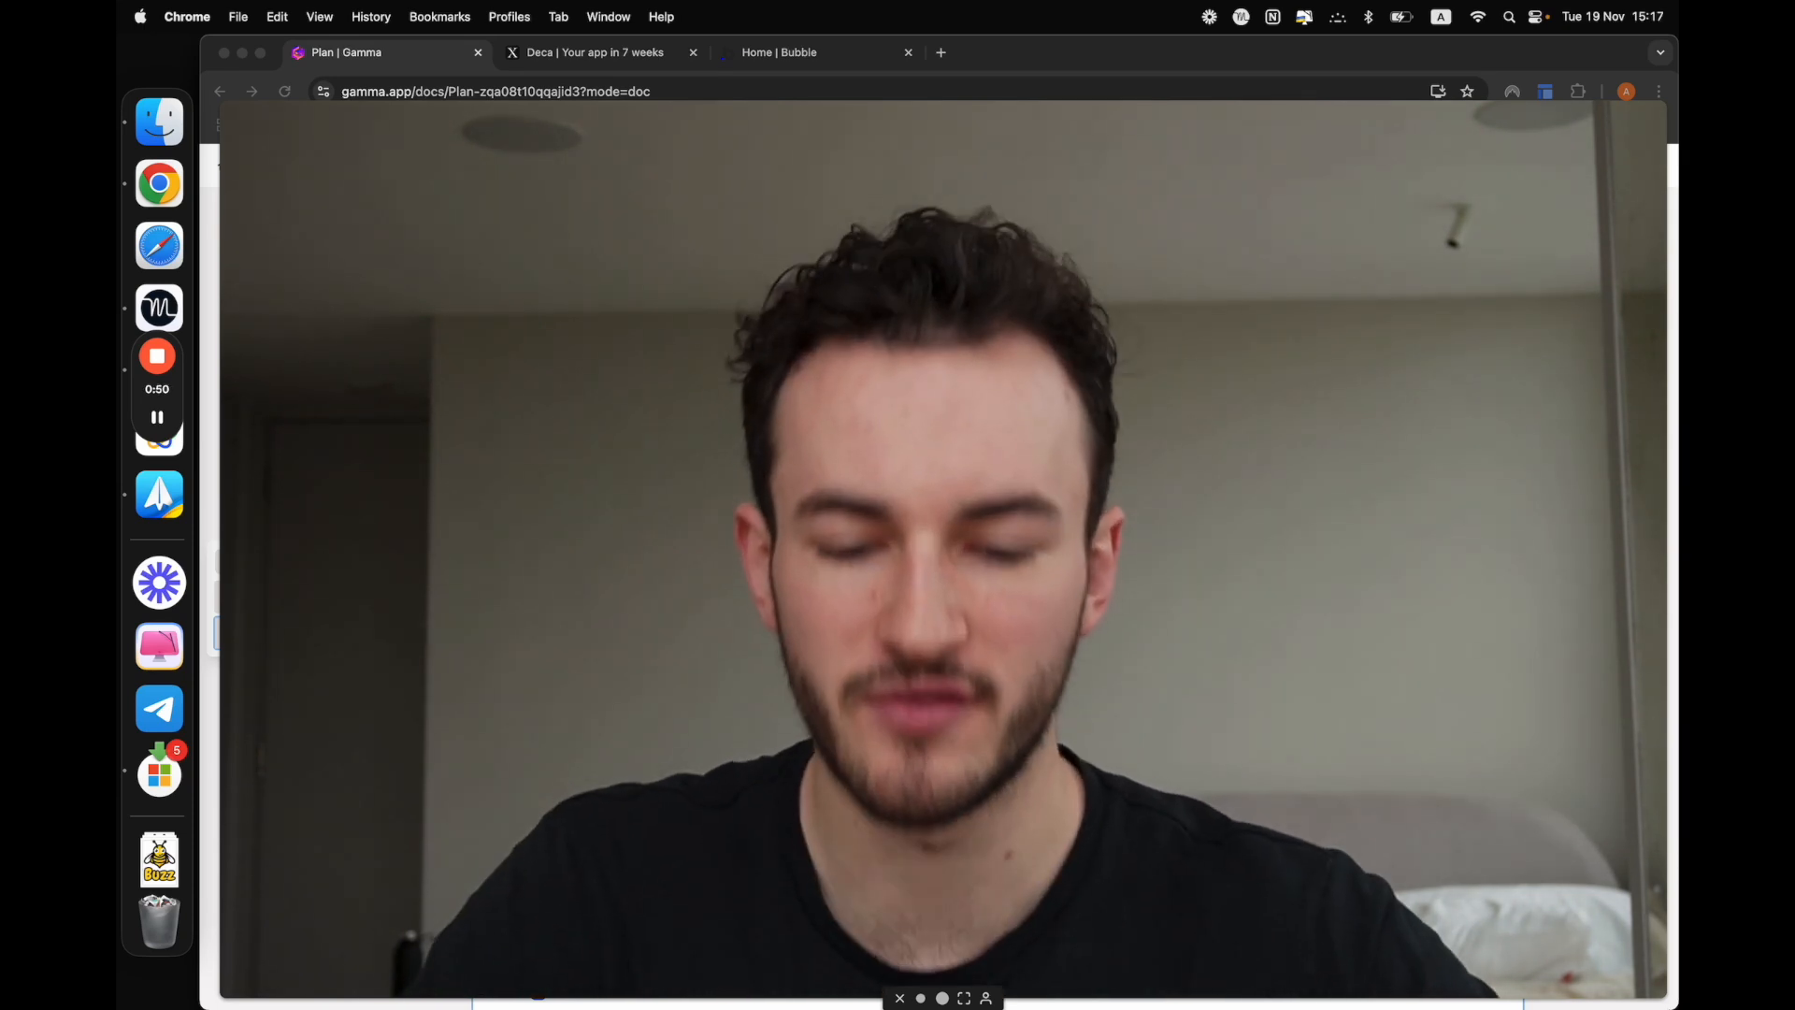
Examine the plan's note for Bubble experts and its "4 Types of mobile views" item, and view the Deca website
click(942, 997)
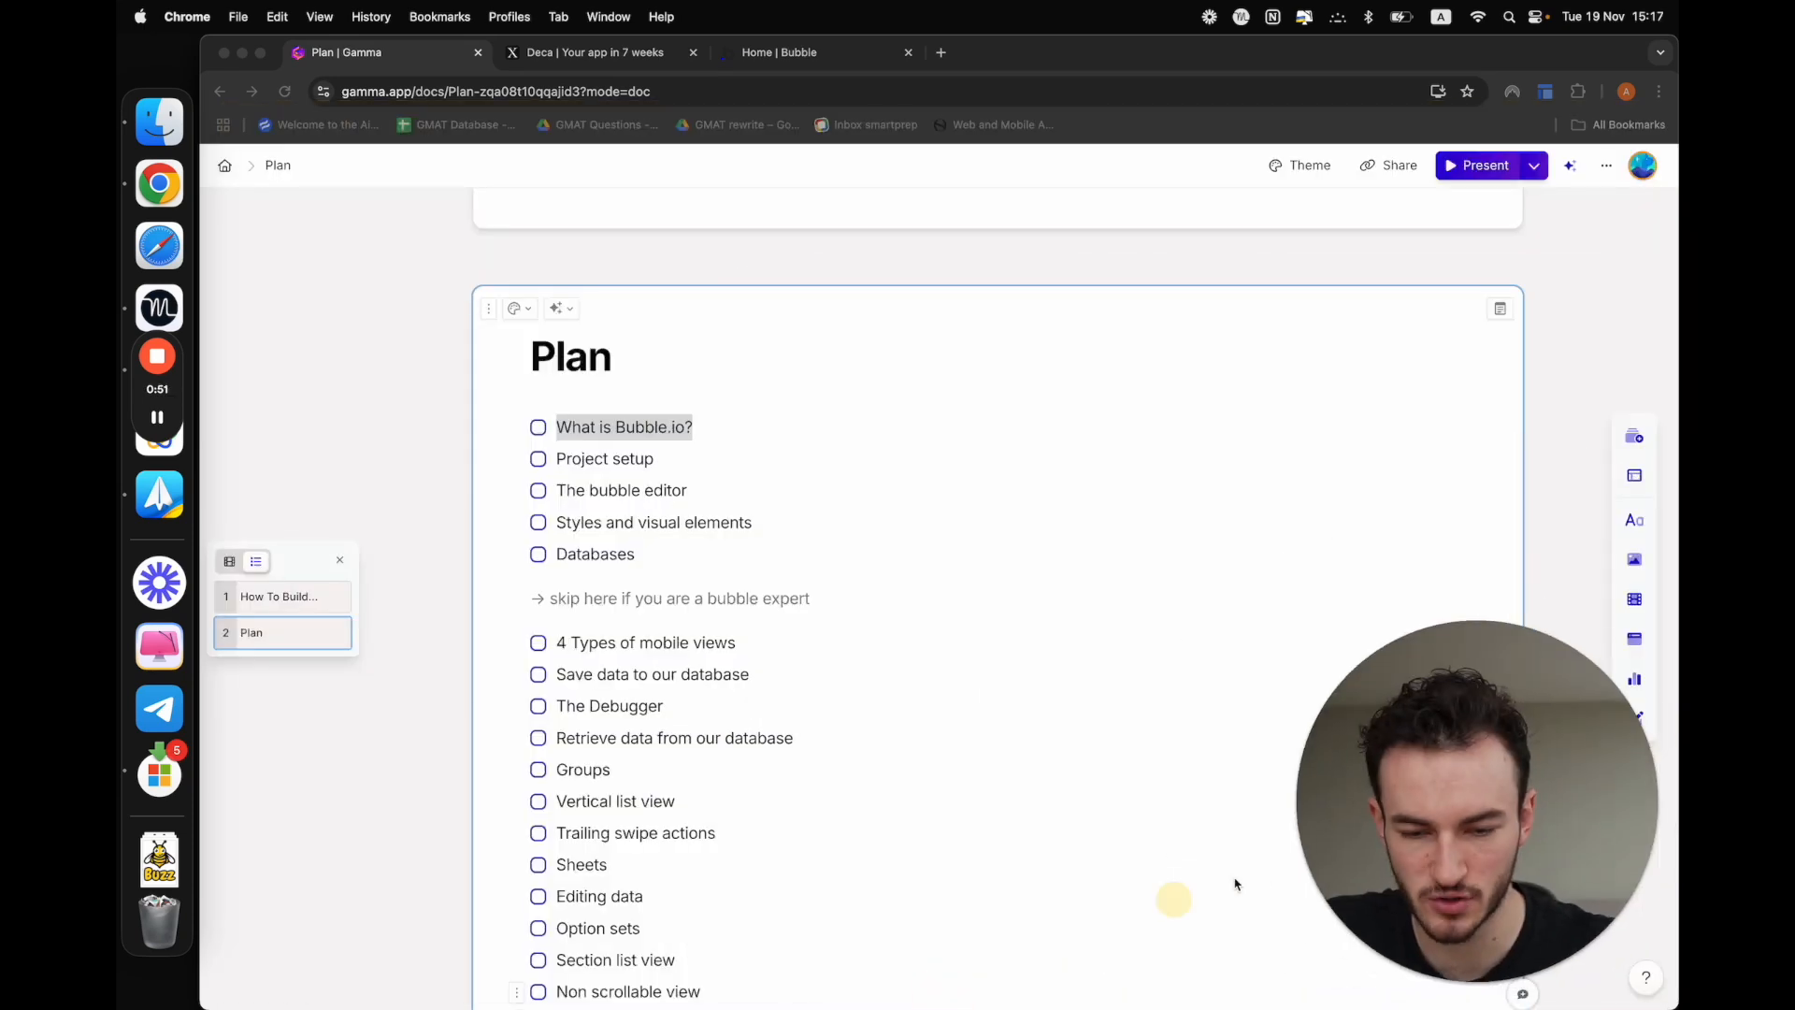
click(907, 662)
click(907, 662)
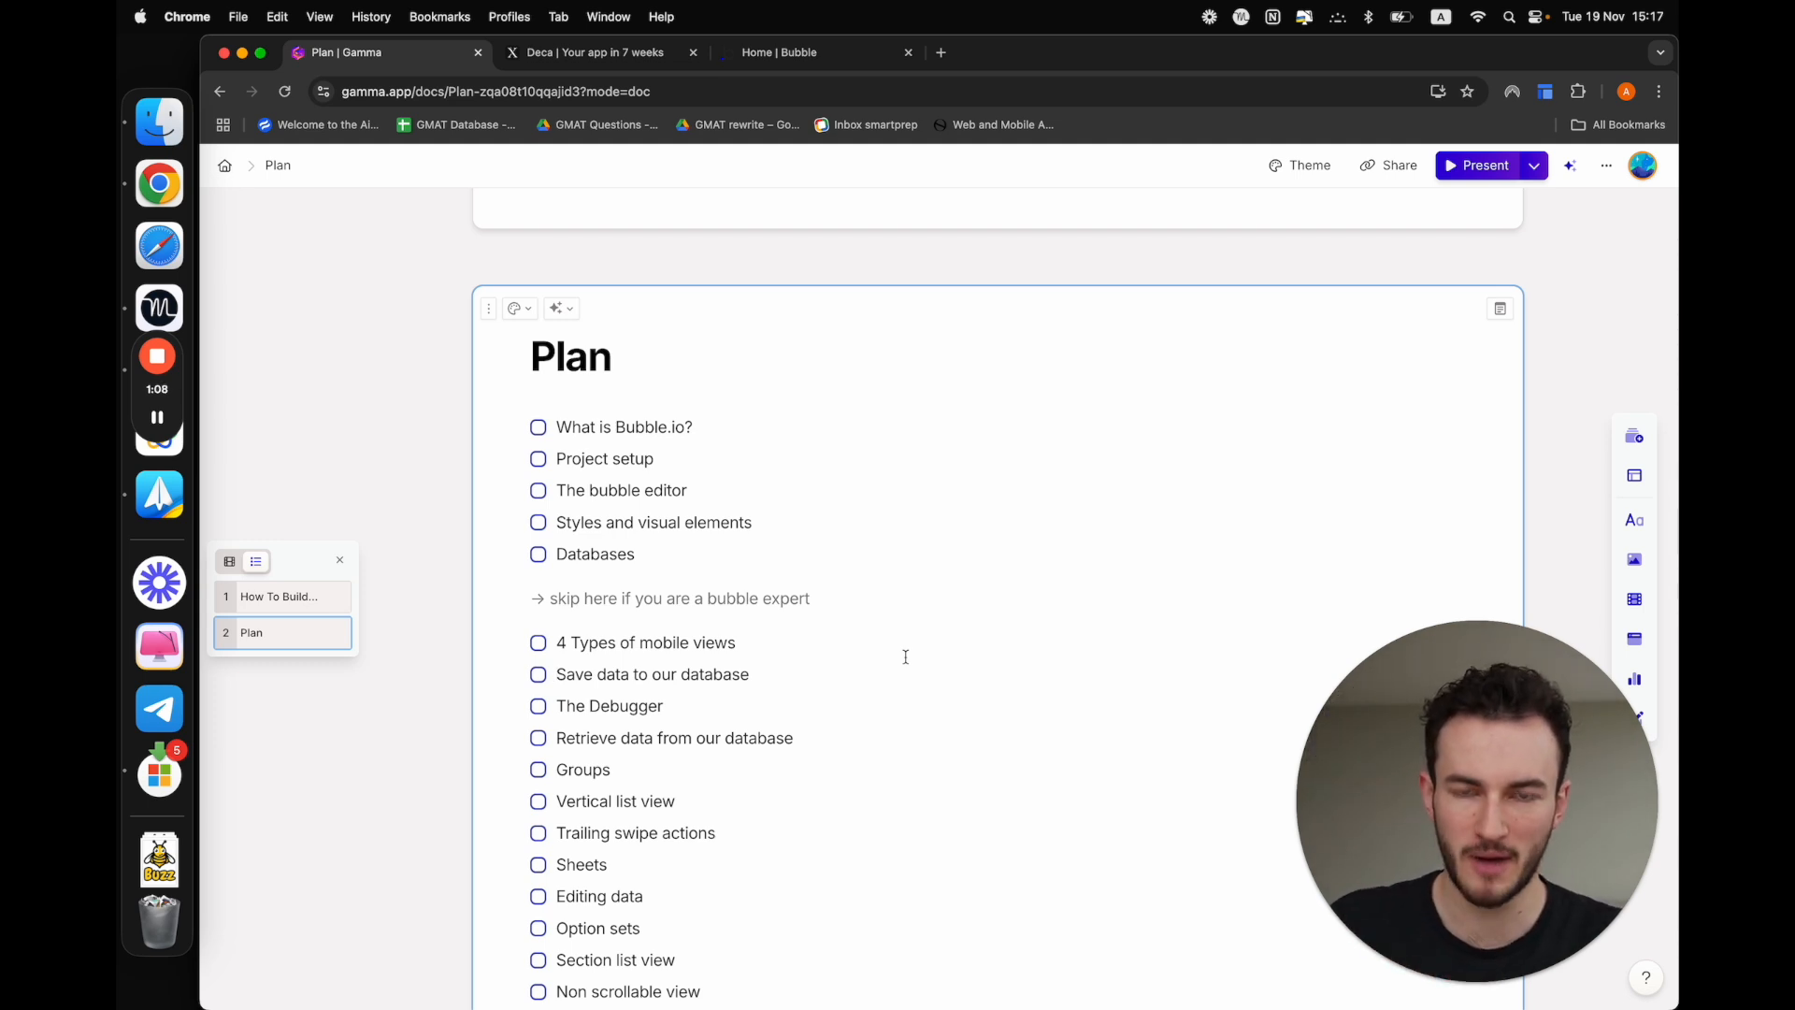
drag(575, 606, 762, 598)
click(770, 598)
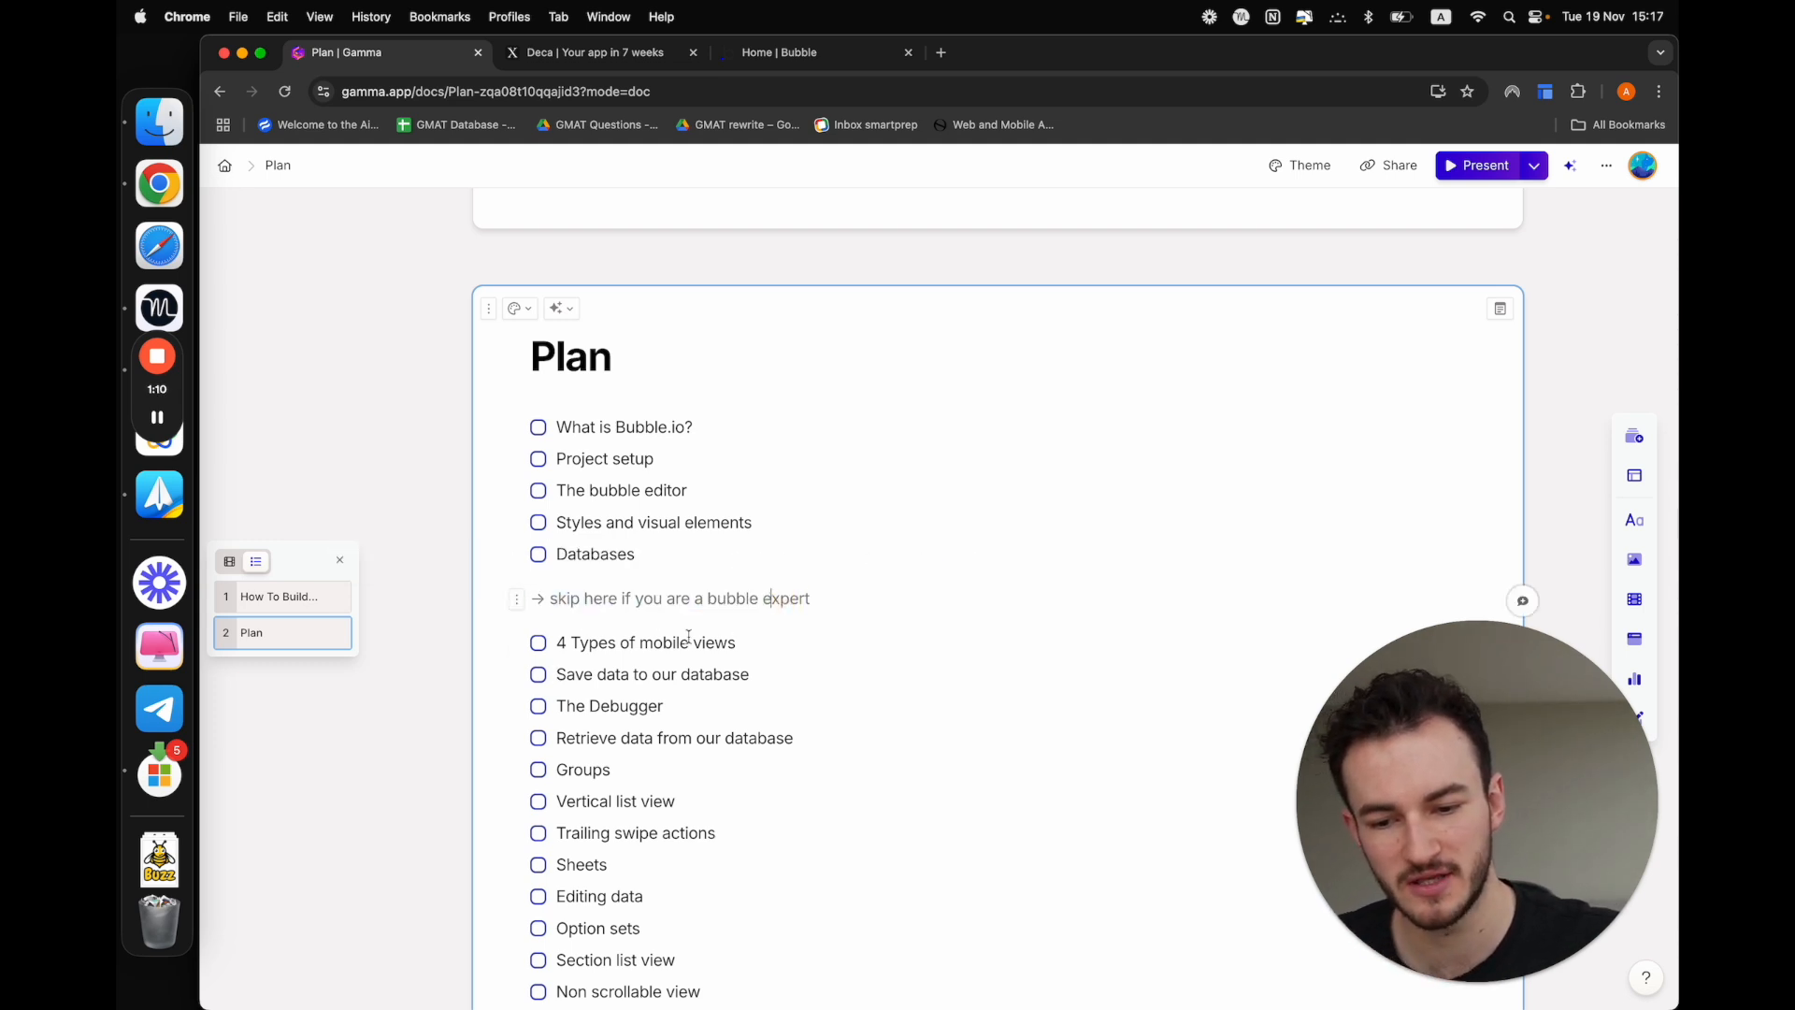
drag(547, 645, 758, 642)
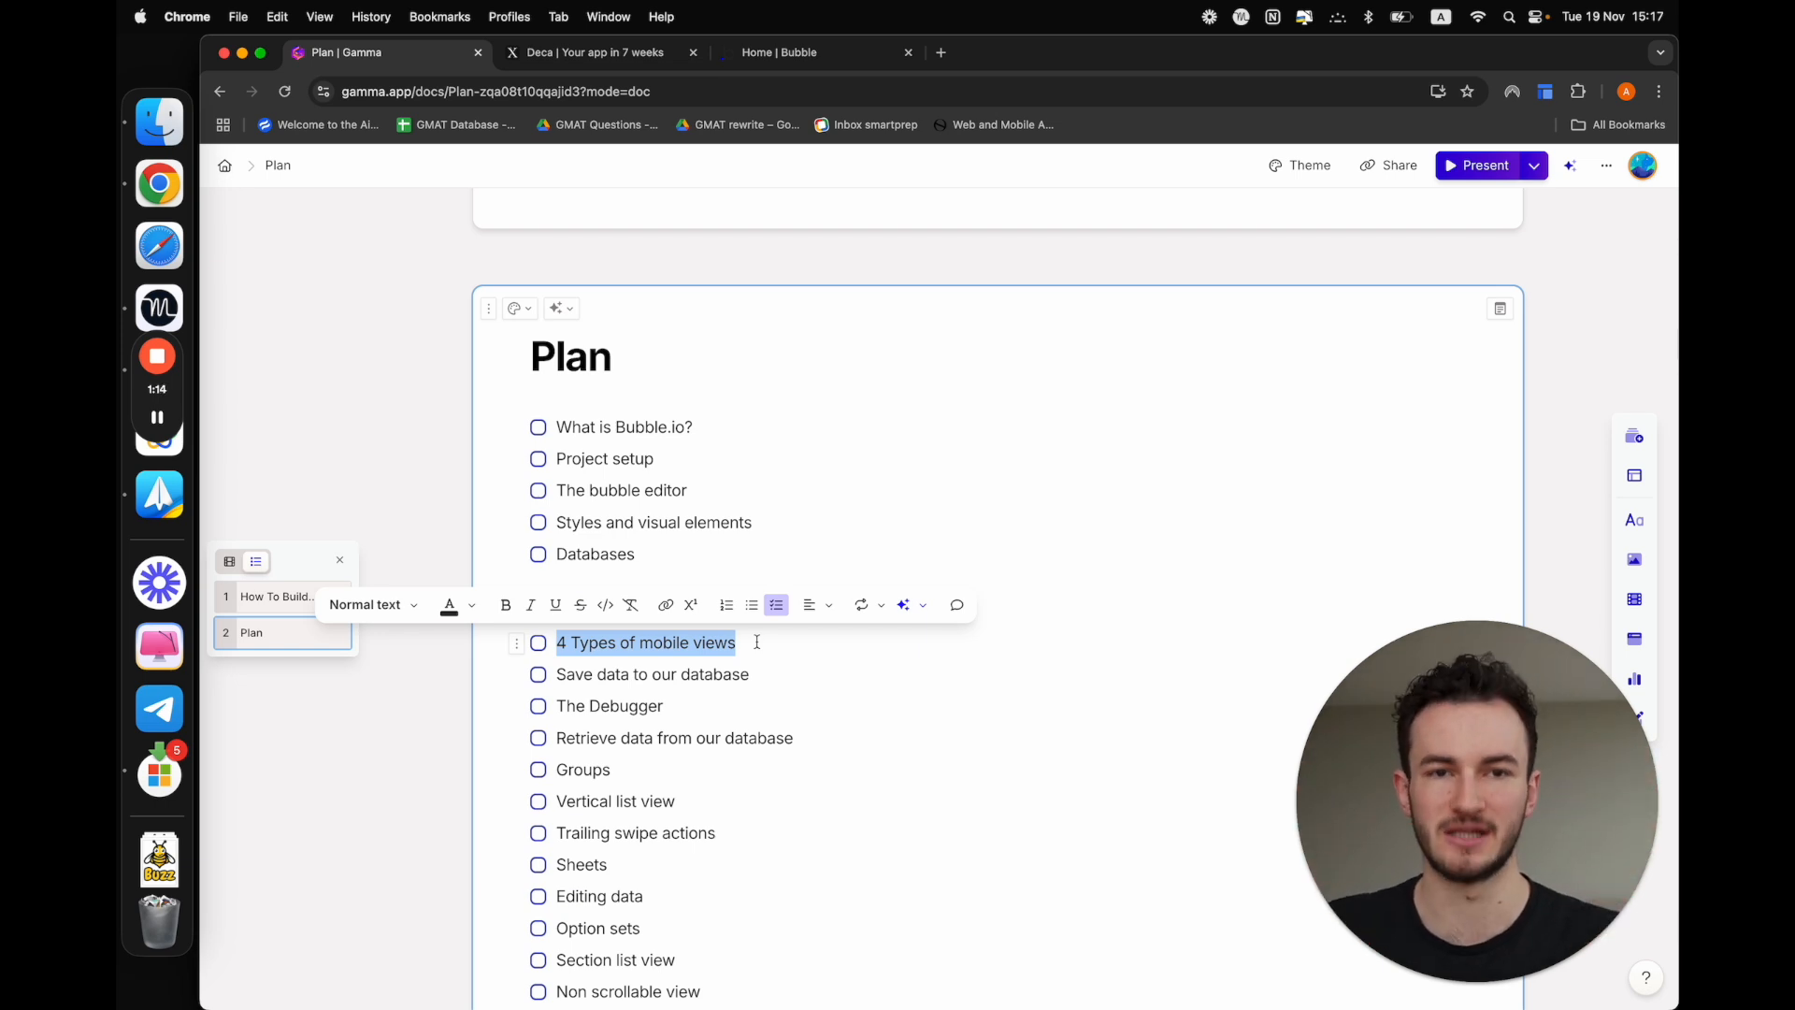
click(762, 653)
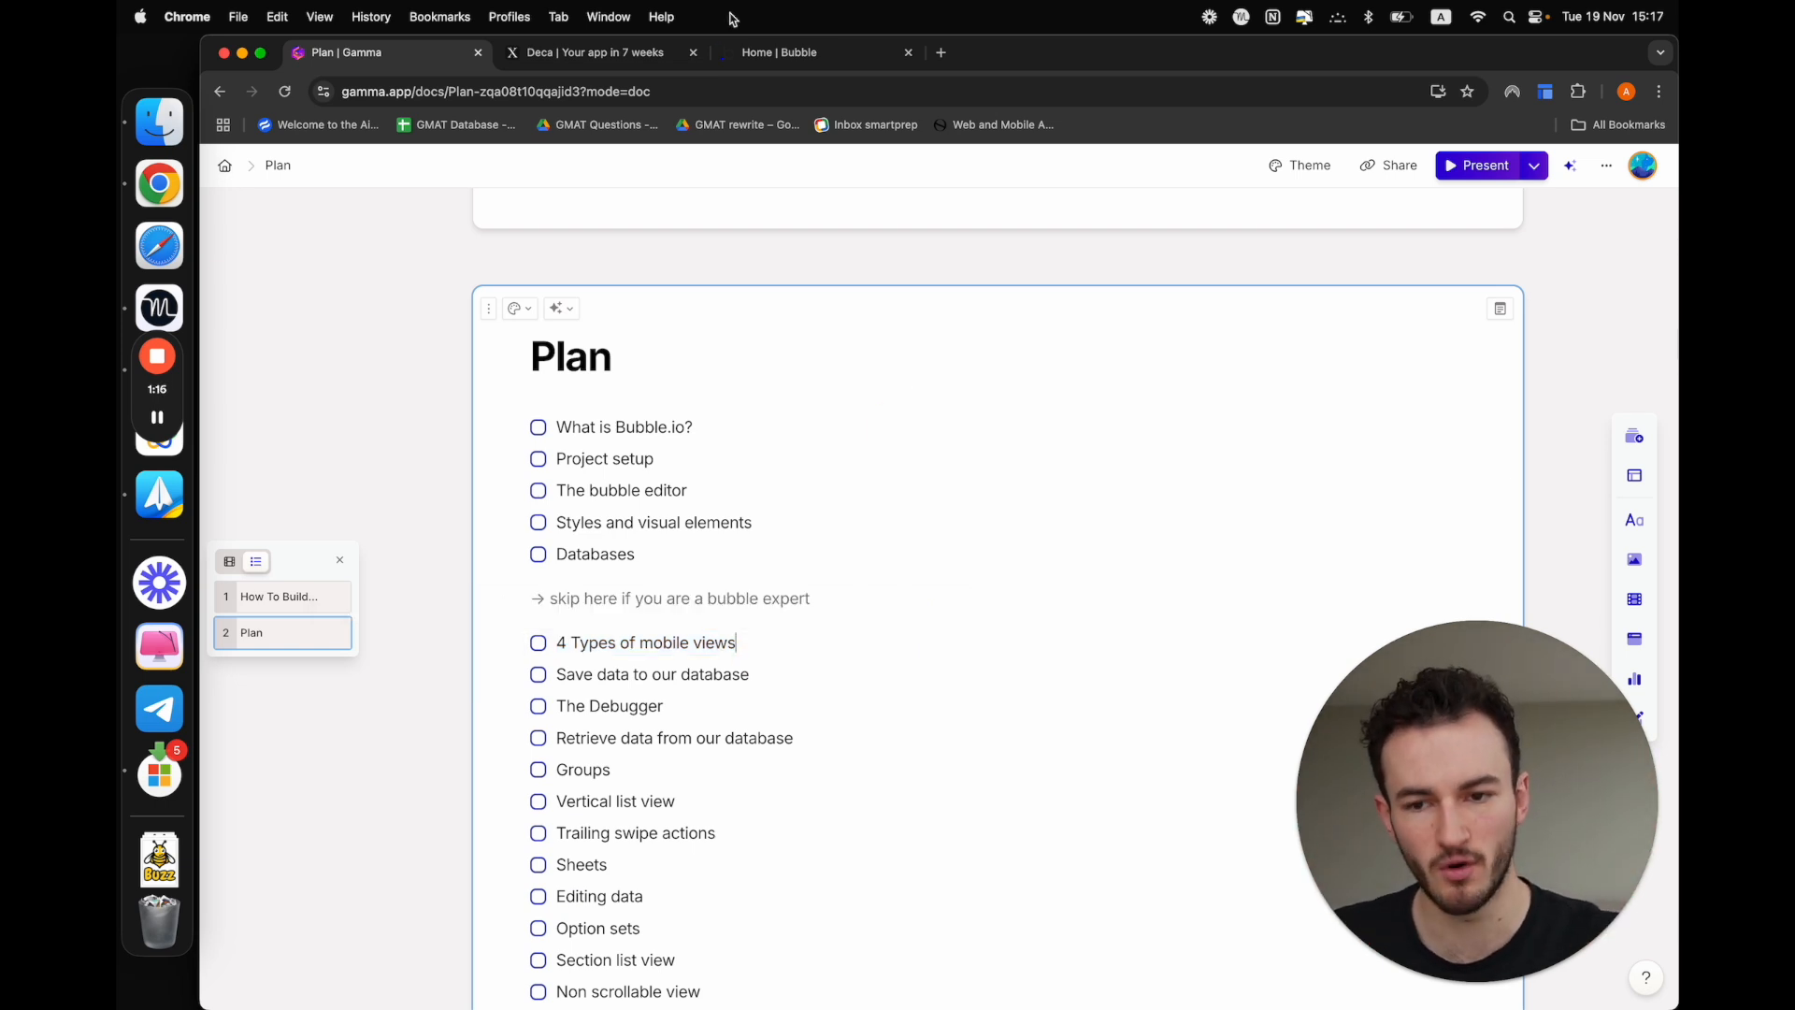
click(645, 53)
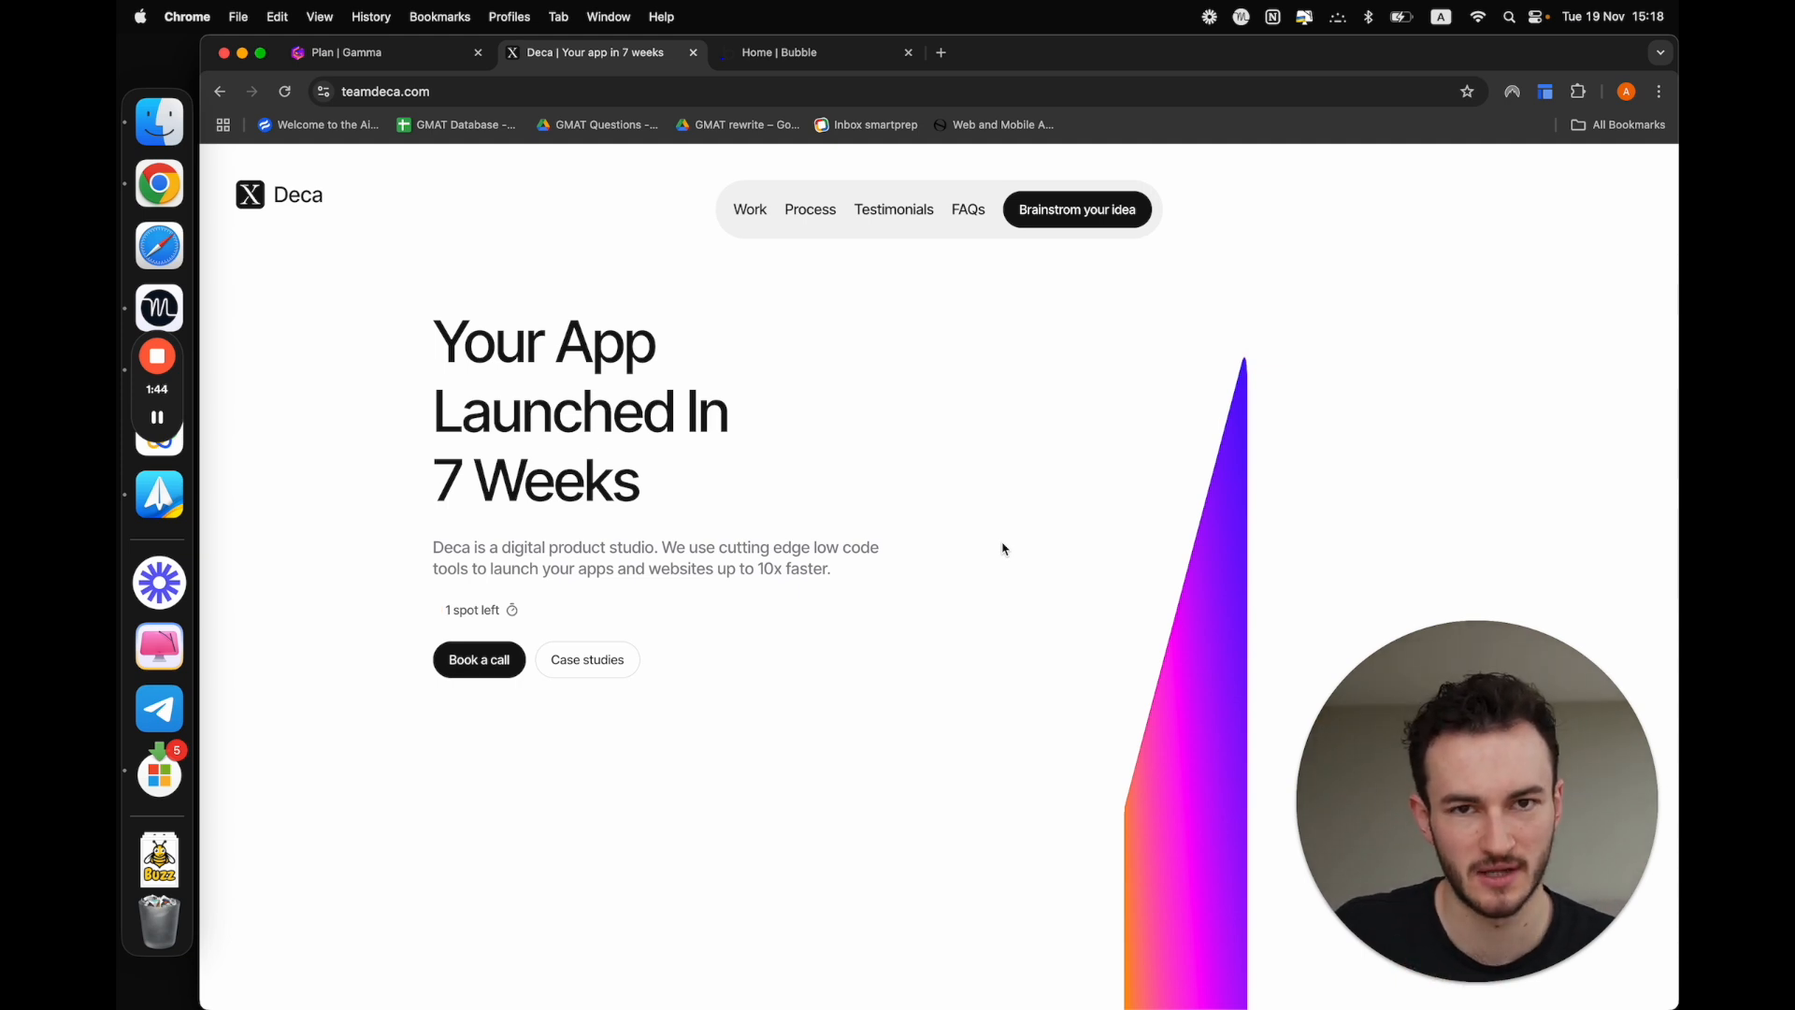
Return to the Gamma plan and mark the "What is Bubble.io?" checklist item as completed
click(321, 52)
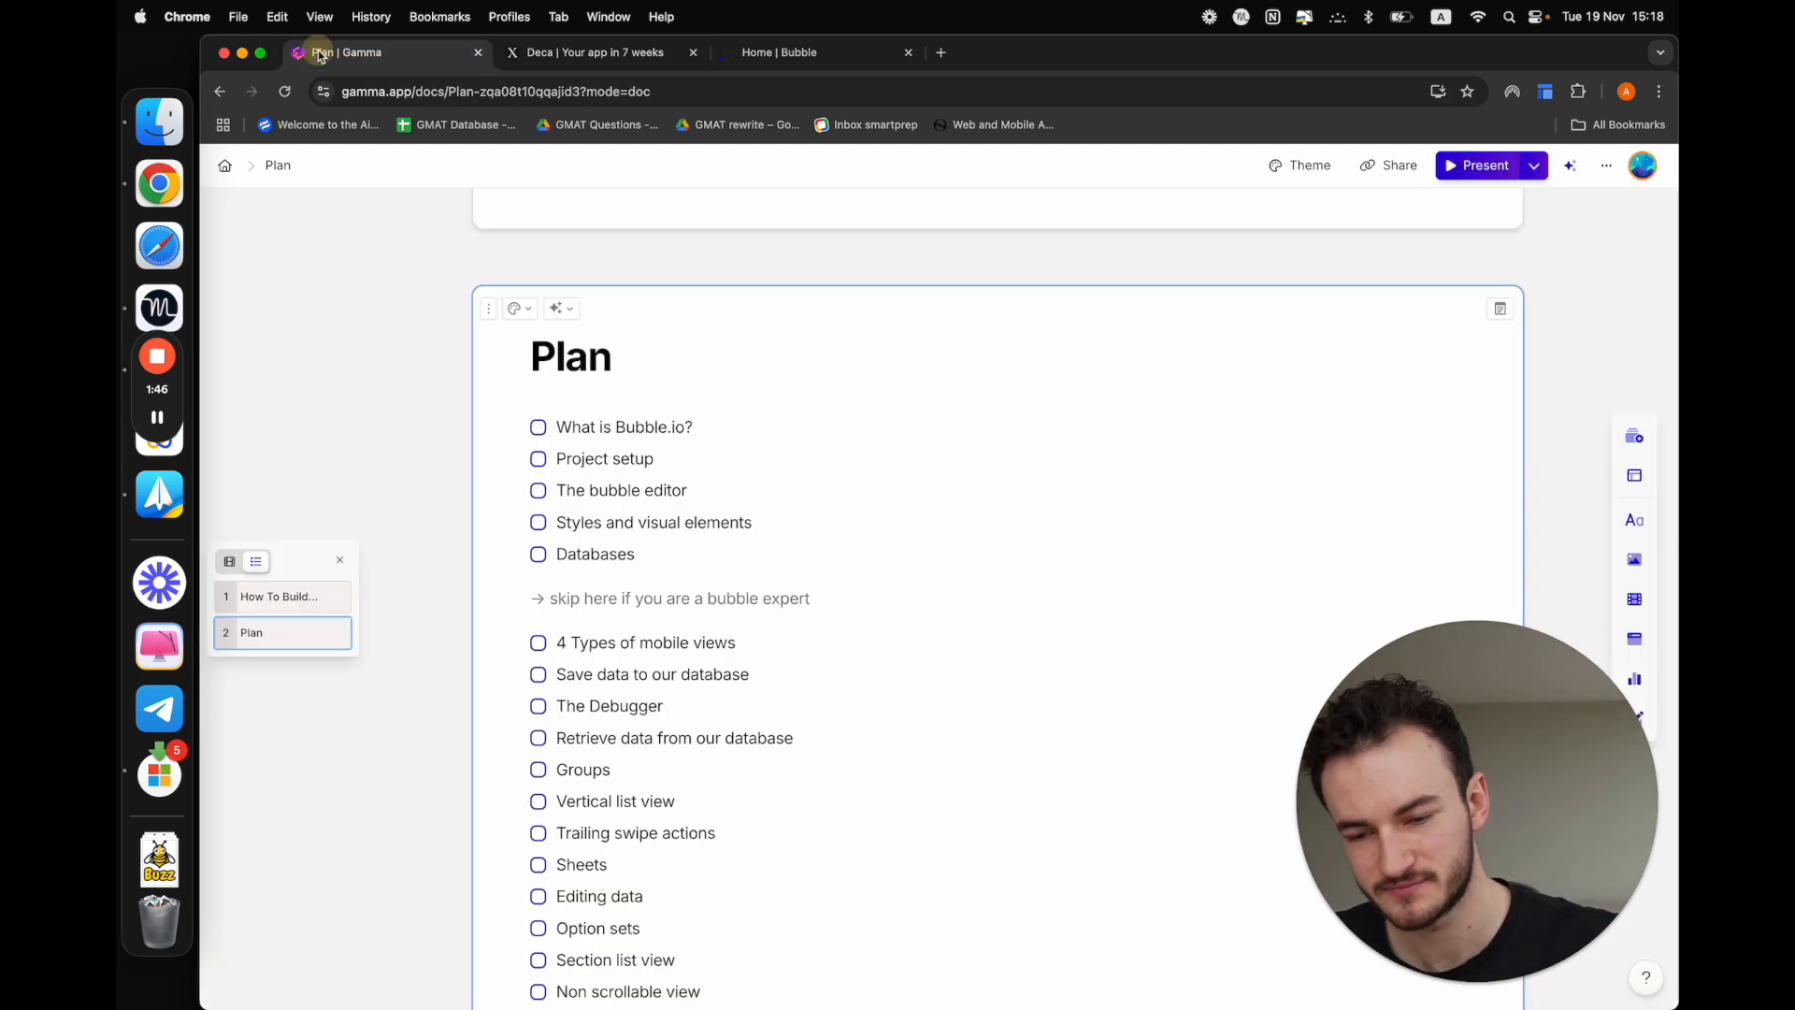
drag(558, 428, 773, 424)
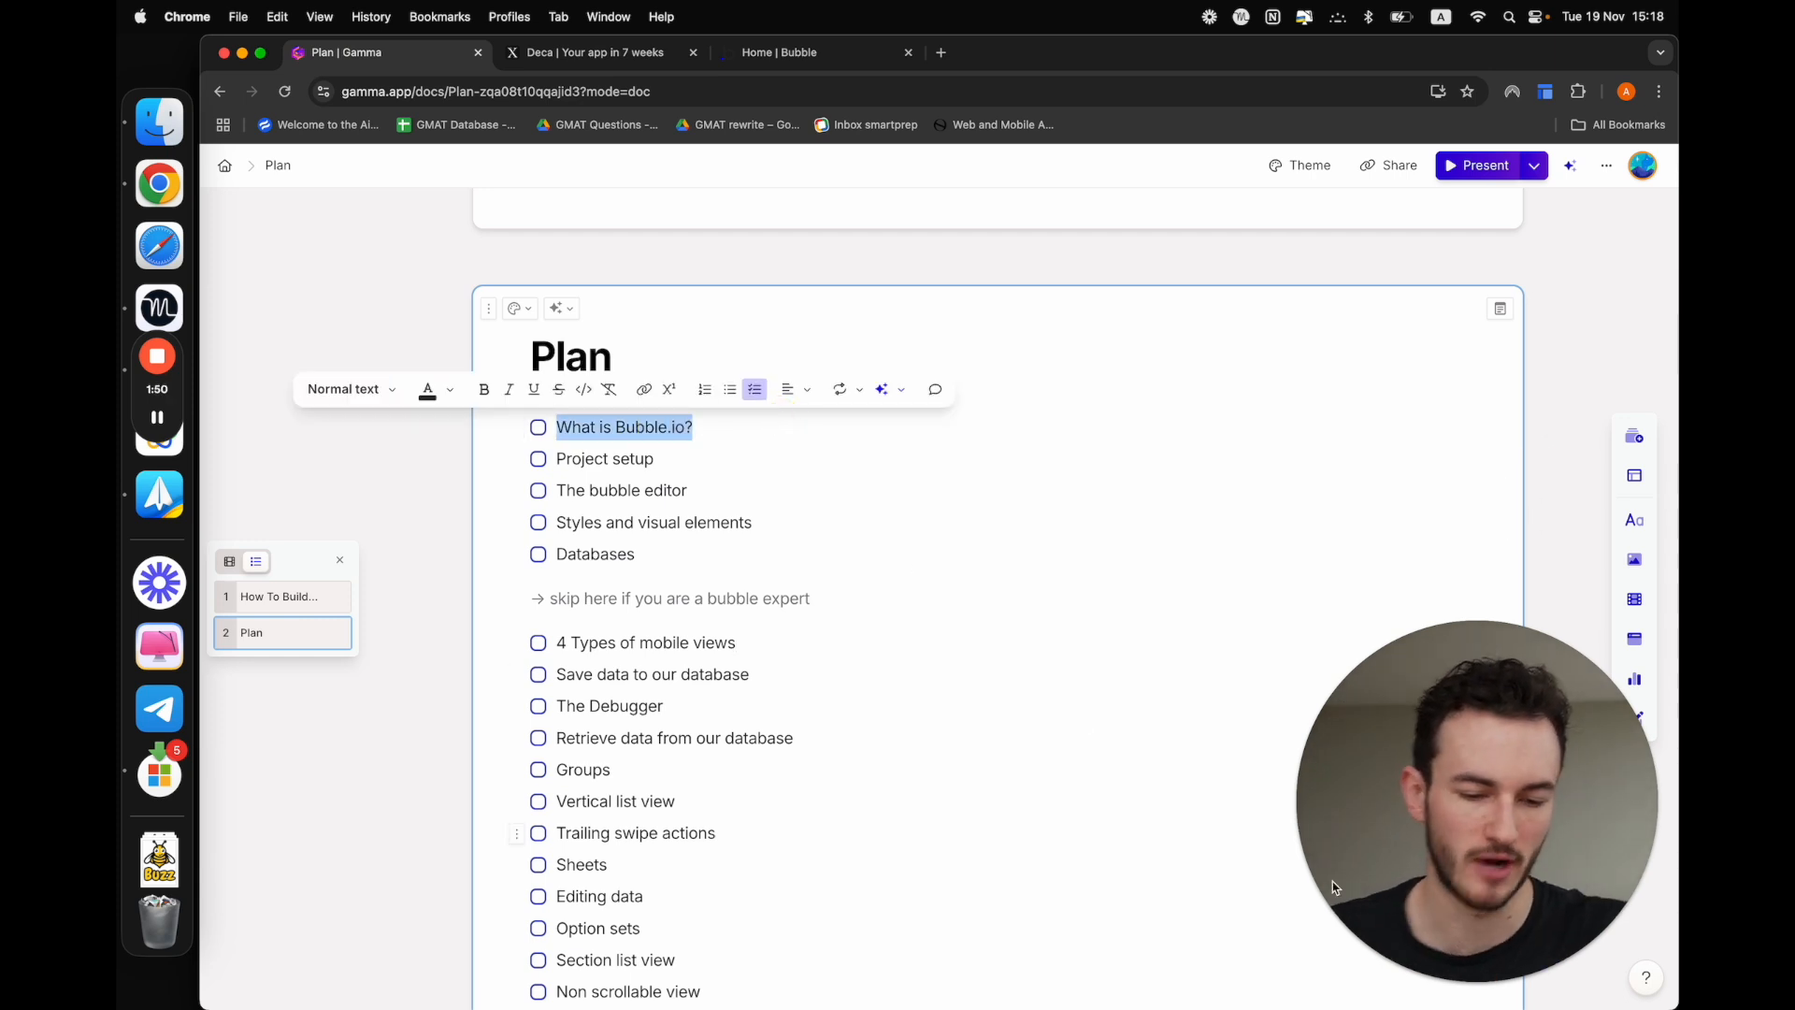
click(1491, 957)
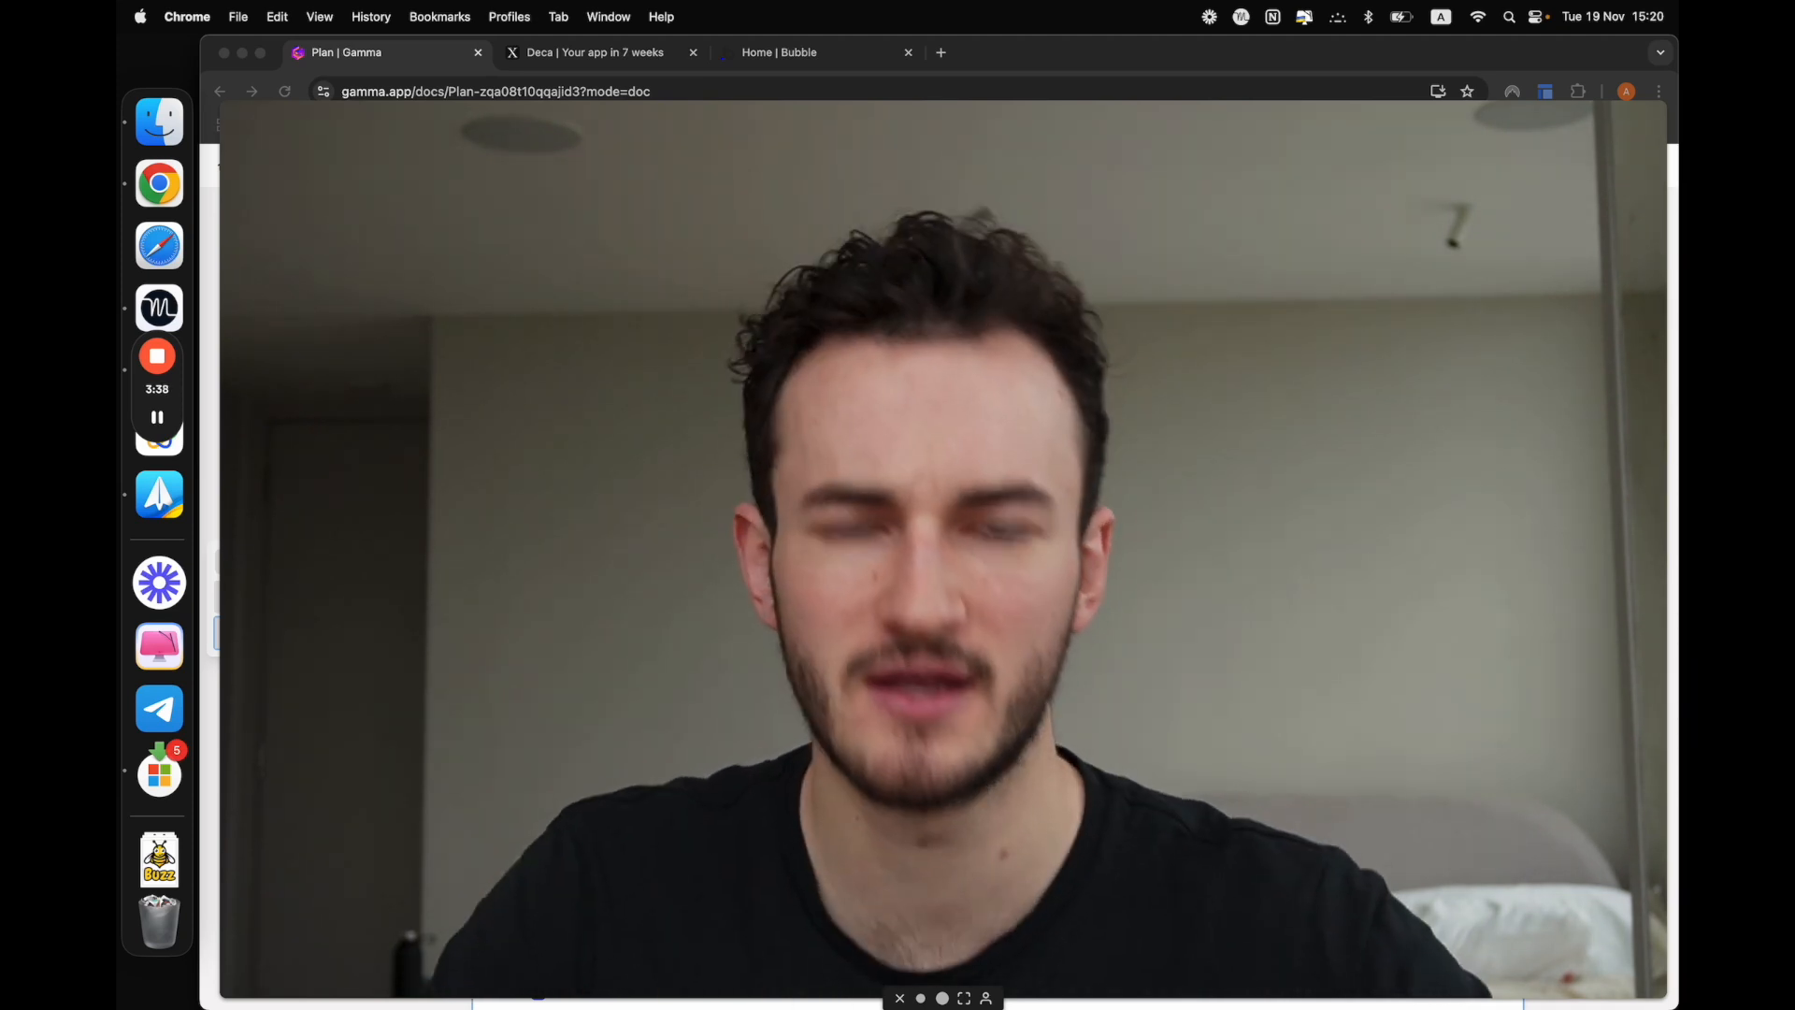
click(941, 999)
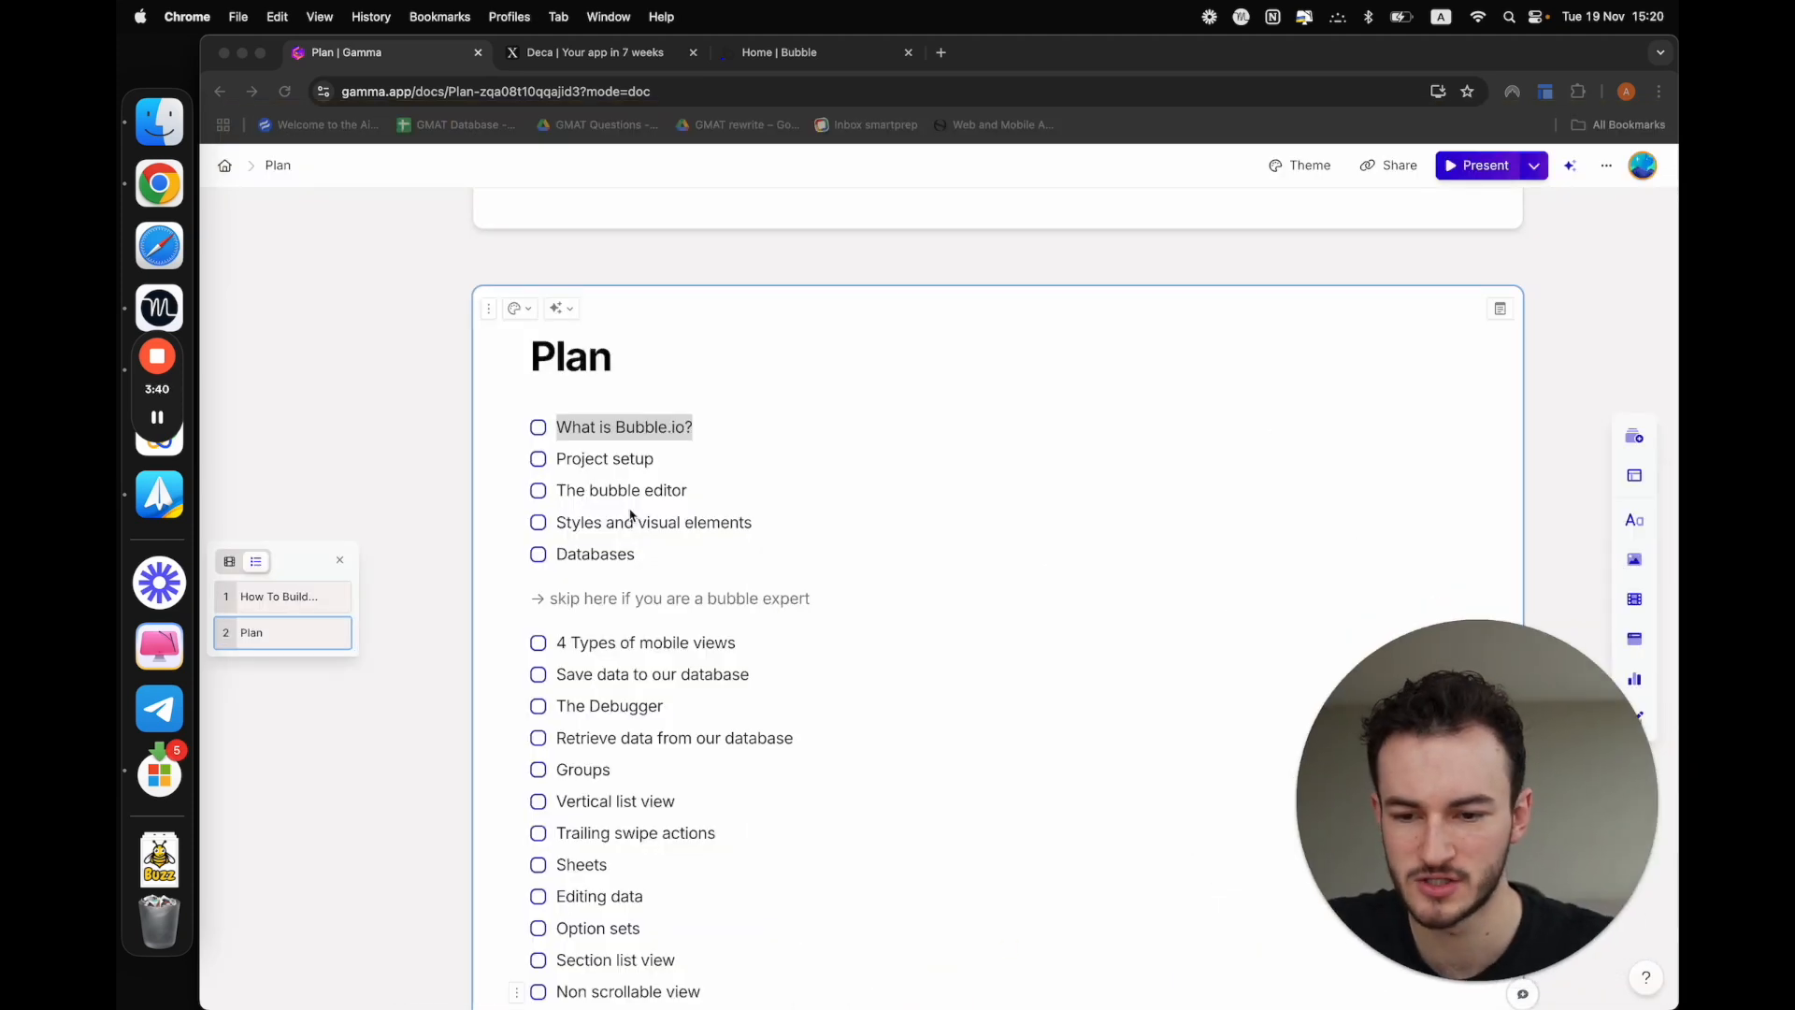
click(540, 428)
click(538, 428)
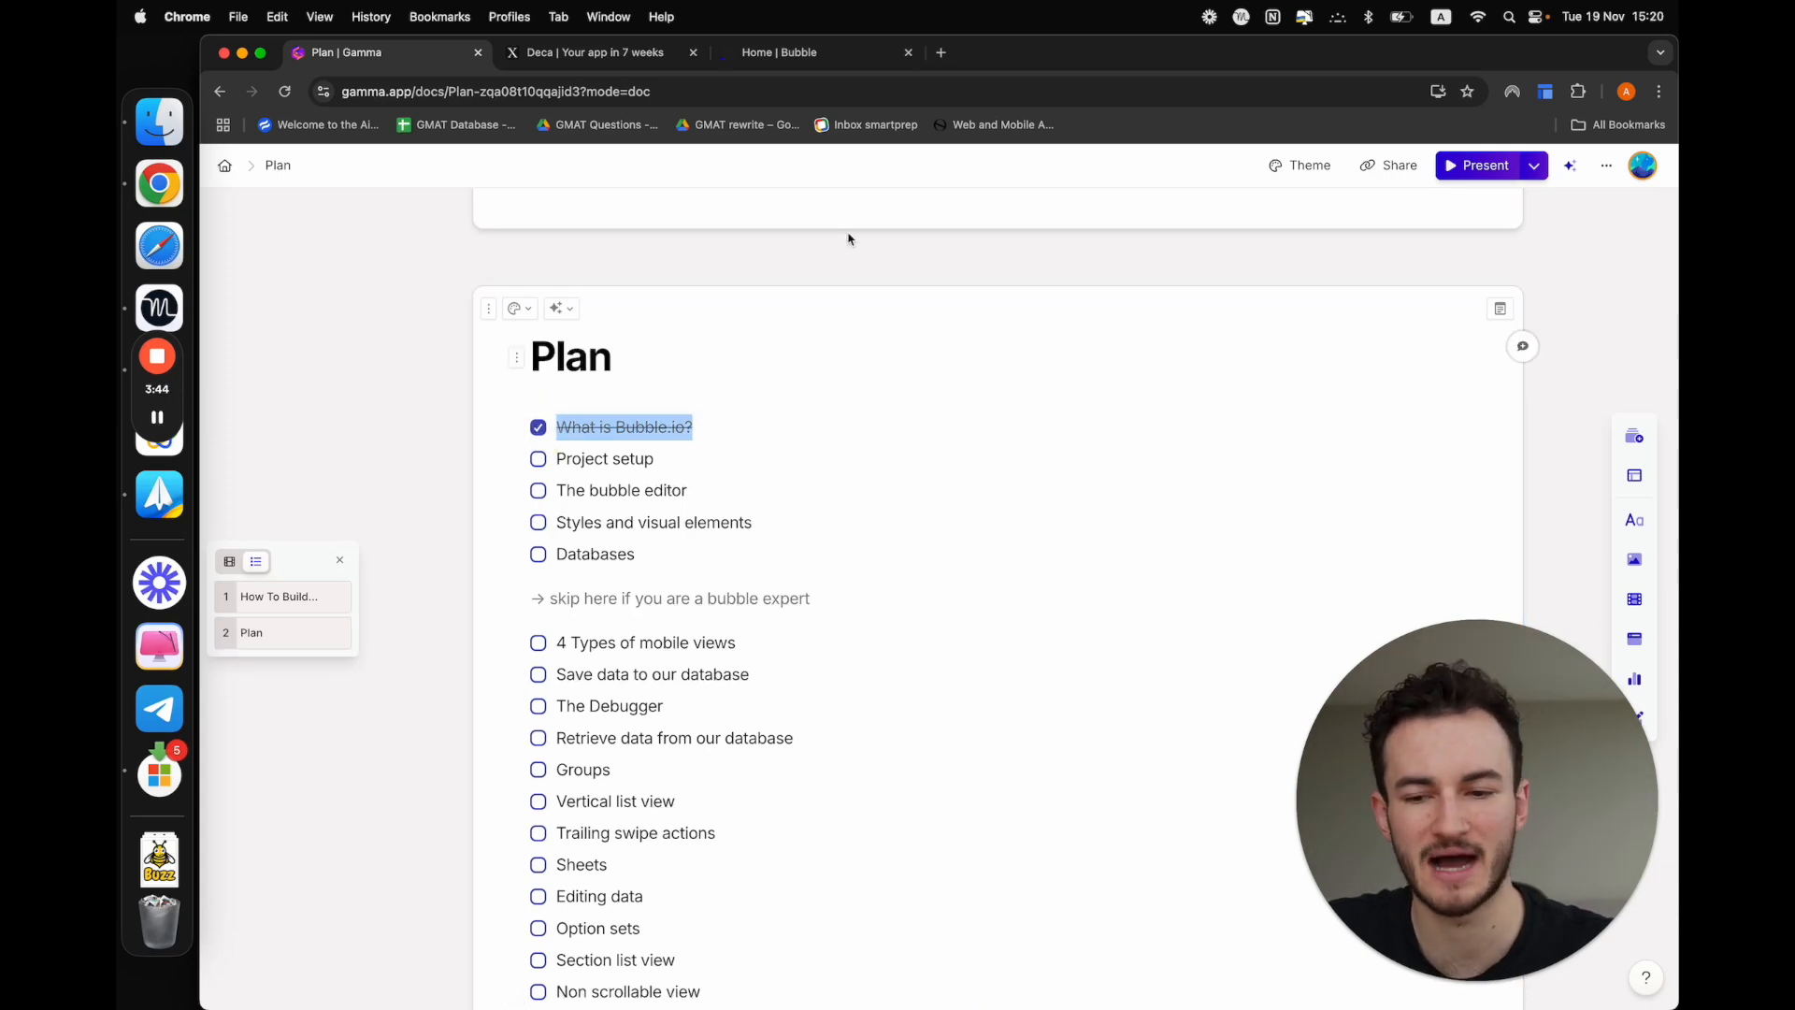
In Bubble, create a new app named "Todo list" with basic features, skipping the free trial and the application assistant
click(824, 58)
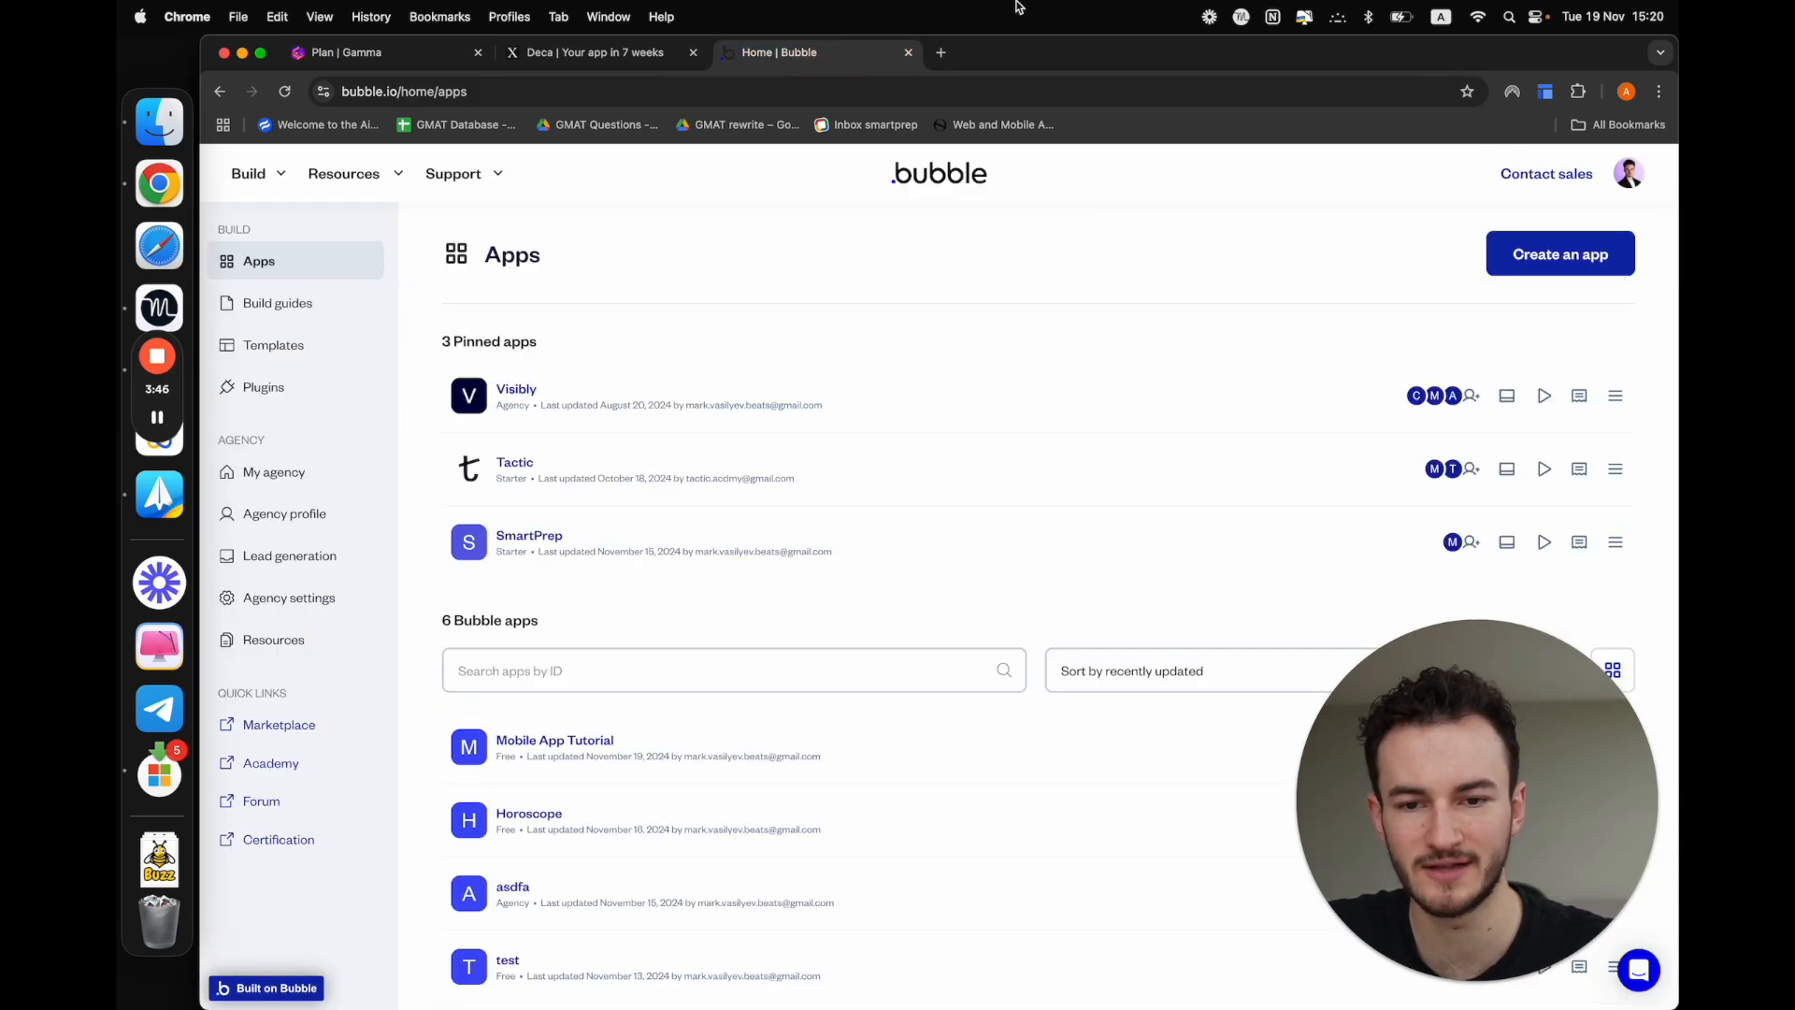
click(1552, 255)
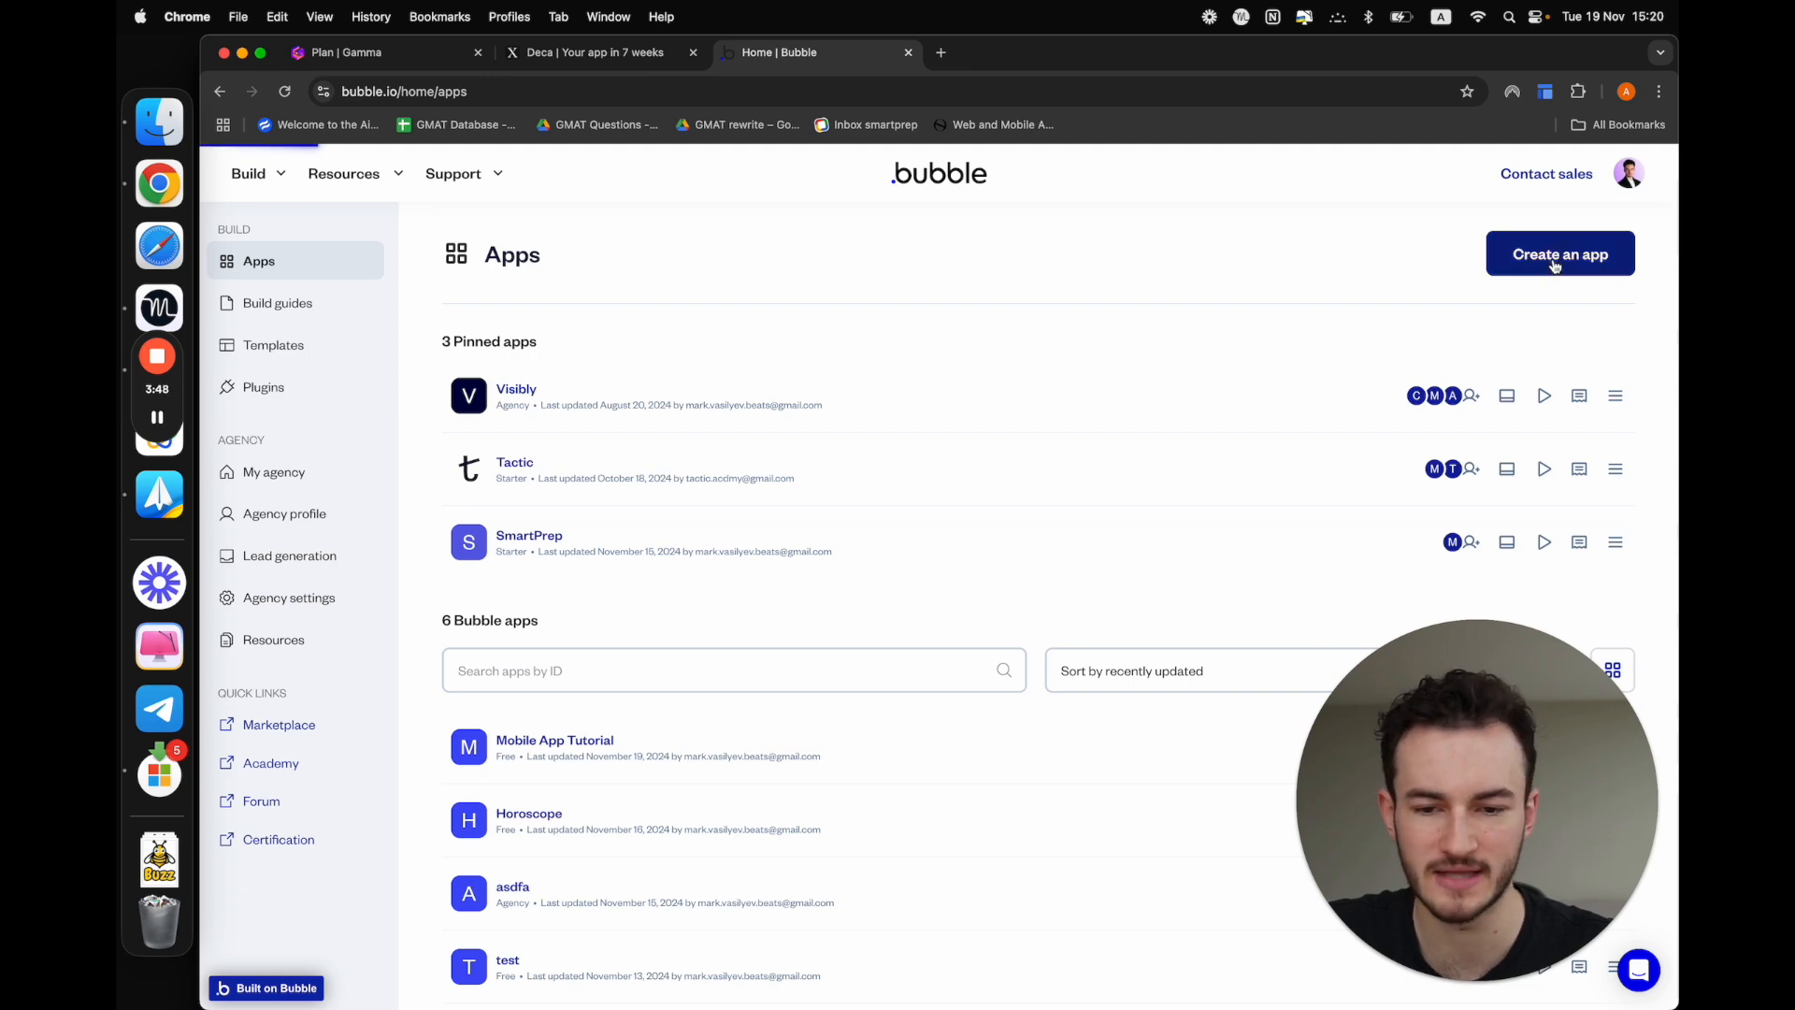
text(Mo)
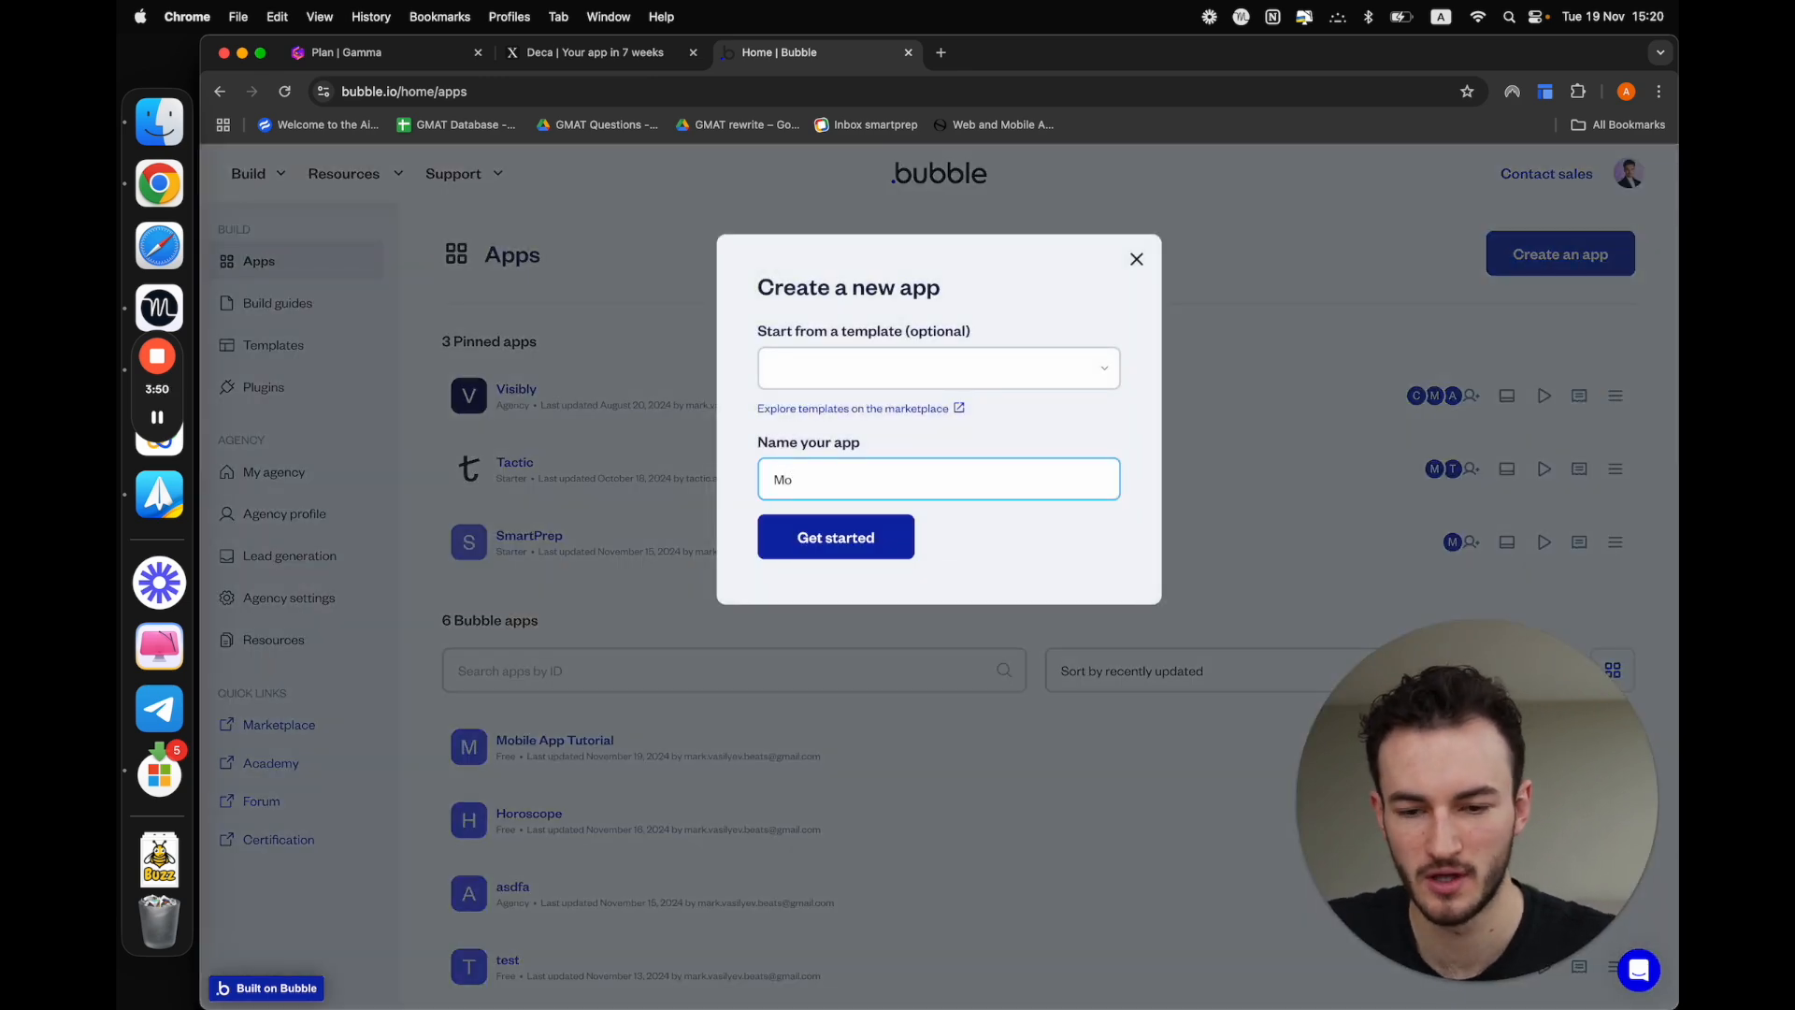
key(BackSpace)
key(BackSpace)
text(Todo list)
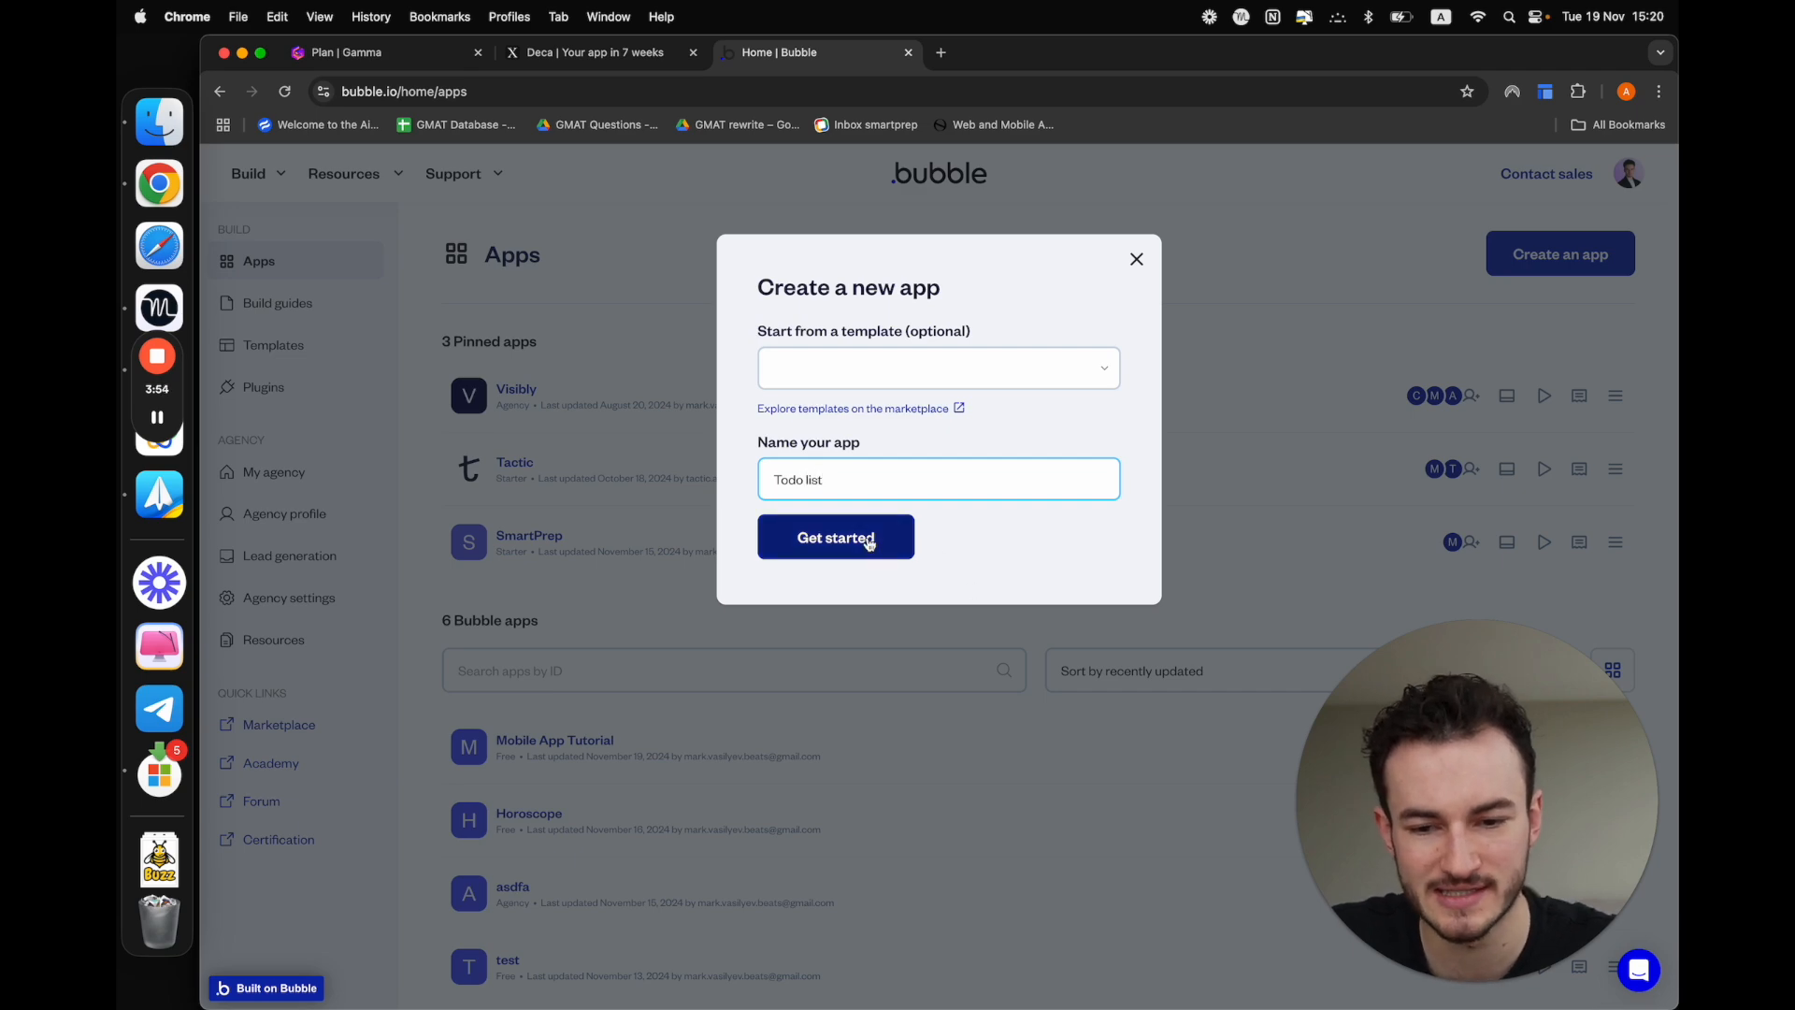
click(869, 541)
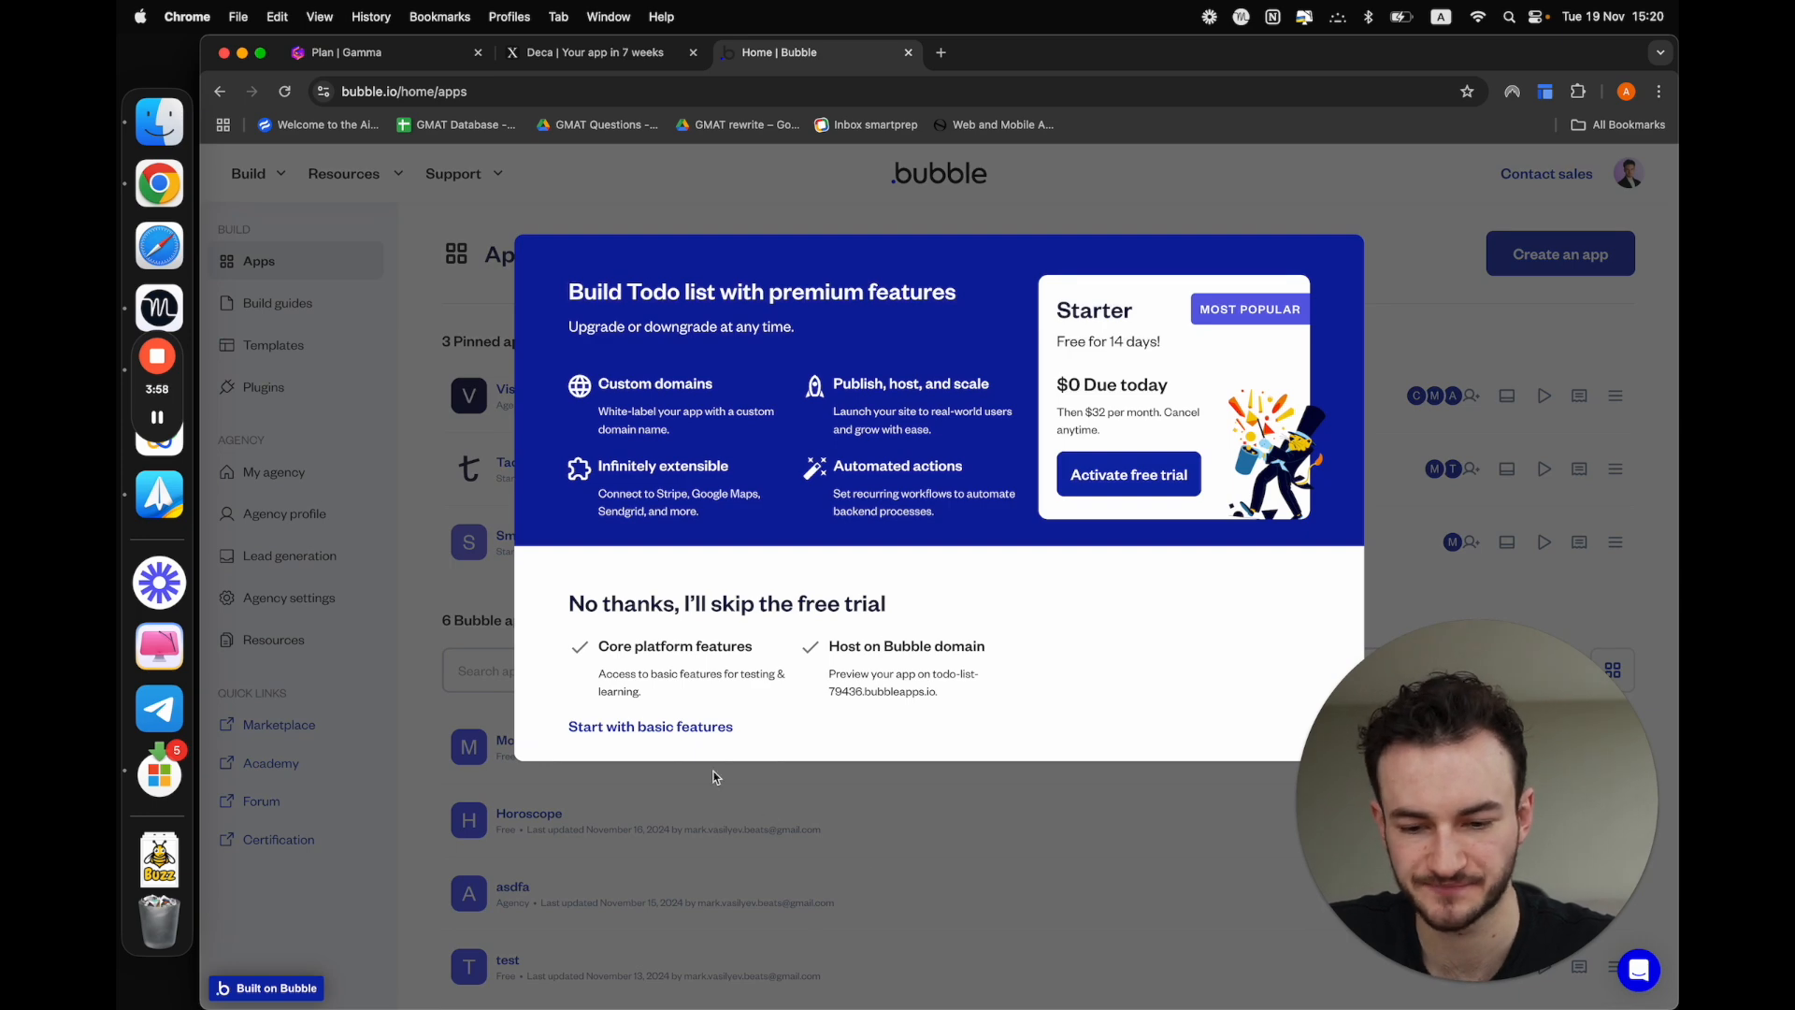
click(714, 726)
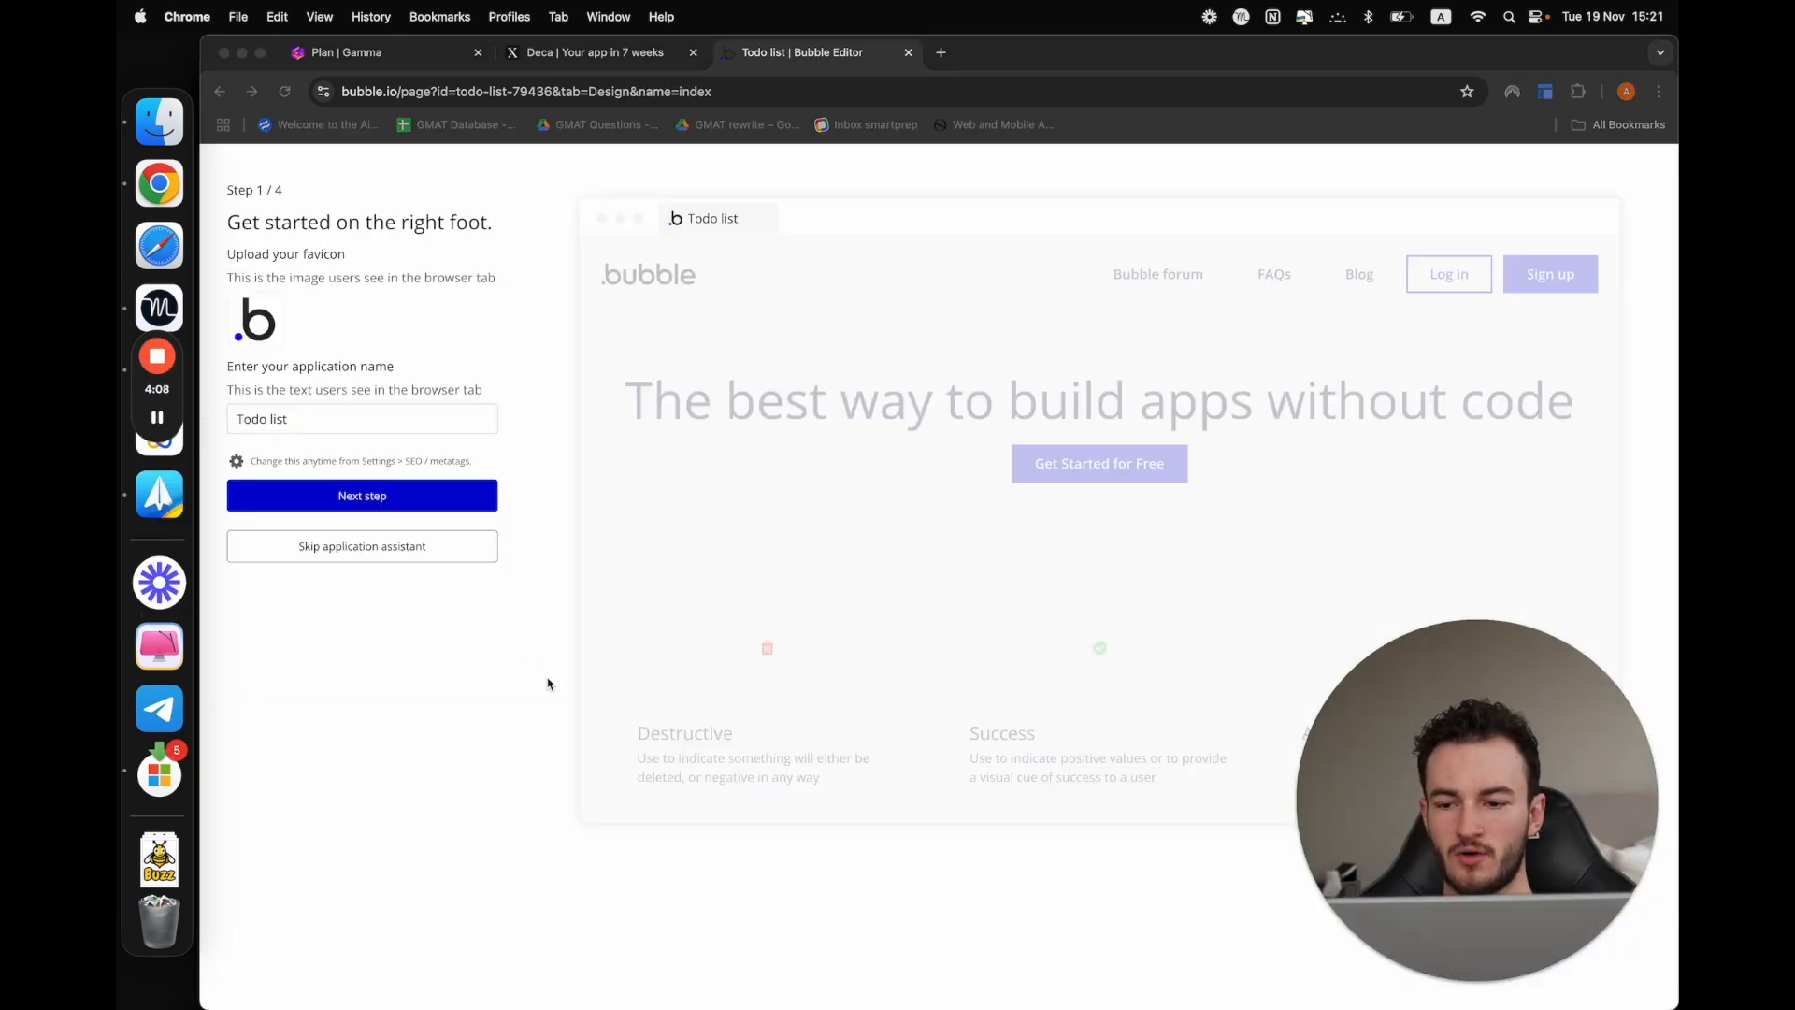
click(309, 546)
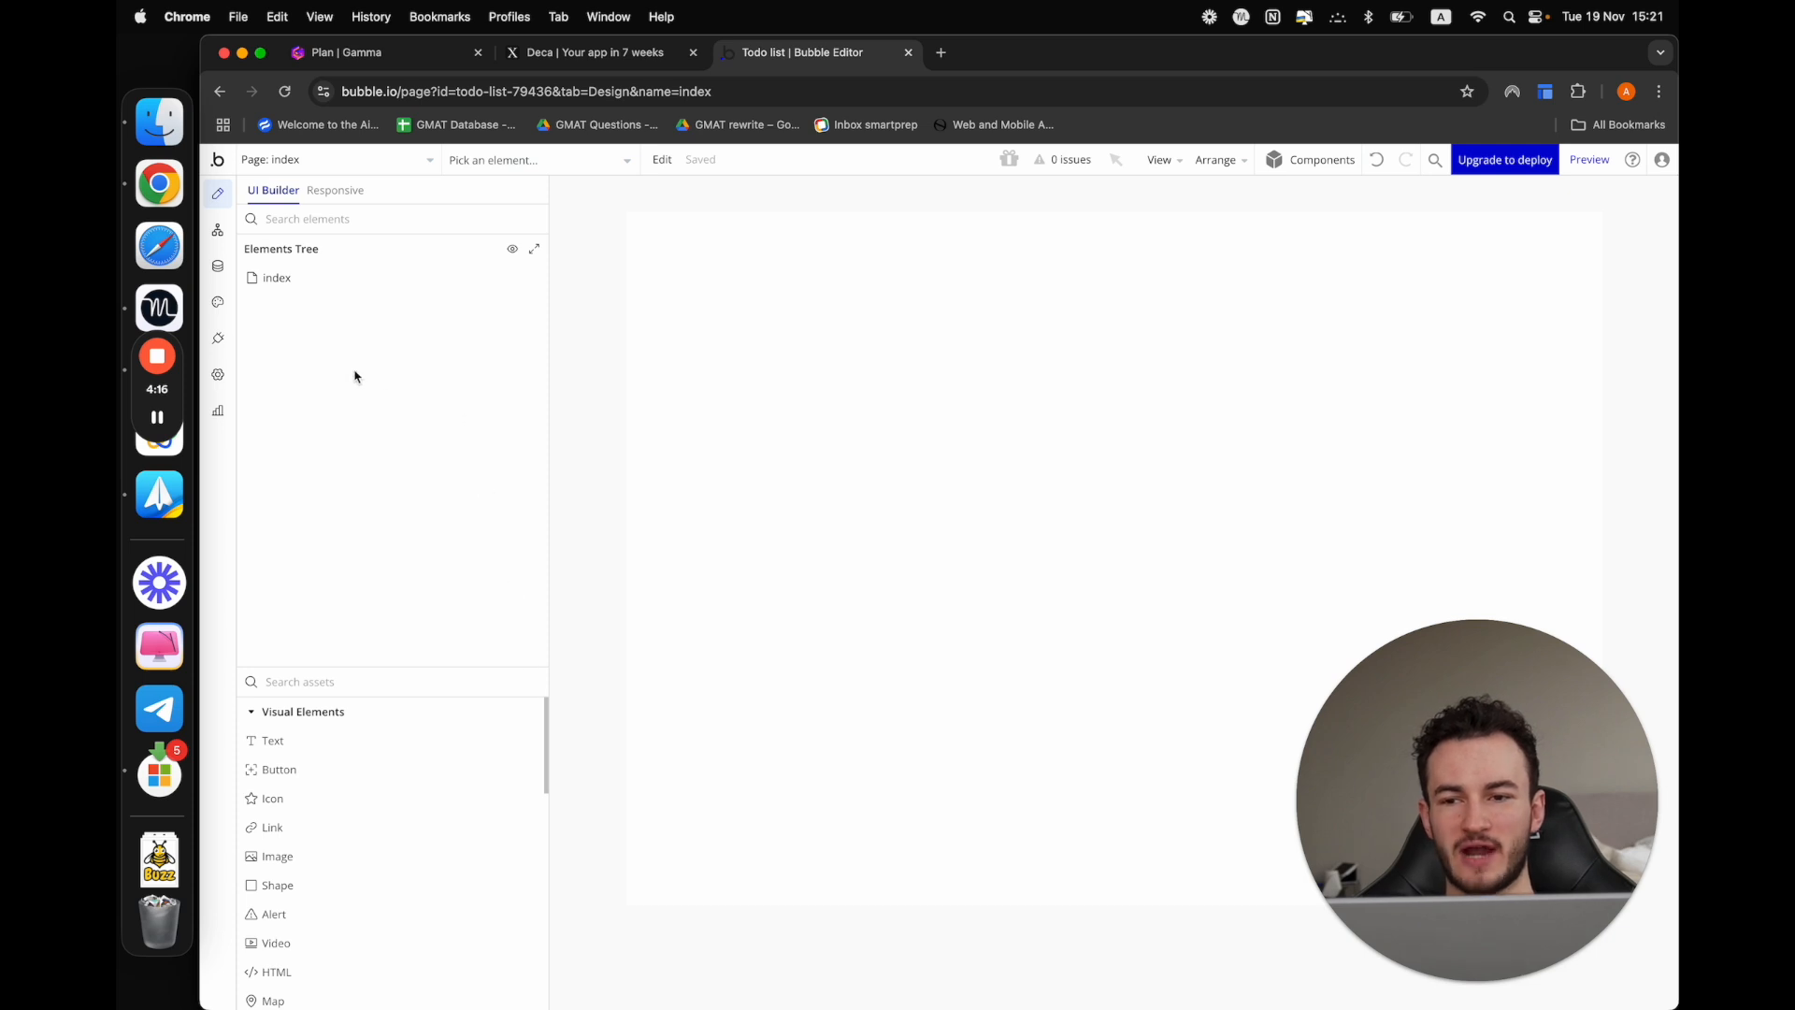
Add a mobile app to the Todo list project from its mobile settings
click(219, 379)
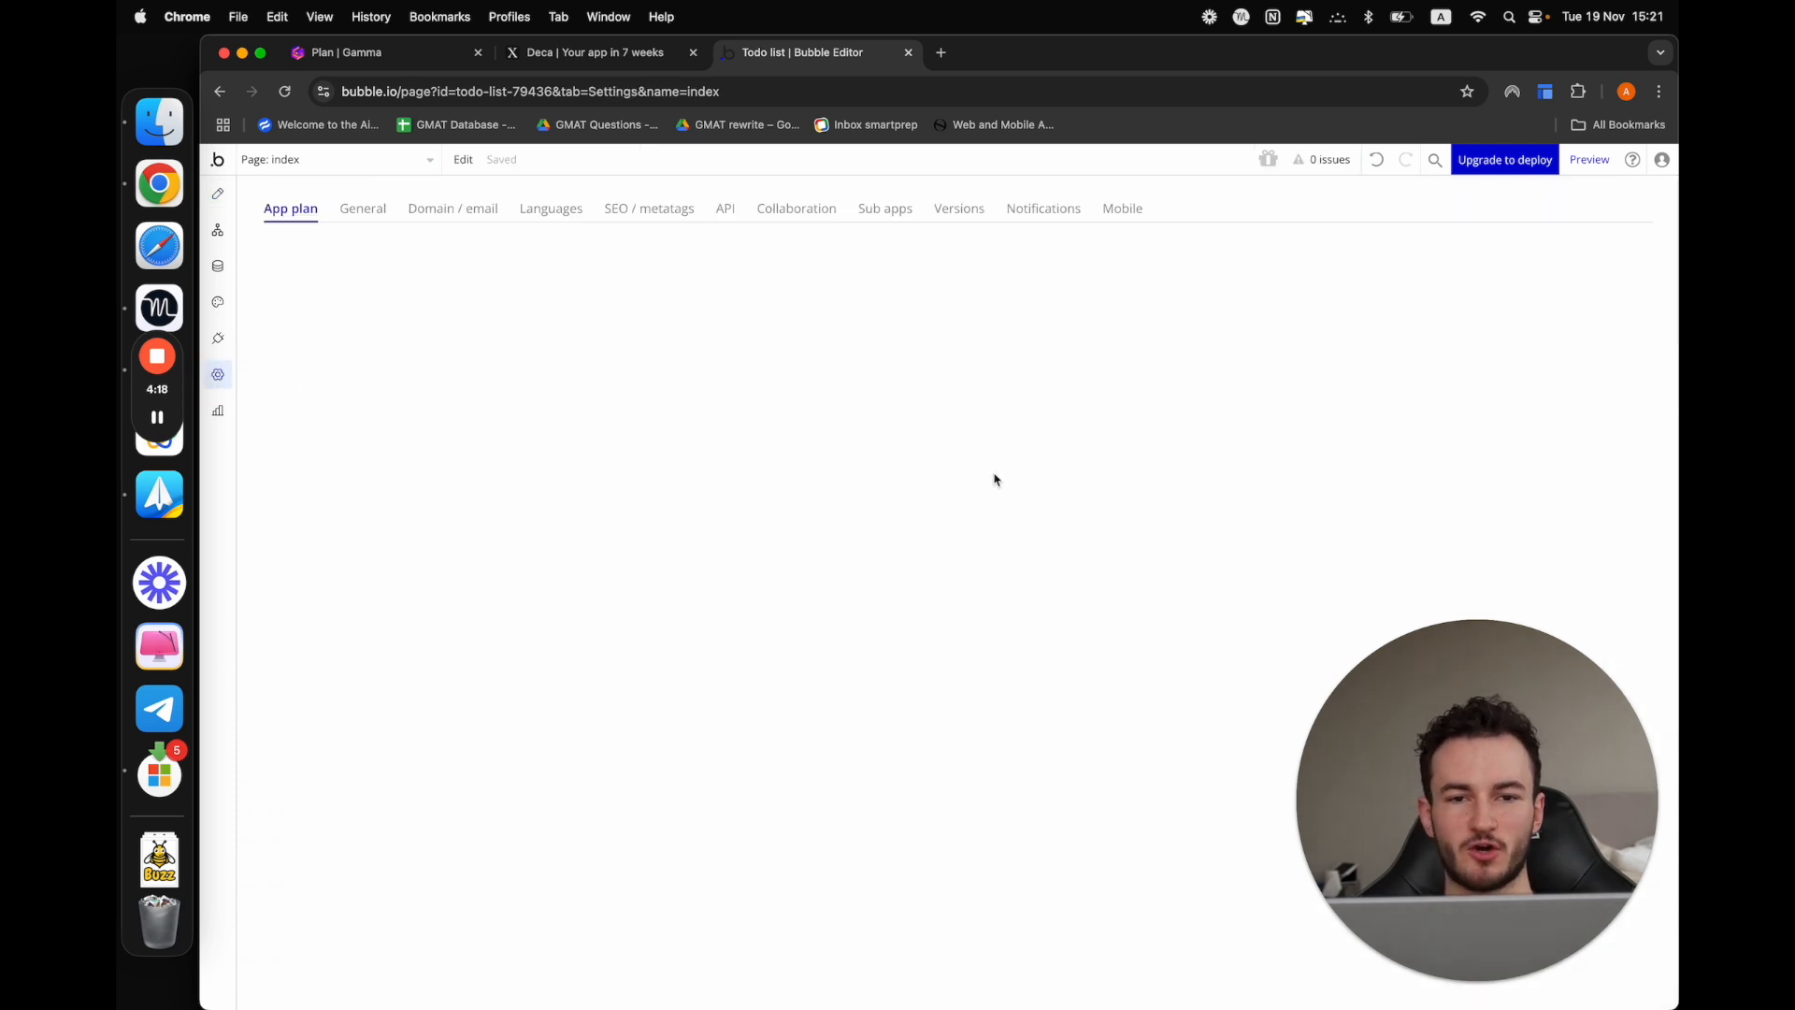
click(1123, 209)
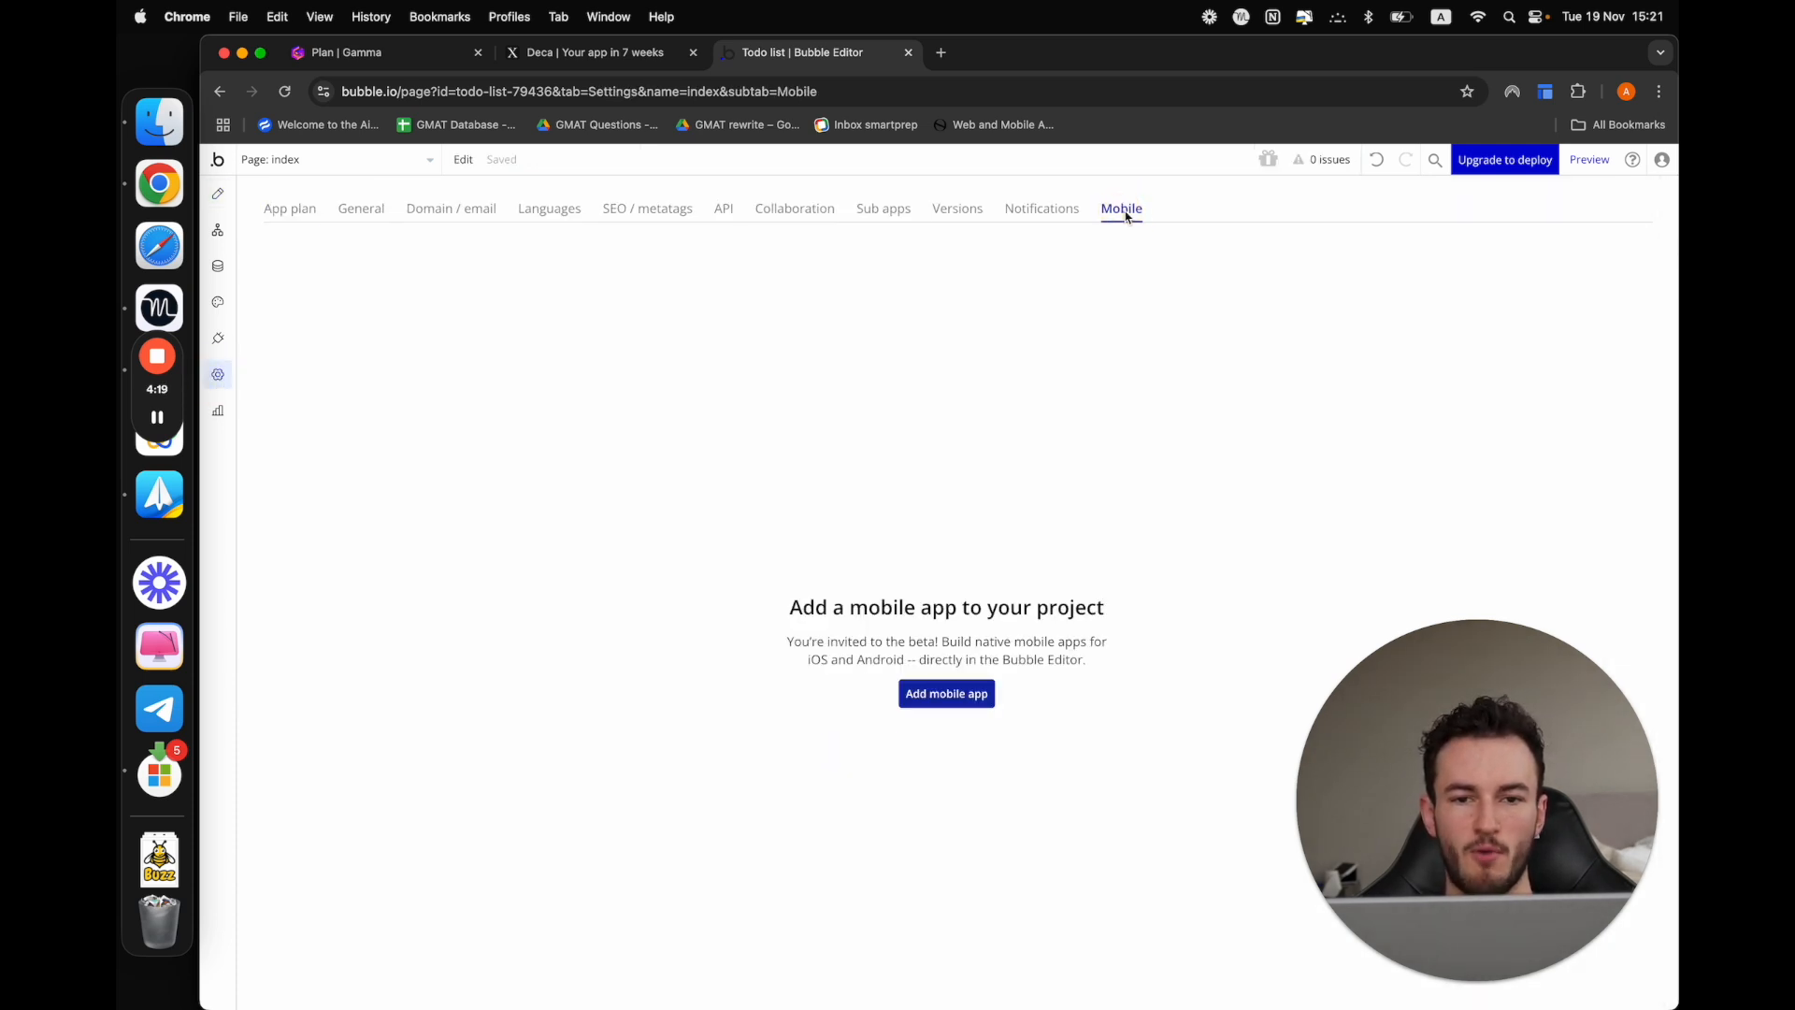
click(966, 697)
scroll(966, 700, down, 3)
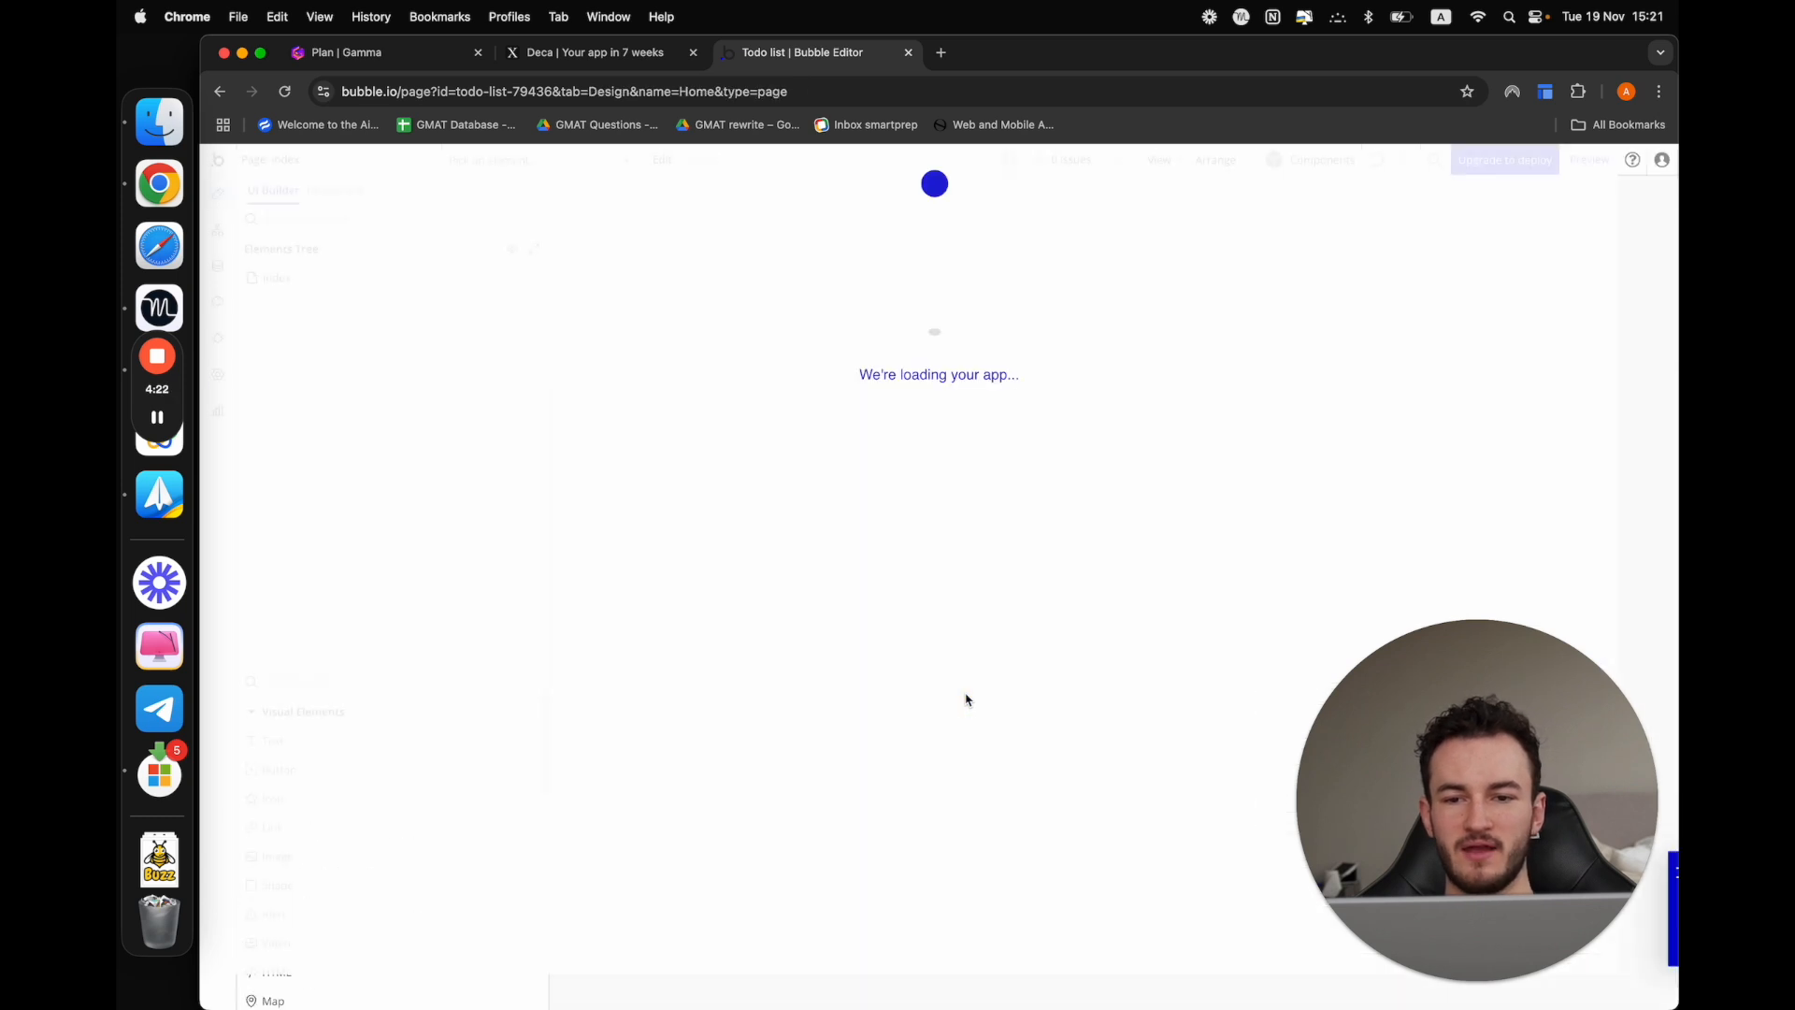
click(835, 513)
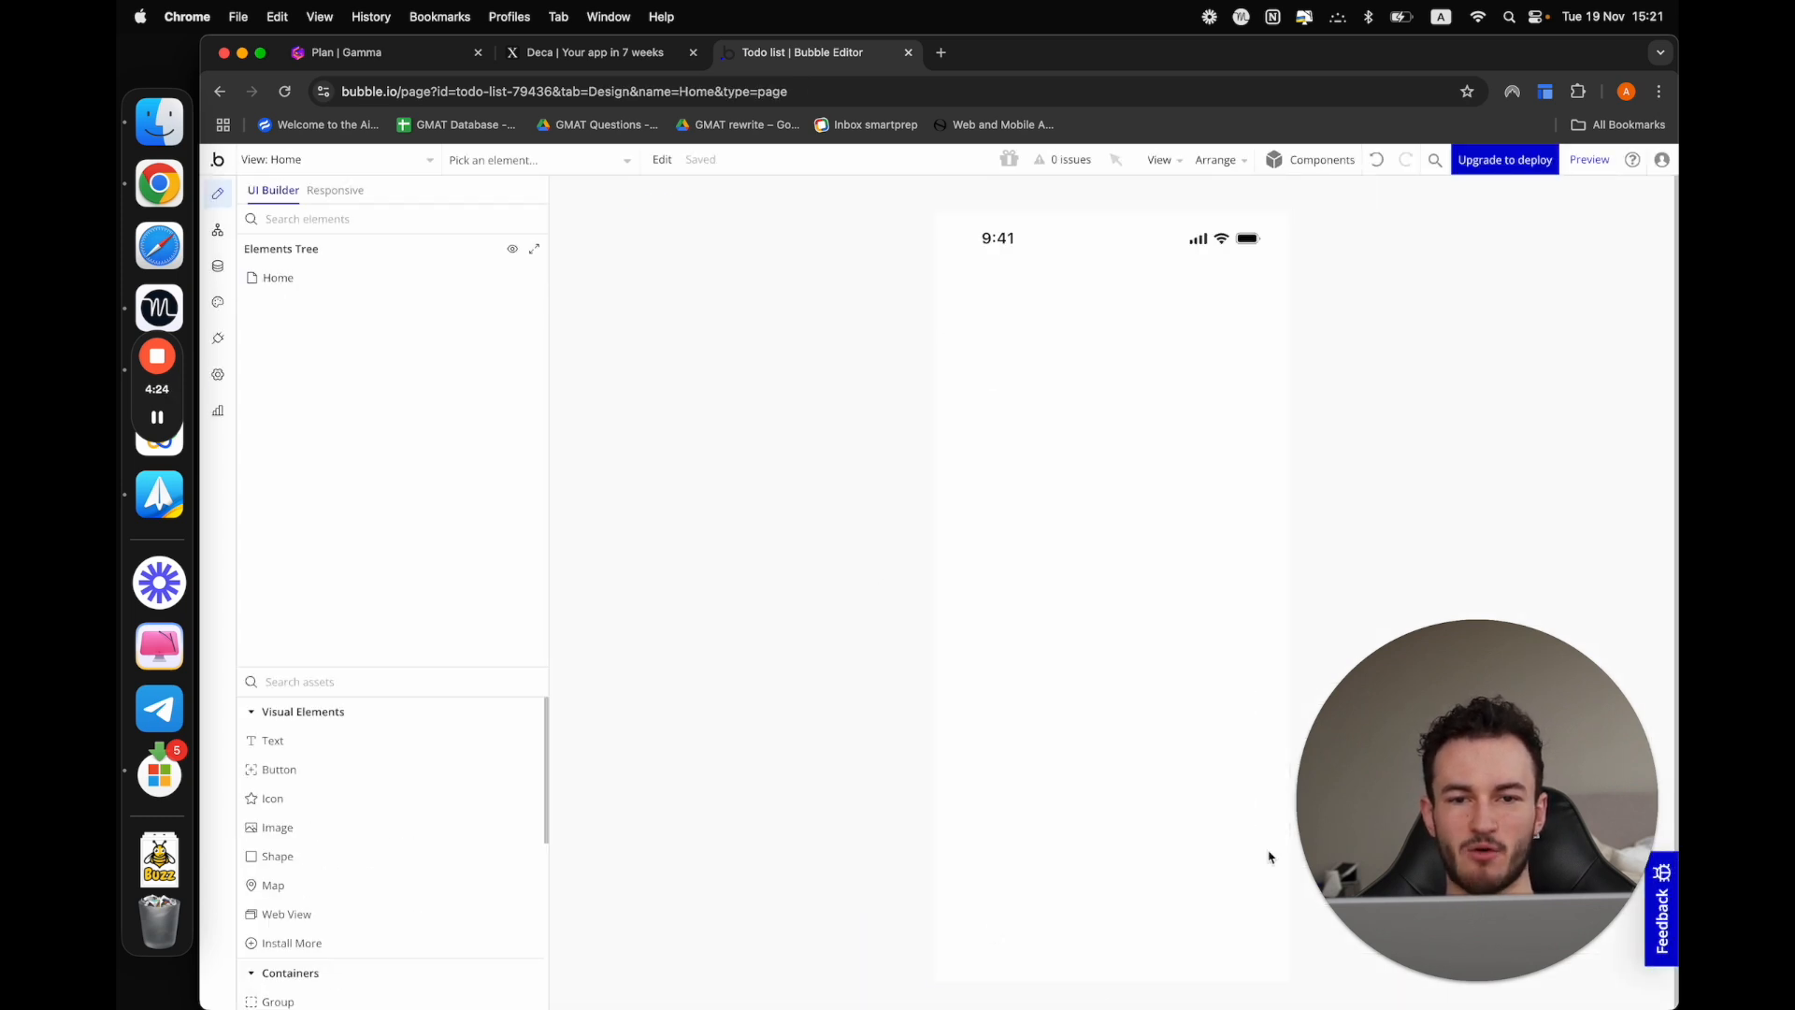
Enable the Redesigned Workflow Editor beta feature in the version settings, accept the automatic save point, and return to the design view
click(218, 374)
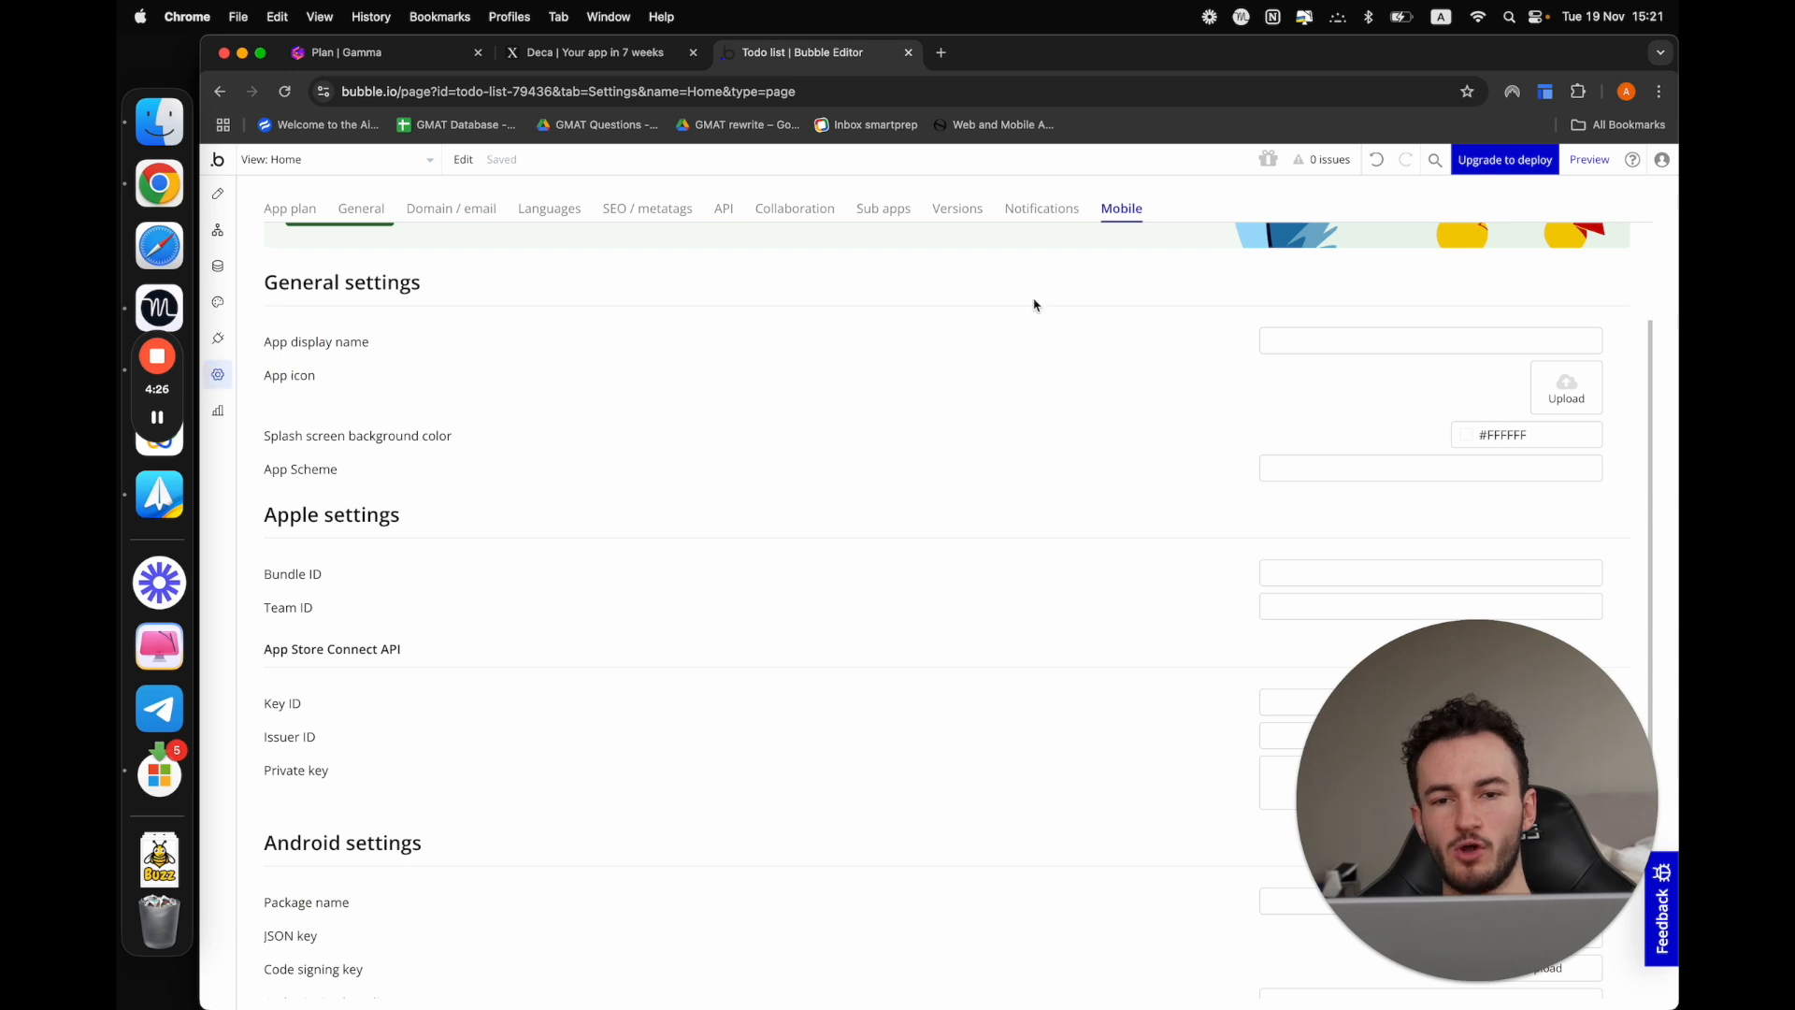
click(960, 209)
scroll(940, 720, down, 3)
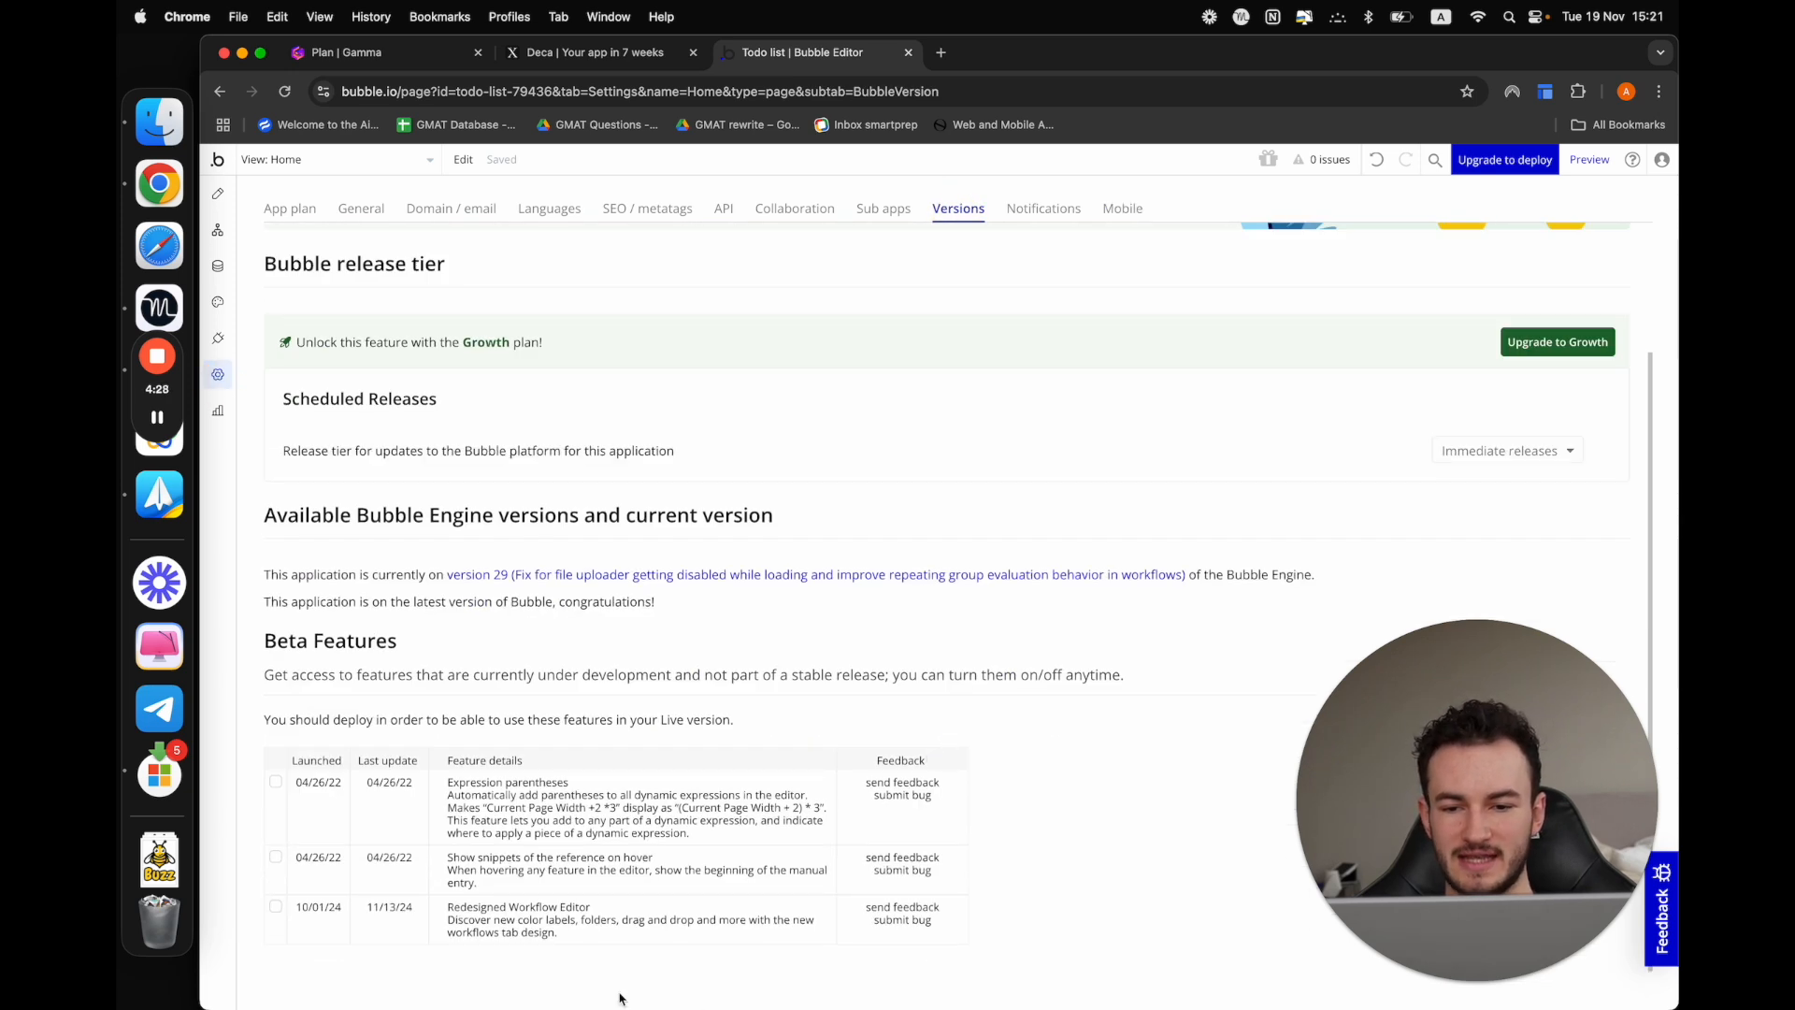
click(275, 908)
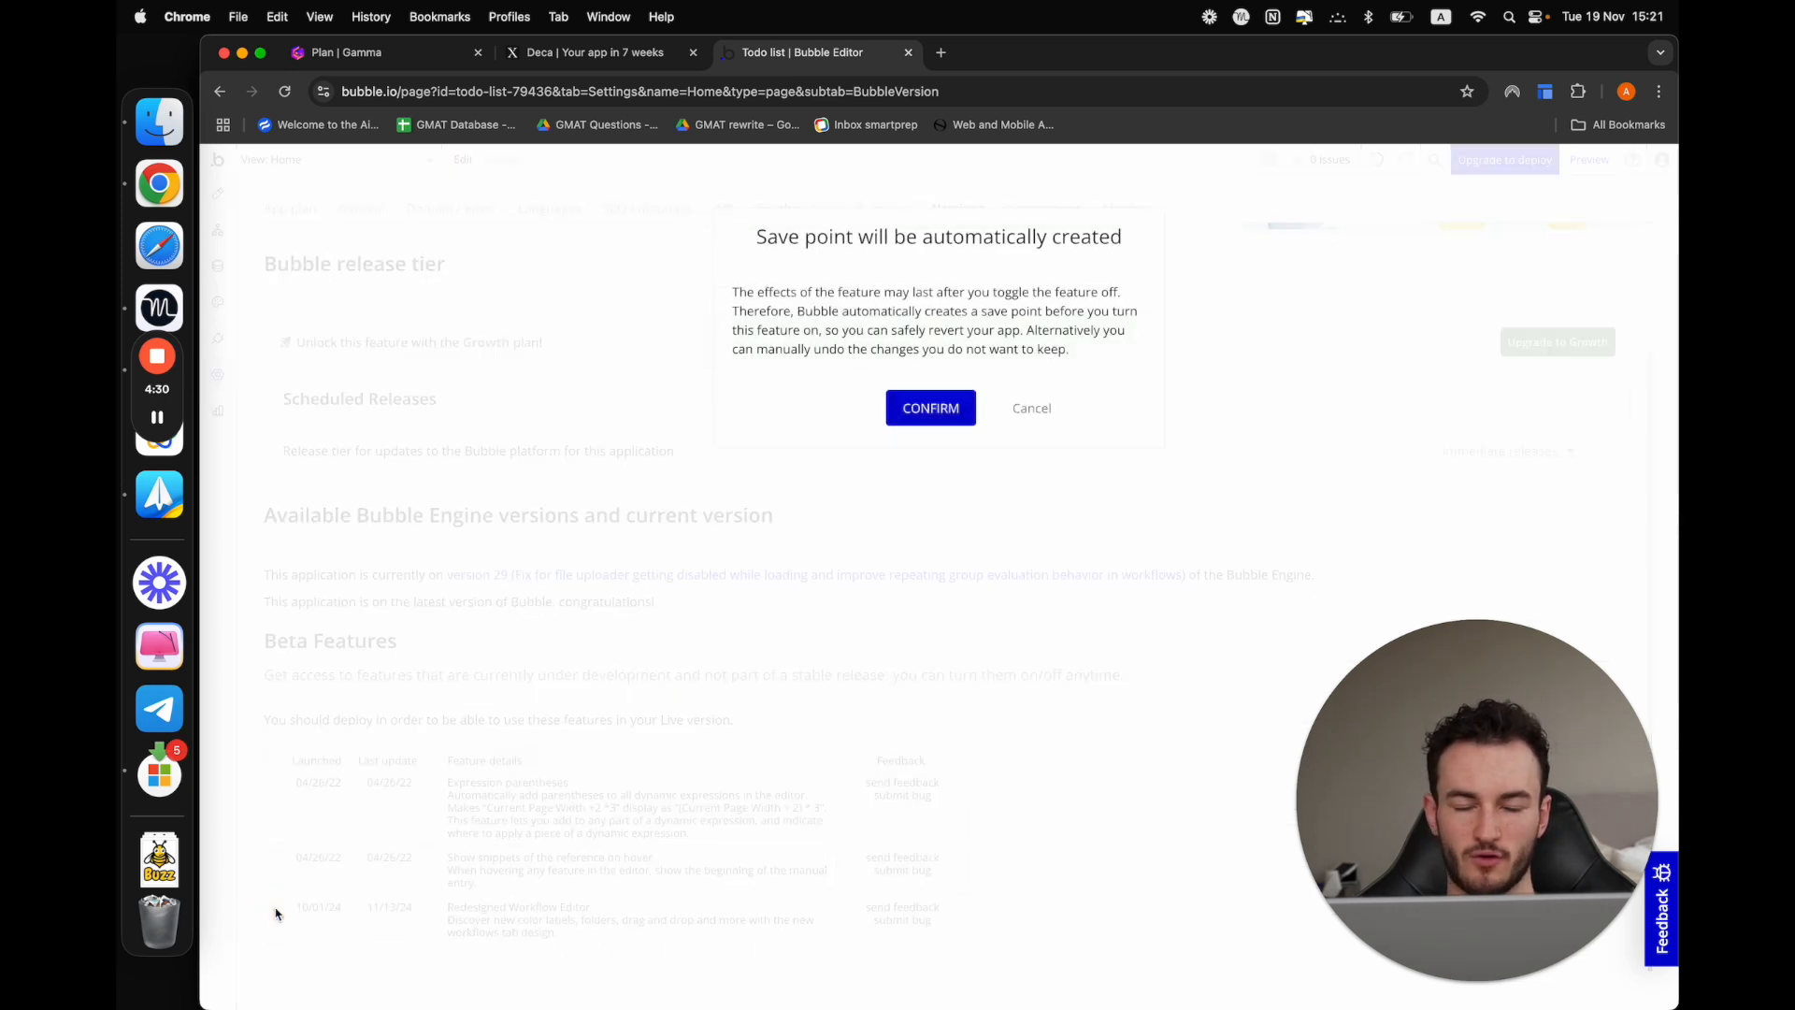
click(930, 409)
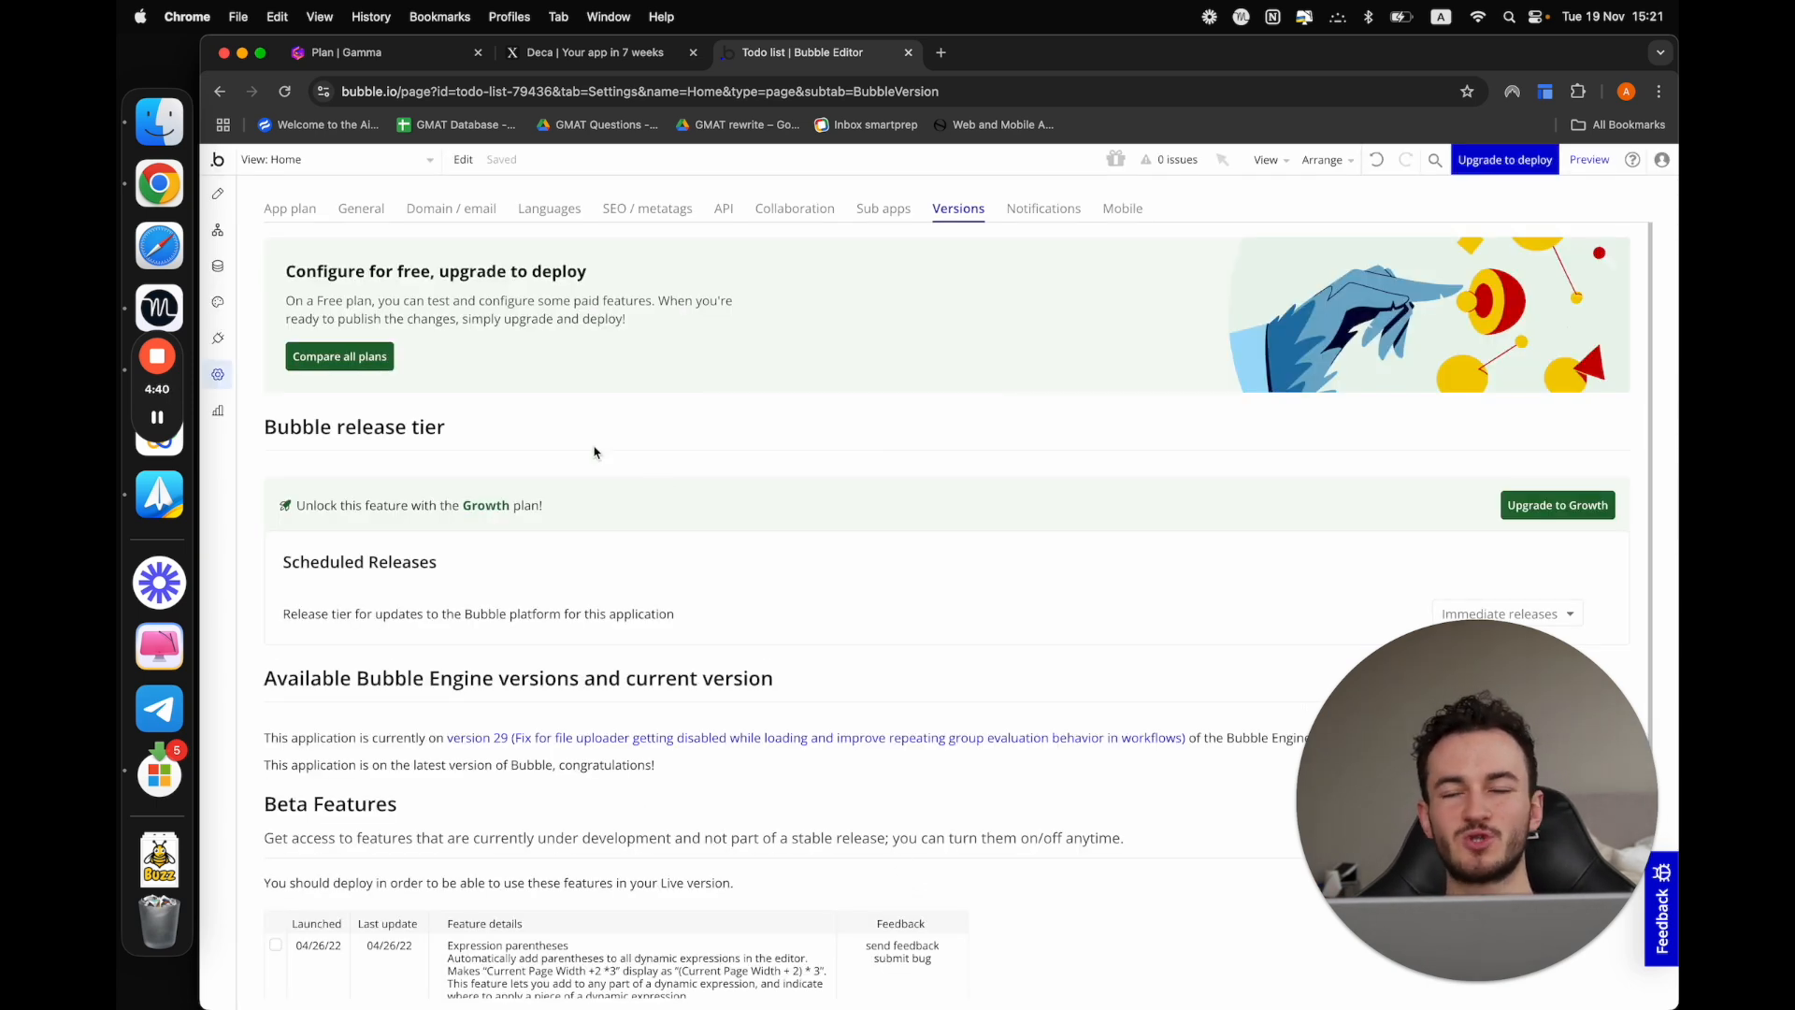
click(220, 195)
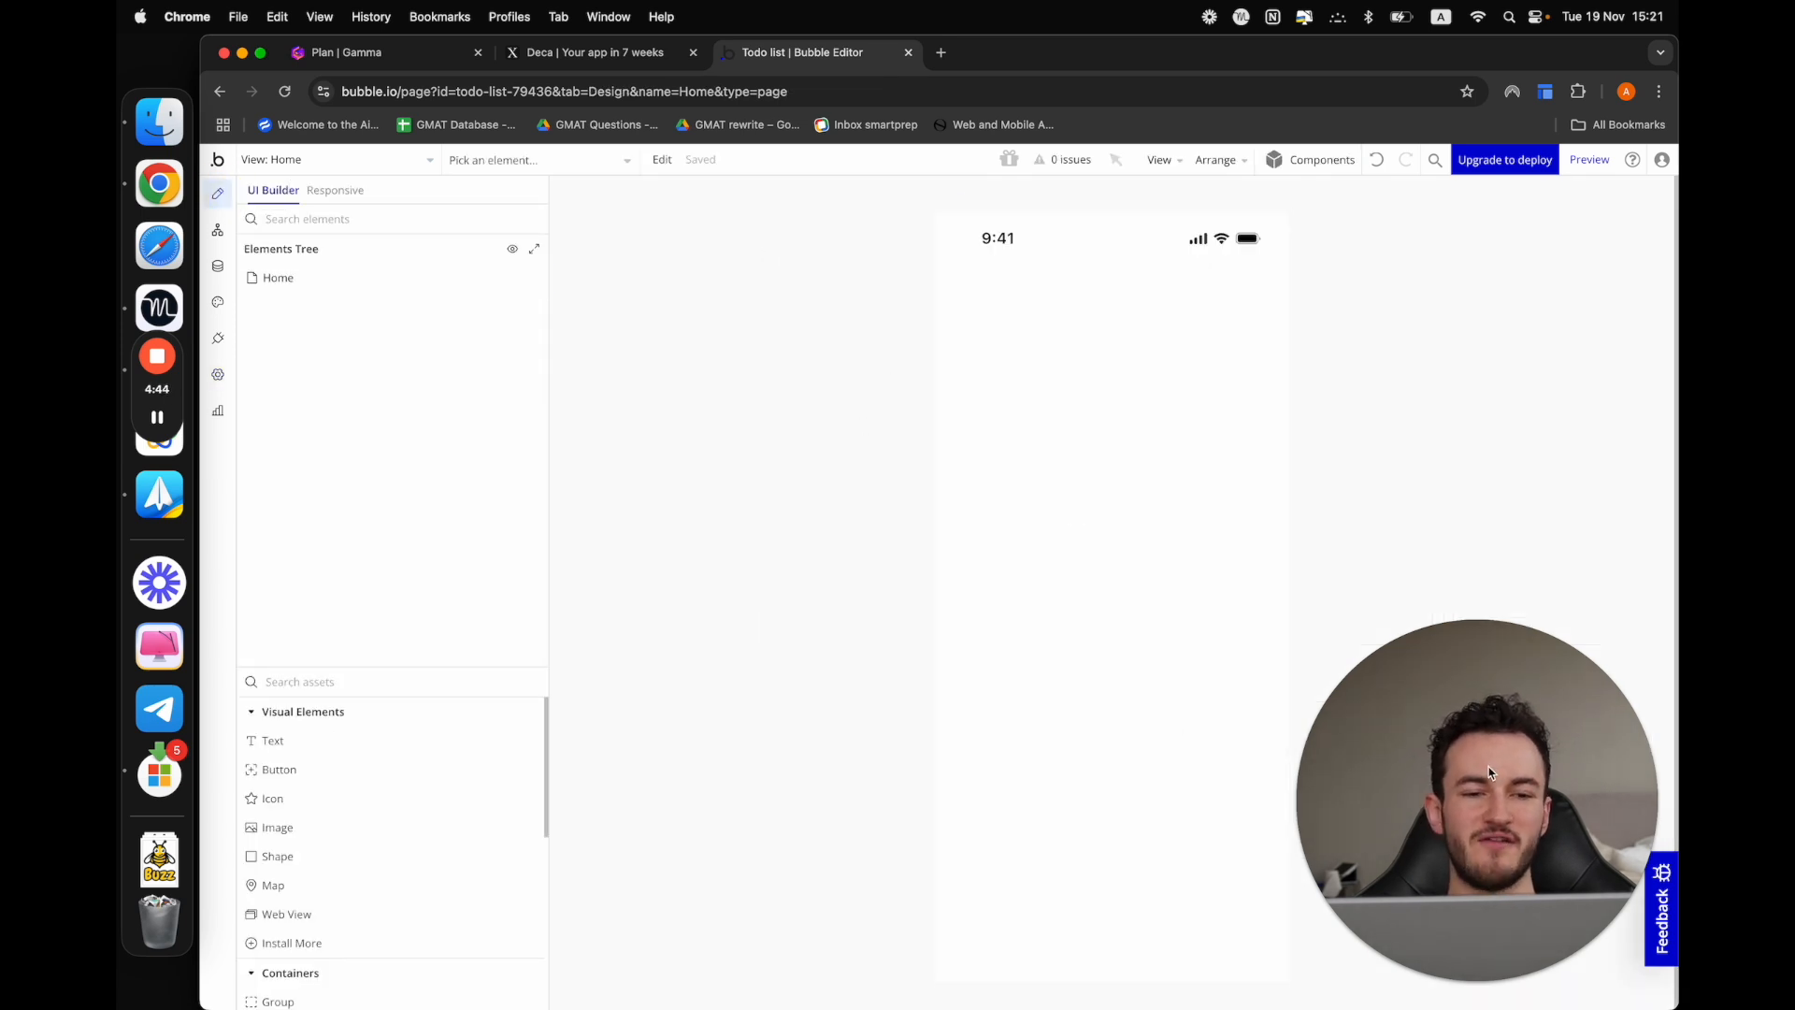
Mark "Project setup" as completed in the Gamma plan checklist and return to the Bubble editor
click(385, 56)
click(538, 458)
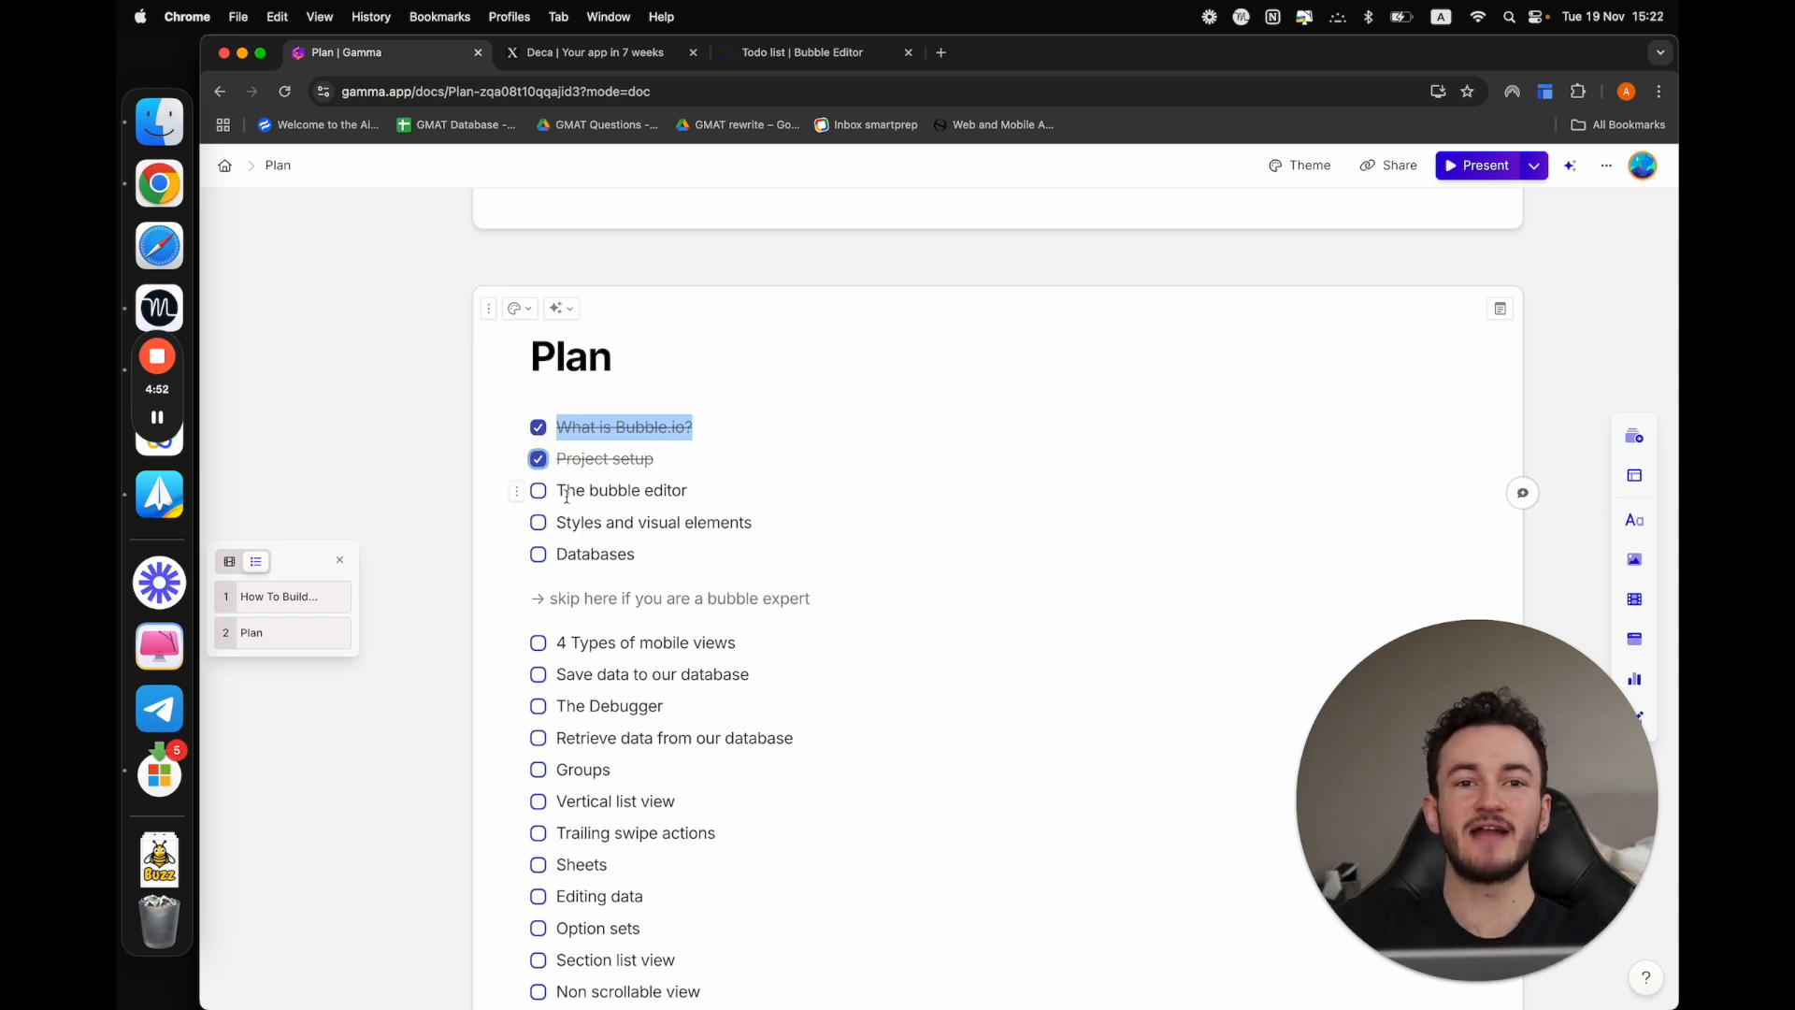
click(830, 53)
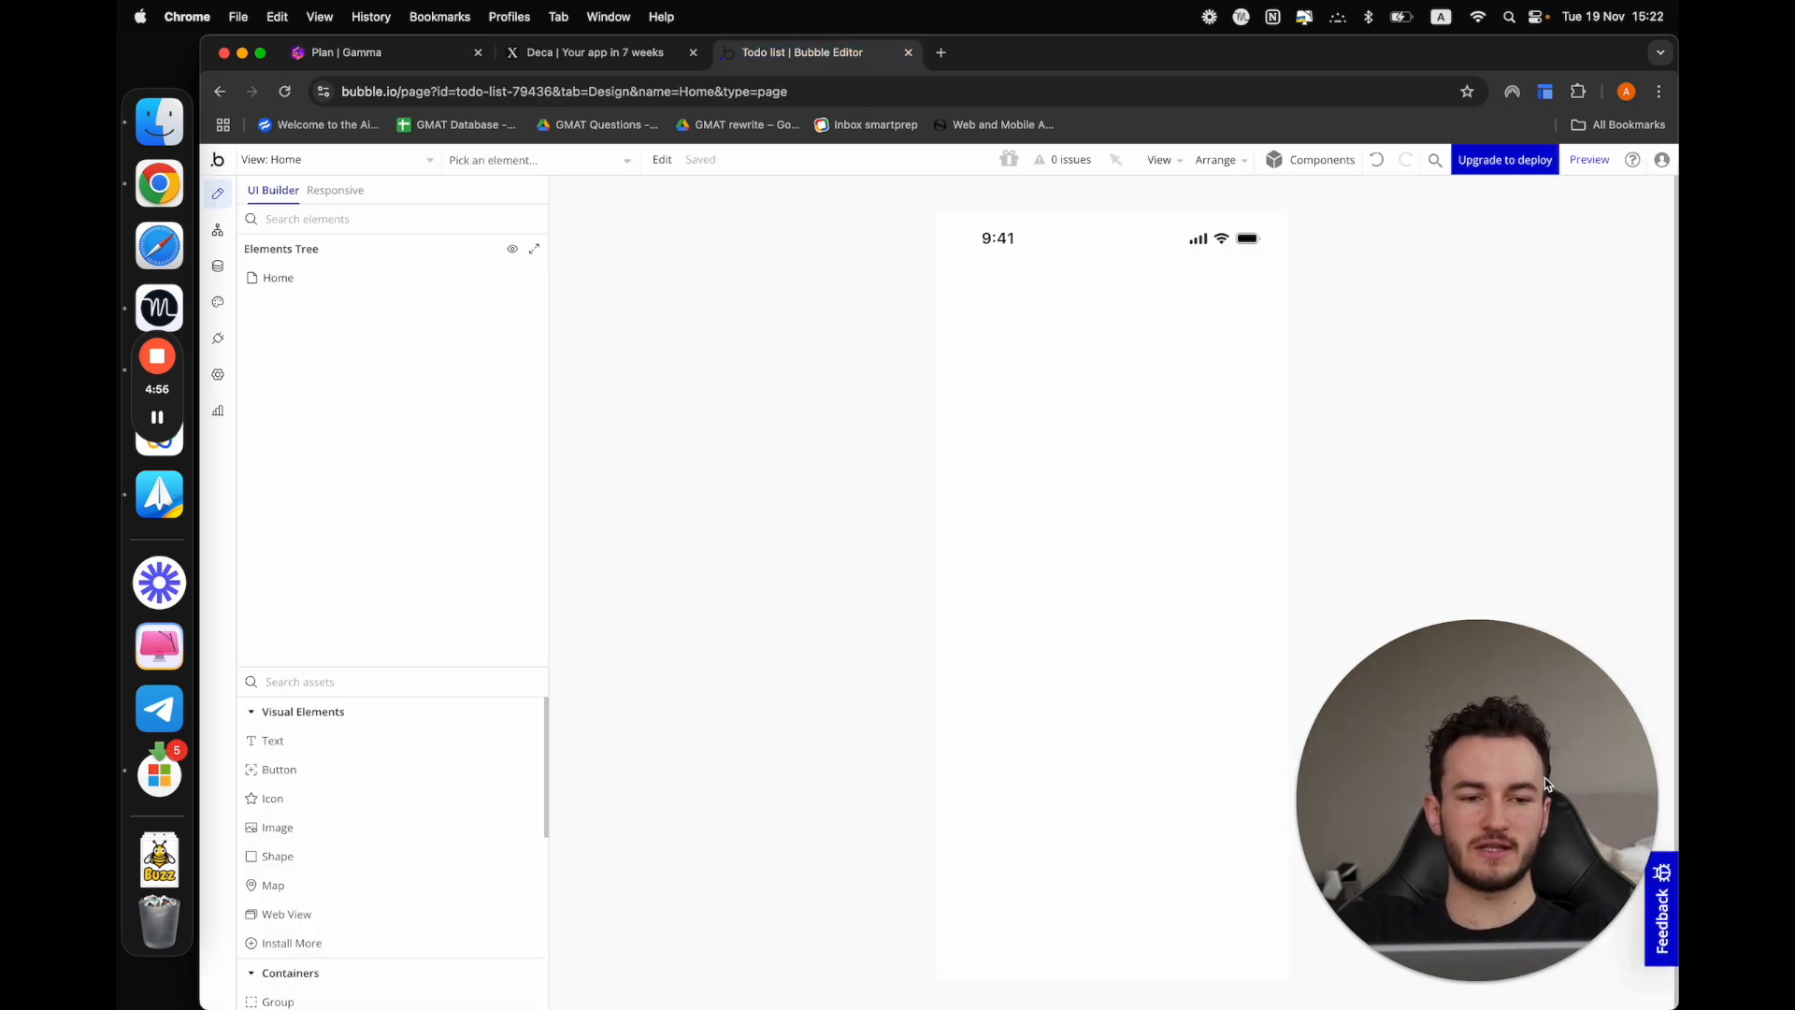
click(1548, 669)
drag(1530, 715, 1608, 871)
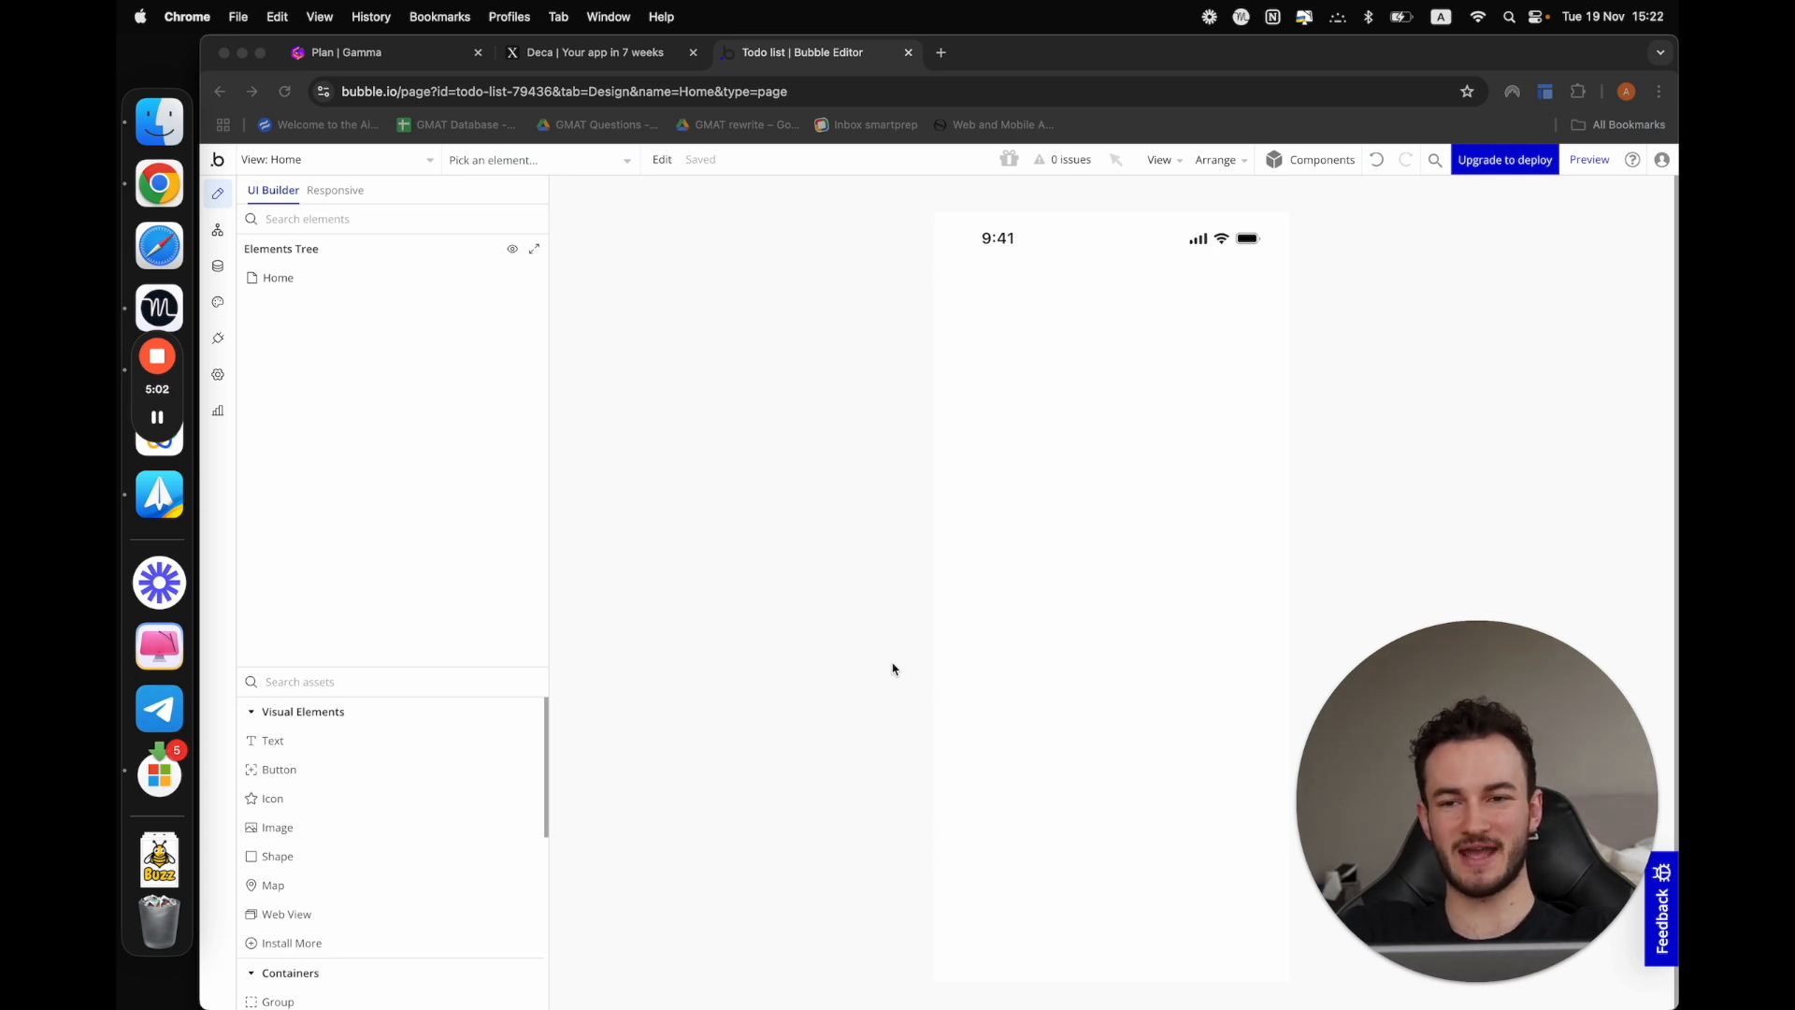
Set the Home view's view type to Not scrollable
click(1119, 320)
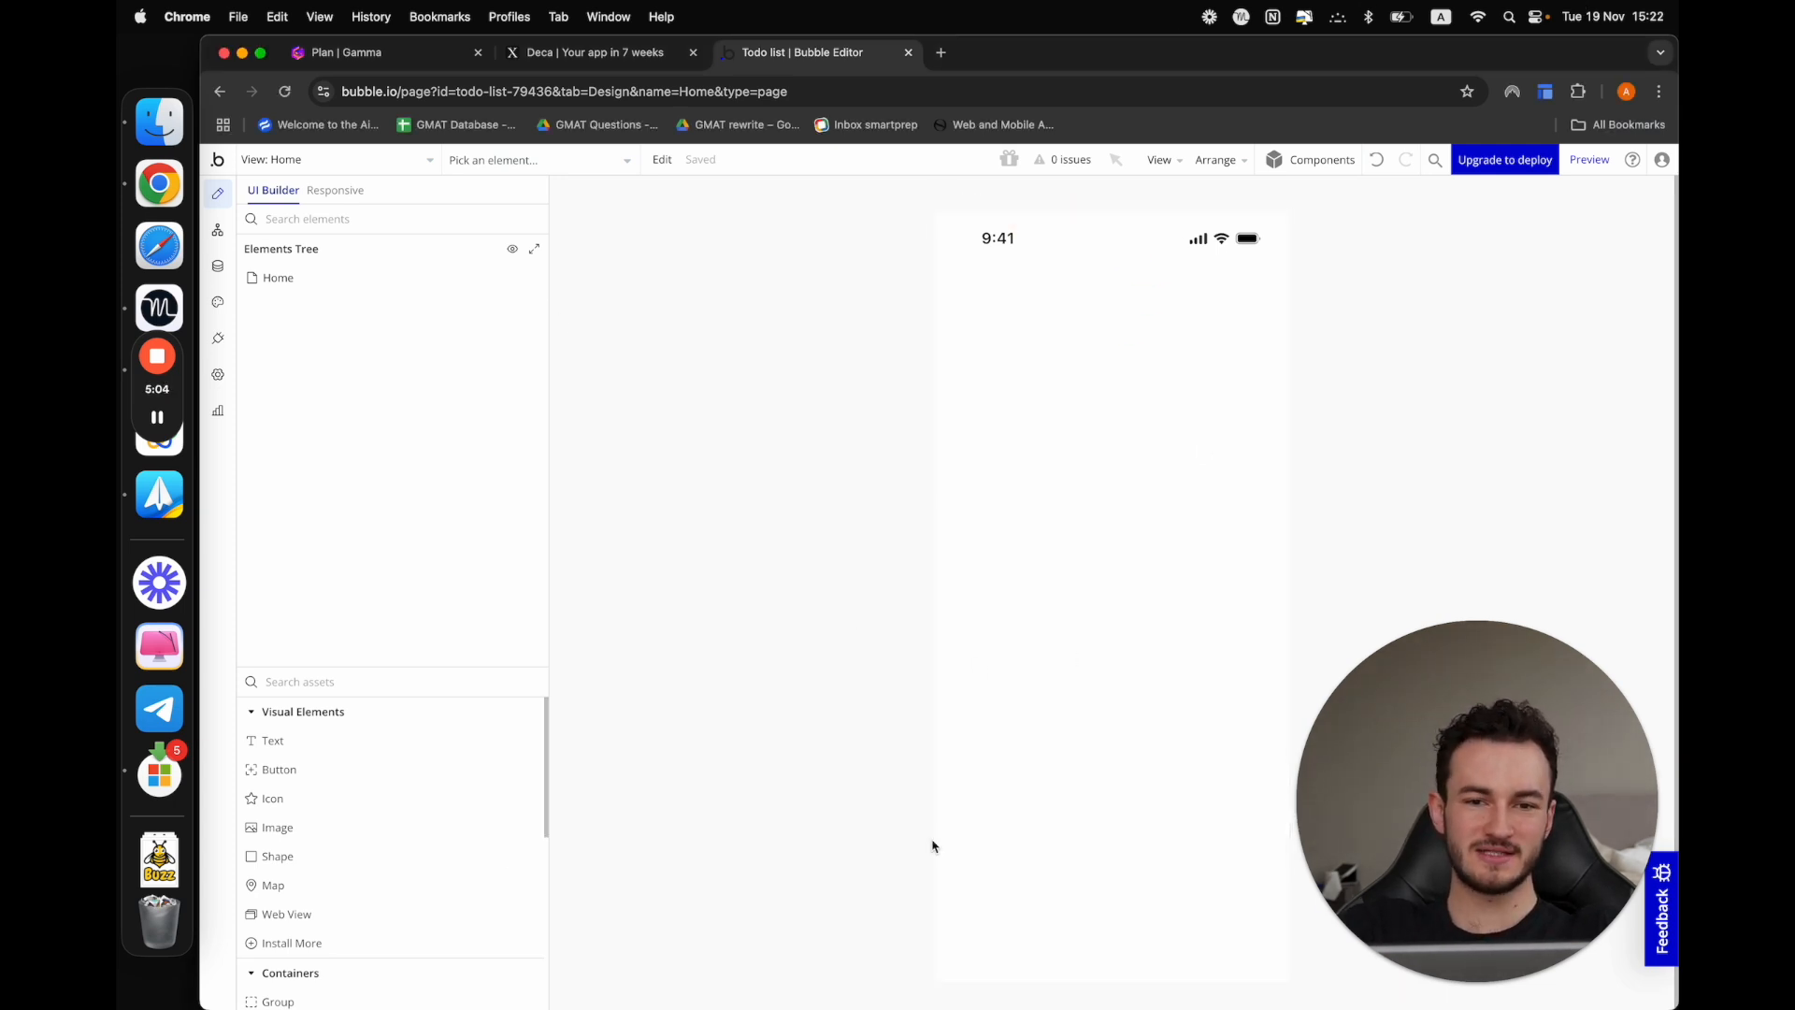
click(1197, 388)
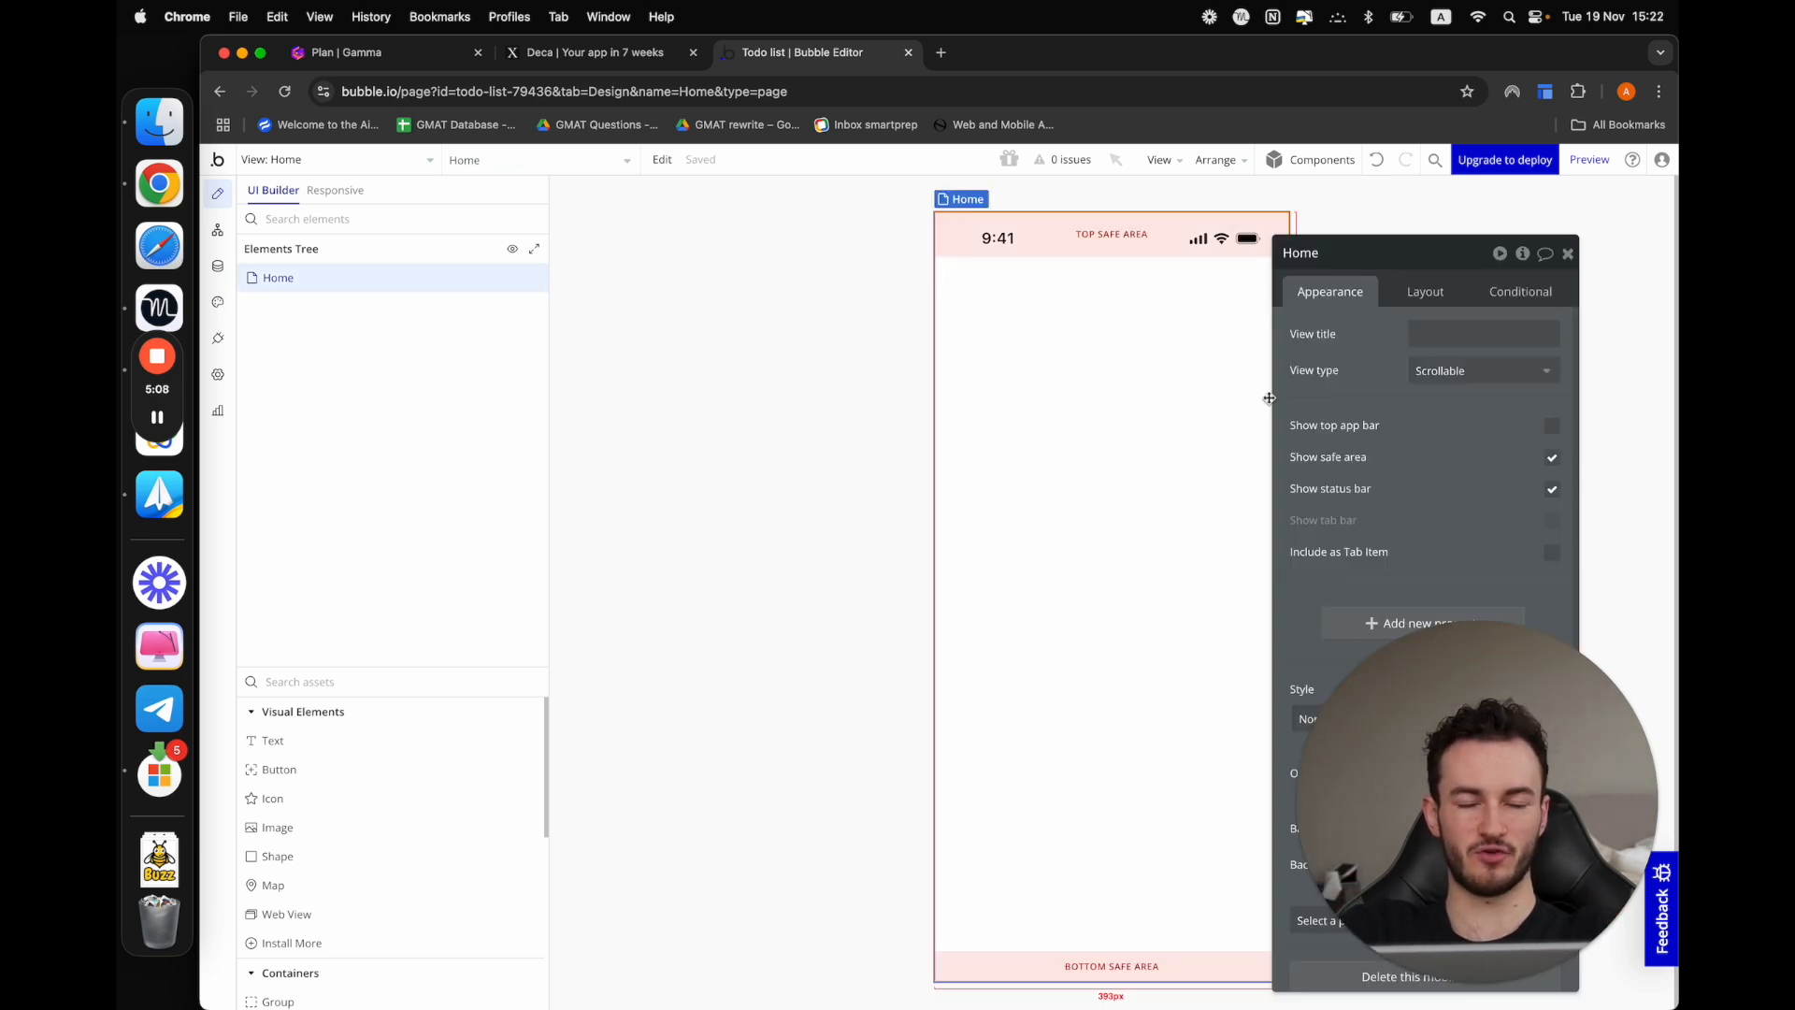
drag(1420, 263, 750, 250)
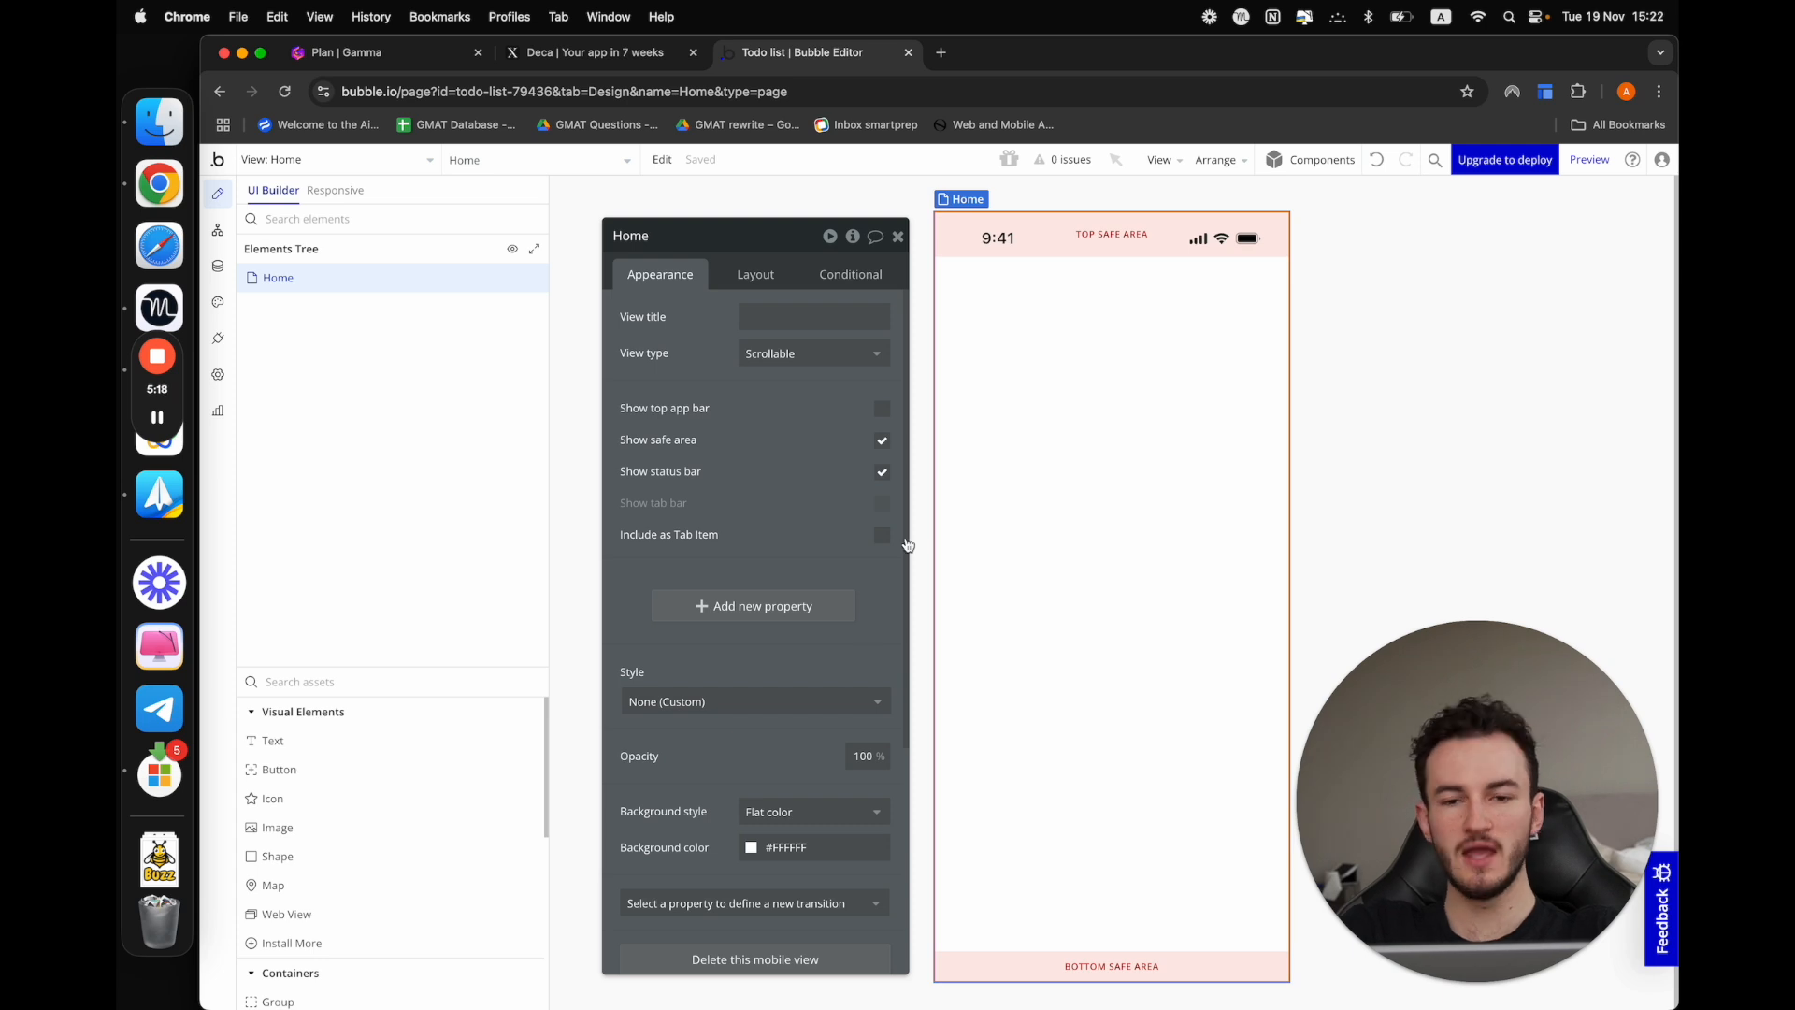
drag(758, 408, 753, 398)
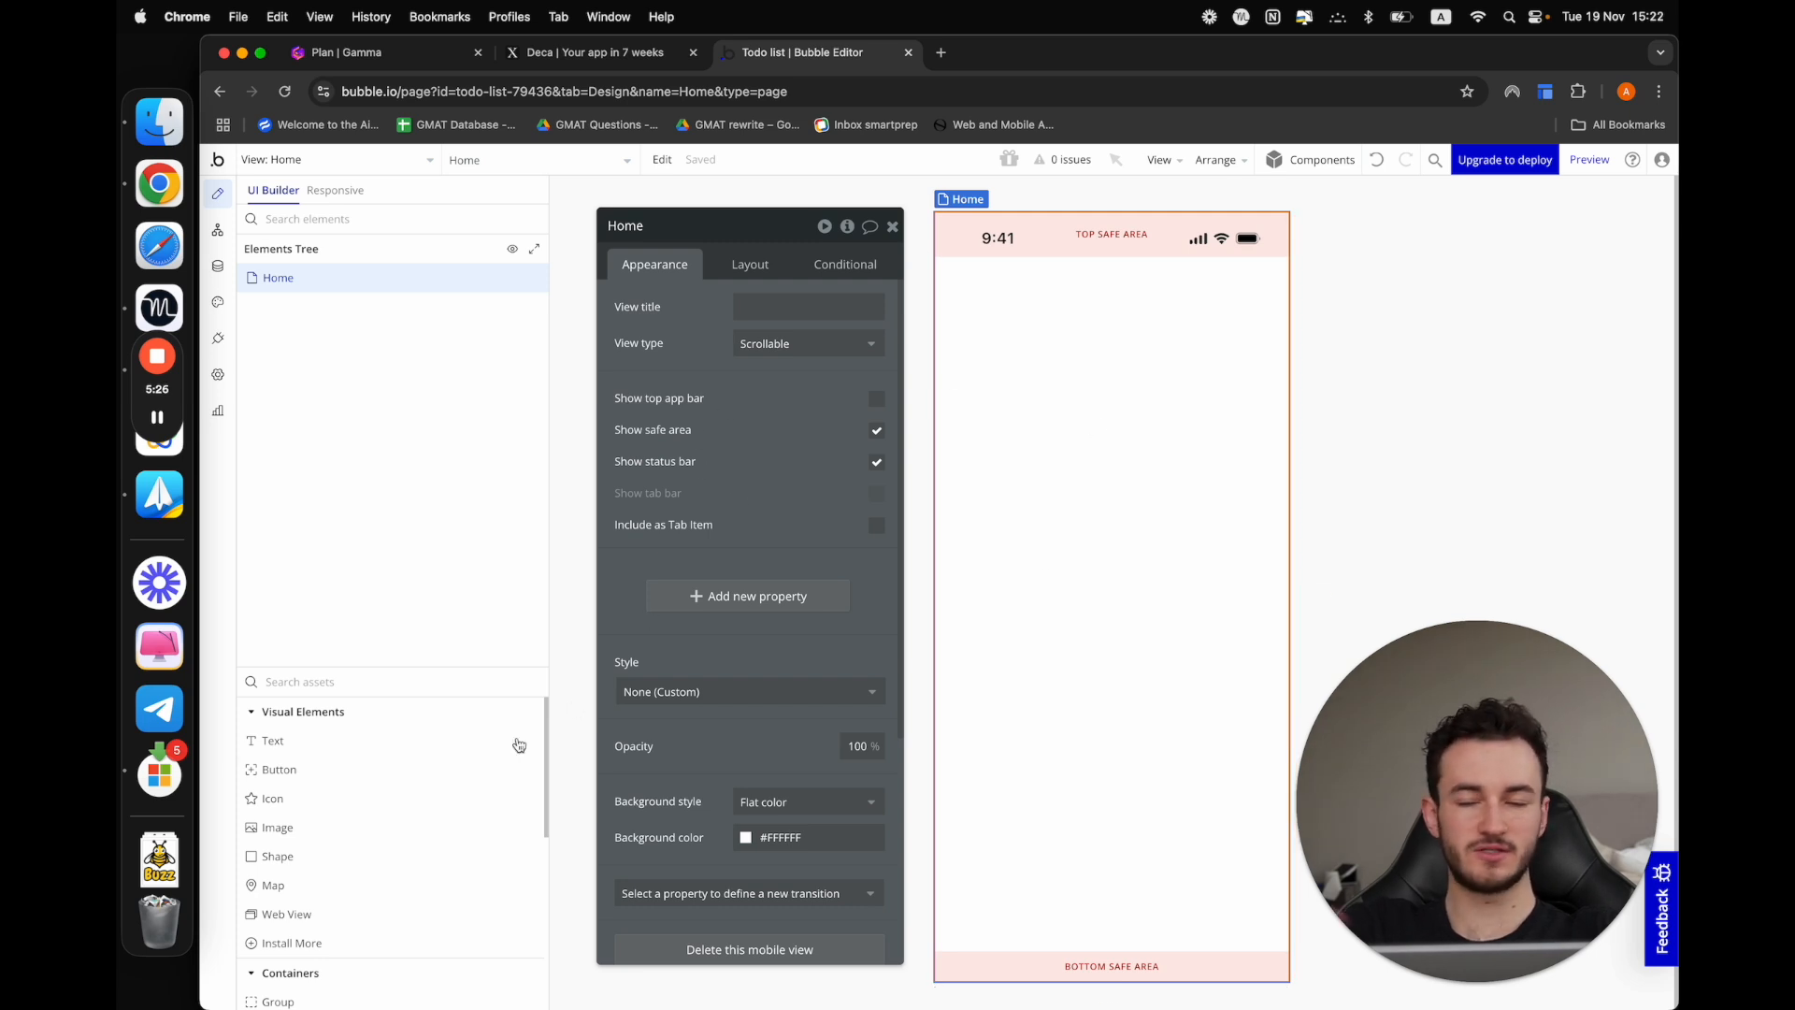
click(762, 352)
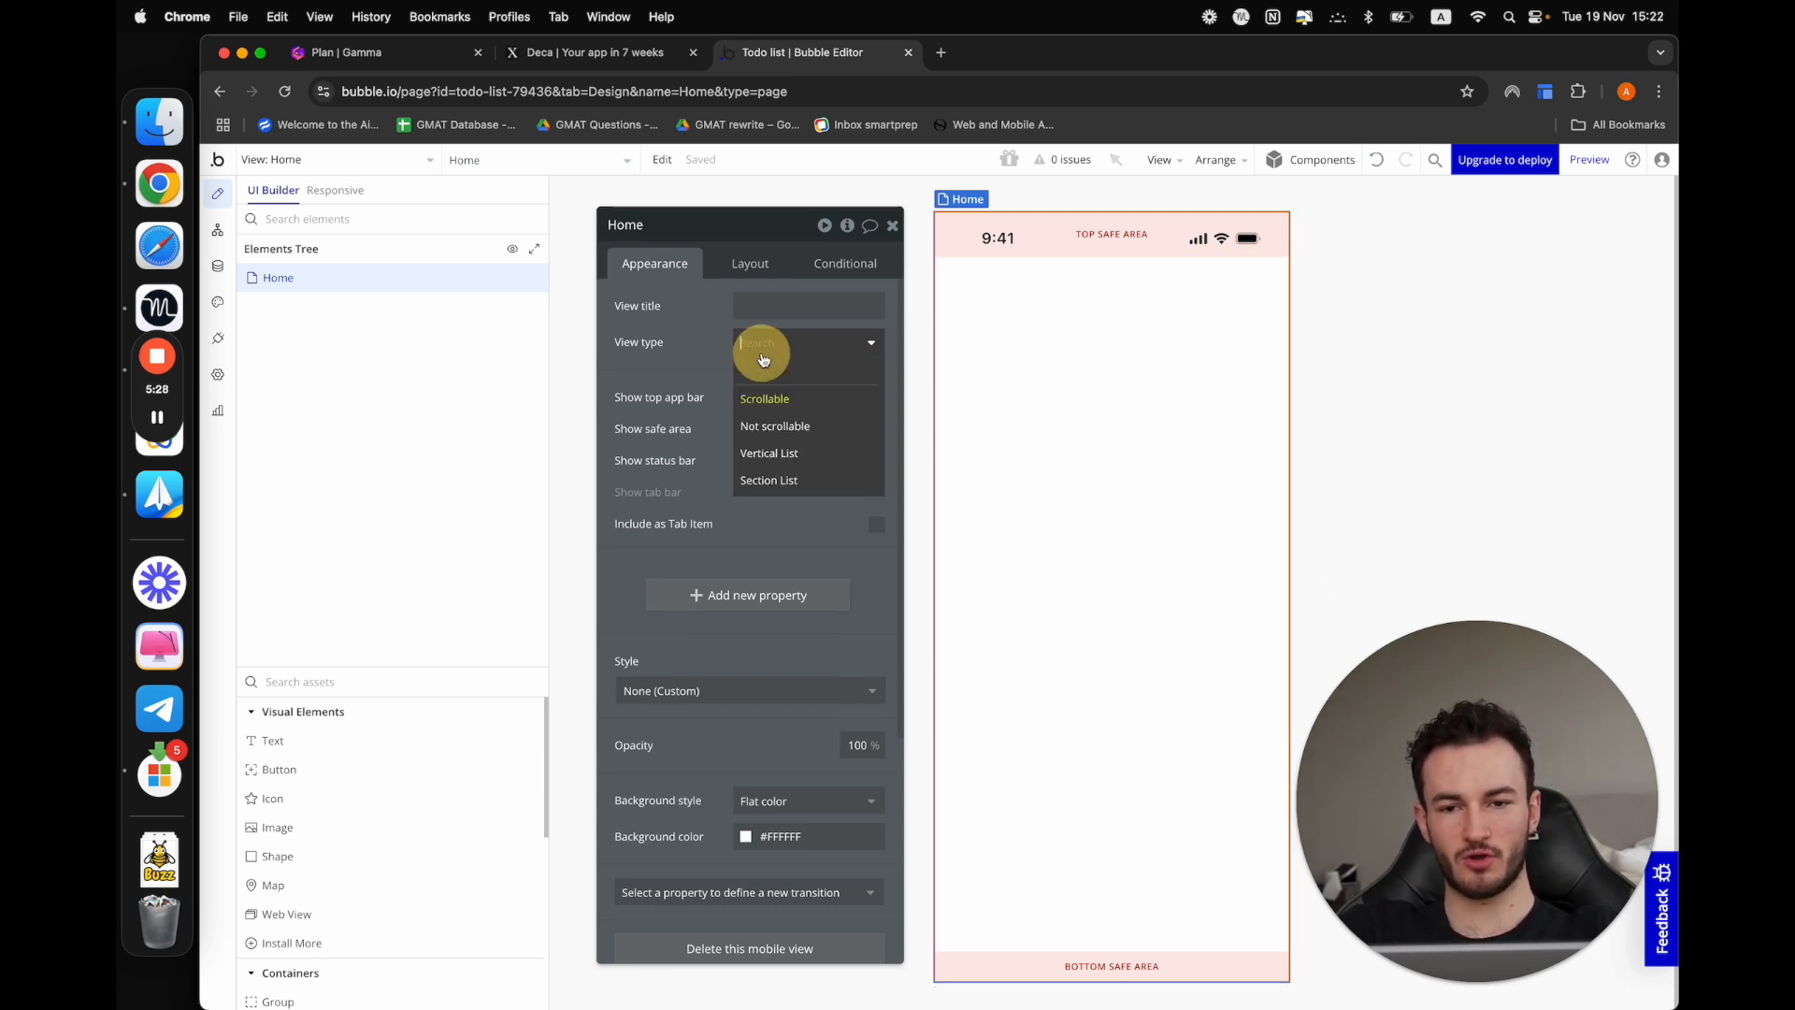
click(762, 418)
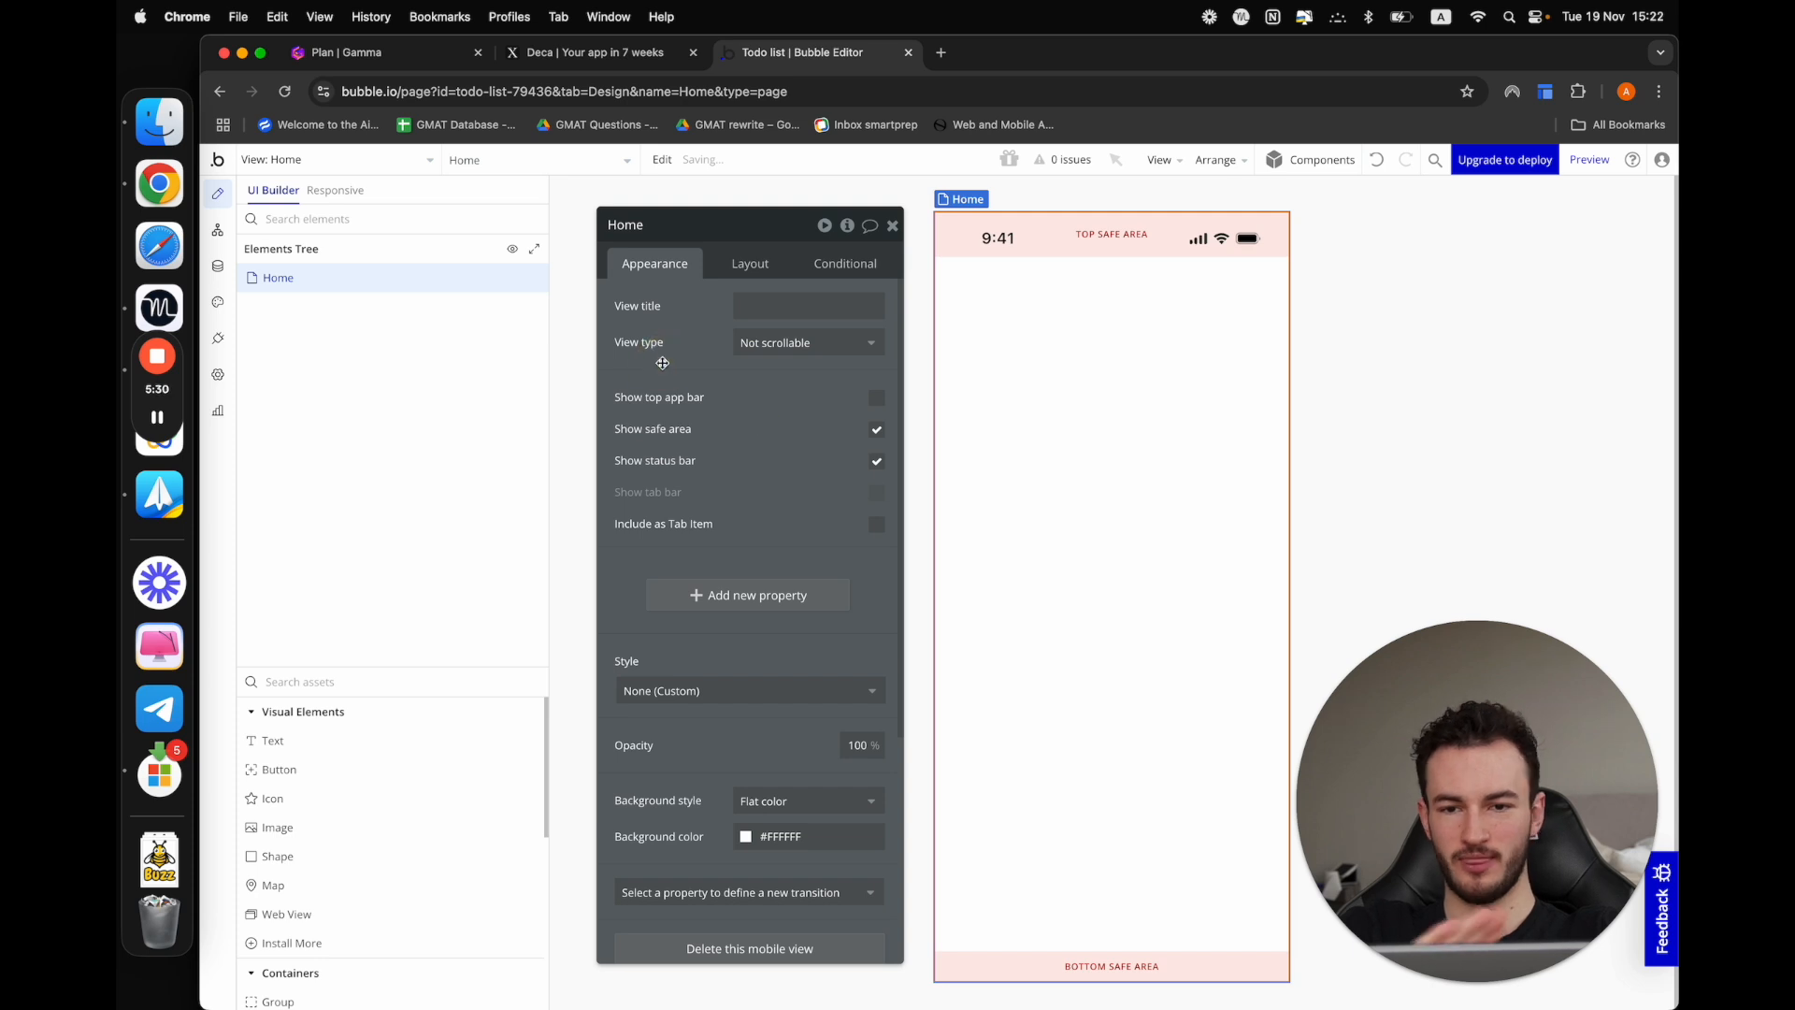
Add a text element to the Home view and set its content to "Hello there"
click(280, 751)
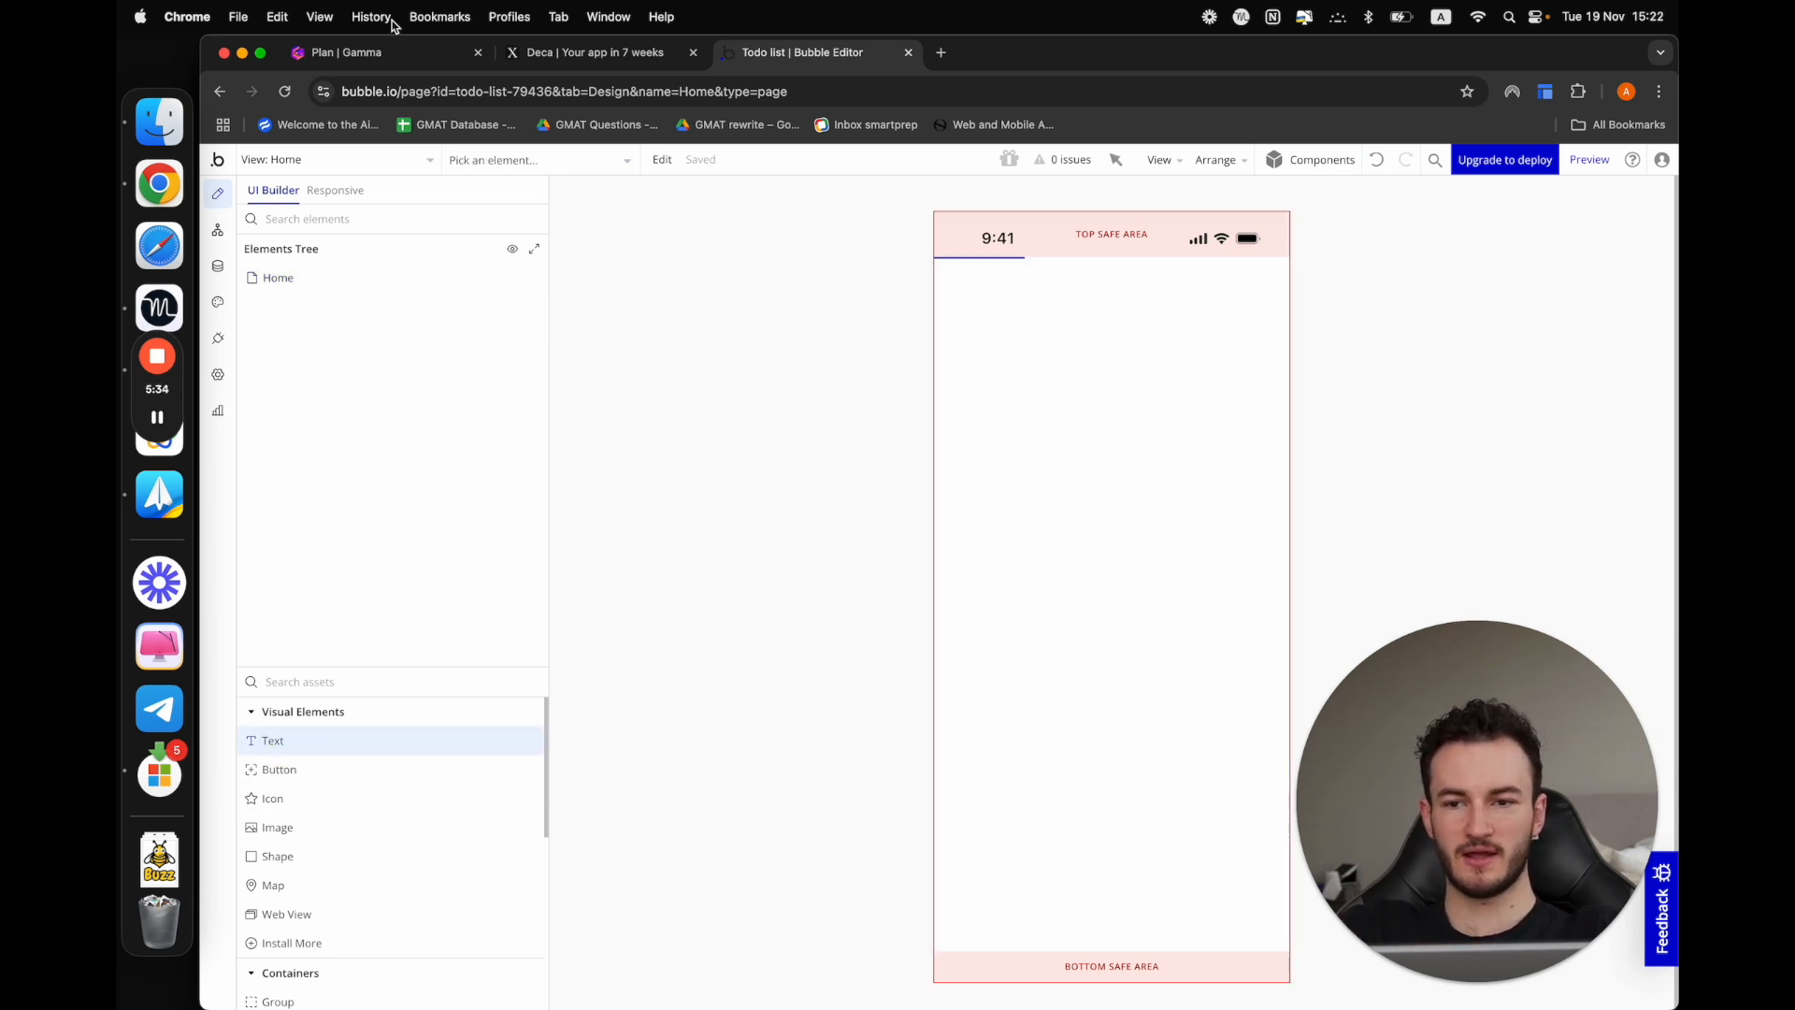
drag(272, 745, 1028, 390)
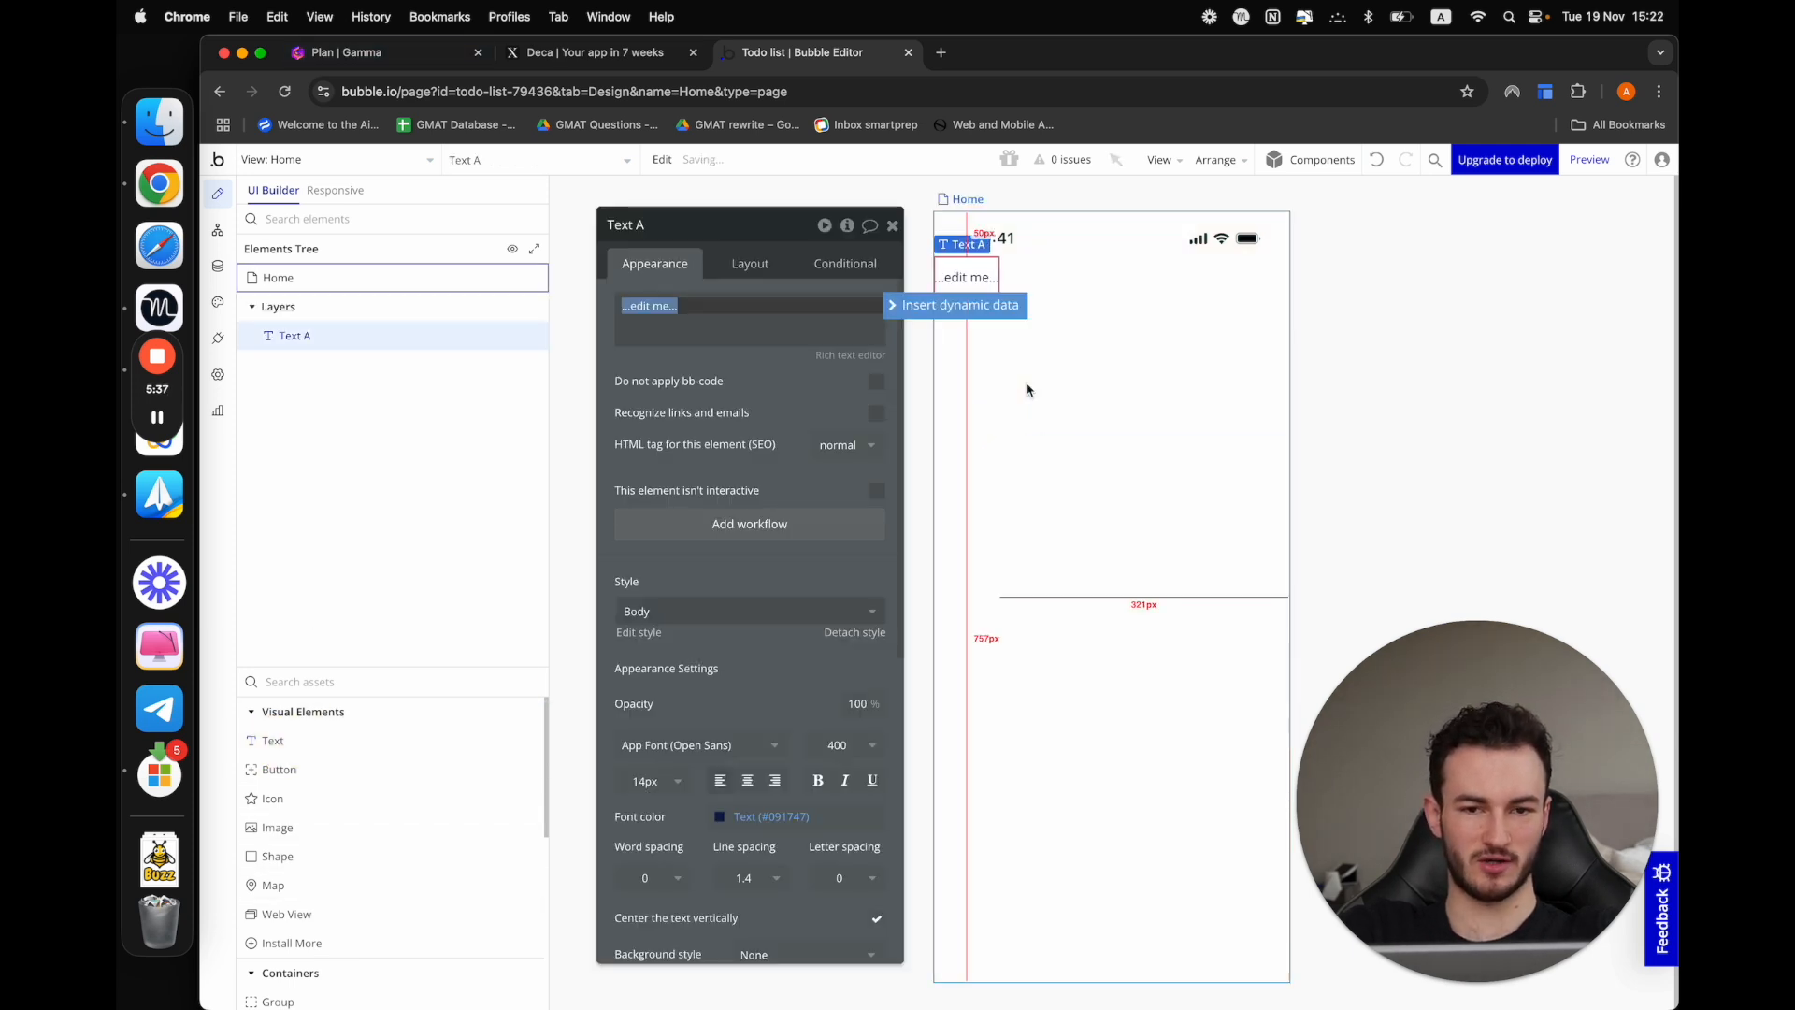
click(1097, 402)
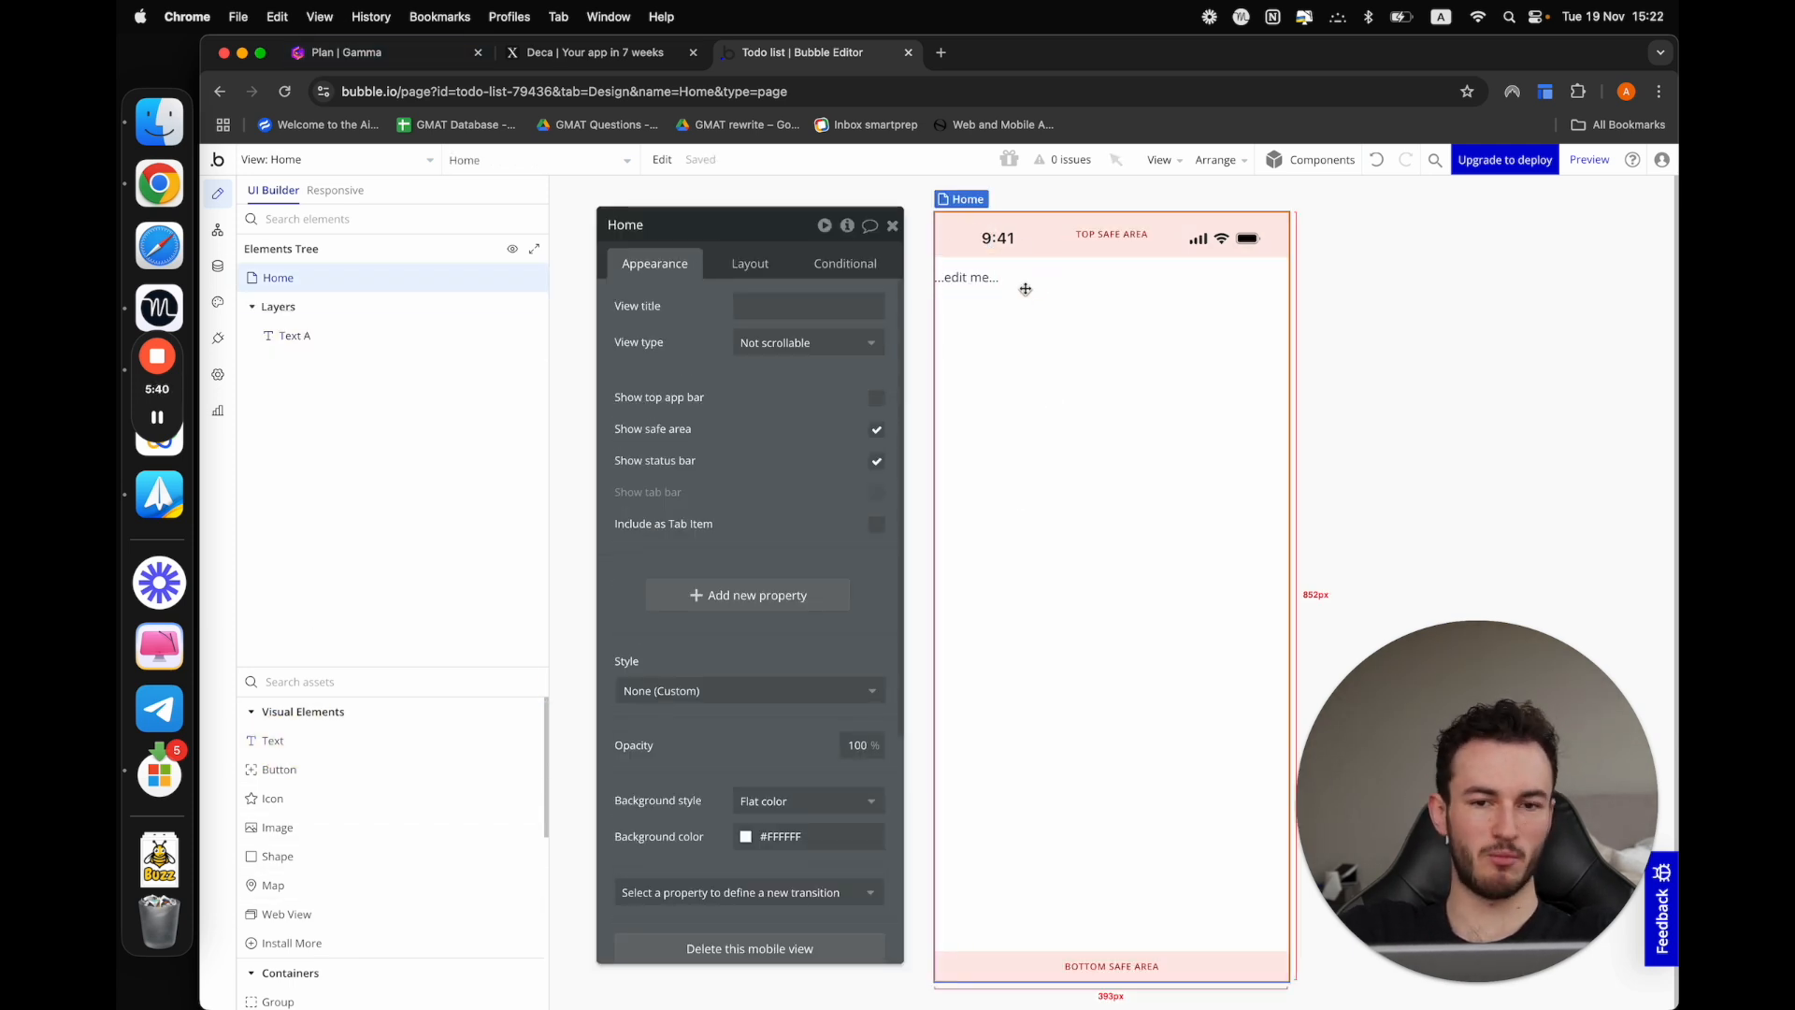
click(984, 279)
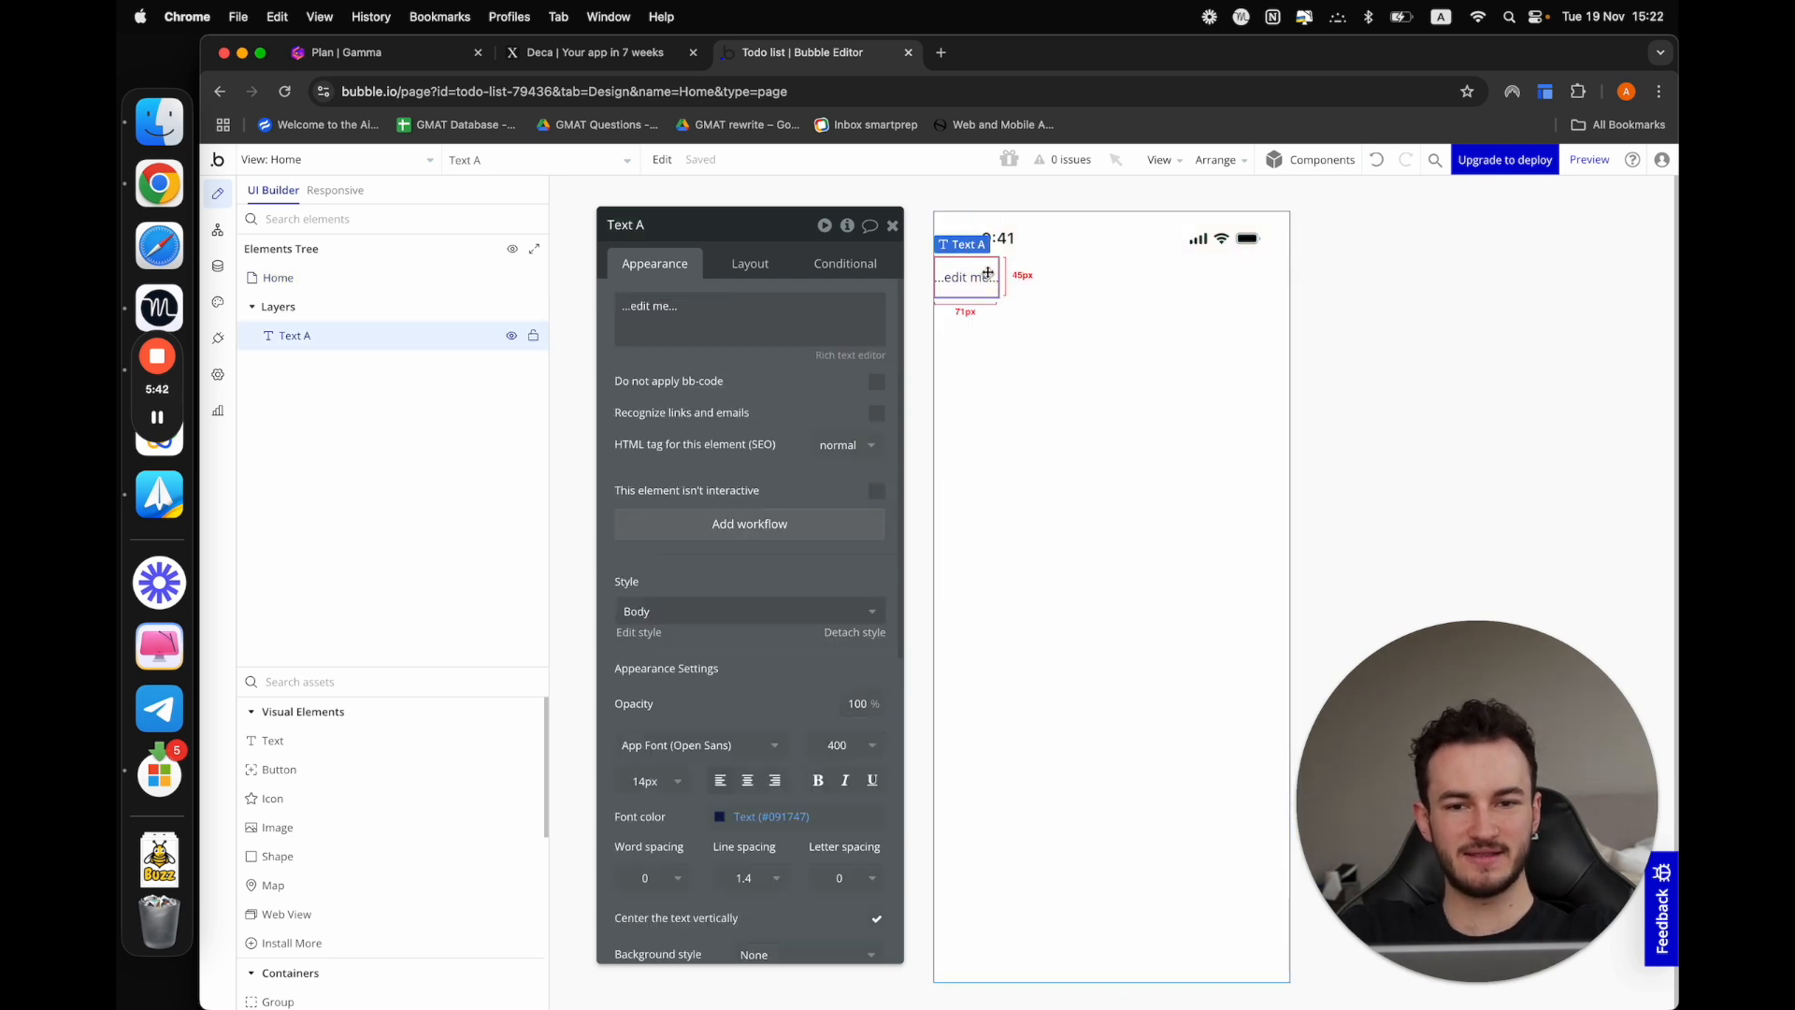
triple_click(683, 305)
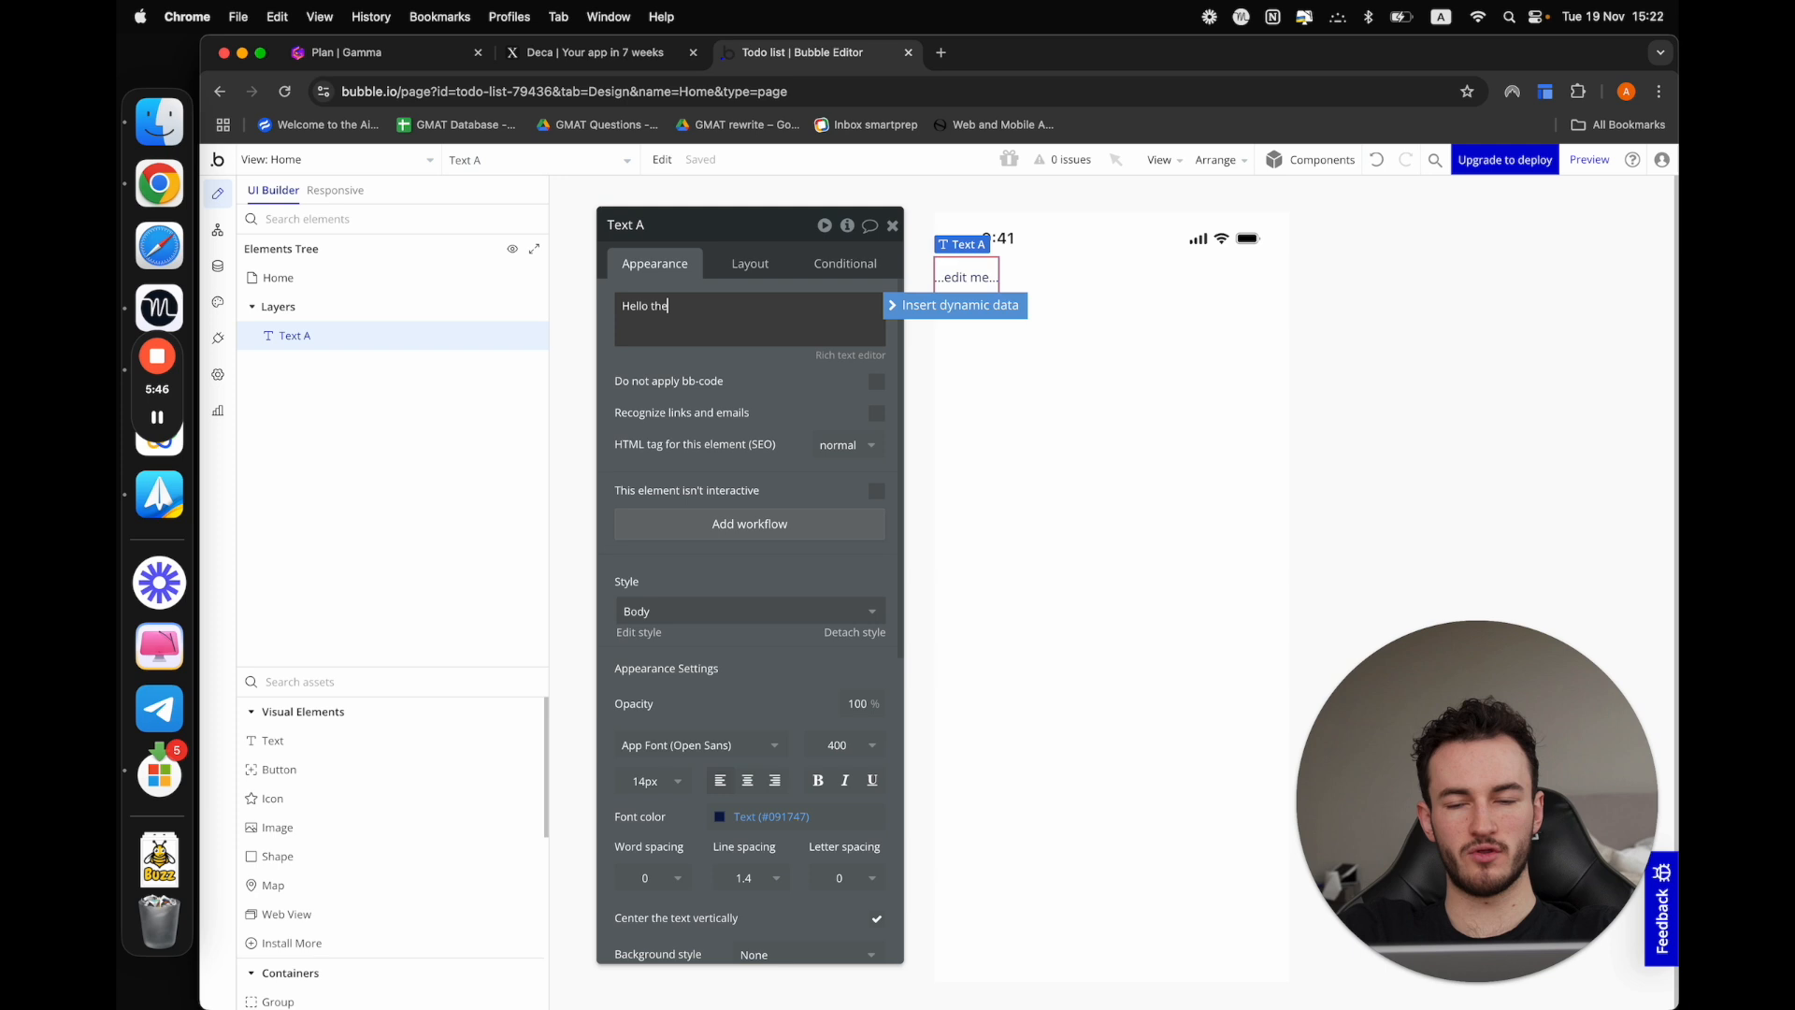
click(653, 370)
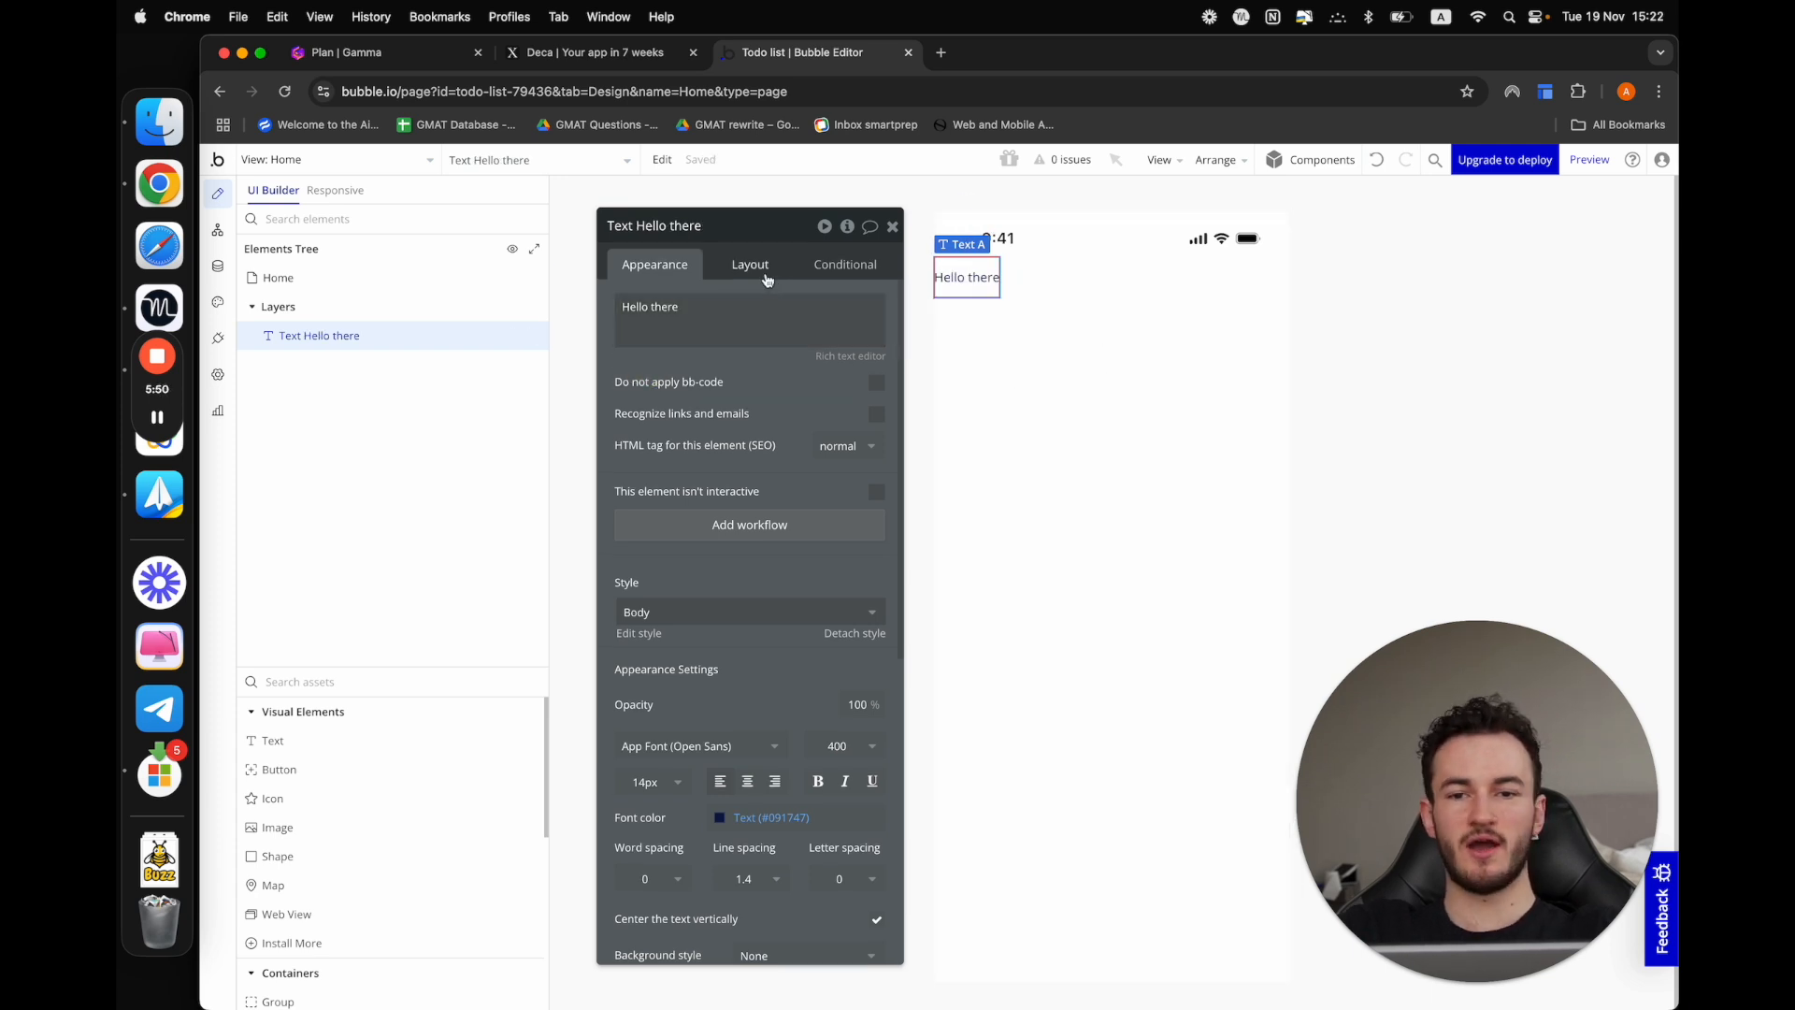
Center the "Hello there" text horizontally in the Home view
scroll(793, 442, down, 6)
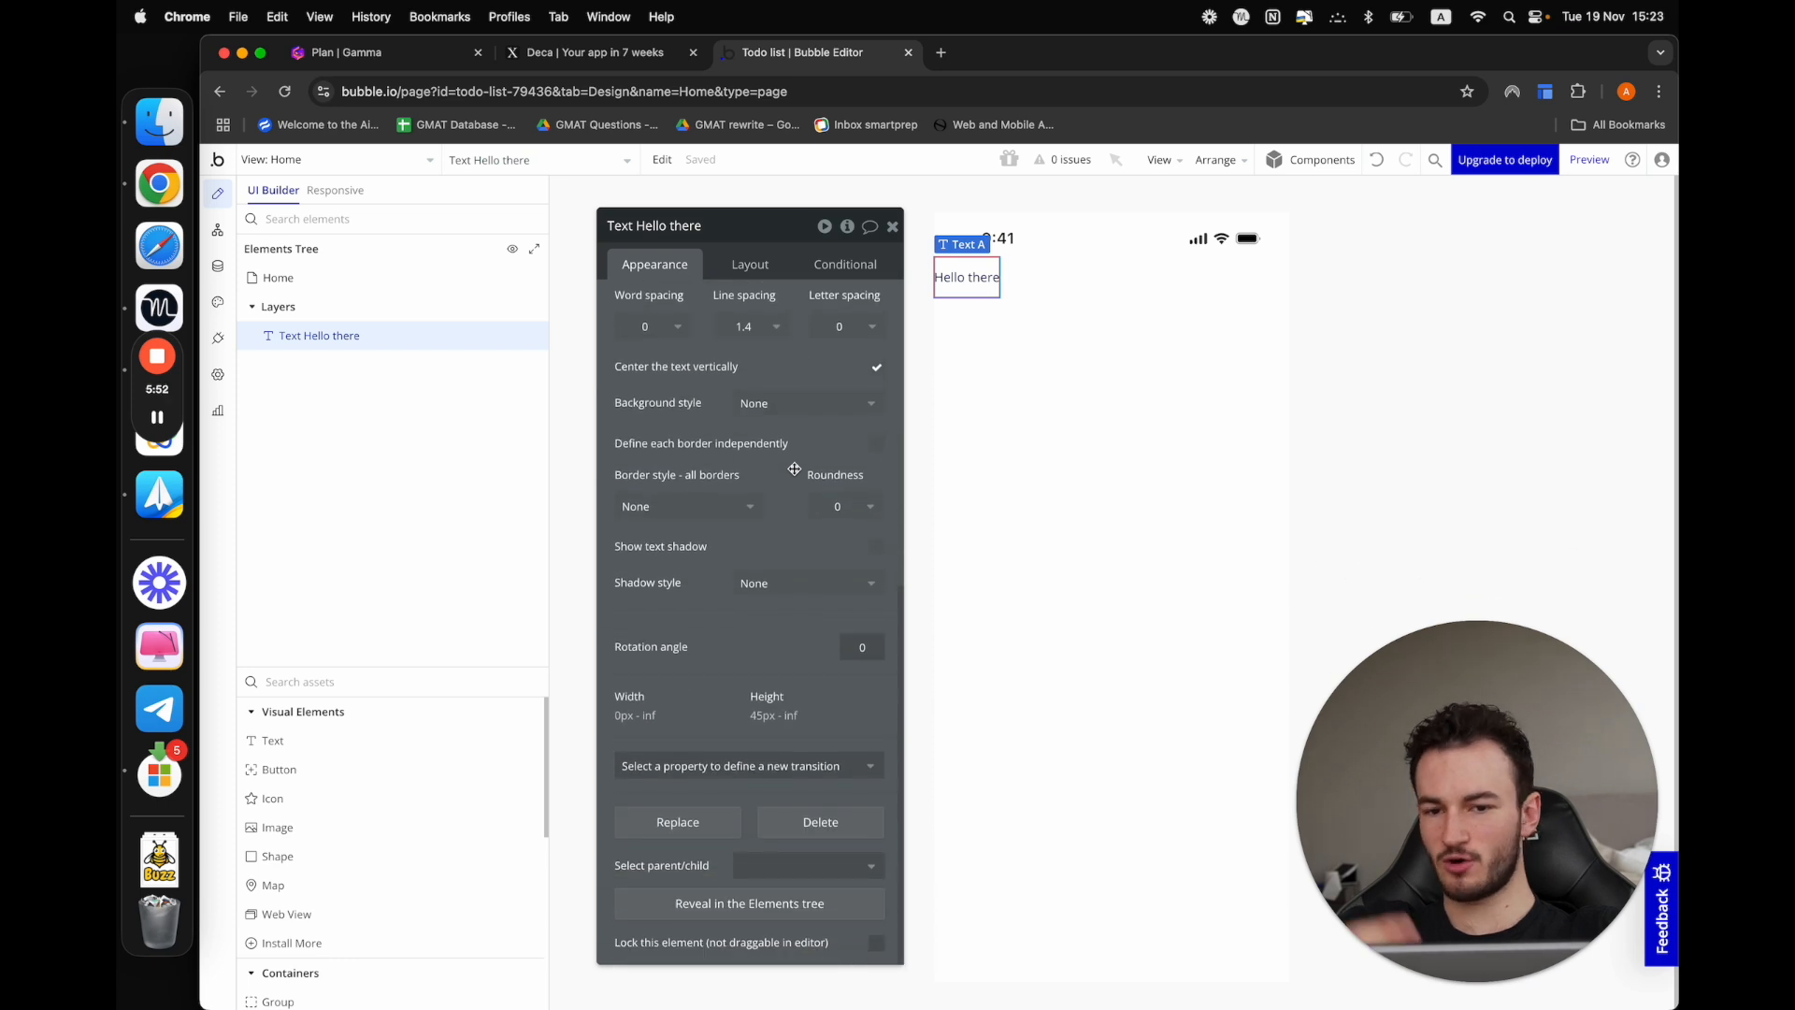
scroll(795, 469, up, 6)
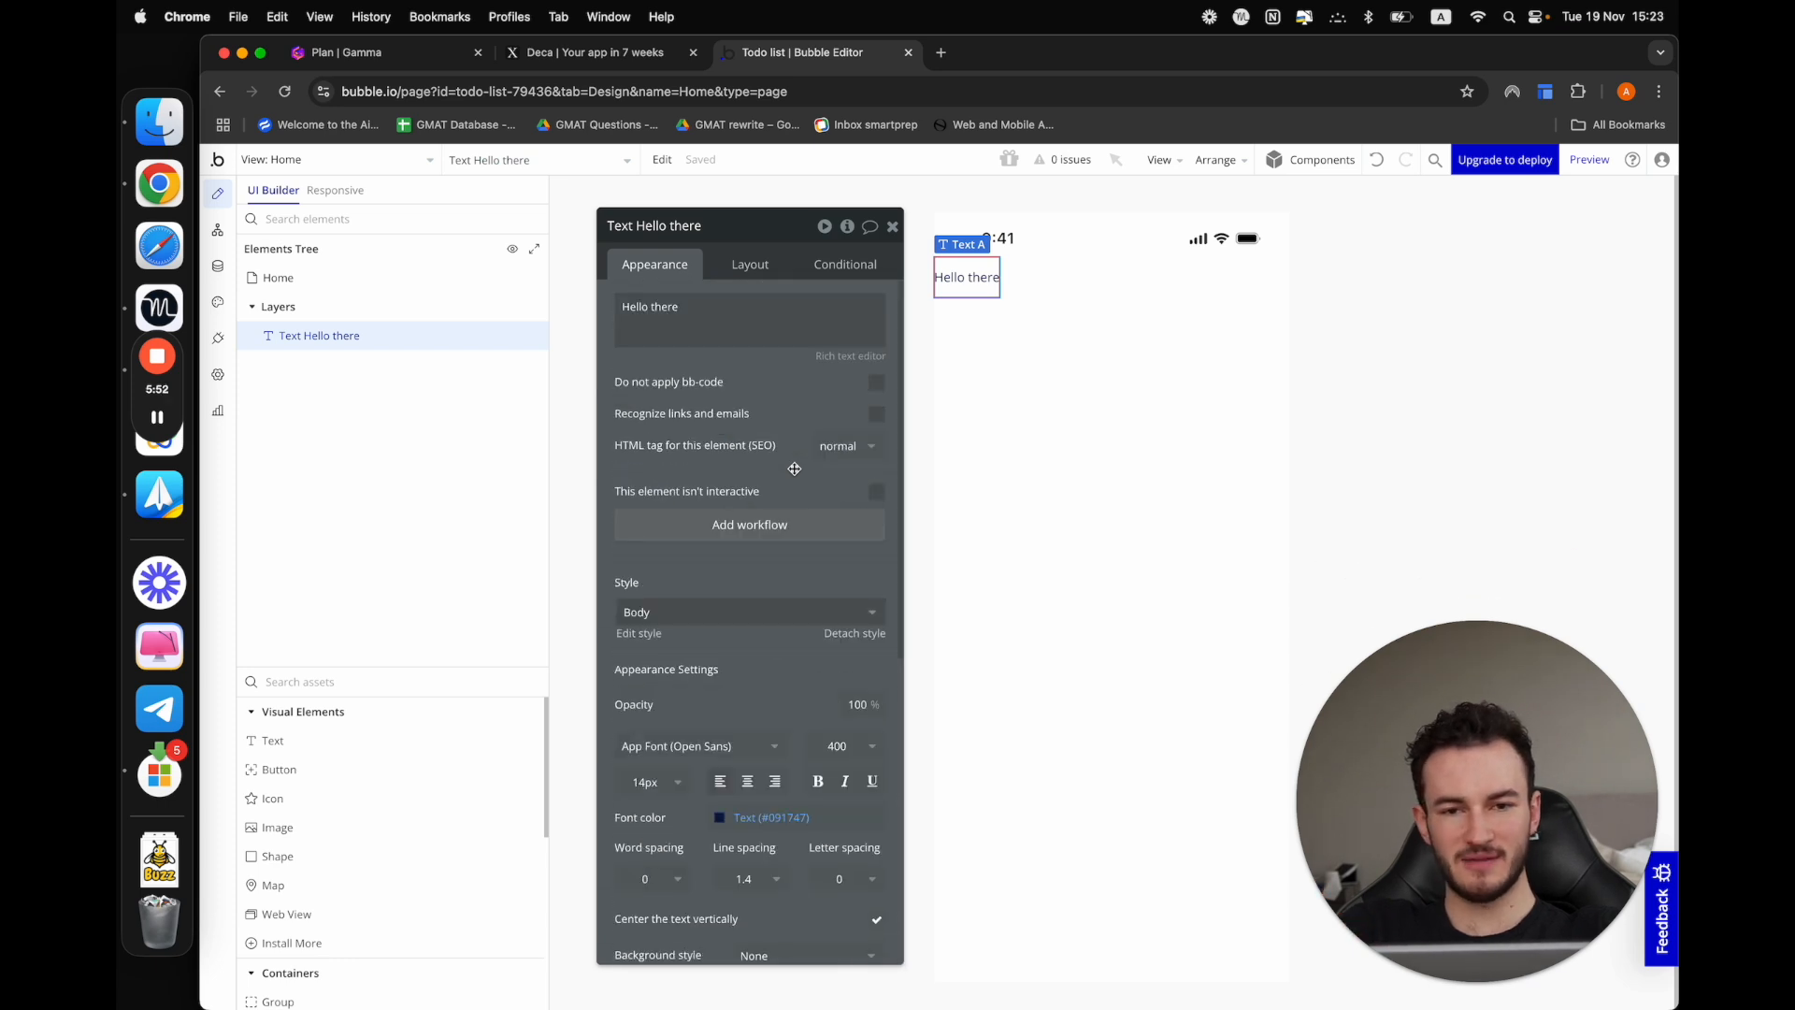
click(749, 265)
click(817, 399)
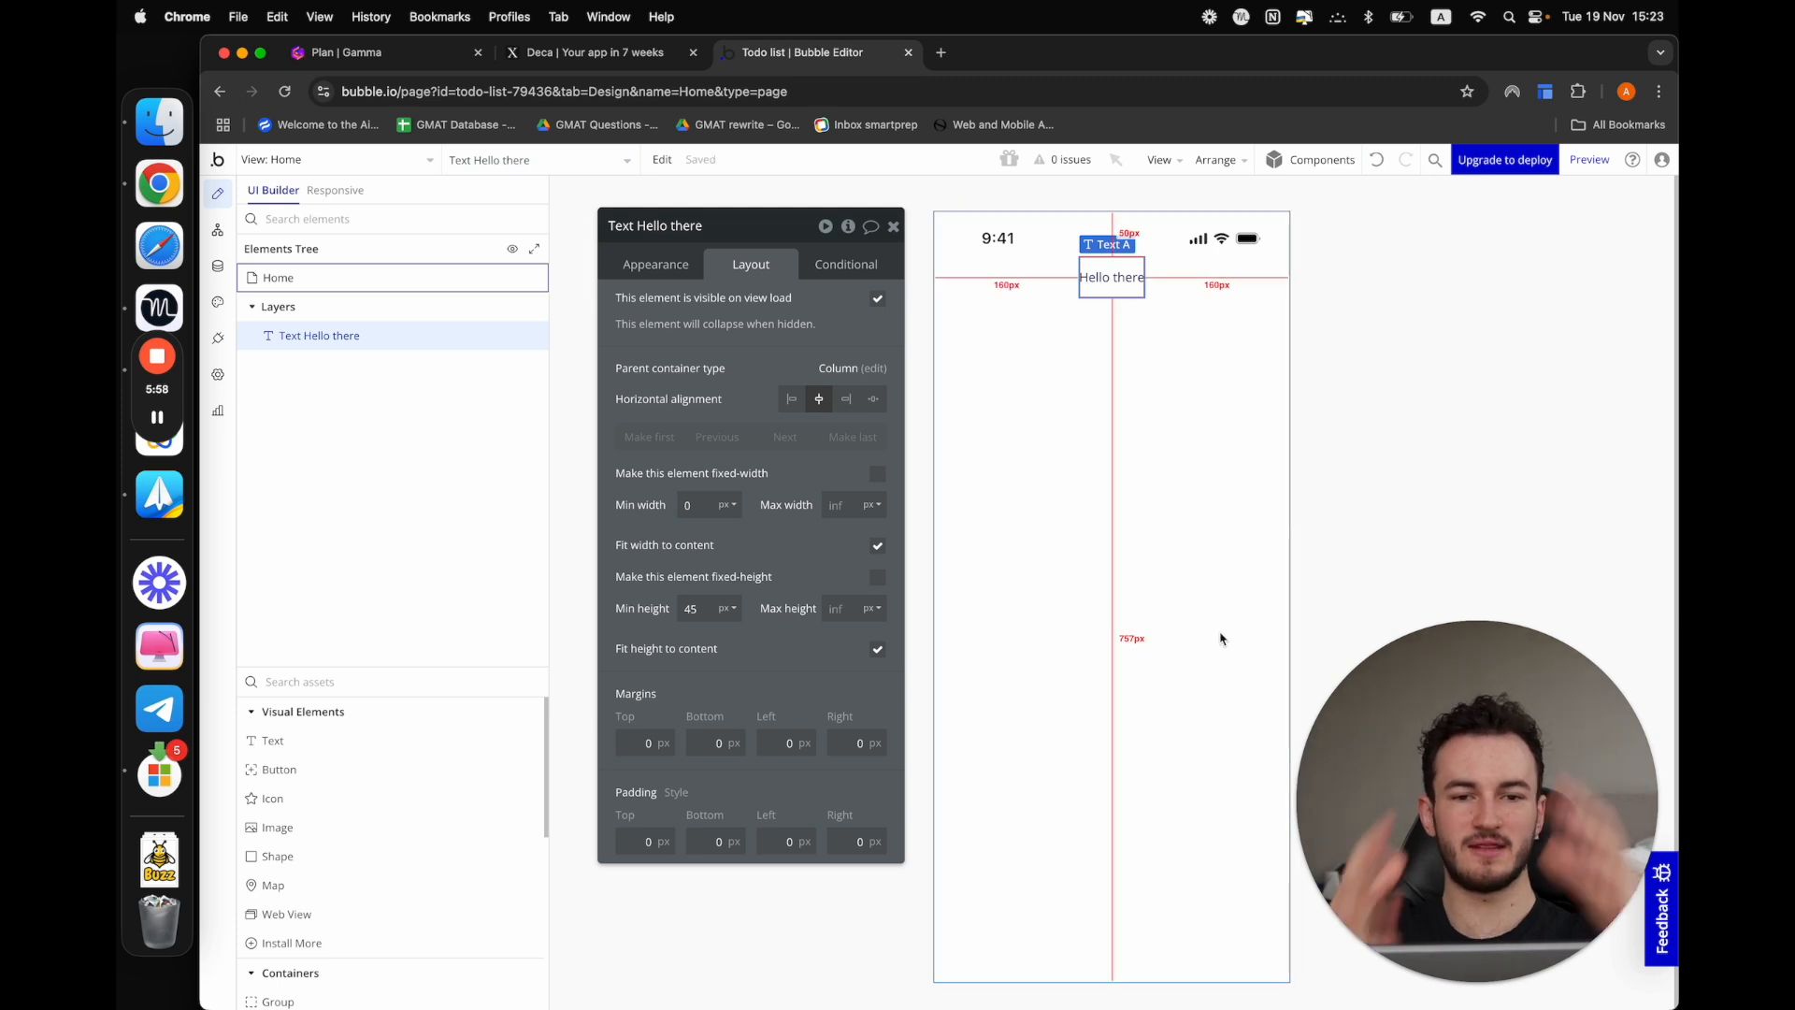
click(1397, 542)
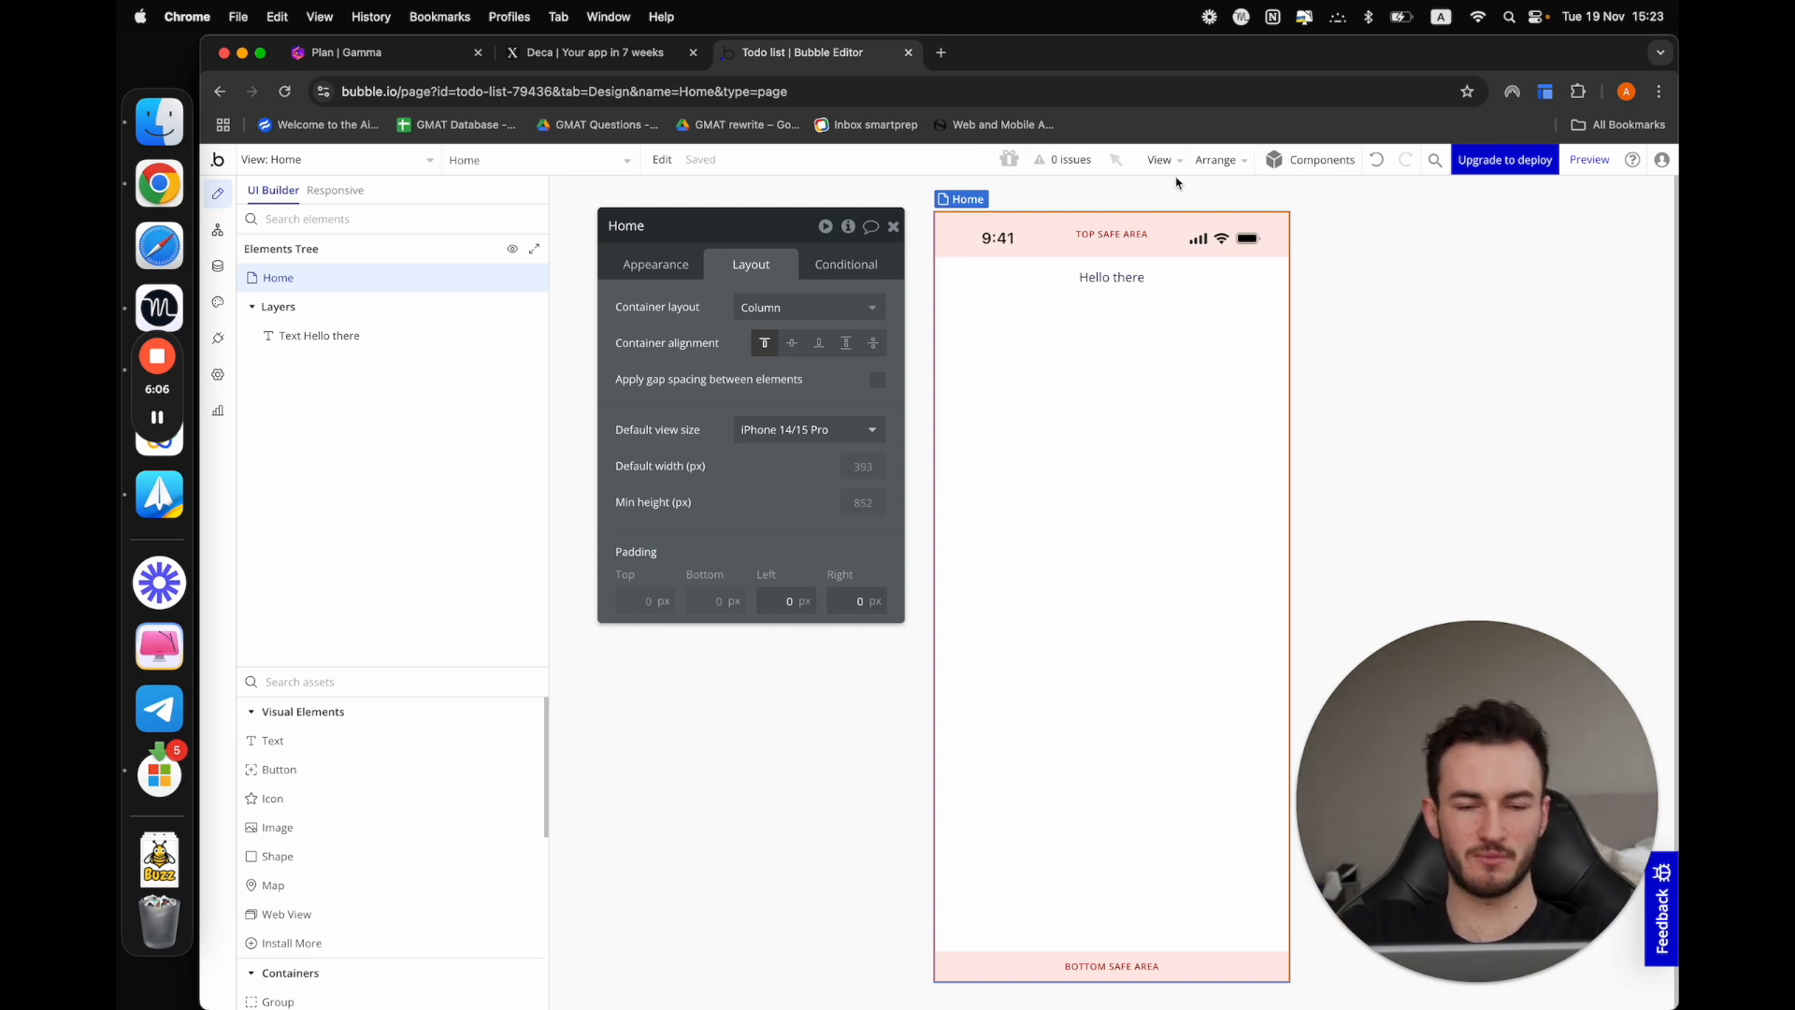
Preview the Home view in the browser, check the "Hello there" text, and return to the Bubble editor
click(1589, 160)
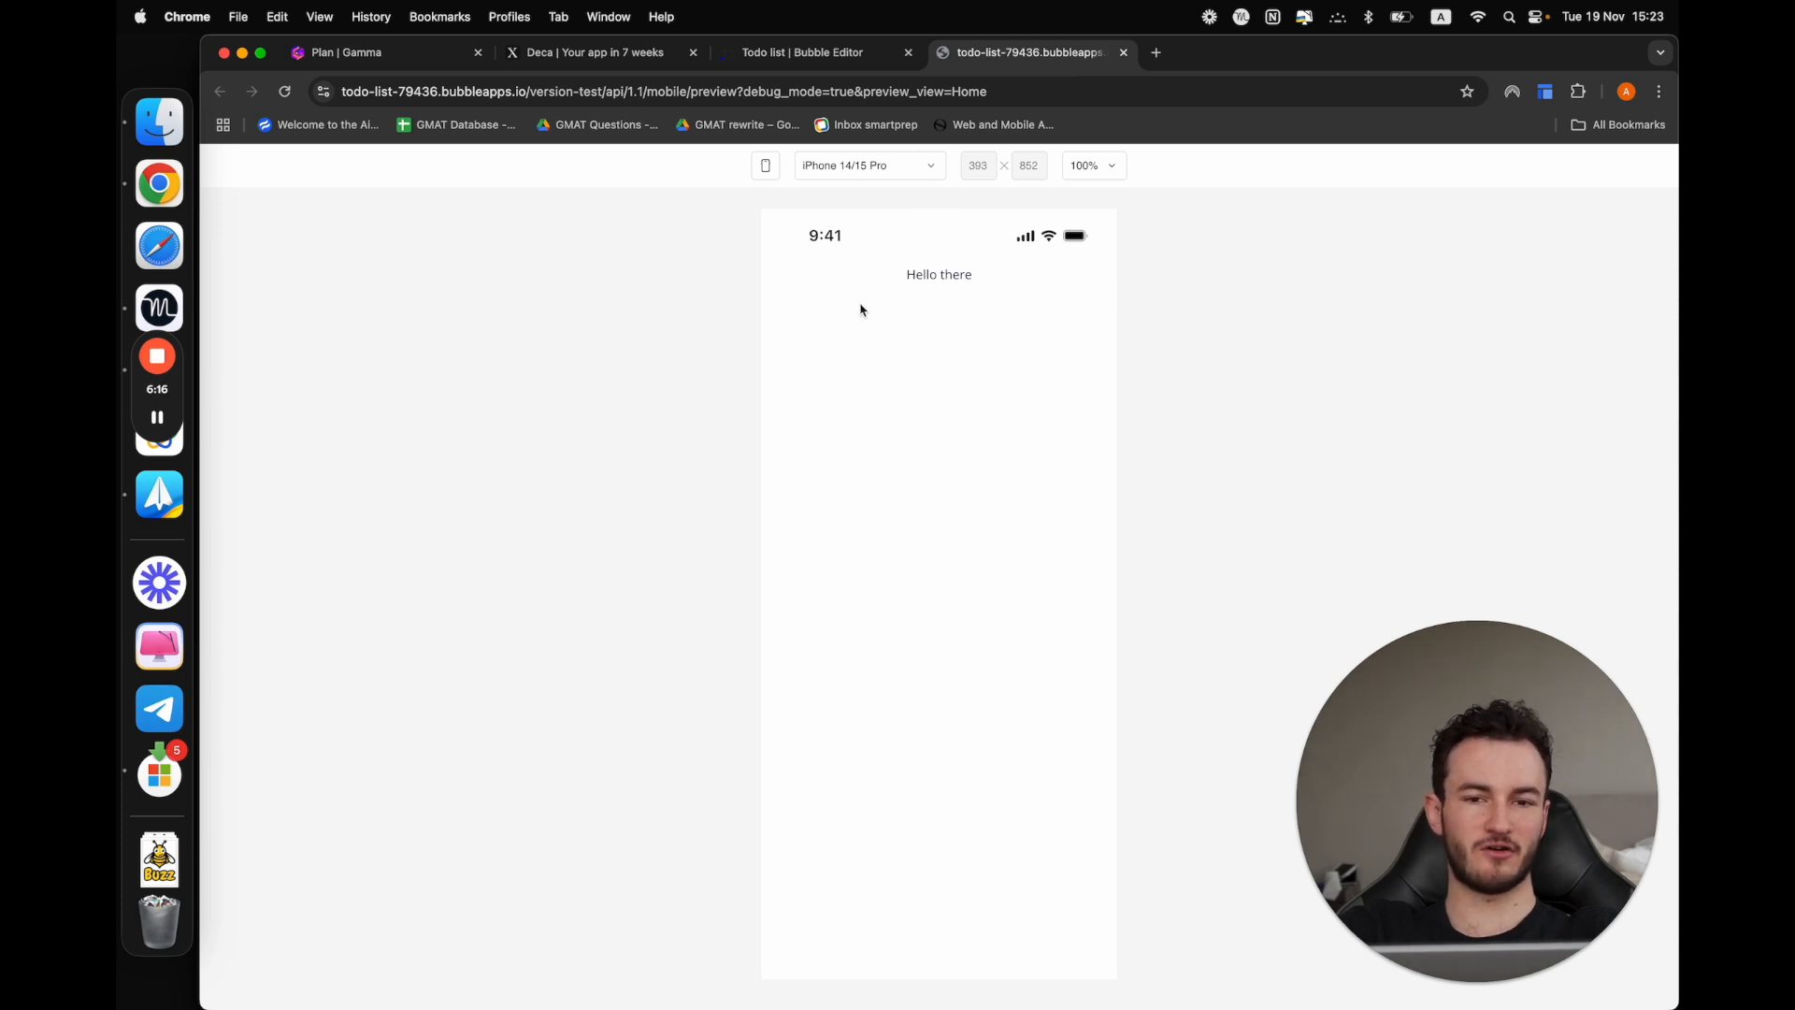
drag(886, 281, 1021, 281)
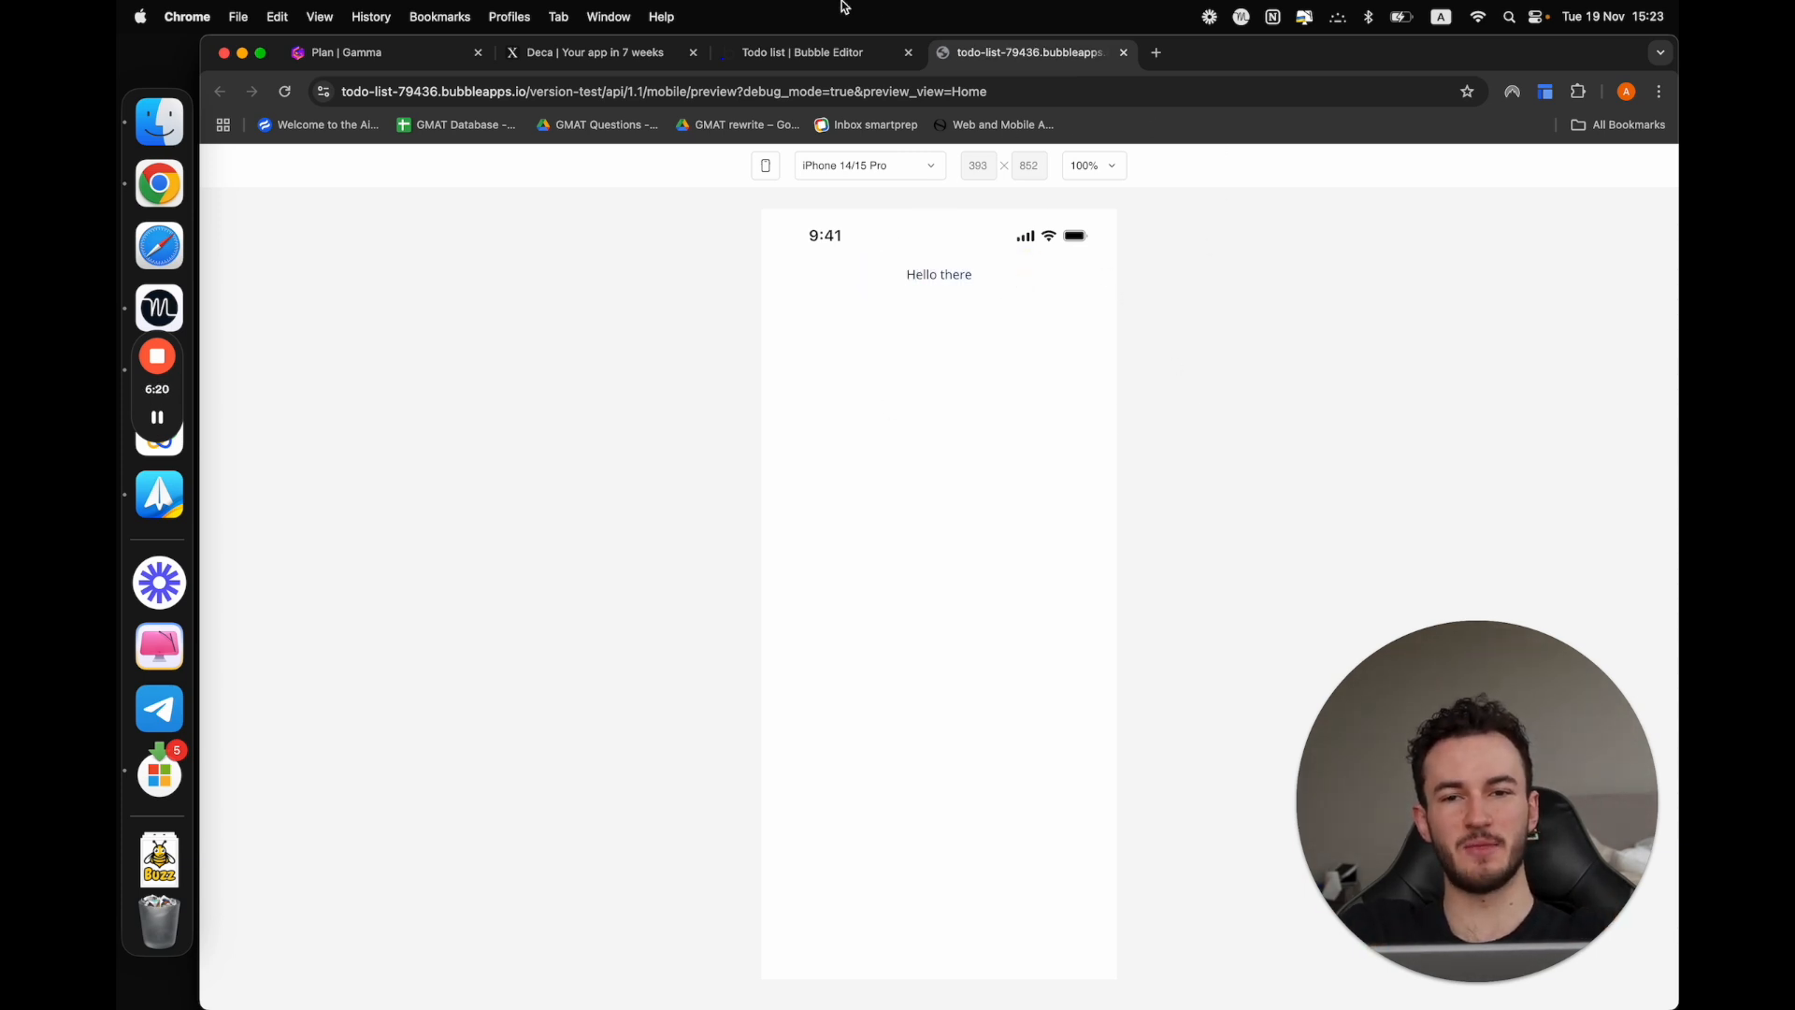
click(790, 53)
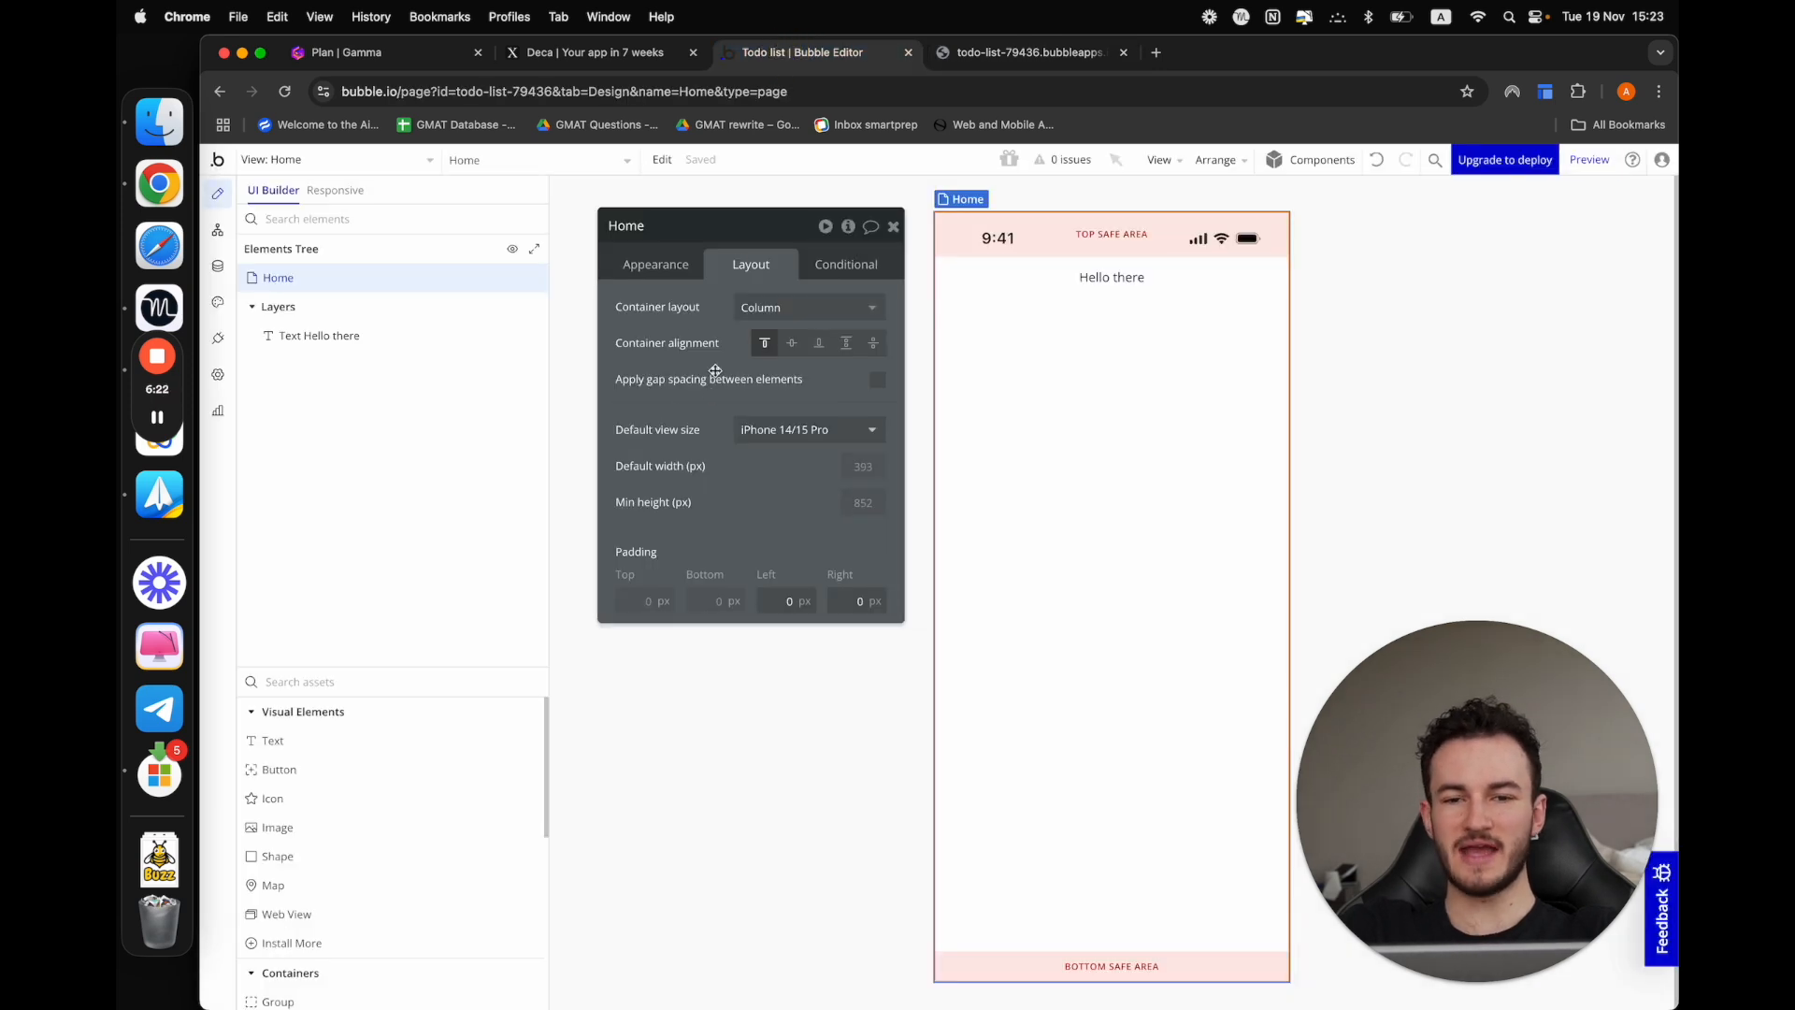
Look over the editor's workflow area and the data types with the User fields, then return to the design view
click(217, 230)
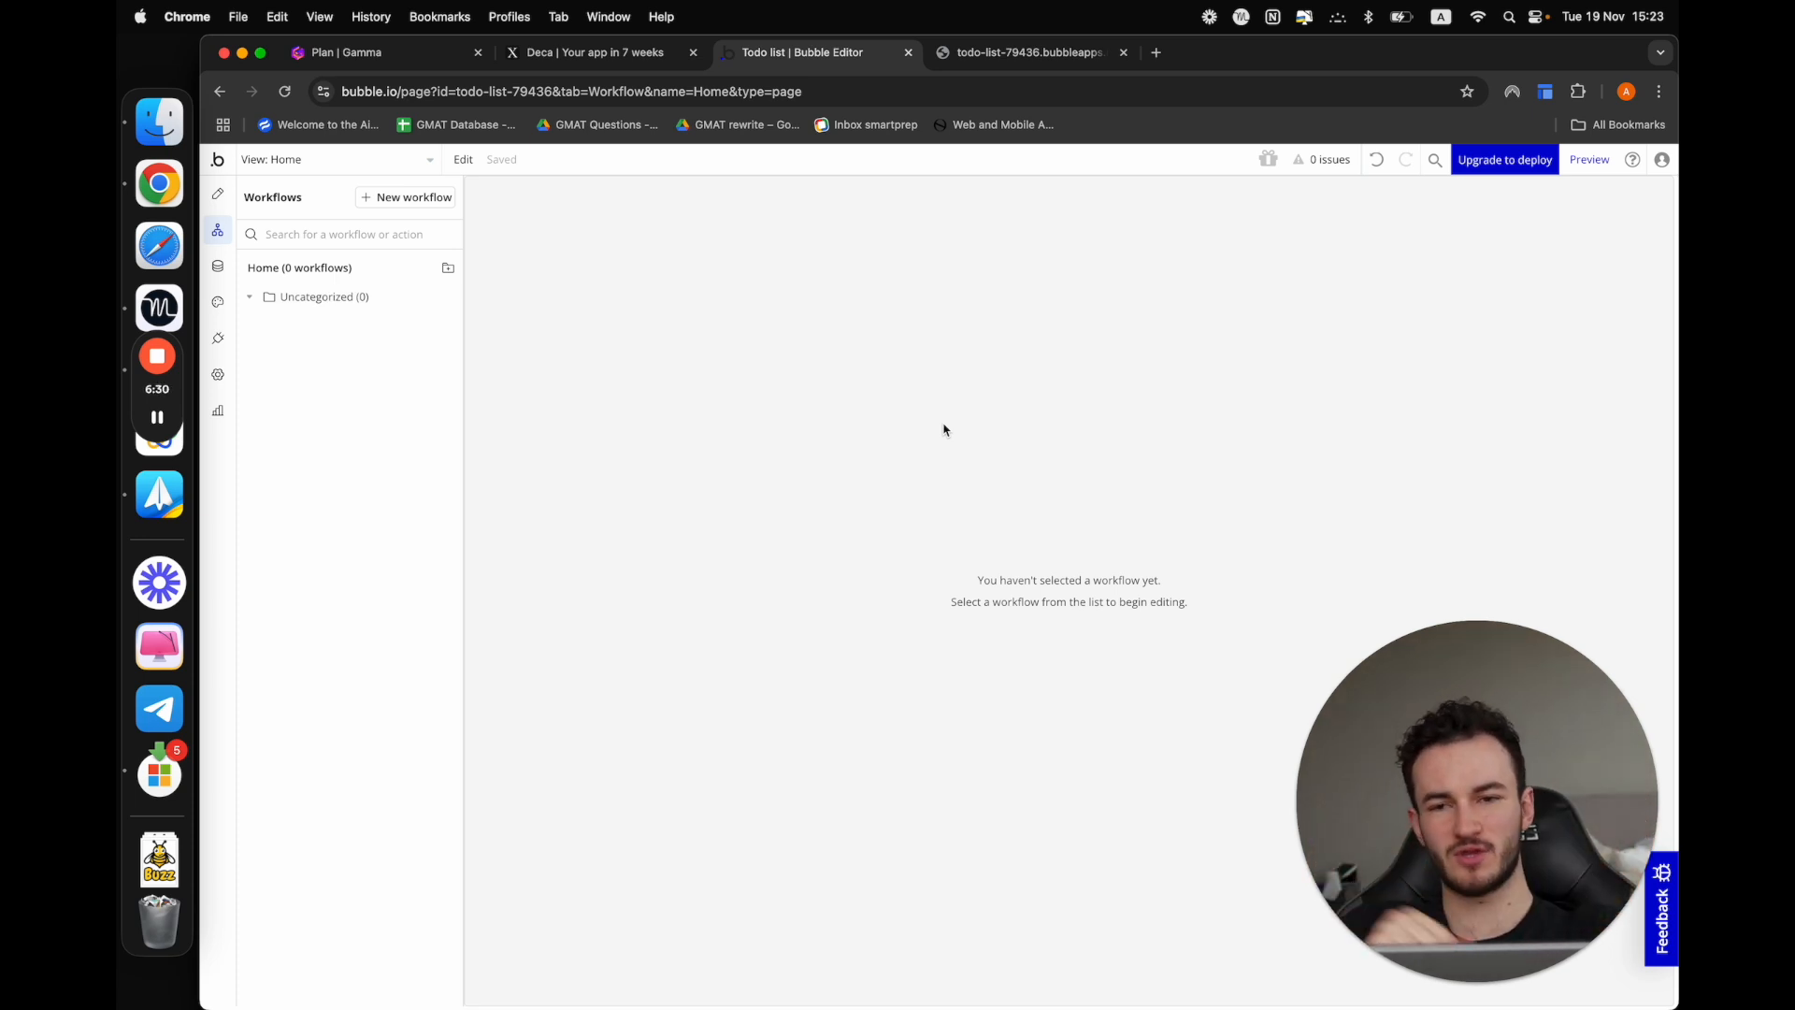
click(219, 268)
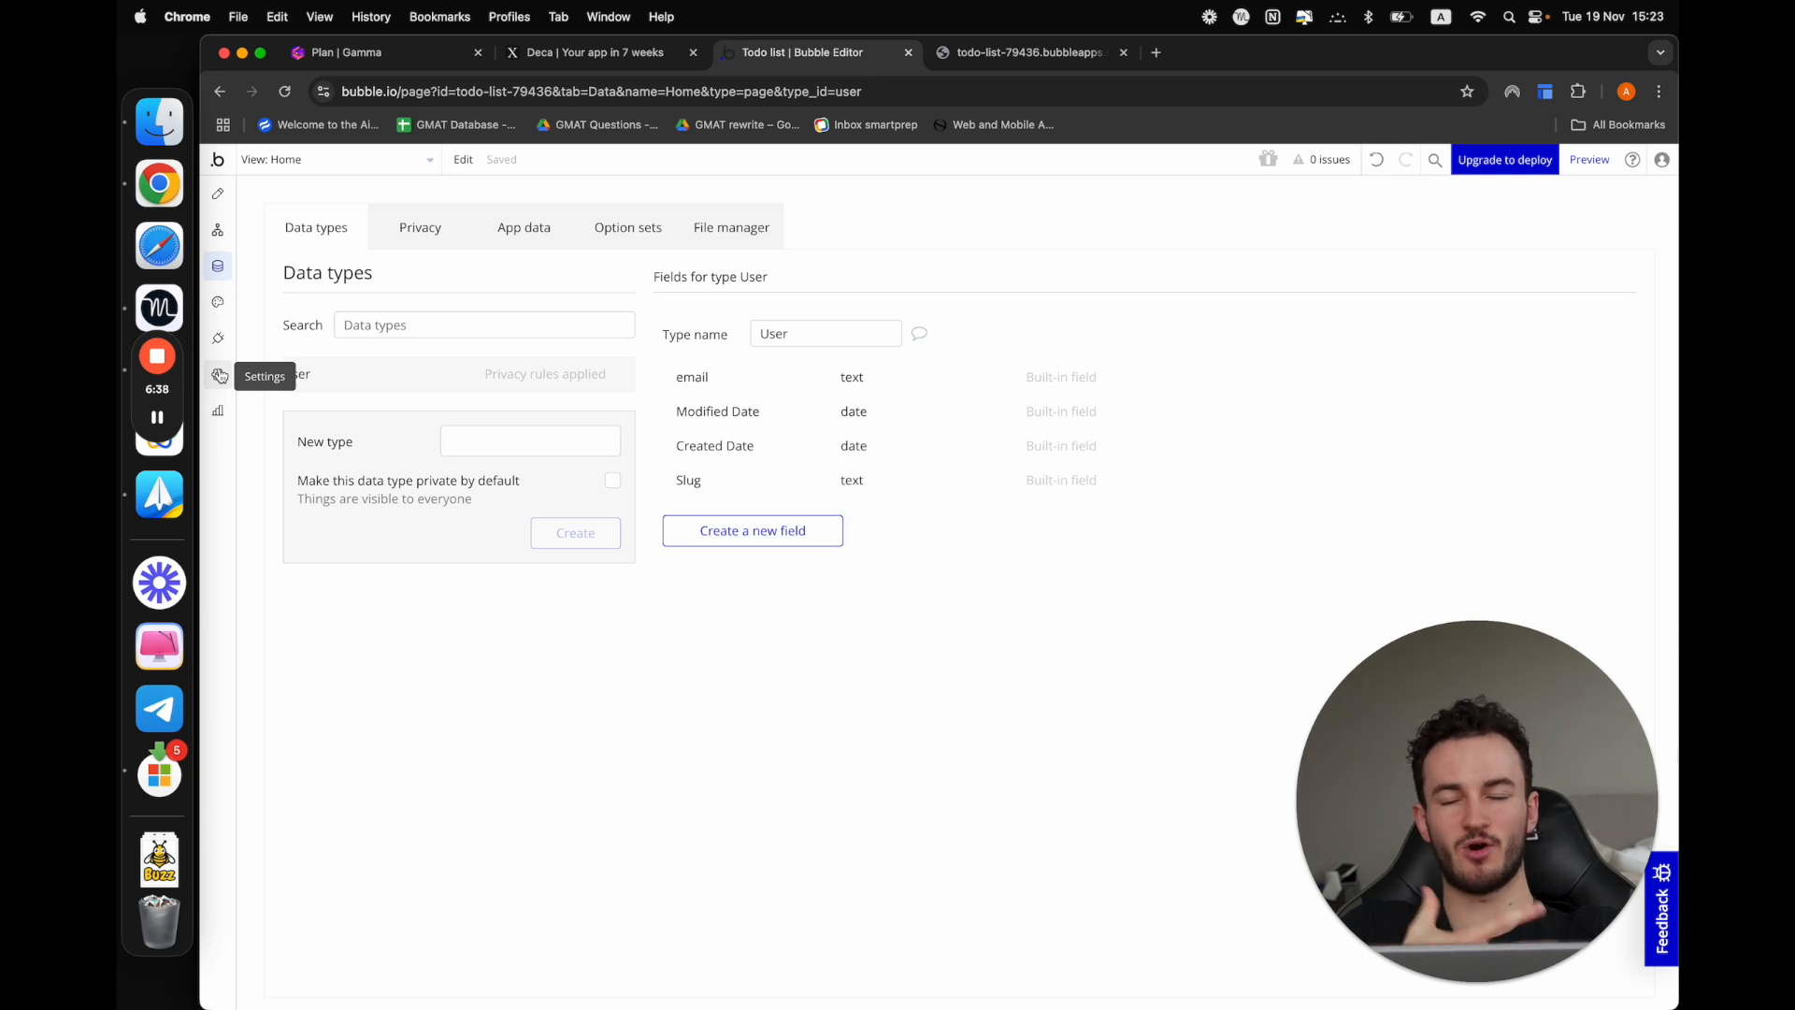
click(219, 196)
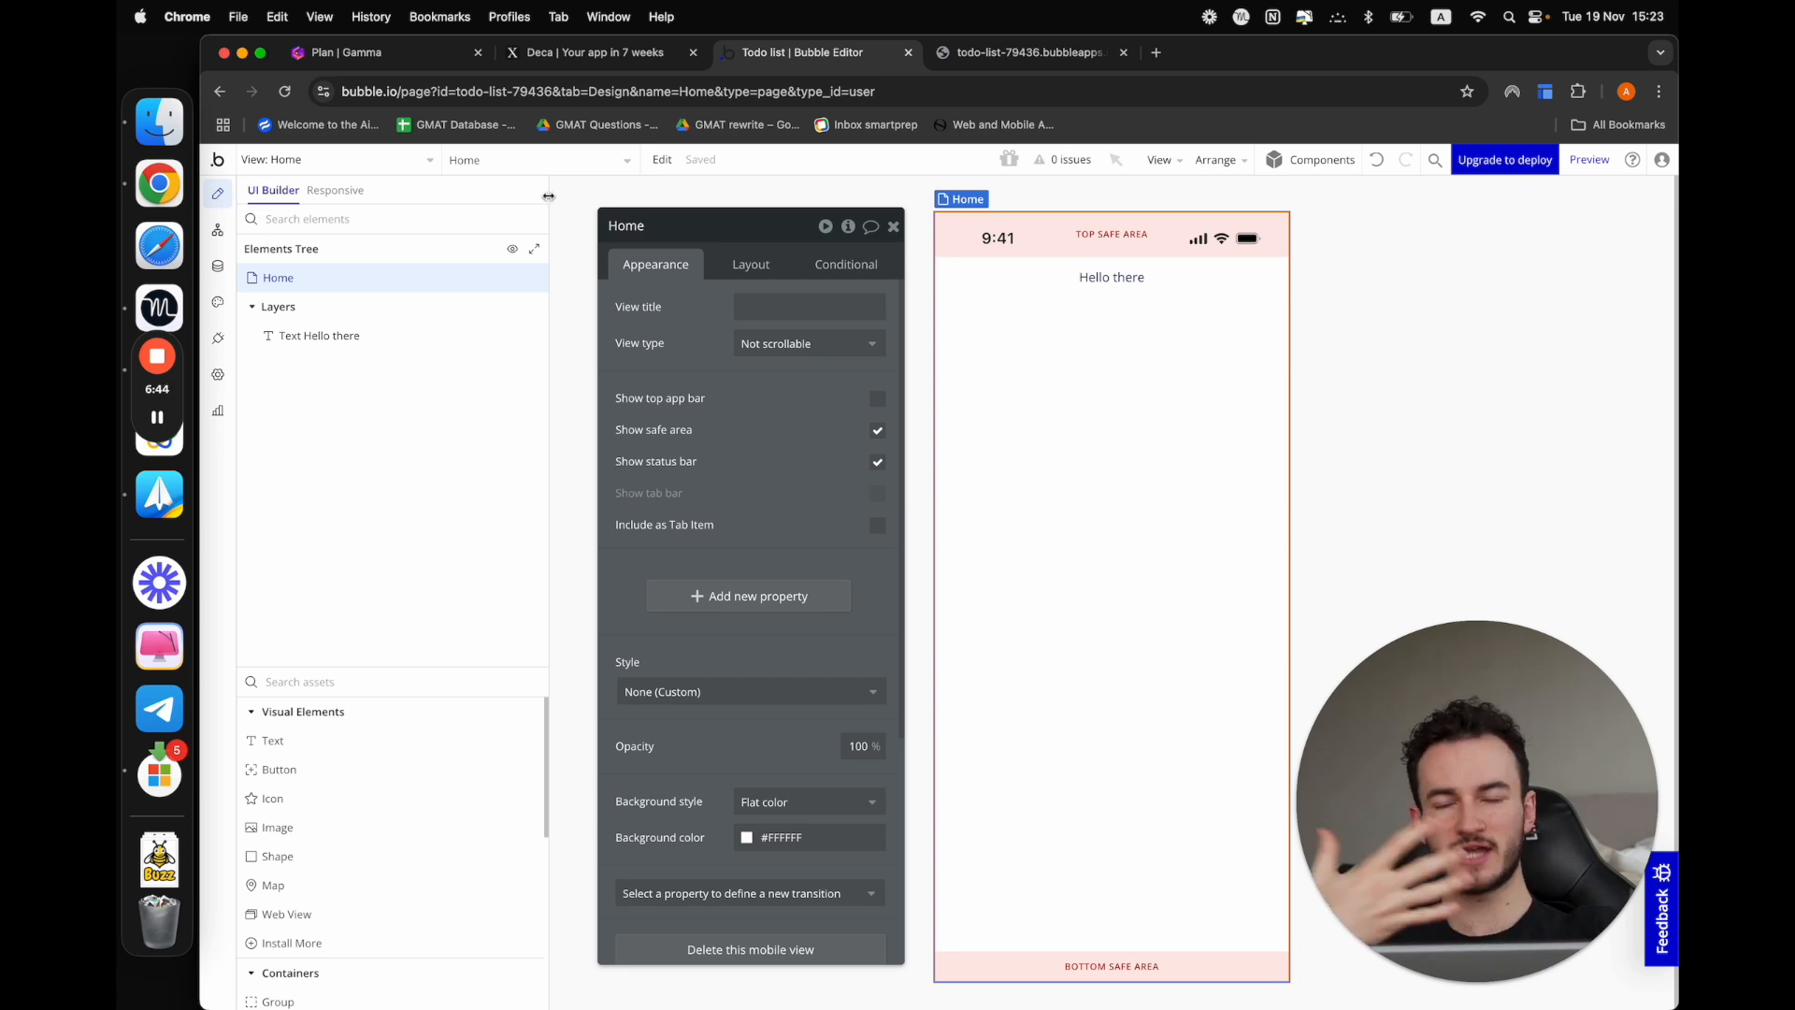
Mark "The bubble editor" as completed in the Gamma plan checklist and return to the Bubble editor
click(387, 56)
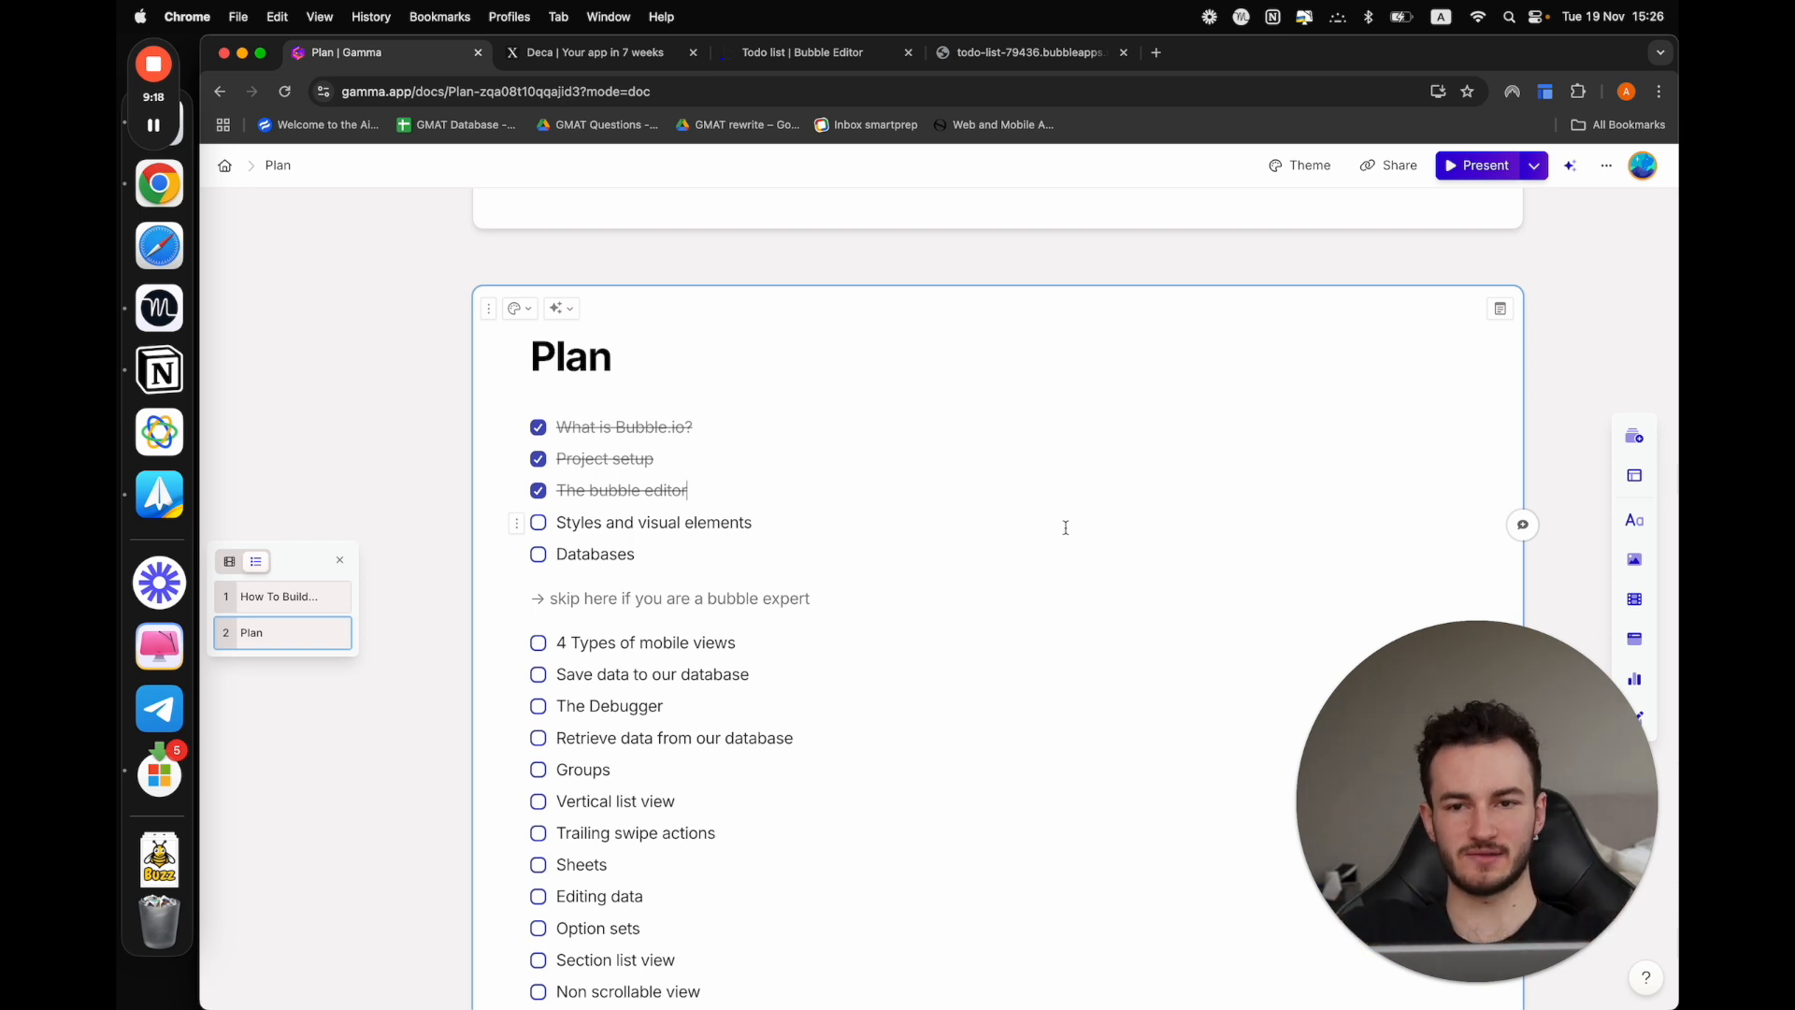
click(826, 56)
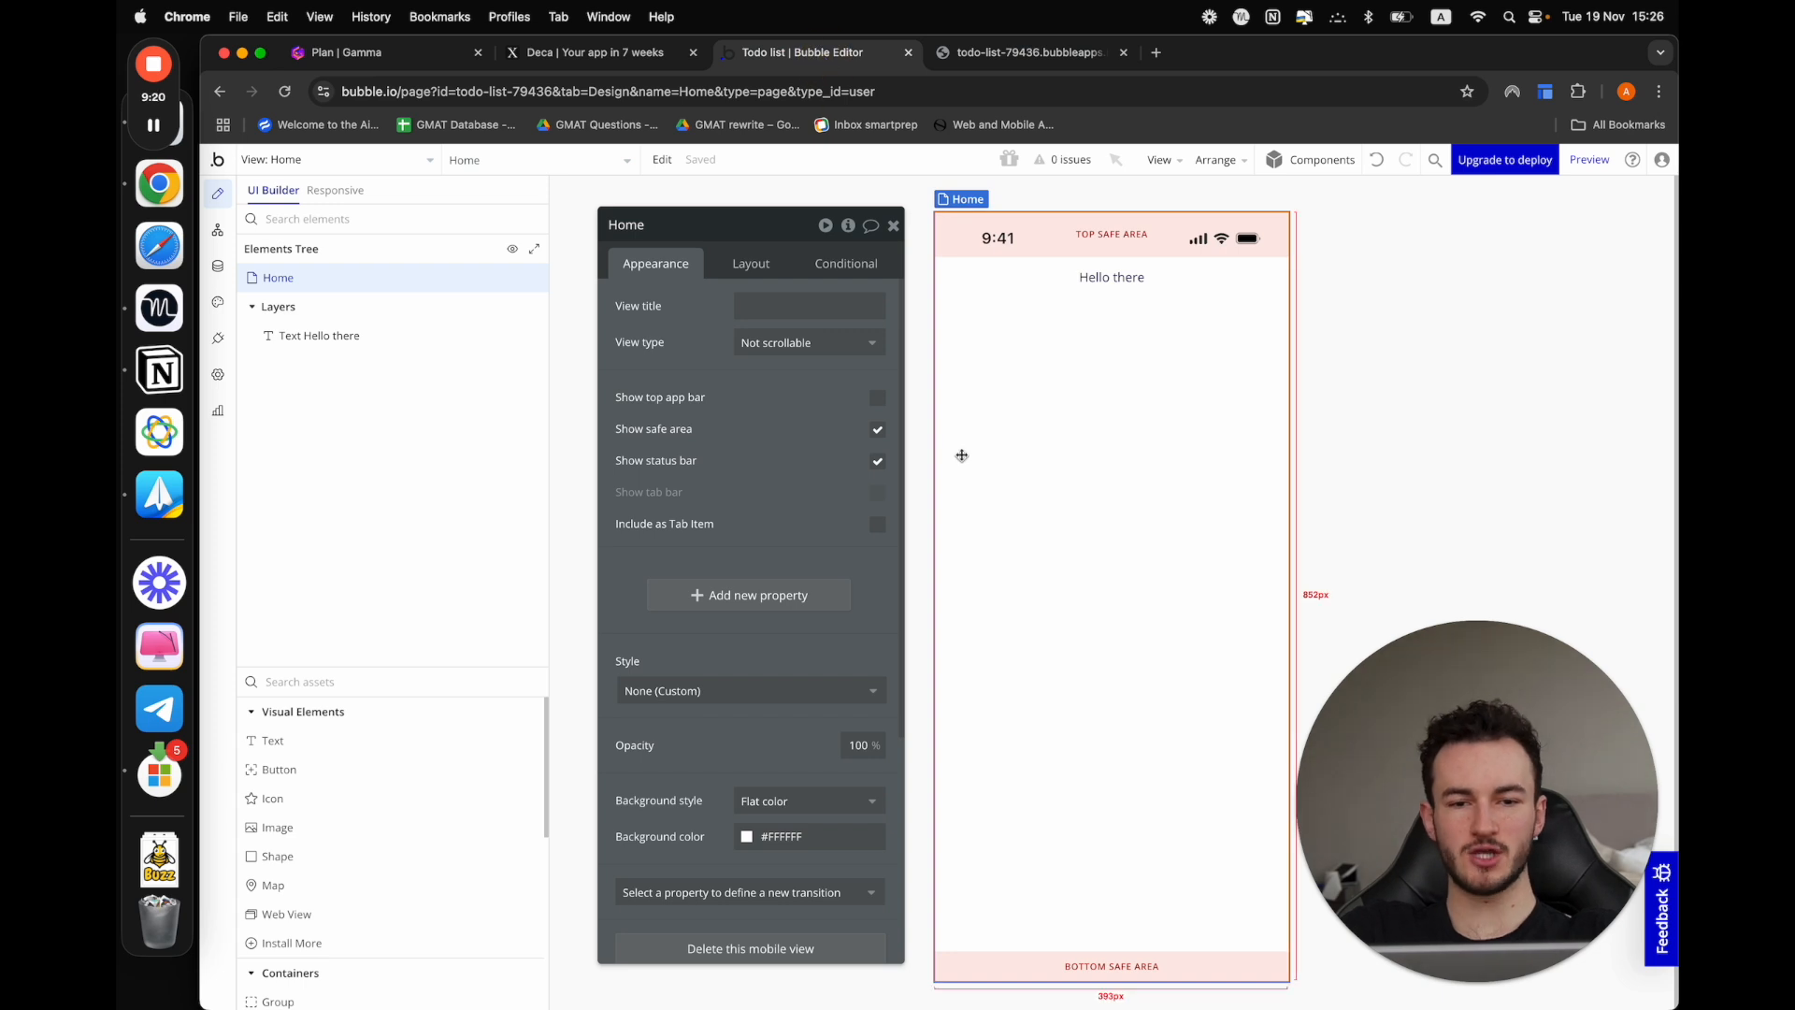
Add a second text element reading "Welcome to my application!" below "Hello there" and center it horizontally
click(1101, 301)
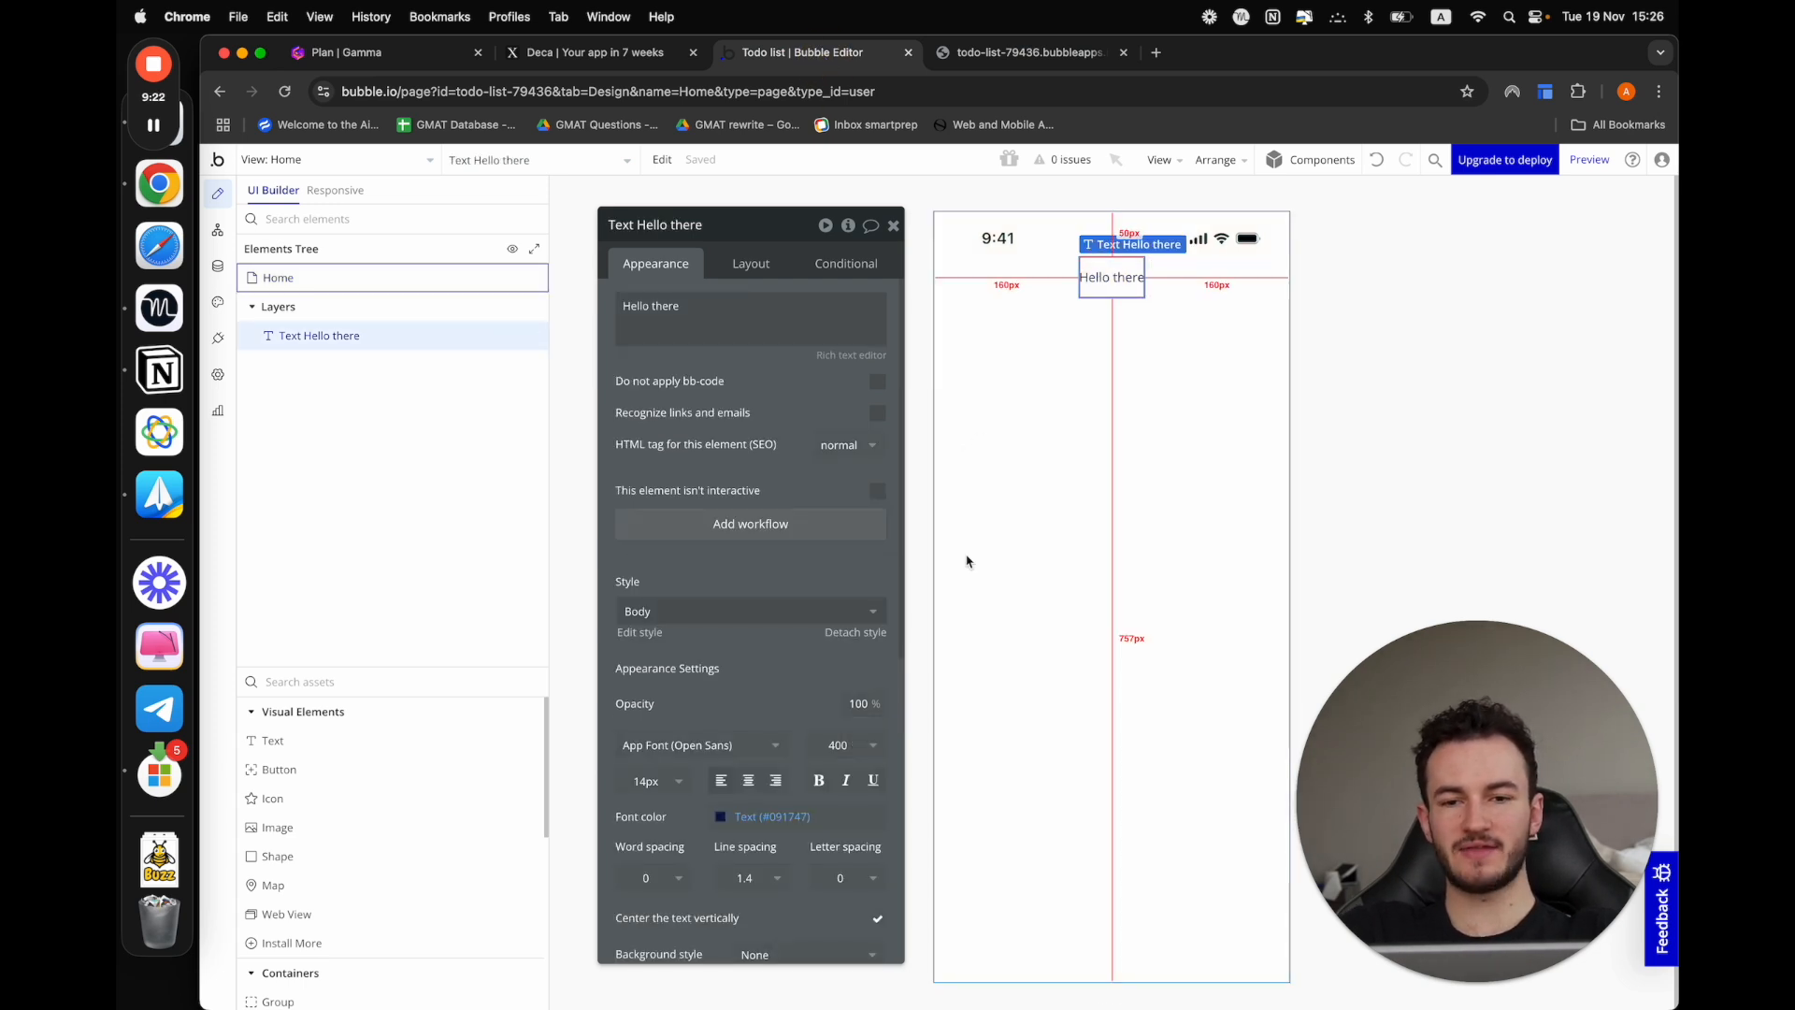
drag(392, 745, 1134, 513)
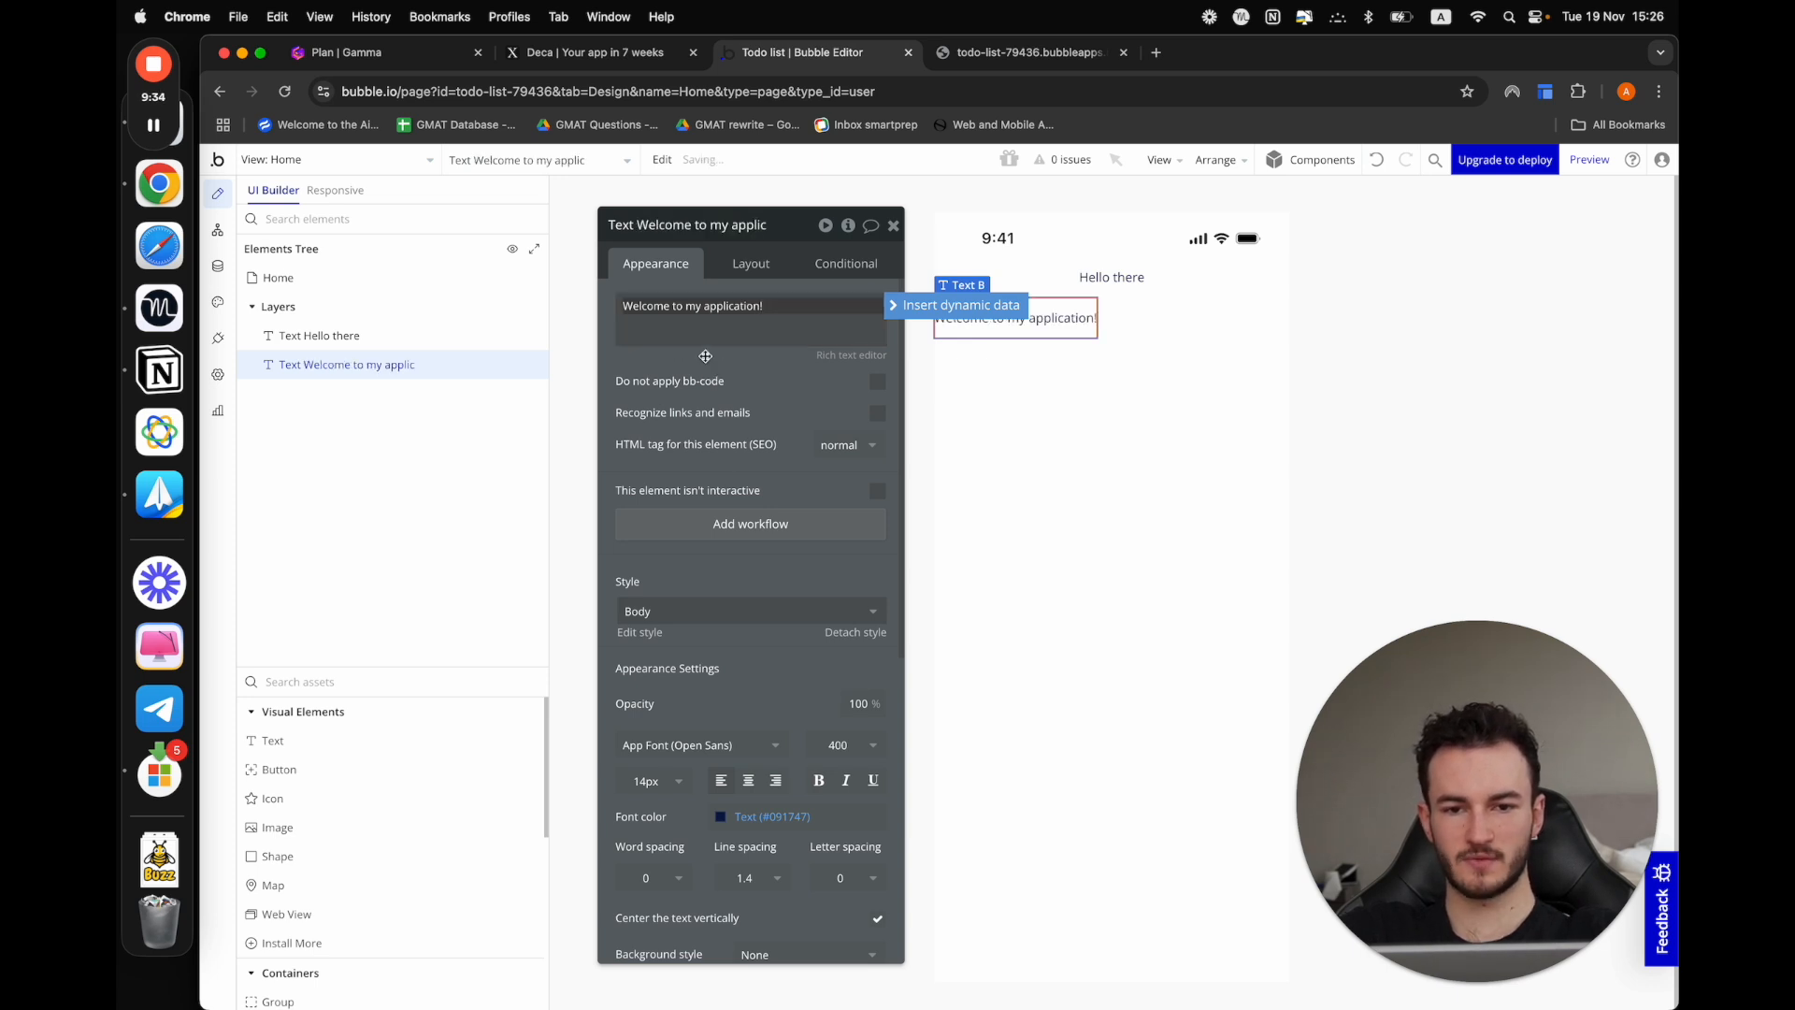
drag(706, 356, 706, 386)
click(751, 293)
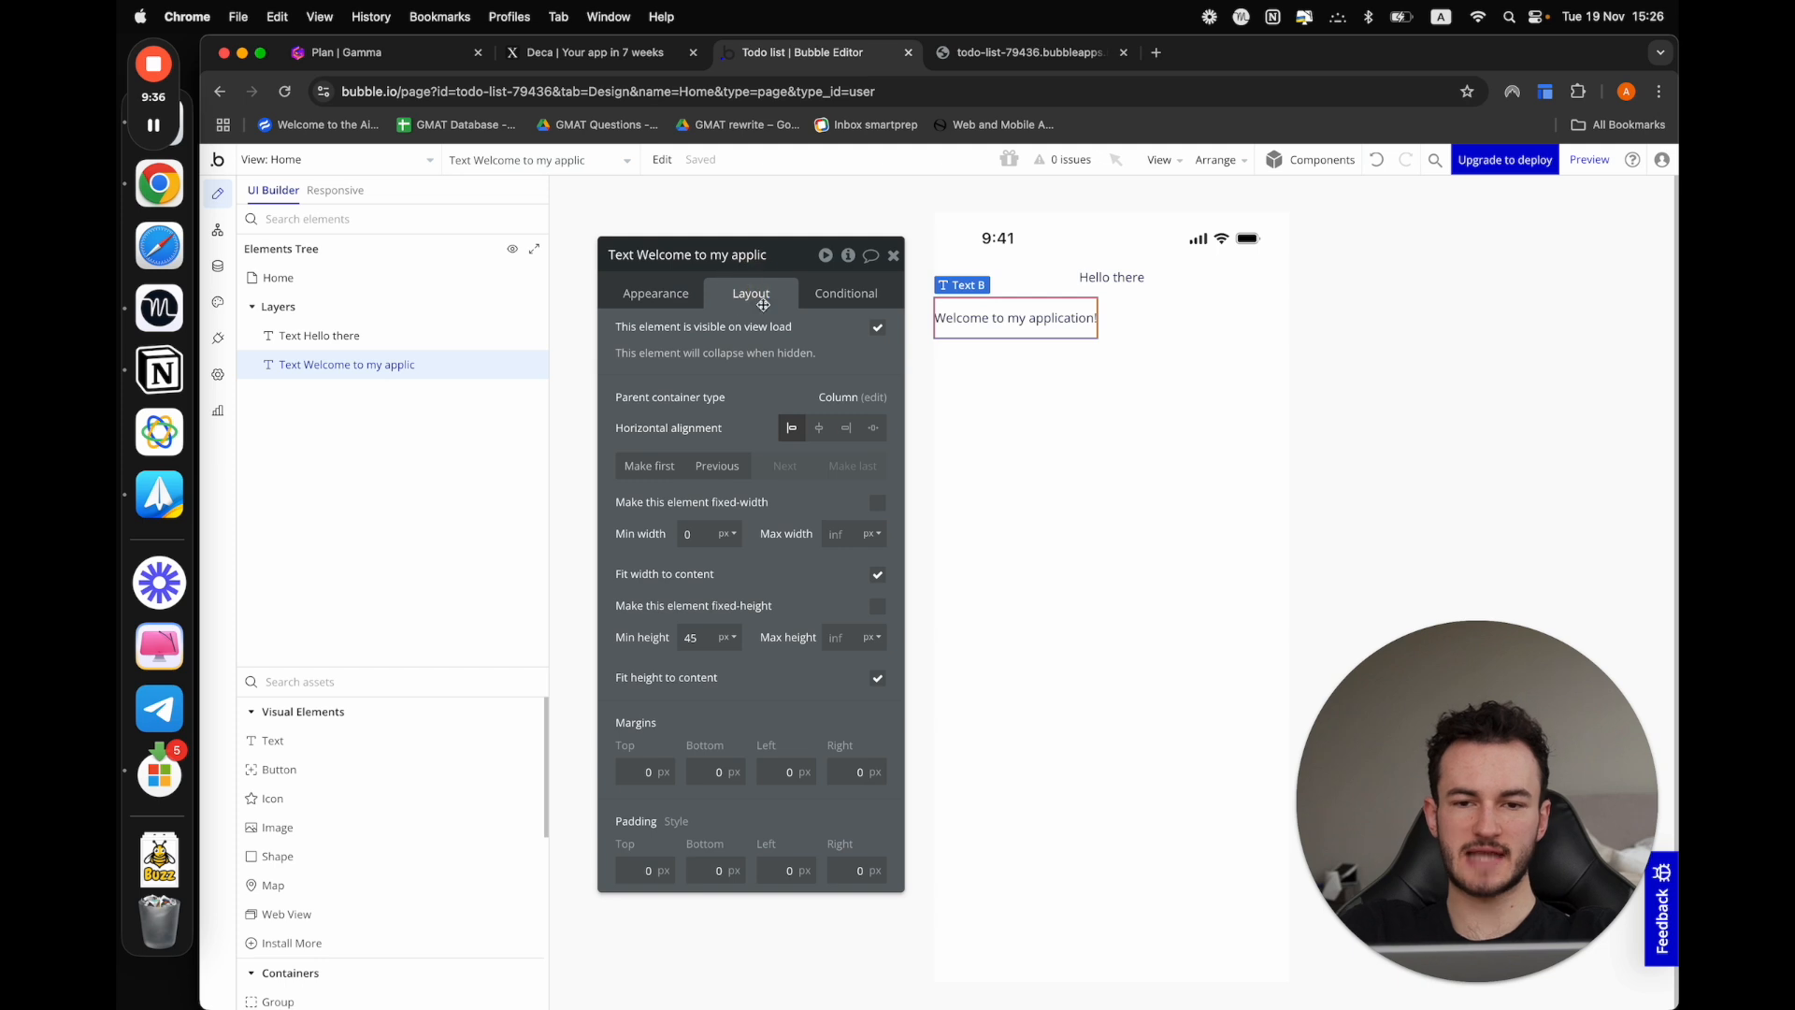
click(822, 429)
Set the welcome text's font size to 18px and make it italic
click(675, 296)
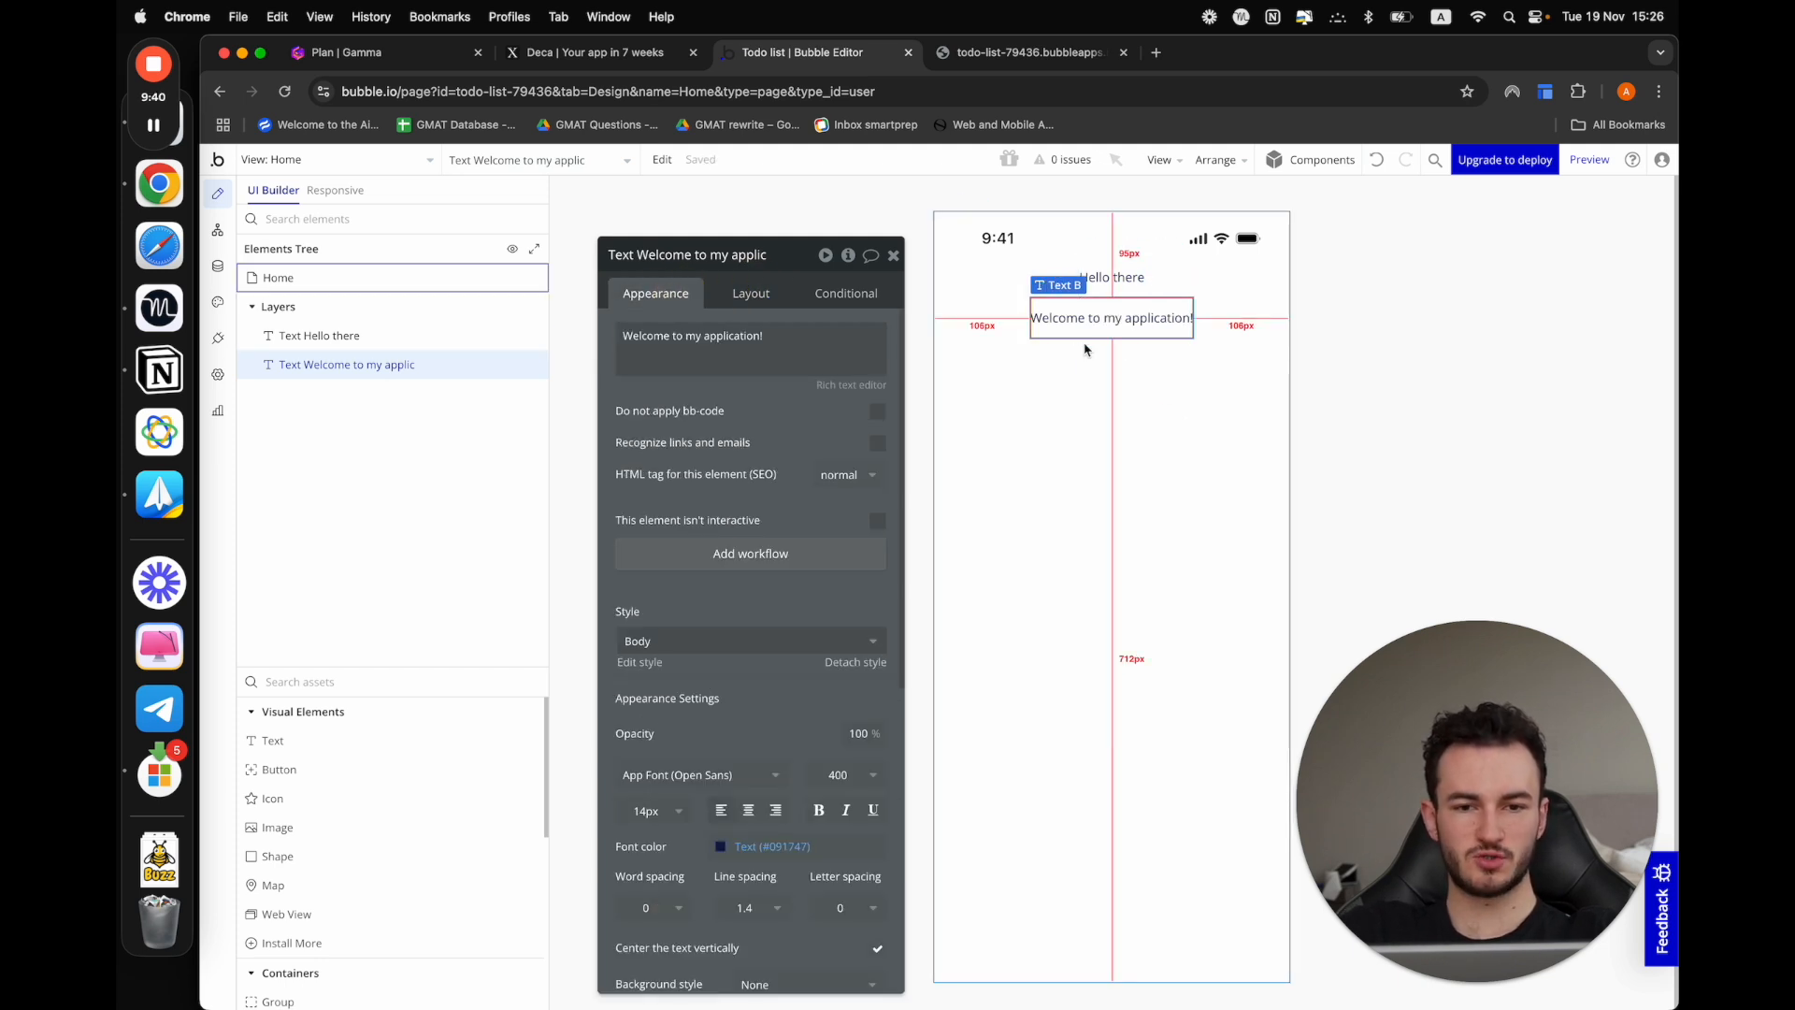
scroll(776, 701, down, 5)
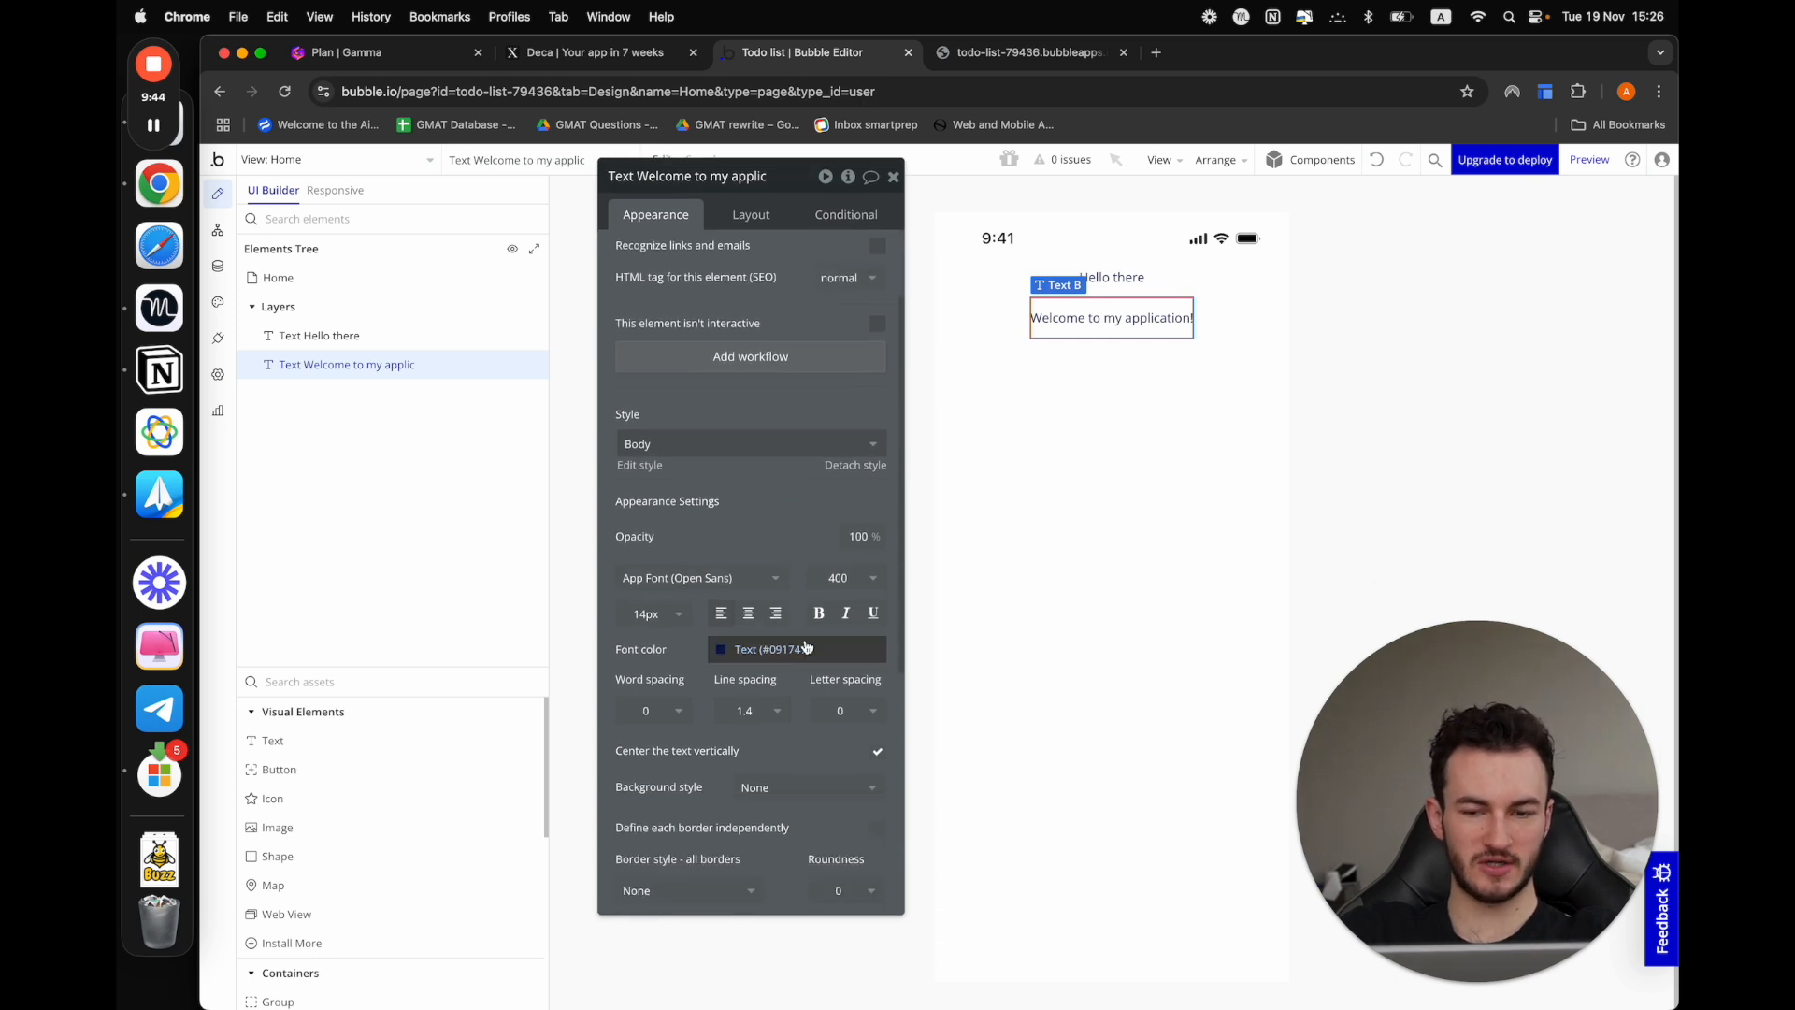
click(681, 621)
click(663, 889)
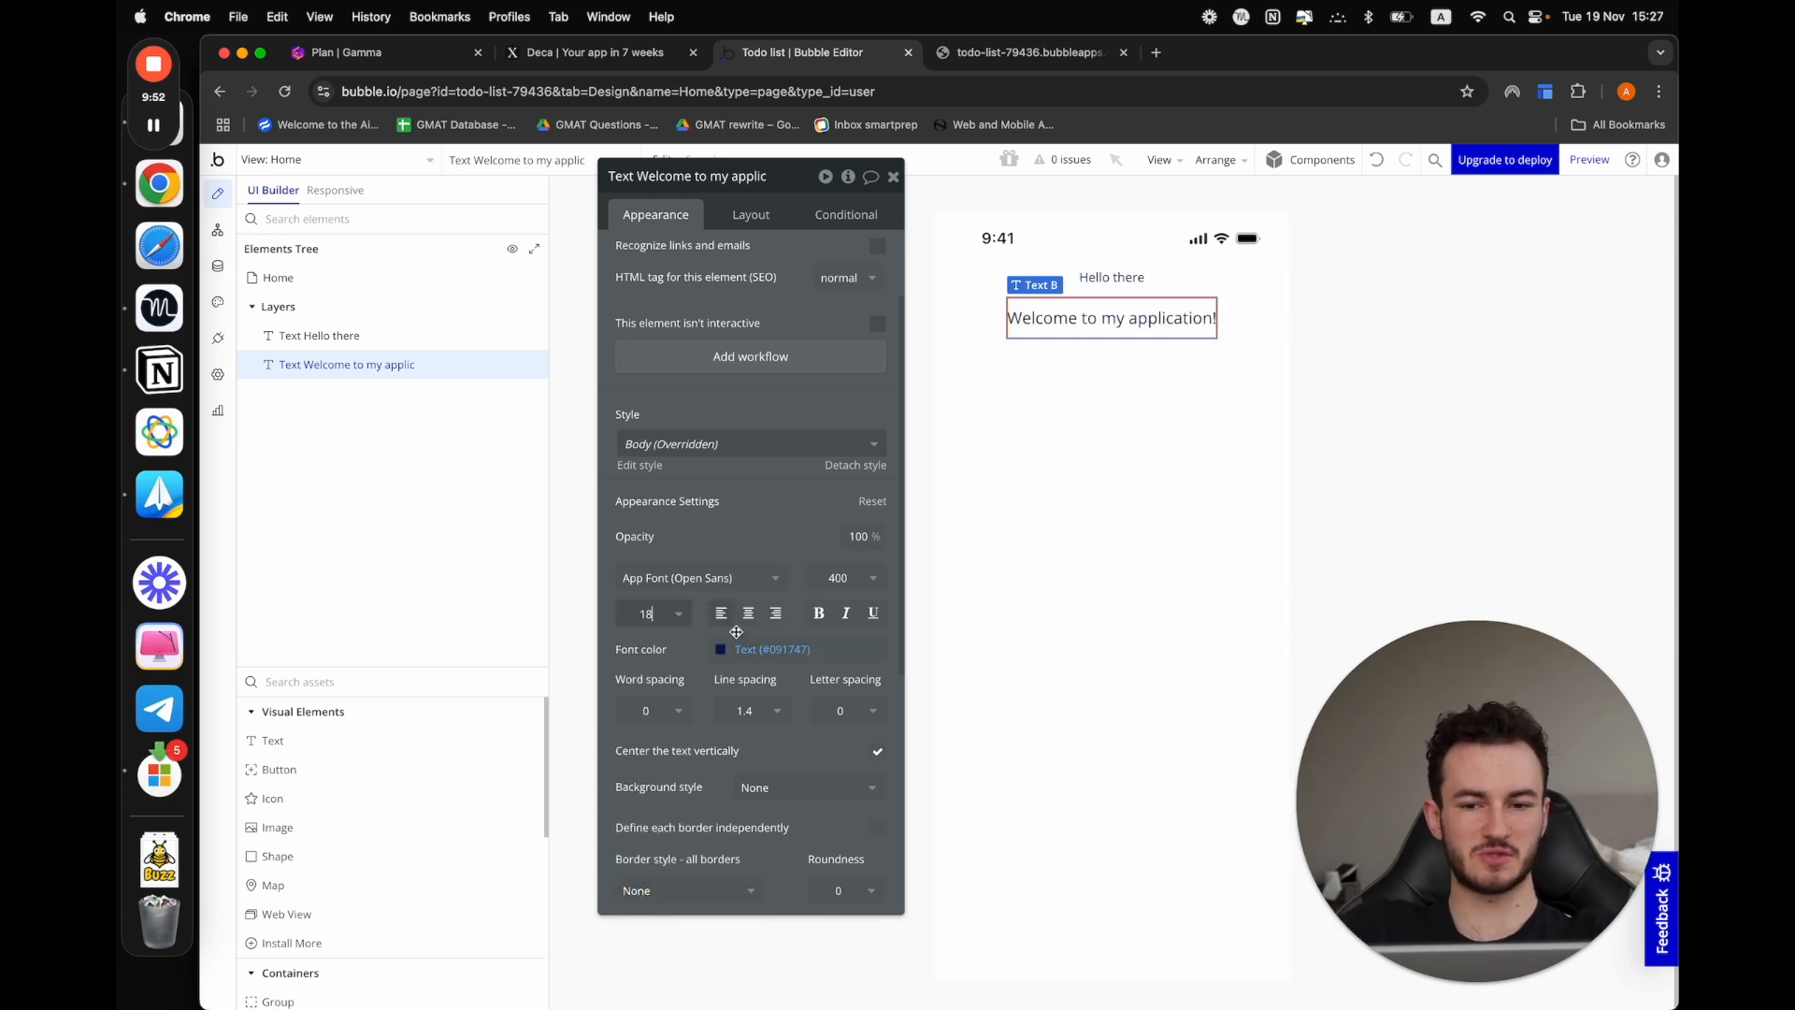
click(847, 617)
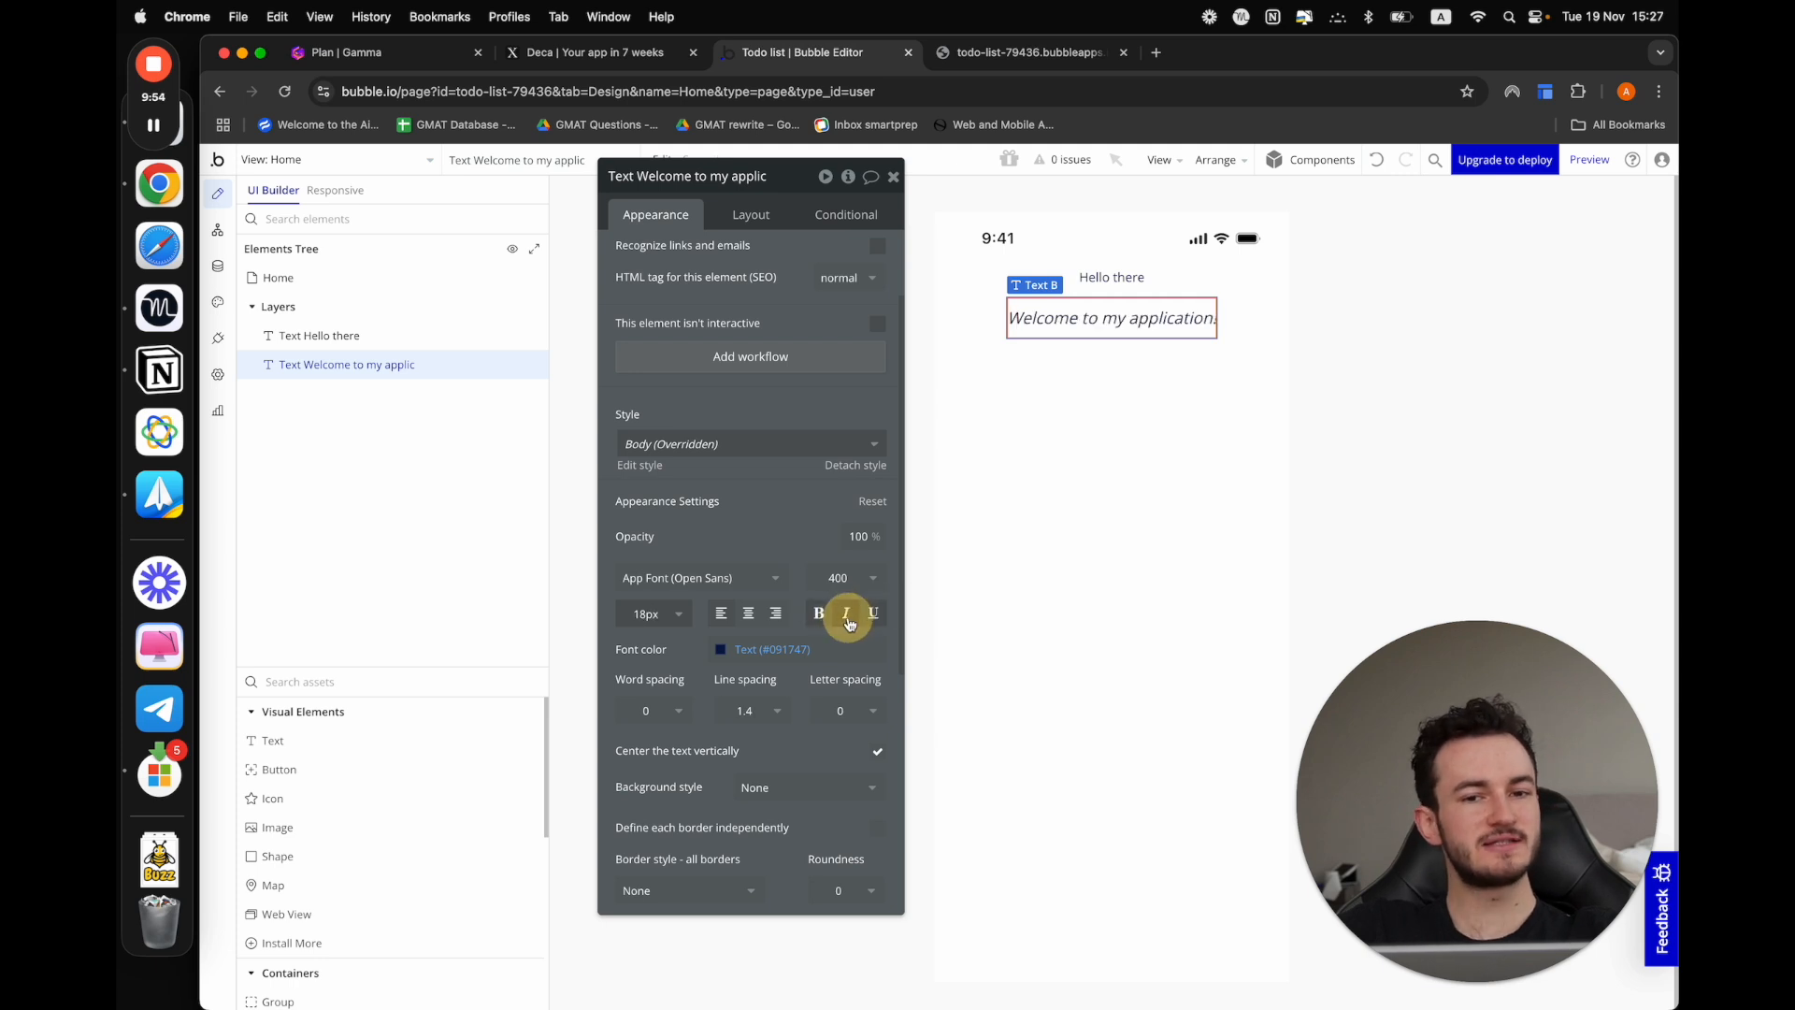
Change the welcome text's font color to the bright blue #2557FF
click(721, 650)
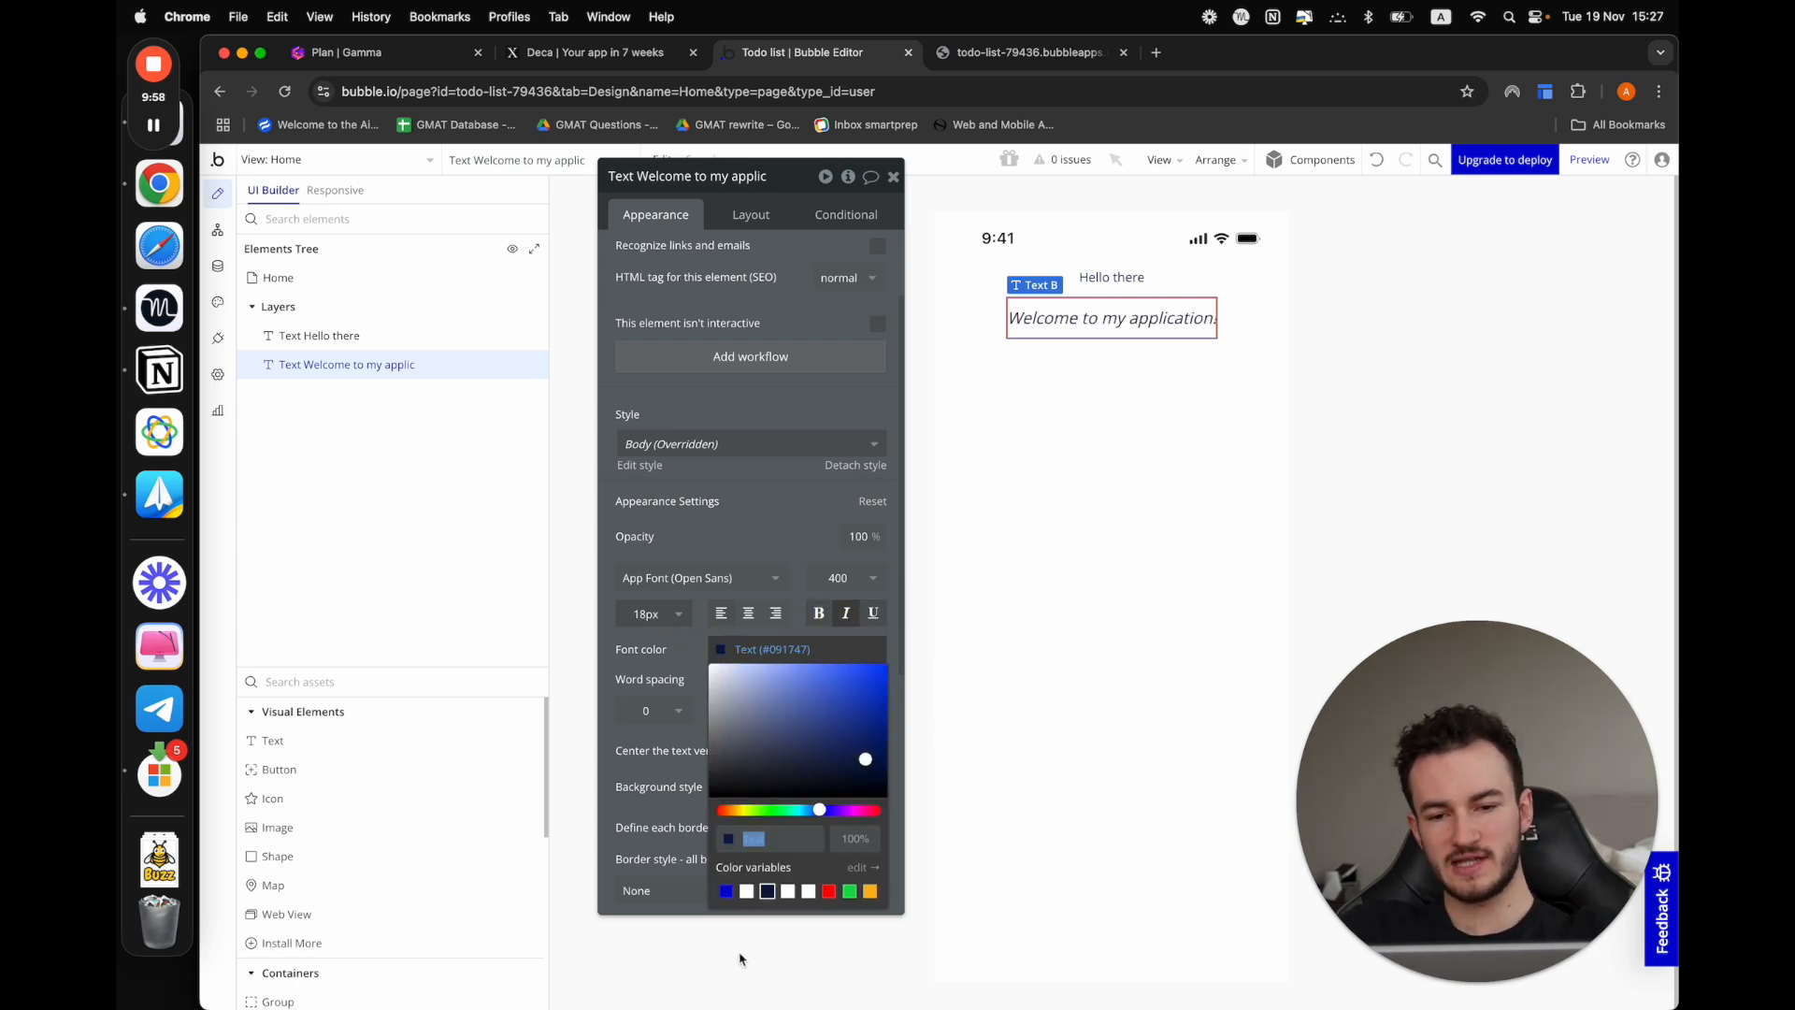
drag(847, 762, 860, 664)
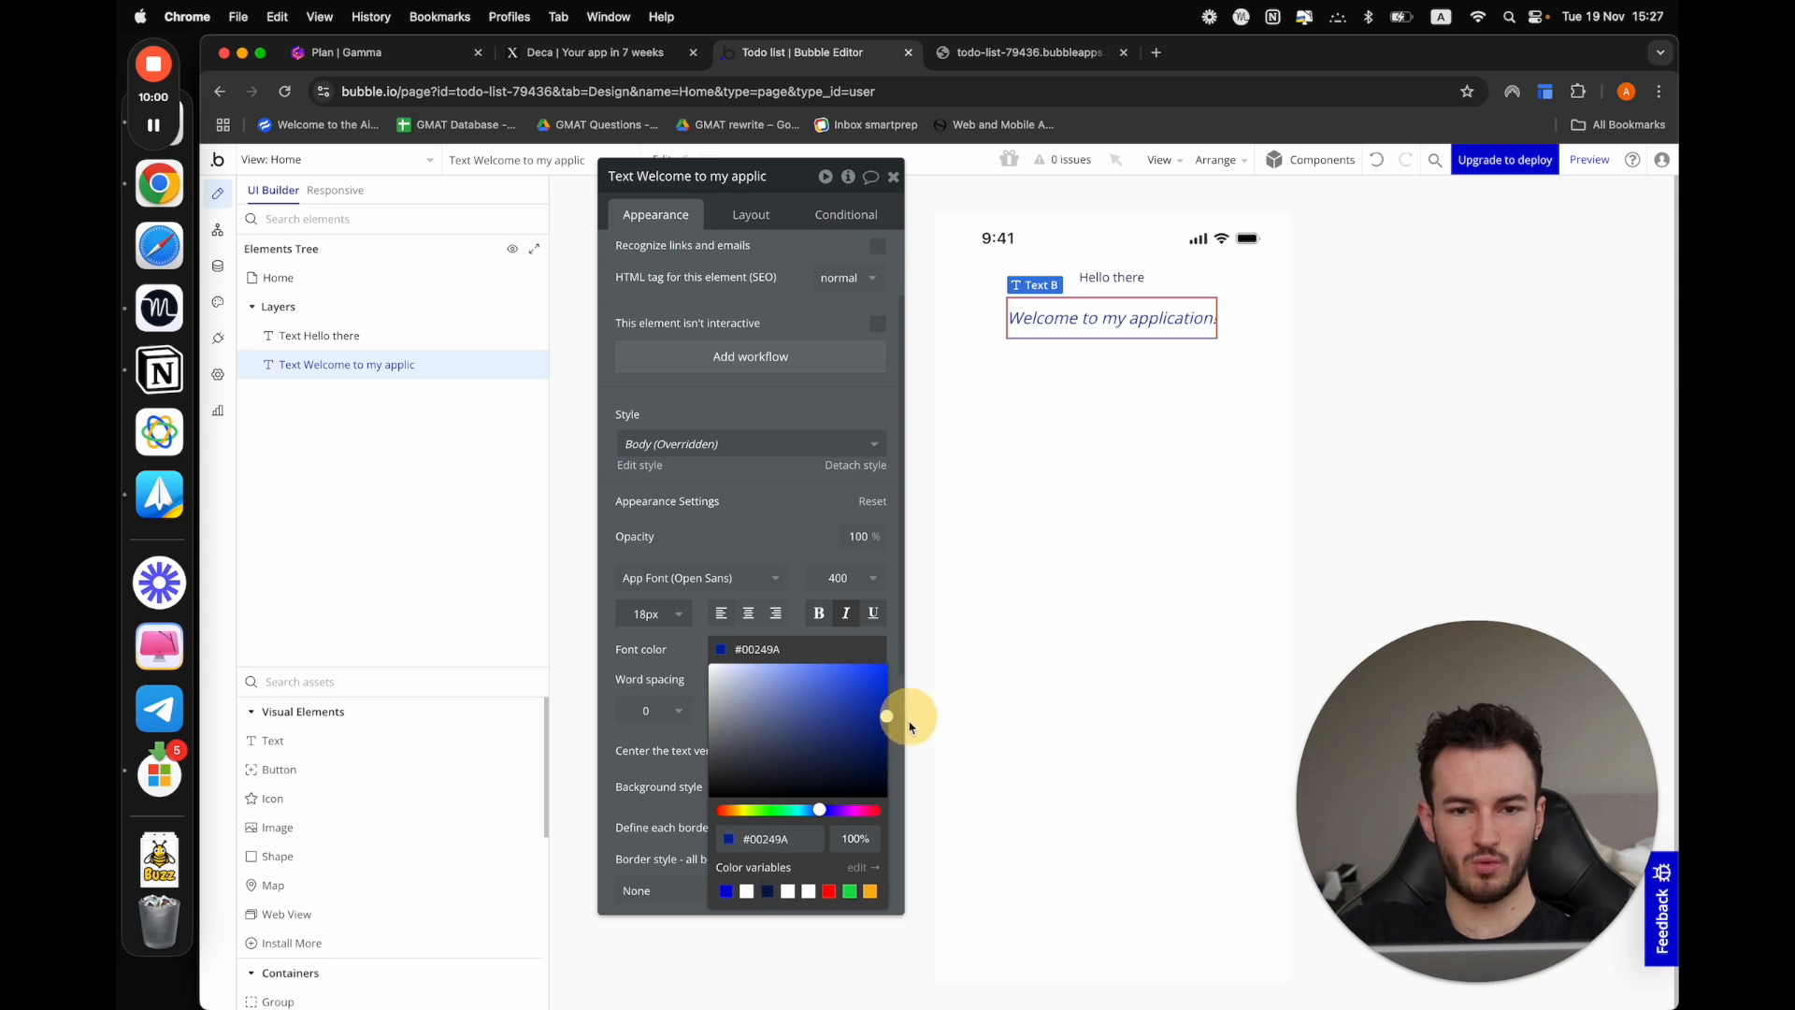
click(861, 576)
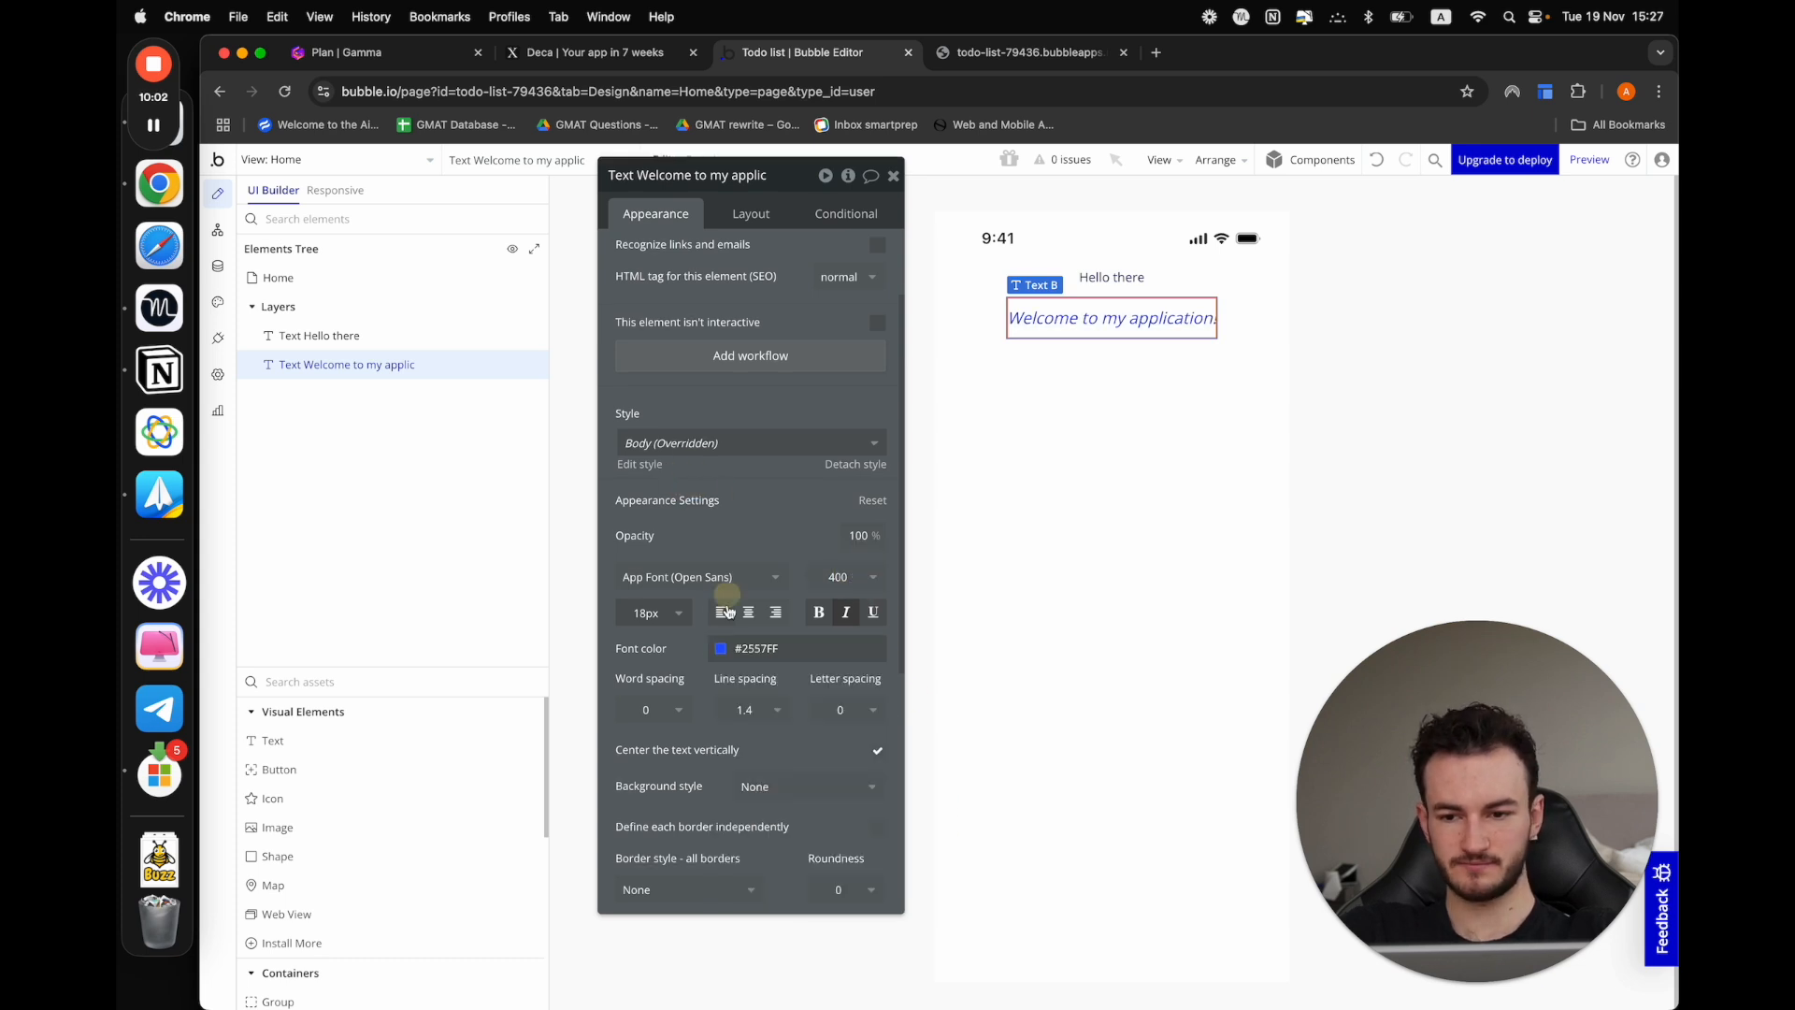
Add a third text element reading "It is a cool day!" below the welcome text and center it horizontally
drag(360, 741, 982, 553)
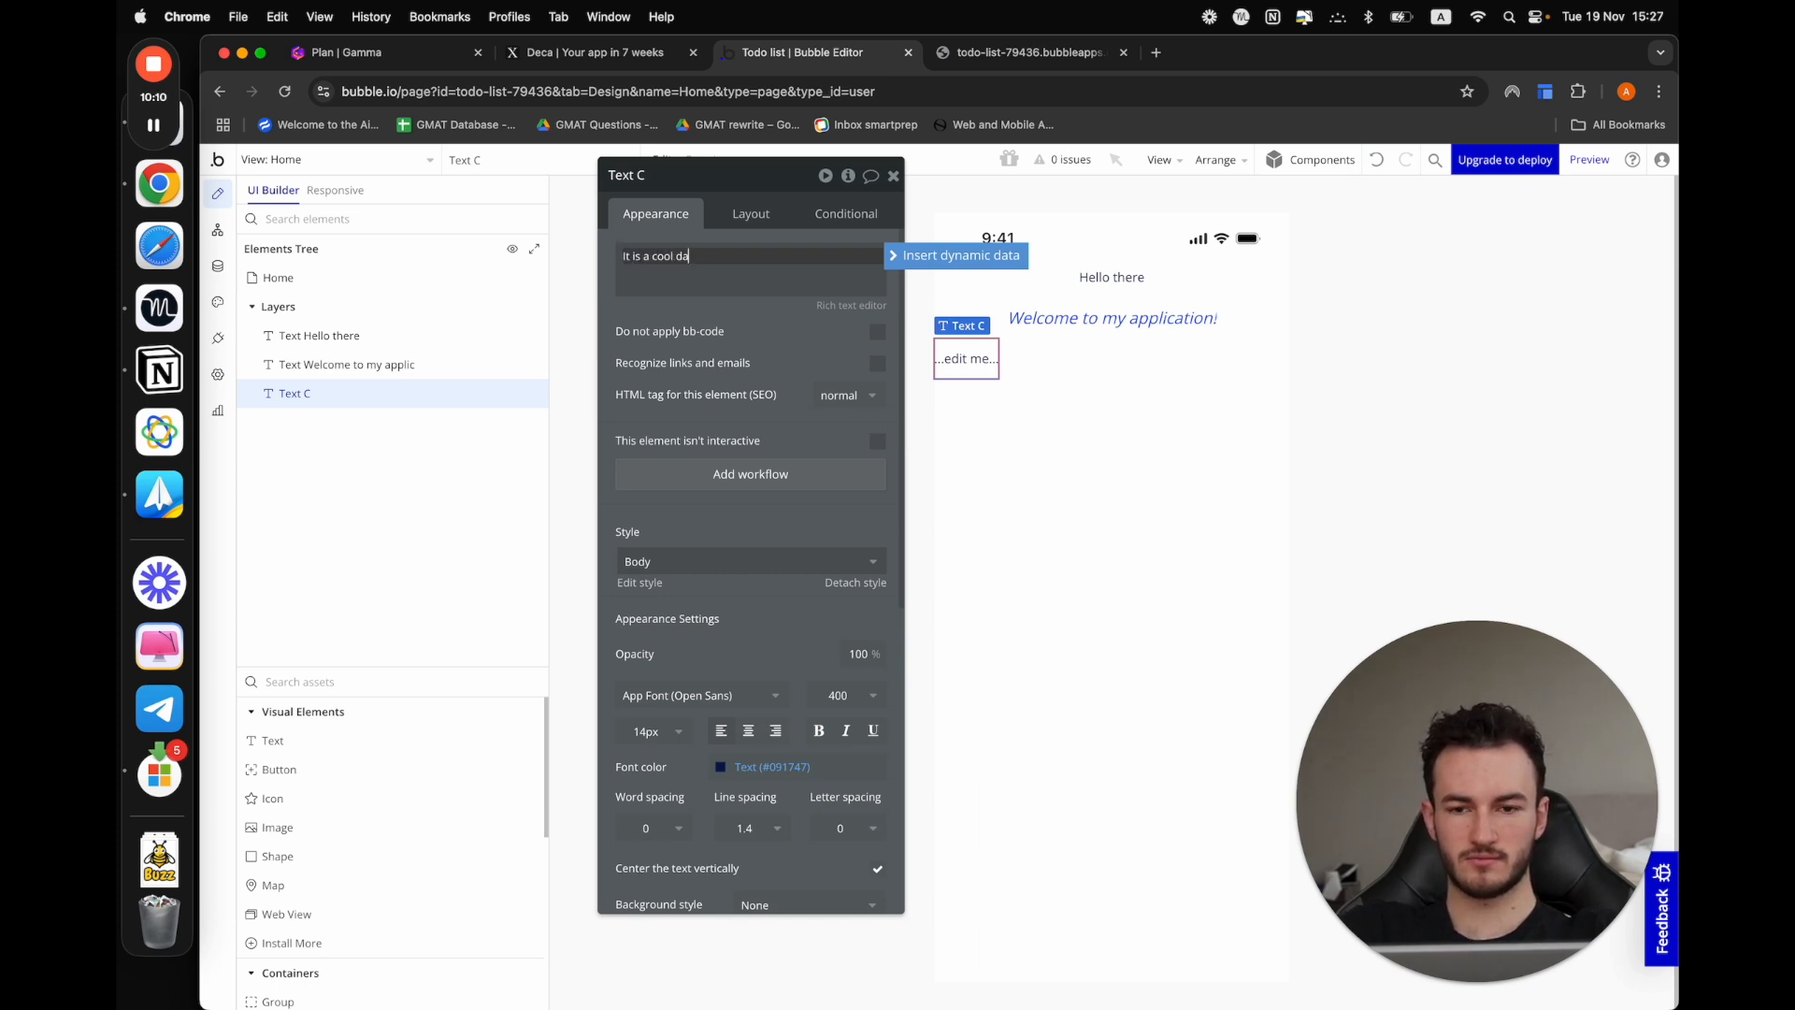
click(1070, 452)
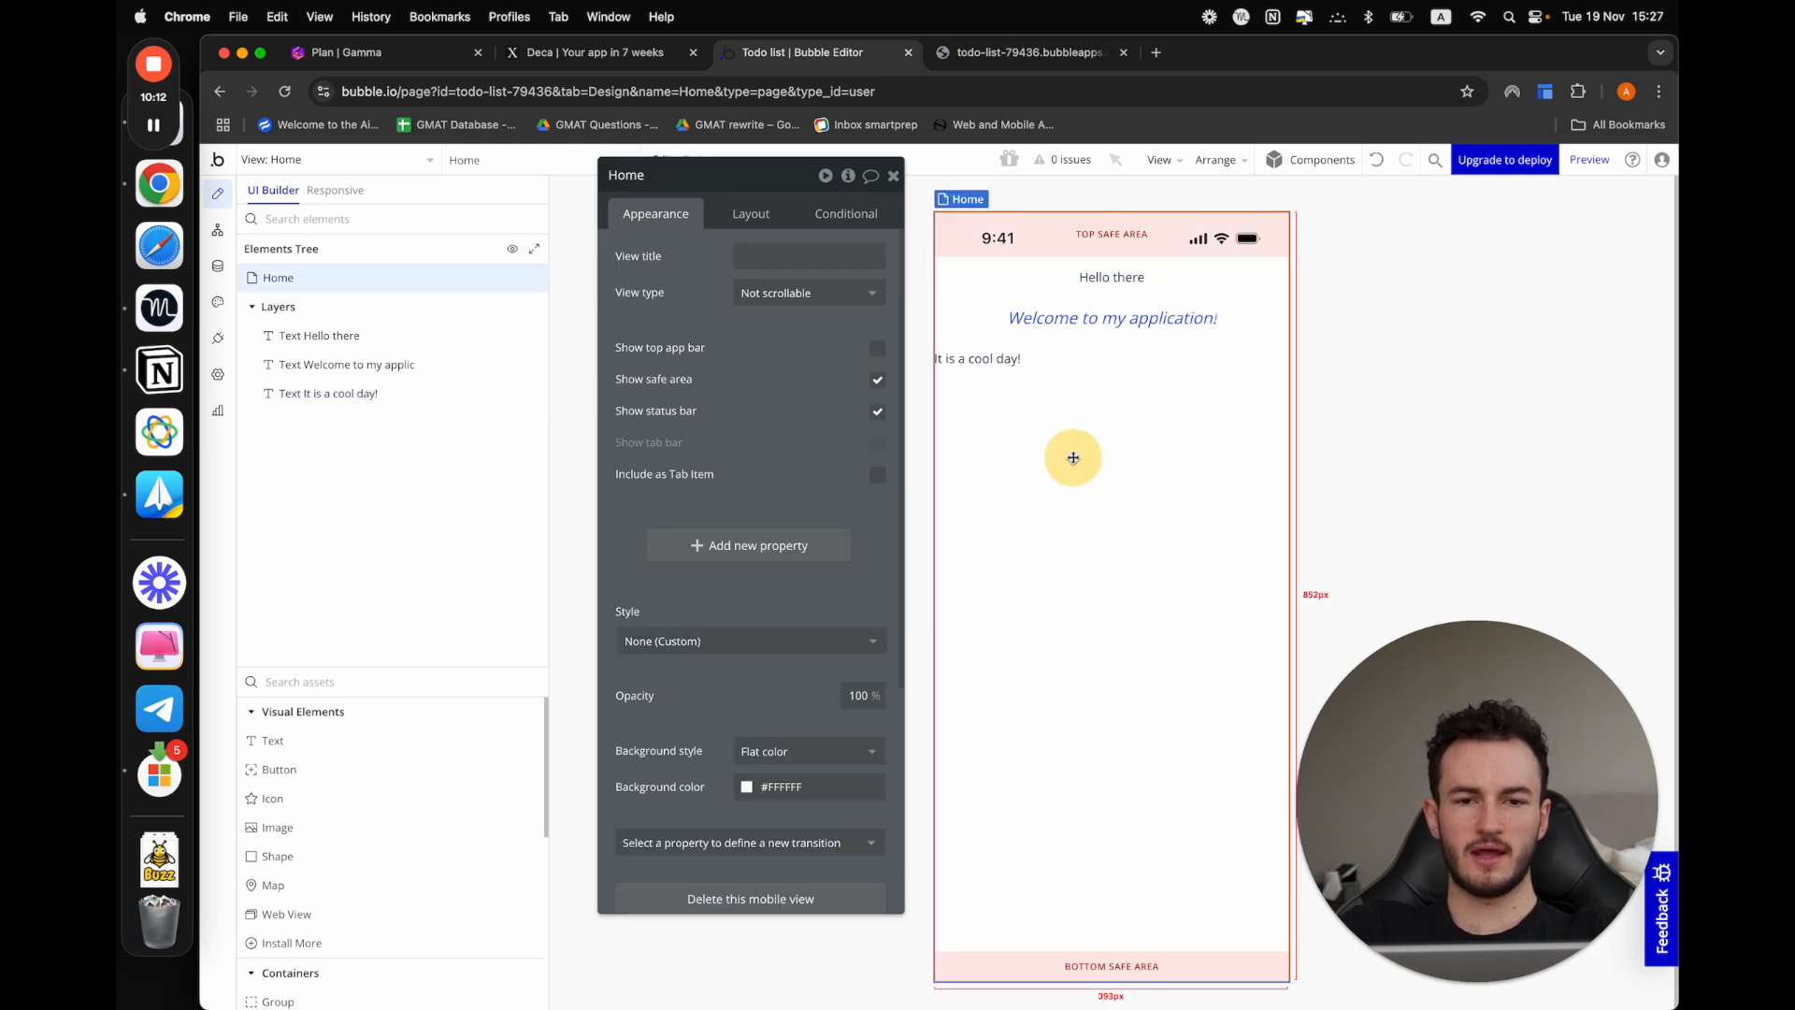
click(975, 360)
click(772, 229)
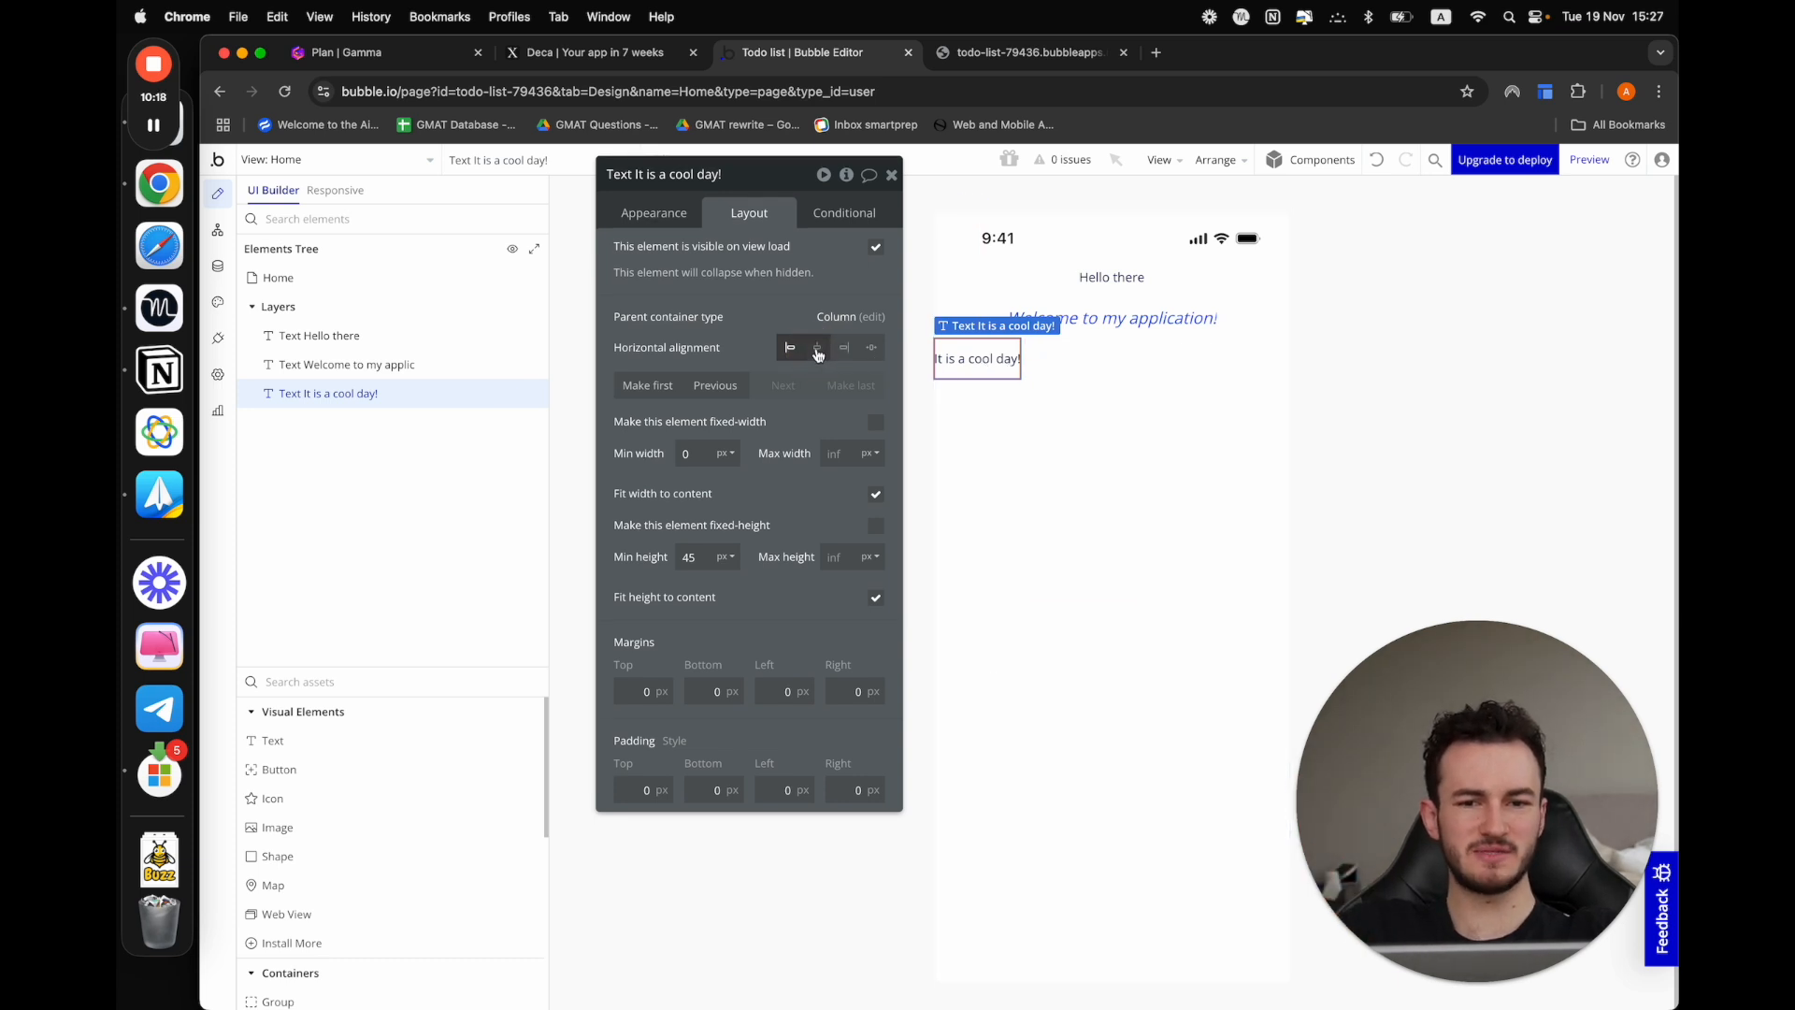
click(1130, 389)
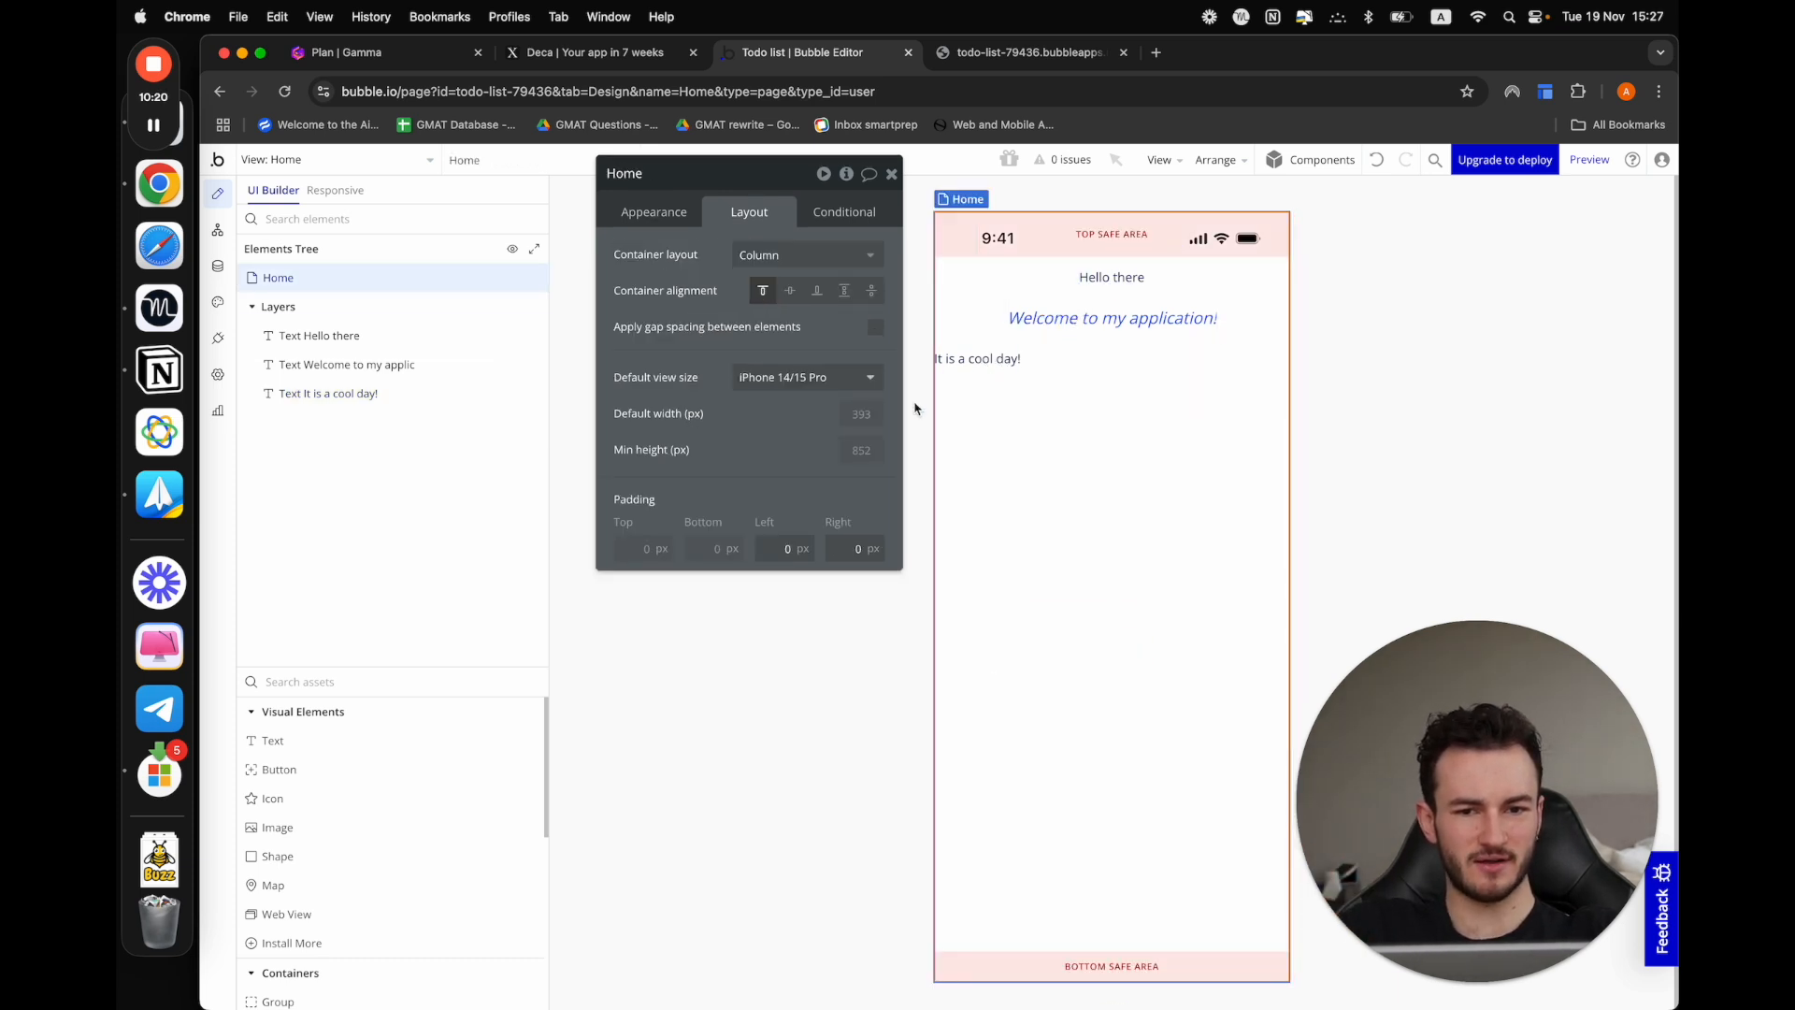
click(968, 365)
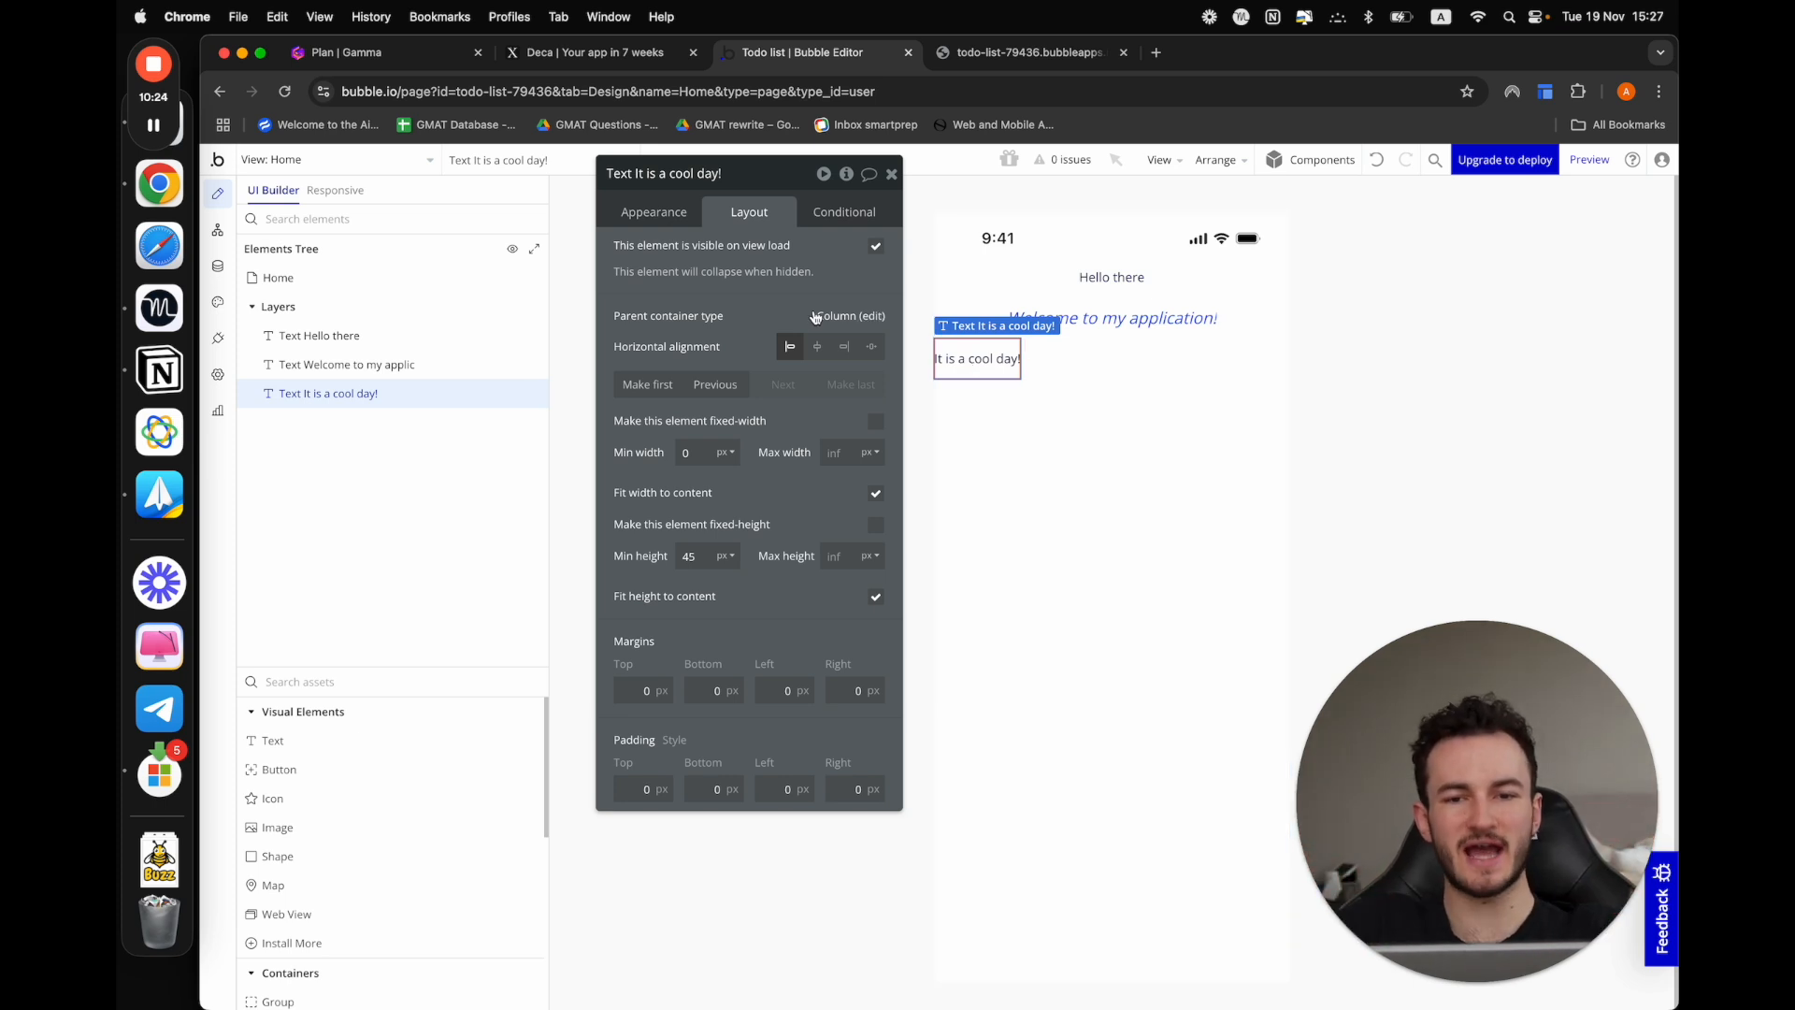
click(816, 348)
click(1046, 483)
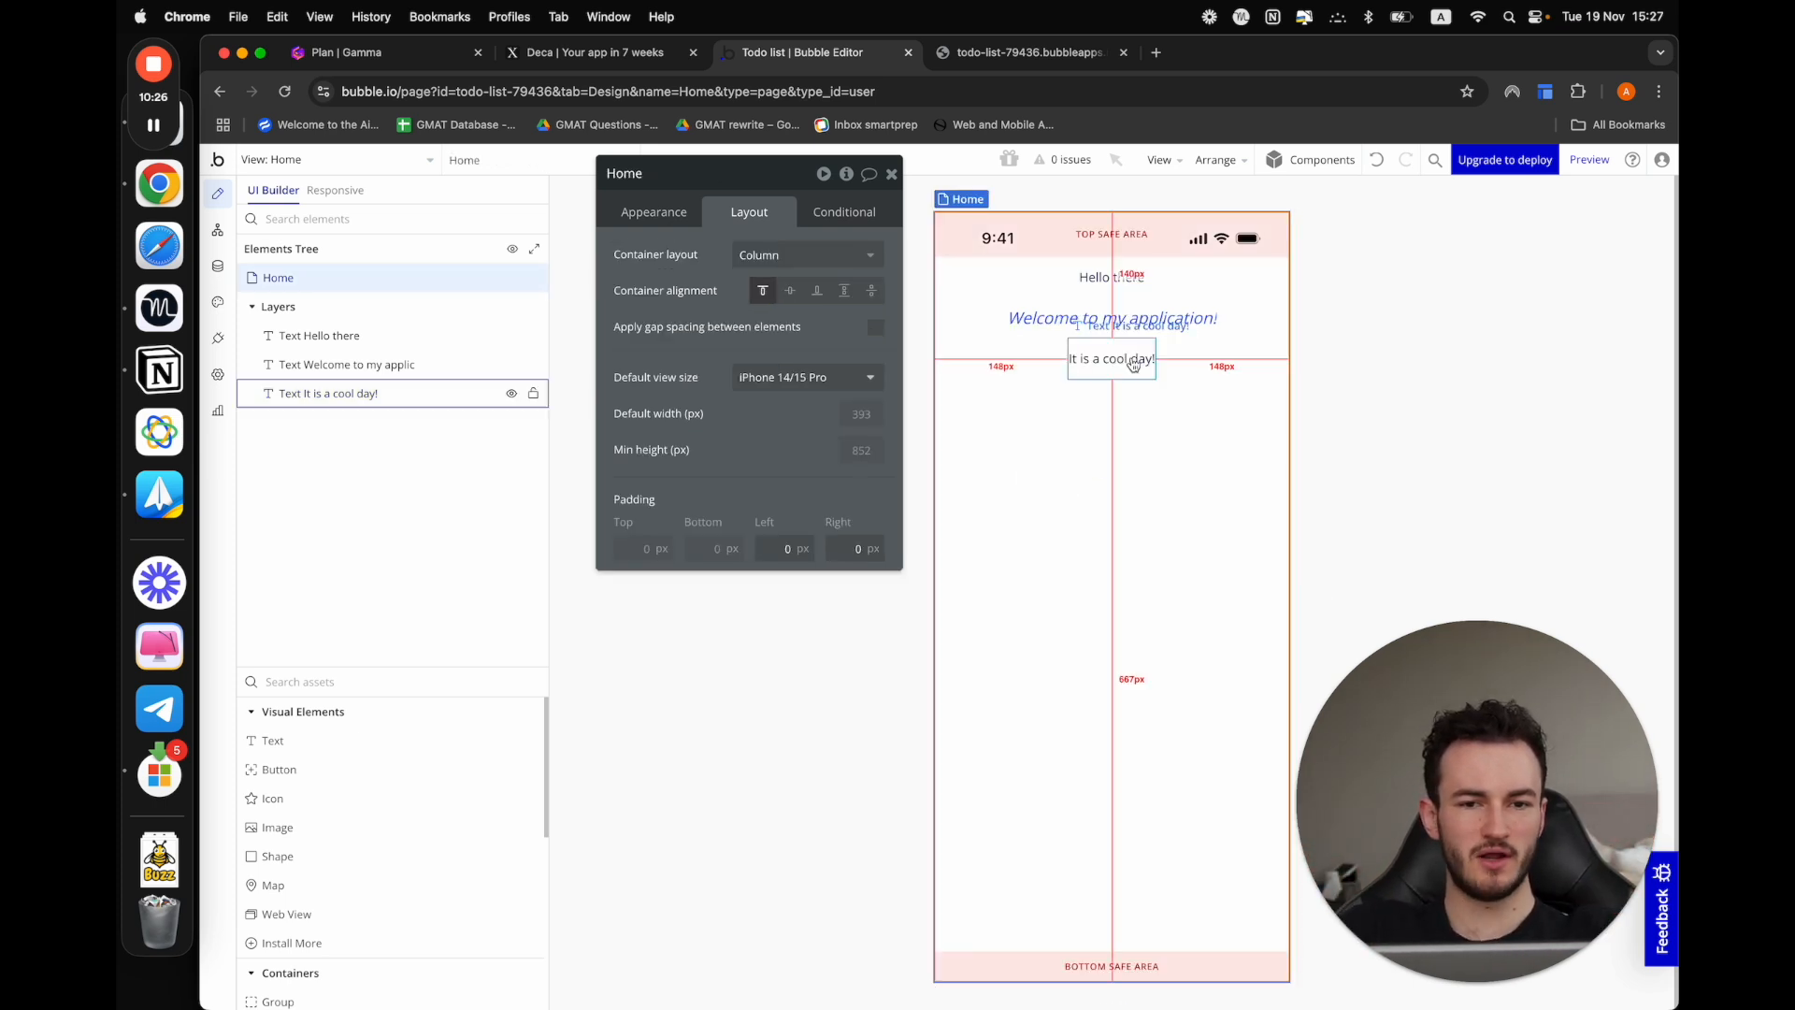
Set the "It is a cool day!" text to 18px, the Primary (#0205D3) font color and italic
click(1131, 358)
click(651, 208)
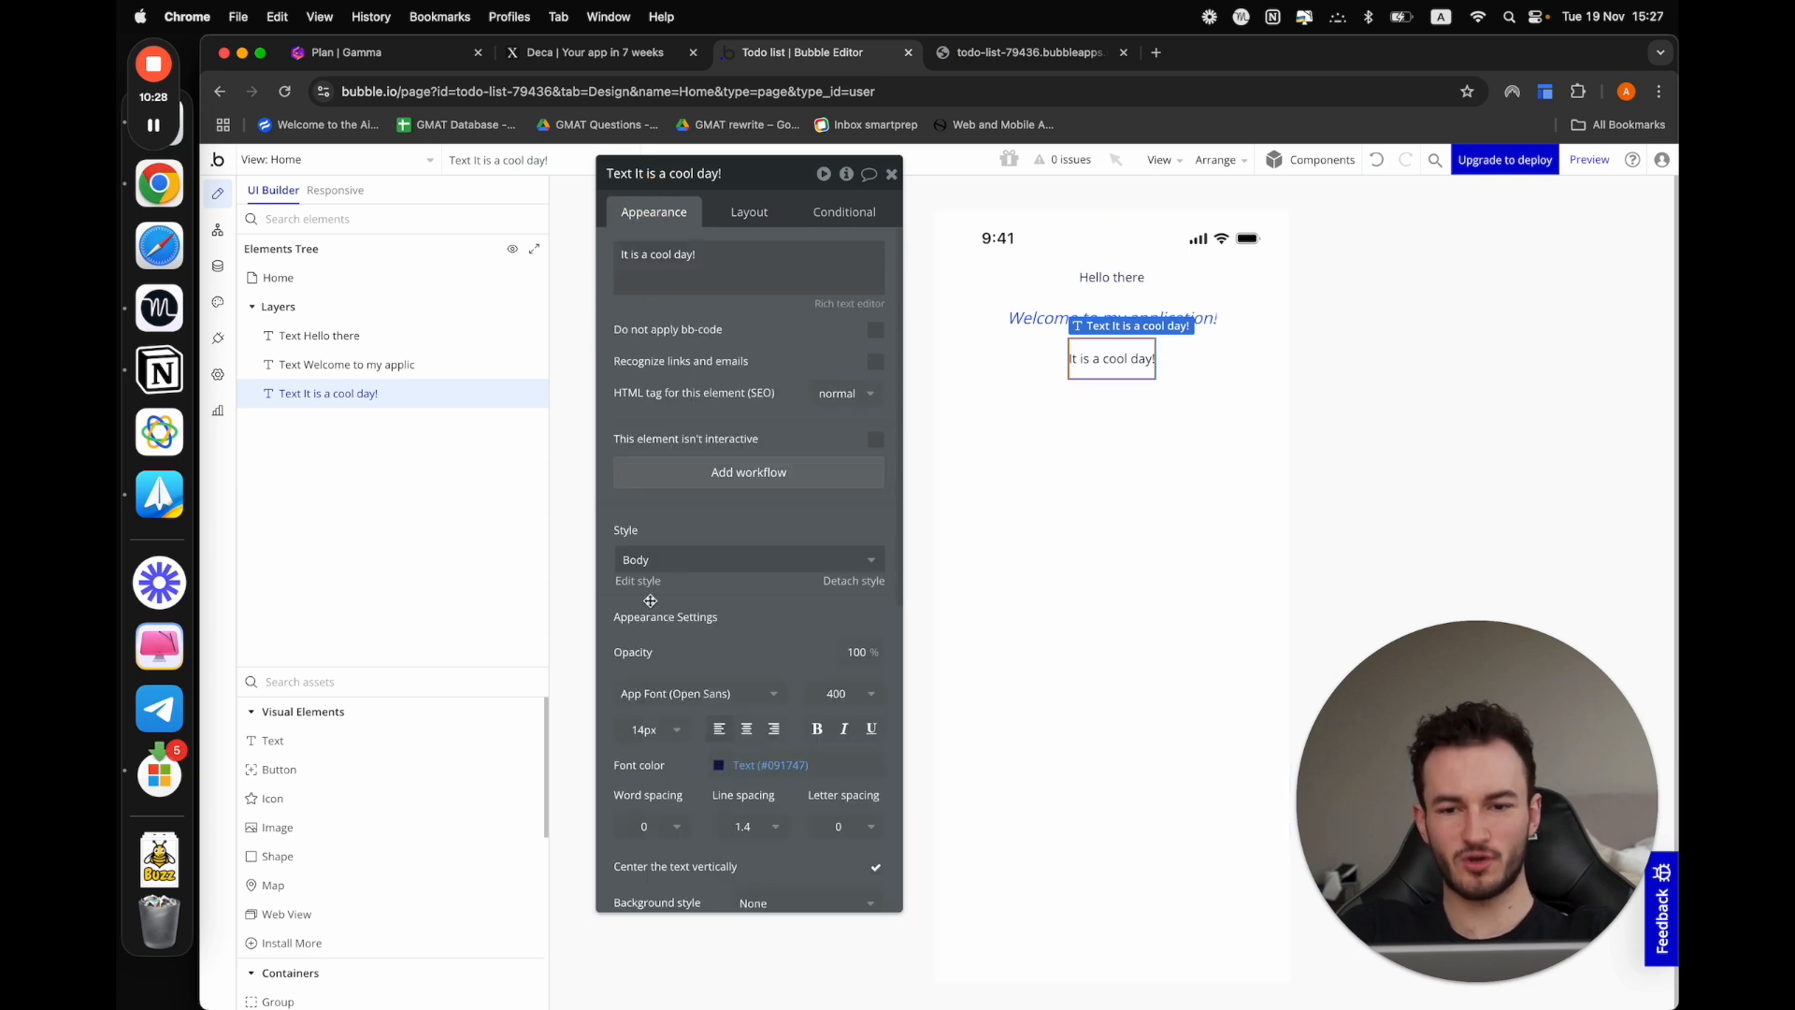
click(647, 729)
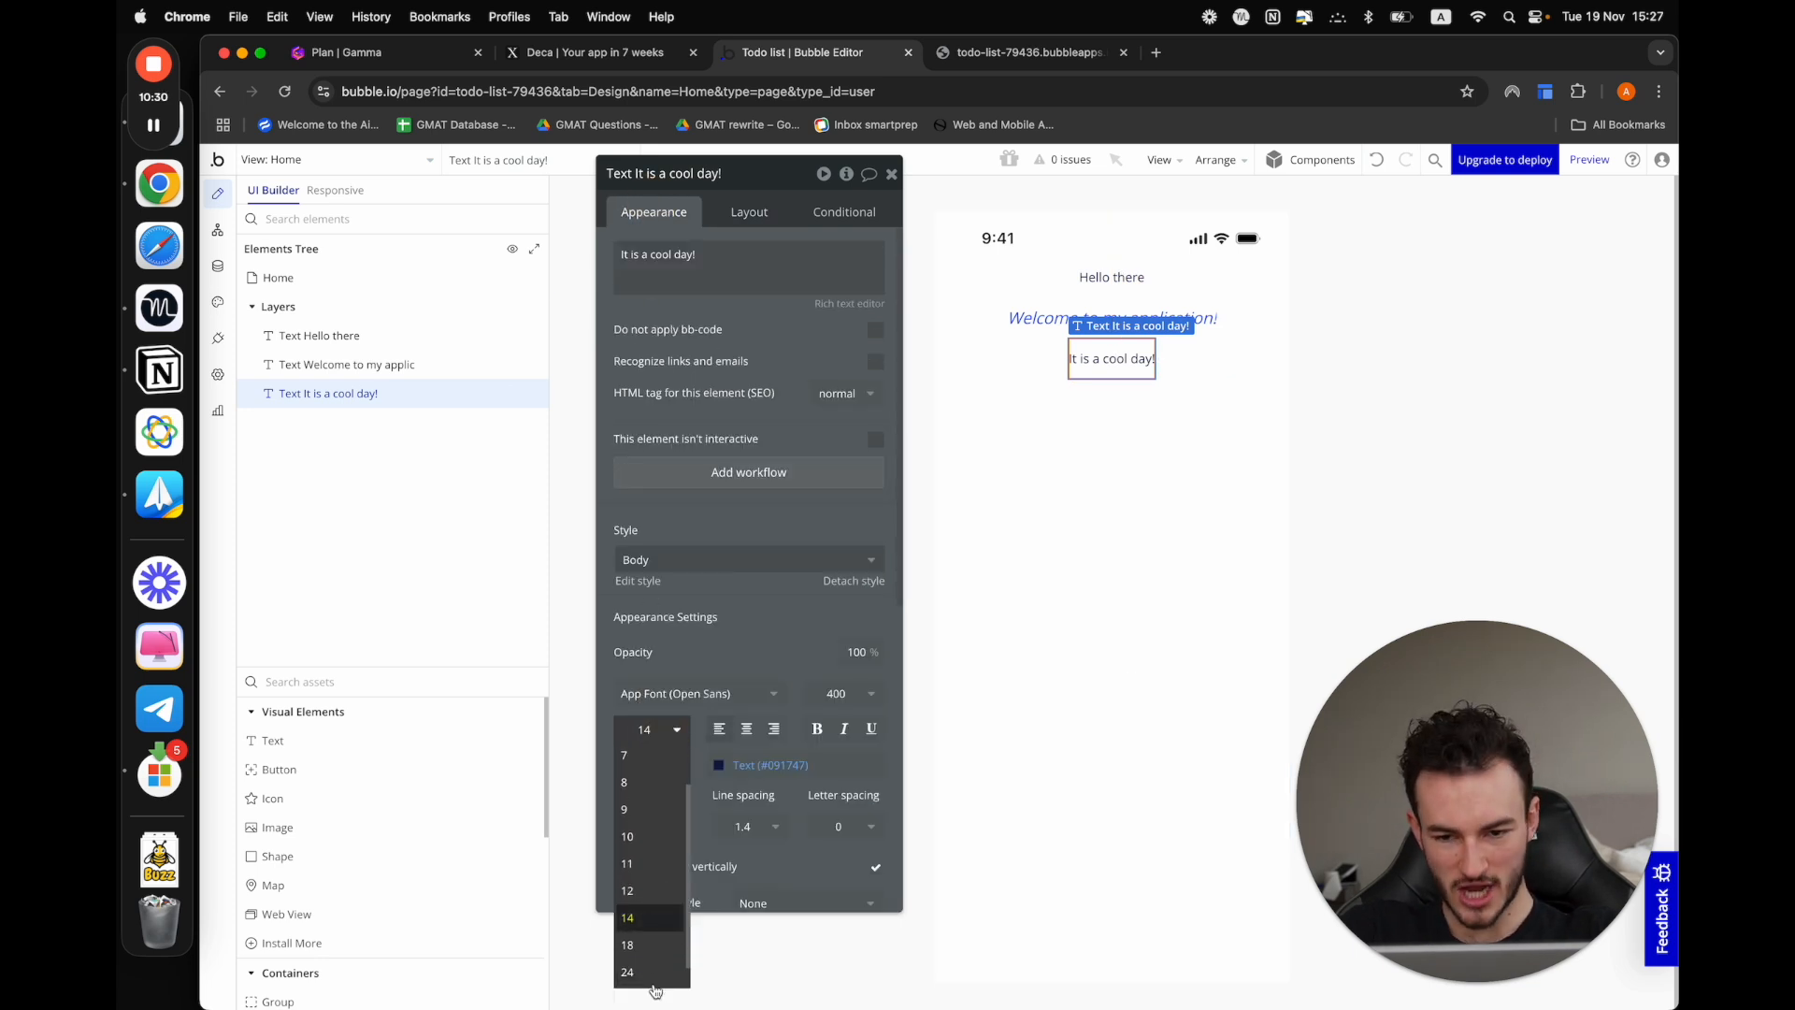
click(645, 945)
click(719, 766)
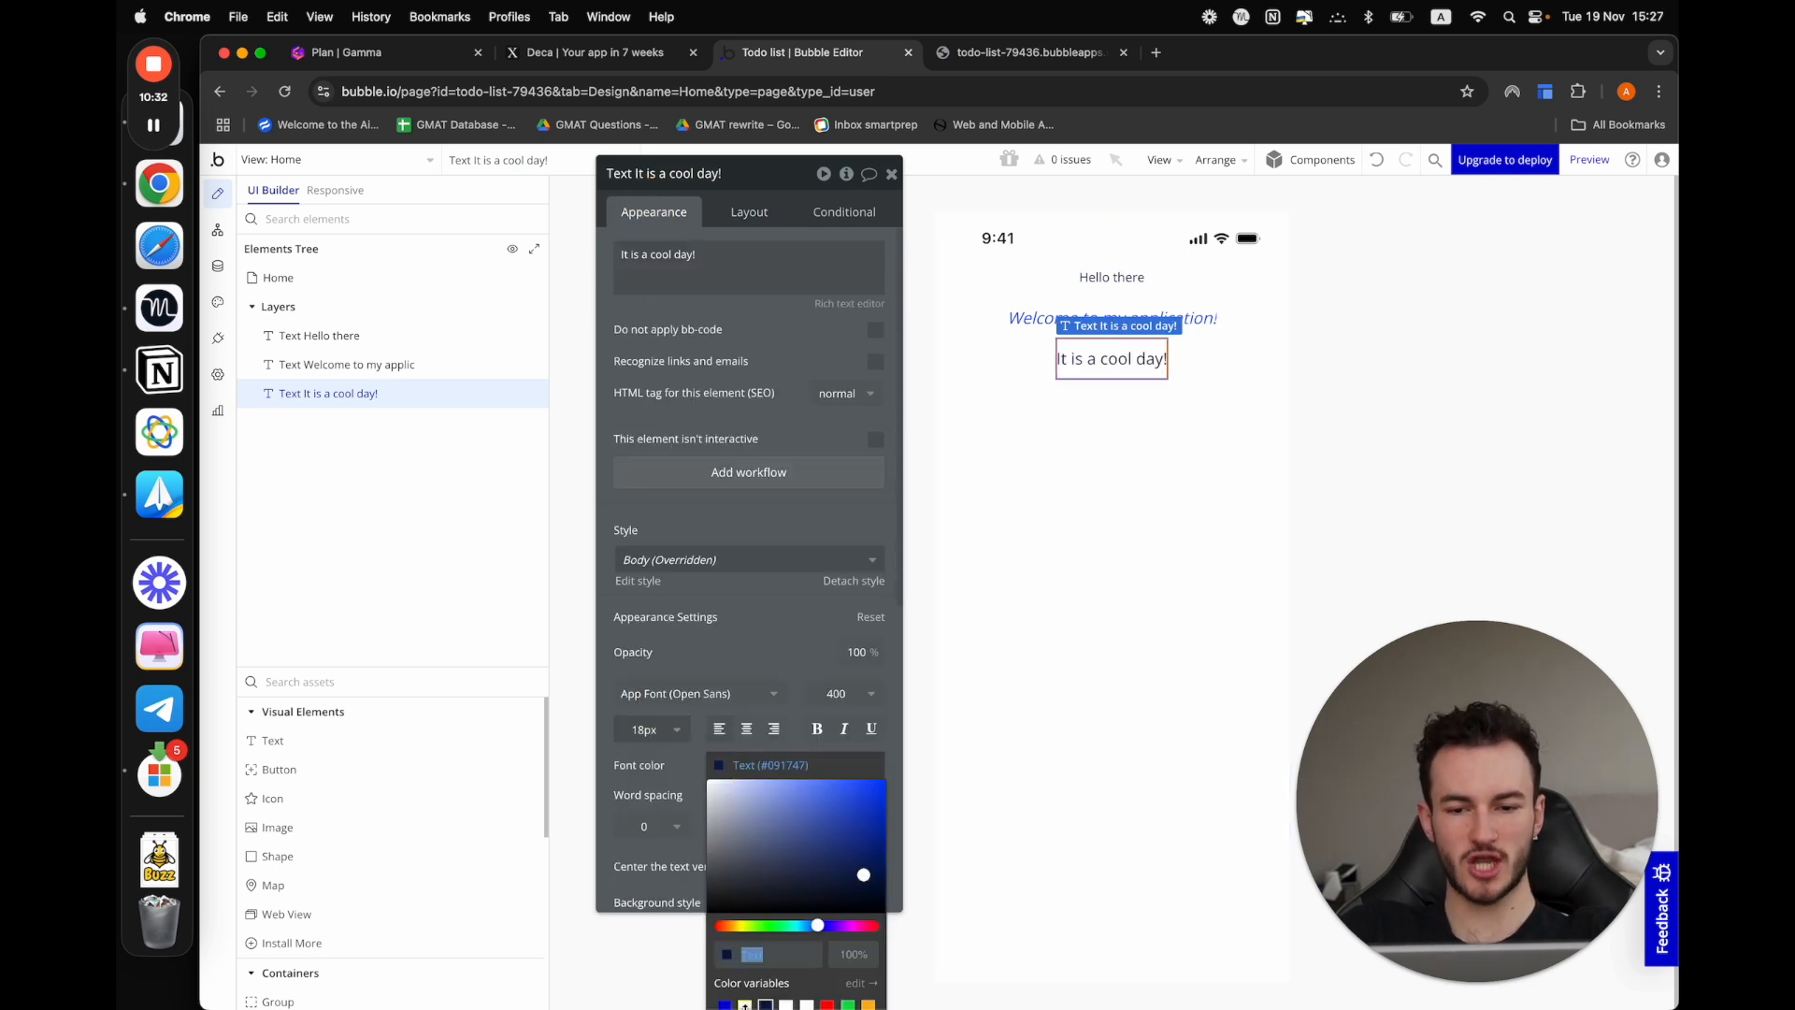
click(724, 1004)
click(755, 649)
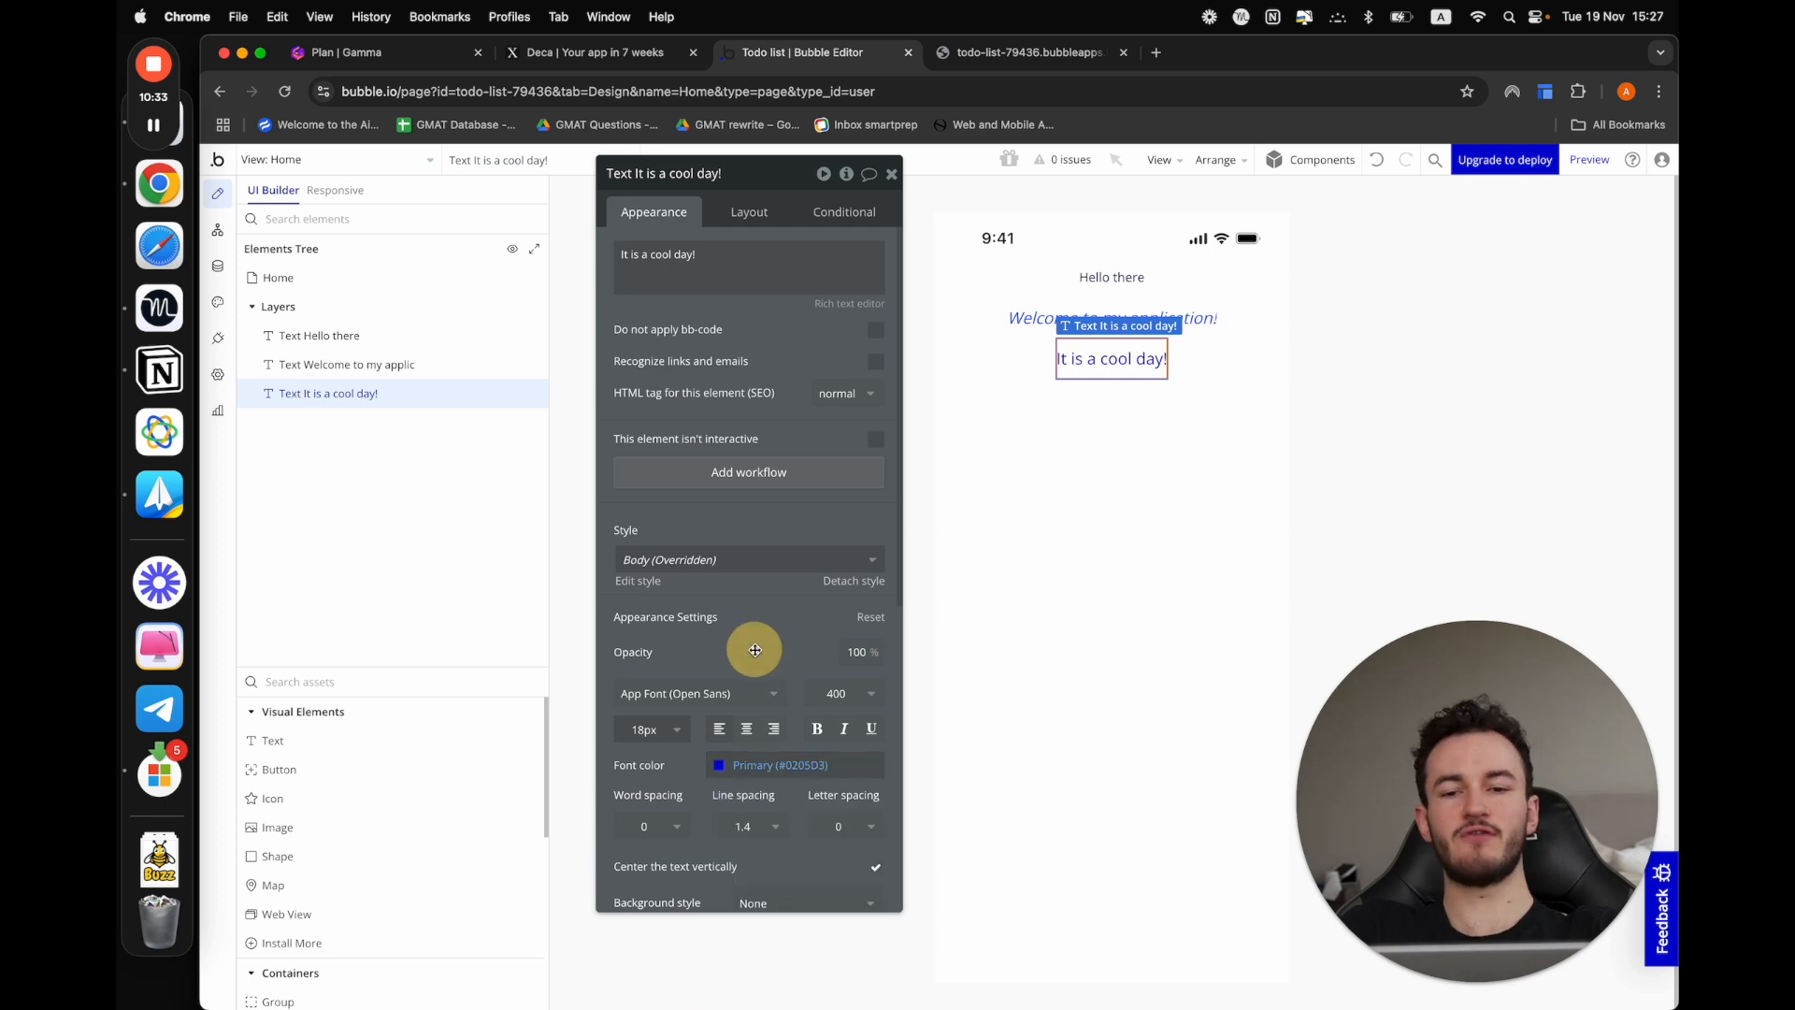
click(844, 728)
click(776, 577)
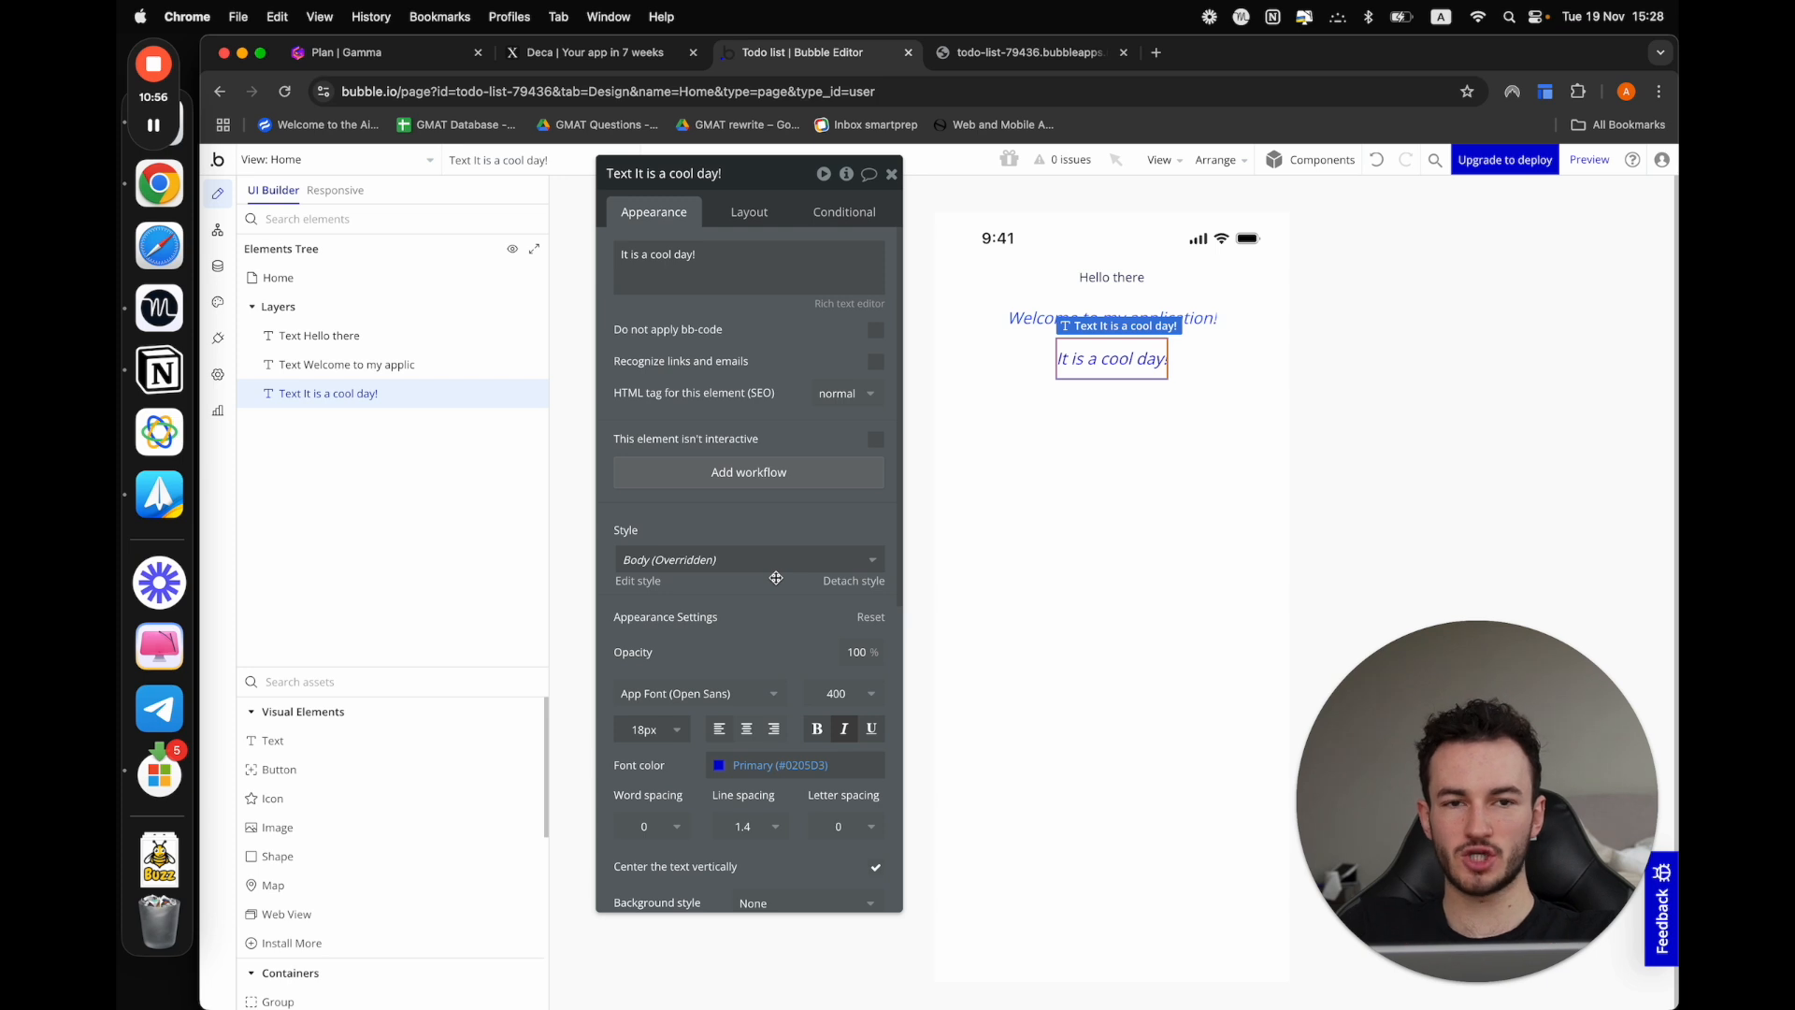
Delete the "It is a cool day!" and "Welcome to my application!" text elements from the Home view
click(1121, 360)
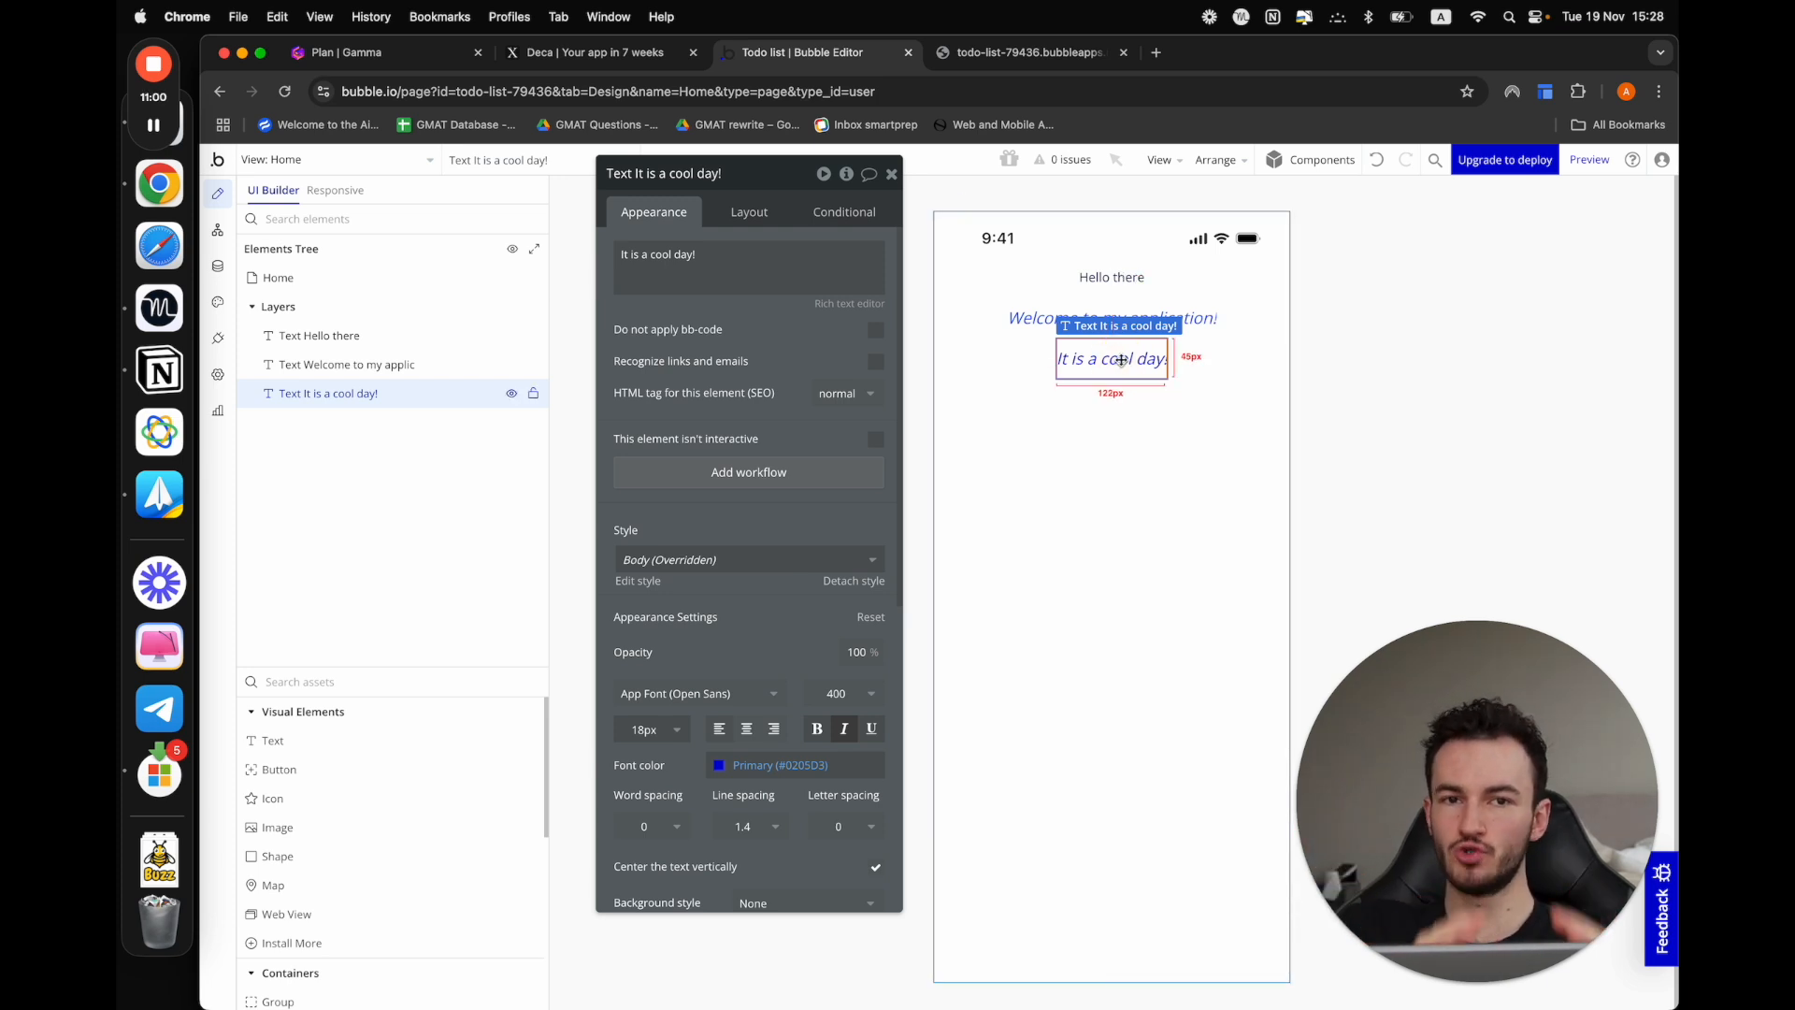
key(Delete)
click(1113, 318)
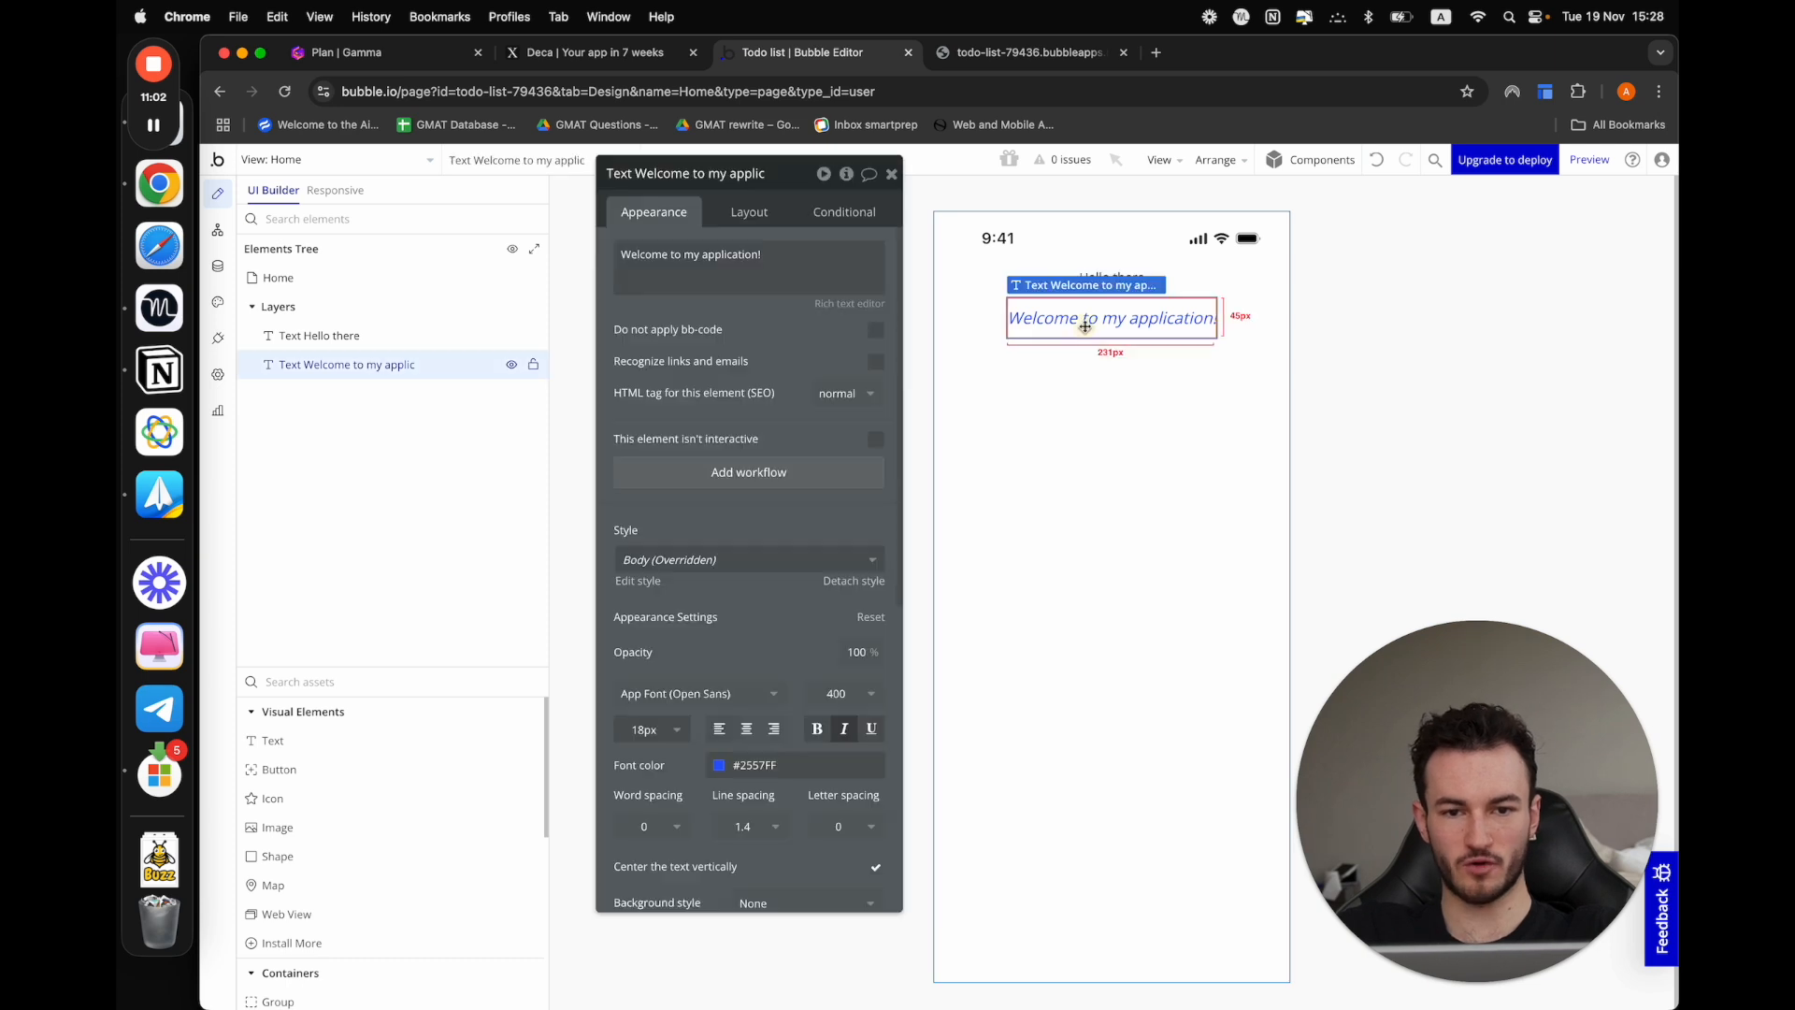
key(Delete)
Apply the Heading 1 style to the "Hello there" text
double_click(1104, 290)
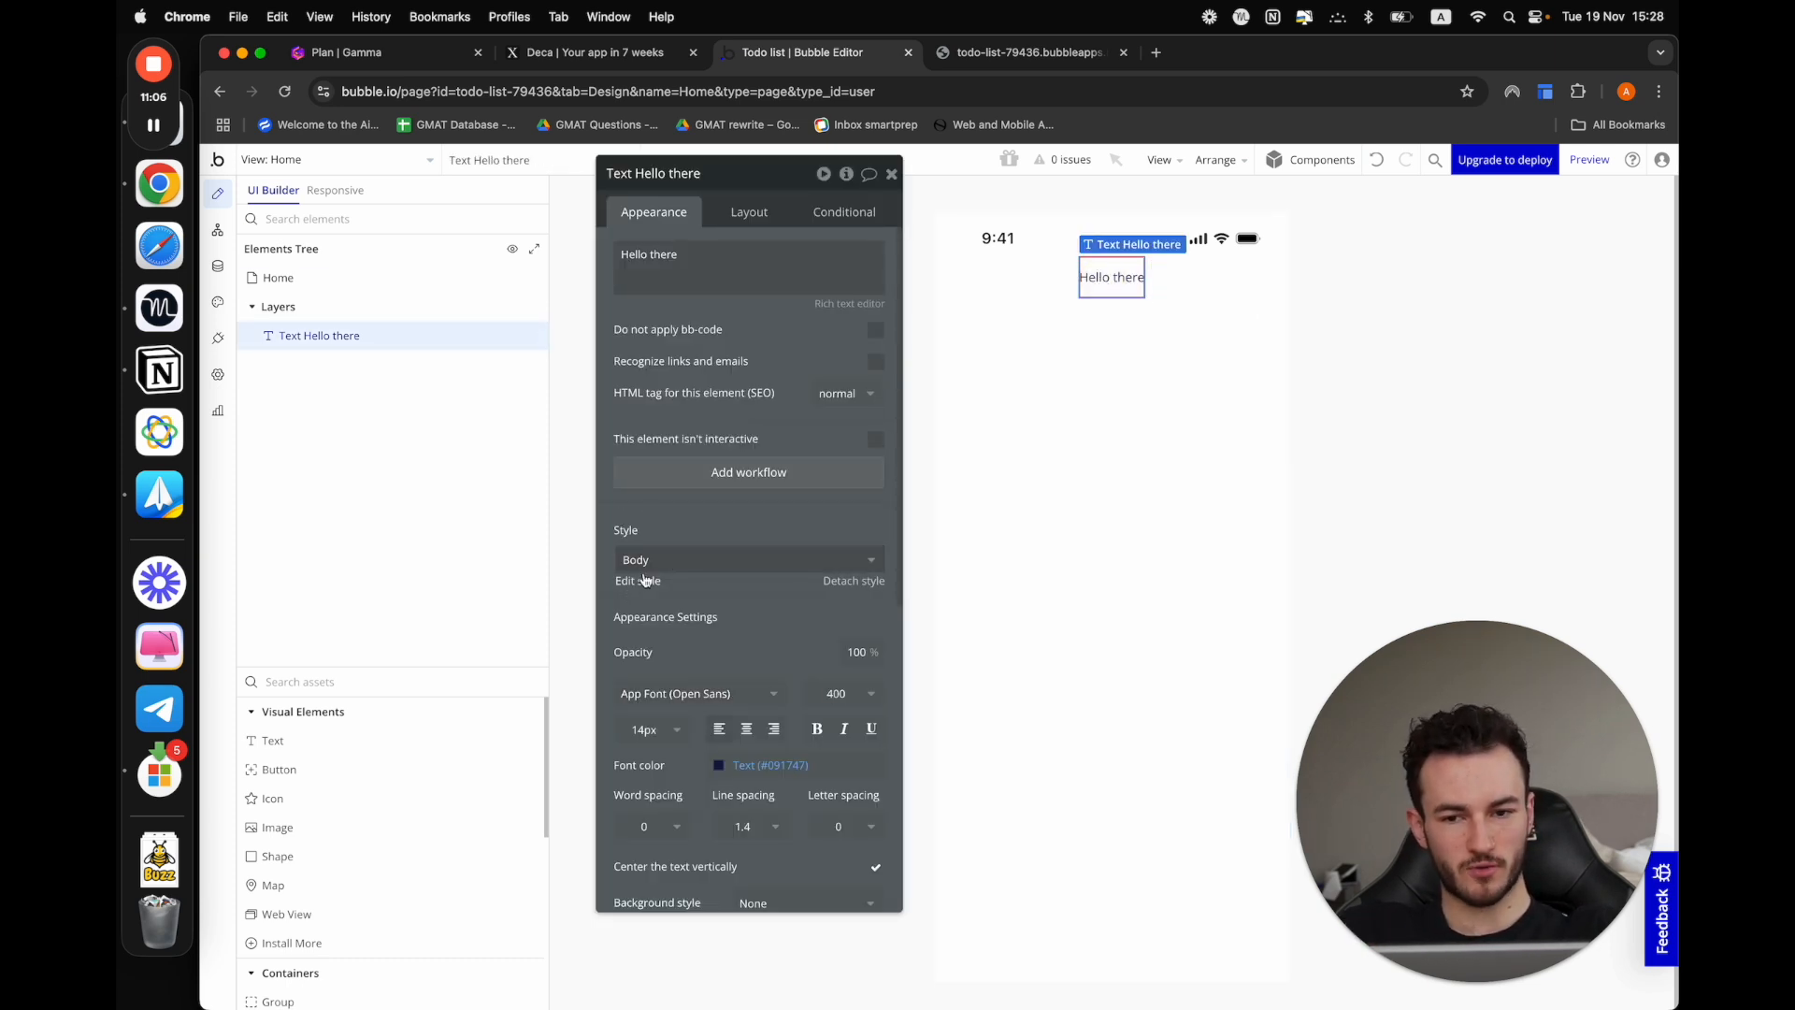
click(714, 560)
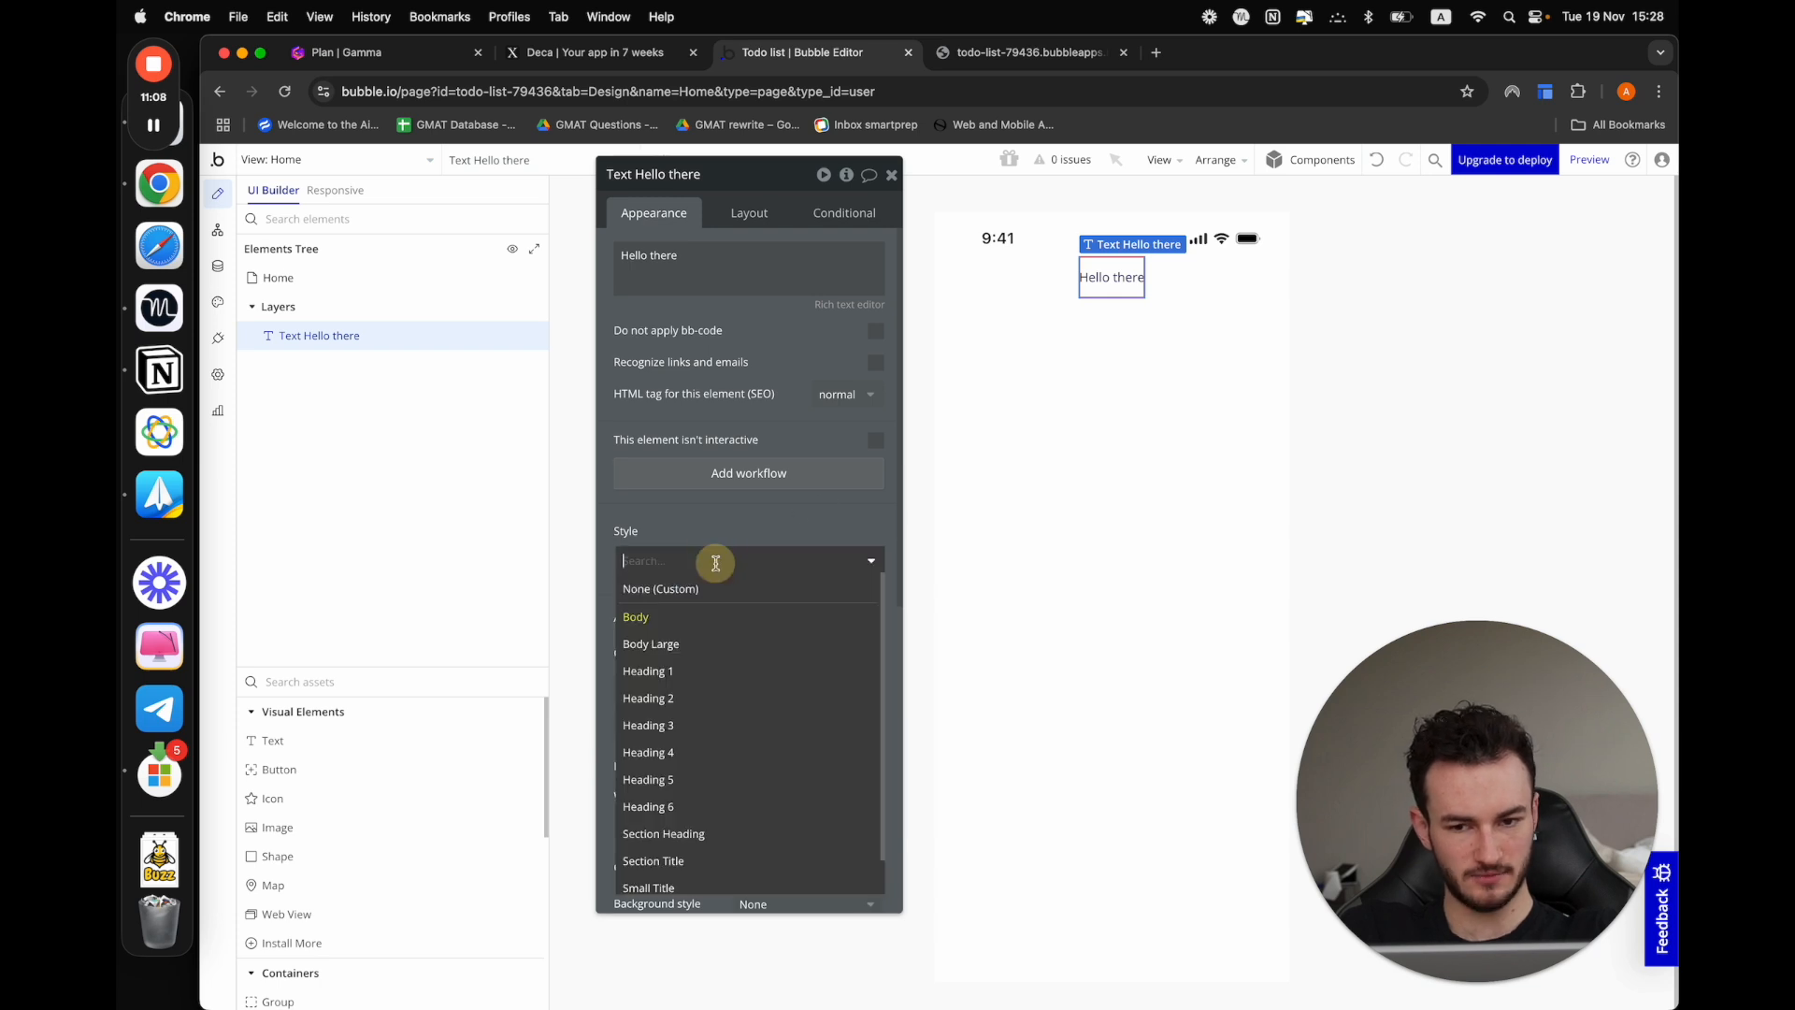
click(671, 672)
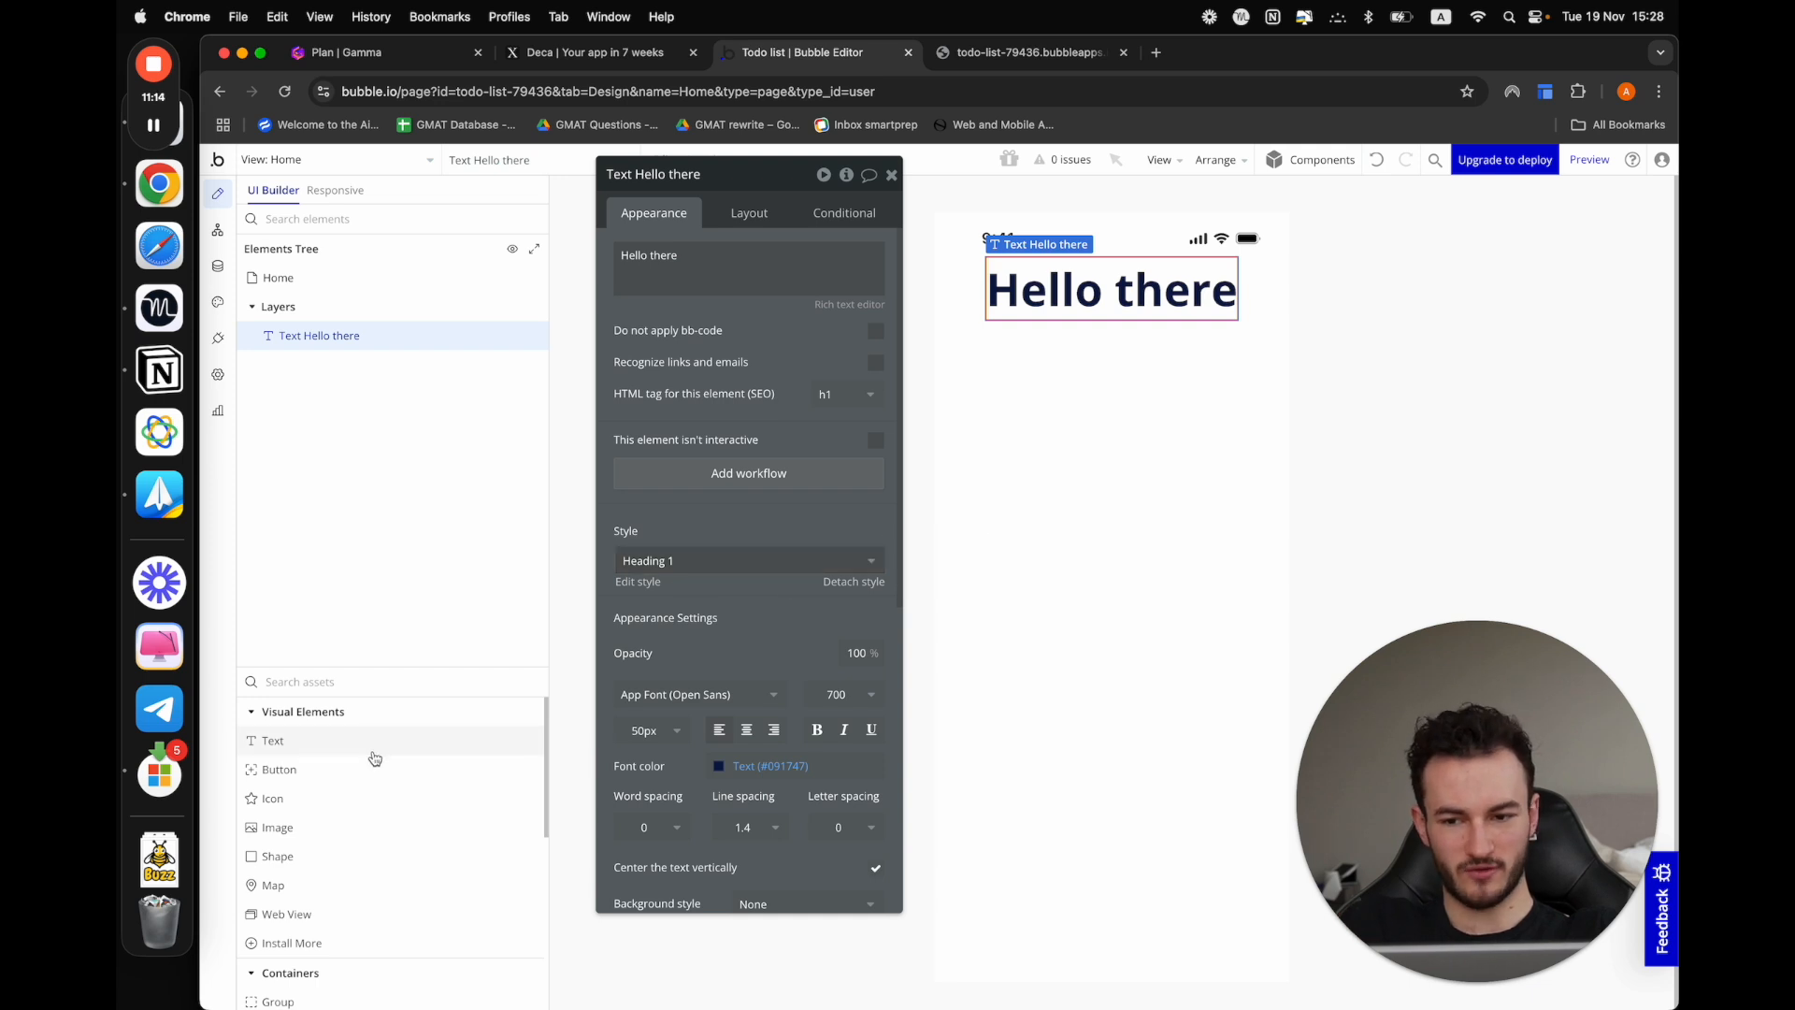
Add two text elements below the heading, reading "Welcome to my app" and "It is a nice day today!"
drag(373, 751, 1028, 355)
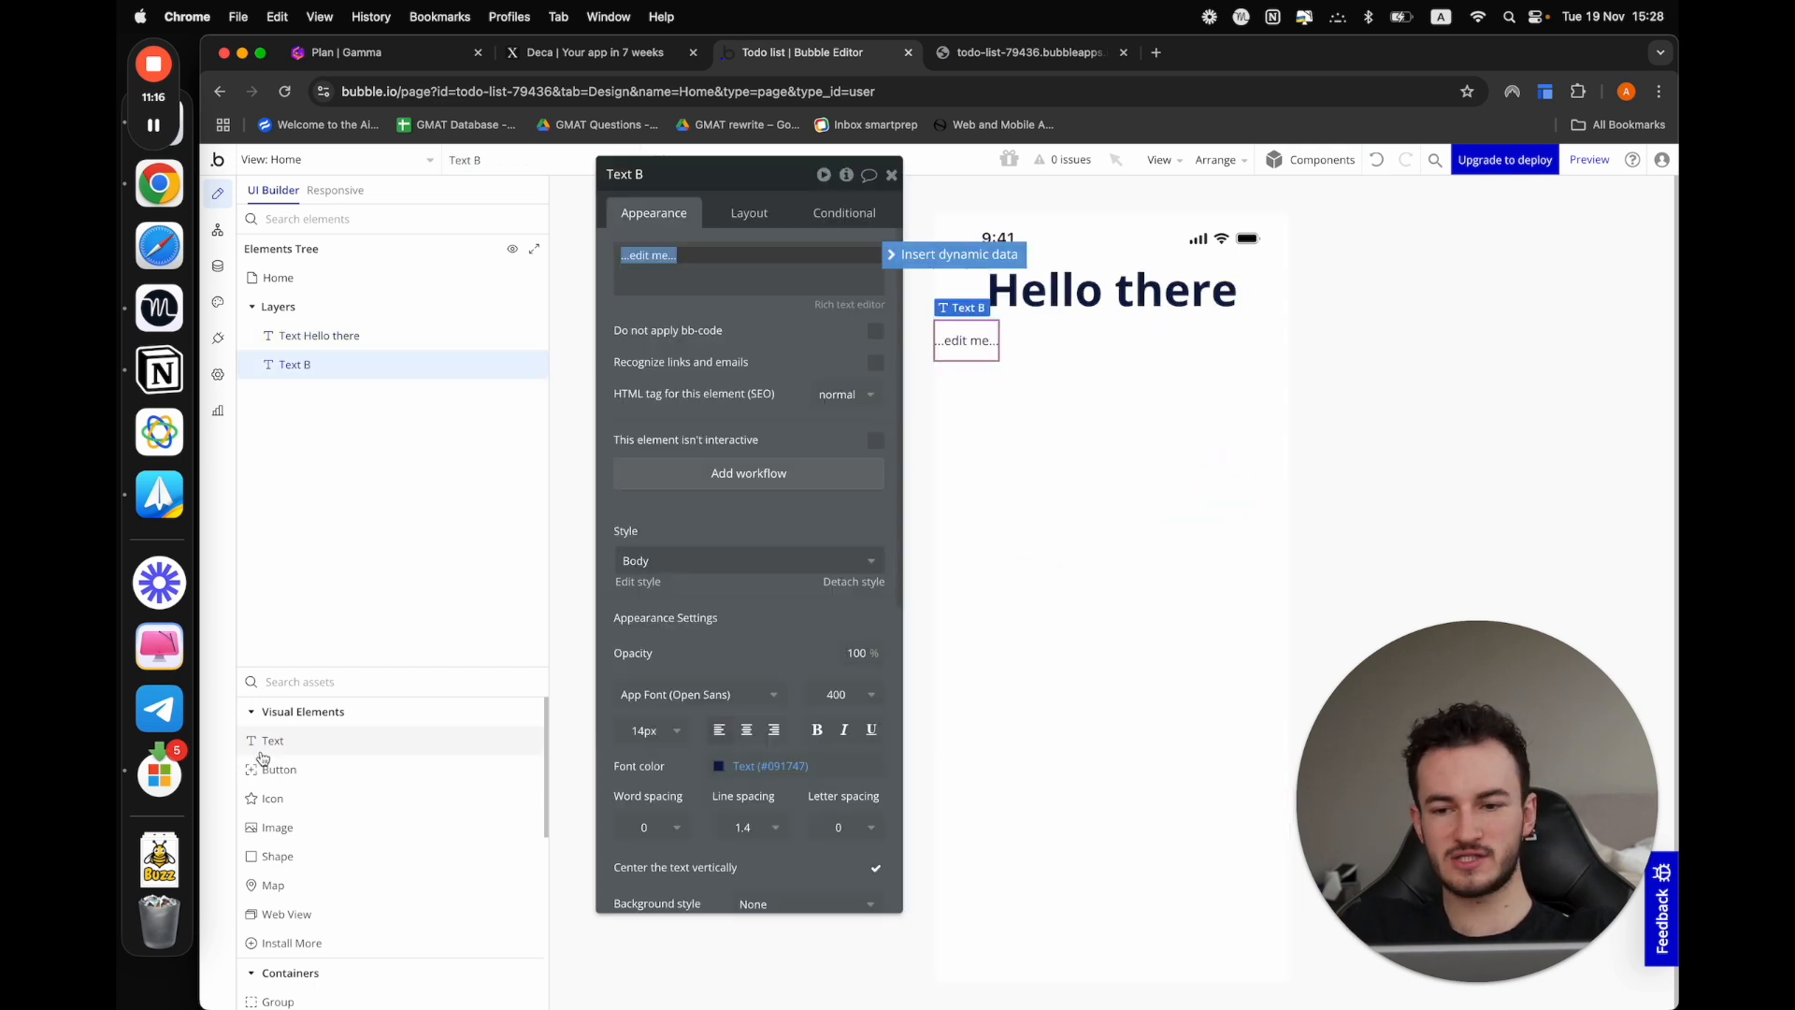
drag(269, 743, 1026, 365)
click(968, 340)
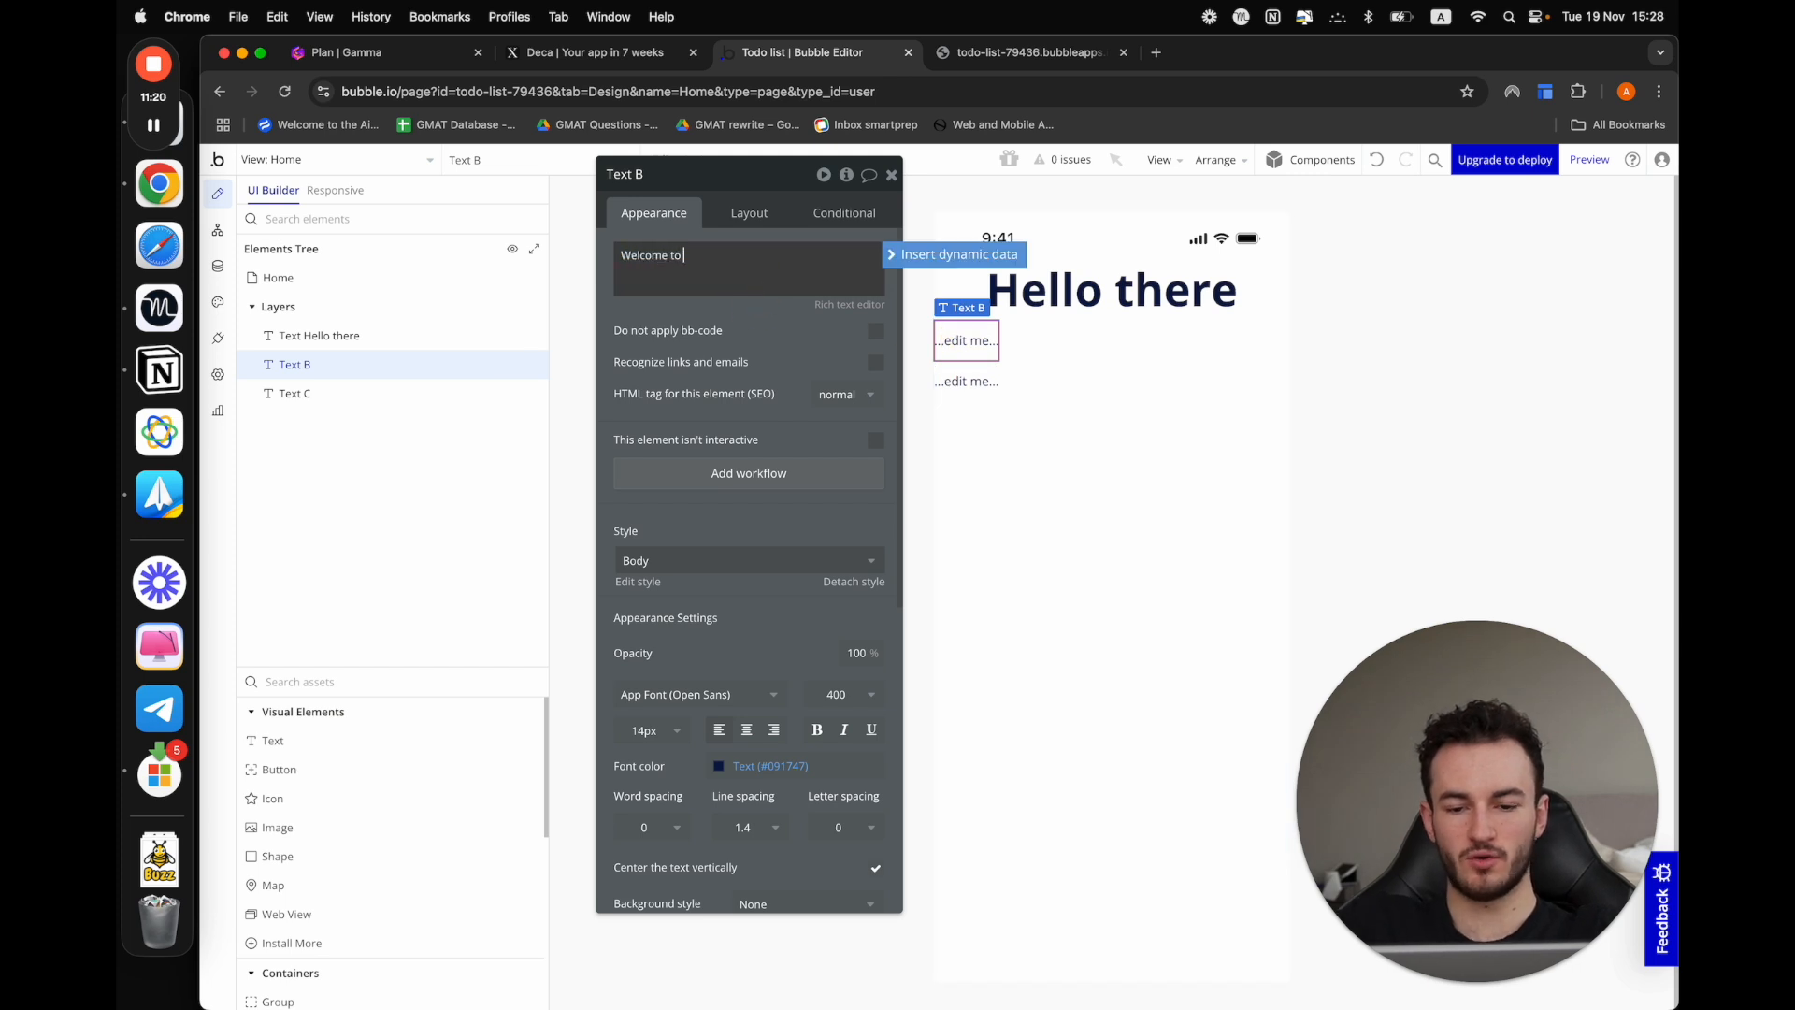
text(Welcome to my app)
click(966, 381)
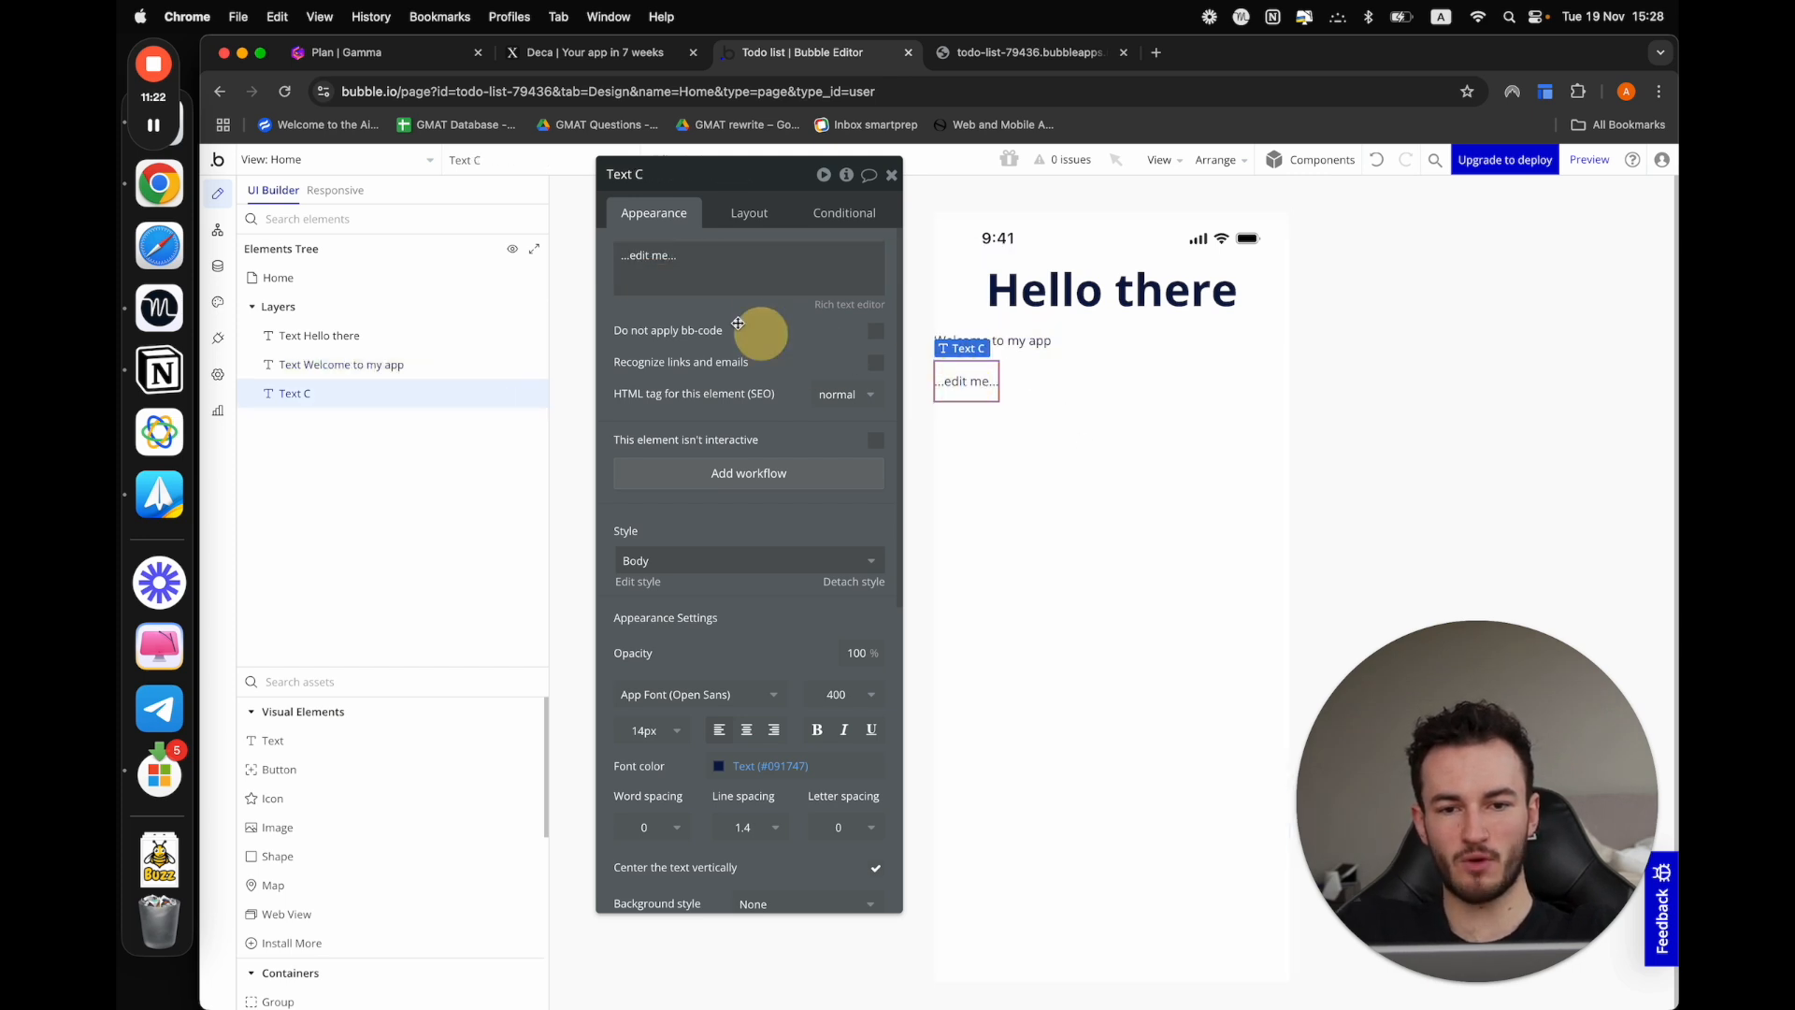
click(700, 284)
text(It is a nice day today!)
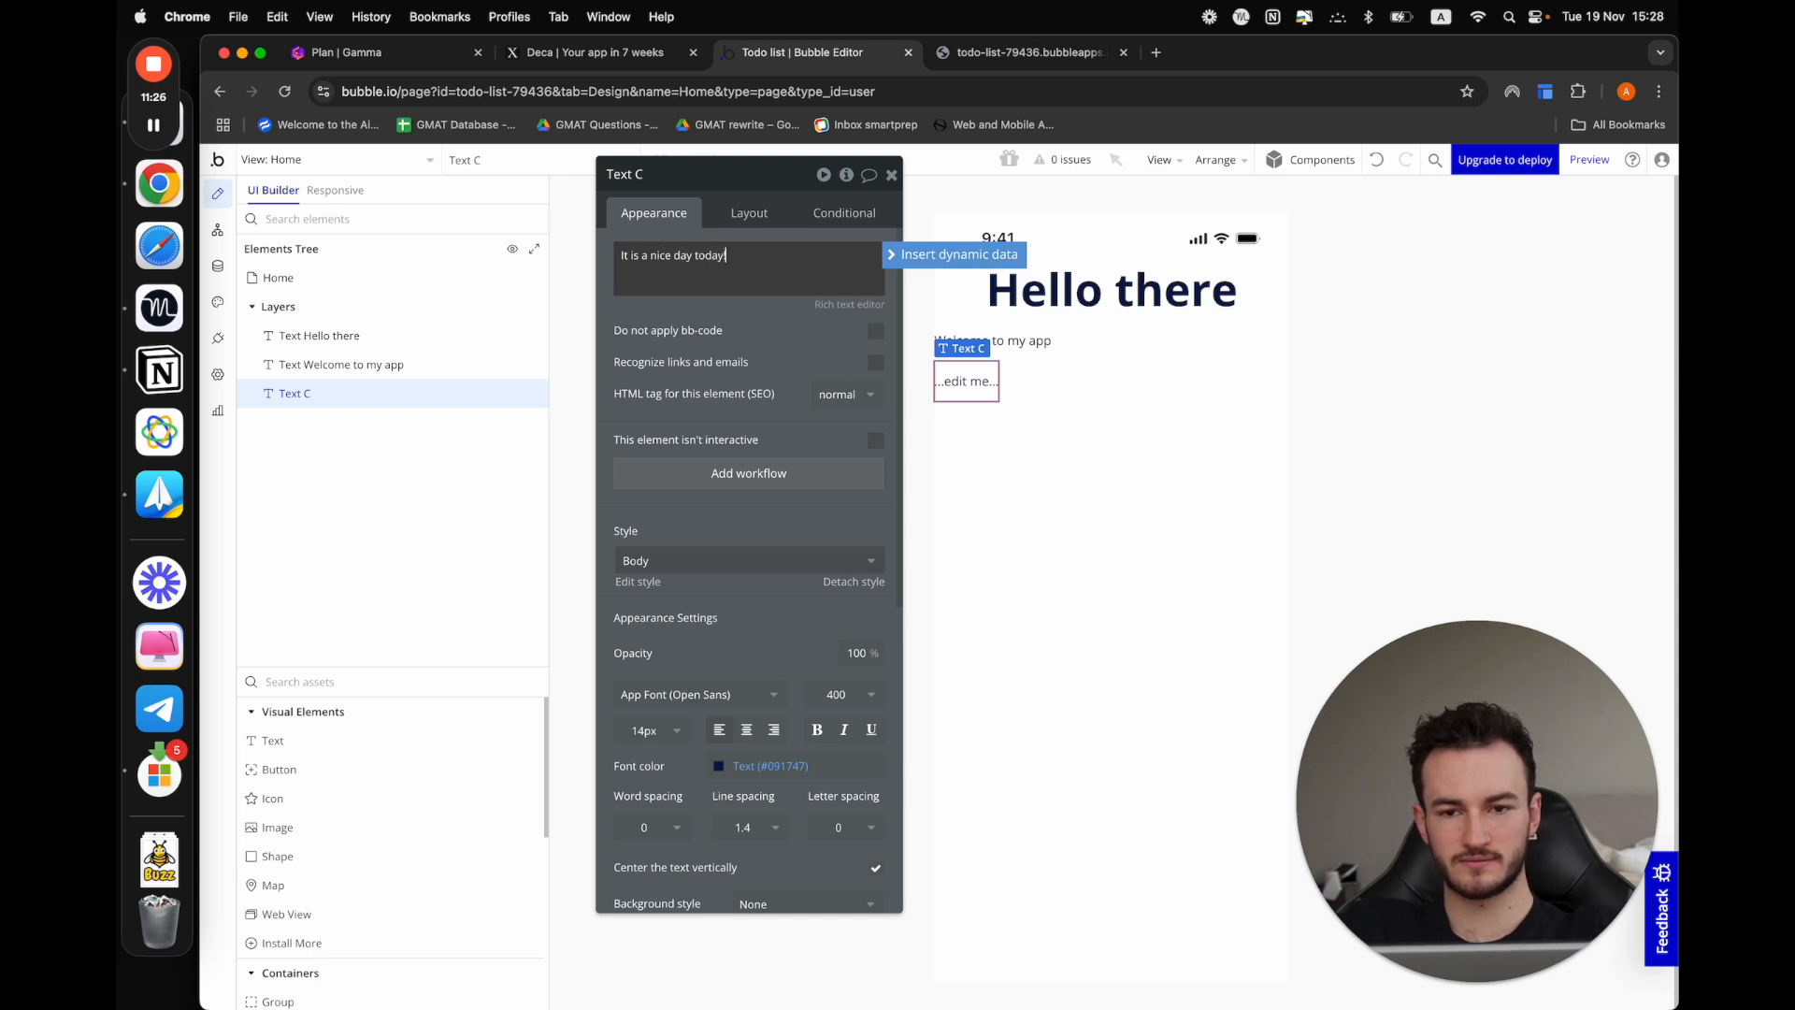
click(1066, 404)
Center the "Welcome to my app" and "It is a nice day today!" texts horizontally
click(994, 348)
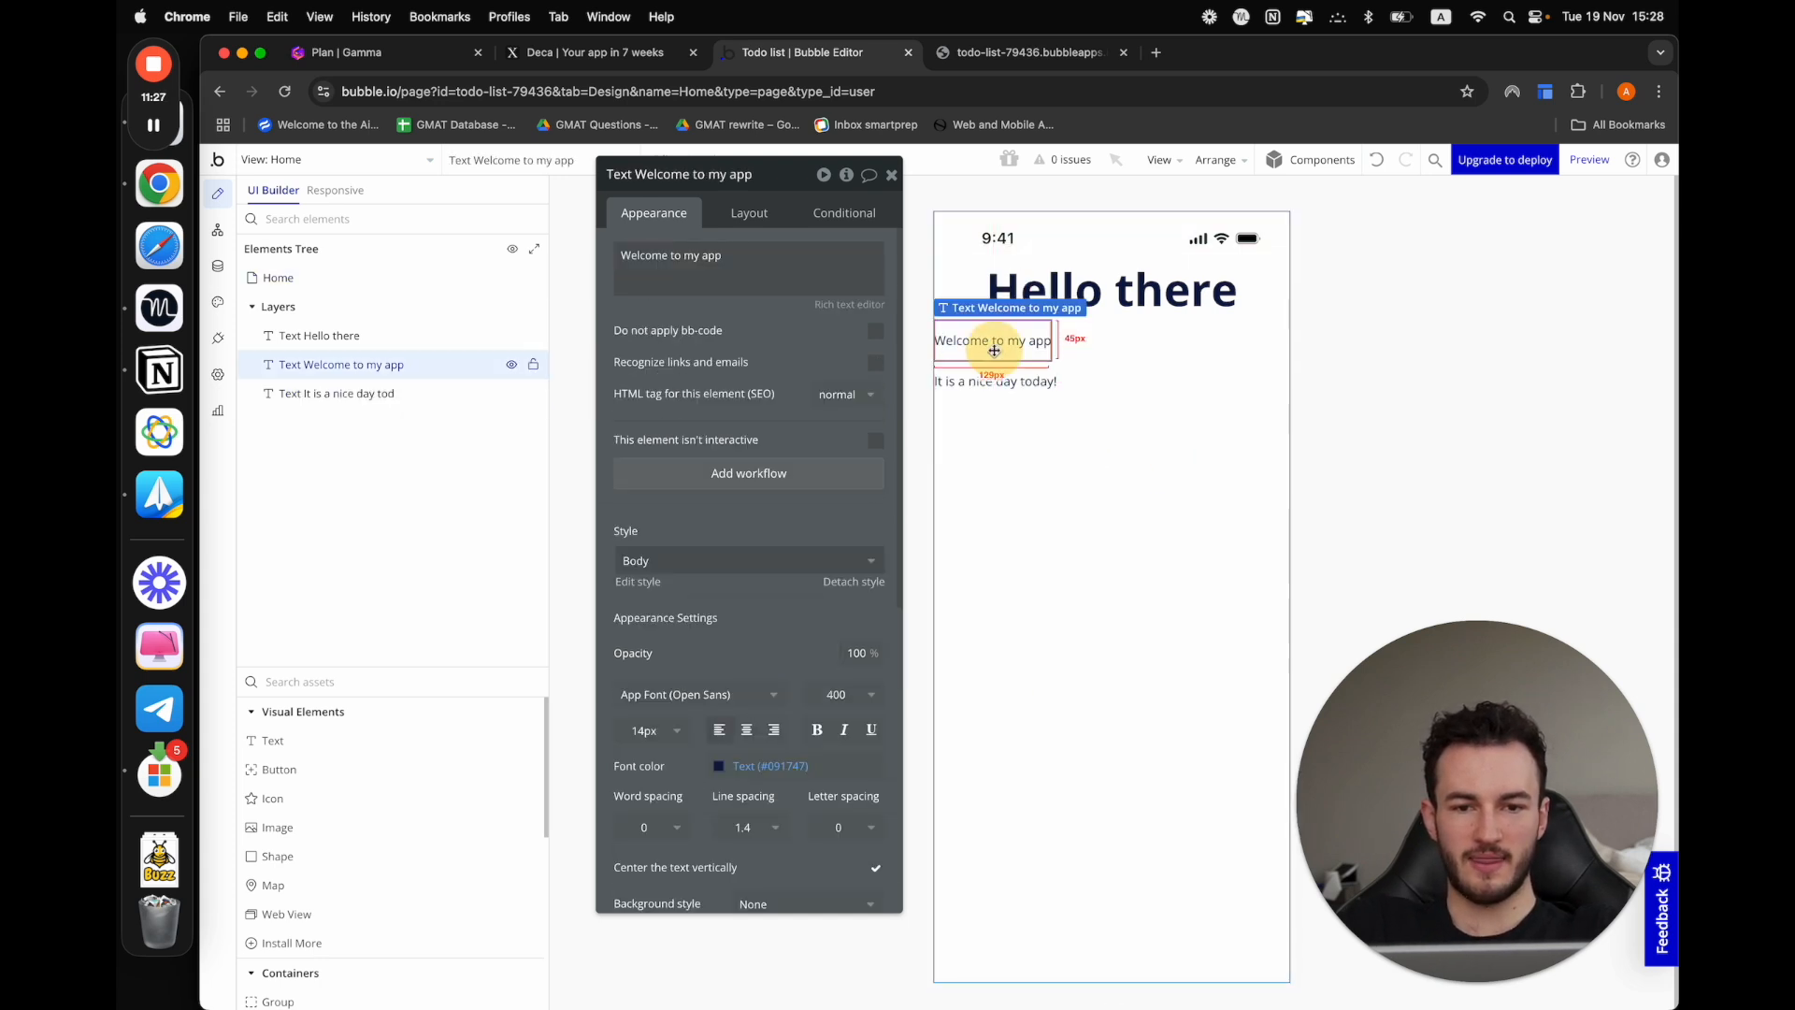
click(734, 215)
click(819, 347)
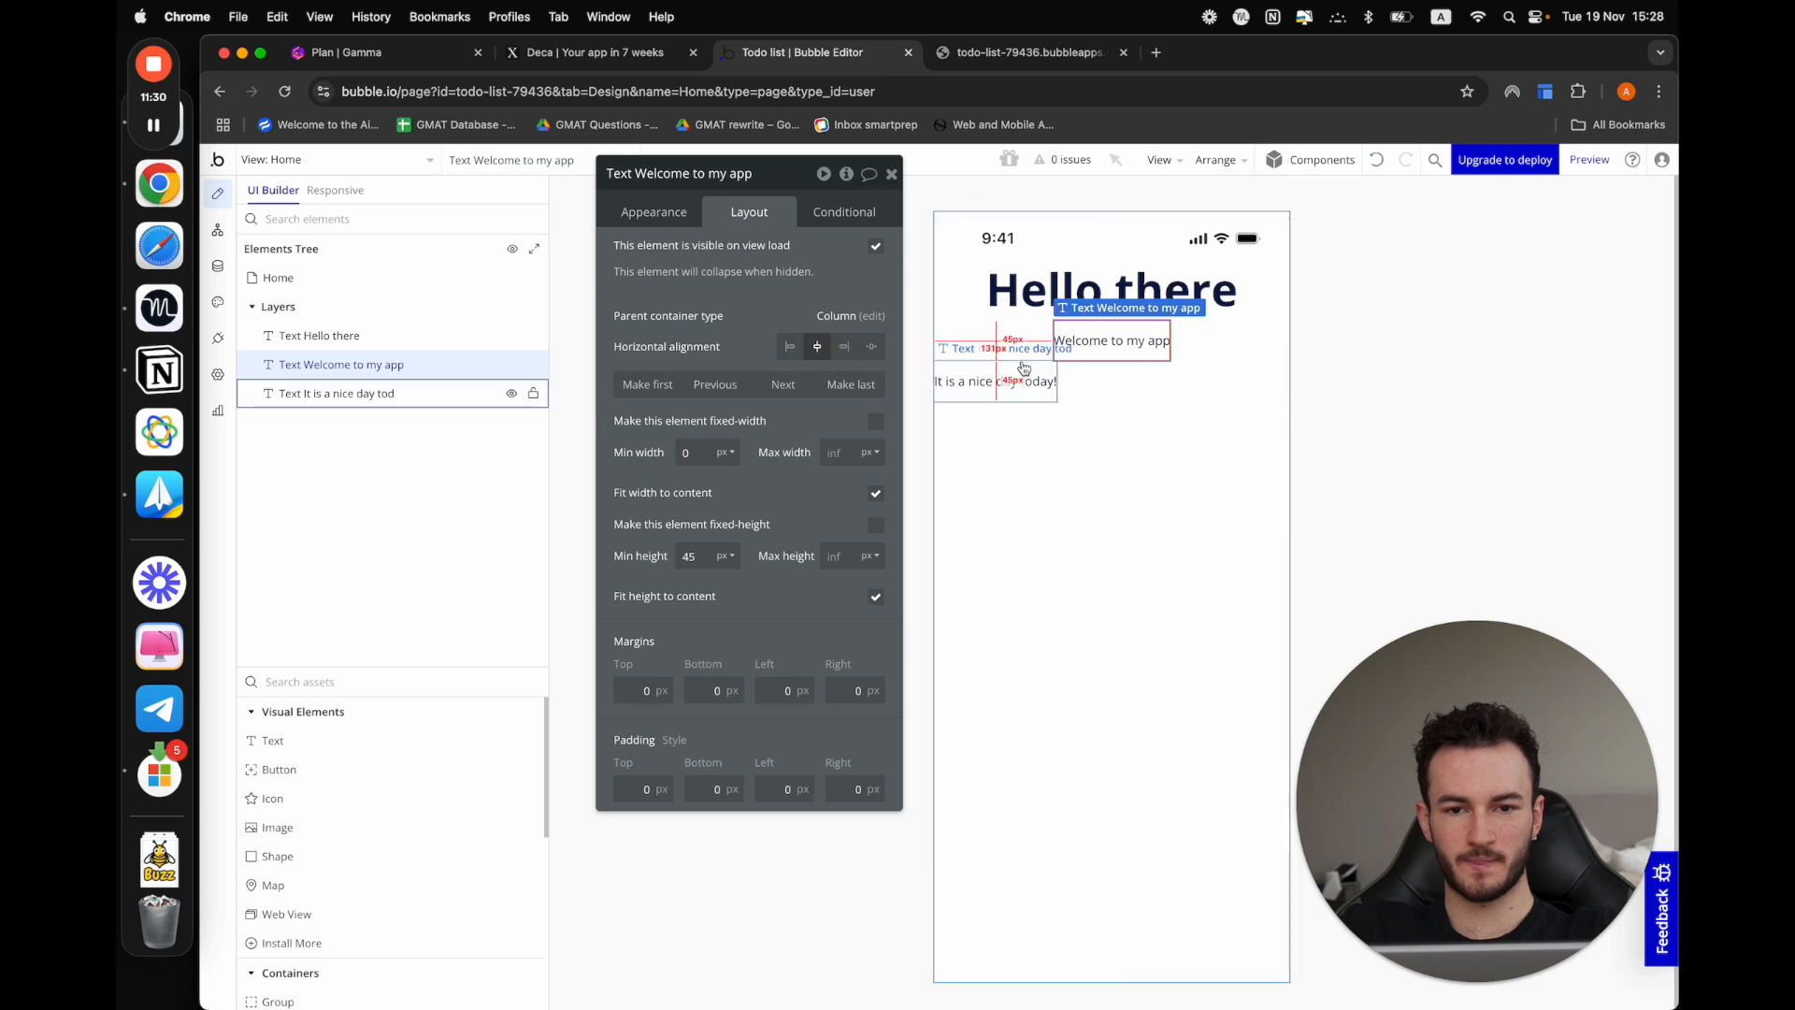
click(1010, 381)
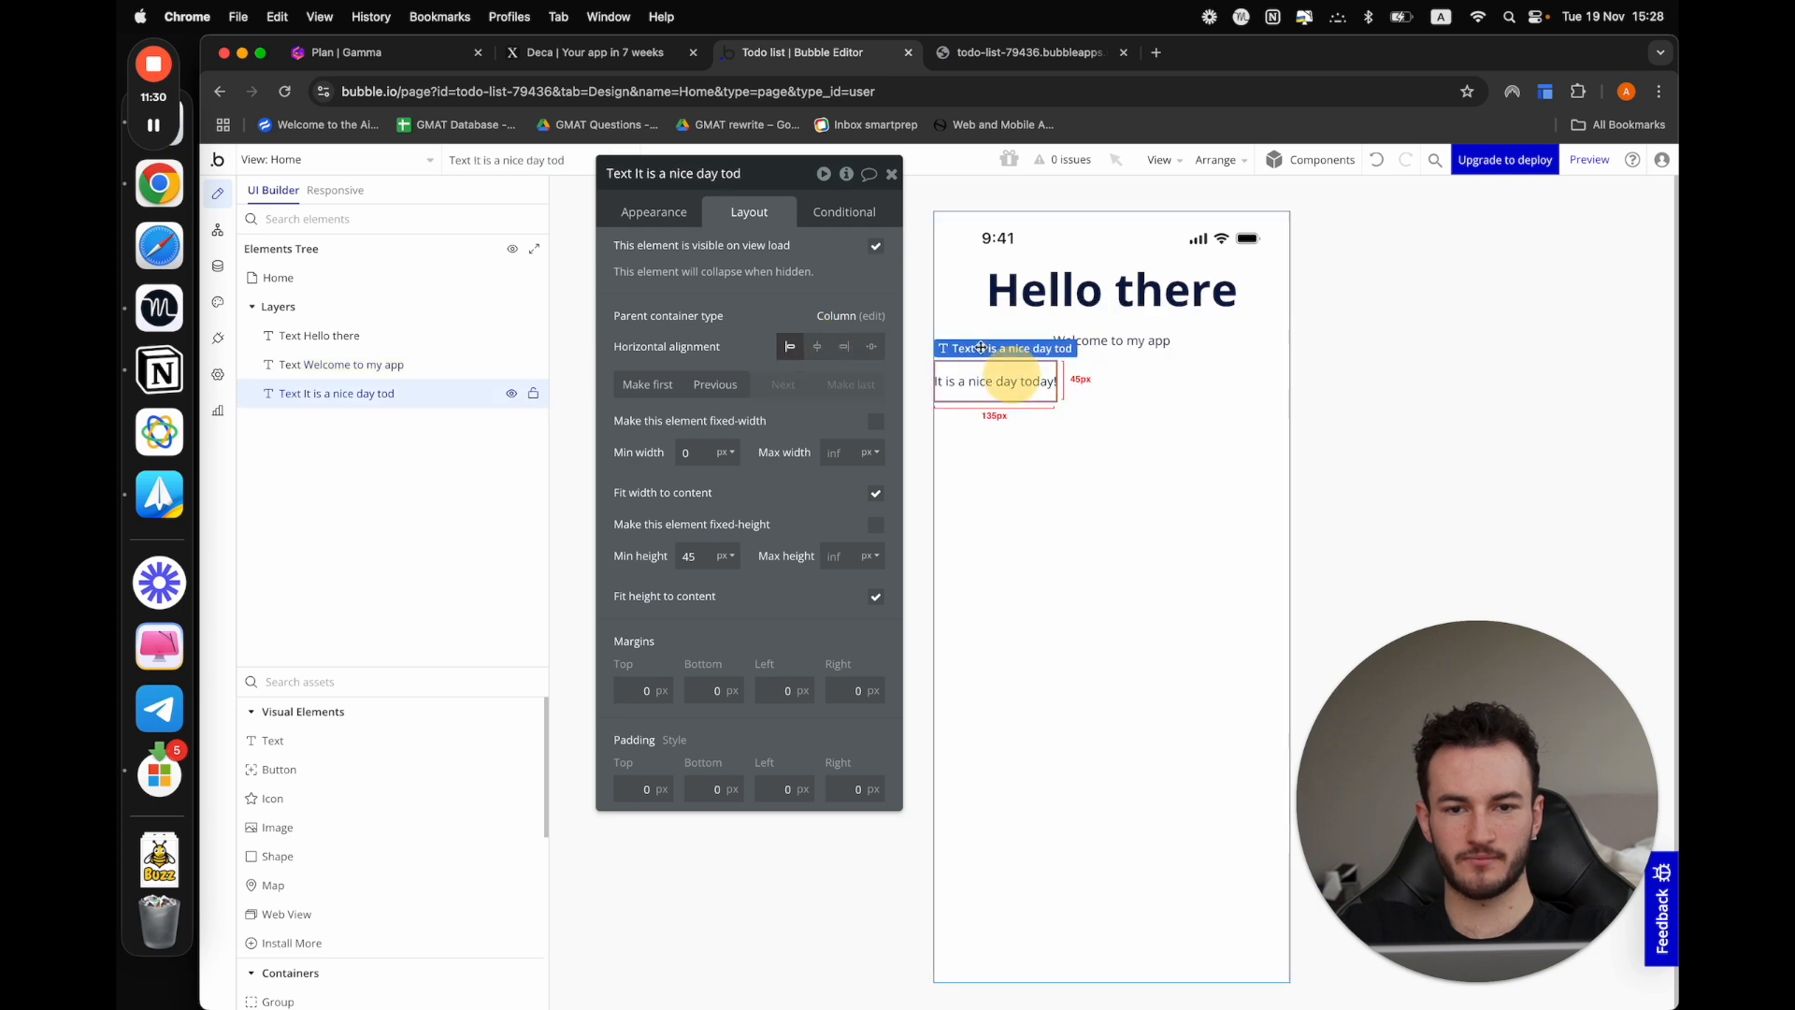
click(817, 345)
click(1058, 502)
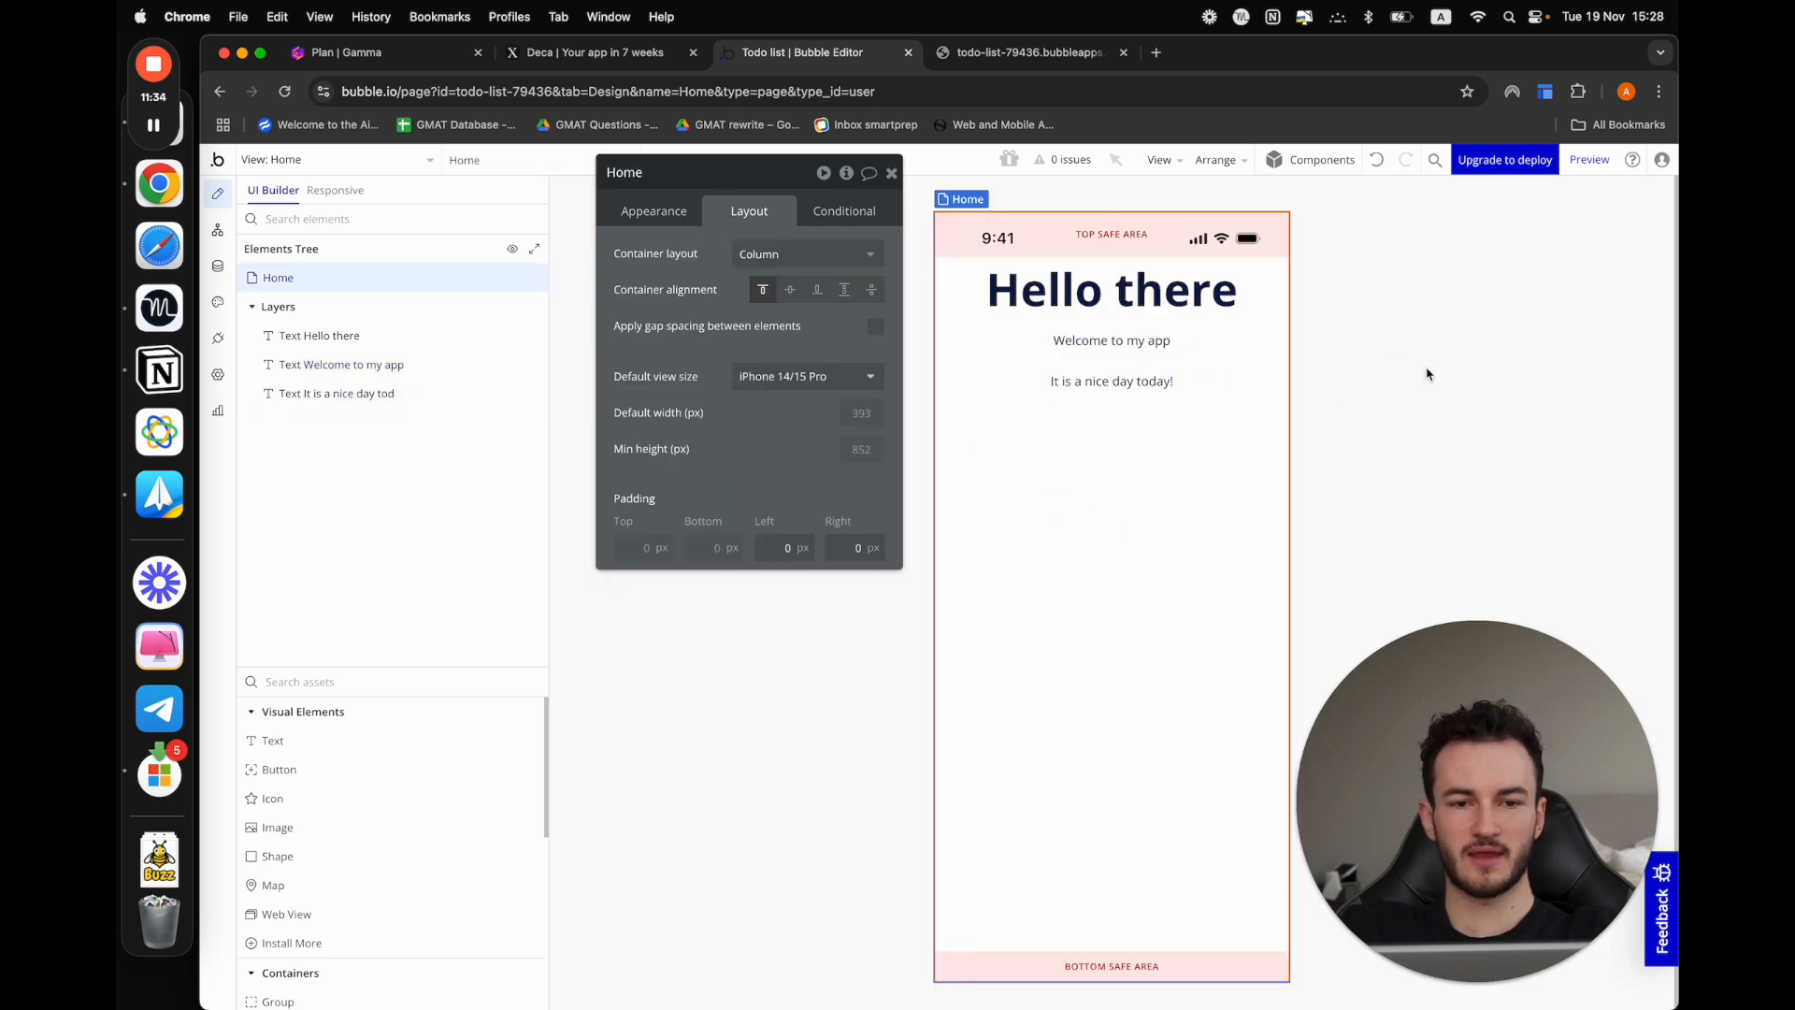
Edit the shared Body text style to 15px italic and check both body texts on the Home view
click(1121, 380)
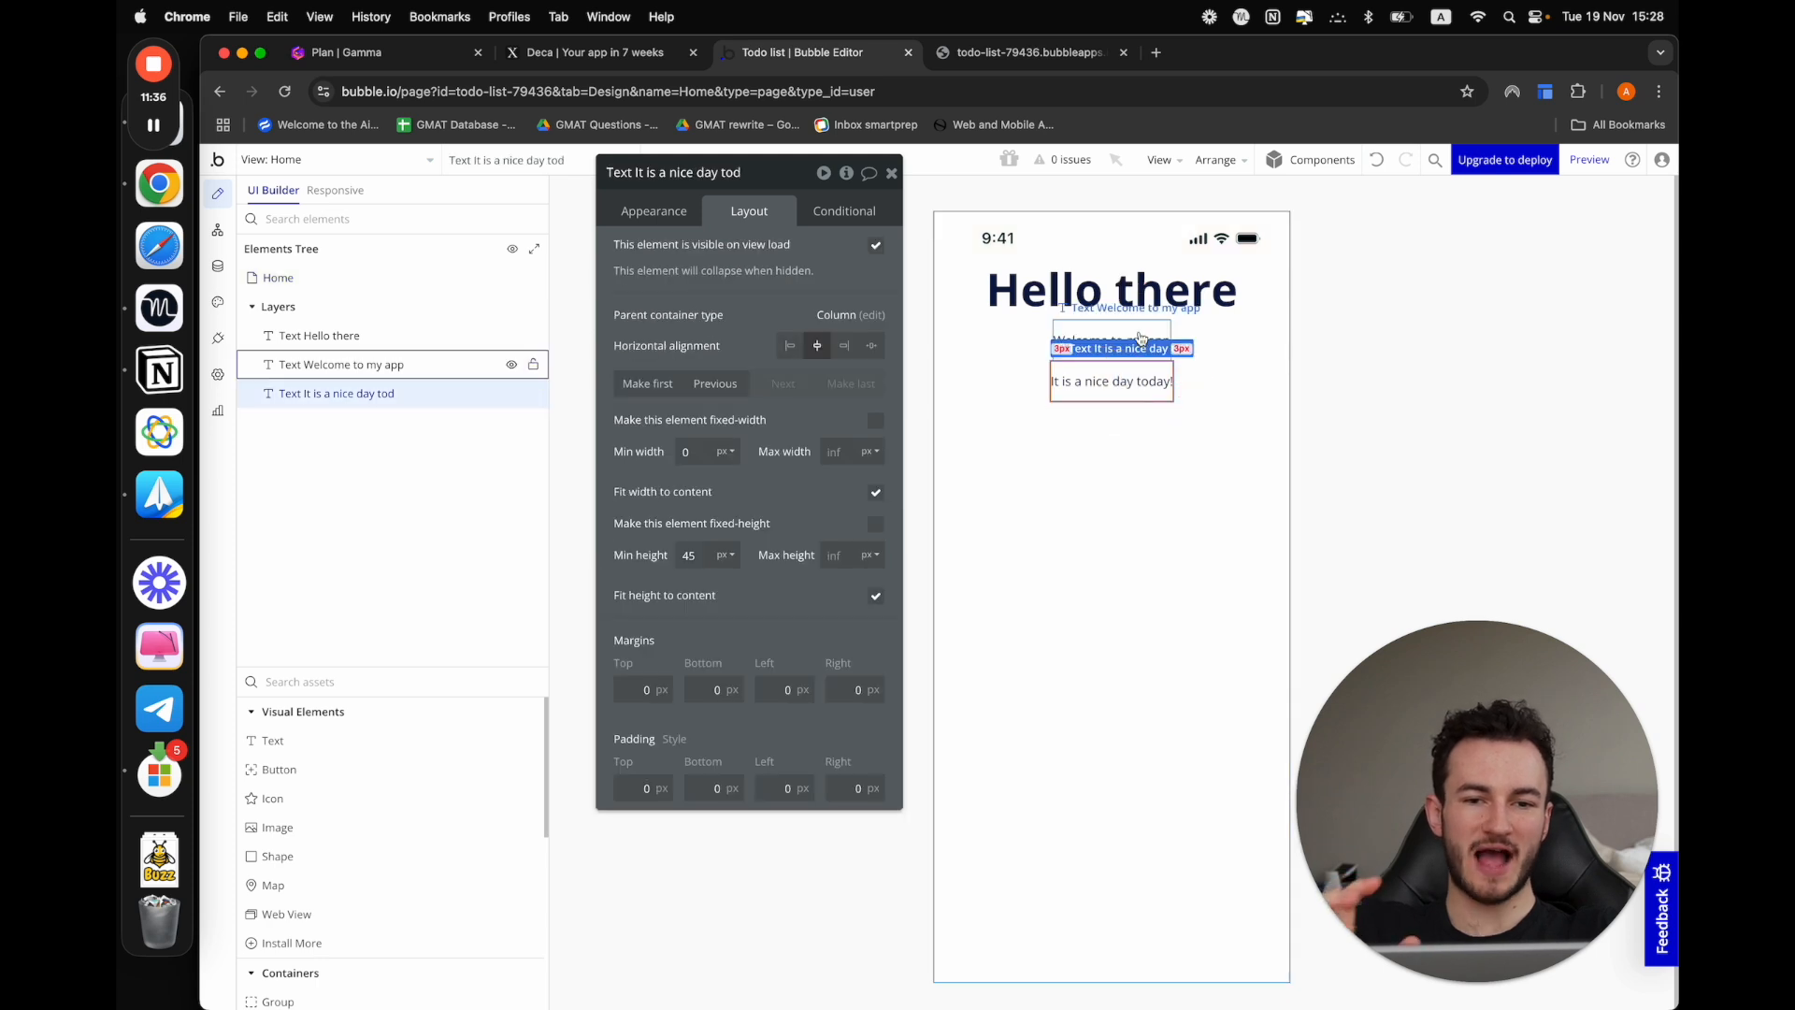
click(1112, 342)
click(655, 210)
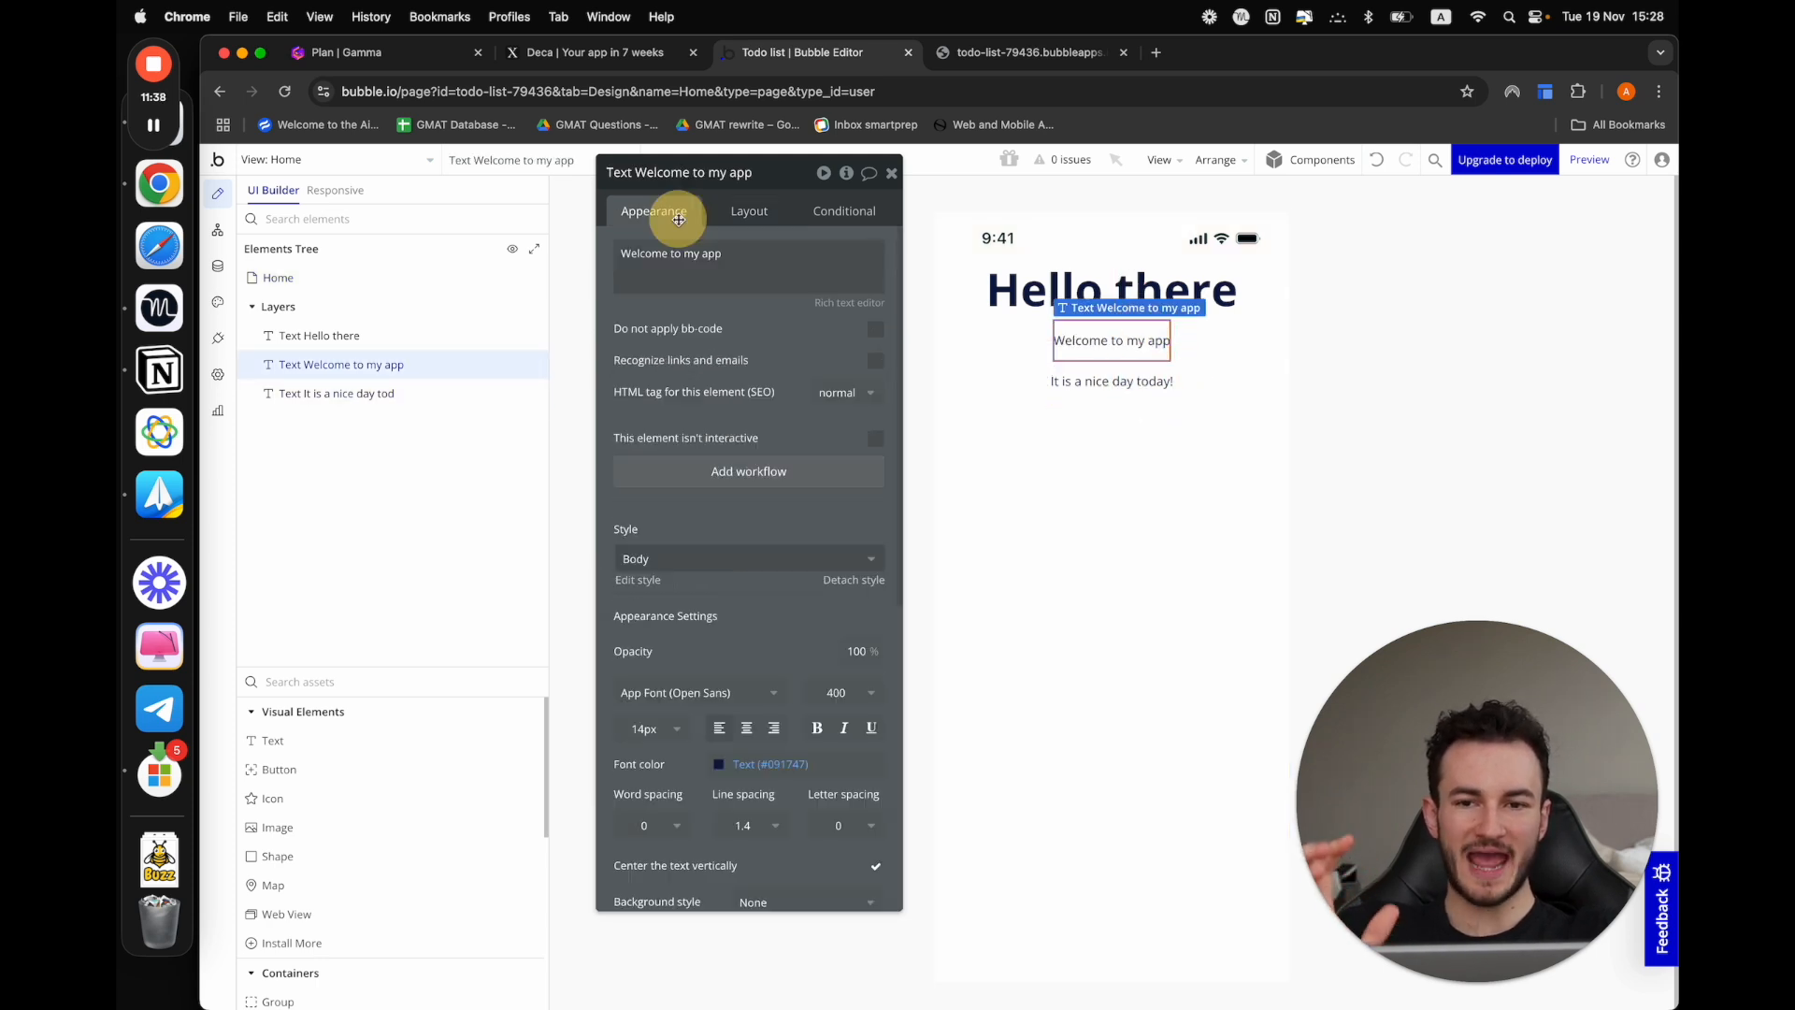
click(643, 580)
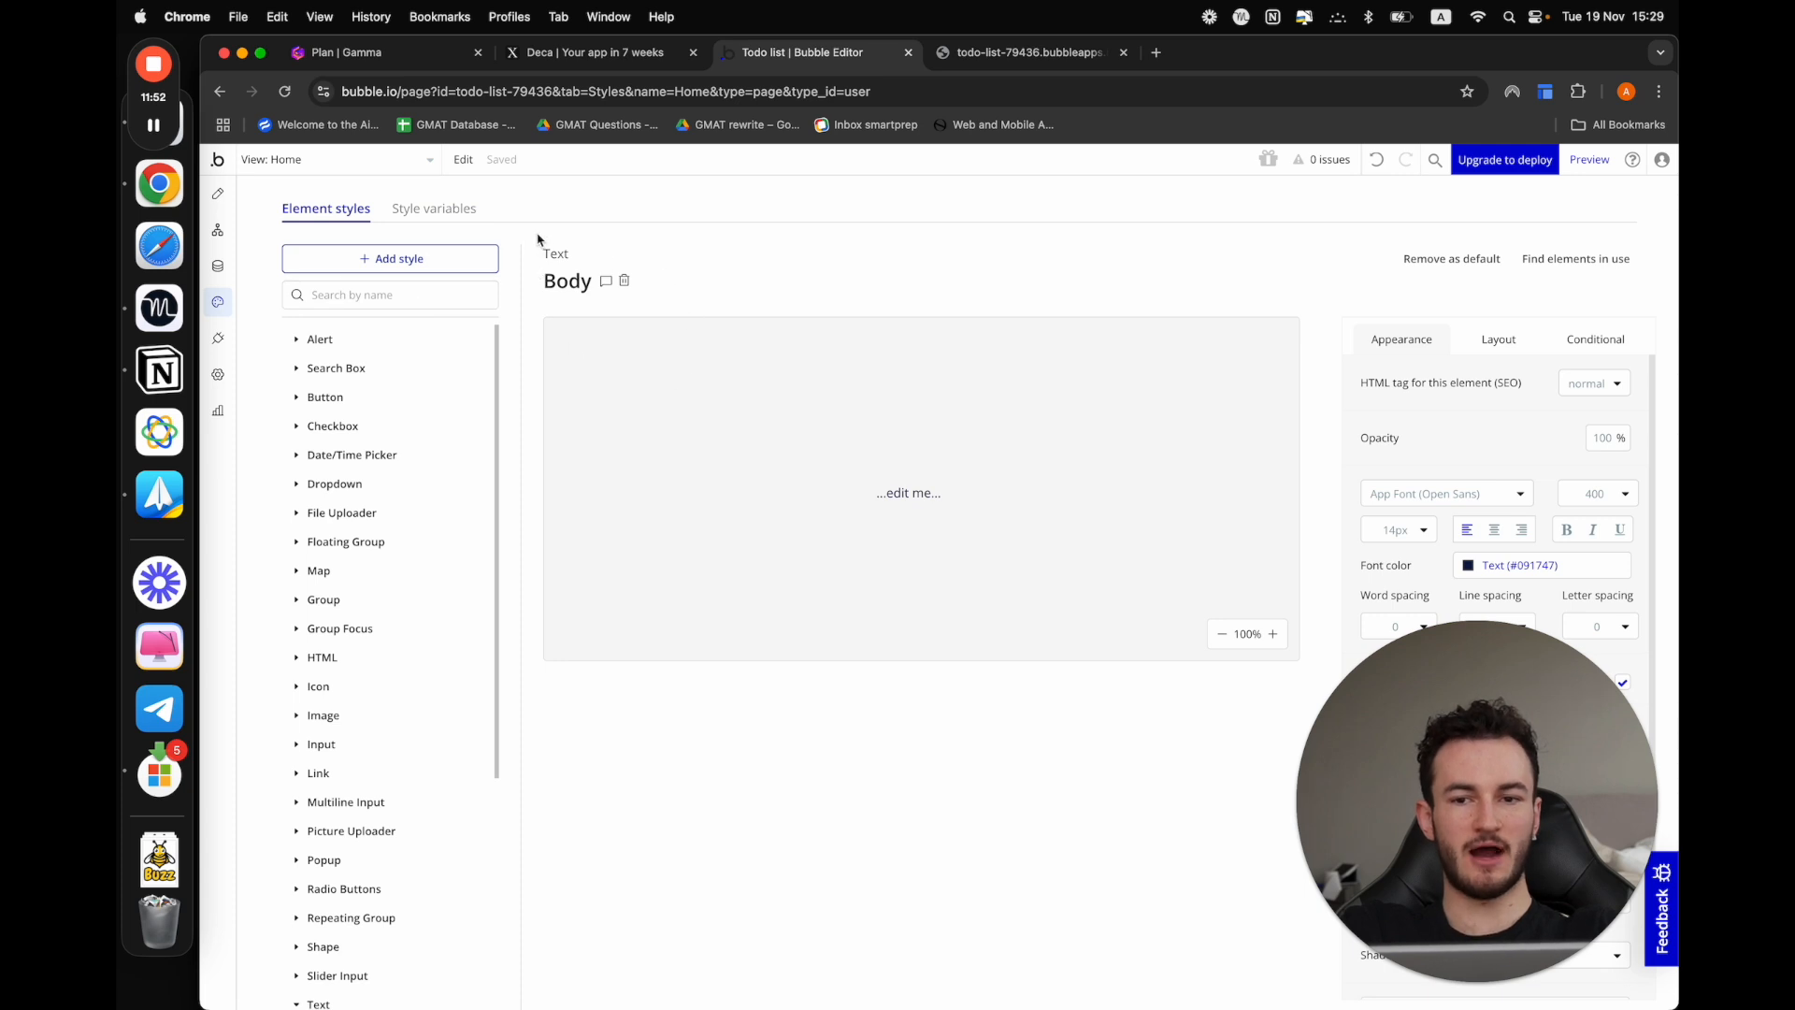
drag(1547, 819, 1008, 819)
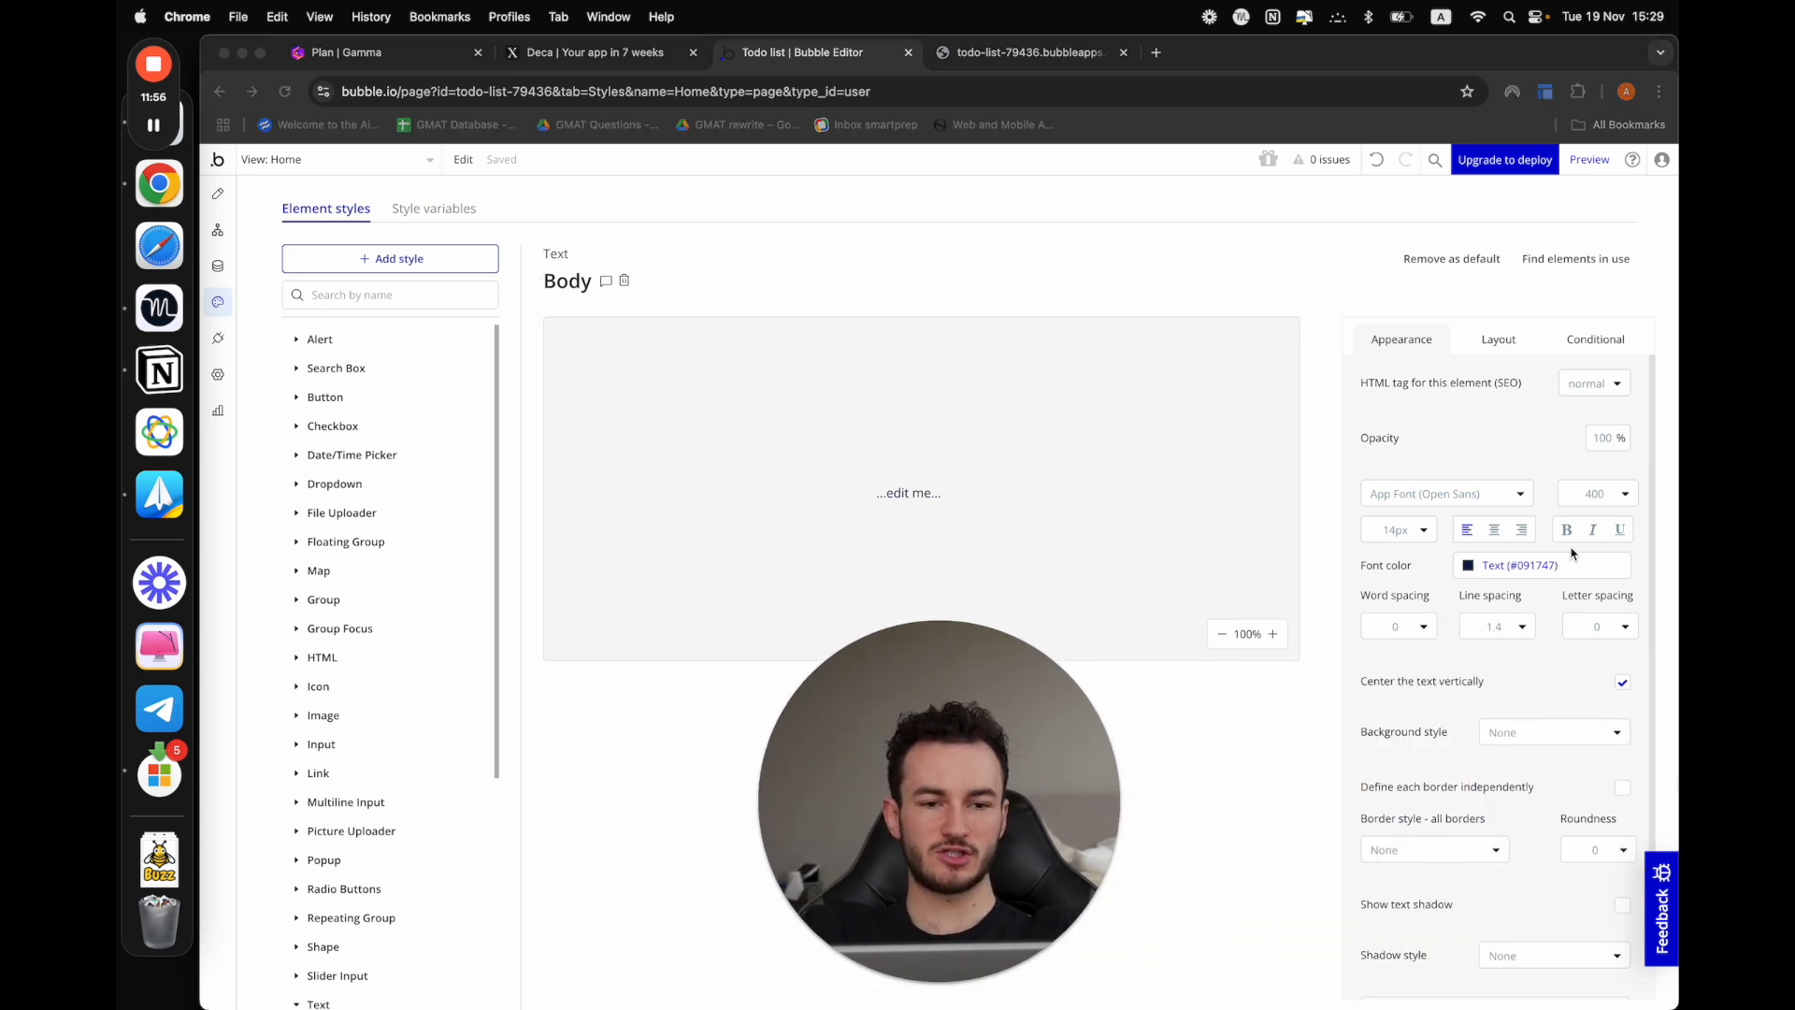
click(1408, 539)
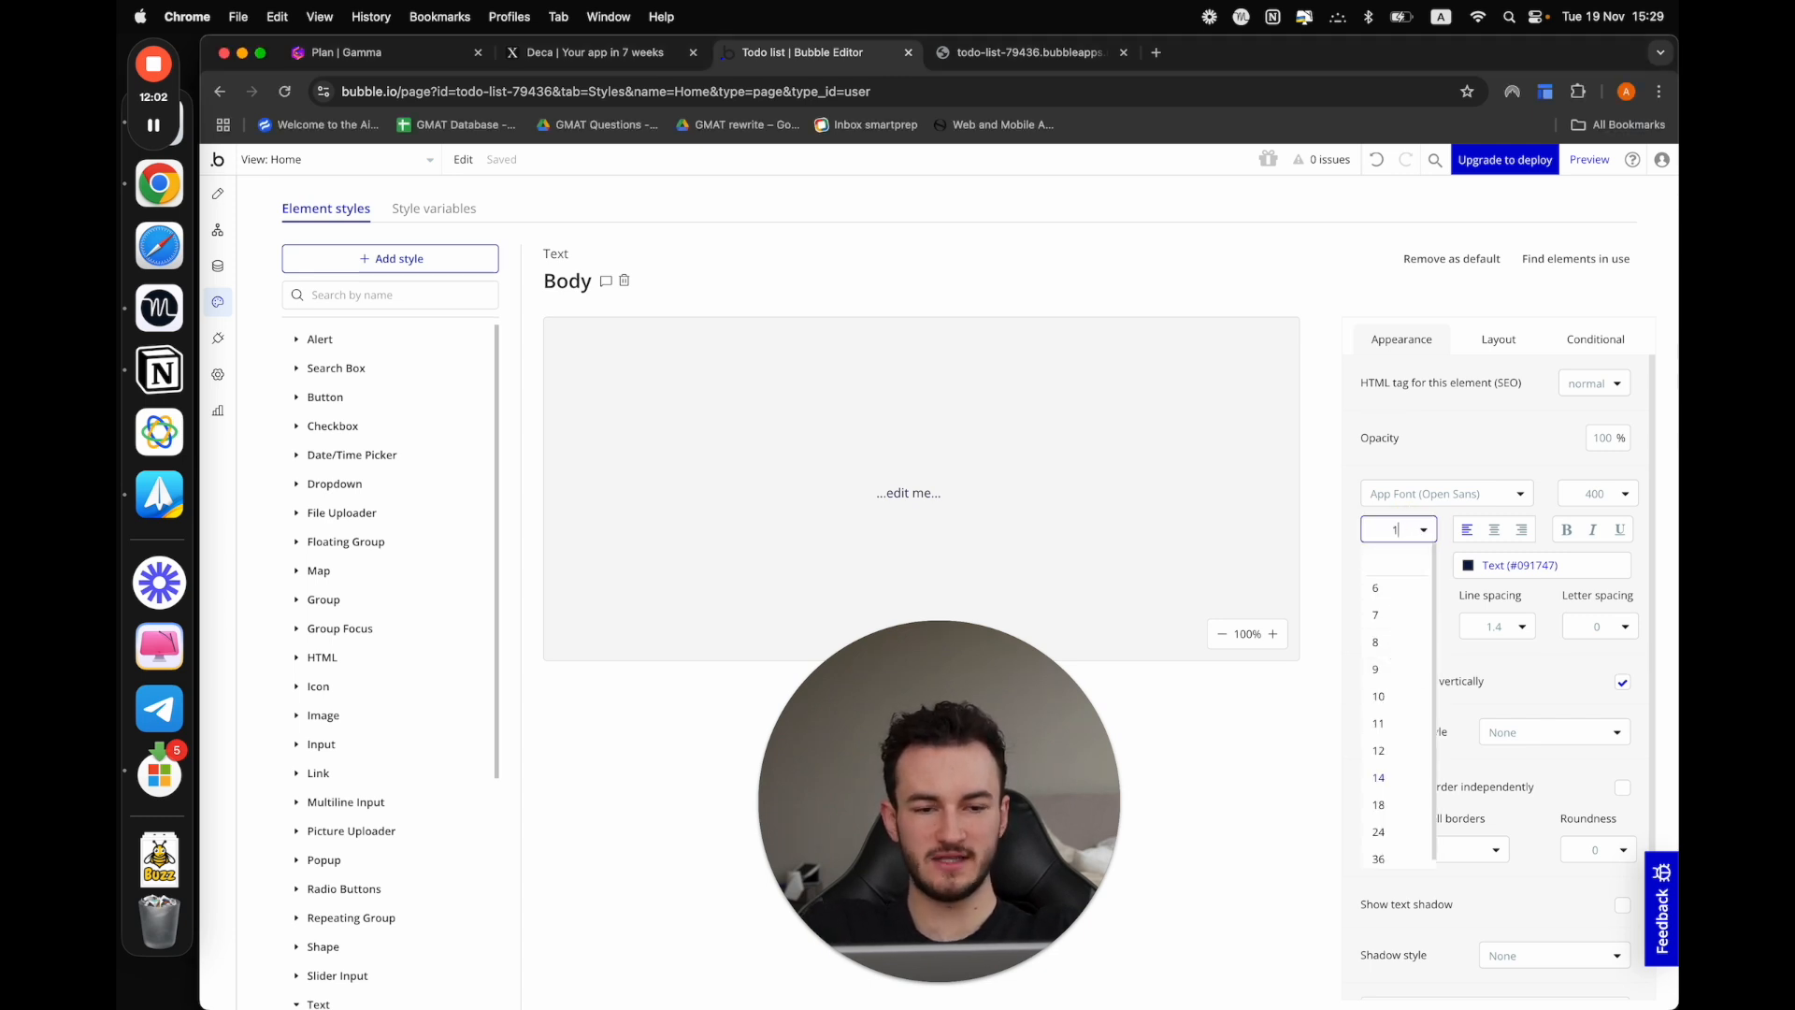
click(1384, 452)
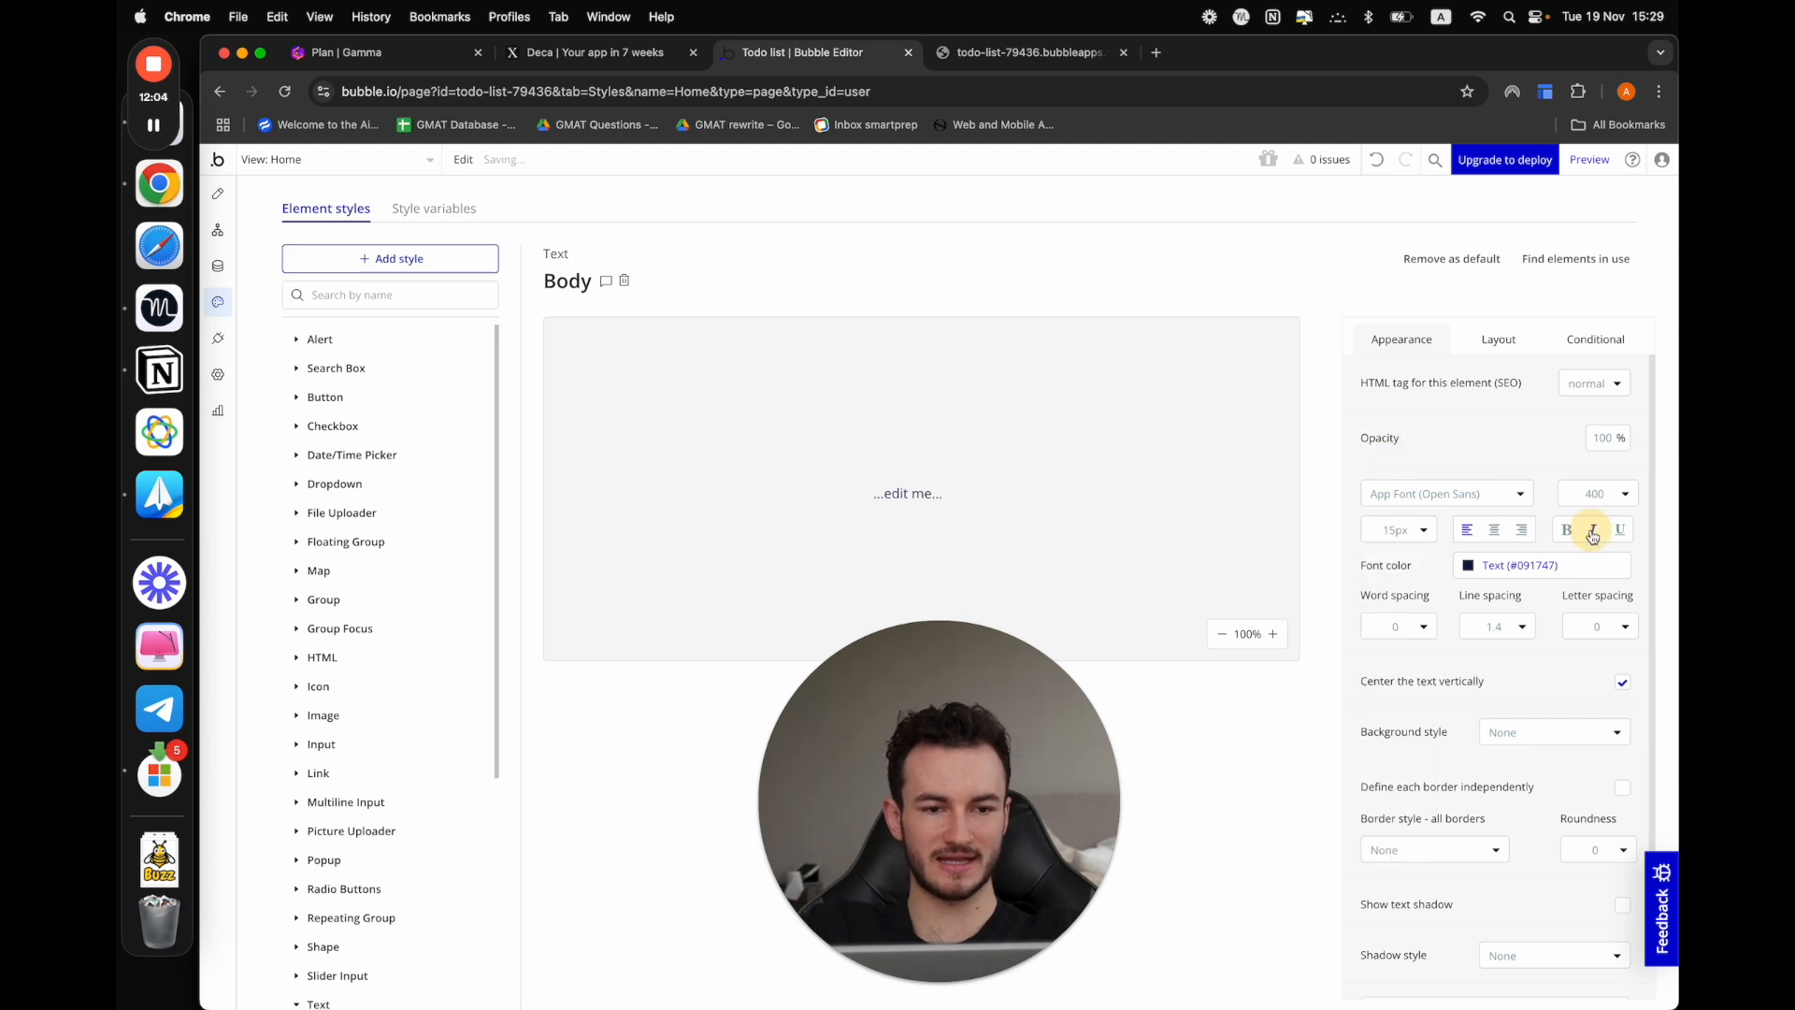
click(218, 193)
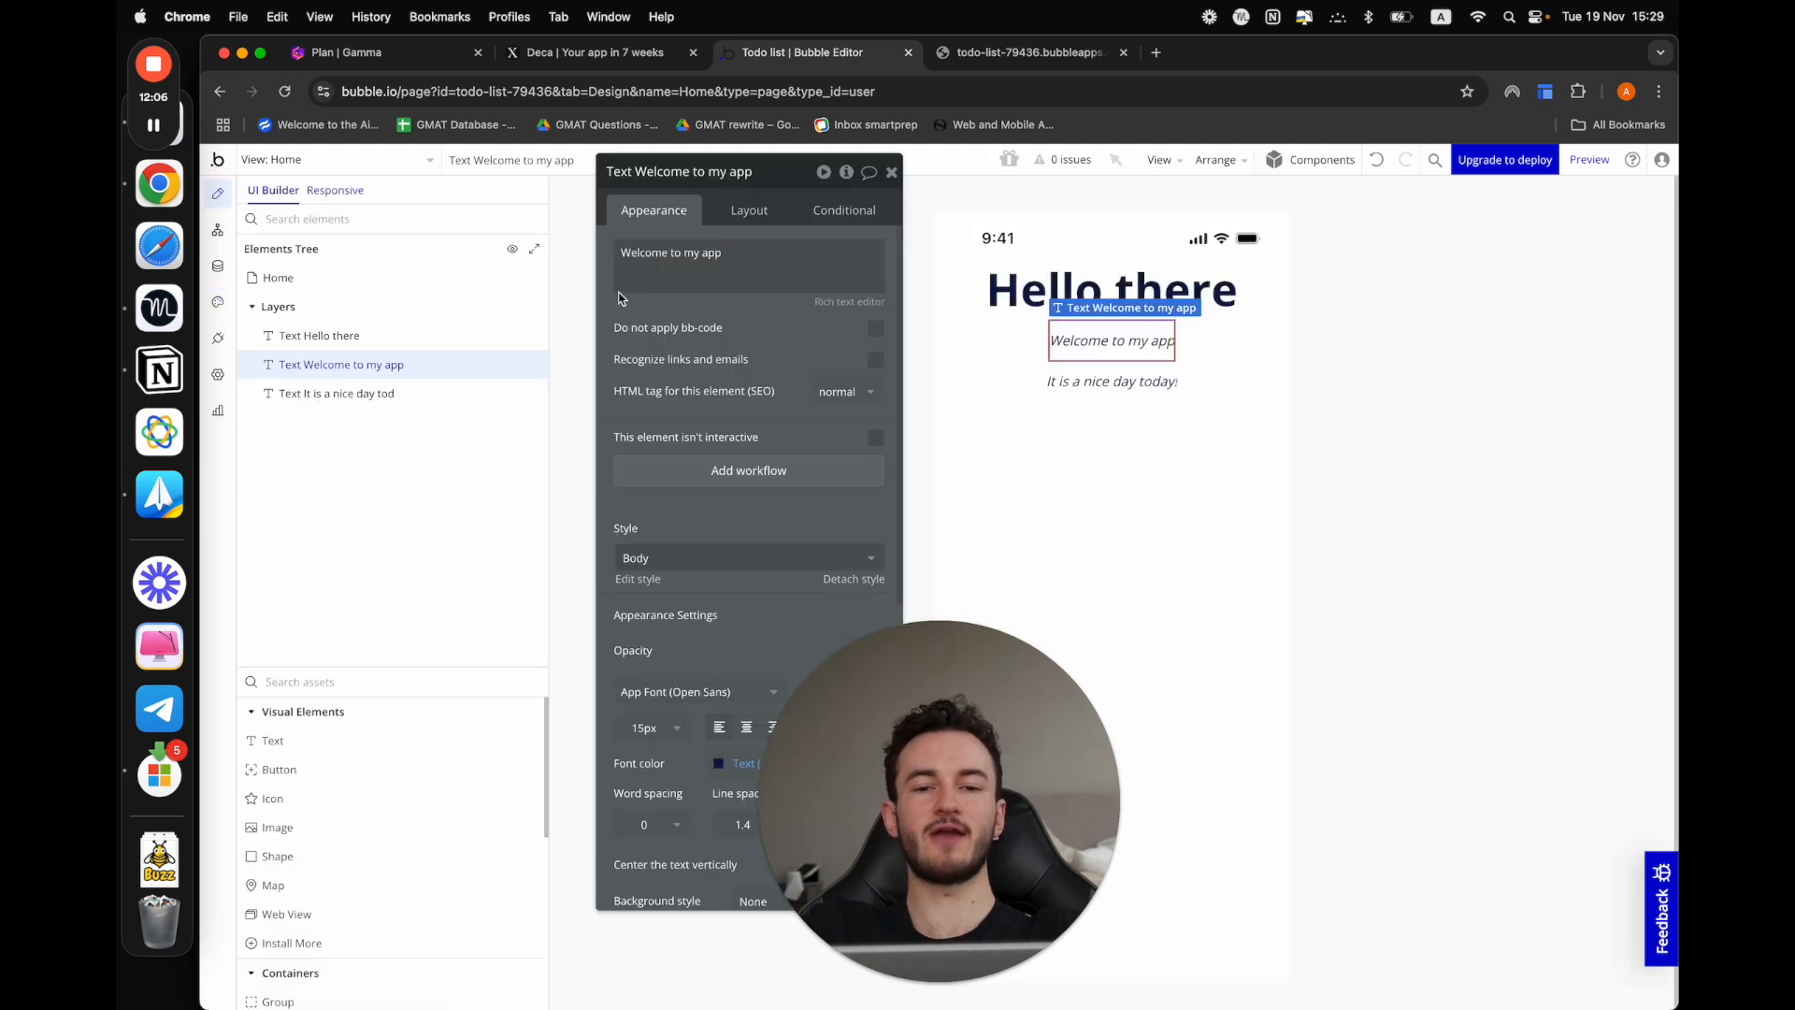
click(1382, 408)
click(1122, 342)
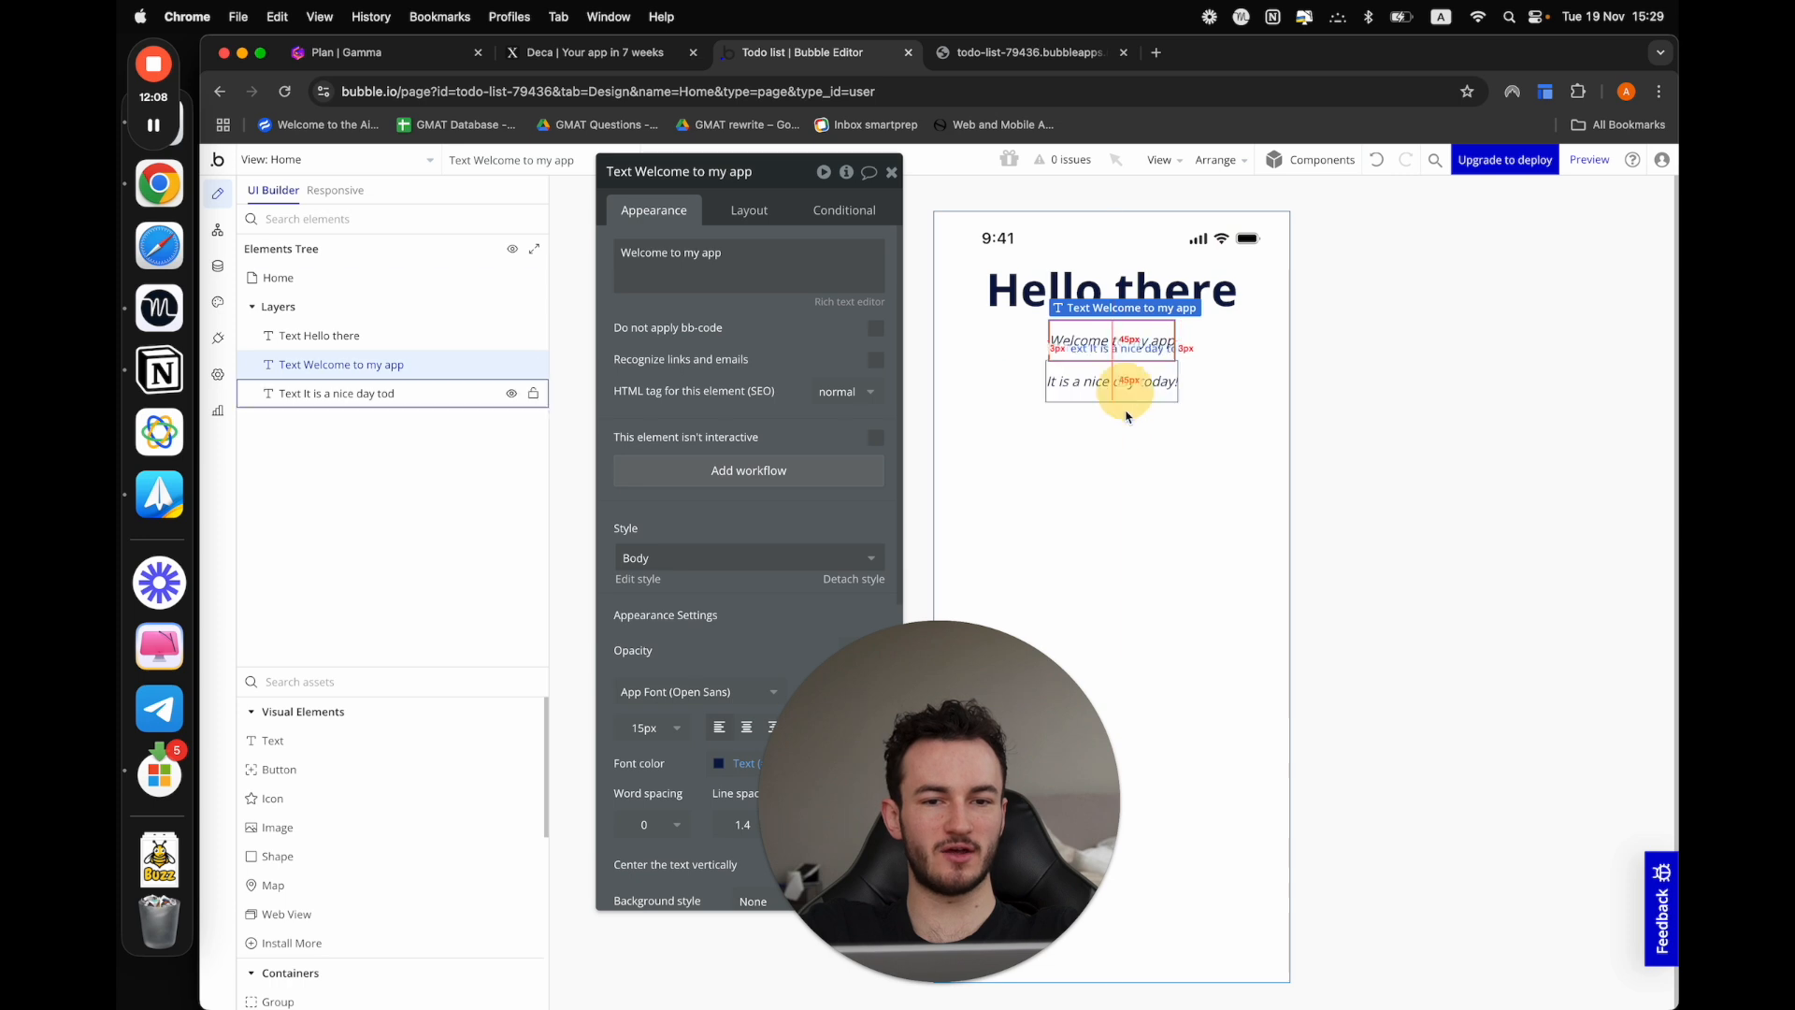
click(1520, 544)
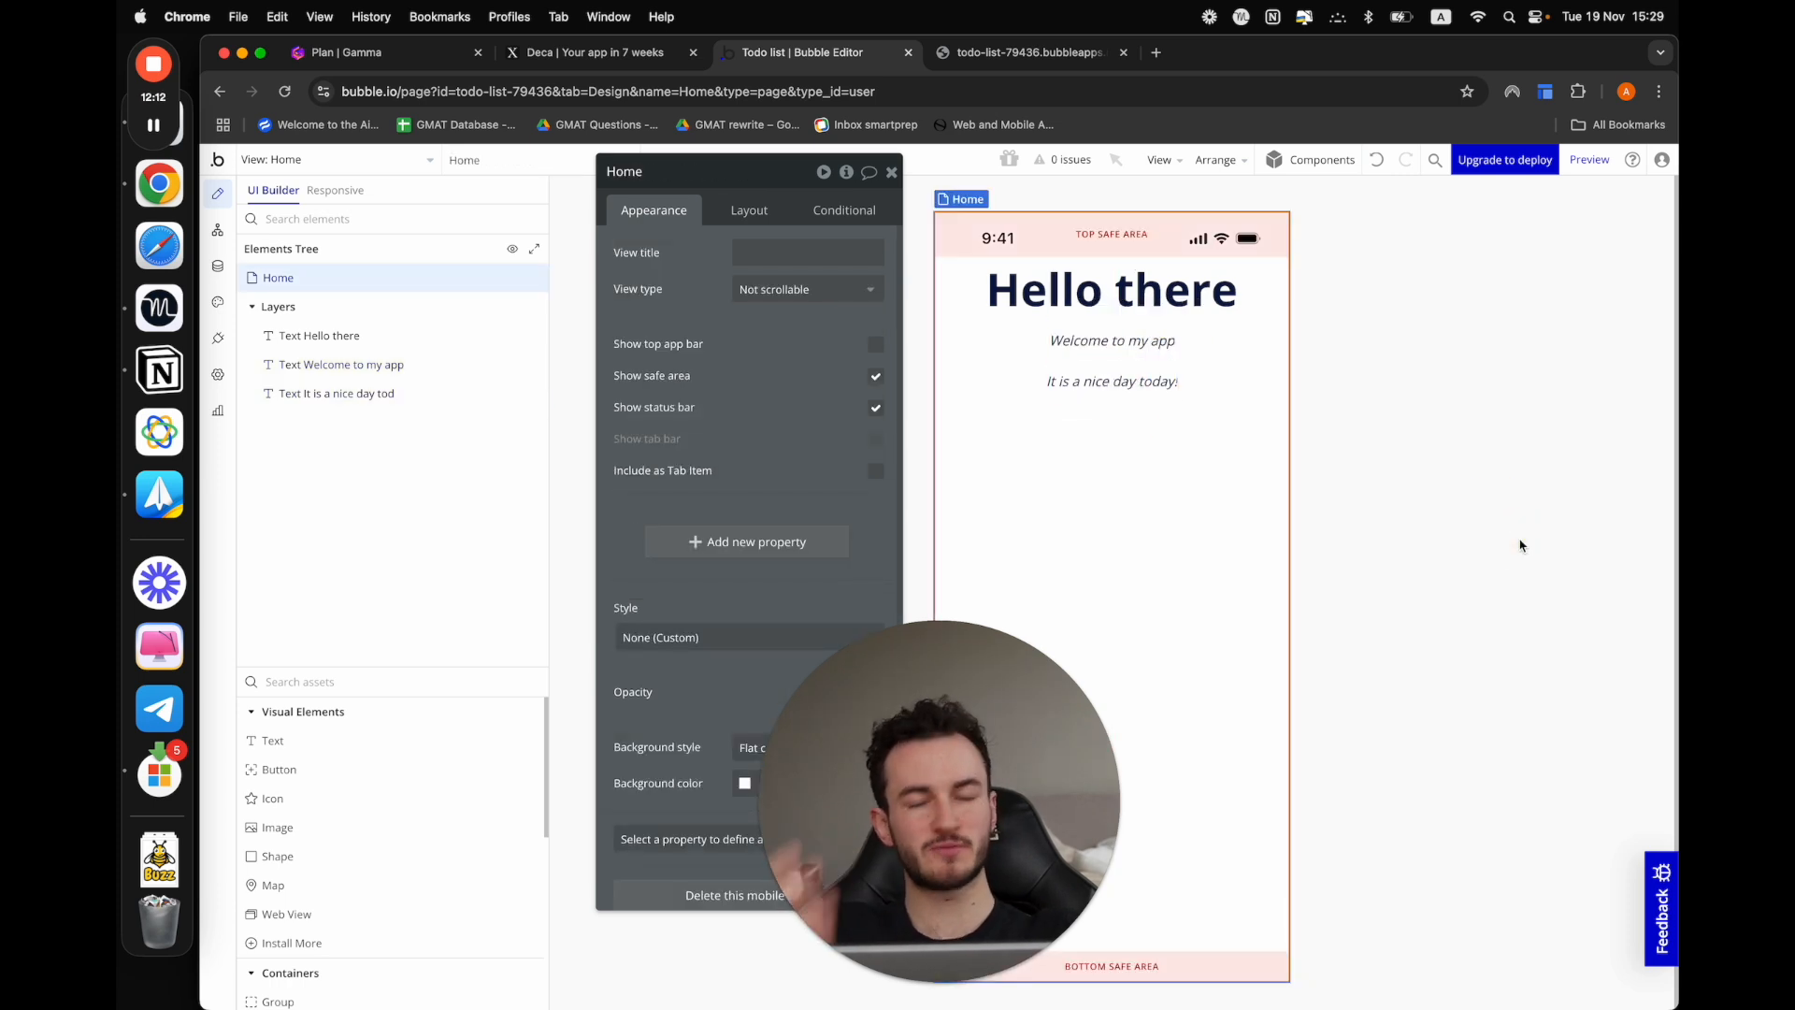
Restore the Body text style to non-italic with a 14px font size
click(218, 301)
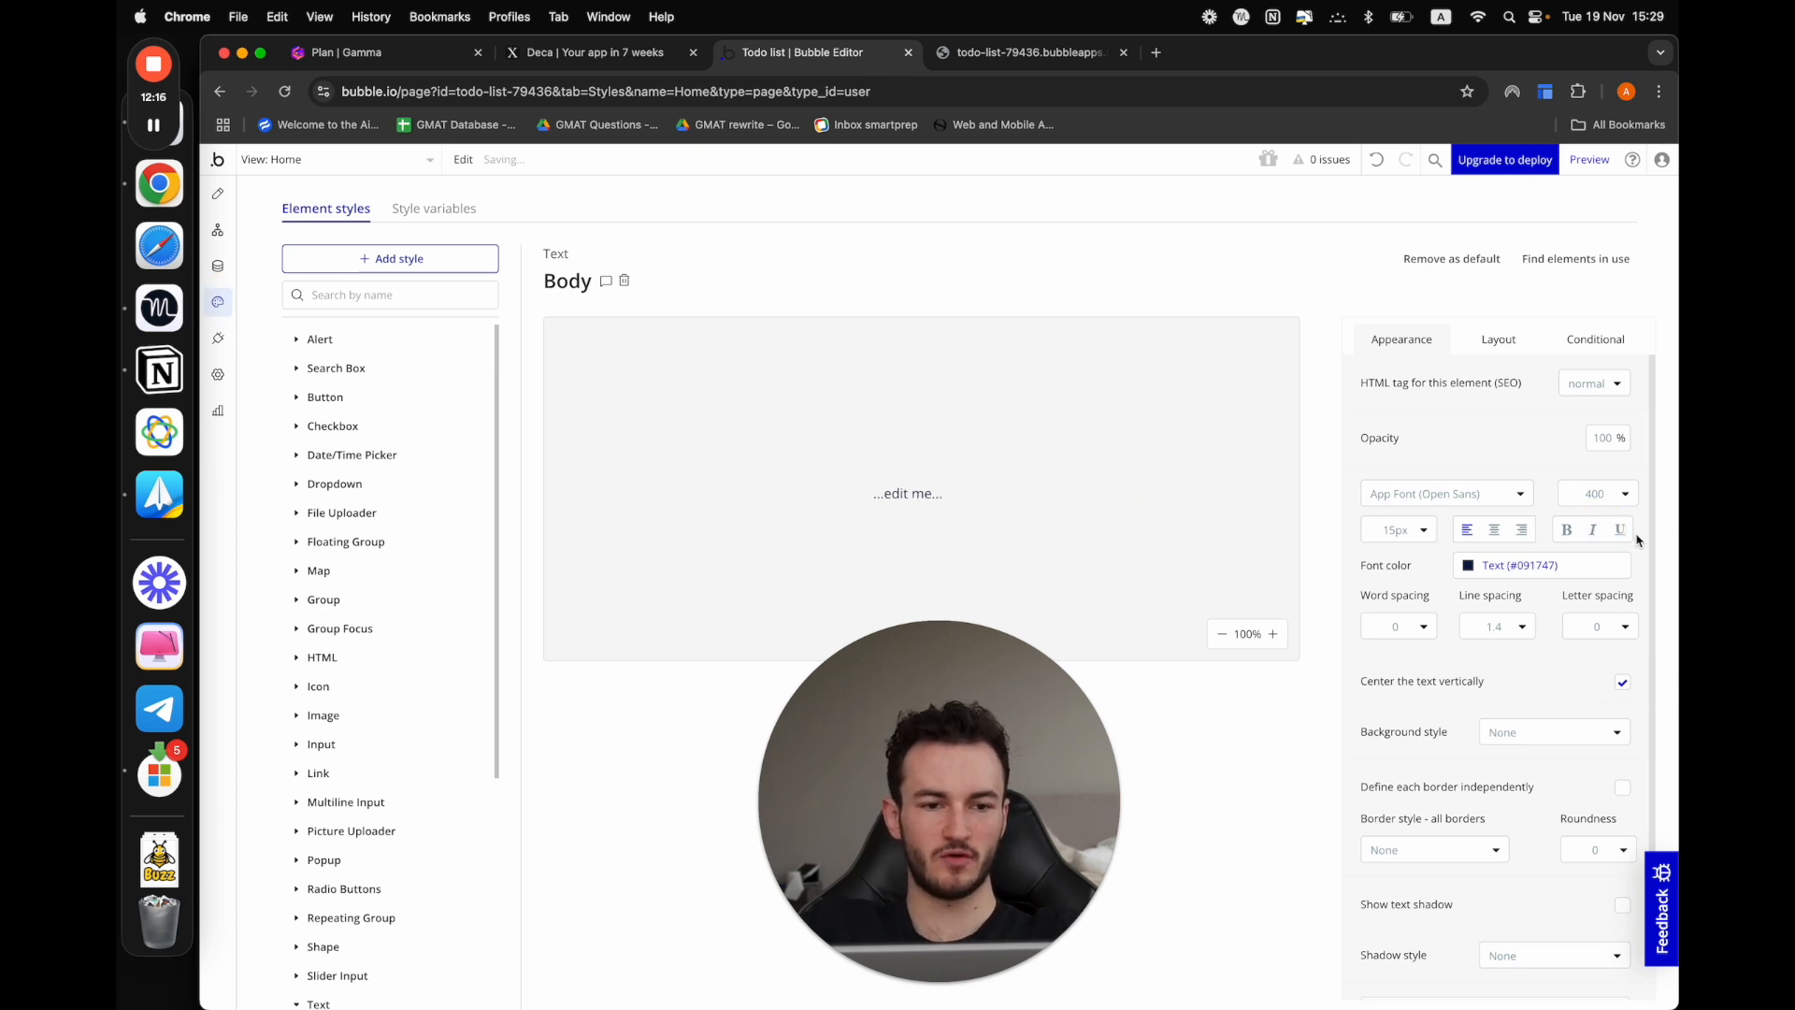
click(1402, 529)
click(1378, 777)
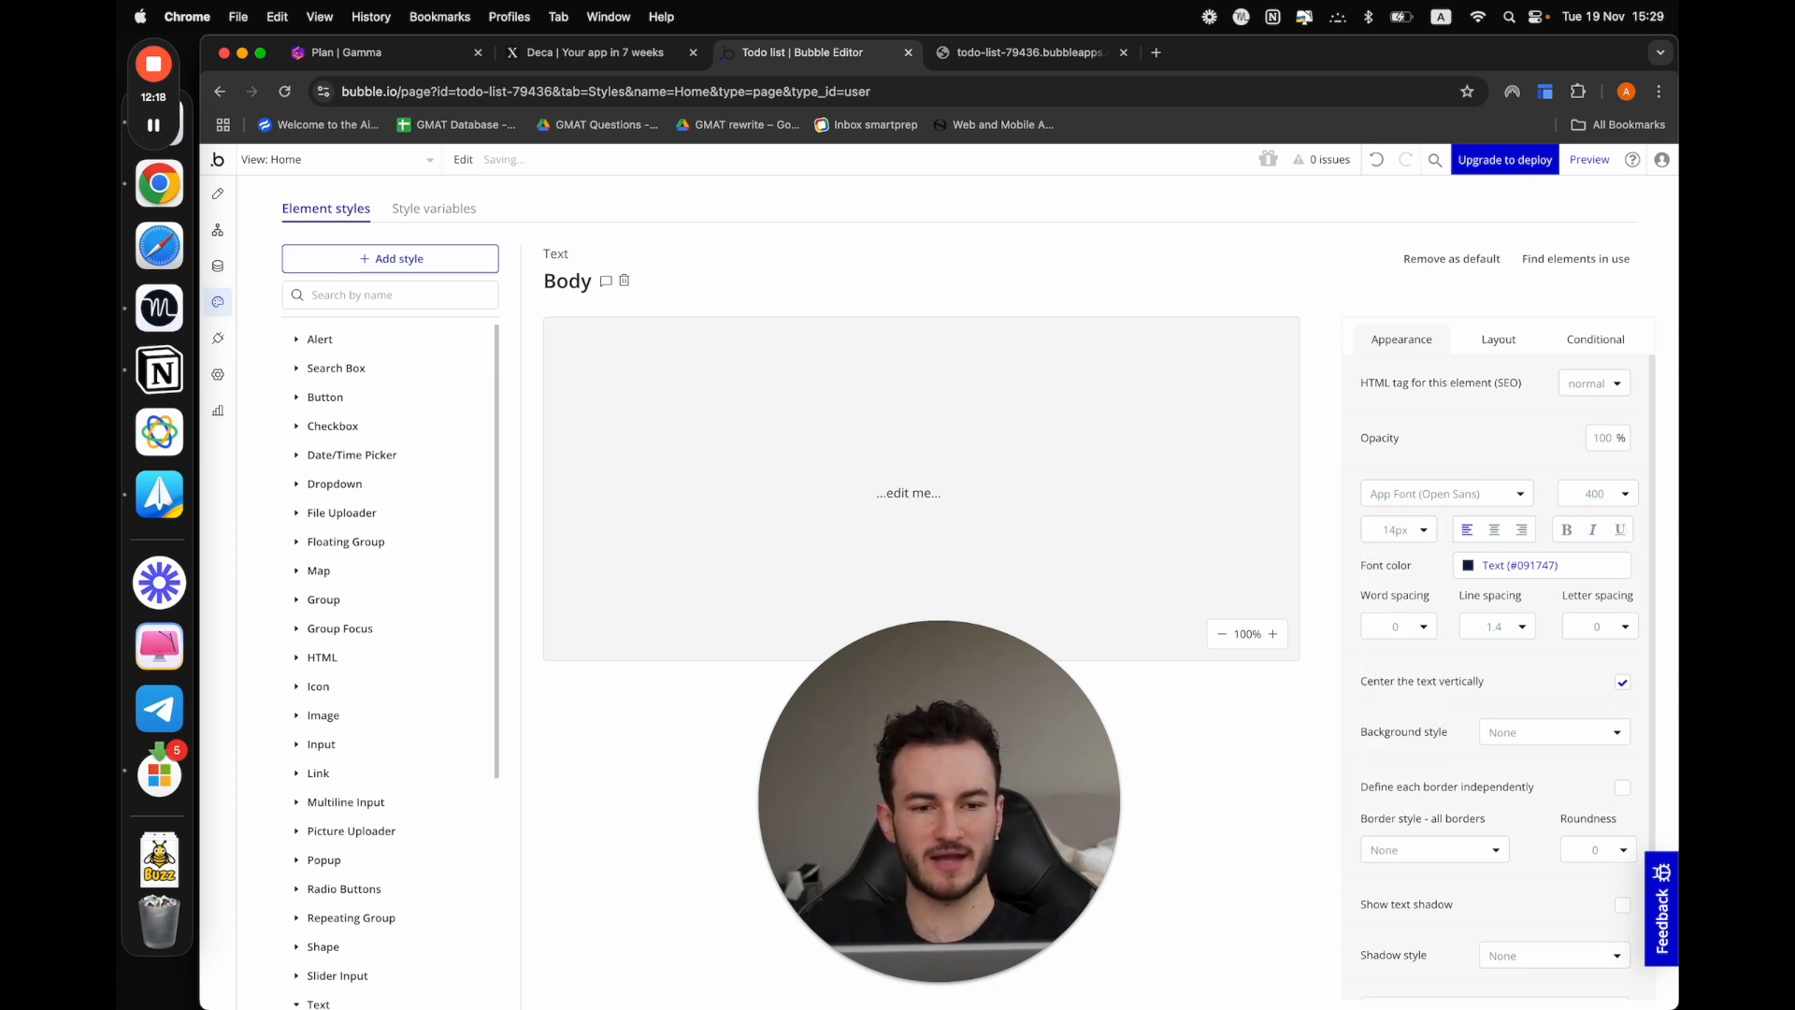
Set the App Font style variable to Inter and check the texts on the Home view
click(470, 213)
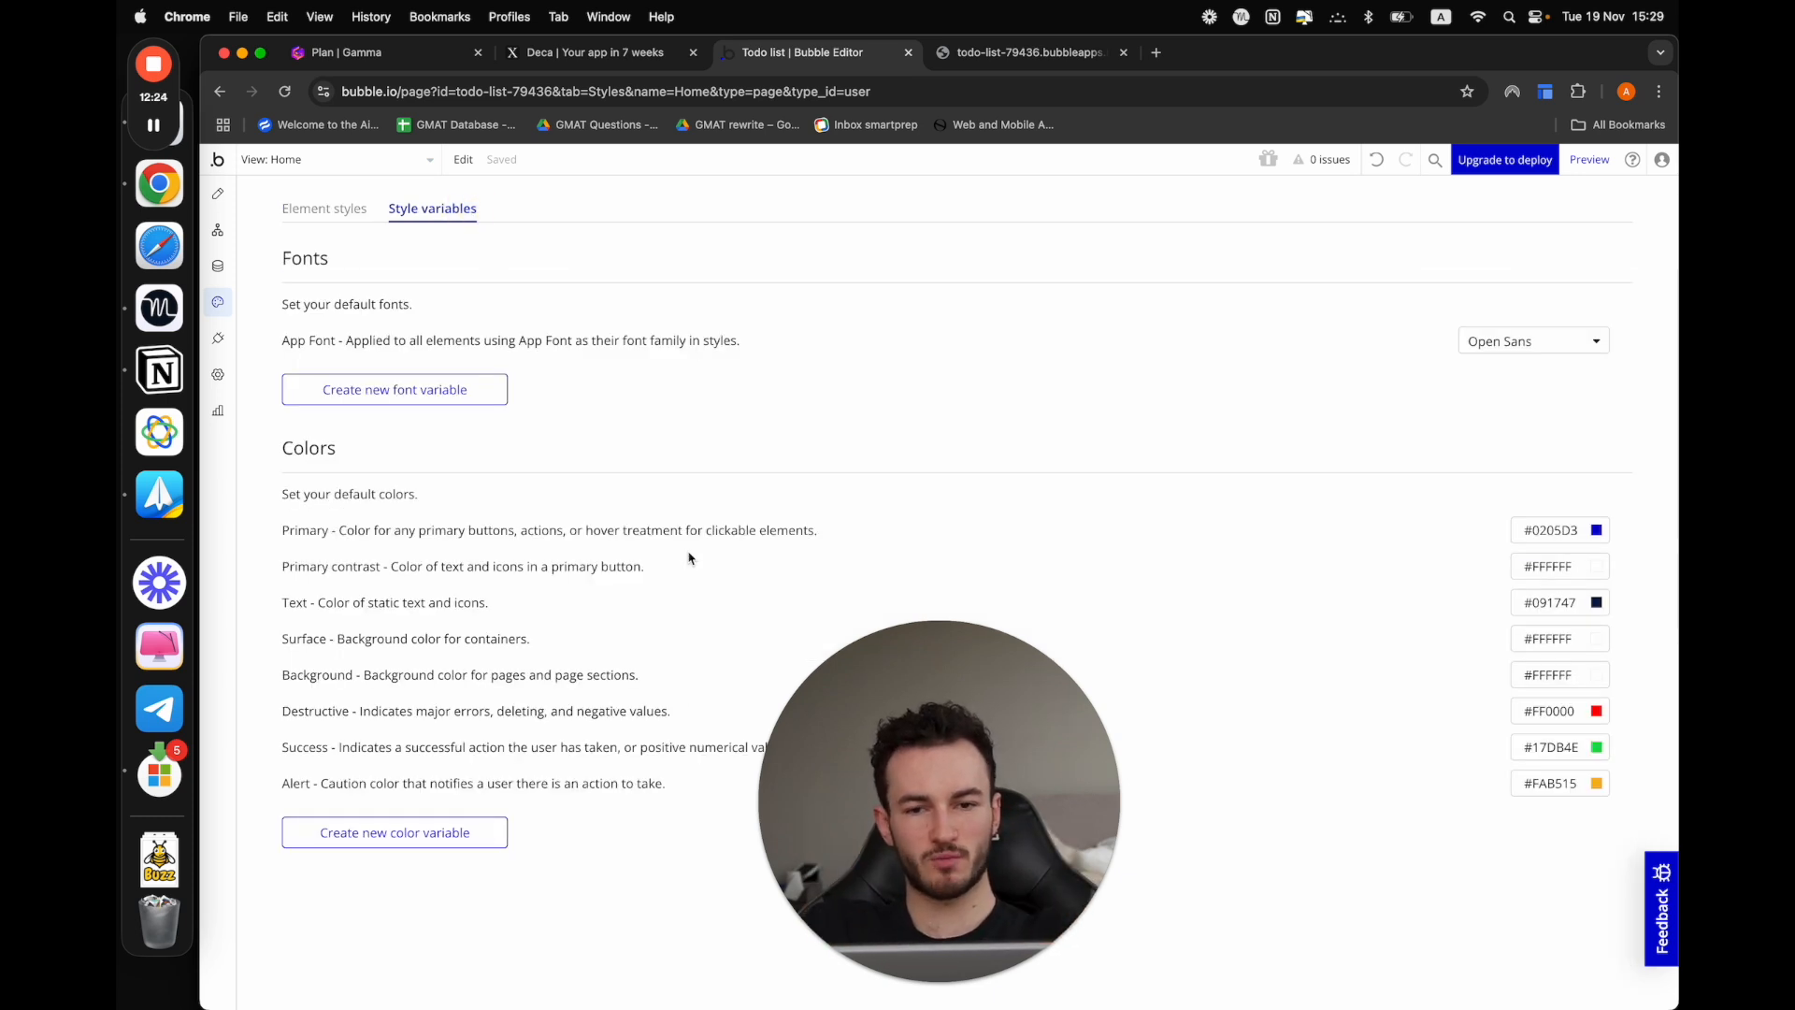
drag(937, 878, 1003, 851)
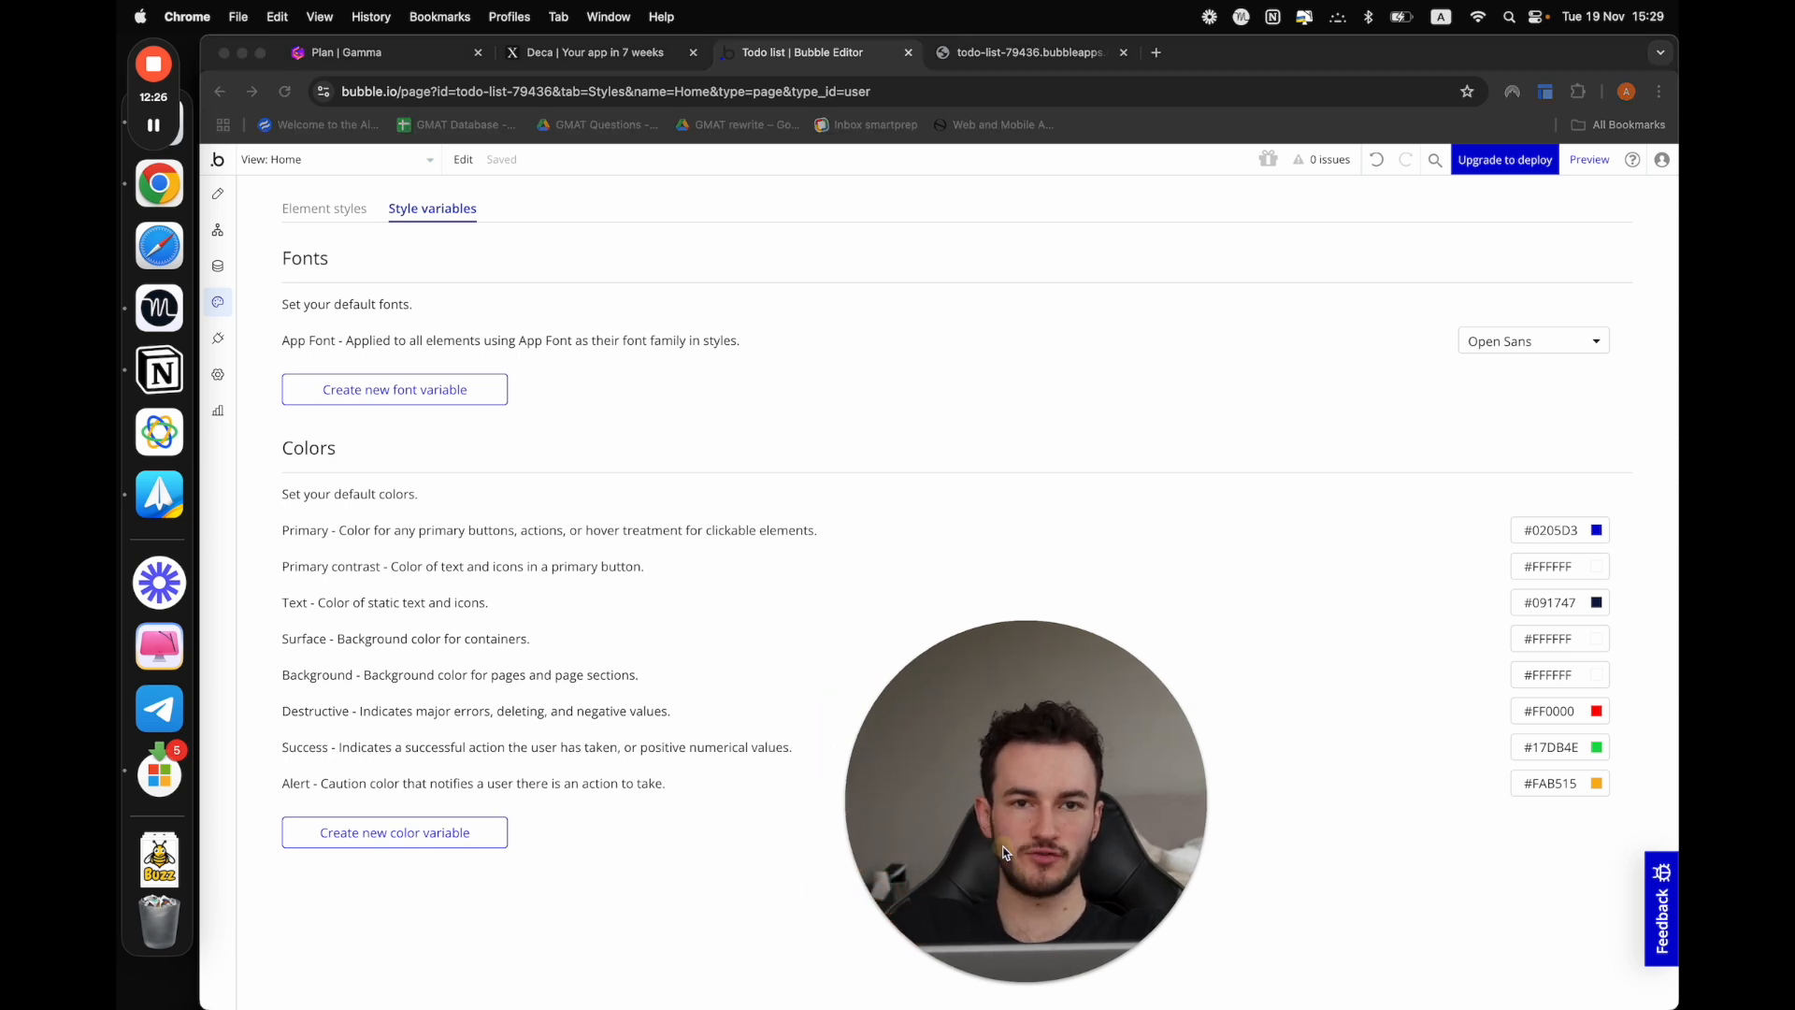
click(1503, 343)
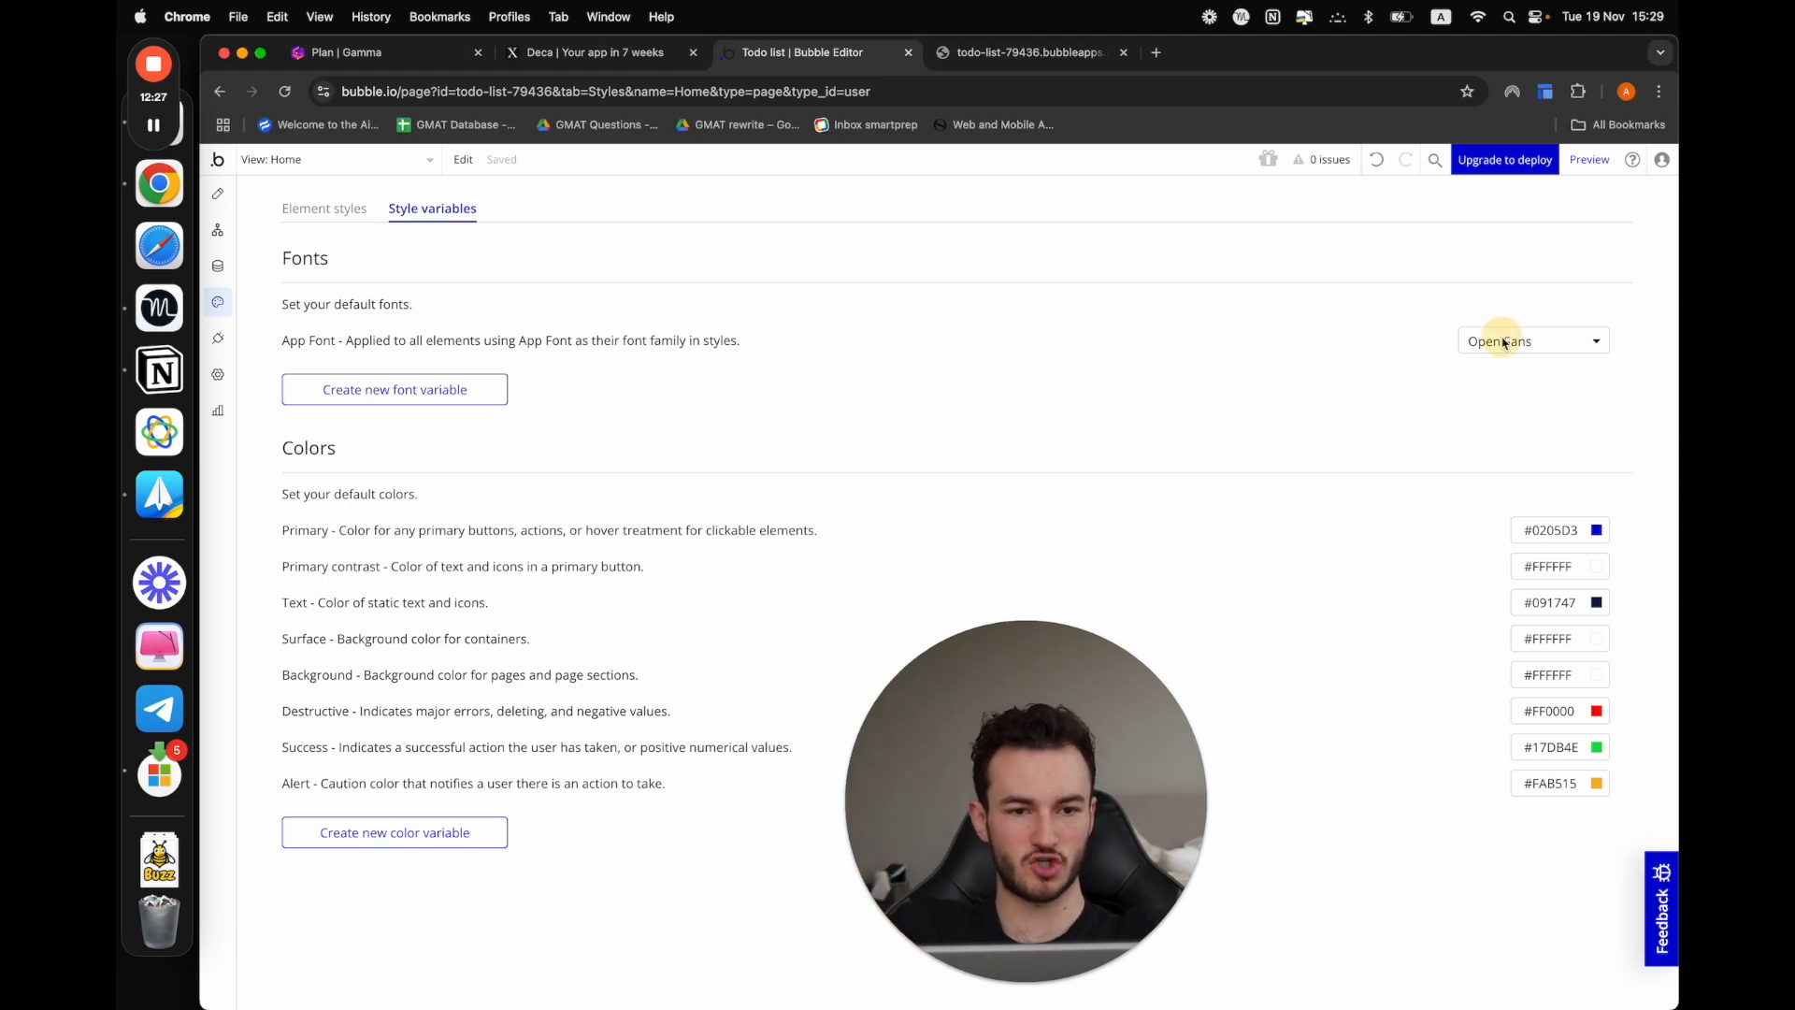
click(218, 194)
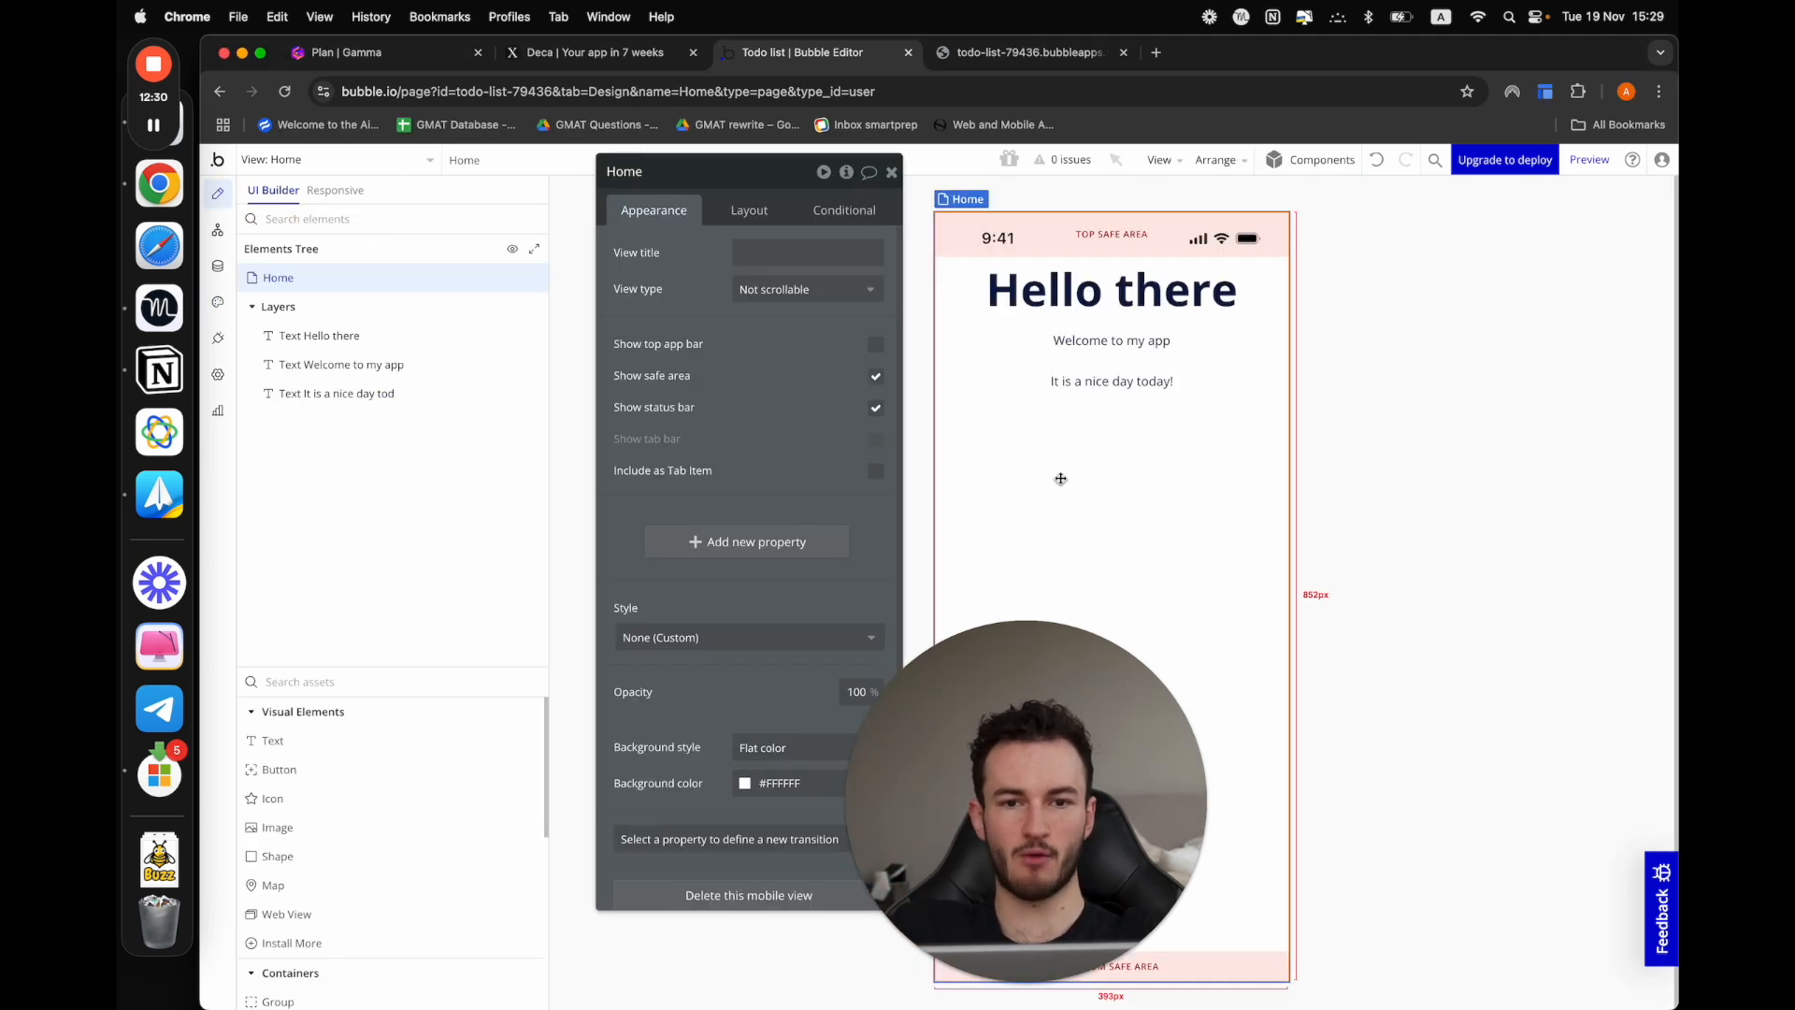
click(217, 266)
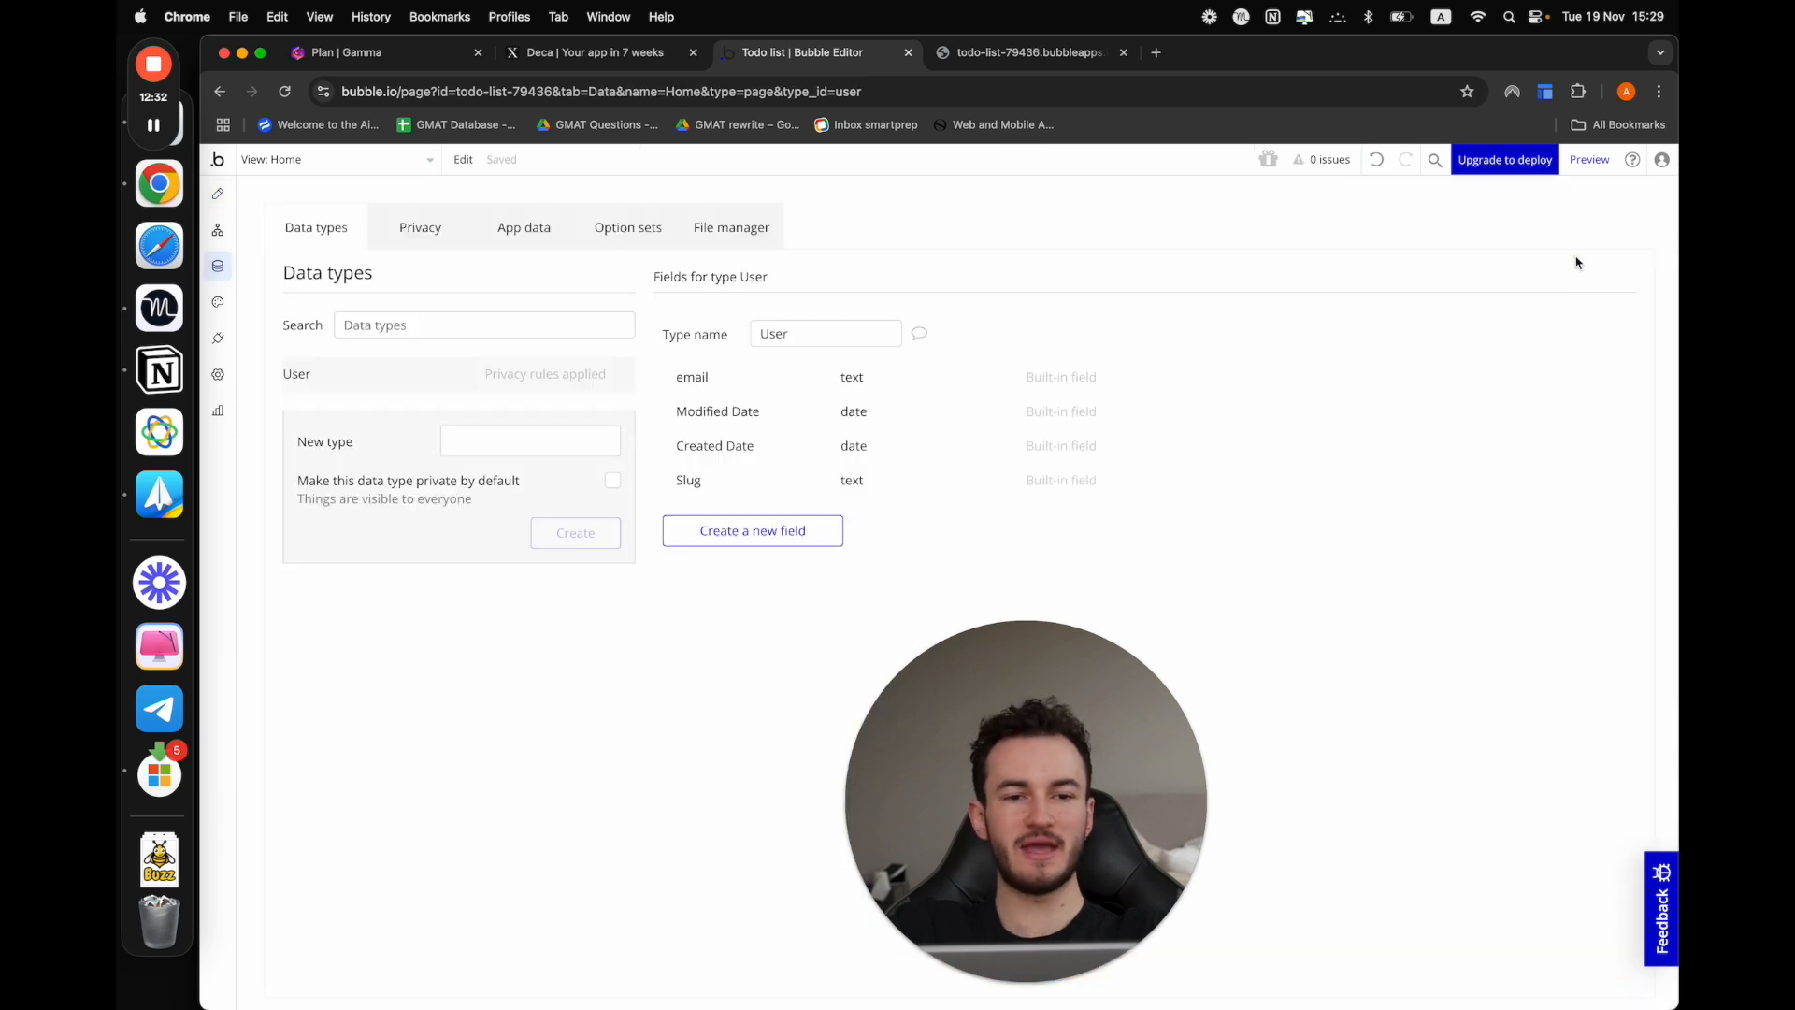
click(217, 301)
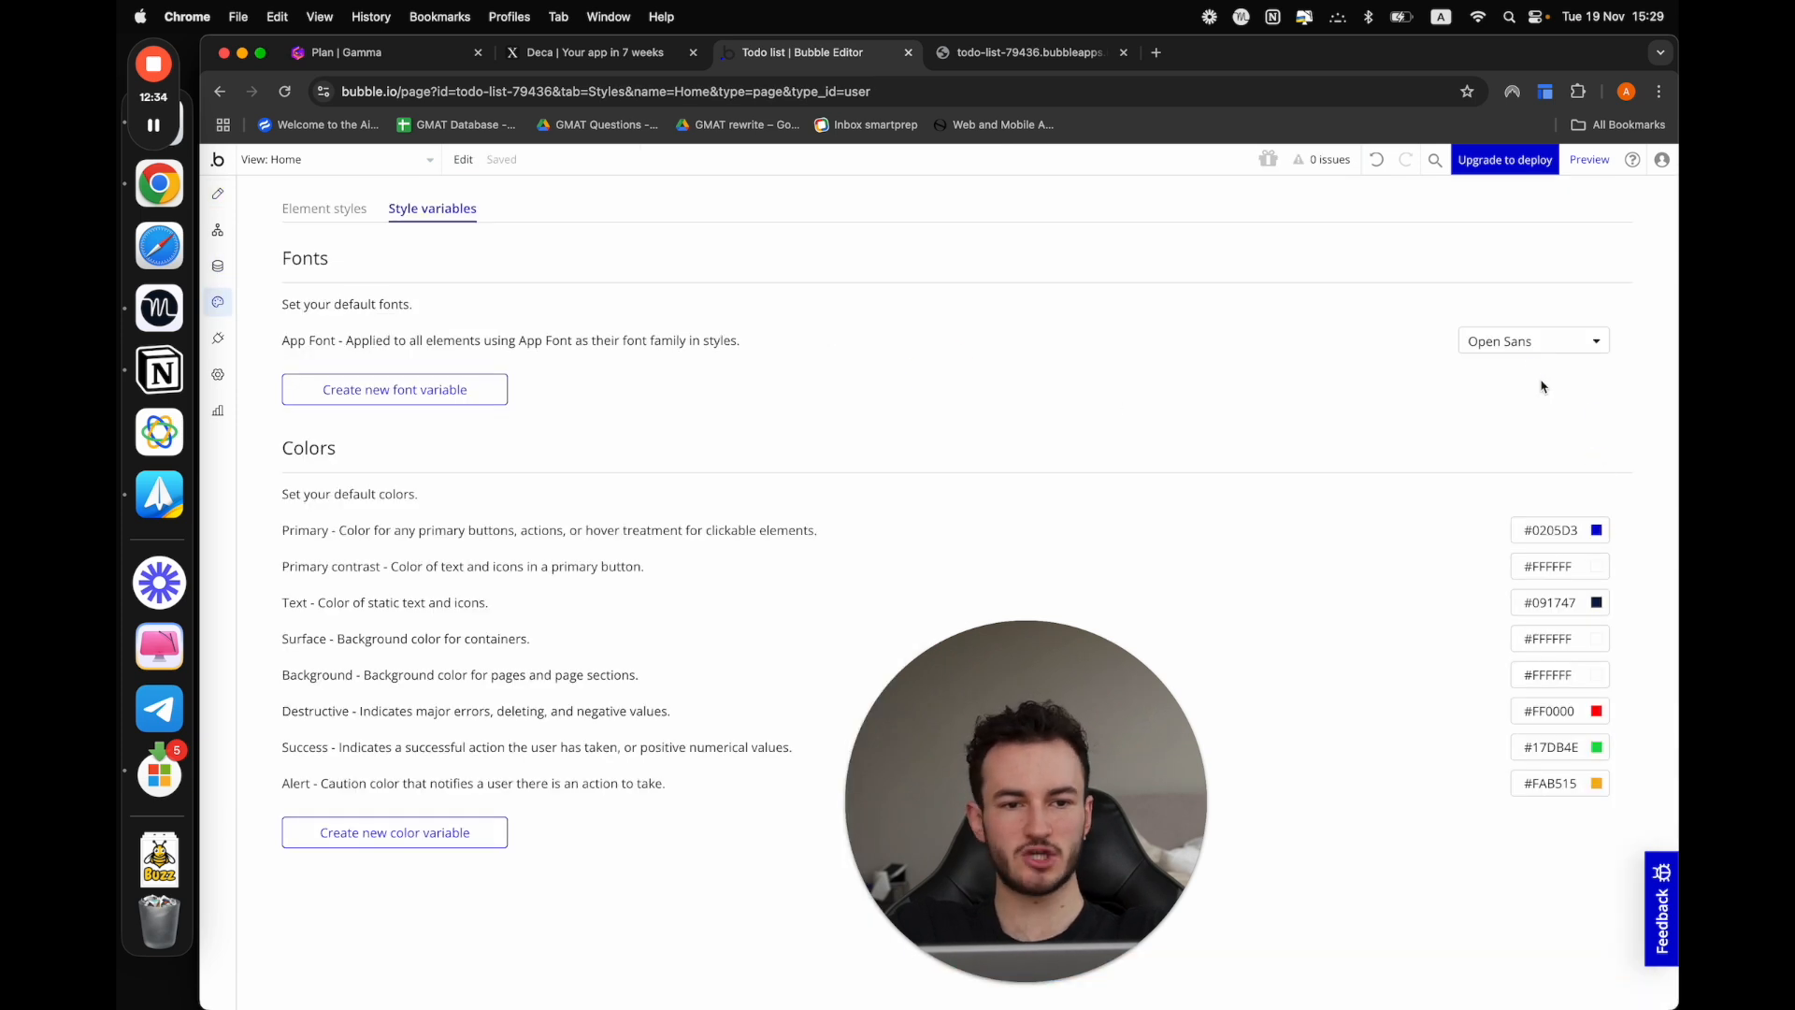
click(1513, 340)
text(inte)
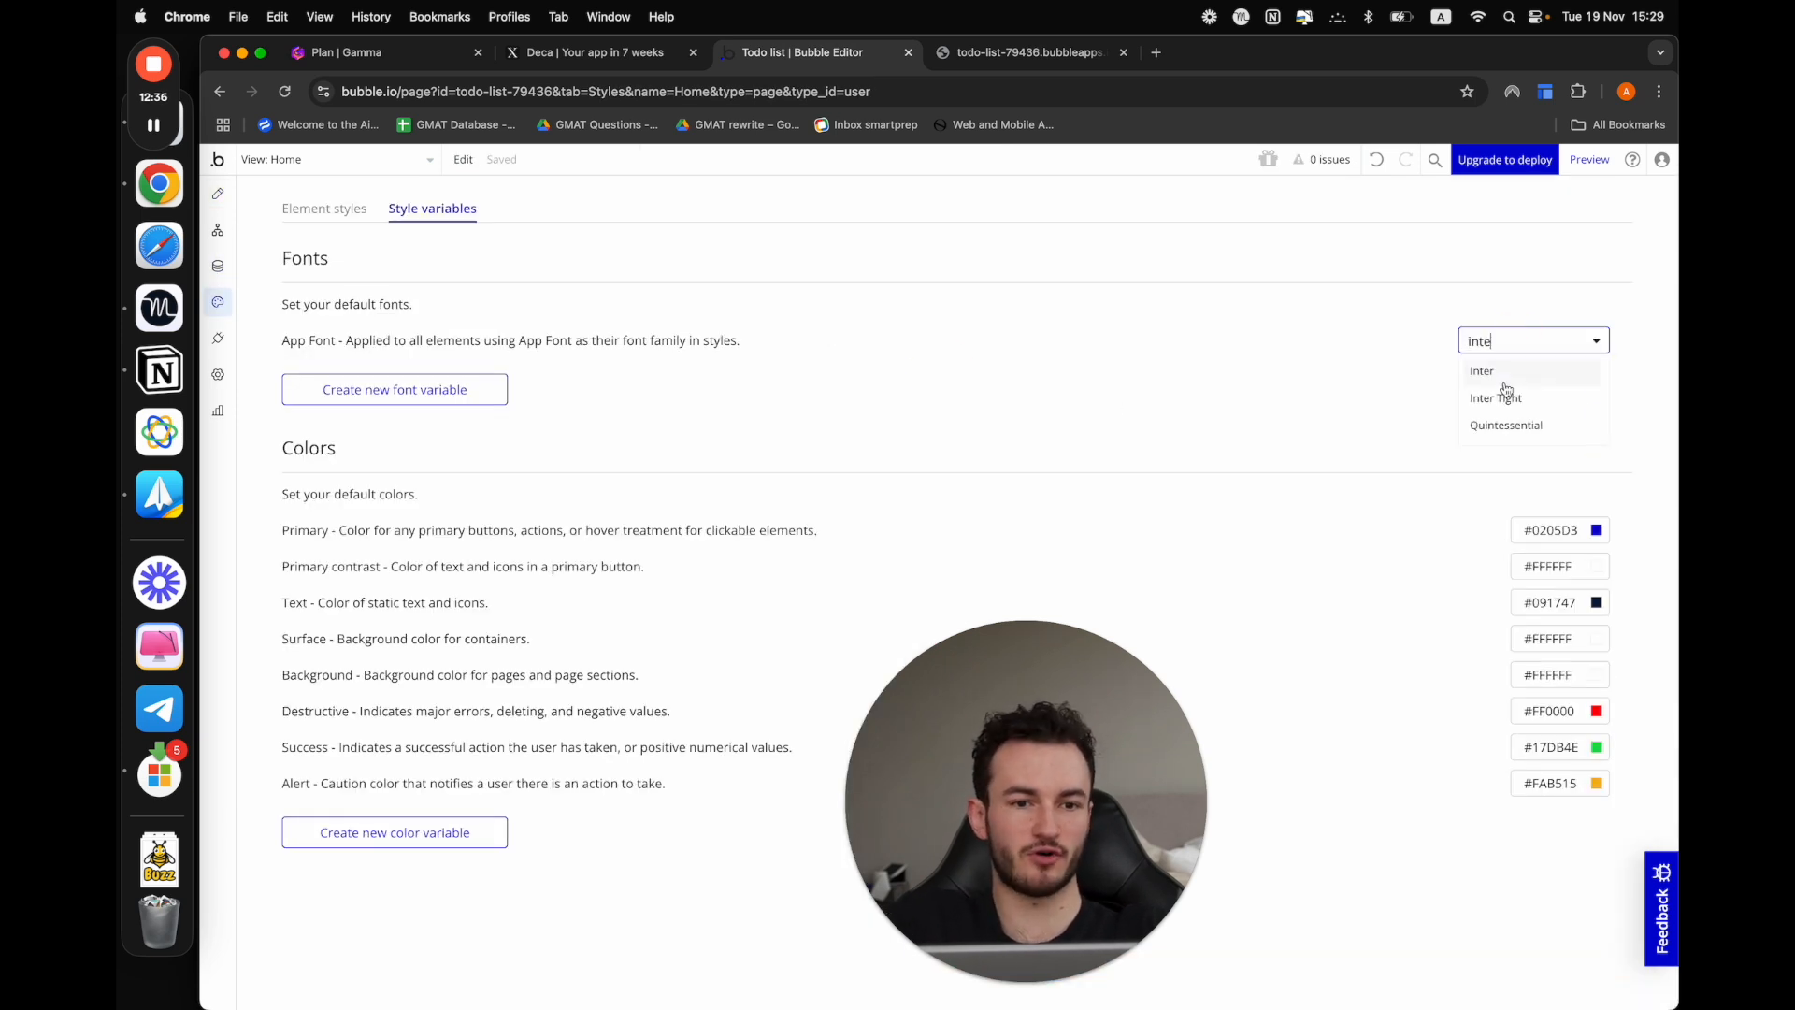
click(1506, 372)
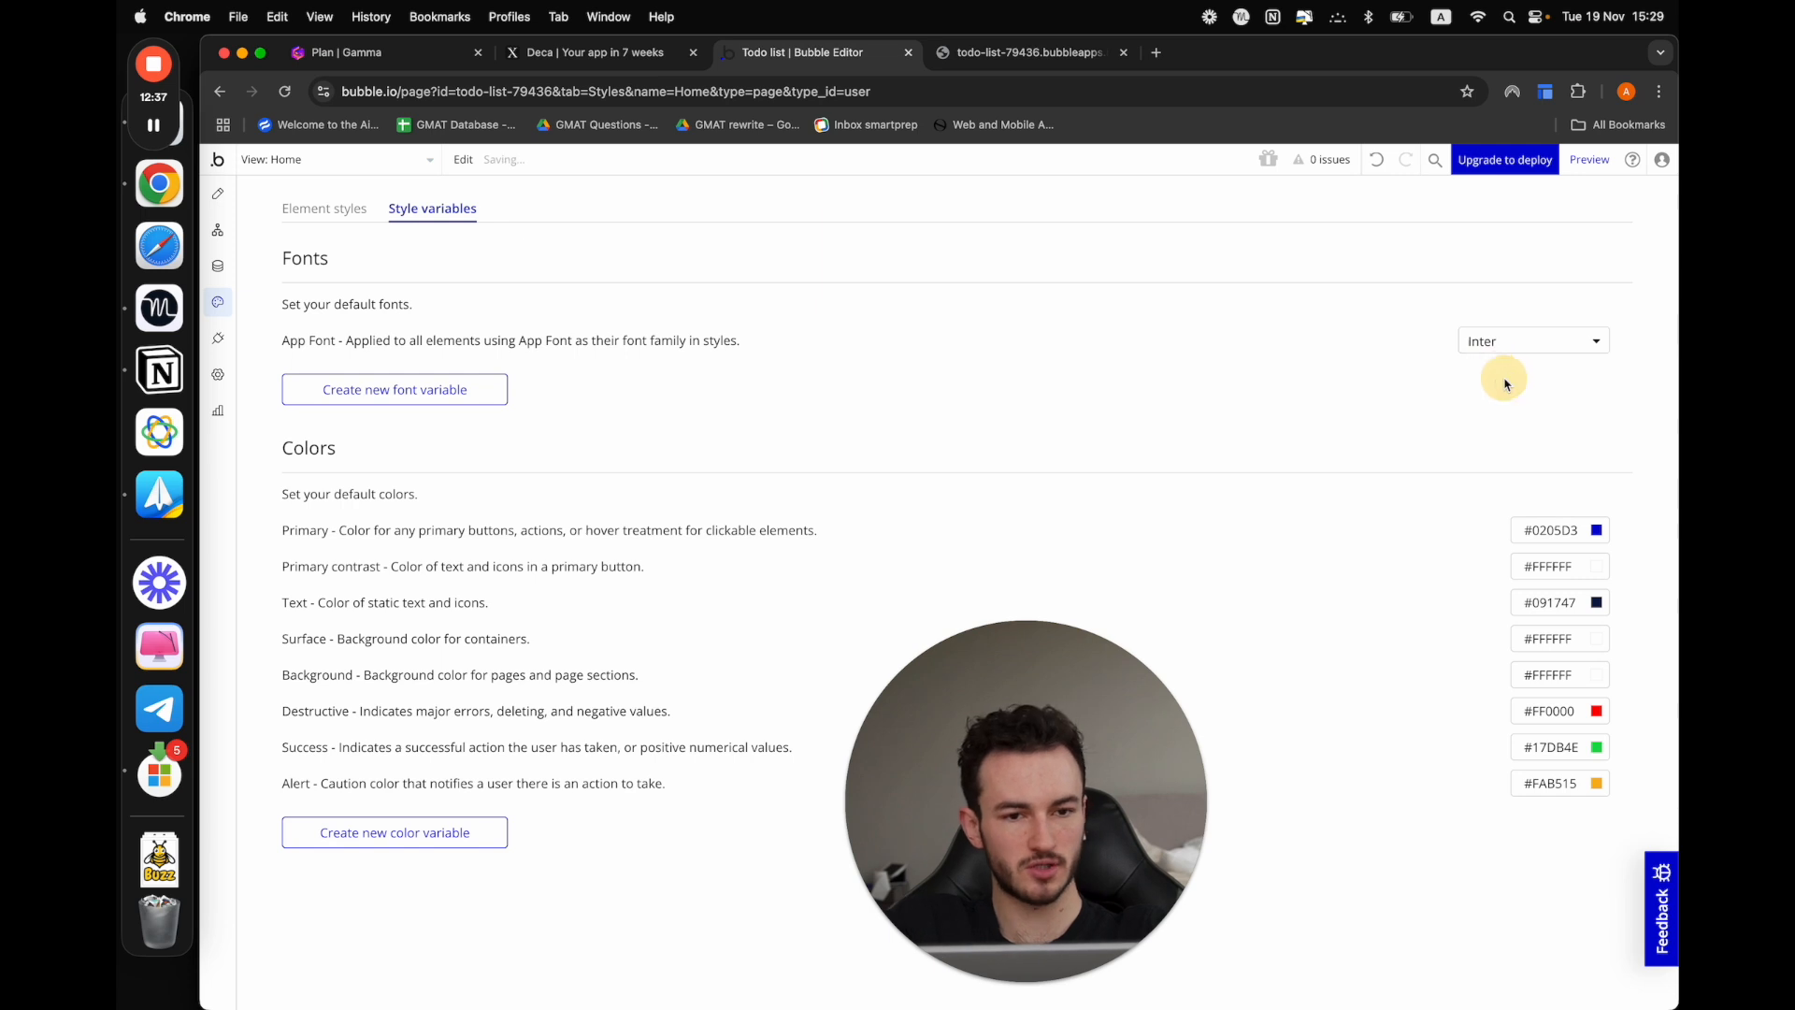
click(218, 193)
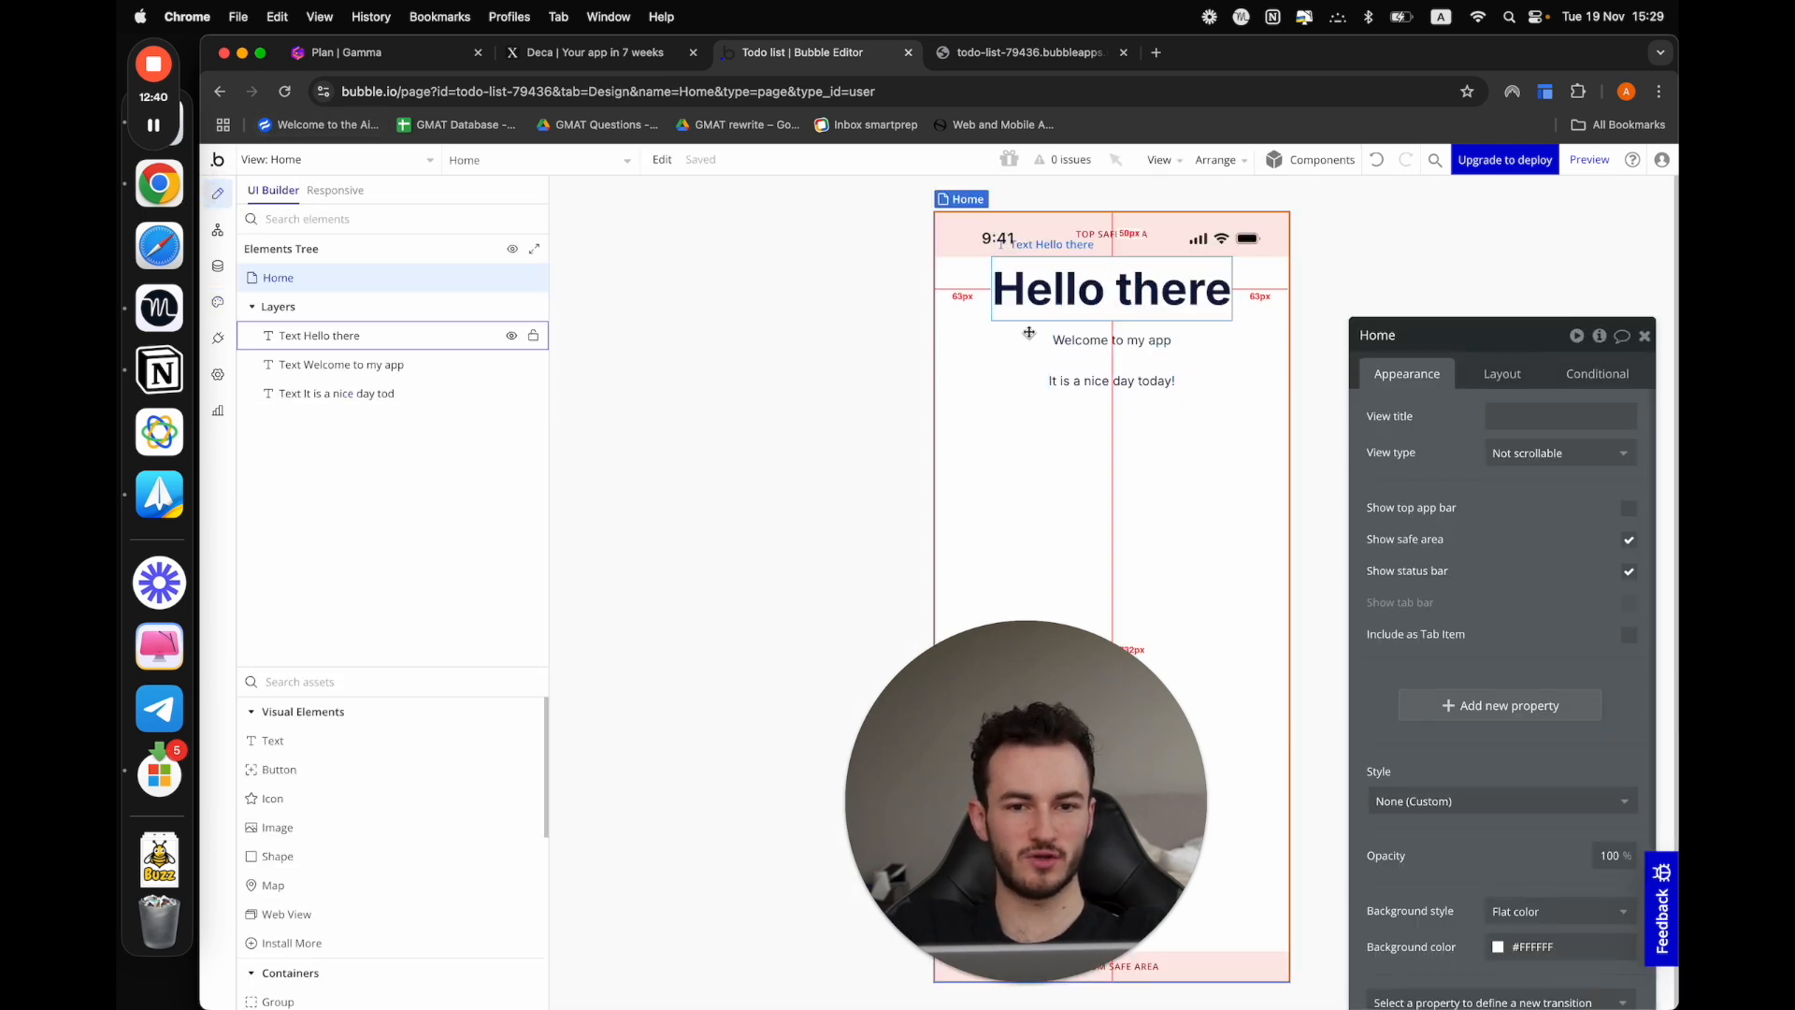
click(217, 268)
click(217, 230)
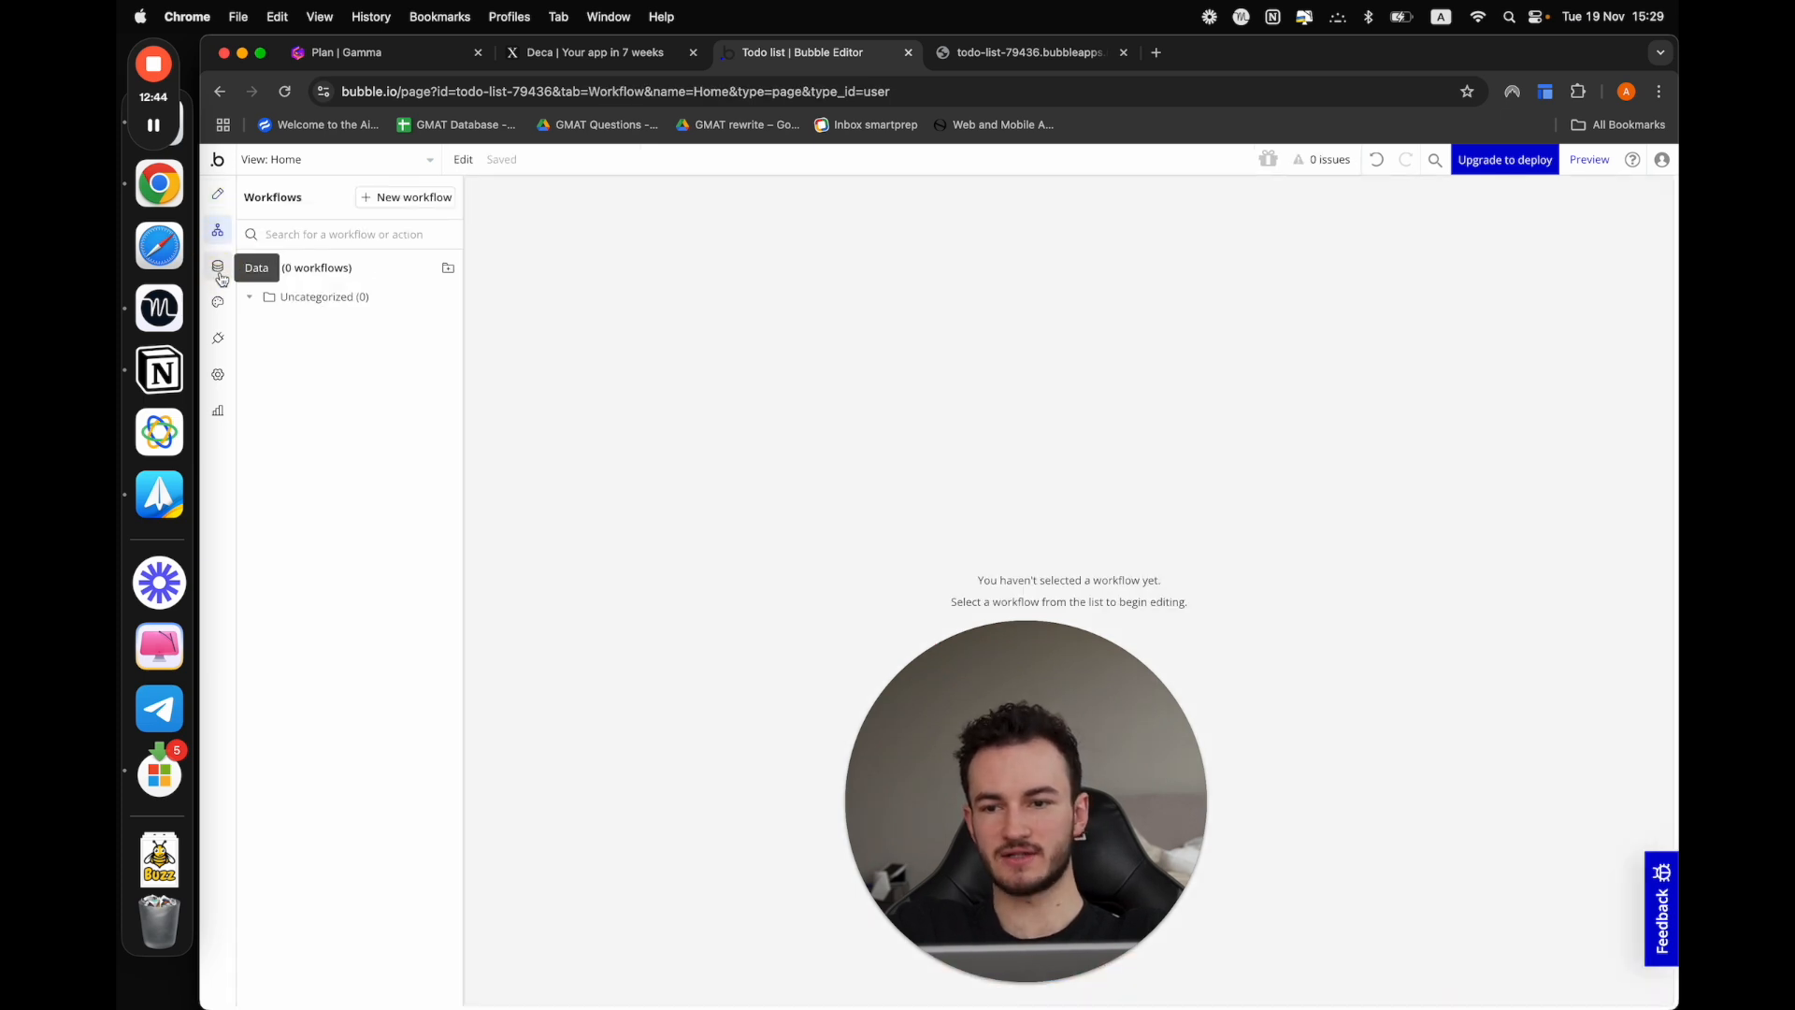
click(218, 301)
drag(1066, 825, 1174, 825)
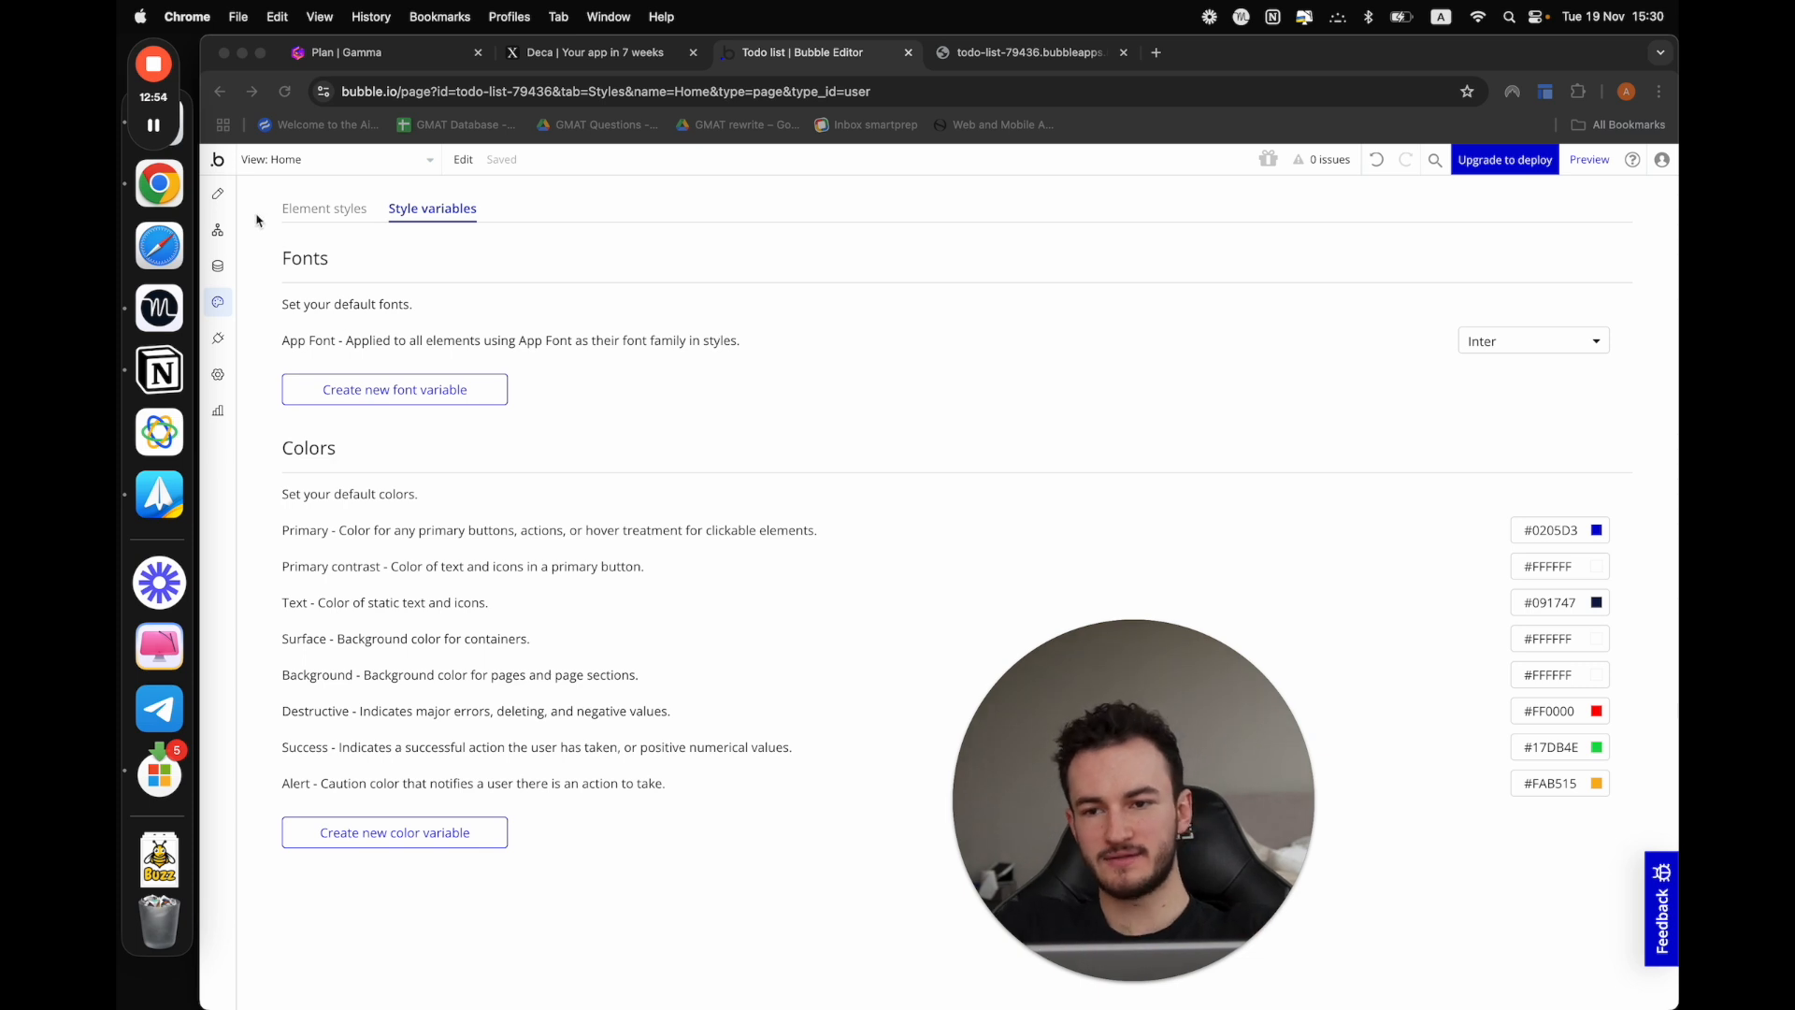
click(228, 200)
click(214, 196)
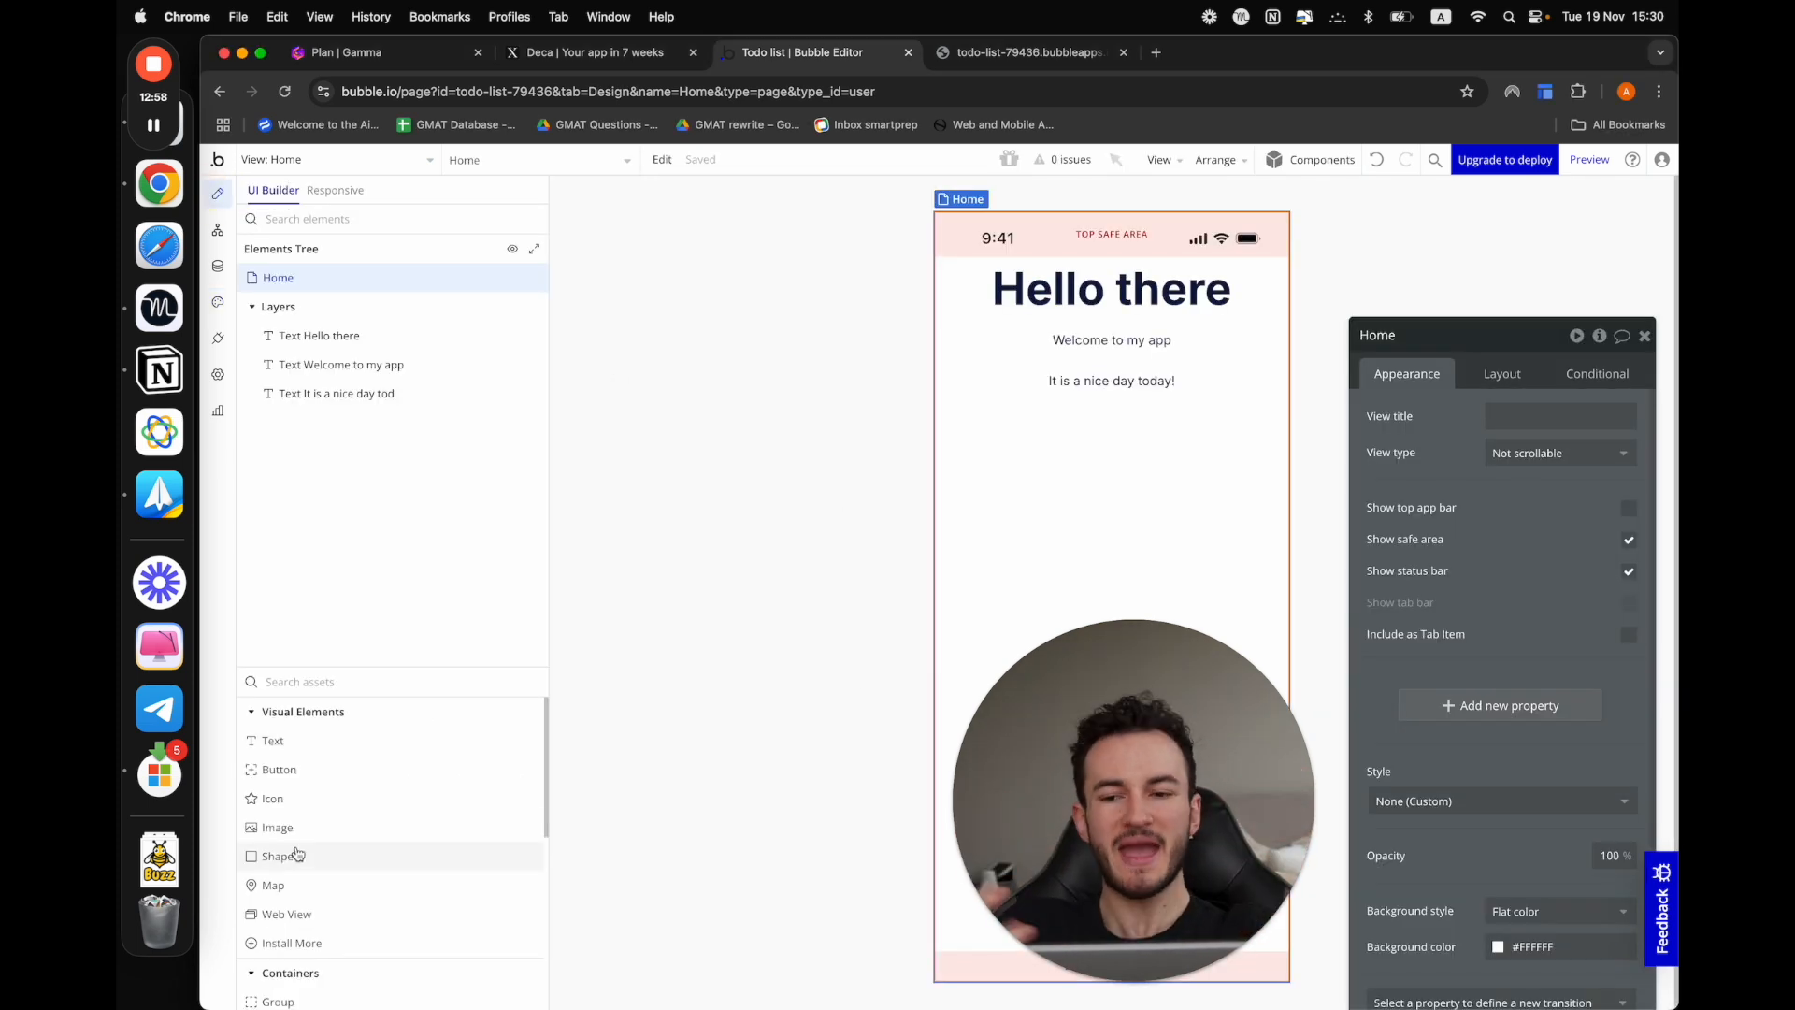
Add a button element below the "It is a nice day today!" text and look at the color variables available for its background
click(321, 682)
text(bu)
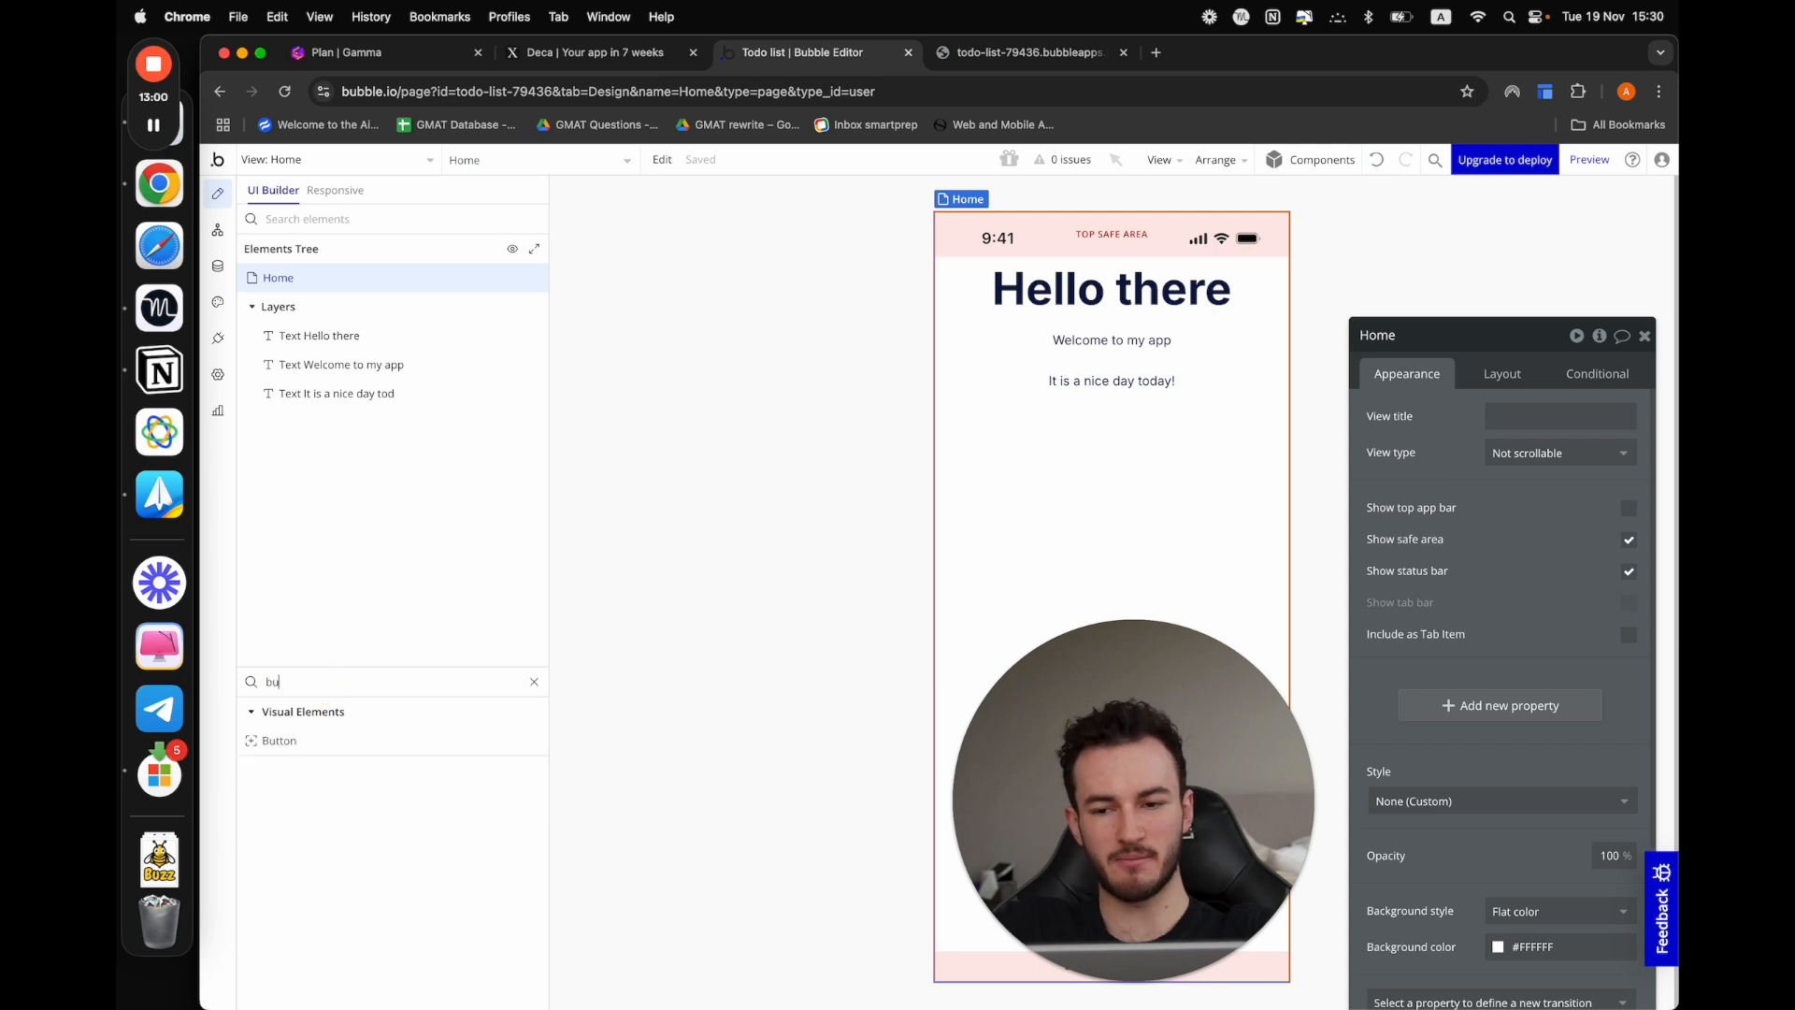
drag(276, 740, 1147, 537)
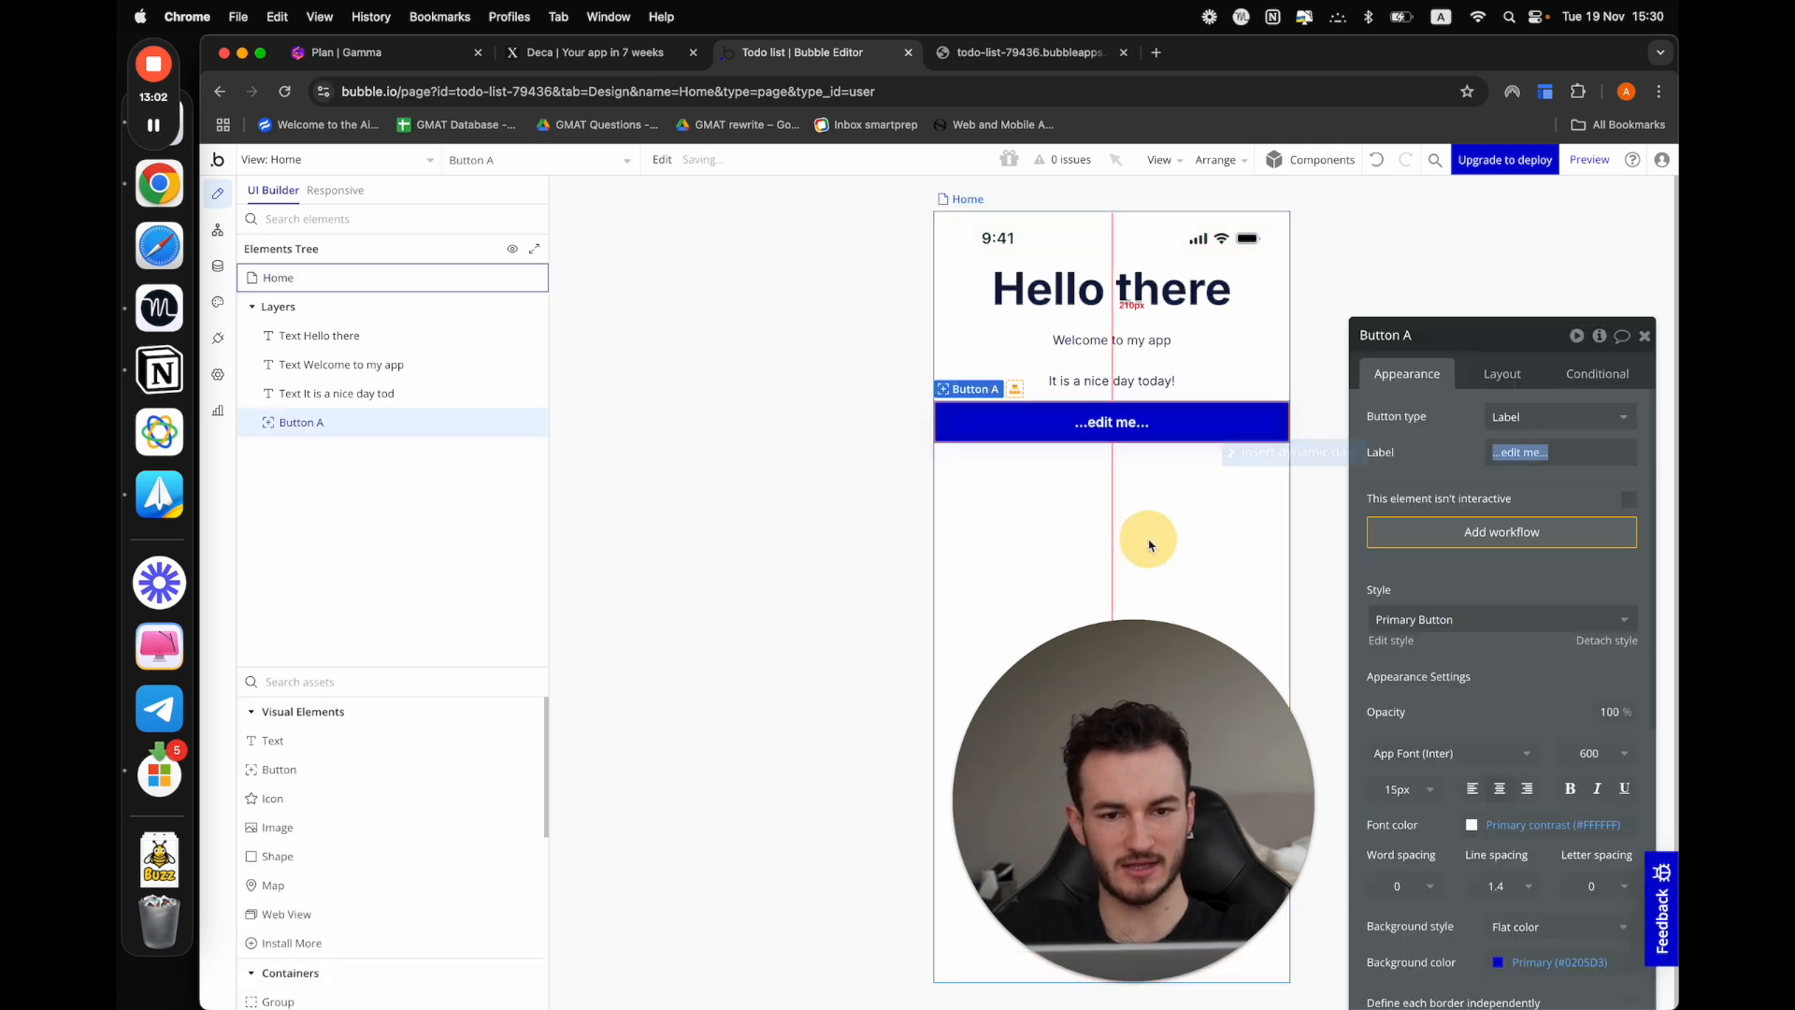
click(1175, 455)
click(1180, 433)
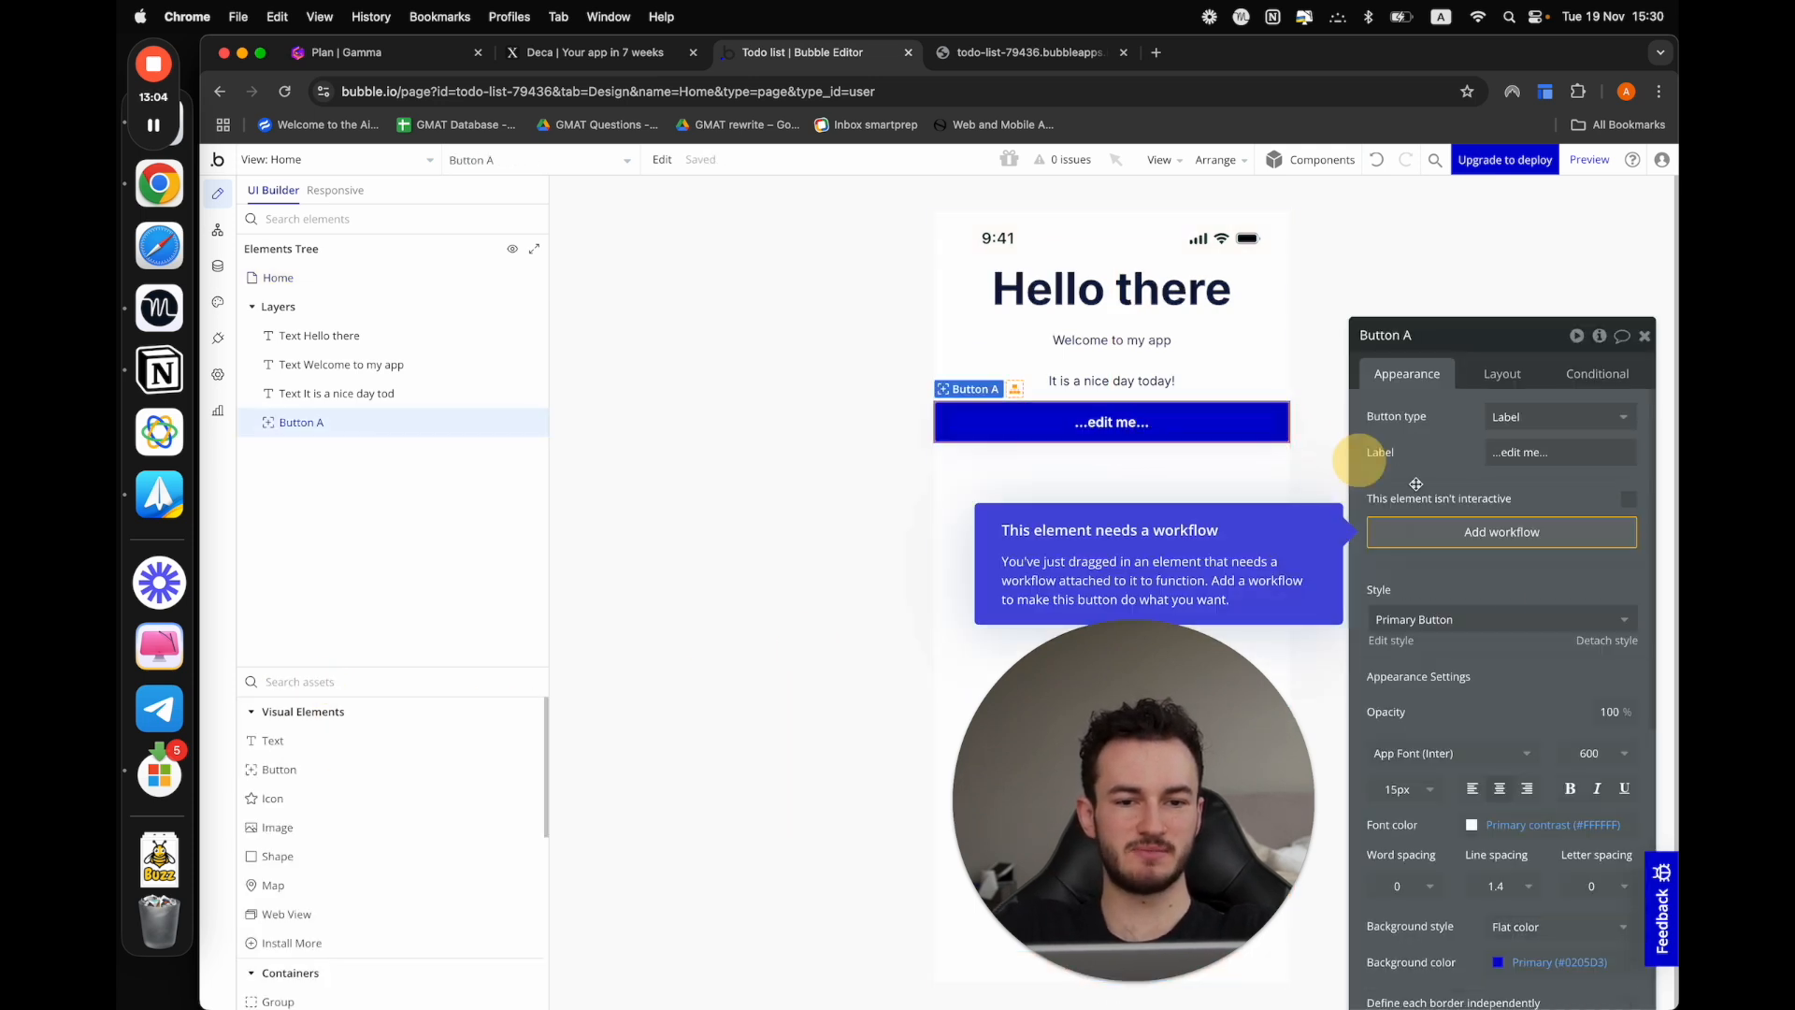
drag(1528, 696, 741, 561)
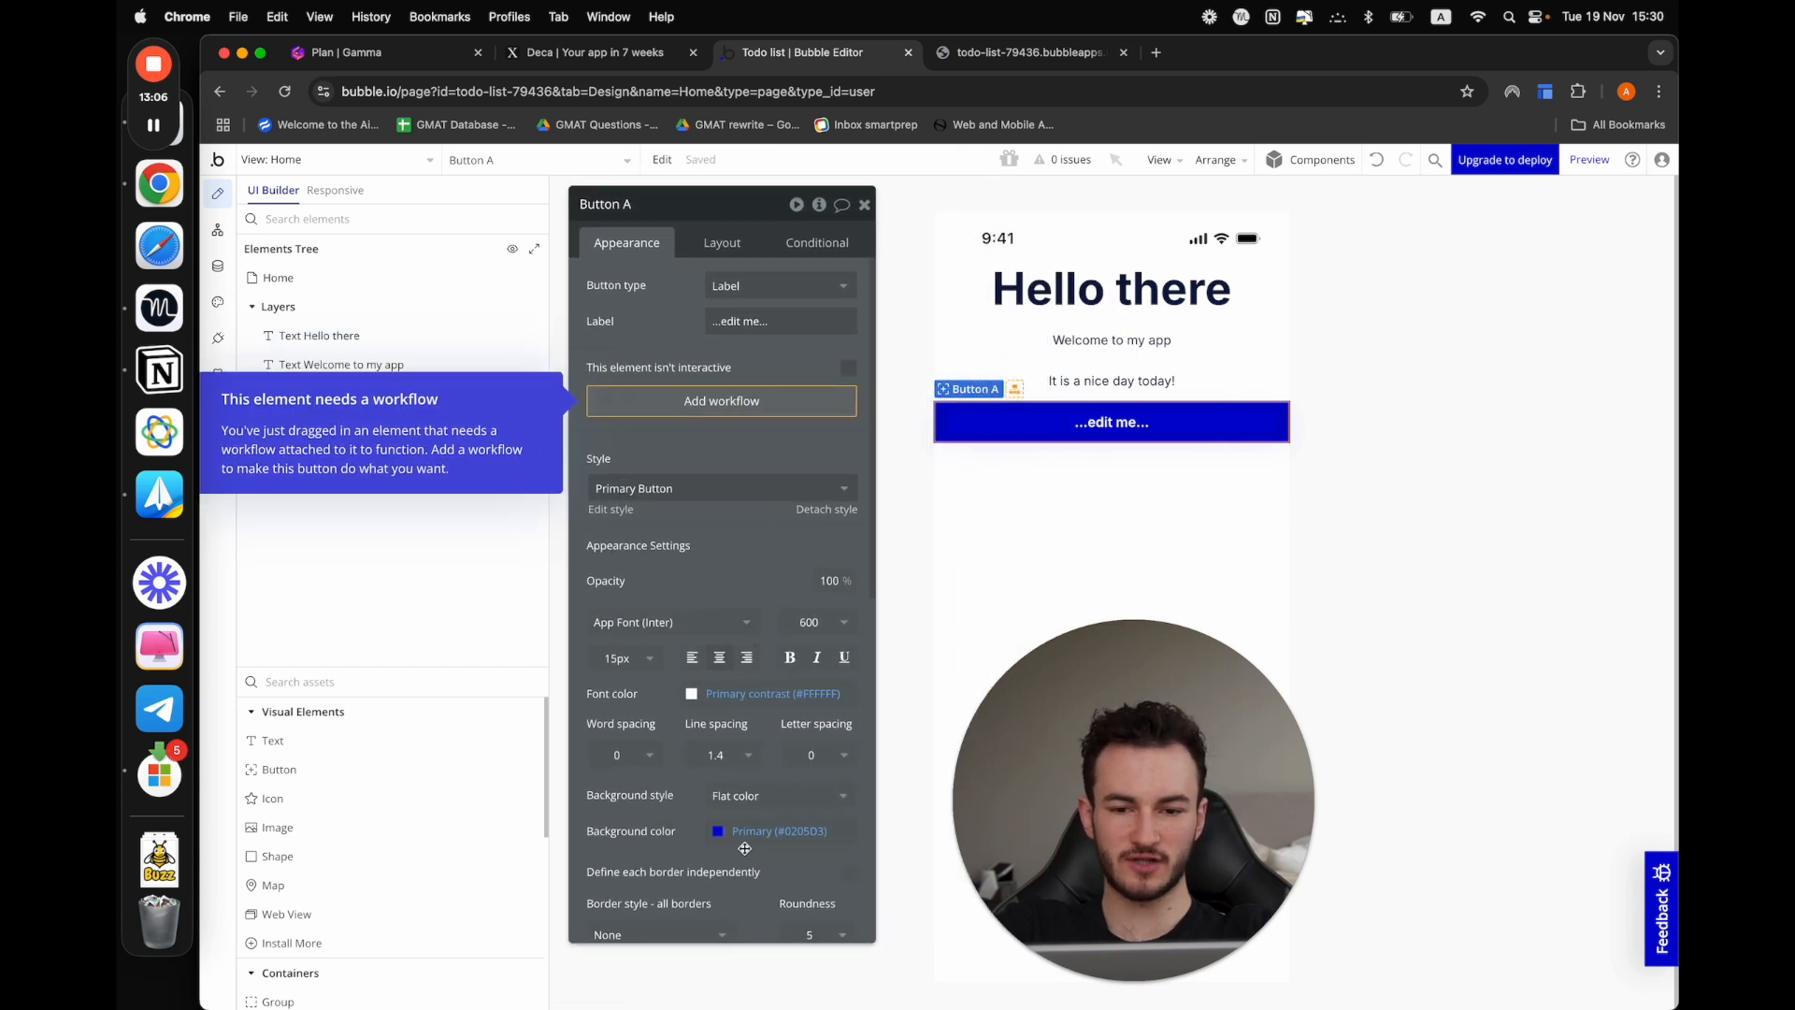
click(735, 832)
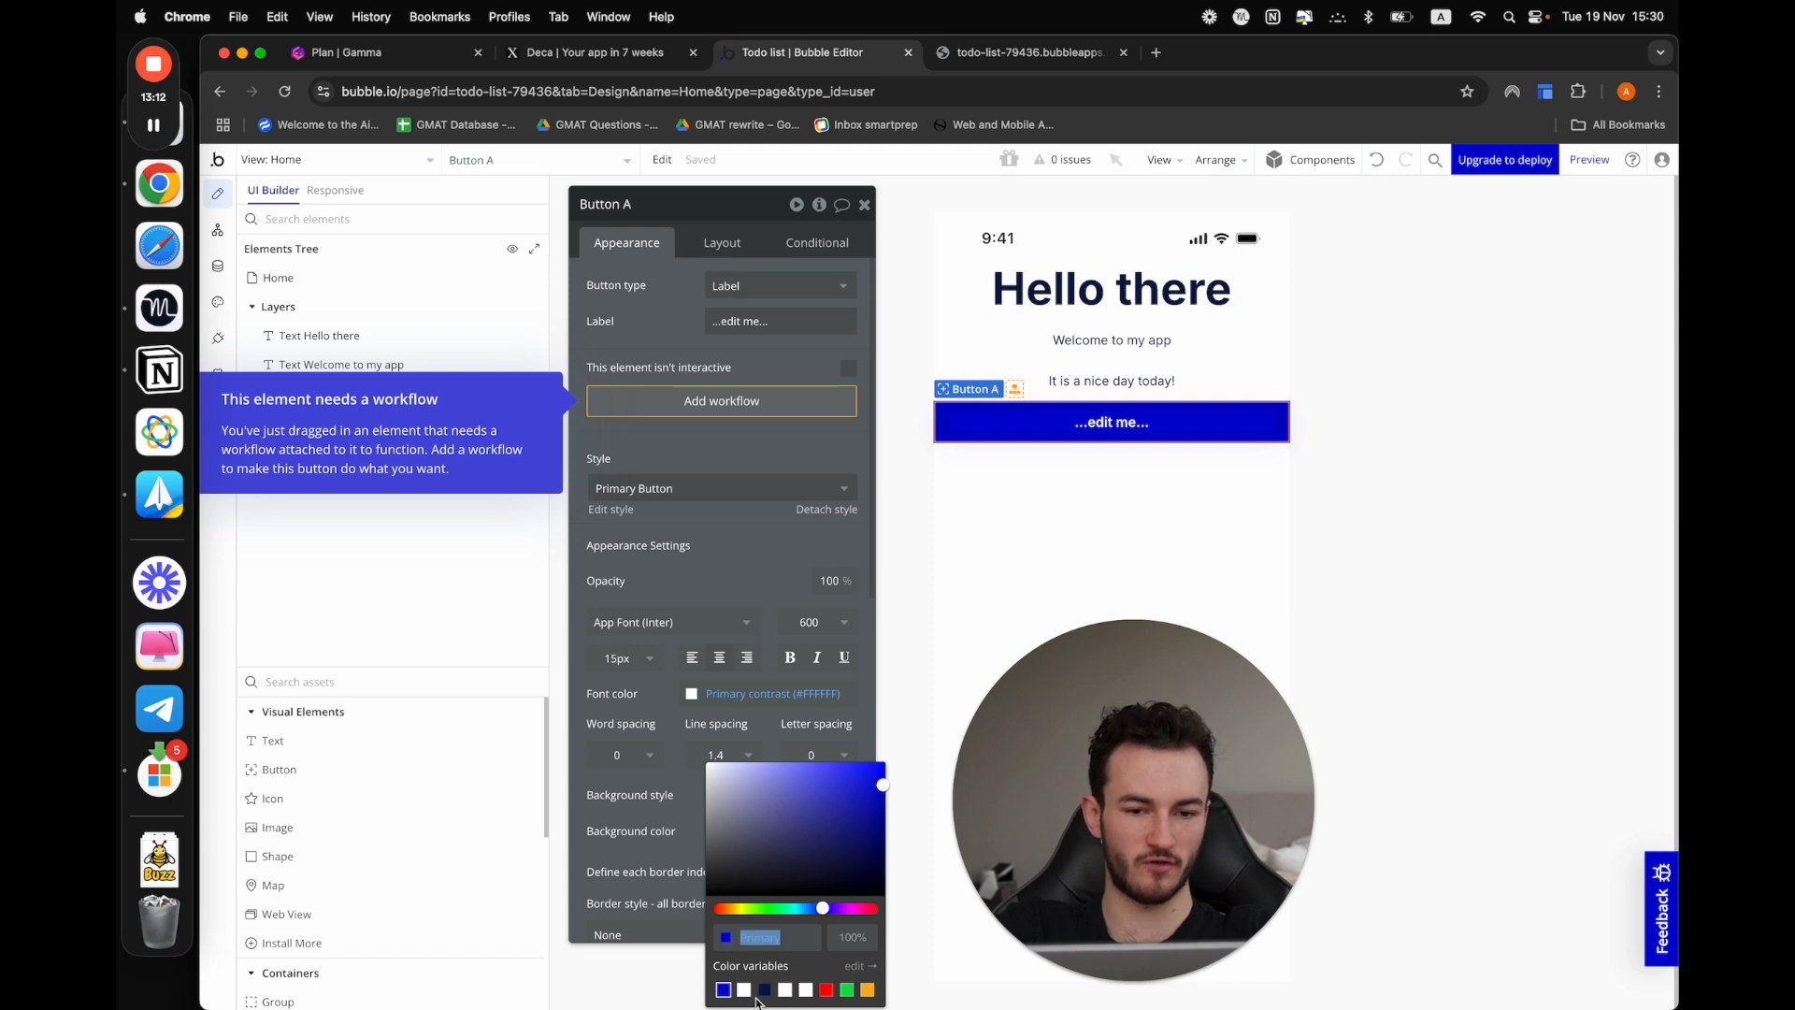
click(636, 815)
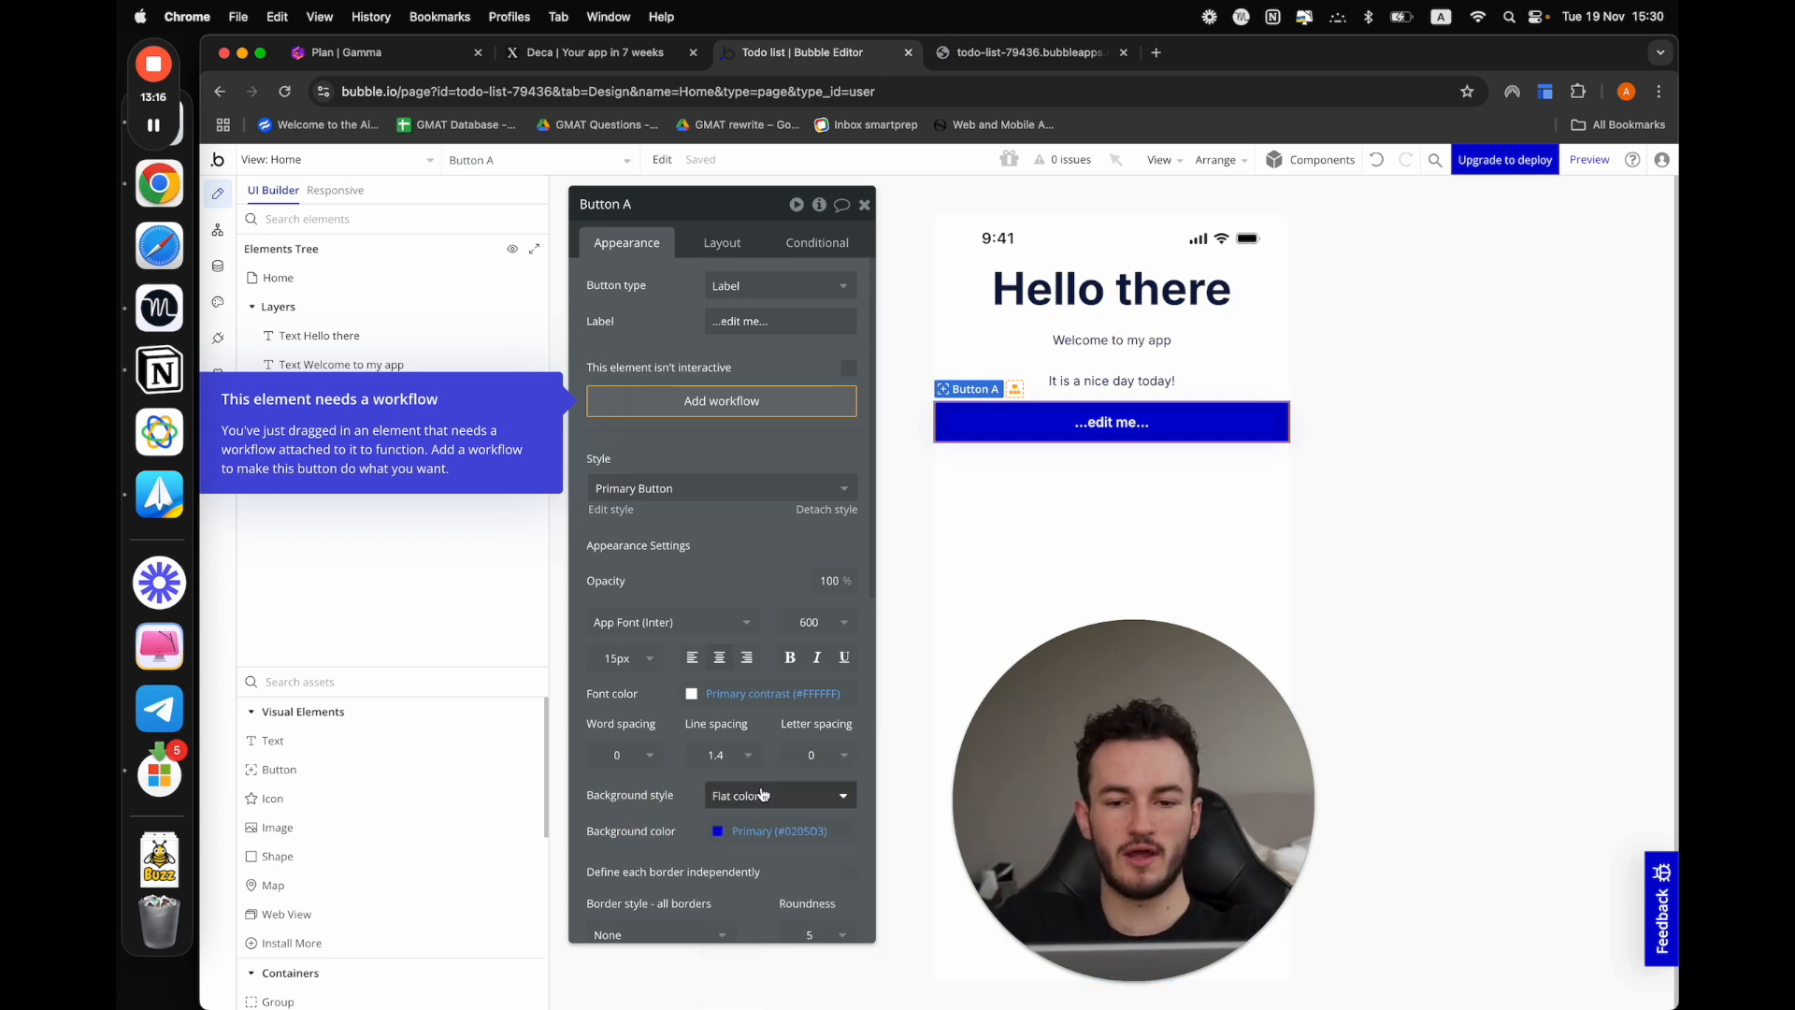
Change the Primary color variable to purple #A002D4 and check the button's color on the Home view
click(221, 304)
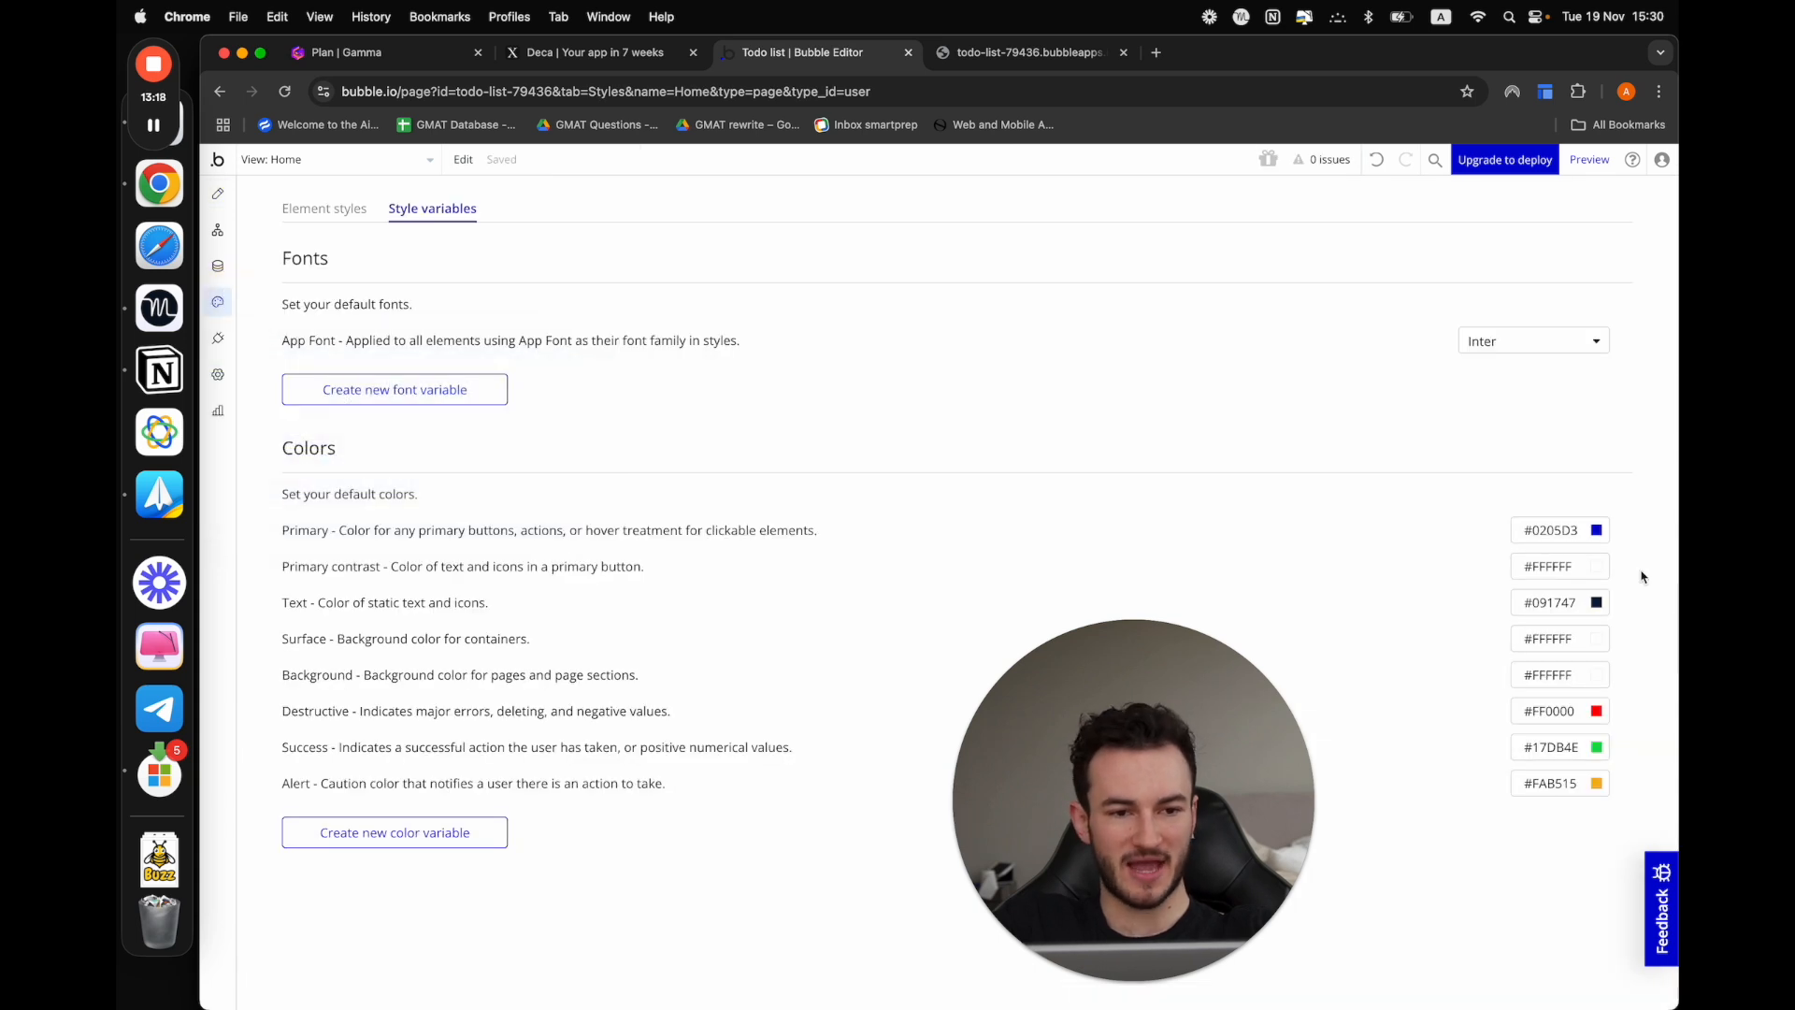
click(1596, 530)
drag(1605, 688, 1620, 688)
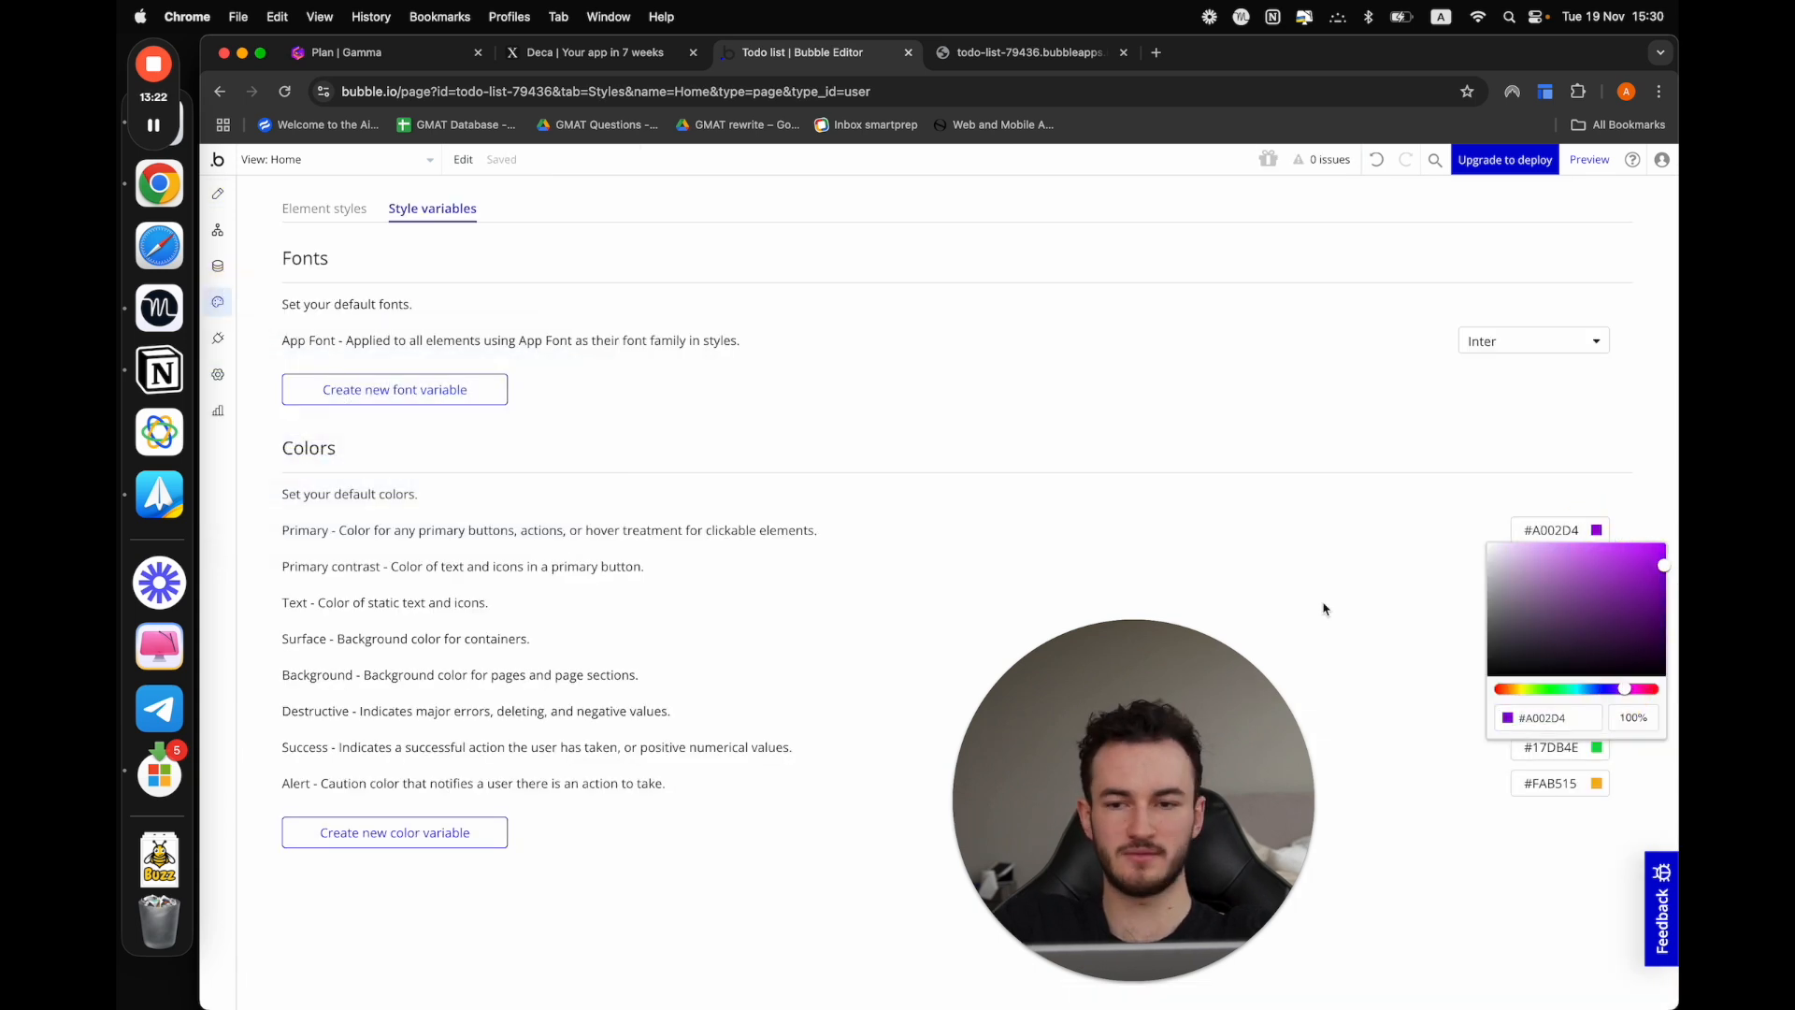
click(218, 198)
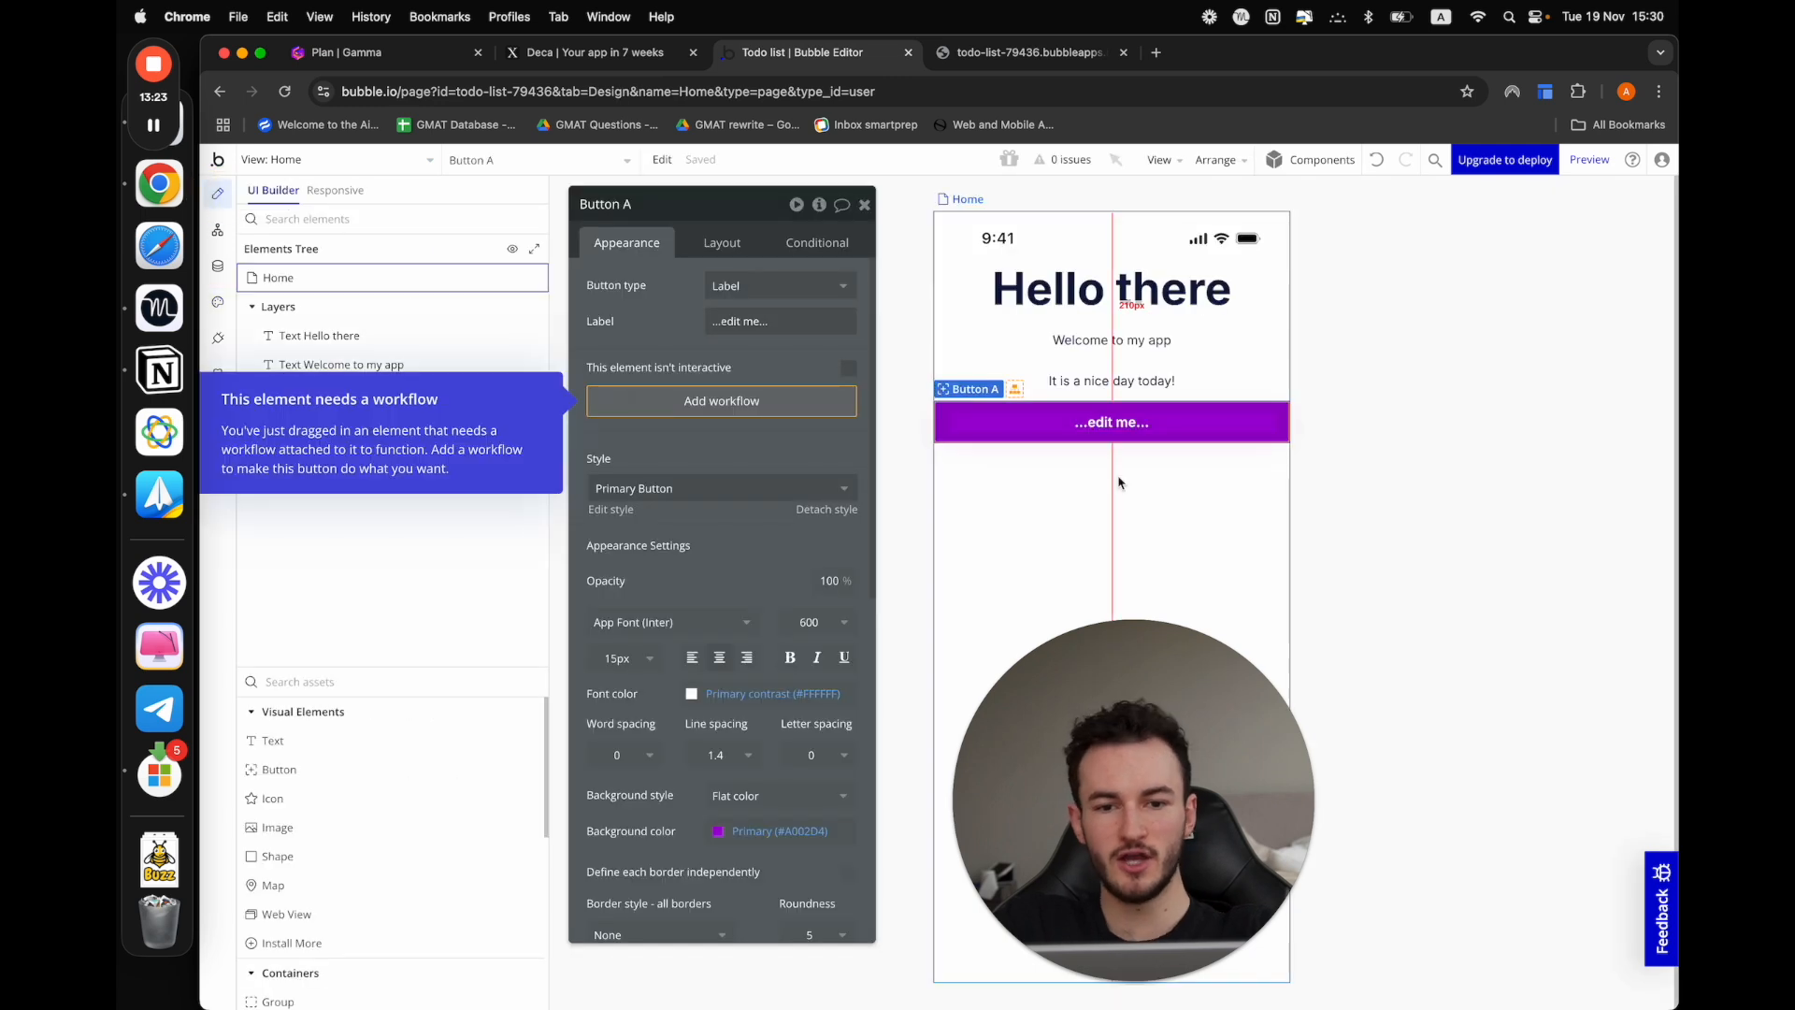
click(1288, 488)
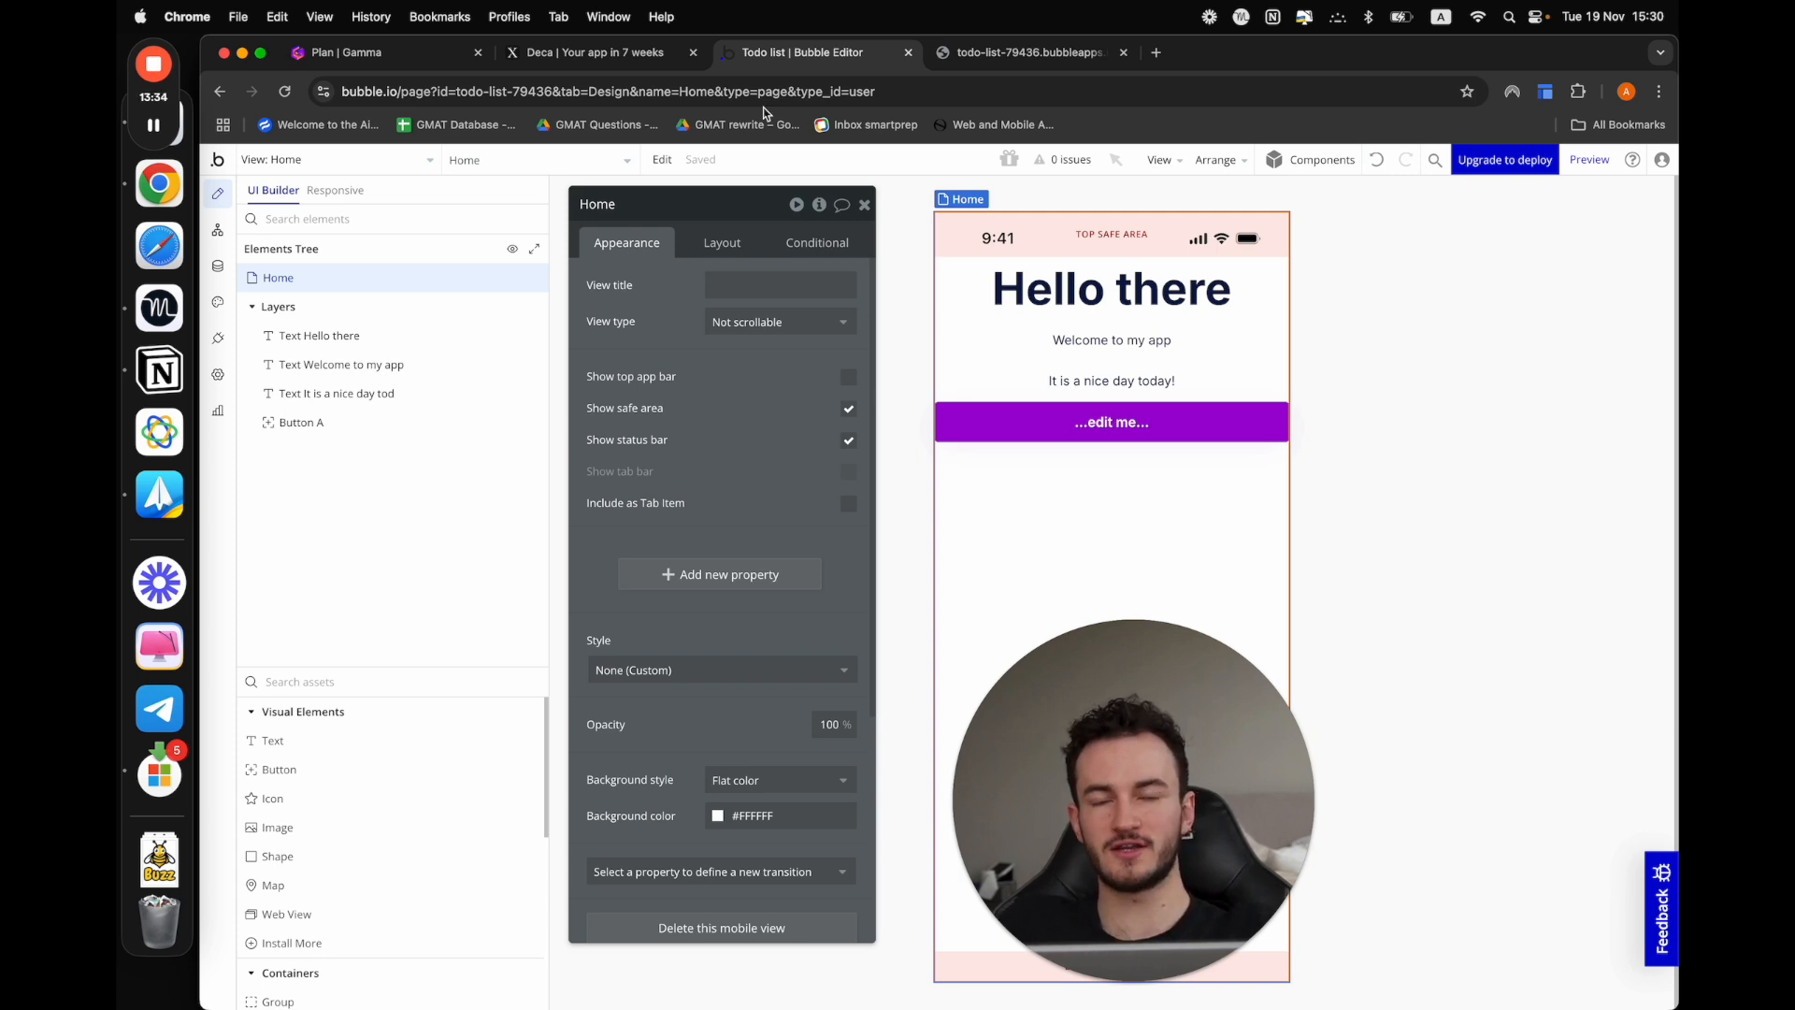
Check off "Styles and visual elements" in the Gamma plan and return to the Bubble editor
click(378, 54)
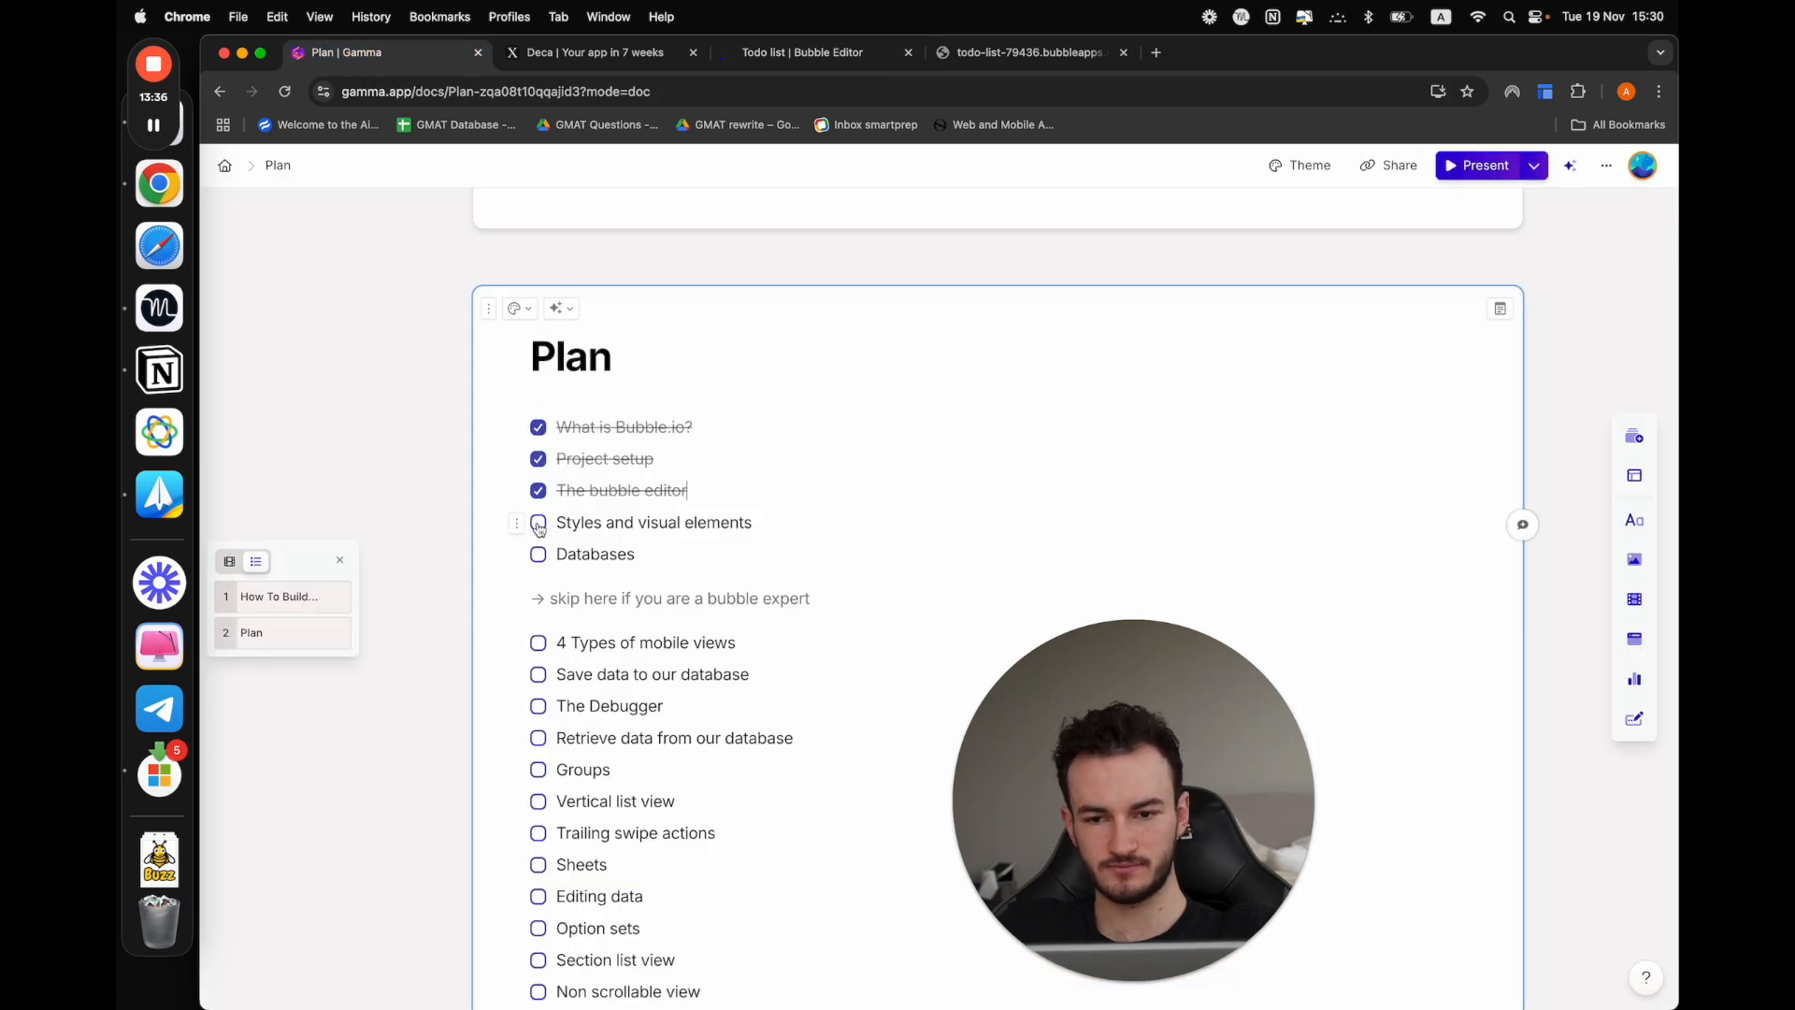
click(538, 523)
click(803, 52)
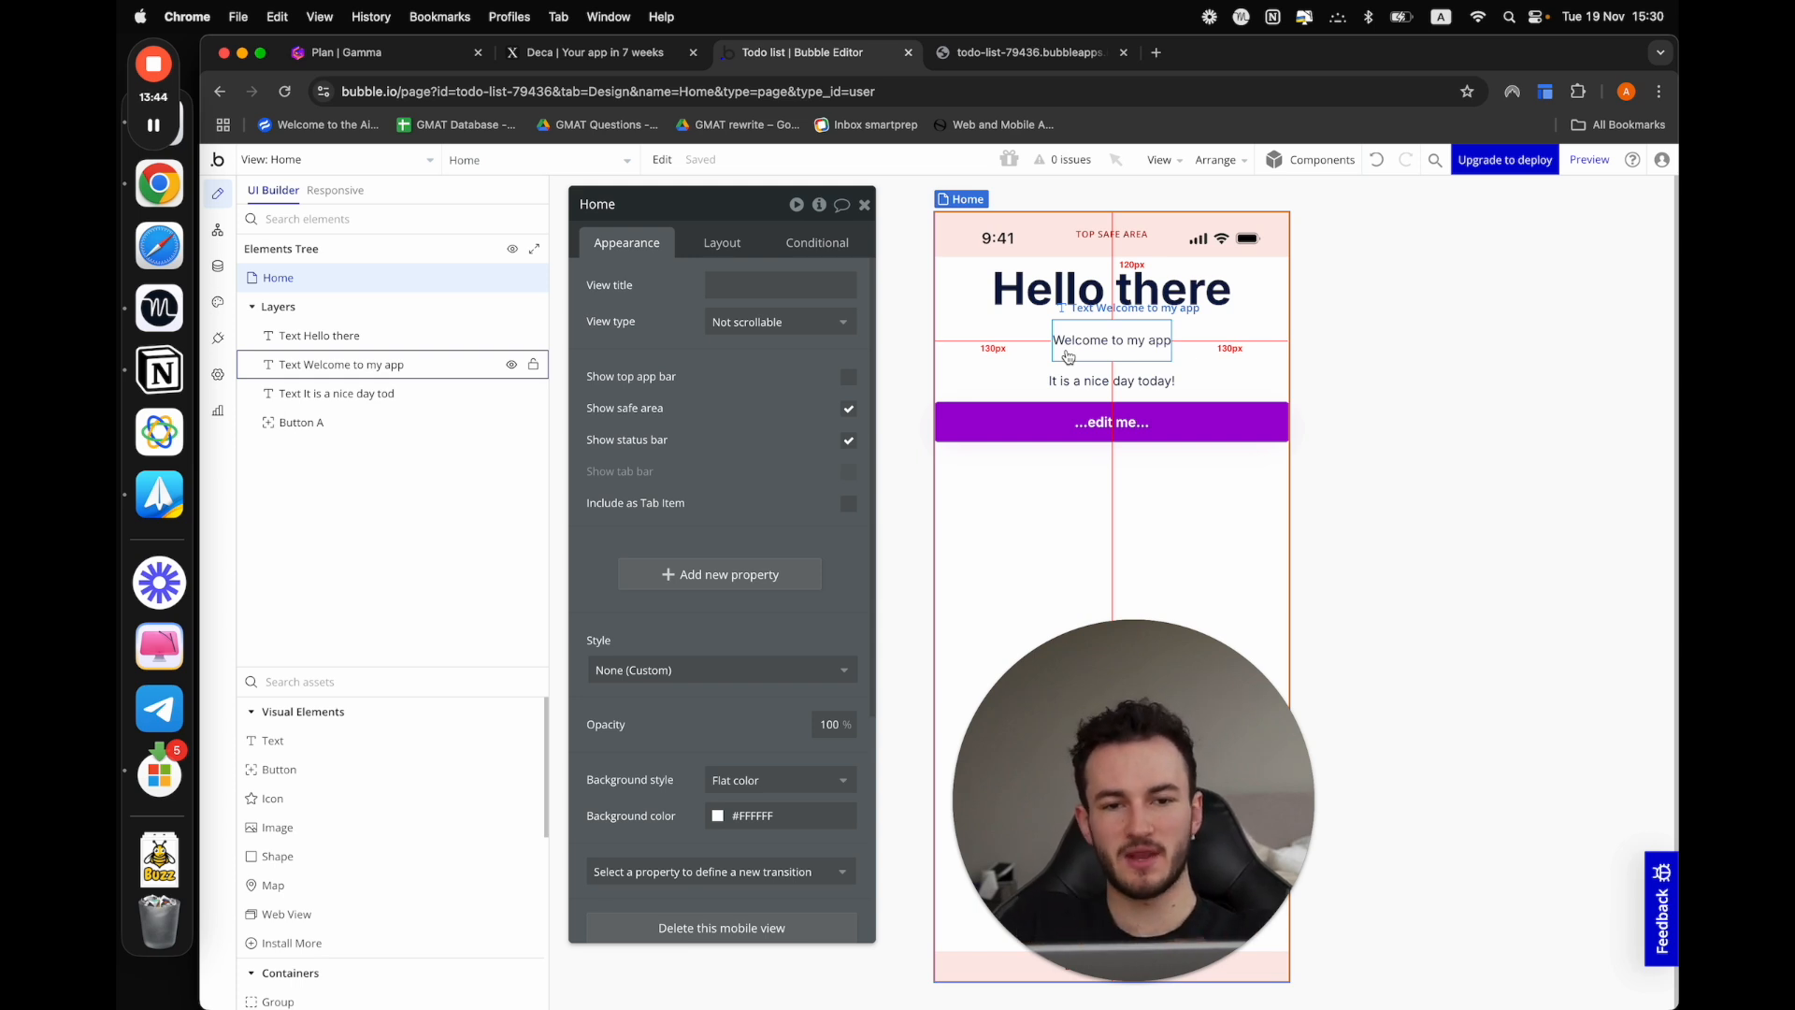
Delete the button from the Home view
click(1068, 423)
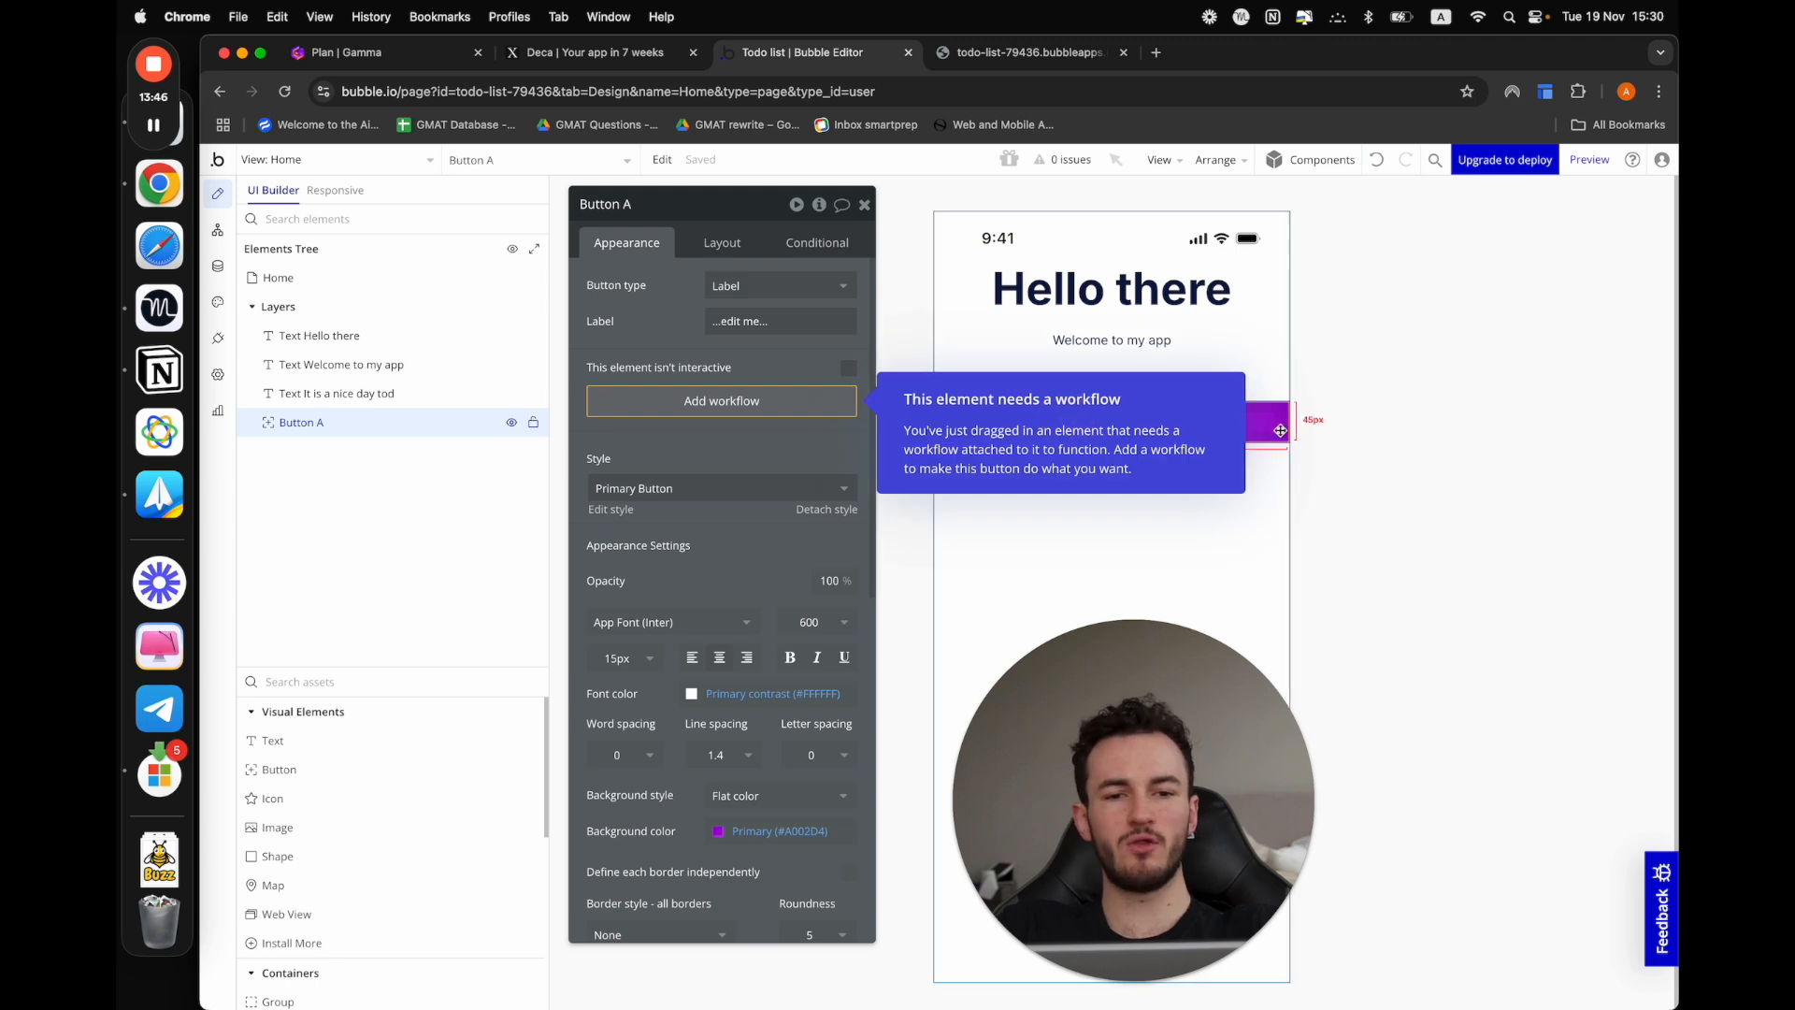
key(Delete)
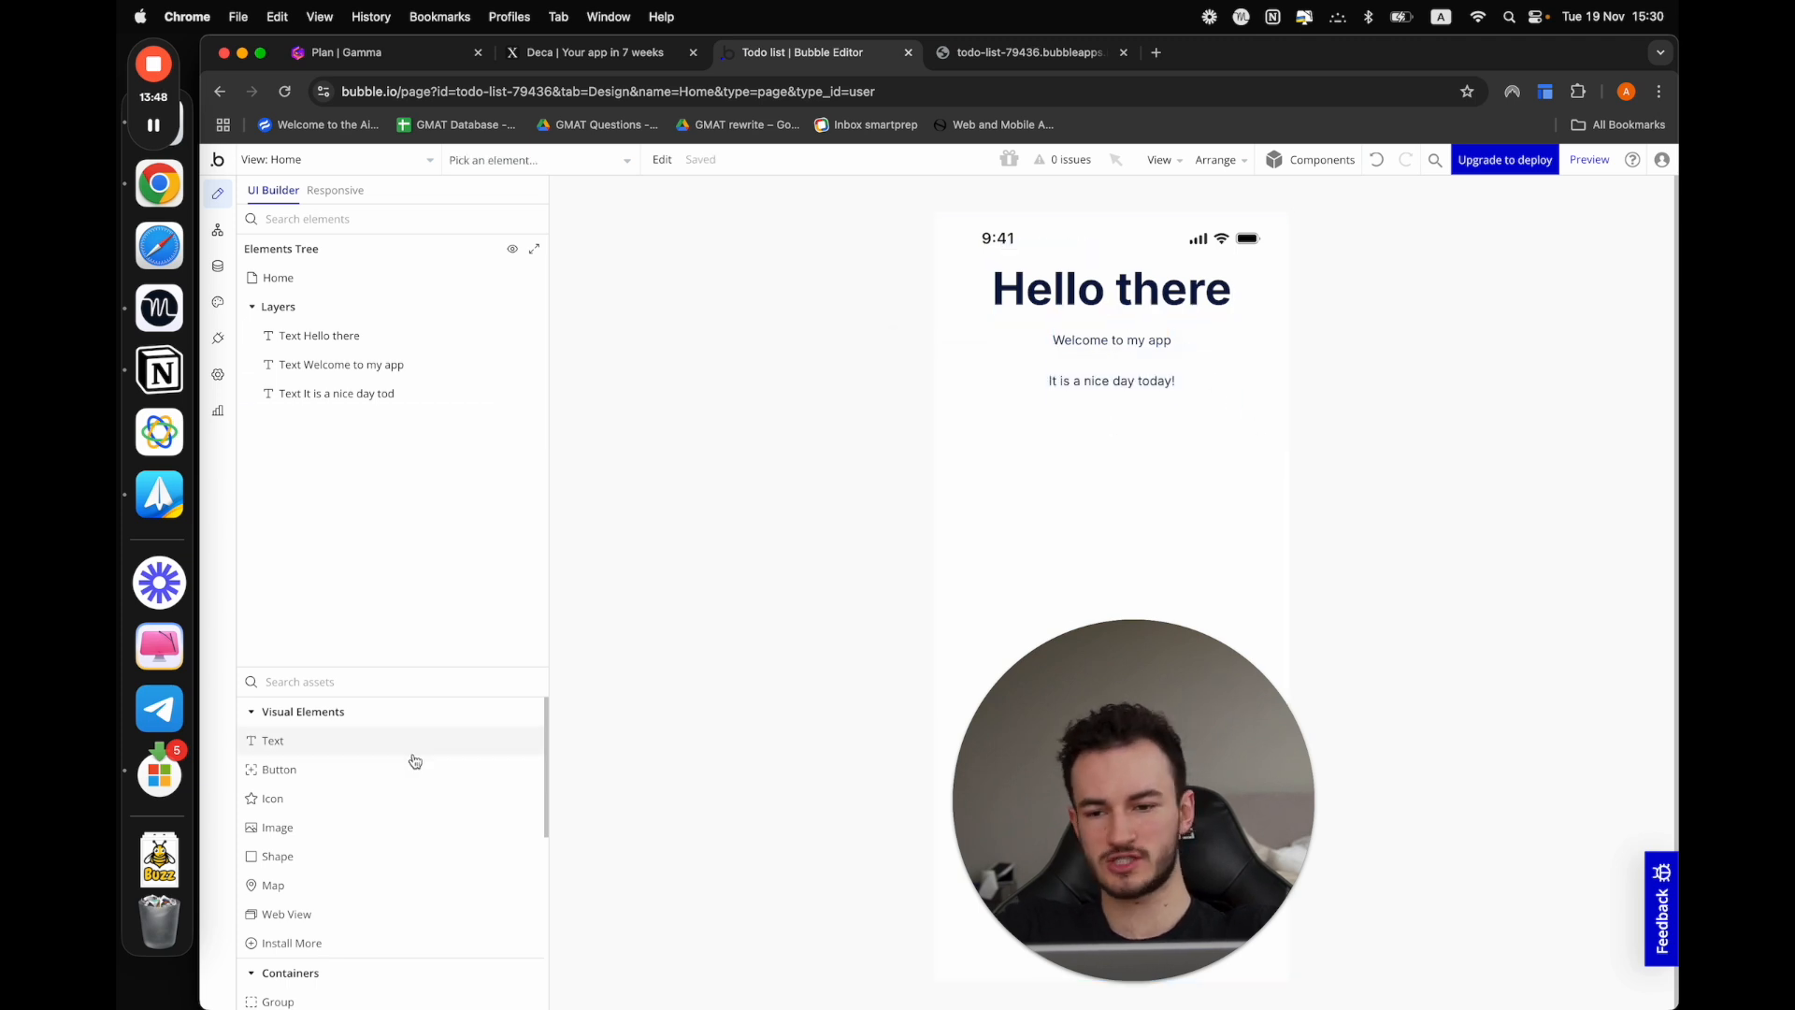
Add an icon element below the "It is a nice day today!" text and look at its icon choices, keeping Star_border
click(353, 796)
click(1022, 529)
click(1070, 481)
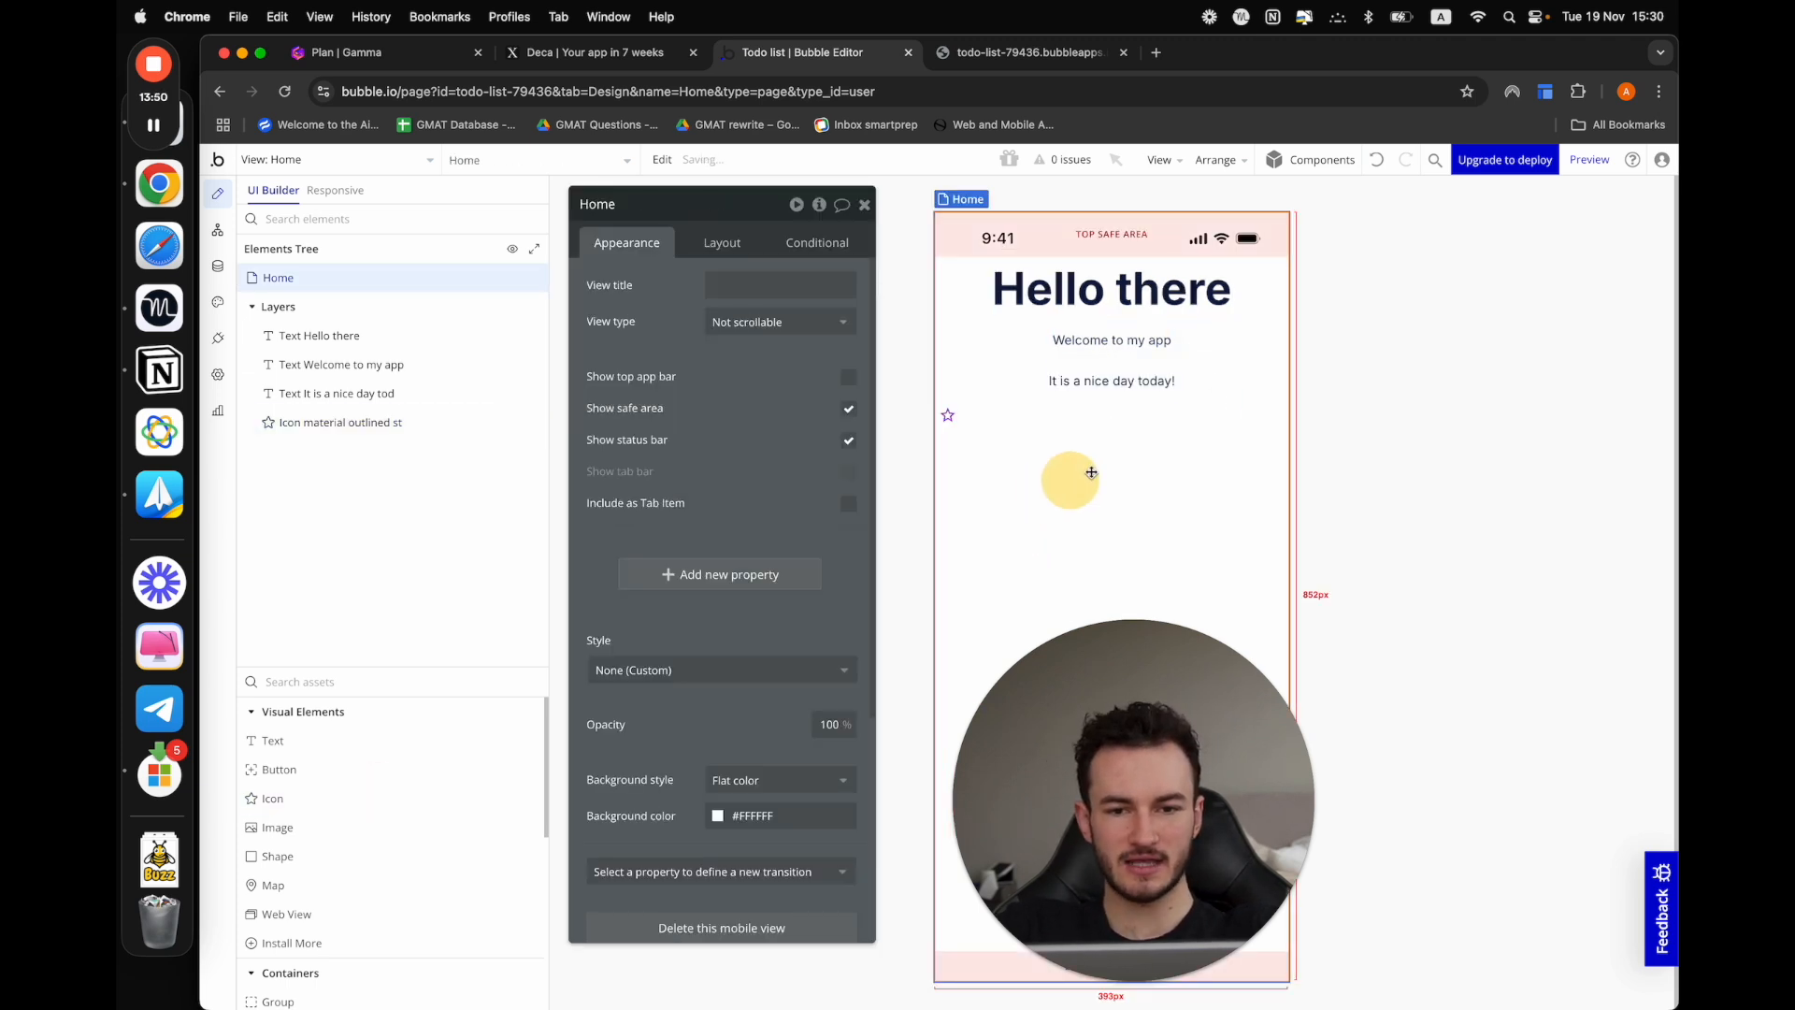
click(948, 417)
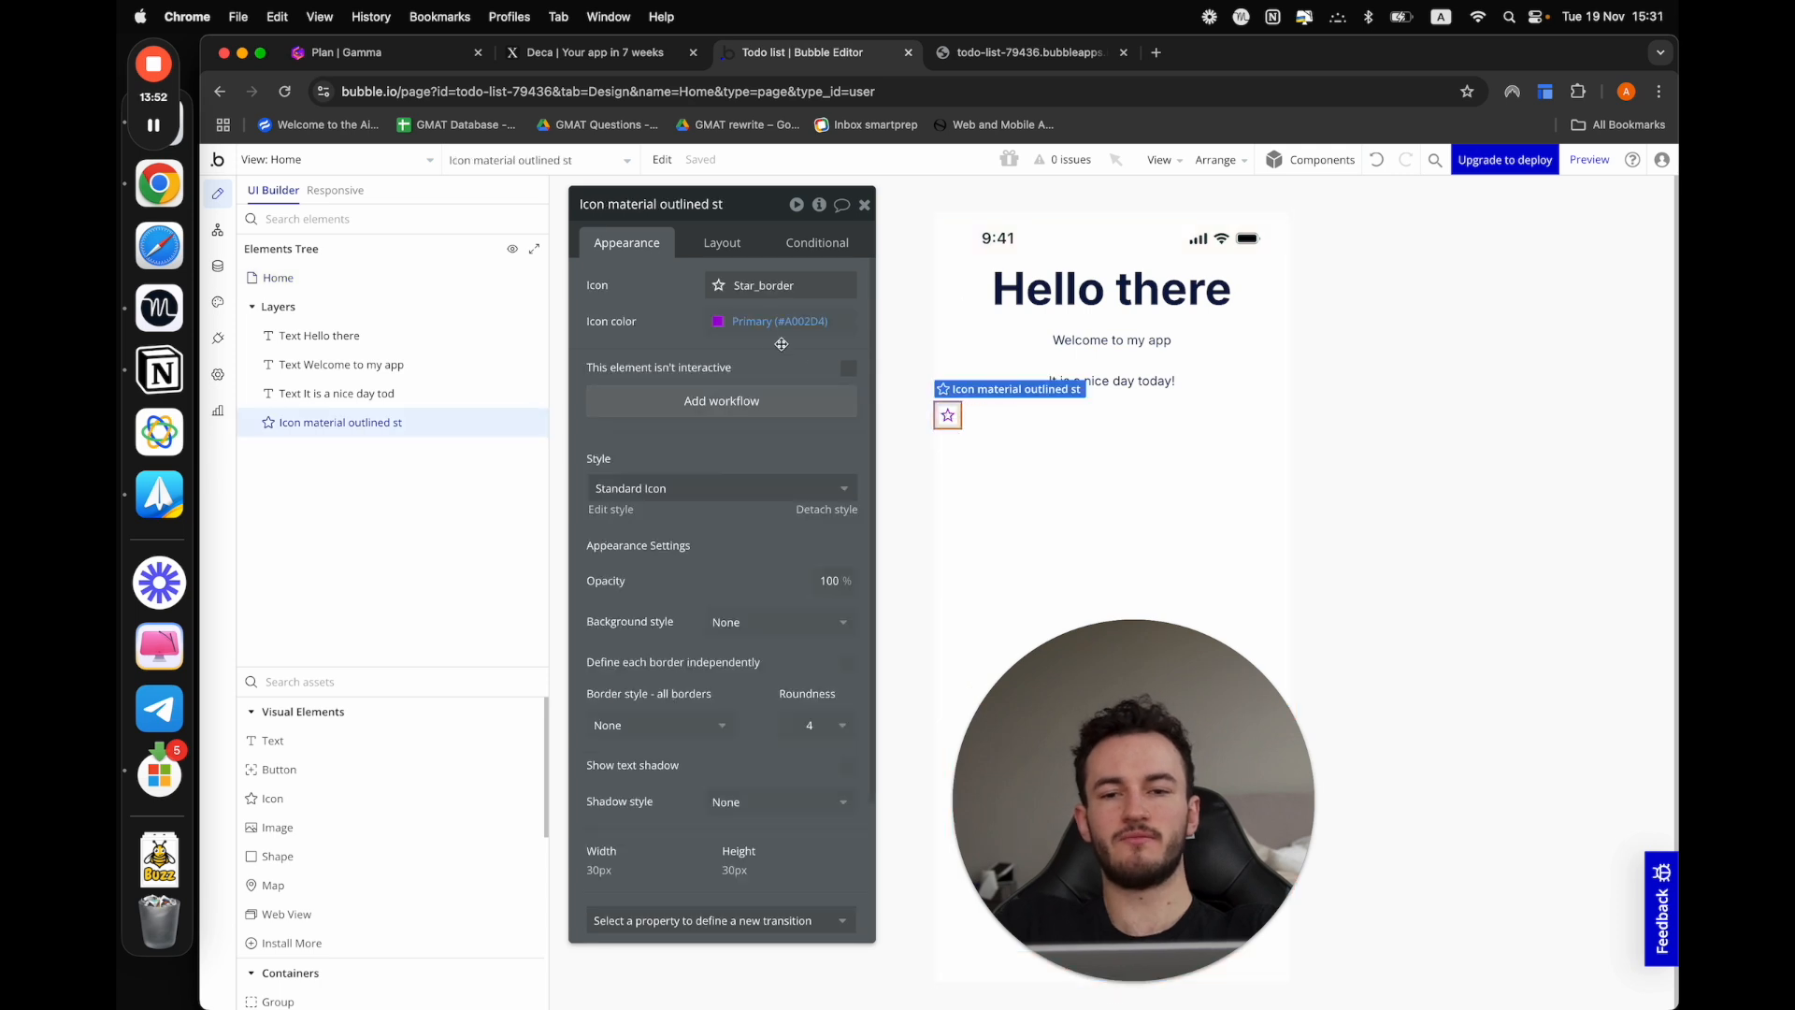
click(776, 285)
click(611, 278)
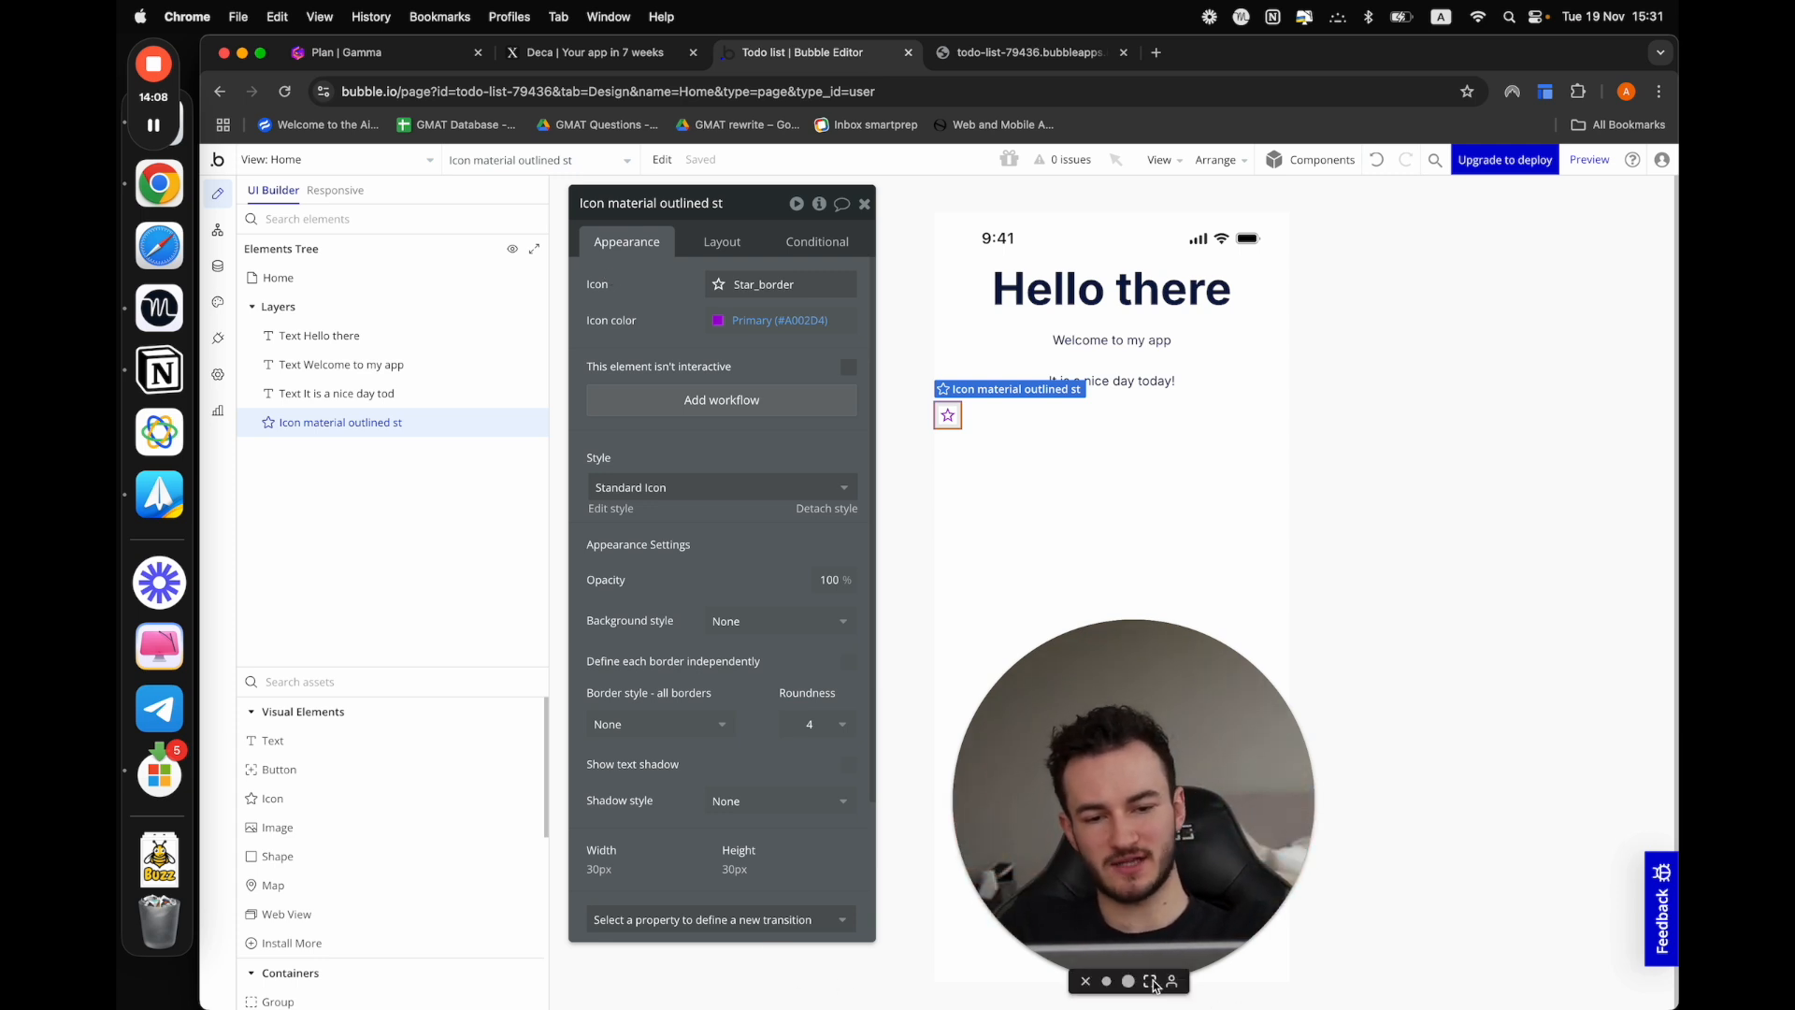
click(1152, 982)
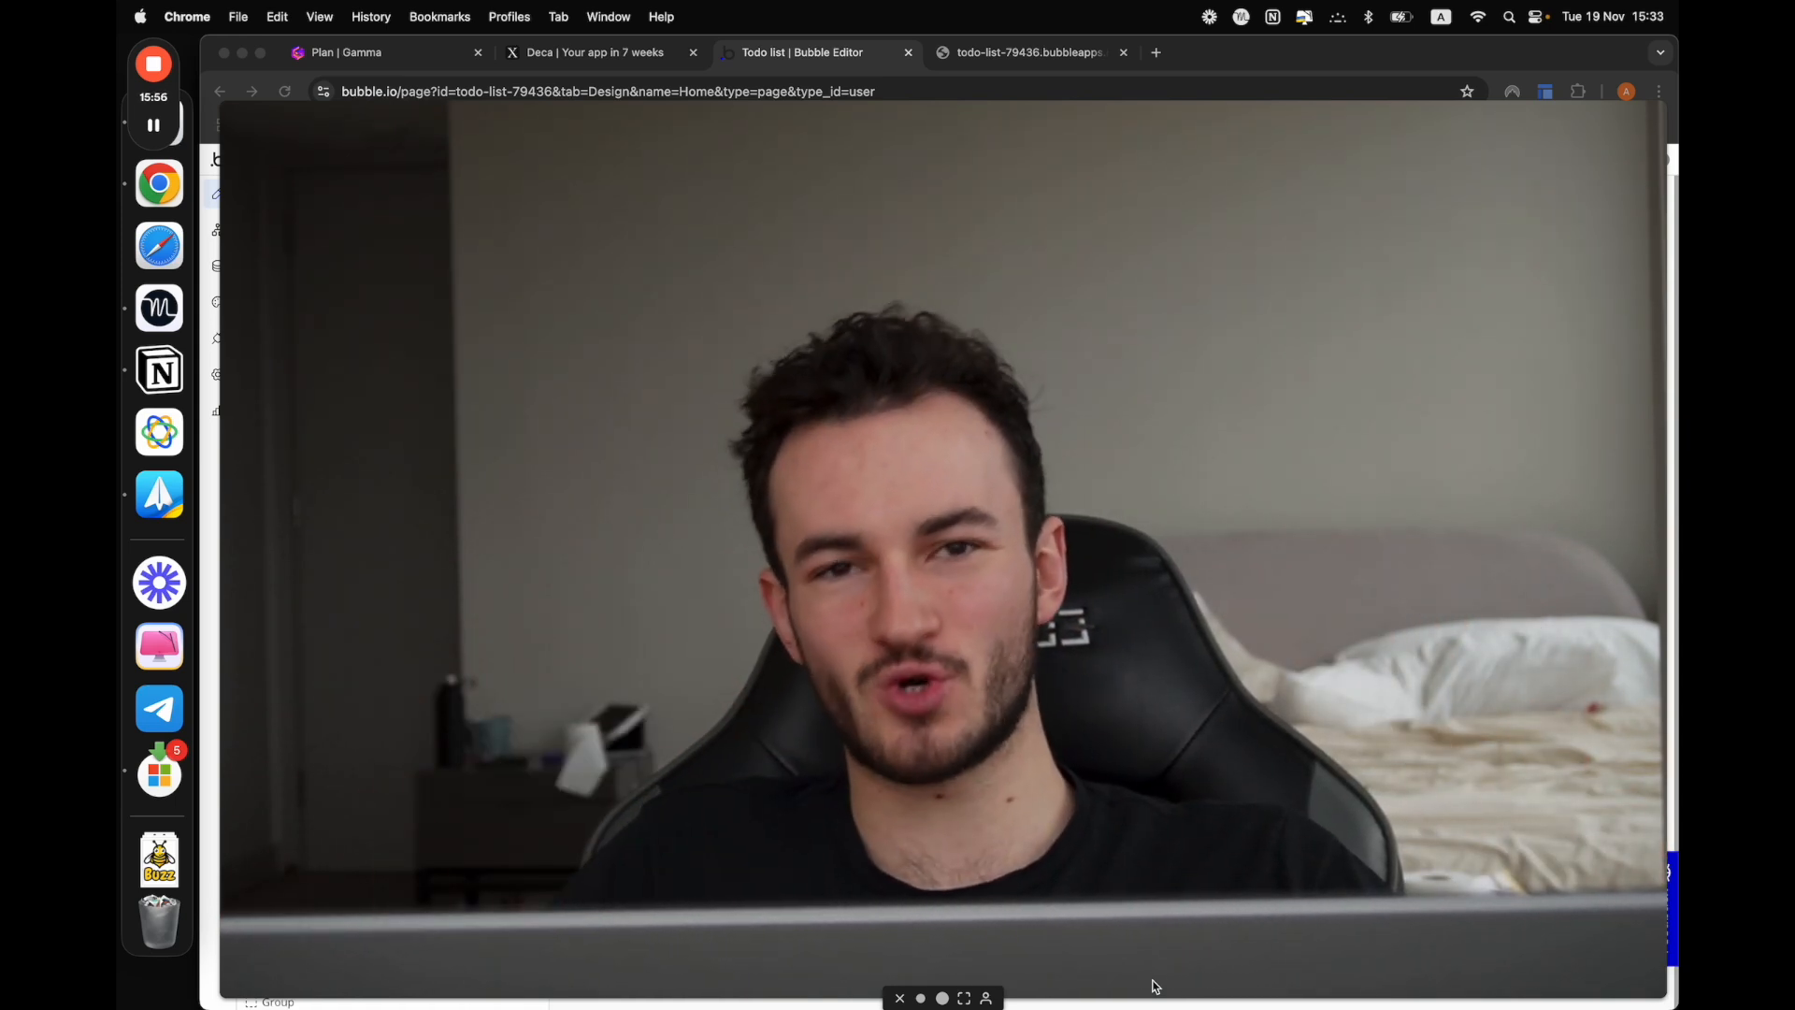
click(943, 998)
drag(1152, 871, 1481, 872)
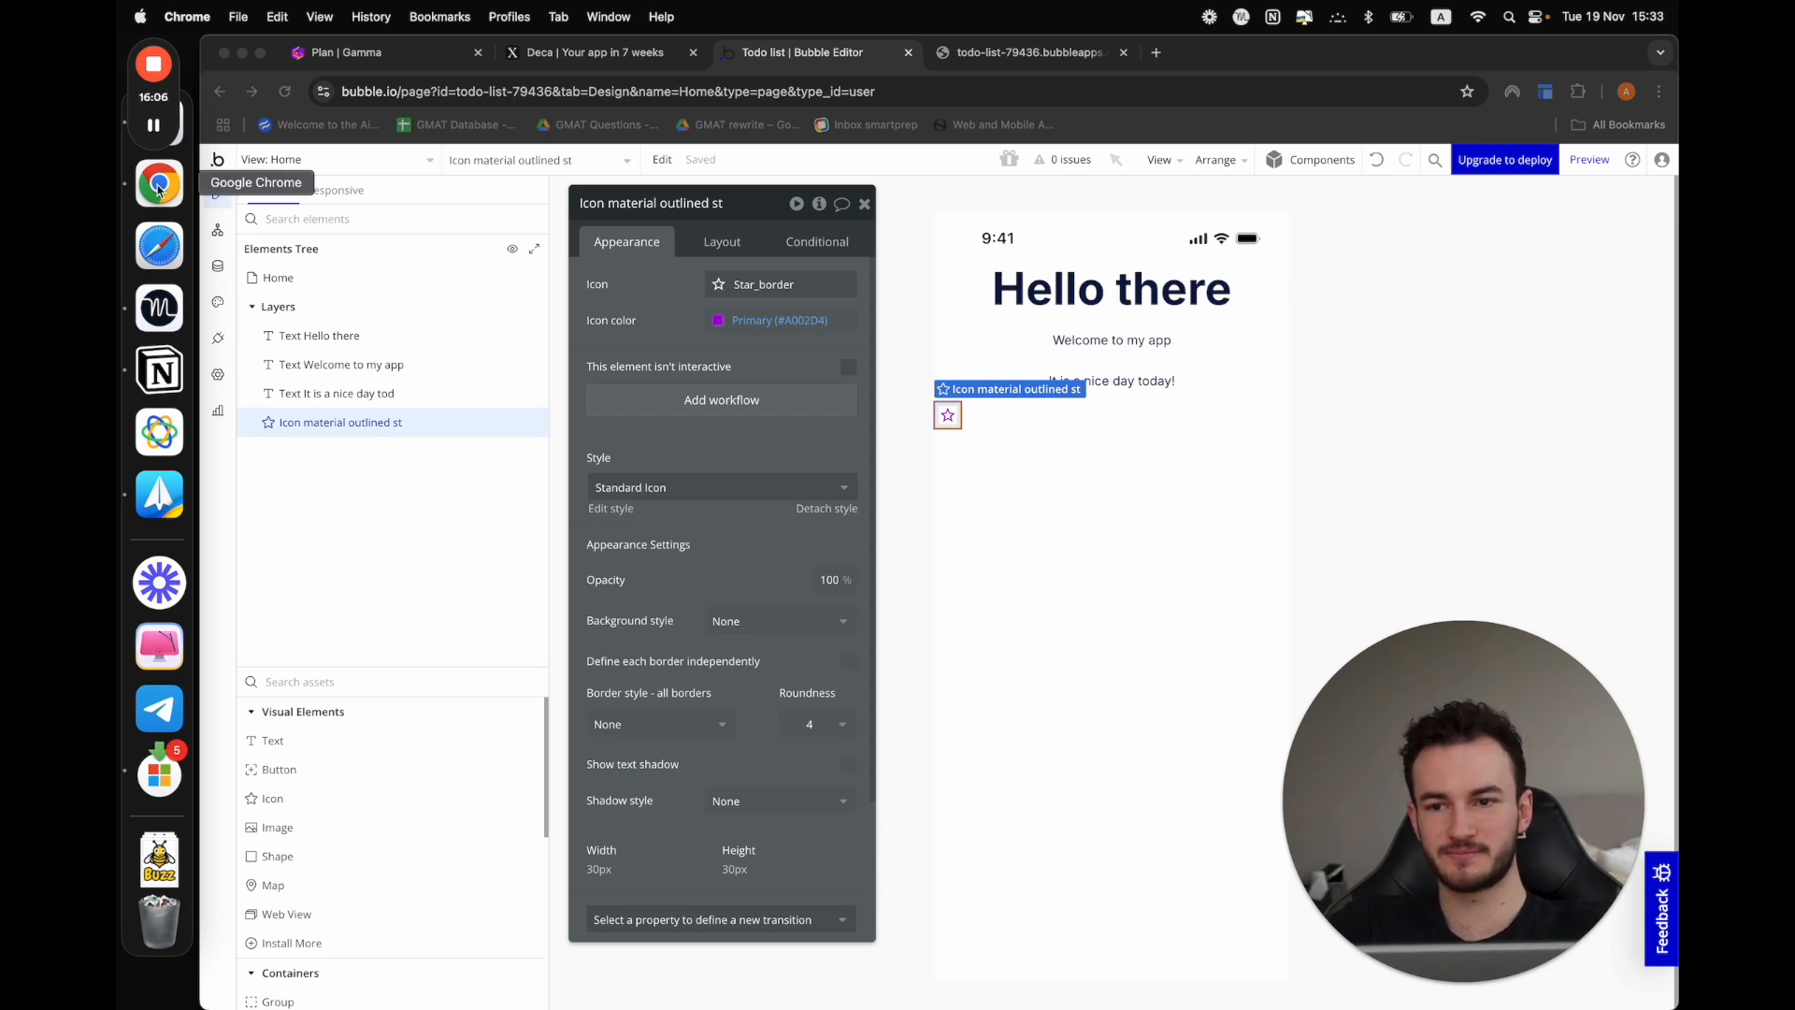
click(153, 125)
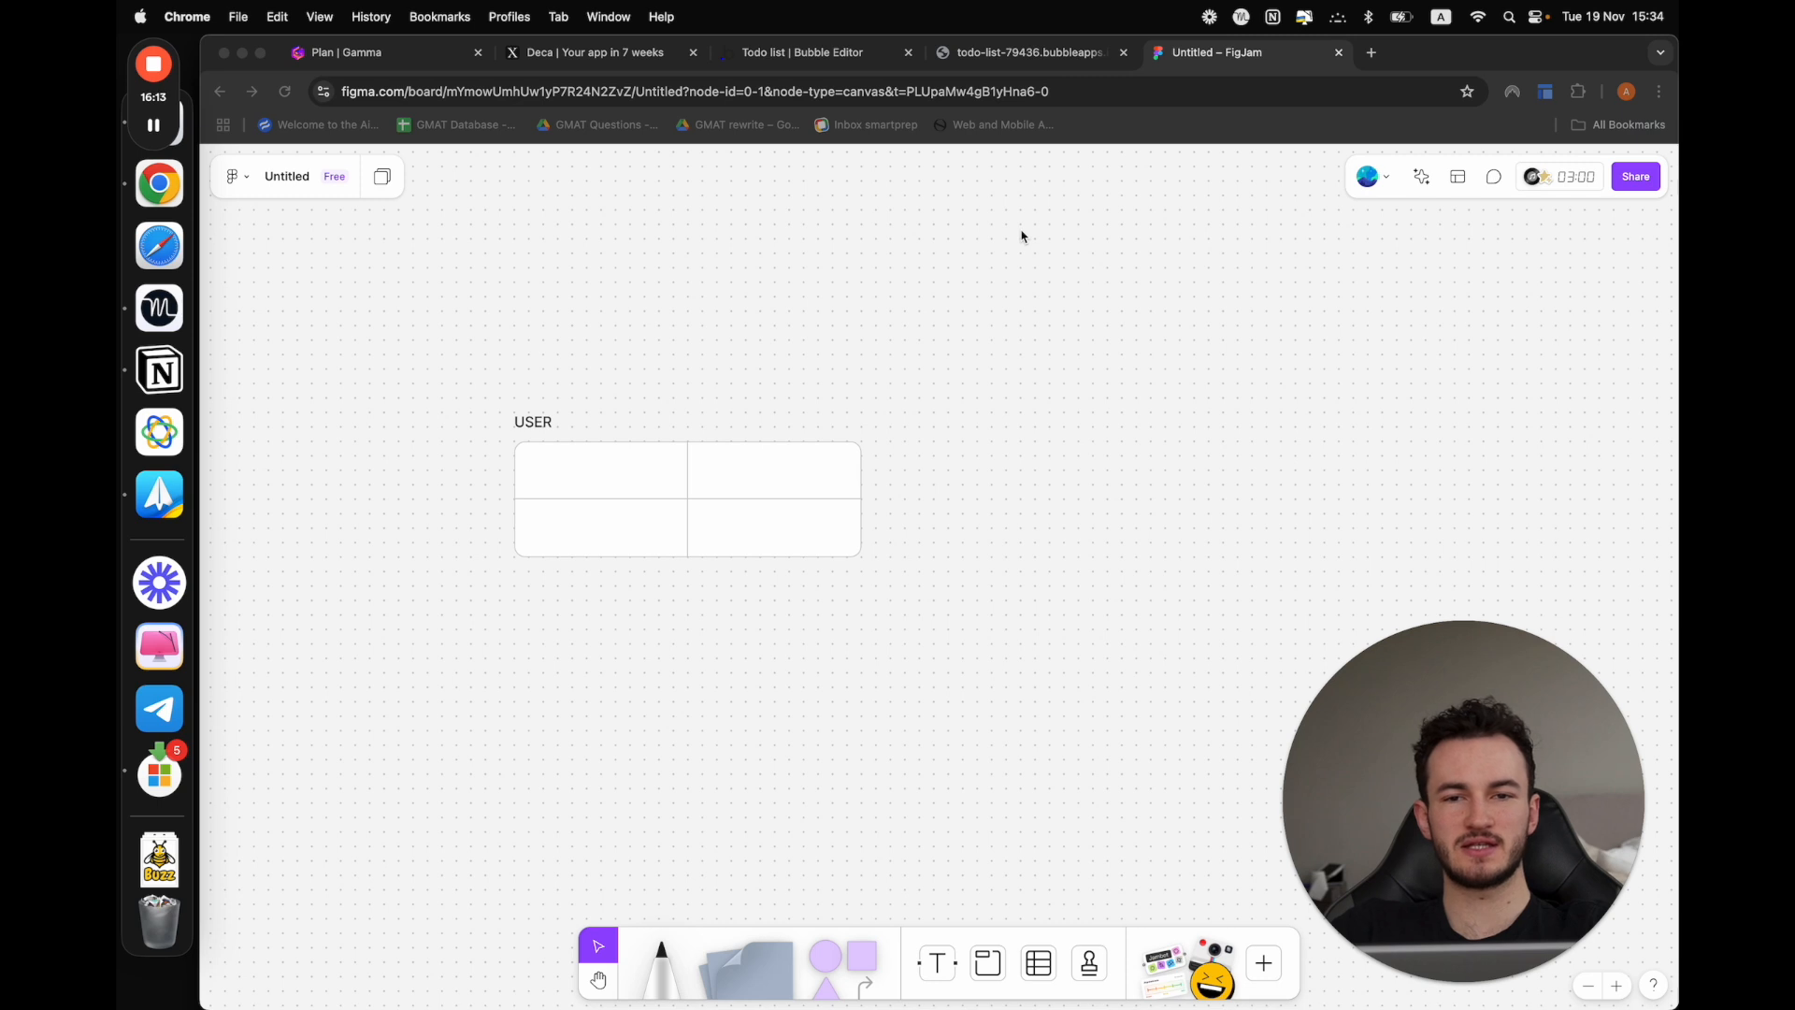
Check the User data type's fields in Bubble and enter "email" in the first cell of the USER table in FigJam
click(822, 52)
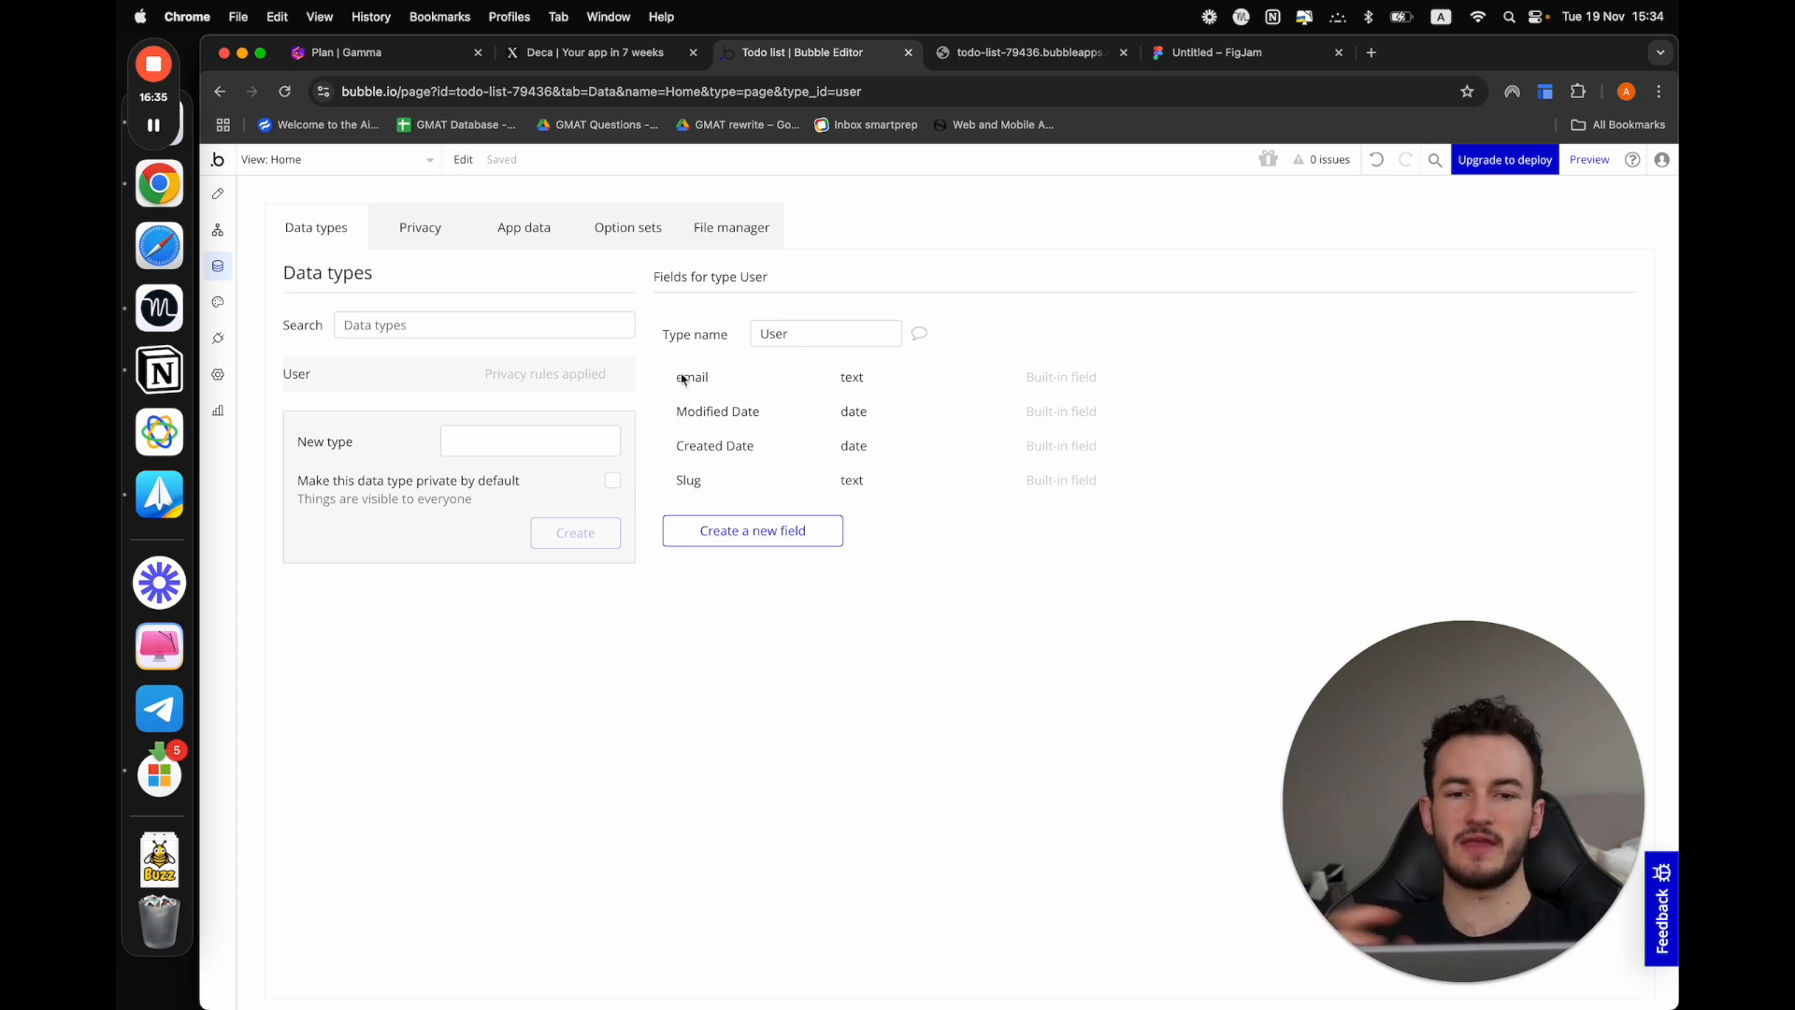
click(1157, 52)
click(579, 478)
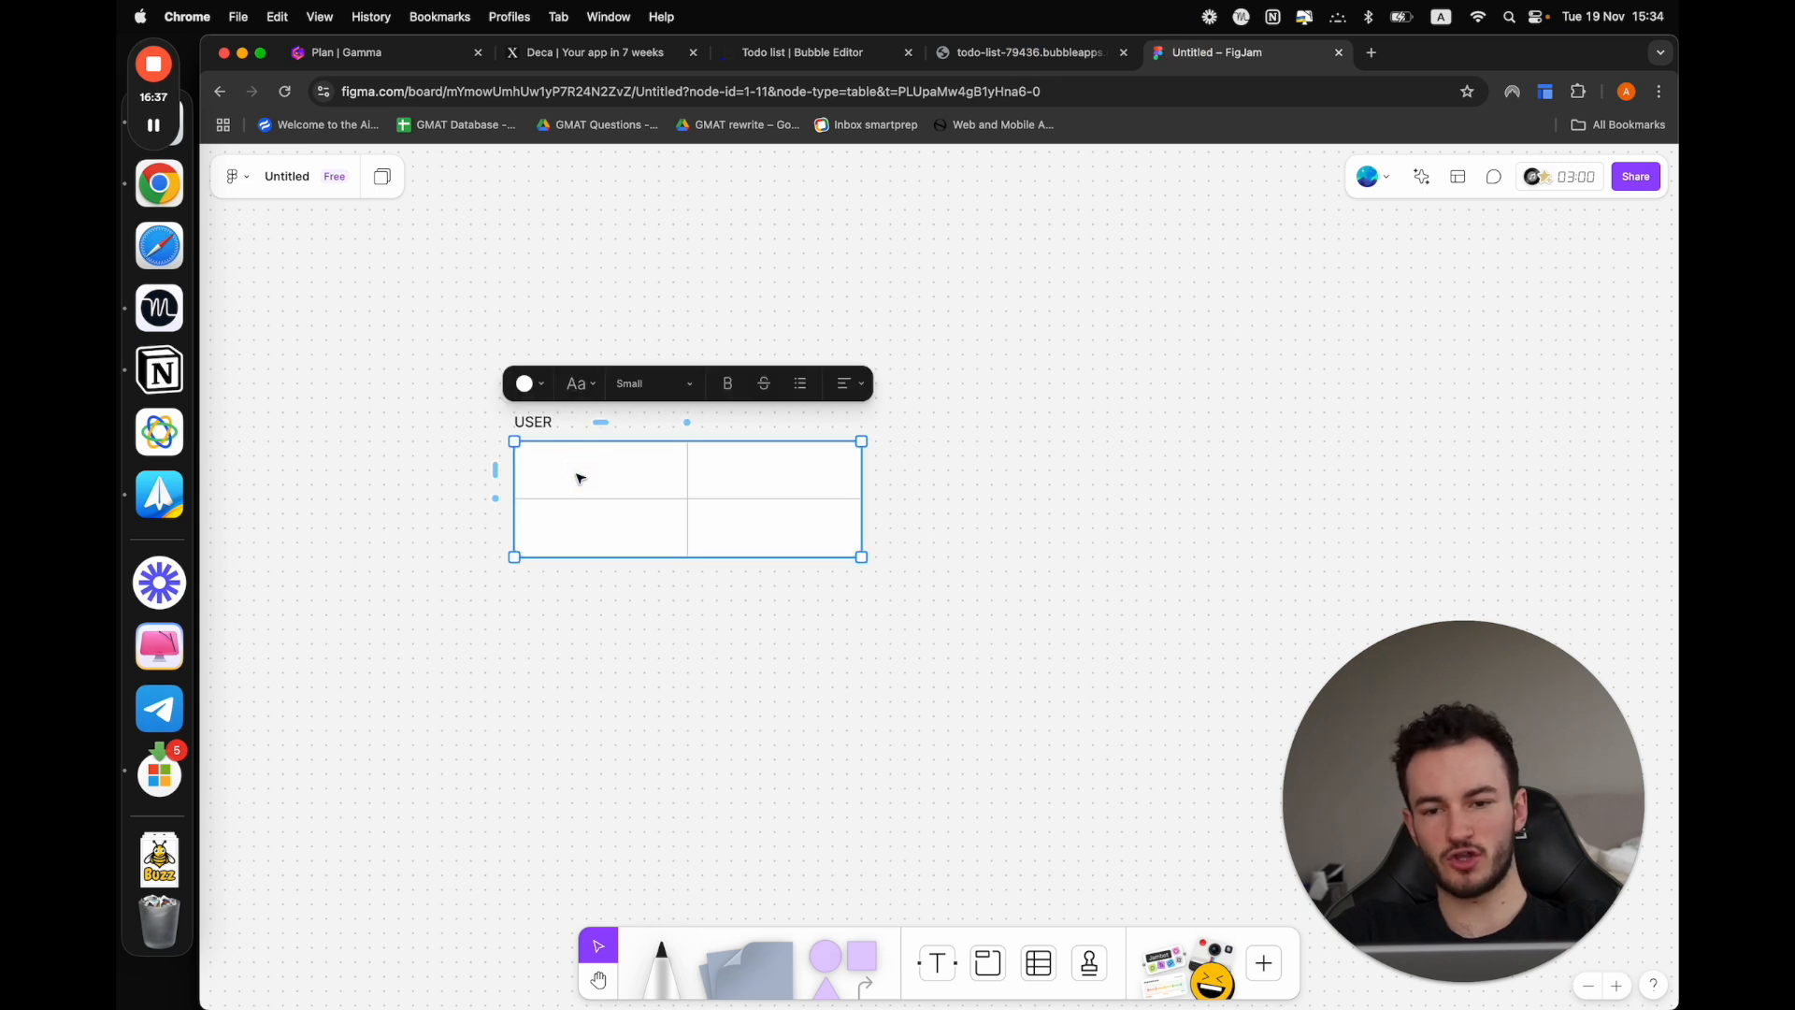
click(580, 478)
text(email)
key(Tab)
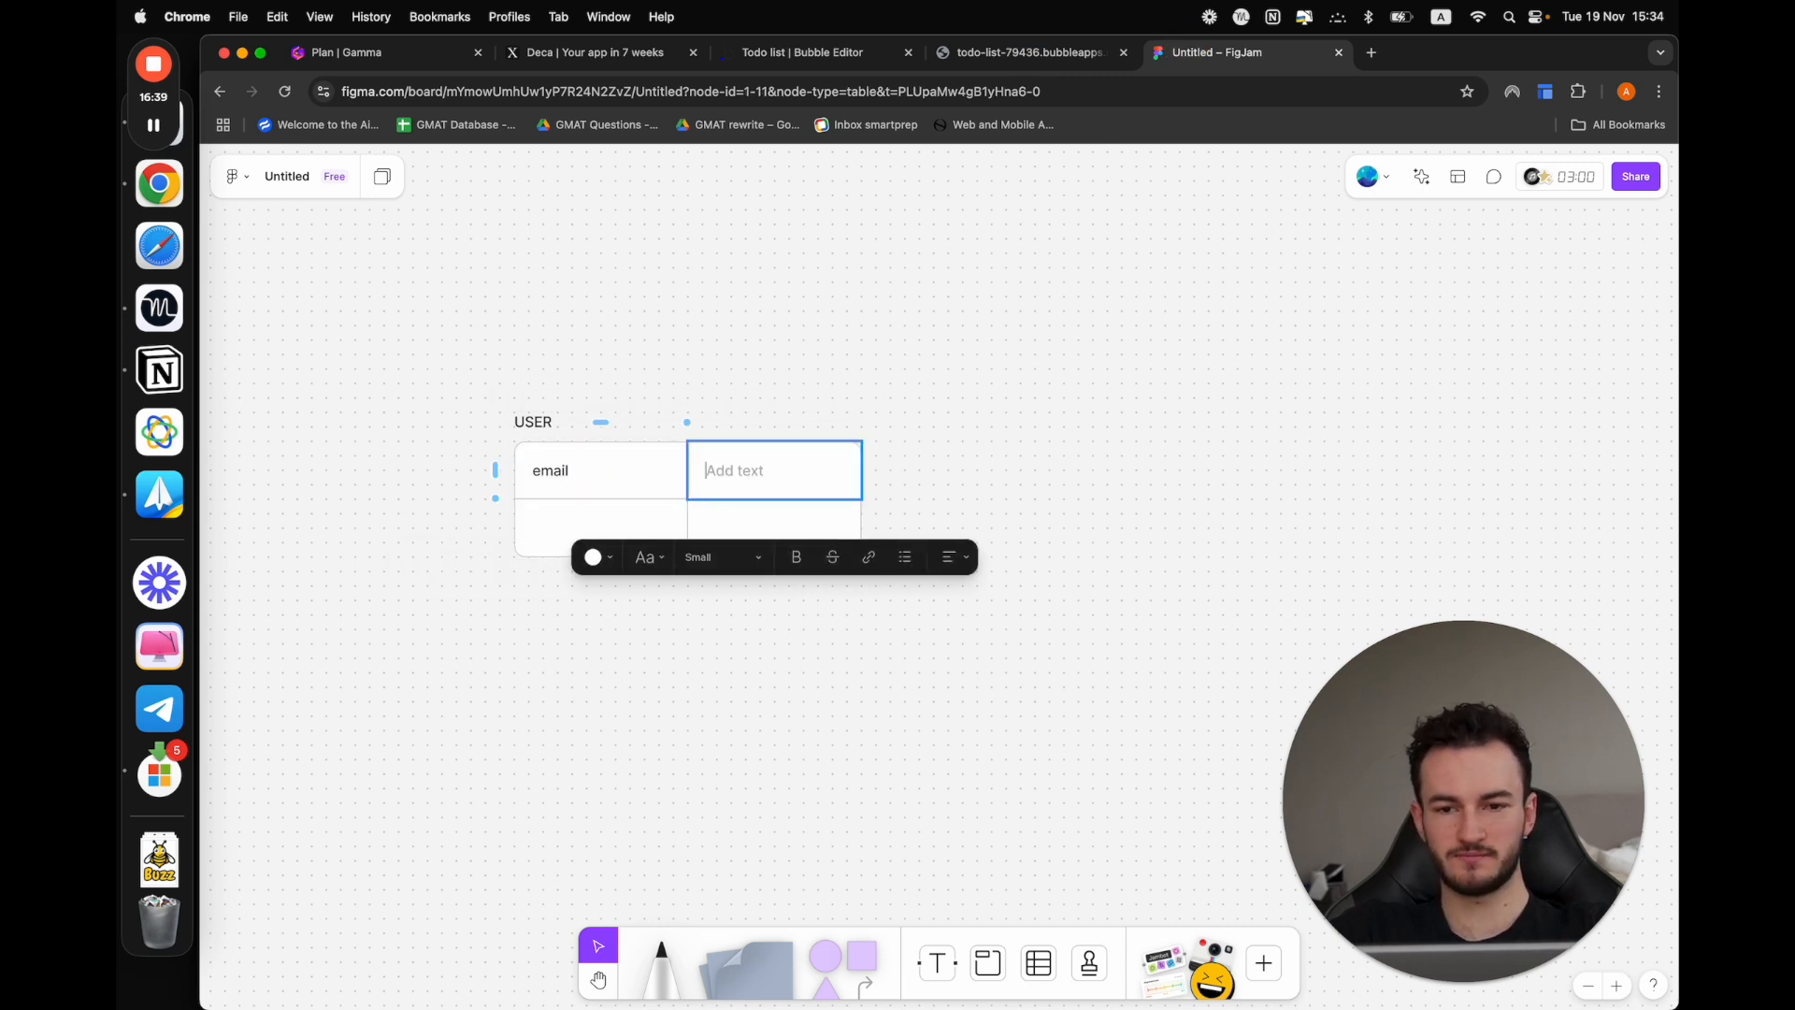
Enter "email" as the type in the USER table's first row and fill the second row with "First" and "text"
text(email)
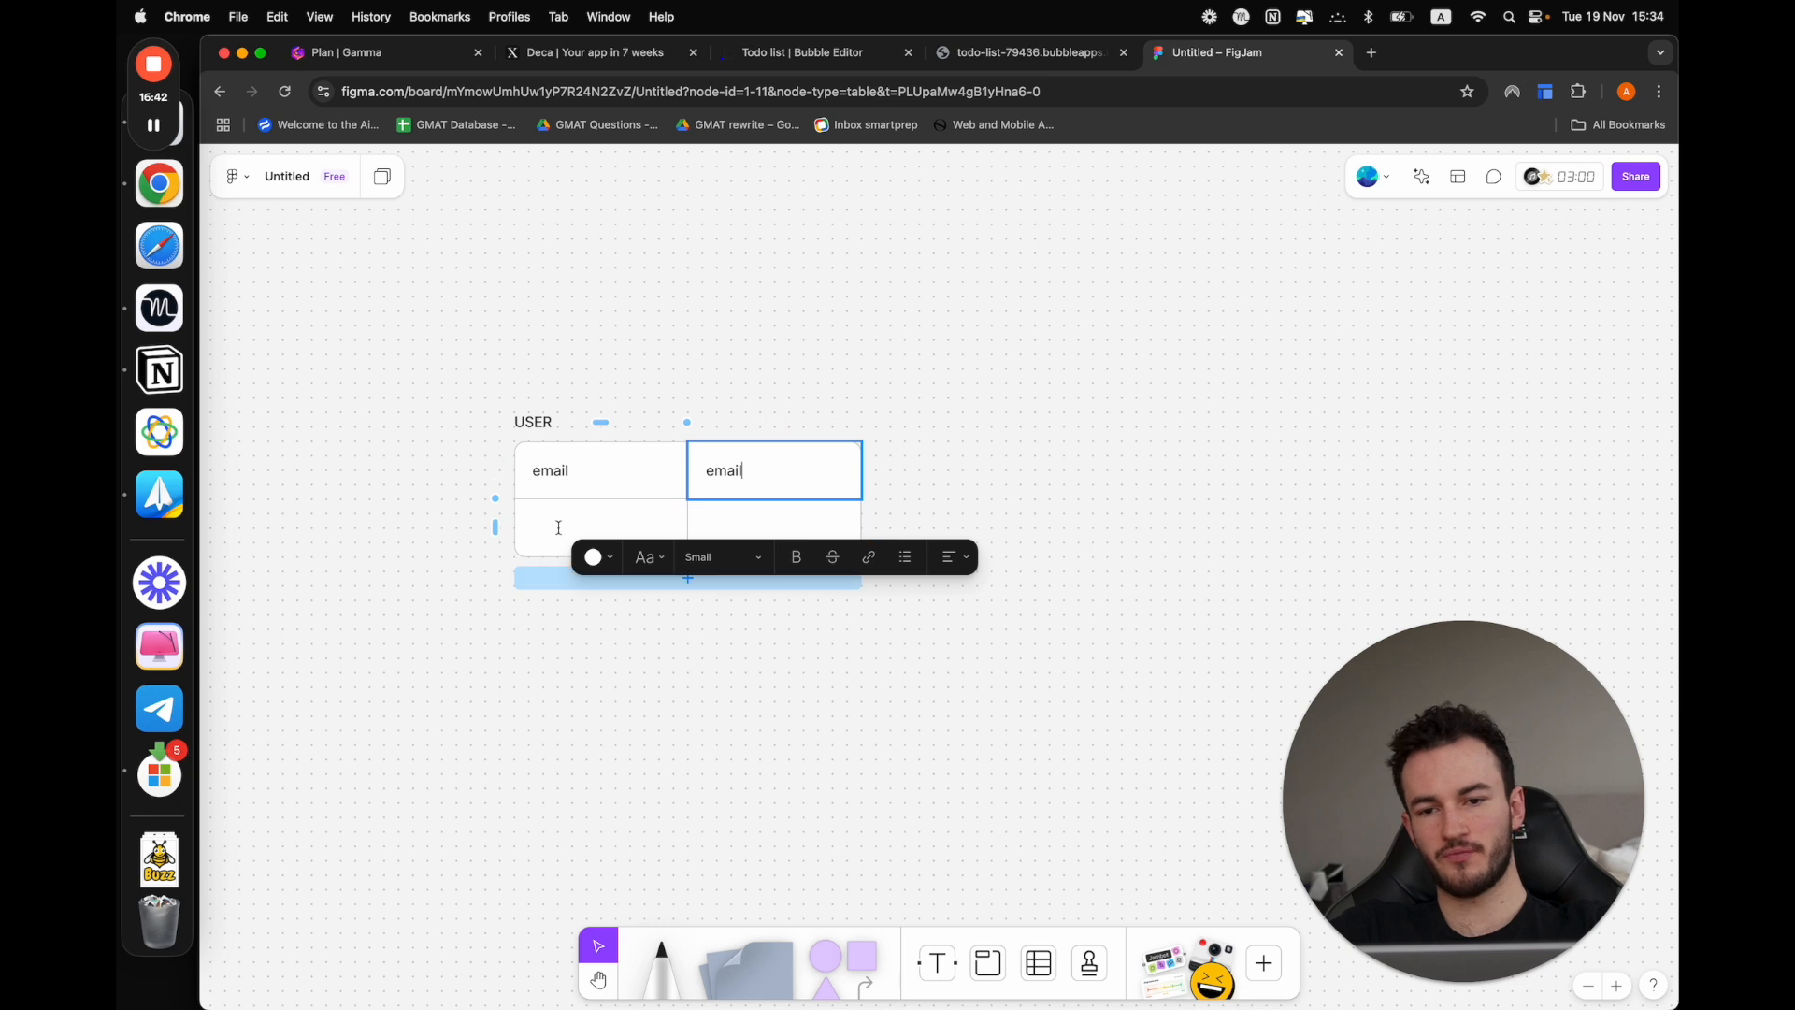
click(558, 528)
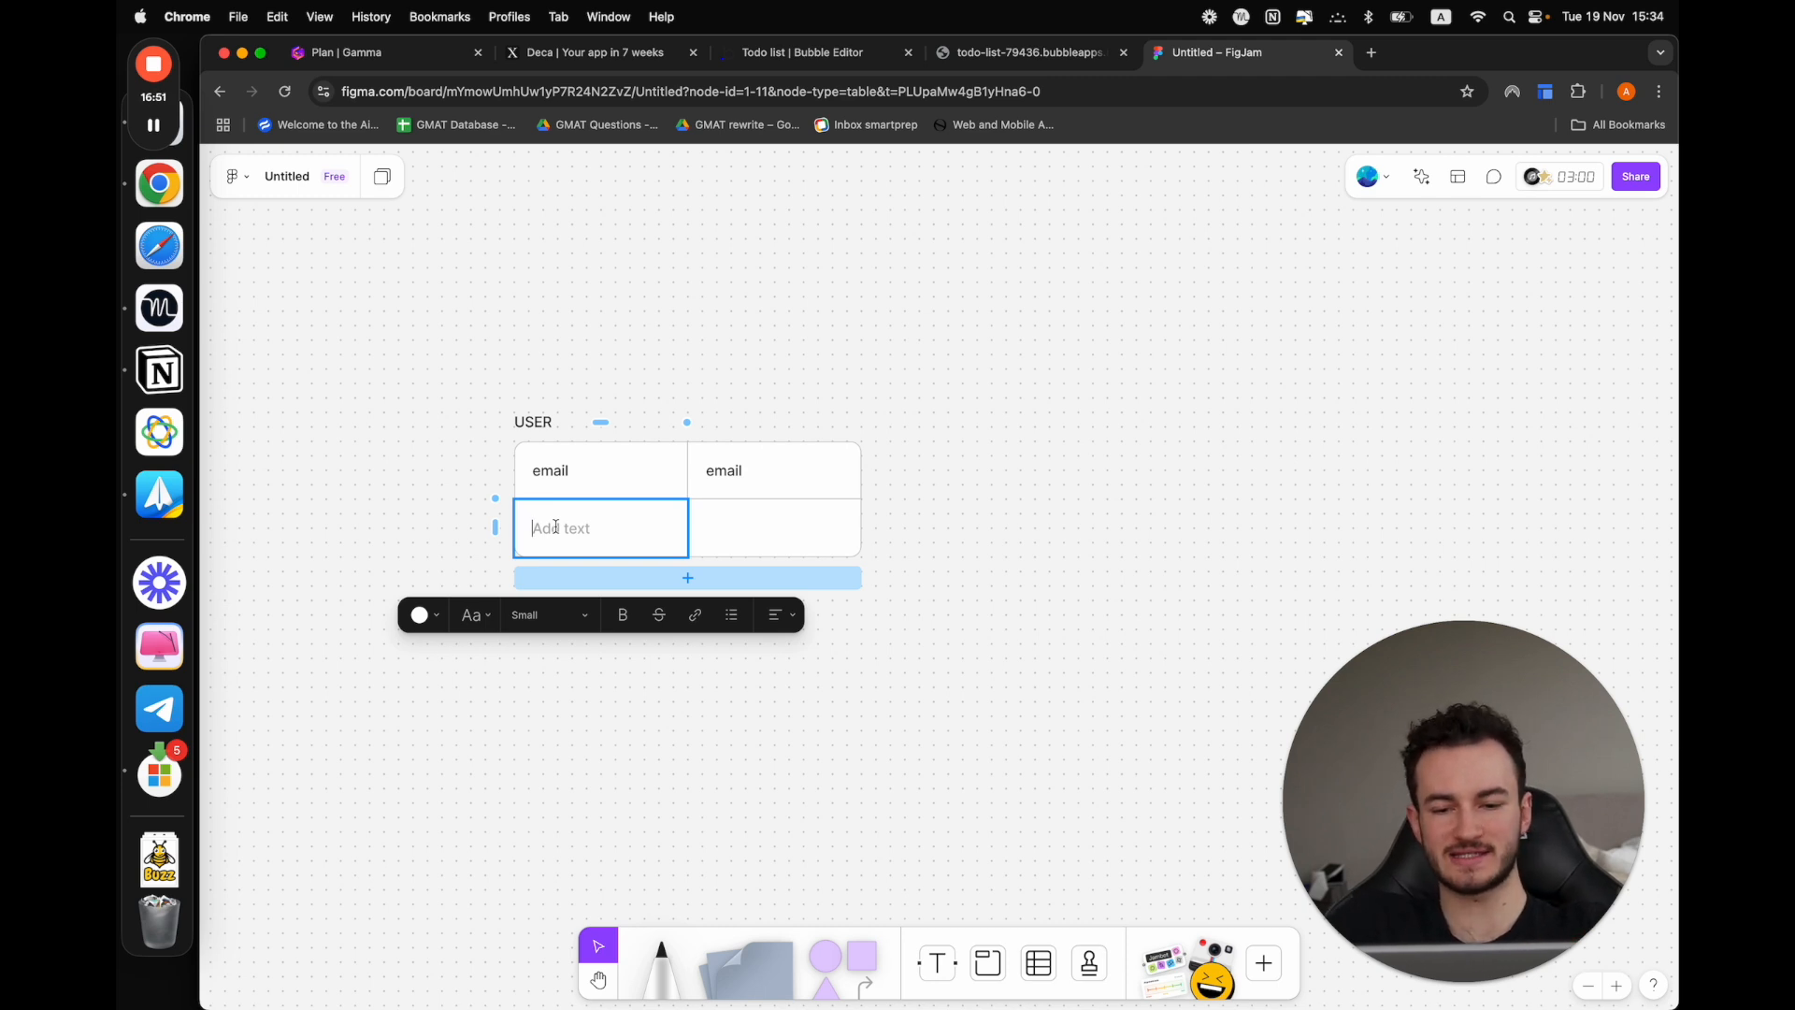
text(First)
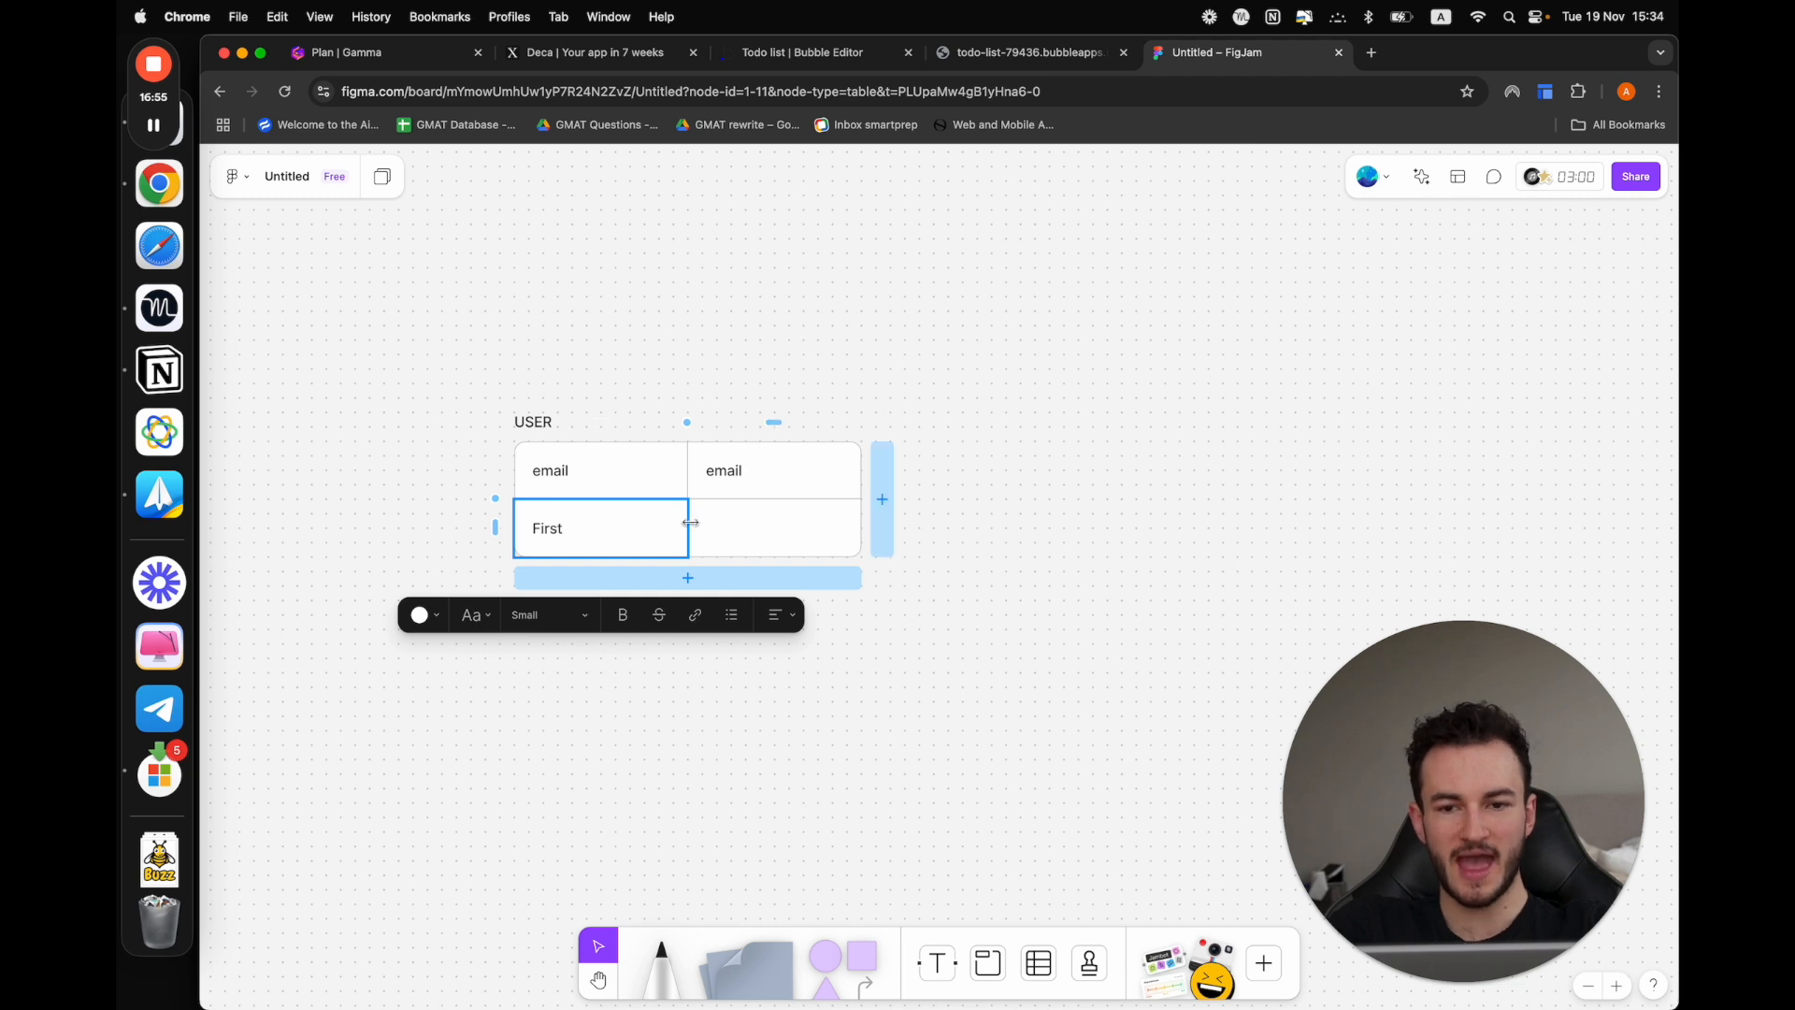
click(737, 527)
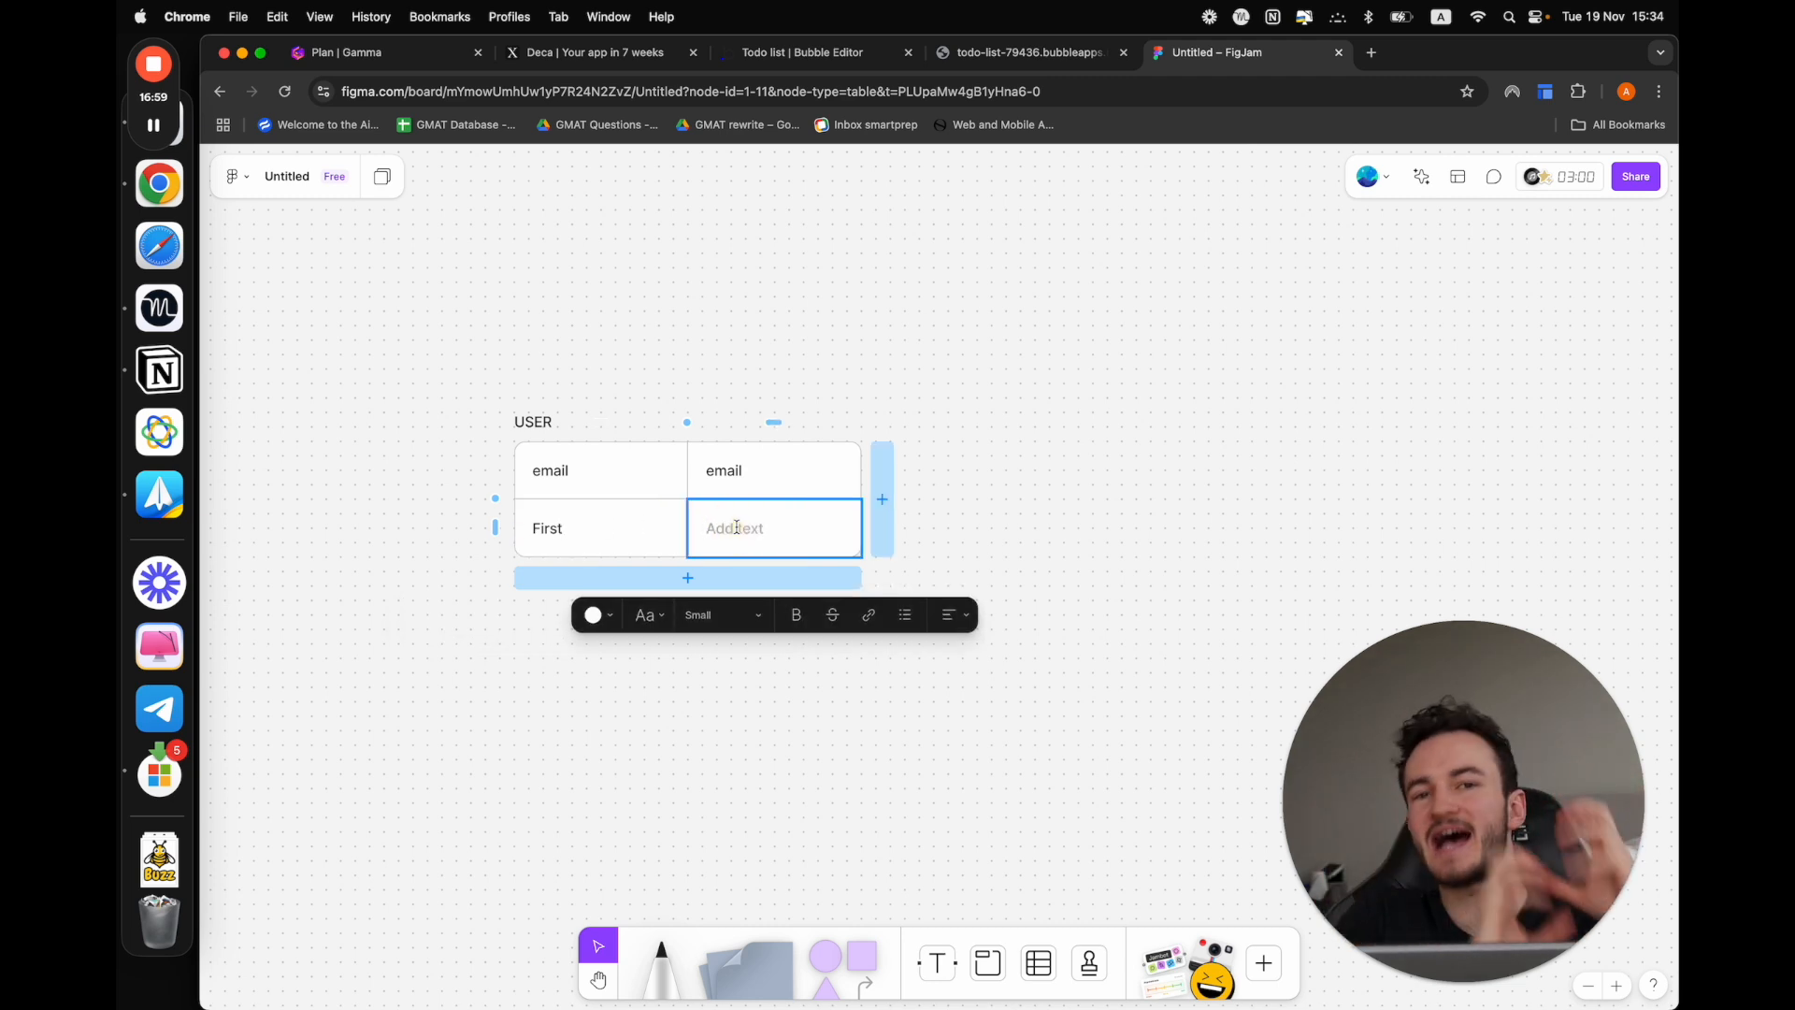
text(tex)
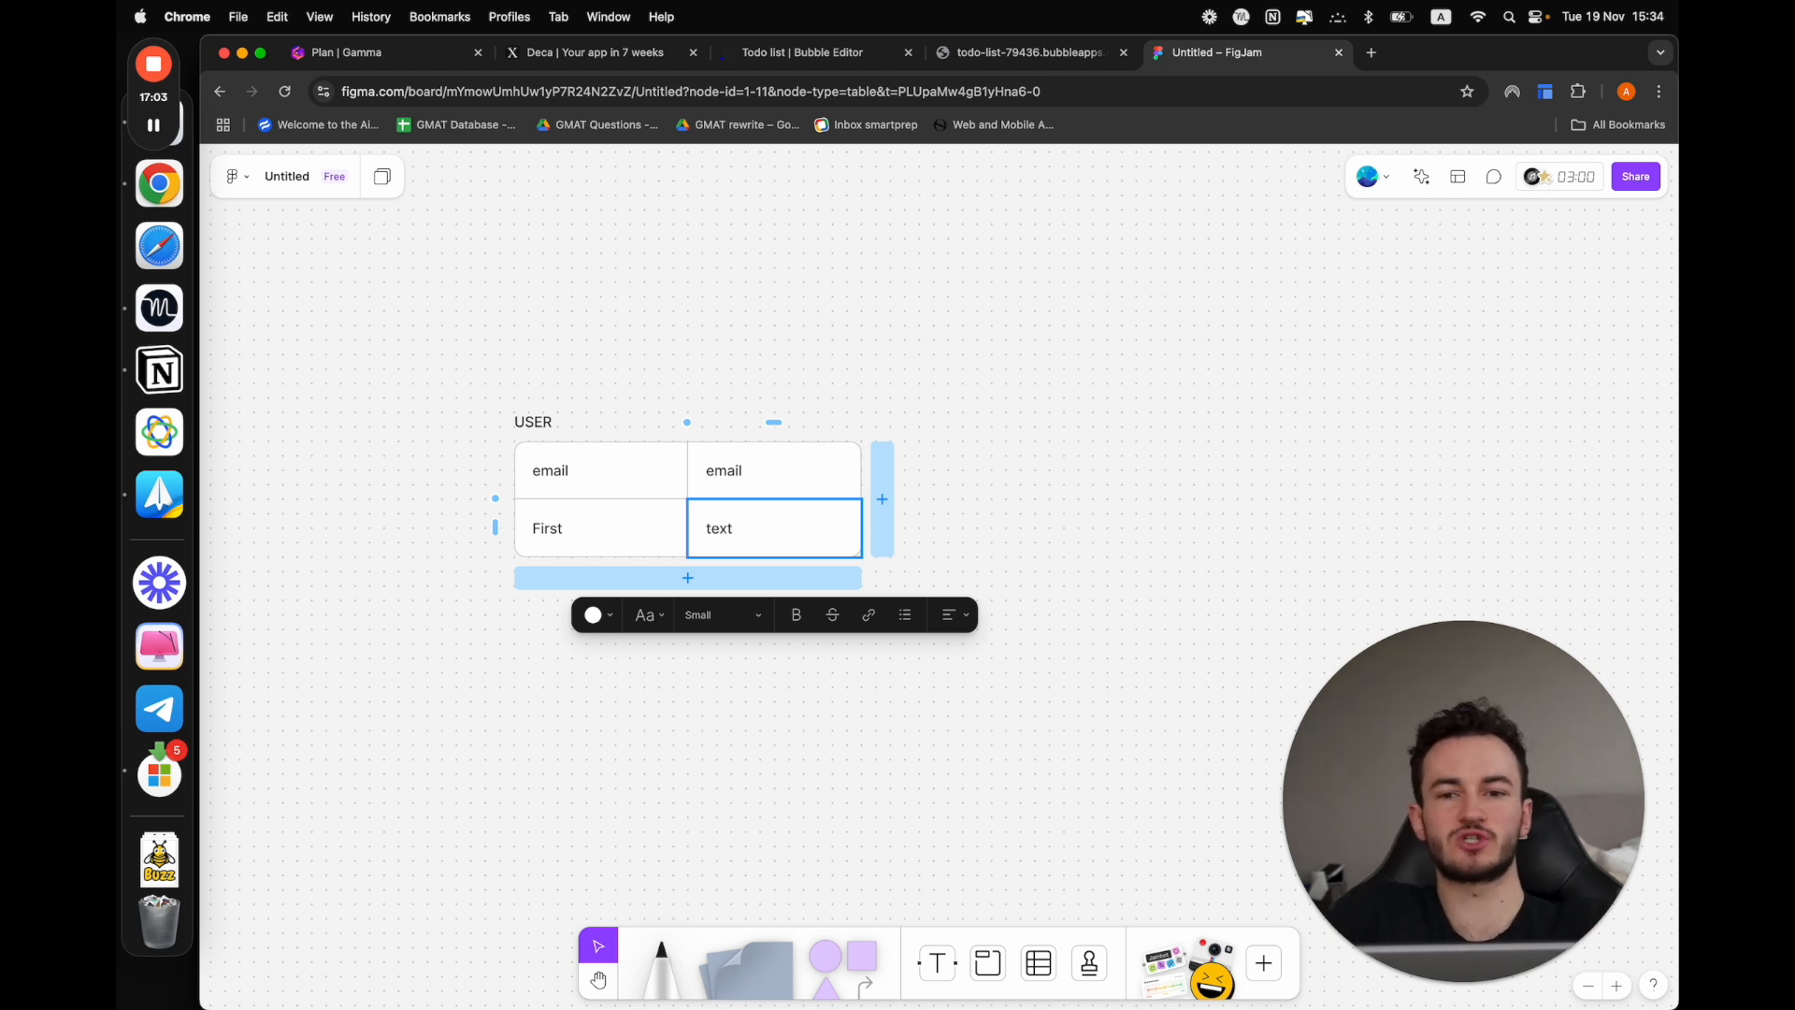
text(t)
key(Return)
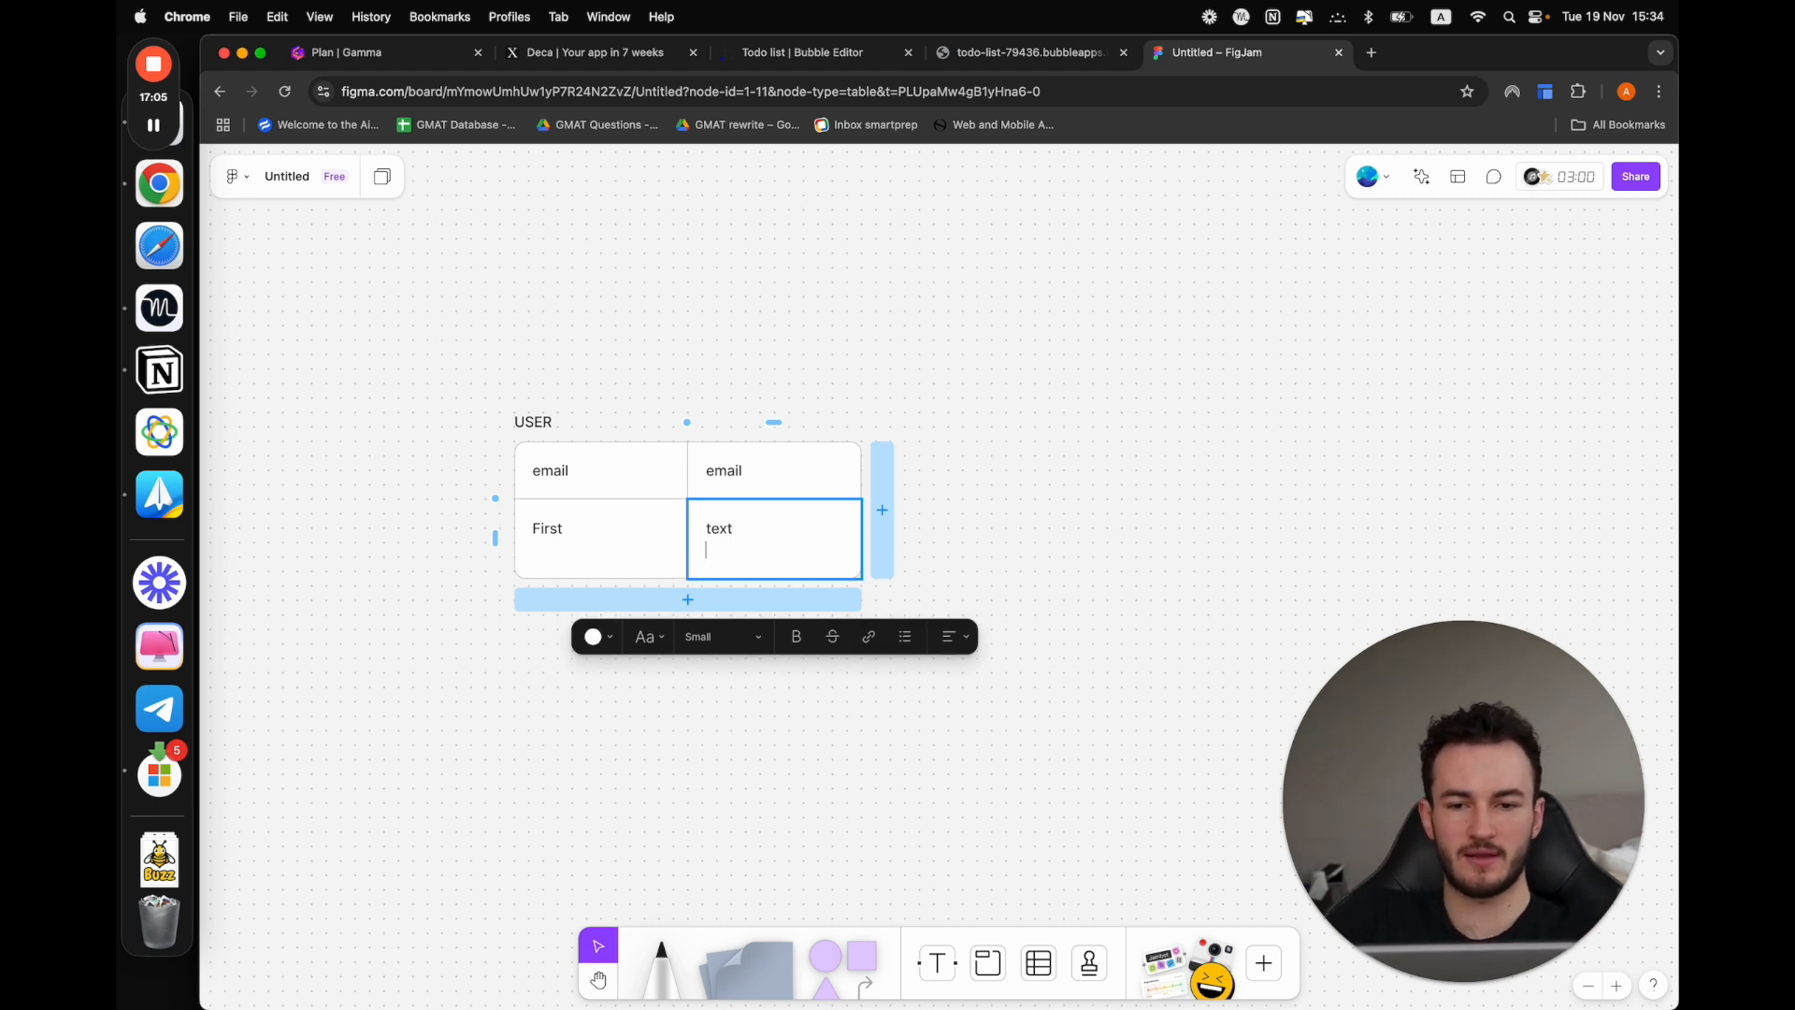
key(BackSpace)
Add a third row to the USER table and fill it with "Last" and "text"
click(655, 576)
click(601, 580)
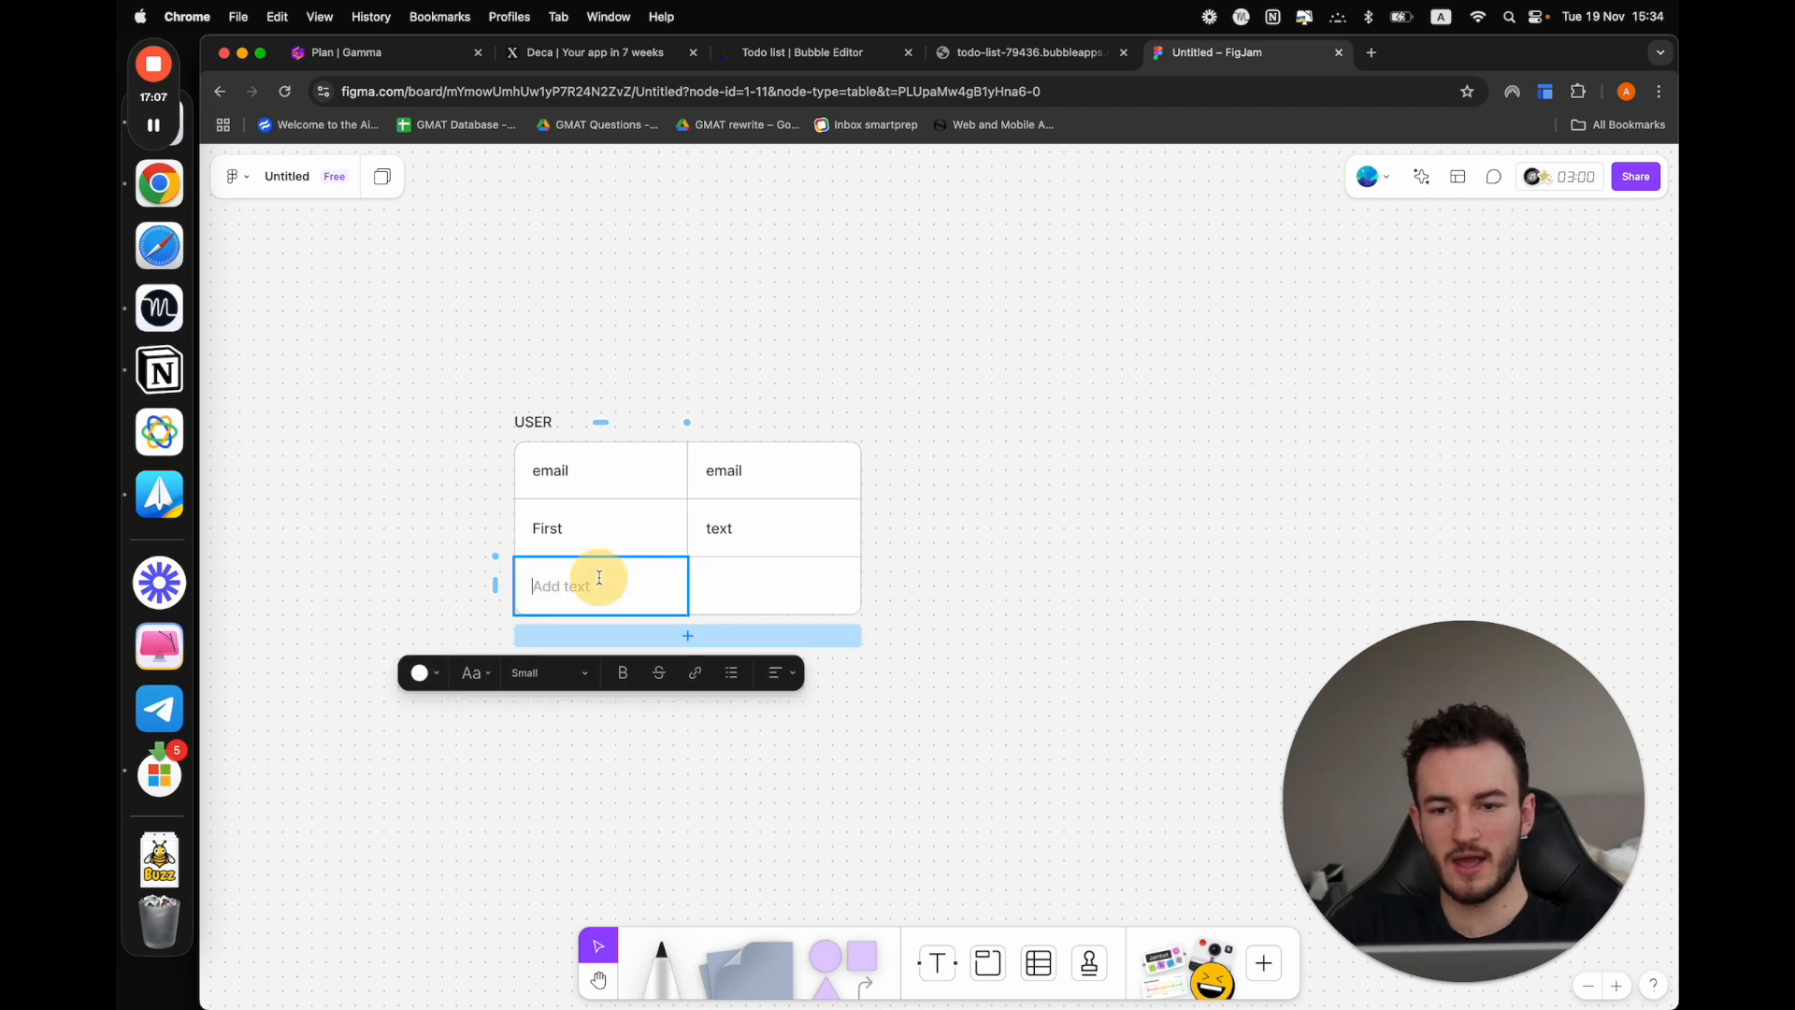
text(Last)
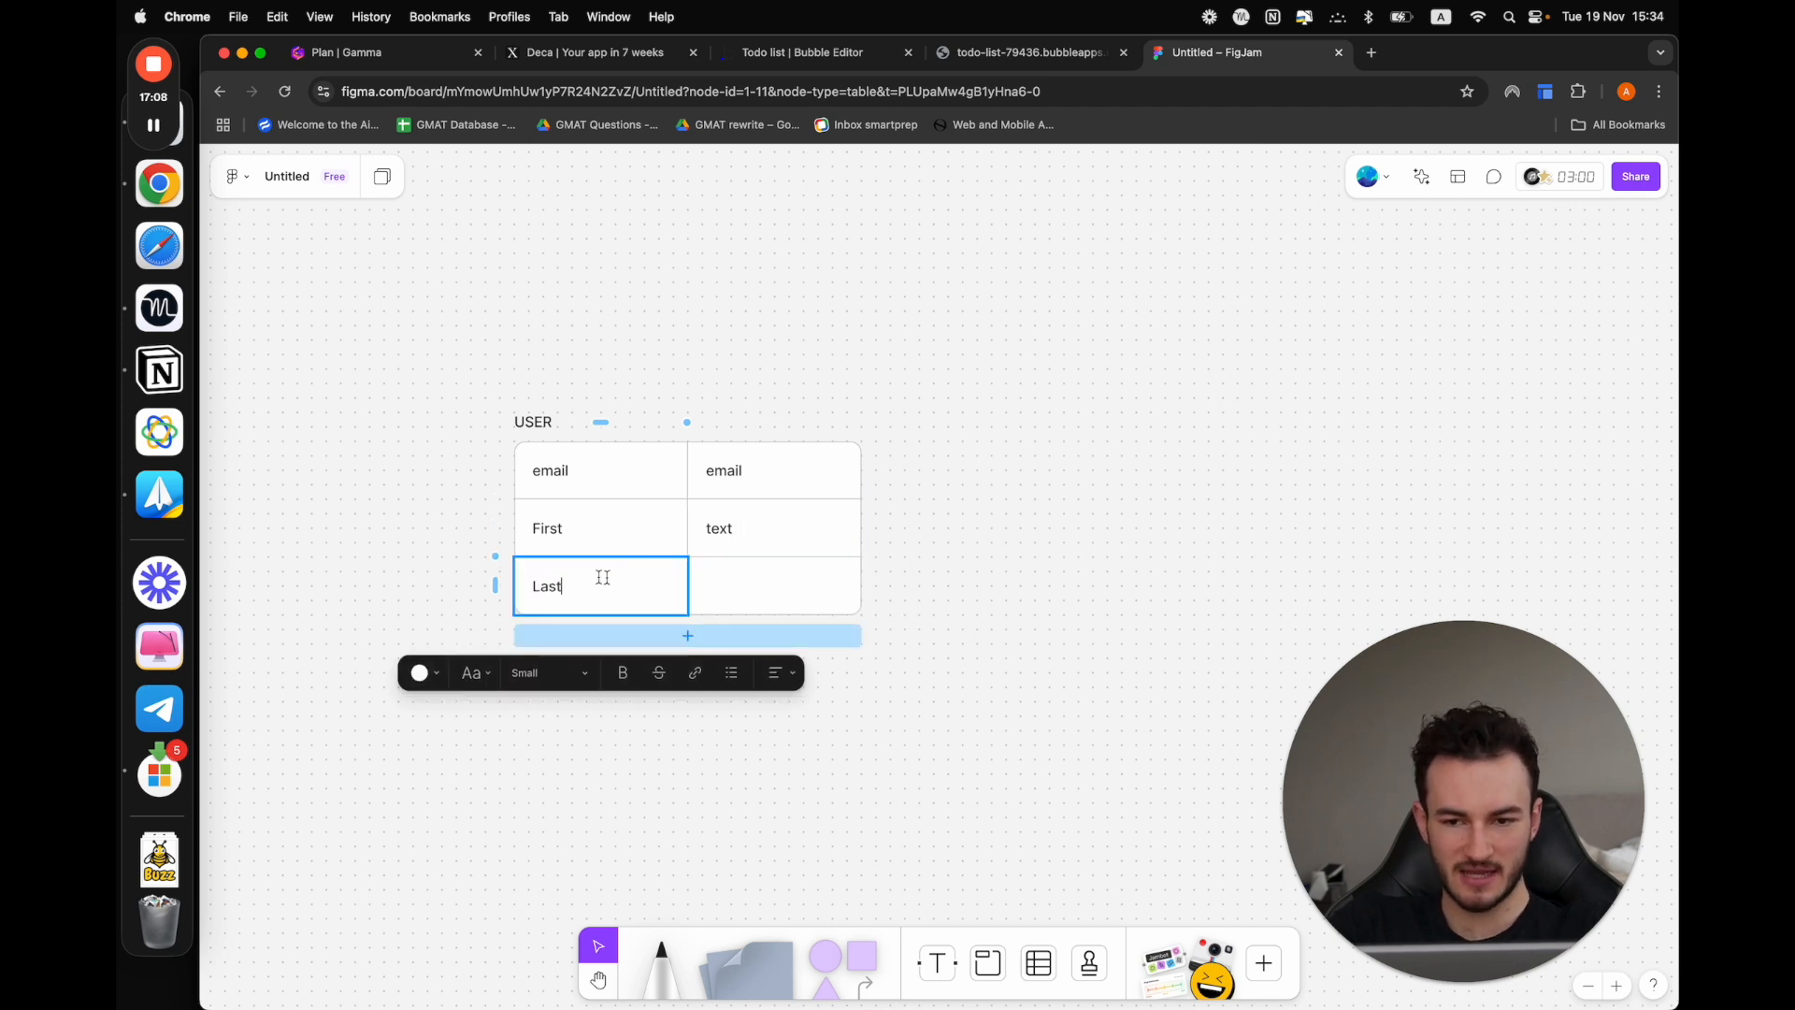
click(725, 573)
text(tt)
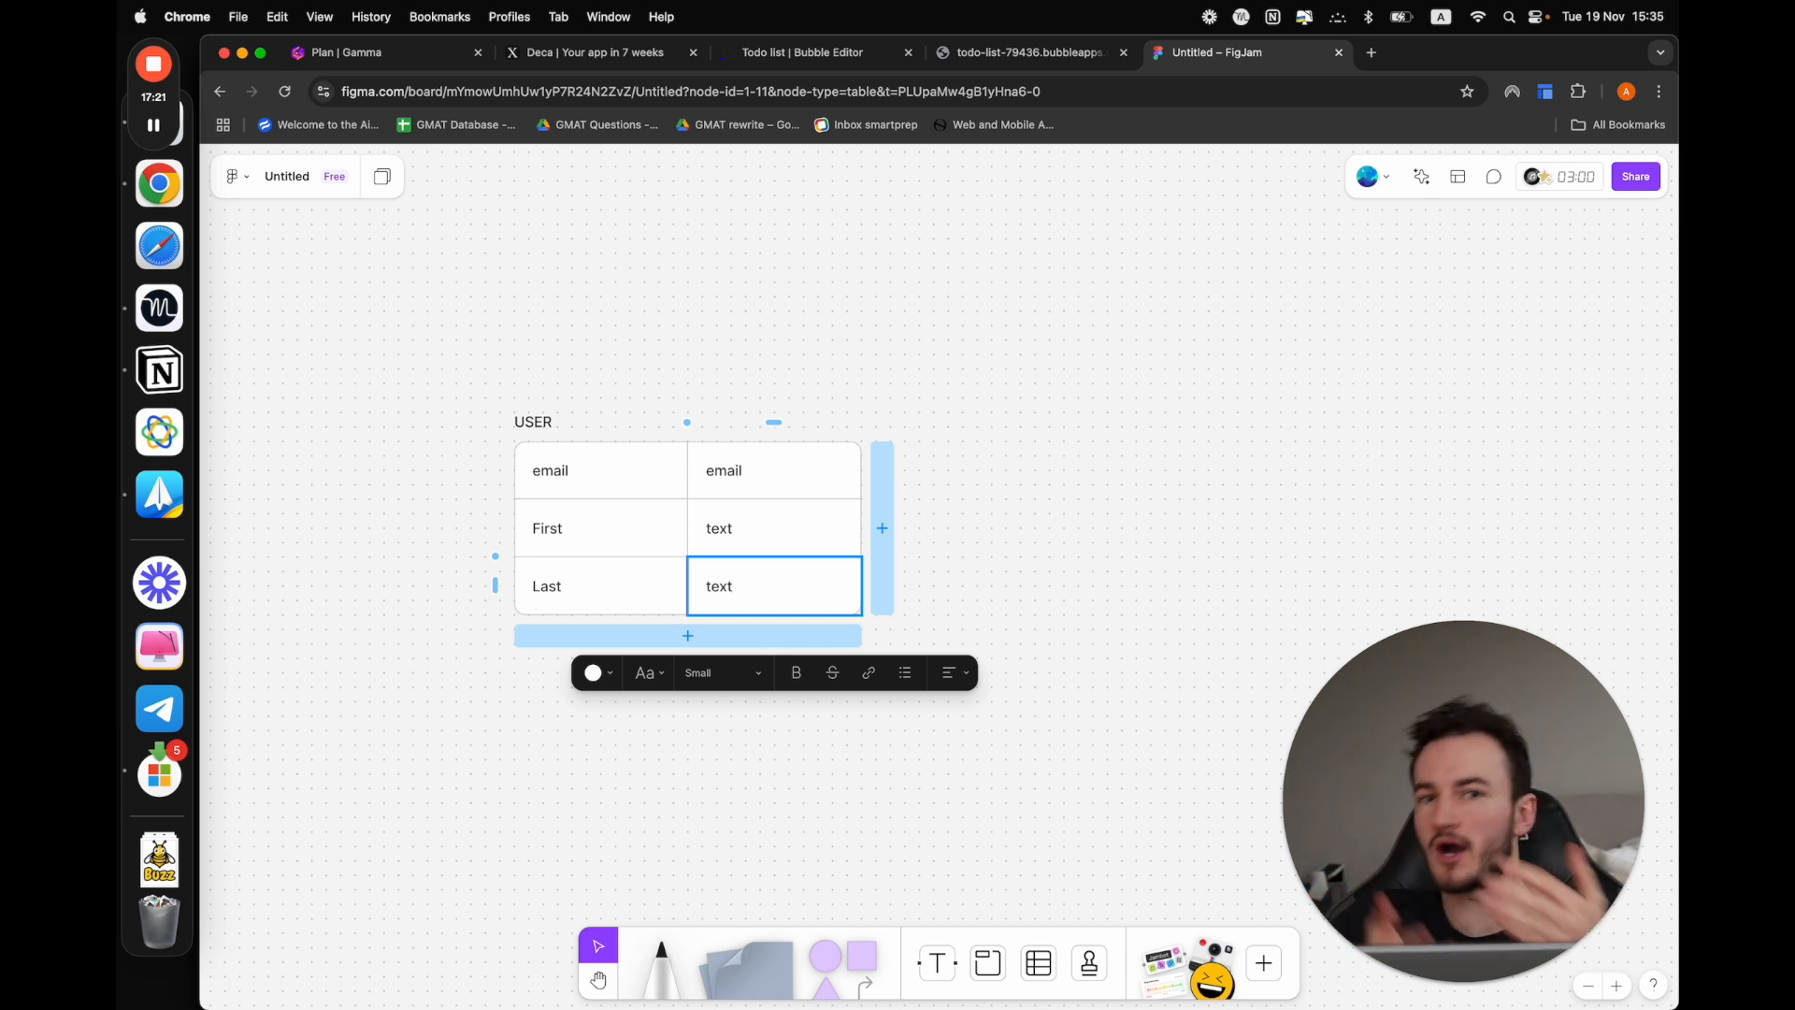
click(1090, 648)
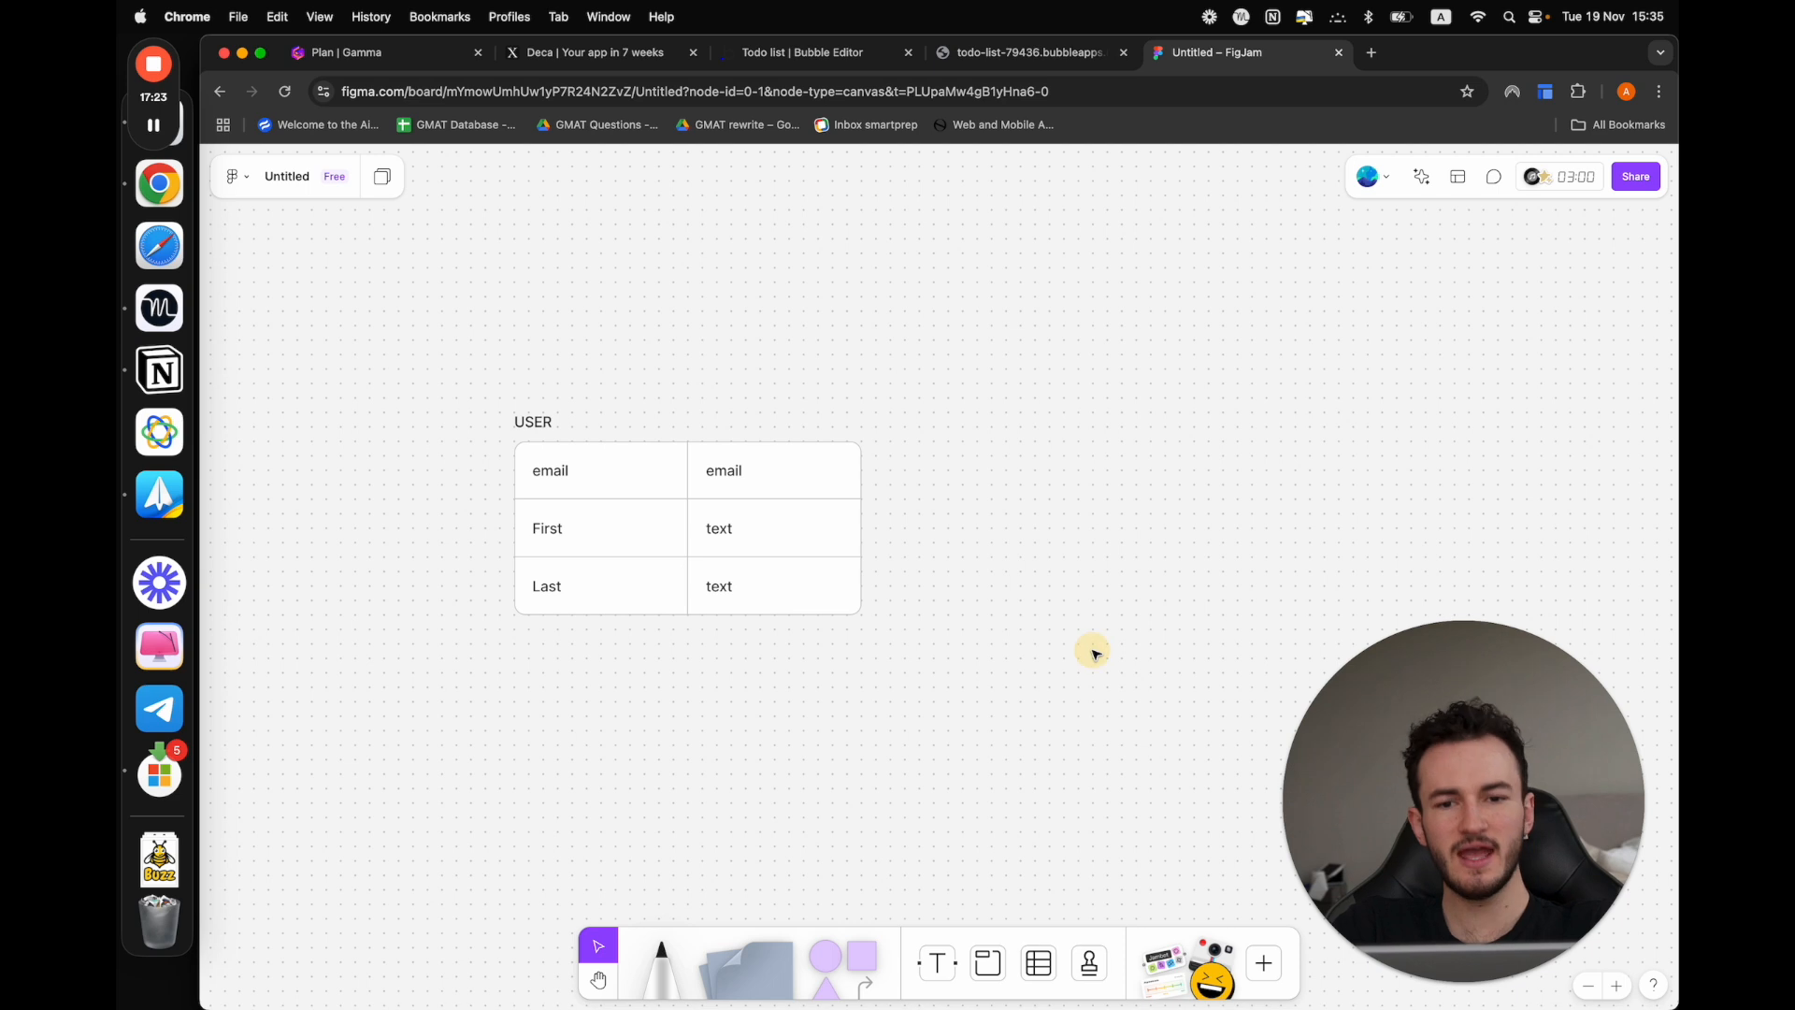
scroll(1096, 655, right, 2)
scroll(1096, 655, down, 1)
scroll(1095, 654, right, 2)
scroll(1096, 655, left, 2)
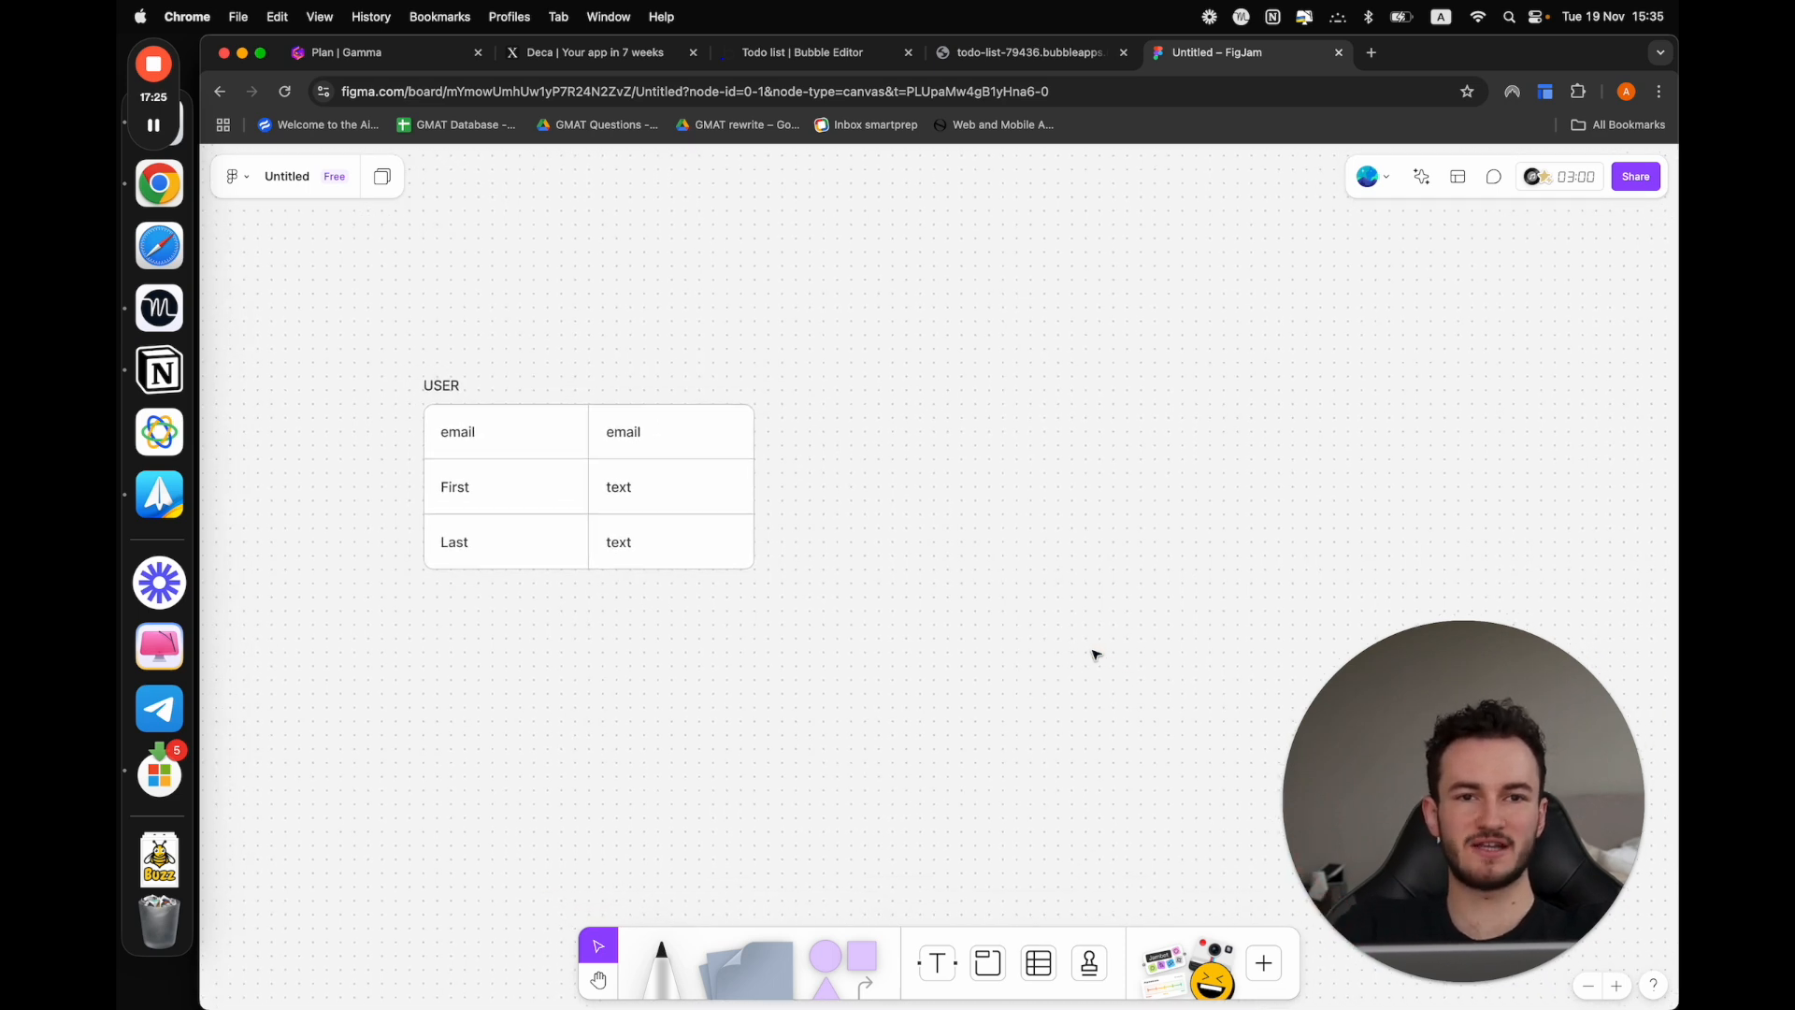
scroll(1096, 655, up, 2)
scroll(1096, 654, right, 2)
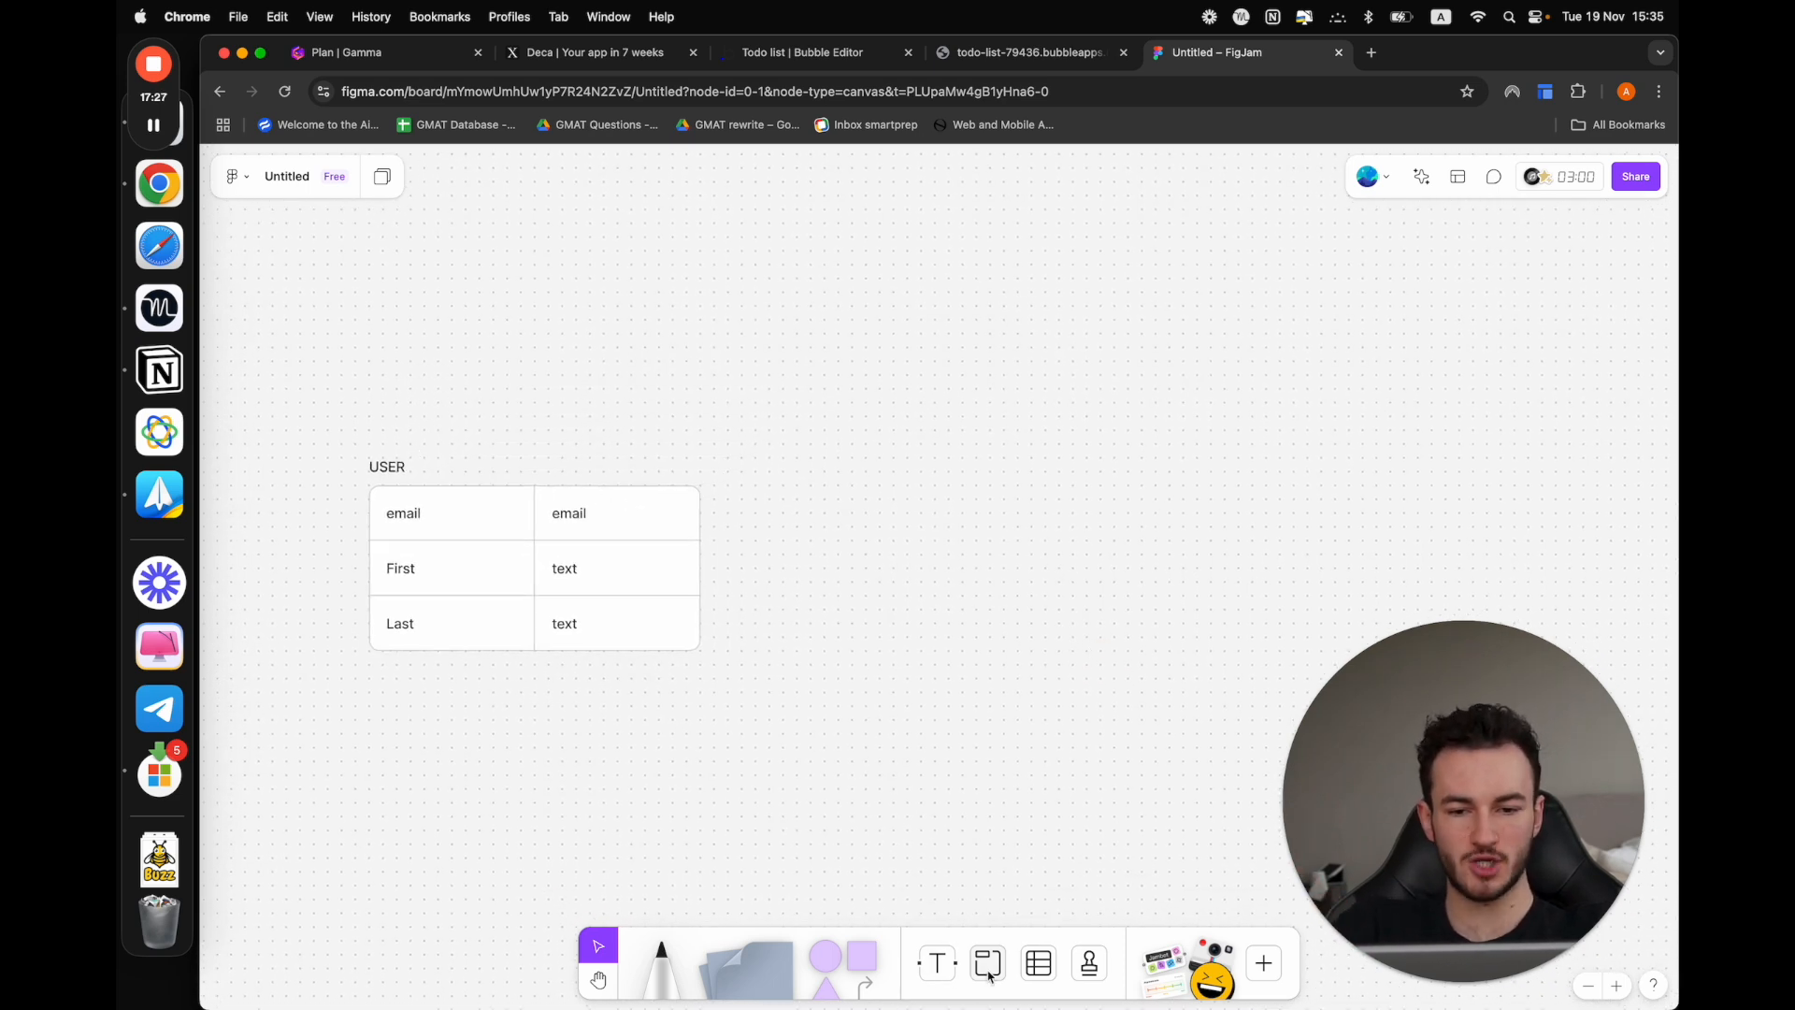
click(937, 963)
drag(962, 445, 1110, 453)
click(1040, 472)
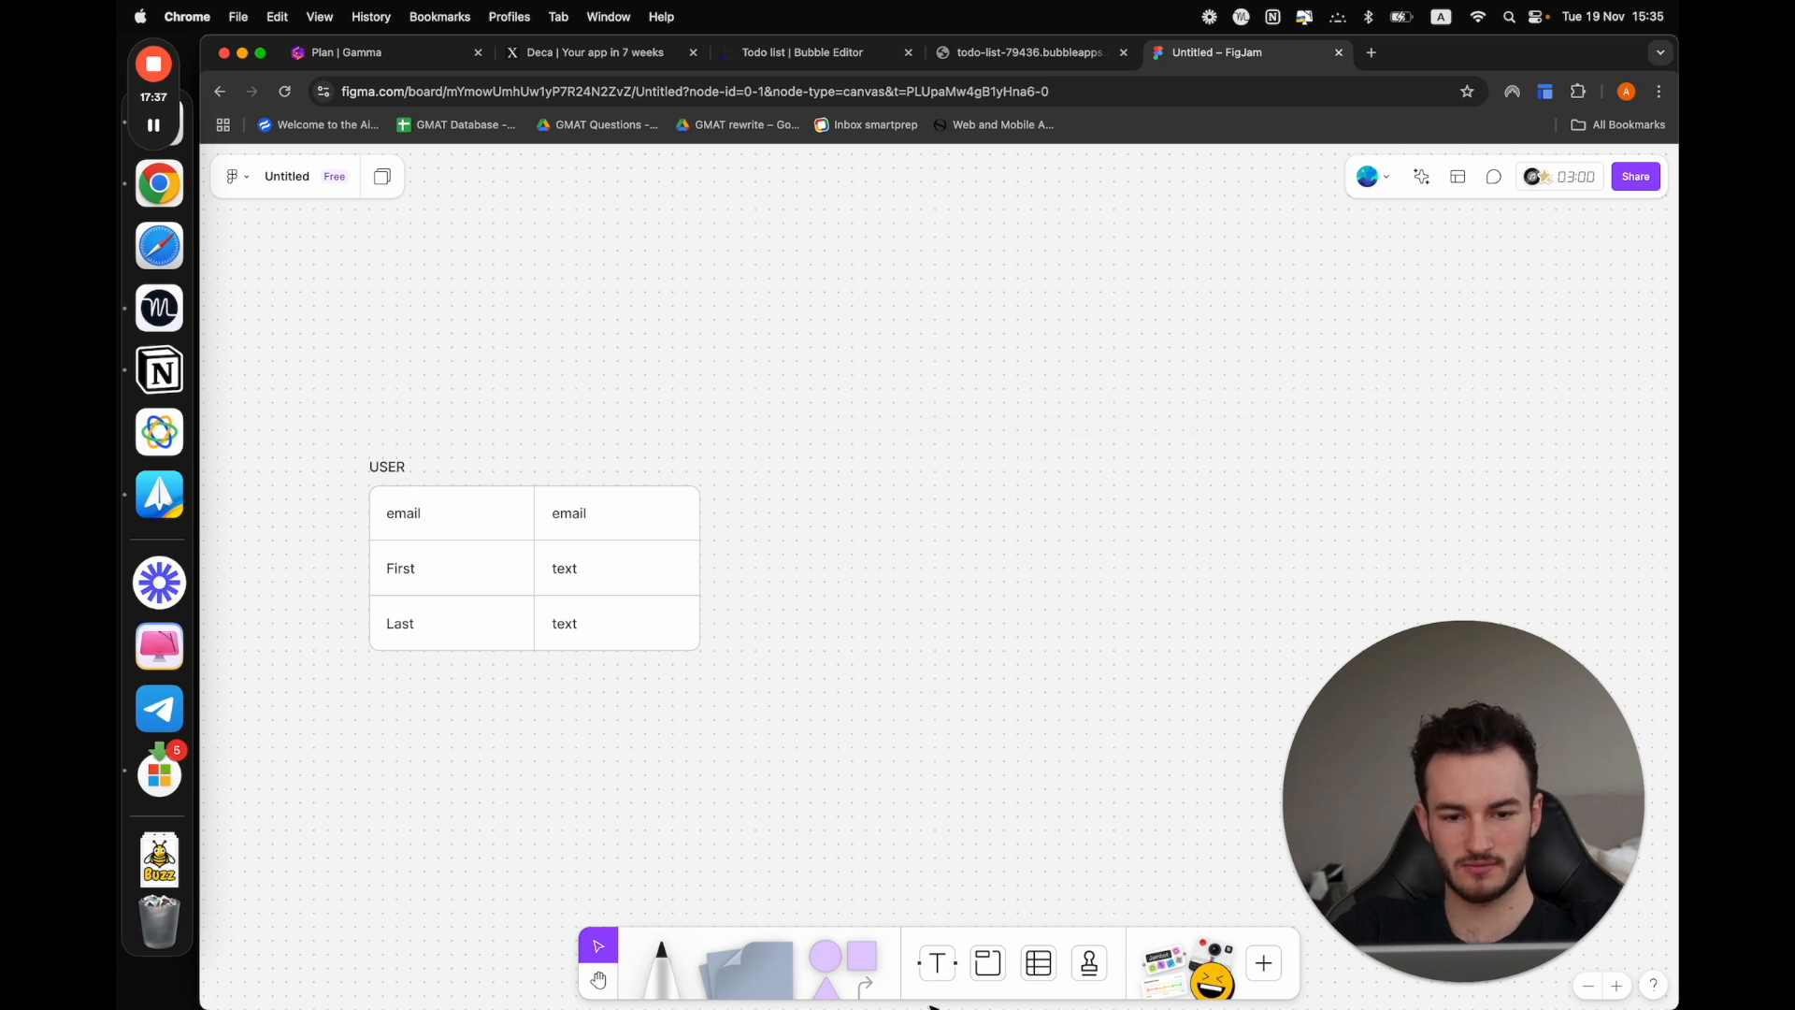
Add a "Todo" text label on the empty canvas beside the USER table and place a 2×2 table beneath it
click(936, 963)
drag(977, 446, 1128, 465)
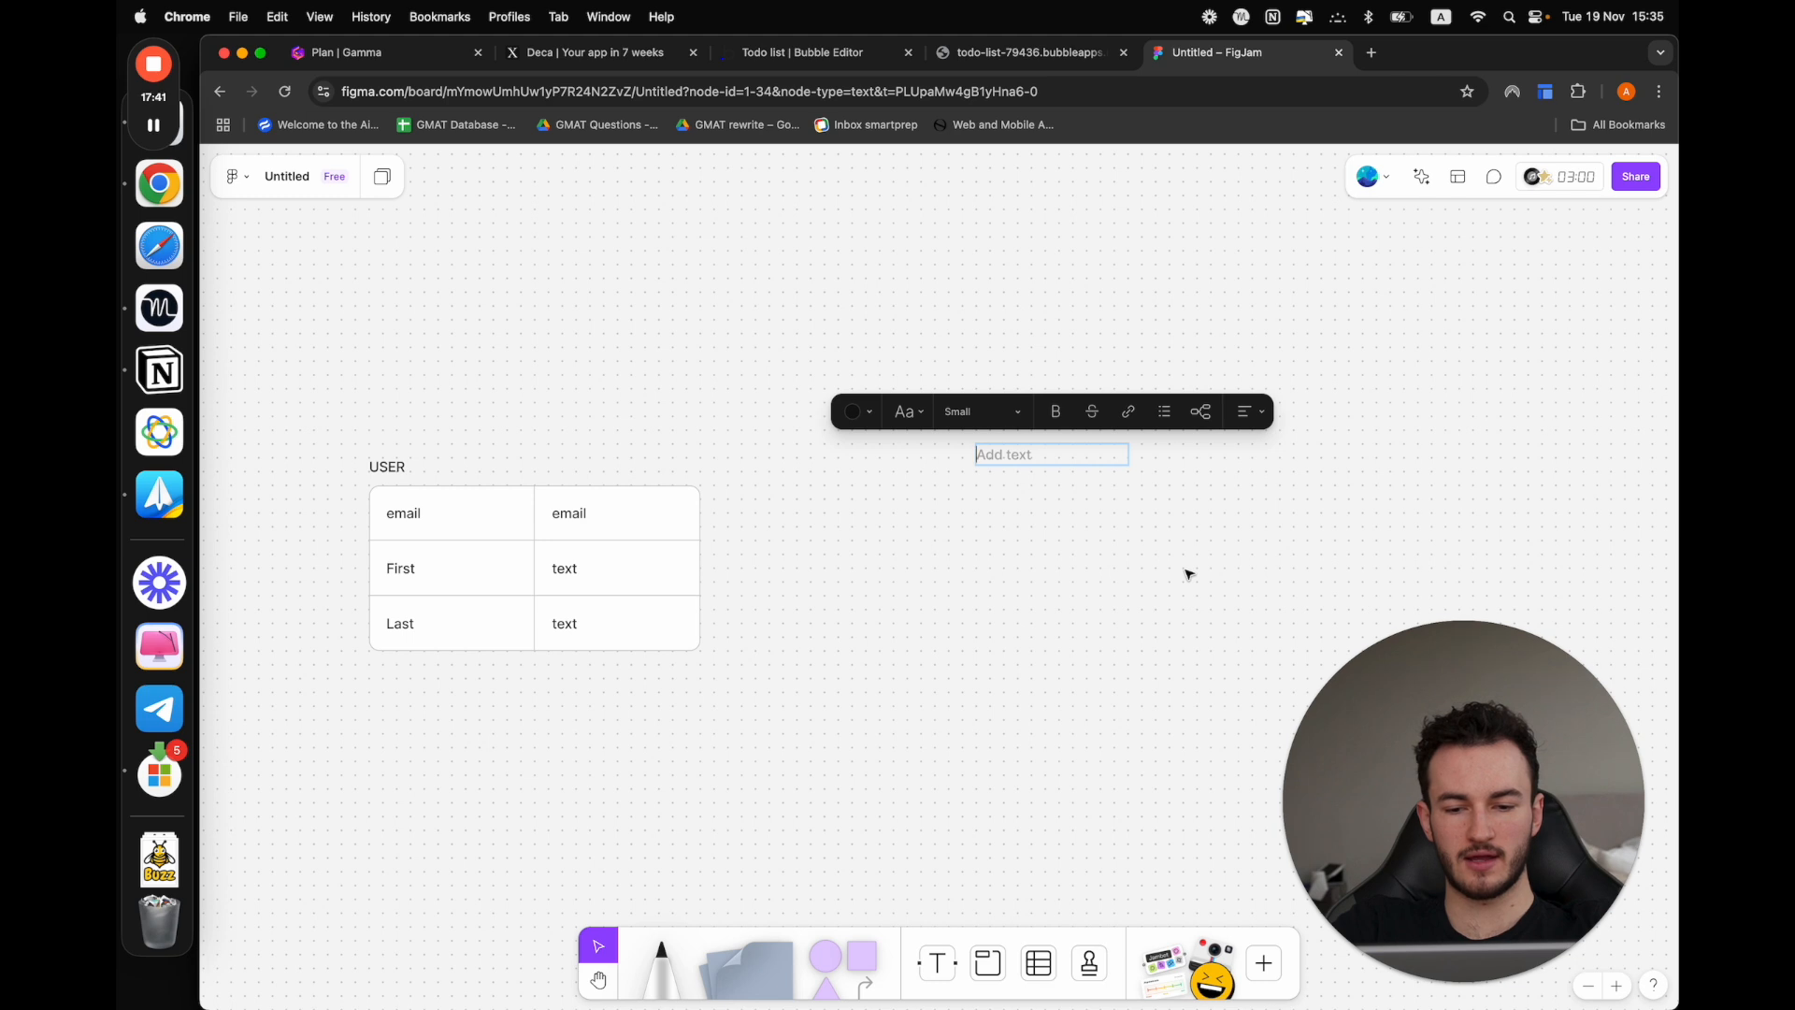
text(Todo)
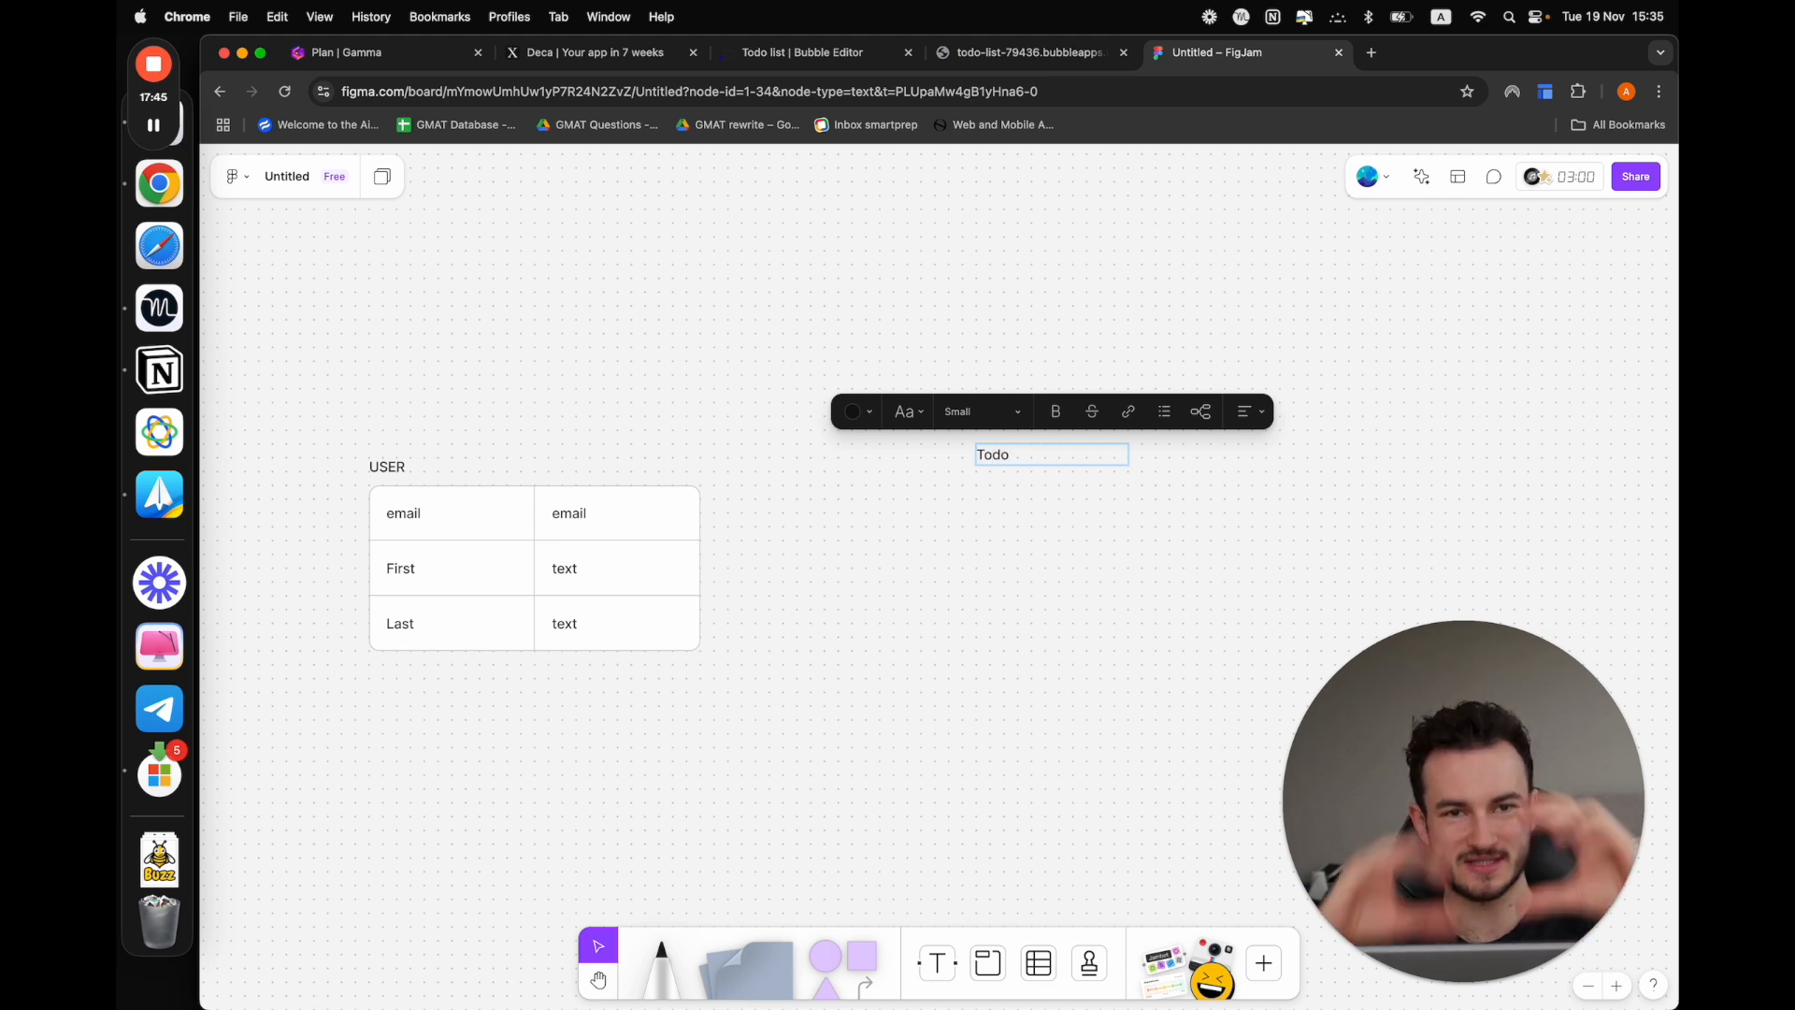
click(1039, 963)
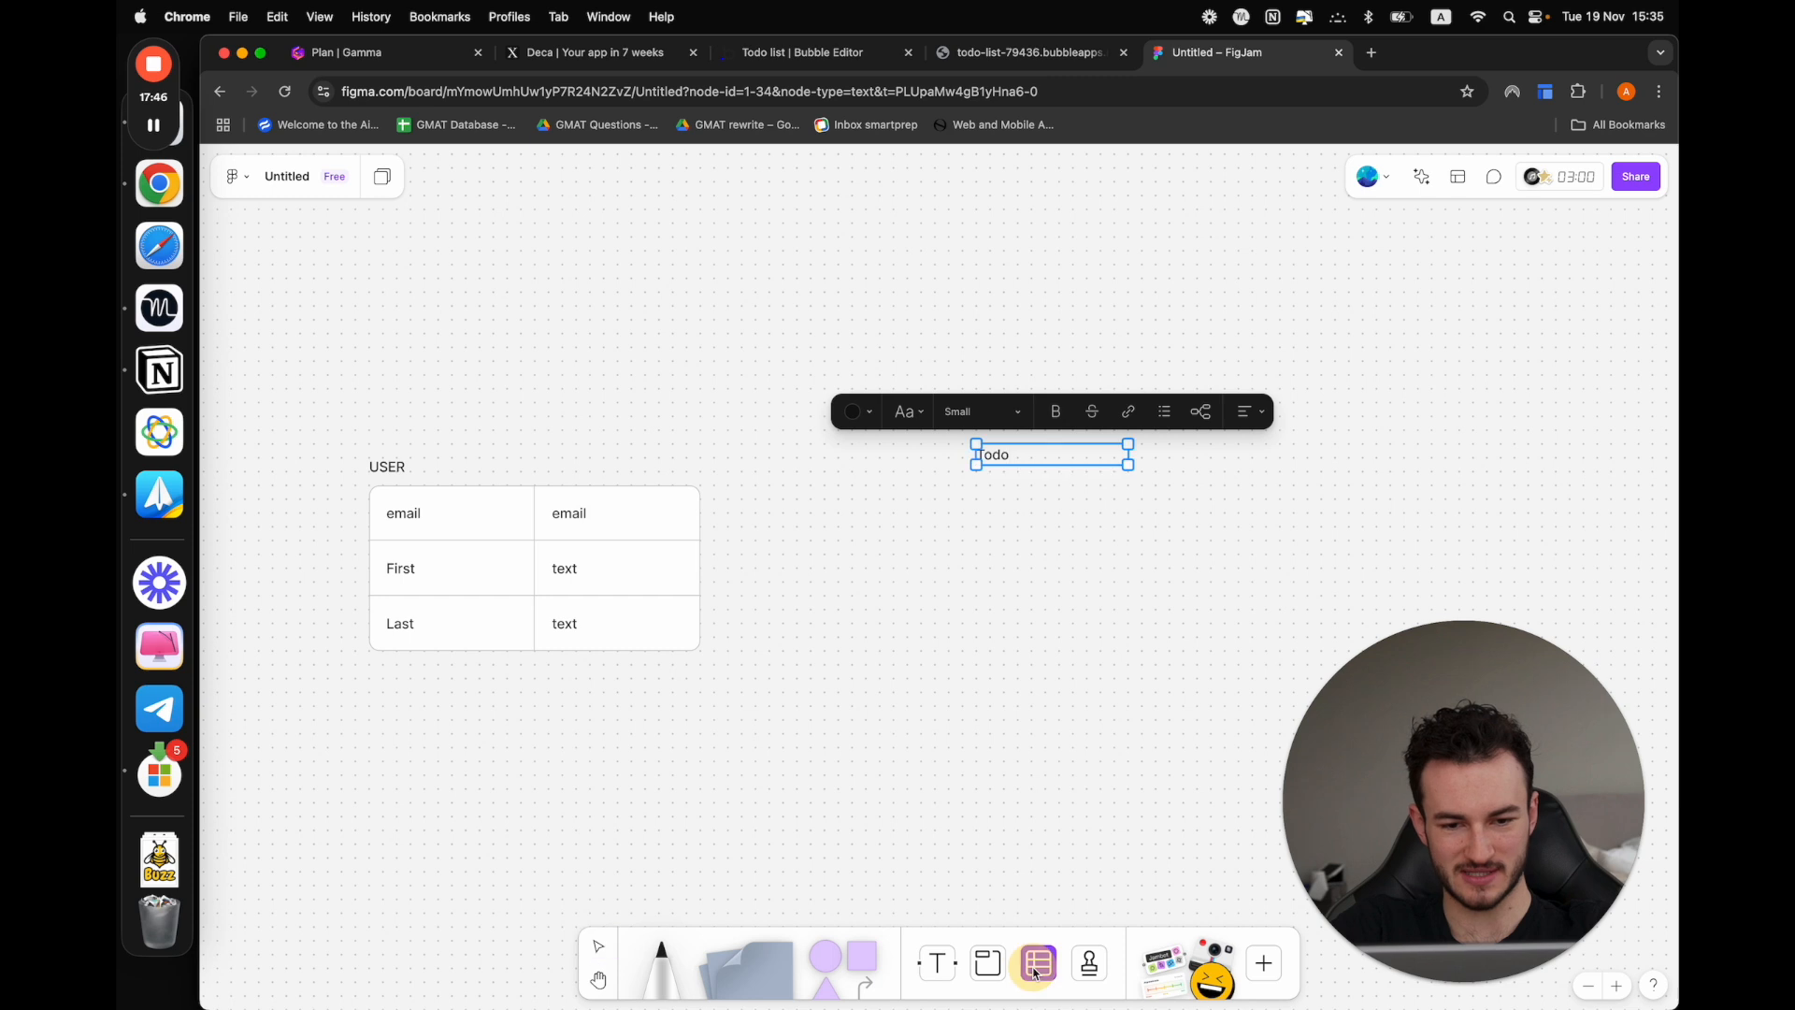
click(975, 493)
click(1030, 521)
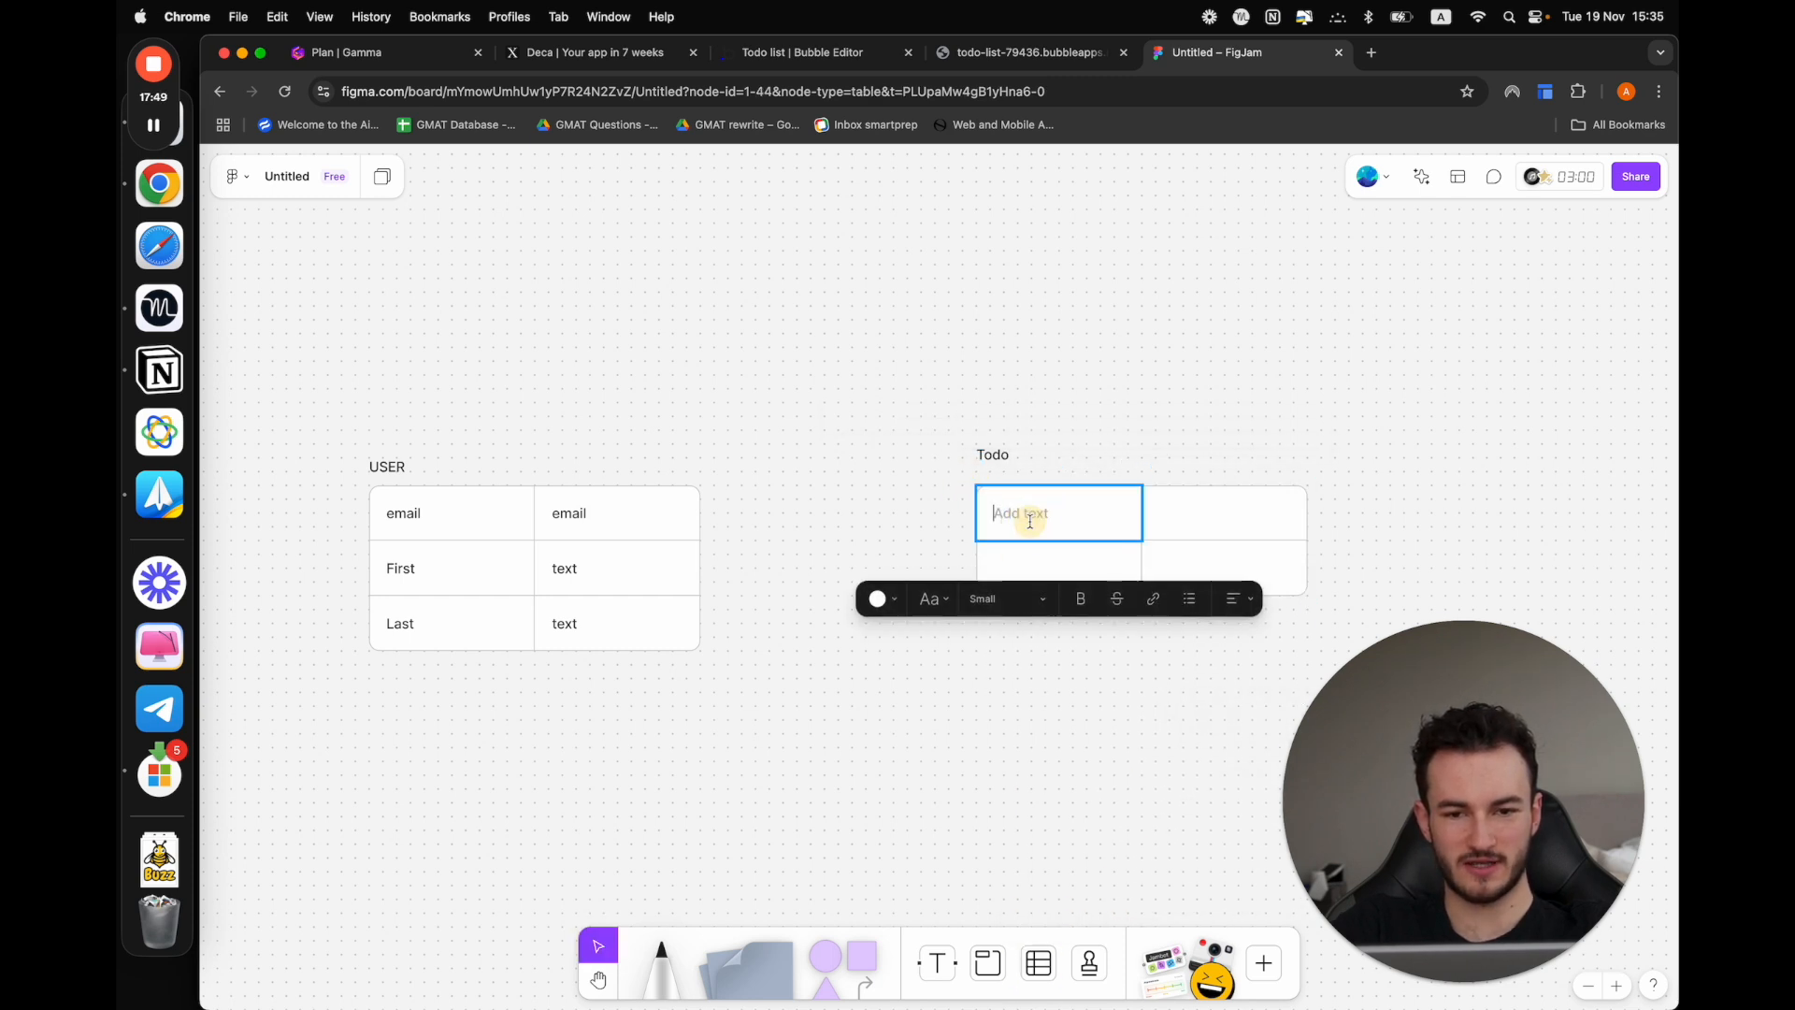
click(746, 741)
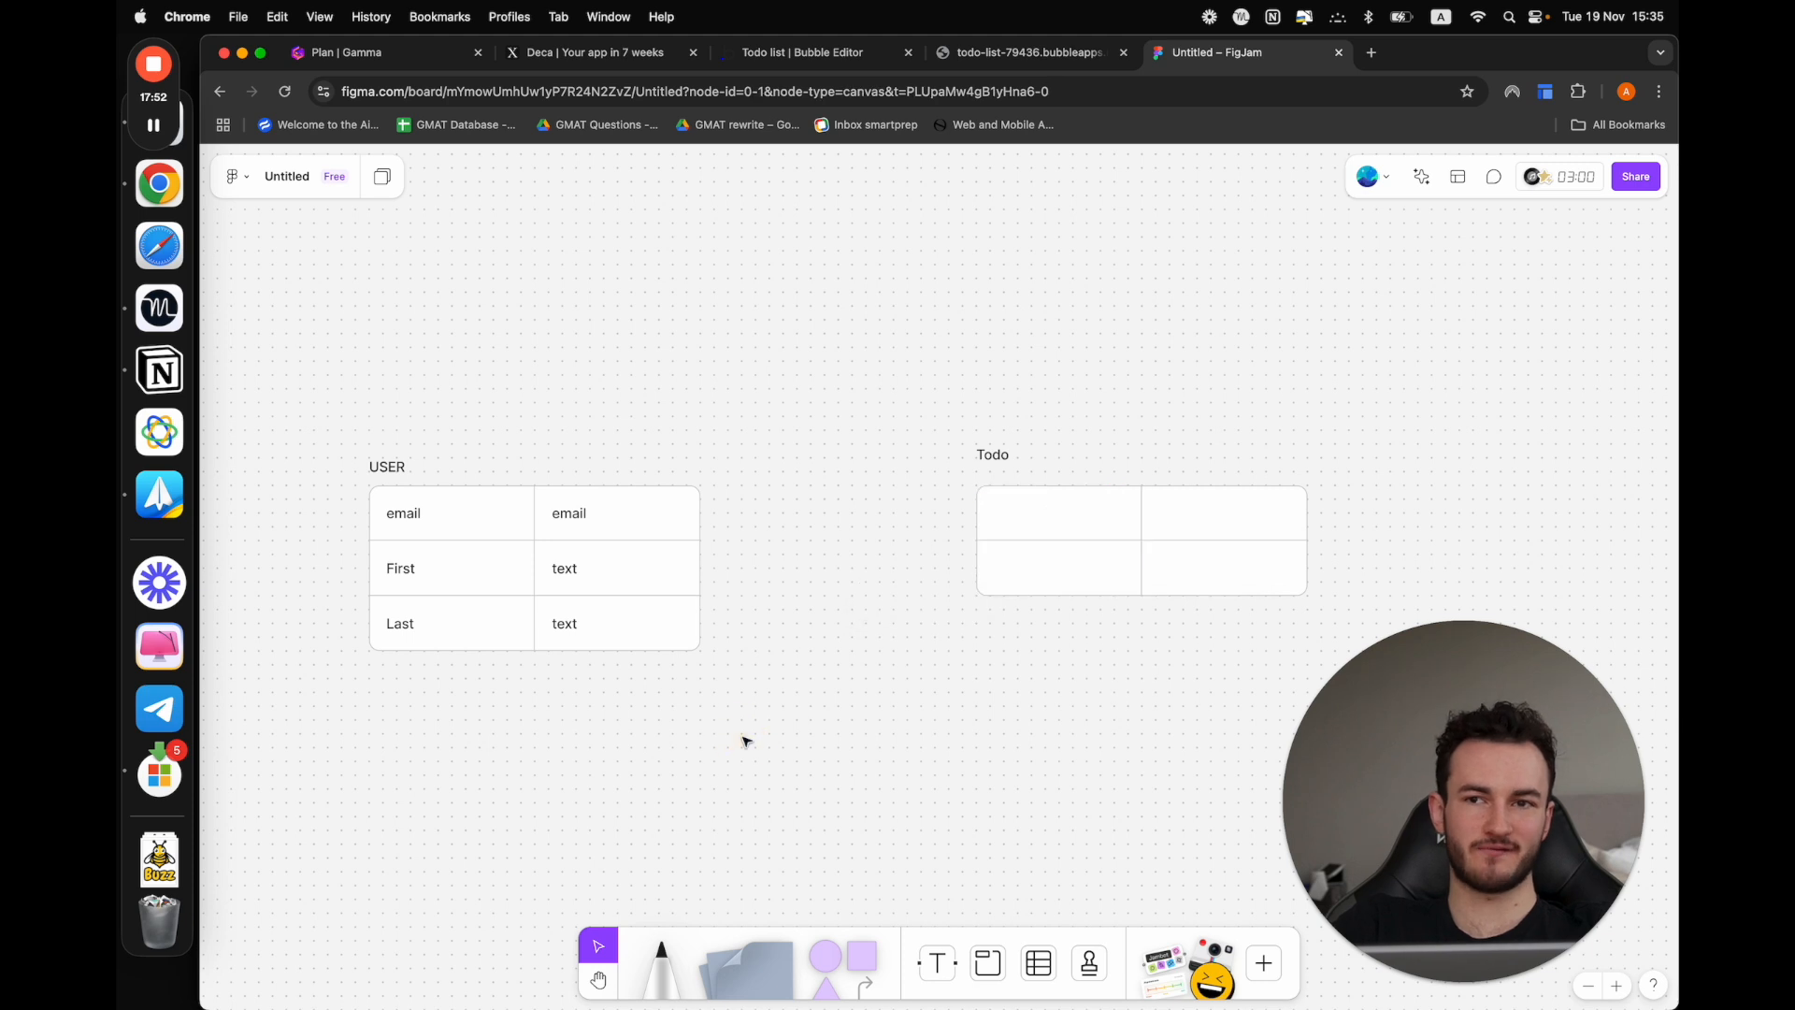
Rename the "Todo" label to "Task" and align it just above the new table's first column
click(1021, 525)
click(1020, 525)
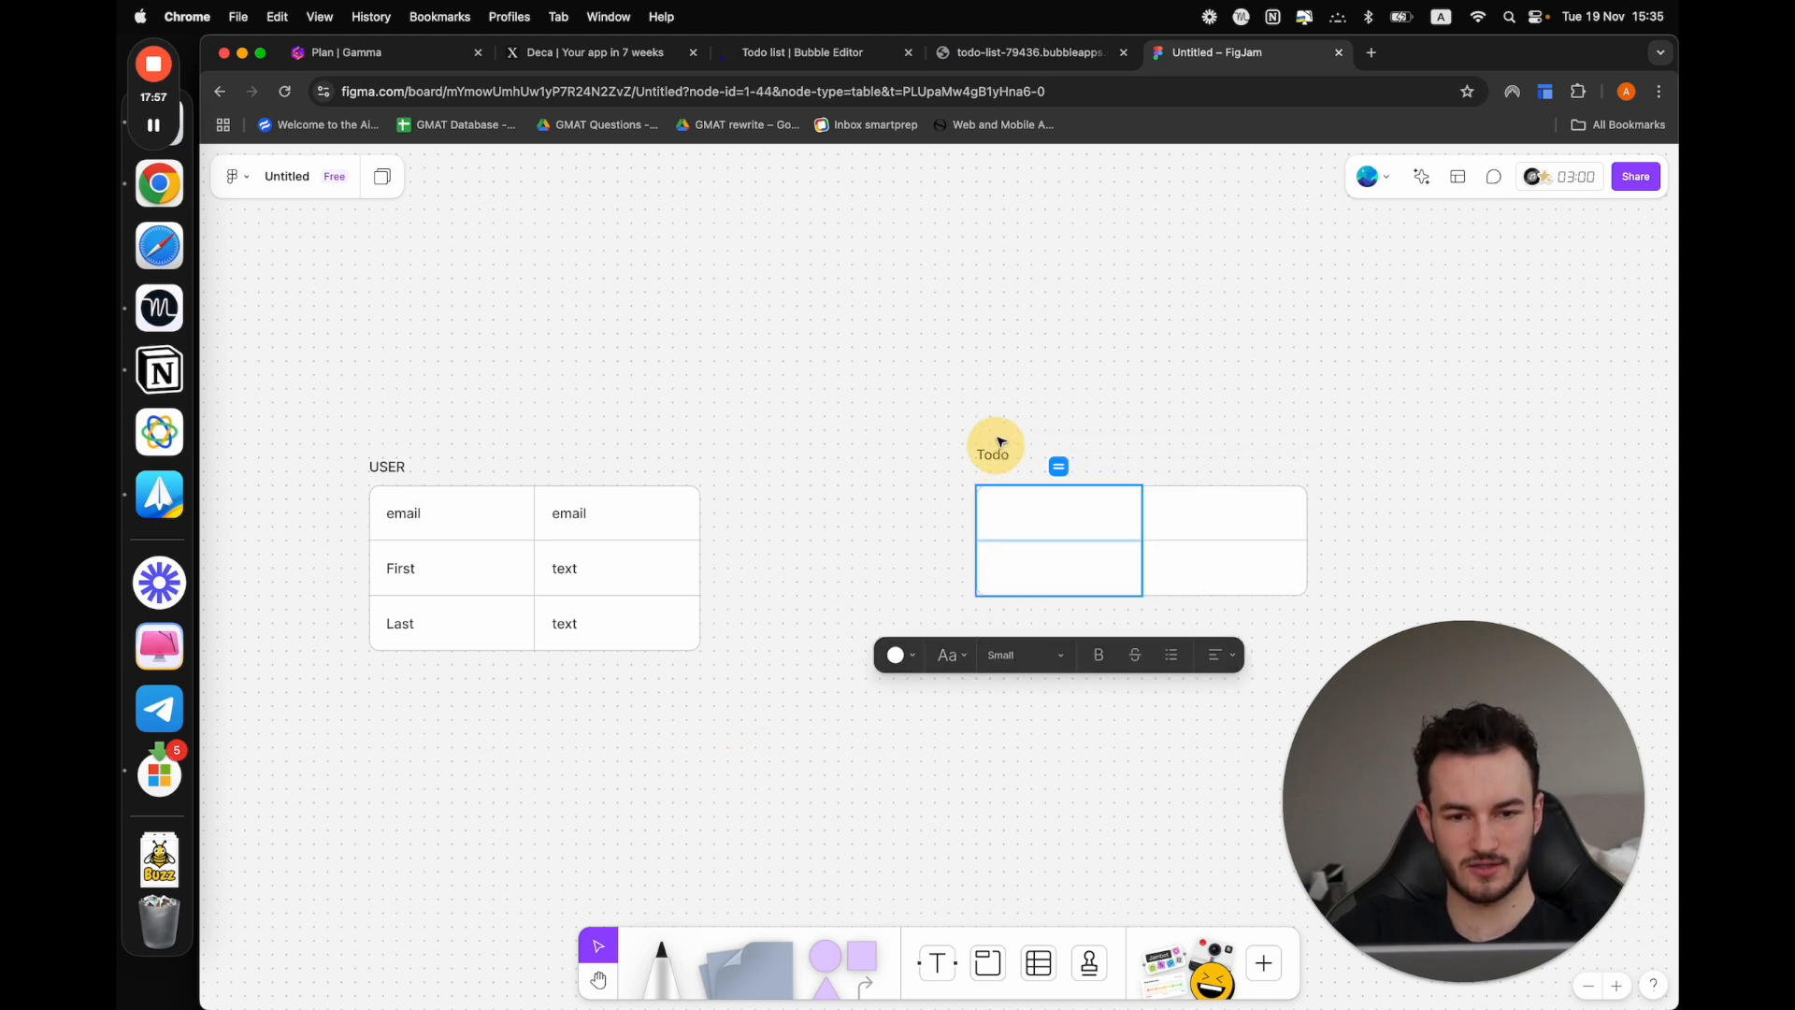
click(991, 478)
mouse_move(994, 460)
mouse_down()
mouse_move(870, 451)
mouse_move(1005, 475)
mouse_move(1006, 450)
mouse_up()
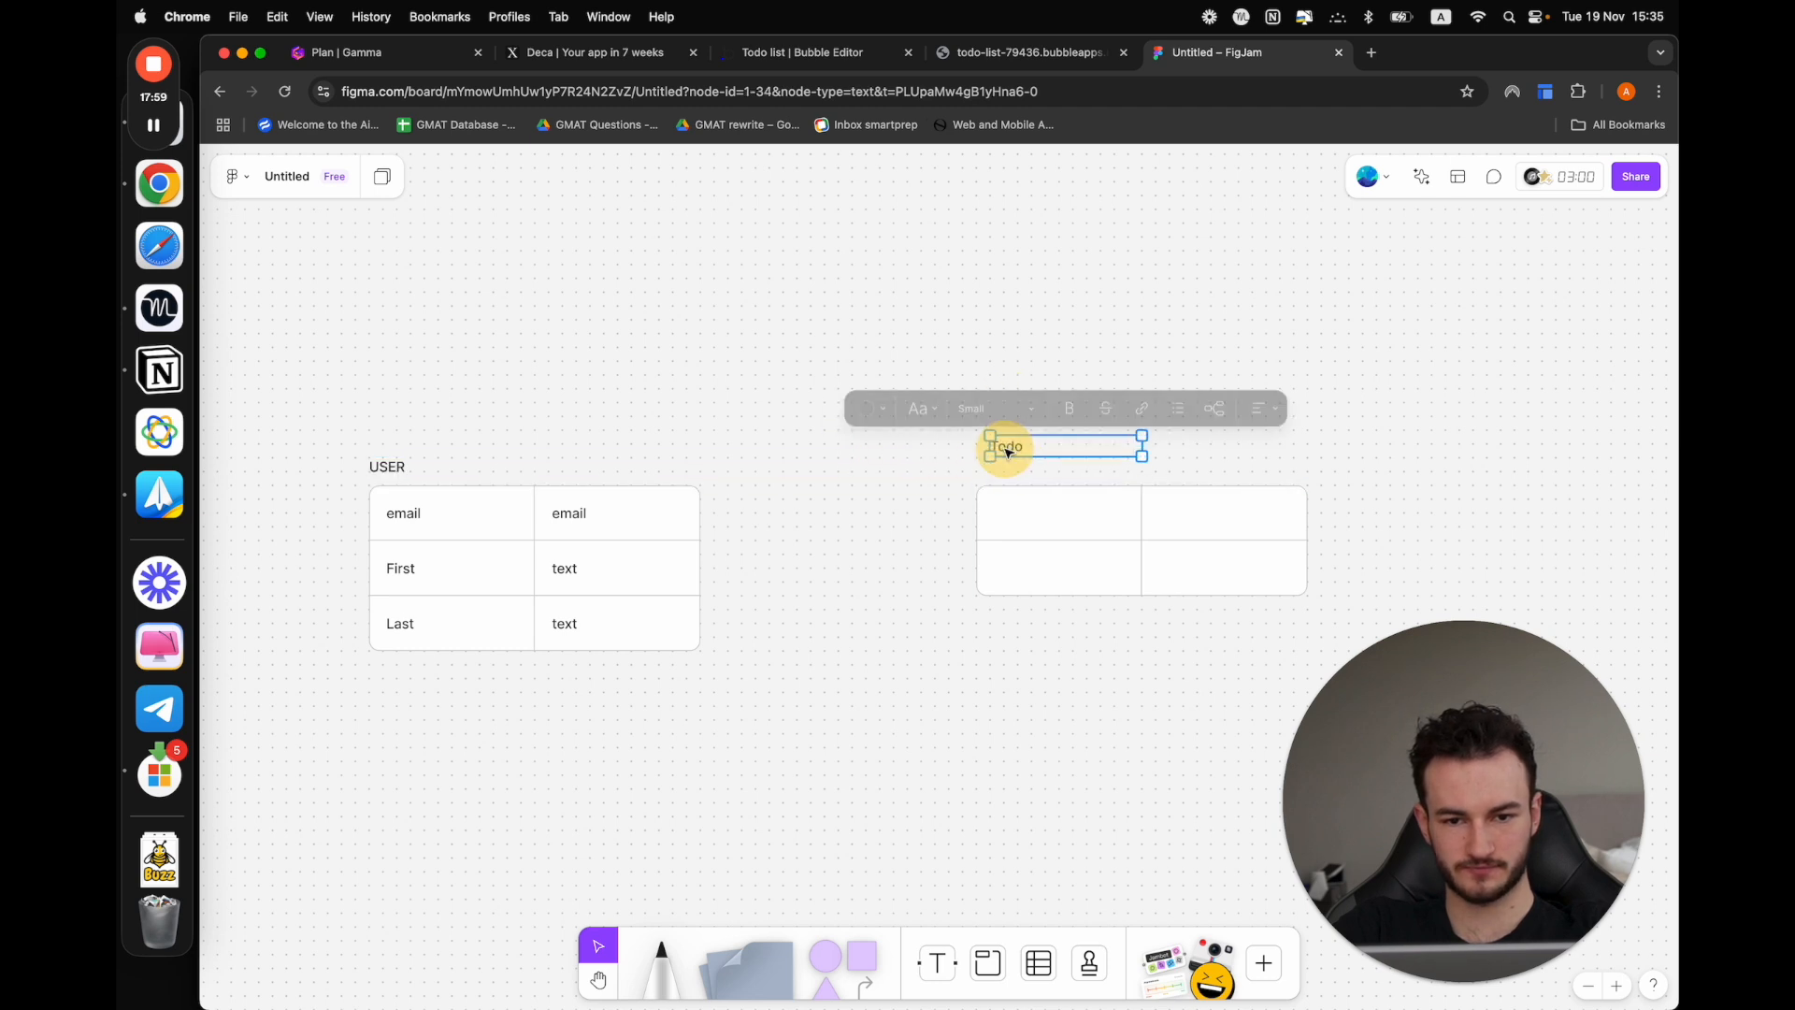
double_click(1005, 449)
text(Task)
click(847, 463)
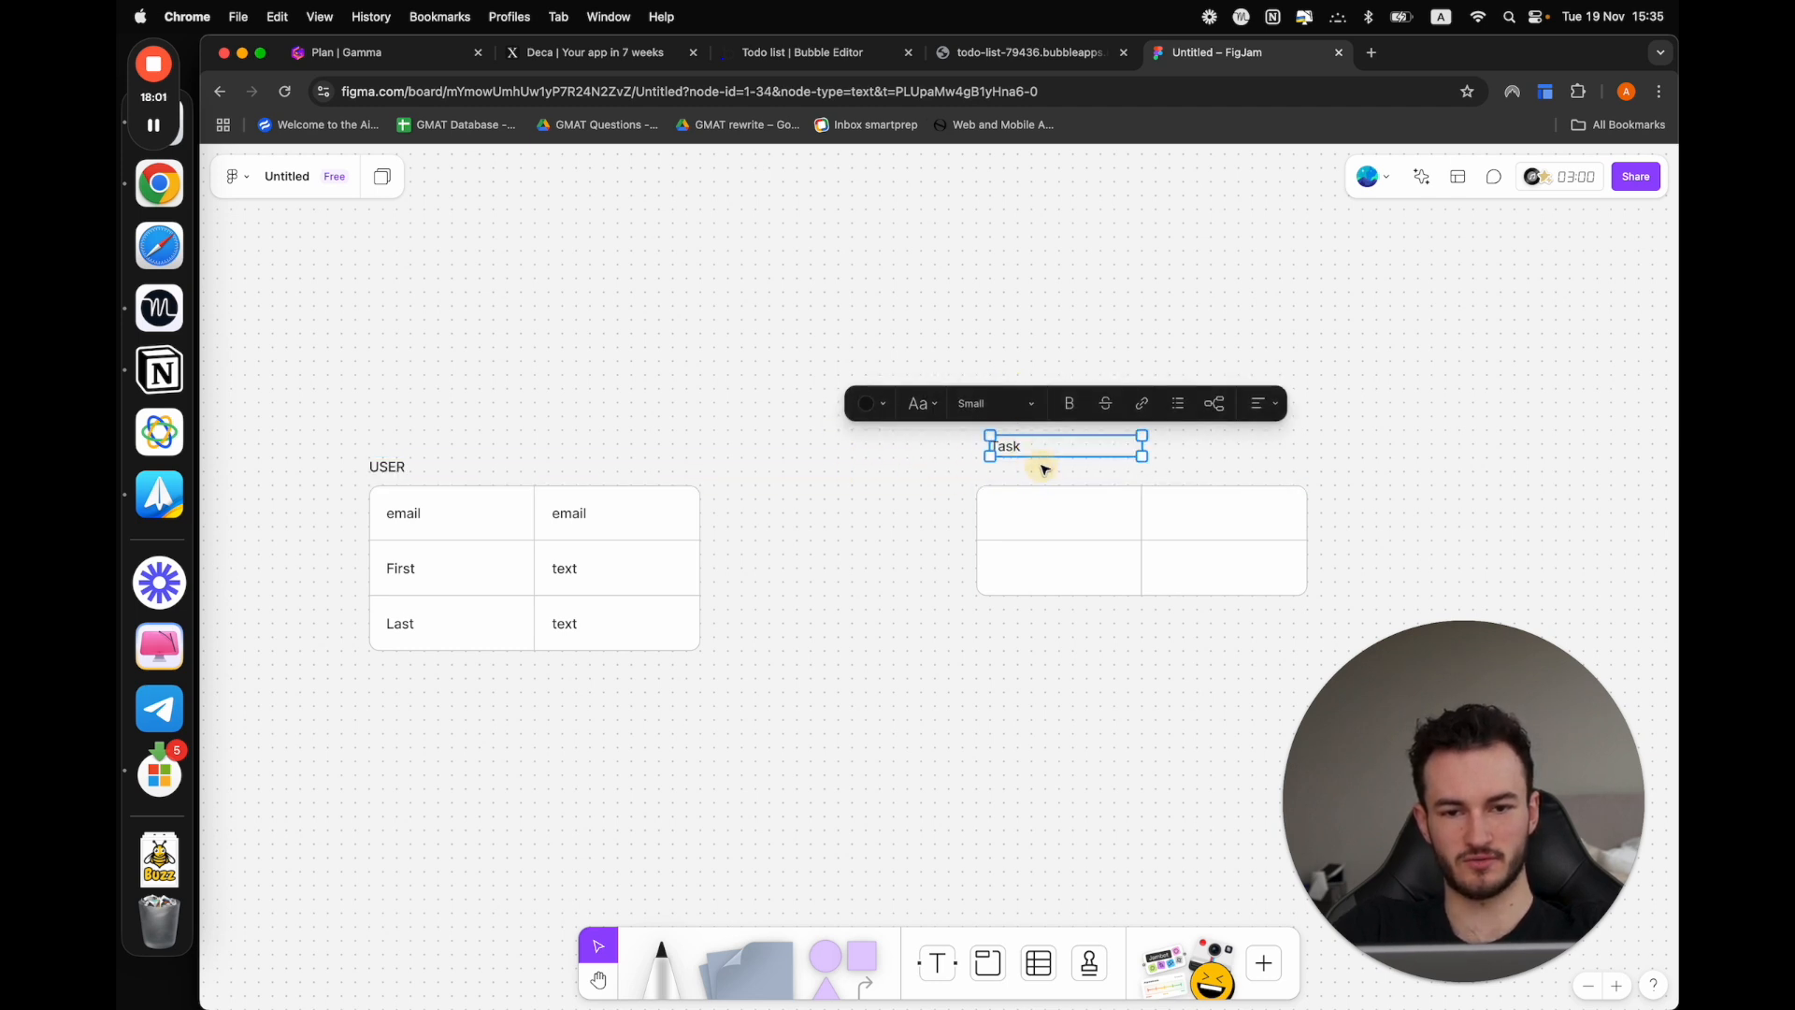
click(1042, 458)
click(1014, 445)
drag(1014, 446, 993, 467)
Fill the Task table's two rows with "Task" as "text" and "Is completed?" as "yes/no"
click(1029, 514)
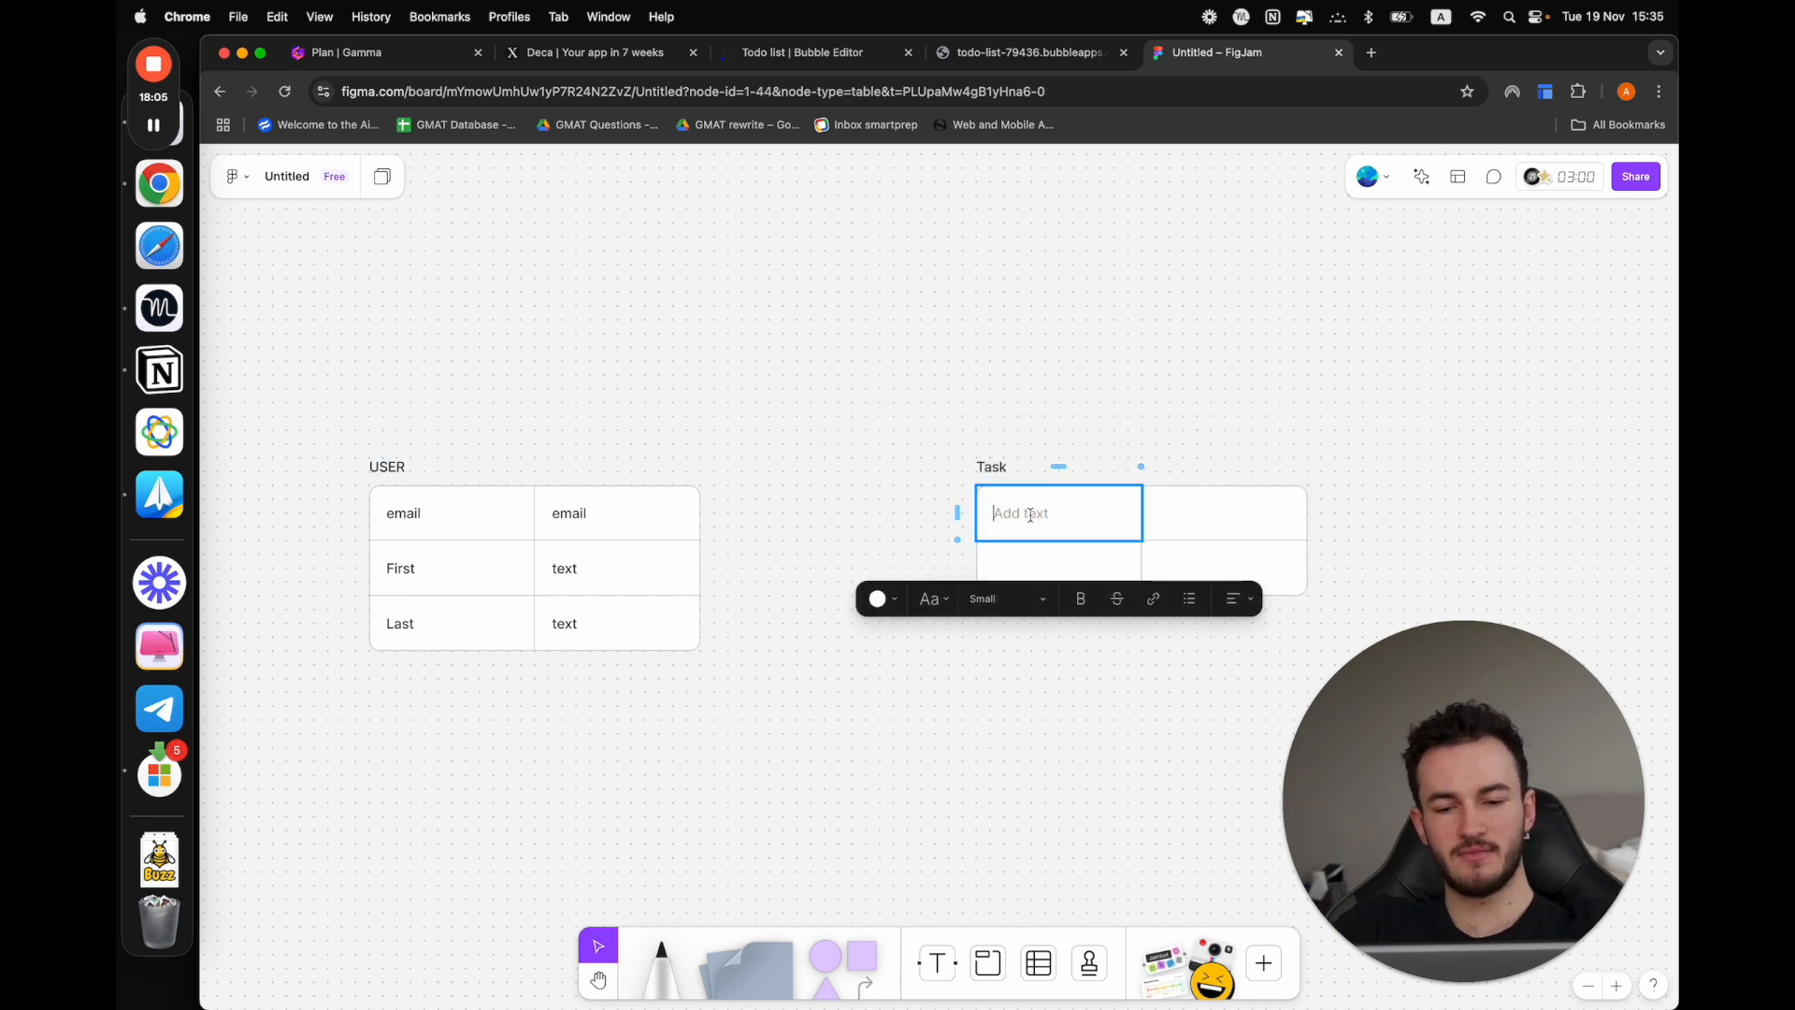
text(Task)
key(Tab)
text(te)
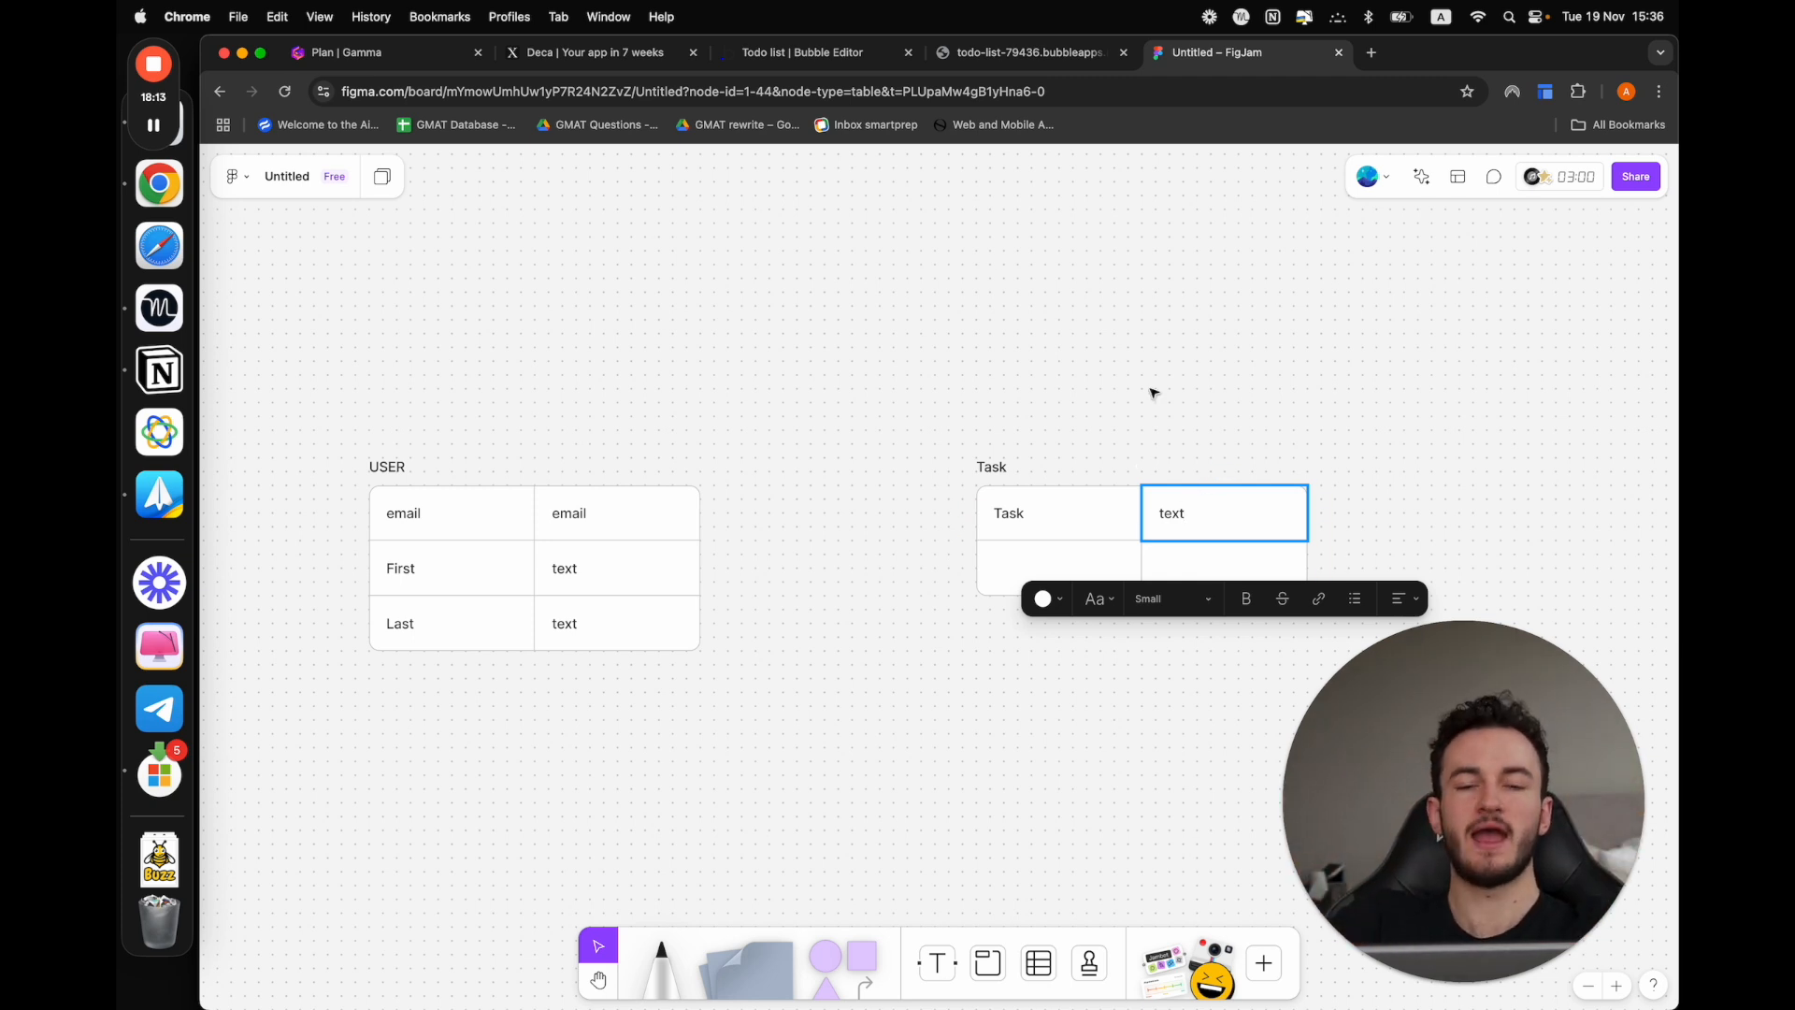
click(1019, 569)
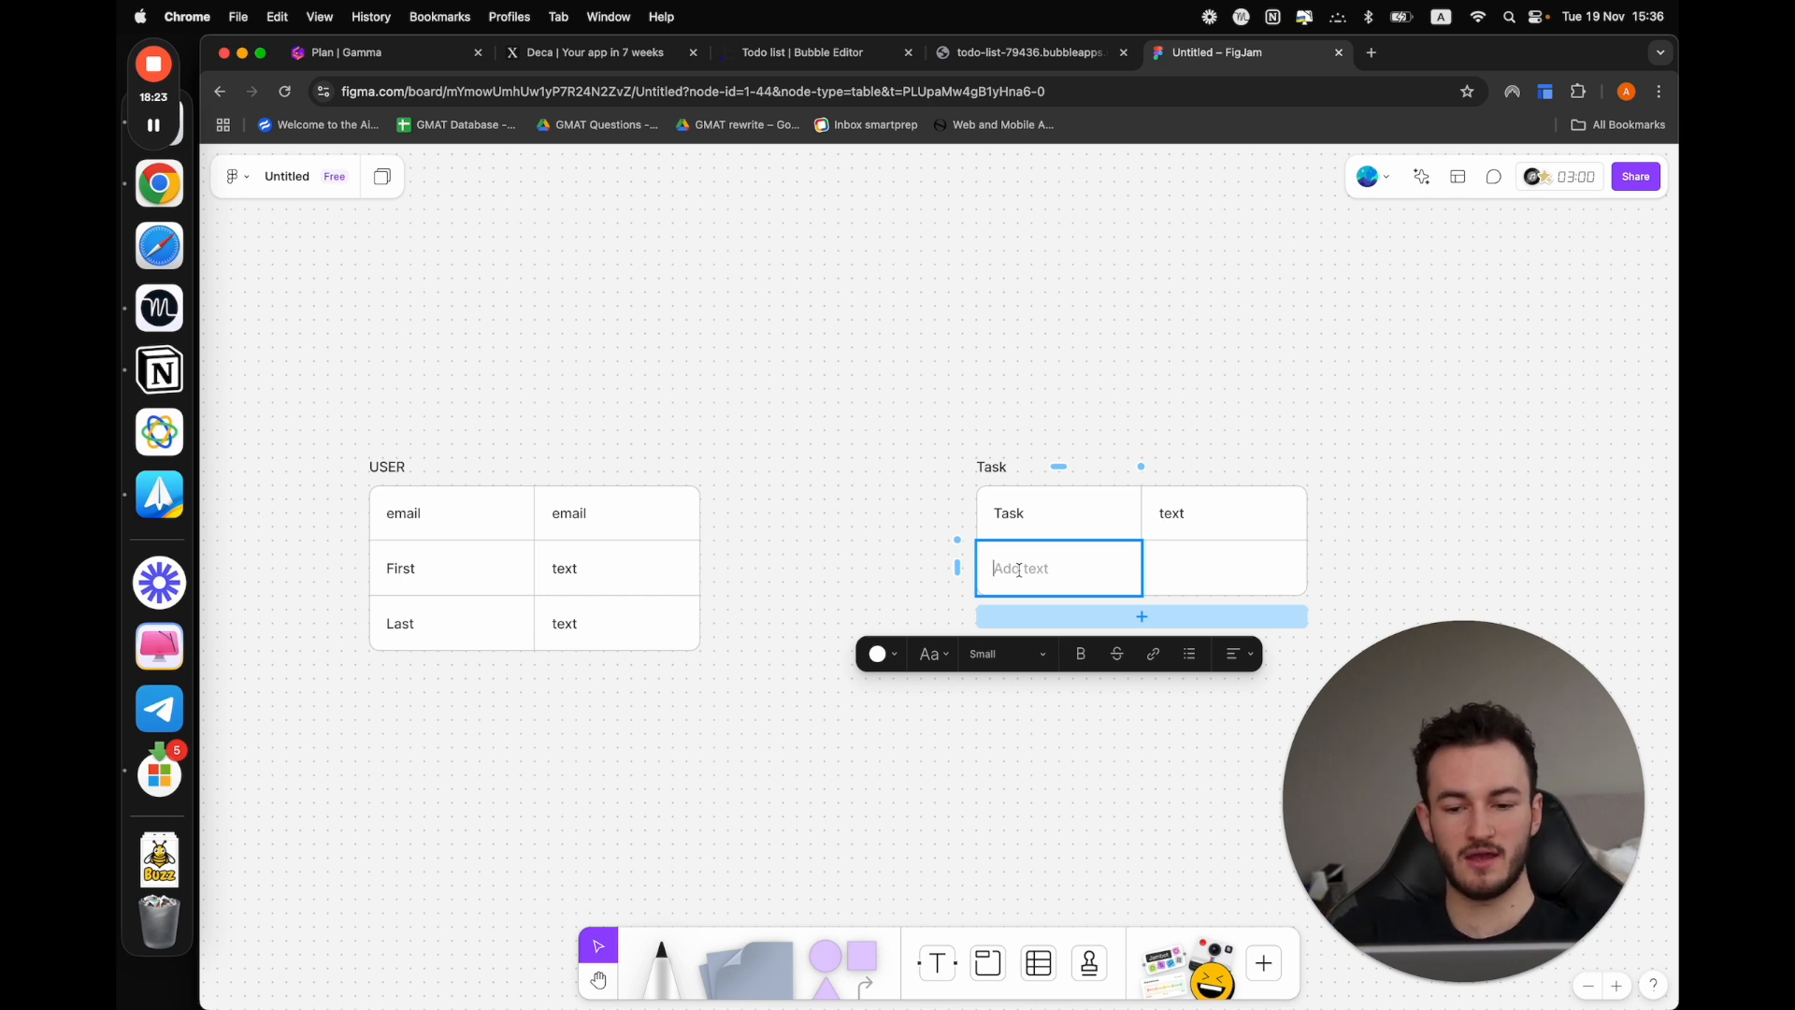
text(Is)
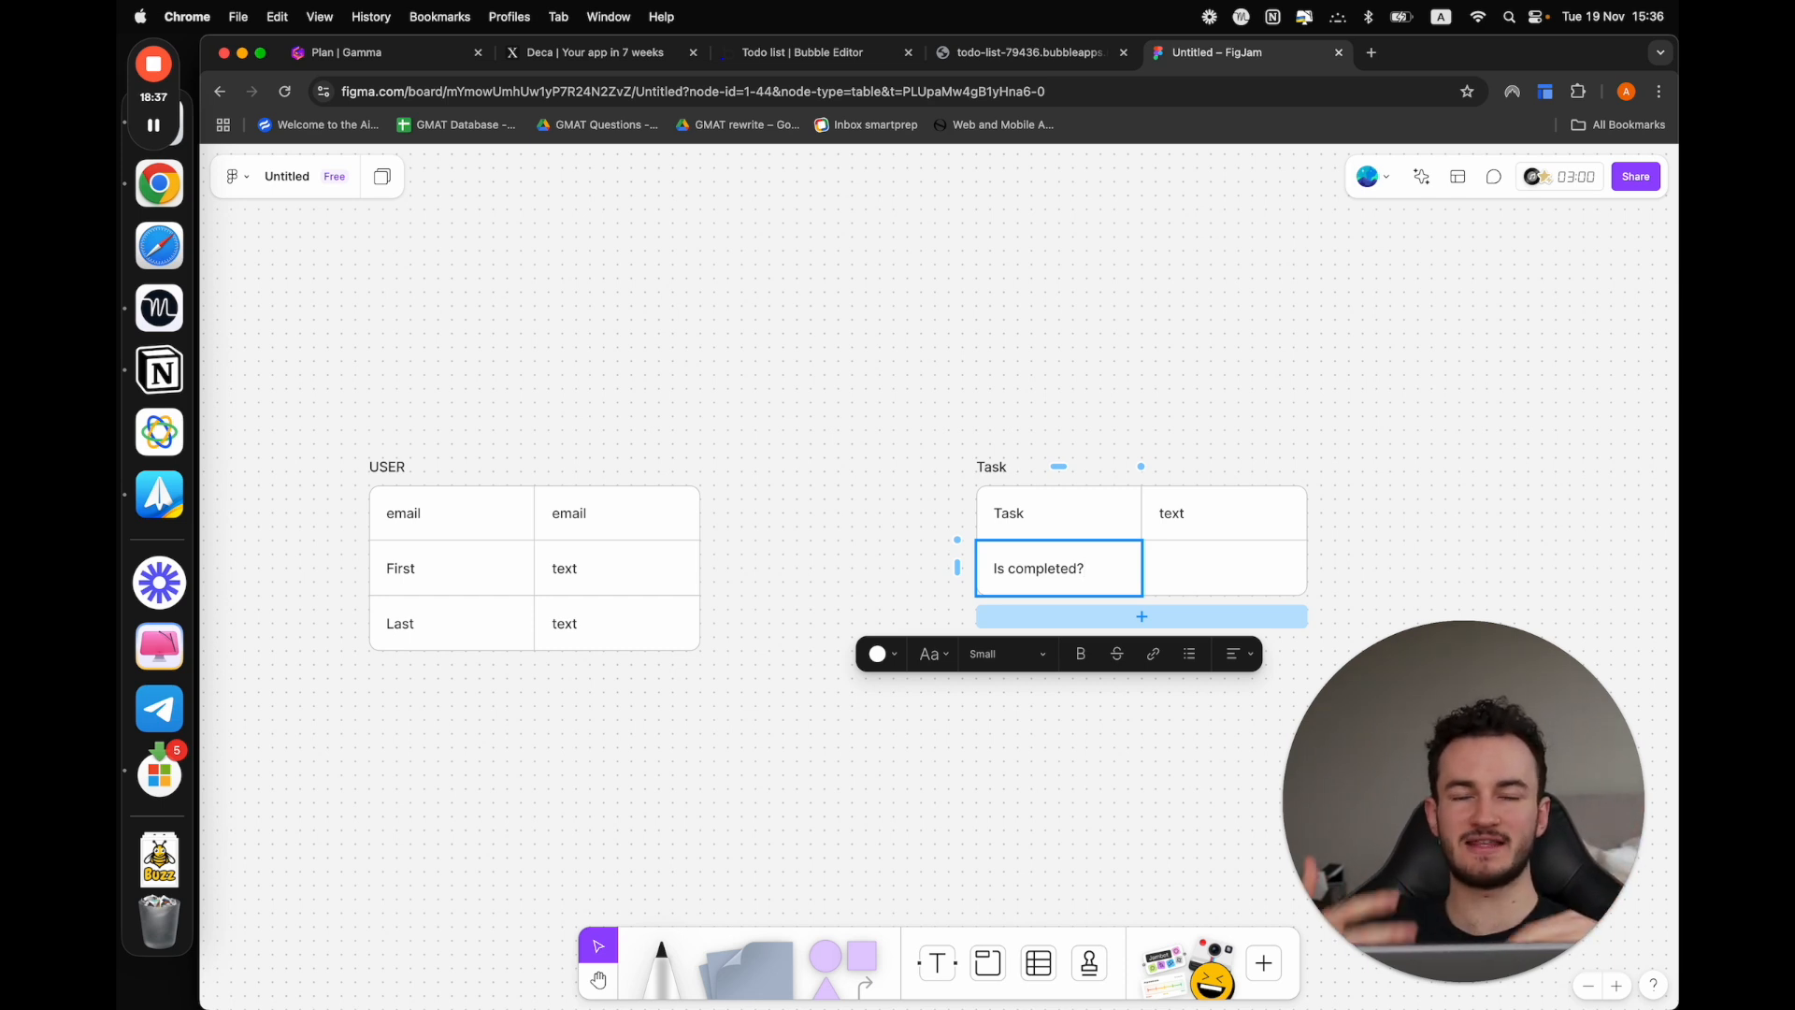
click(1186, 567)
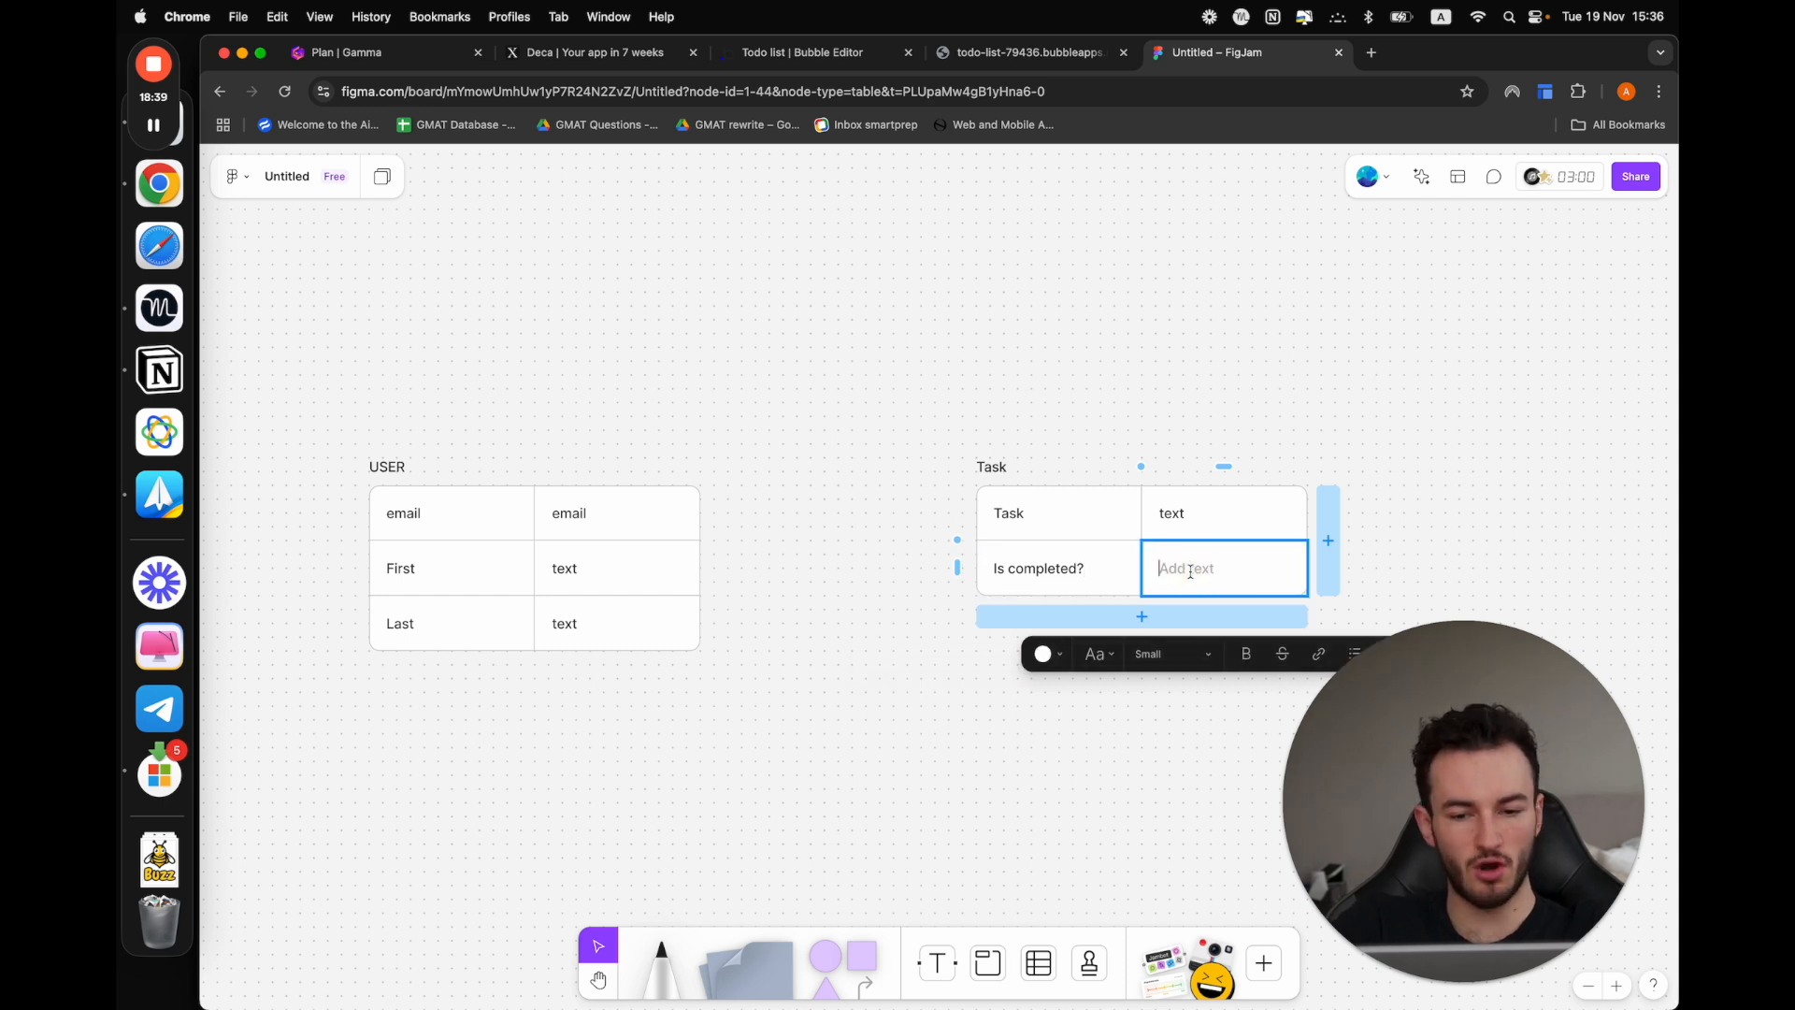
text(yes/no)
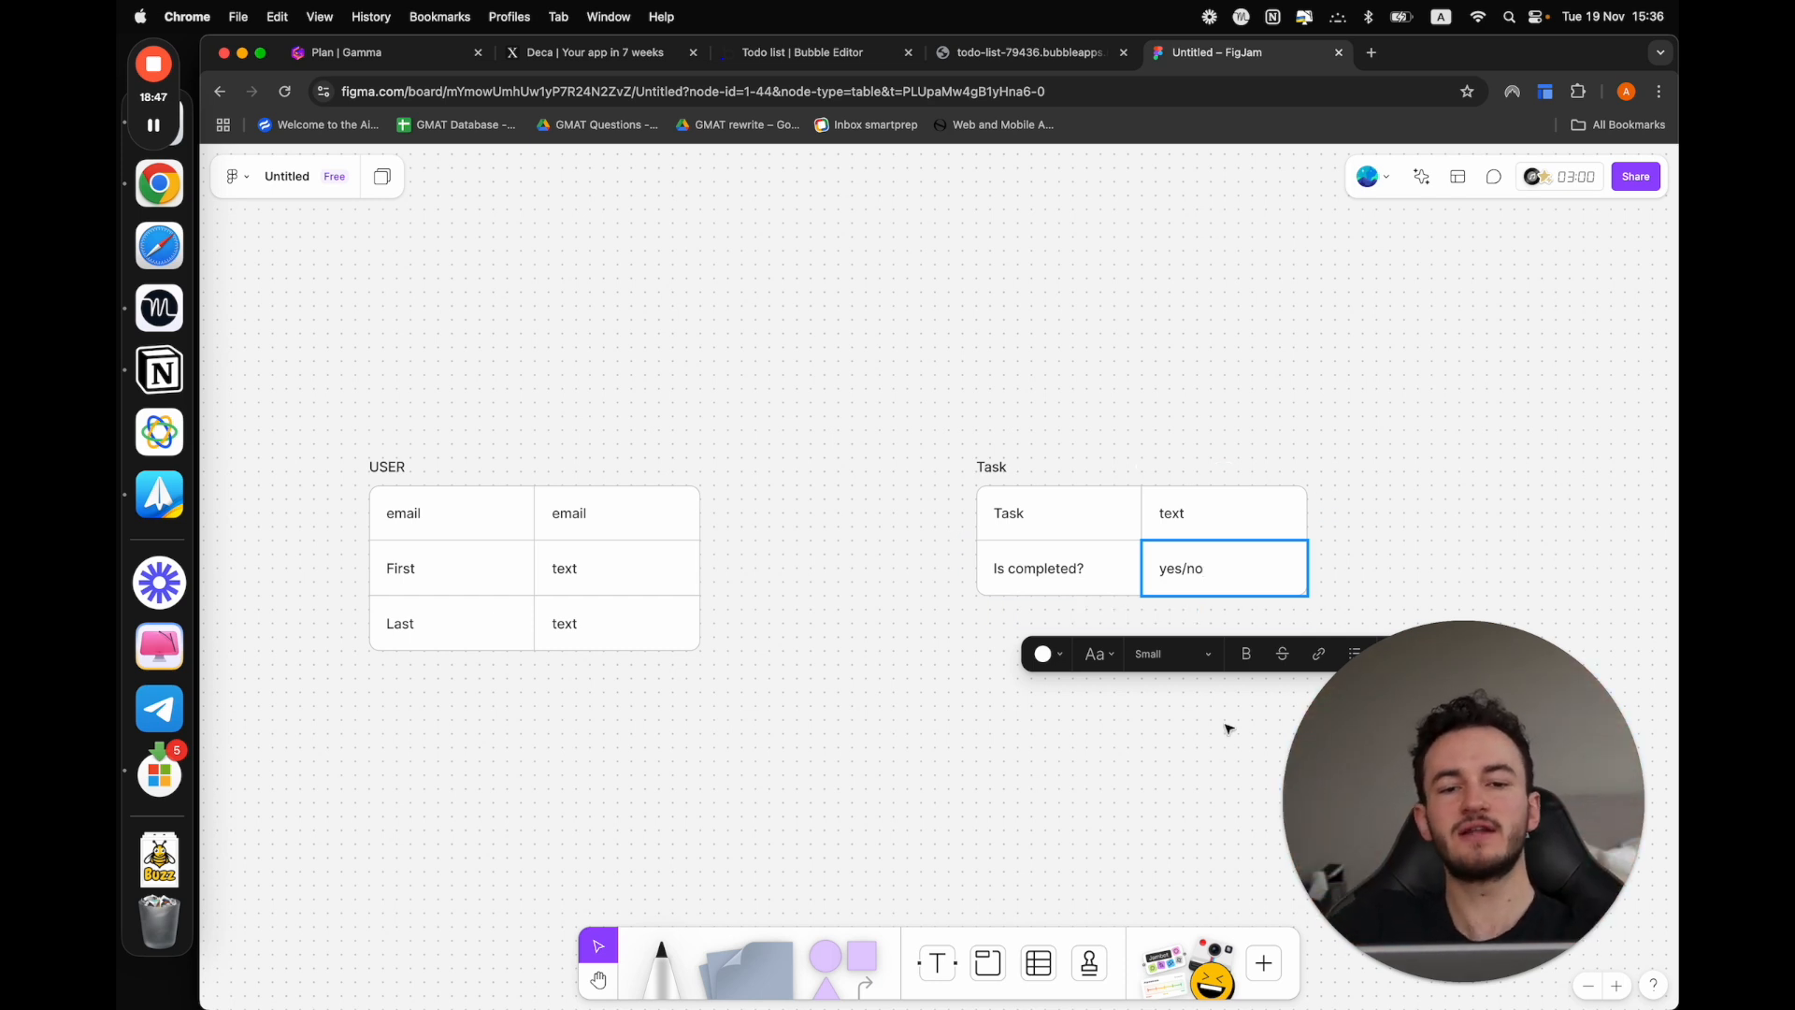
Add a third row to the Task table and fill it with "Date copleted" and "date"
click(1142, 616)
click(1028, 617)
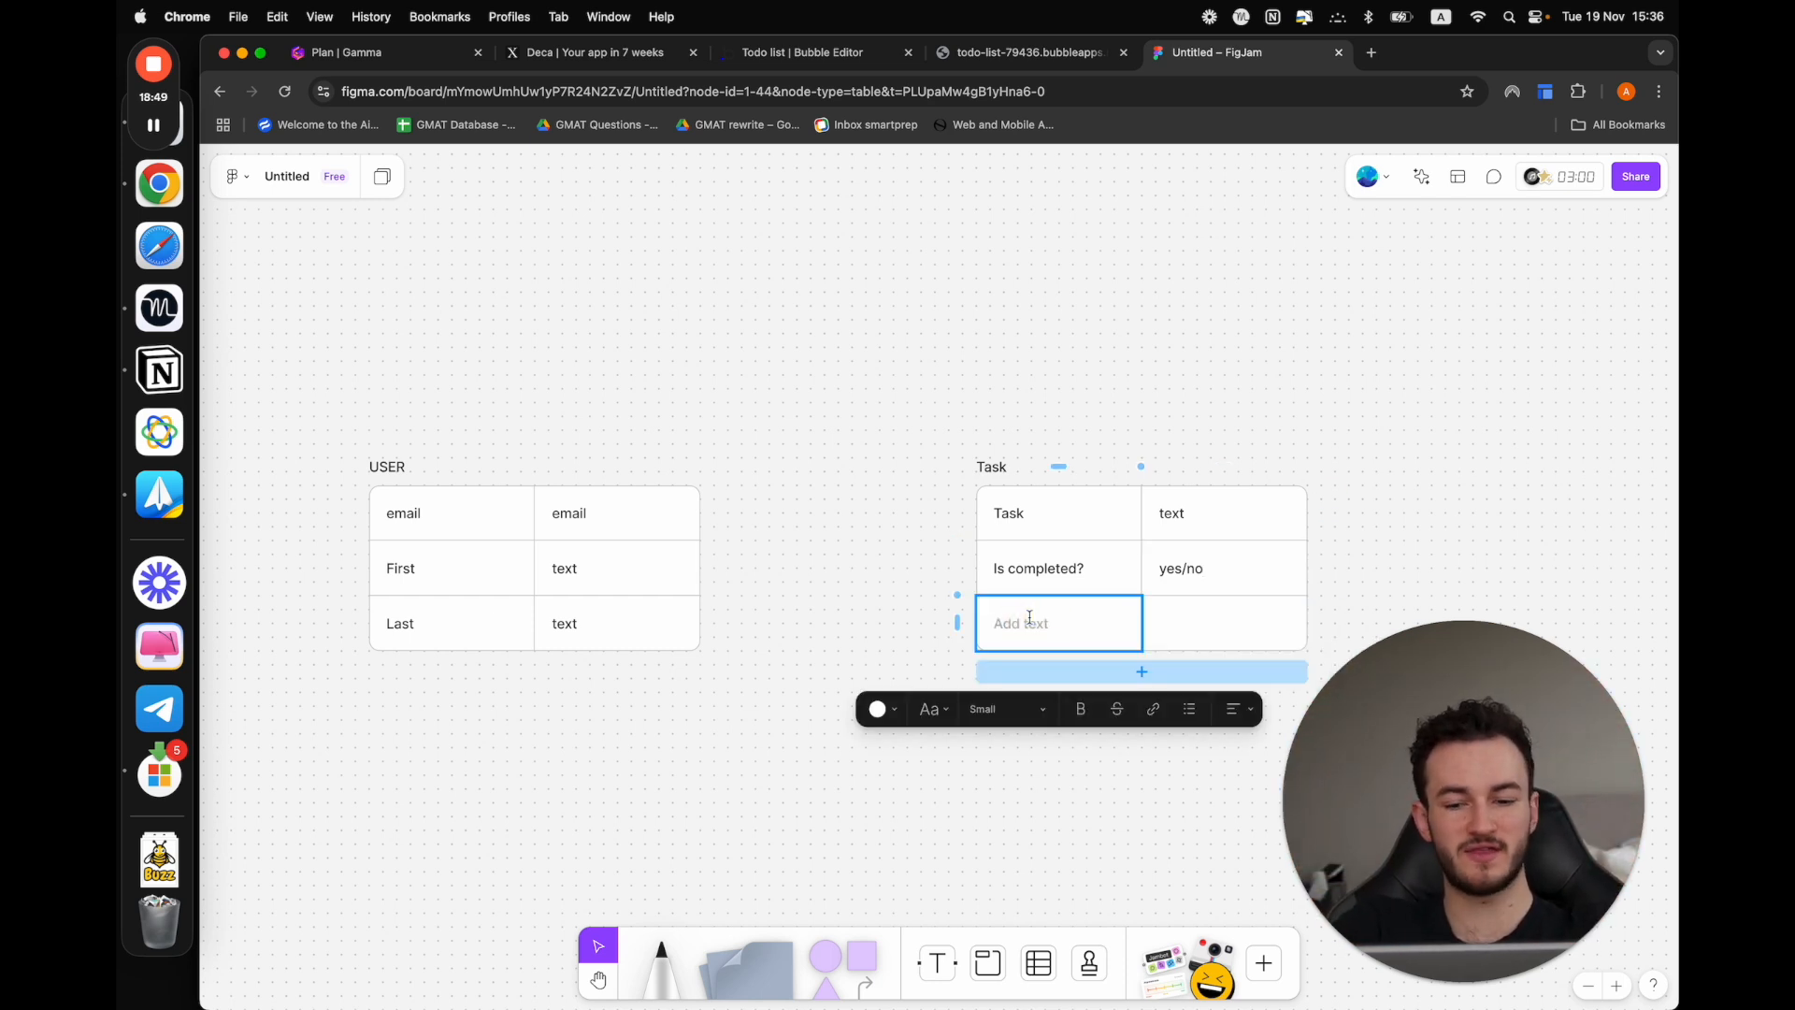
text(Date copleted)
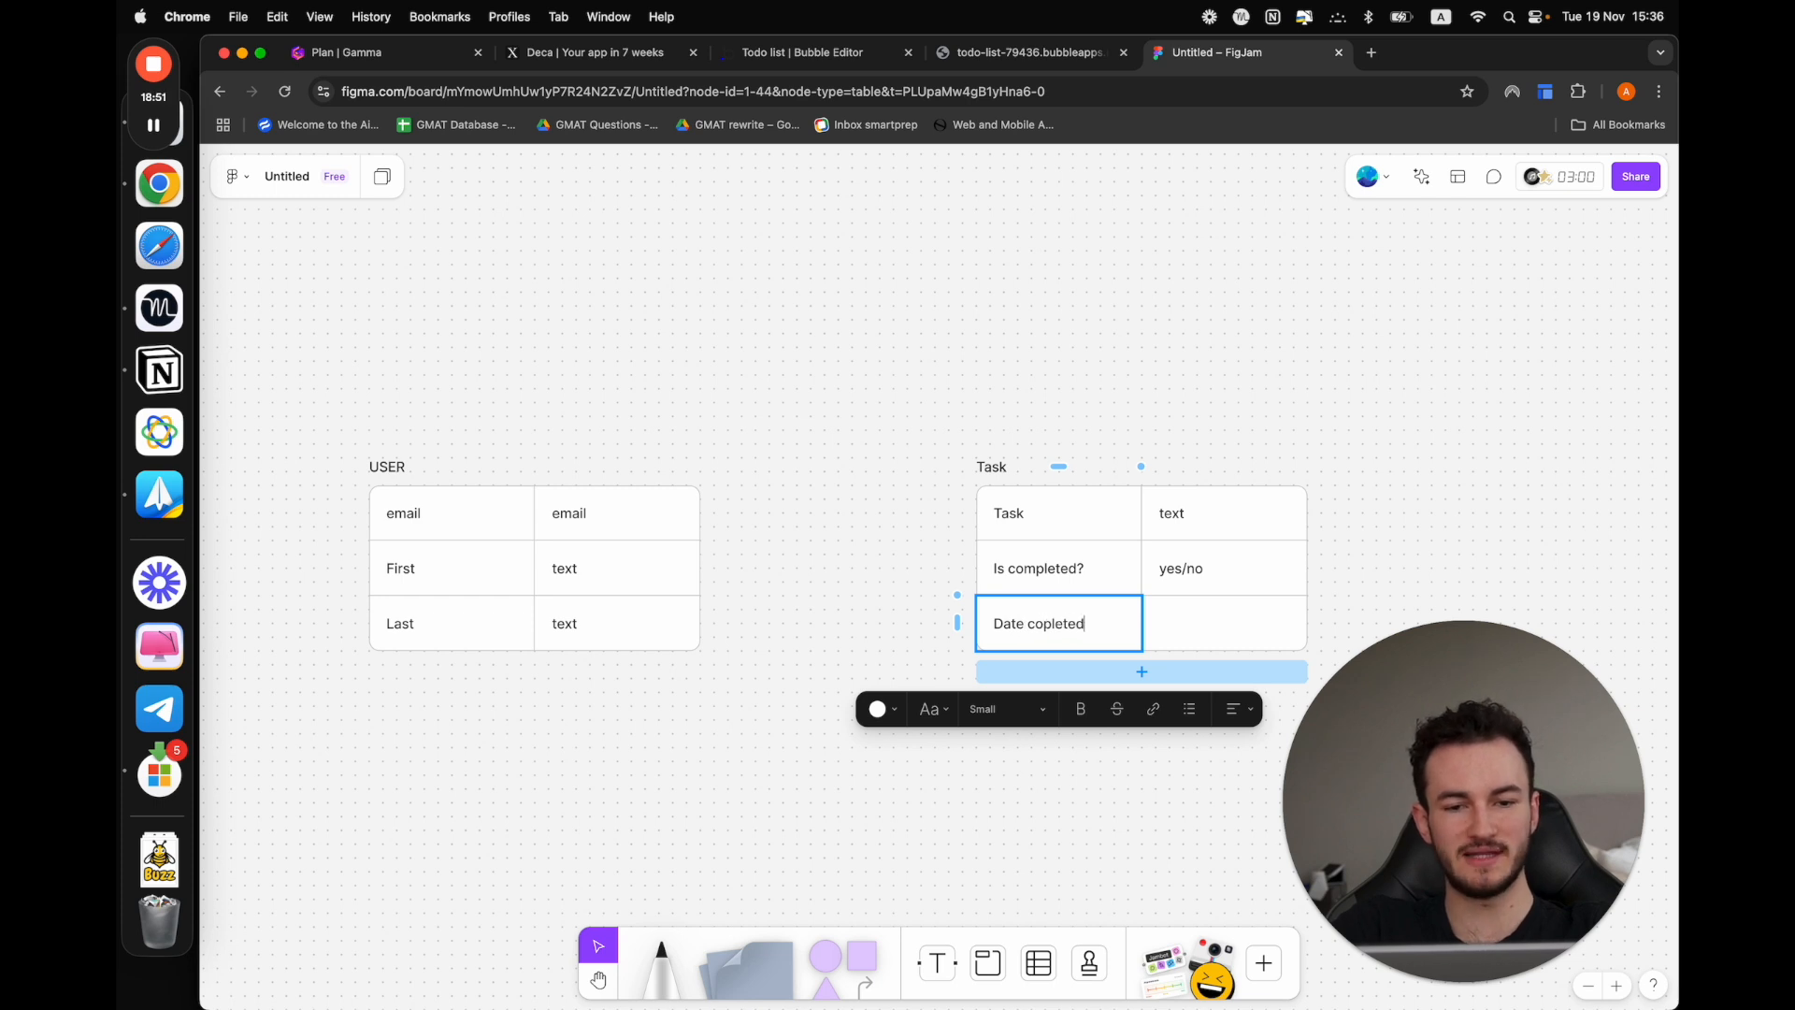
click(1175, 633)
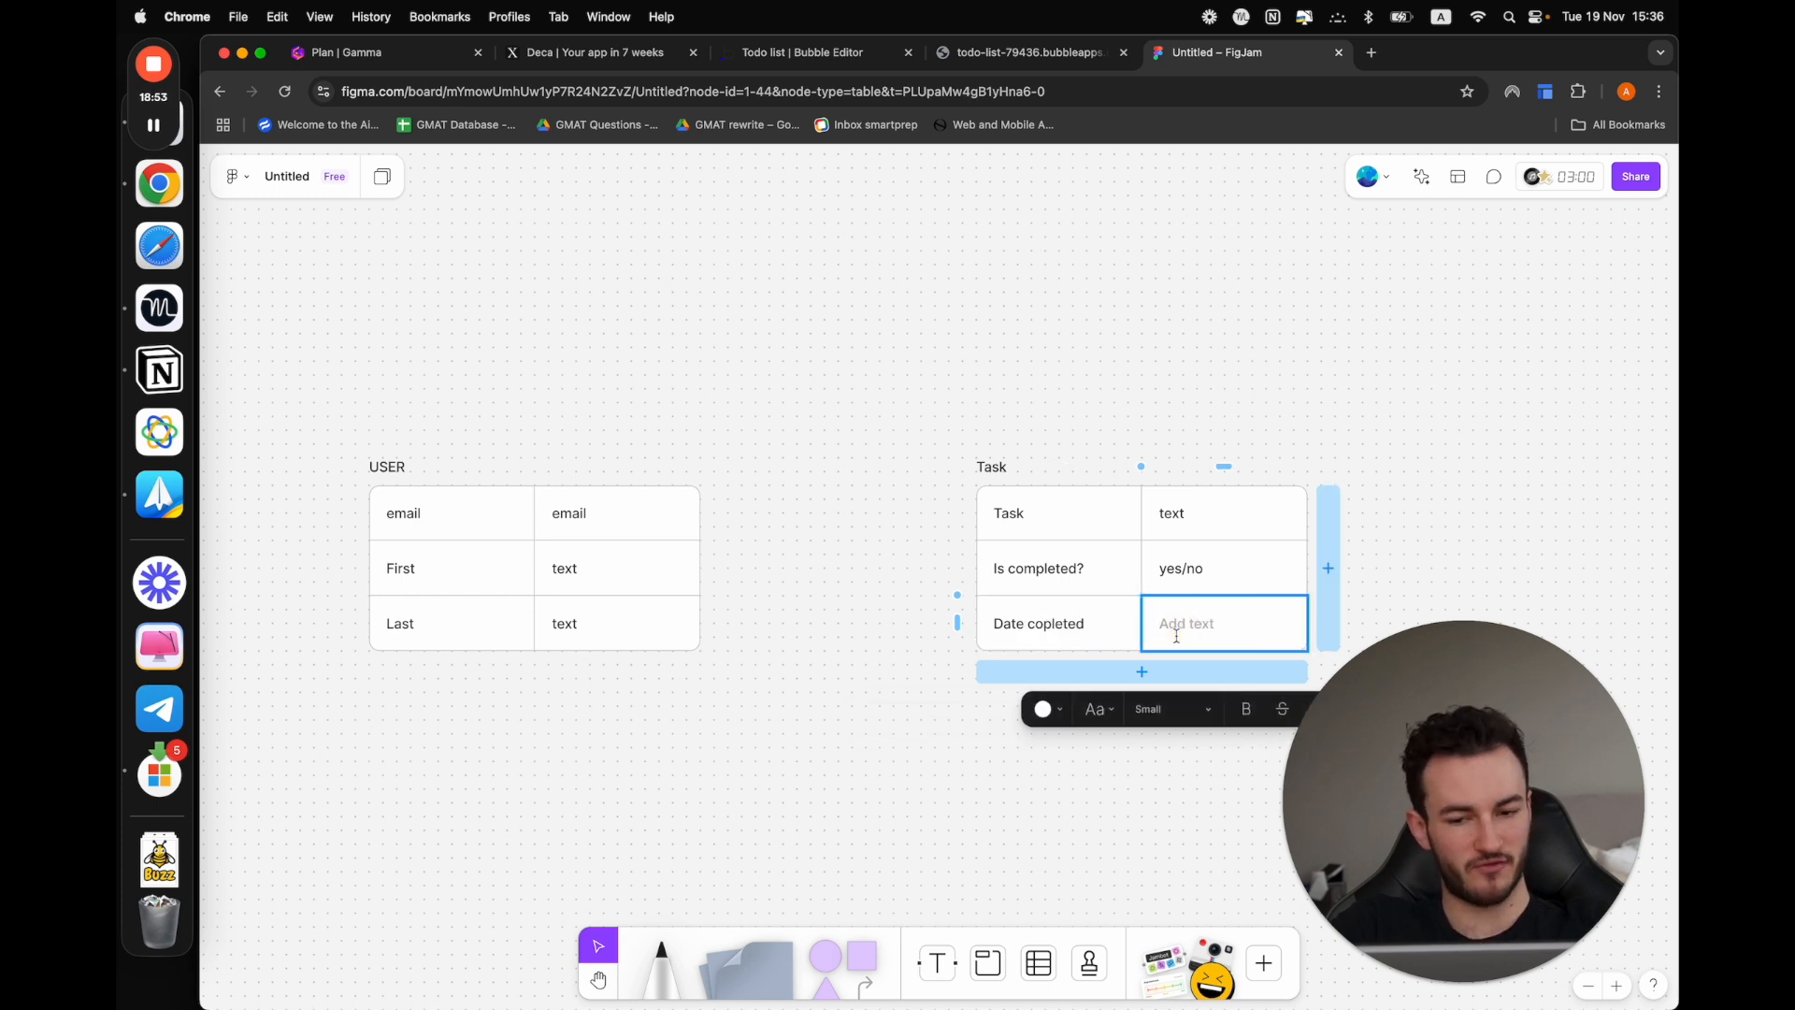
text(date)
click(919, 544)
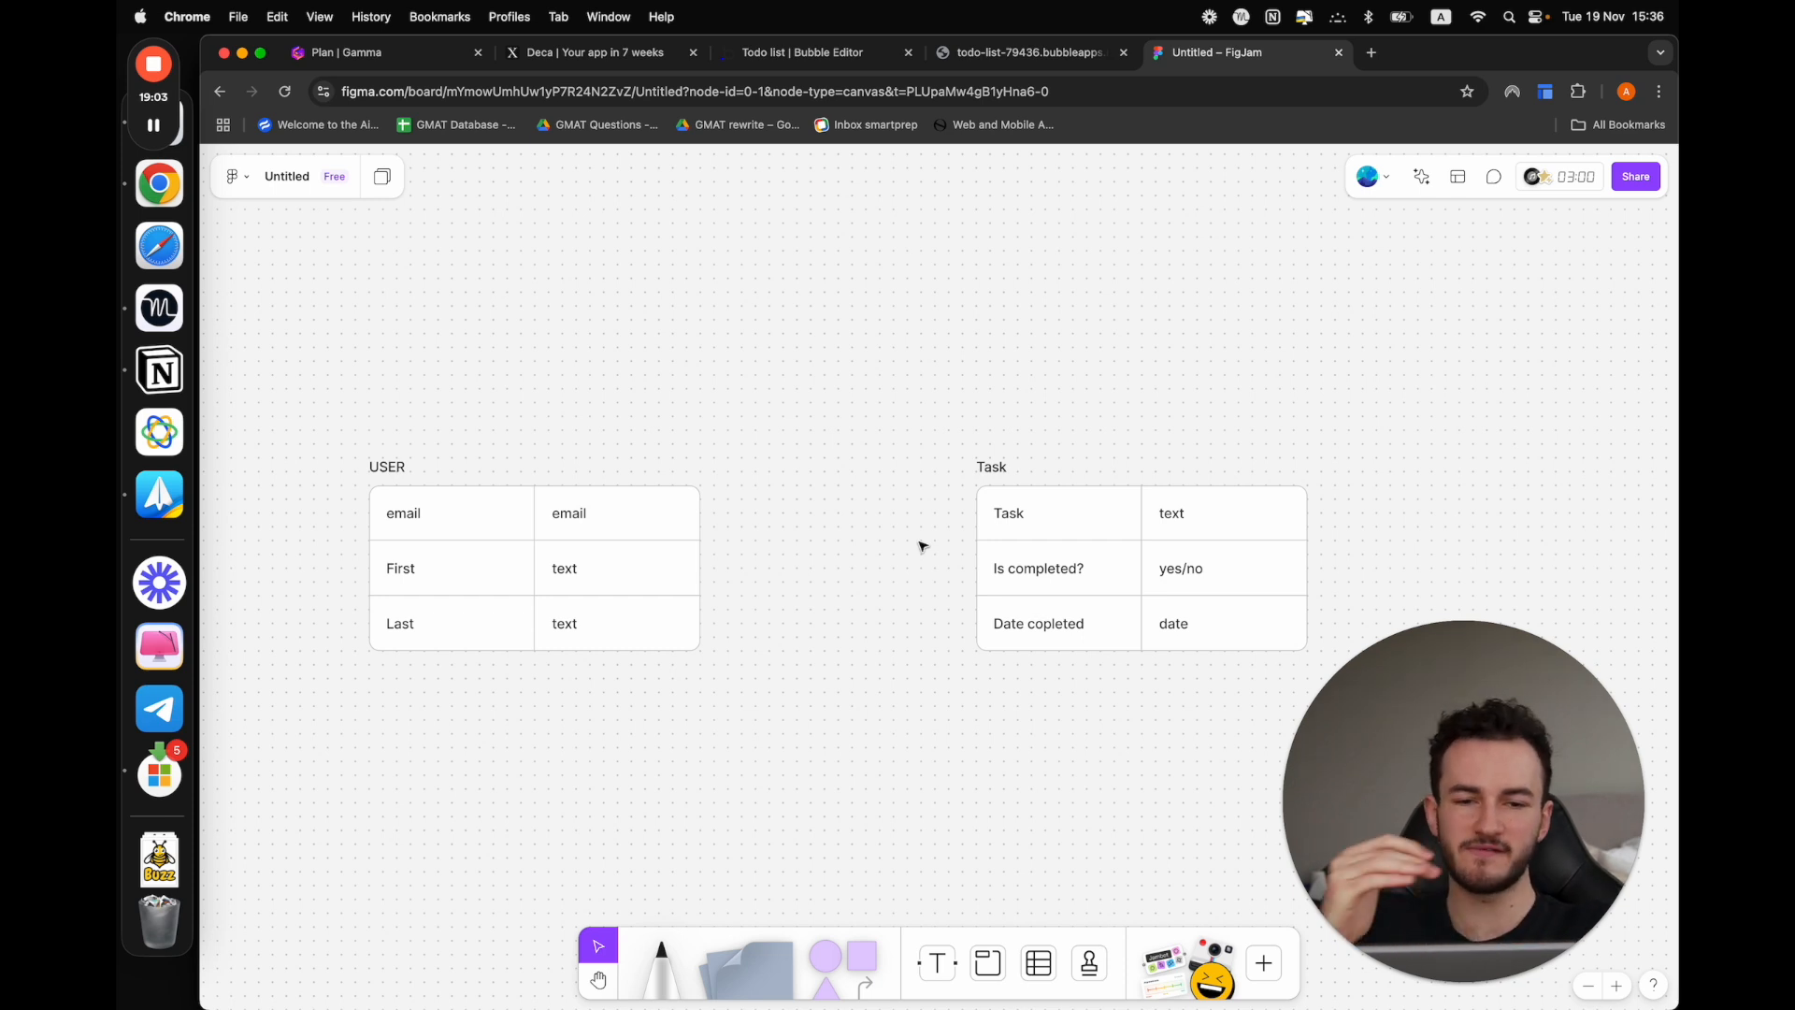
click(1096, 661)
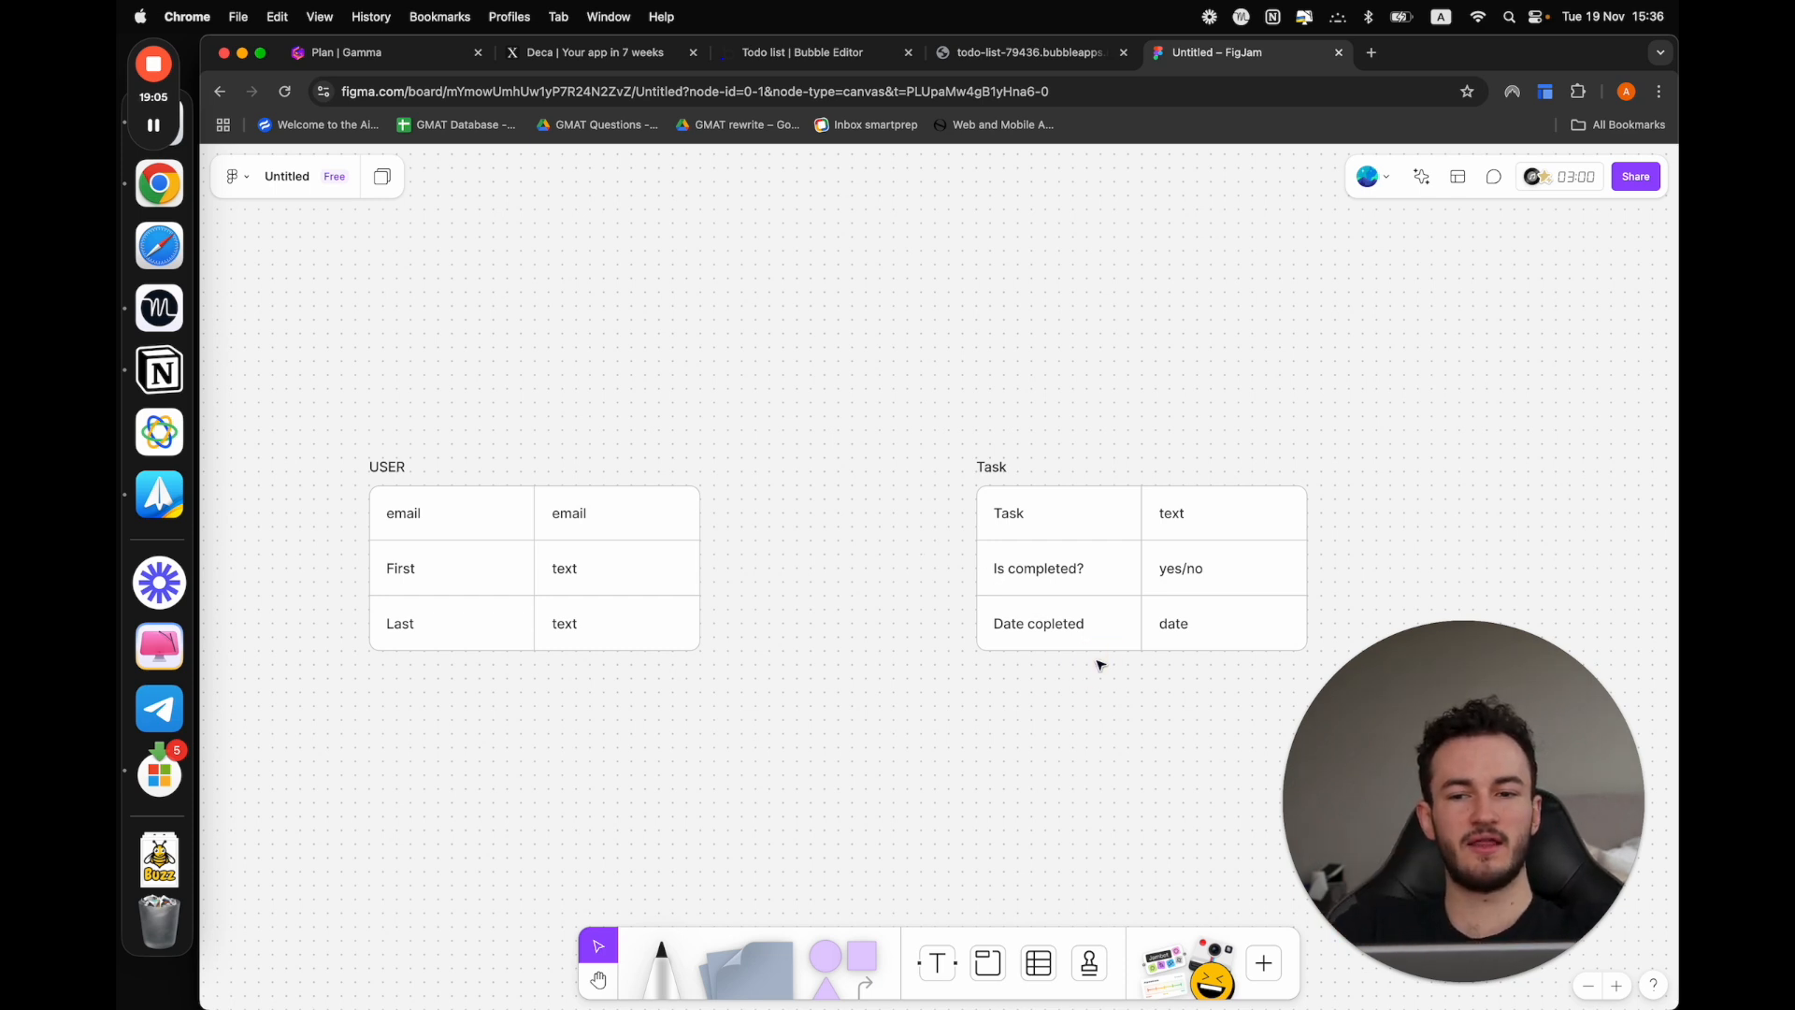
click(999, 466)
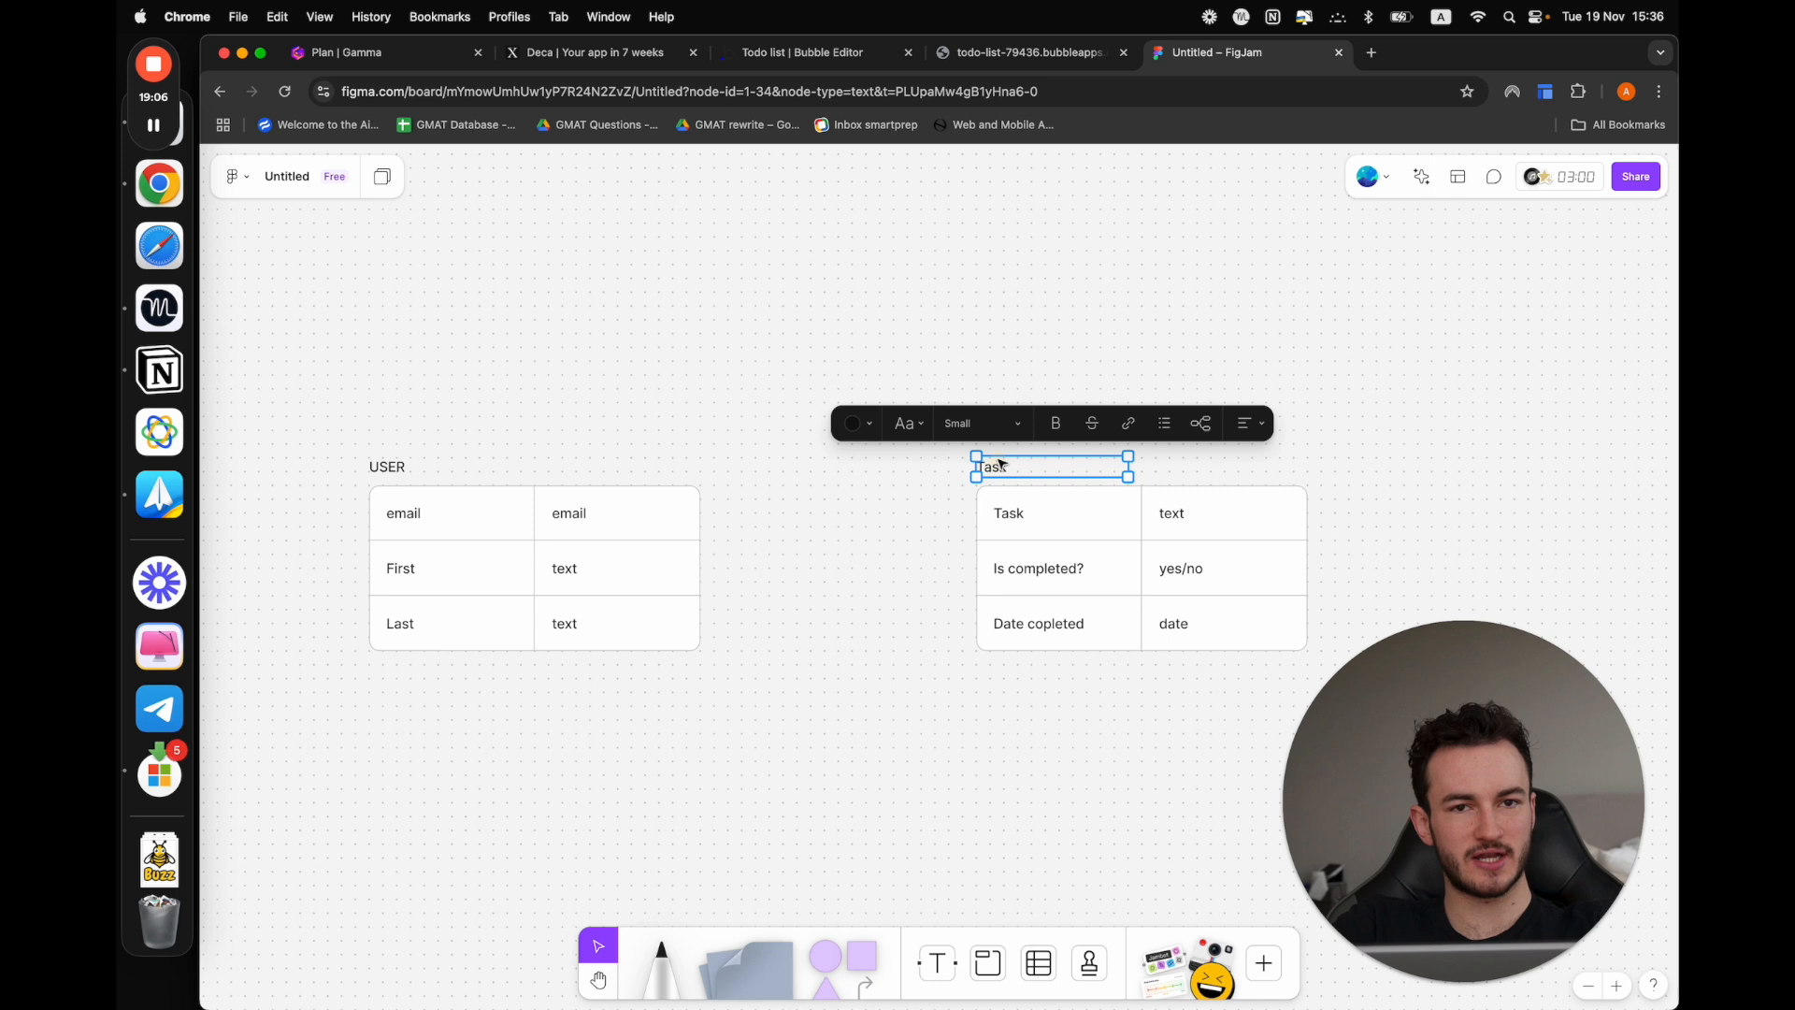
click(941, 517)
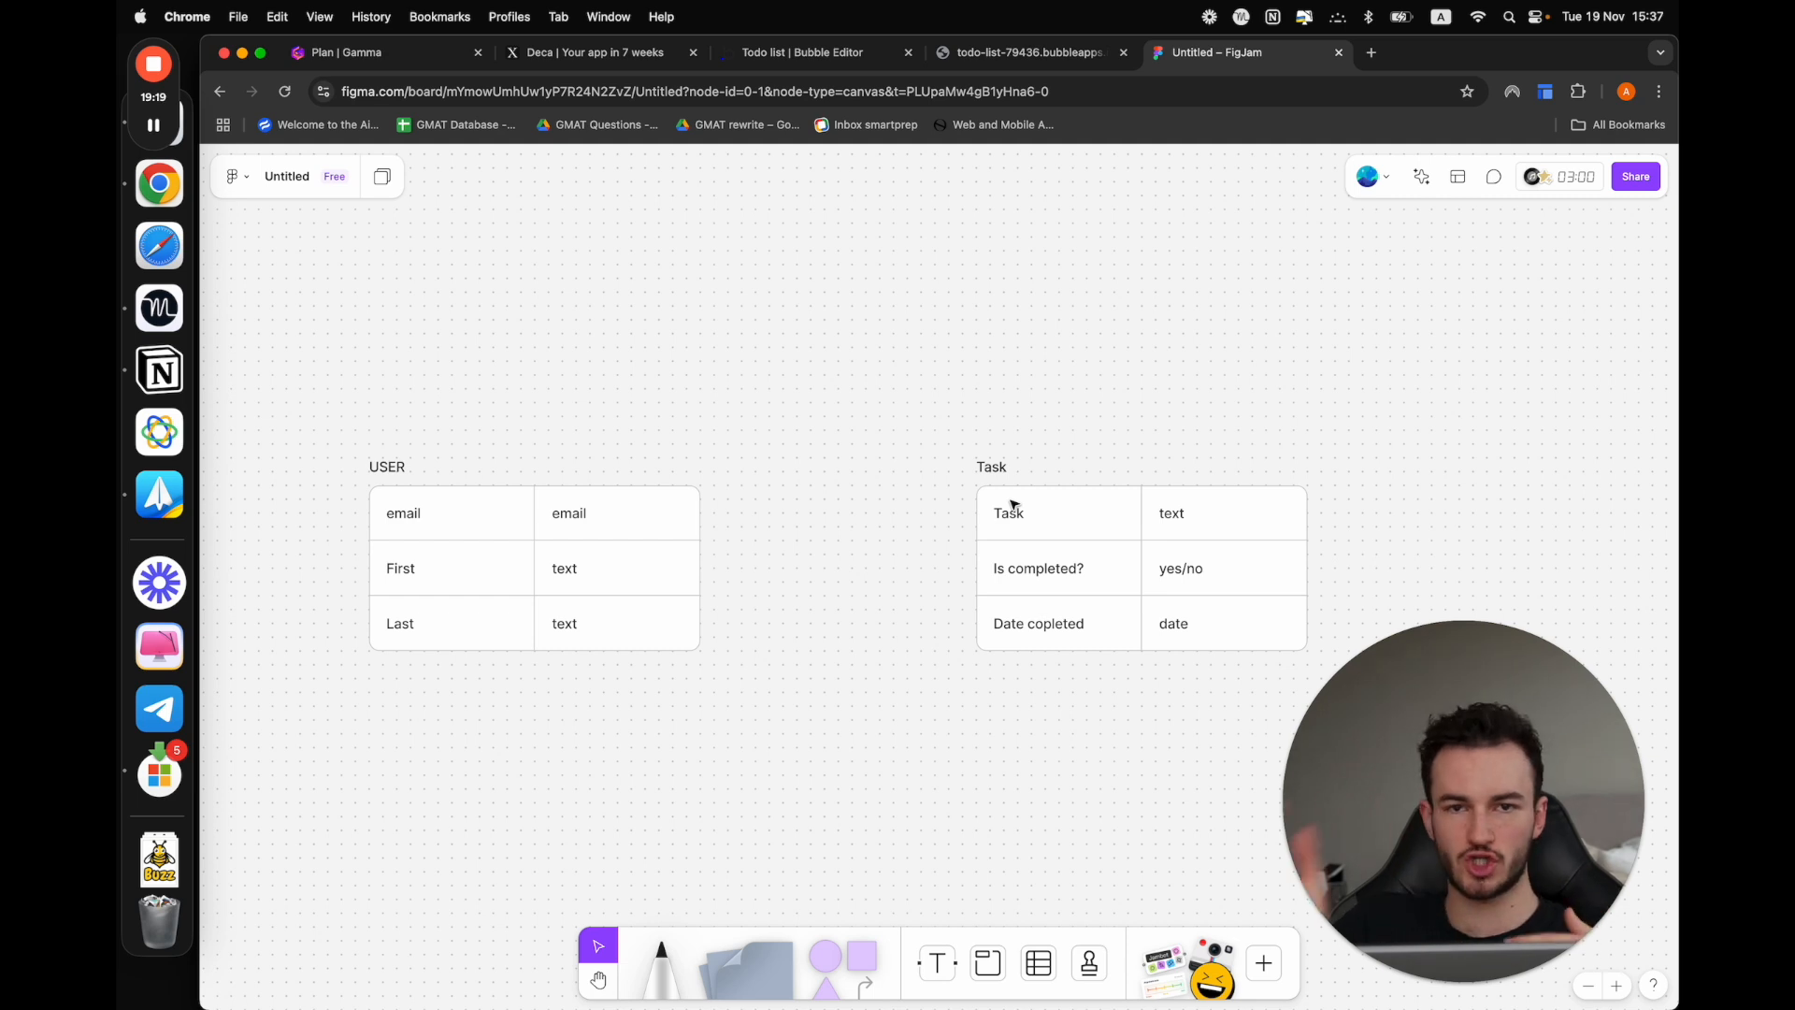
click(1114, 640)
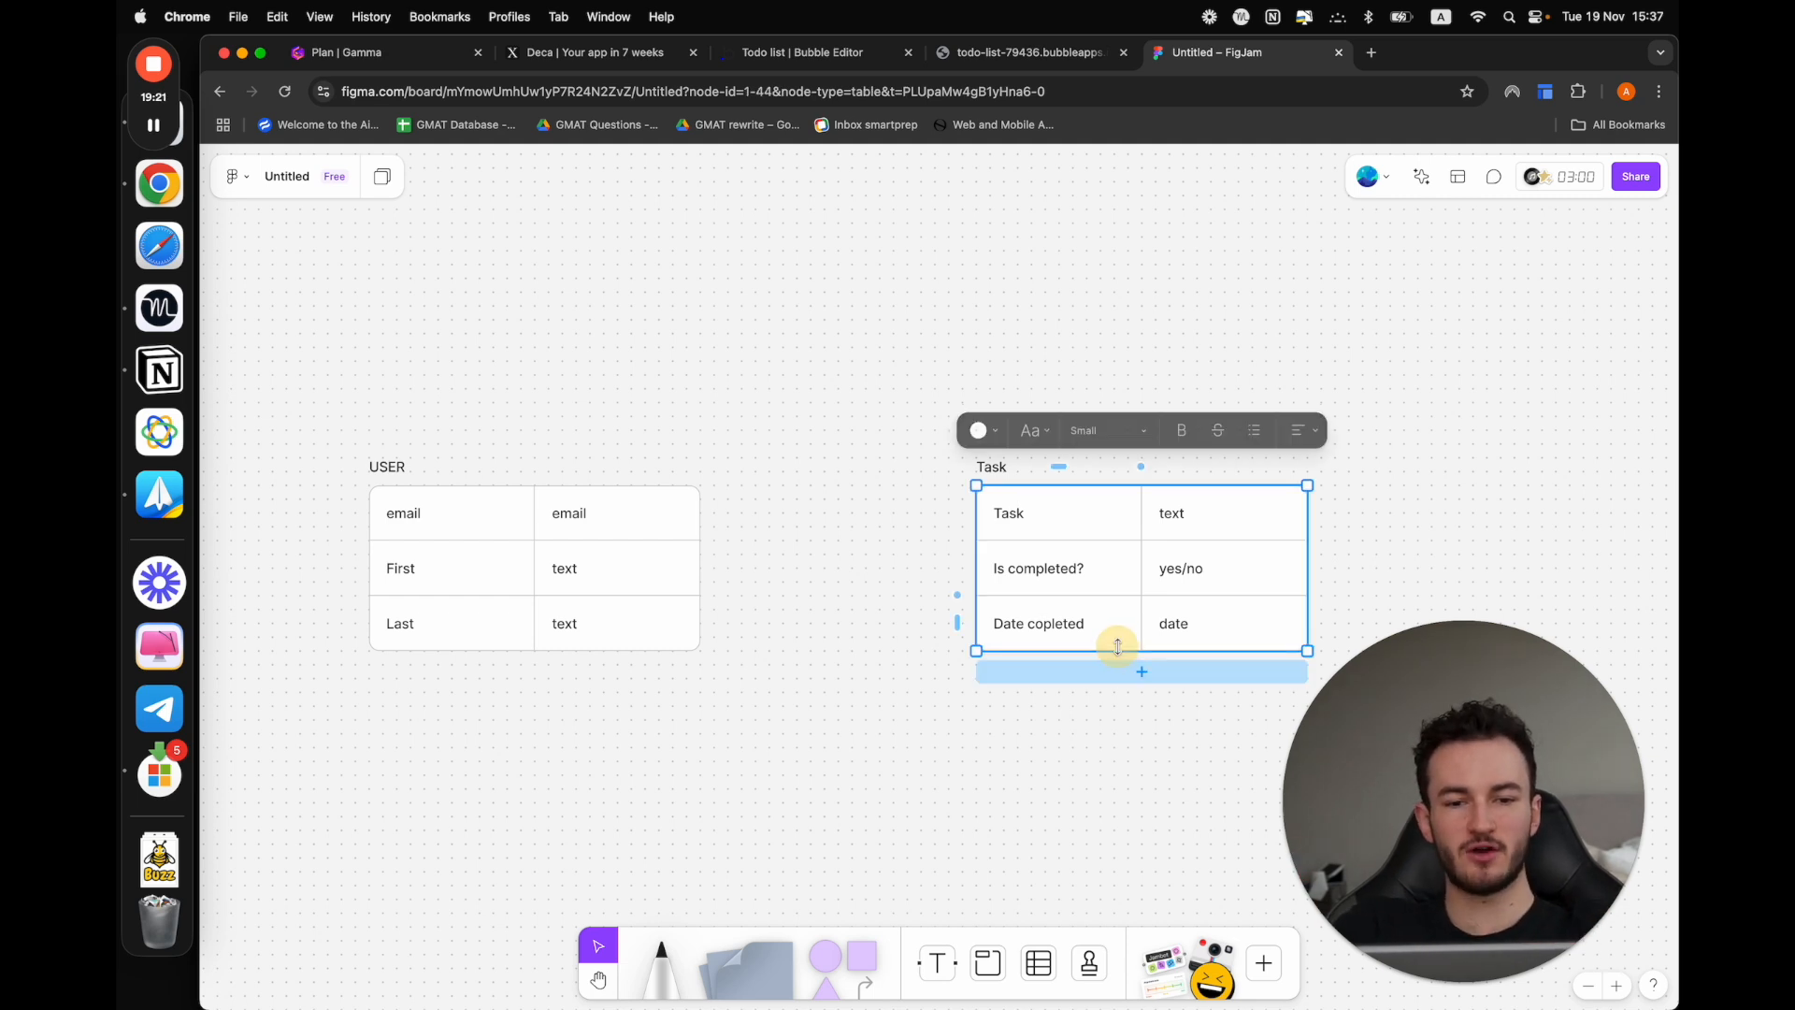
Add a fourth row to the Task table and fill it with "User" and "user"
click(1137, 670)
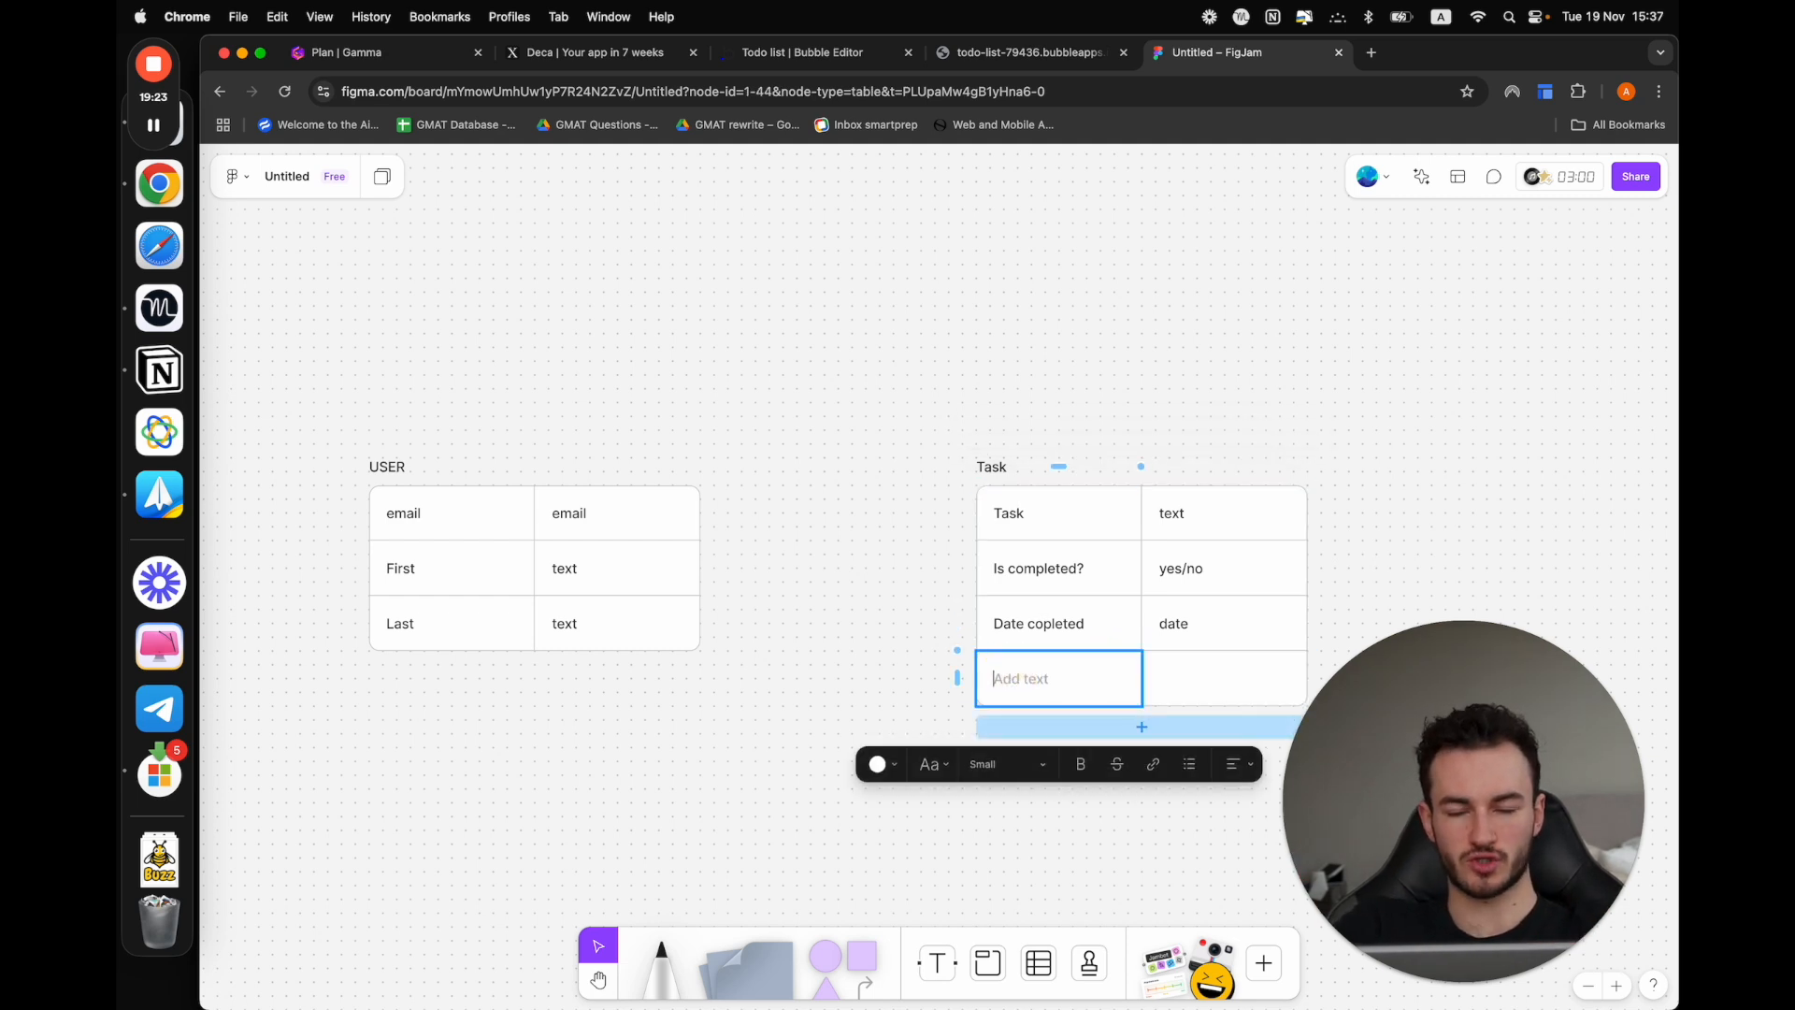
text(User)
click(1258, 683)
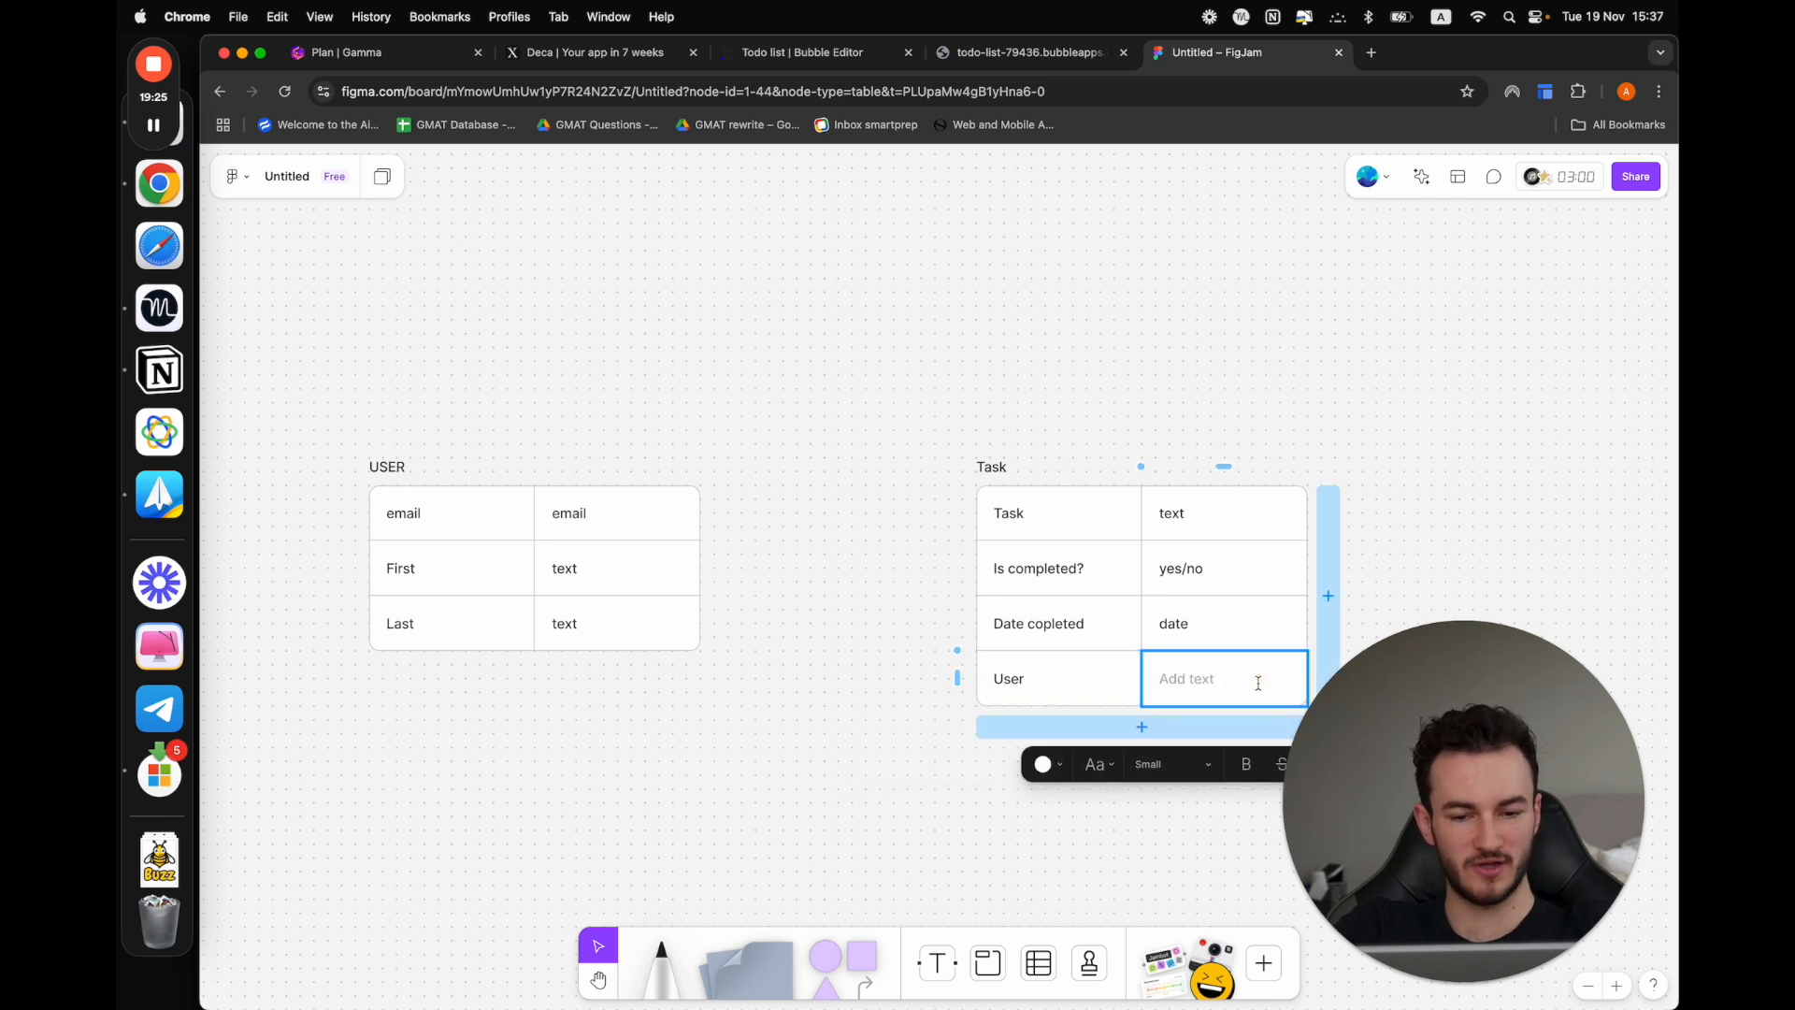
text(user)
click(830, 708)
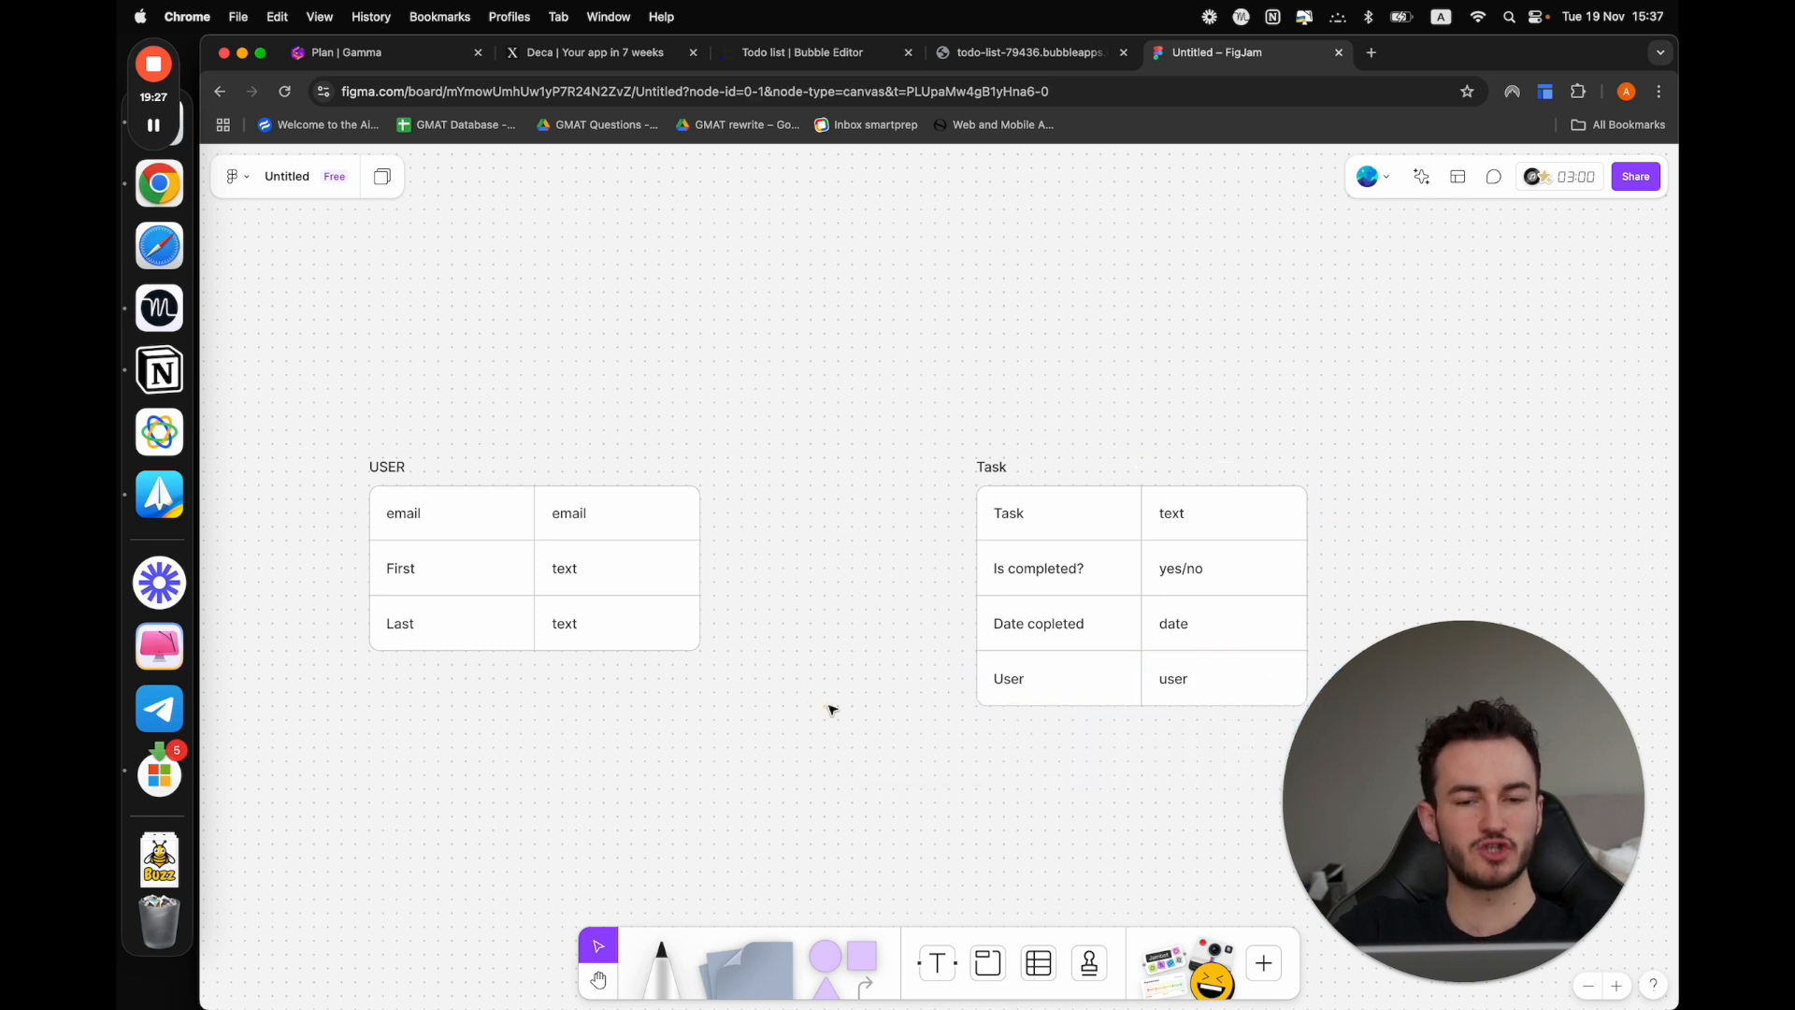
scroll(832, 710, down, 2)
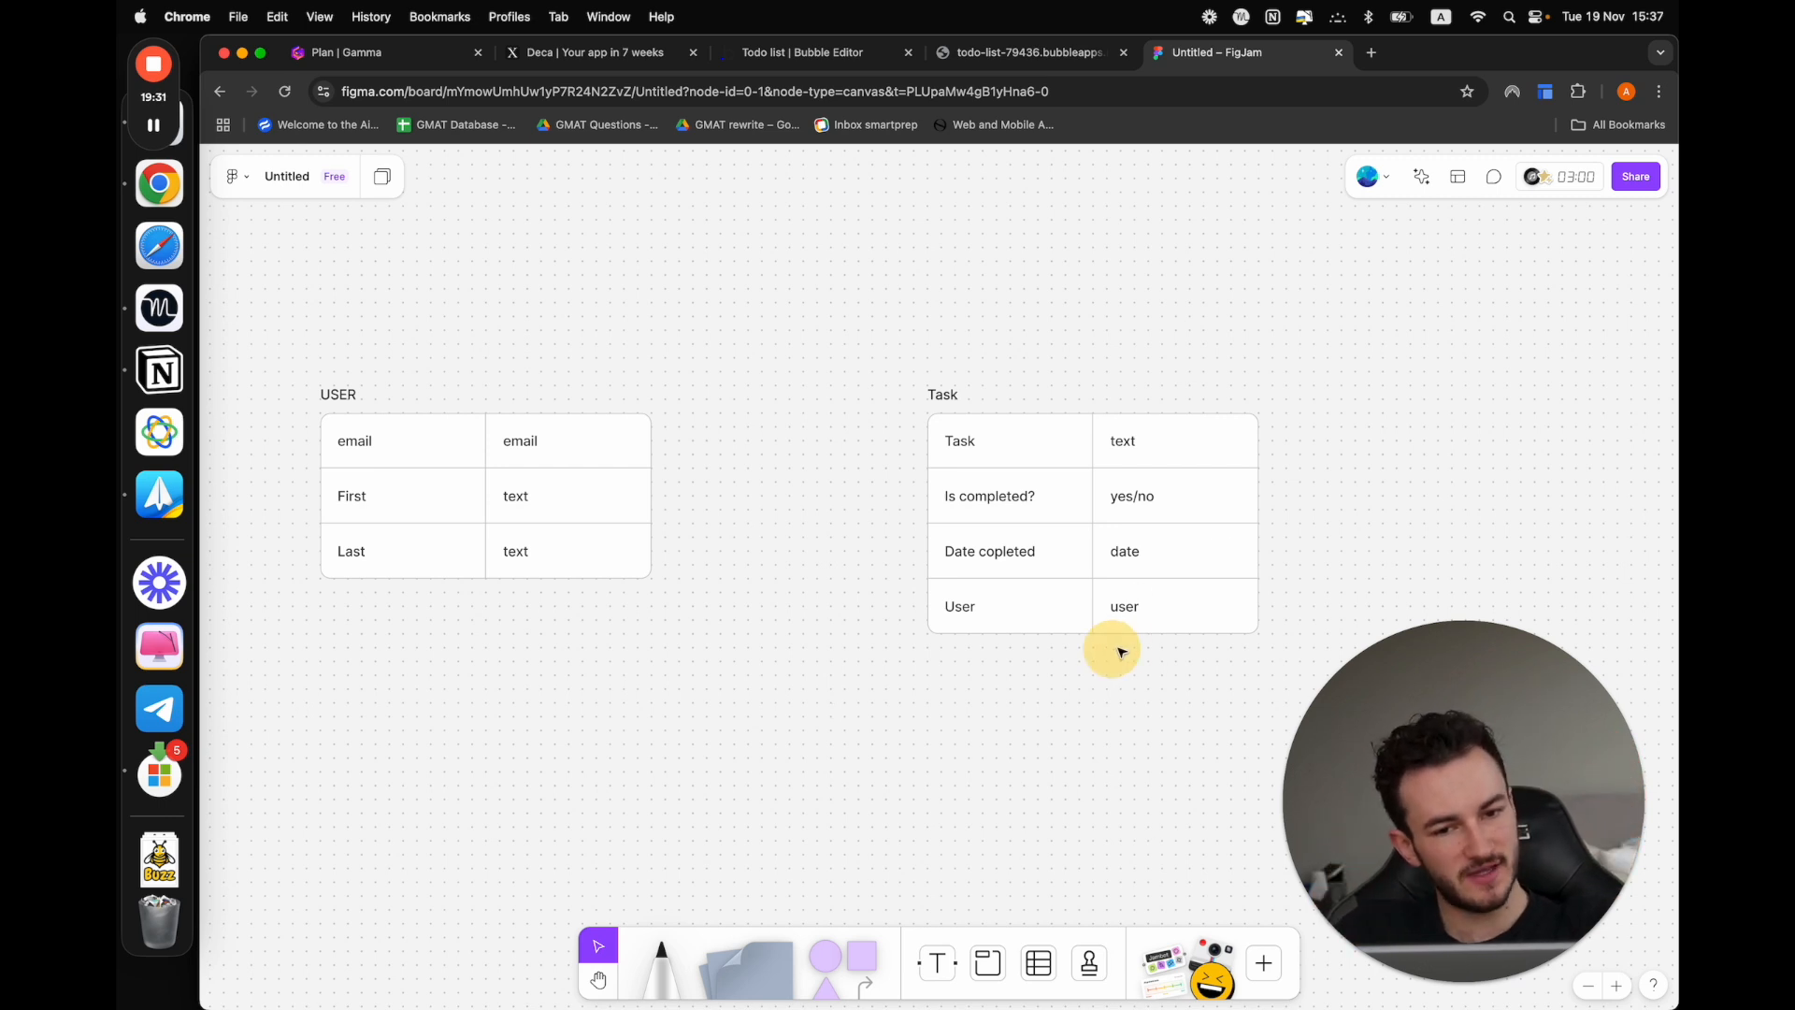
click(1127, 604)
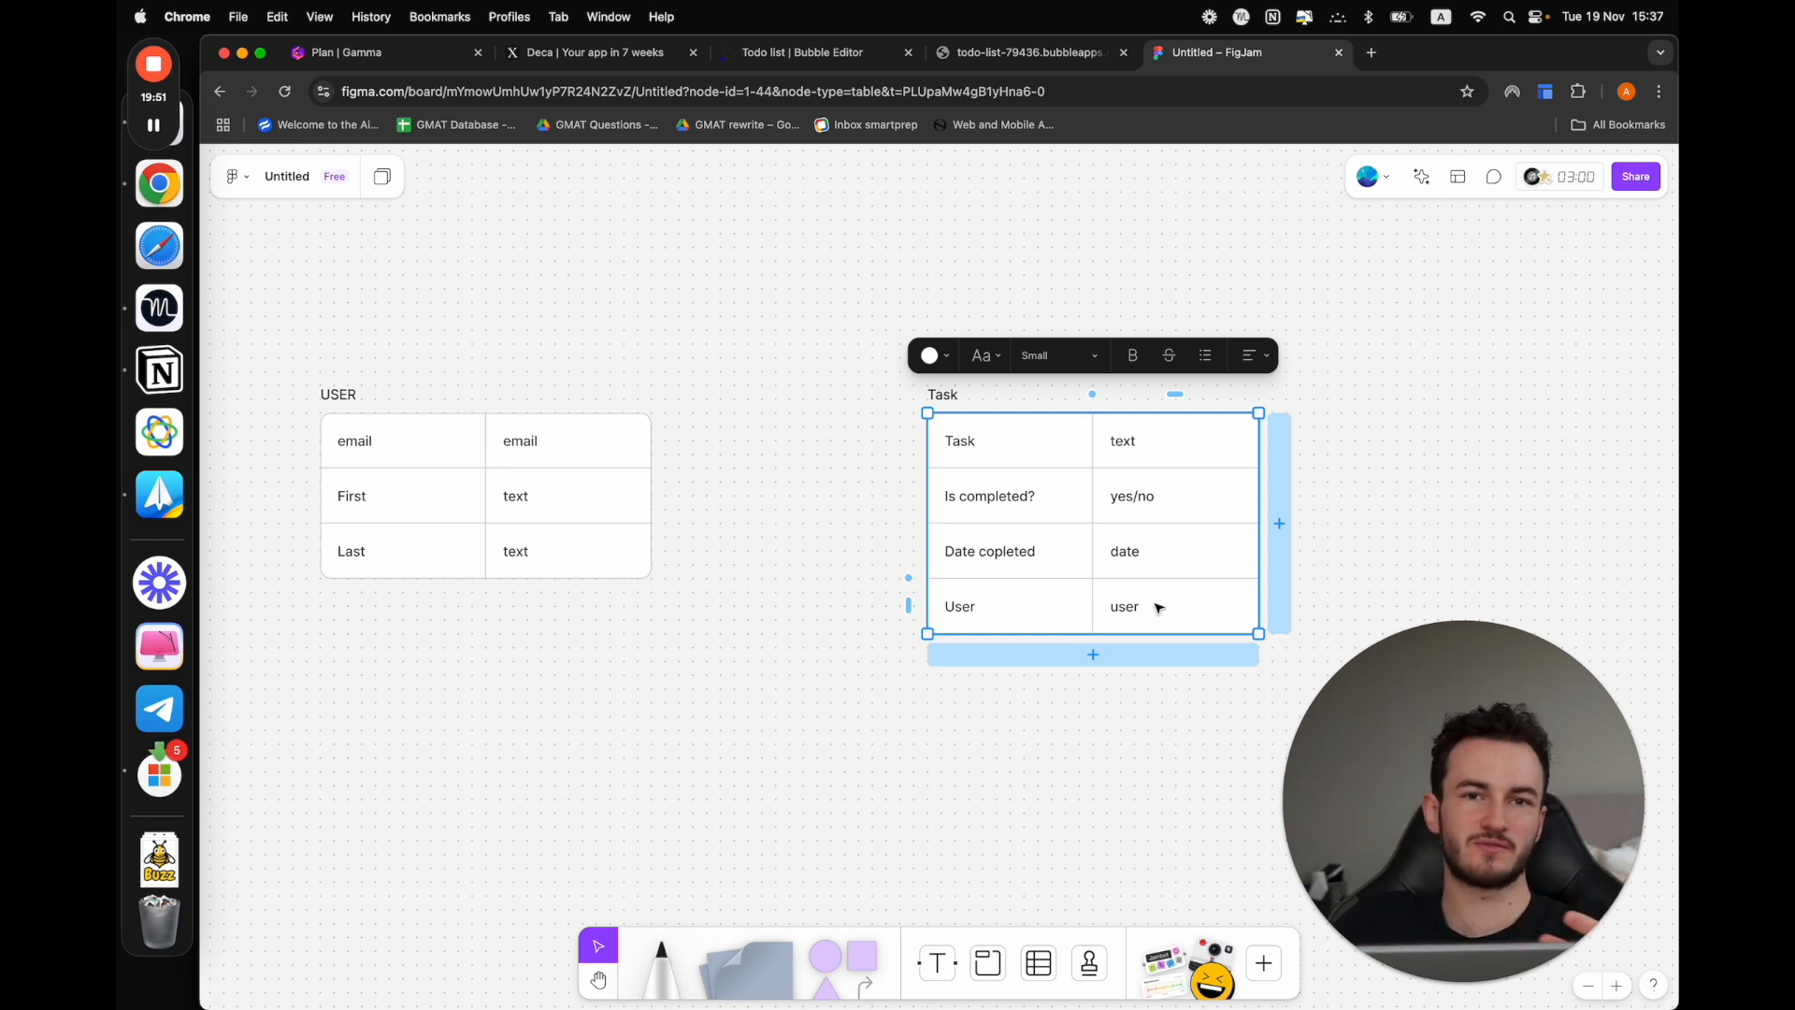
click(1094, 738)
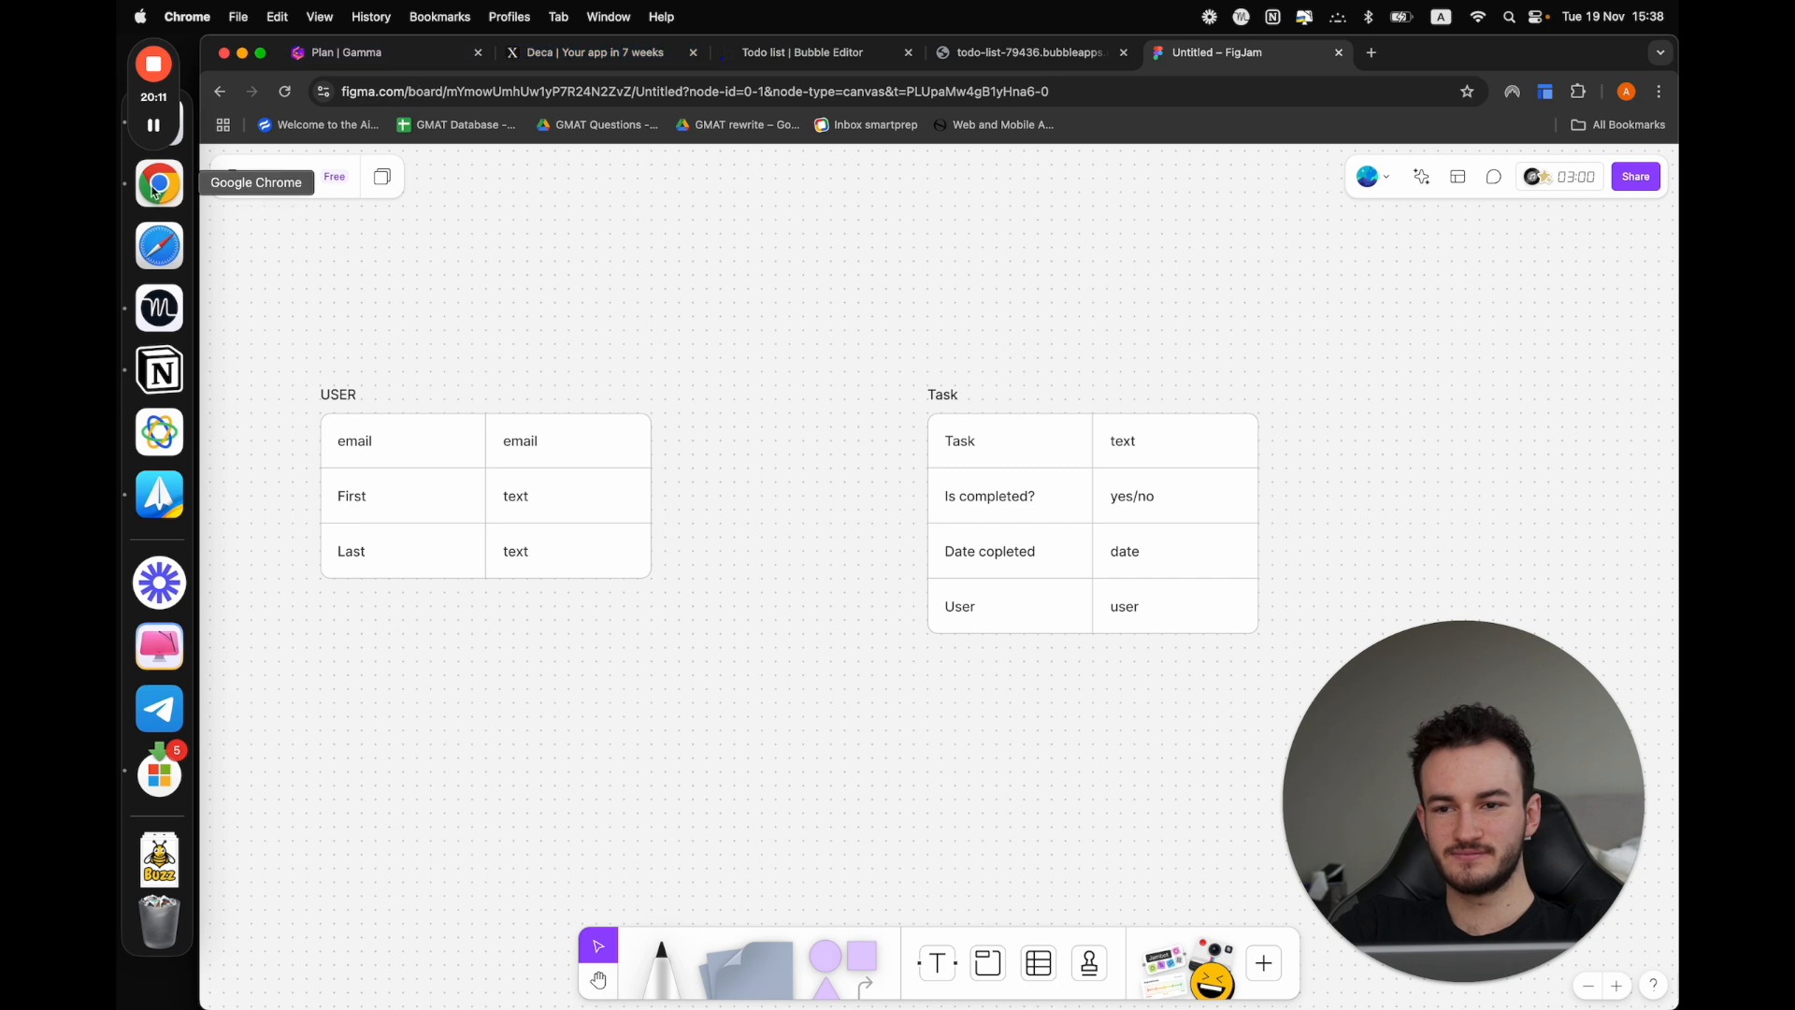
click(154, 125)
click(155, 125)
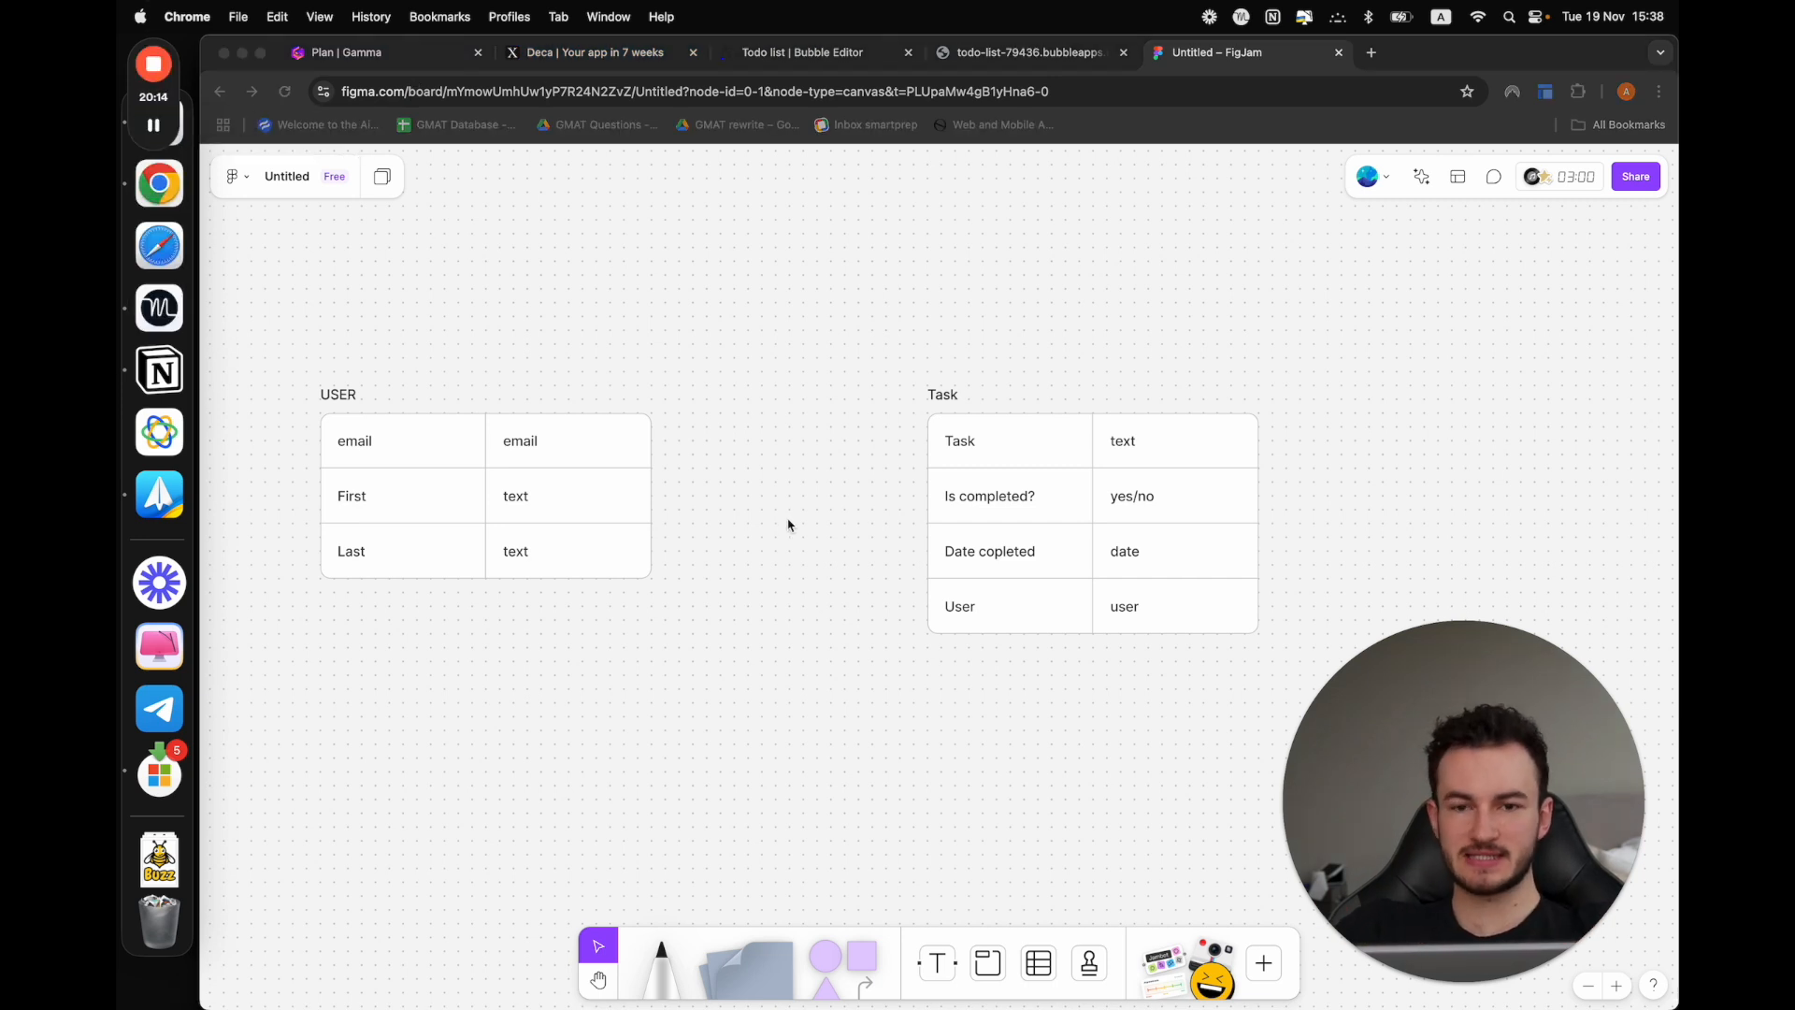
Switch to the Bubble editor and add a text field named "First" to the User data type
click(804, 53)
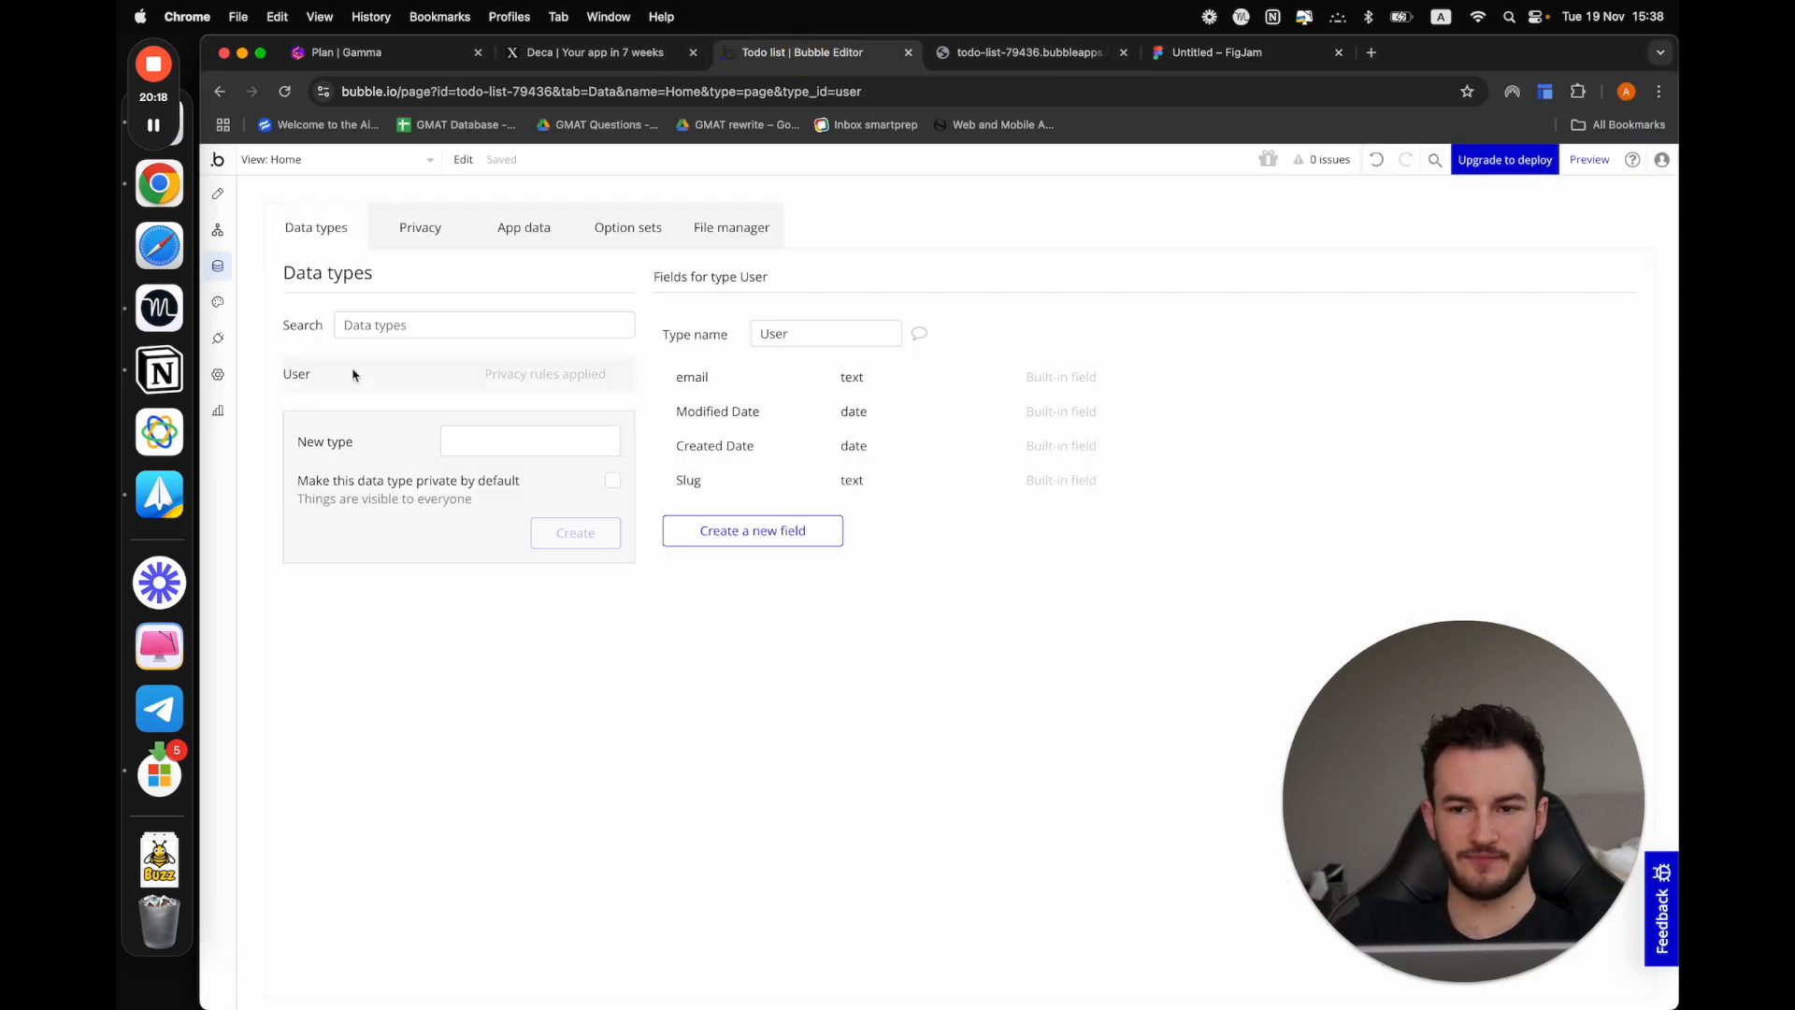
click(714, 532)
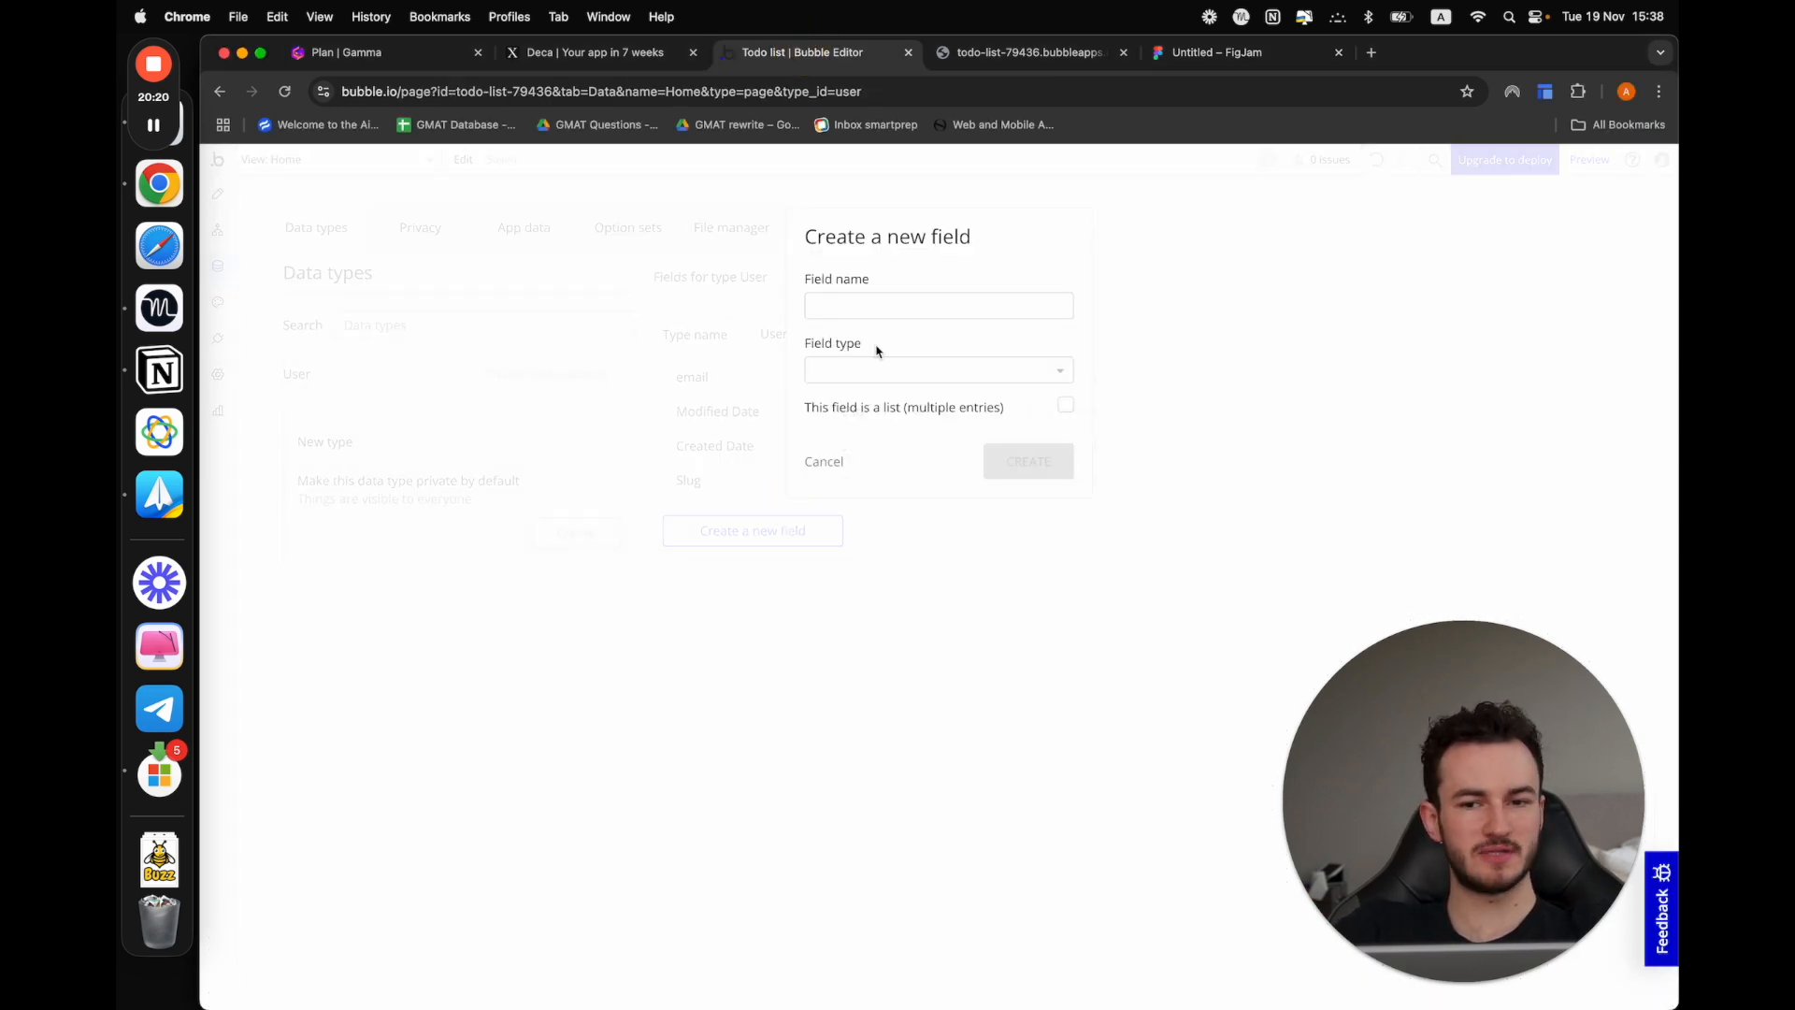
click(881, 306)
text(First)
click(888, 367)
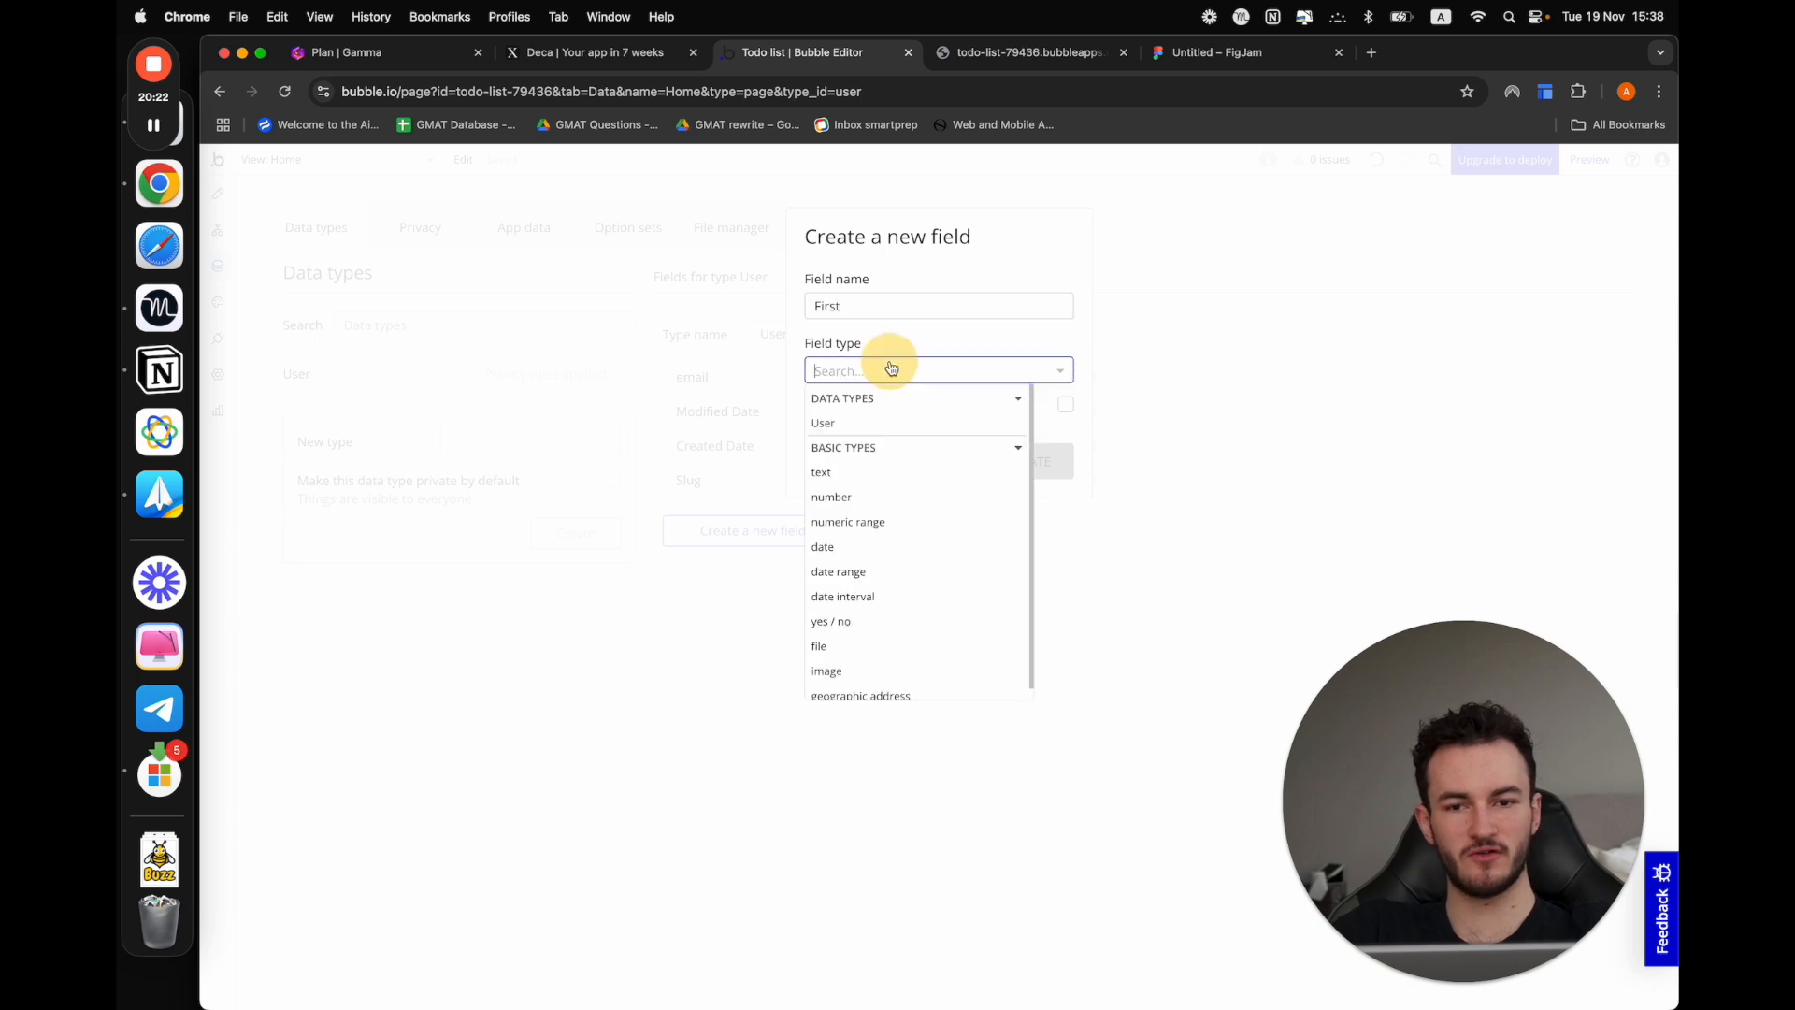
text(te)
click(865, 426)
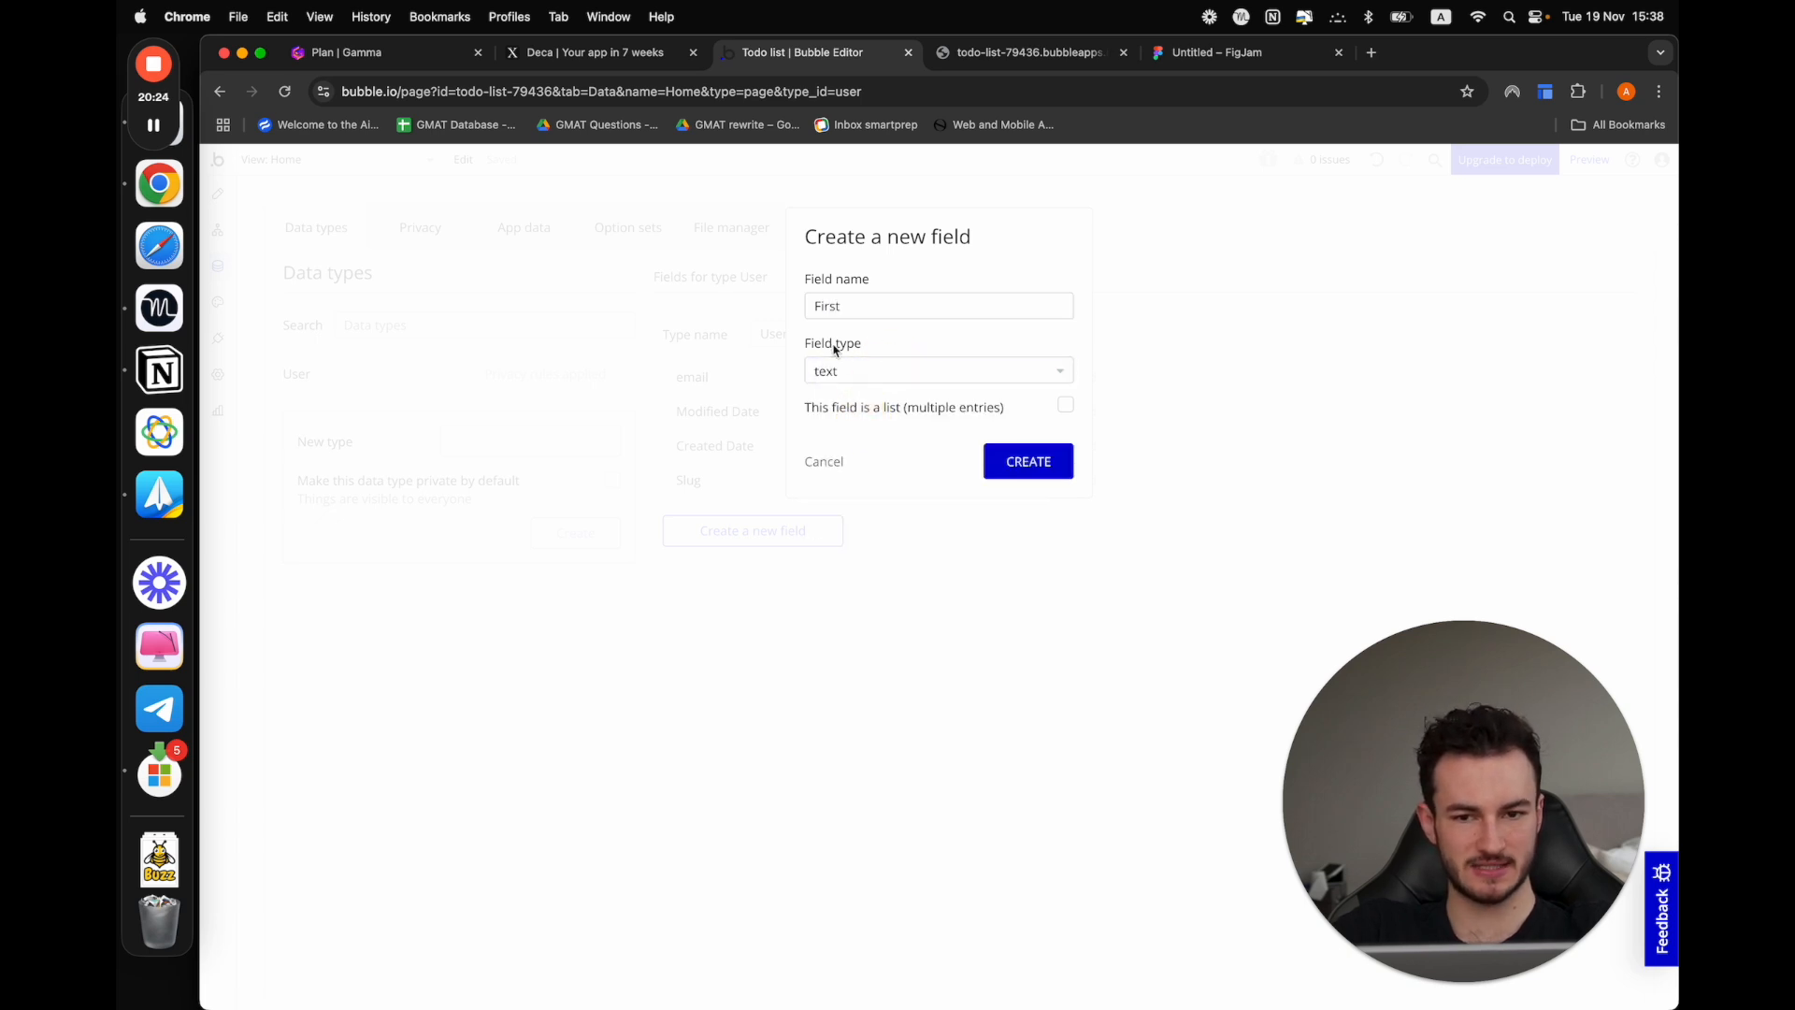
click(1019, 466)
Add a text field named "Last" to the User data type
click(782, 555)
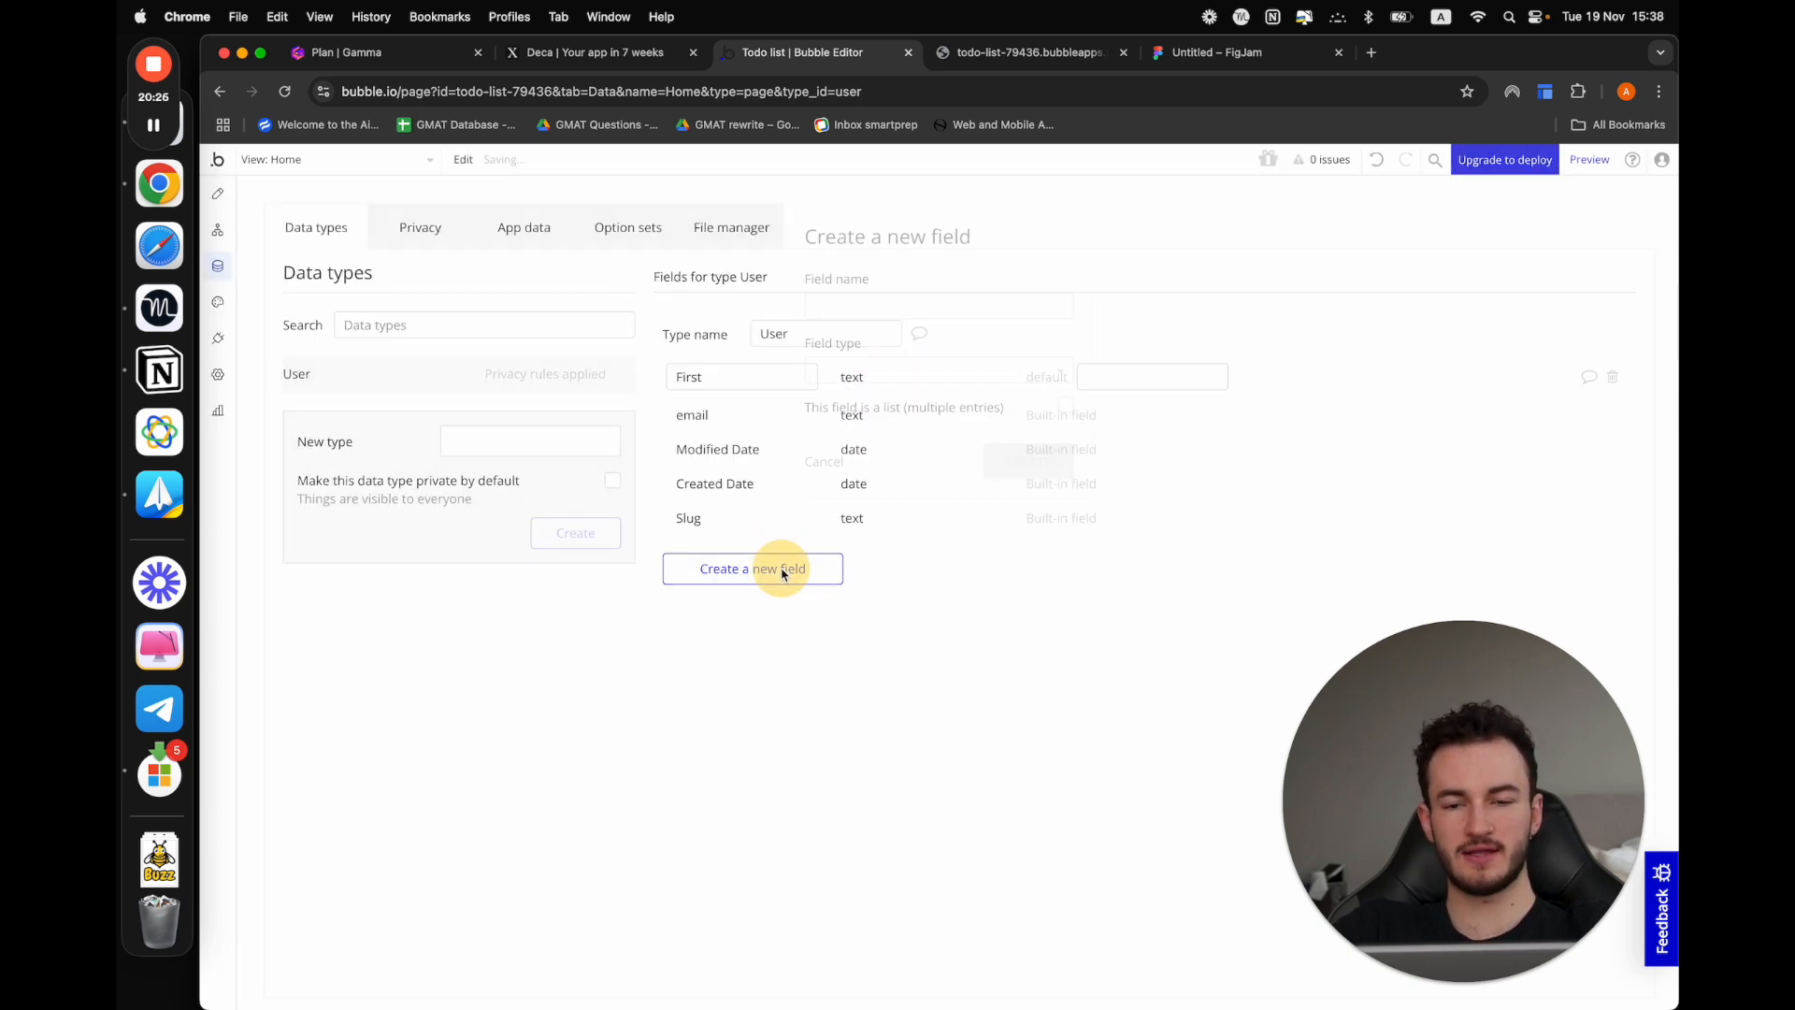
click(917, 303)
text(Last)
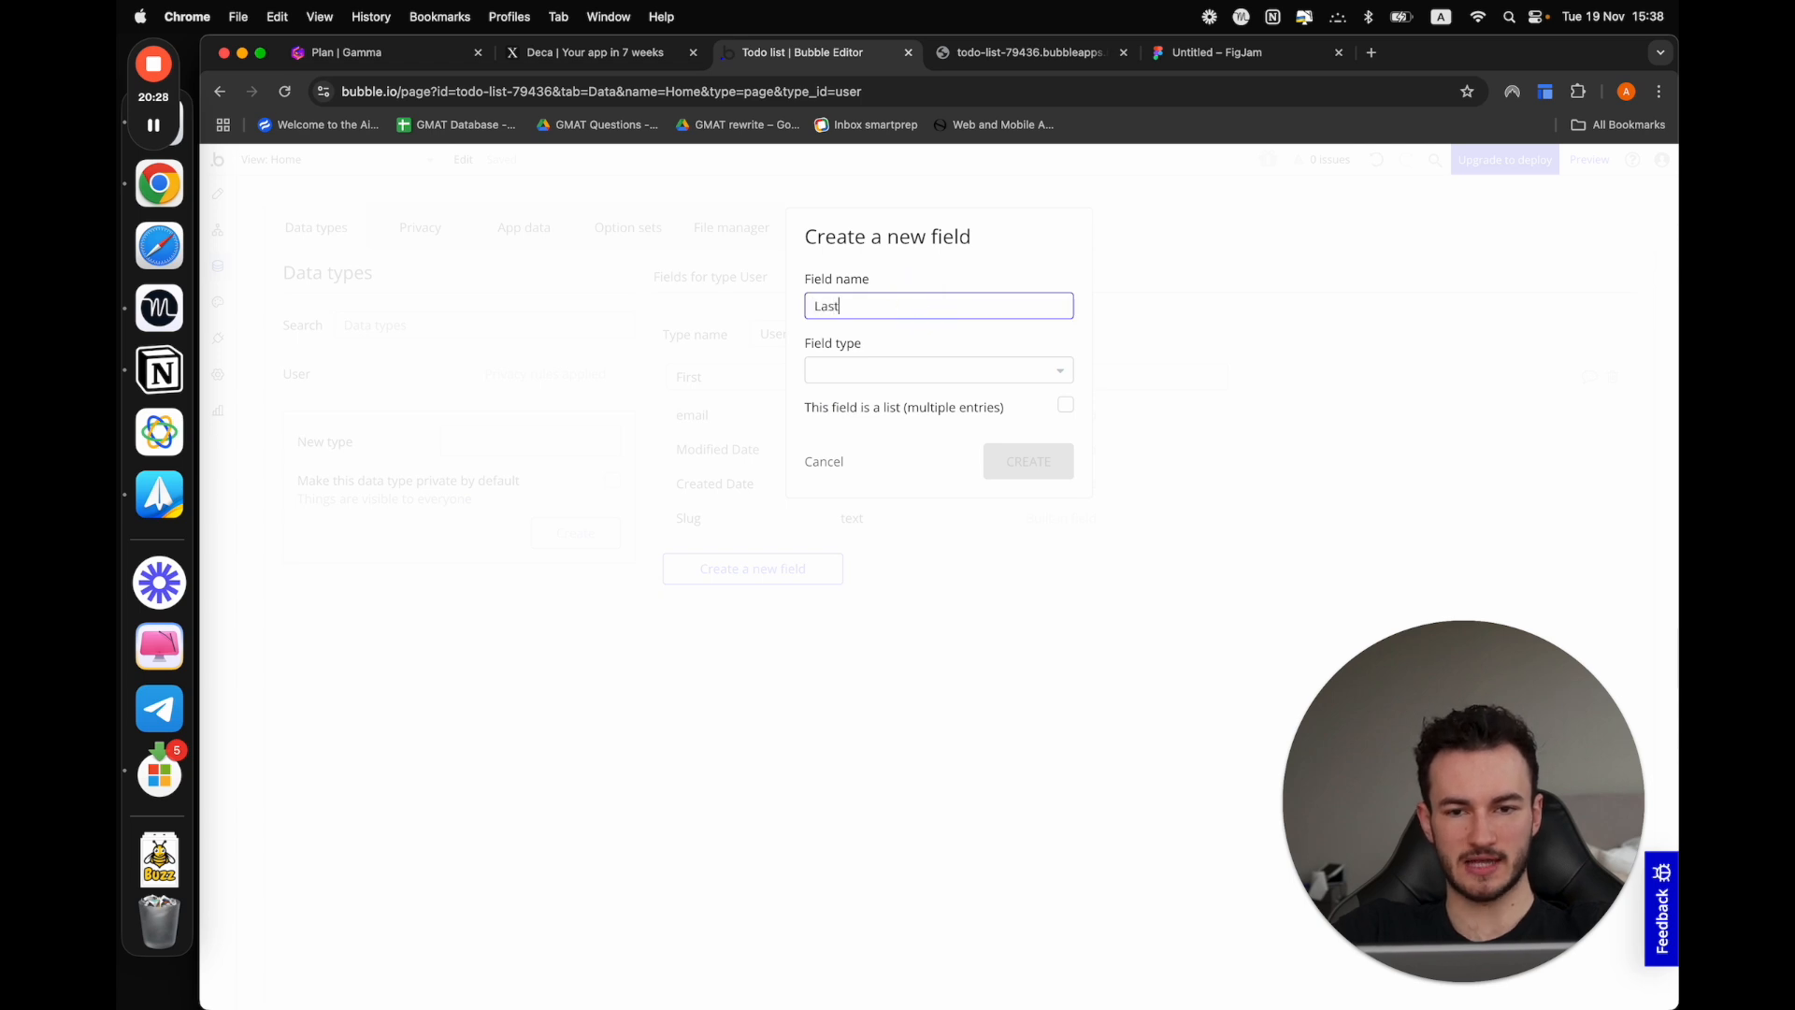
click(904, 371)
text(te)
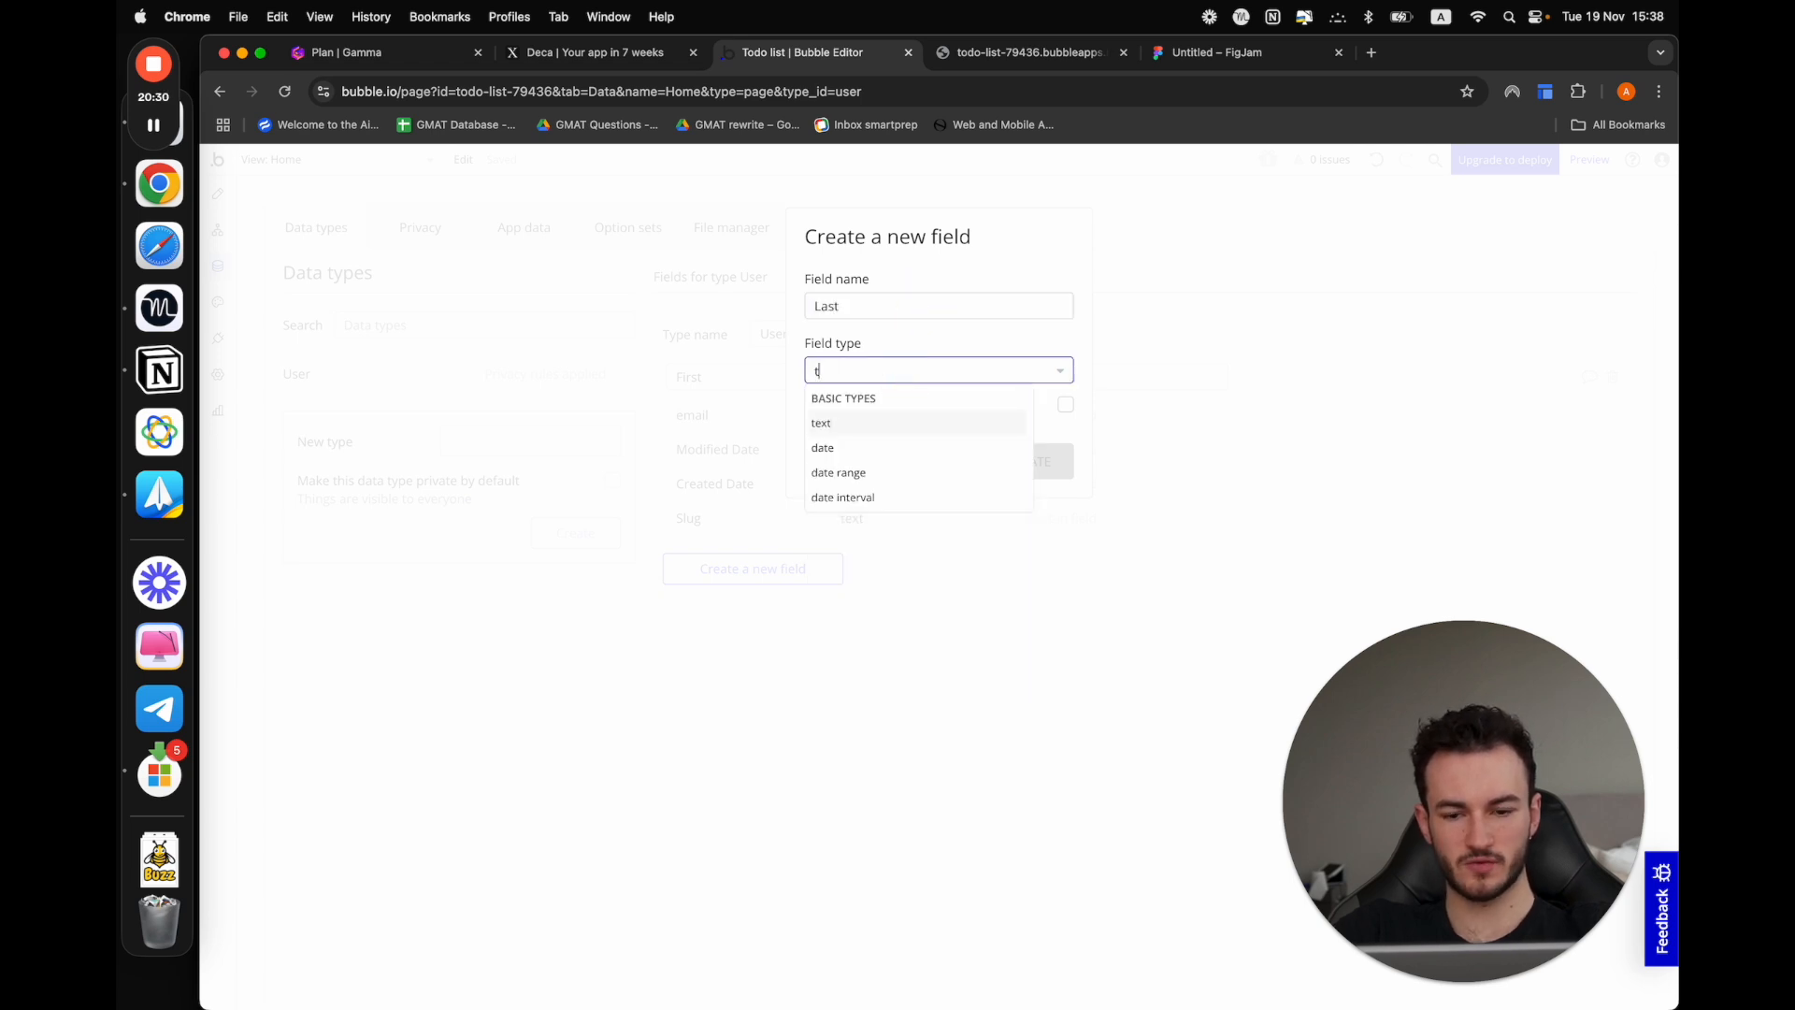
click(882, 420)
click(1009, 458)
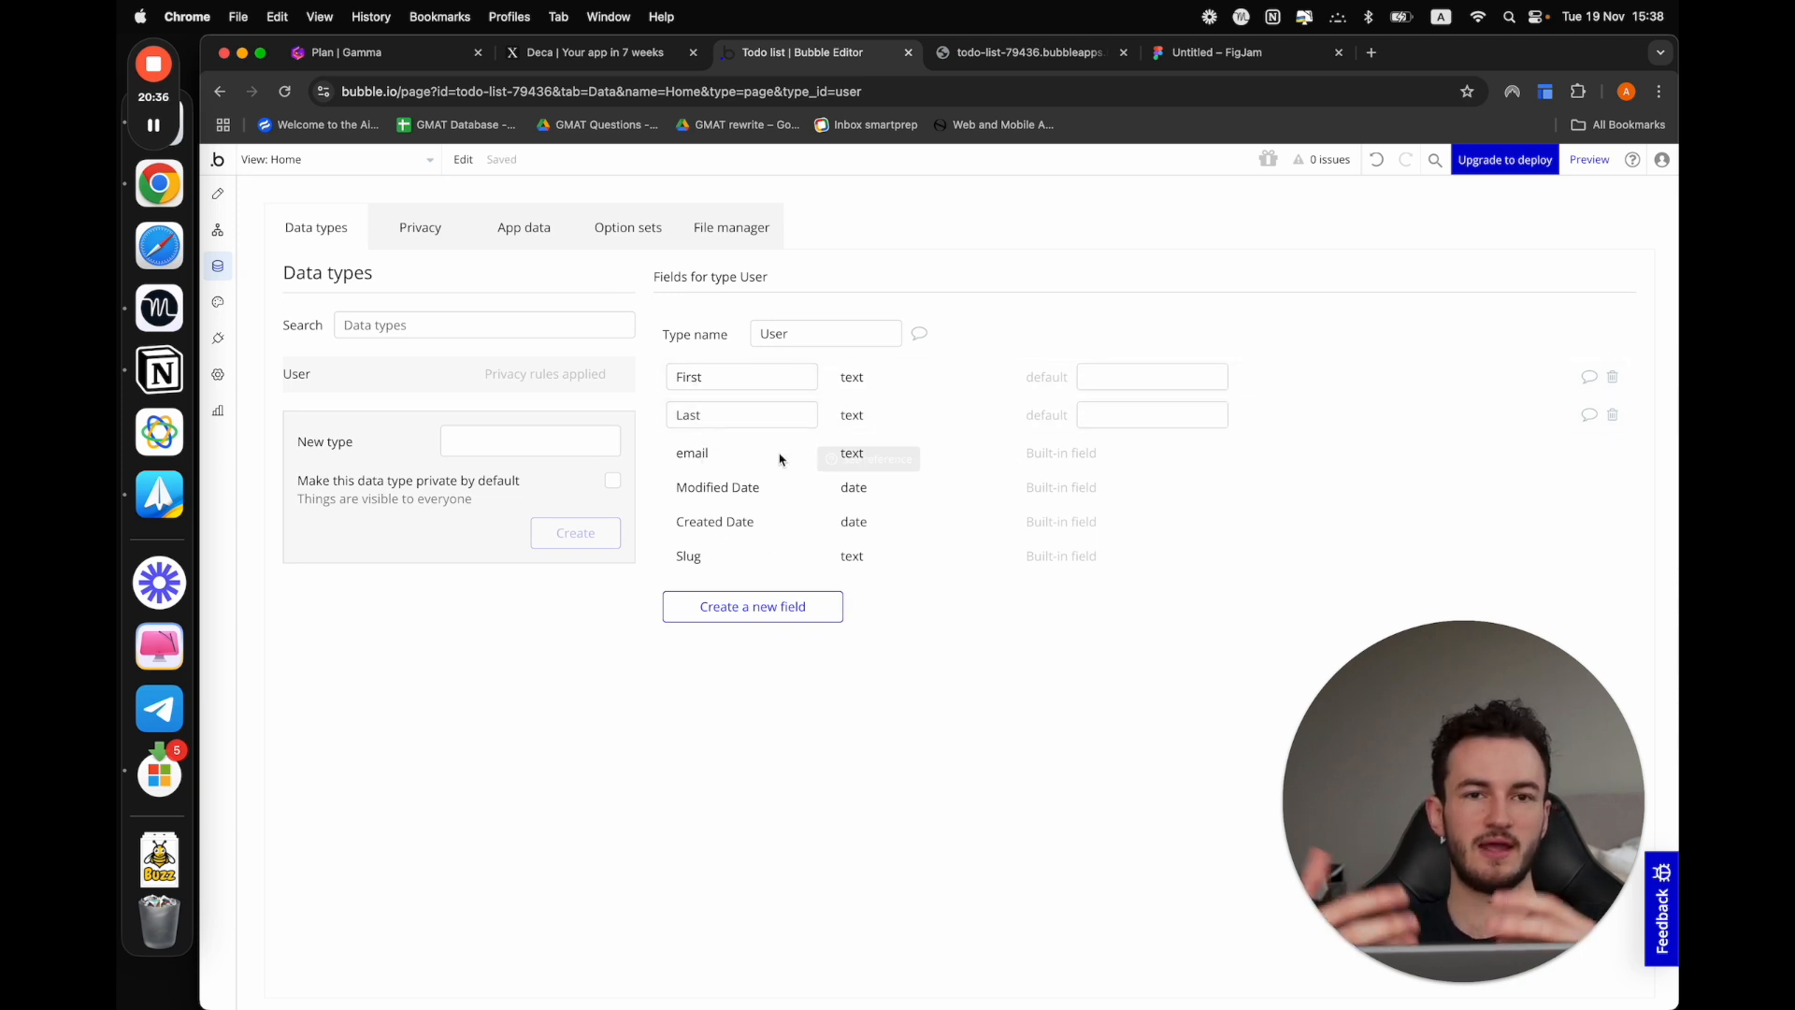
Create a new data type named "Task", leaving it publicly visible
click(513, 447)
text(Task)
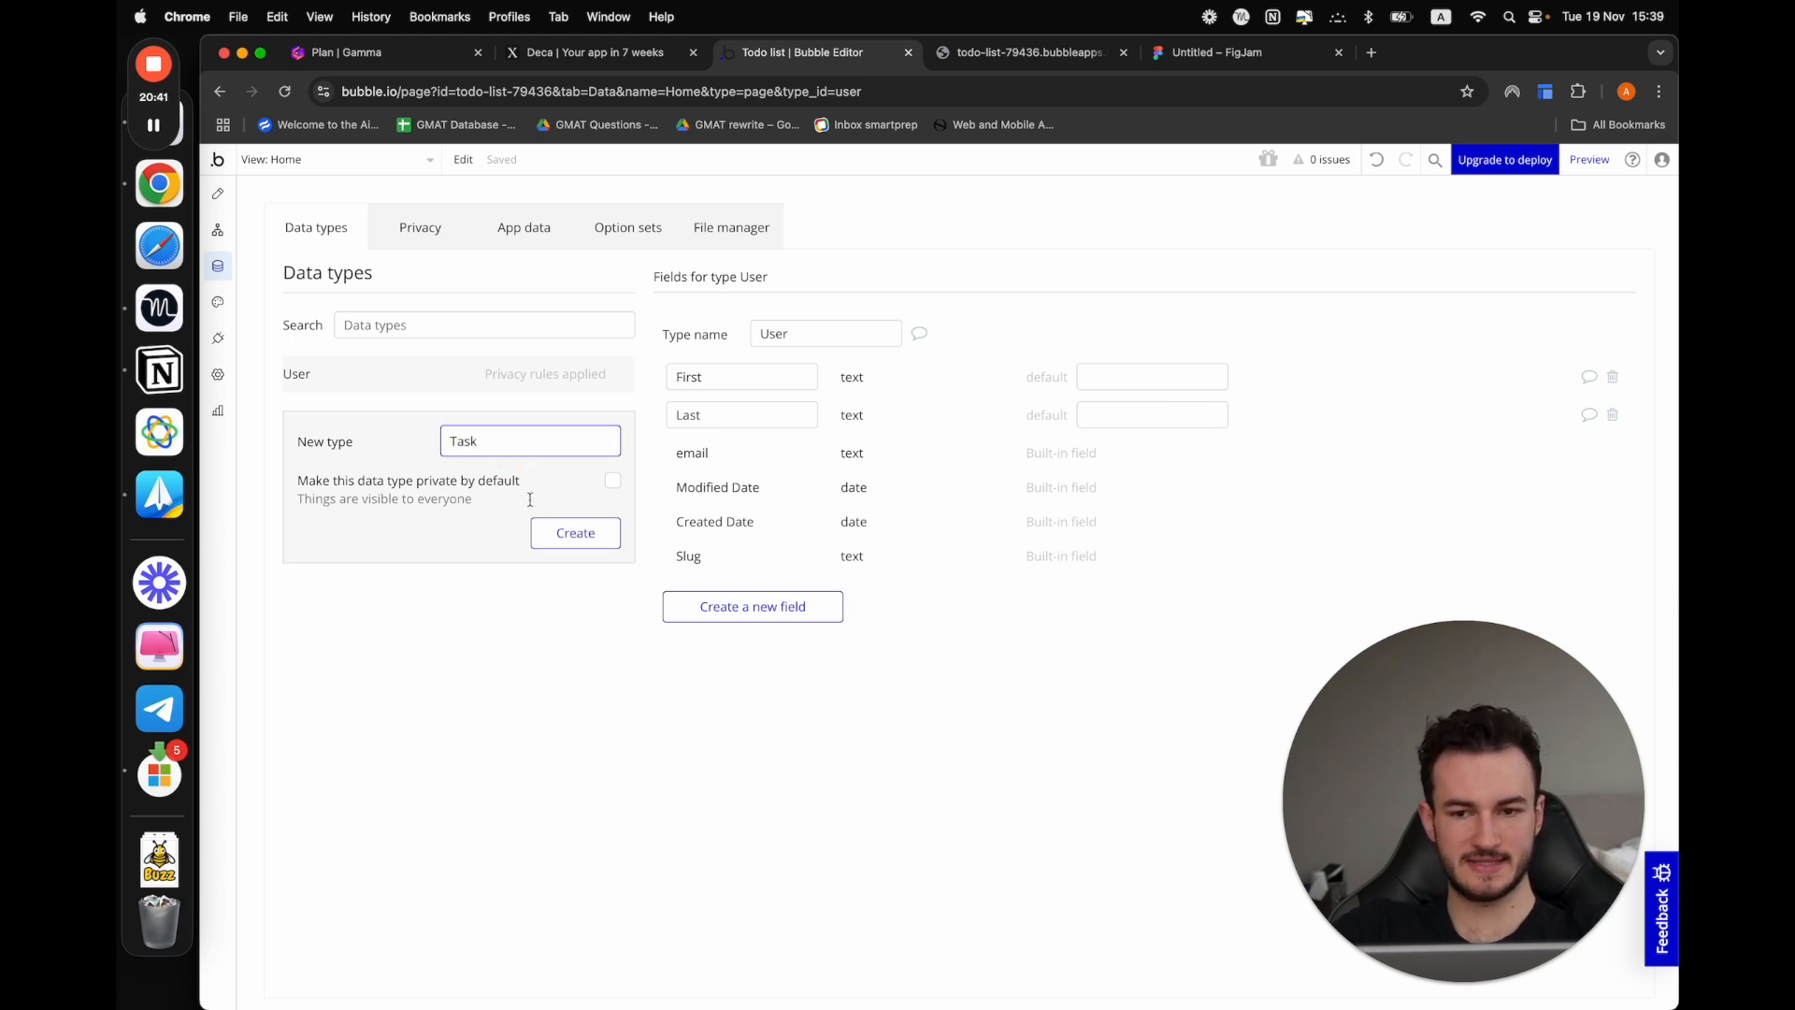
click(564, 533)
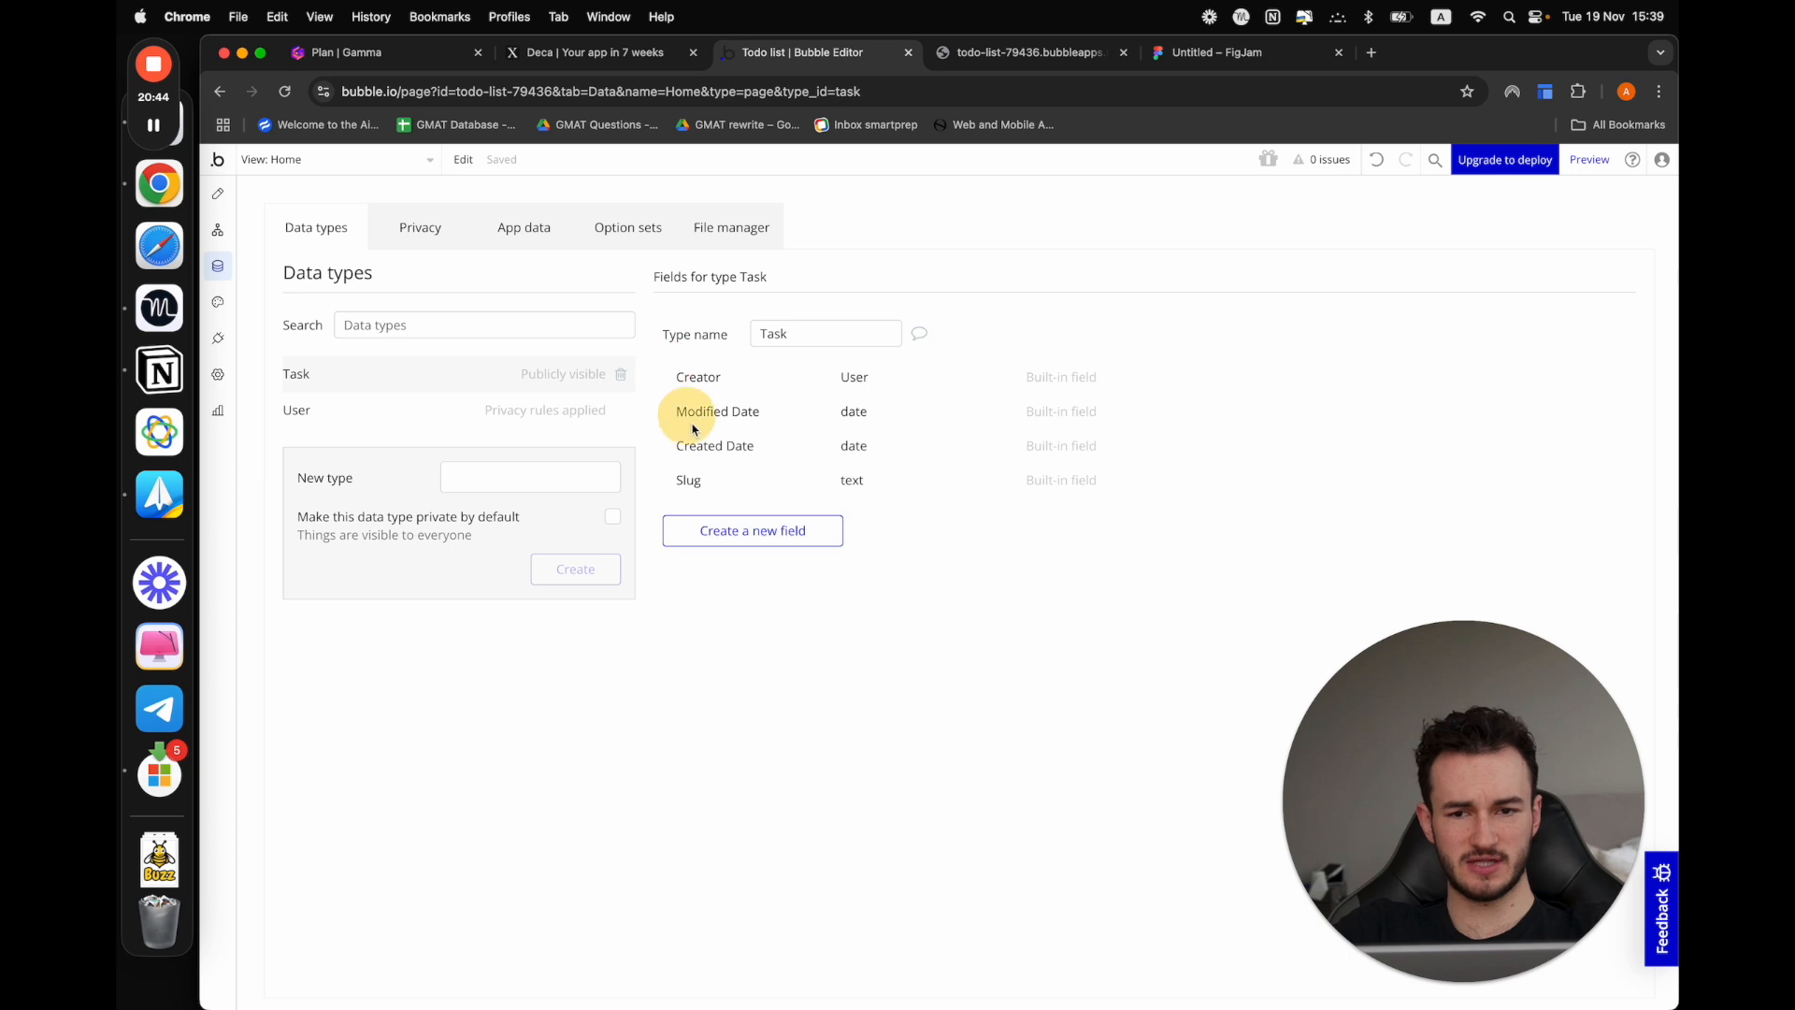
Add a text field named "Task name" to the Task data type
click(731, 550)
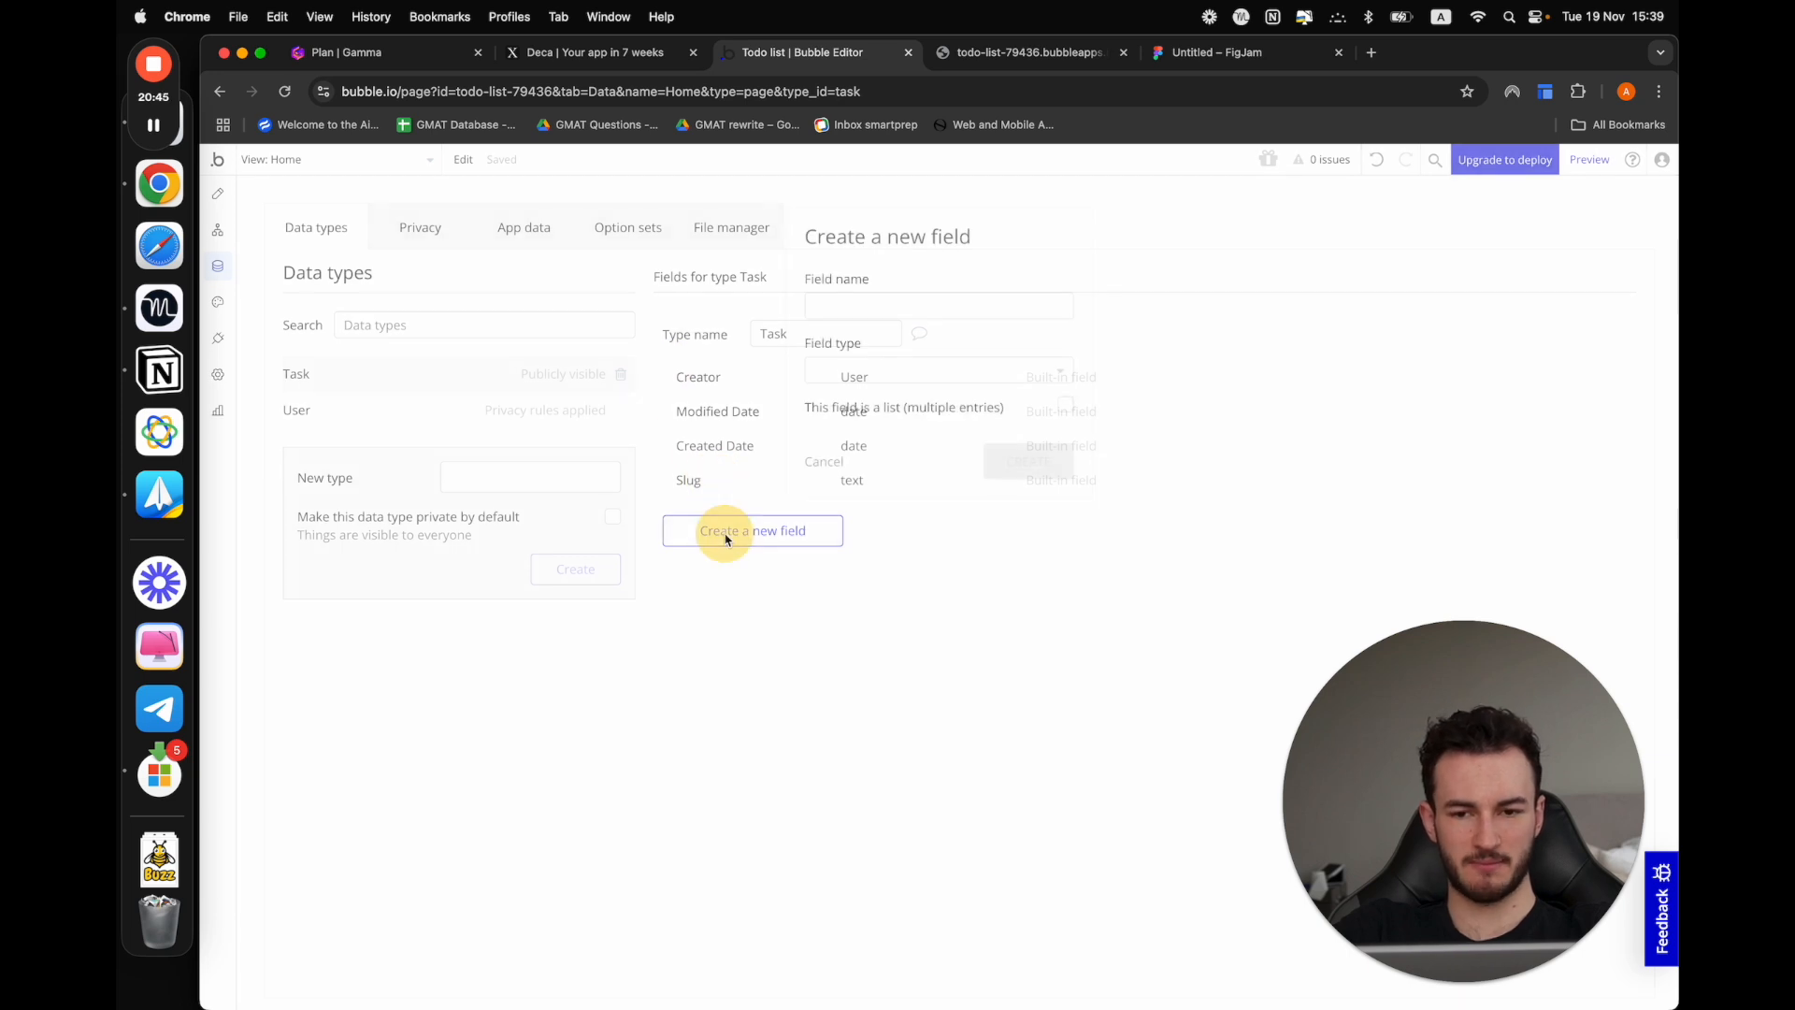
click(874, 304)
text(Task nam)
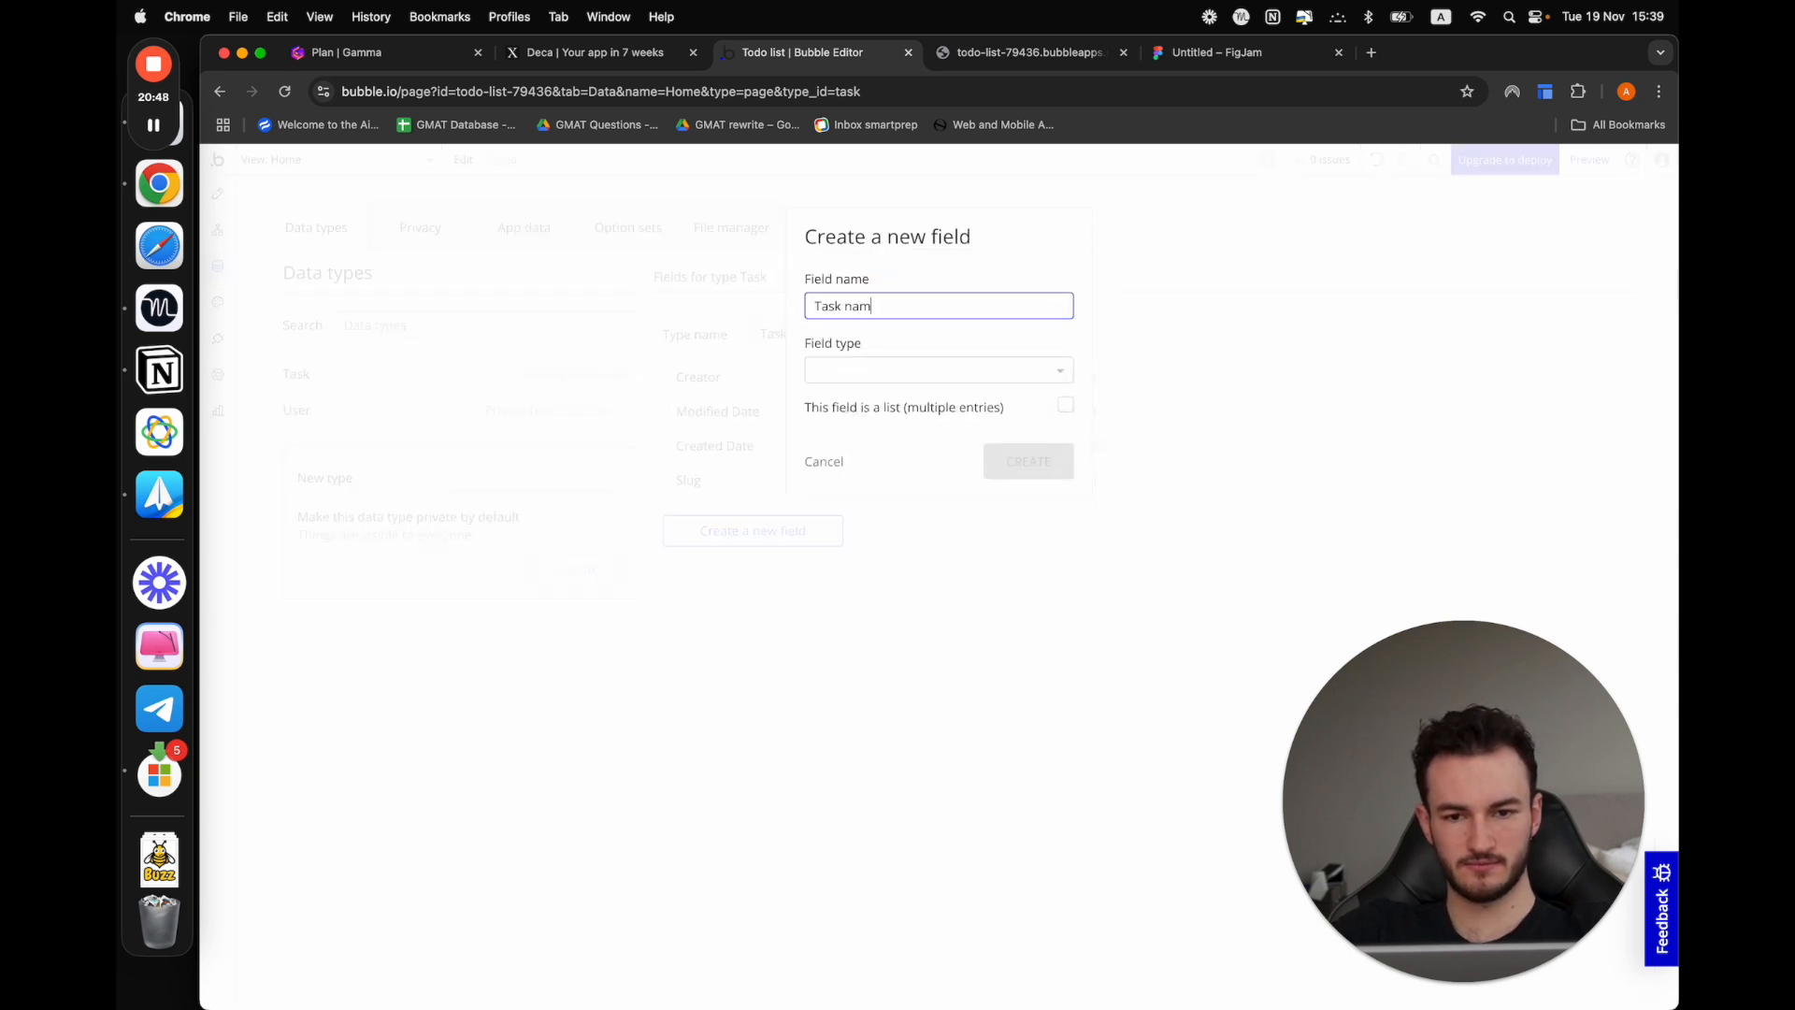
text(e)
click(881, 374)
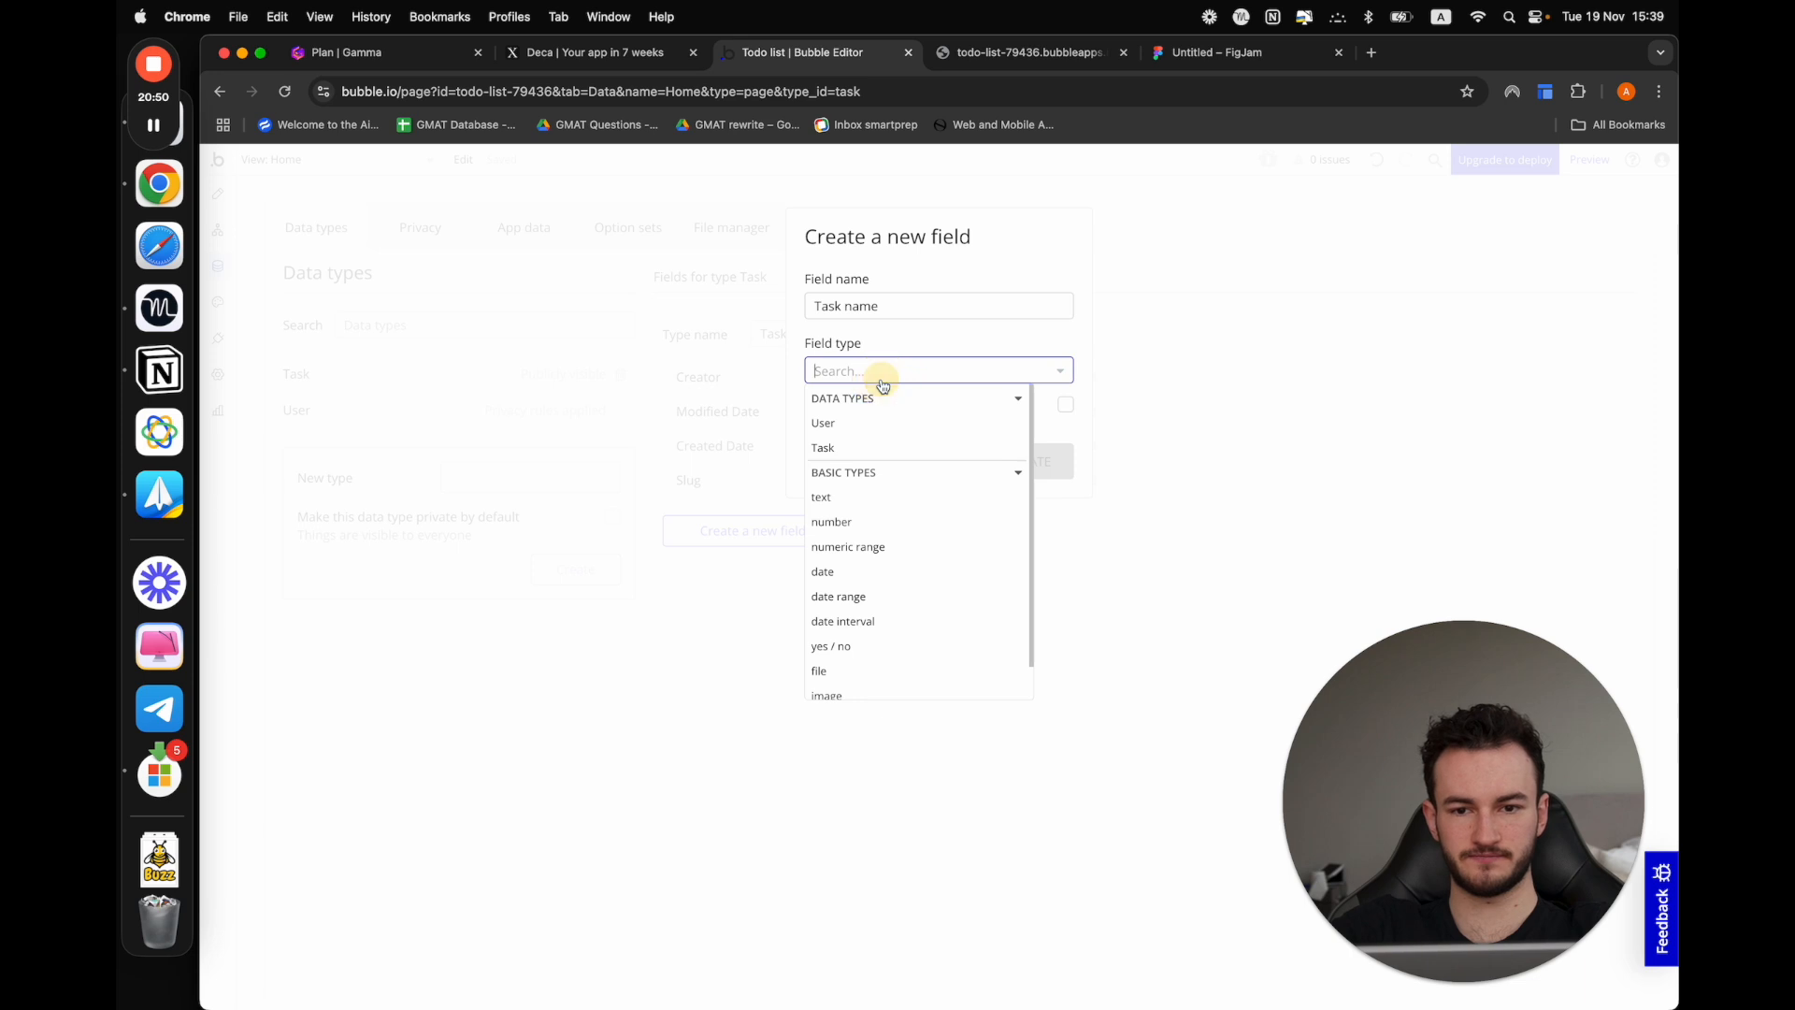
text(tye)
key(BackSpace)
key(BackSpace)
text(e)
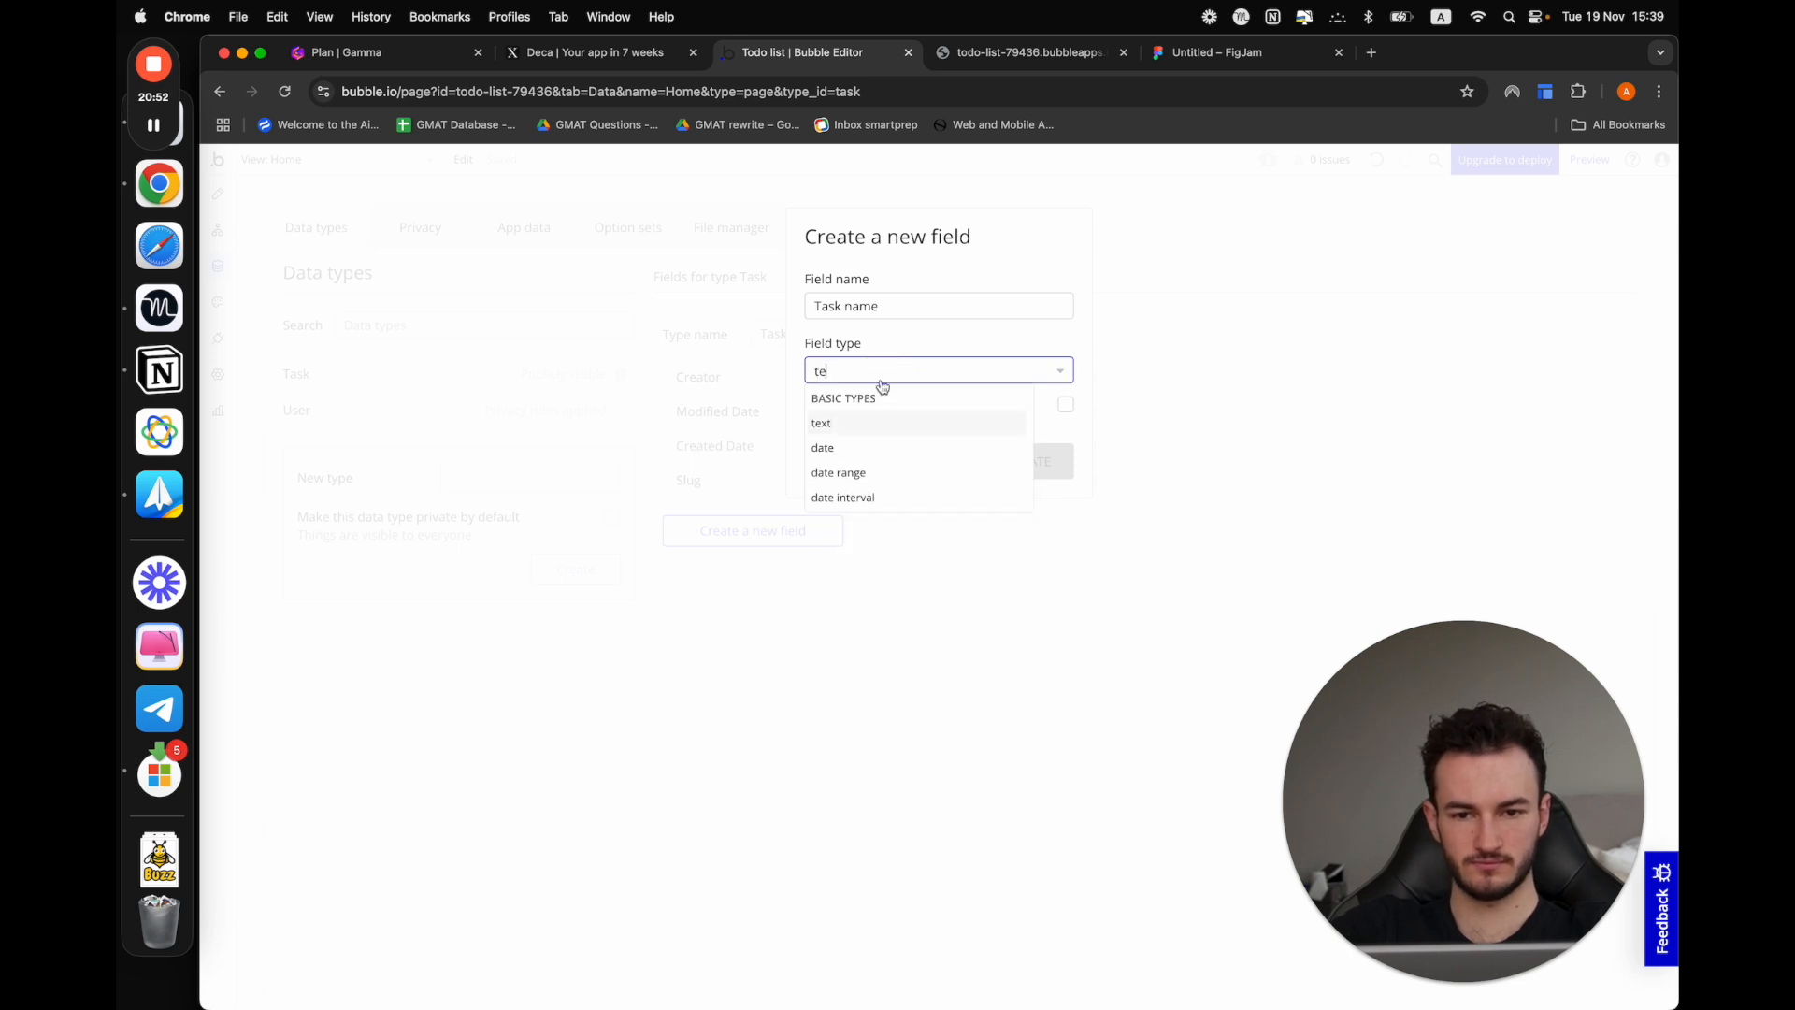
click(865, 420)
click(997, 462)
Place the FigJam plan beside the Bubble editor in the browser and add a yes / no field named "Is completed?" to the Task type
drag(1216, 54, 935, 56)
click(830, 54)
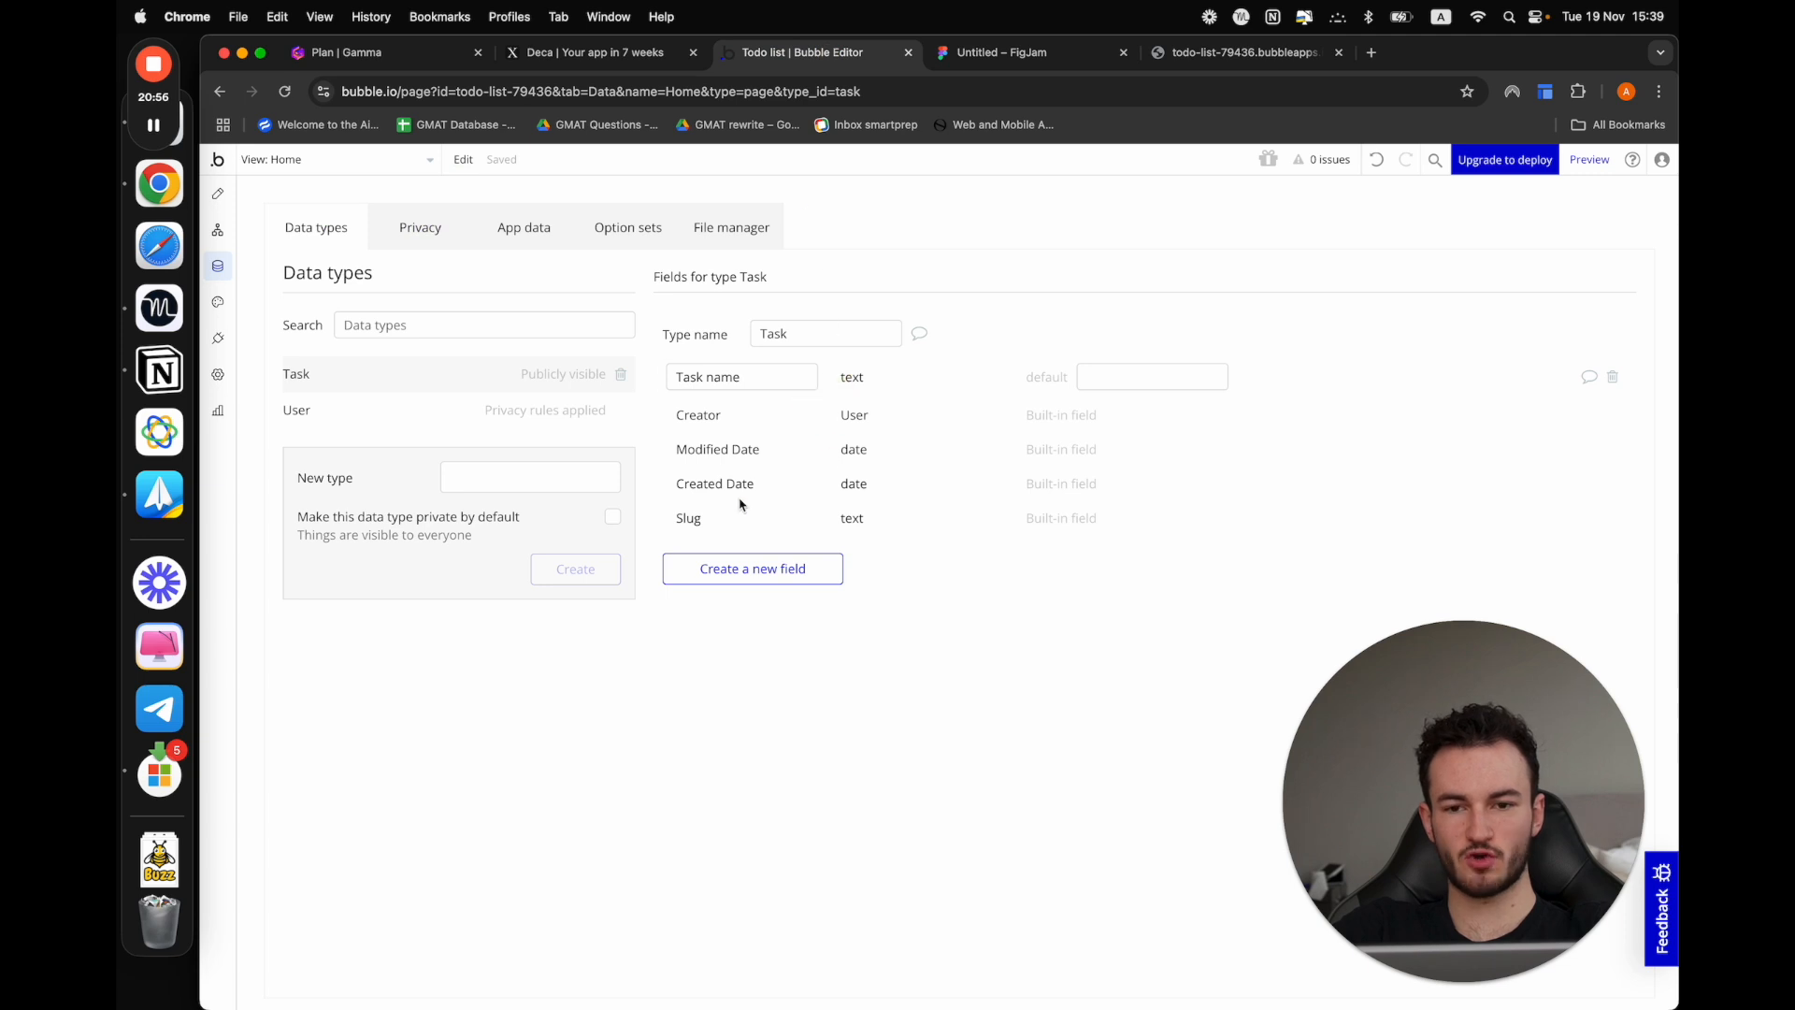
right_click(698, 570)
click(694, 567)
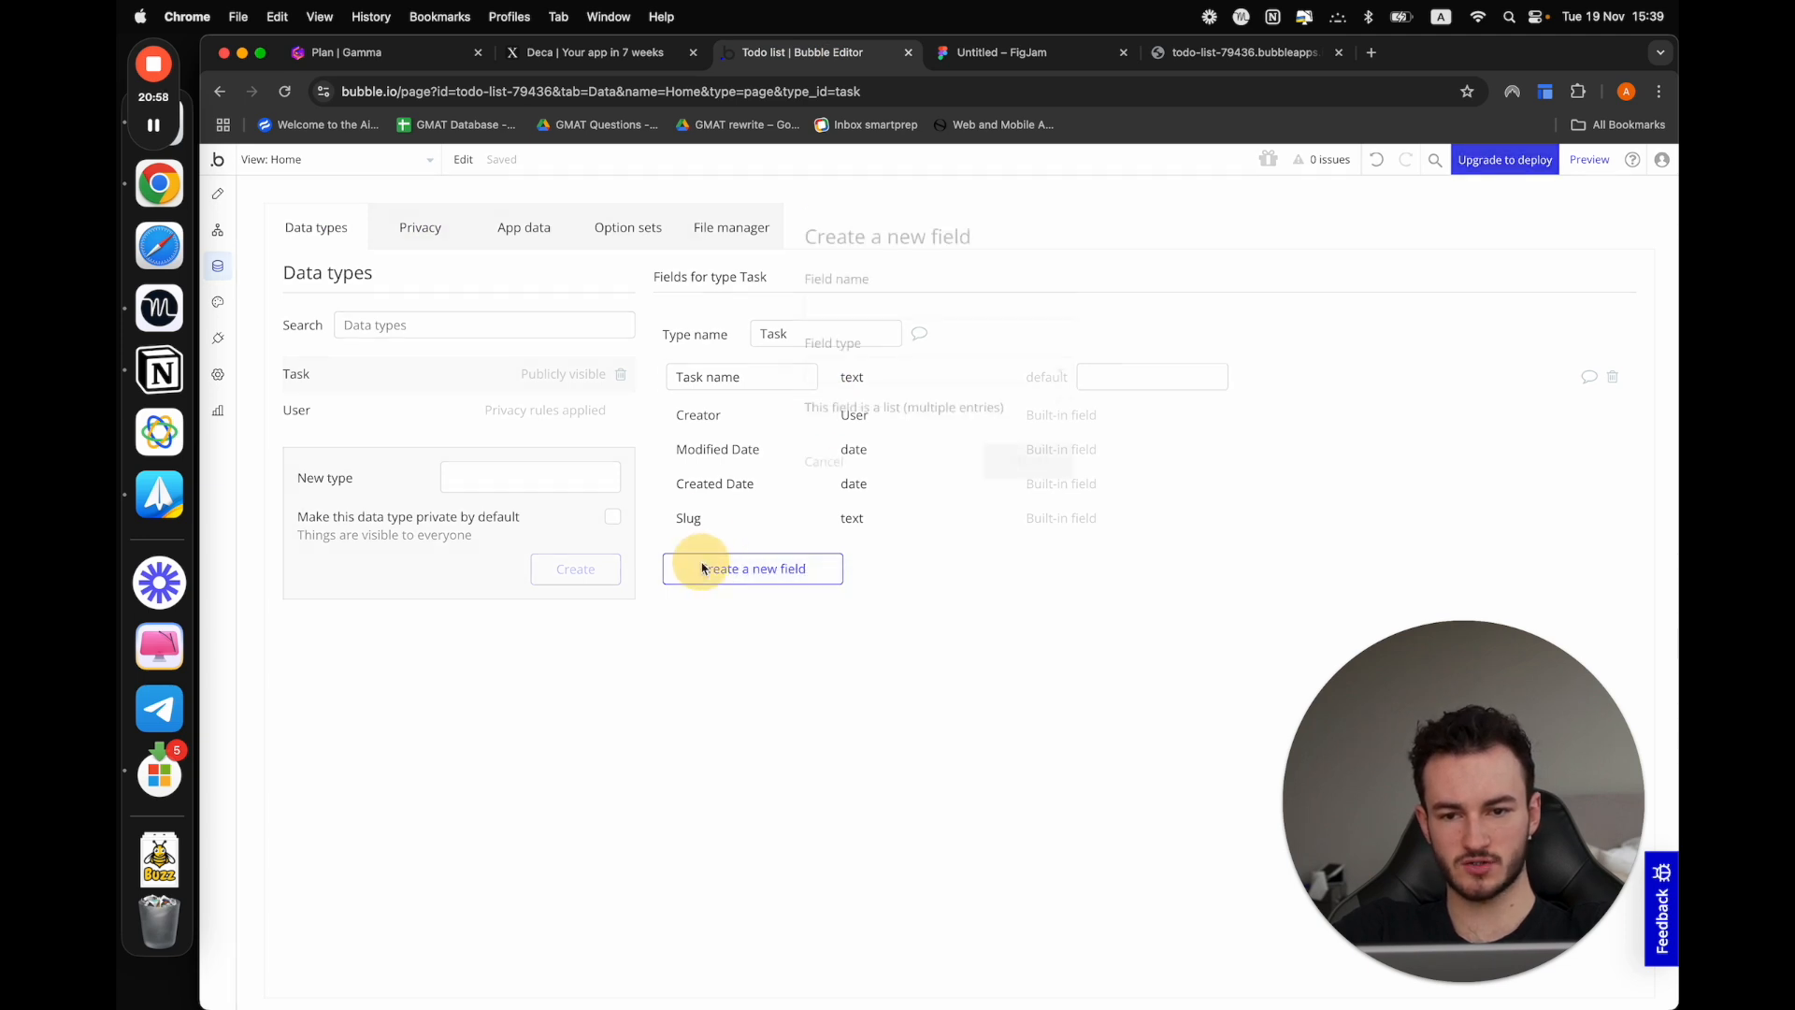
click(859, 313)
text(Is com)
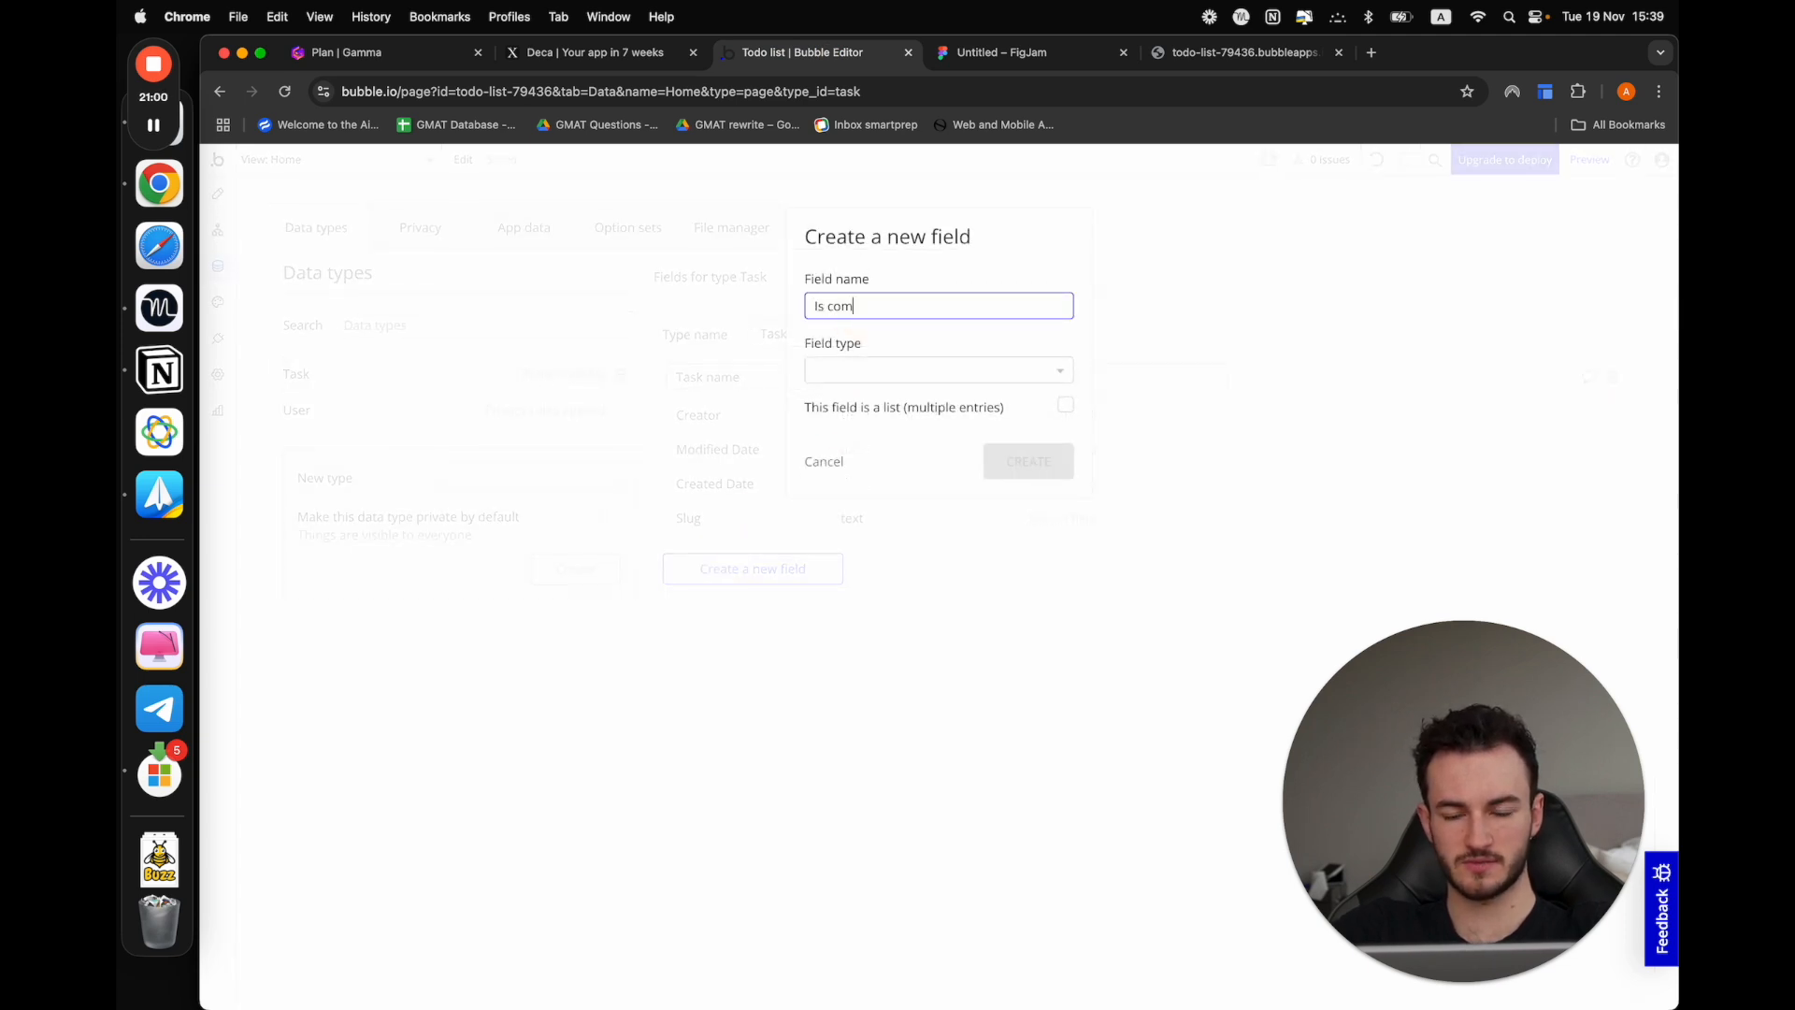
text(pleted?)
click(856, 370)
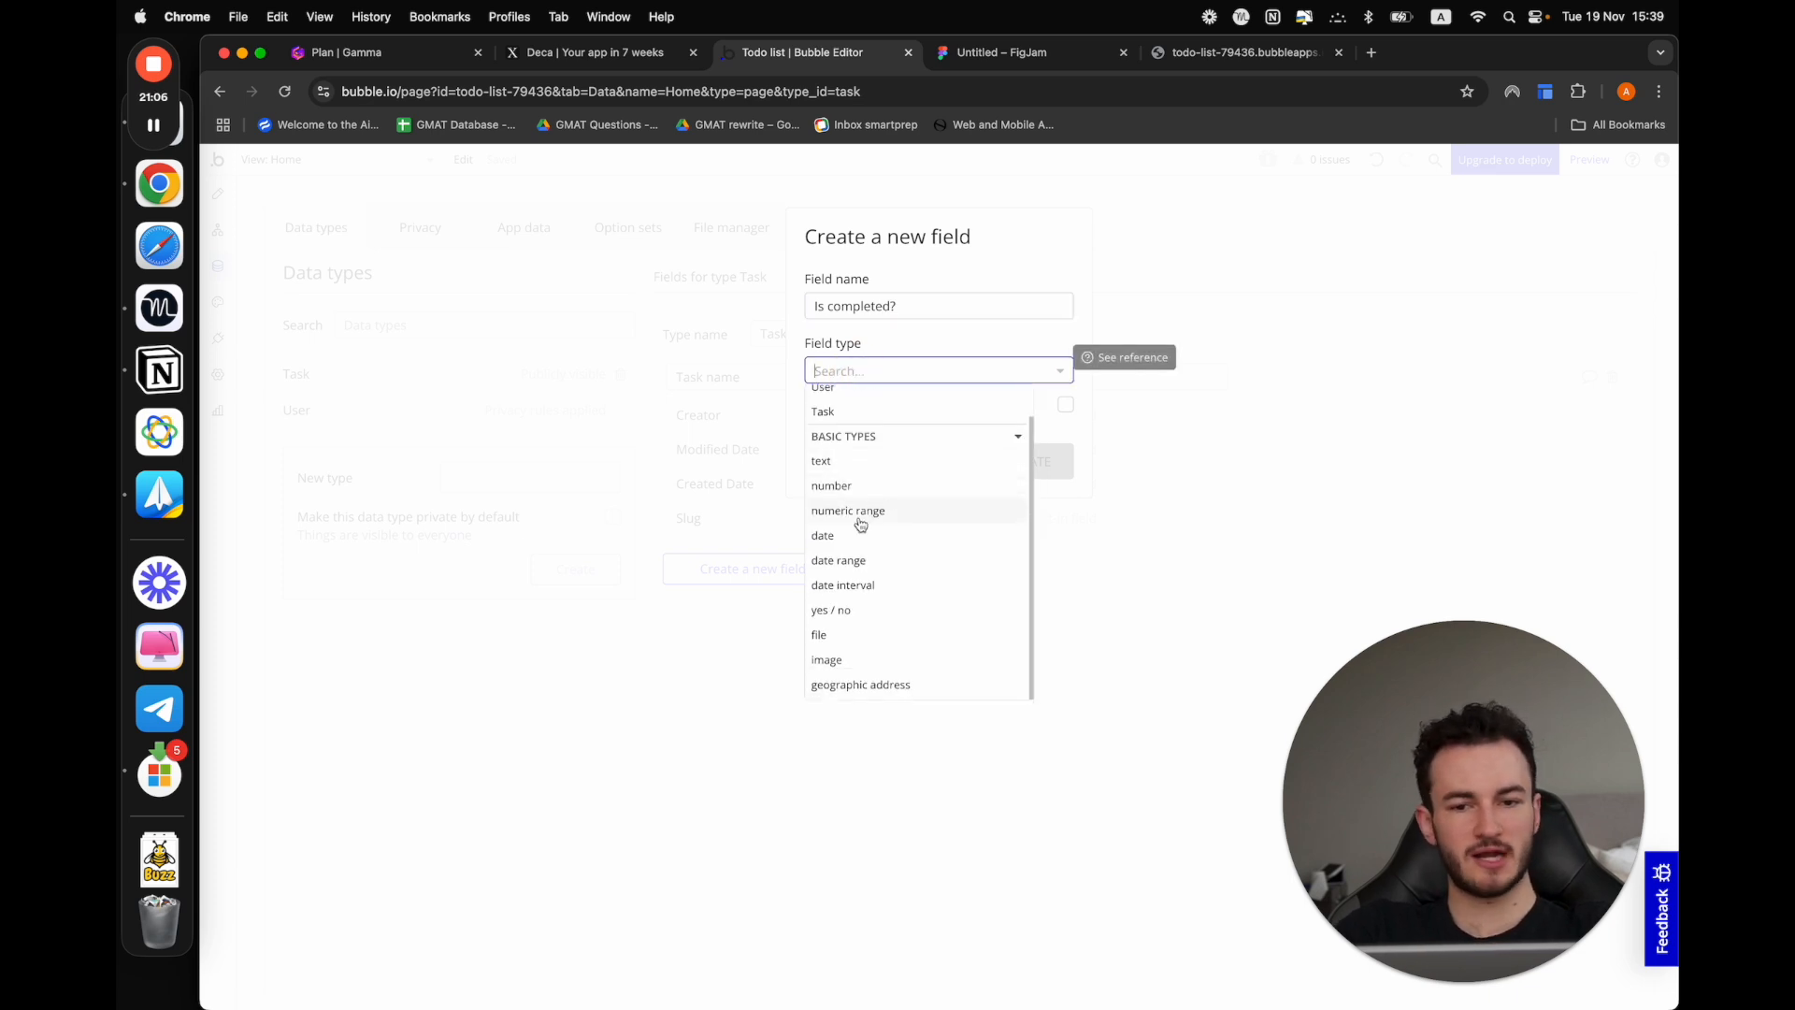
click(865, 611)
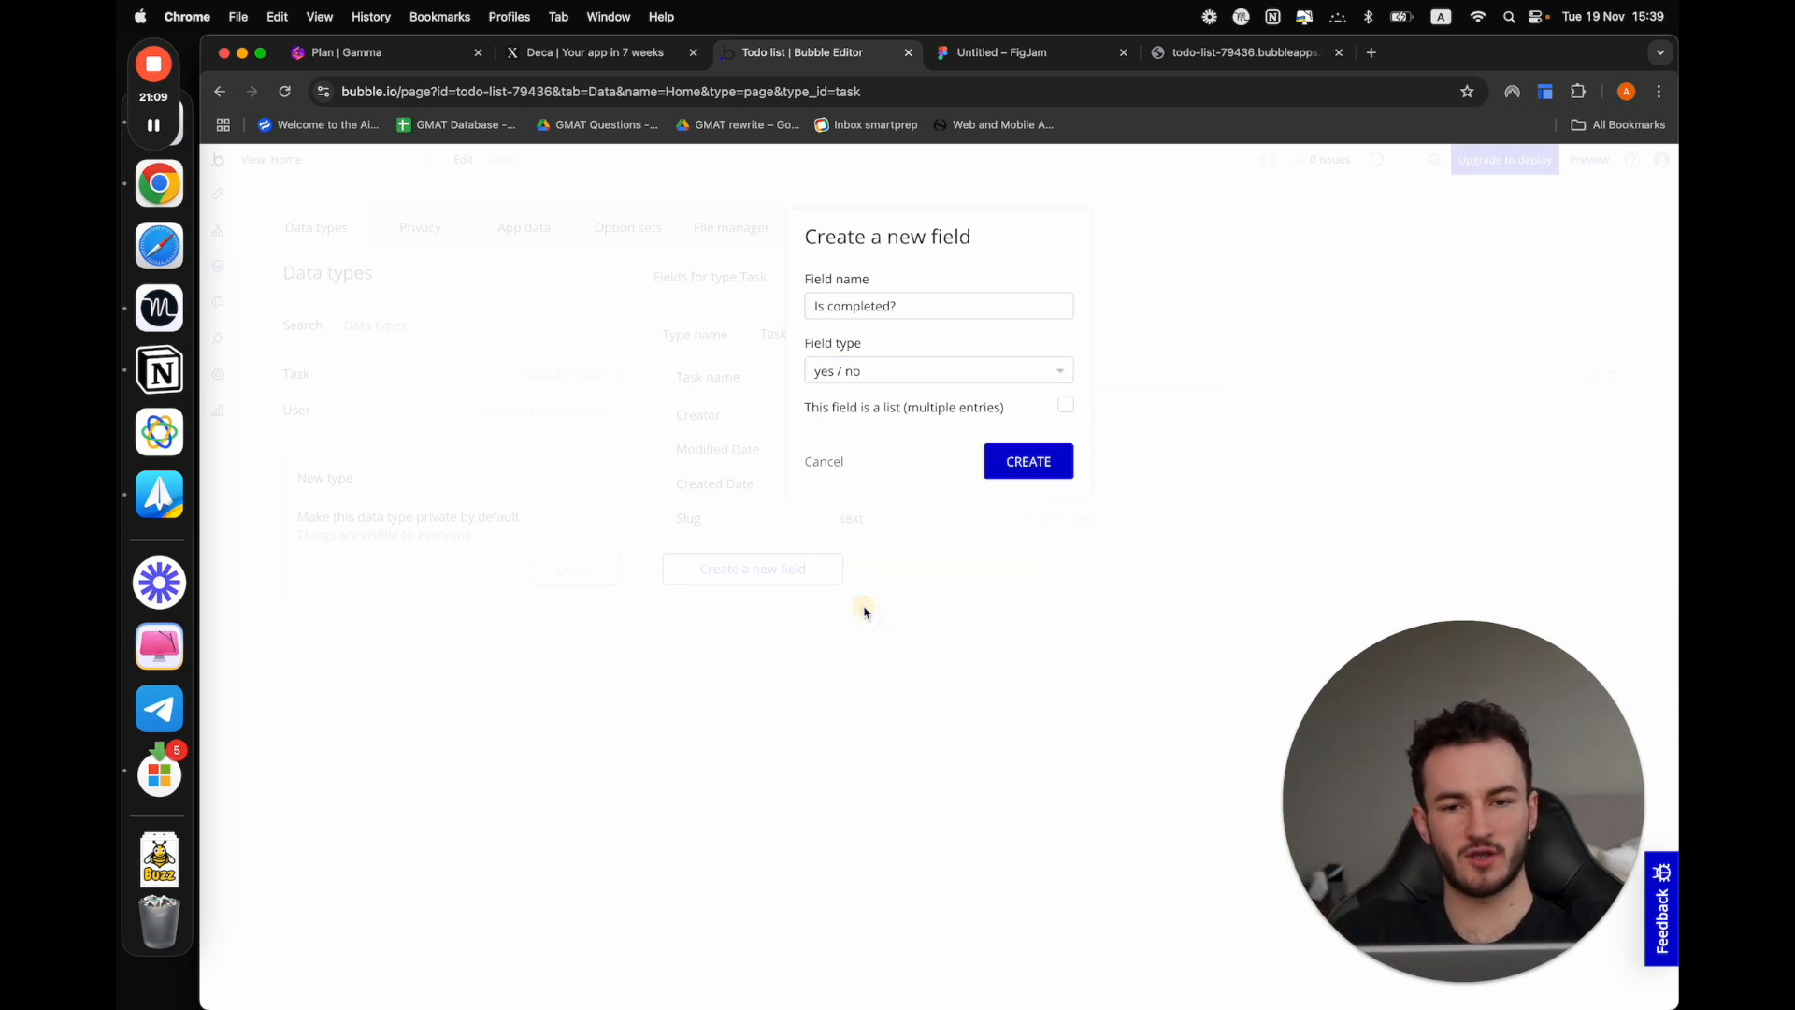
click(1022, 458)
Check the FigJam plan and add a date field named "Date completed" to the Task data type
click(1003, 56)
click(841, 56)
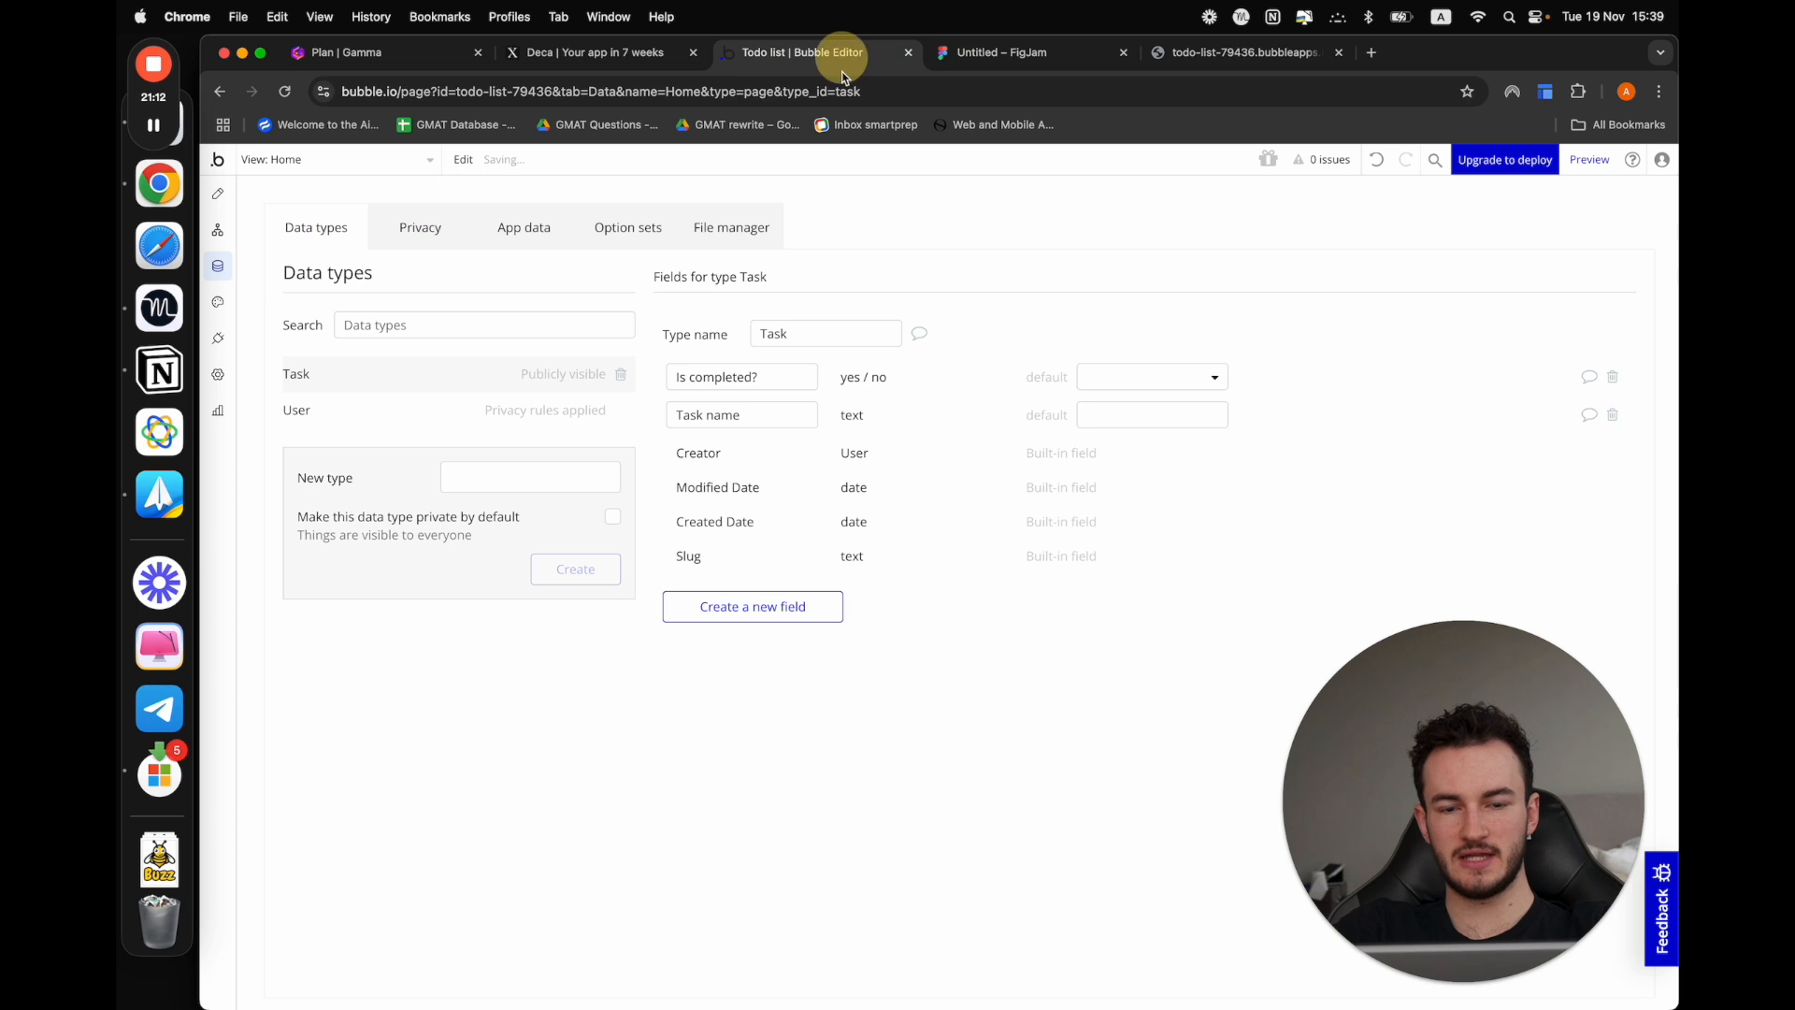
click(734, 608)
click(864, 306)
text(Date com)
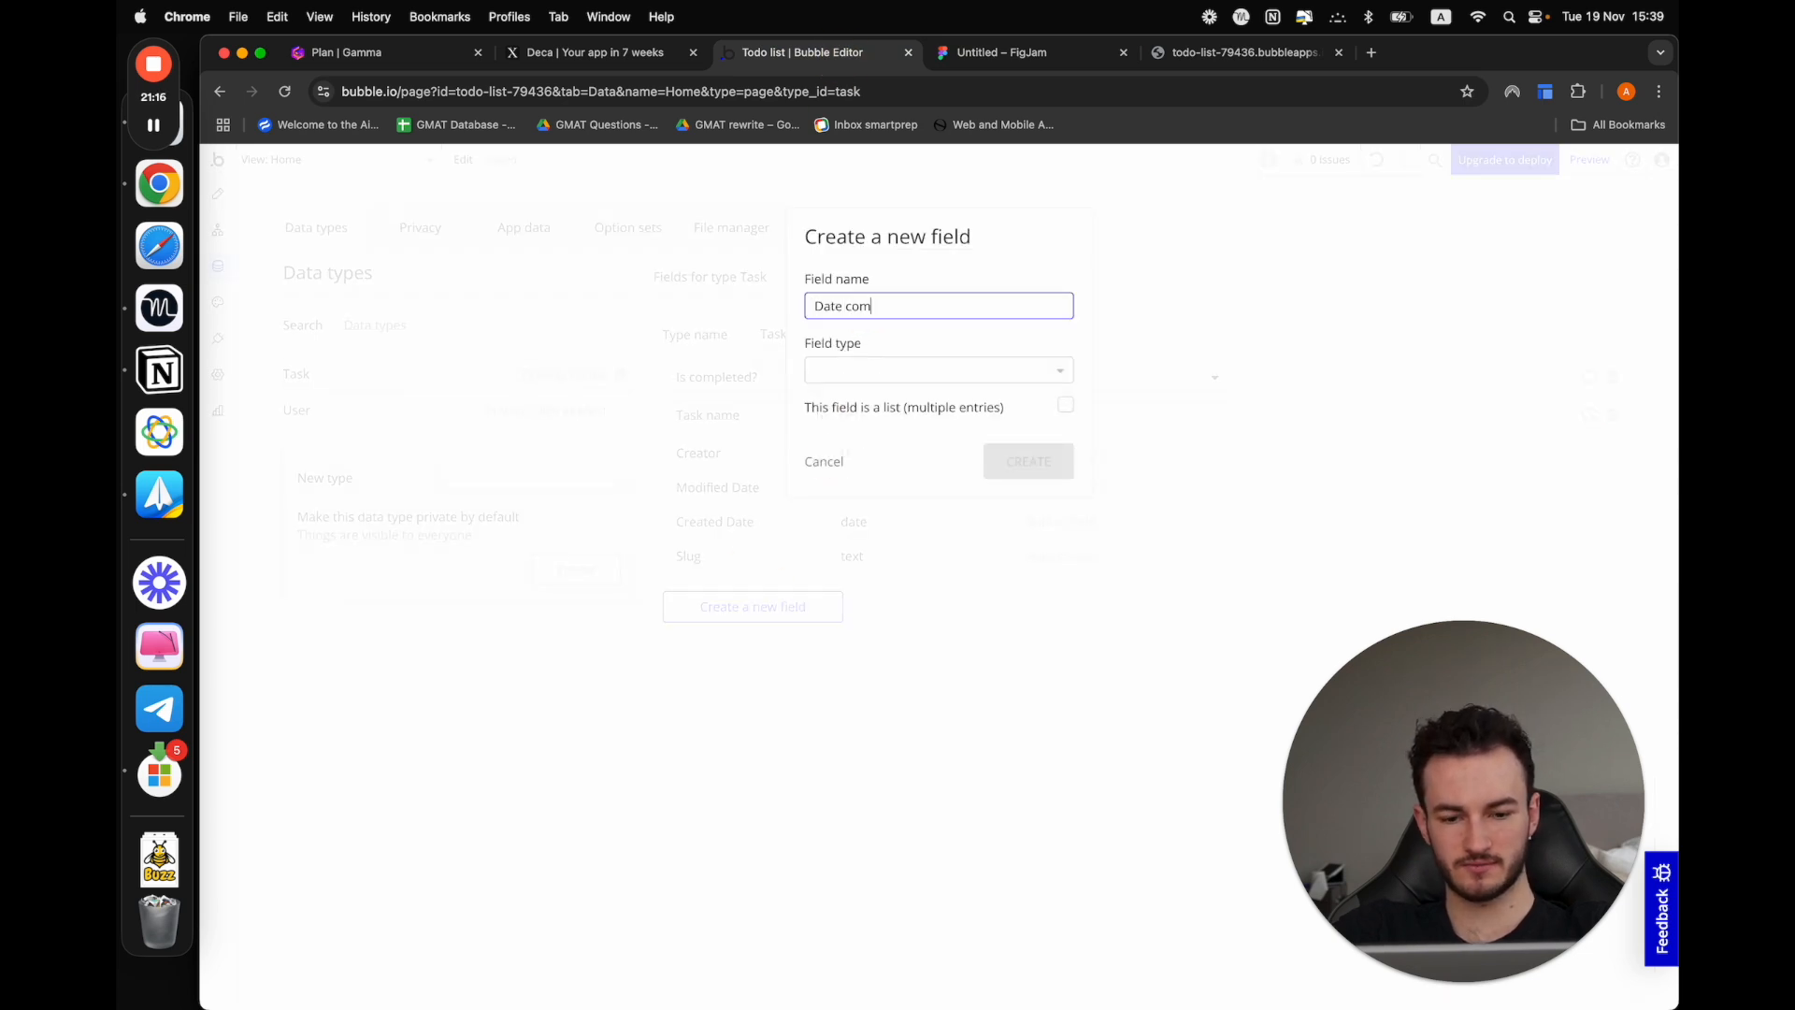
text(pleted)
click(872, 371)
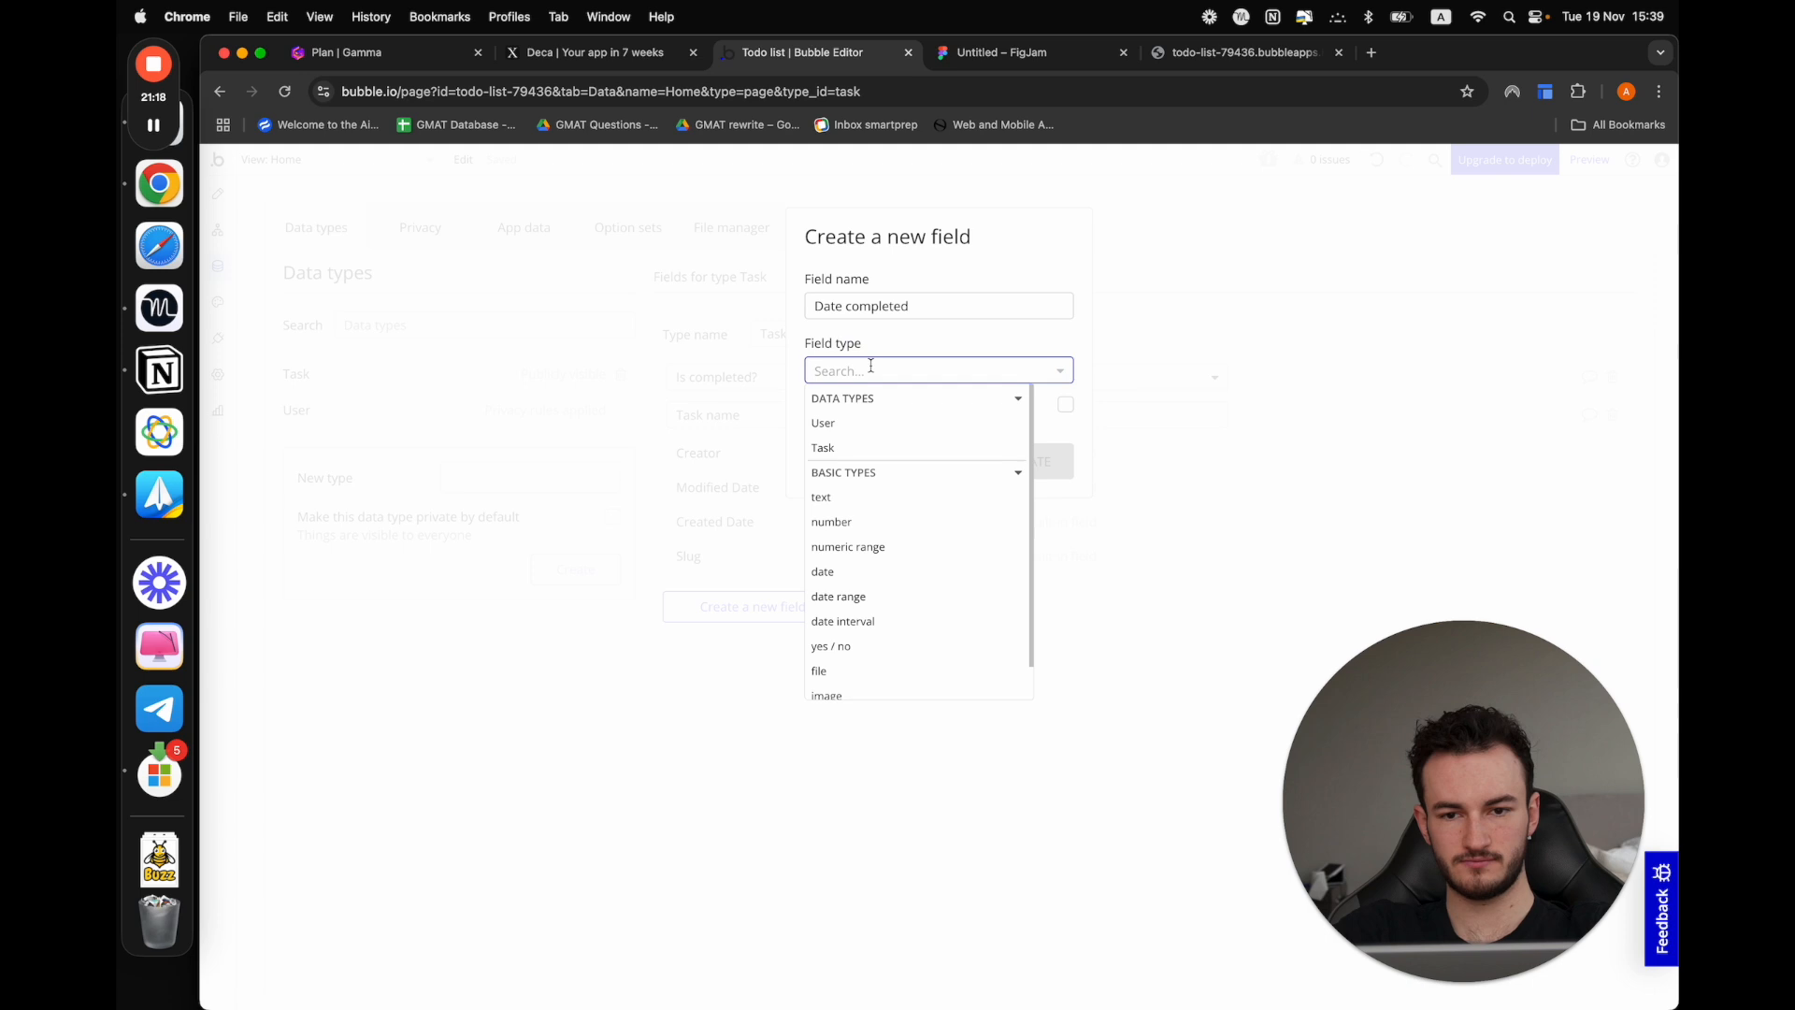
text(dat)
click(861, 423)
click(1036, 461)
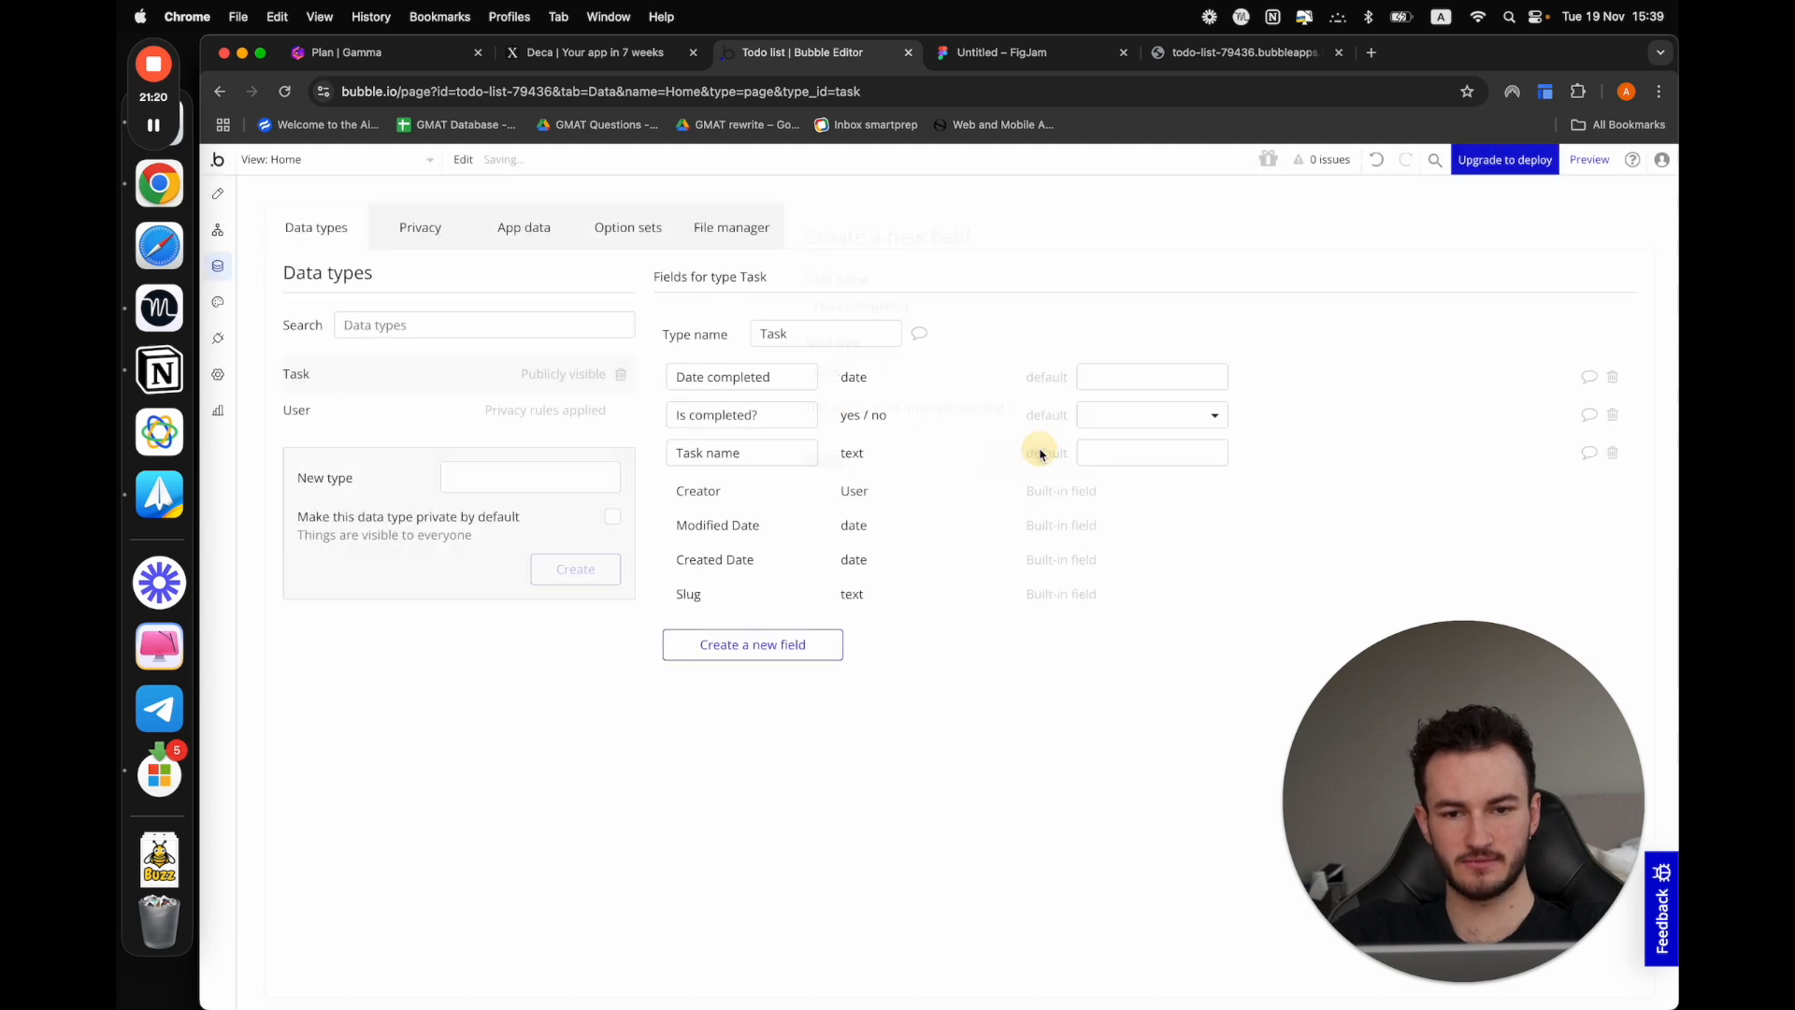
click(960, 53)
click(801, 53)
click(753, 644)
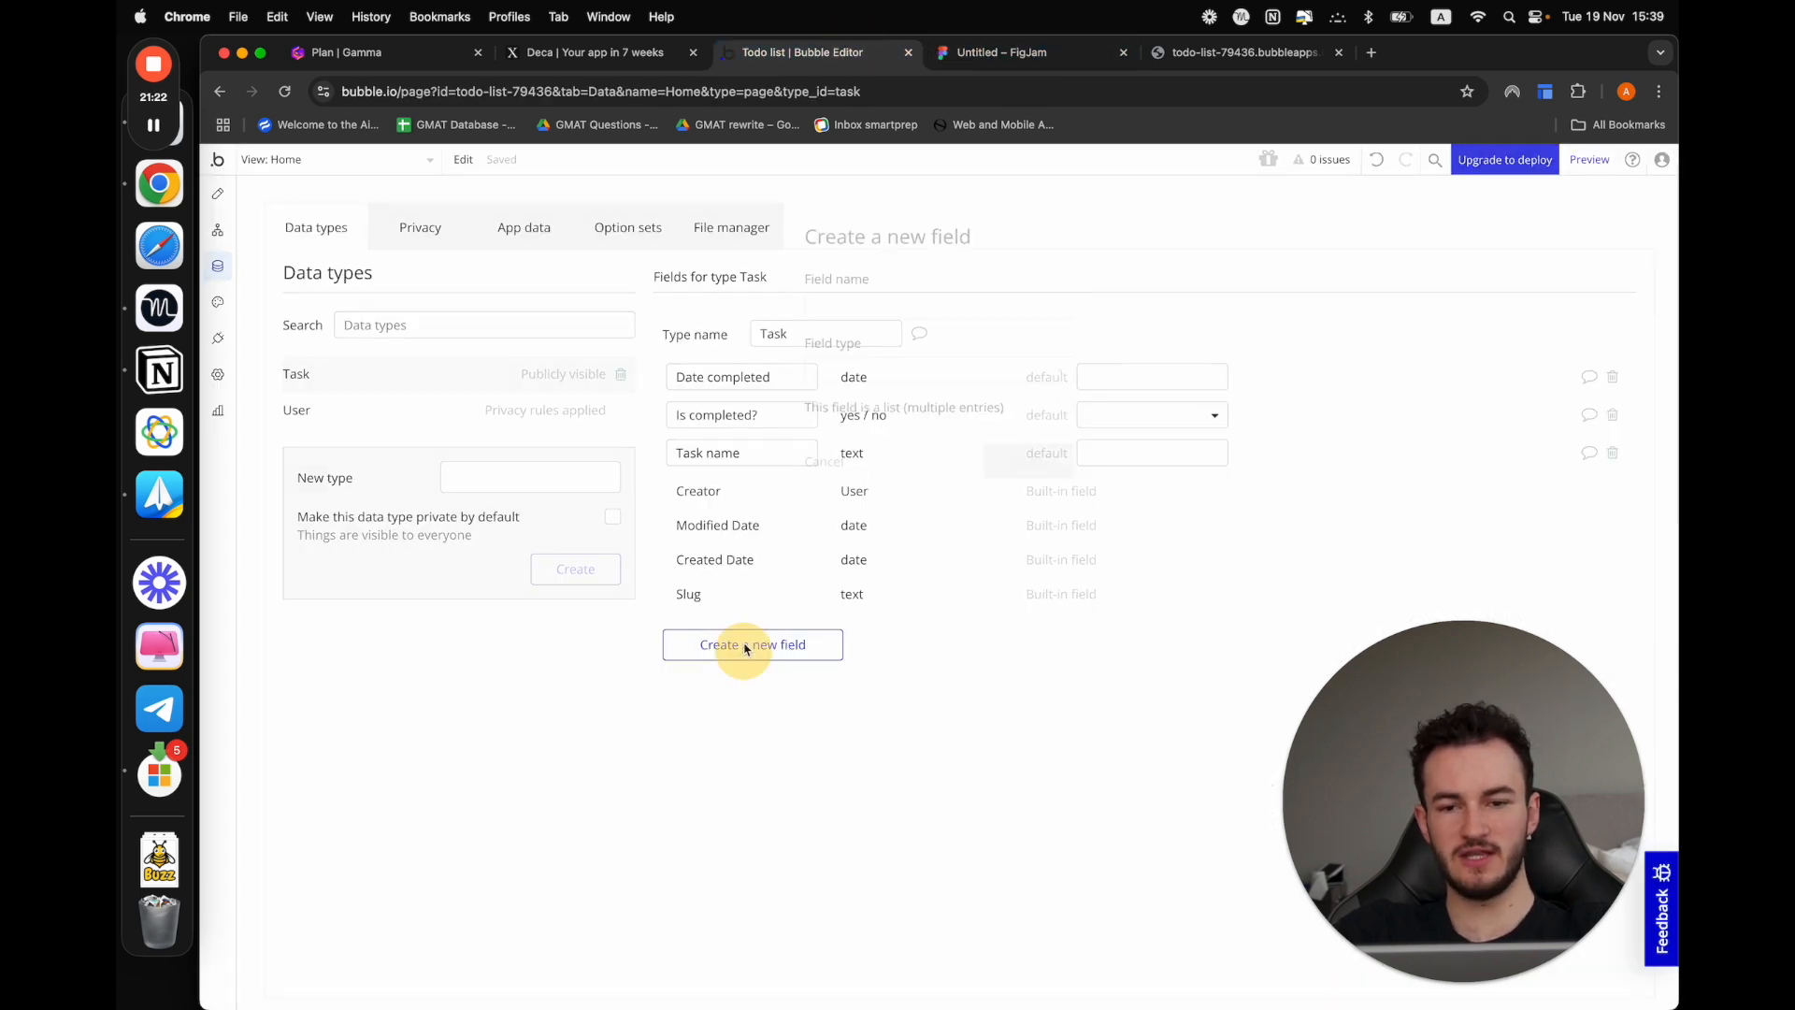
click(858, 304)
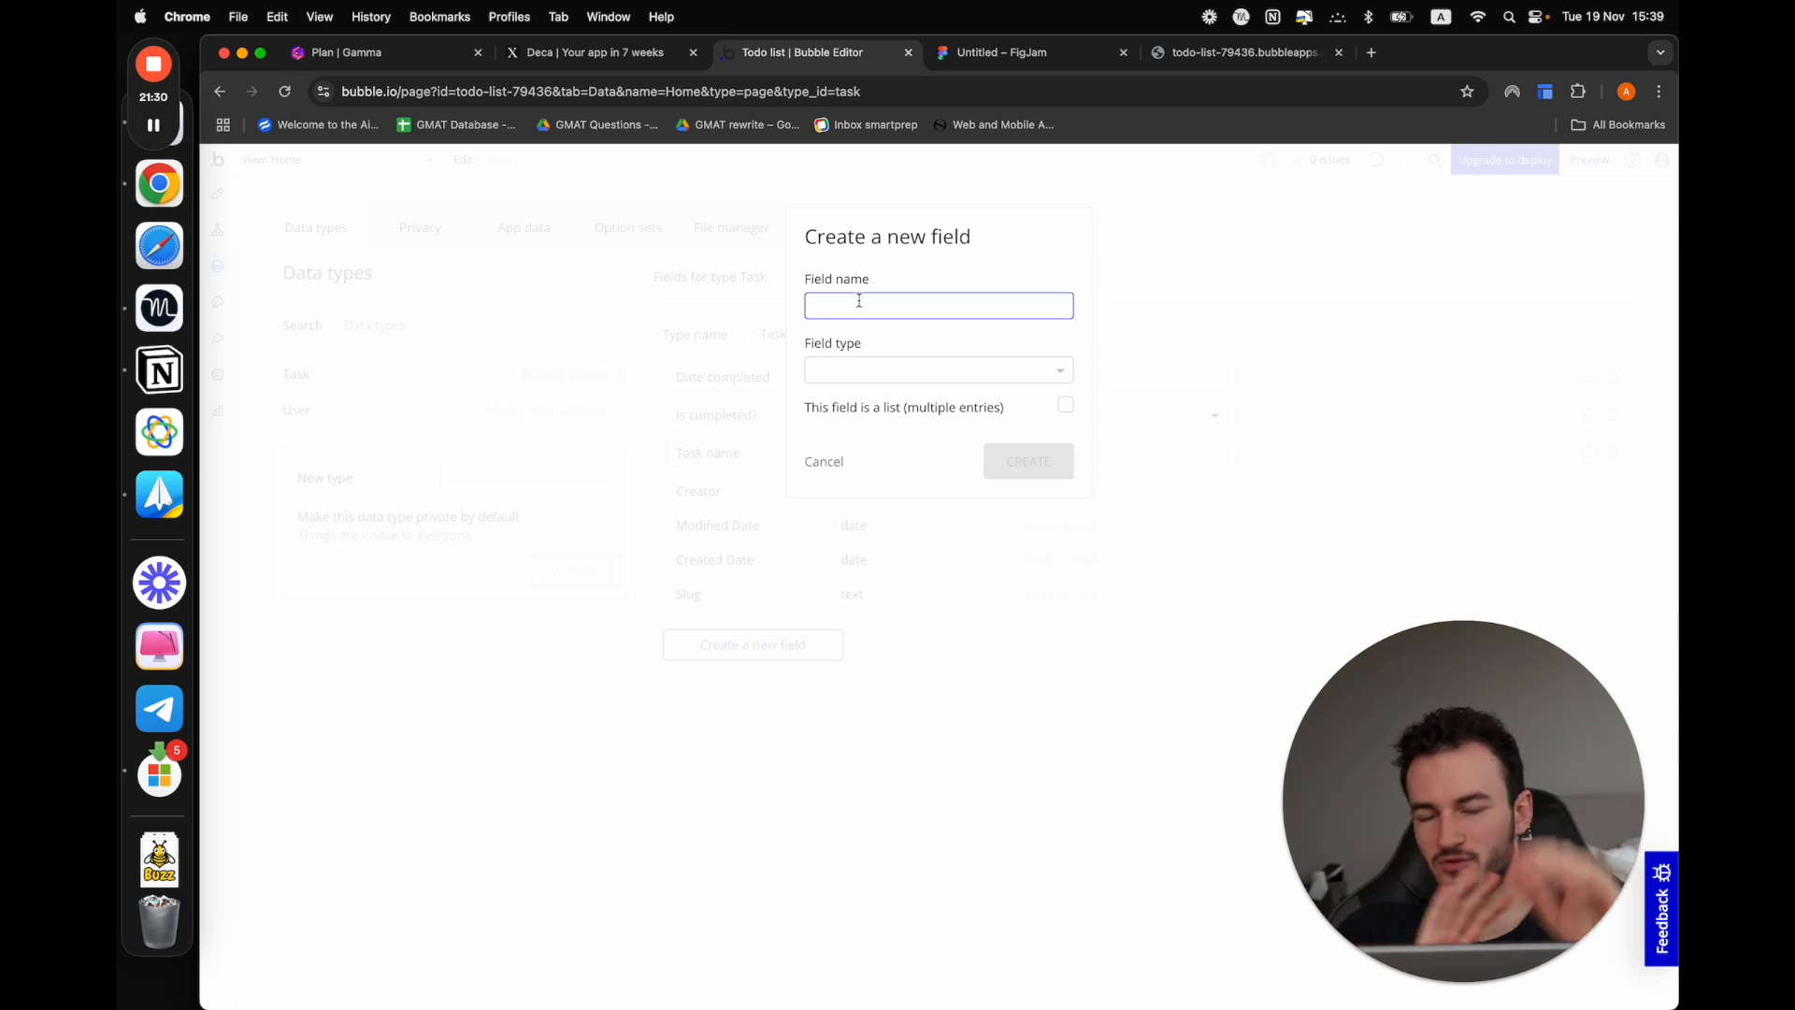
click(819, 463)
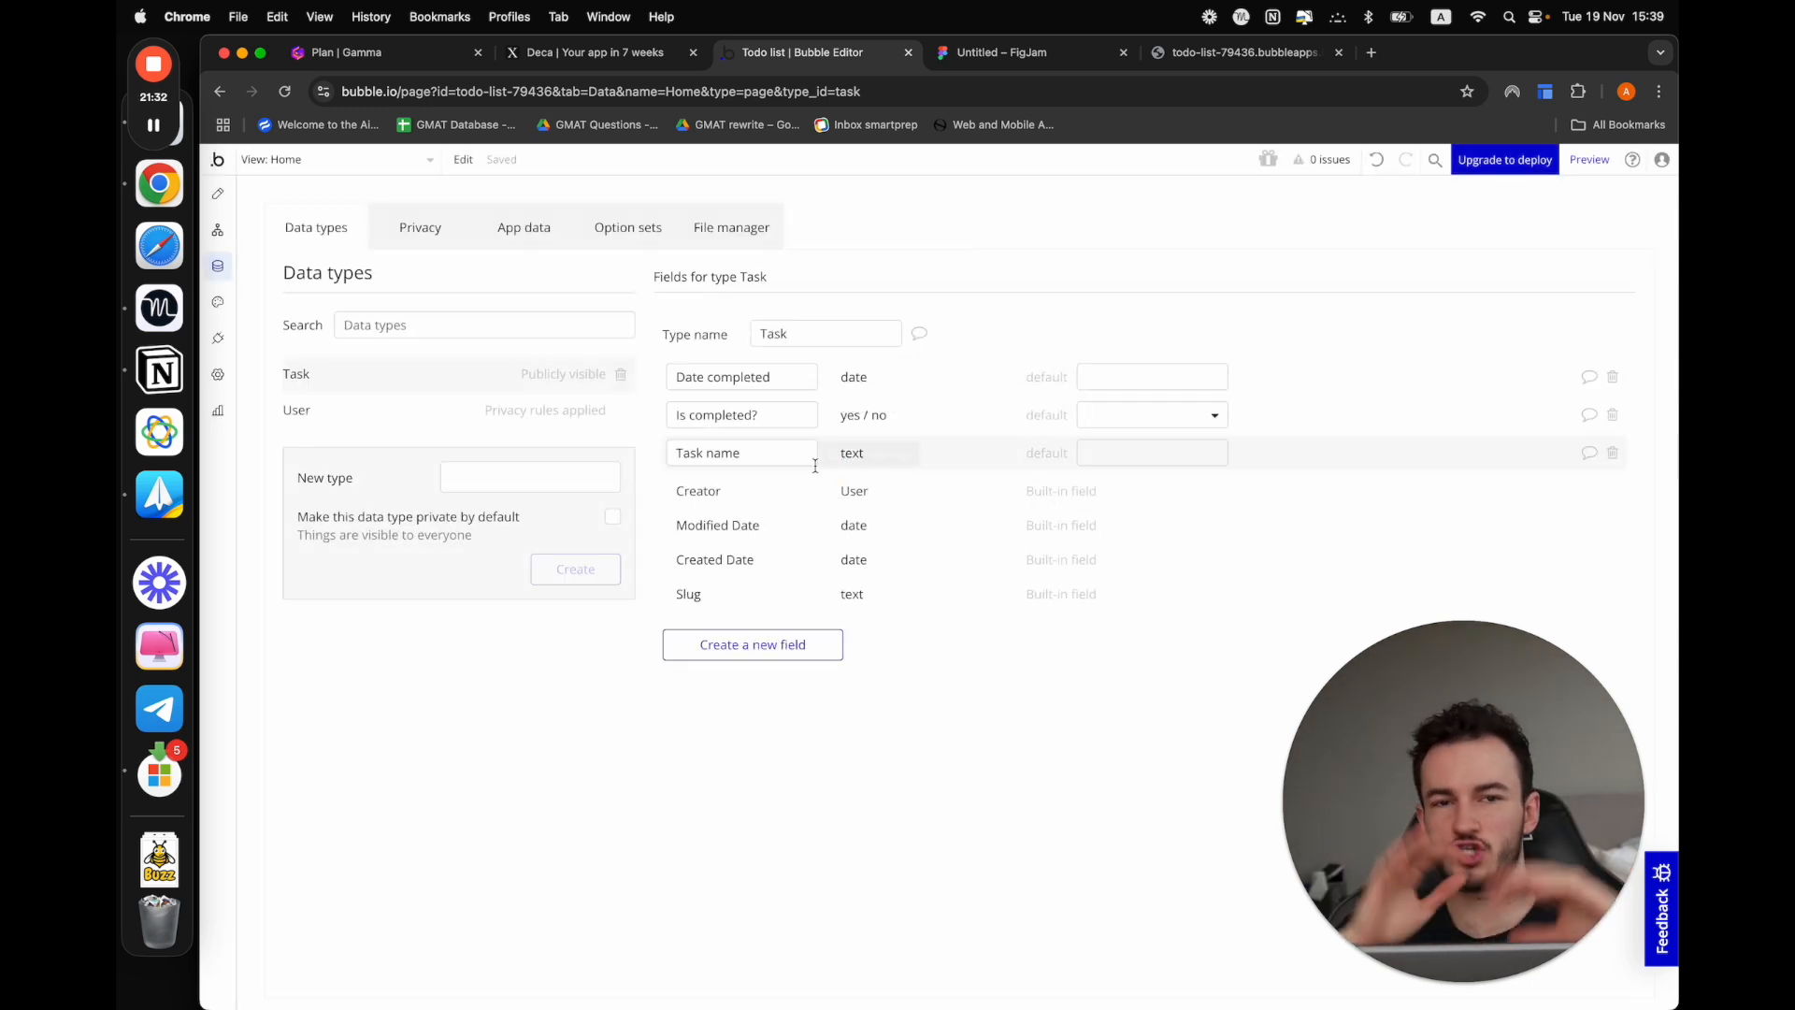
Set the default value of the Task type's "Is completed?" field to "no"
mouse_move(816, 465)
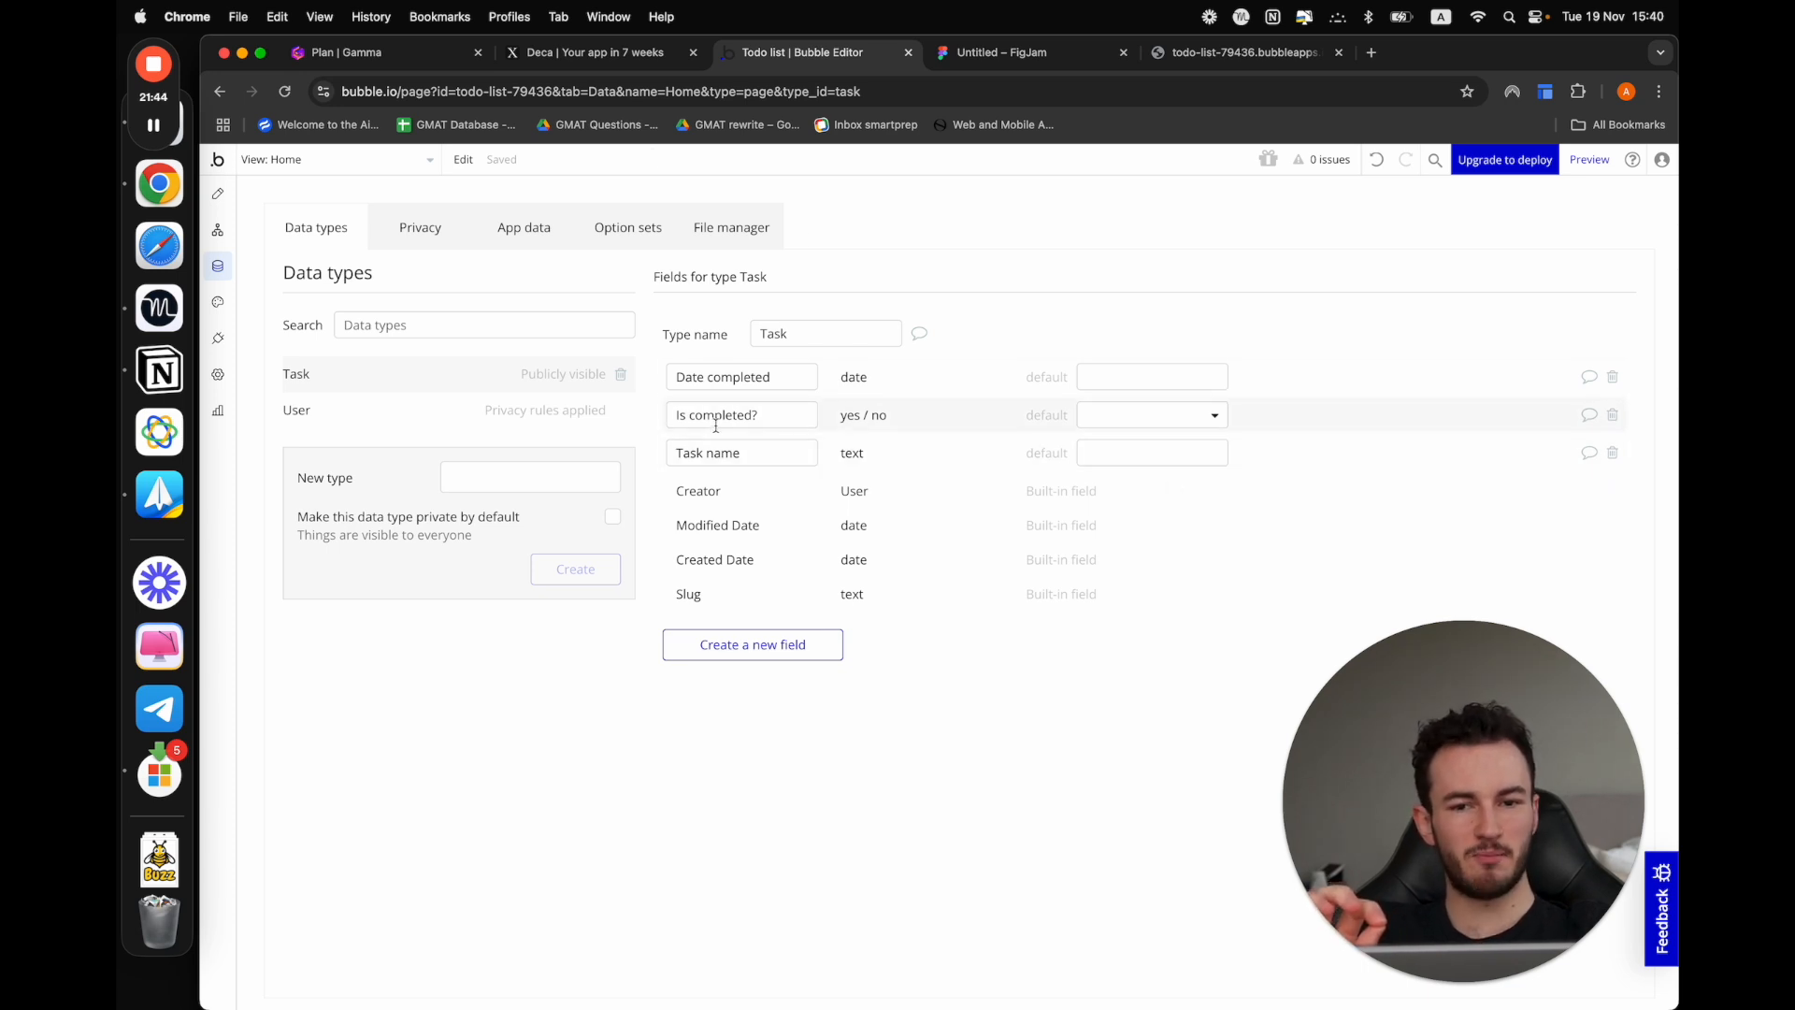
click(1183, 424)
click(1123, 482)
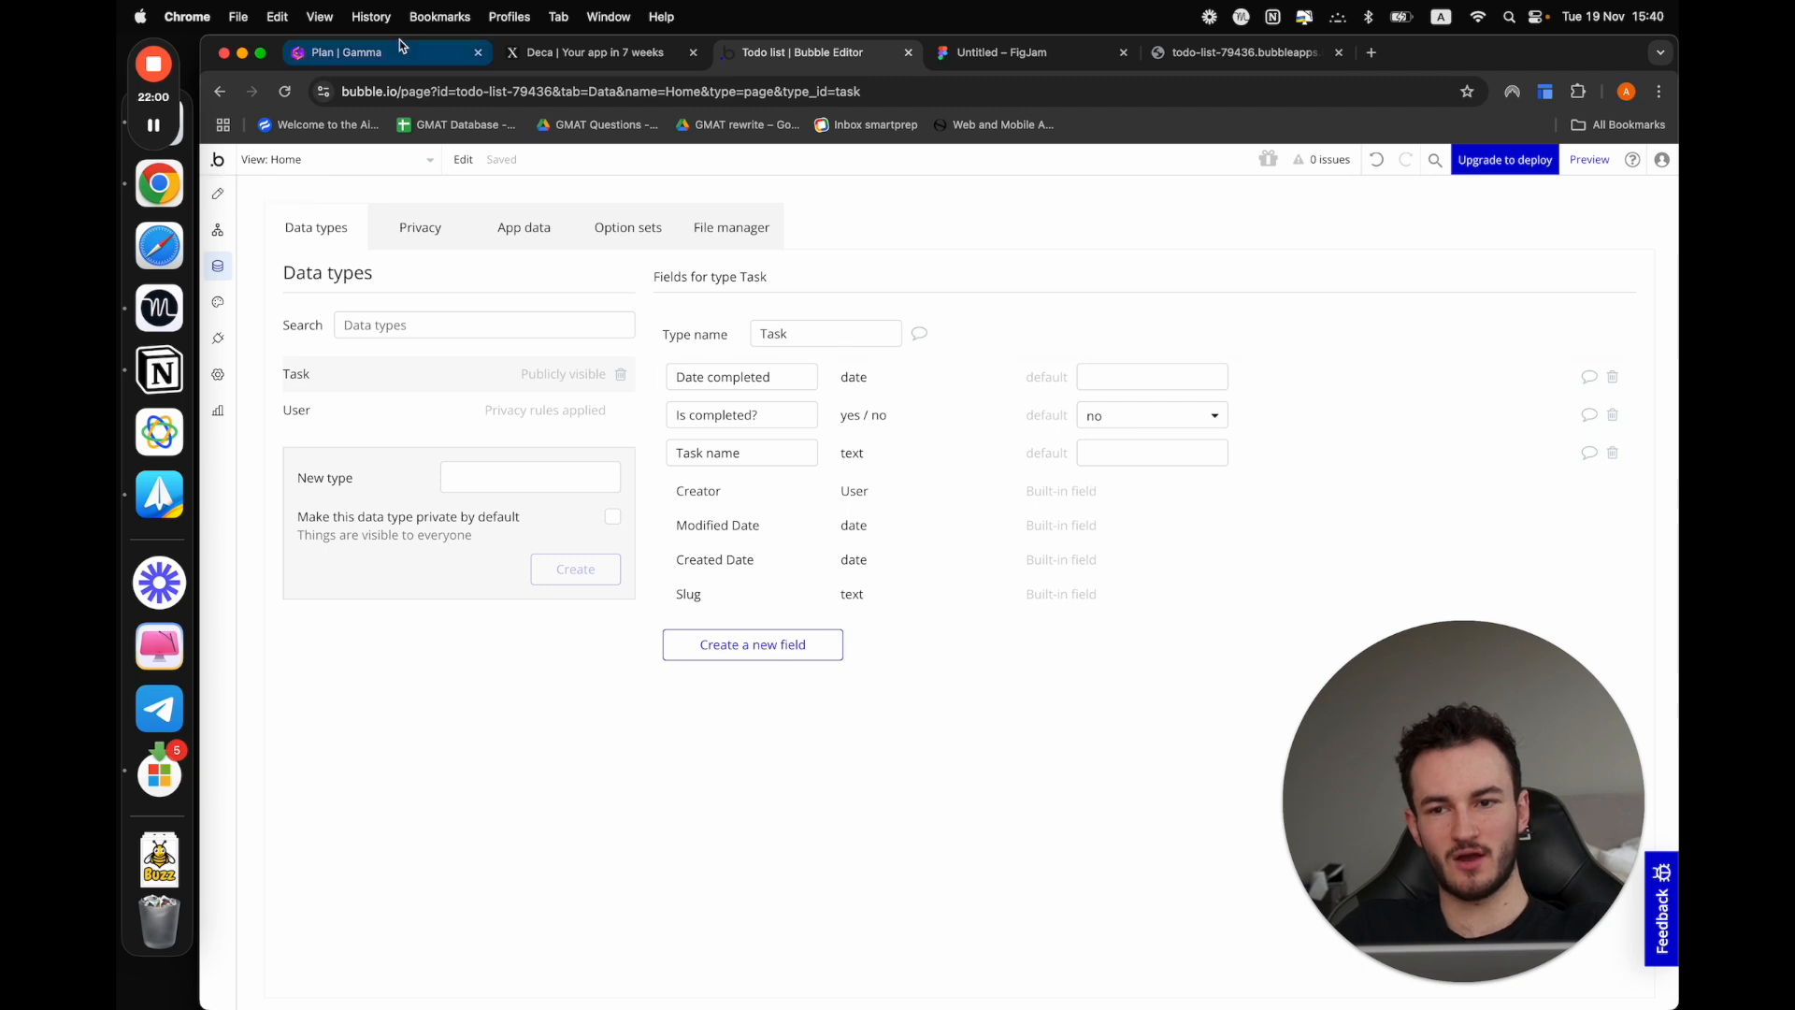
Check off "Databases" in the Gamma plan, and return to the Bubble editor
click(355, 52)
click(539, 557)
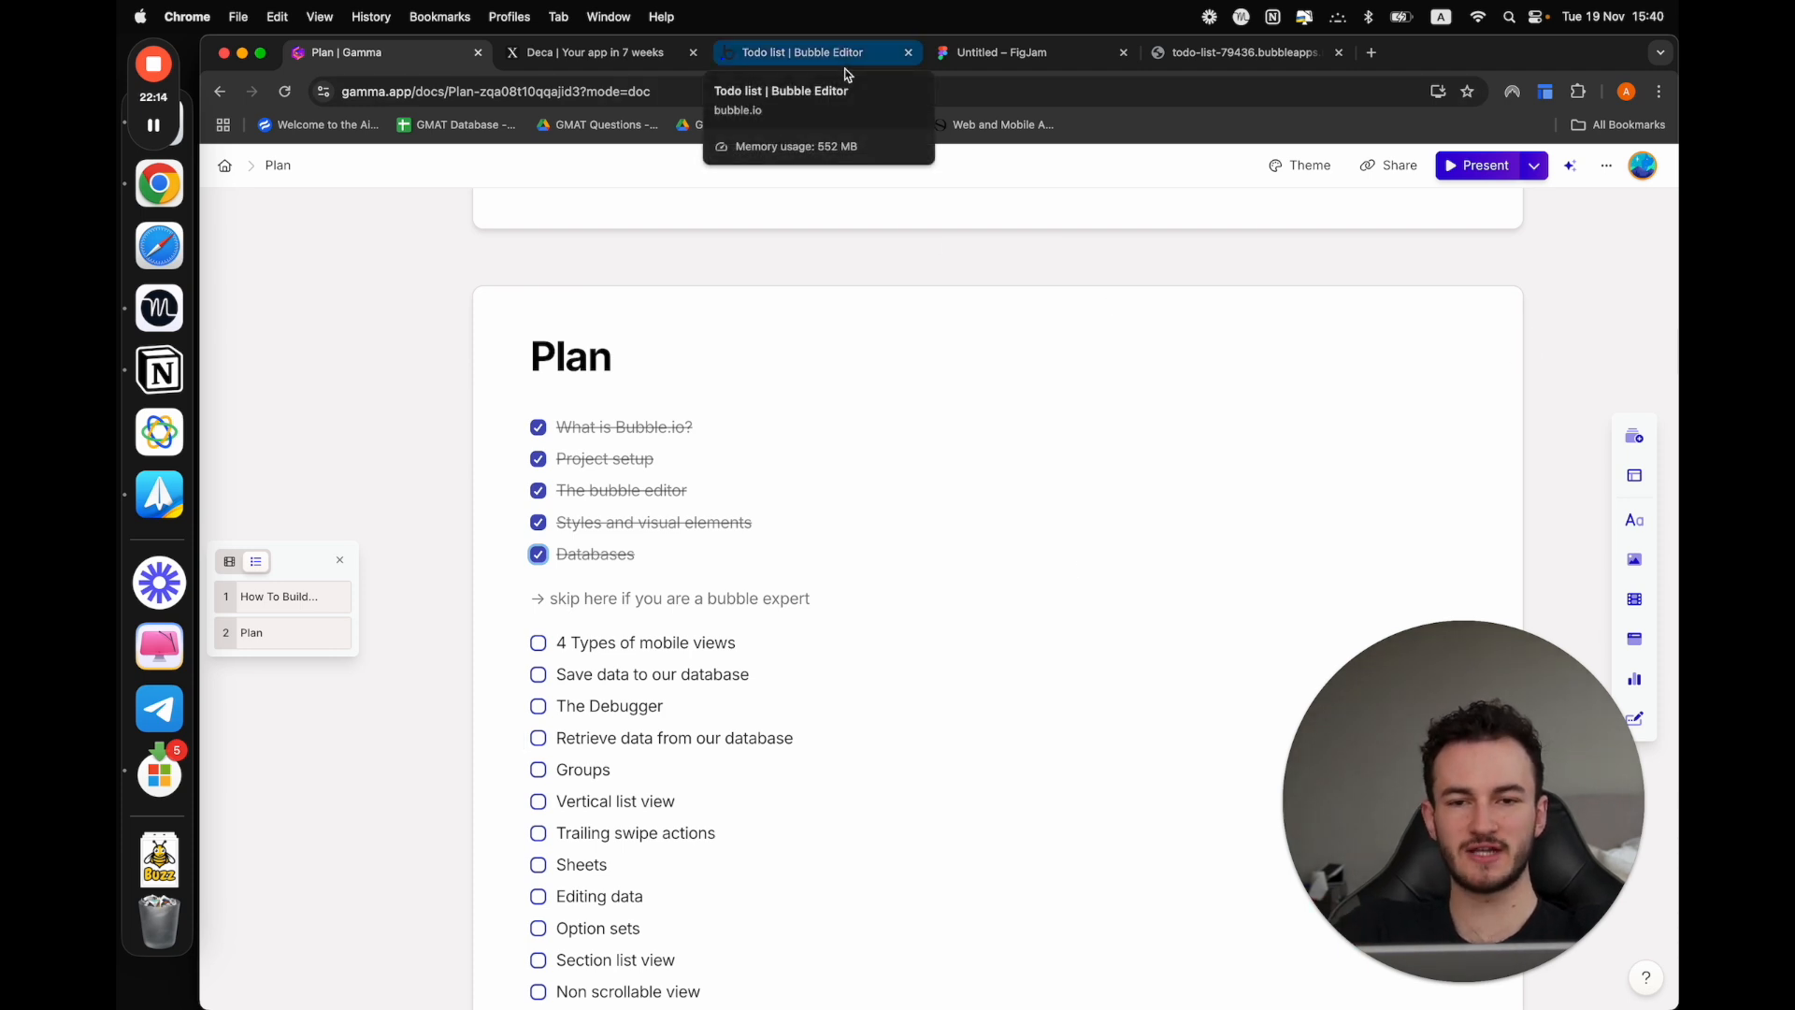
click(803, 52)
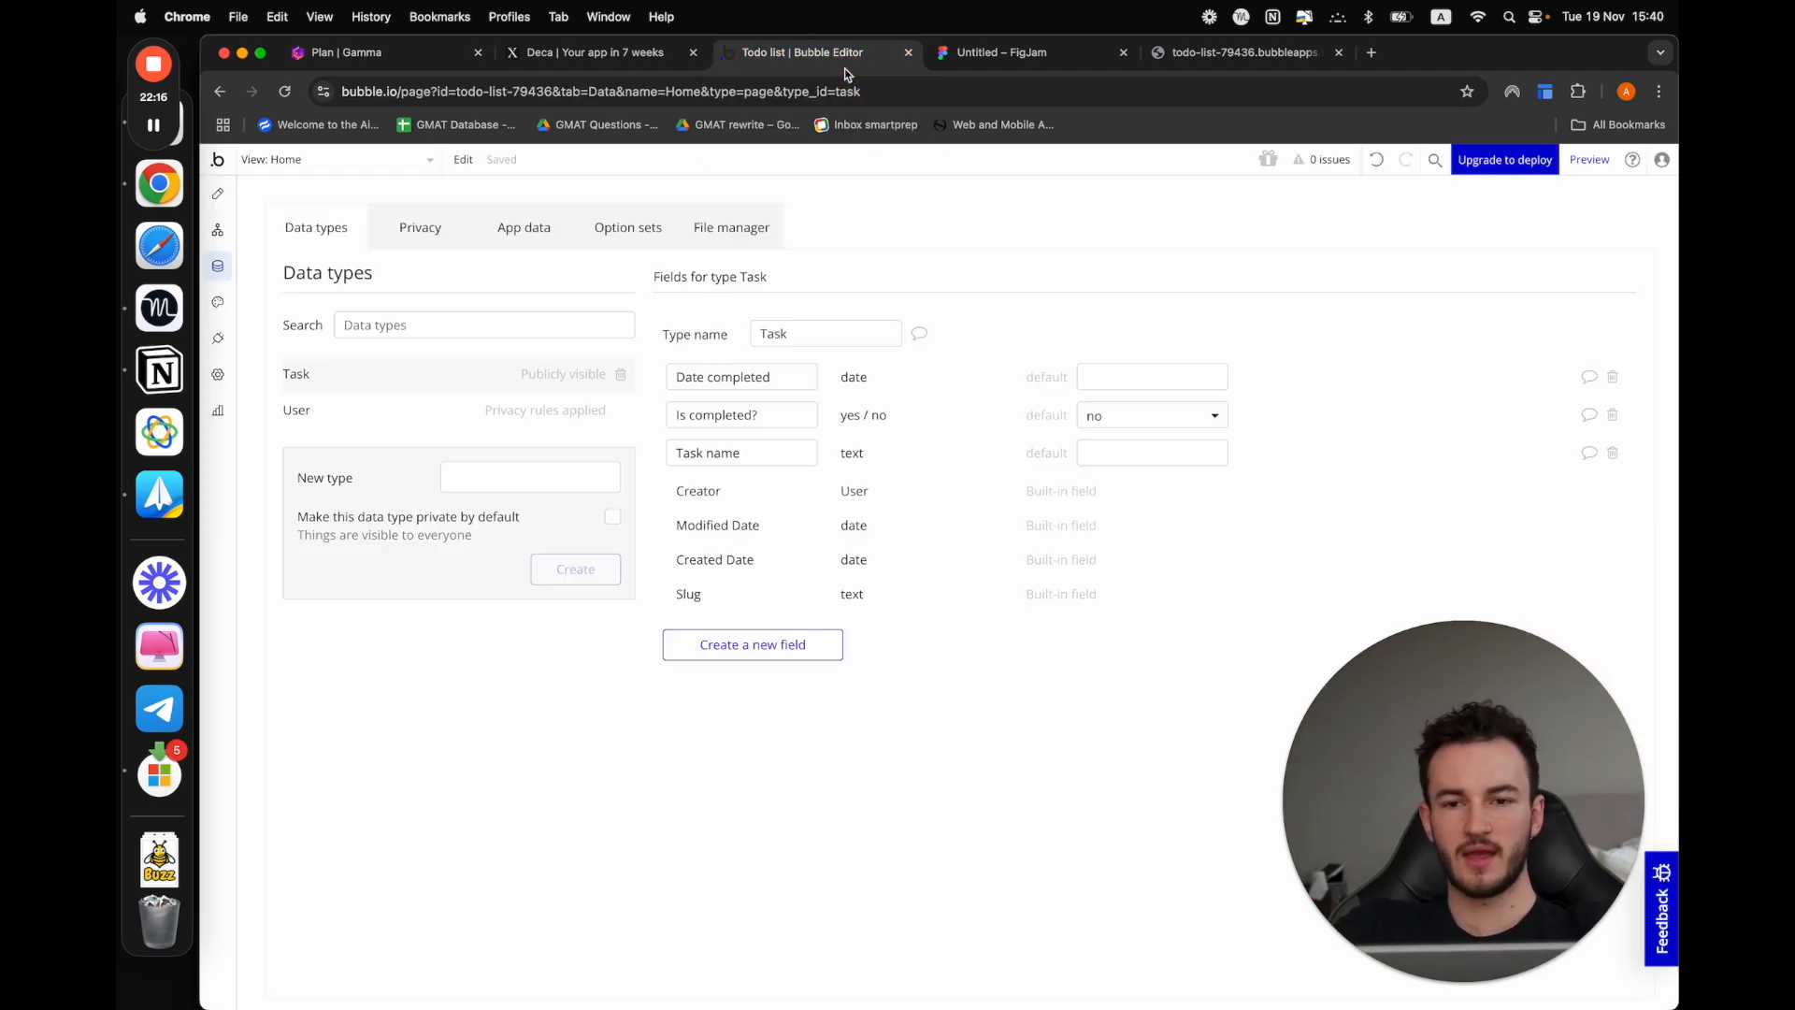
Delete the three text elements and the star icon from the Home mobile view in the UI builder
click(218, 193)
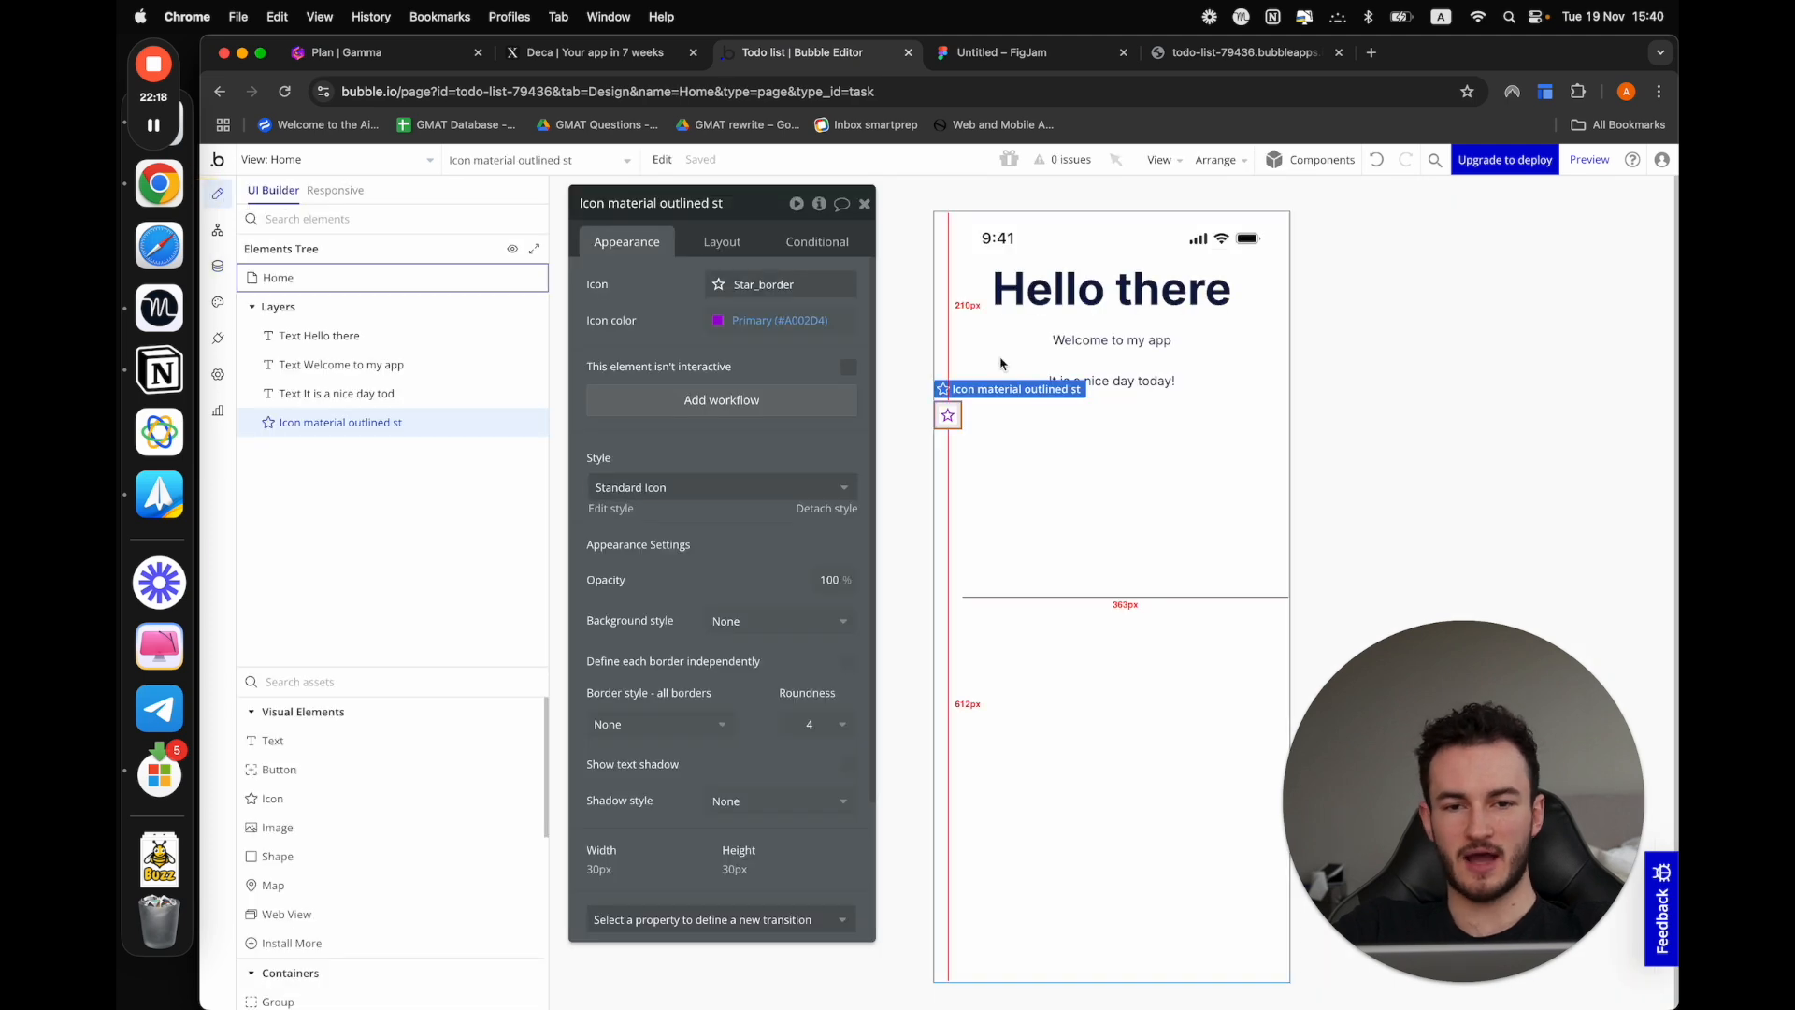
click(1038, 448)
click(1066, 383)
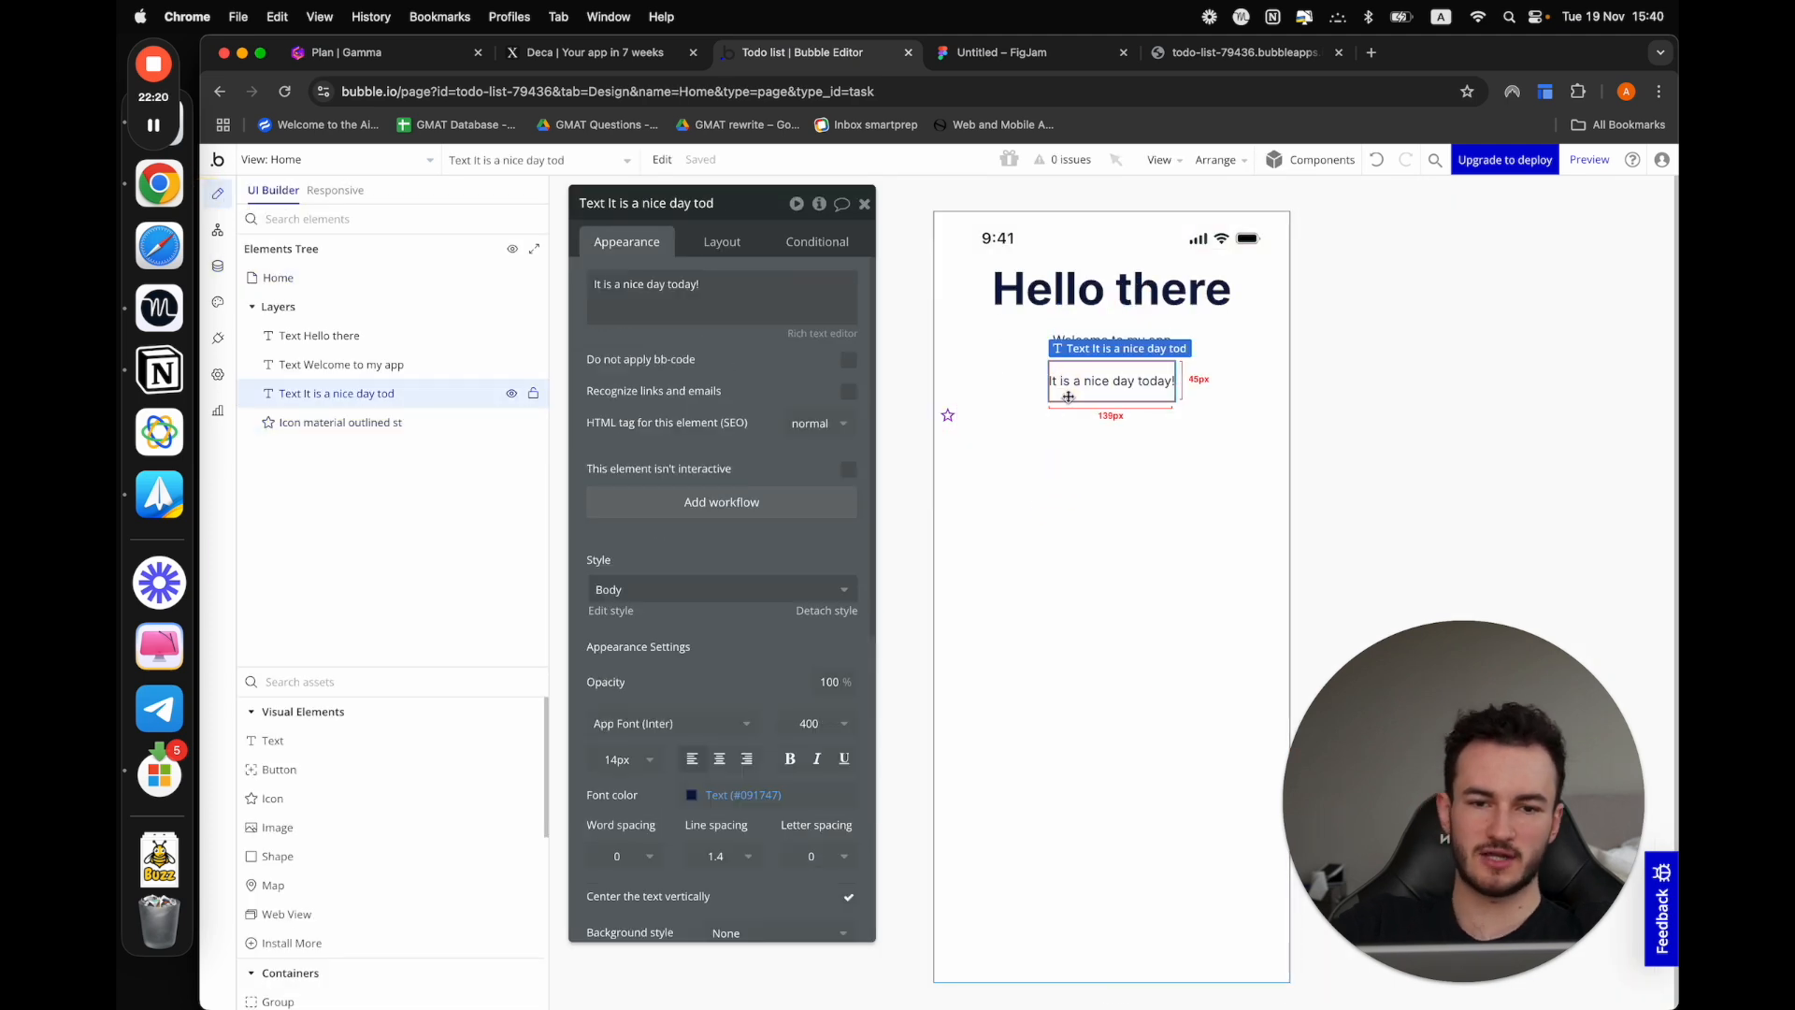
key(Delete)
click(948, 374)
key(Delete)
click(1112, 340)
key(Delete)
click(1112, 288)
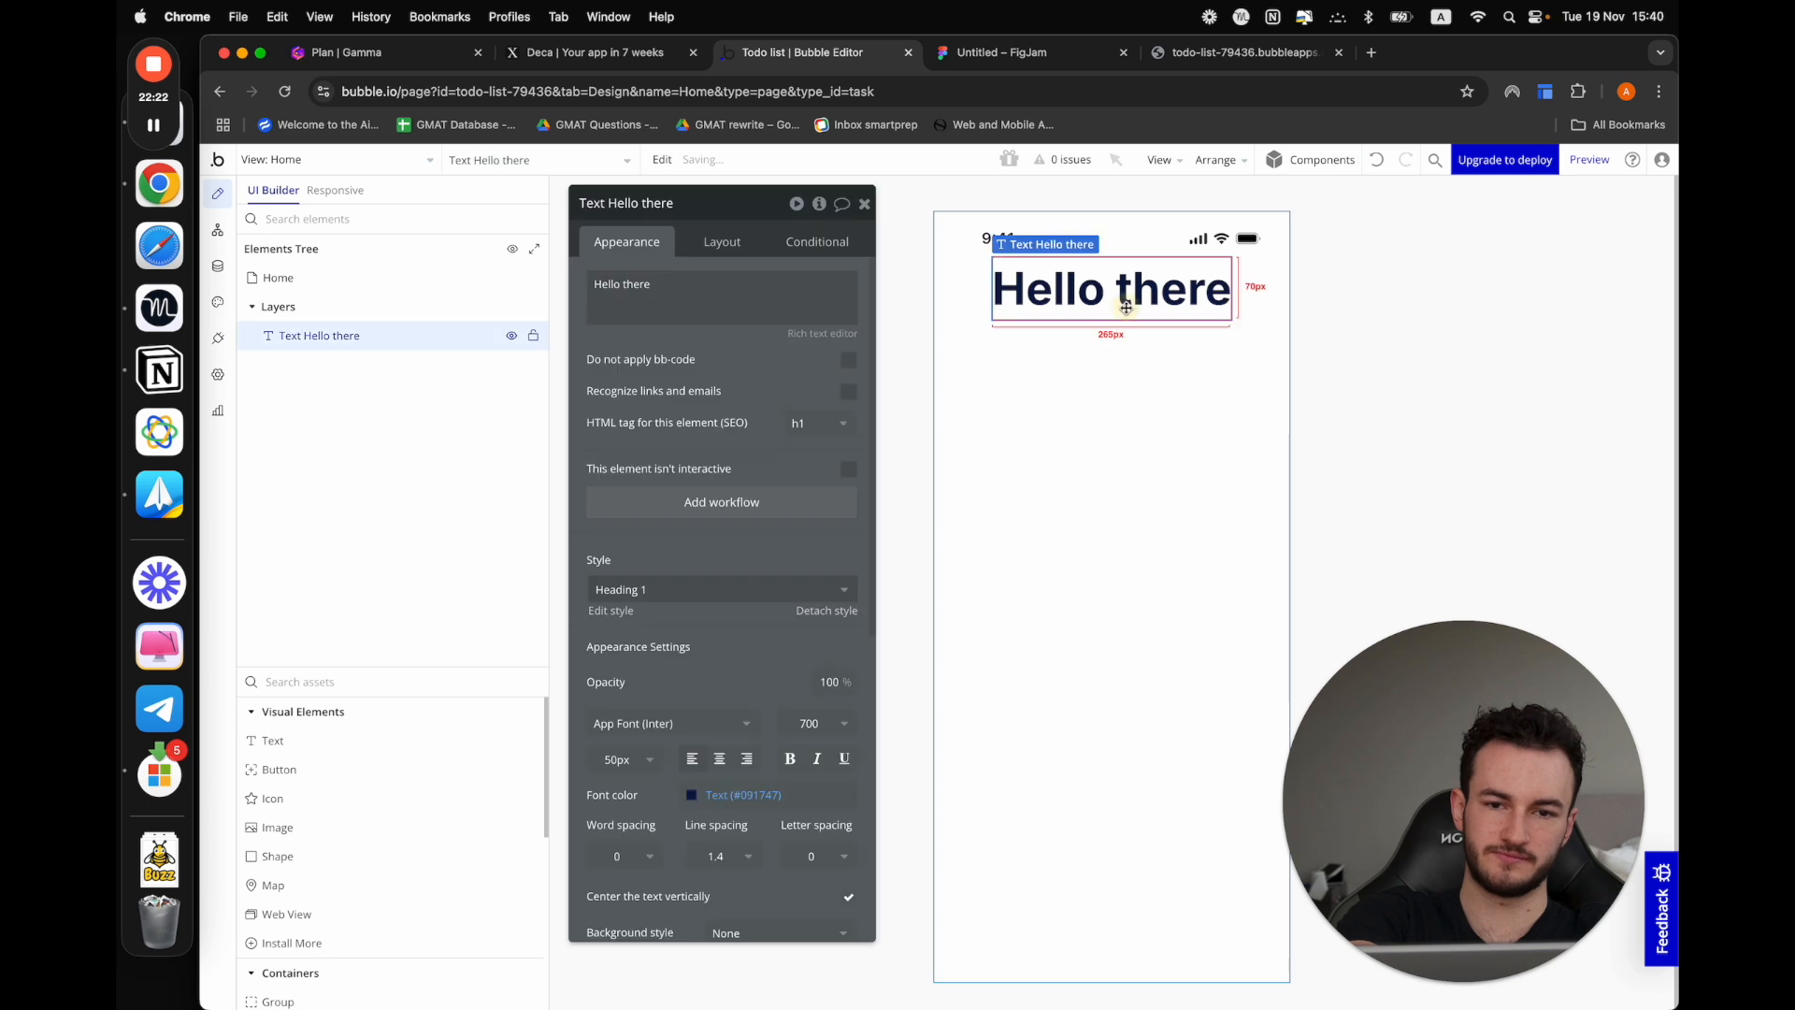
key(Delete)
double_click(1265, 468)
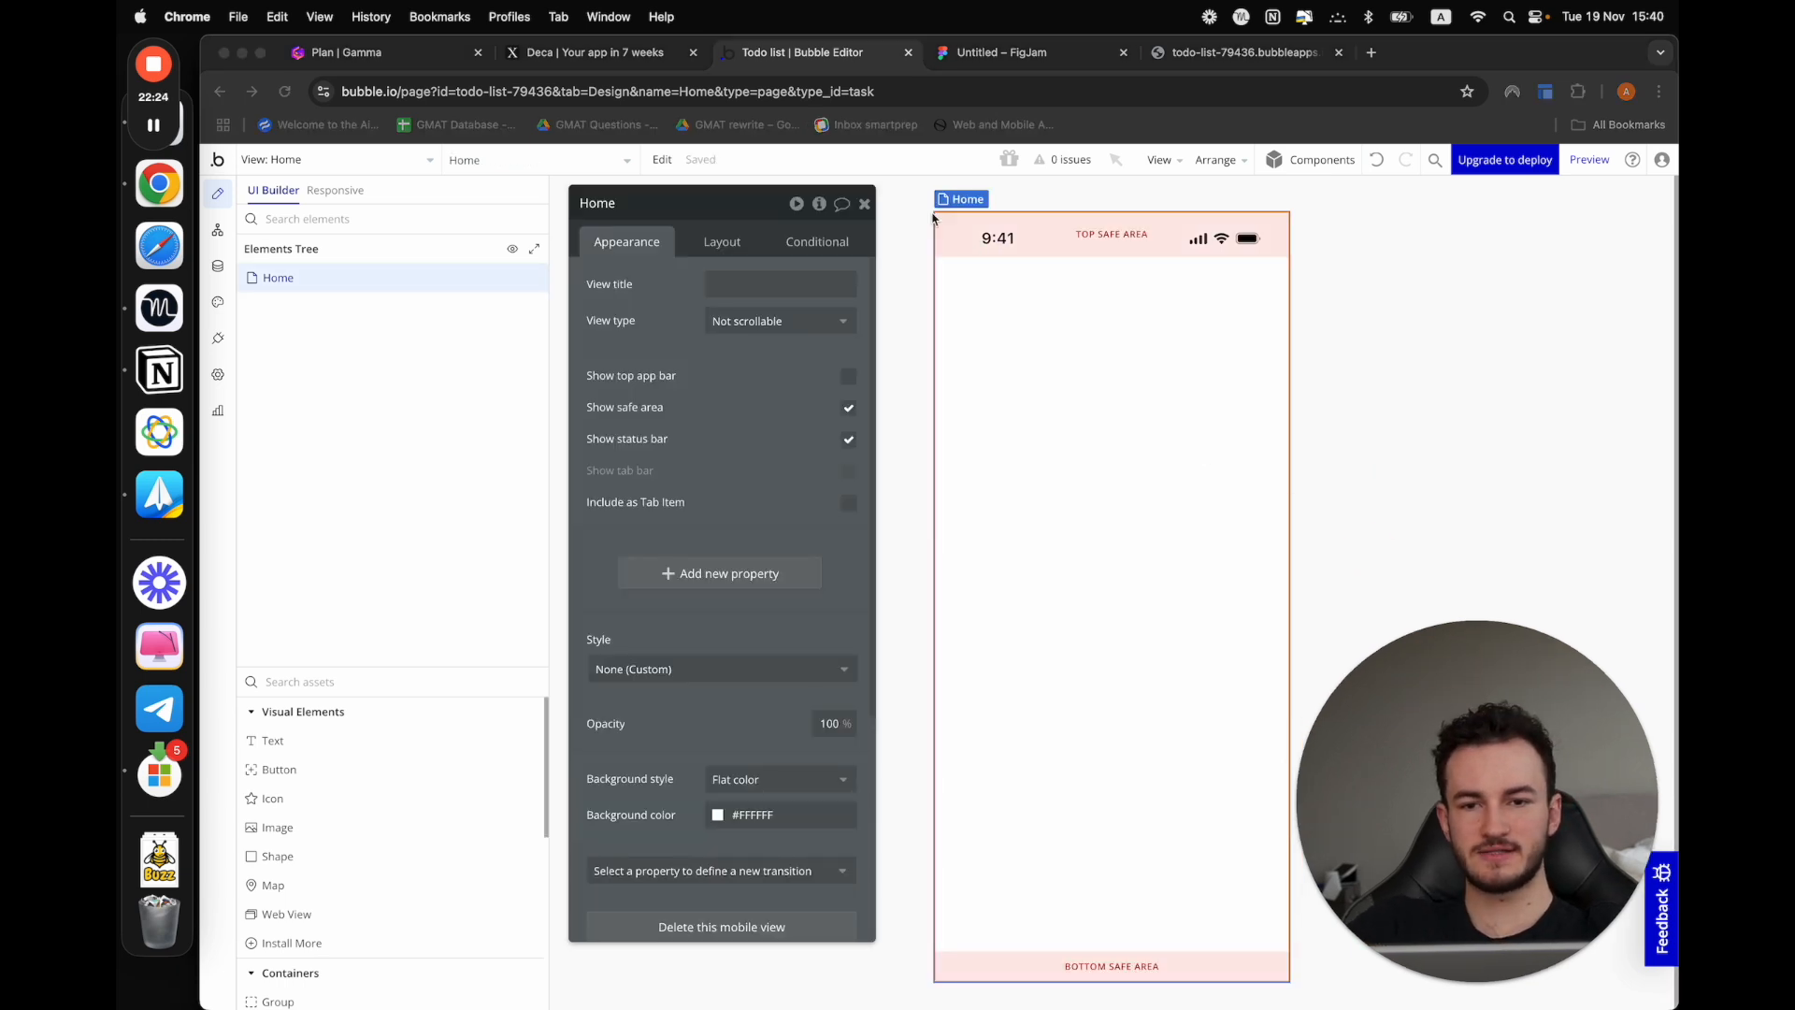
click(865, 204)
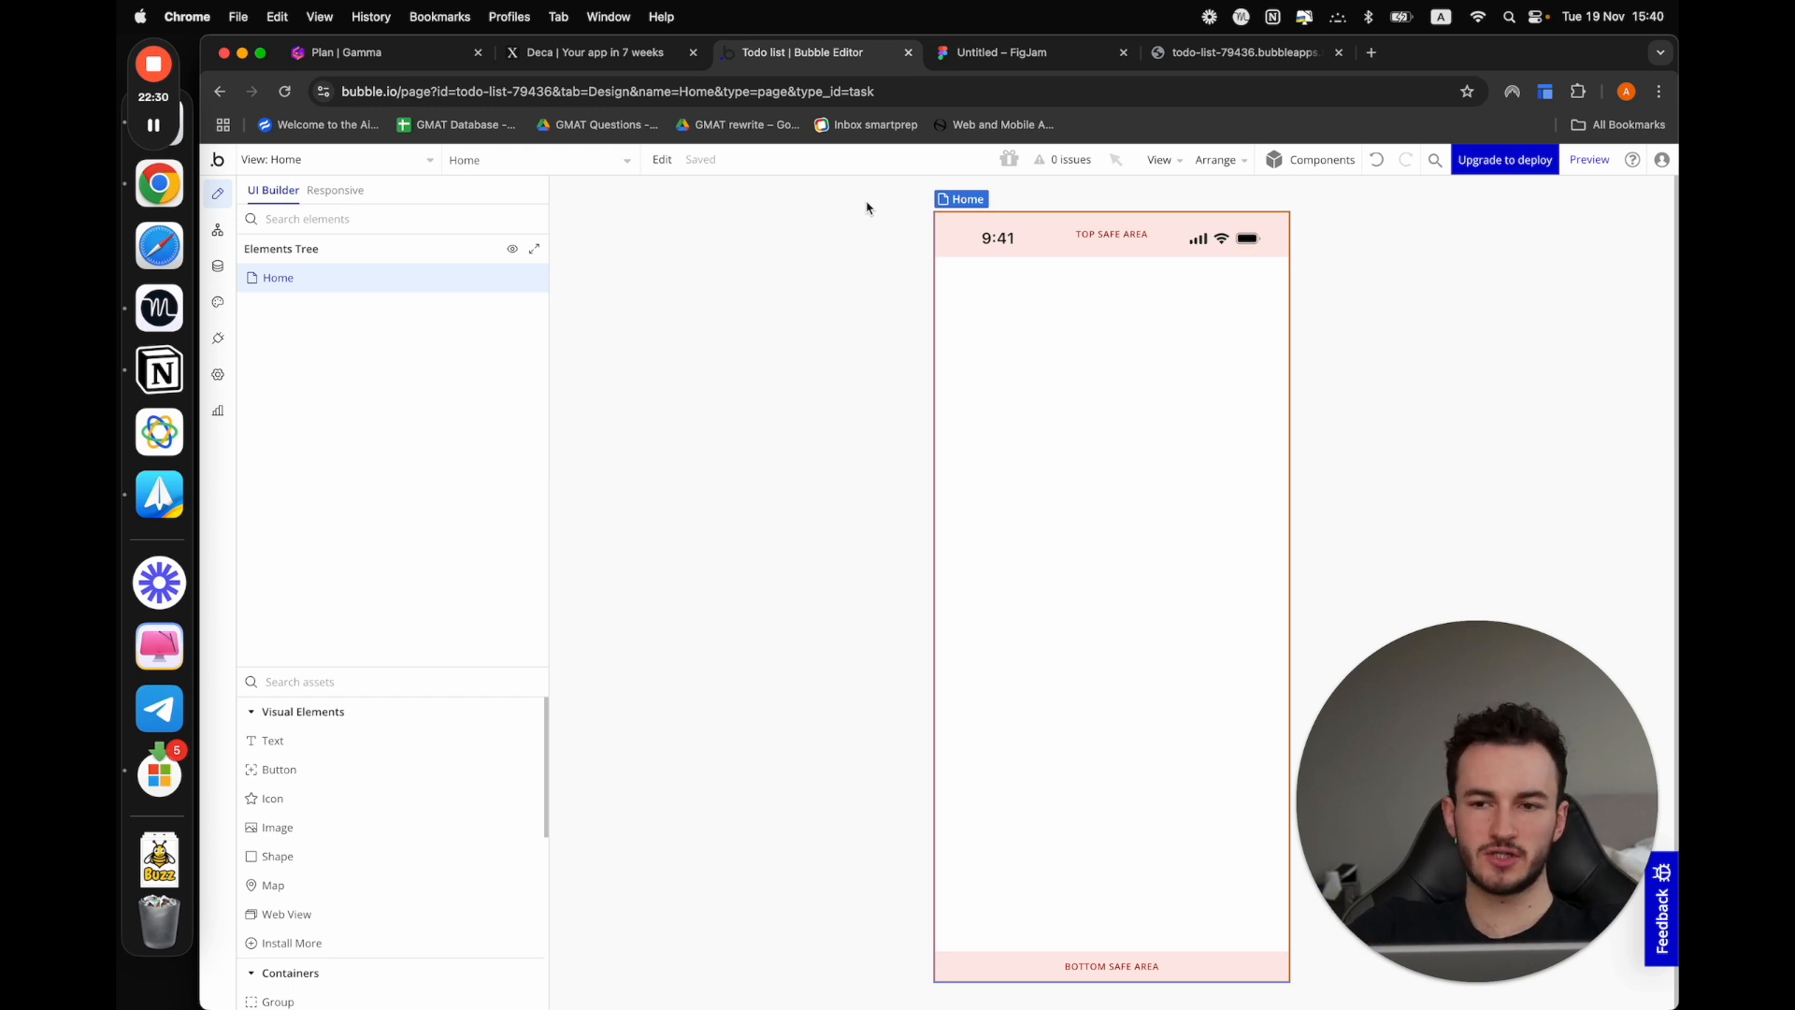
Look at the web index page and the list of mobile views and pages, ending on the Home mobile view
click(430, 156)
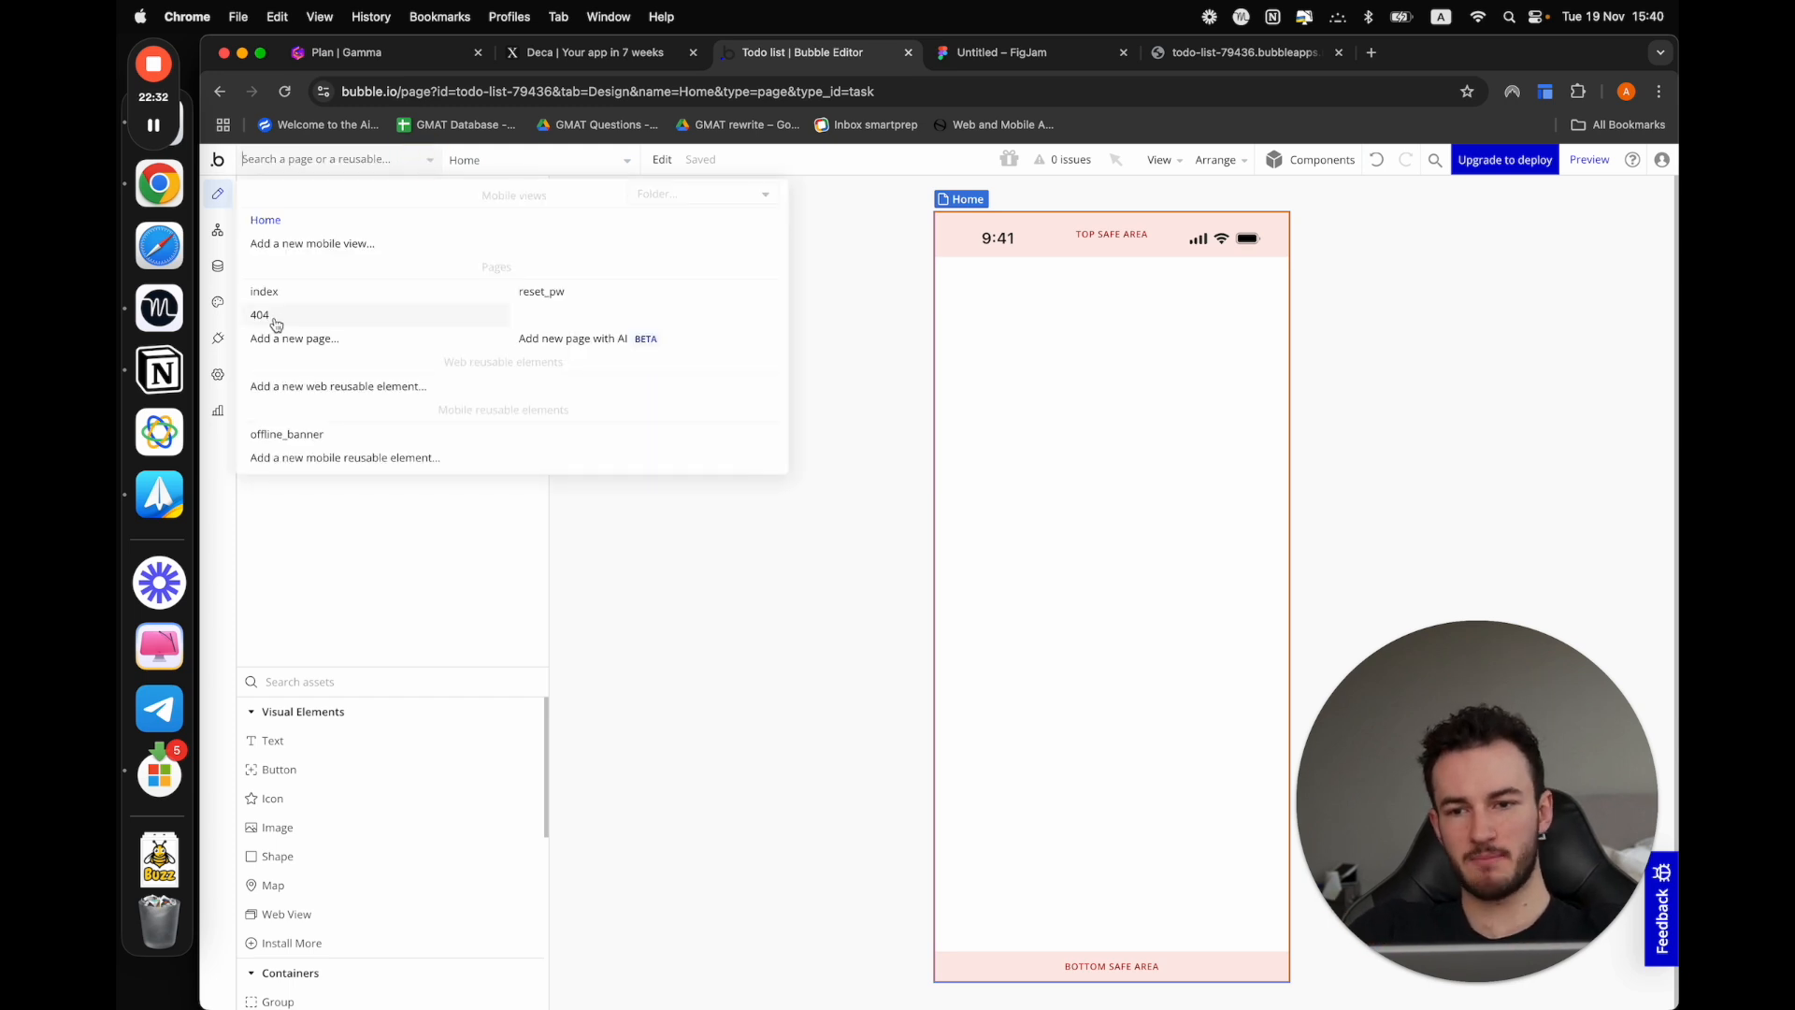
click(309, 299)
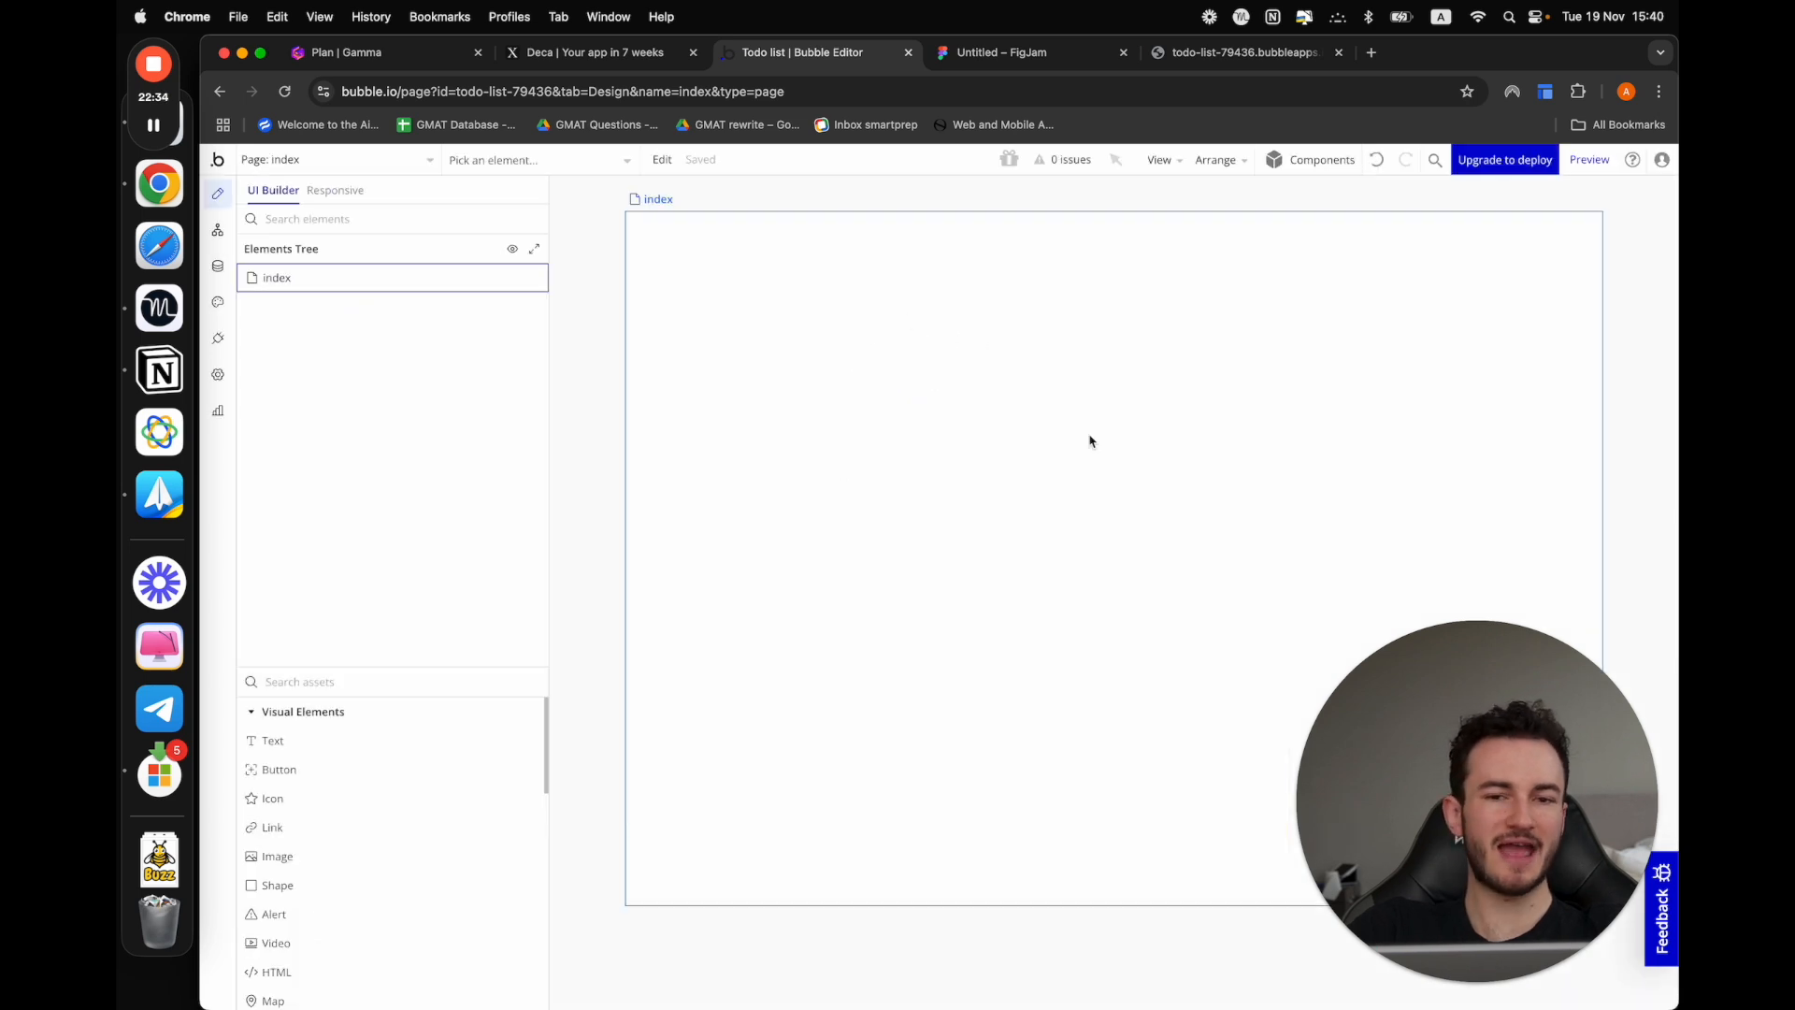
click(419, 158)
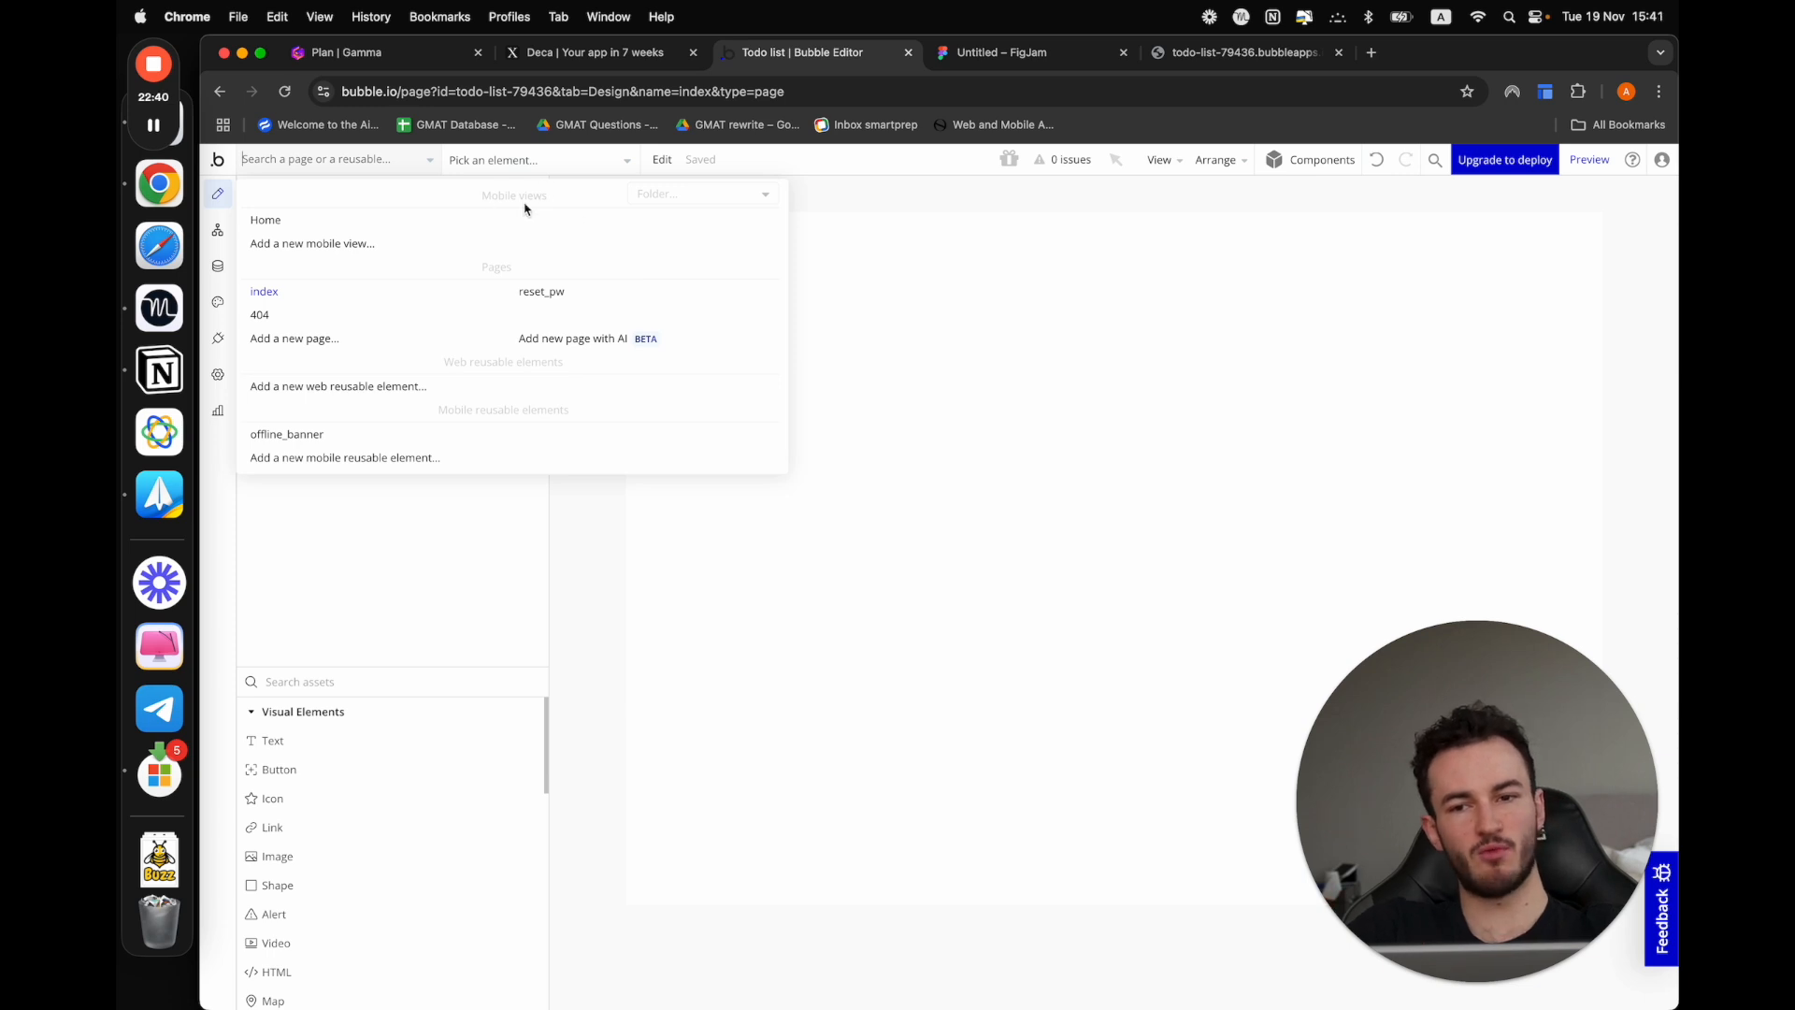
click(354, 228)
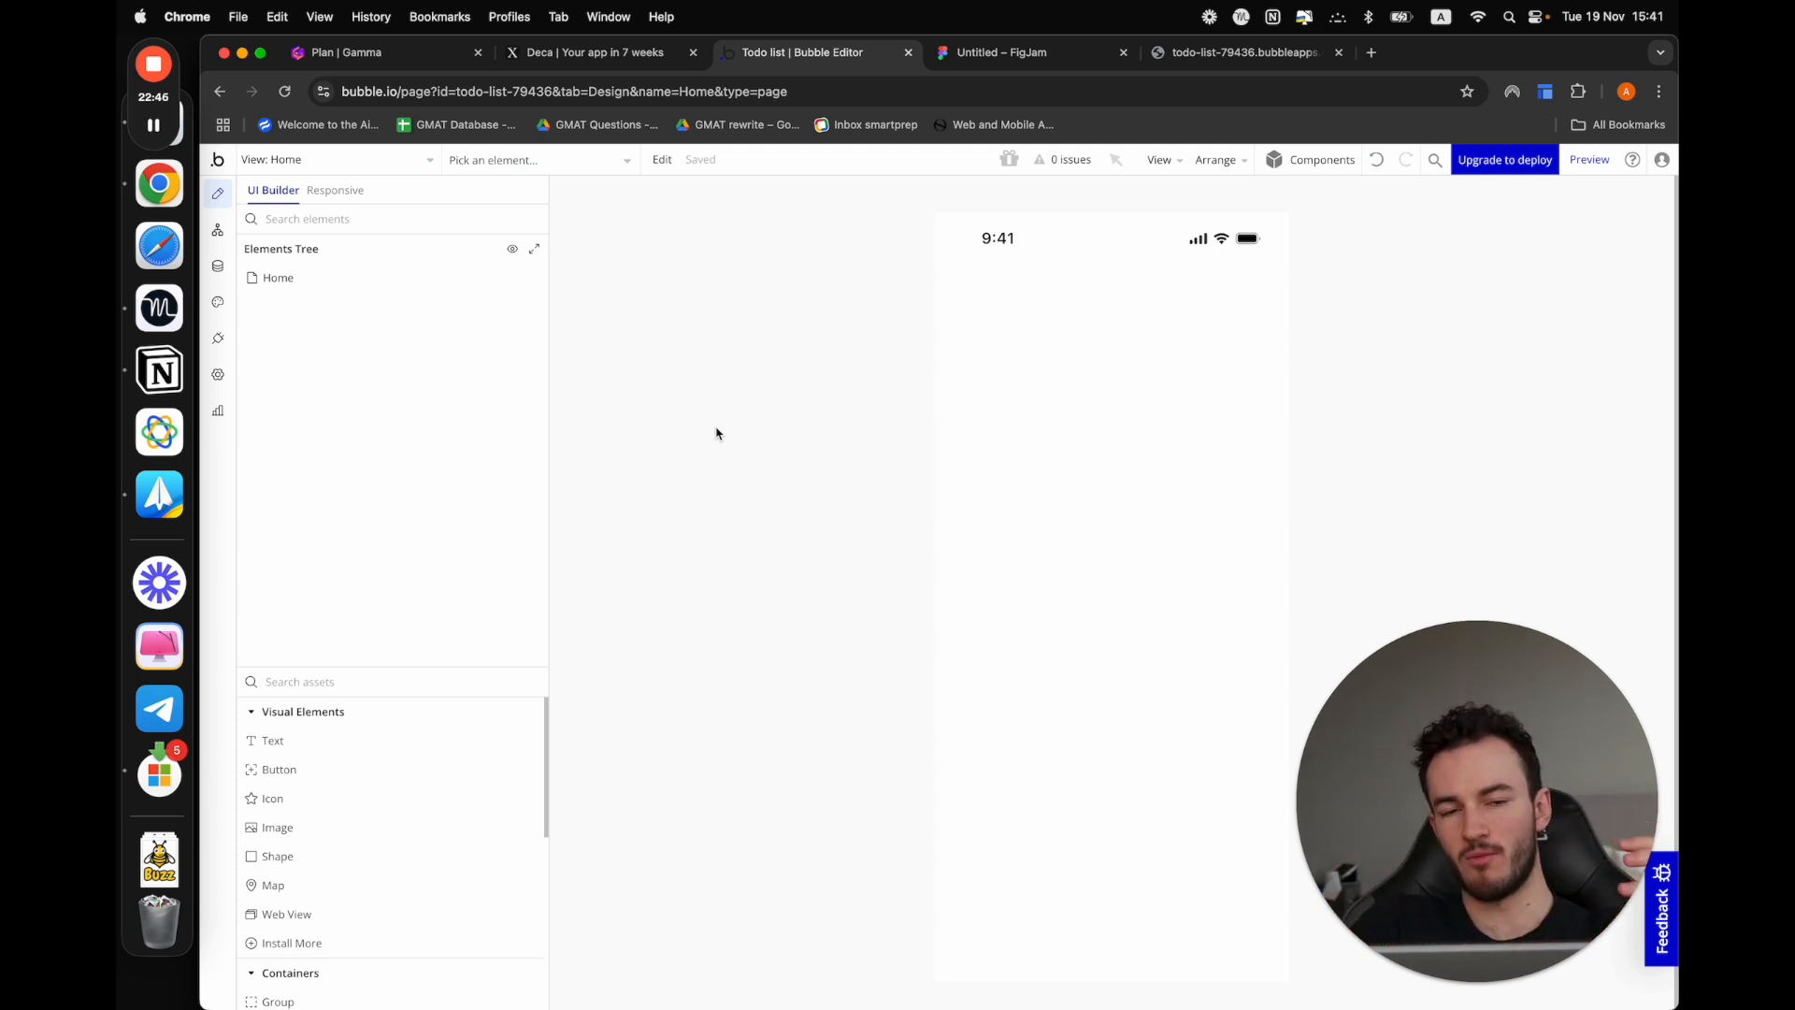
click(393, 158)
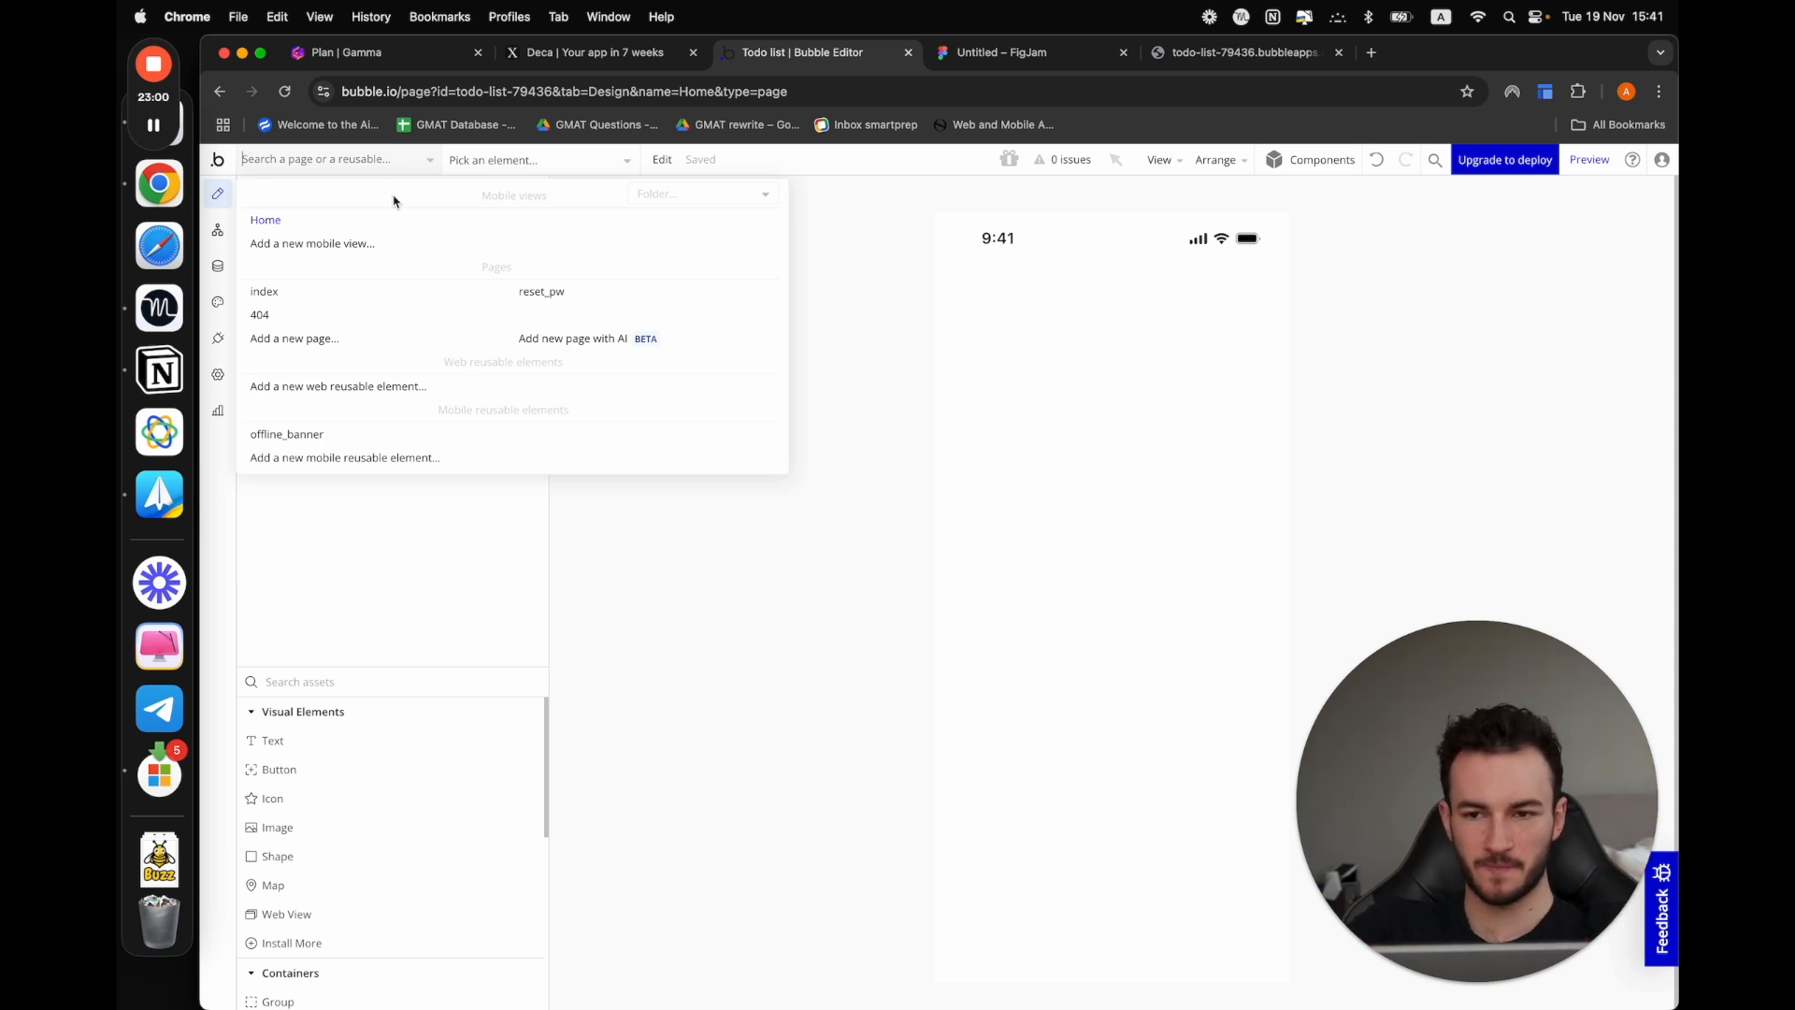
click(328, 227)
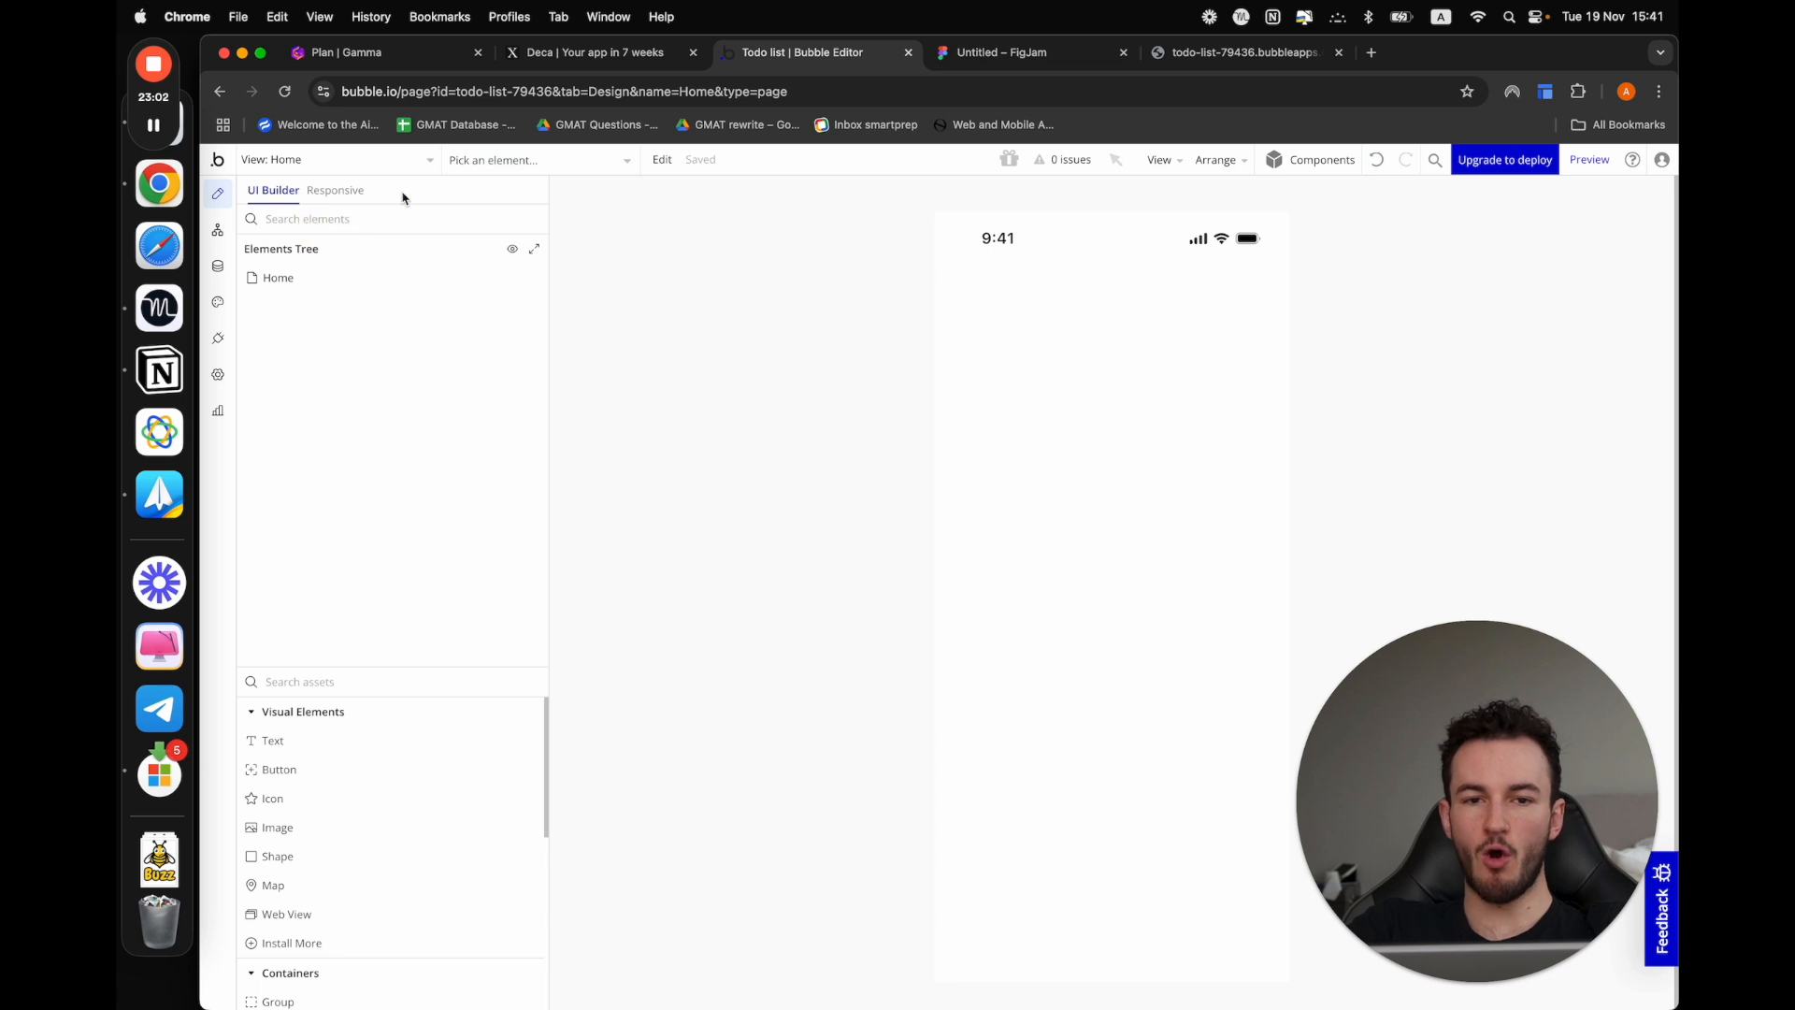
Create a new mobile view named "Todo_list" without cloning an existing view
click(384, 161)
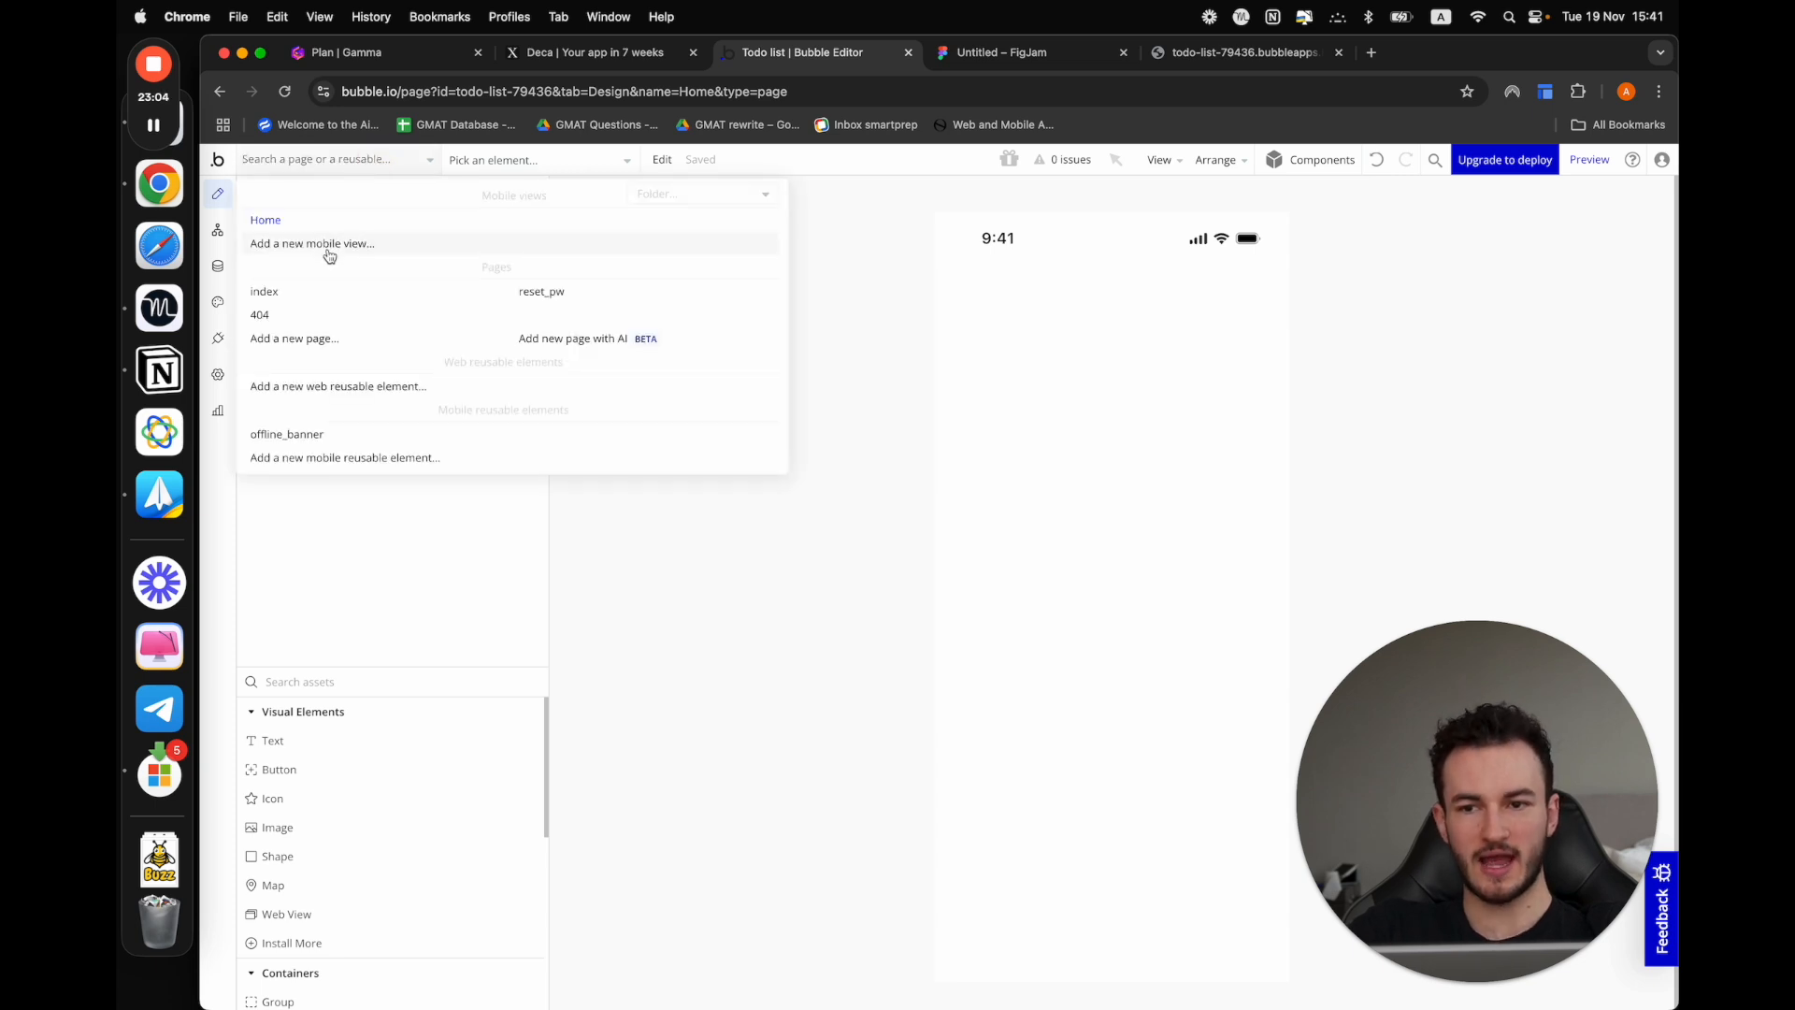
click(329, 244)
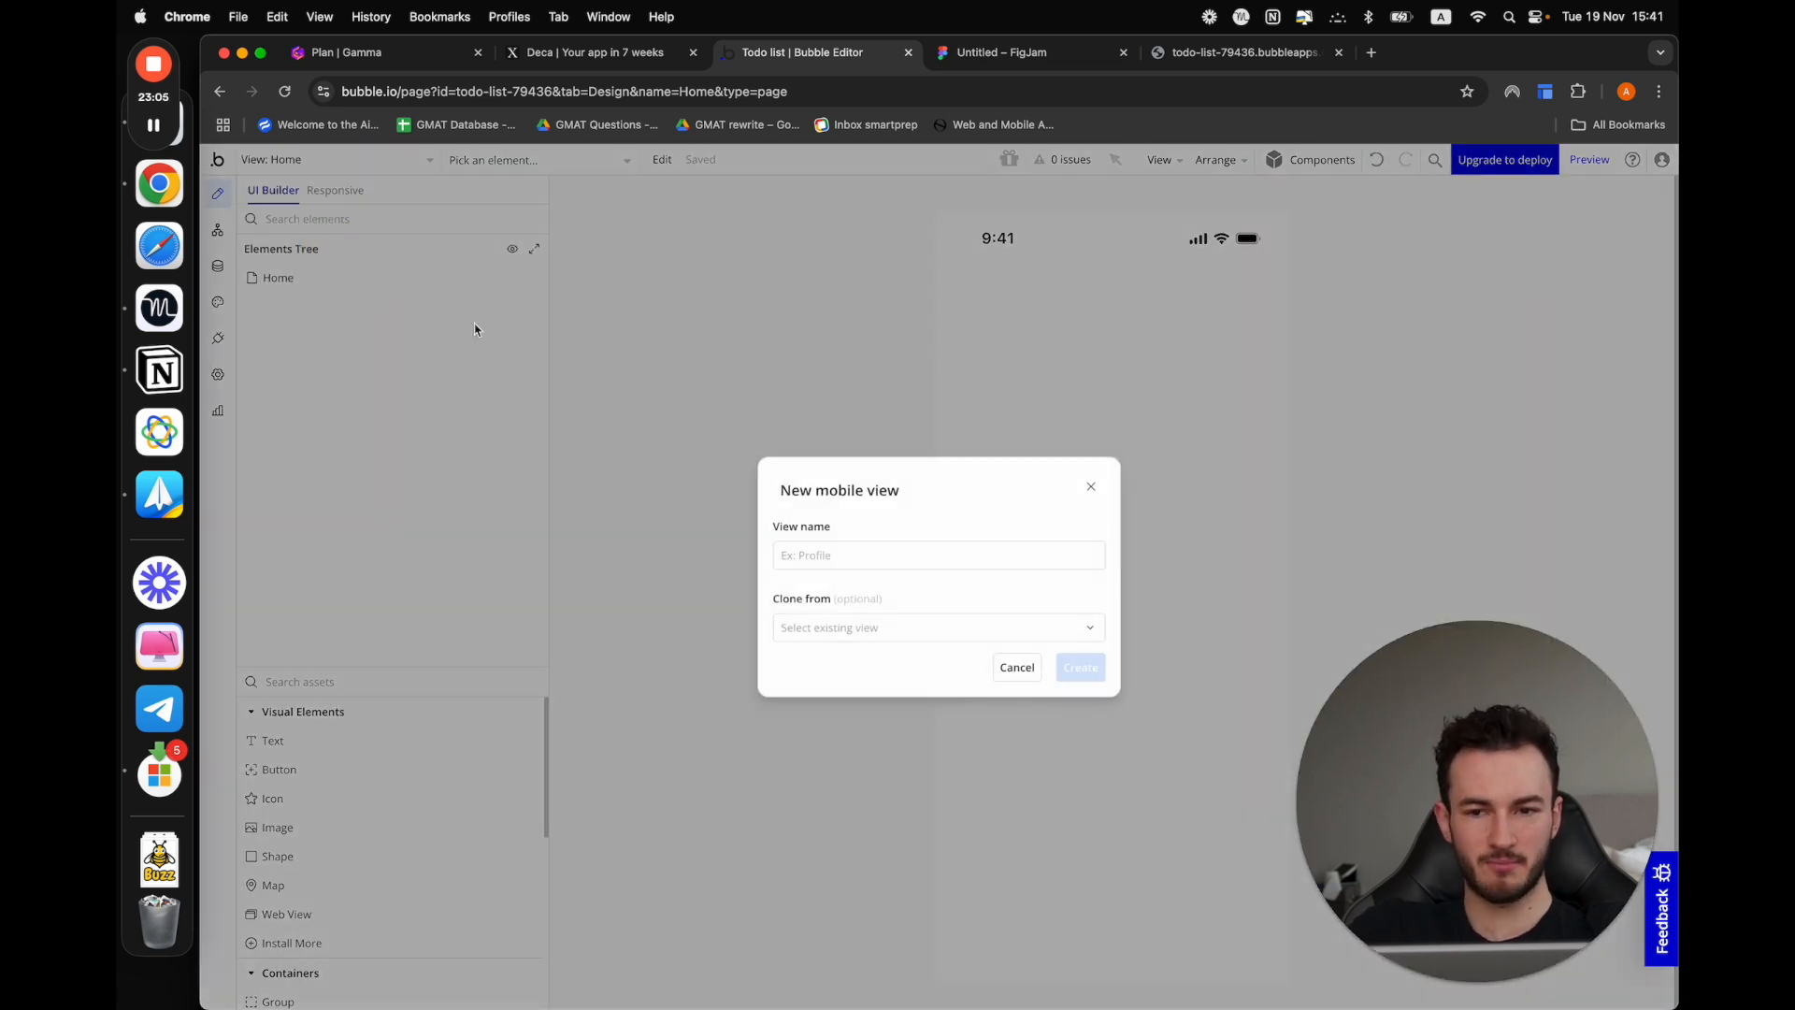
click(807, 557)
text(Todo_list)
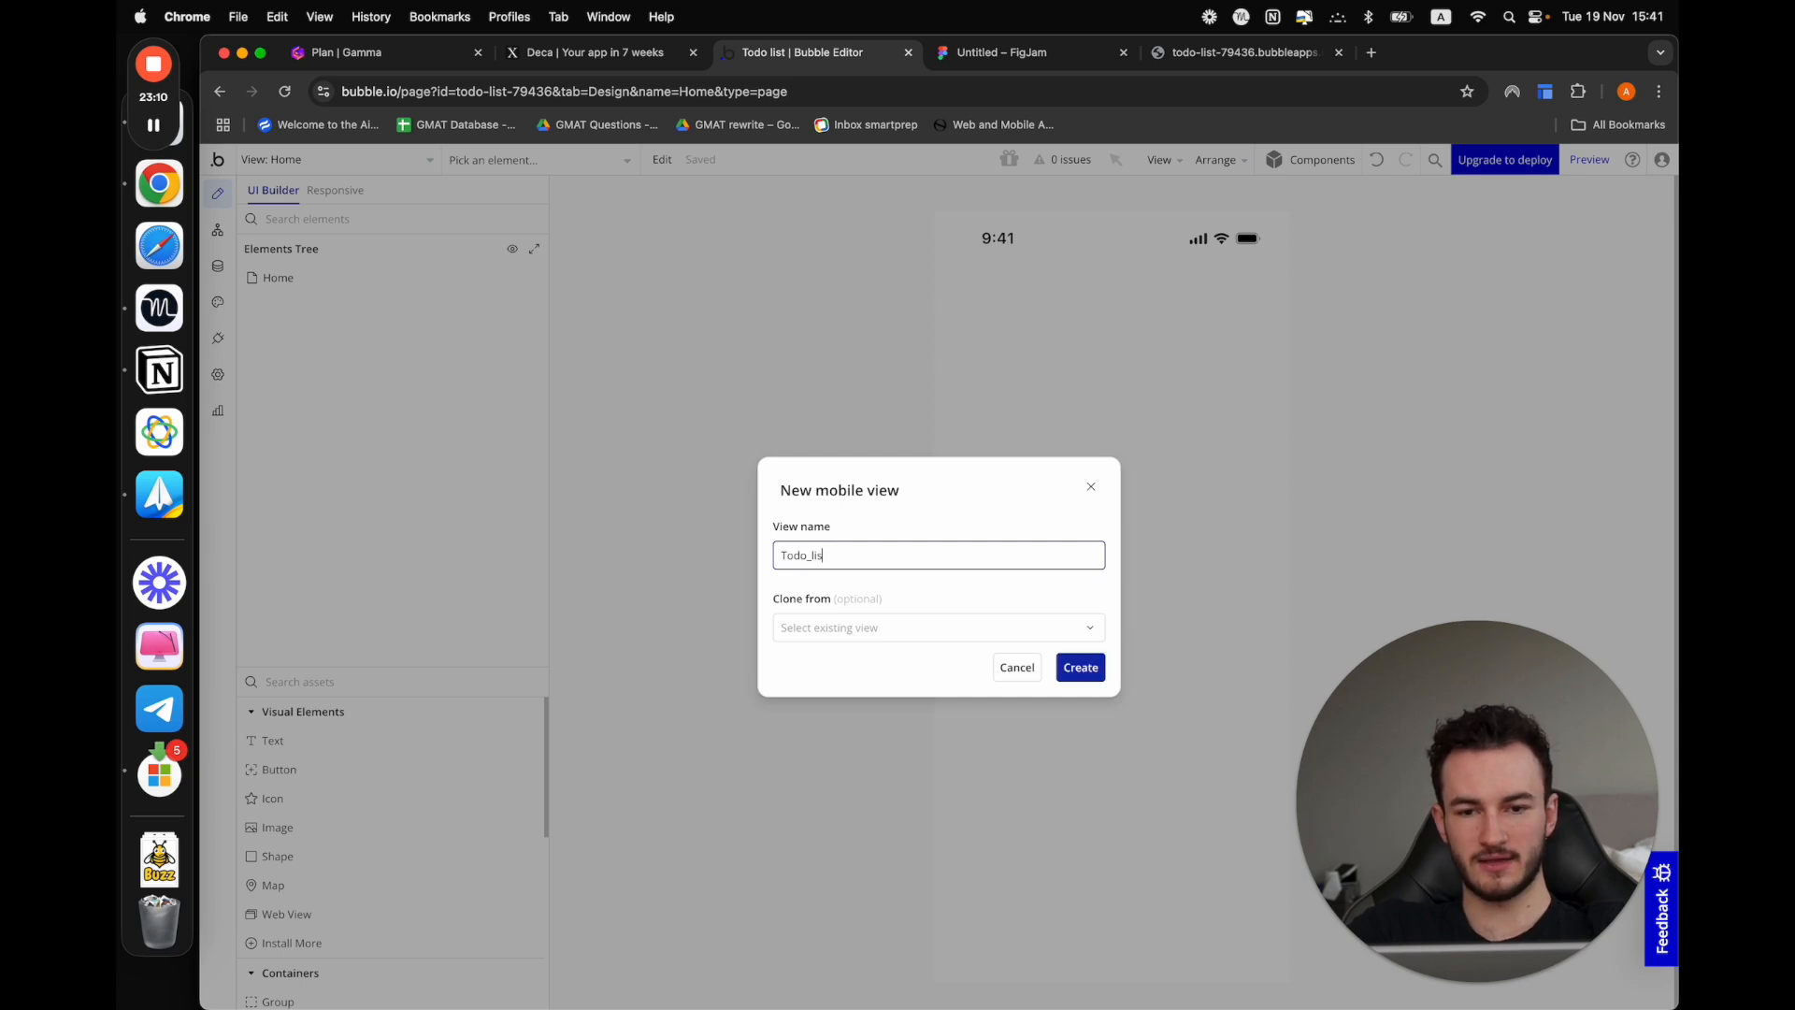
click(1076, 666)
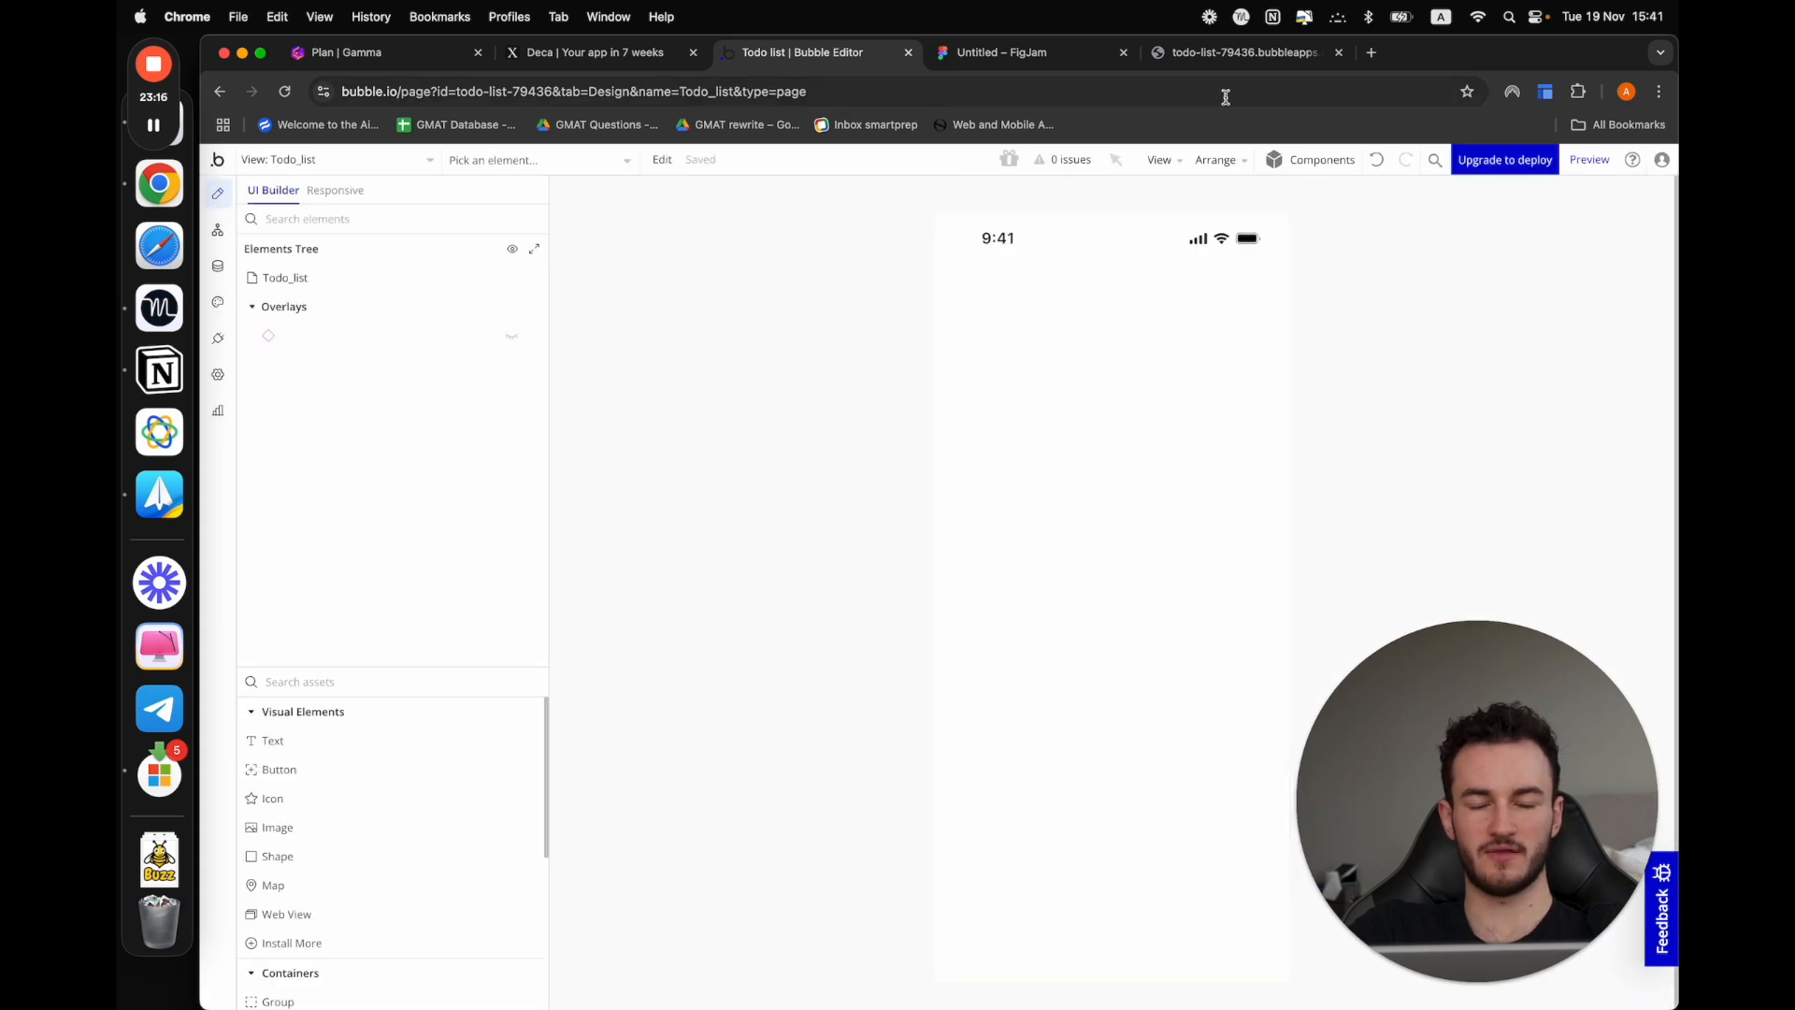
Review the view type options in the Todo_list view's properties and choose Scrollable
click(1087, 394)
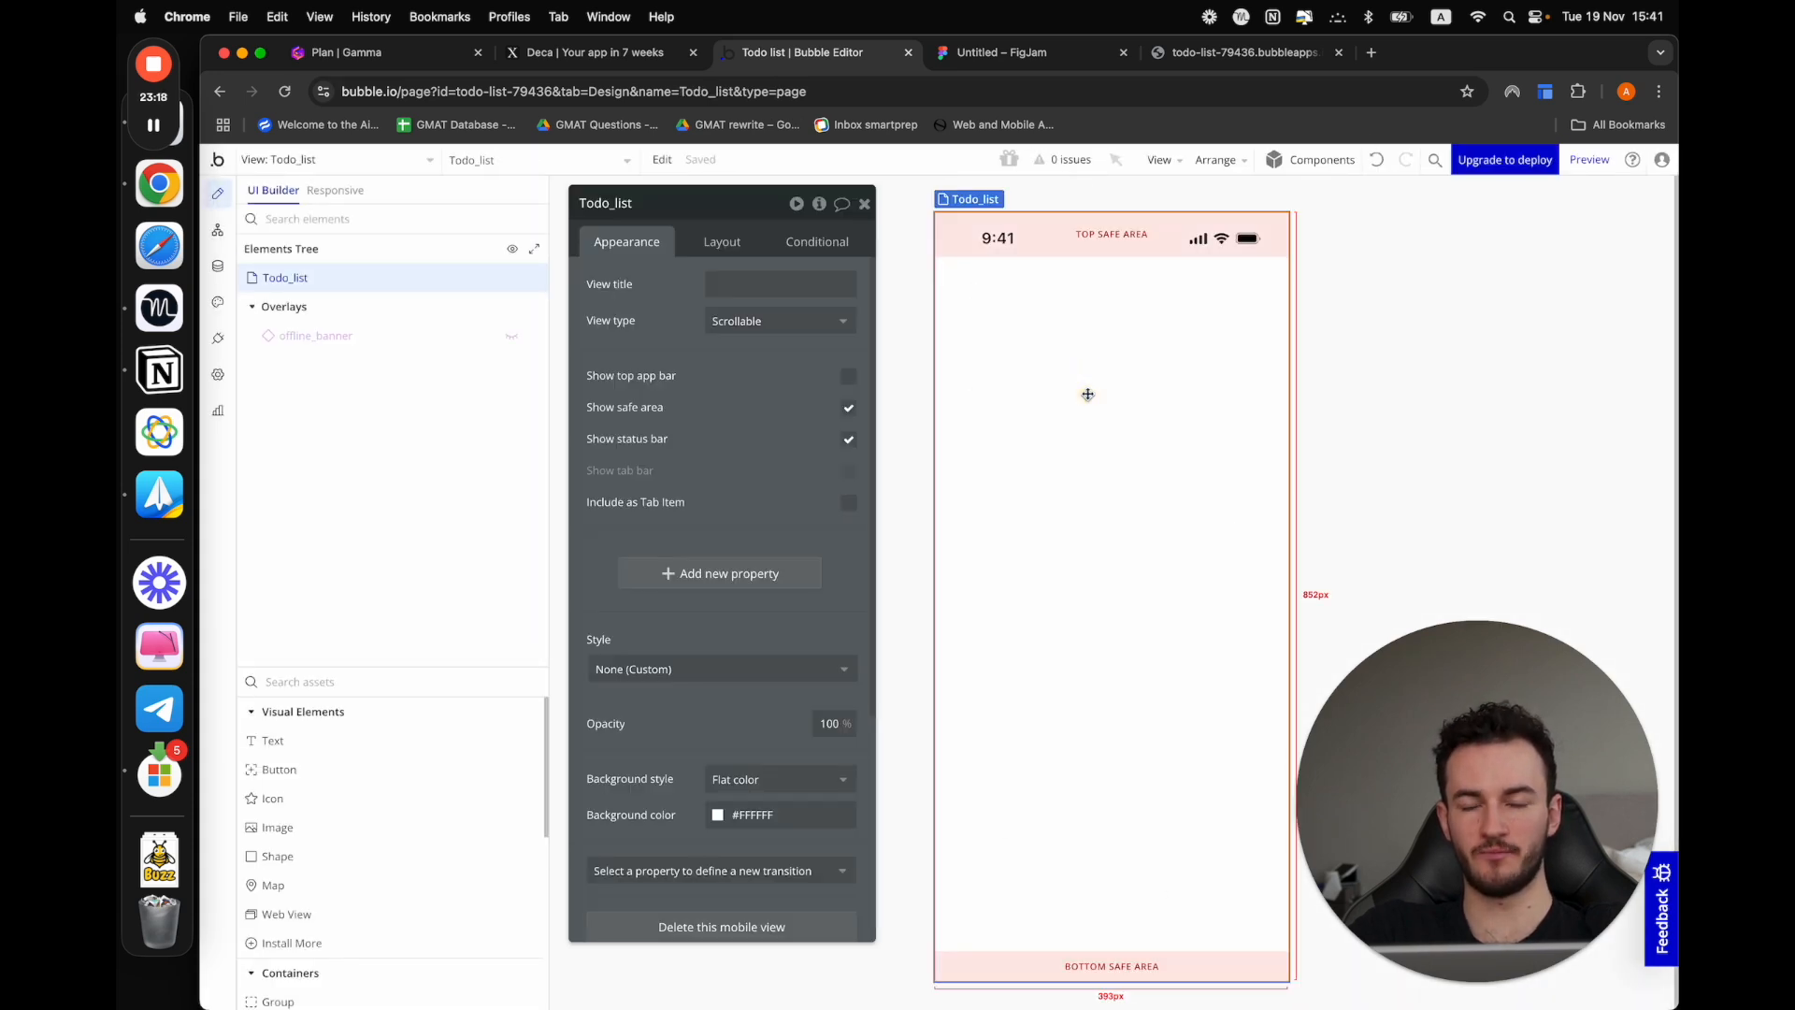
drag(746, 364, 786, 362)
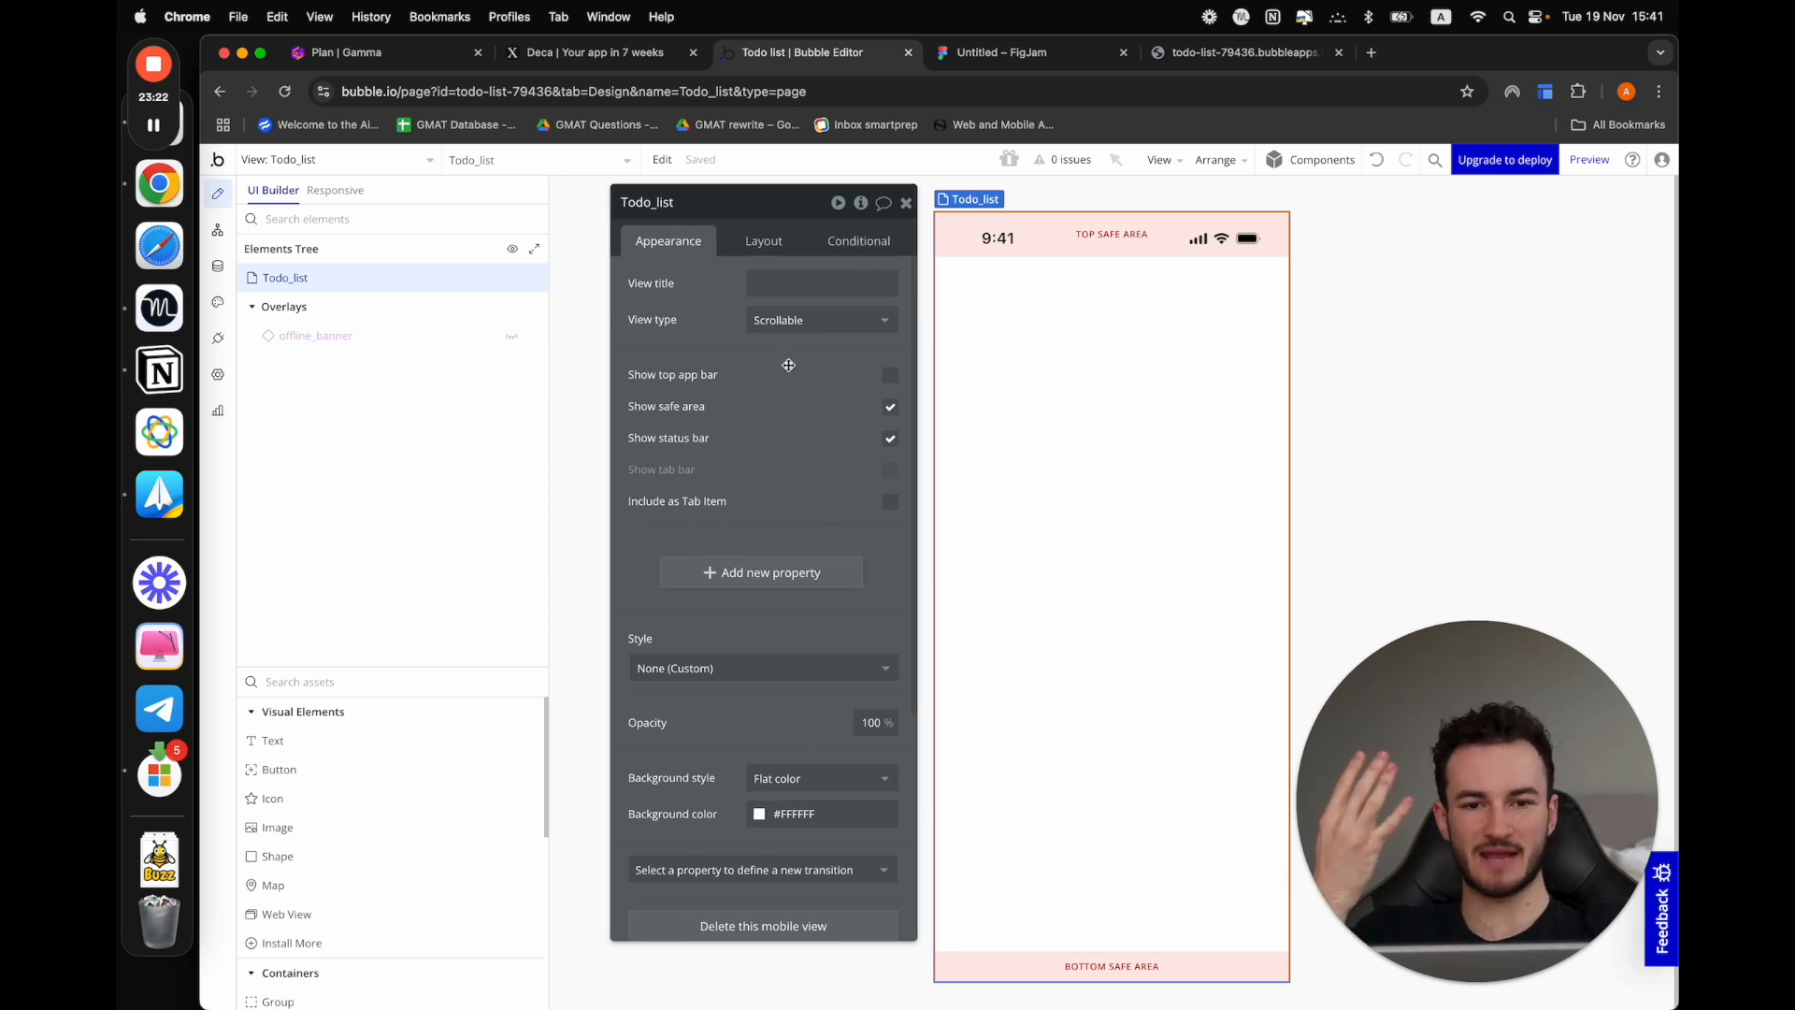
click(790, 320)
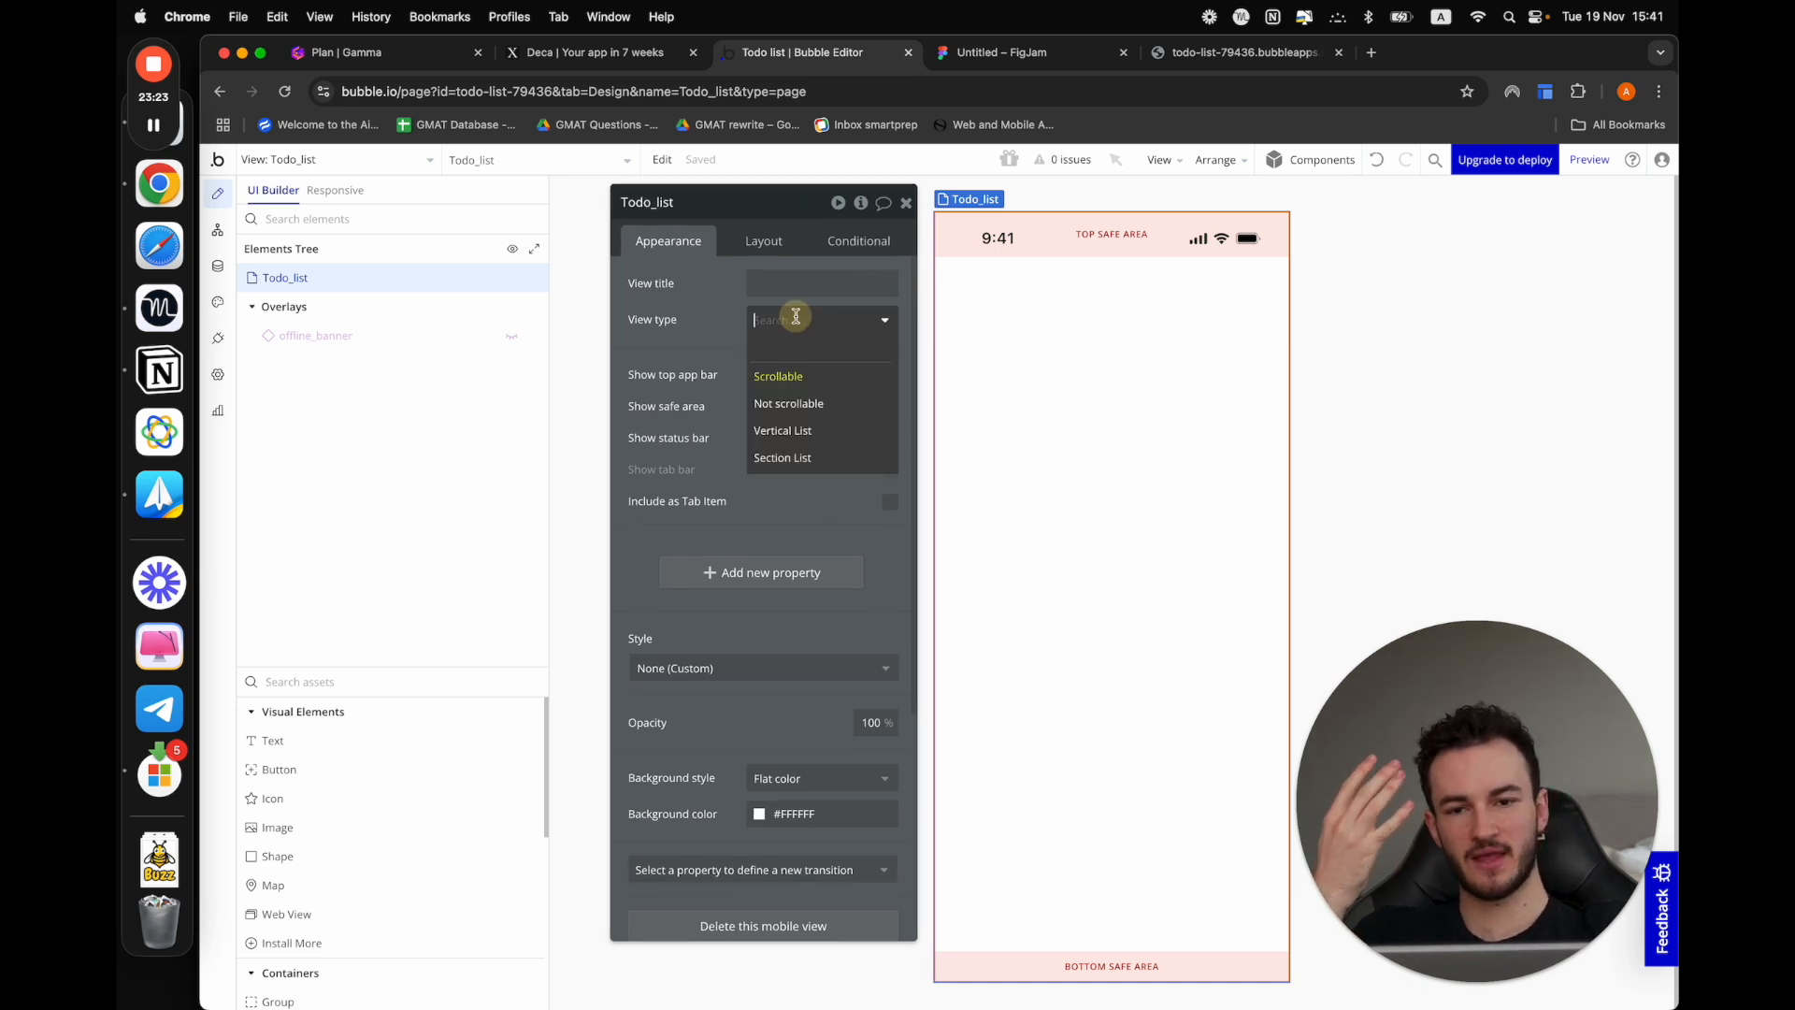
click(794, 385)
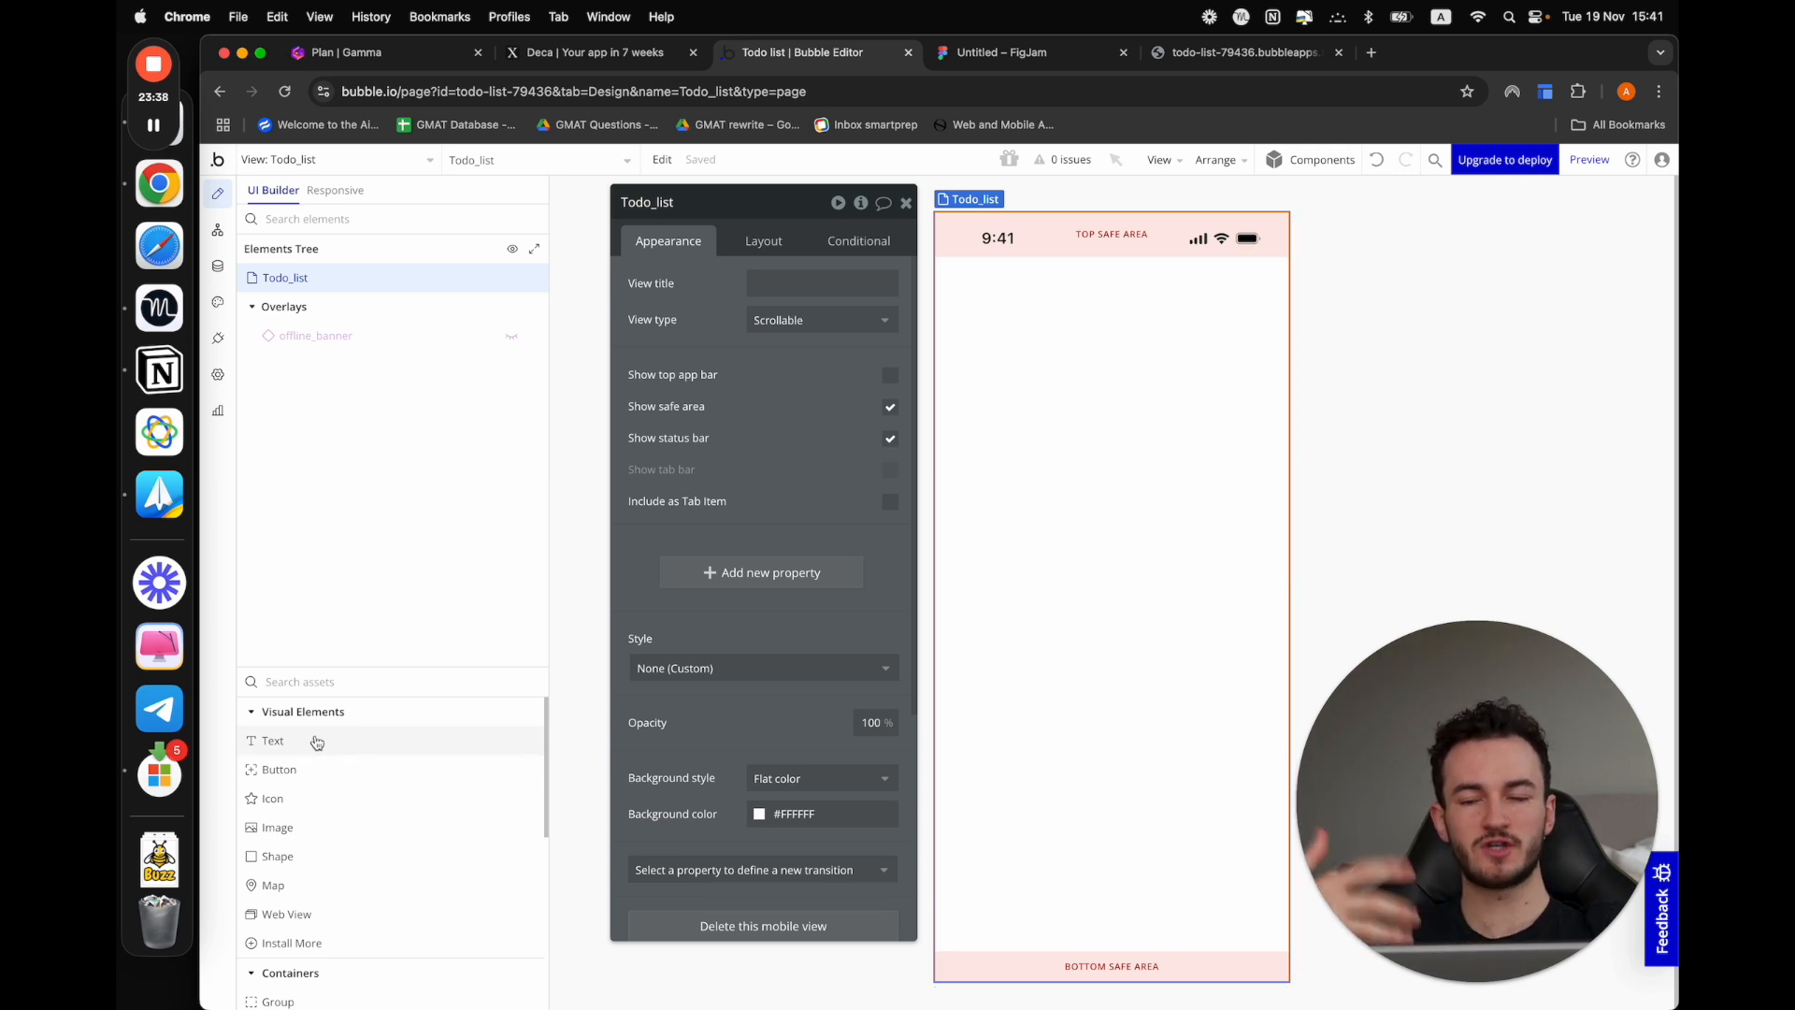
Add five default text elements to the Todo_list view, stacked one below another
drag(317, 741, 1137, 481)
drag(285, 740, 1081, 468)
drag(315, 736, 1075, 486)
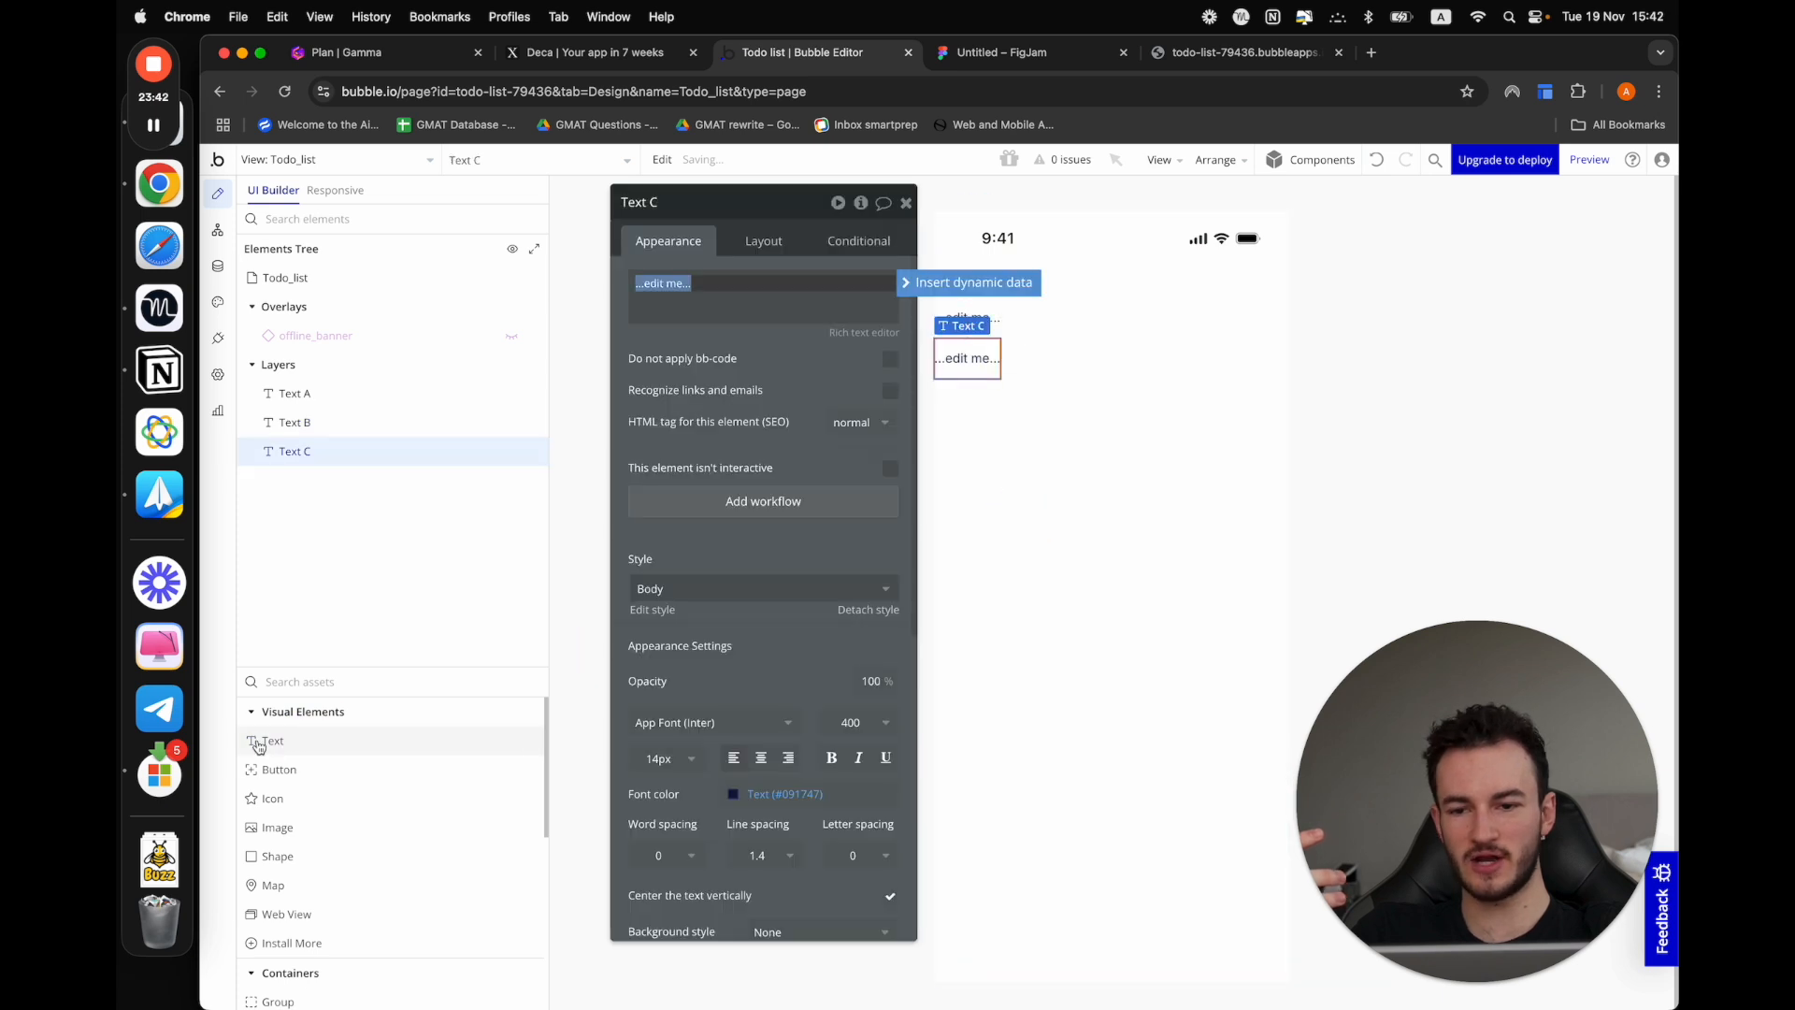
drag(259, 744, 1134, 541)
drag(341, 757, 935, 701)
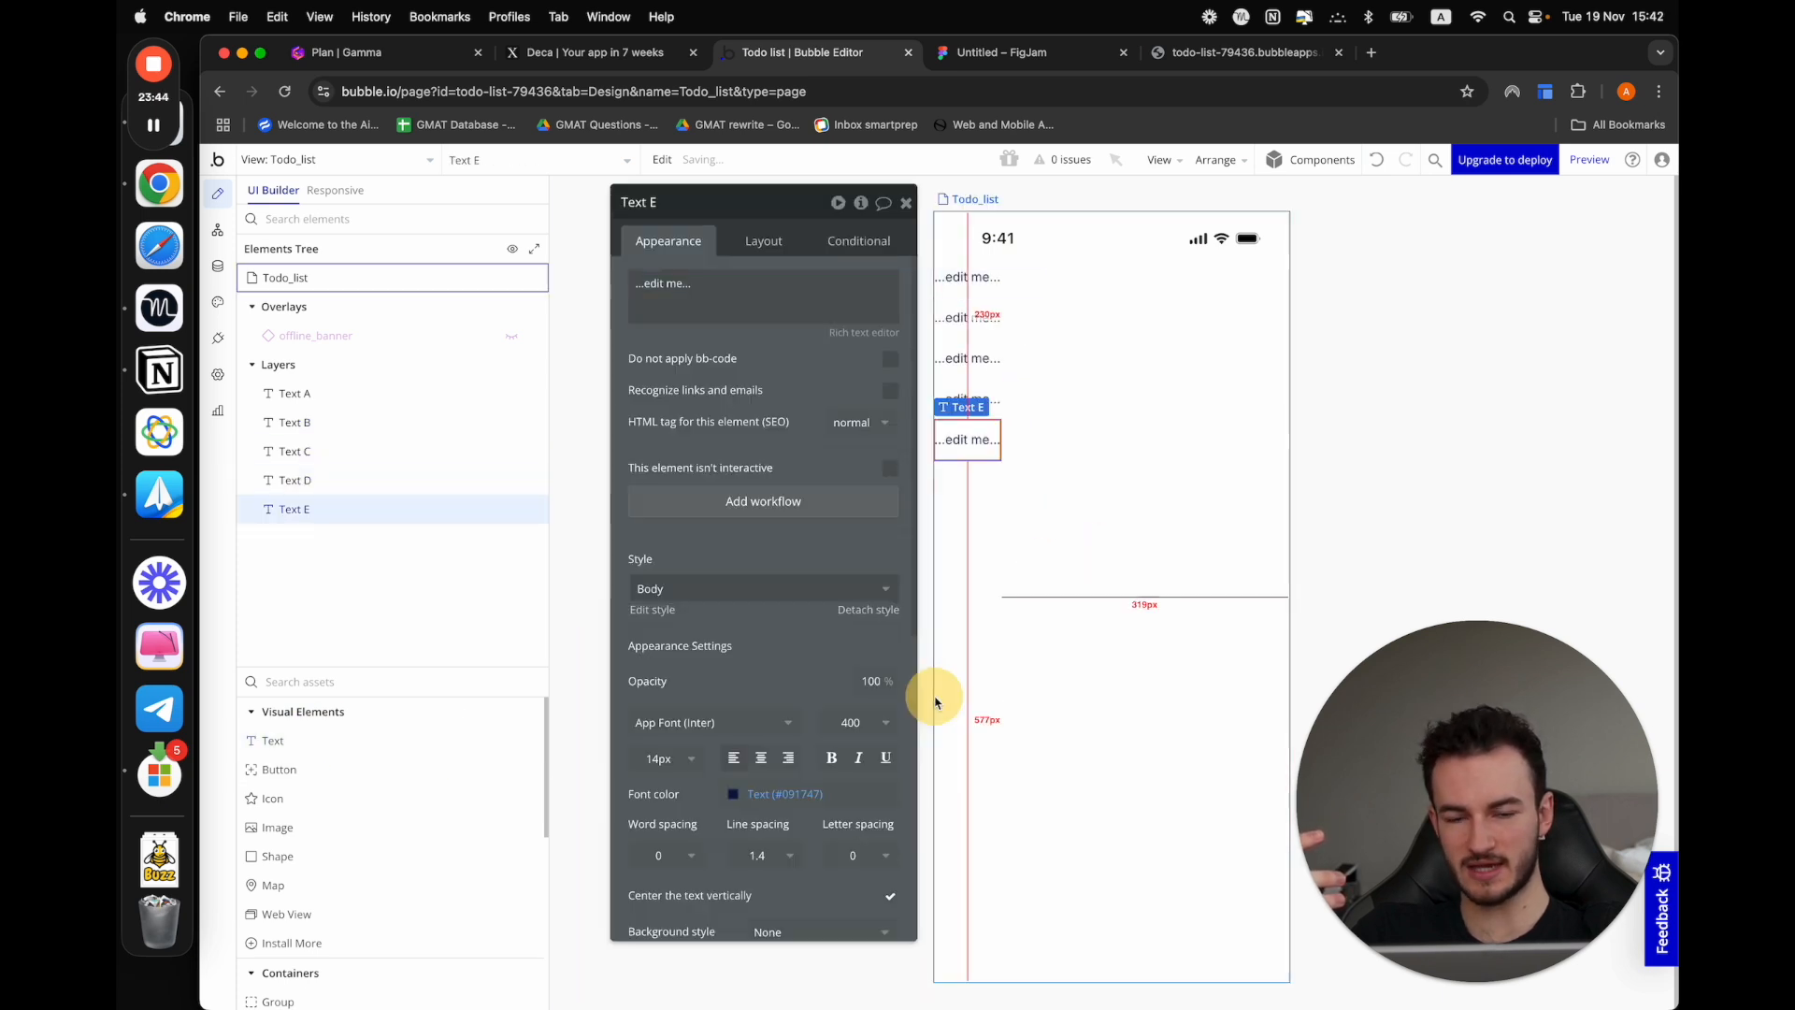
click(1162, 580)
Copy all five text elements and paste them repeatedly until the Todo_list view holds 25 texts, extending beyond one screen height
drag(1115, 565, 974, 283)
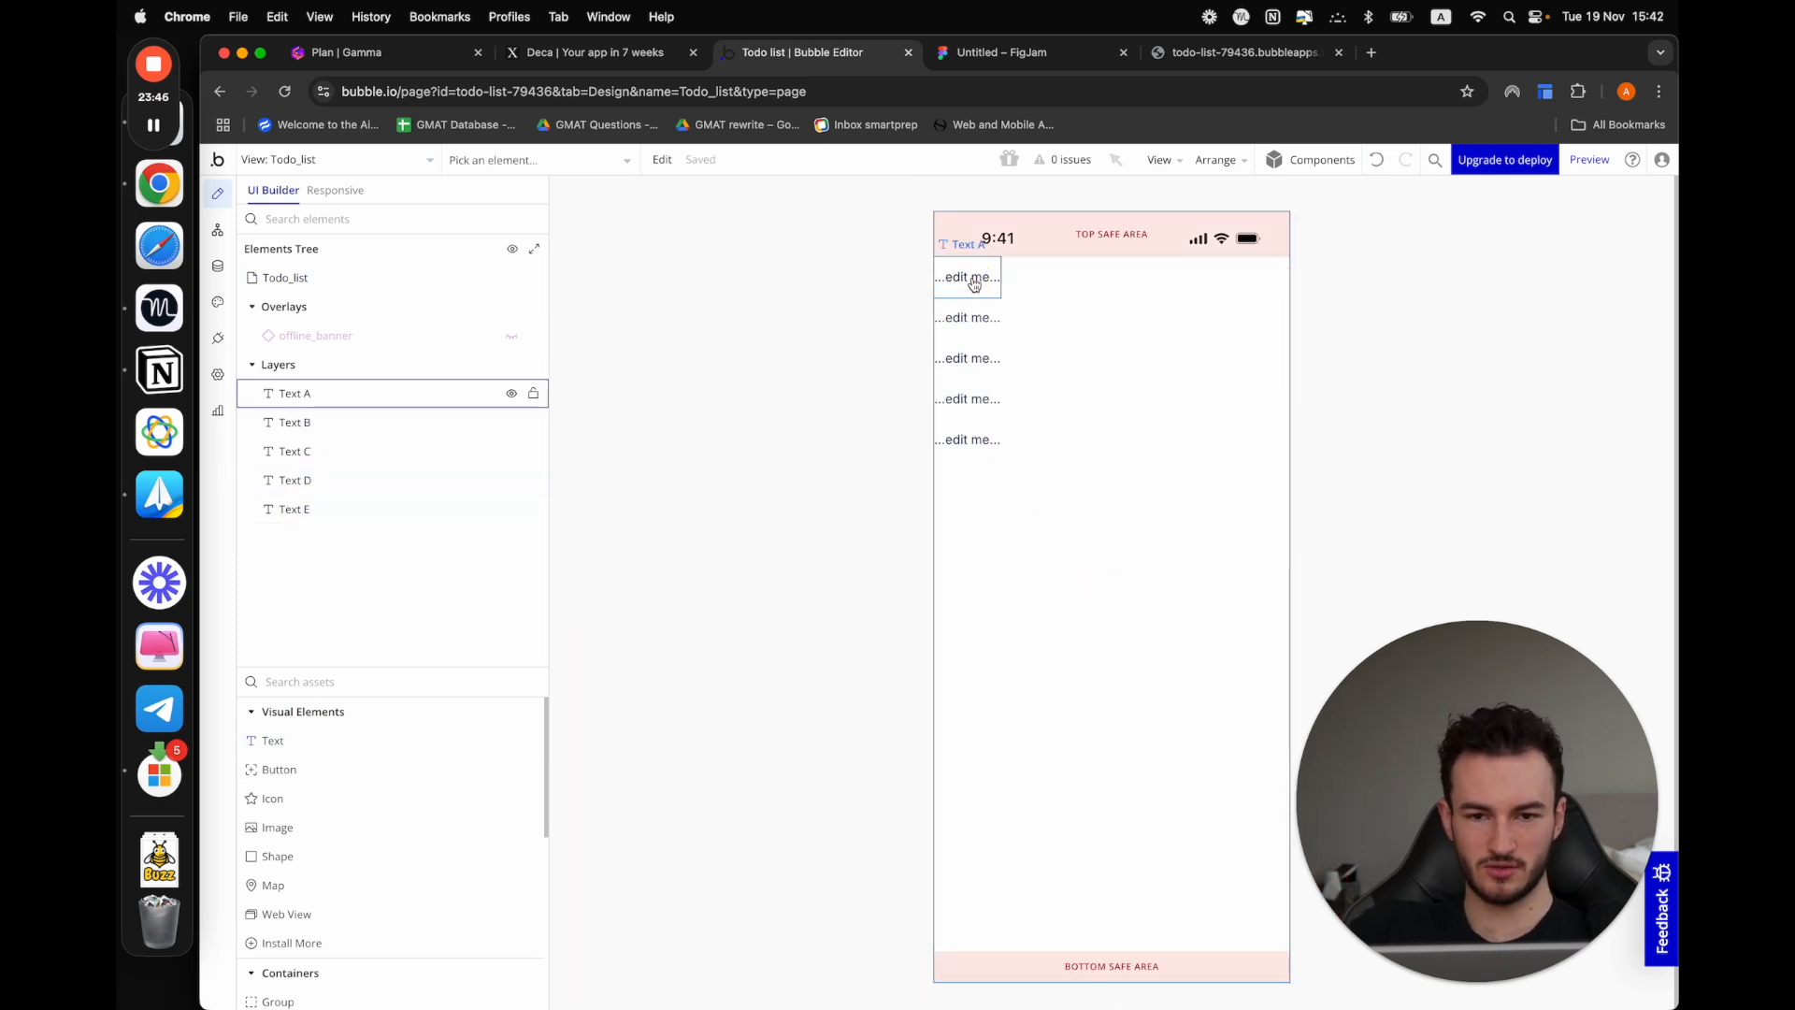
click(974, 284)
click(348, 514)
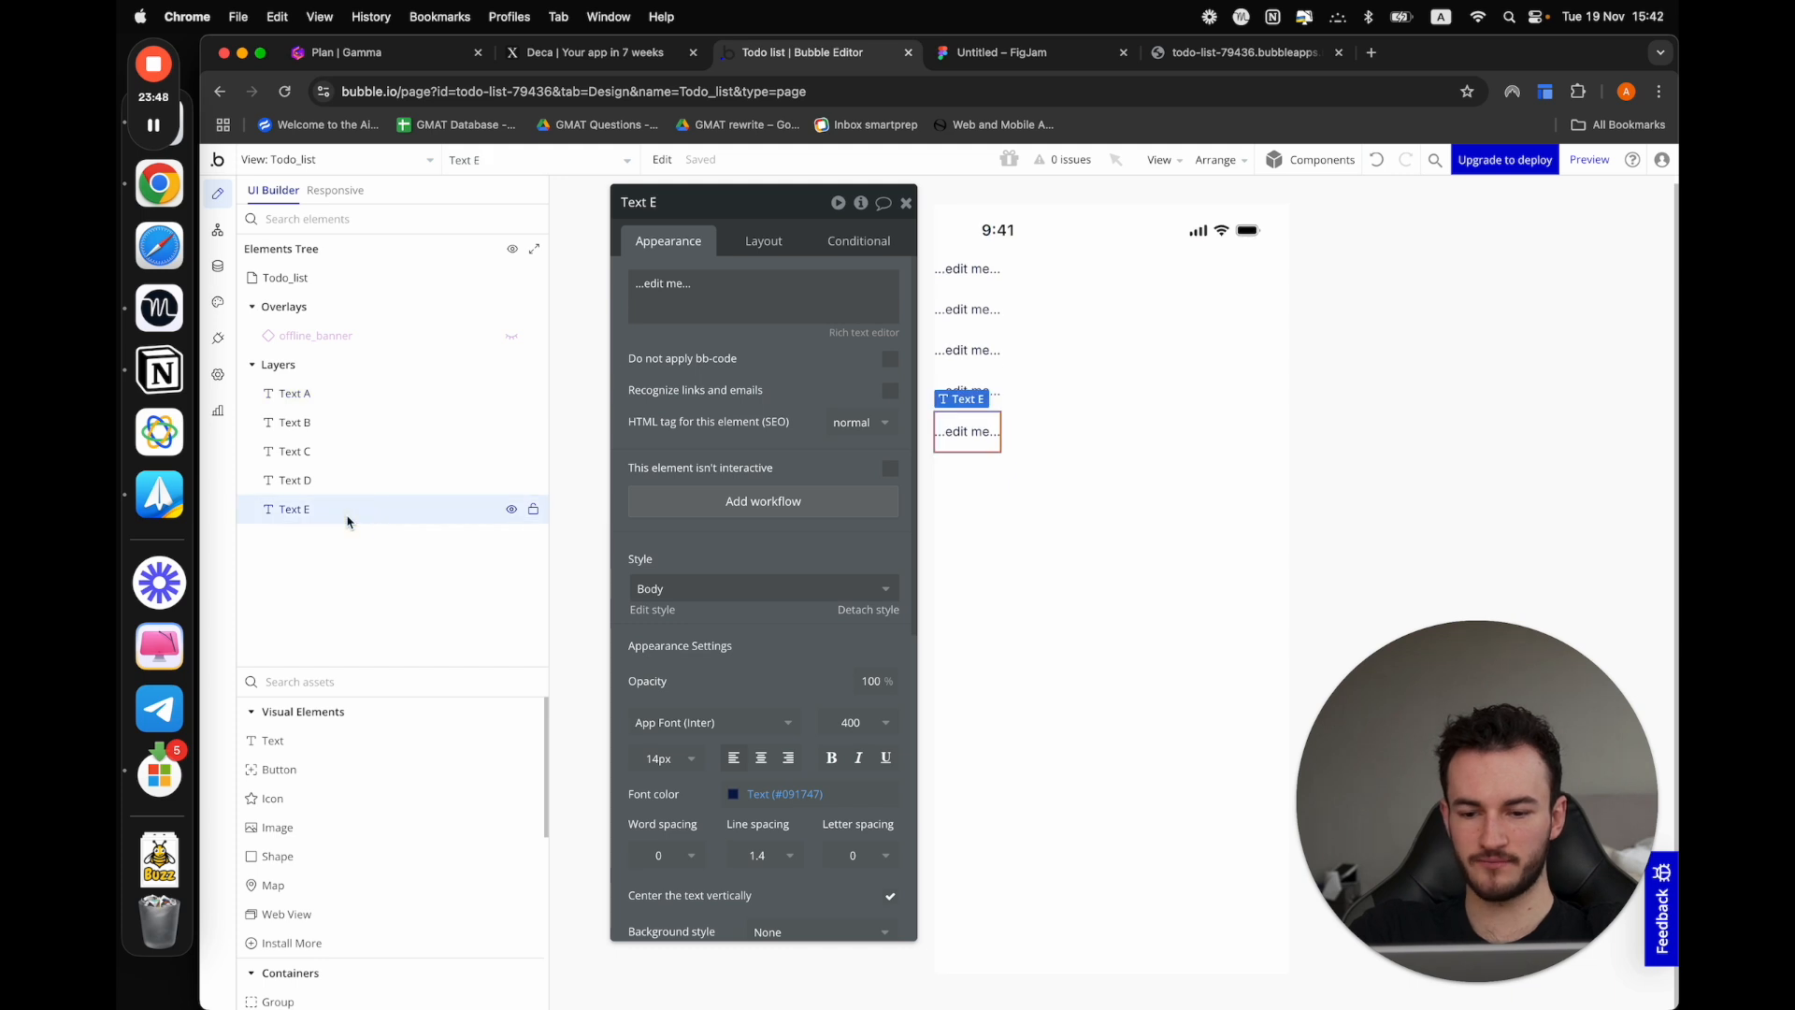
shift+click(351, 403)
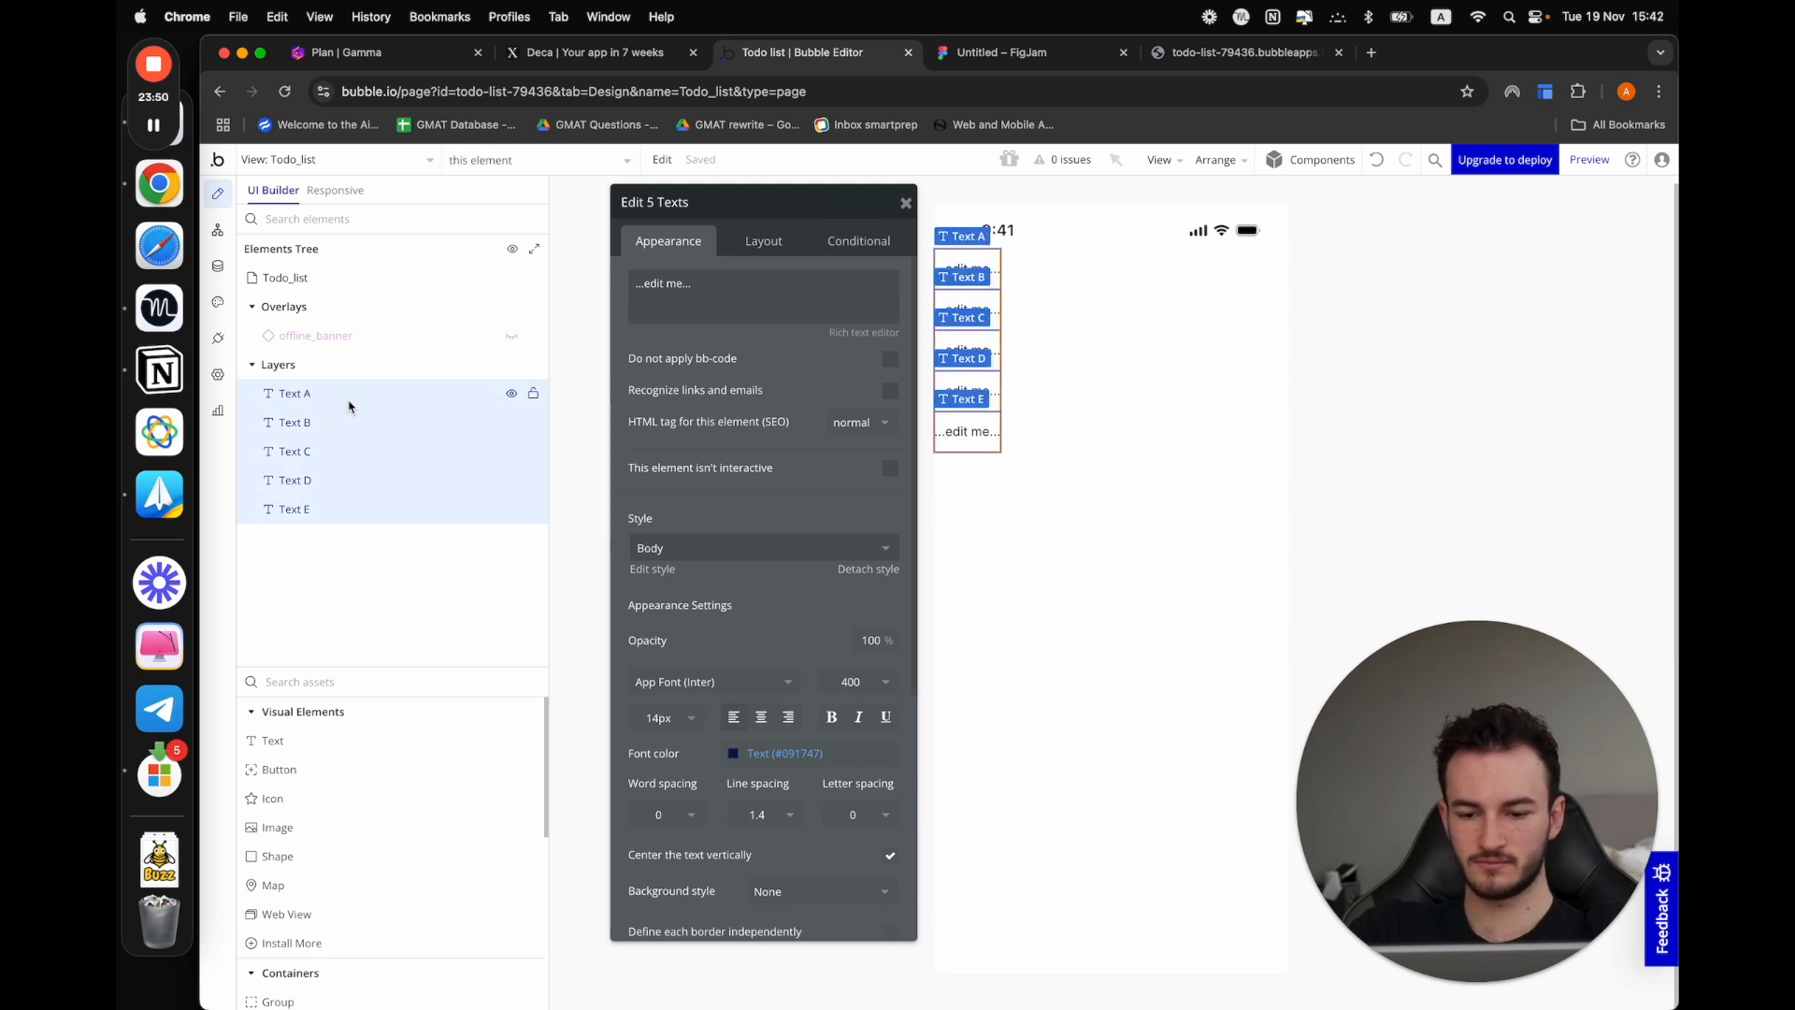
key(super+v)
key(super+v)
key(super+v)
key(super+v)
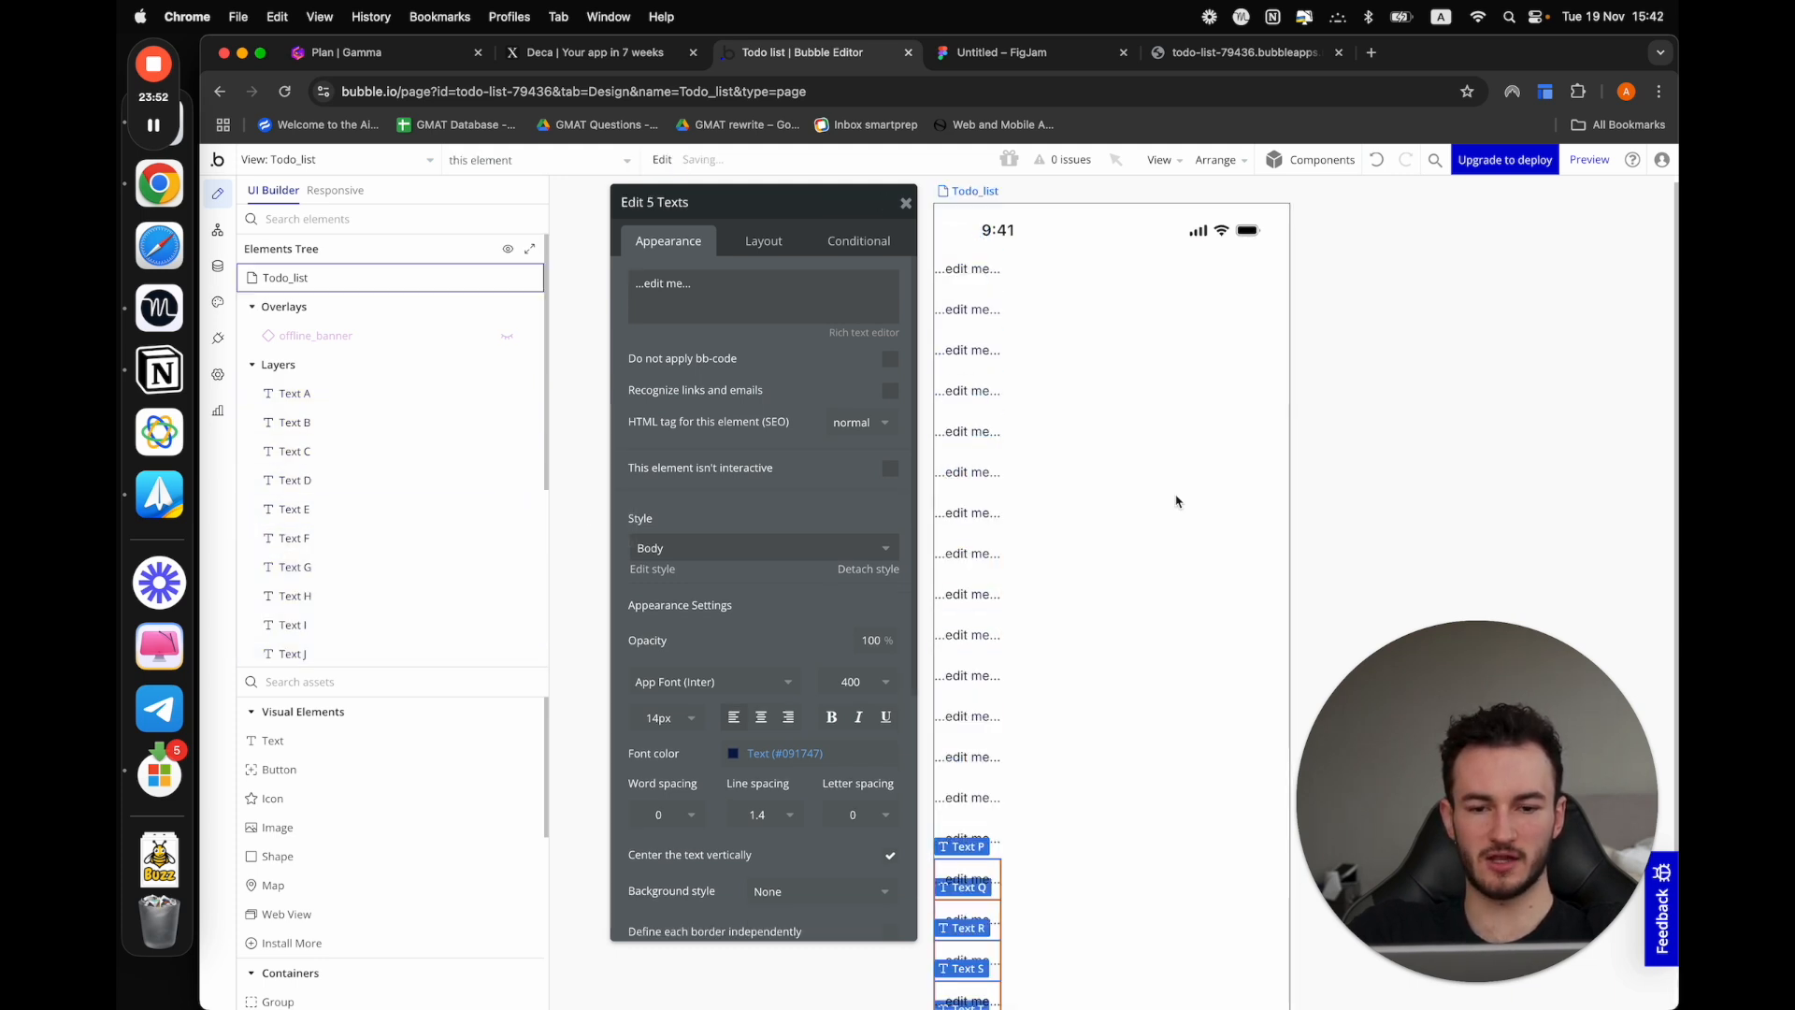
scroll(1236, 717, down, 1)
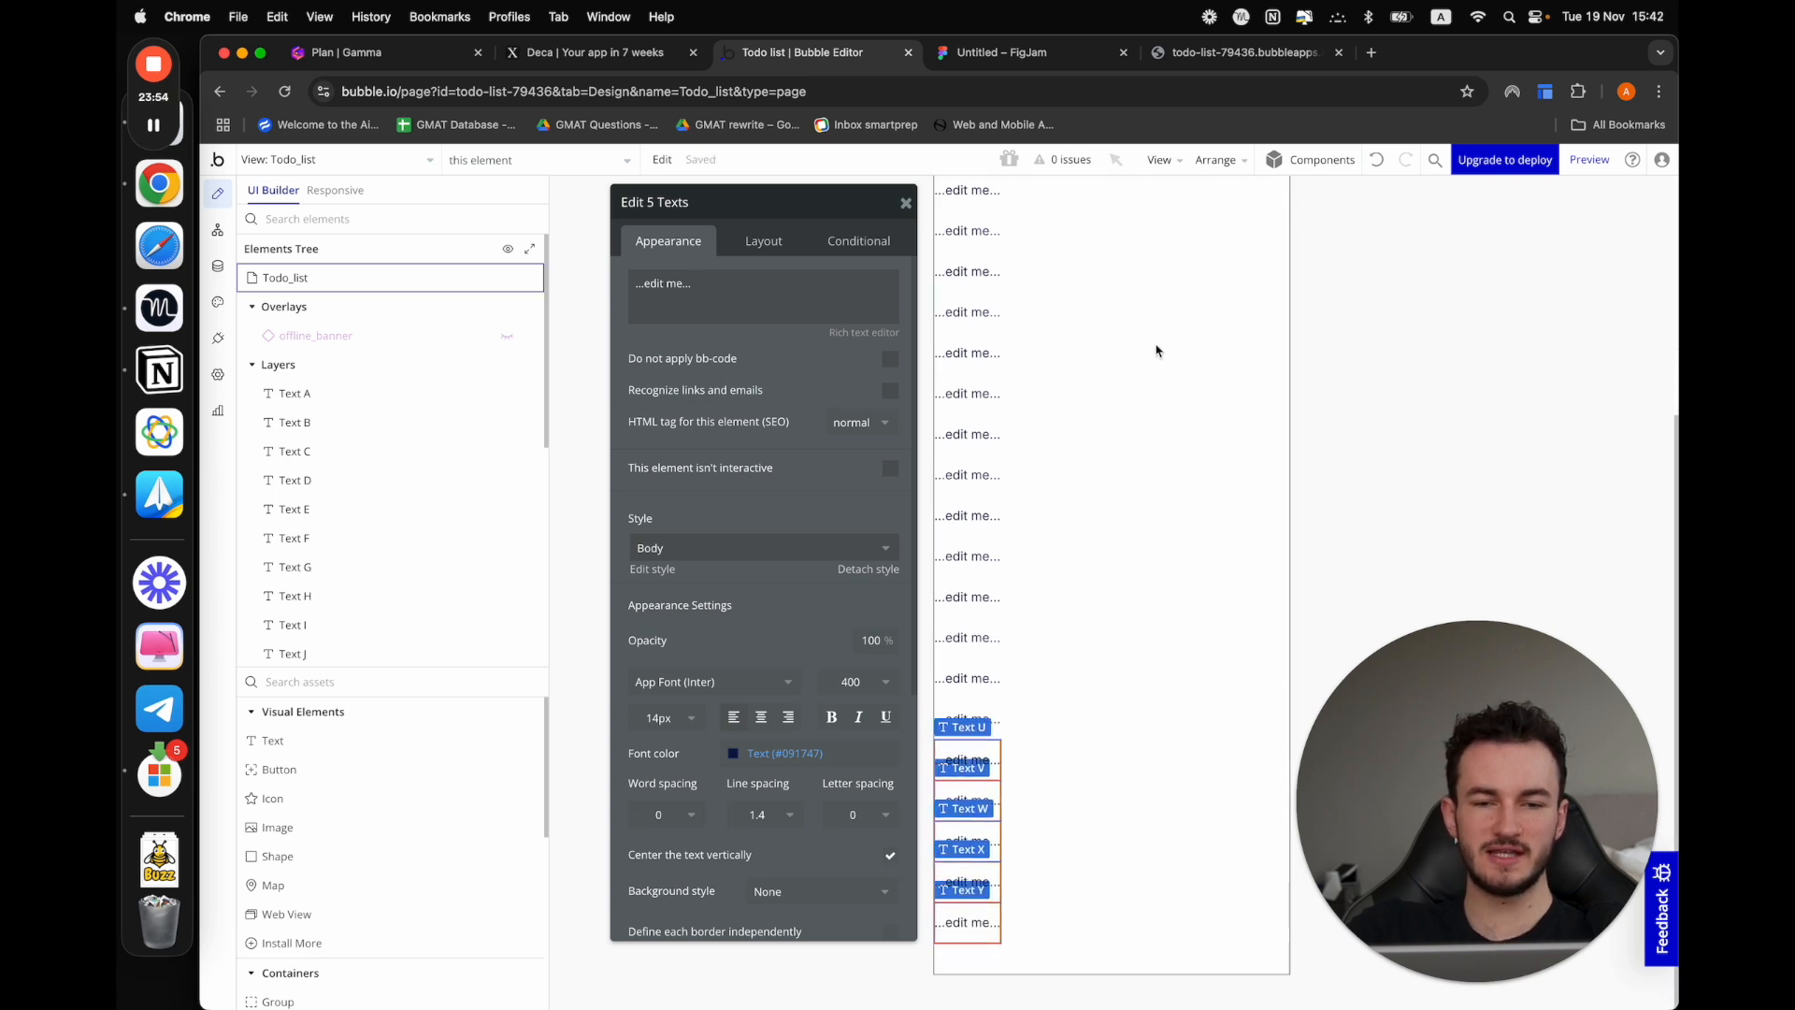
scroll(1156, 351, up, 1)
scroll(1061, 655, down, 1)
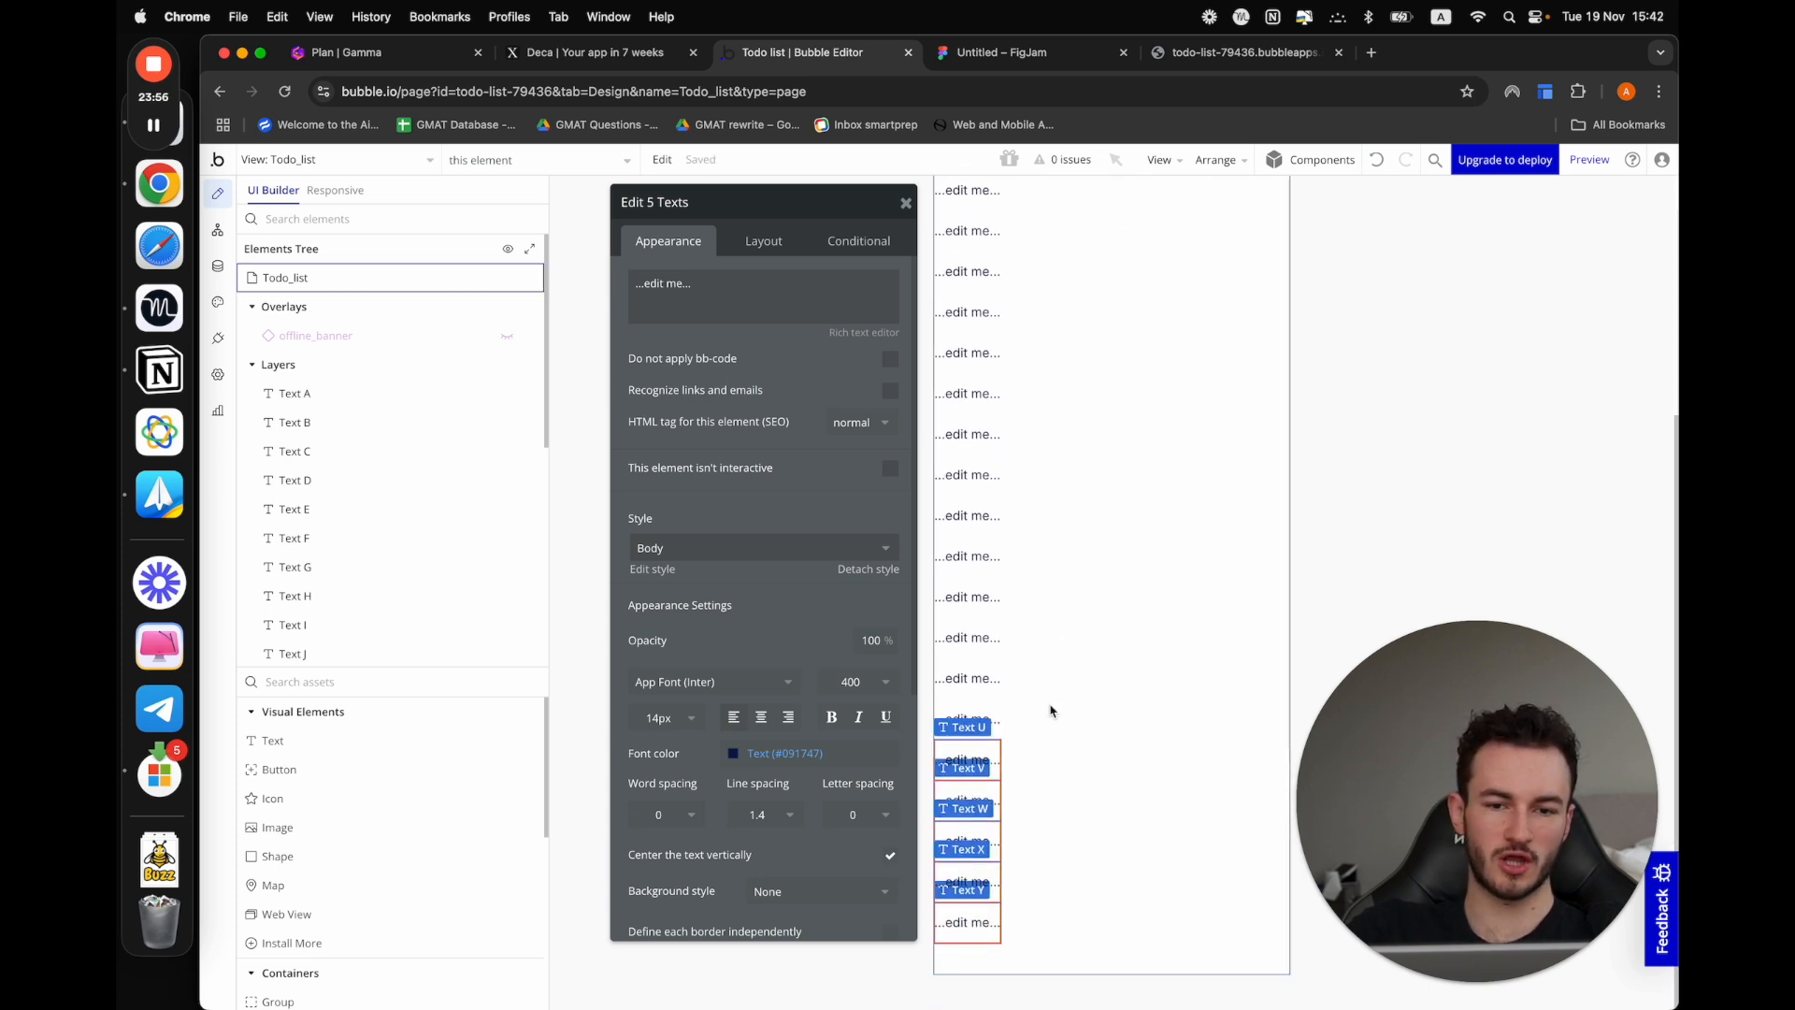
Preview the Todo_list view in a browser tab placed beside the editor tab and test how its content scrolls
click(1591, 177)
drag(1295, 52, 1091, 48)
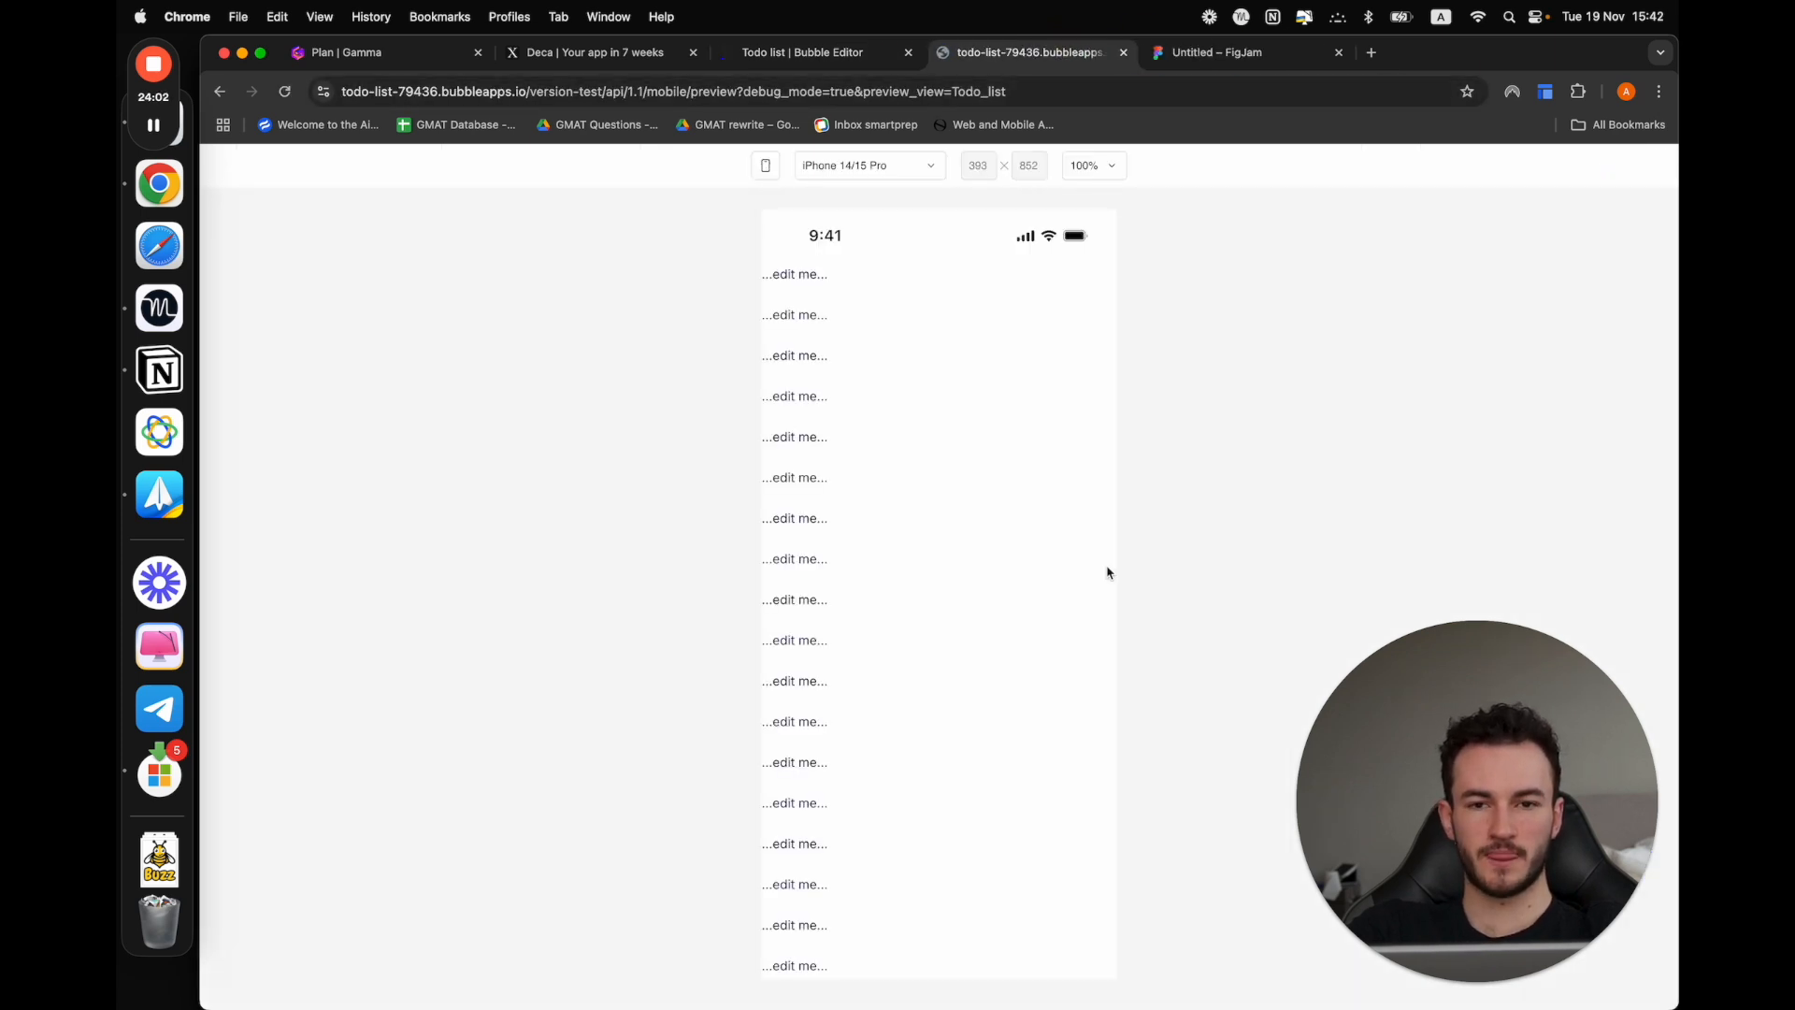
scroll(997, 645, down, 5)
scroll(998, 606, down, 1)
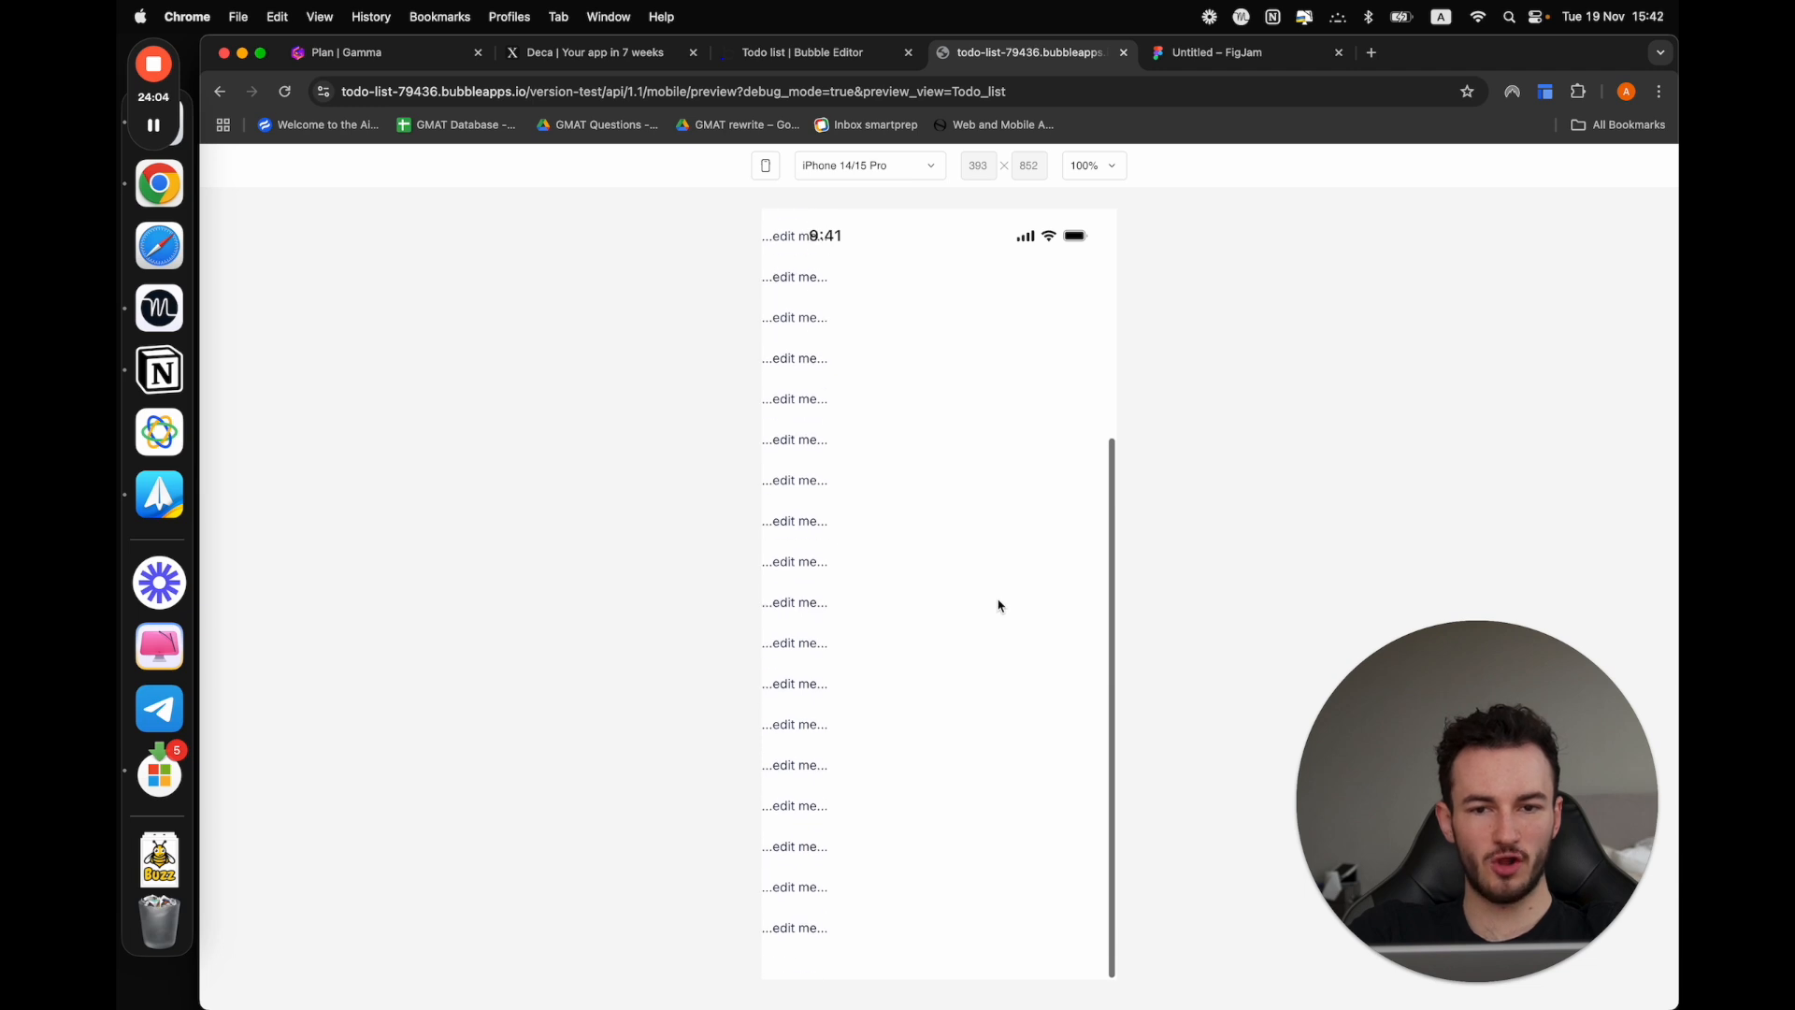
scroll(998, 606, up, 4)
scroll(999, 606, down, 4)
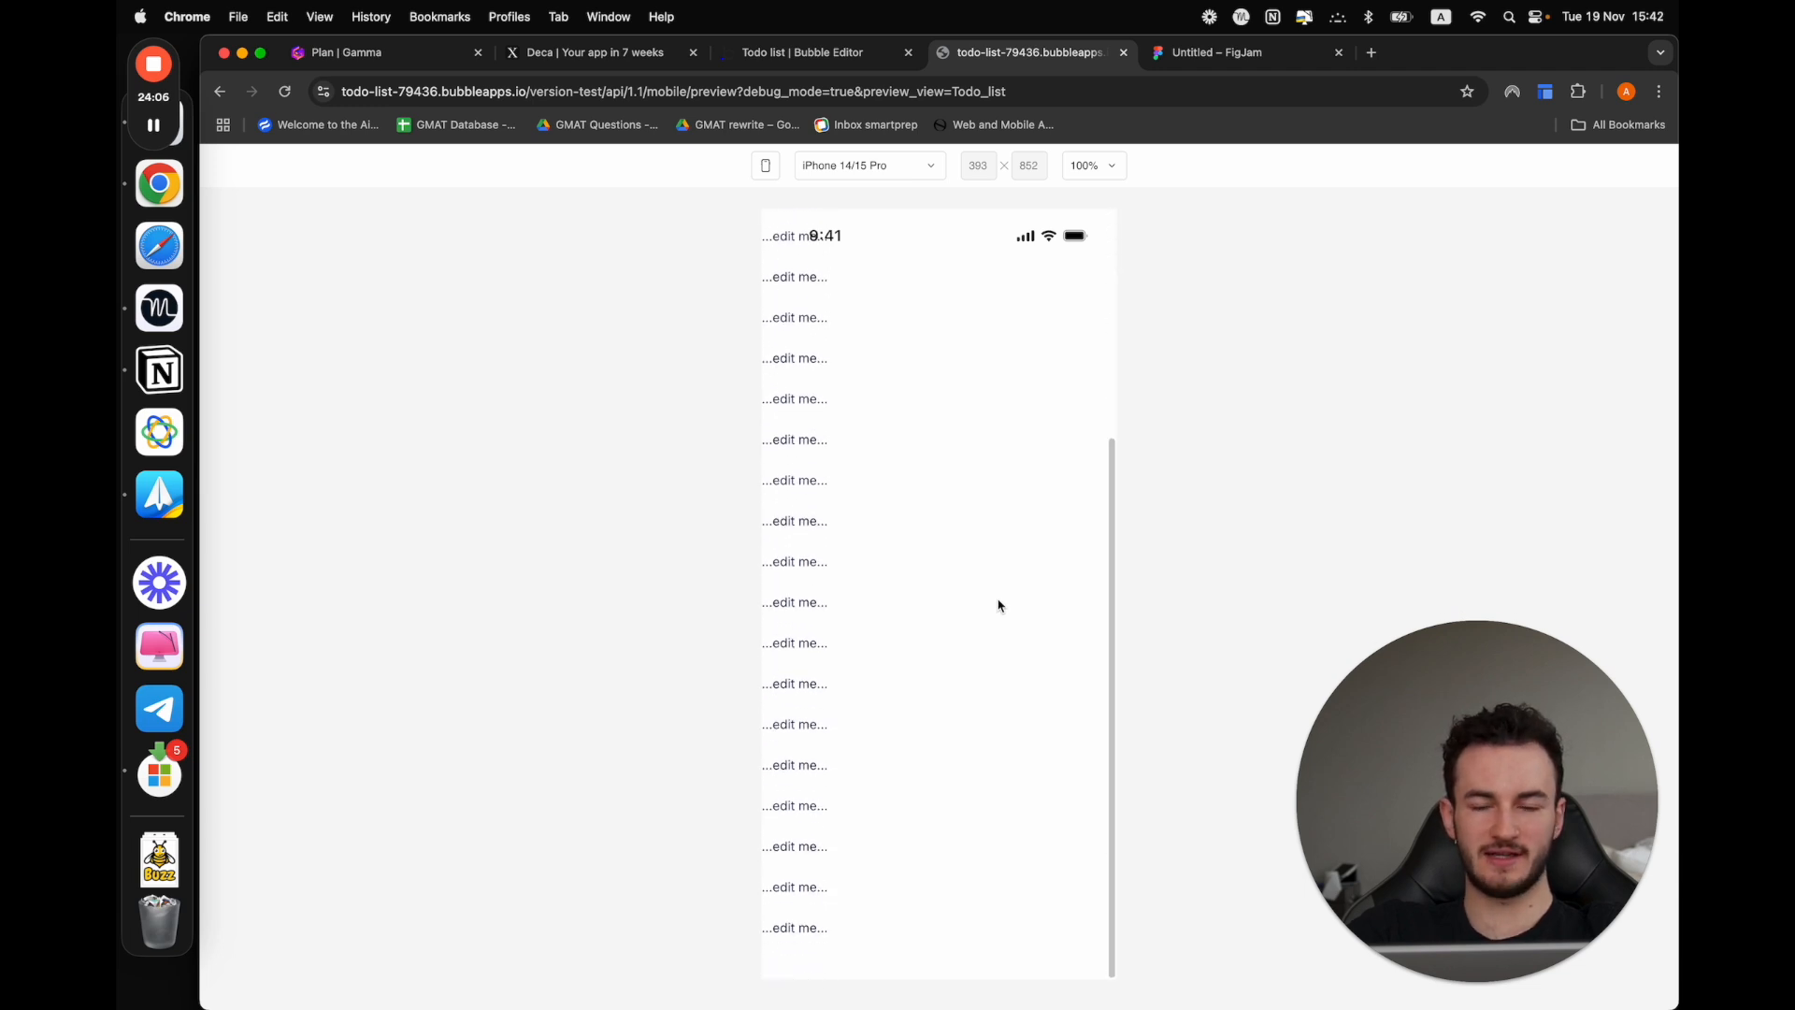
scroll(998, 604, up, 4)
Return to the Bubble editor and set the Todo_list view's type to Not scrollable
click(841, 52)
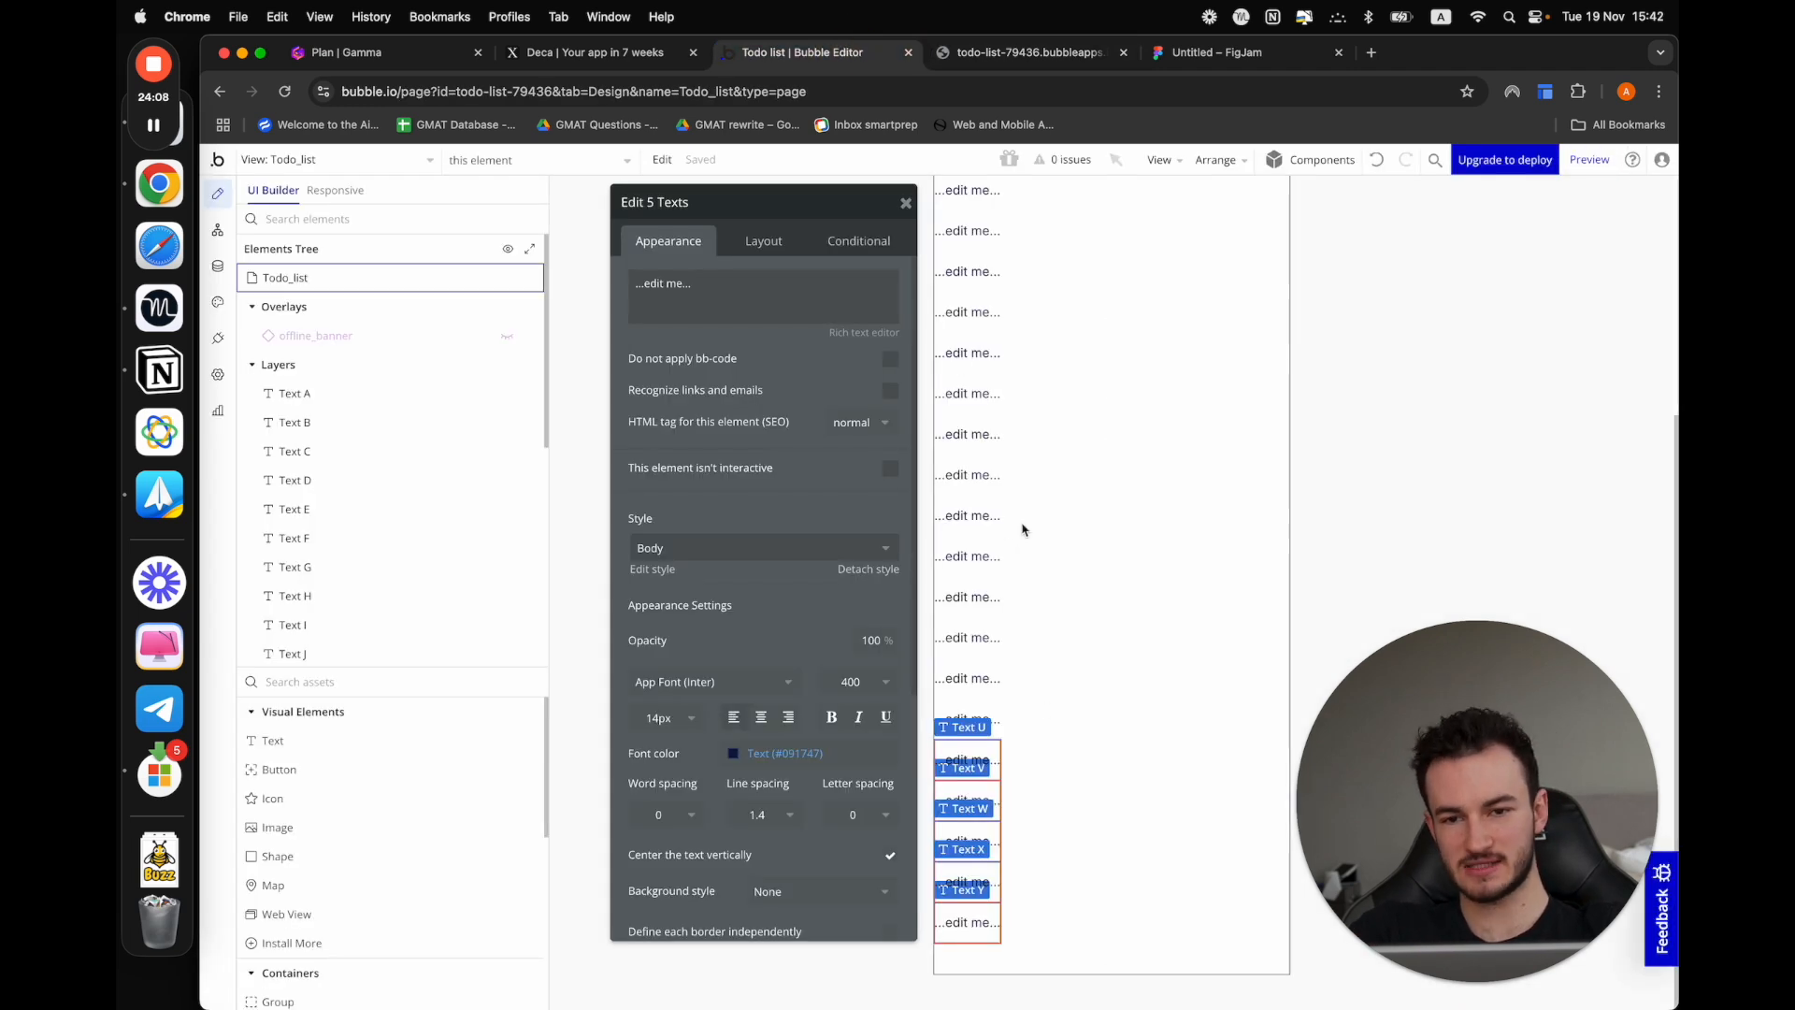
click(333, 279)
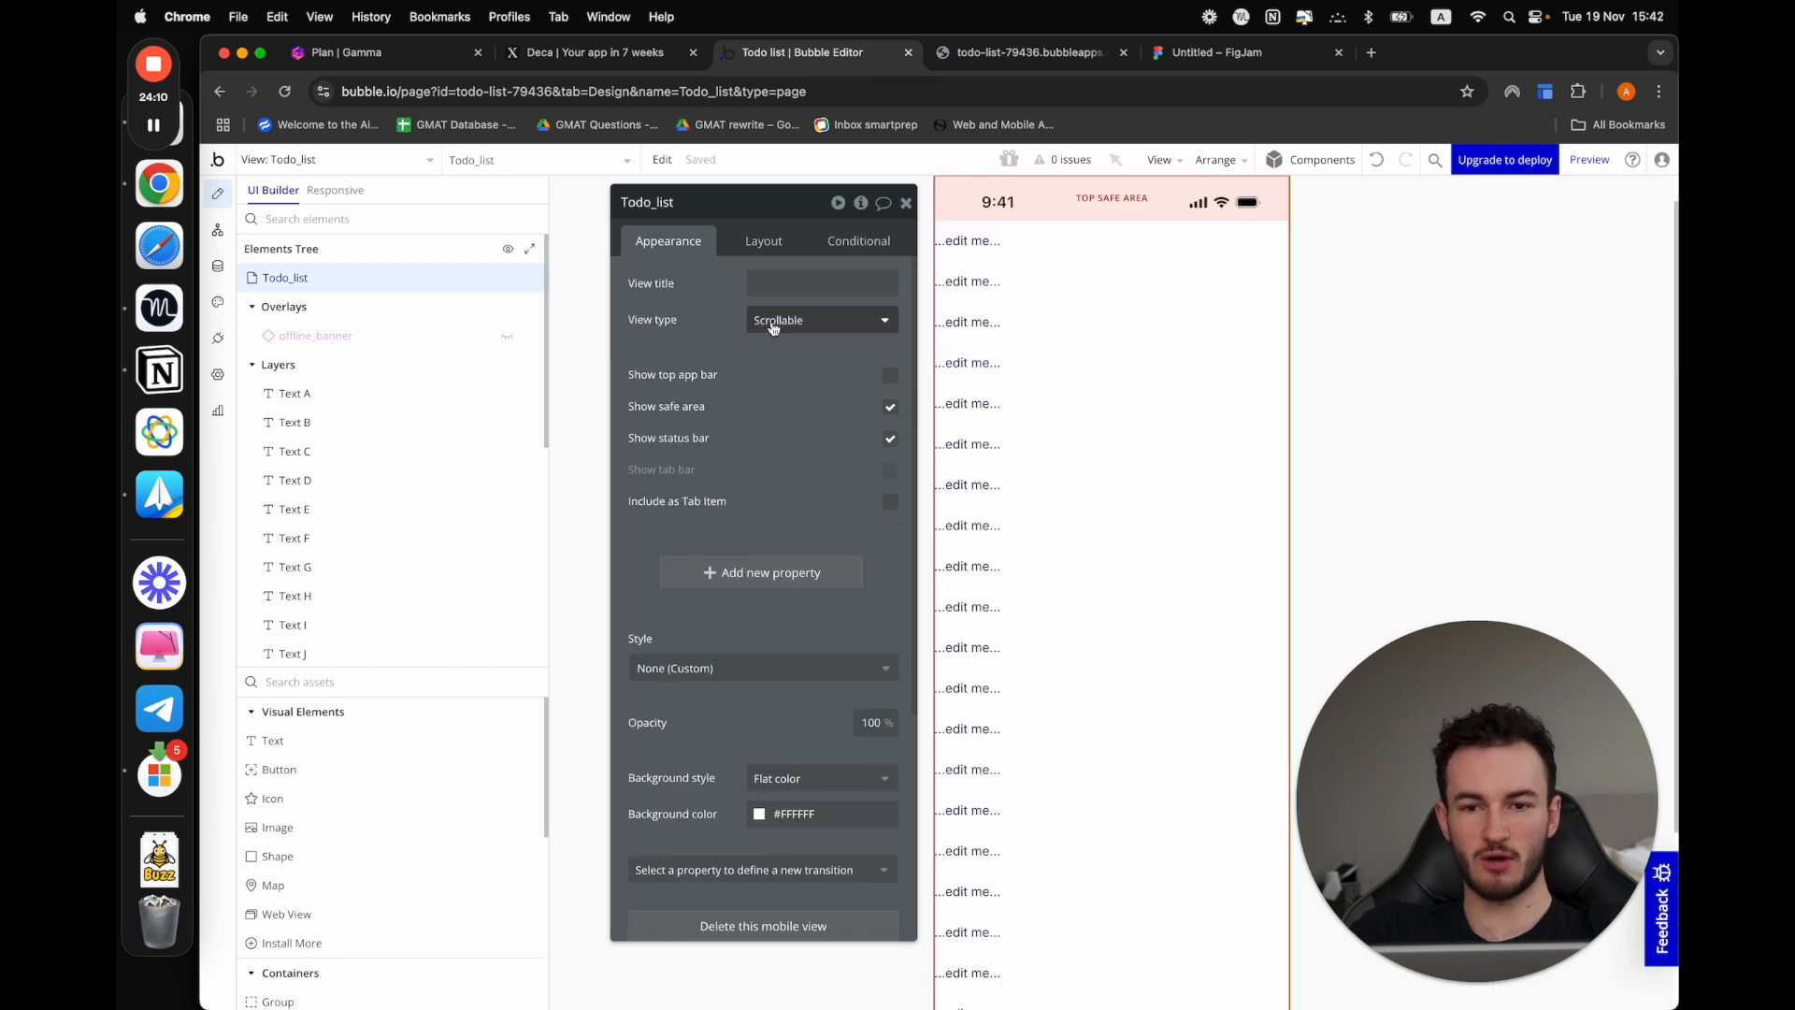
click(814, 320)
click(790, 400)
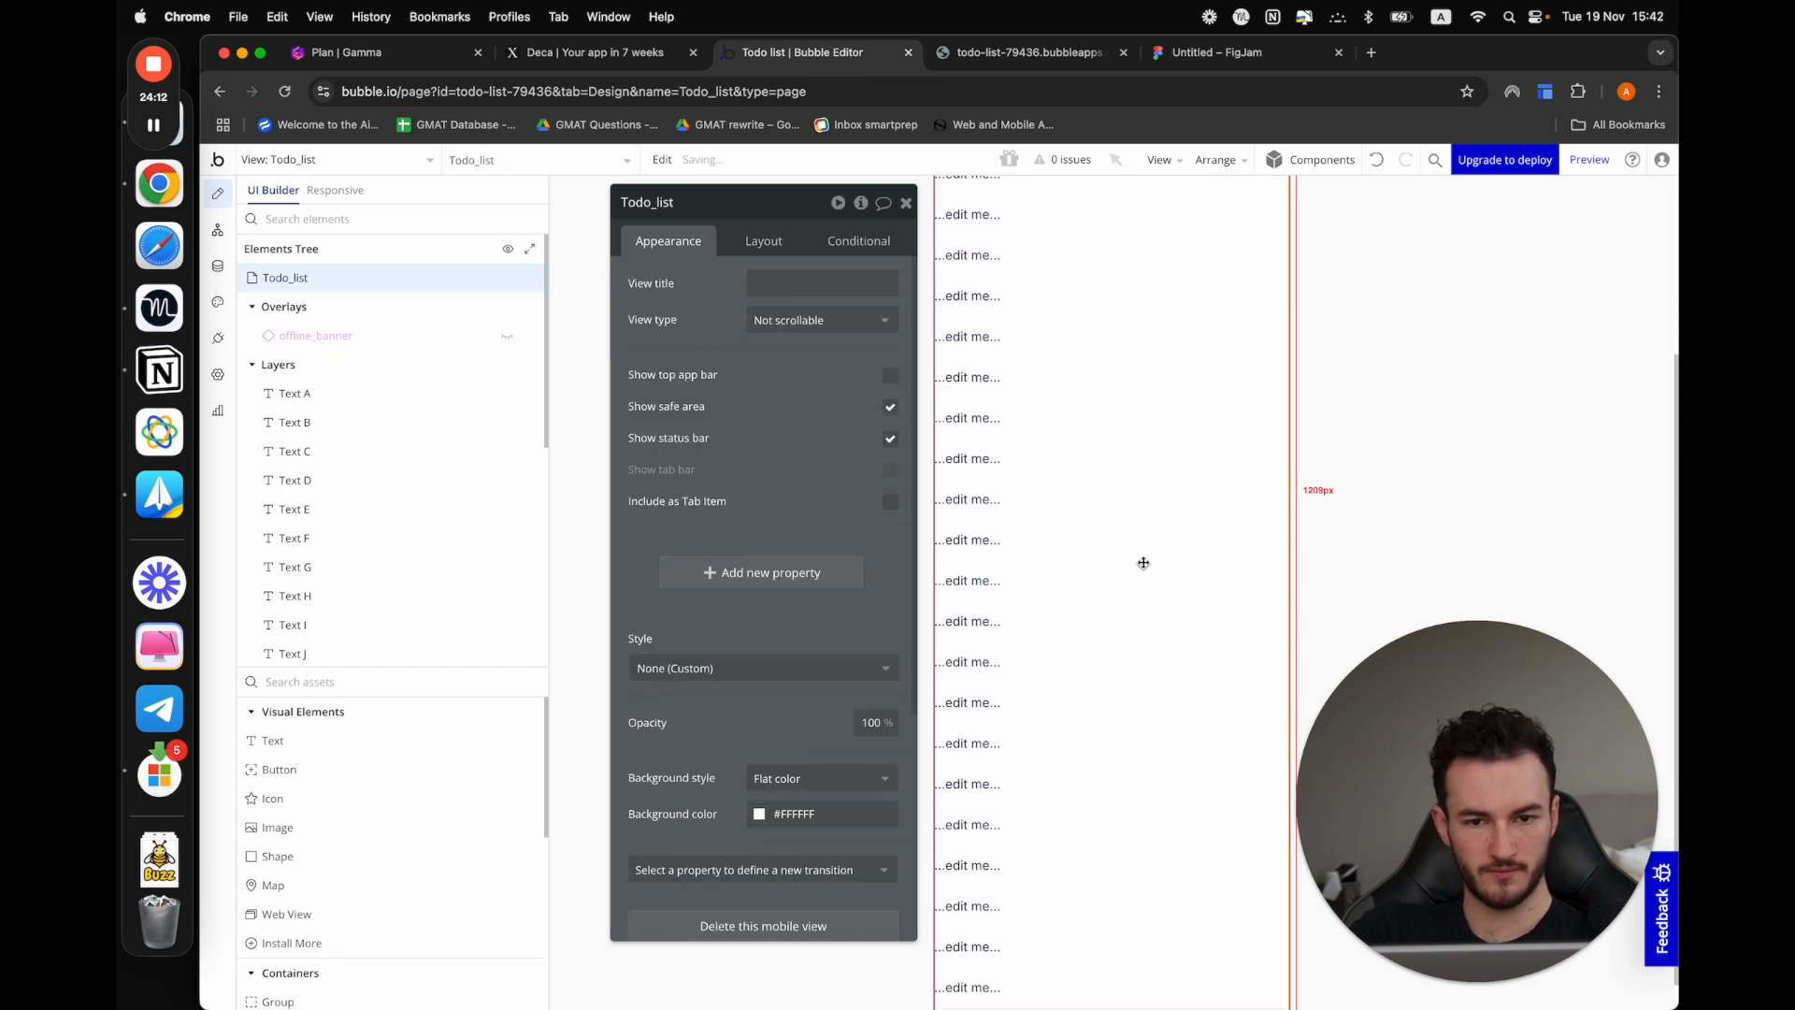
Preview the not scrollable Todo_list view again, test whether its content scrolls, and view the available preview devices
click(973, 51)
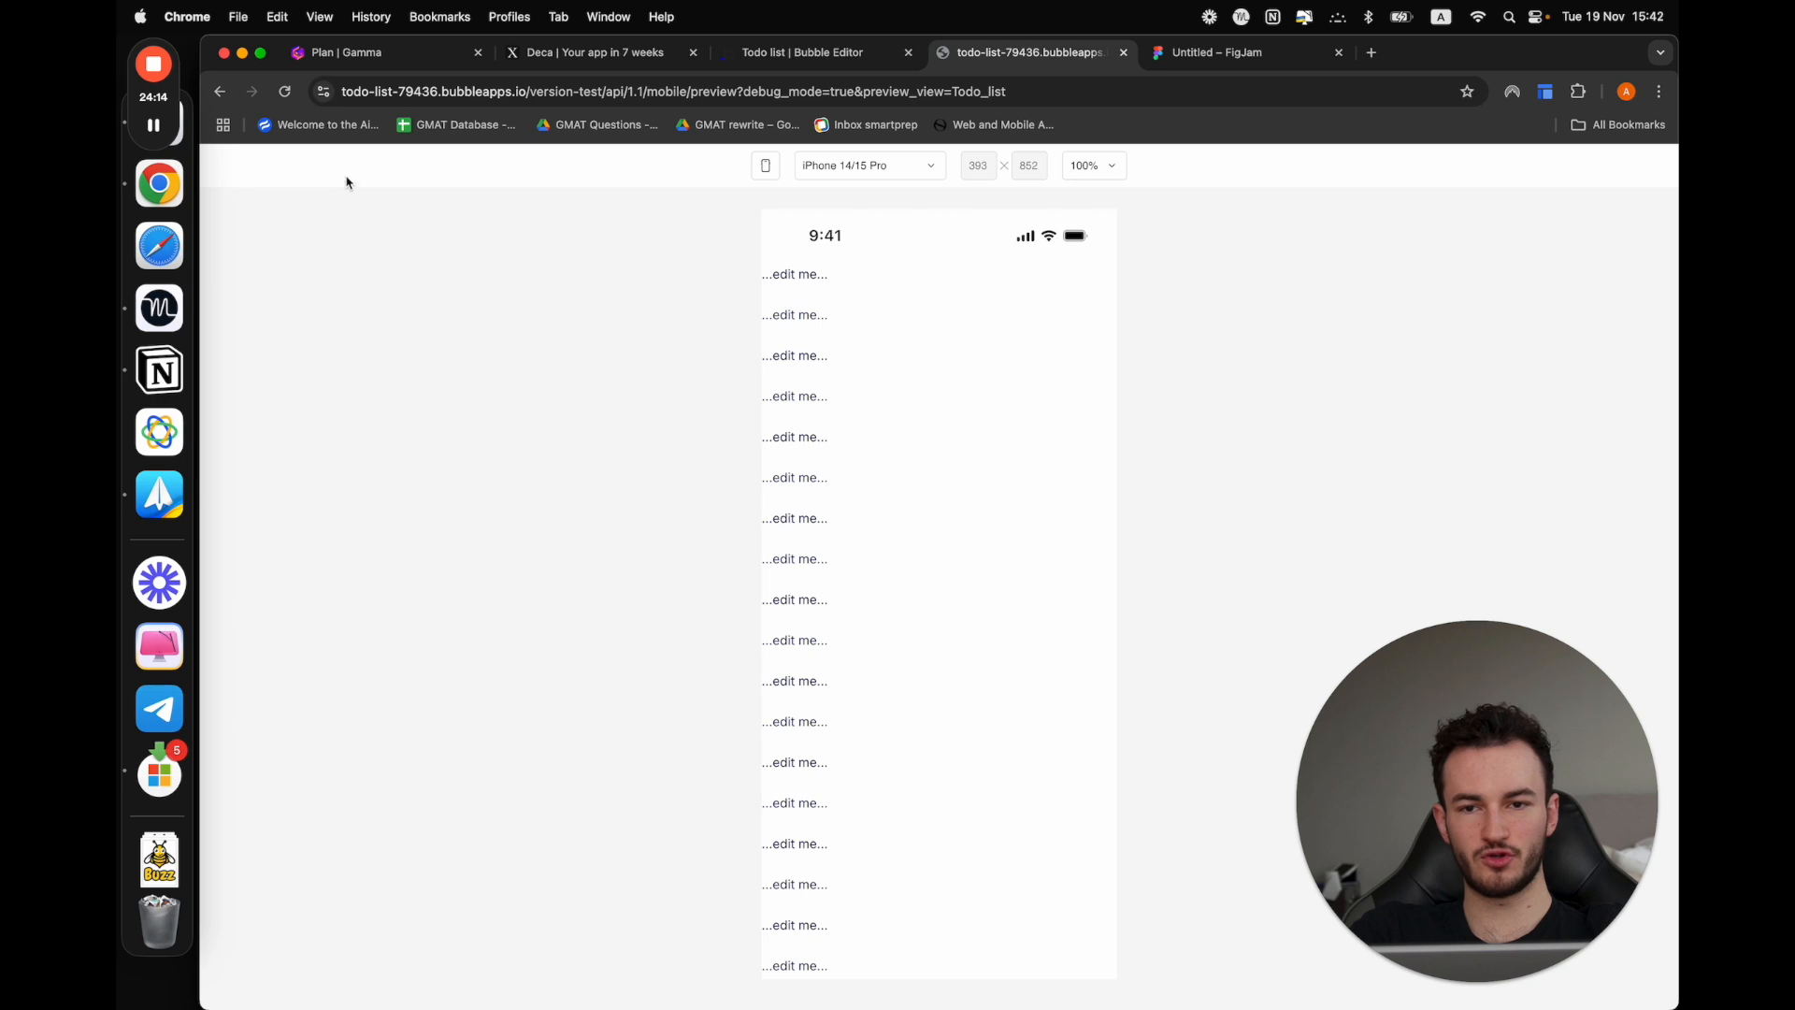
click(814, 52)
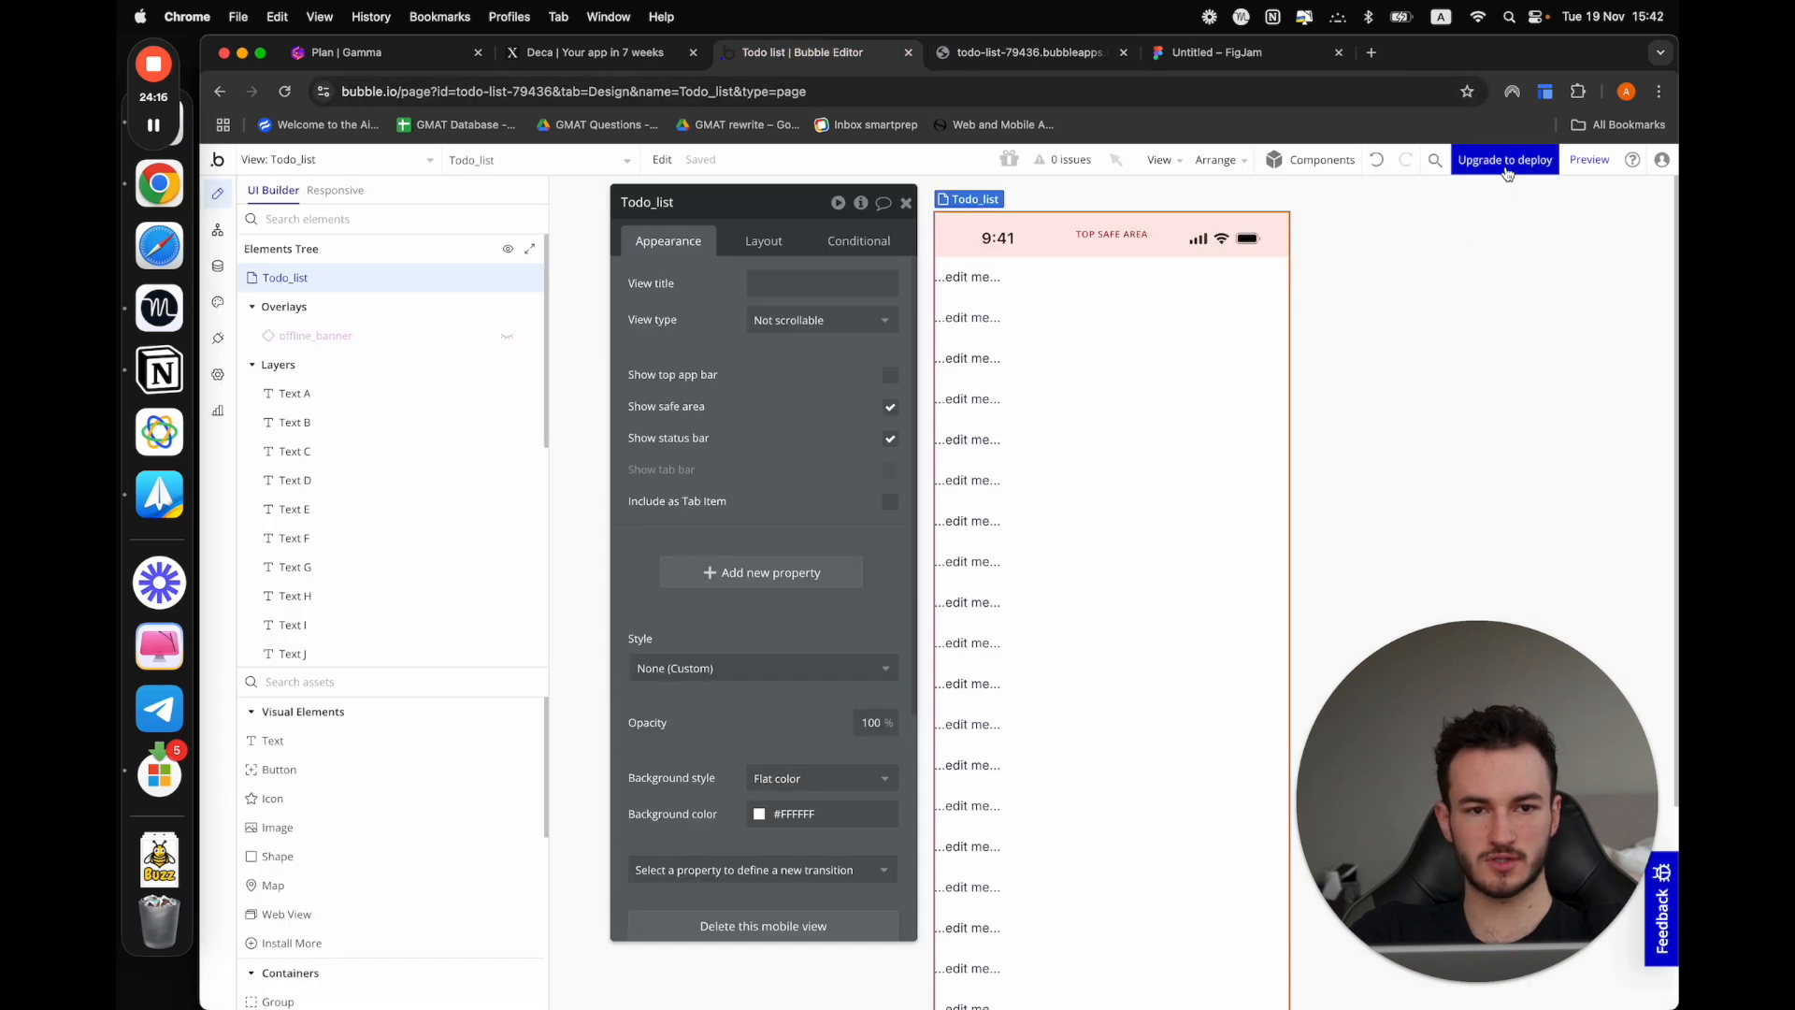
click(1602, 167)
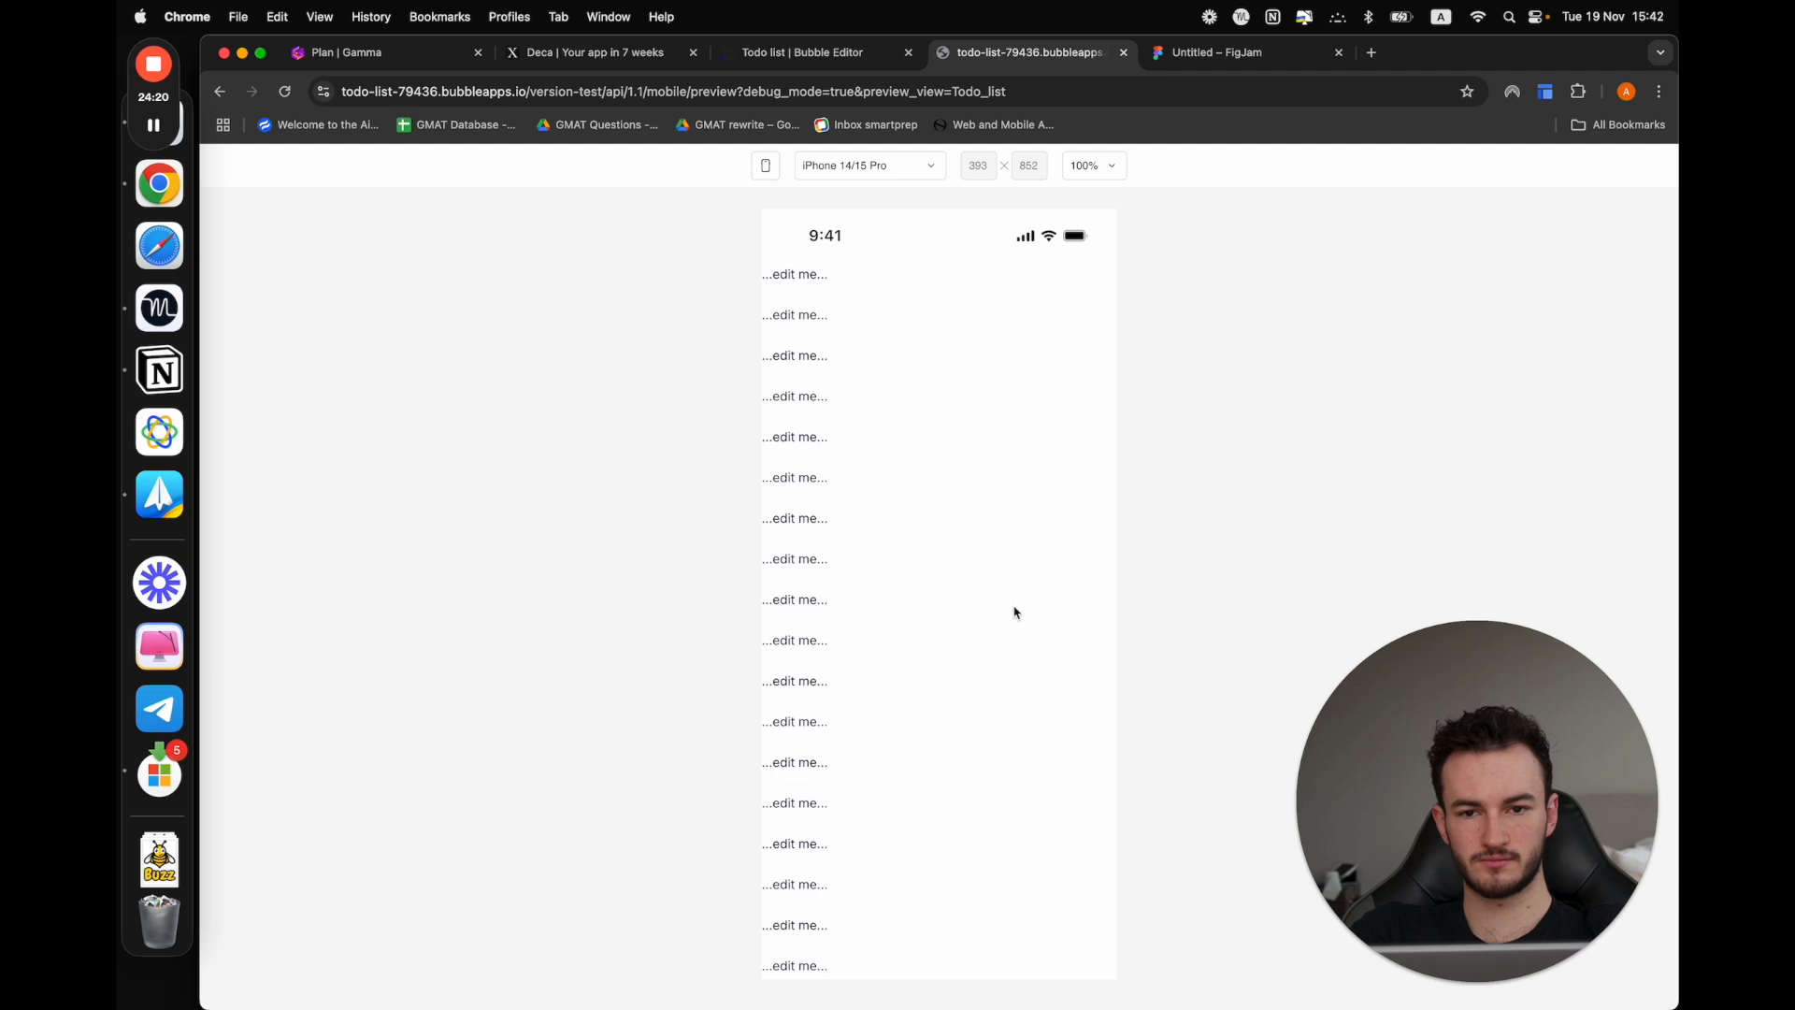
click(949, 682)
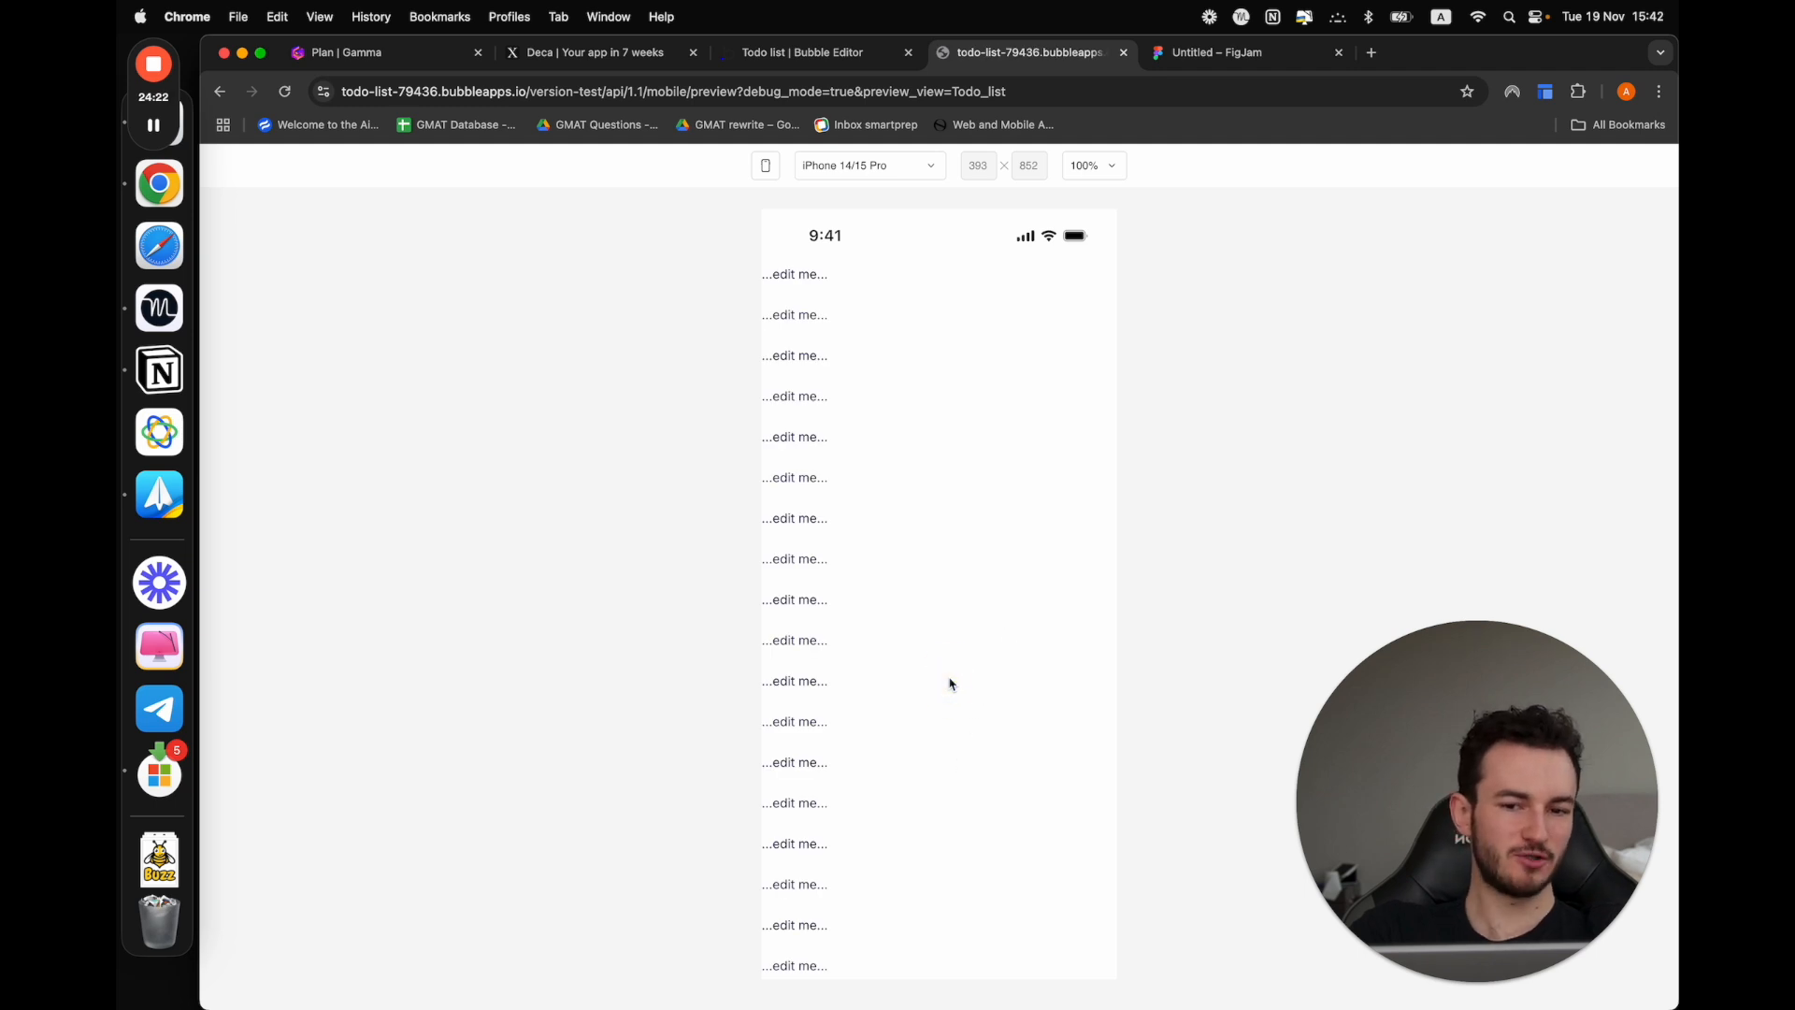
drag(781, 278, 841, 985)
click(973, 870)
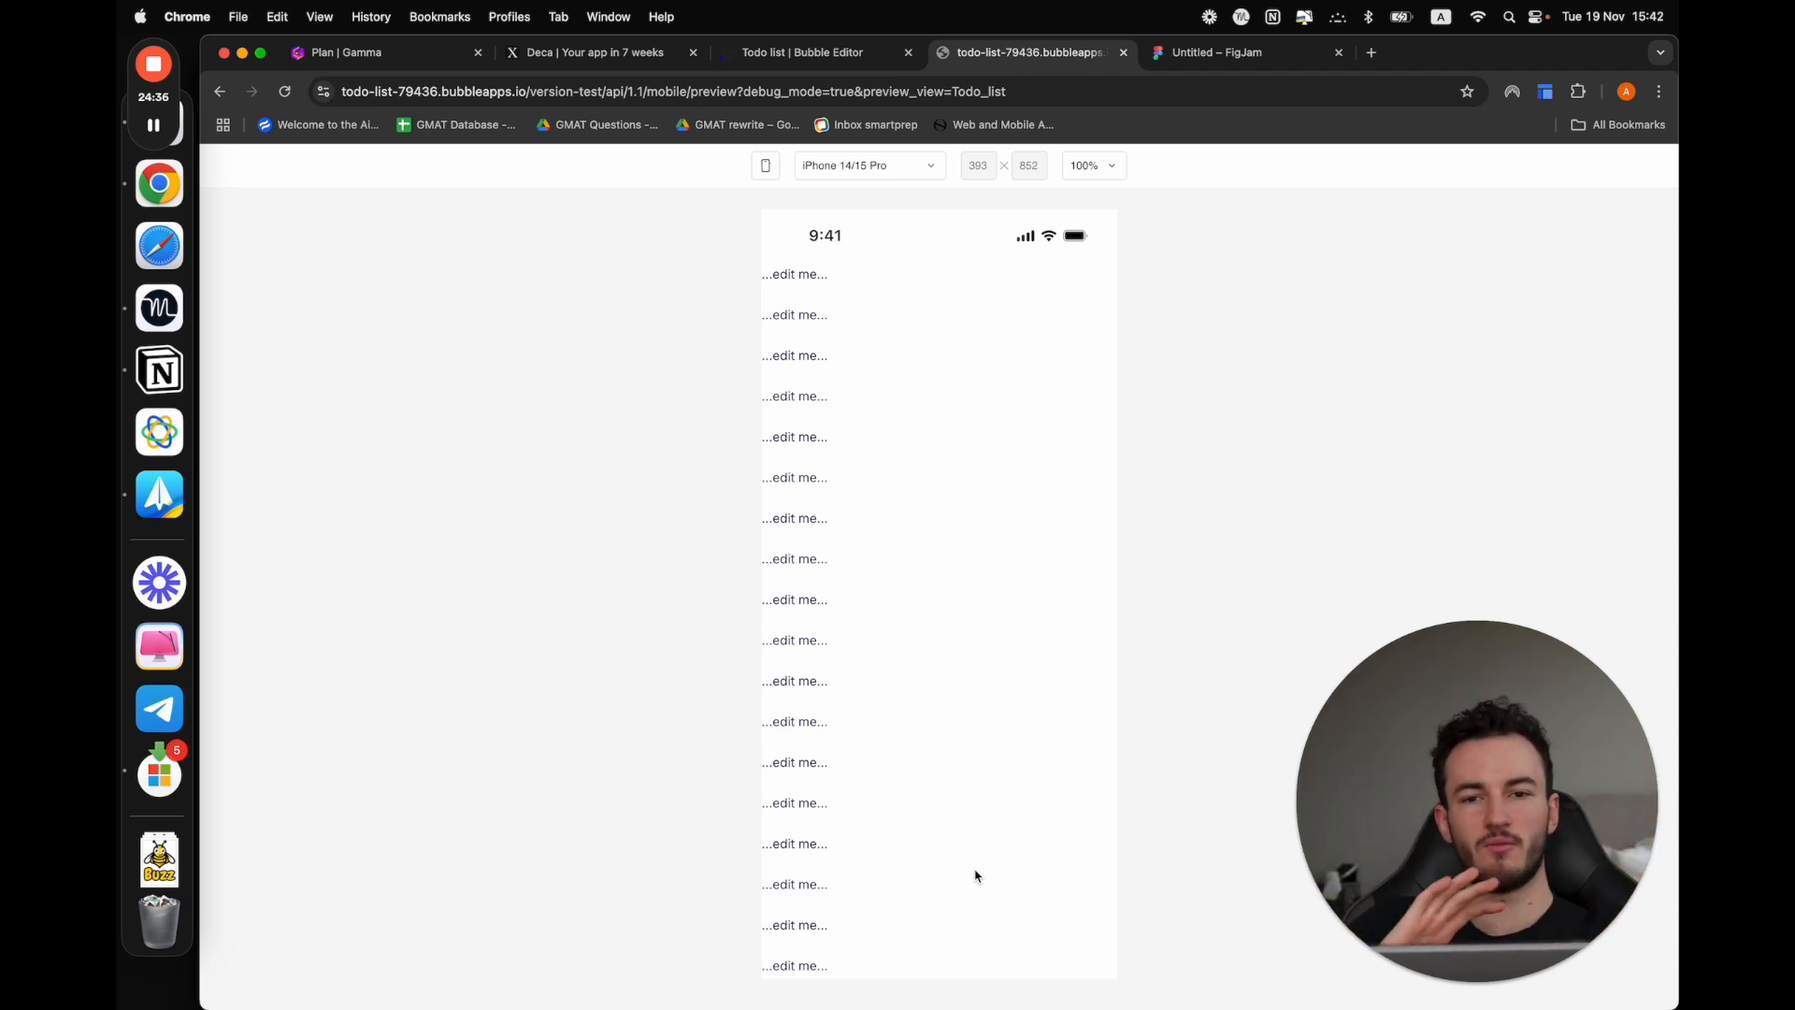
click(815, 168)
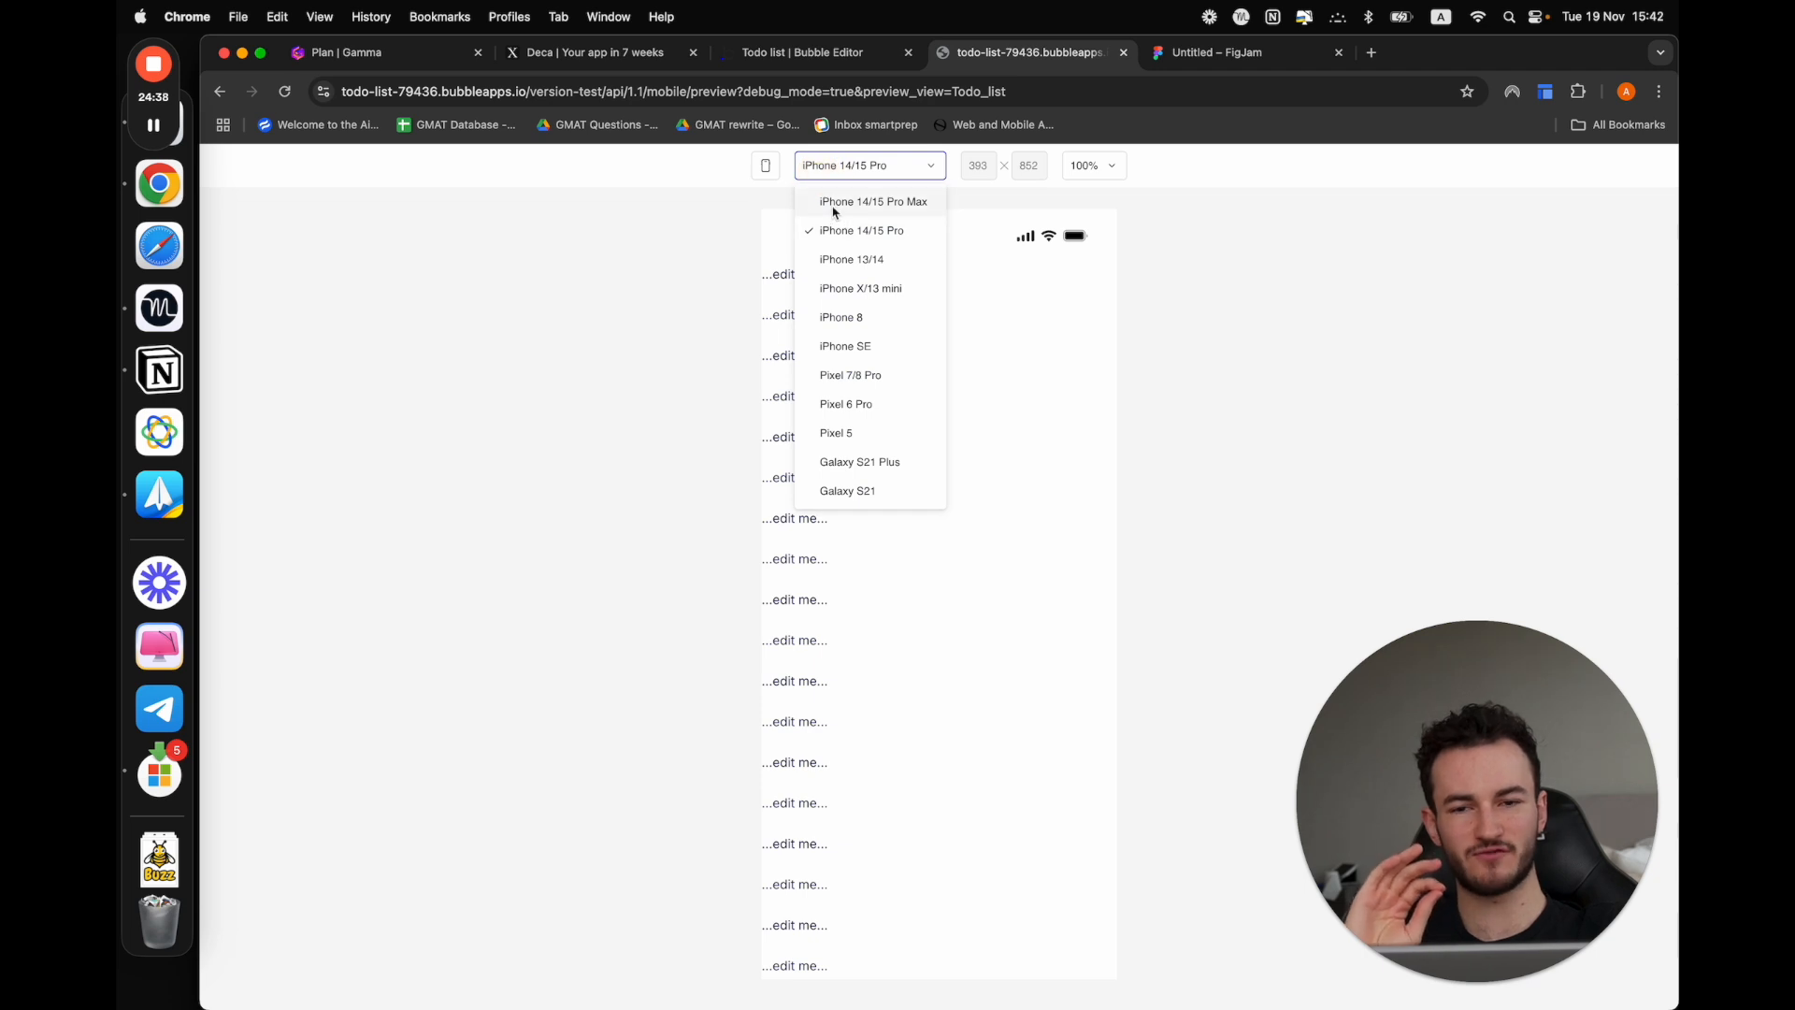
click(693, 260)
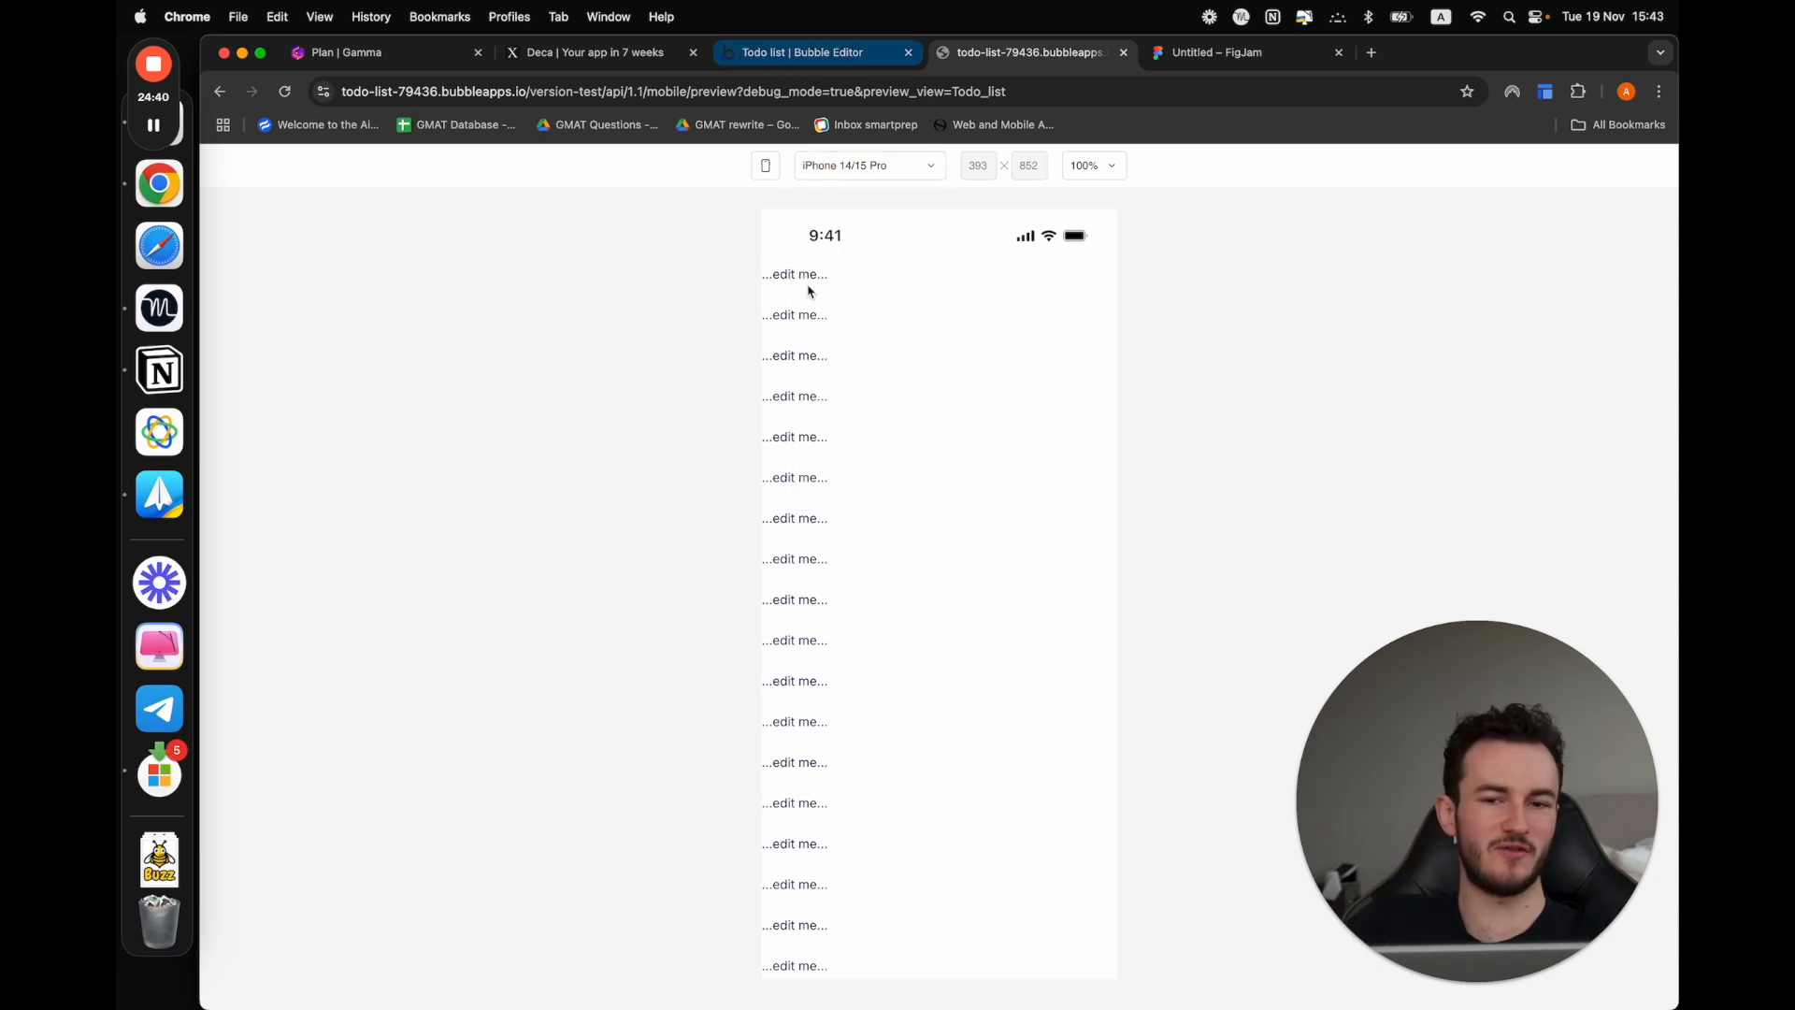
Return to the Bubble editor and delete all 25 text elements from the Todo_list view
click(784, 56)
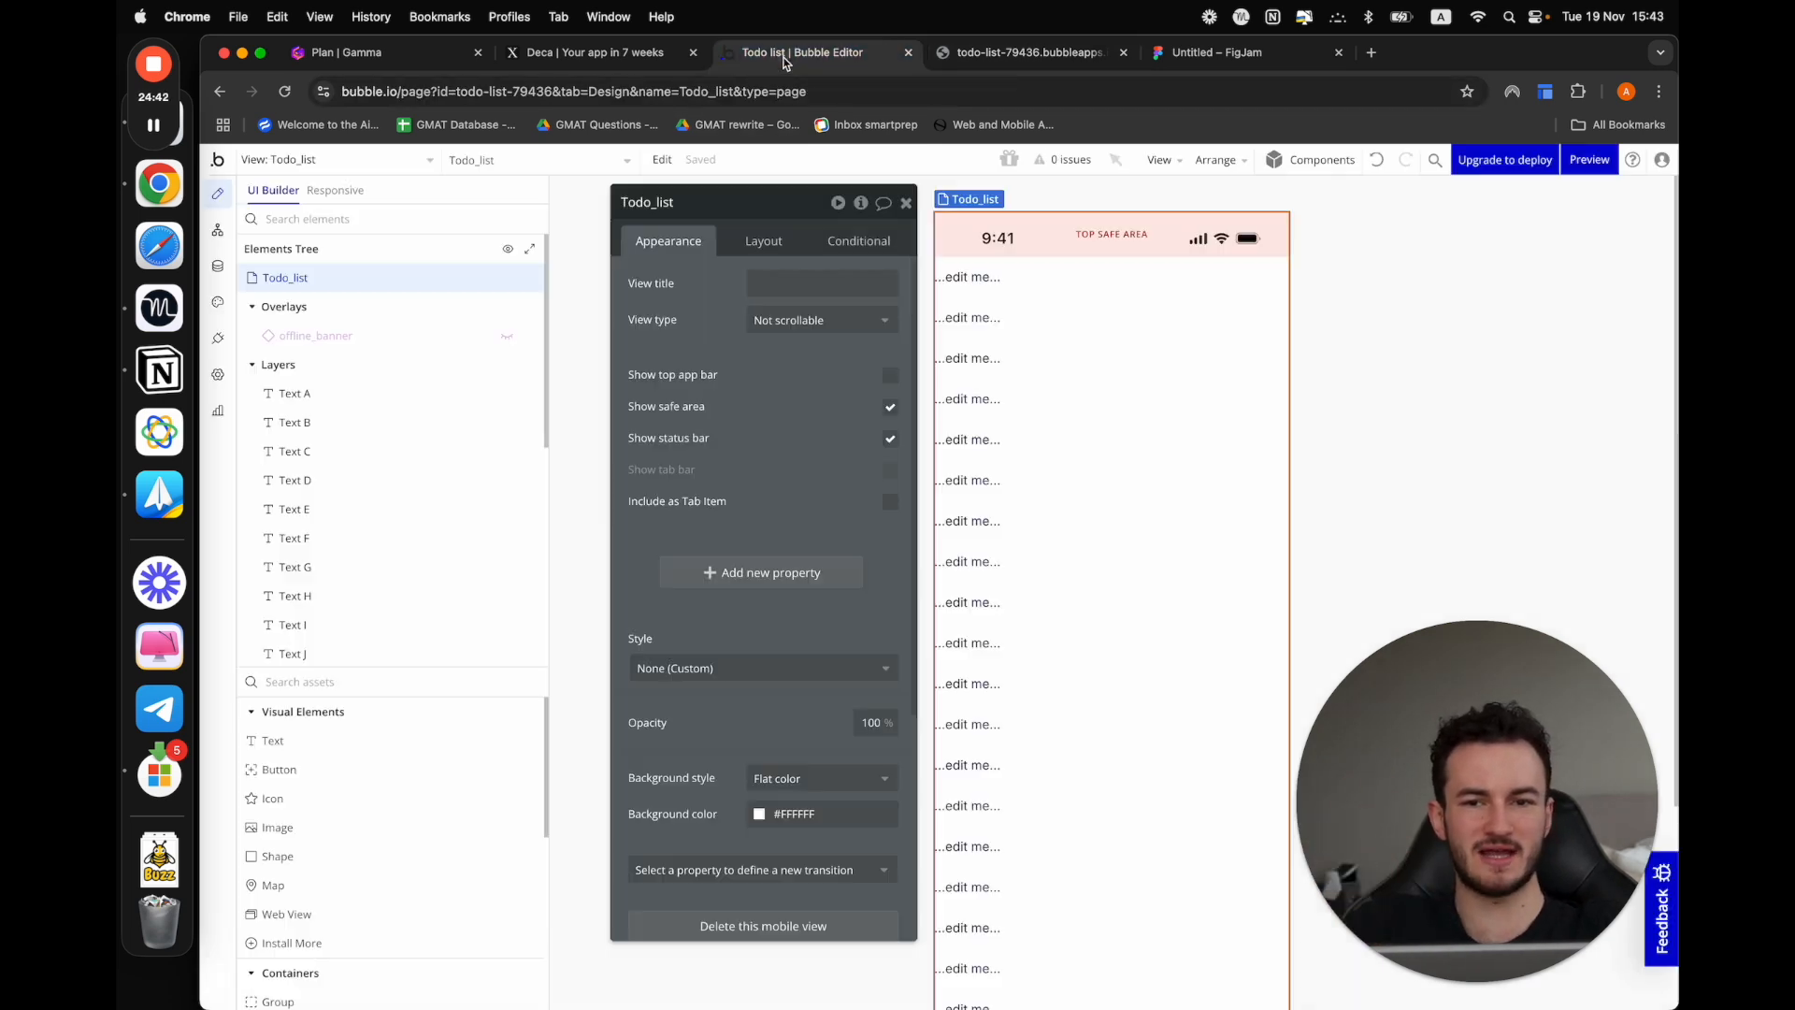
click(364, 393)
scroll(336, 561, down, 5)
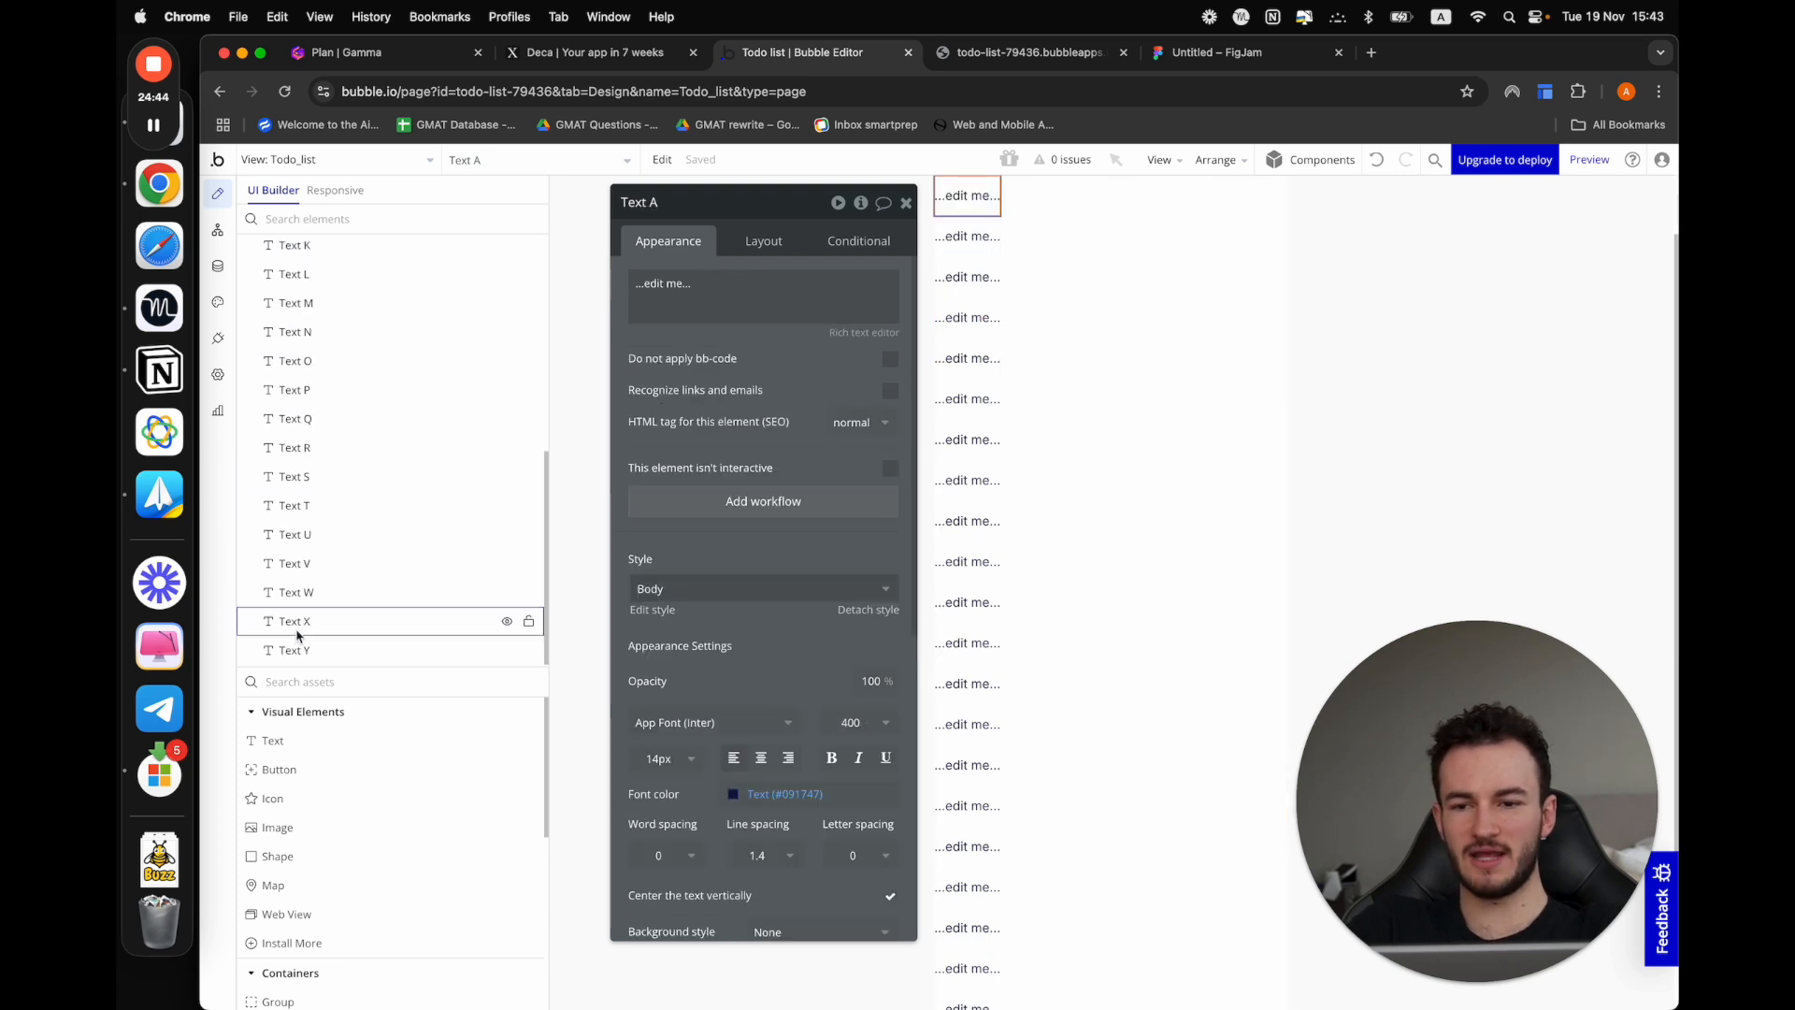
shift+click(297, 651)
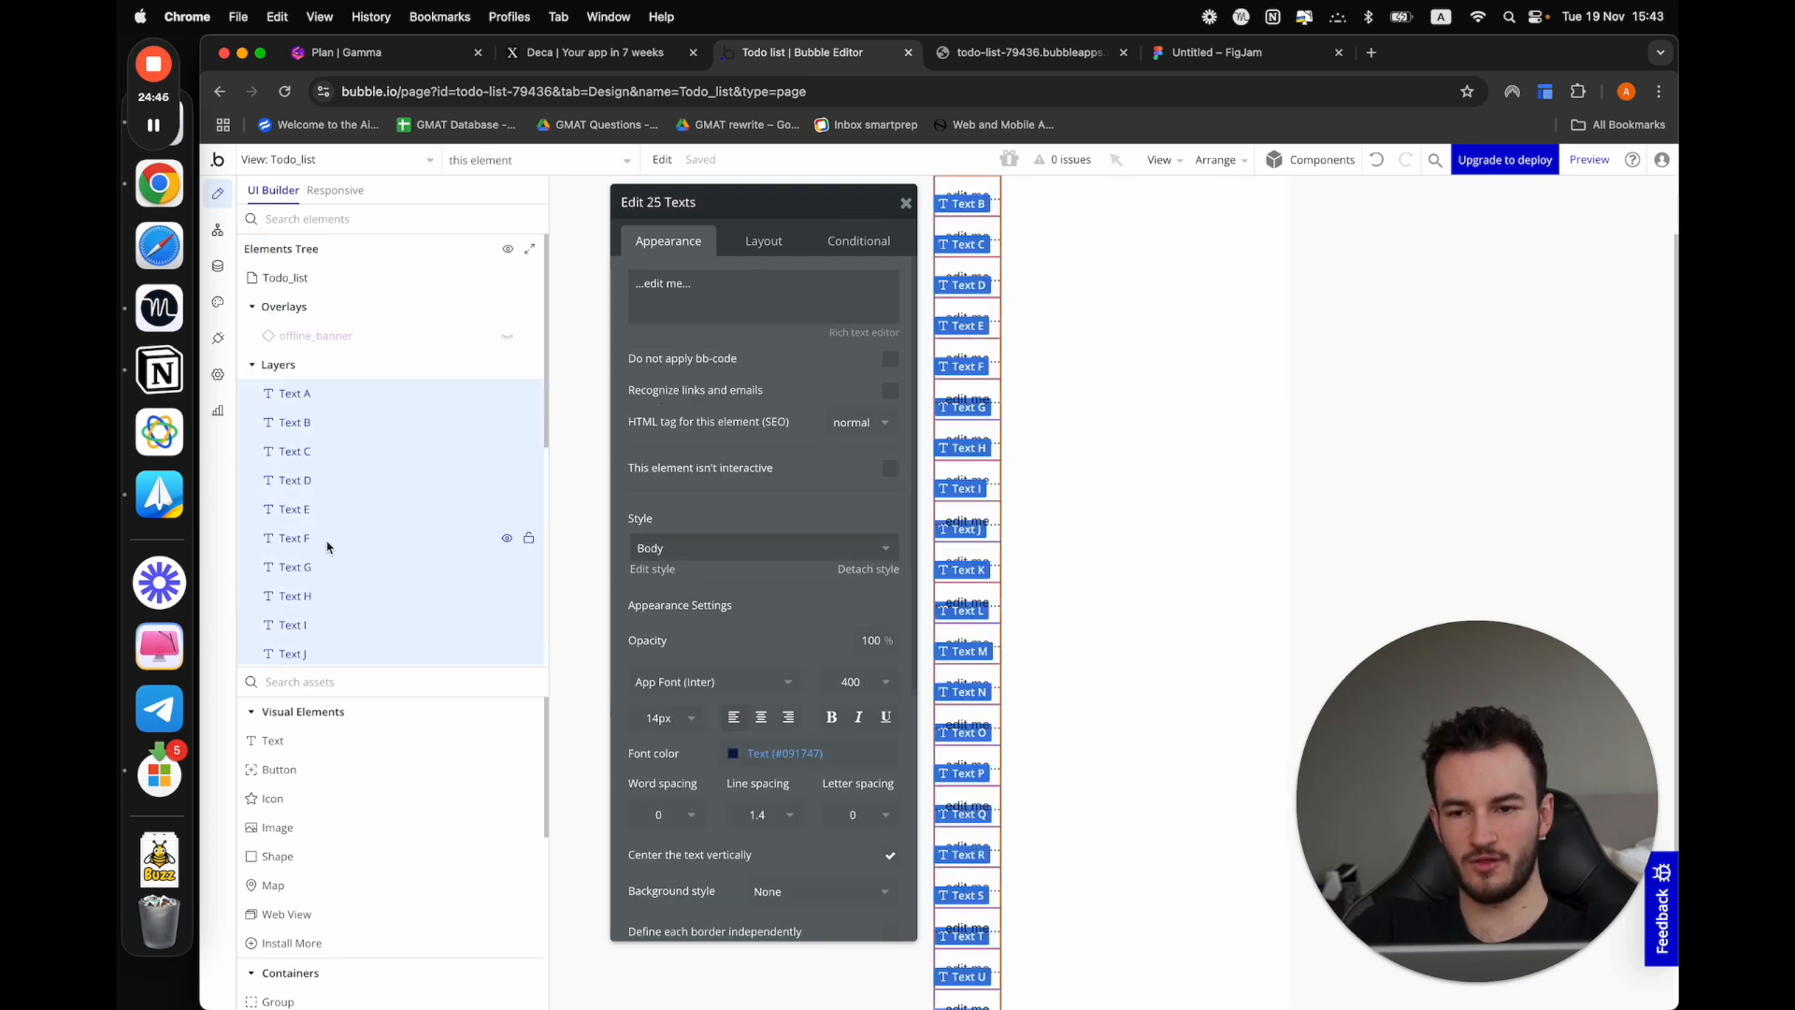
key(Delete)
Set the Todo_list view's type to Vertical List and move its property editor clear of the canvas
click(1013, 404)
click(768, 321)
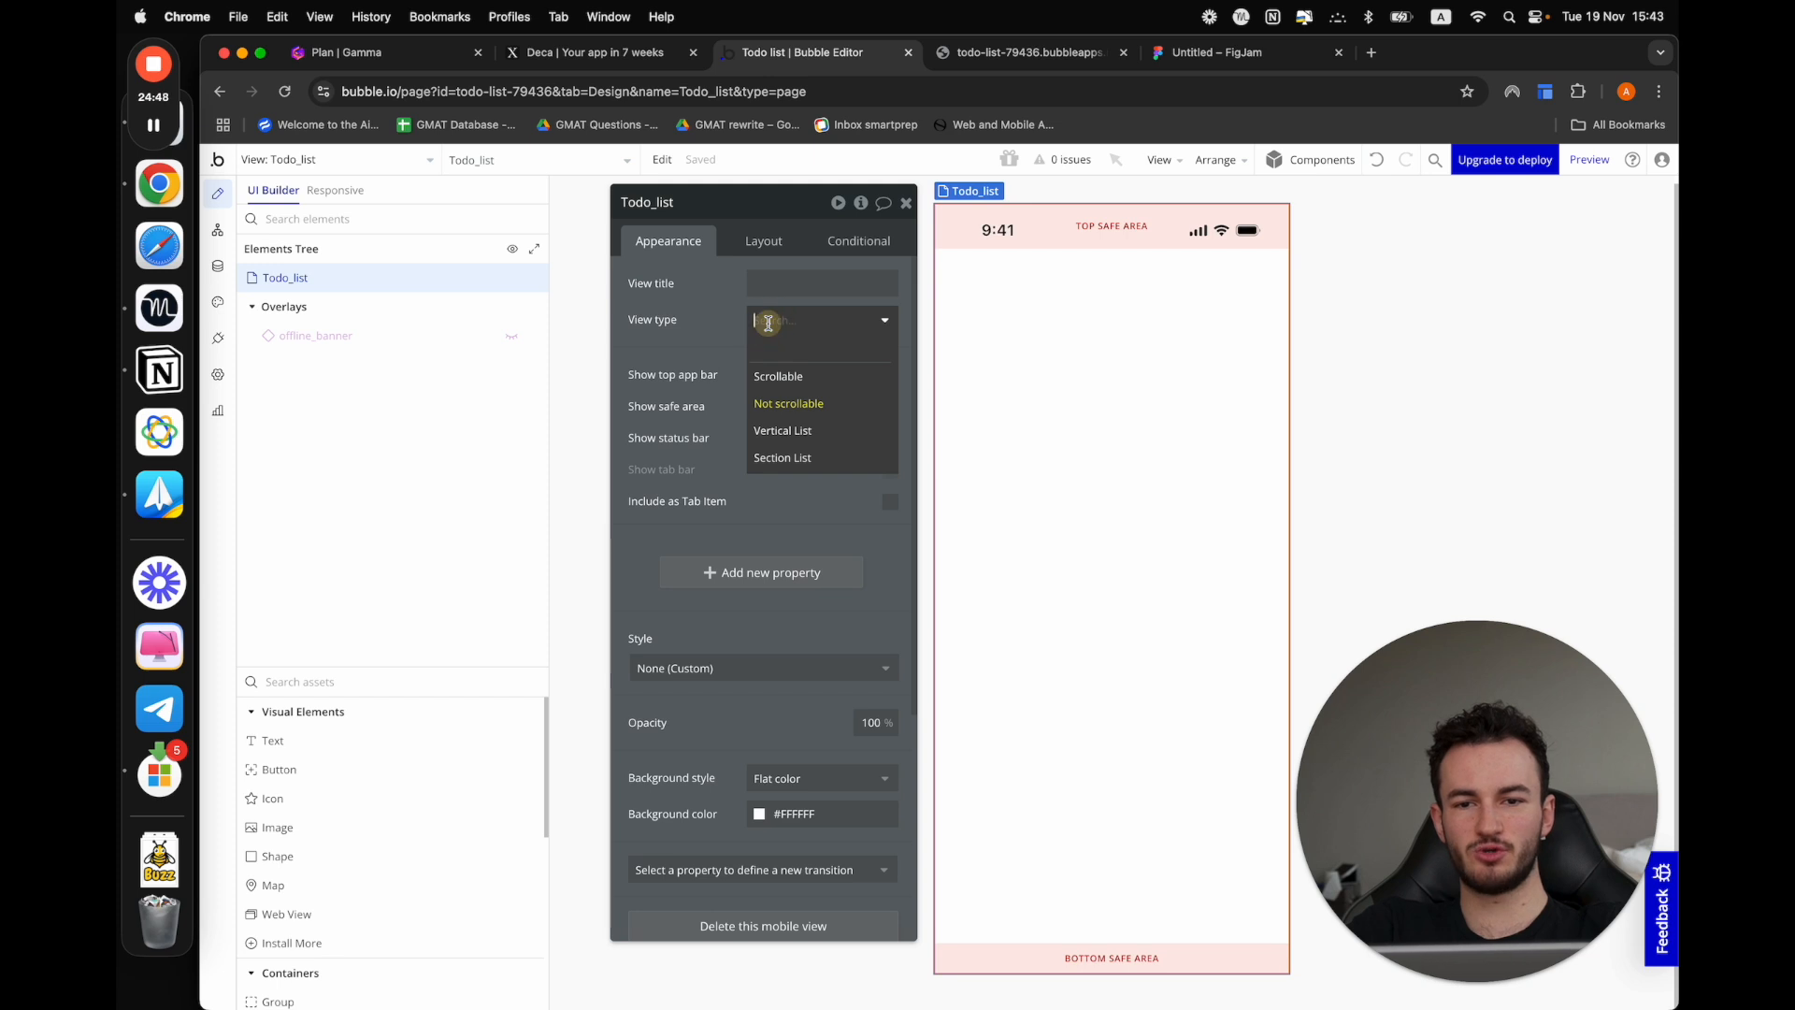
click(781, 430)
drag(777, 421, 597, 372)
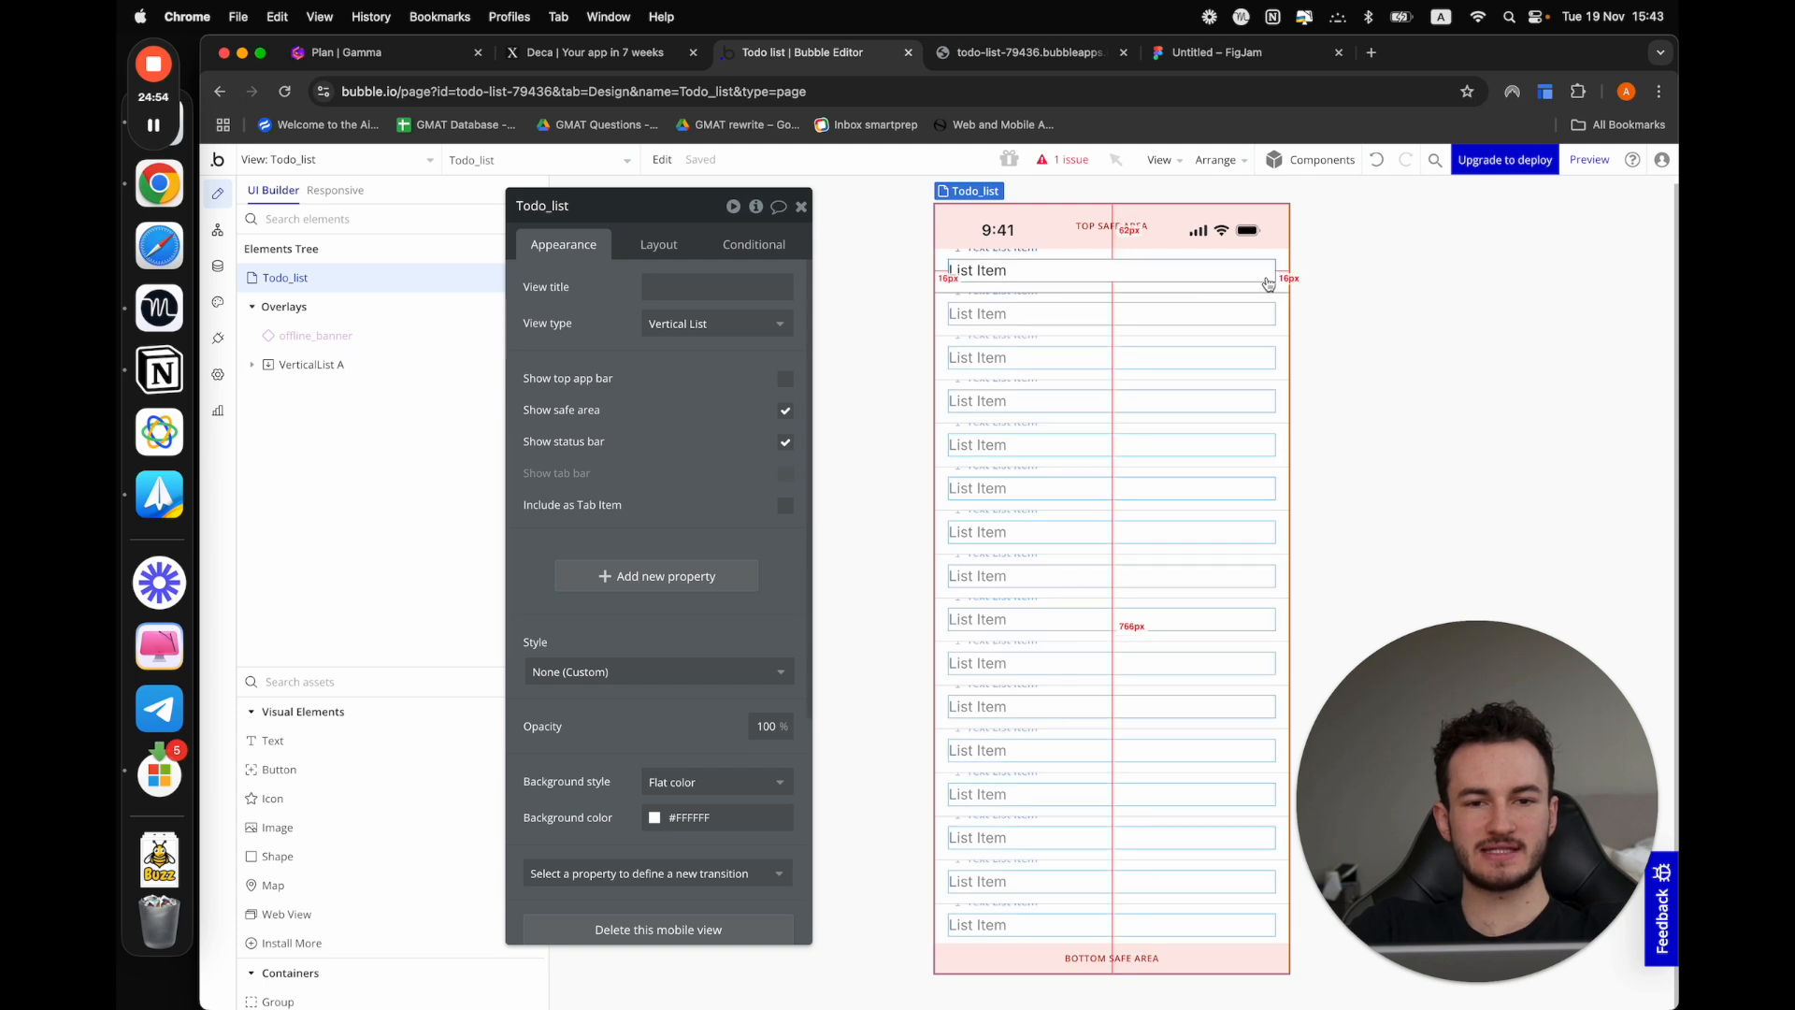
Inspect the properties of the first list item, its parent vertical list and the text inside the item
click(1268, 281)
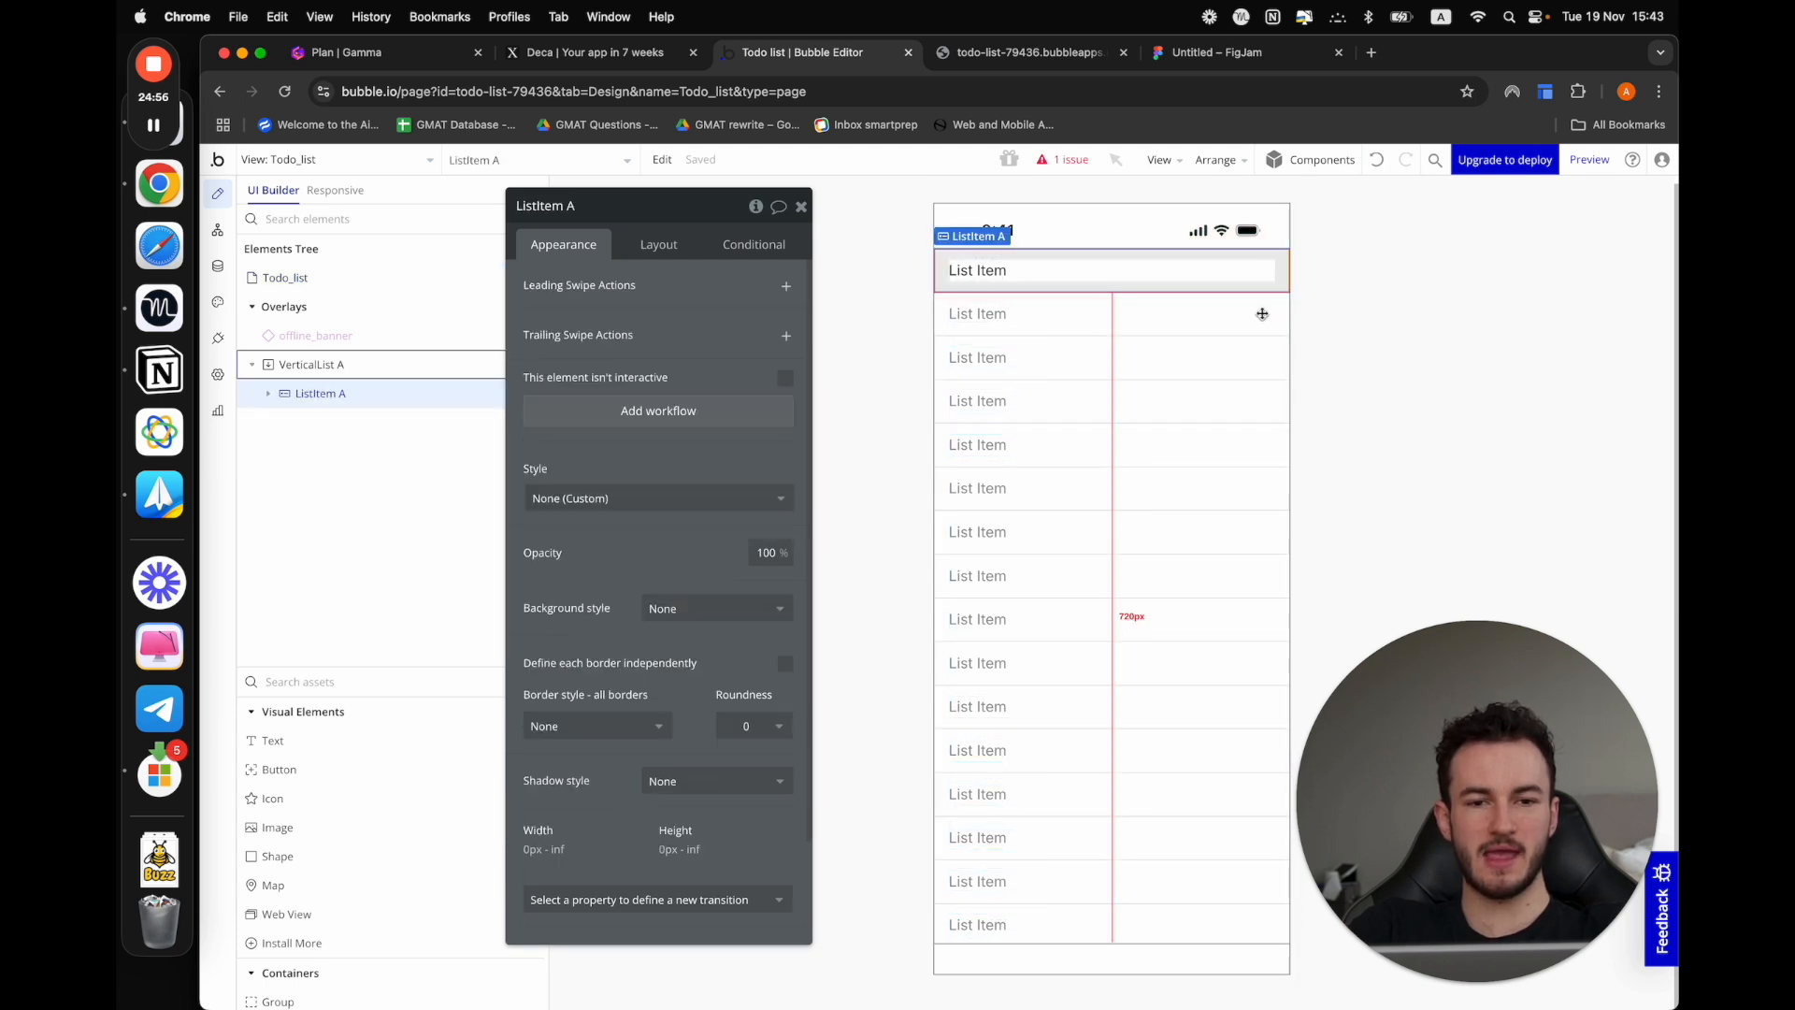
click(1262, 314)
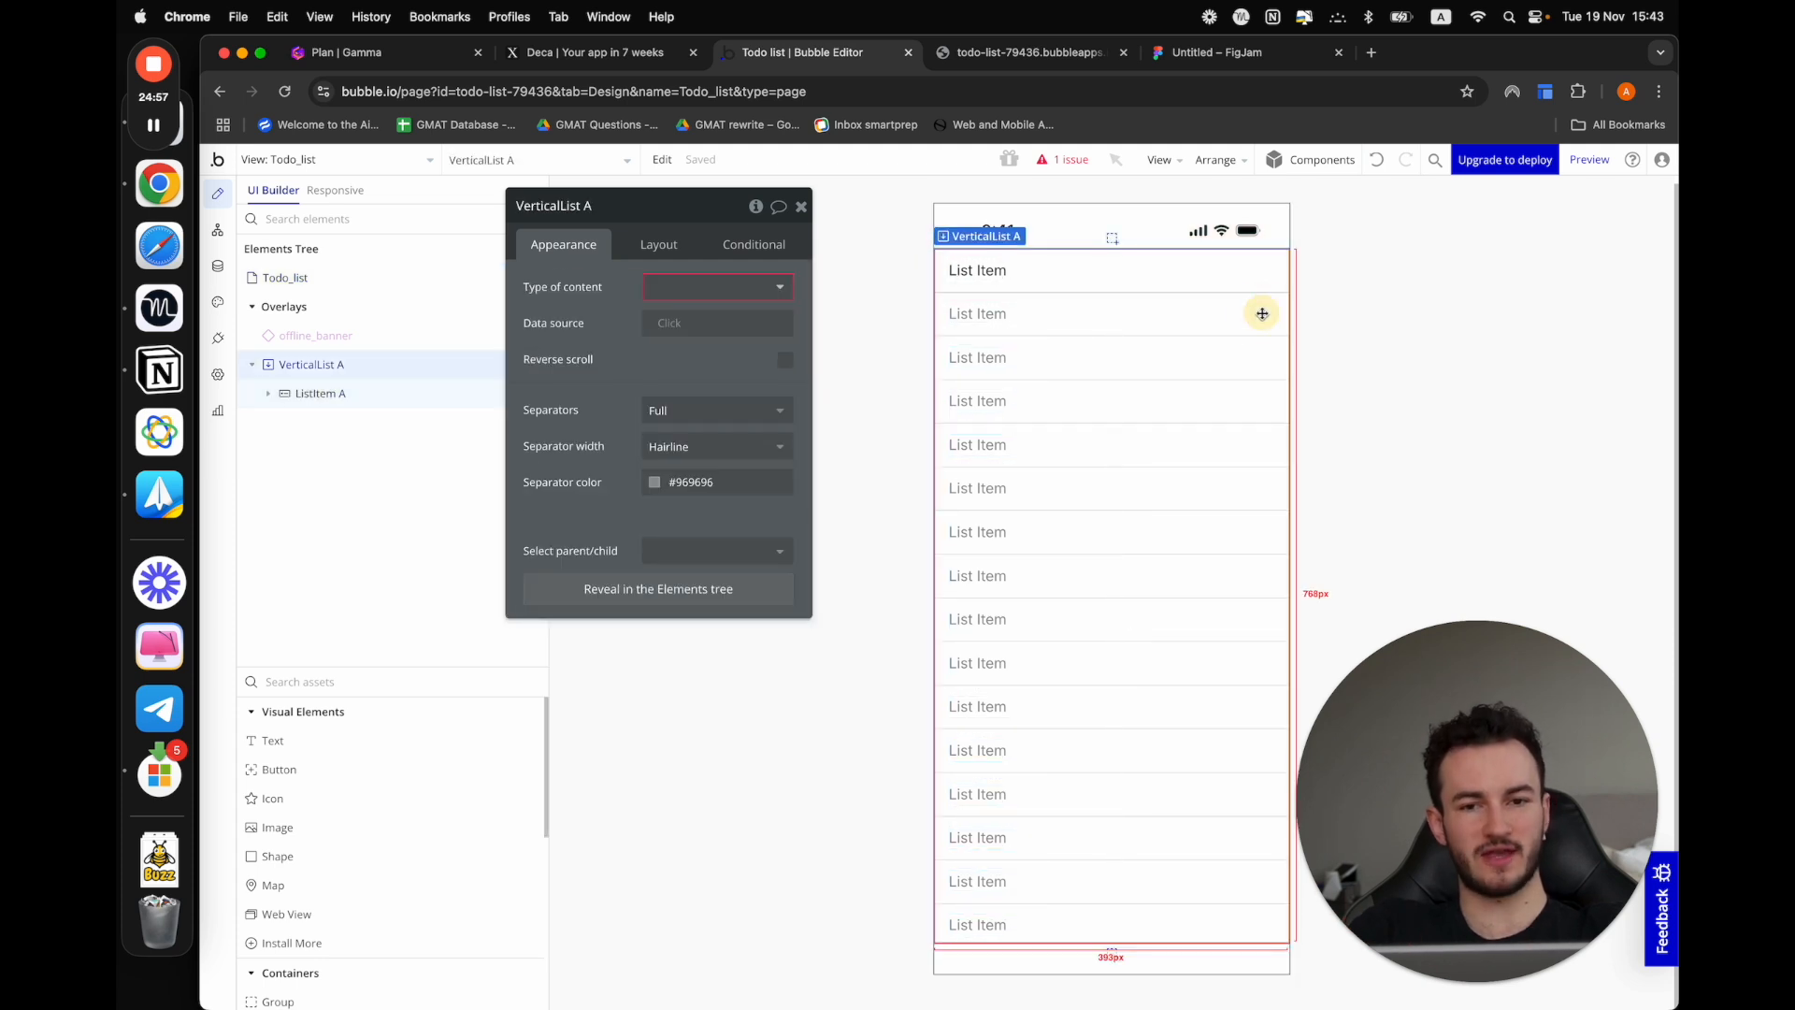
click(1037, 273)
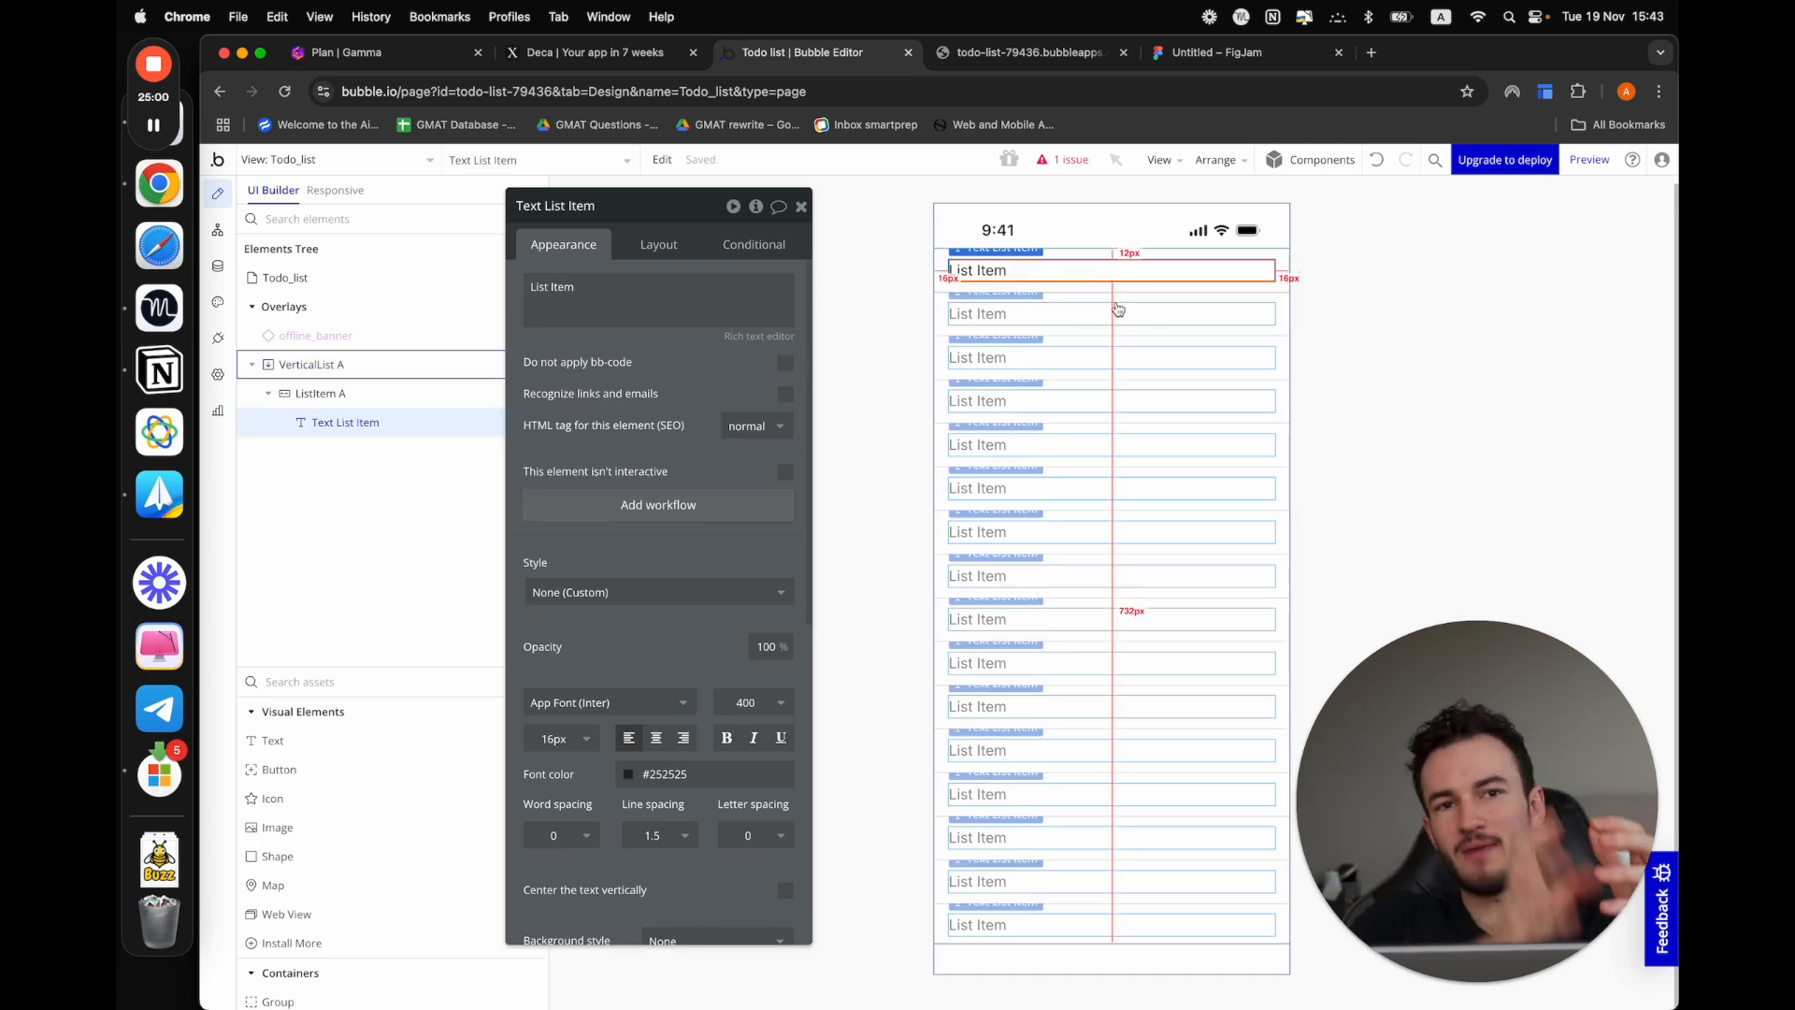
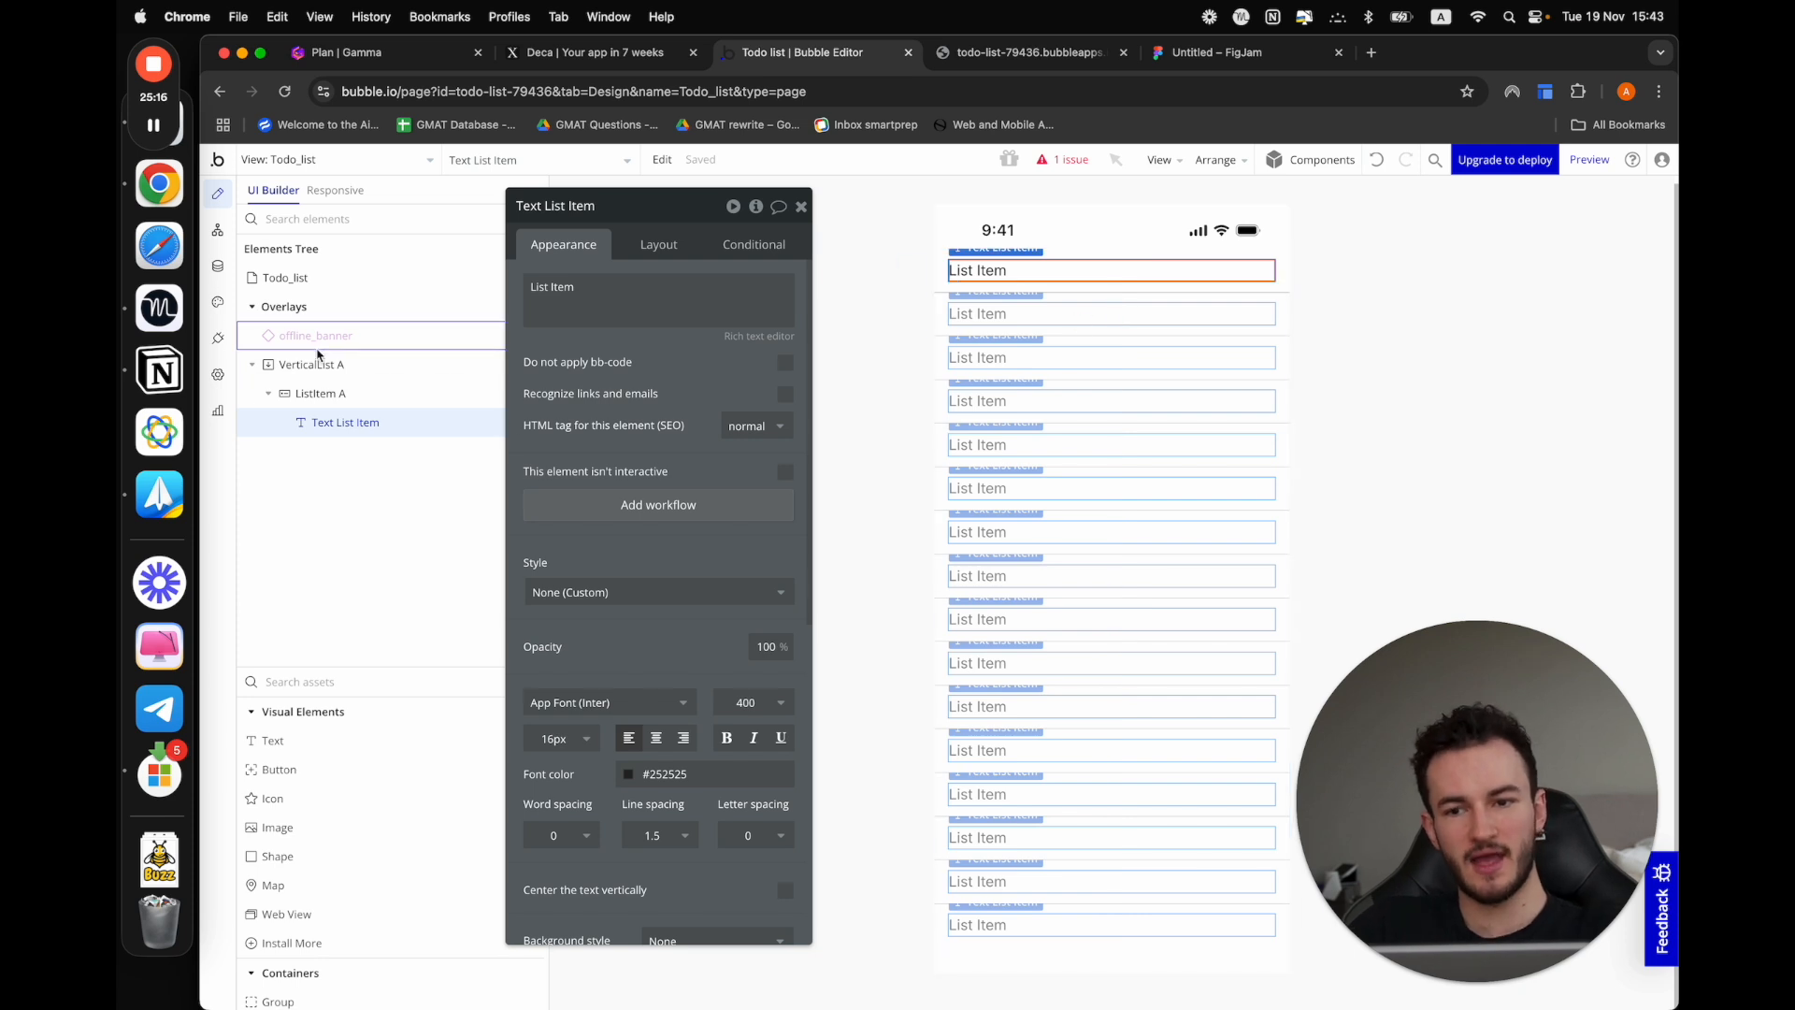
Set the Todo_list view's type to Section List and inspect its section header text and the section list itself
click(285, 277)
click(705, 322)
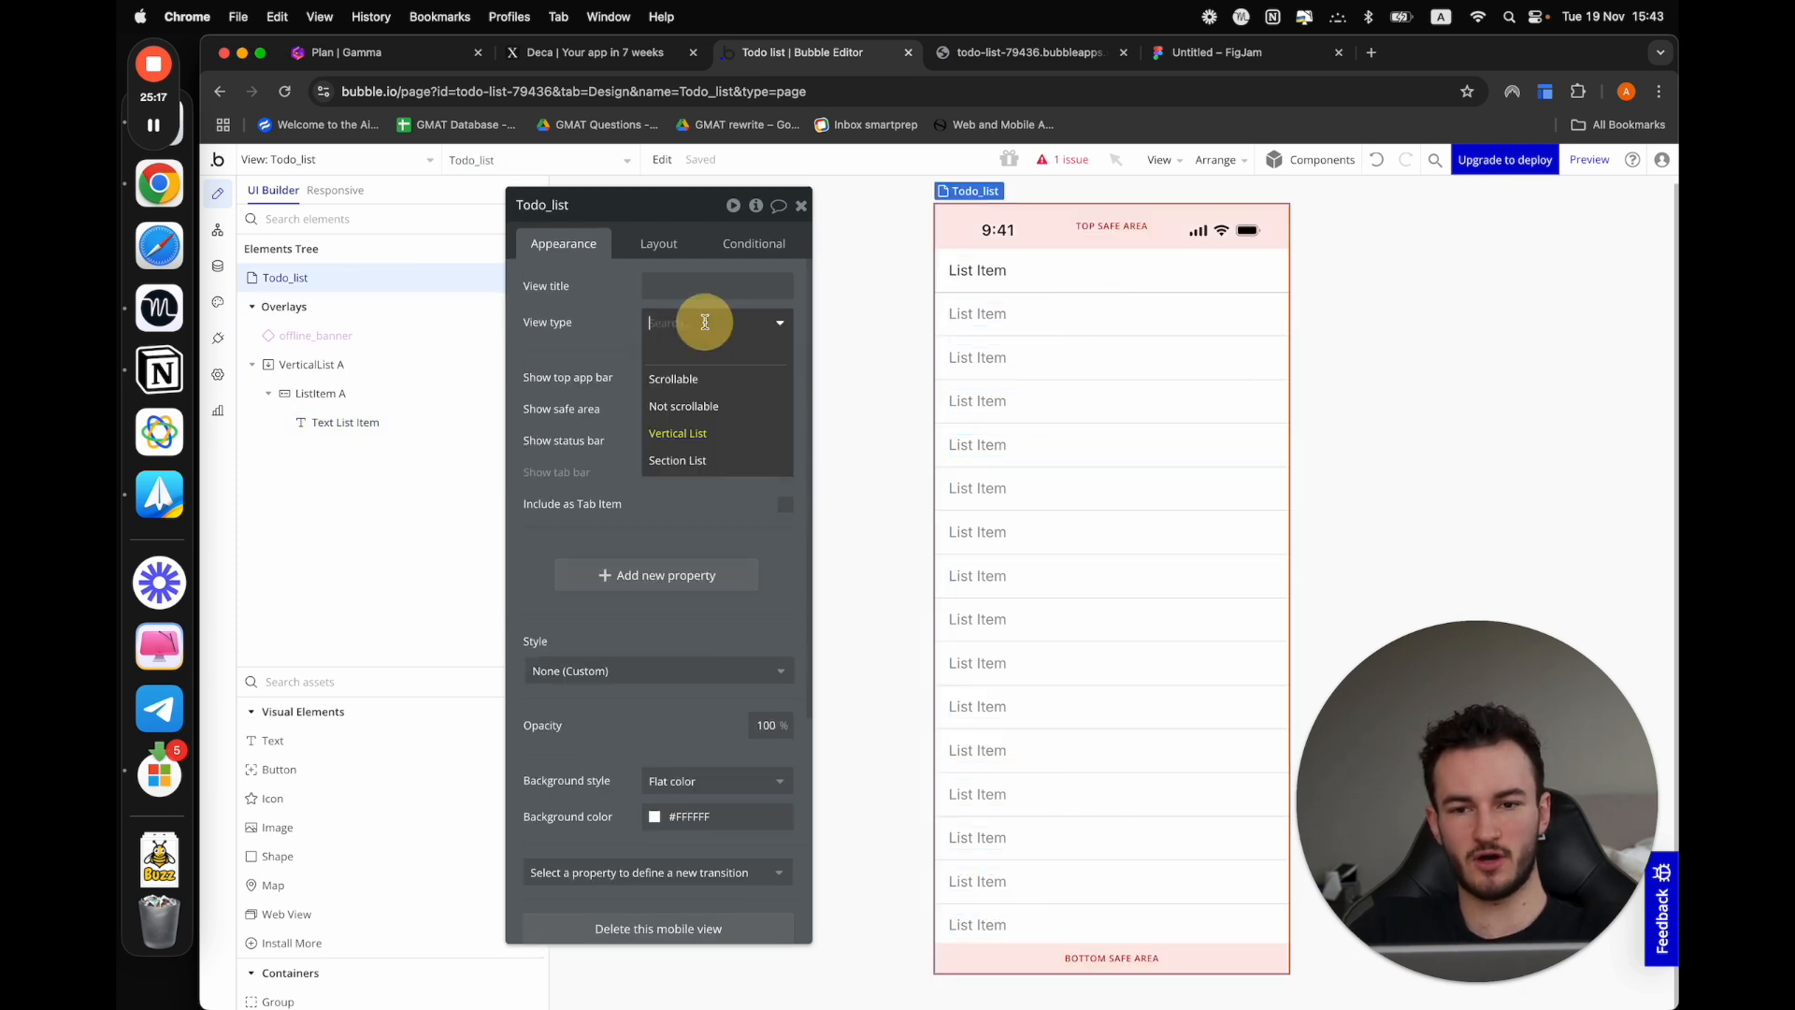
click(677, 468)
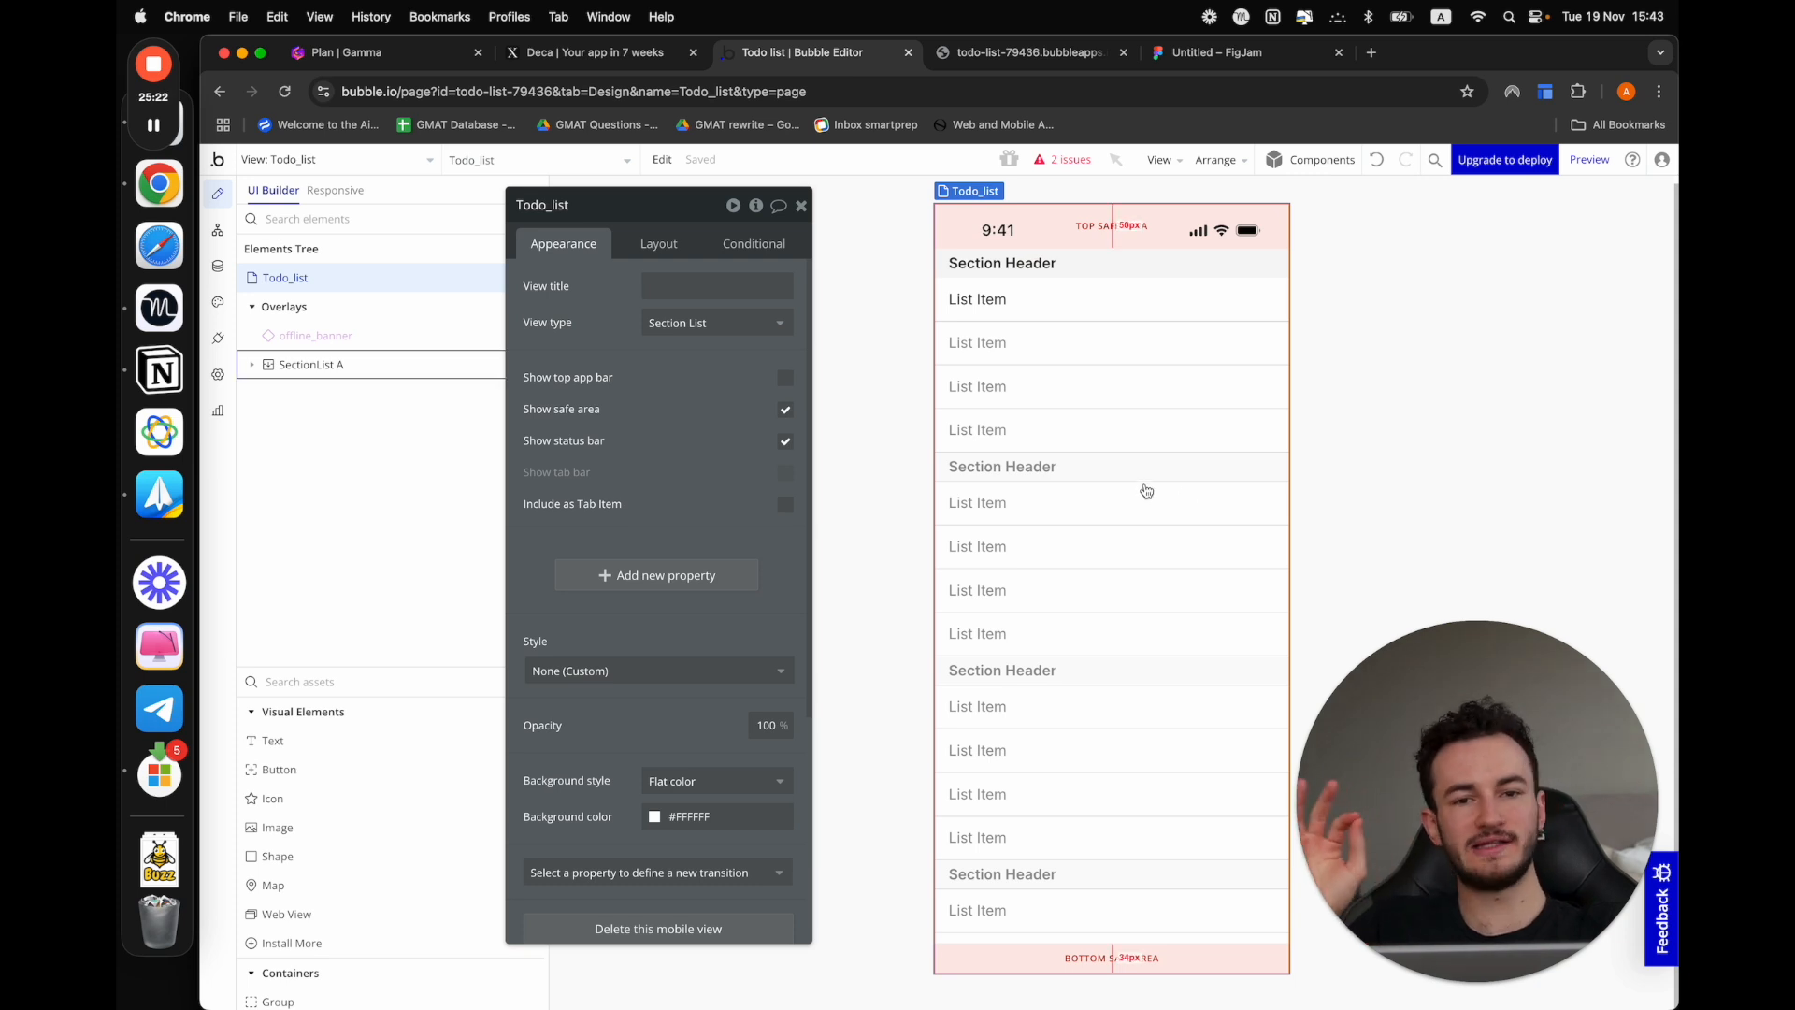
click(1075, 453)
click(1008, 266)
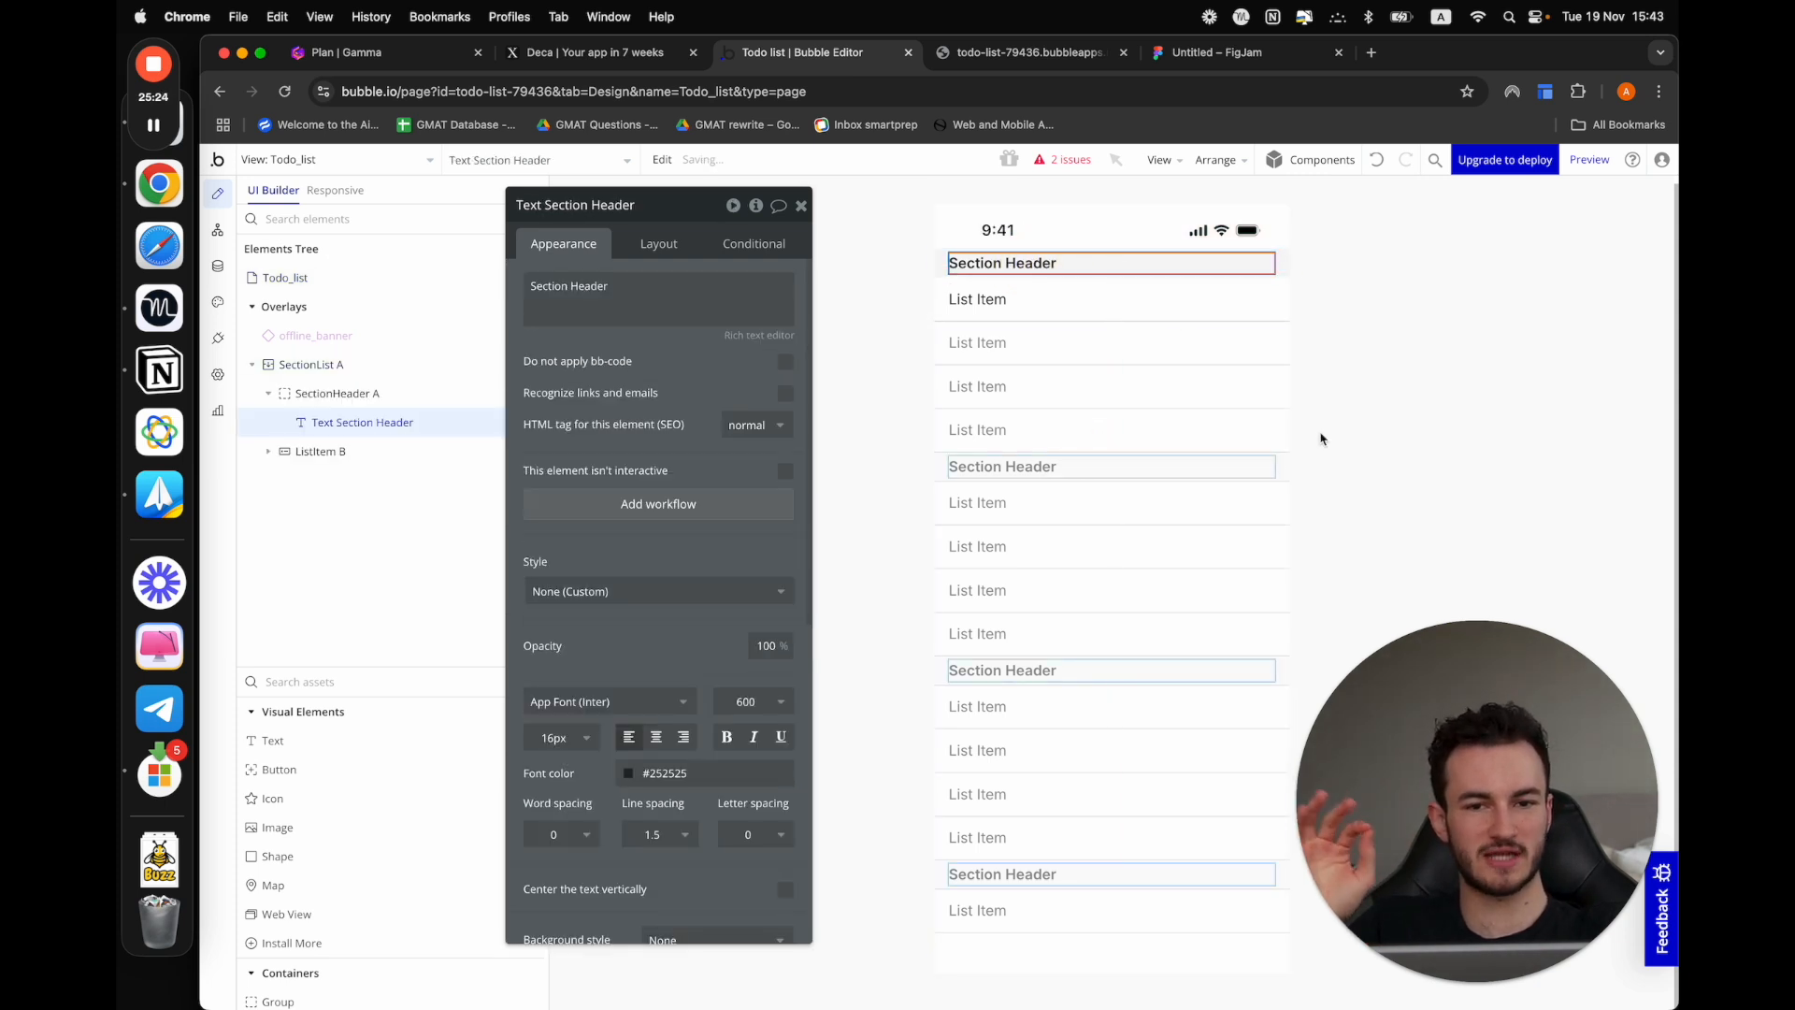
click(1270, 371)
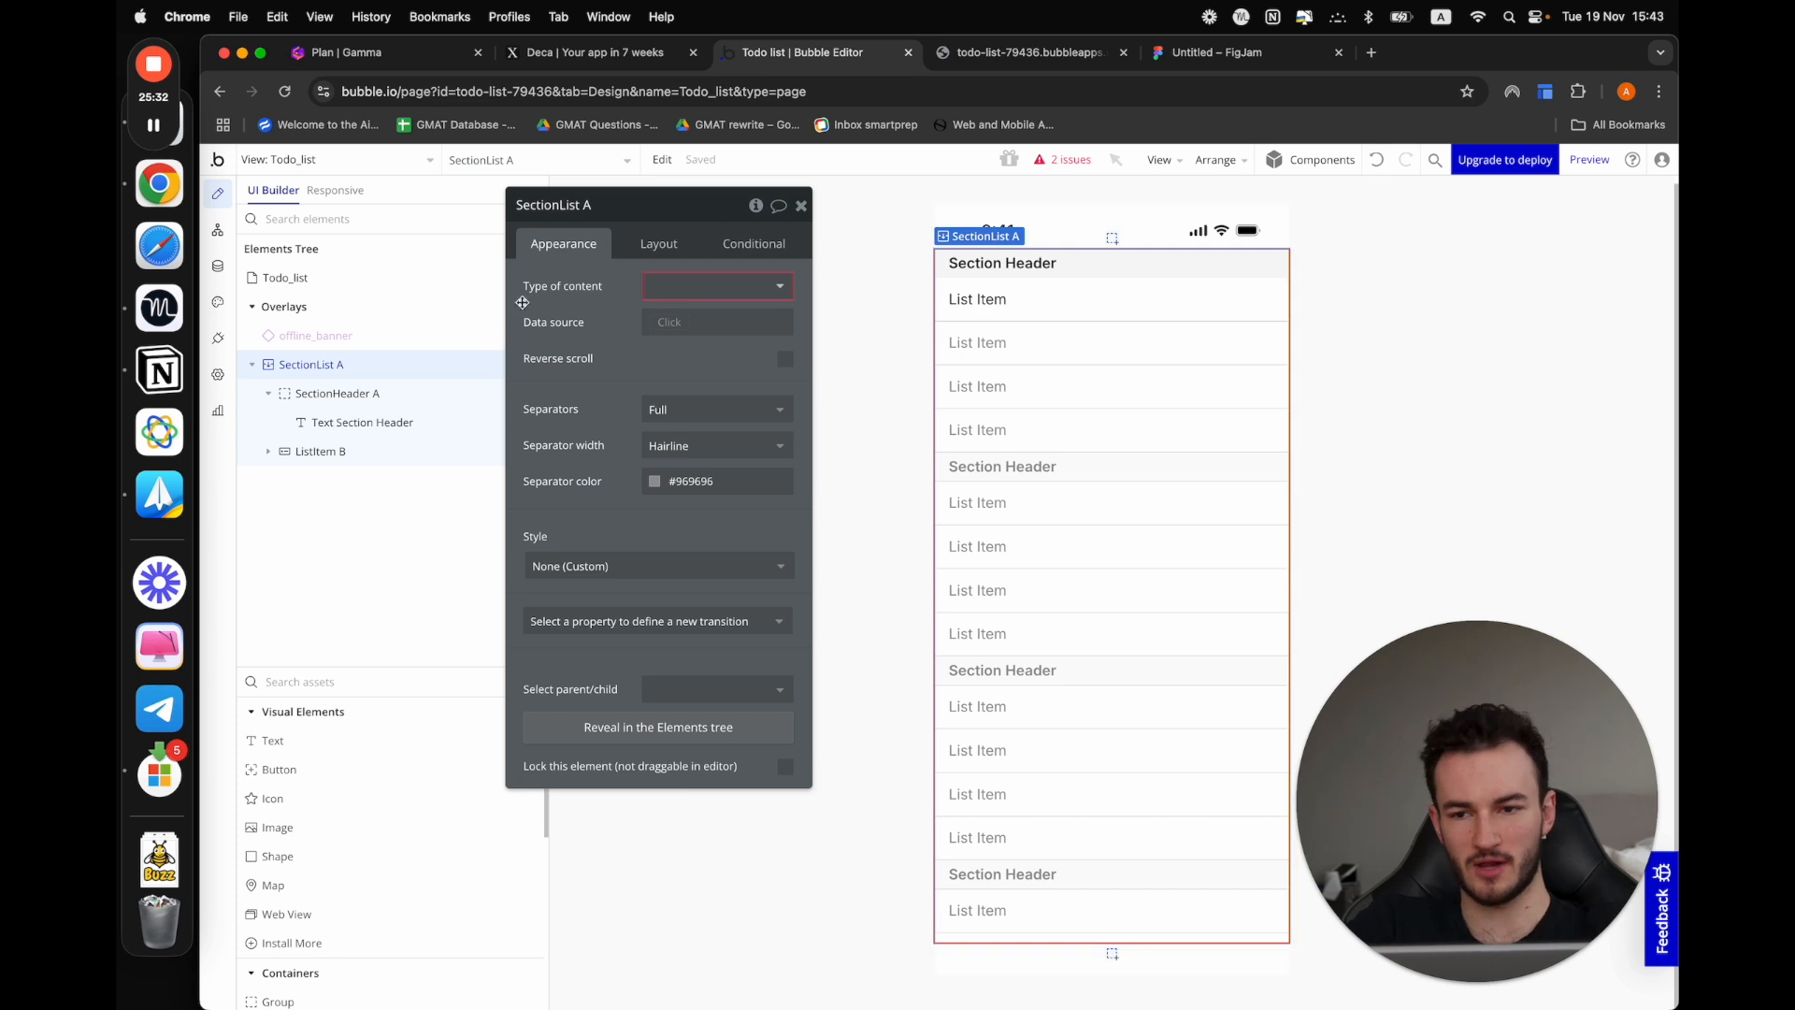
Set the Todo_list view's type back to Vertical List and move its property editor slightly closer to the canvas
click(385, 279)
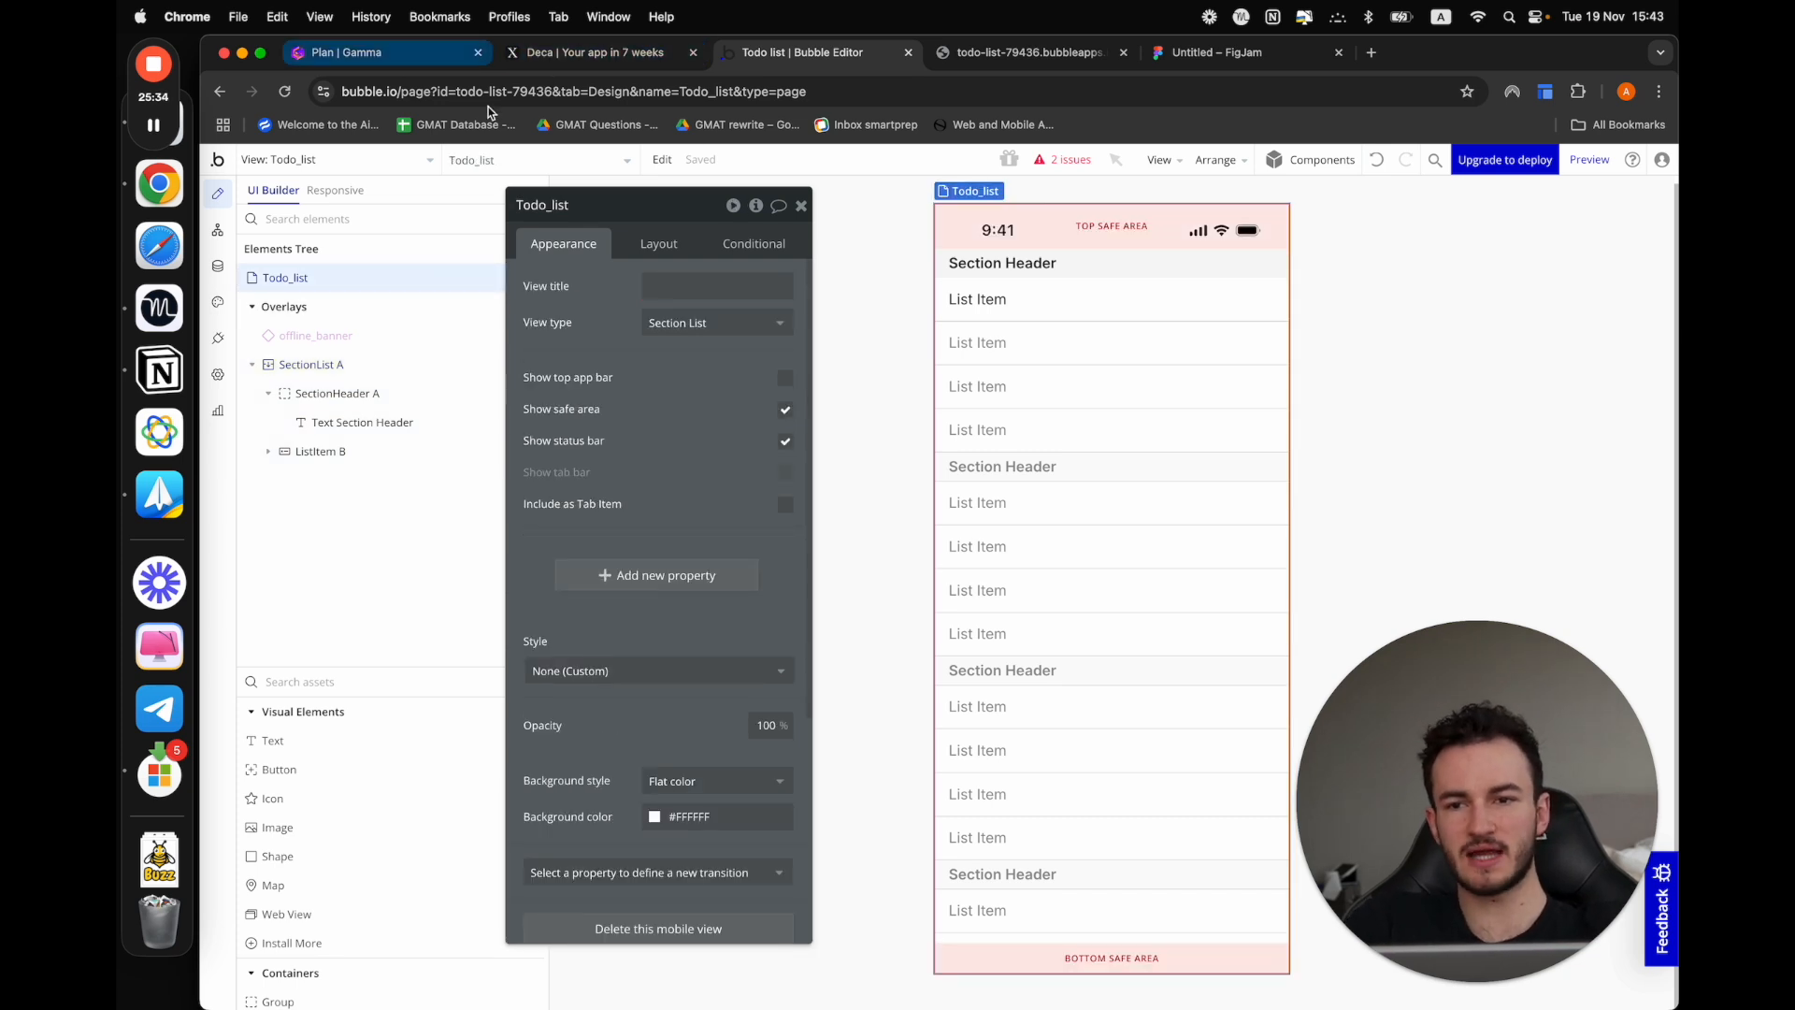
mouse_move(157, 132)
click(716, 323)
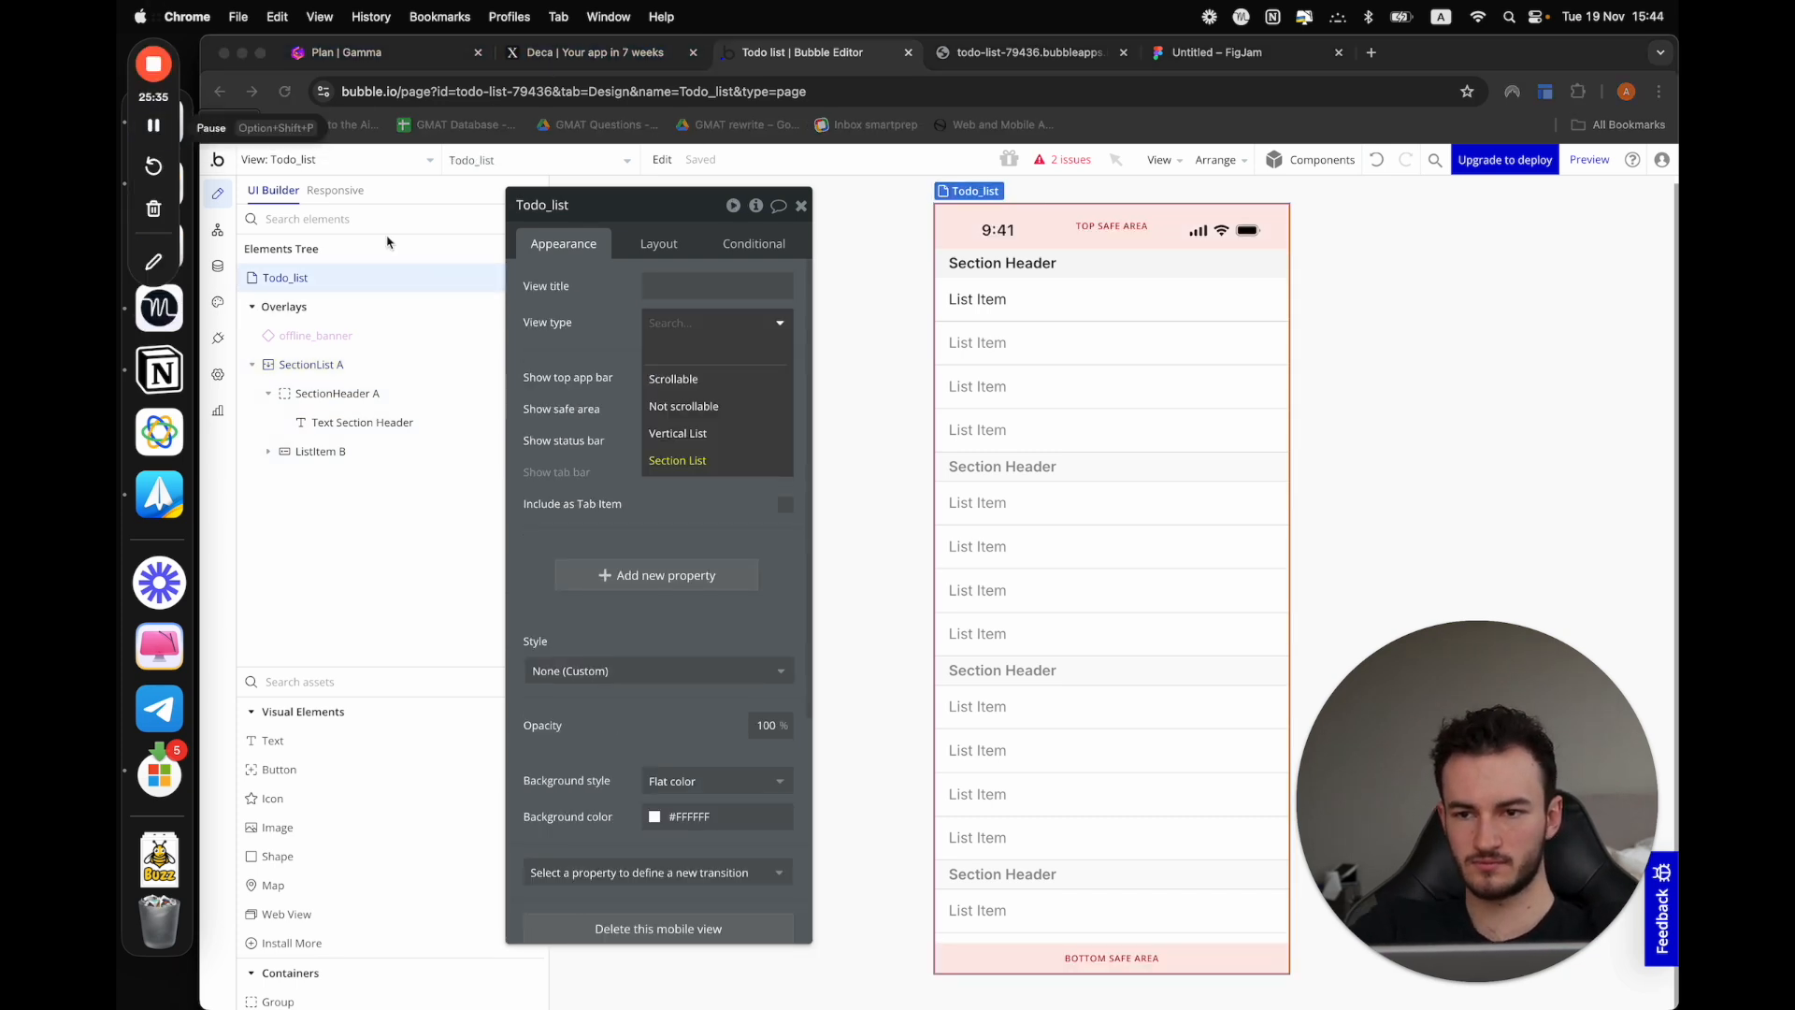
click(704, 435)
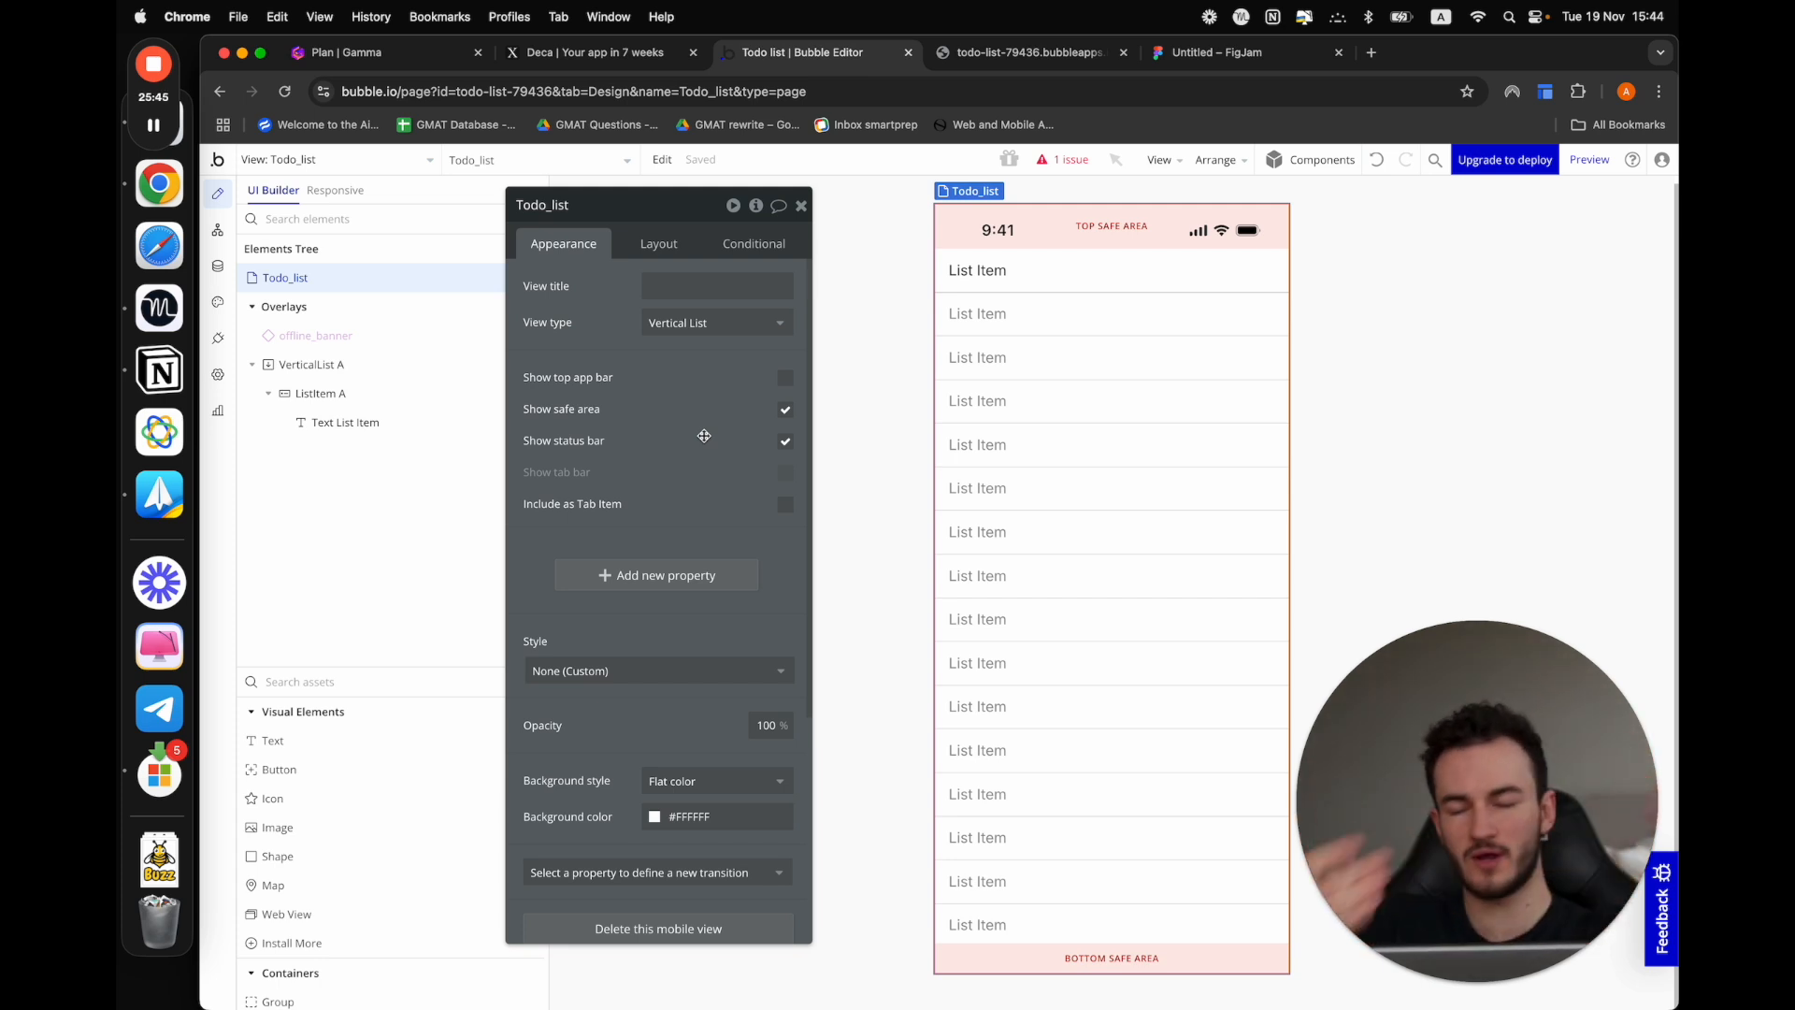
drag(704, 436, 753, 451)
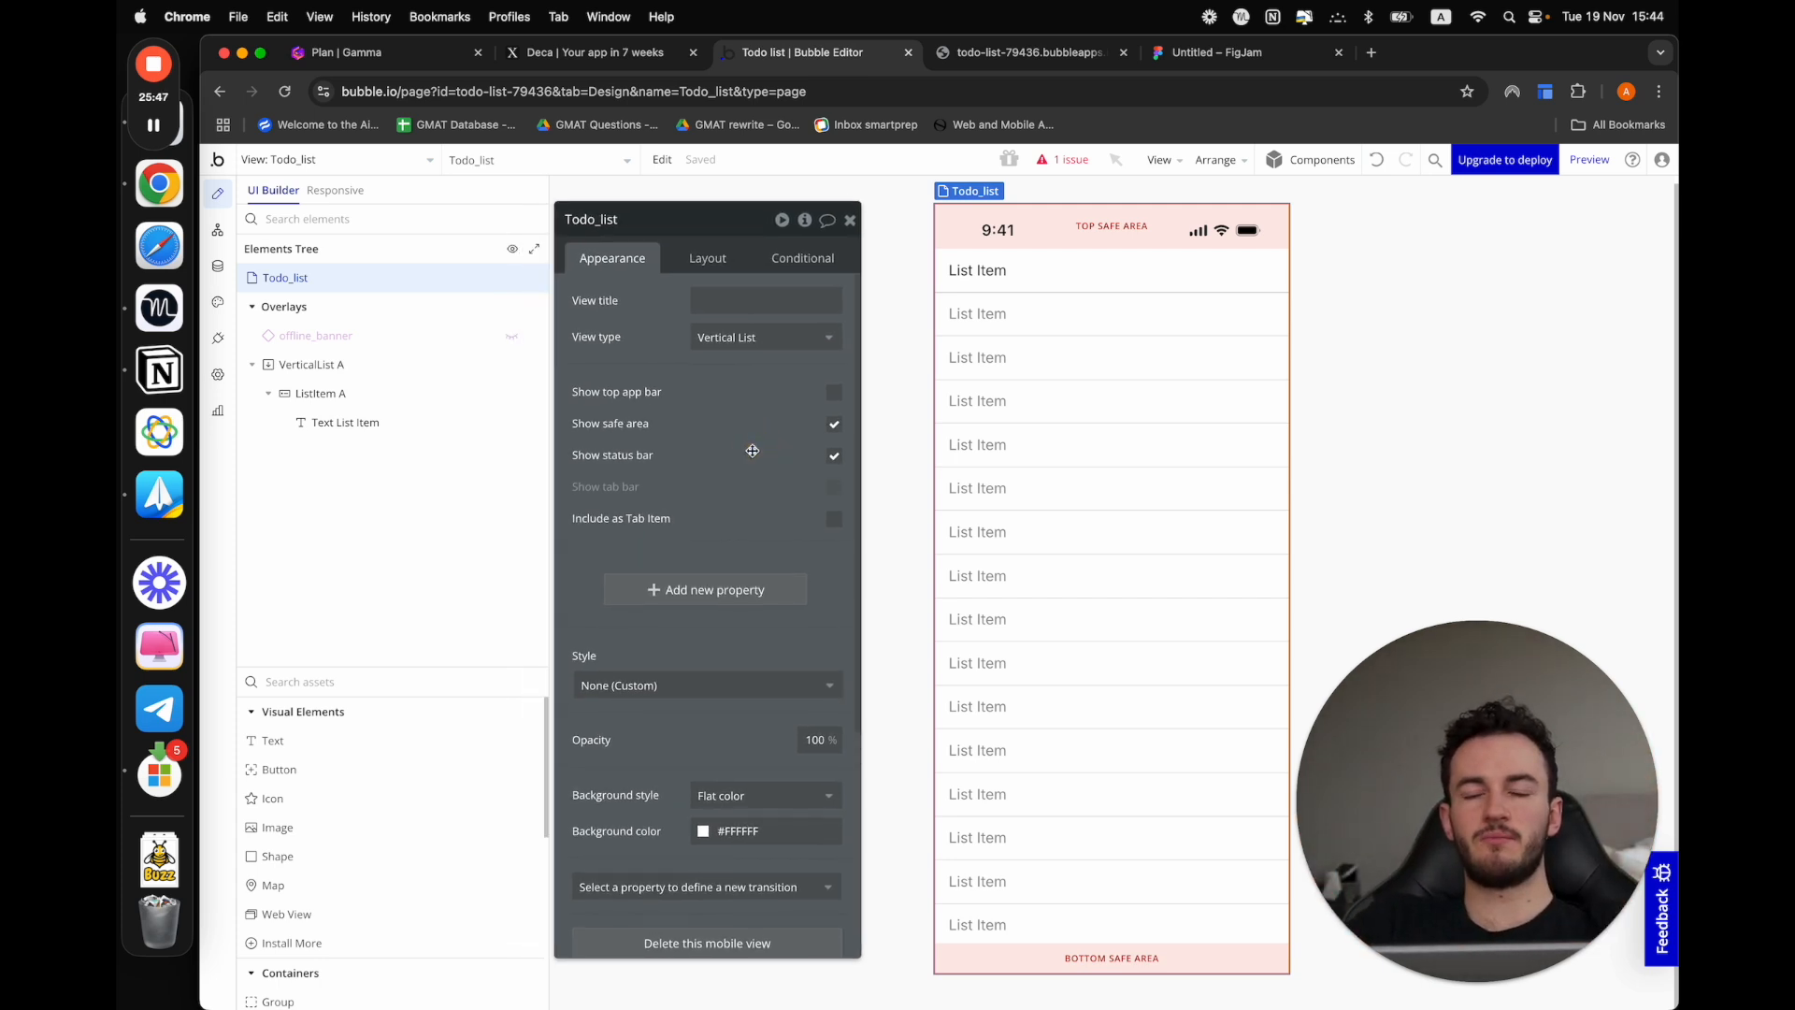
Open the app's database entries and create a Task entry with the task name "Clean my floor"
click(217, 265)
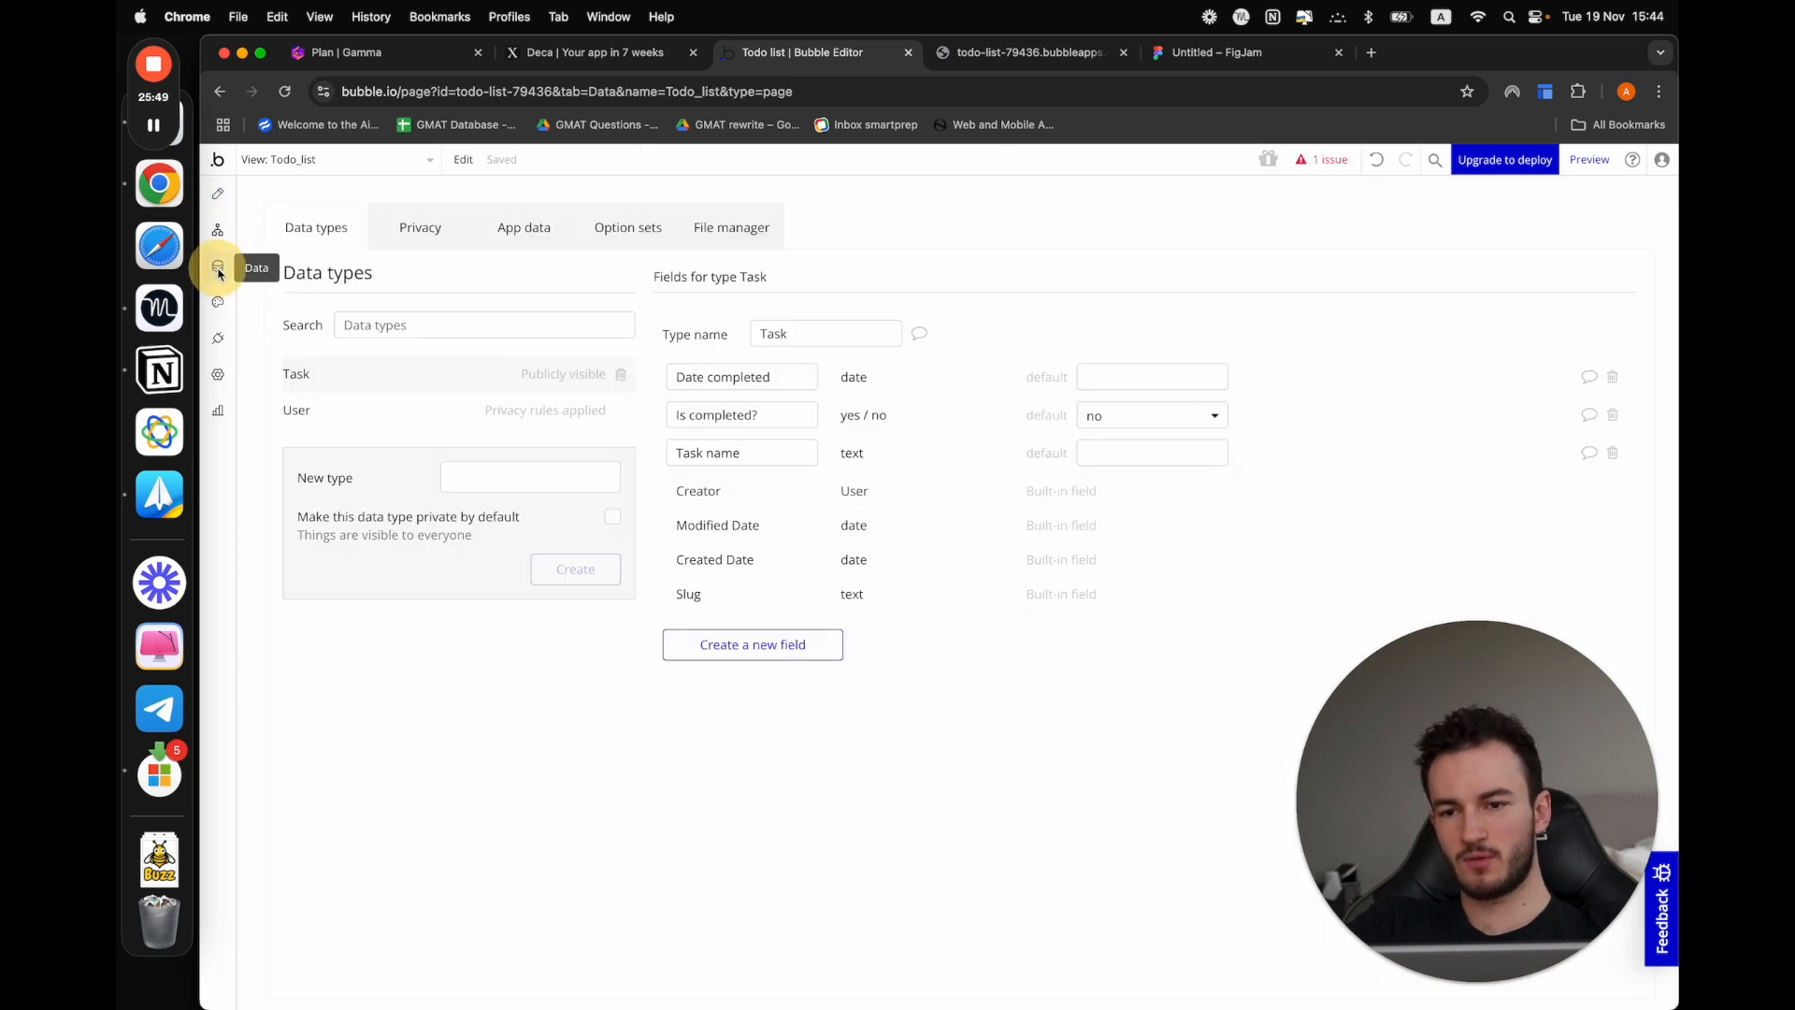
click(524, 231)
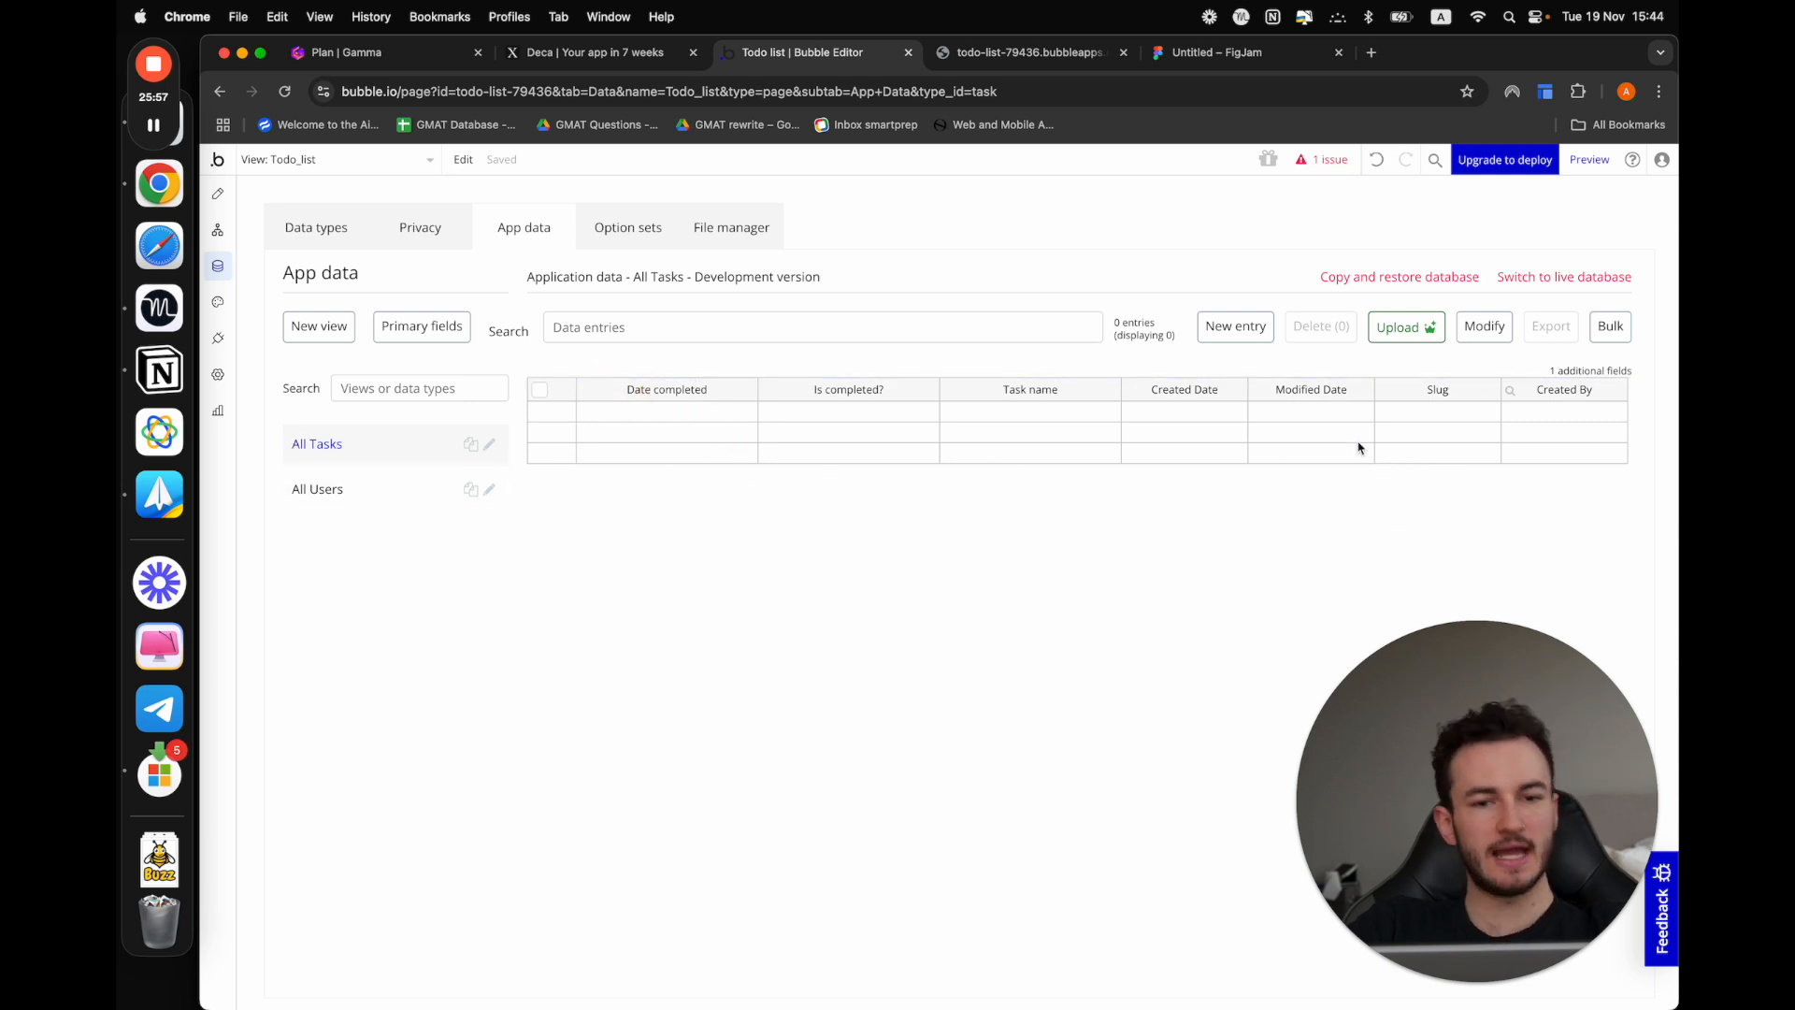
click(1252, 323)
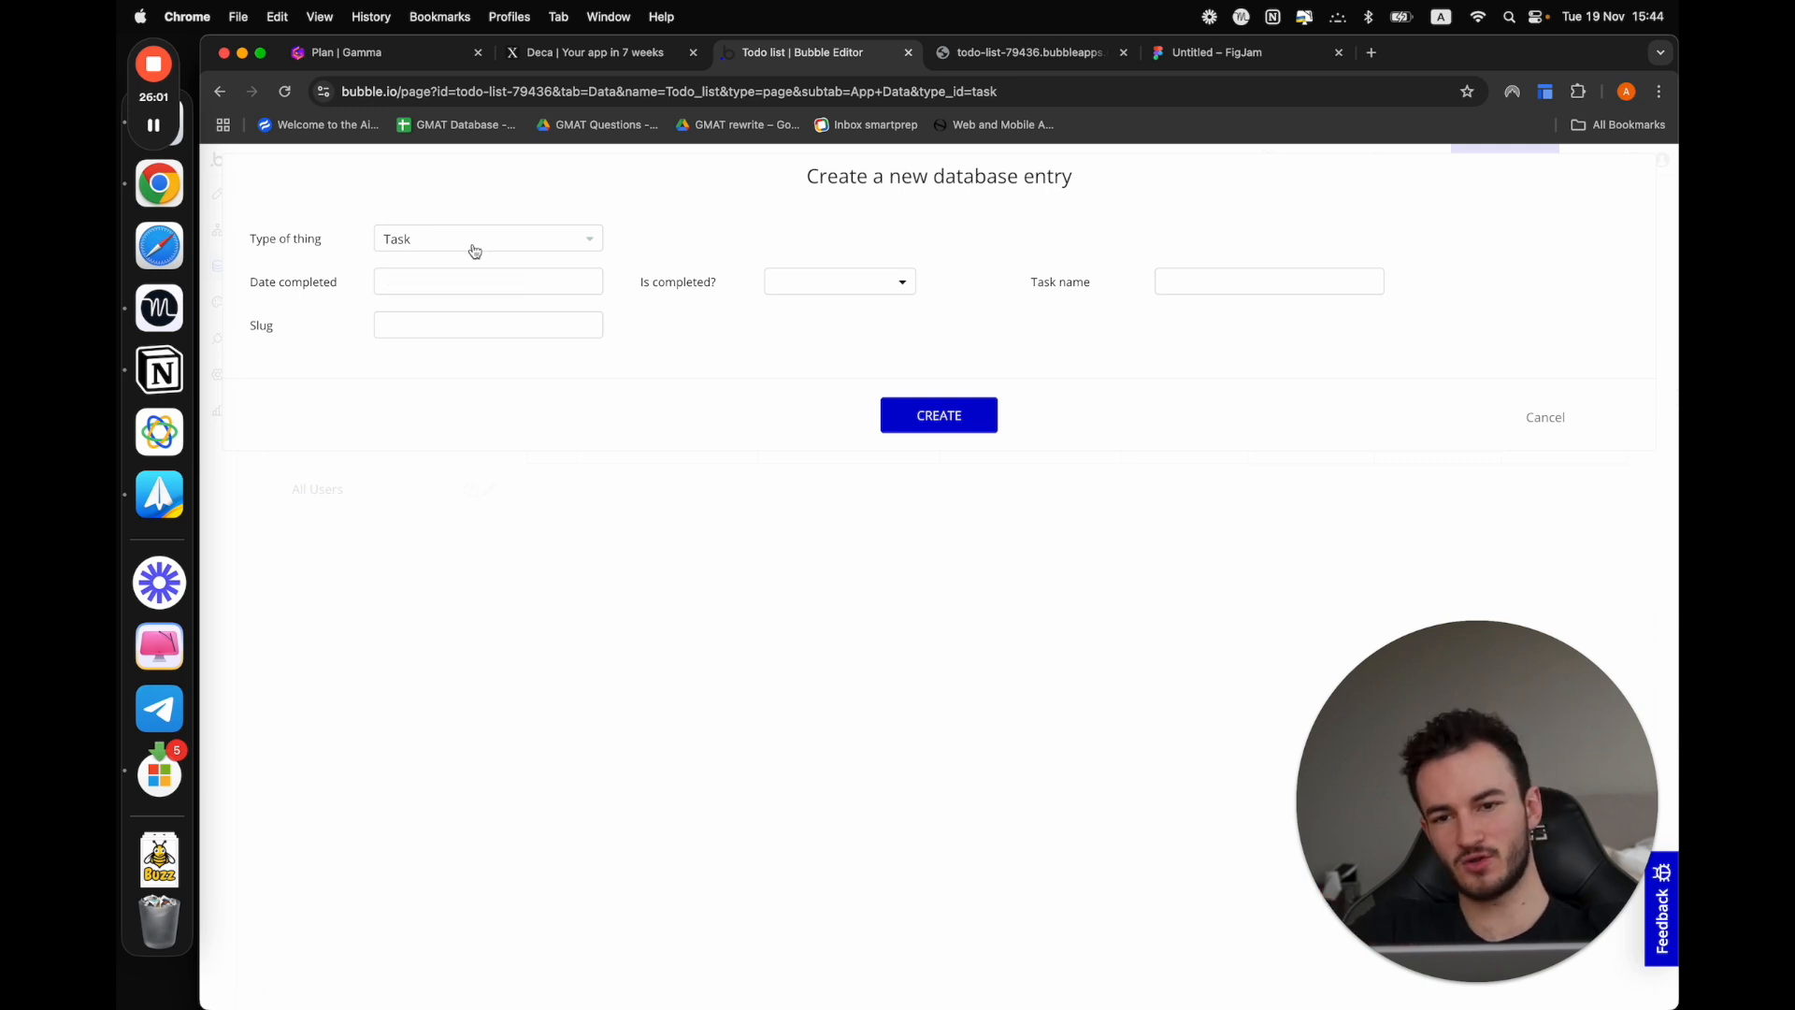
click(1274, 282)
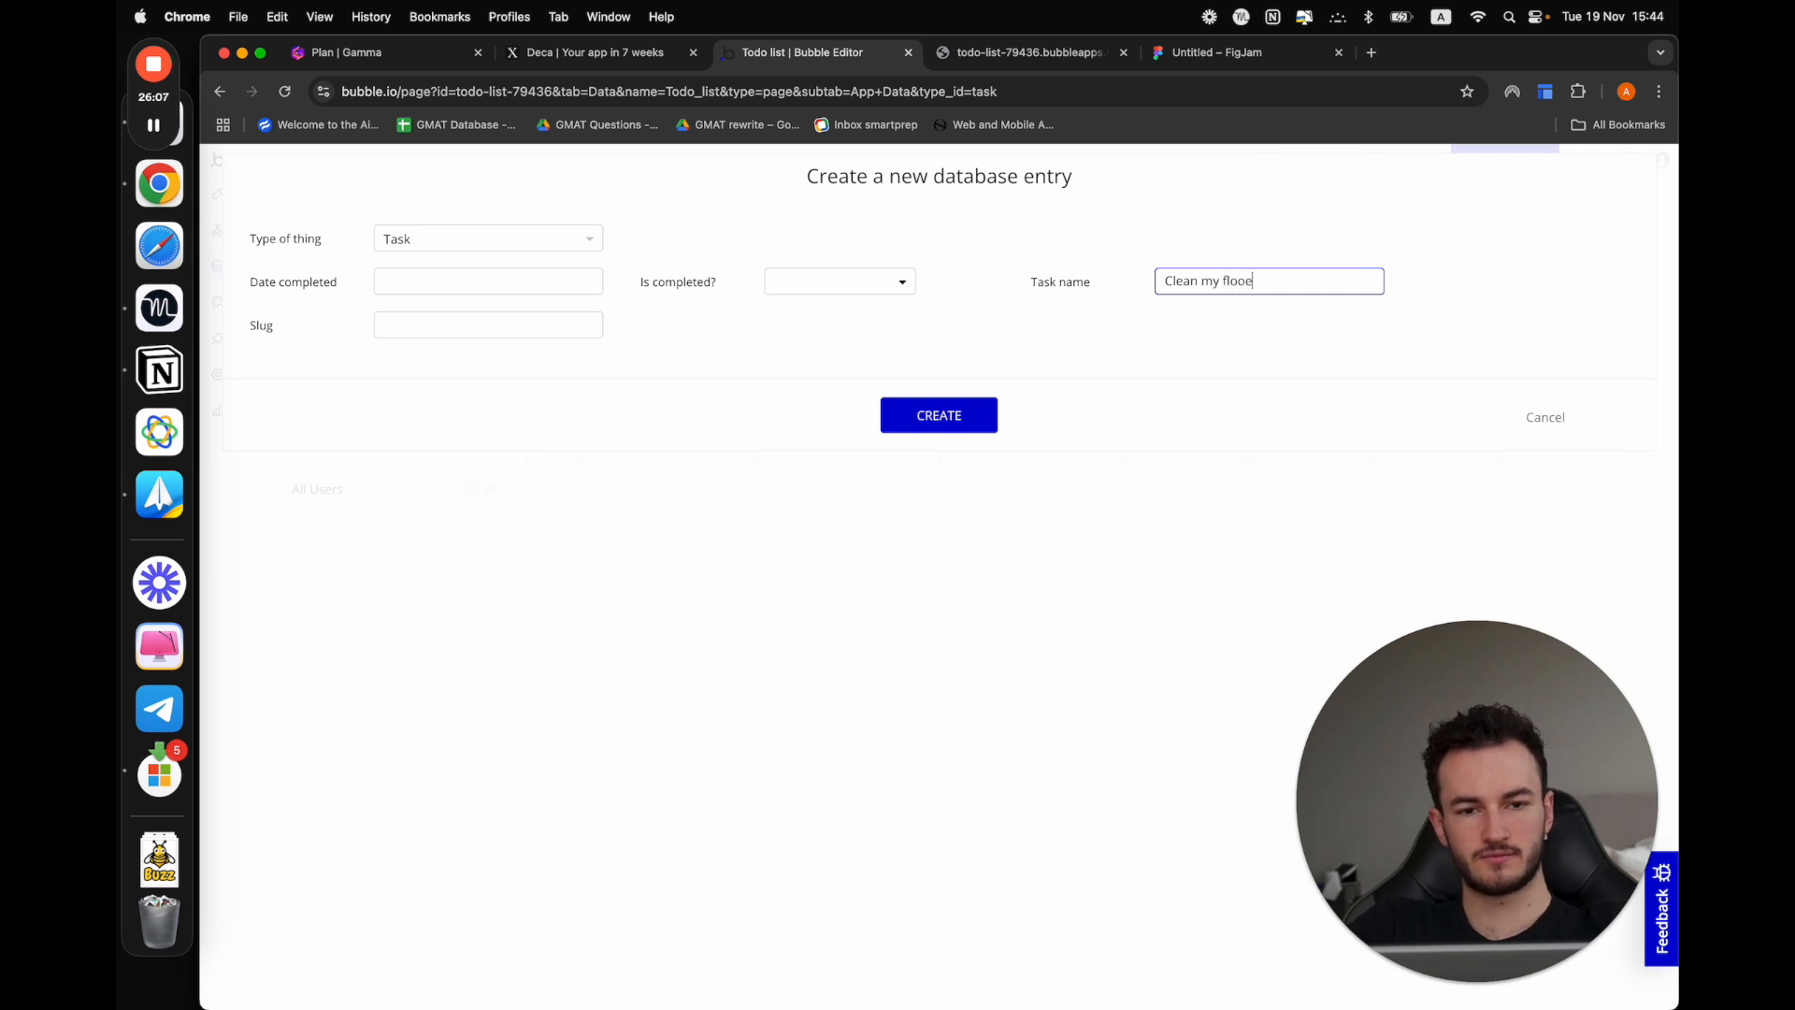
click(965, 407)
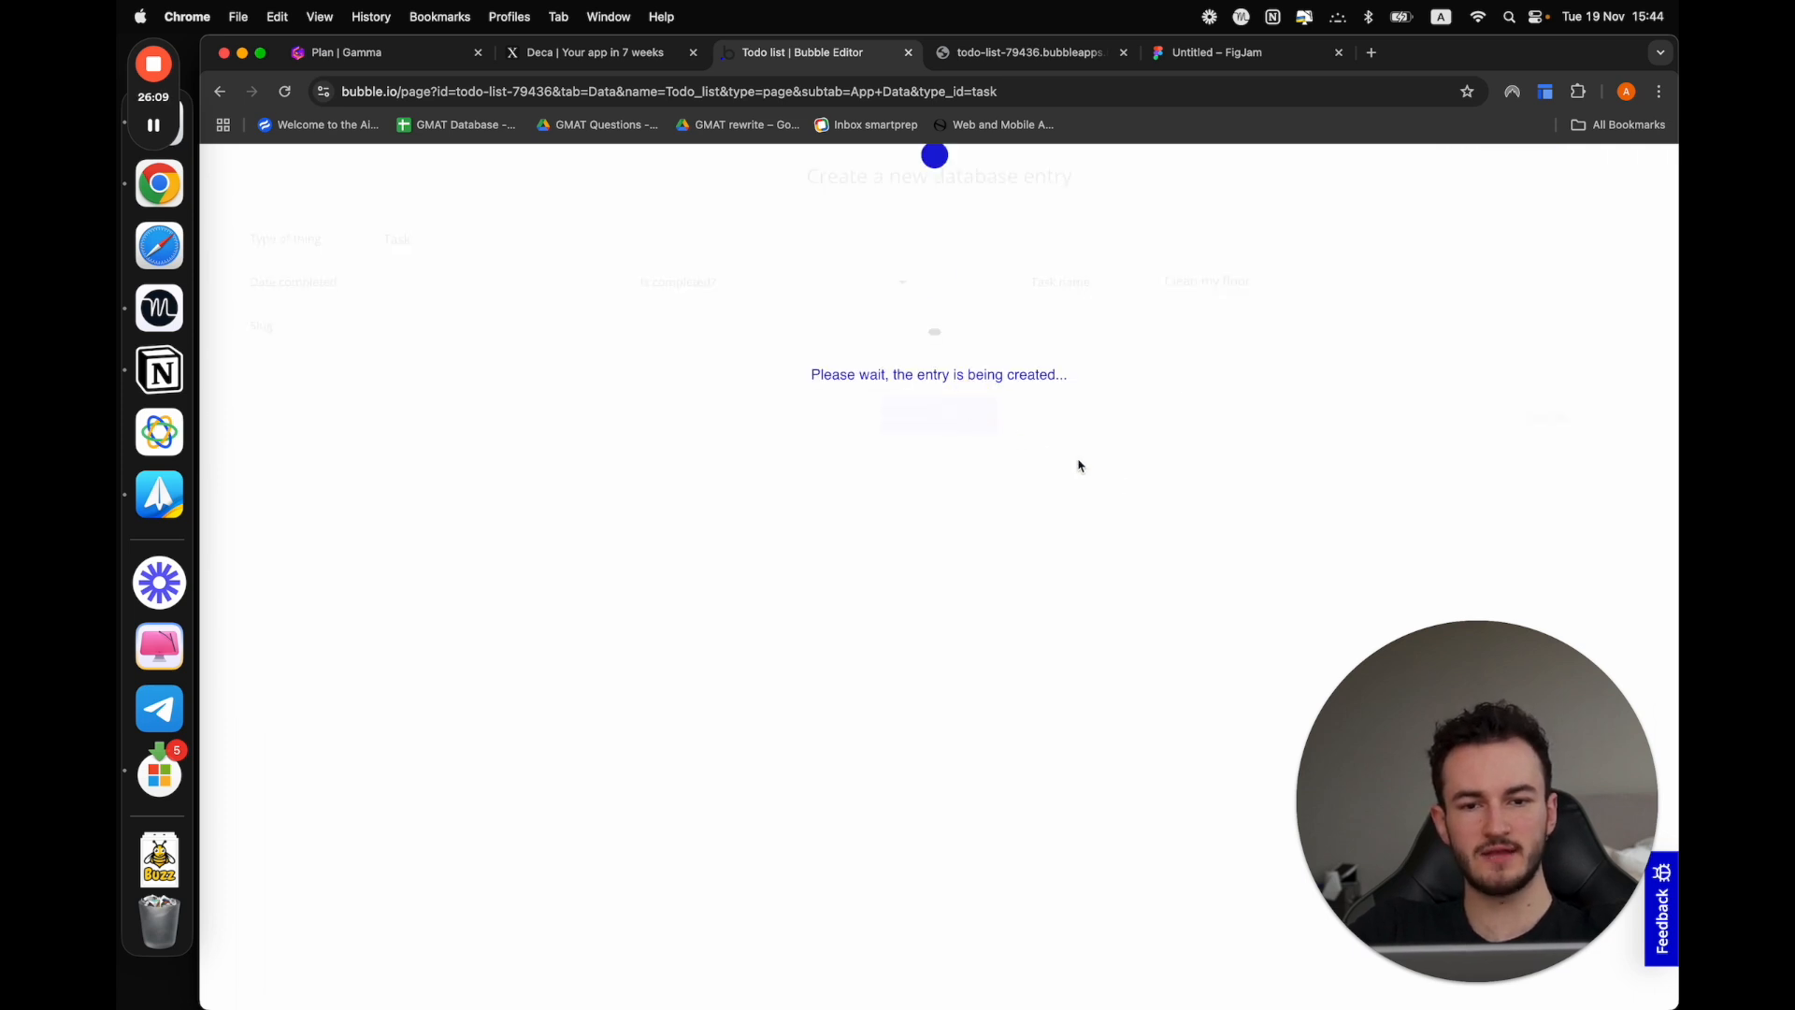
click(921, 372)
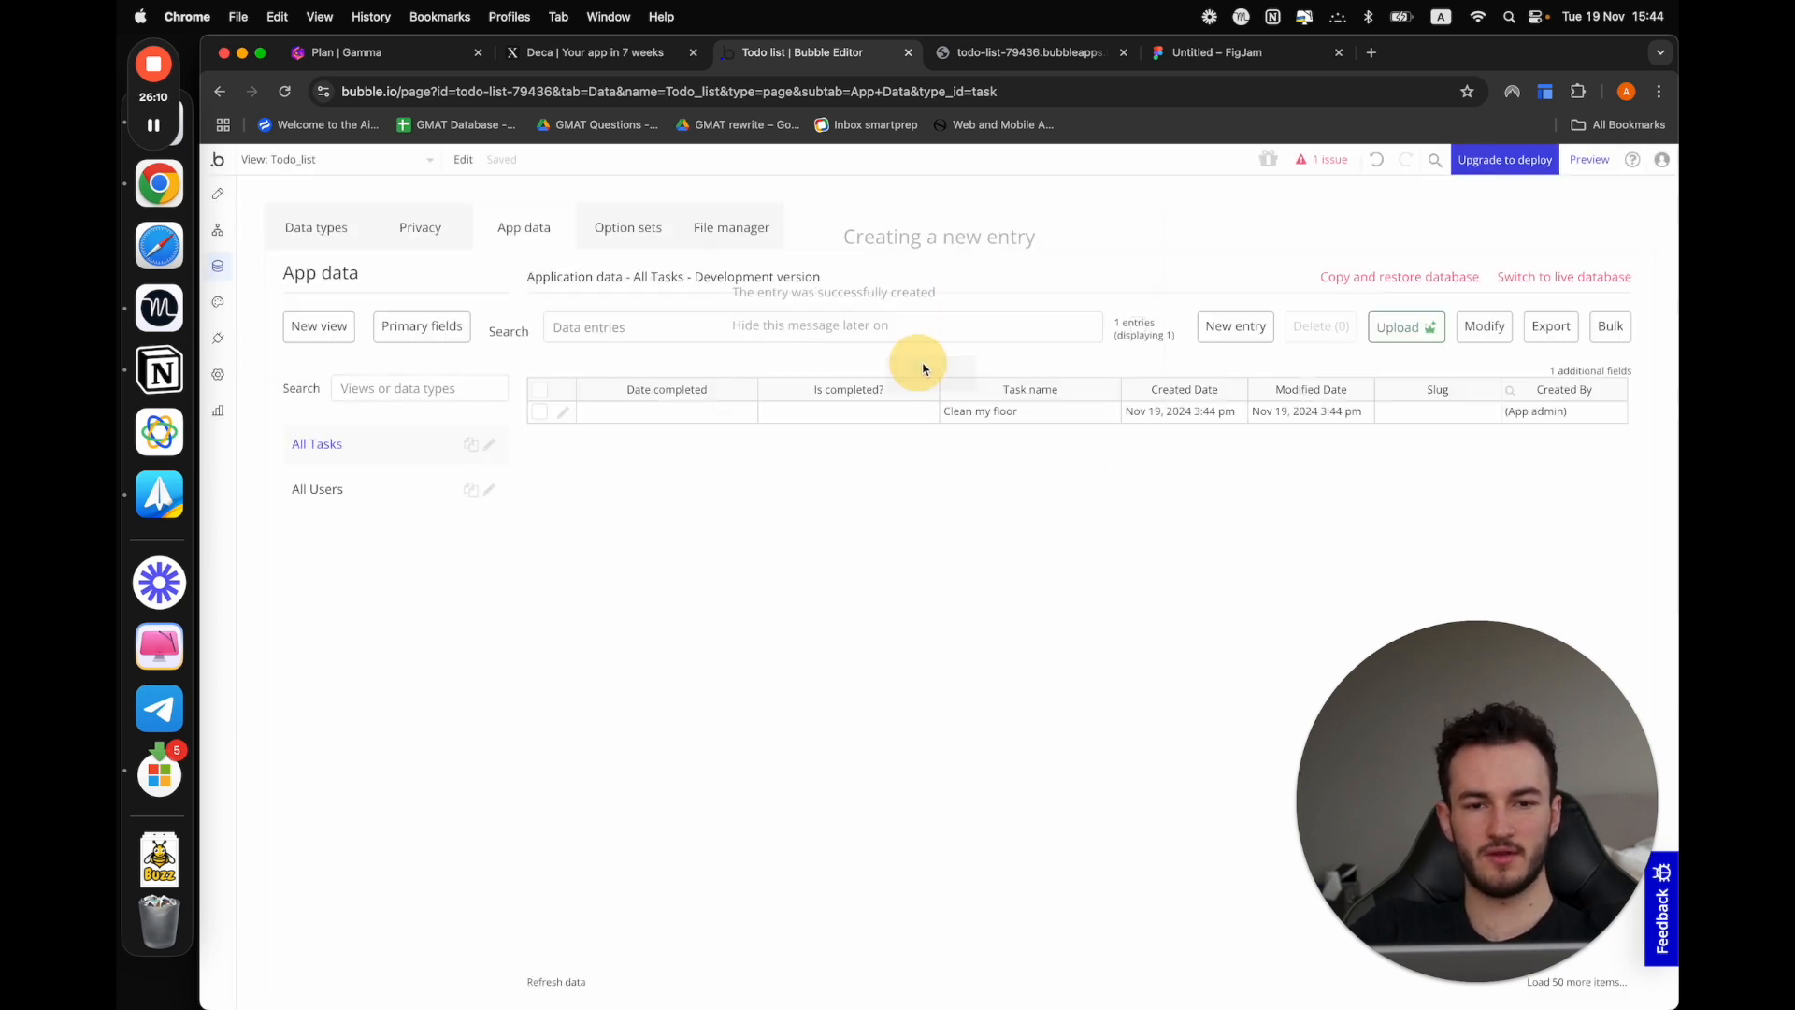
Create a second Task entry with the task name "Go to gym"
click(1210, 333)
click(1204, 281)
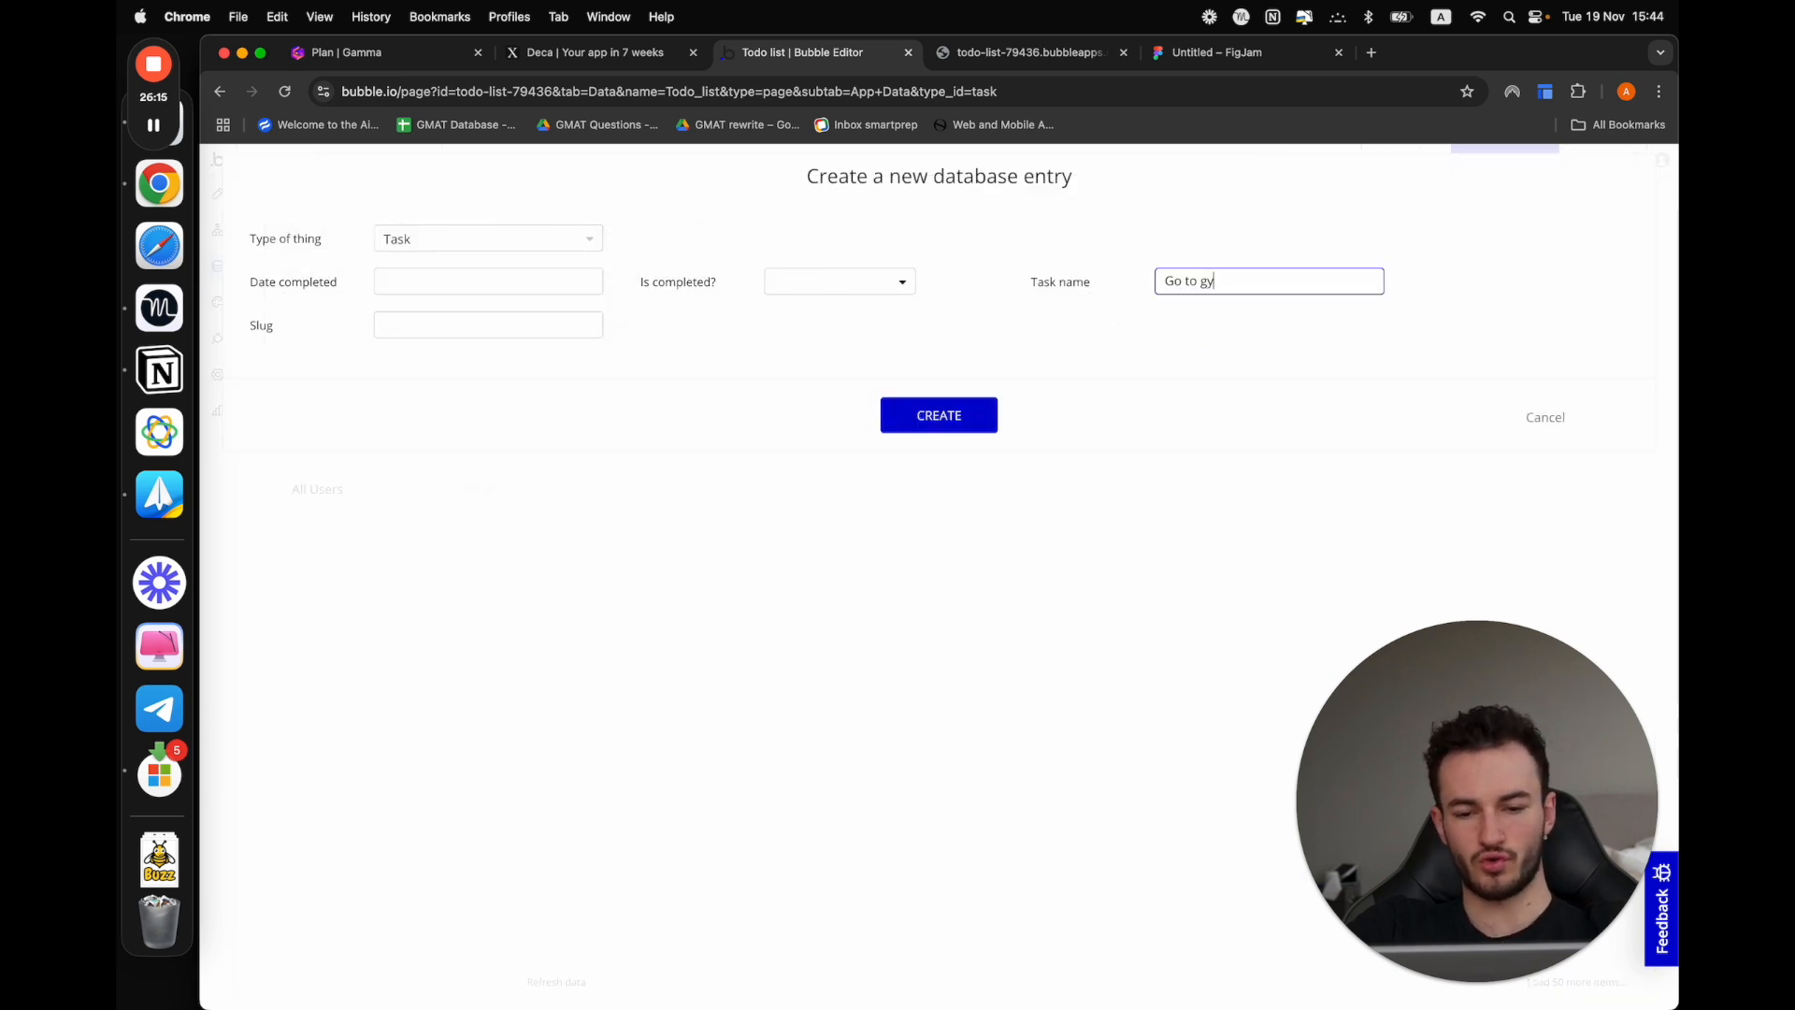
click(921, 415)
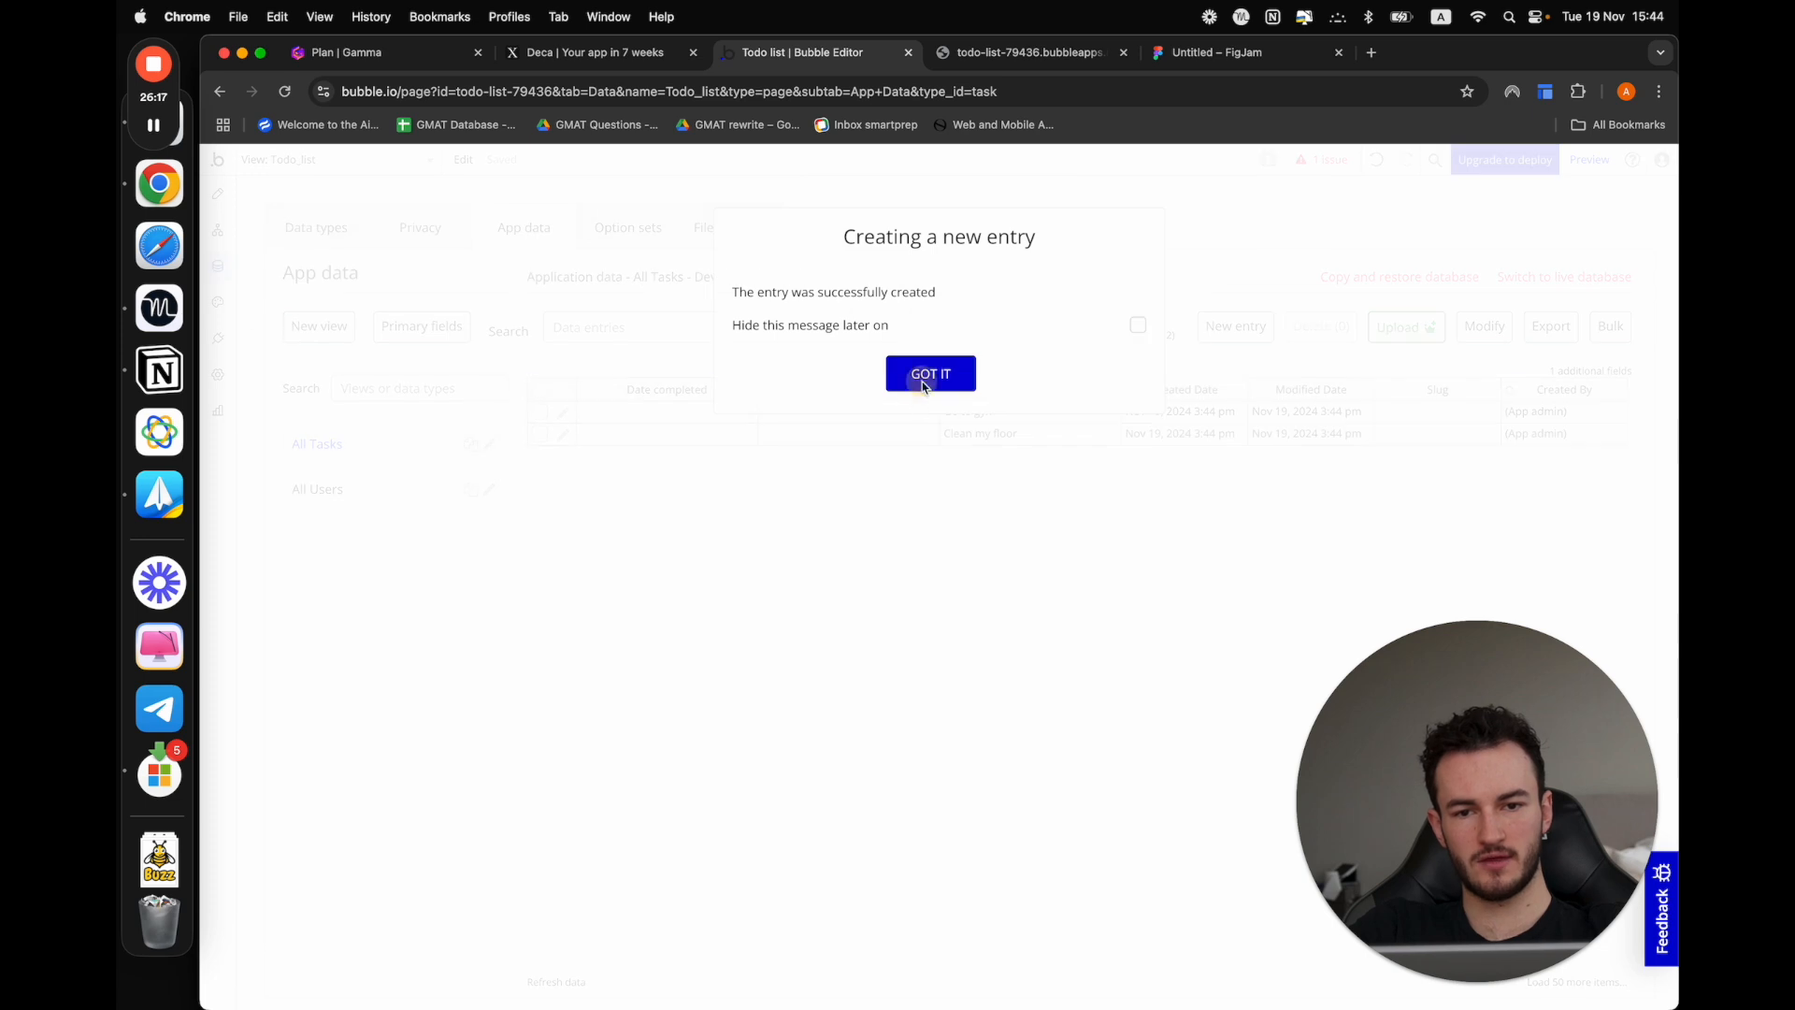
click(922, 374)
Create a third Task entry with the task name "Do grocieries"
click(1236, 329)
click(1203, 282)
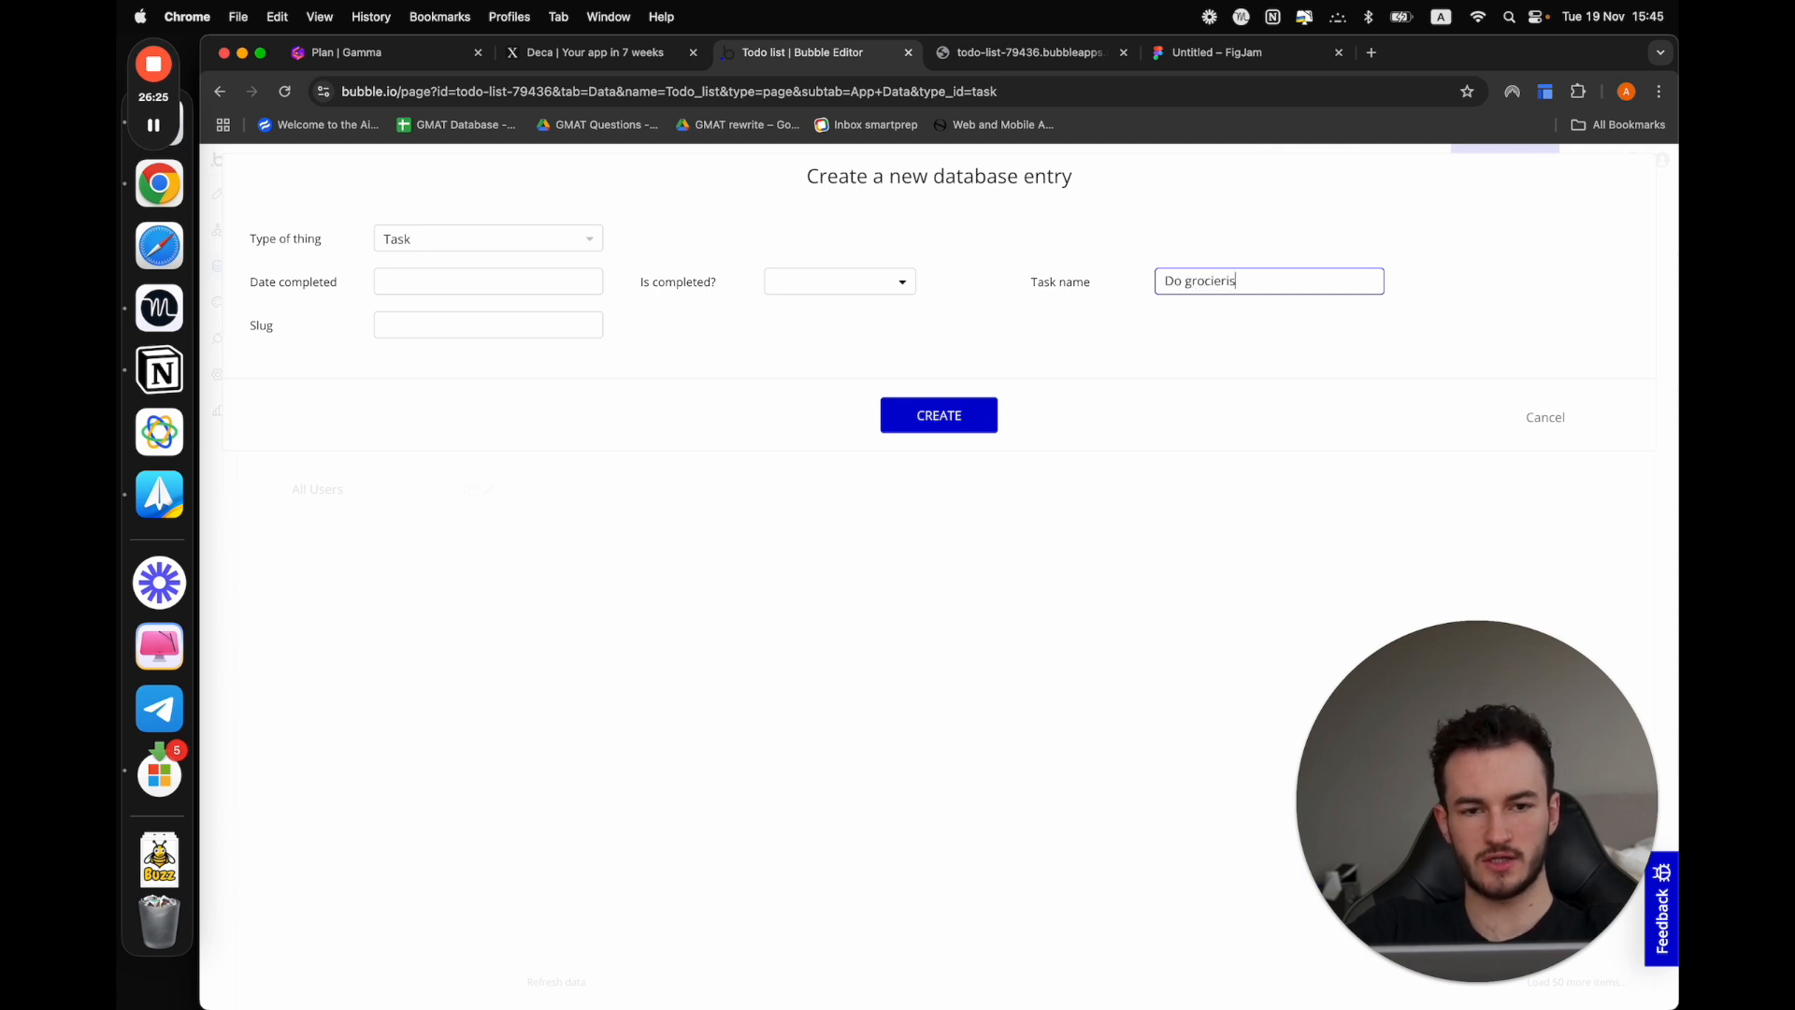
click(940, 418)
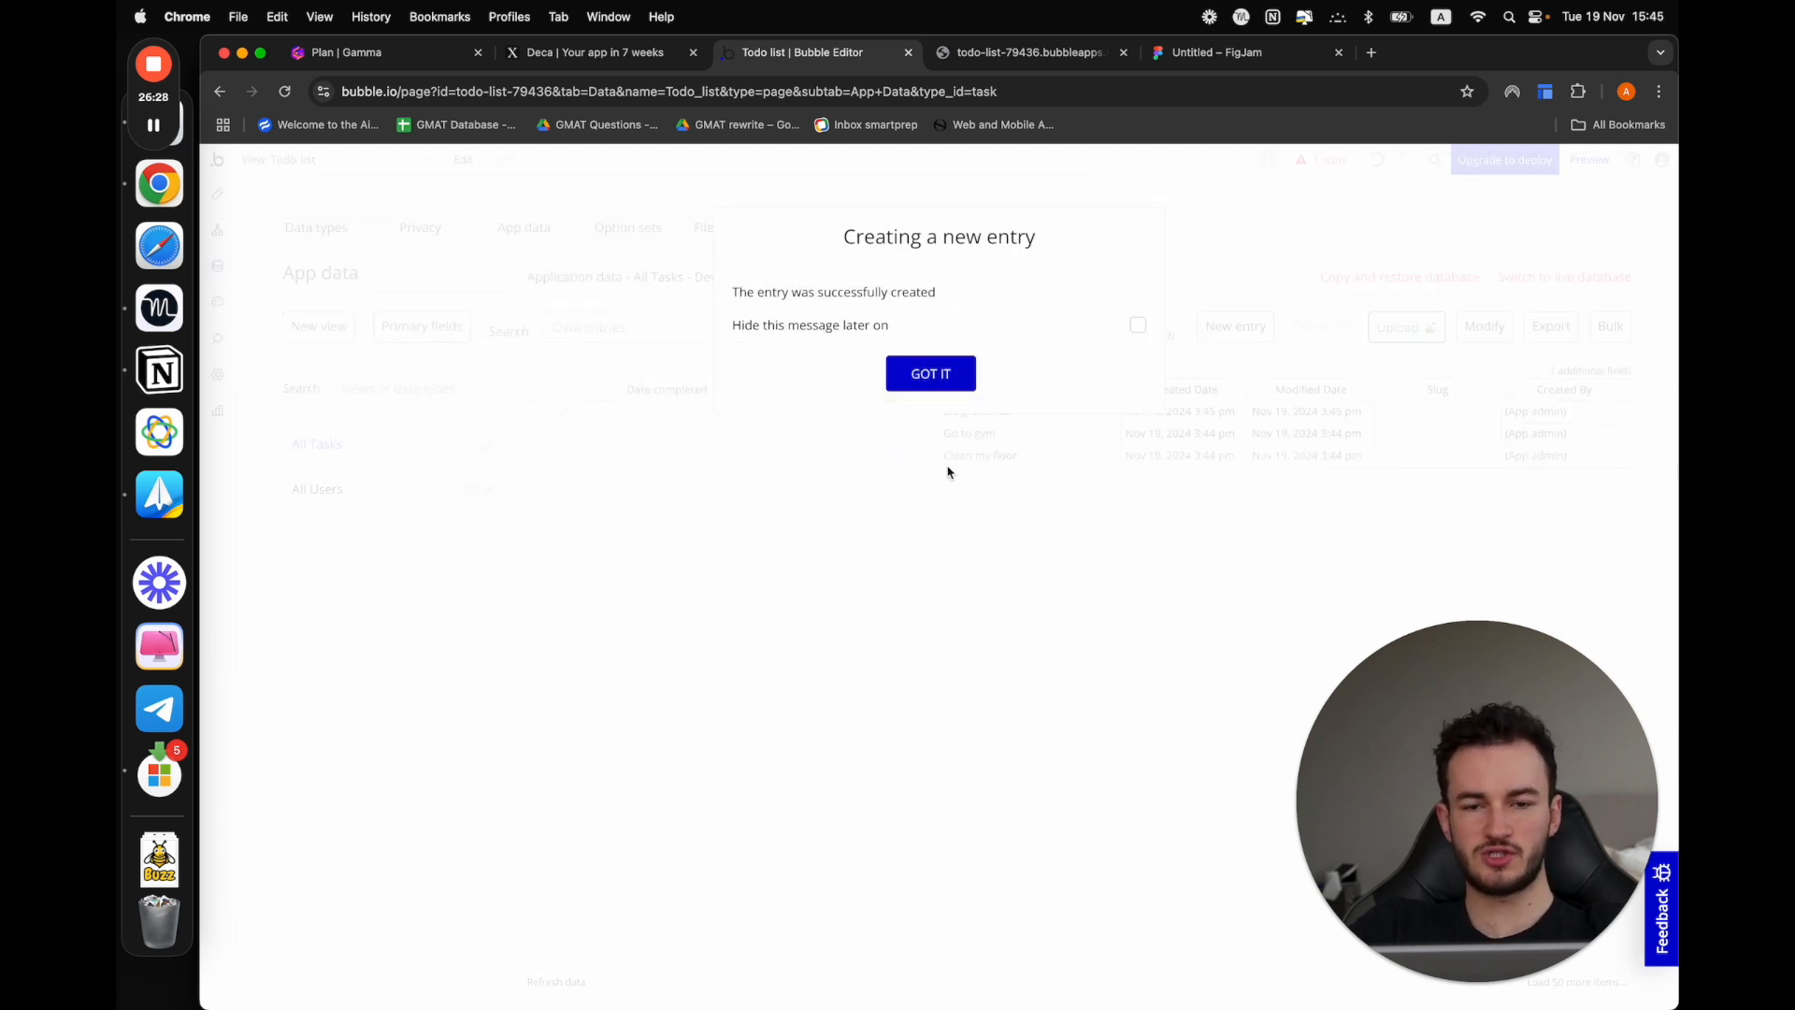
click(921, 375)
drag(626, 422, 1593, 467)
click(1343, 525)
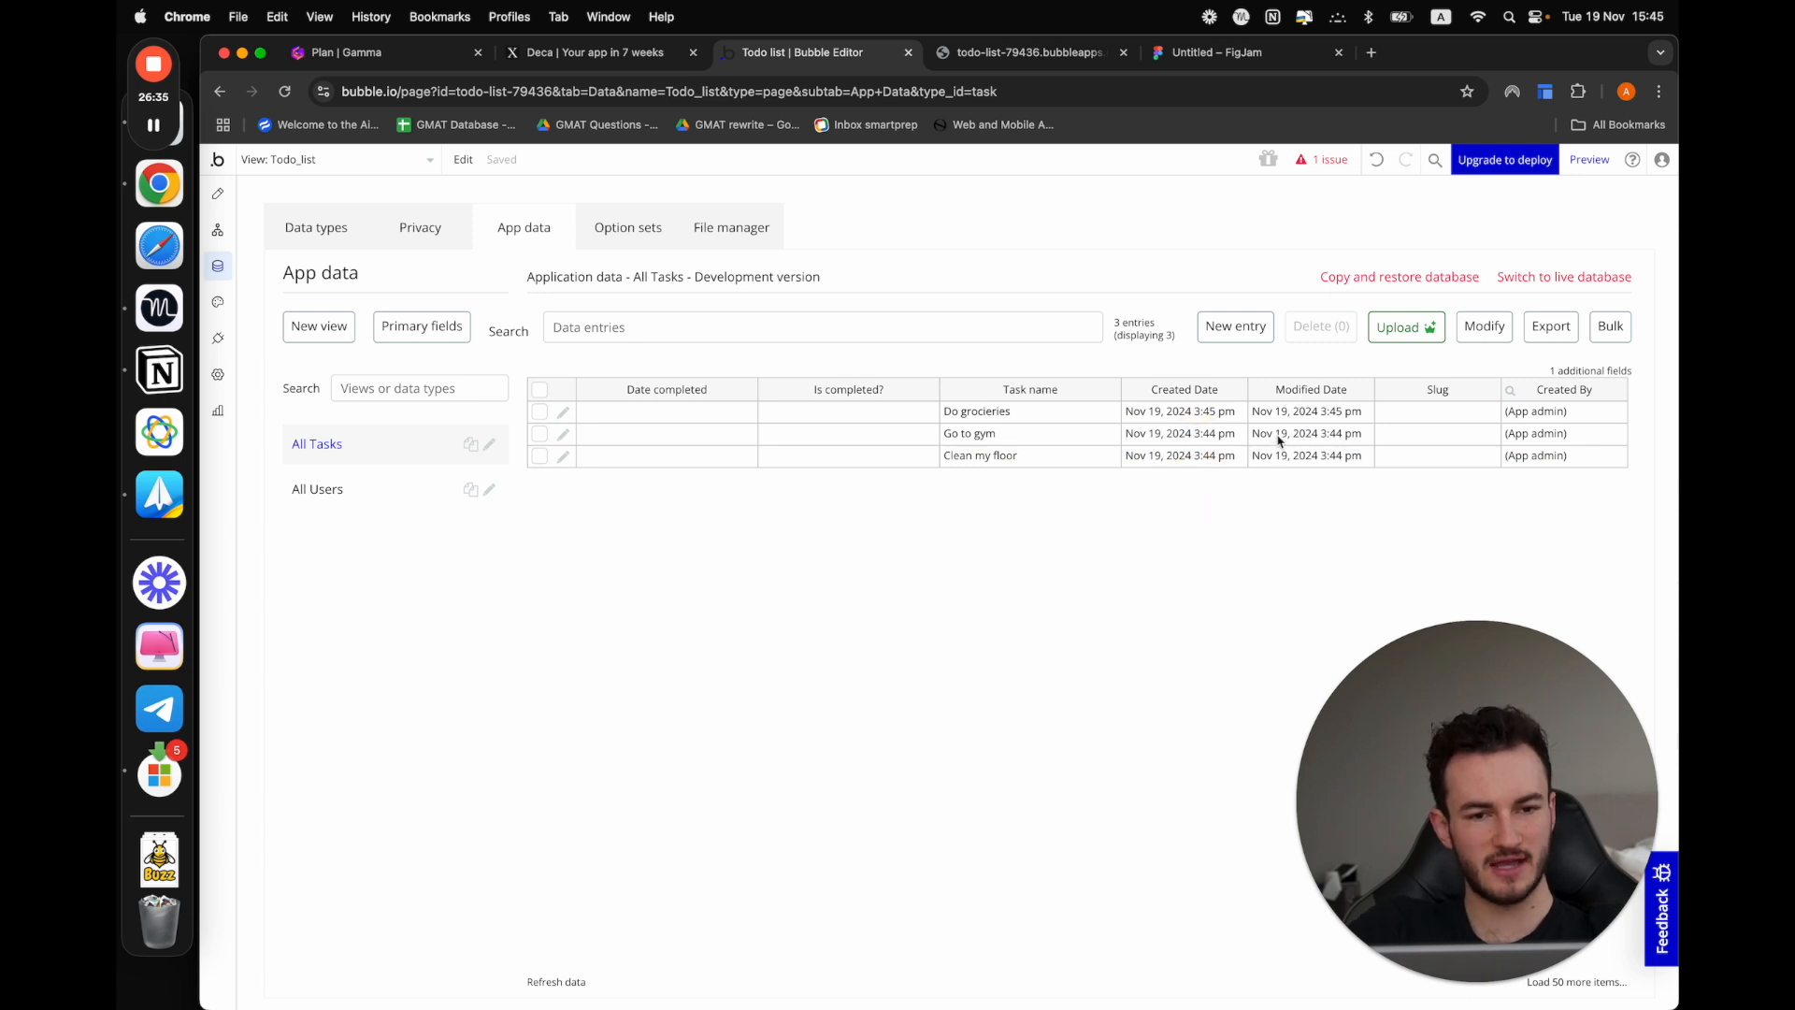
drag(1283, 411, 1293, 510)
click(1293, 510)
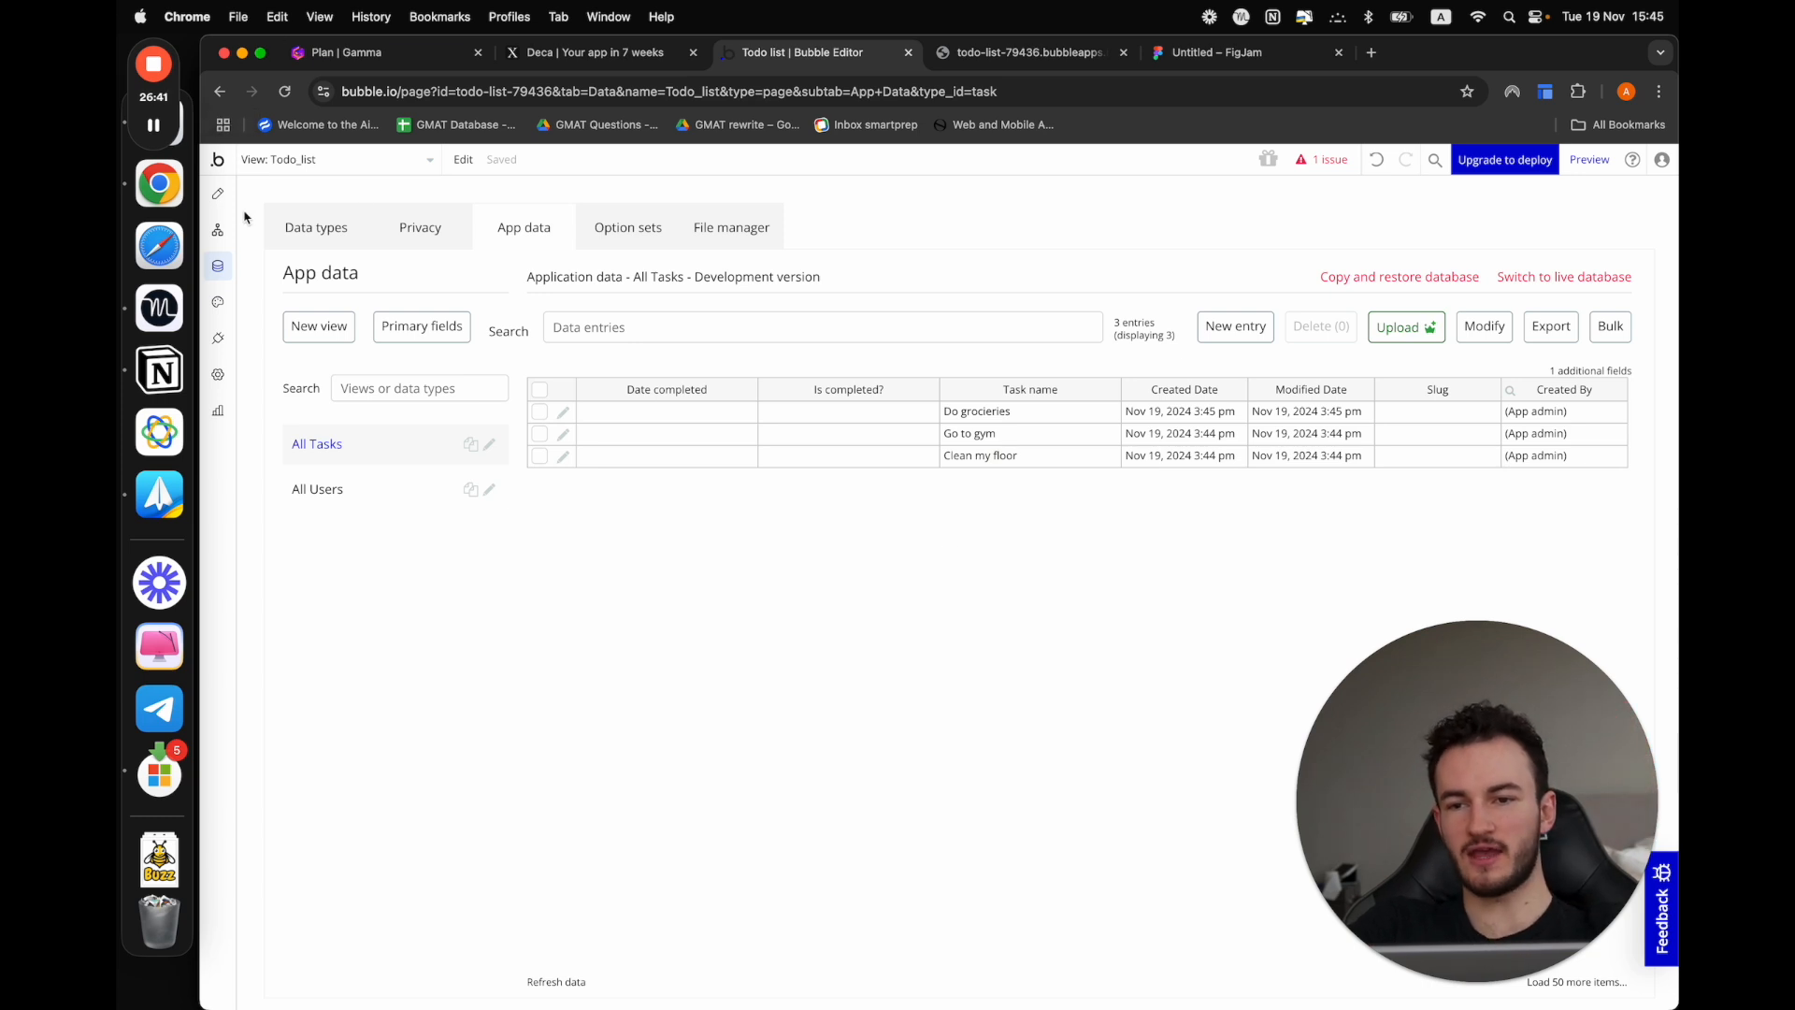
Return to the Todo_list view's design and highlight the placeholder content of the text in the first list item
click(218, 194)
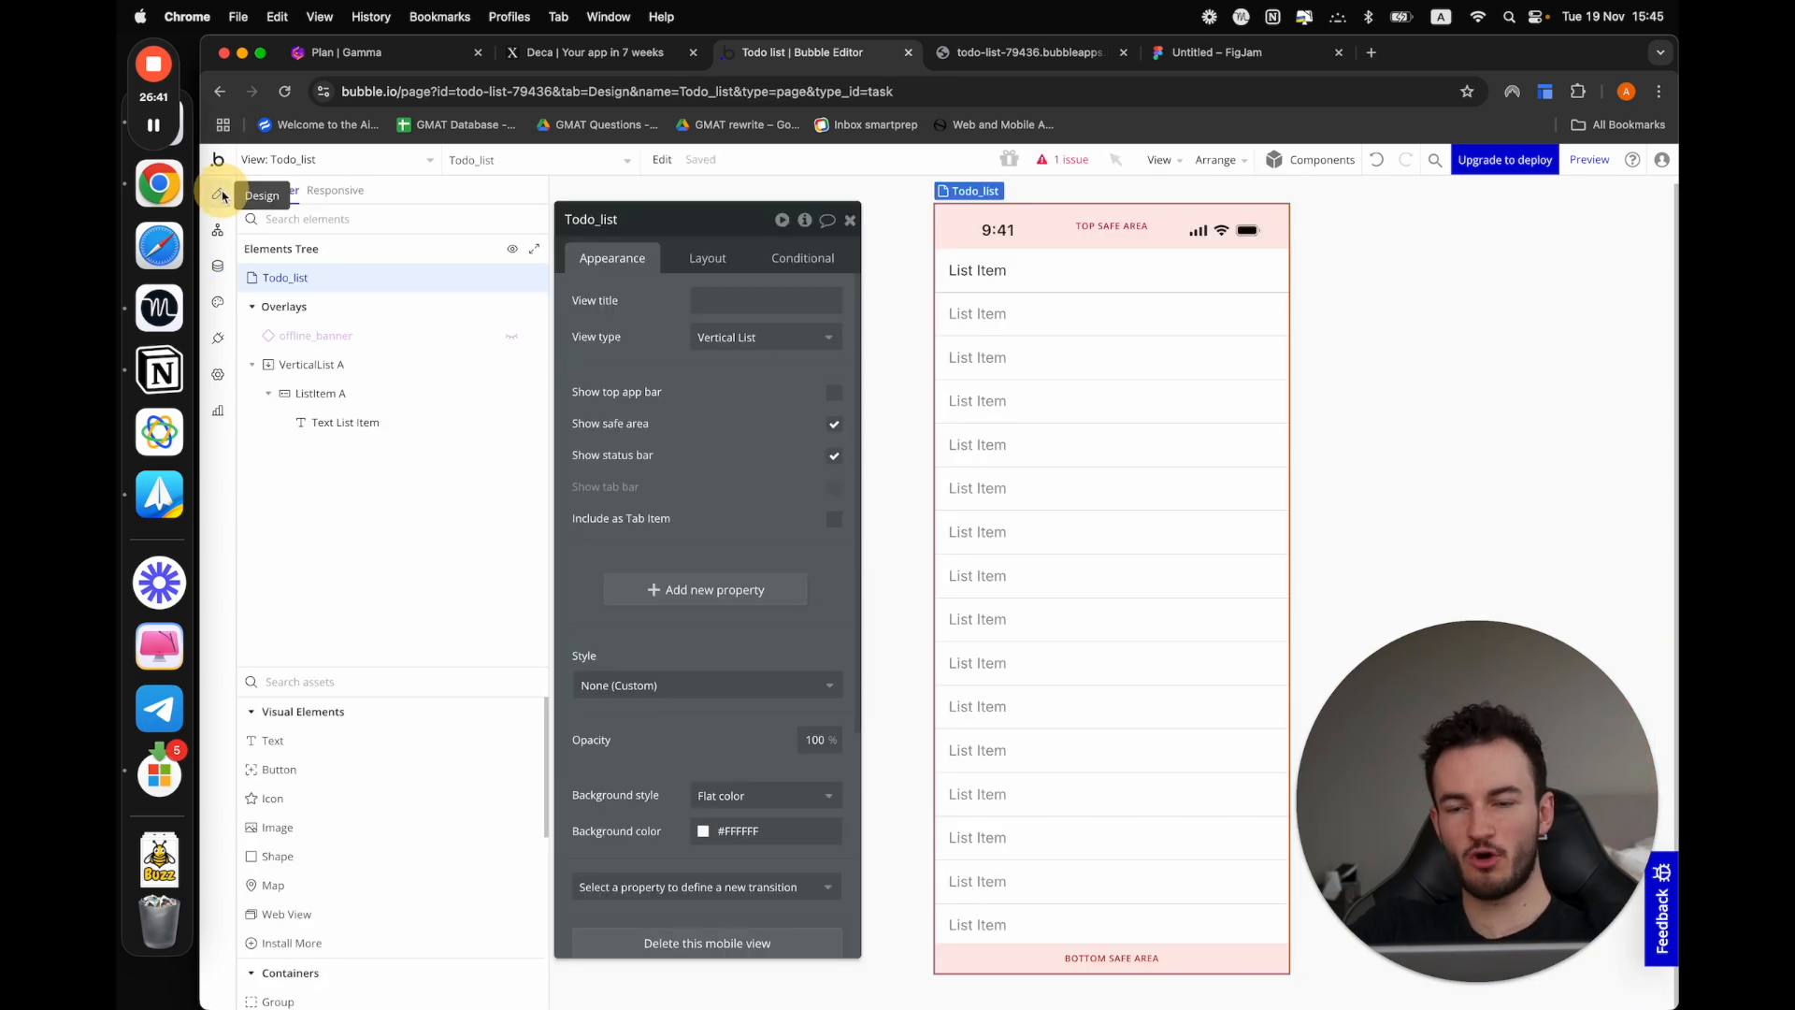
click(1098, 291)
click(1090, 273)
triple_click(627, 322)
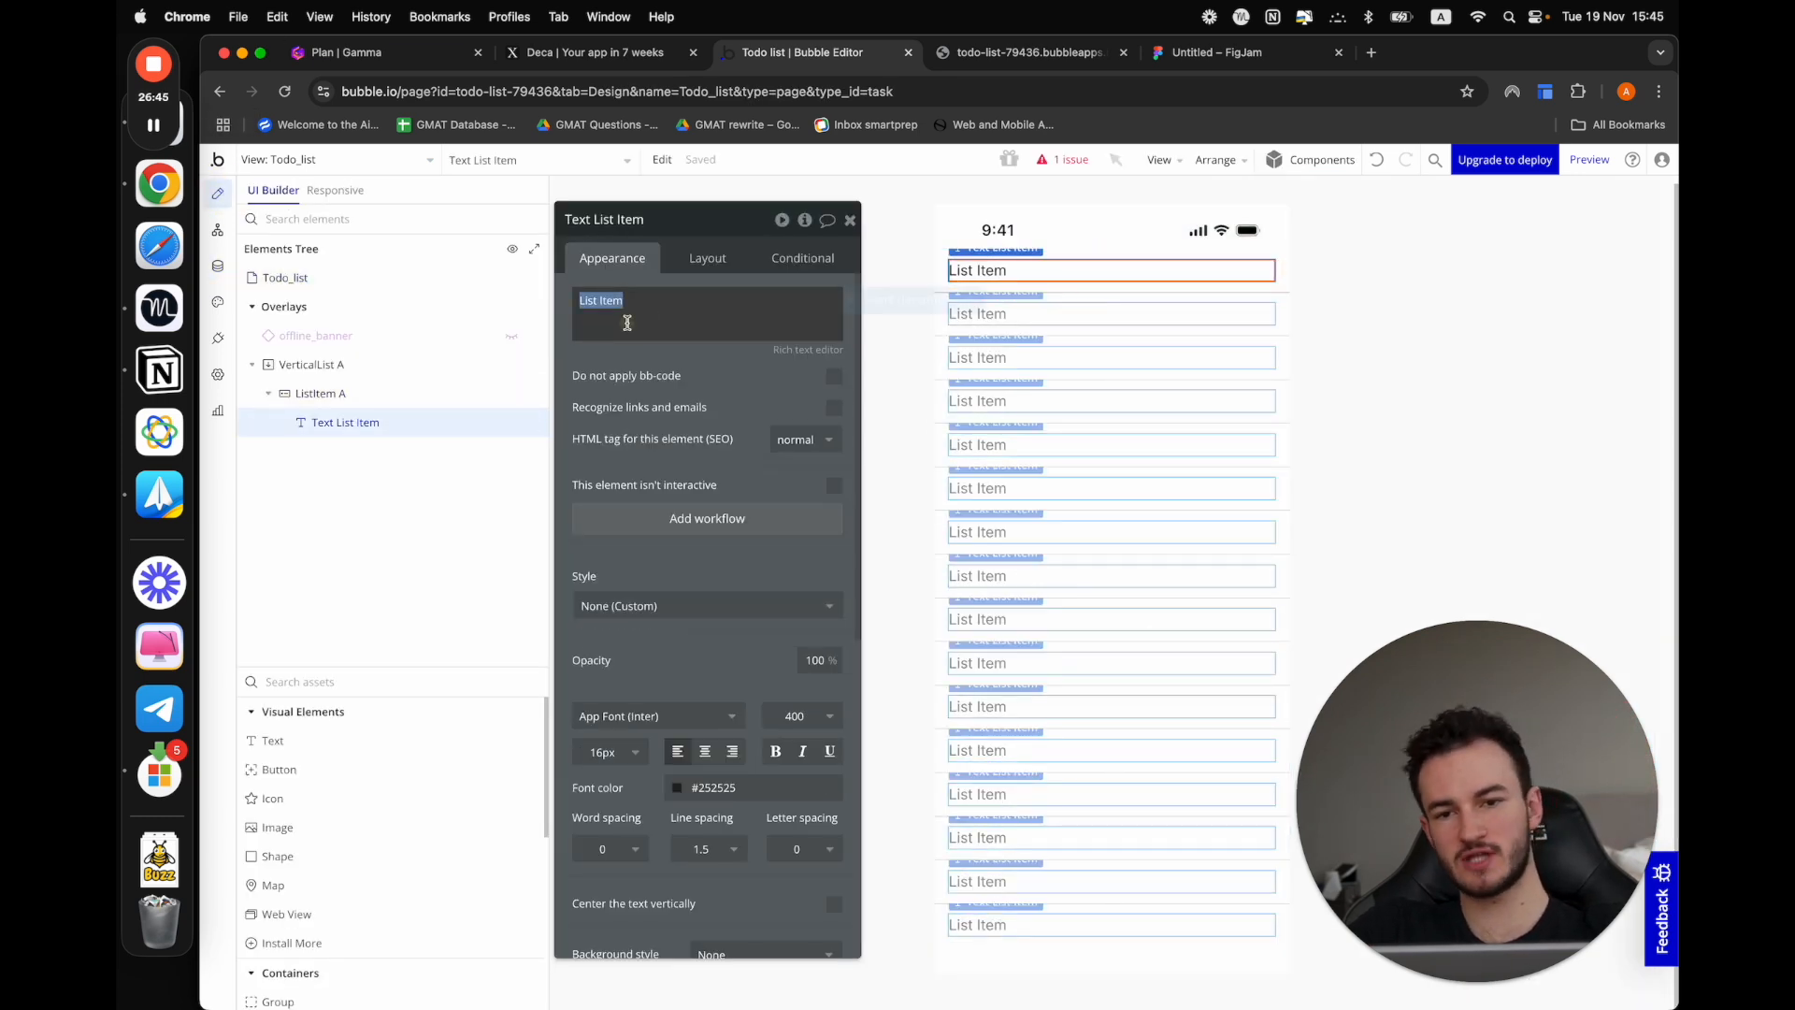
Set the vertical list's type of content to Task
click(346, 364)
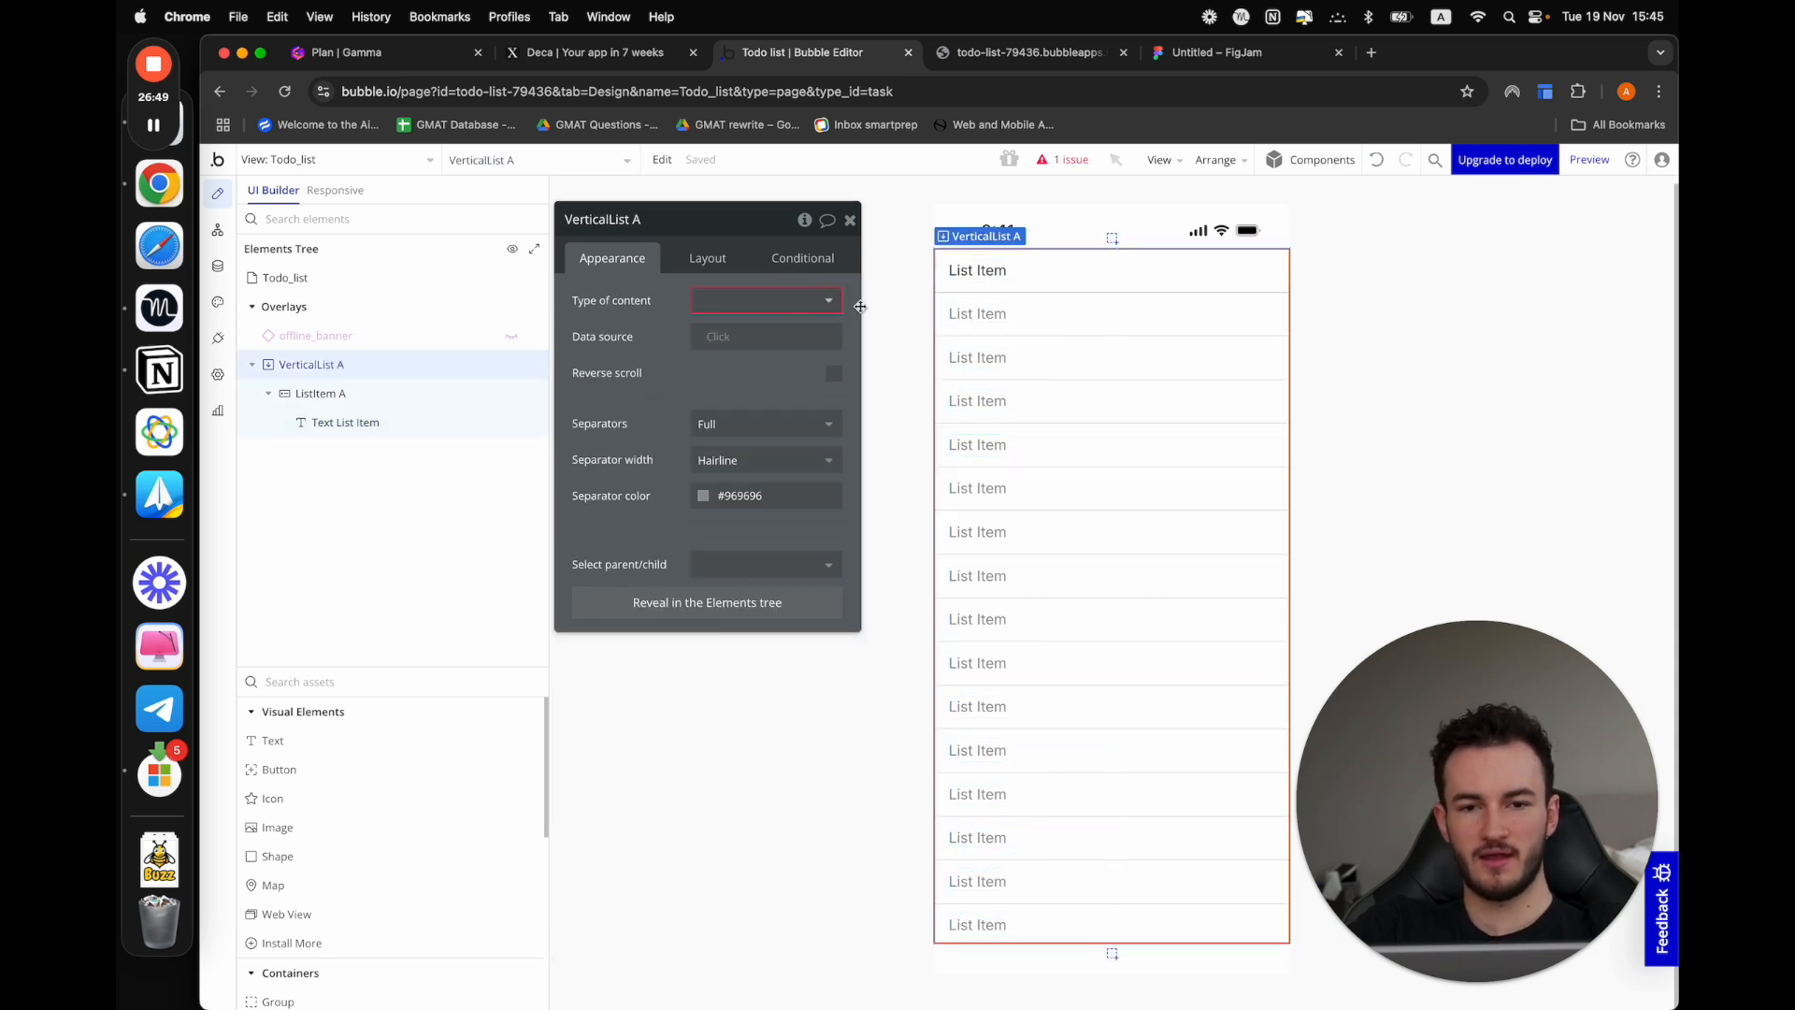
click(831, 301)
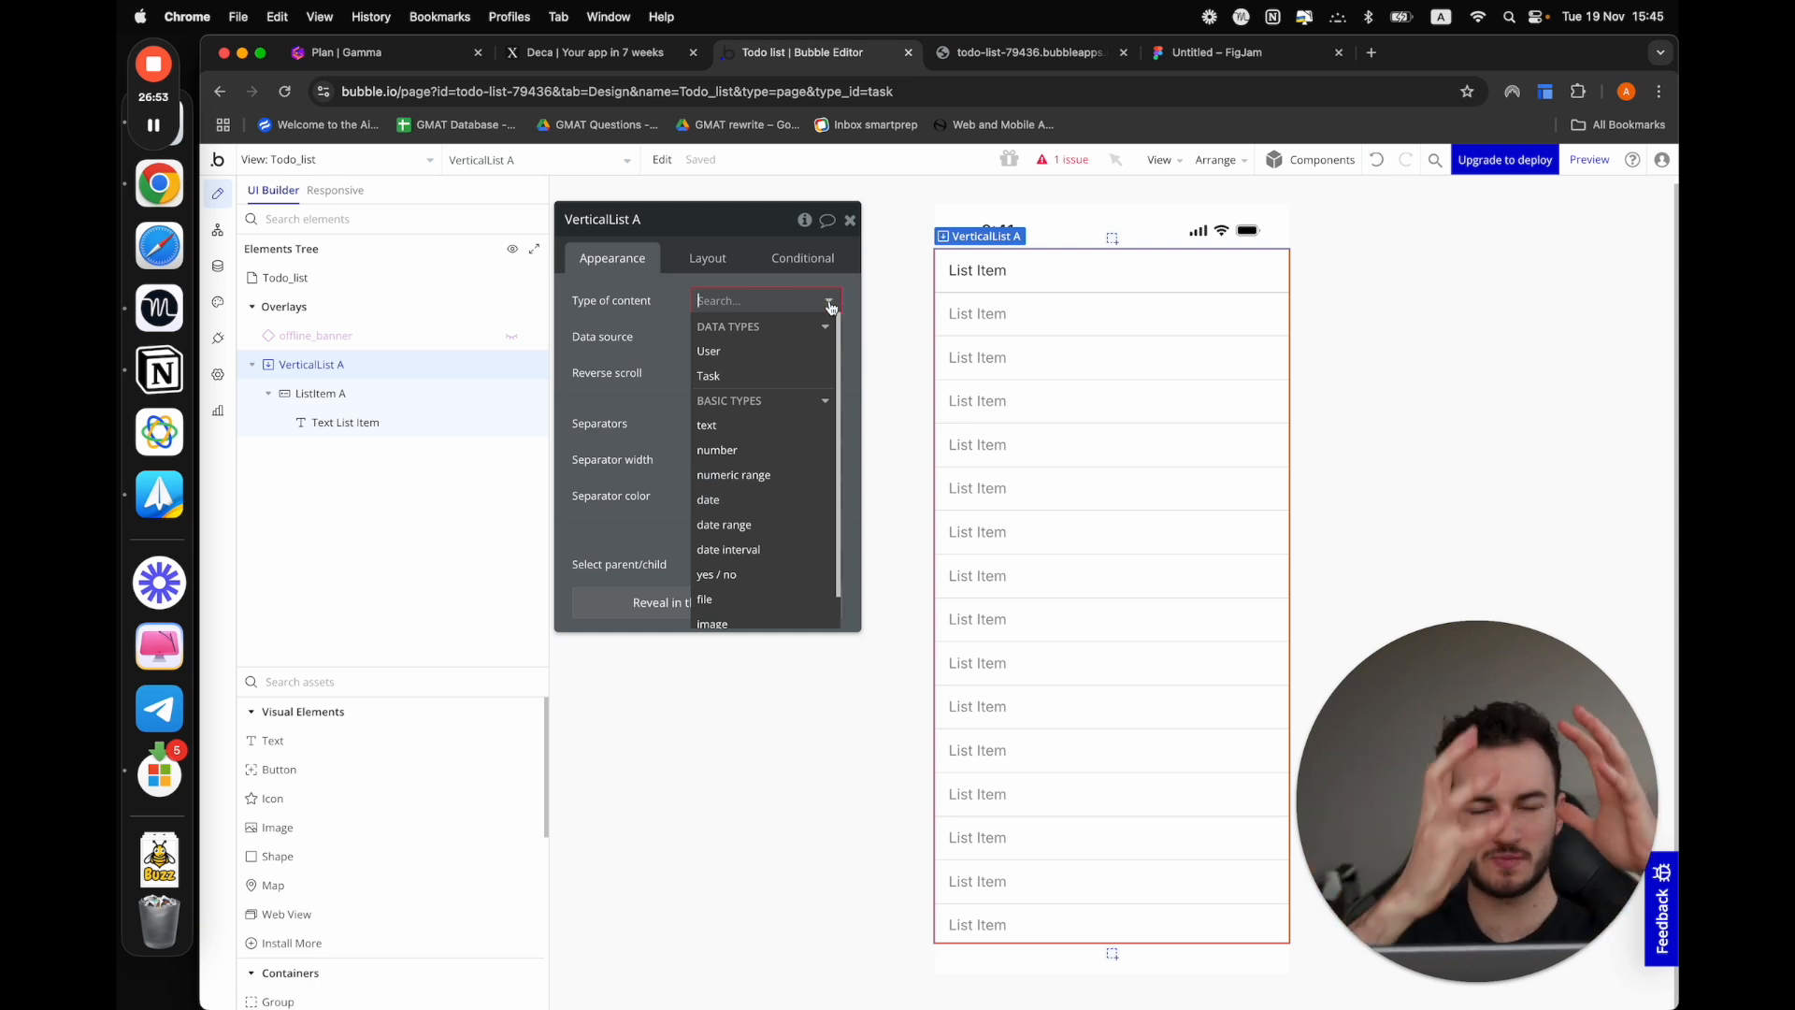
click(737, 377)
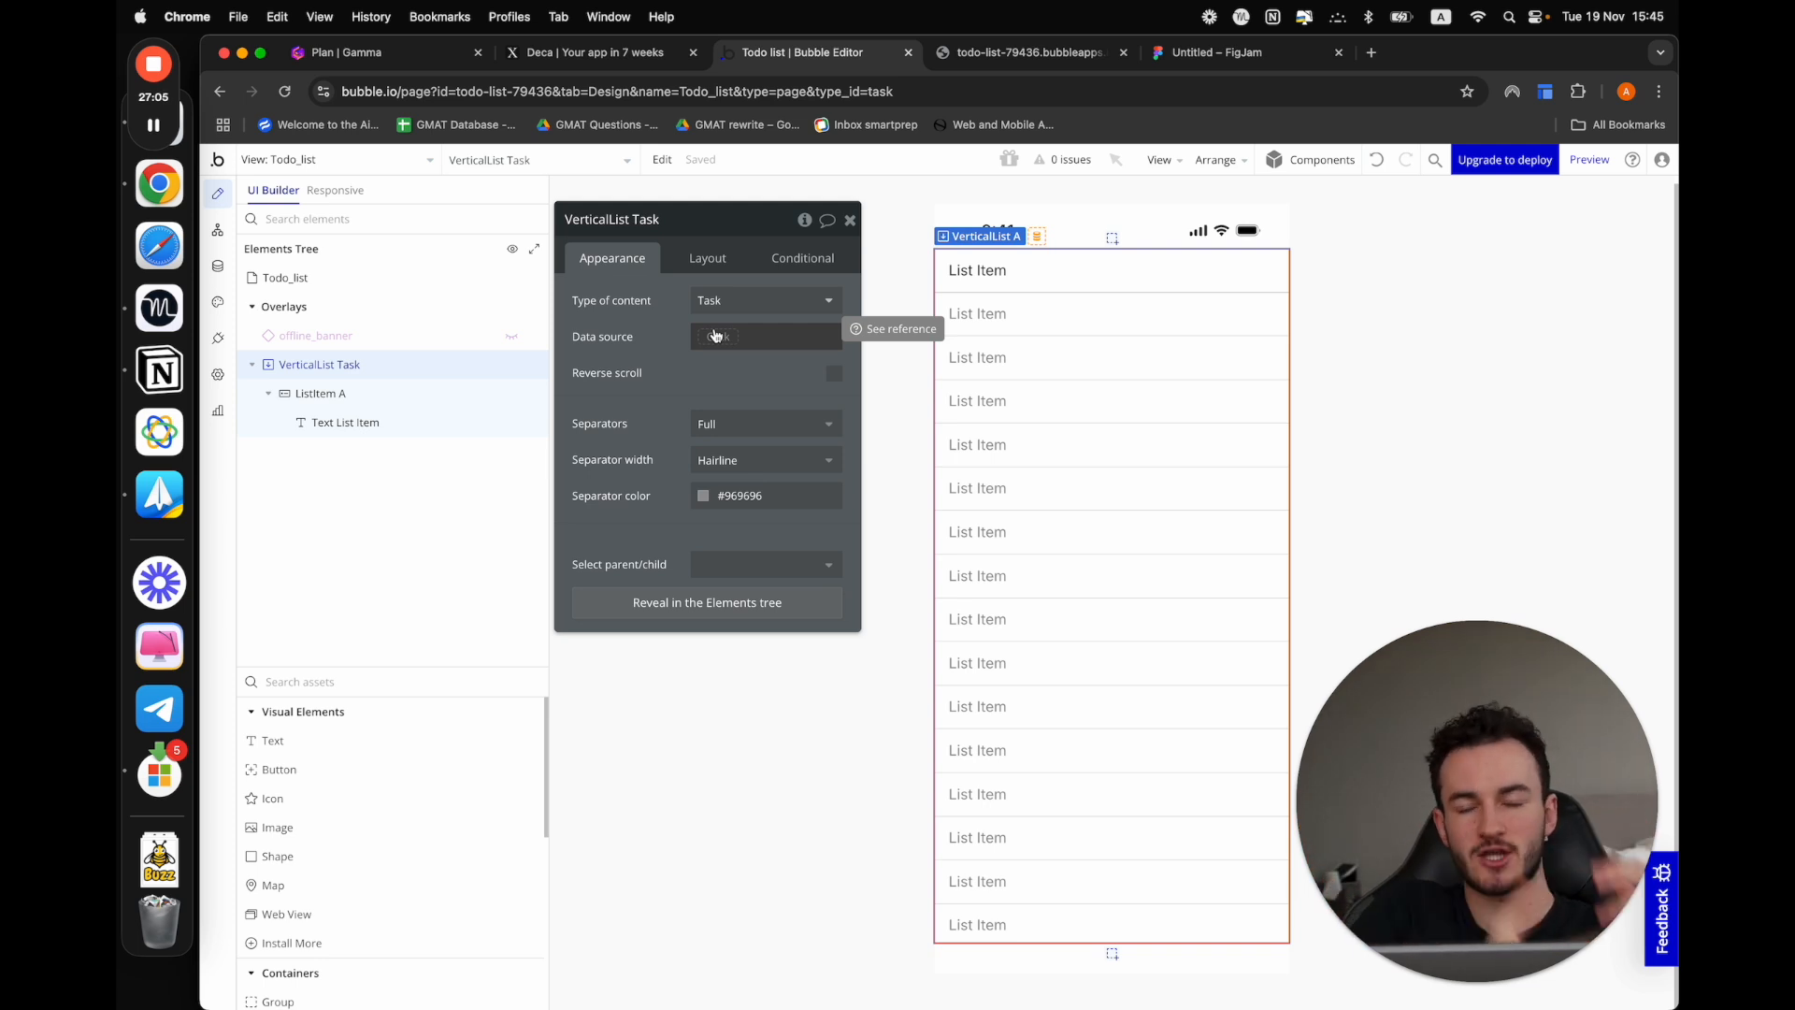
Set the vertical list's data source to a search for Tasks, without constraints or sorting
click(715, 336)
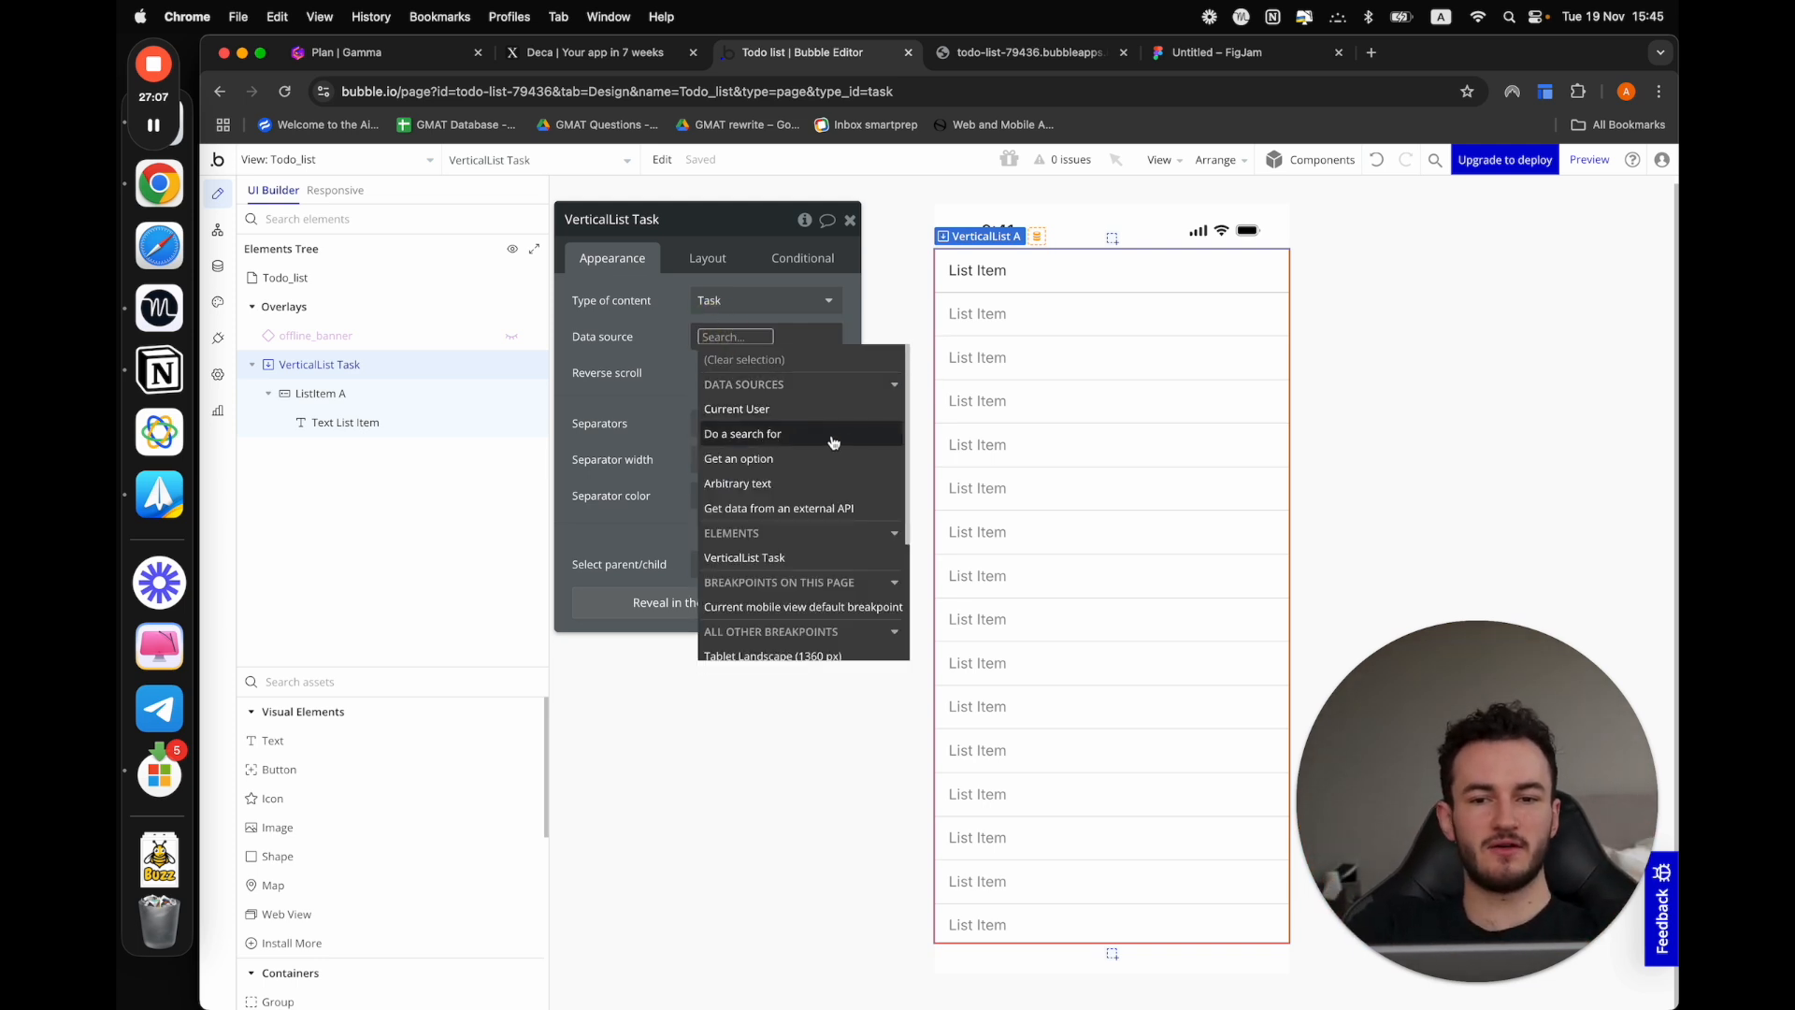
click(732, 434)
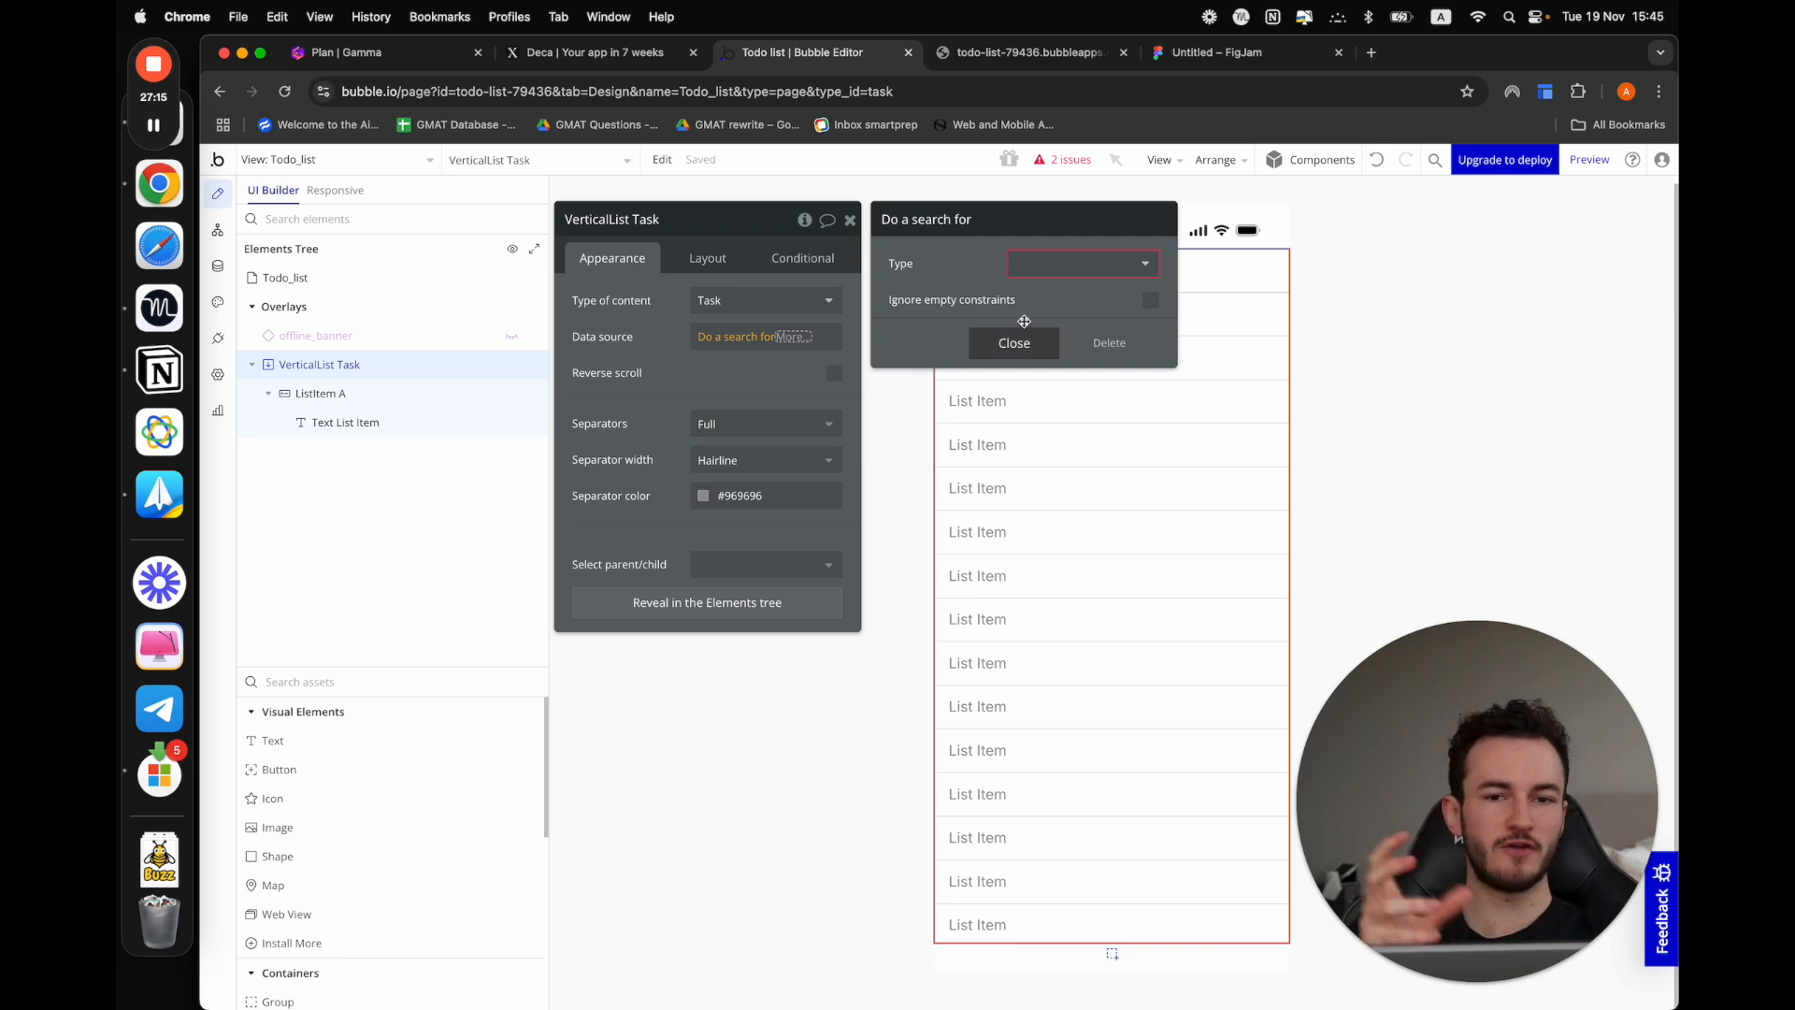
click(1073, 263)
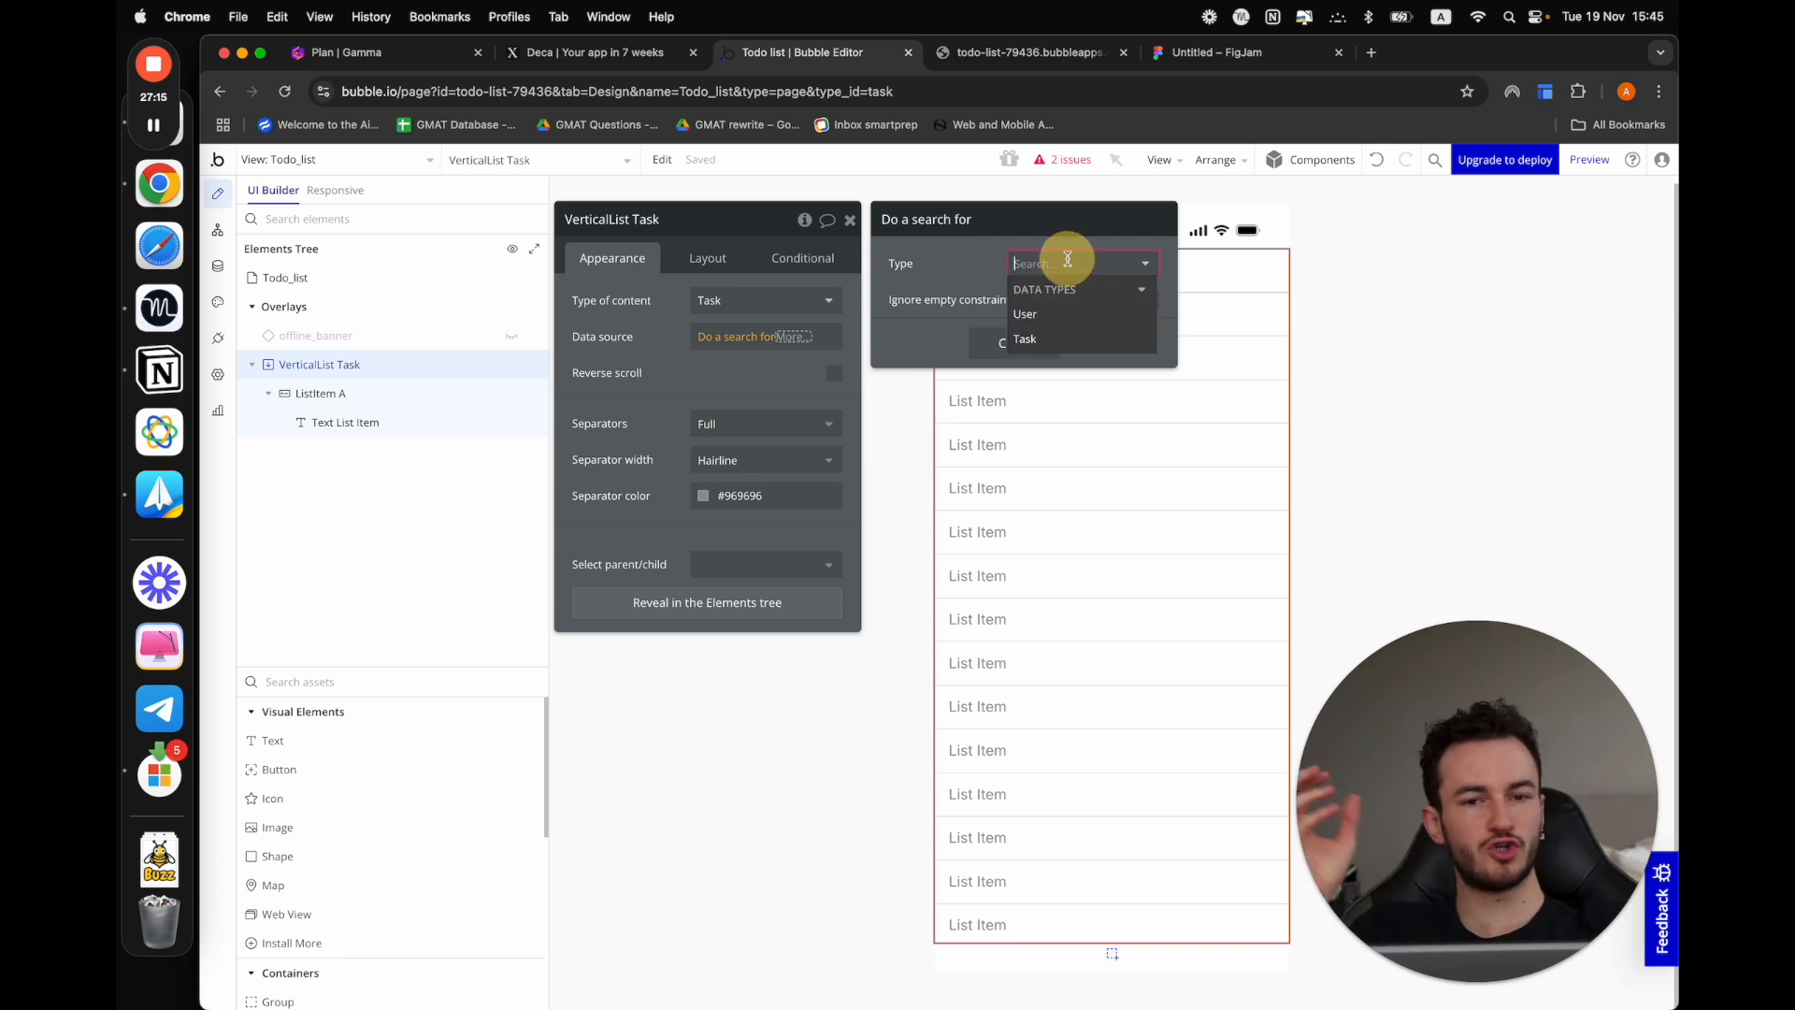
click(1043, 341)
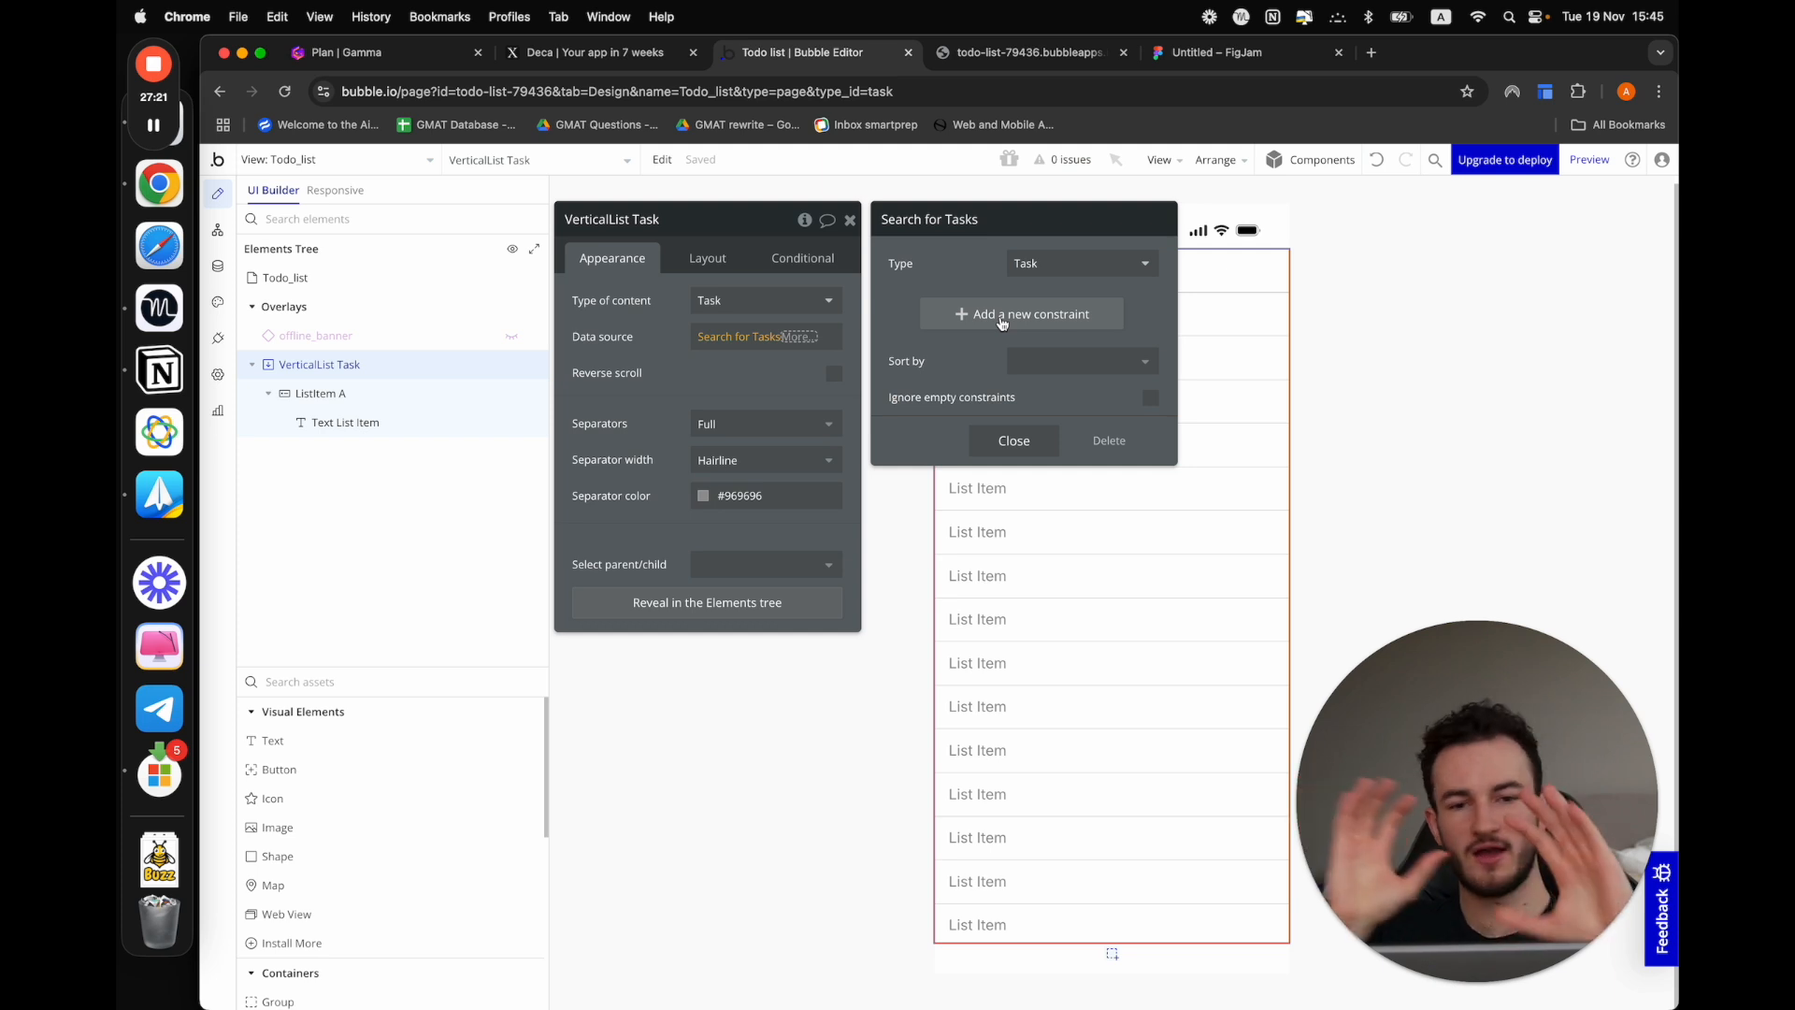
click(1022, 444)
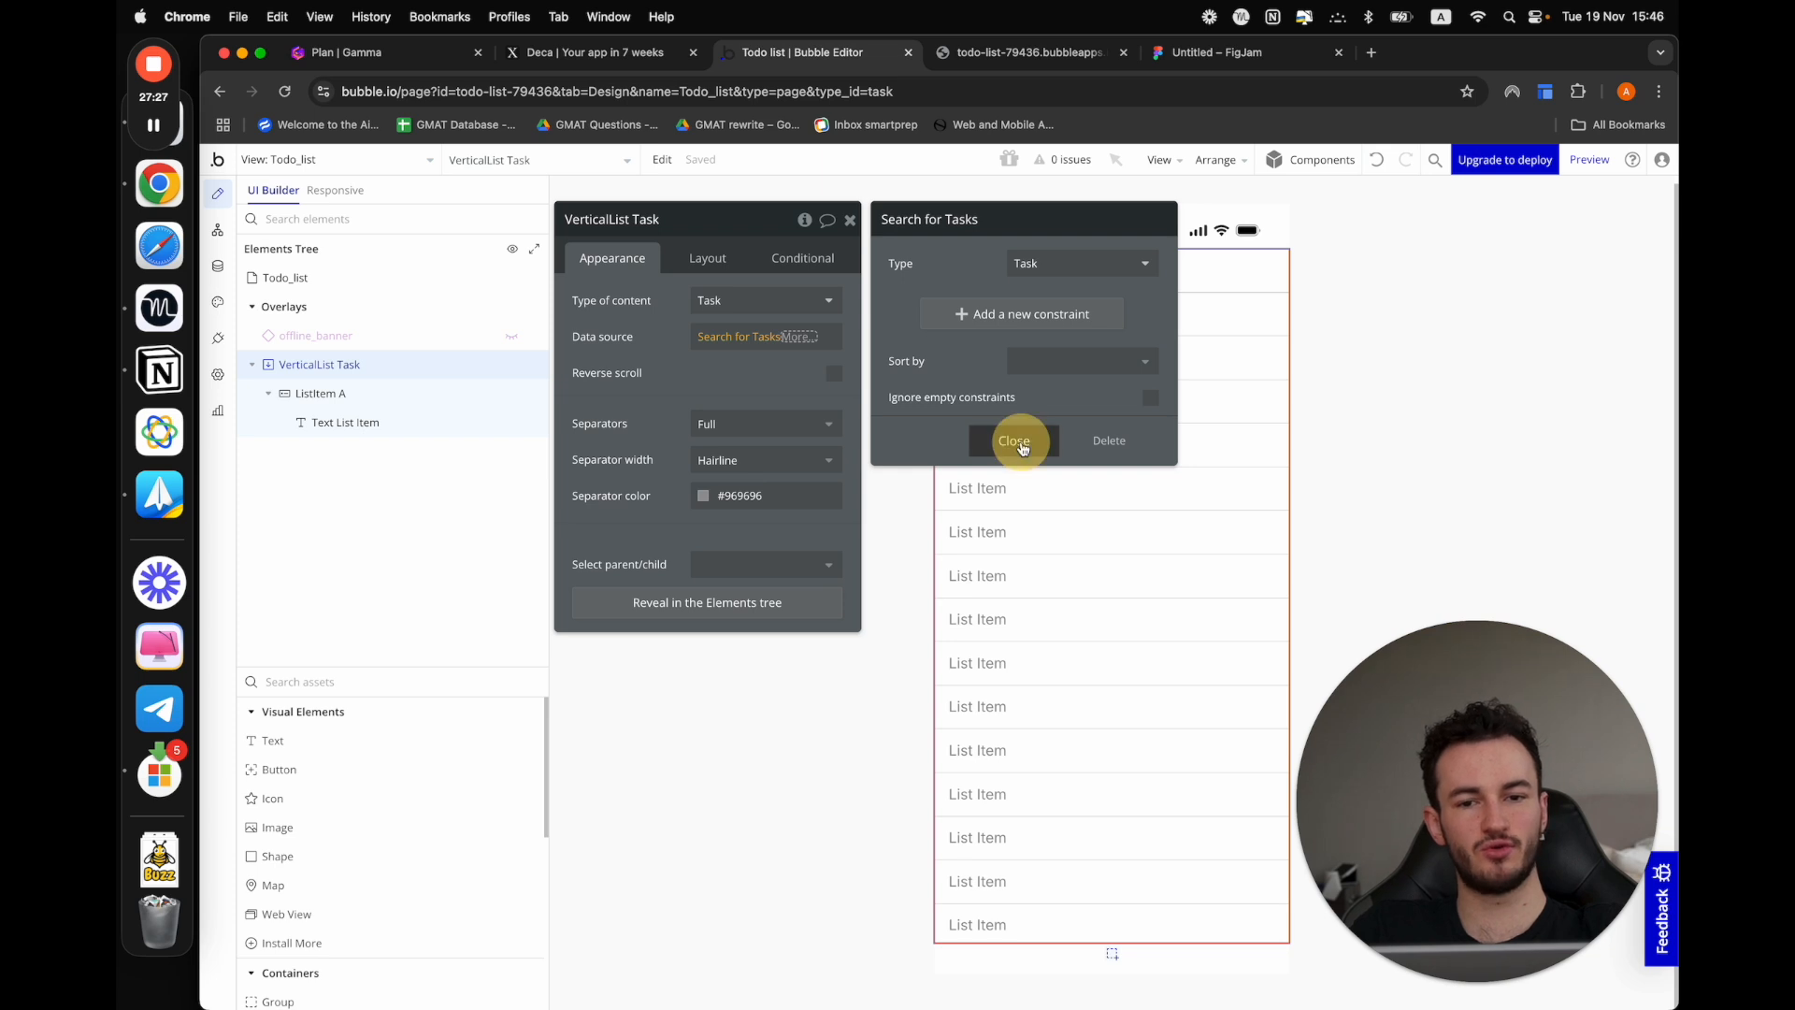
Move the property editor lower and inspect the first list item's text element and its containing list item
drag(649, 368, 655, 490)
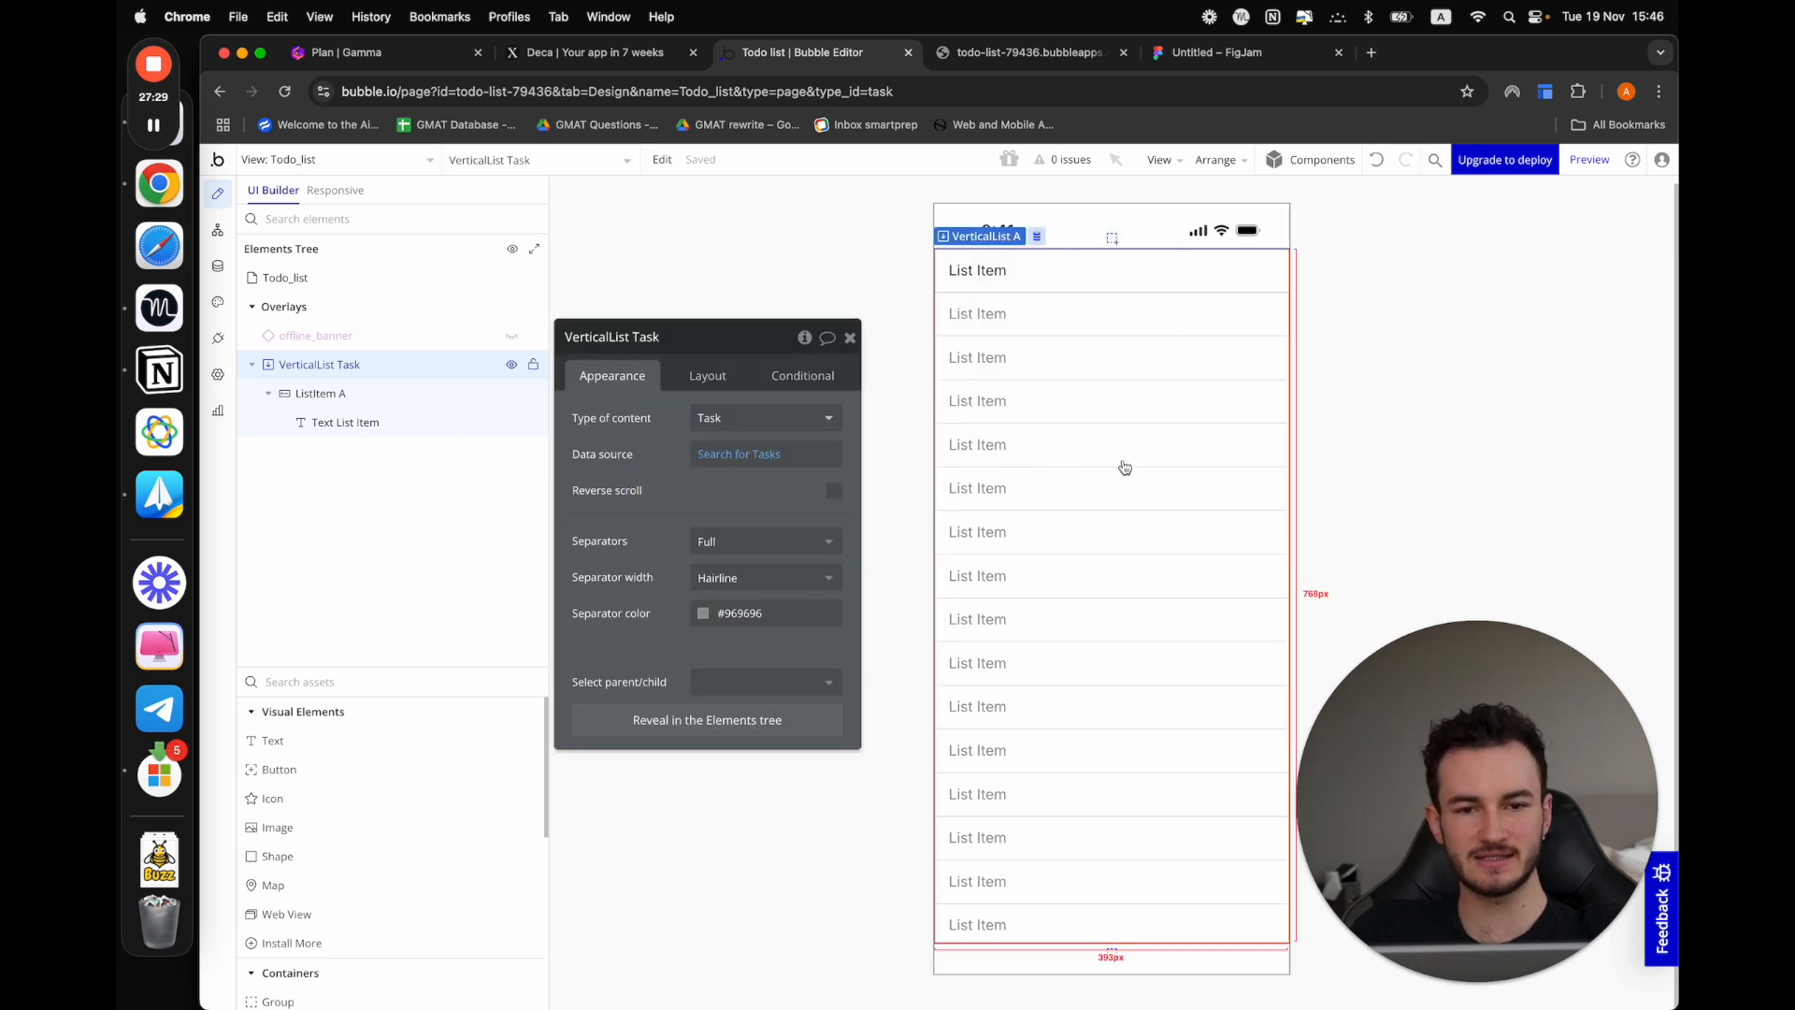
click(1137, 273)
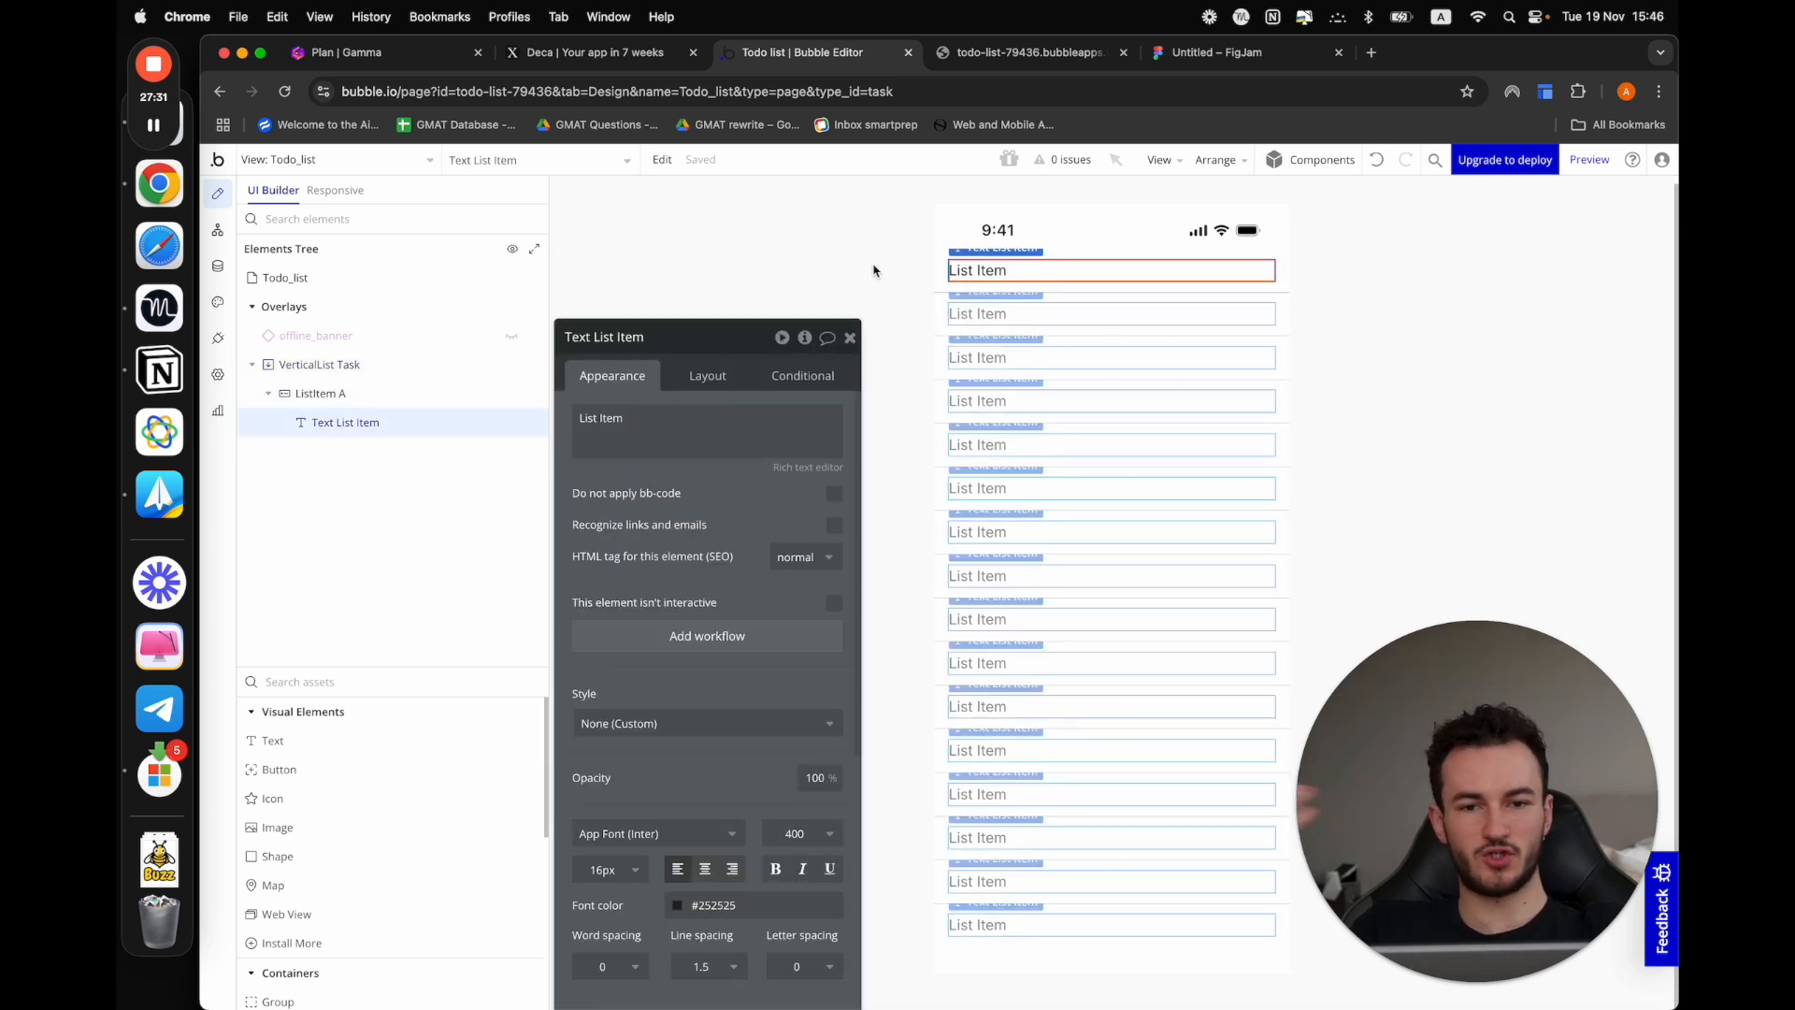
click(384, 391)
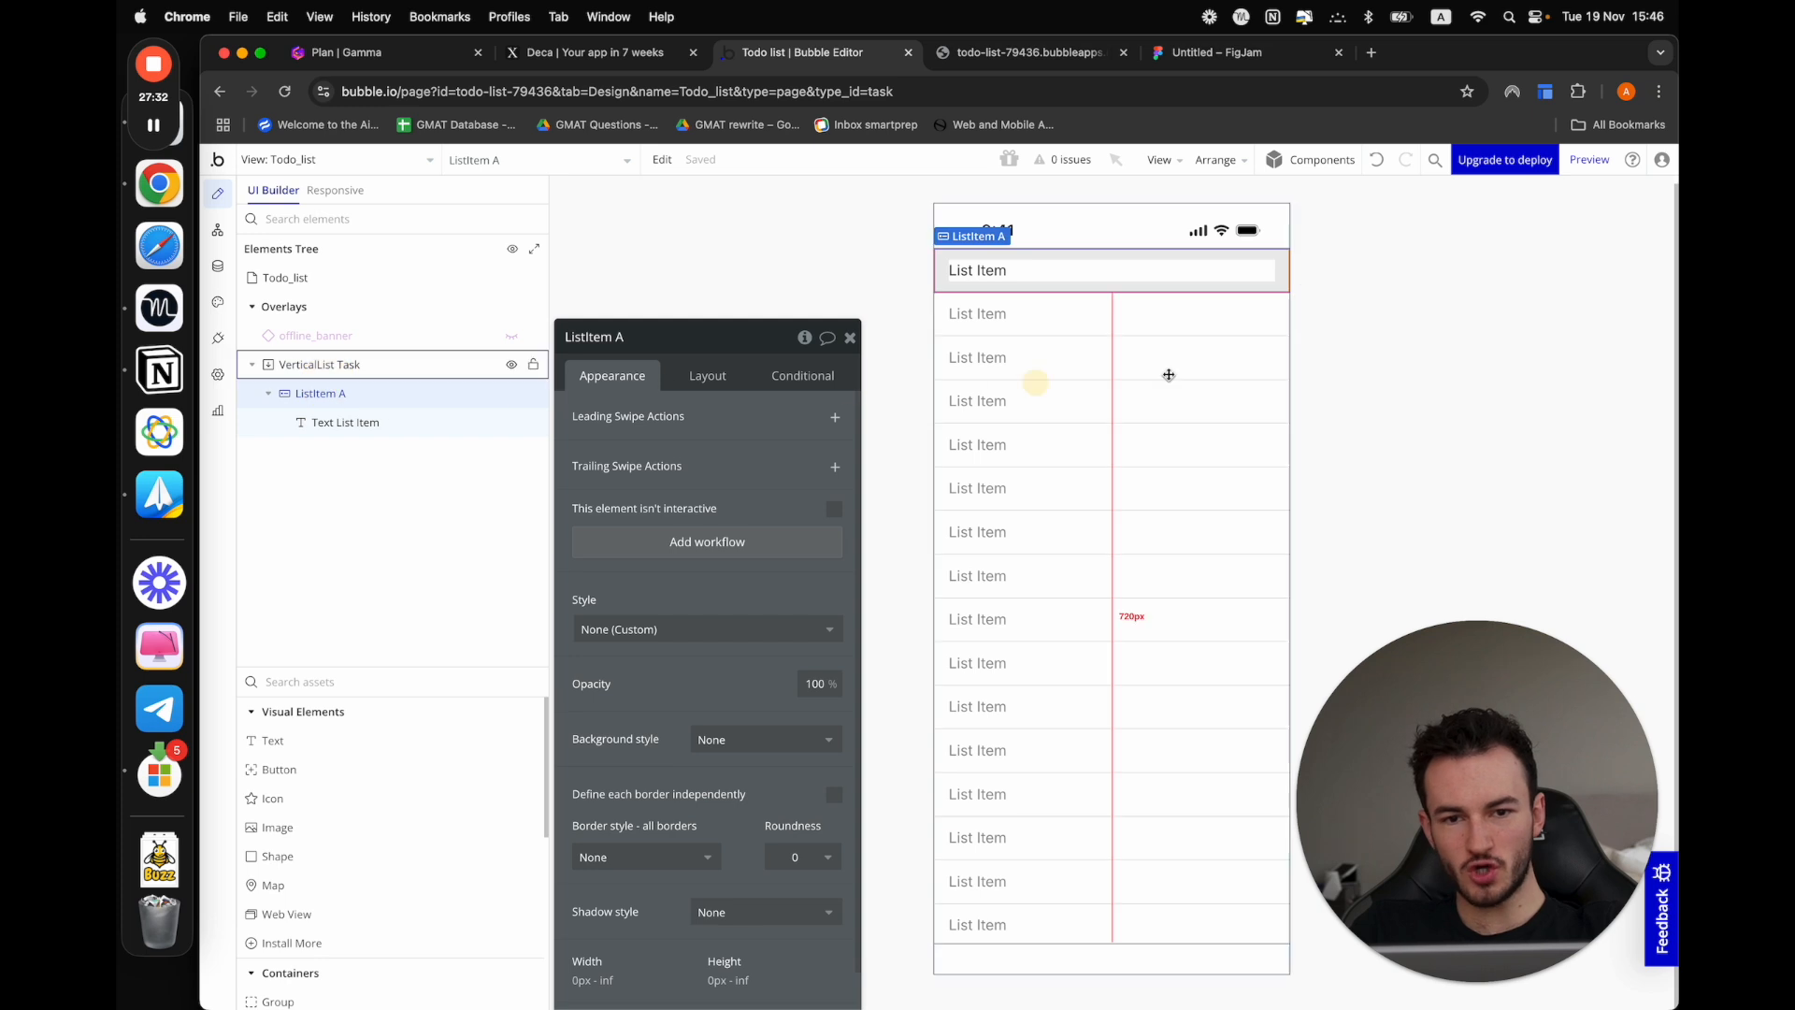
click(938, 280)
click(943, 273)
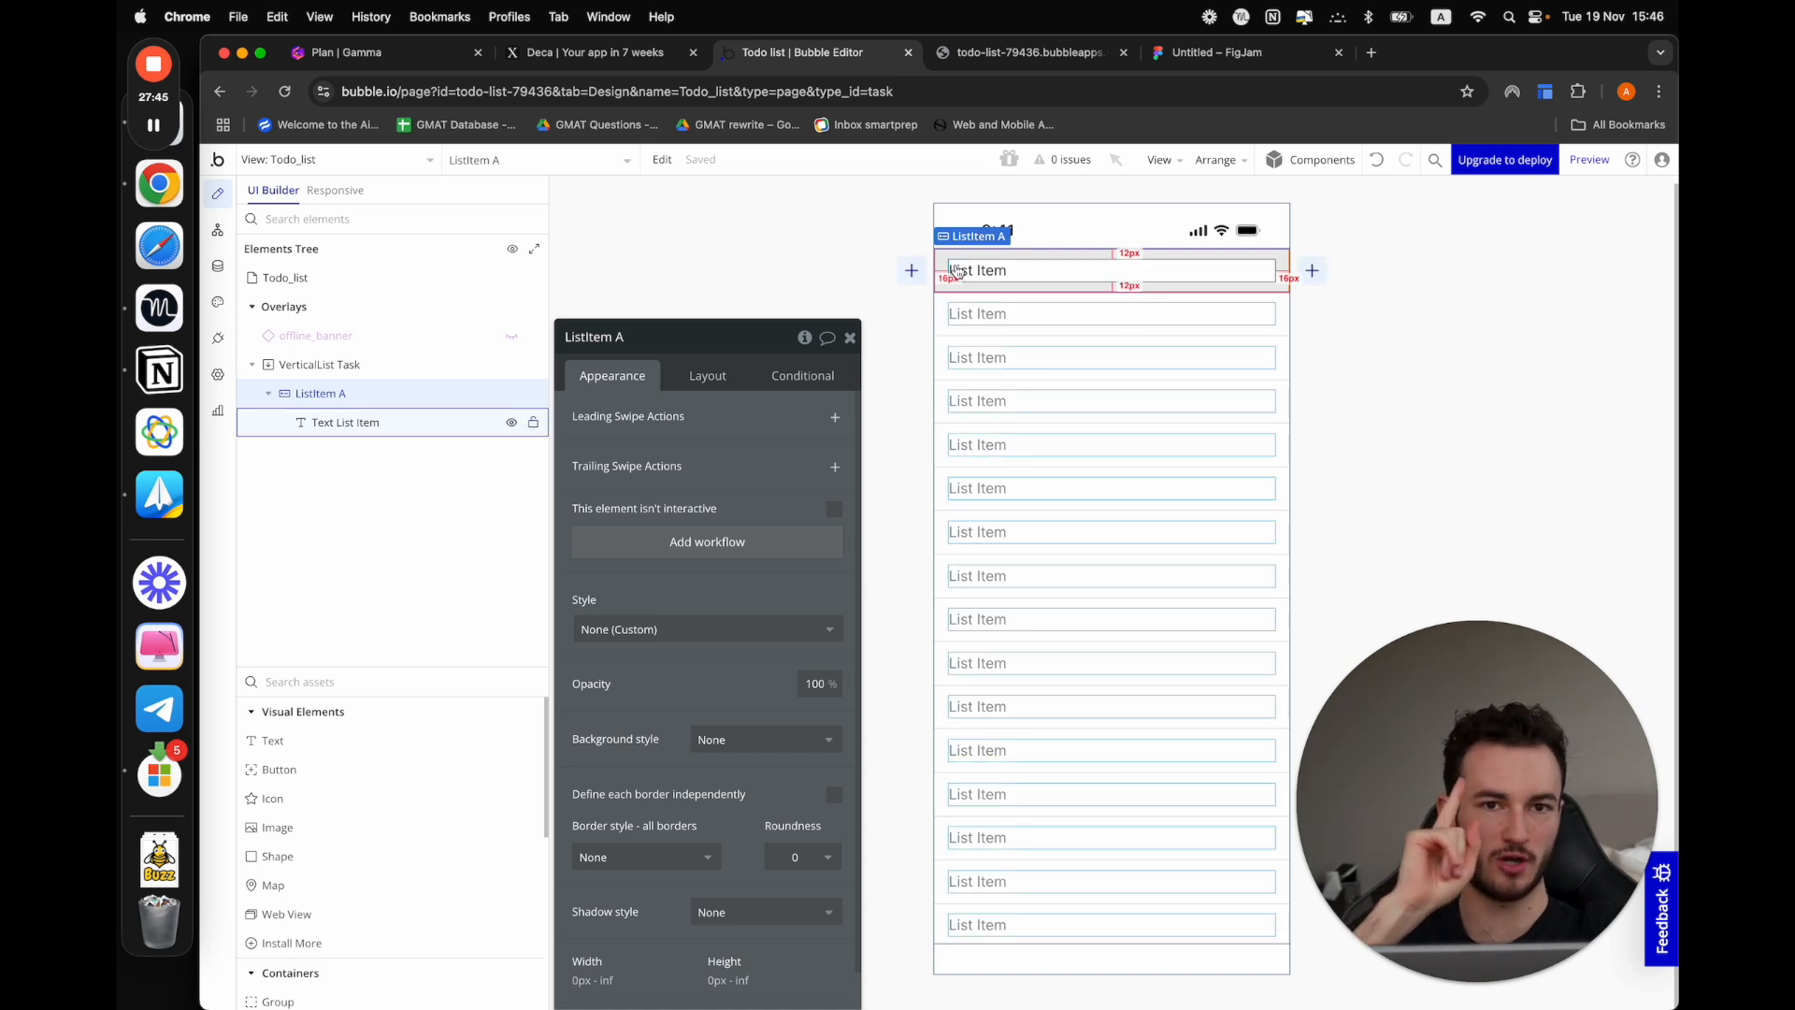
mouse_move(341, 422)
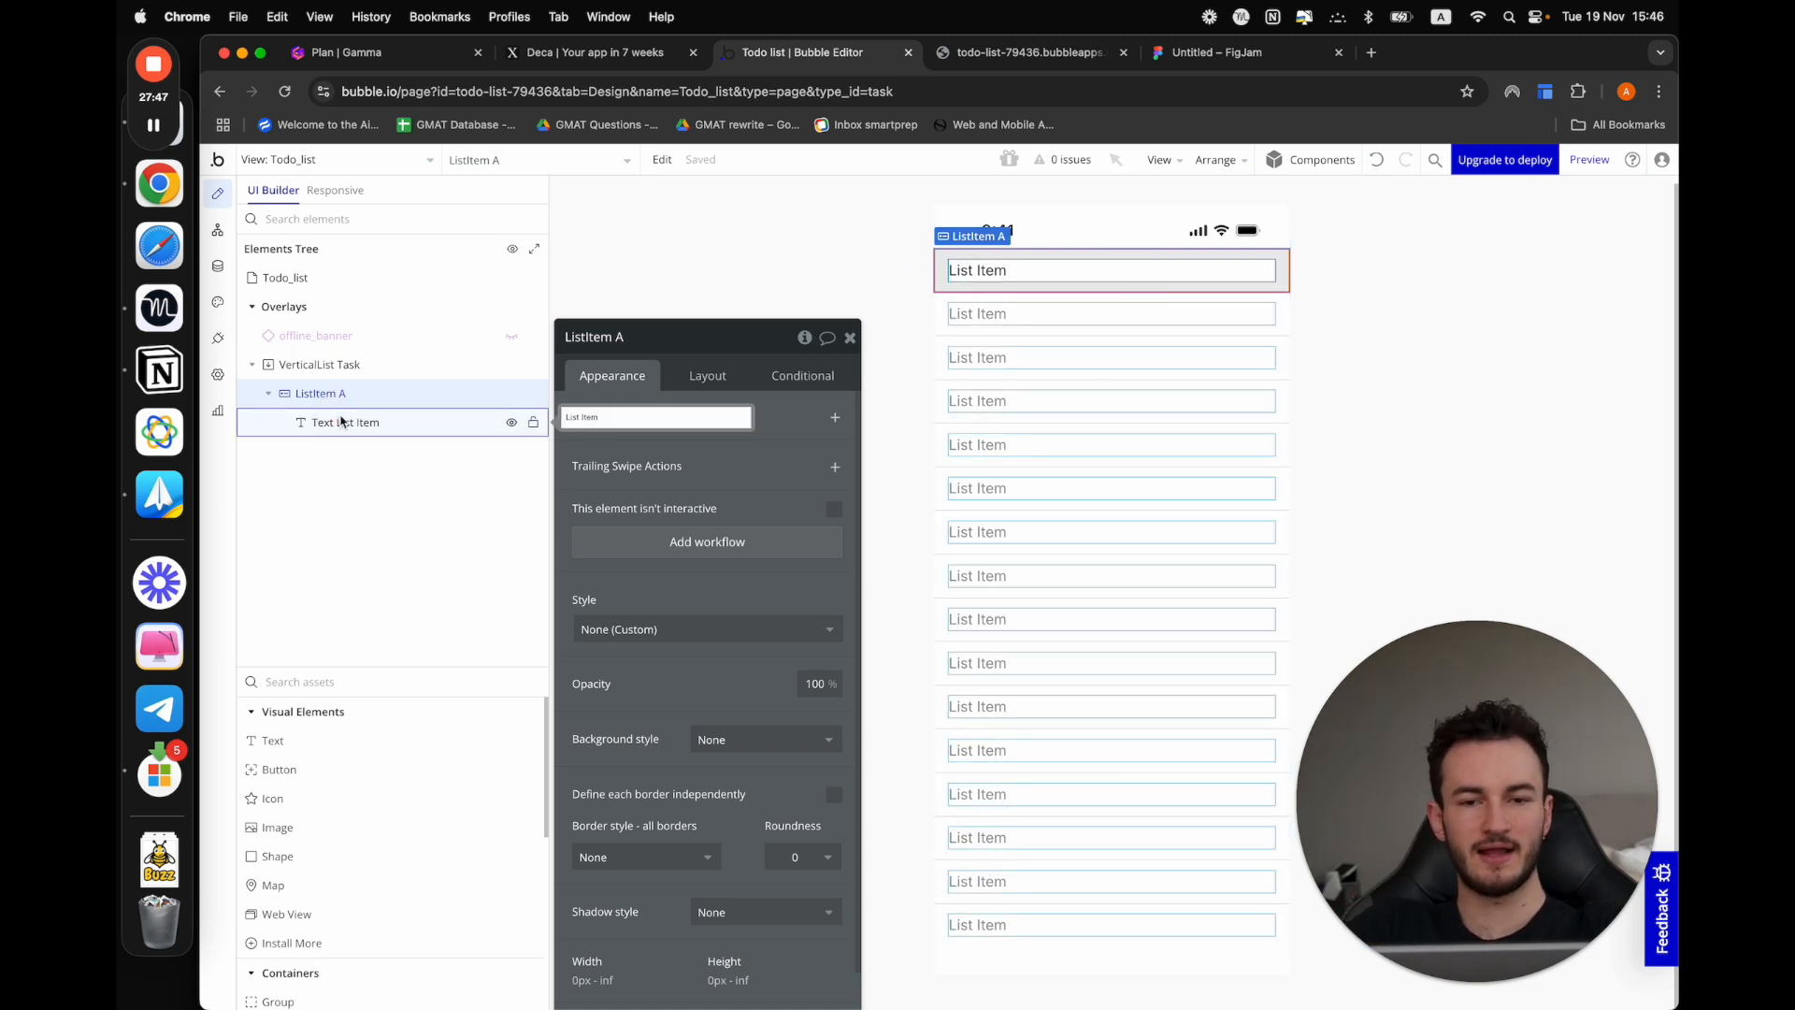
Preview the Todo_list view and compare its rendered list rows with the design in the editor
click(986, 52)
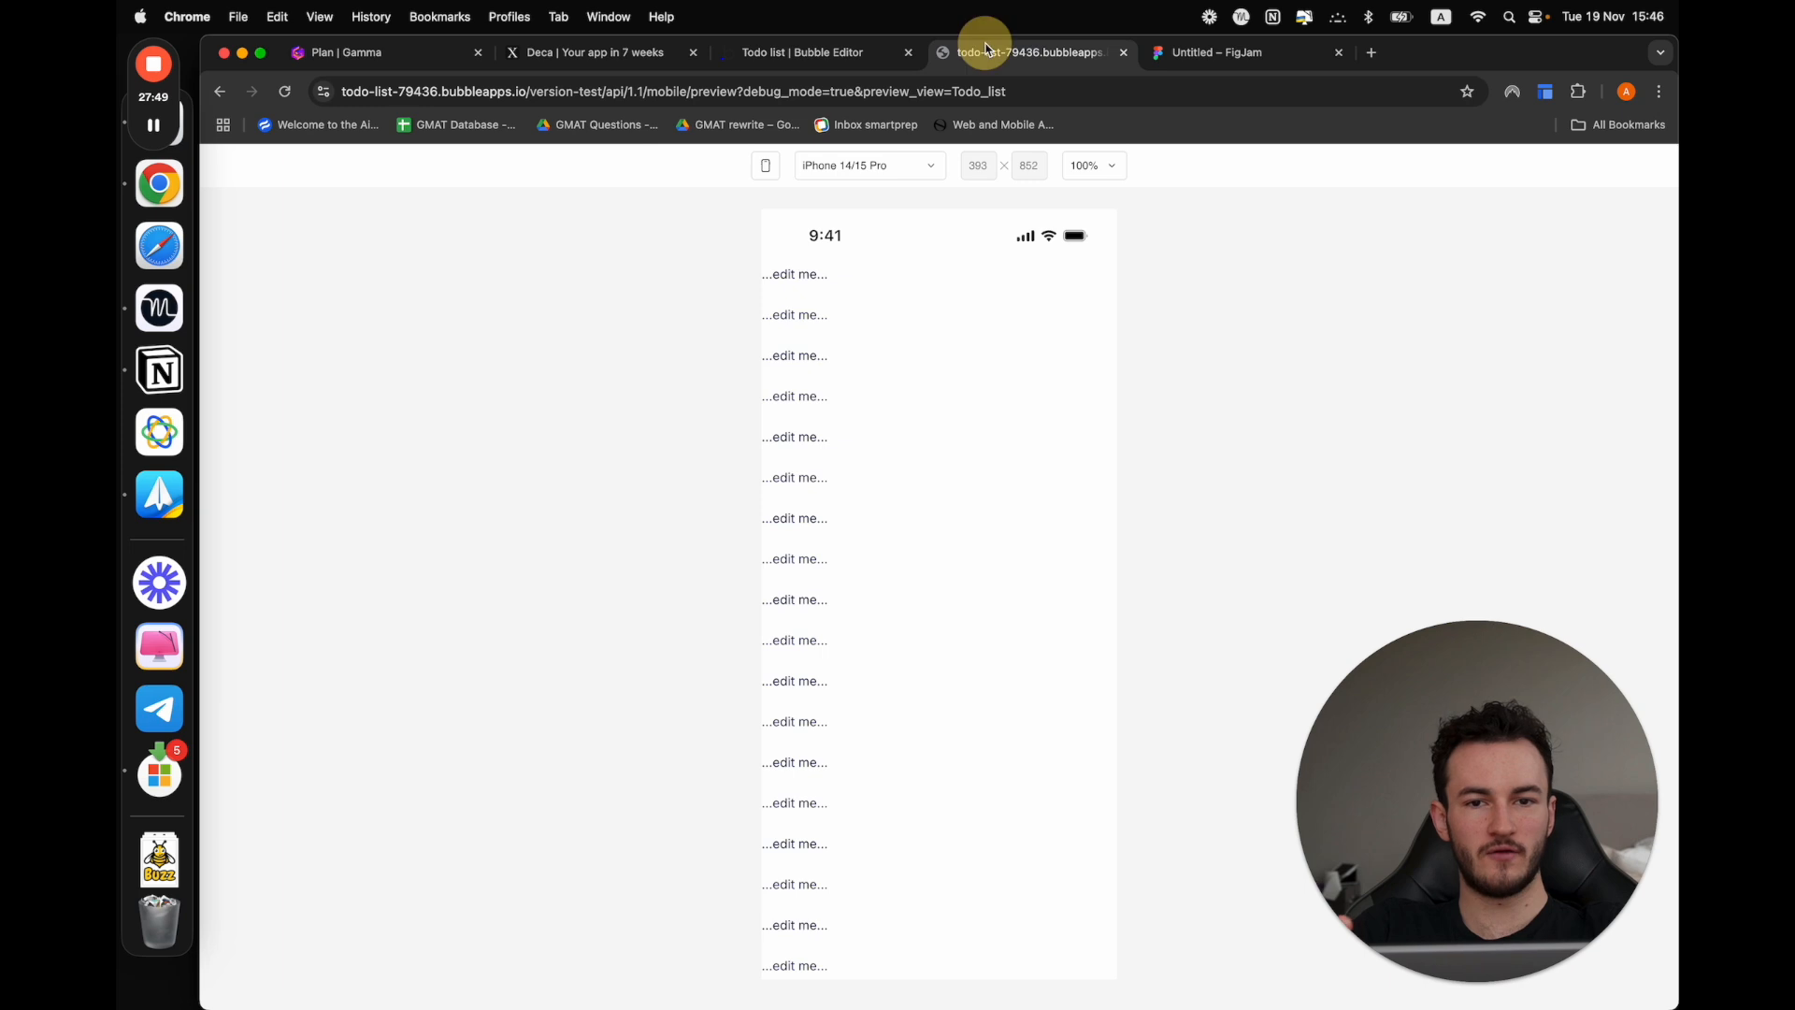
click(745, 56)
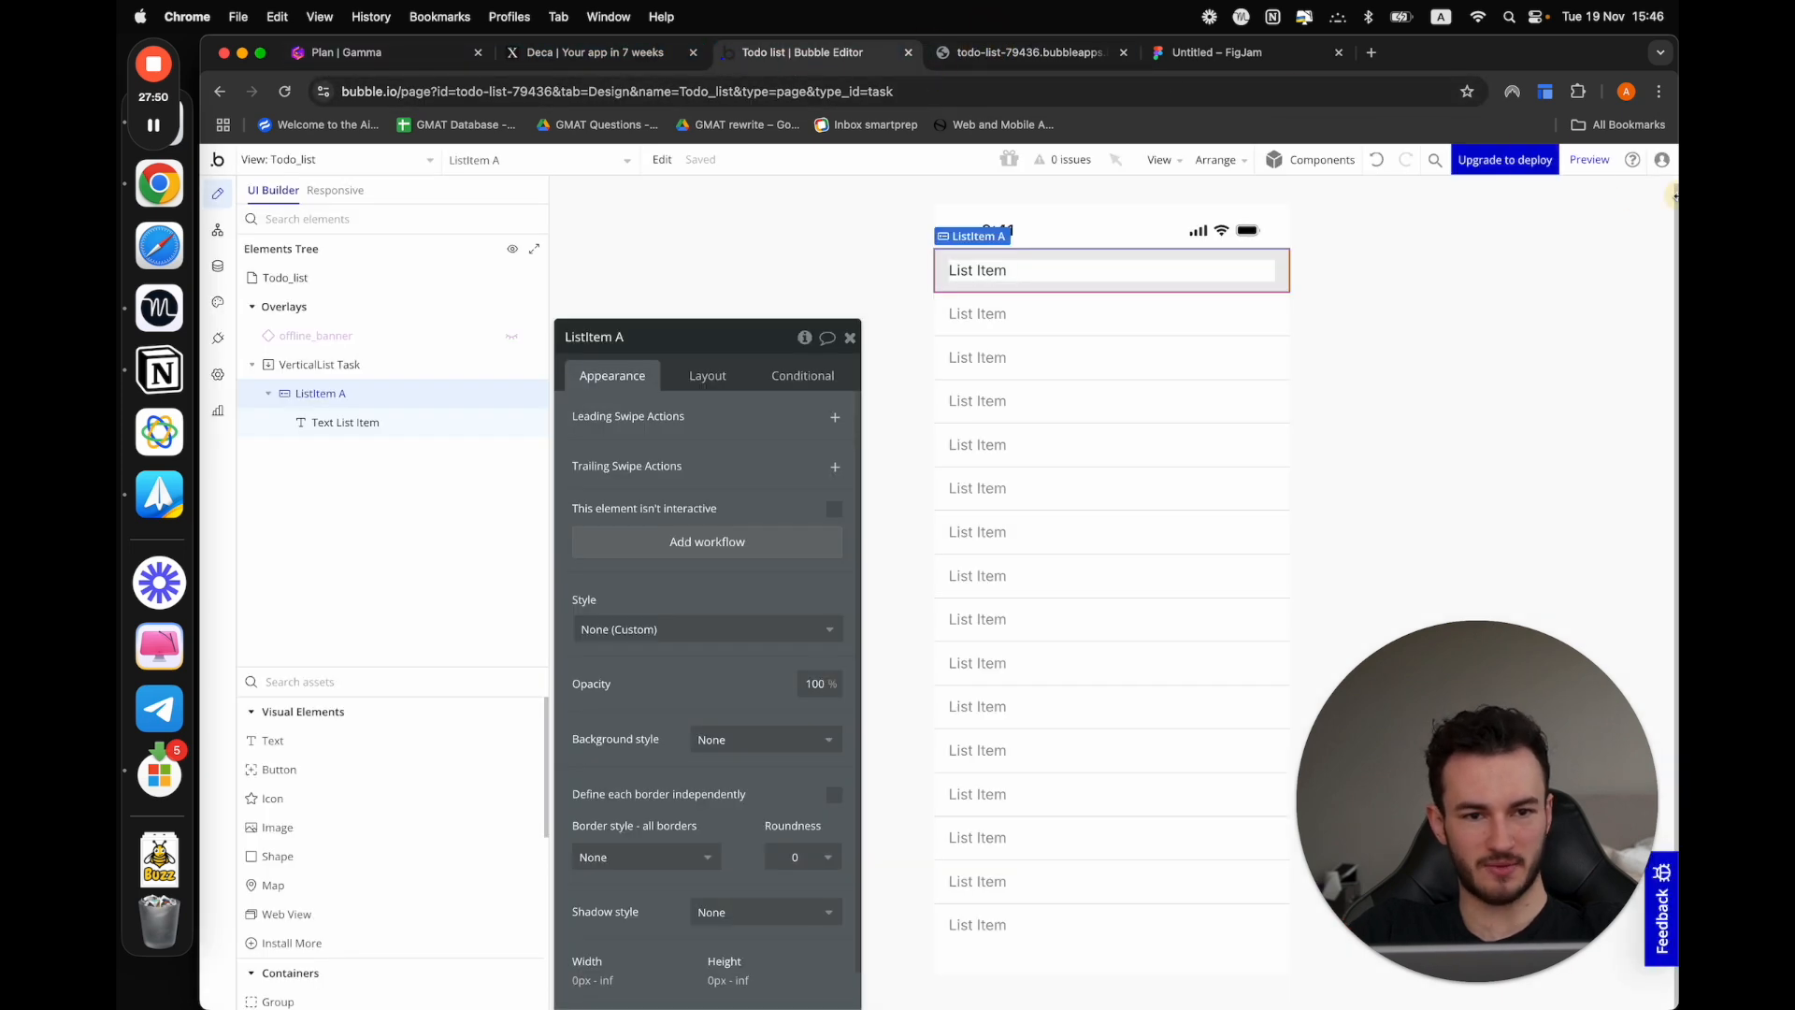
click(1590, 161)
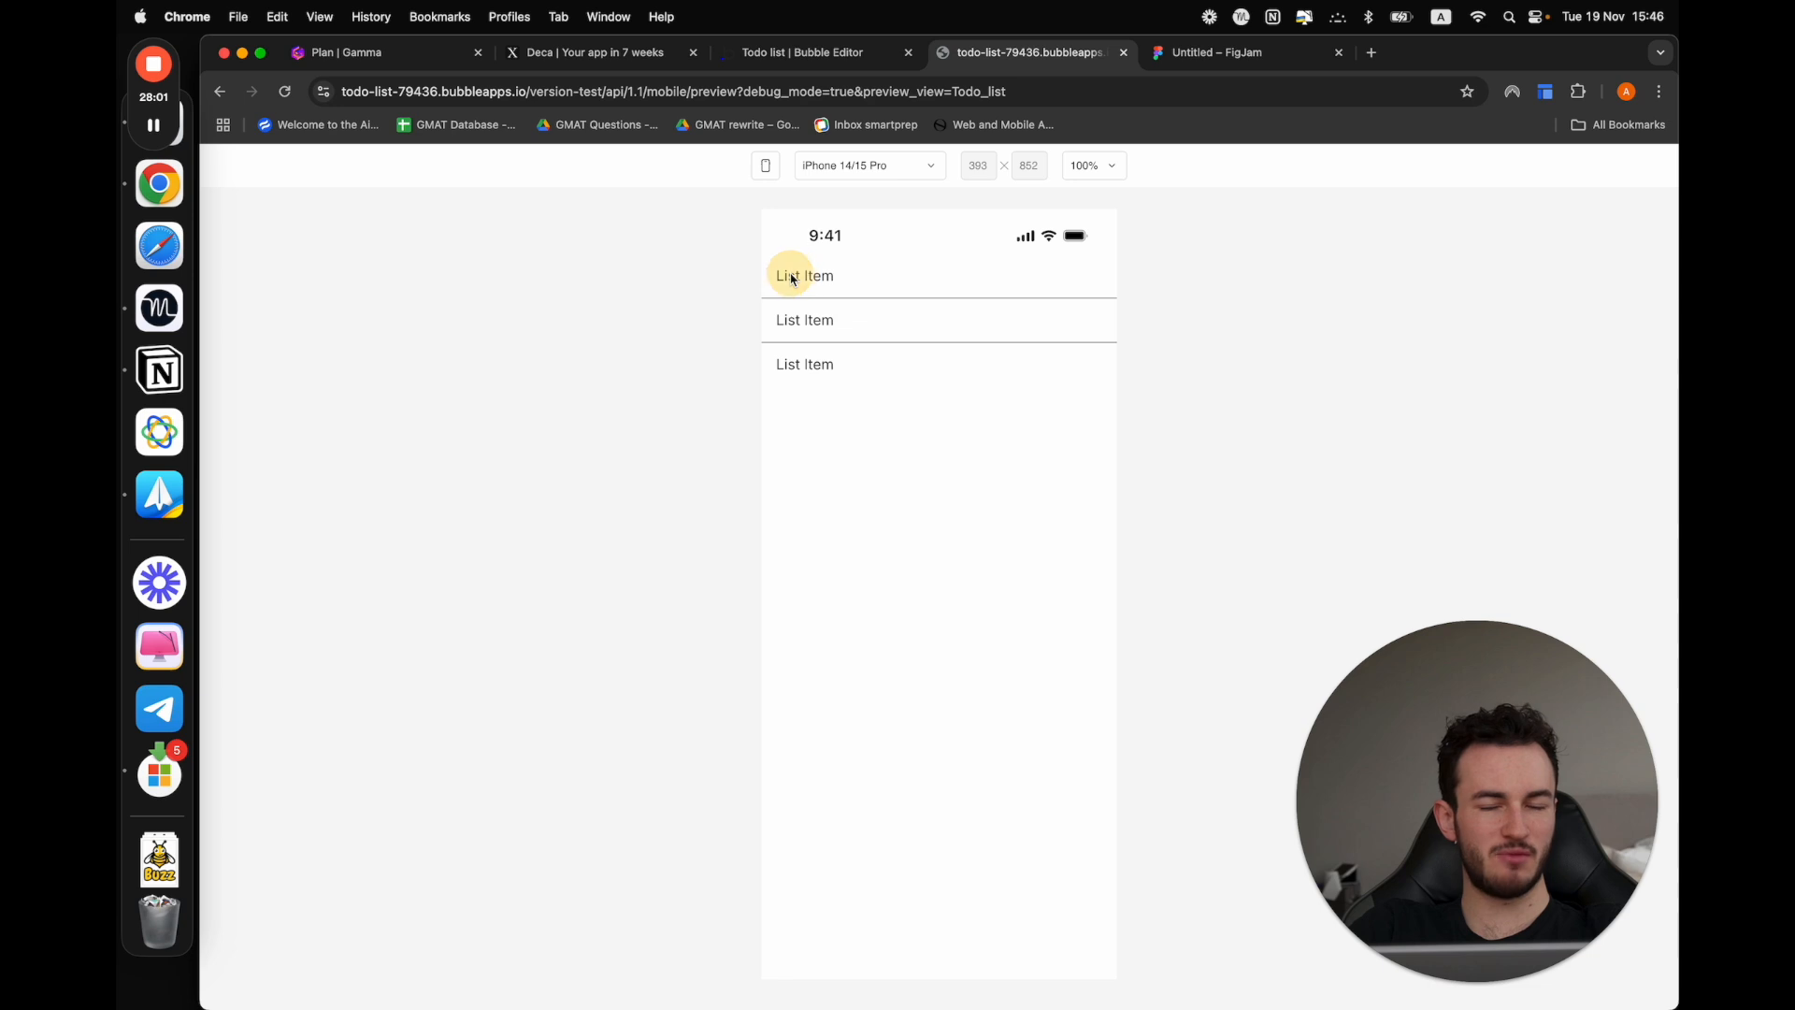
click(828, 56)
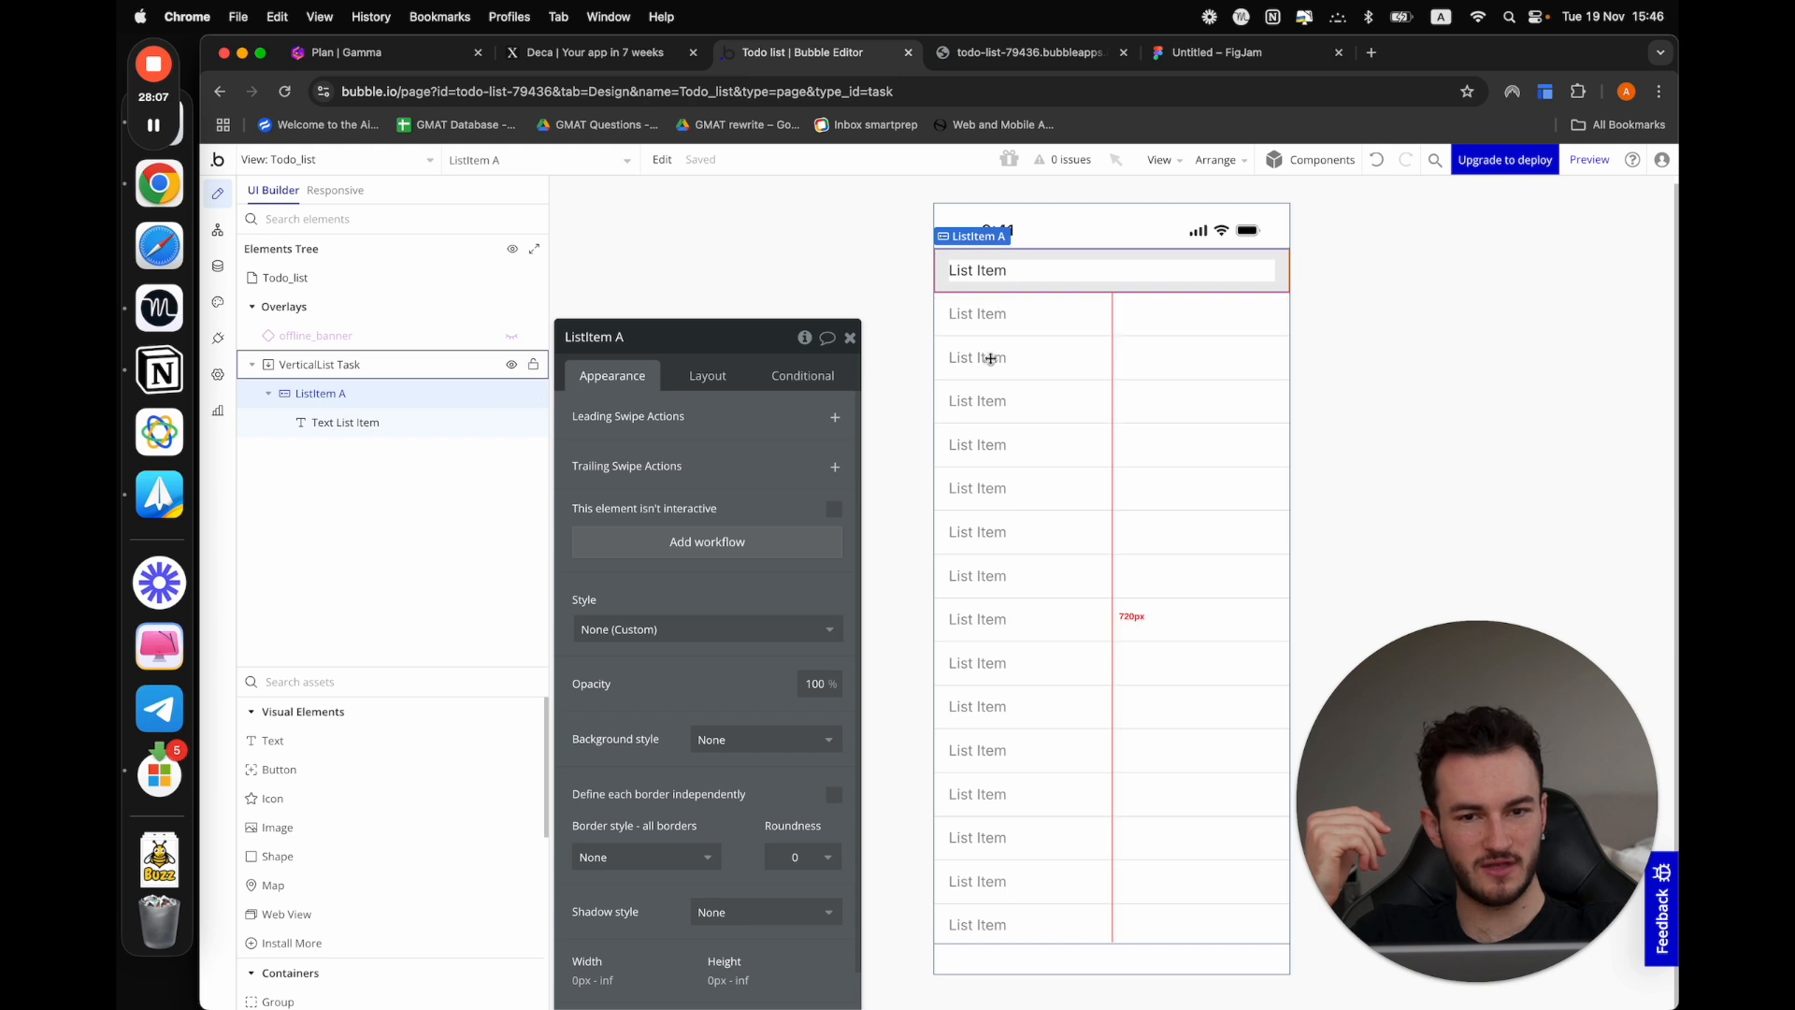
click(991, 54)
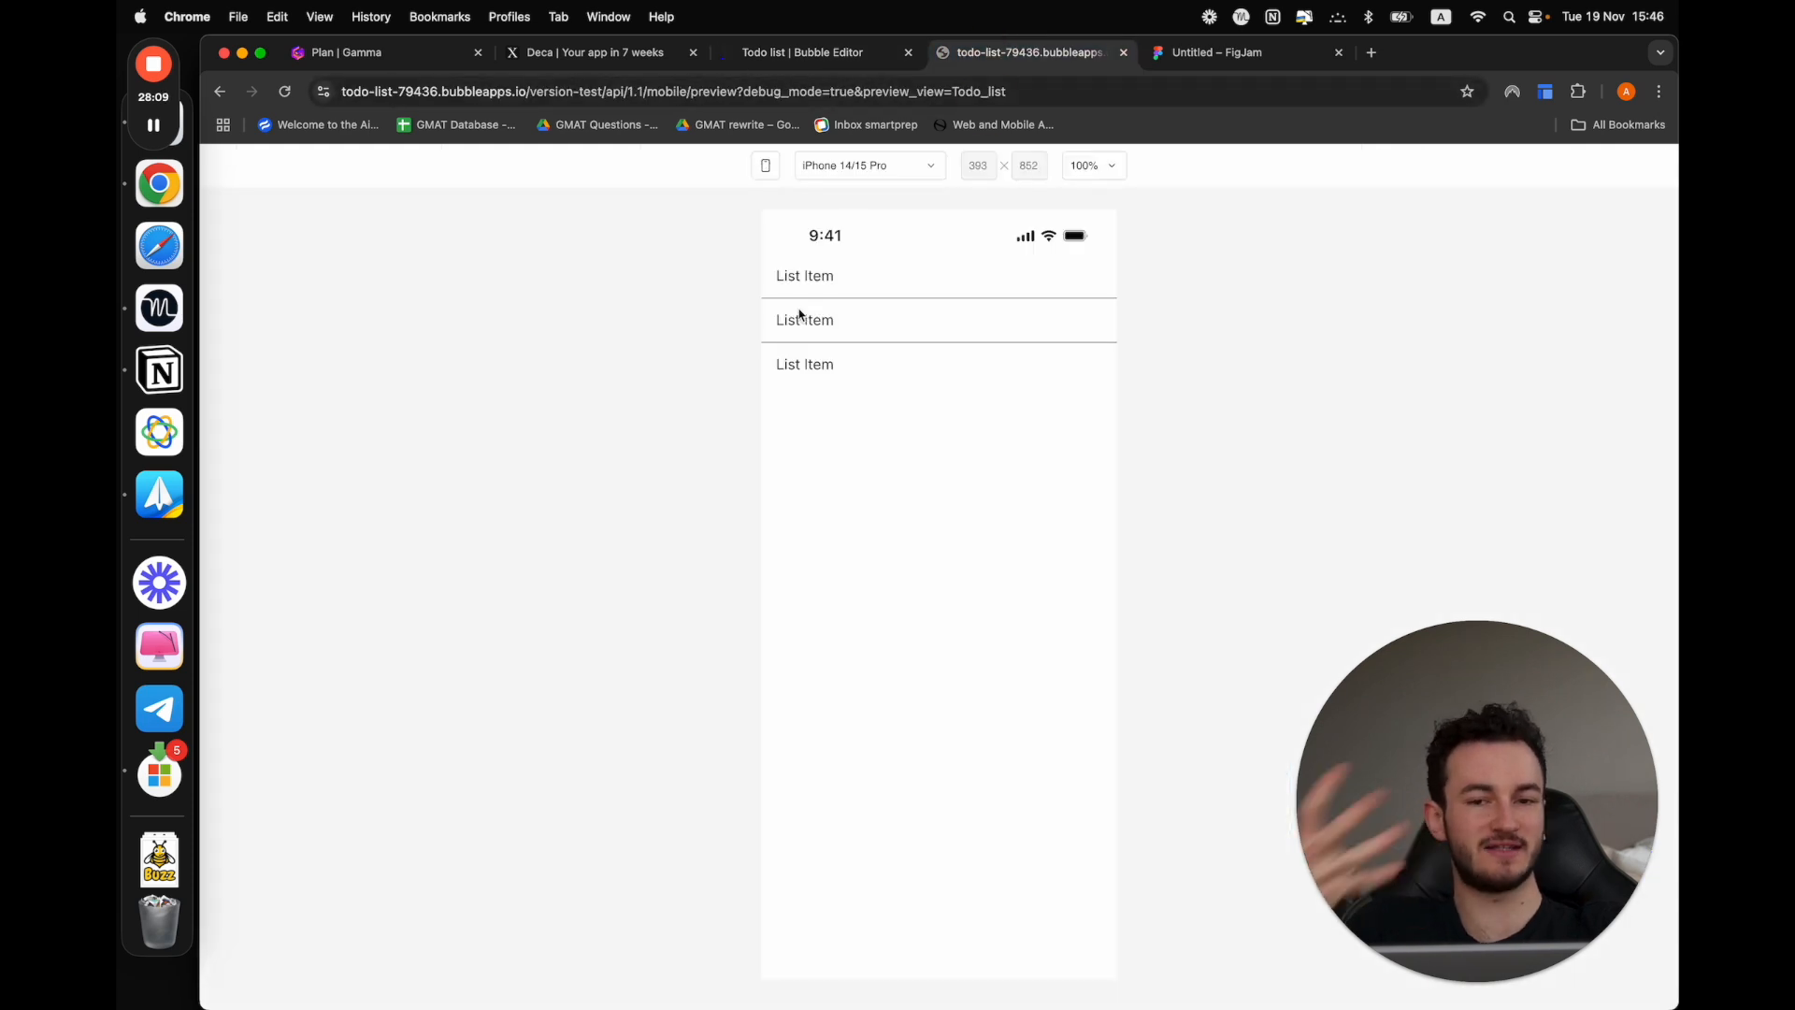
click(853, 55)
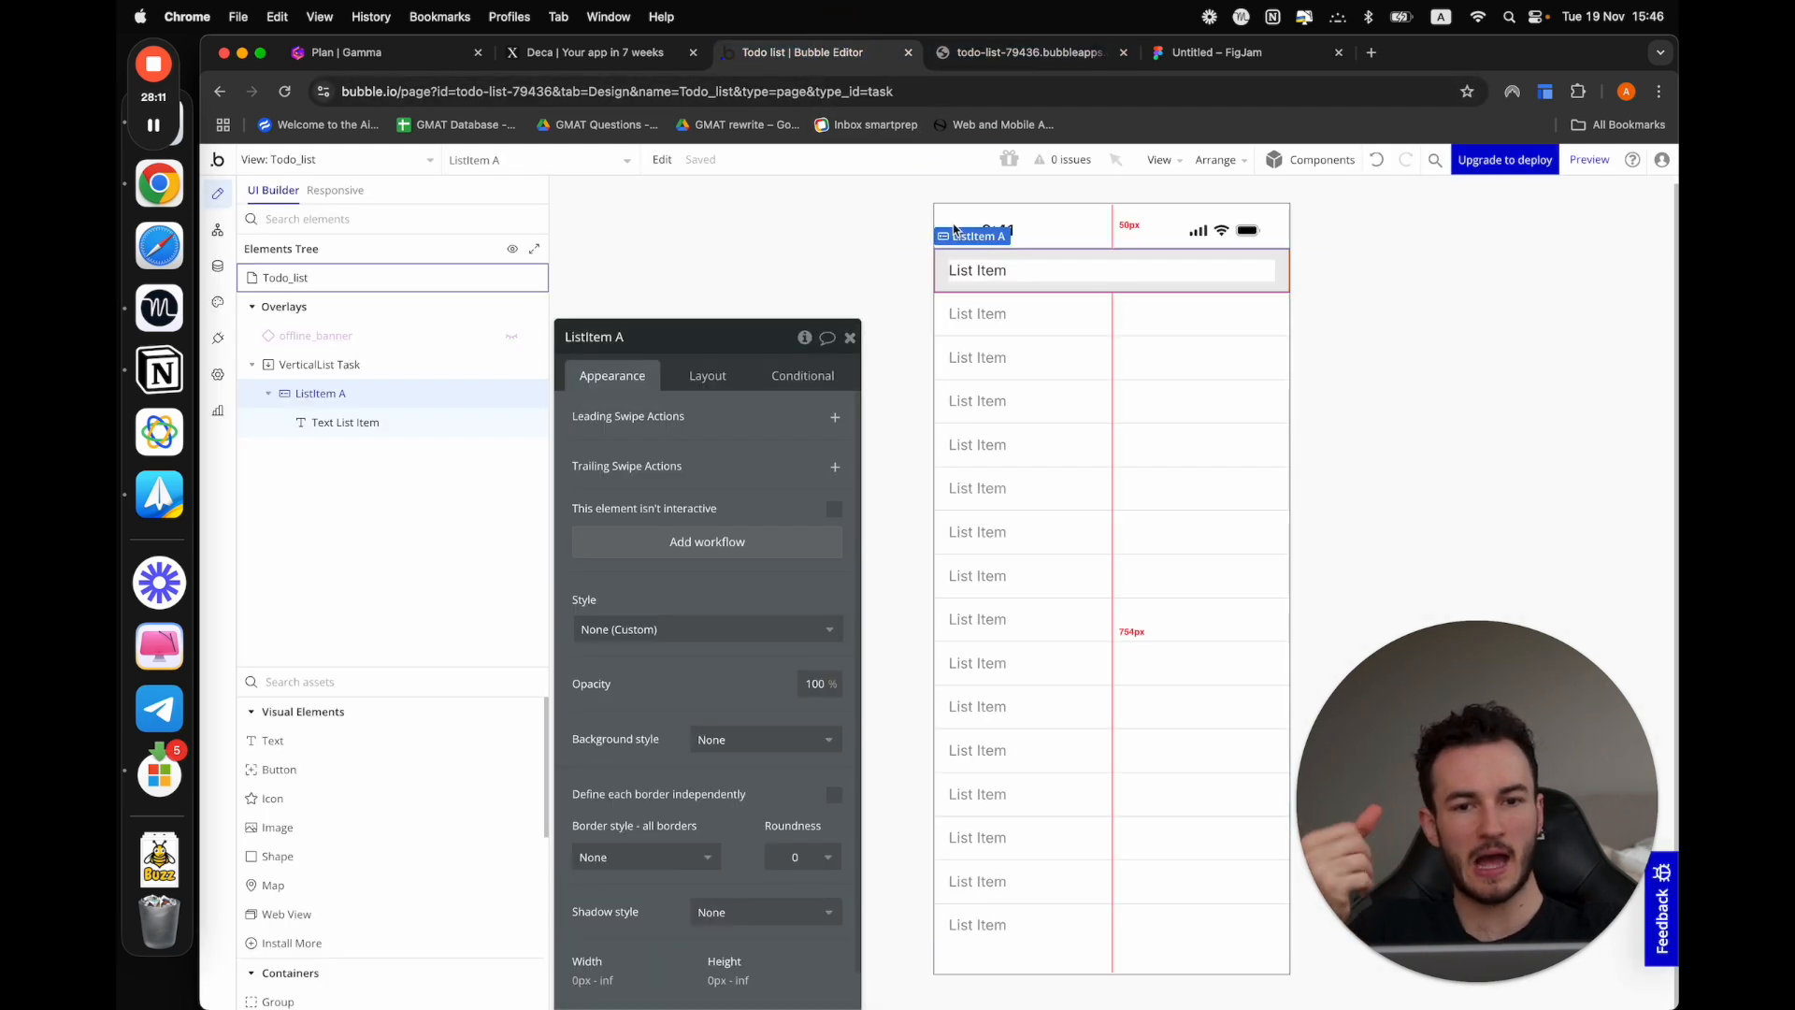
Replace the first list item's placeholder text with the dynamic expression Current item's Task's Task name
click(1001, 273)
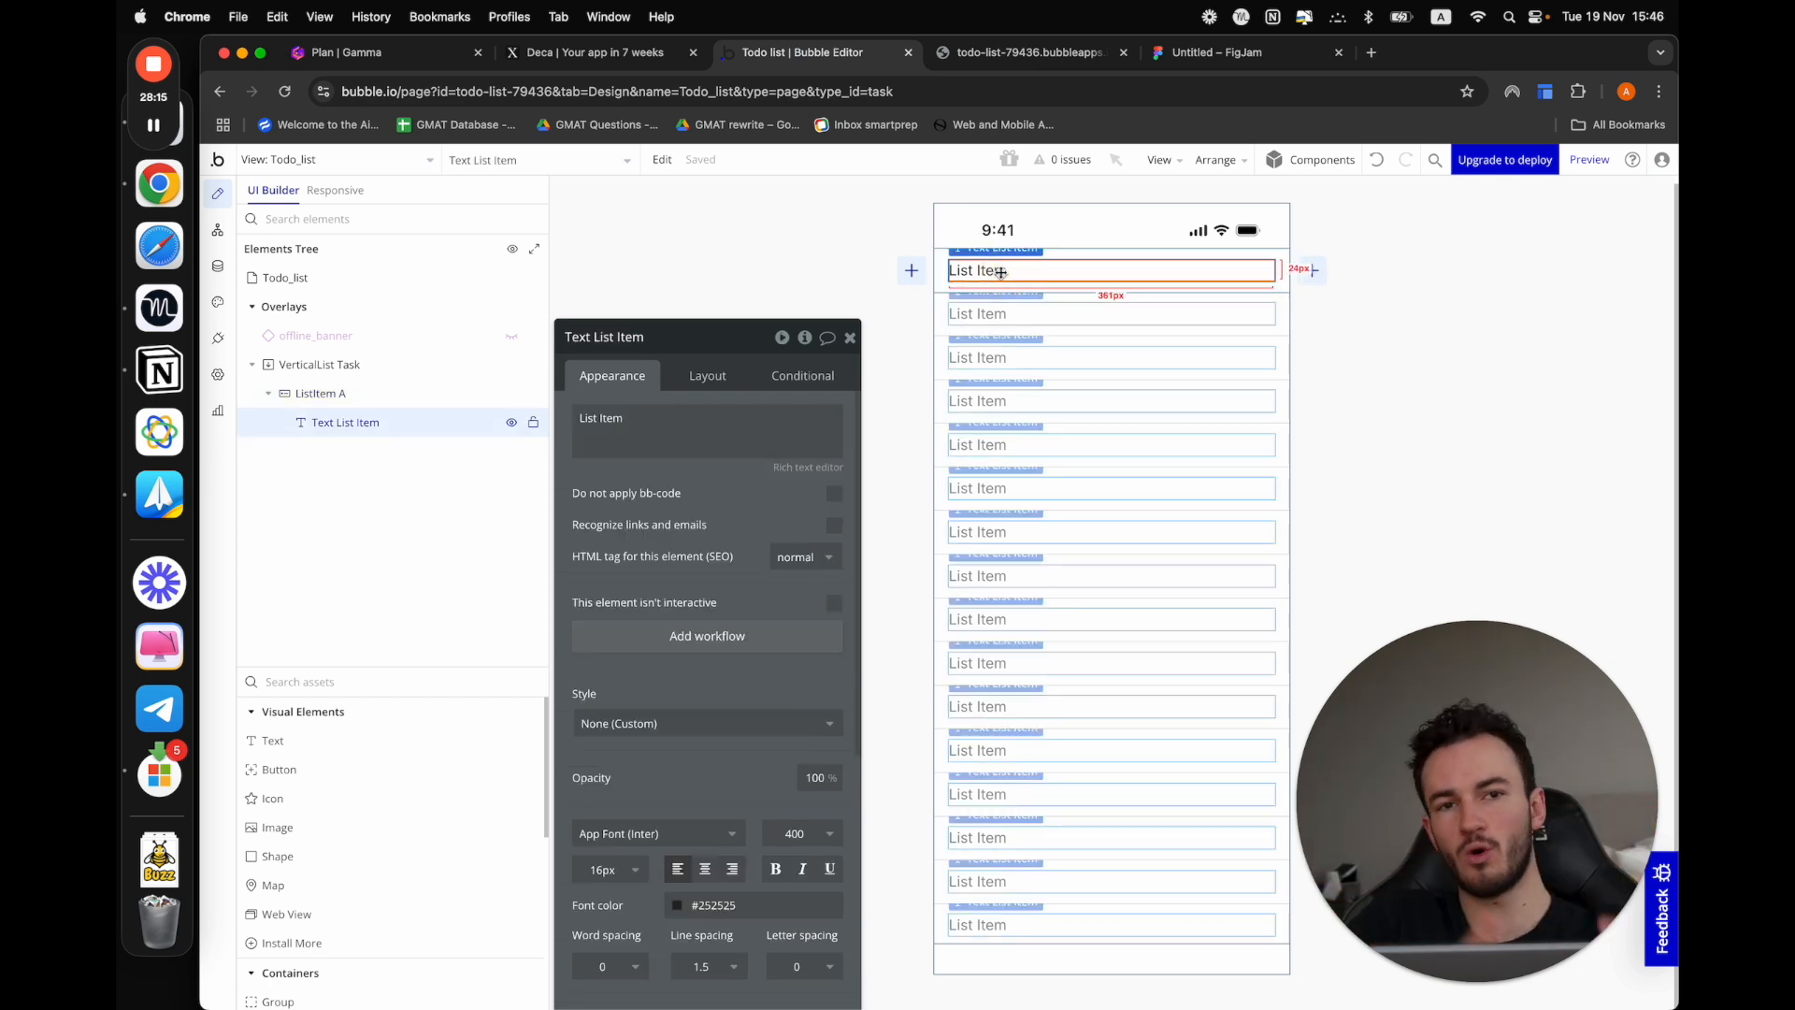
click(693, 413)
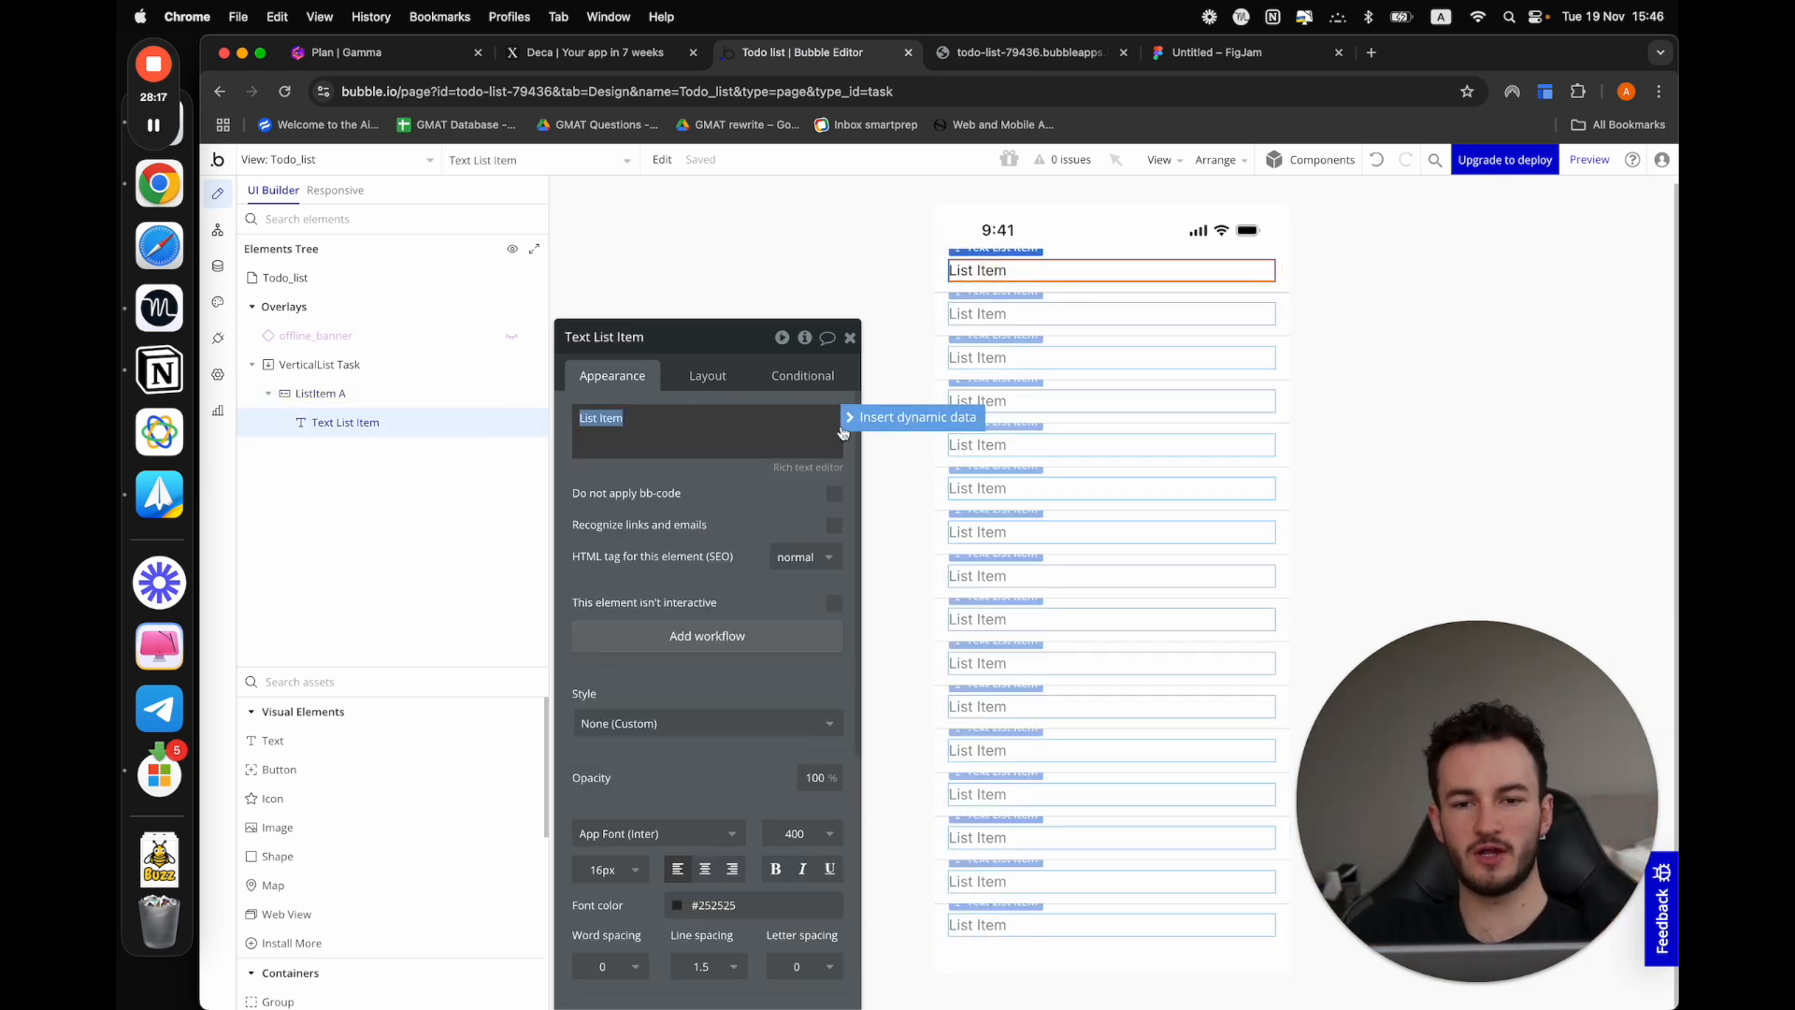
click(939, 419)
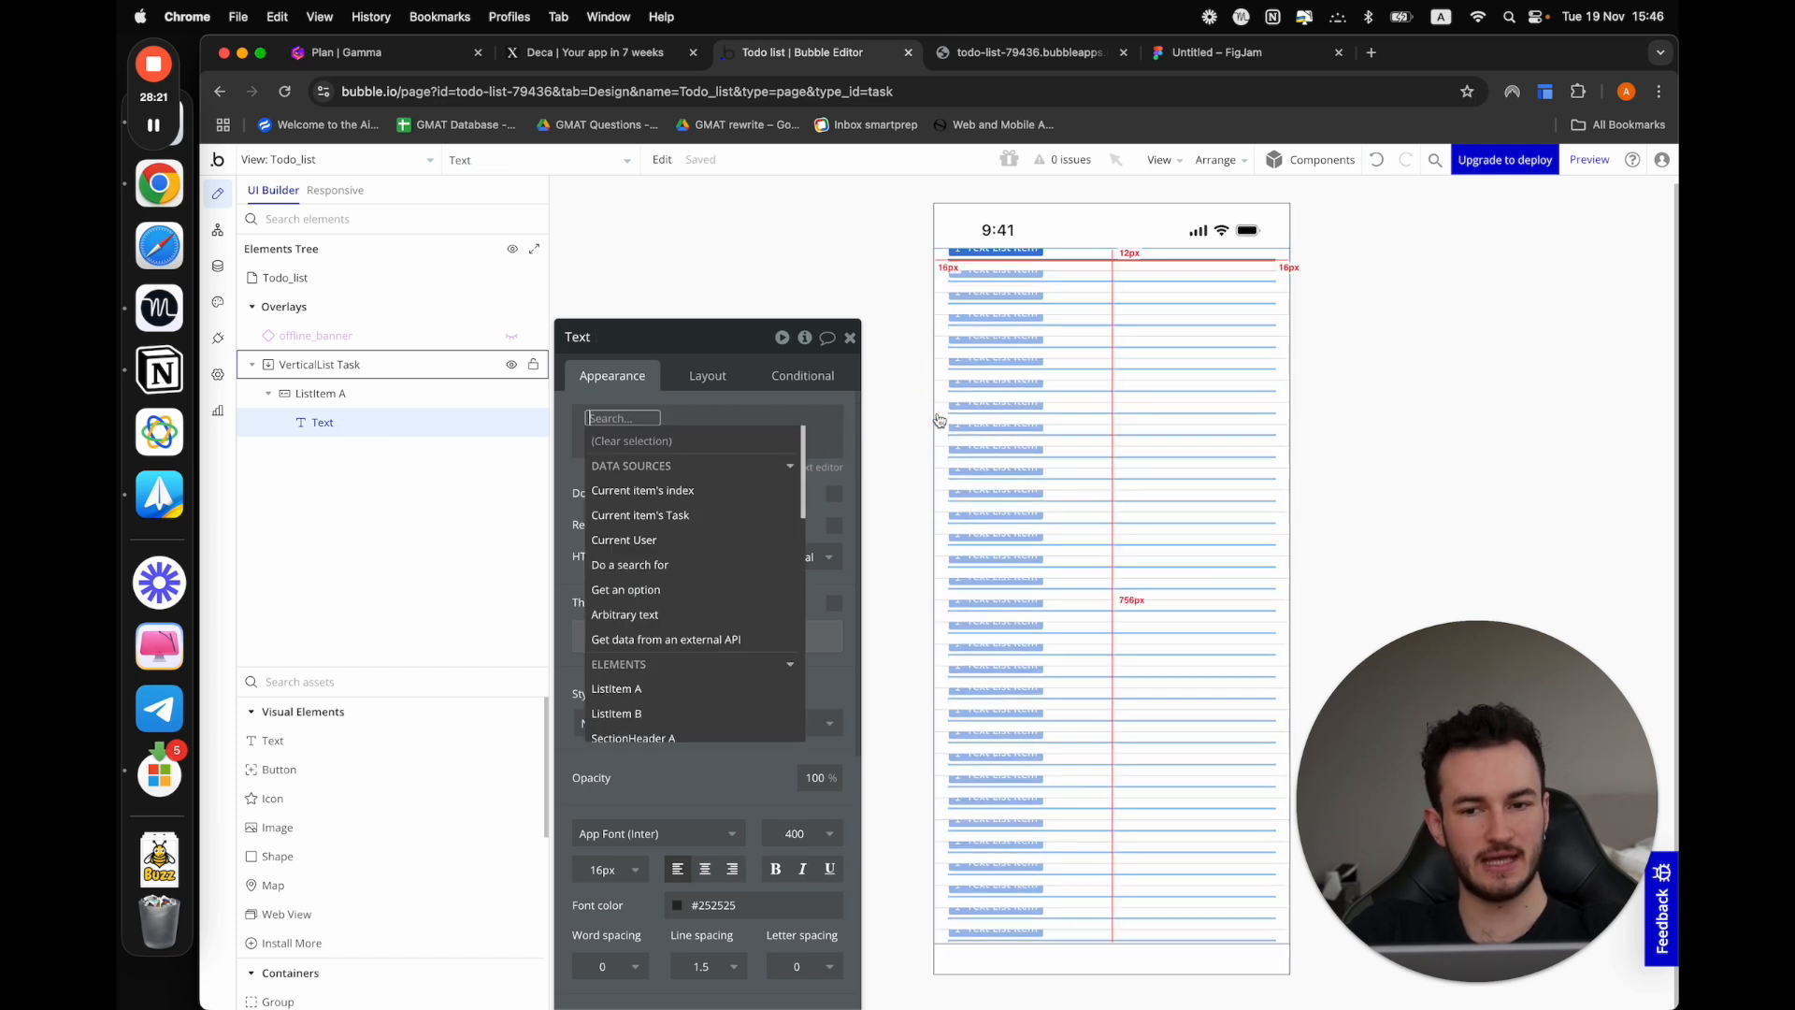
click(718, 516)
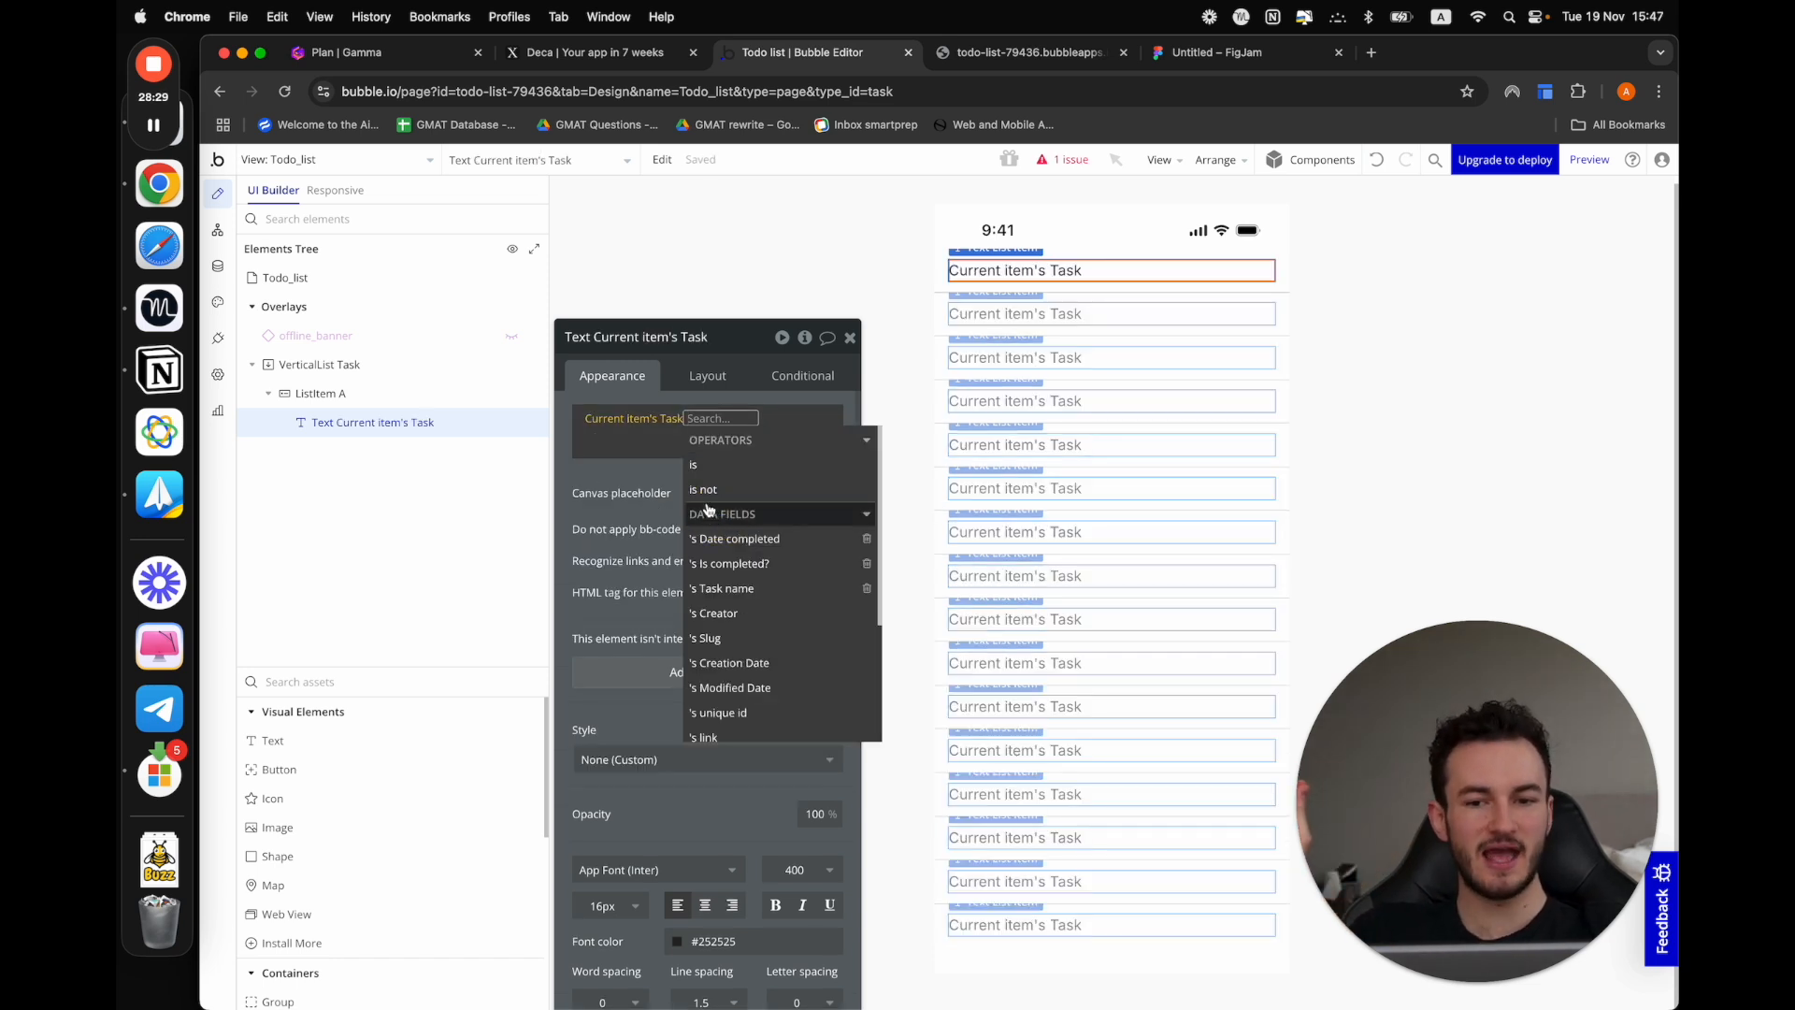
click(764, 591)
click(634, 478)
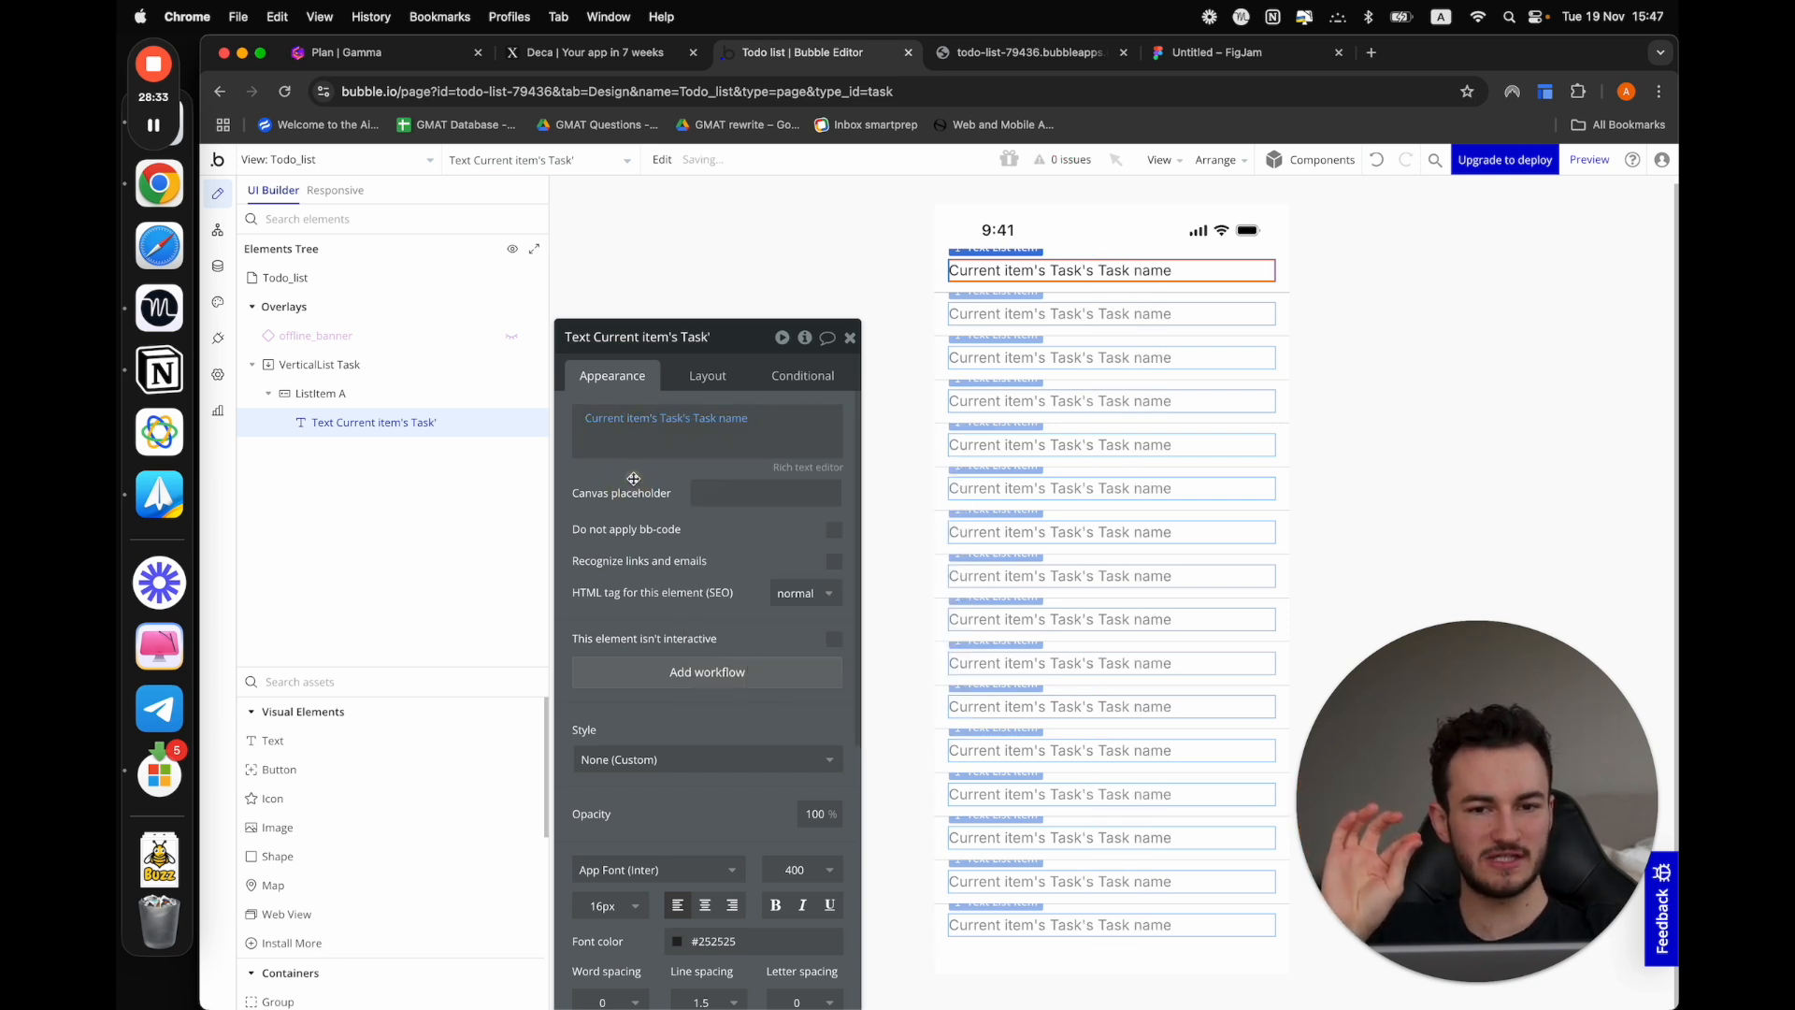
Preview the Todo_list view again and examine the text of each list row
click(1589, 160)
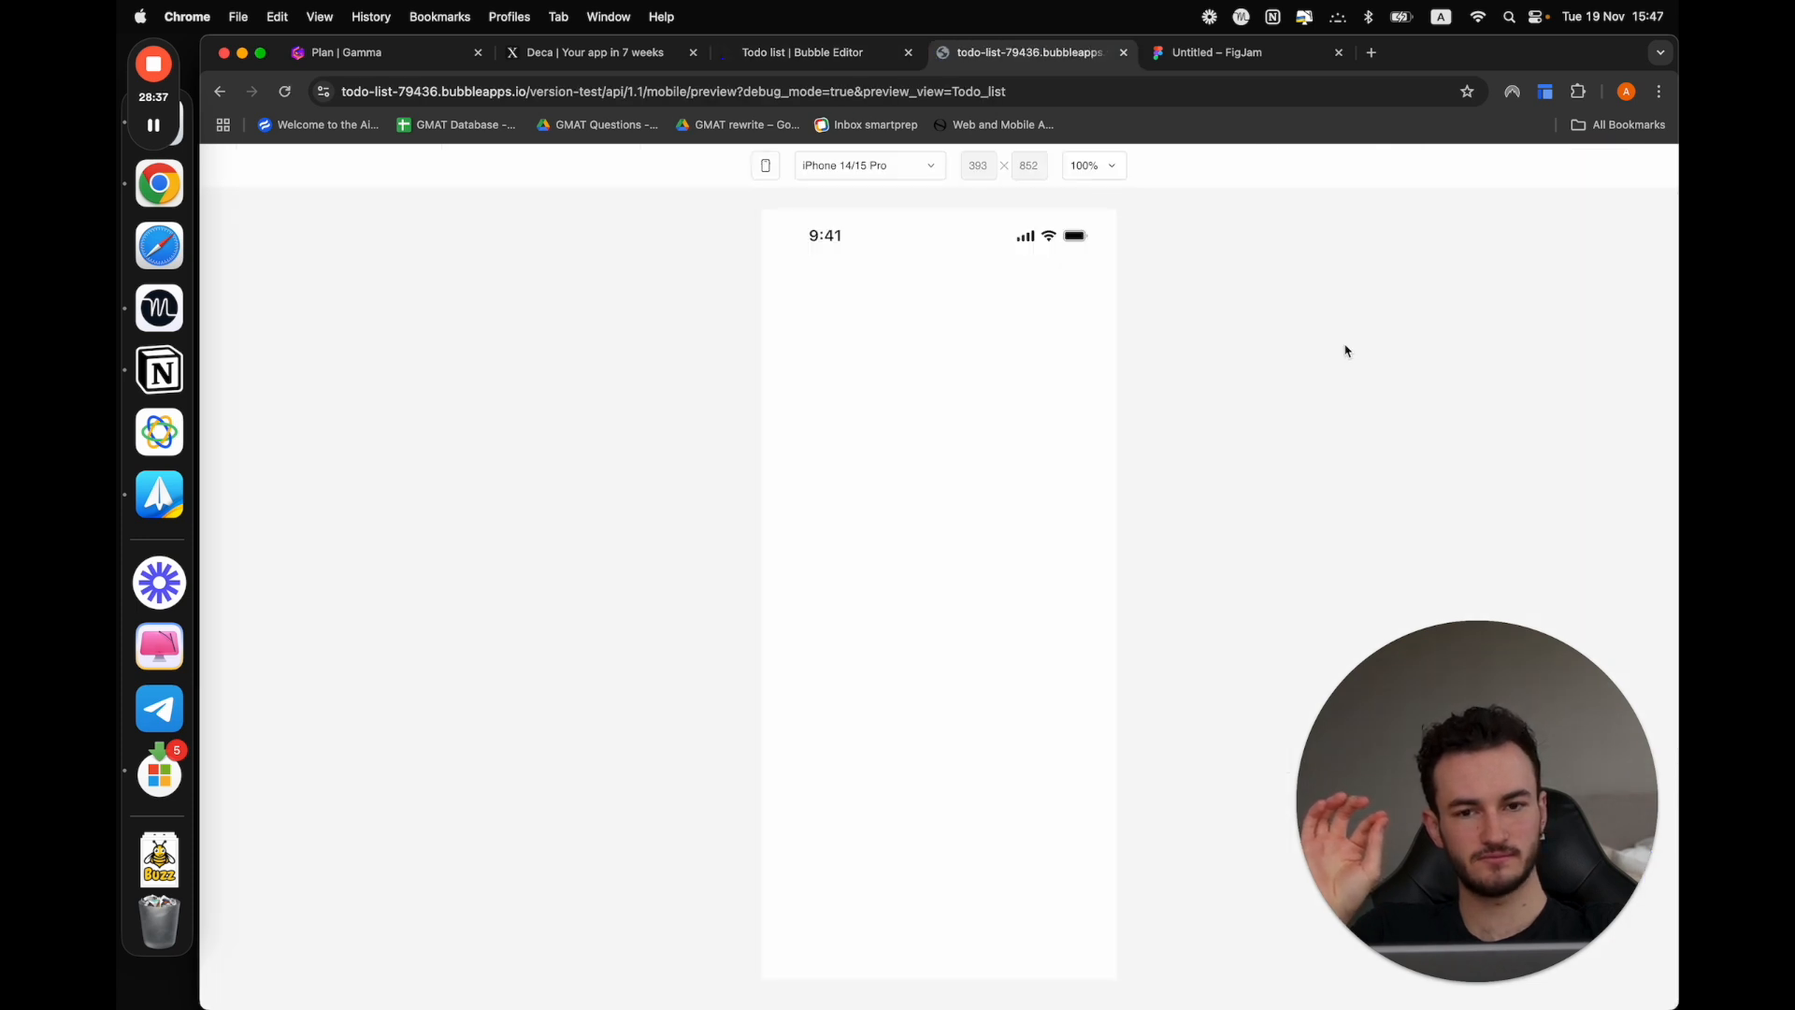
drag(760, 277, 964, 273)
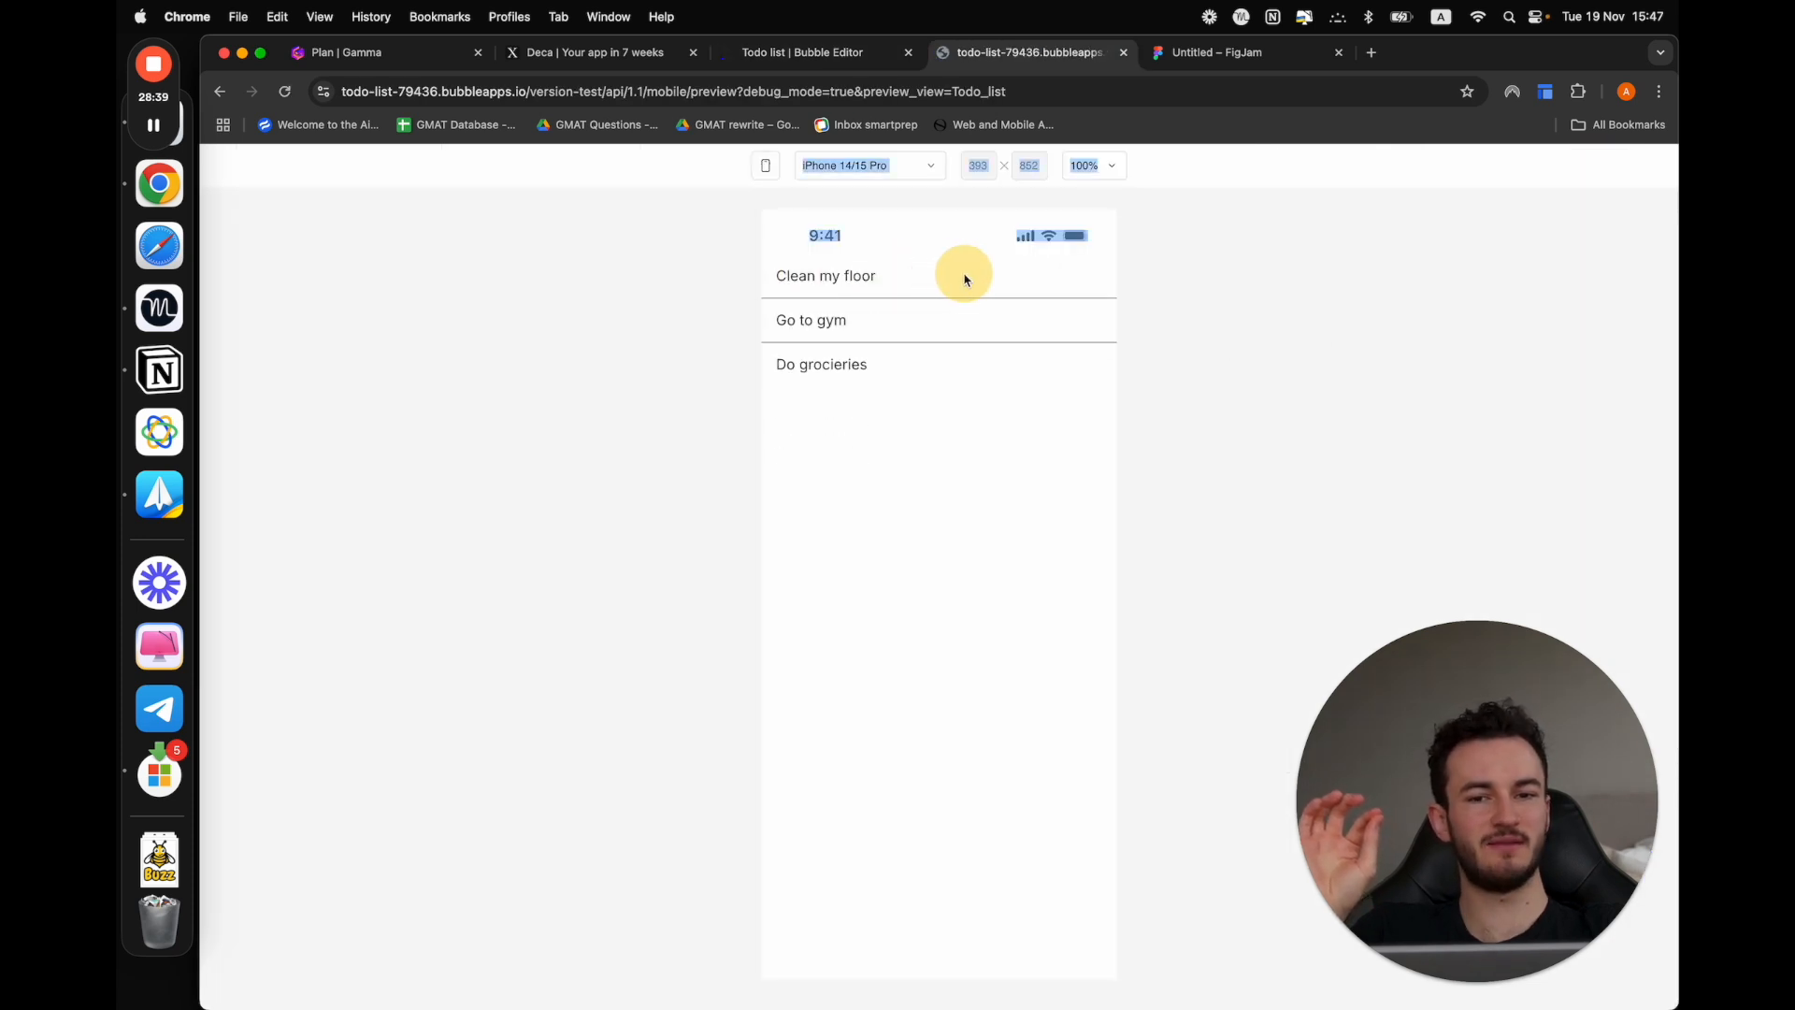
drag(811, 316, 810, 713)
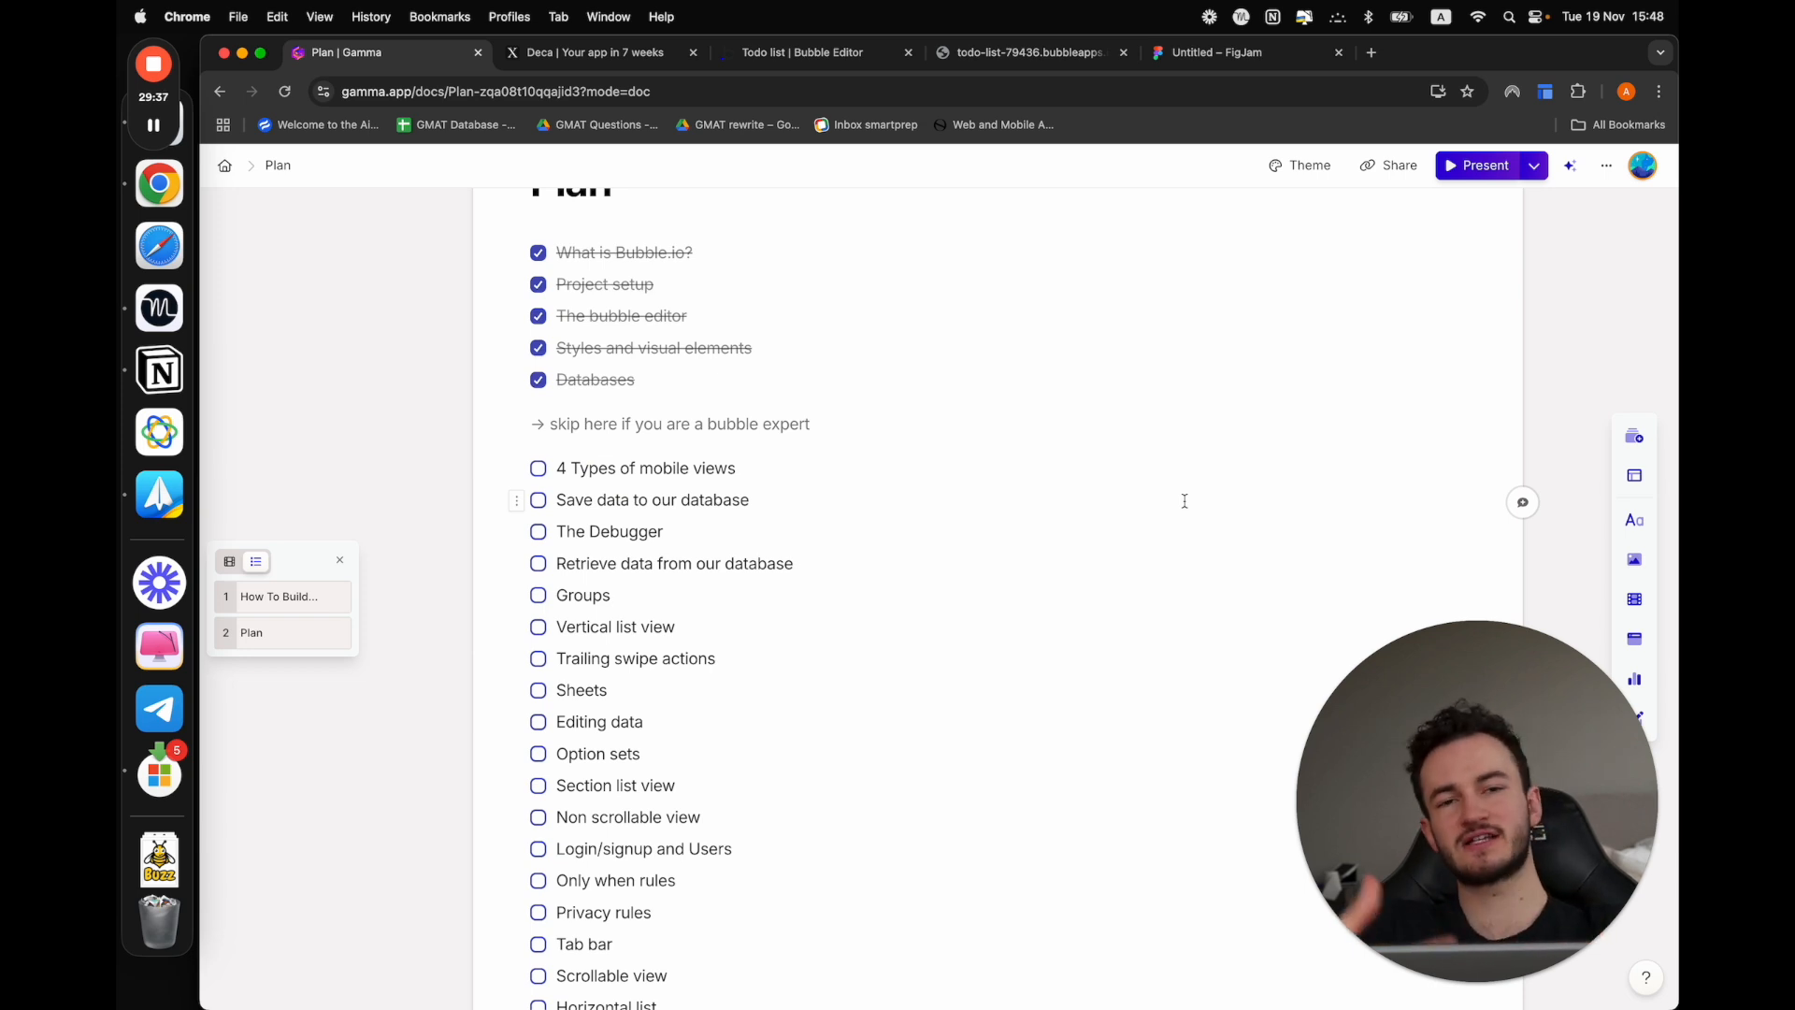
Mark "4 Types of mobile views" as done in the Gamma plan and return to the app preview
click(538, 470)
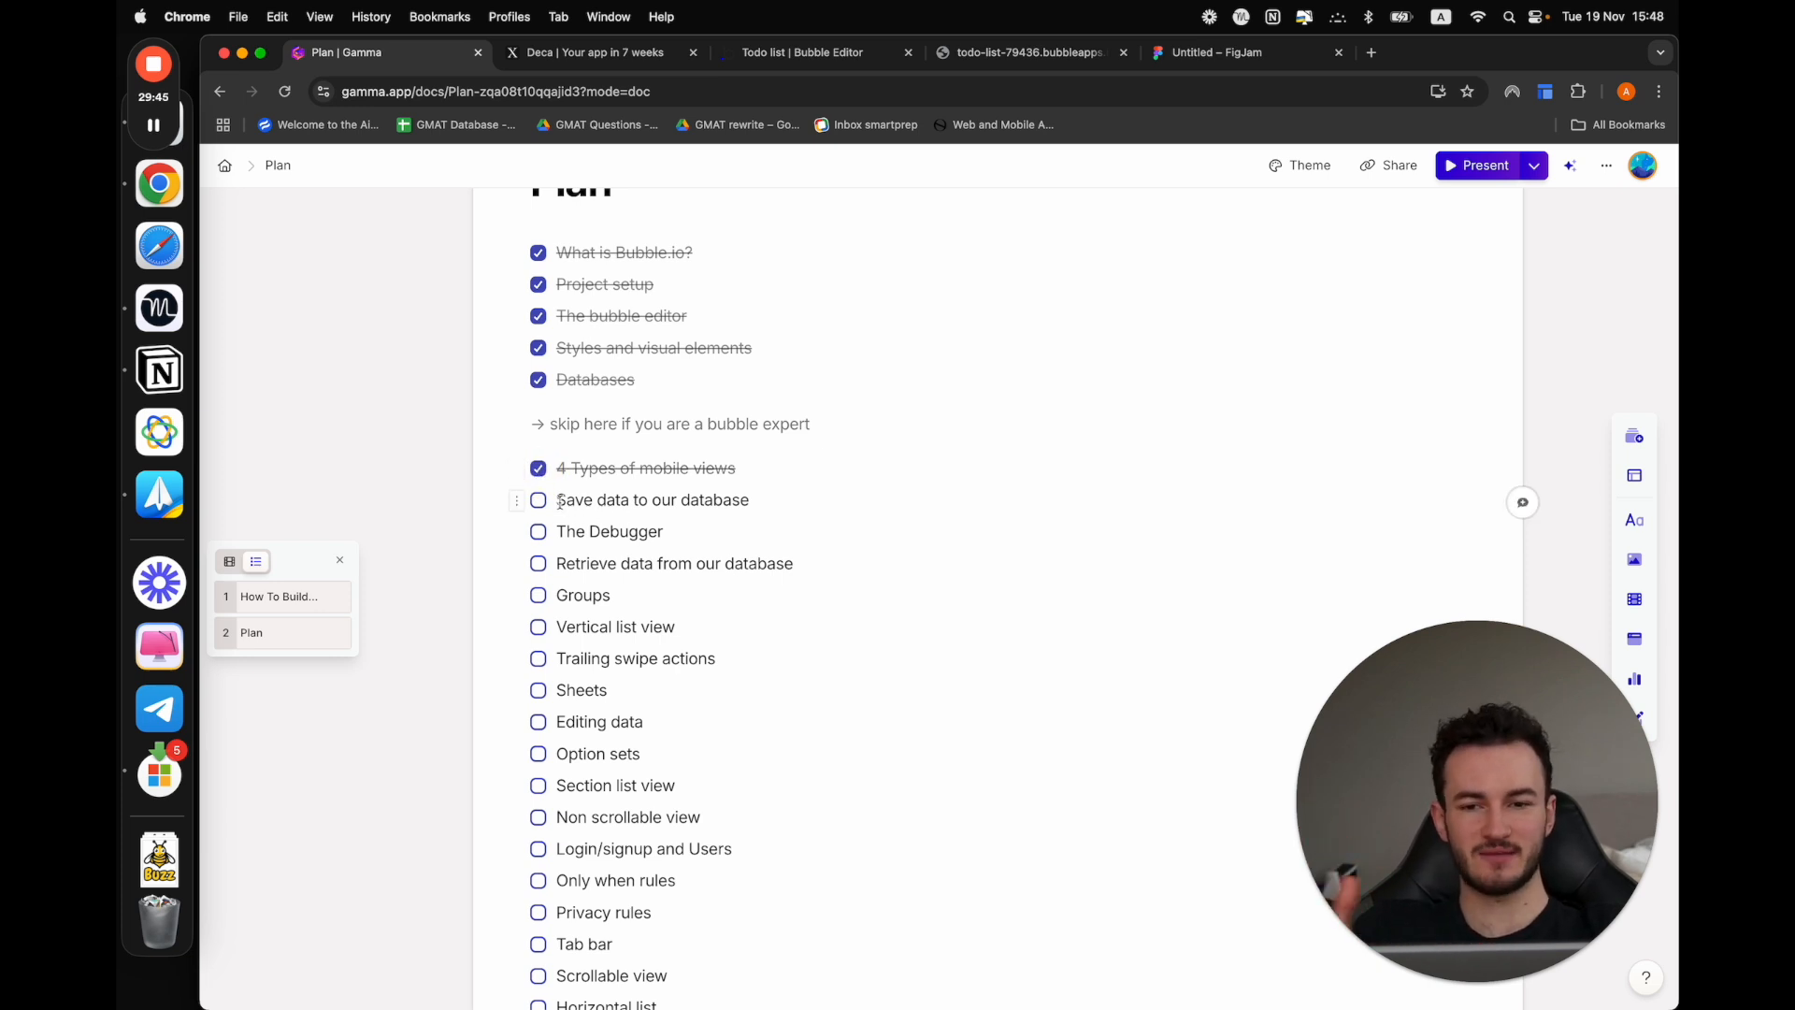
click(1010, 52)
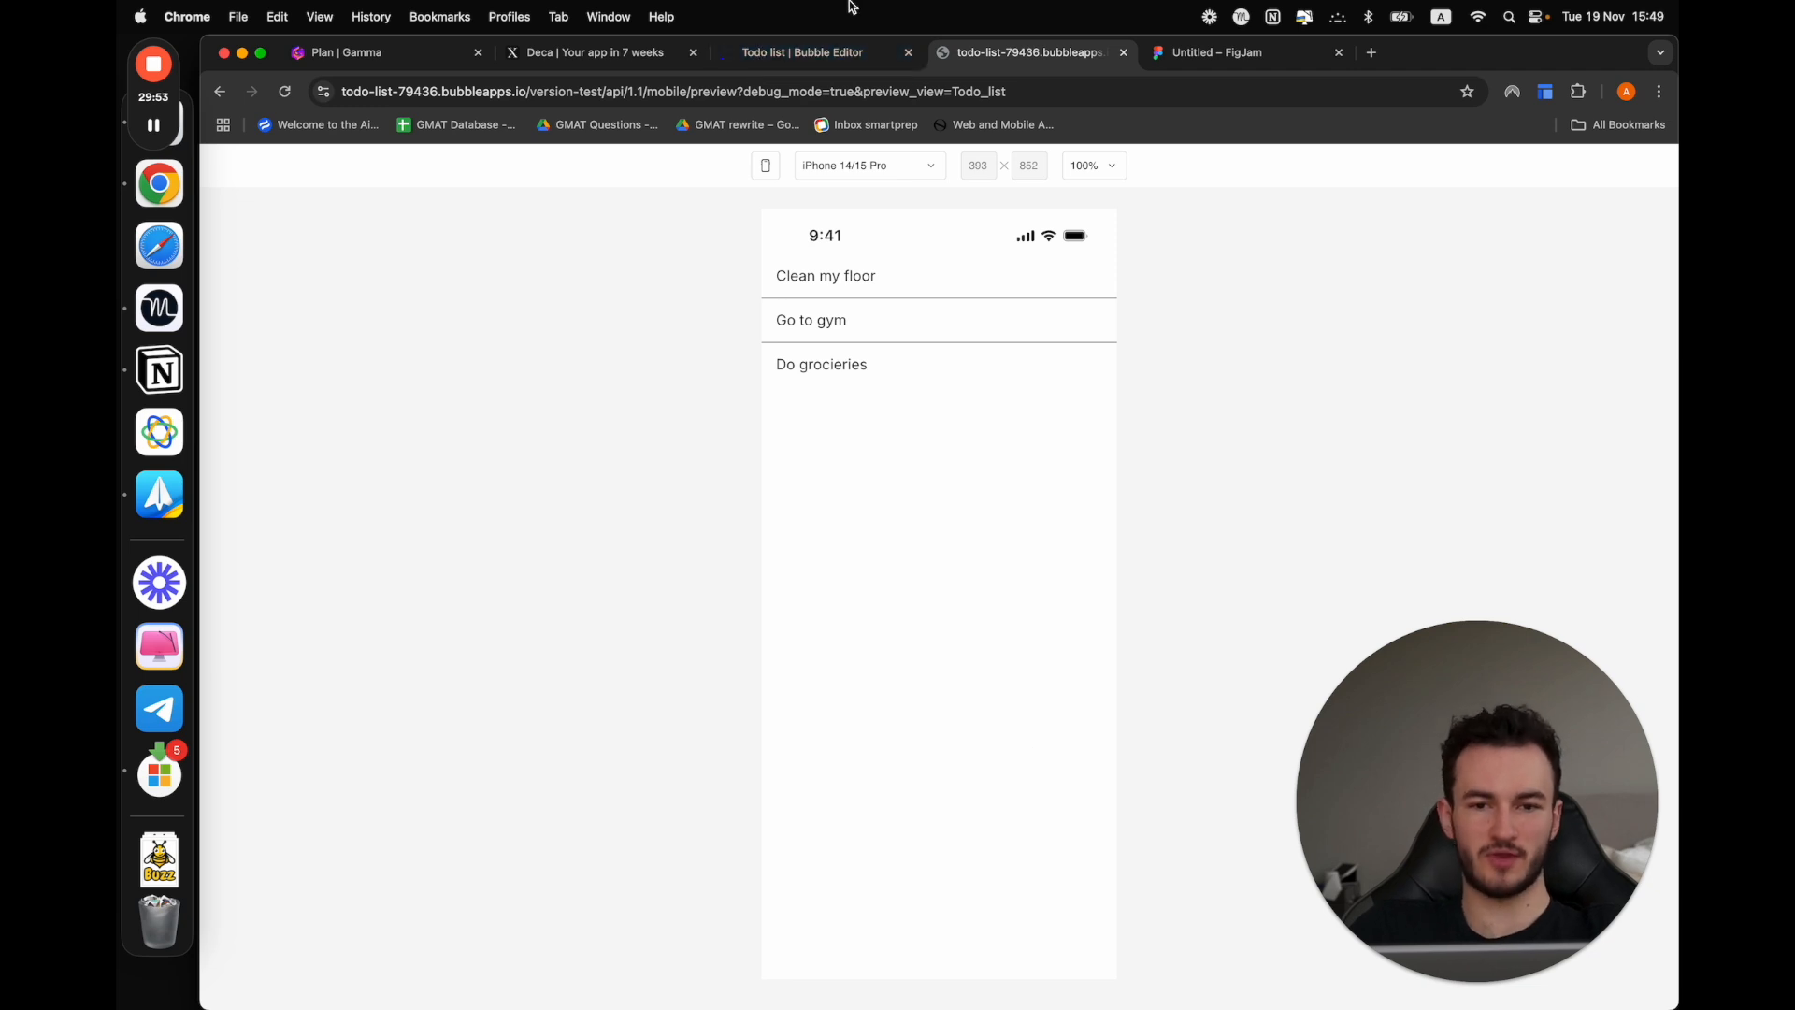
click(156, 178)
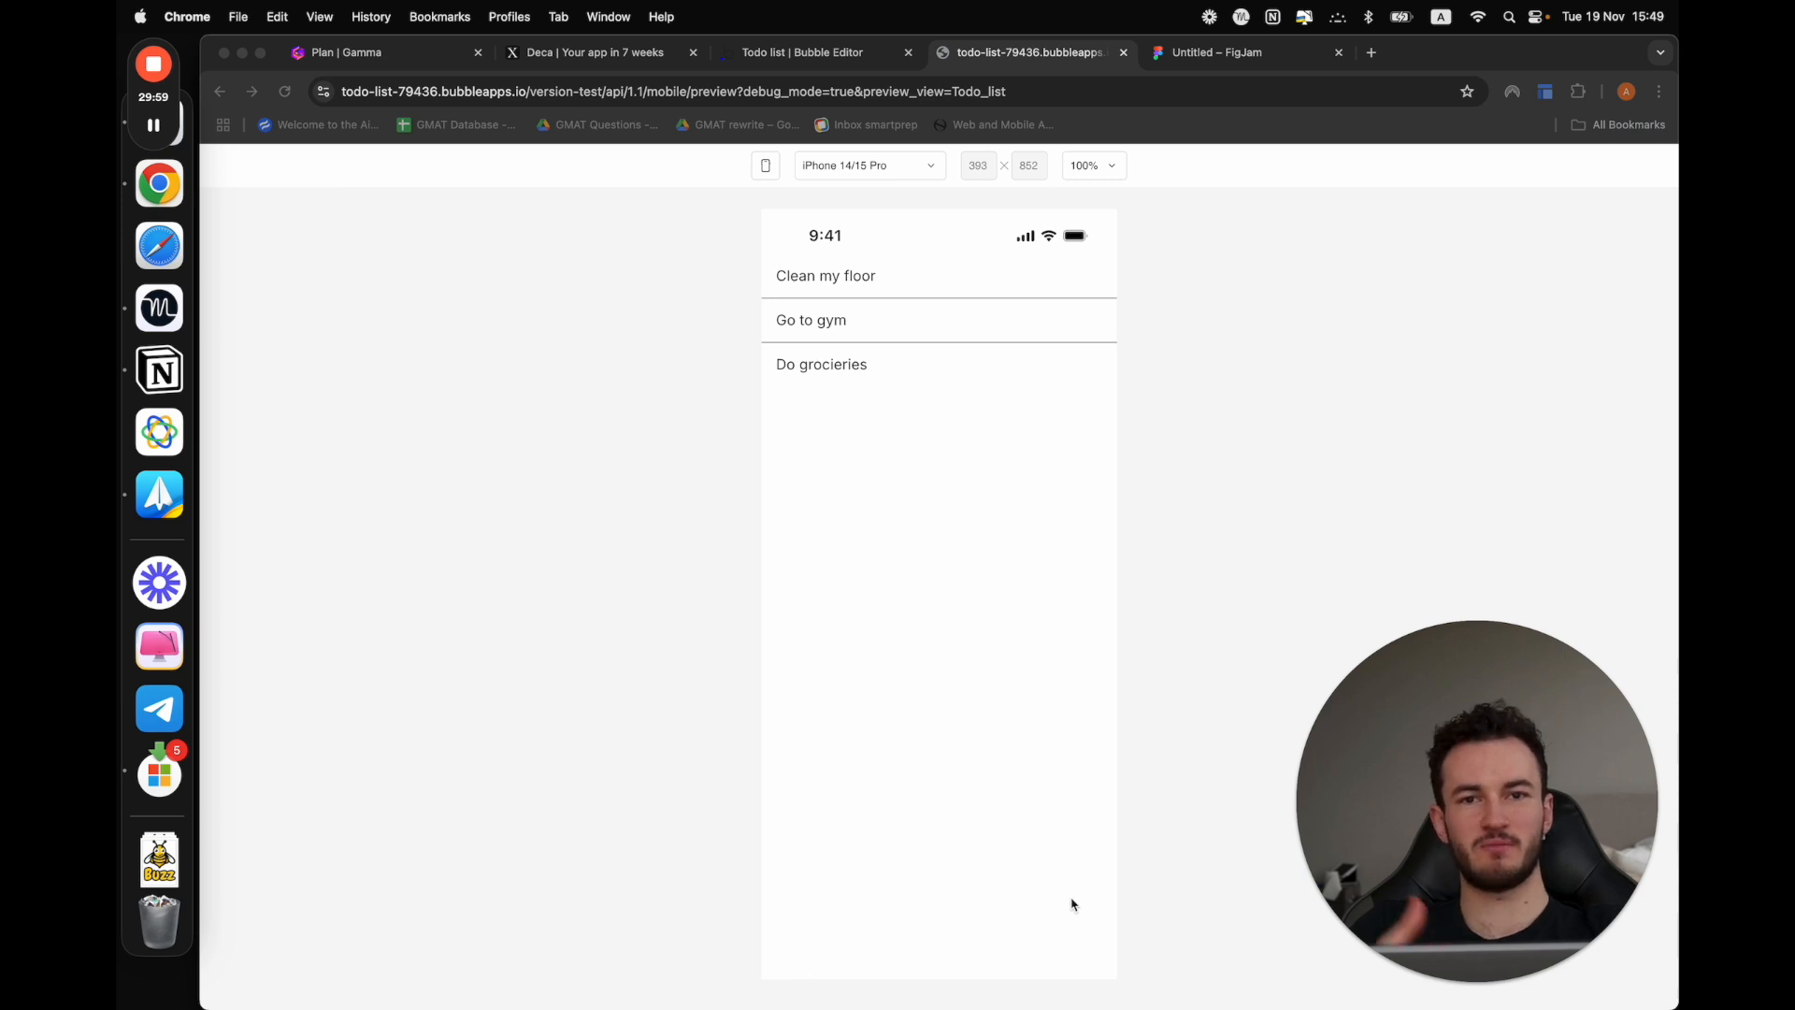
Return to the Todo_list view in the Bubble editor and add a Floating Group to it
click(817, 56)
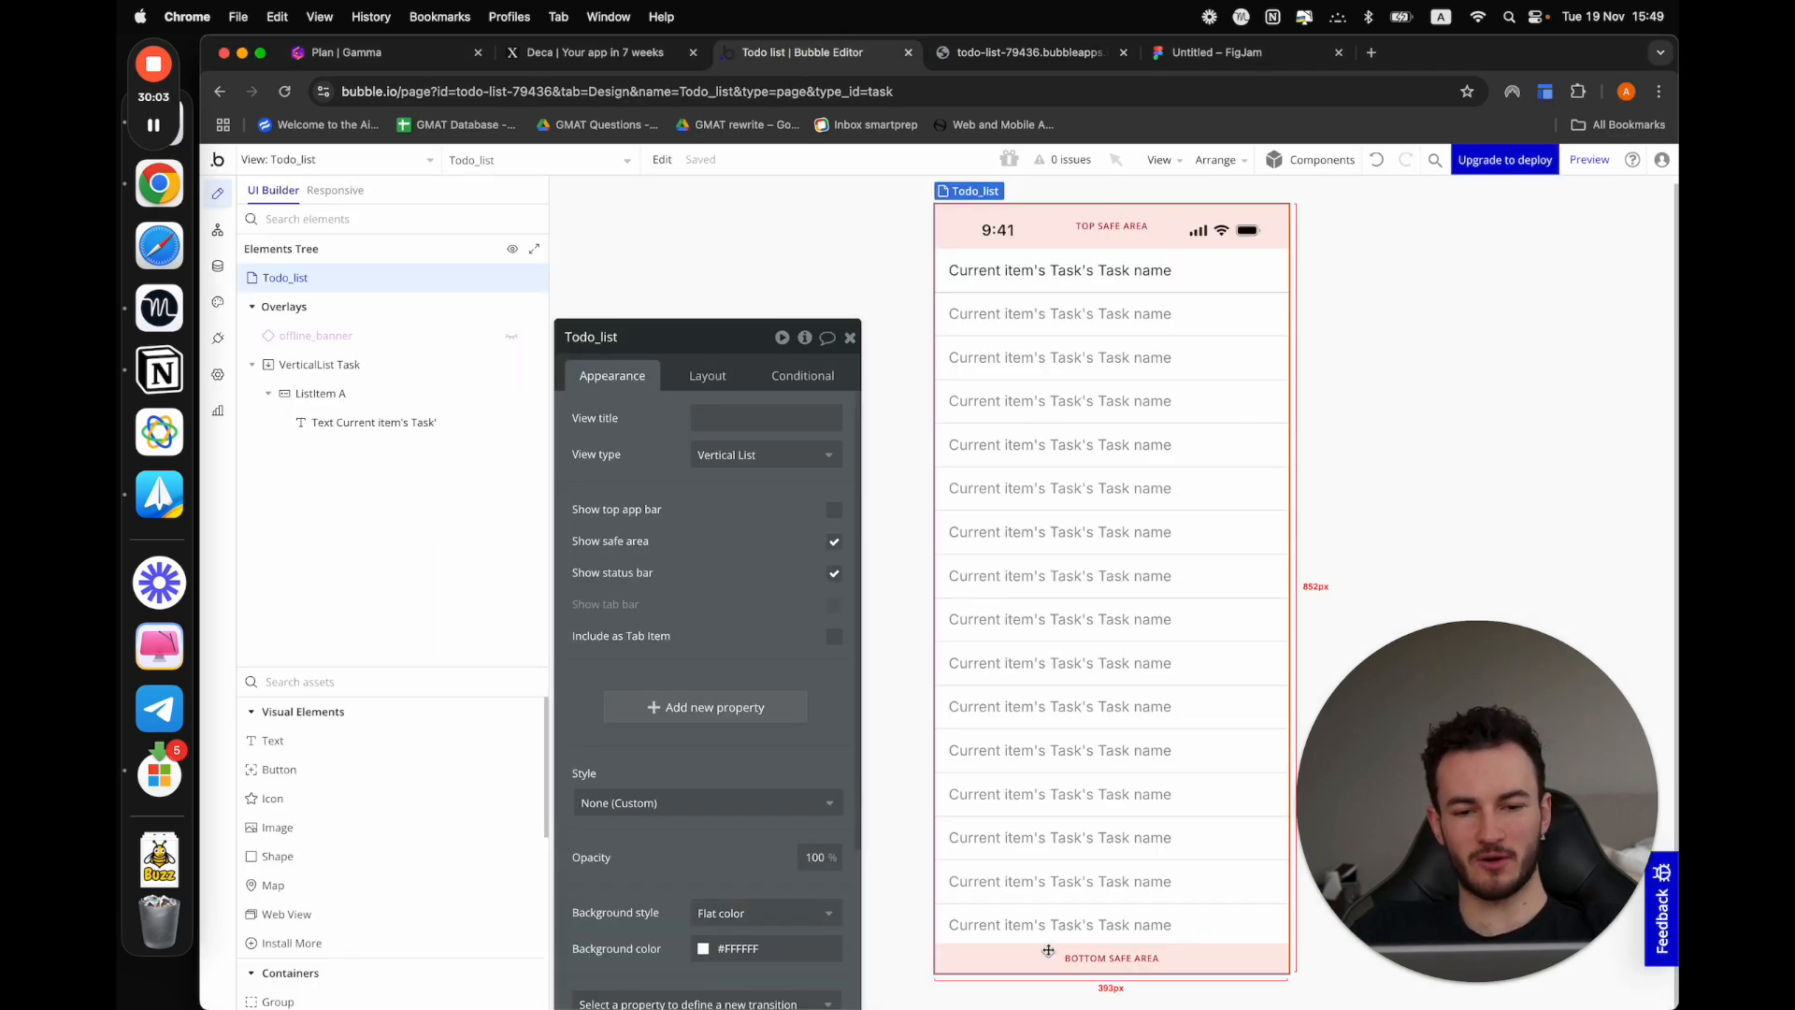
click(1096, 926)
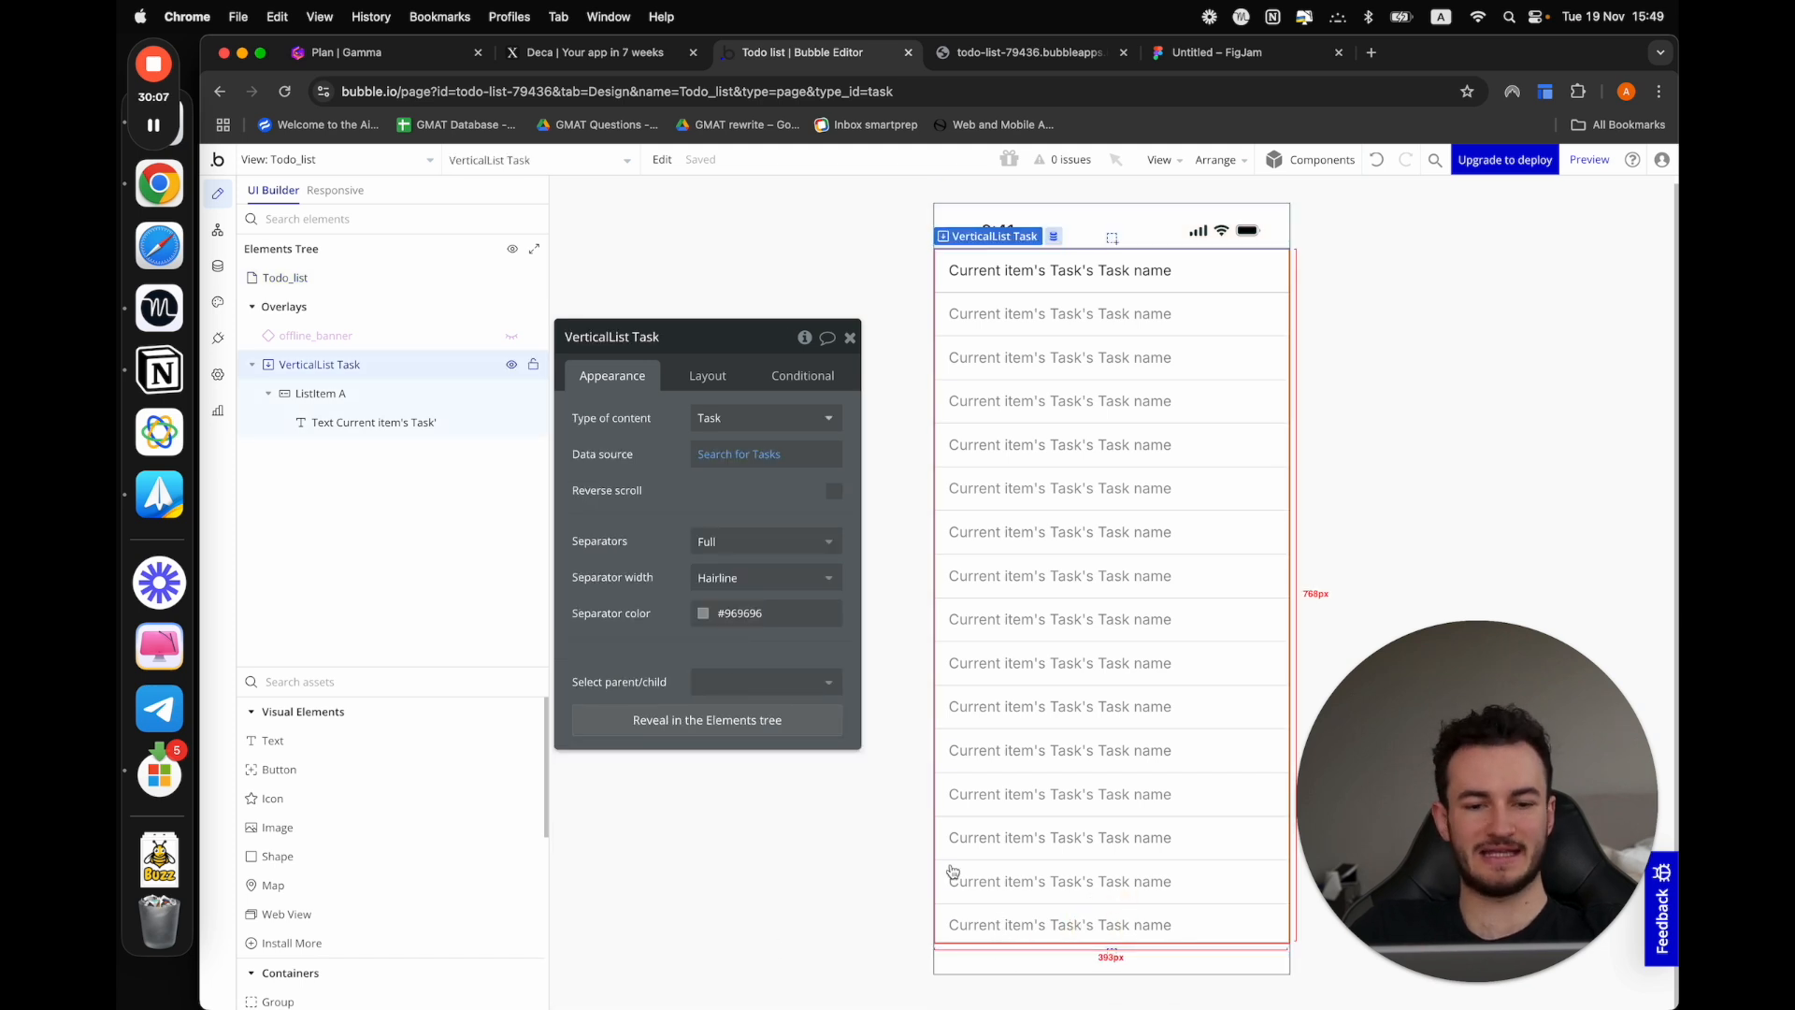
click(153, 125)
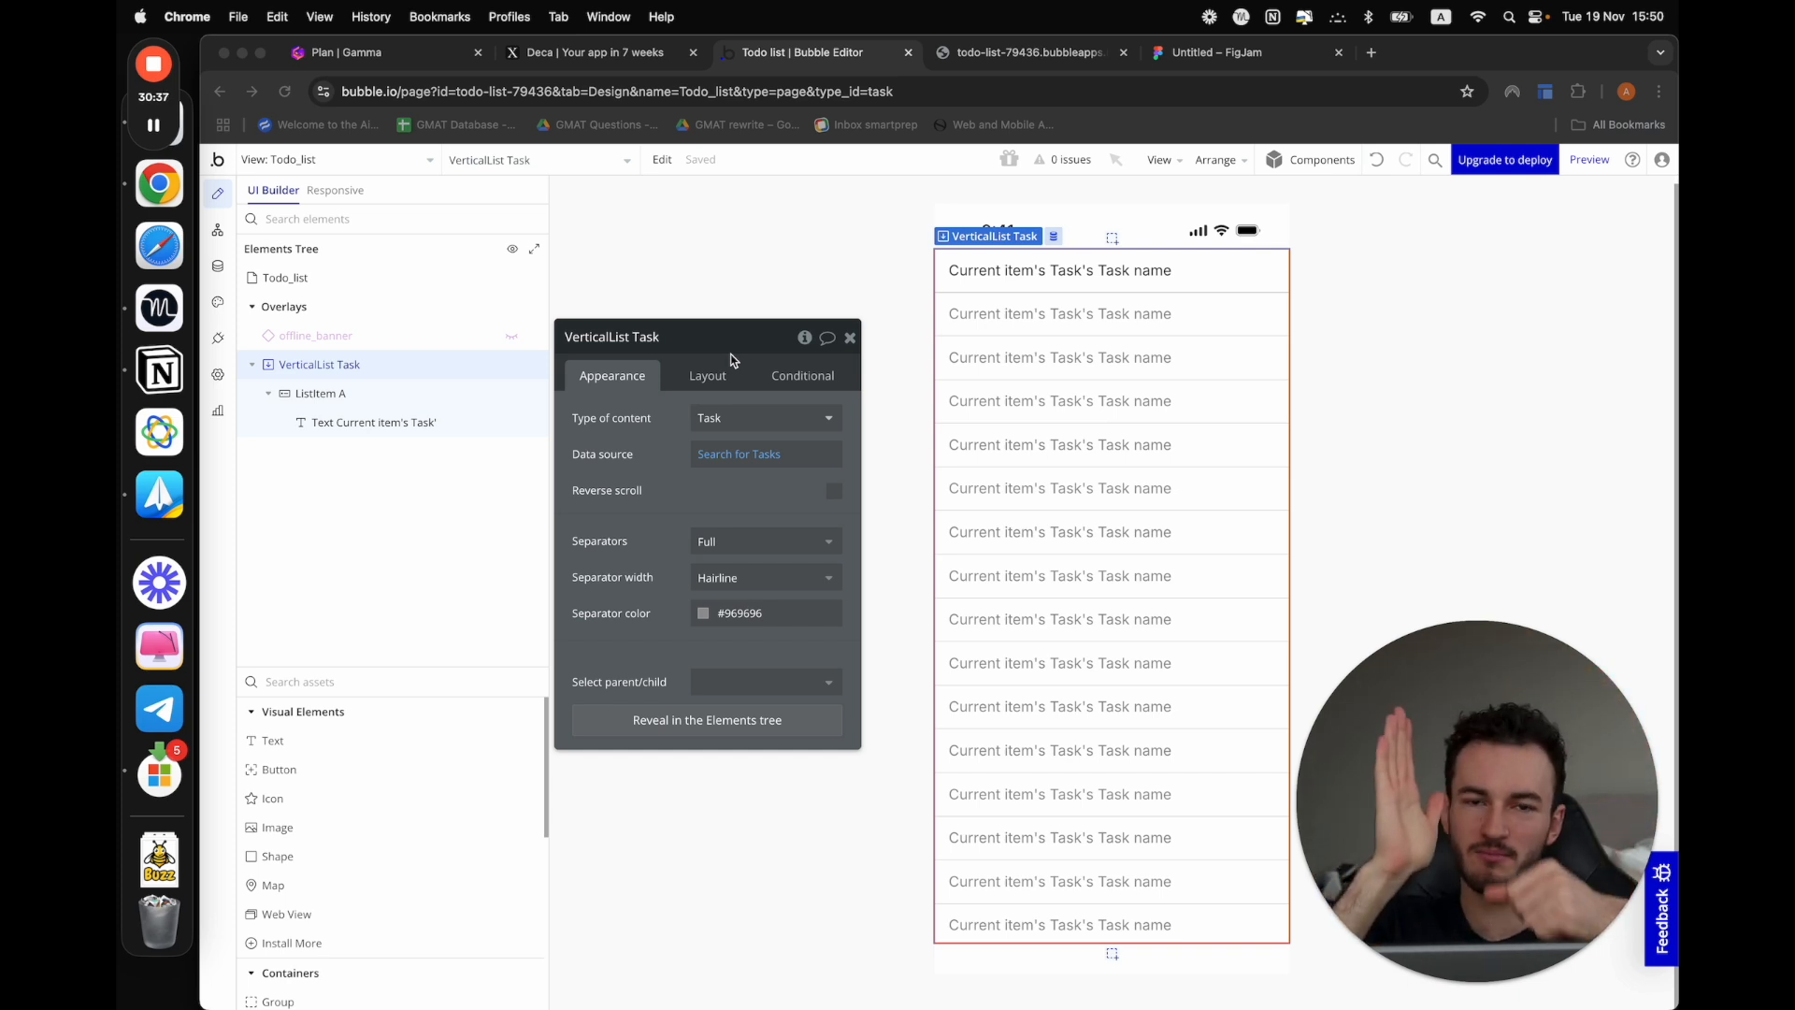
click(382, 683)
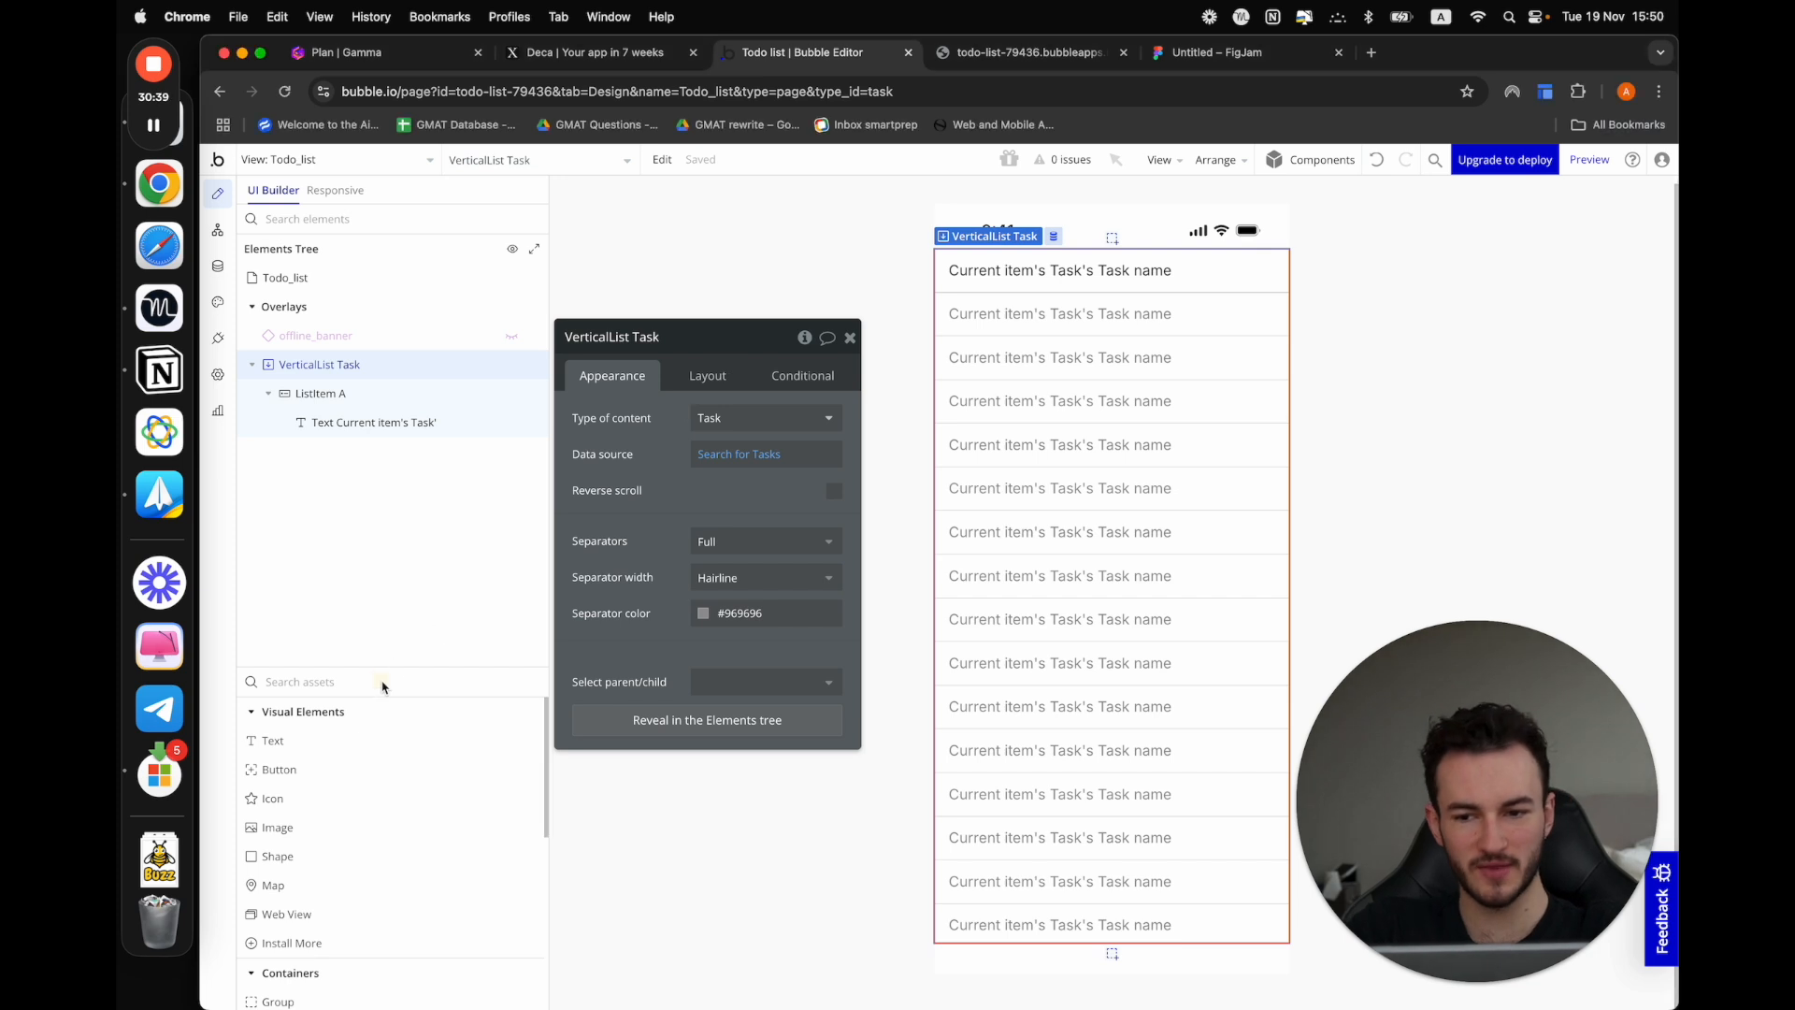
text(flo)
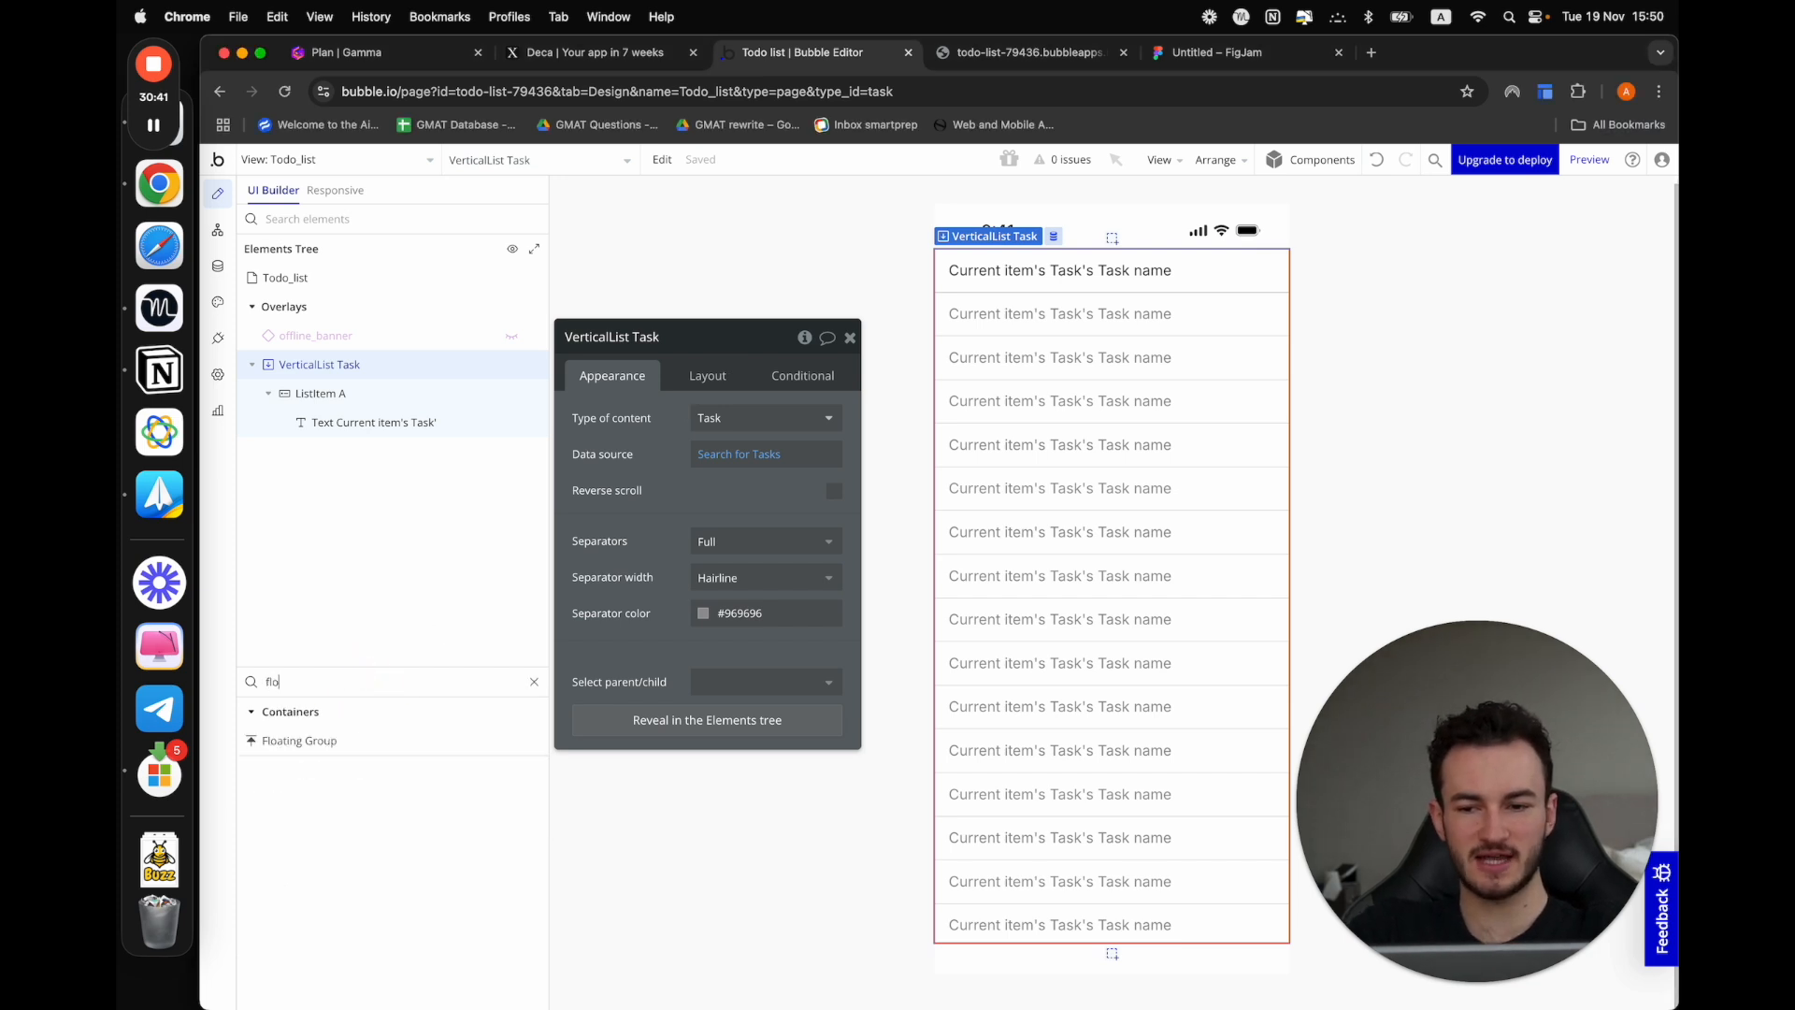
drag(335, 745, 1131, 567)
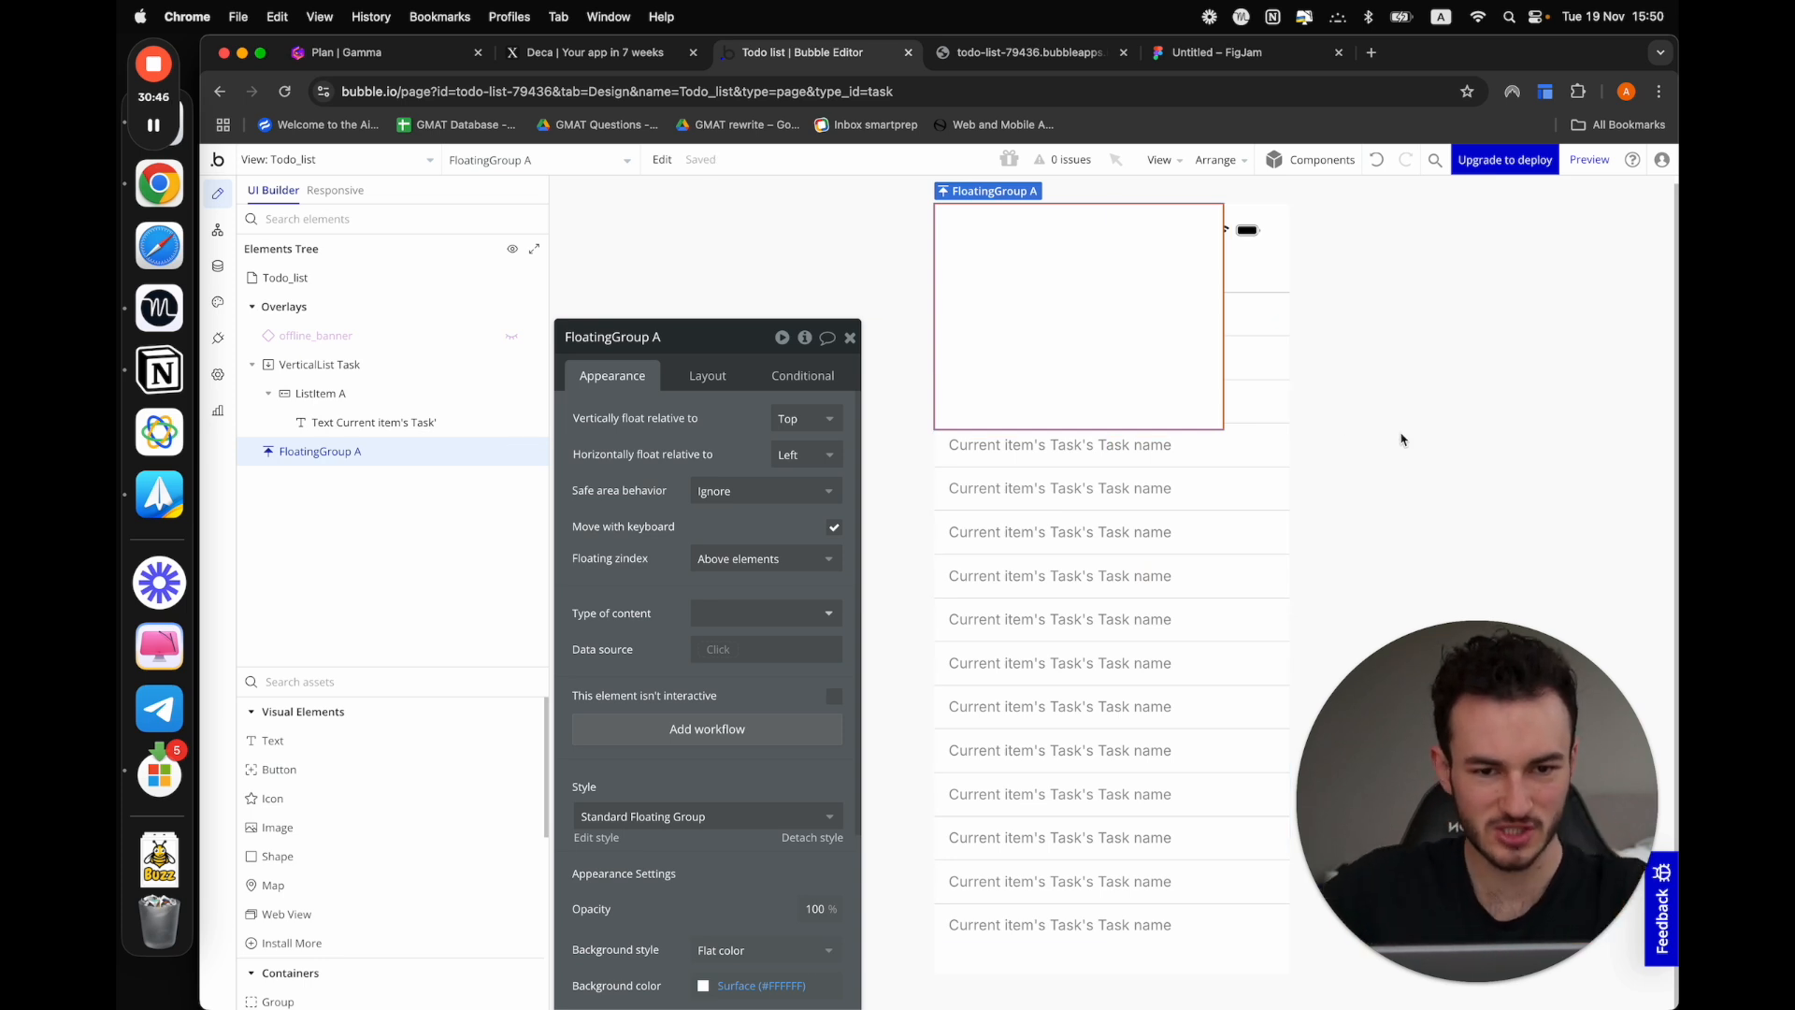
Select the Todo_list view and toggle its safe area off and back on
click(1203, 573)
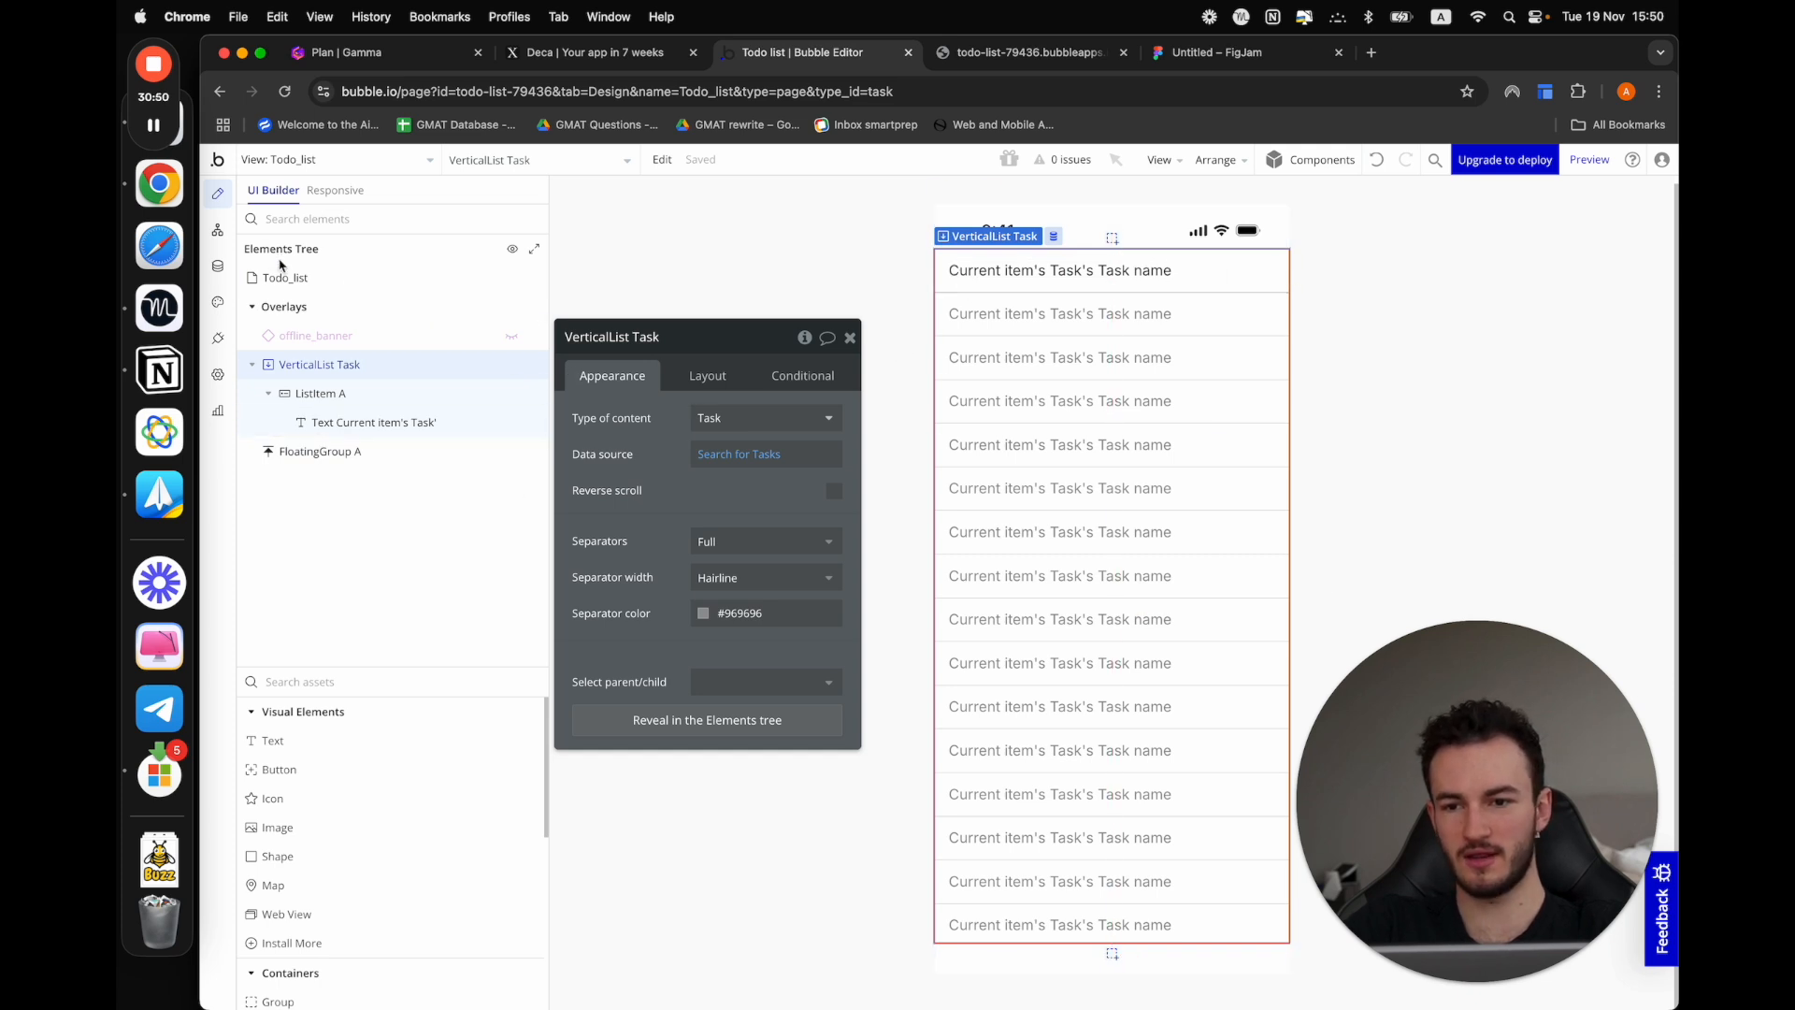
click(291, 290)
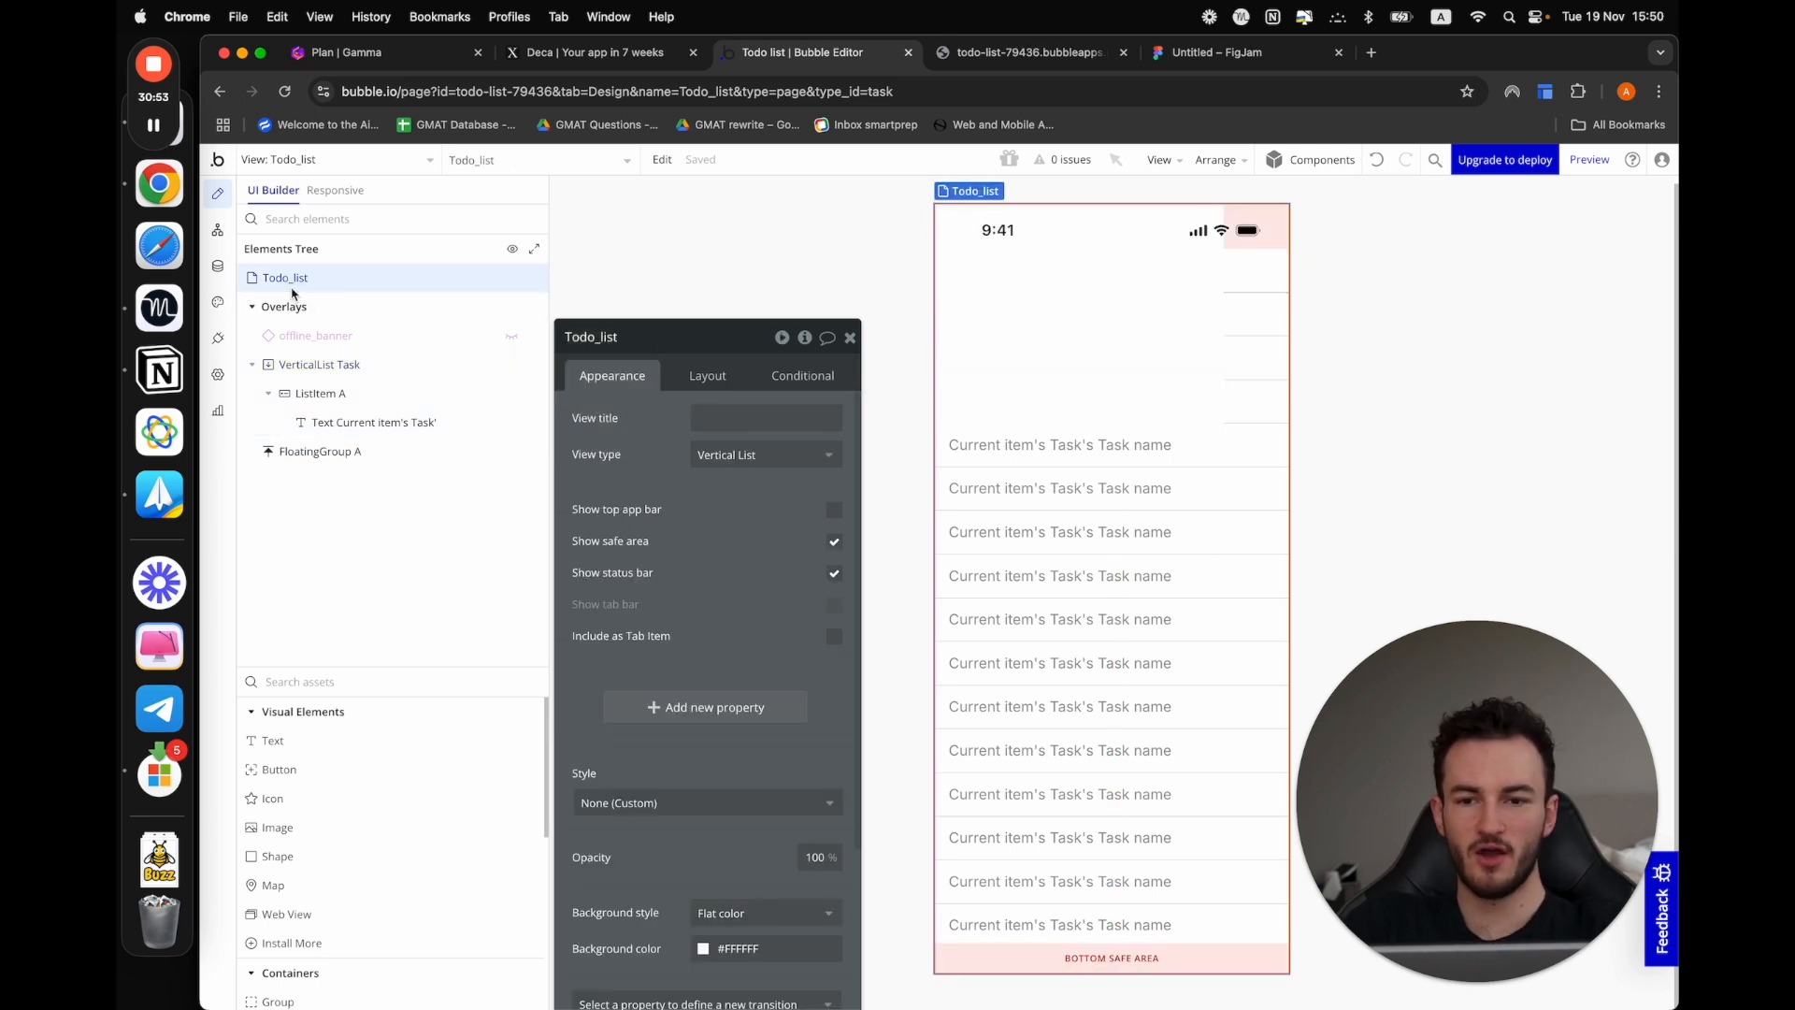
scroll(636, 467, down, 1)
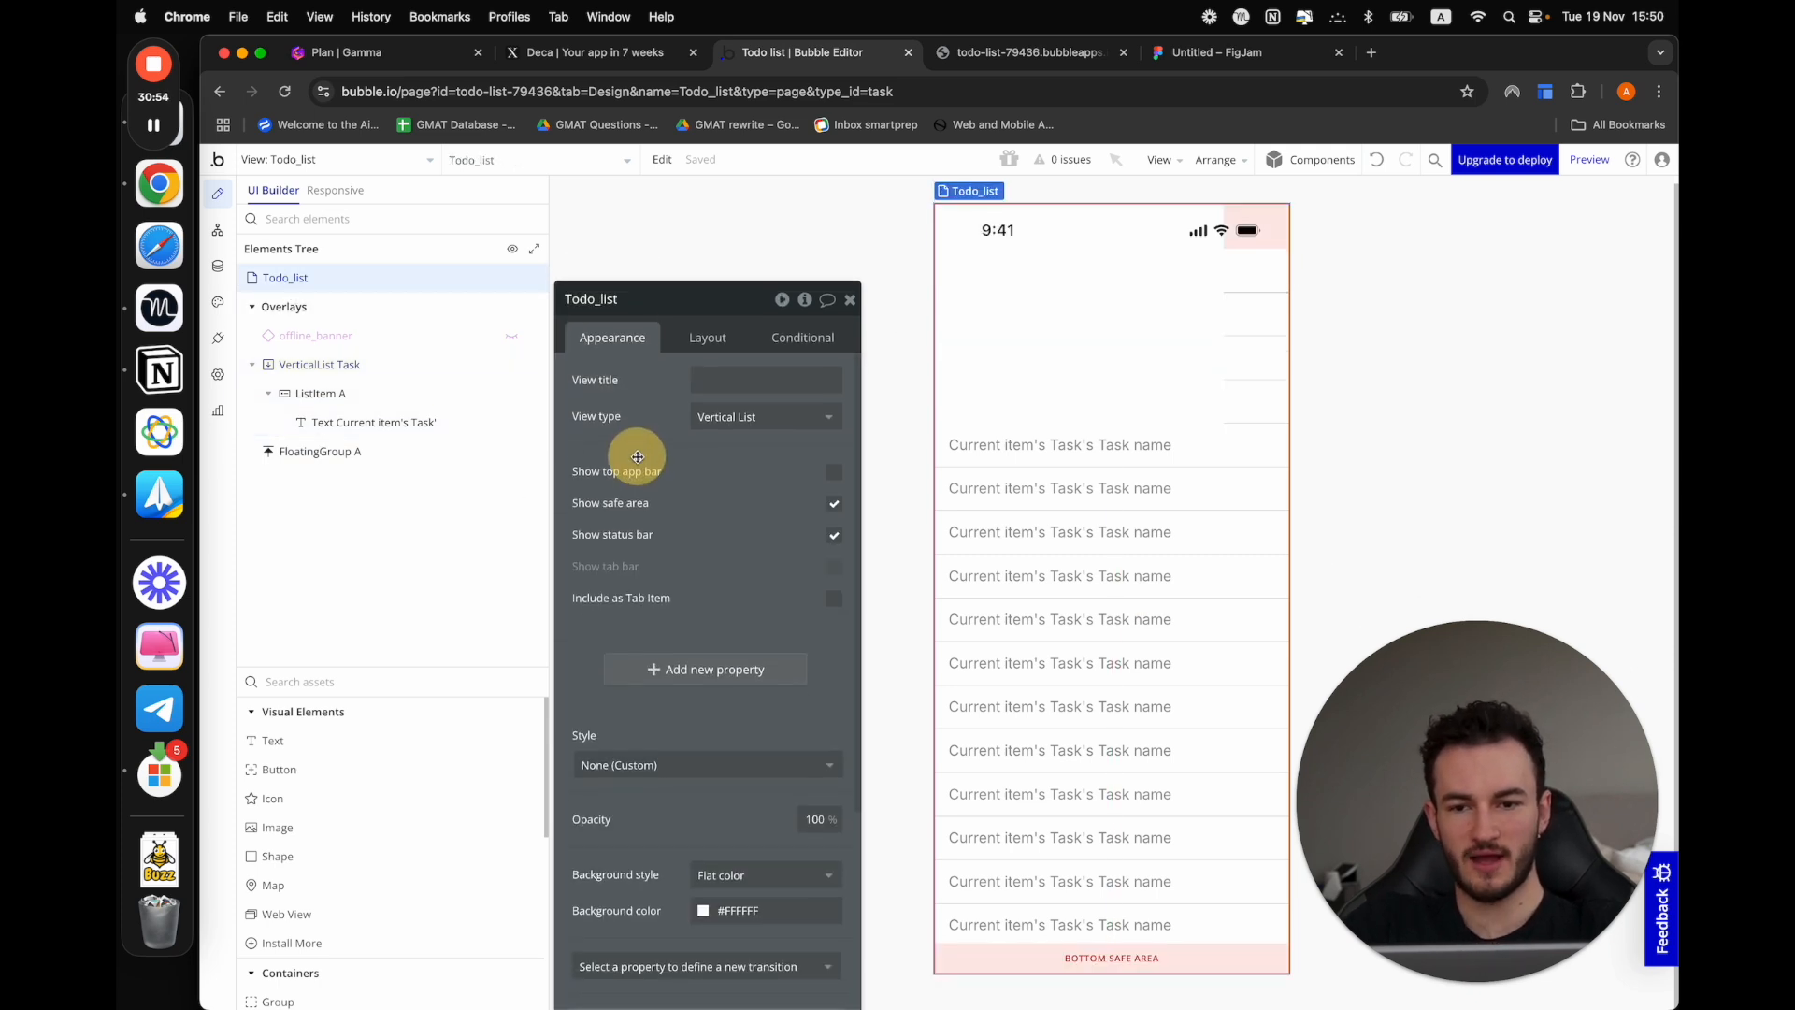
click(835, 508)
click(835, 508)
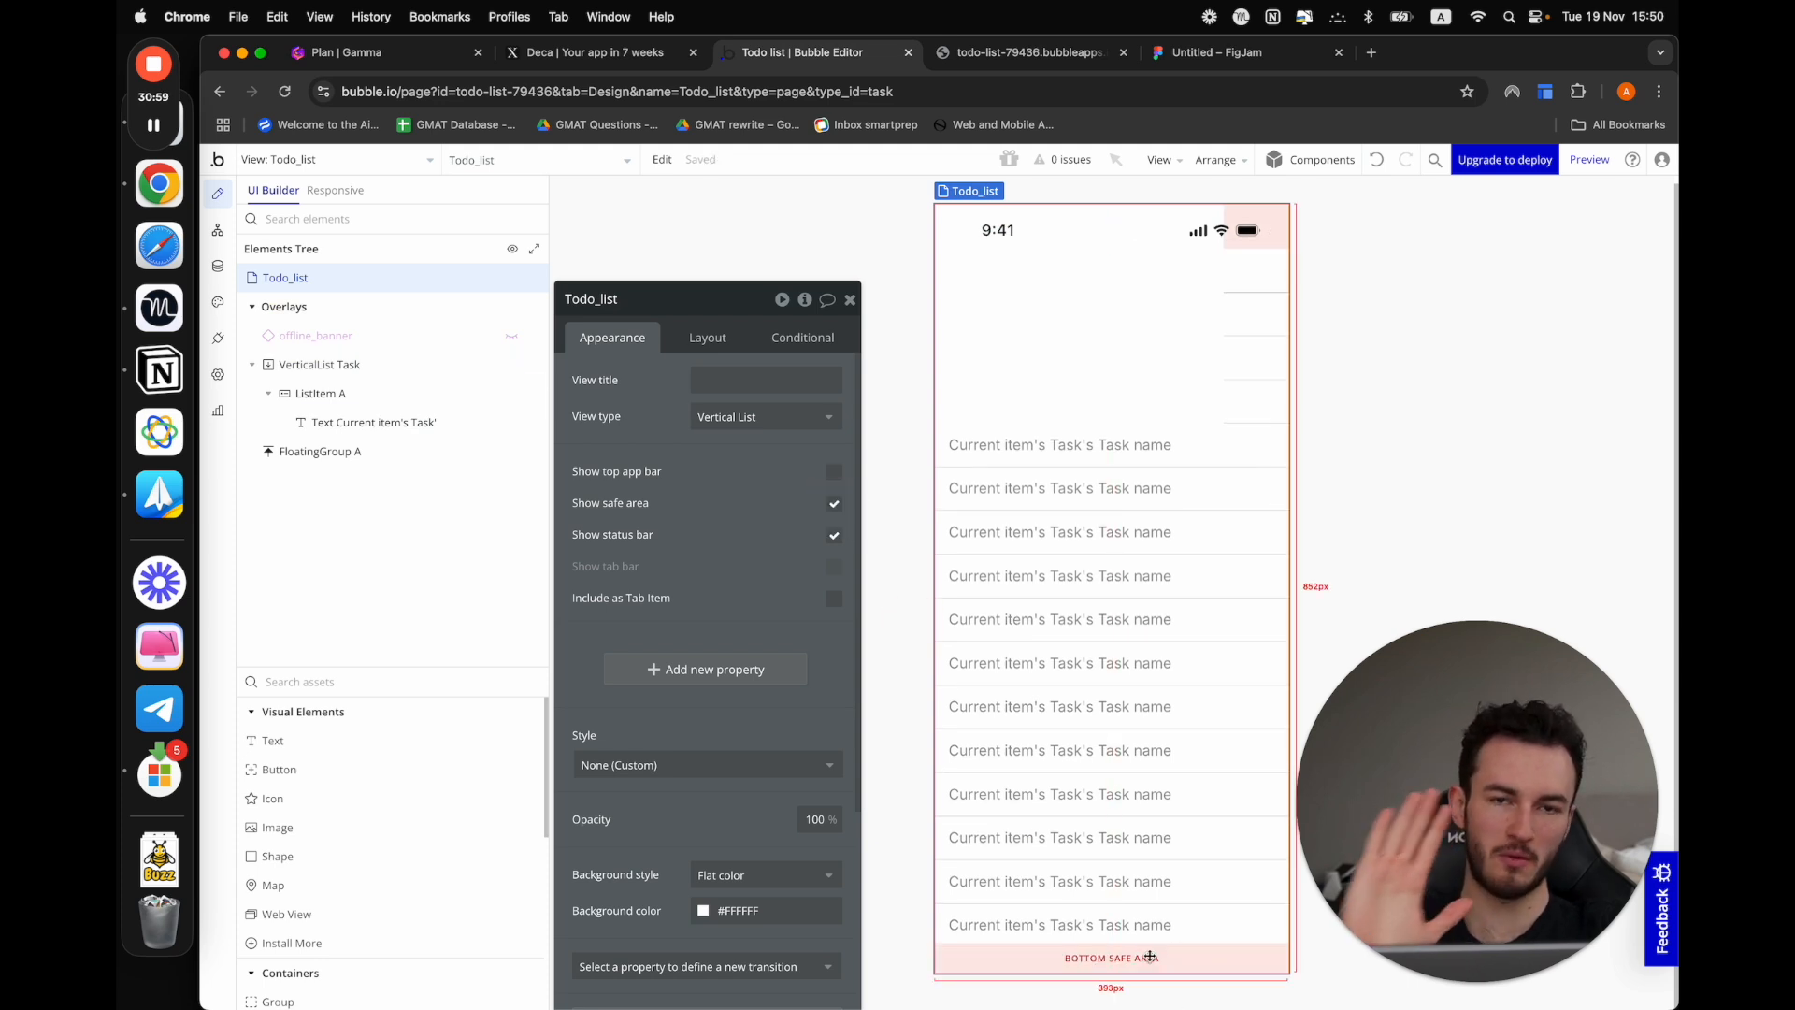
Set the floating group to float vertically relative to Bottom and horizontally relative to Center
click(1099, 427)
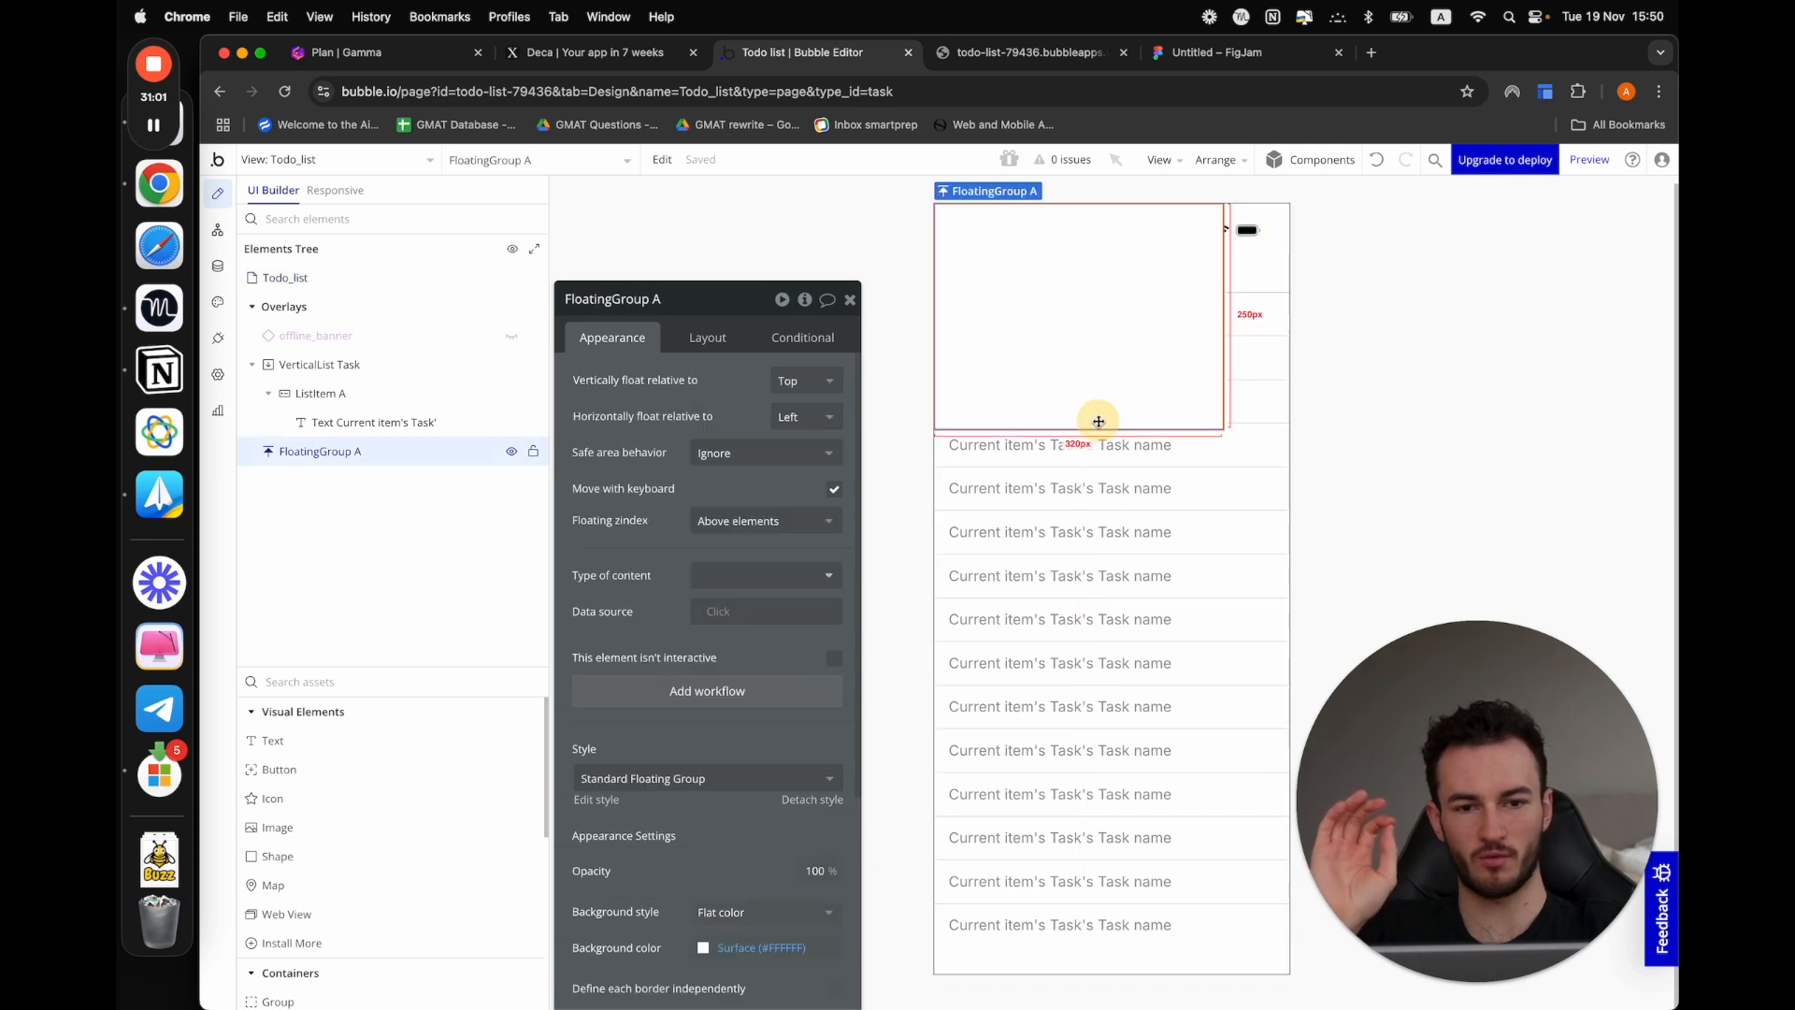
click(815, 389)
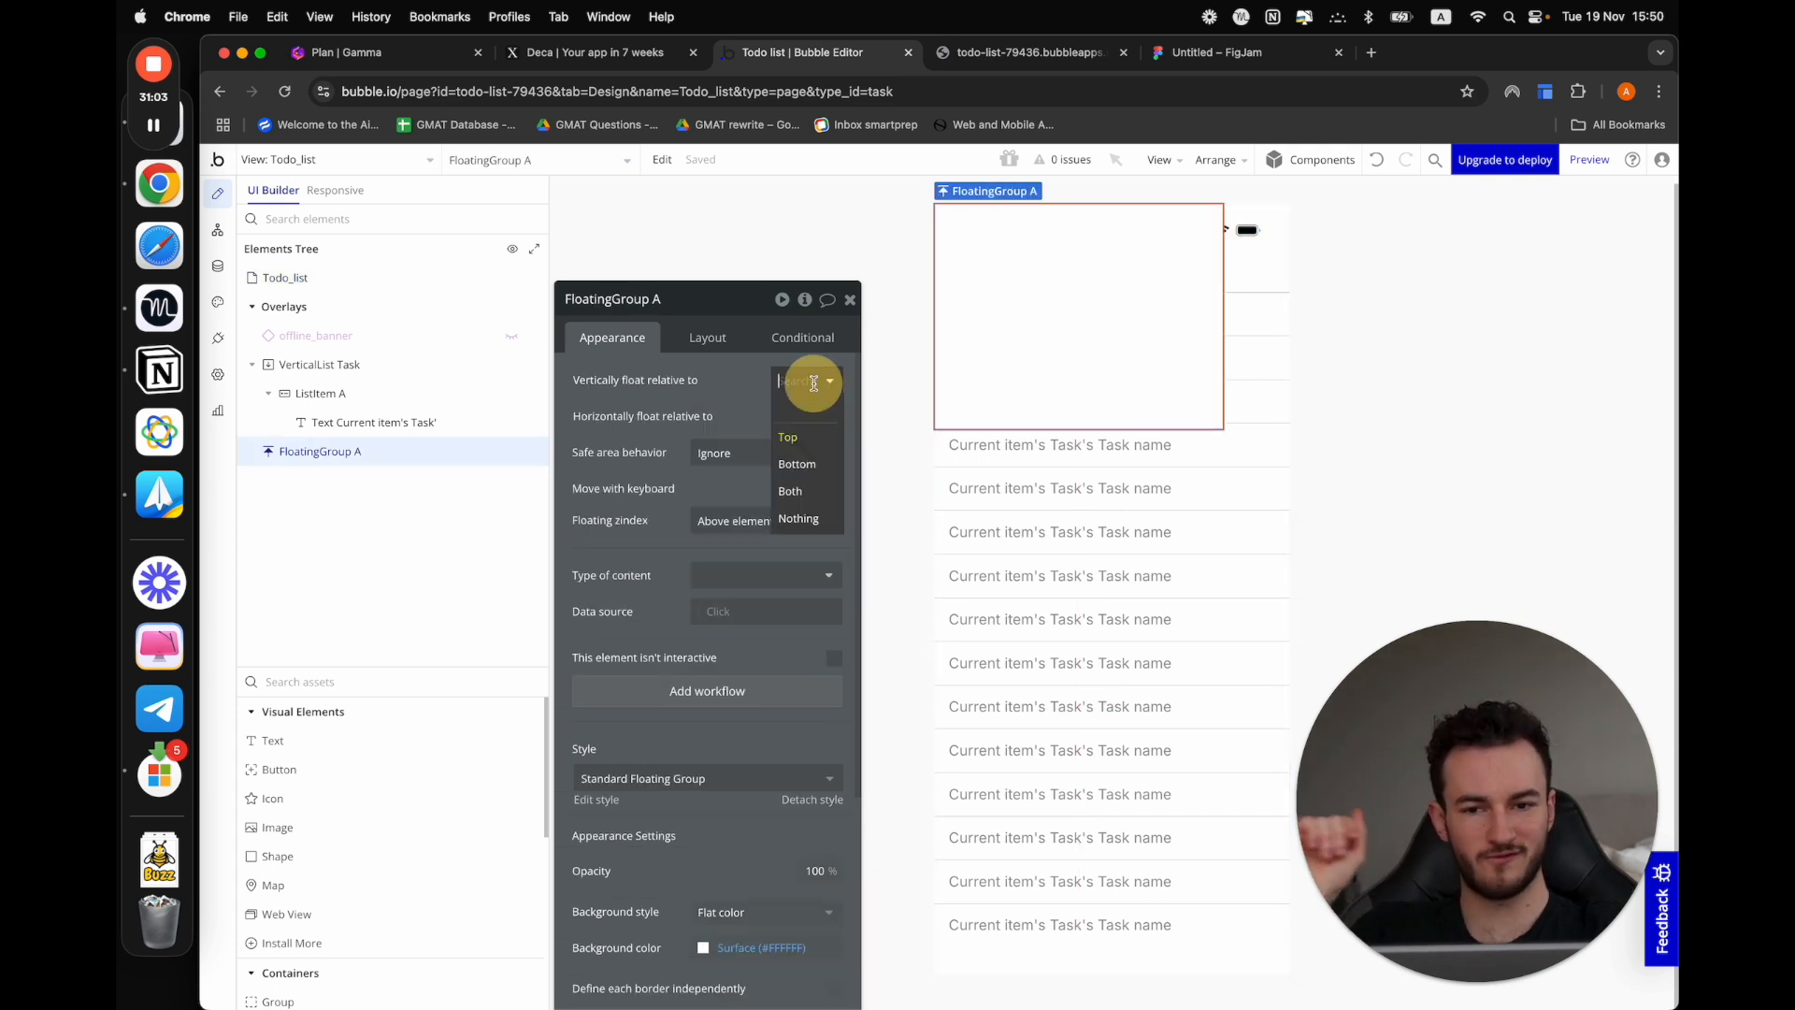
click(821, 467)
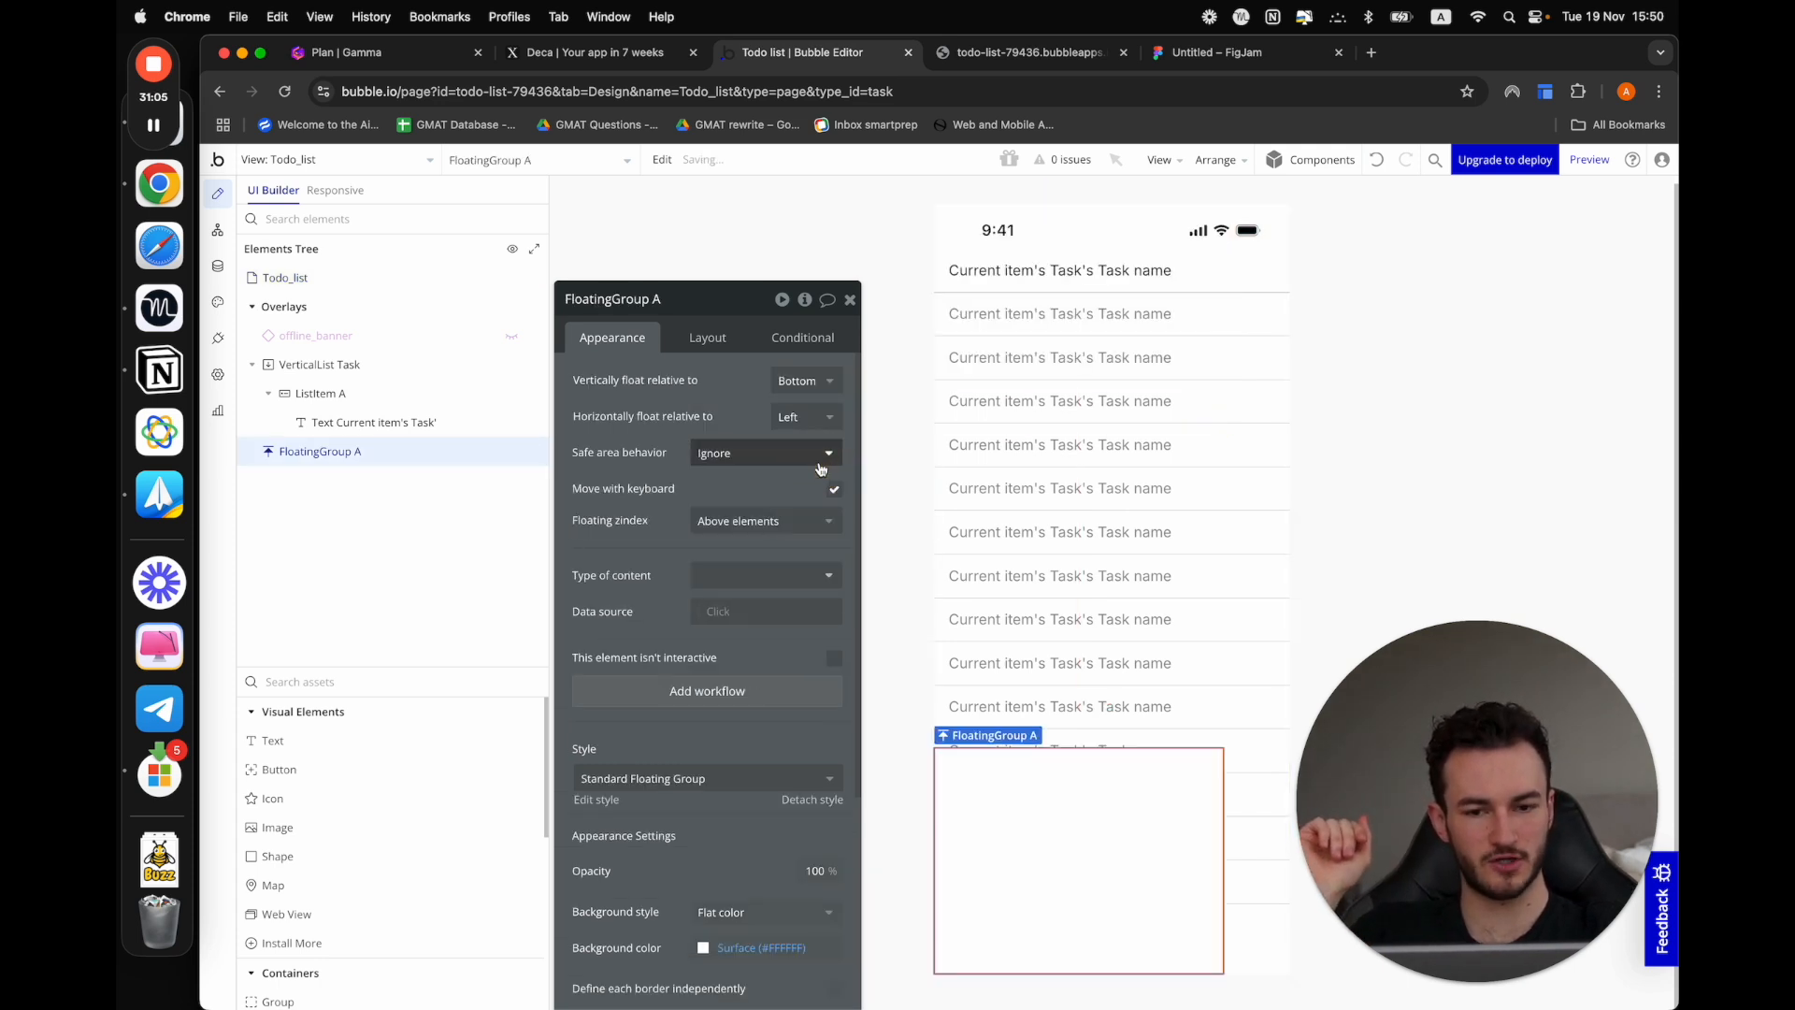
click(819, 416)
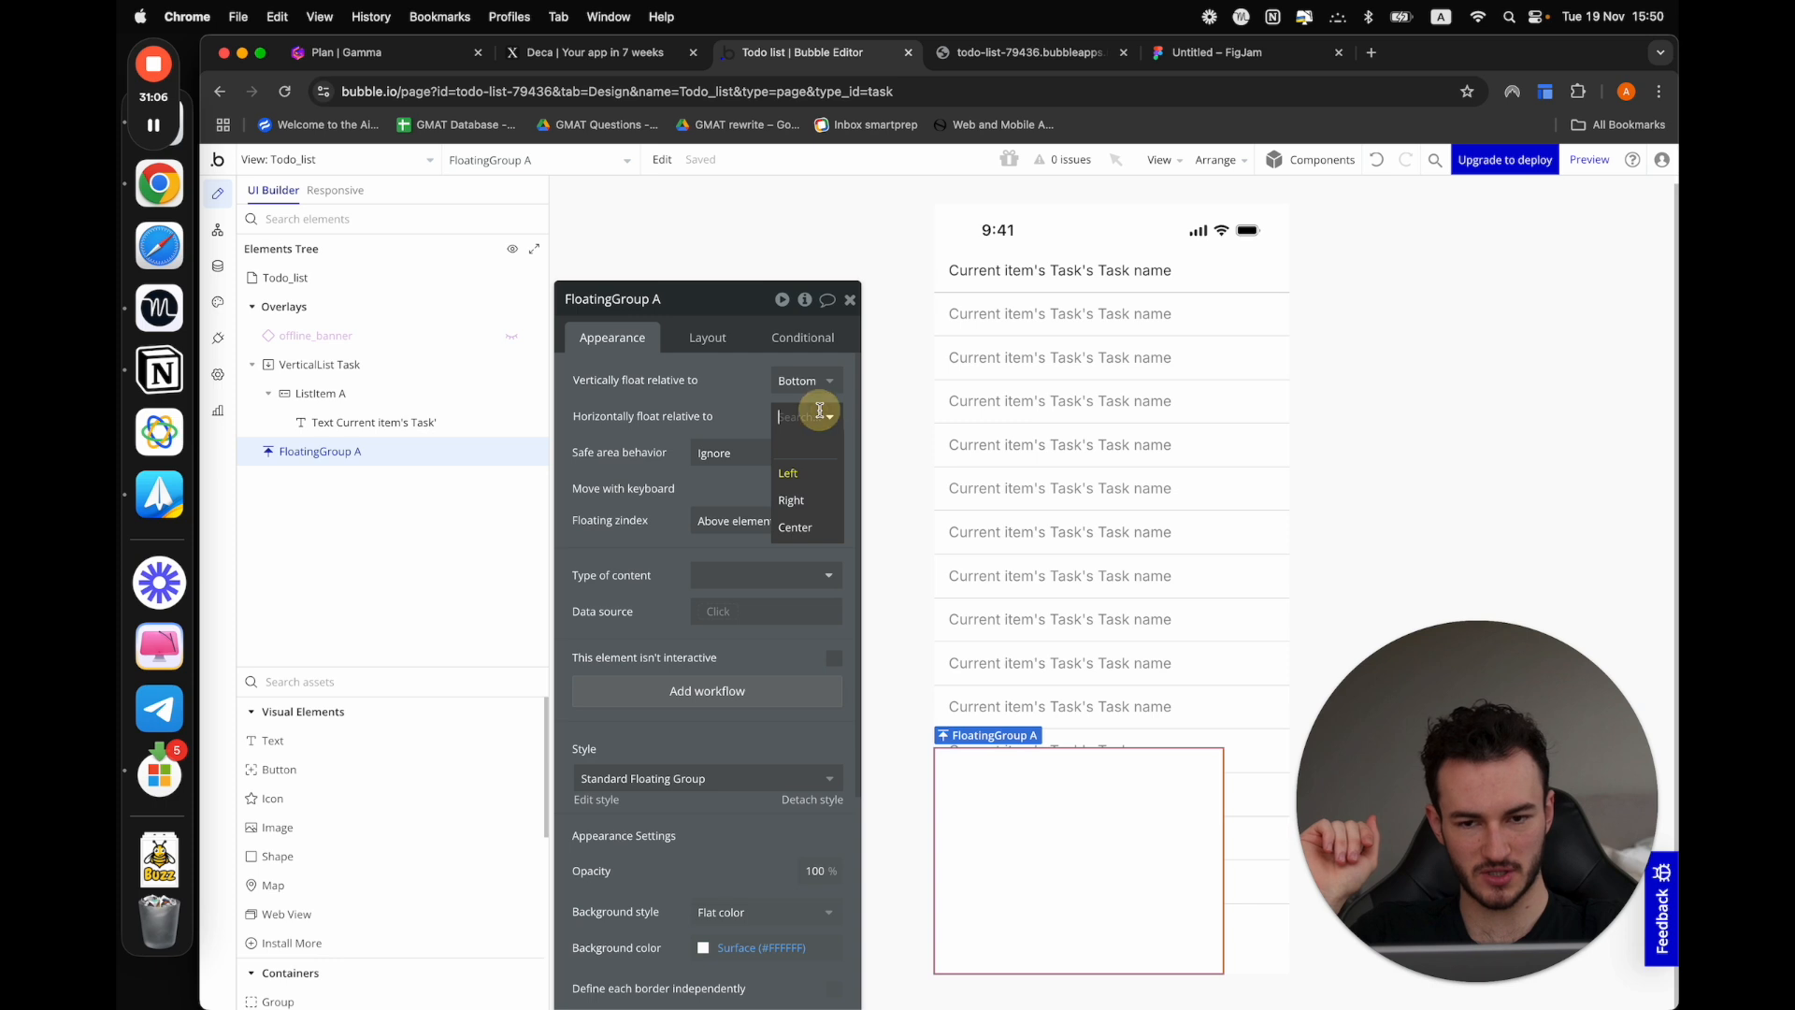
click(813, 527)
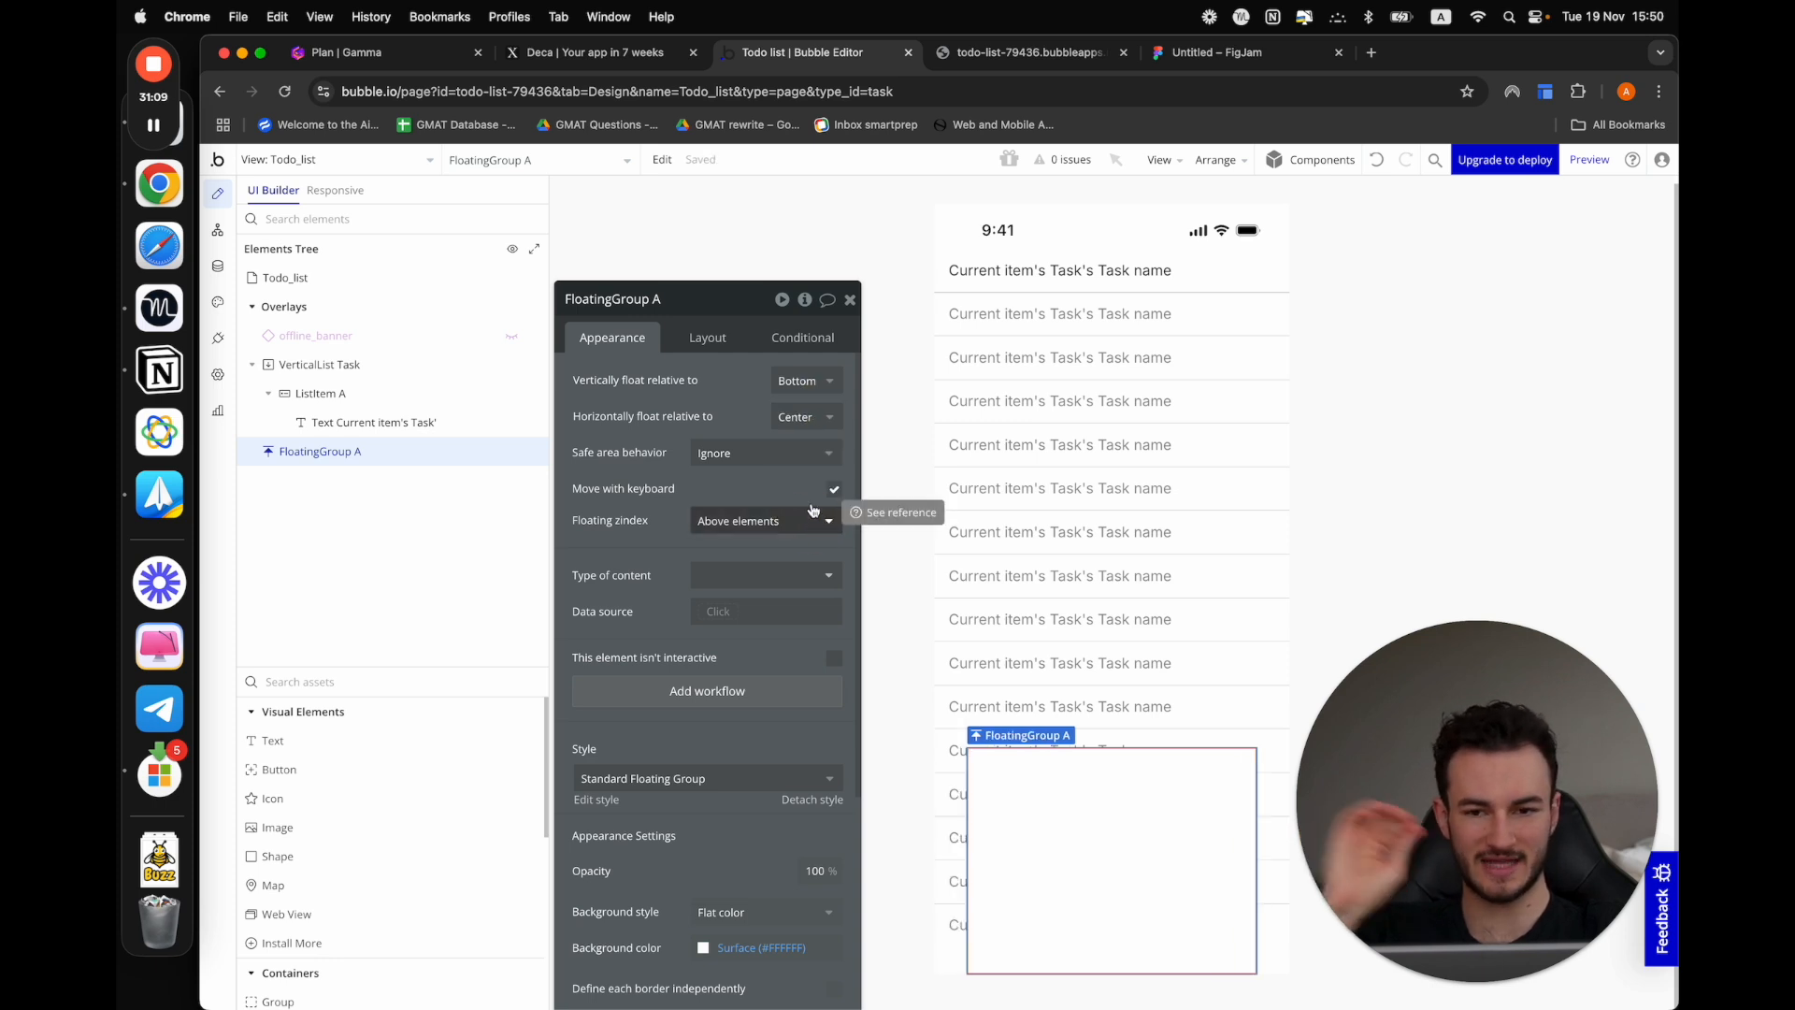
Turn off the fixed-width setting in the floating group's layout
click(1134, 878)
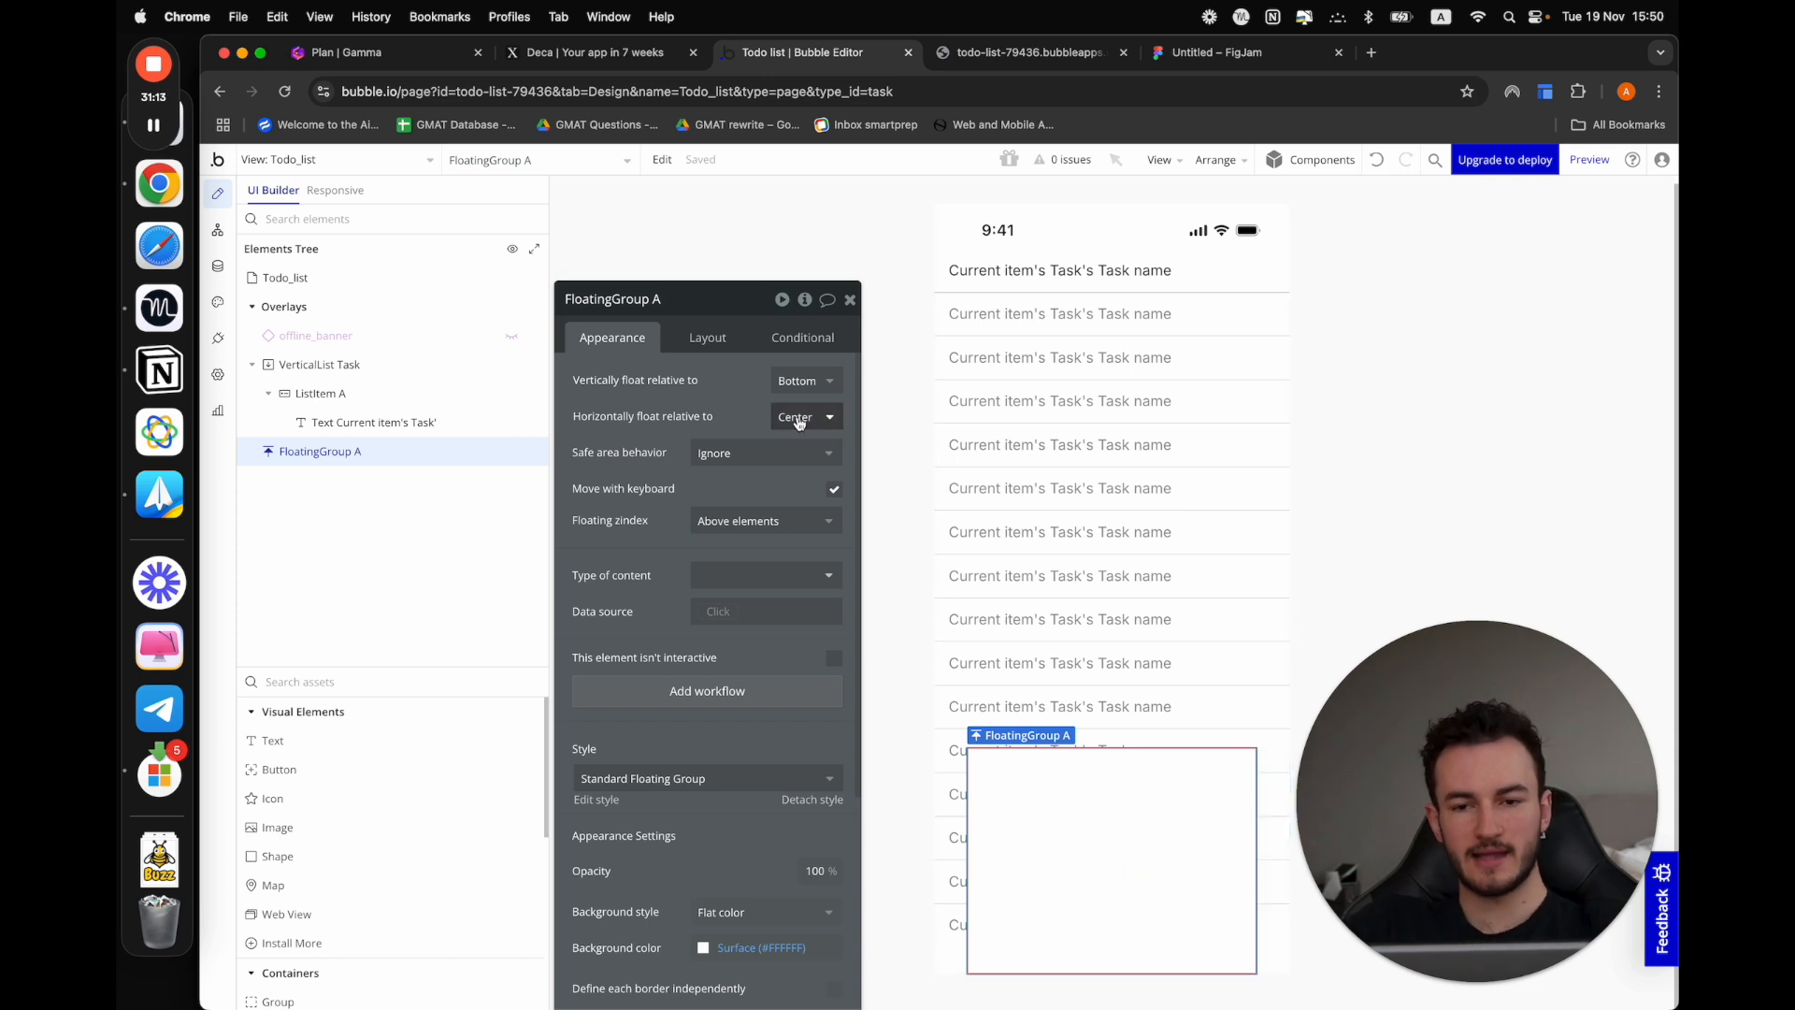
click(708, 338)
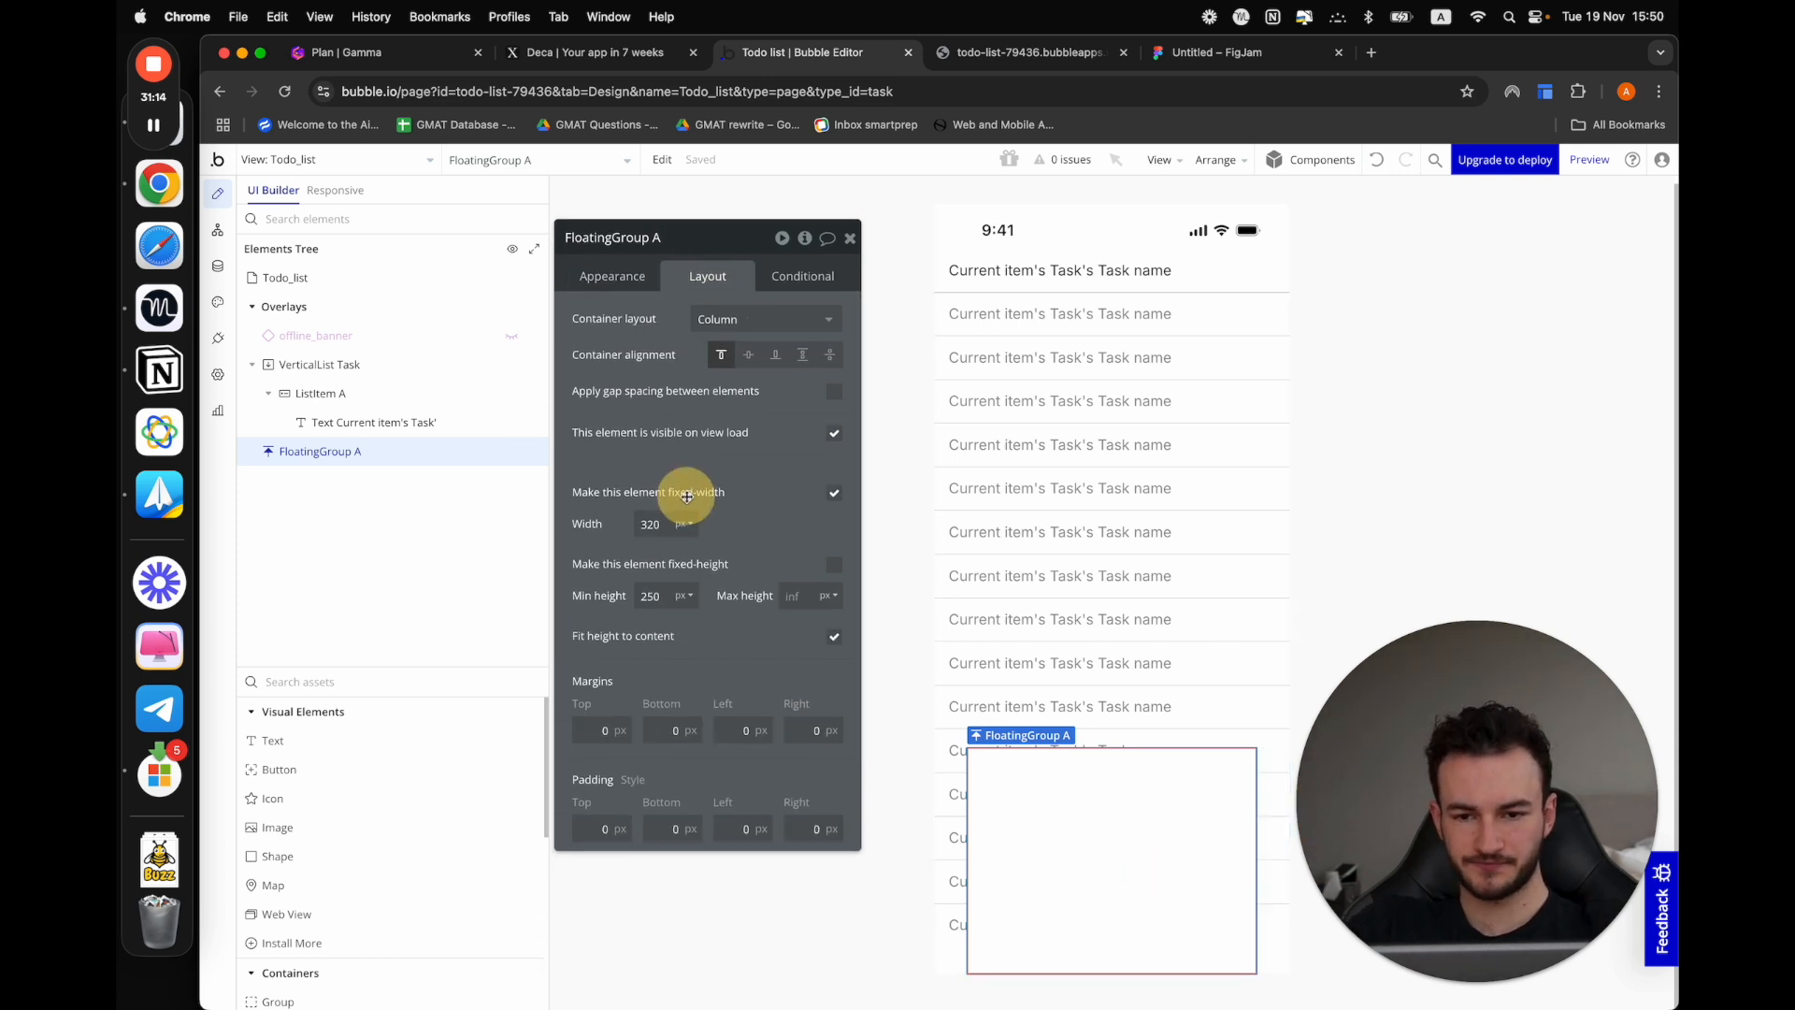
click(834, 492)
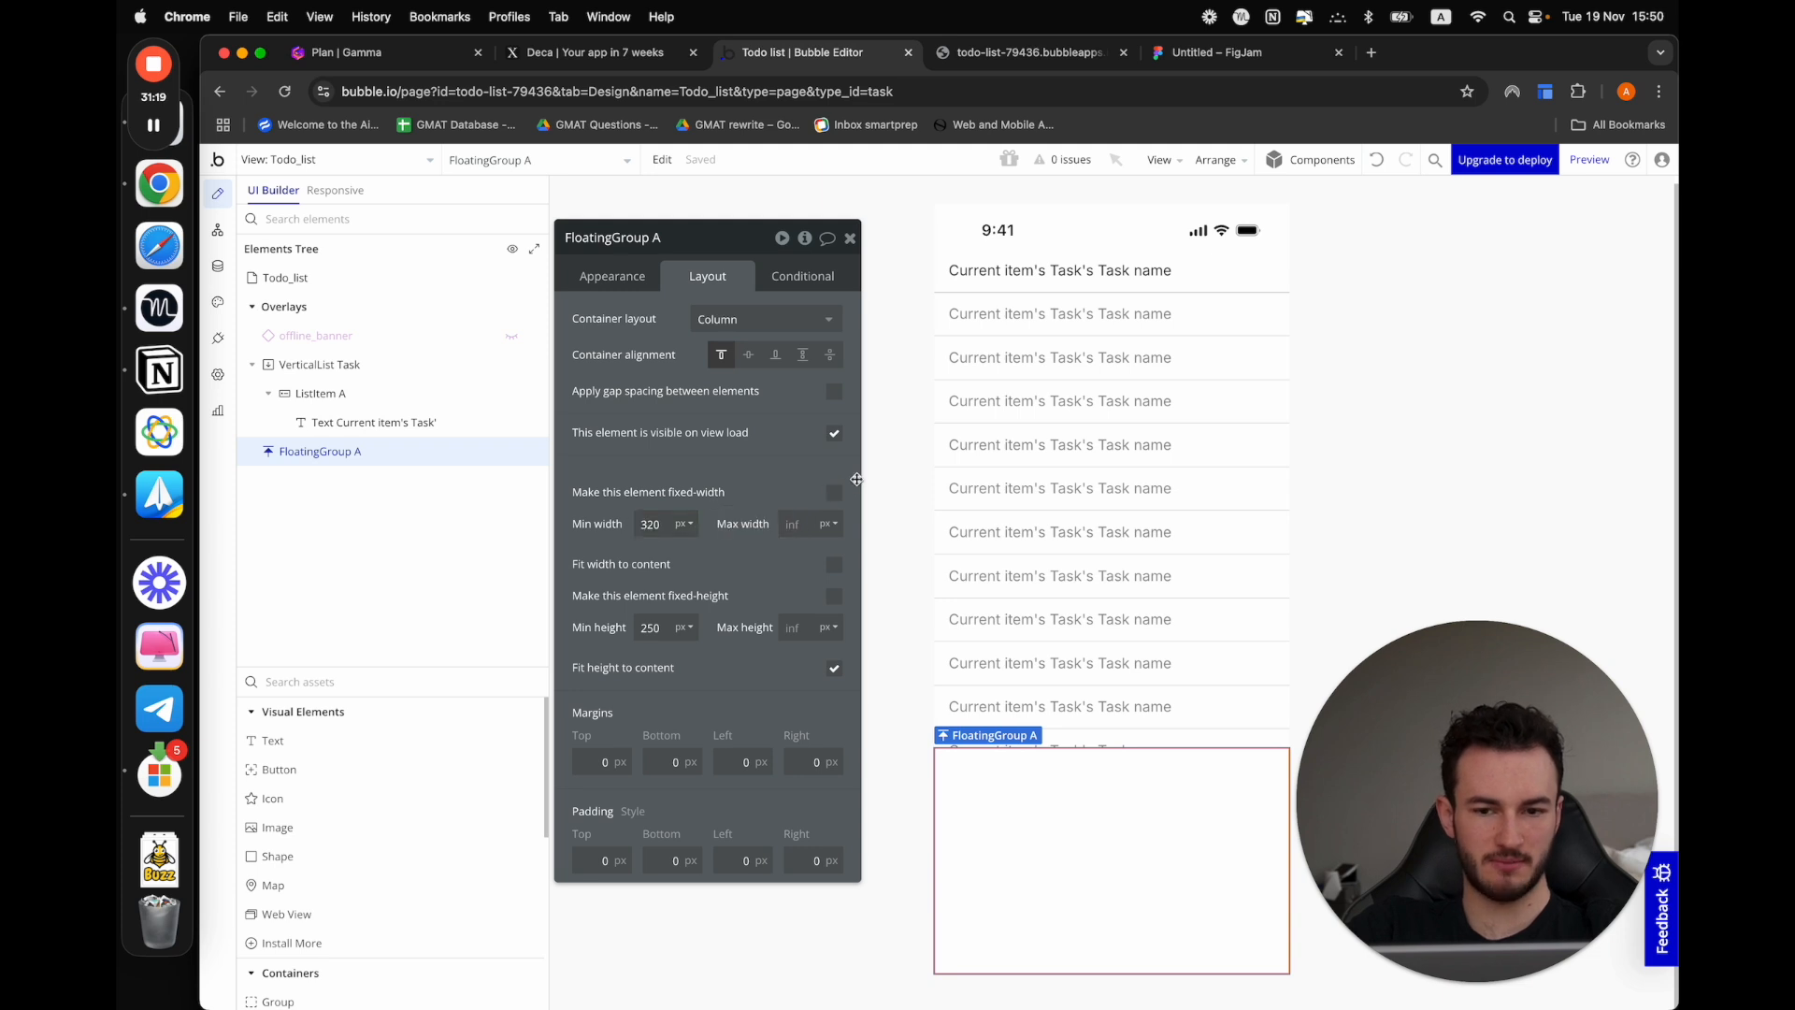
click(832, 493)
click(831, 493)
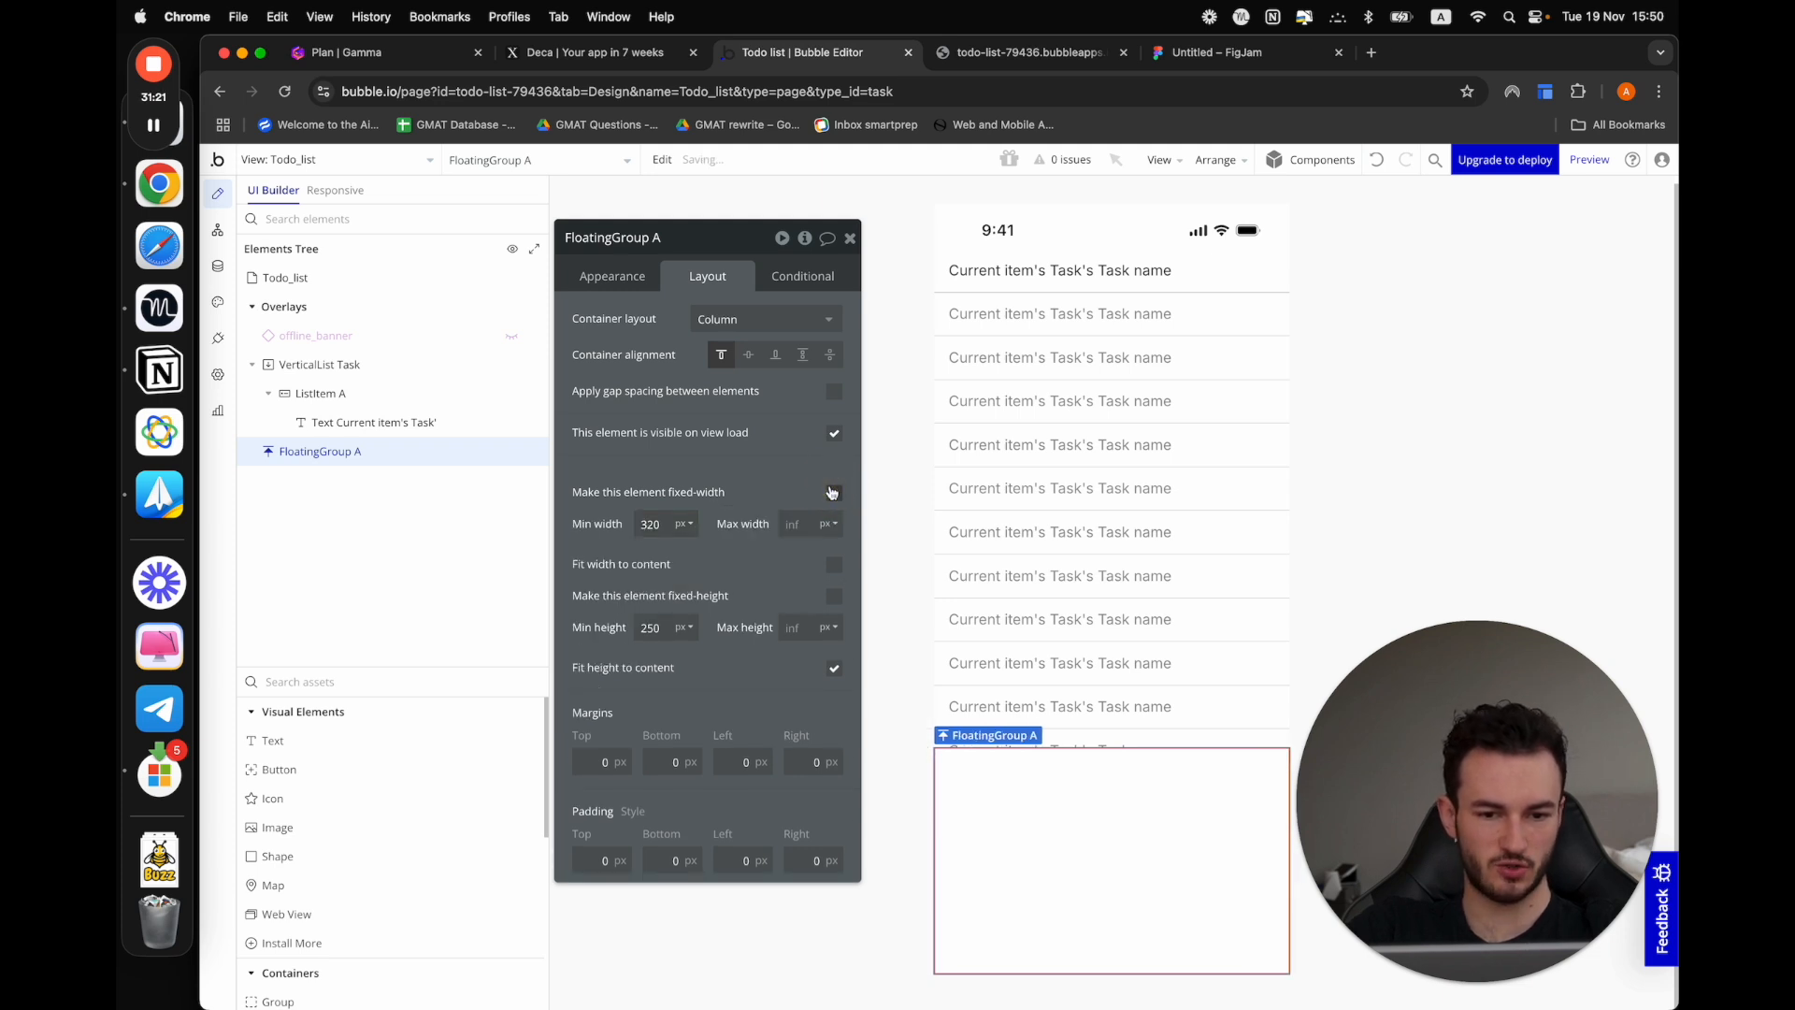
click(831, 493)
click(831, 493)
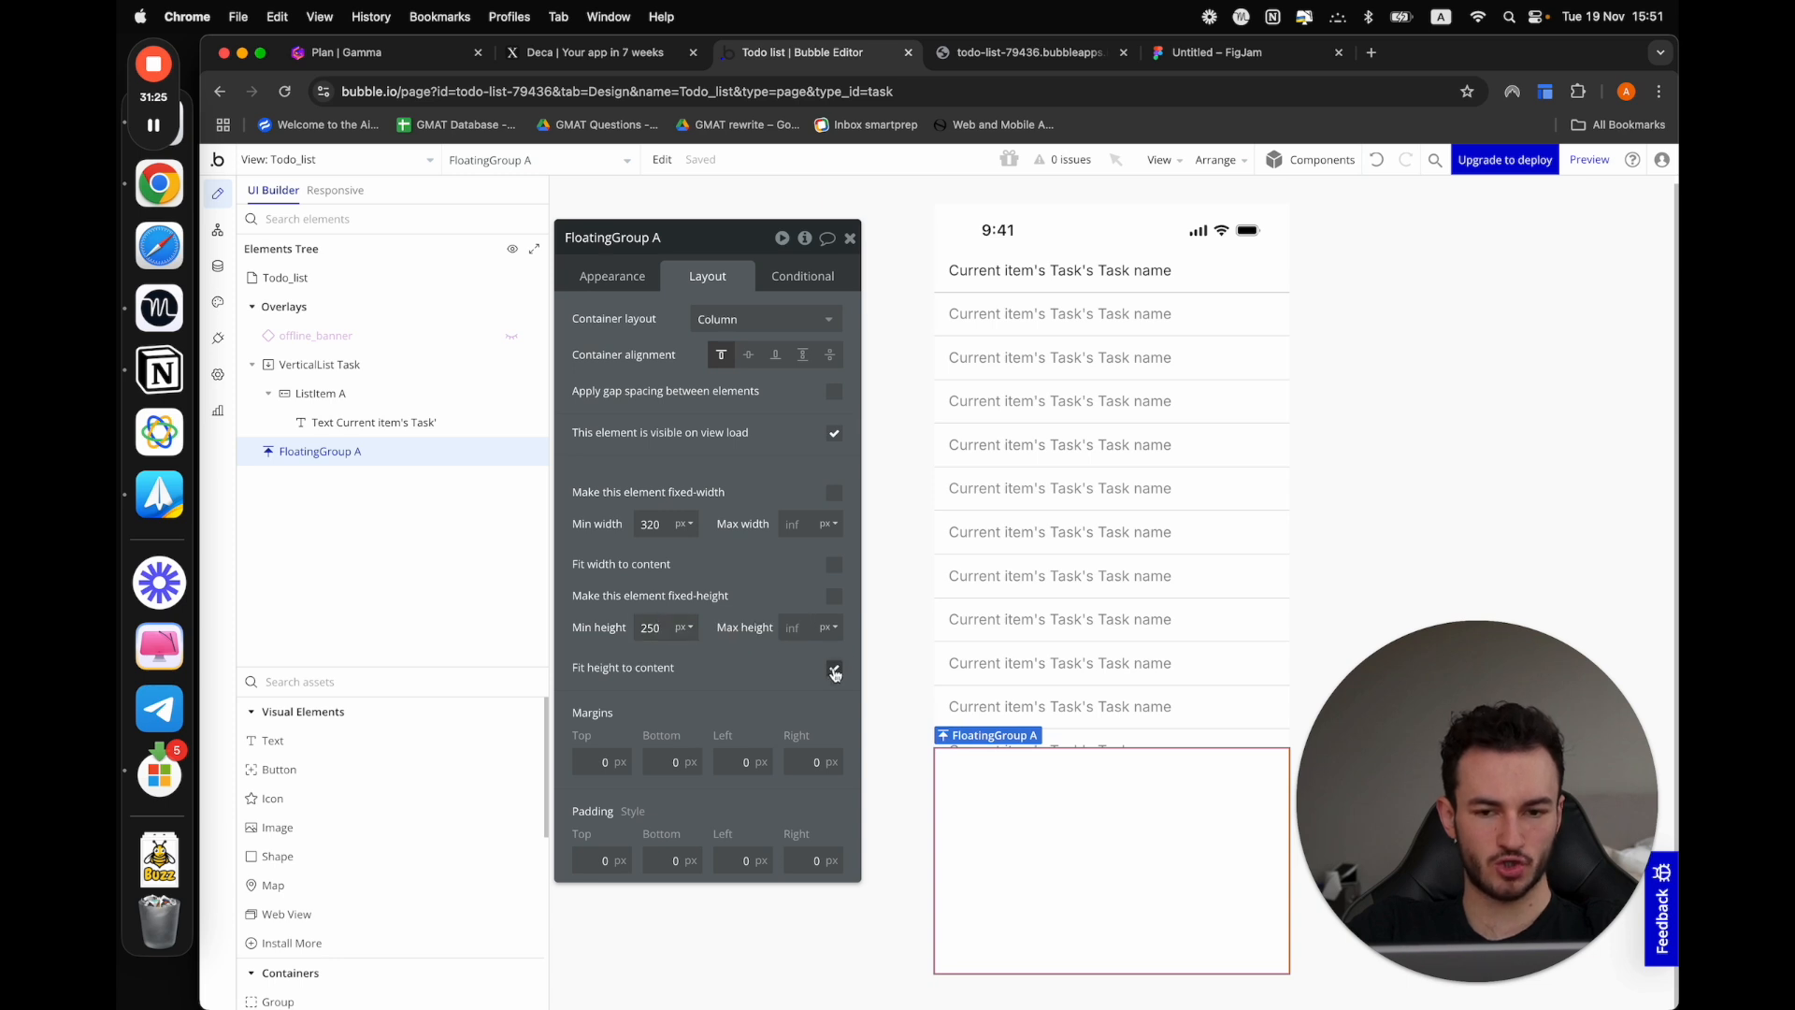
Set the floating group's minimum height to 100 px
double_click(650, 631)
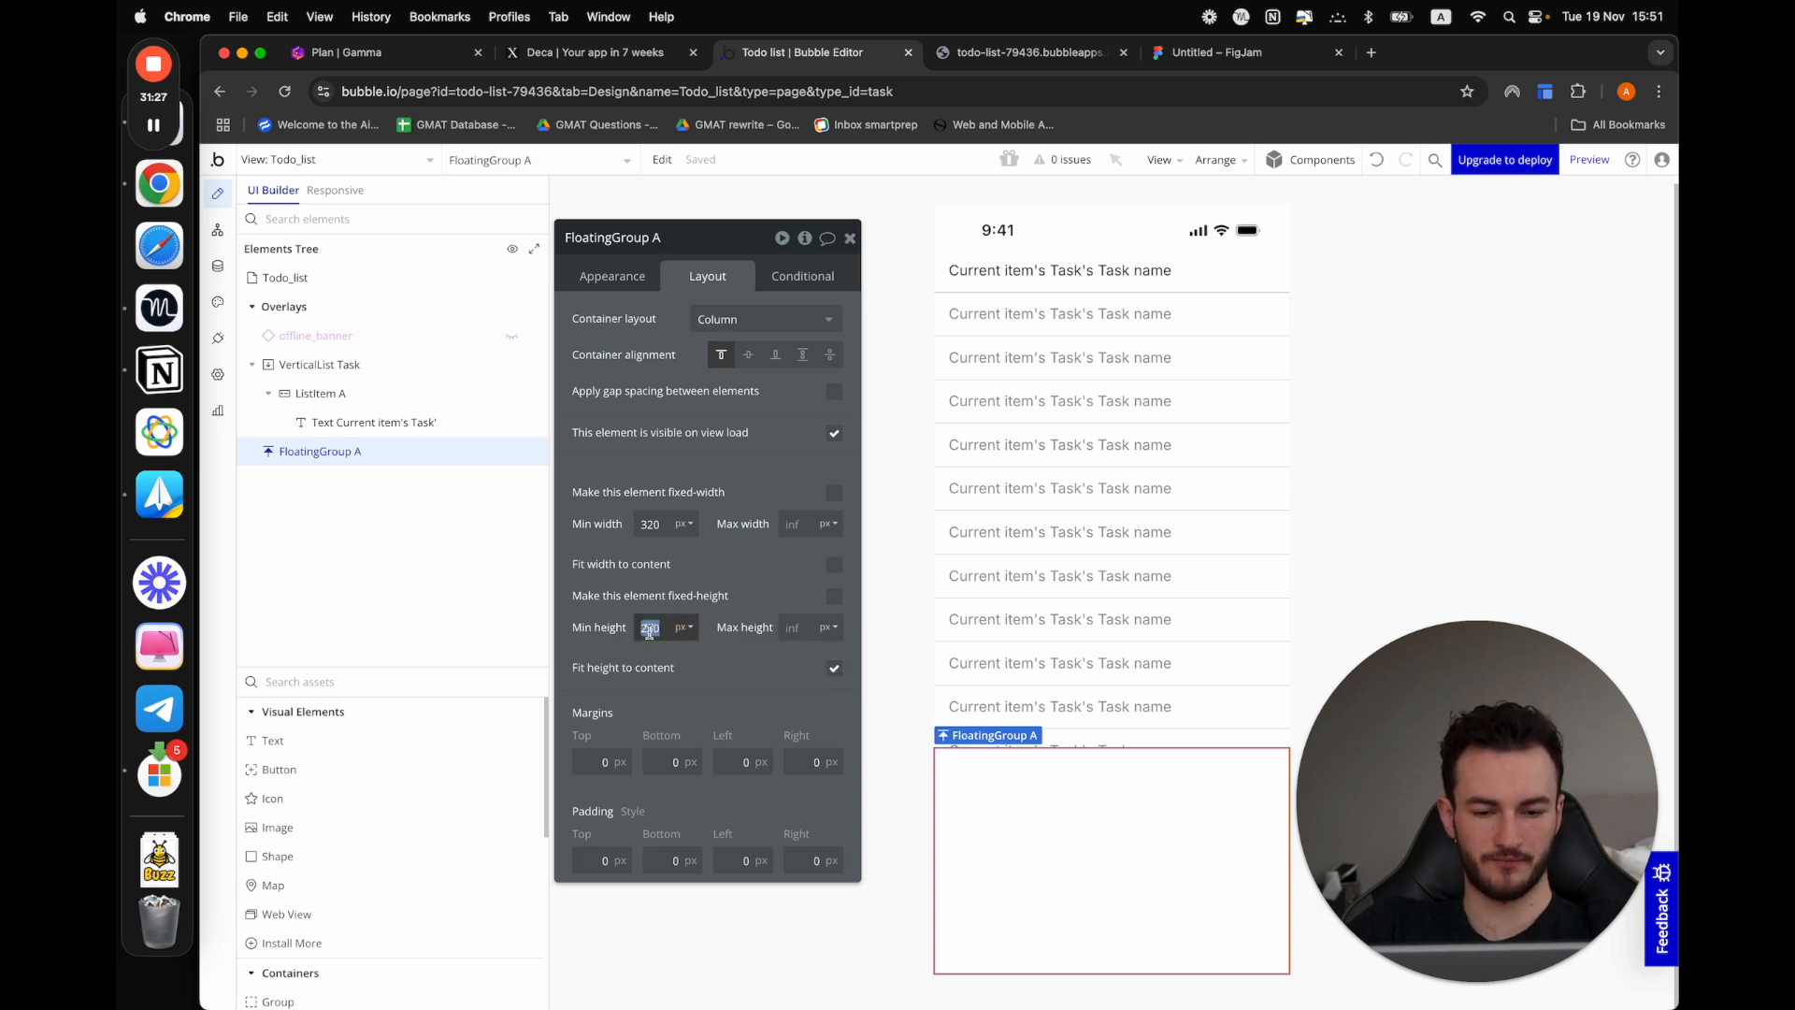
click(652, 574)
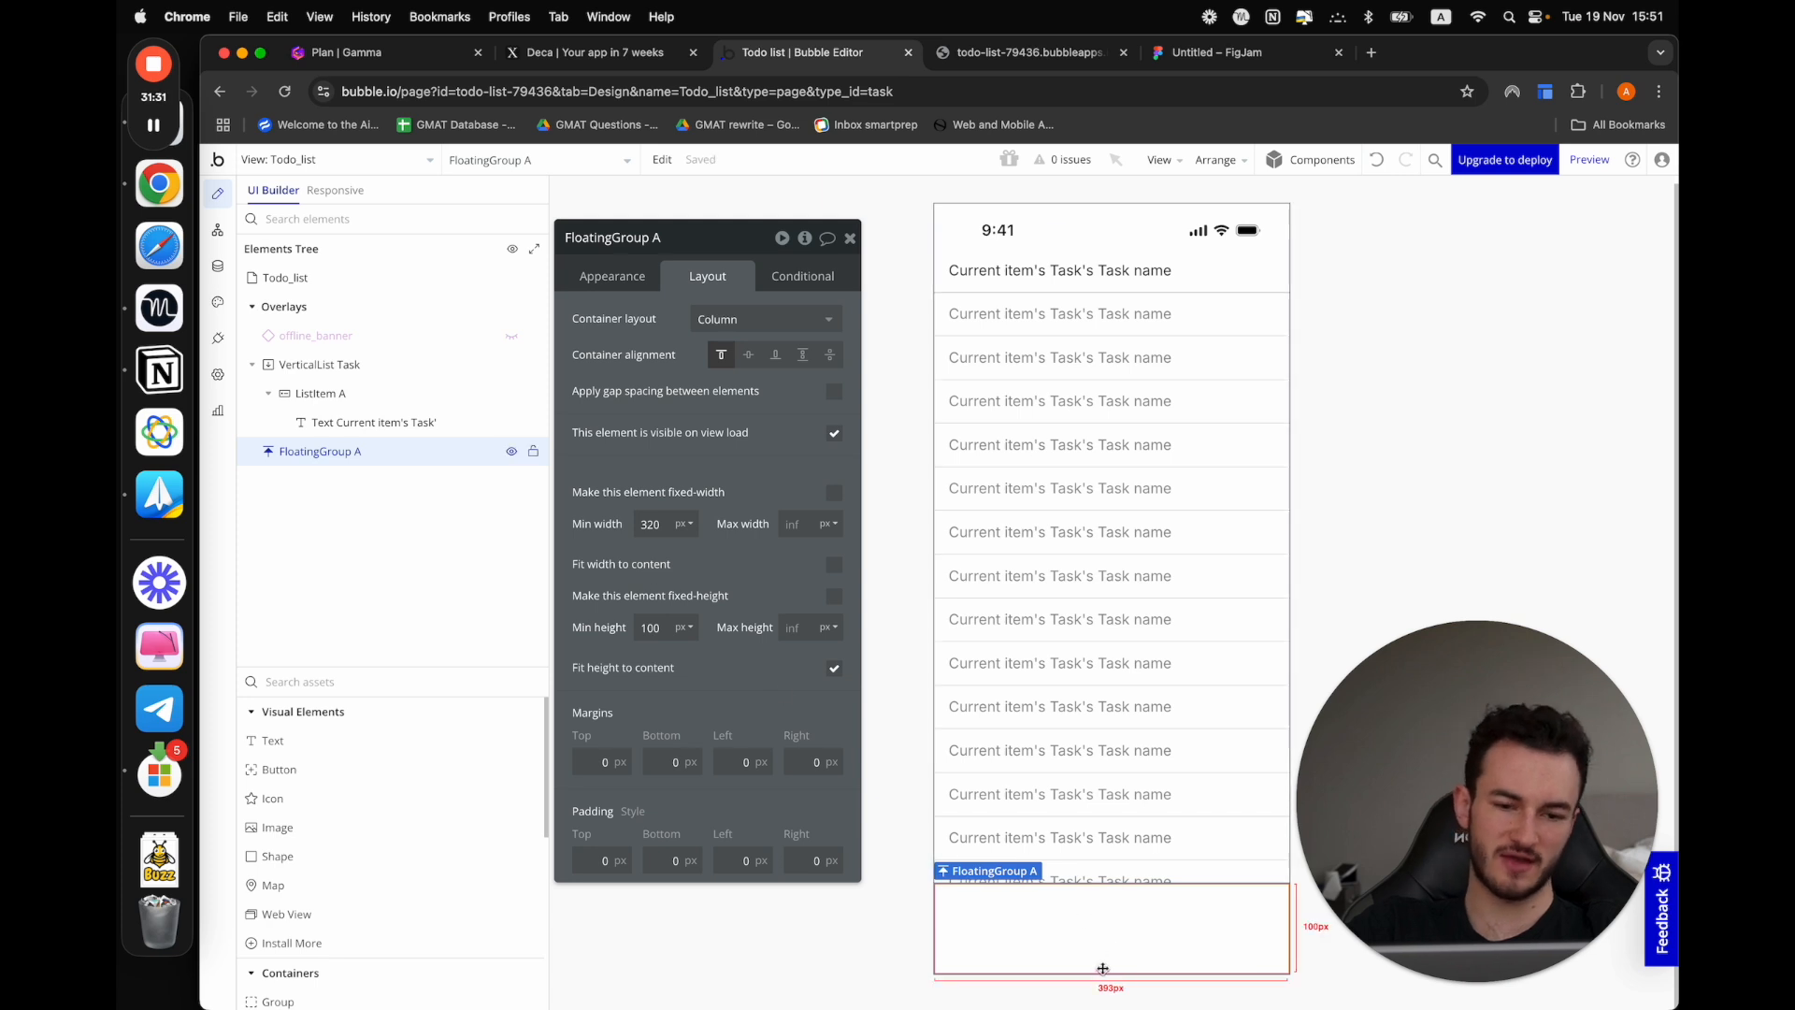
Set the floating group's background color to the dark navy Text variable and preview the Todo_list view
click(612, 277)
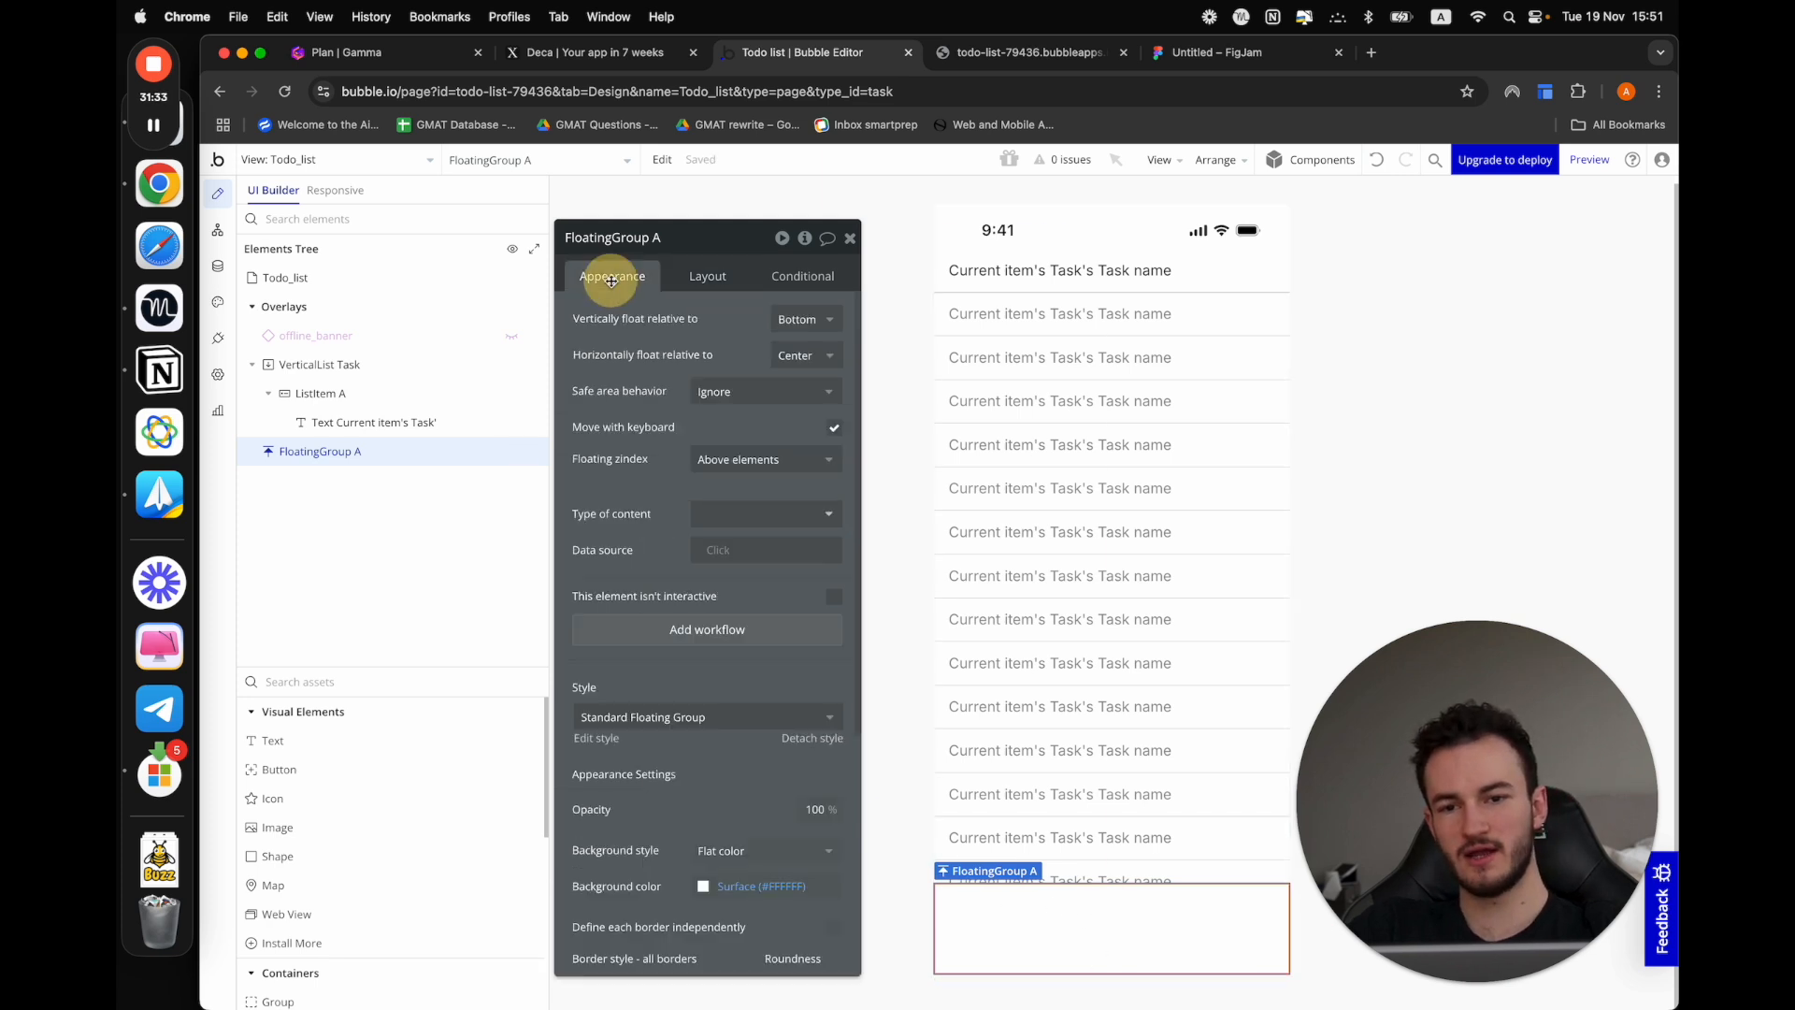
click(810, 885)
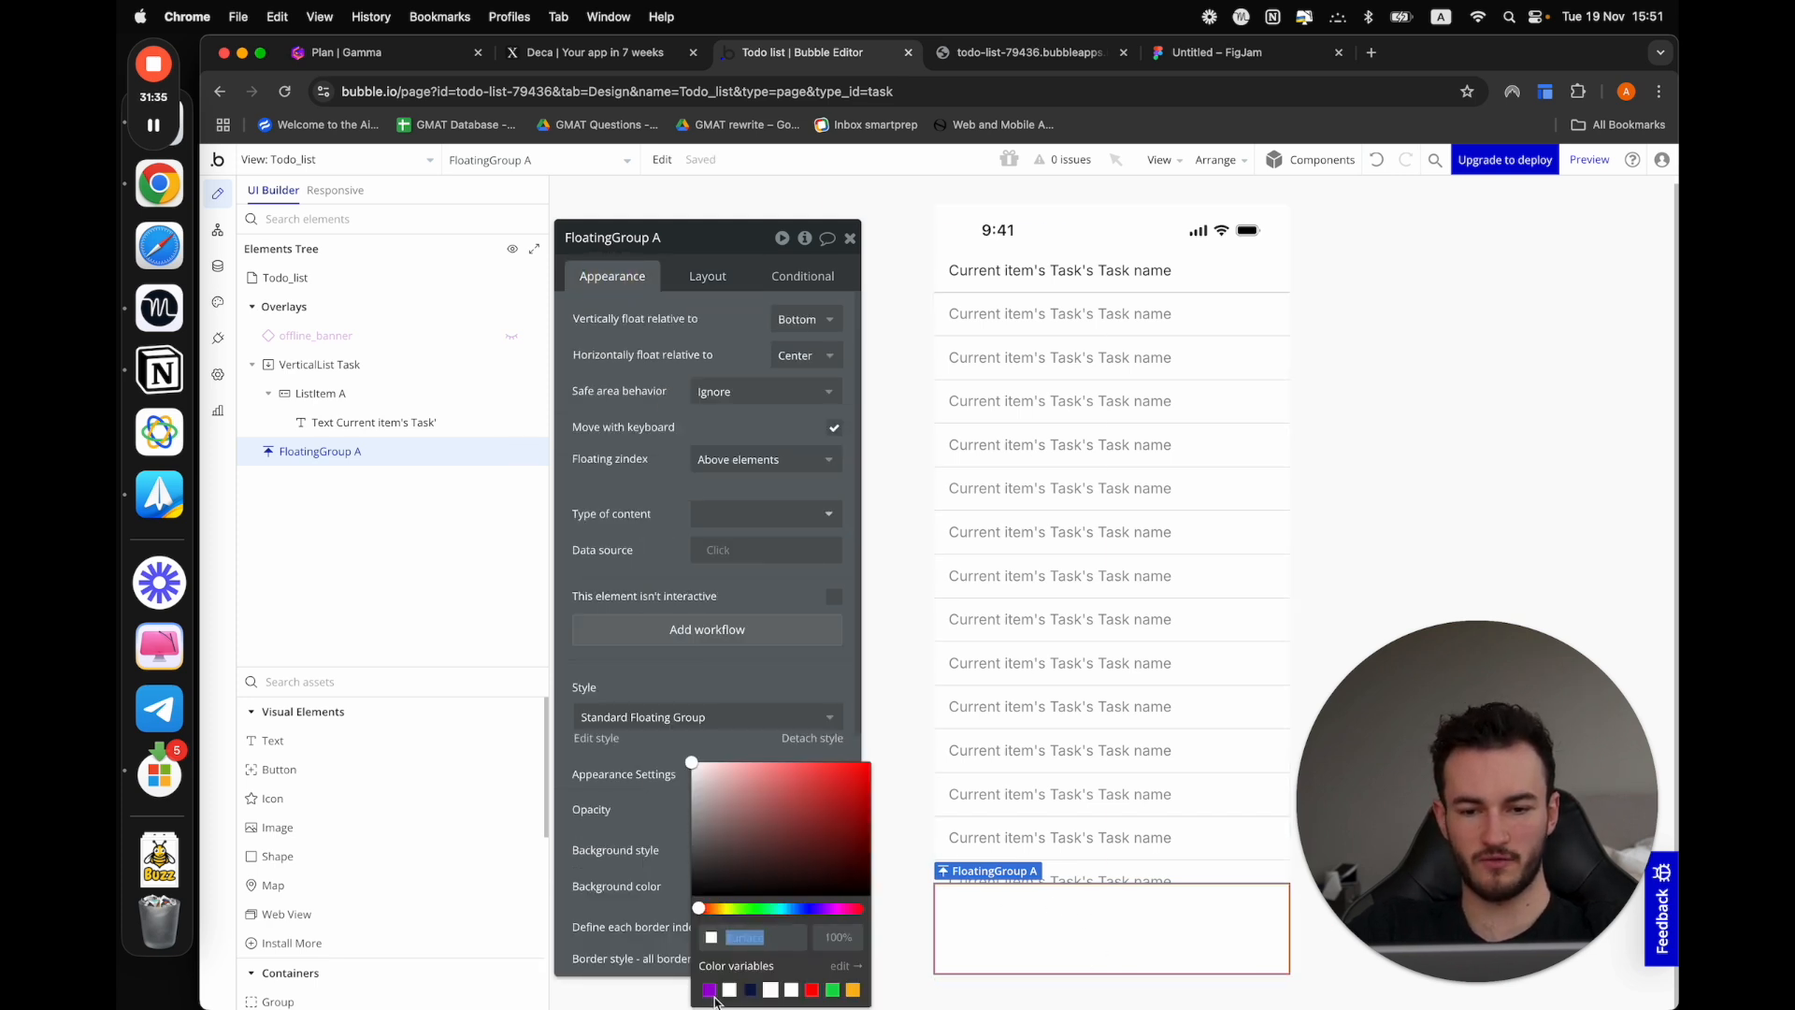
click(750, 990)
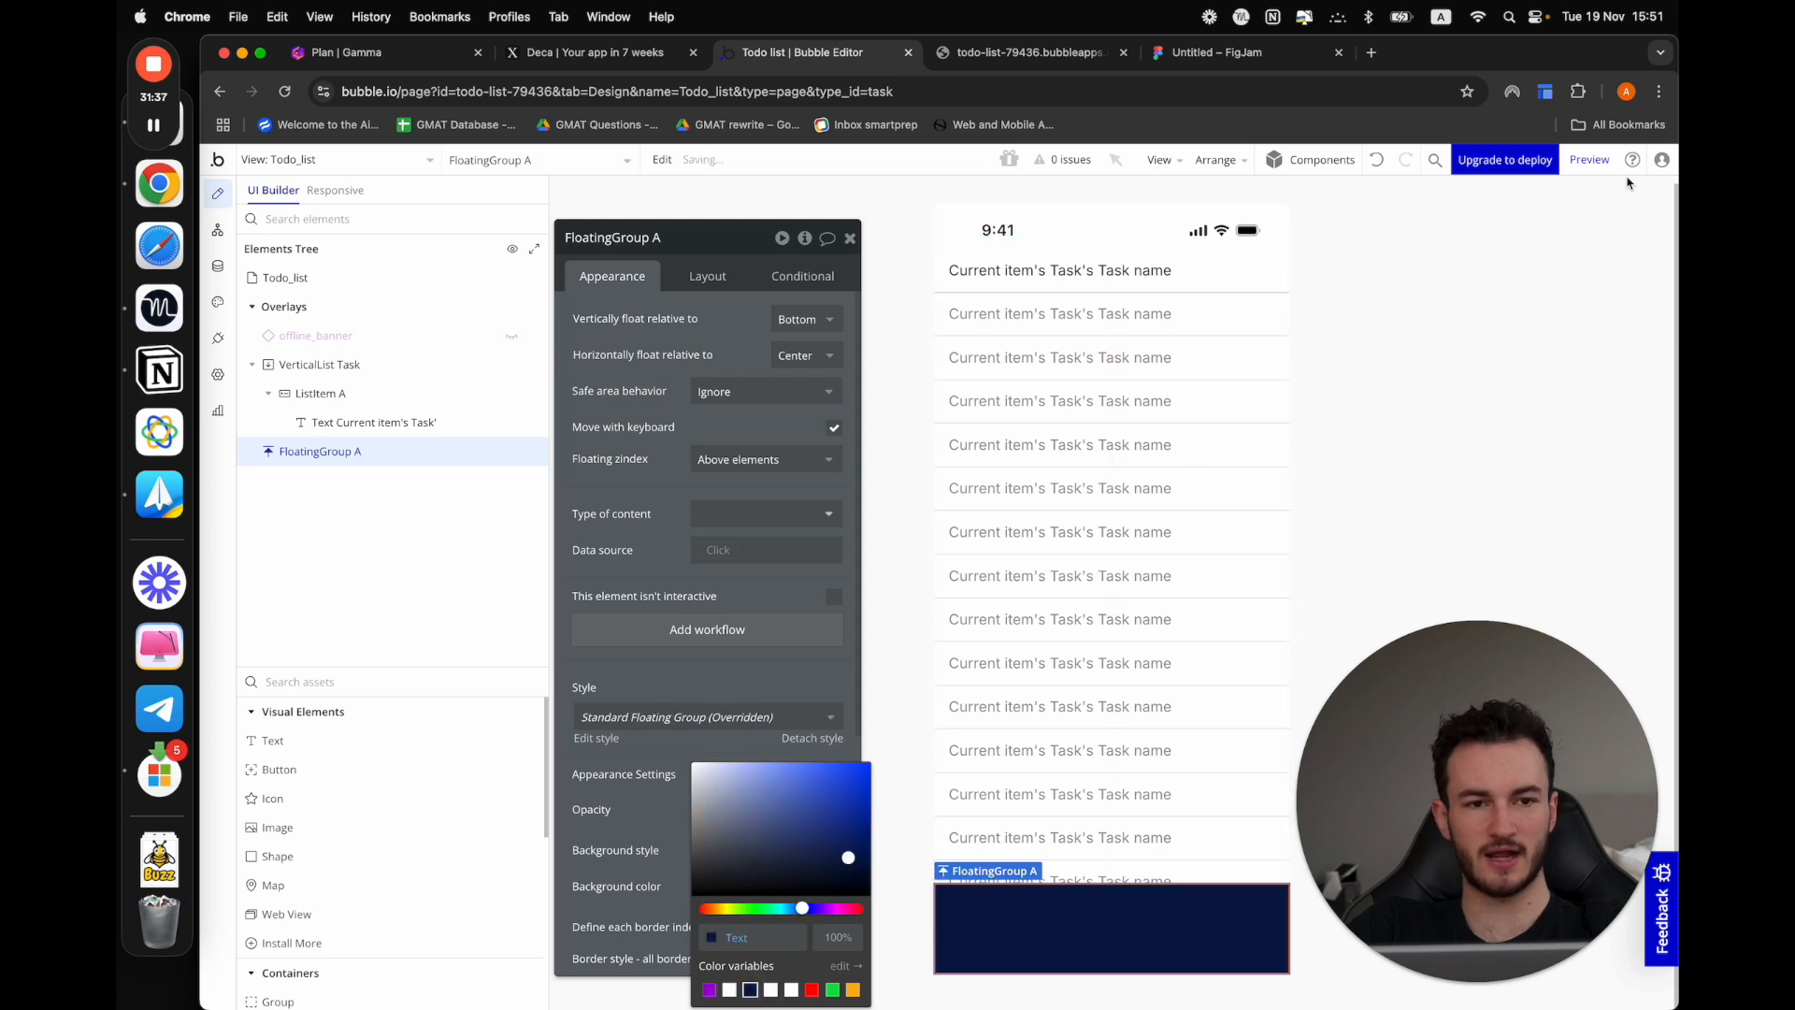
click(1590, 160)
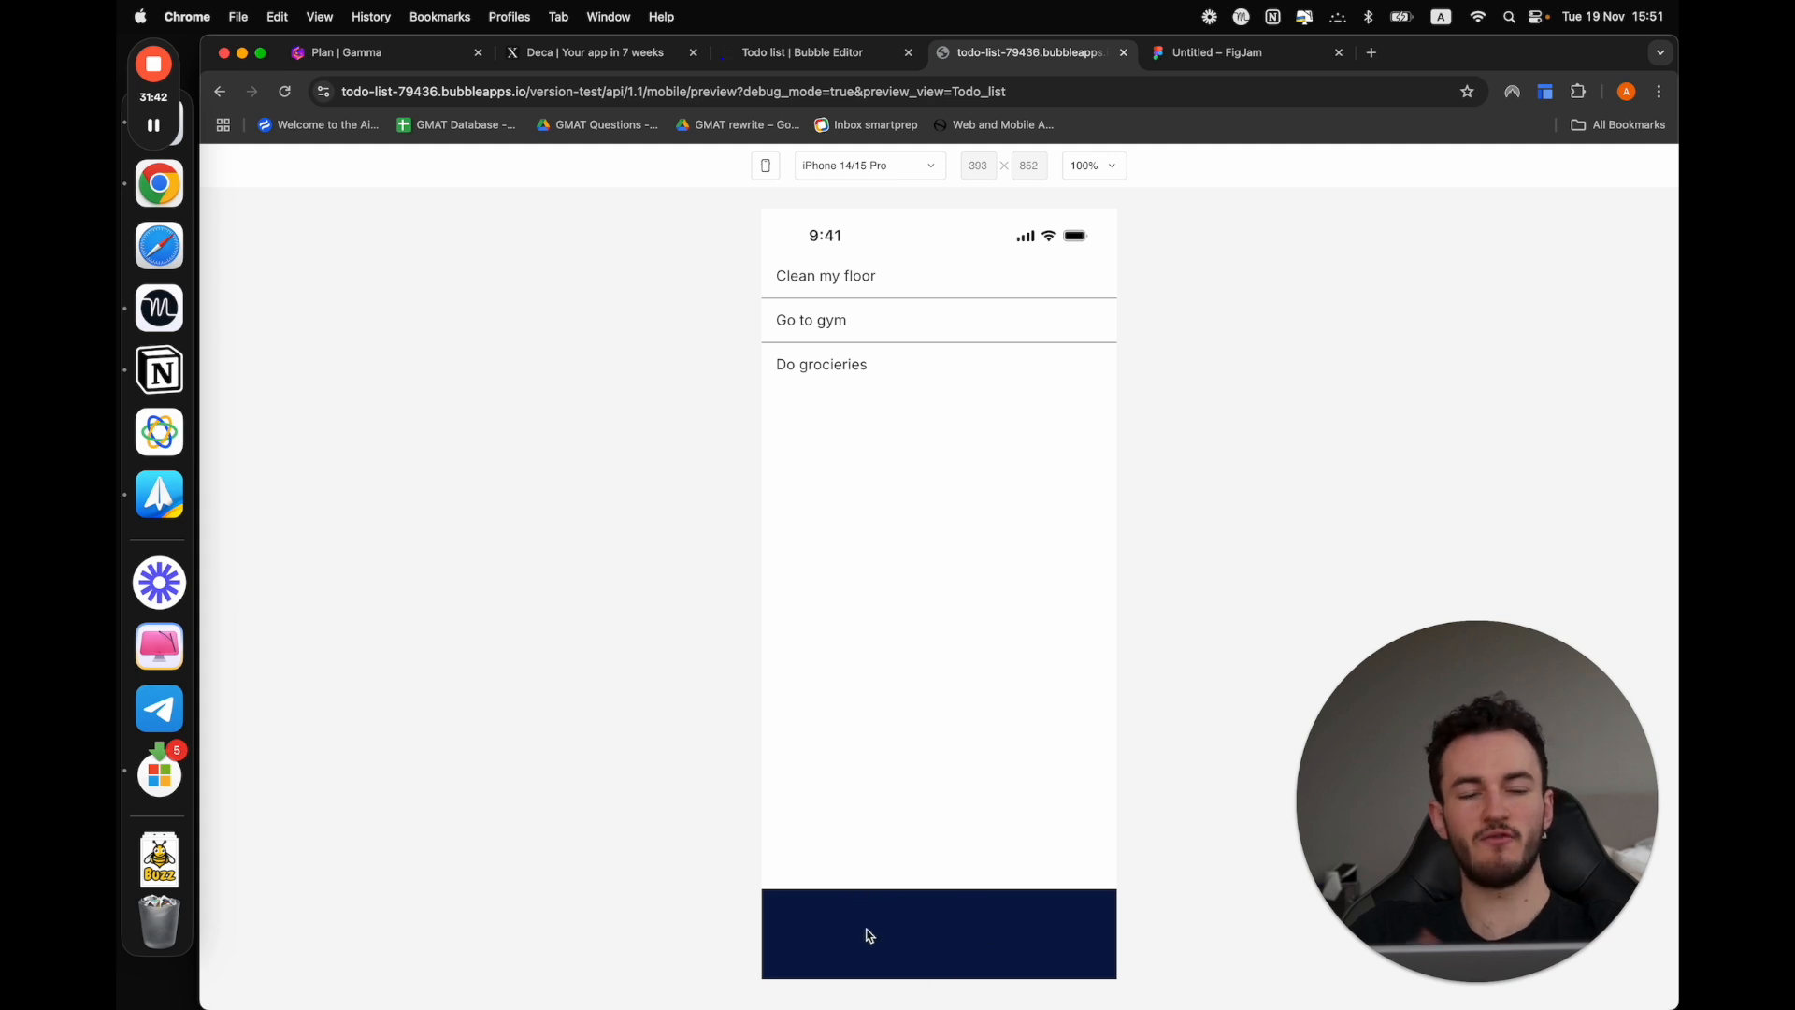
Return to the Bubble editor and set the floating group's background style to None
click(861, 41)
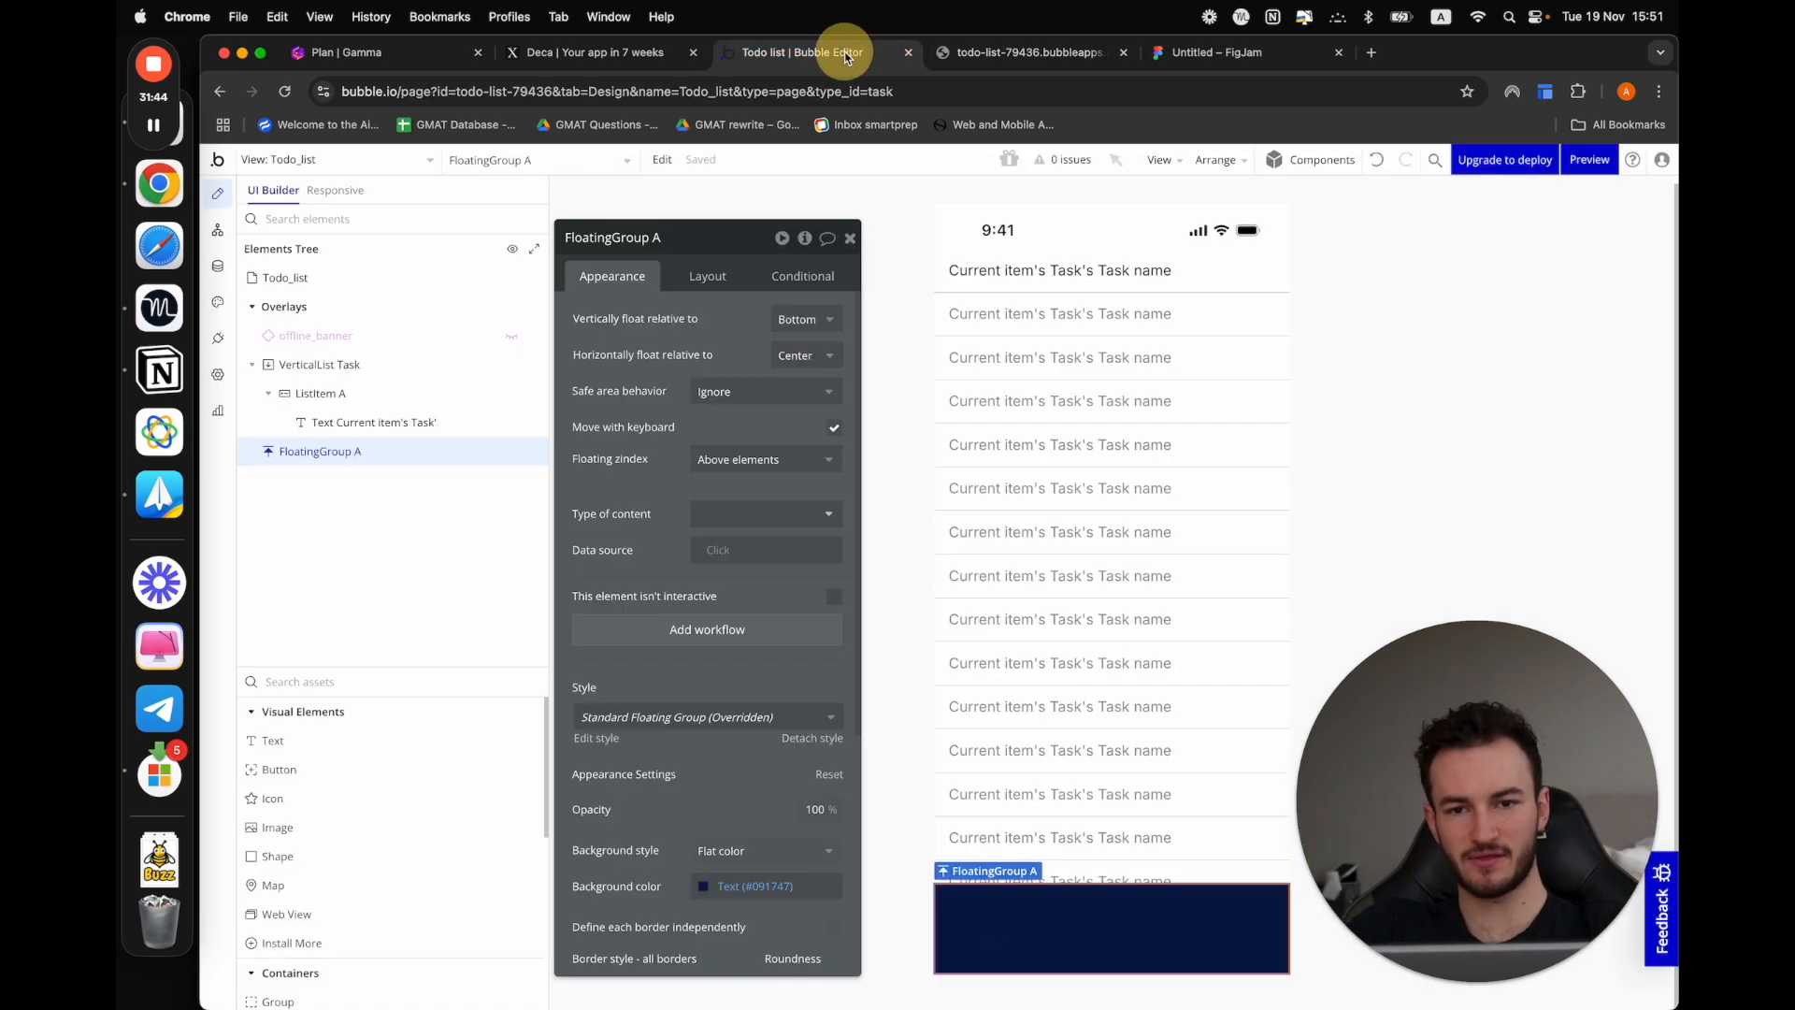
click(712, 849)
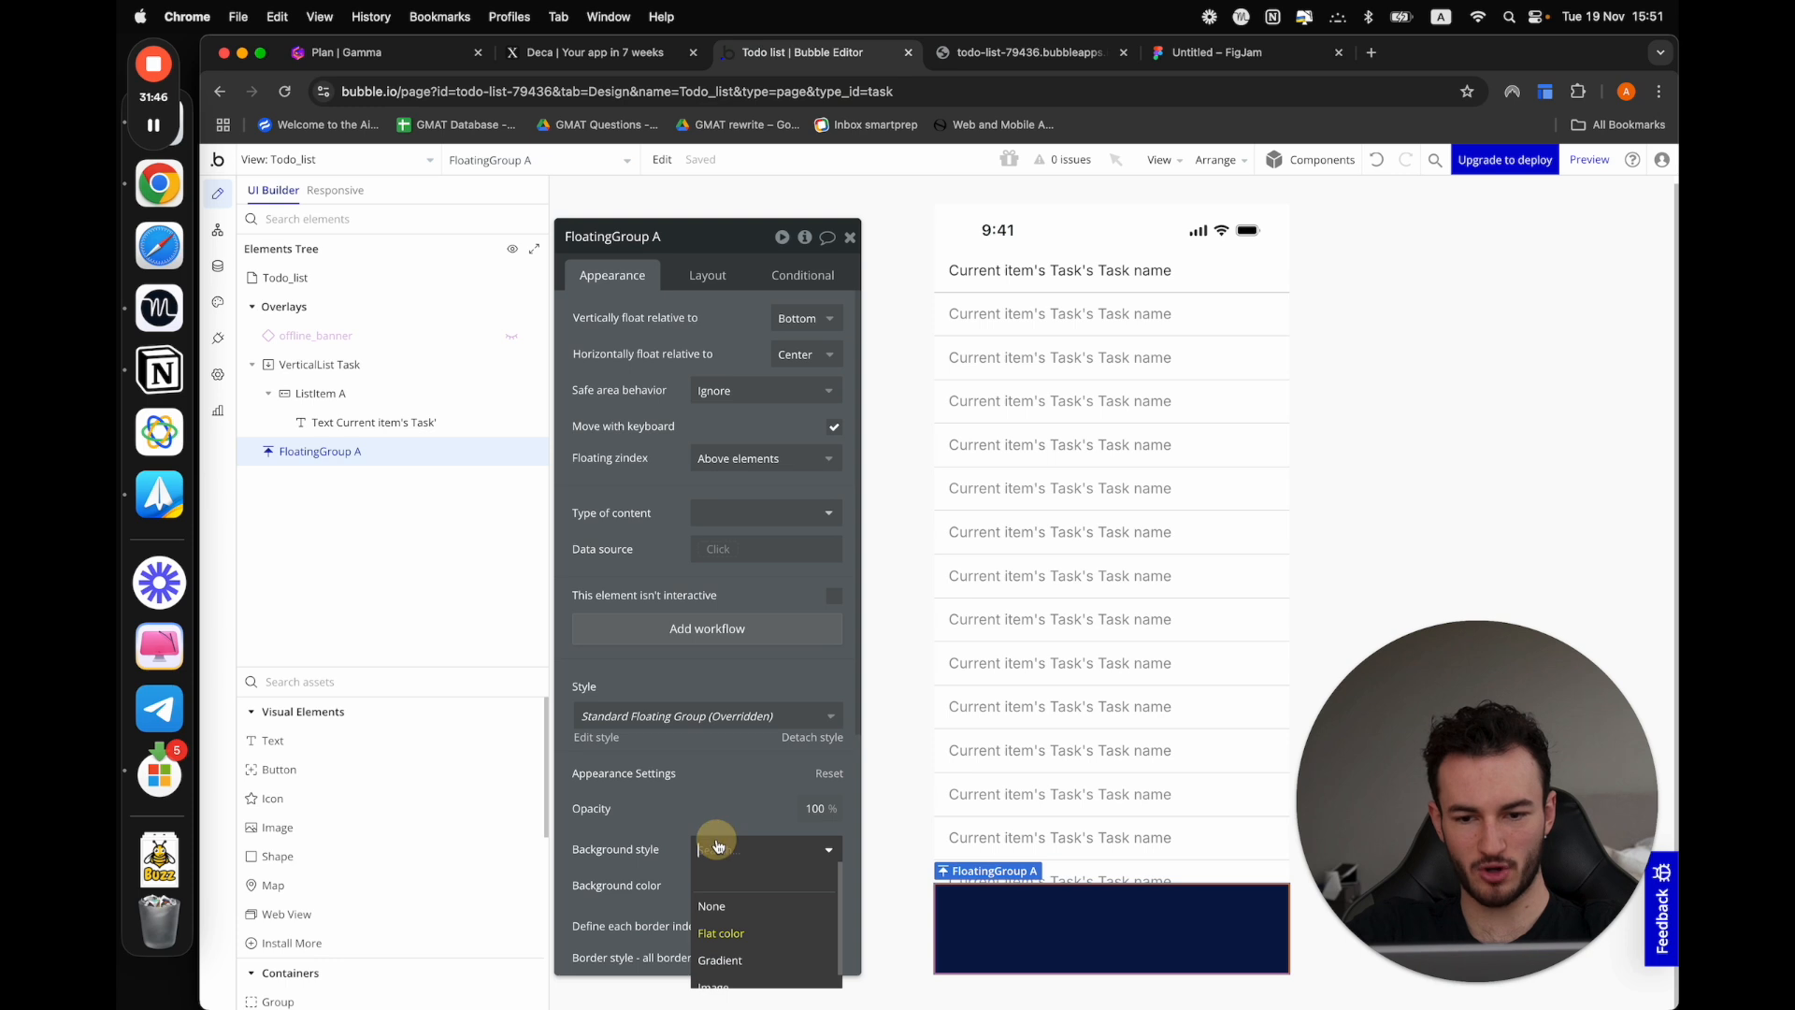
click(713, 907)
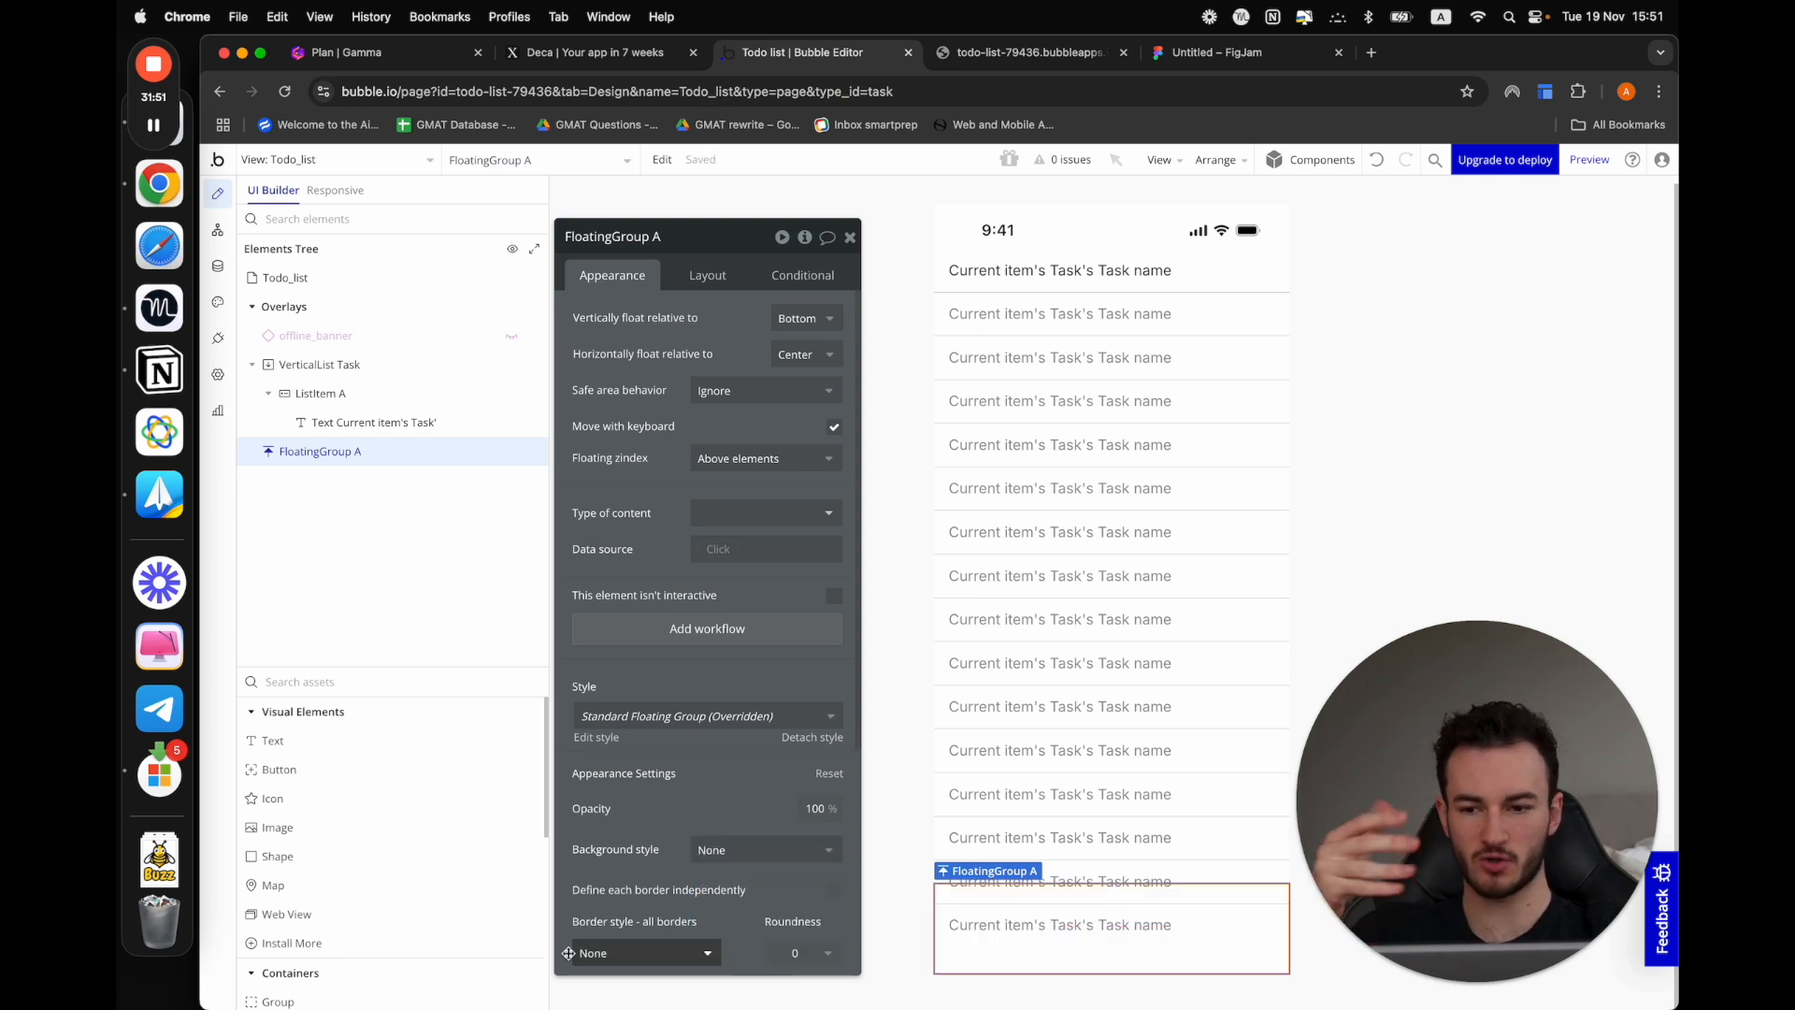
Add a button labelled "Add item" inside the floating group and preview the Todo_list view
drag(336, 777, 1122, 931)
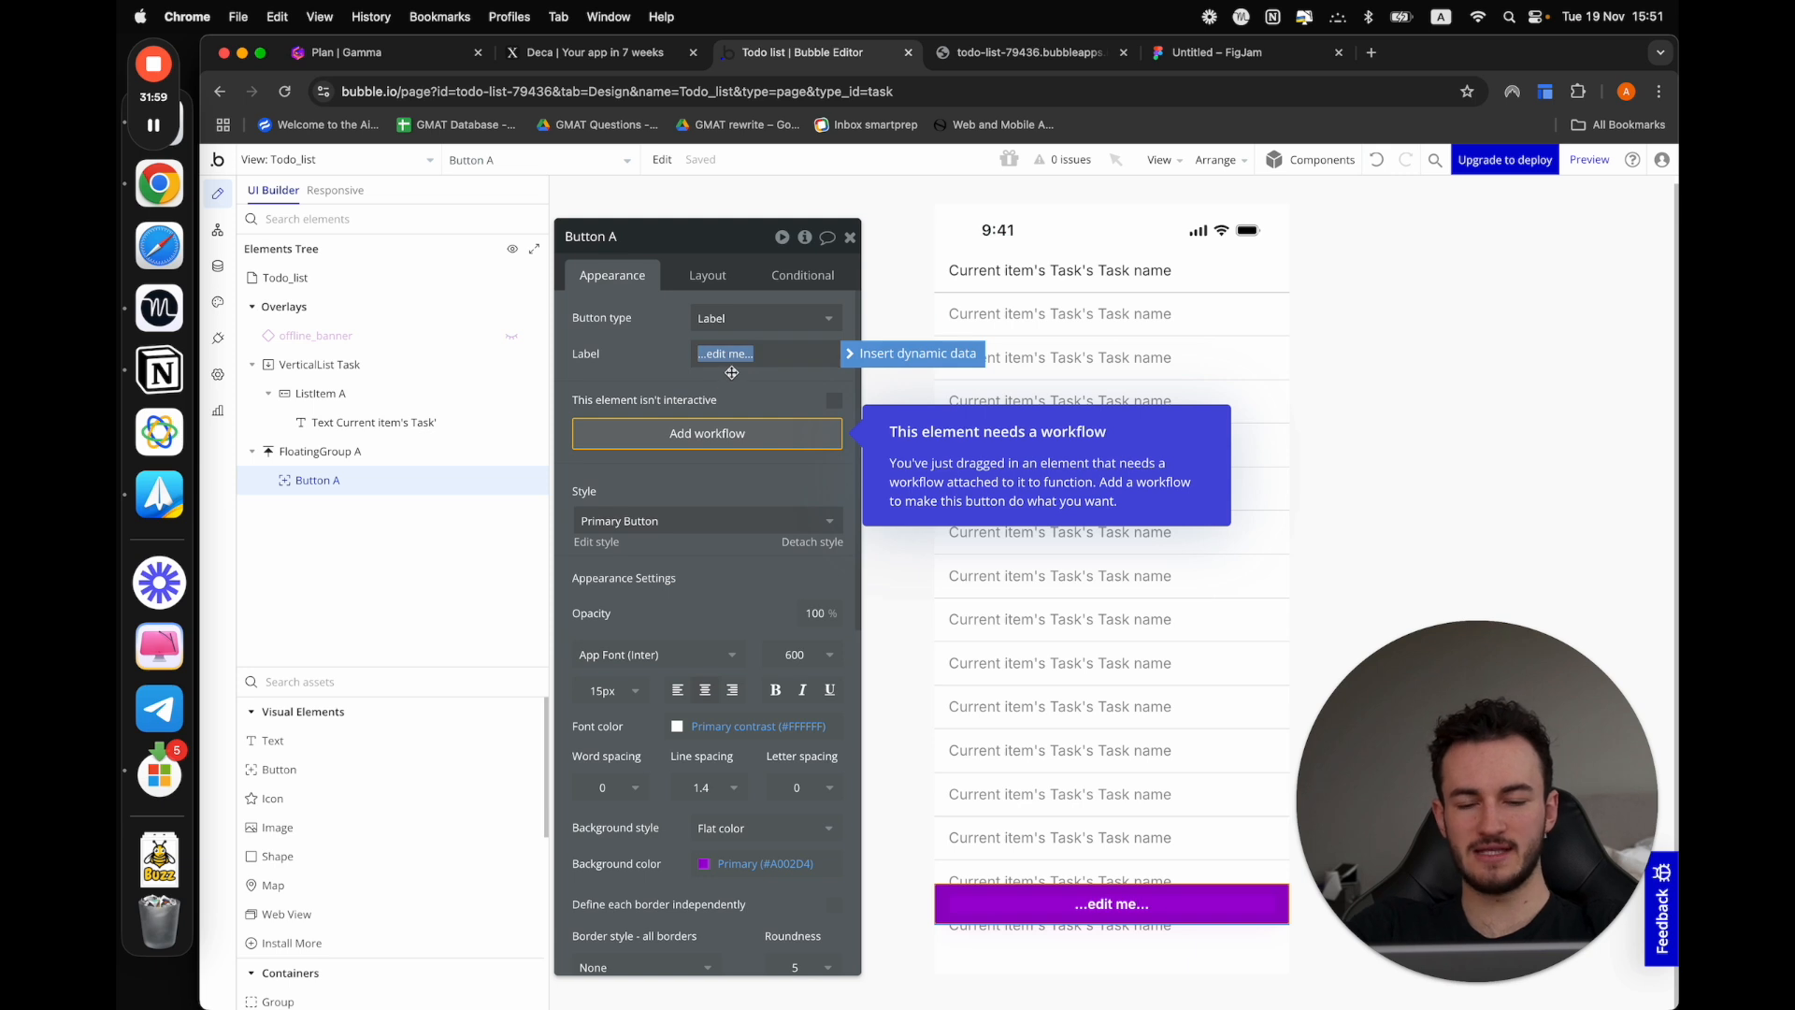
text(Add item)
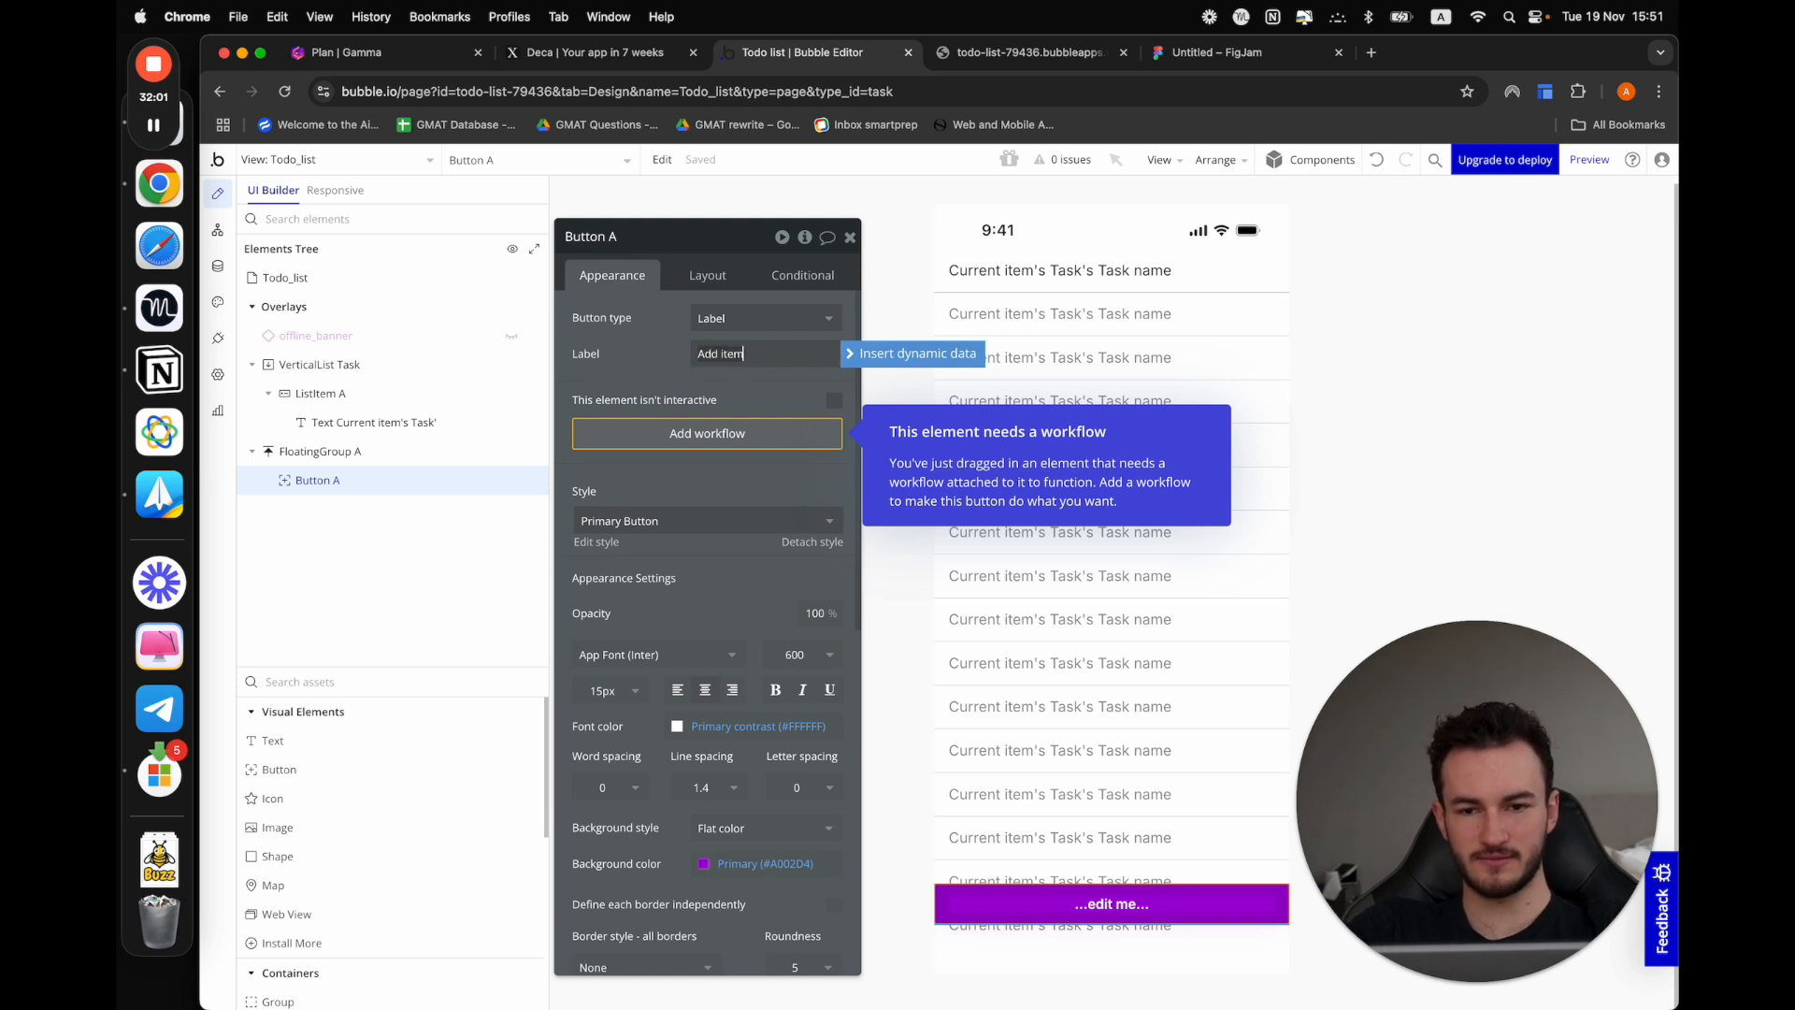
click(687, 366)
click(649, 367)
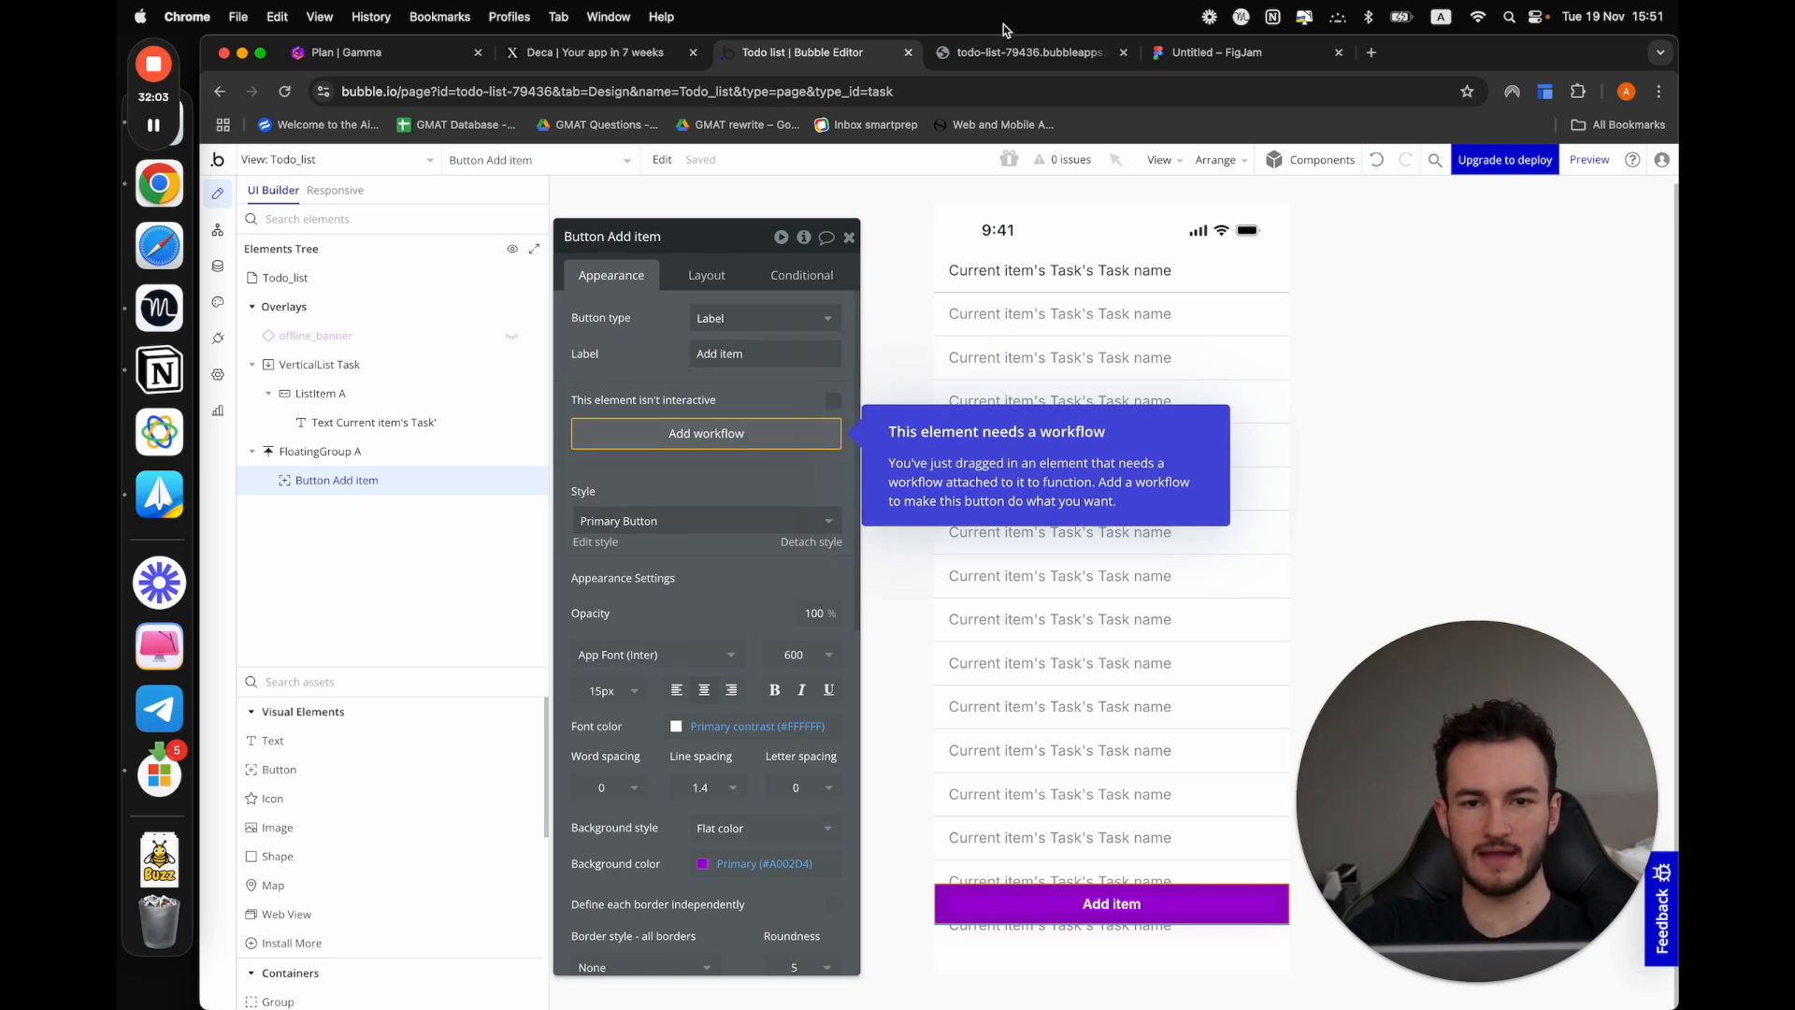
click(1591, 159)
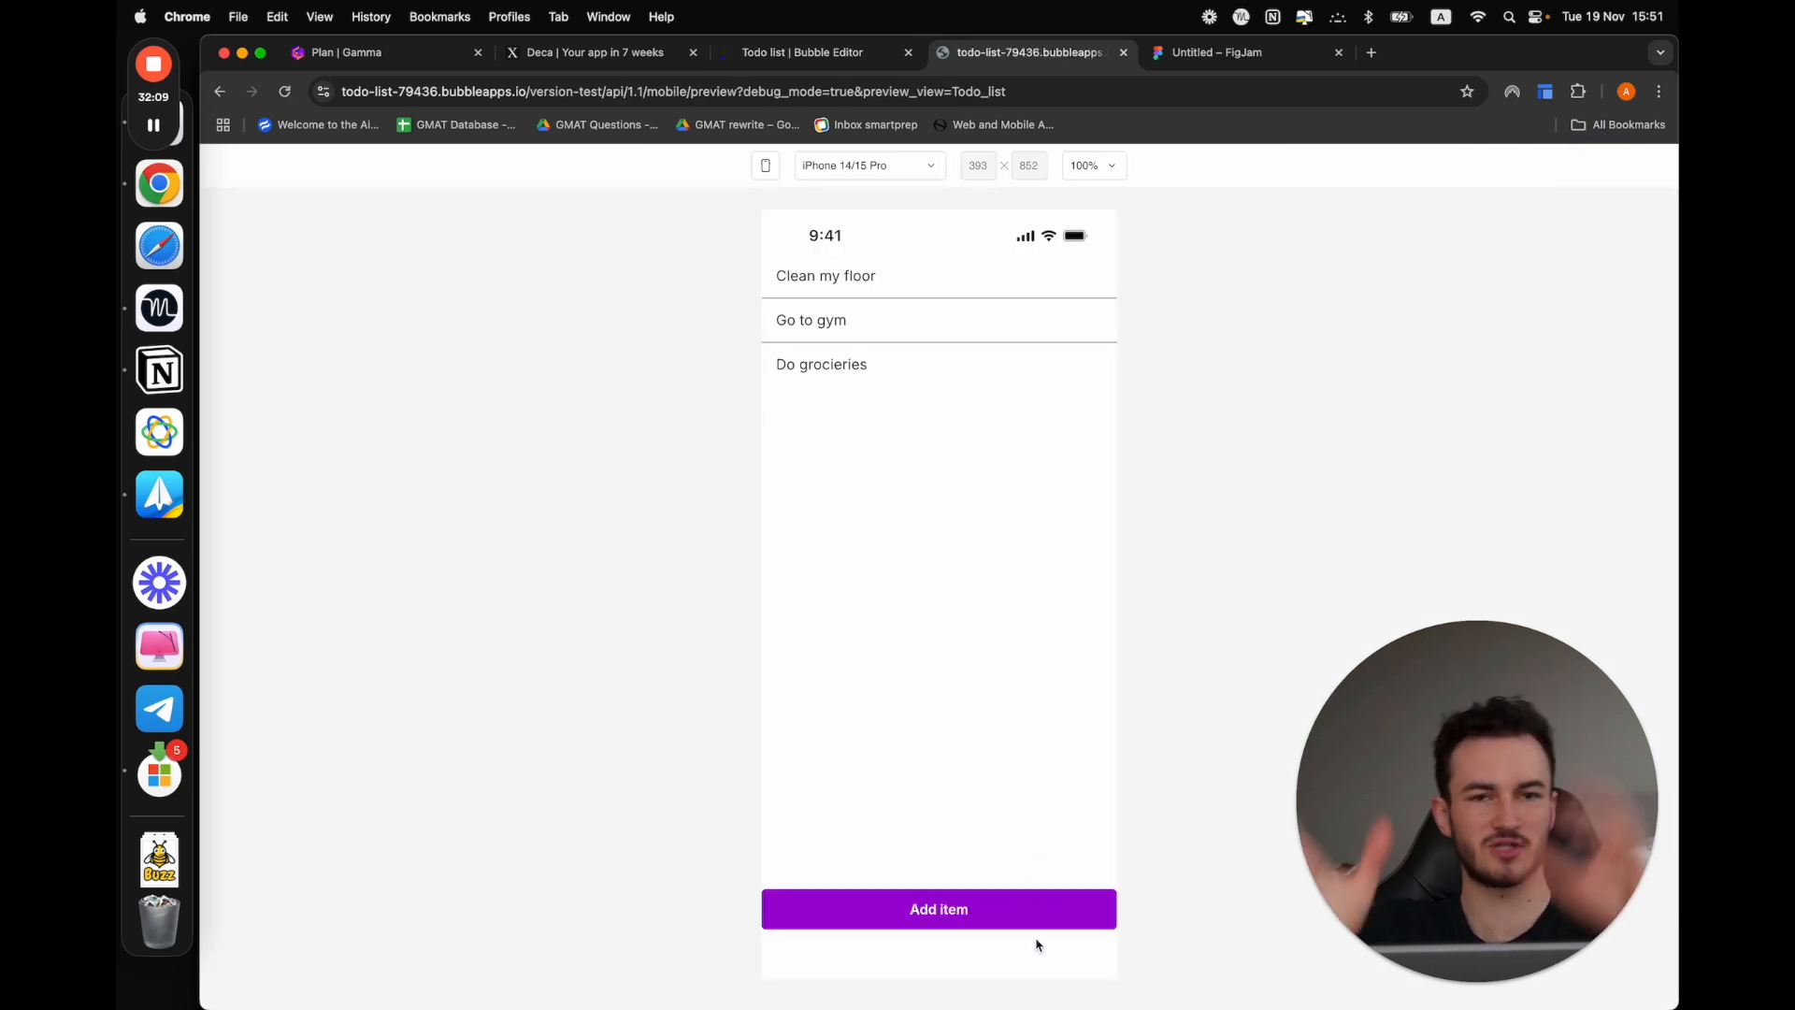
Return to the Bubble editor and set the floating group's left and right padding to 20 px
click(841, 52)
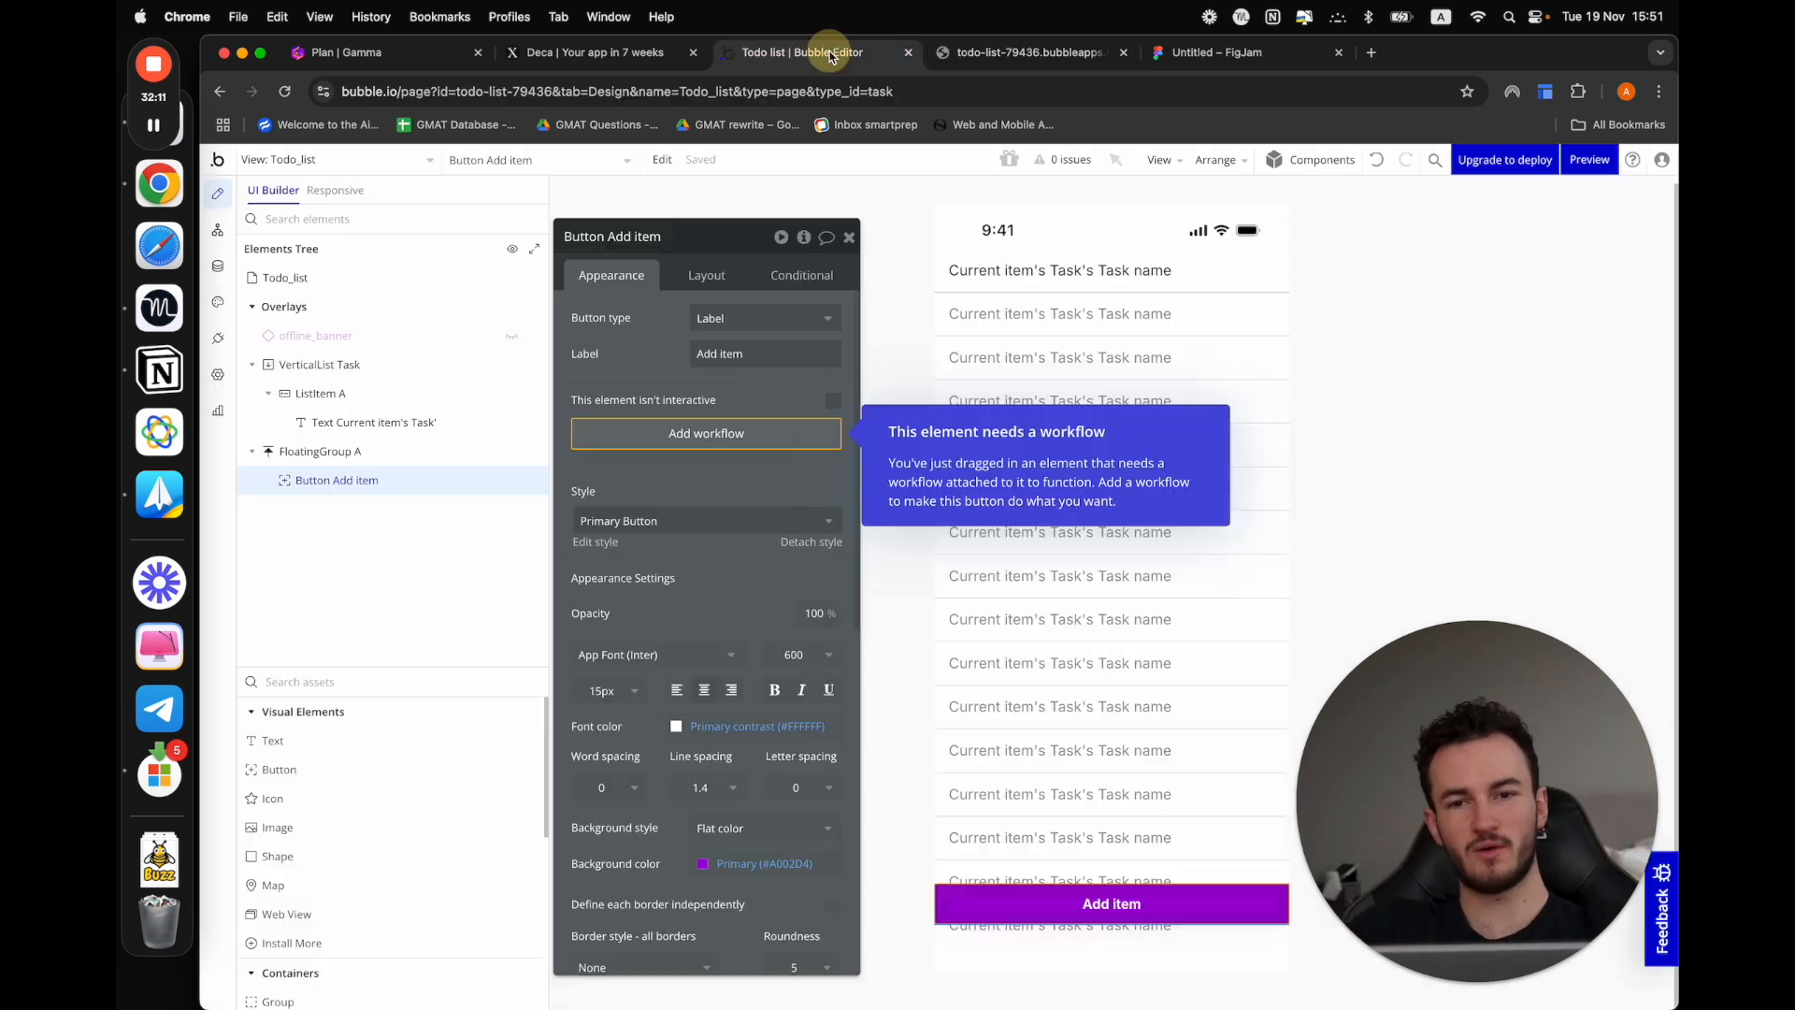
click(1022, 961)
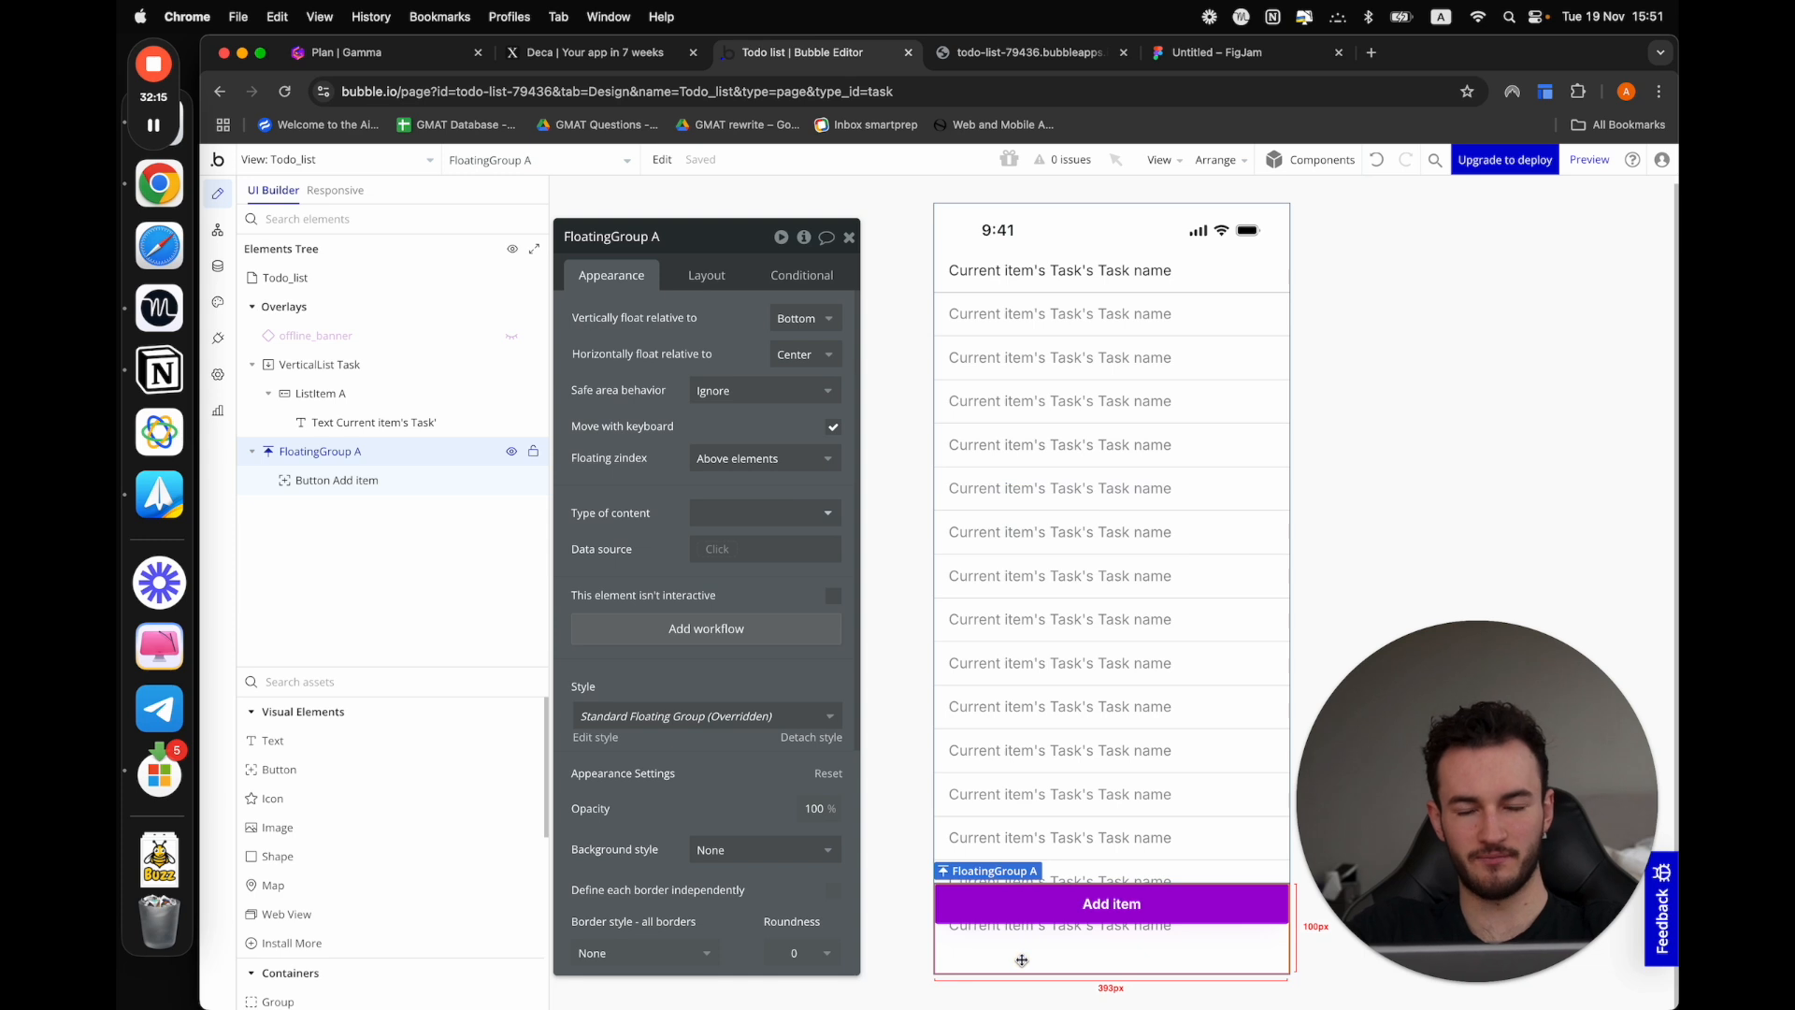
scroll(715, 728, down, 4)
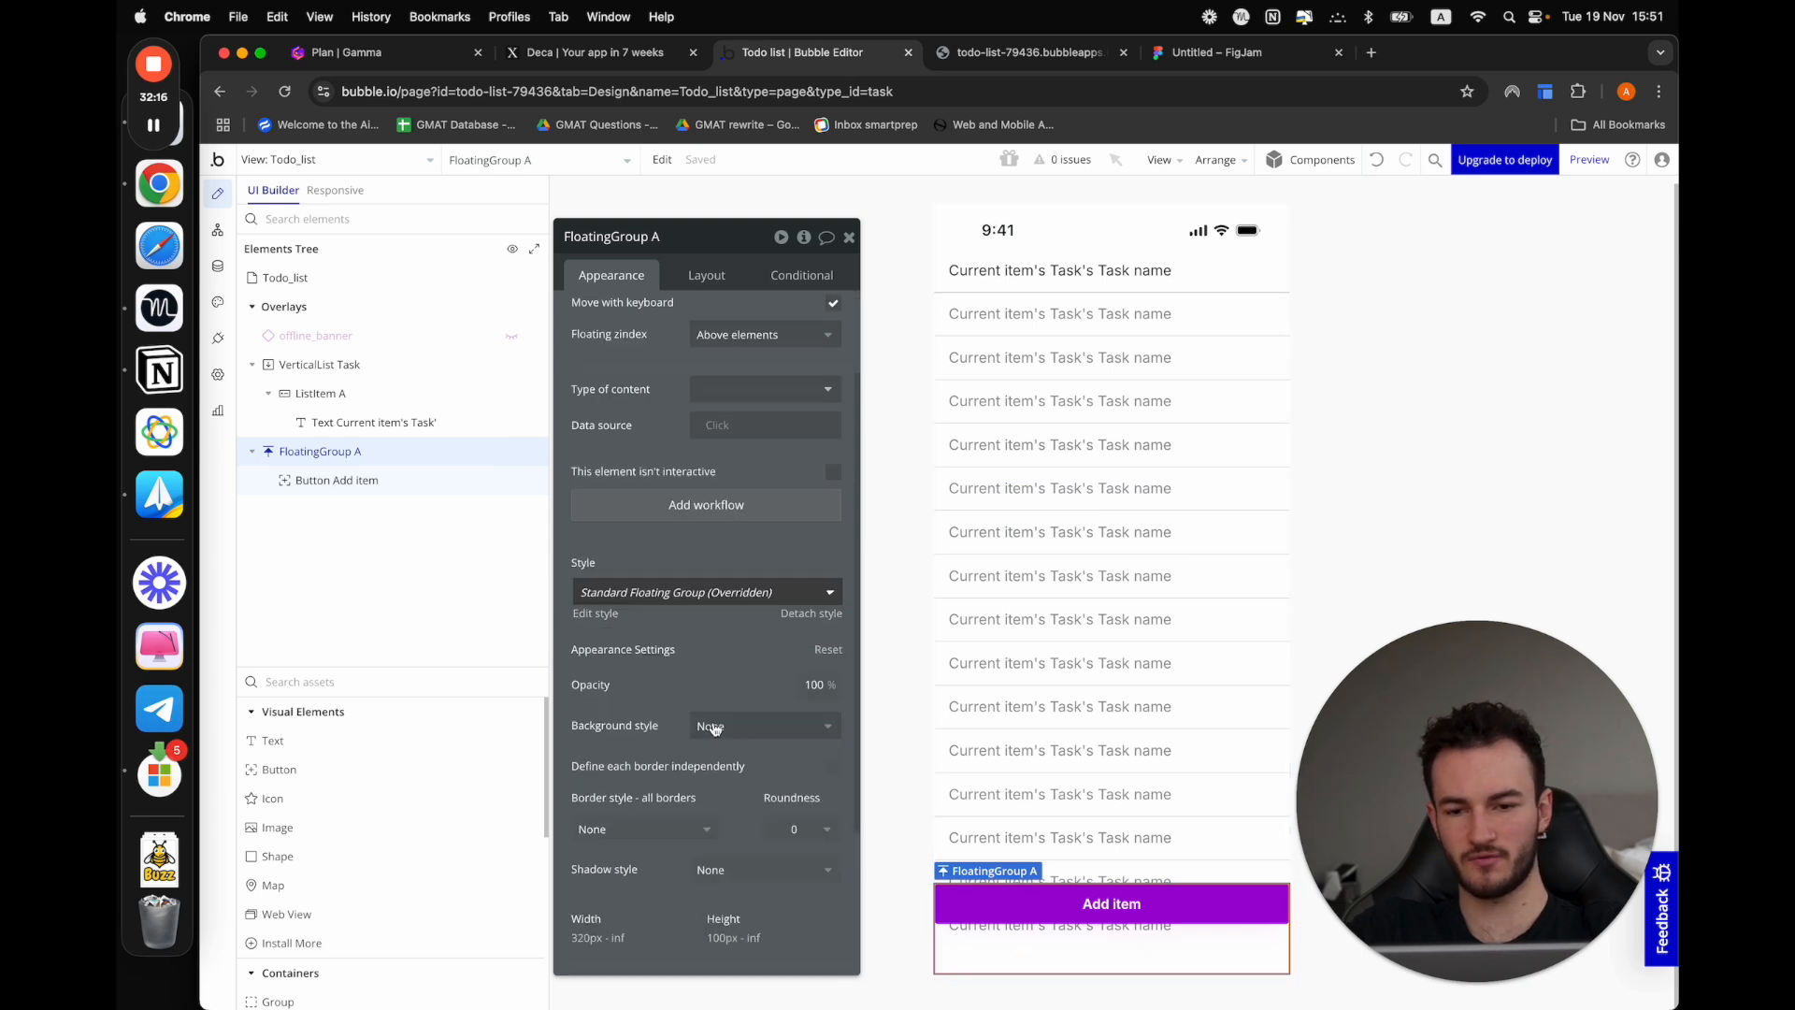
click(721, 265)
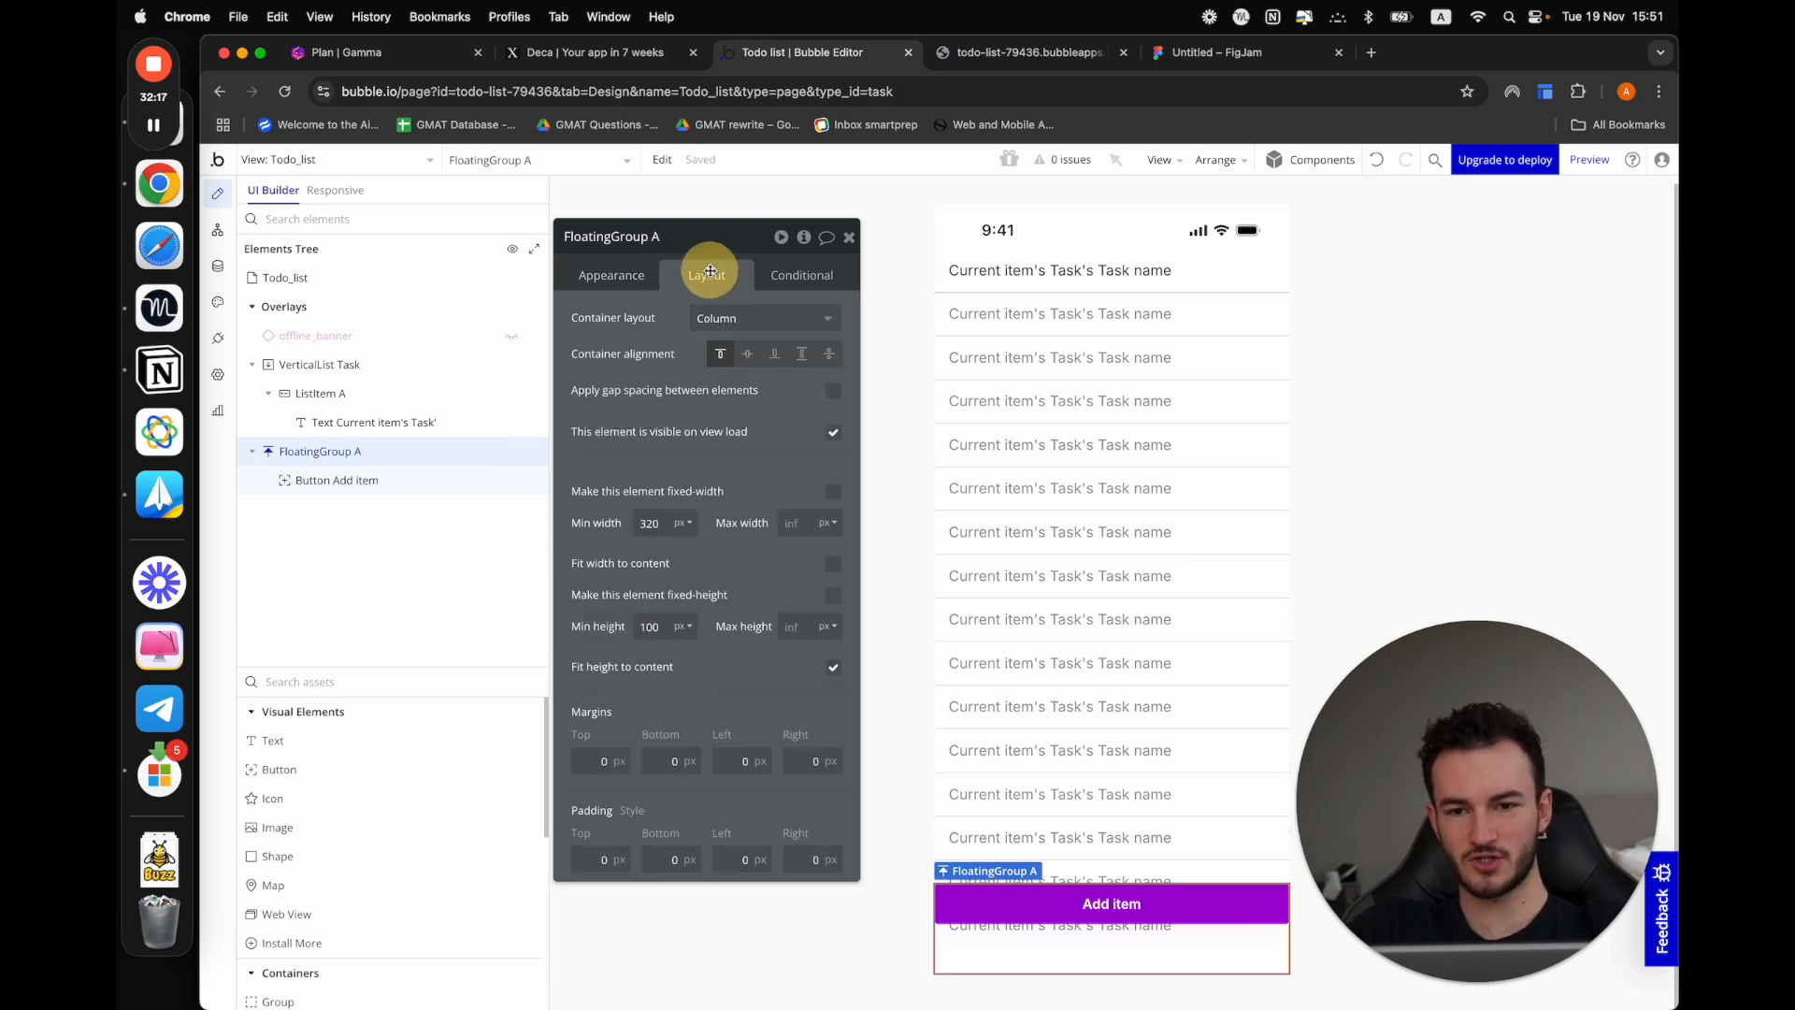
click(735, 860)
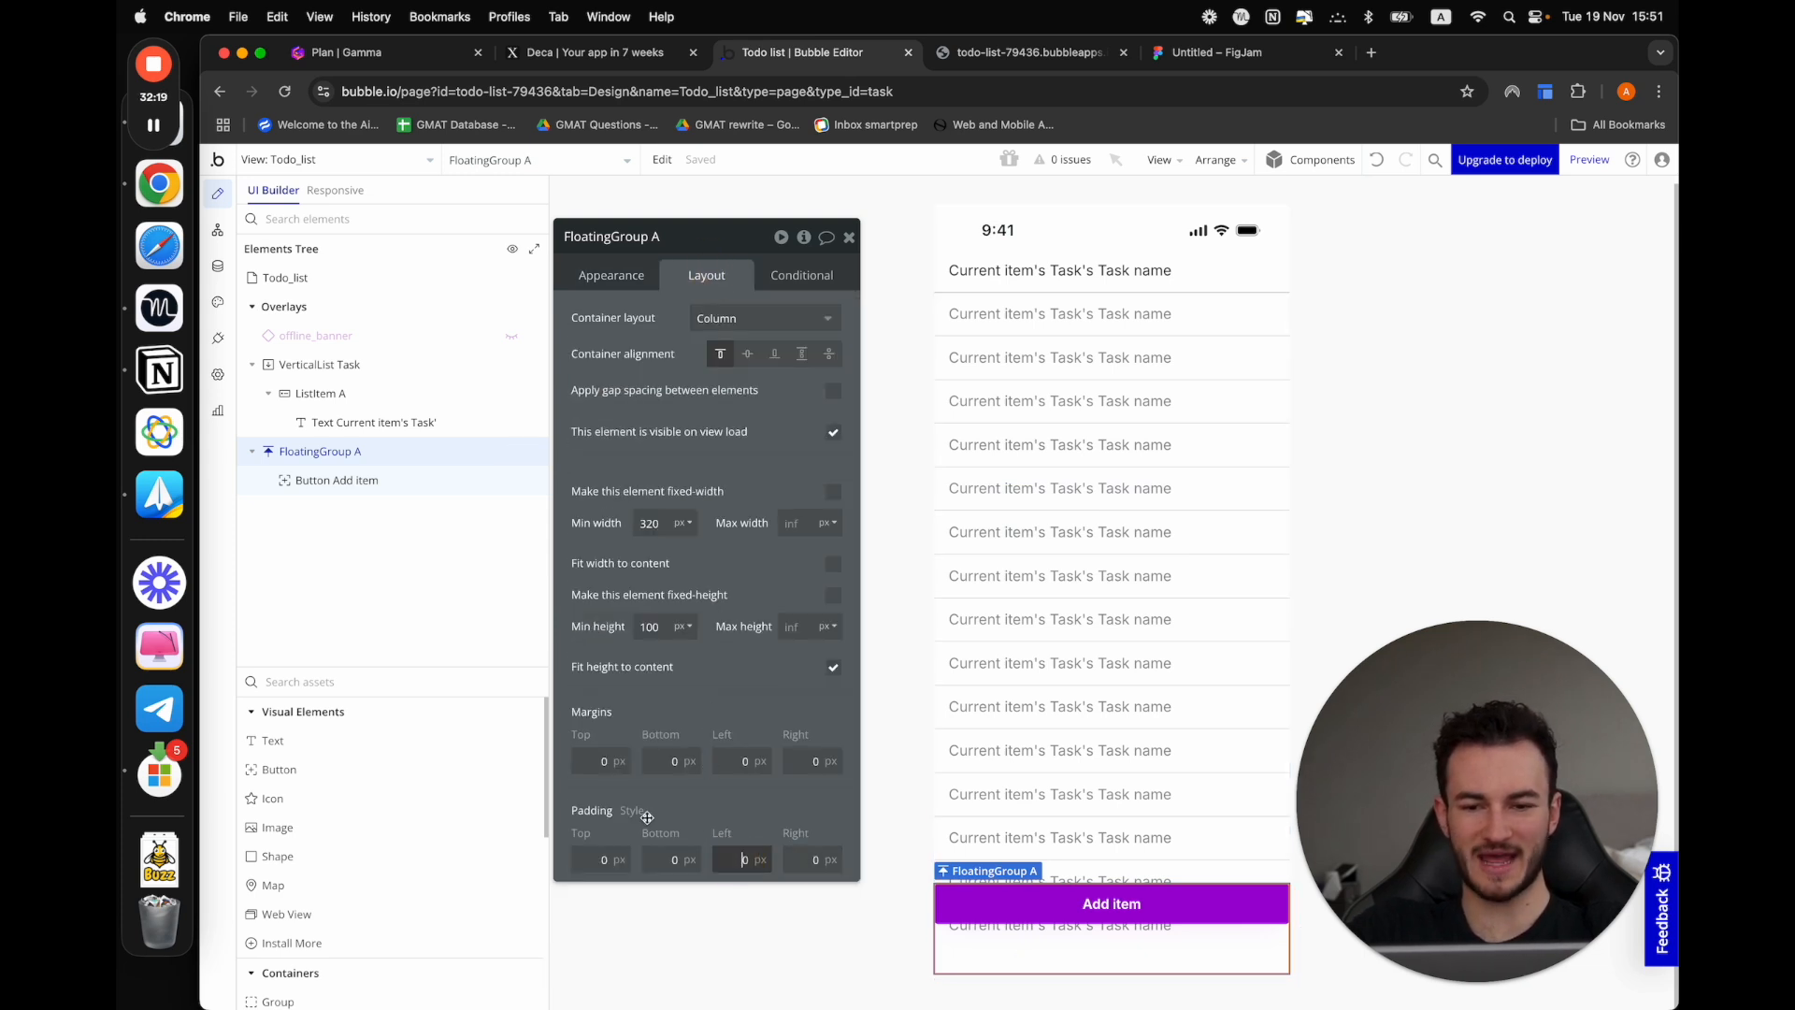
double_click(746, 860)
text(2)
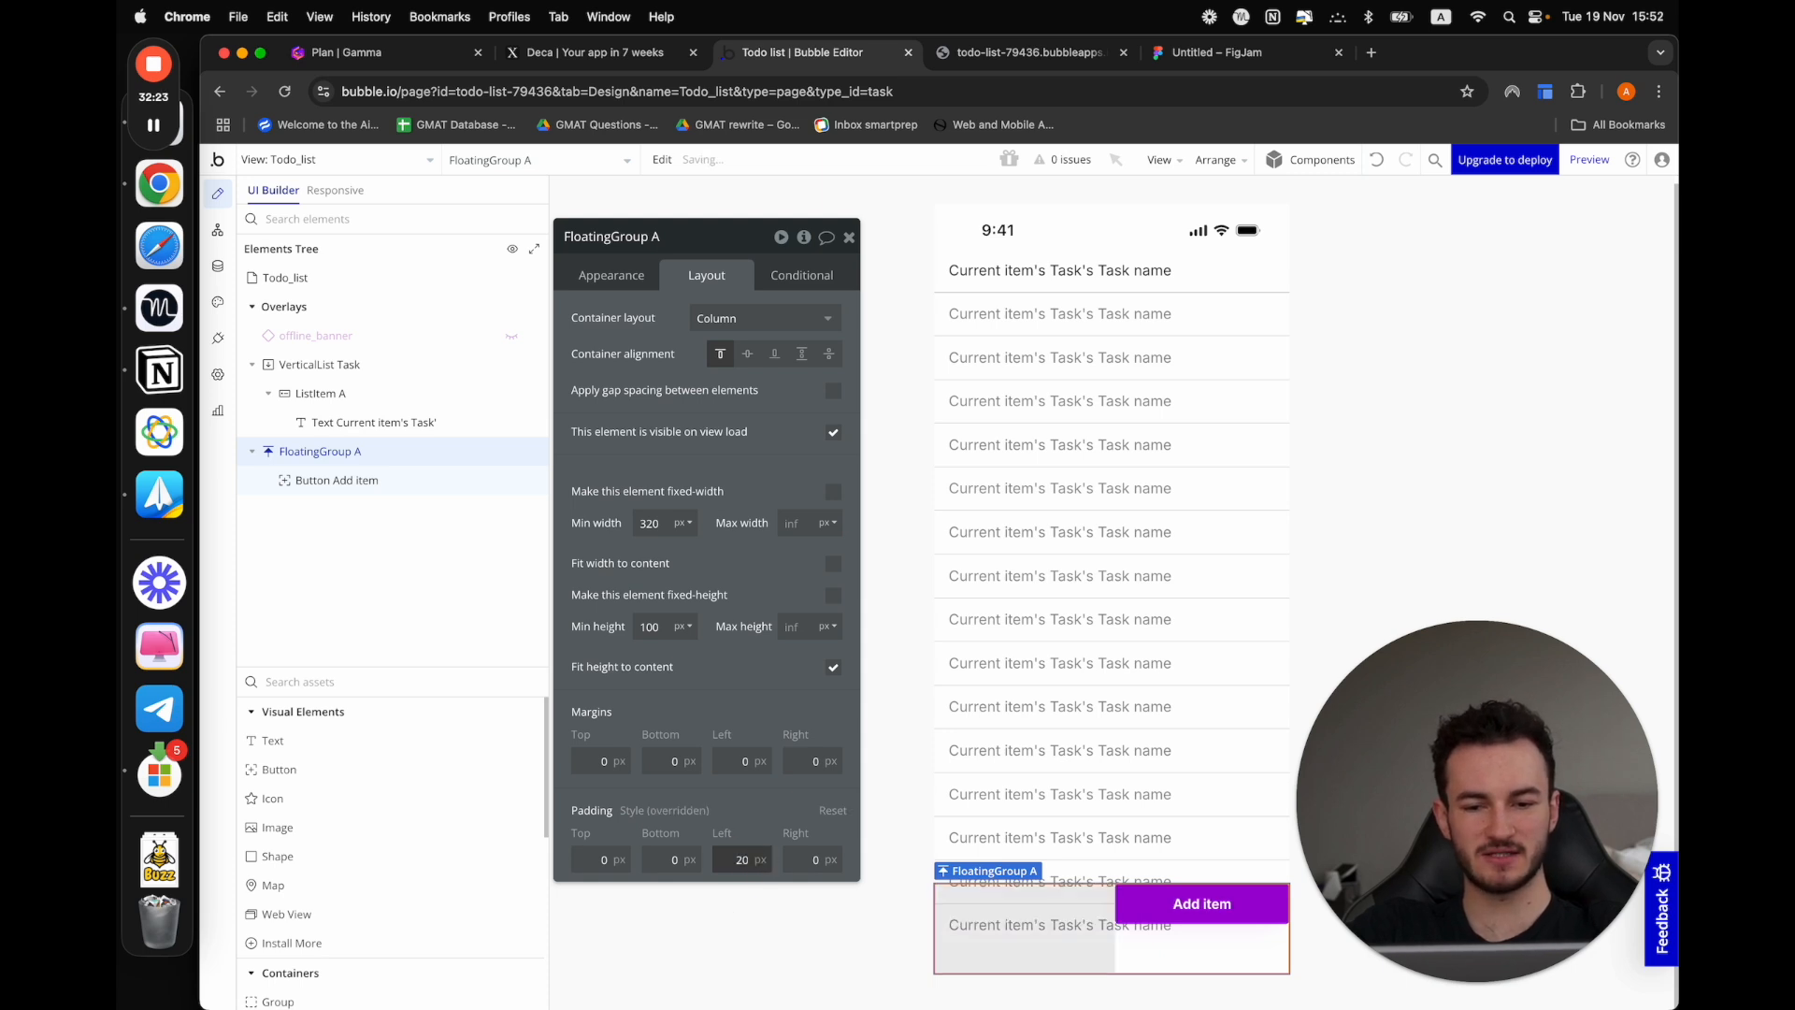
click(819, 860)
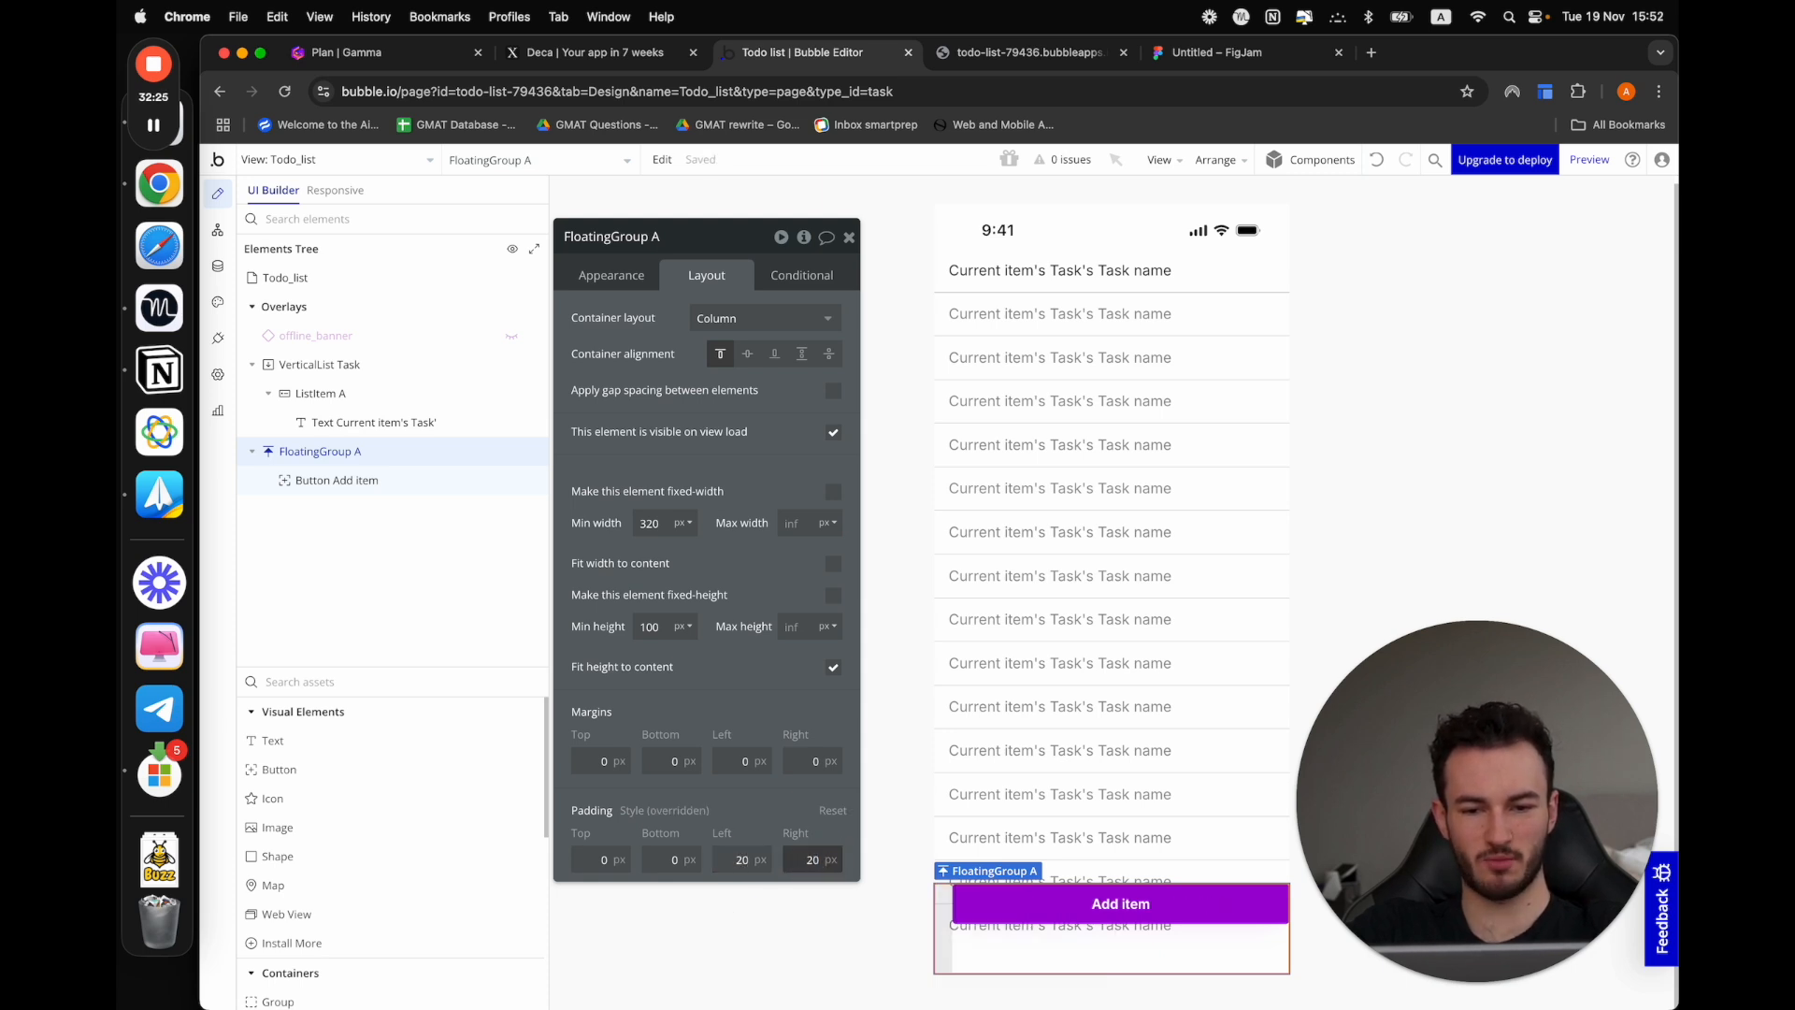
click(750, 829)
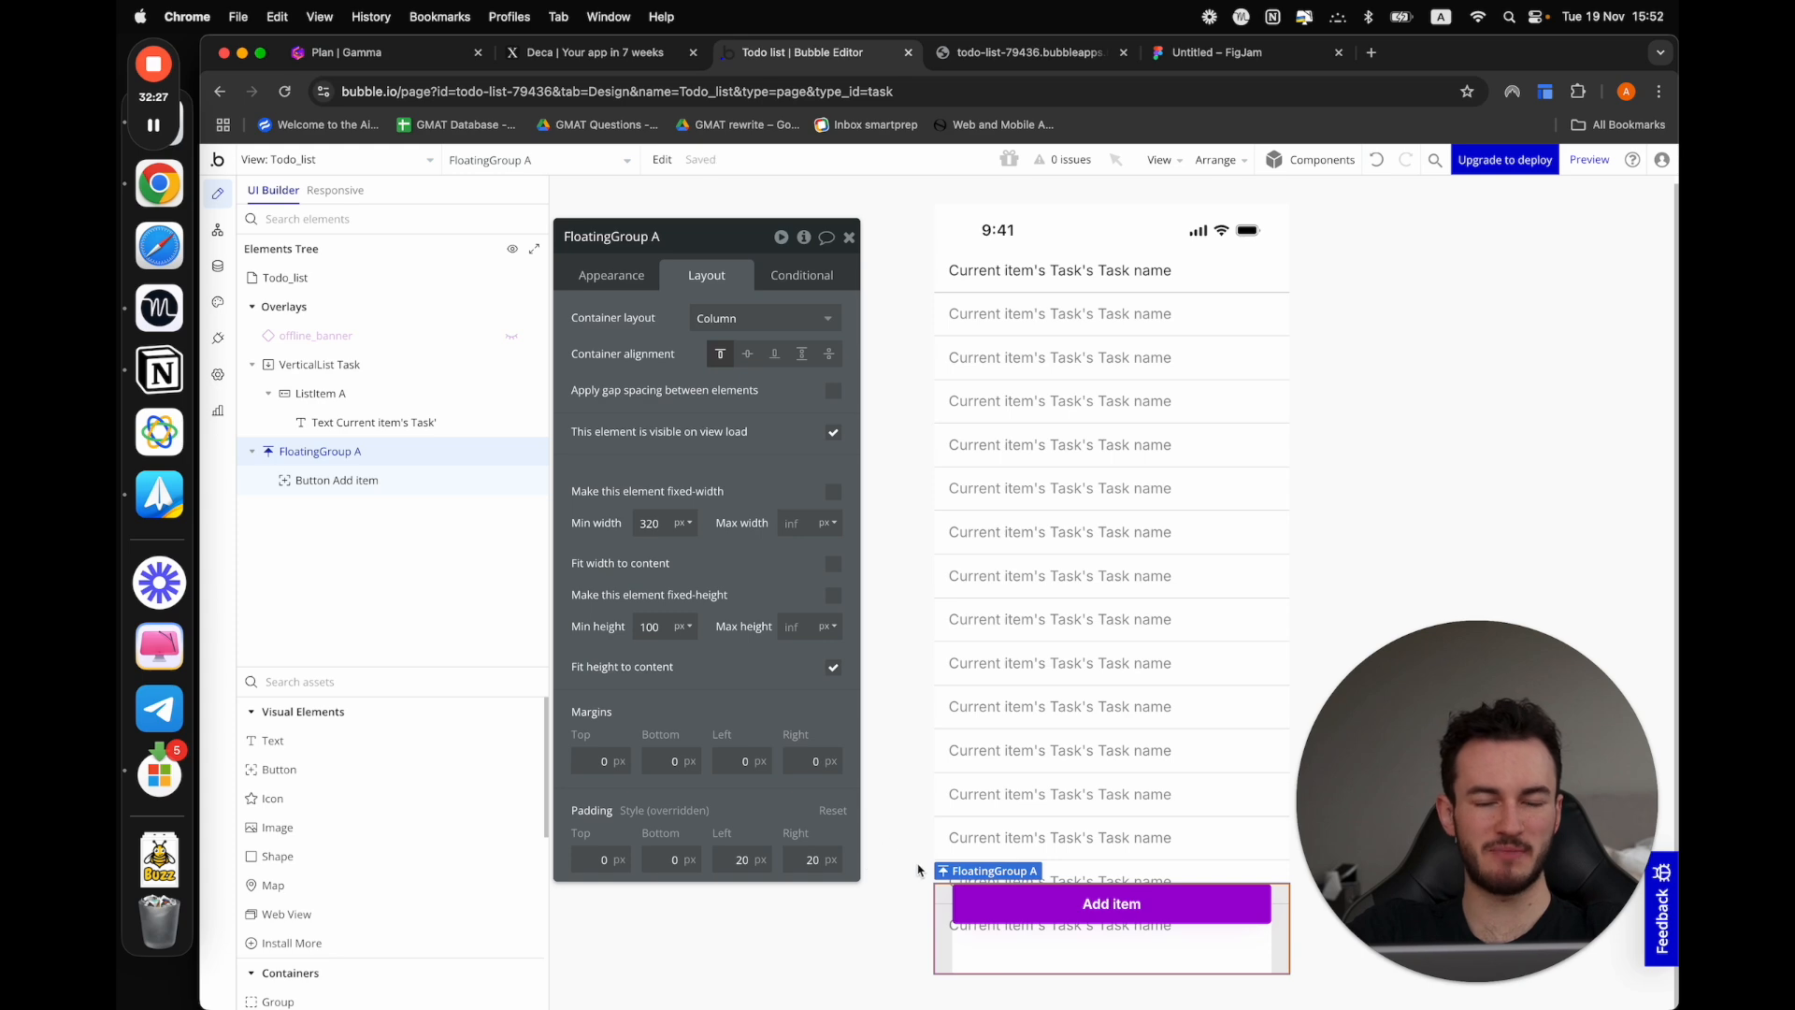
Open a fresh preview of the Todo_list view to check the Add item button's side spacing
click(1041, 58)
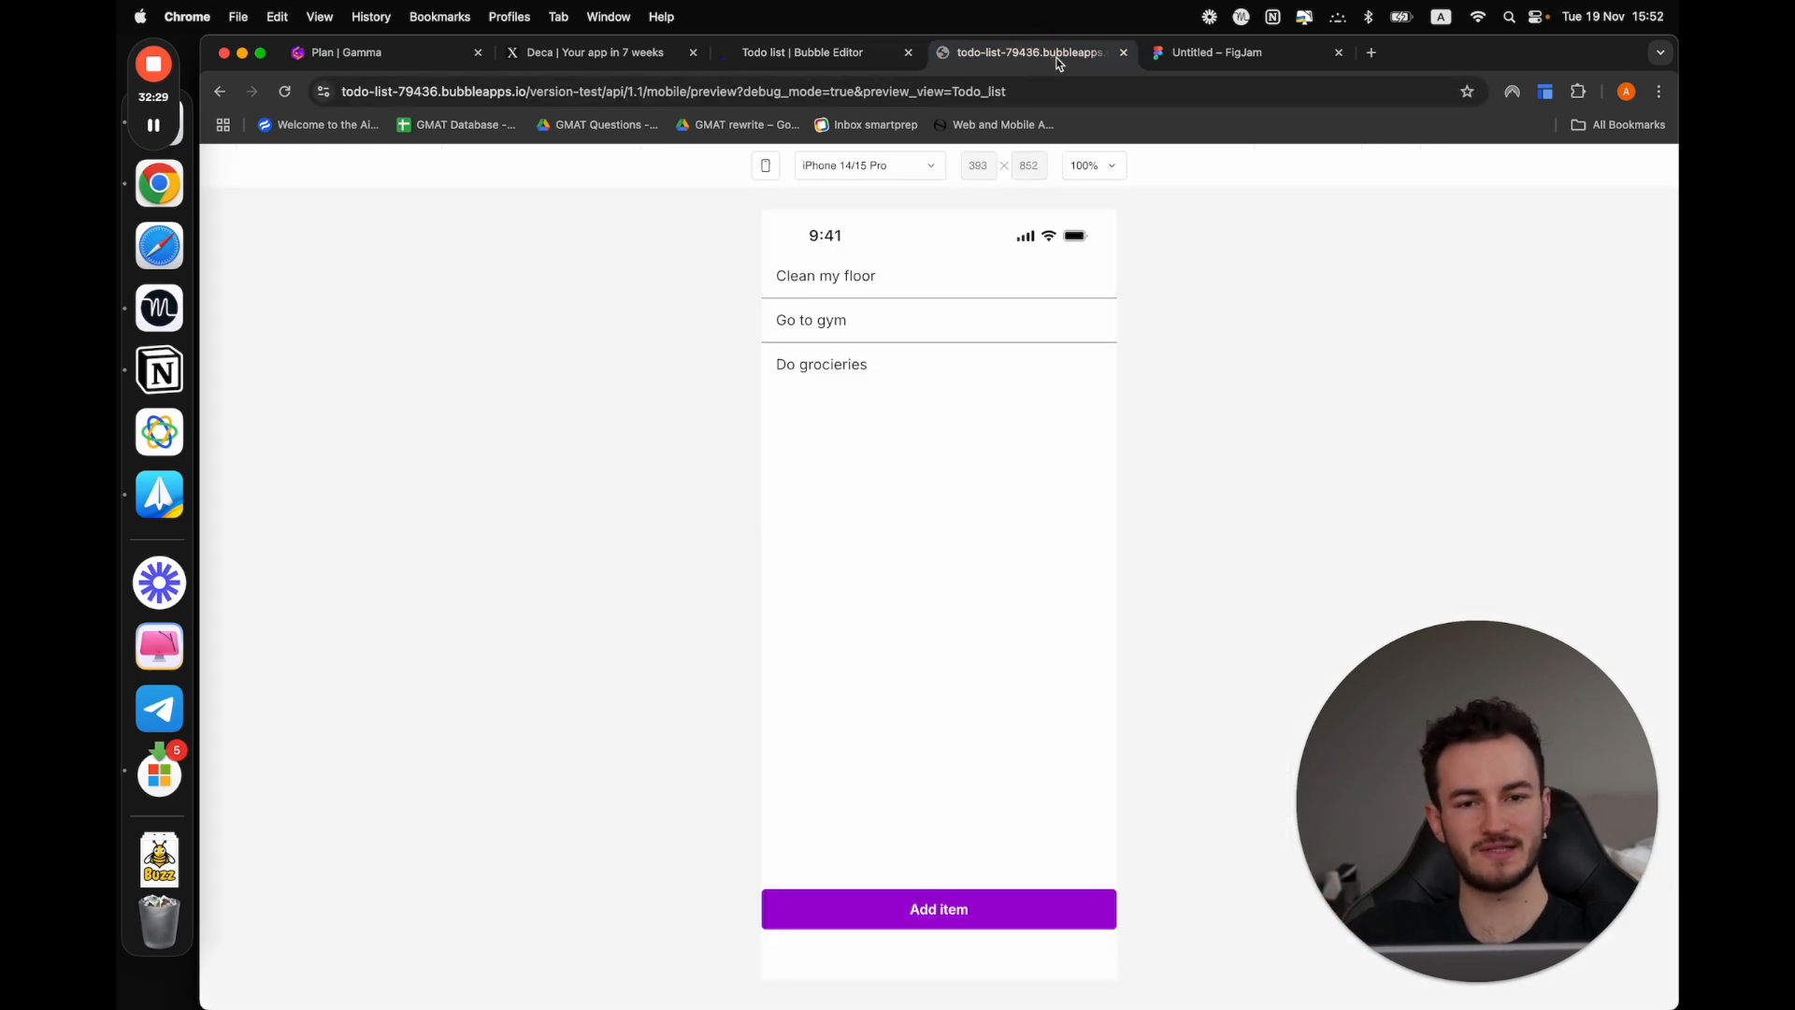
click(802, 52)
click(1589, 161)
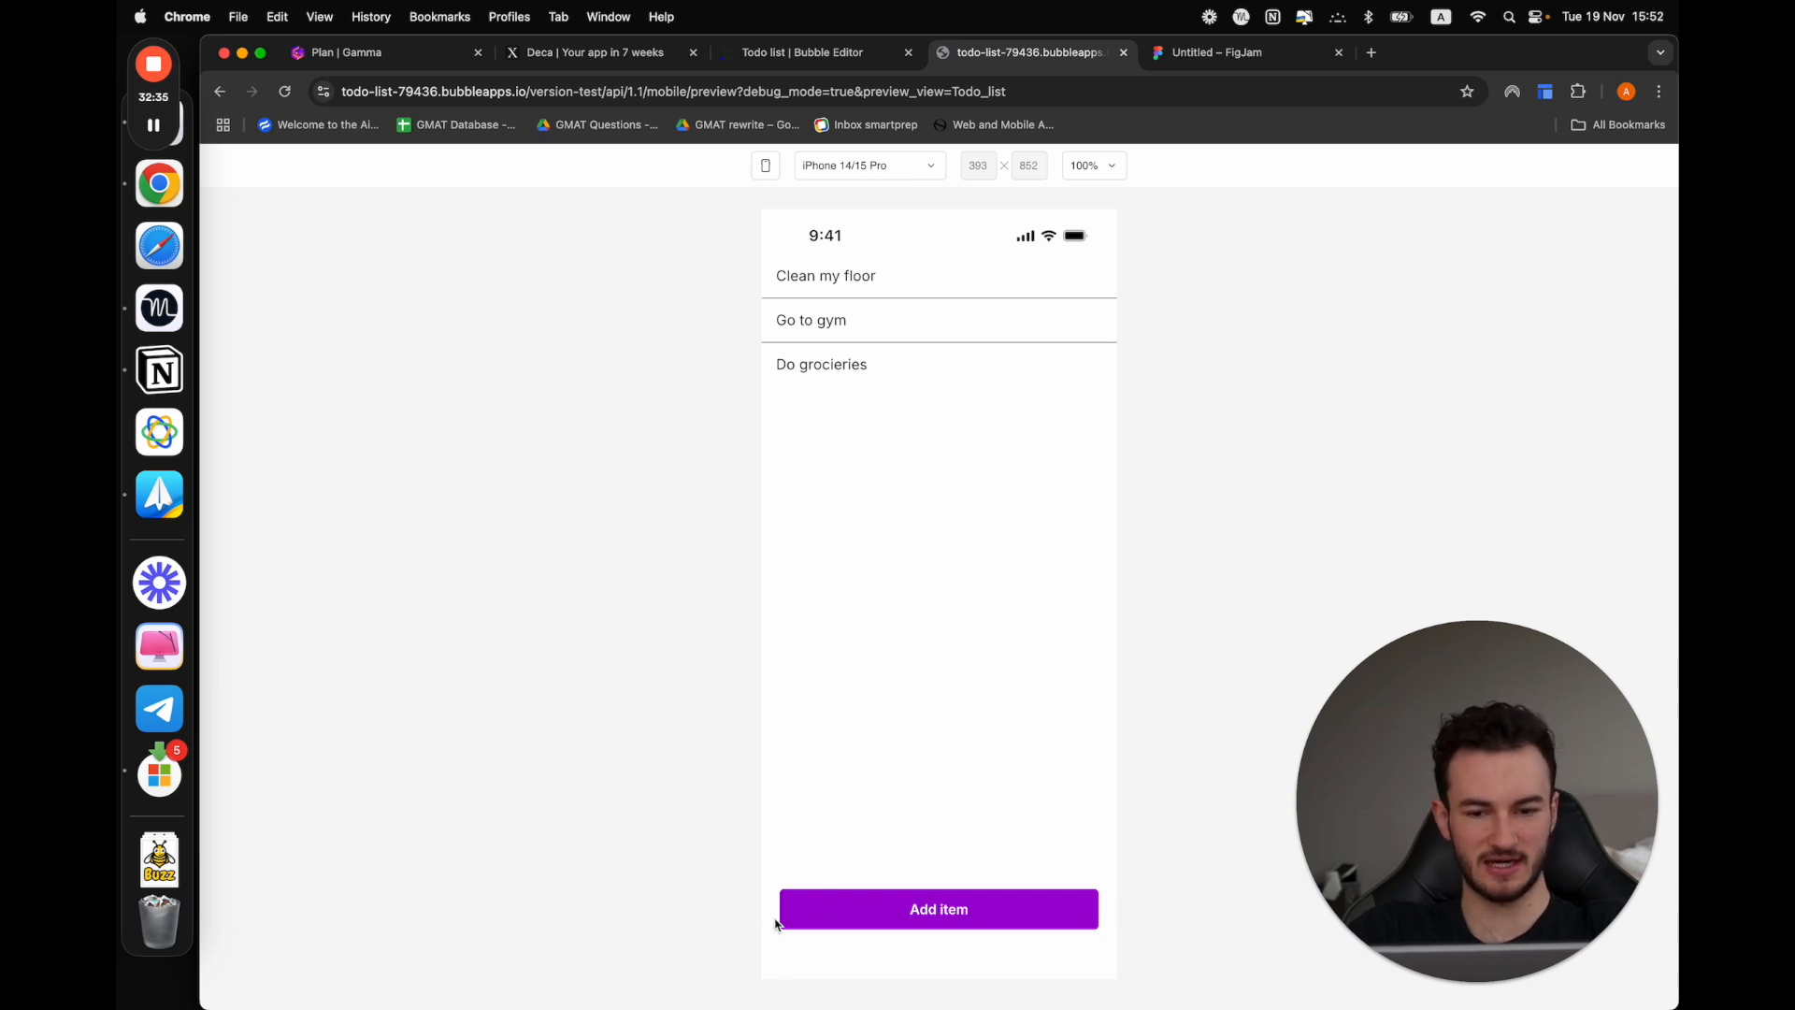
Back in the Bubble editor, give the floating group a fixed height of 80 px and test the Add item button in the preview
click(802, 53)
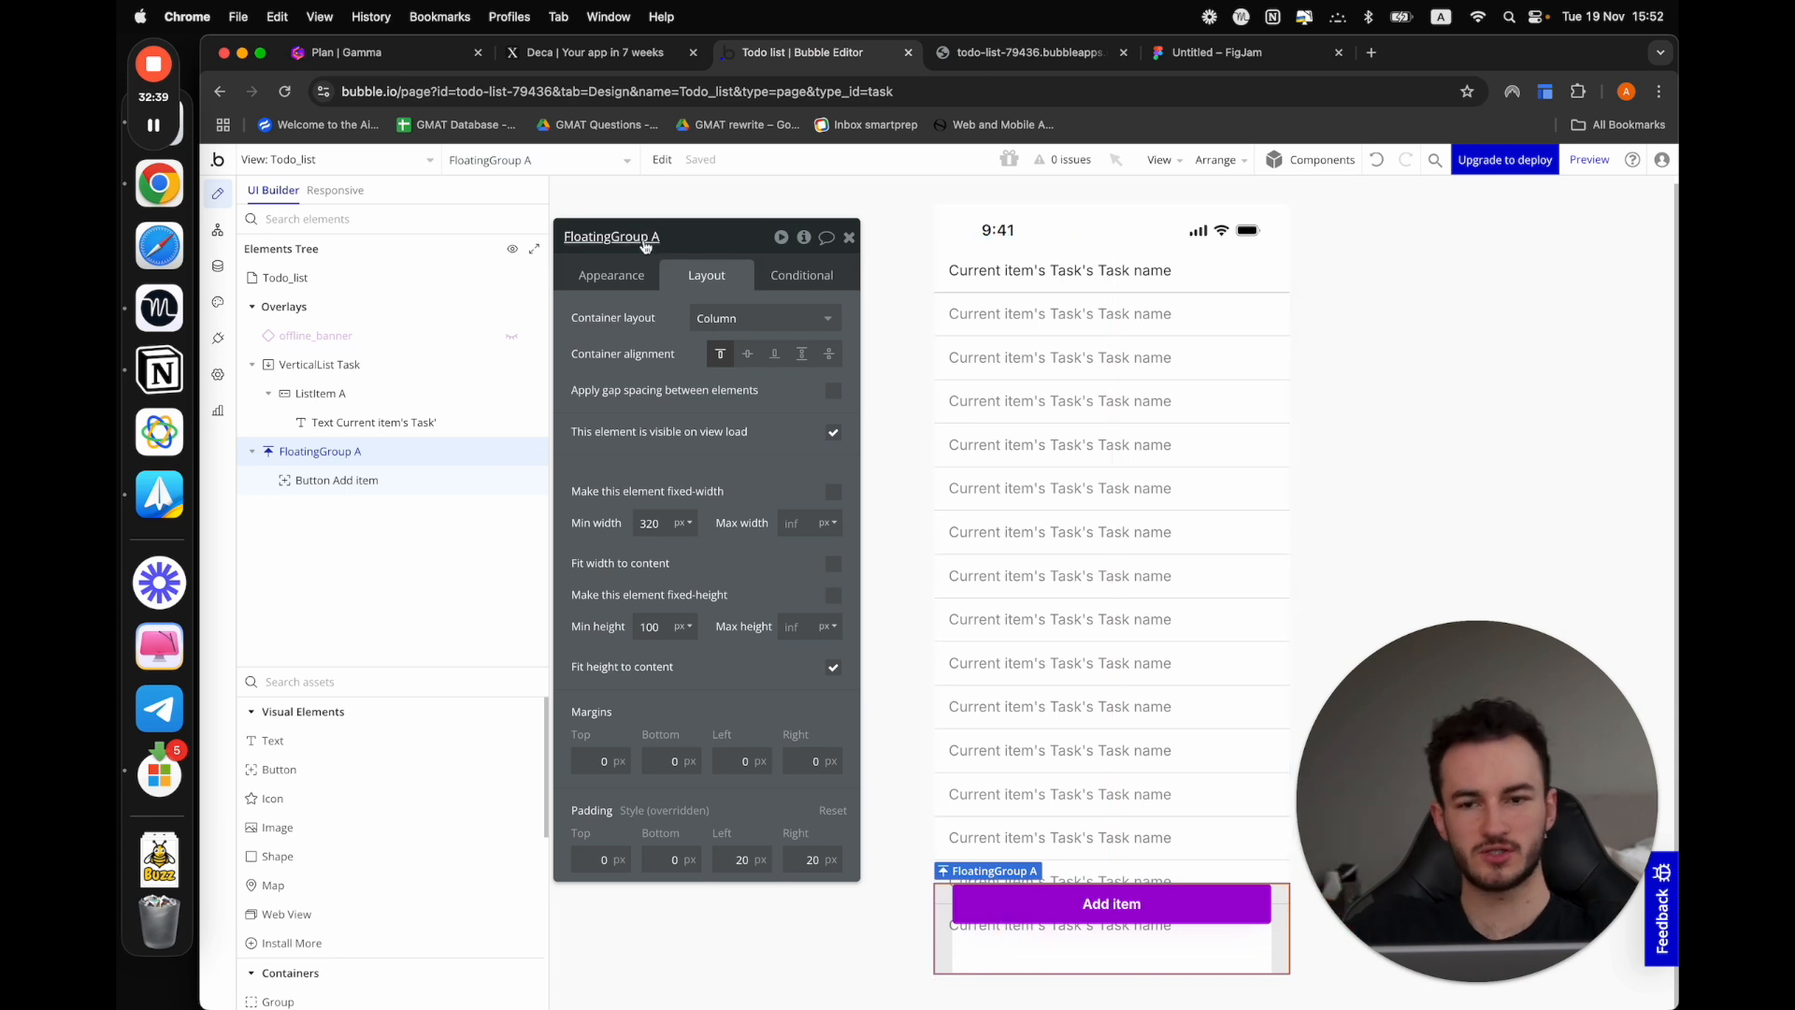
click(627, 270)
click(703, 279)
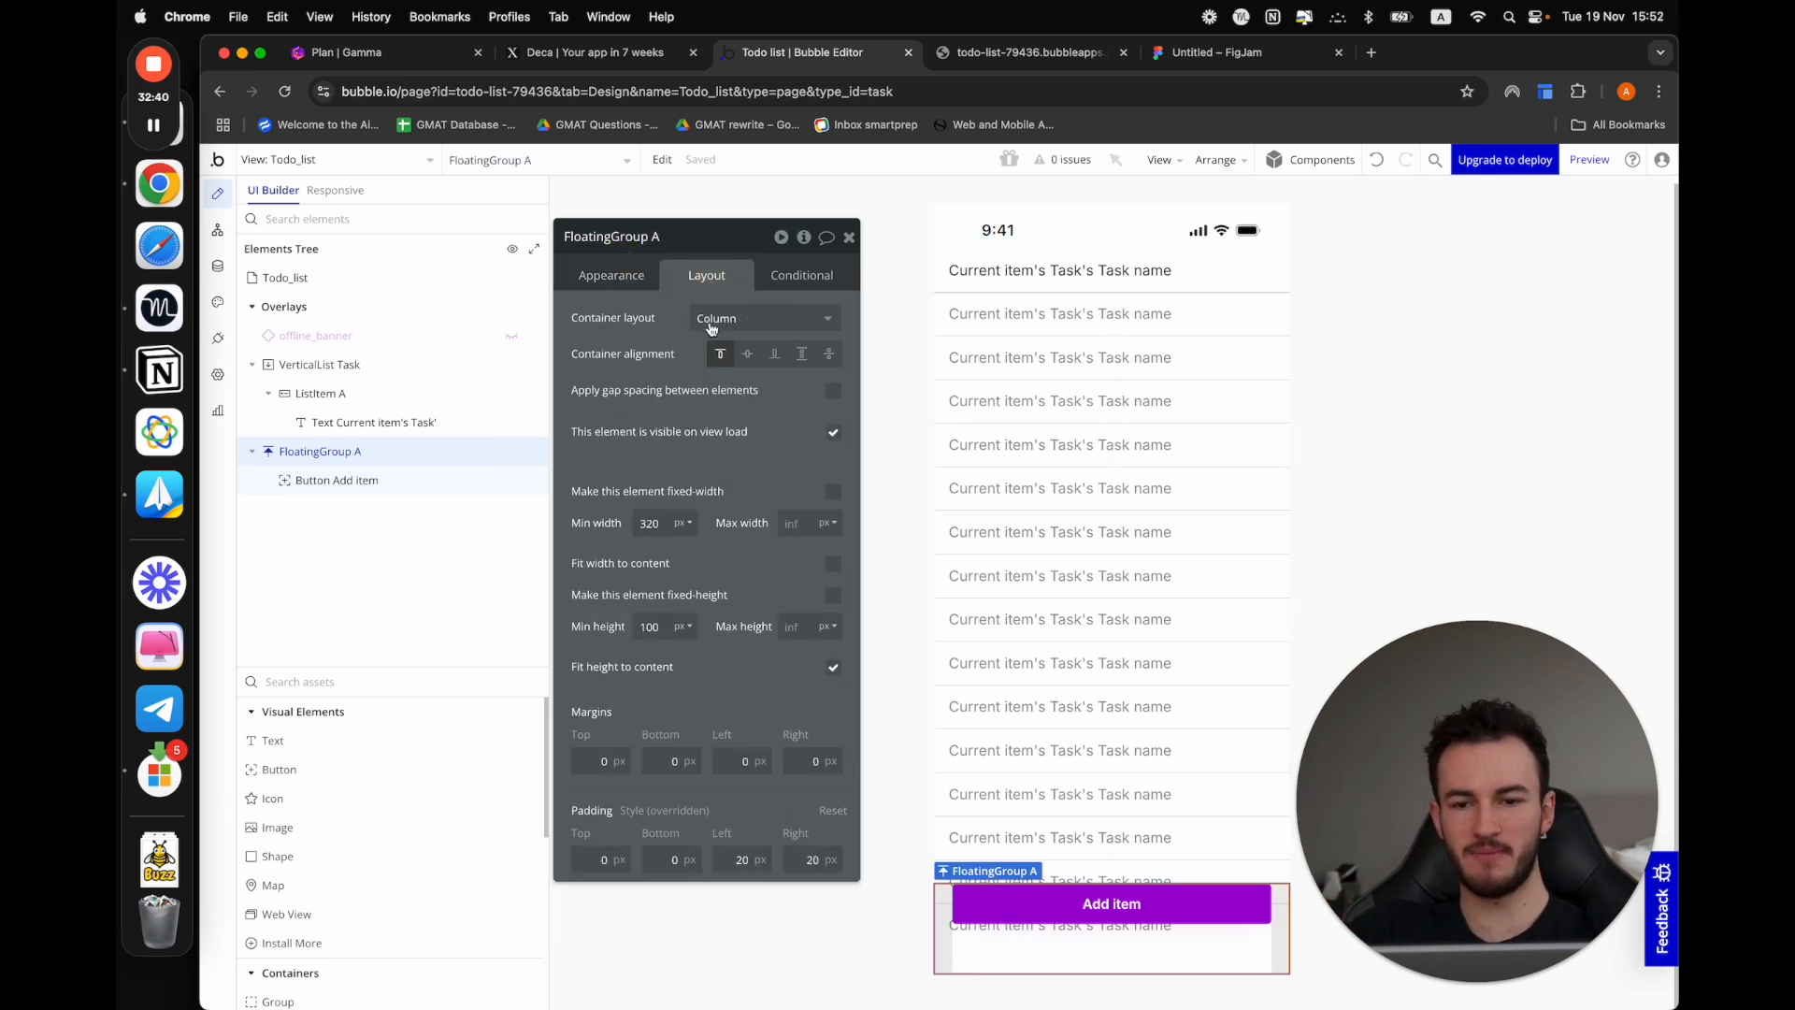
click(834, 599)
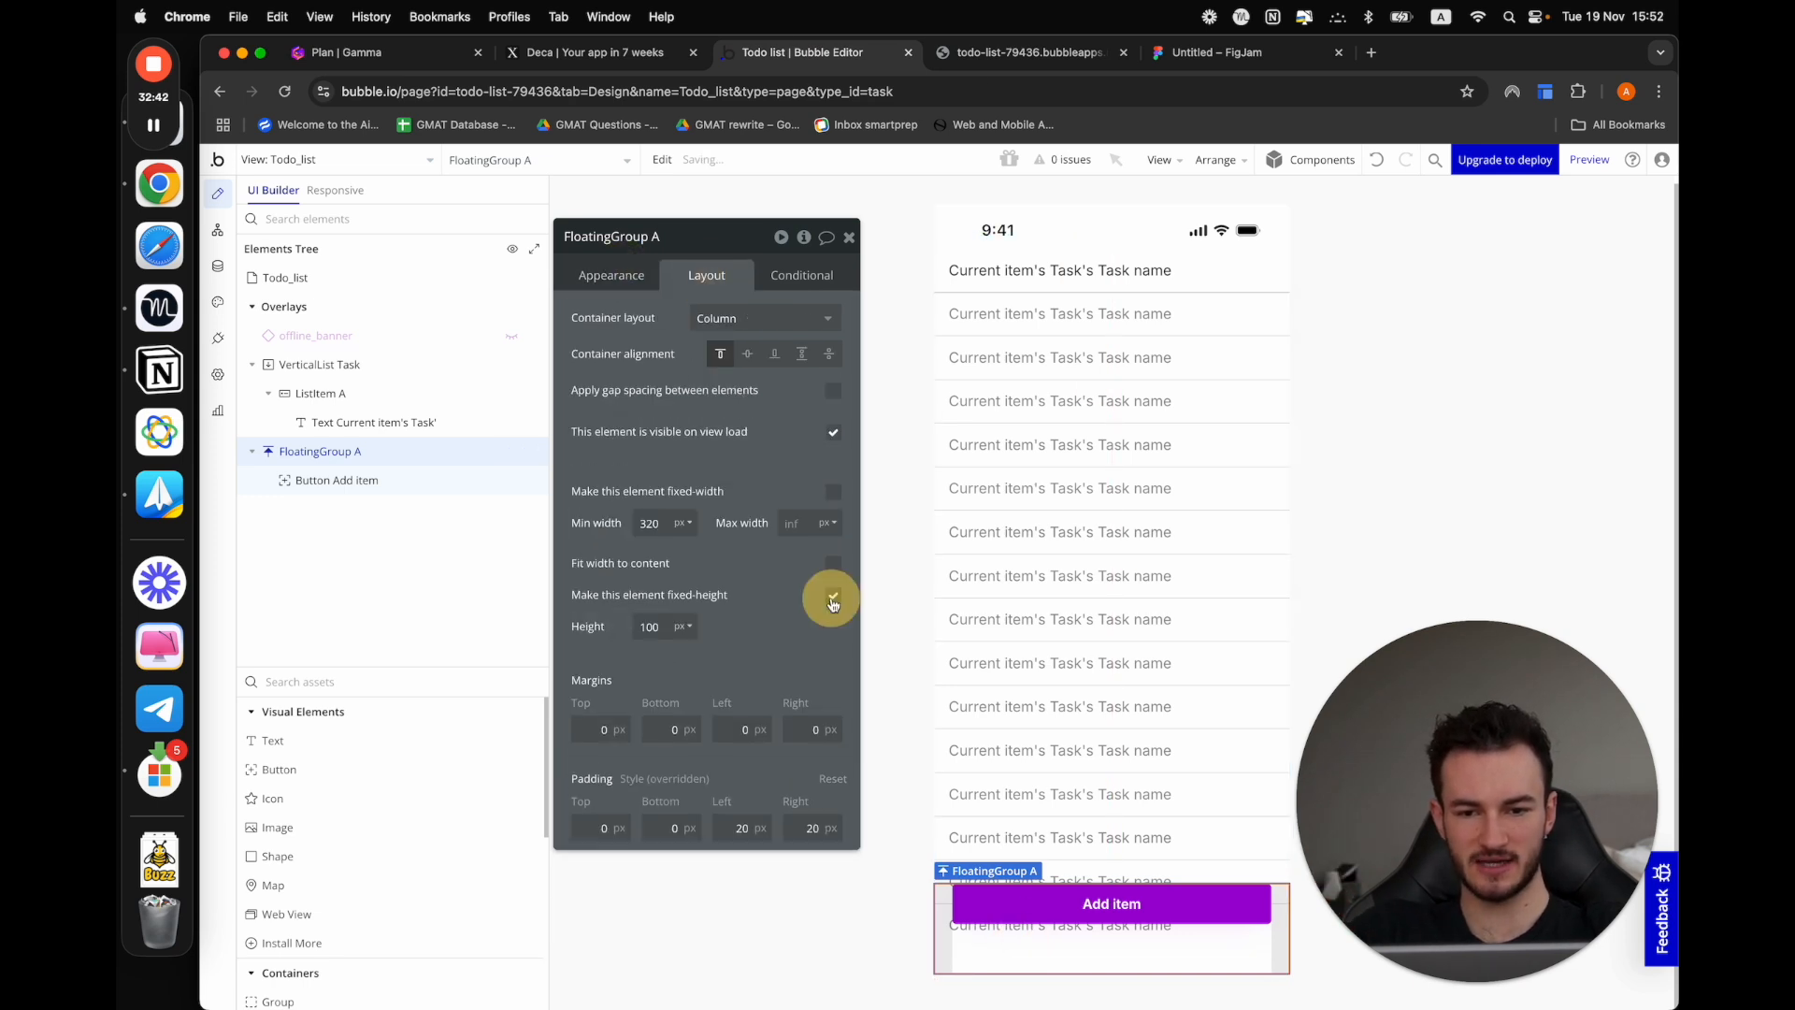
double_click(651, 626)
text(80)
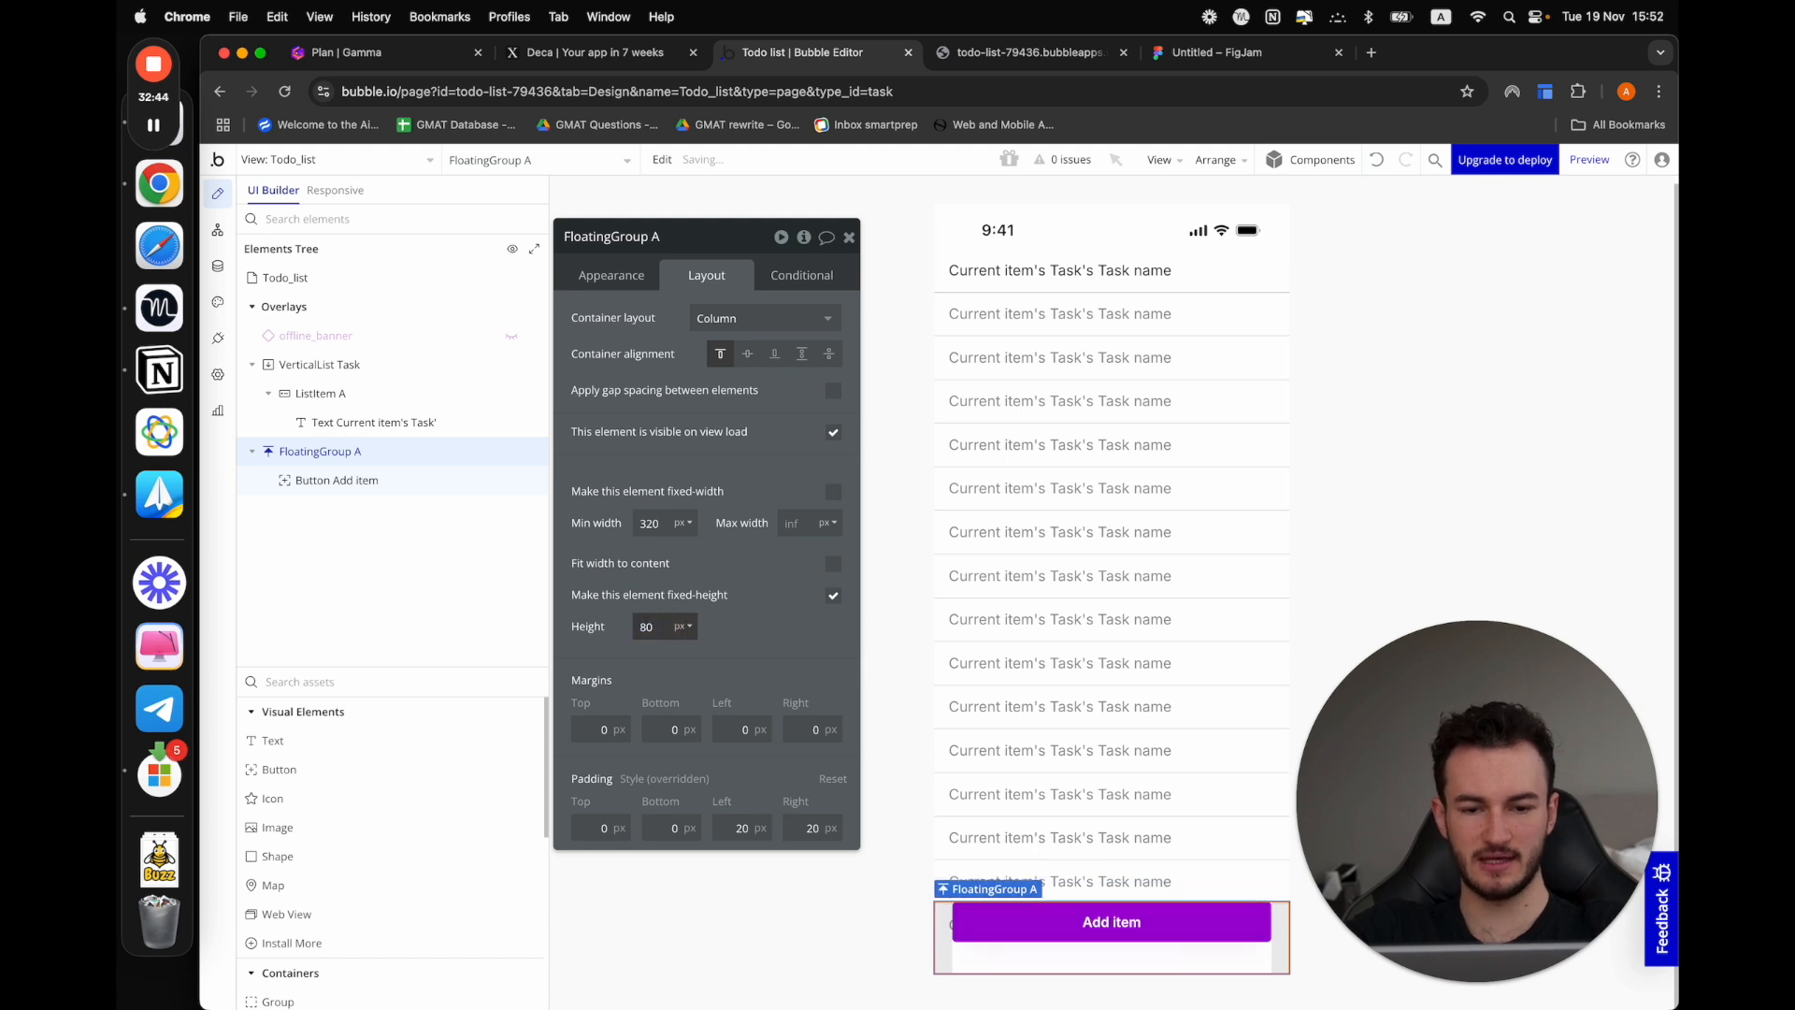
click(1592, 160)
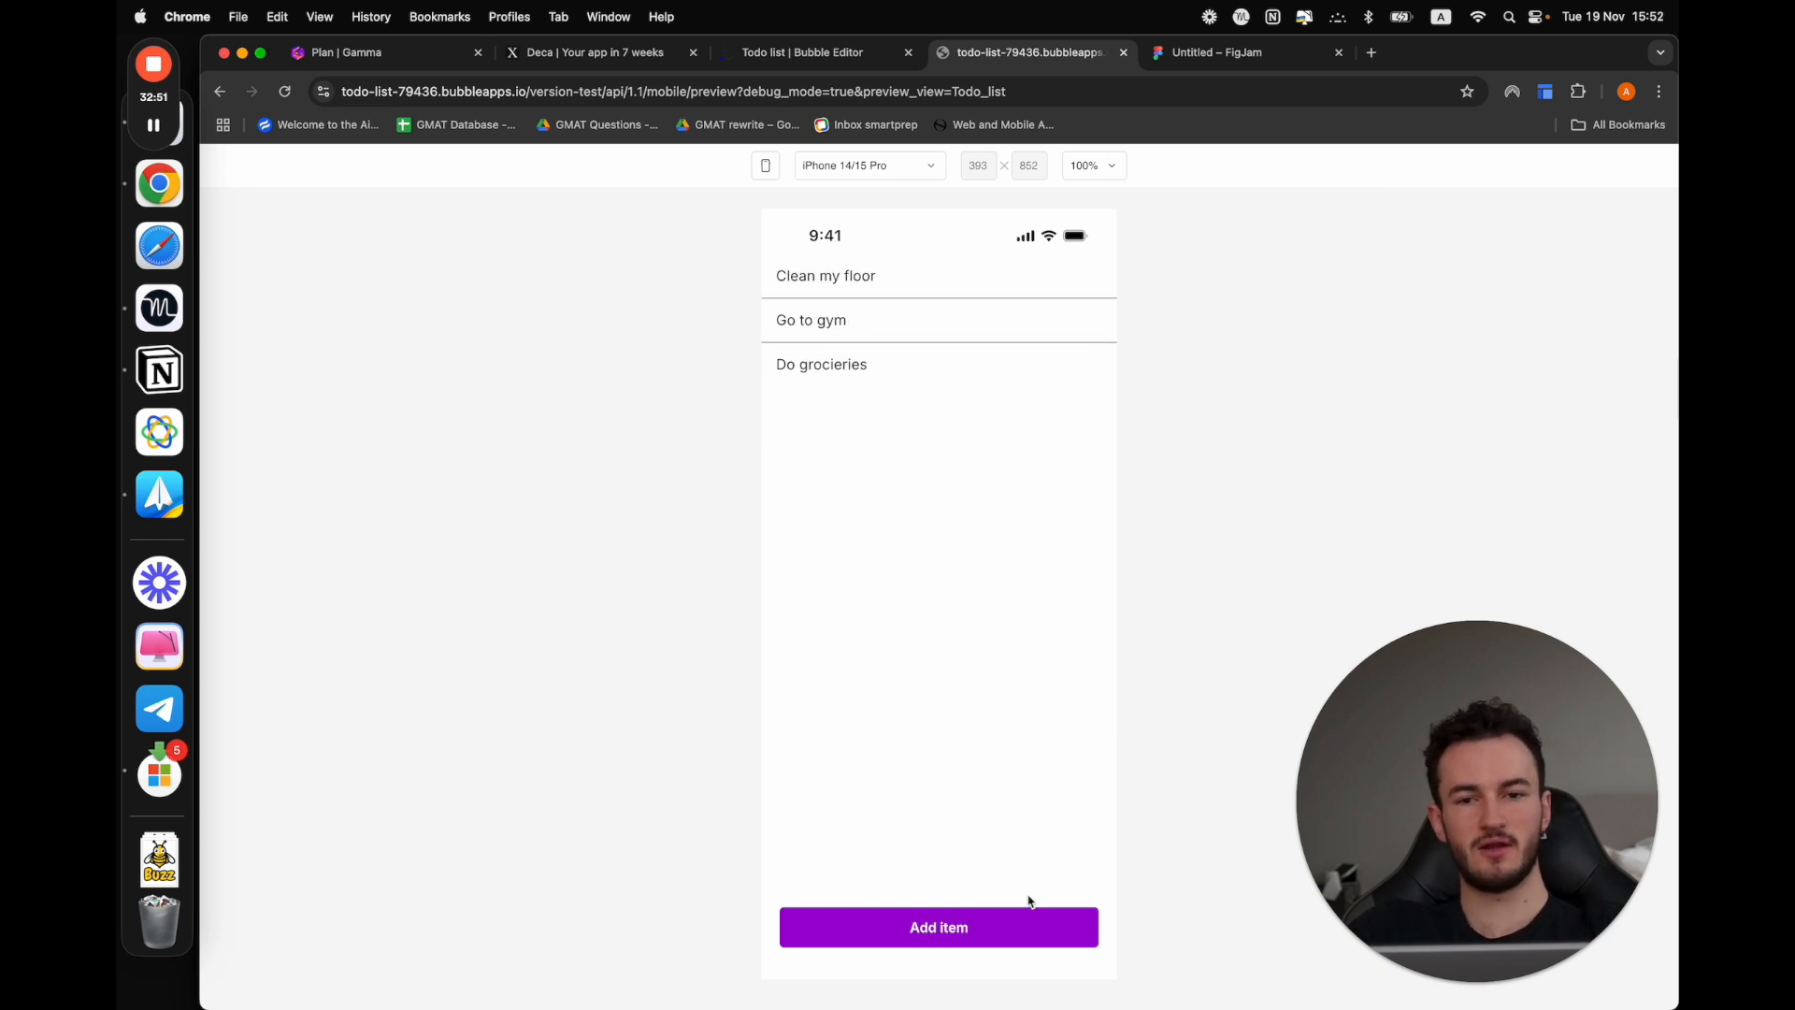
click(897, 928)
Return to the Bubble editor and create a workflow for the Add item button, moving the event's property window clear of the canvas top
click(863, 50)
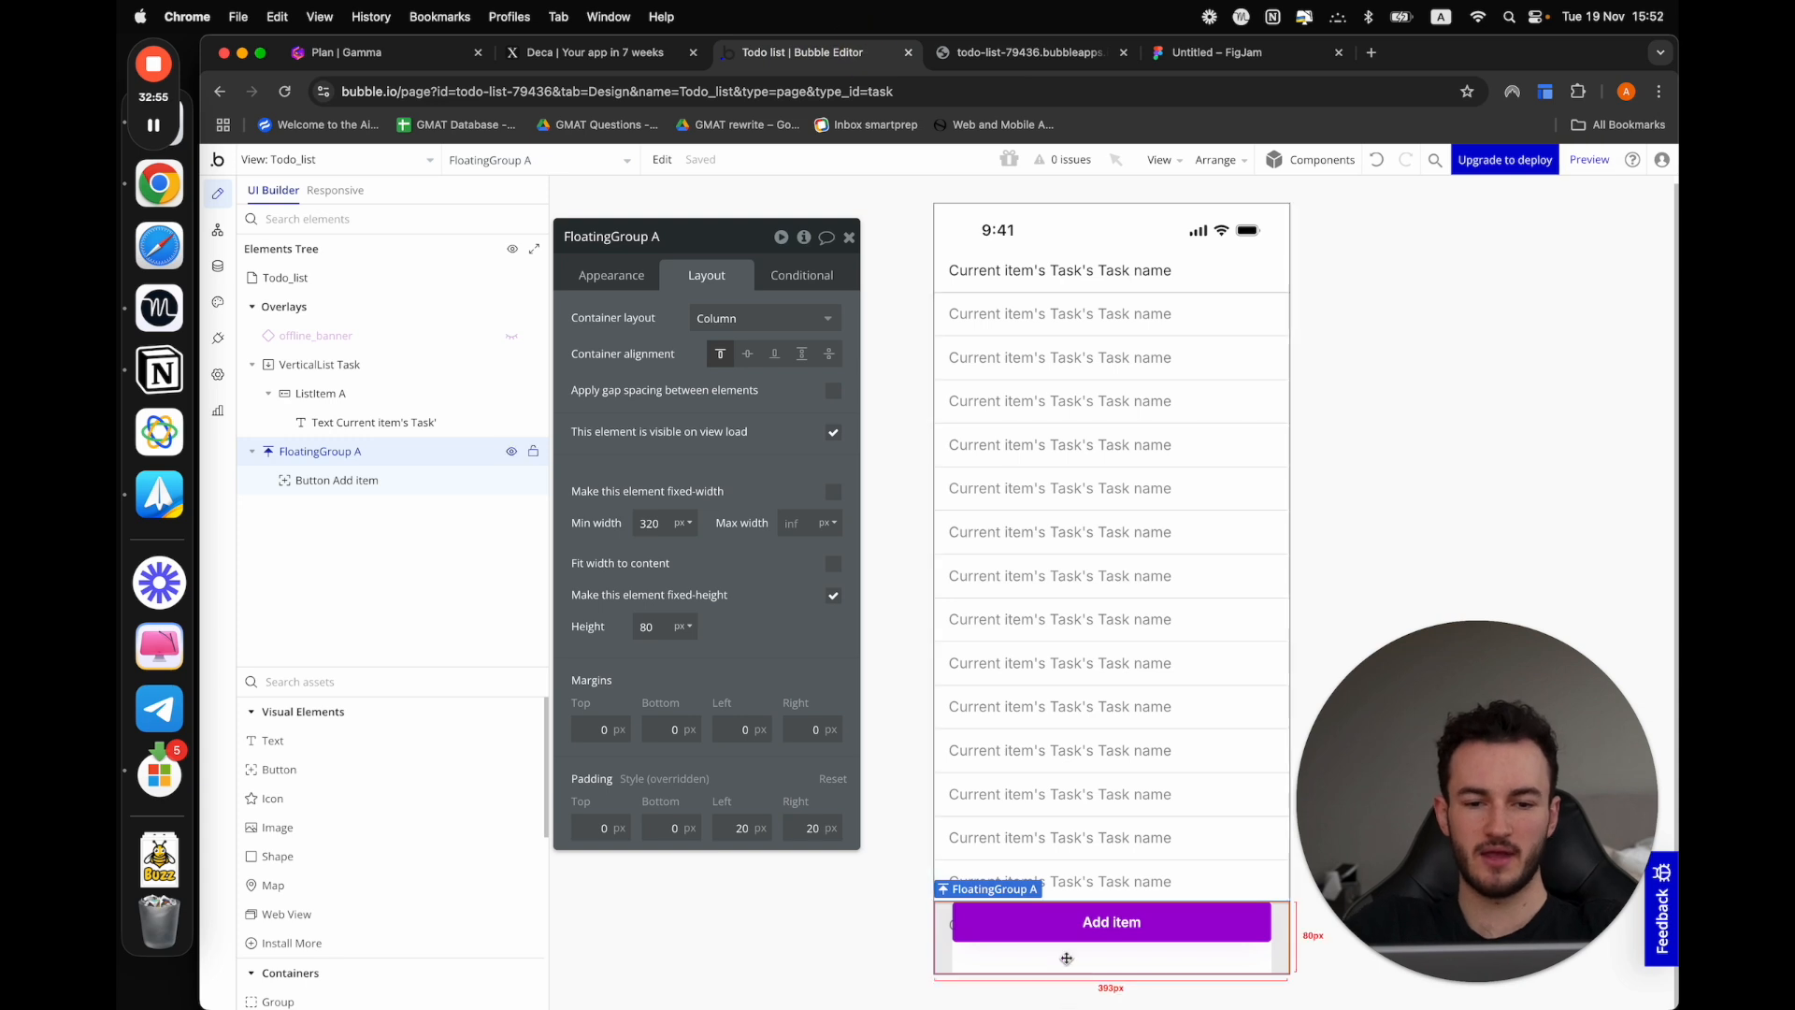
click(1079, 930)
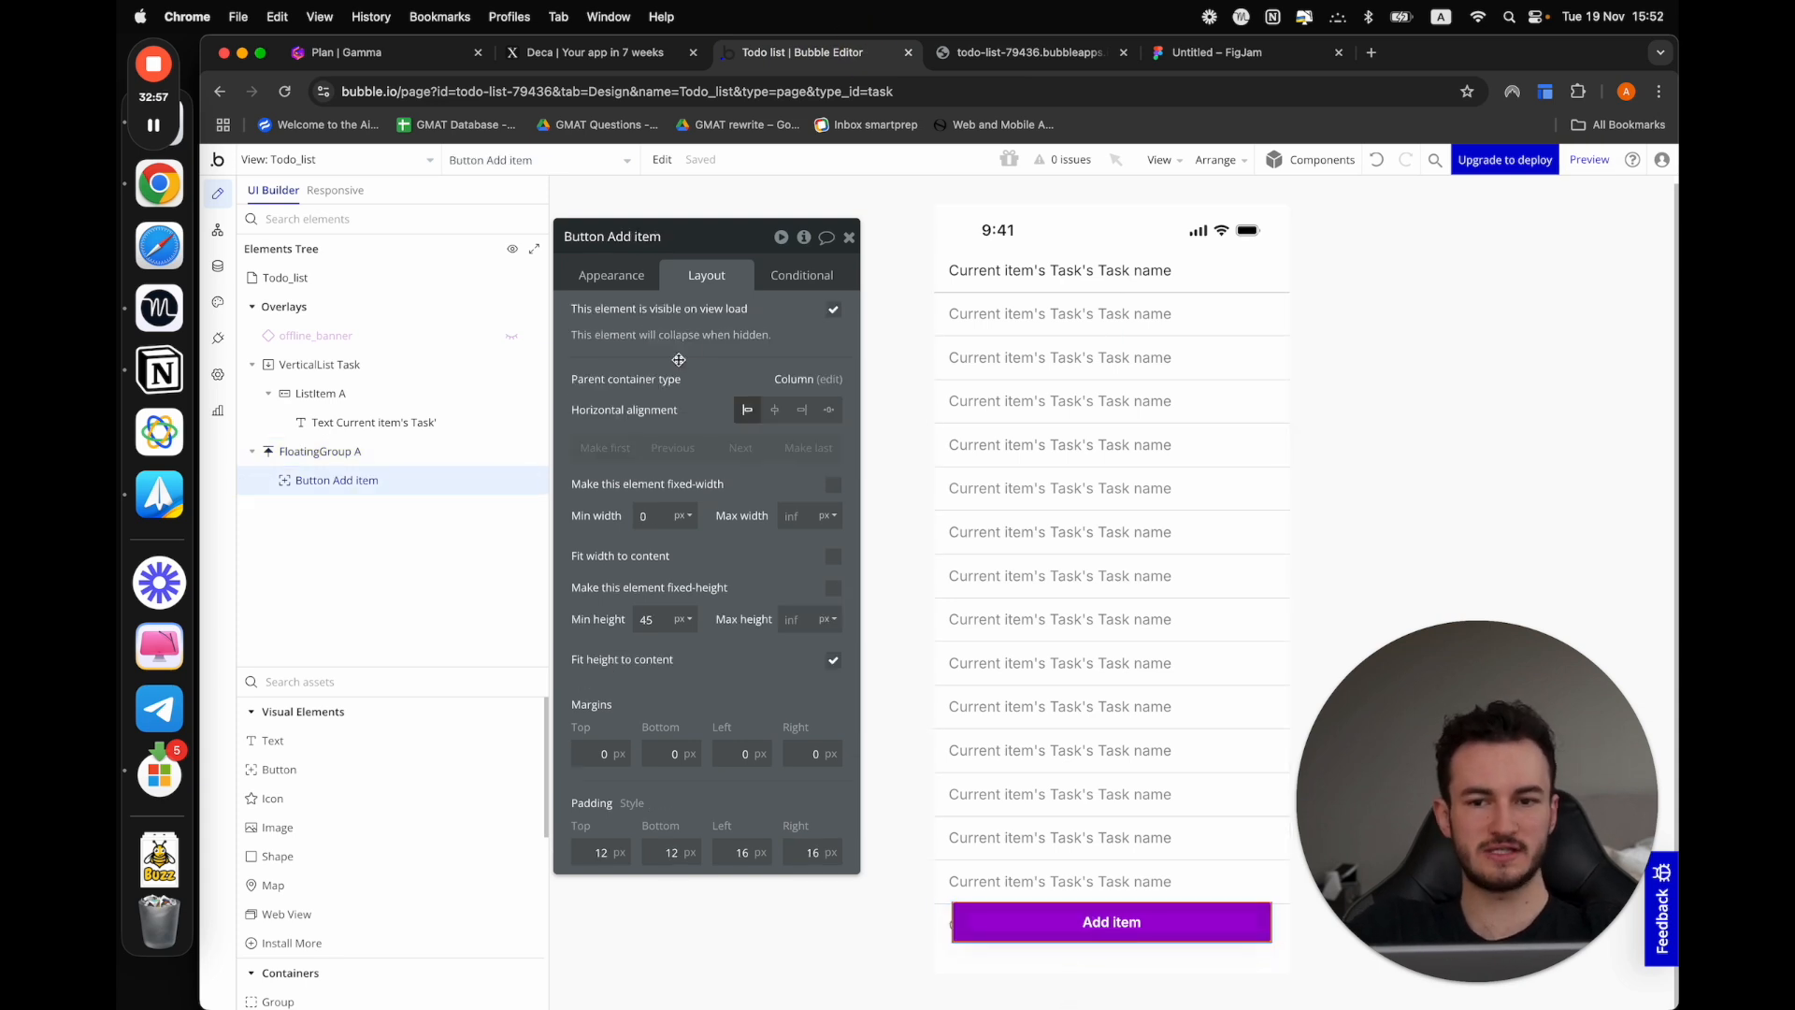
click(615, 275)
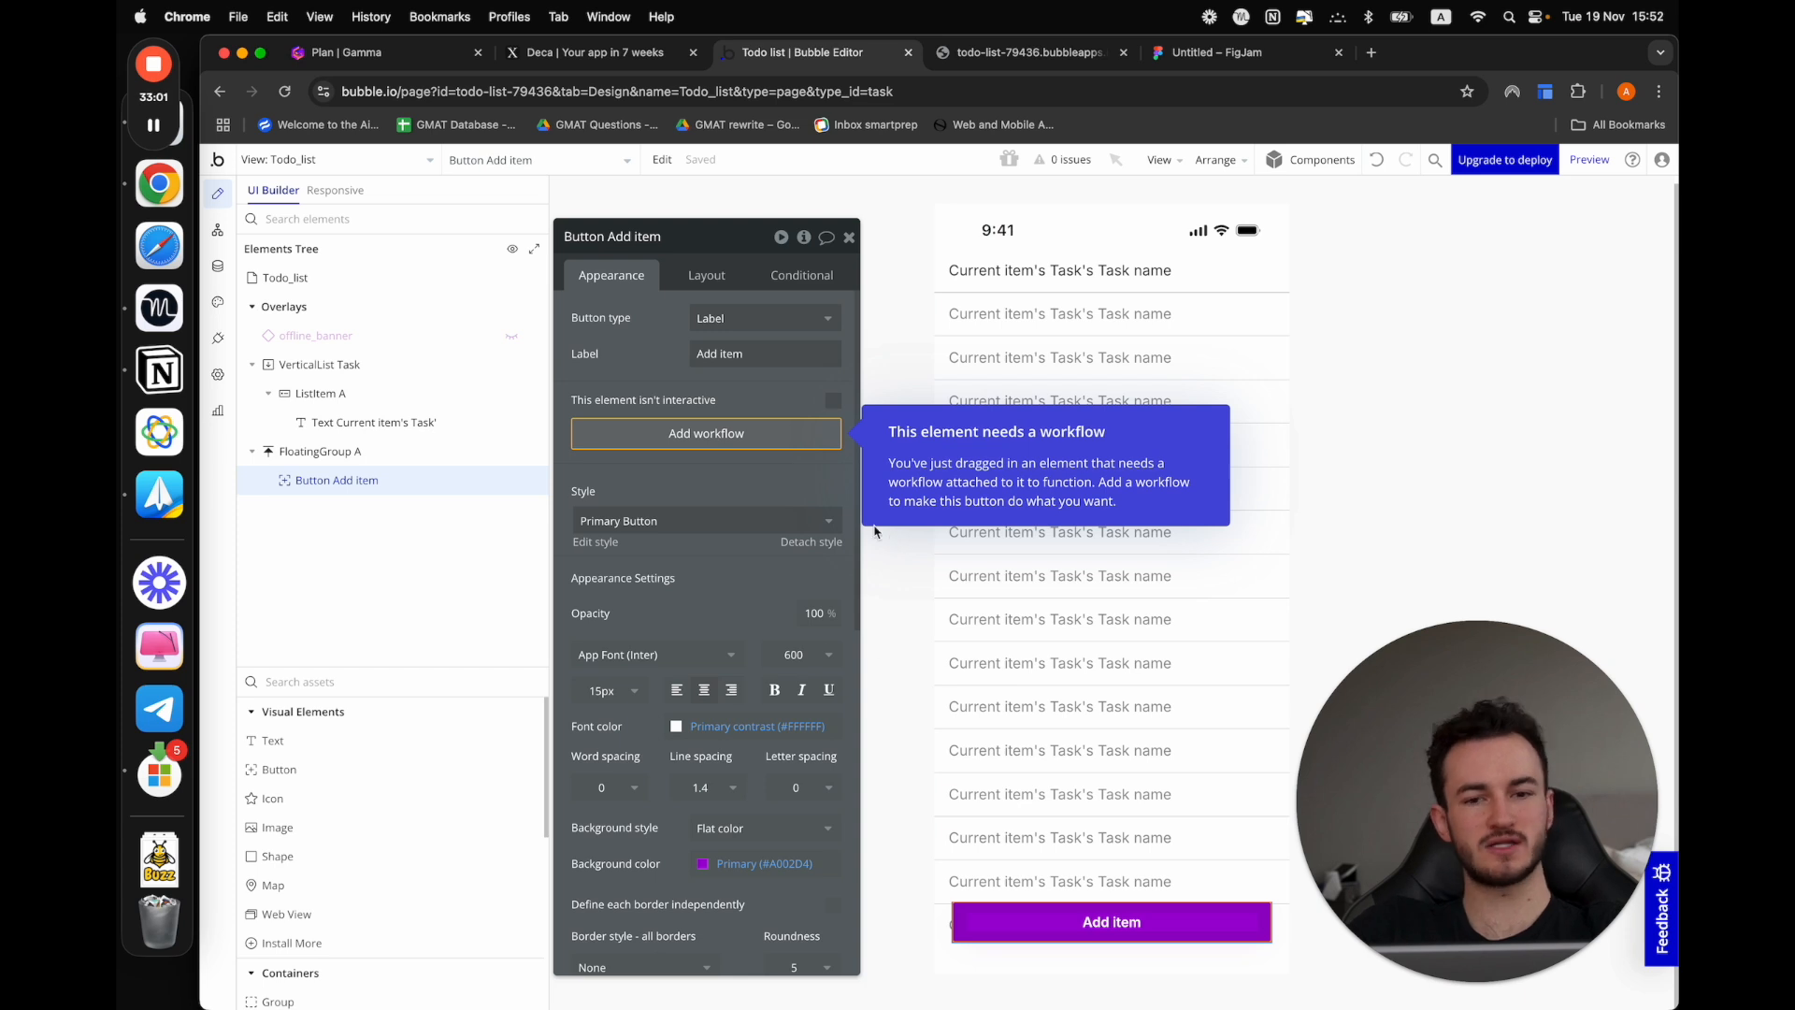
click(753, 446)
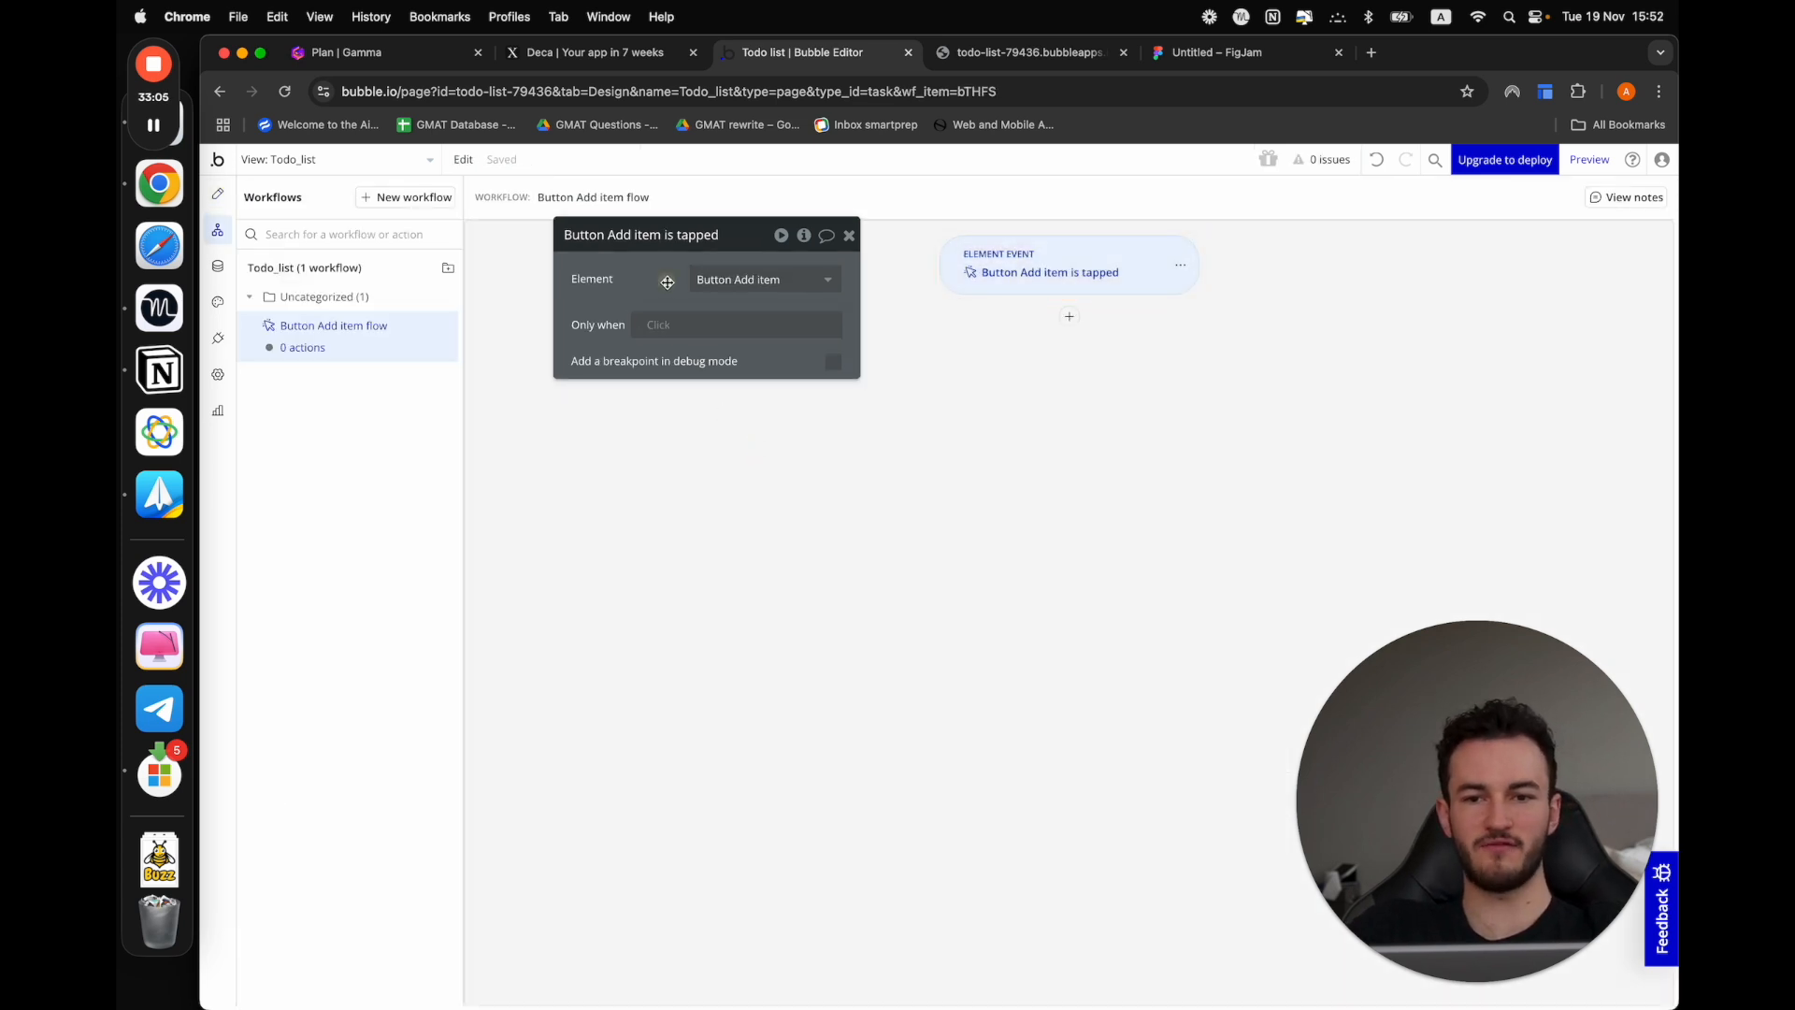
drag(666, 281, 666, 601)
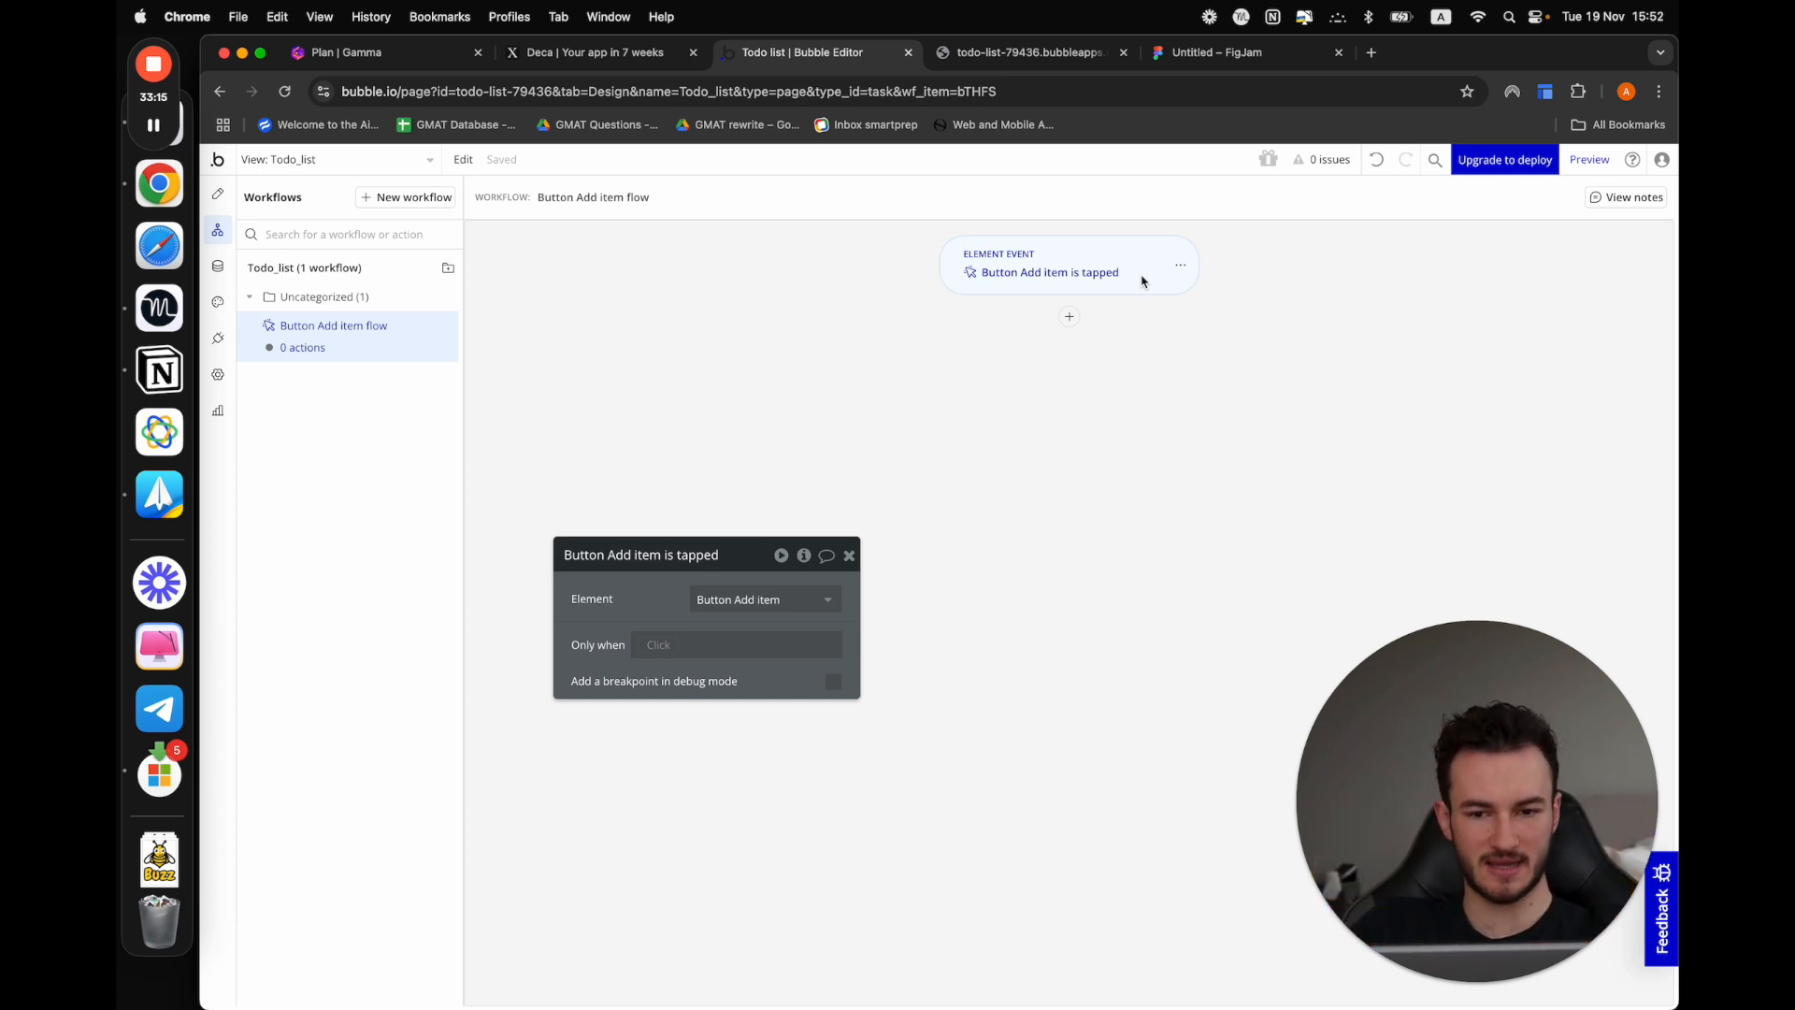
Add a Create a new thing action to the Add item button's workflow, with the type Task
drag(725, 561, 717, 264)
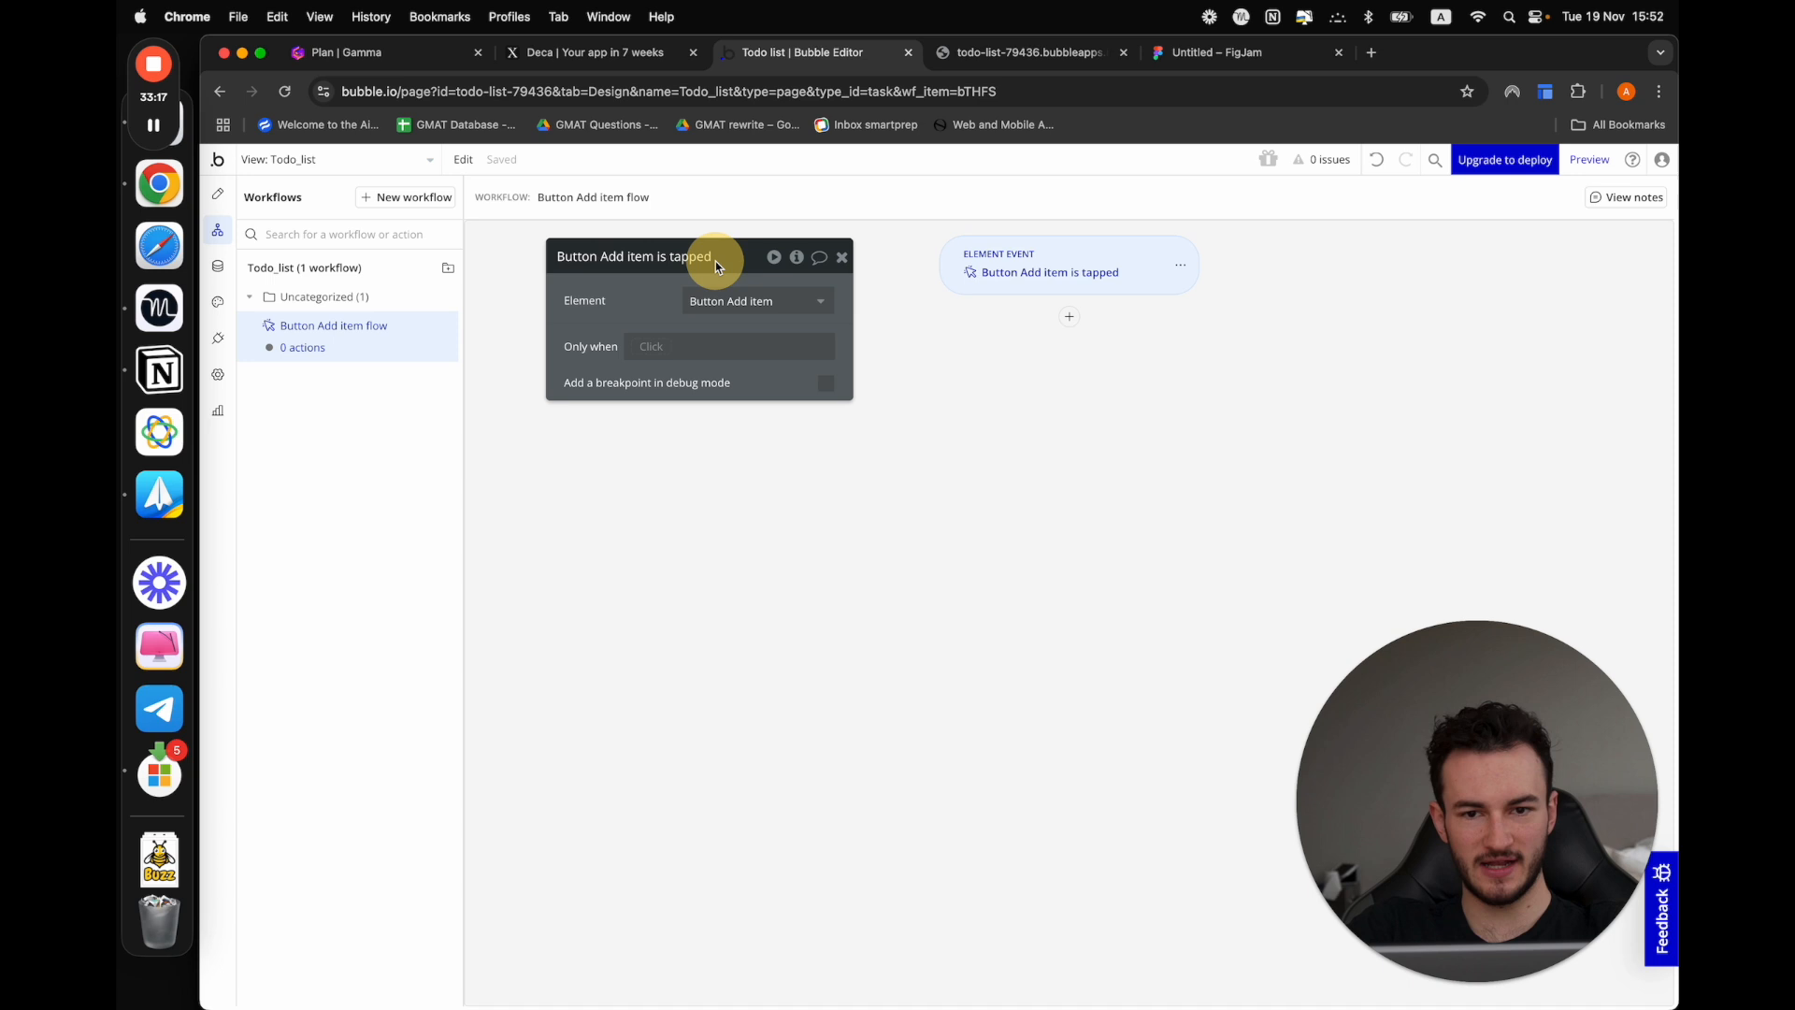
click(1071, 318)
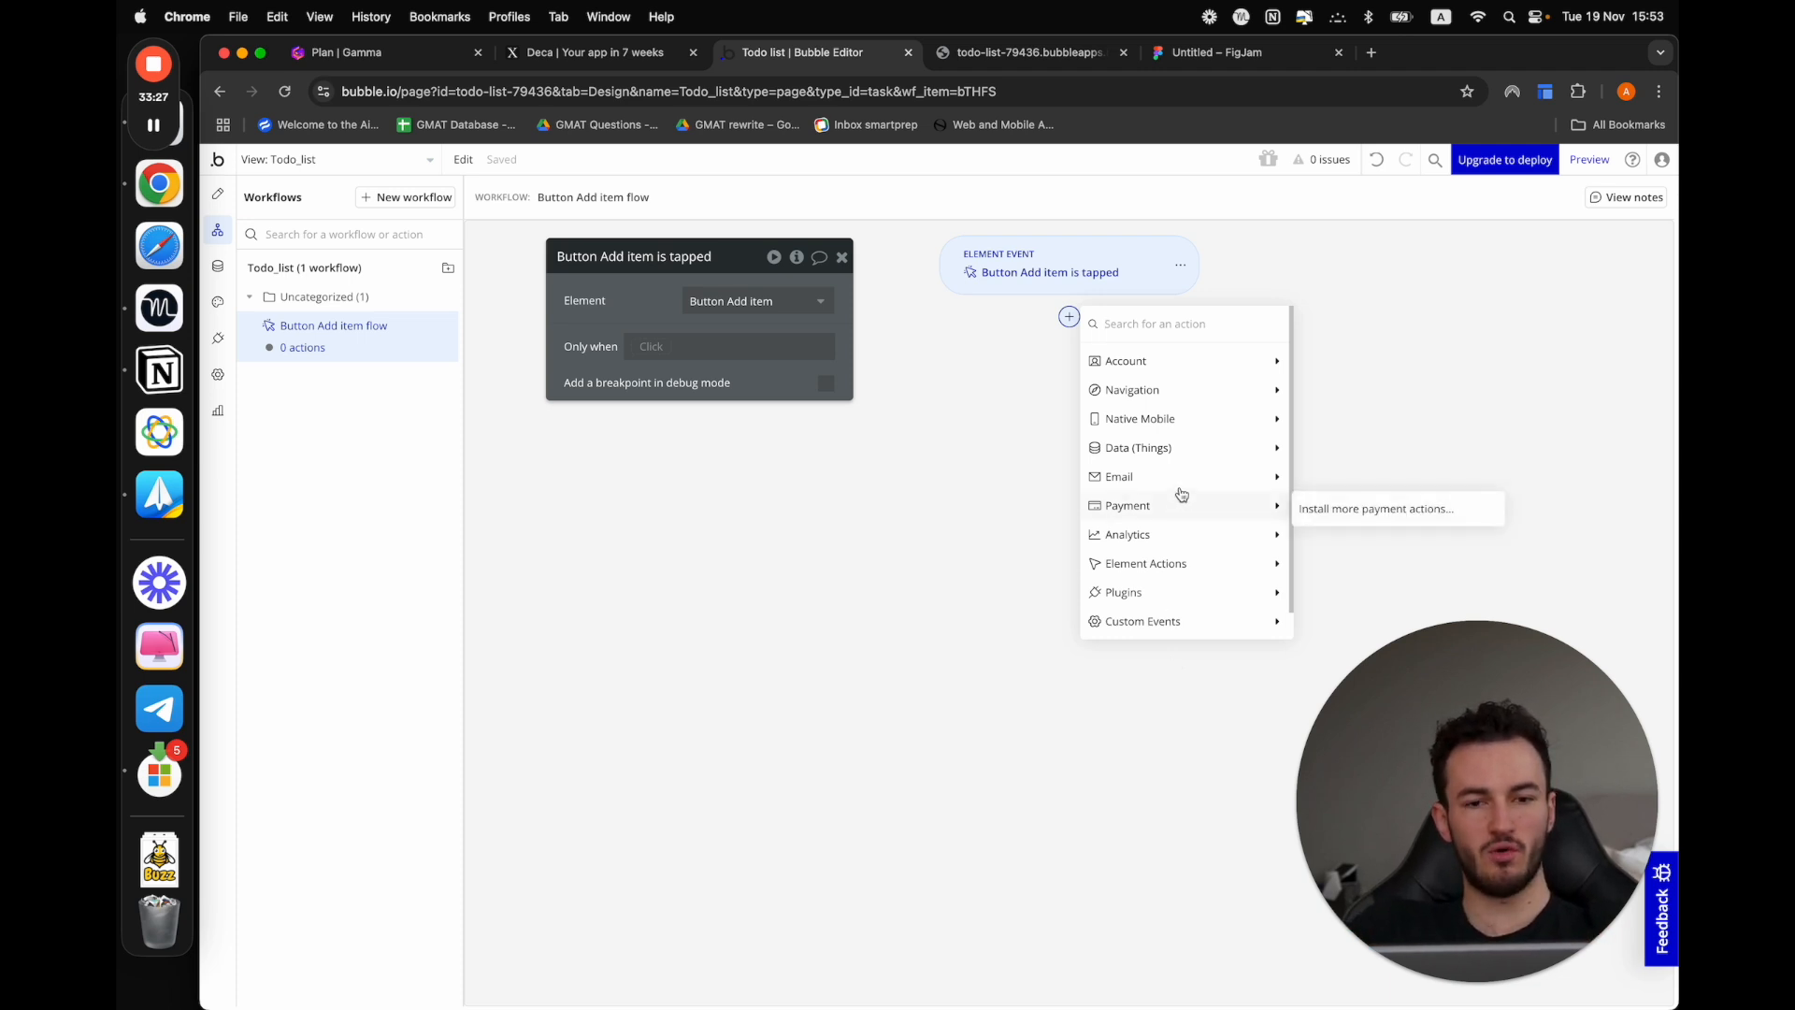
drag(1569, 849, 849, 812)
click(1145, 450)
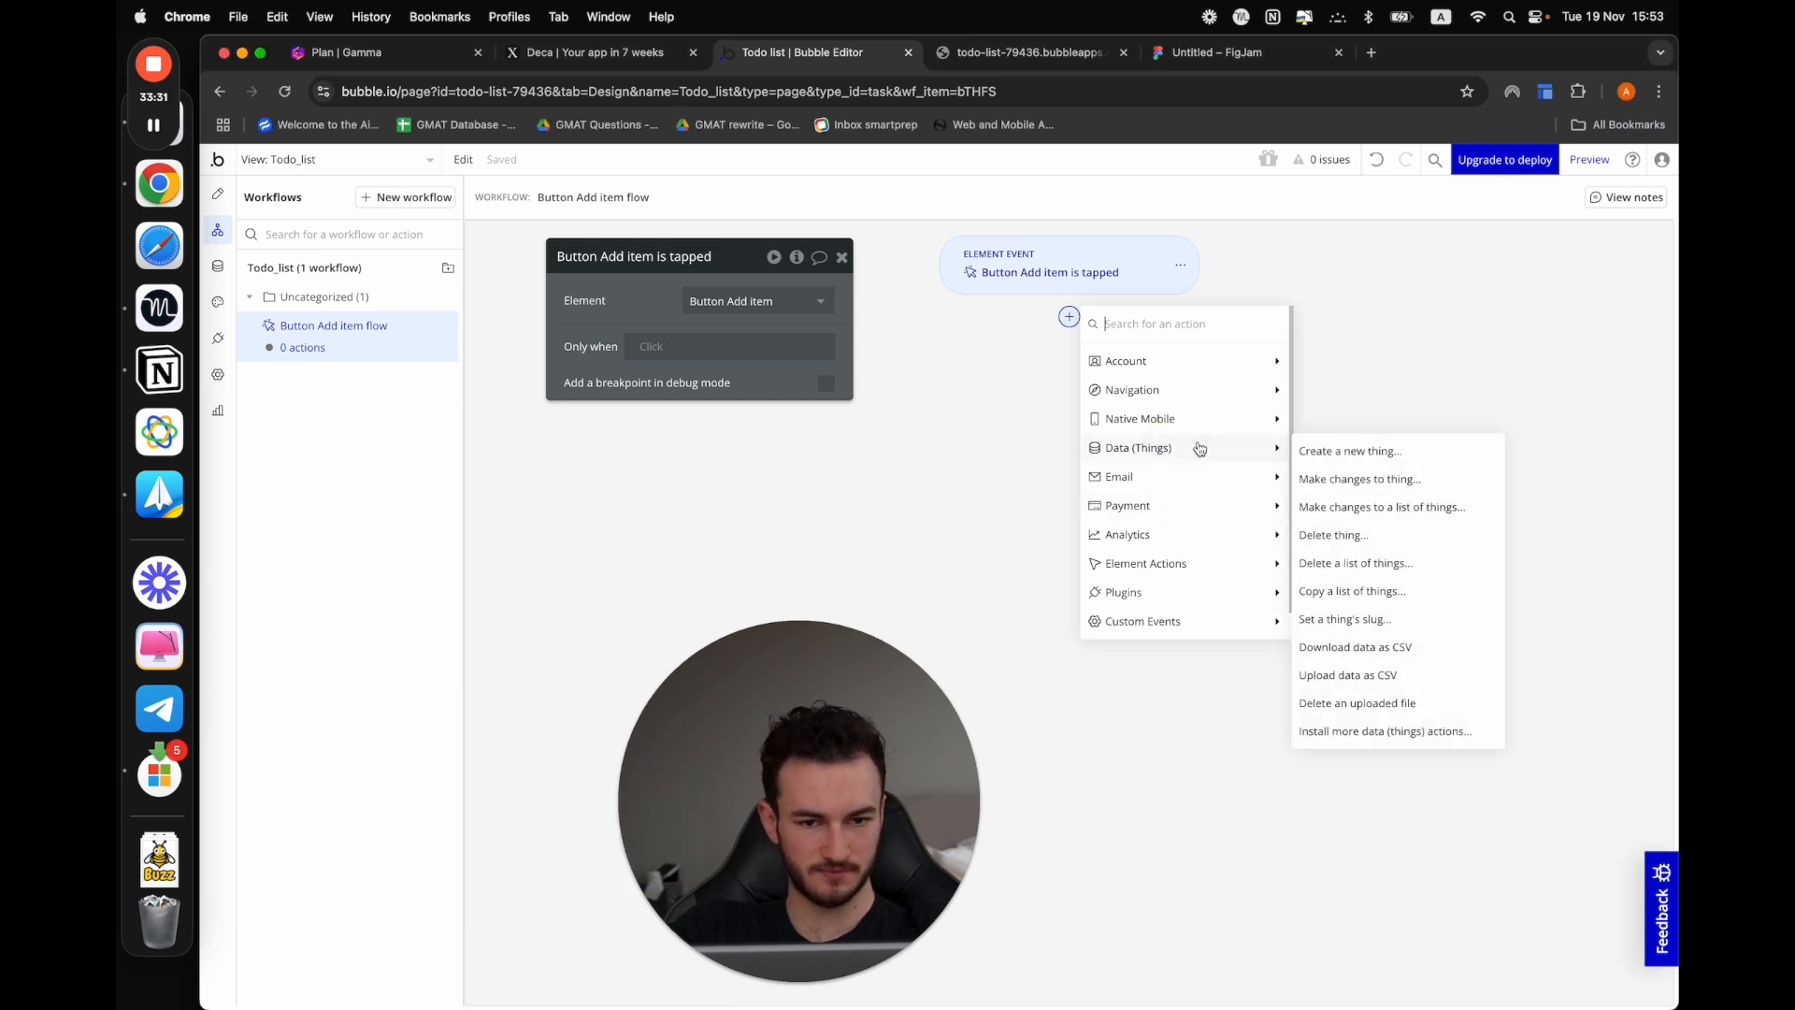
click(1341, 452)
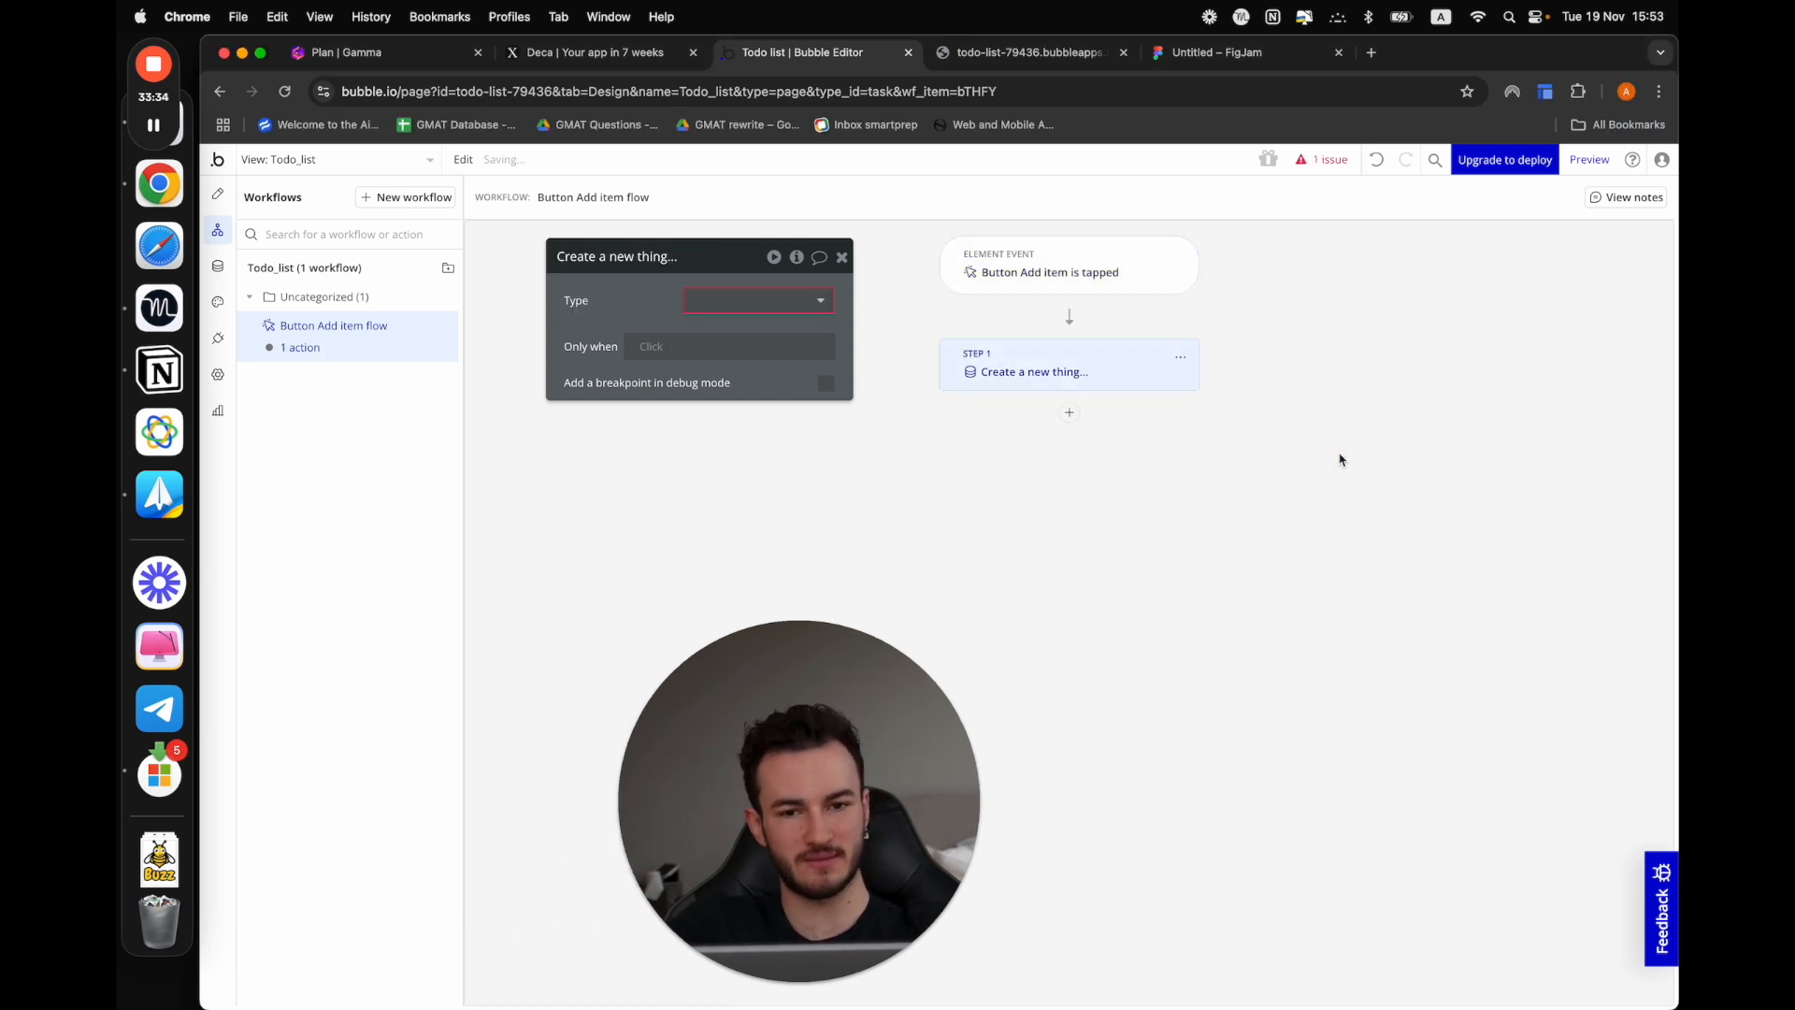
click(772, 301)
click(735, 352)
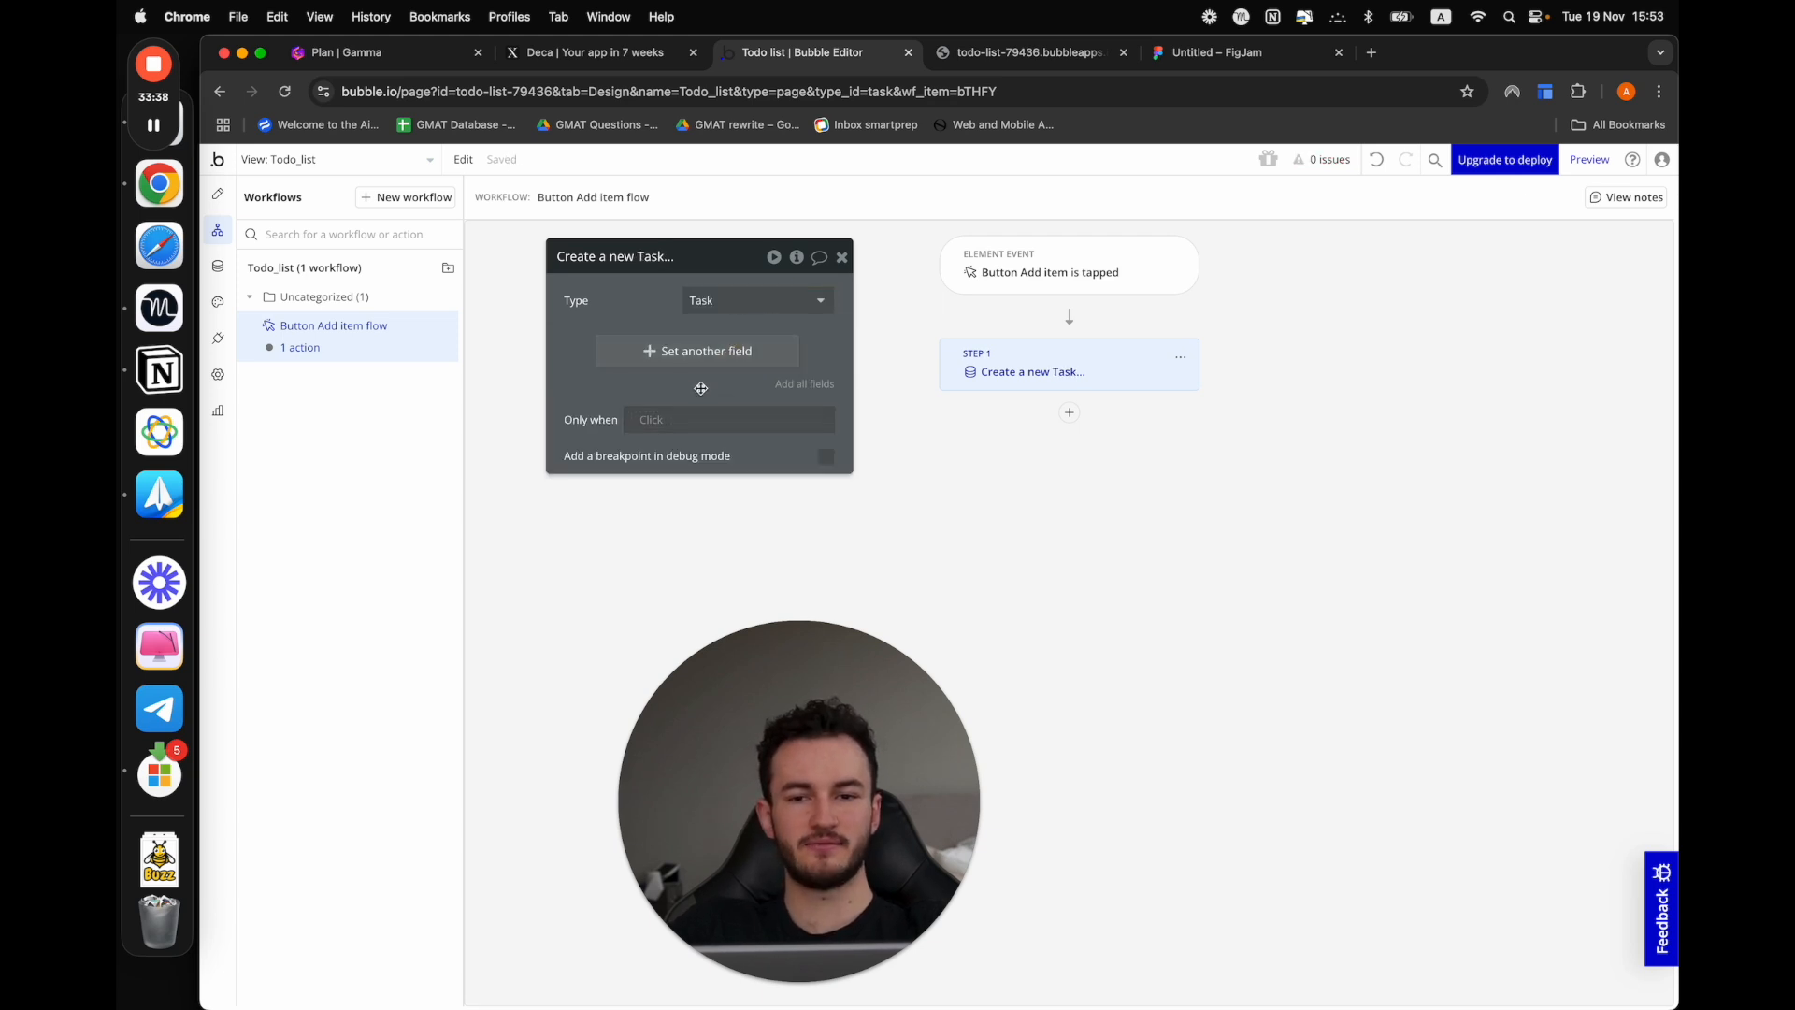
Set the Task name field to "Test" in the Create a new Task action
click(670, 353)
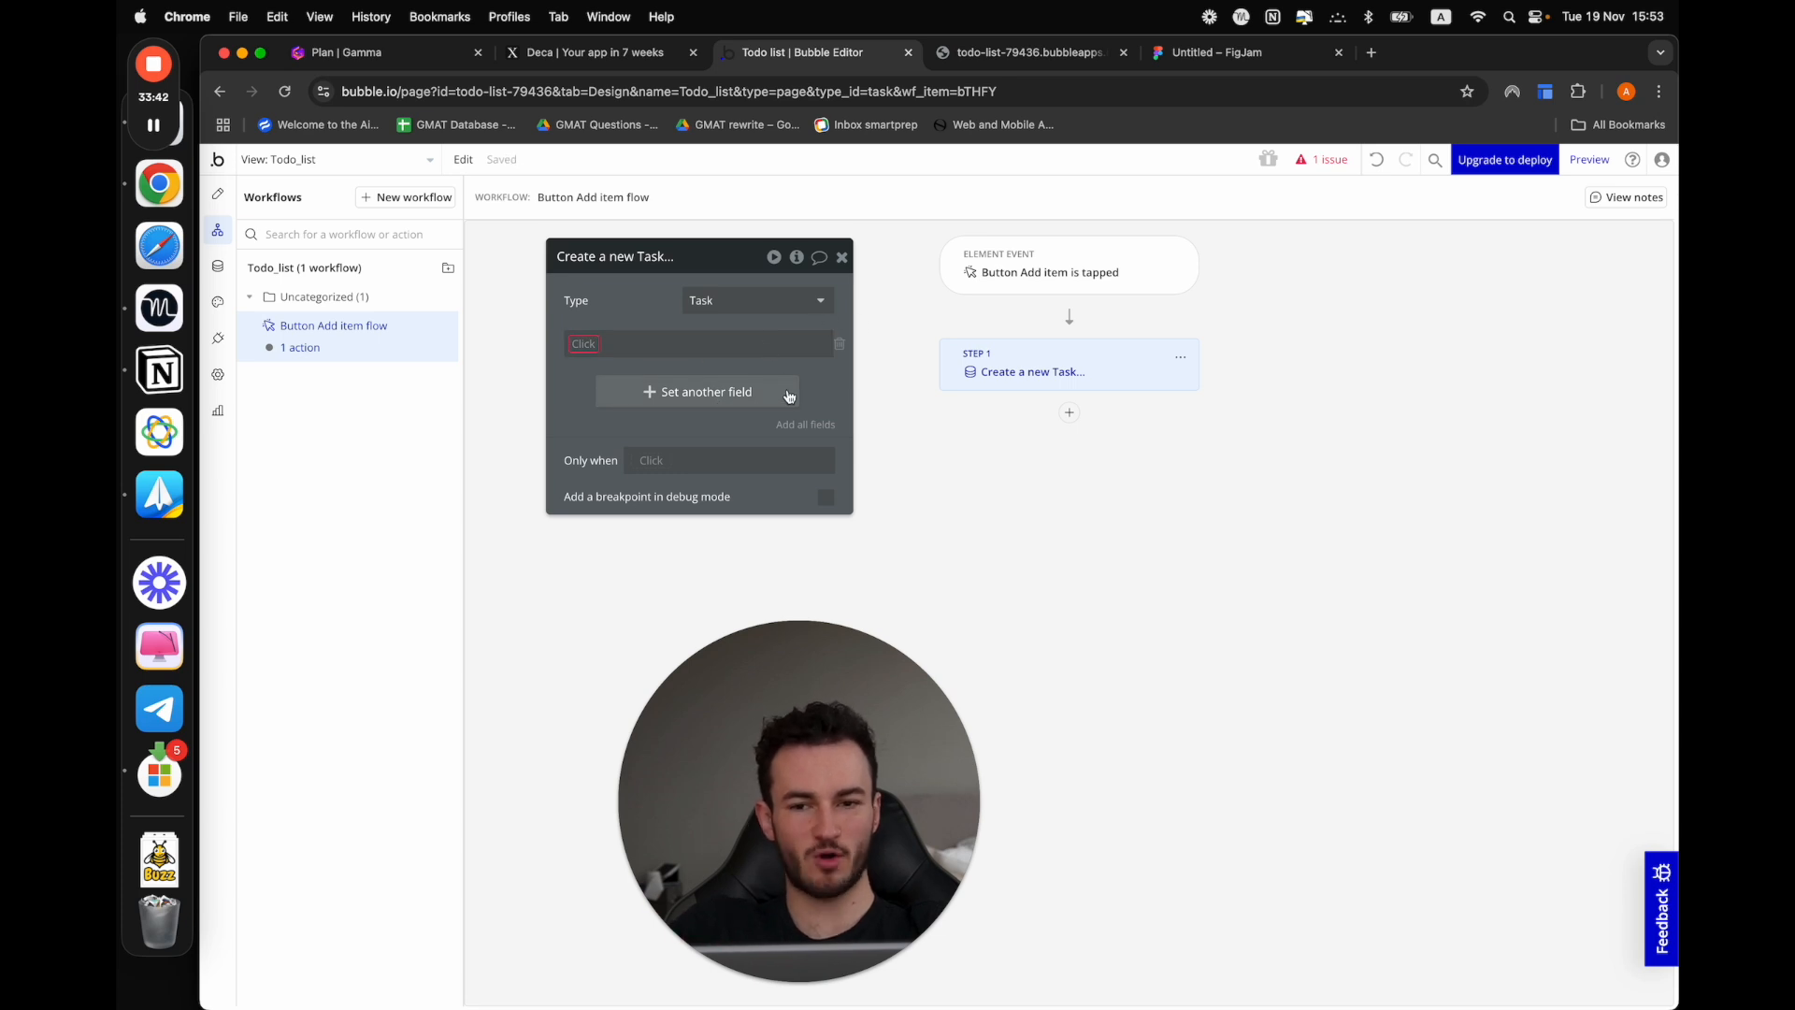
click(590, 342)
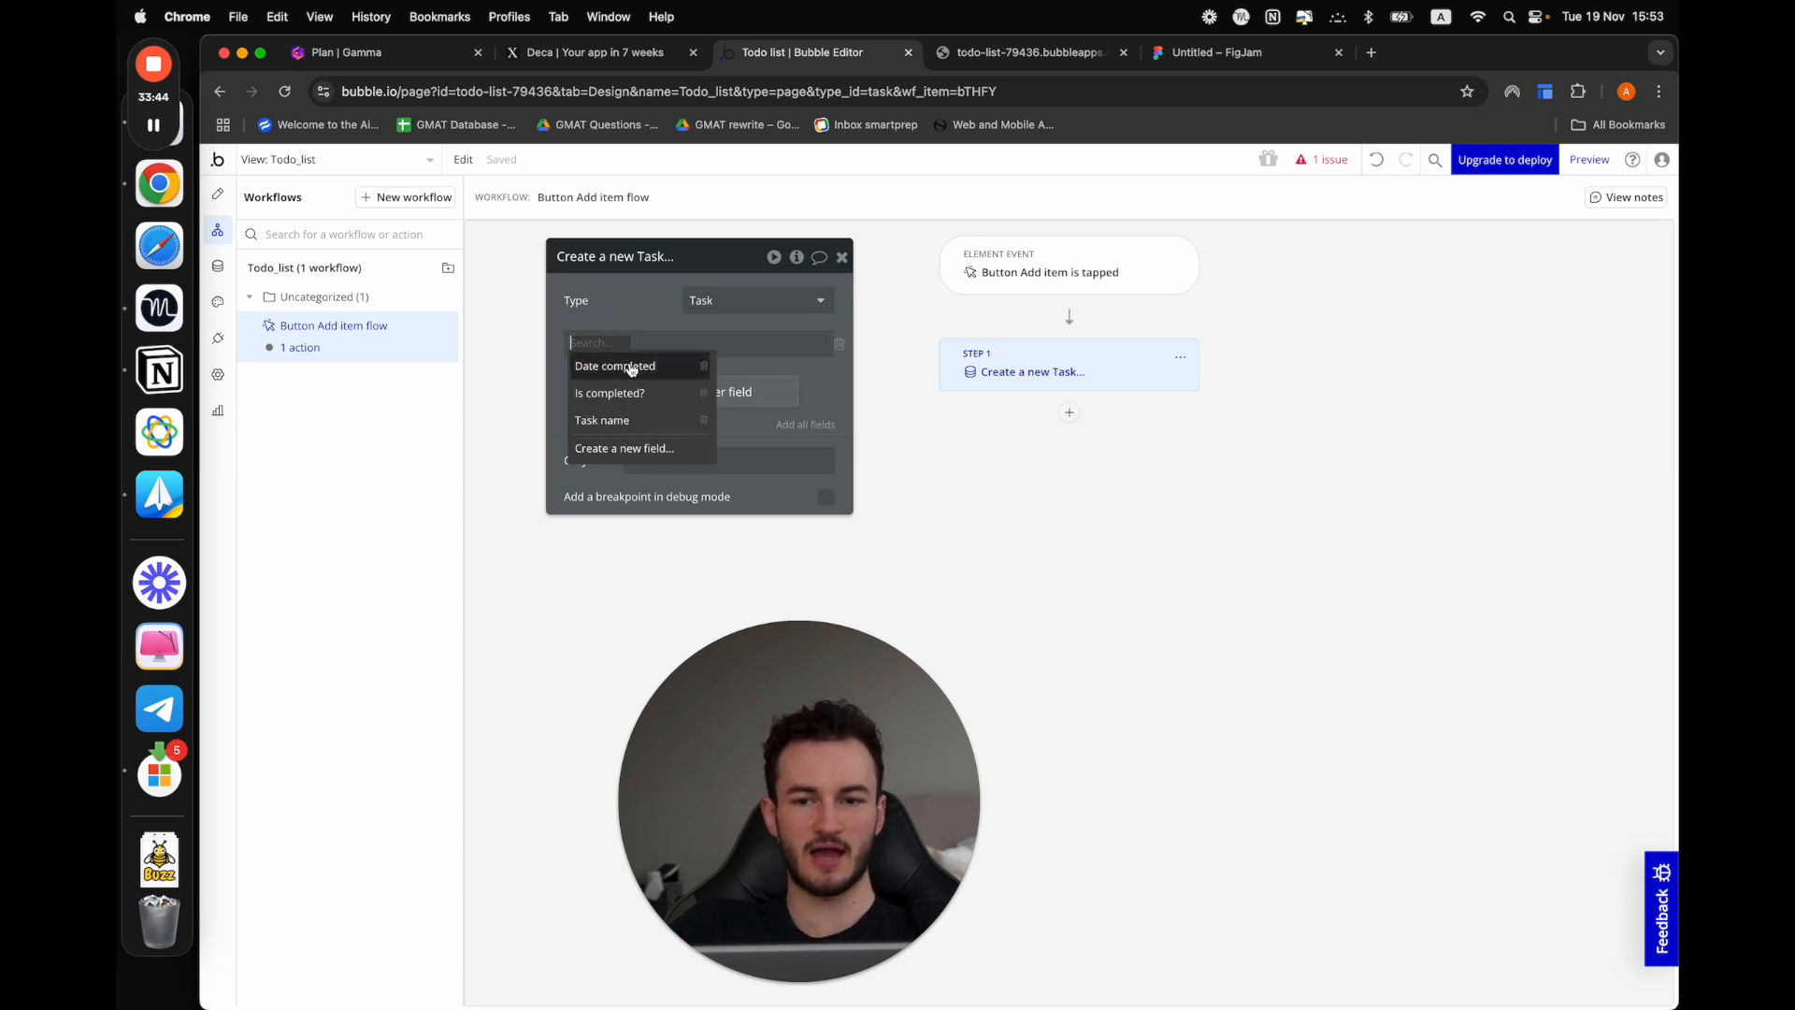
click(636, 421)
click(670, 344)
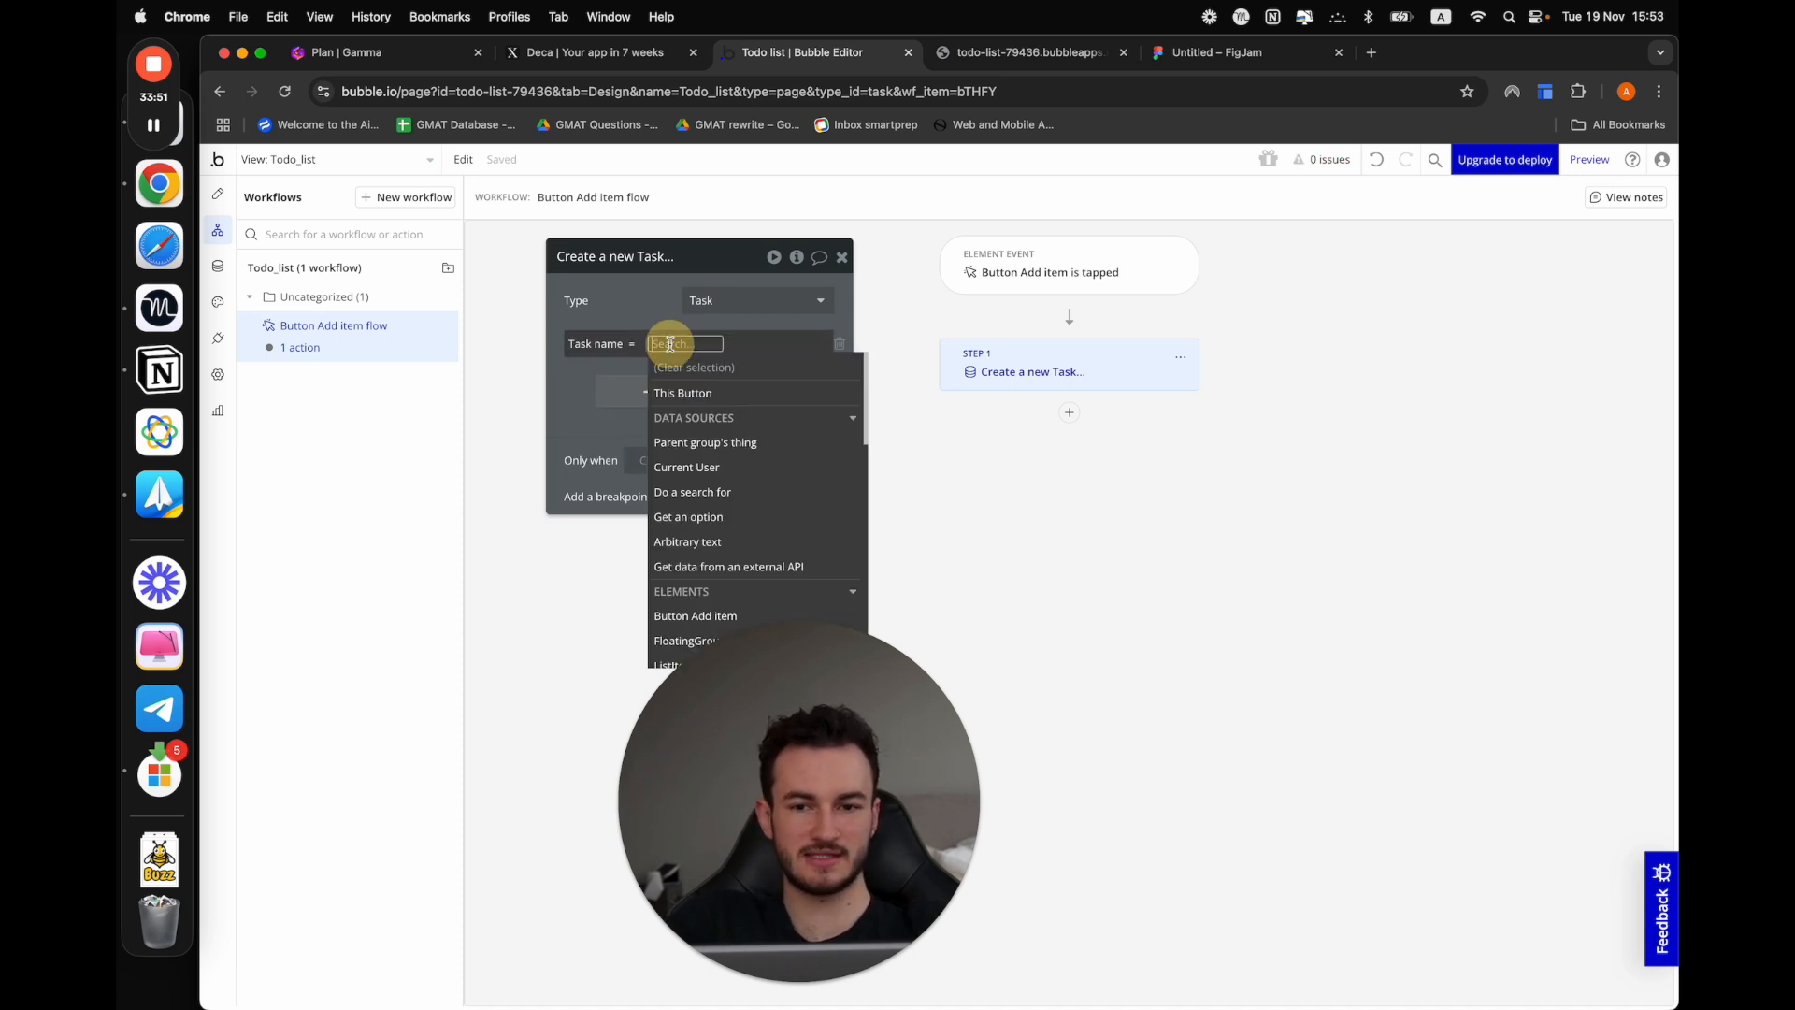
key(Escape)
click(645, 346)
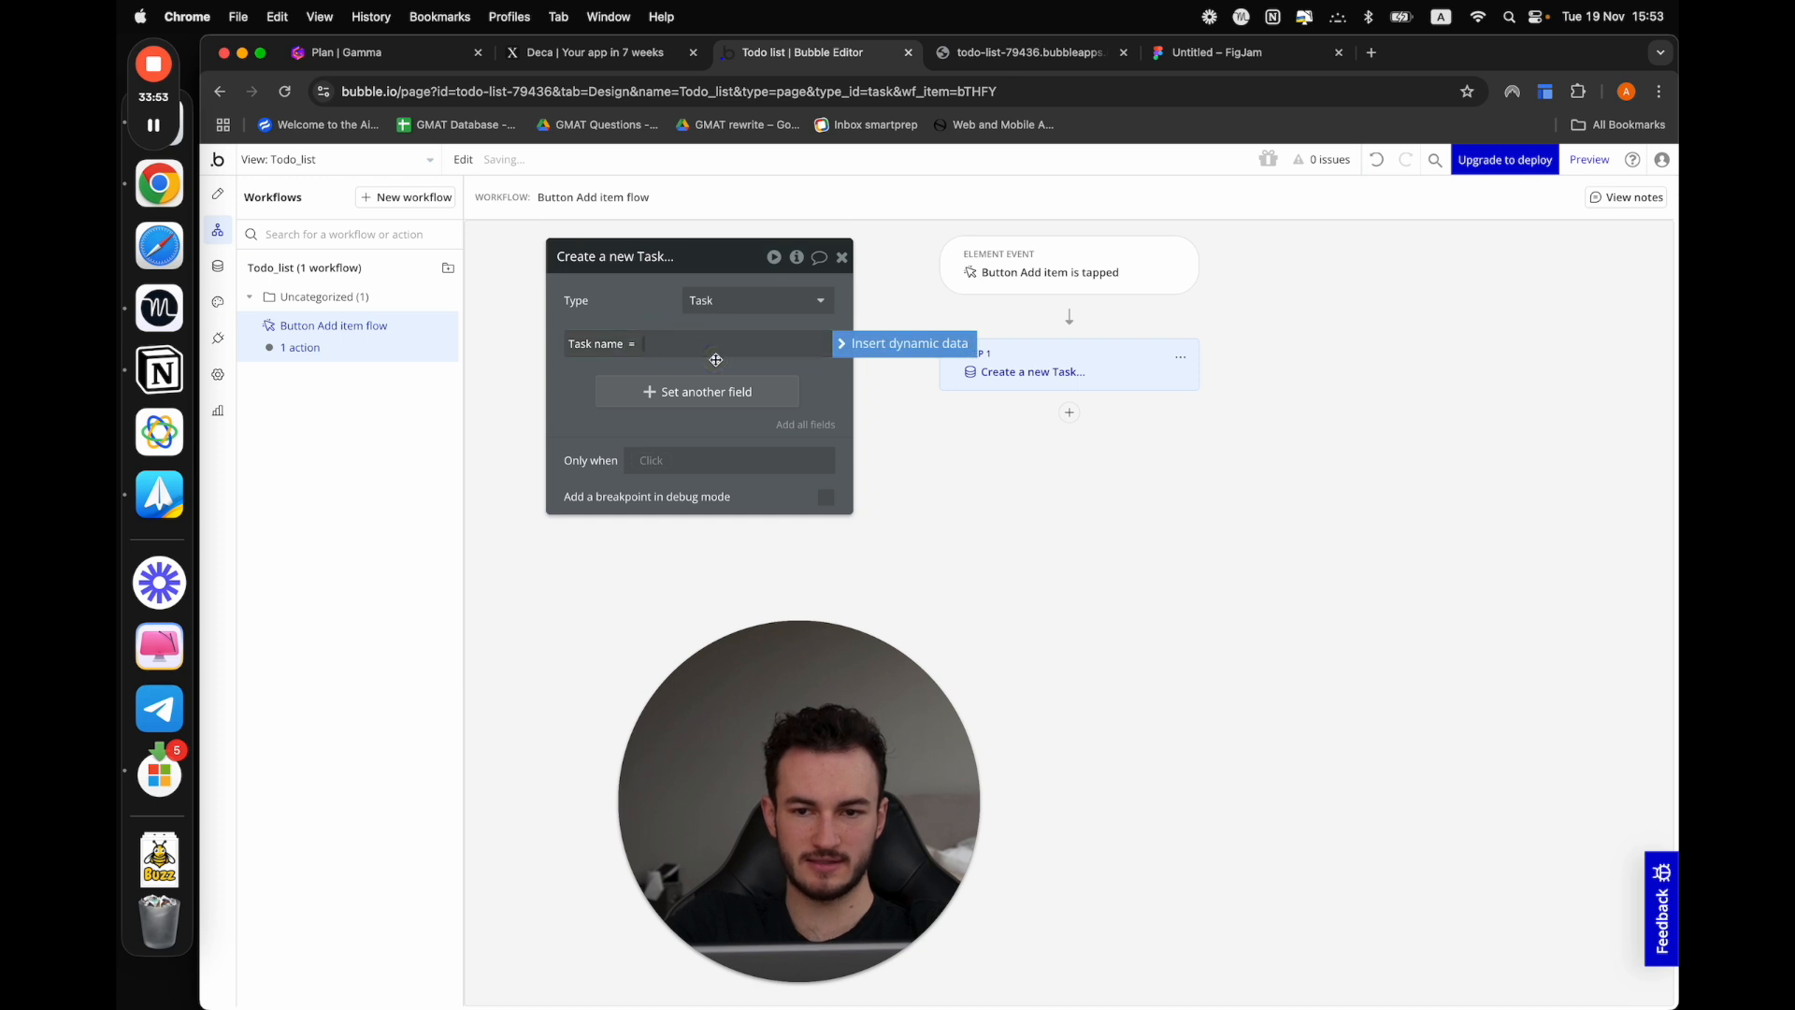
text(Tes)
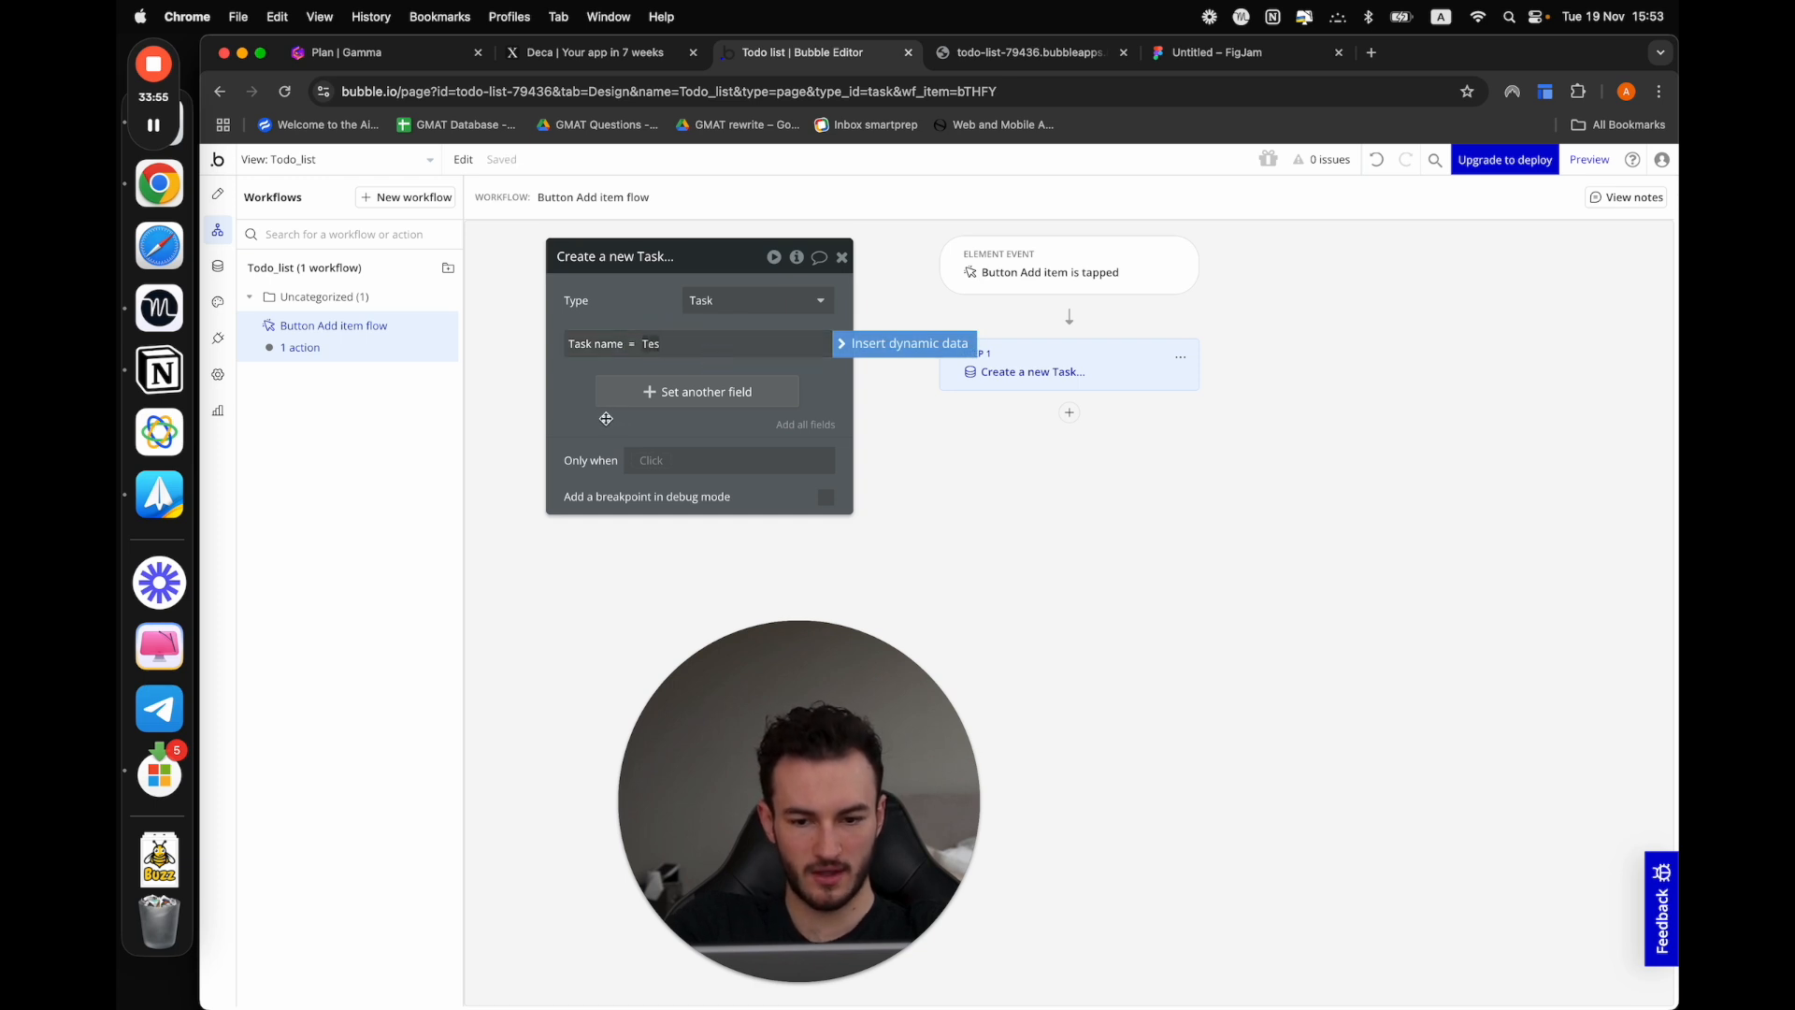
text(t)
click(606, 418)
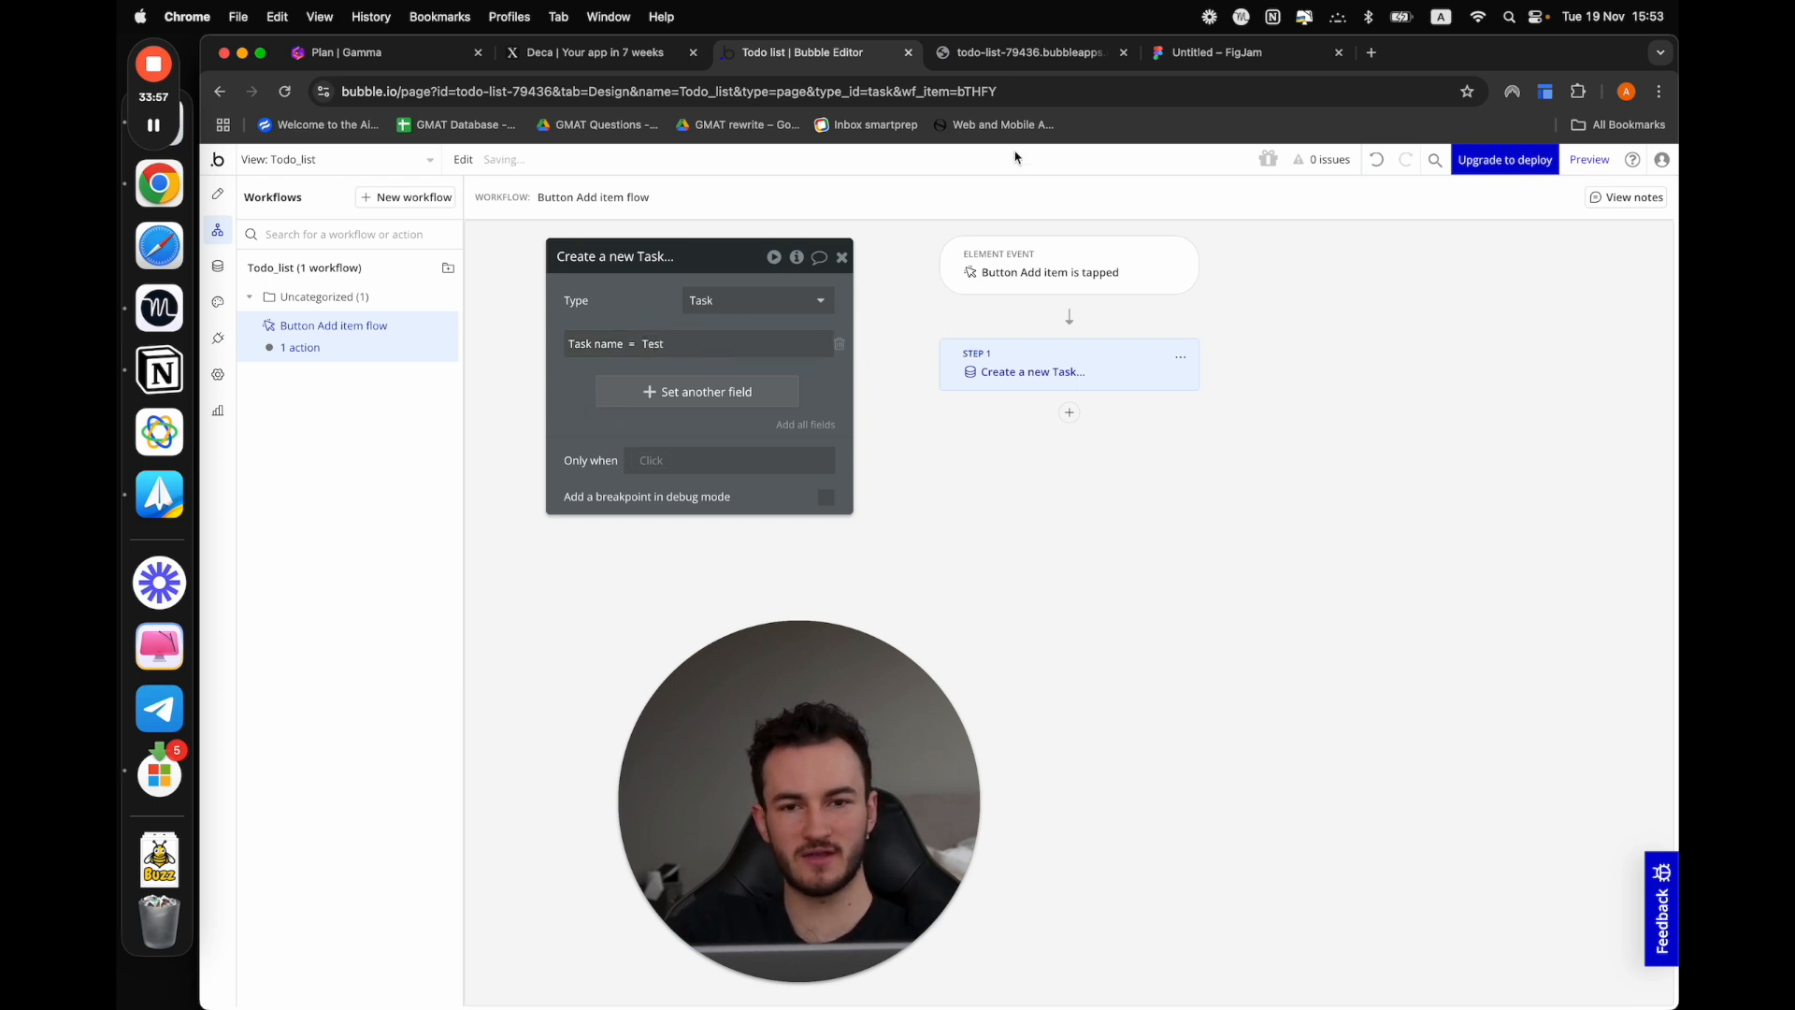
Tap Add item in a fresh preview of the Todo_list view, and check the new Test task in the editor's app data
click(1592, 160)
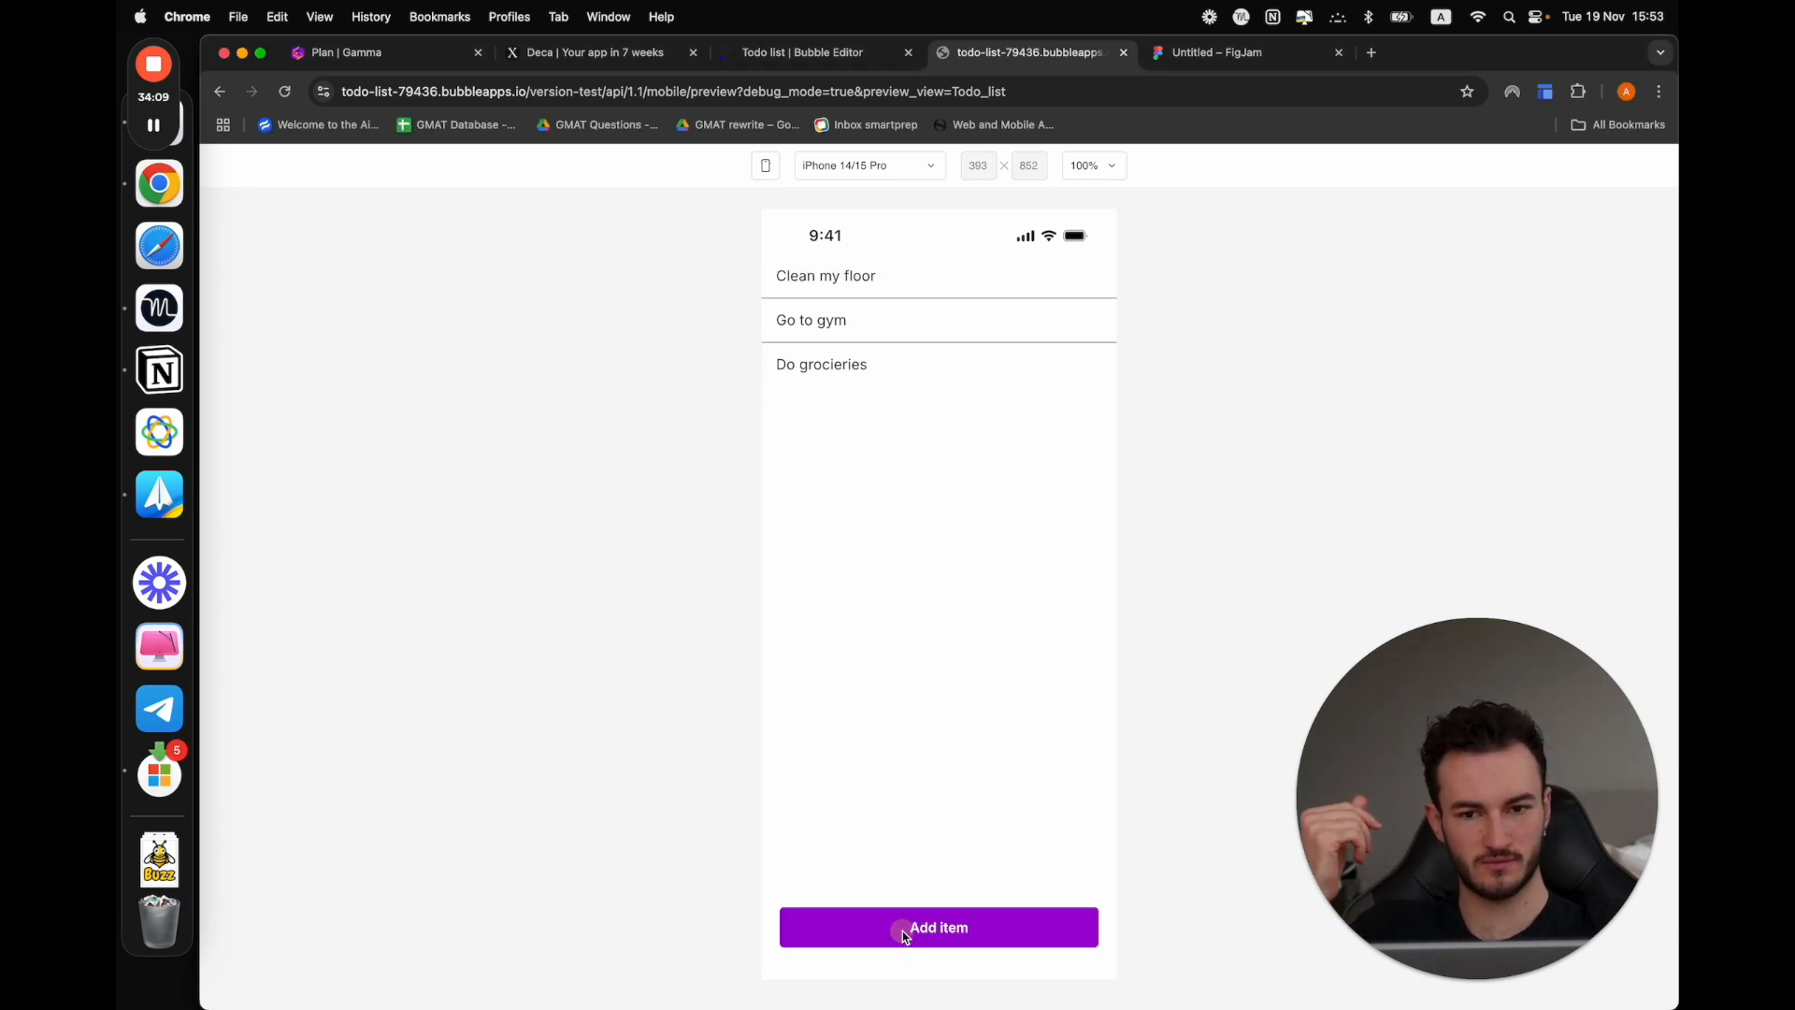
click(905, 930)
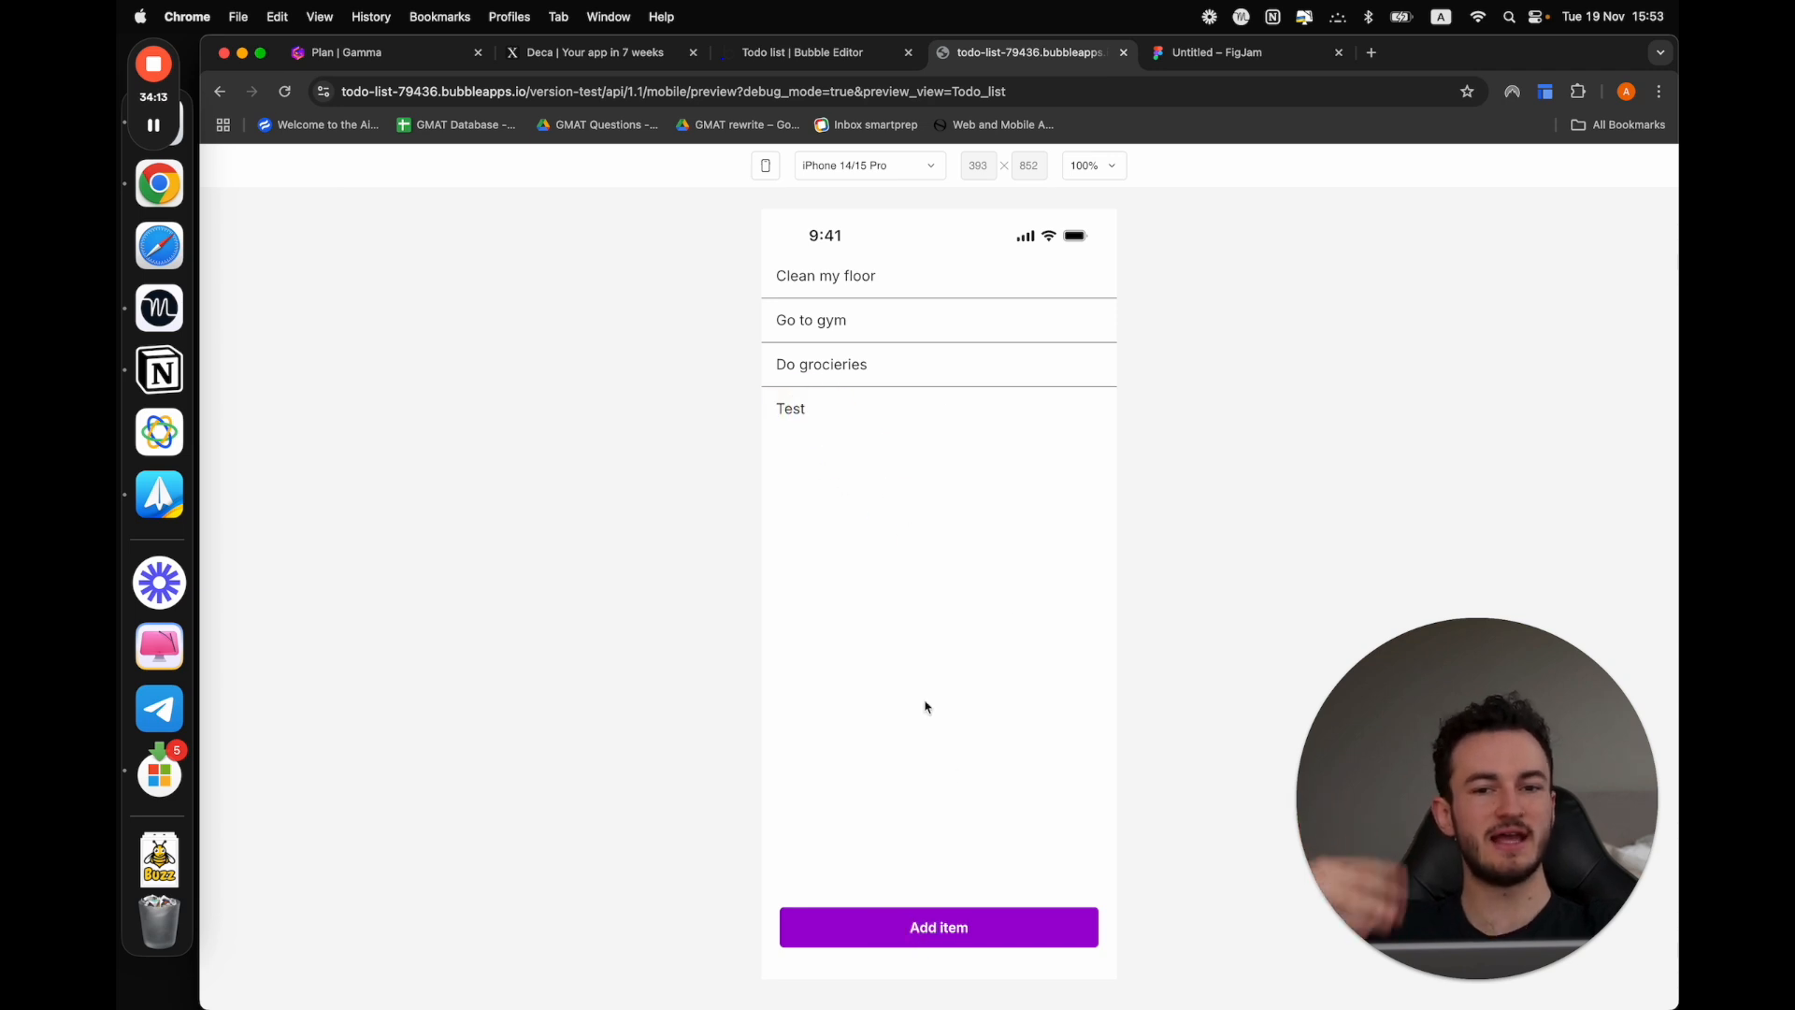
click(823, 53)
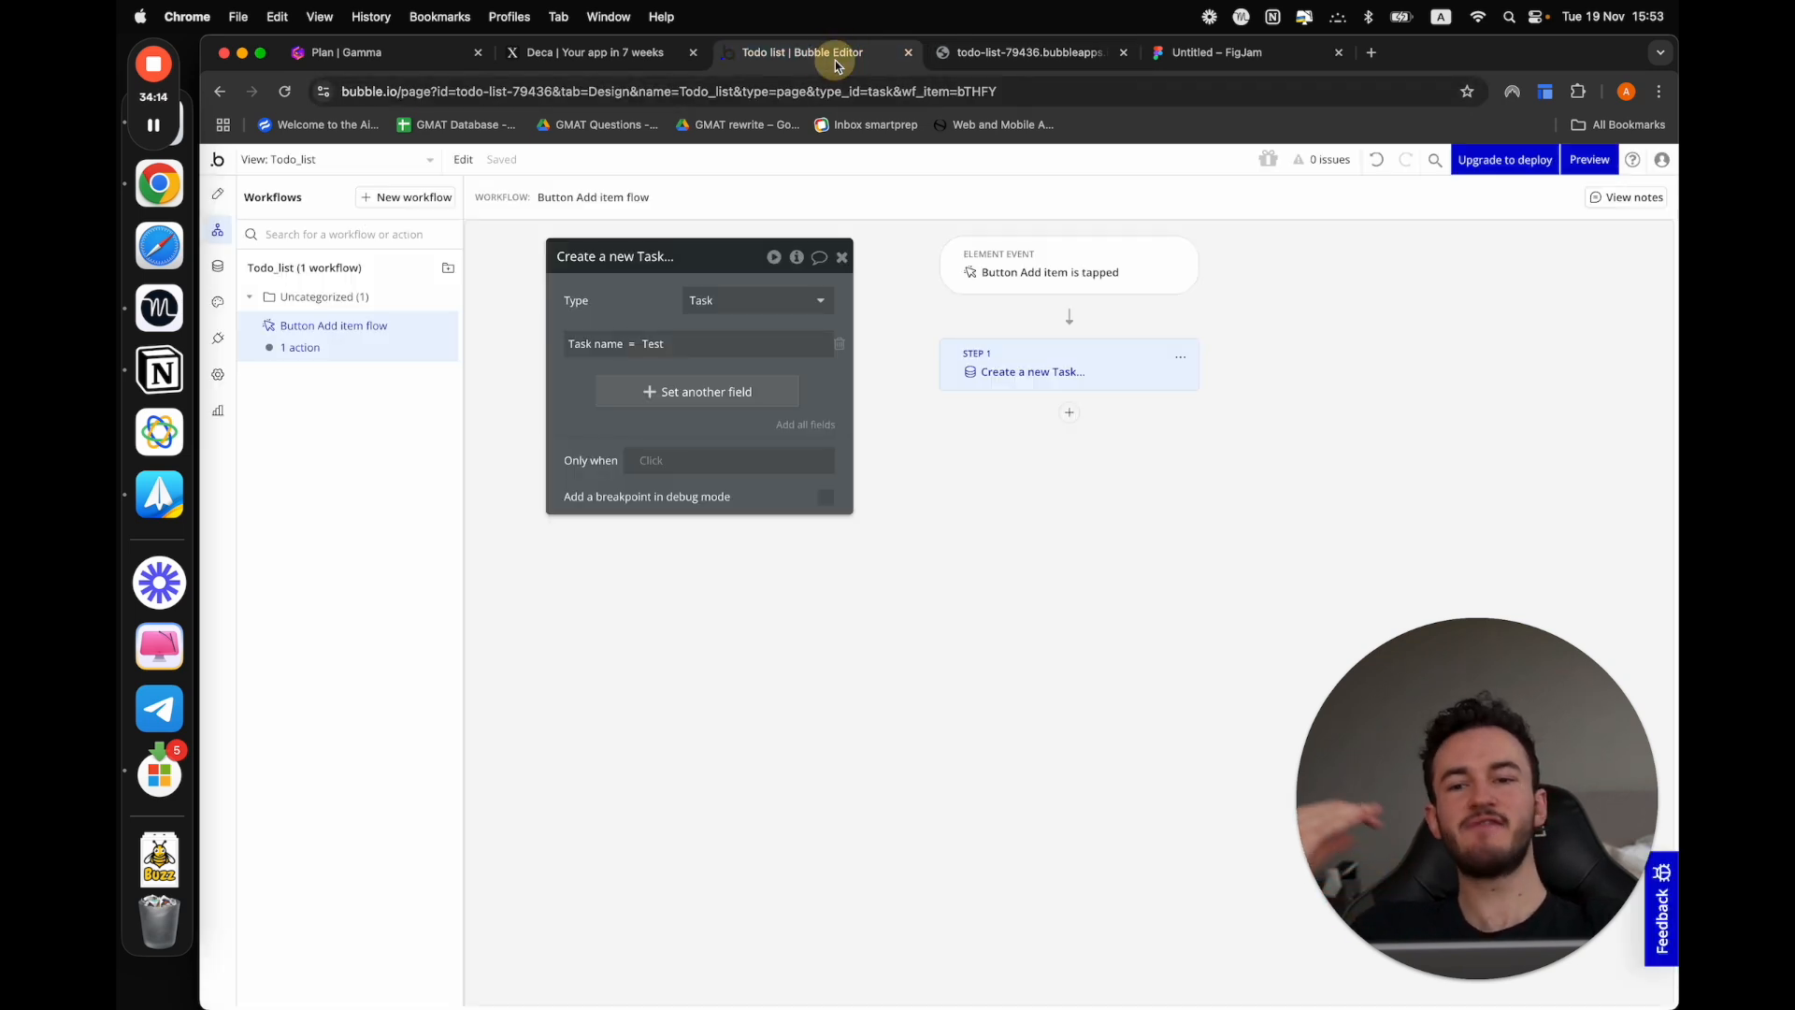
click(222, 304)
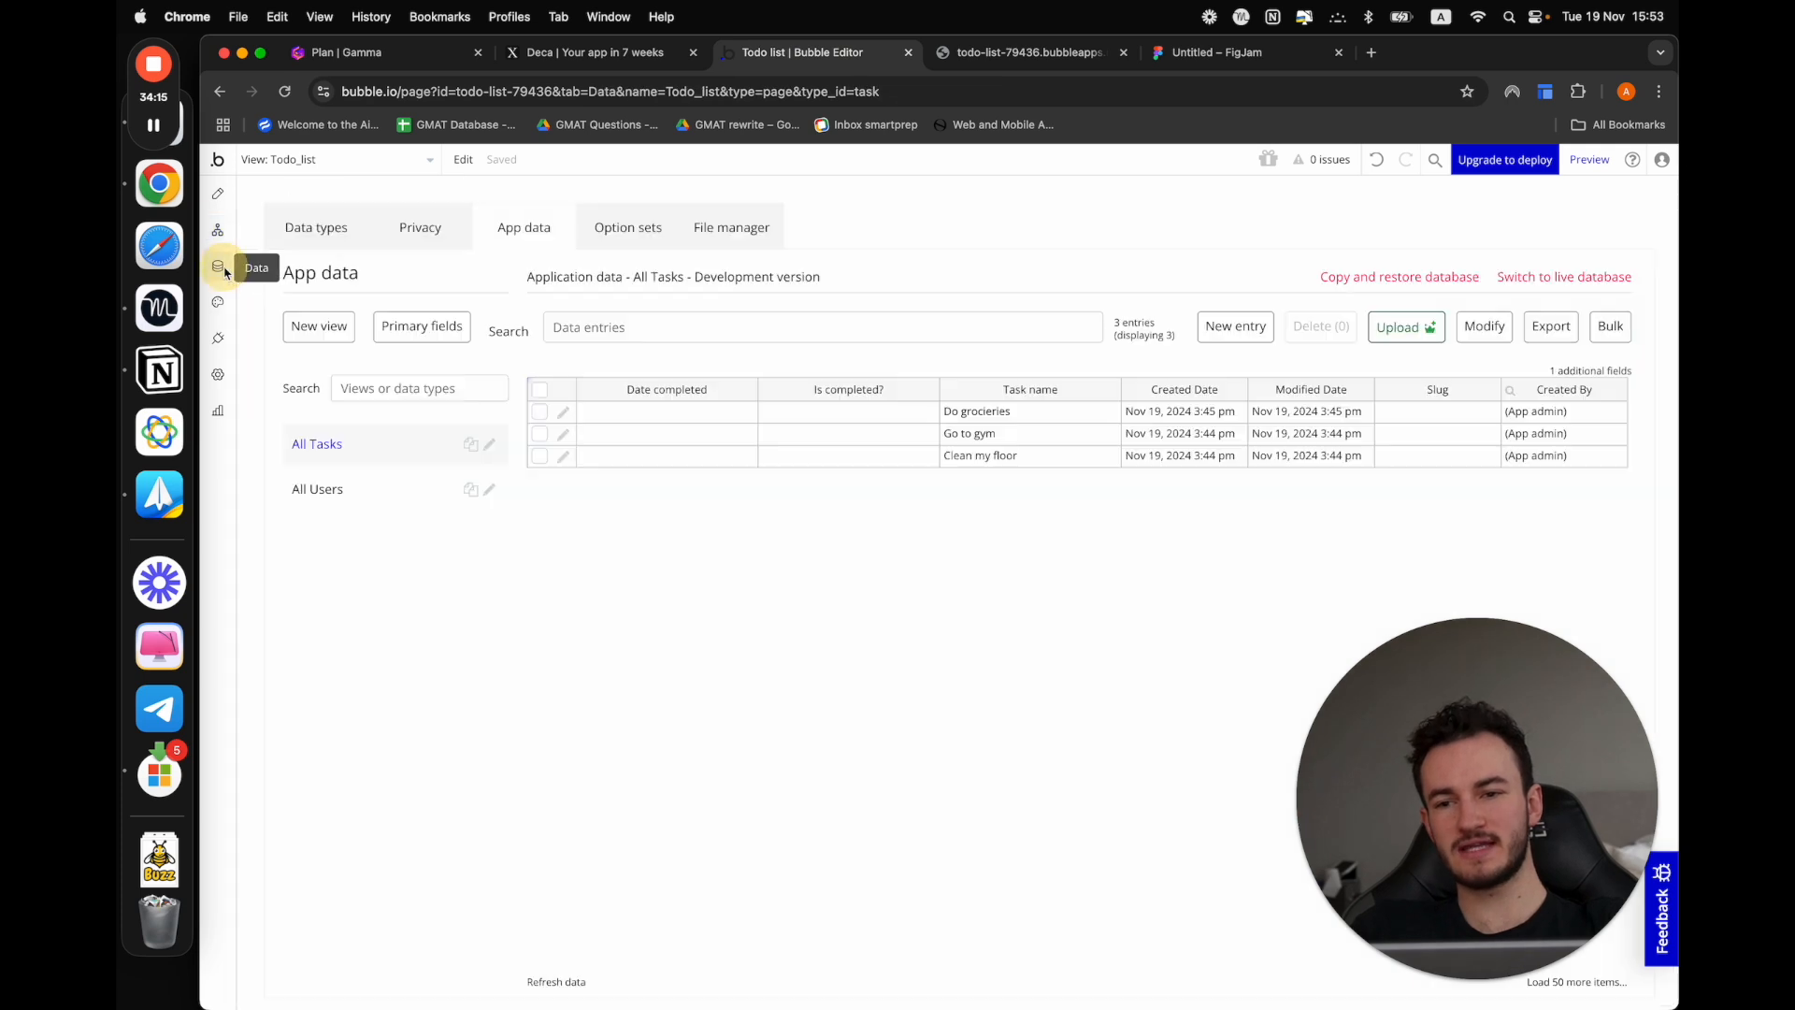
click(642, 410)
drag(1006, 410, 954, 409)
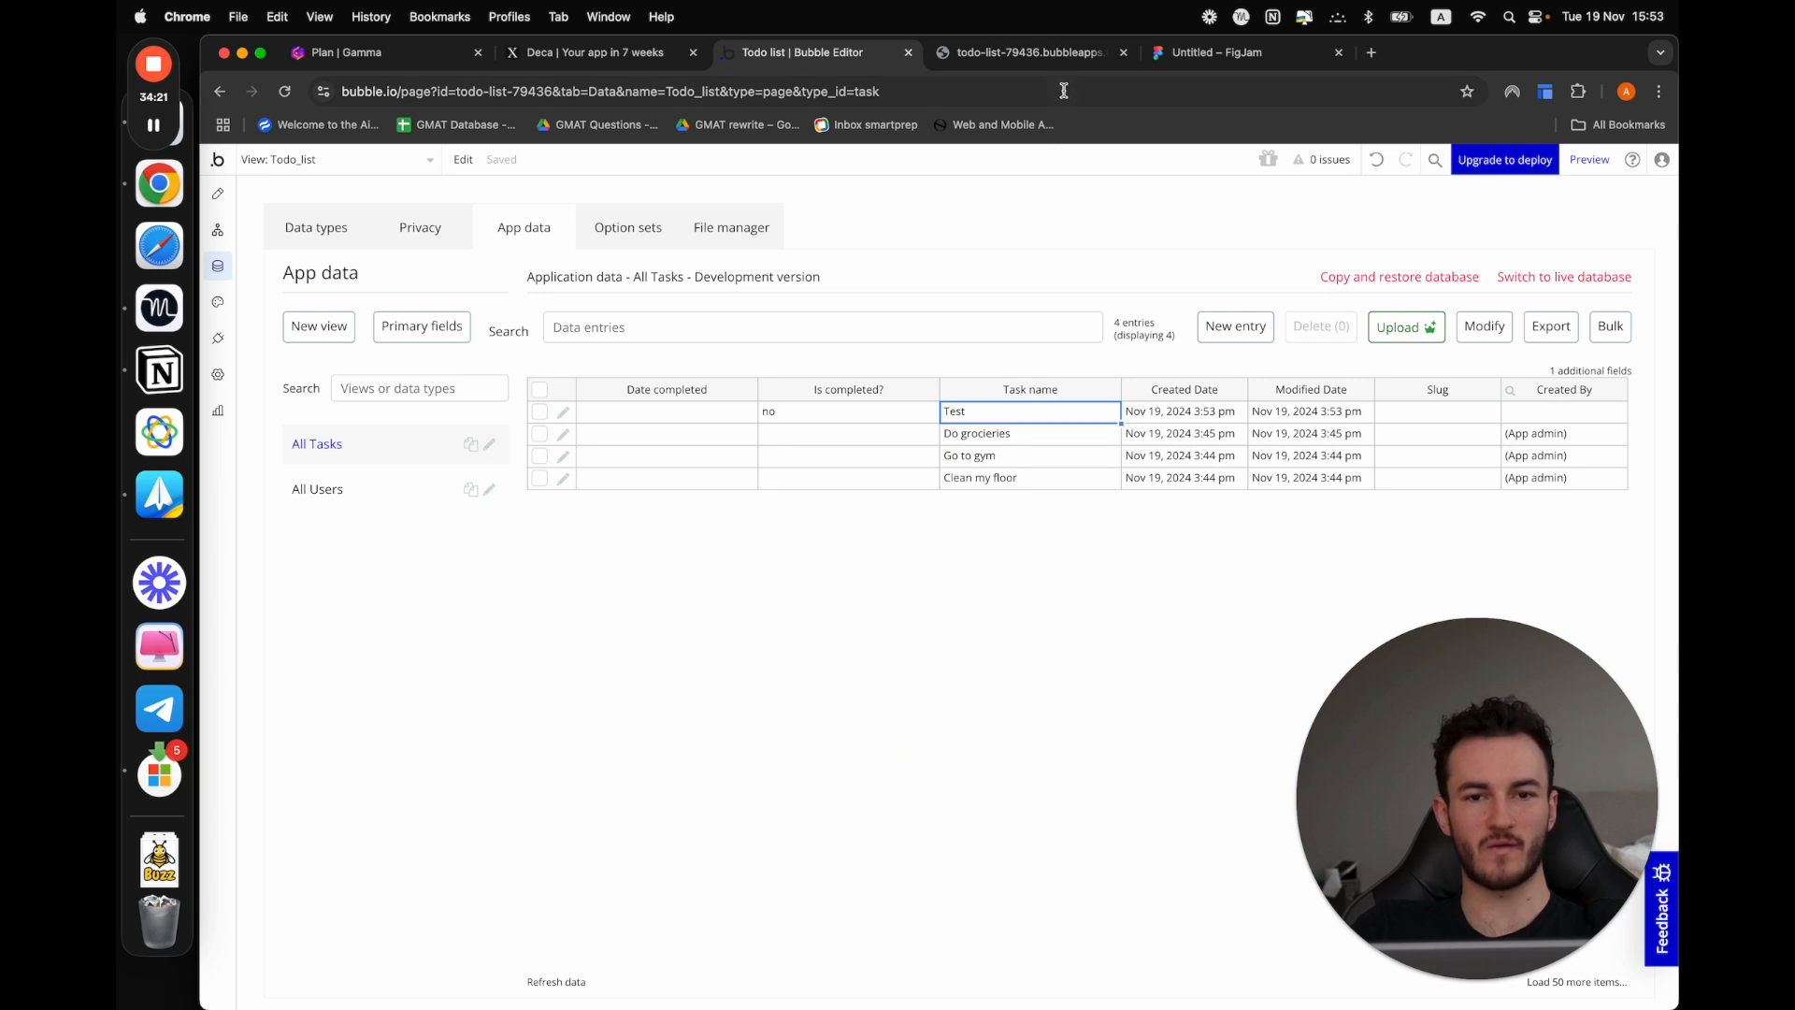
Revisit the preview, and review the entry for The Preview in the Gamma plan checklist
click(1021, 51)
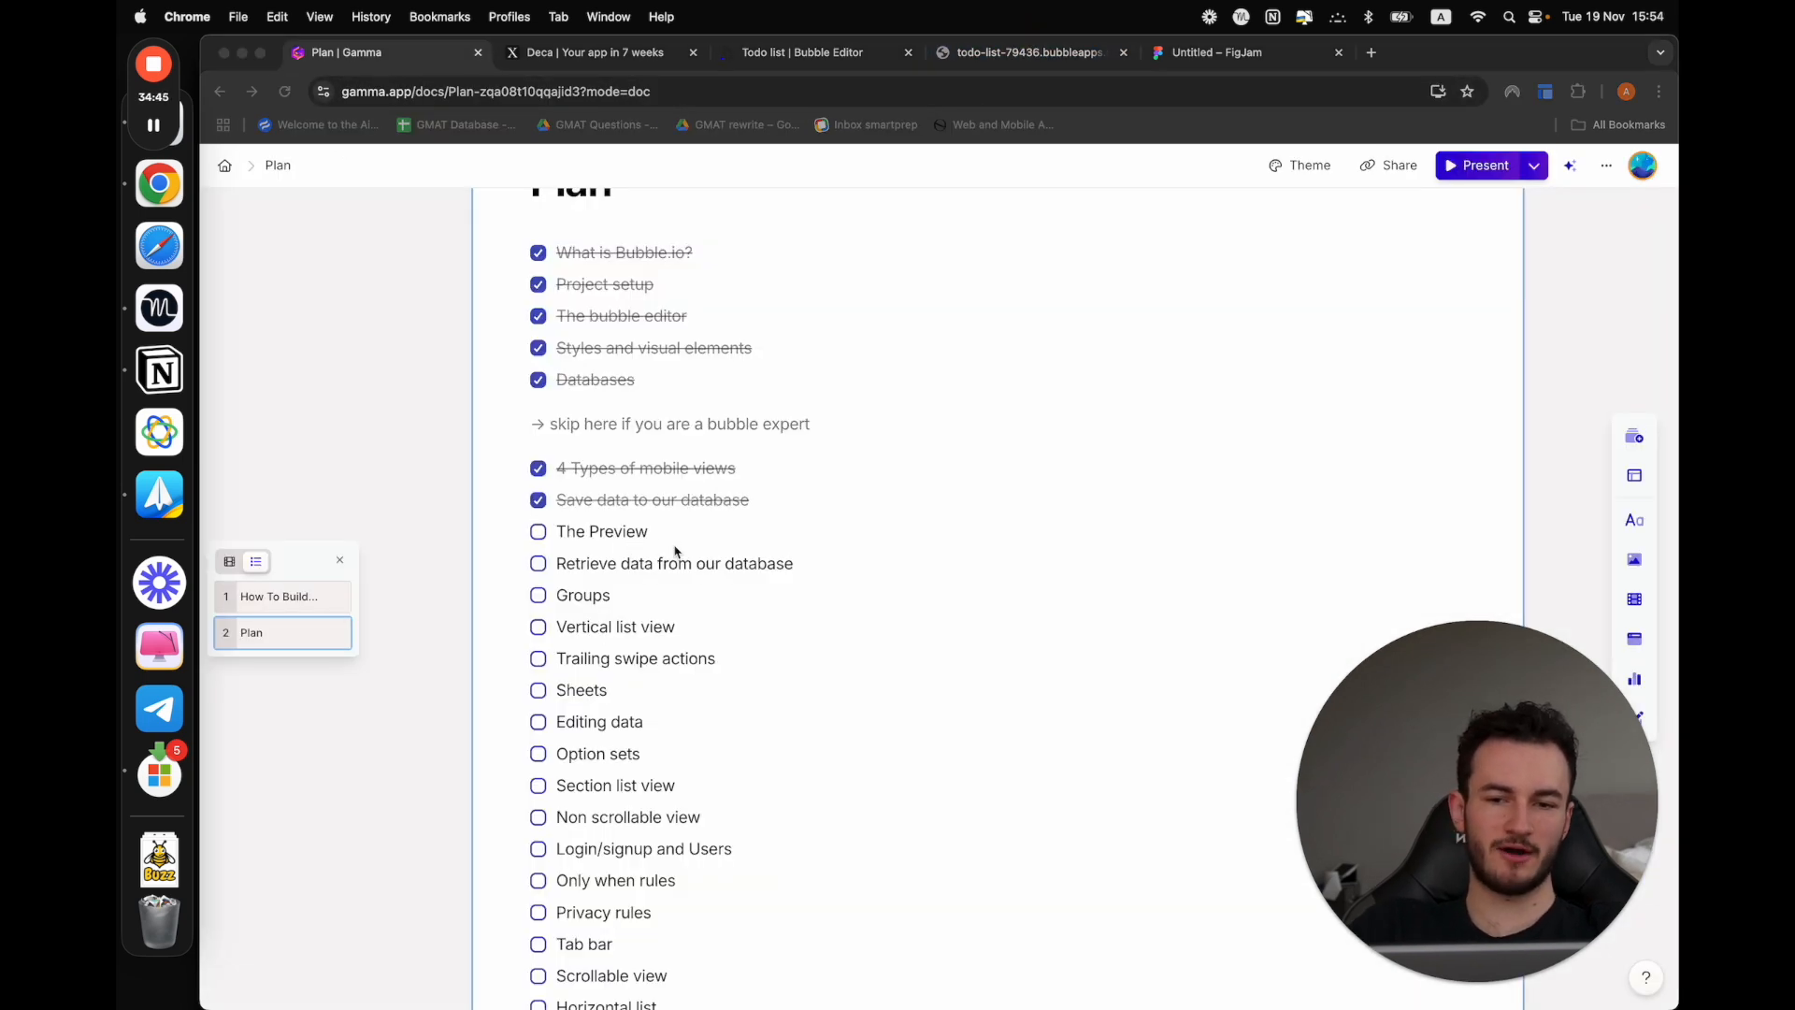
click(651, 540)
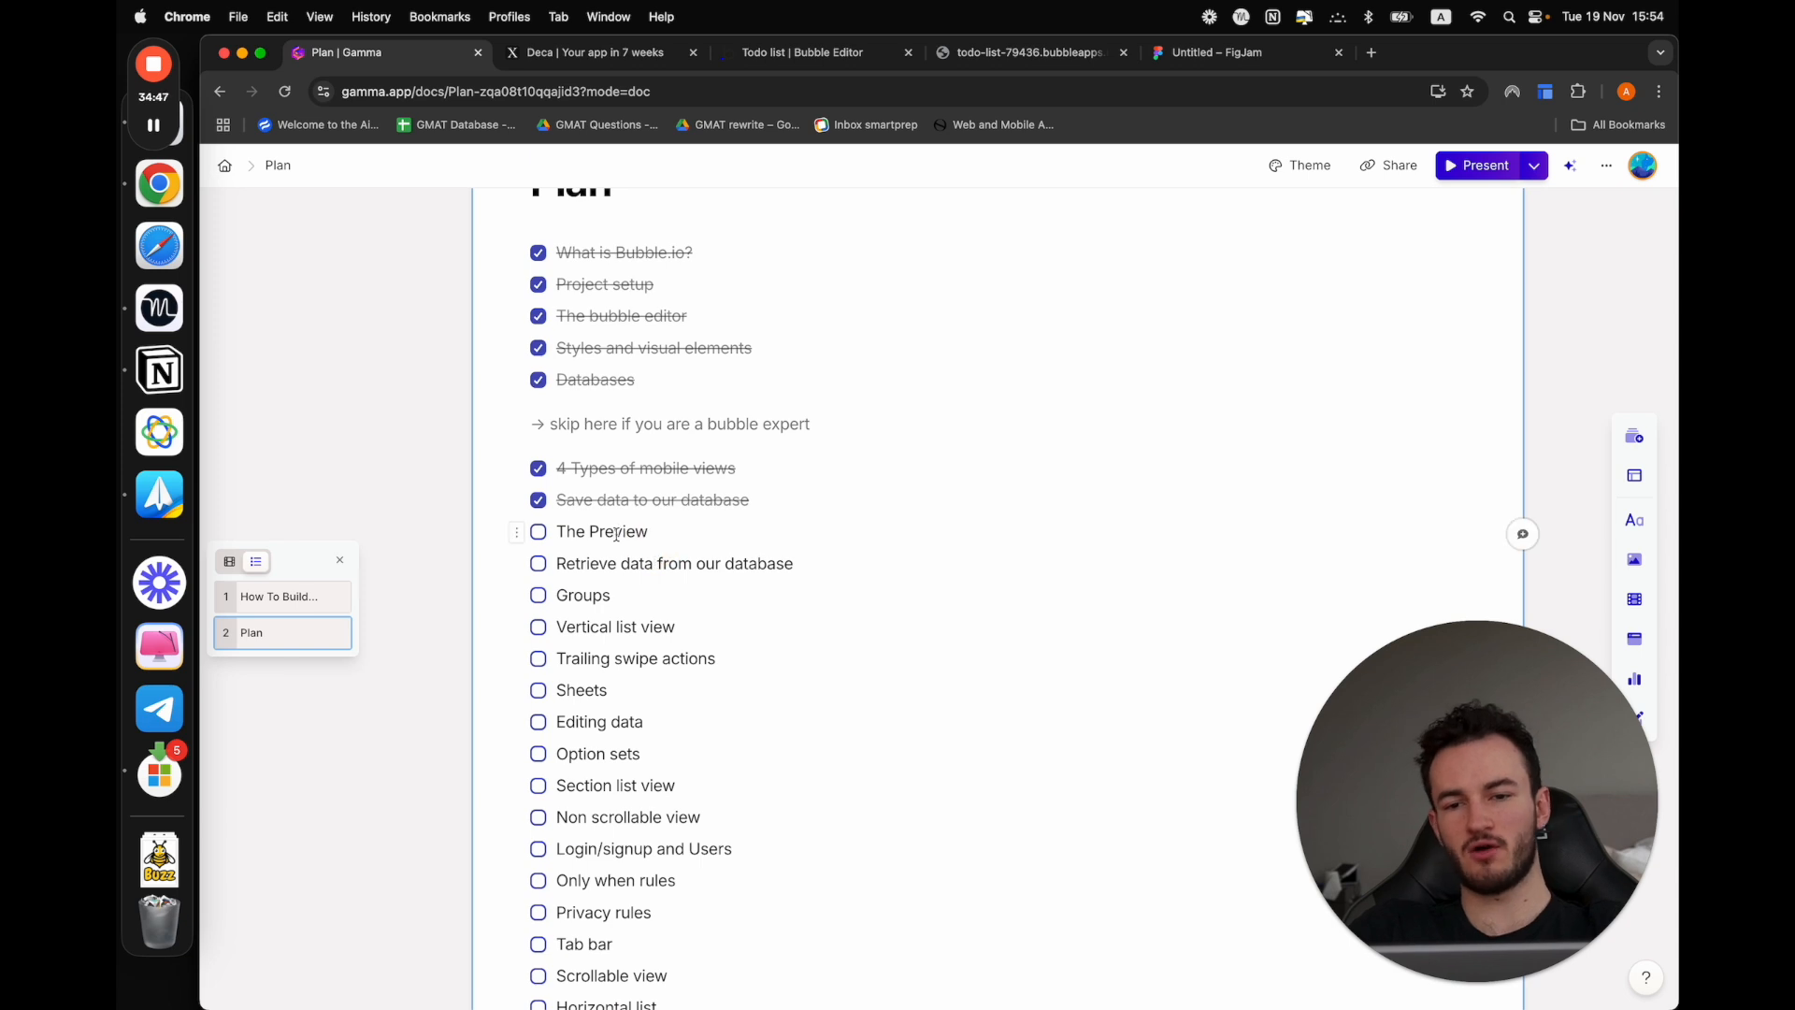
double_click(688, 530)
click(722, 530)
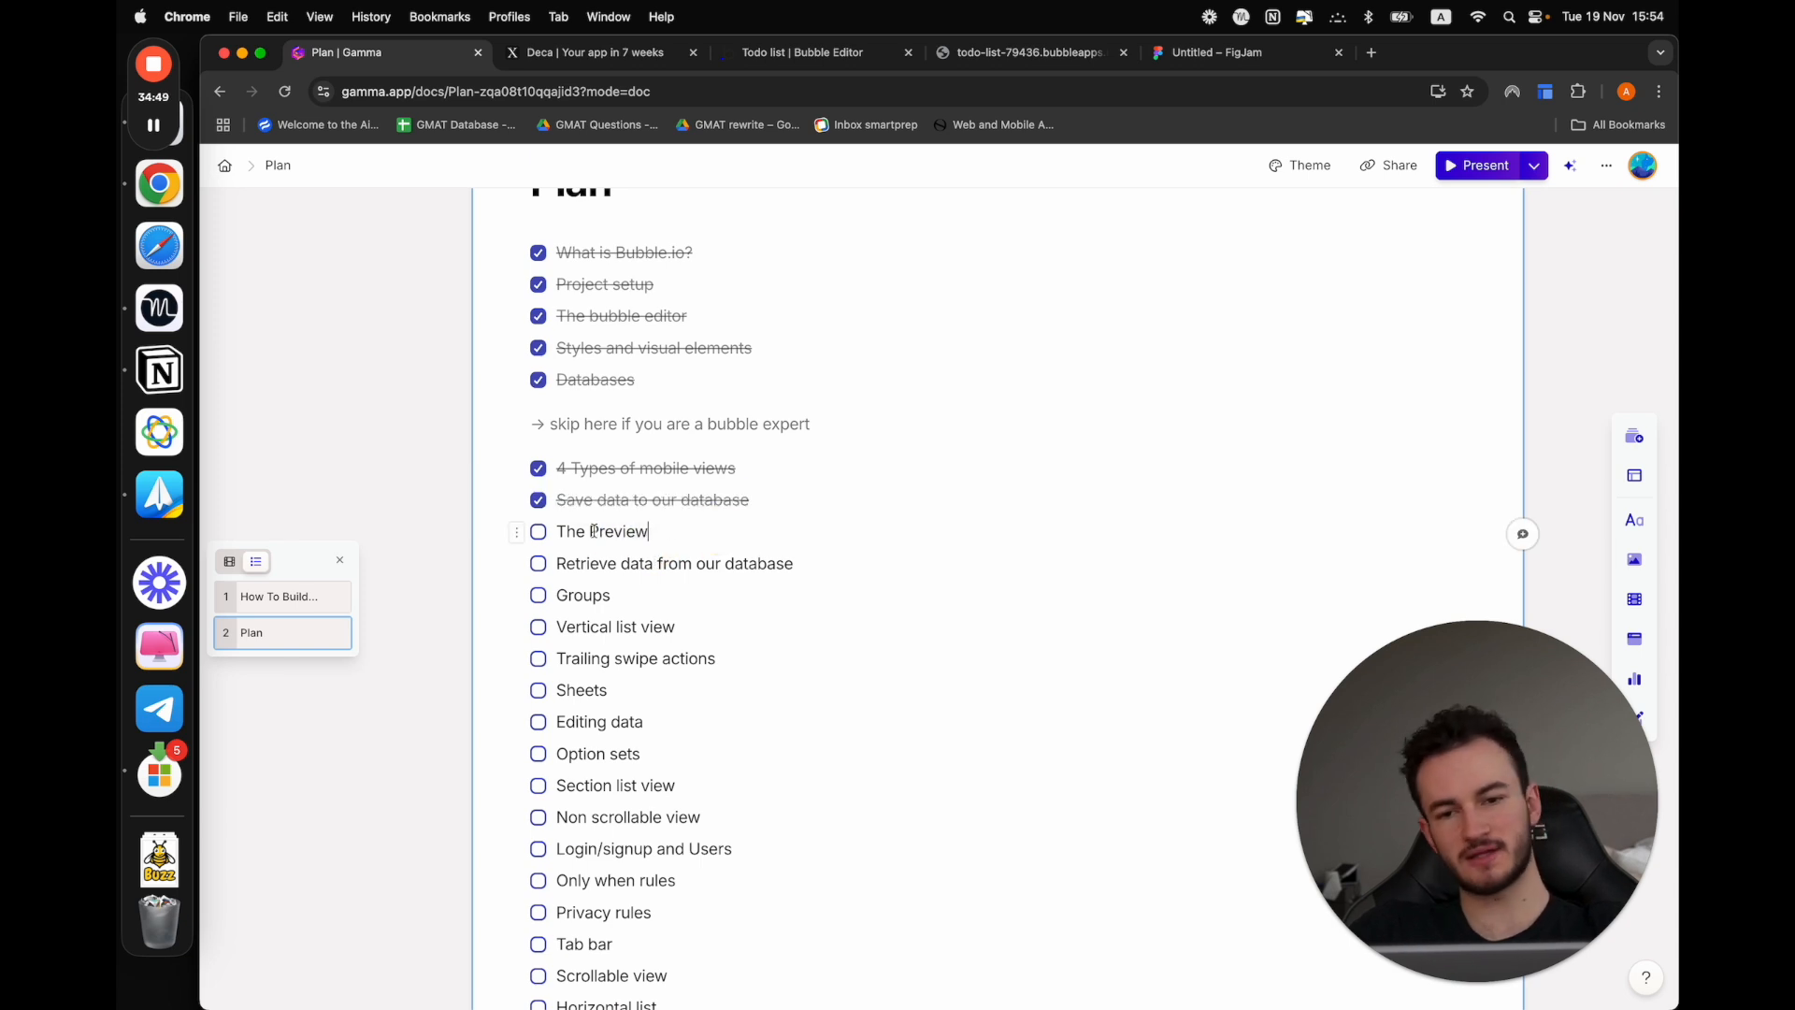
Return to the app preview and check the todo list's layout on Galaxy S21 Plus, iPhone 8, iPhone 14/15 Pro and Pixel 5
click(997, 58)
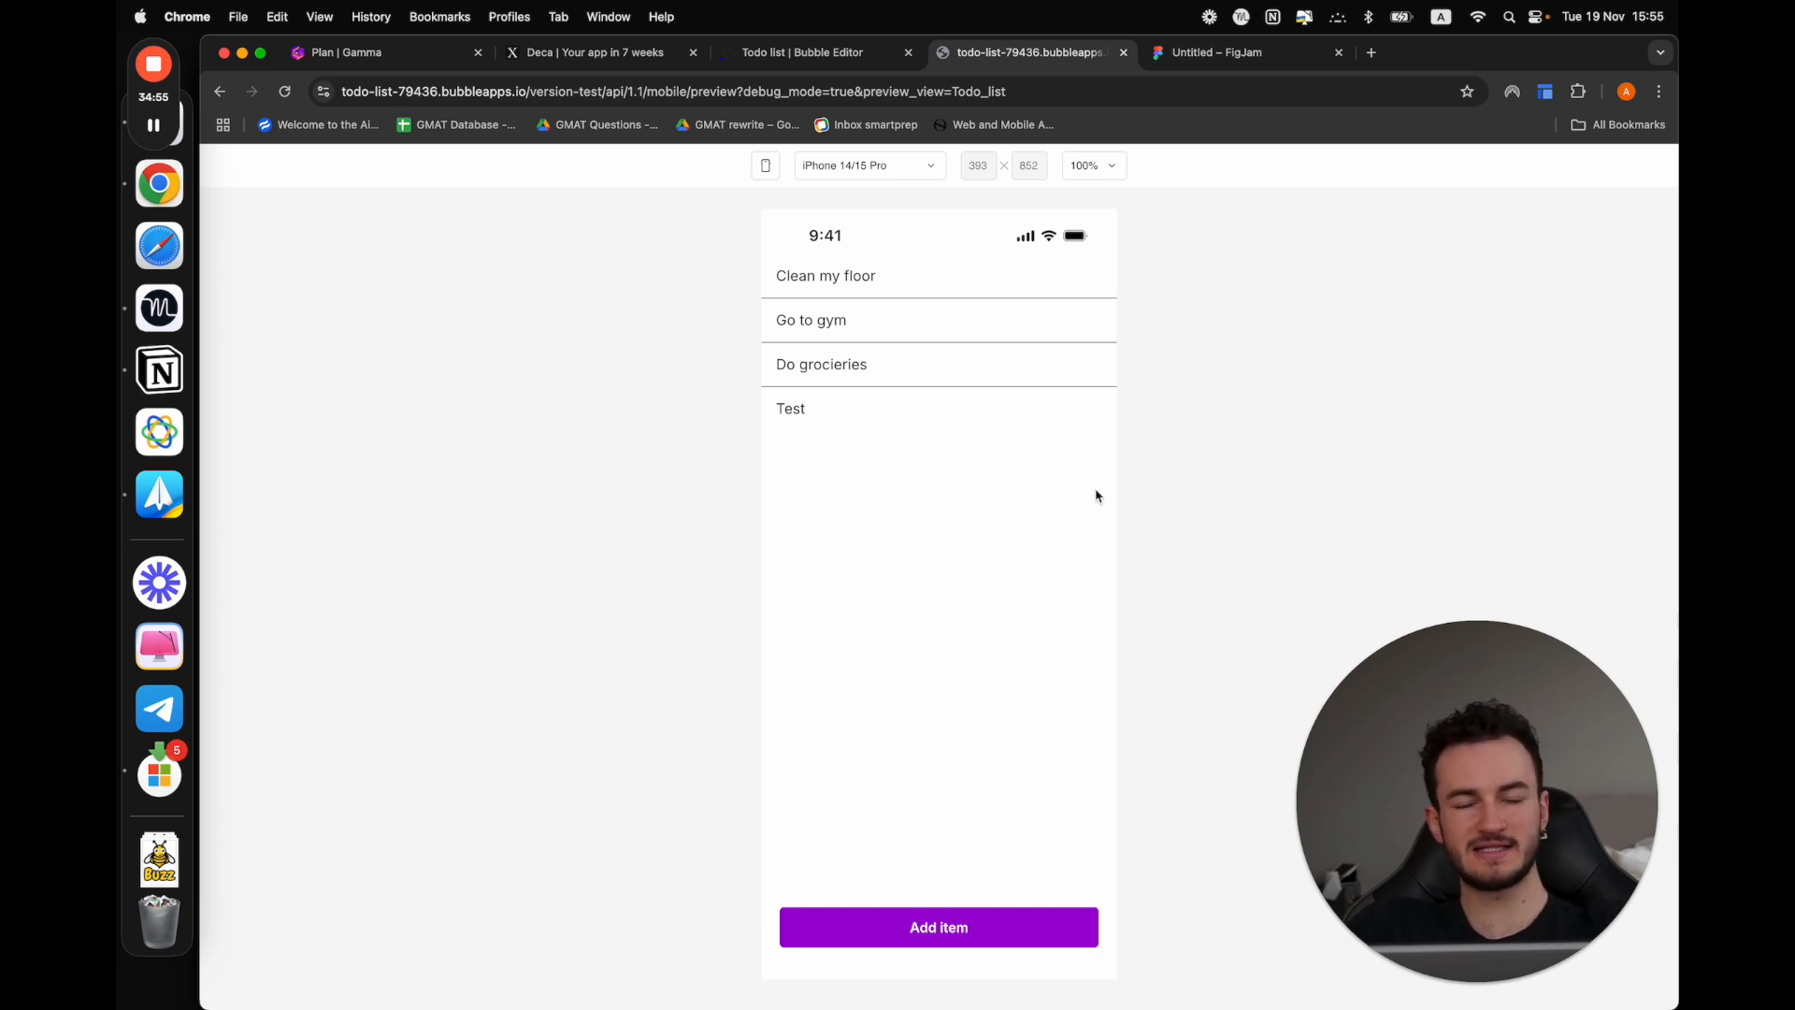
click(923, 170)
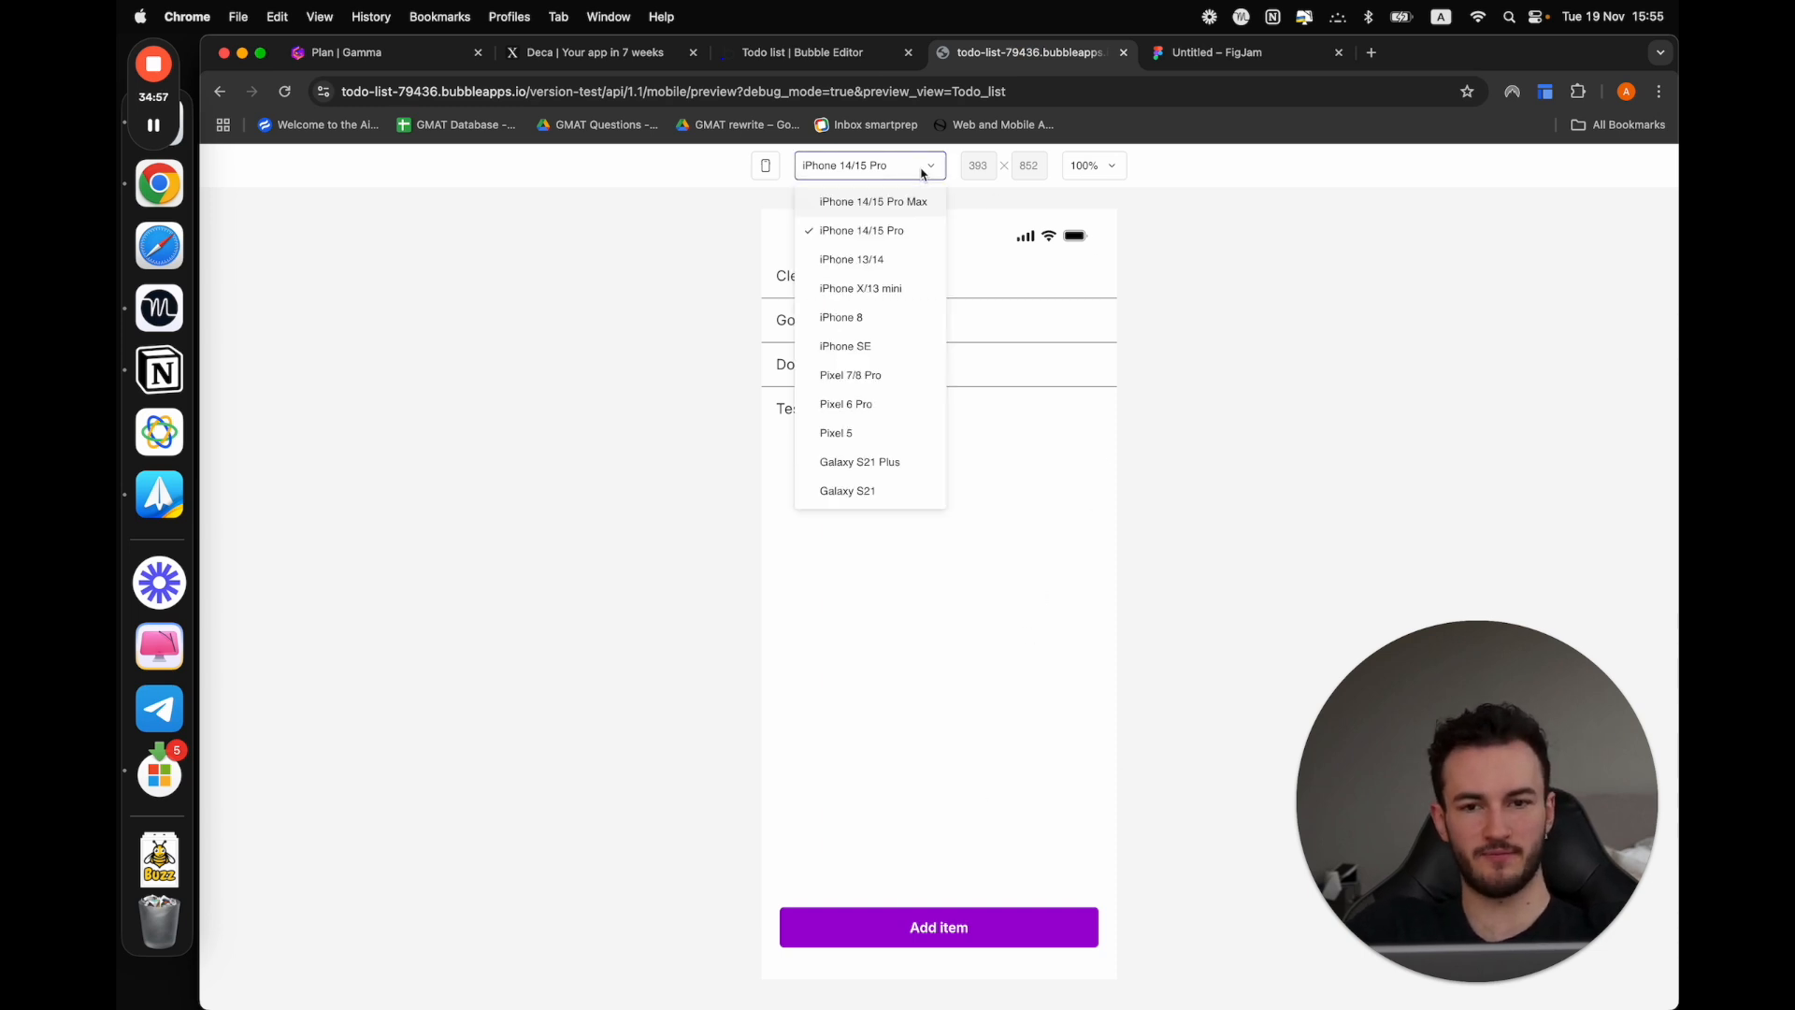
click(885, 475)
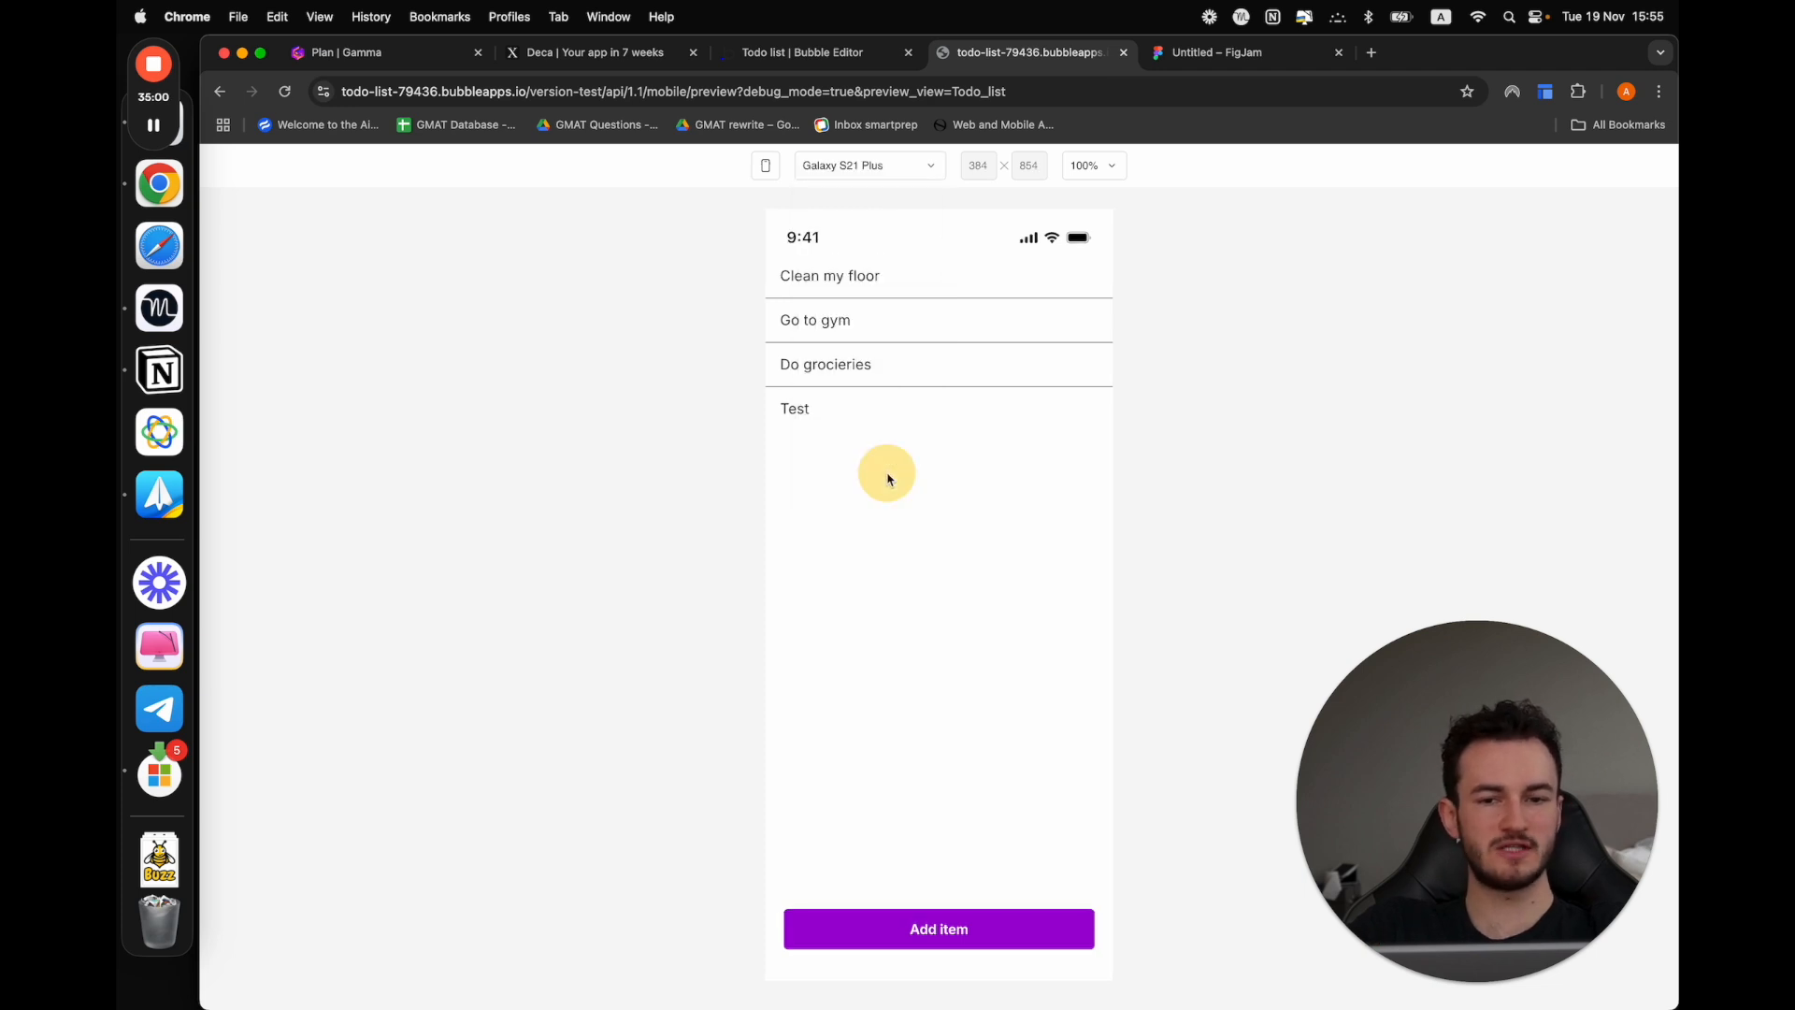
click(870, 166)
click(877, 316)
click(897, 172)
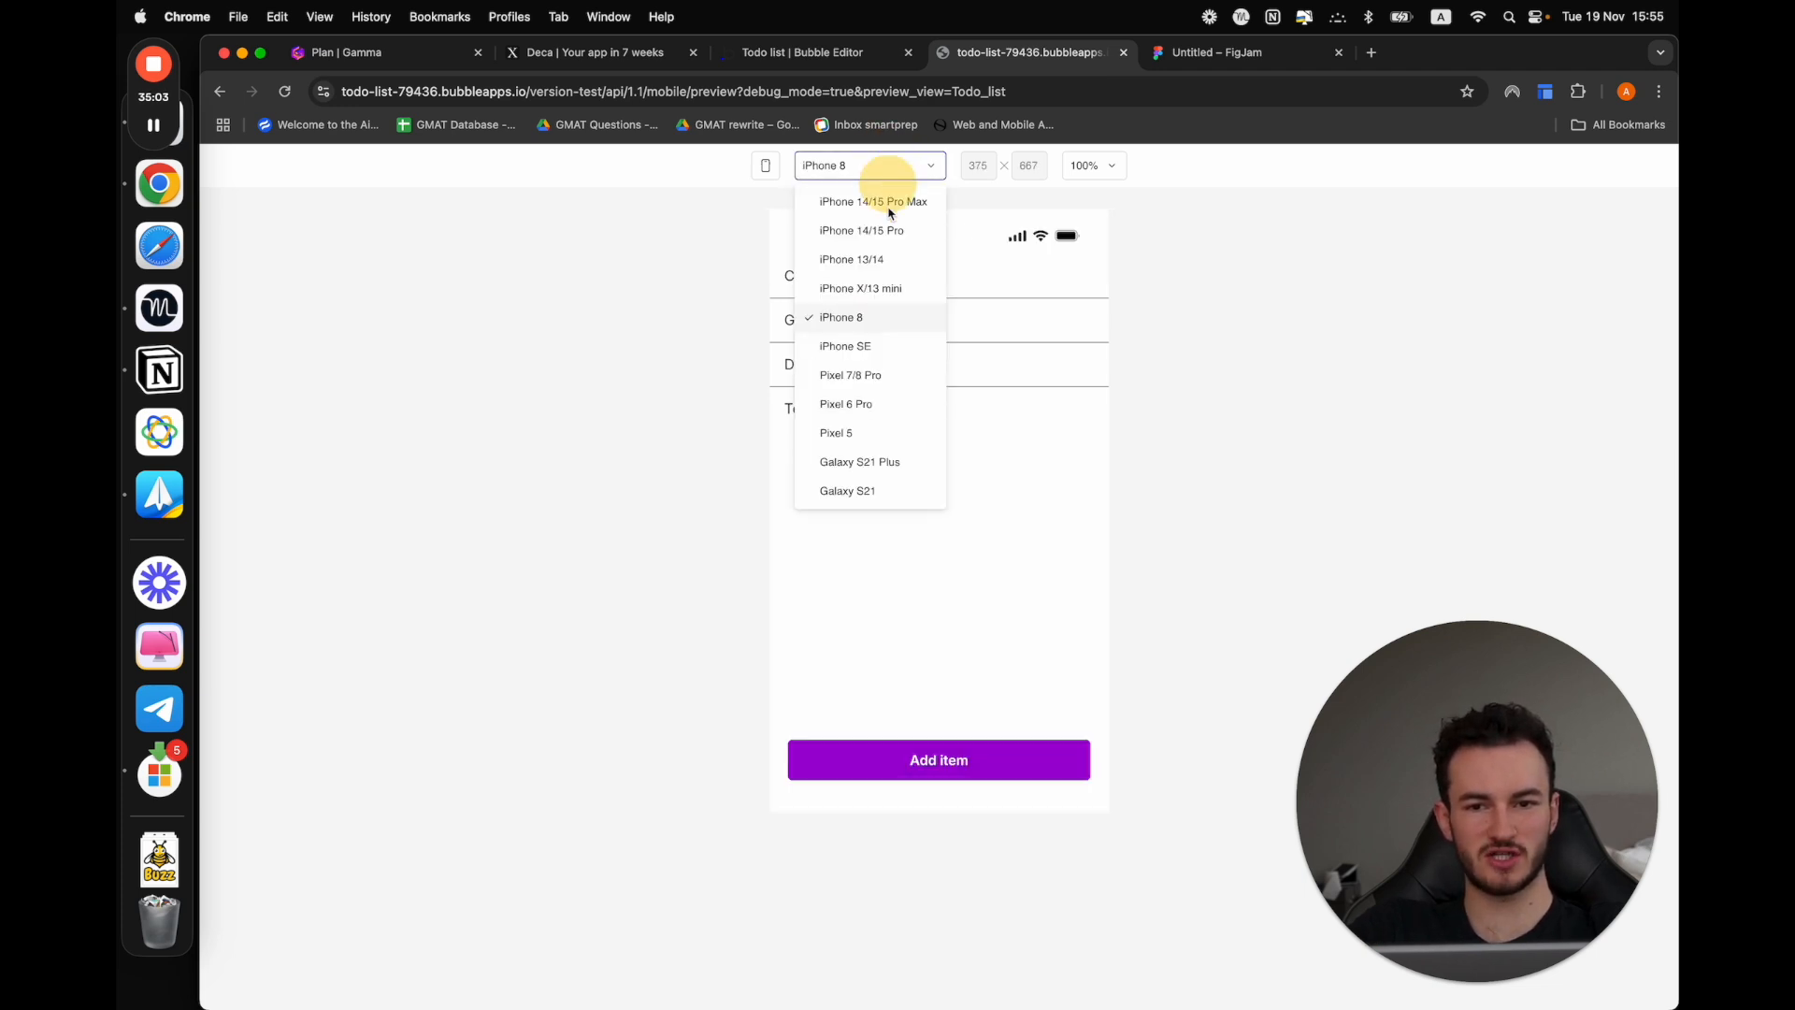
click(886, 229)
click(893, 168)
click(854, 288)
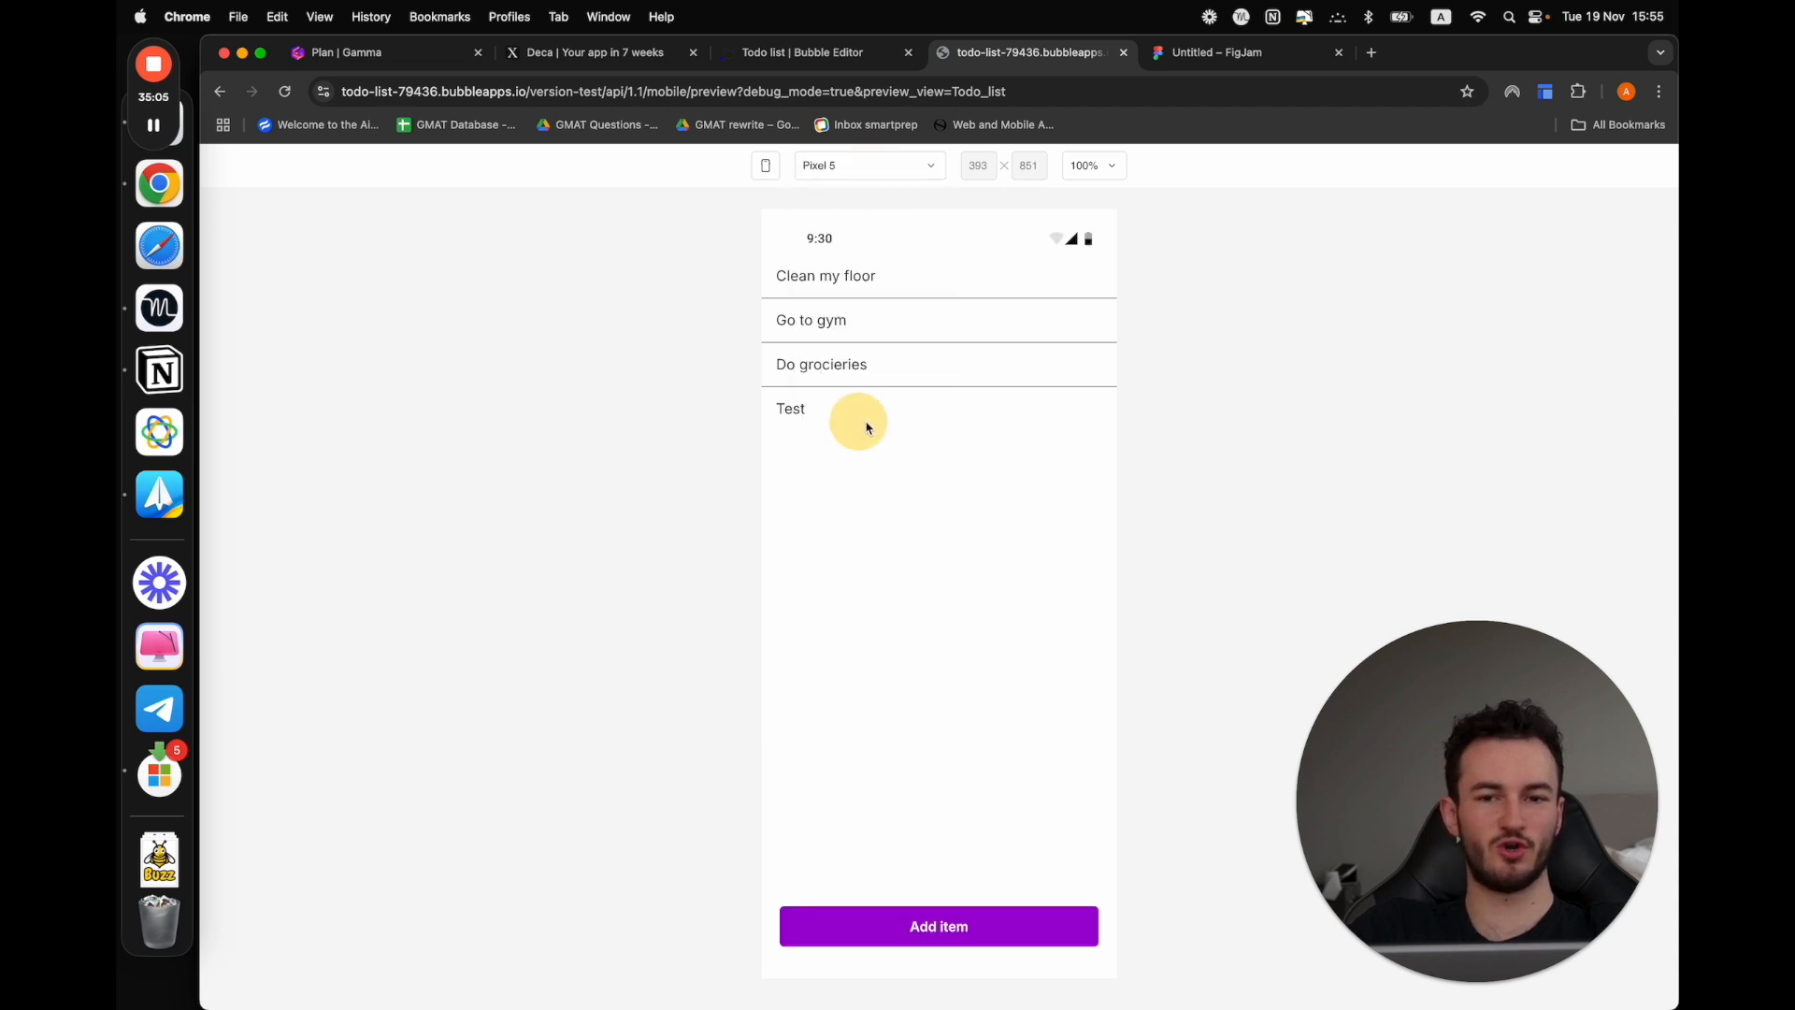
Check the preview on Galaxy S21 and iPhone 14/15 Pro Max, ending on iPhone 14/15 Pro
click(855, 166)
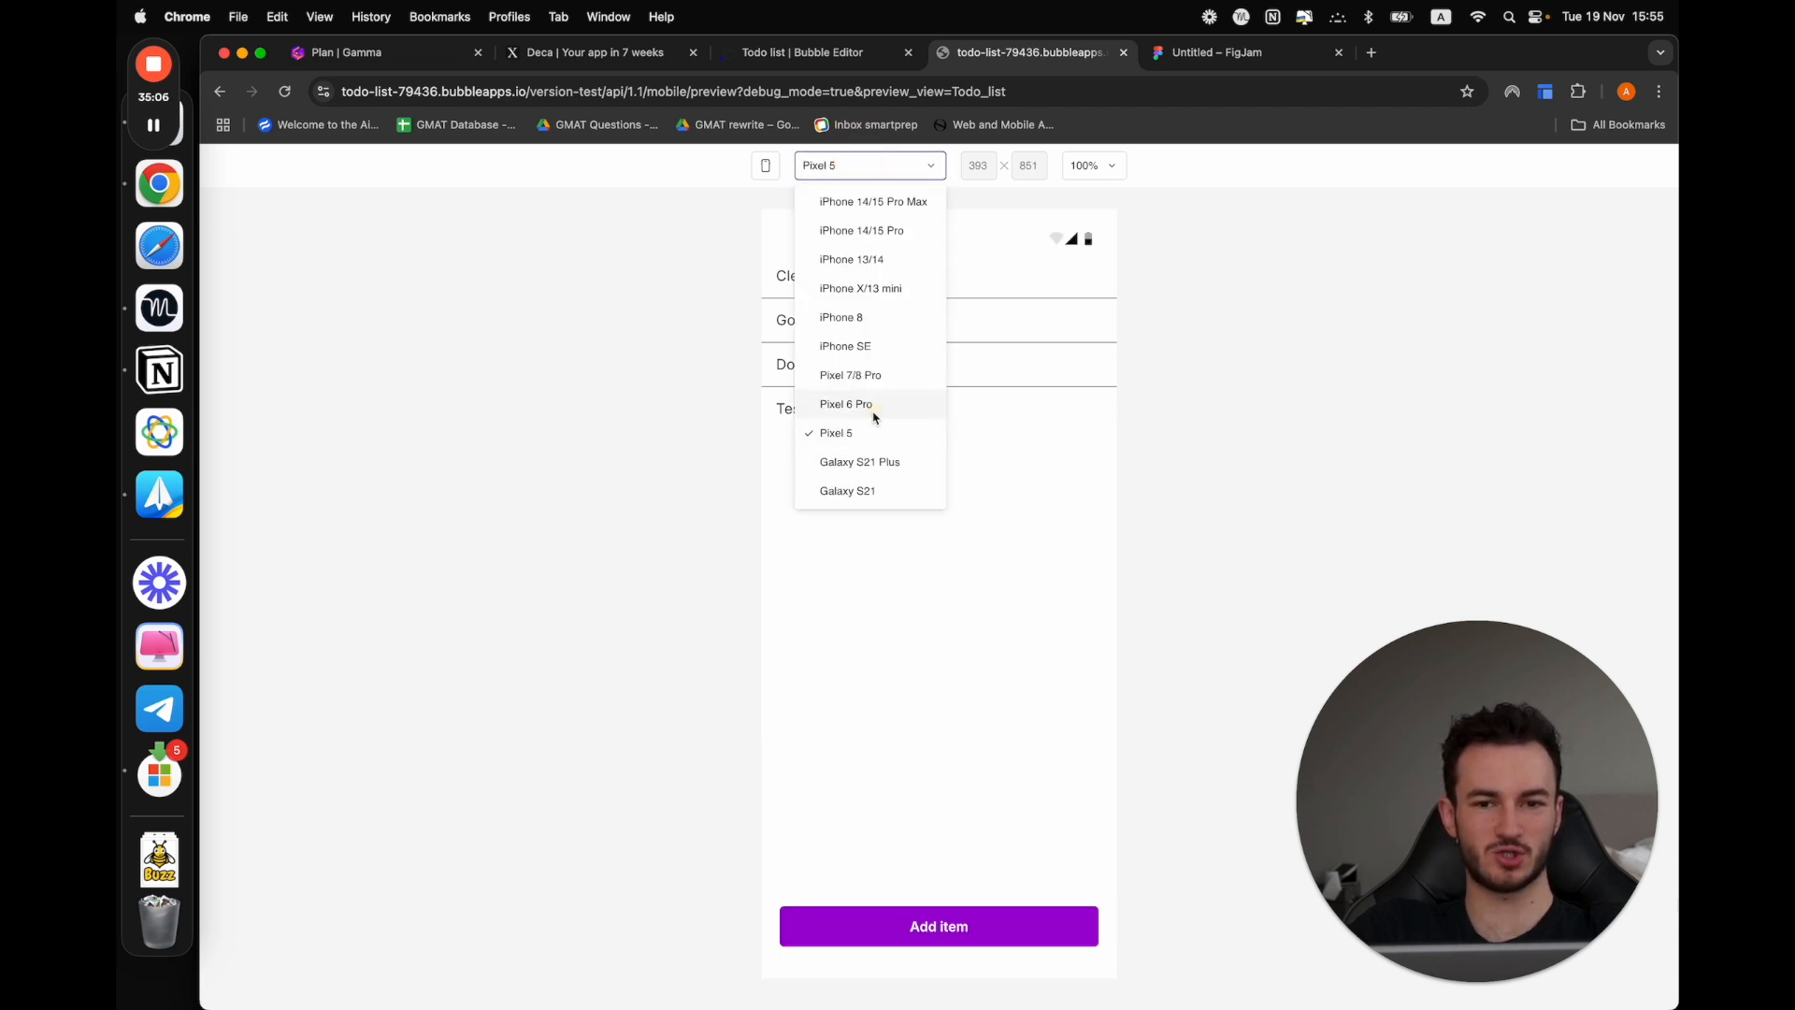
click(870, 489)
click(874, 167)
click(887, 227)
click(889, 168)
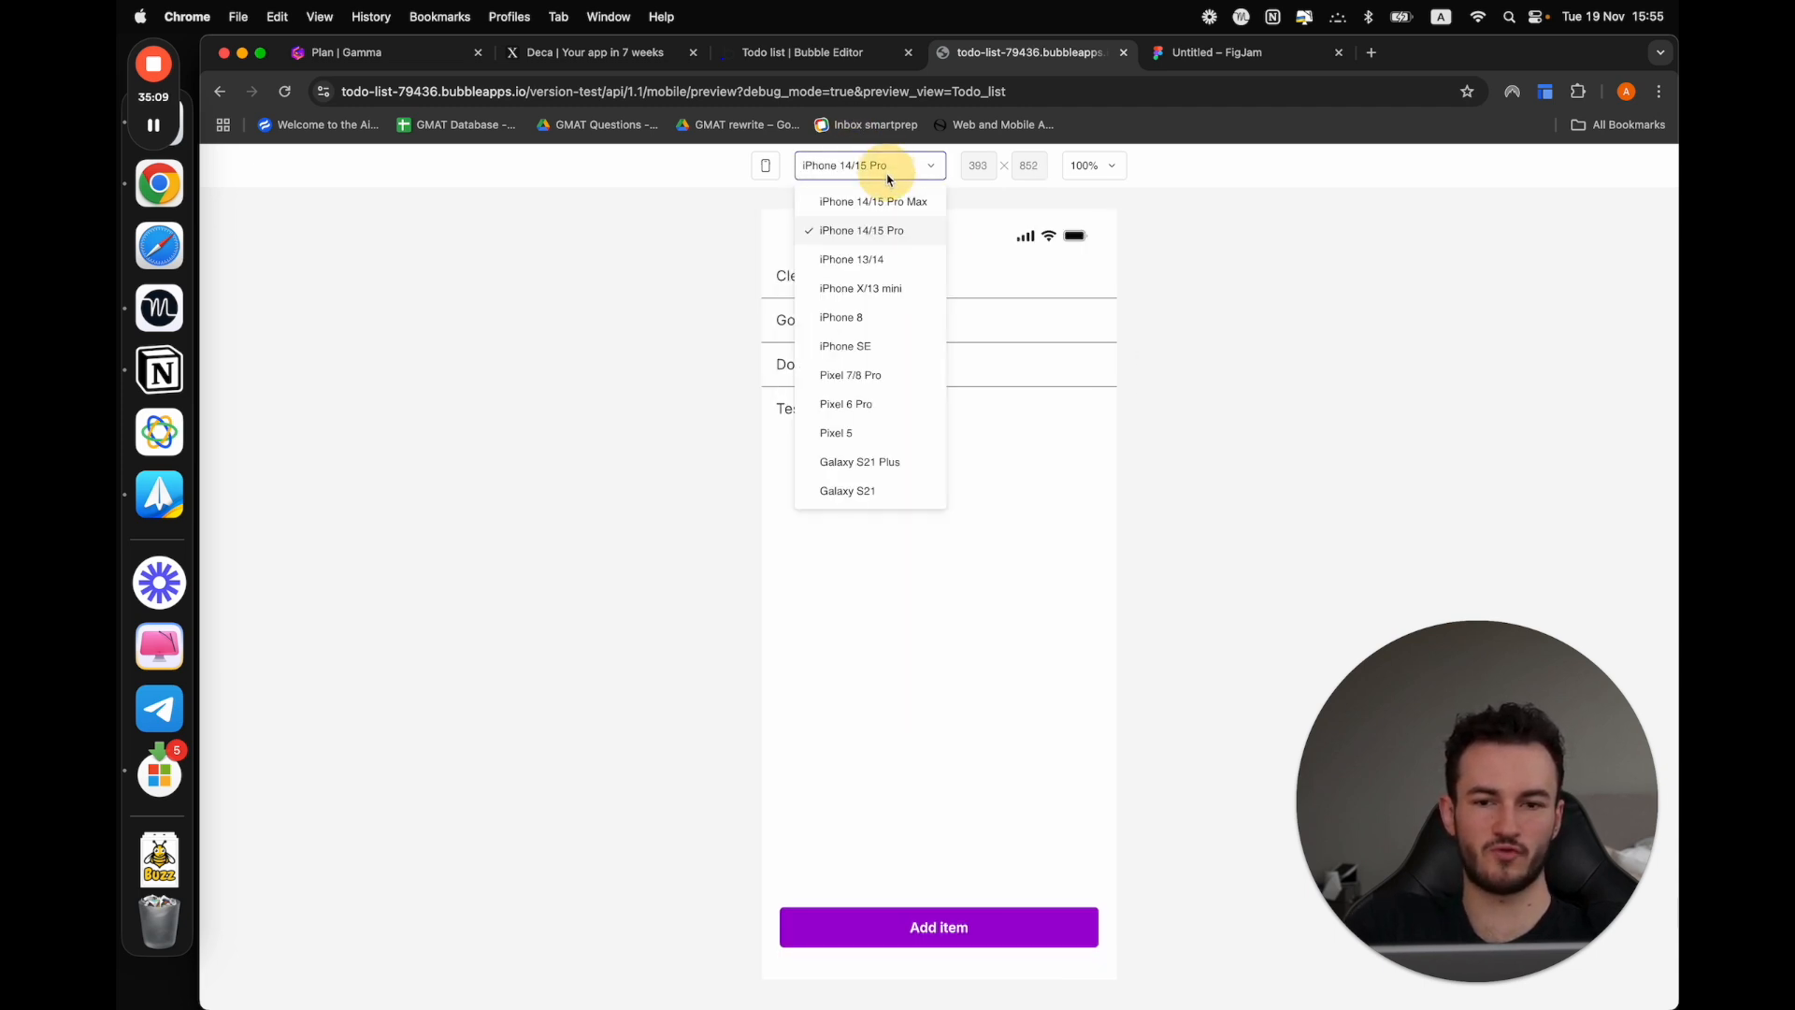
click(886, 201)
click(870, 166)
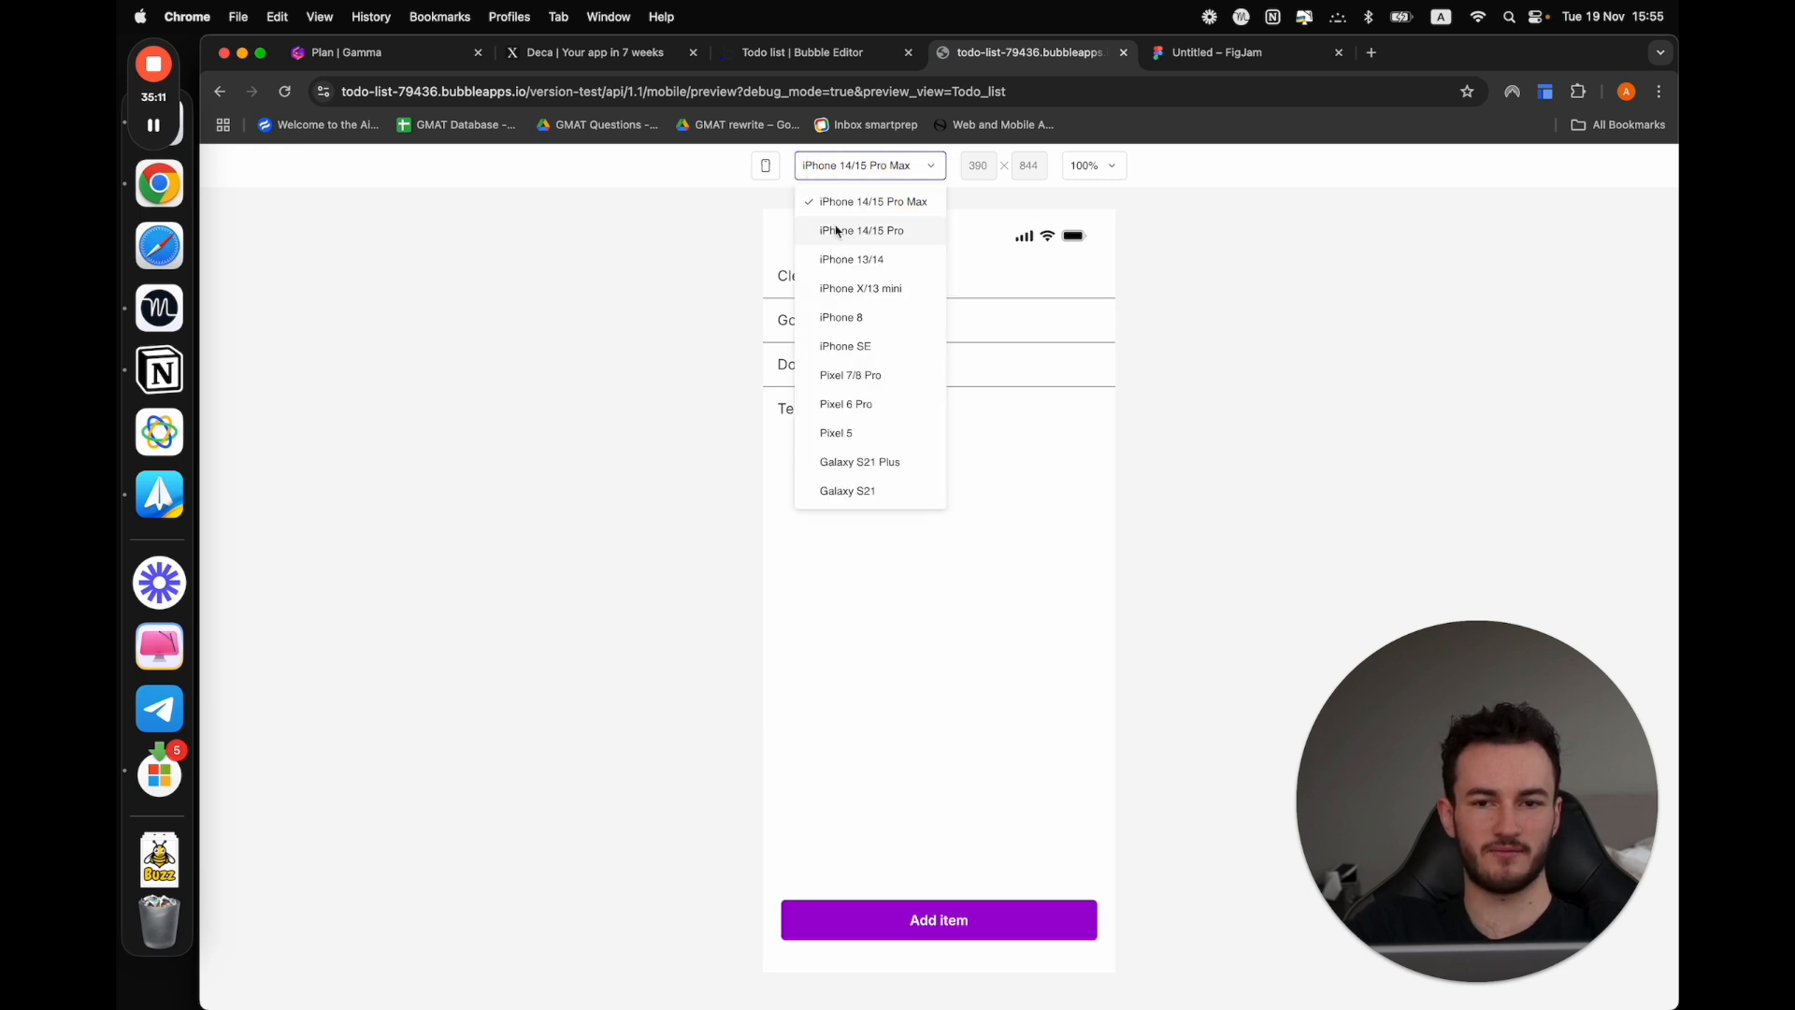
click(886, 227)
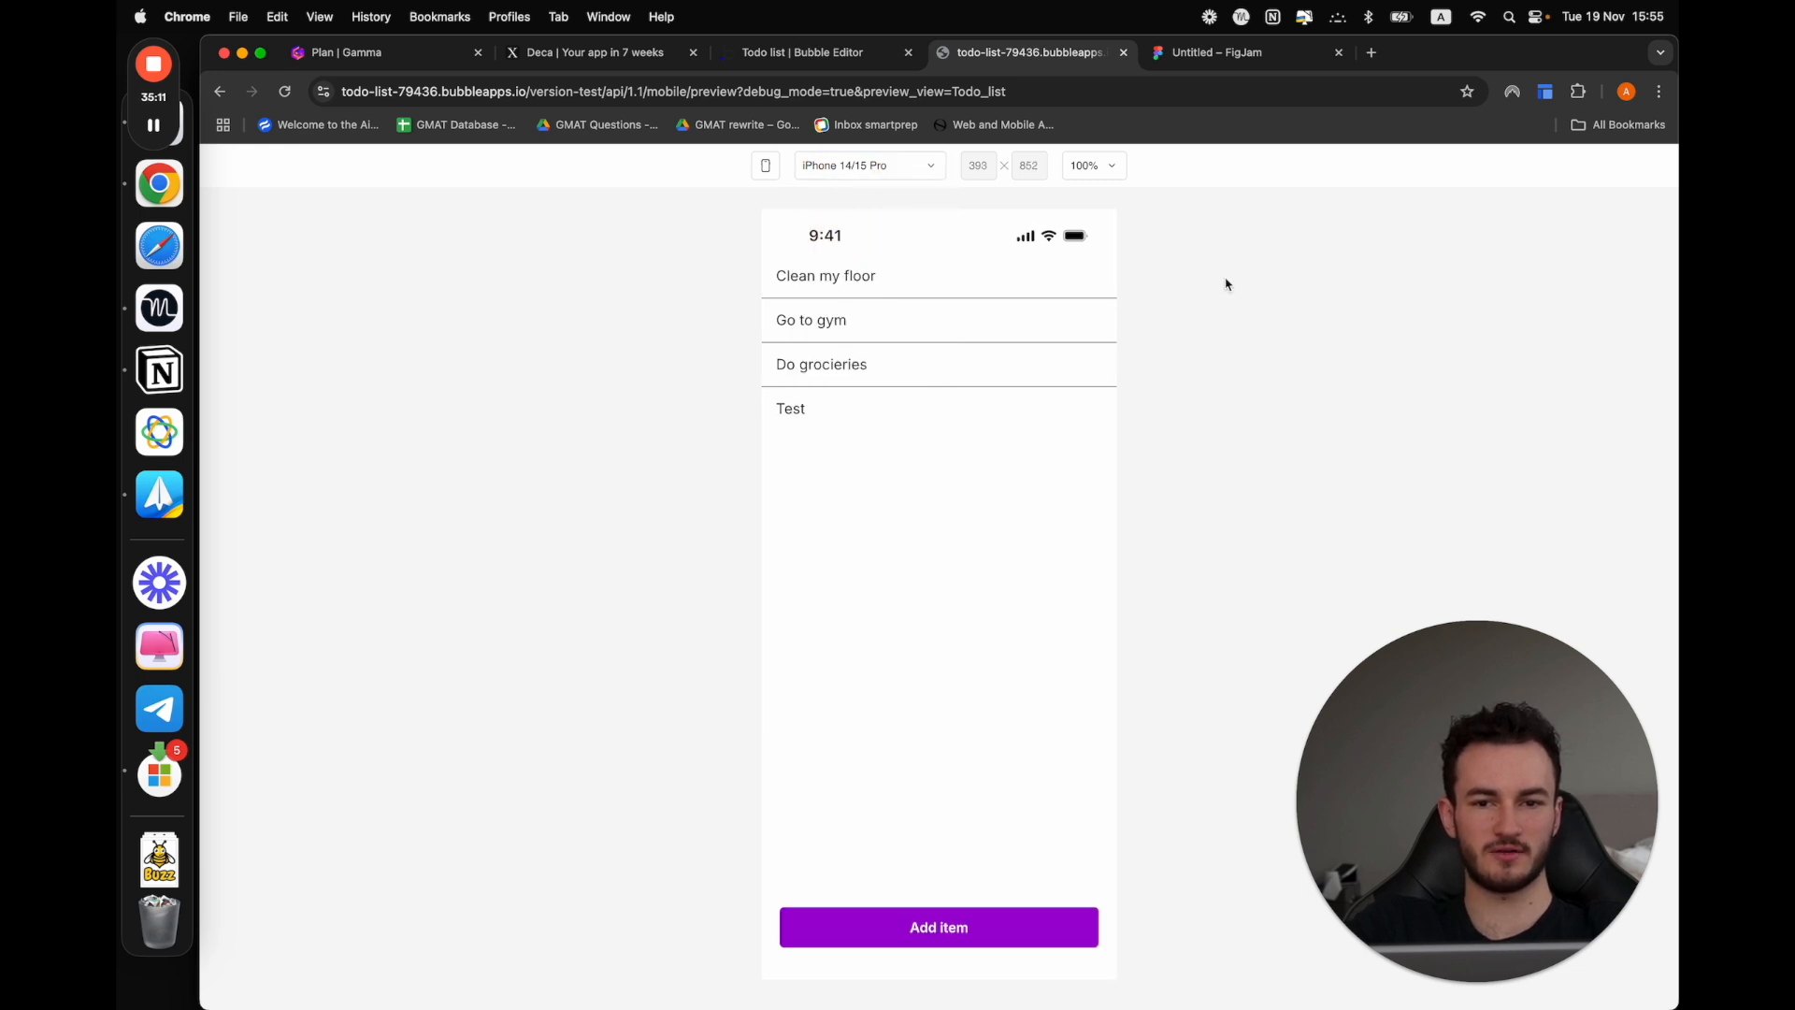
Show the device frame around the preview and compare it on Pixel 5, Galaxy S21 and iPhone 14/15 Pro
click(768, 169)
click(887, 166)
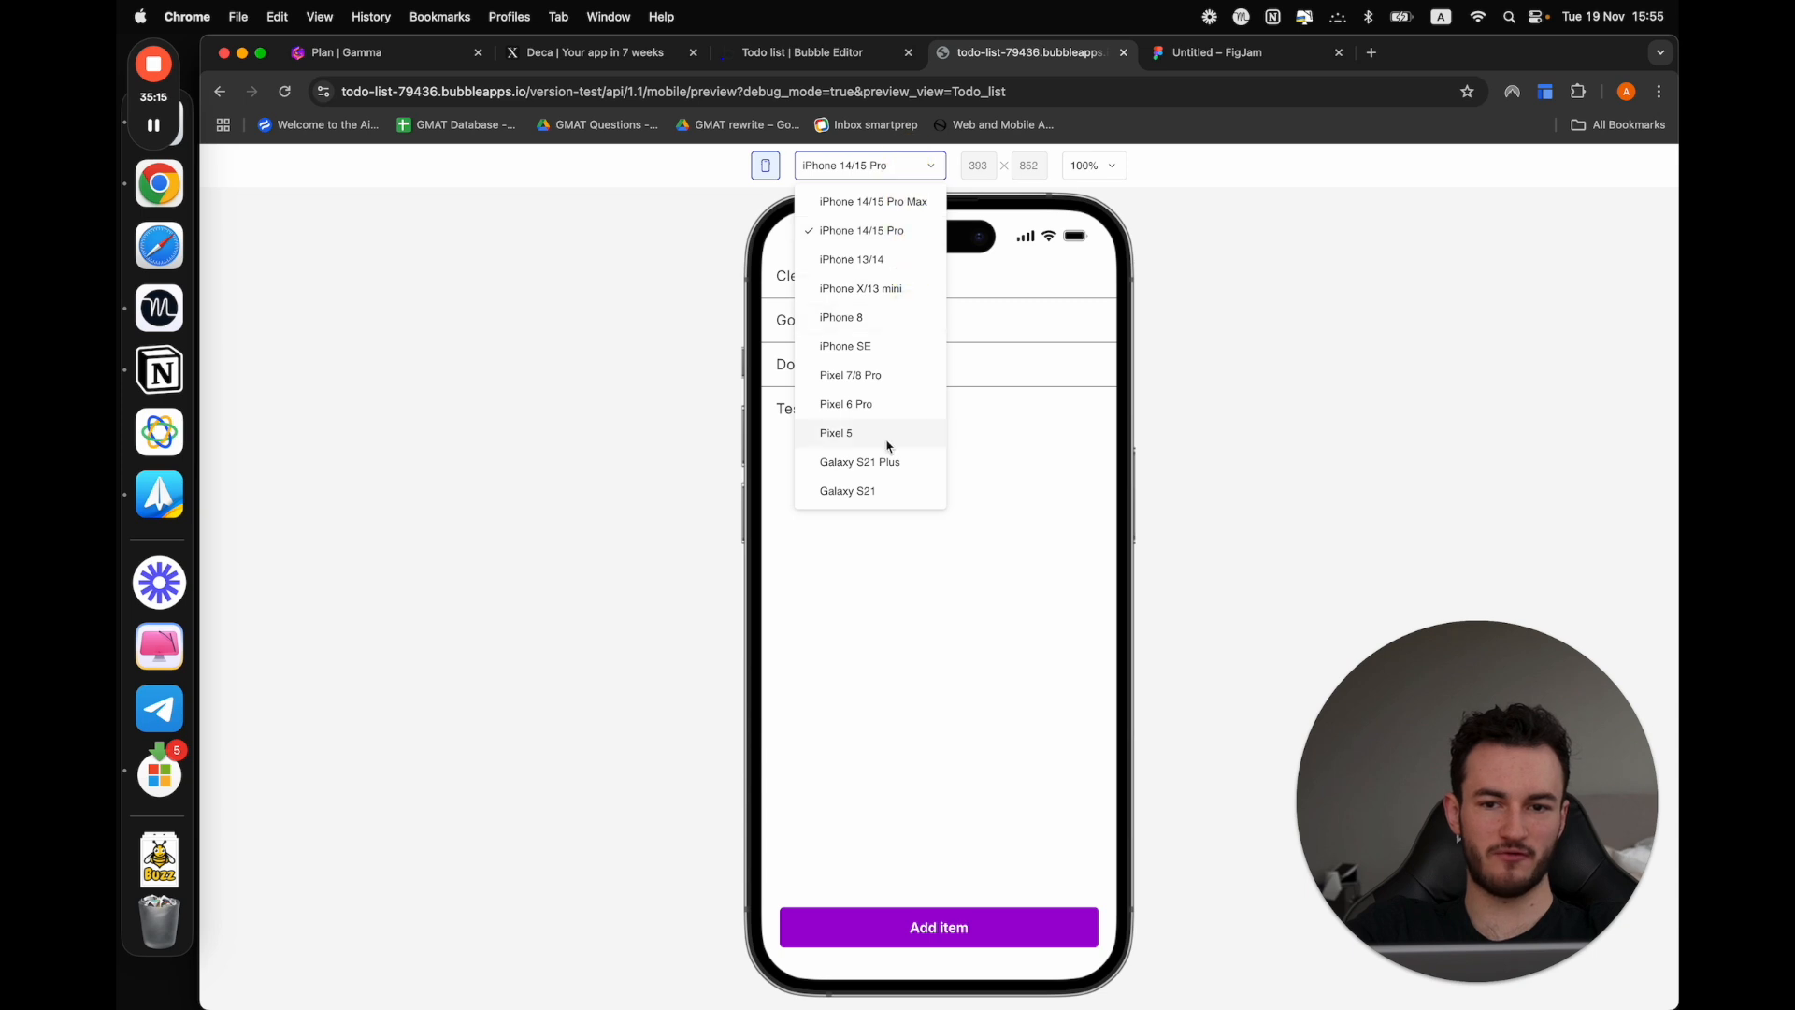
click(883, 428)
click(888, 168)
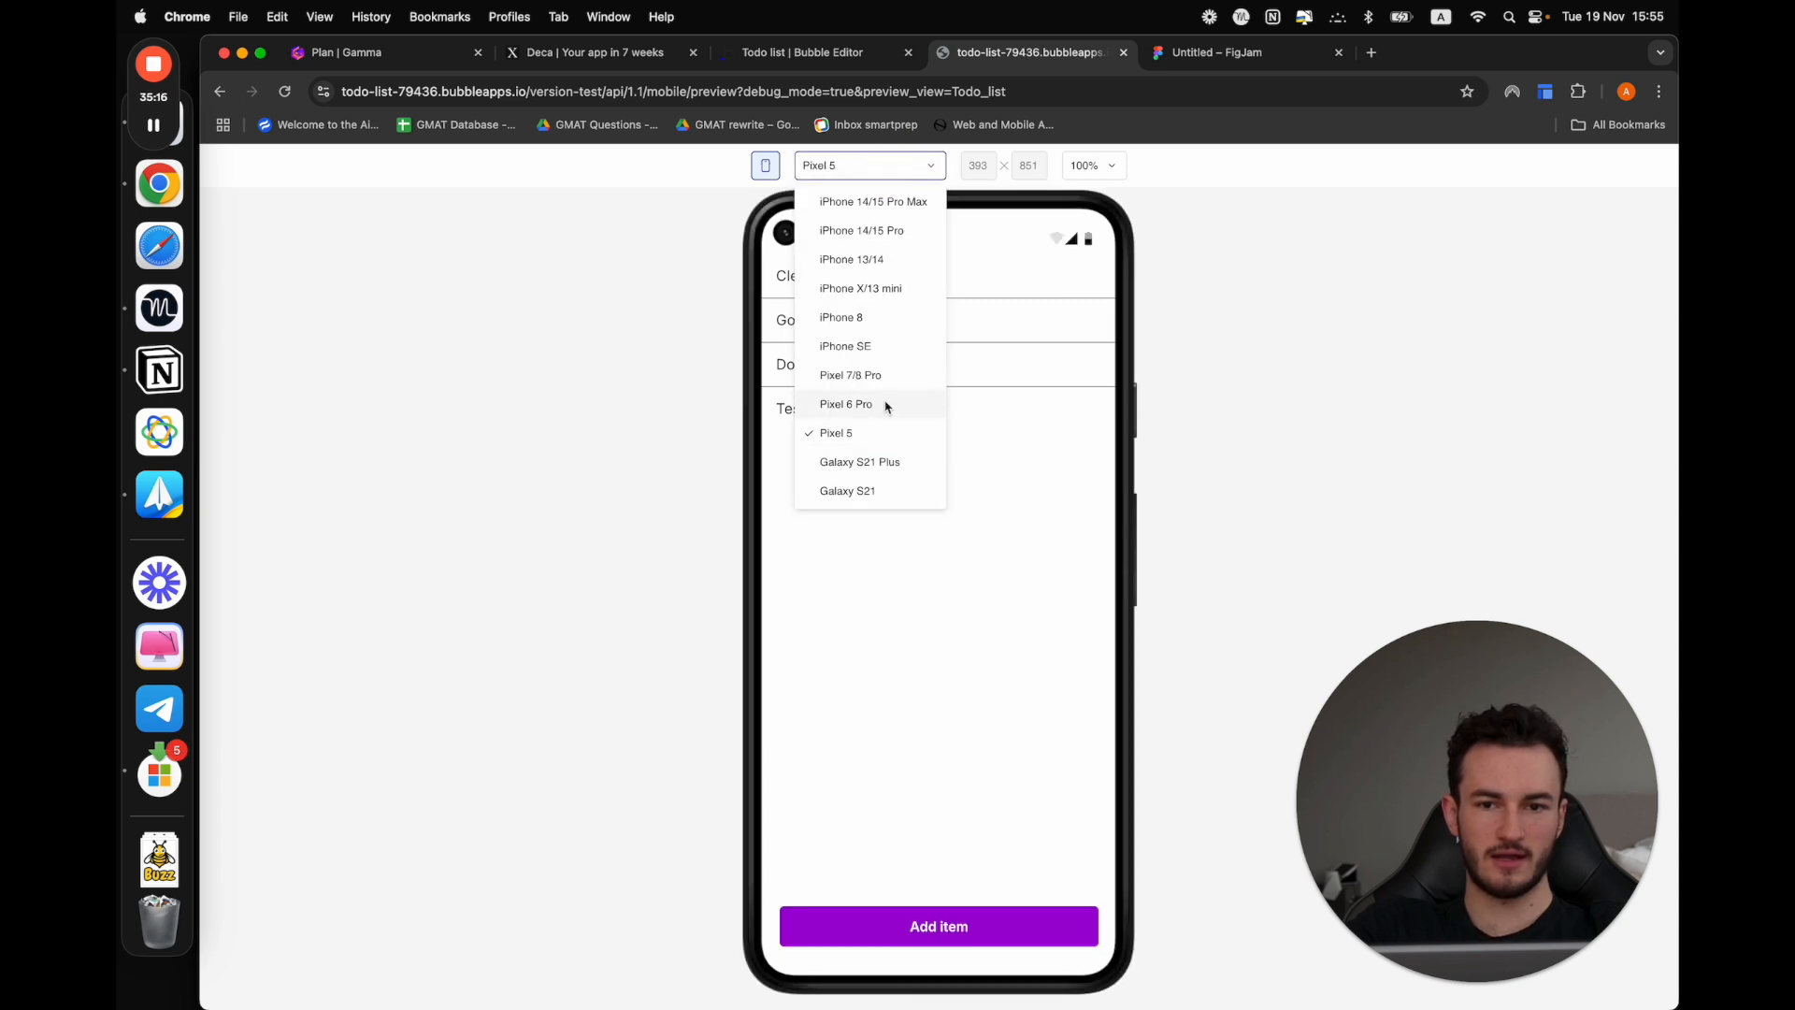
click(873, 490)
click(890, 174)
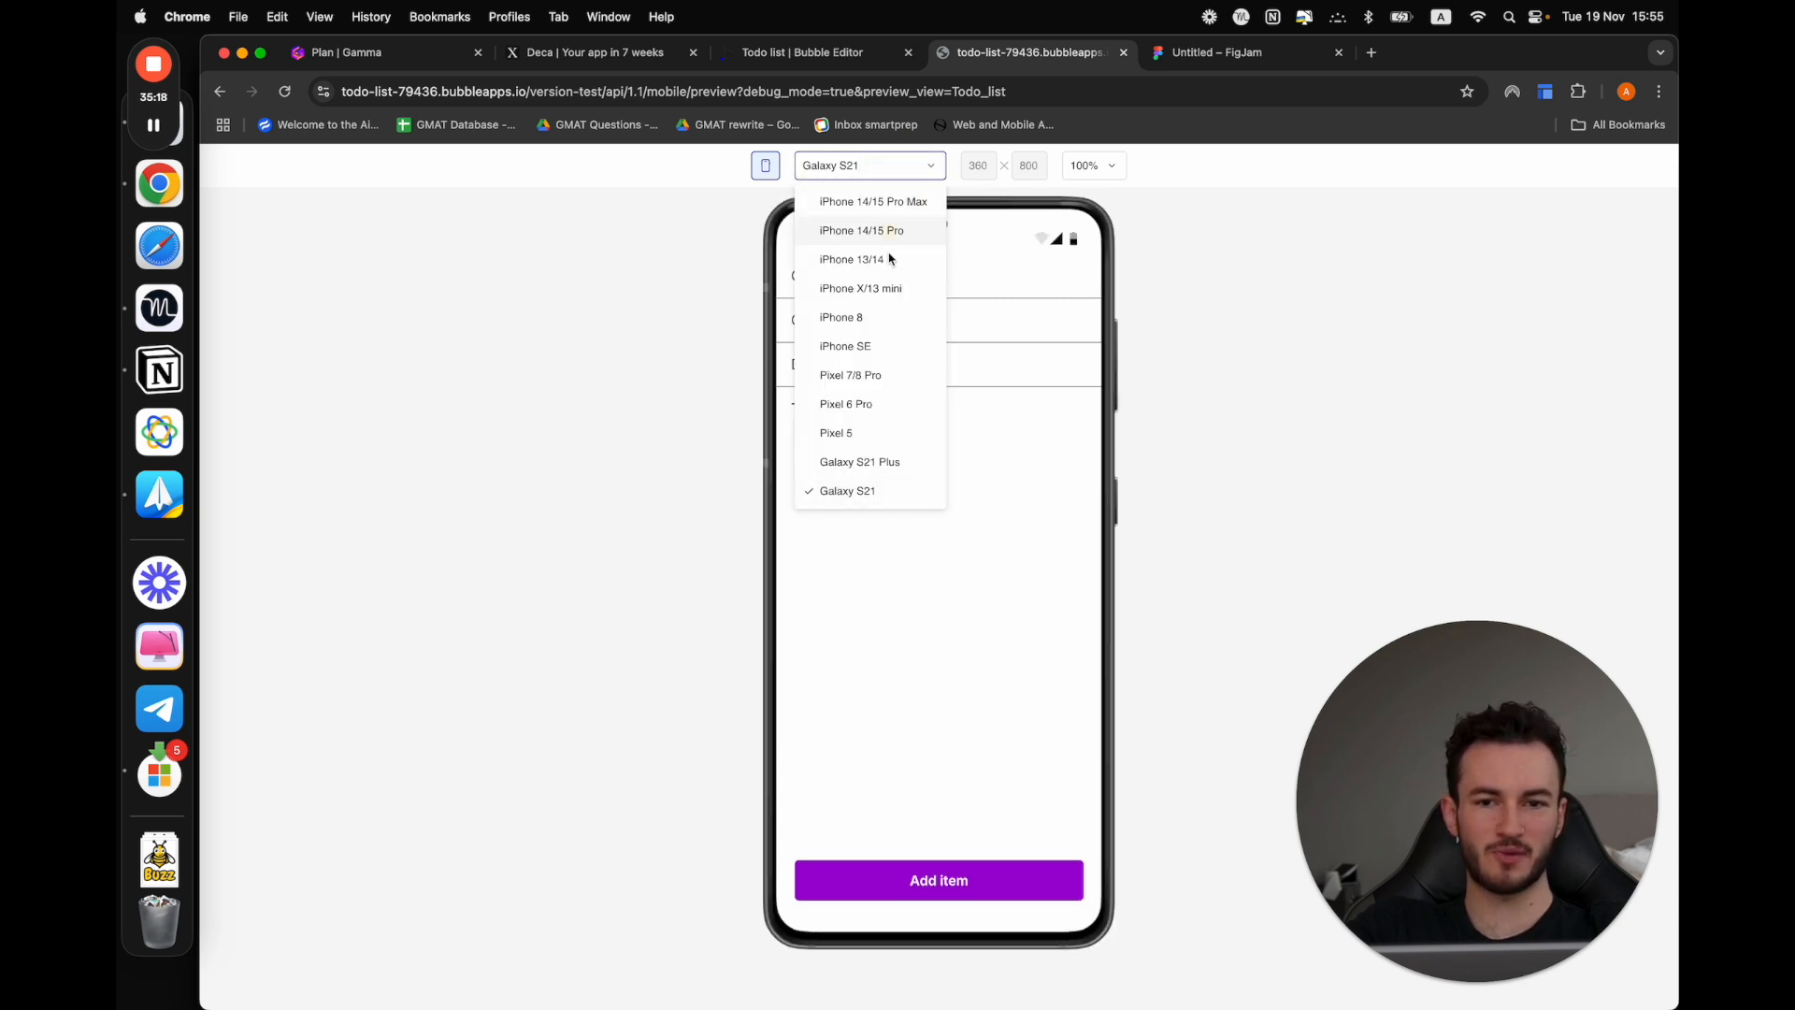
click(845, 484)
click(856, 174)
click(853, 234)
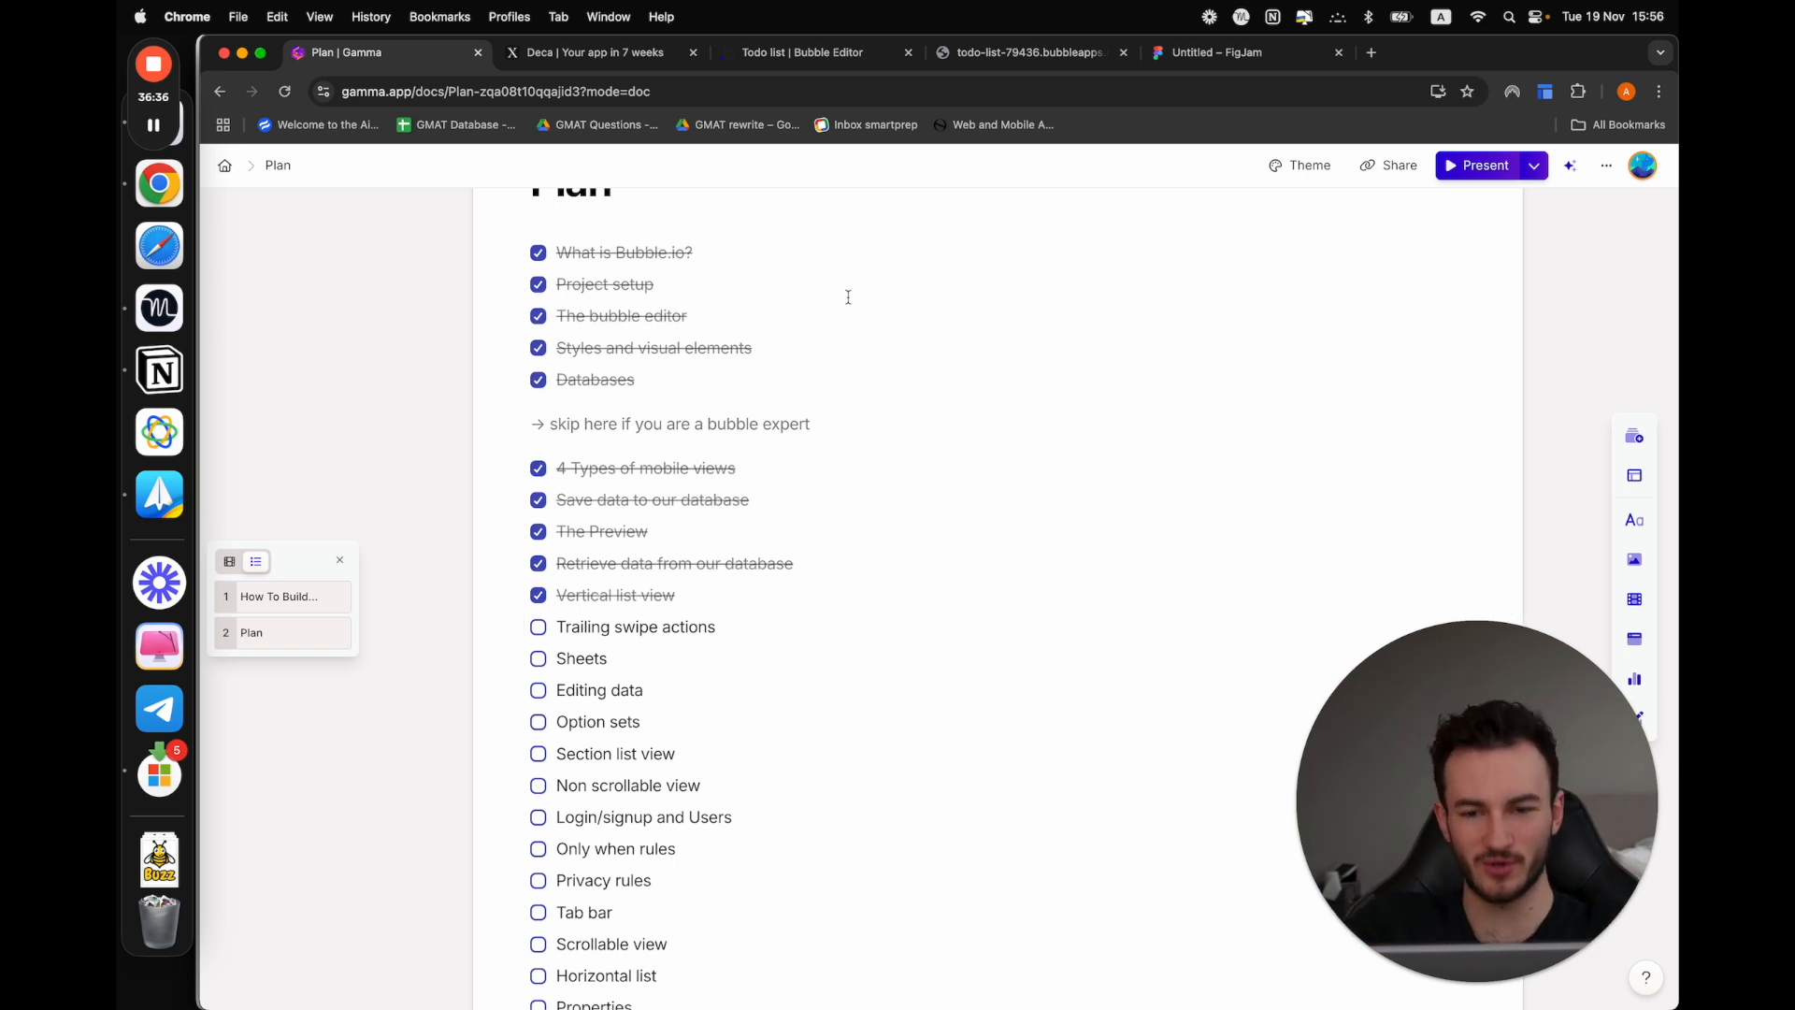
Switch from the Gamma plan through the preview to the Bubble editor and open the Todo_list view's design
click(1019, 52)
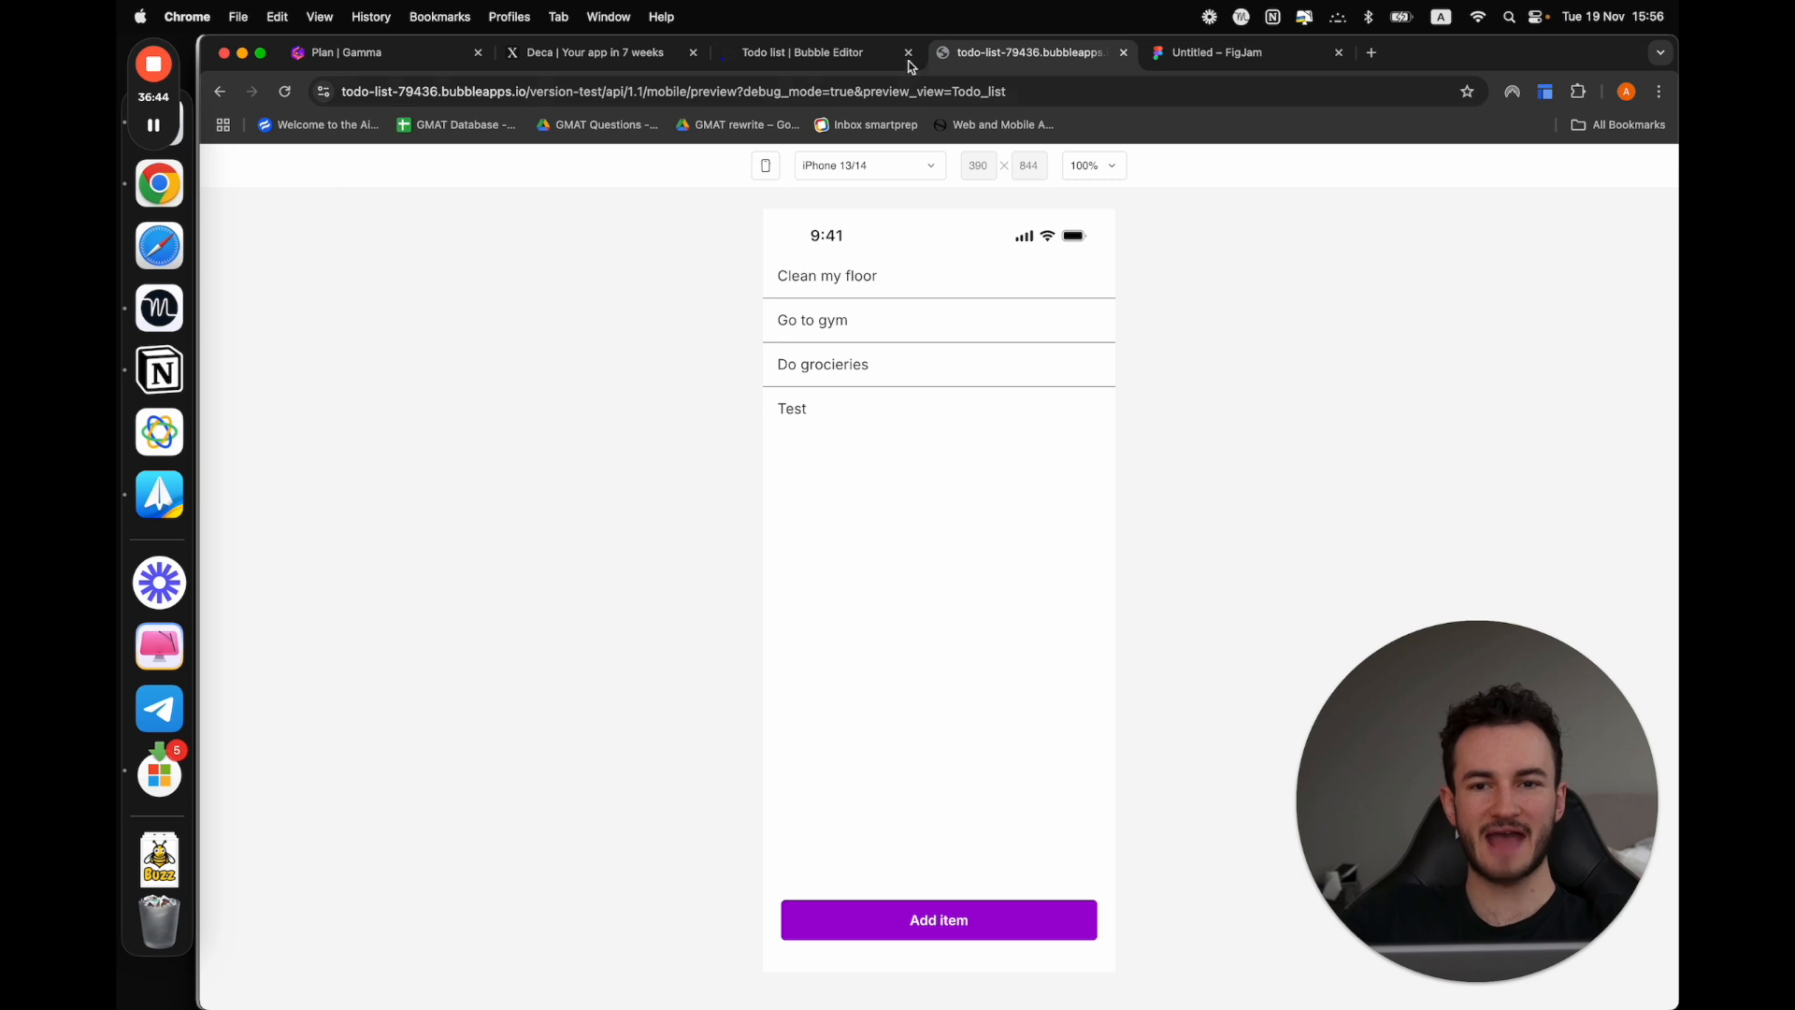
click(812, 53)
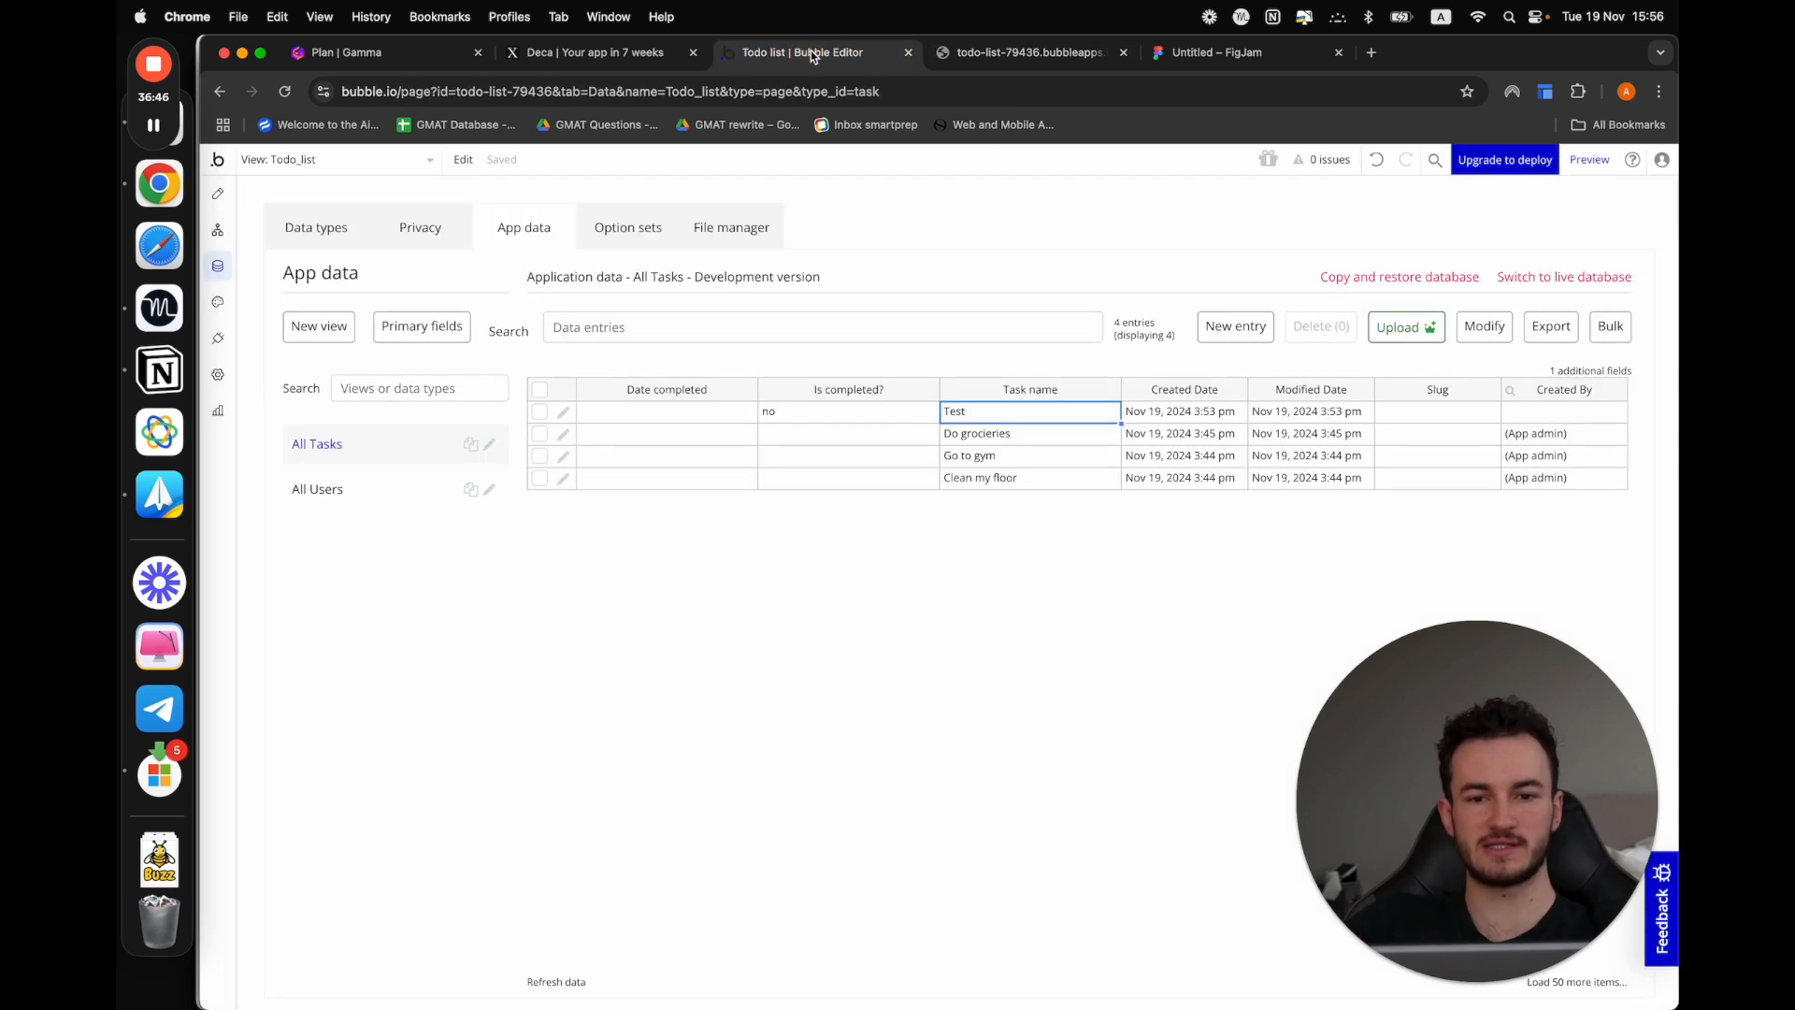
click(221, 195)
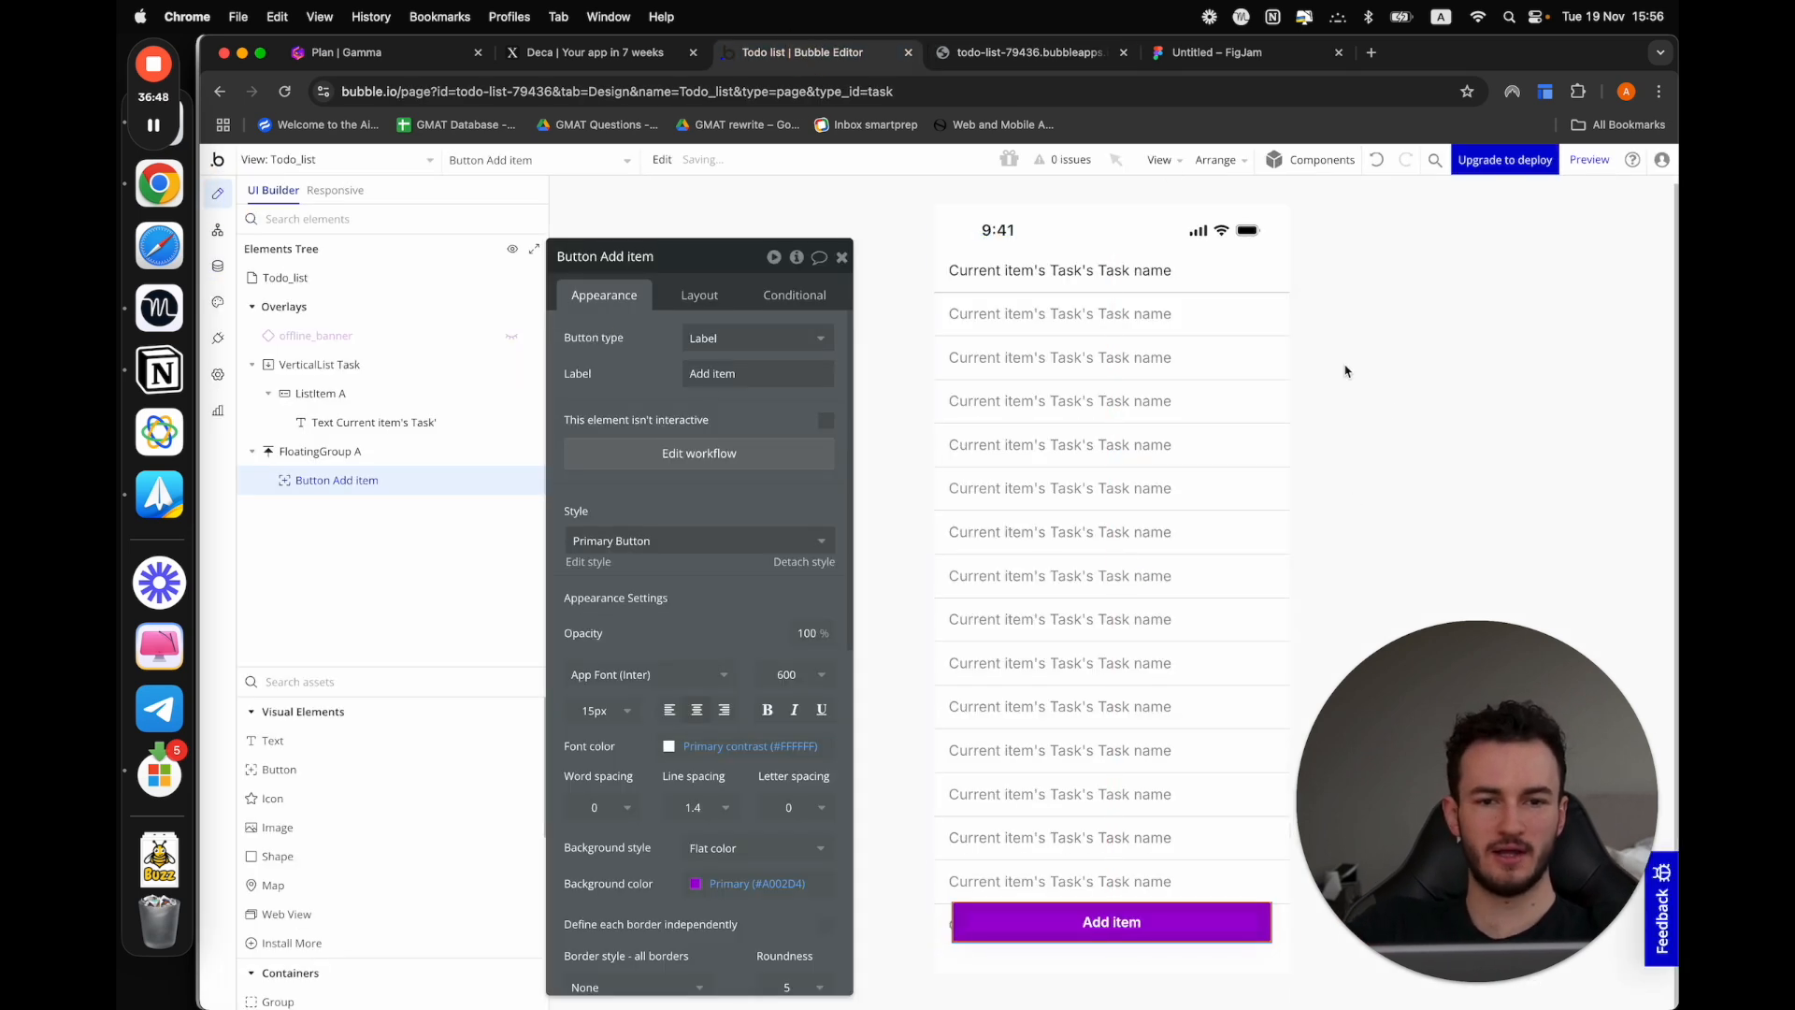
Add a leading swipe action to ListItem A in the task Vertical List
click(1253, 271)
click(1283, 286)
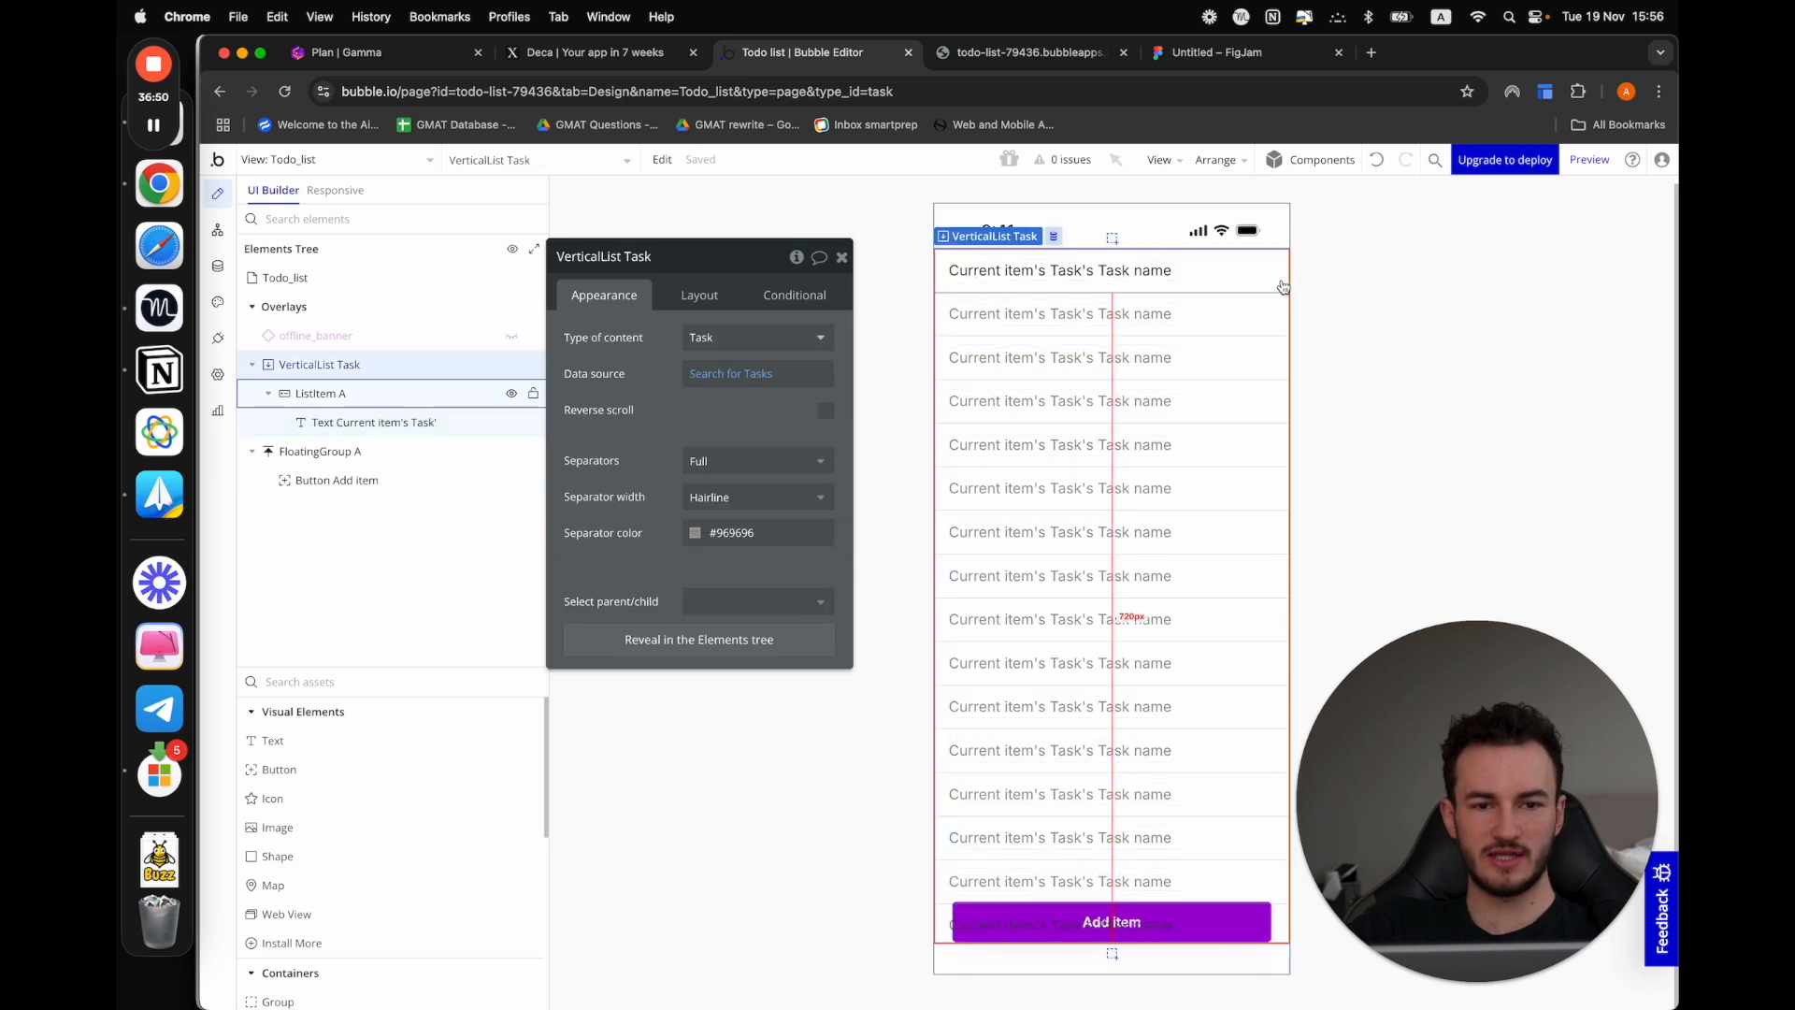
click(1281, 271)
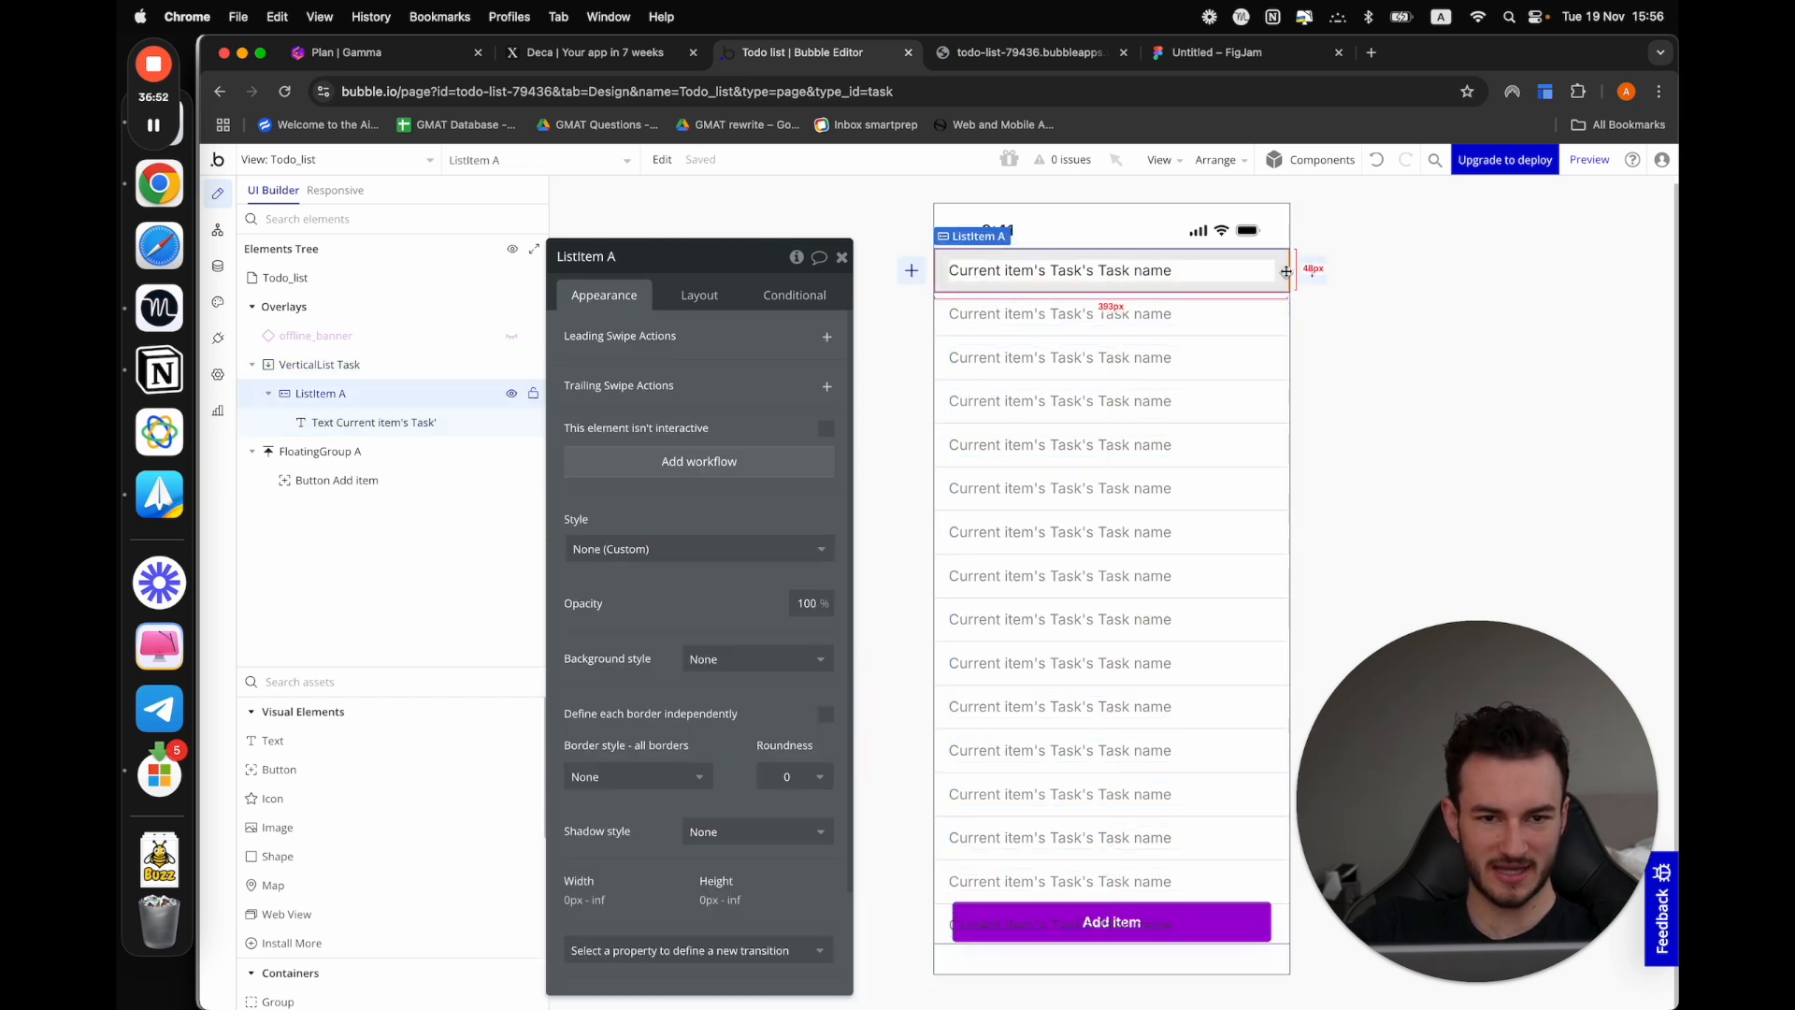
click(913, 272)
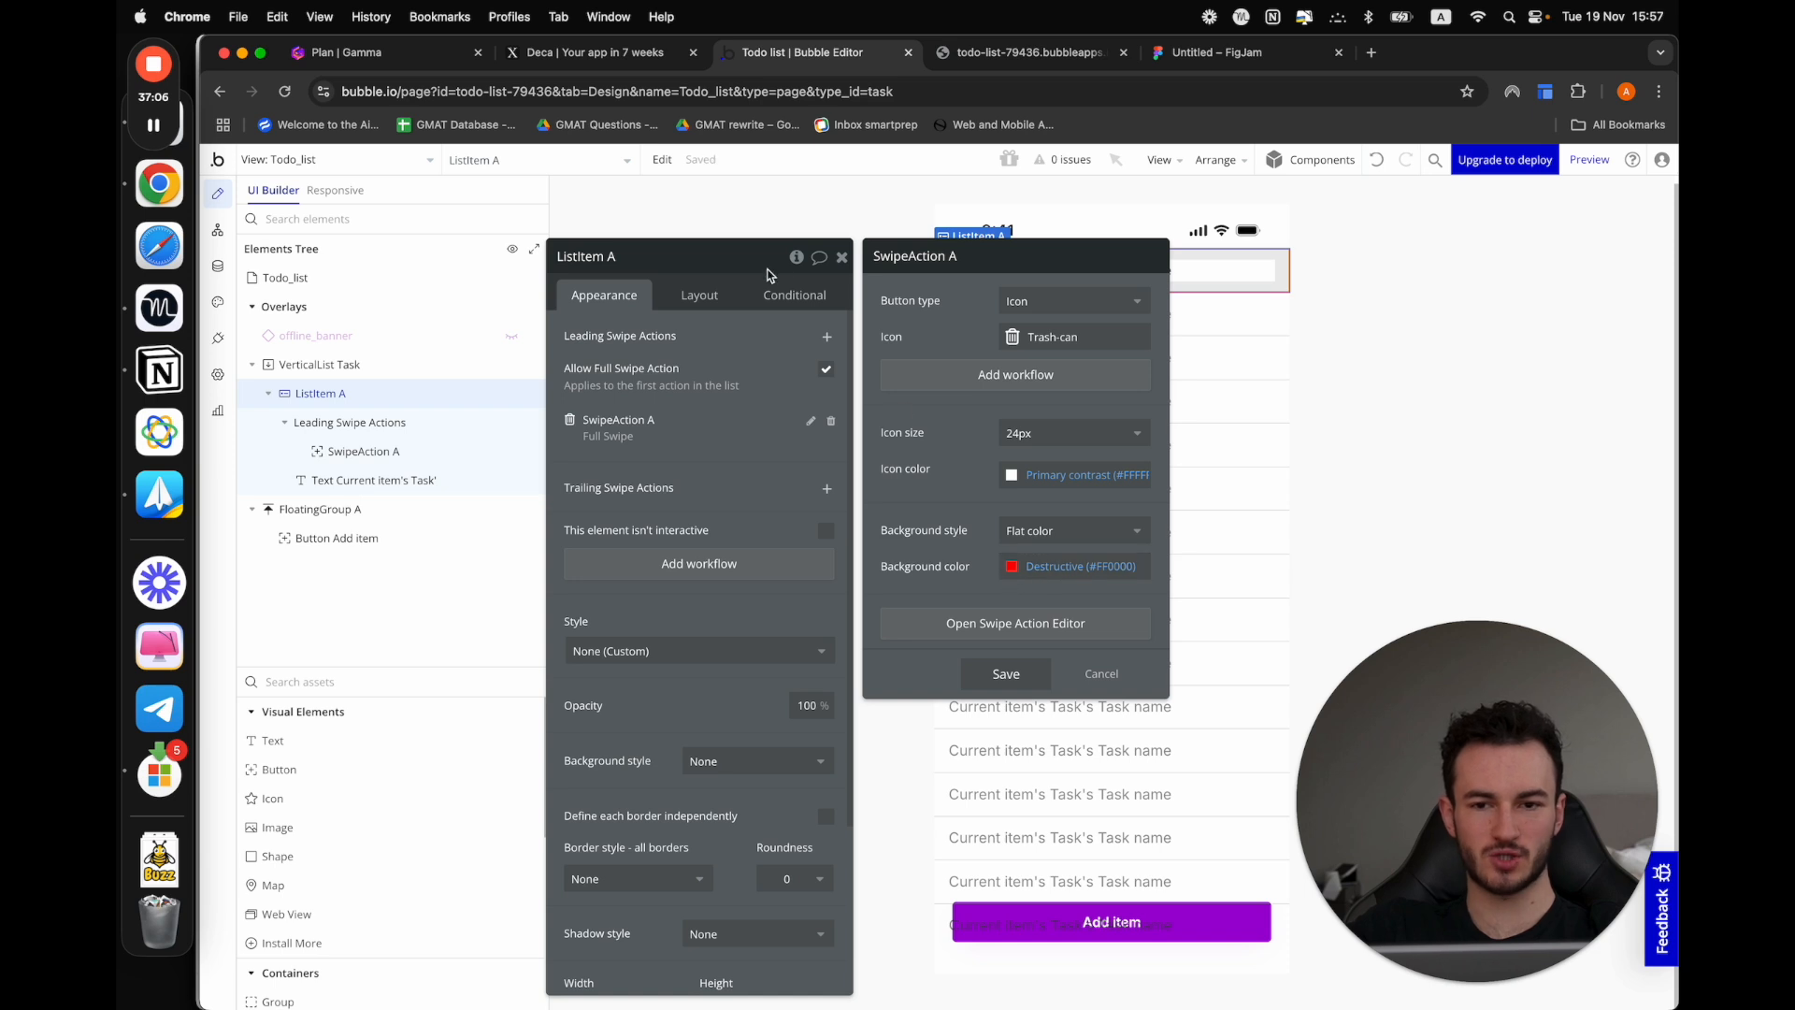
Open the new swipe action's properties and set its background color to the Success green (#17DB4E)
drag(762, 266, 583, 213)
click(421, 419)
click(544, 630)
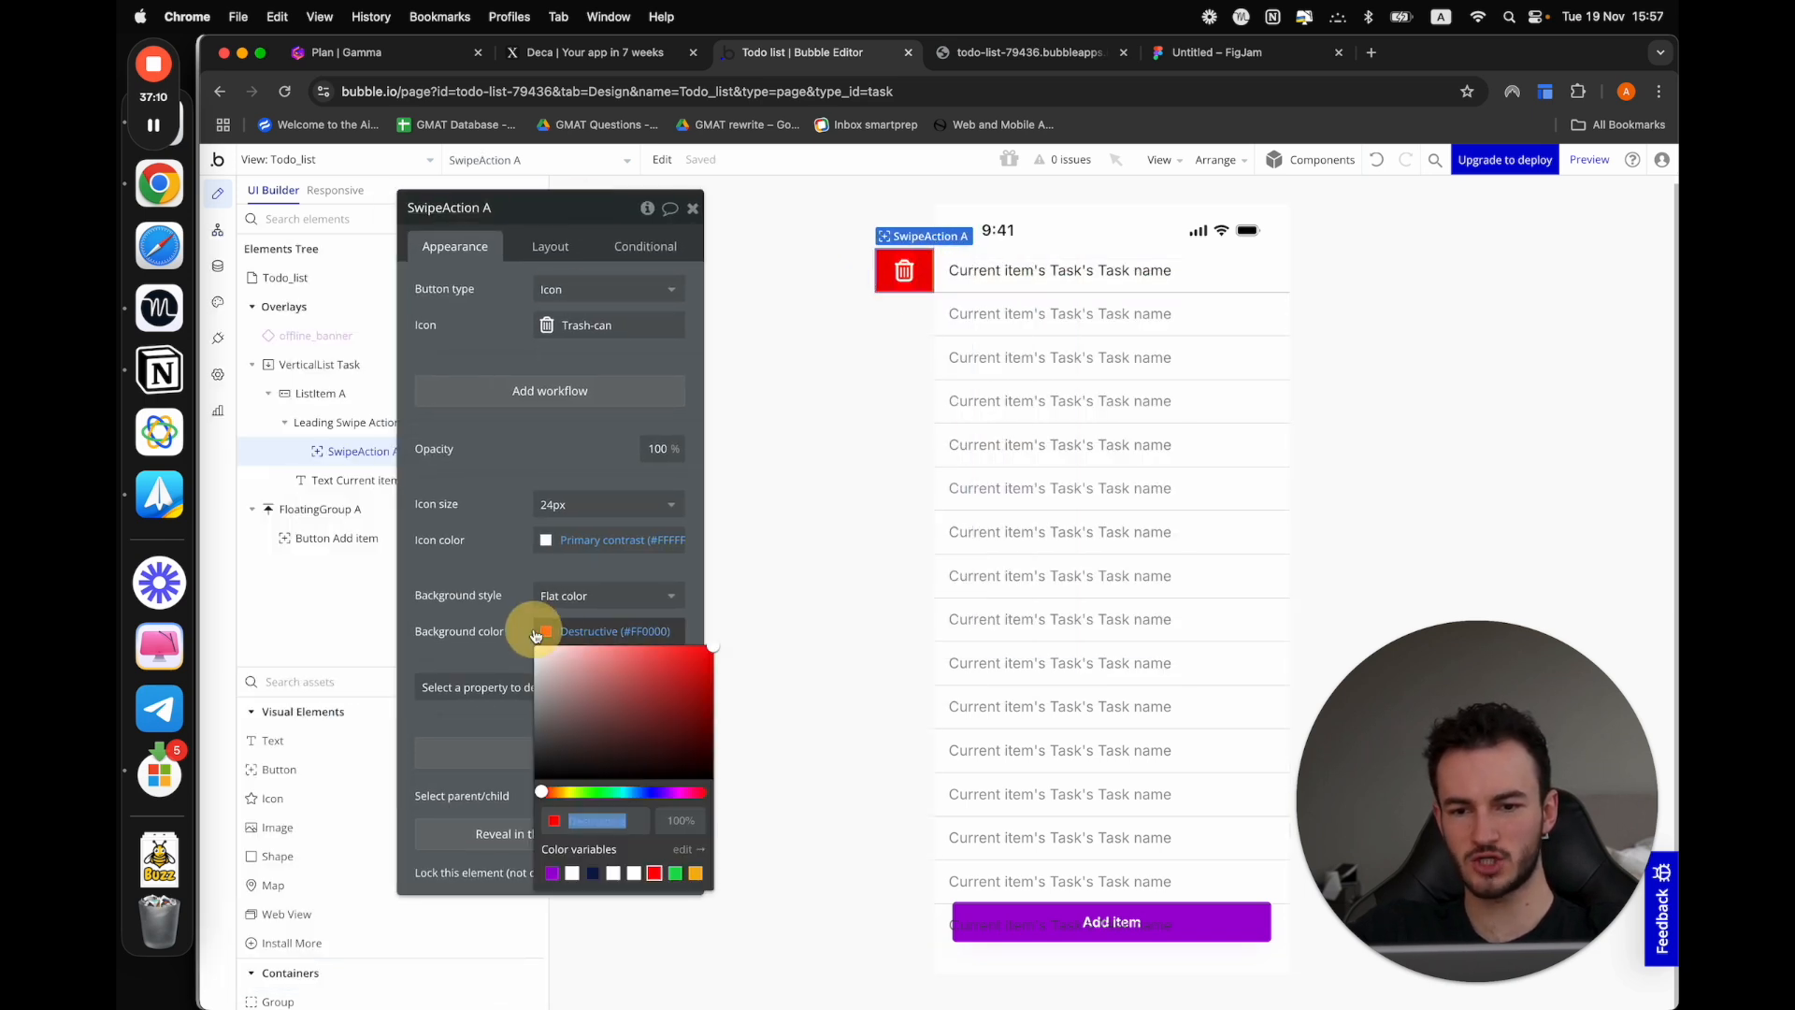
click(676, 873)
click(481, 633)
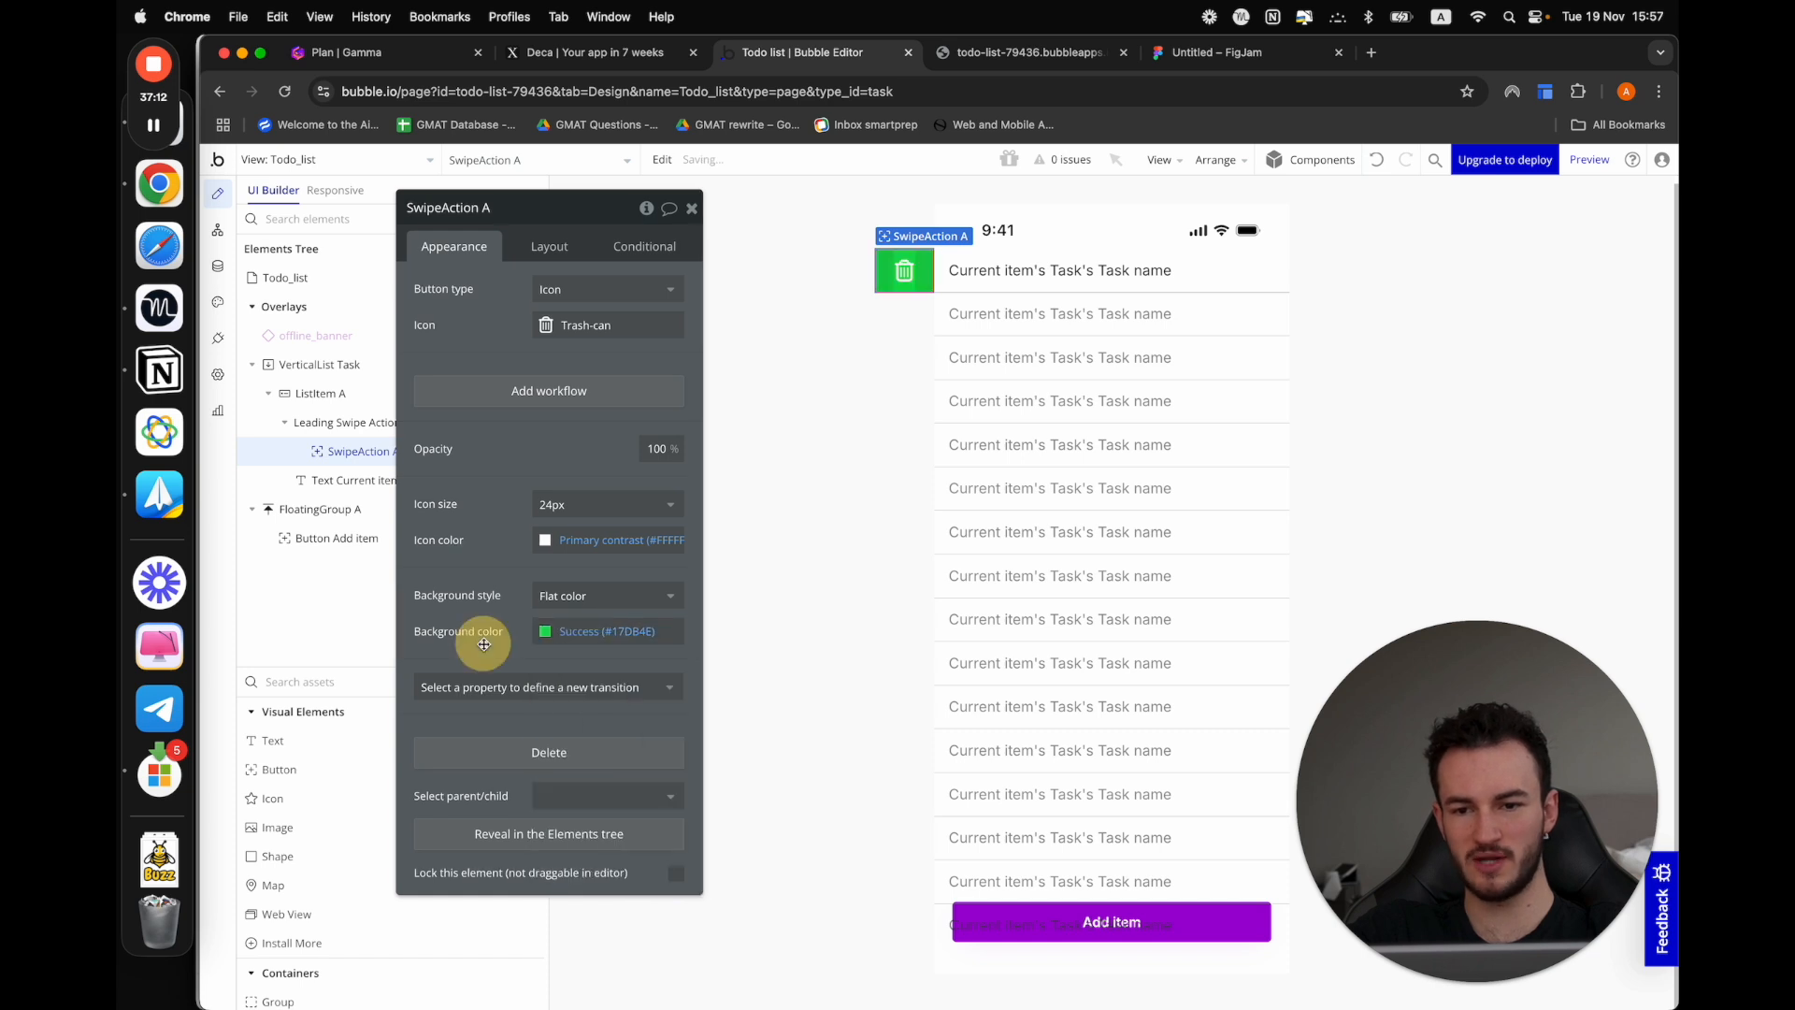
Change the swipe action's icon to Font Awesome's Circle-check
click(548, 327)
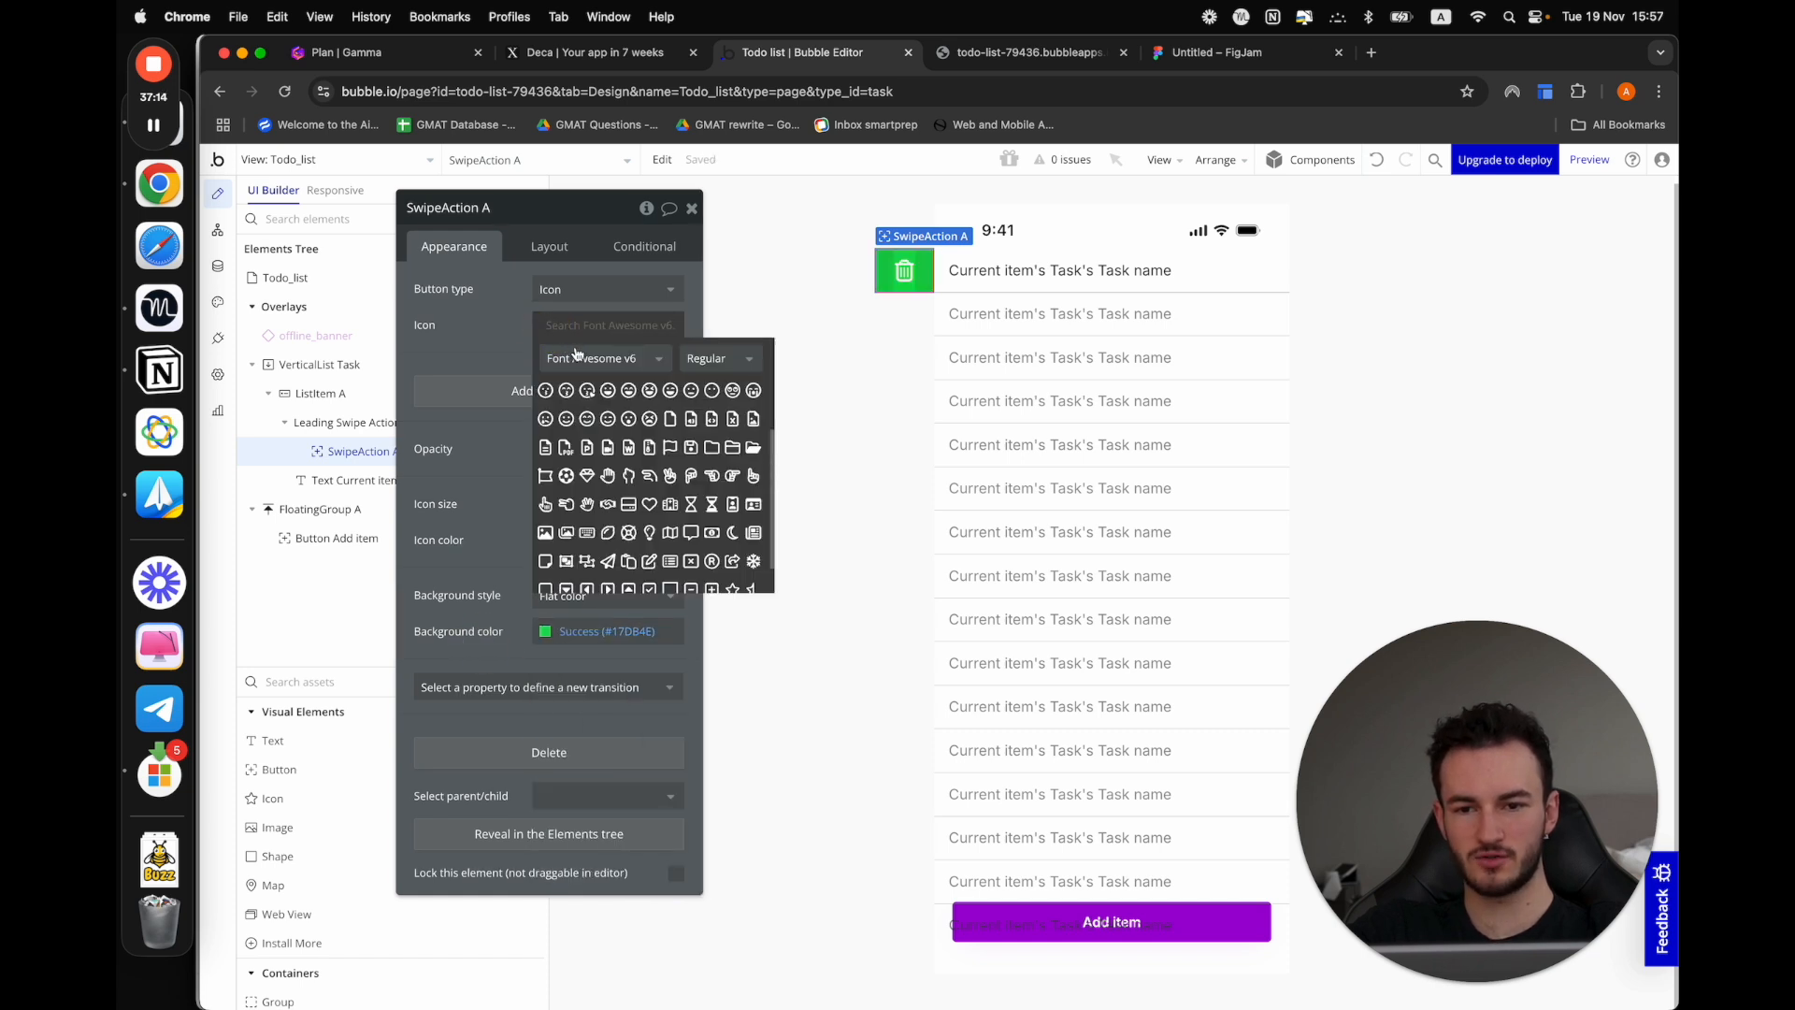
text(check)
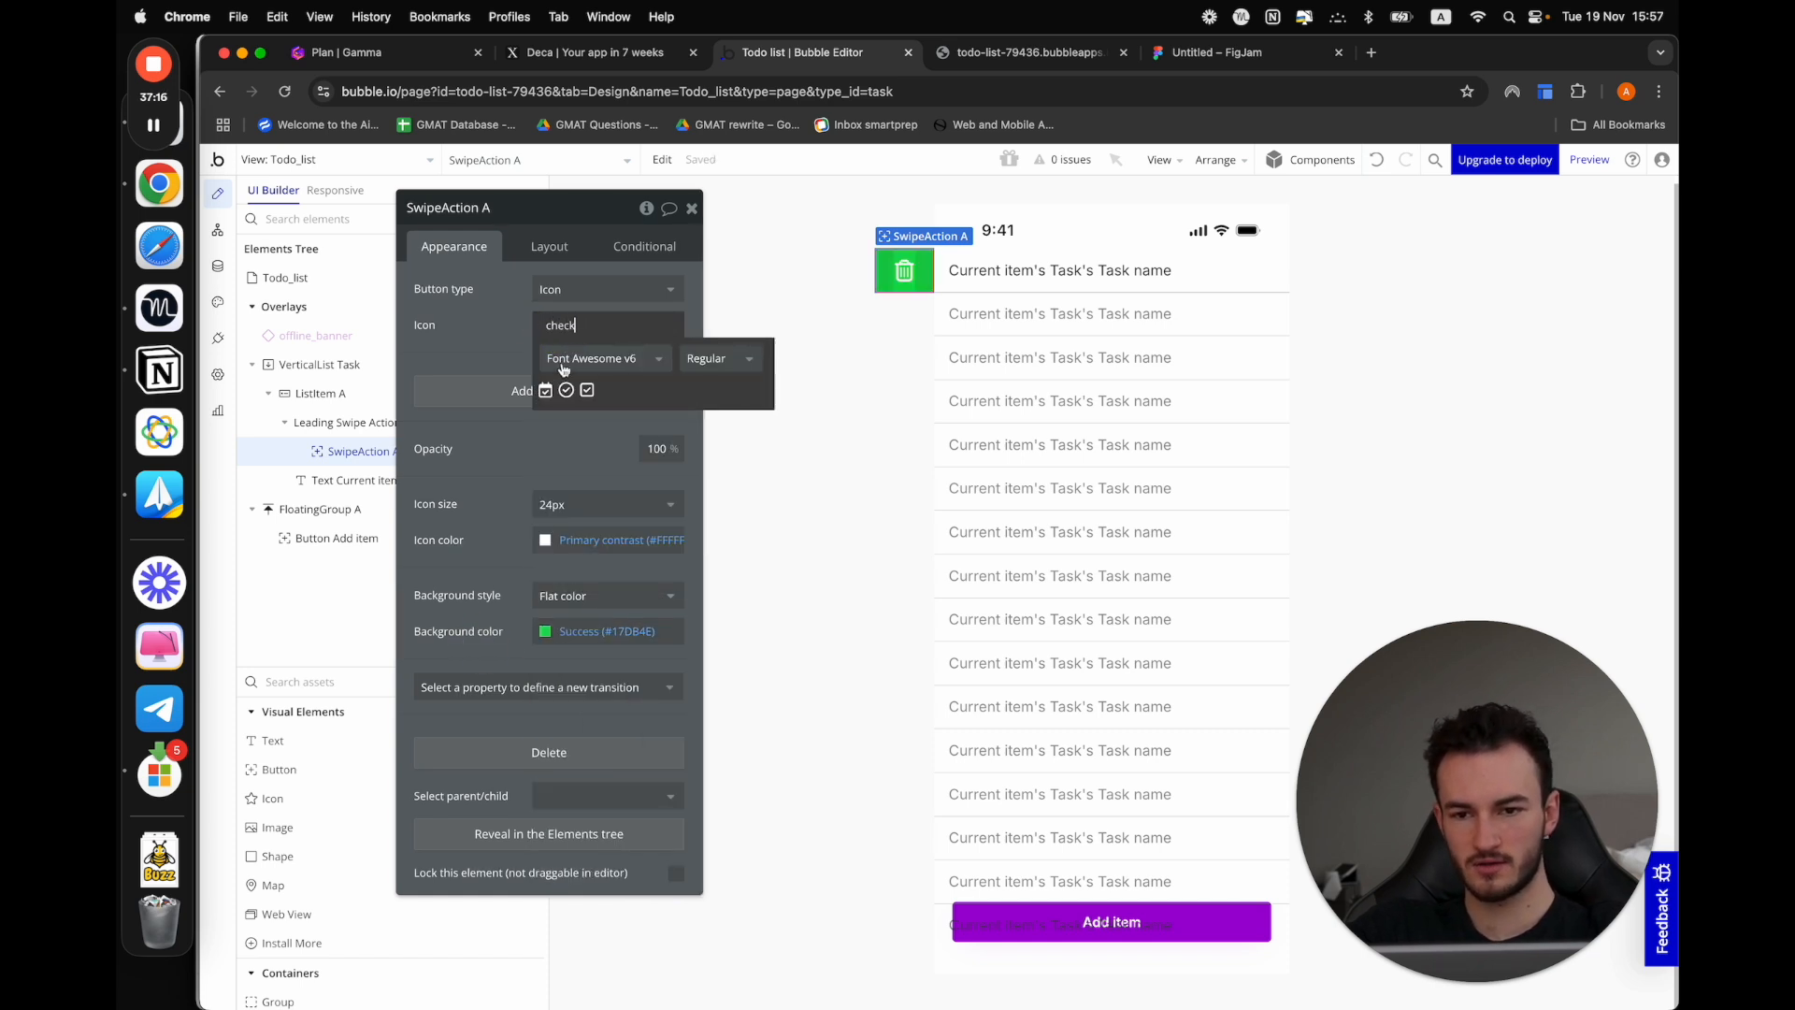
click(568, 390)
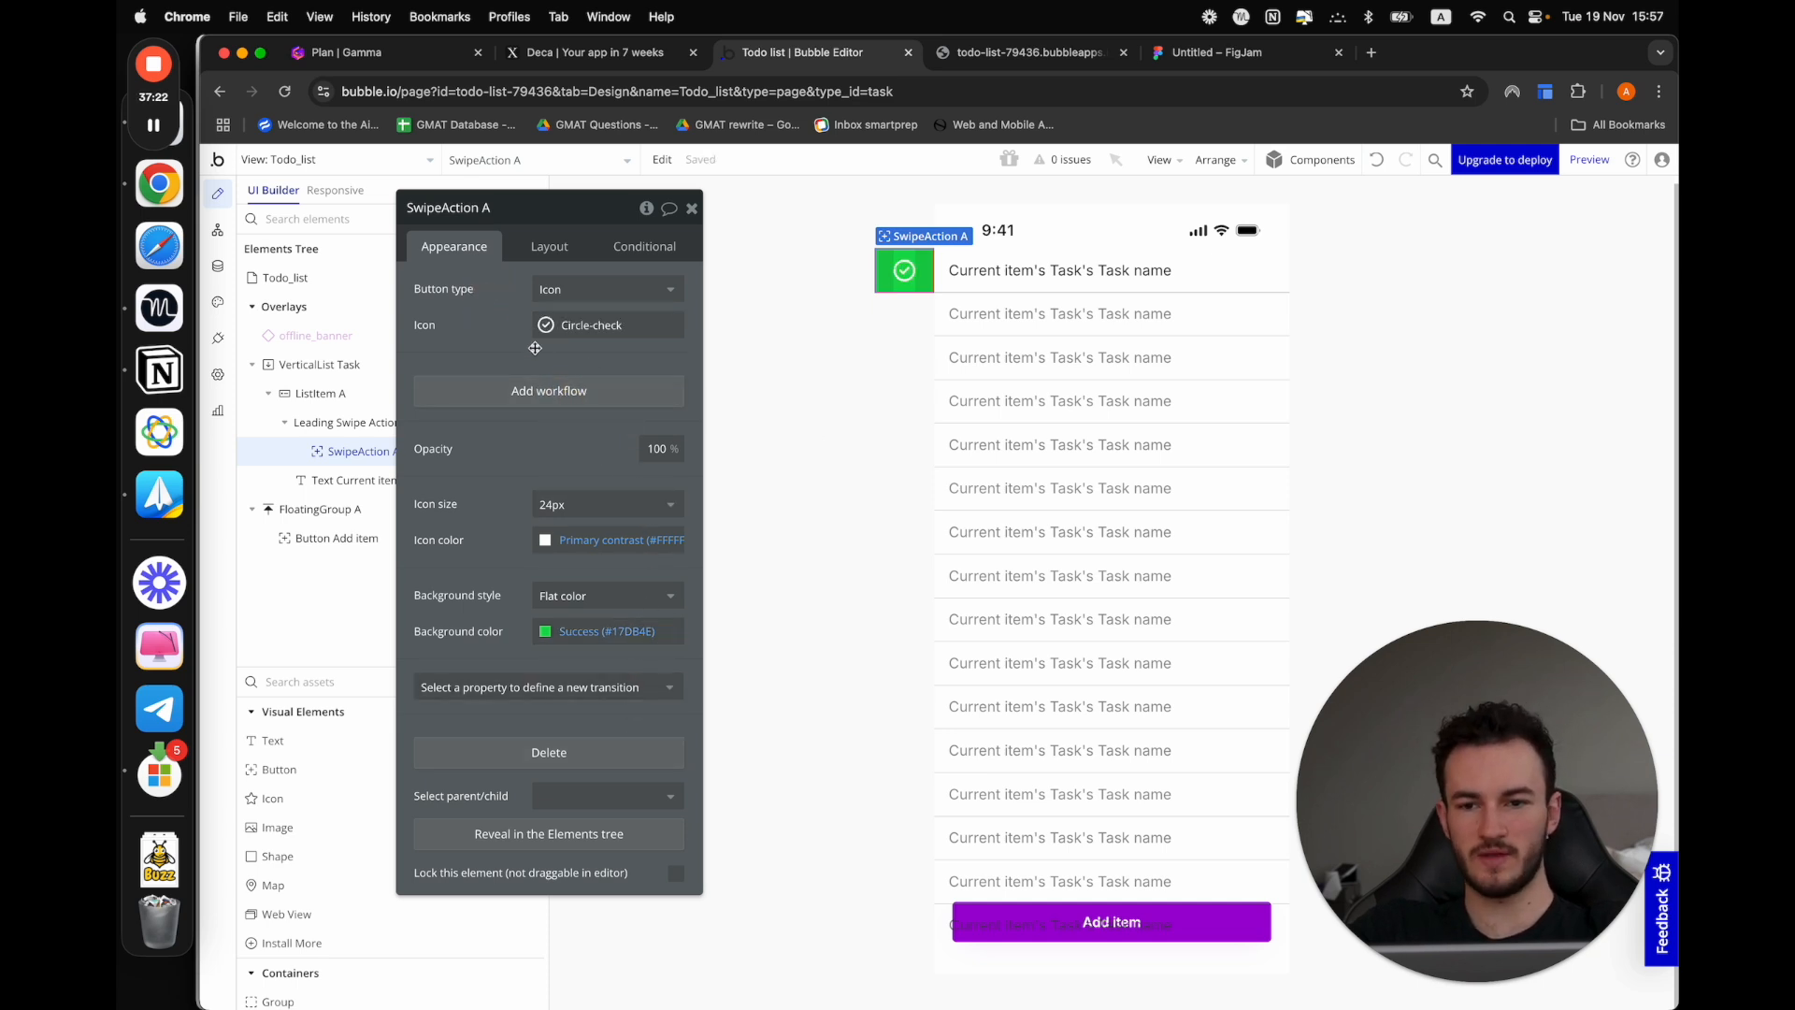
drag(535, 348, 651, 359)
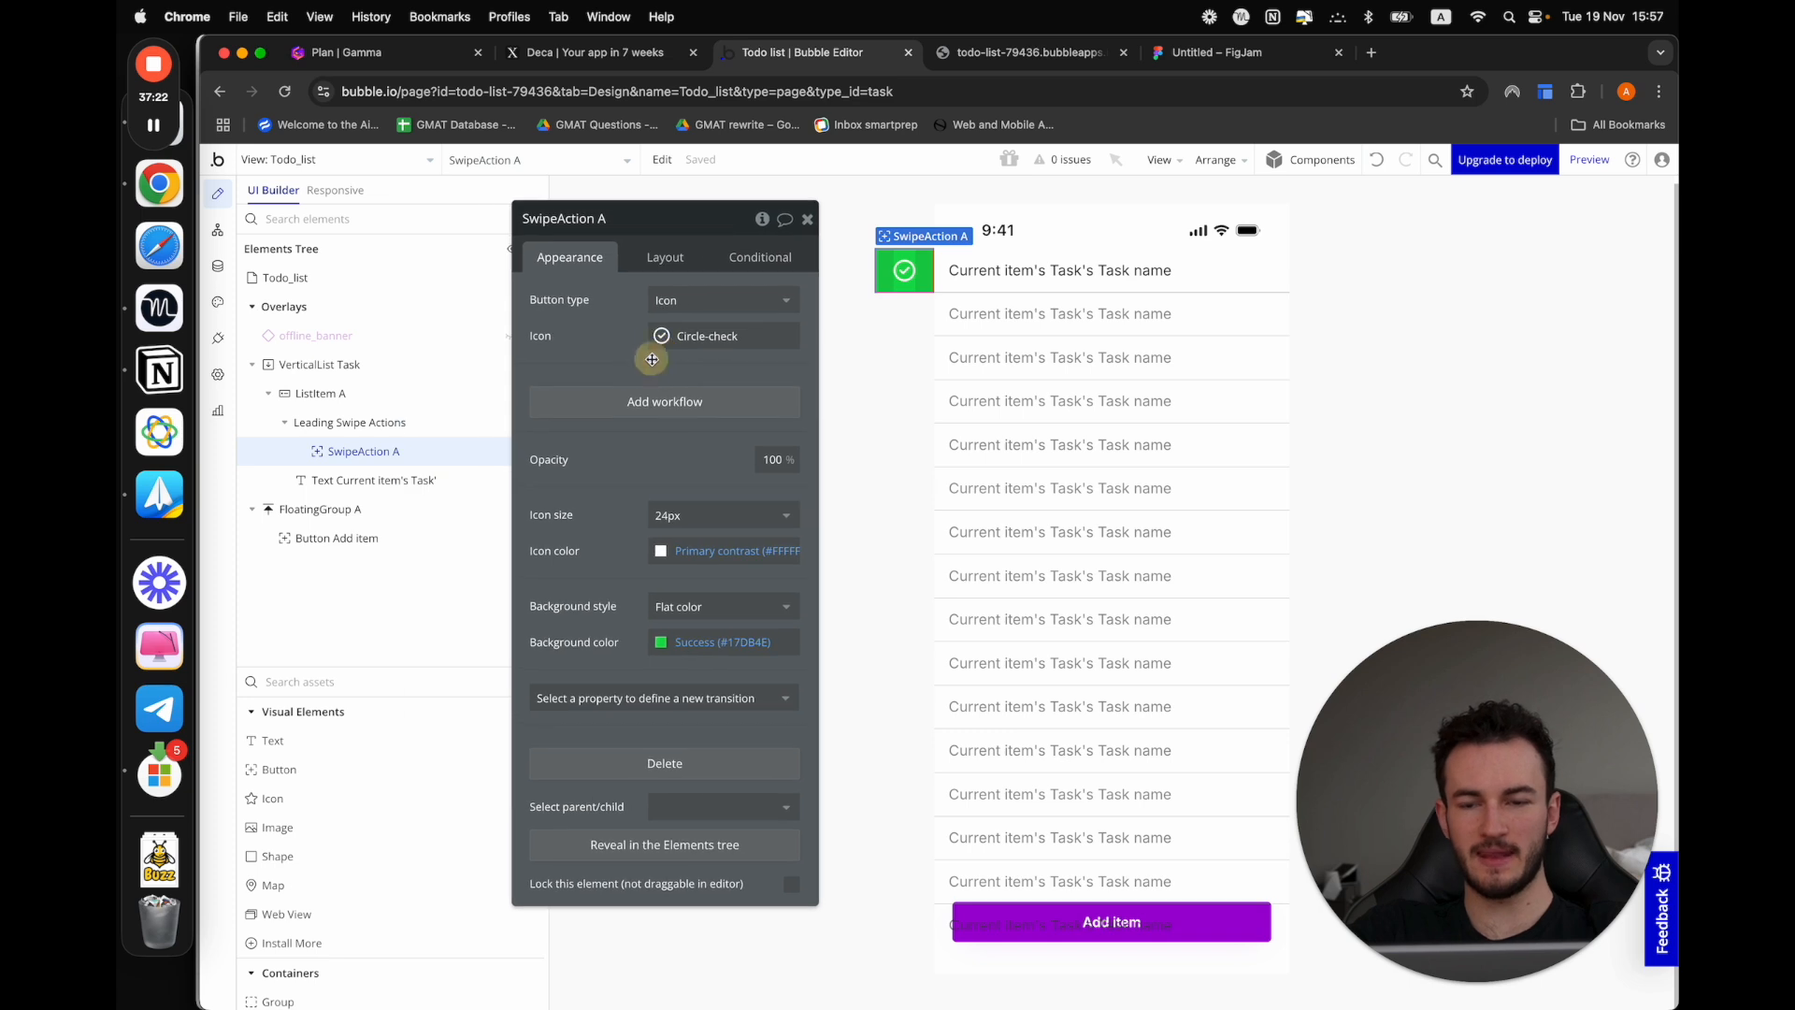
Create a workflow for tapping the swipe action with a Make changes to thing action targeting Current item's Task
click(645, 414)
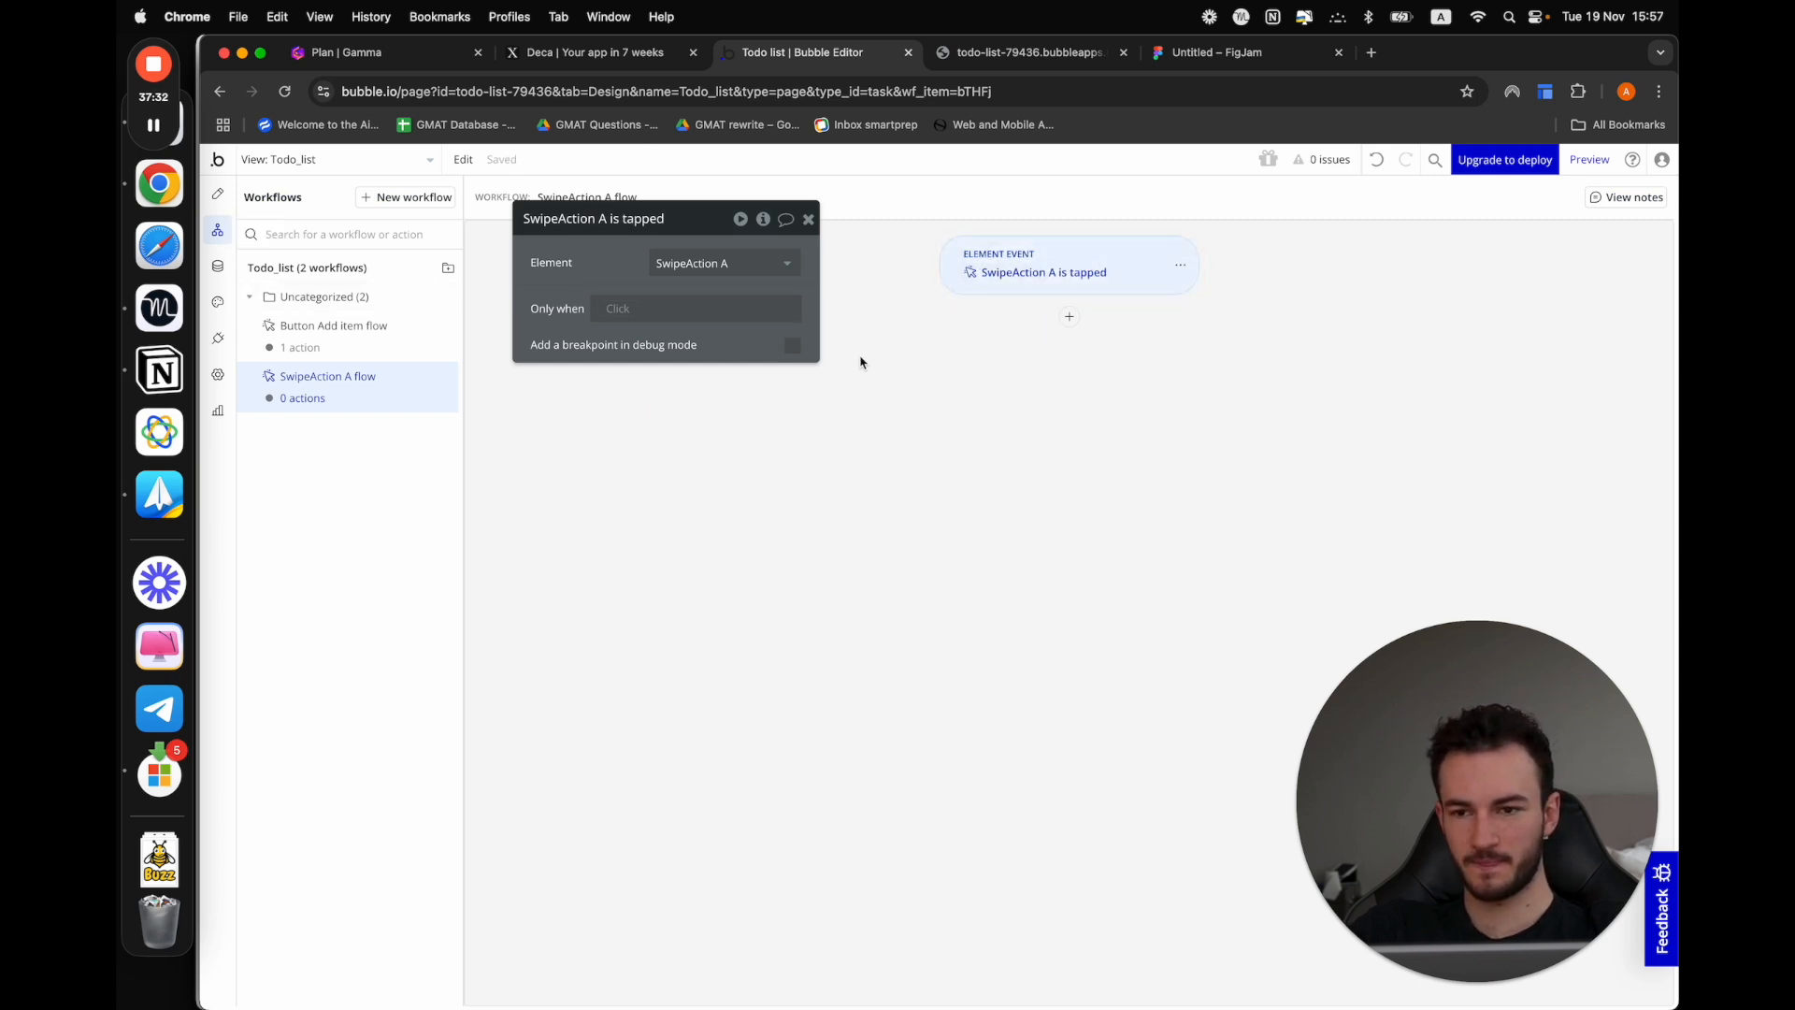
click(1069, 316)
mouse_move(1118, 456)
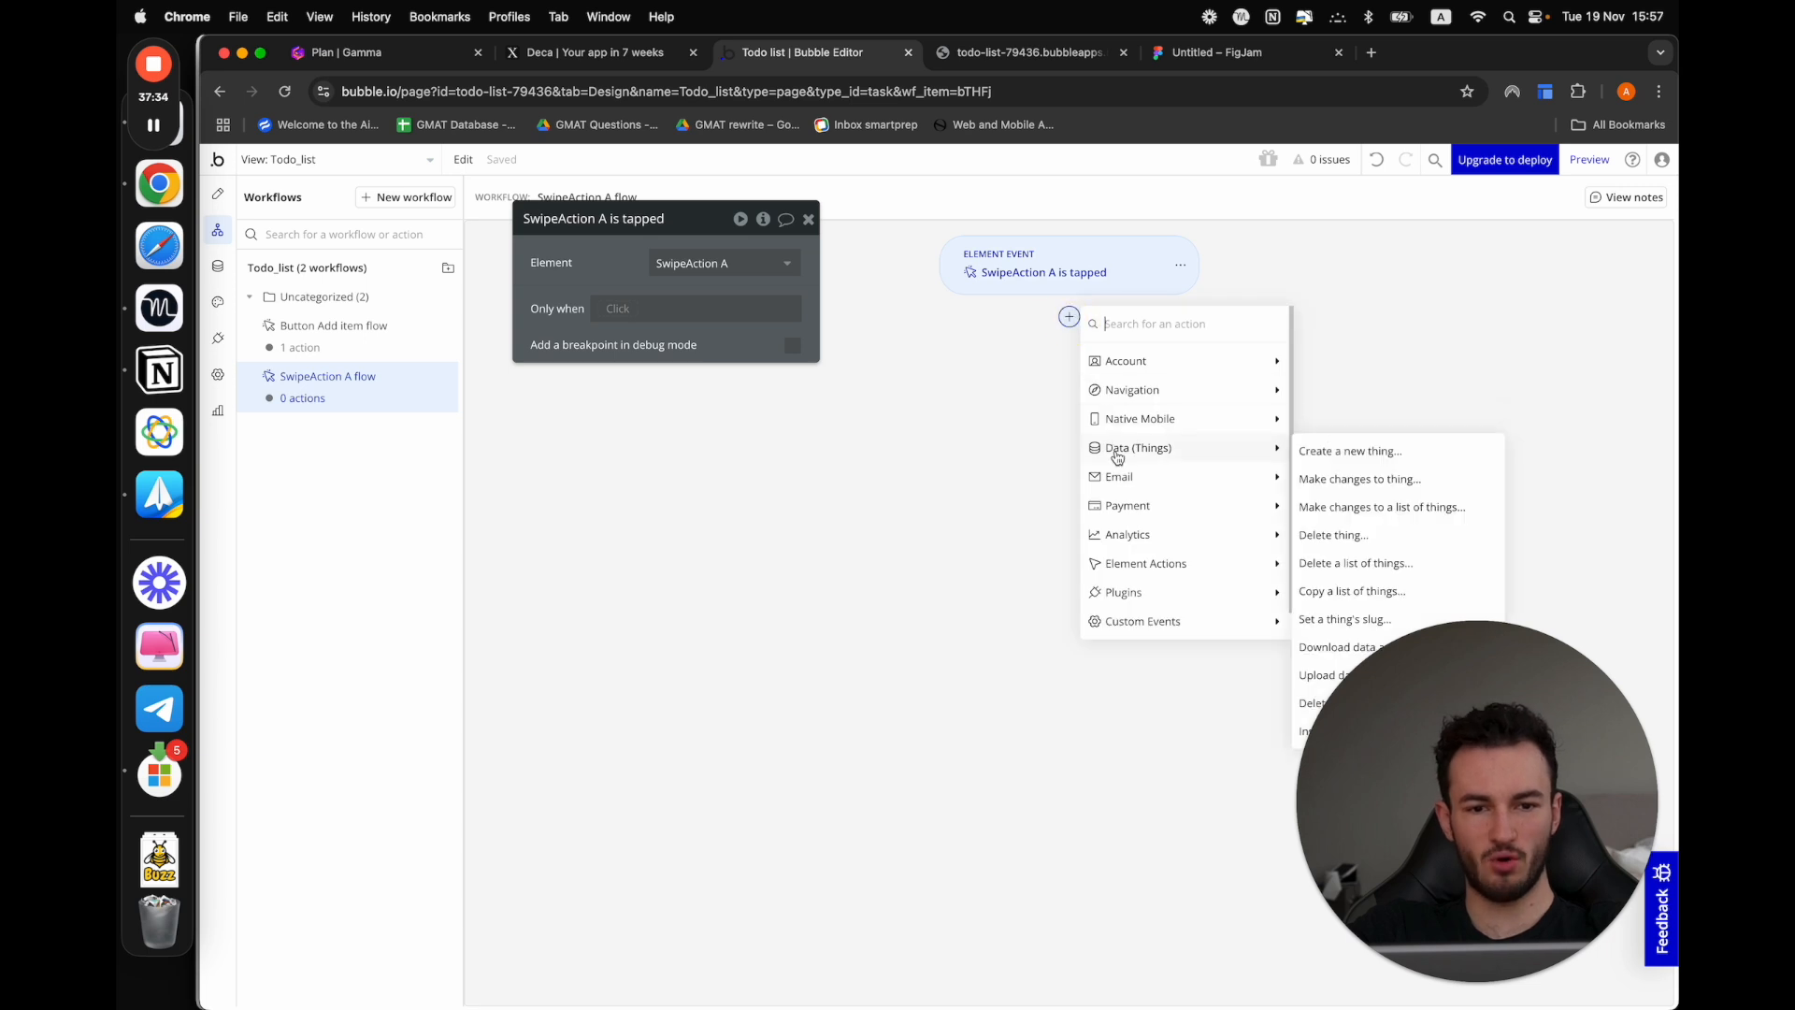
click(1364, 480)
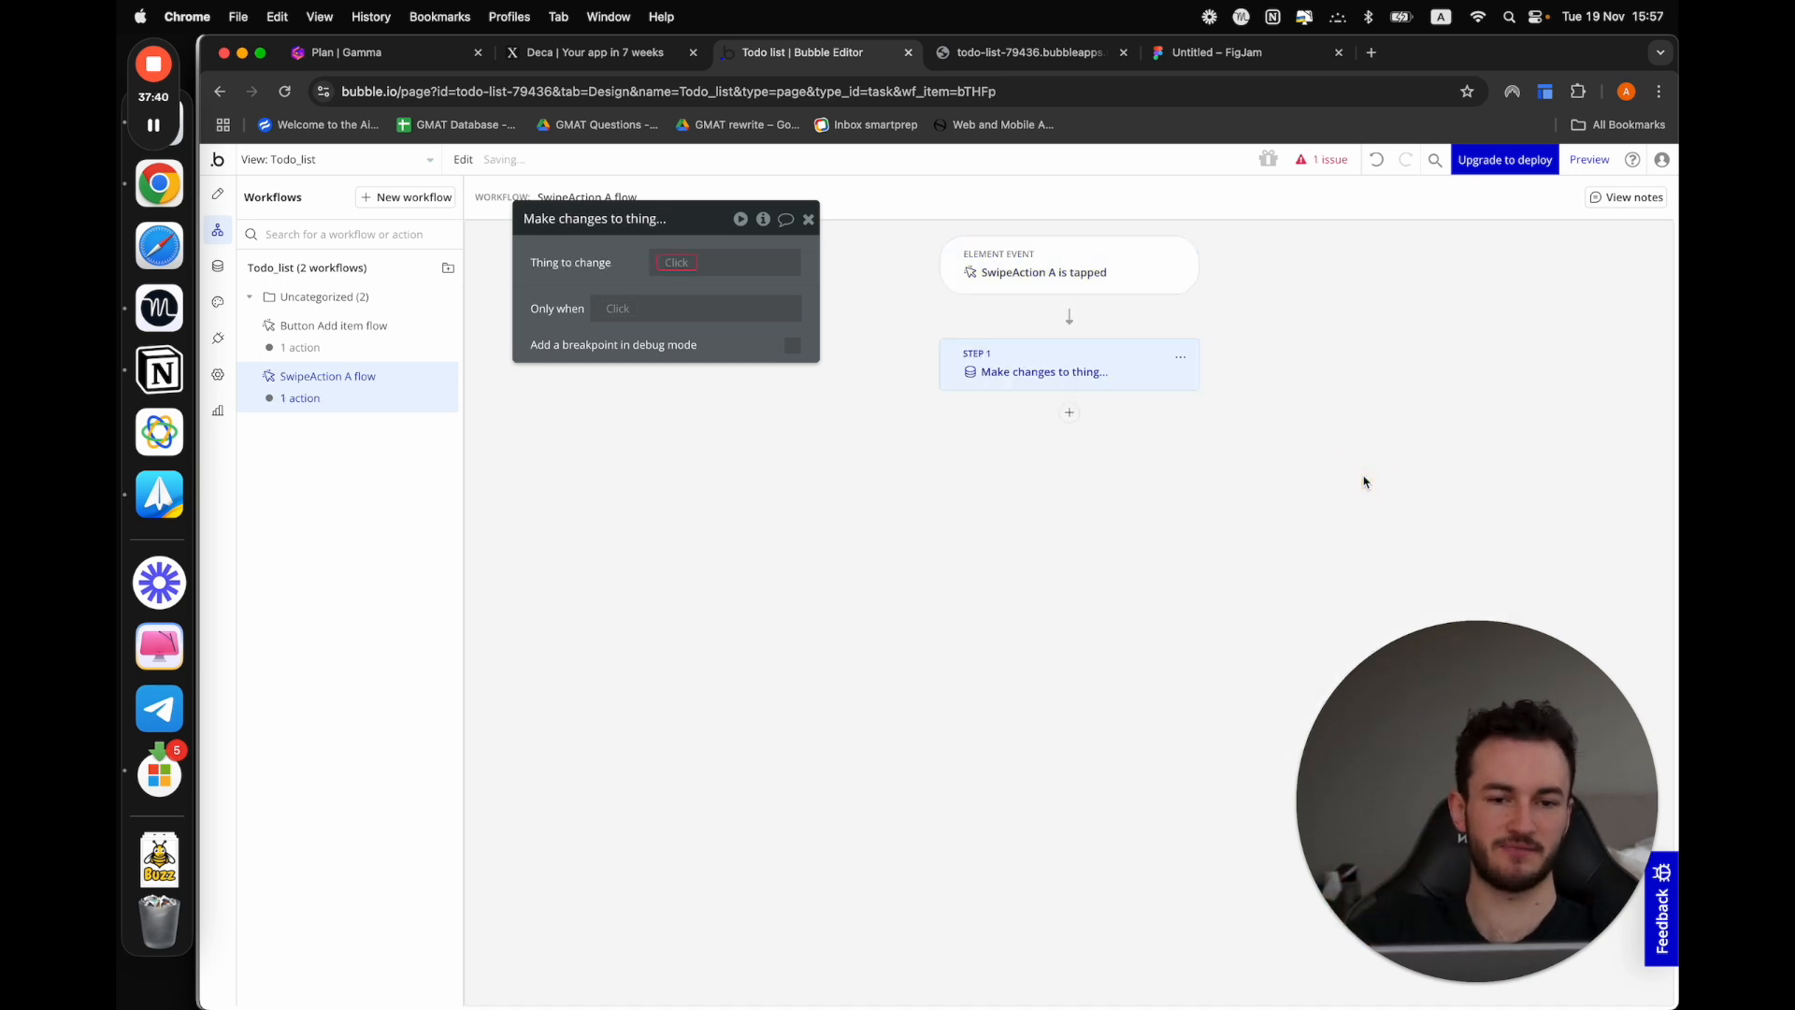
click(676, 262)
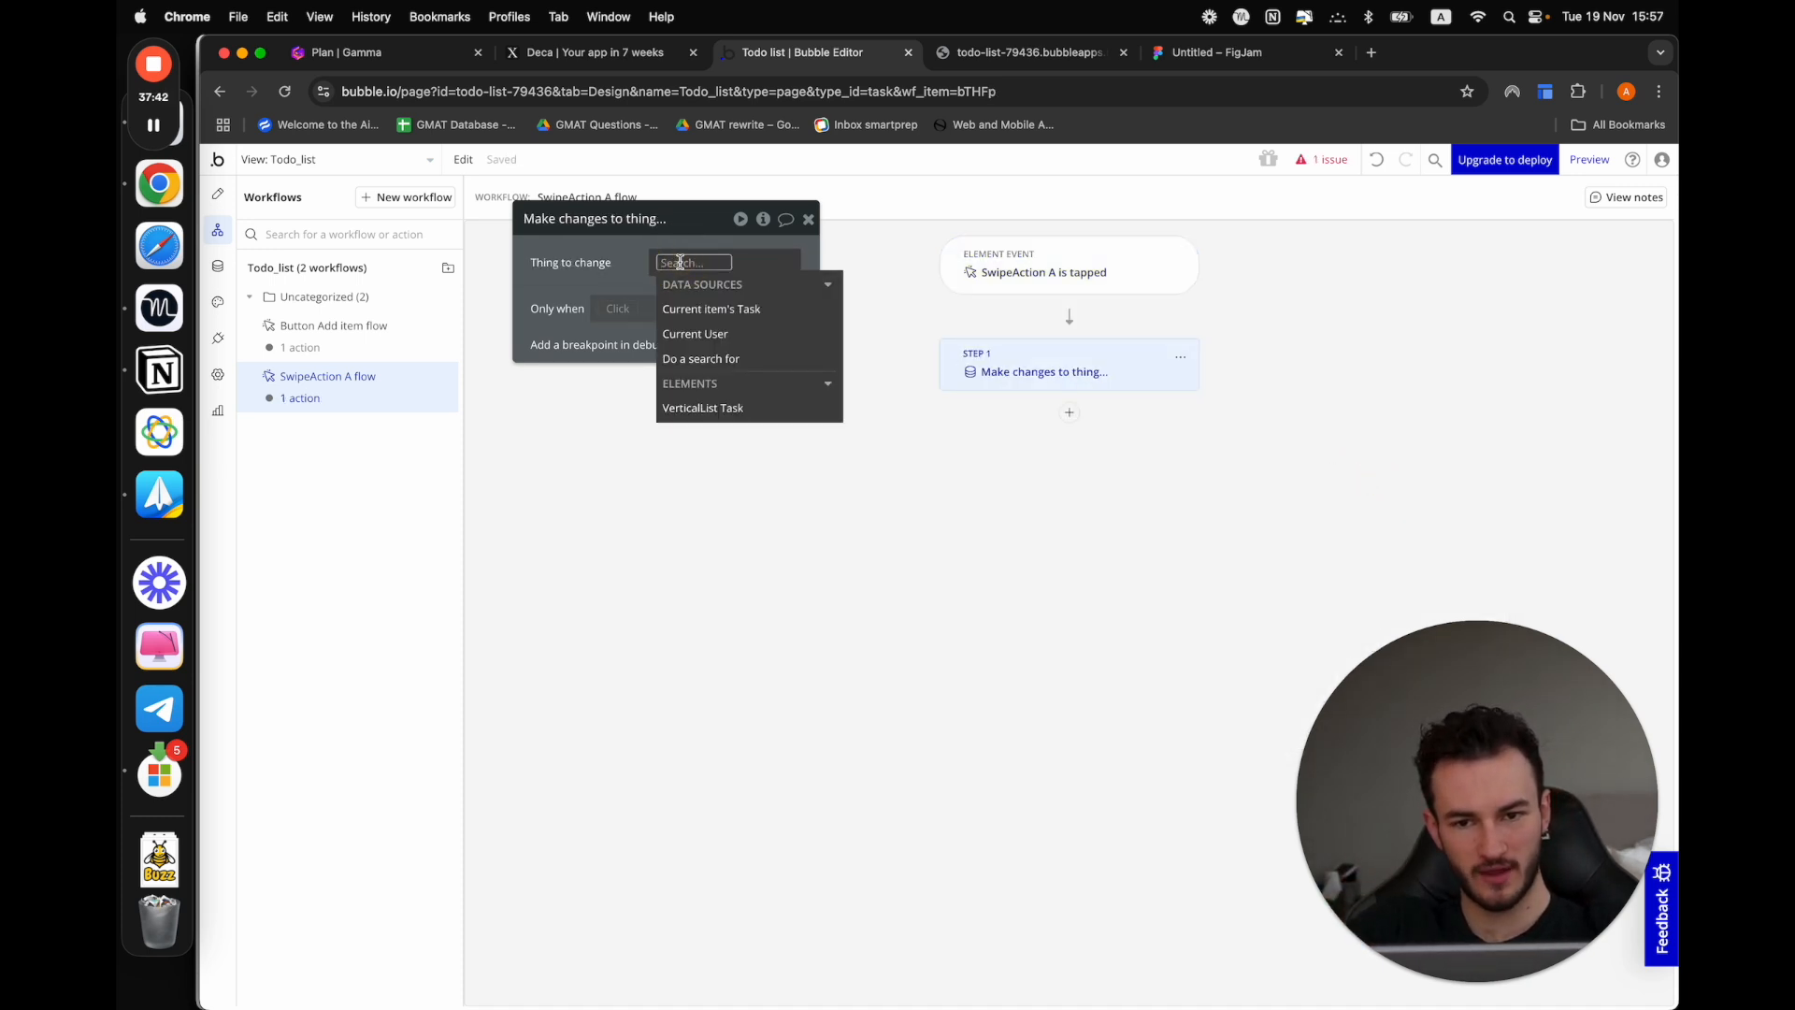
click(703, 311)
click(612, 279)
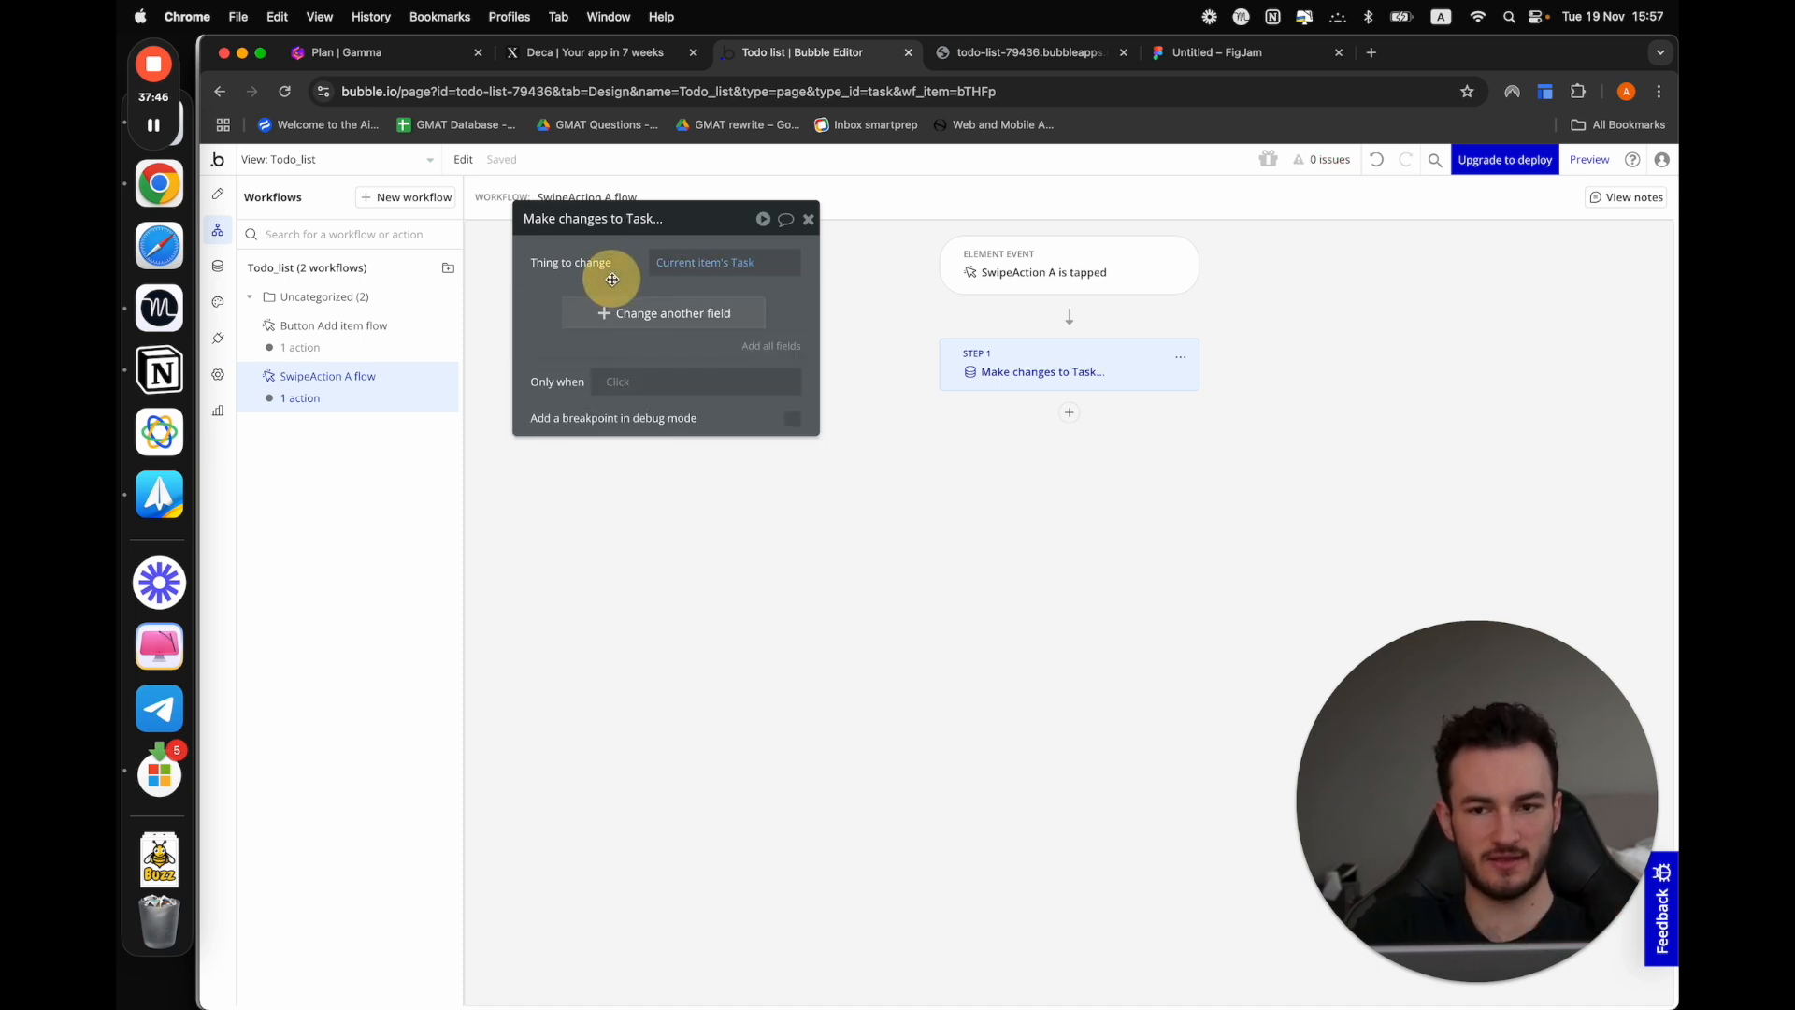
Have the workflow action change the task's Is completed? field to "yes"
click(631, 323)
click(572, 301)
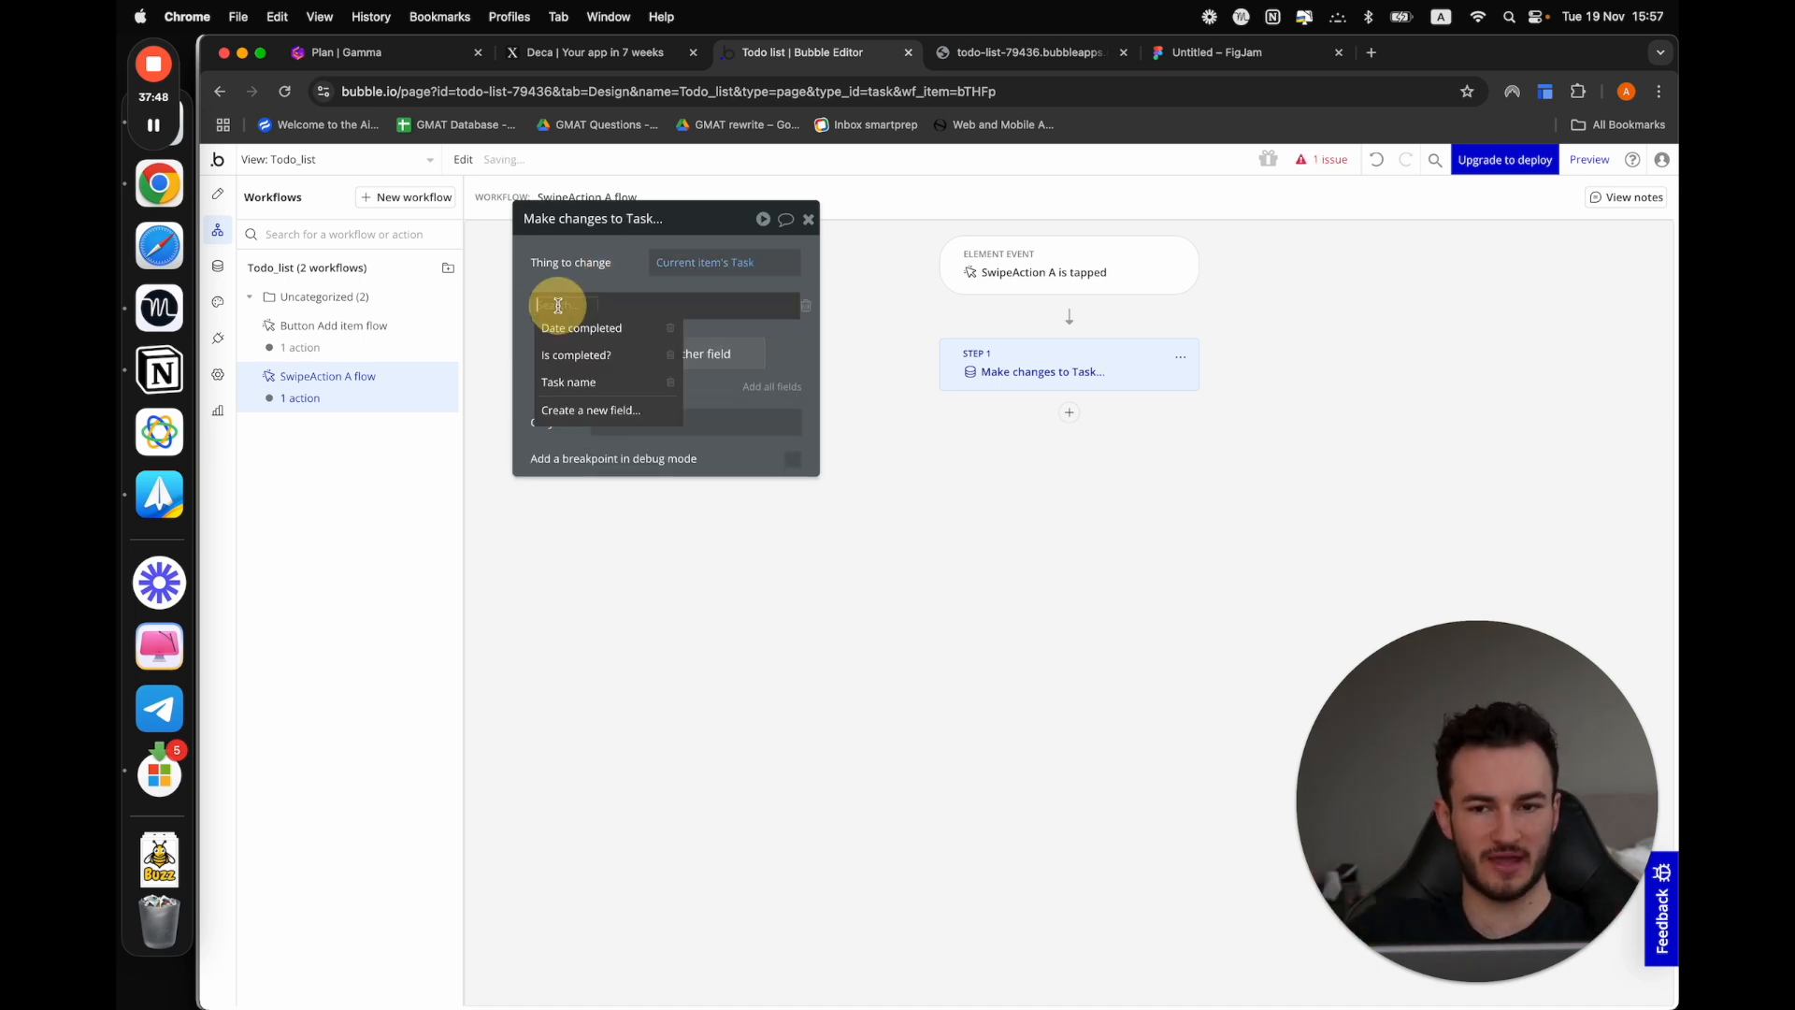
click(609, 352)
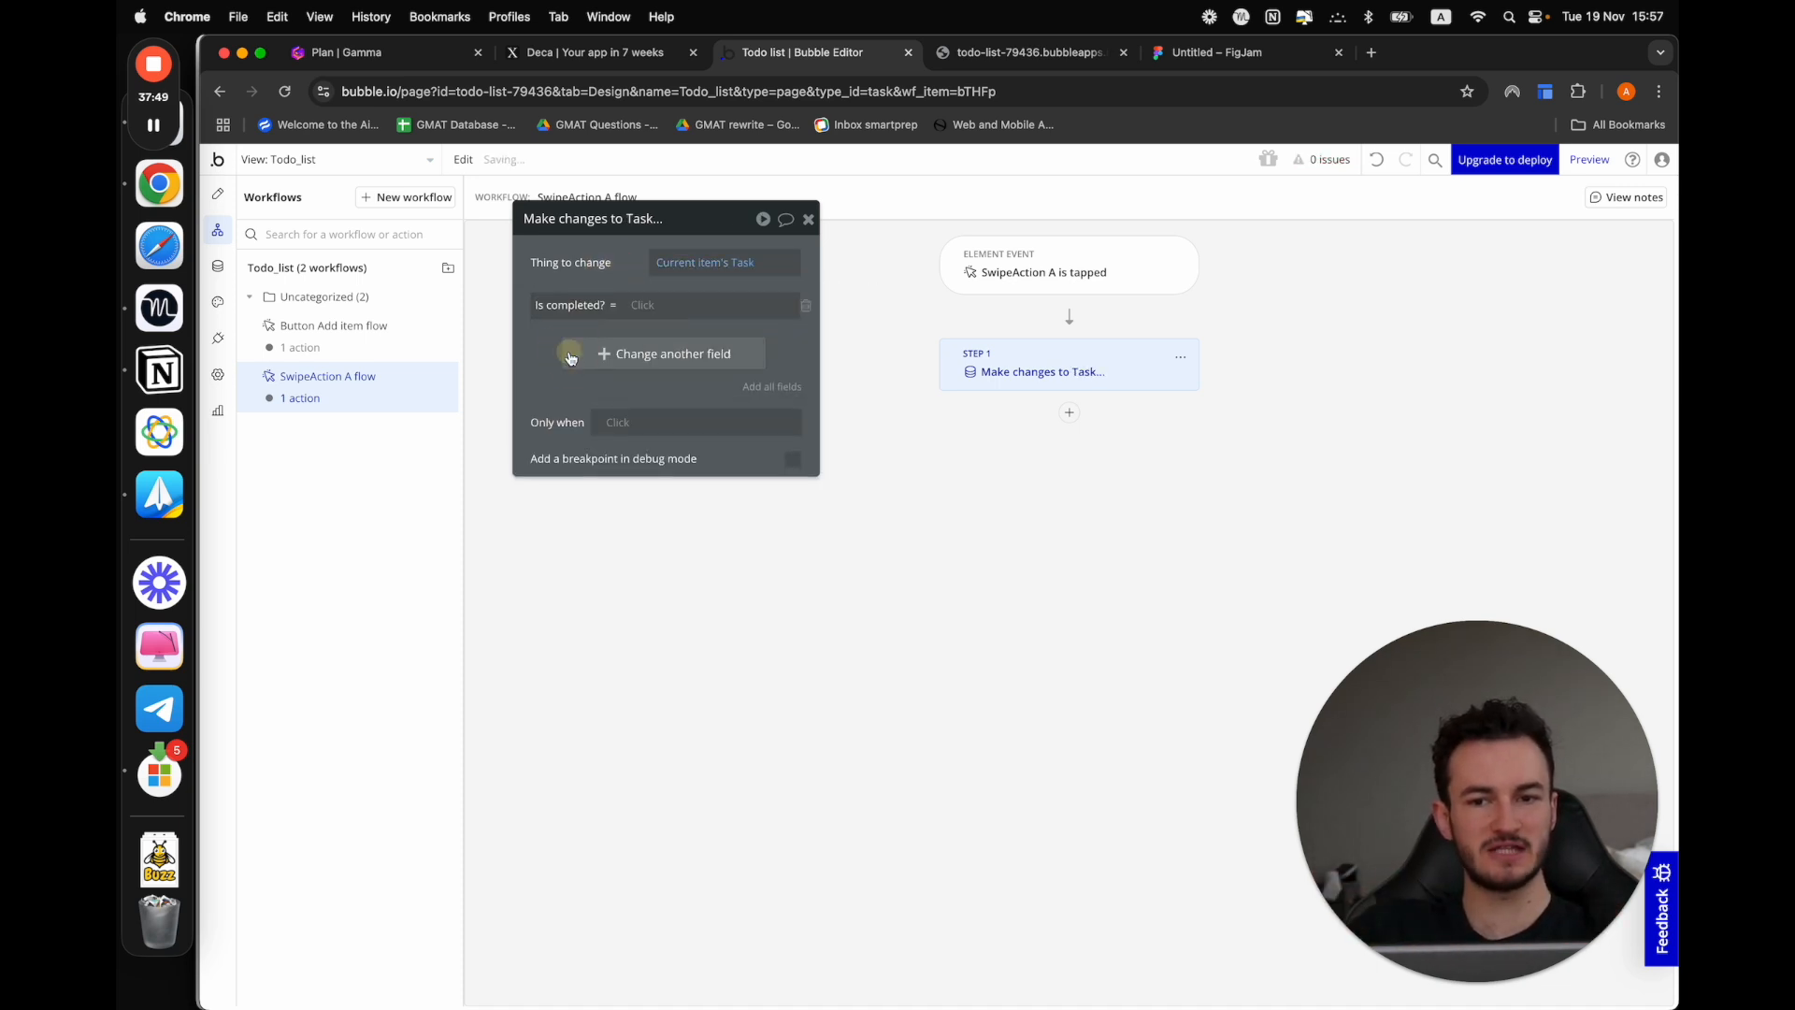
click(641, 308)
click(654, 418)
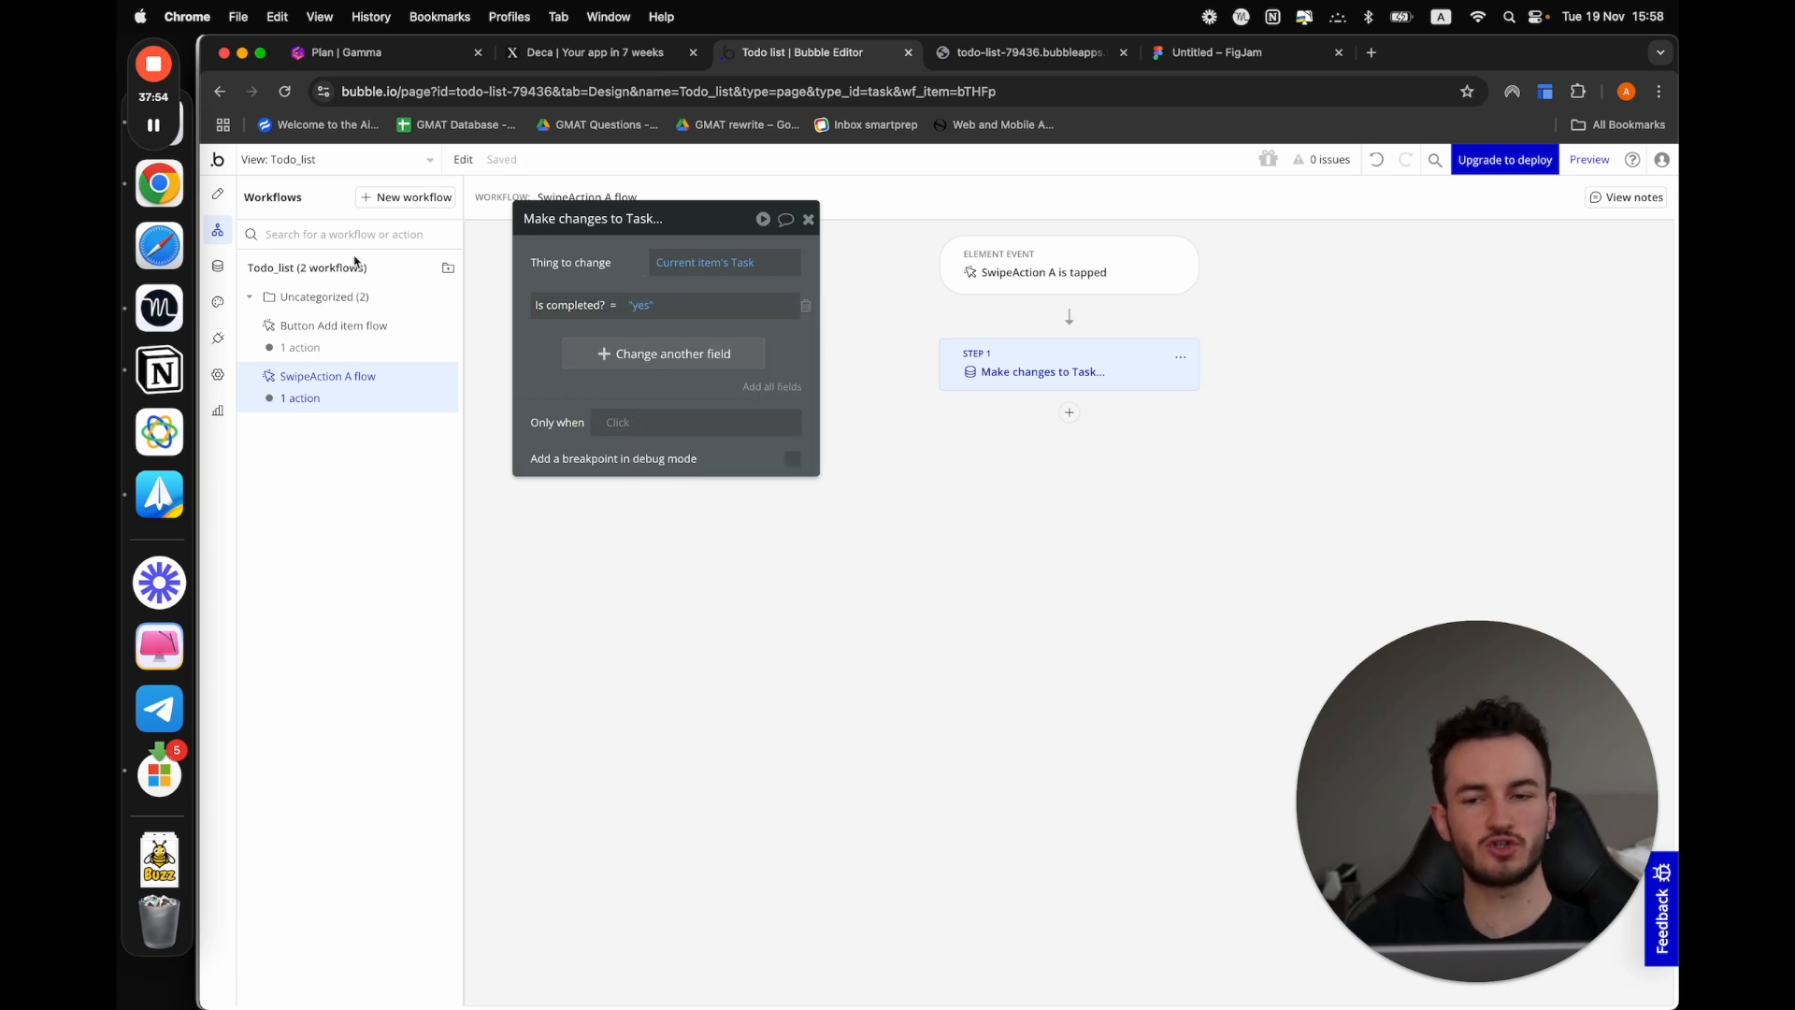
Return to the Todo_list design and place an Icon element inside ListItem A, at the end of the row after the task name
click(219, 197)
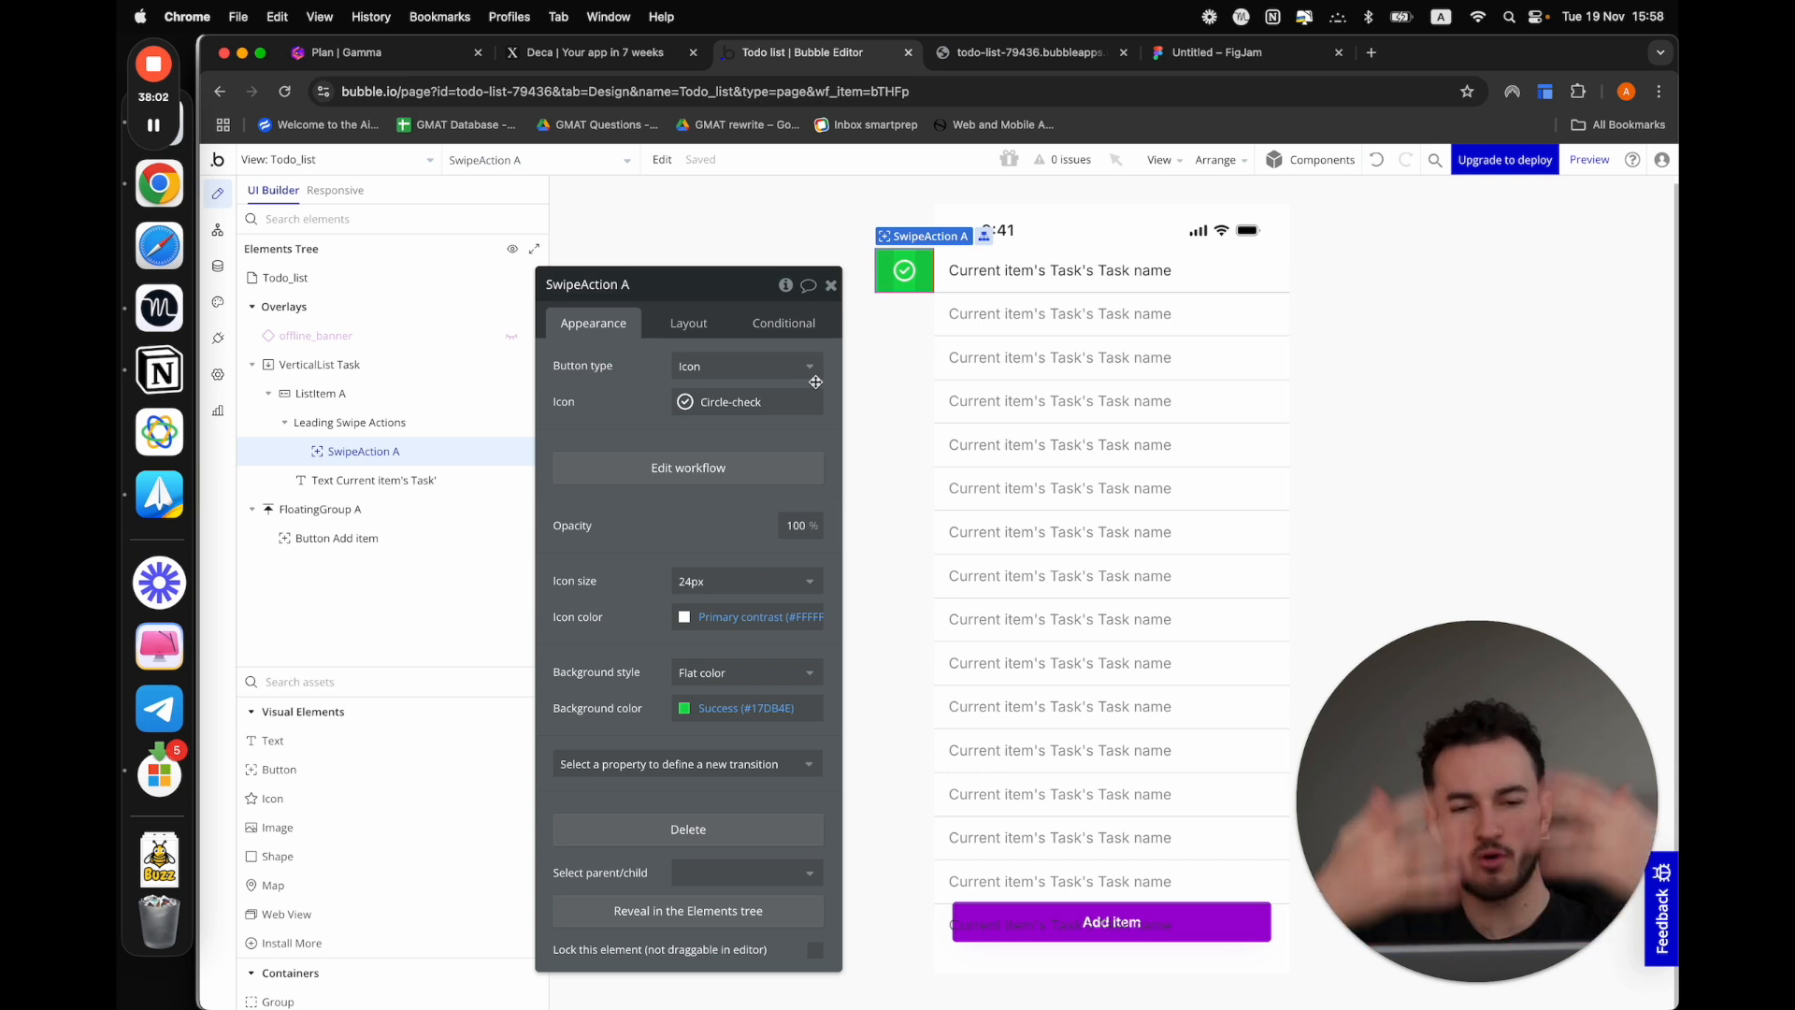
click(1235, 271)
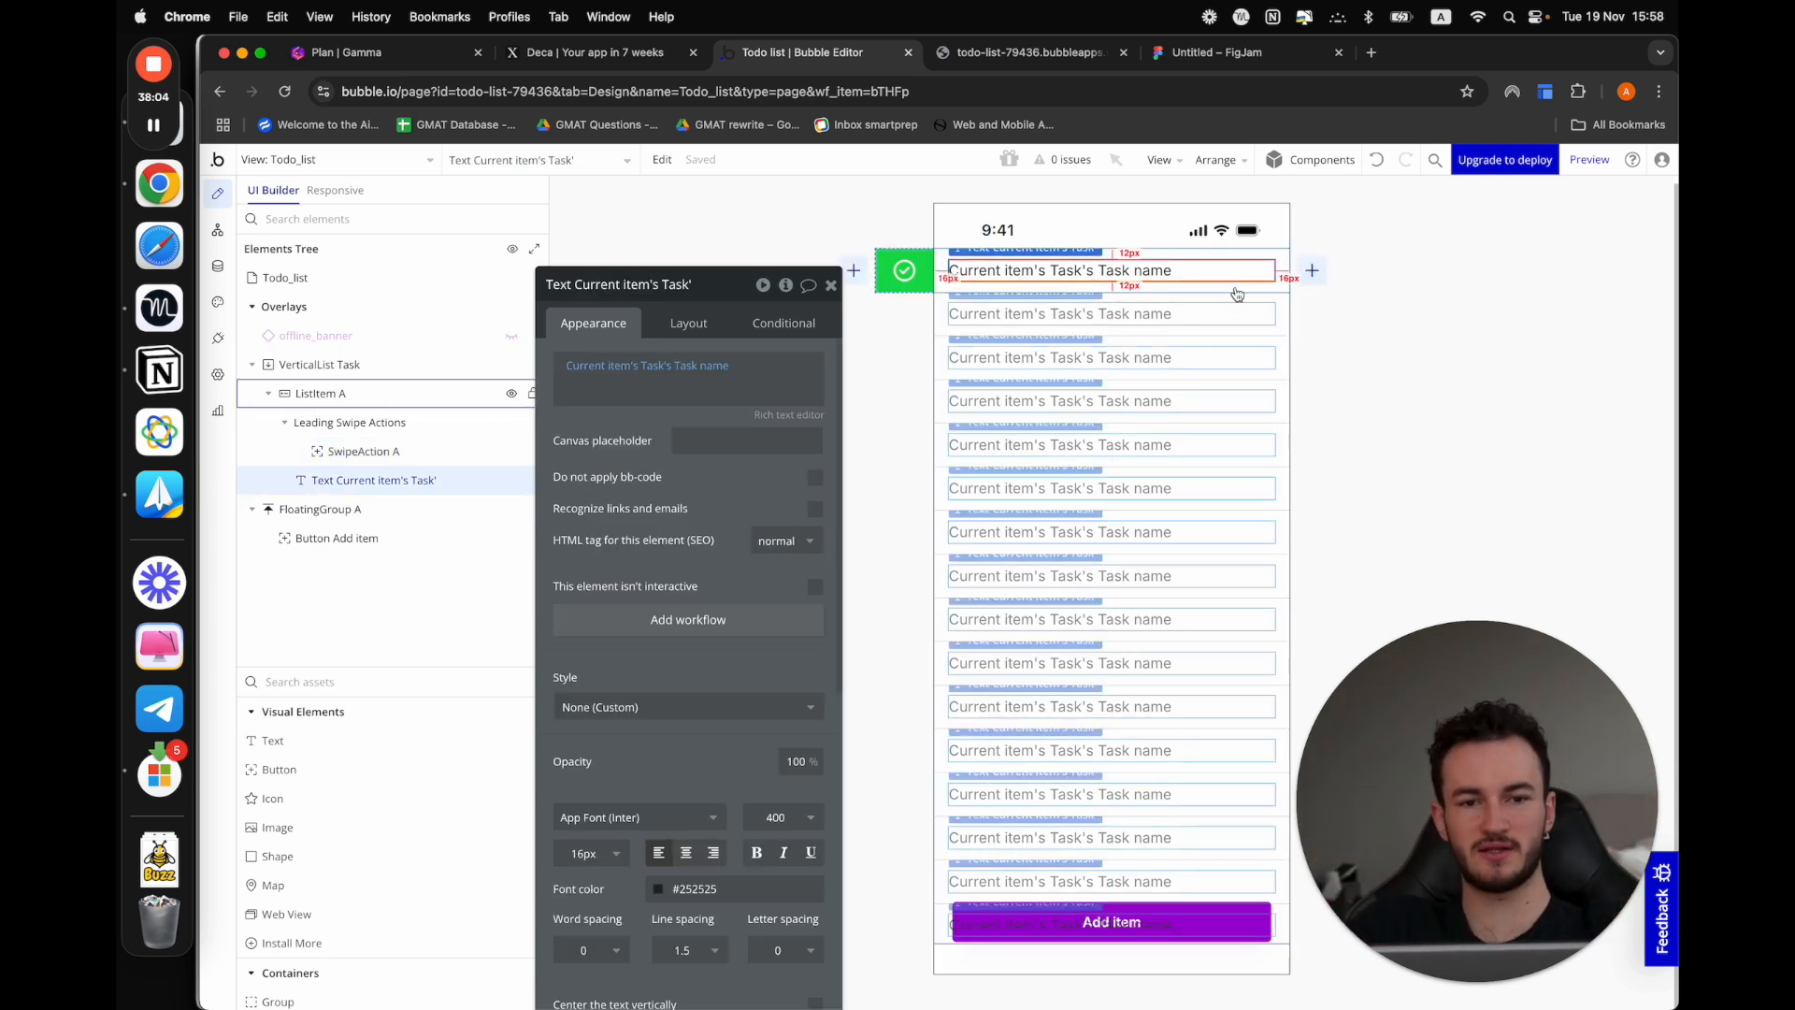
click(1248, 286)
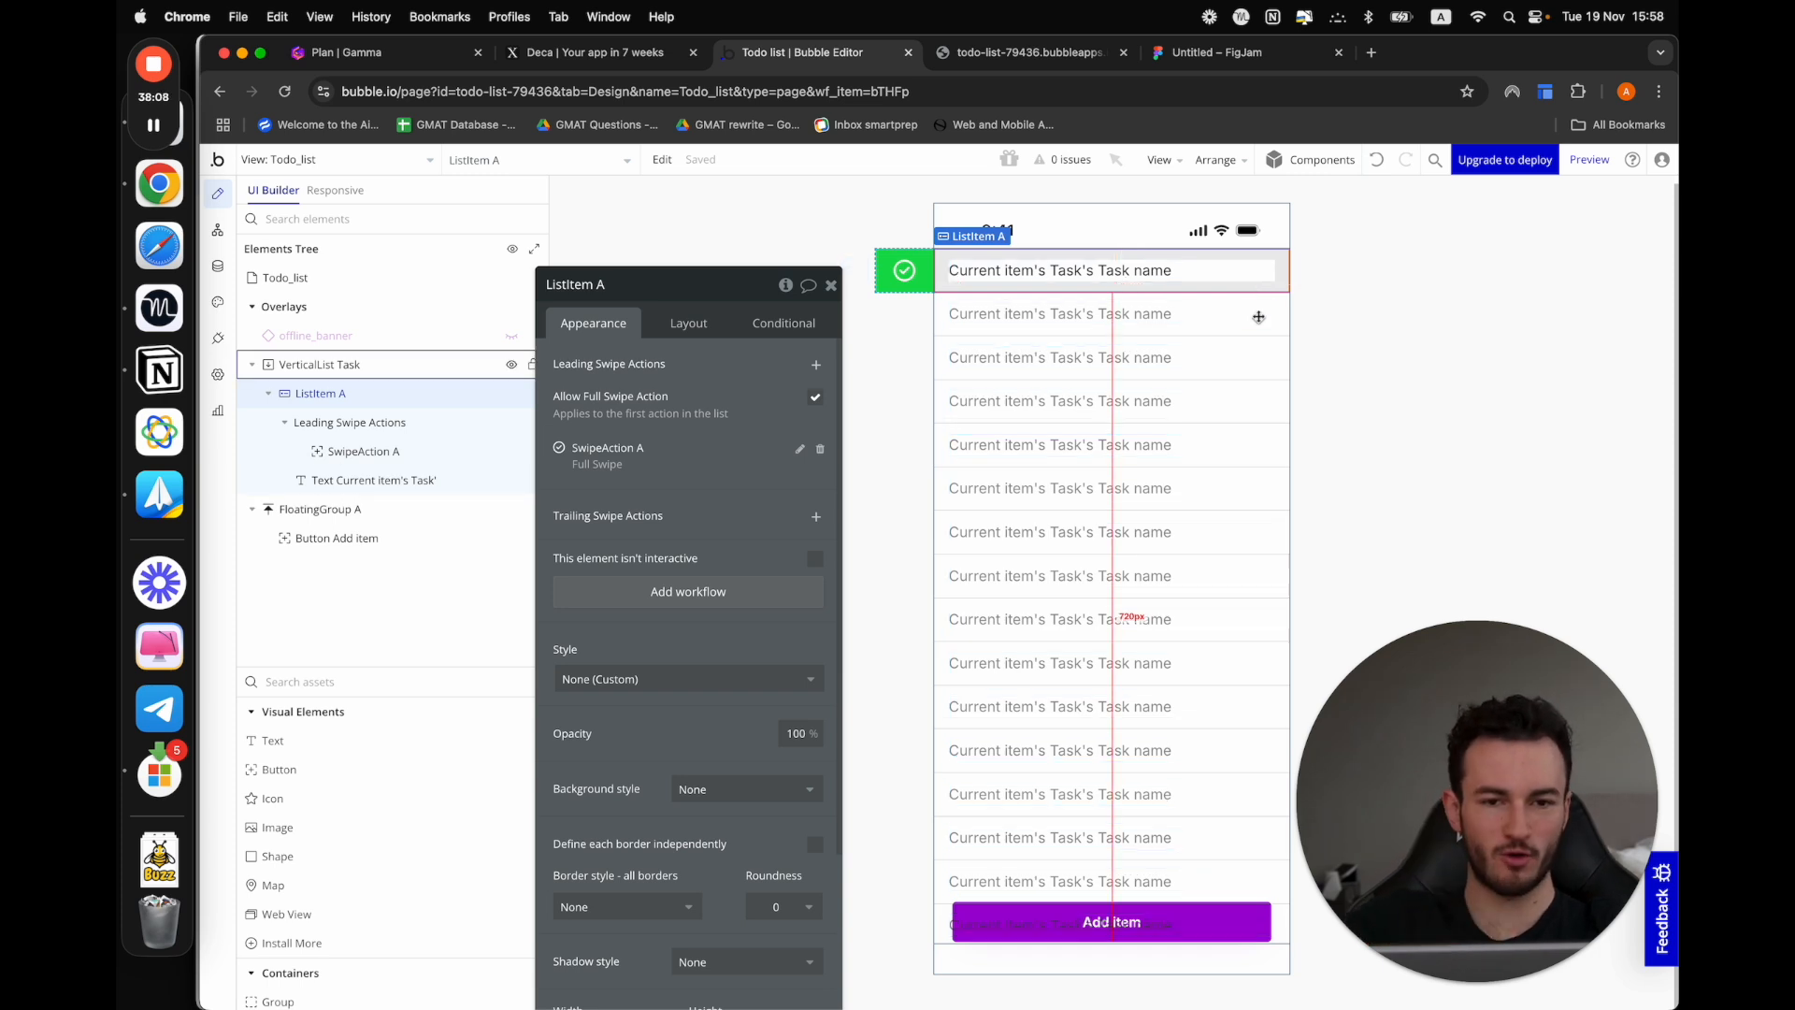
click(351, 685)
text(icon)
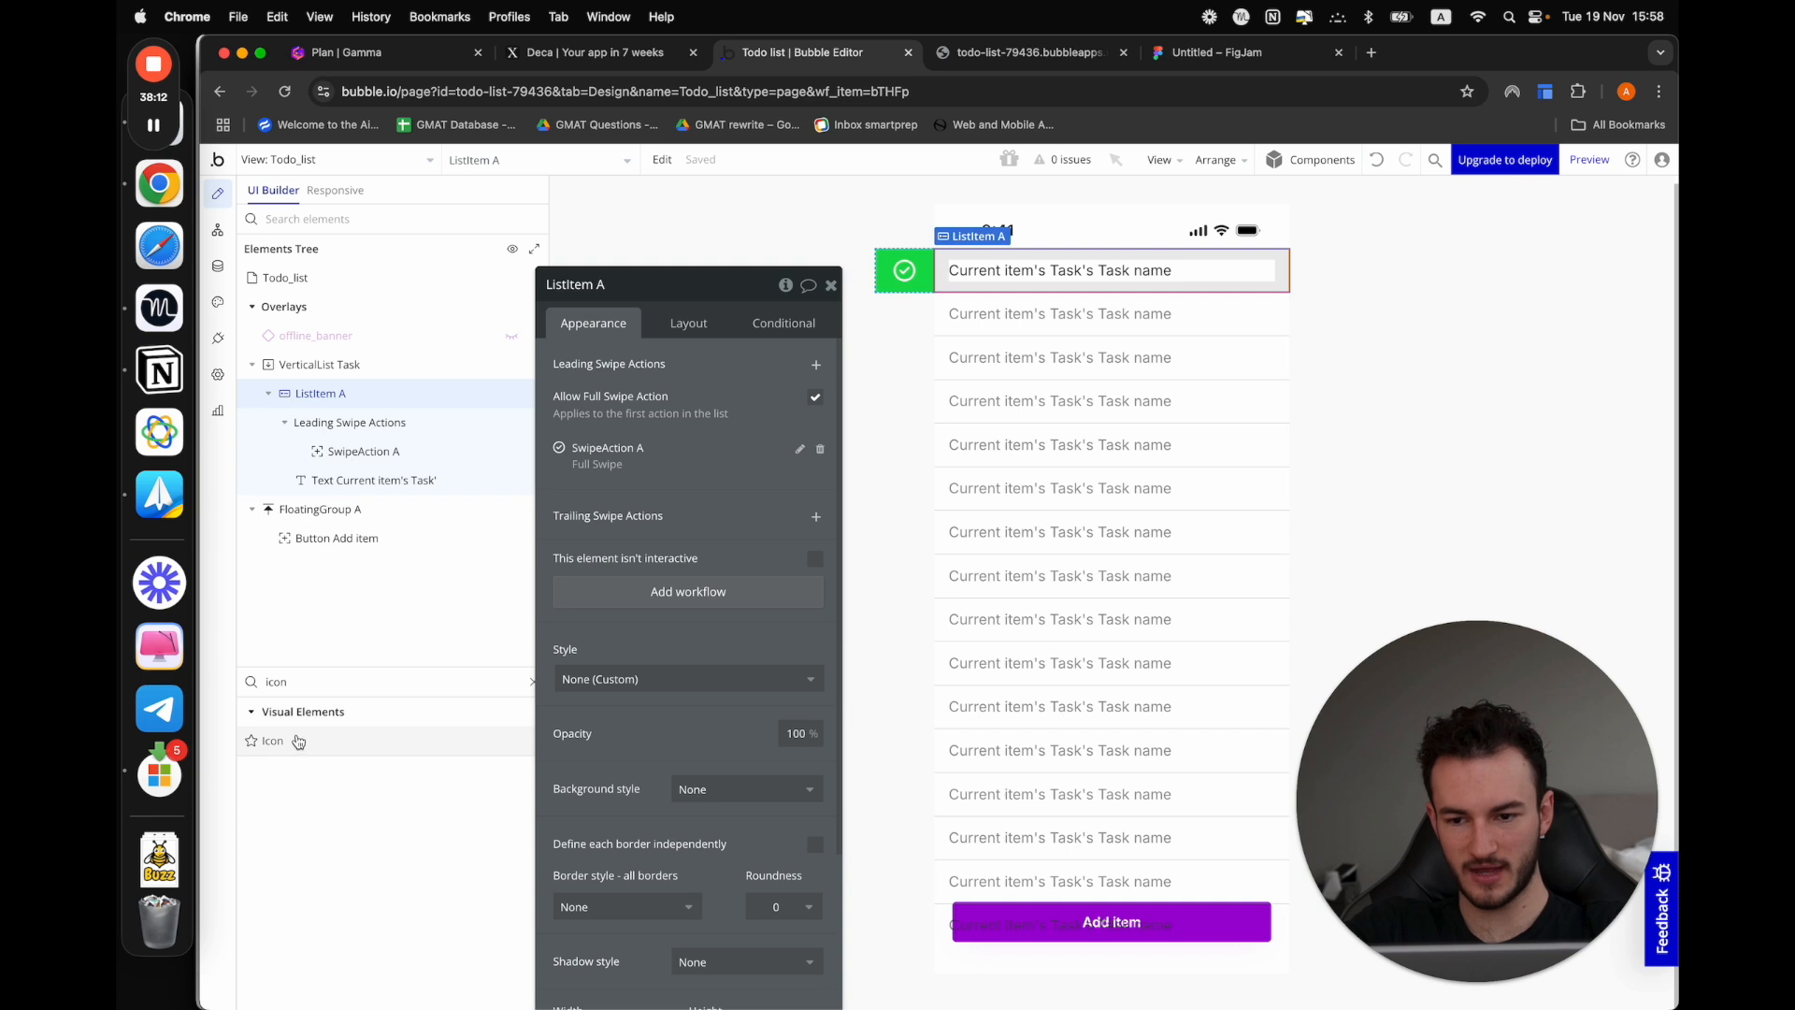
drag(272, 741, 1277, 280)
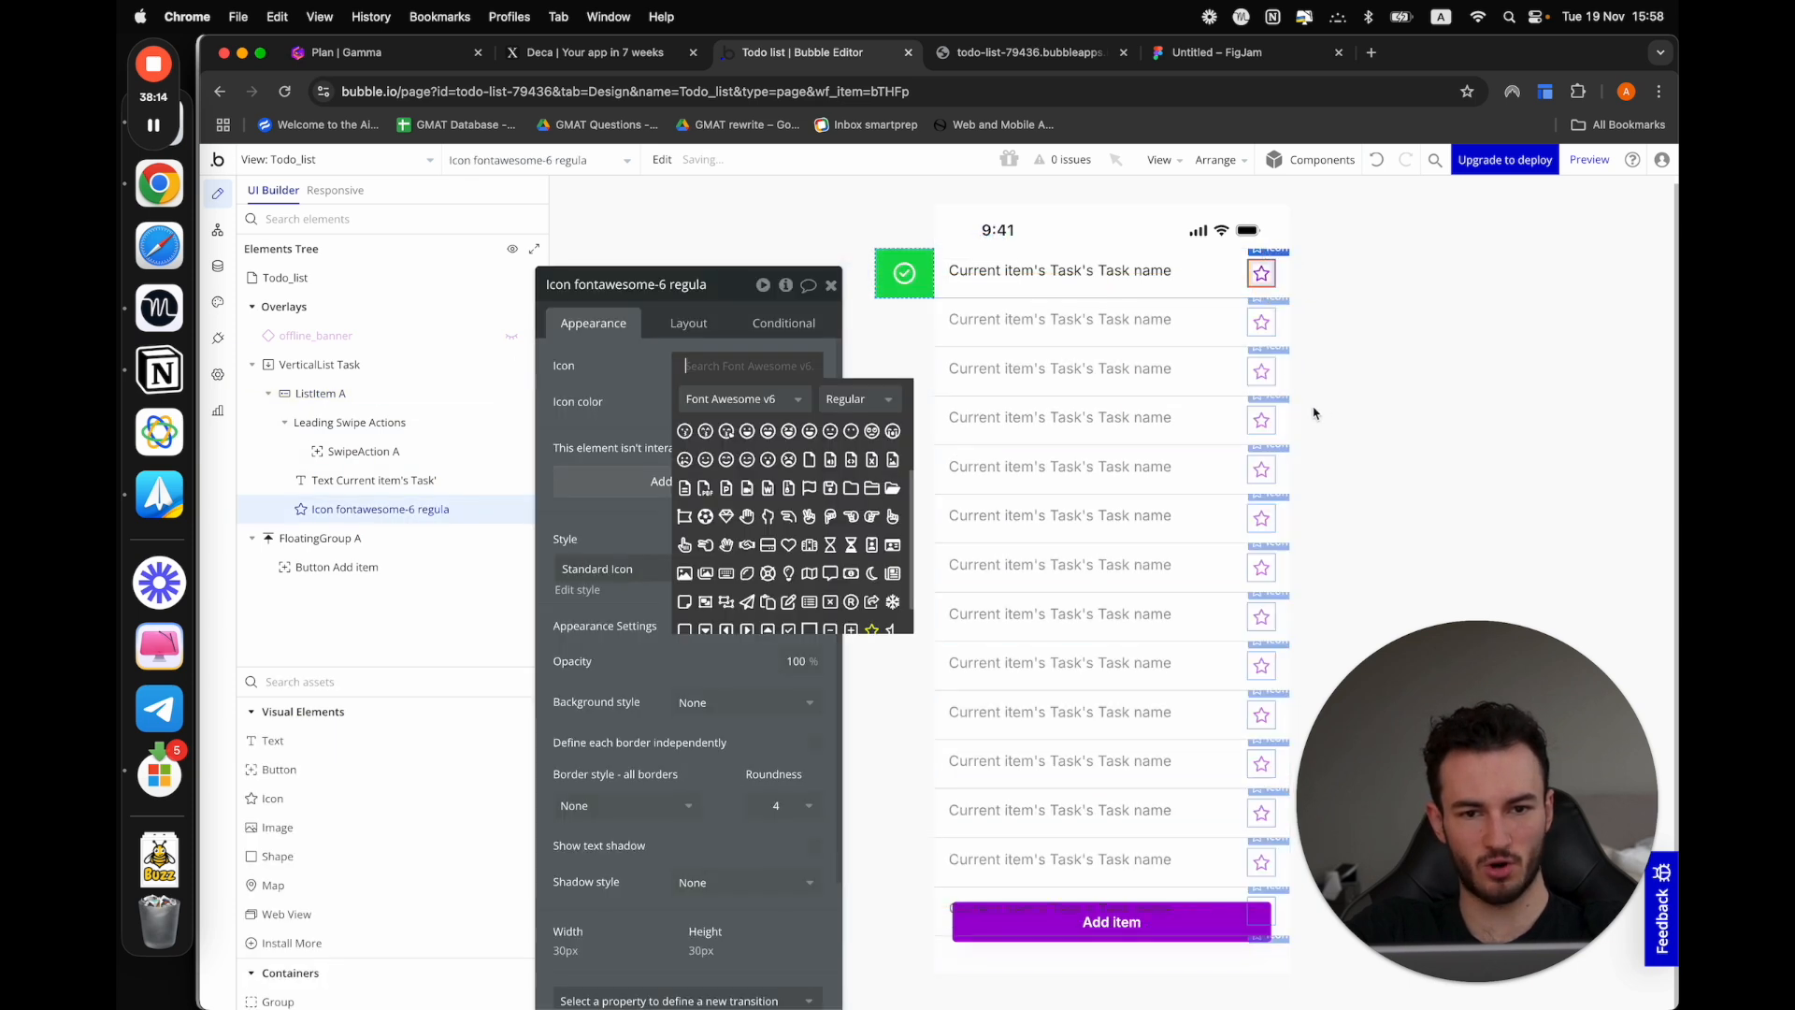
Set the row icon to Circle-check and its color to the Success green (#17DB4E)
text(chec)
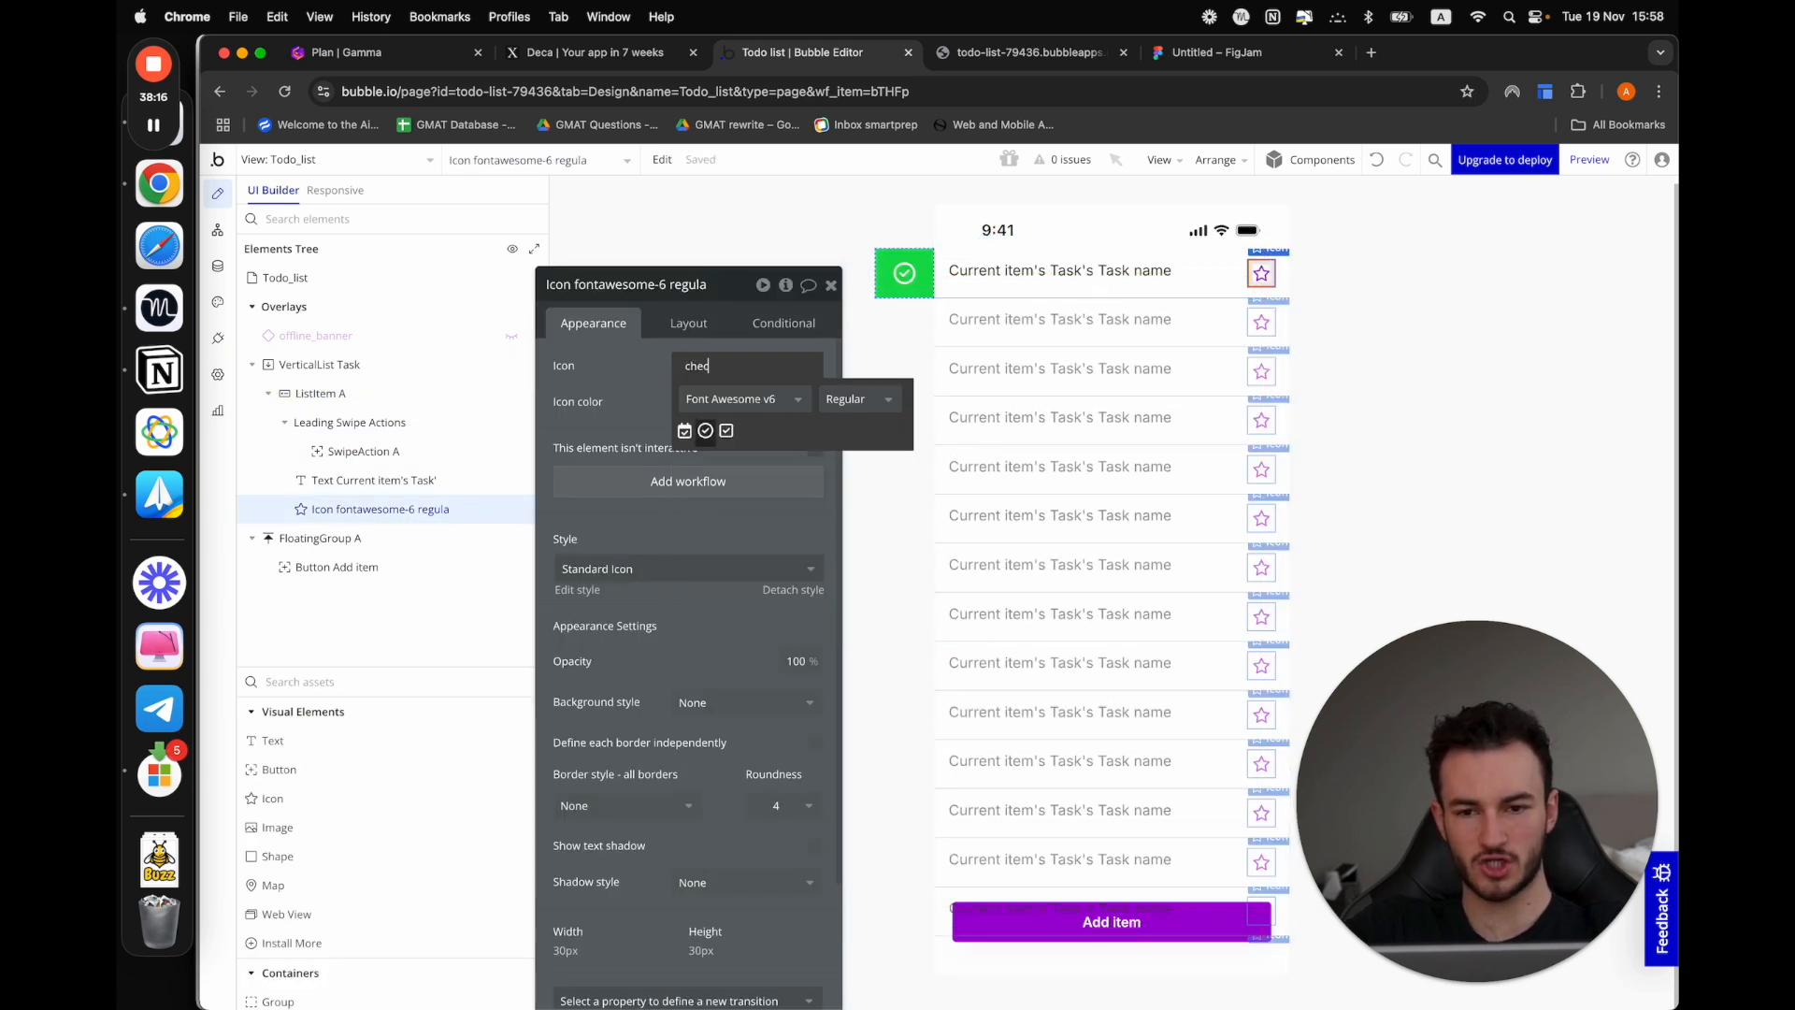
click(706, 432)
click(711, 401)
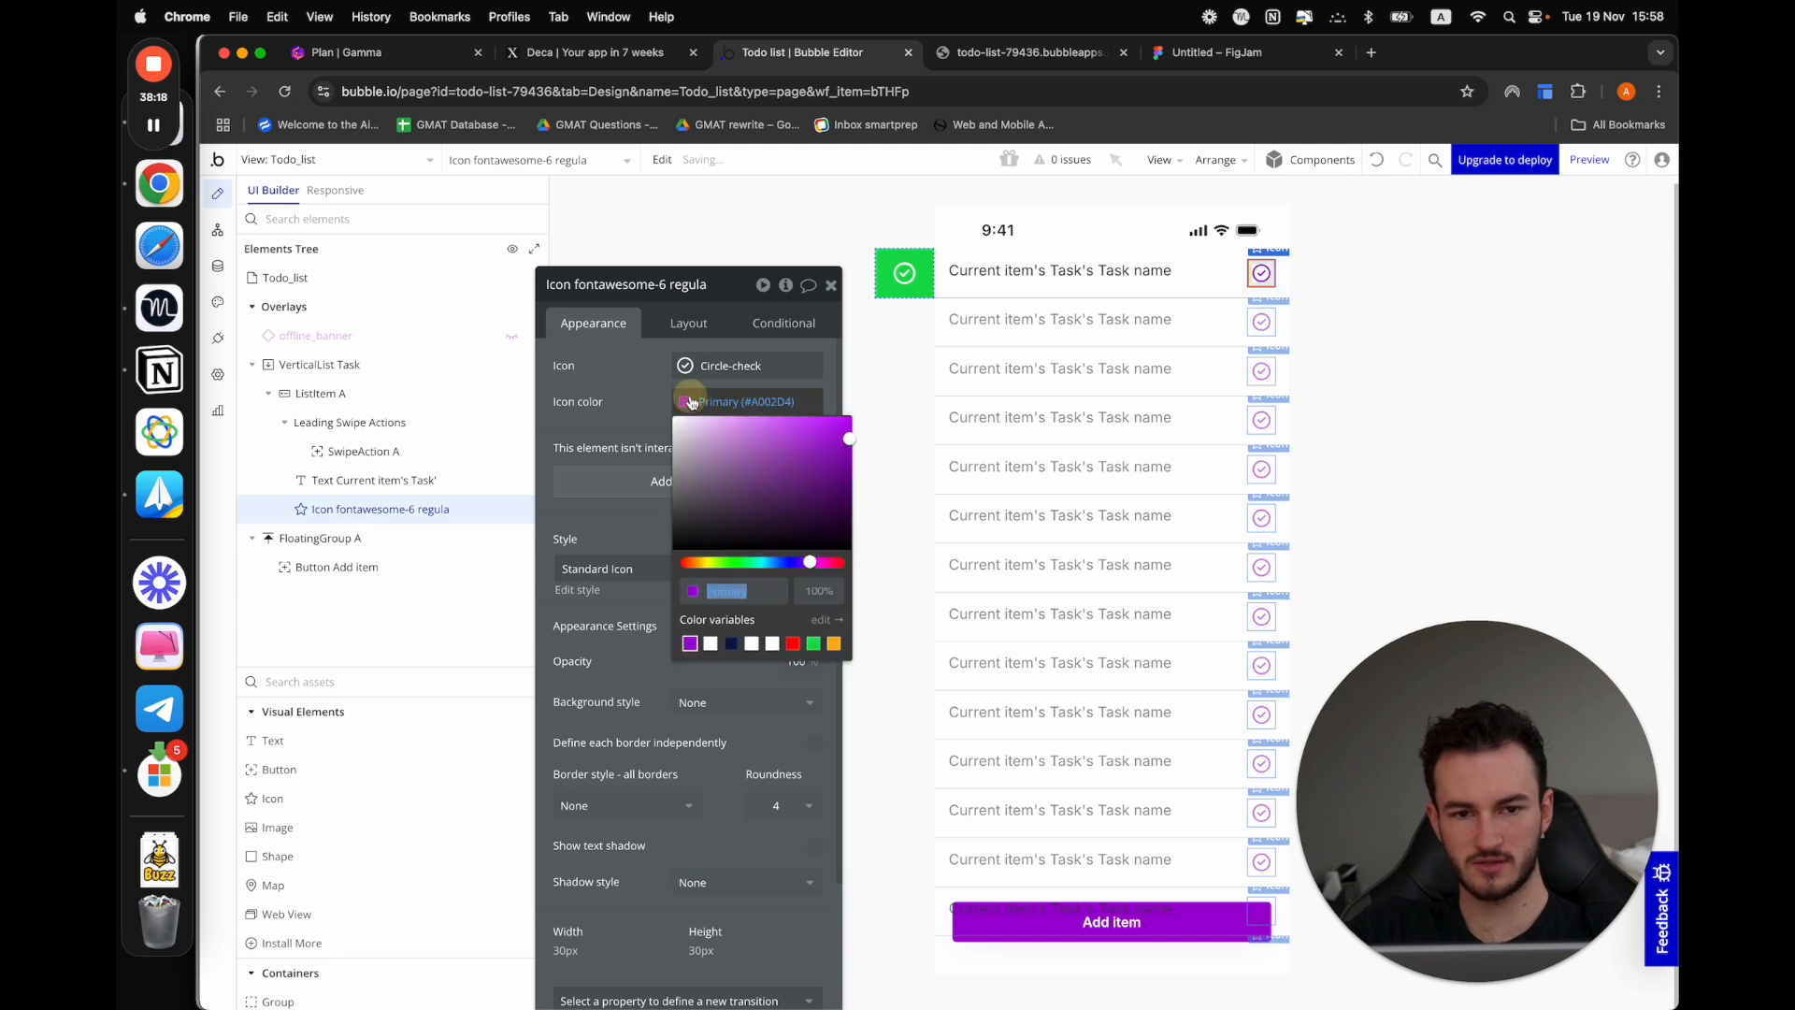
click(813, 644)
click(635, 370)
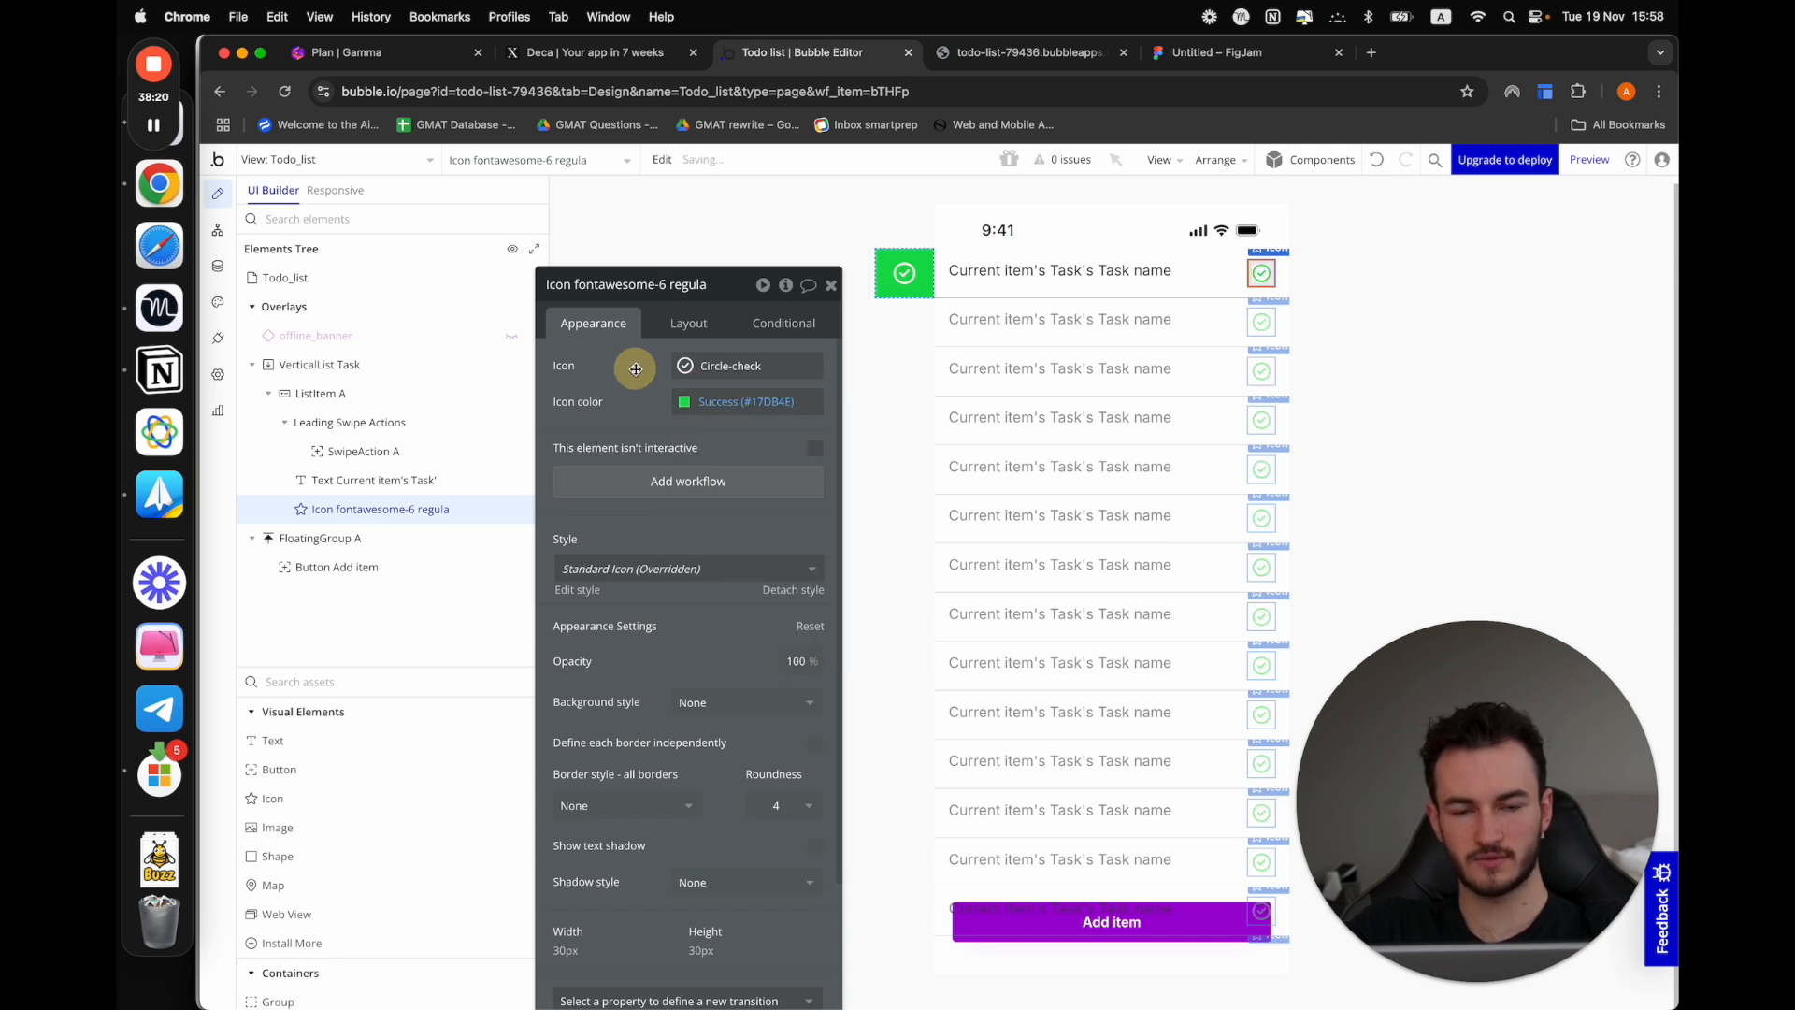
Preview the list with the check icons, return to the editor and make the icon not visible on view load
click(1589, 159)
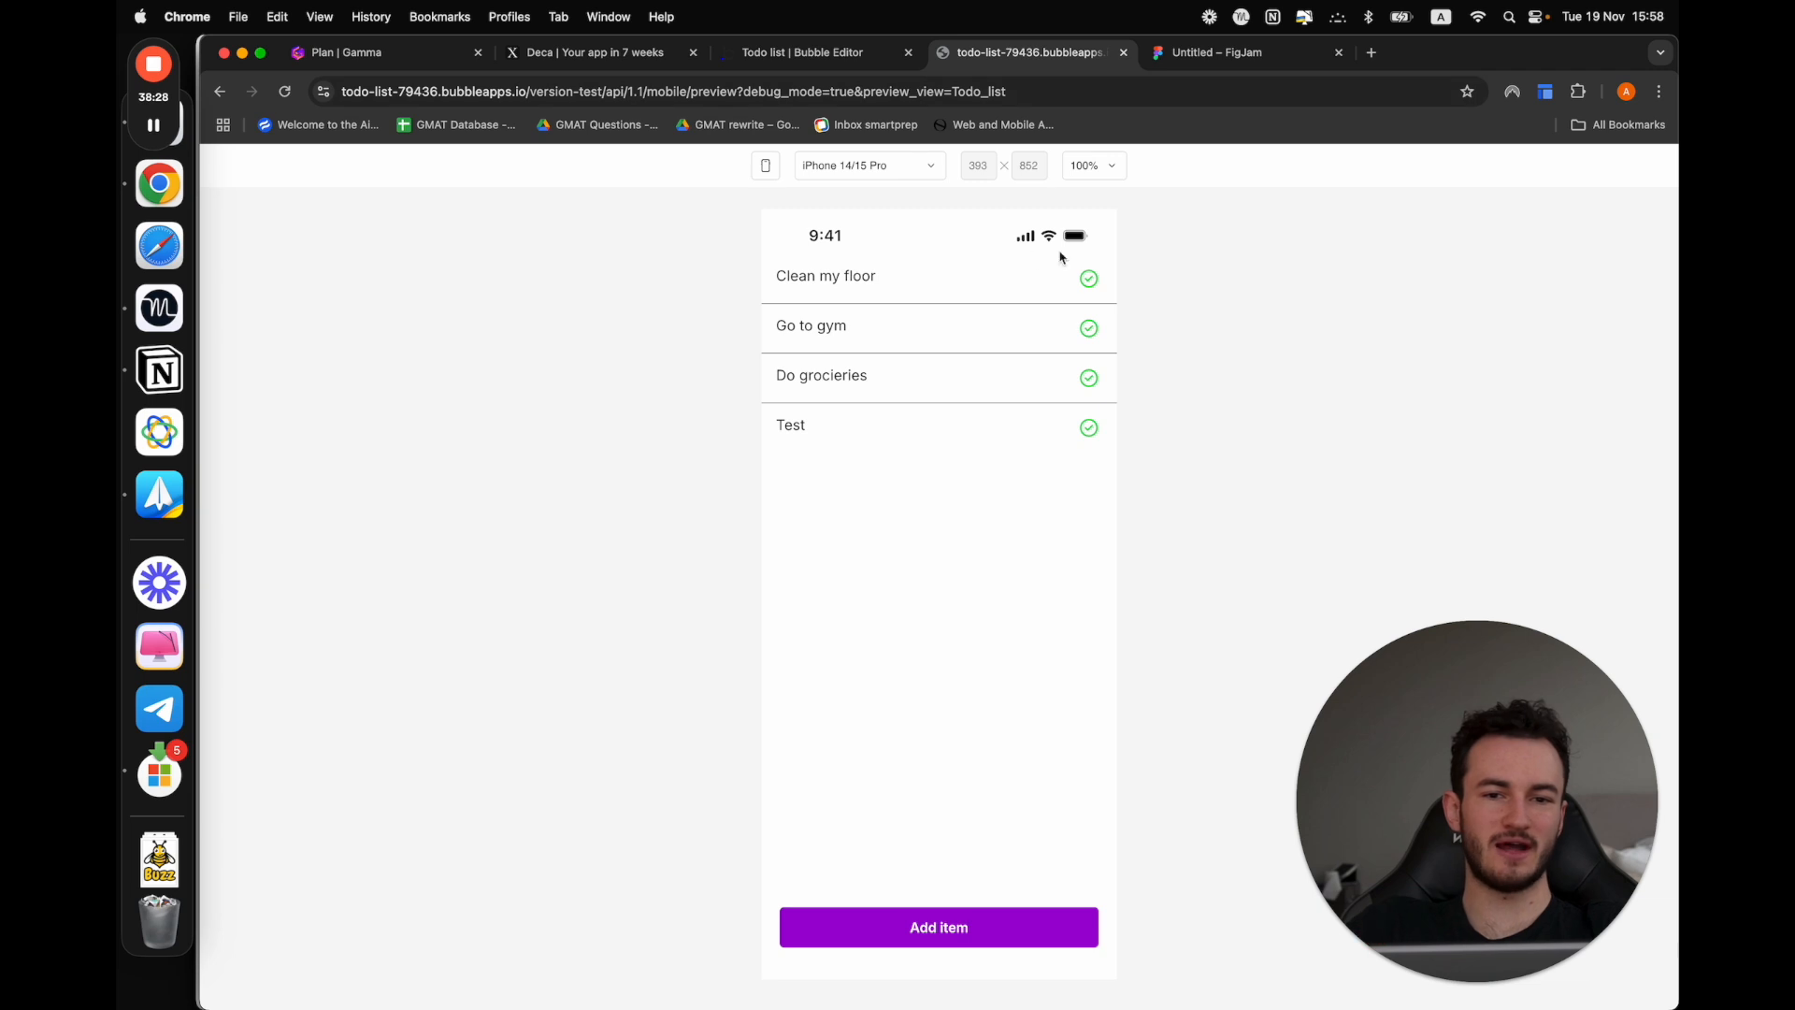
click(837, 54)
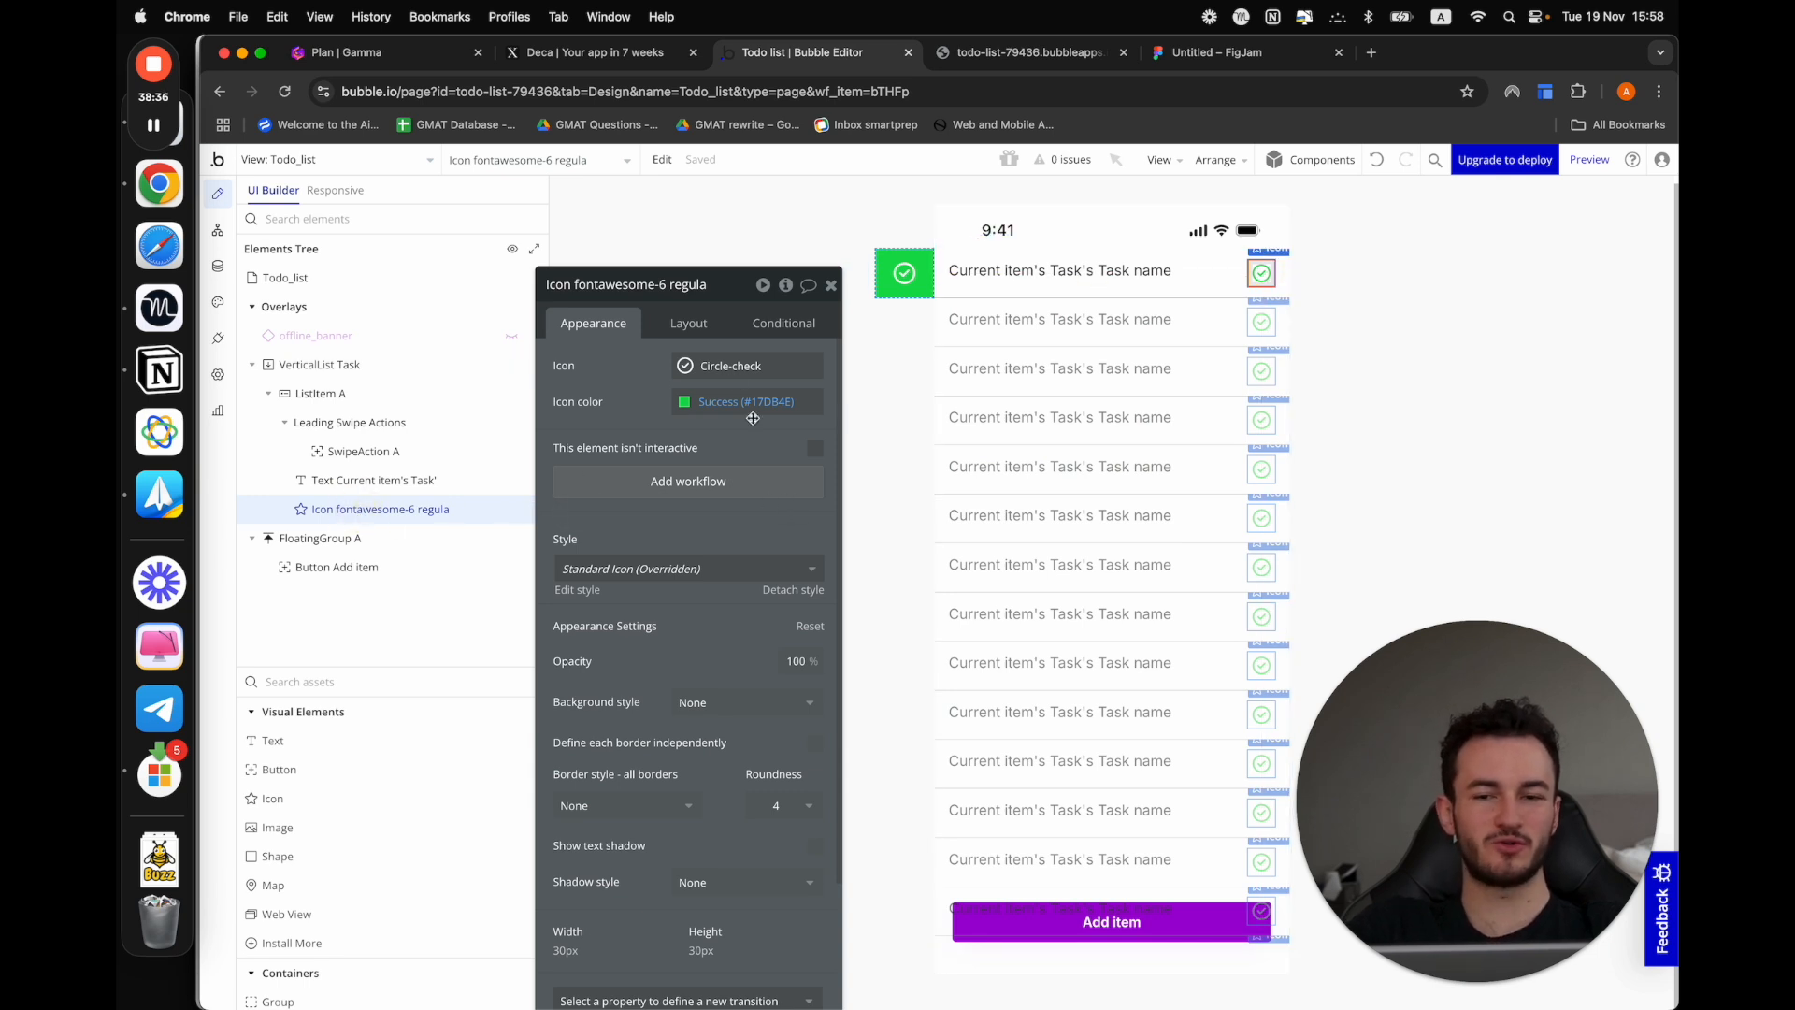
click(692, 322)
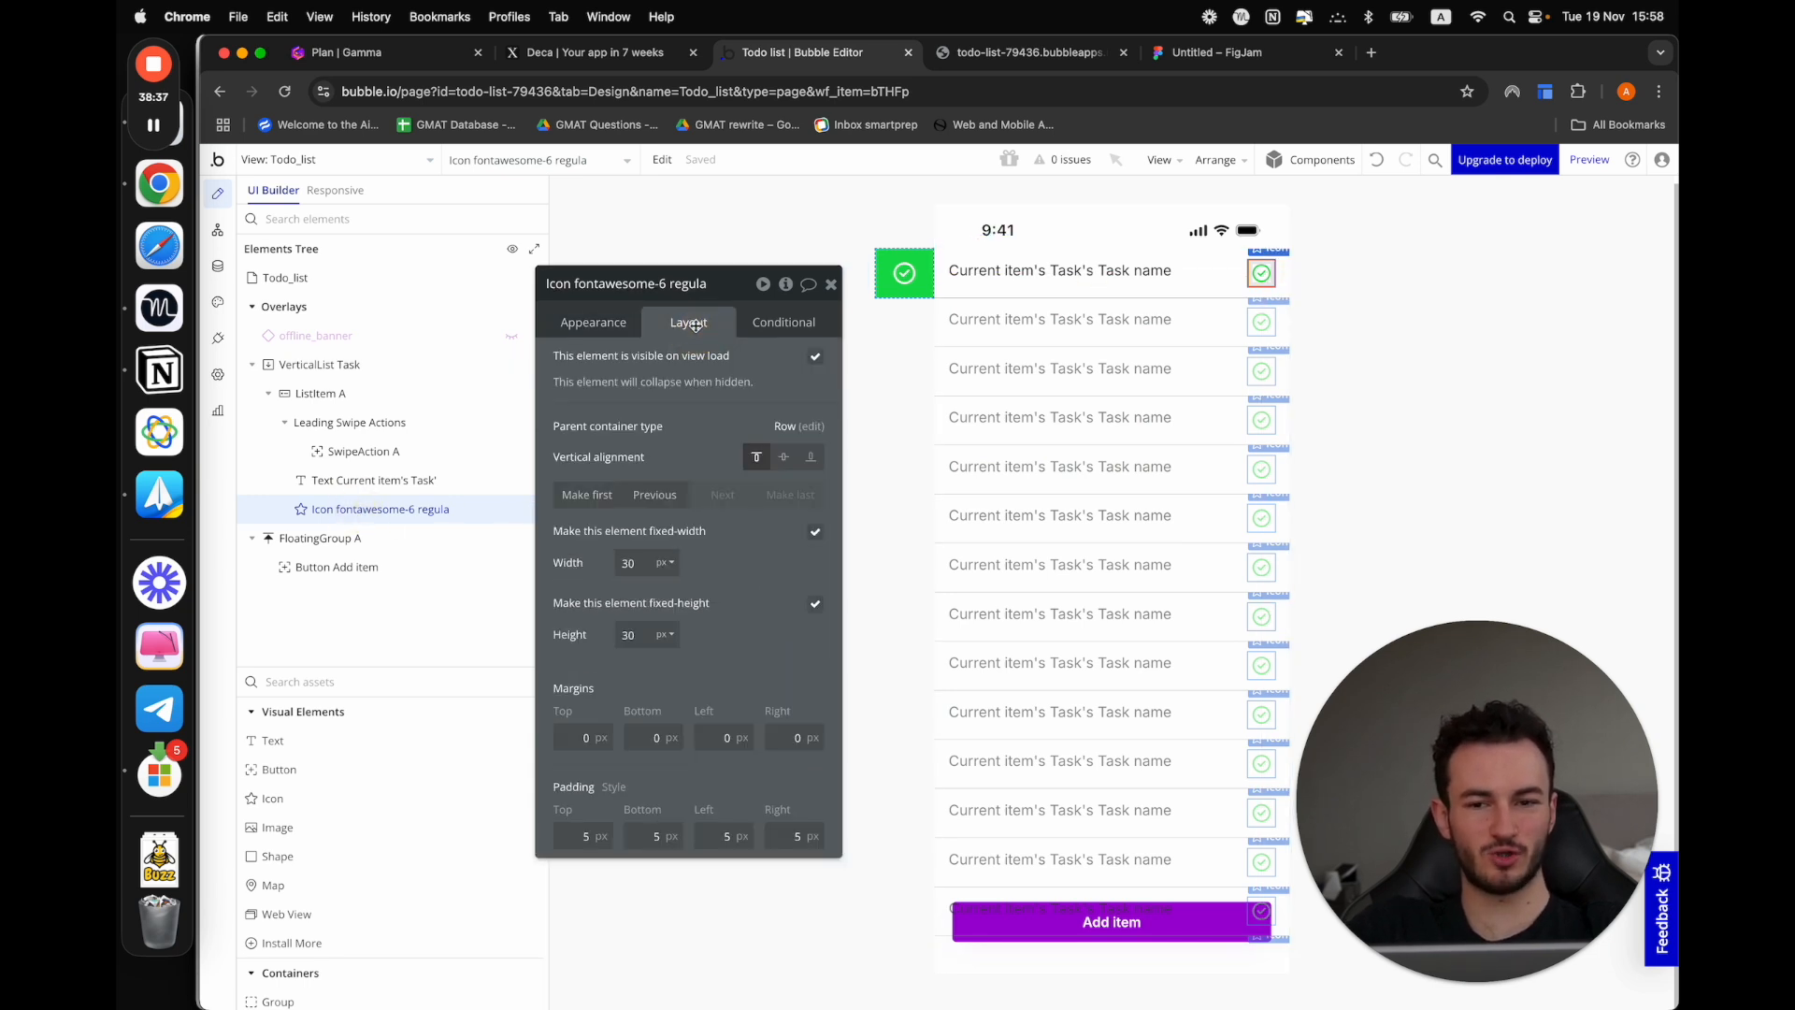
click(816, 357)
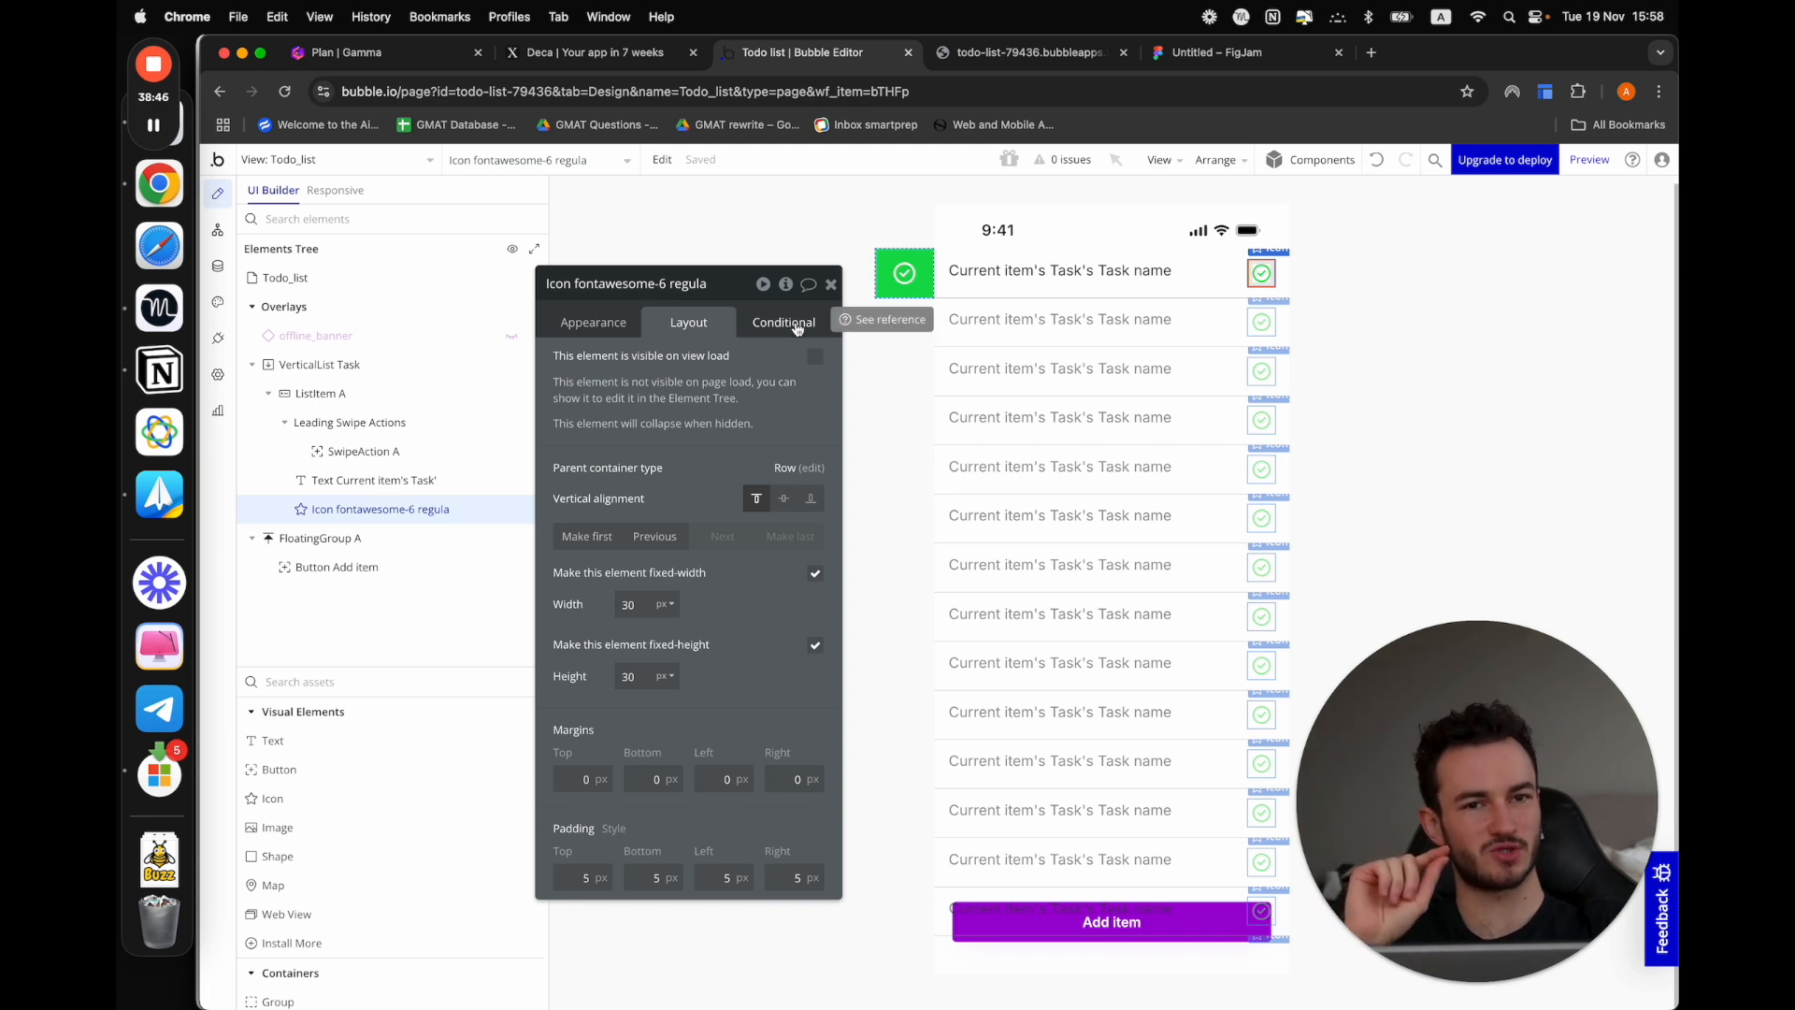
Add a condition to the row's check icon making it visible when the current item's Task's Is completed? is true
click(795, 326)
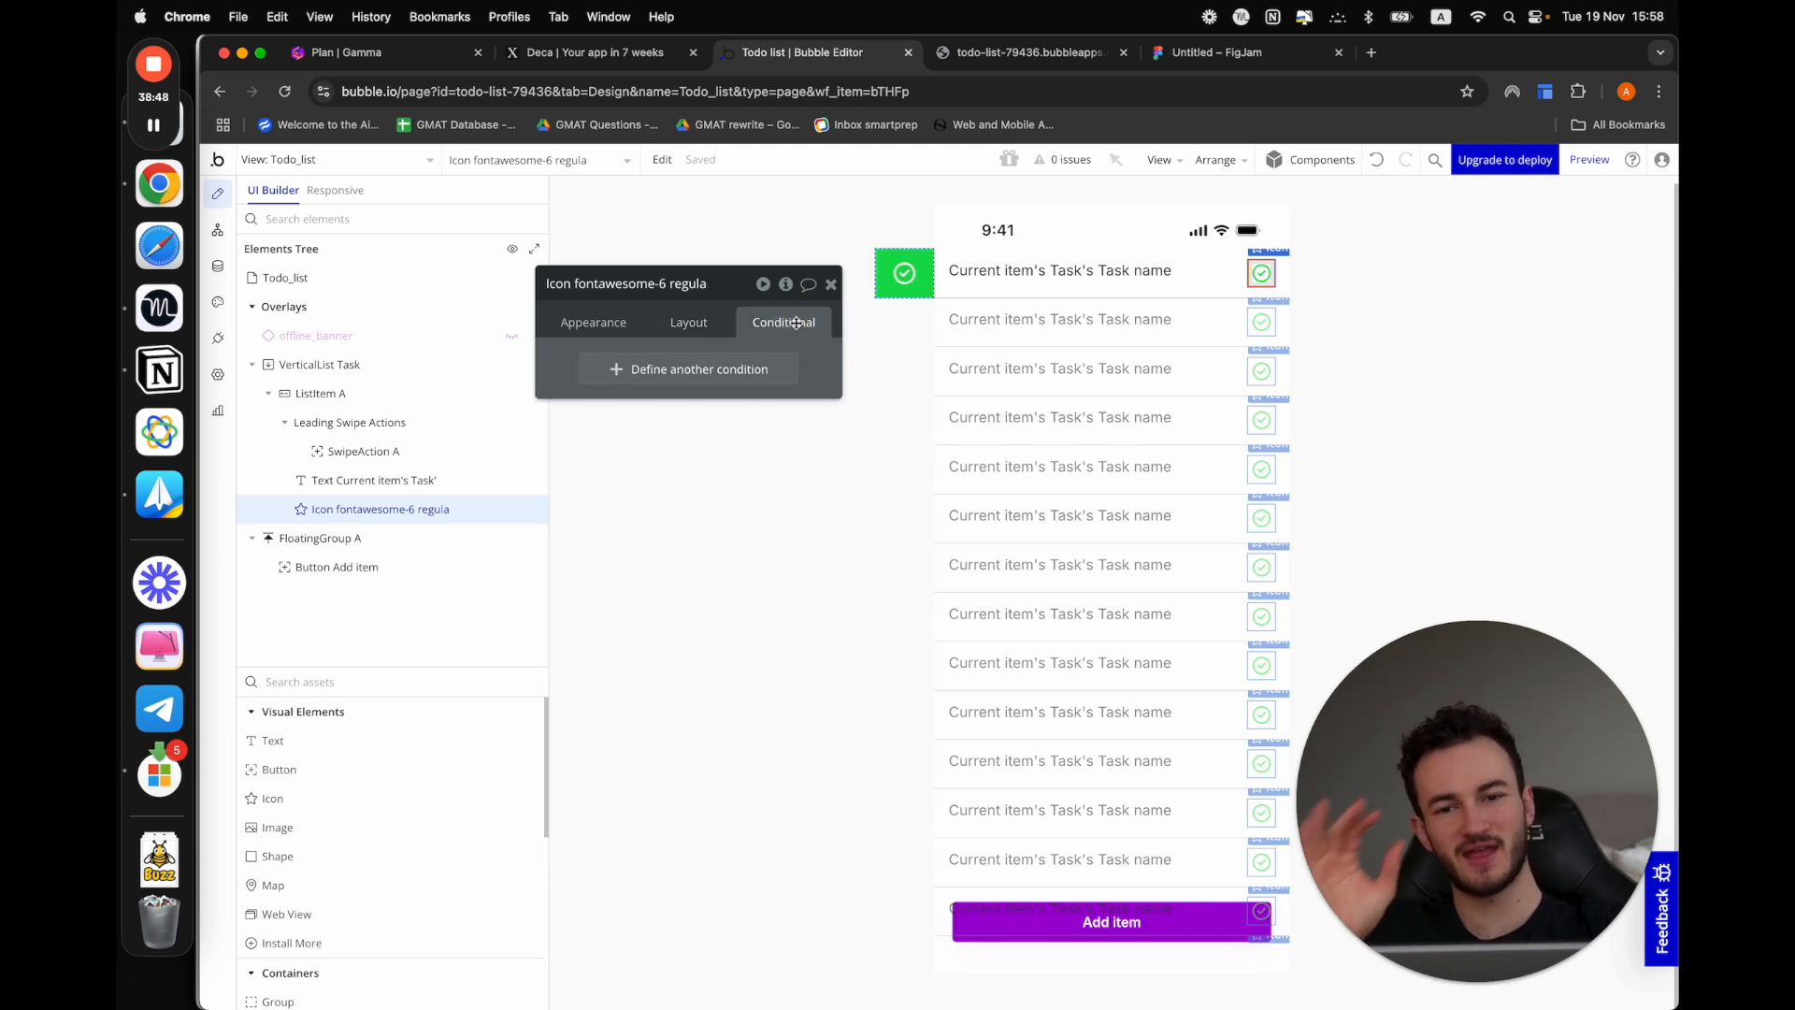
click(694, 365)
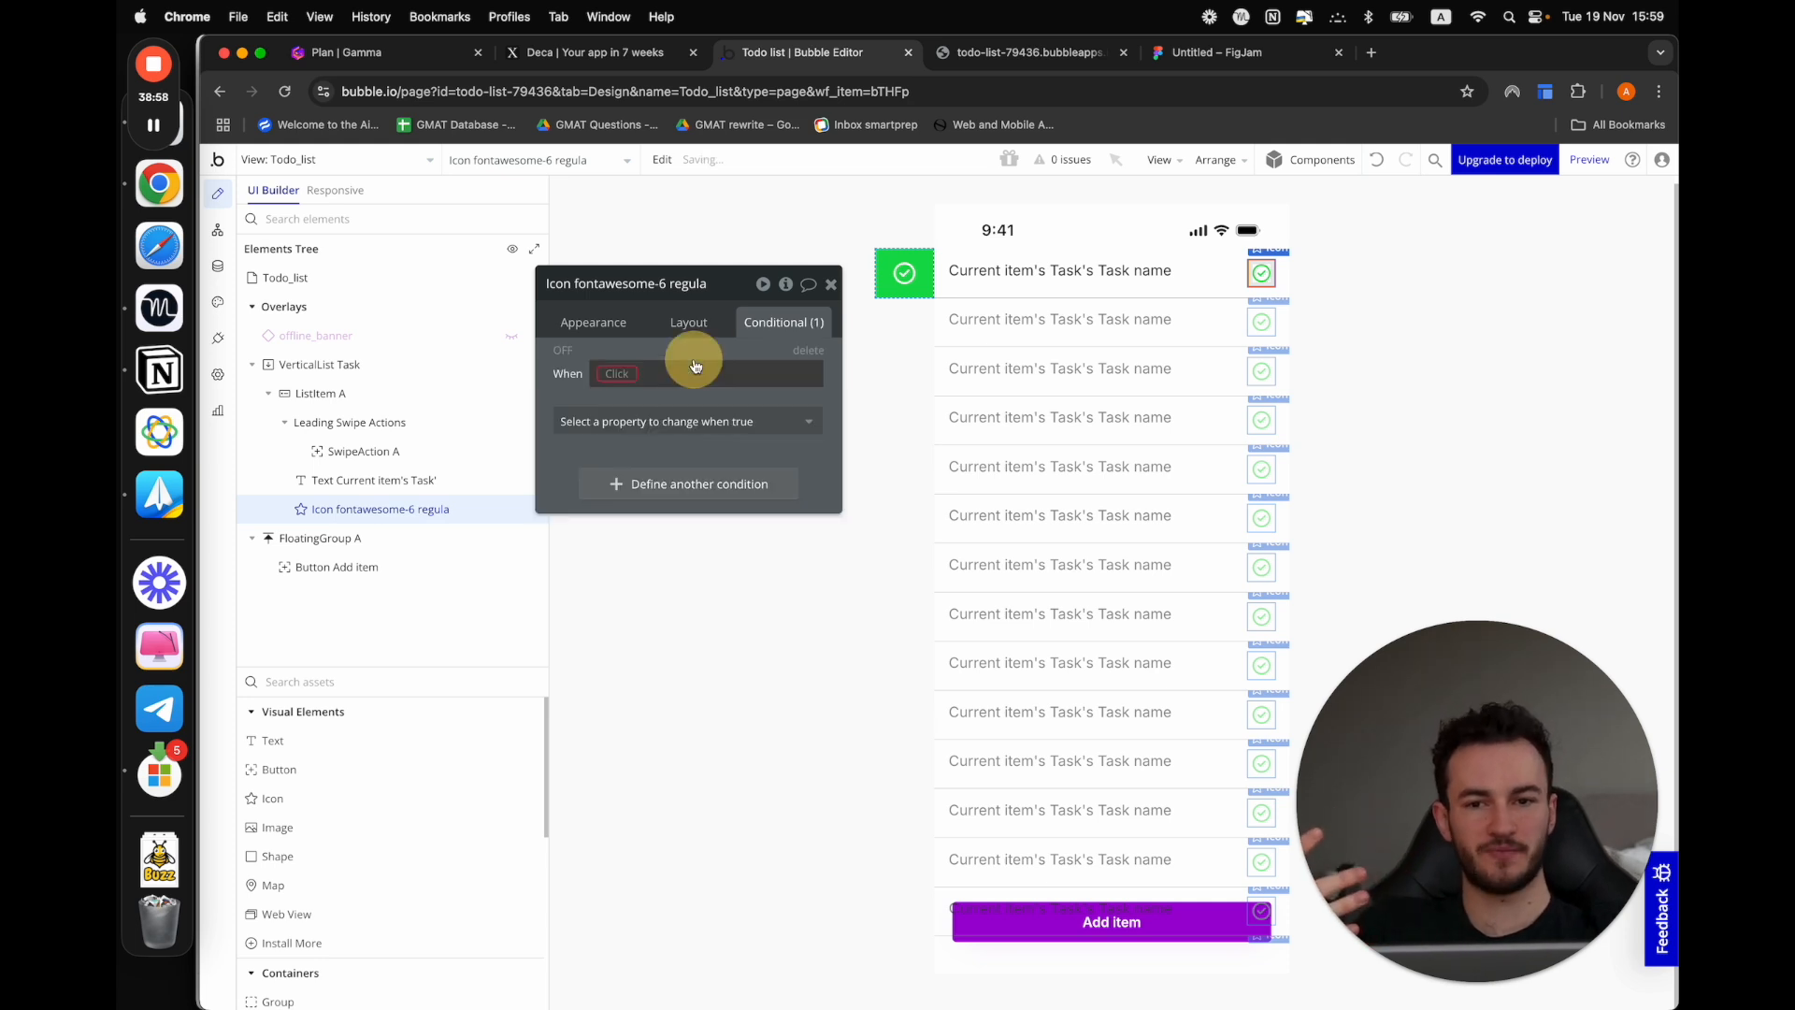
click(625, 373)
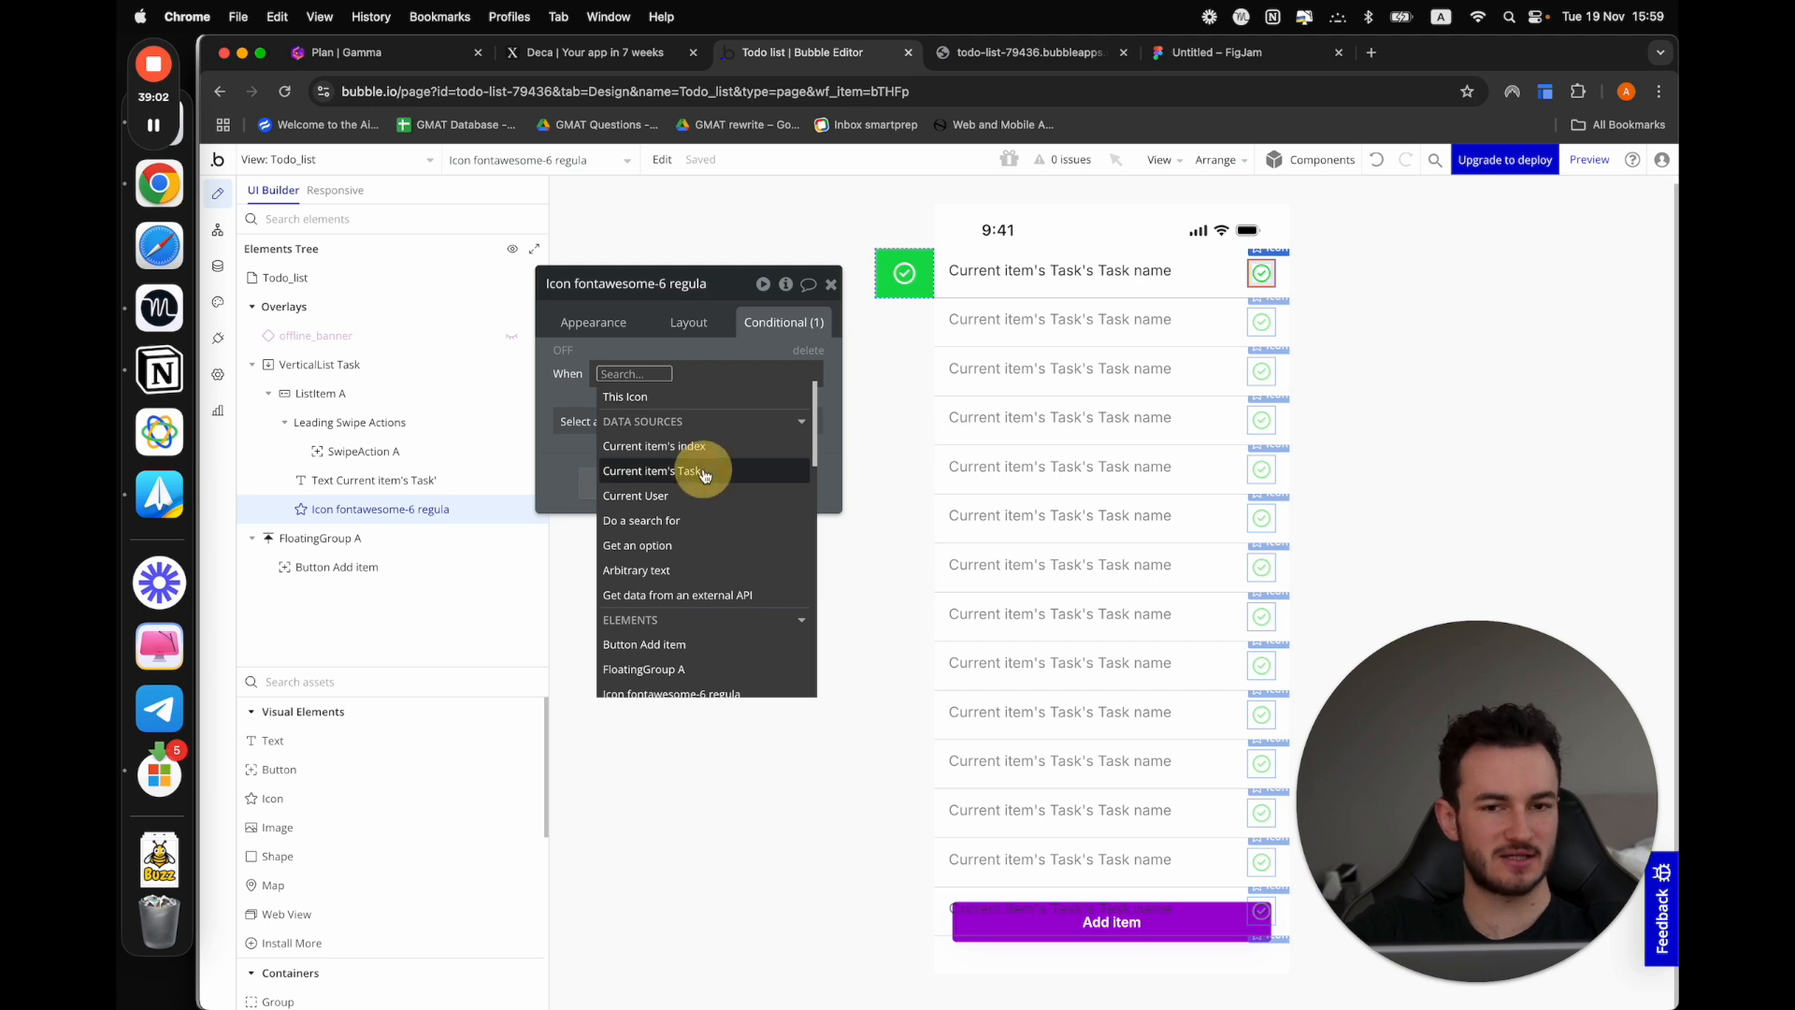
click(704, 473)
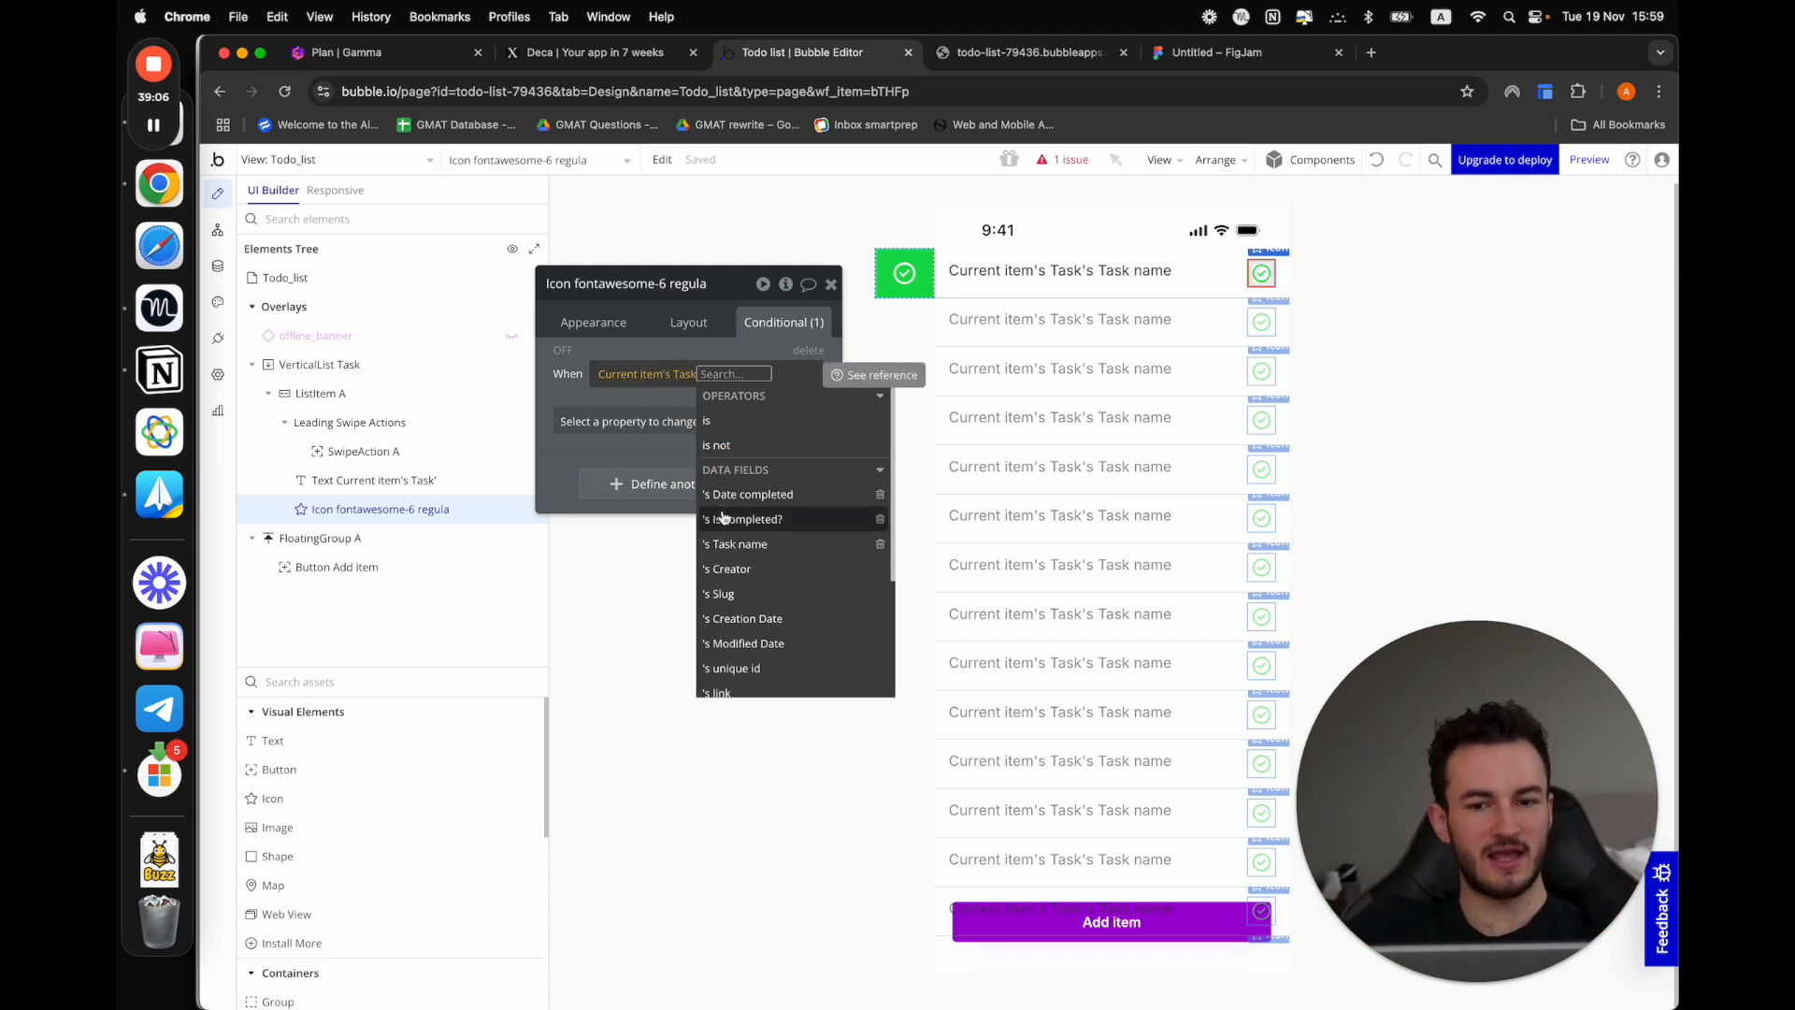
click(721, 517)
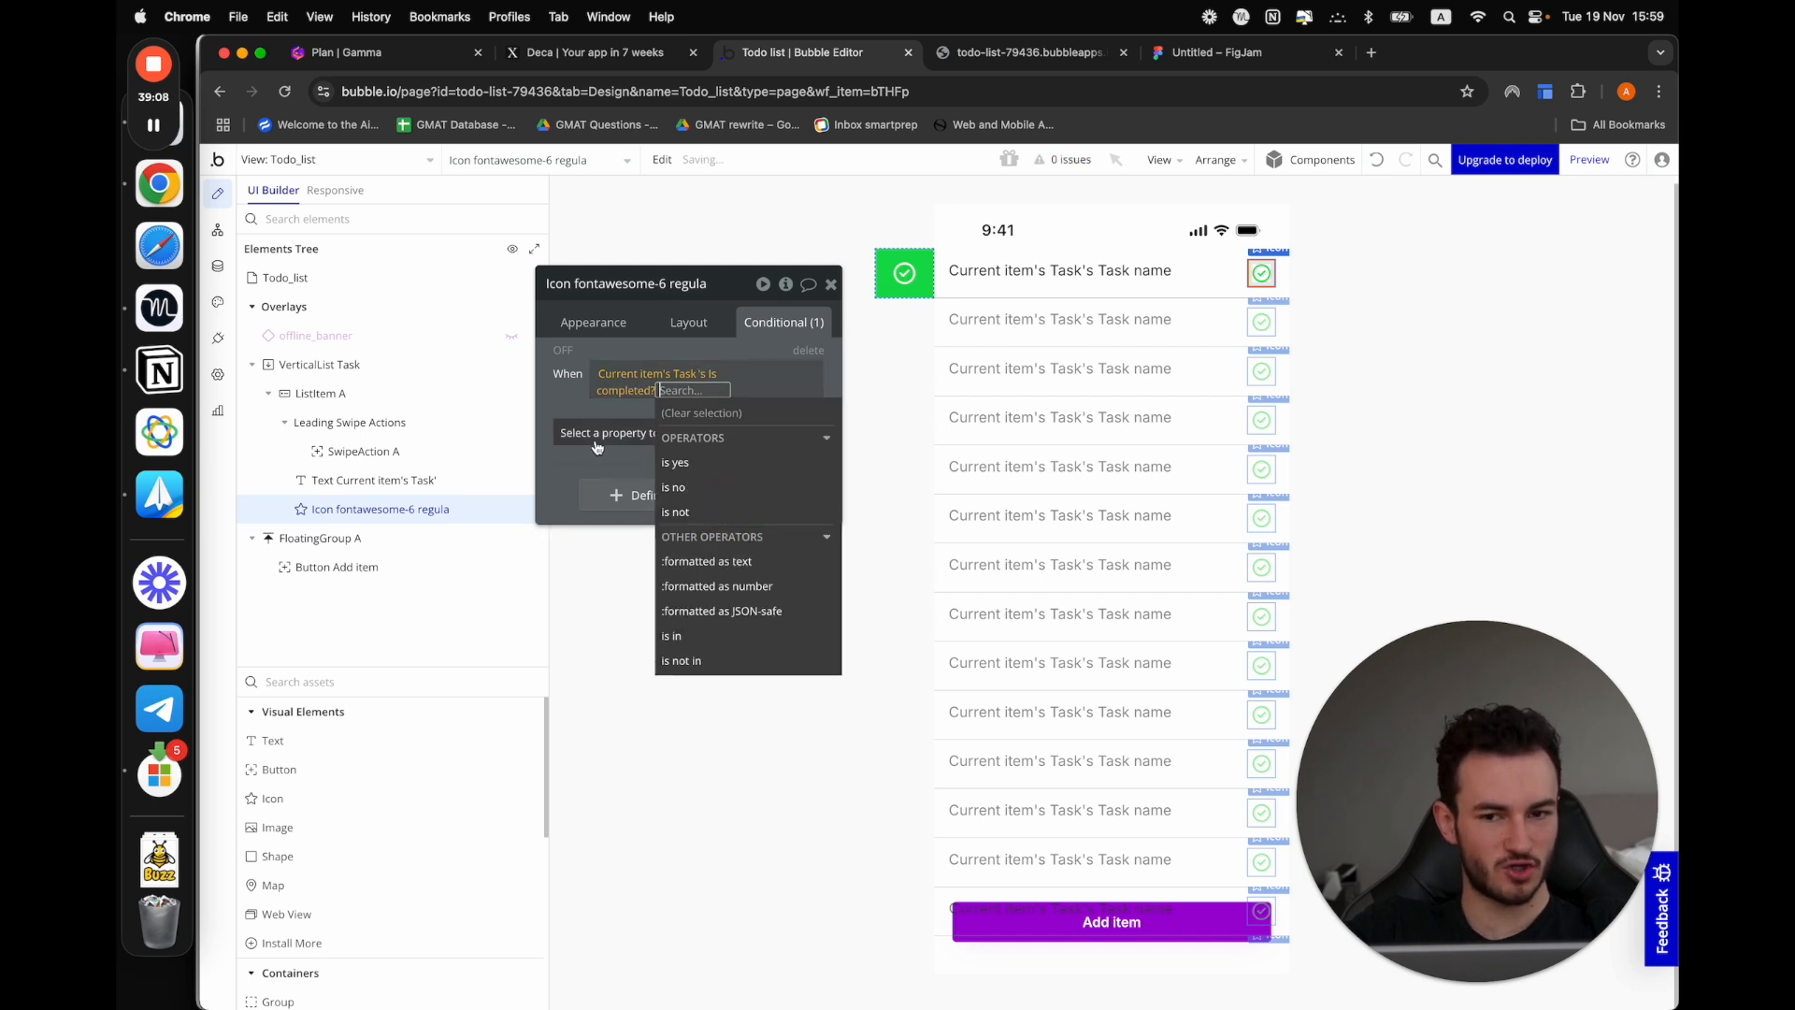
click(577, 403)
click(621, 430)
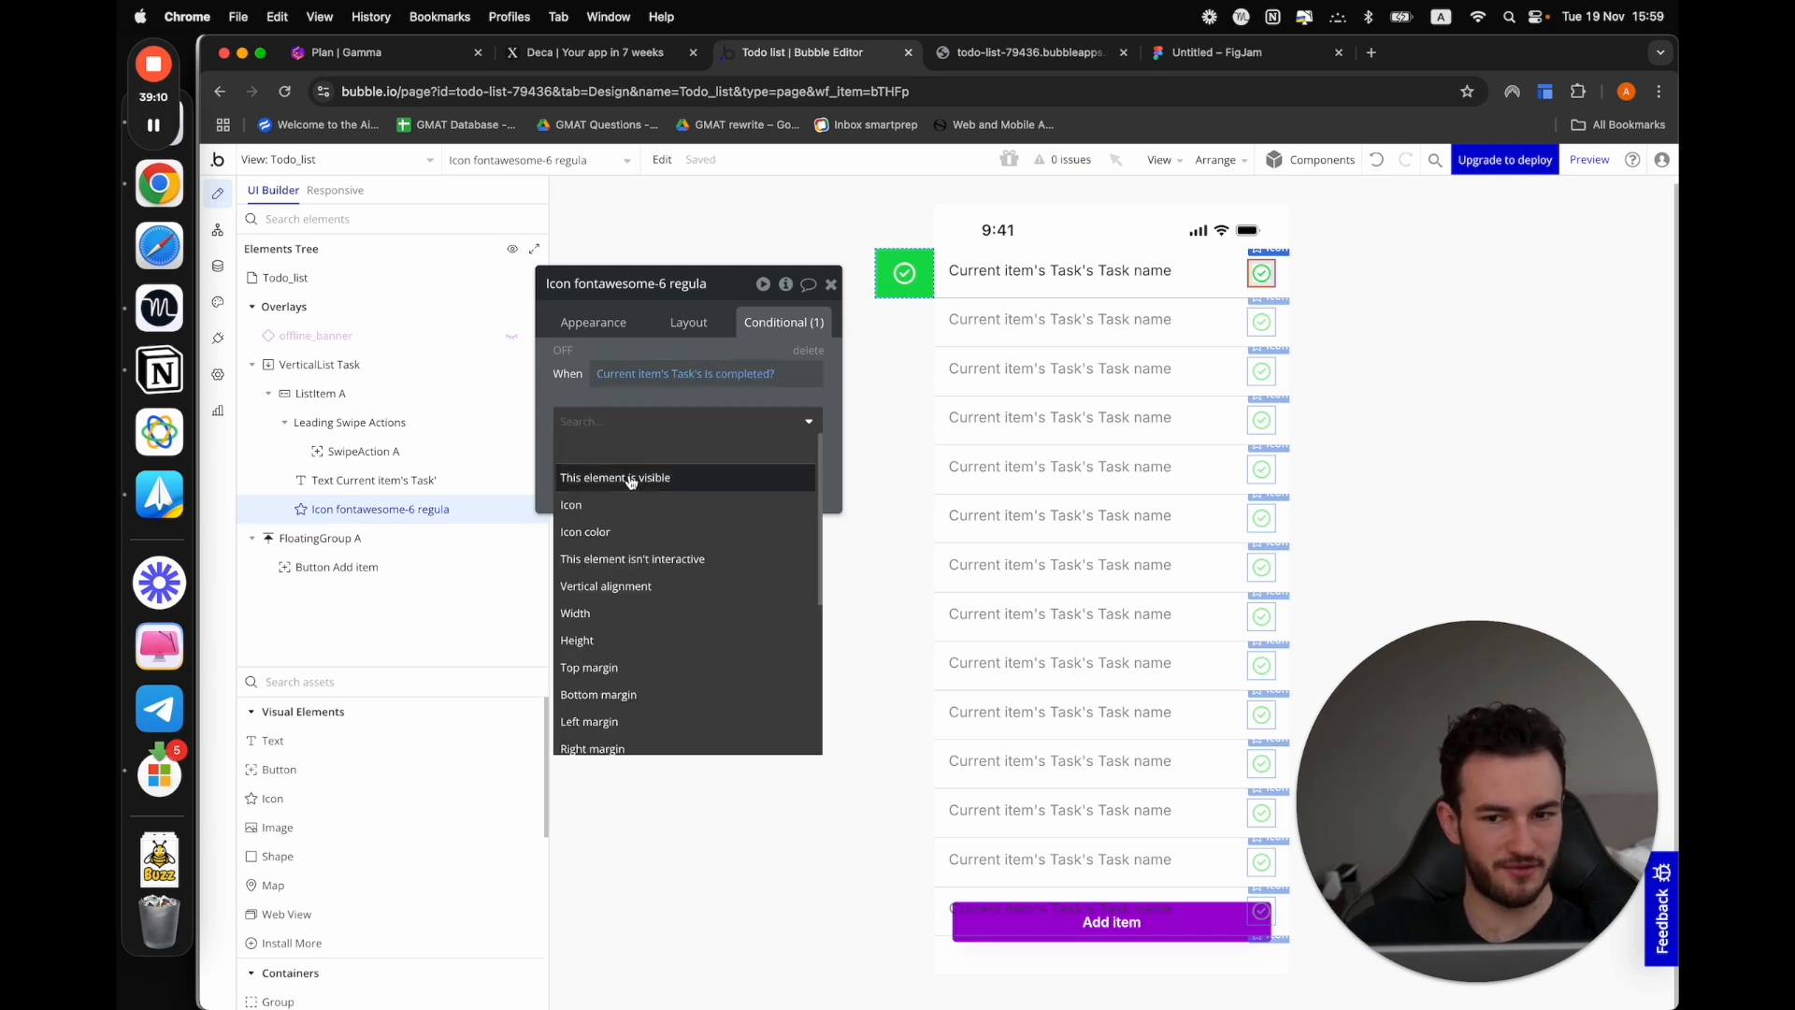
click(630, 473)
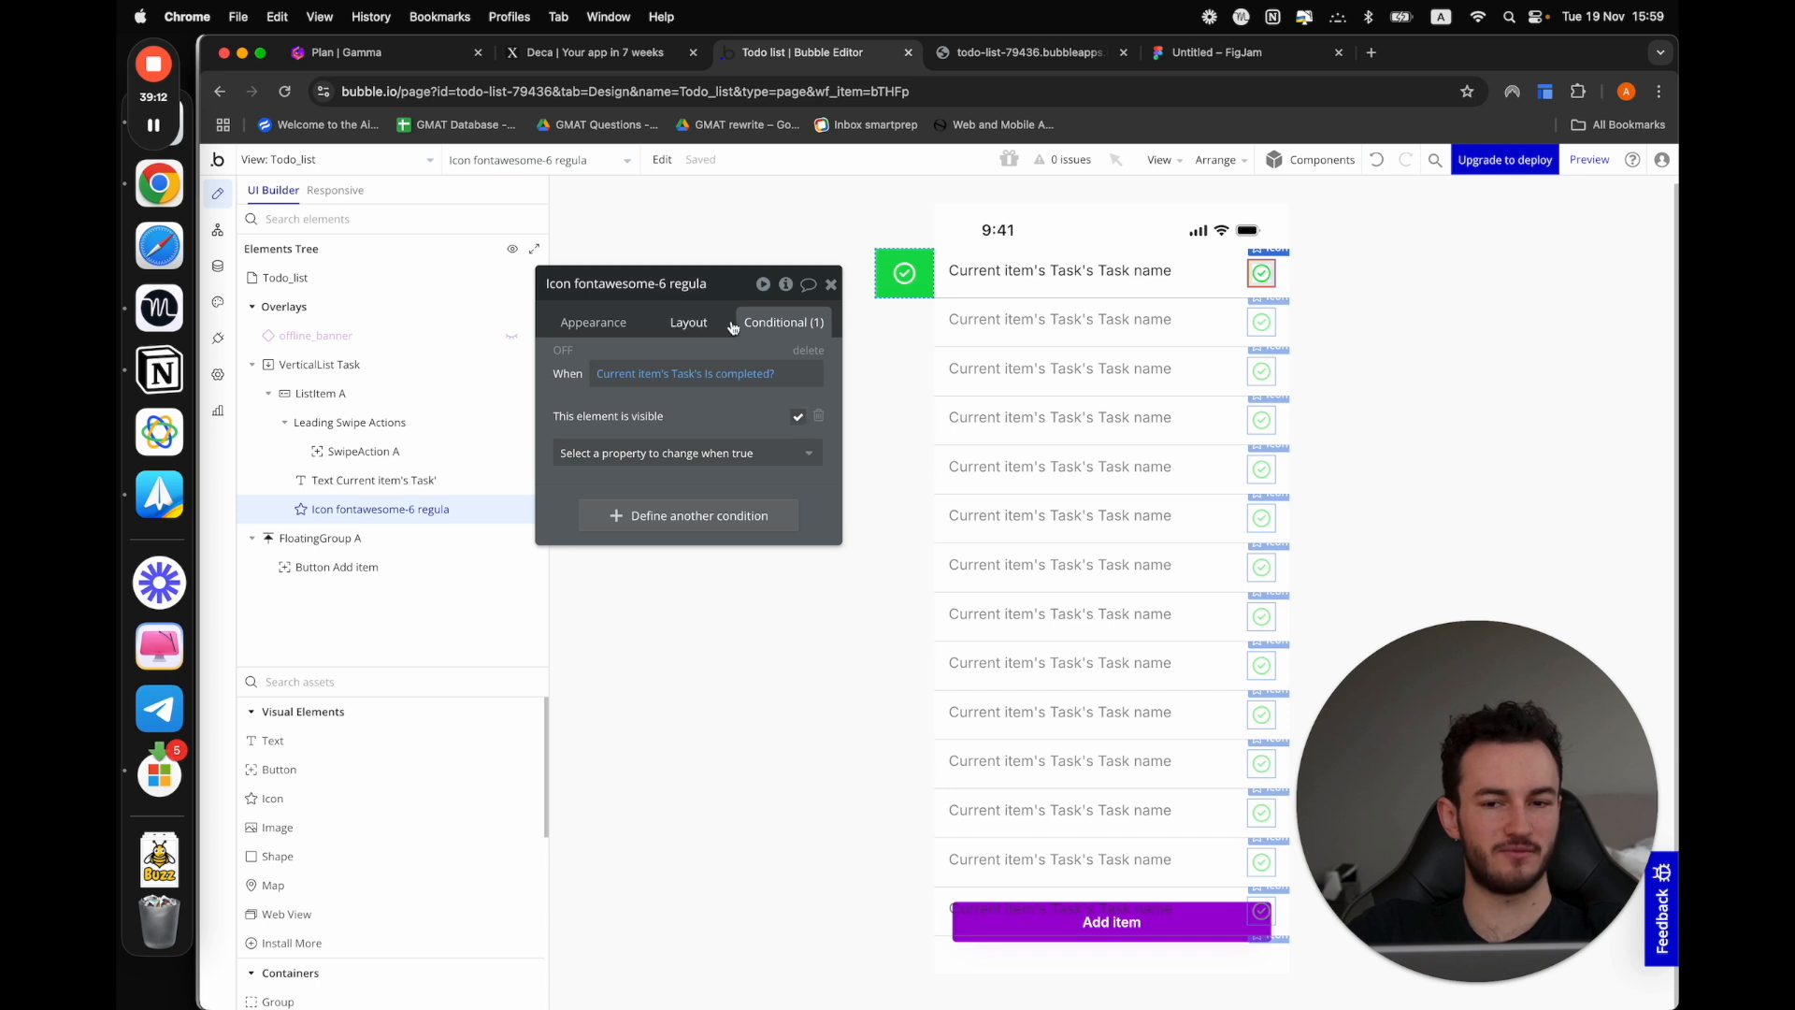
click(699, 322)
click(803, 311)
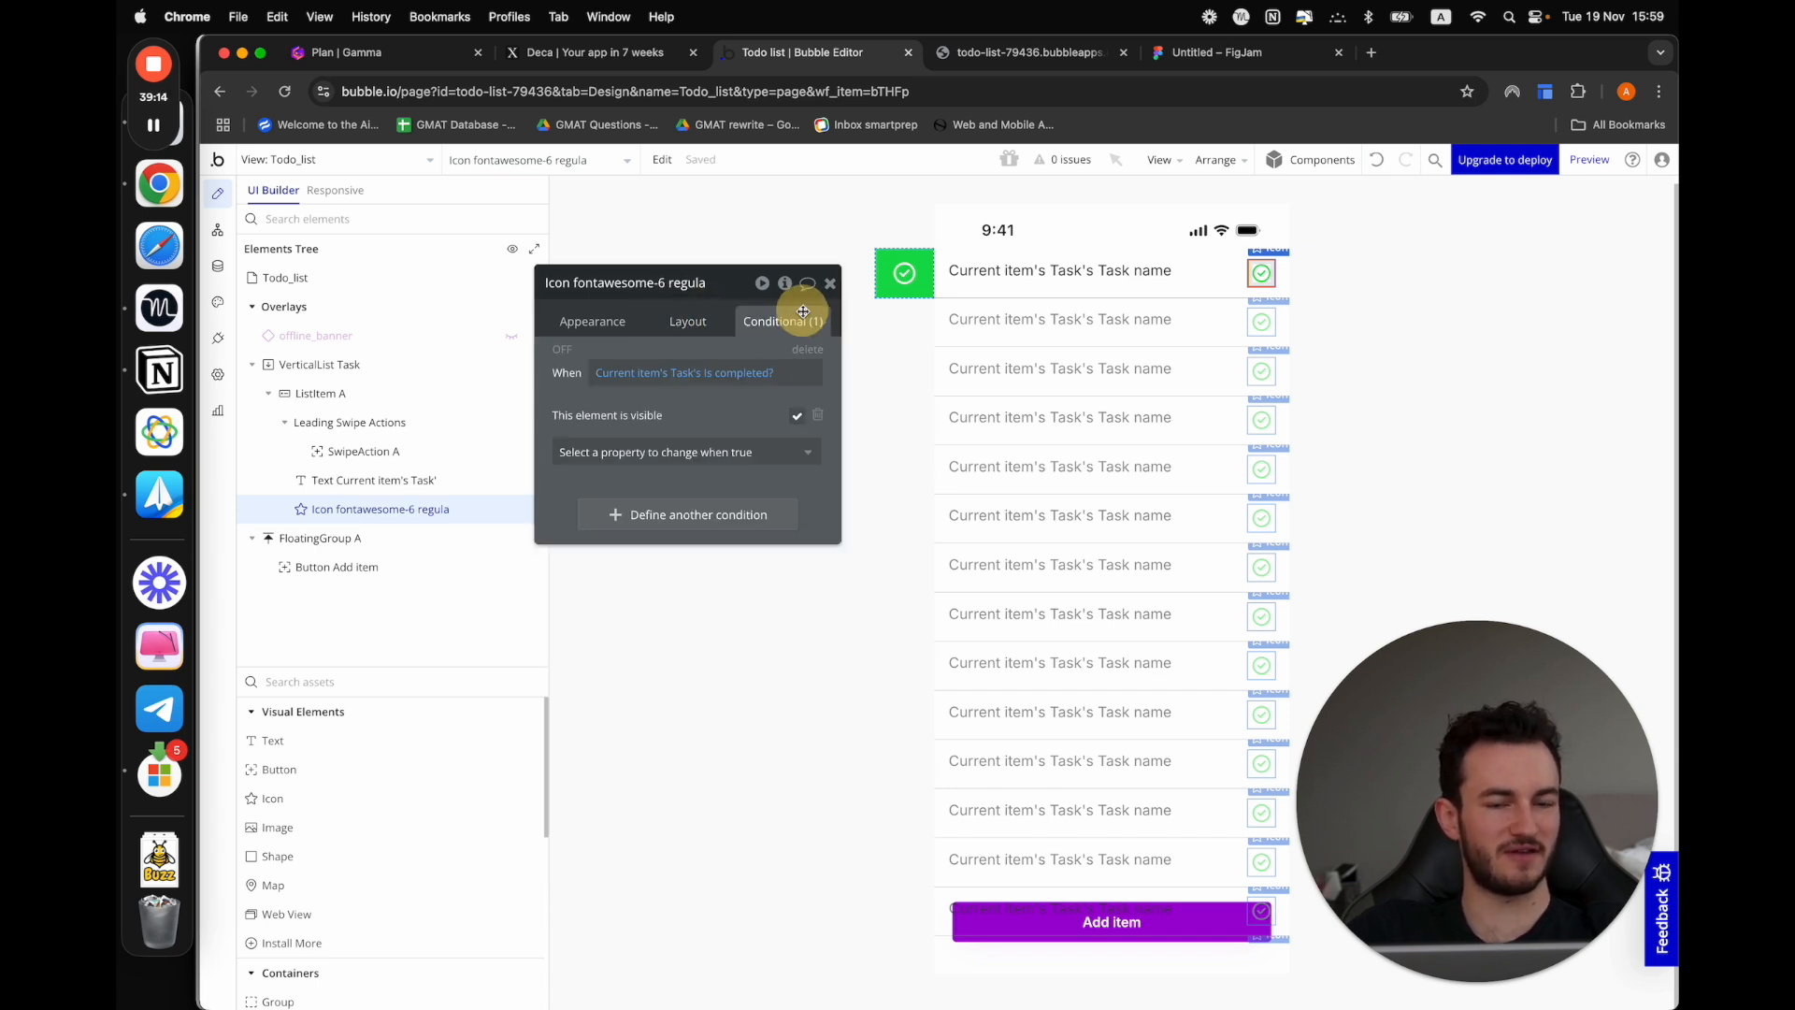
Preview the todo list, return to the editor's app data and set the Do grocieries task's Is completed? to yes
click(1607, 159)
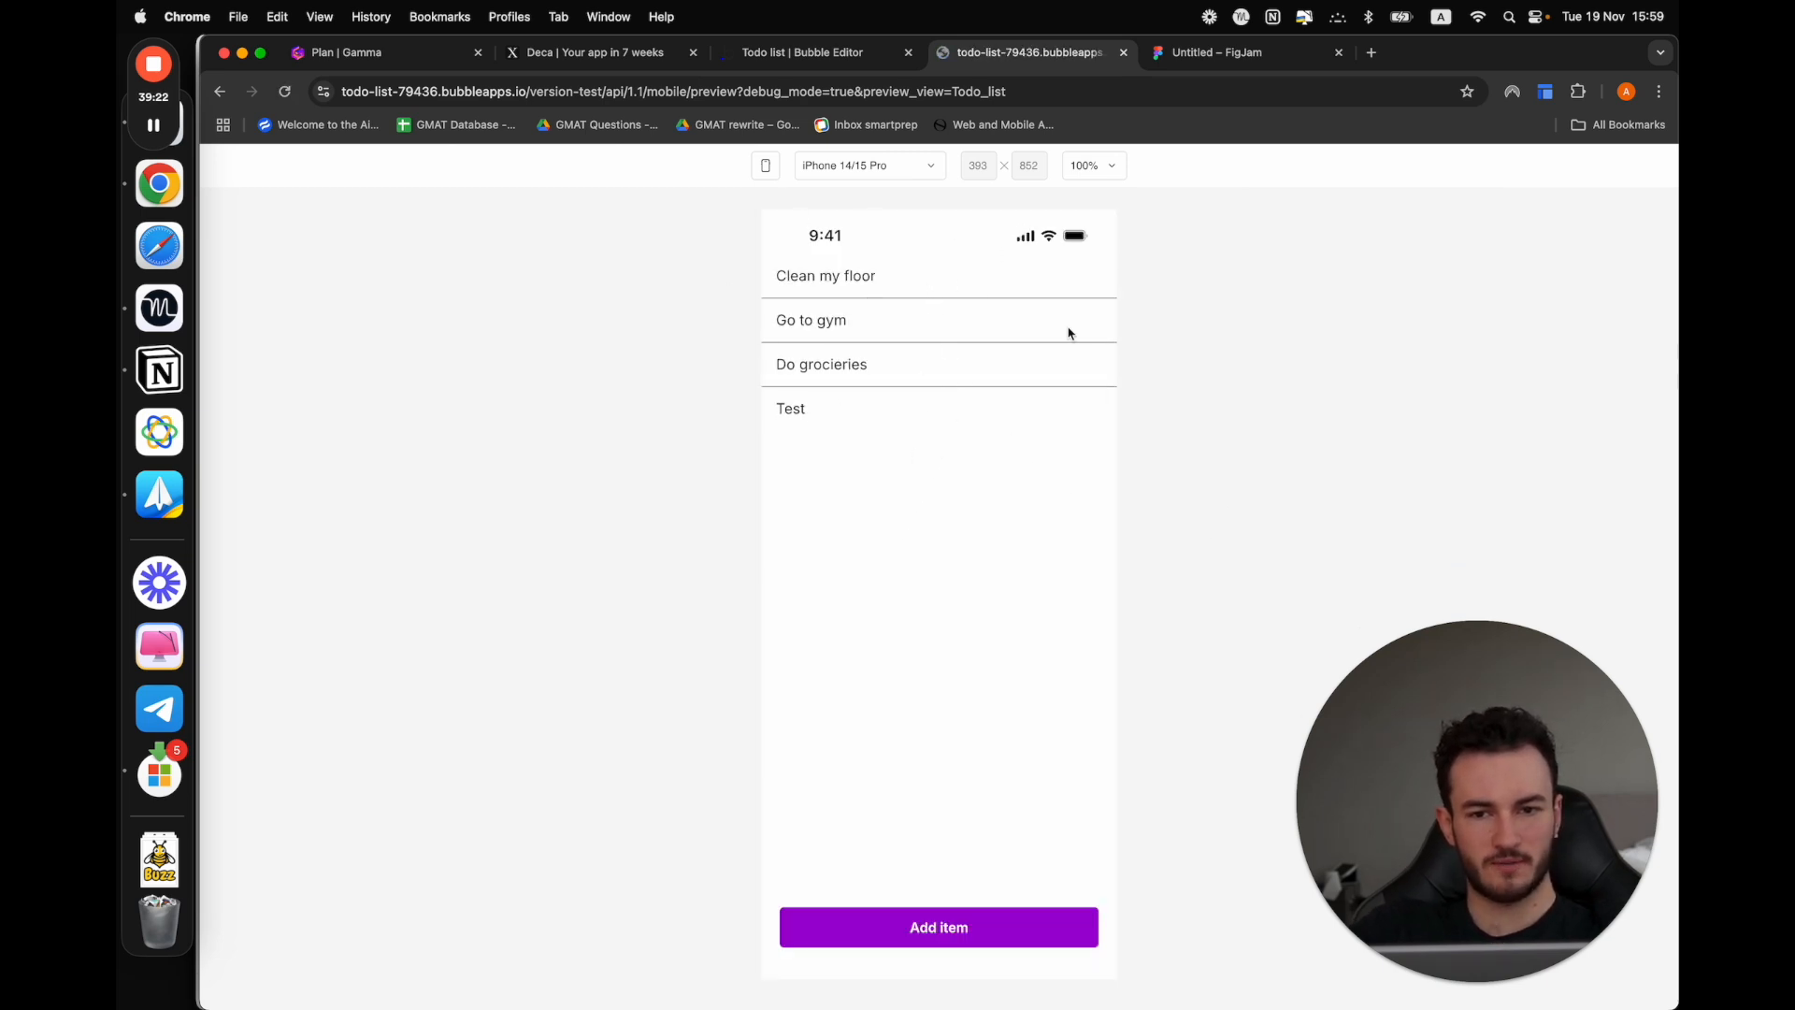
click(790, 52)
click(218, 268)
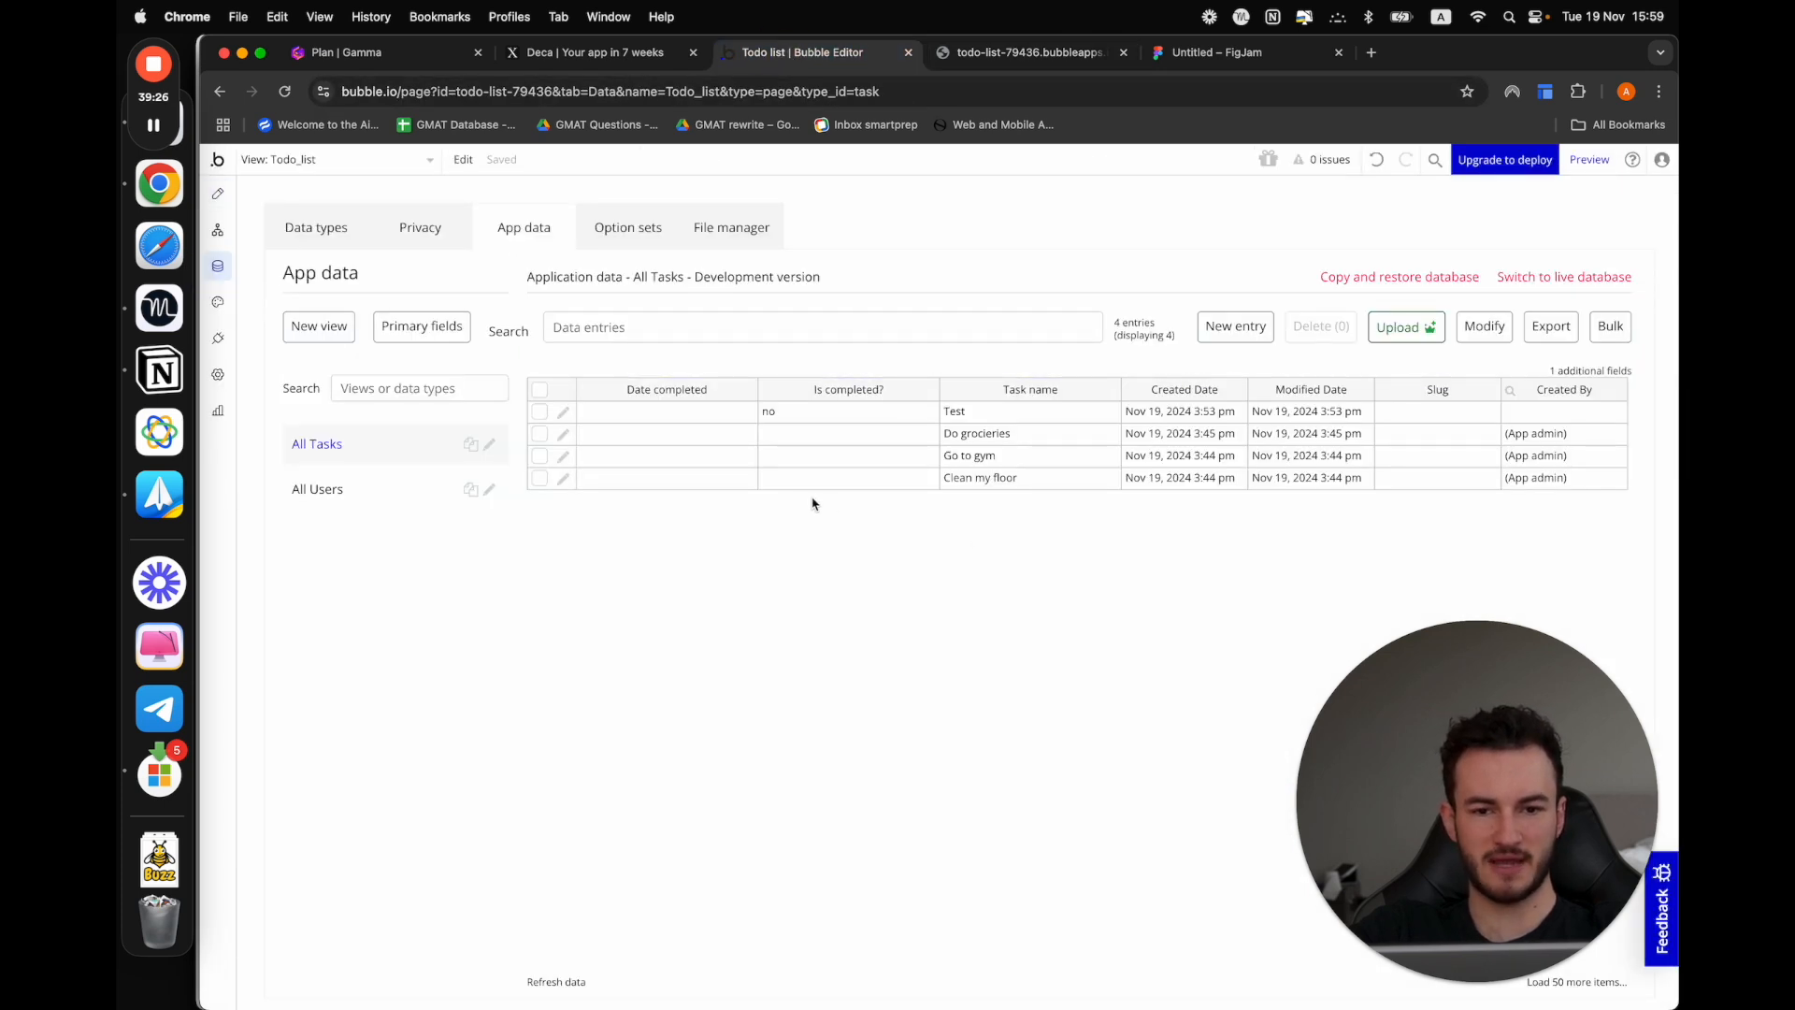
click(562, 435)
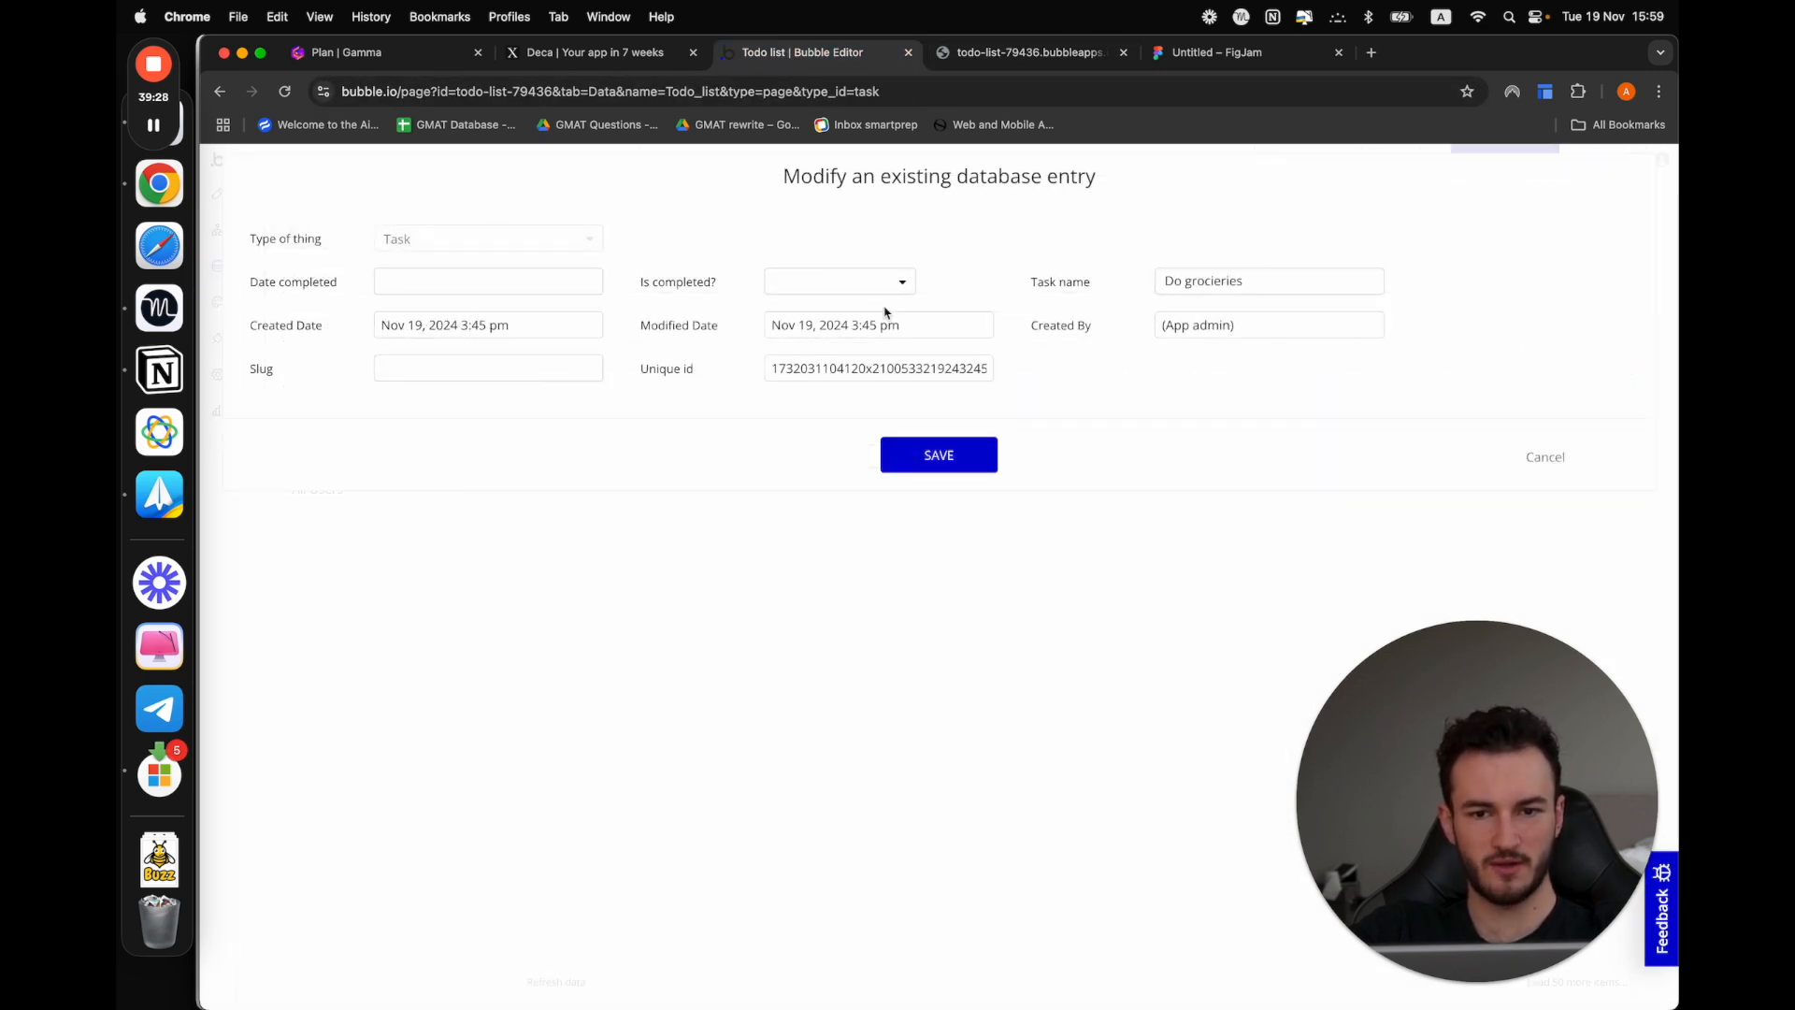
click(818, 290)
click(801, 315)
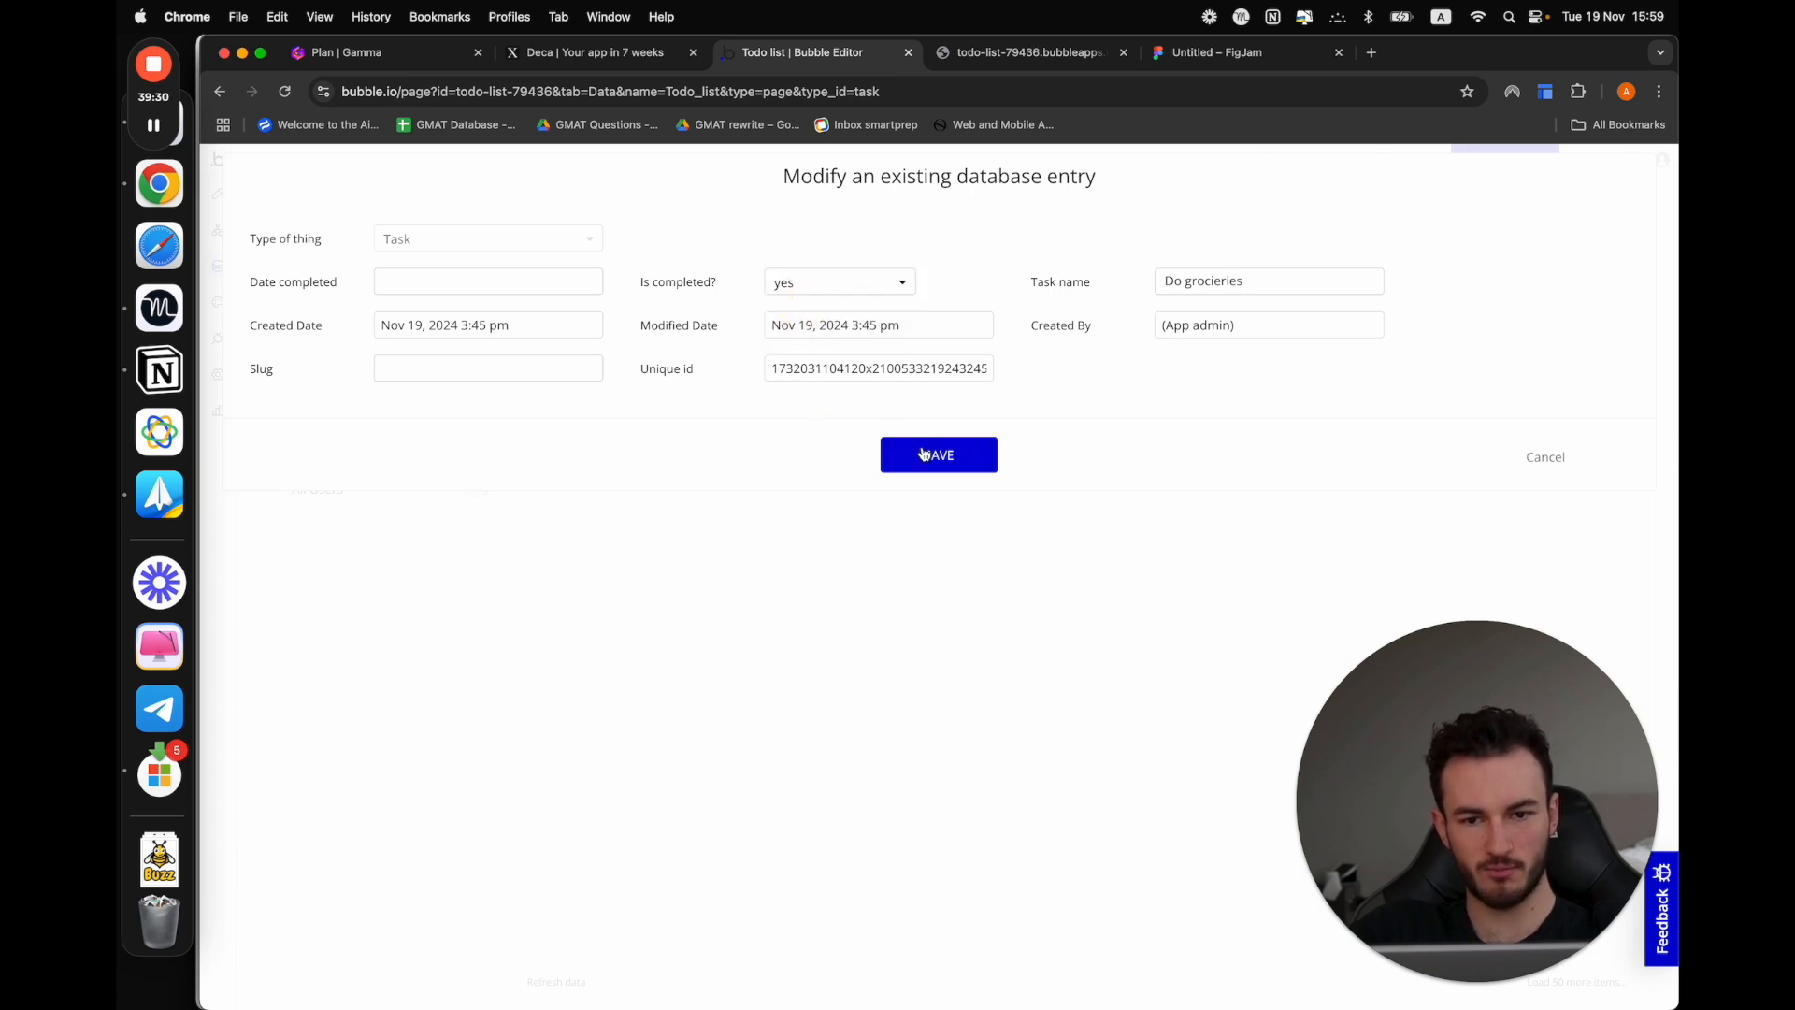
click(926, 456)
In the preview, complete Go to gym with a full swipe and Clean my floor through its revealed check action
click(1029, 53)
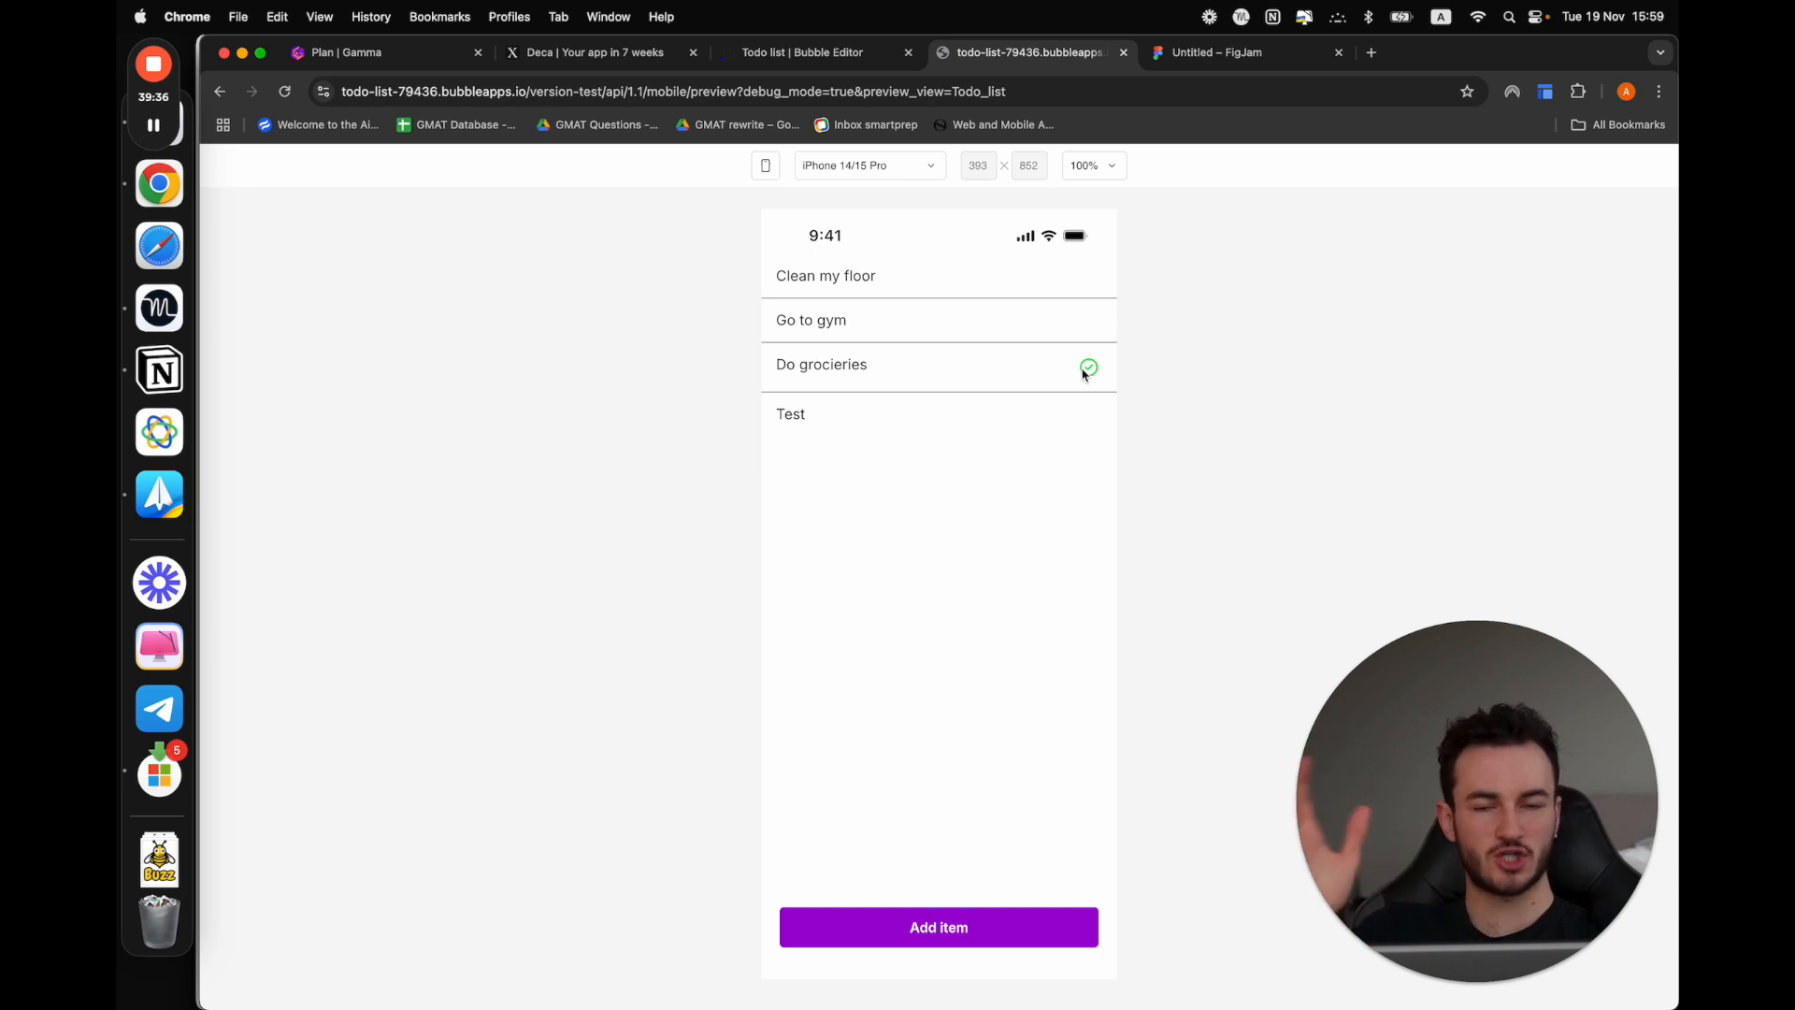
drag(795, 324, 1150, 317)
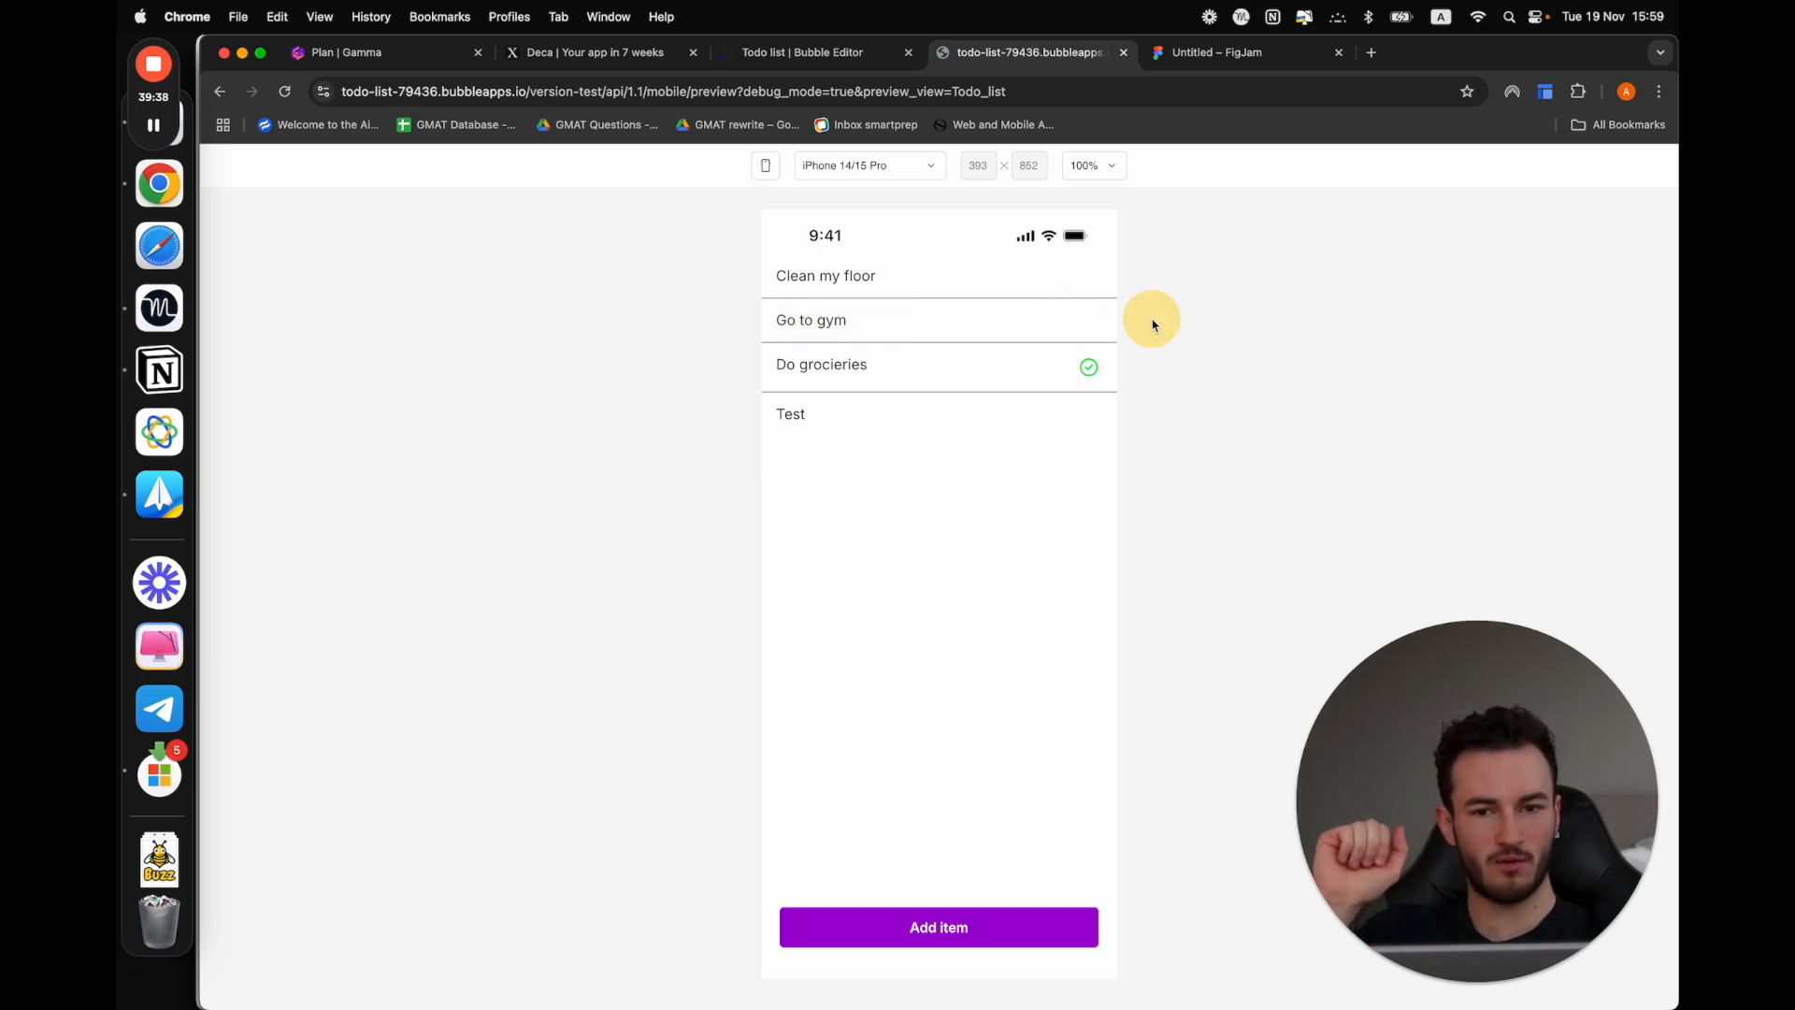
drag(849, 328, 1570, 198)
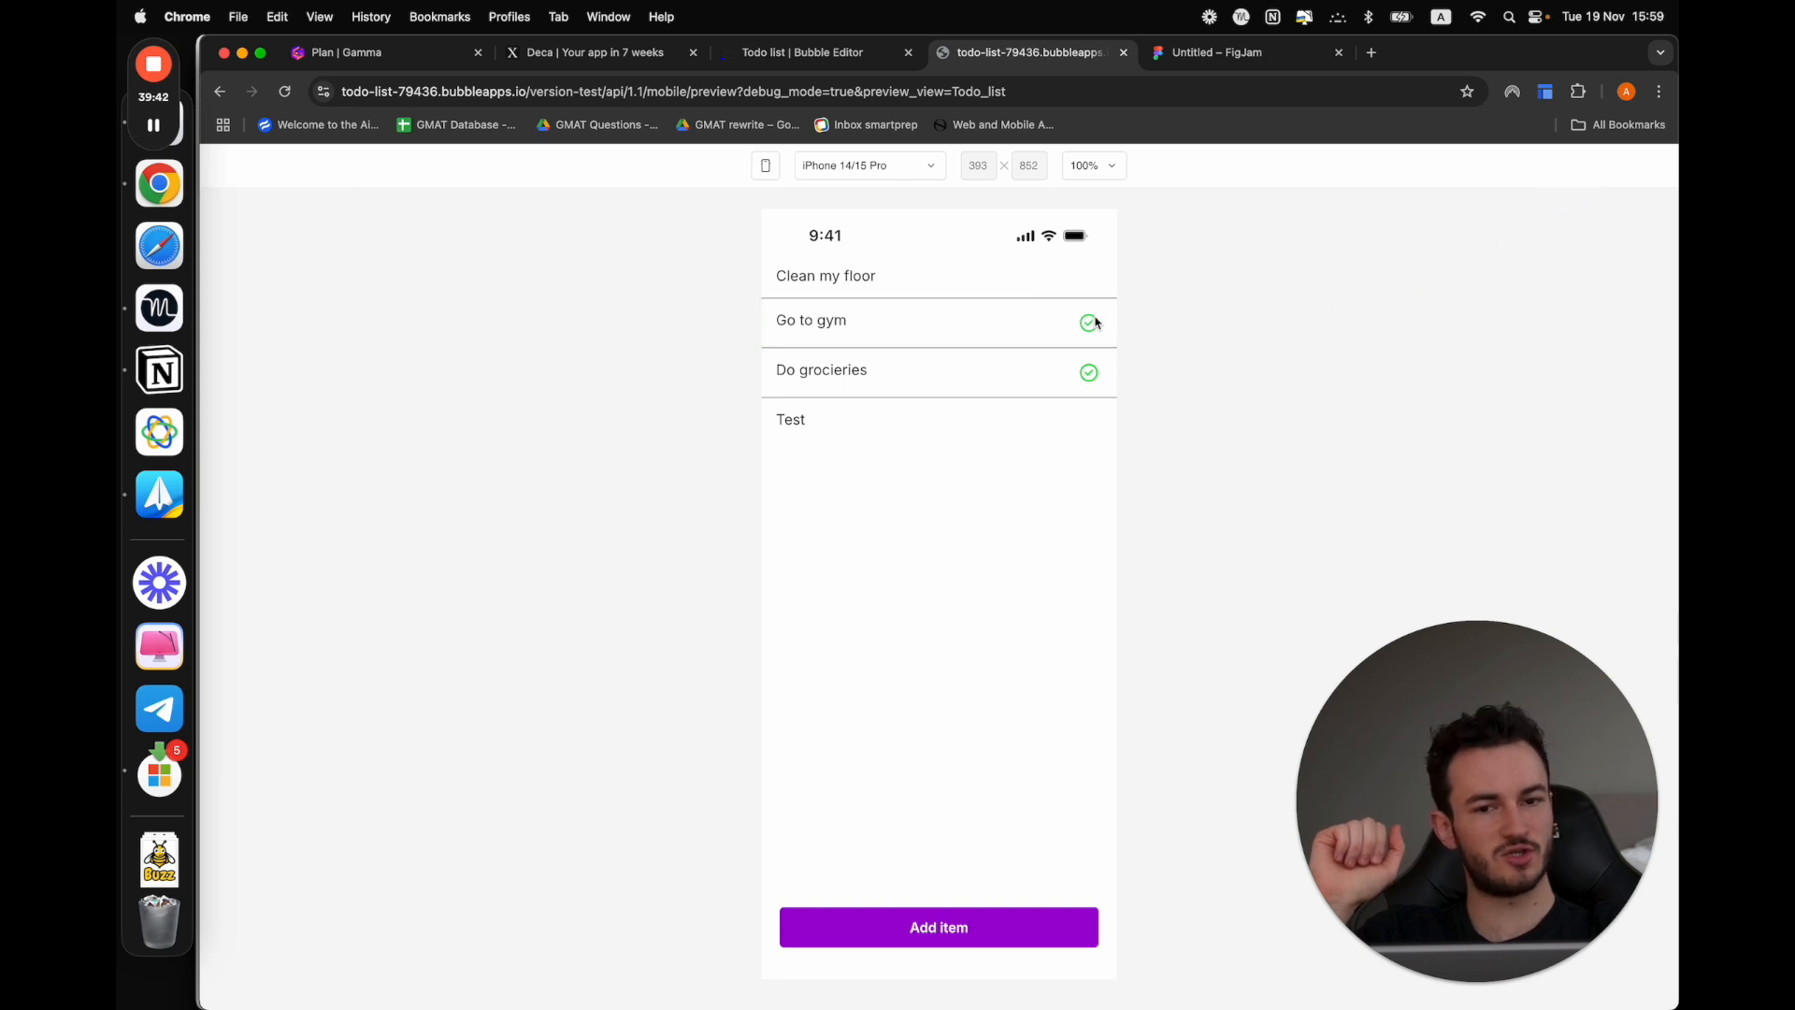
drag(797, 264, 898, 272)
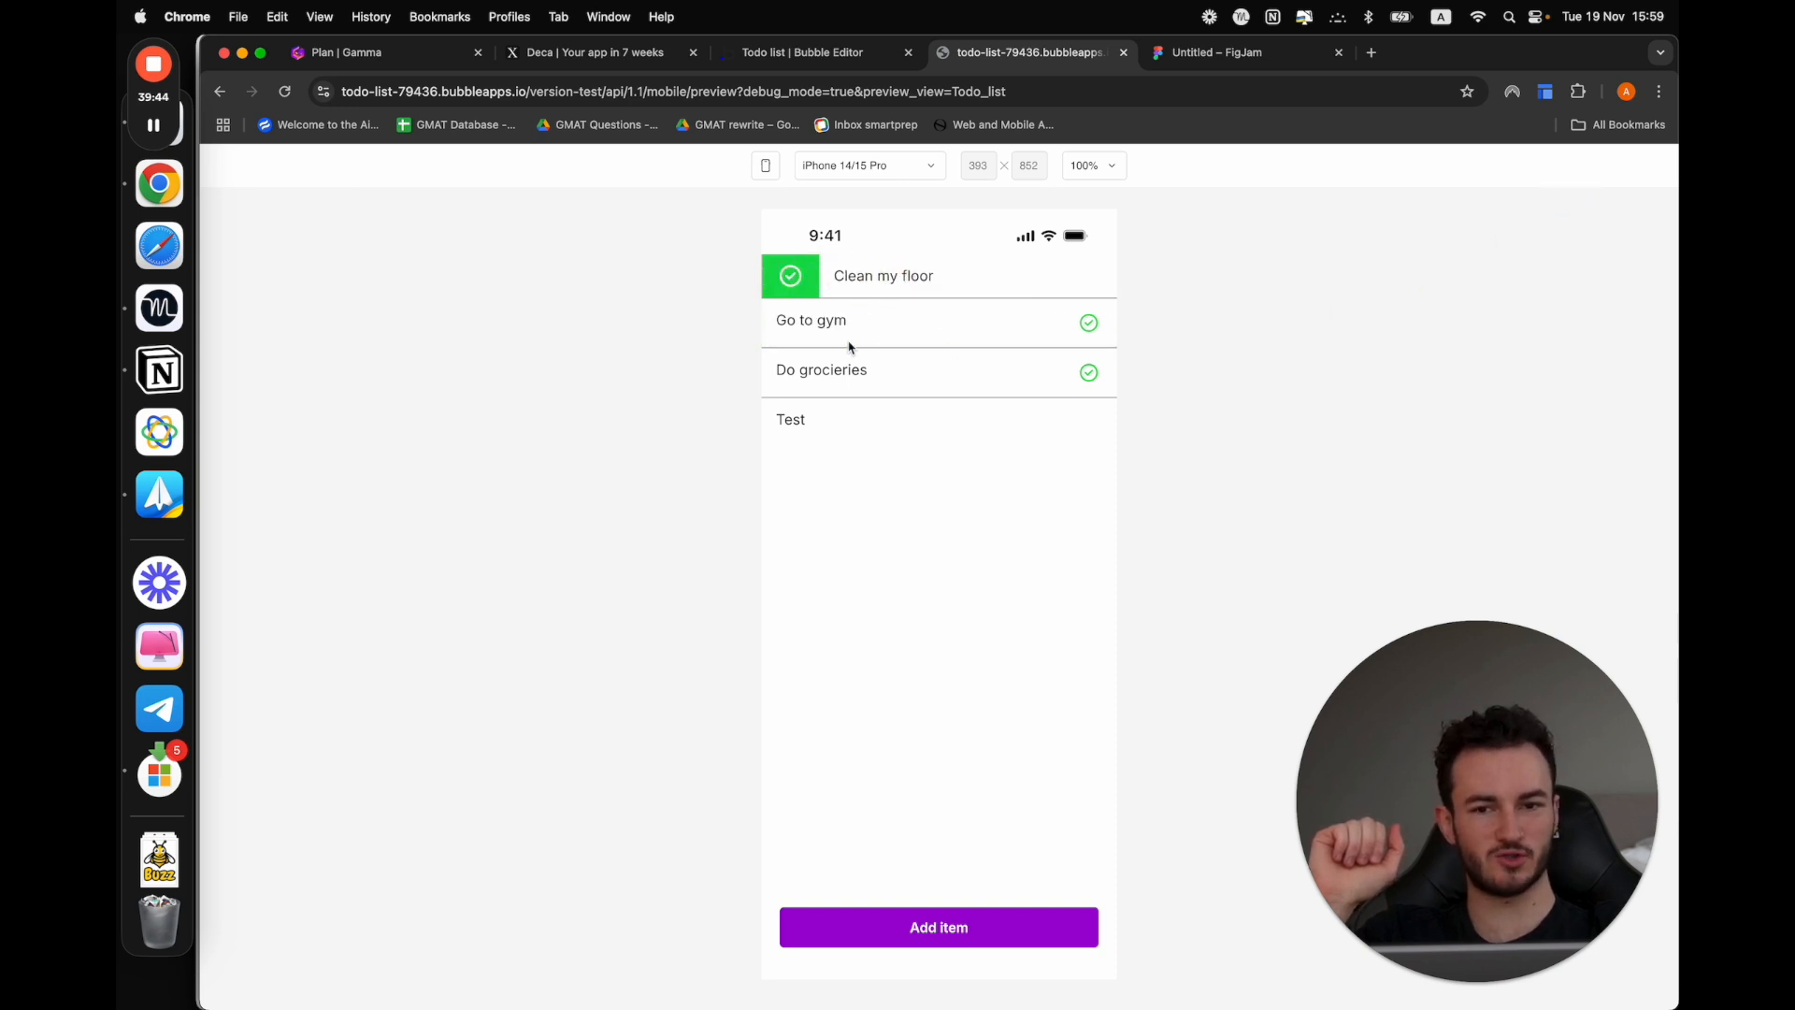
click(785, 279)
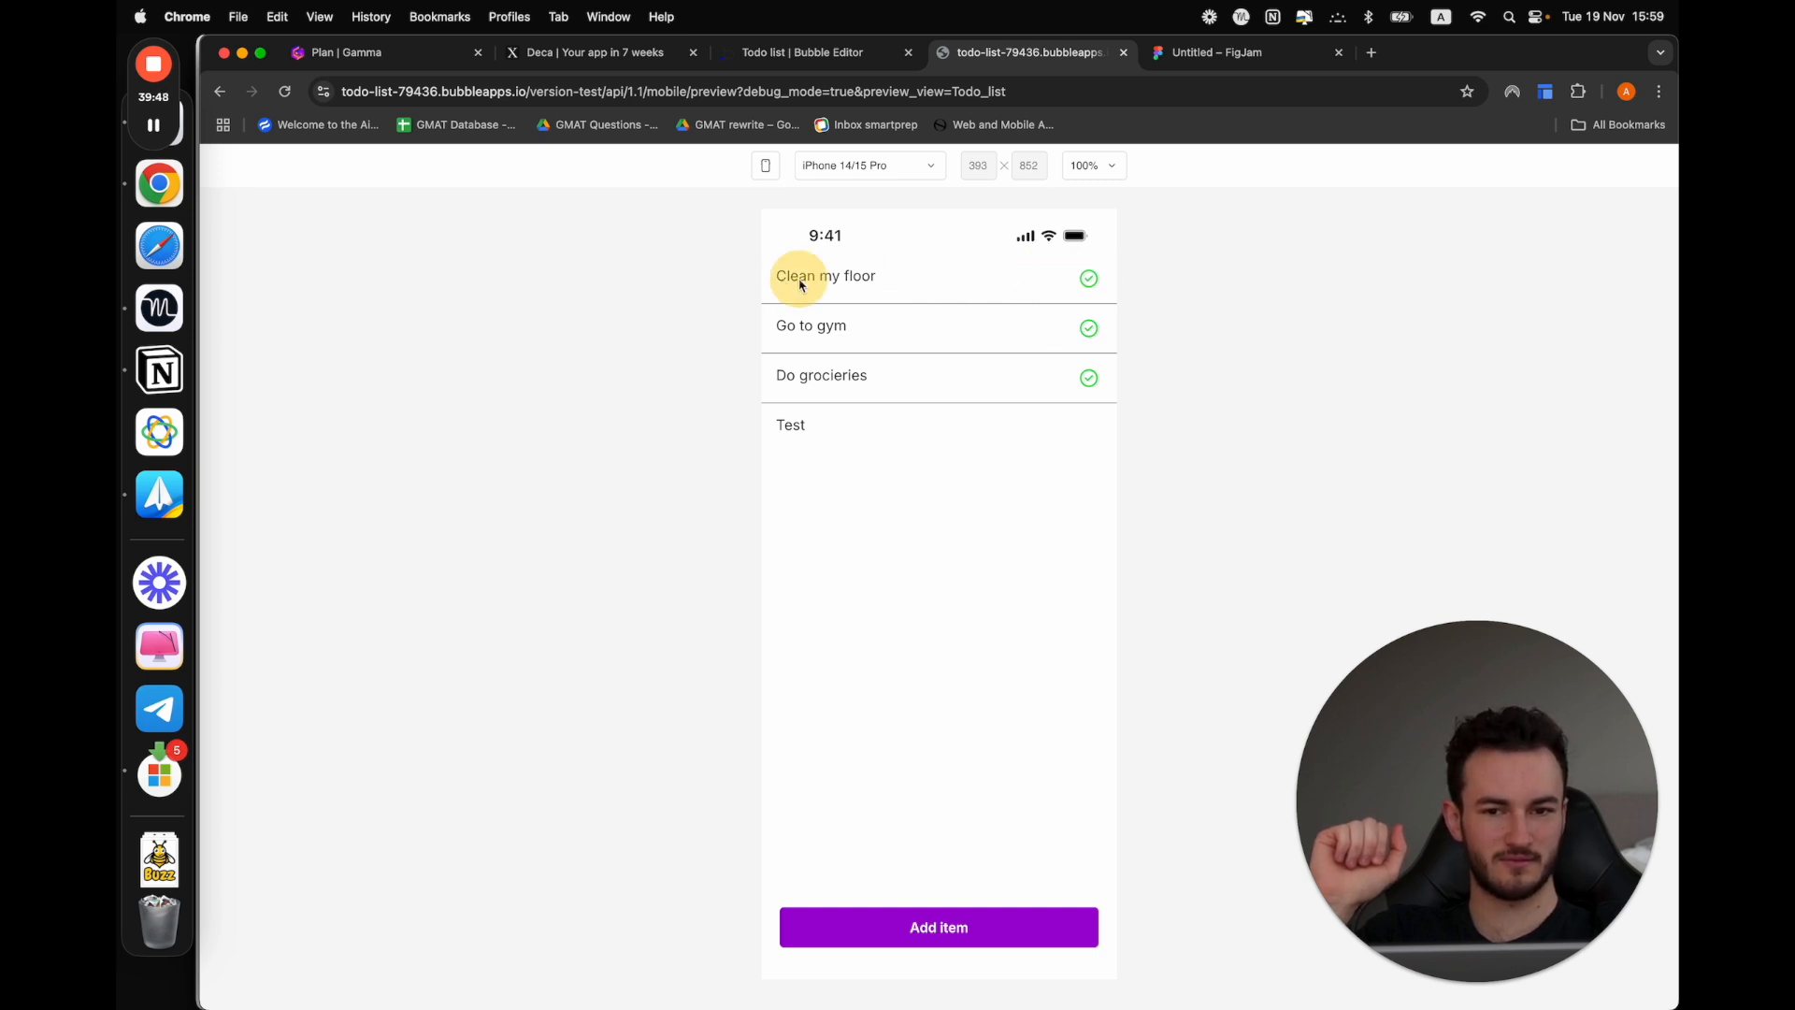
drag(790, 272, 1675, 240)
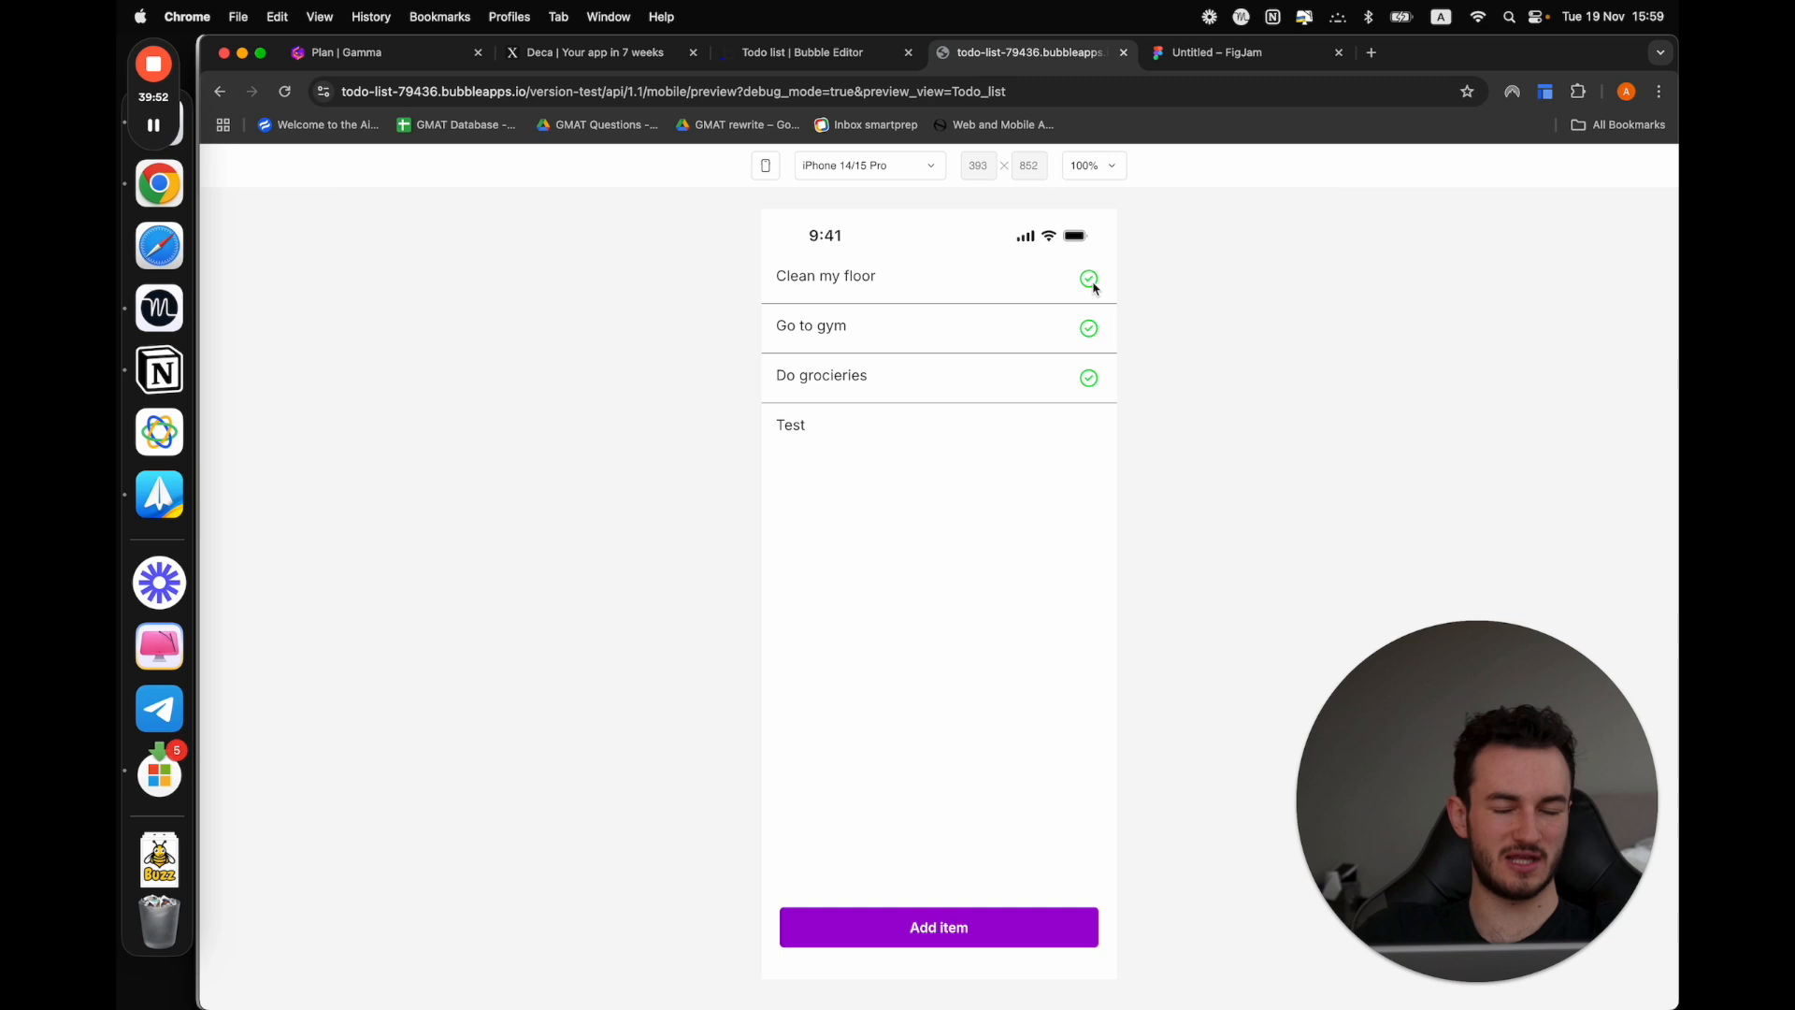
Return to the Todo_list design and examine SwipeAction A's appearance and ListItem A's swipe action settings
click(832, 62)
click(218, 193)
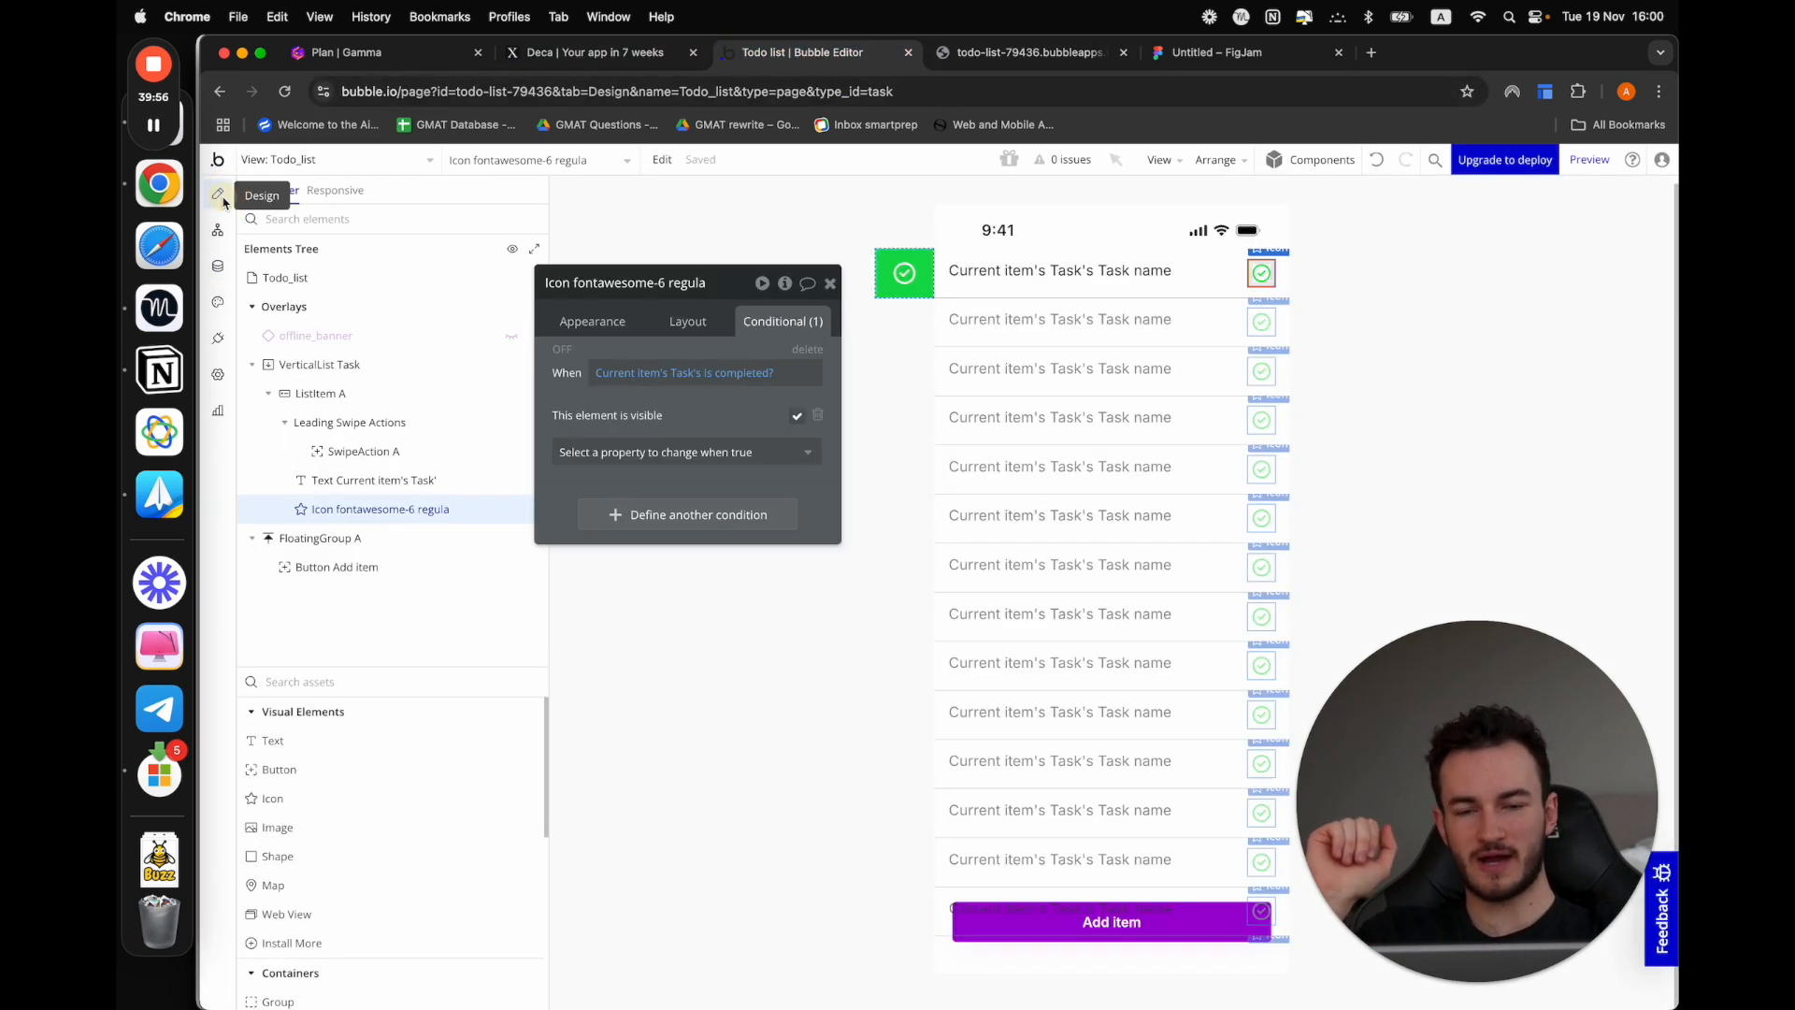
click(904, 273)
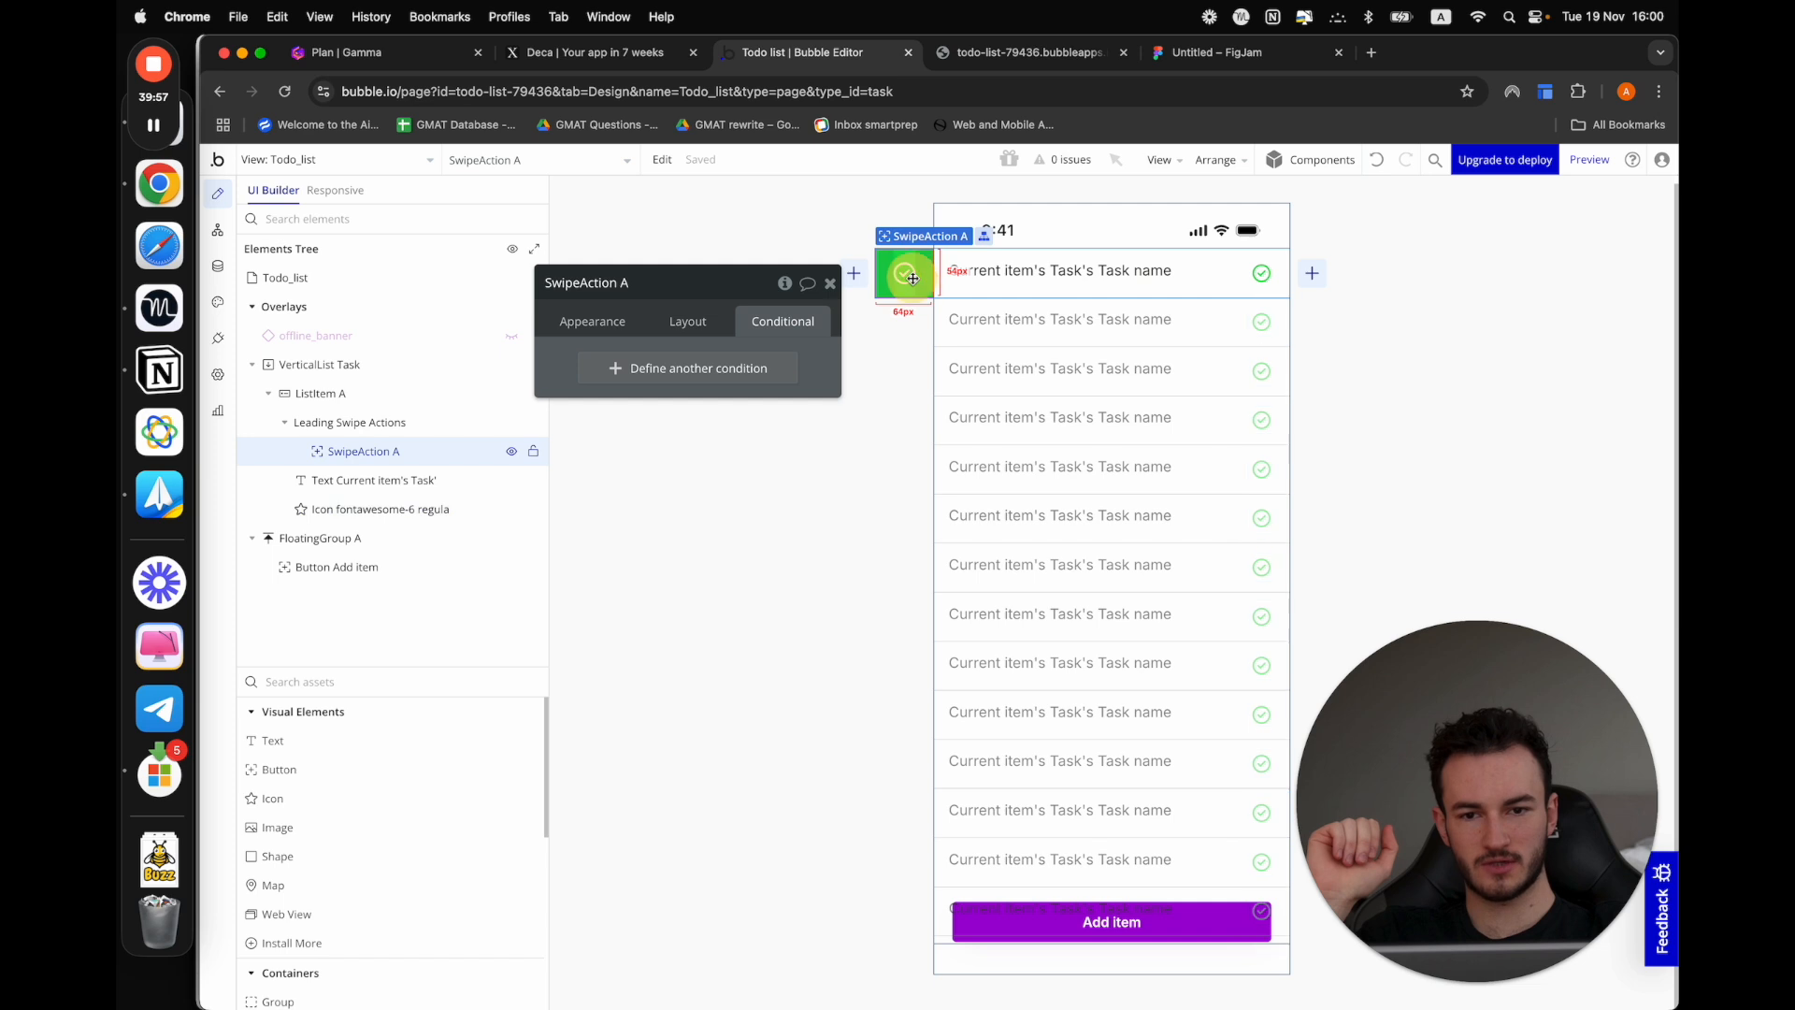
click(591, 322)
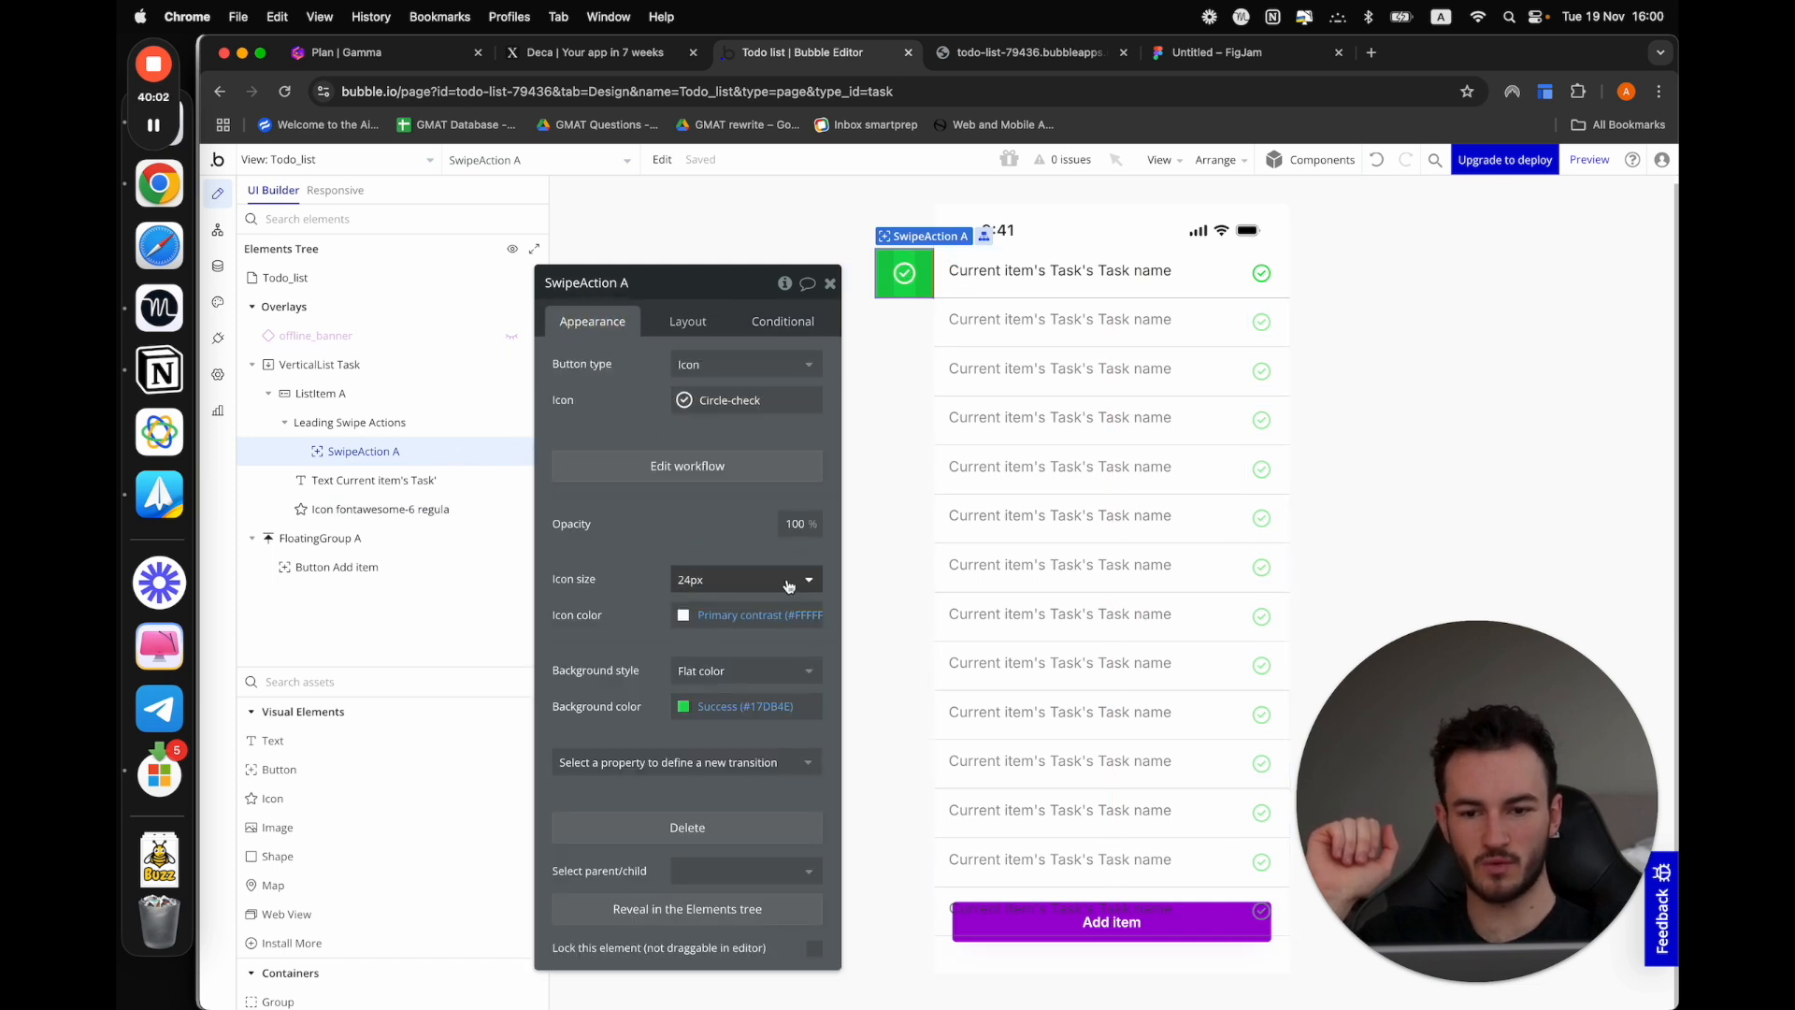
click(375, 425)
click(375, 425)
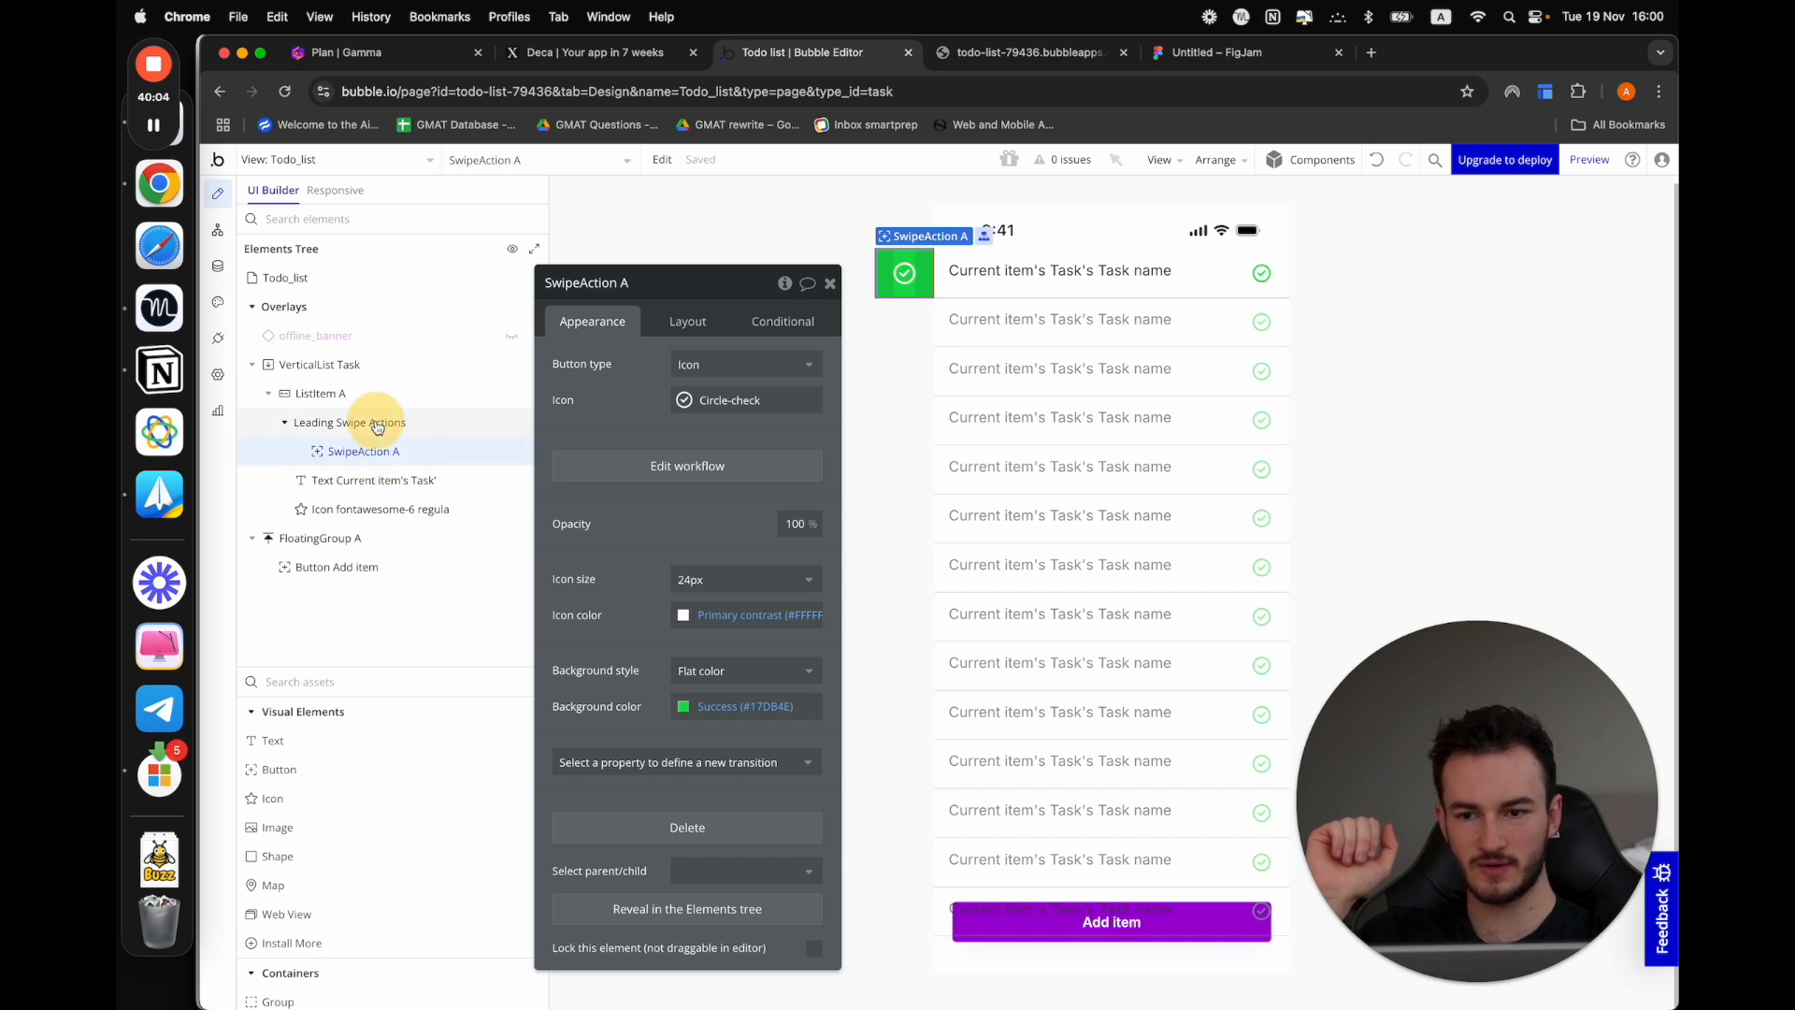
click(372, 396)
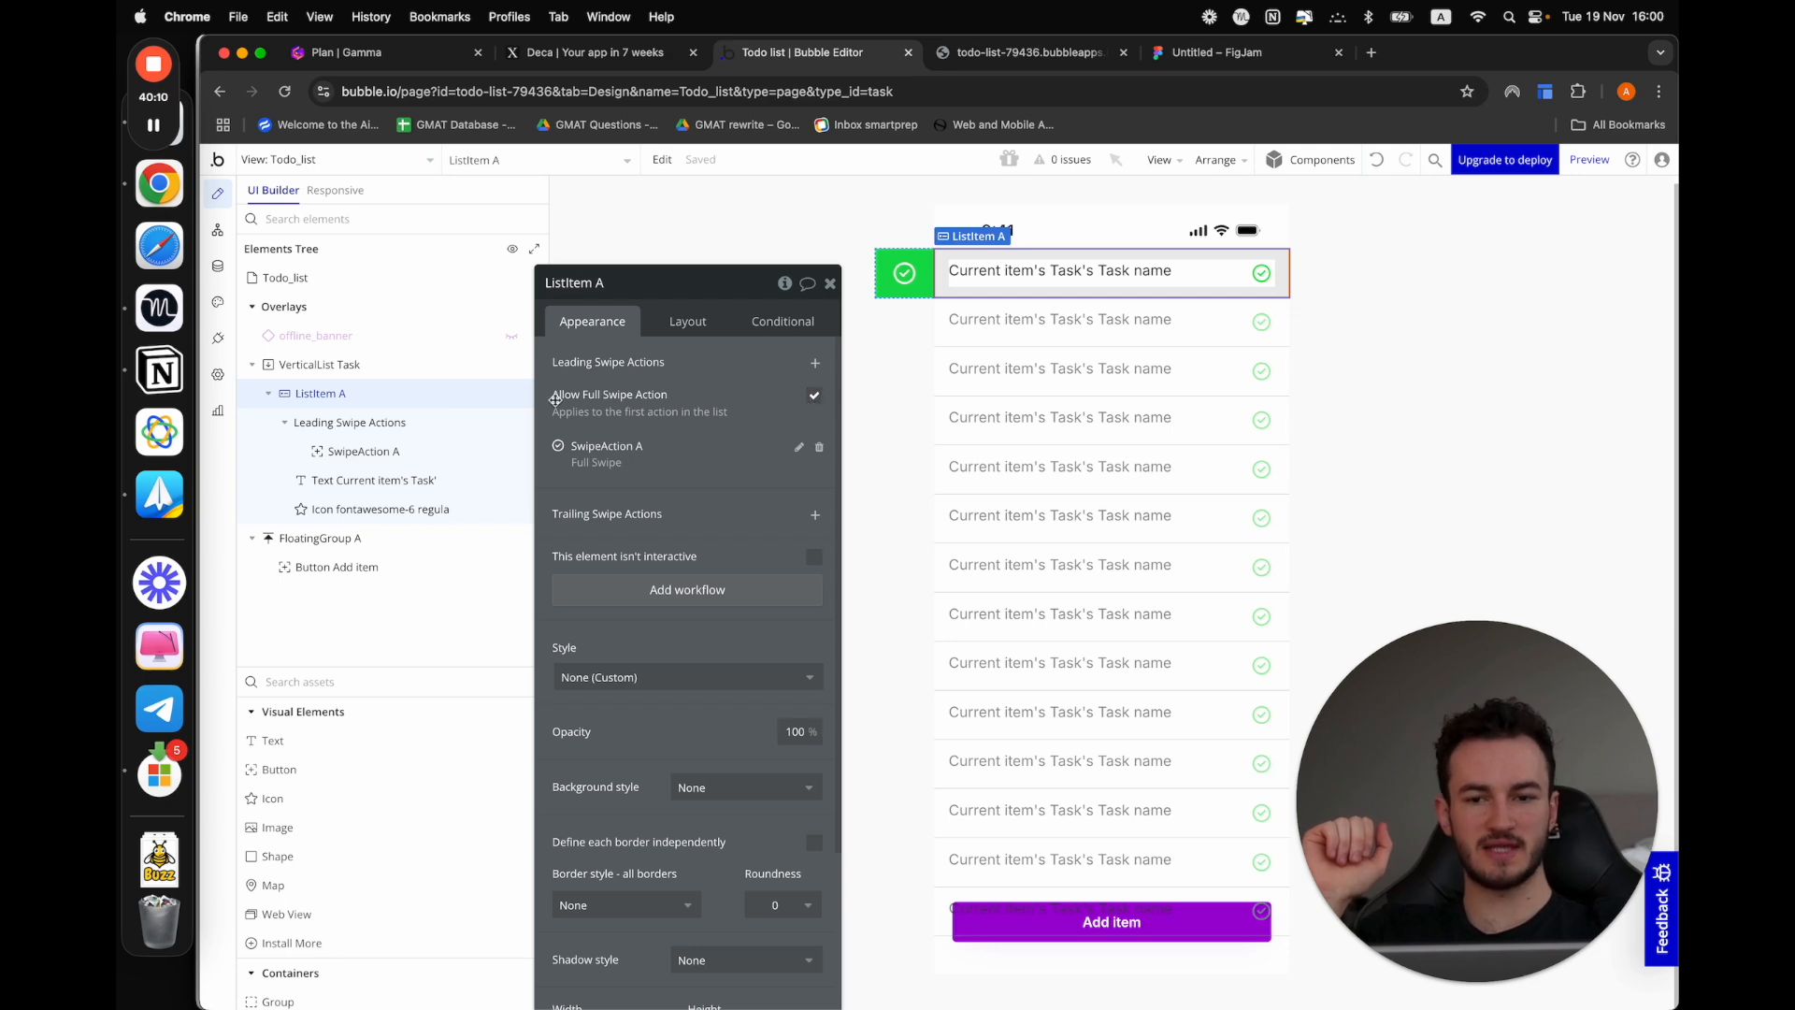
Check the preview, return to the editor's app data and set the Do grocieries task's Is completed? to no
click(996, 55)
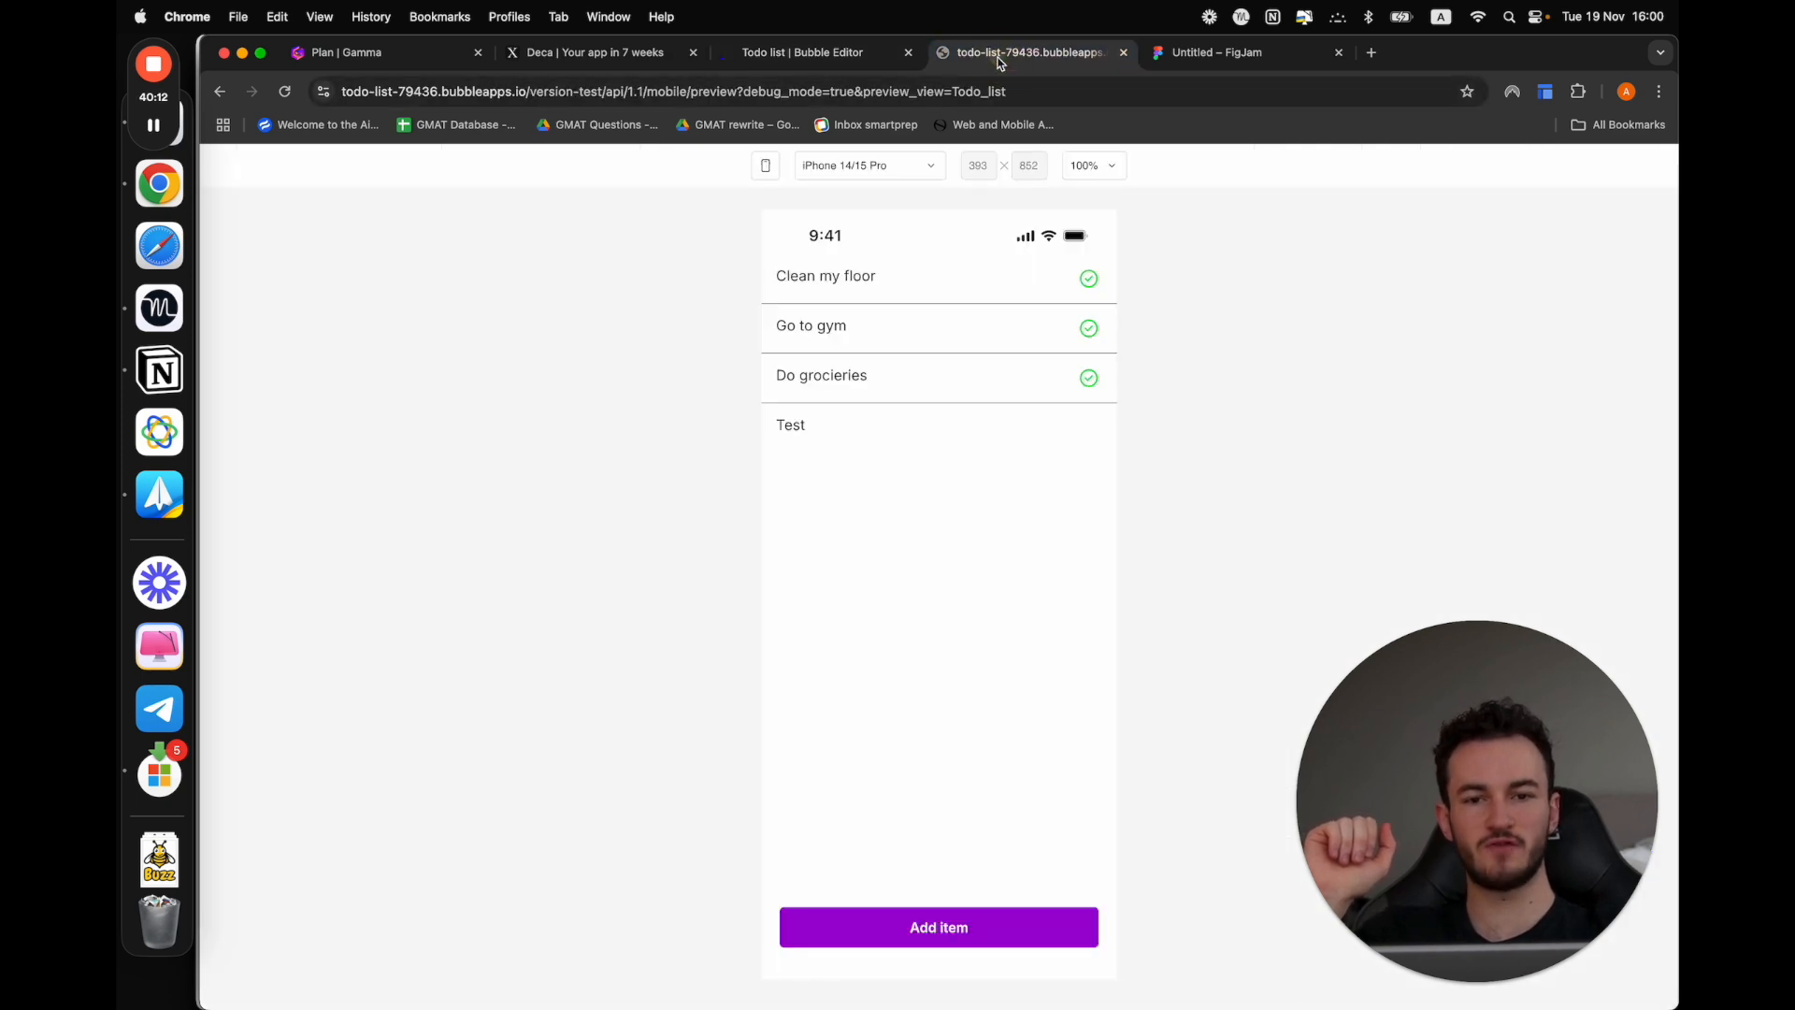
click(750, 55)
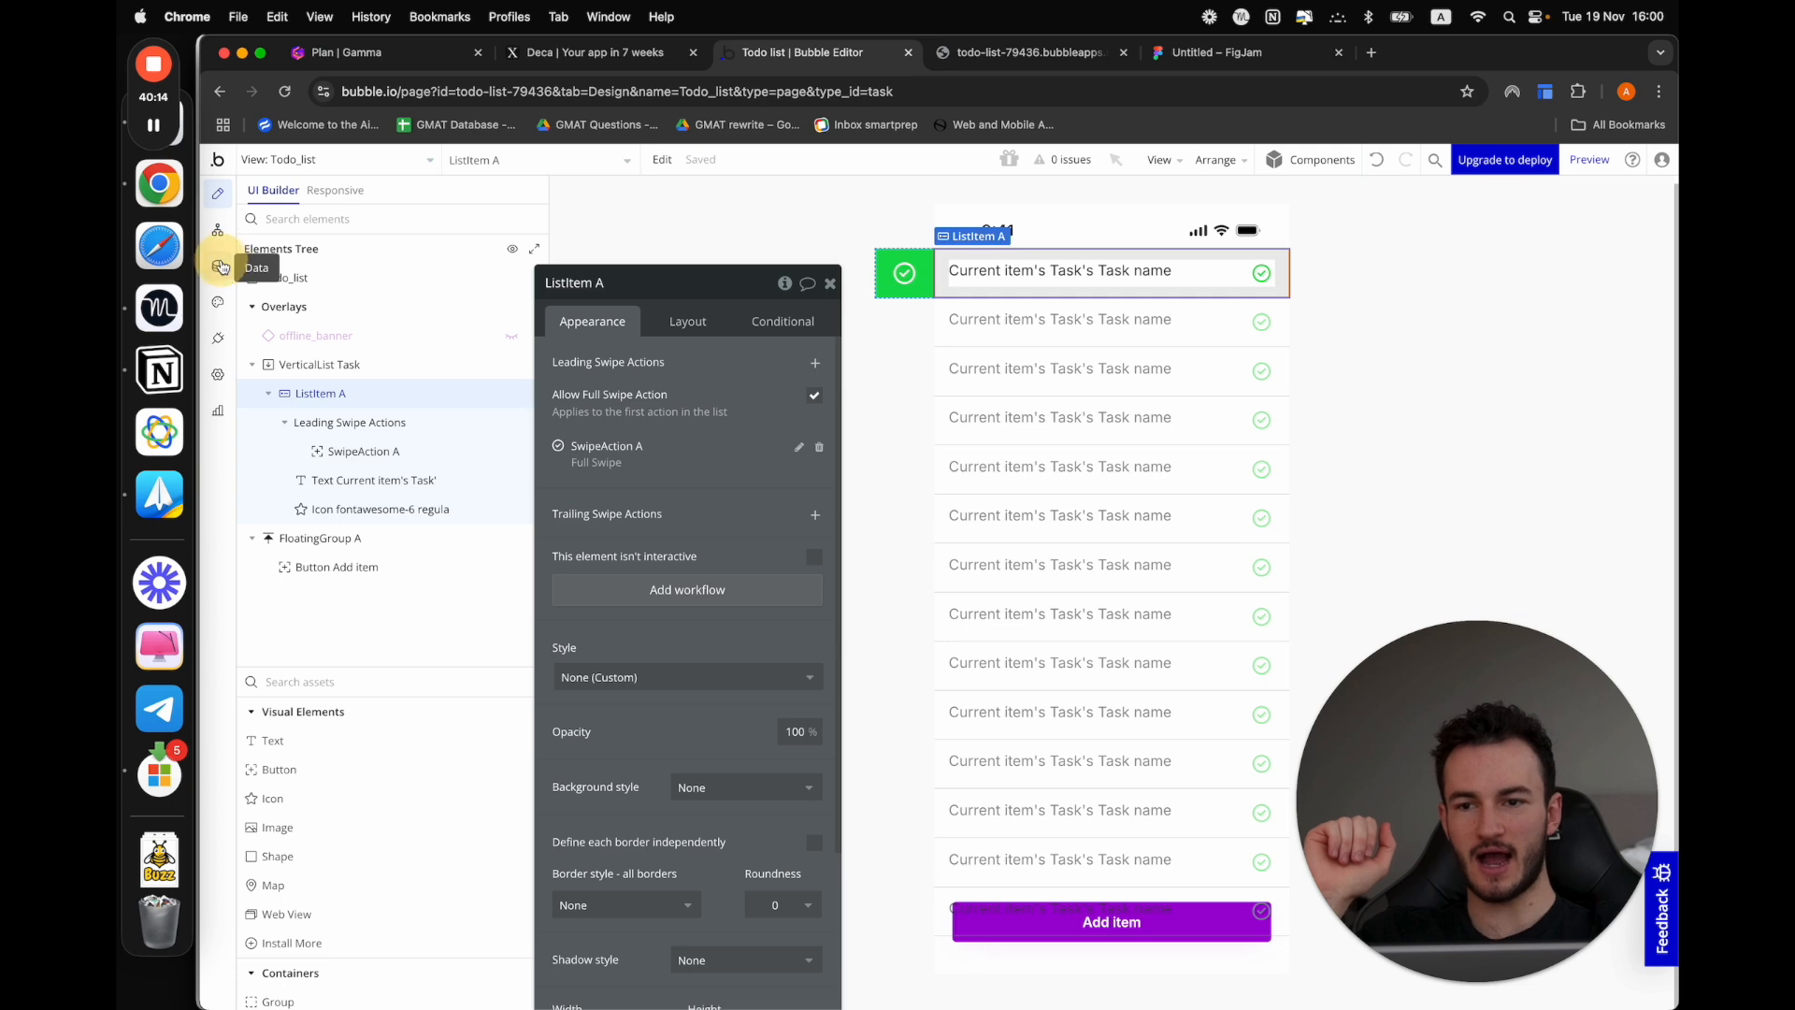
click(218, 265)
click(564, 439)
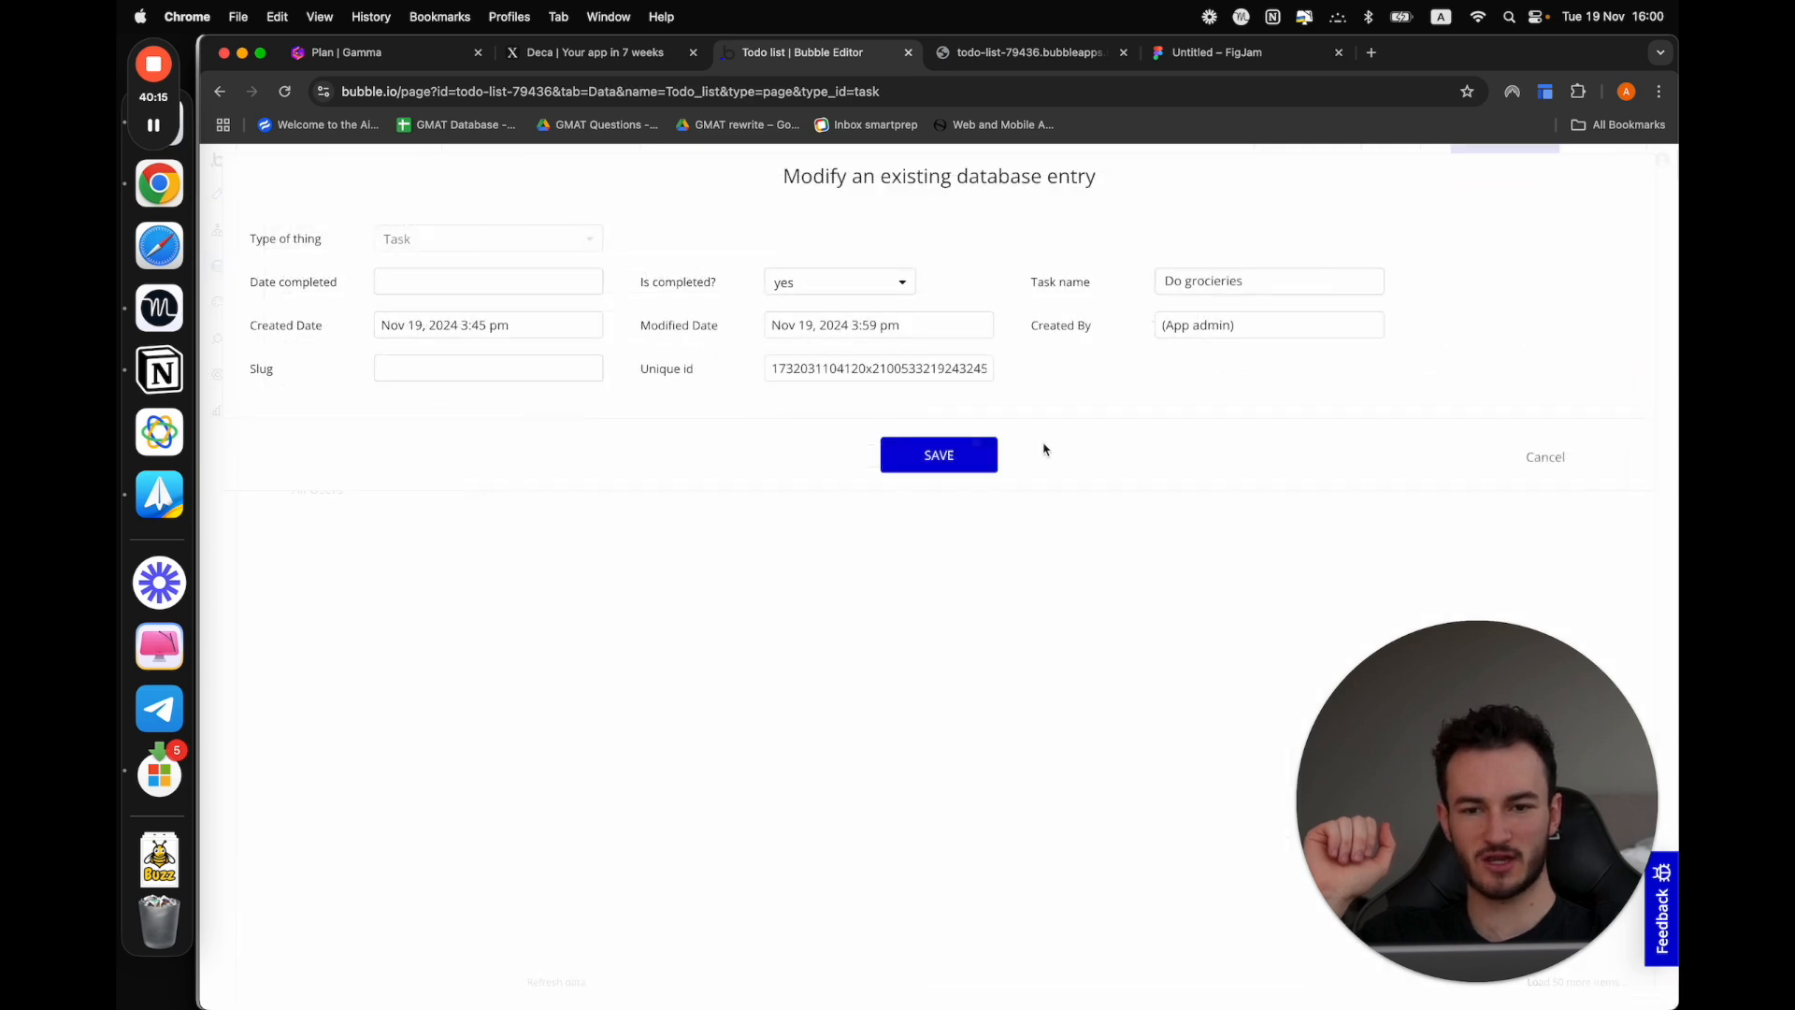
click(823, 284)
click(825, 333)
click(928, 454)
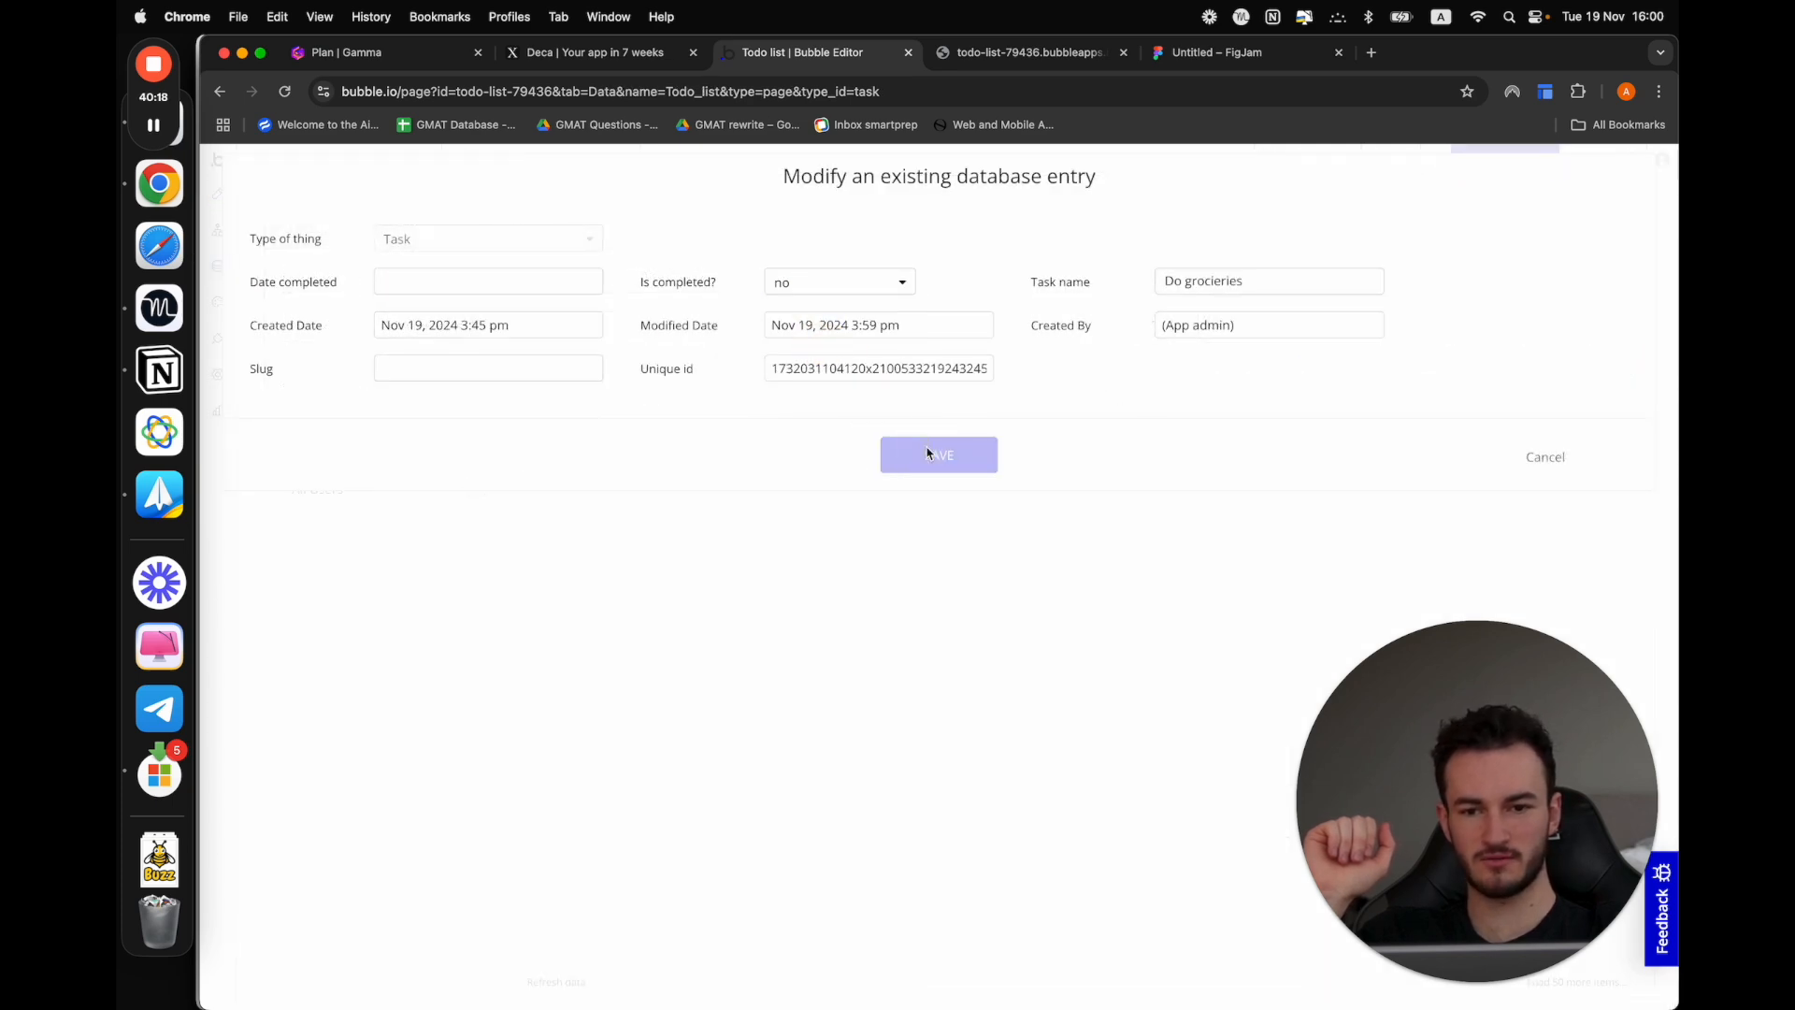
click(936, 381)
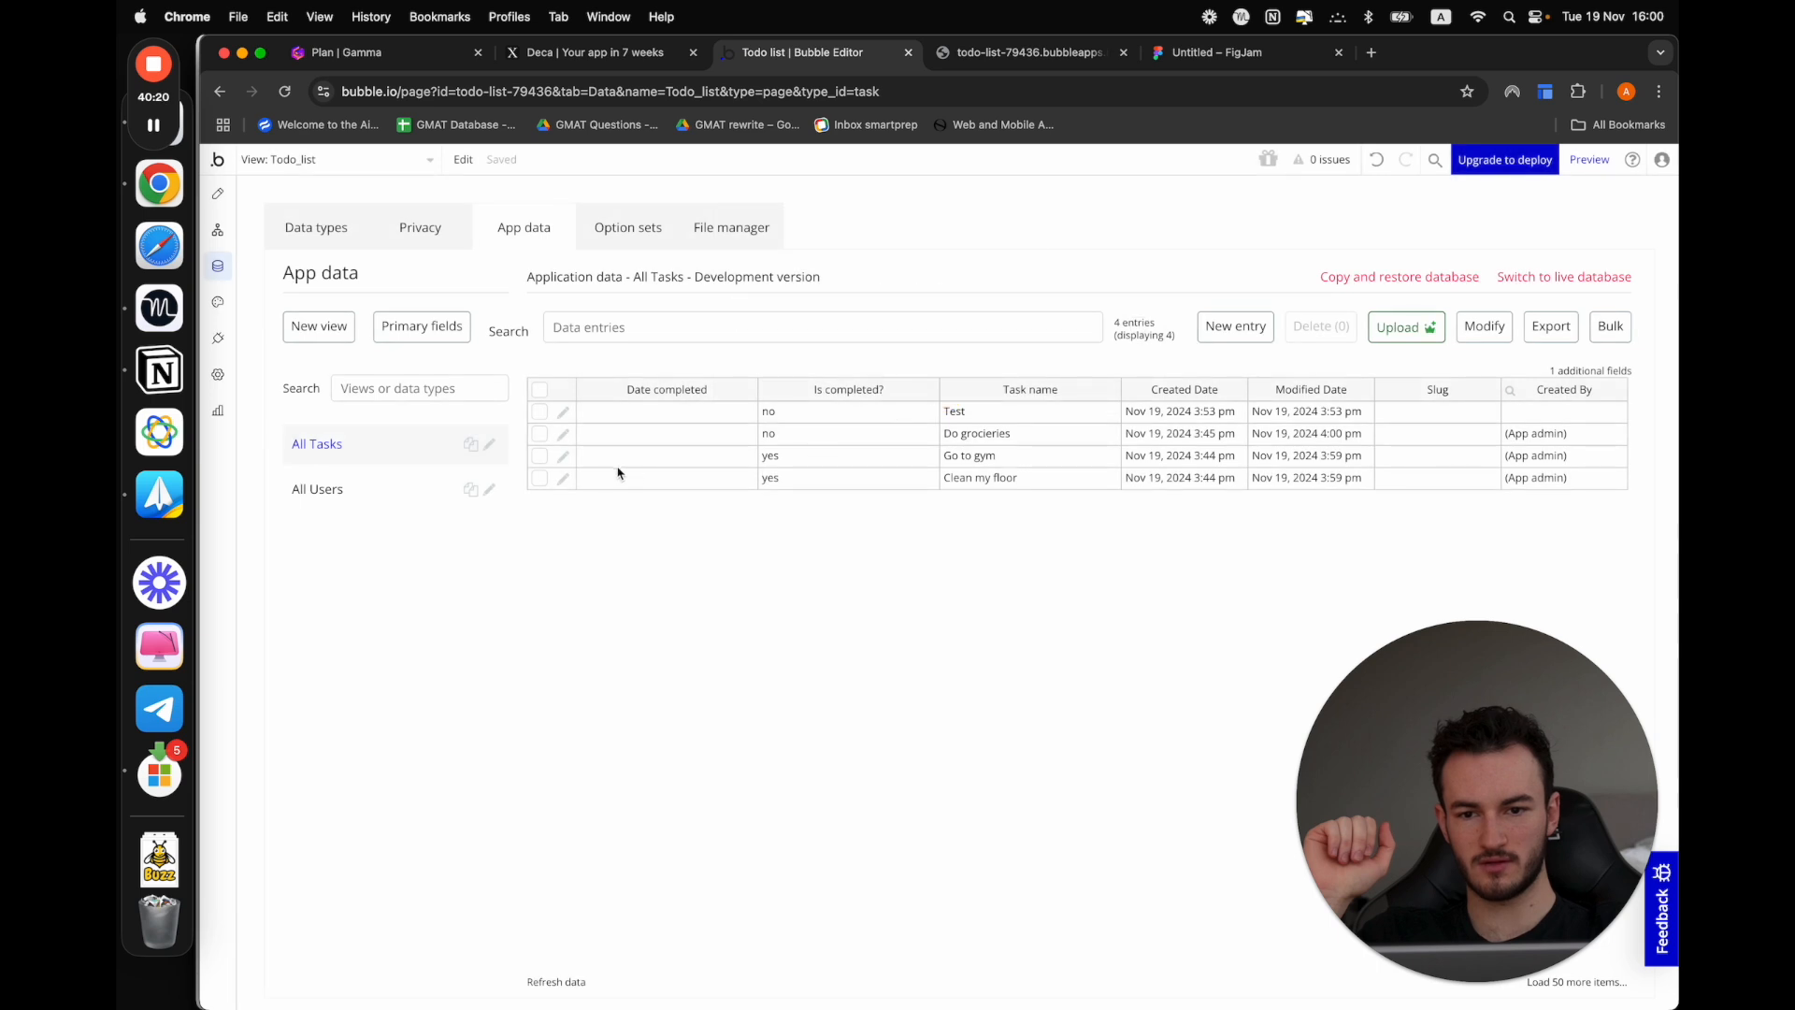
Set the Go to gym task's Is completed? to no in the app data
click(564, 456)
click(865, 284)
click(815, 342)
click(932, 456)
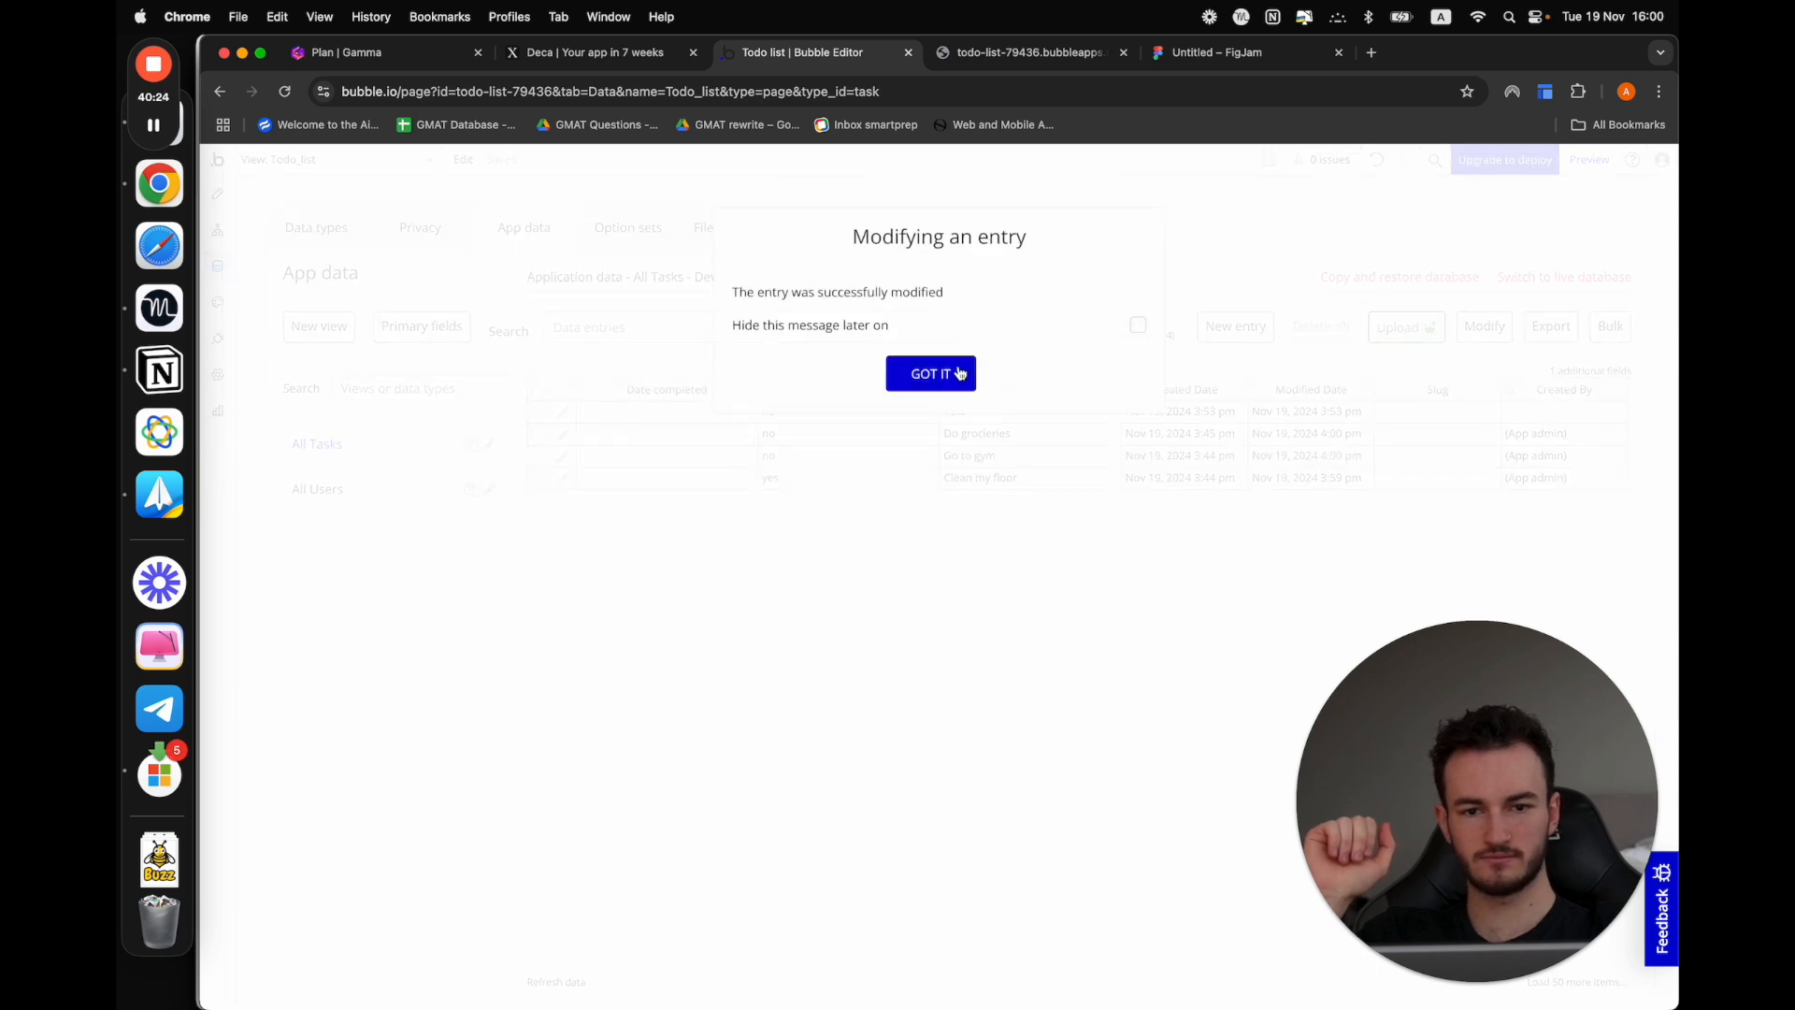
click(960, 373)
In the preview, complete Go to gym with a full swipe and partially swipe Do grocieries to reveal its check action
click(1033, 52)
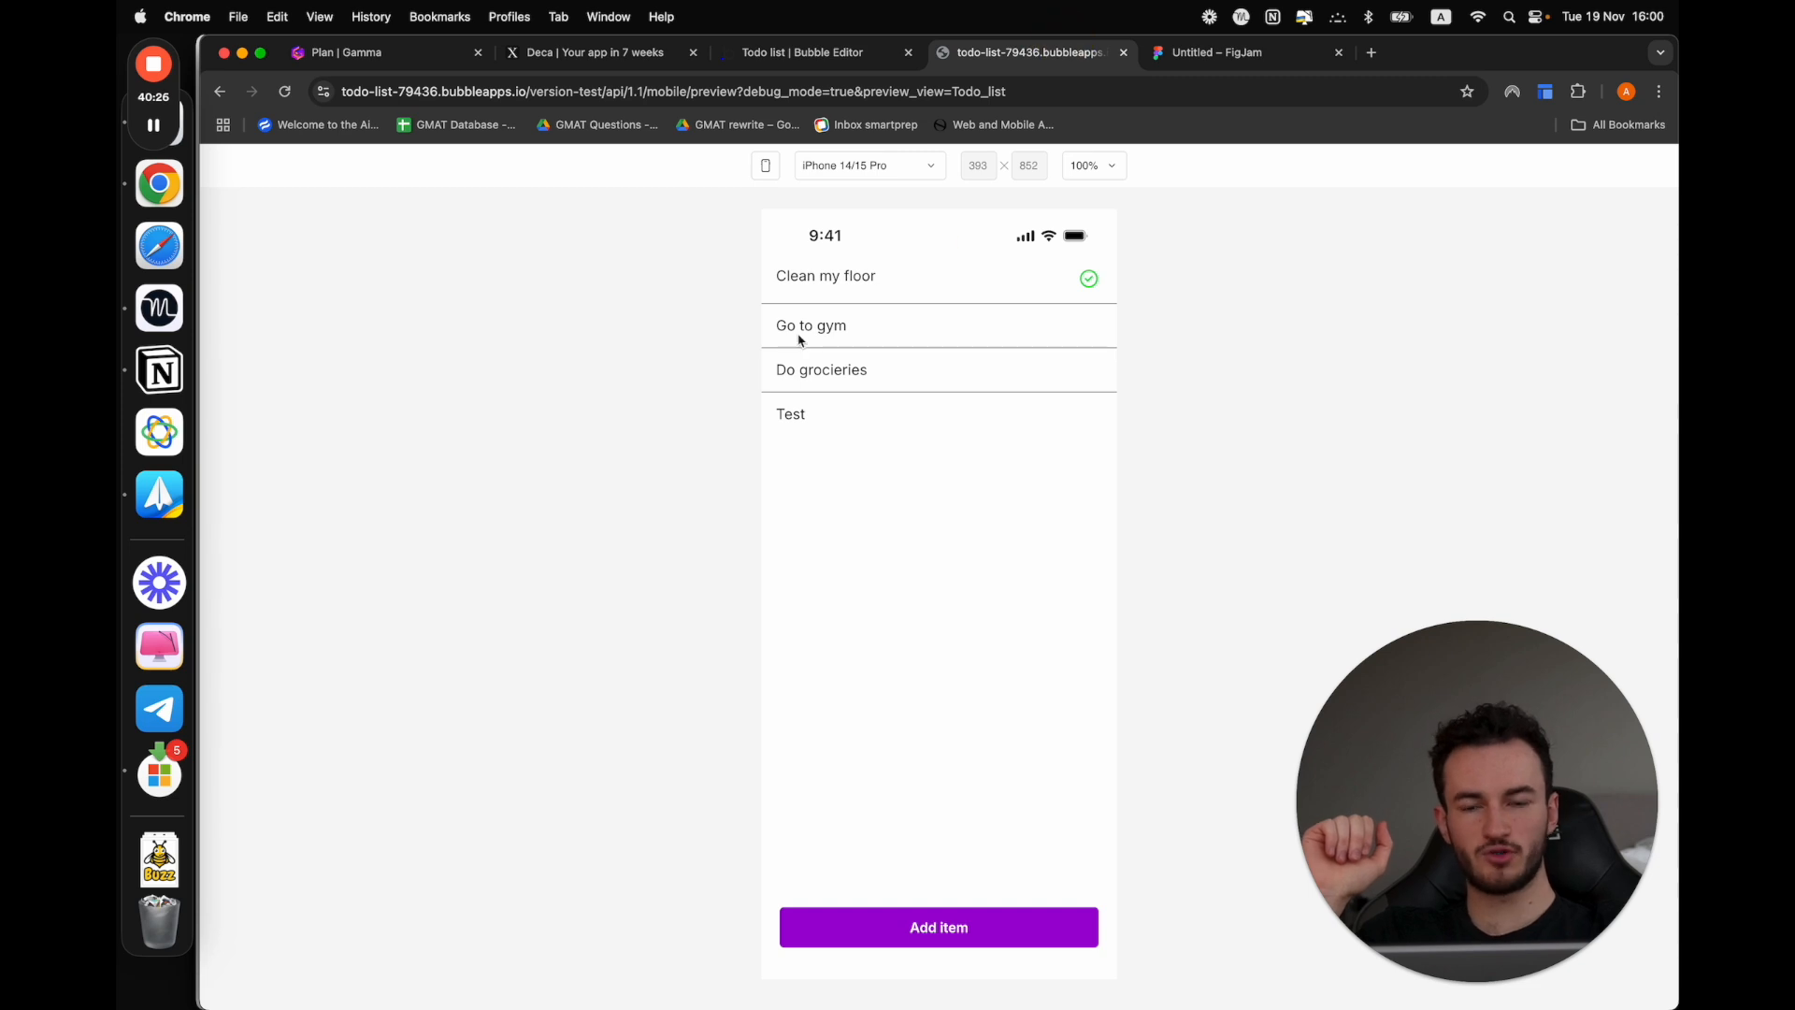
drag(781, 336, 1325, 363)
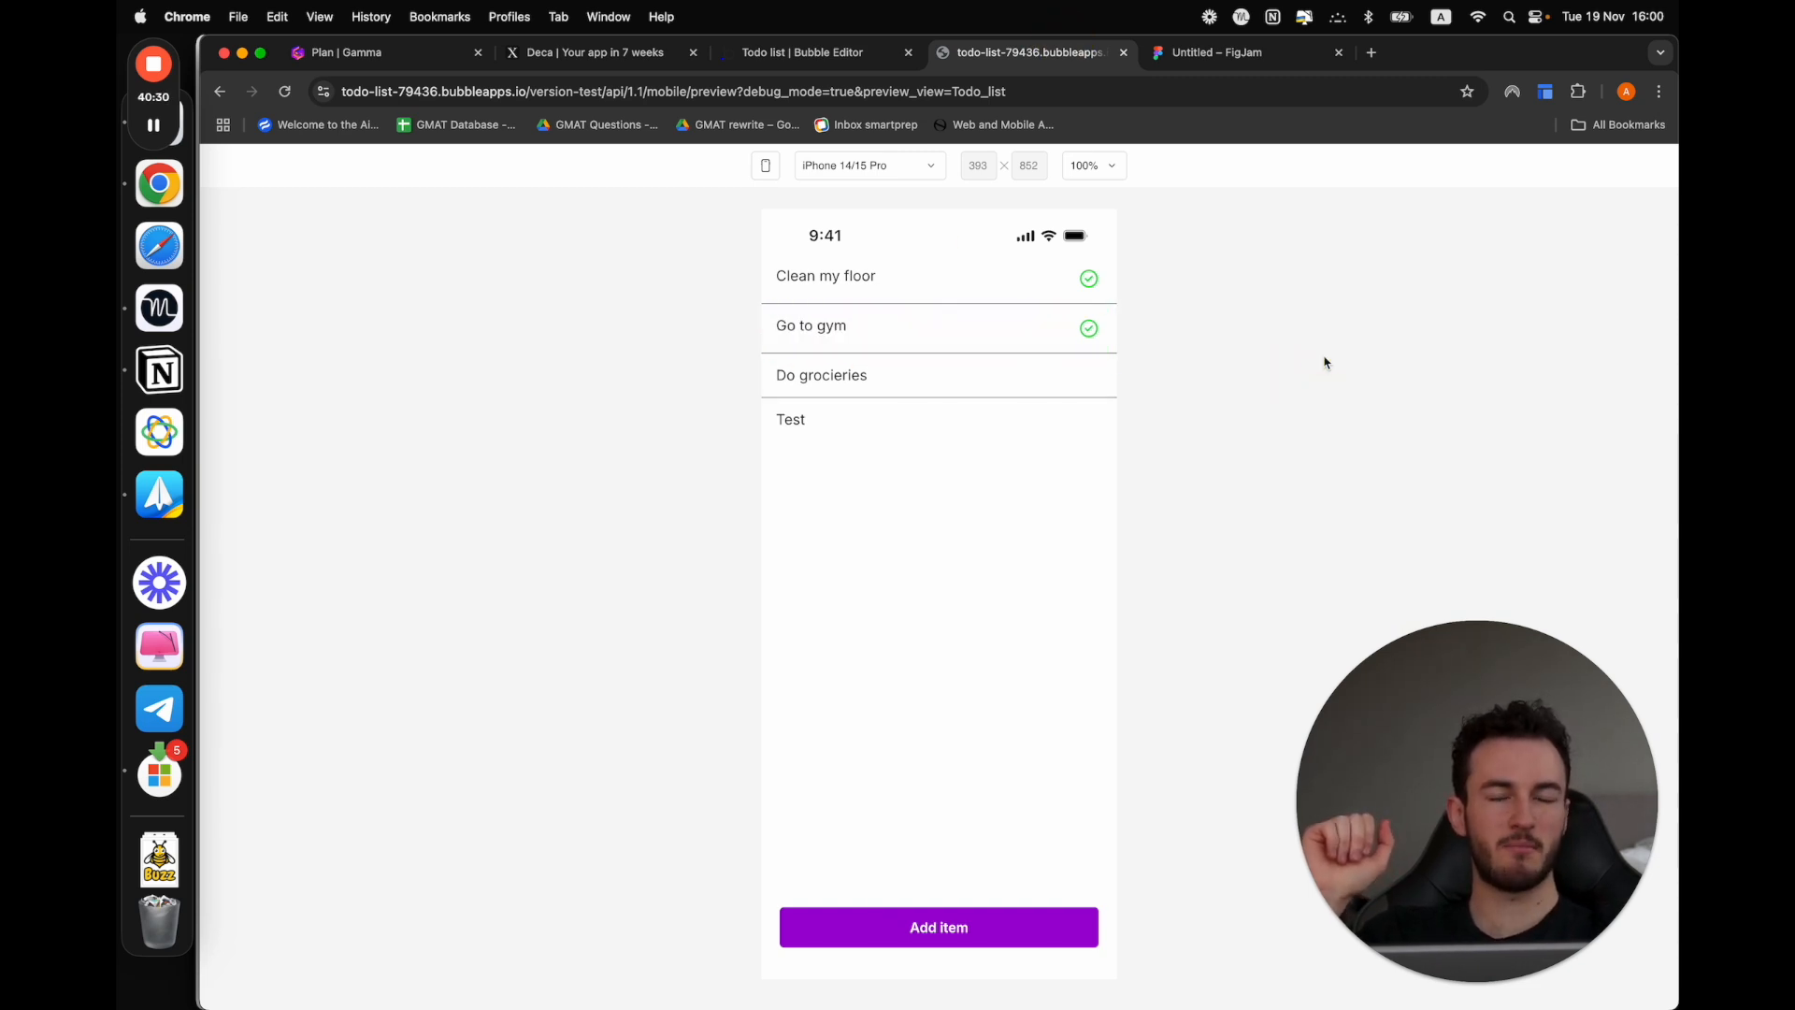
mouse_move(842, 369)
mouse_down()
mouse_move(906, 368)
mouse_move(790, 373)
mouse_move(860, 385)
mouse_up()
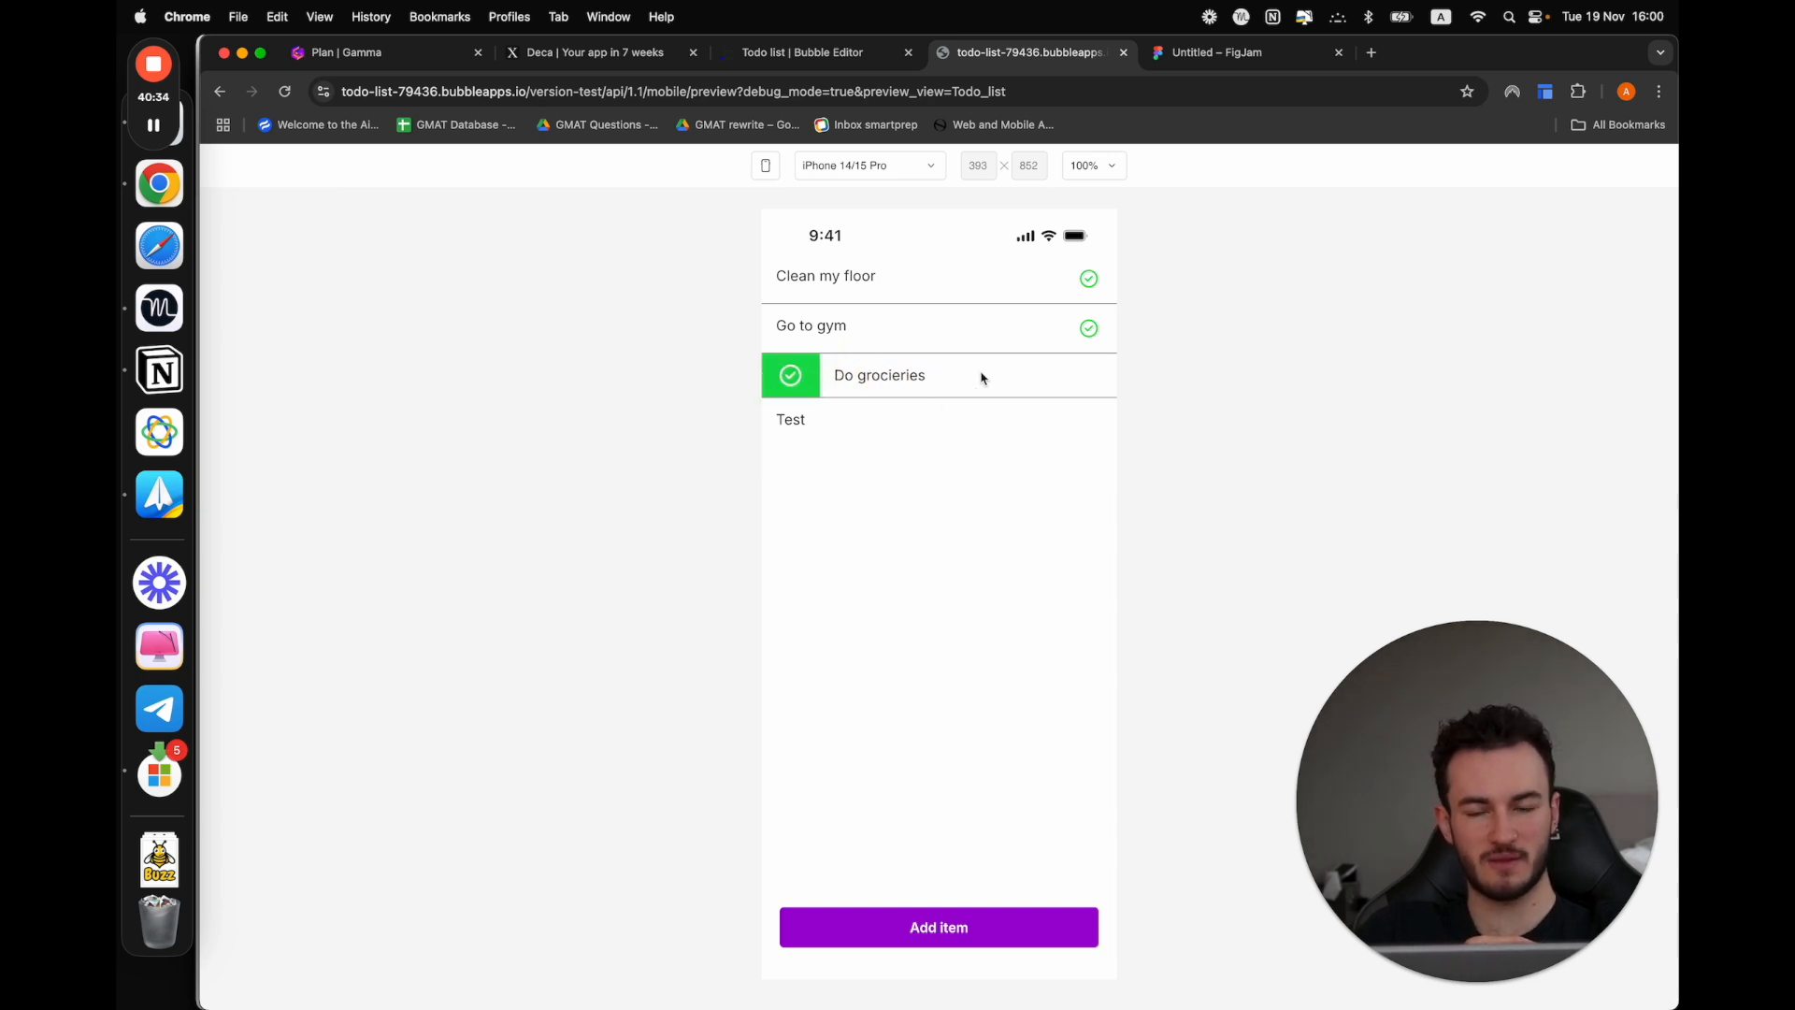
Disable Allow Full Swipe Action for ListItem A's leading swipe actions in the design and return to the preview
click(790, 55)
click(218, 194)
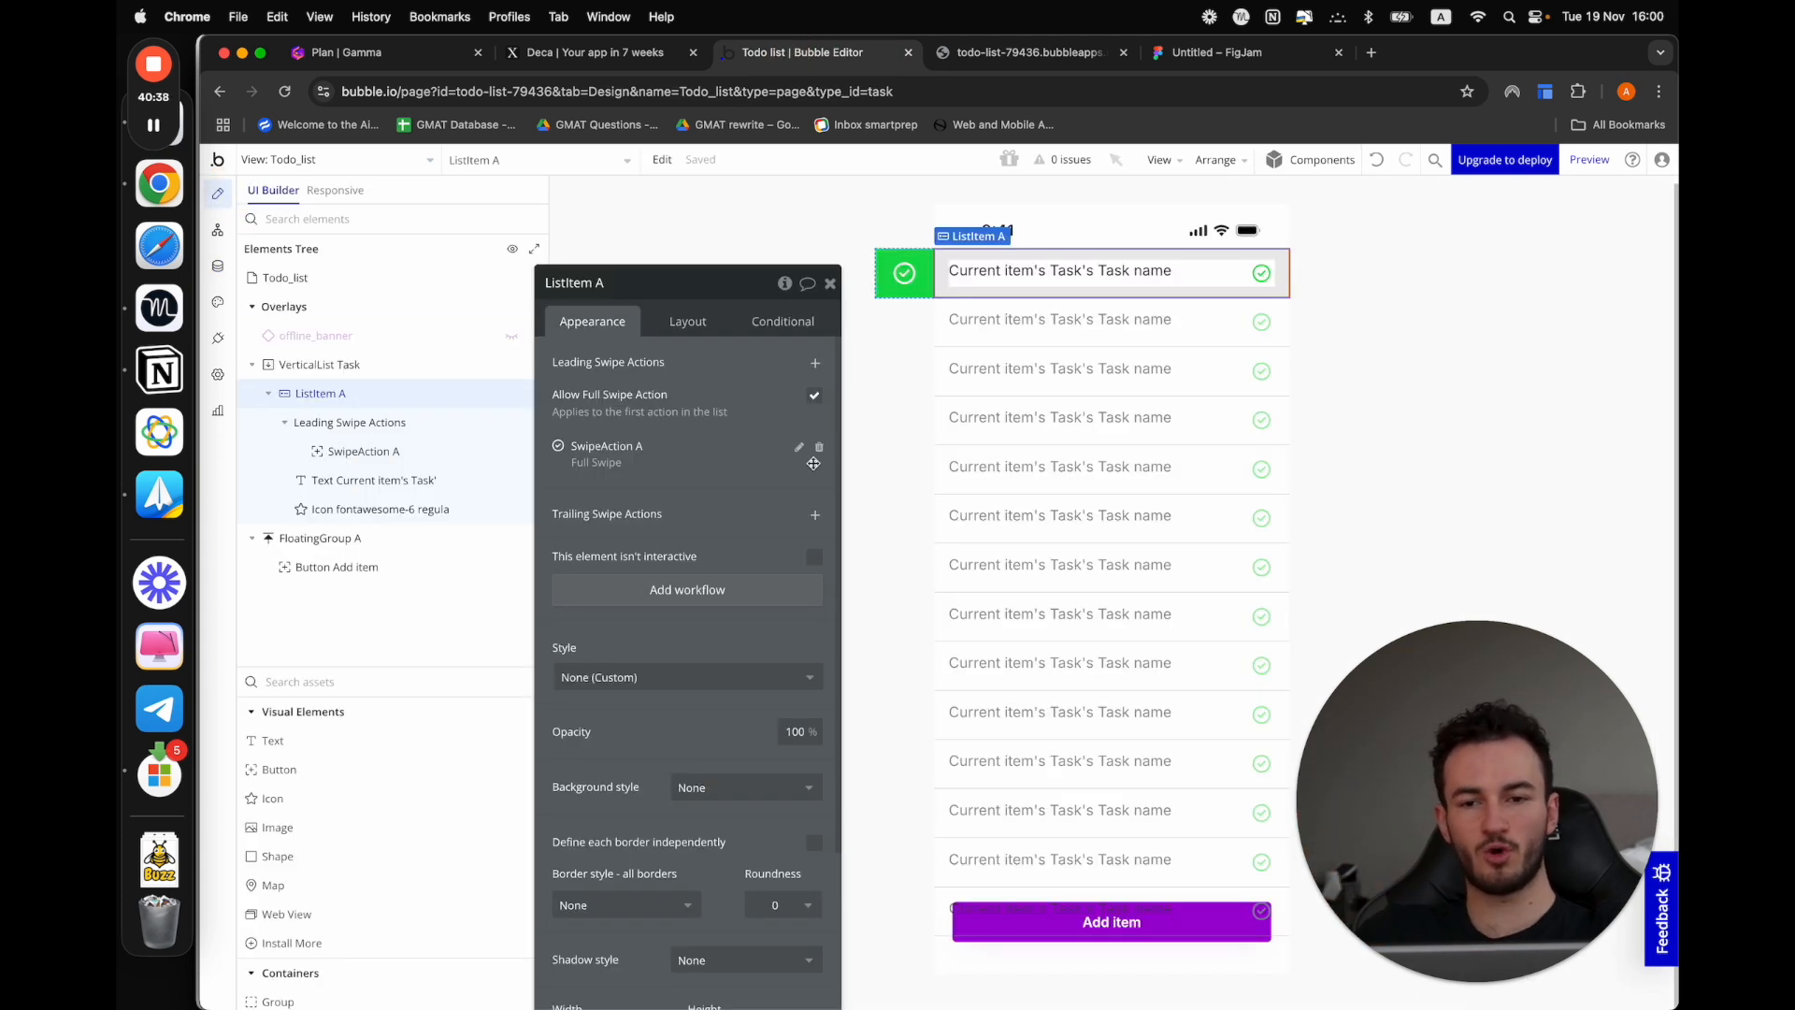
click(812, 404)
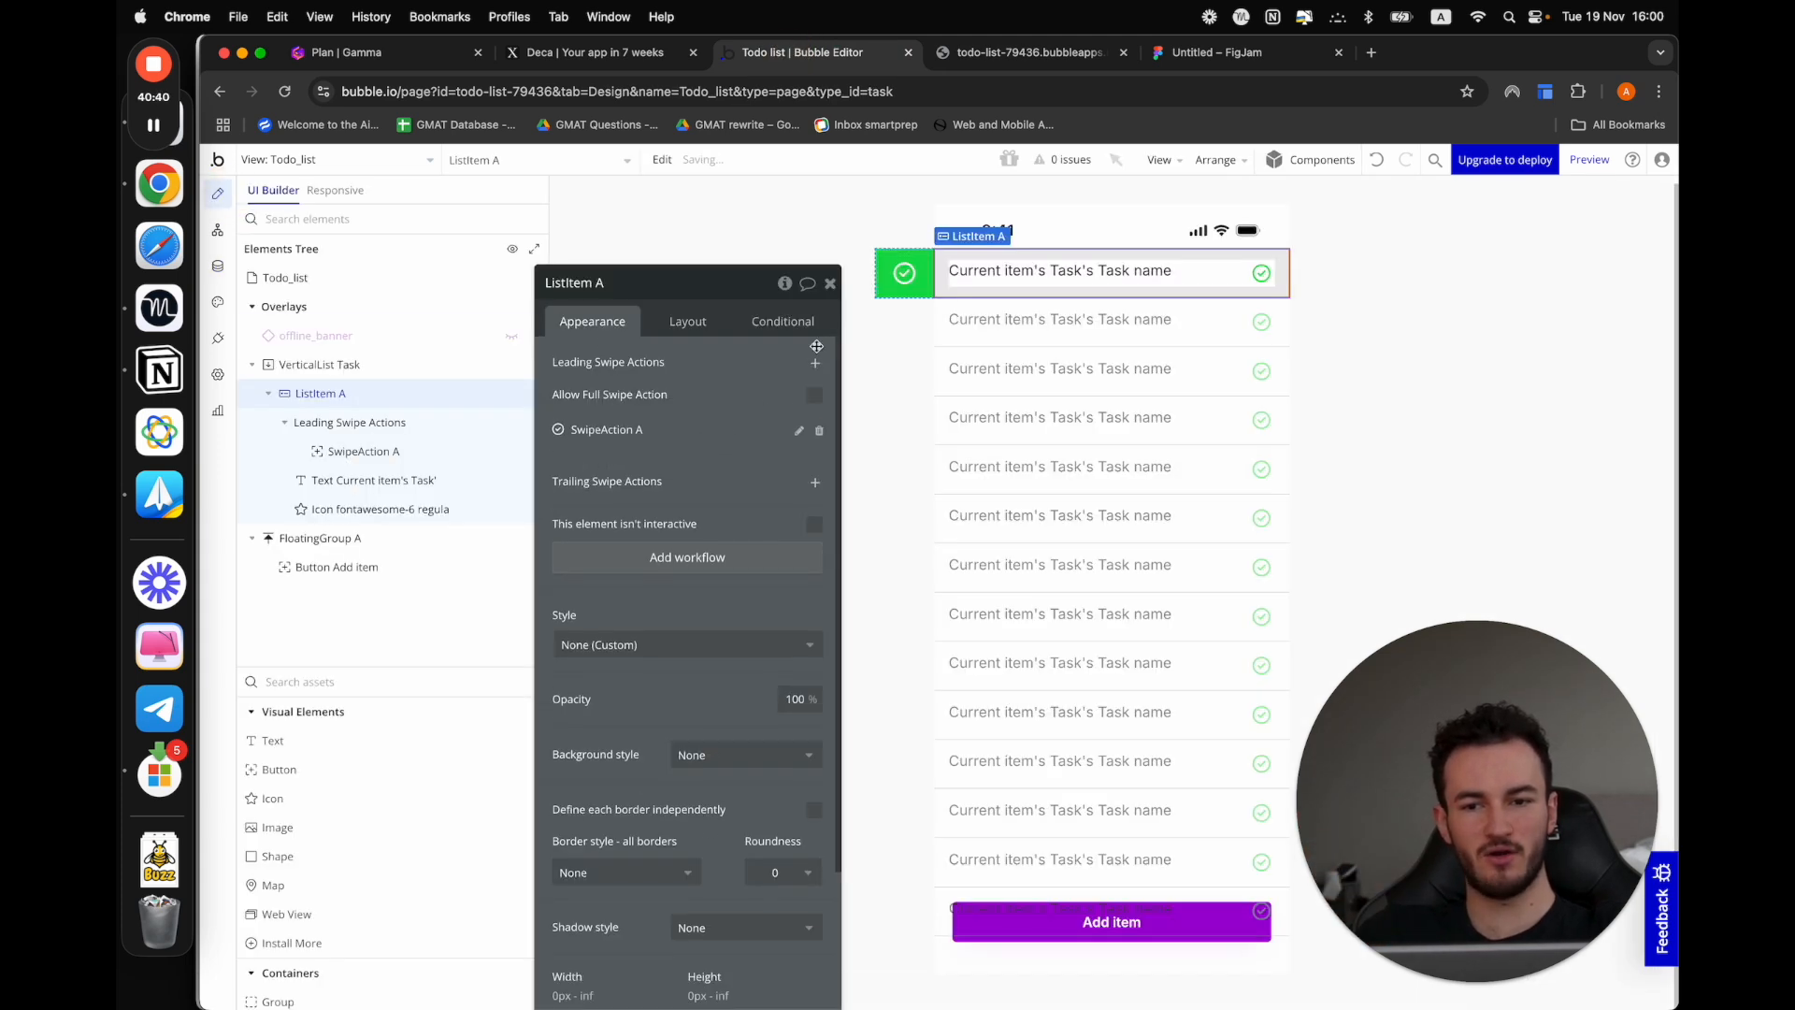
click(961, 56)
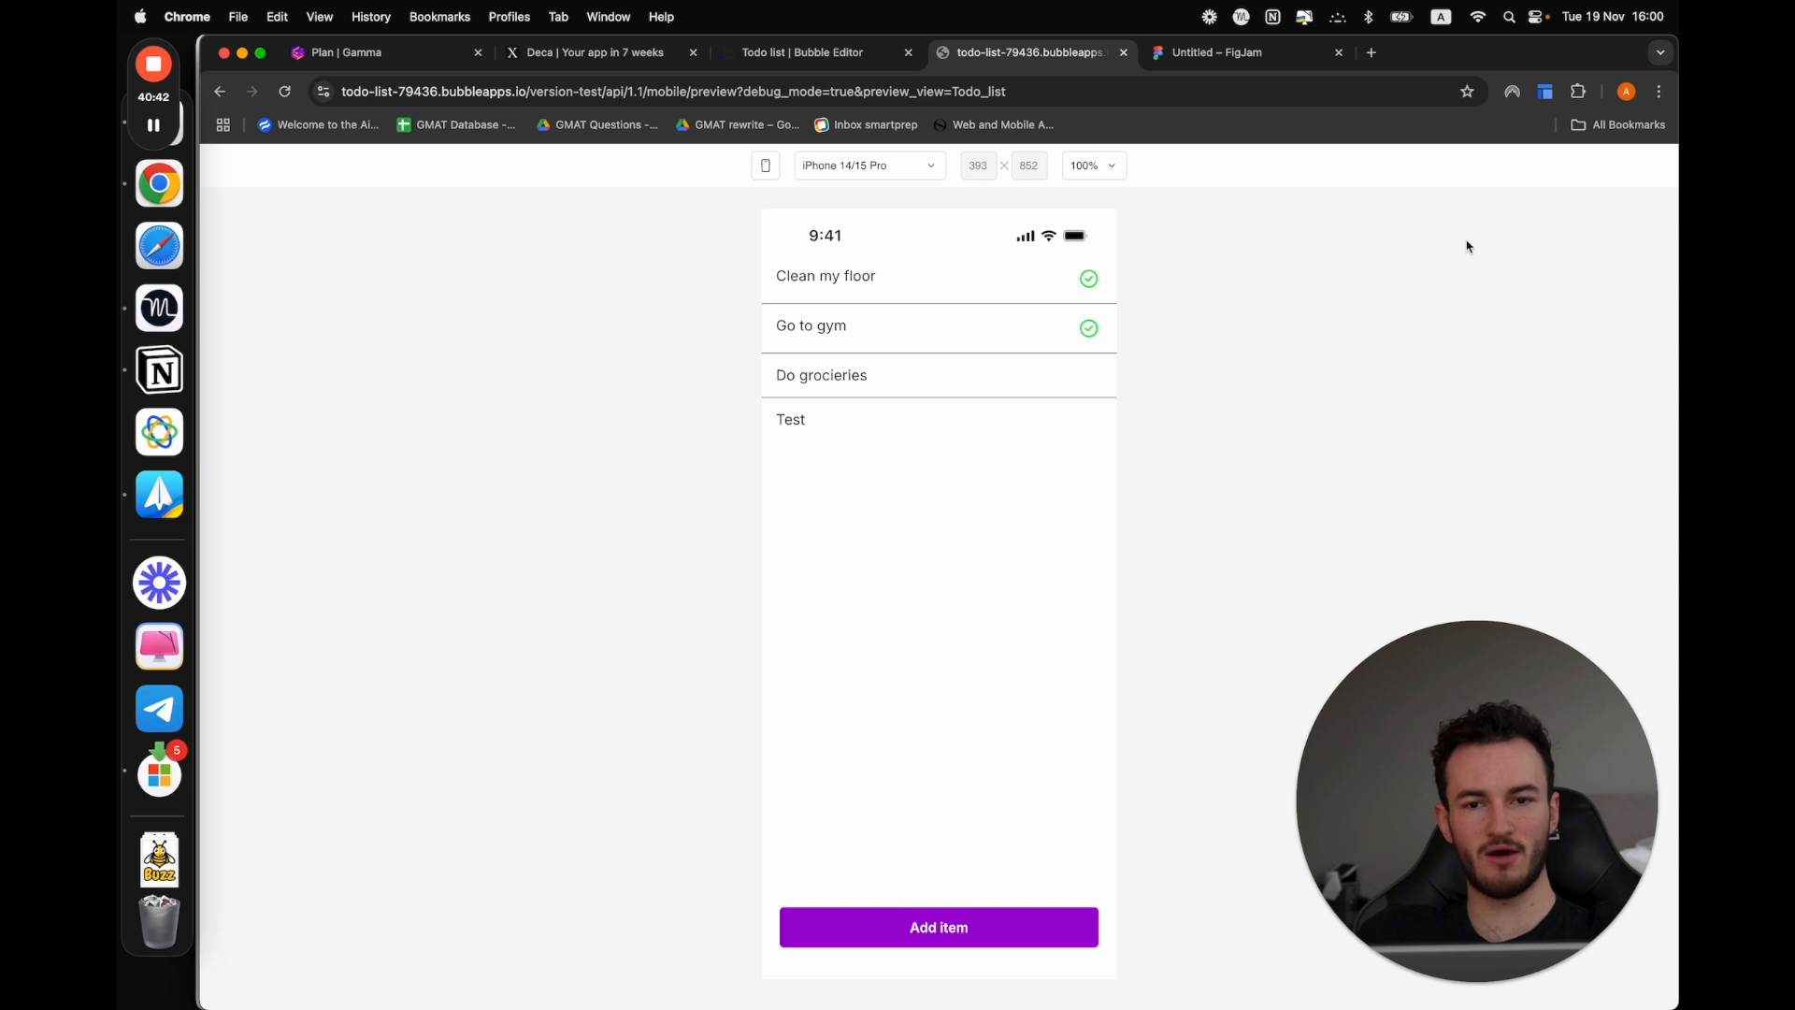
Relaunch the preview, test the restricted leading swipe on Do grocieries and complete the task with its check action
click(813, 52)
click(1591, 160)
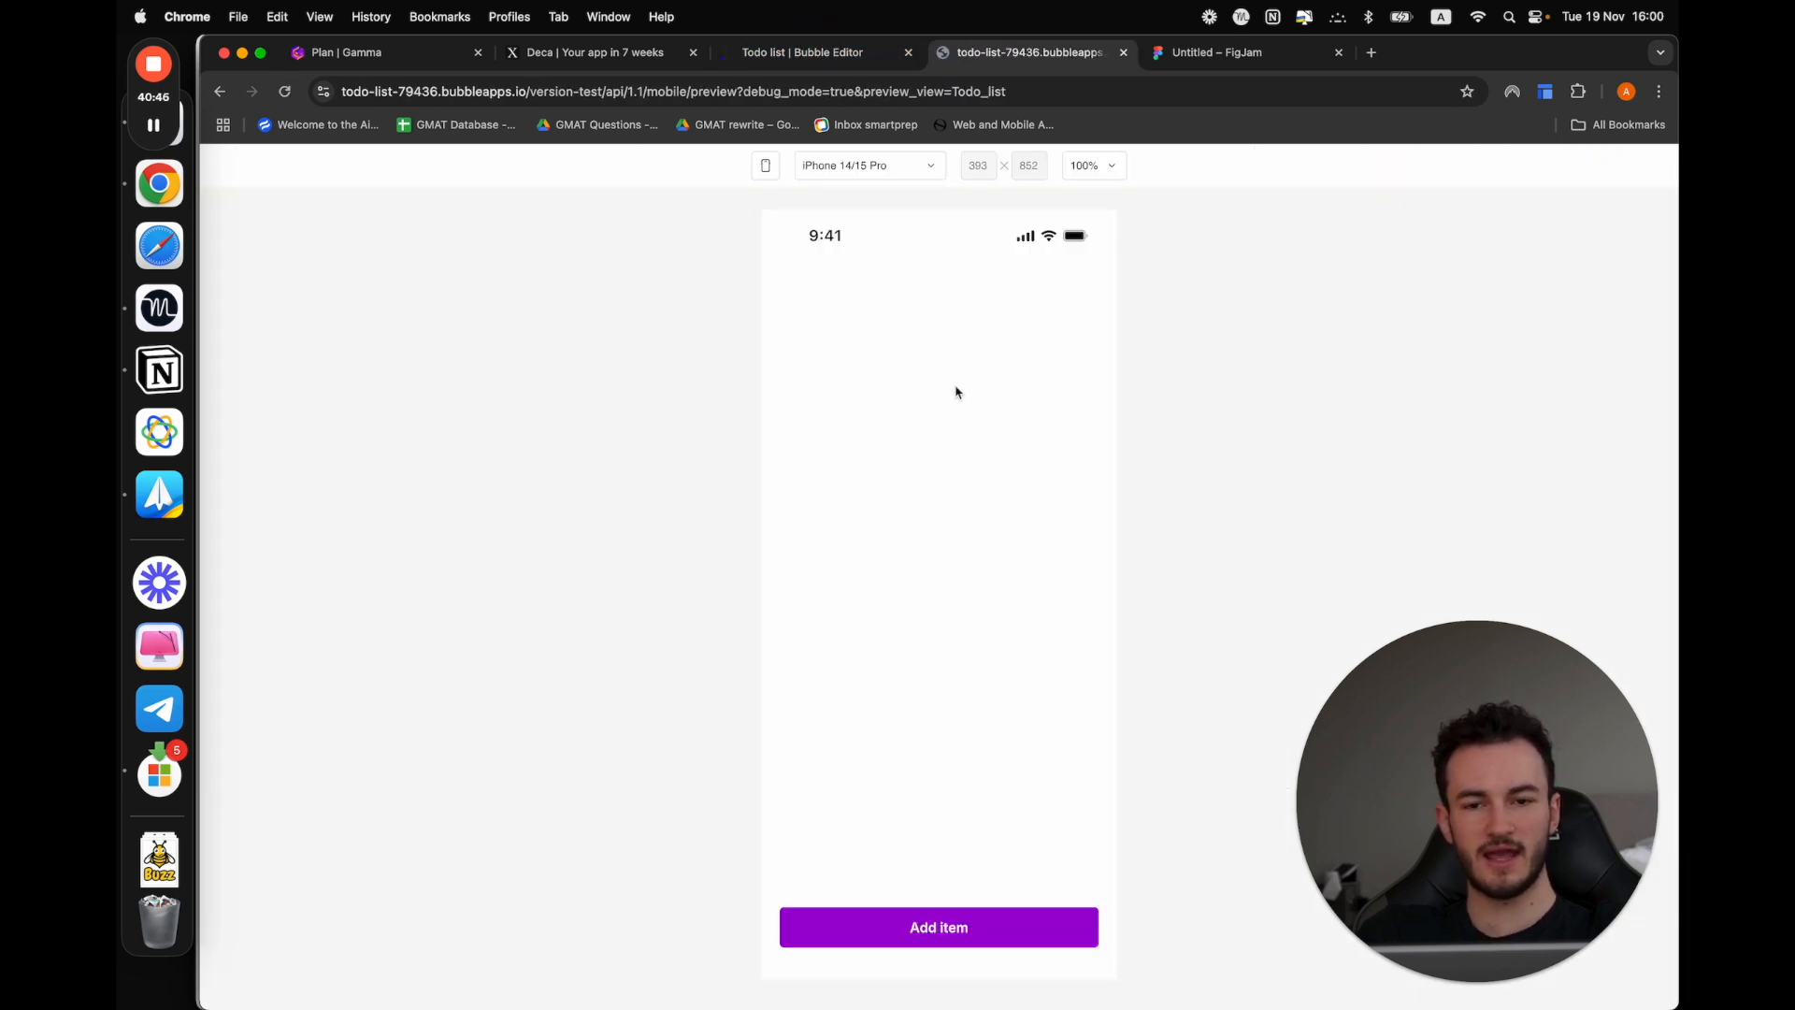
drag(779, 375, 1430, 384)
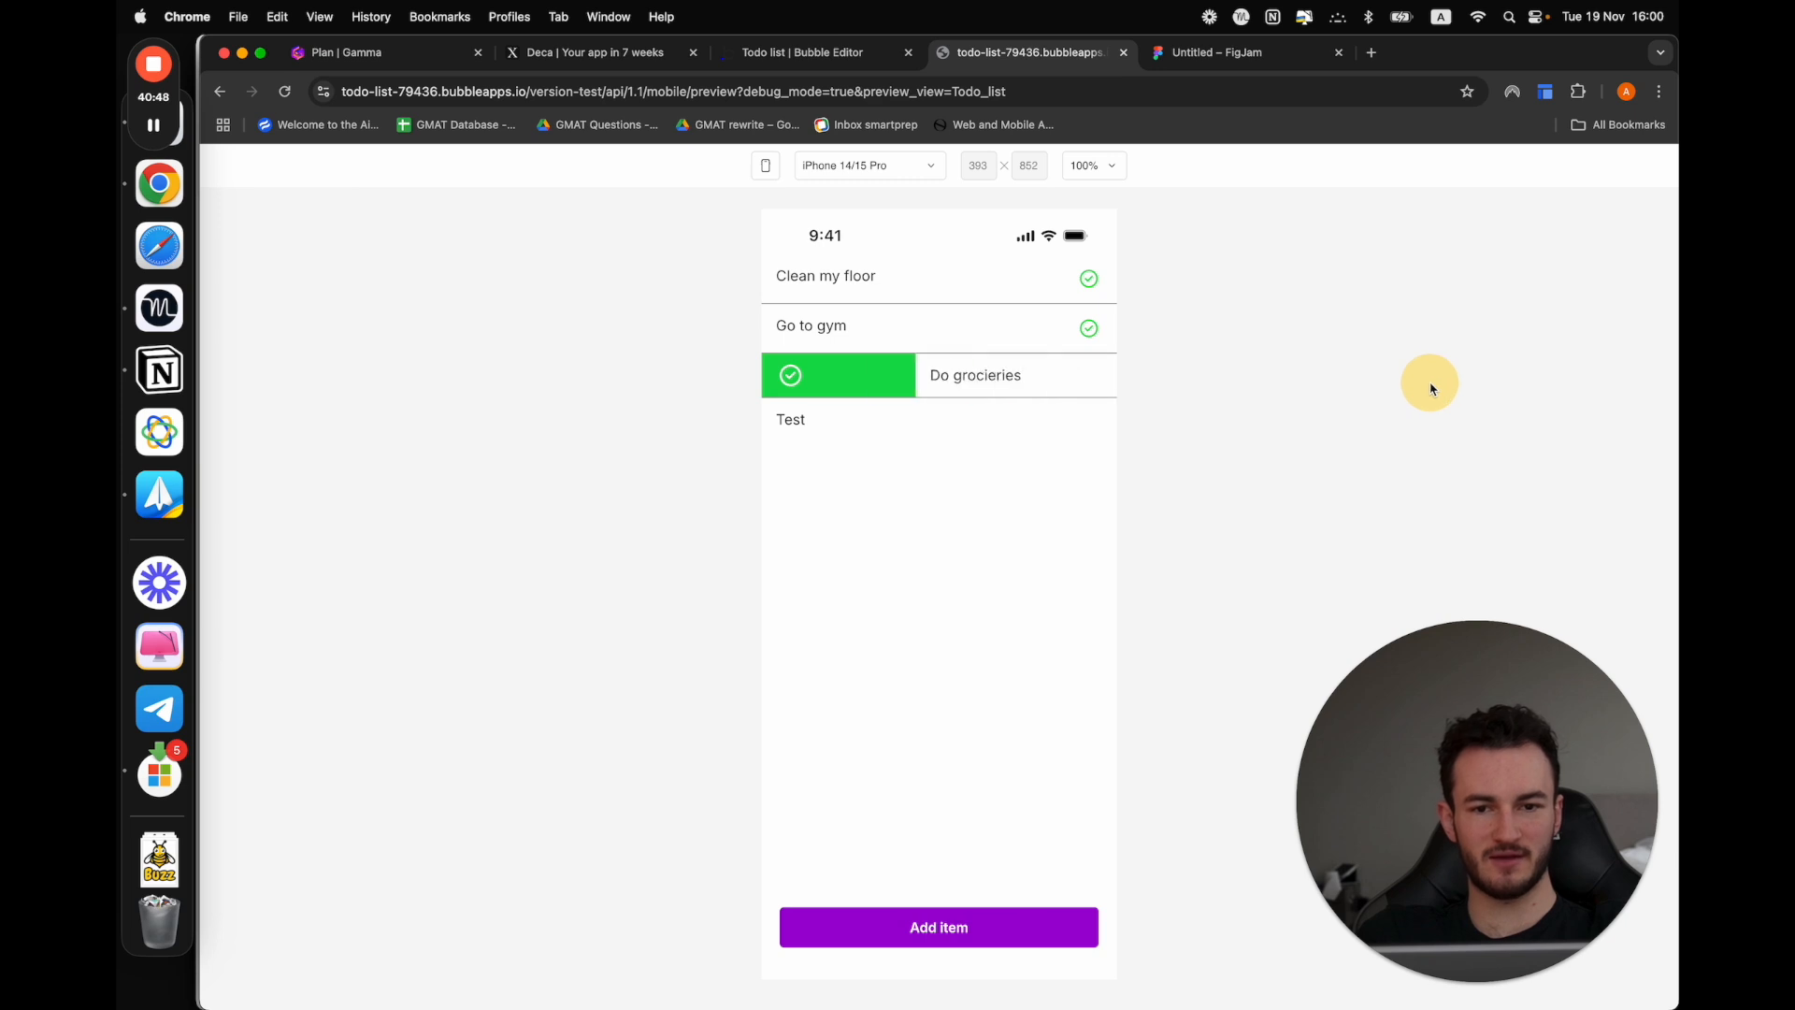
drag(984, 369, 1672, 345)
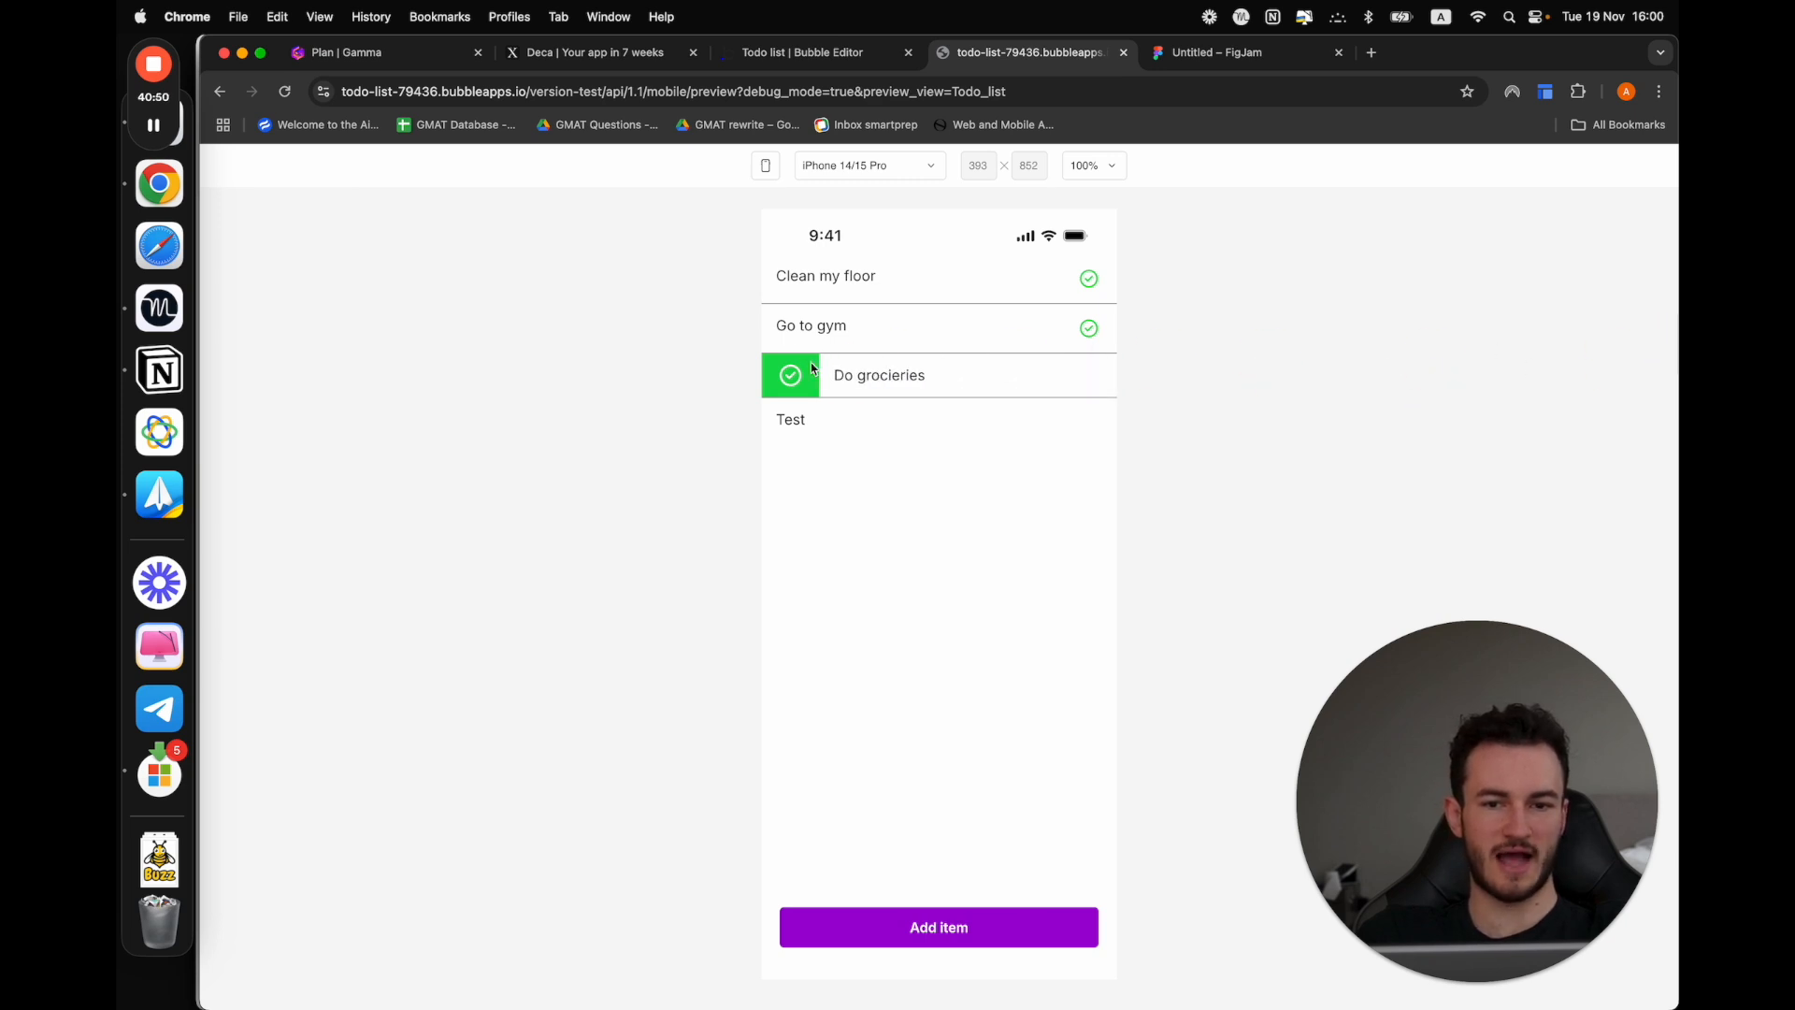
drag(830, 377, 1674, 297)
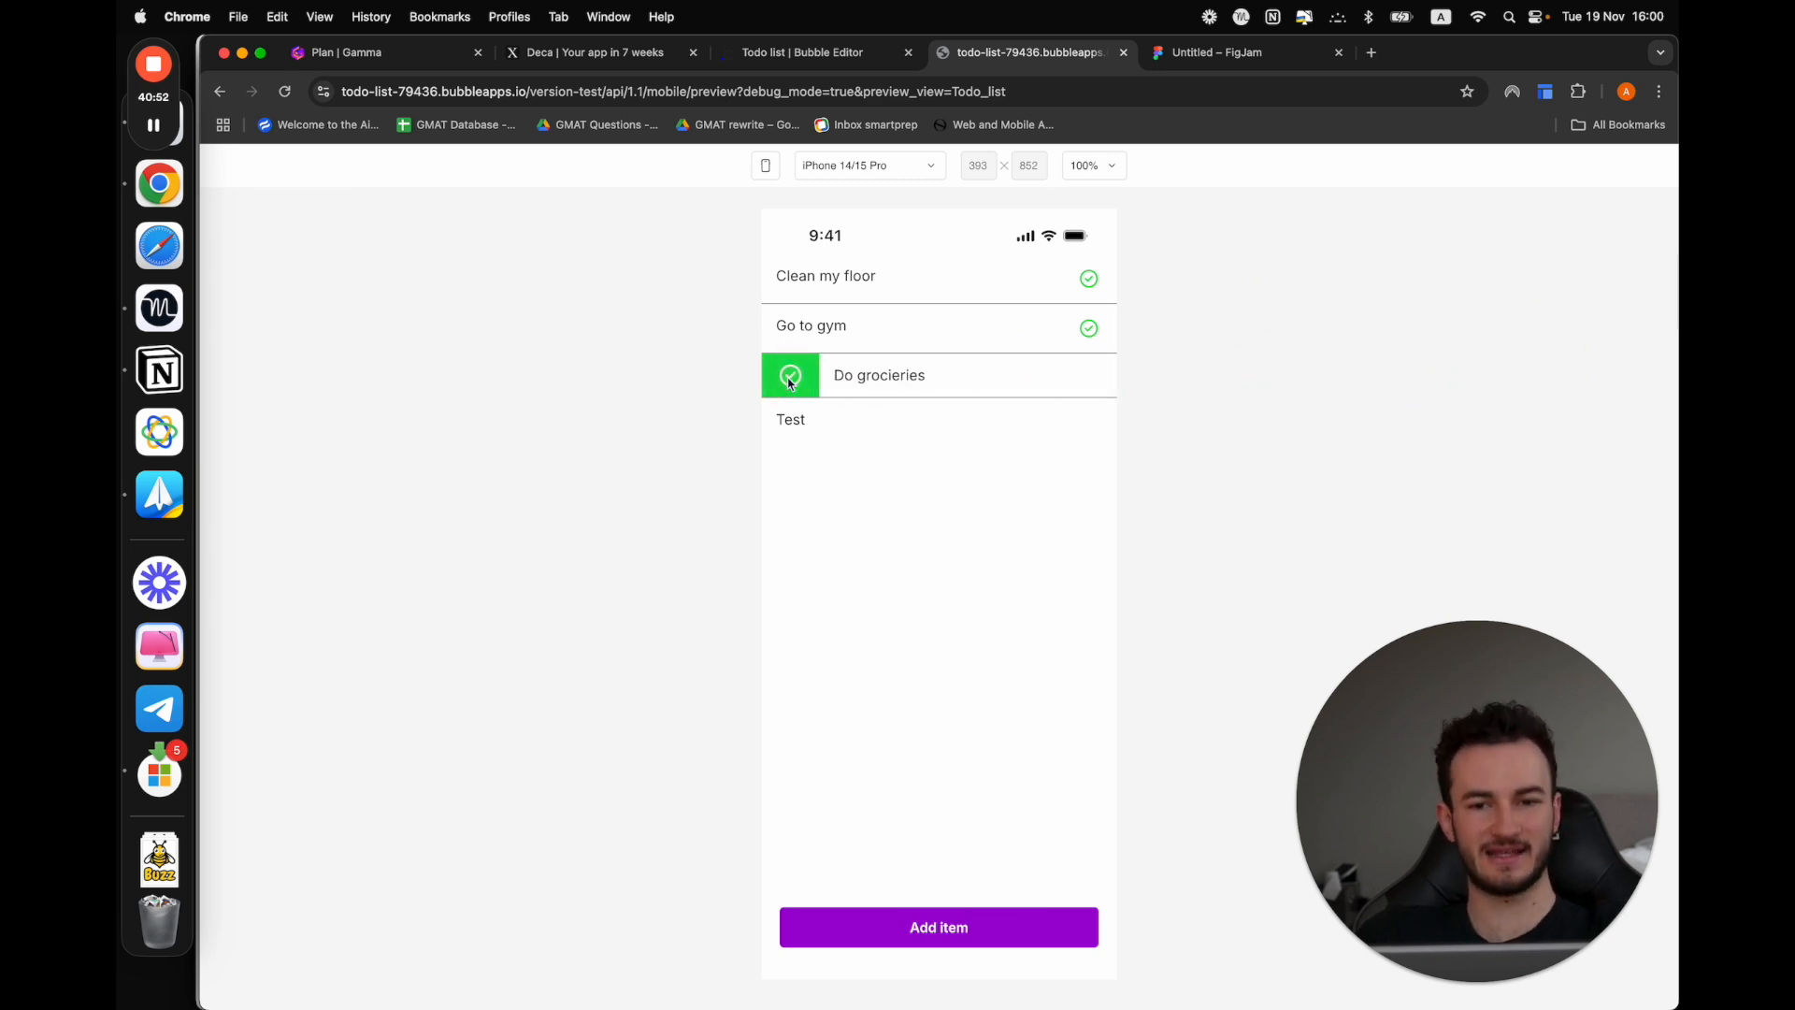
Return to the Bubble editor and add a trailing swipe action with a Trash-can icon to ListItem A
click(828, 58)
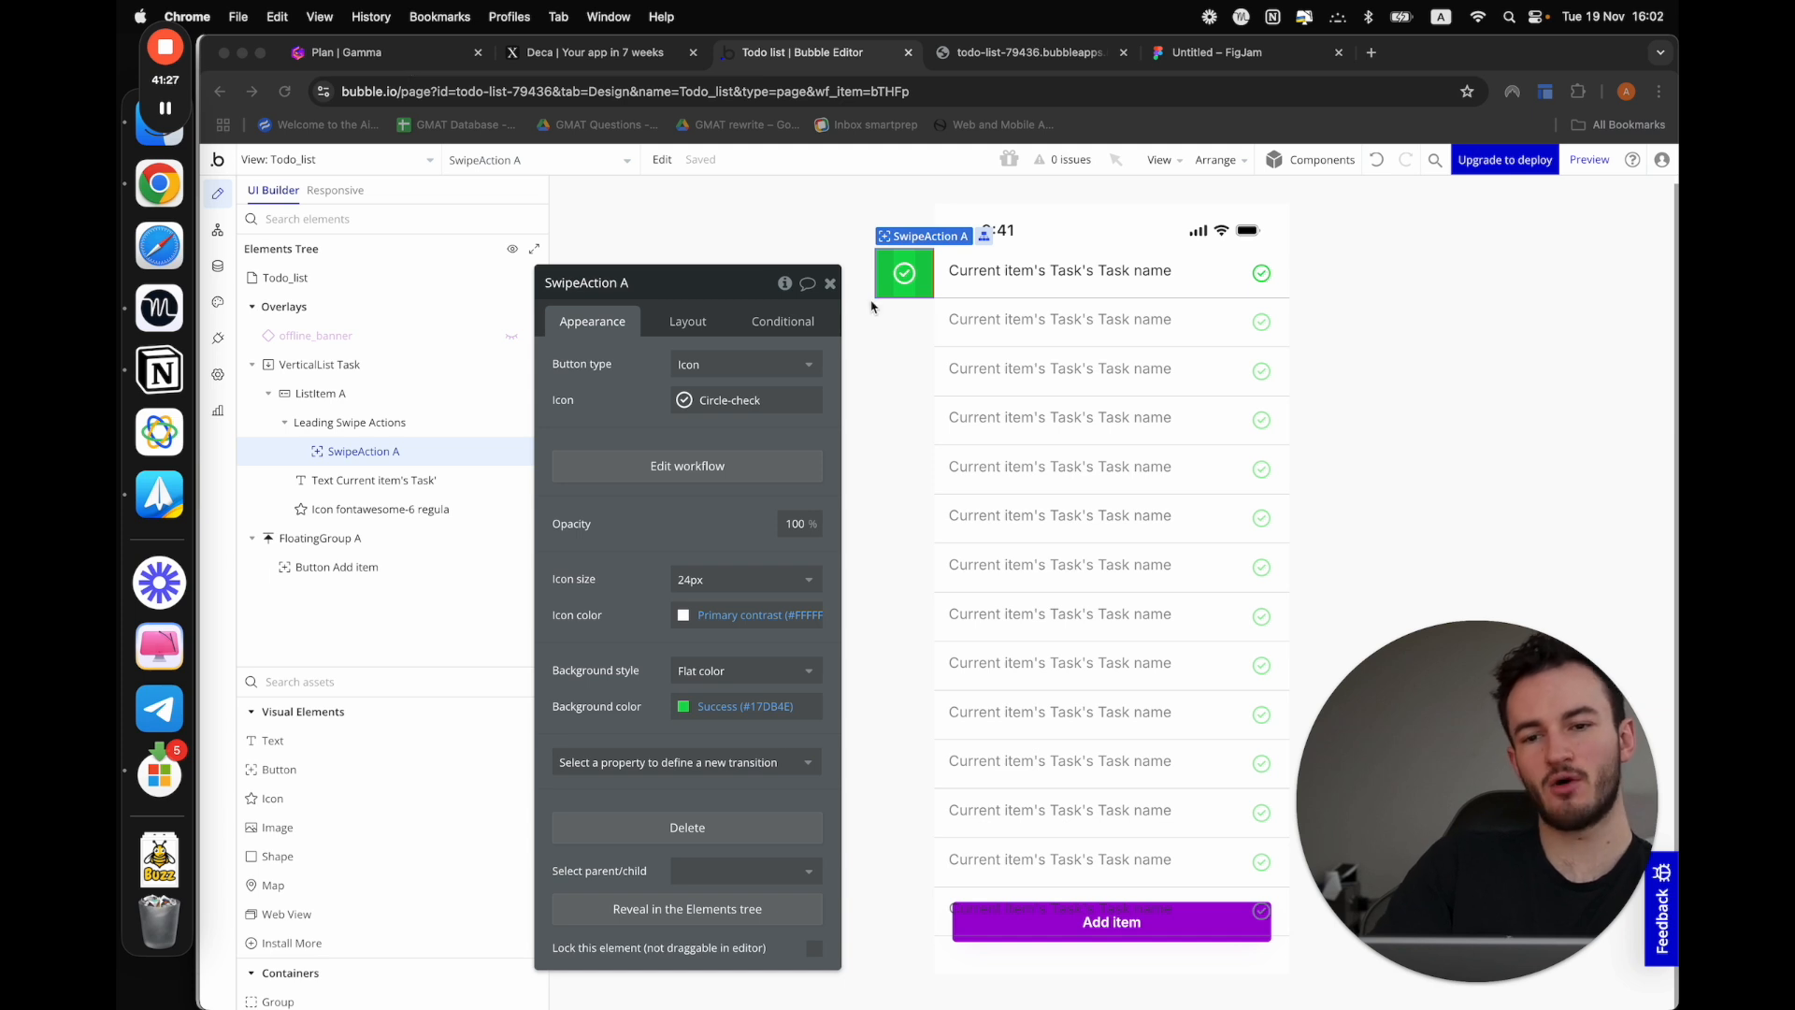
click(1358, 316)
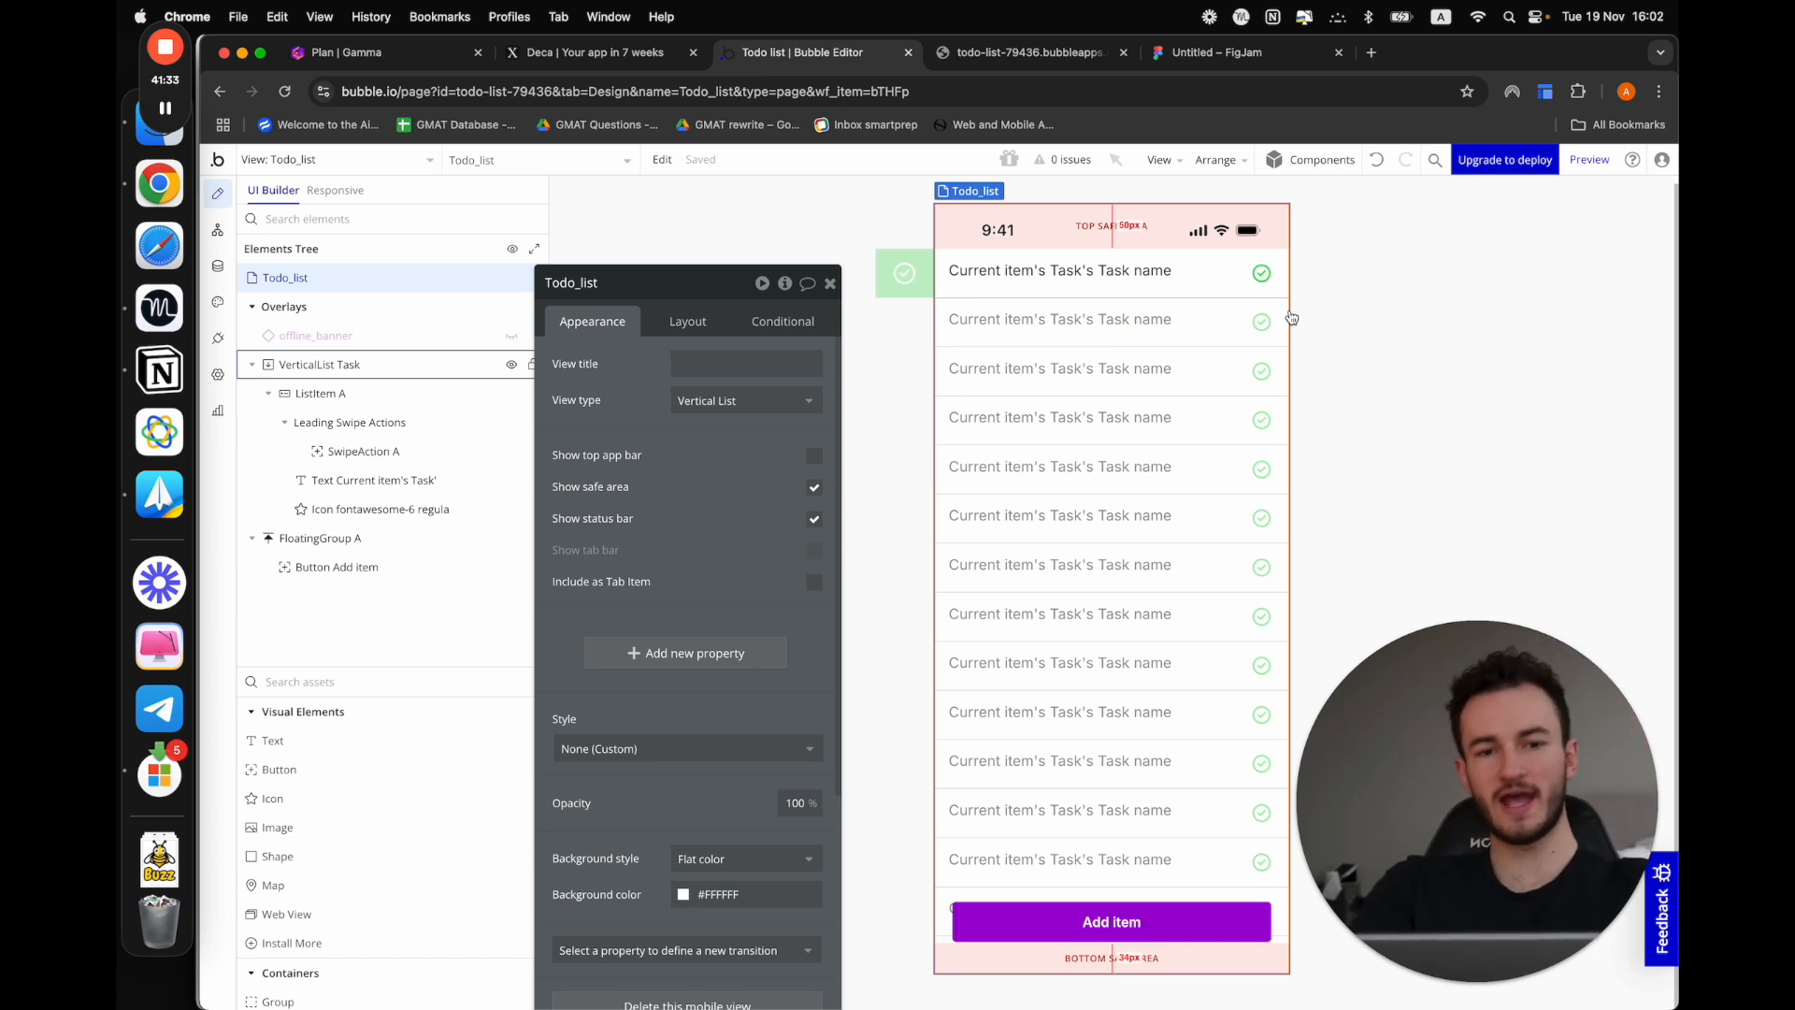
click(1222, 273)
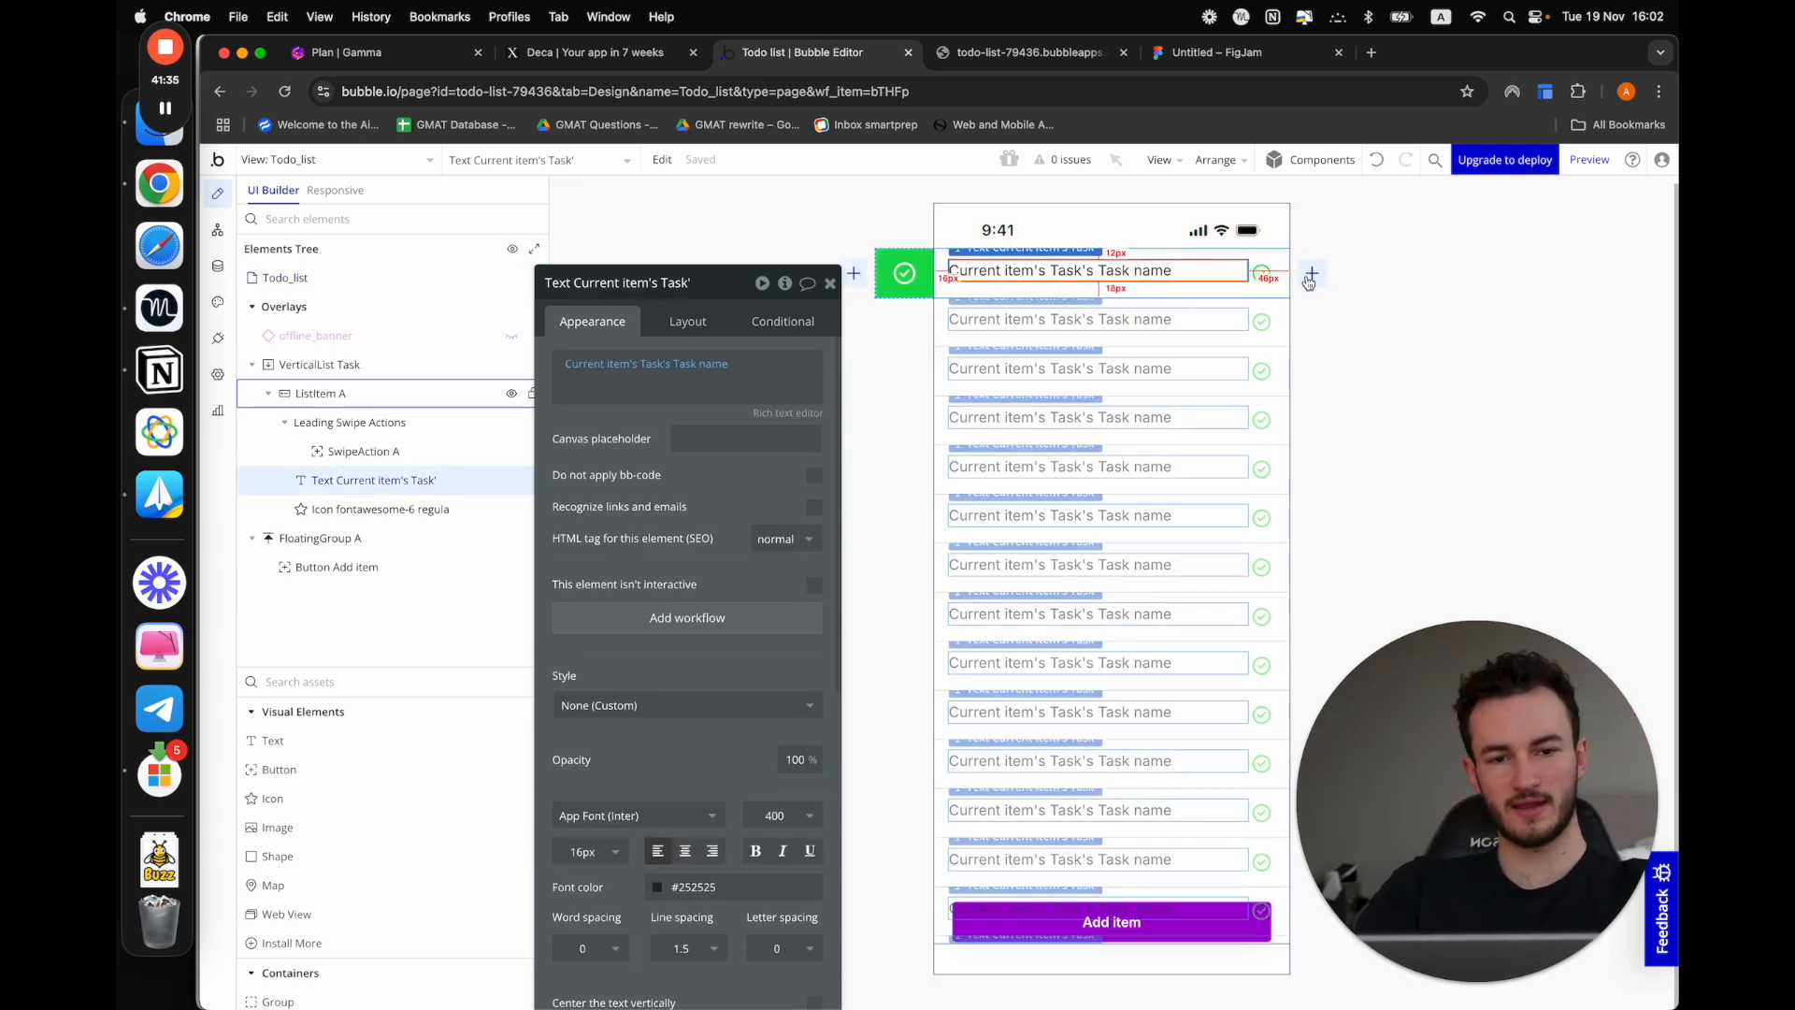
click(1312, 274)
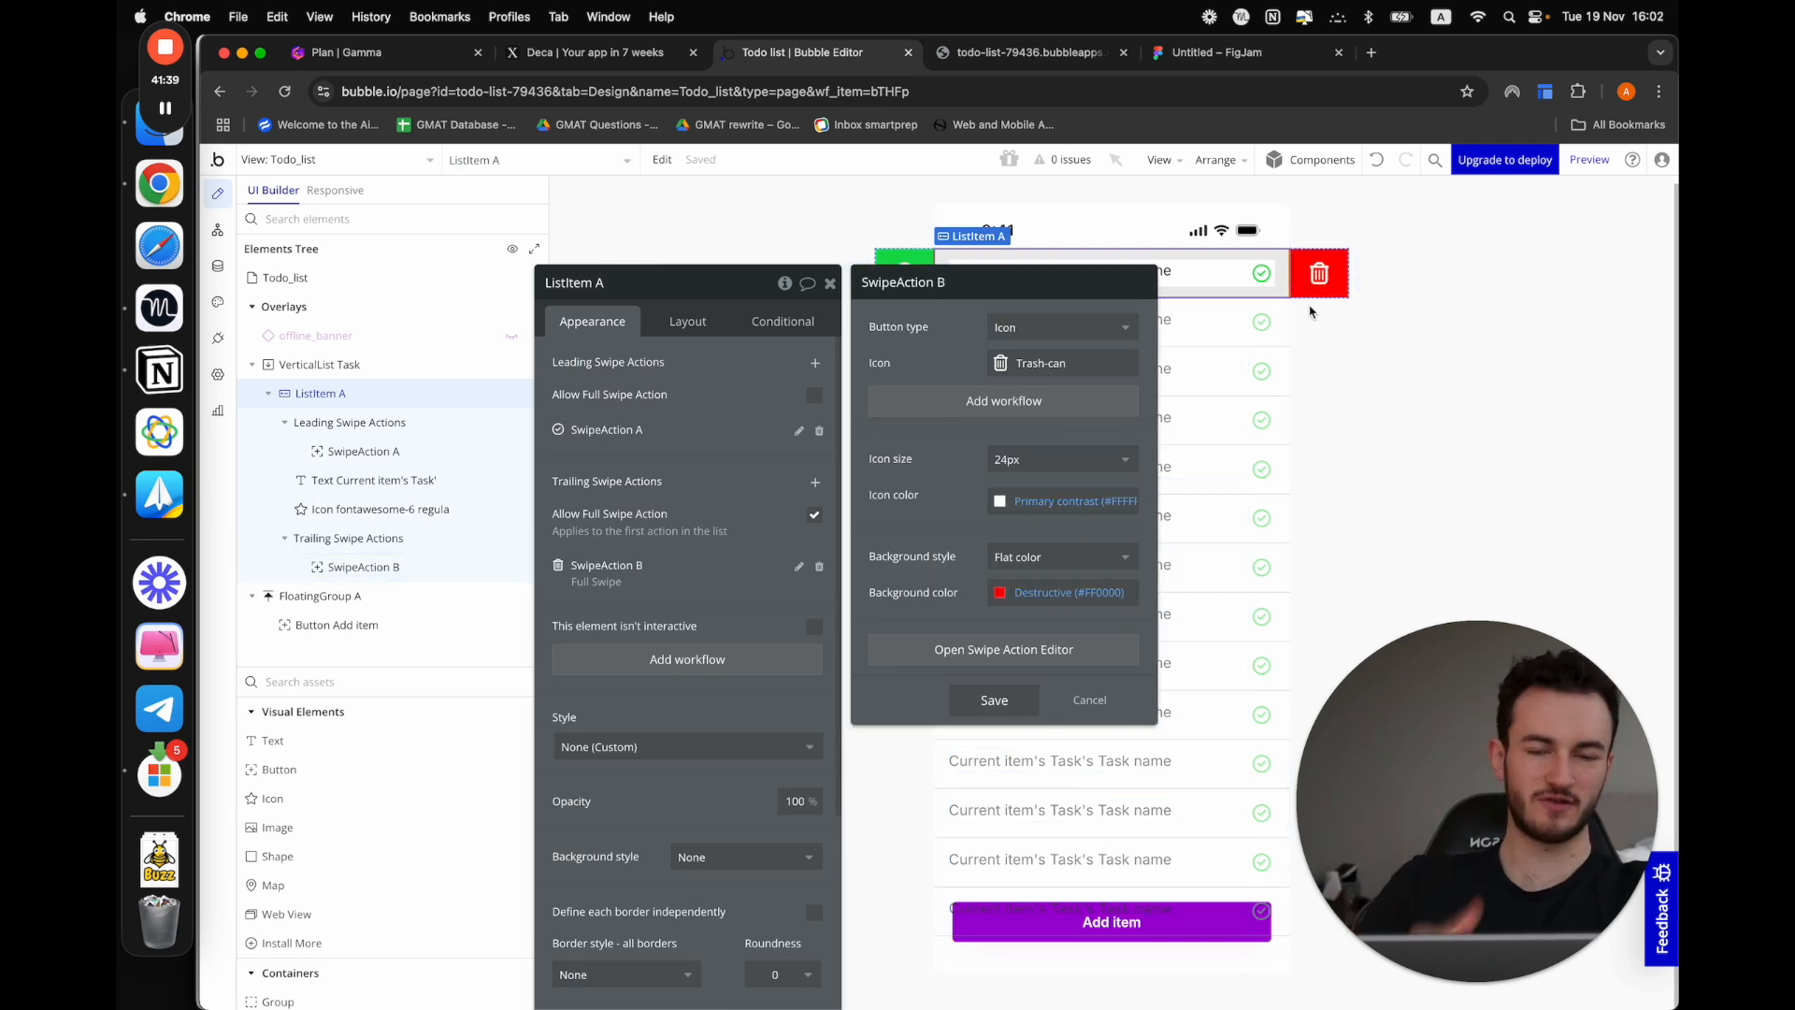
Create a workflow for SwipeAction B with a Delete thing action that deletes Current item's Task
click(978, 403)
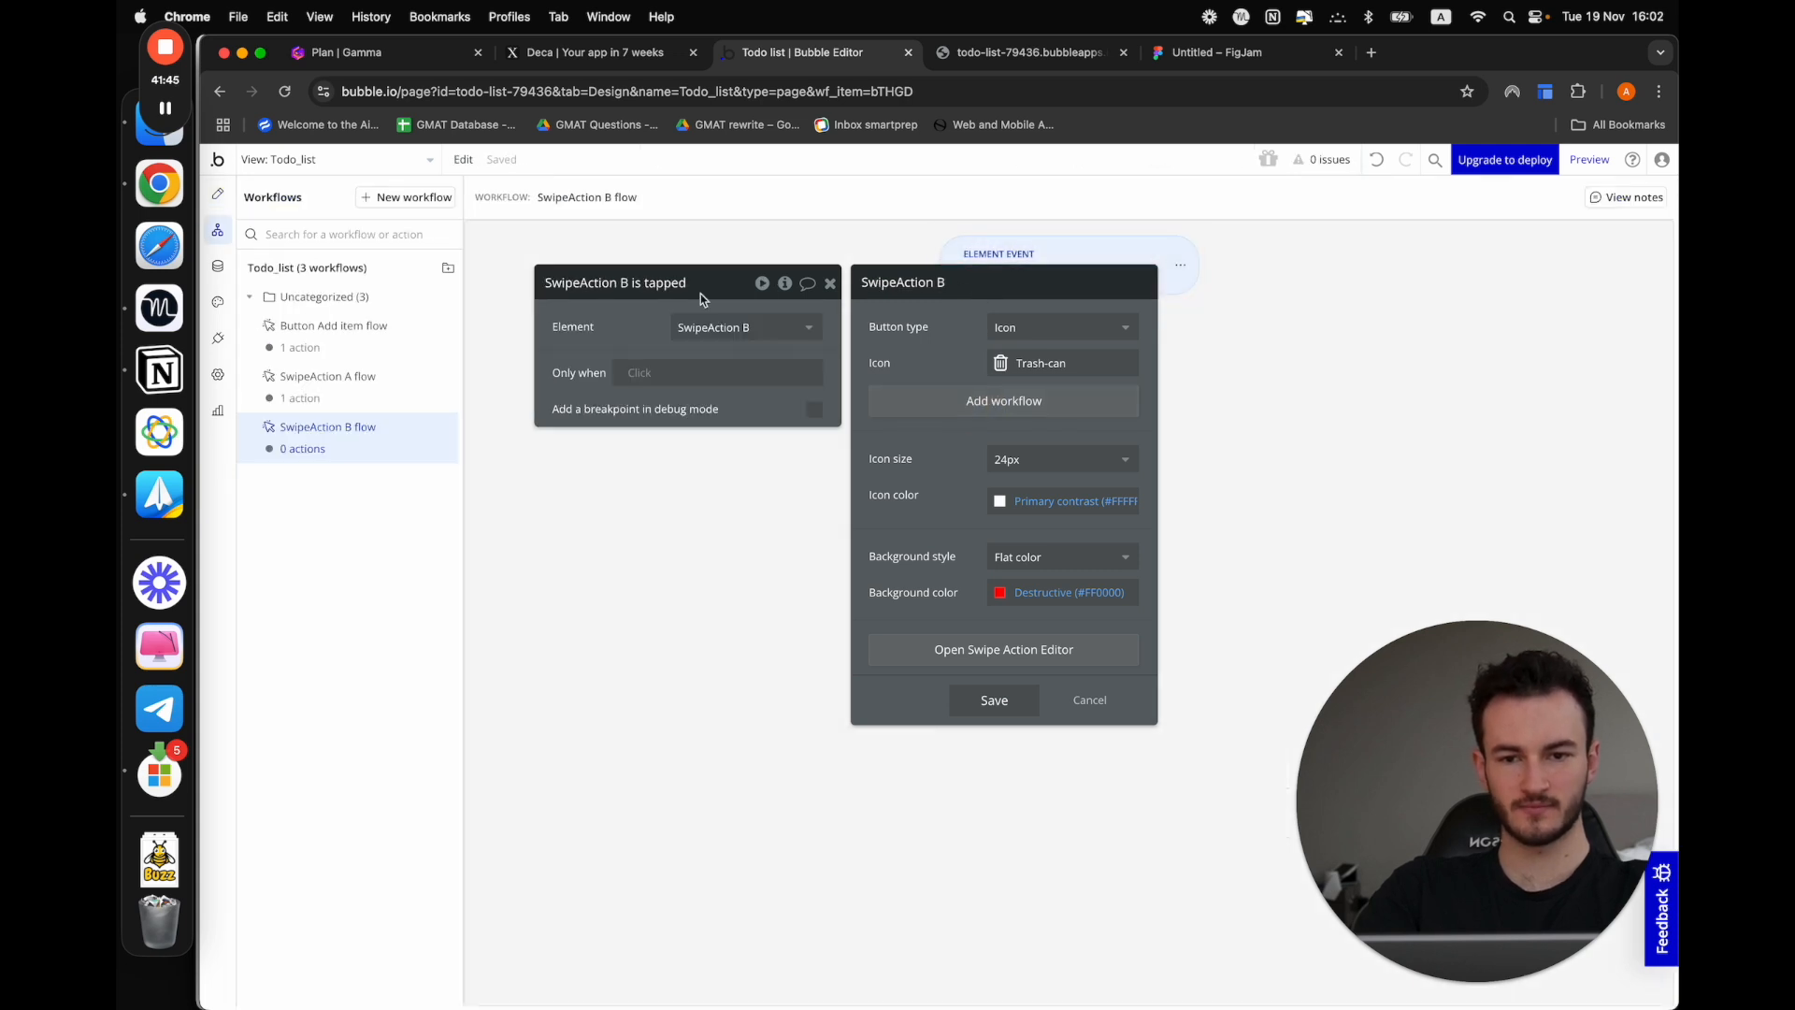
drag(672, 285, 598, 362)
click(1072, 318)
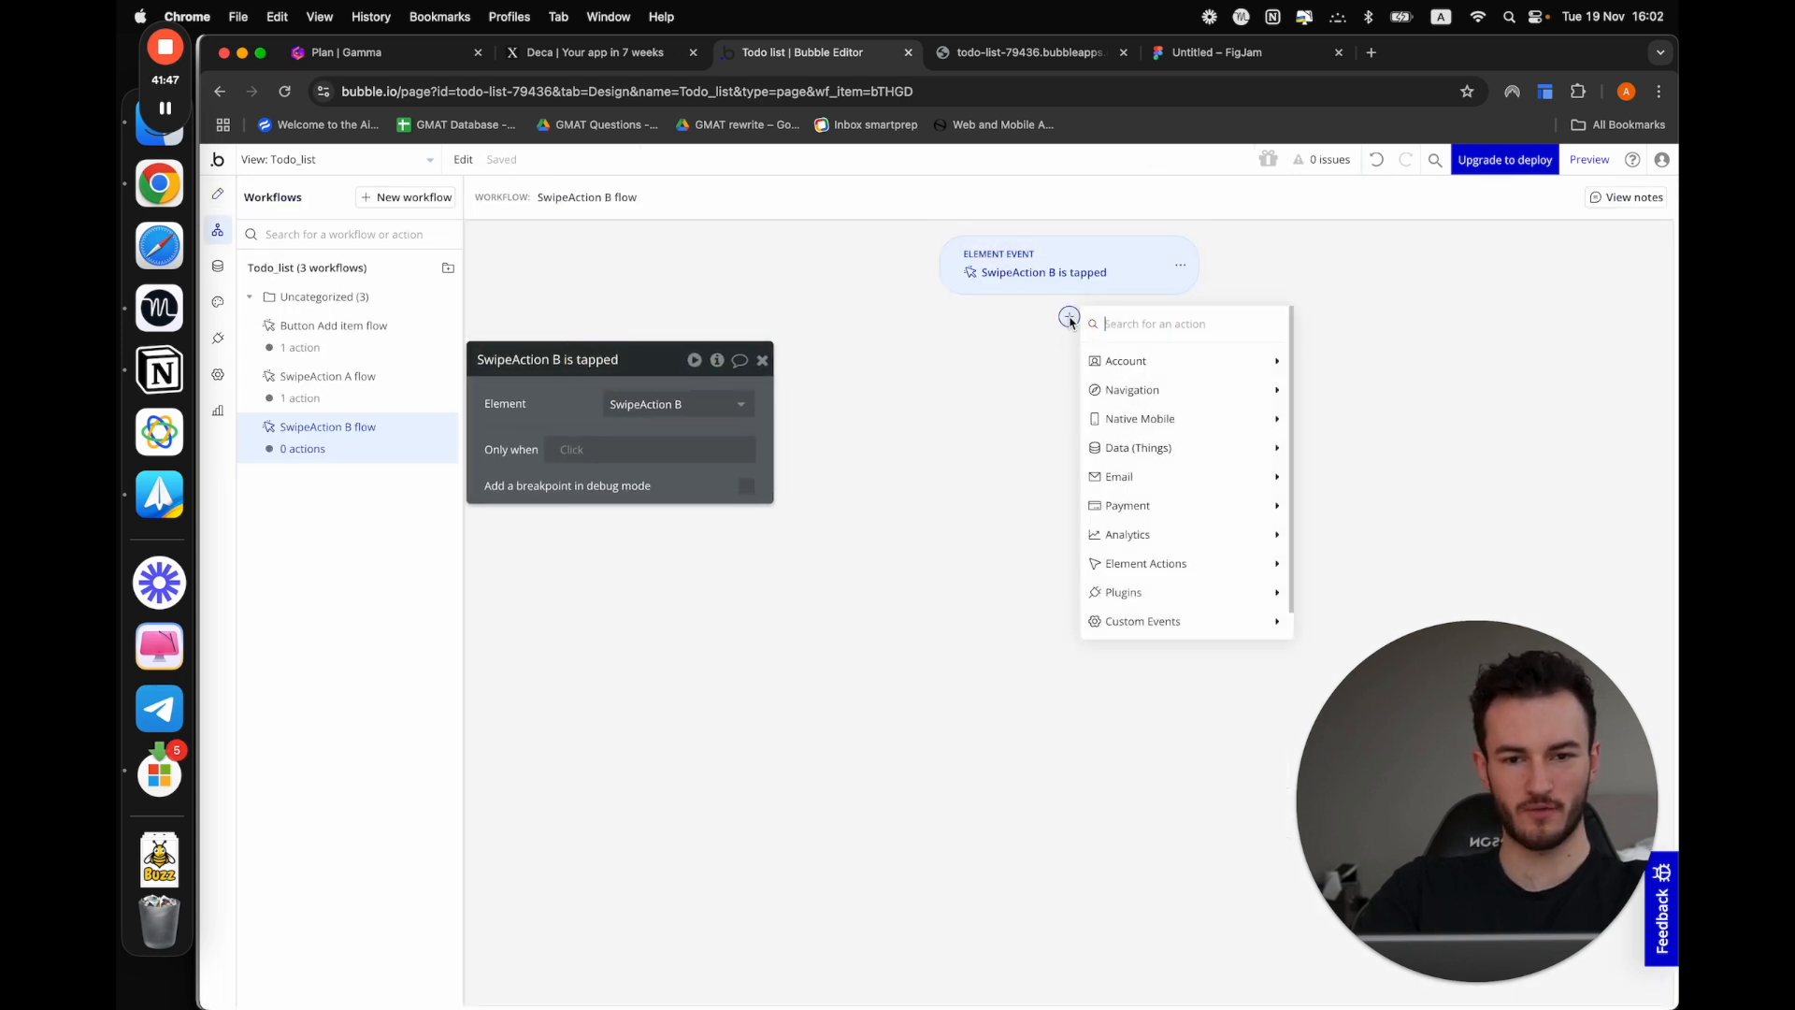
mouse_move(1135, 452)
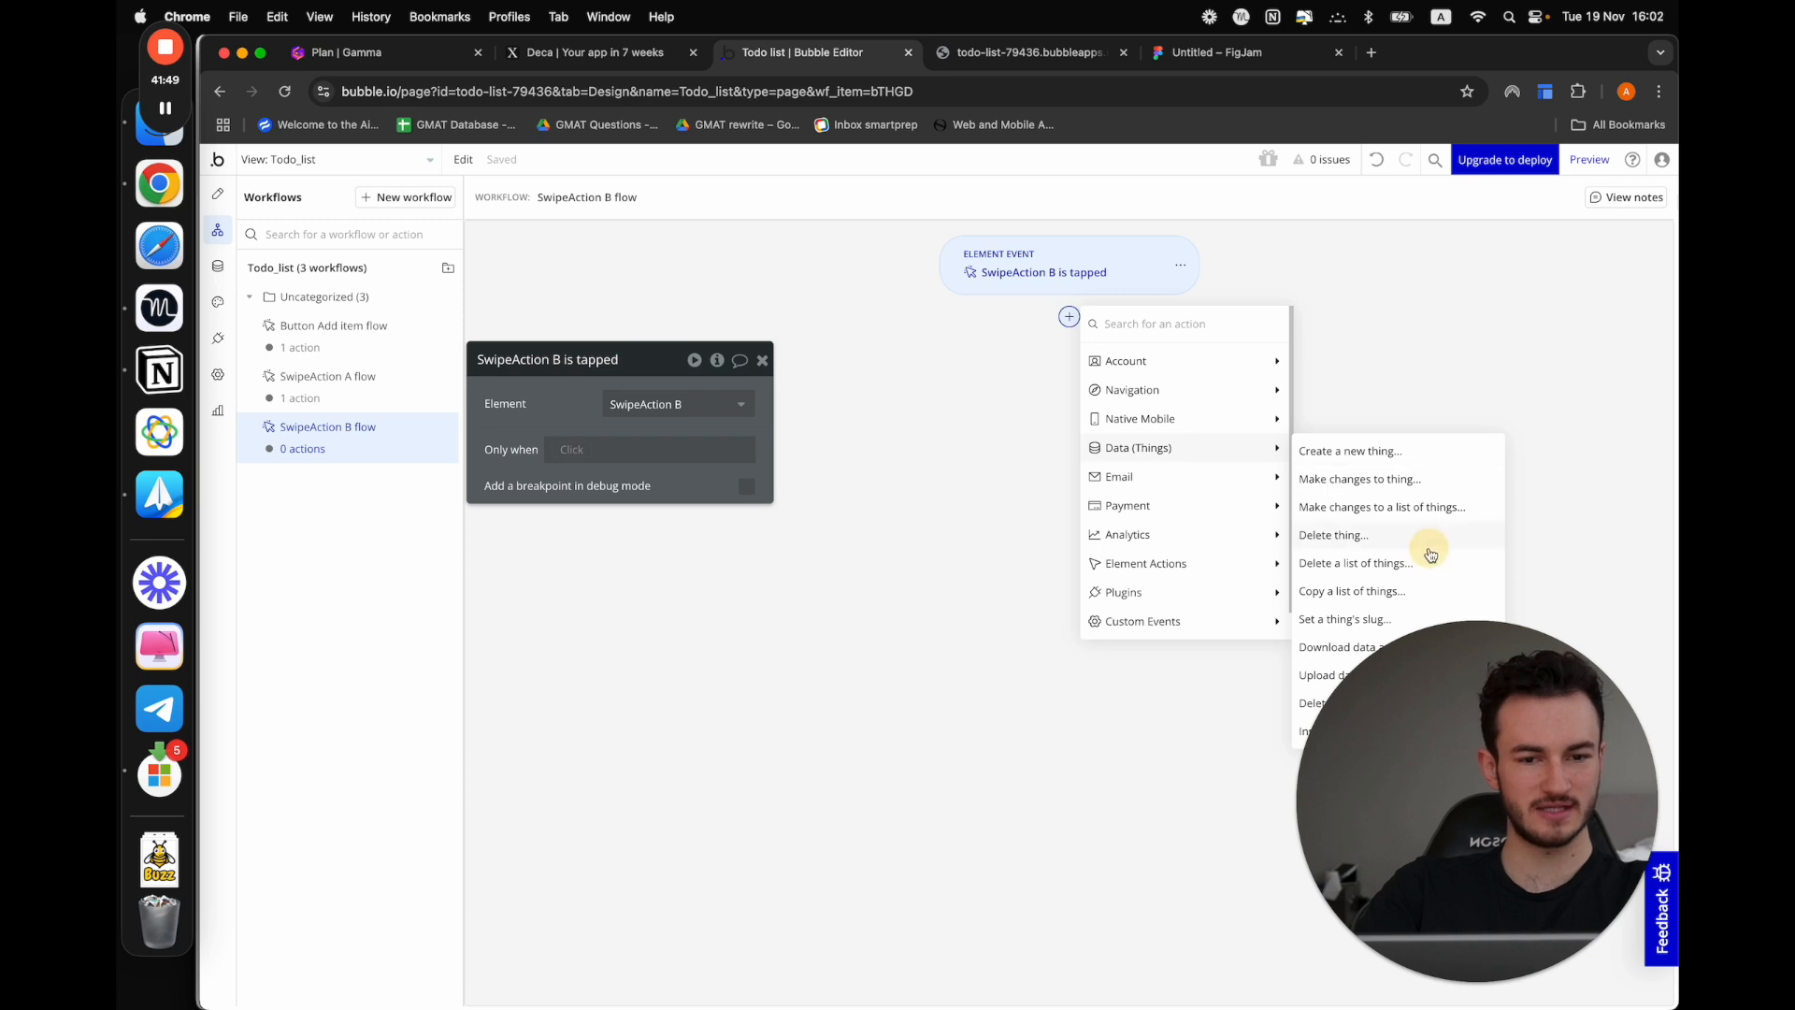
click(1394, 535)
click(626, 403)
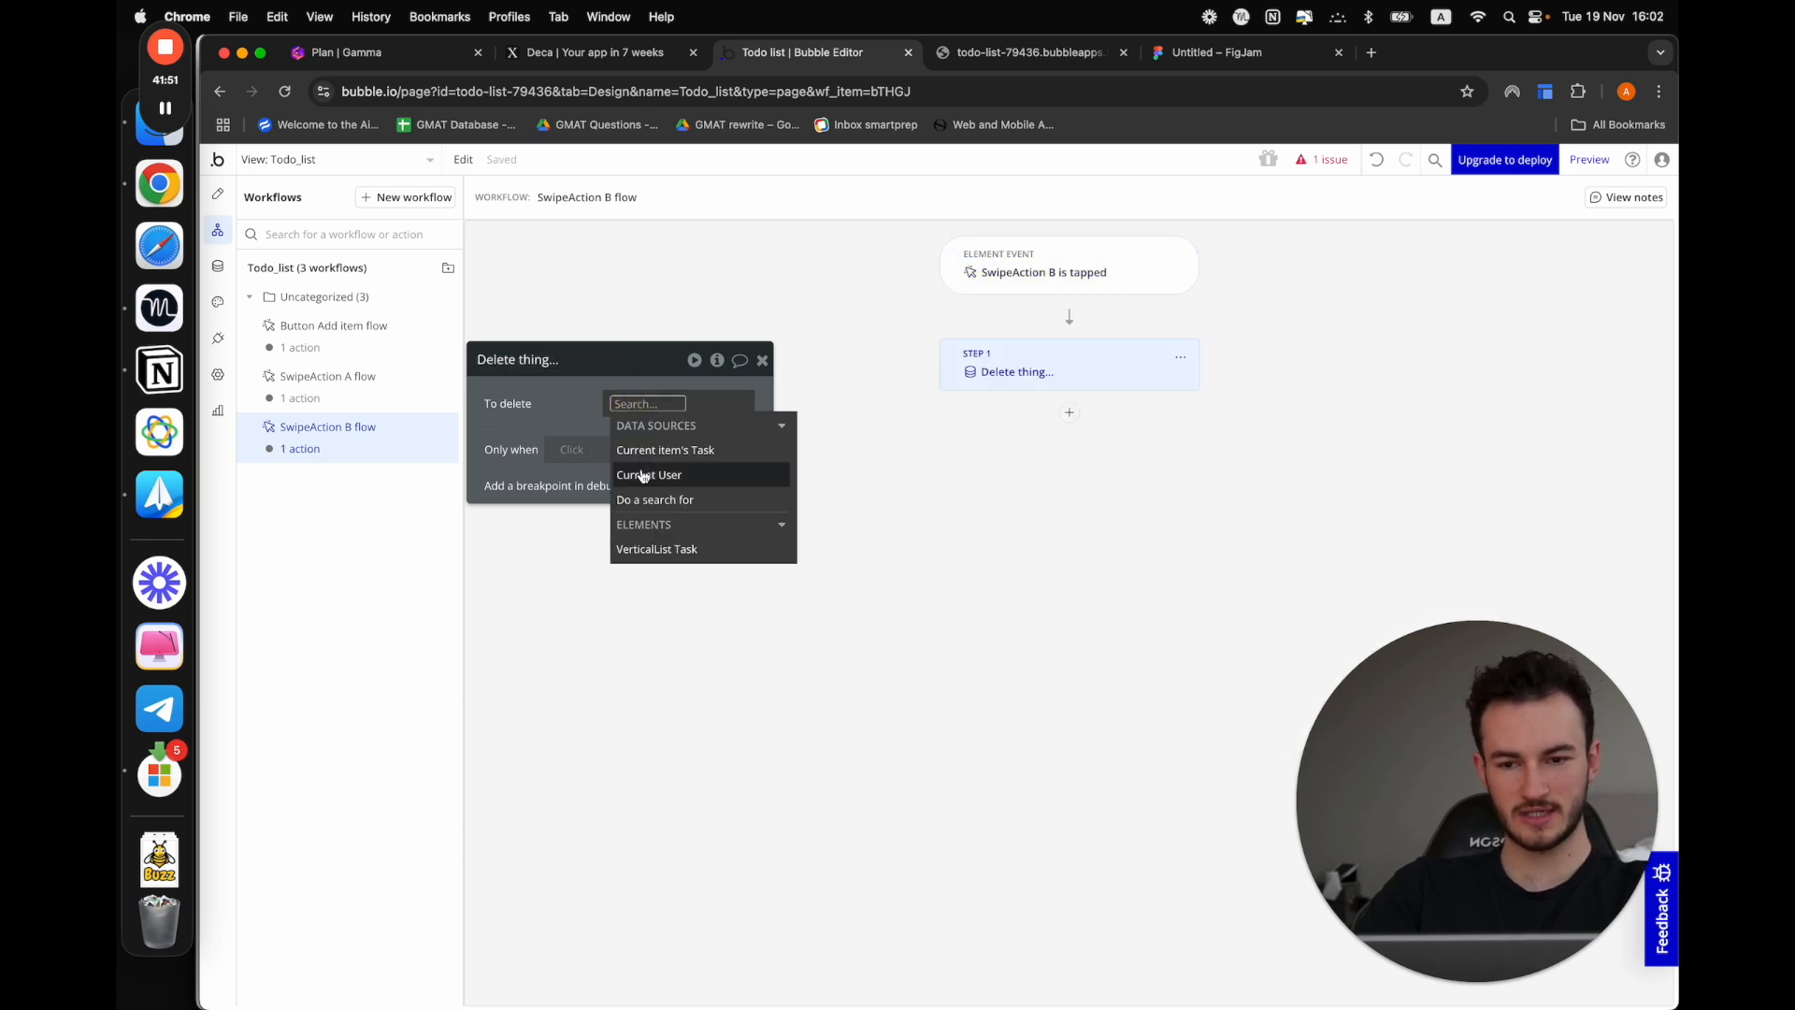
click(622, 449)
click(598, 446)
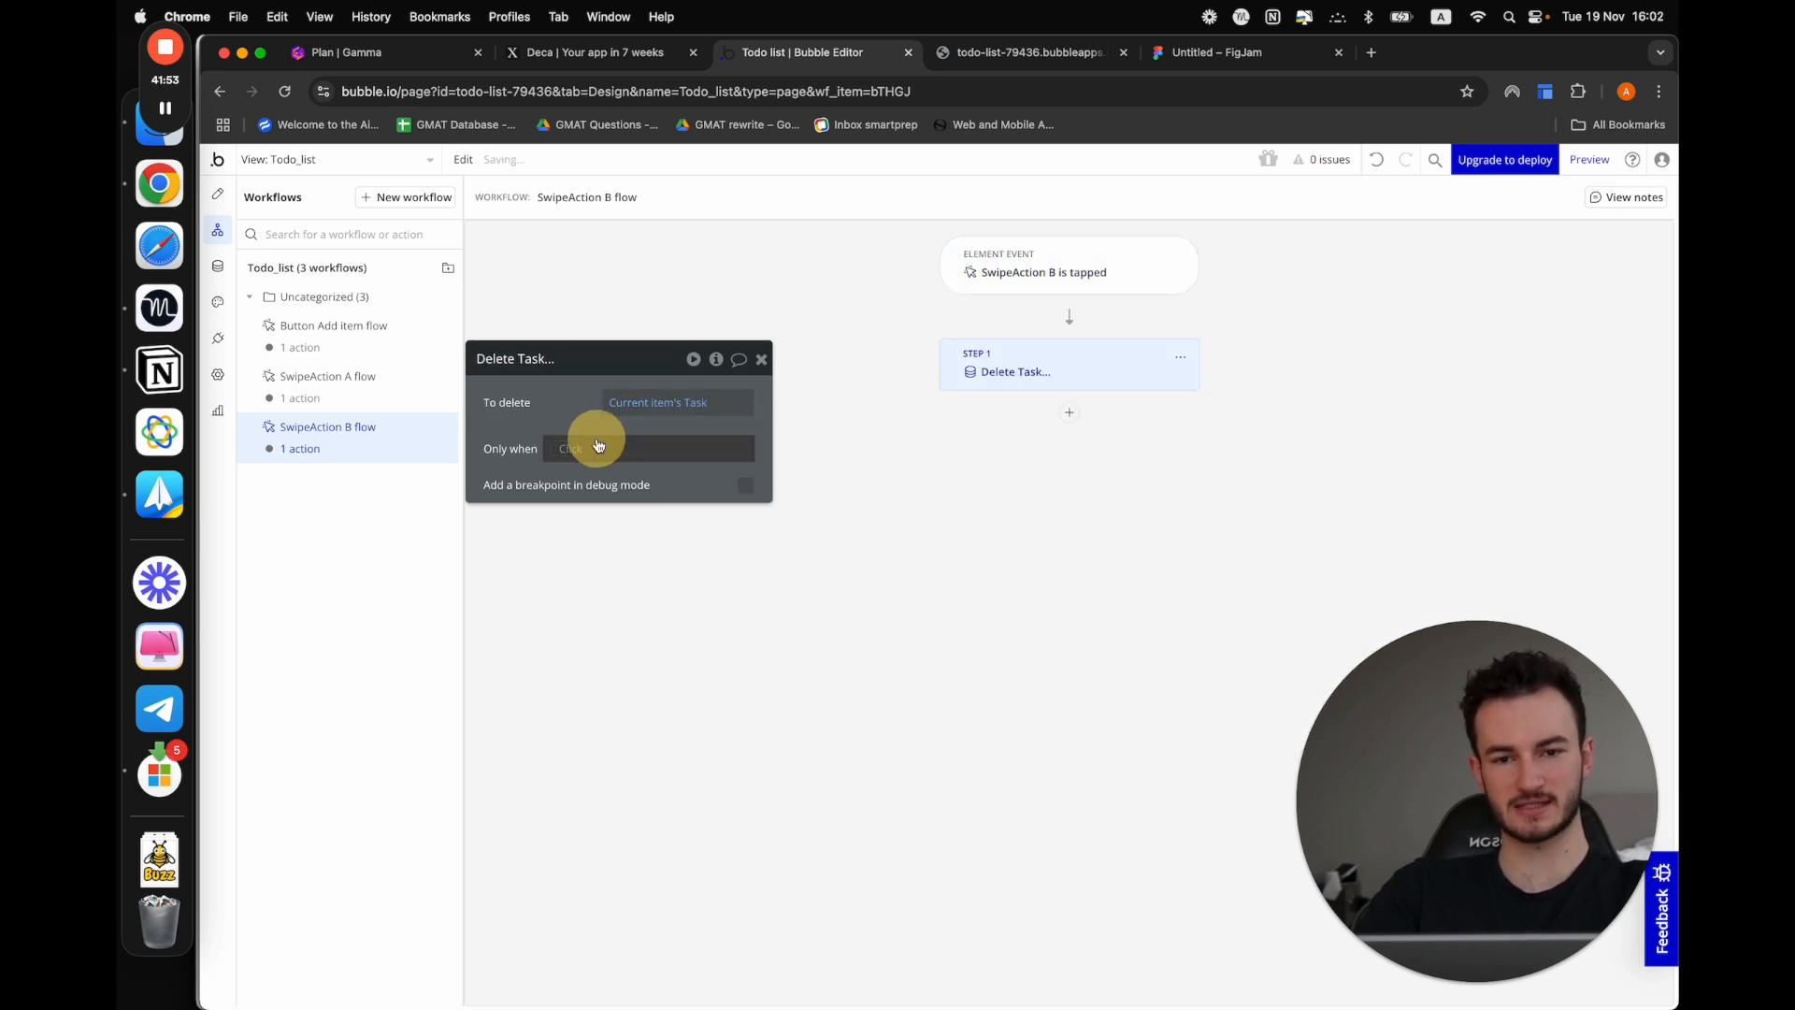
Preview the app and delete the Test task with a full trailing swipe
click(1589, 160)
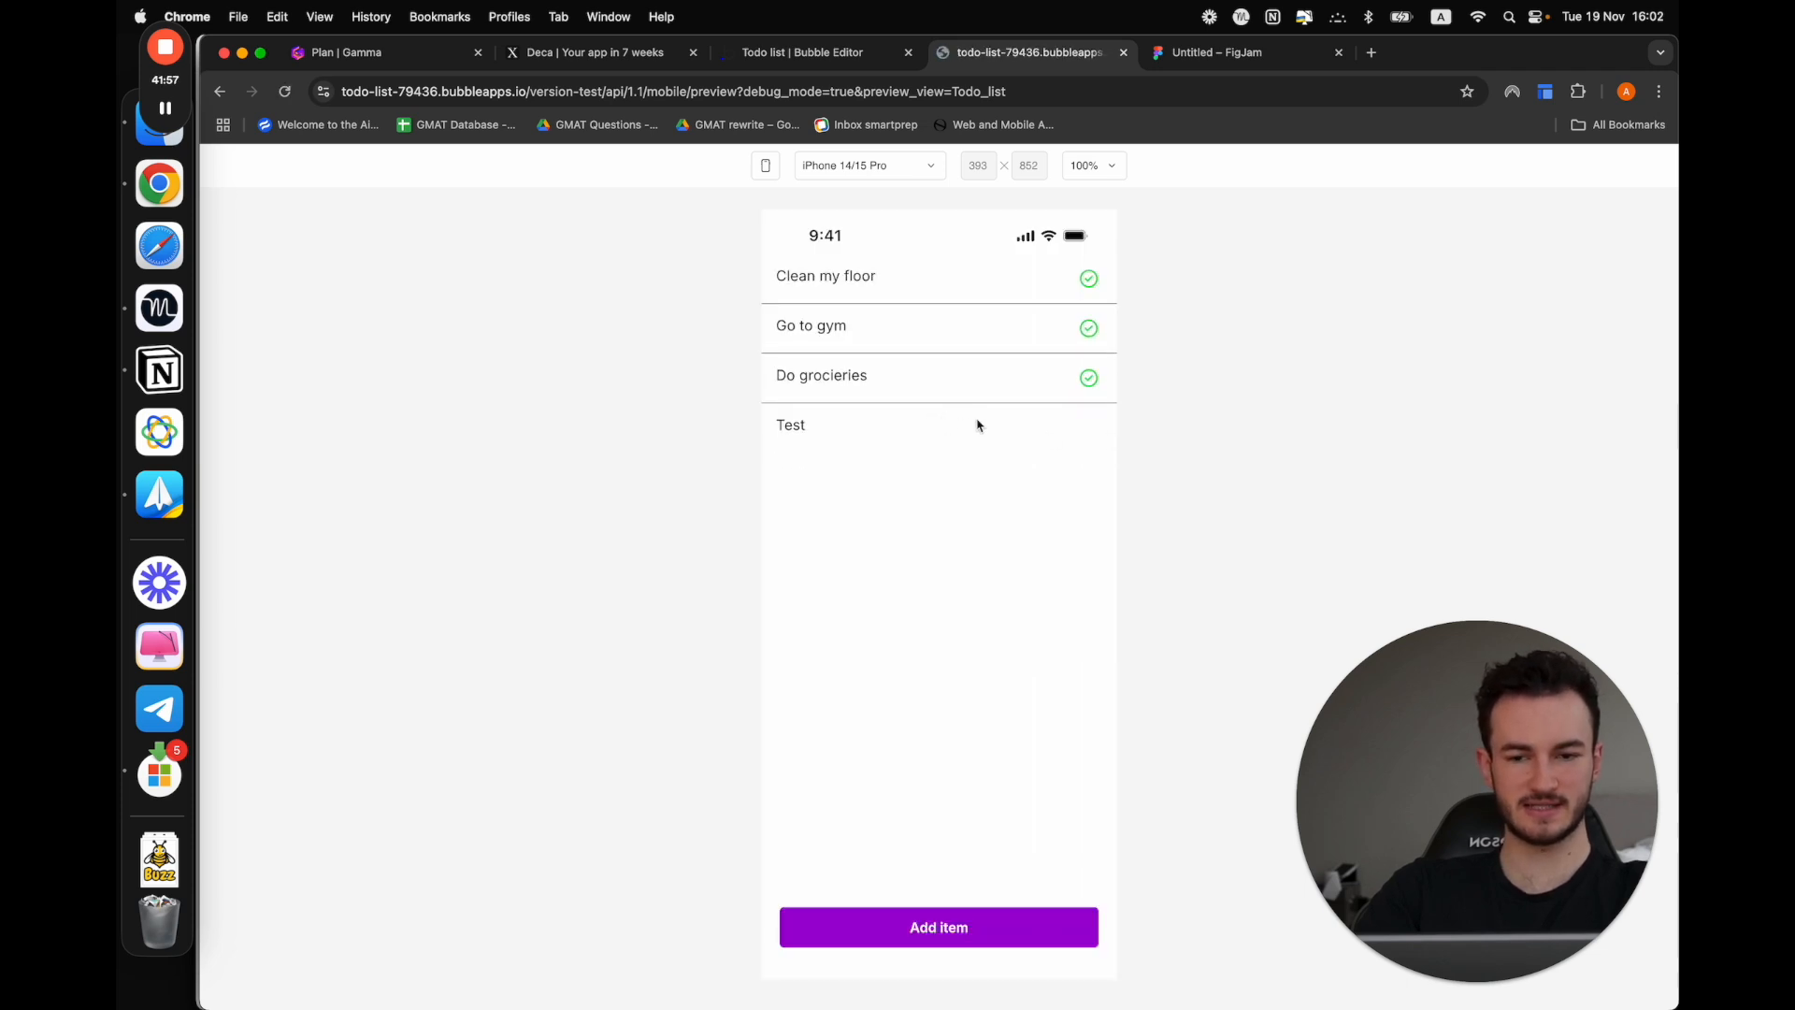
drag(1042, 417, 120, 559)
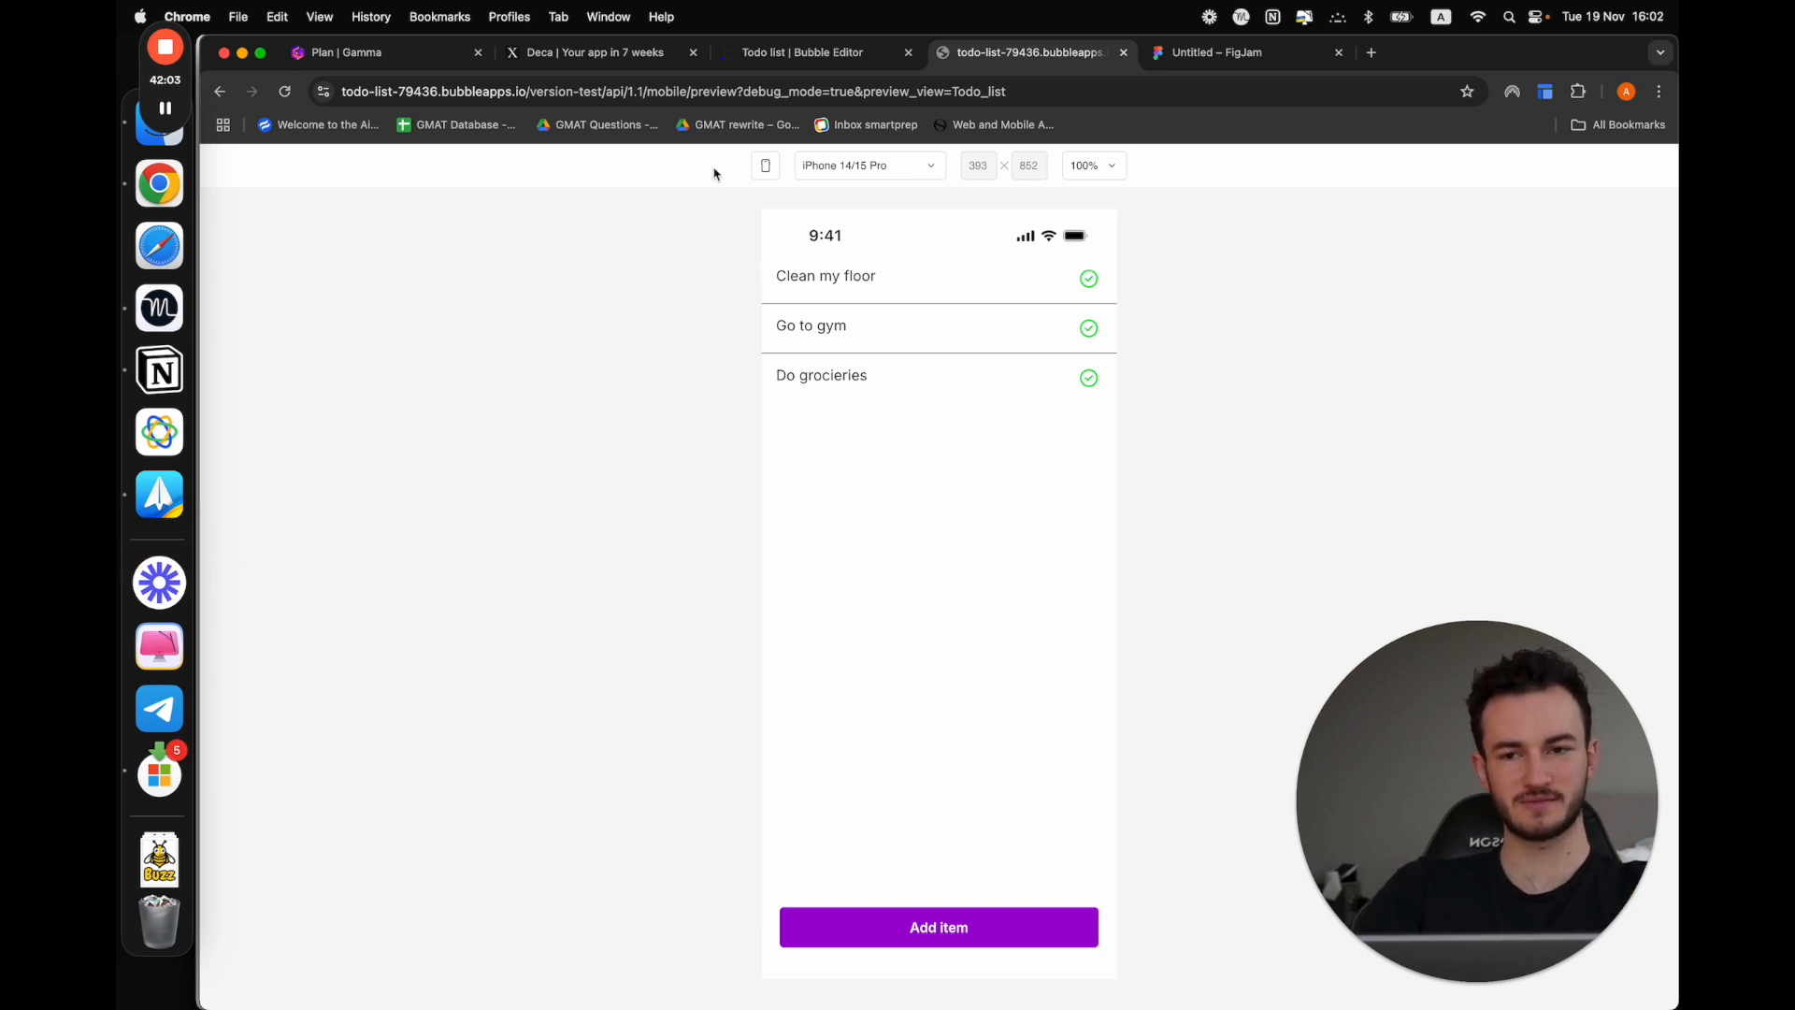
Switch to the Plan document in Gamma and mark Trailing swipe actions as done
click(395, 54)
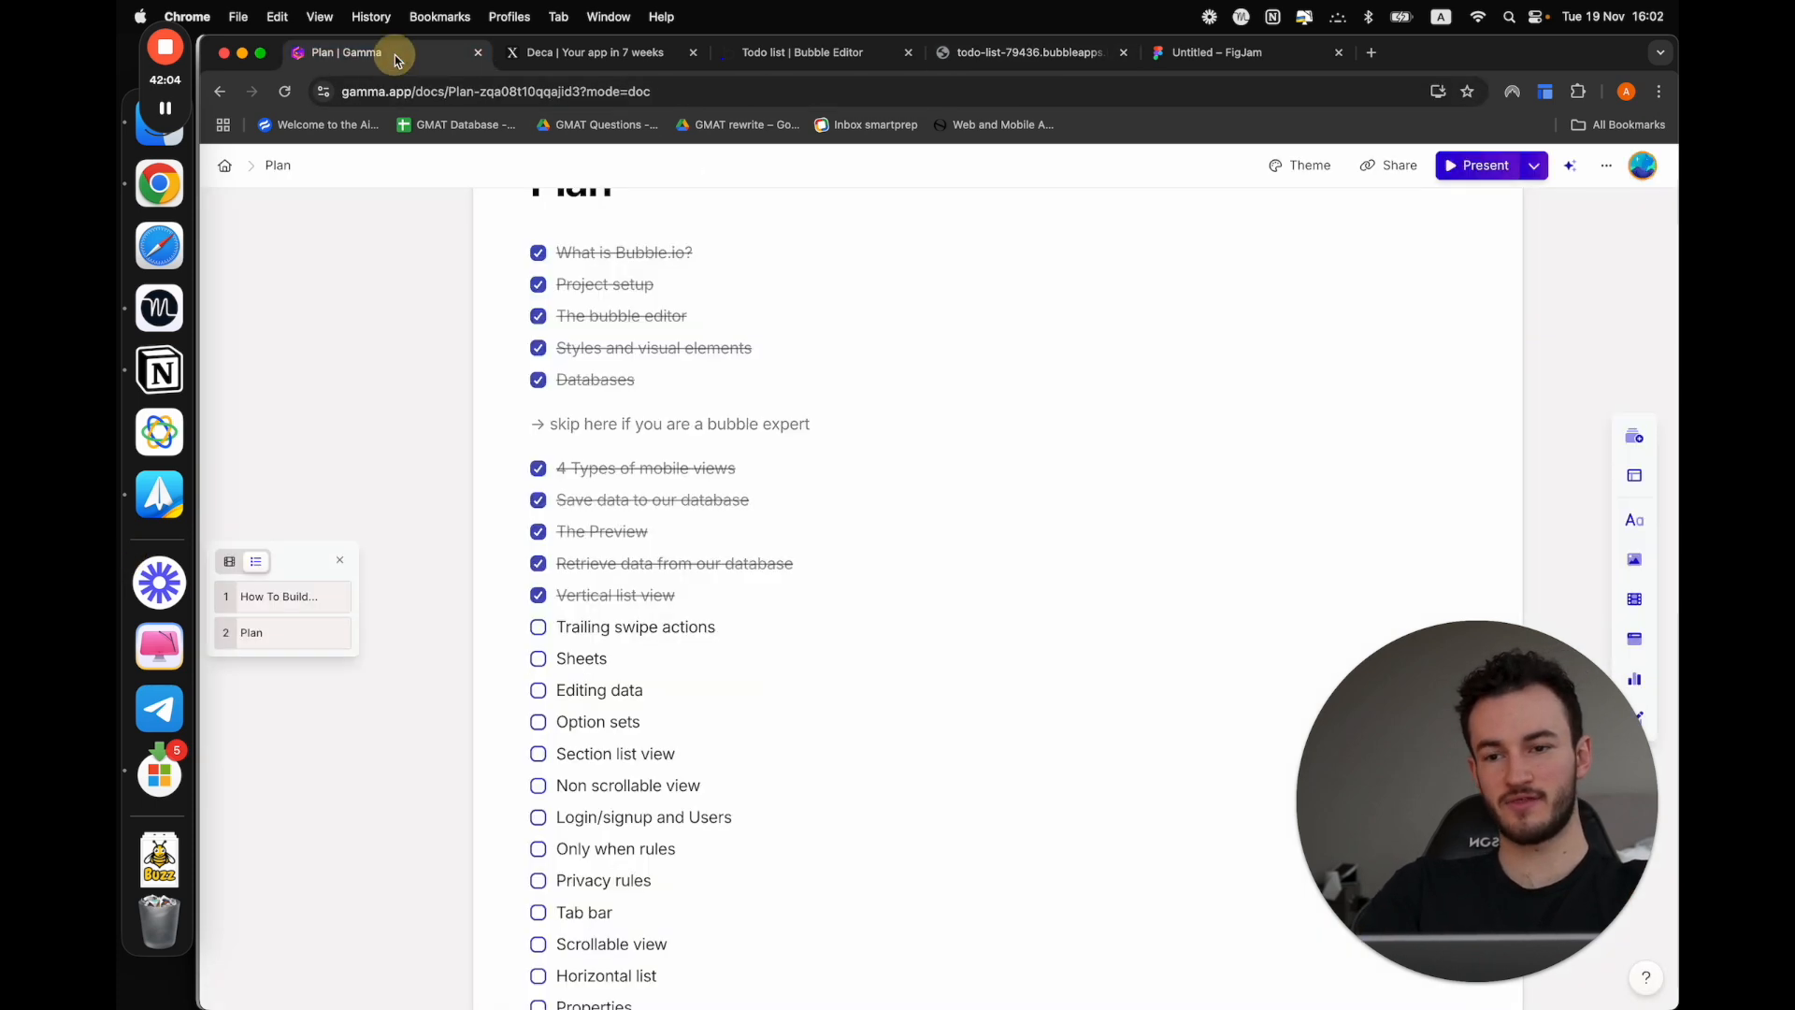
click(541, 631)
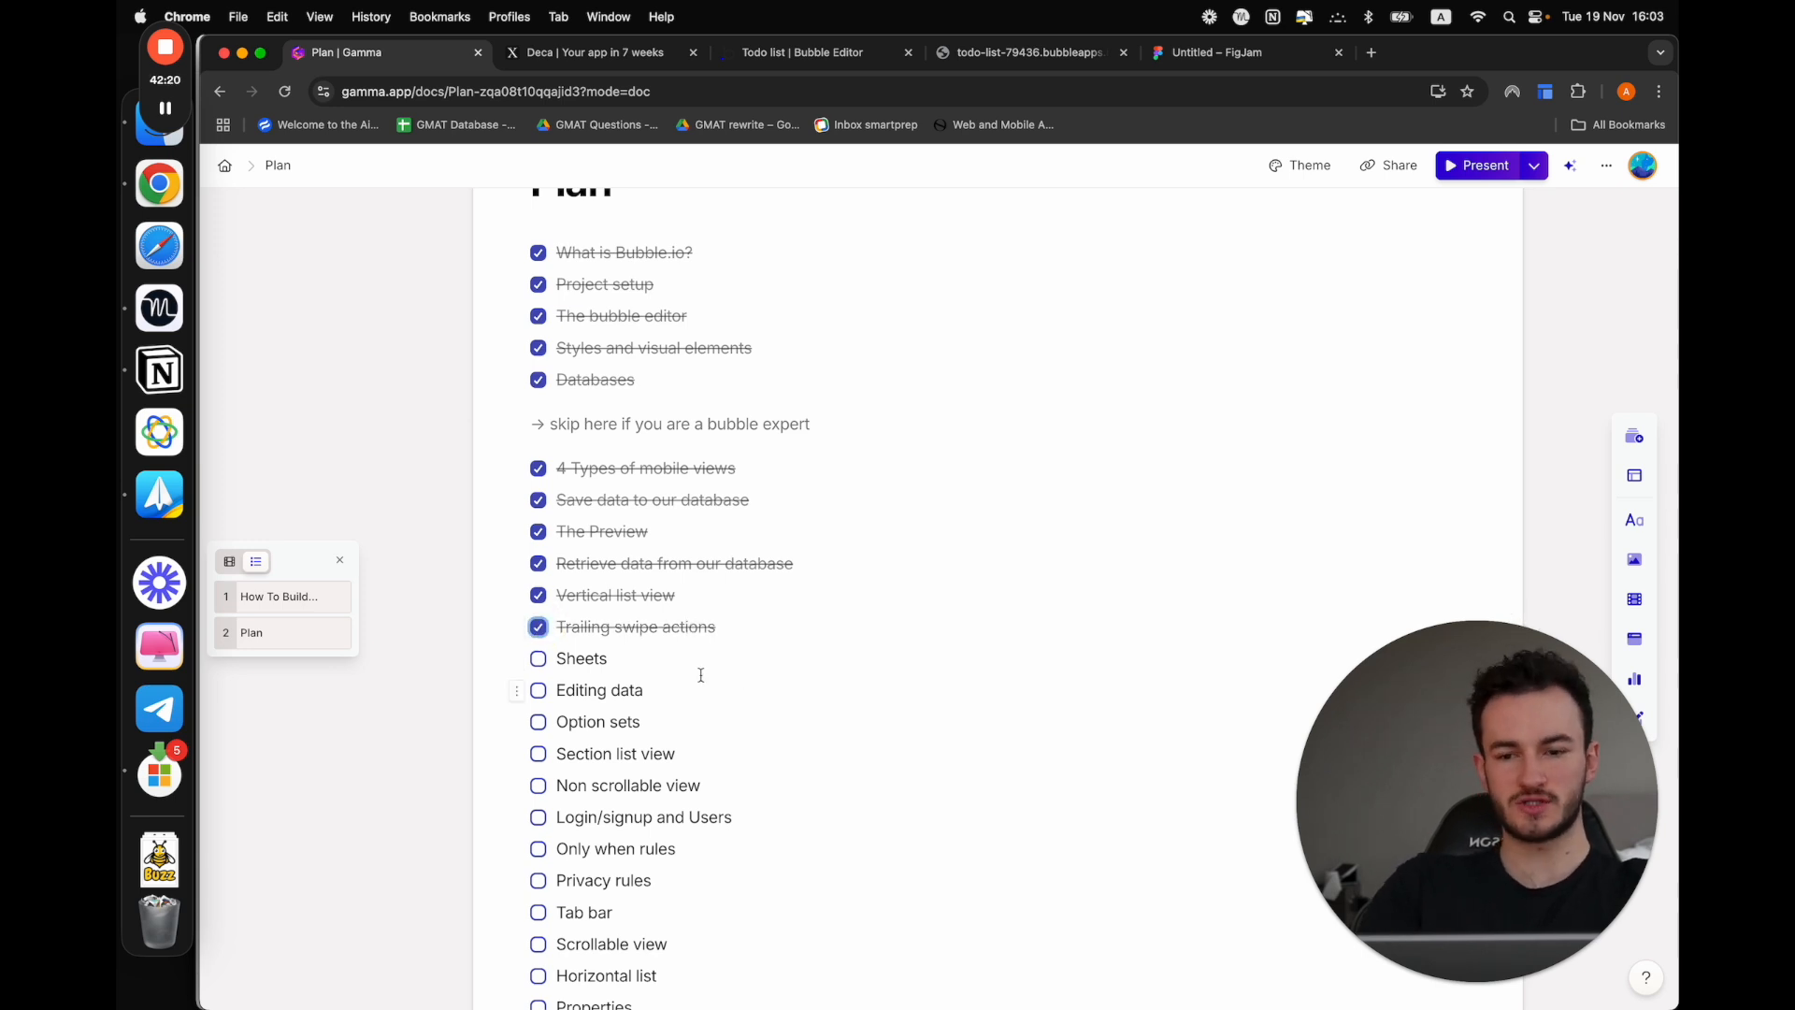
Return to Bubble's design view, switch to the app preview and add a new Test item to the list
click(867, 54)
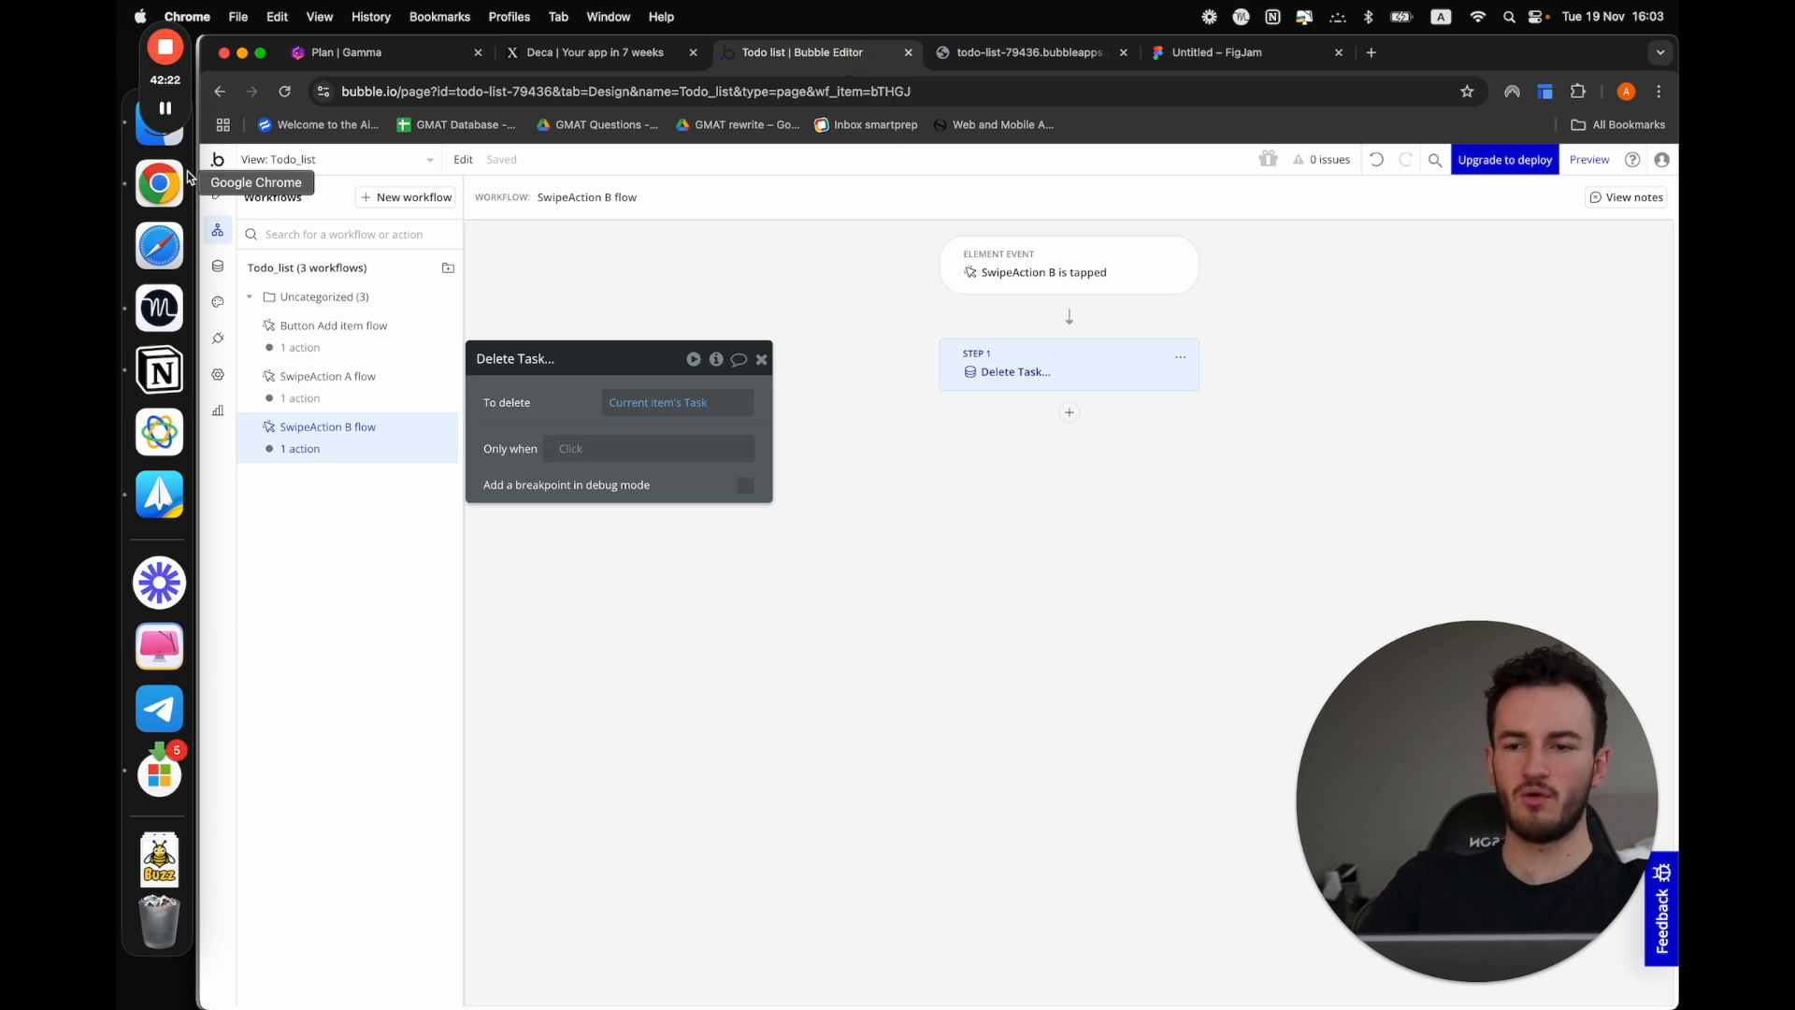
click(218, 194)
click(1068, 51)
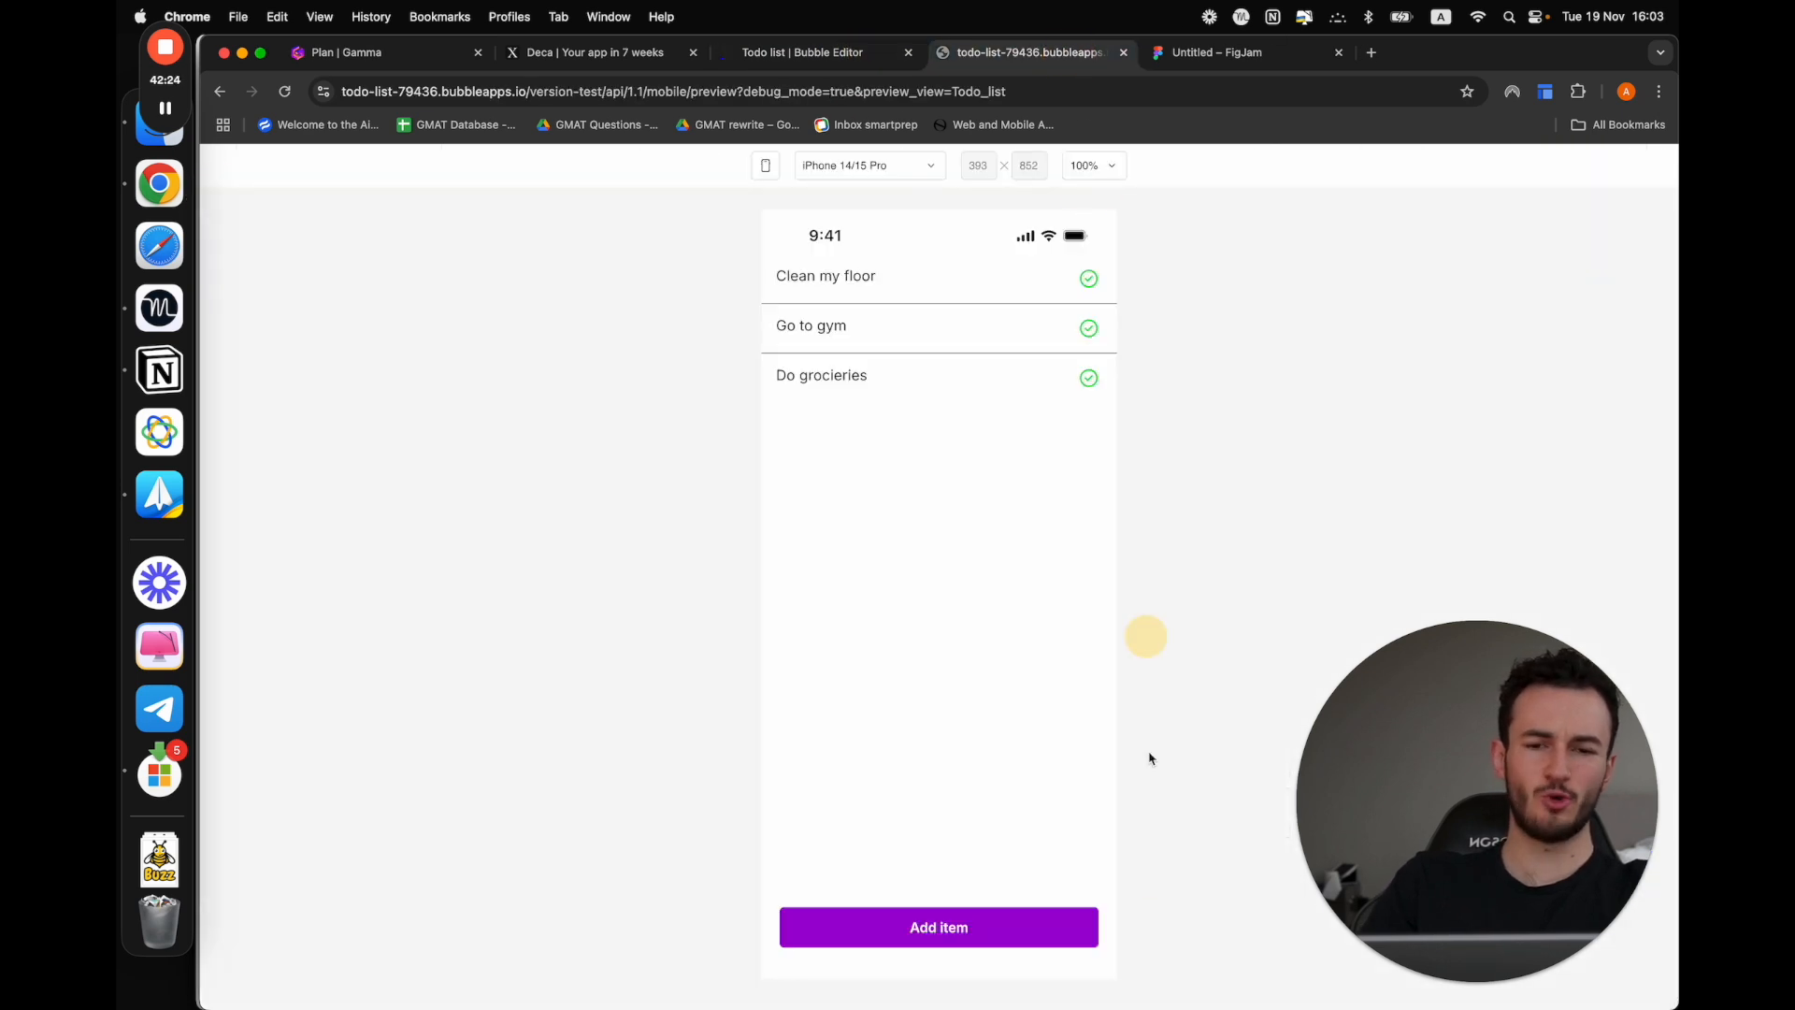
click(977, 927)
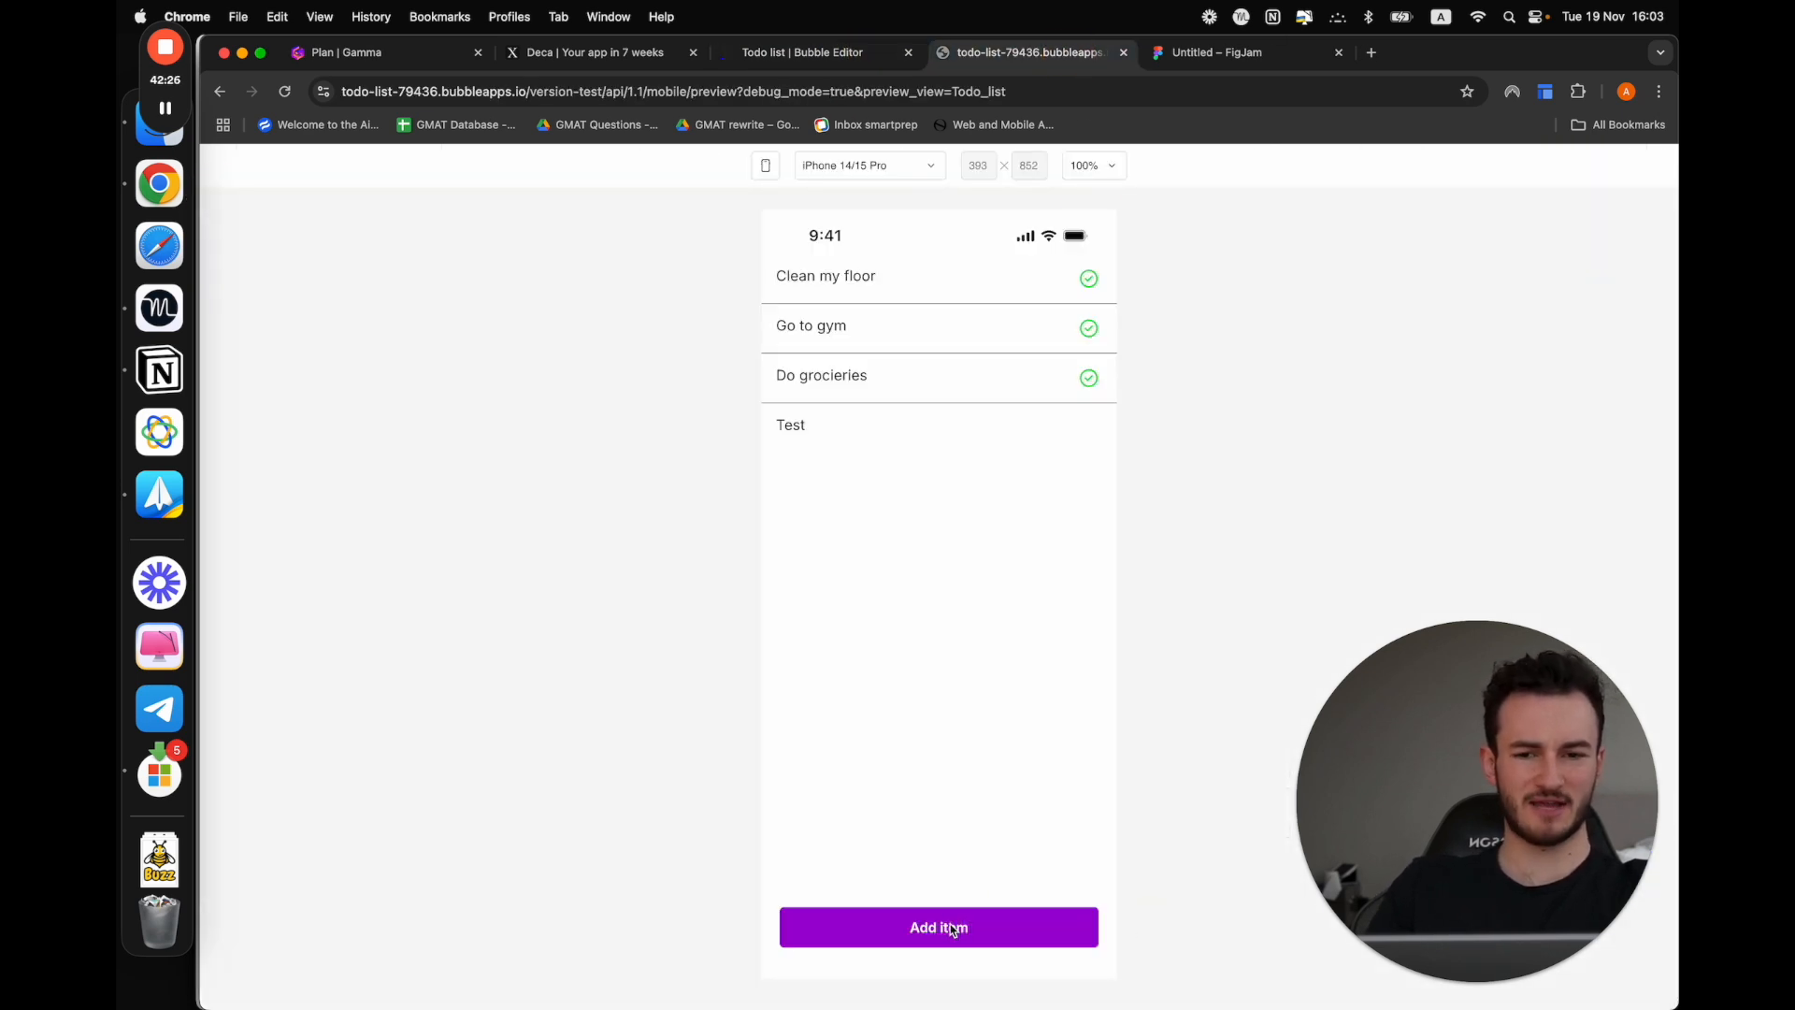
click(790, 430)
drag(755, 429, 875, 429)
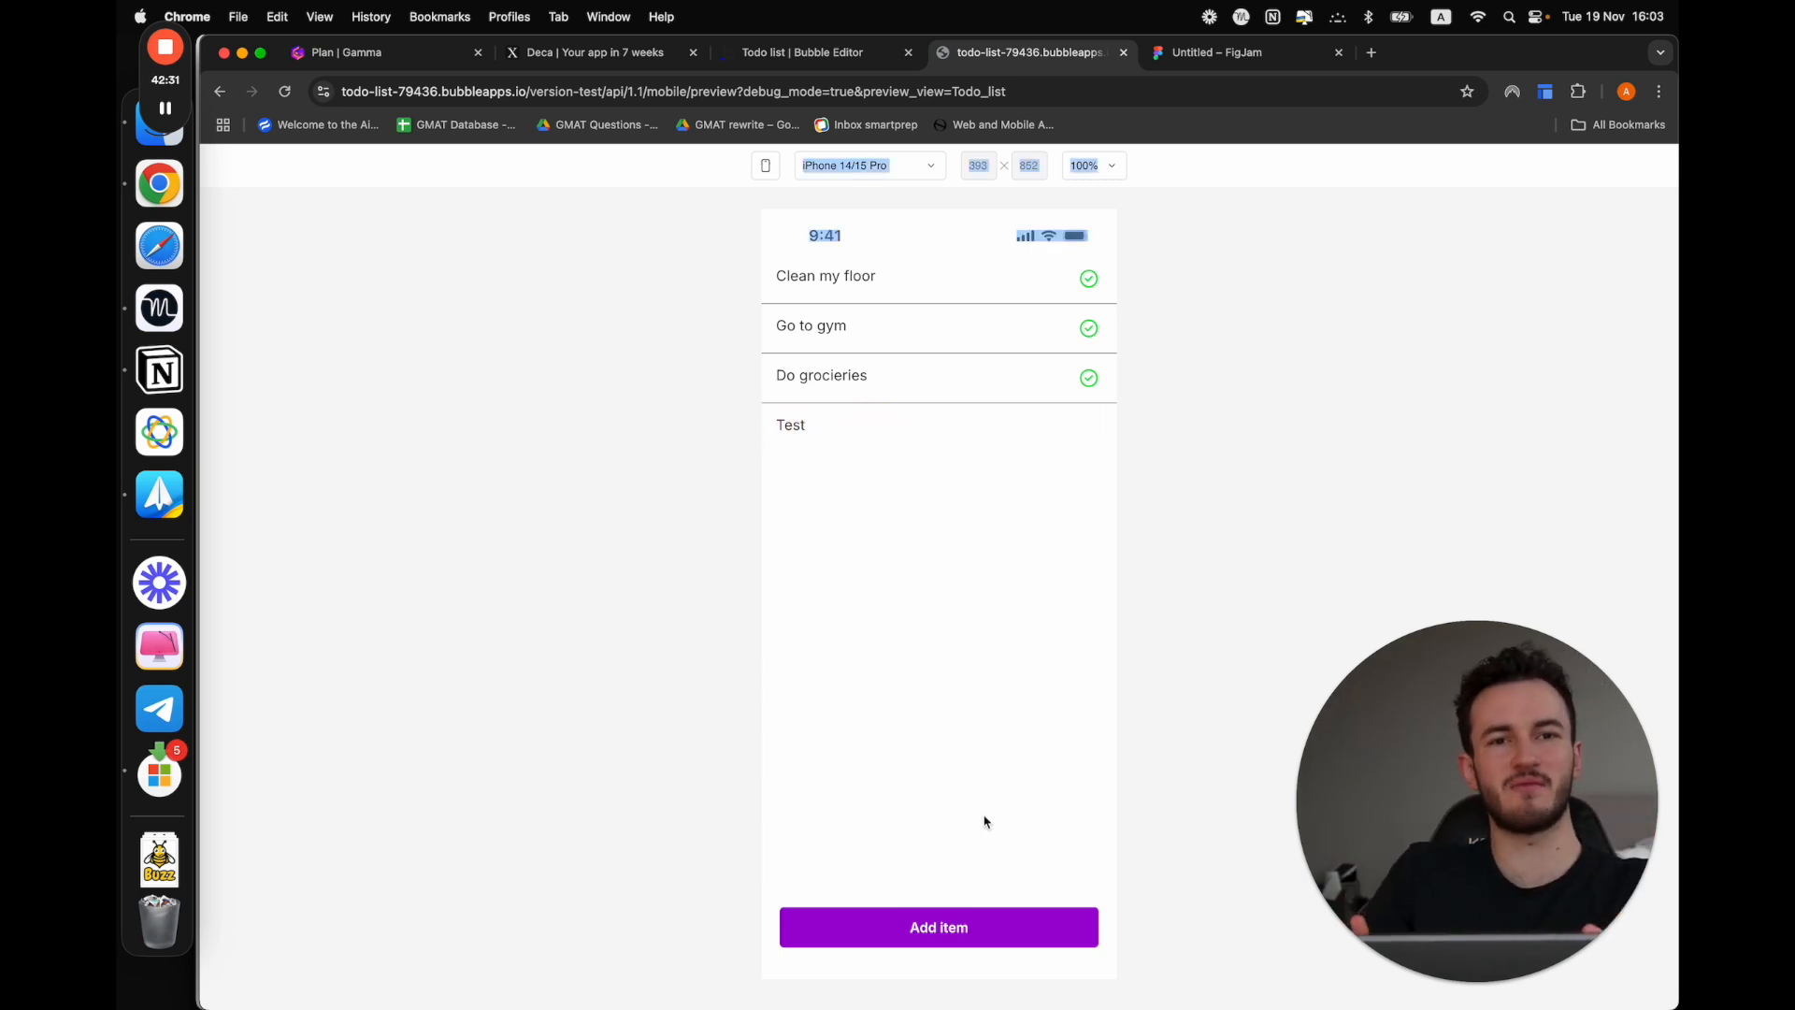
click(1419, 391)
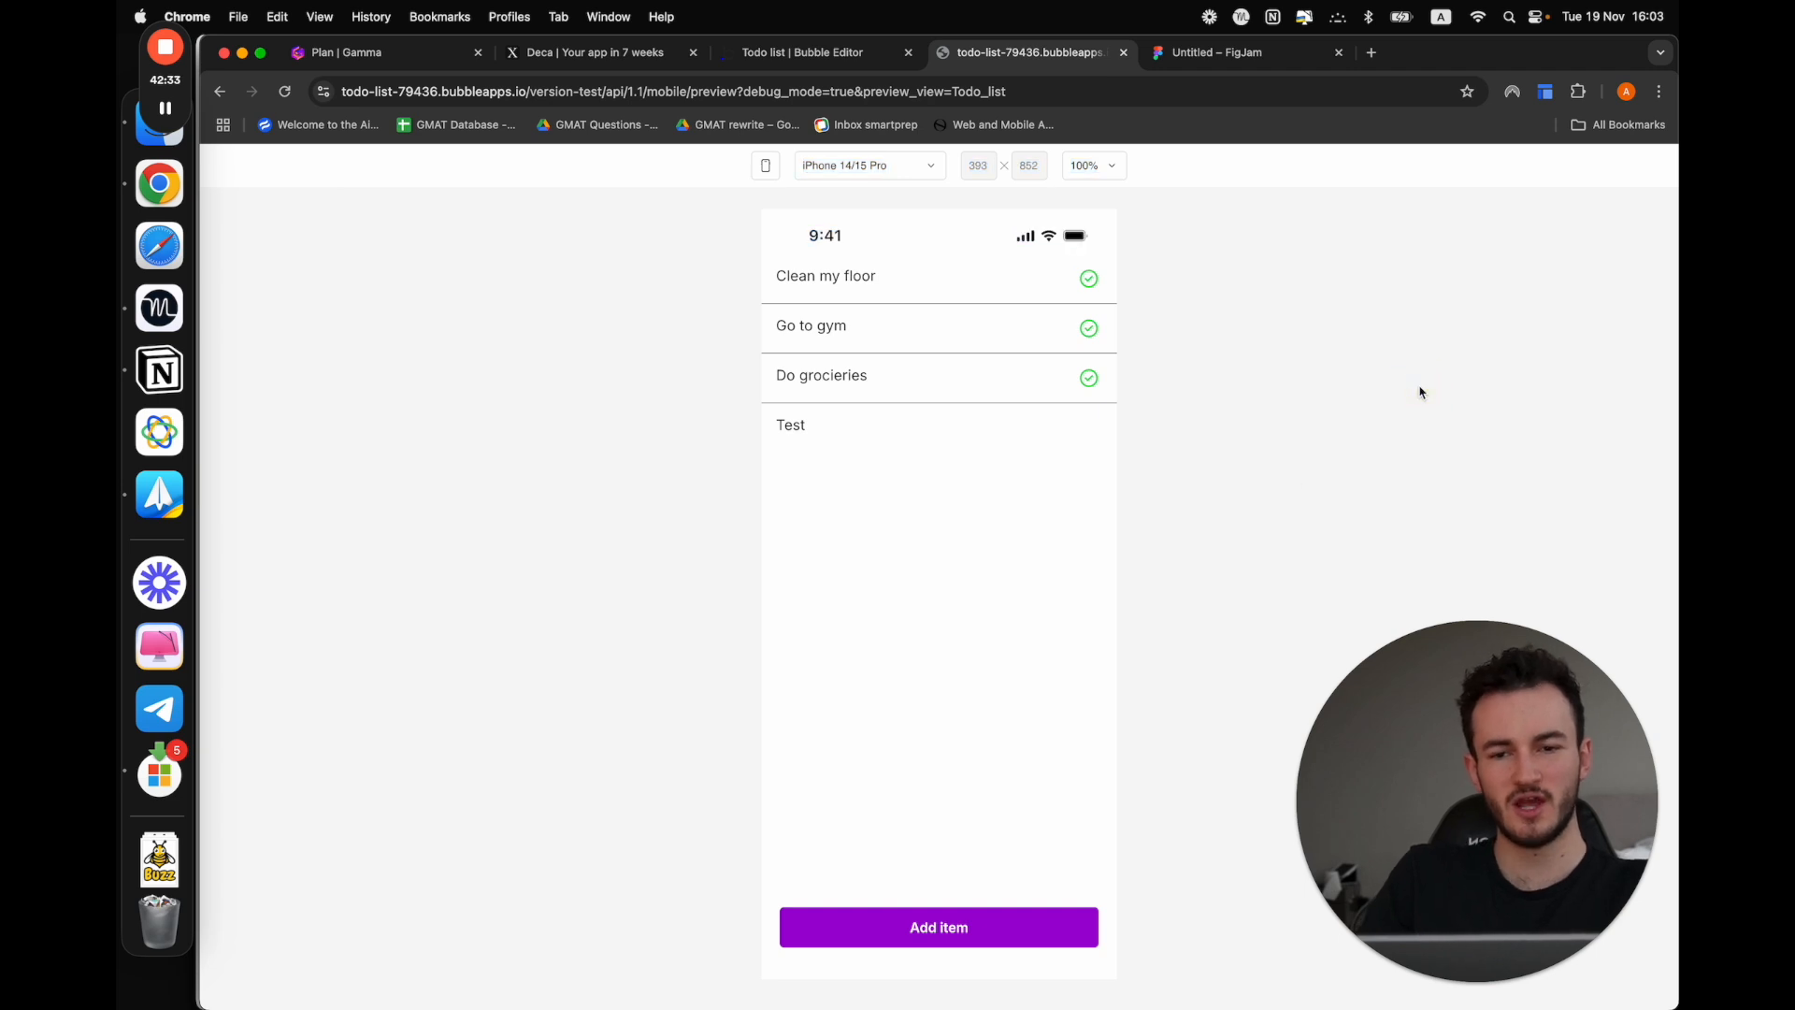
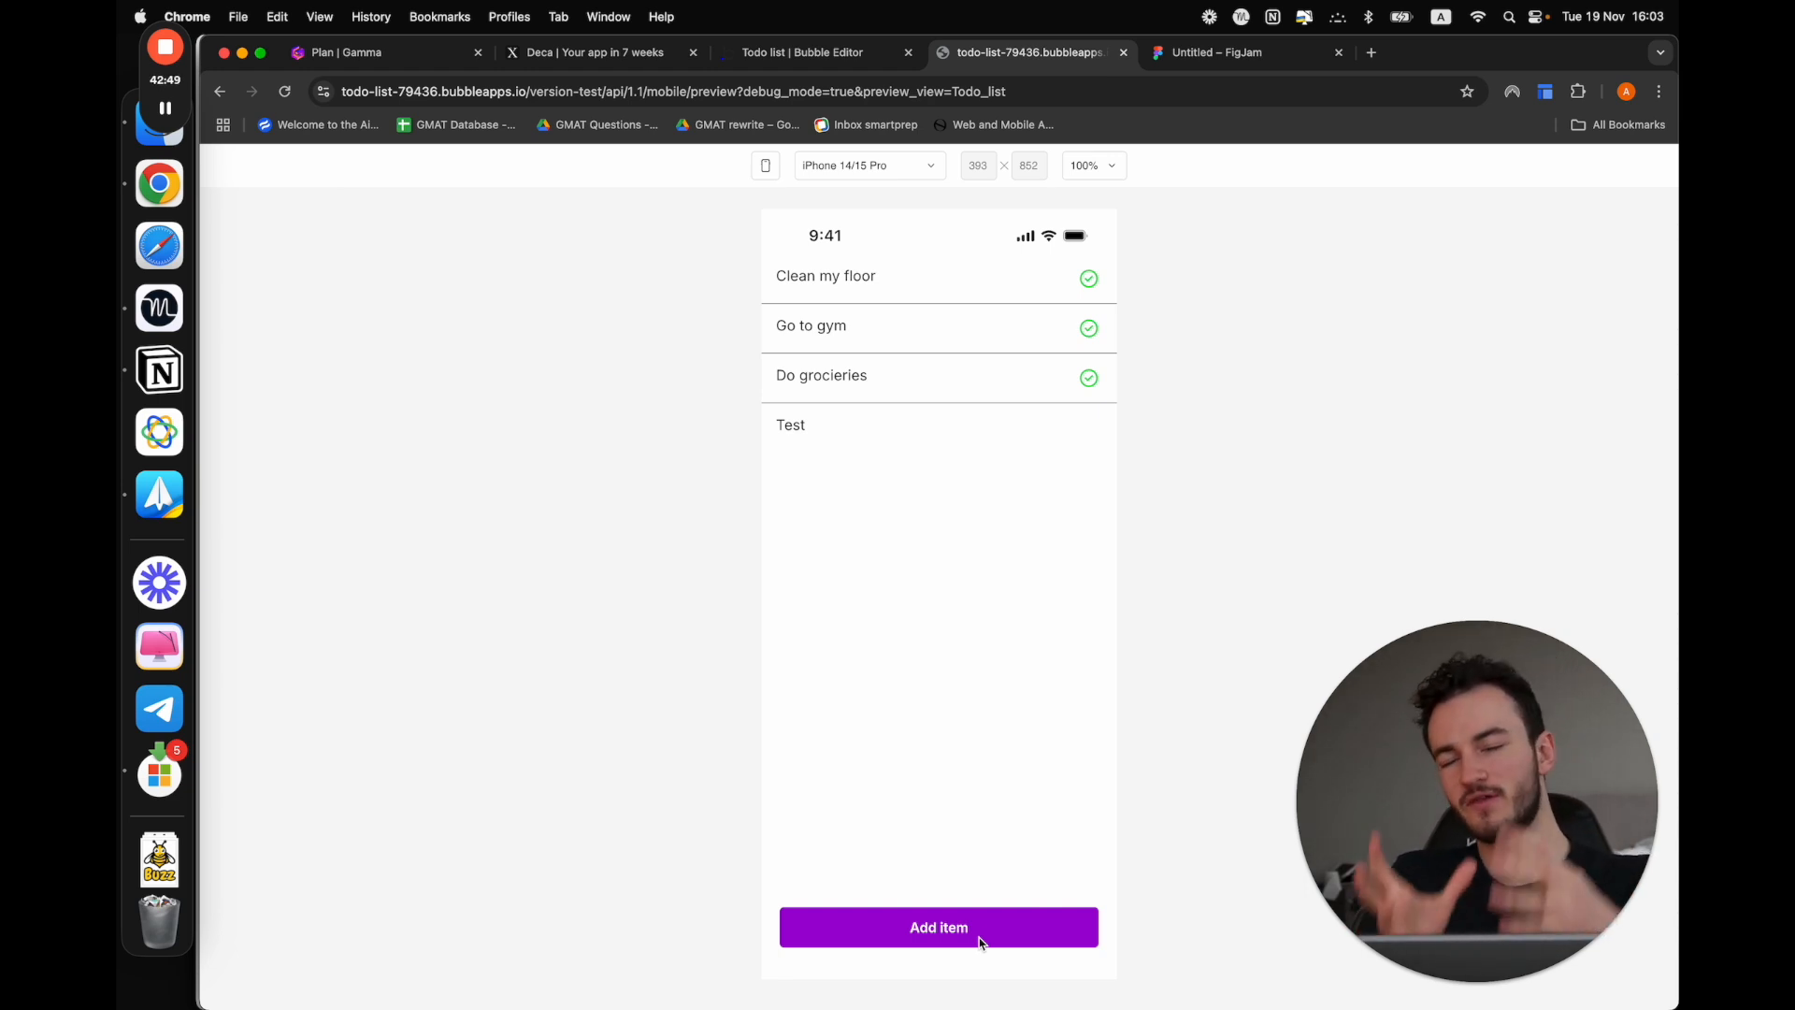
Check the Plan document in Gamma for the upcoming topic and return to the Bubble editor
click(802, 52)
click(384, 52)
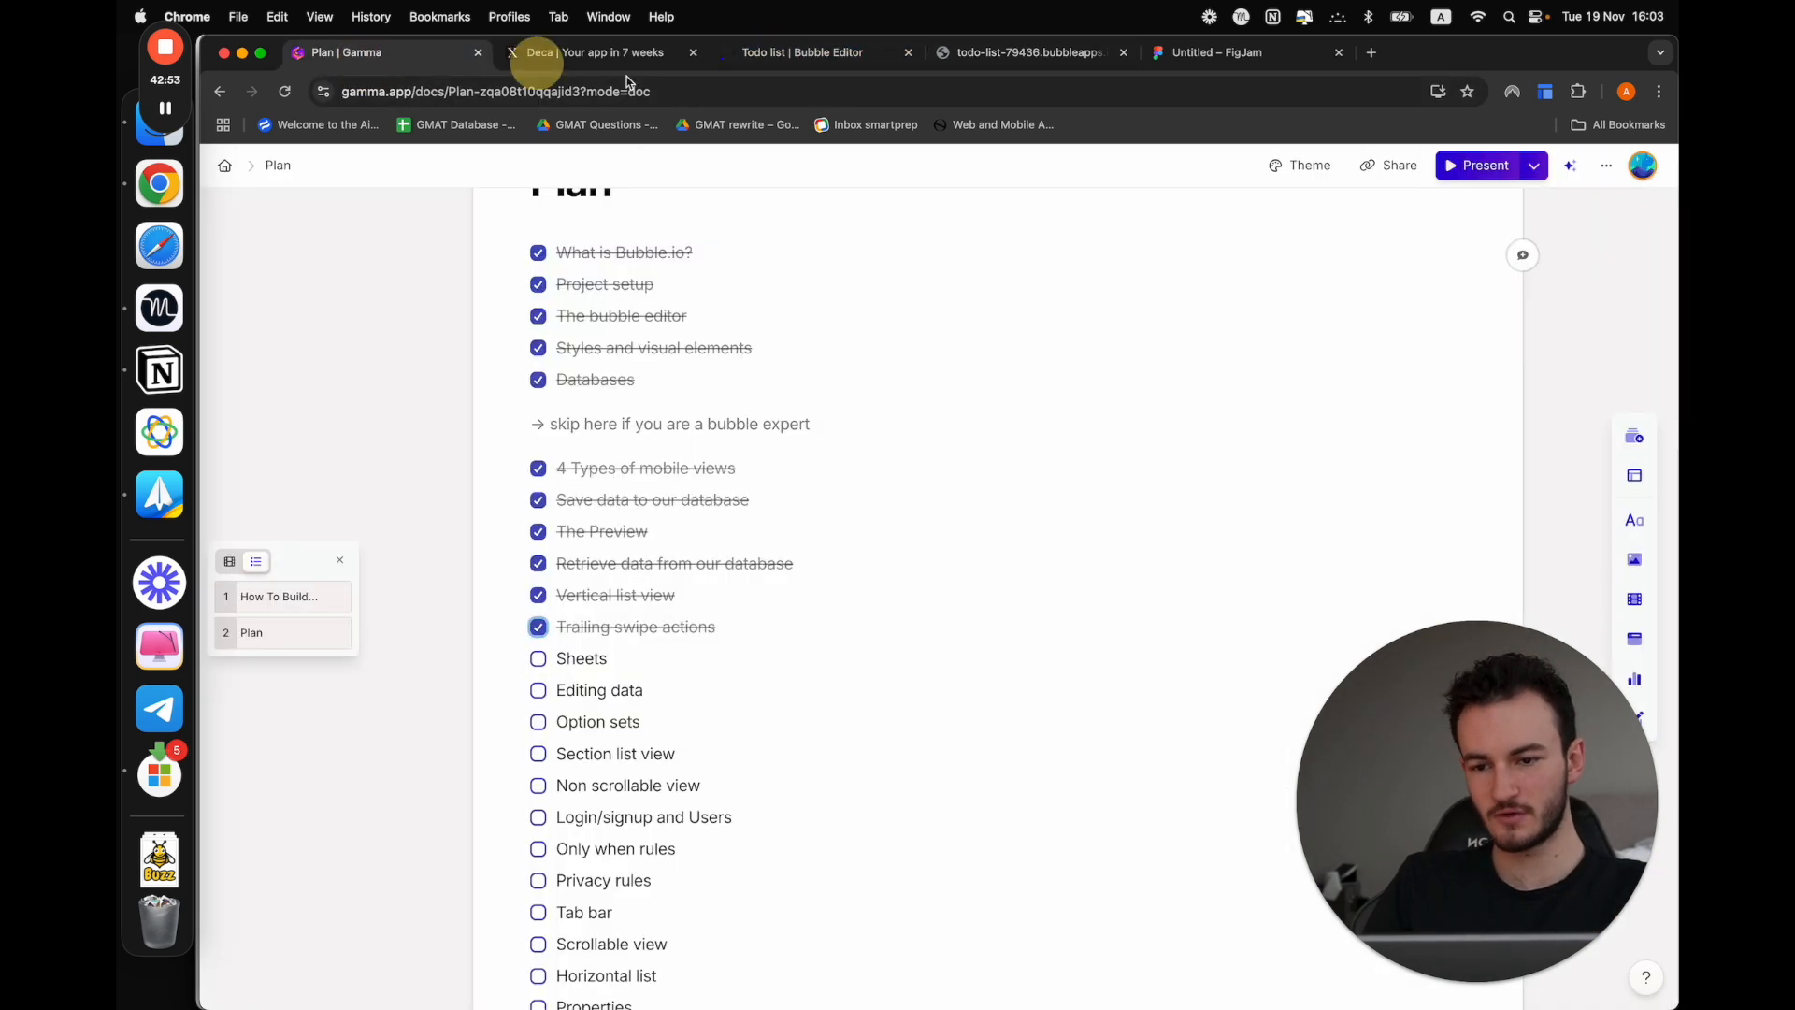
click(804, 52)
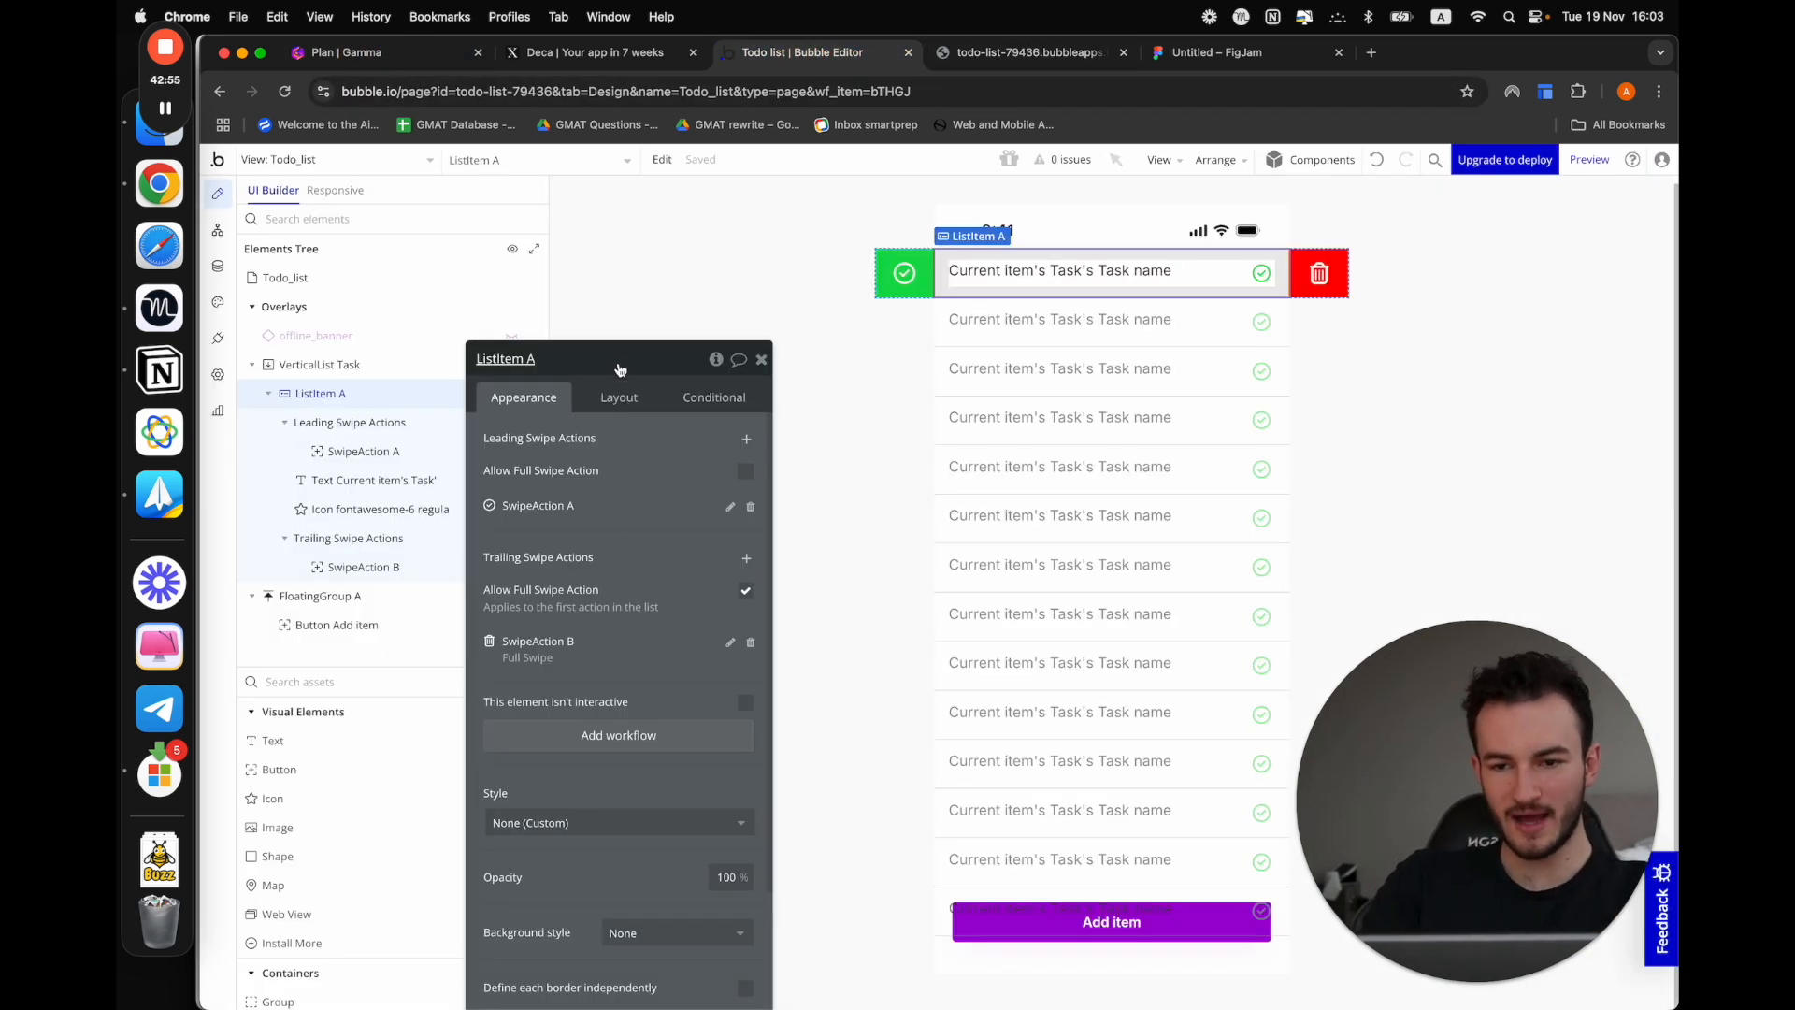
Find the Sheet container among the assets and add it to the Todo_list view
drag(622, 364, 767, 294)
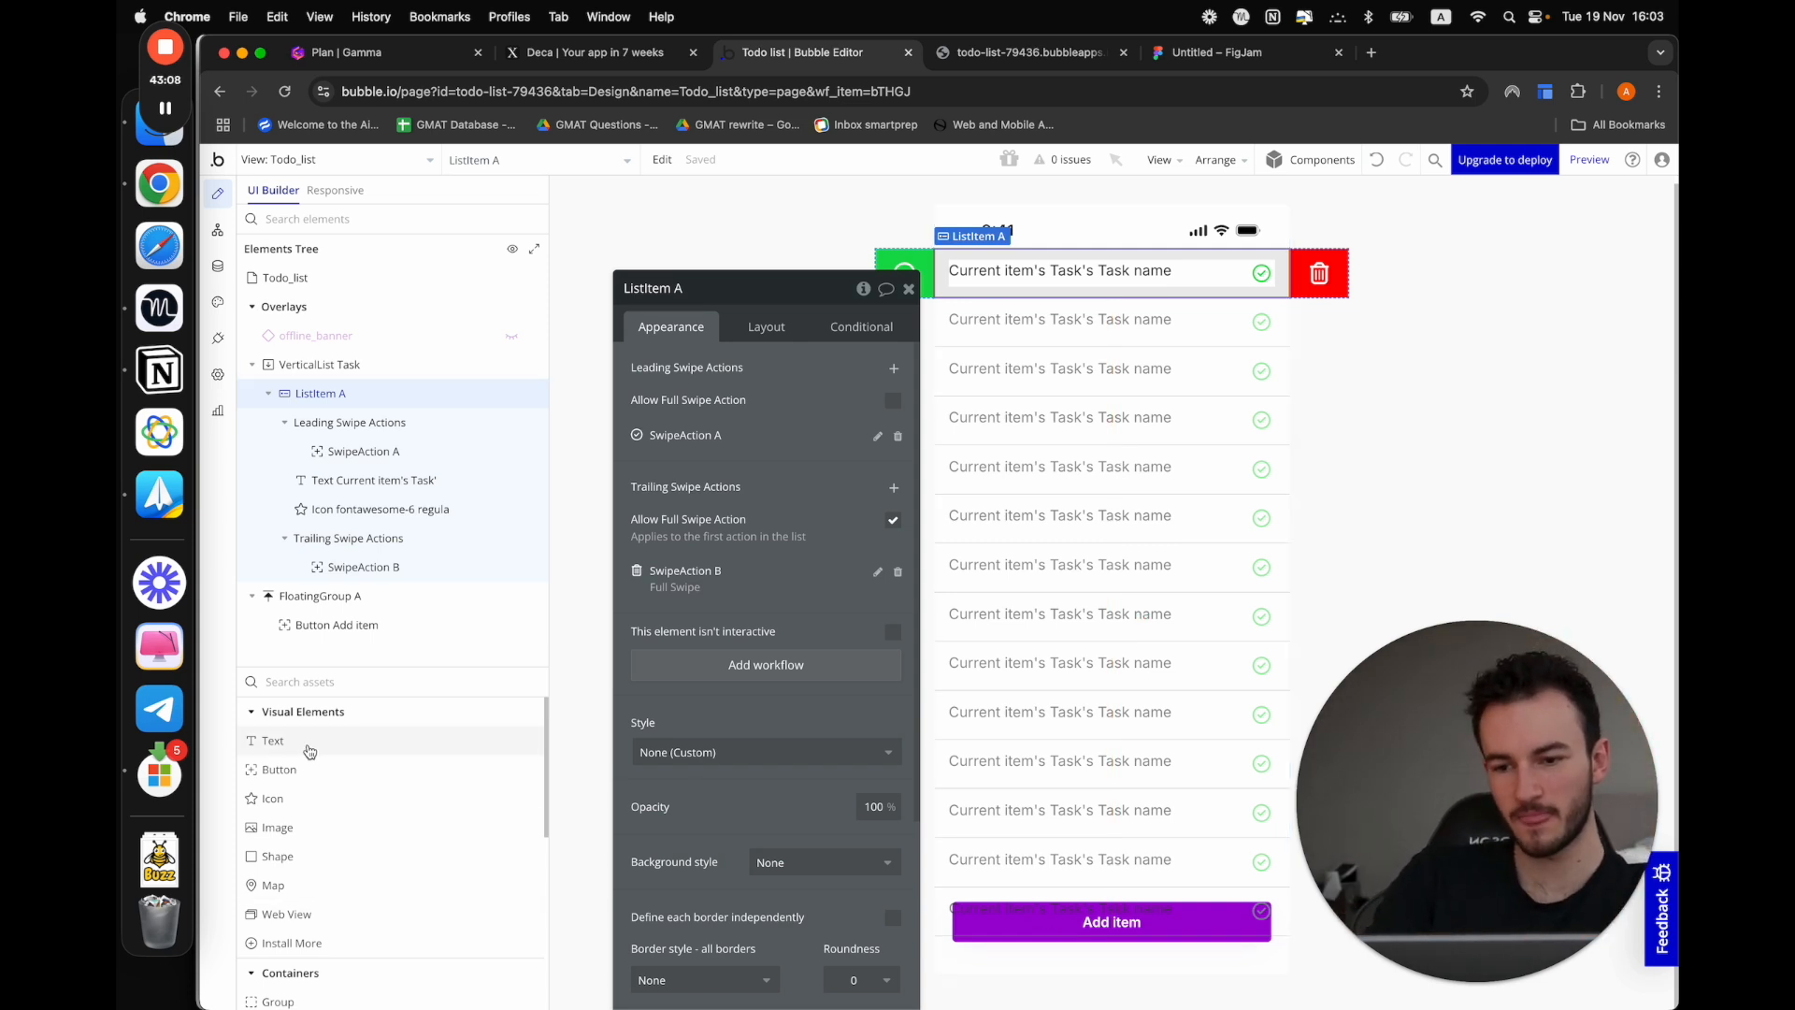
click(308, 682)
text(shee)
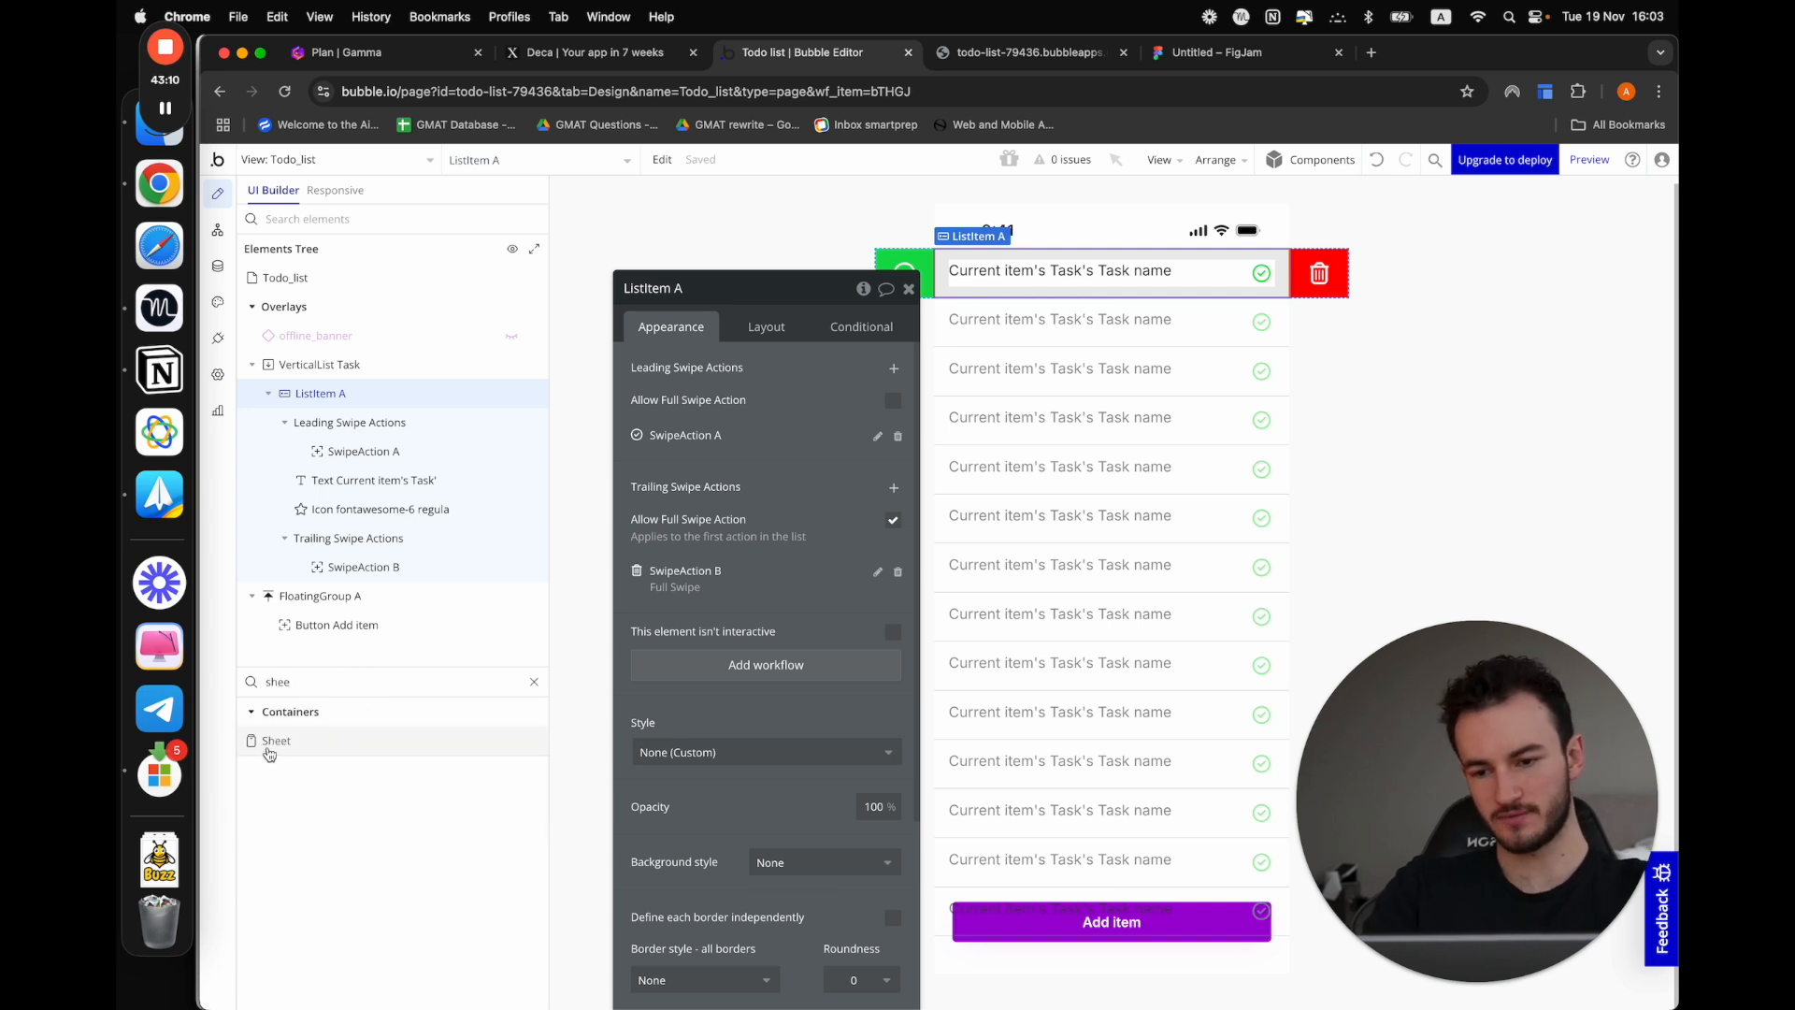
drag(276, 740, 1109, 689)
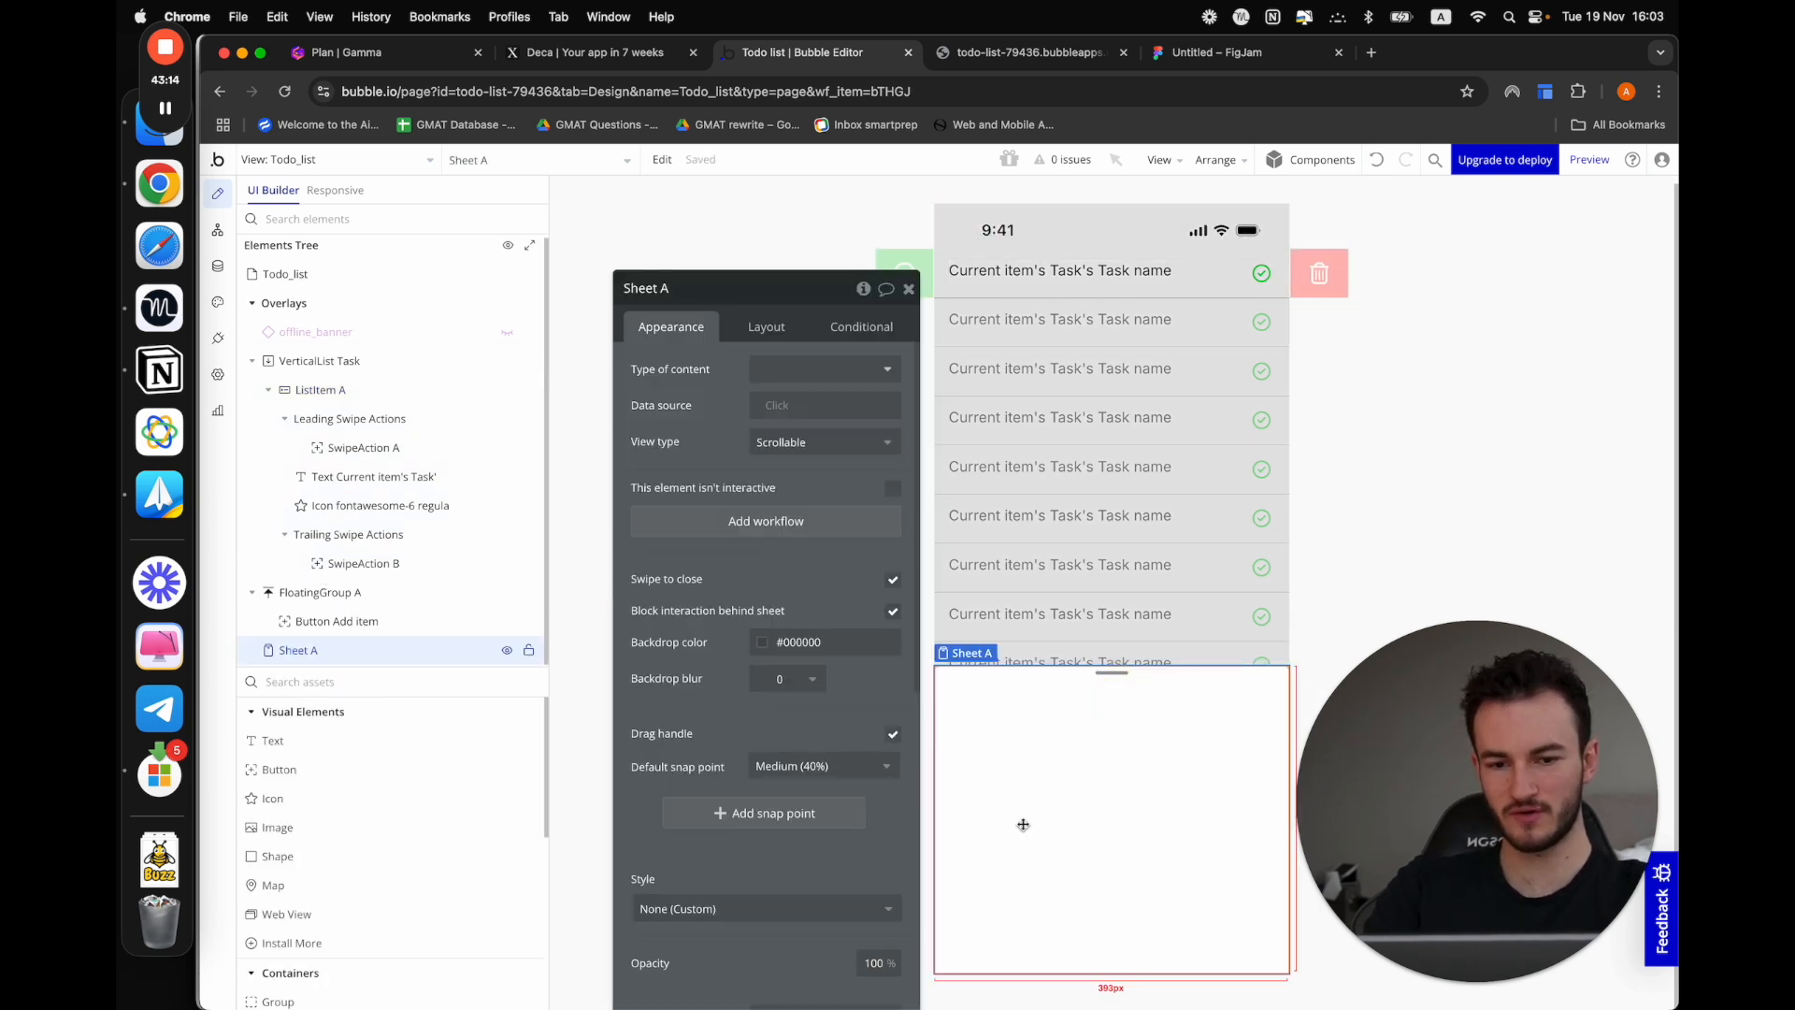
click(764, 326)
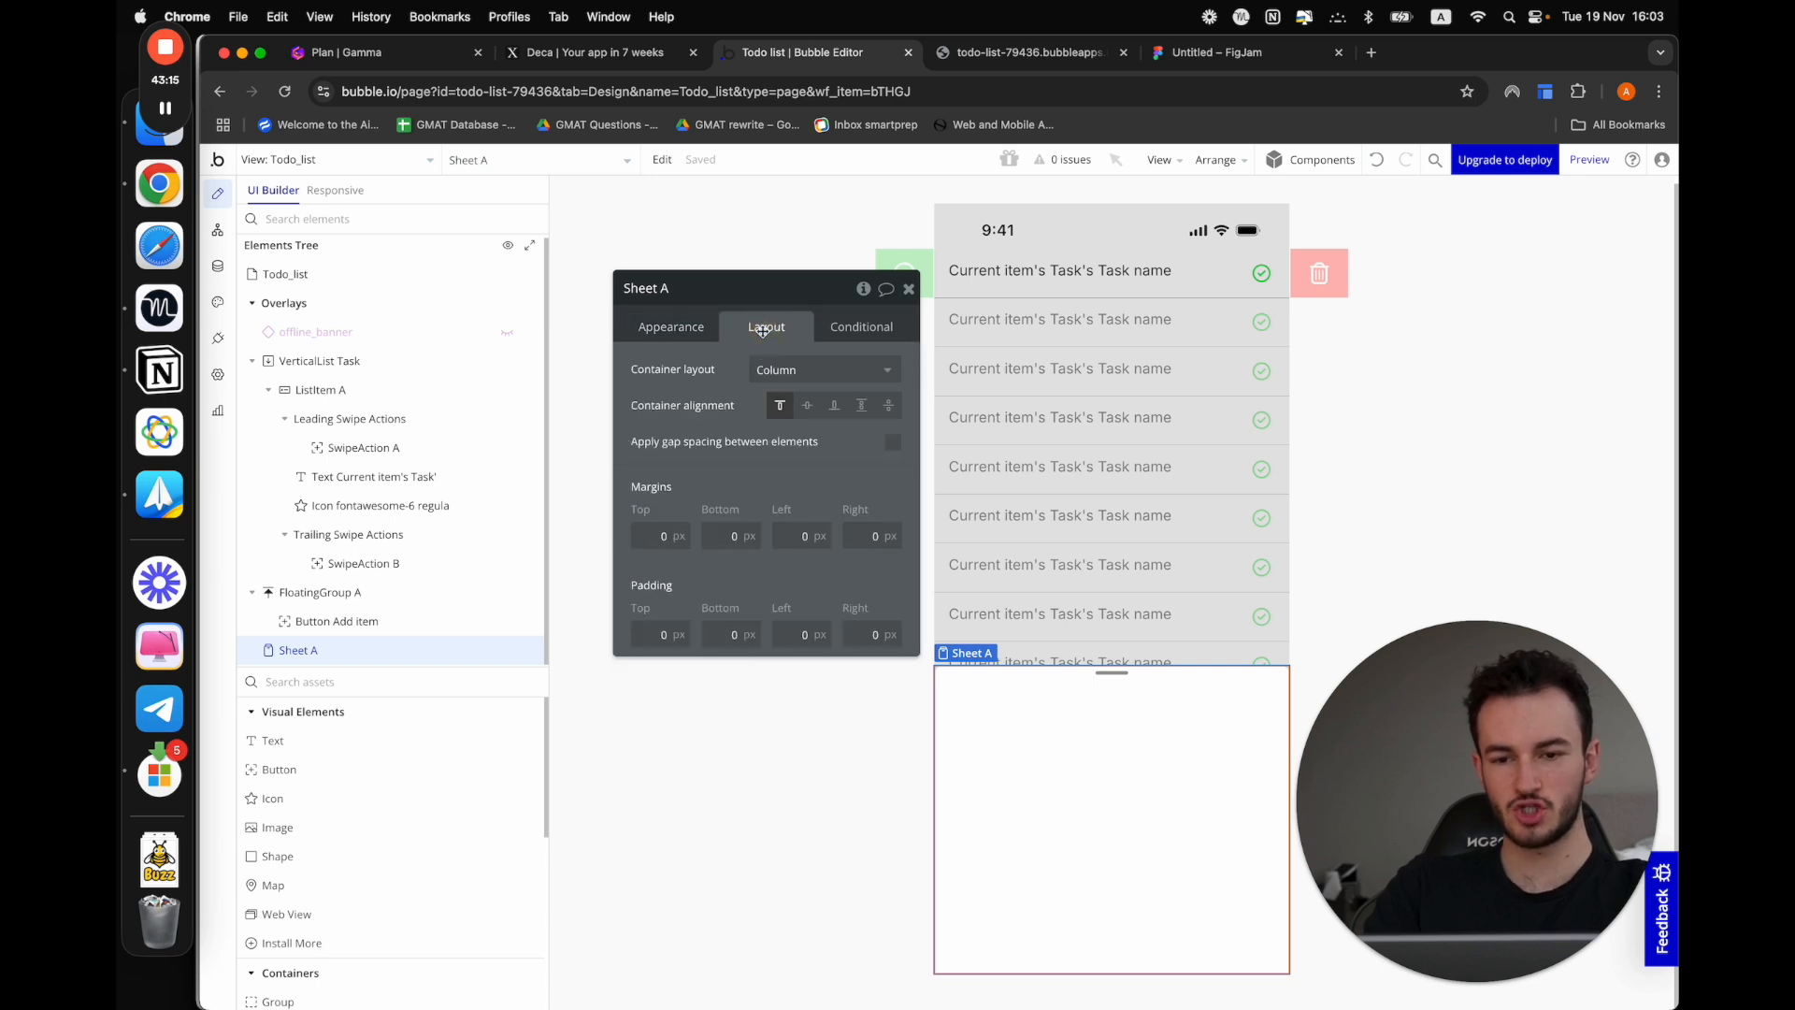
click(673, 329)
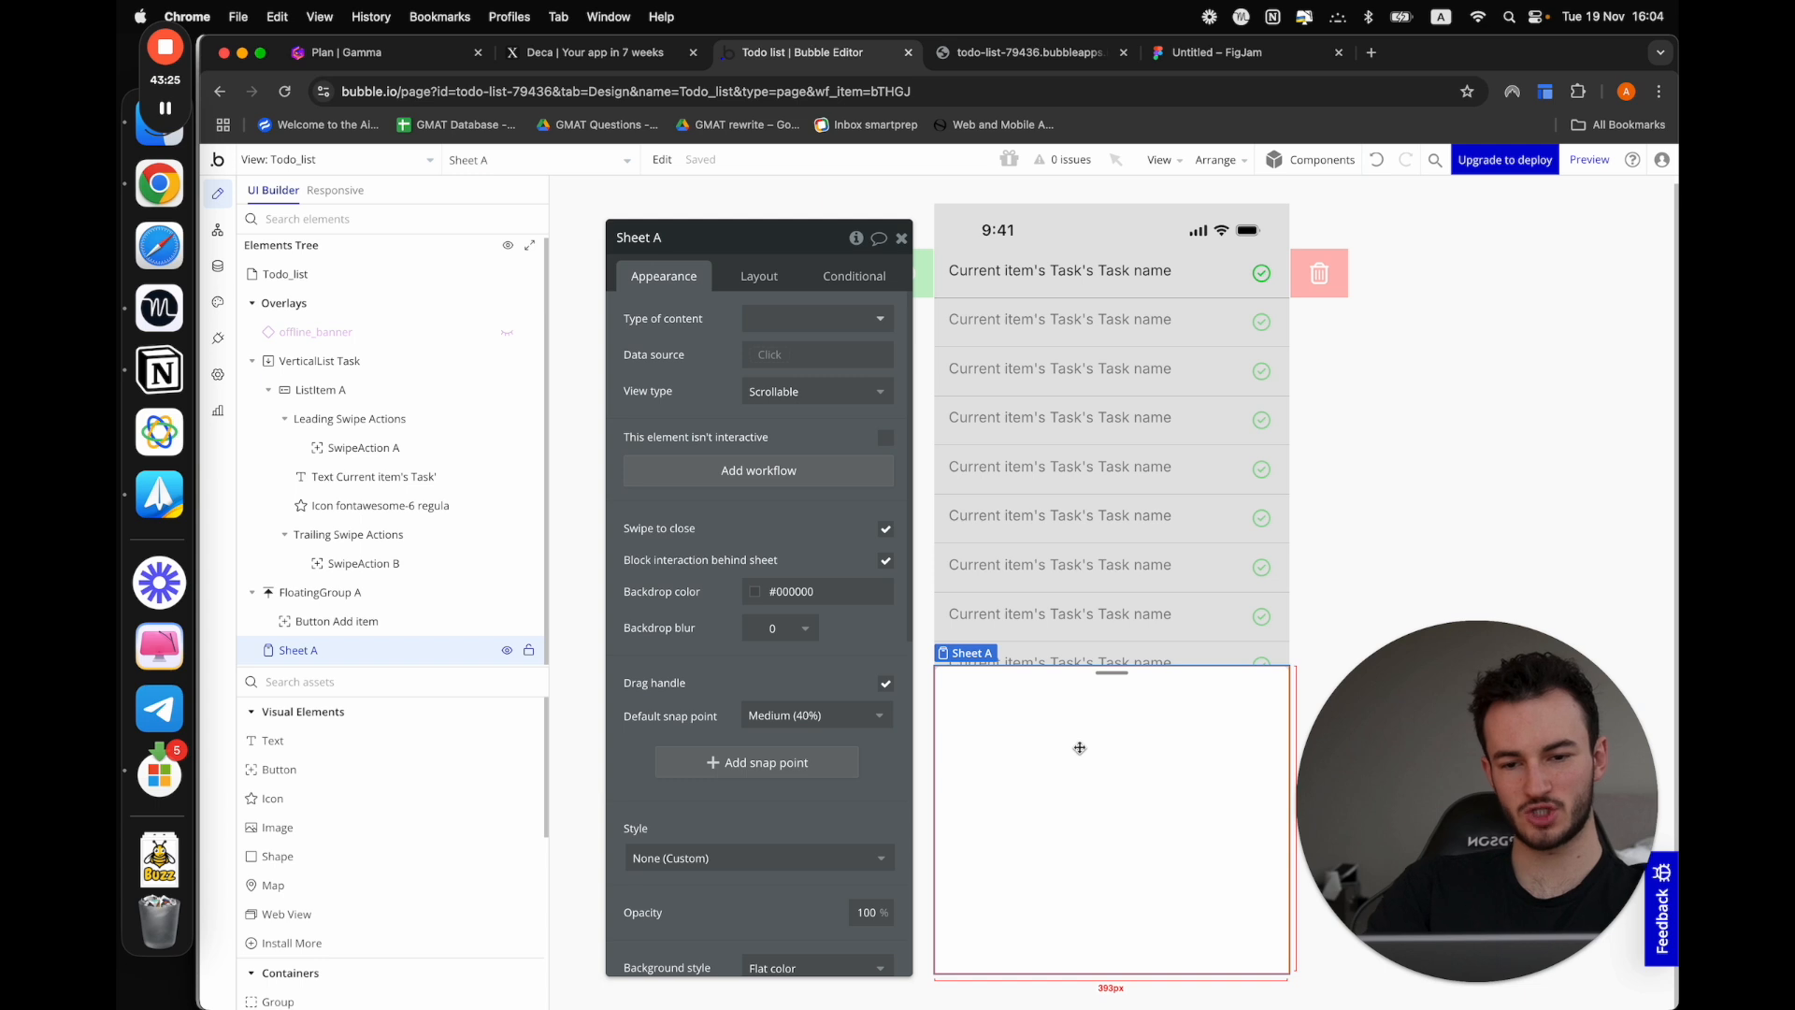
Open the Add item button's workflow and delete its Create a new Task action
click(1122, 720)
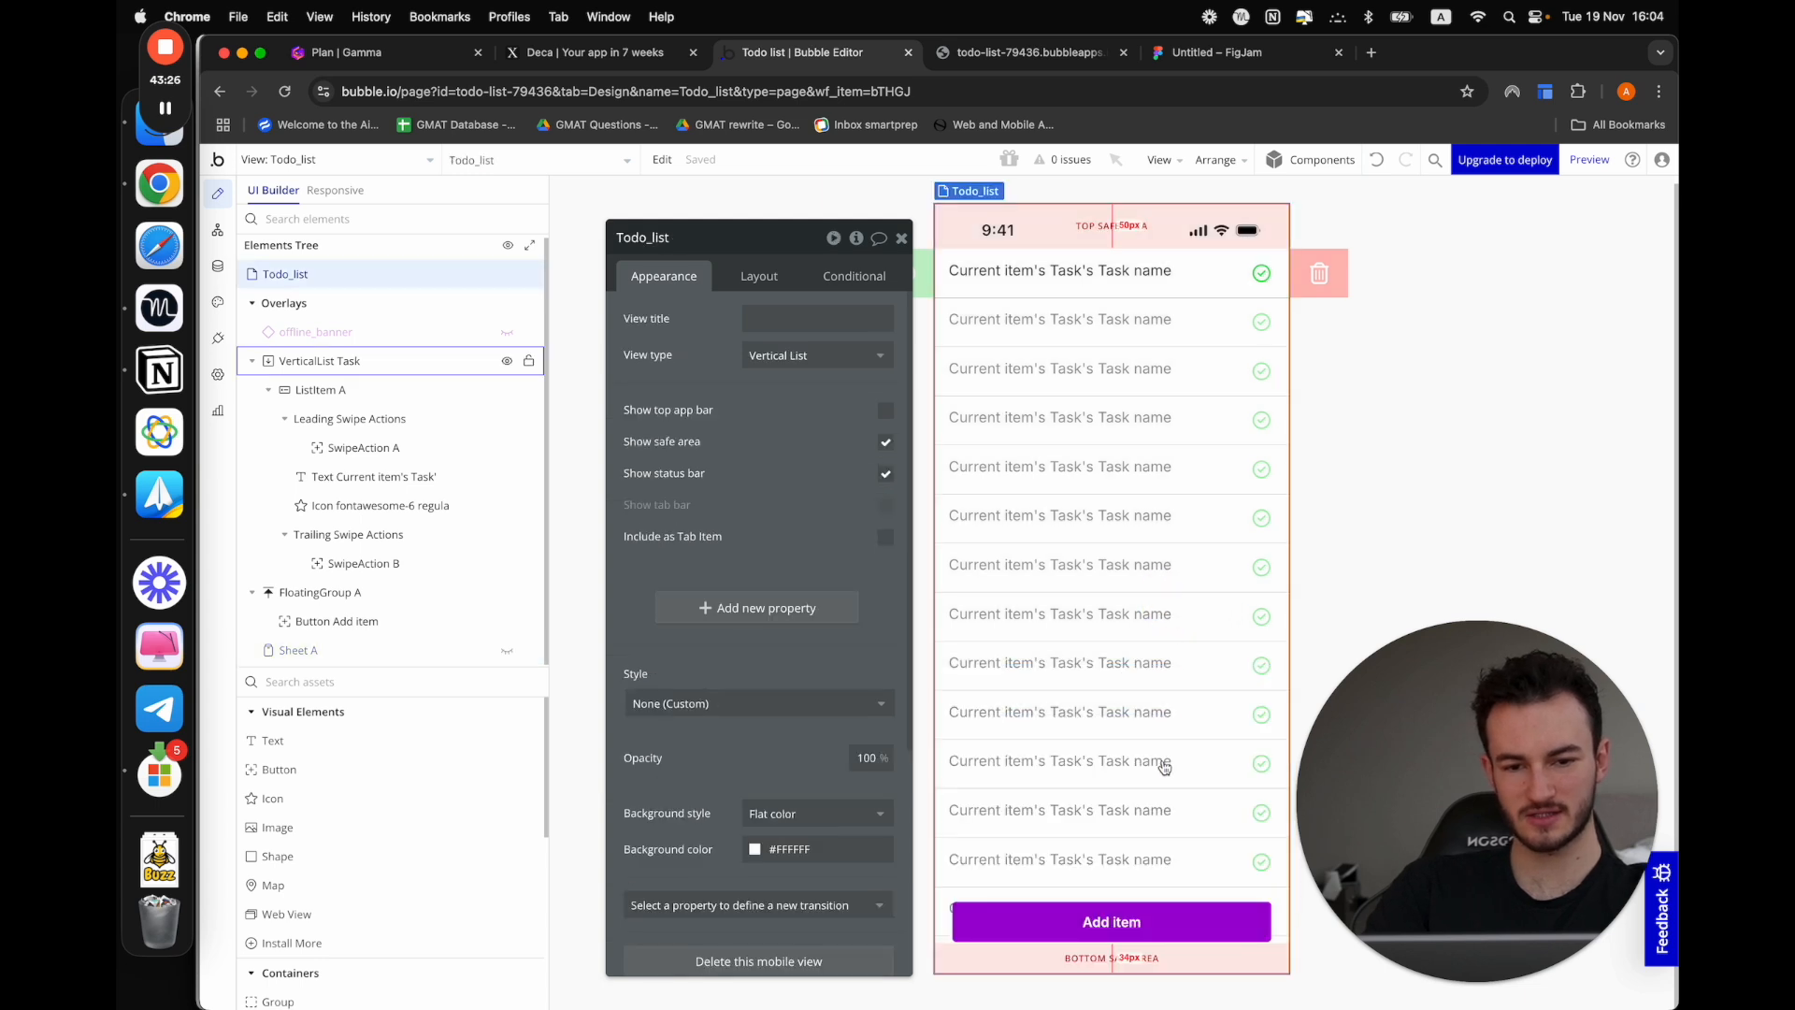
click(1083, 928)
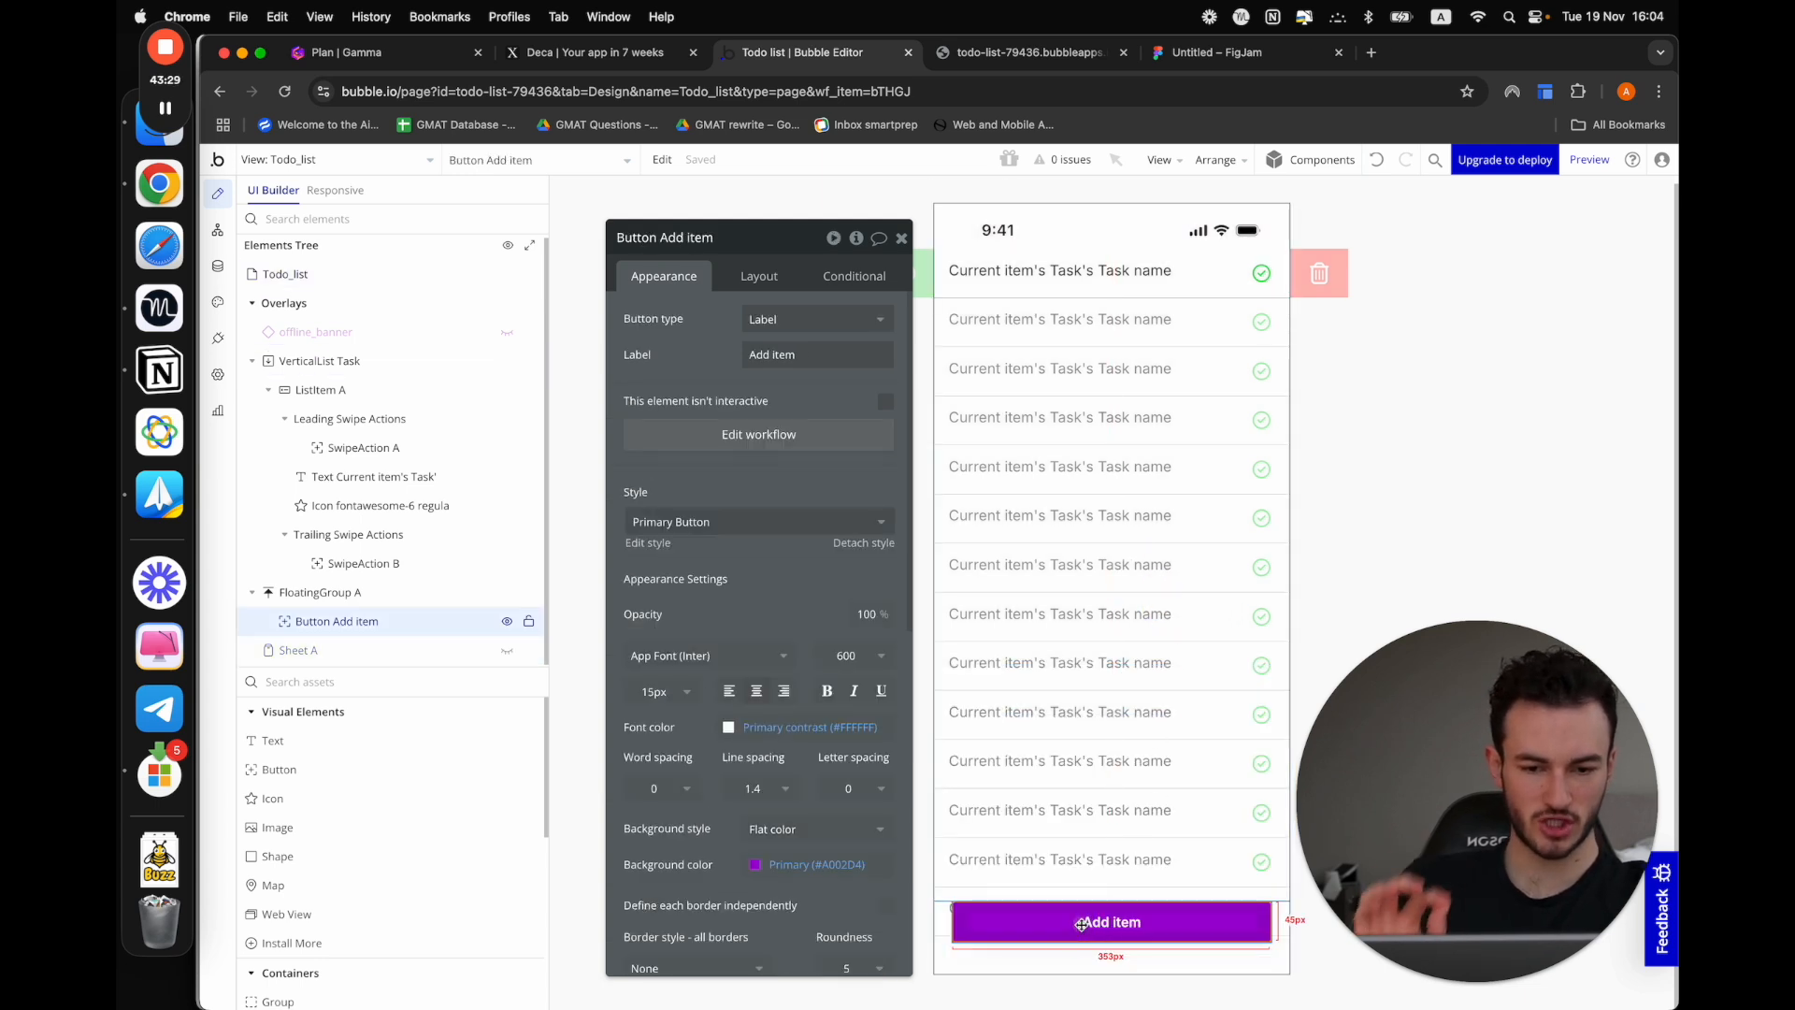
click(759, 434)
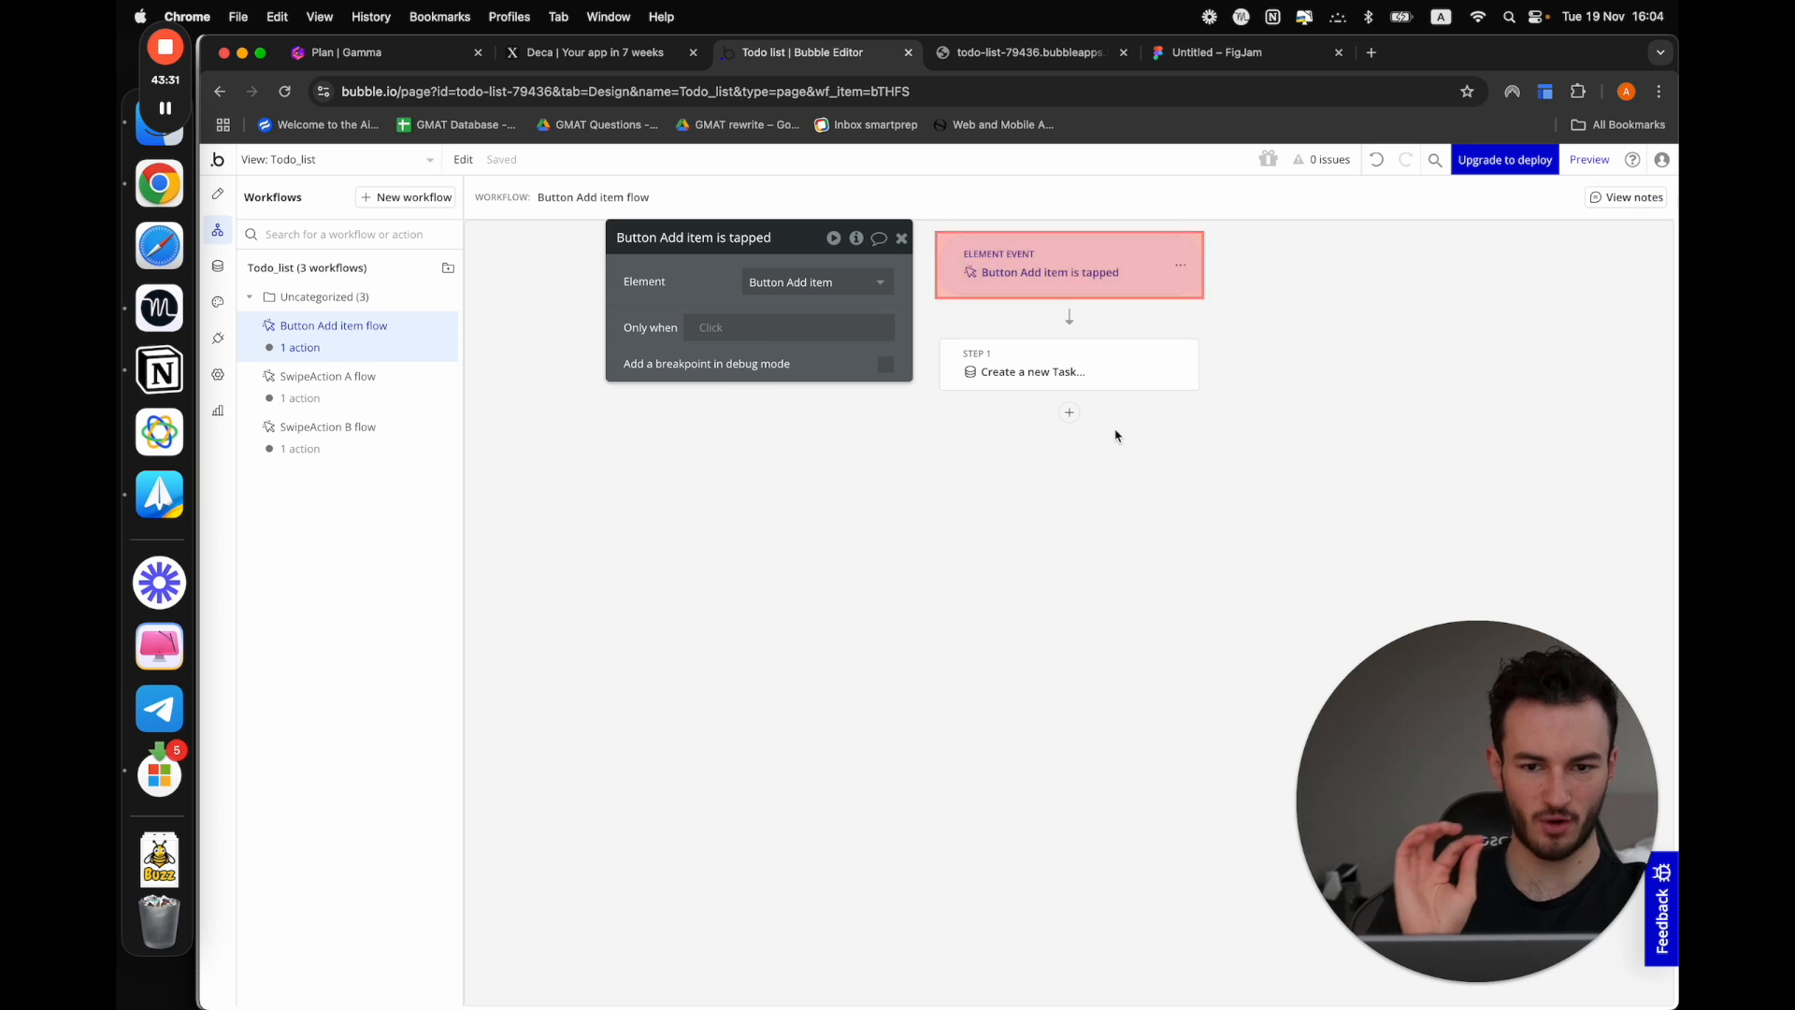
click(1181, 357)
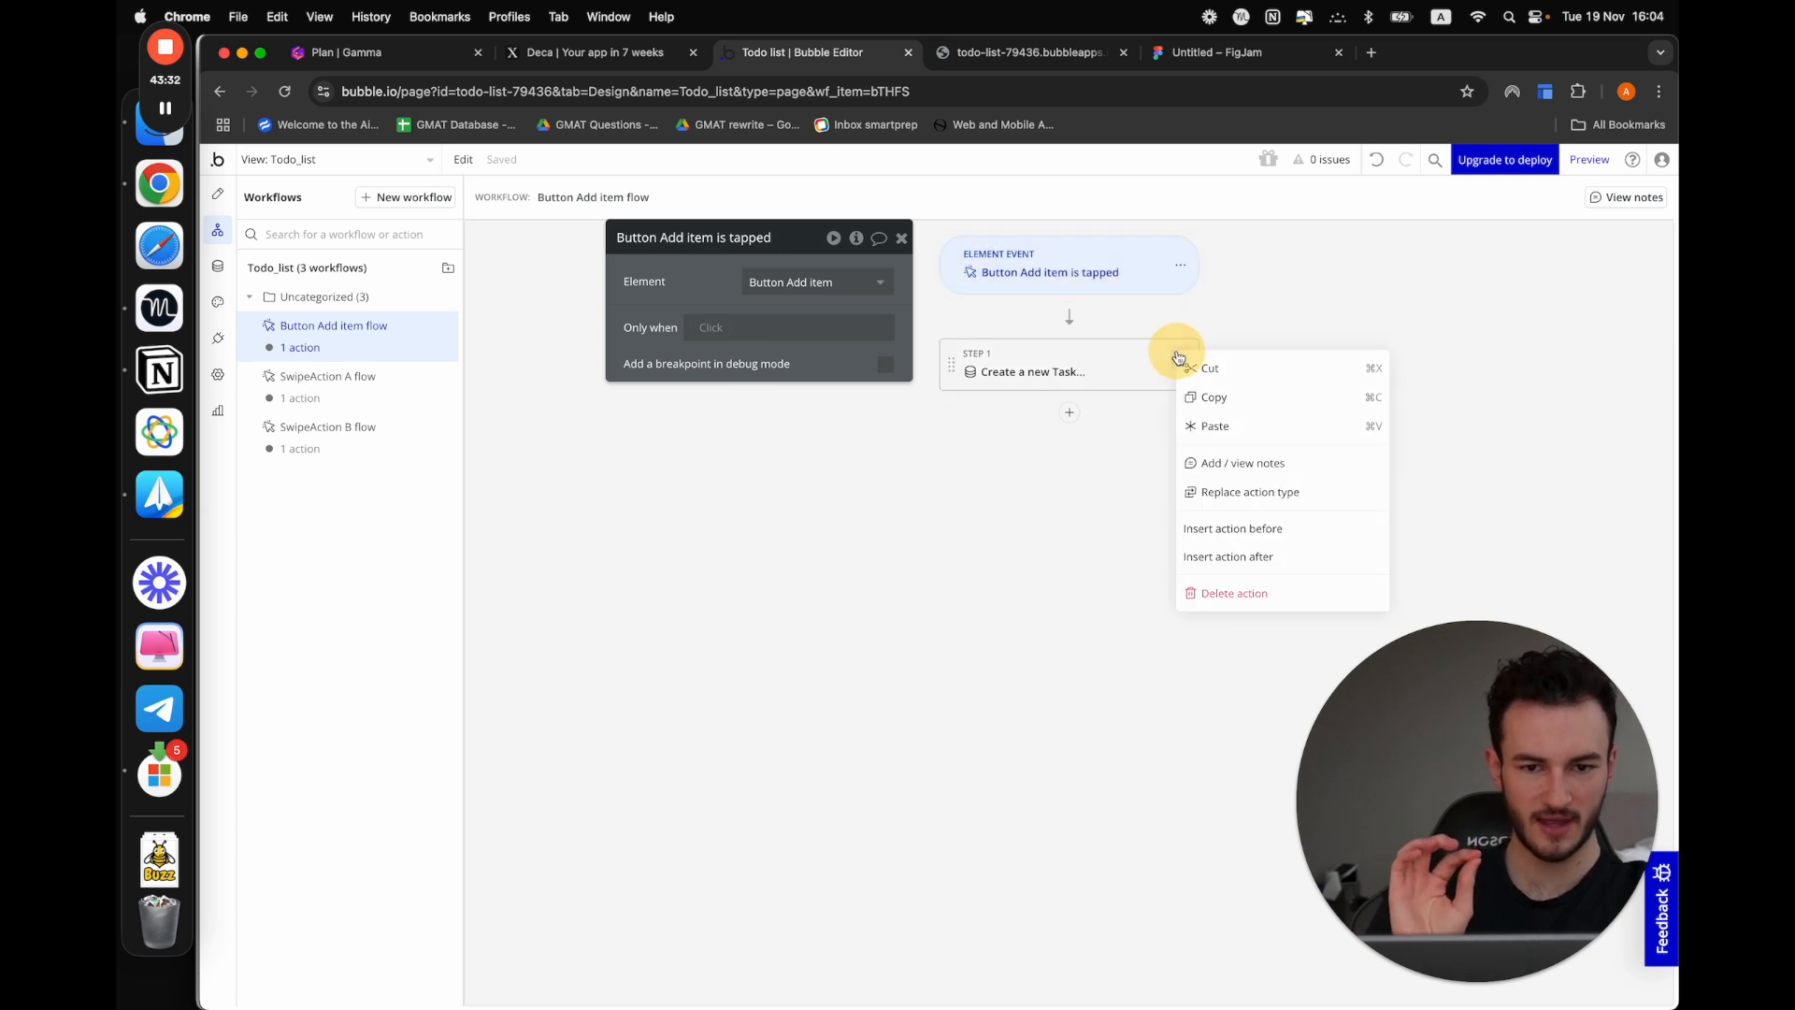
click(1233, 595)
Add a Show element action for Sheet A to the Add item button's workflow
click(1068, 318)
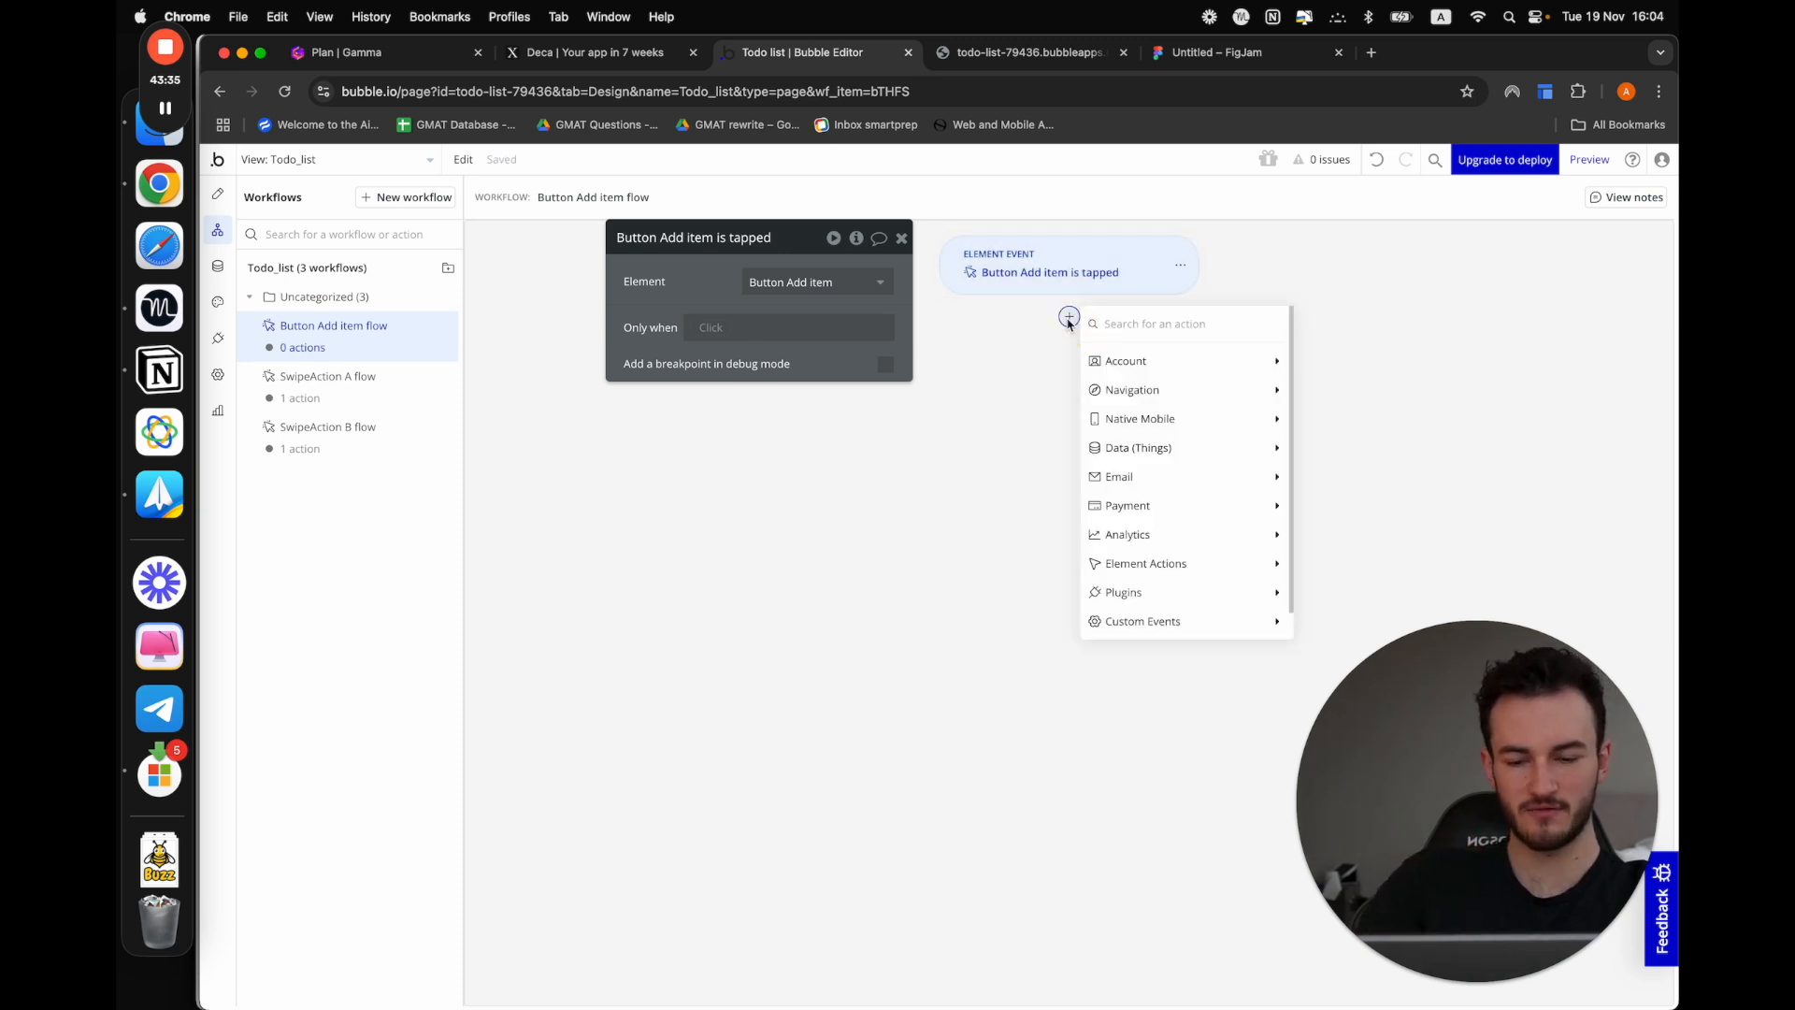
text(sho)
click(1153, 361)
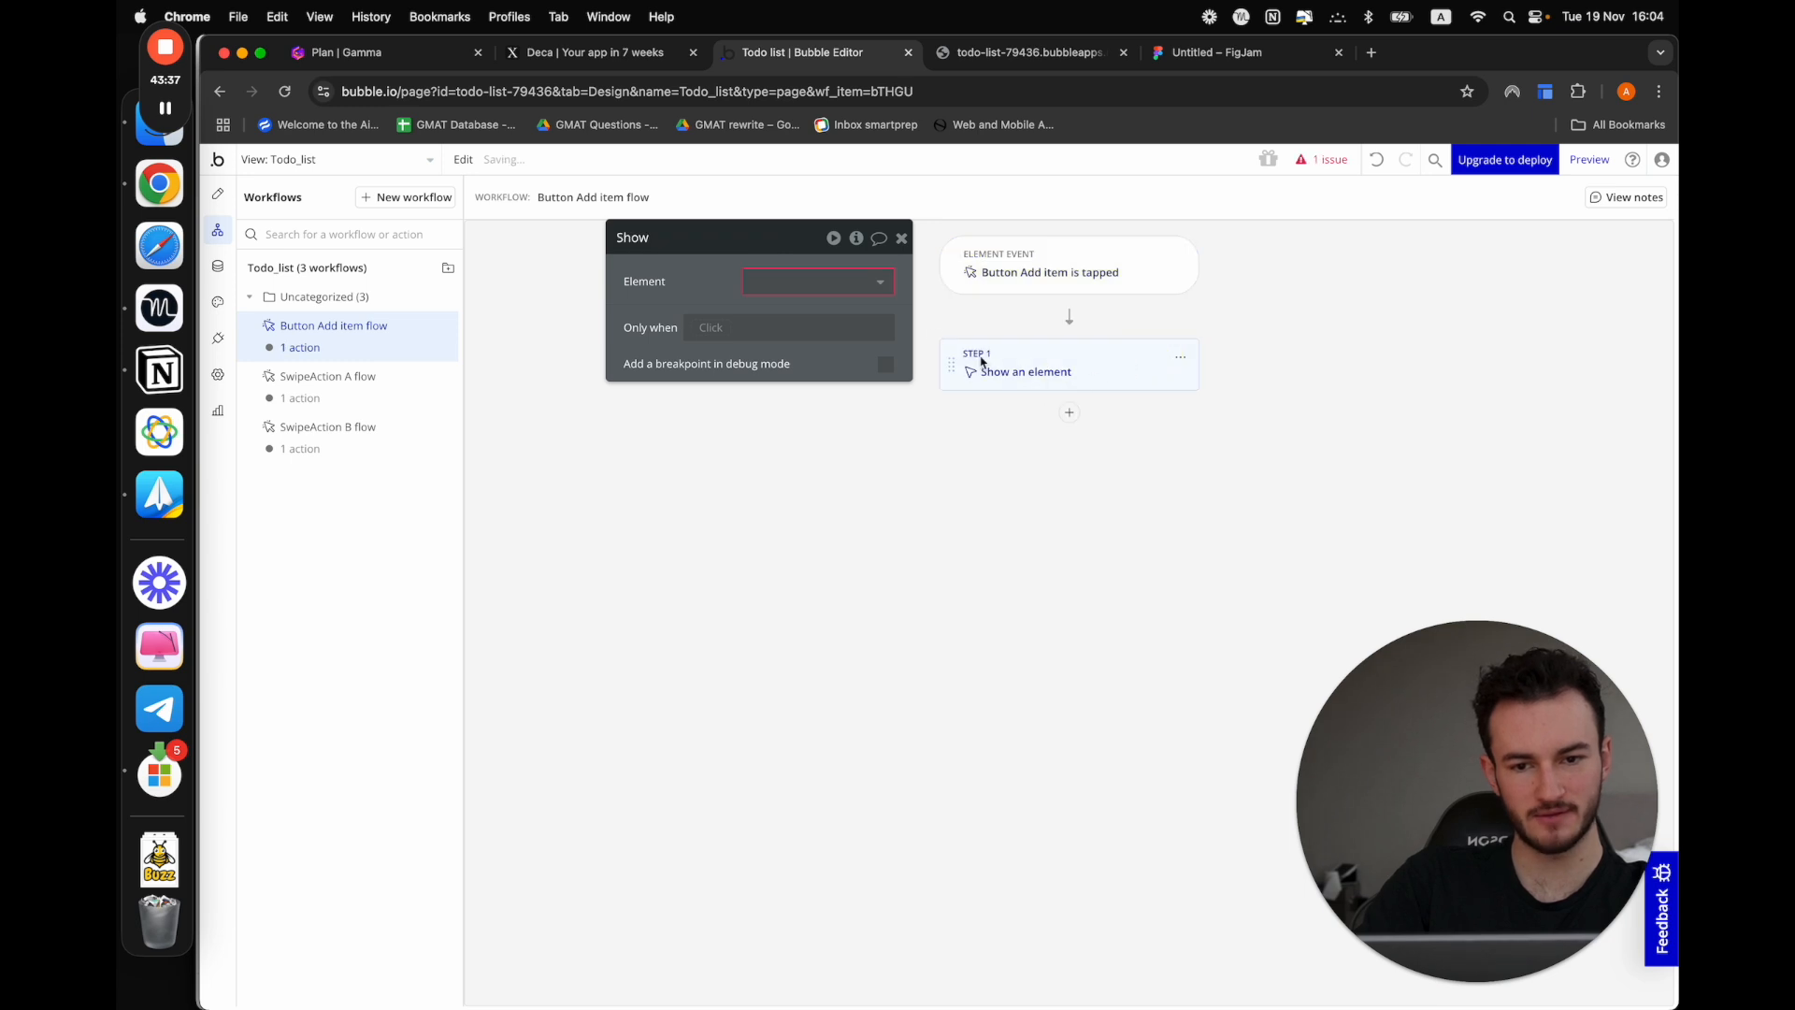
click(852, 289)
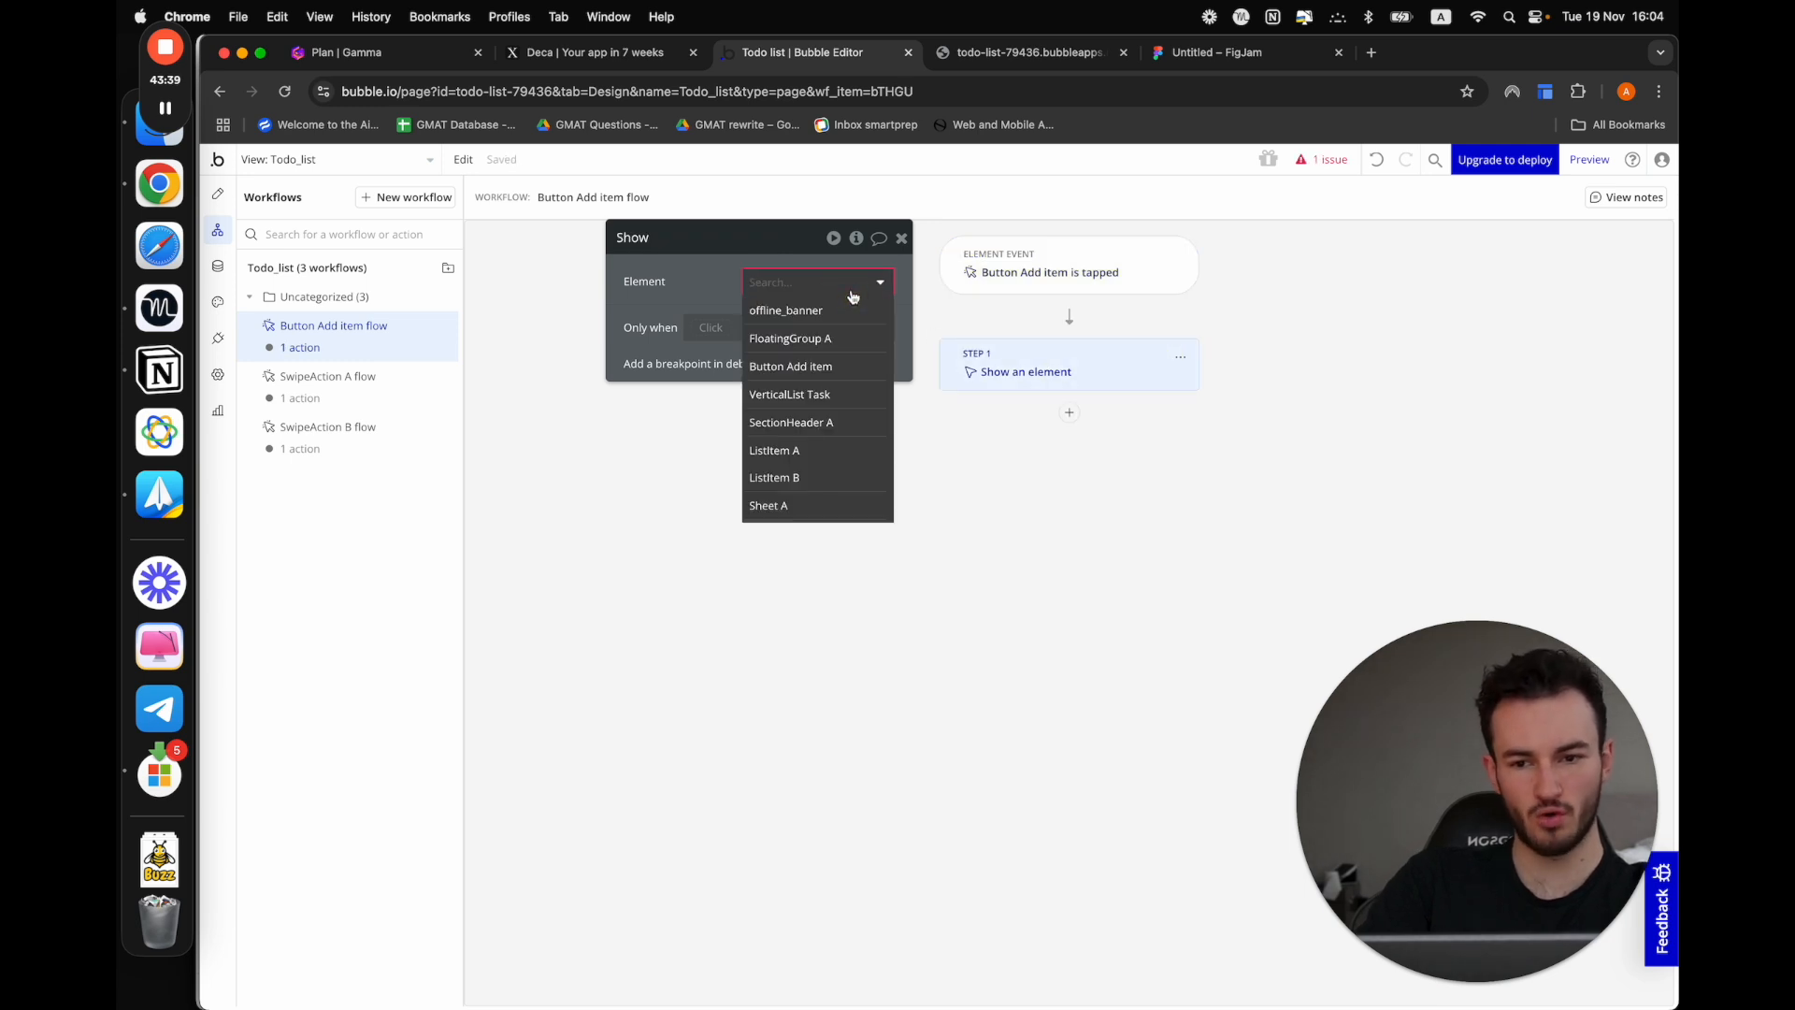
click(806, 505)
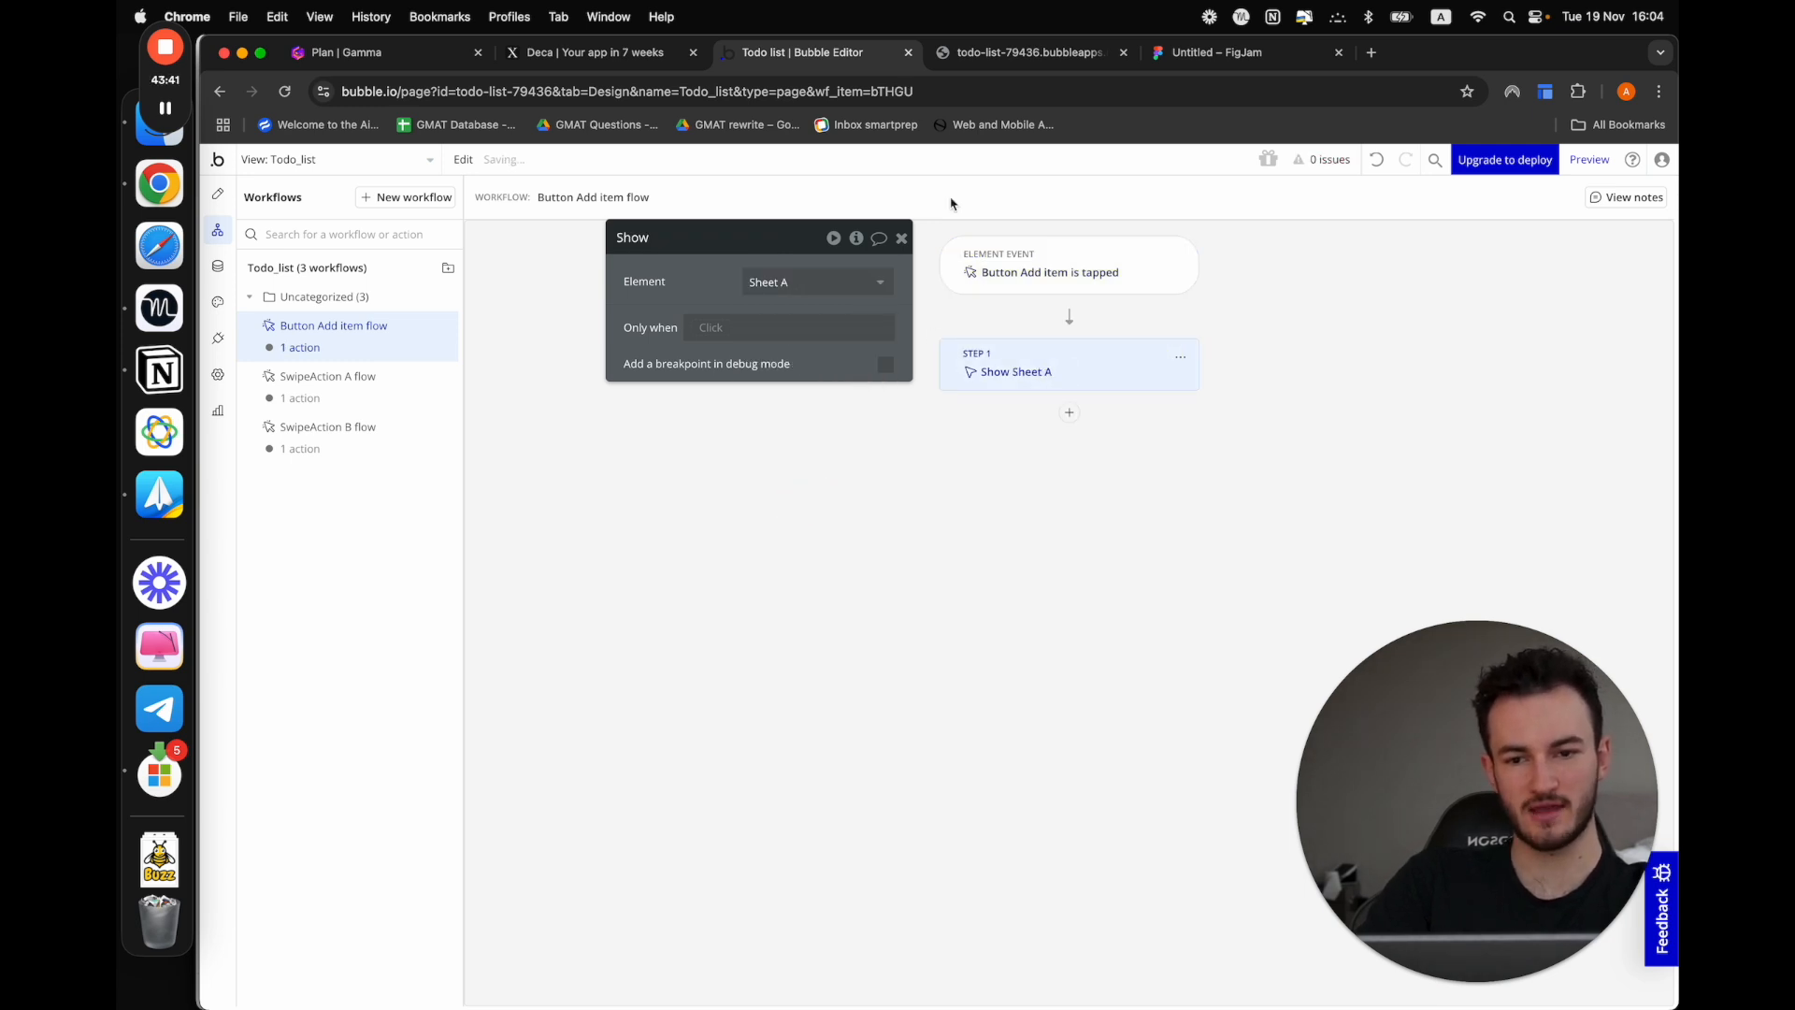
Preview the app and test opening the sheet with Add item, swiping it closed and reopening it
click(1002, 50)
click(775, 53)
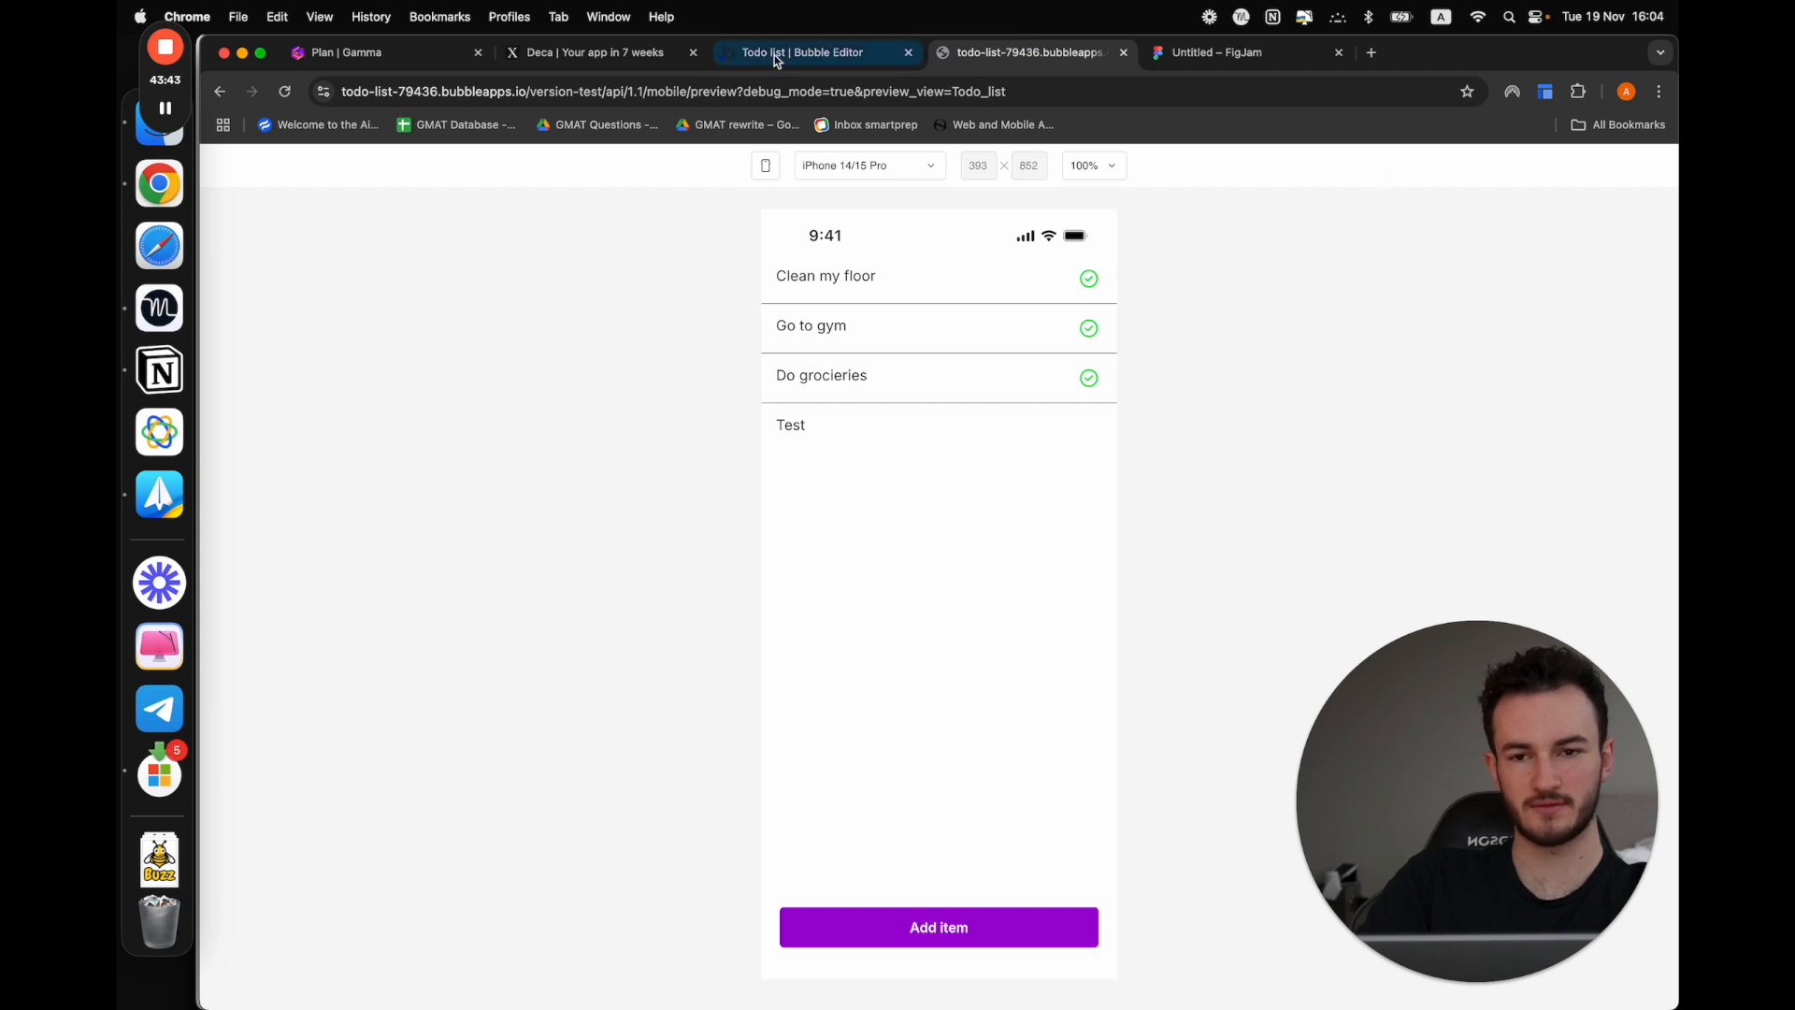
click(1589, 160)
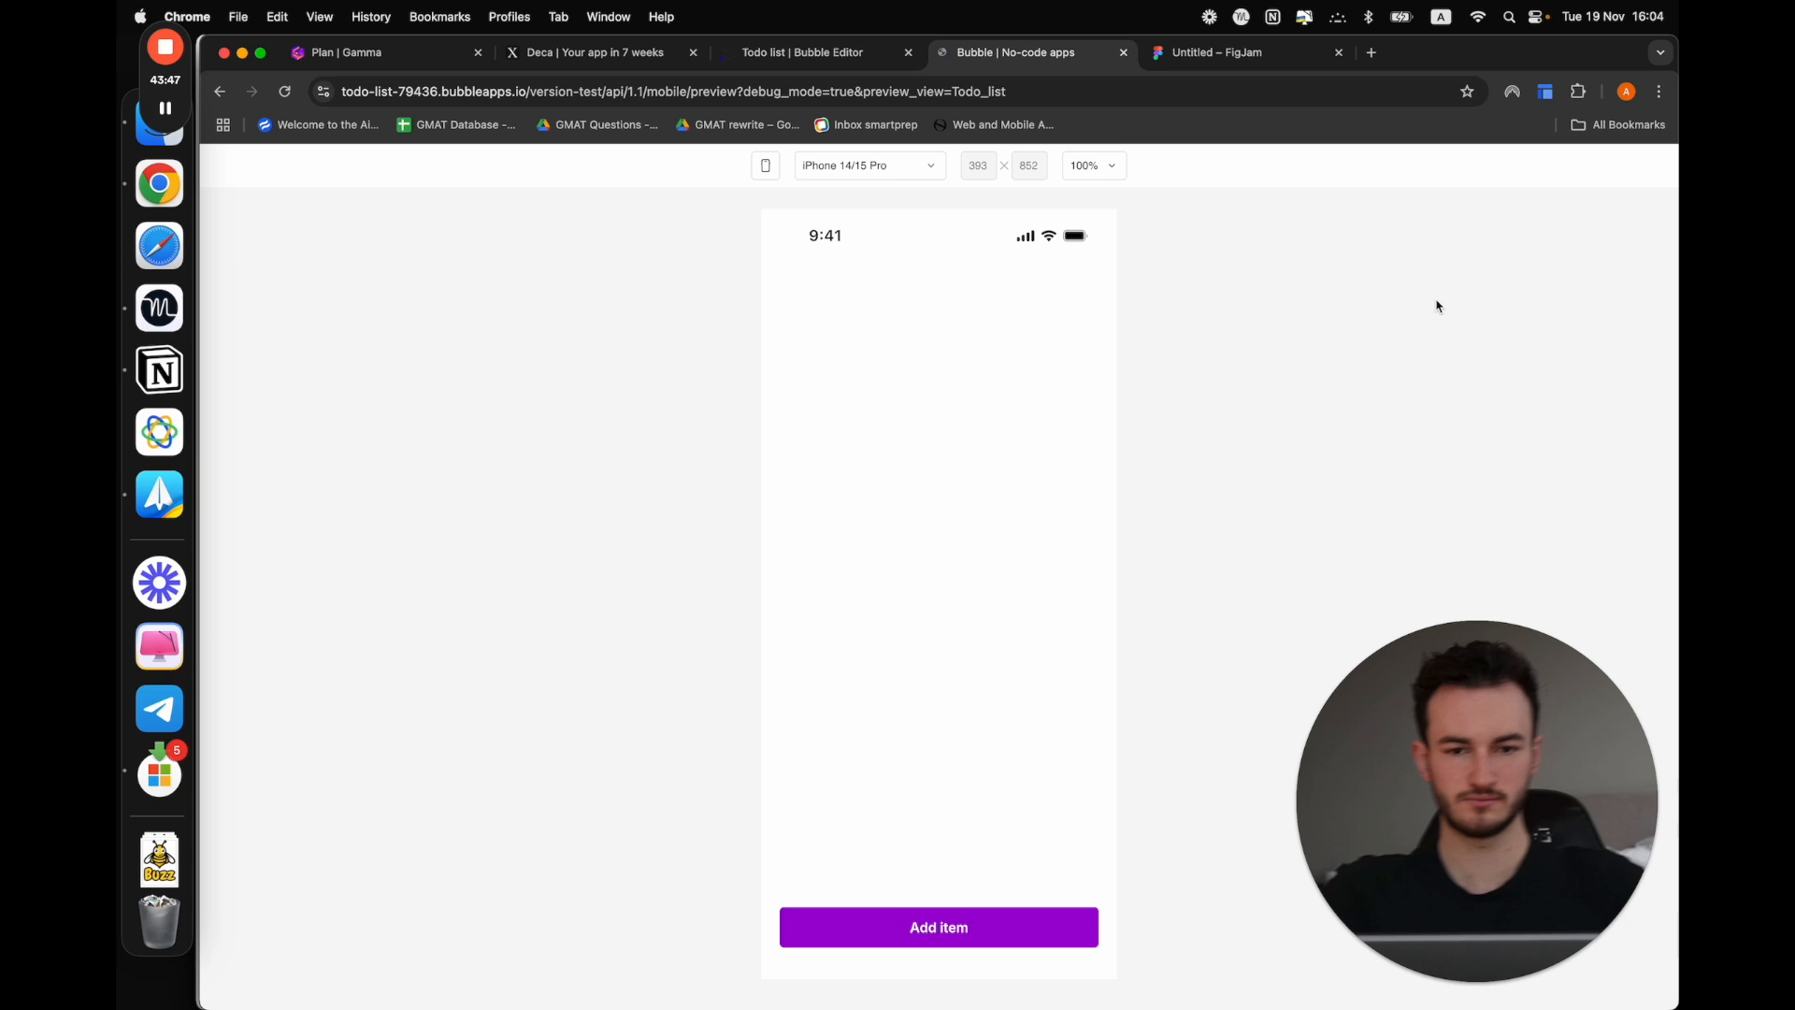
click(942, 927)
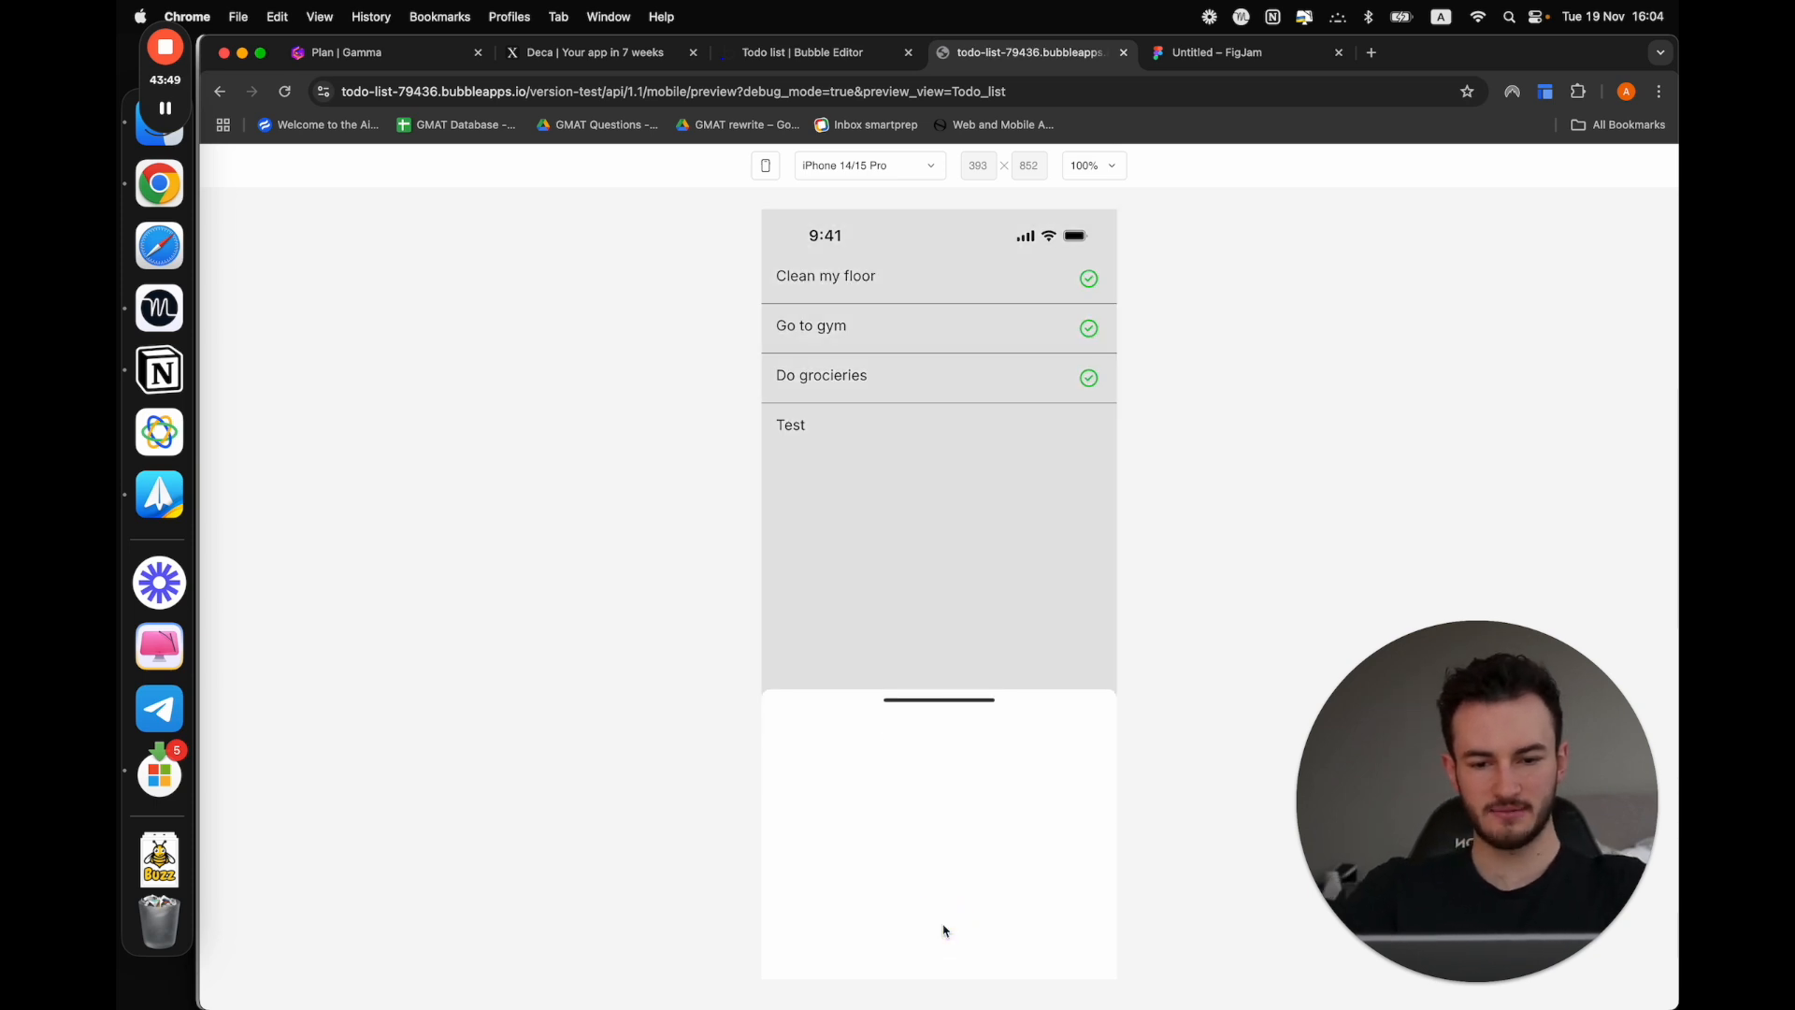
drag(952, 698, 952, 470)
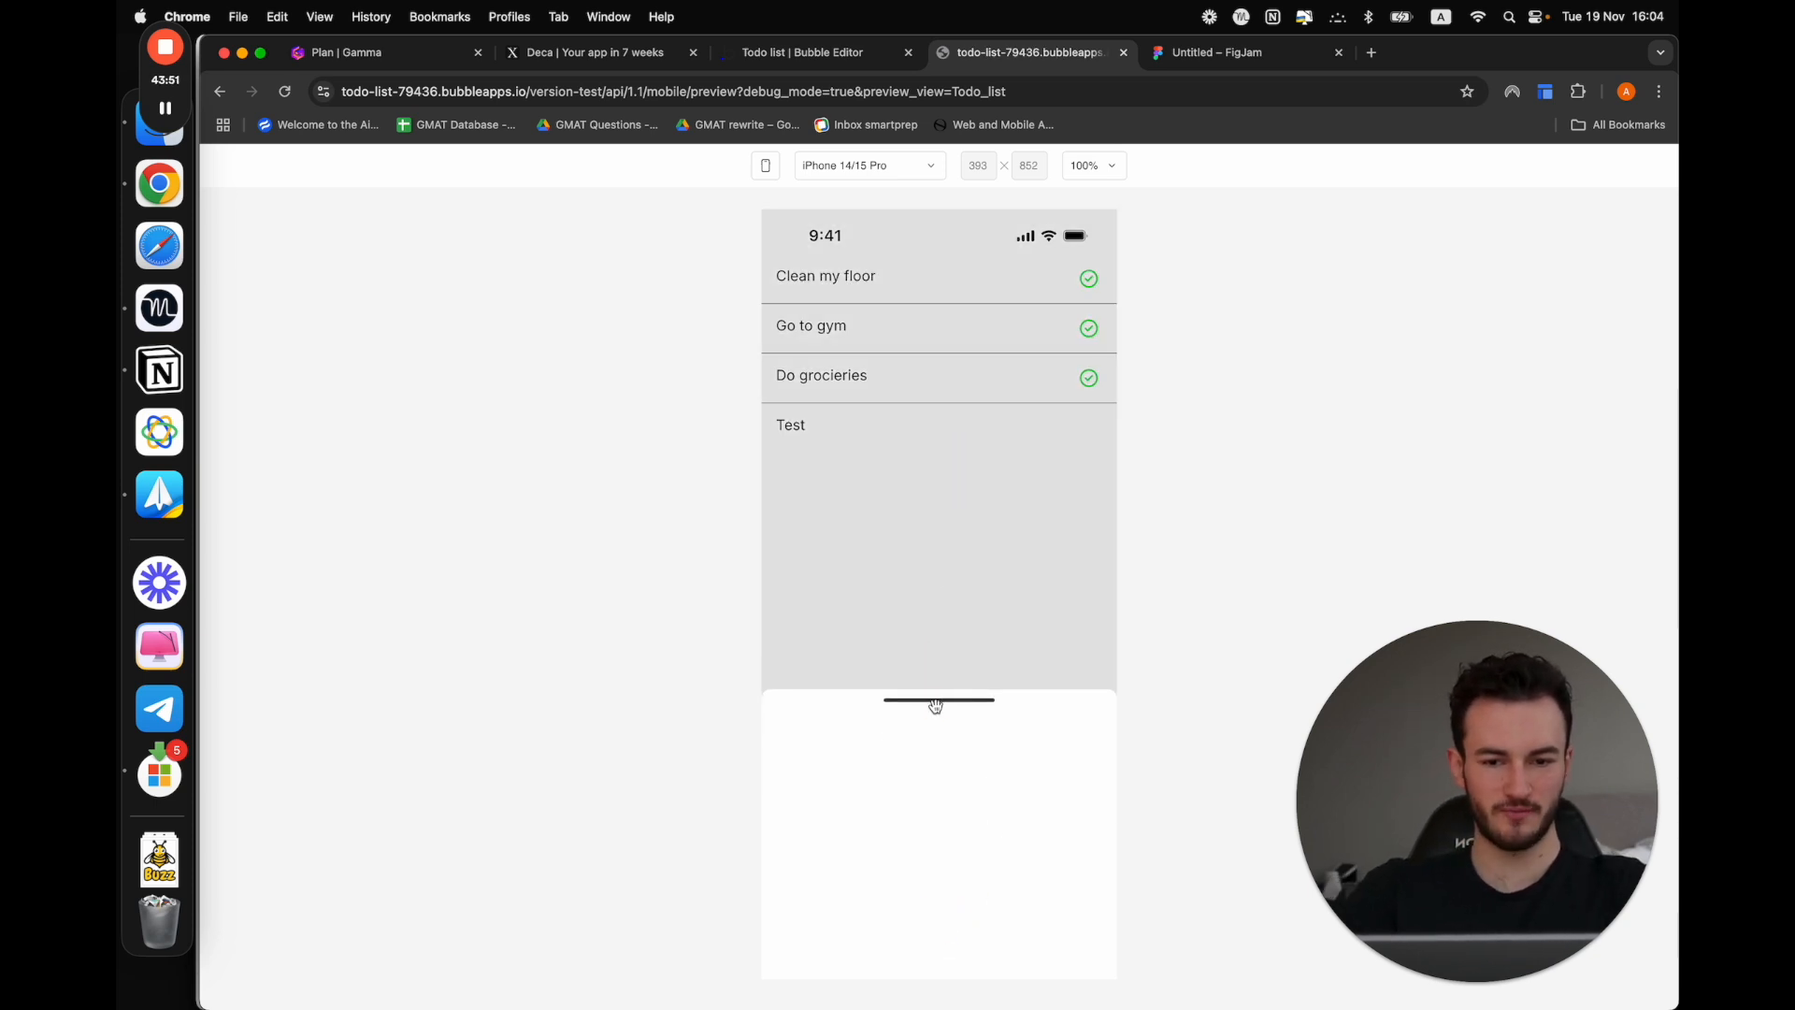
drag(938, 705, 936, 991)
drag(922, 688, 914, 1000)
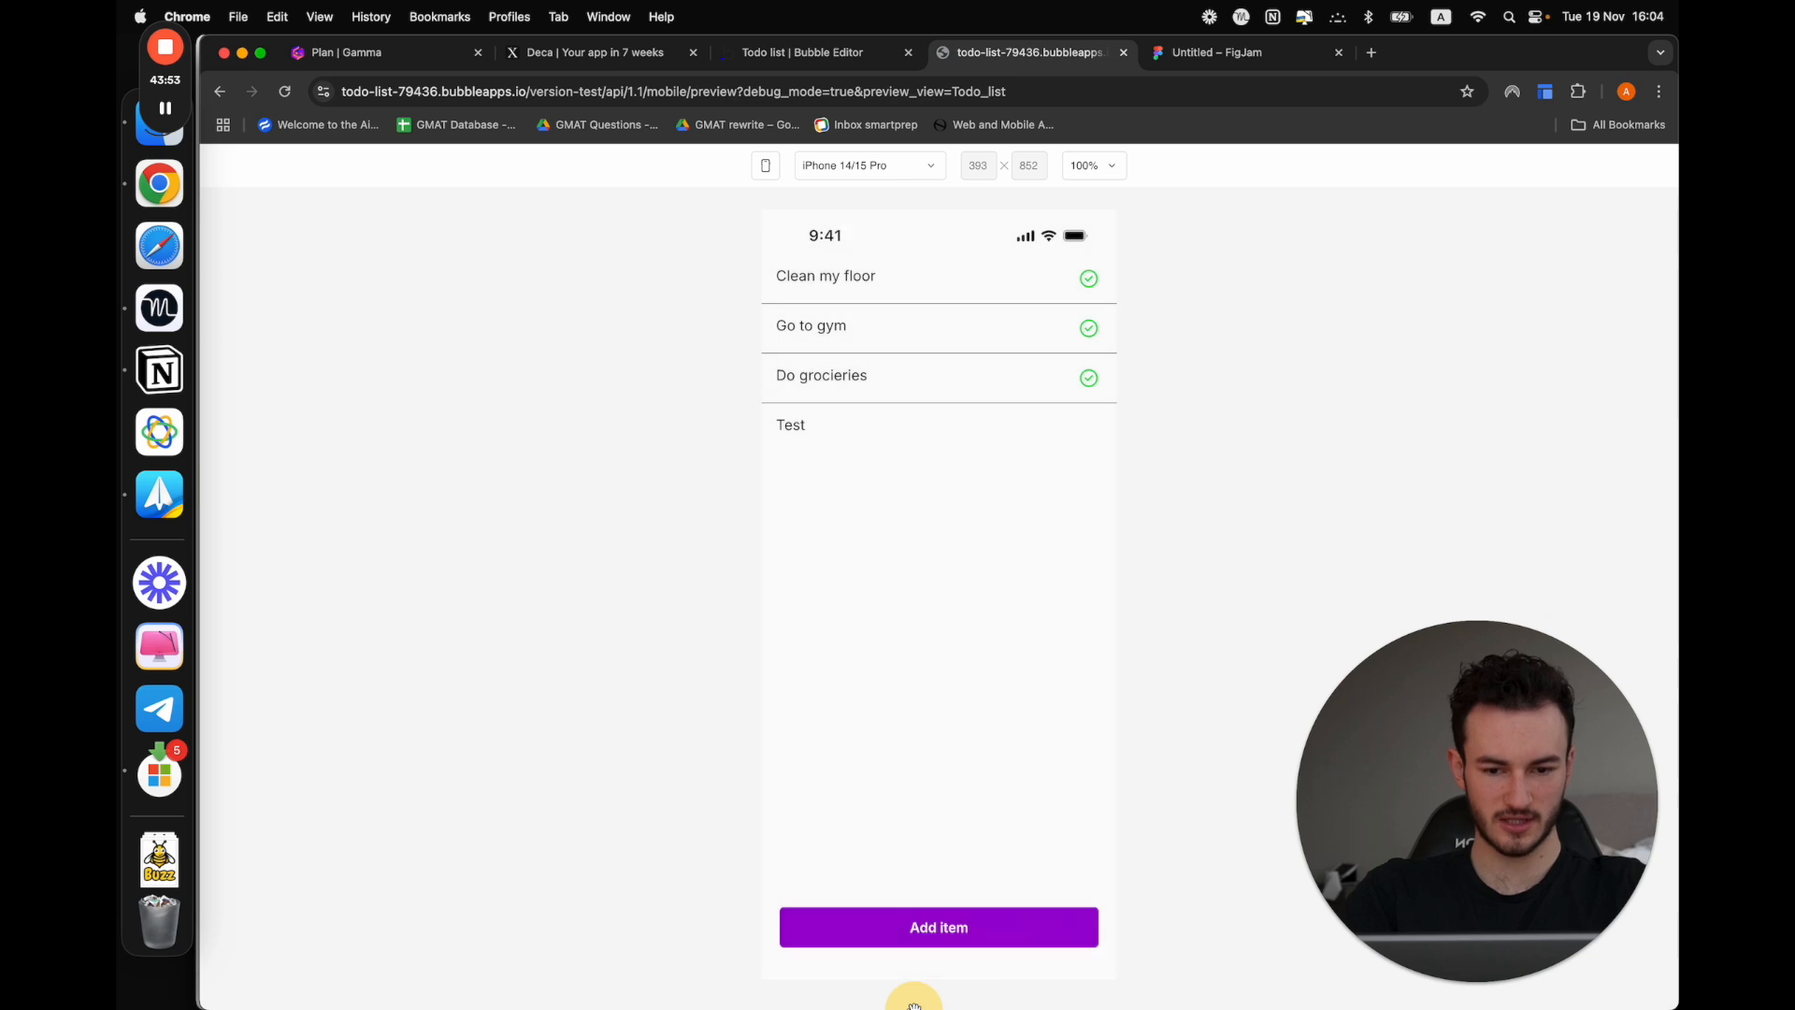
click(945, 931)
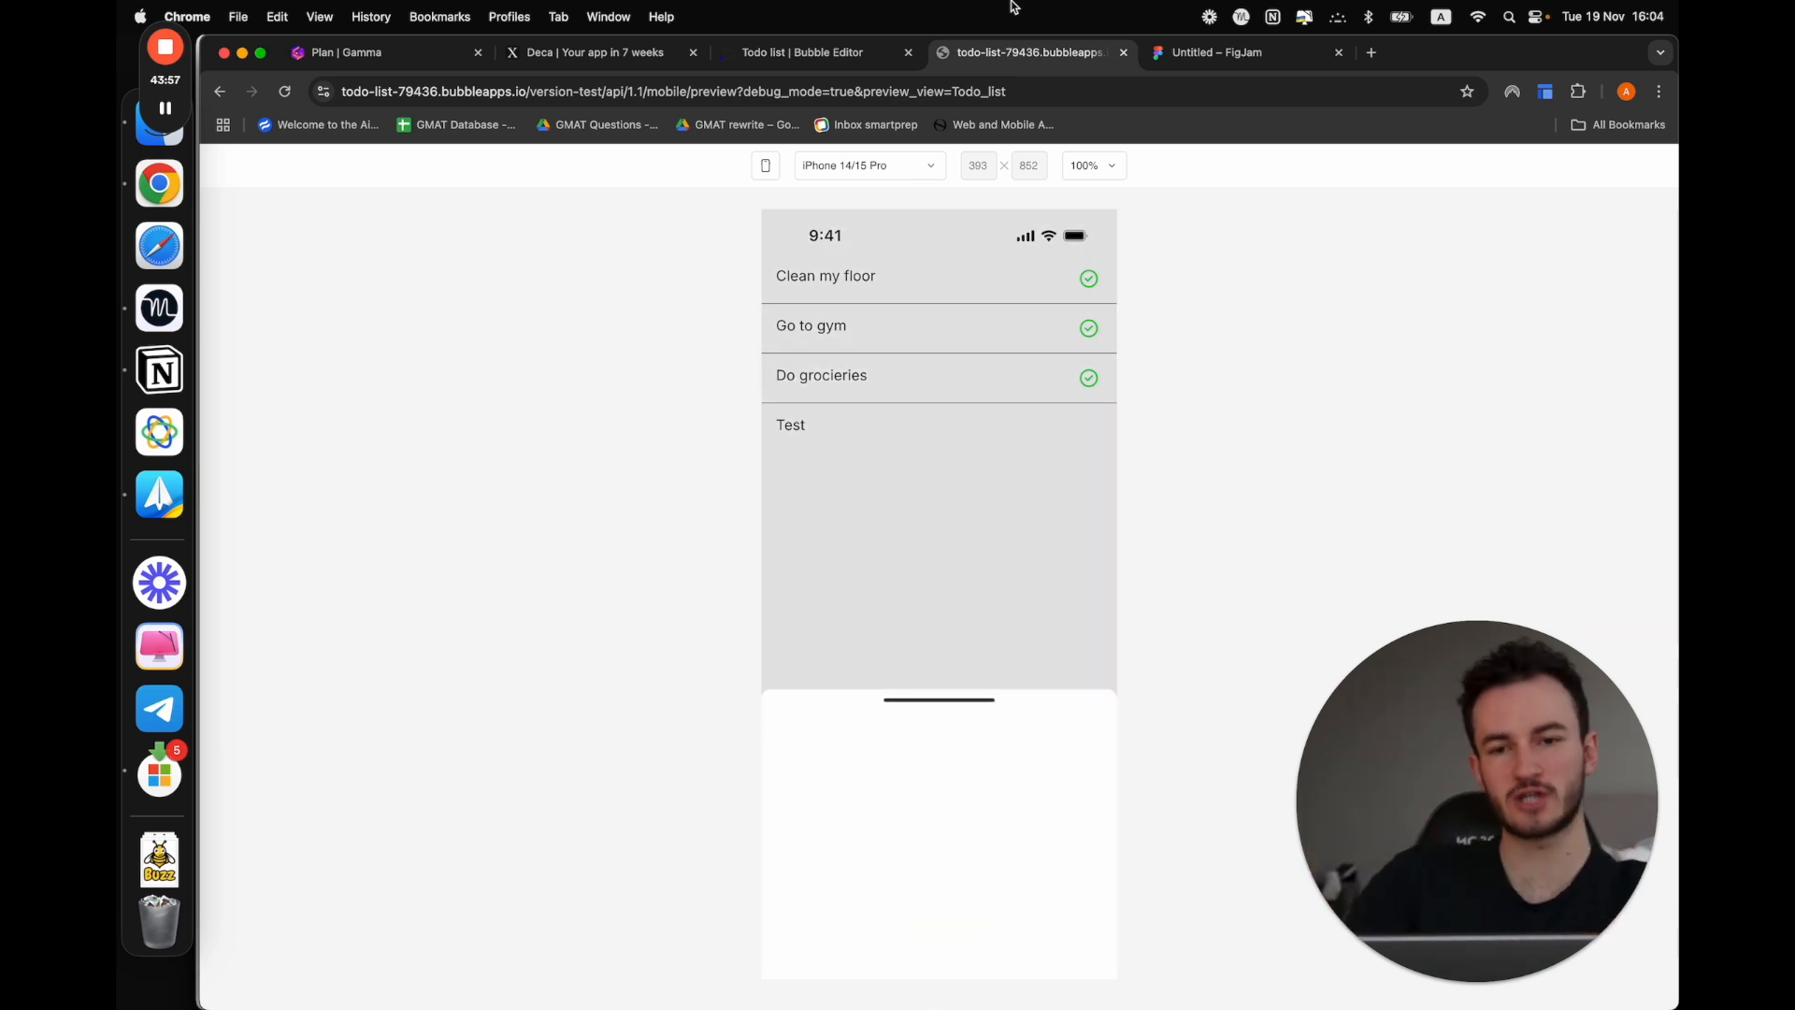
Return to the Bubble editor's design view and add a text element reading "Name of your task:" inside Sheet A
click(857, 56)
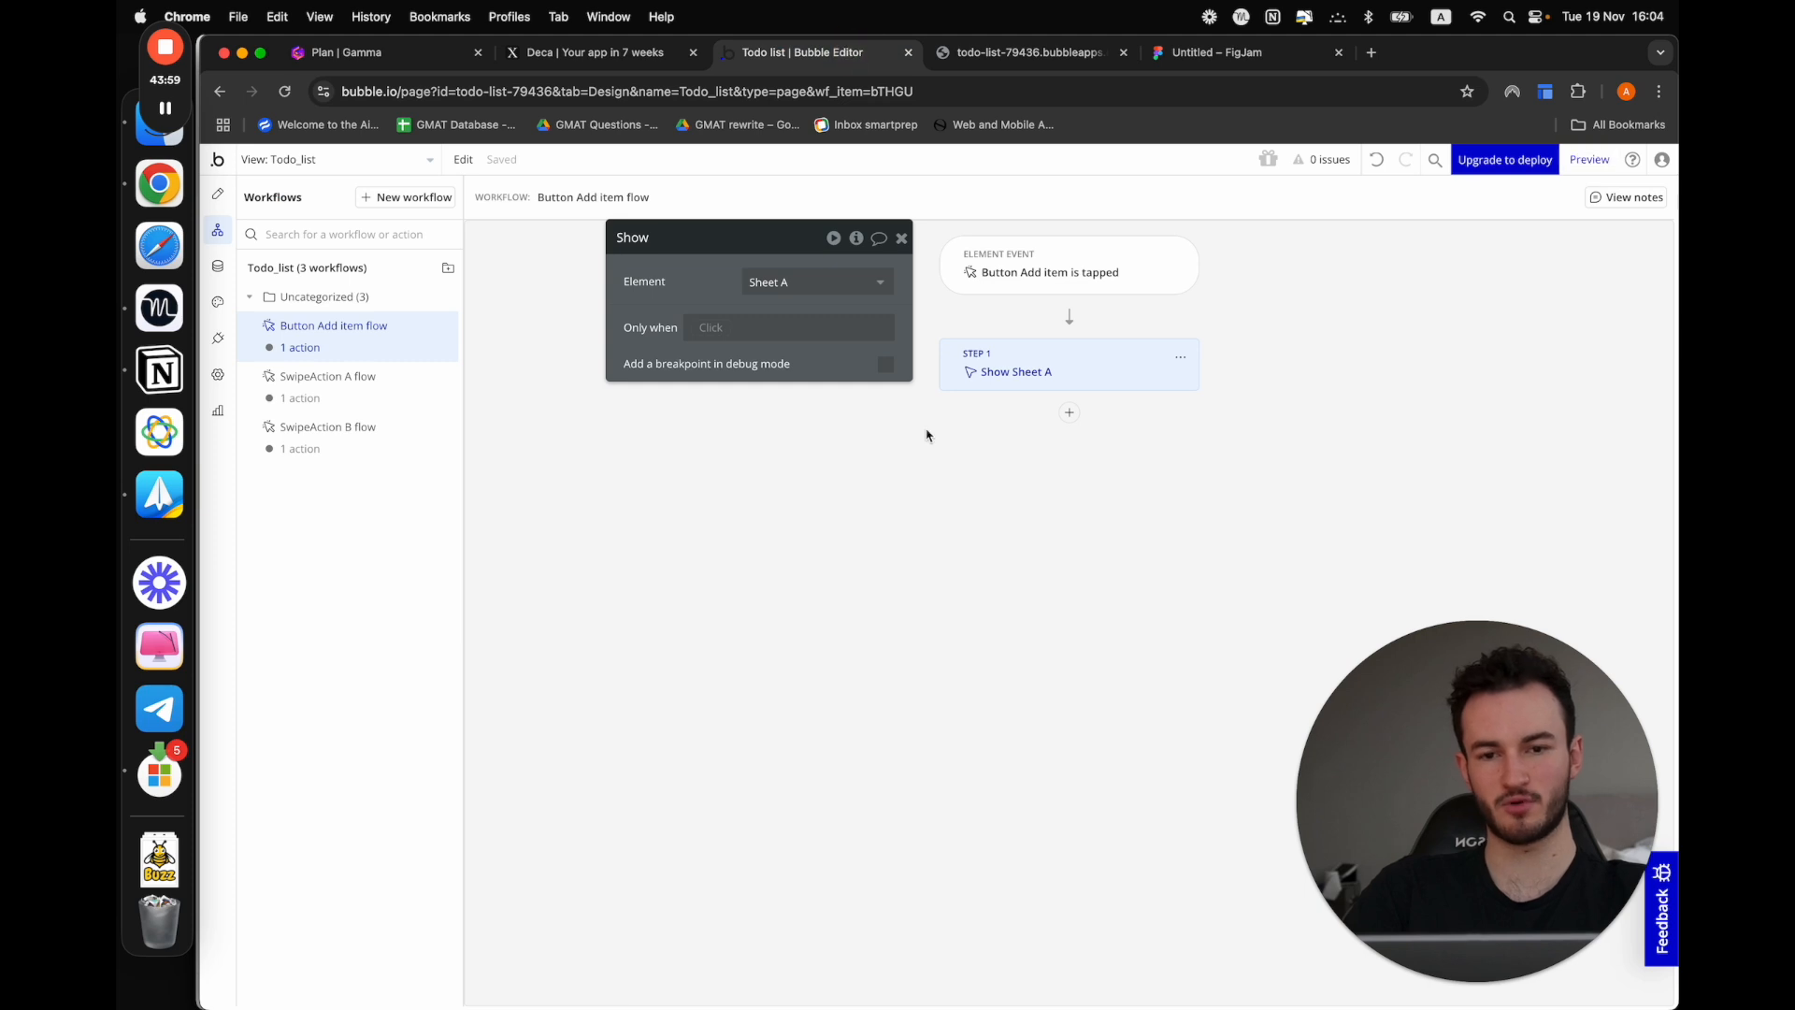
click(216, 196)
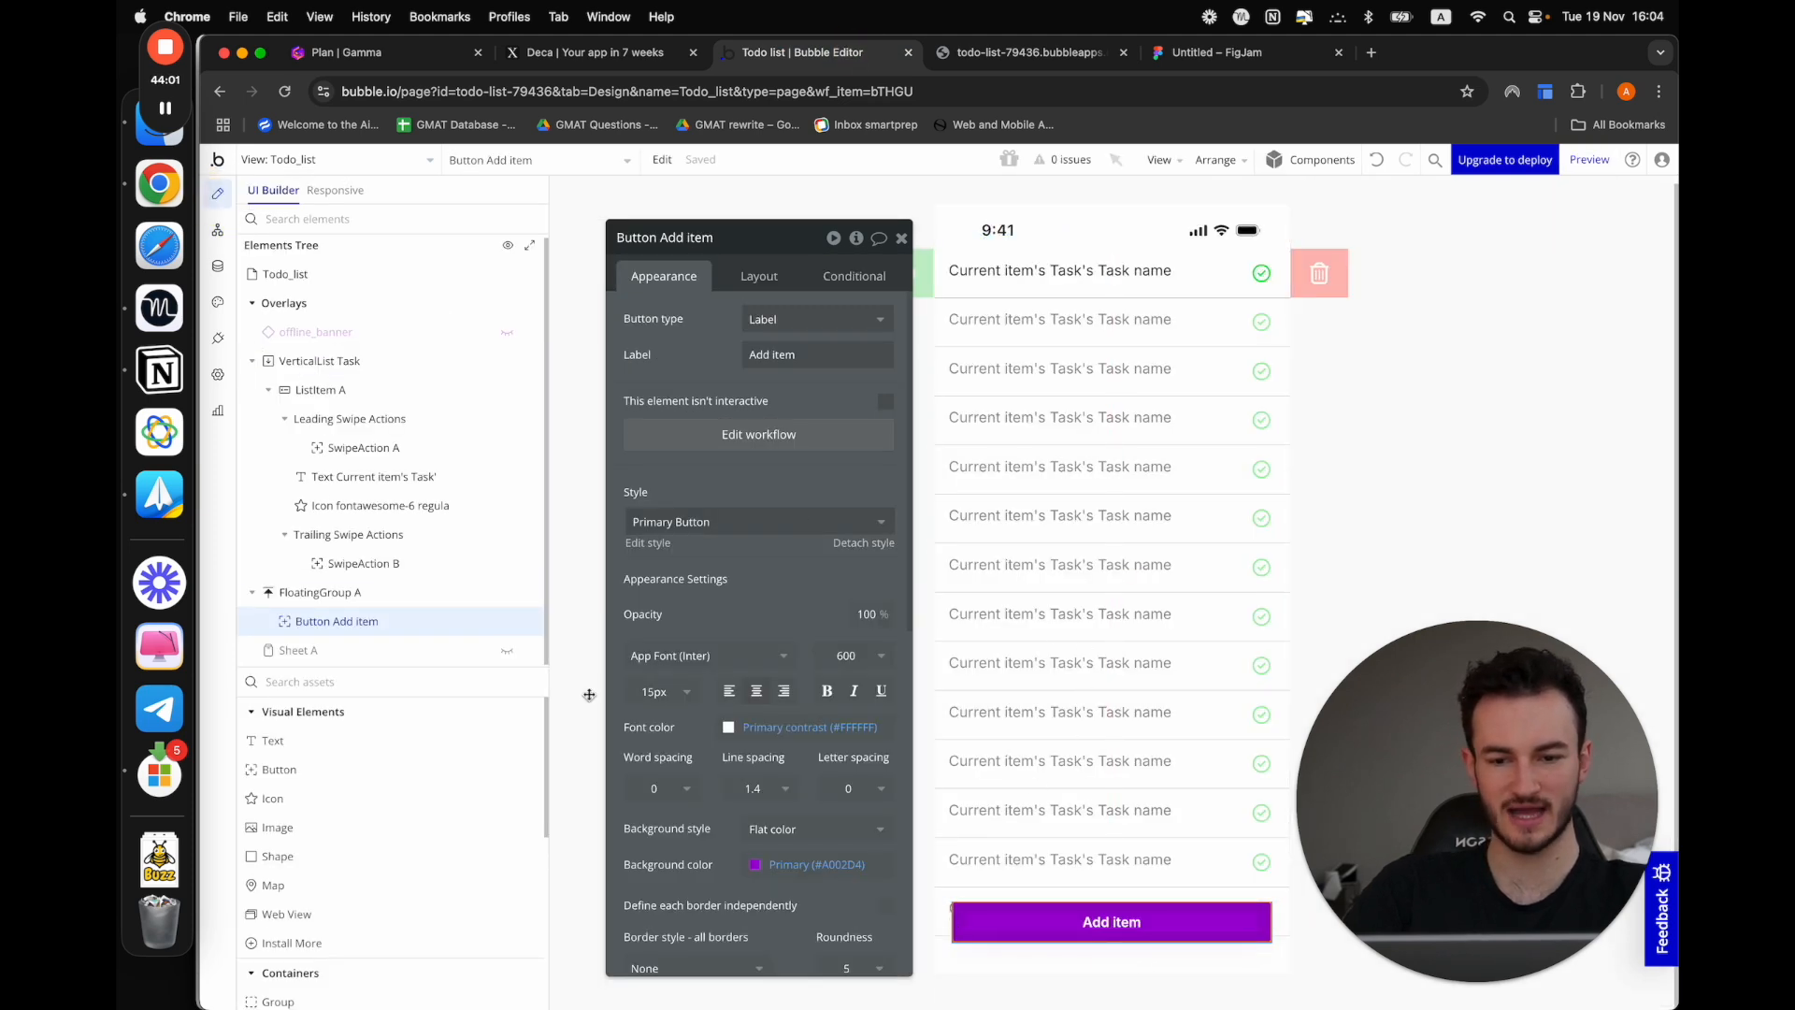
click(391, 648)
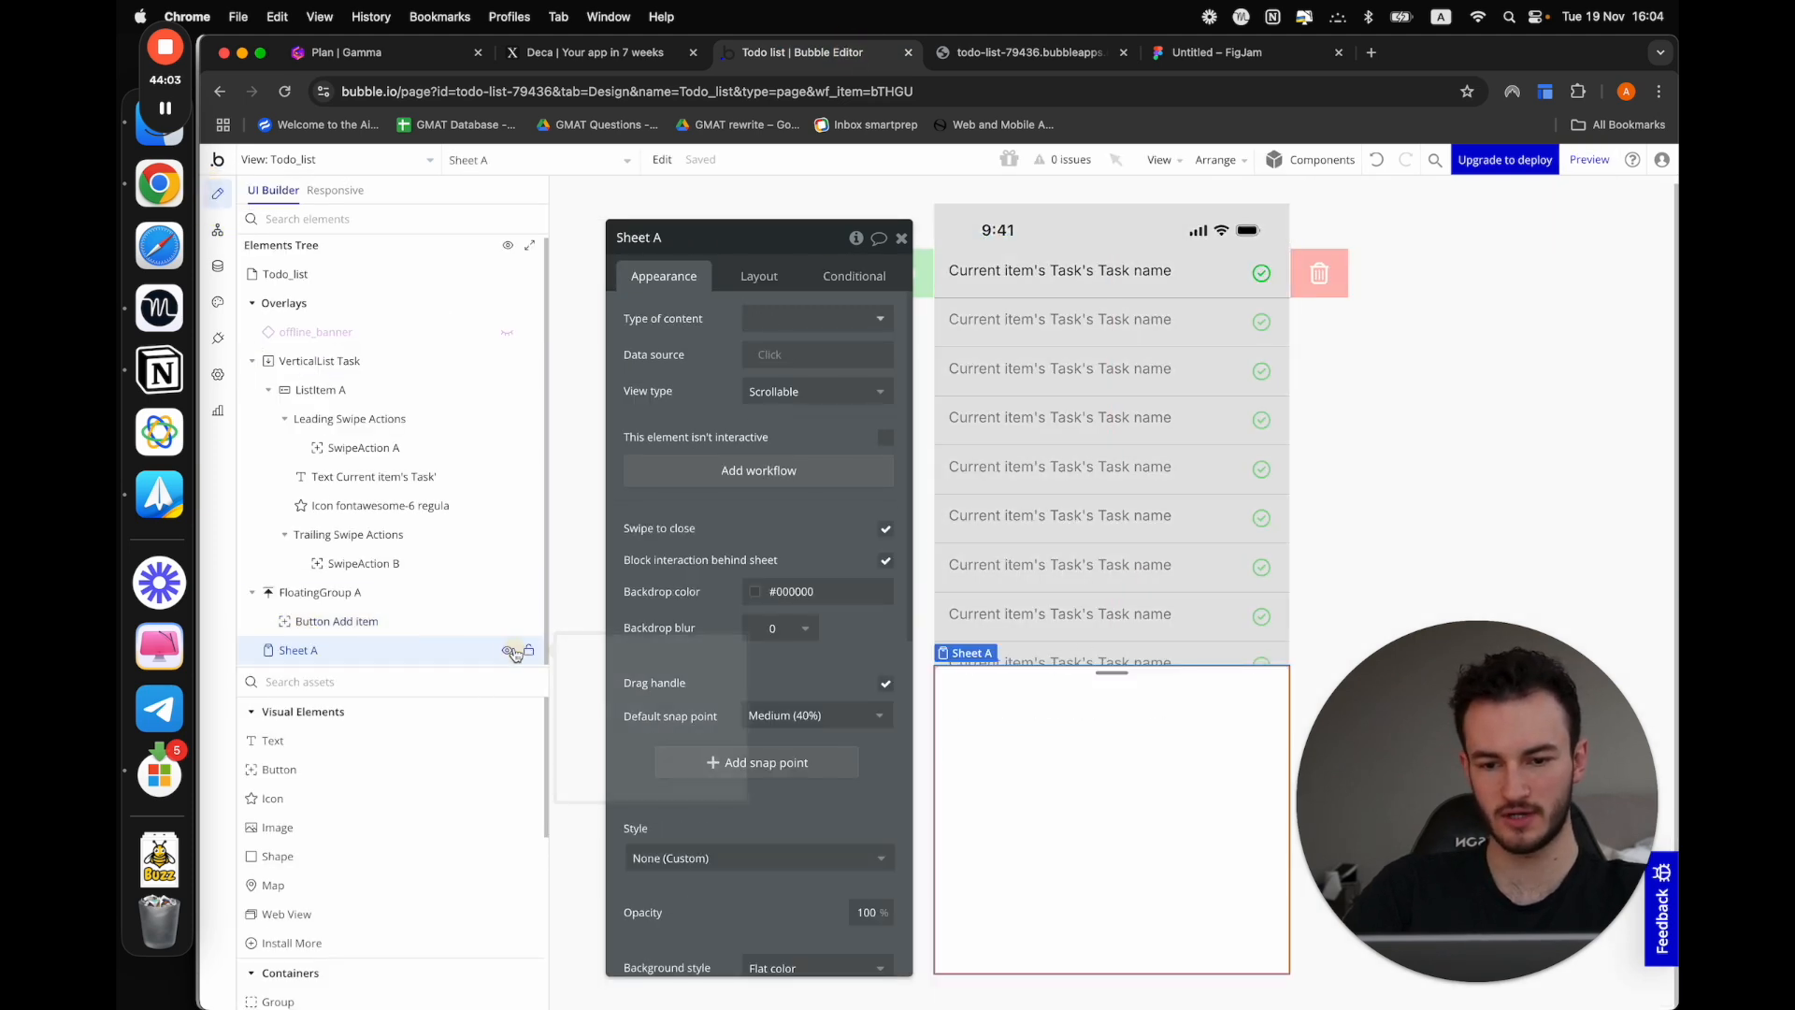
drag(722, 685, 653, 620)
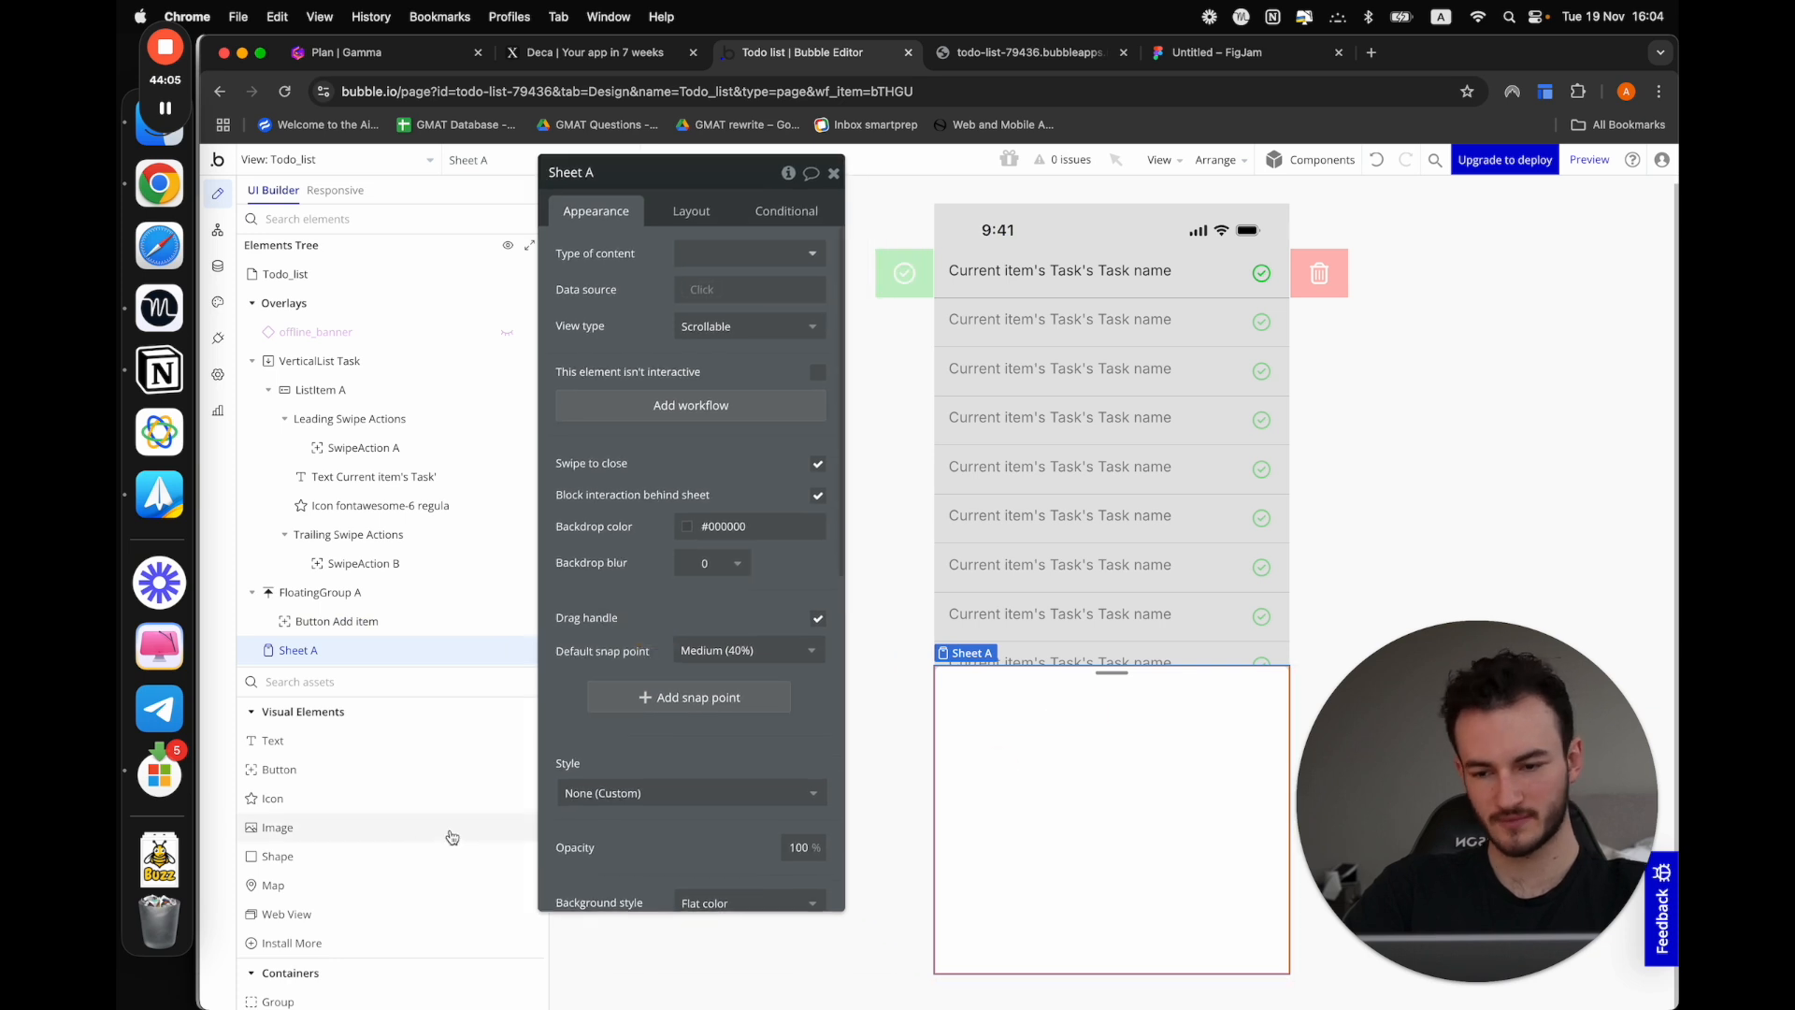
drag(285, 749, 991, 729)
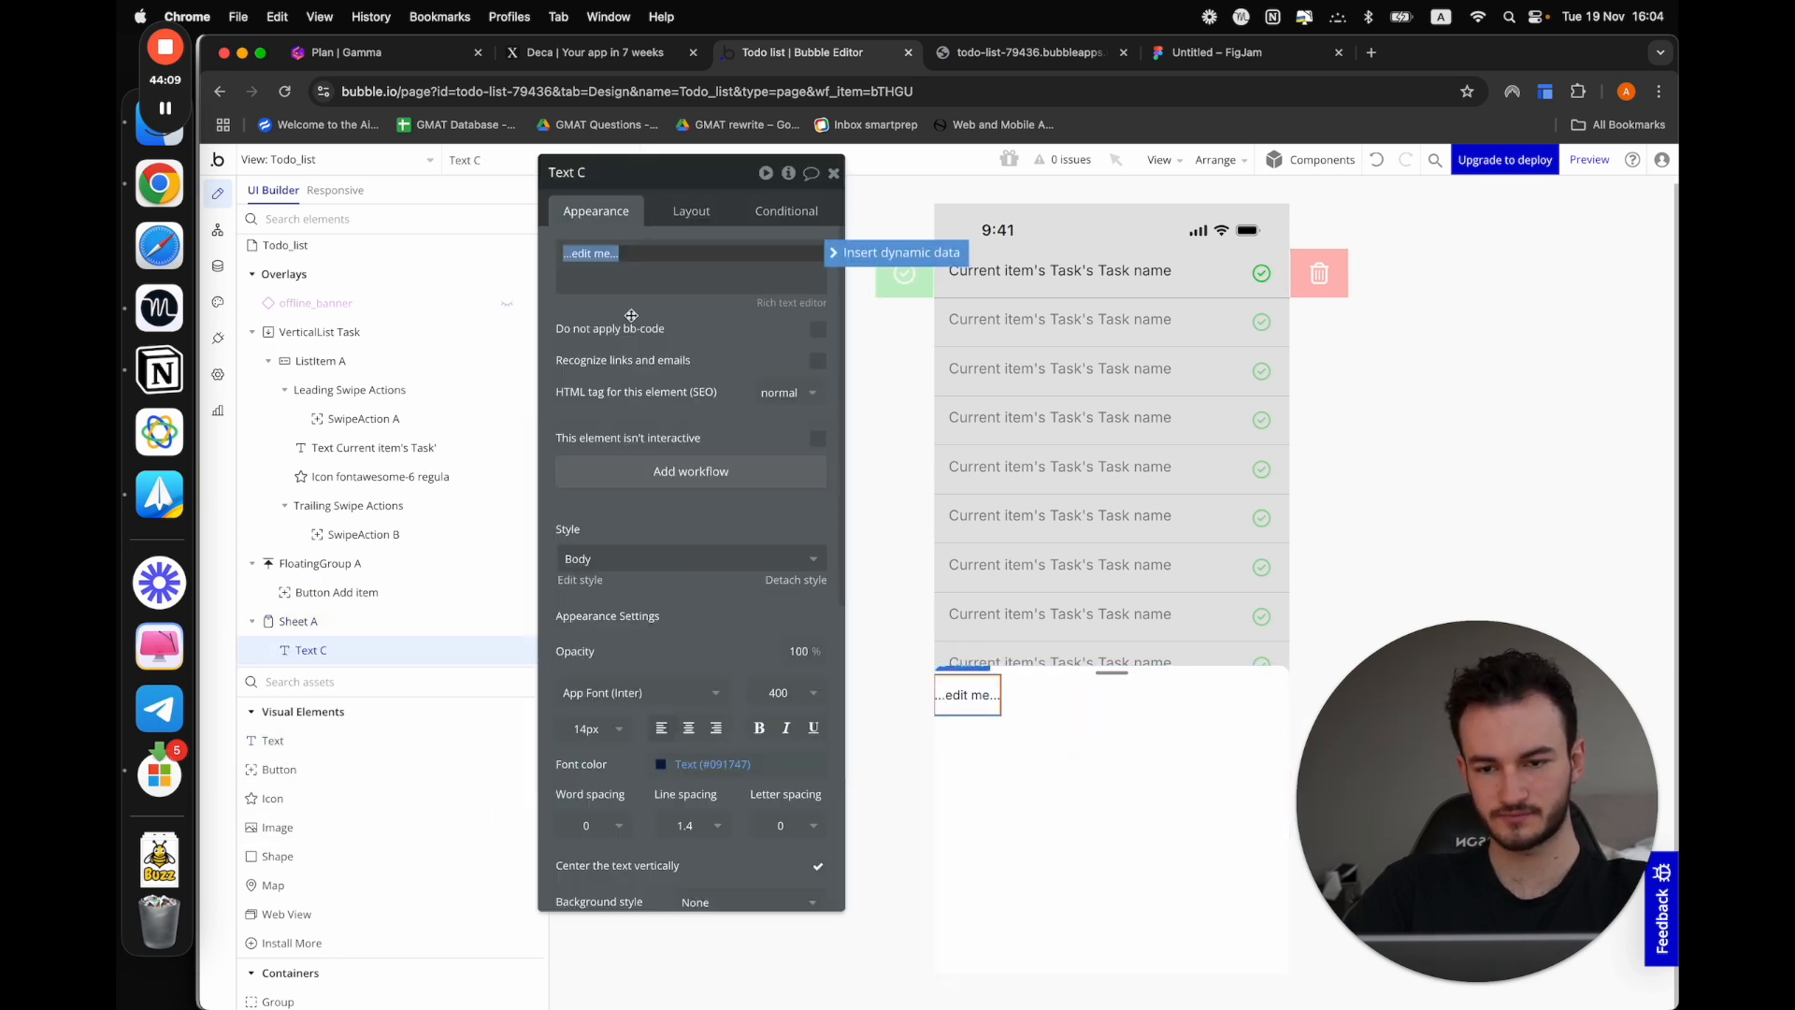
text(Name of)
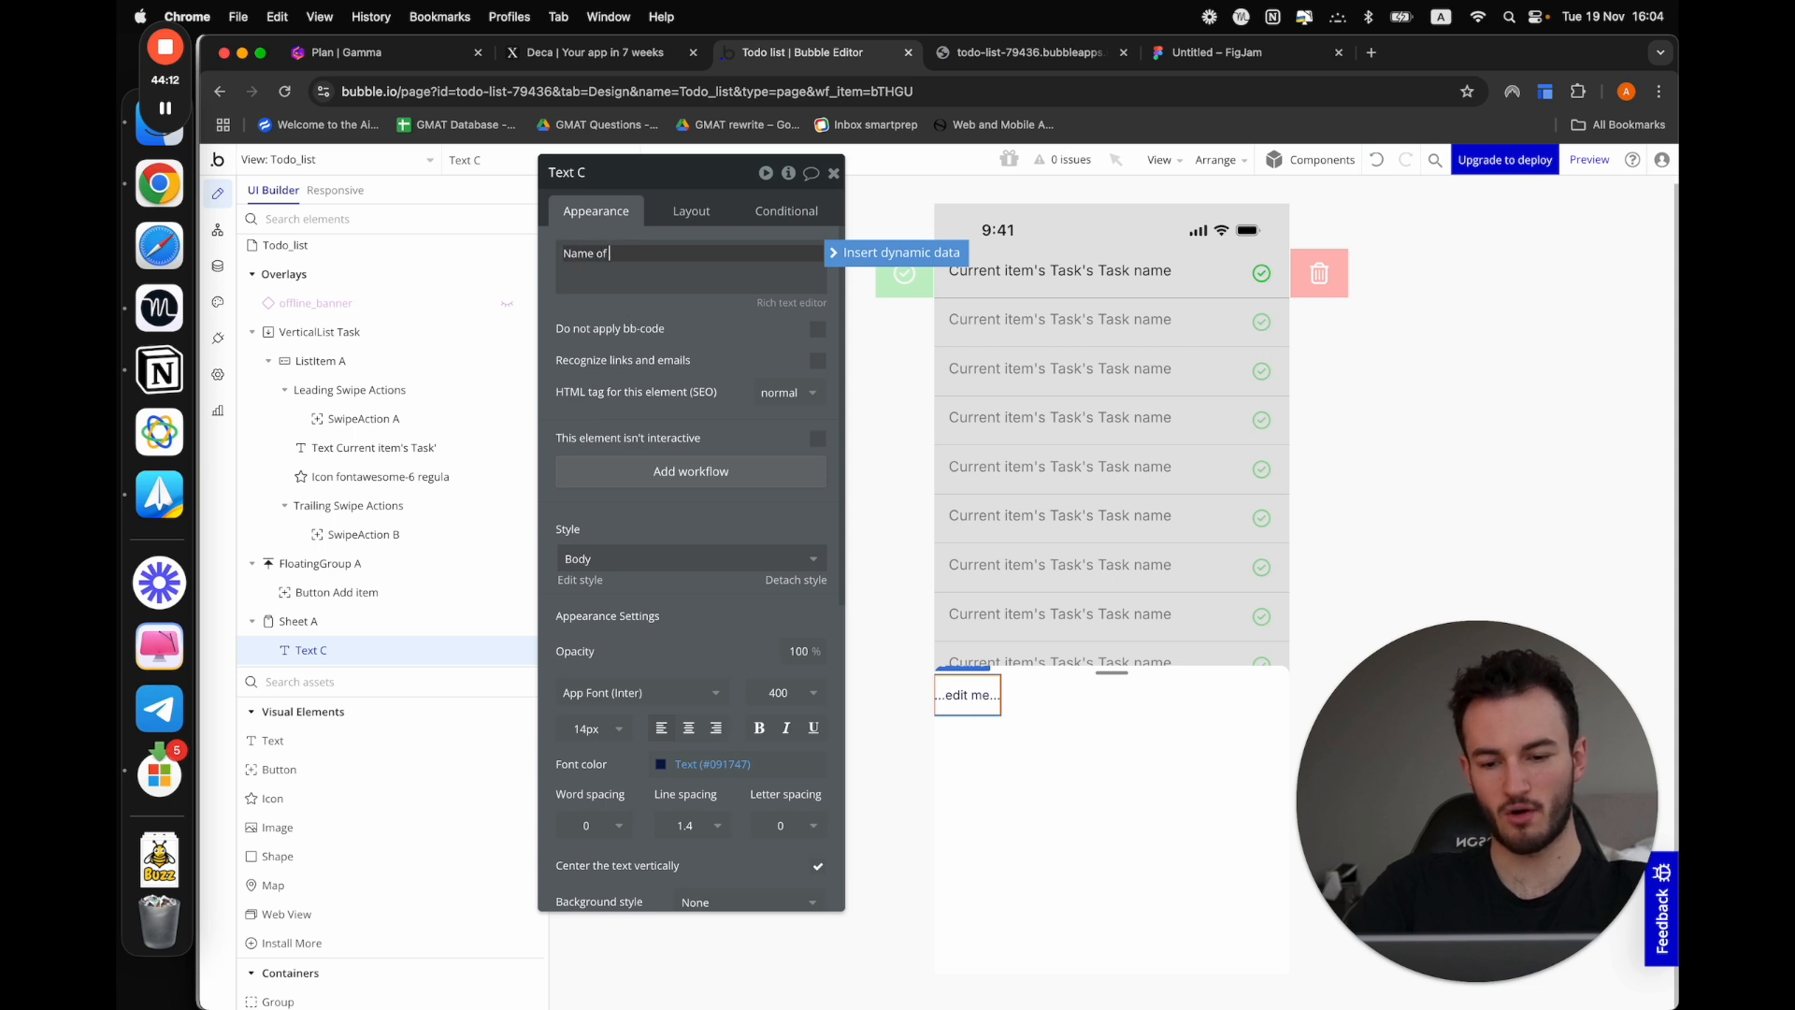
text( your task:)
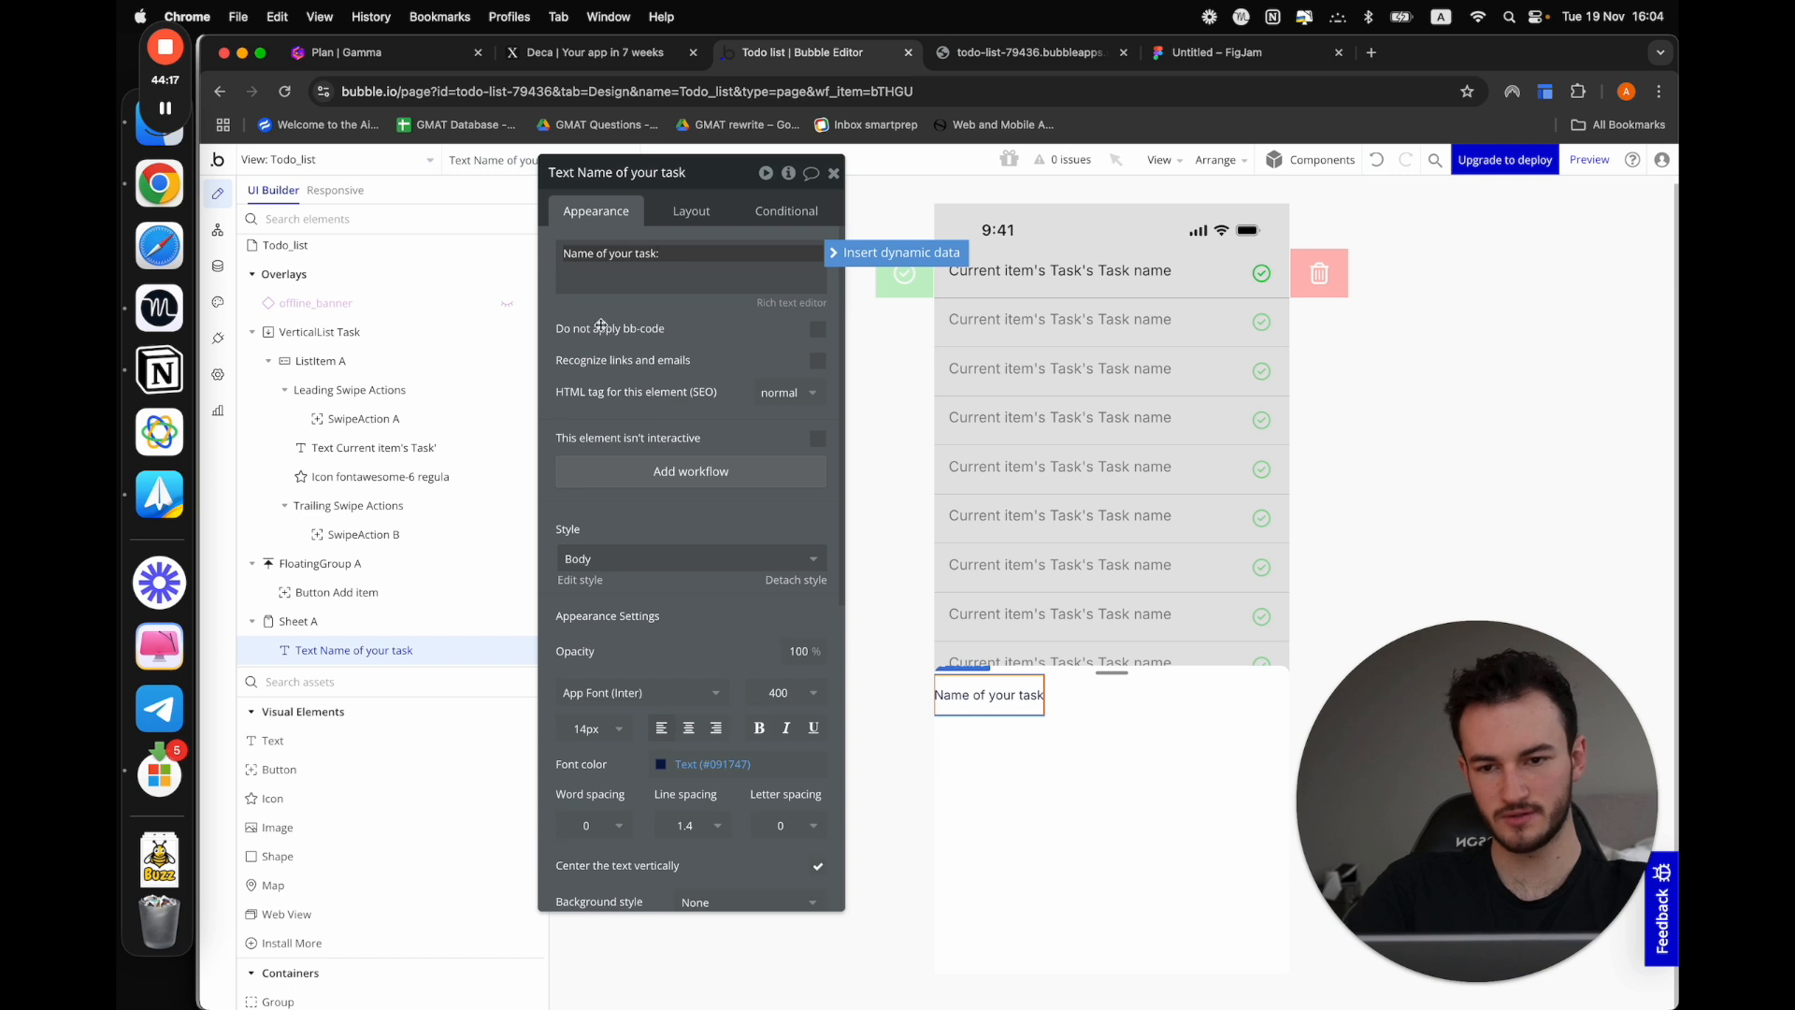
click(540, 519)
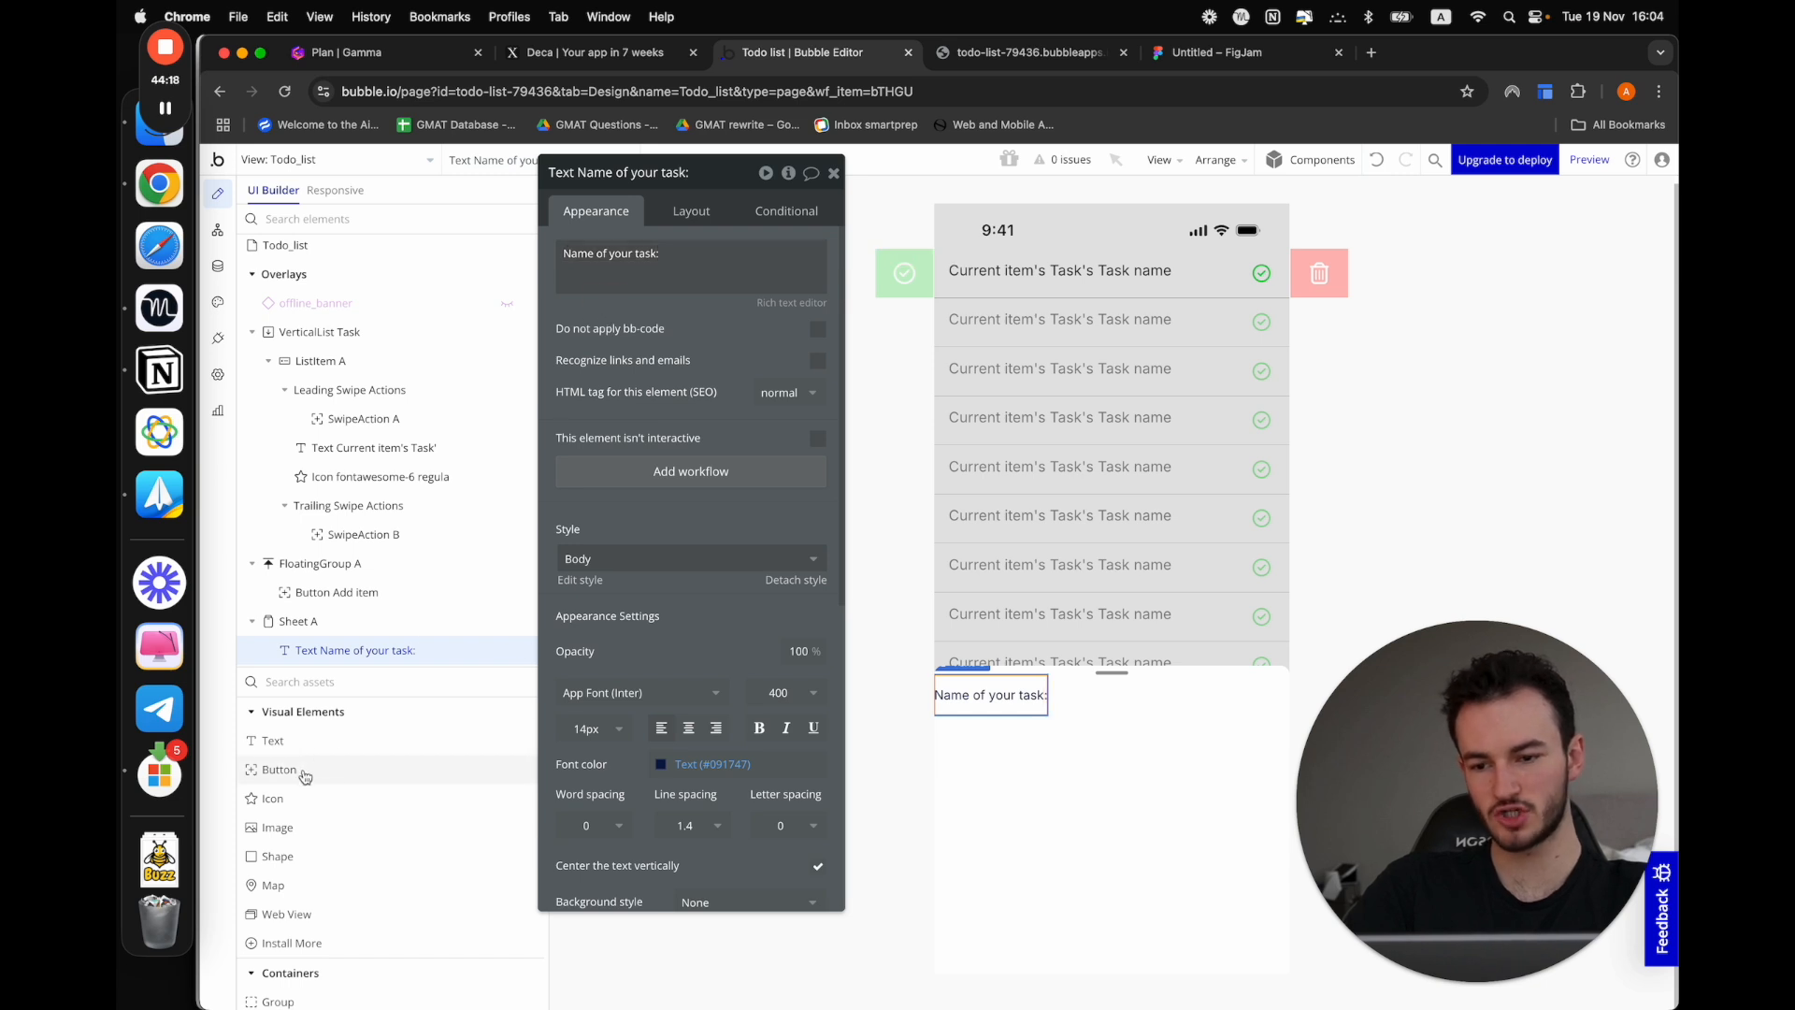
Add a text input inside Sheet A below the "Name of your task:" text
click(325, 683)
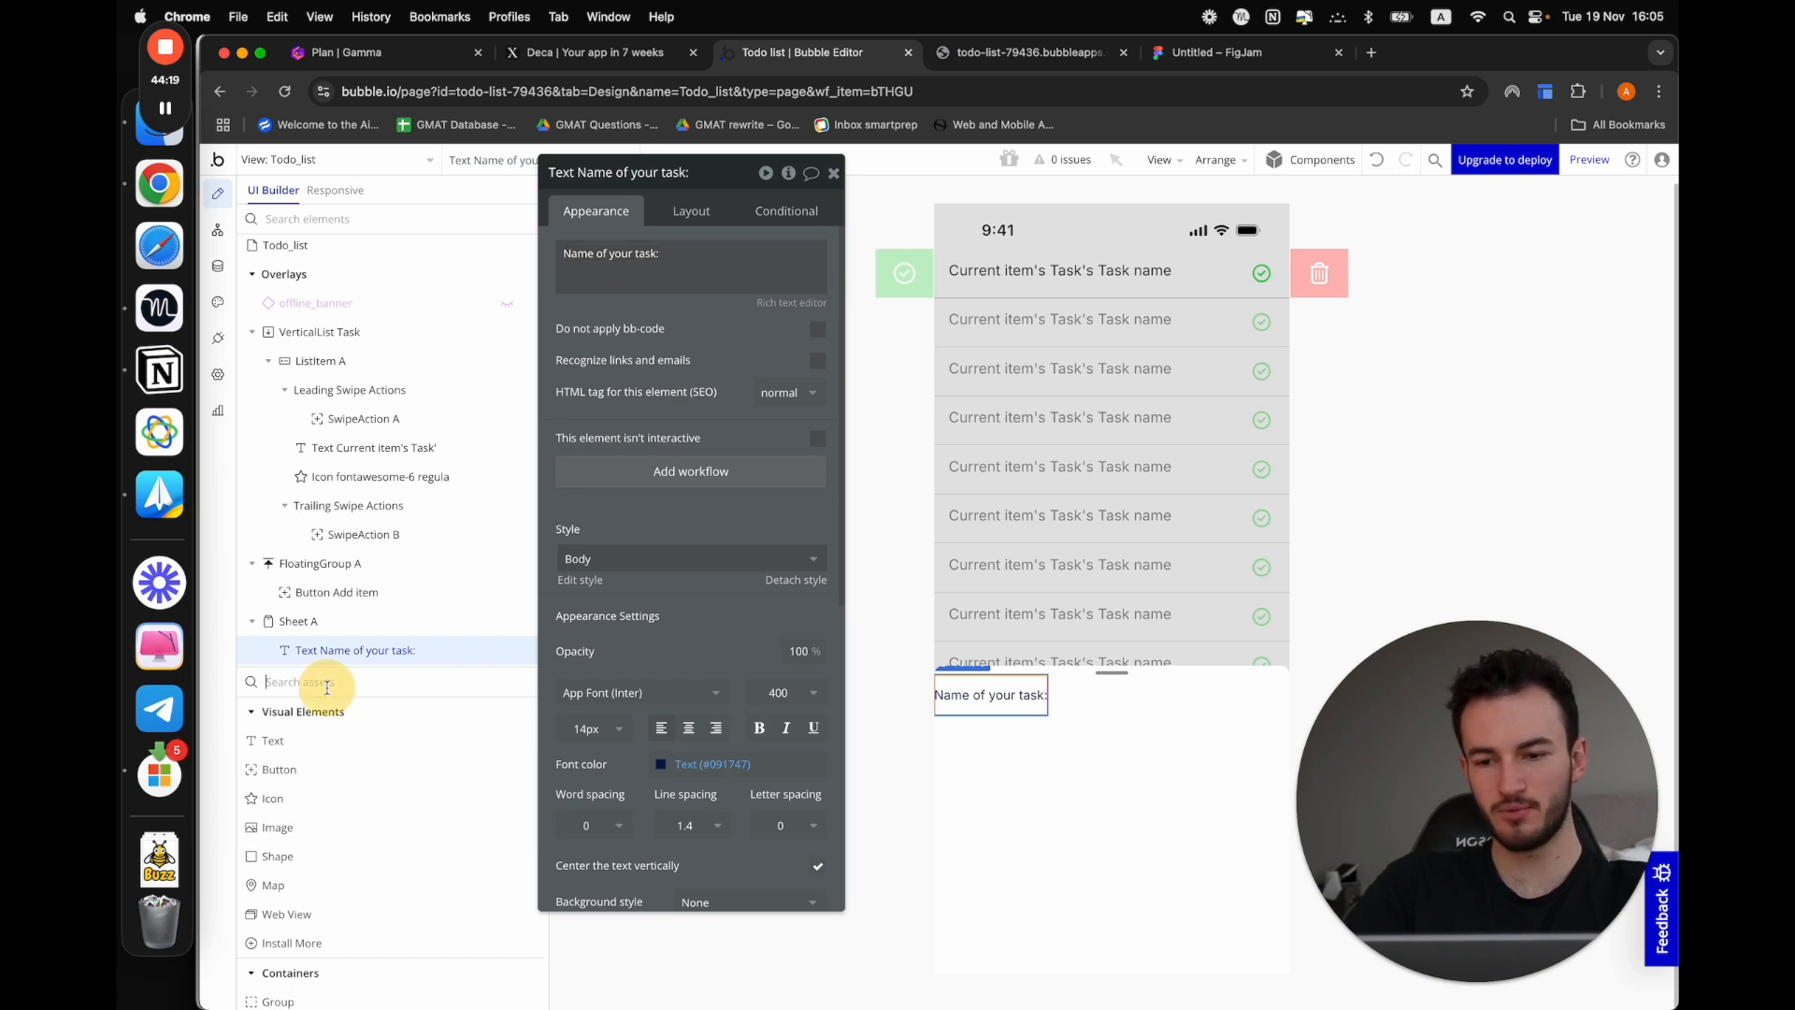
text(in)
drag(354, 885, 1083, 716)
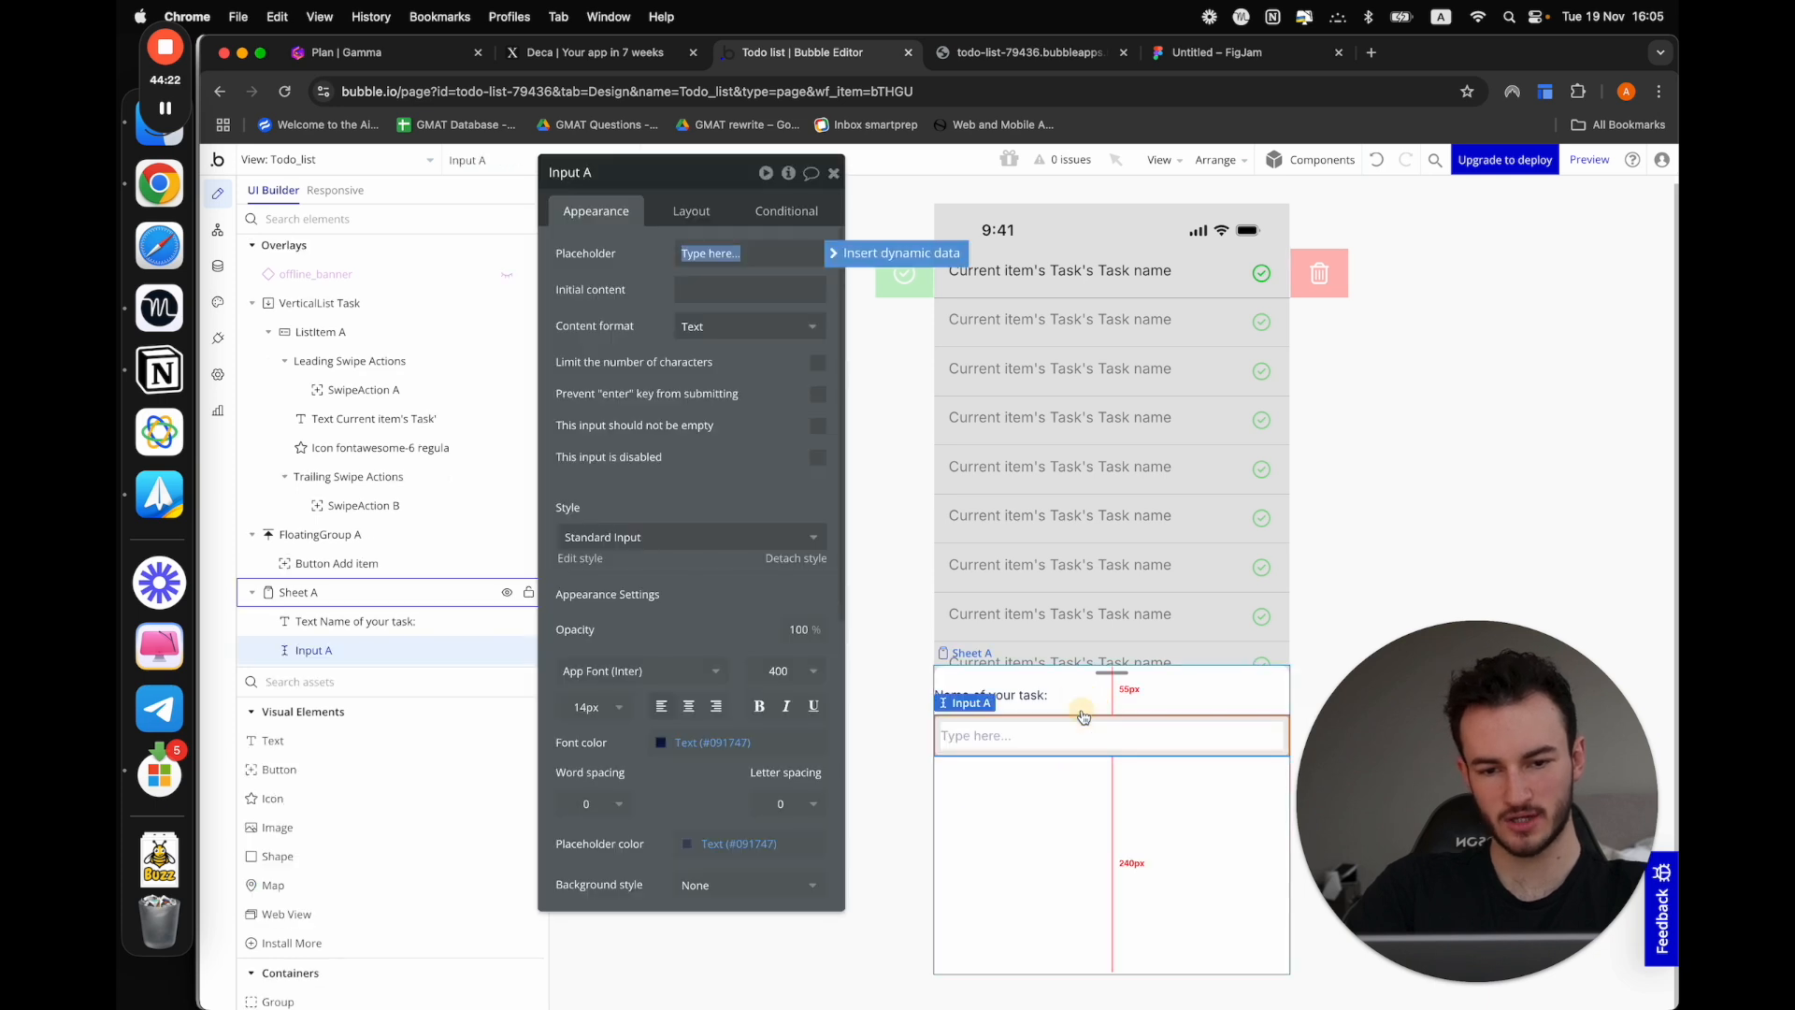
click(1071, 855)
click(1036, 744)
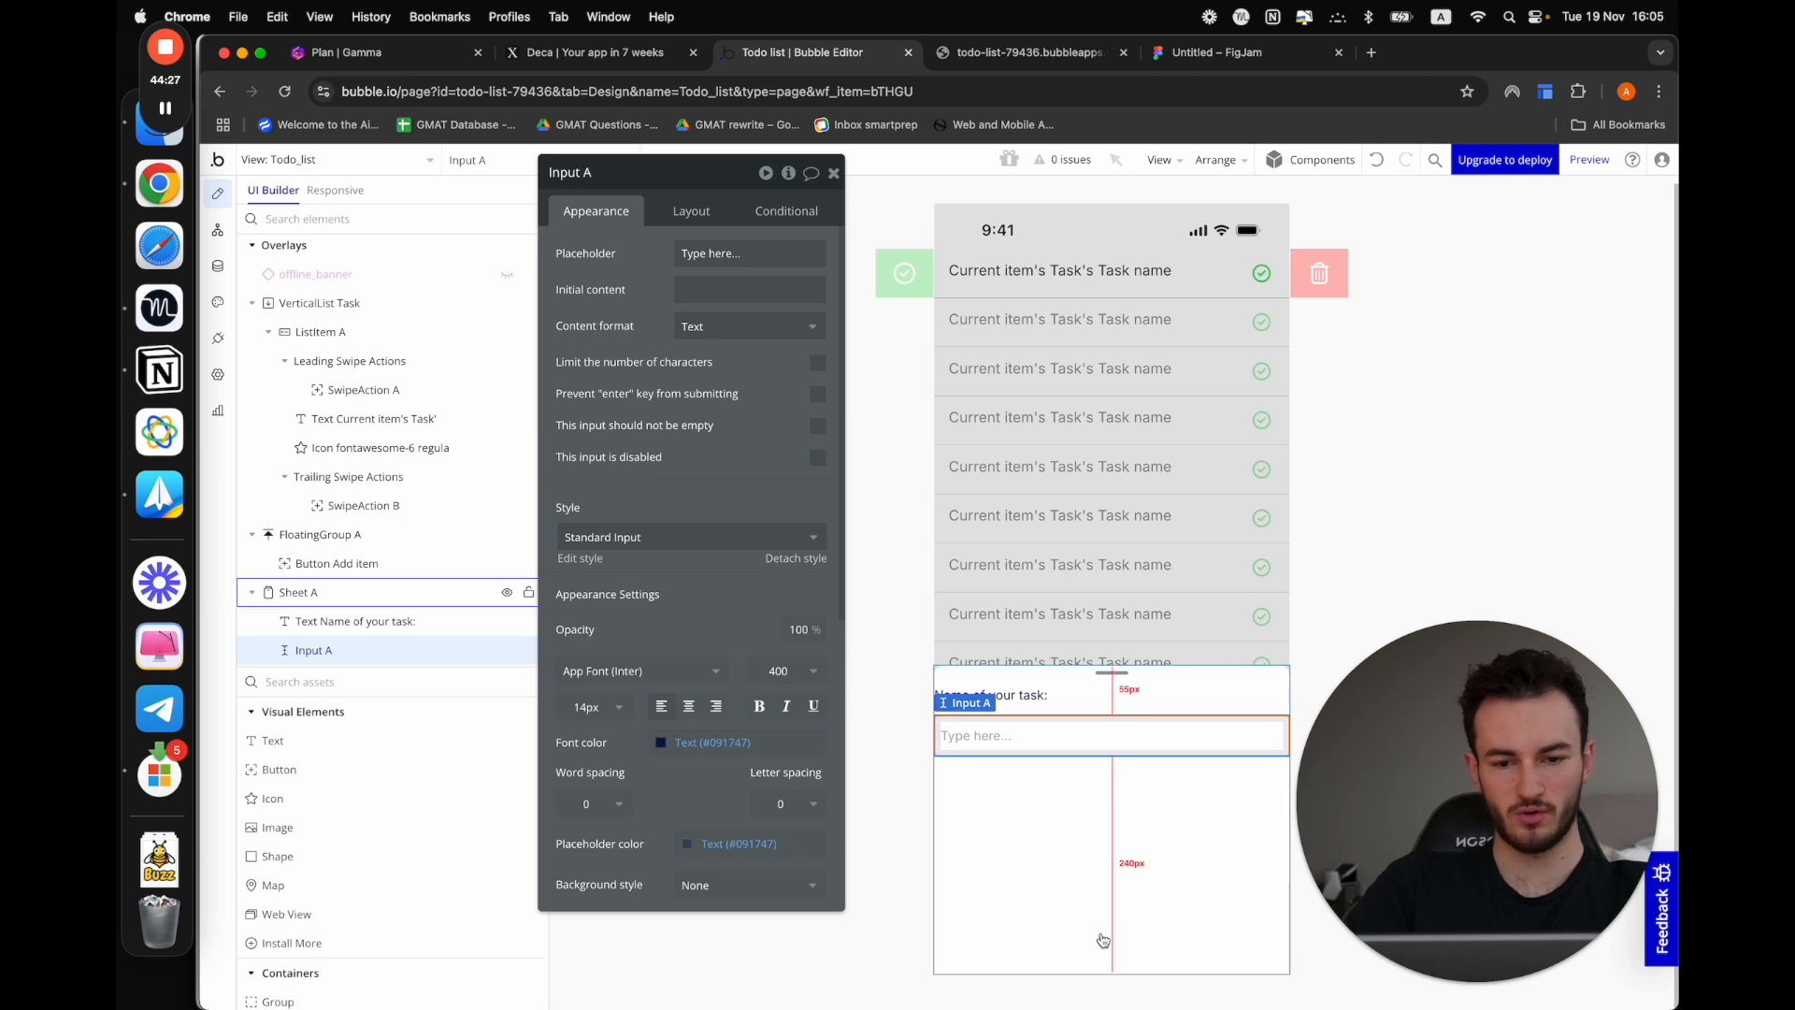
Set Sheet A's left padding to 20 px
click(1072, 877)
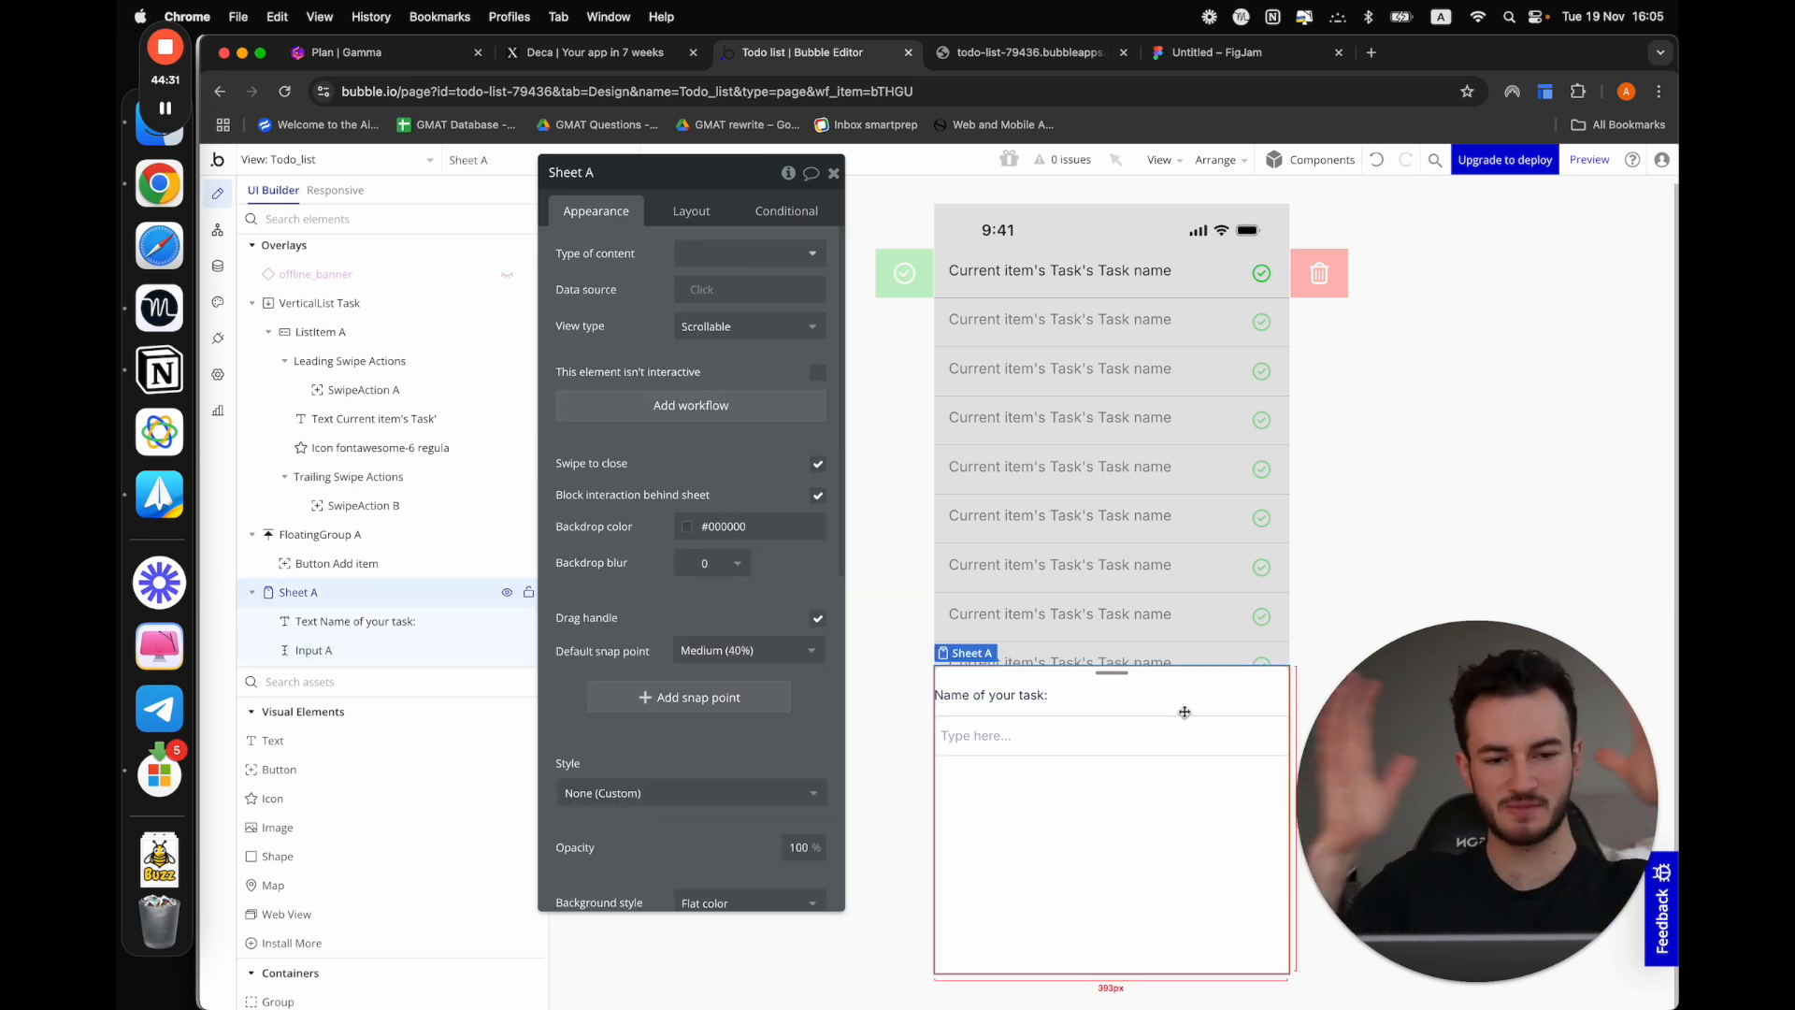
click(692, 211)
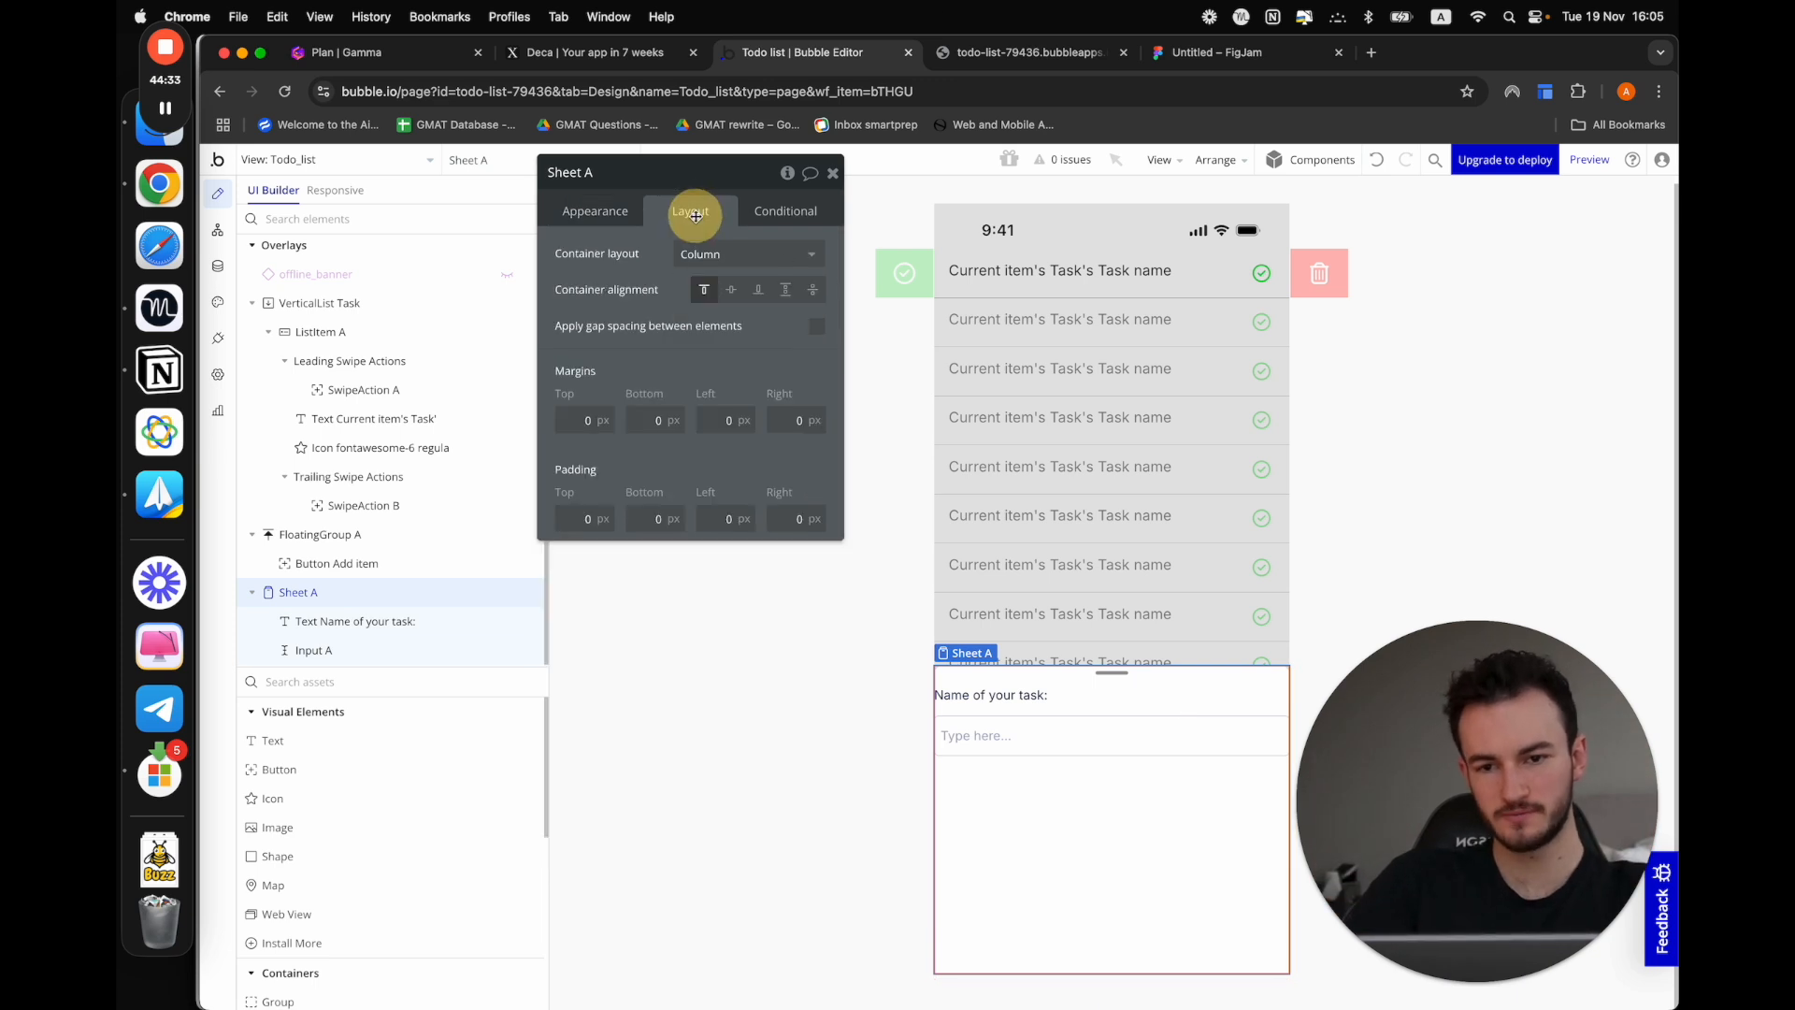
click(711, 518)
text(20)
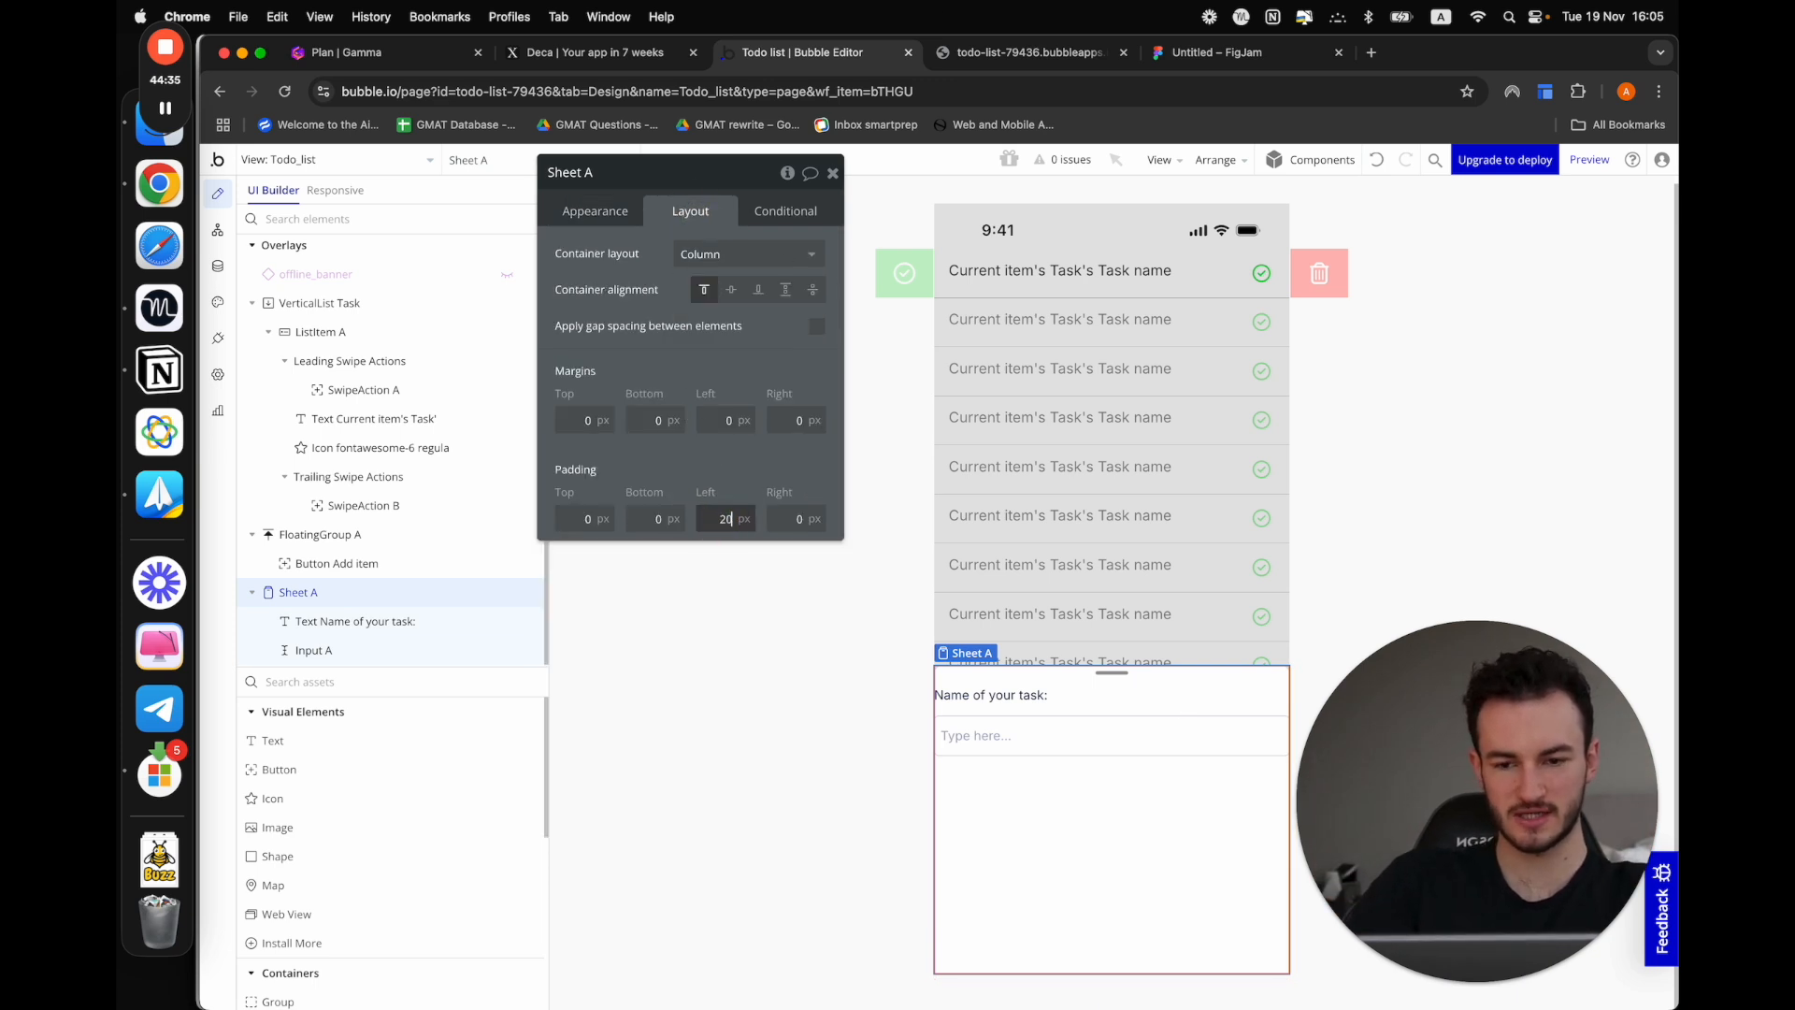
Set Sheet A's right padding to 20 px
click(800, 519)
text(20)
click(732, 474)
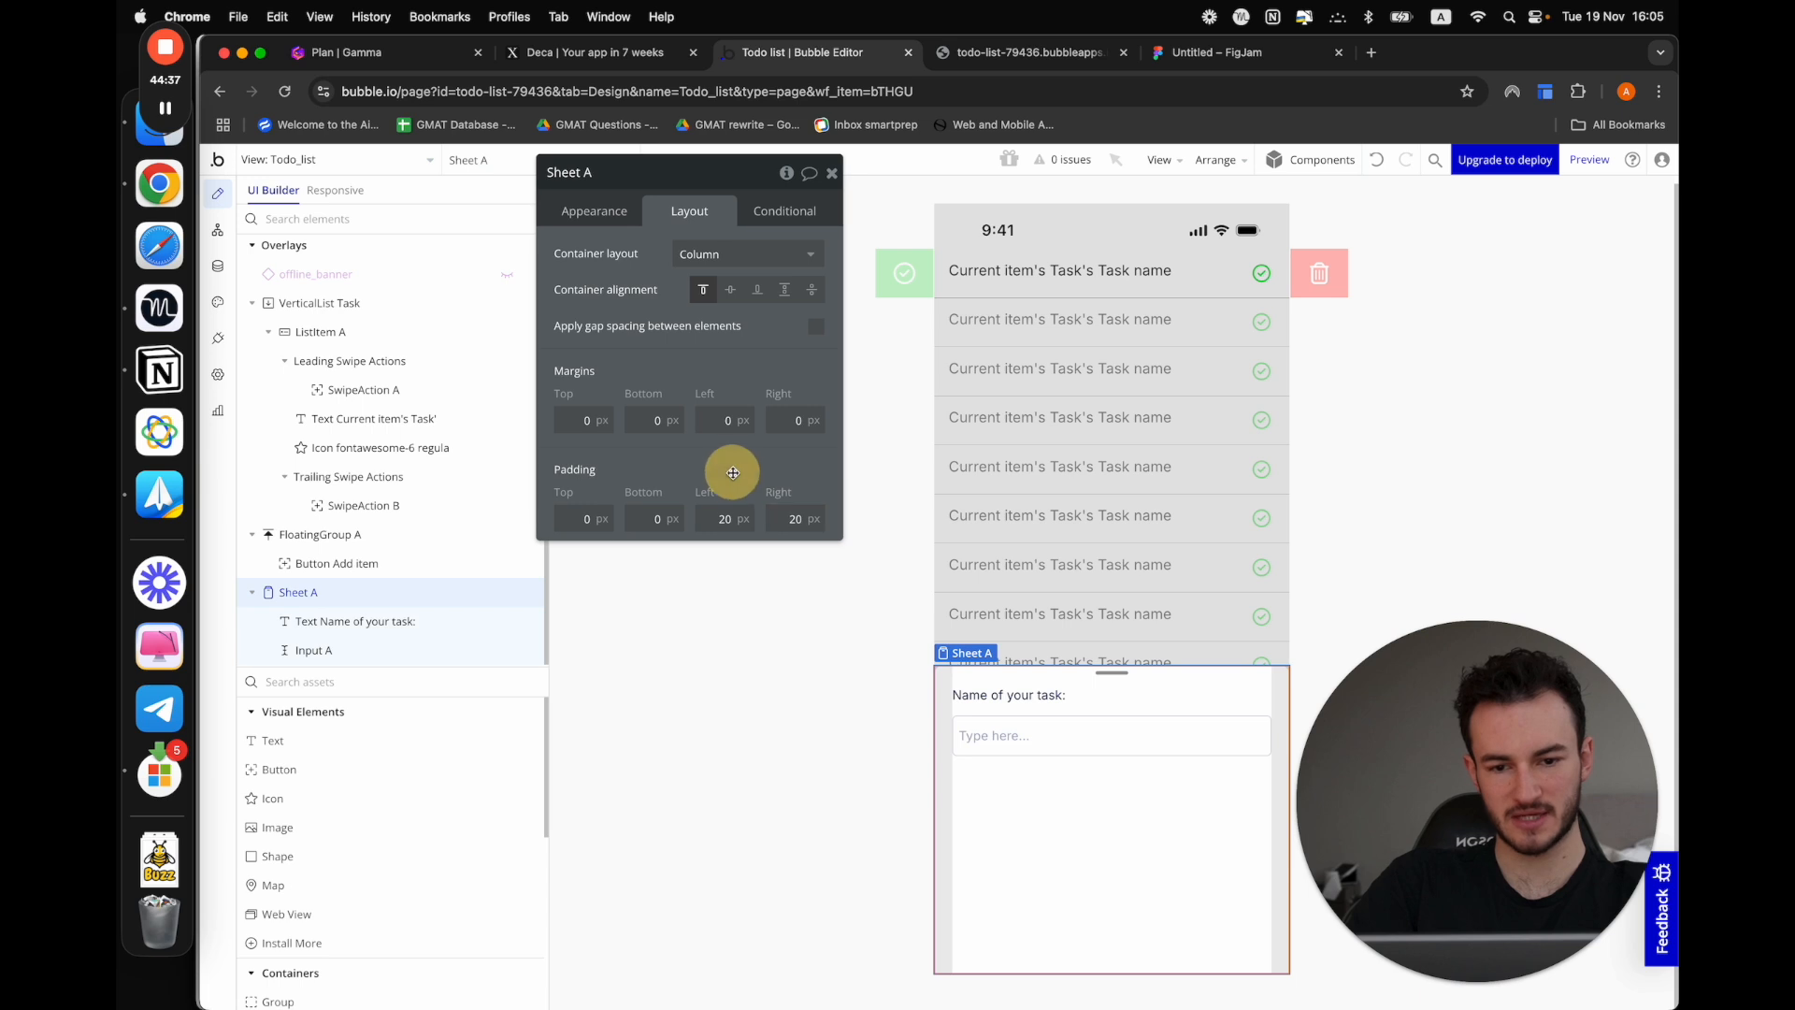
click(1323, 717)
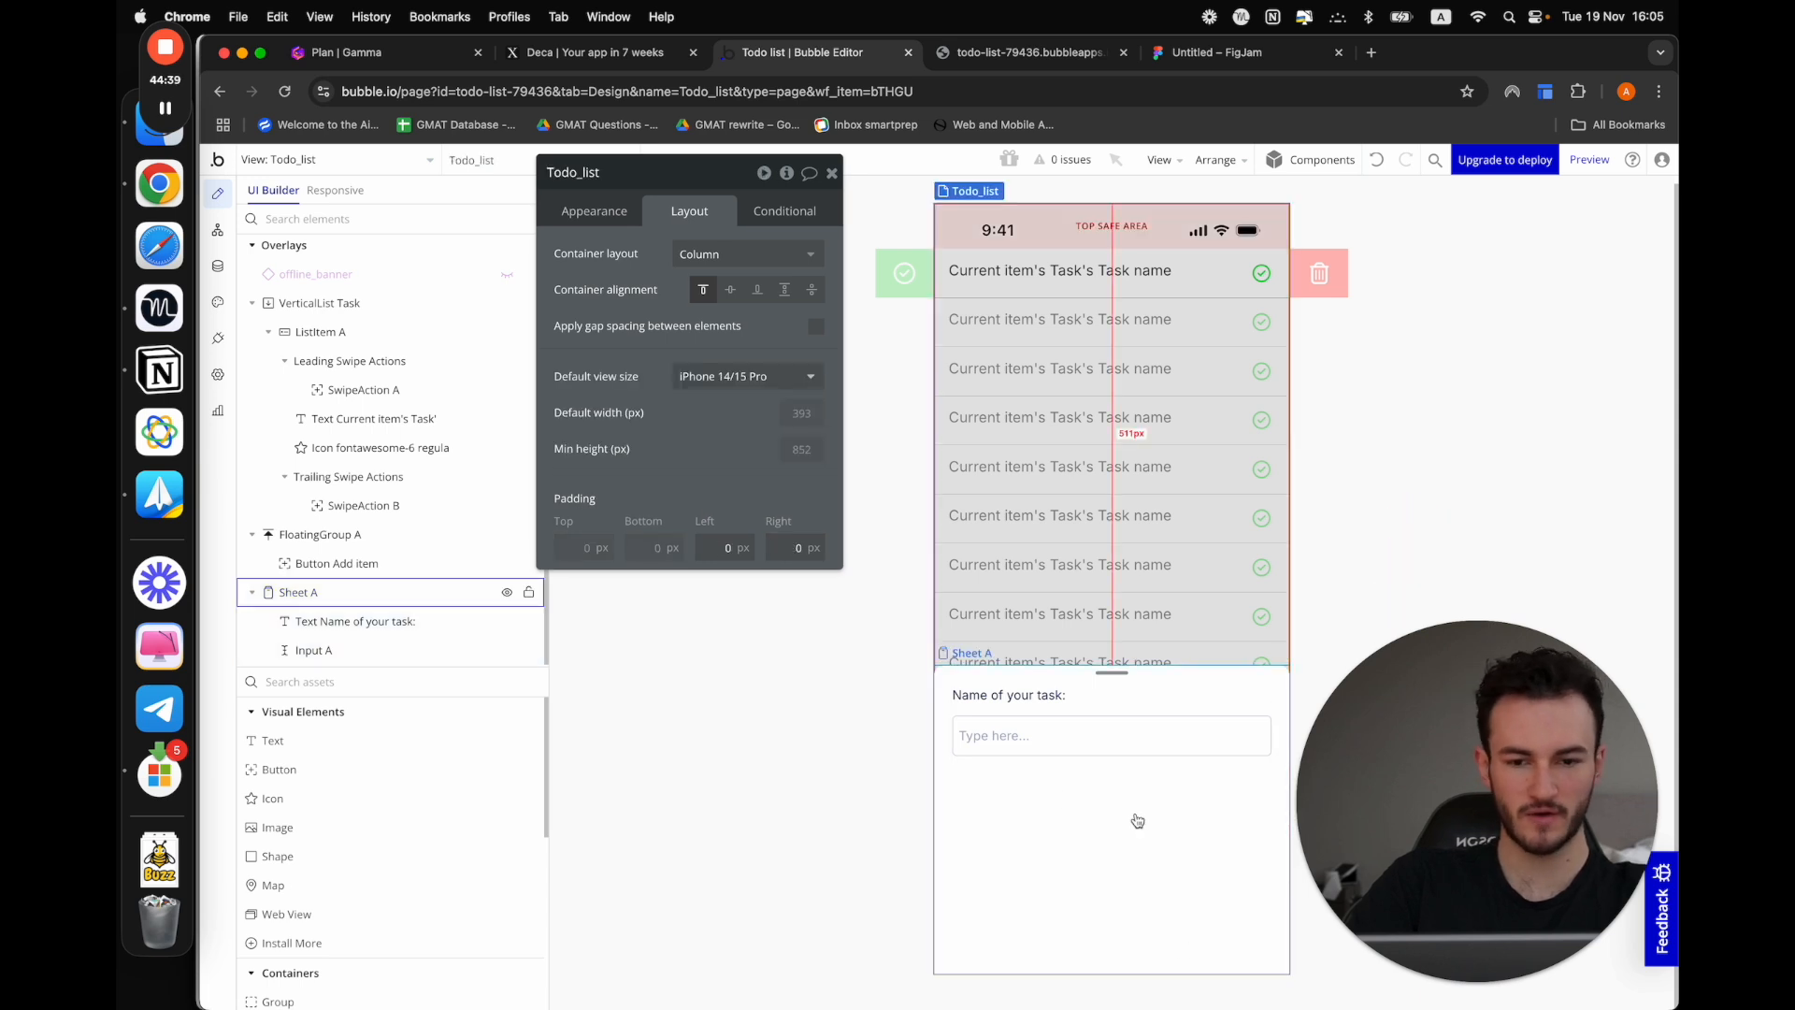
Add a button labelled "Add task" inside Sheet A below the text input
click(1039, 735)
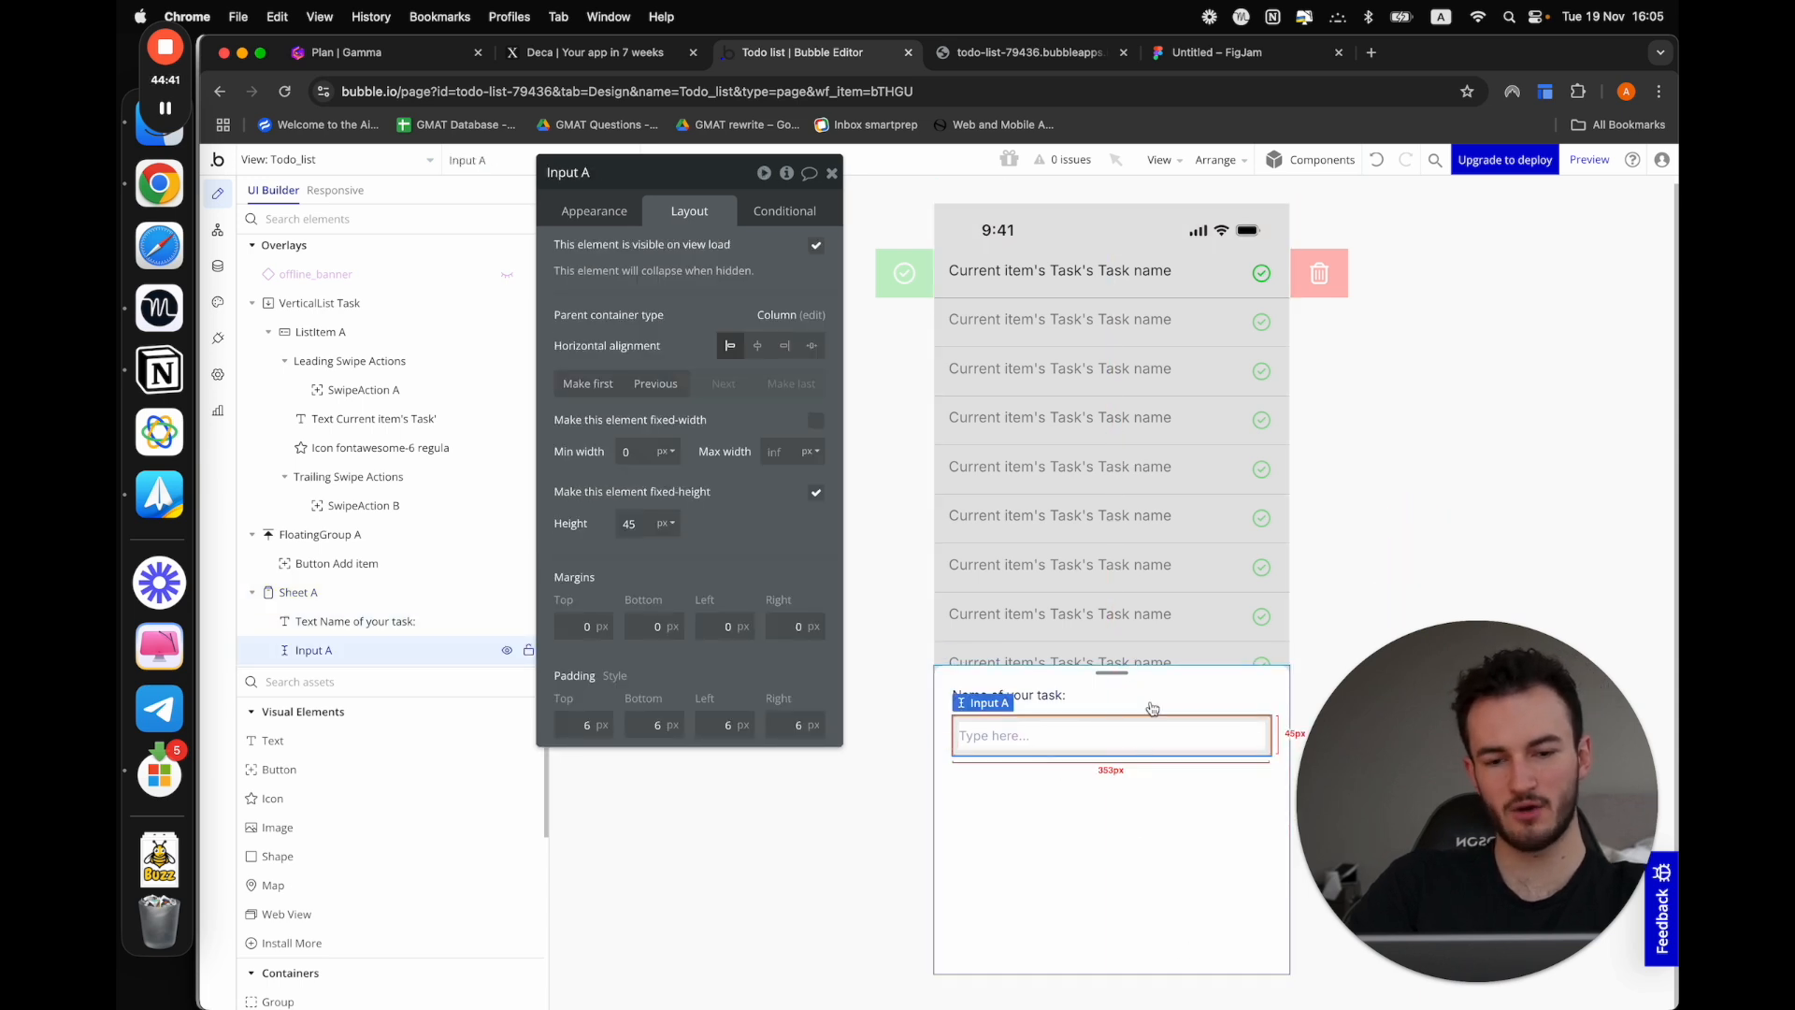
click(323, 684)
text(but)
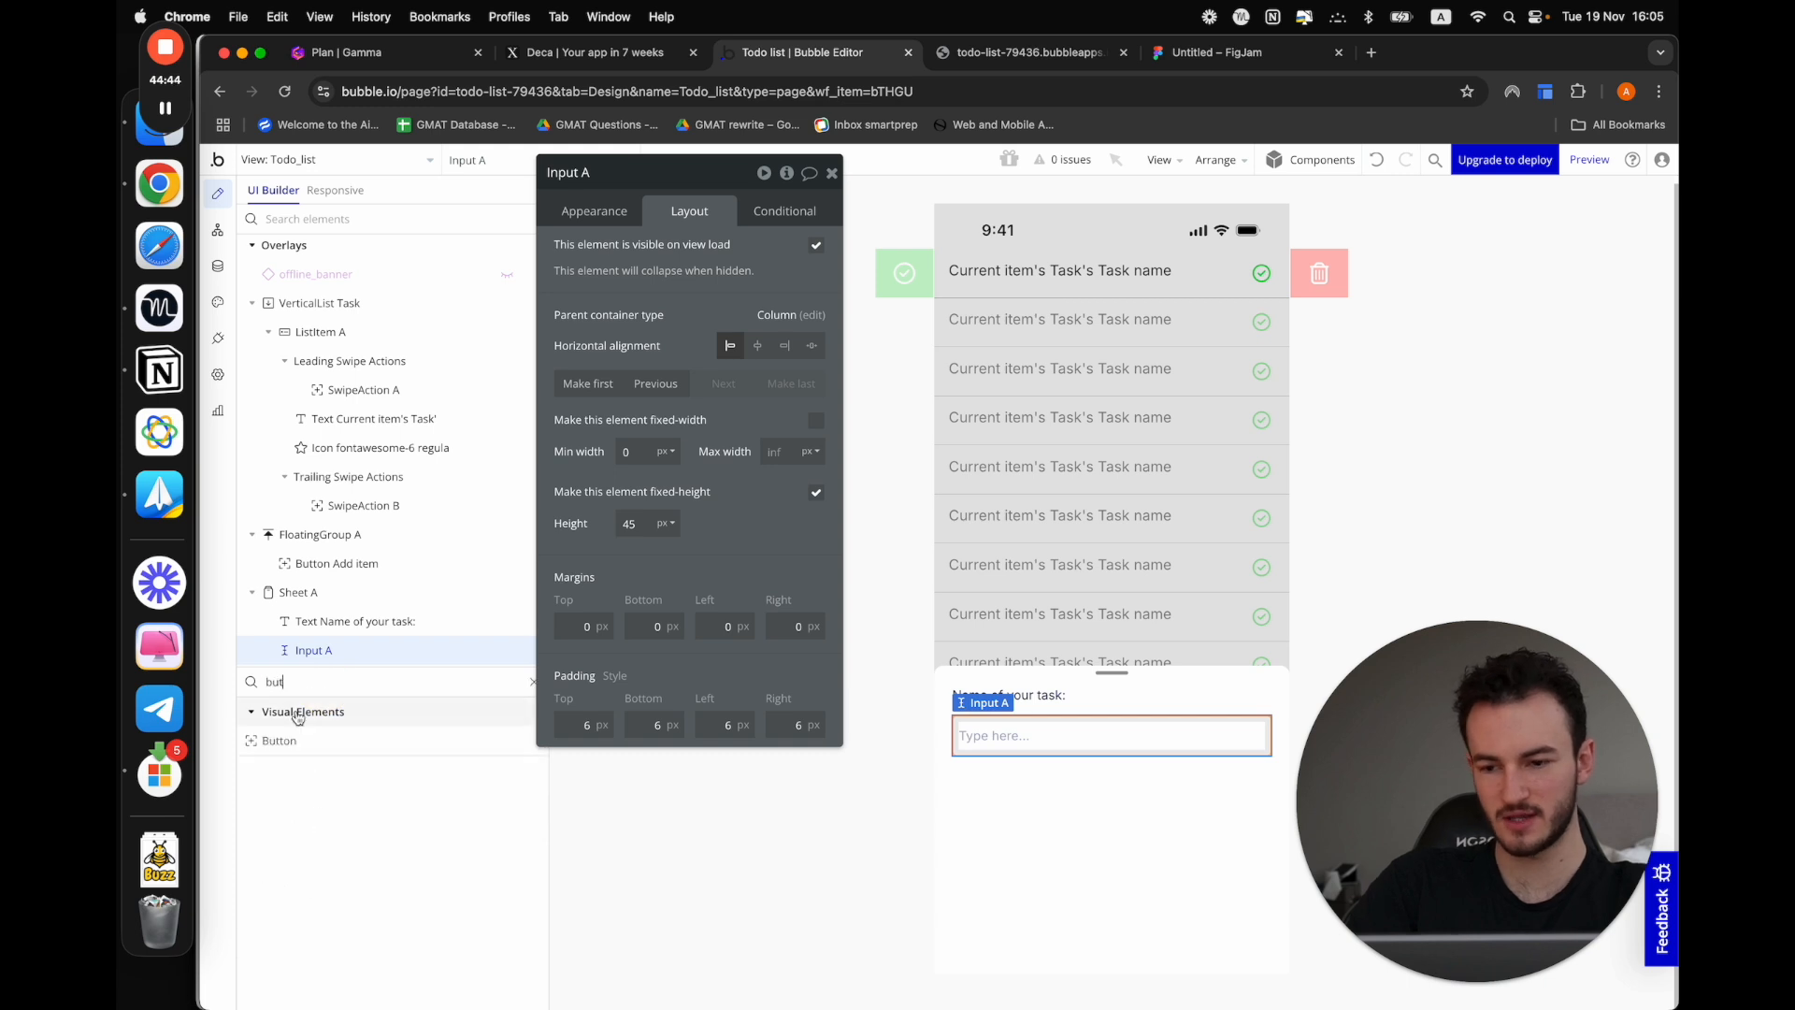
drag(279, 741, 1135, 827)
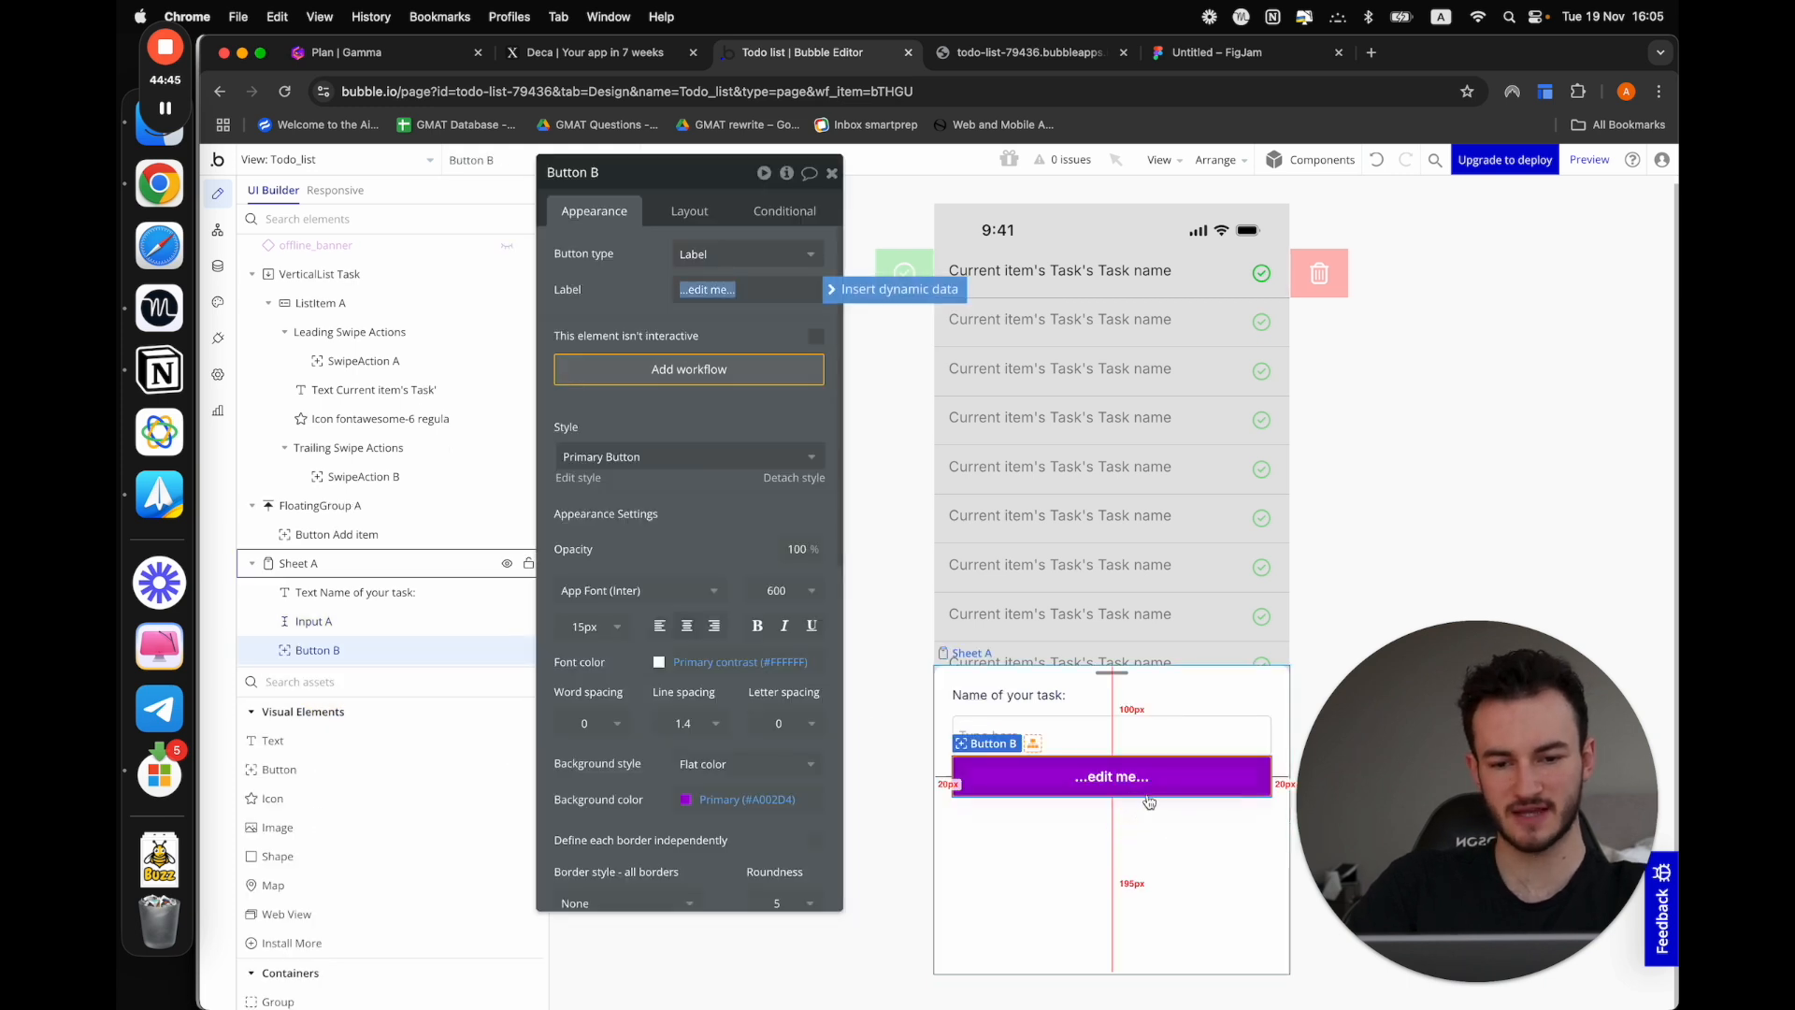
text(Add)
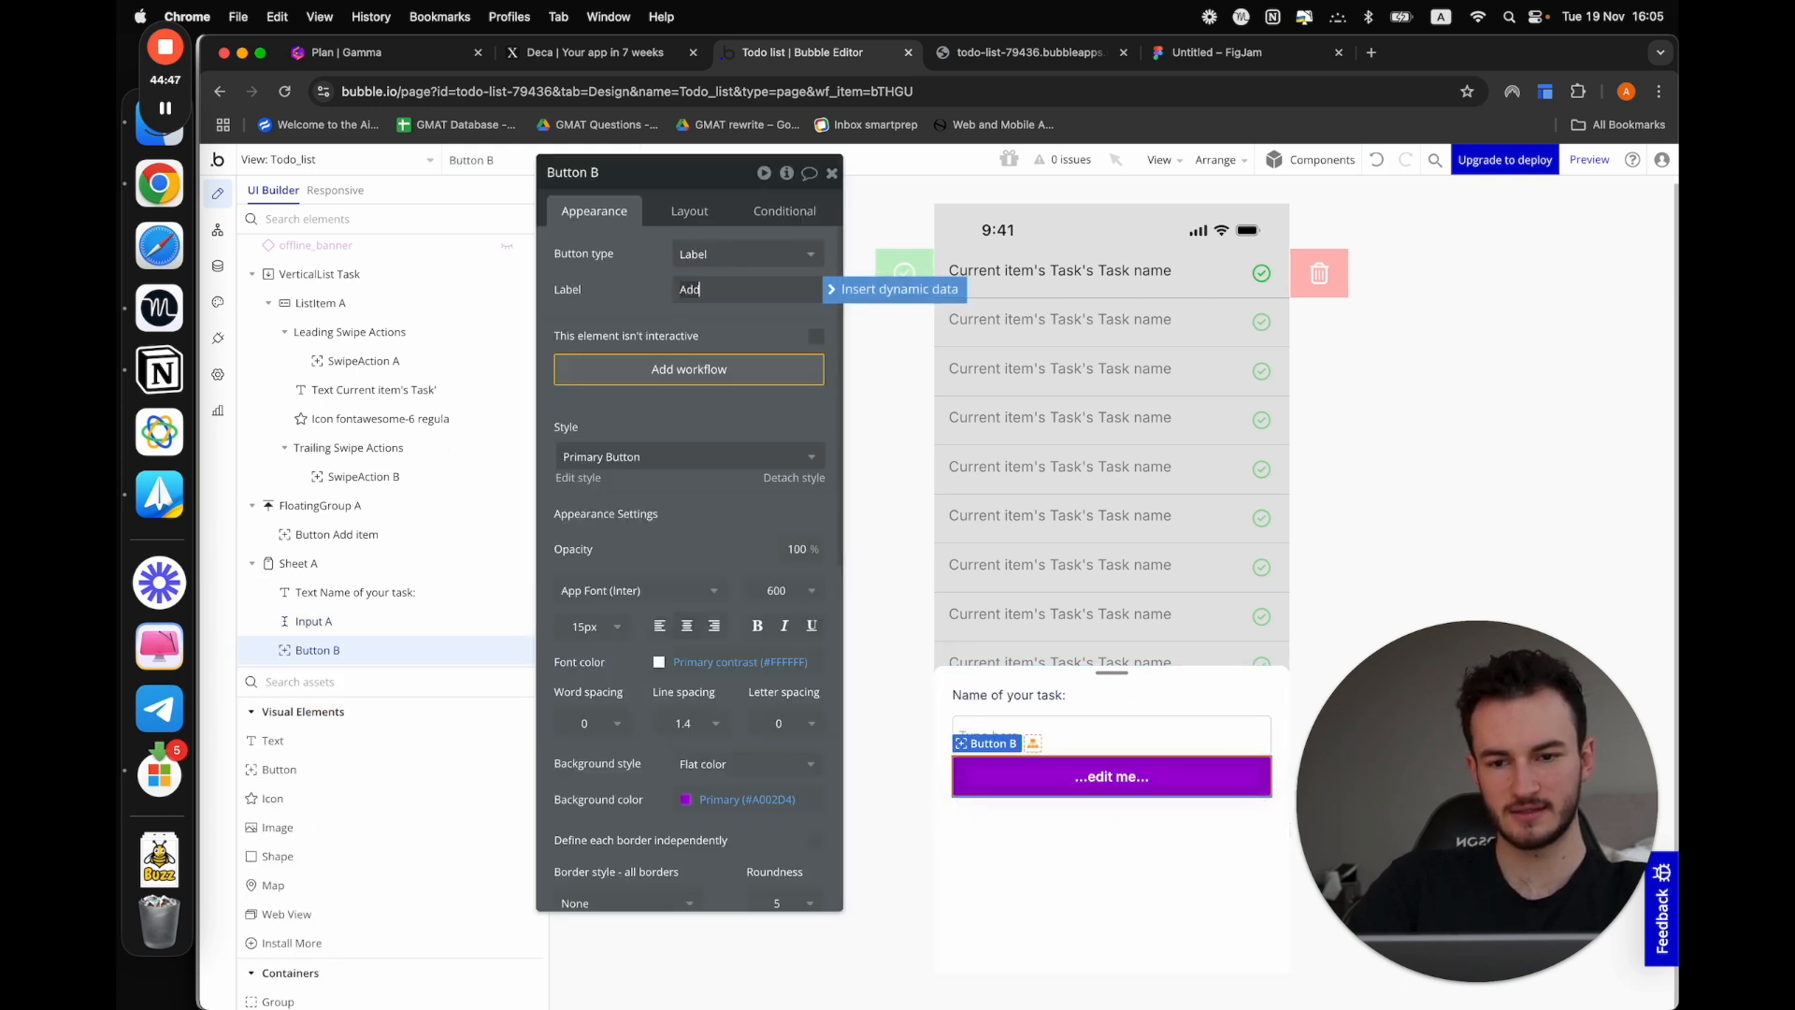
text( task)
click(1091, 898)
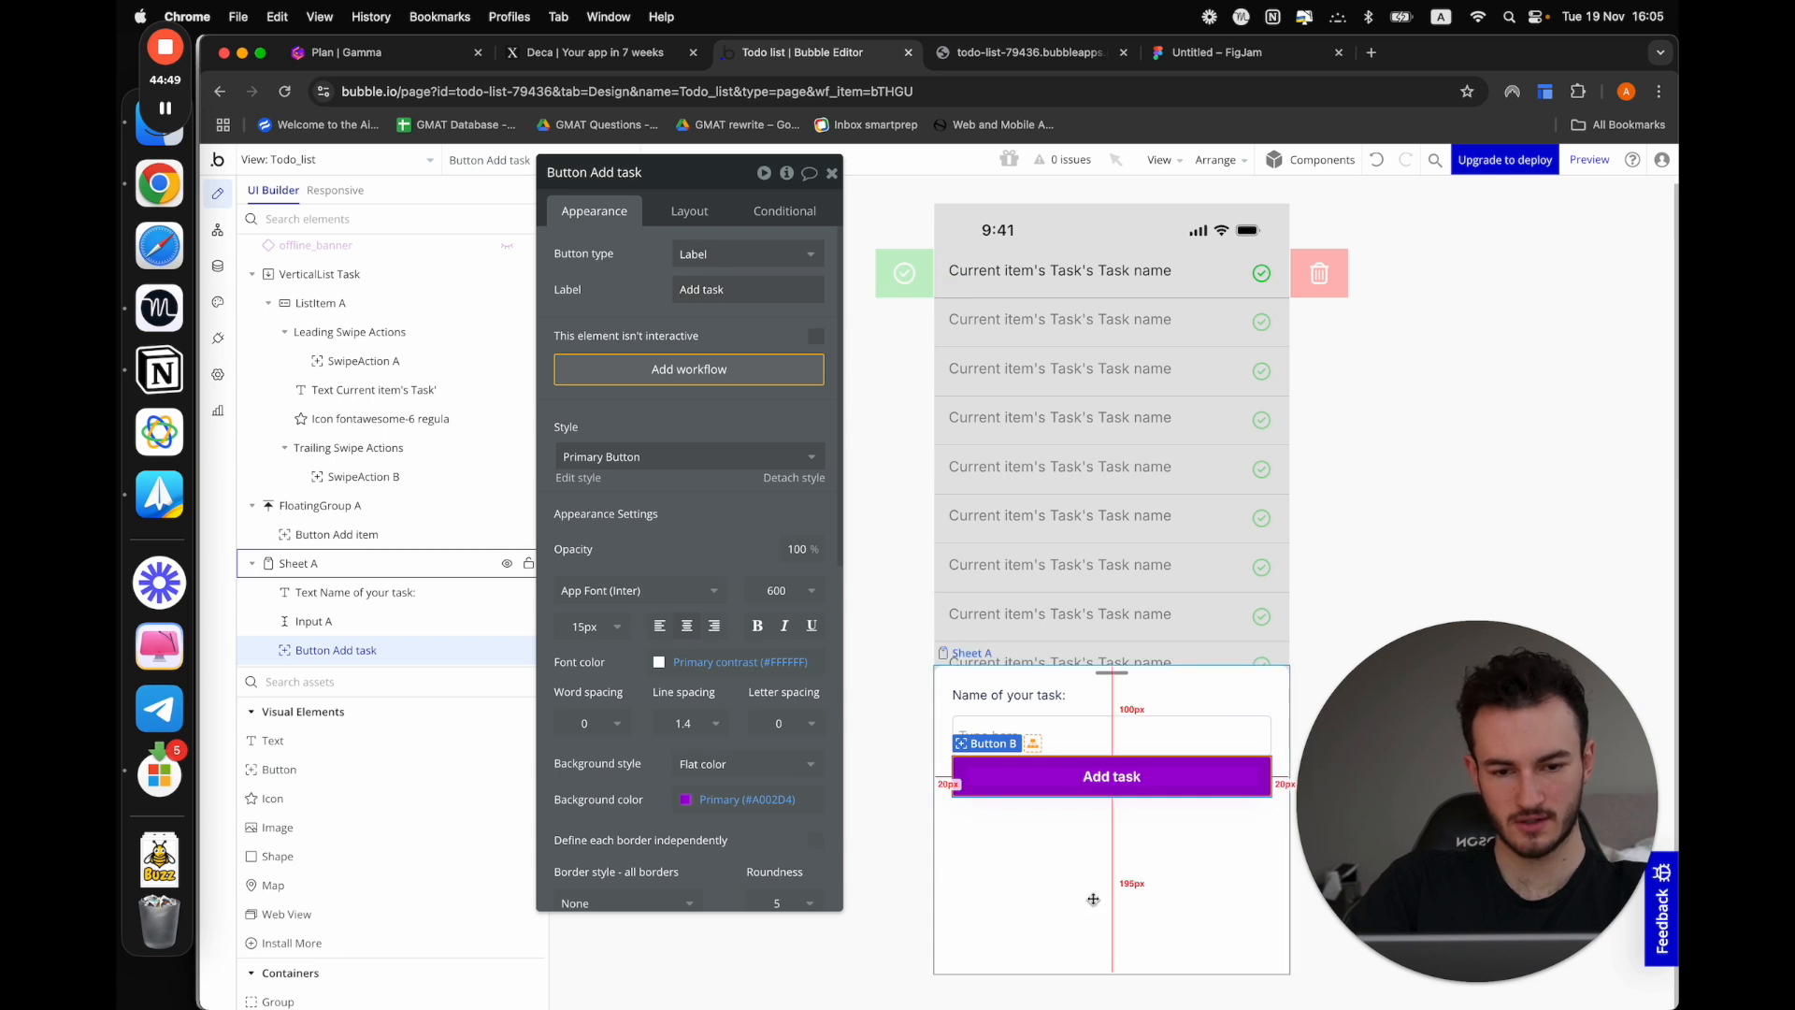
click(1435, 609)
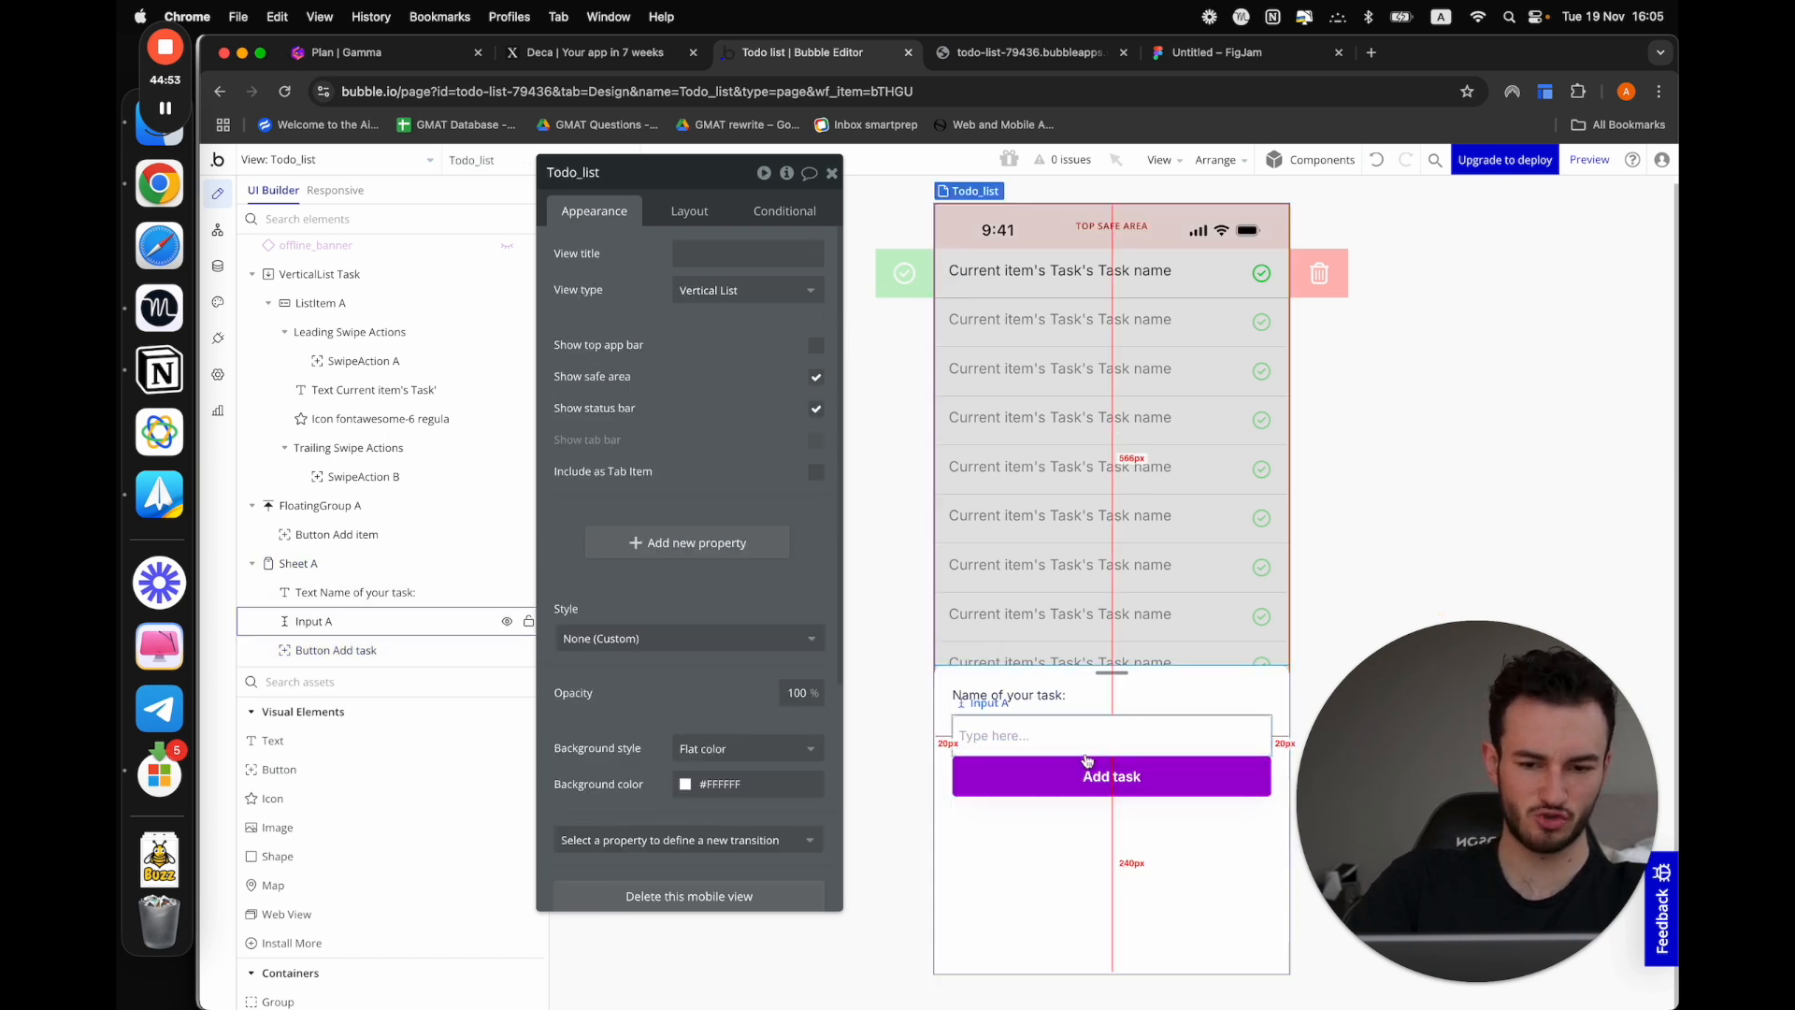
Apply gap spacing between Sheet A's elements with a row gap of 20 px
click(1114, 906)
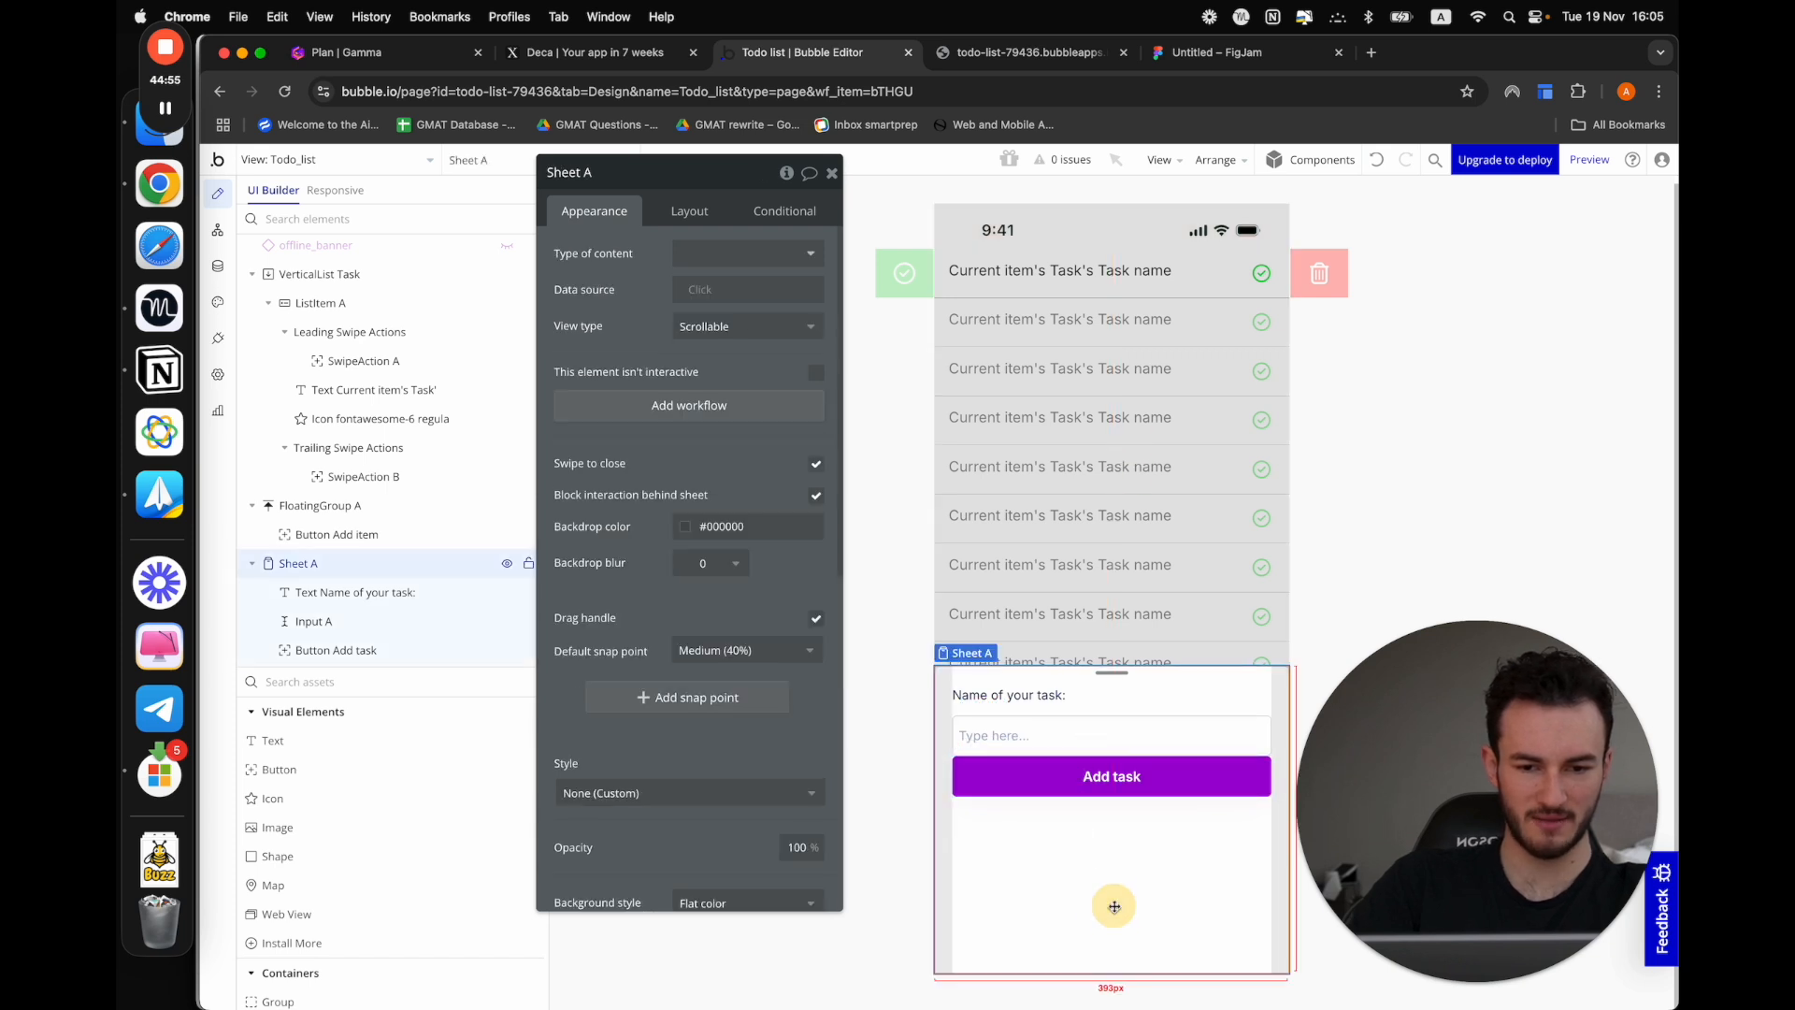
click(673, 200)
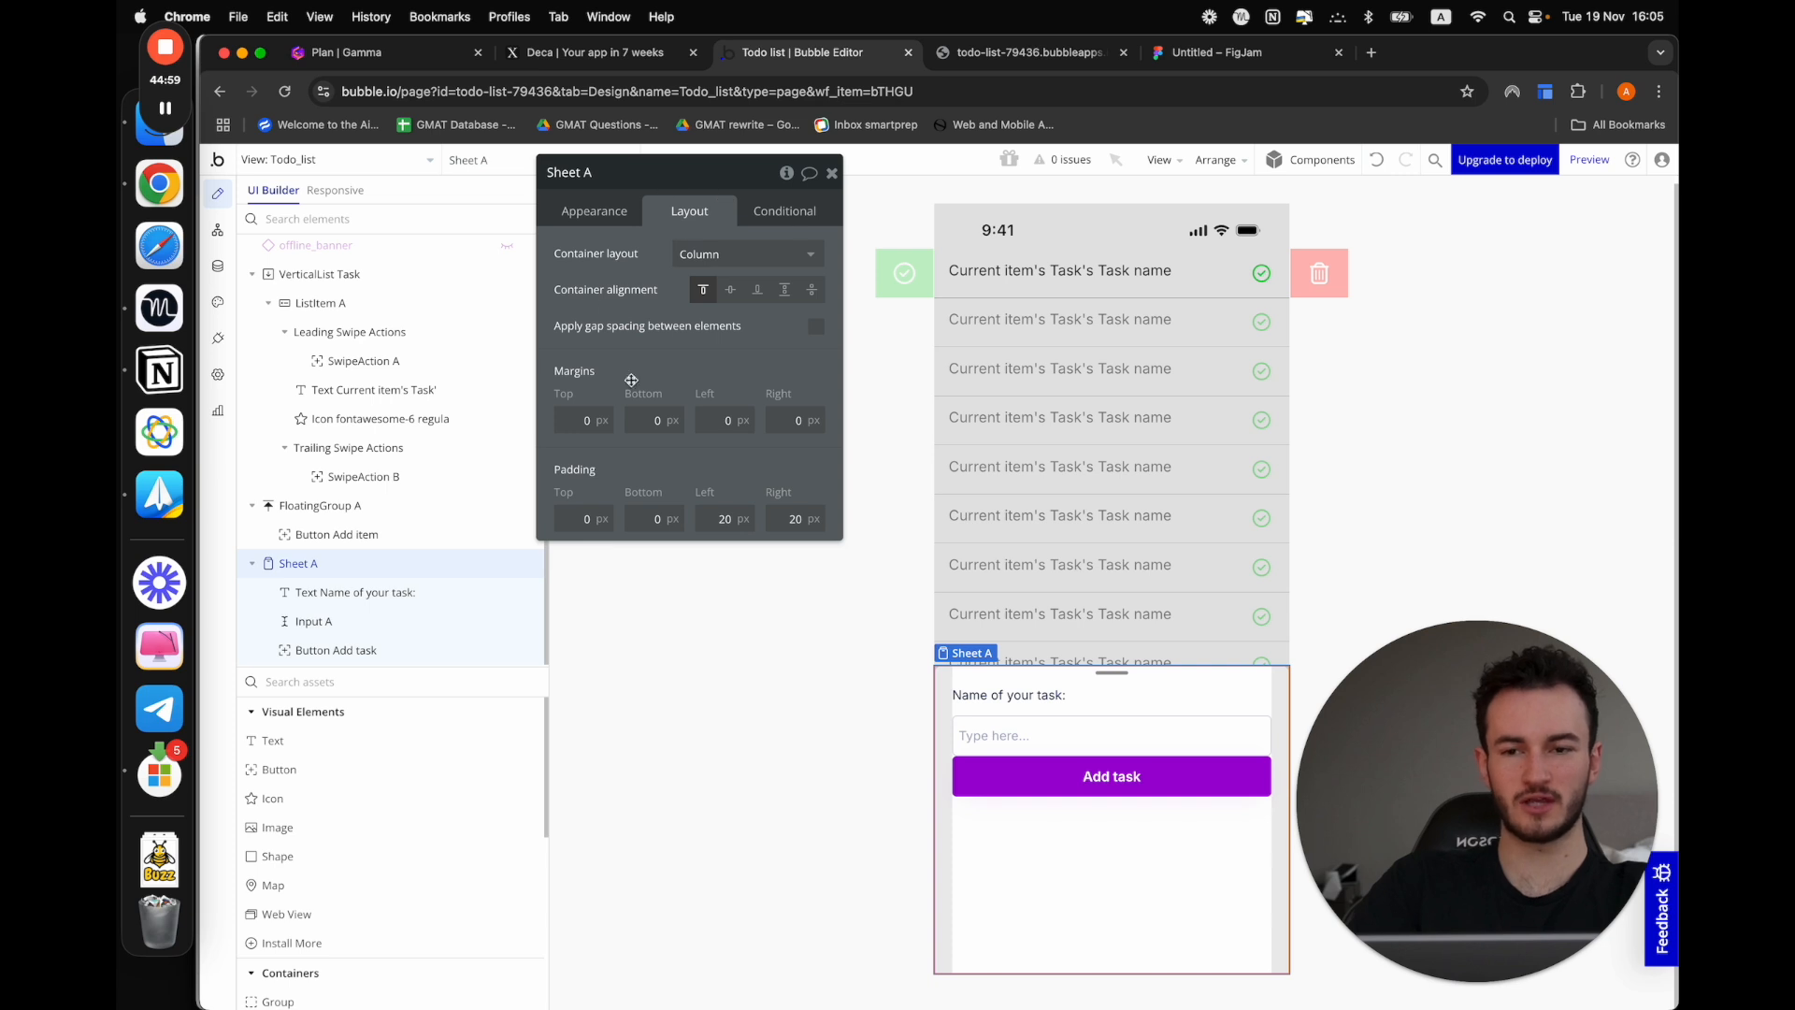
click(817, 326)
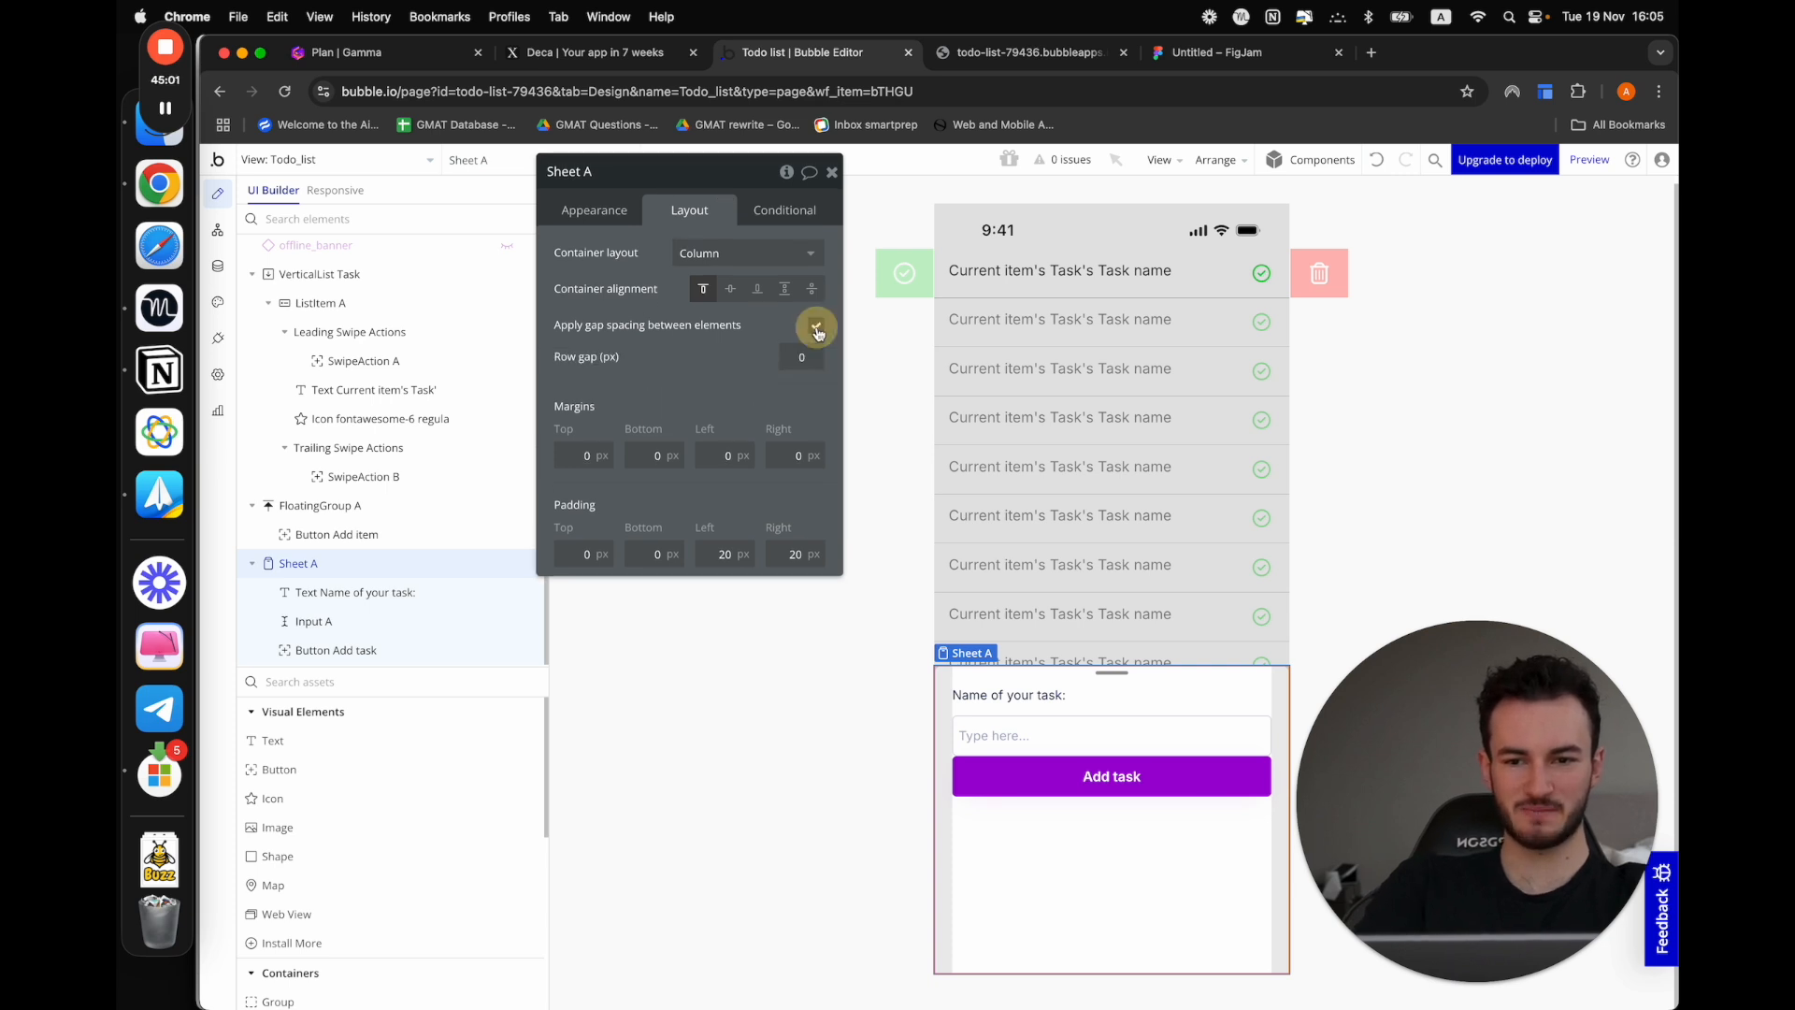
click(801, 360)
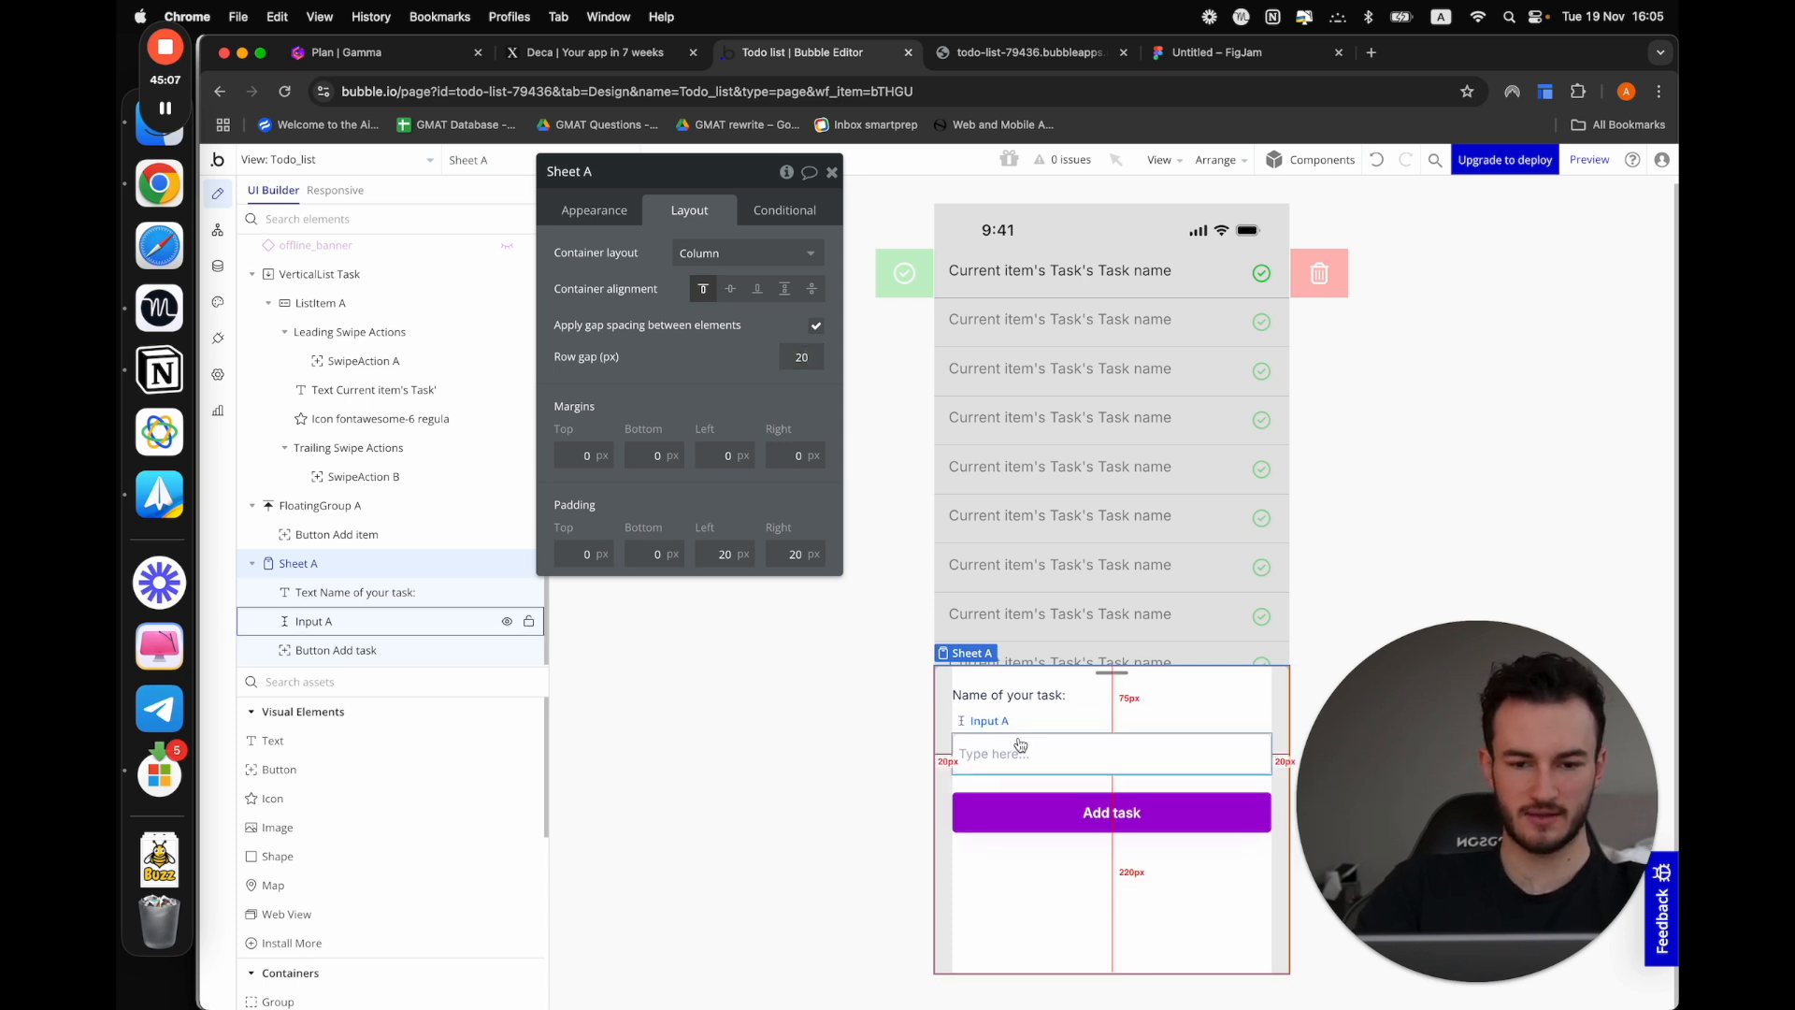
Set the minimum height of the "Name of your task:" text to 0 px
click(1000, 694)
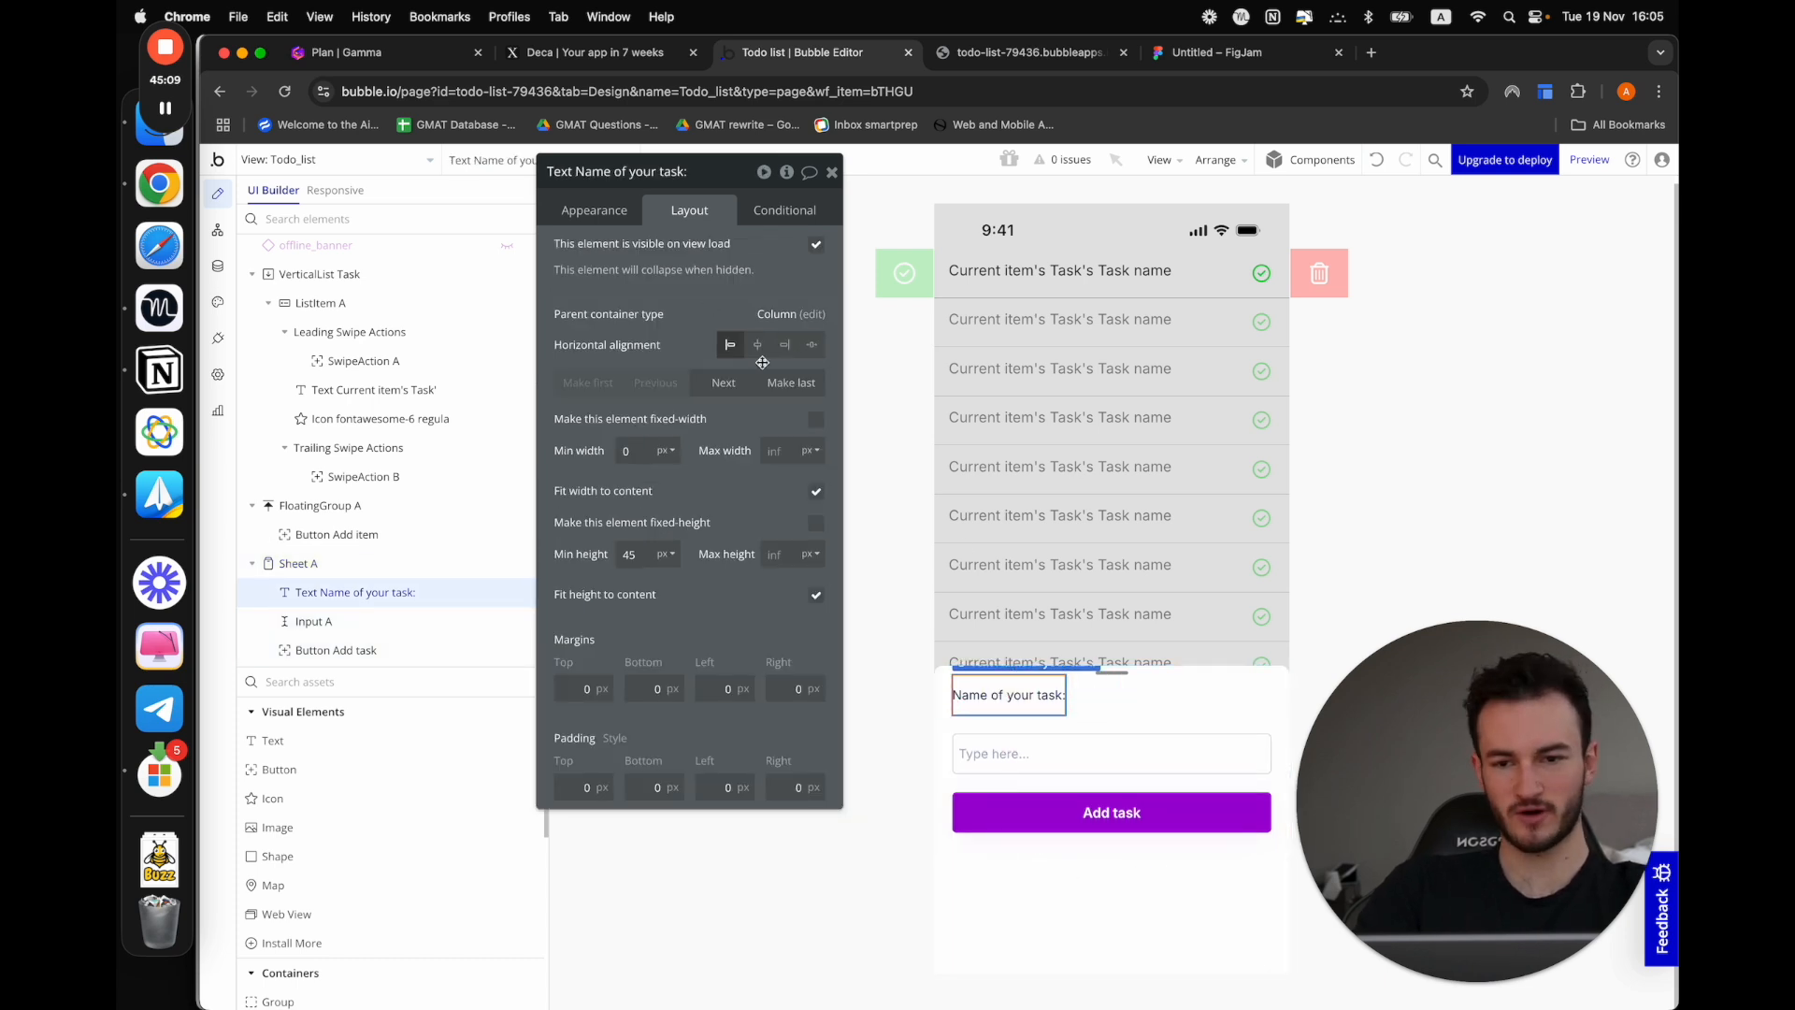
double_click(633, 554)
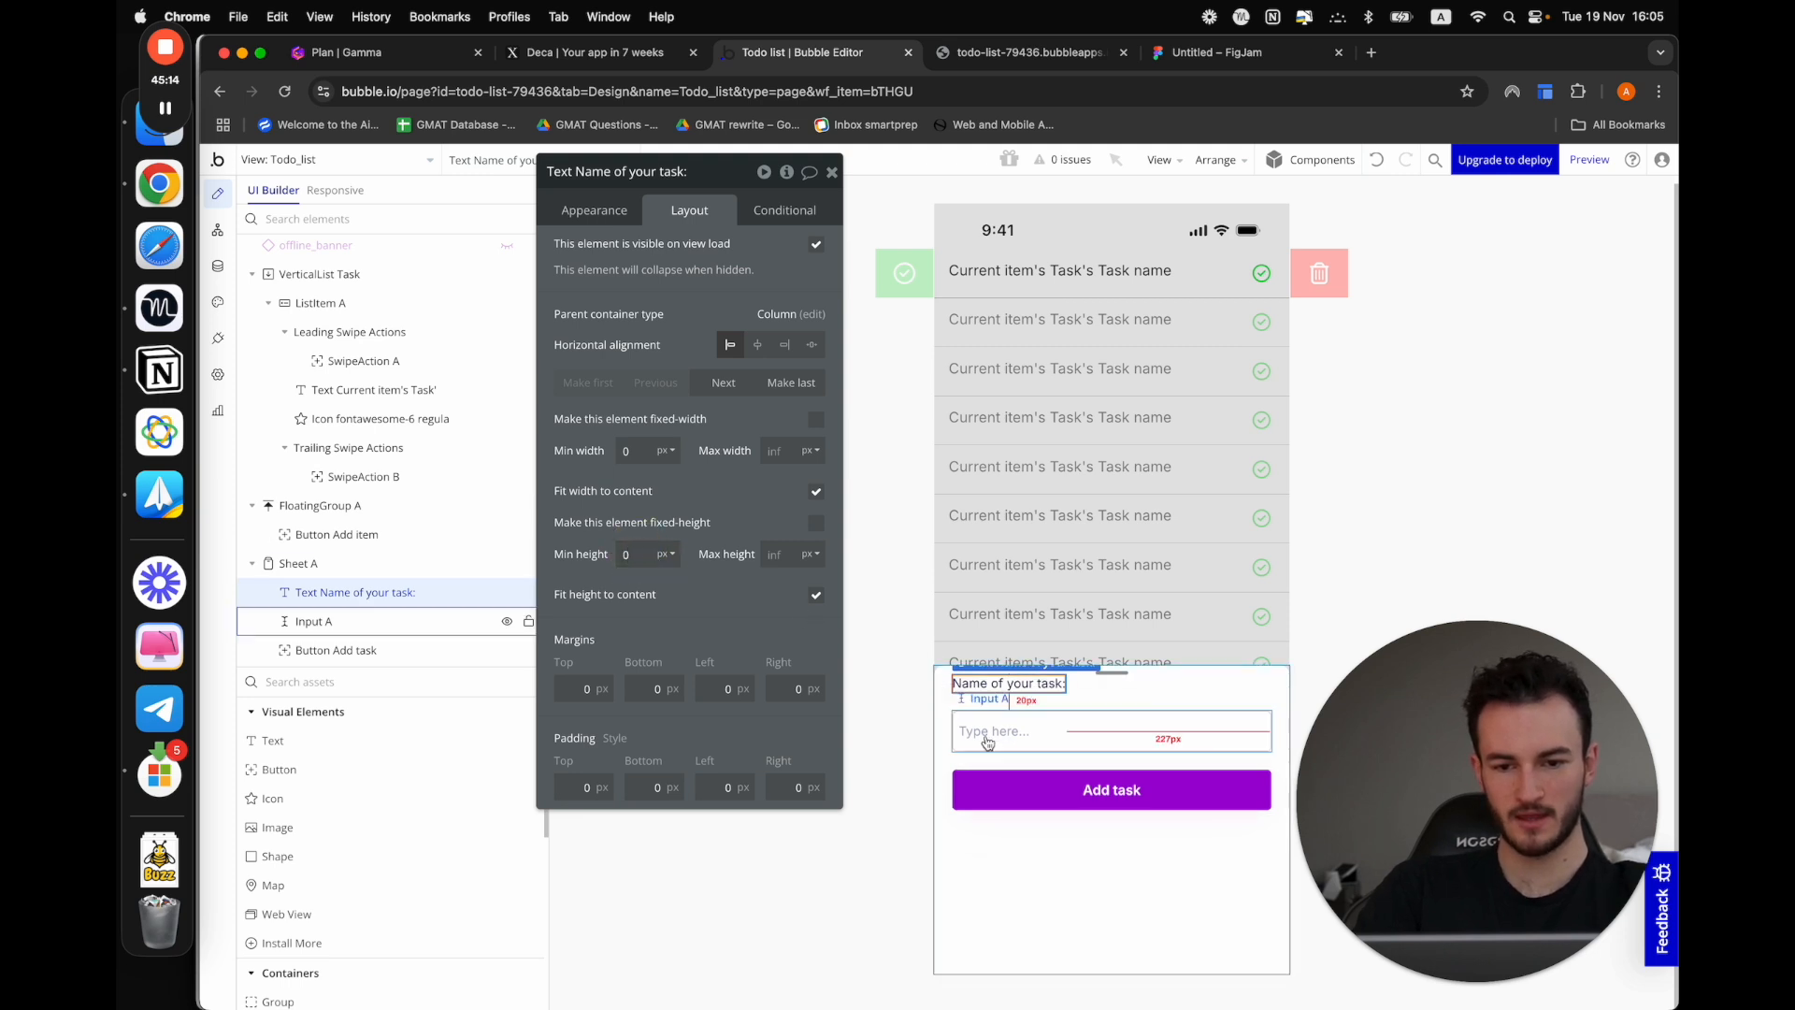
click(1379, 538)
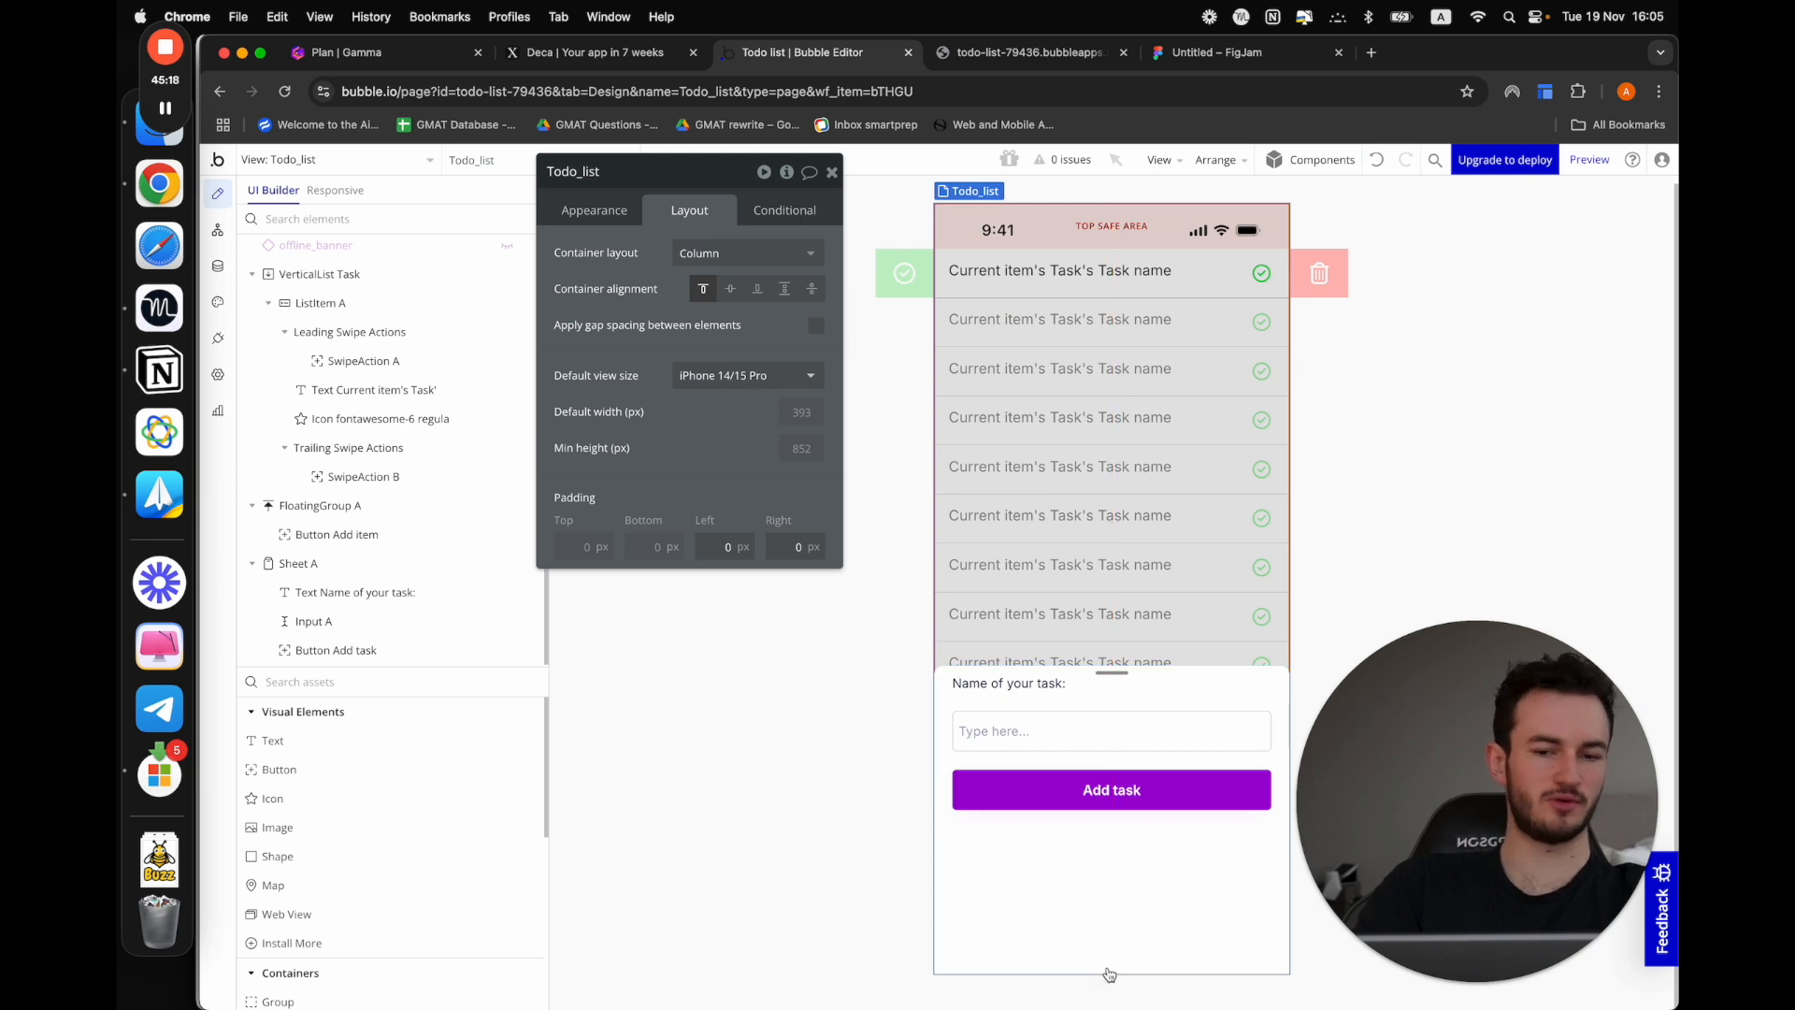
Group the "Name of your task:" text and the text input together in a column container
click(1009, 734)
shift+click(1045, 683)
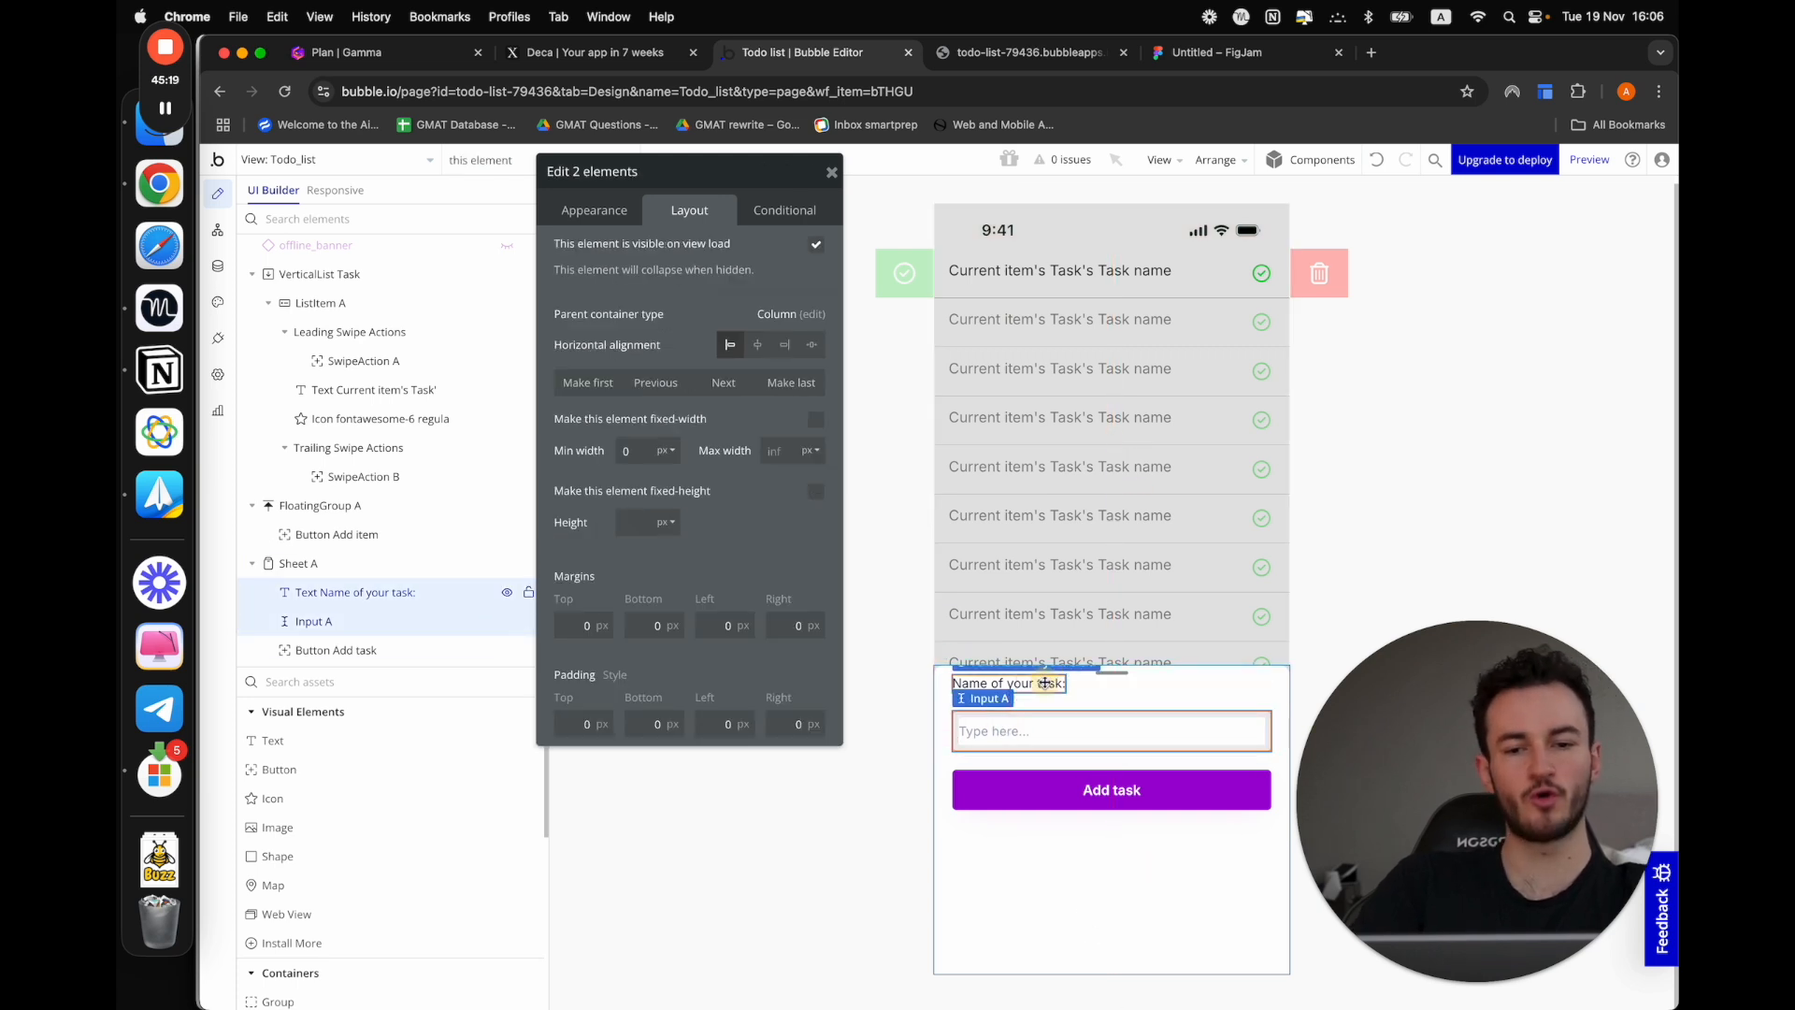
right_click(1045, 684)
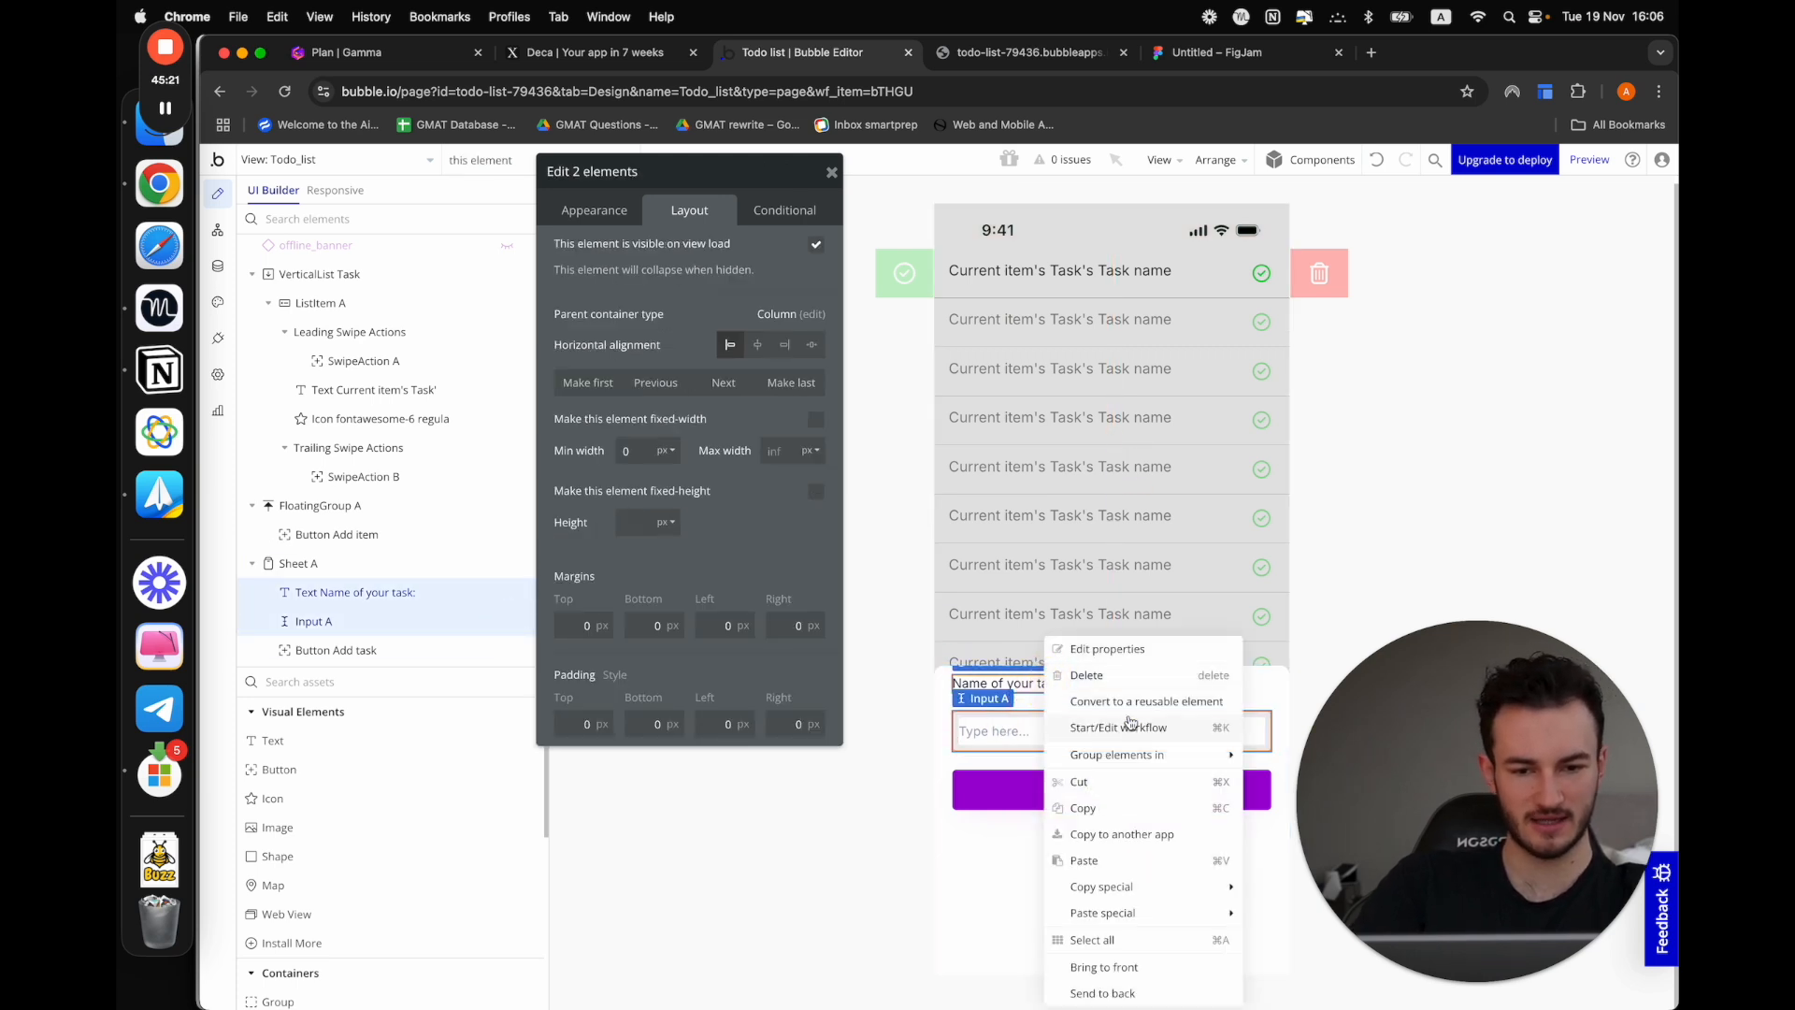
mouse_move(1149, 759)
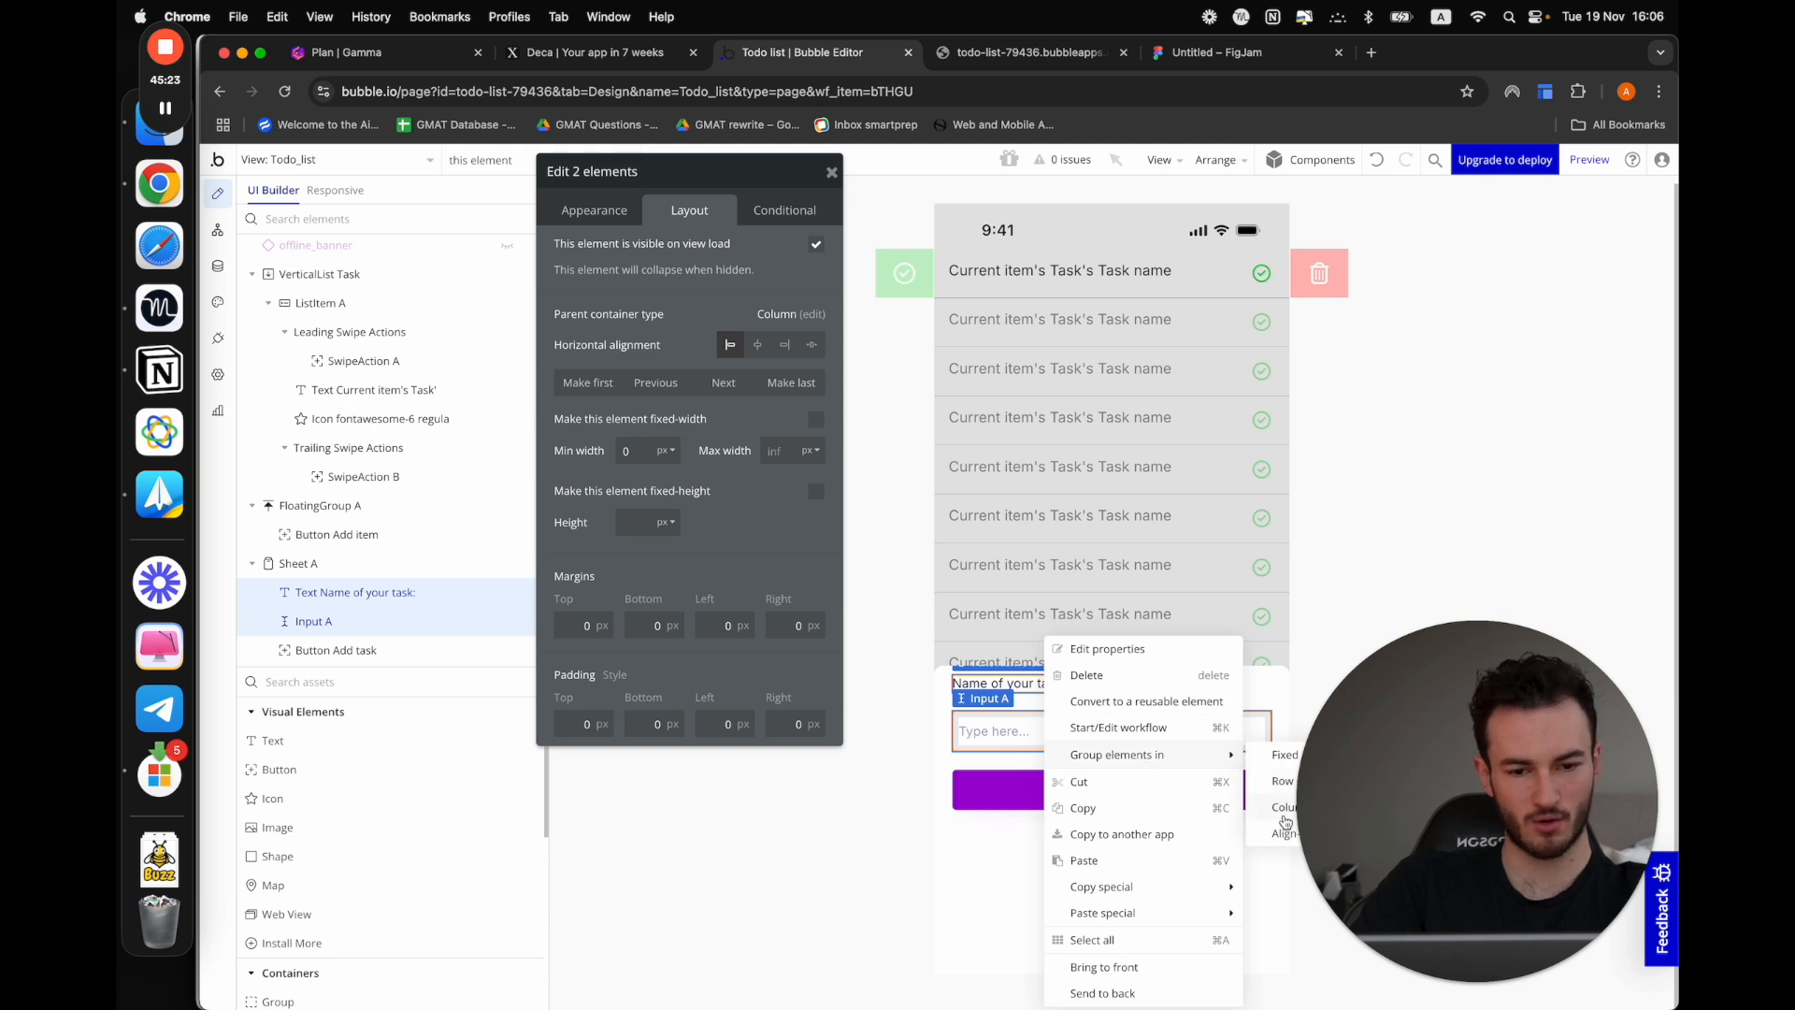
click(1285, 809)
click(1450, 449)
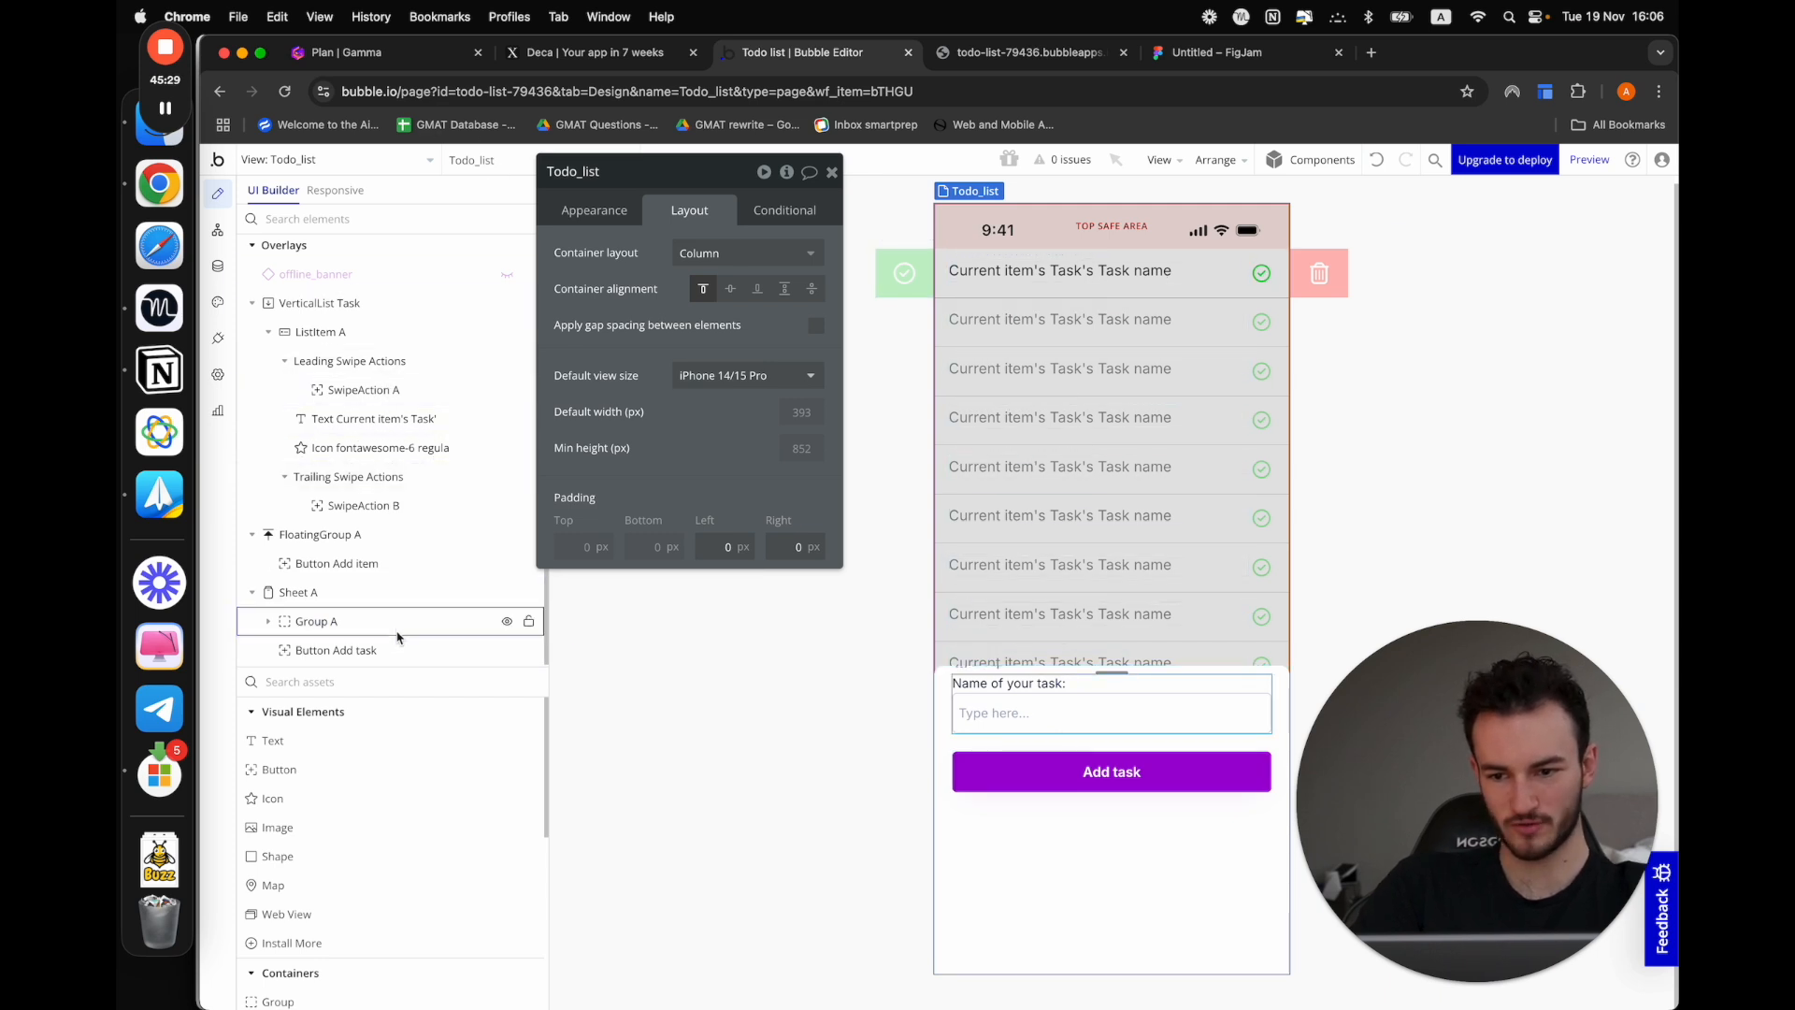
Check how Sheet A, its new group with the text and input, and the Add task button are nested
click(365, 592)
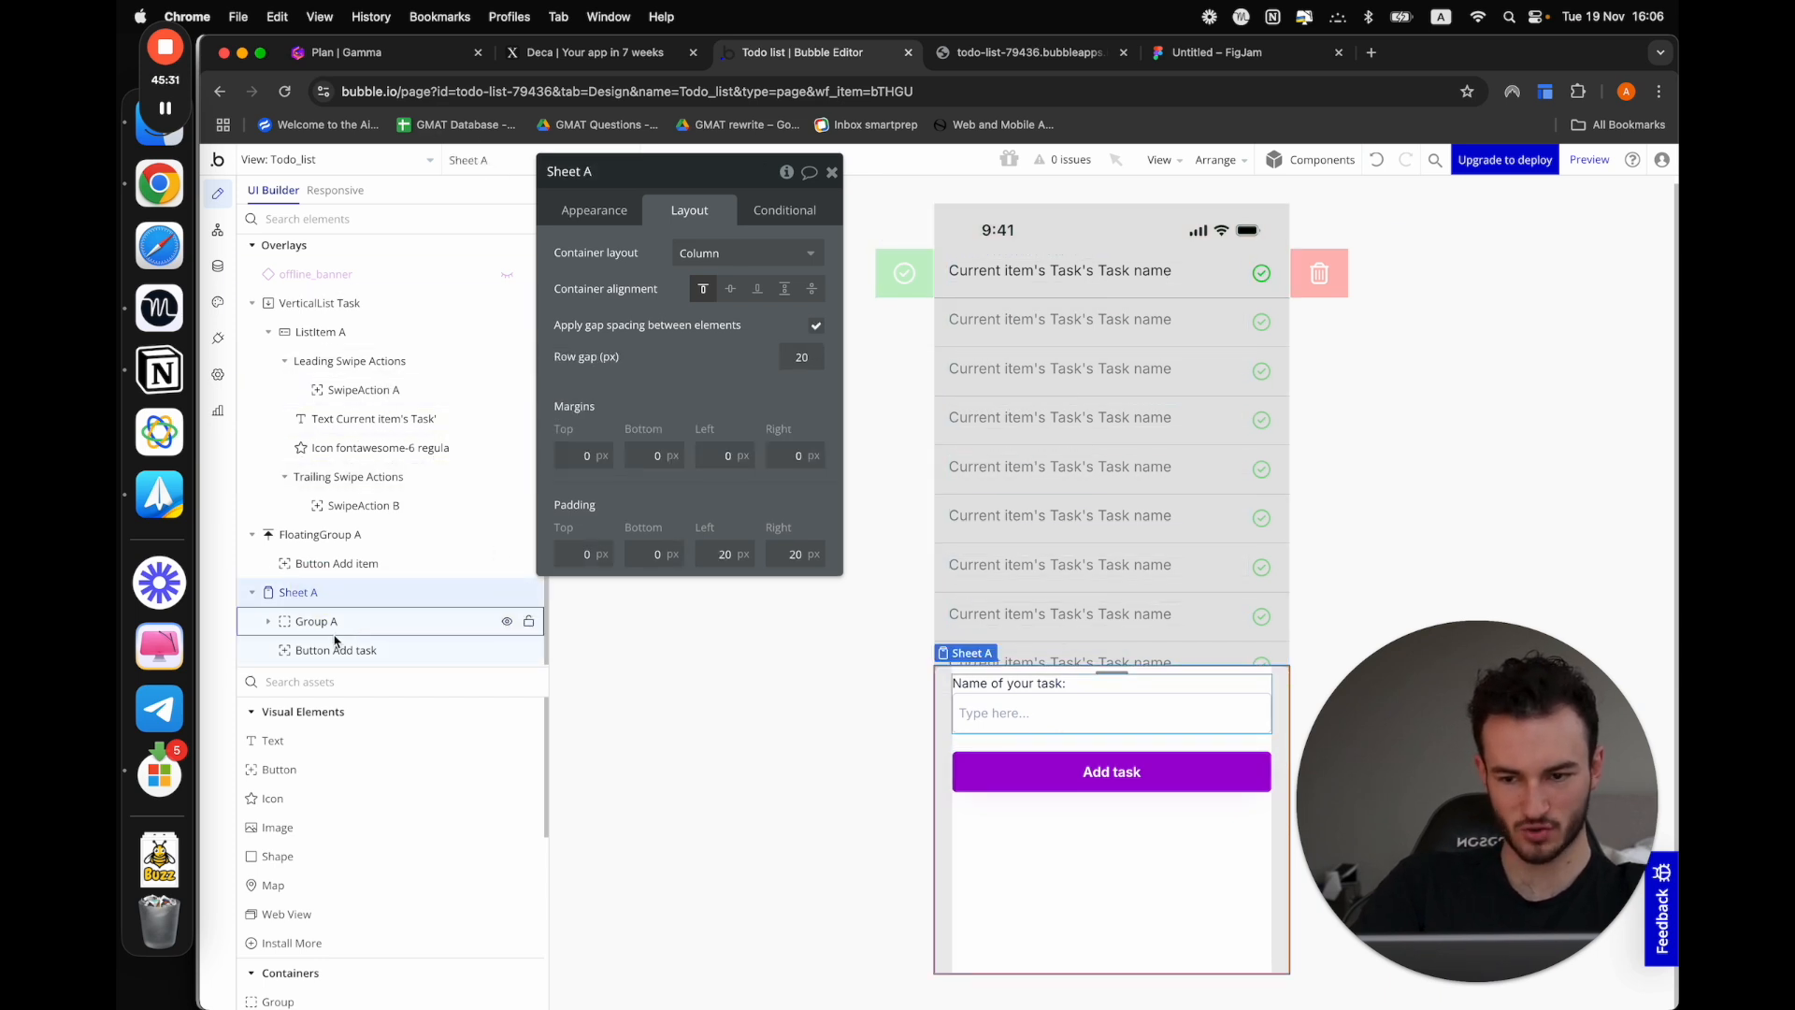
click(329, 623)
click(268, 621)
scroll(321, 621, down, 2)
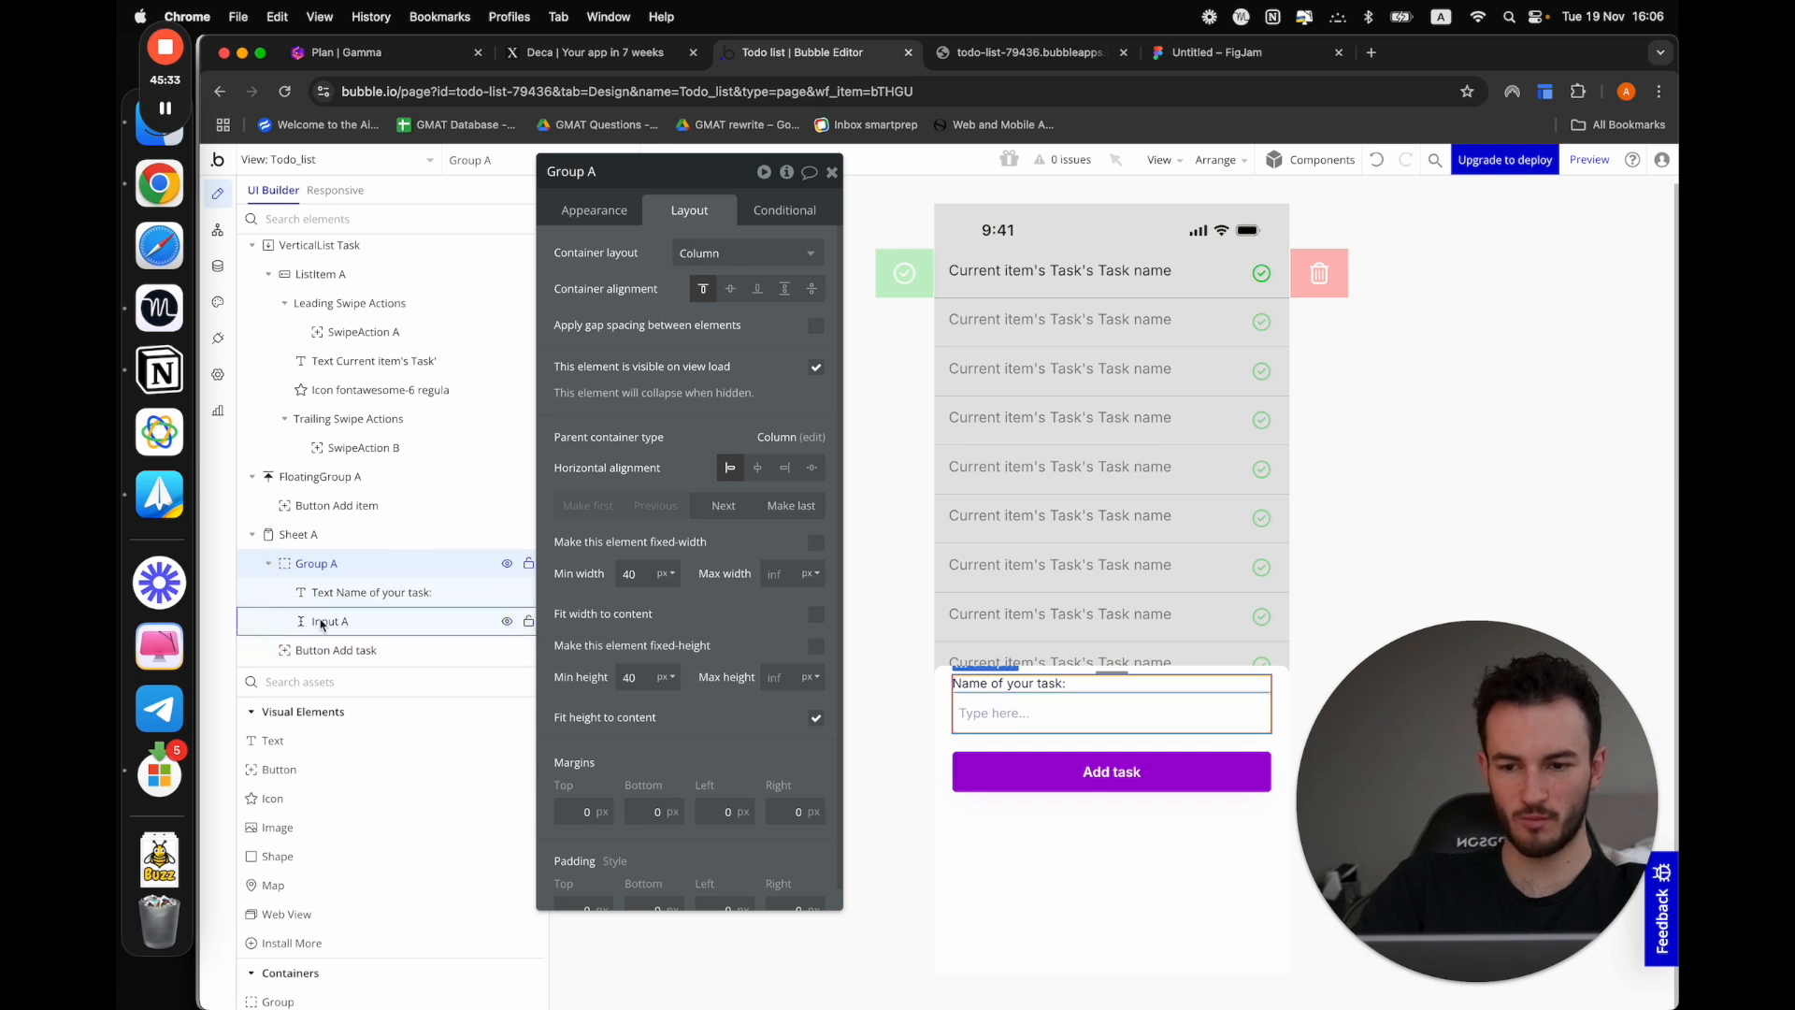
click(354, 593)
click(355, 622)
click(280, 564)
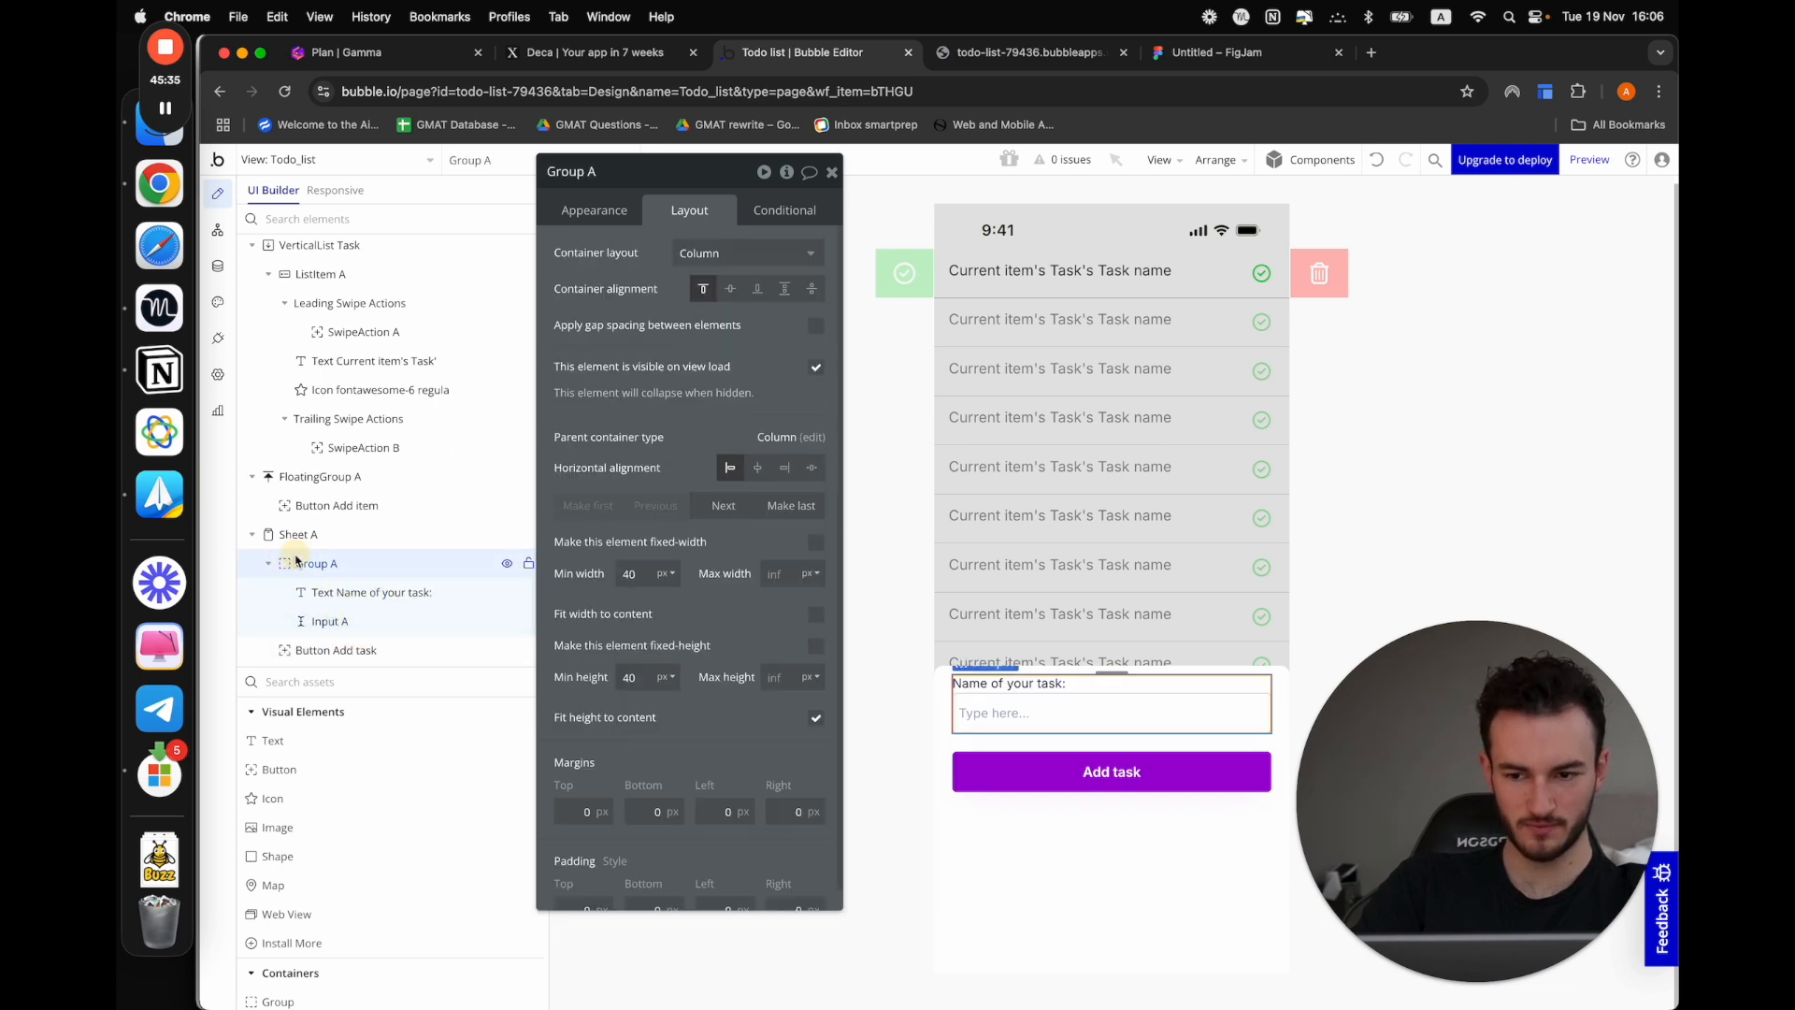
click(278, 565)
click(327, 654)
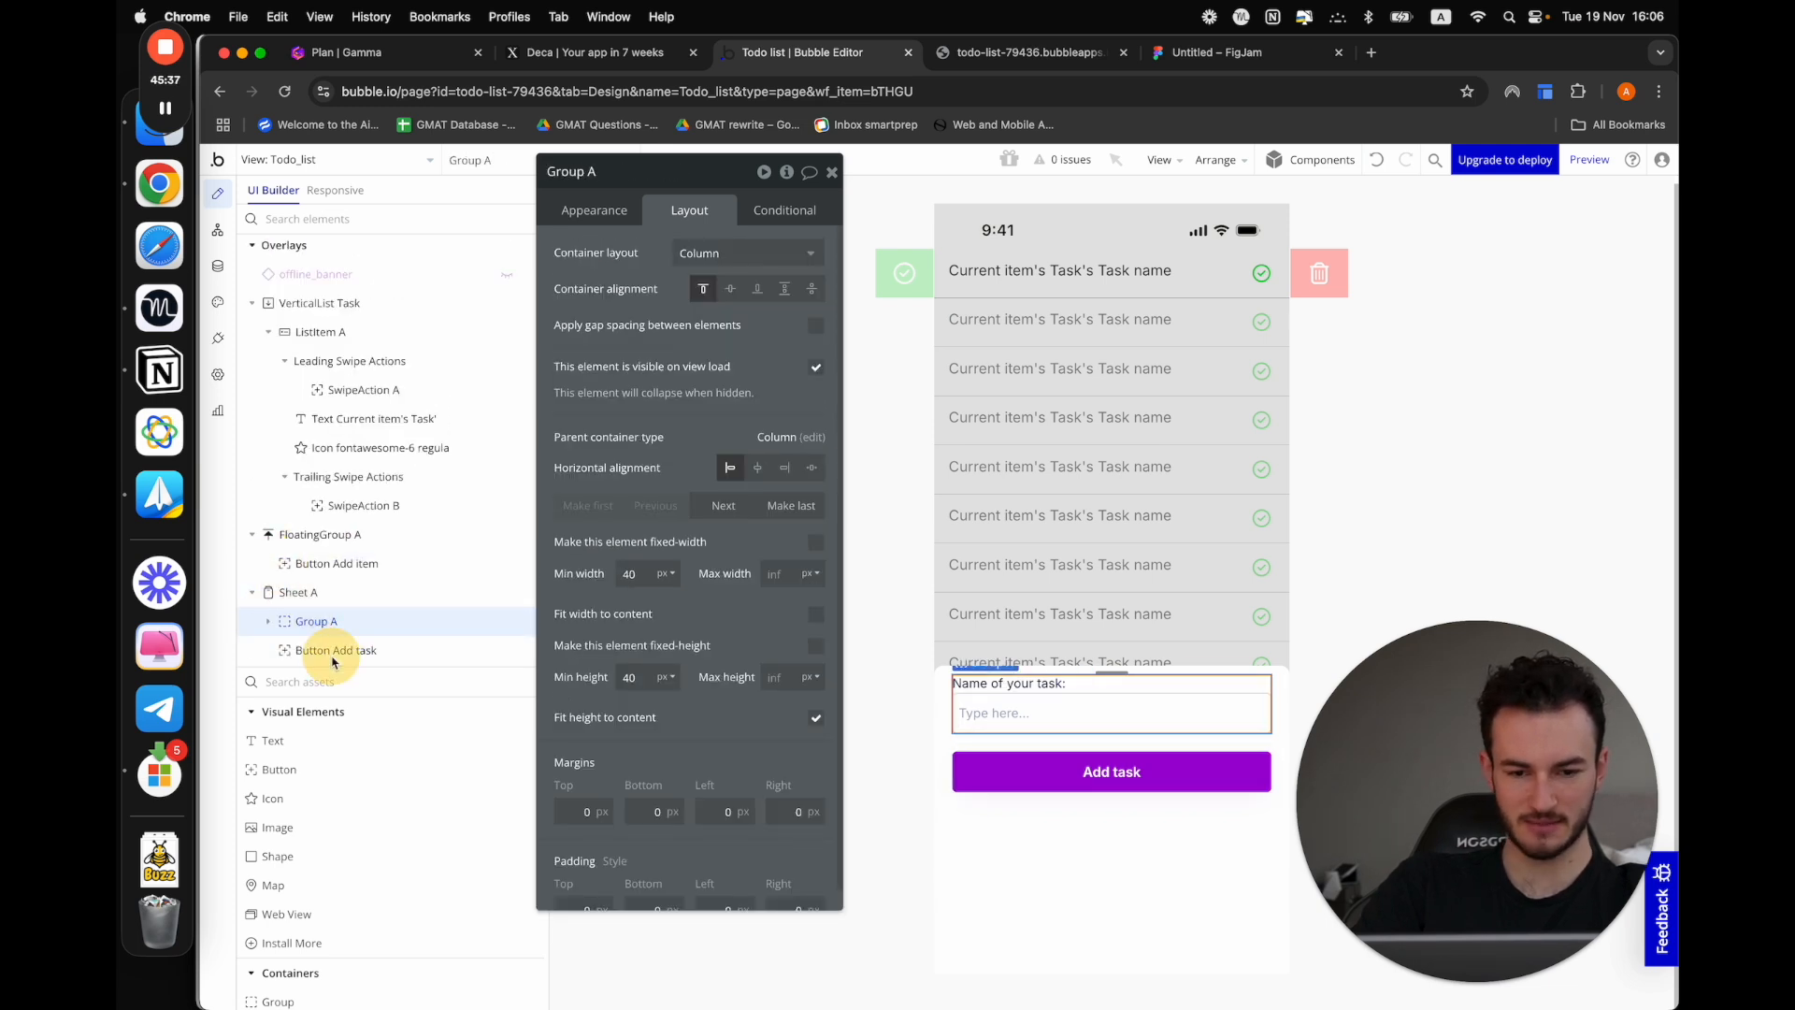
click(1124, 788)
click(1106, 893)
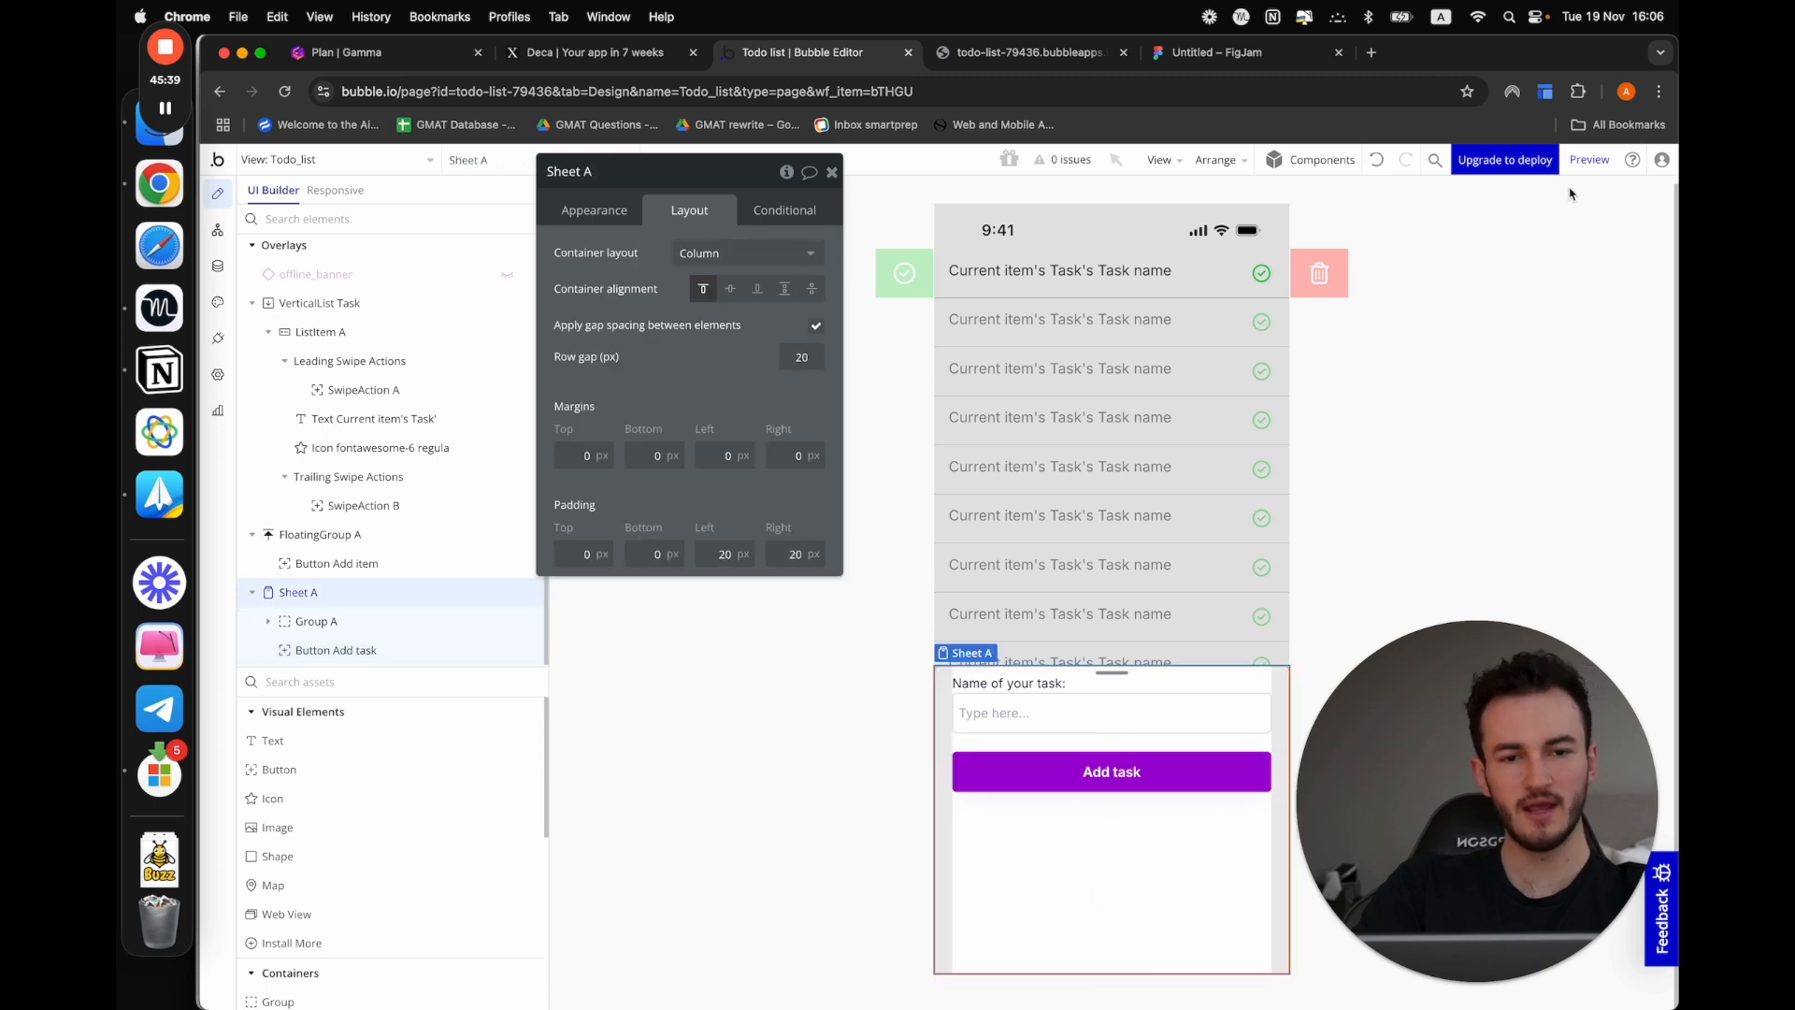
Preview the app and test the Add item sheet by entering sample text as the task name, closing the sheet and reopening it
click(1587, 161)
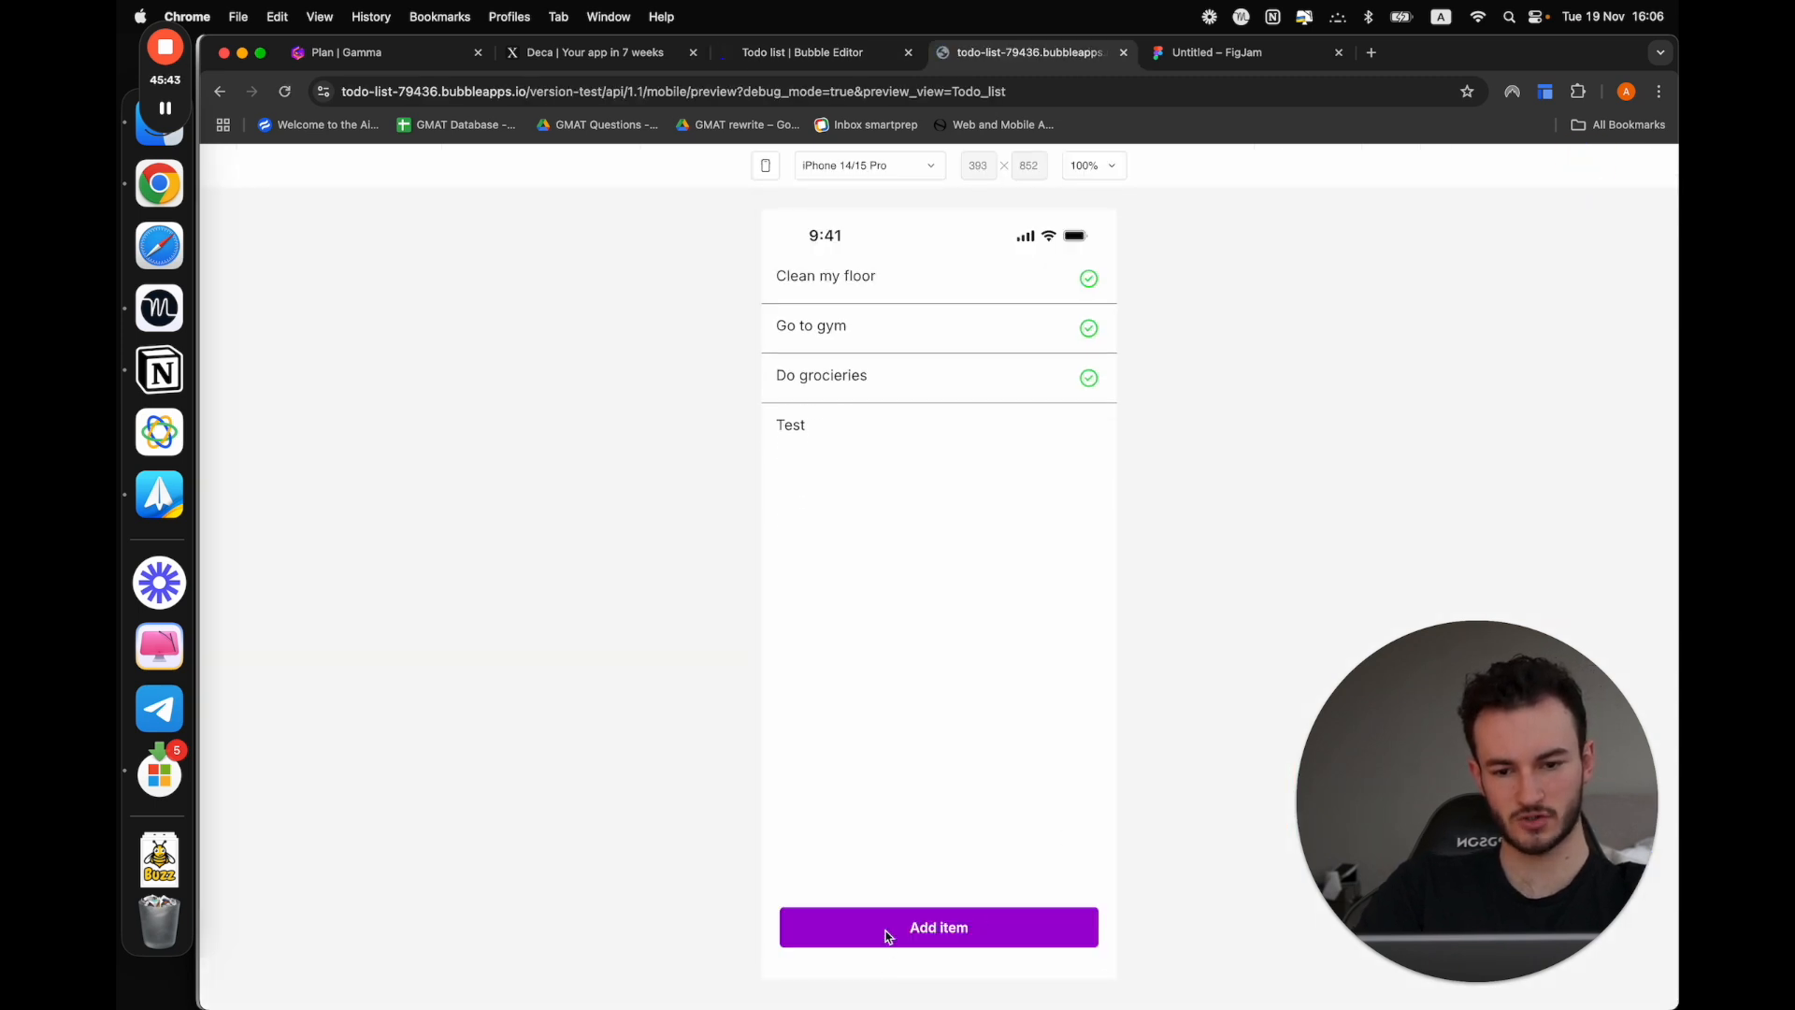
click(888, 932)
click(827, 747)
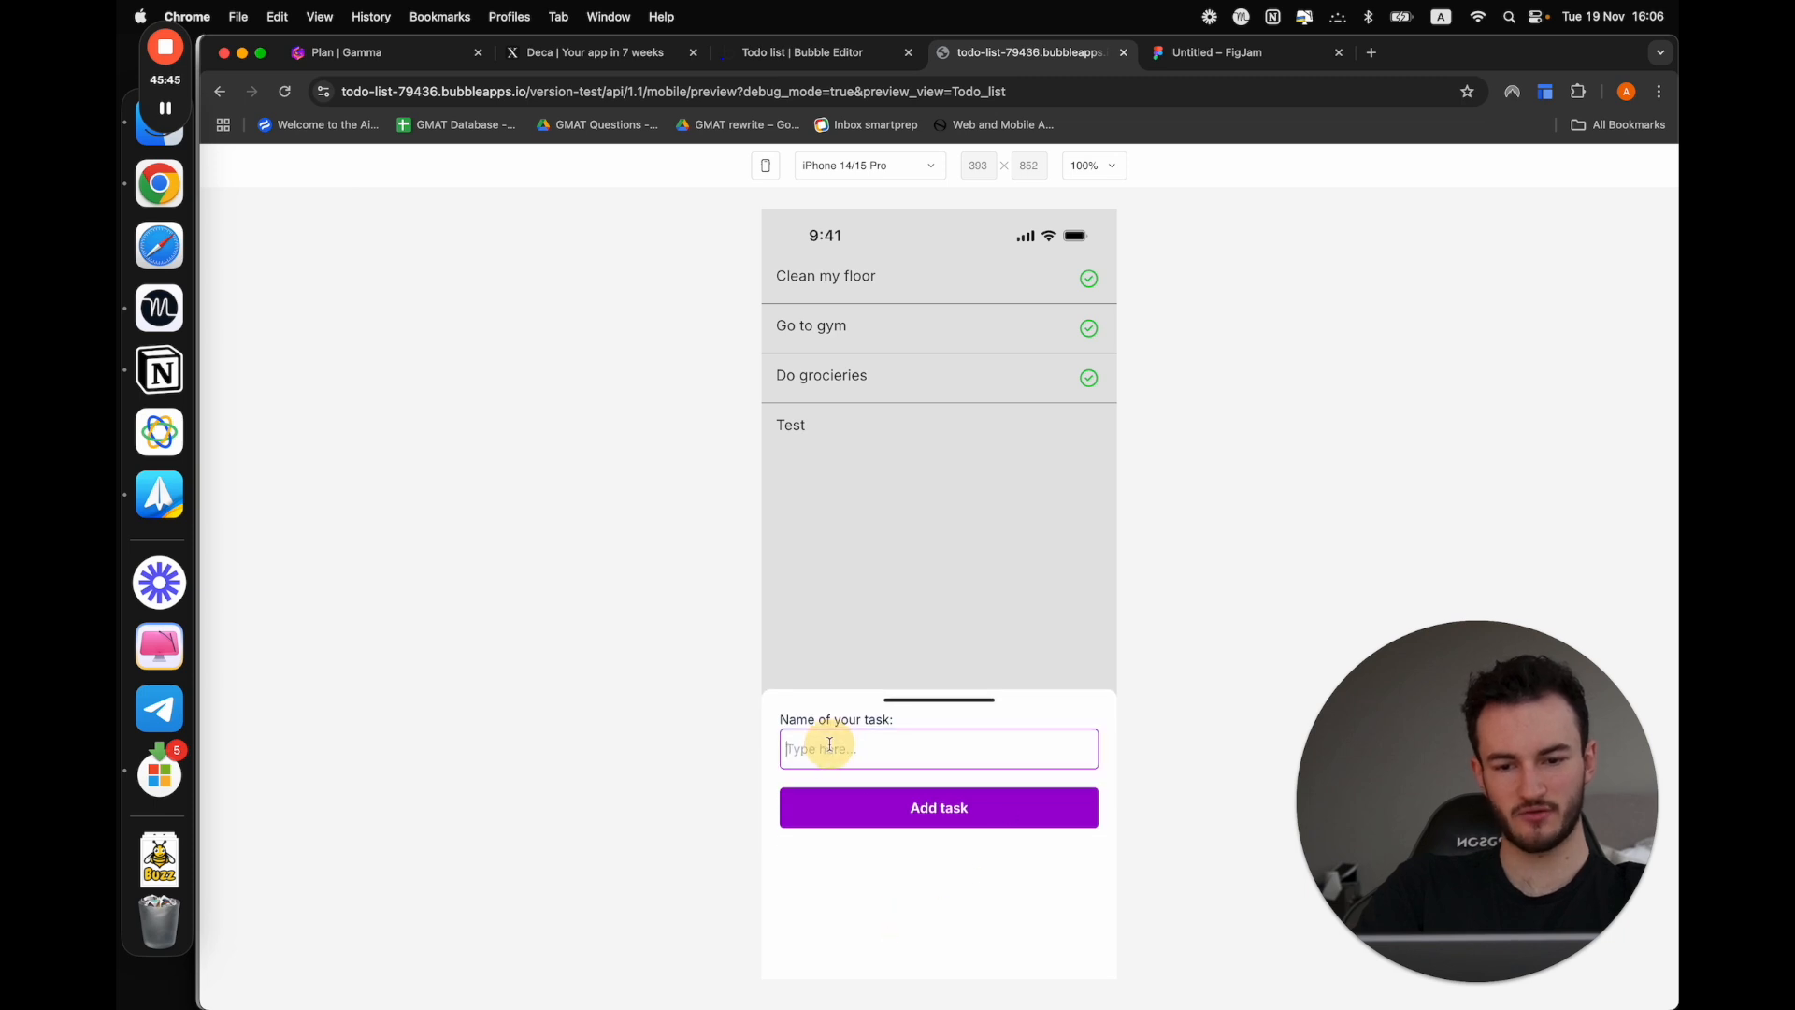
text(asdfasd)
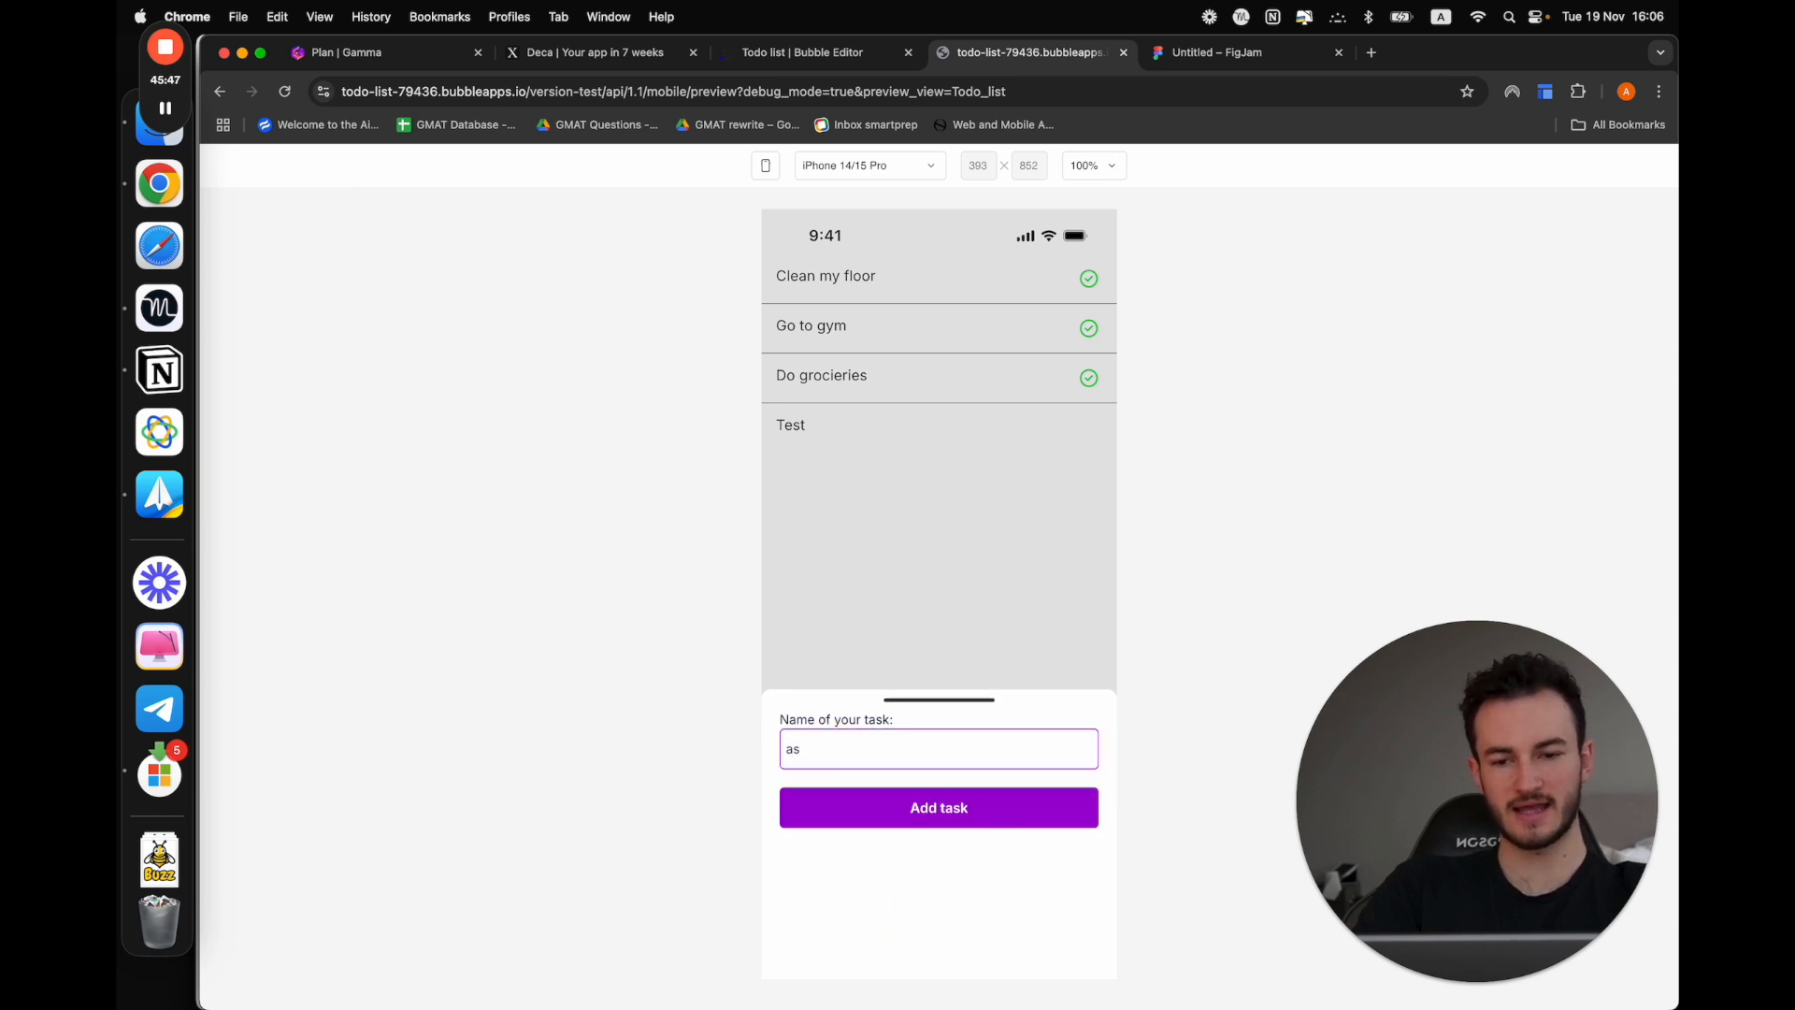
click(1022, 479)
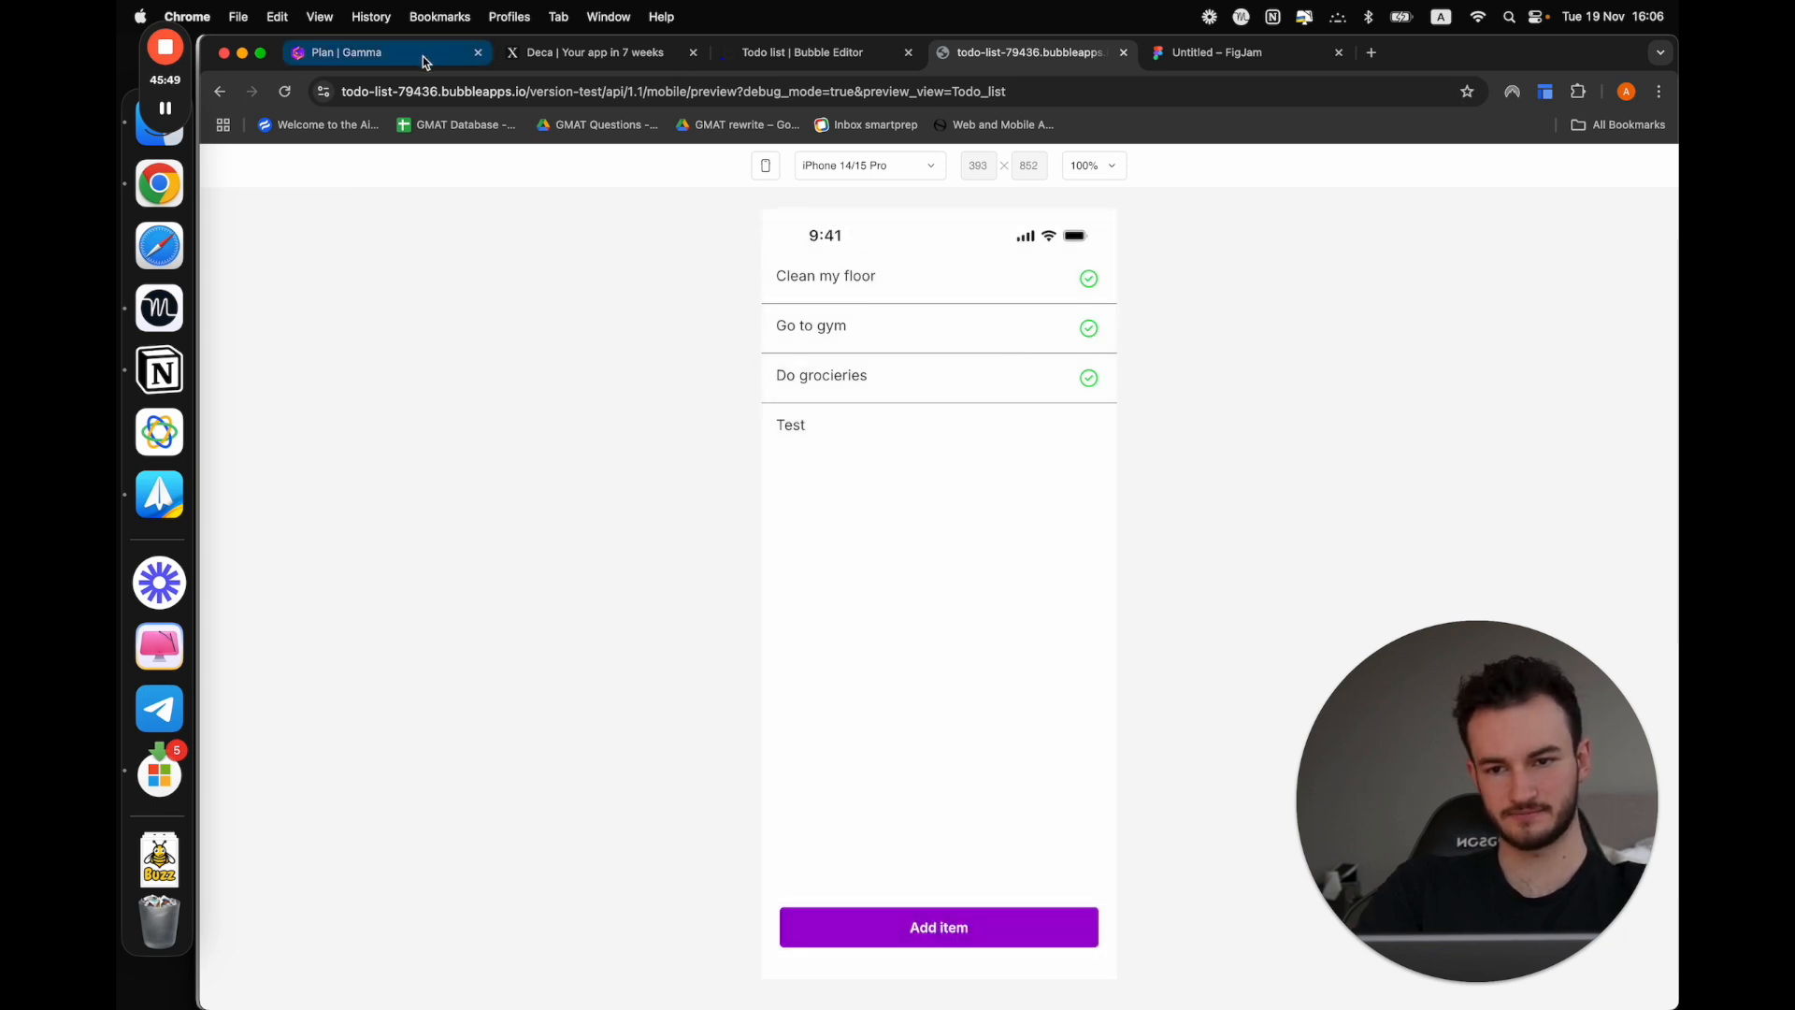
click(165, 110)
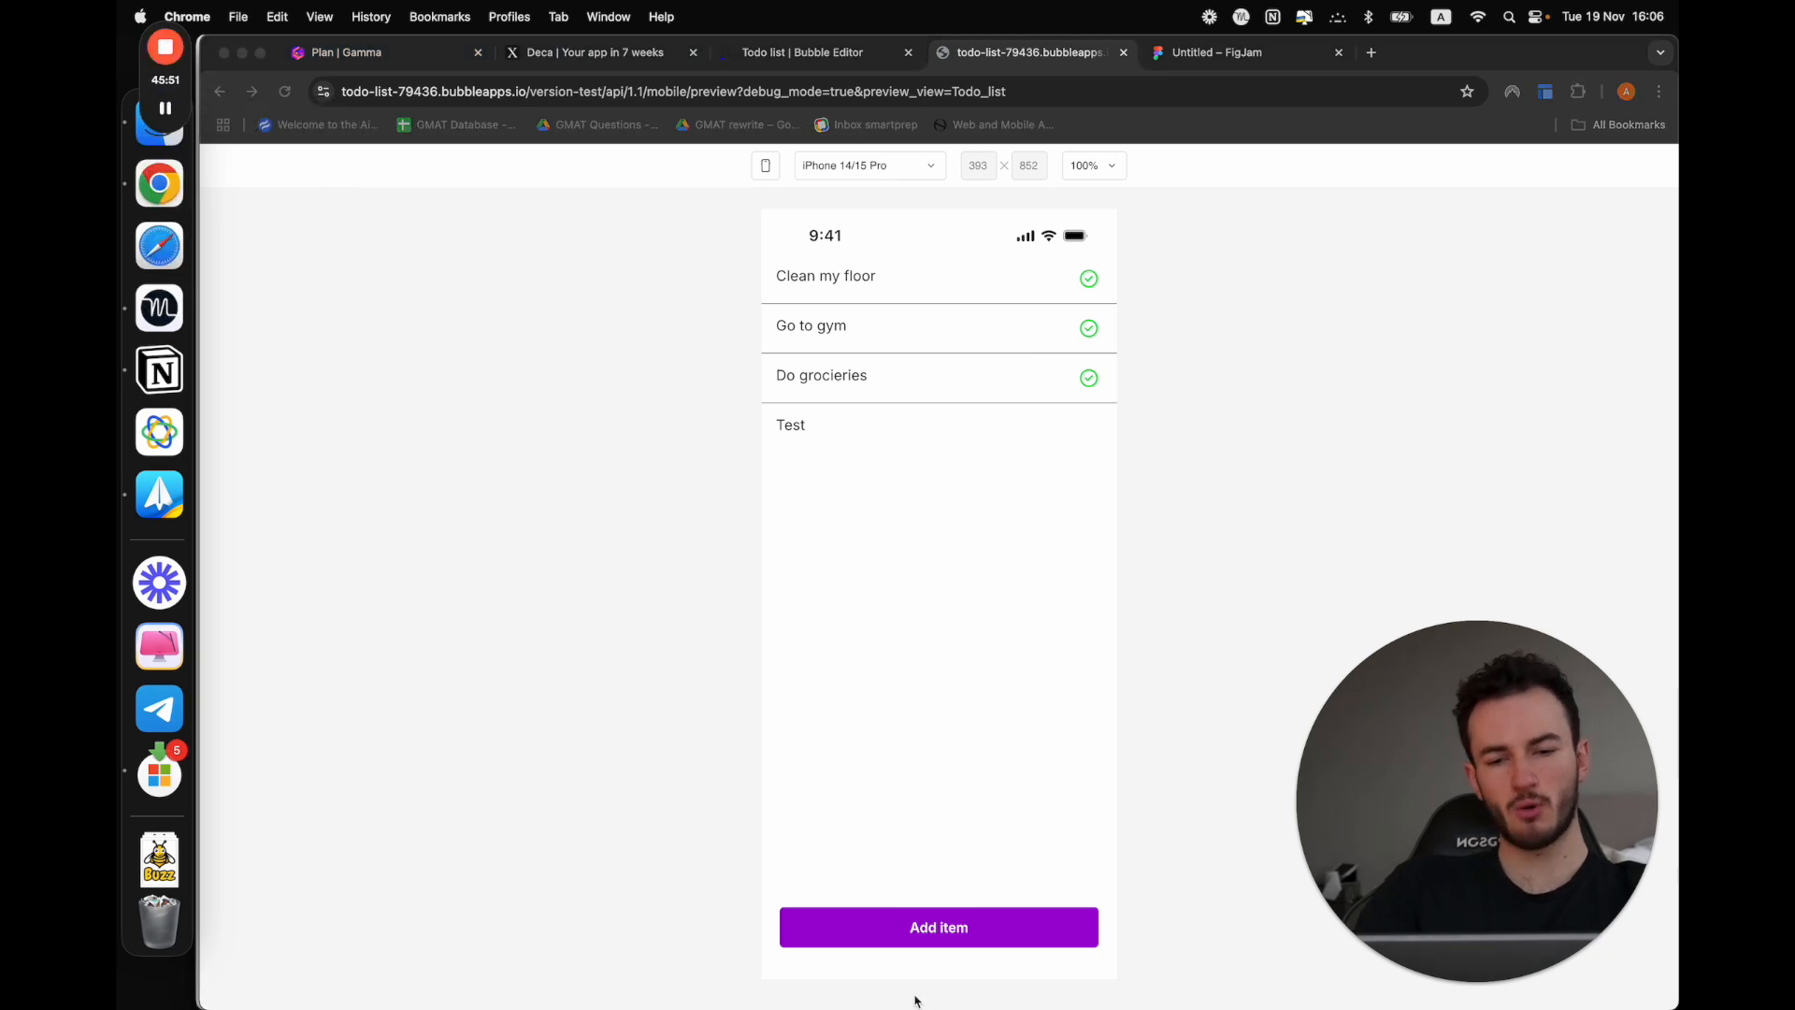
click(893, 935)
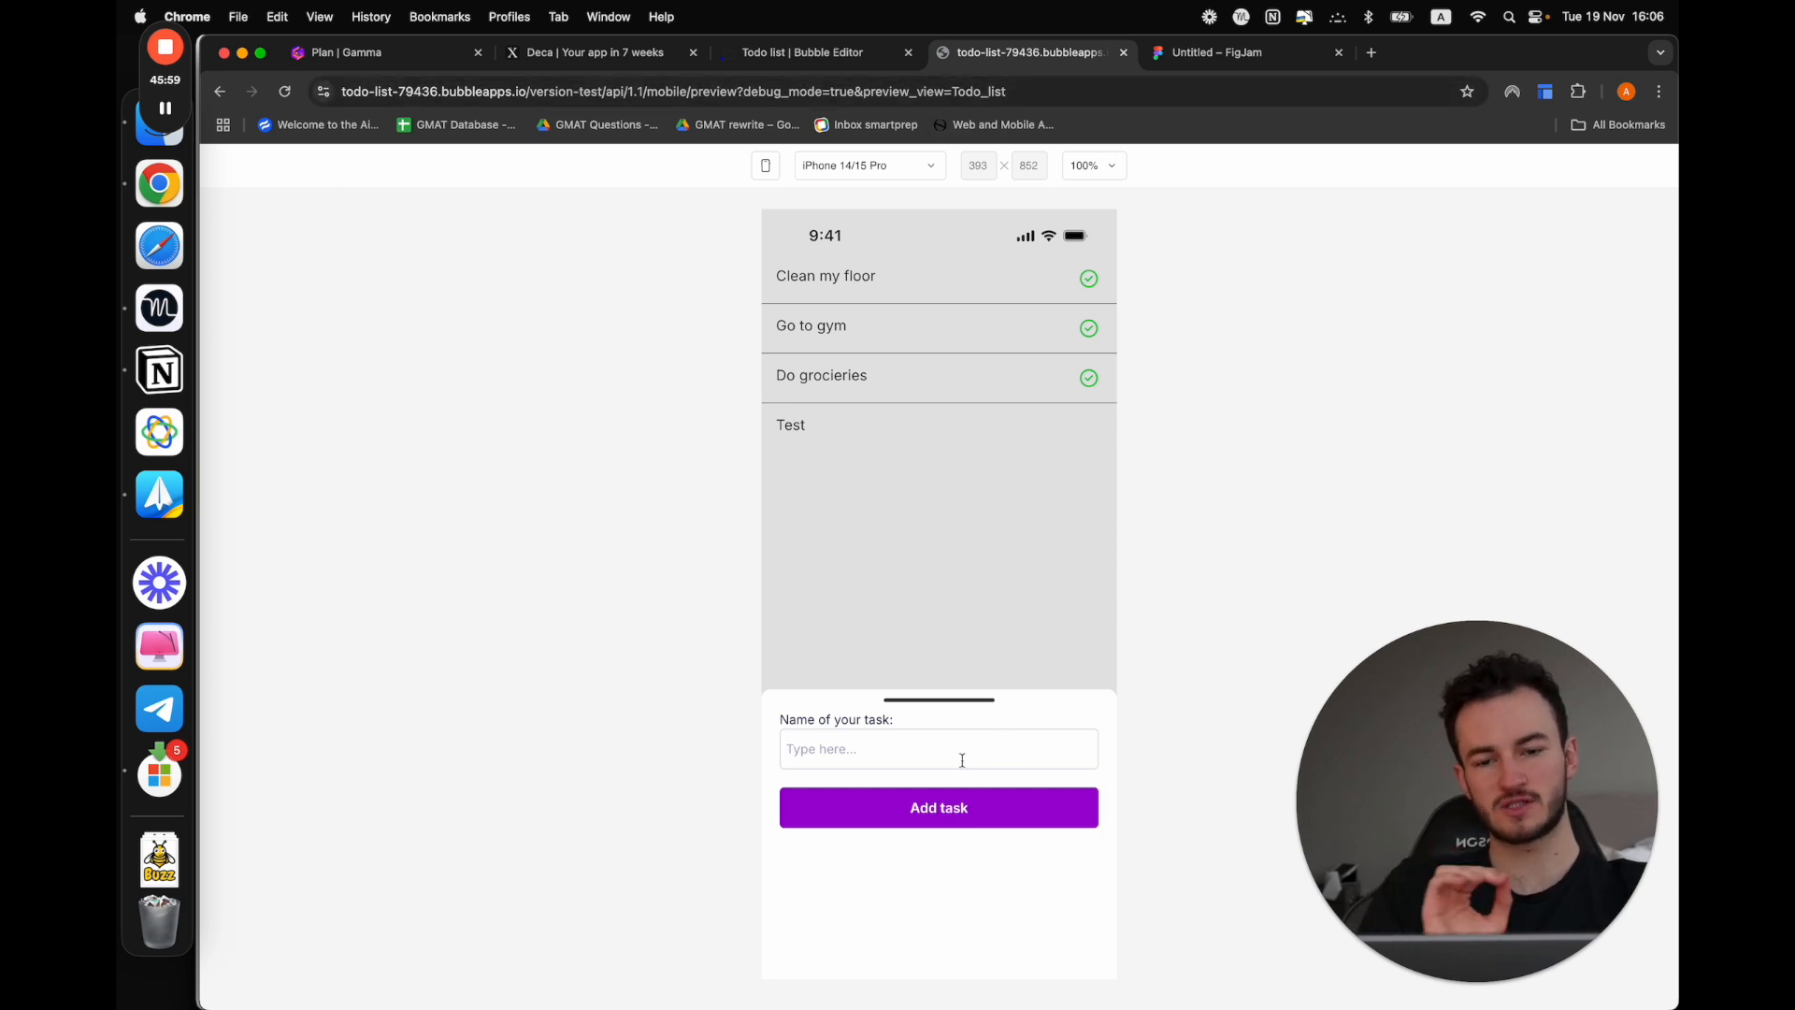
Return to the Bubble editor and set the top margin of Group A inside Sheet A to 20 px
click(849, 56)
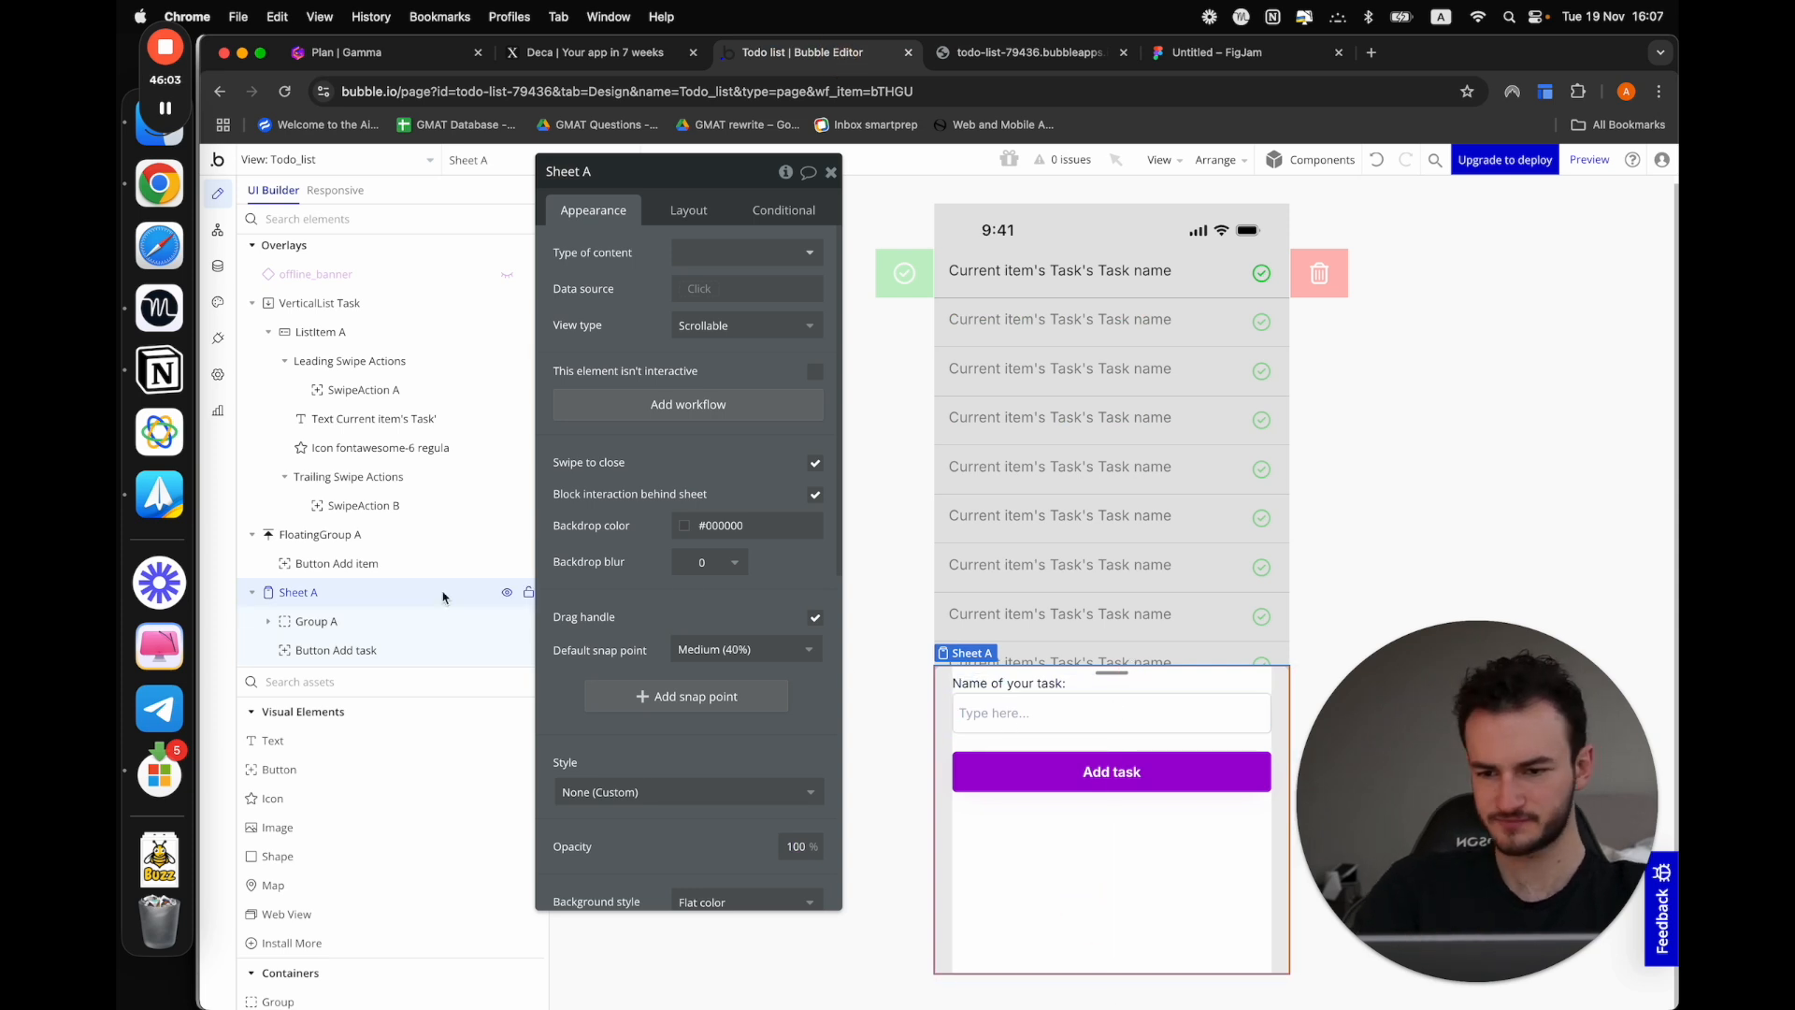
click(381, 621)
click(689, 210)
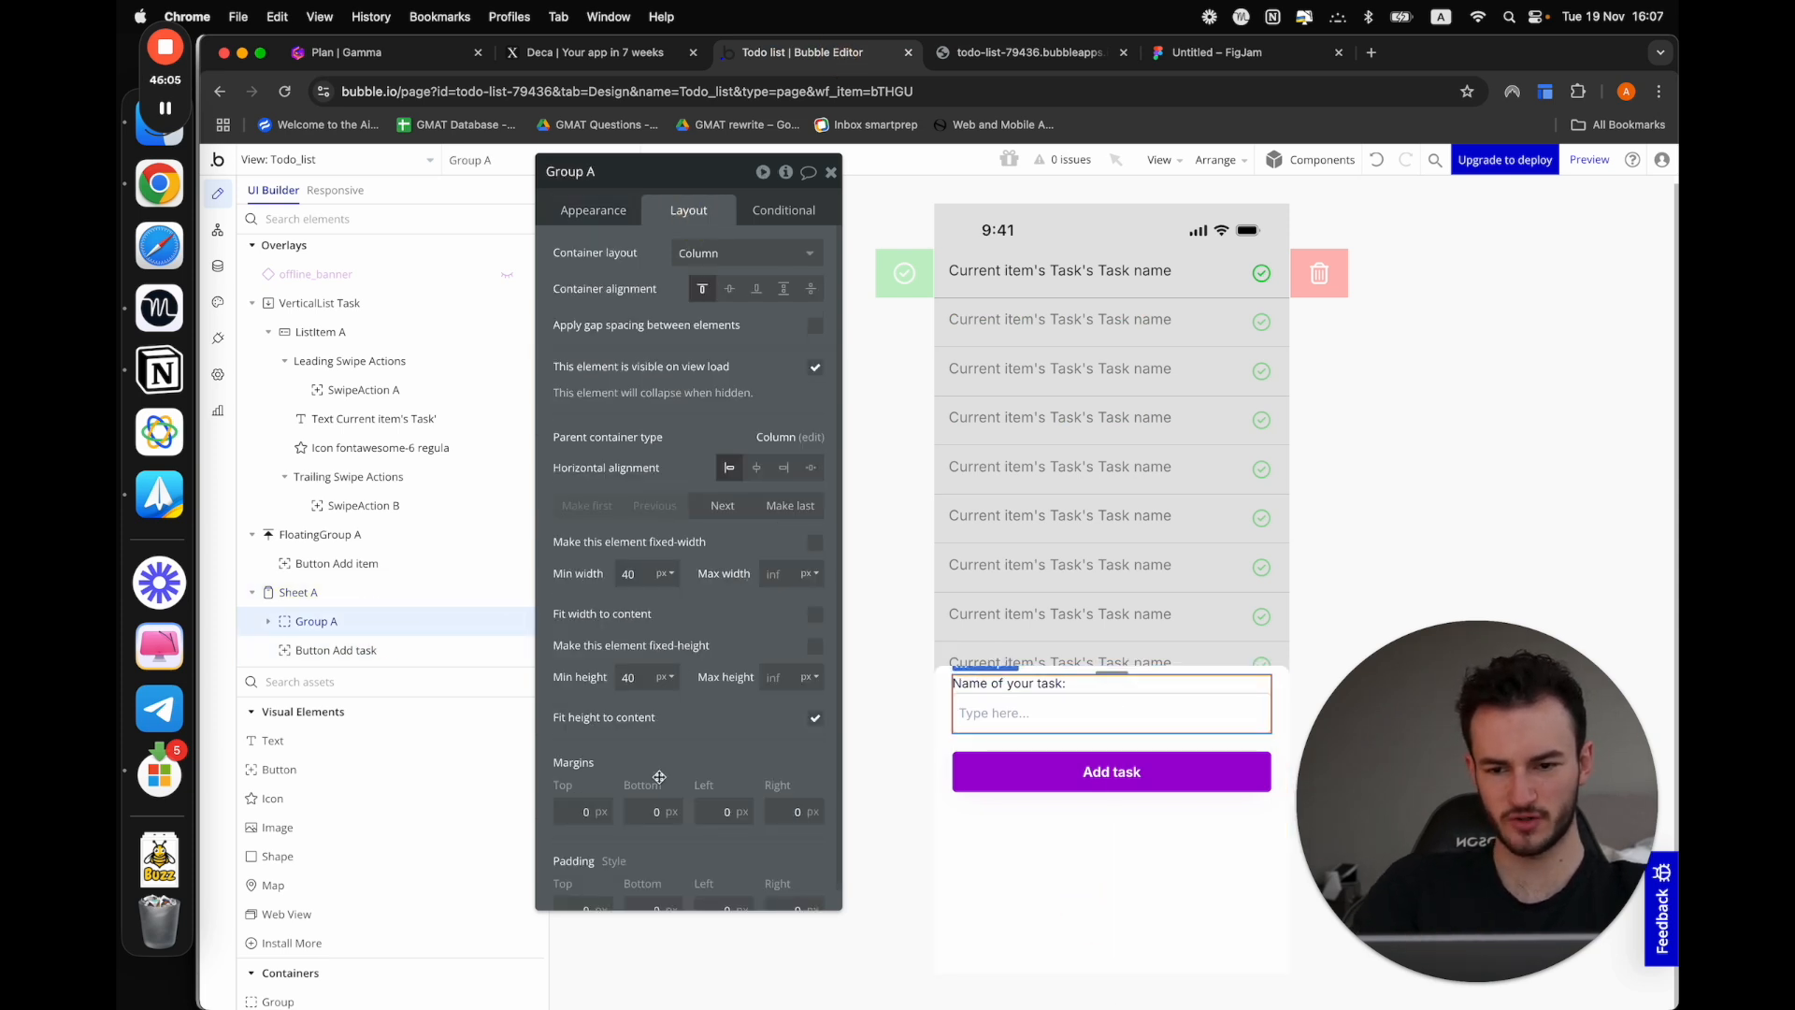
scroll(659, 777, down, 1)
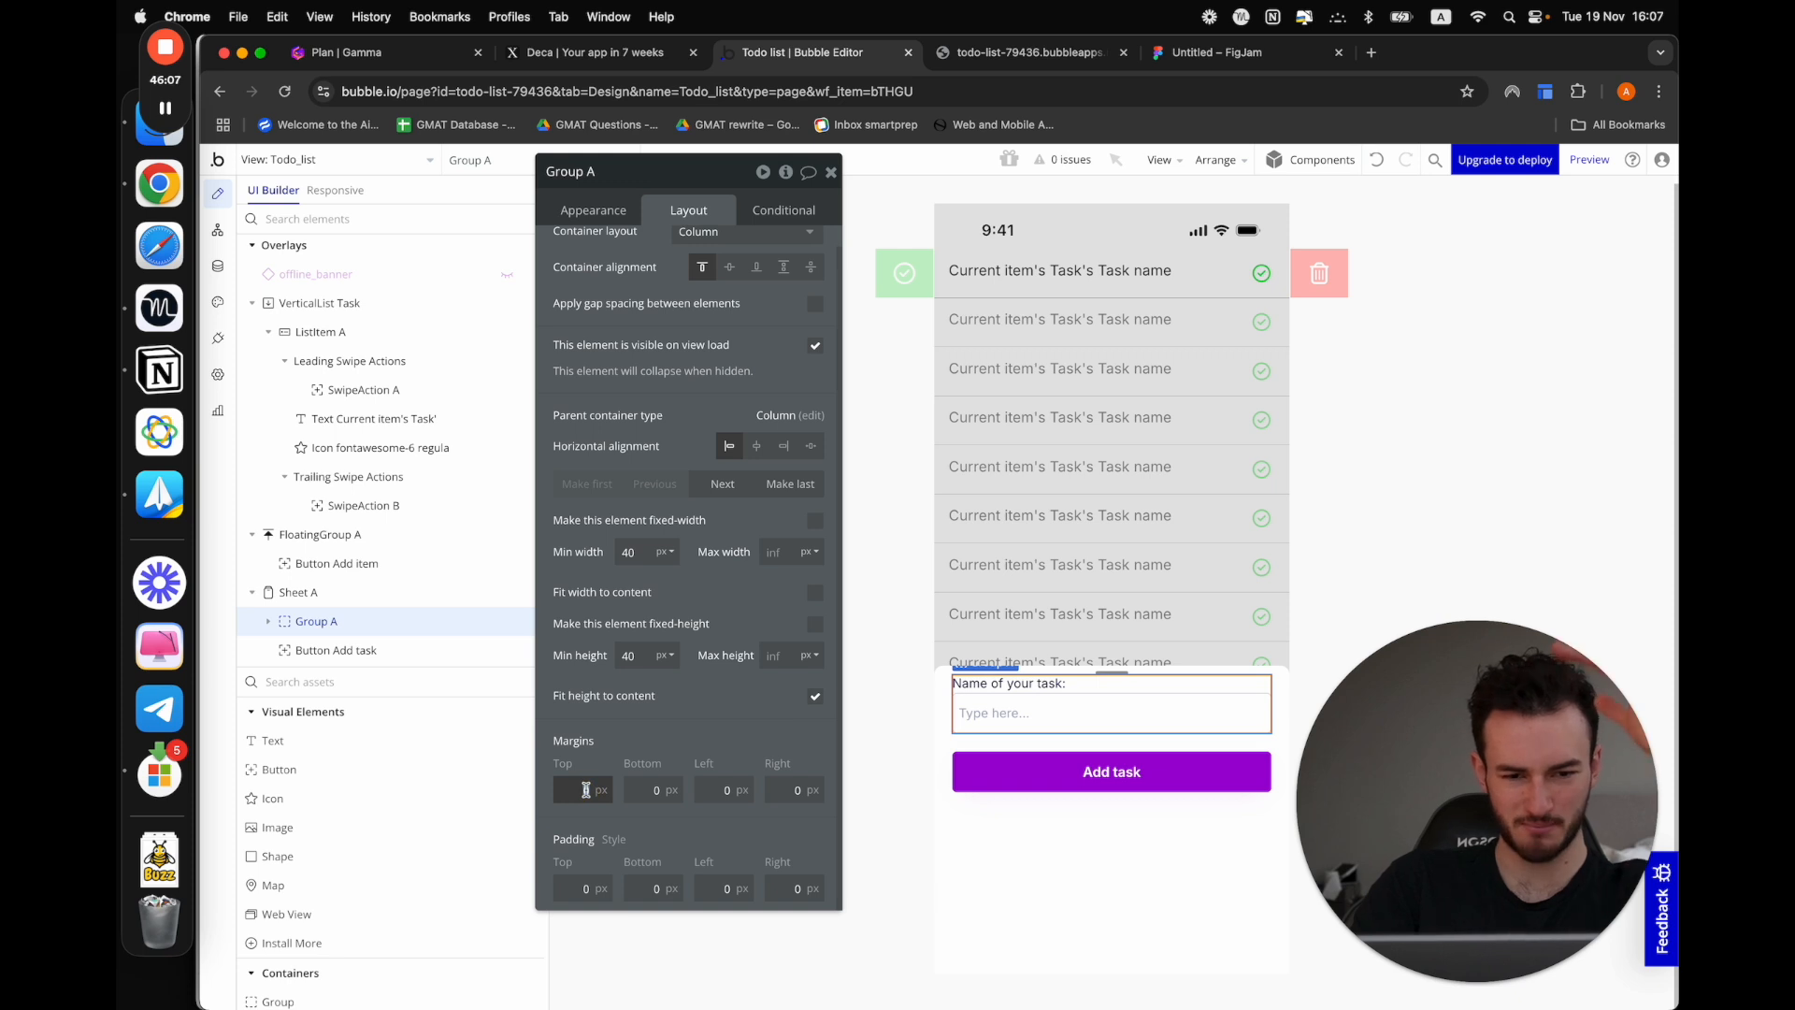
text(20)
click(1018, 855)
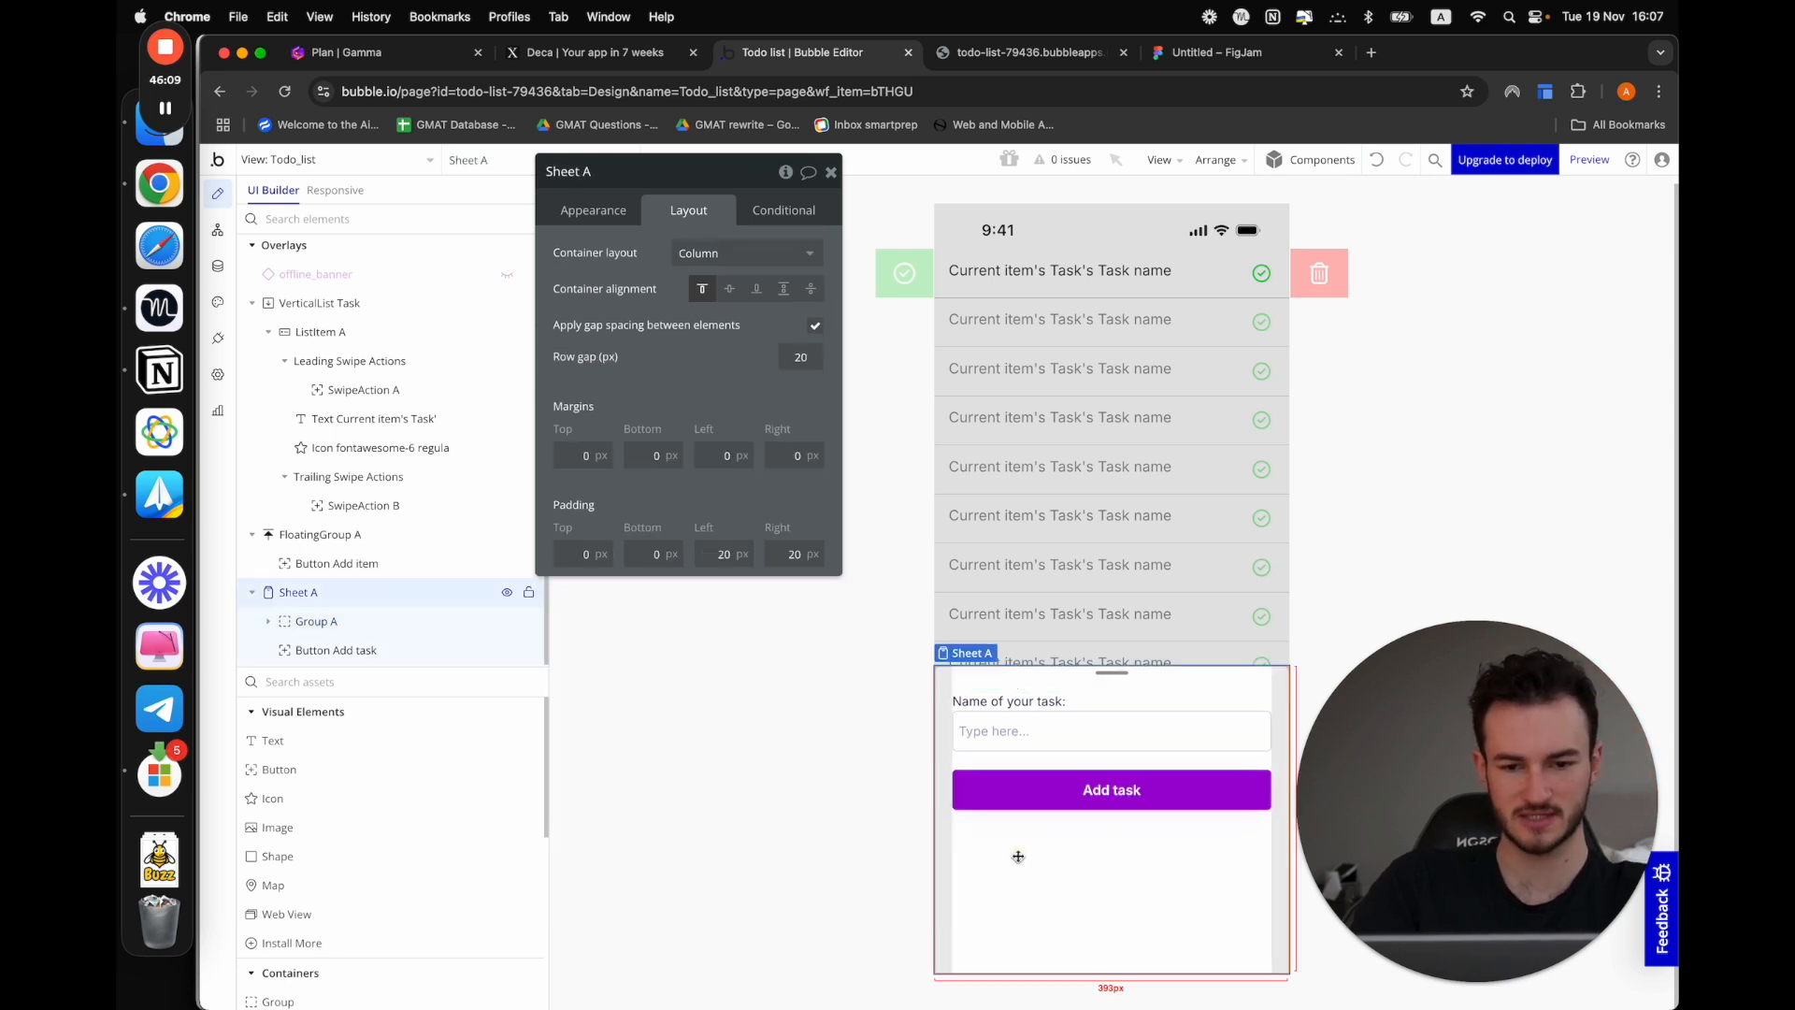
click(1132, 897)
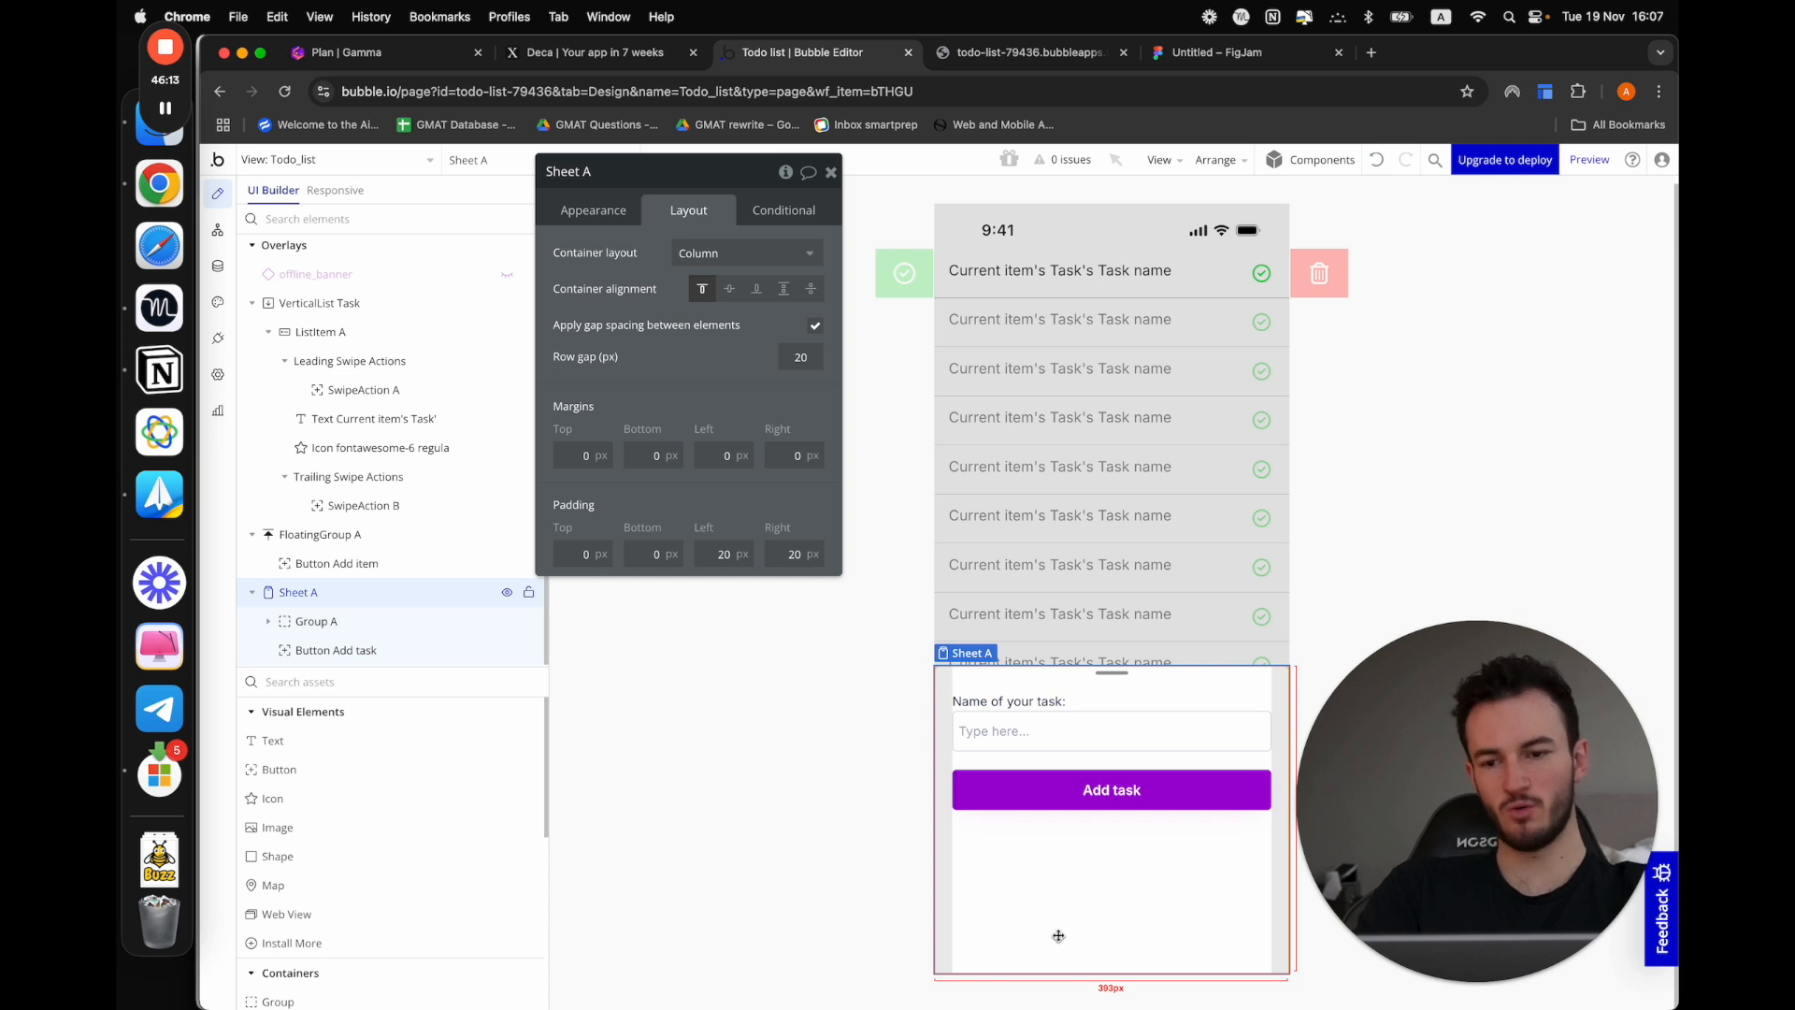
Try the Large (92%) and Full (100%) default snap points on Sheet A, and settle on Fit to content
click(586, 209)
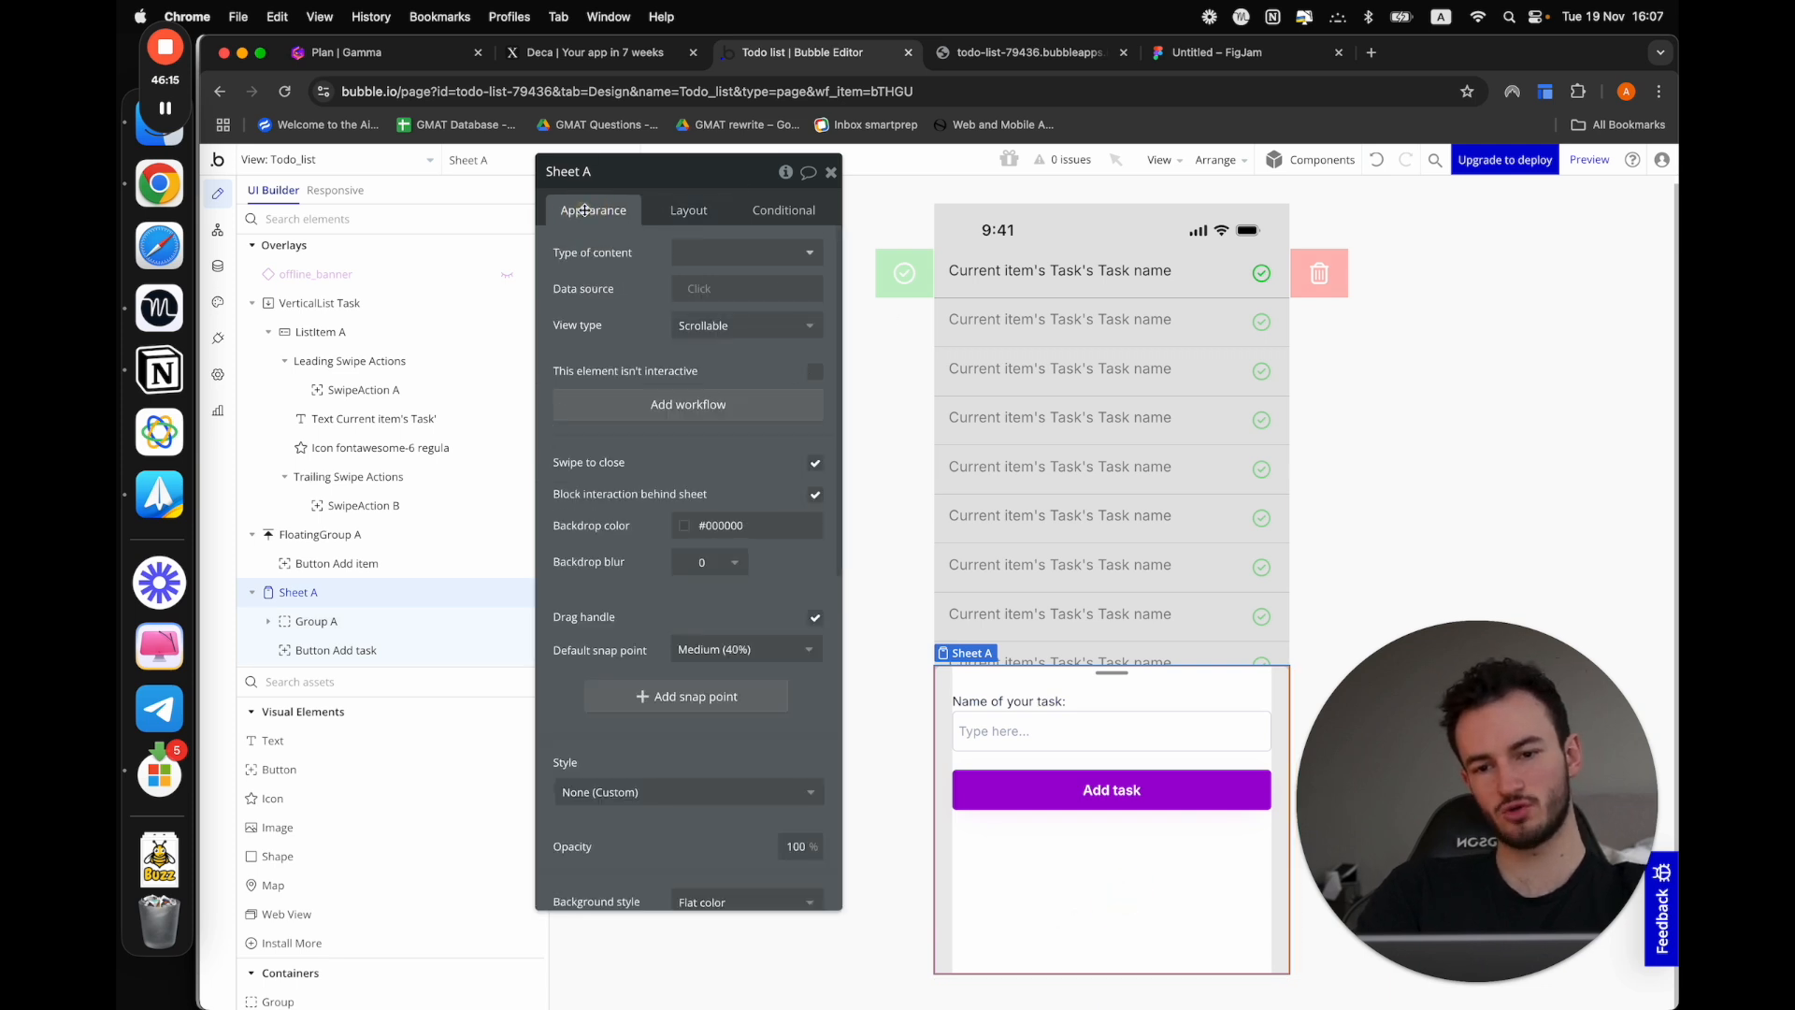
click(738, 649)
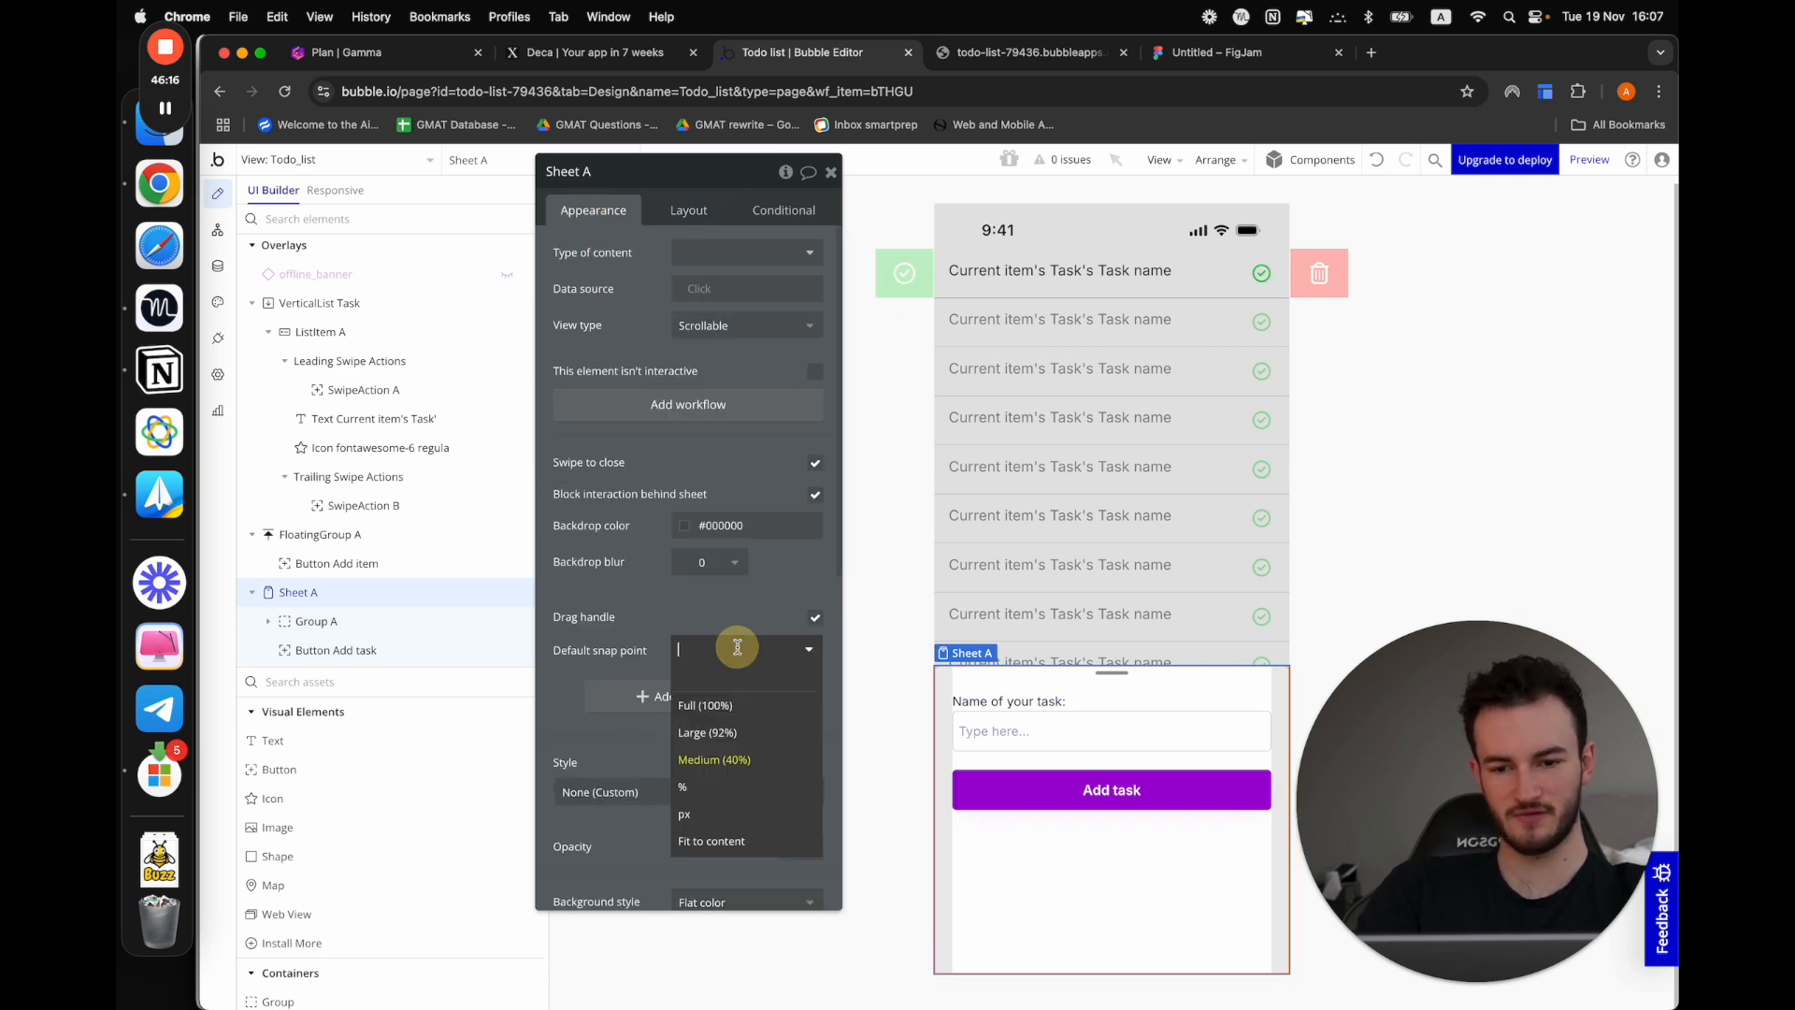
click(735, 734)
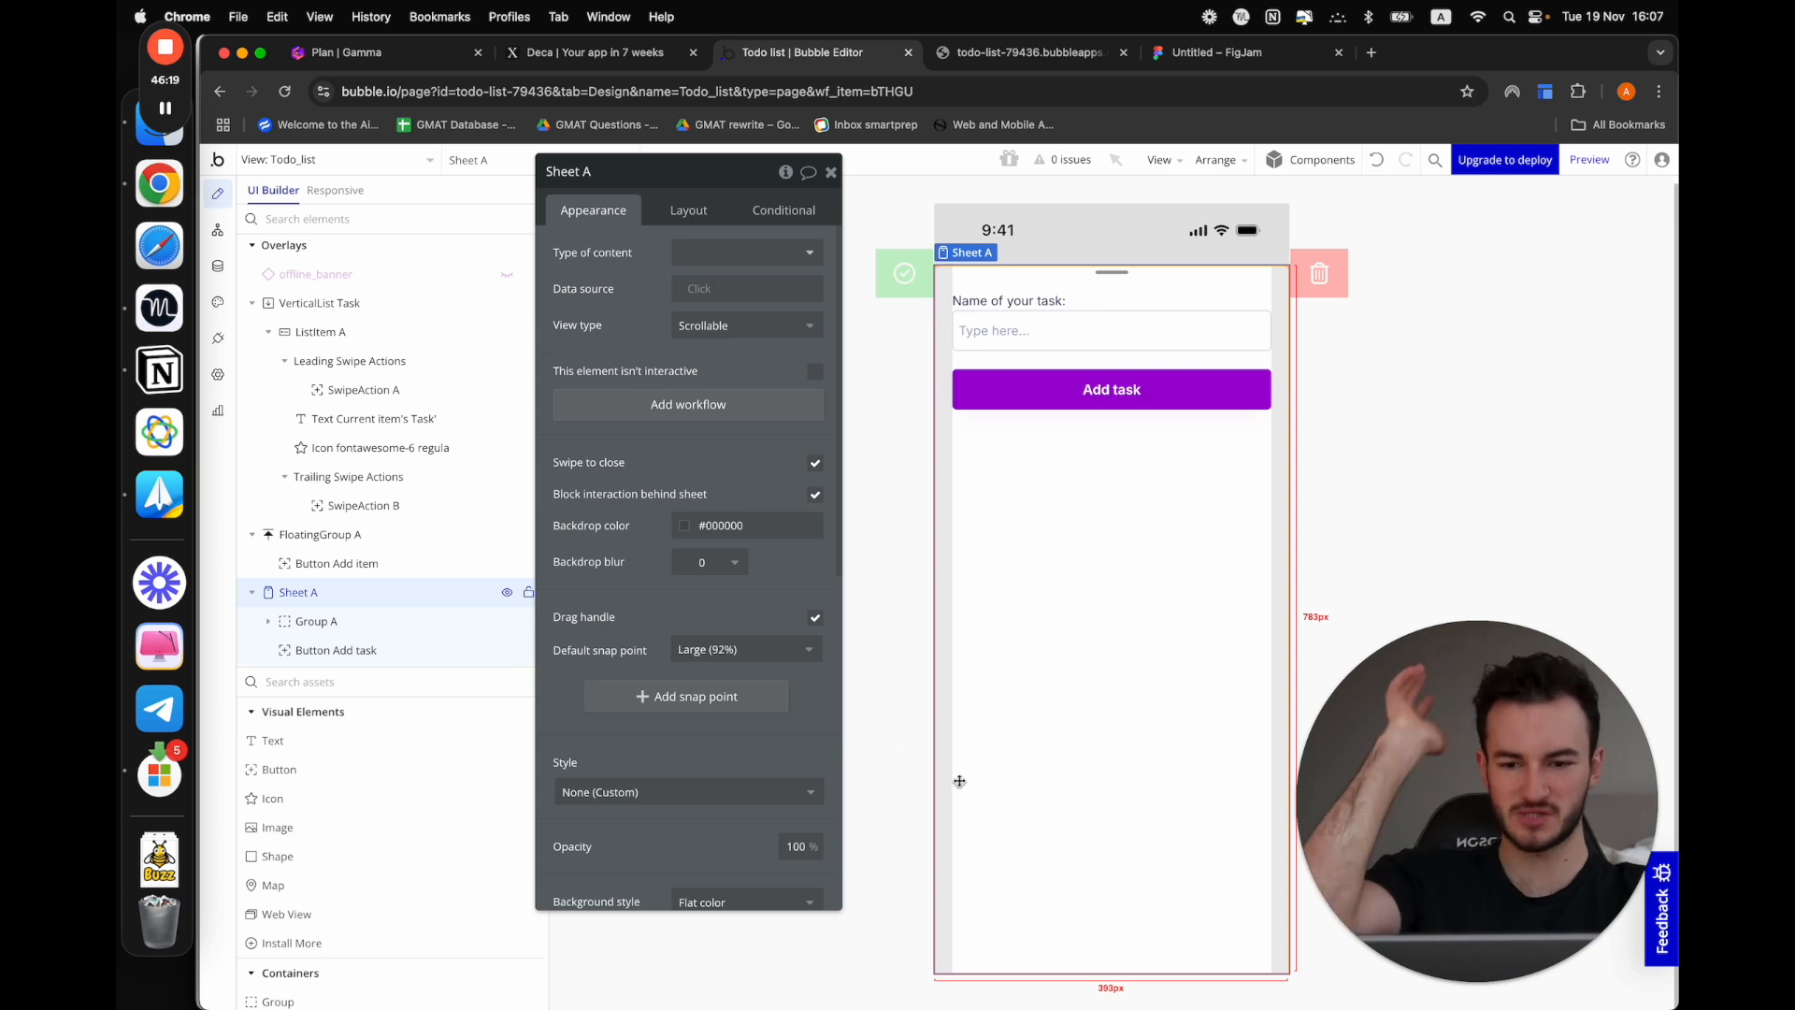
click(767, 648)
click(718, 706)
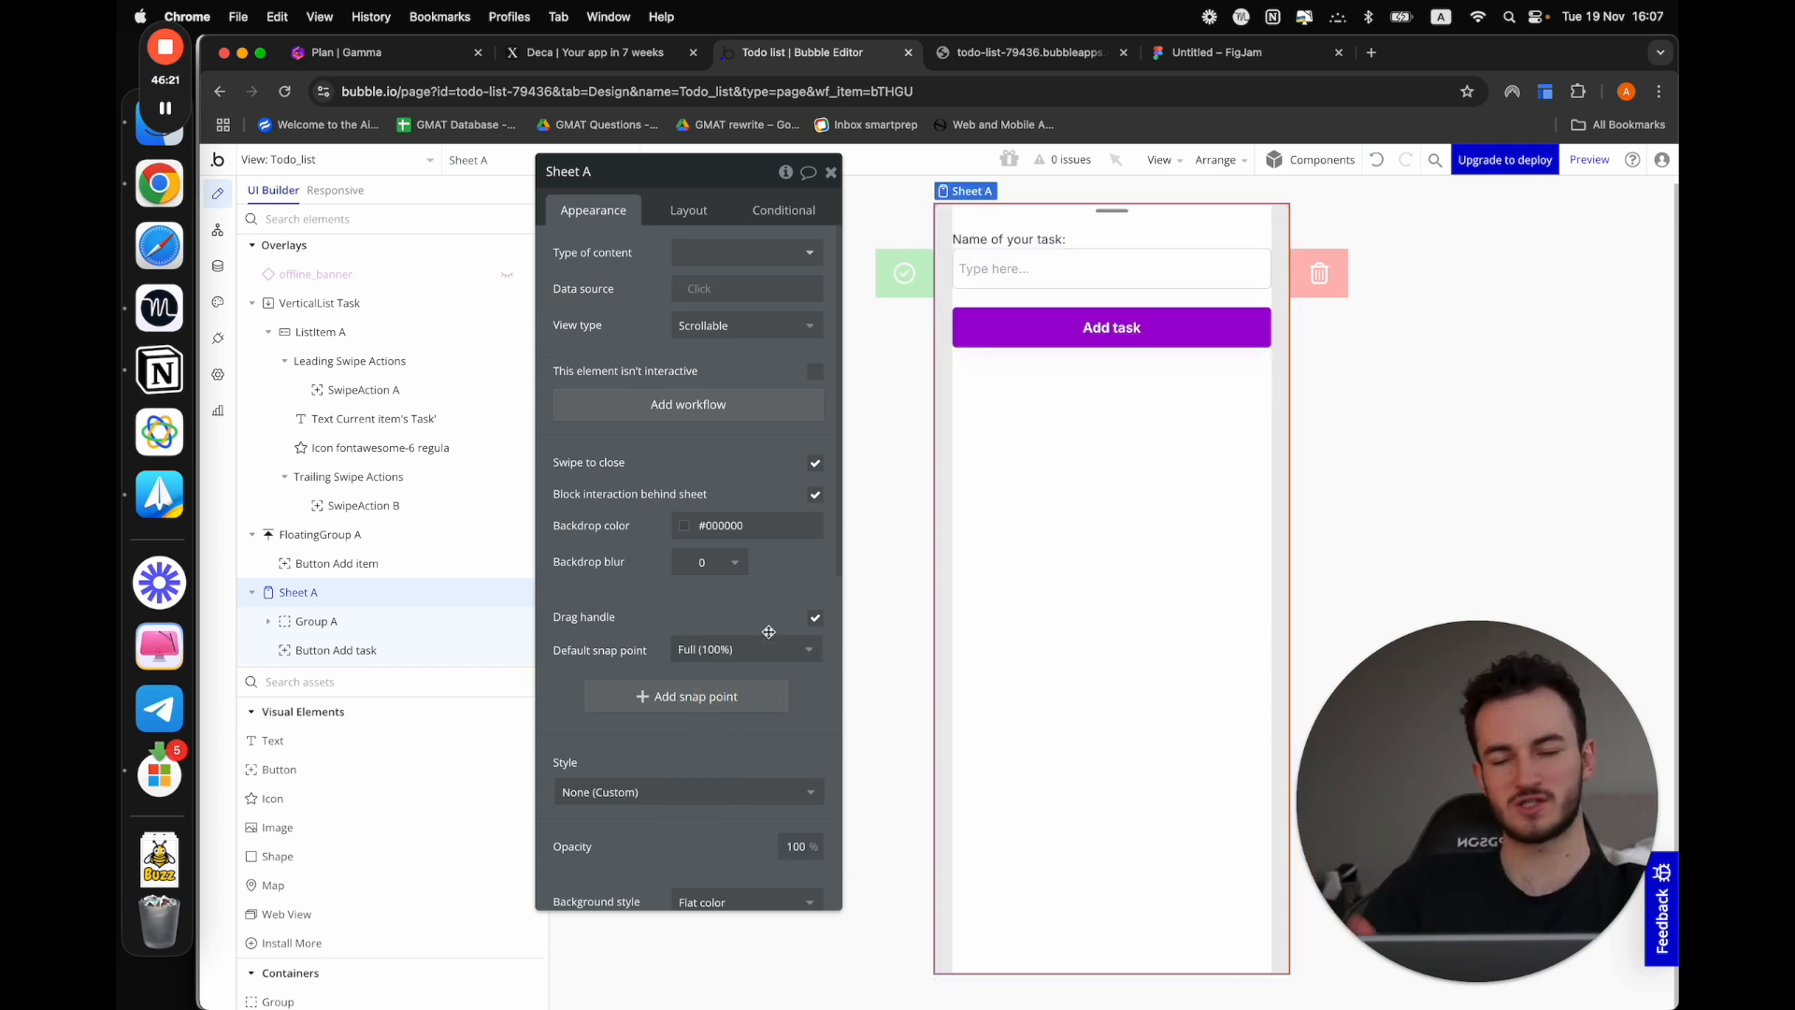
click(763, 638)
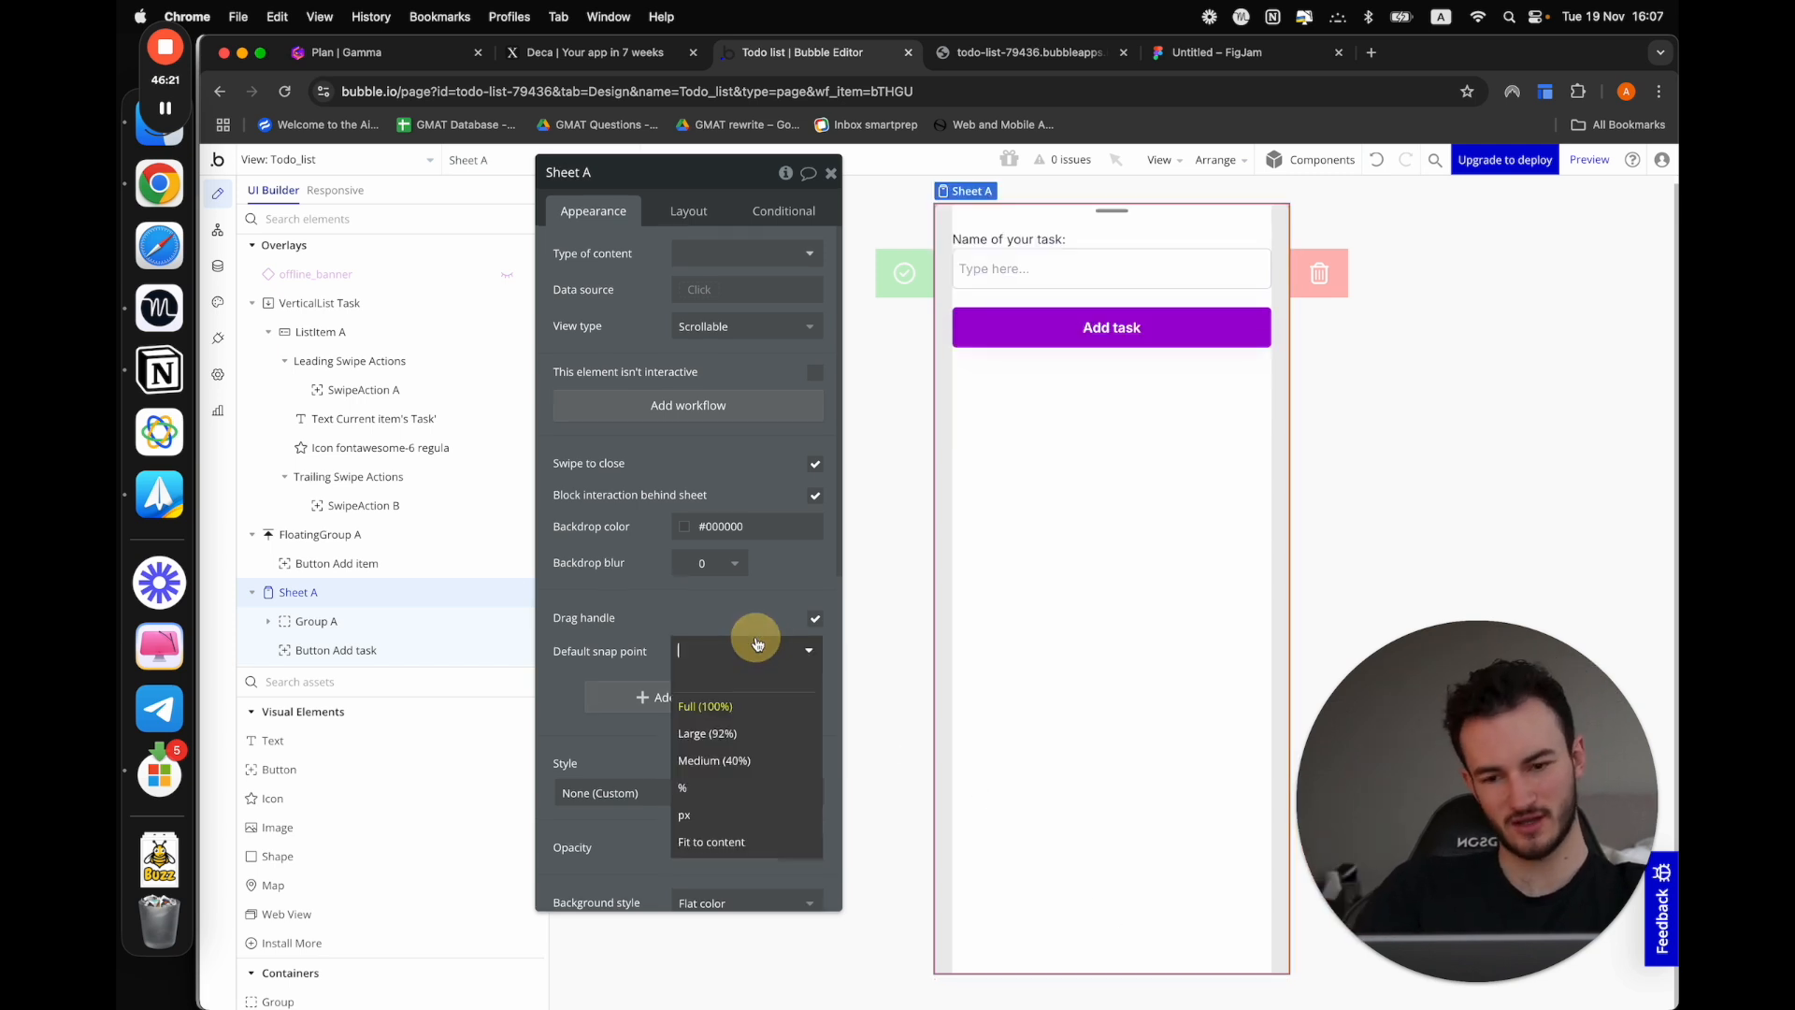
click(741, 839)
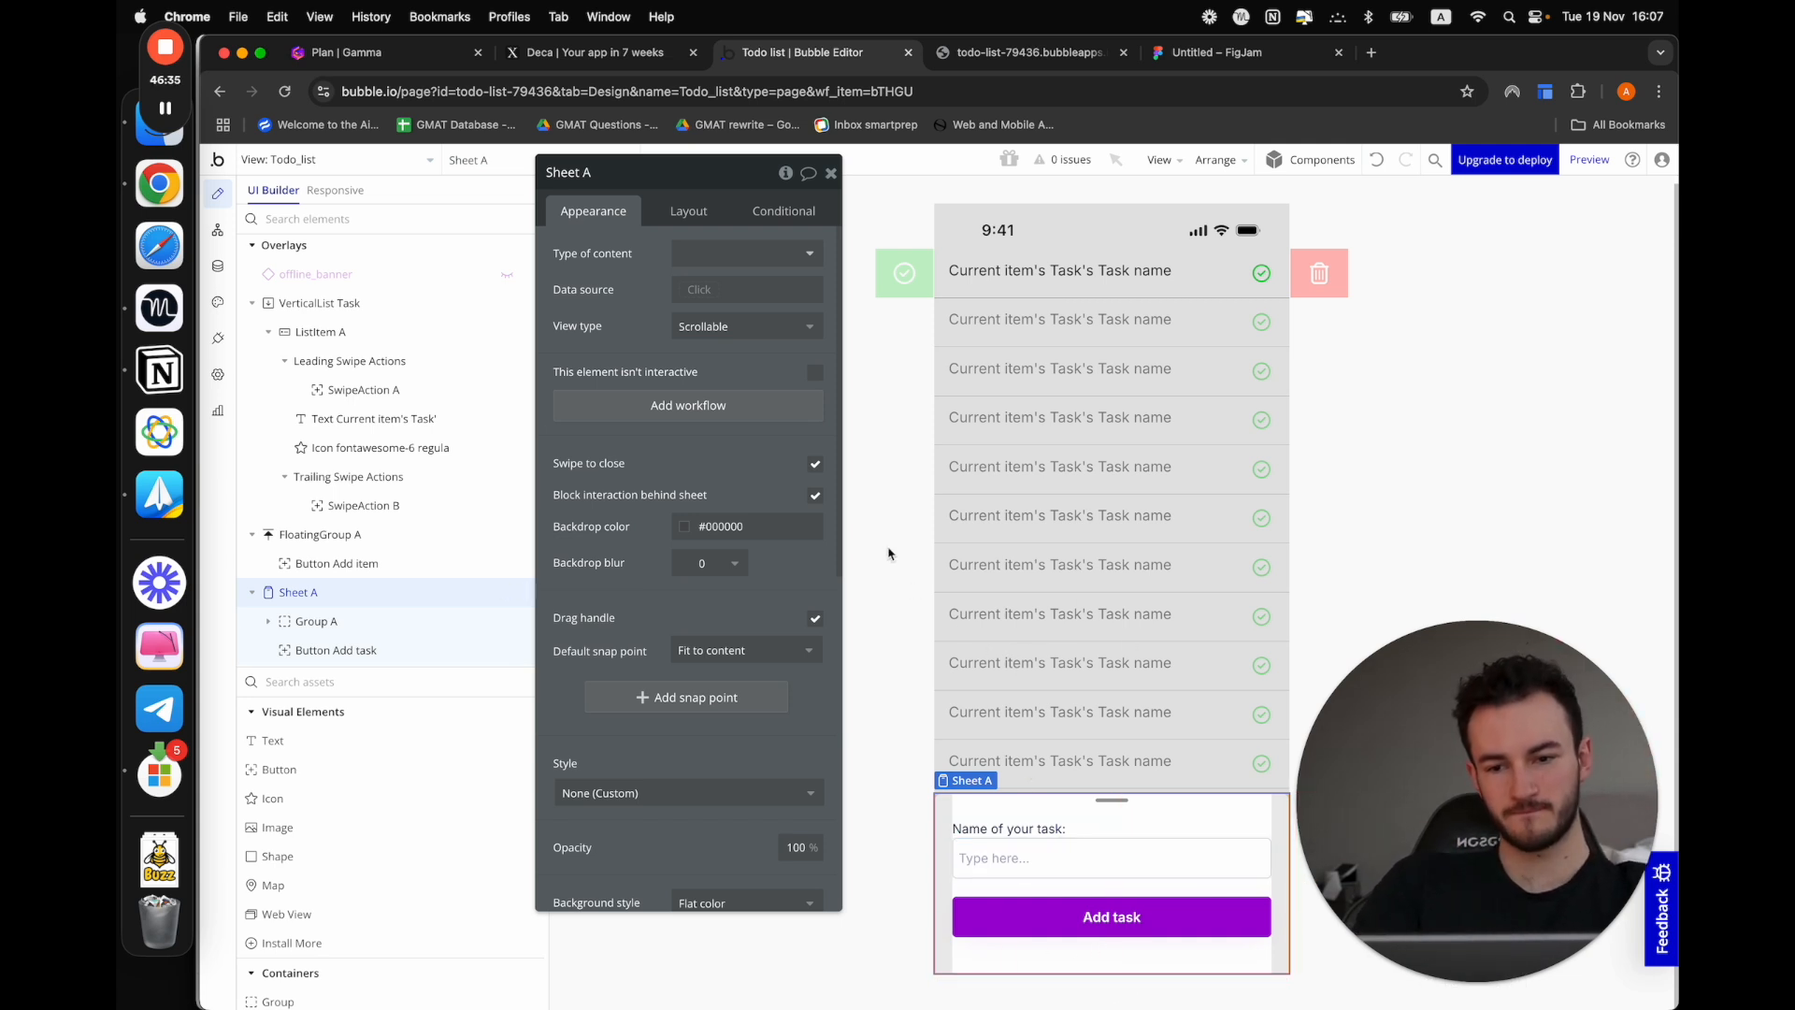
Preview the app, open the Add item sheet, test pulling its handle upward, and close the sheet
click(1589, 160)
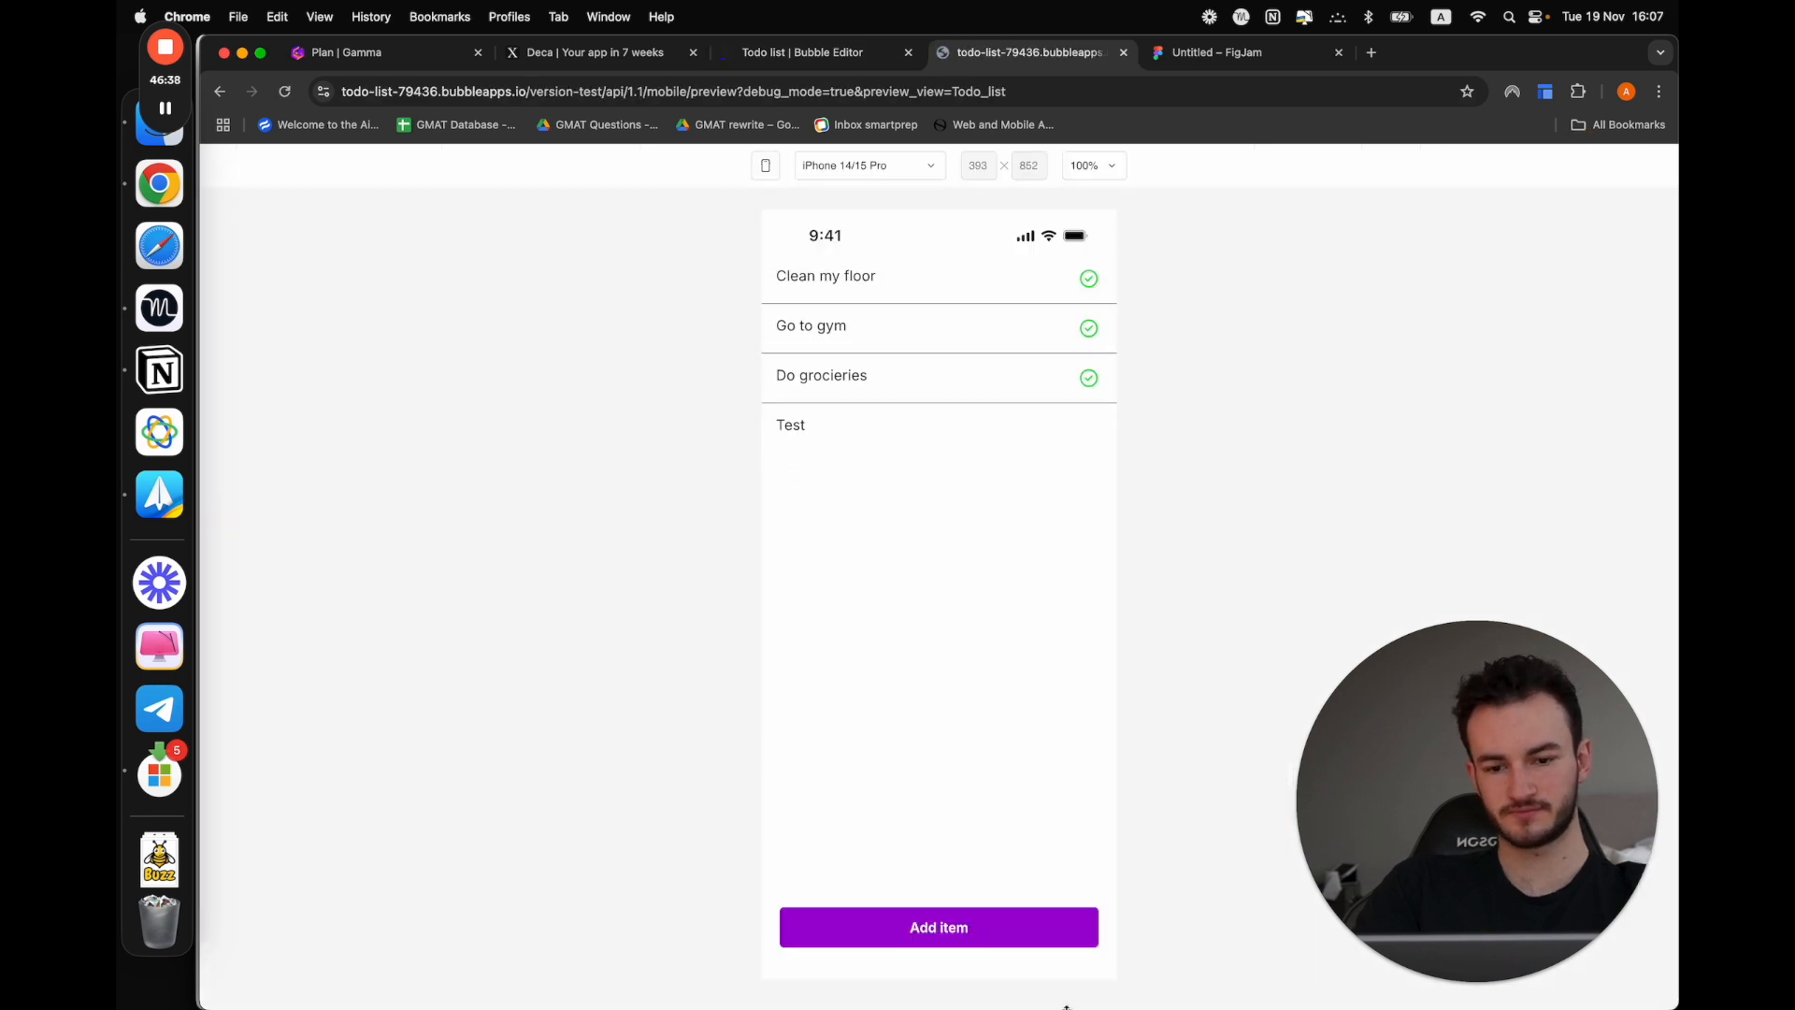
click(930, 937)
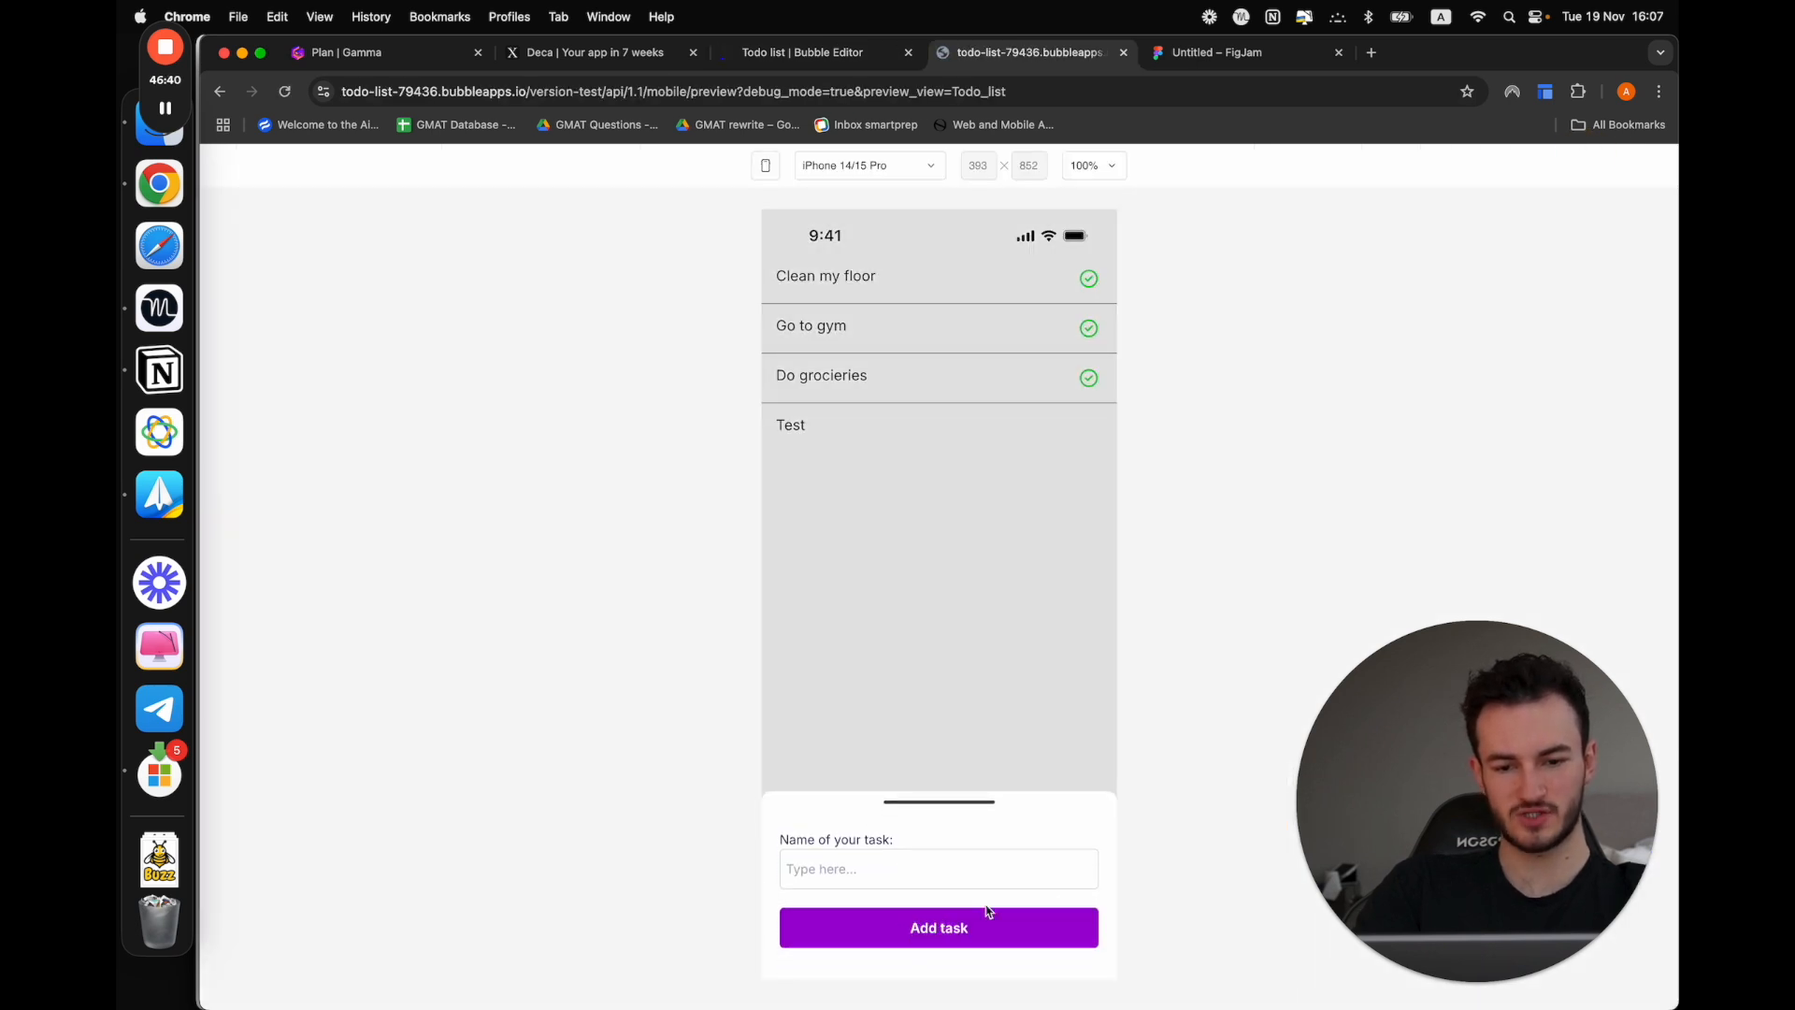
drag(967, 805, 913, 659)
click(997, 715)
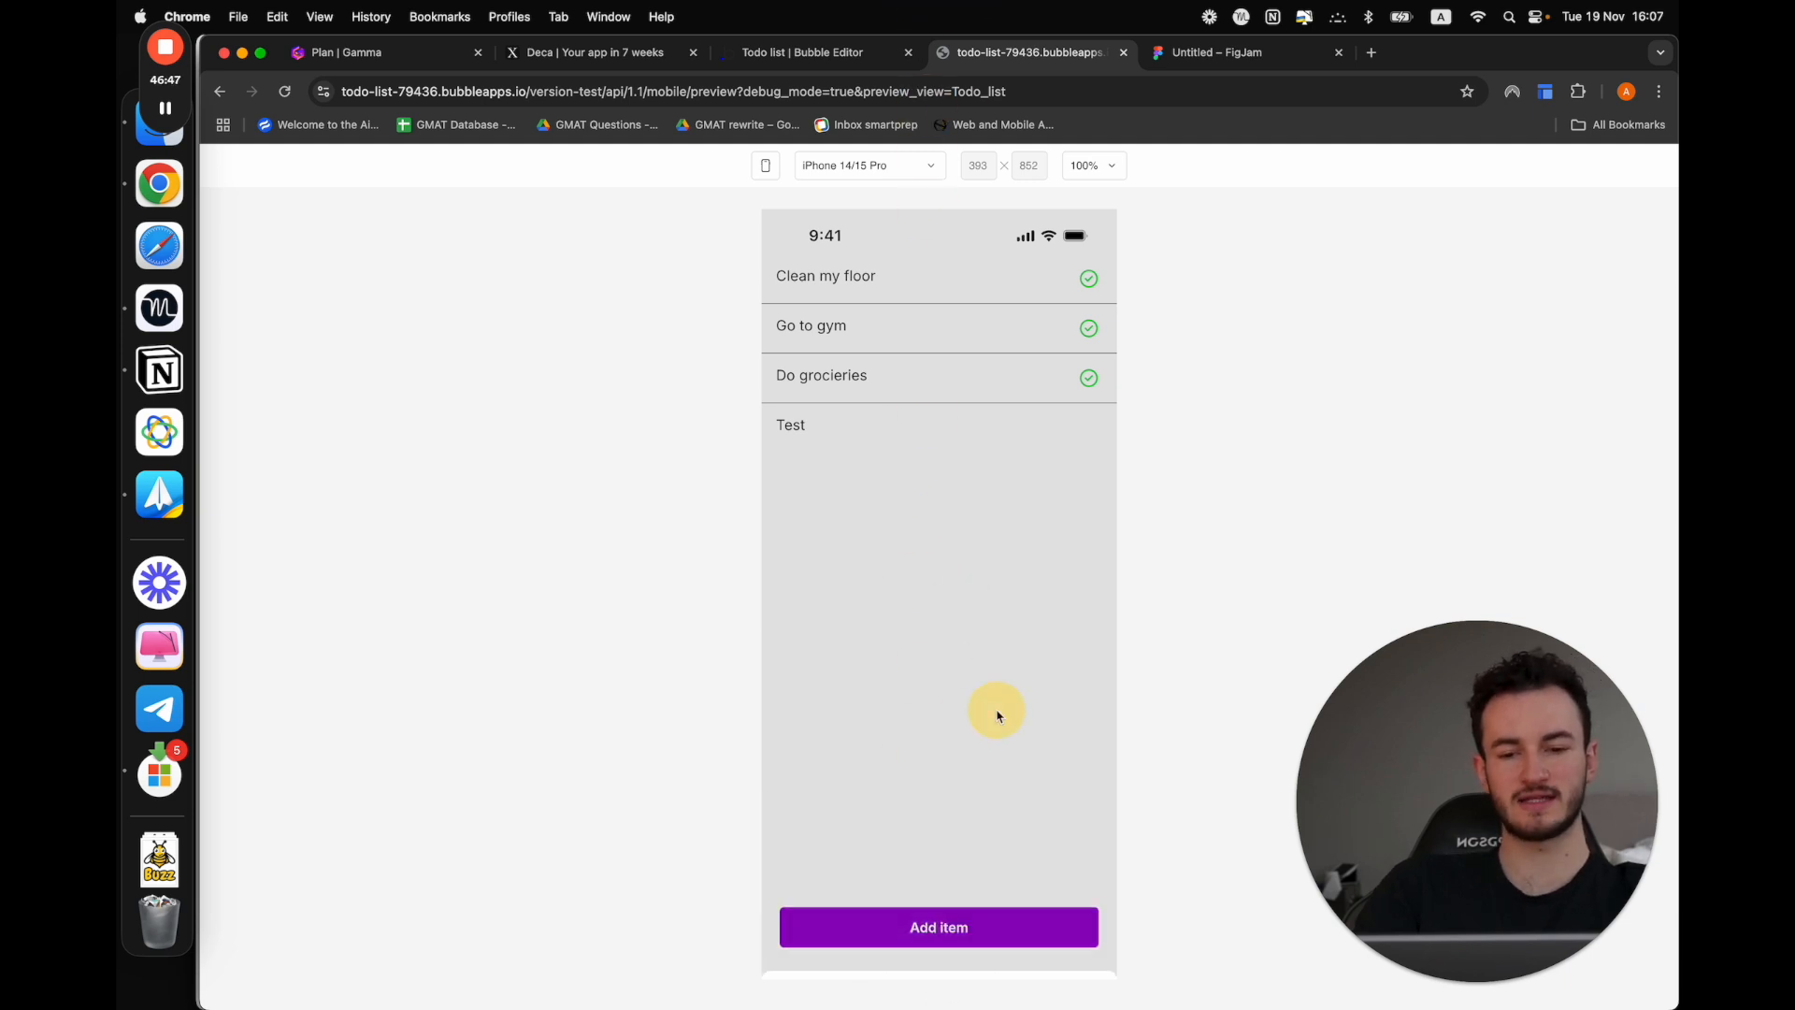
Return to the Bubble editor and create a workflow for the Add task button in Sheet A
click(836, 53)
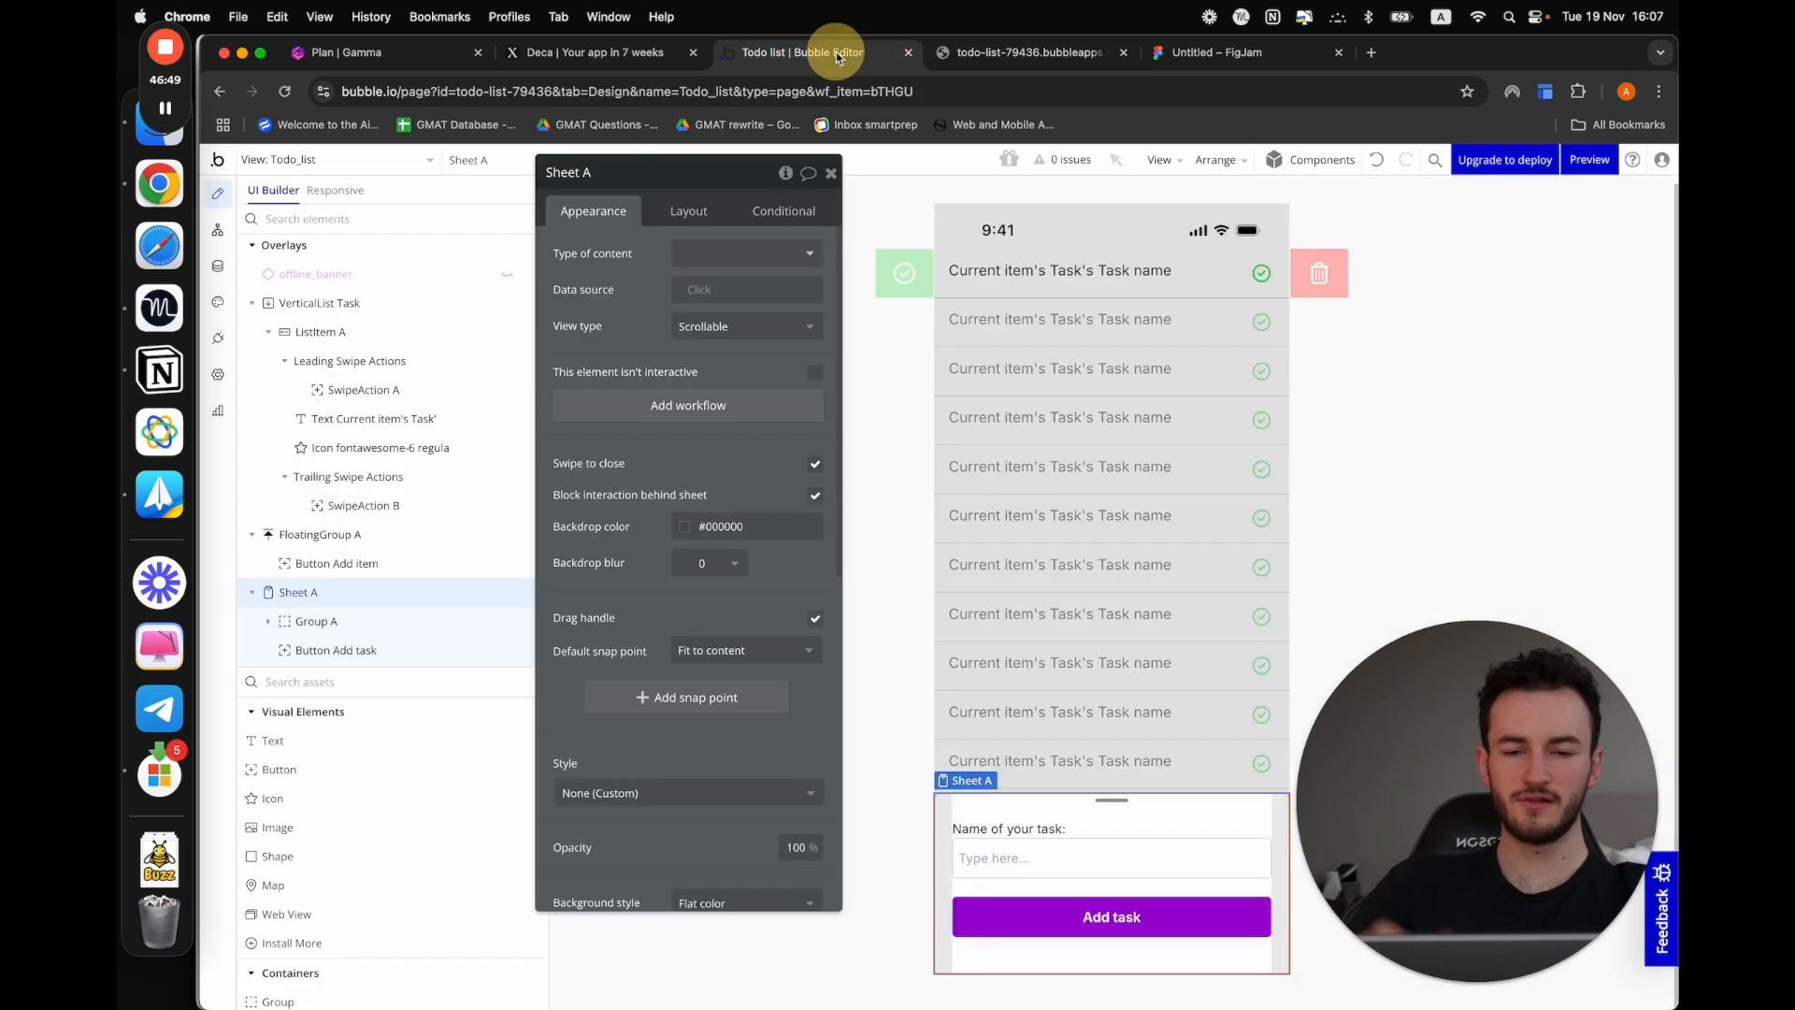
click(1090, 868)
click(1112, 914)
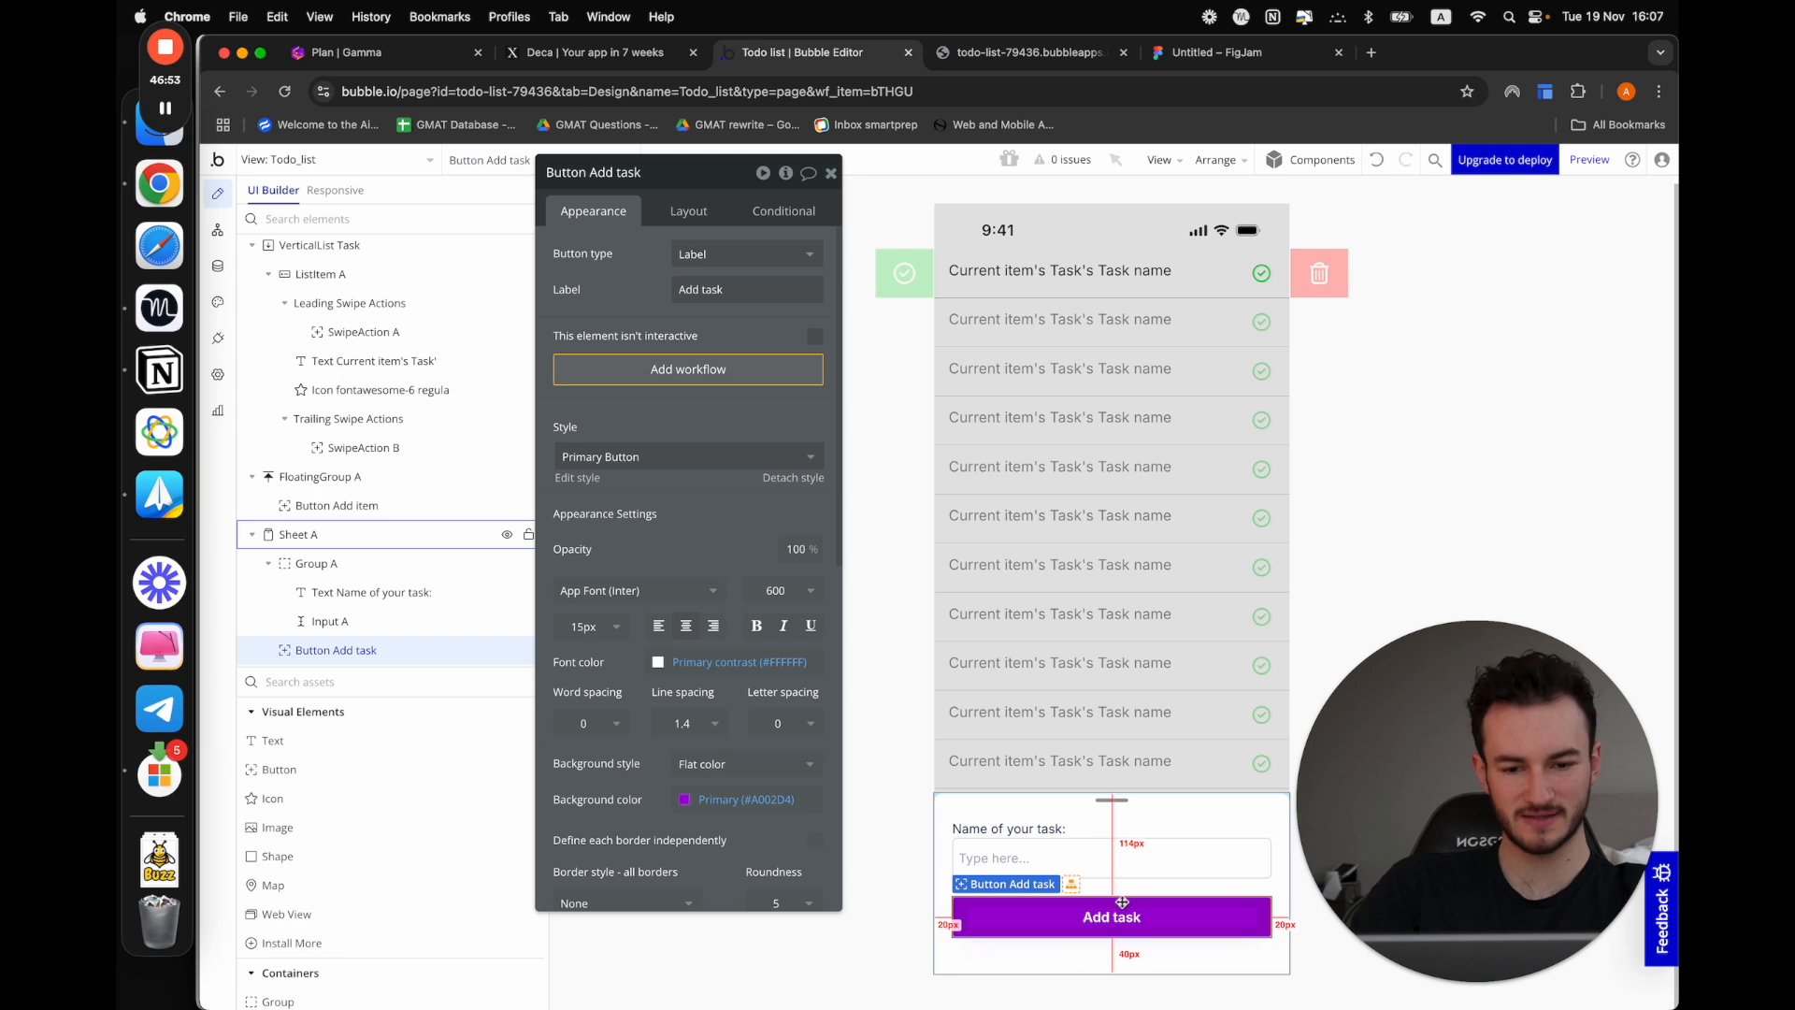
click(671, 389)
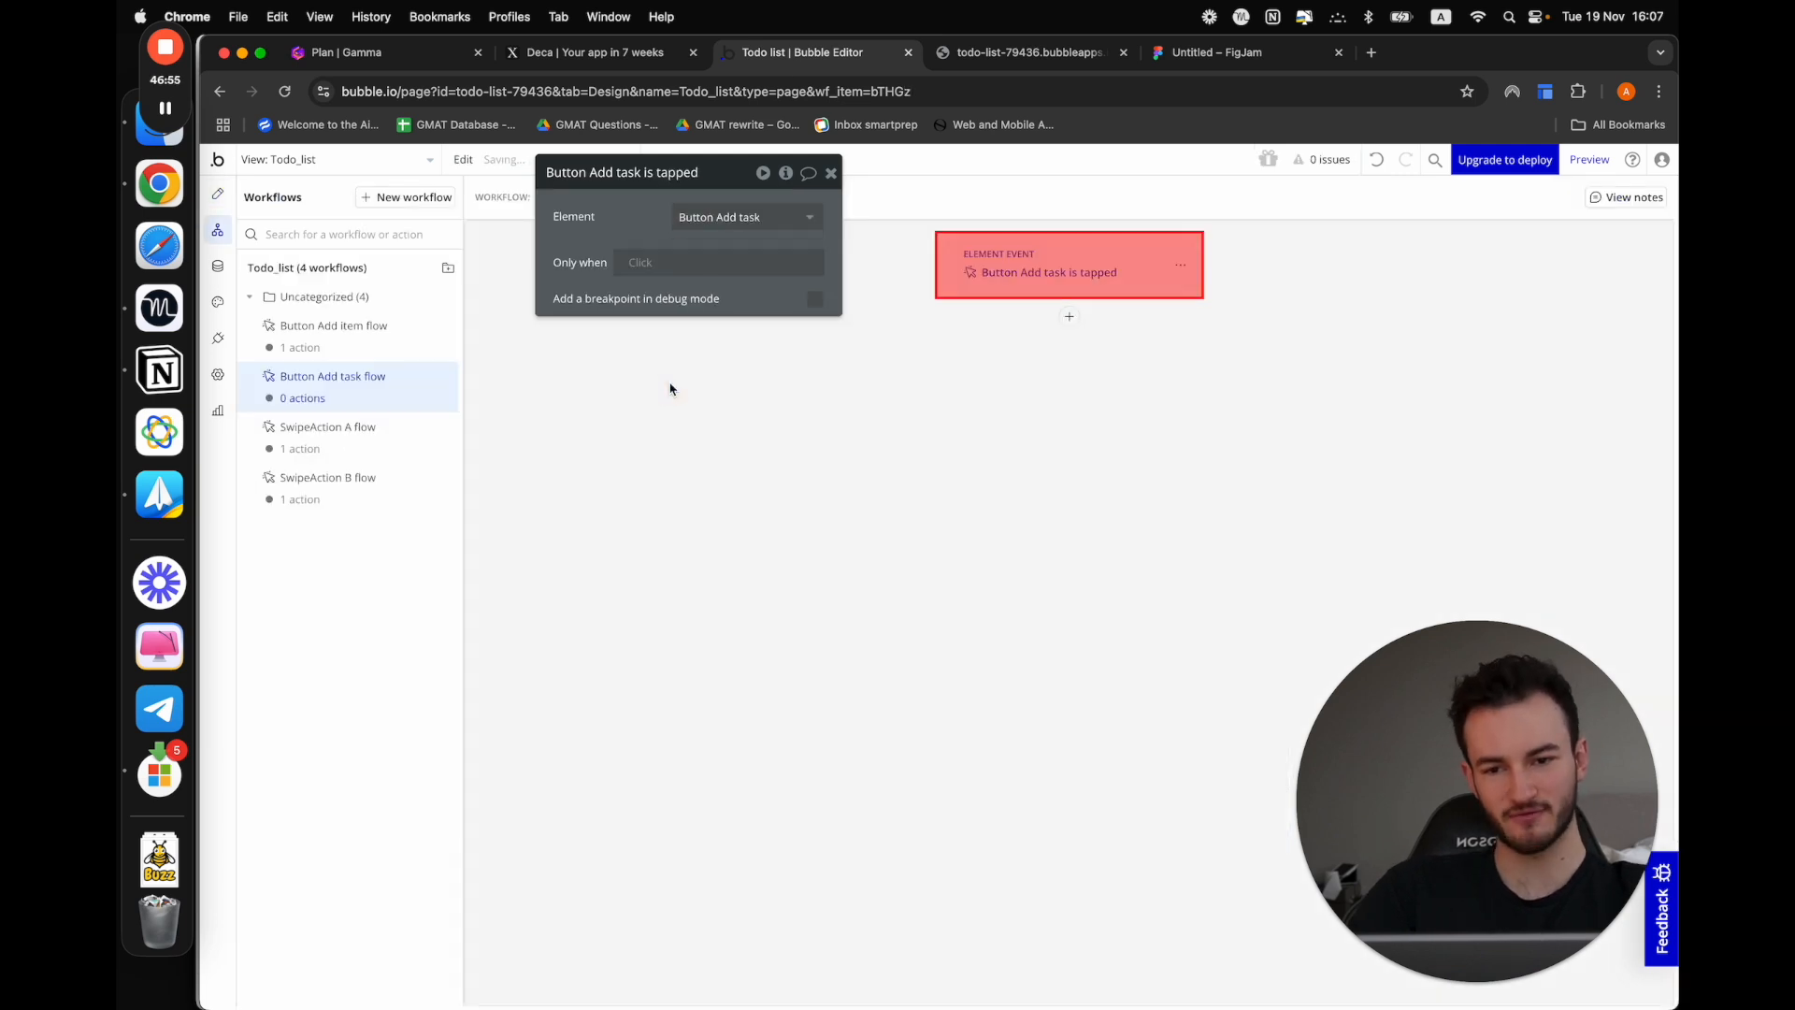
Add a Create a new thing action of type Task to the Add task button's workflow
click(1068, 317)
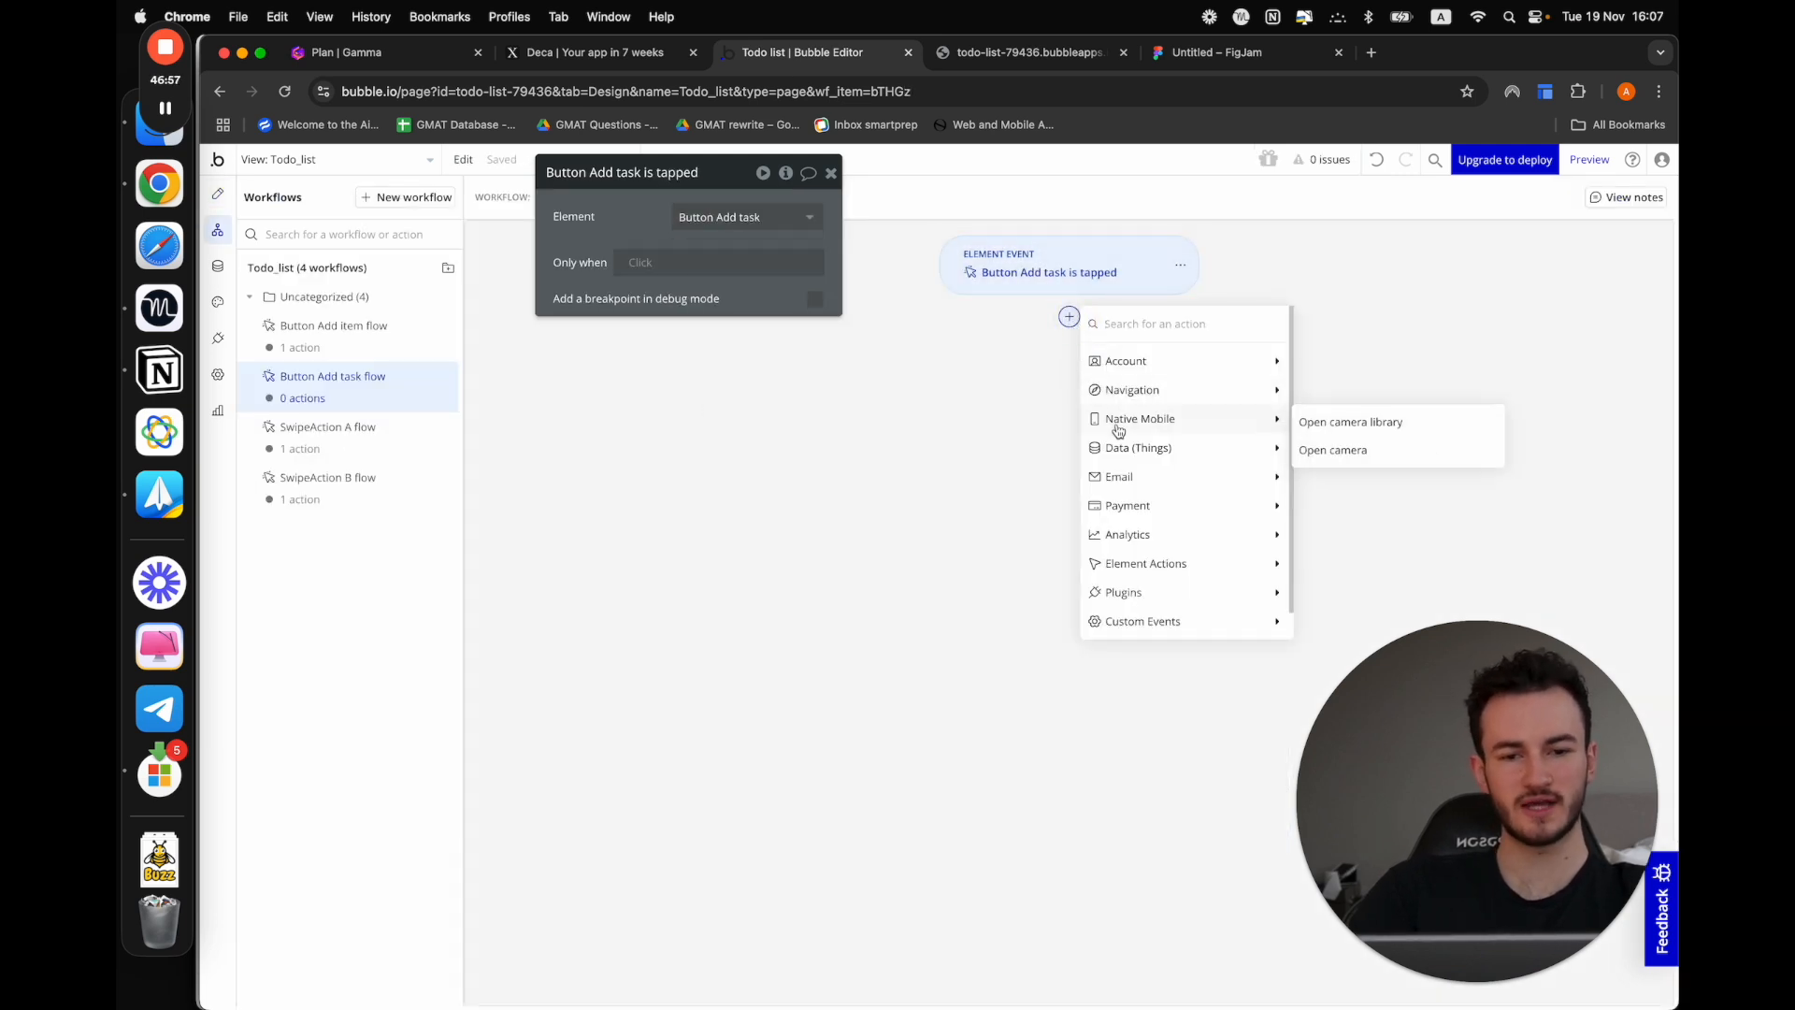
mouse_move(1122, 443)
click(1410, 456)
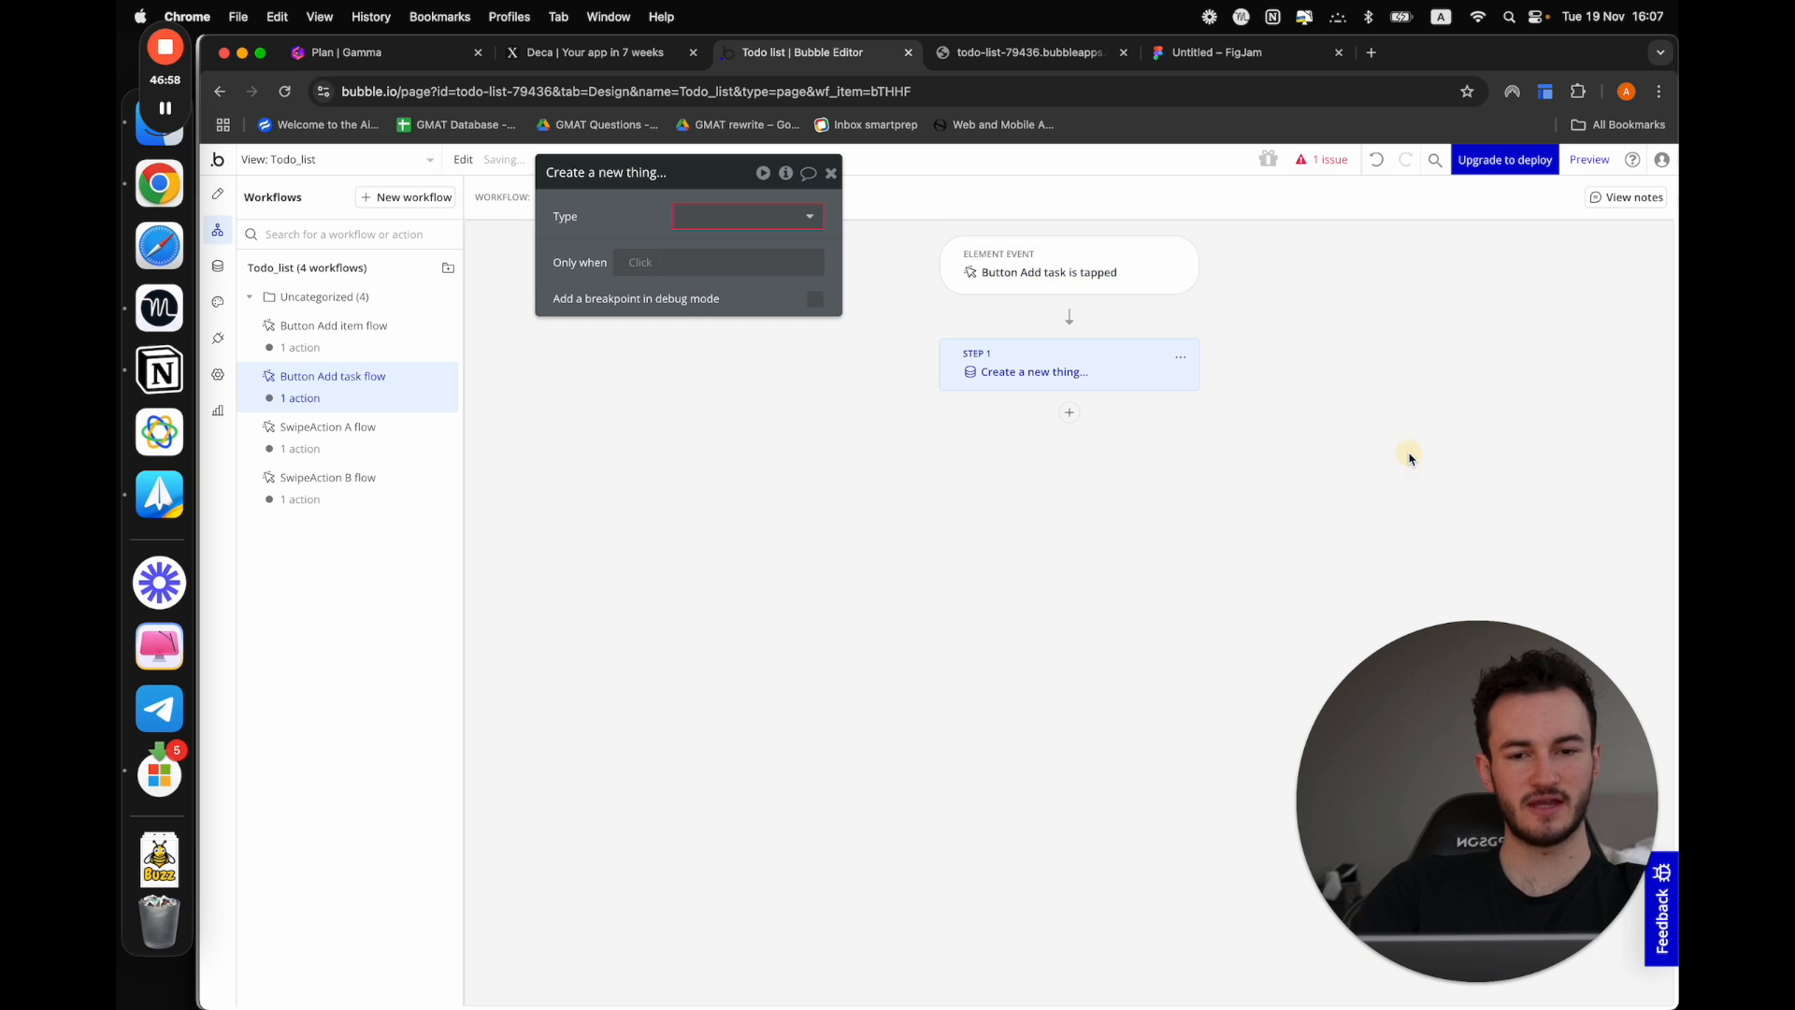
click(691, 221)
click(682, 268)
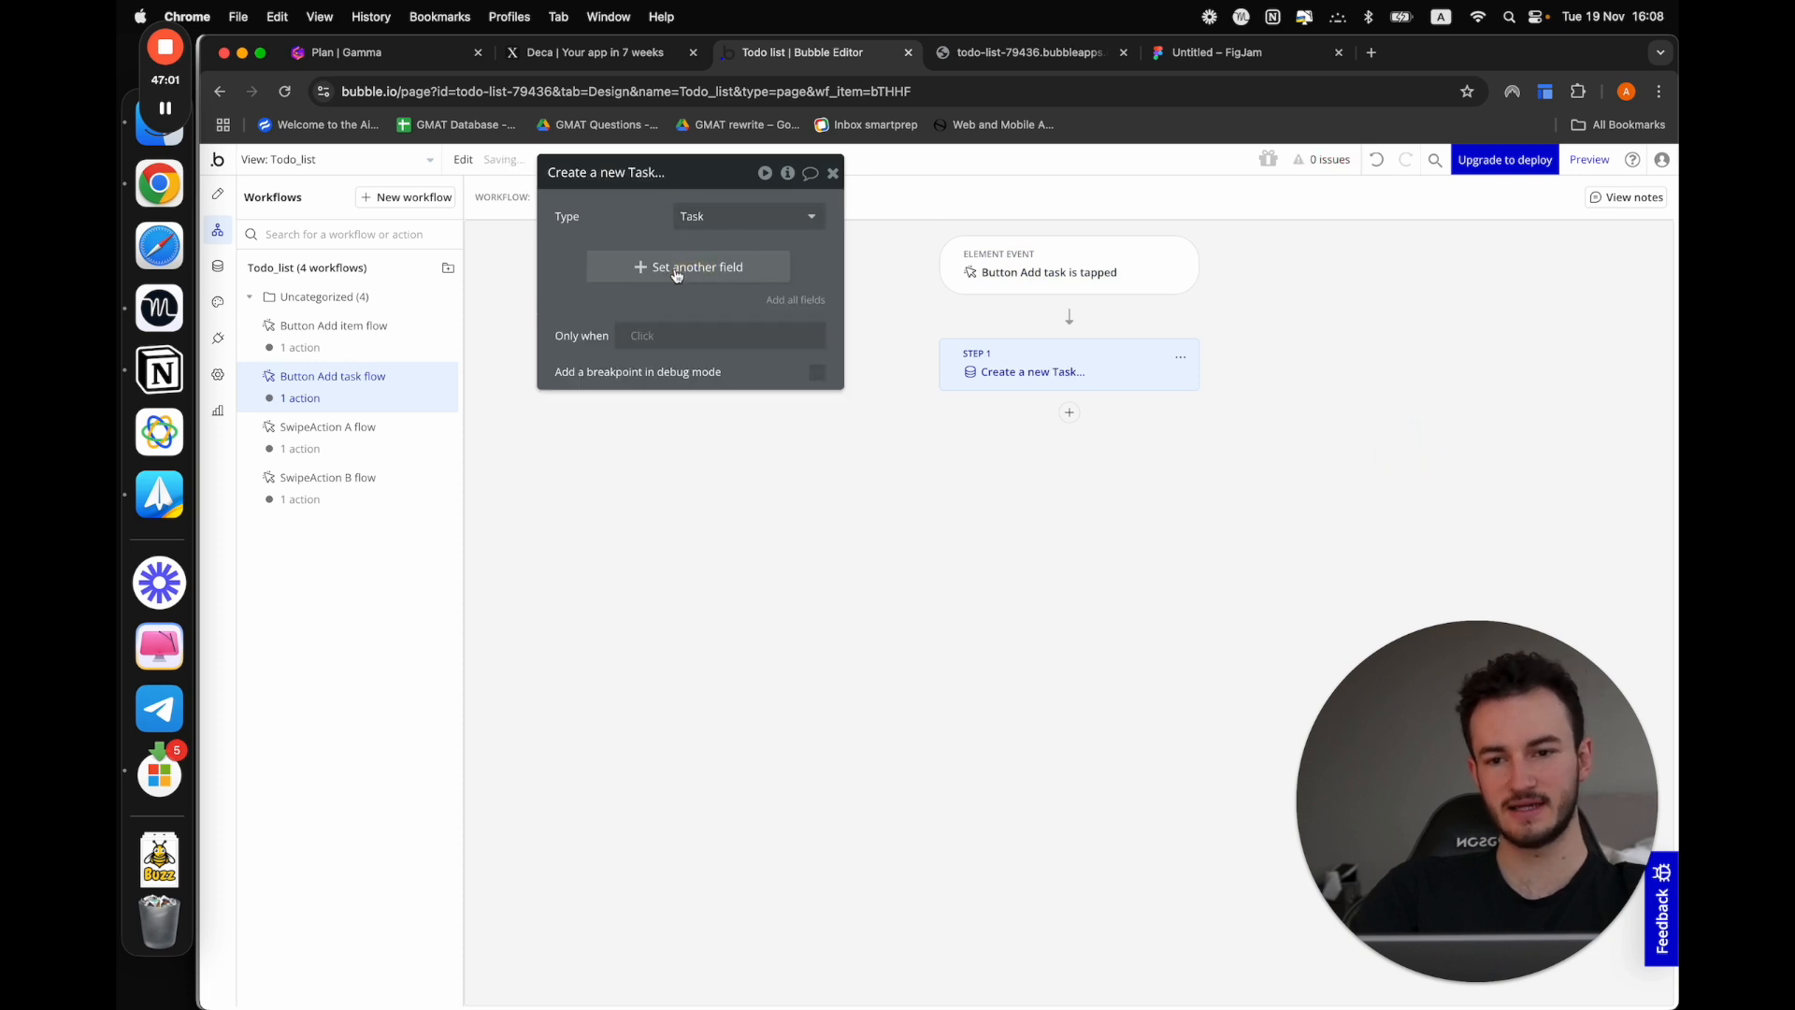
Set the new Task's Task name field to Input A's value in the create action
click(677, 269)
click(571, 265)
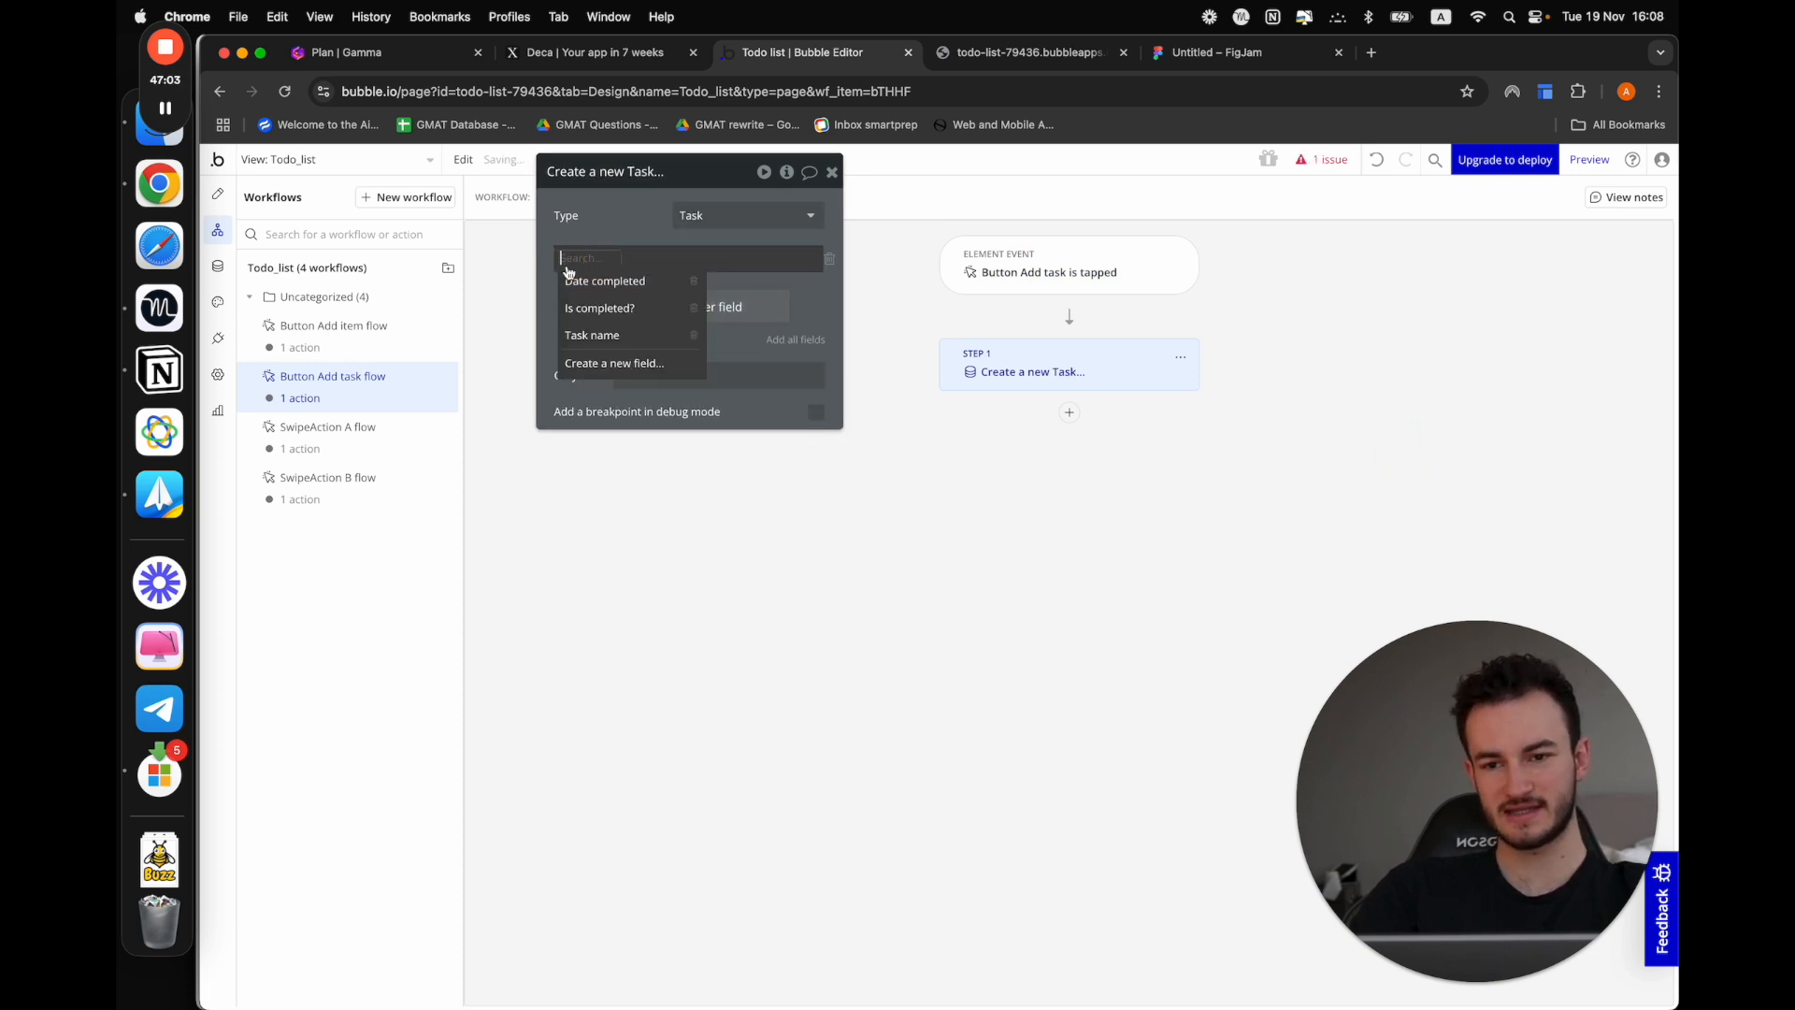
click(599, 334)
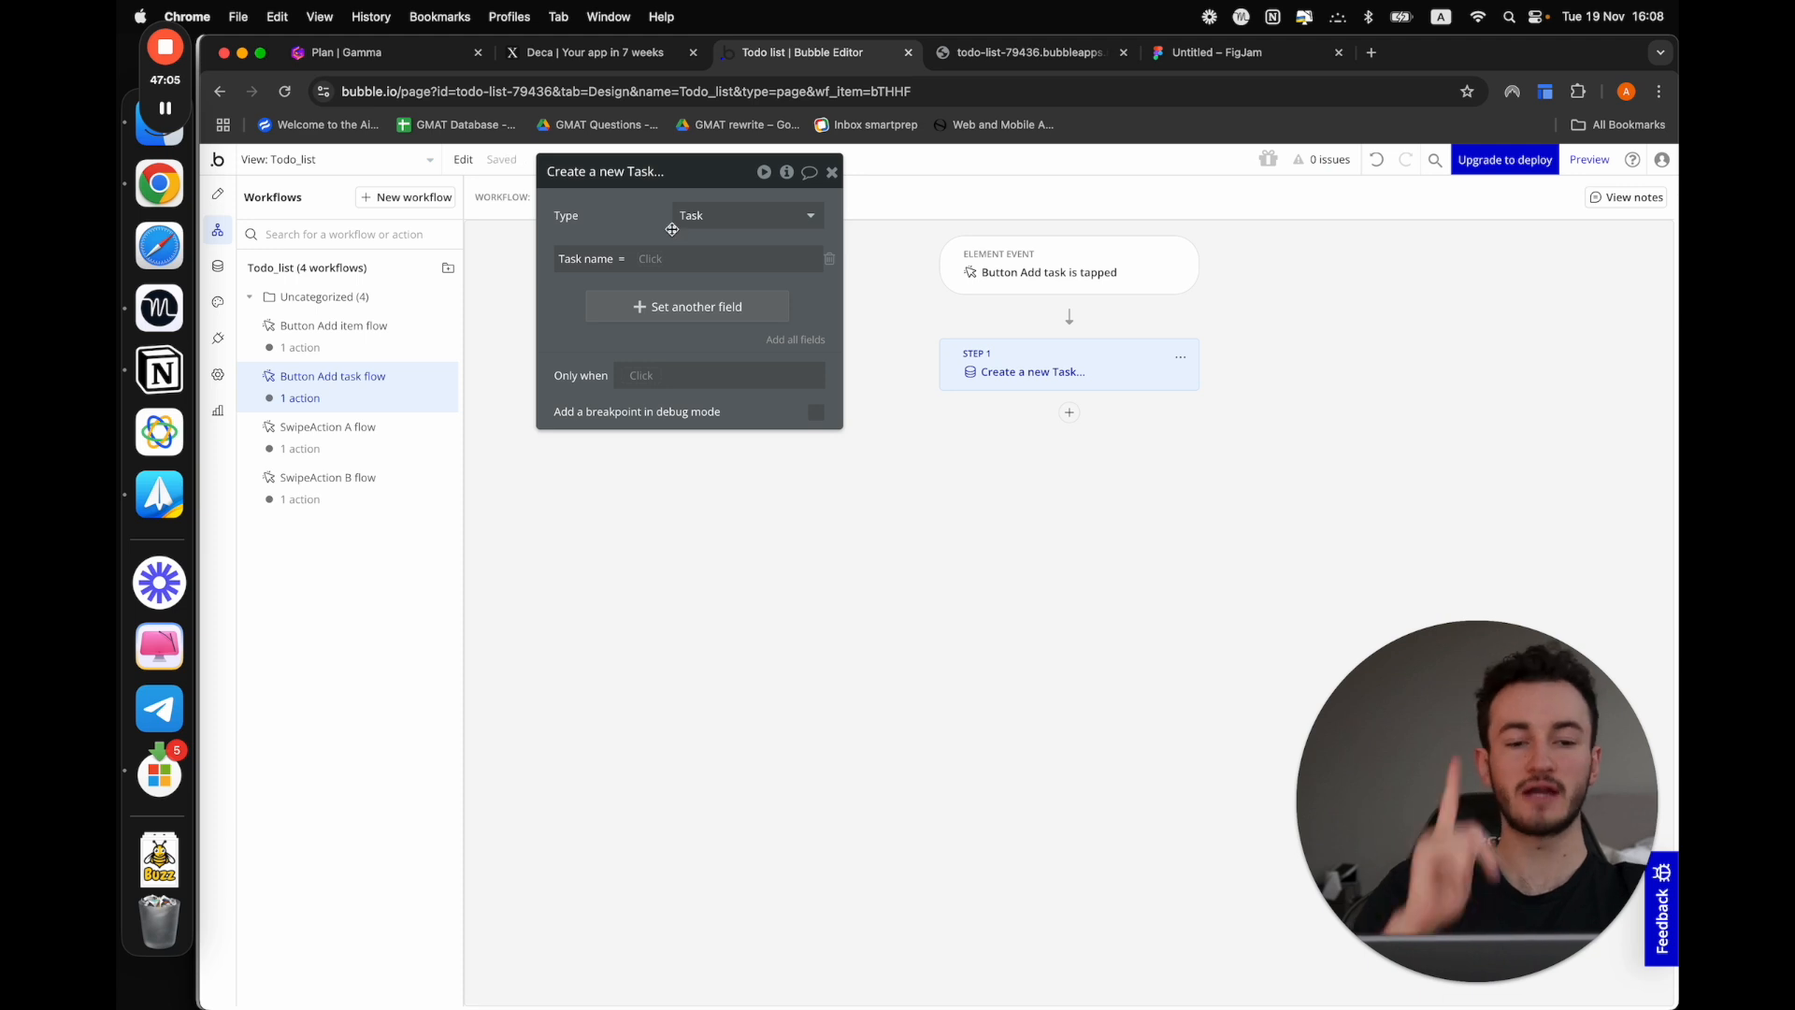
click(675, 260)
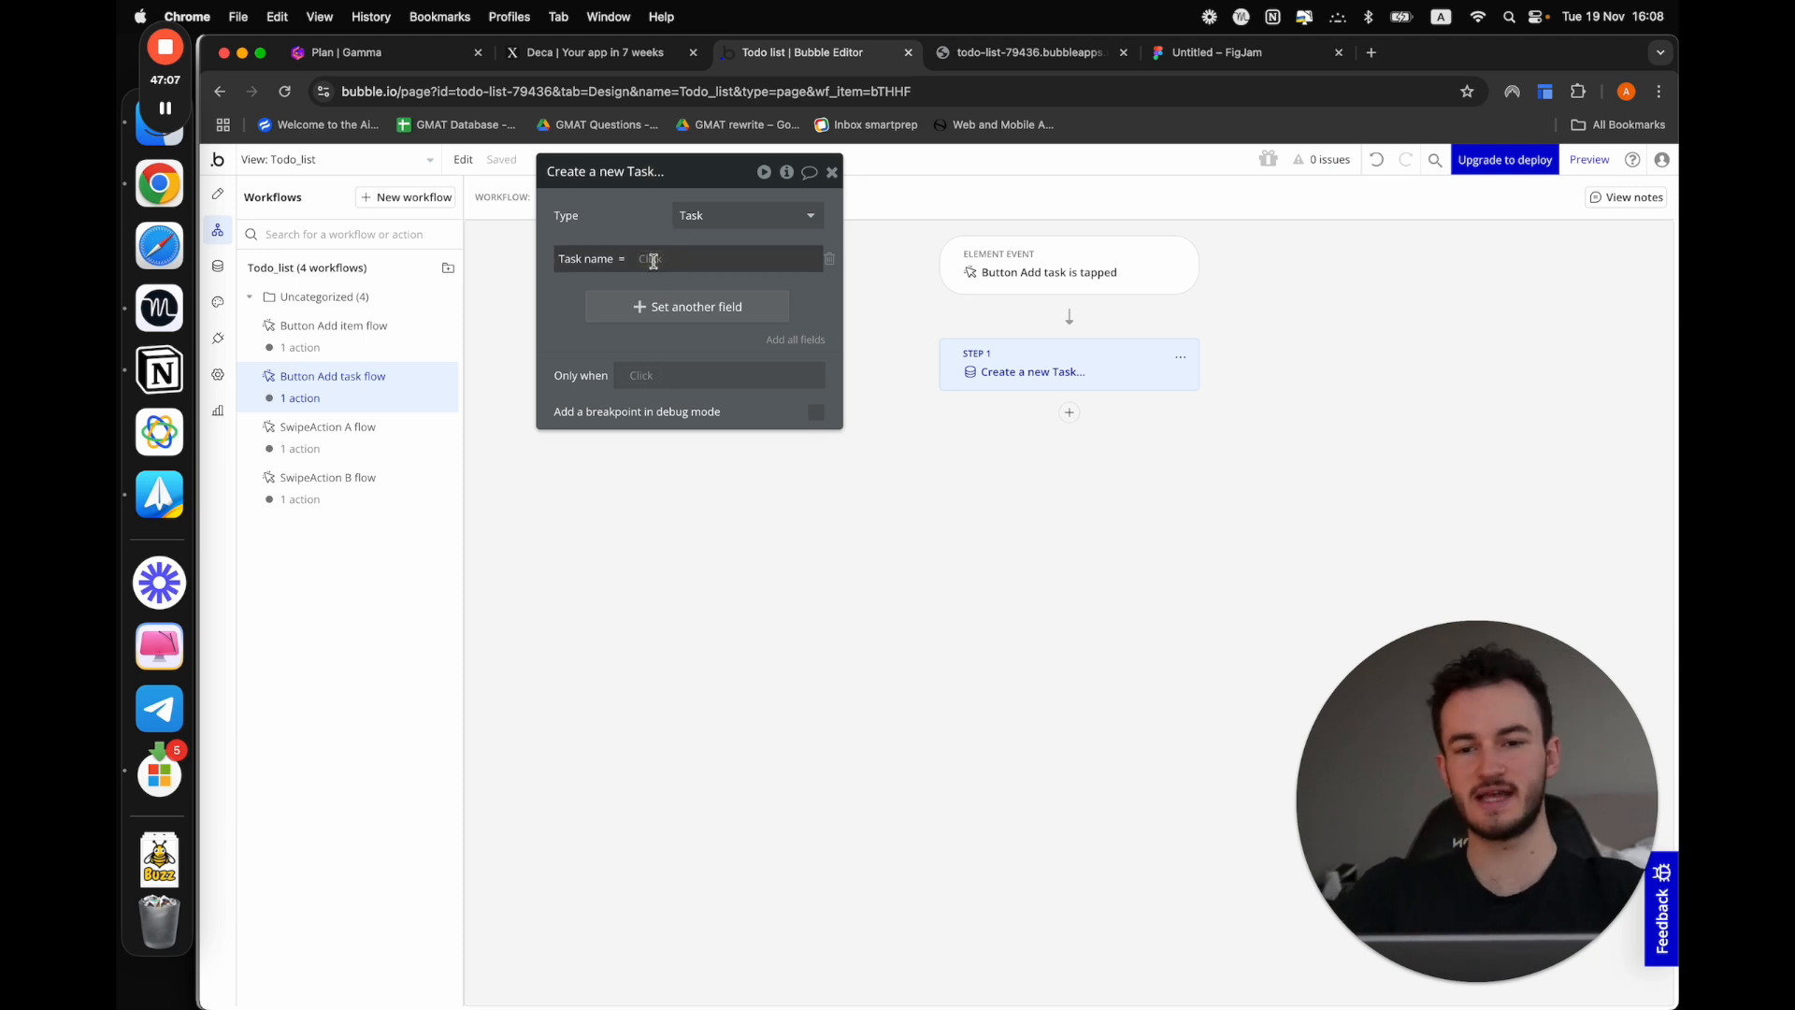
click(653, 261)
text(inpu)
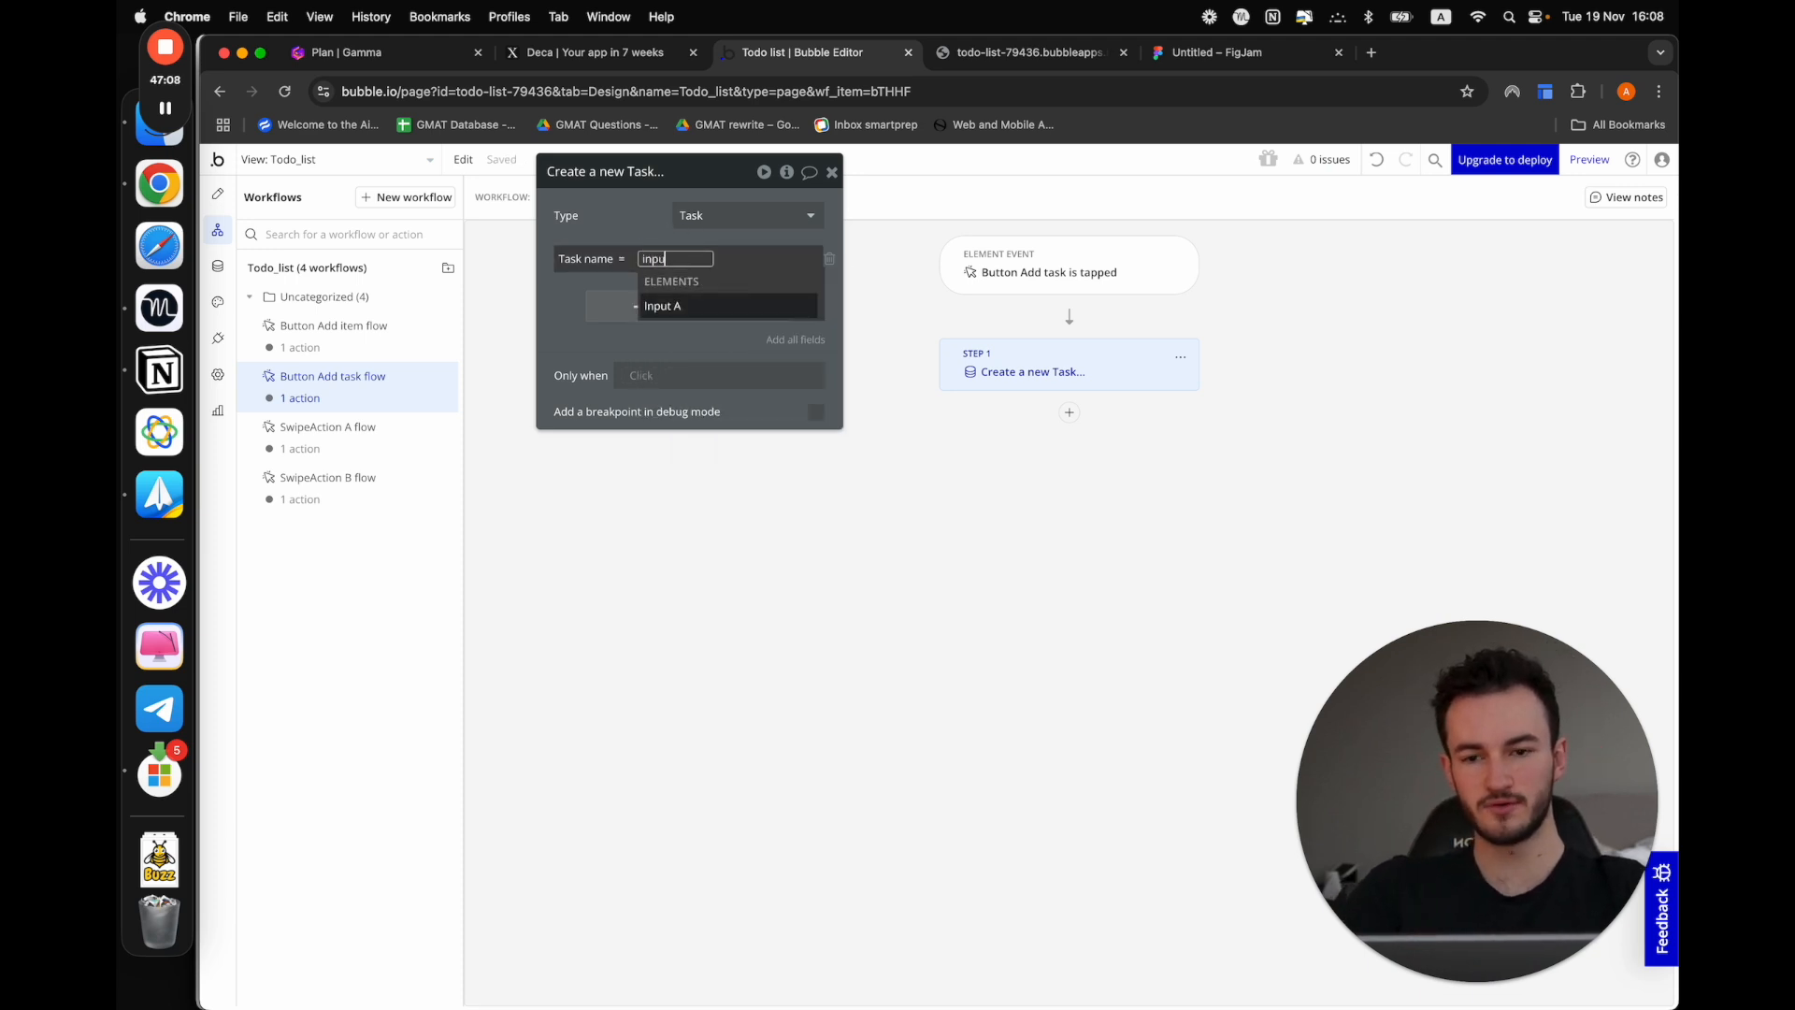
click(672, 308)
click(708, 310)
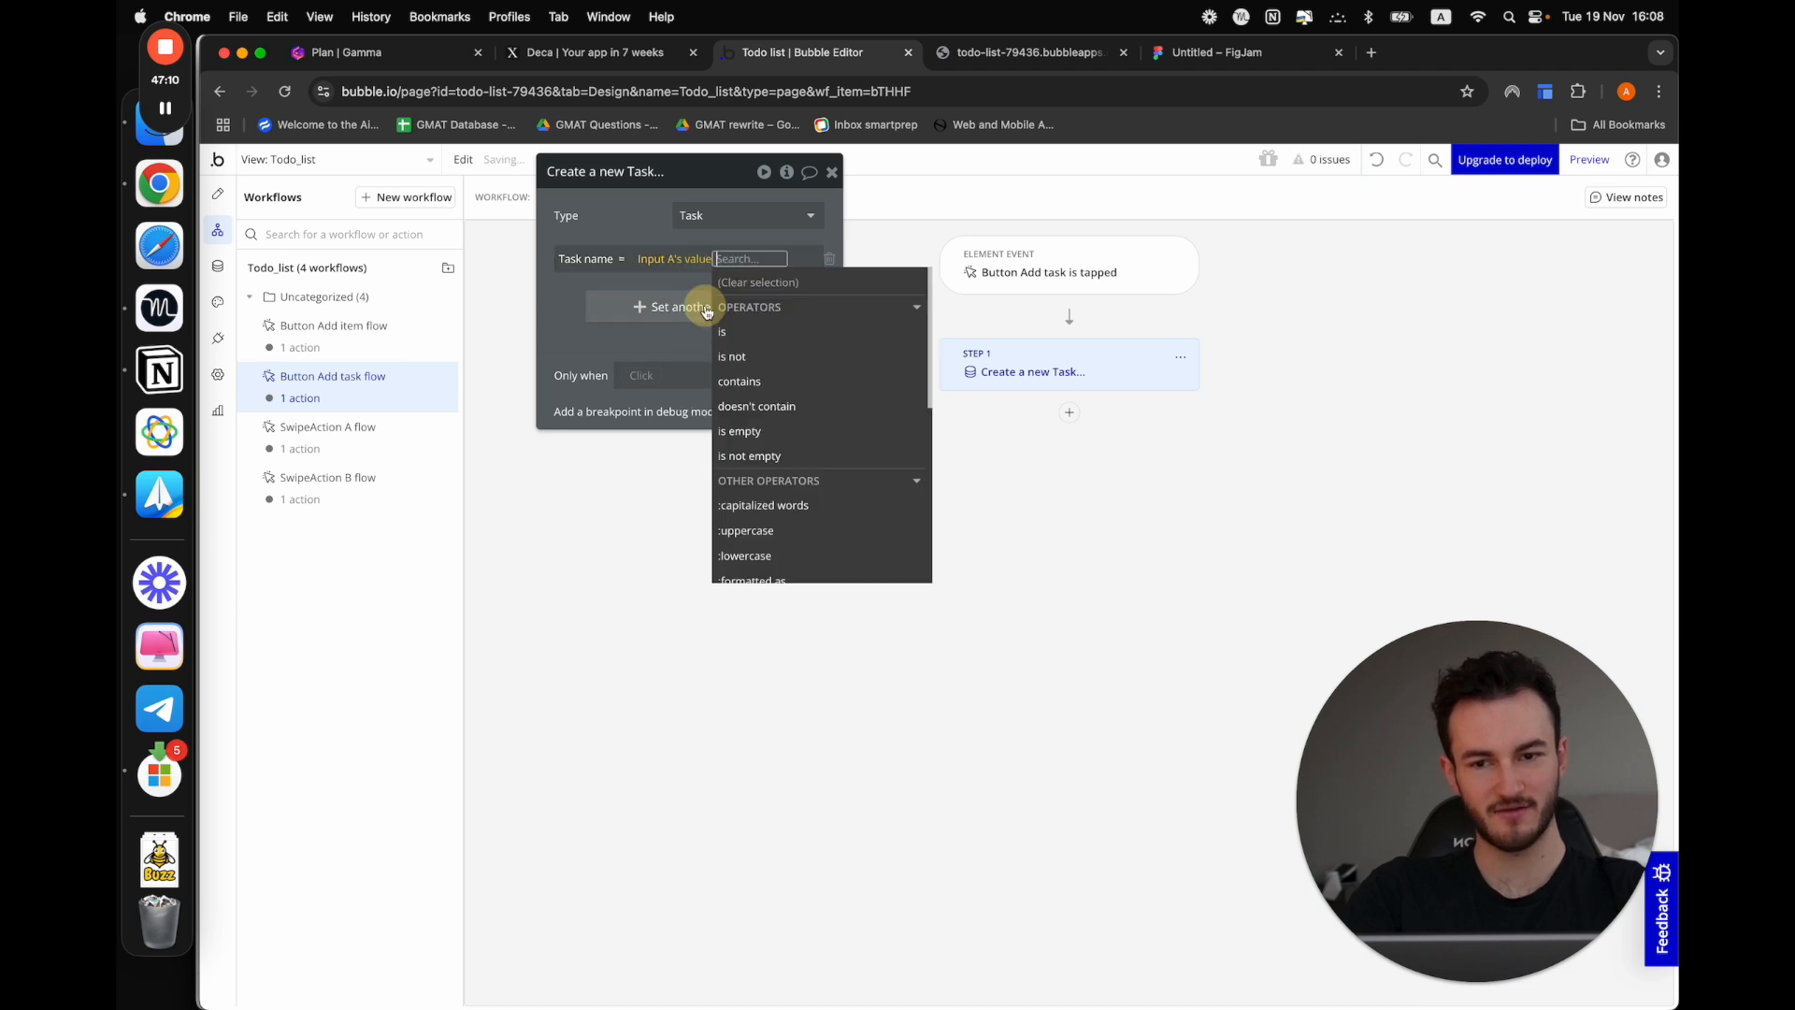
click(574, 305)
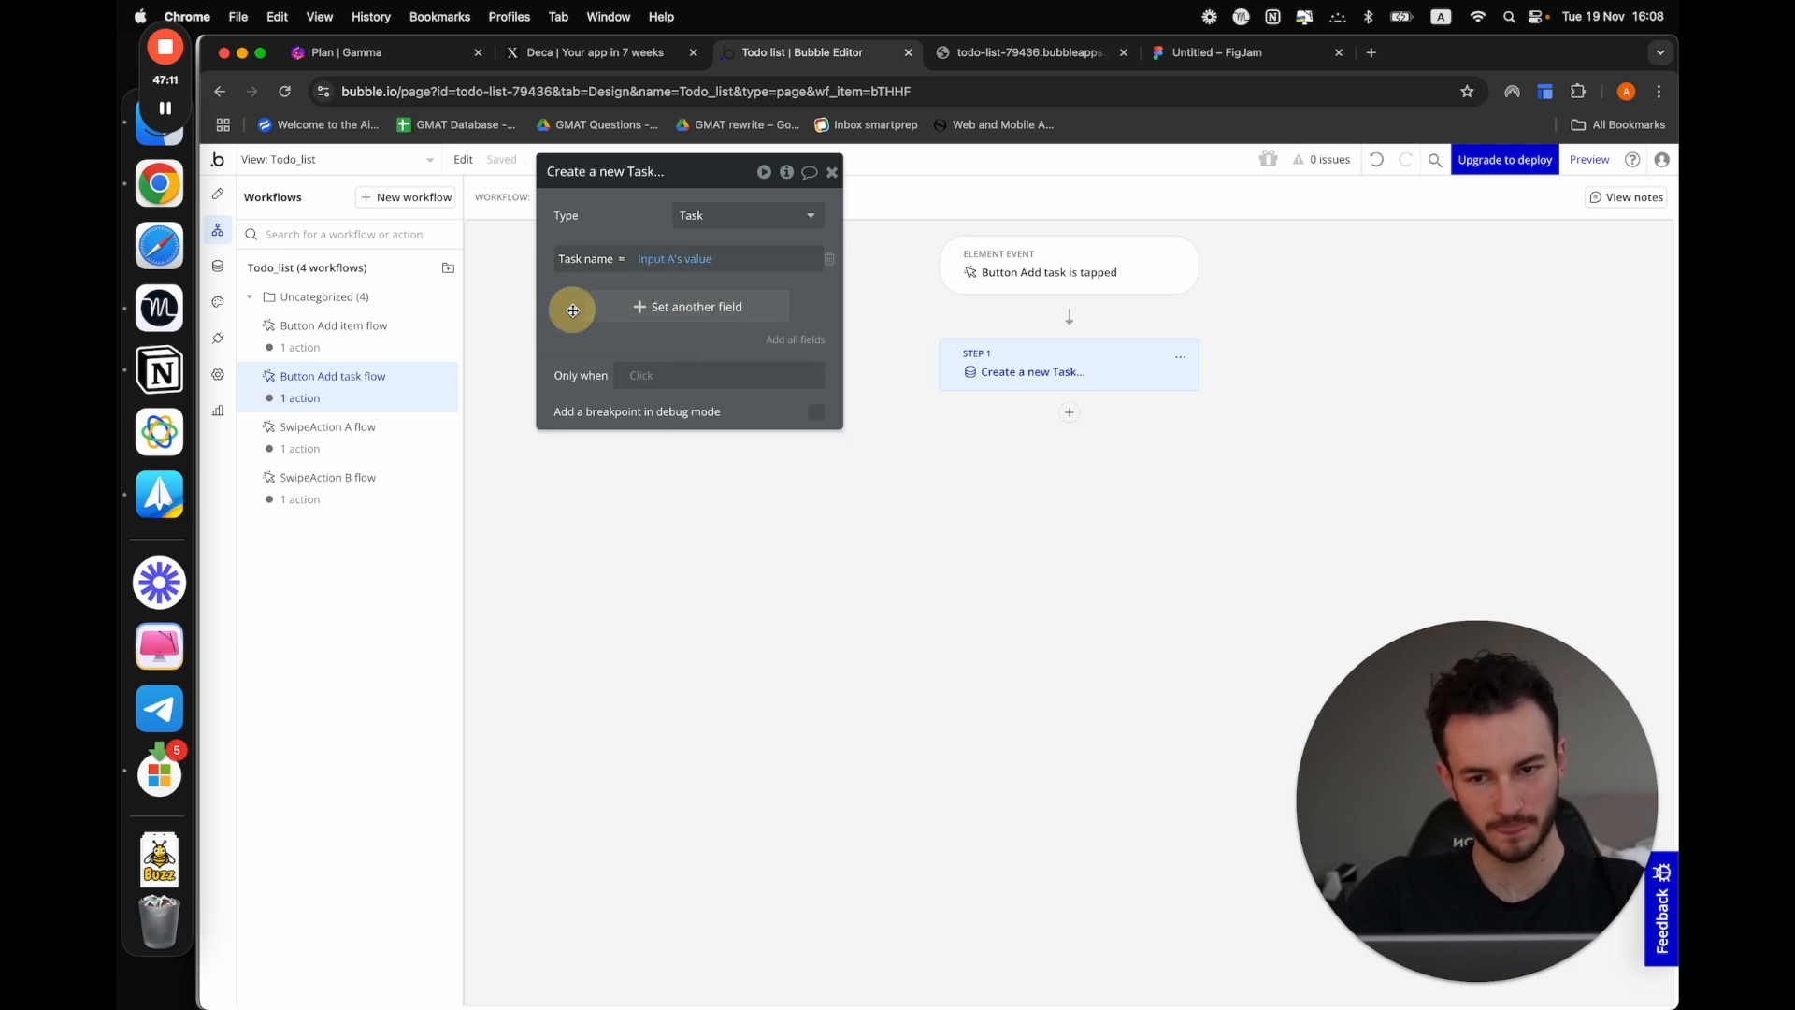
Return to the design view and make Input A in the sheet required so it should not be empty
click(218, 194)
click(1052, 856)
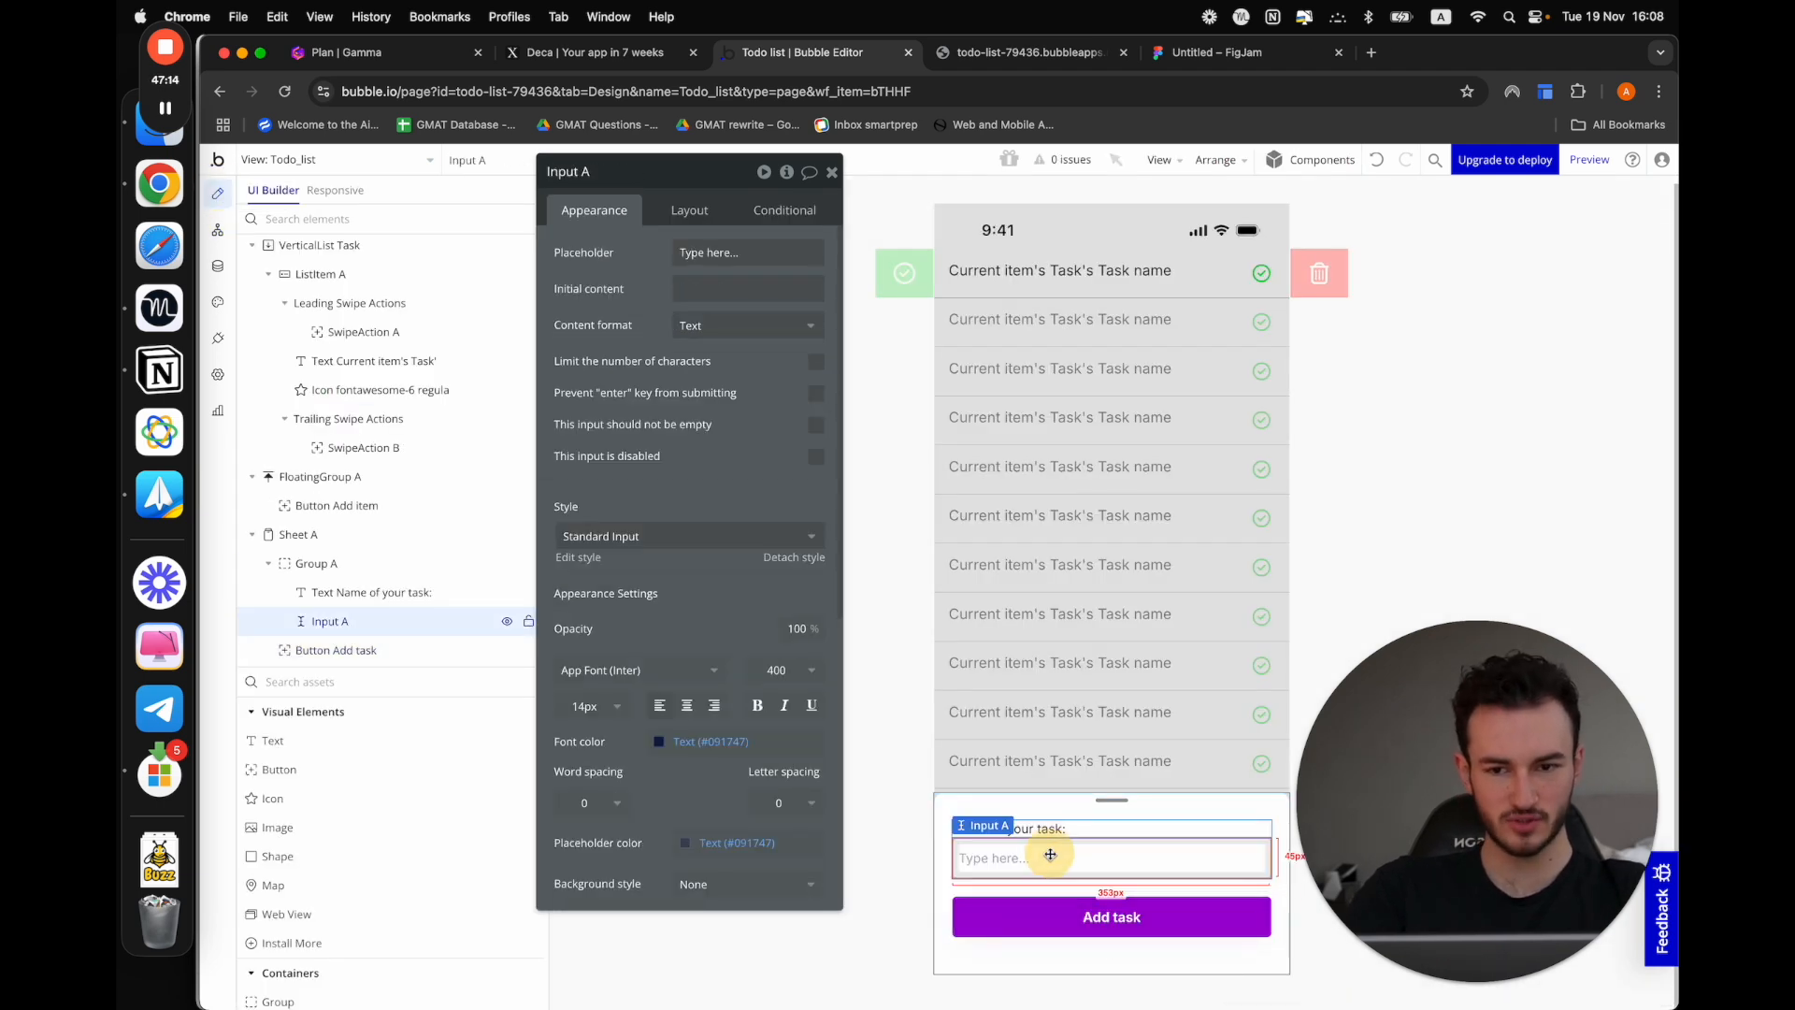
click(816, 426)
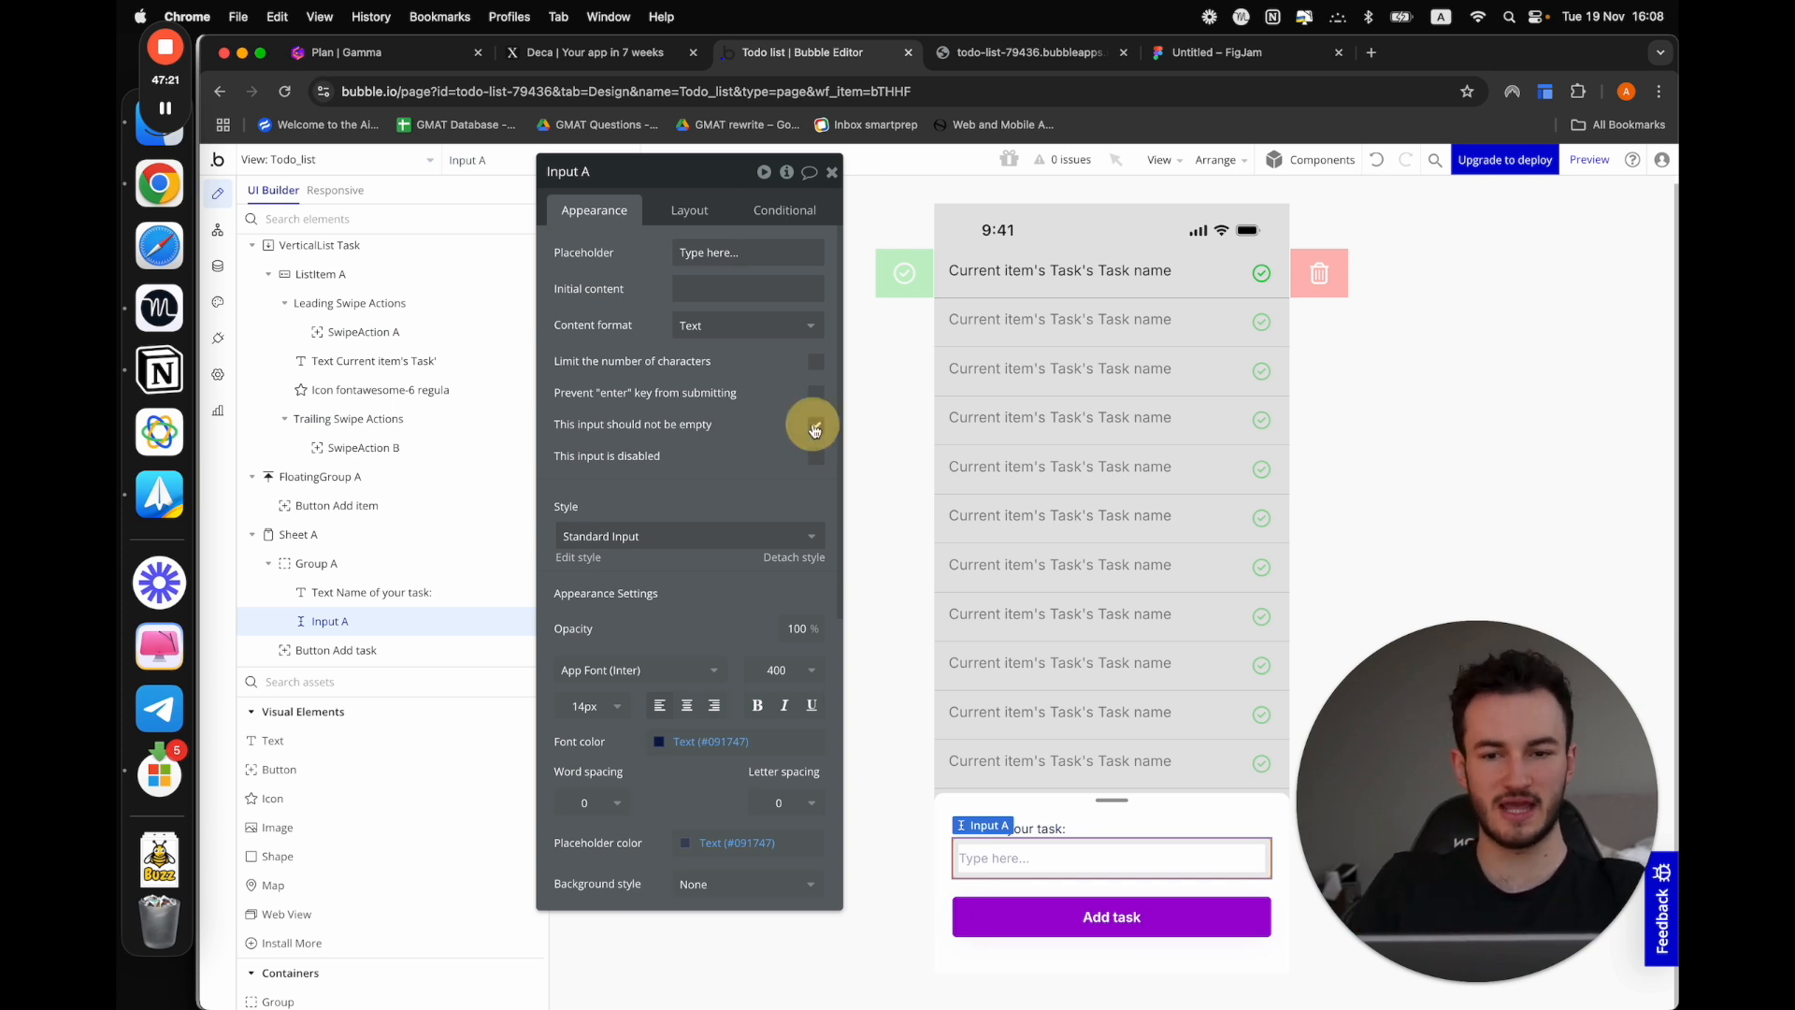
In the app preview, swipe away the Test task and add a task named "Finish this tutorial" through the Add item sheet, closing it at the end
click(1588, 160)
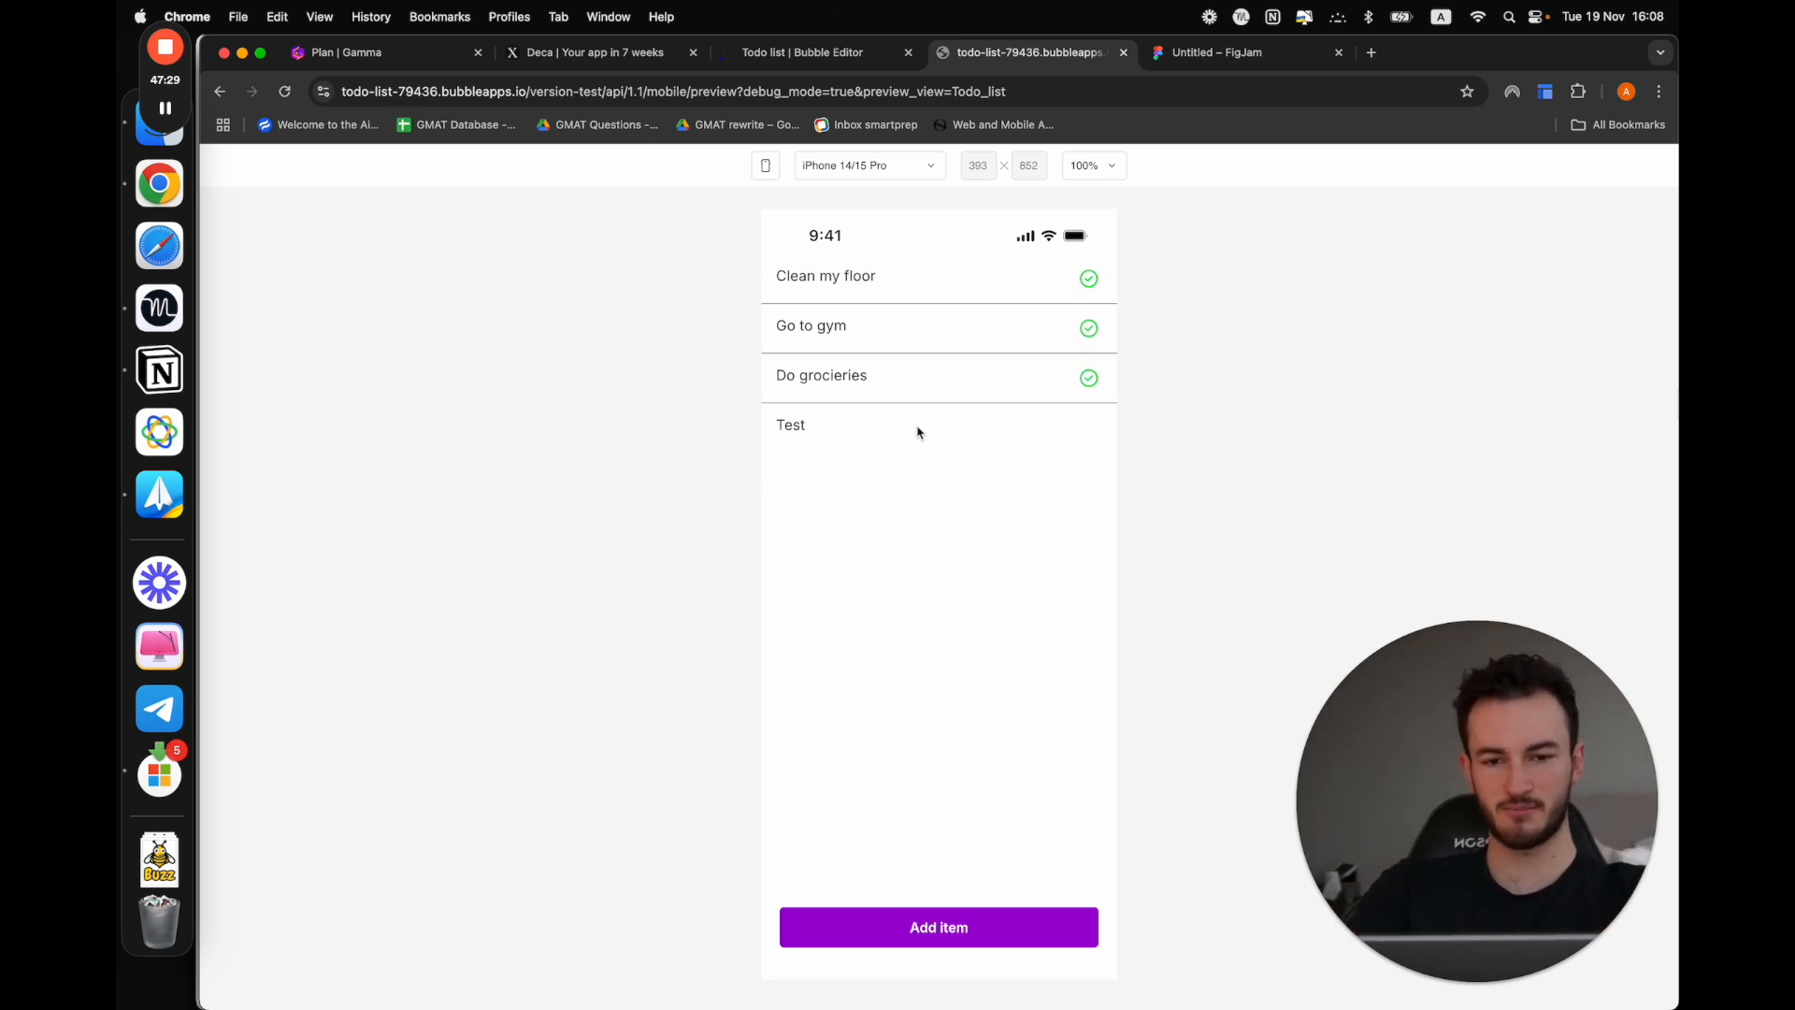
drag(917, 432, 384, 429)
click(861, 928)
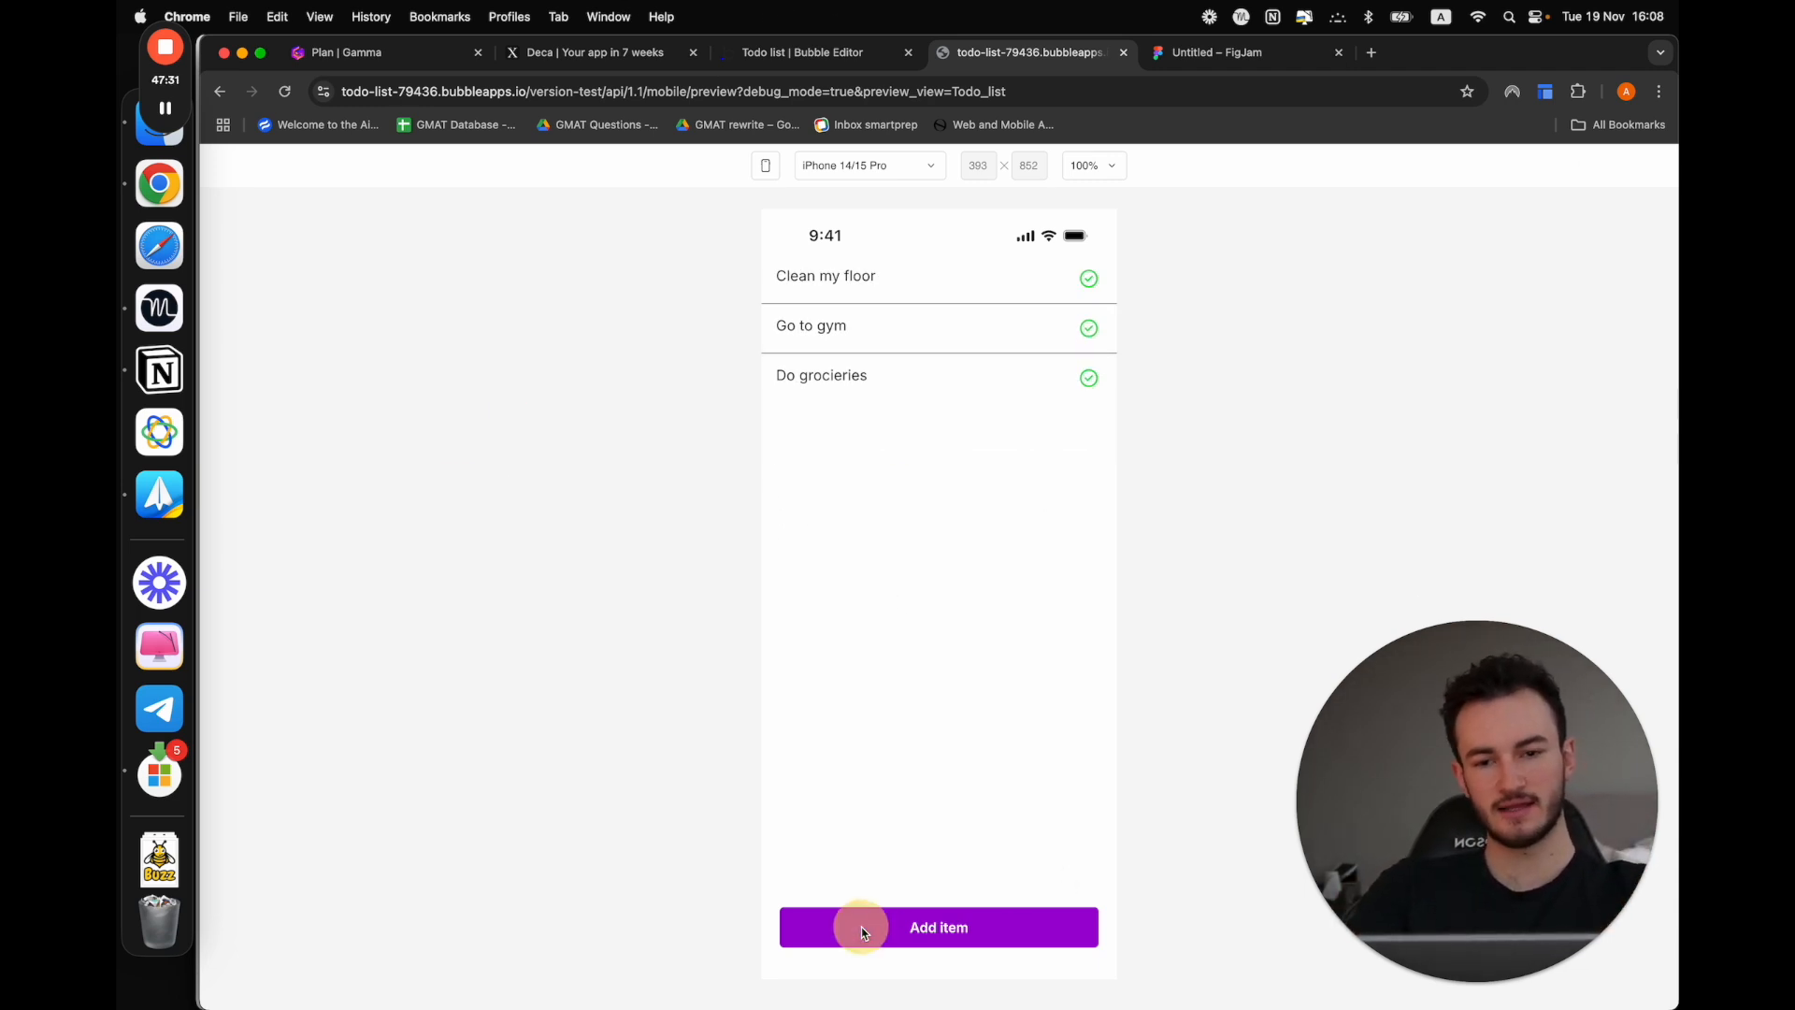
click(856, 862)
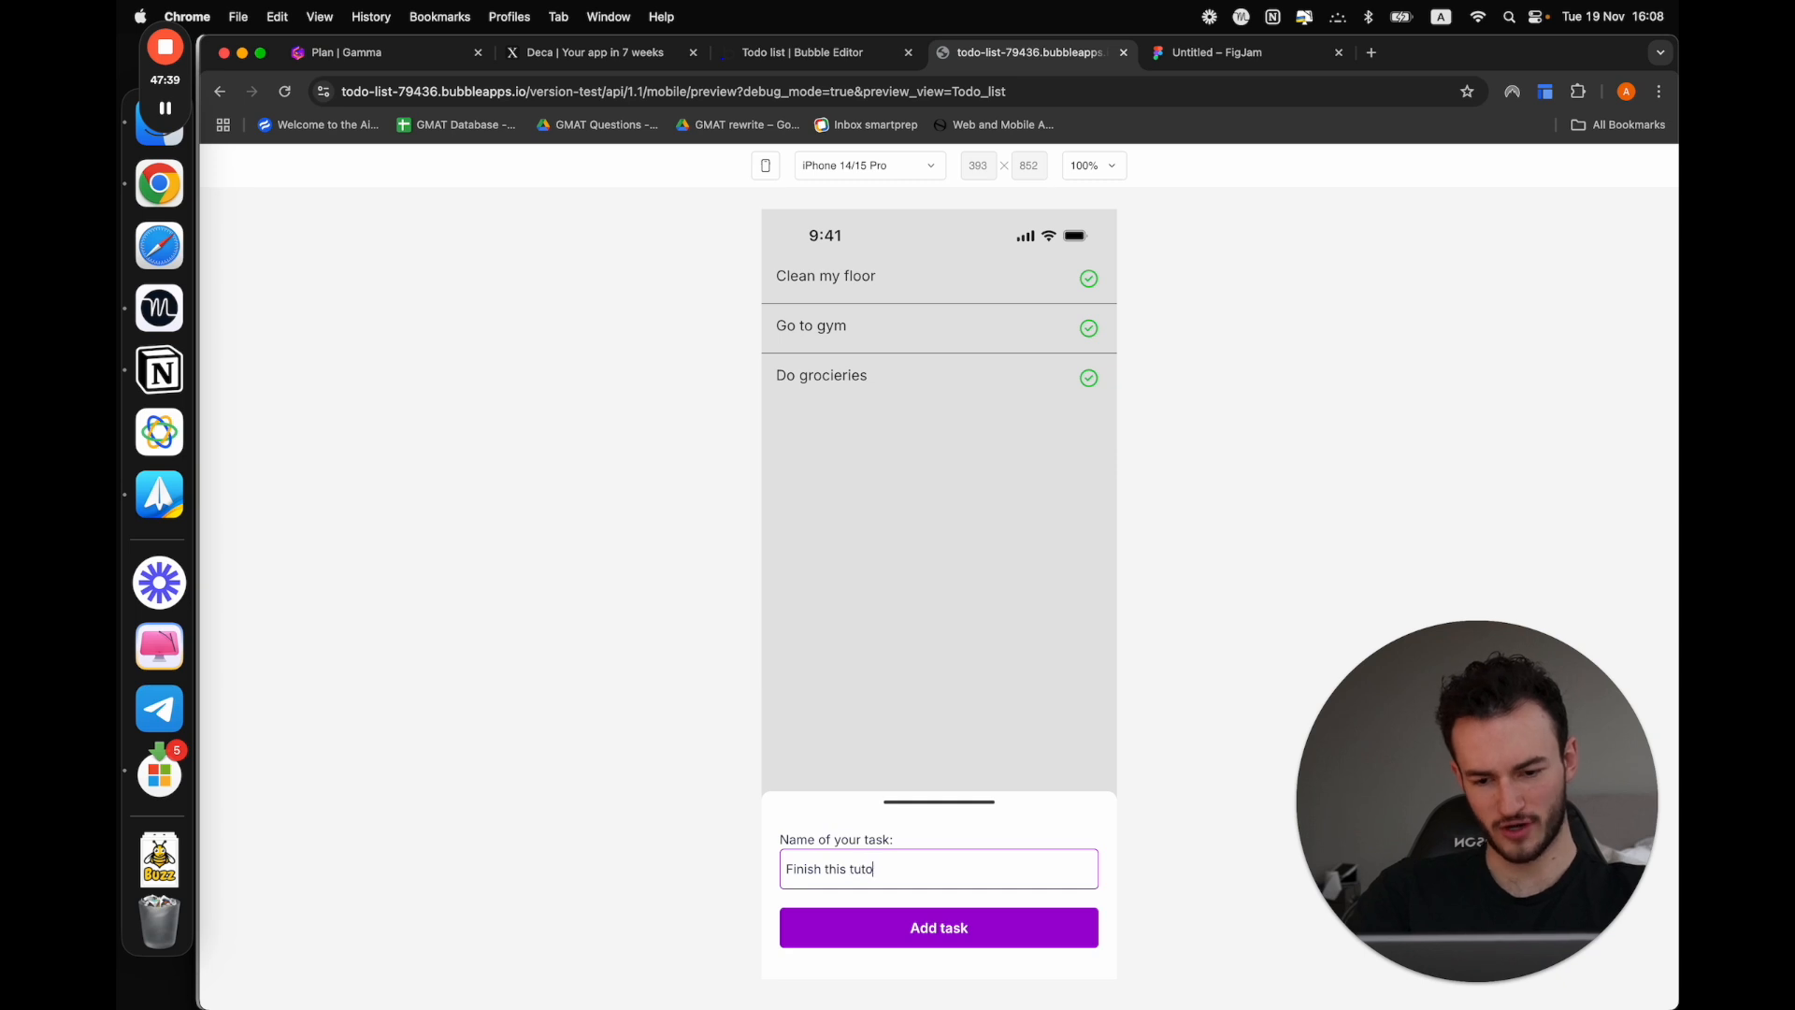
click(927, 930)
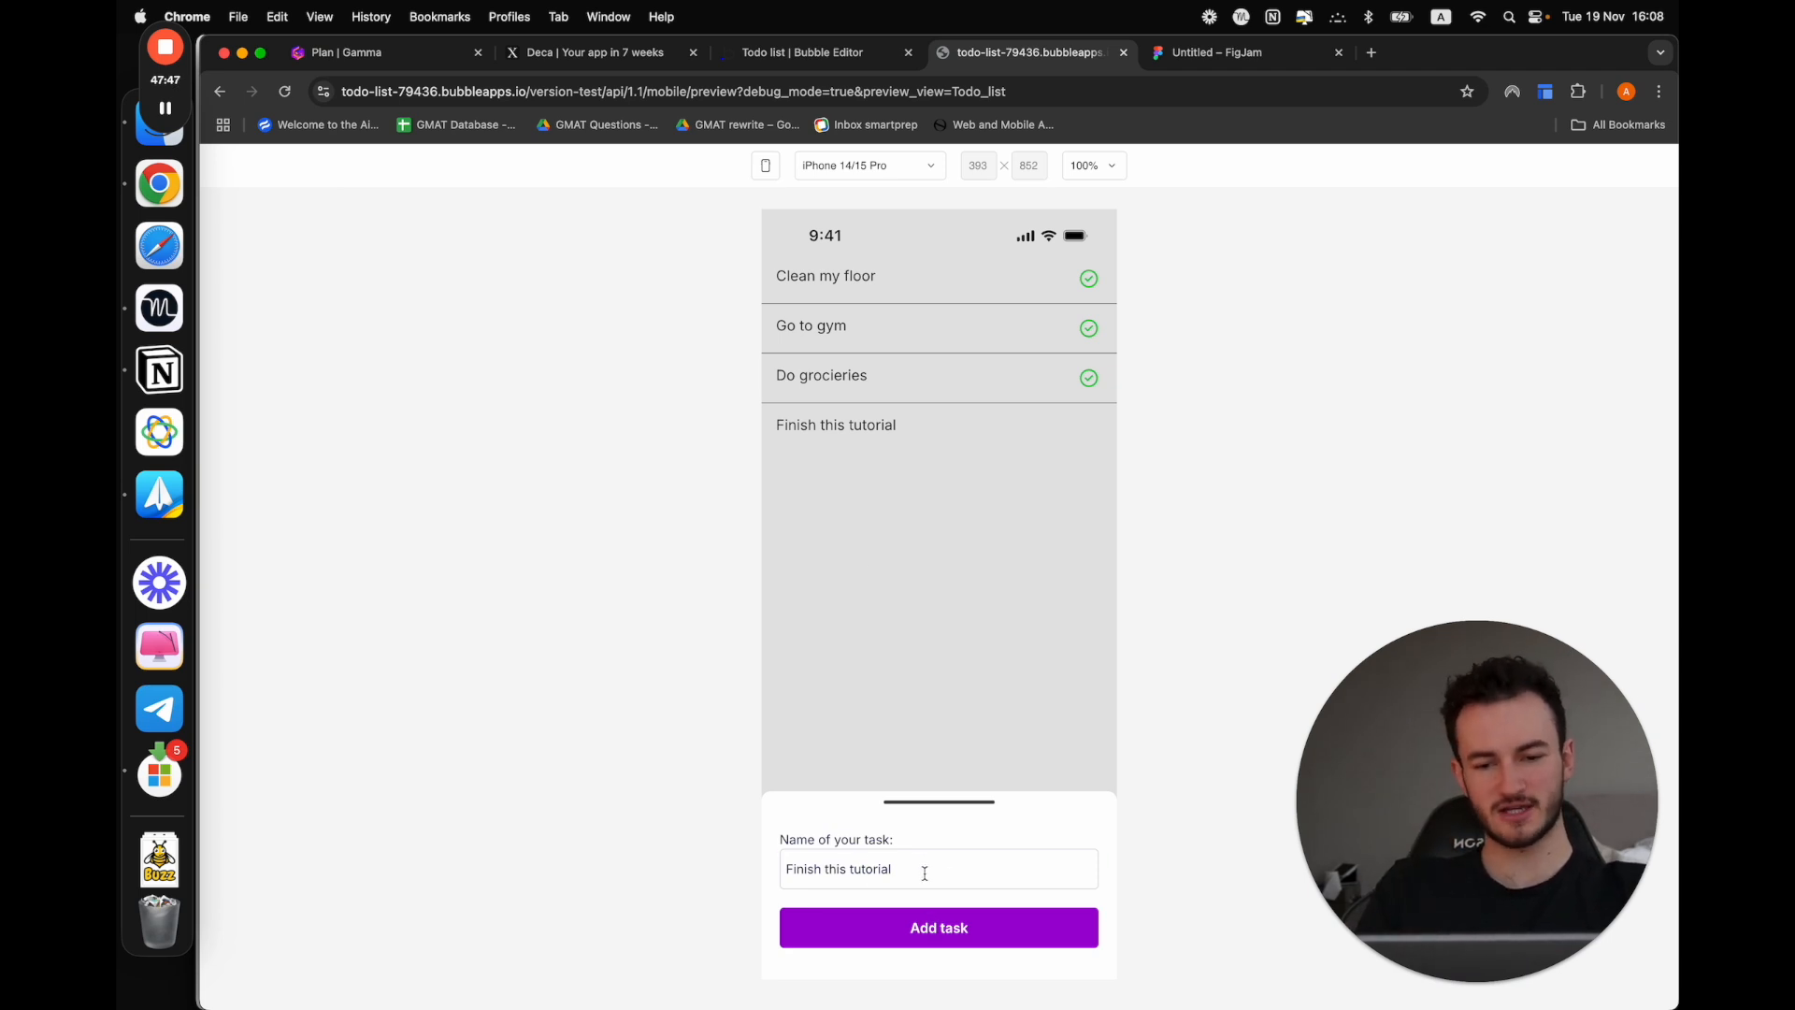
drag(924, 873, 589, 834)
click(962, 637)
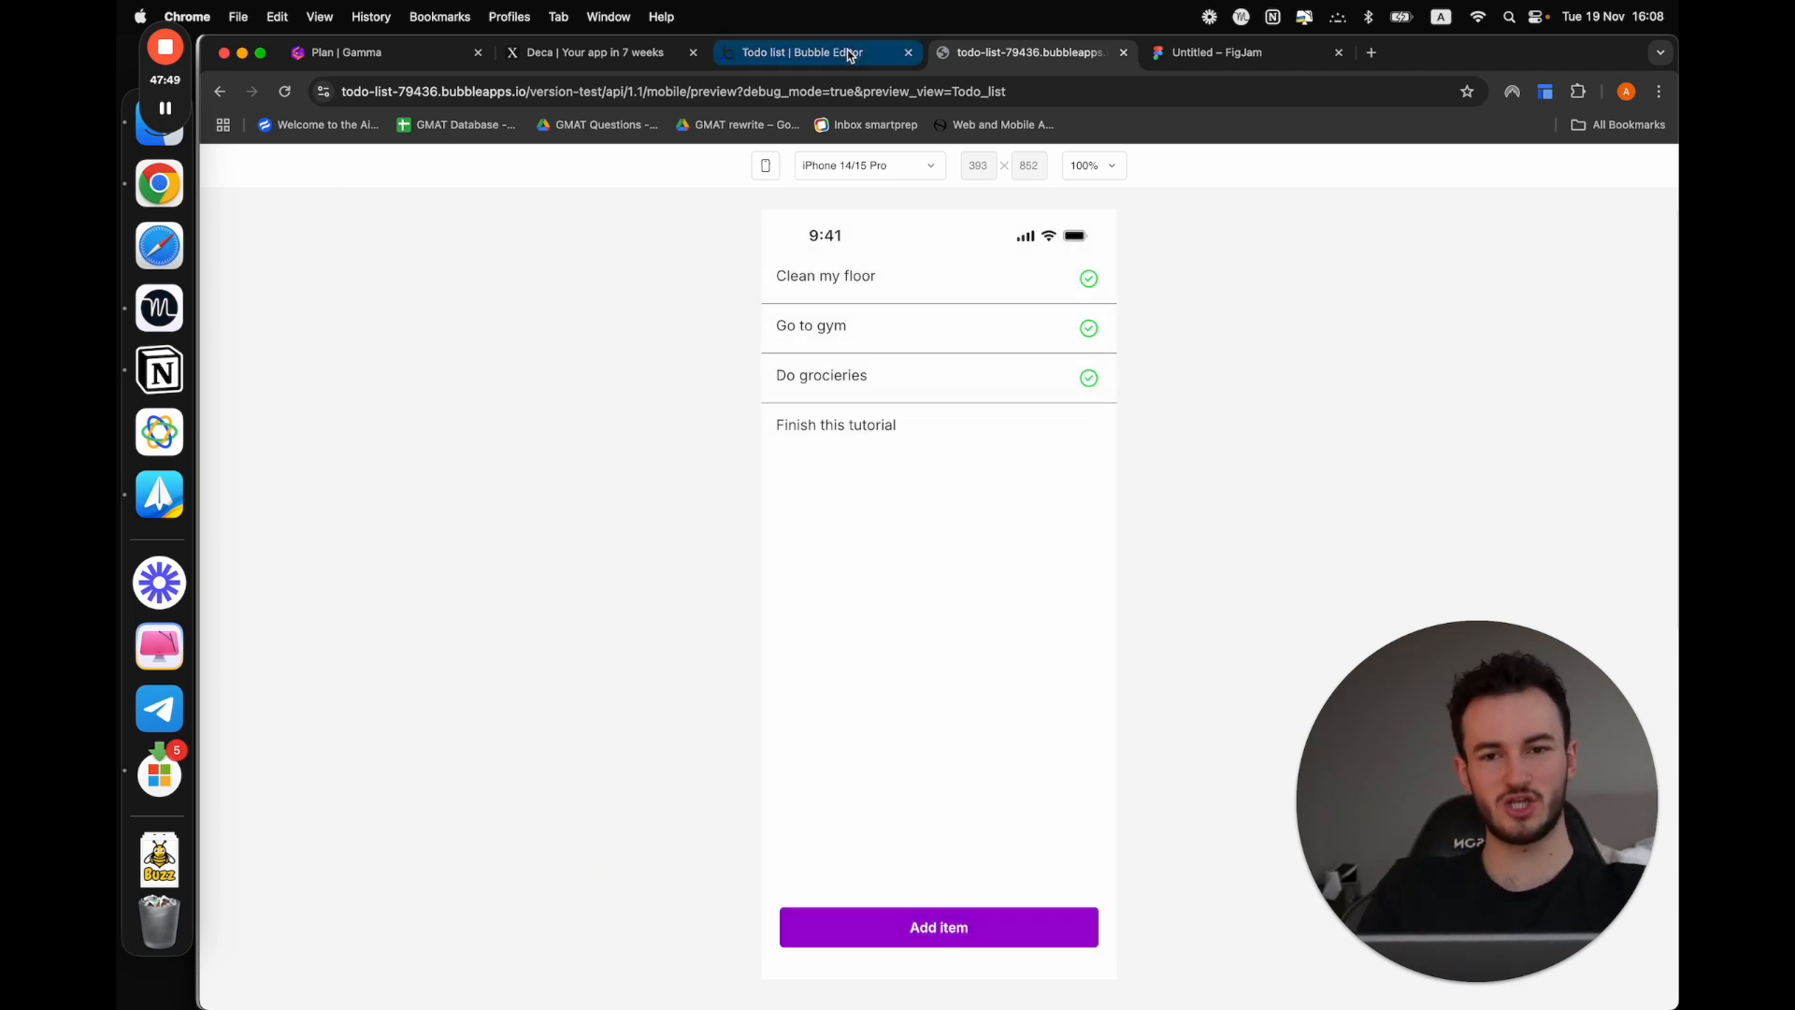
Back in the Bubble editor, add an action hiding Sheet A after the task creation in the Add task button's workflow
click(850, 55)
click(228, 240)
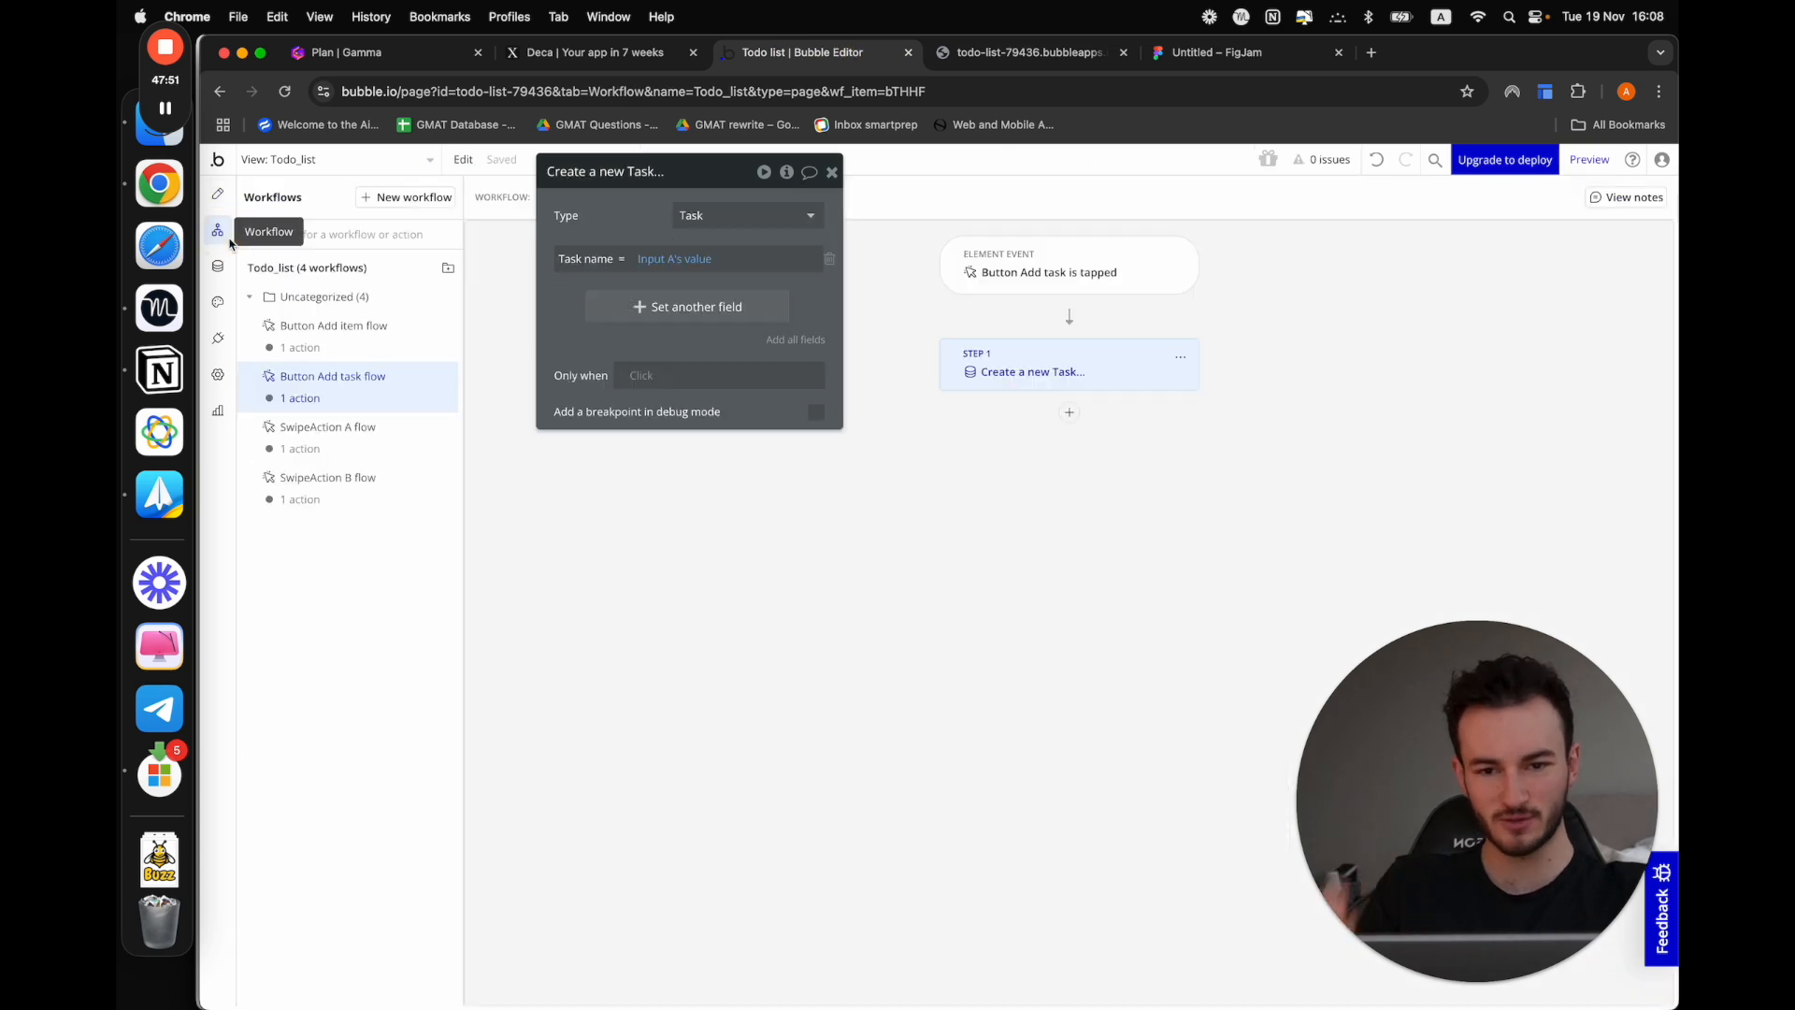
click(1071, 413)
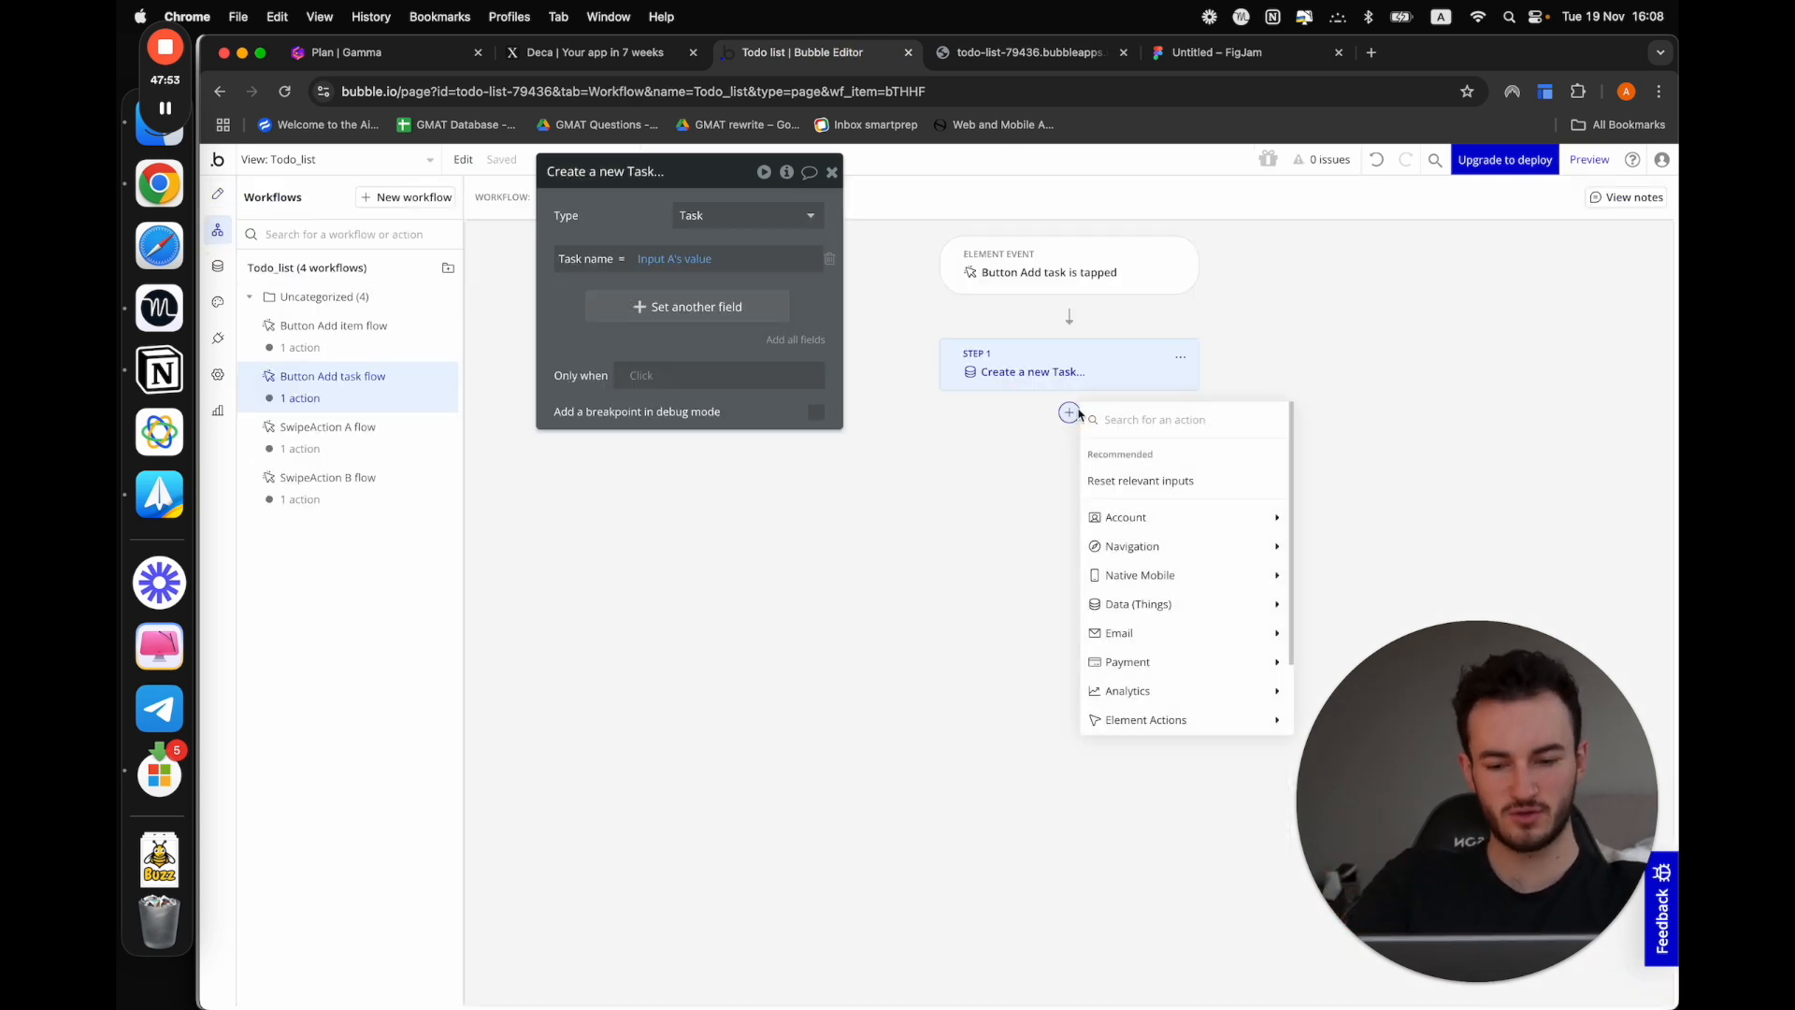
text(hide)
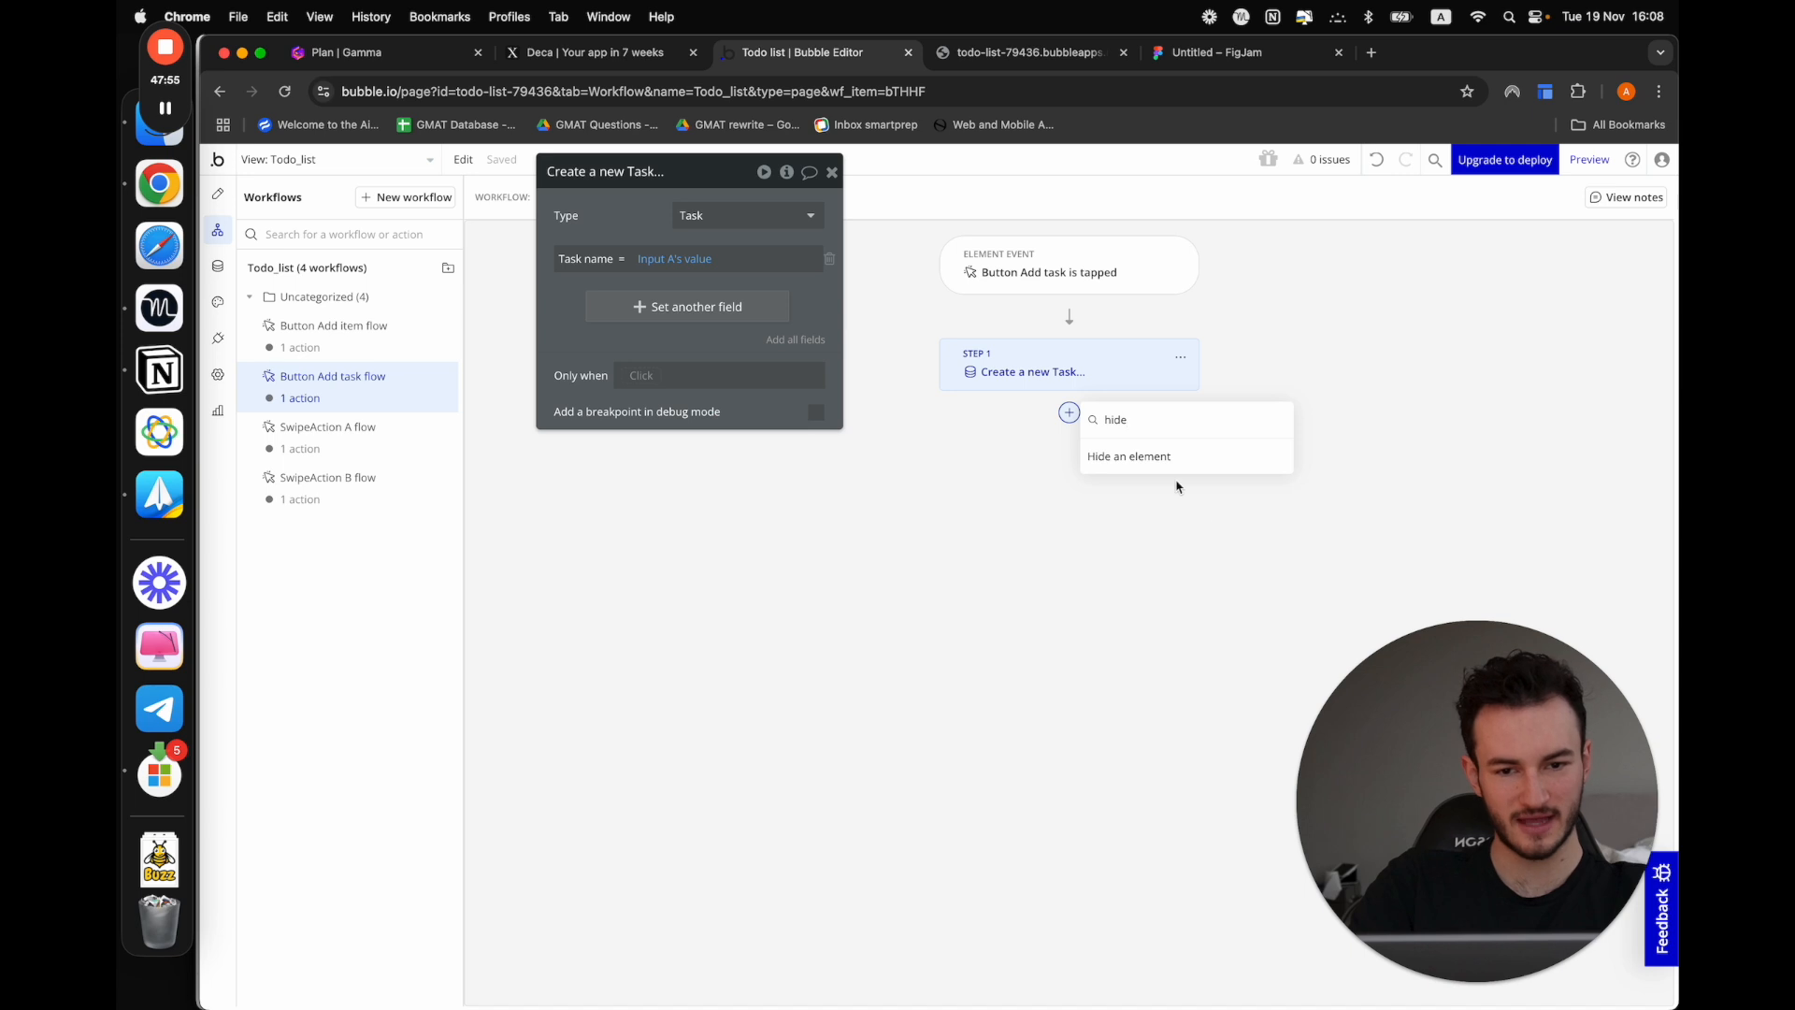
click(1157, 460)
click(689, 216)
text(sh)
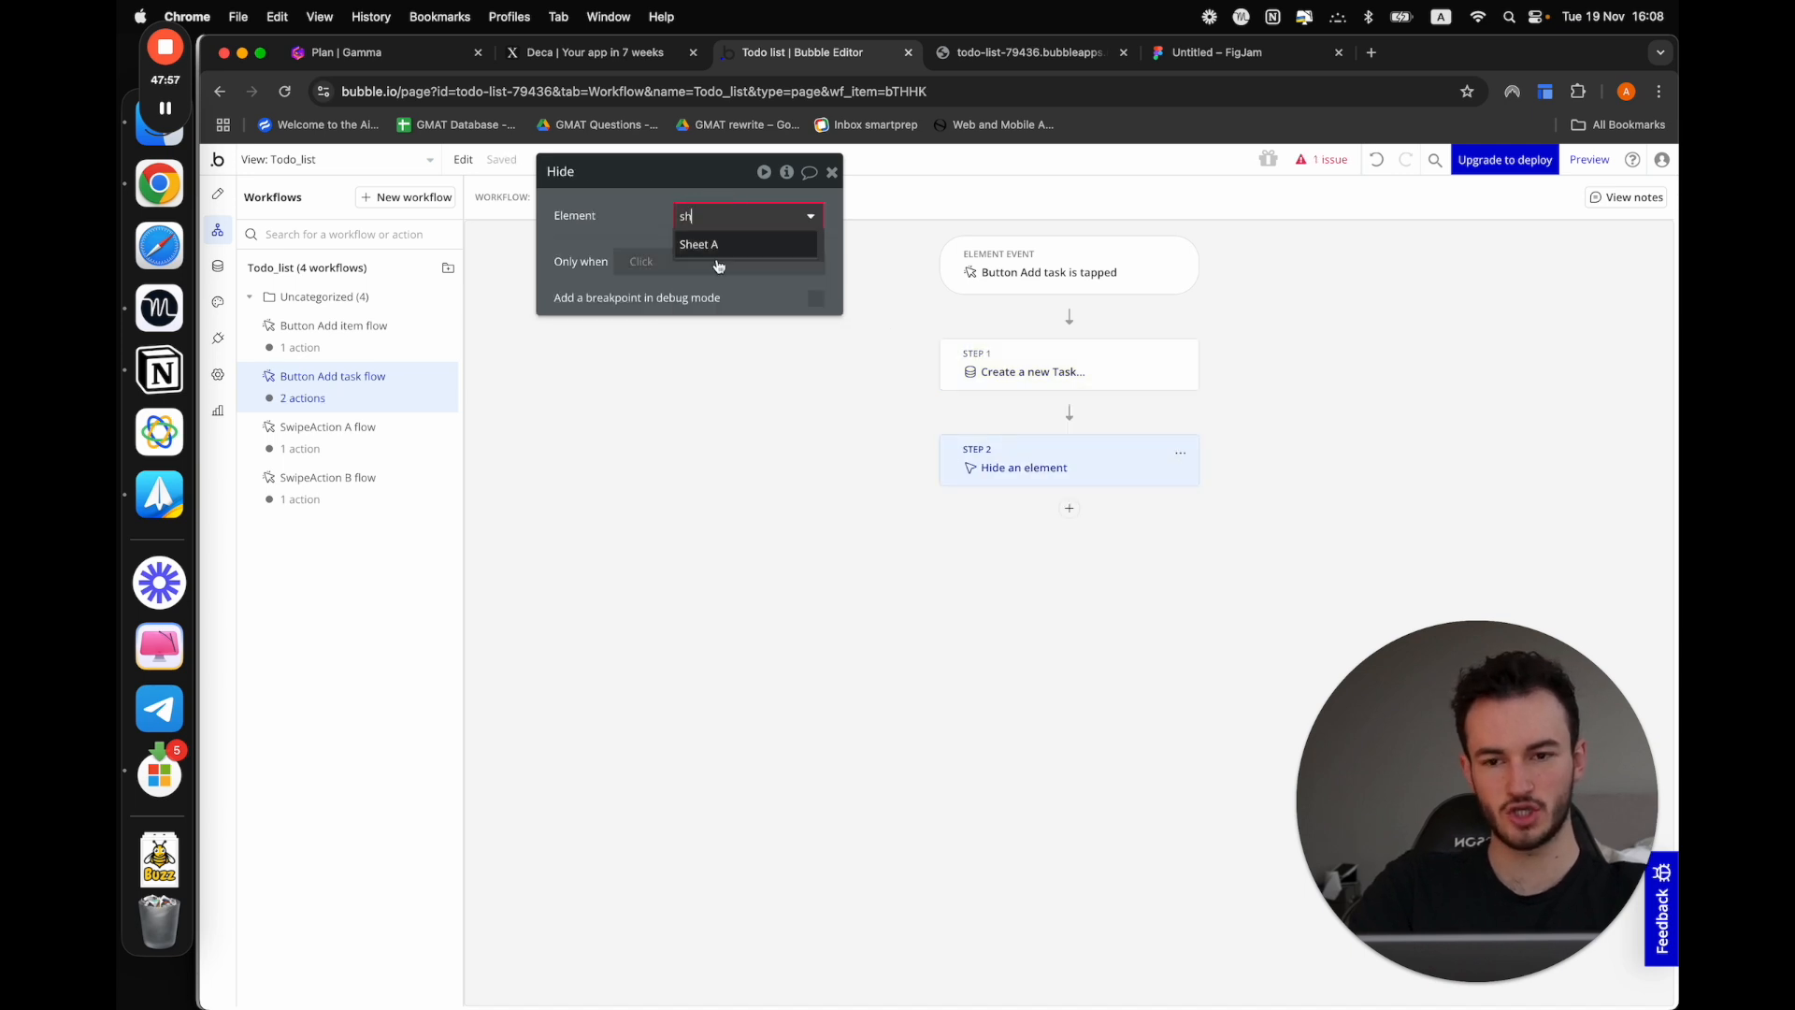
click(718, 245)
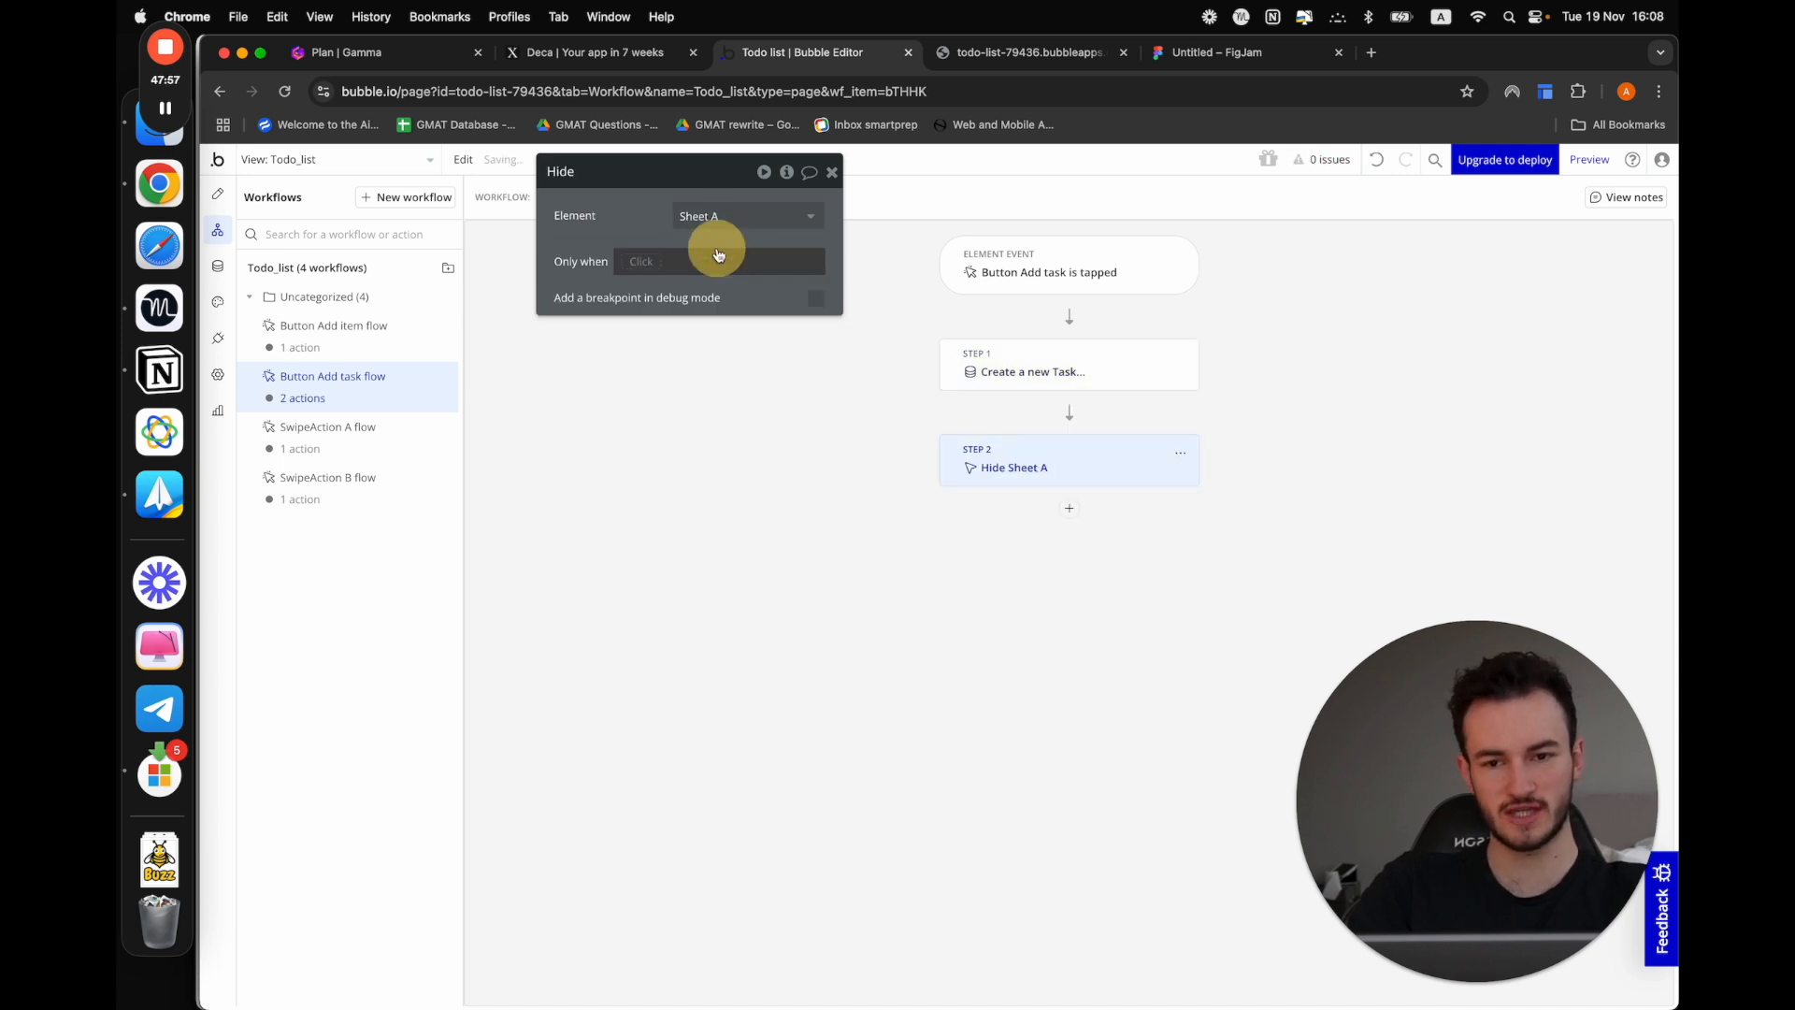
click(1069, 509)
text(rese)
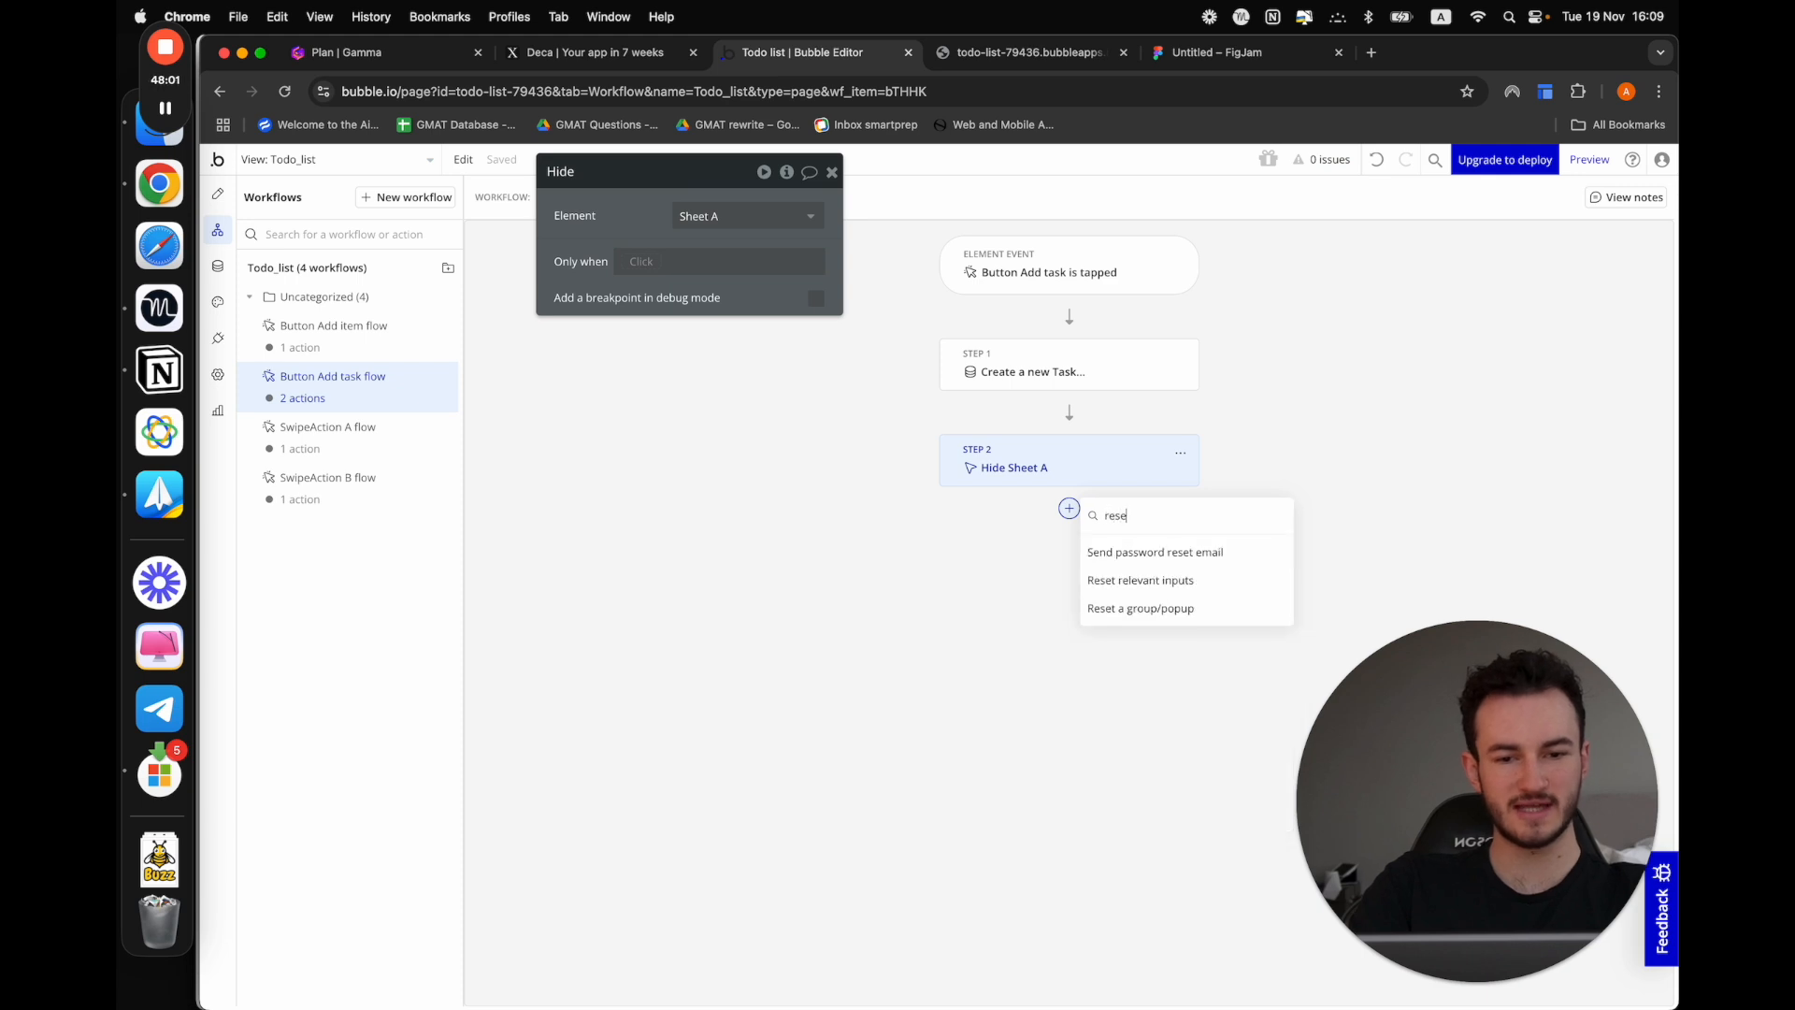
click(1132, 613)
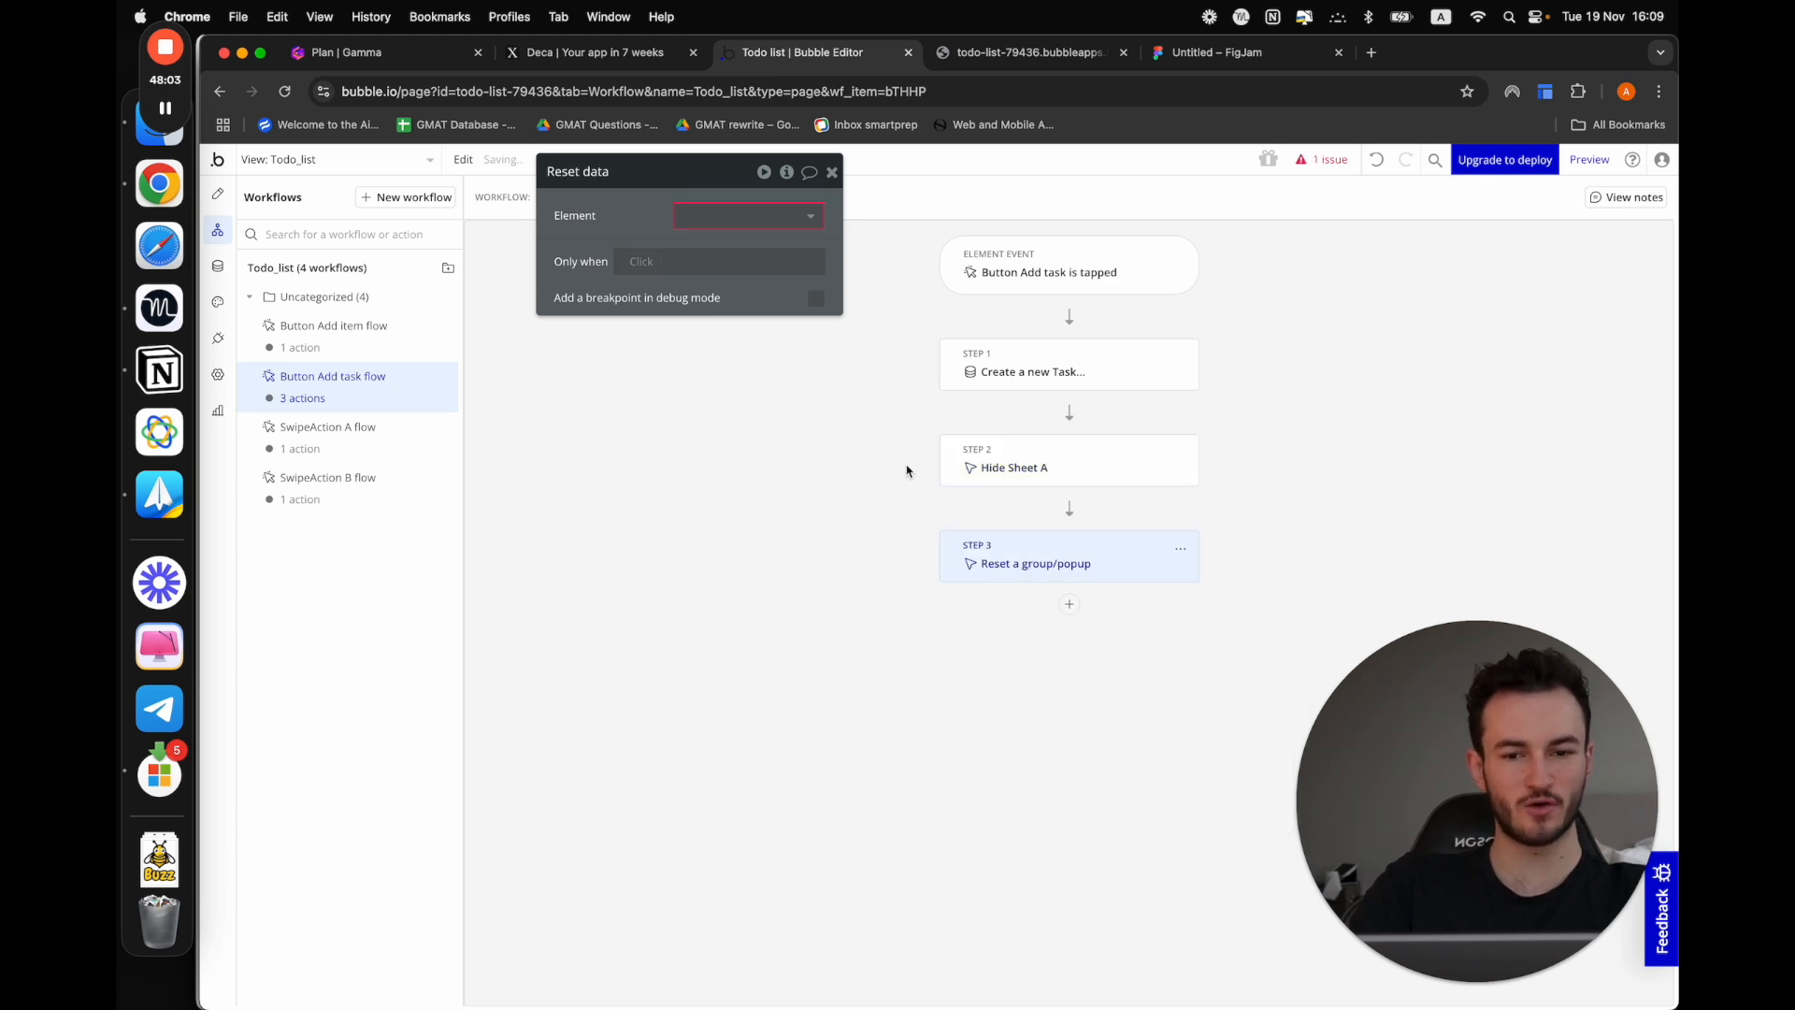
click(722, 213)
click(694, 213)
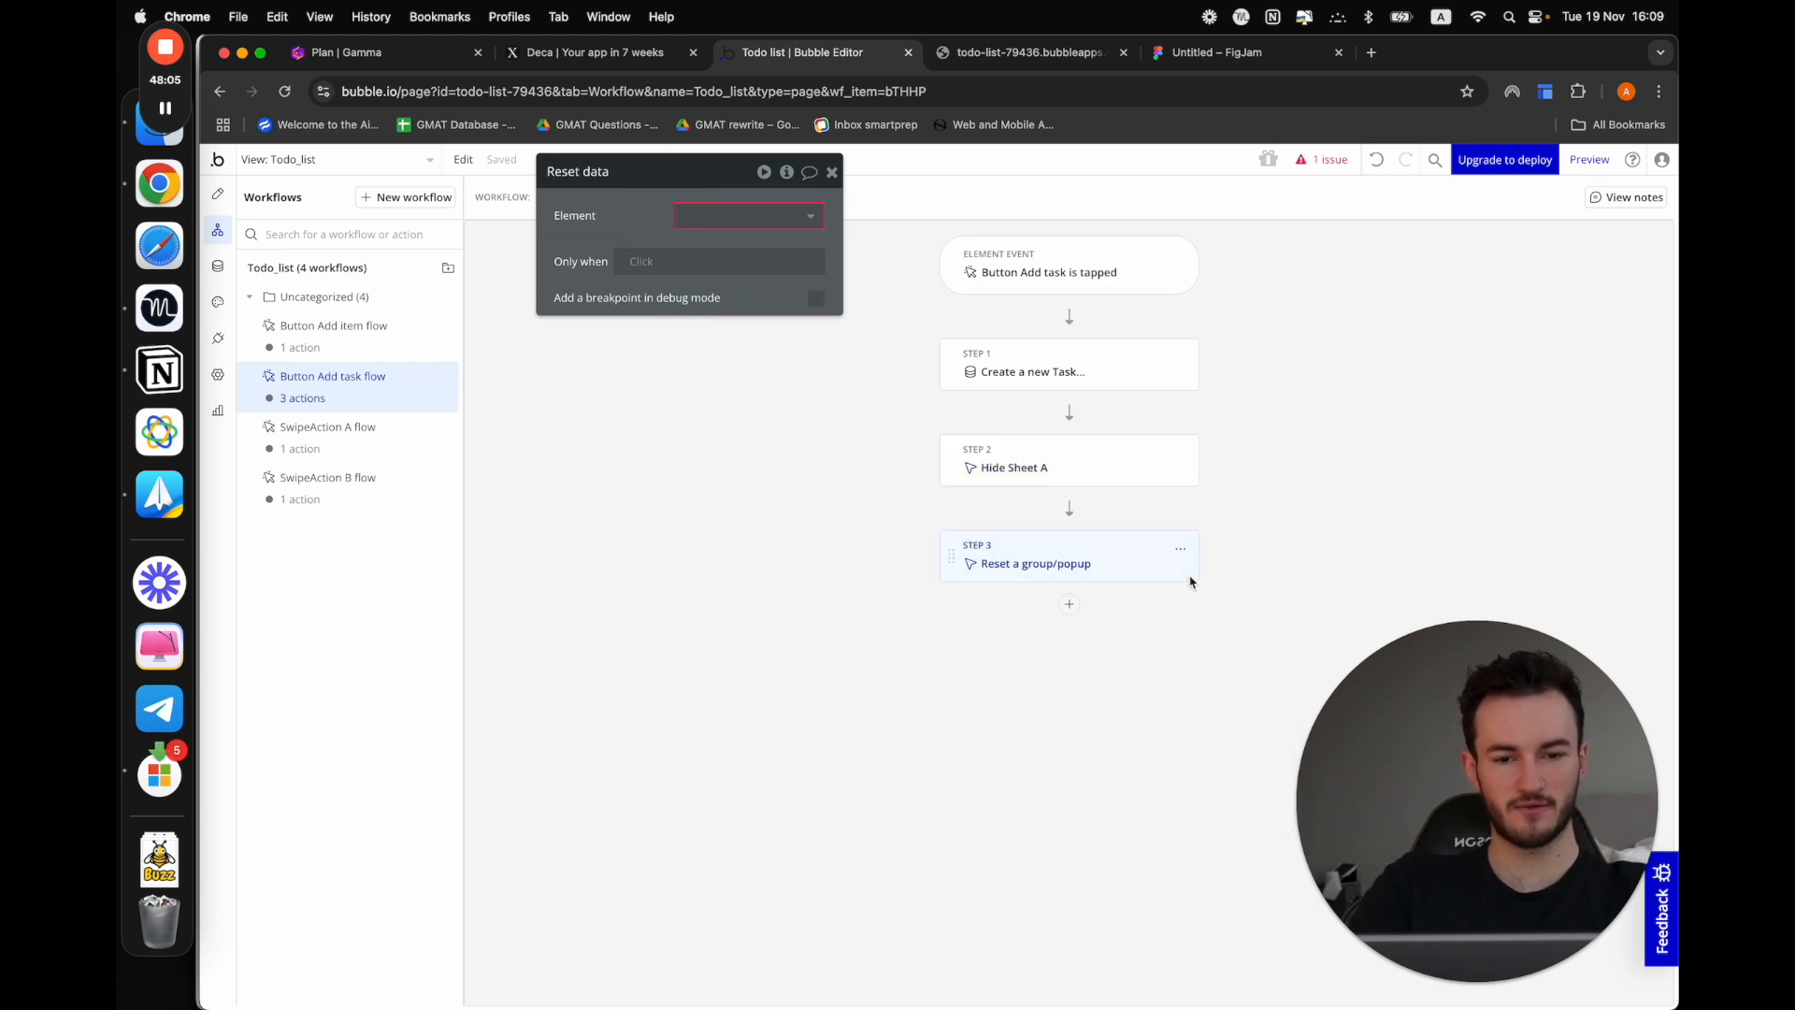
click(1180, 549)
click(1232, 797)
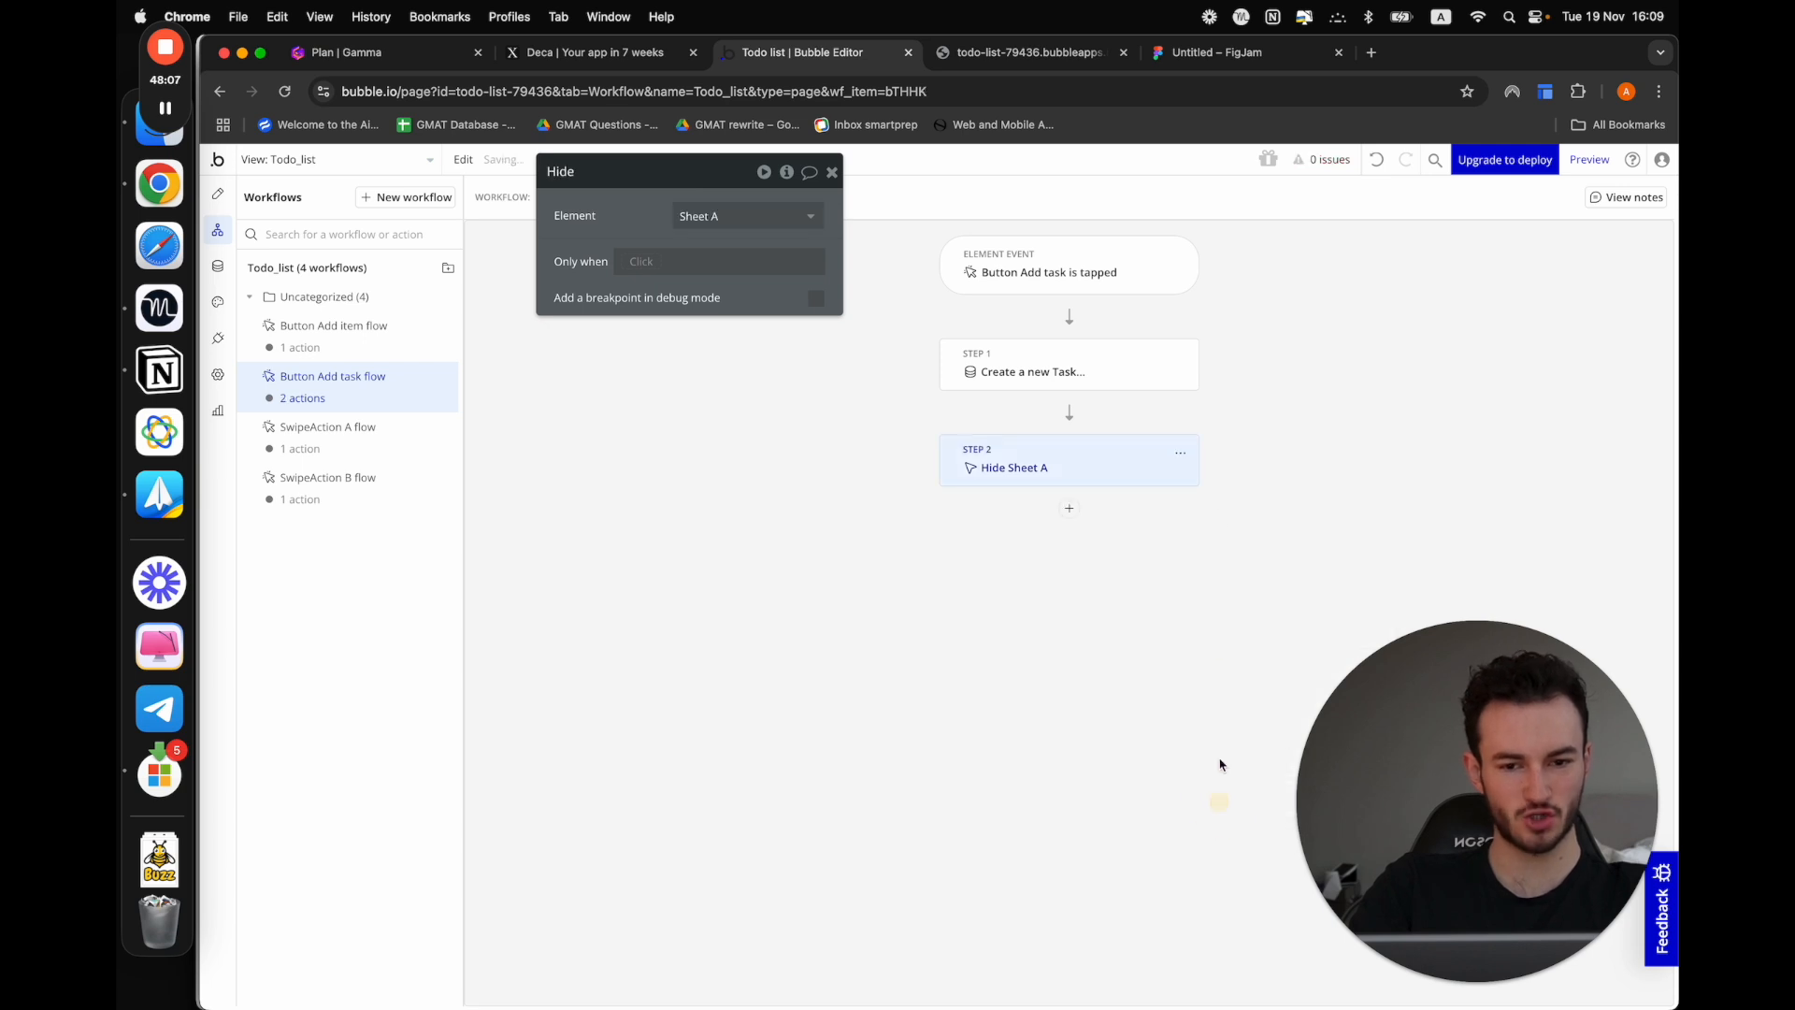
Open a fresh app preview and add a task named "GG" through the Add item sheet
click(1026, 53)
click(815, 53)
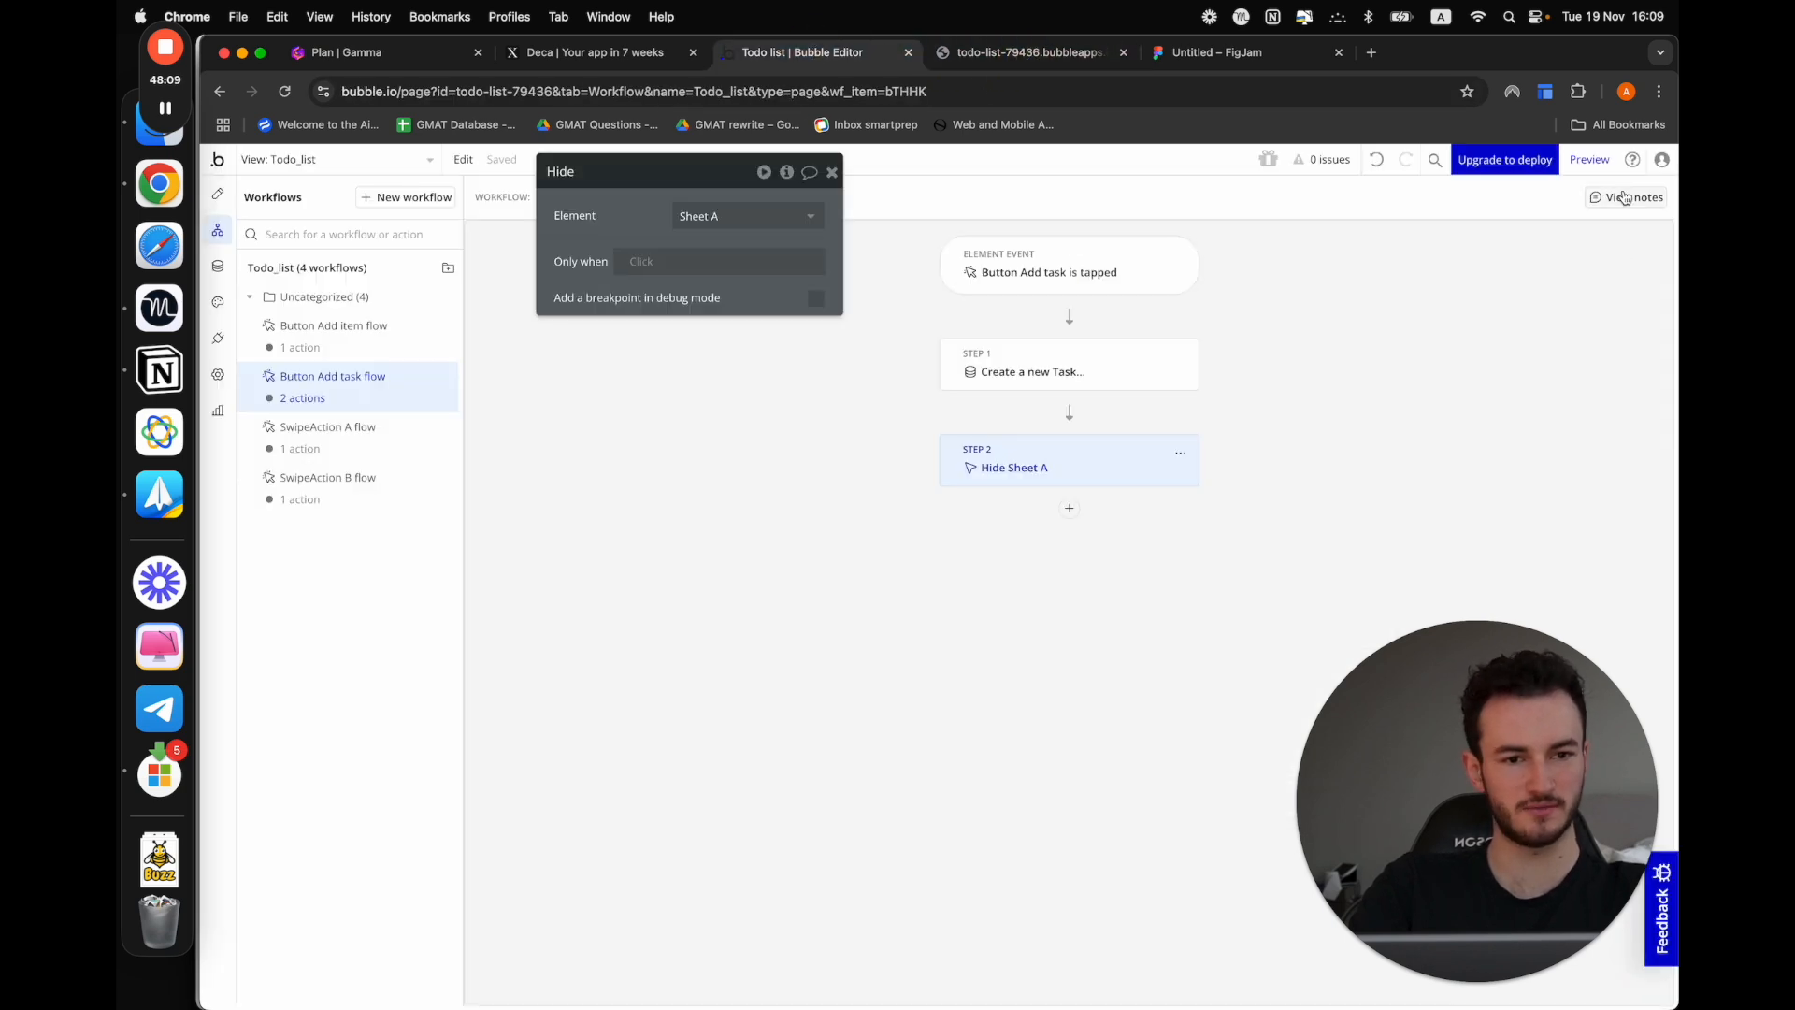
click(1590, 160)
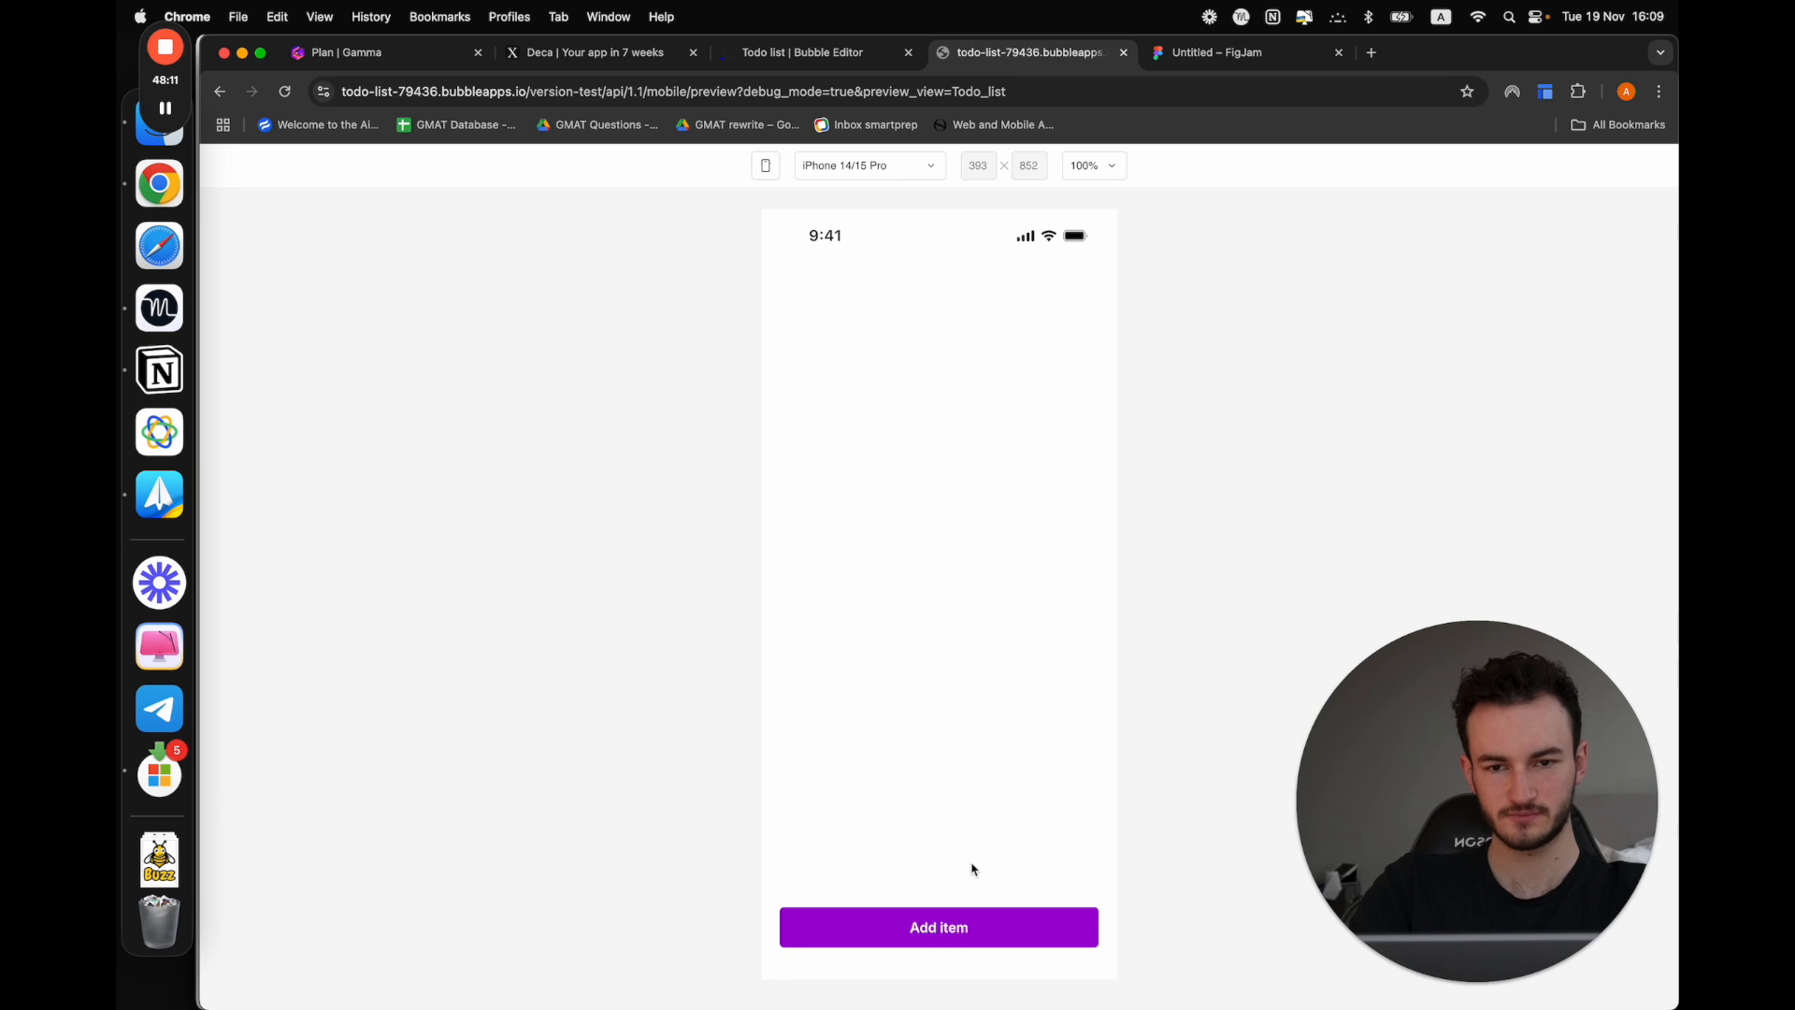
click(893, 935)
click(874, 867)
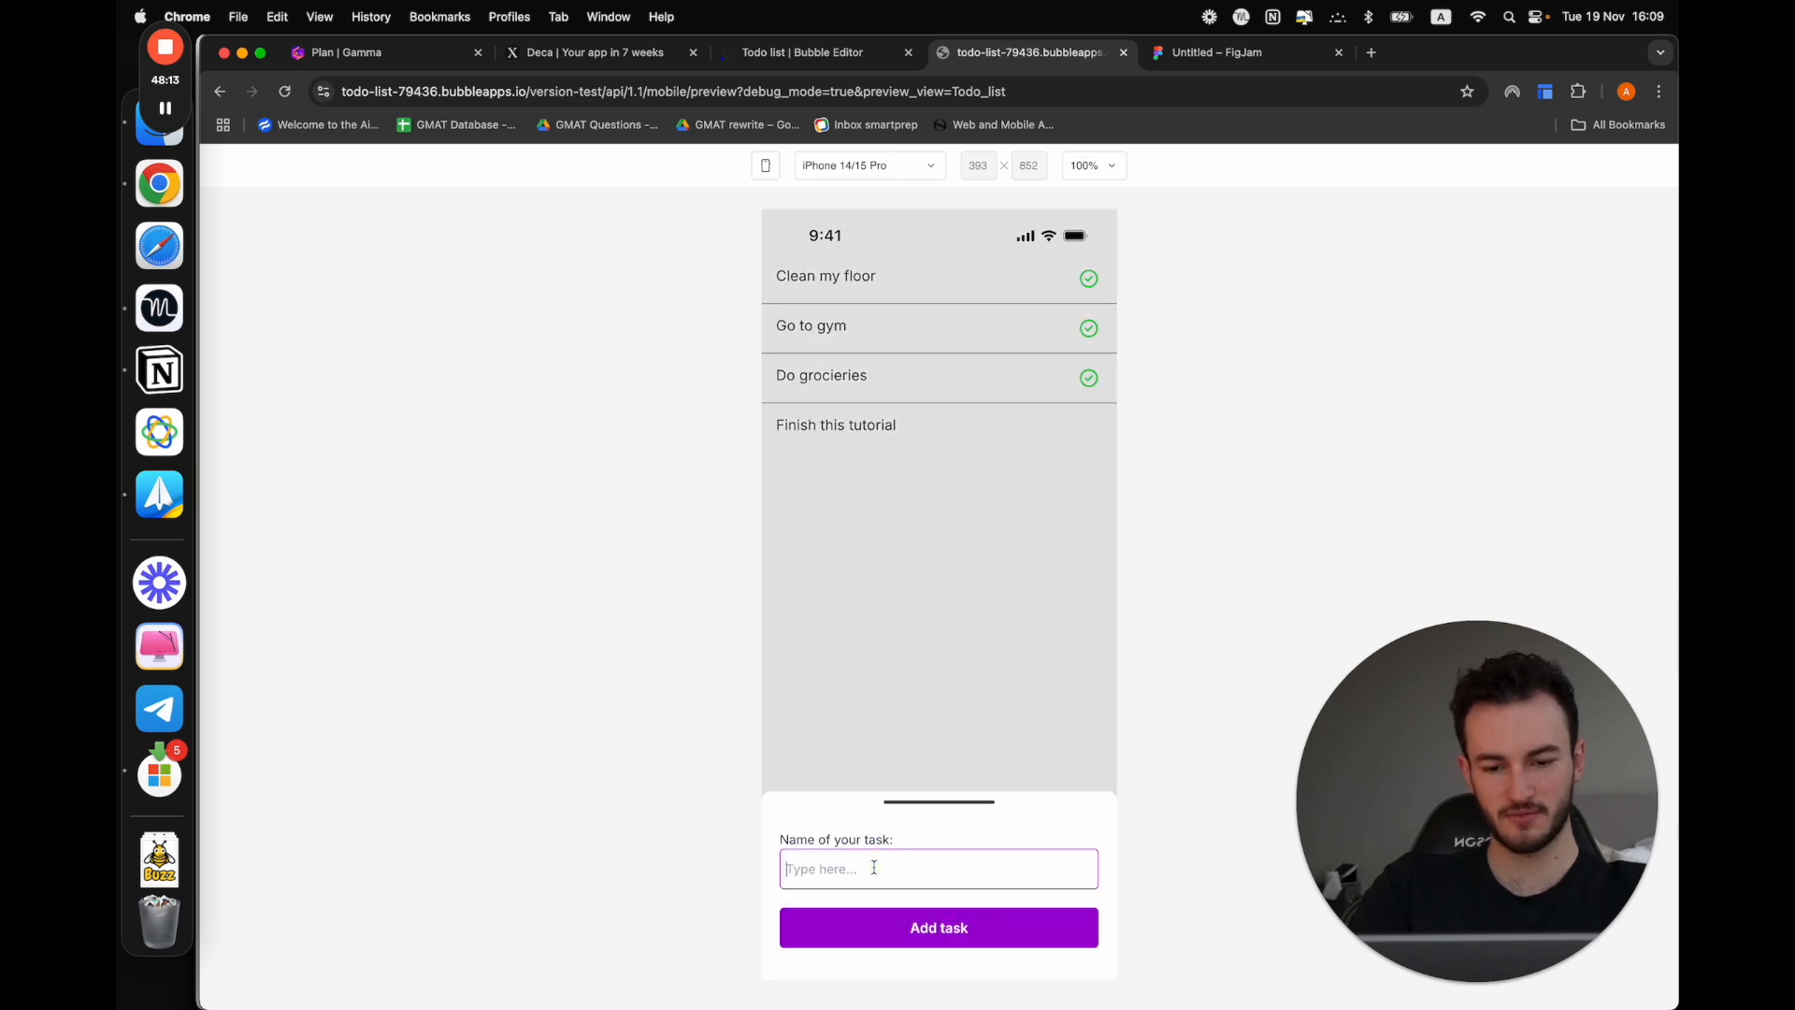
text(GG)
click(891, 935)
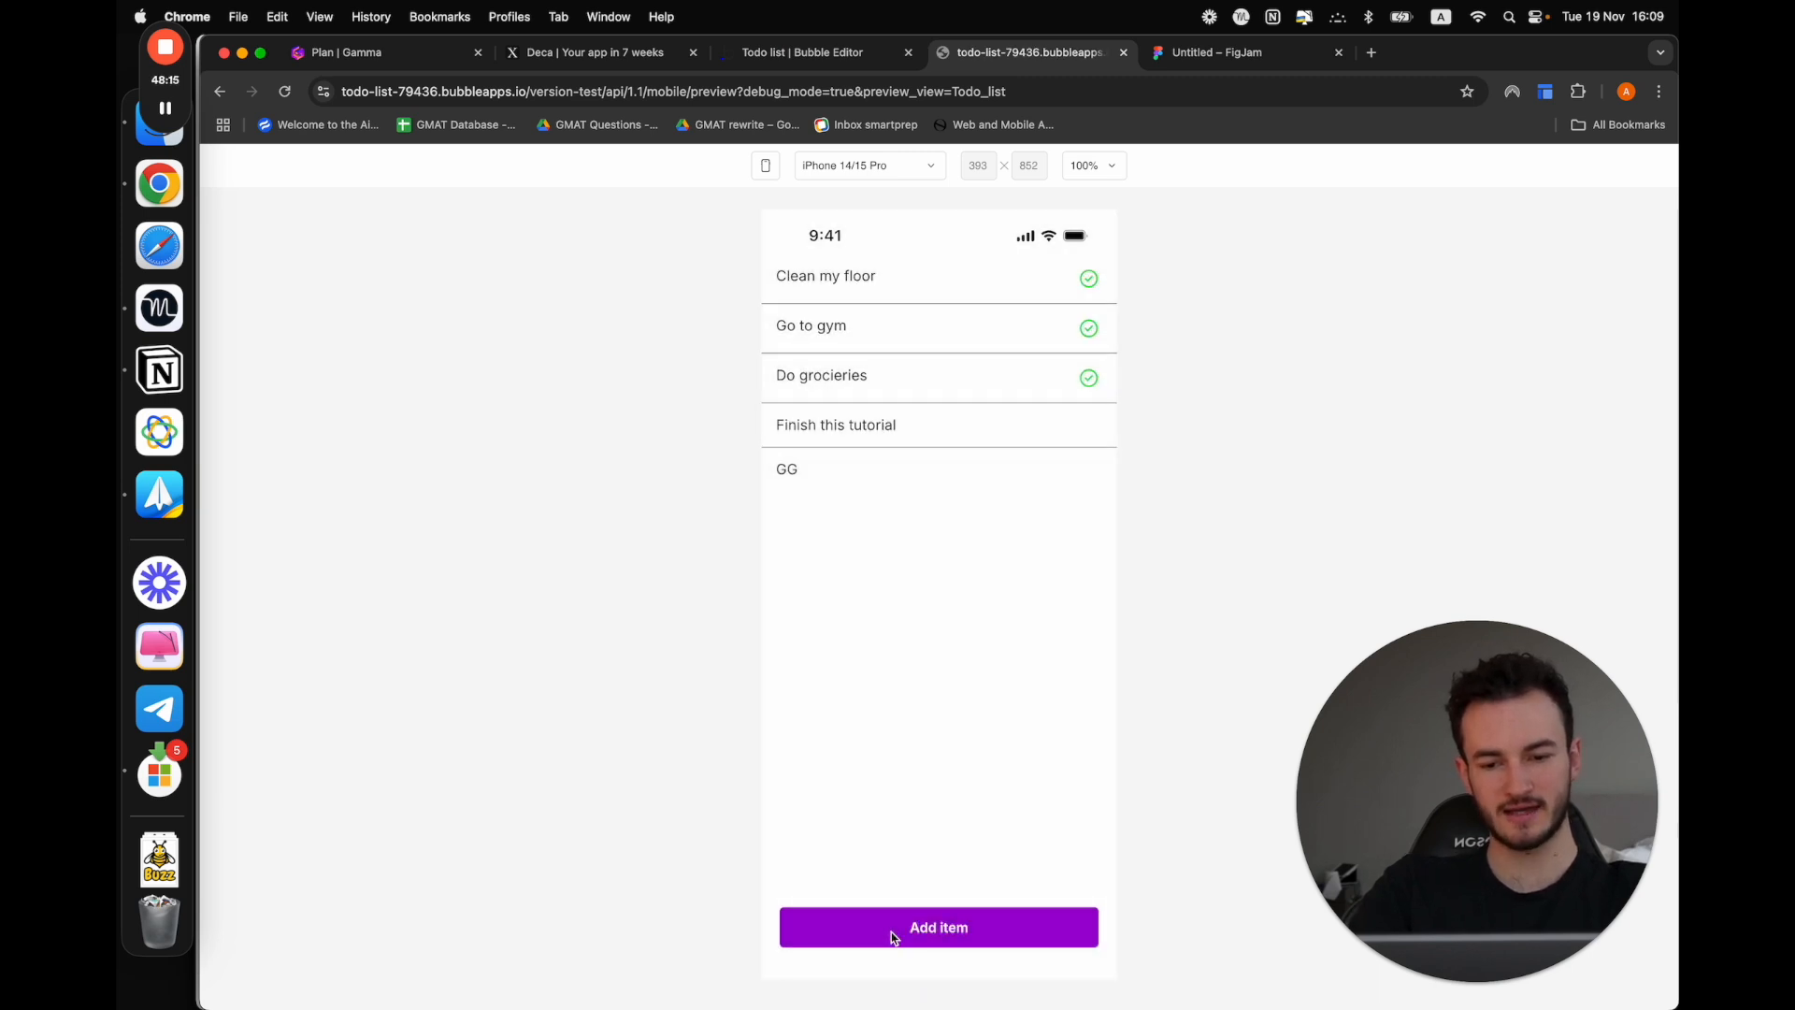
Reopen the Add item sheet to check whether its task name input was cleared, closing the sheet at the end
click(861, 925)
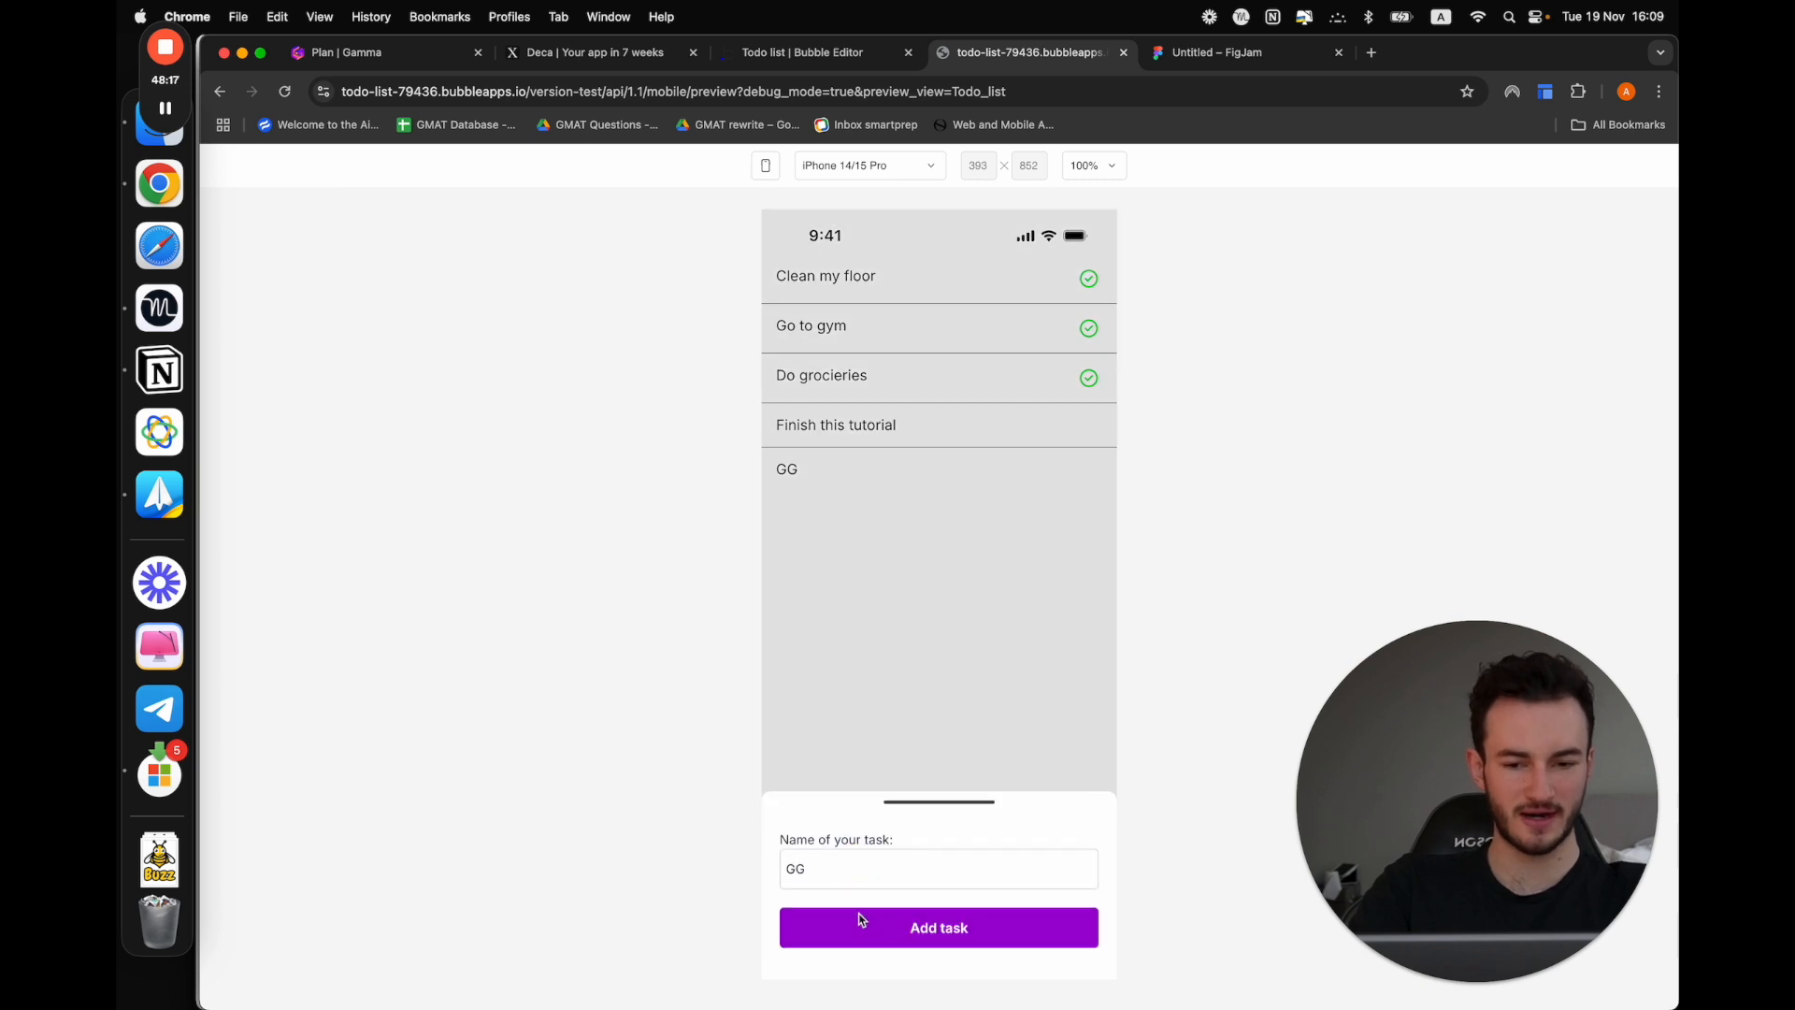
click(801, 867)
double_click(811, 877)
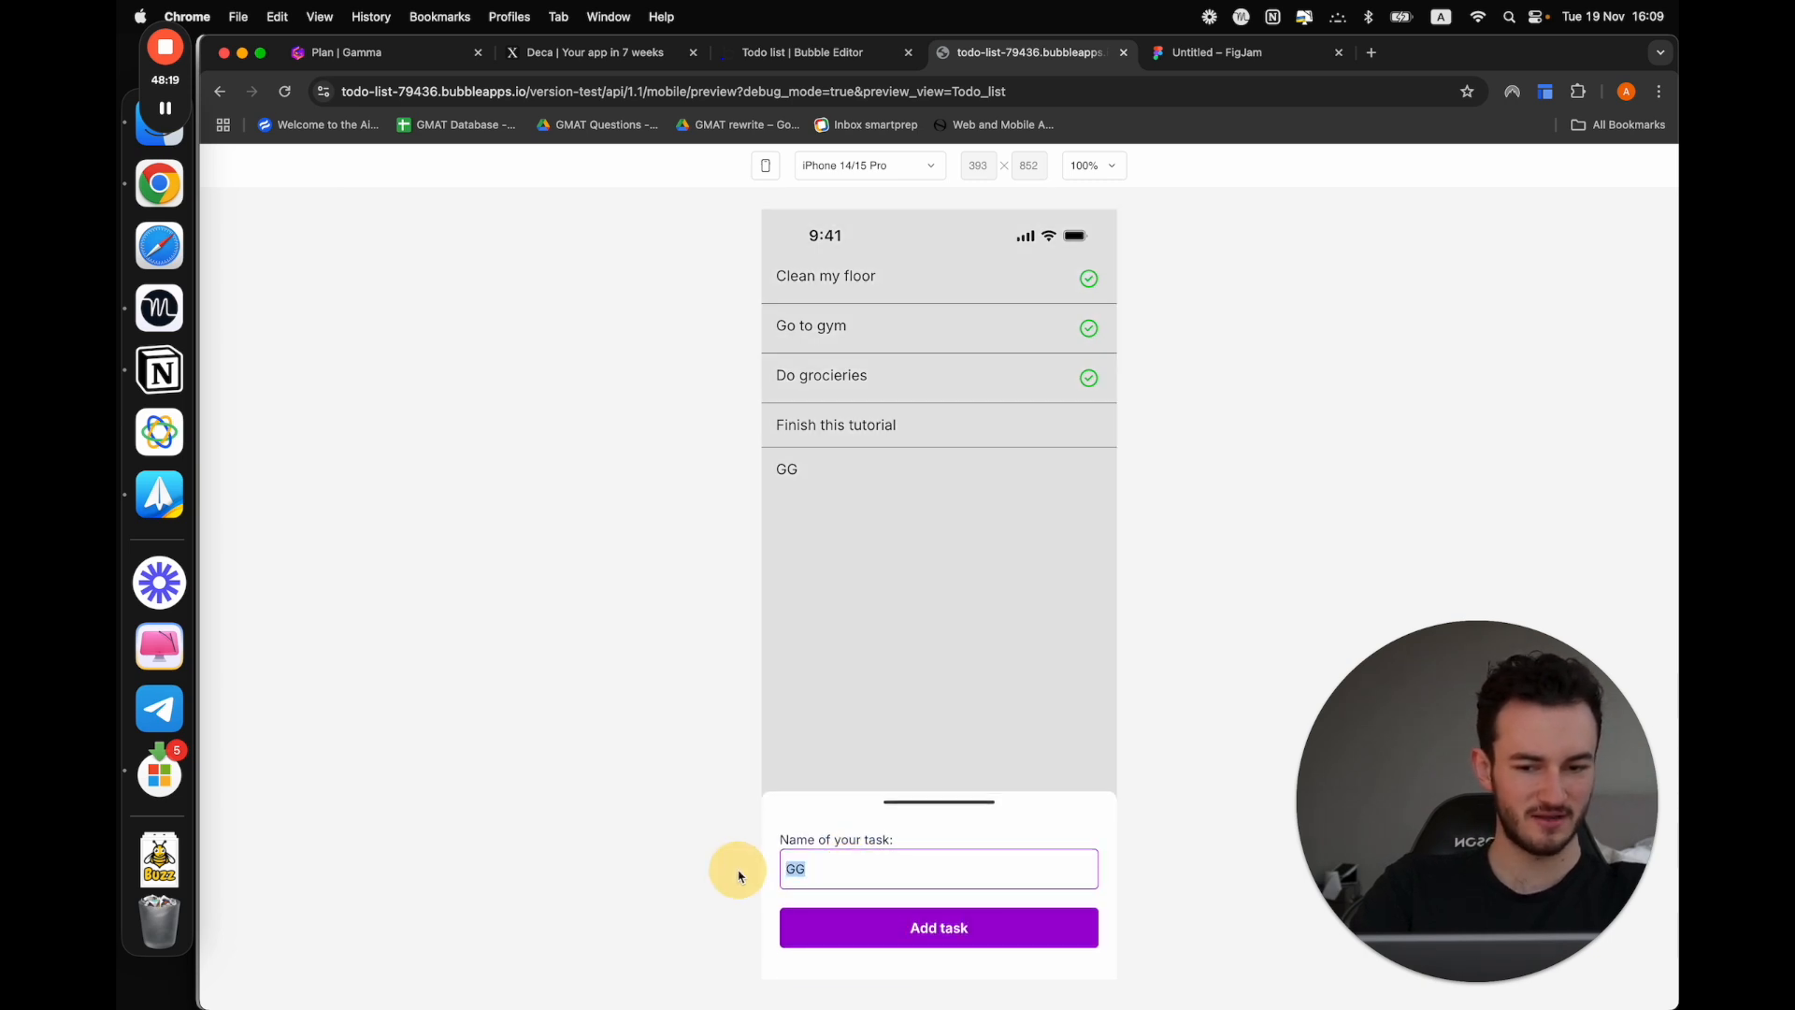
click(867, 775)
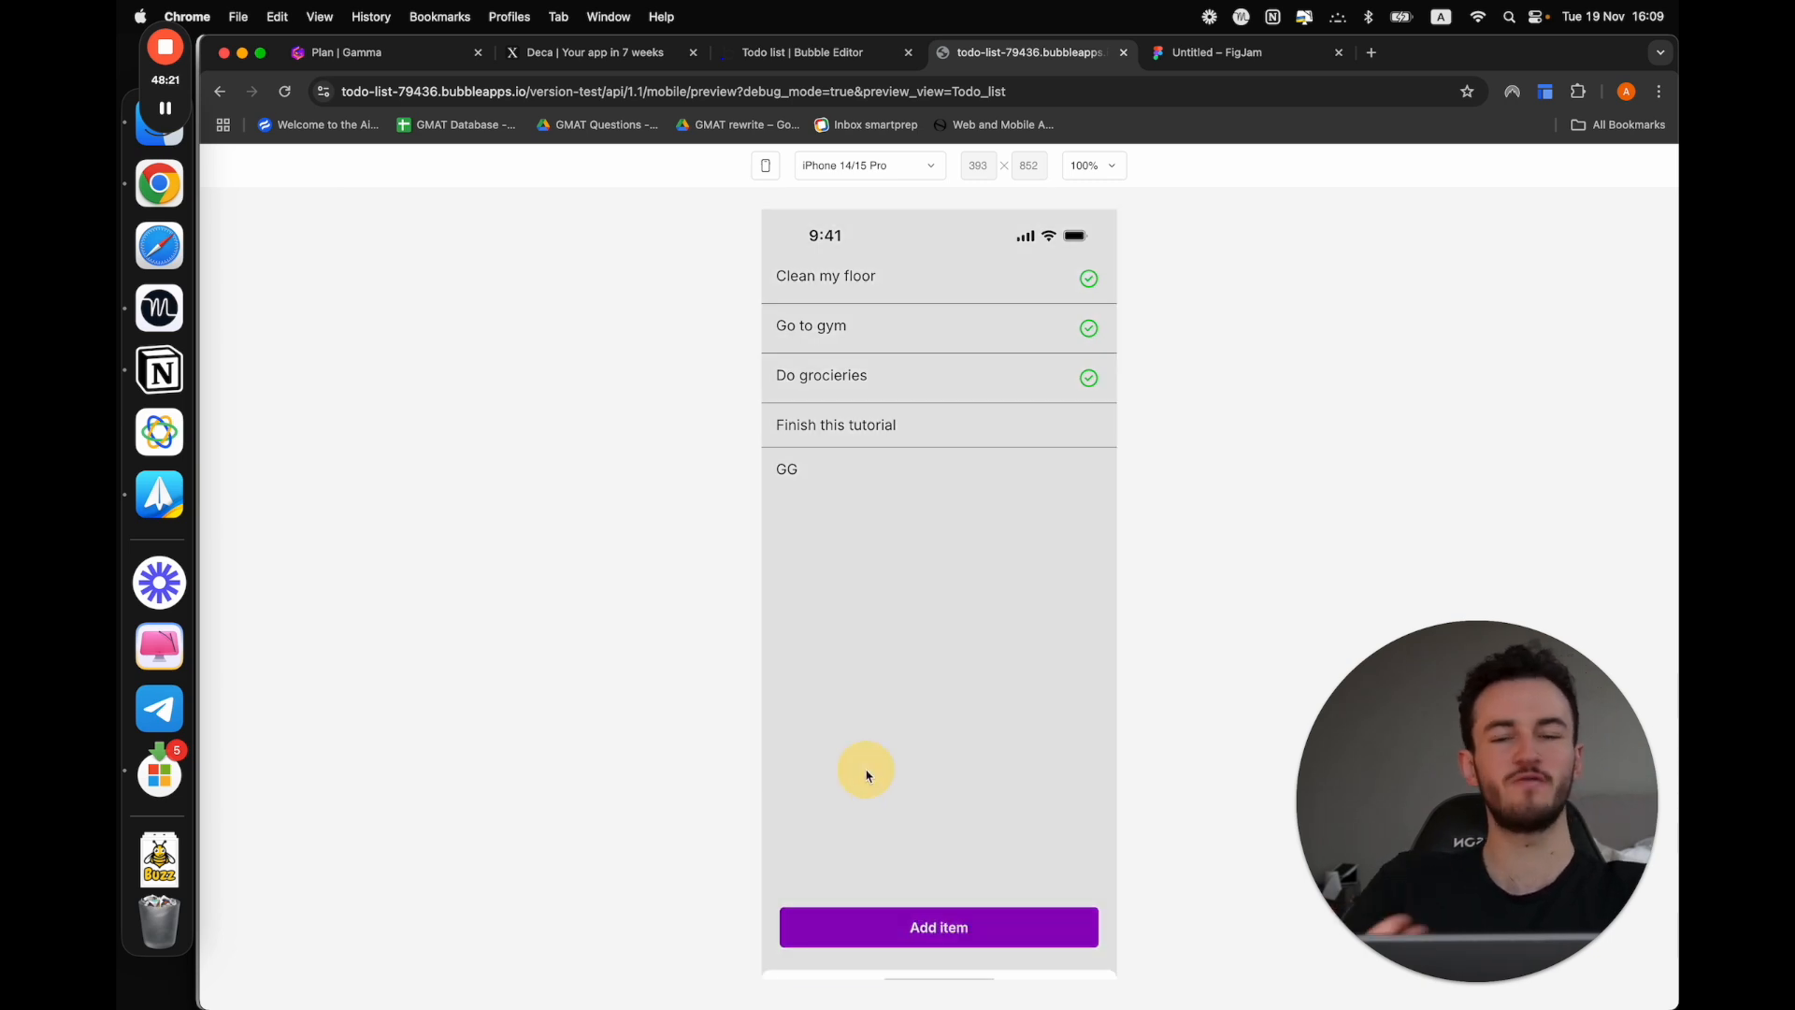
Back in the Bubble editor, add an action resetting Sheet A after the hide step in the Add task button's workflow
click(823, 52)
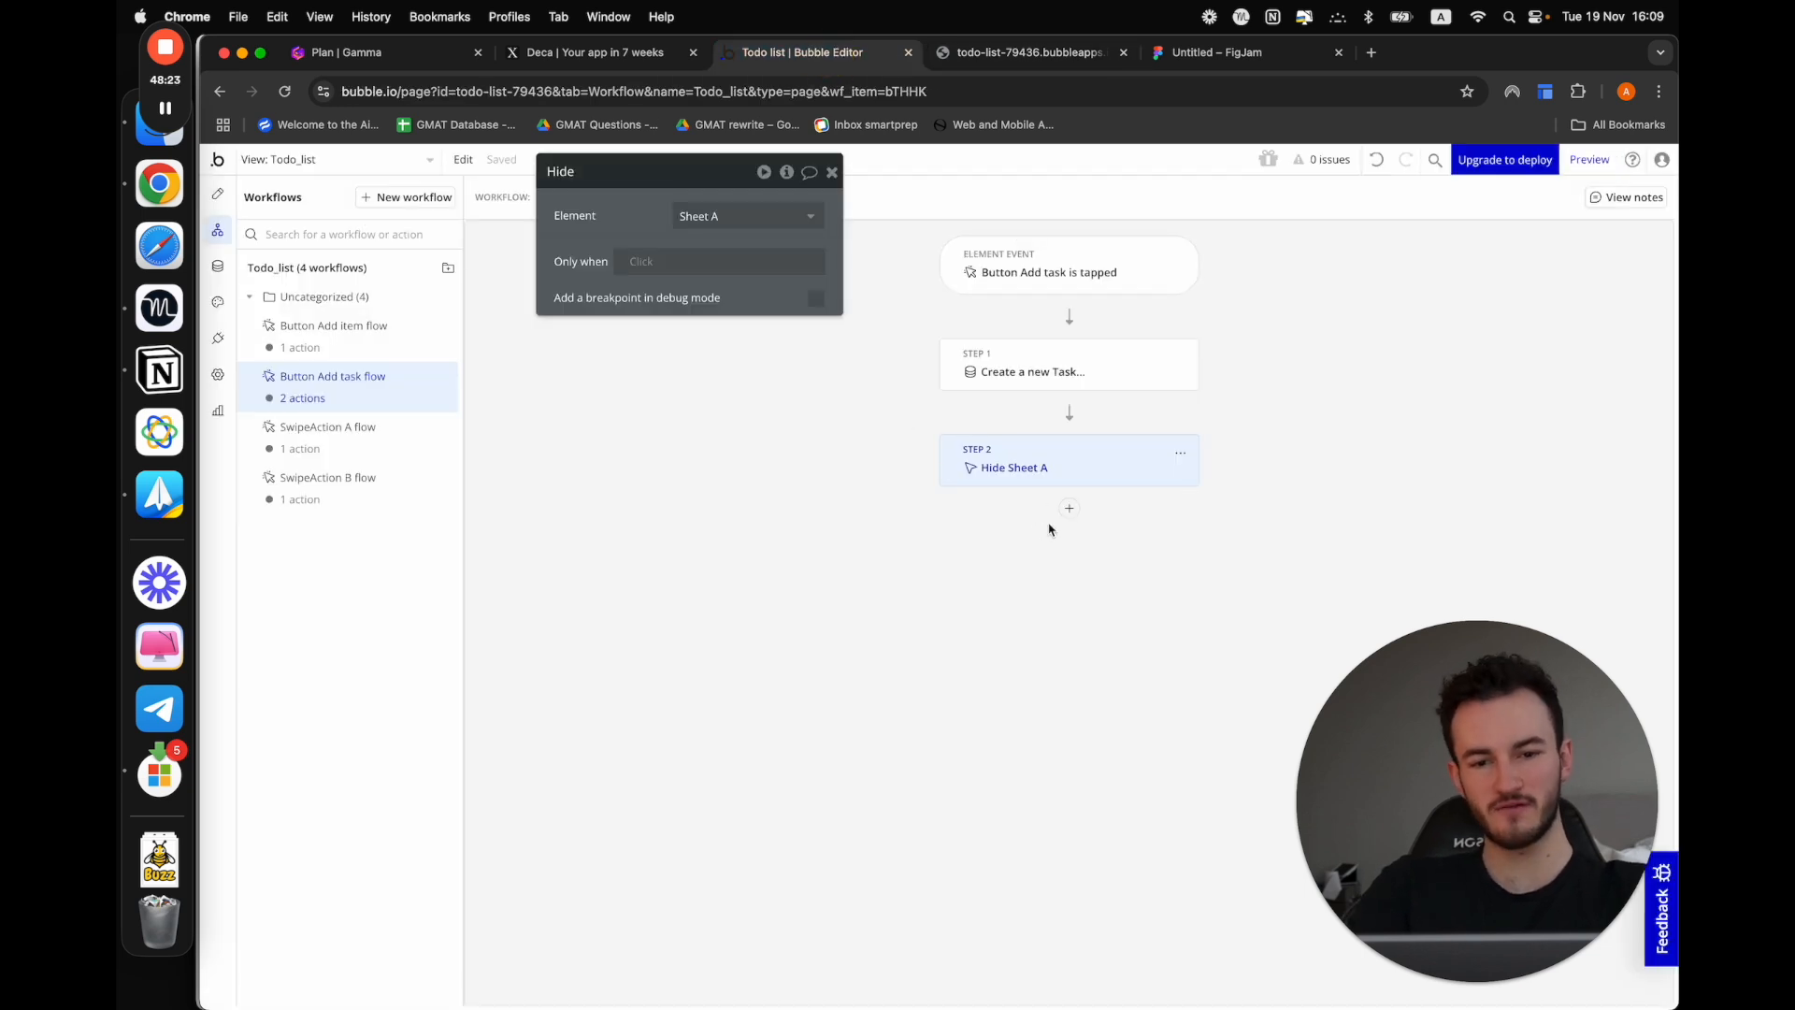
click(1069, 508)
text(res)
click(1119, 610)
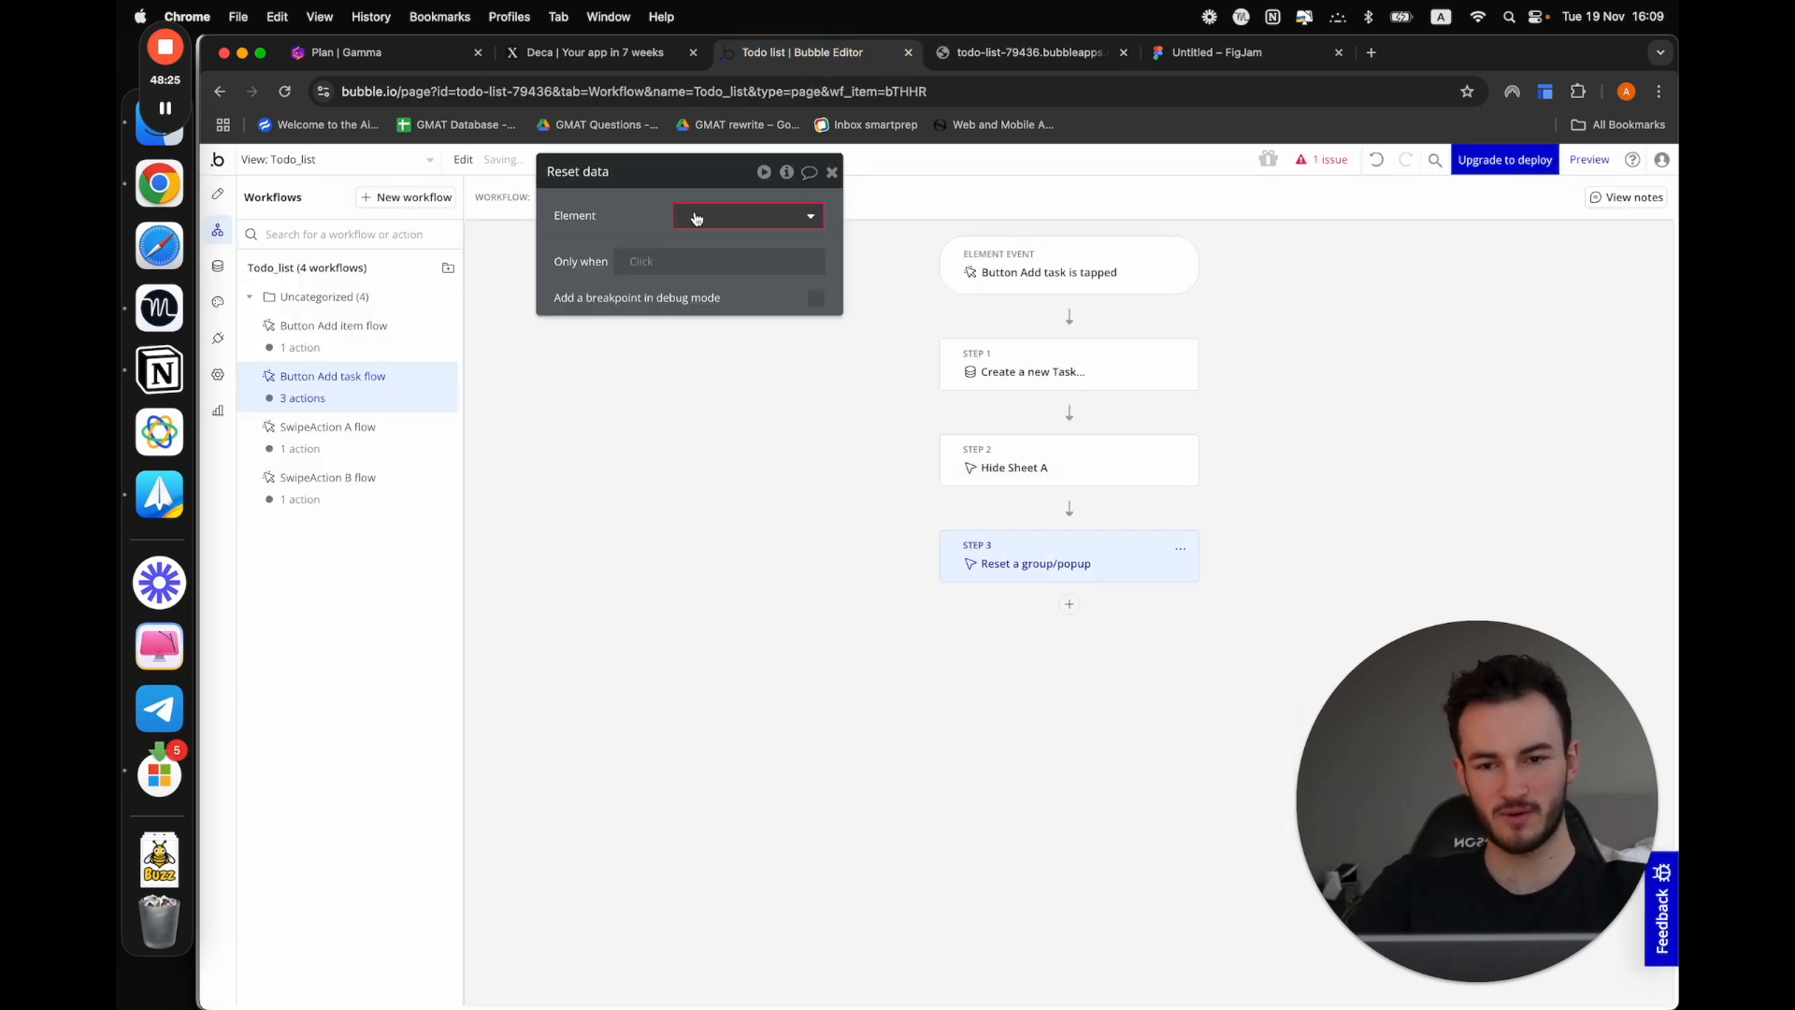
click(692, 216)
click(728, 327)
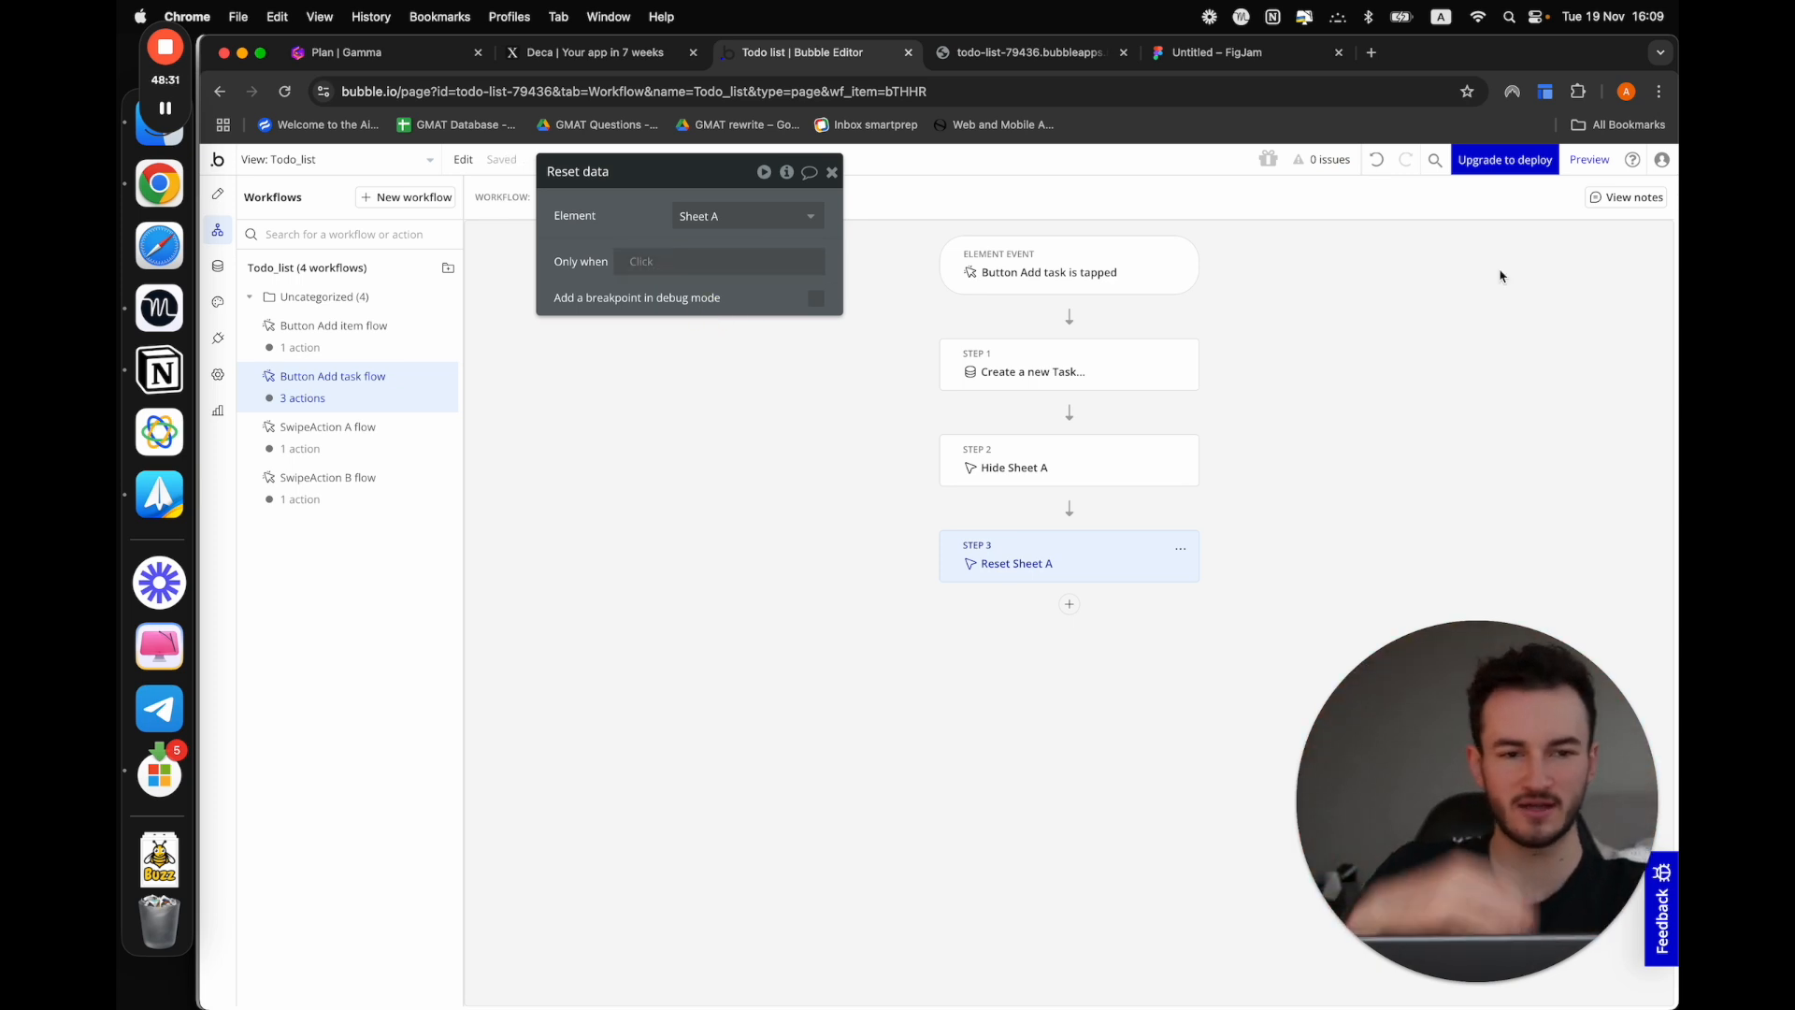
In a fresh app preview, add a task named "HH" and reopen the Add item sheet to check its input
click(1589, 160)
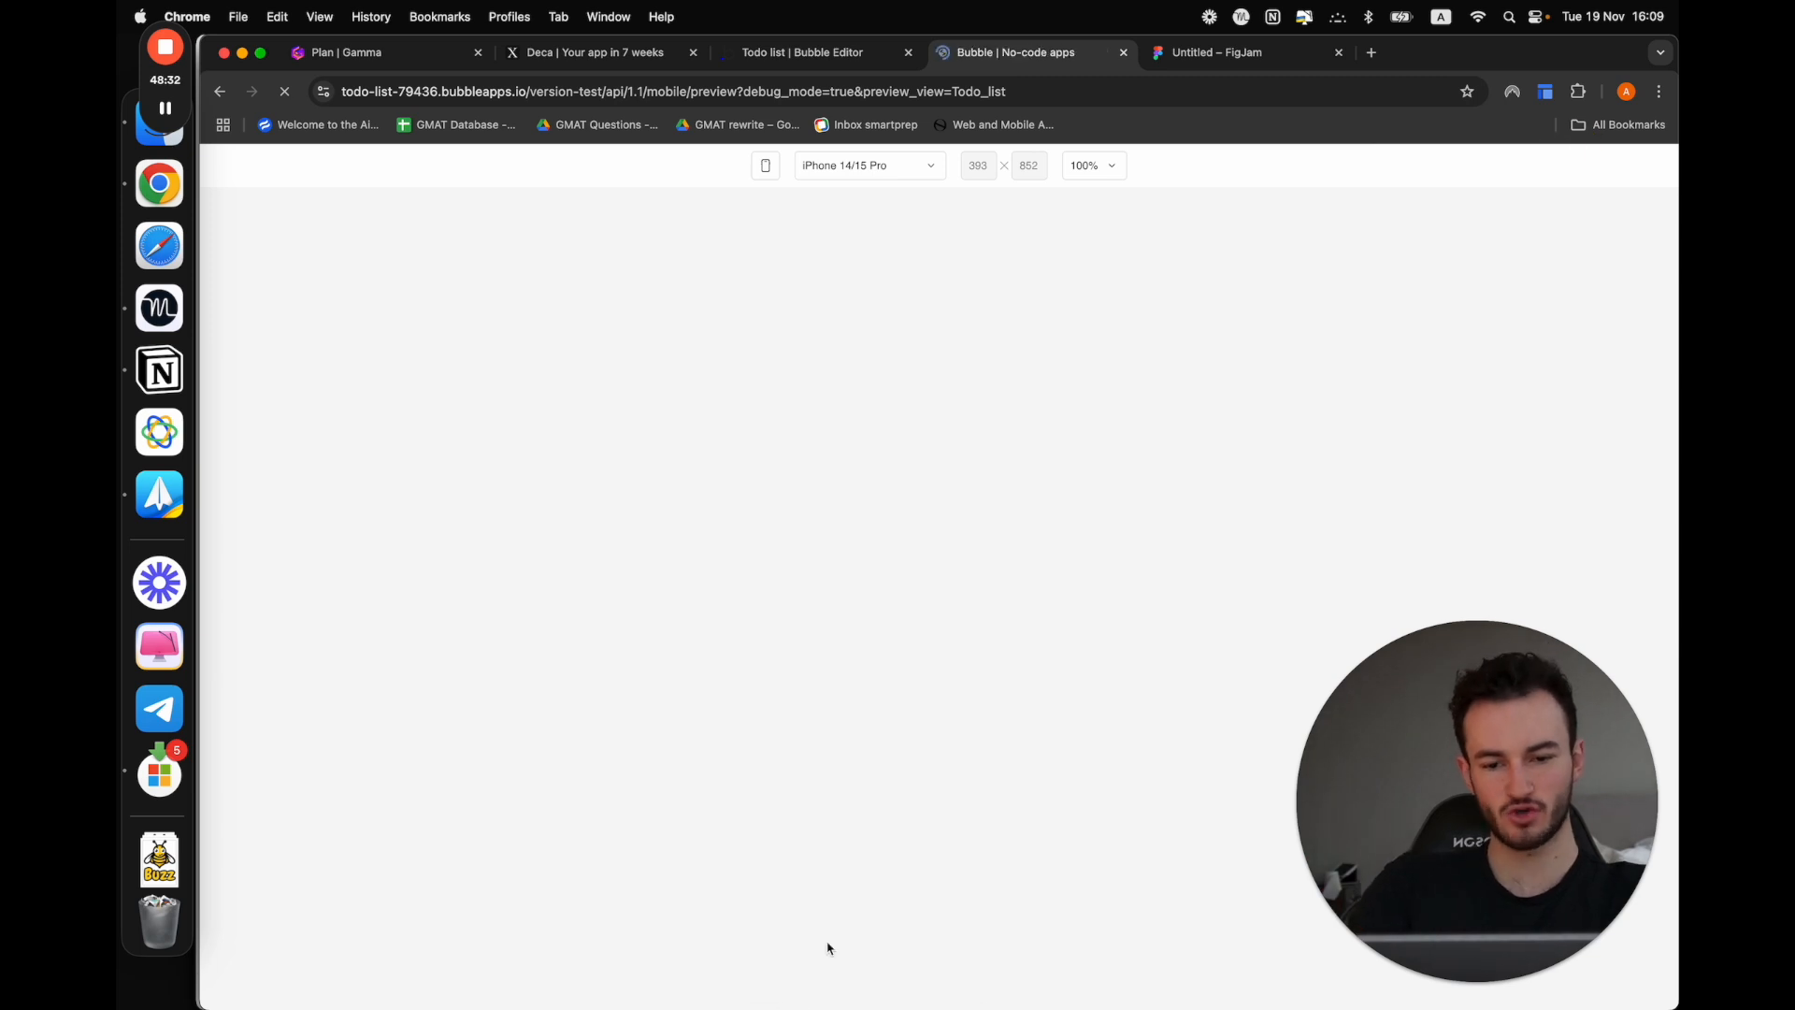
click(871, 931)
click(875, 869)
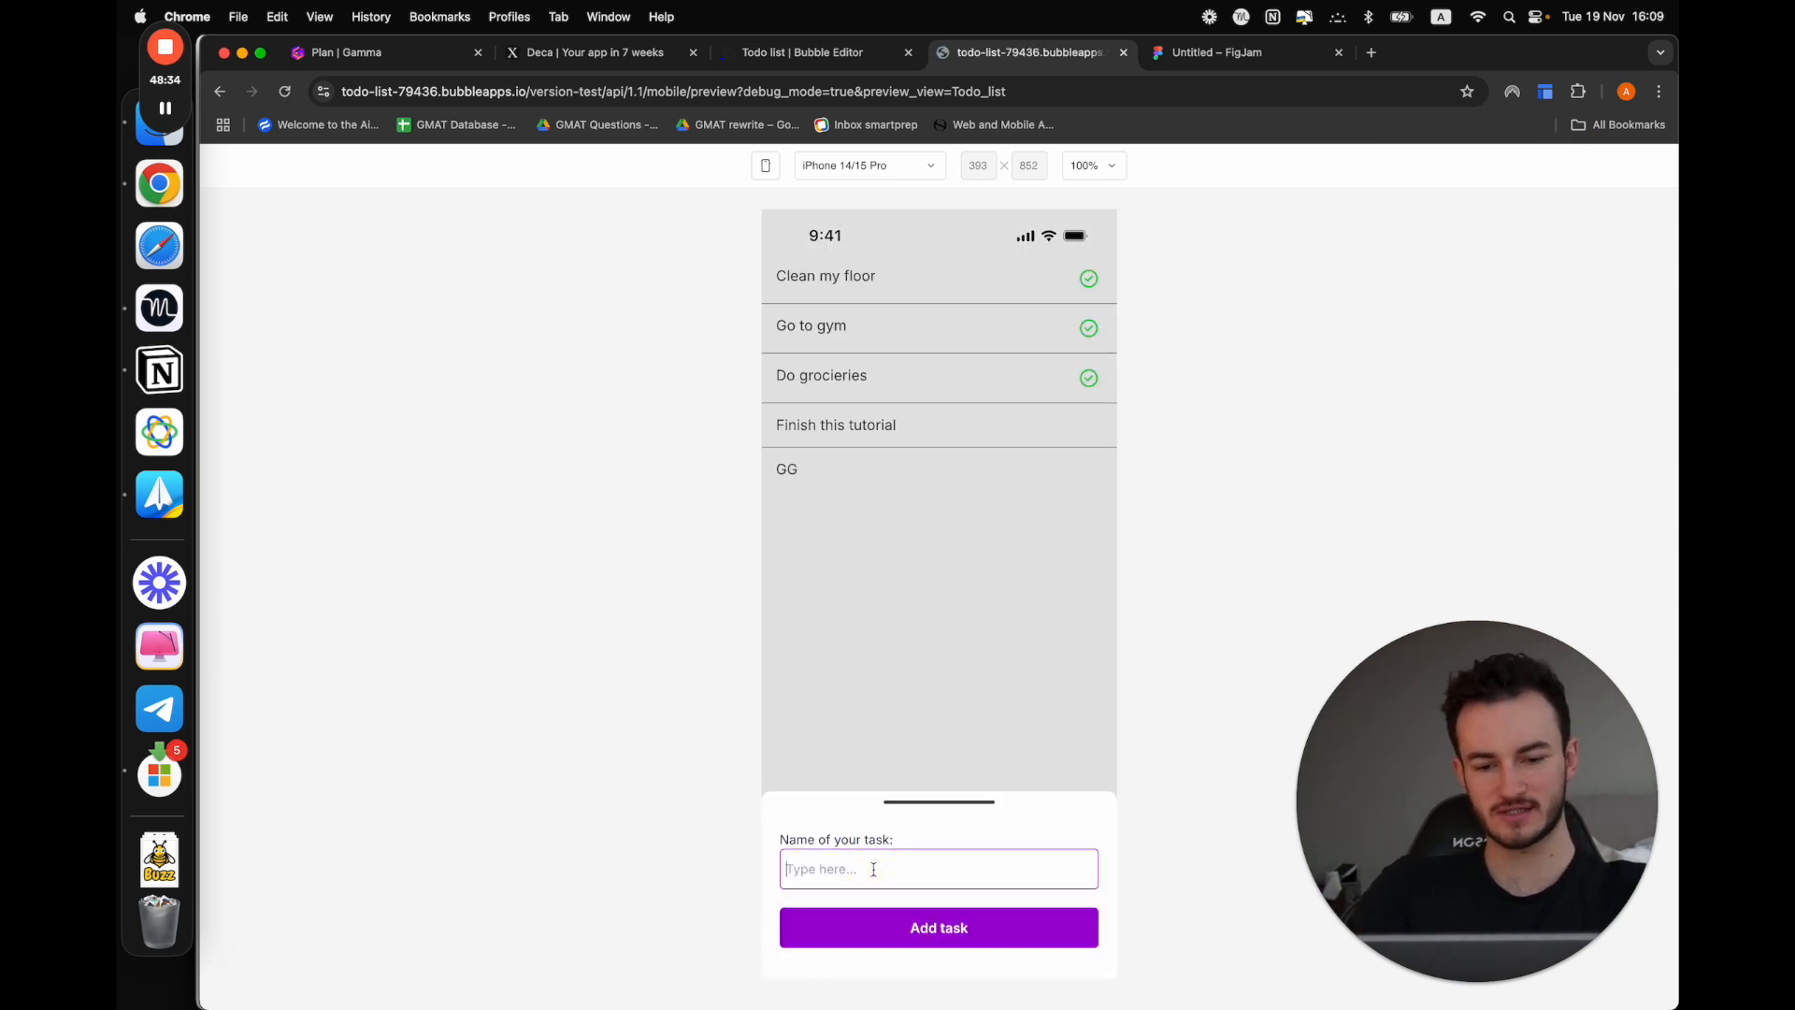
text(HH)
click(887, 913)
click(900, 921)
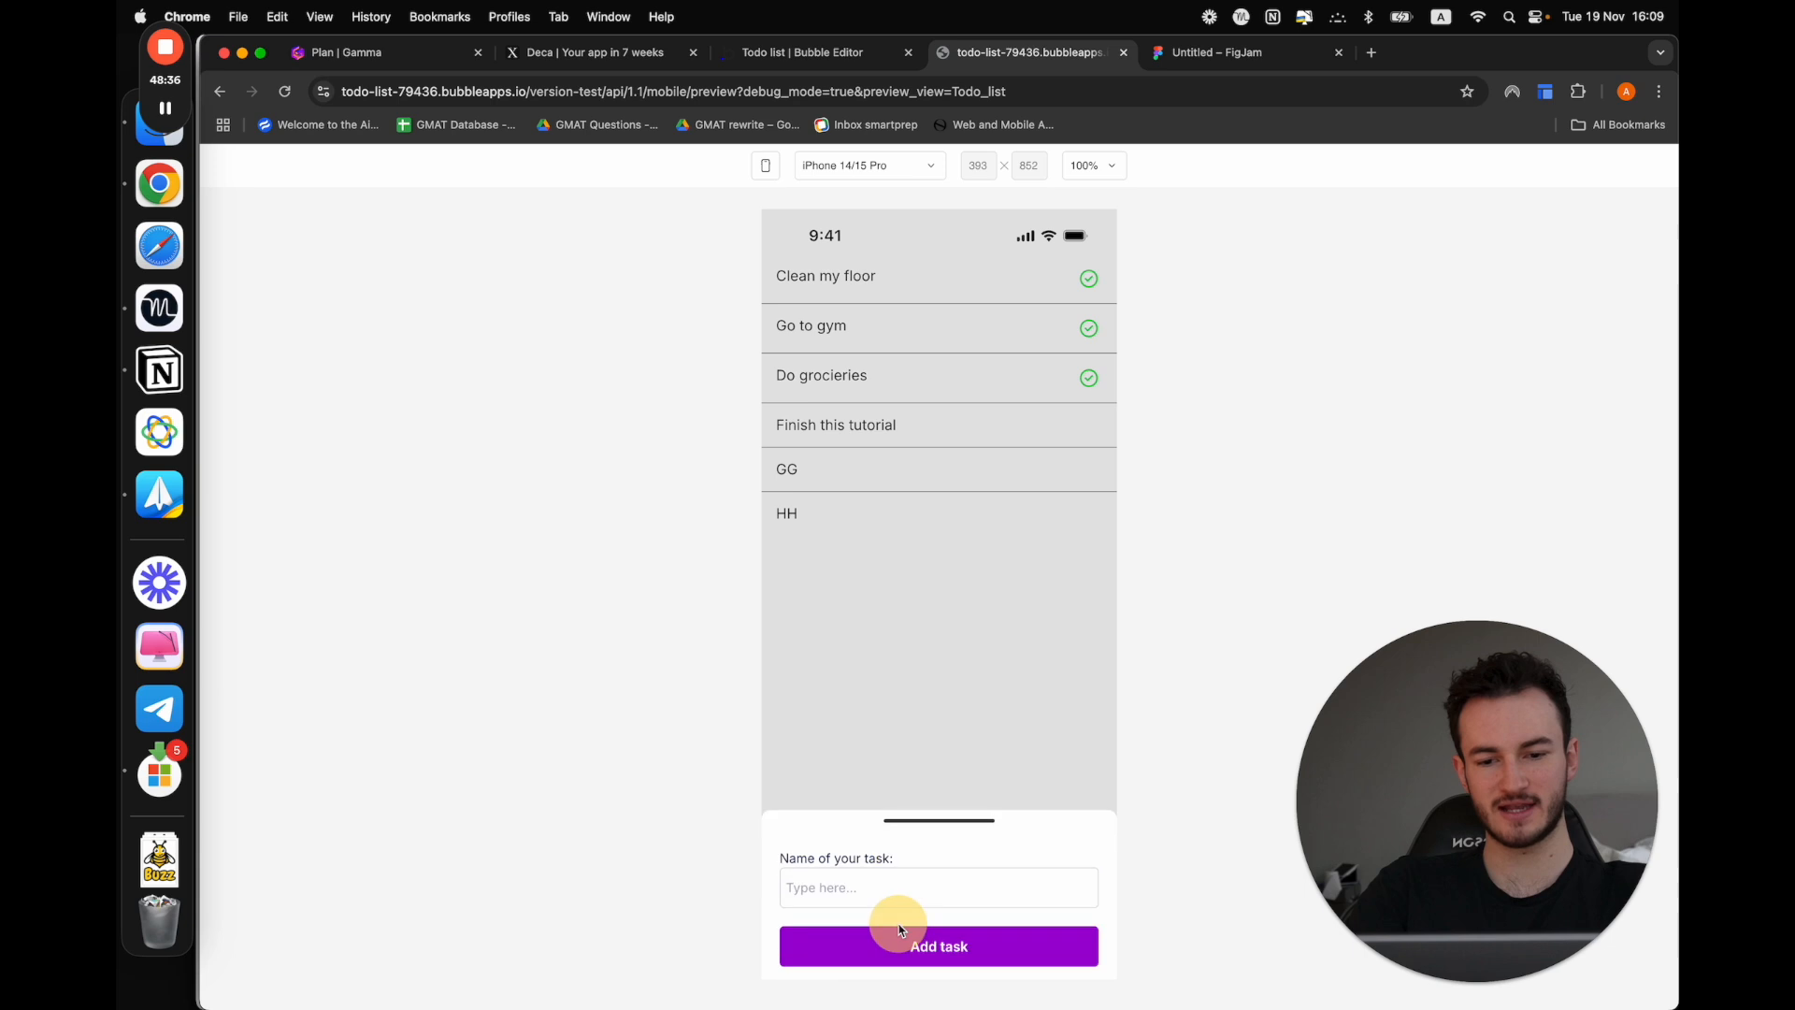
click(908, 877)
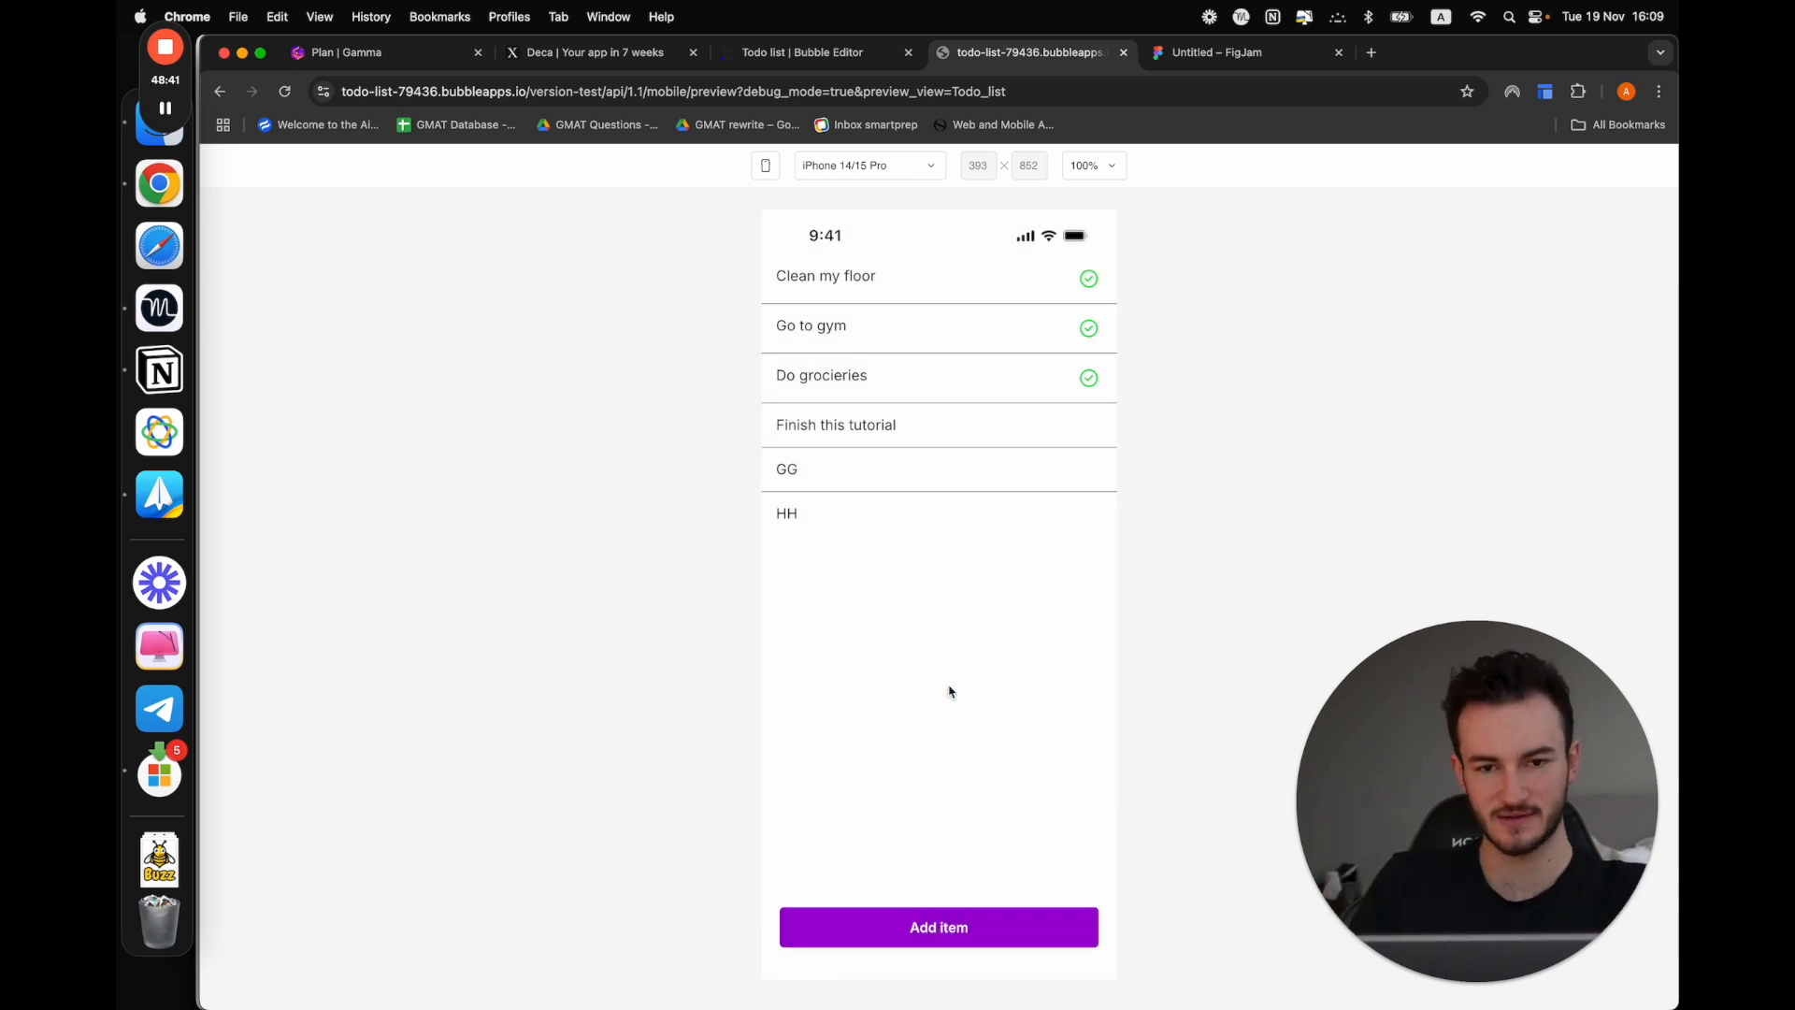
Switch to the Gamma plan, mark Sheets as done, and return to the Bubble editor
click(417, 56)
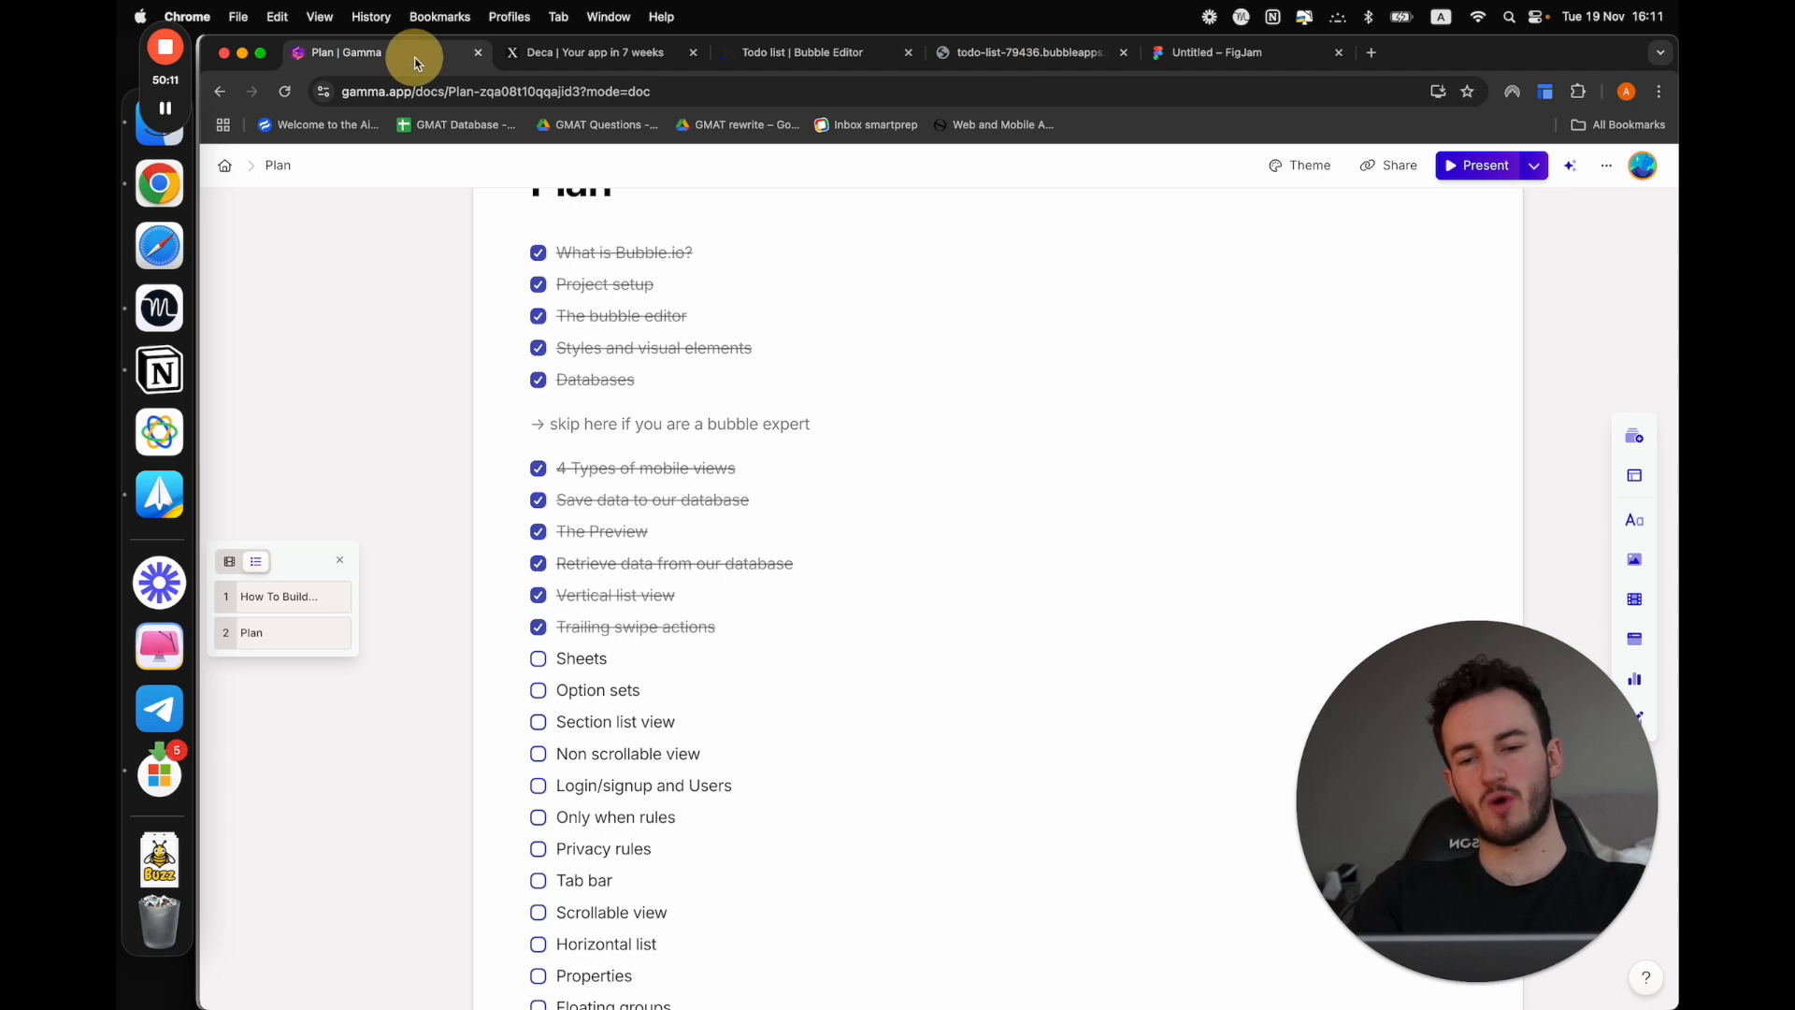
click(538, 661)
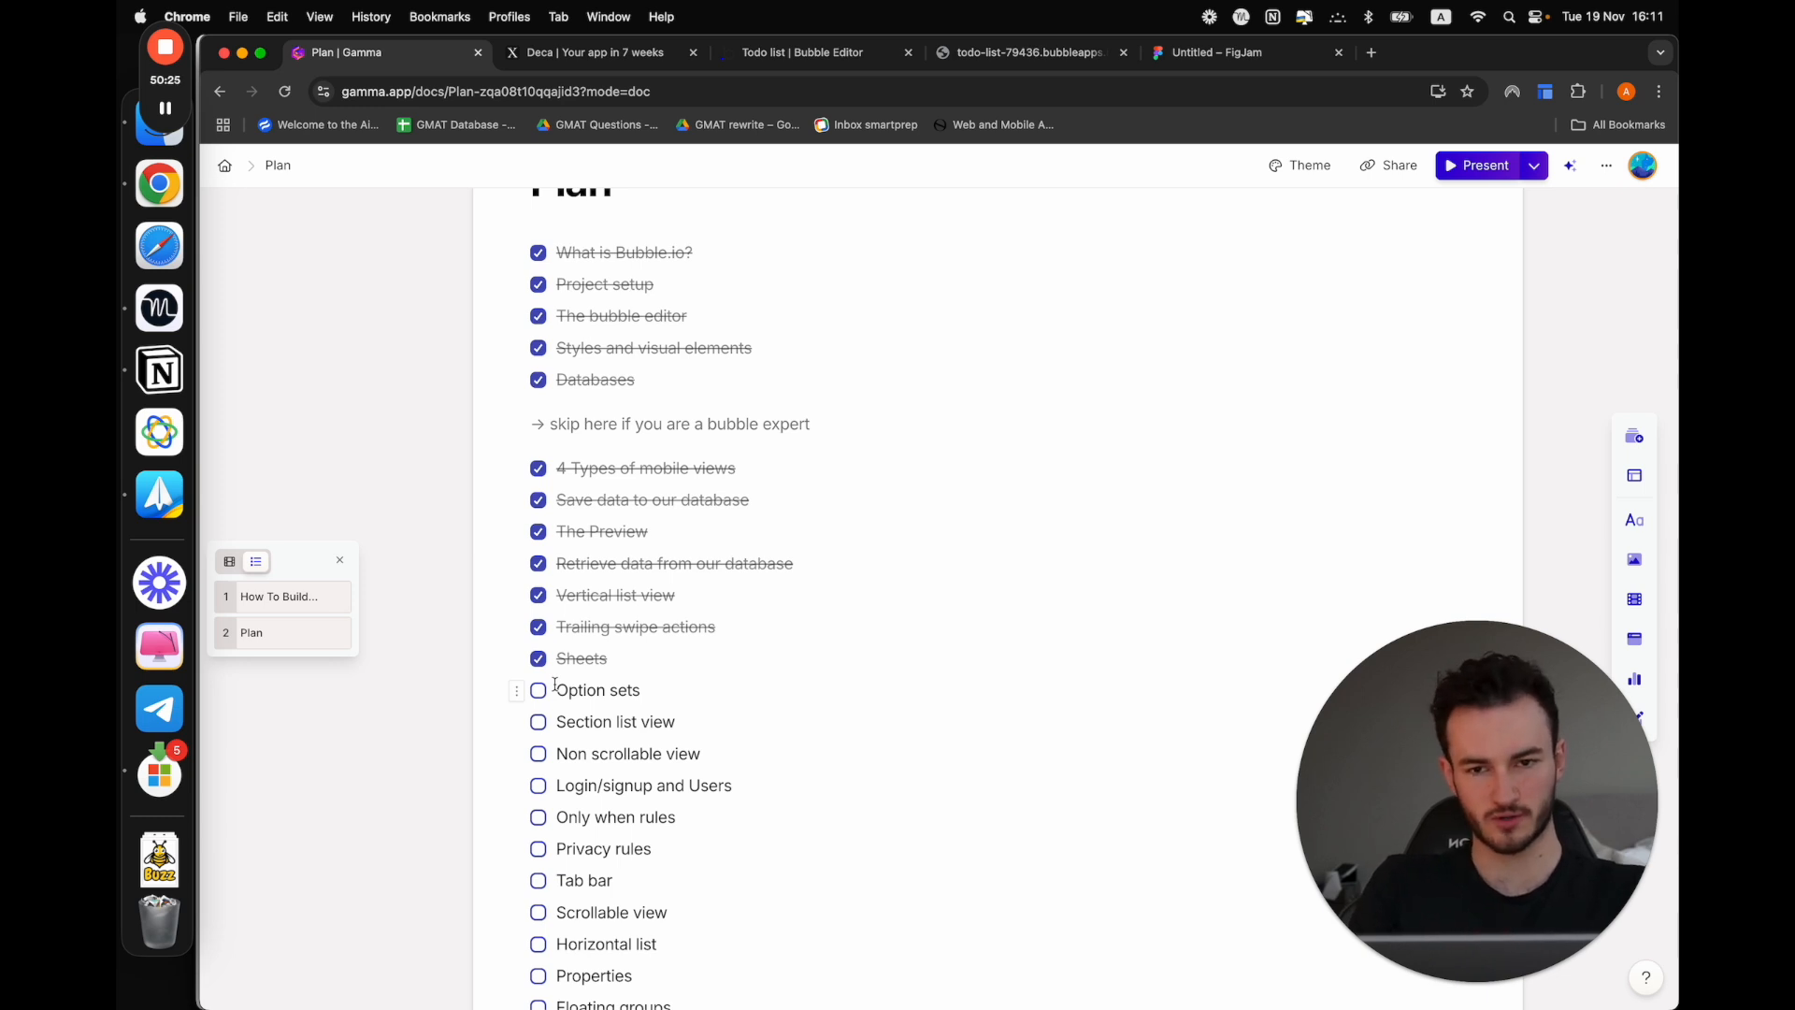
click(849, 53)
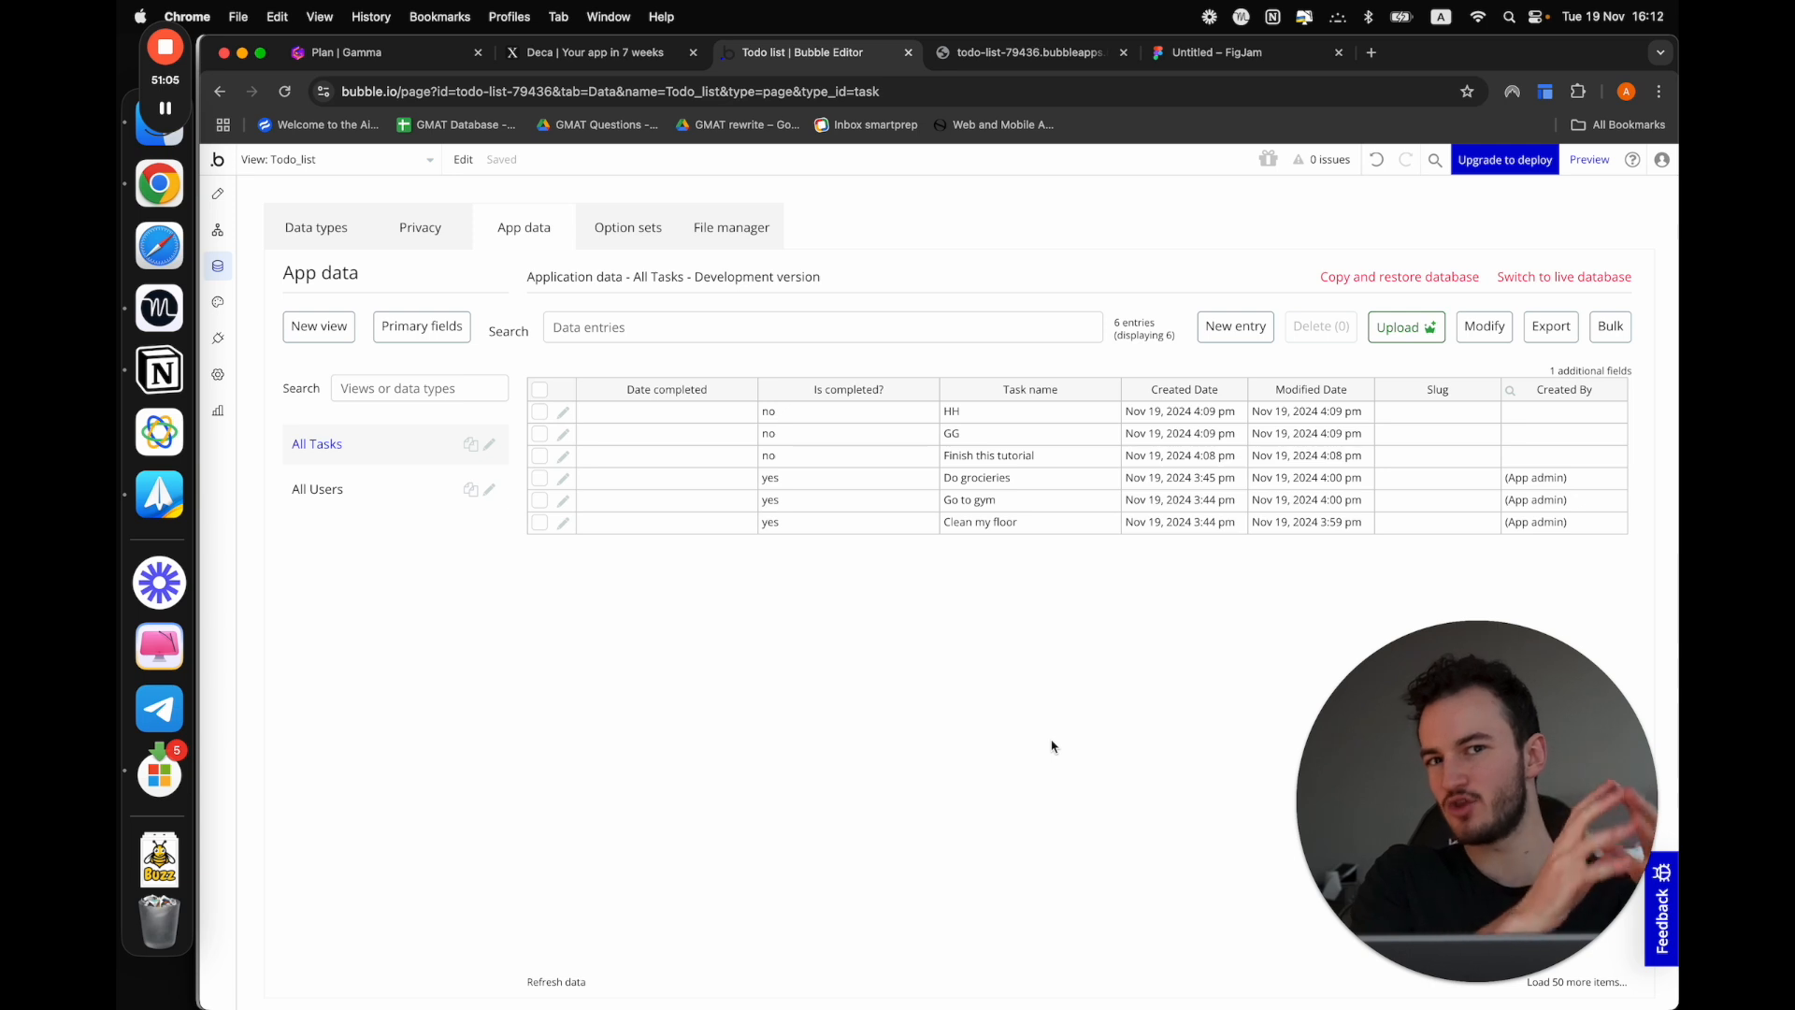
Switch to the FigJam board and place an empty two-by-two table beside the Task table
click(1201, 52)
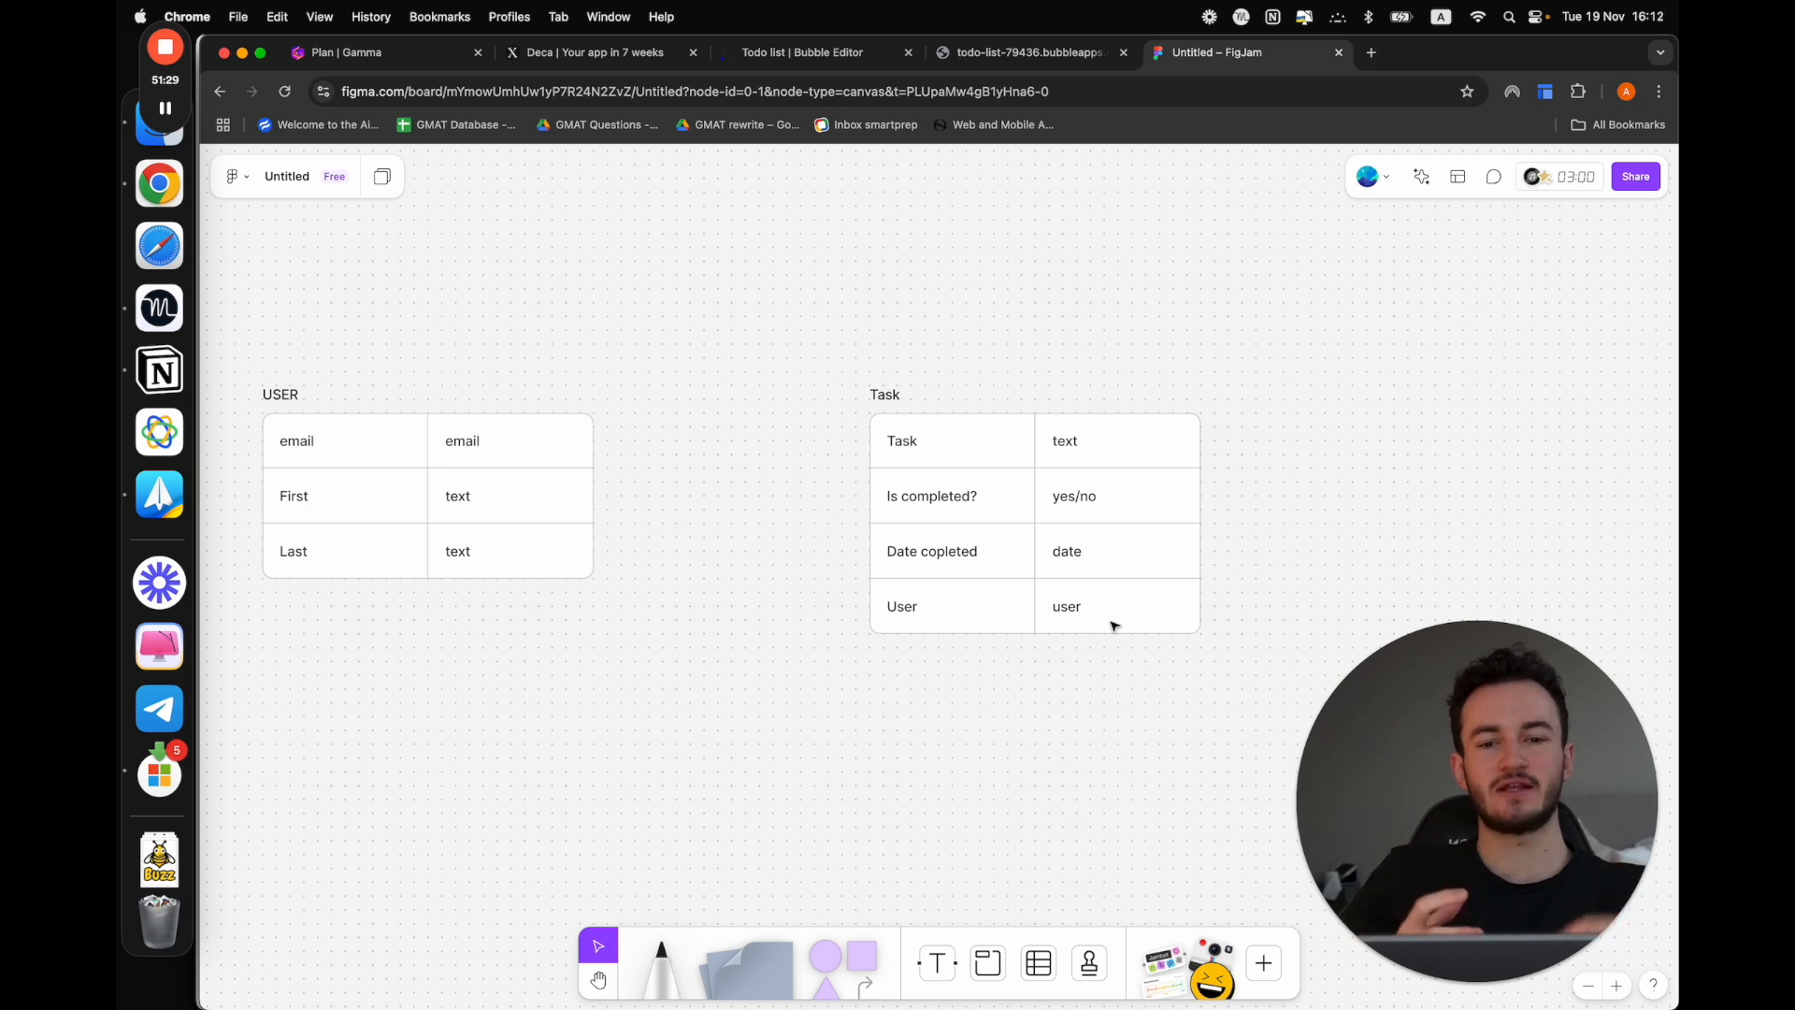
scroll(1114, 625, right, 5)
click(1038, 962)
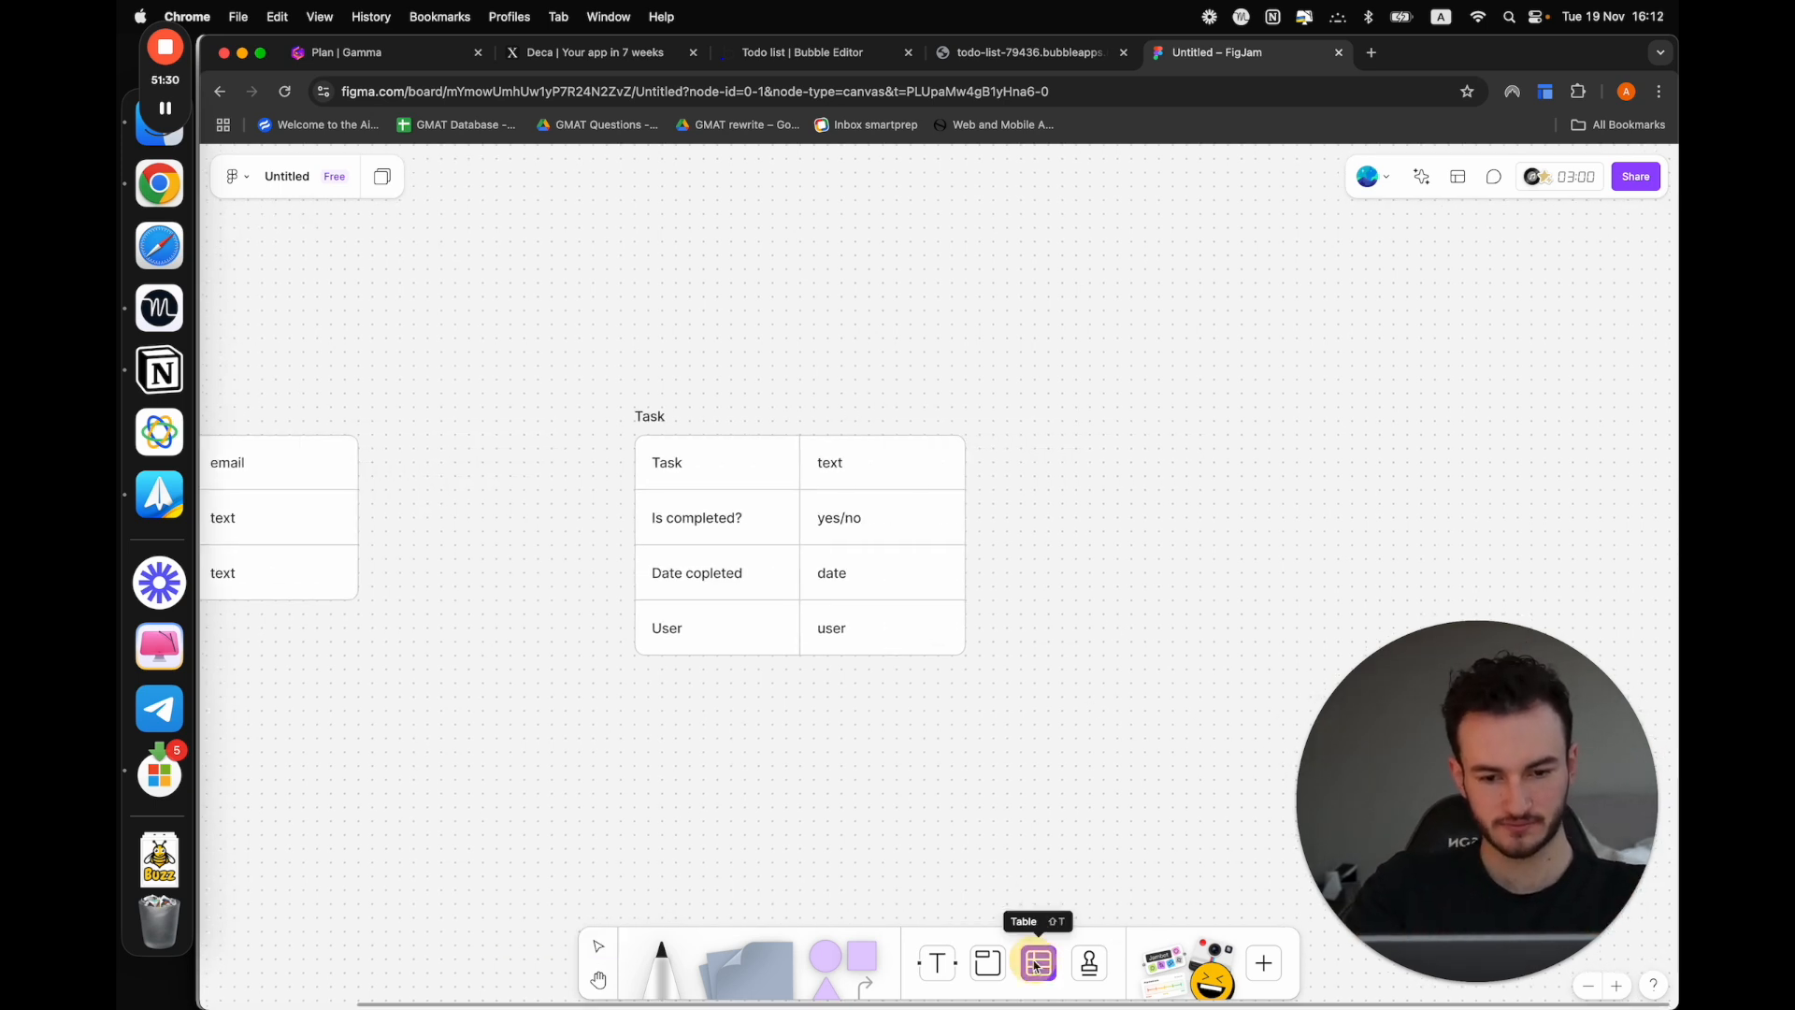
click(1153, 464)
click(988, 962)
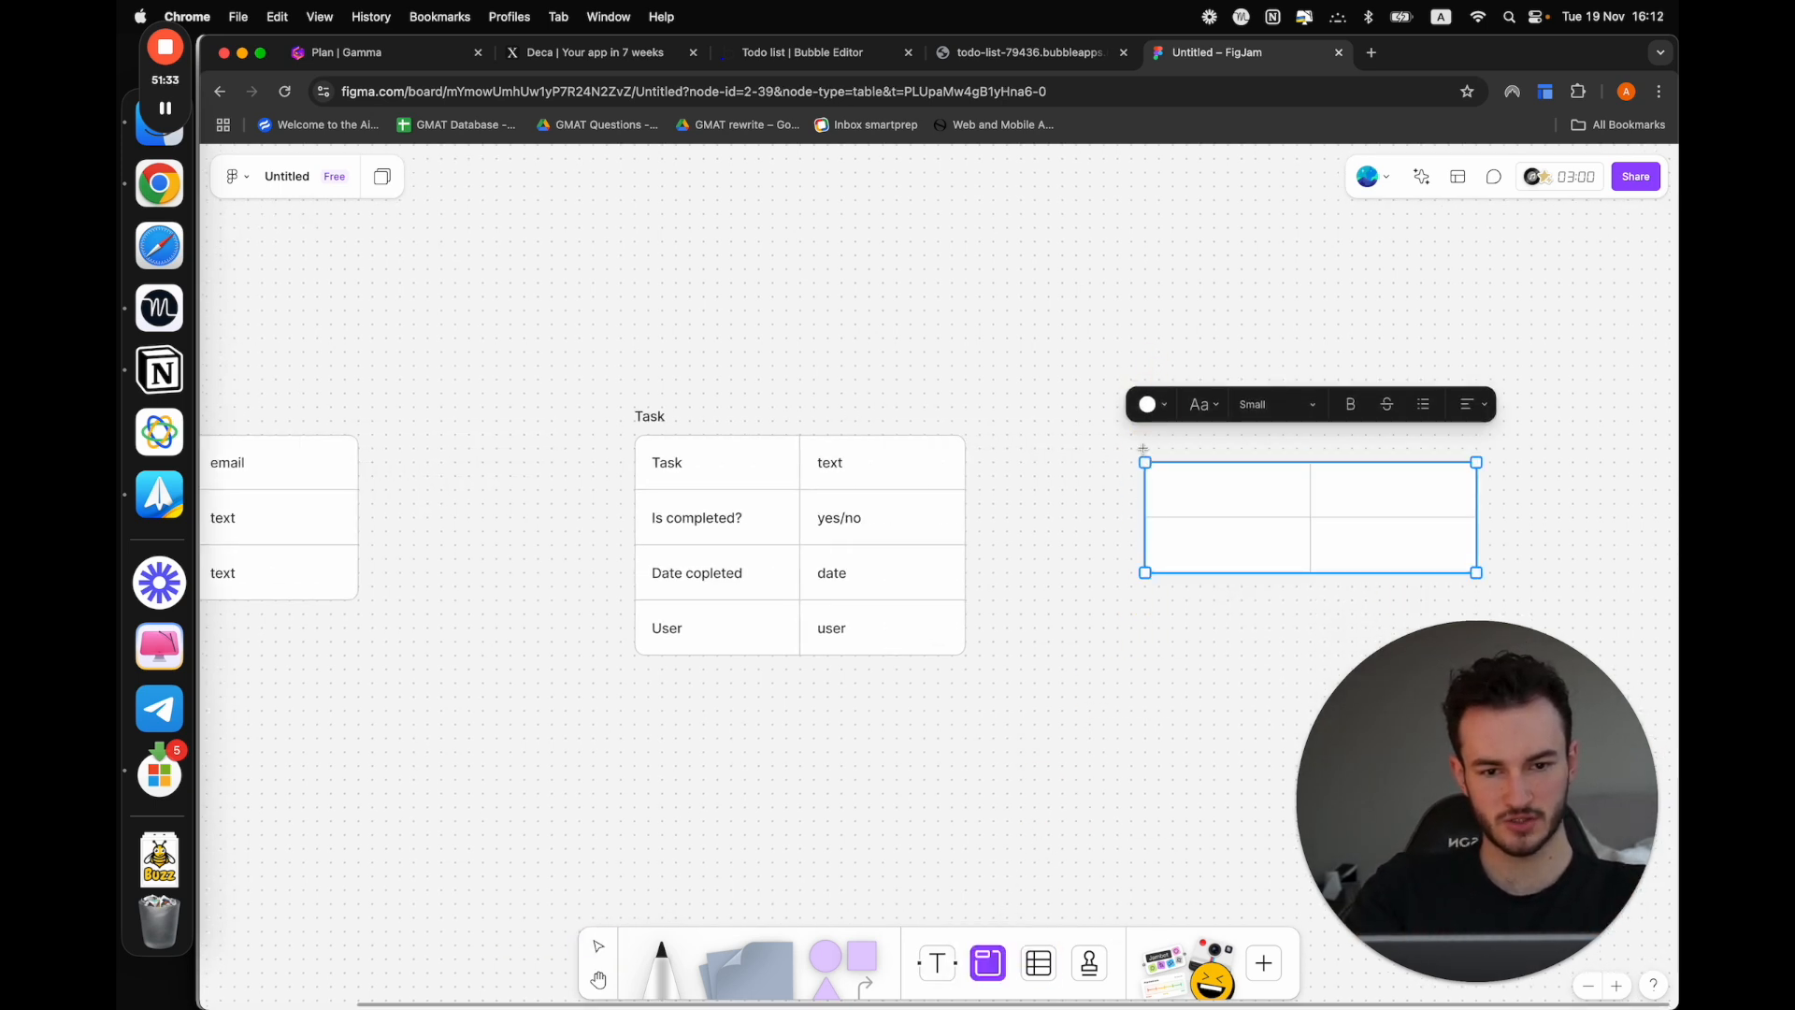
key(Escape)
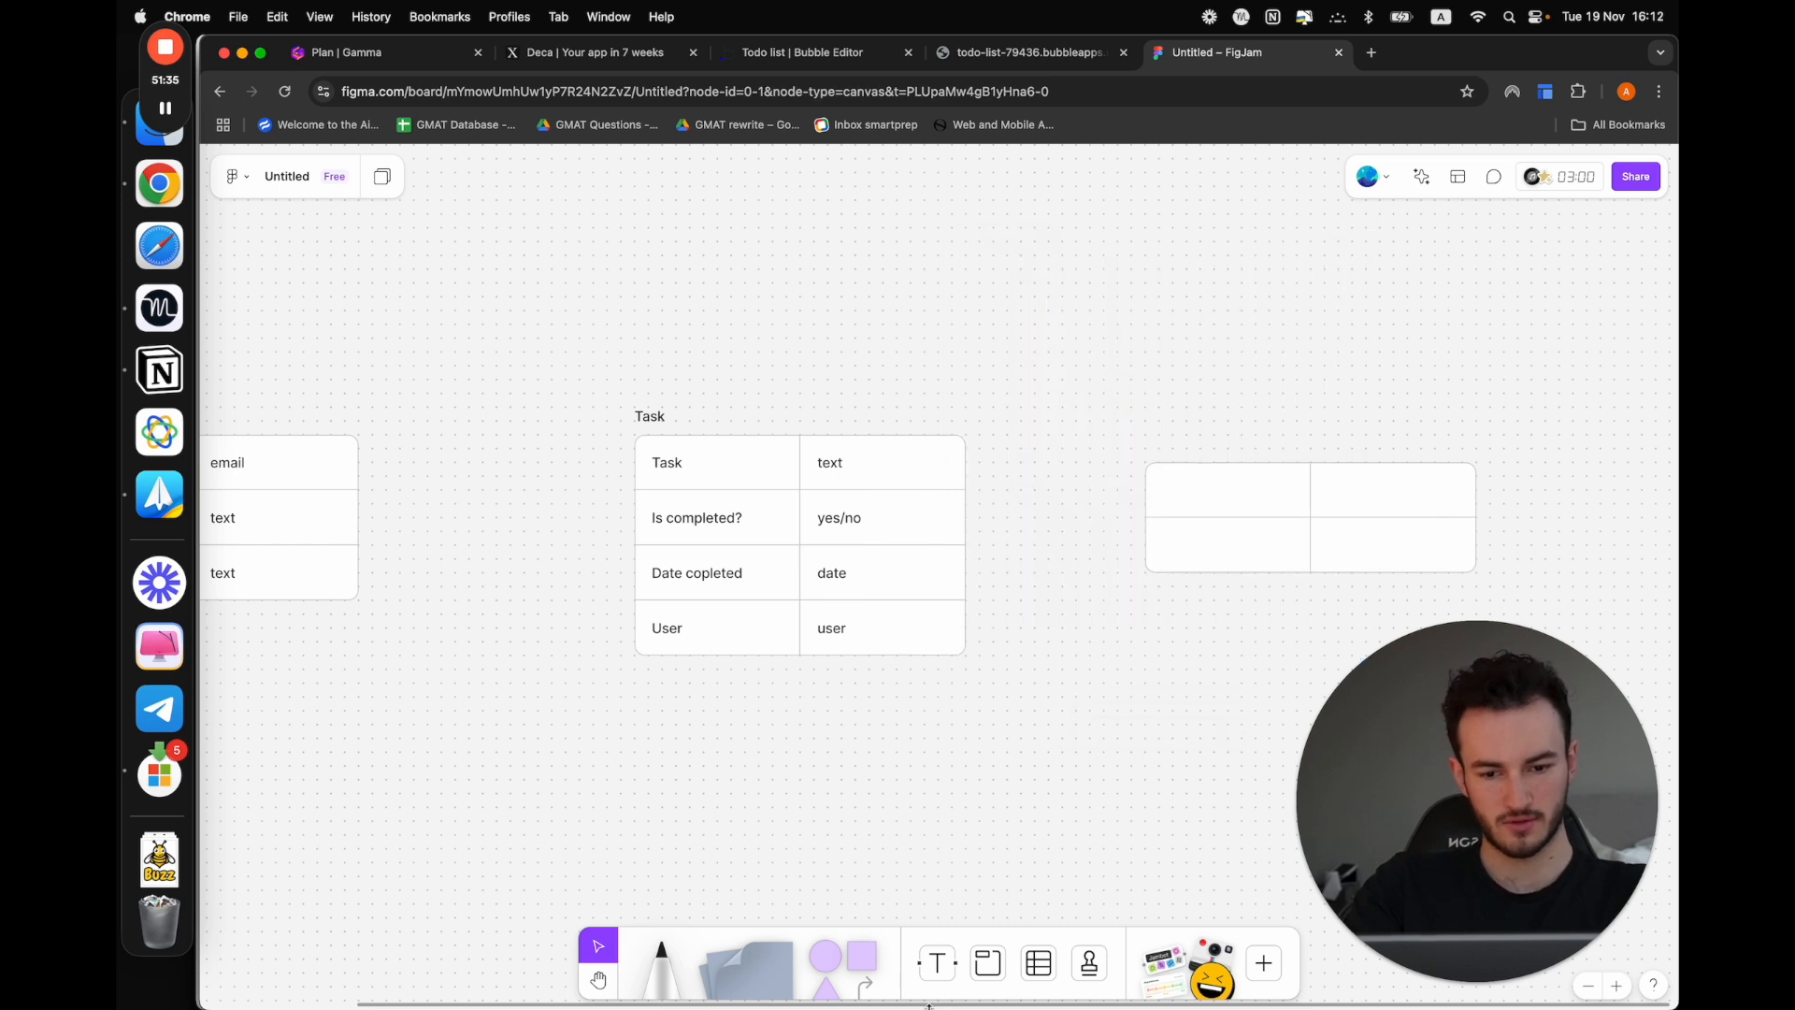
Add the text label "Category option set" above the new empty table
click(937, 962)
click(1162, 417)
text(CA)
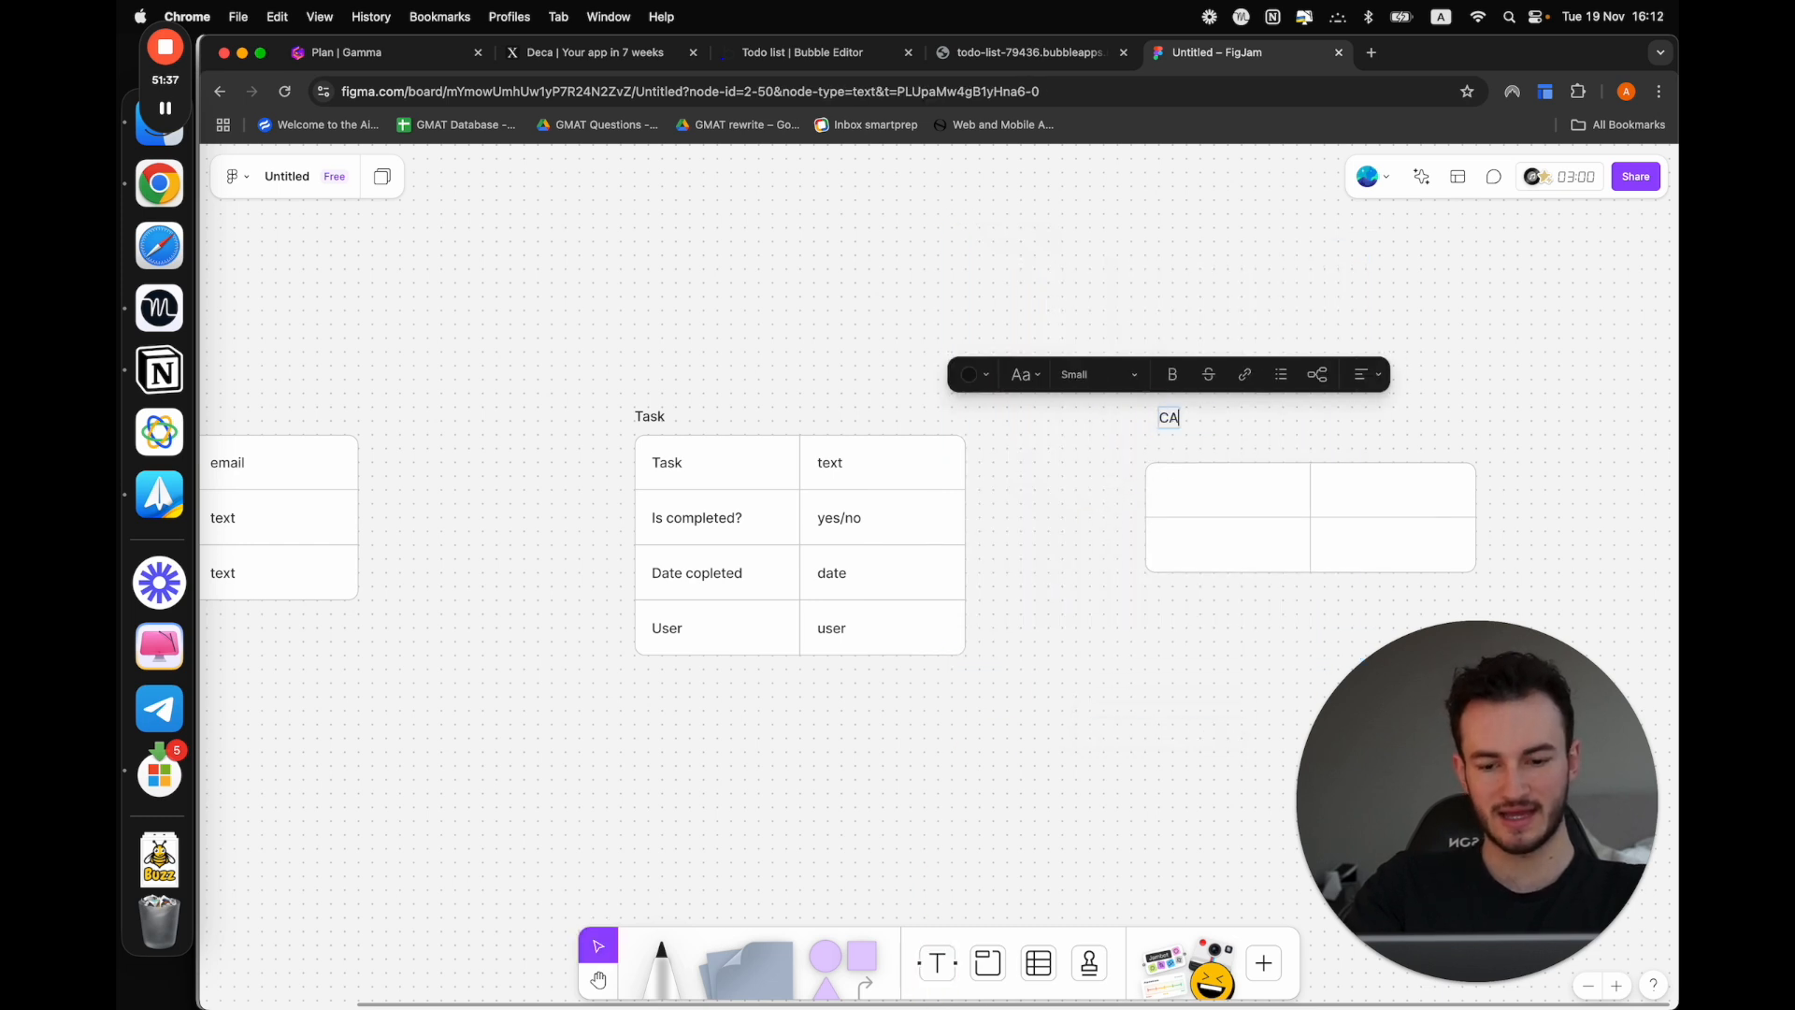
text(tegory)
key(BackSpace)
key(BackSpace)
key(BackSpace)
key(BackSpace)
key(BackSpace)
key(BackSpace)
key(BackSpace)
key(BackSpace)
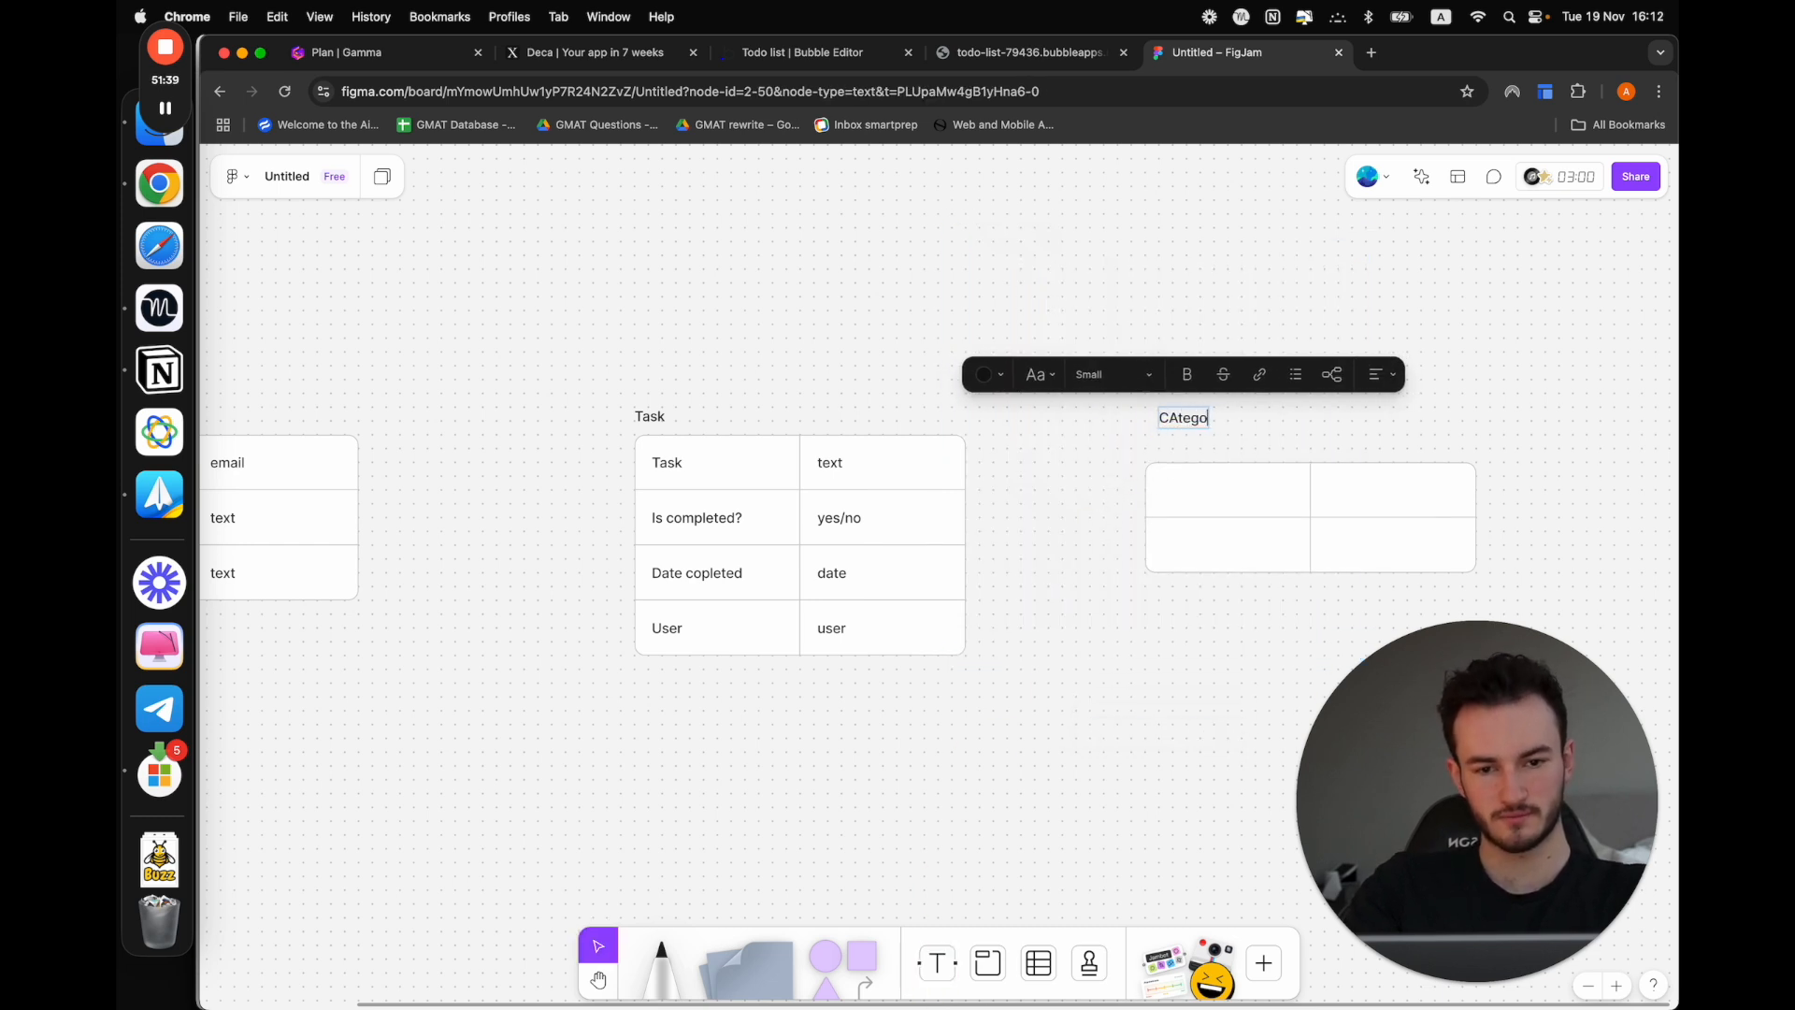
text(ategor)
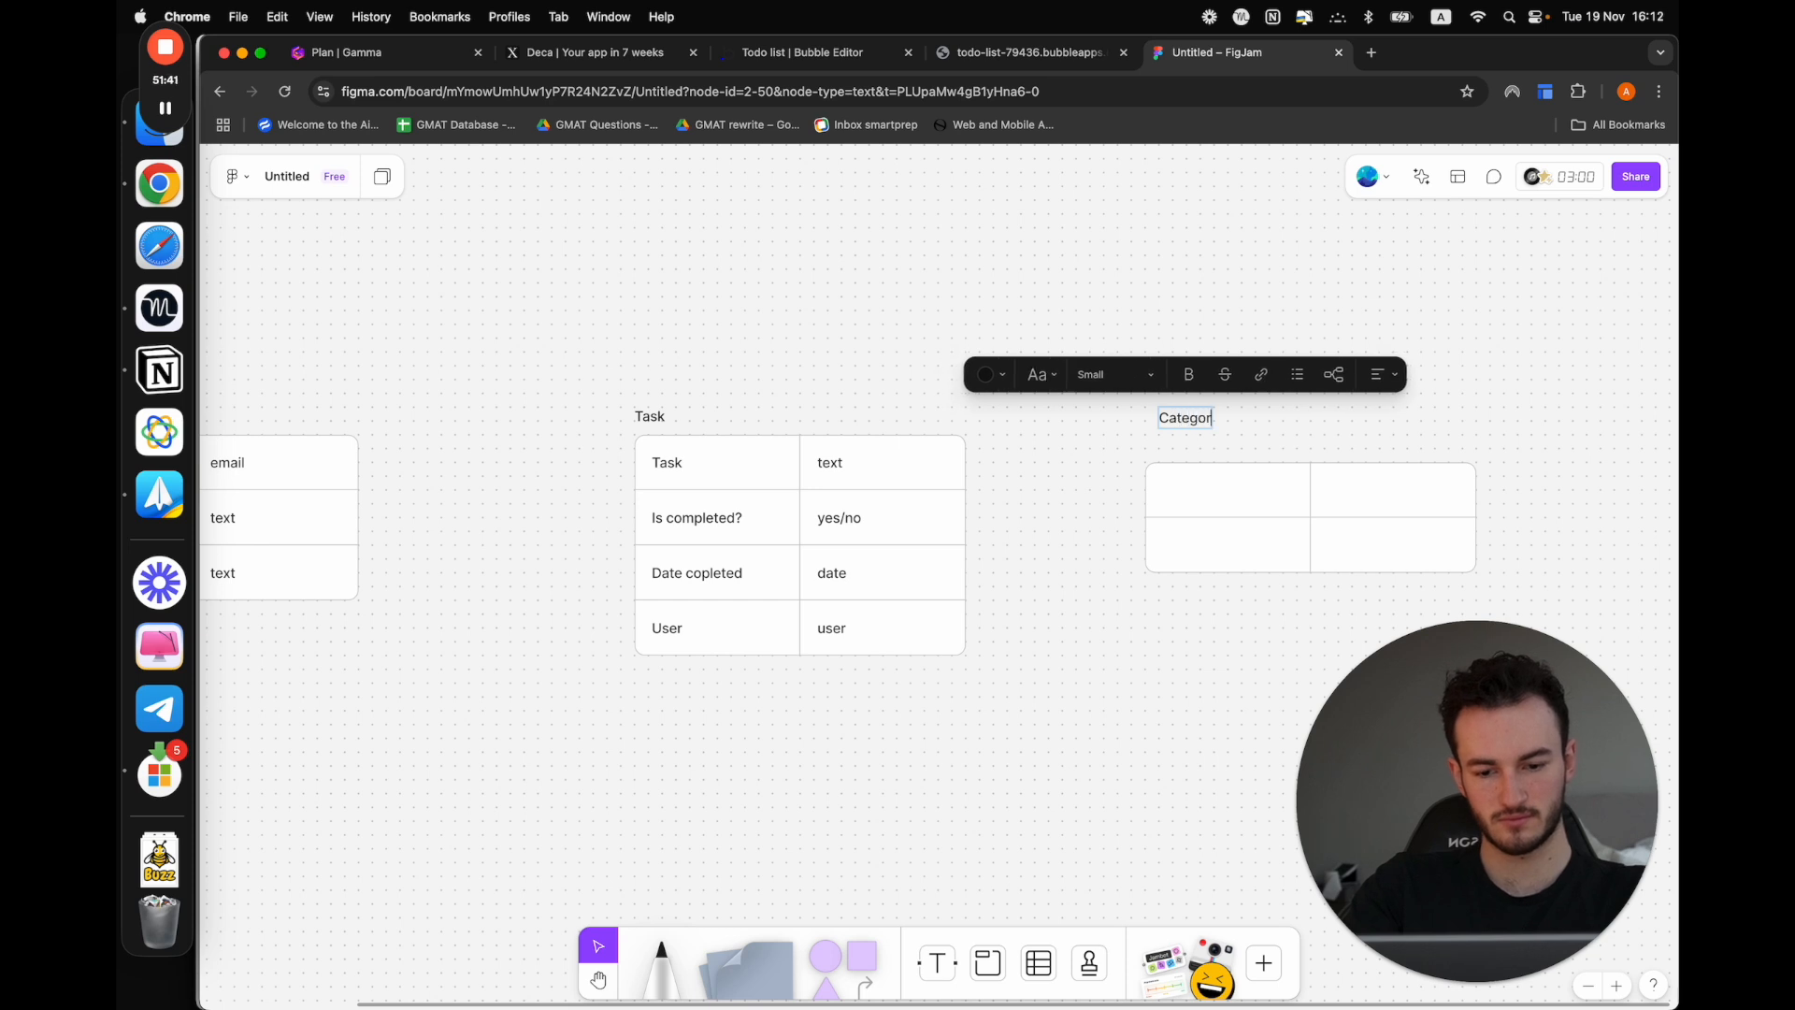
text(y option set)
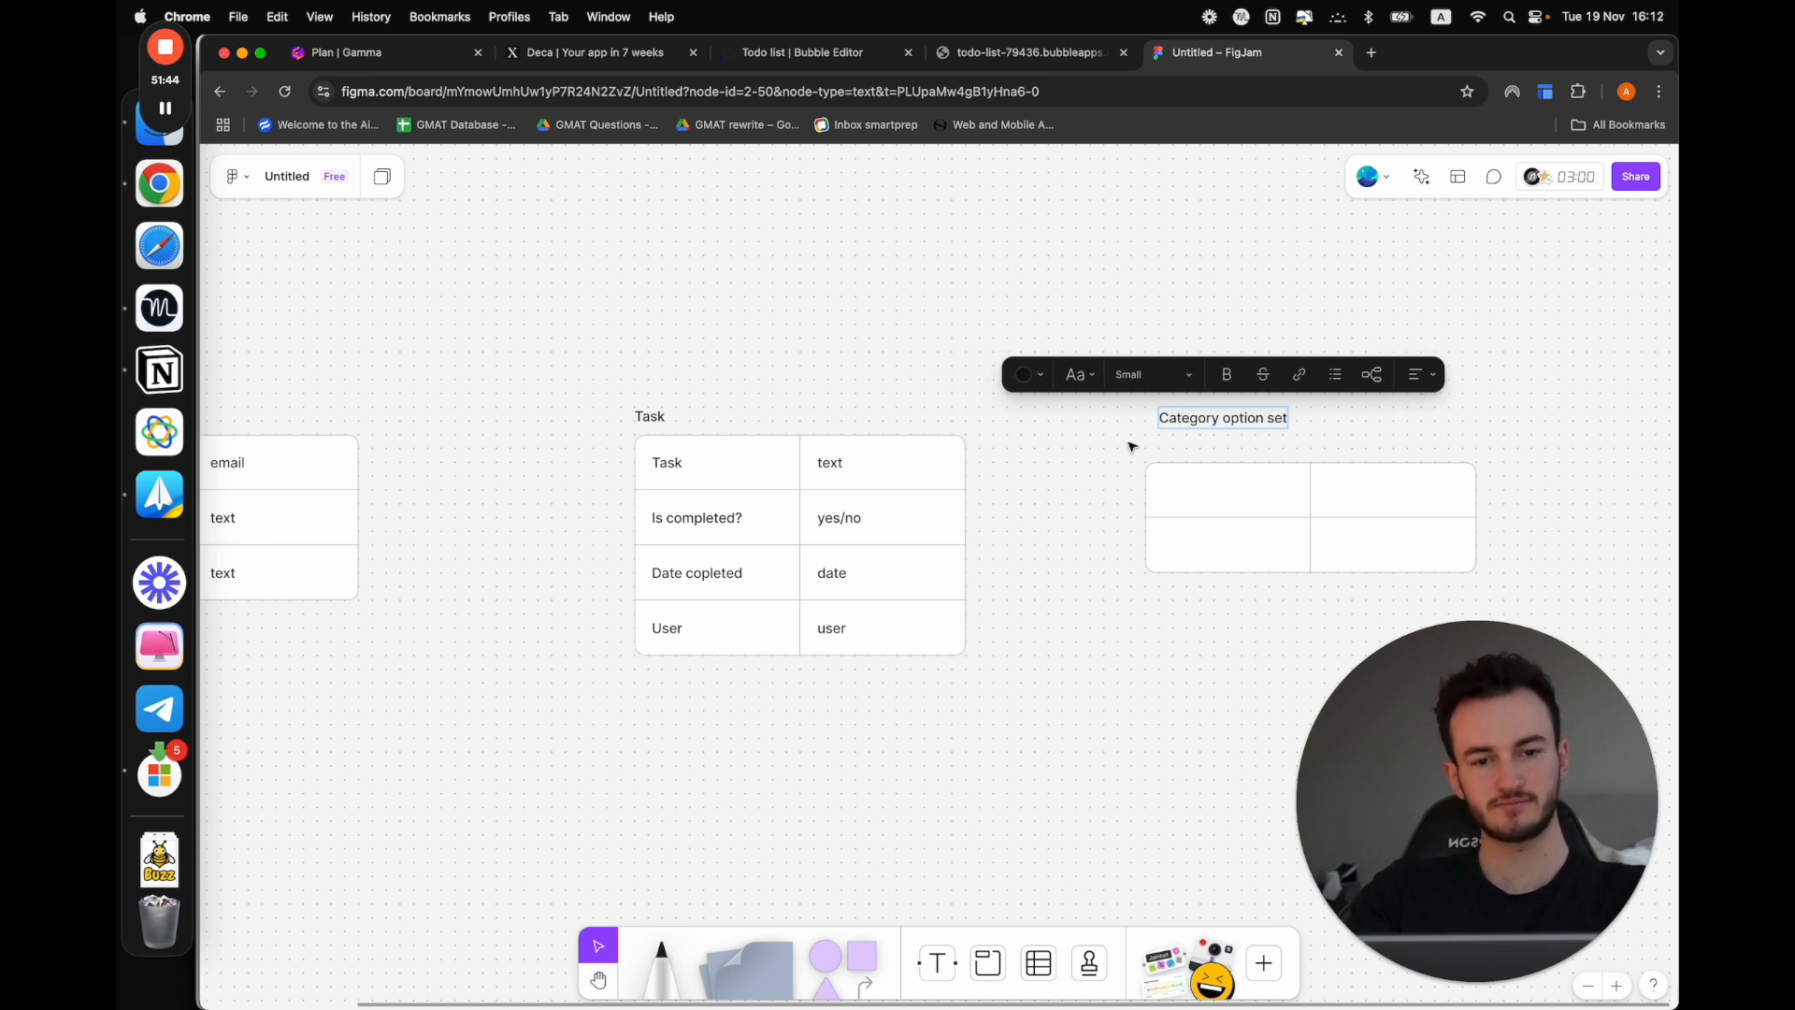
key(Escape)
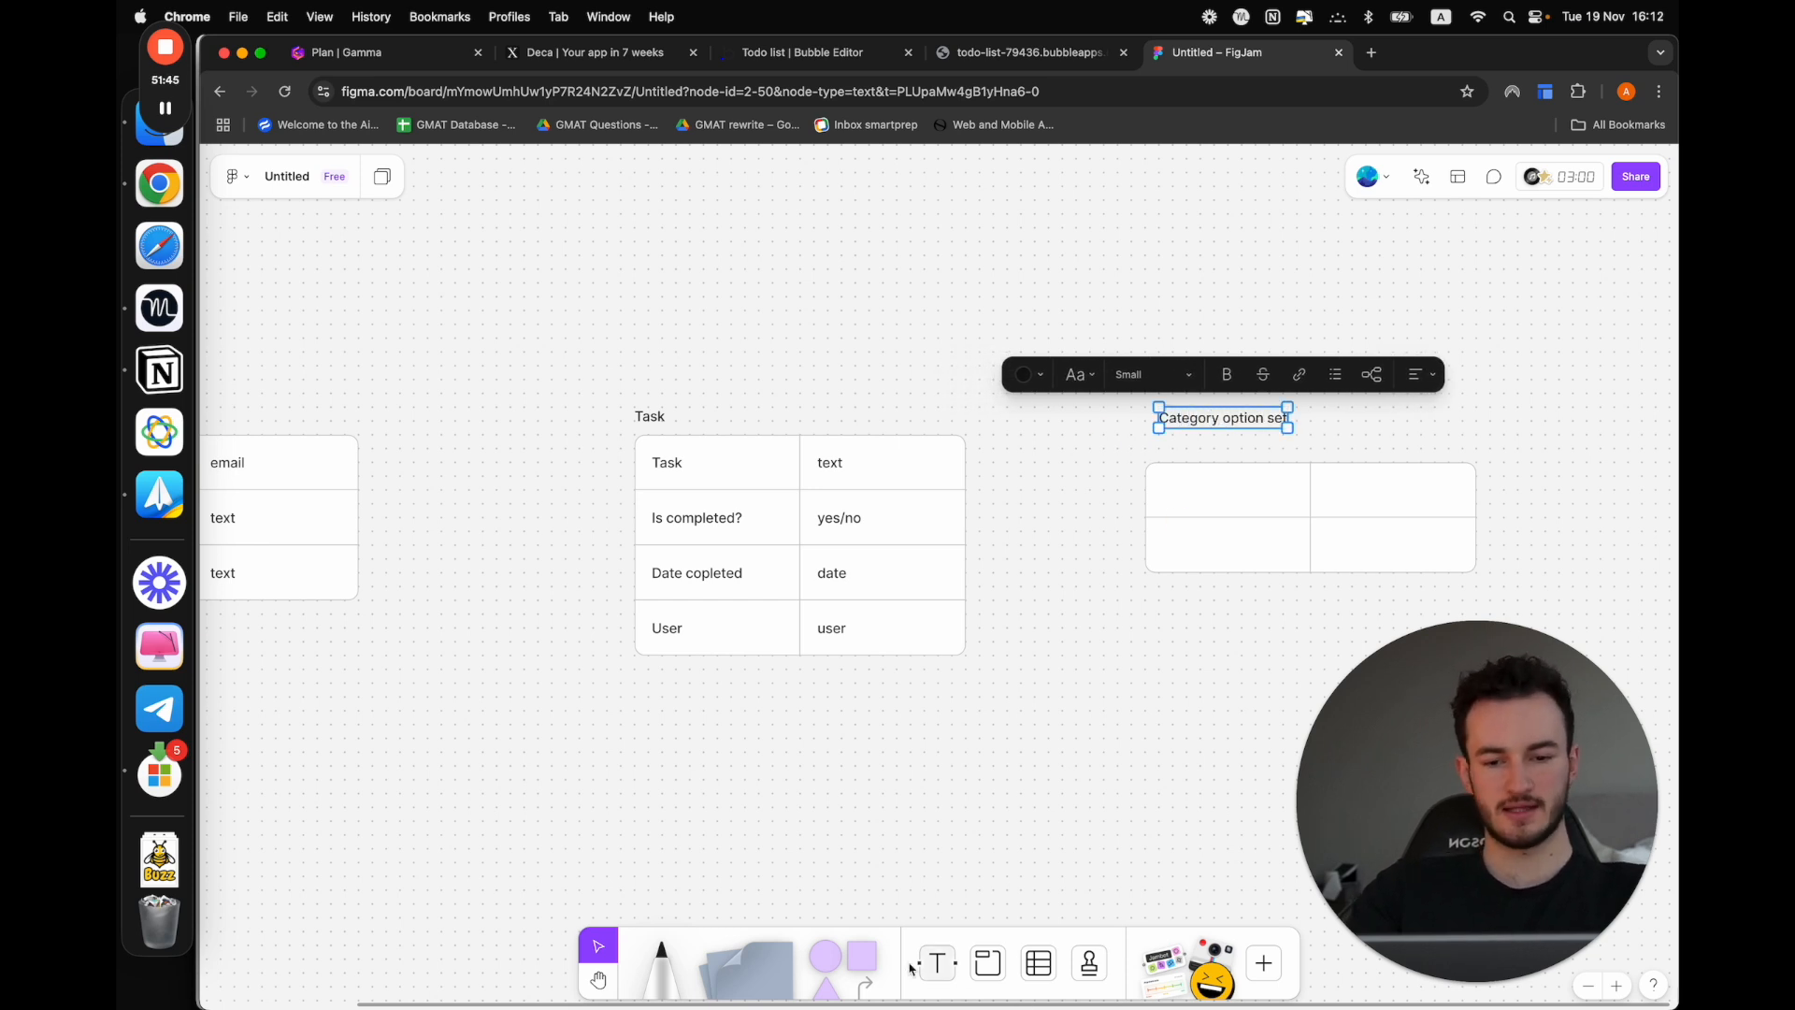
Add a purple square and place it beside the "Category option set" label, above the table's second column
click(846, 956)
click(1496, 357)
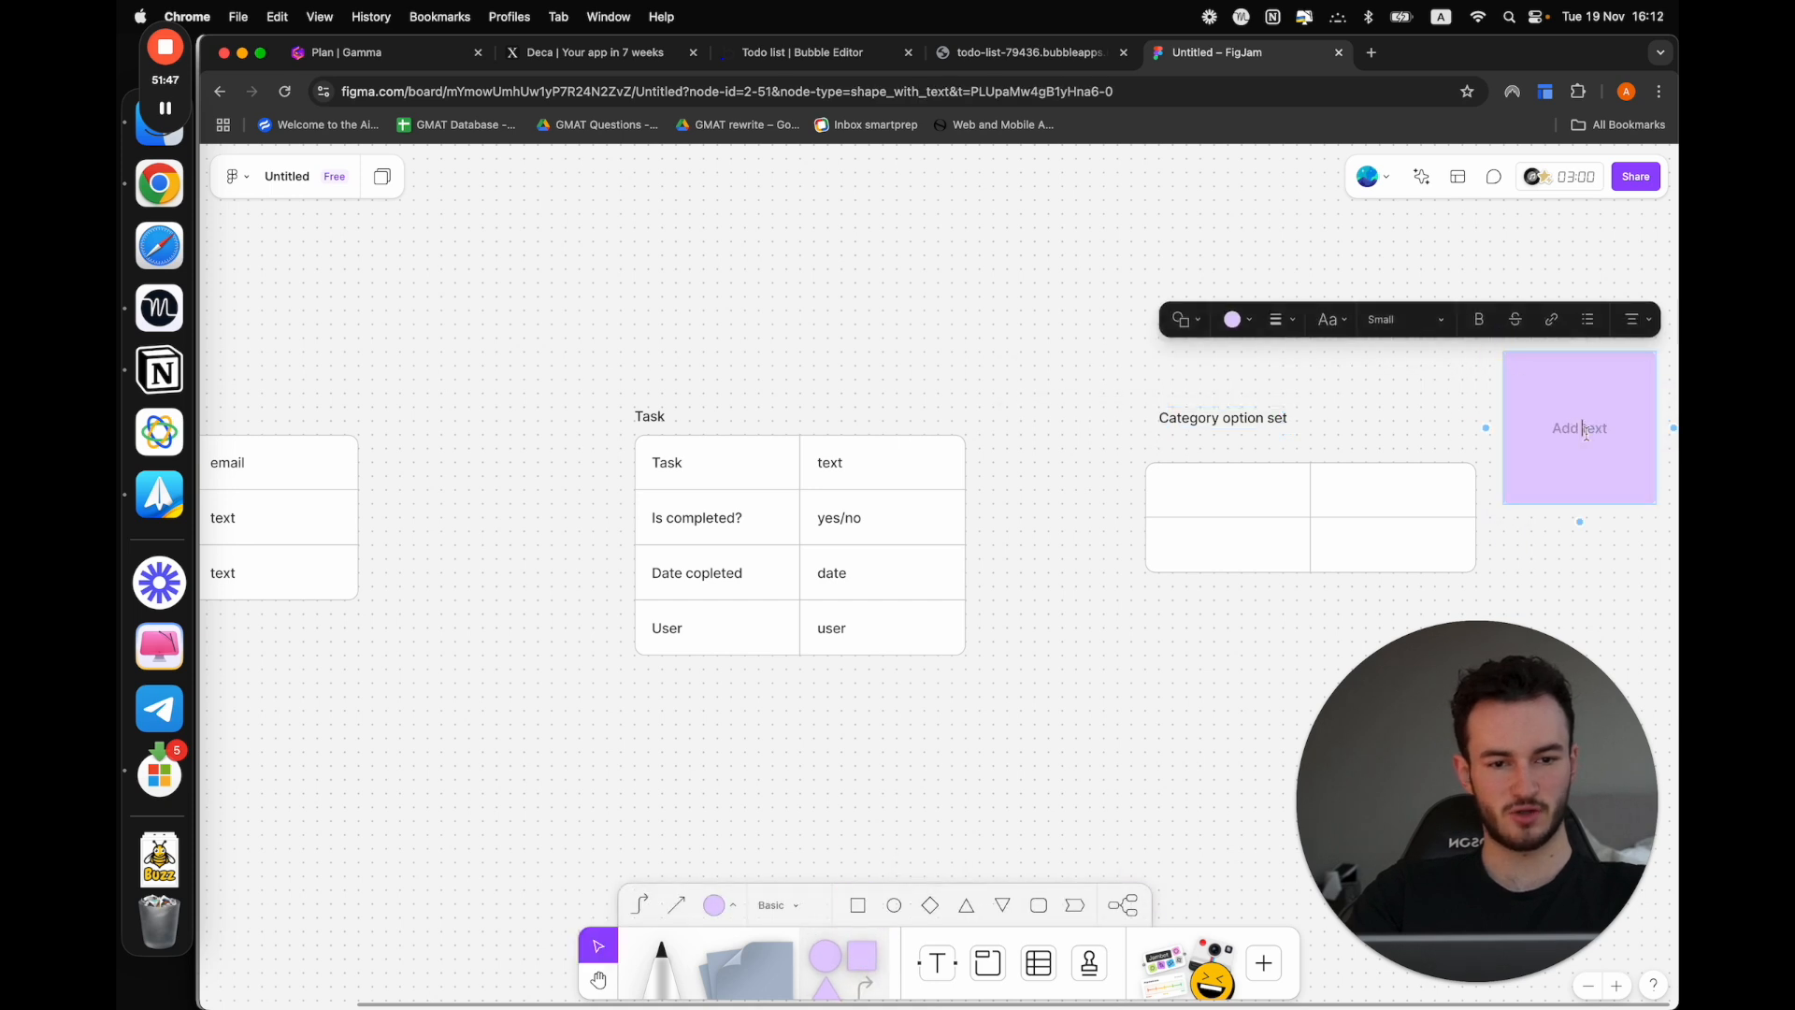
drag(1543, 374, 1364, 293)
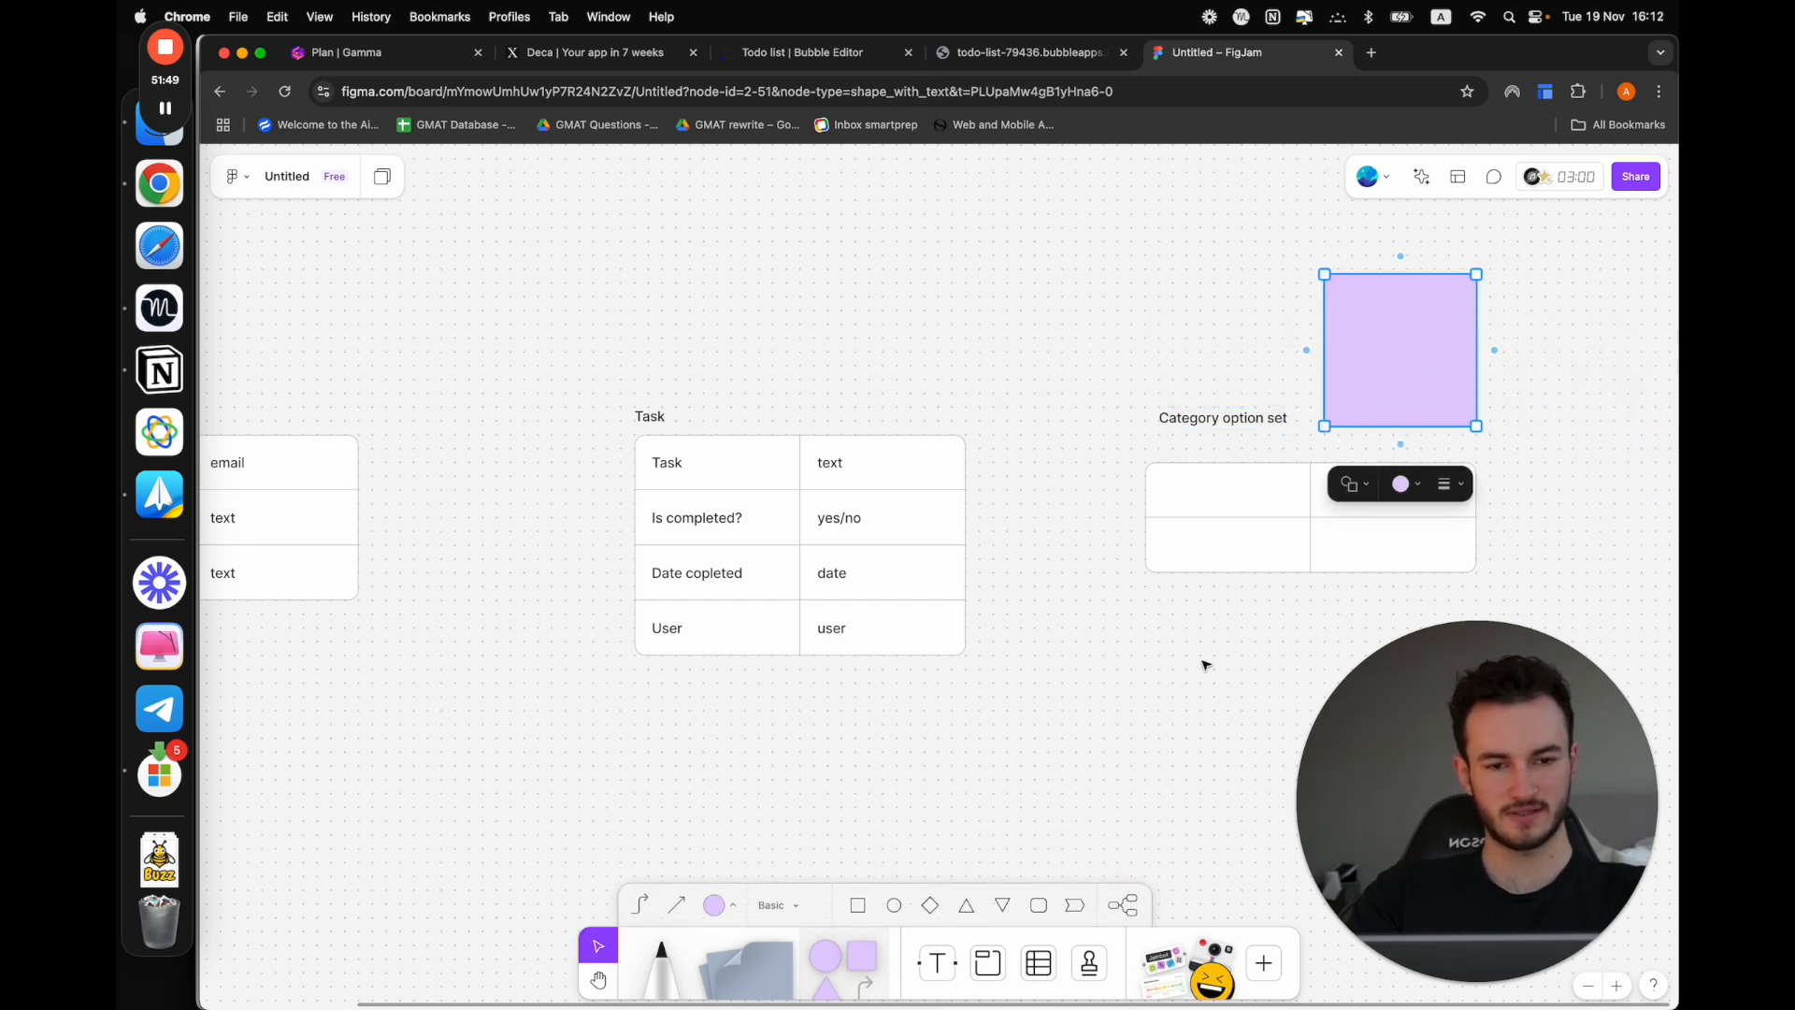
click(1202, 665)
Enter "Display" in the first cell of the Category option set table
click(1203, 489)
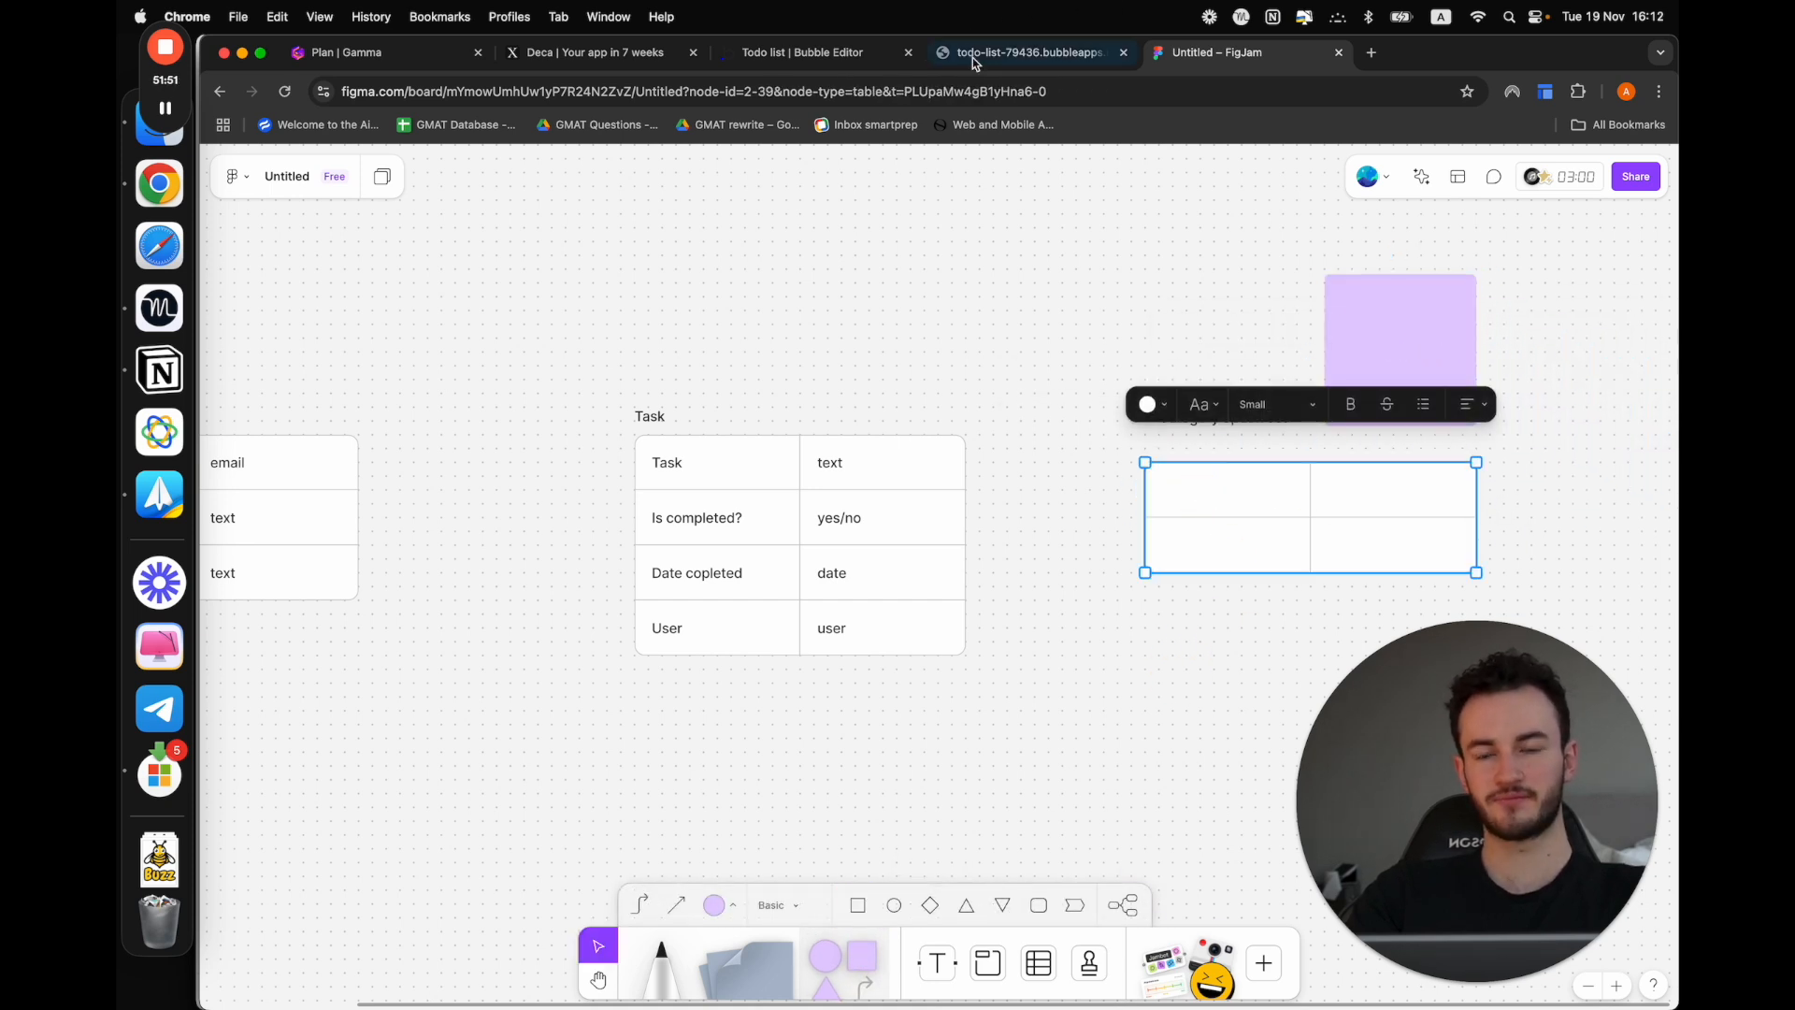
click(1216, 497)
text(Di)
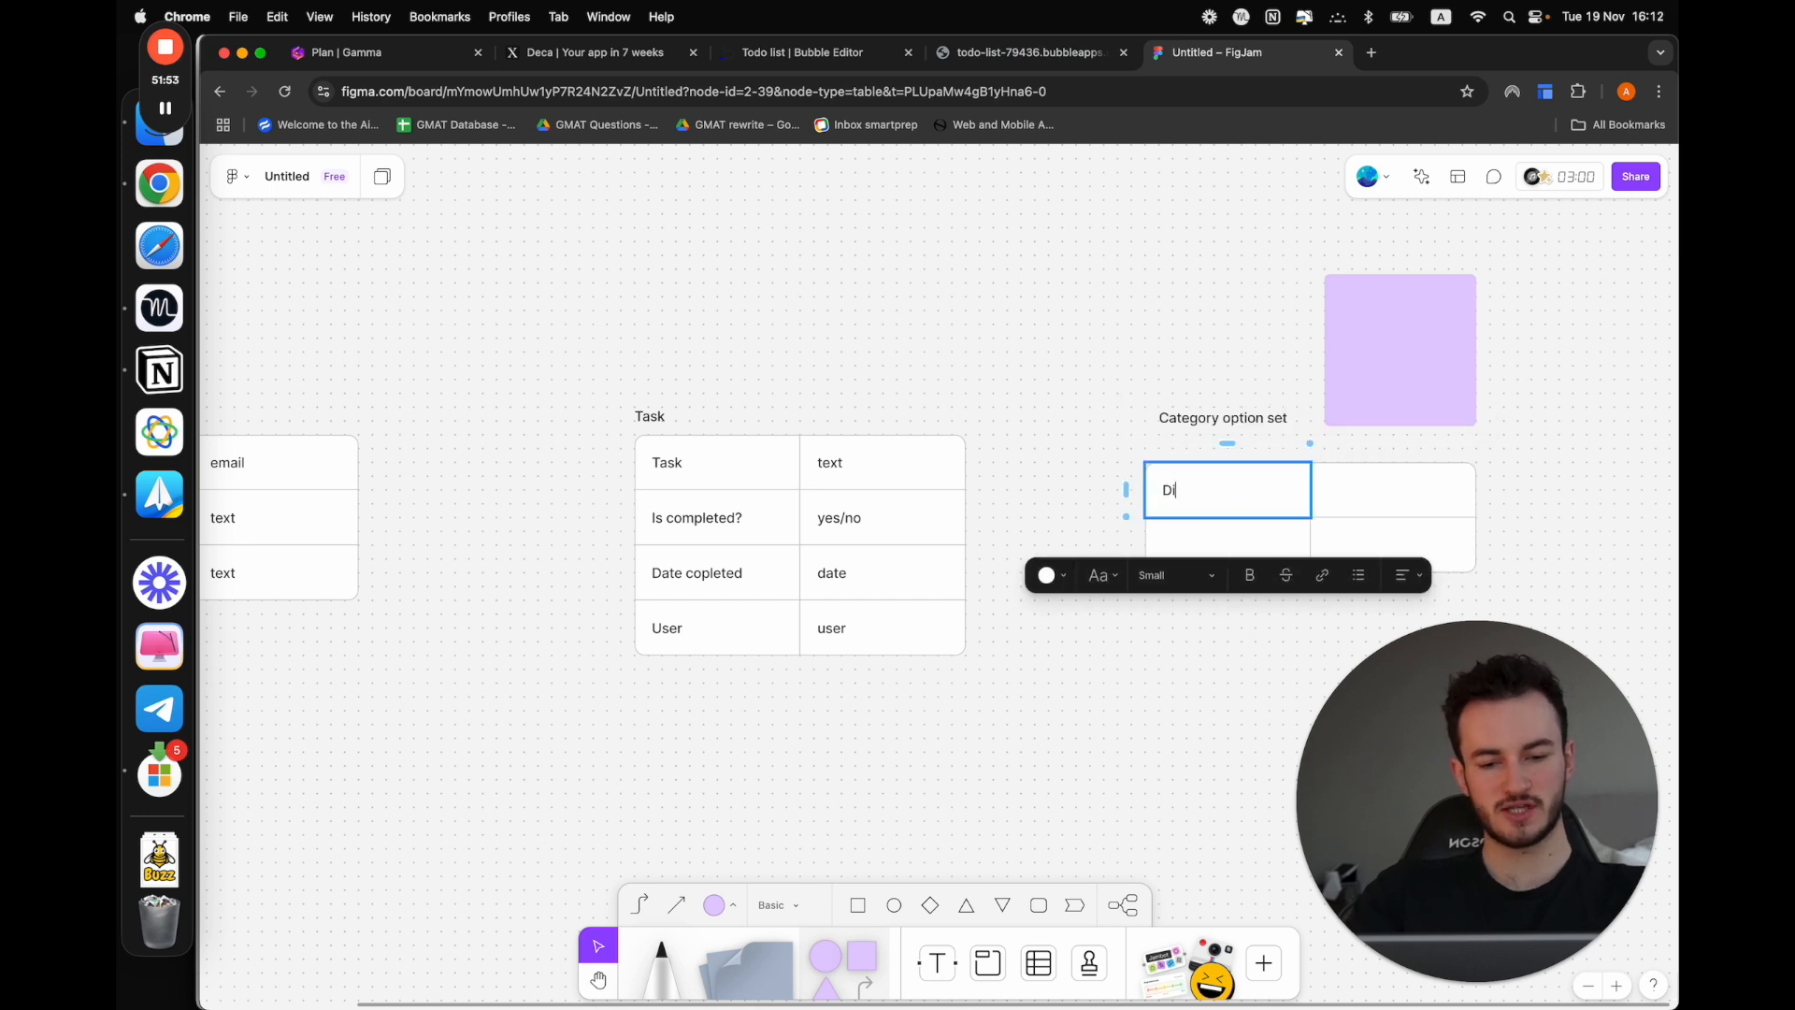
text(splay)
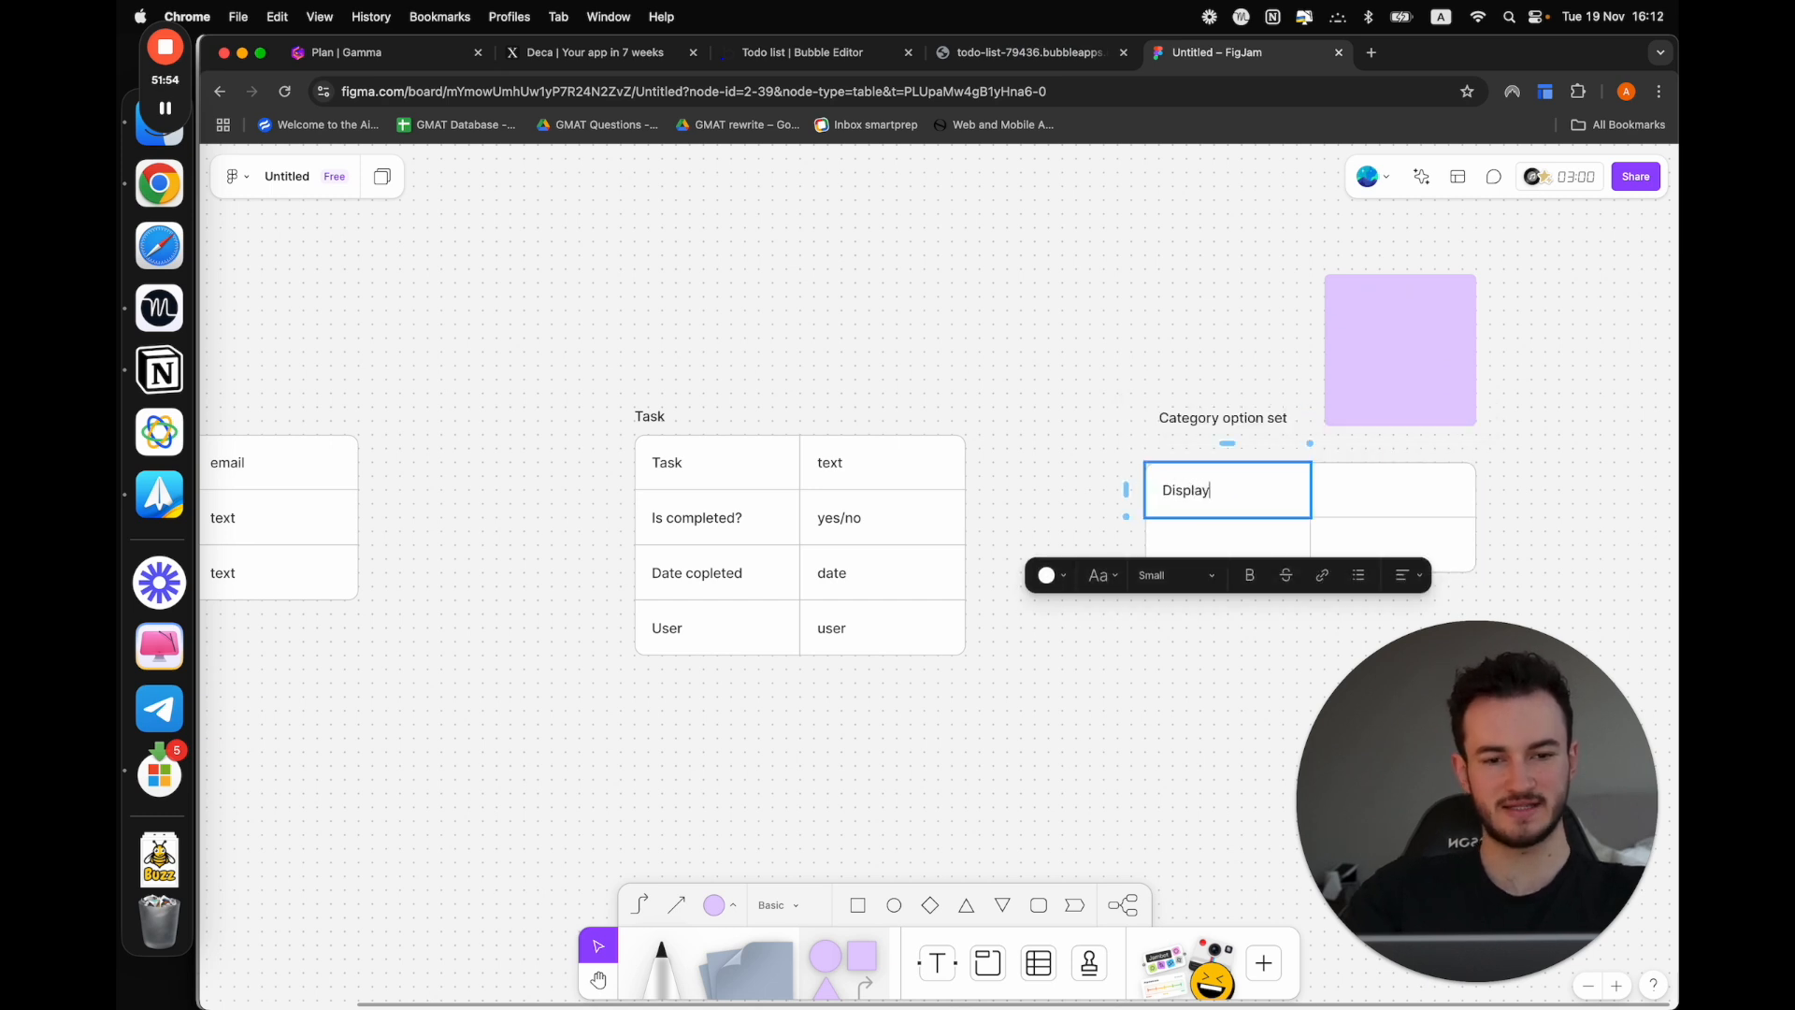
Enter "text" in the cell beside "Display" in the Category option set table
click(1188, 710)
click(1361, 498)
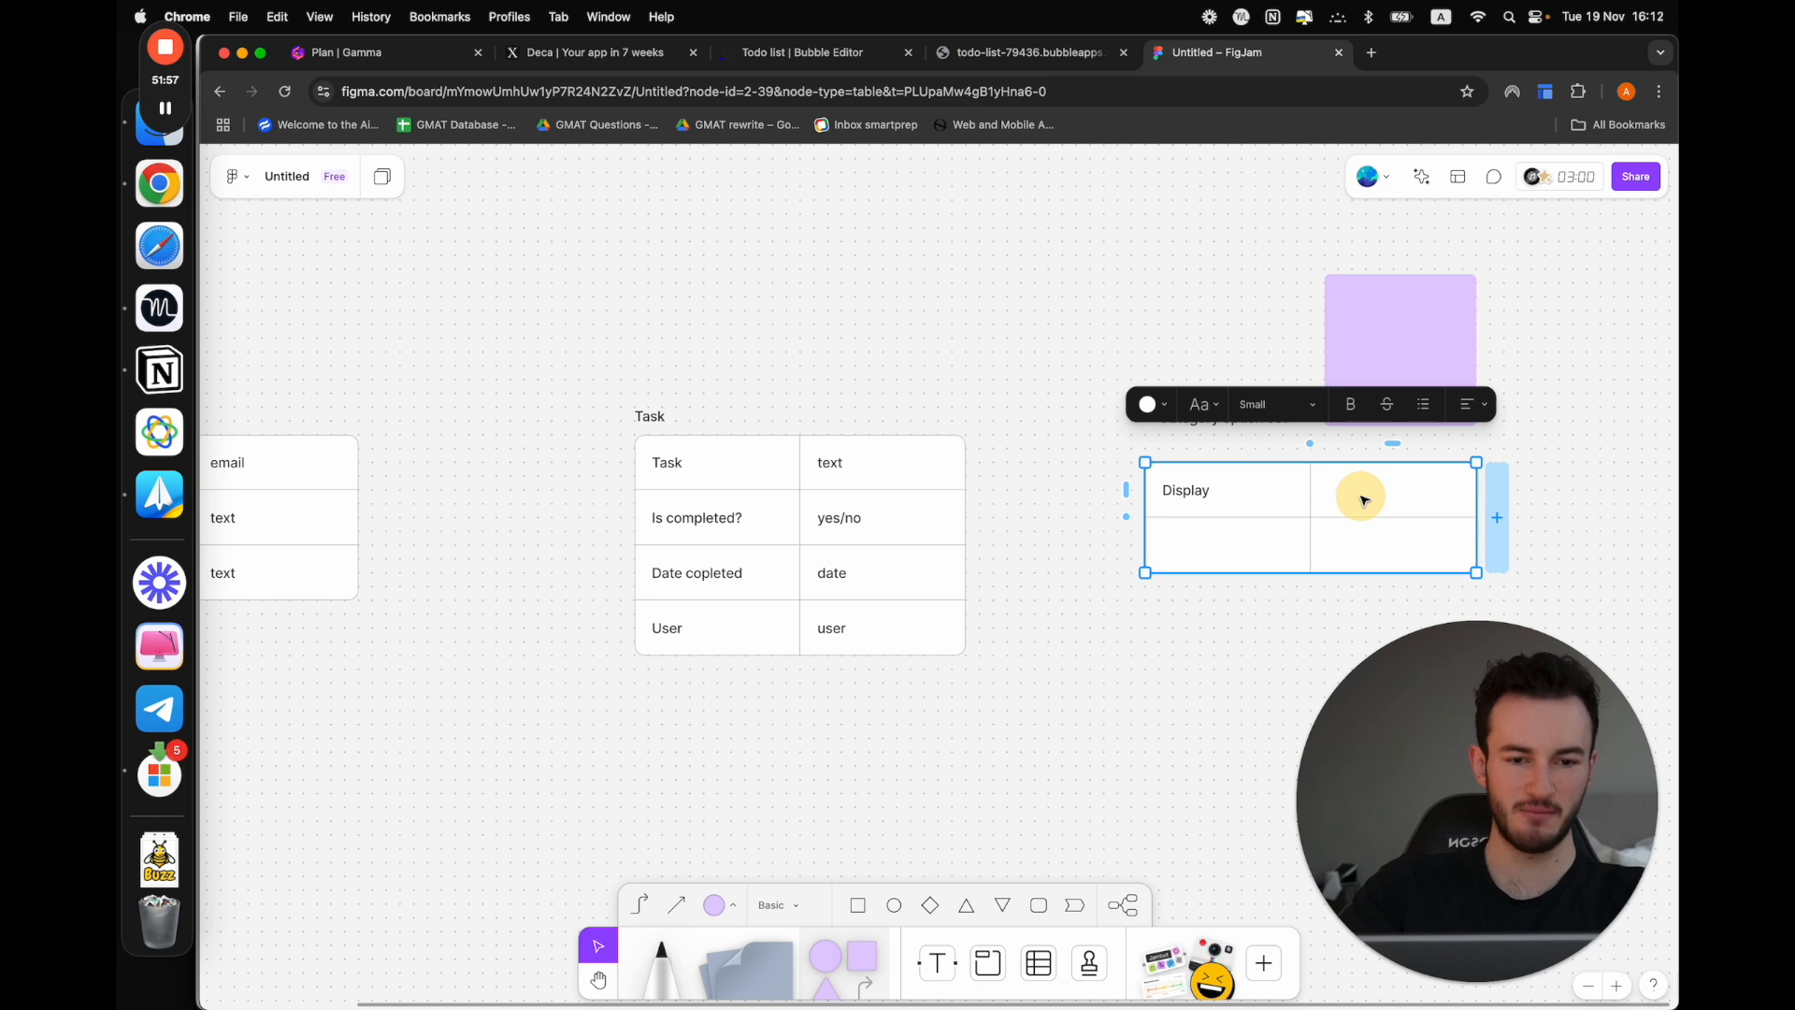
click(1361, 498)
text(text)
click(1149, 733)
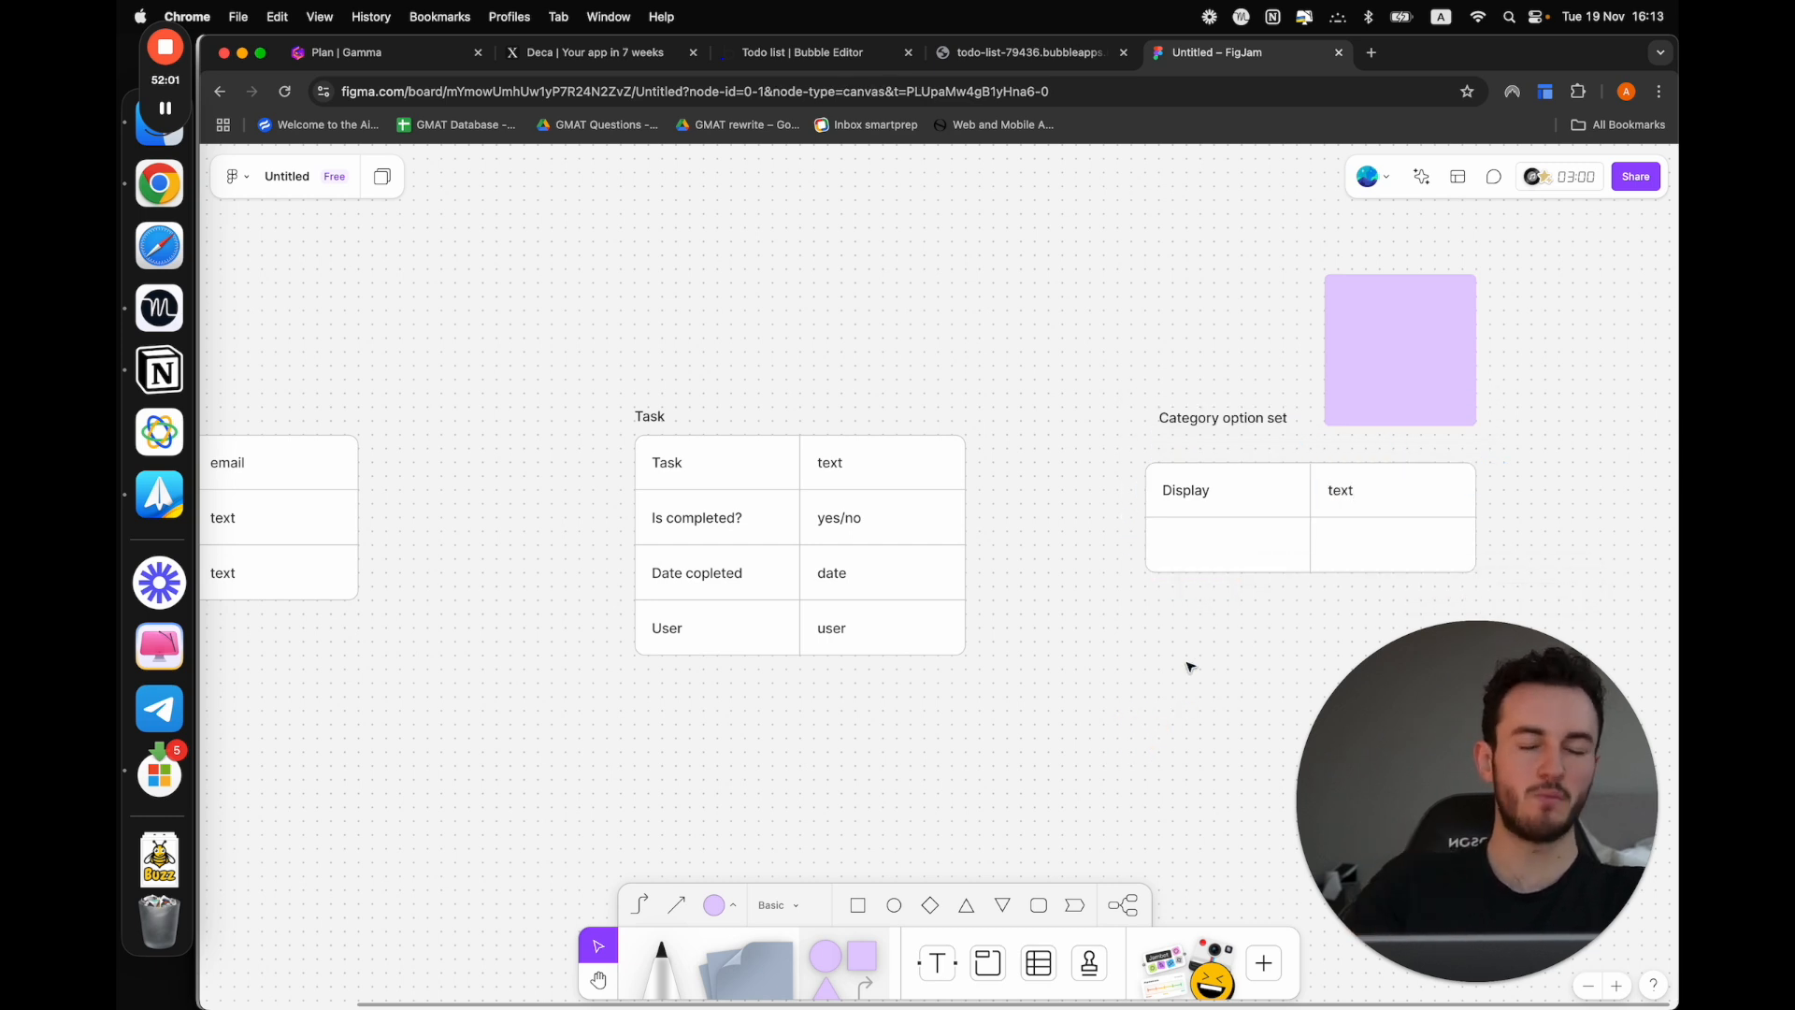
click(1231, 533)
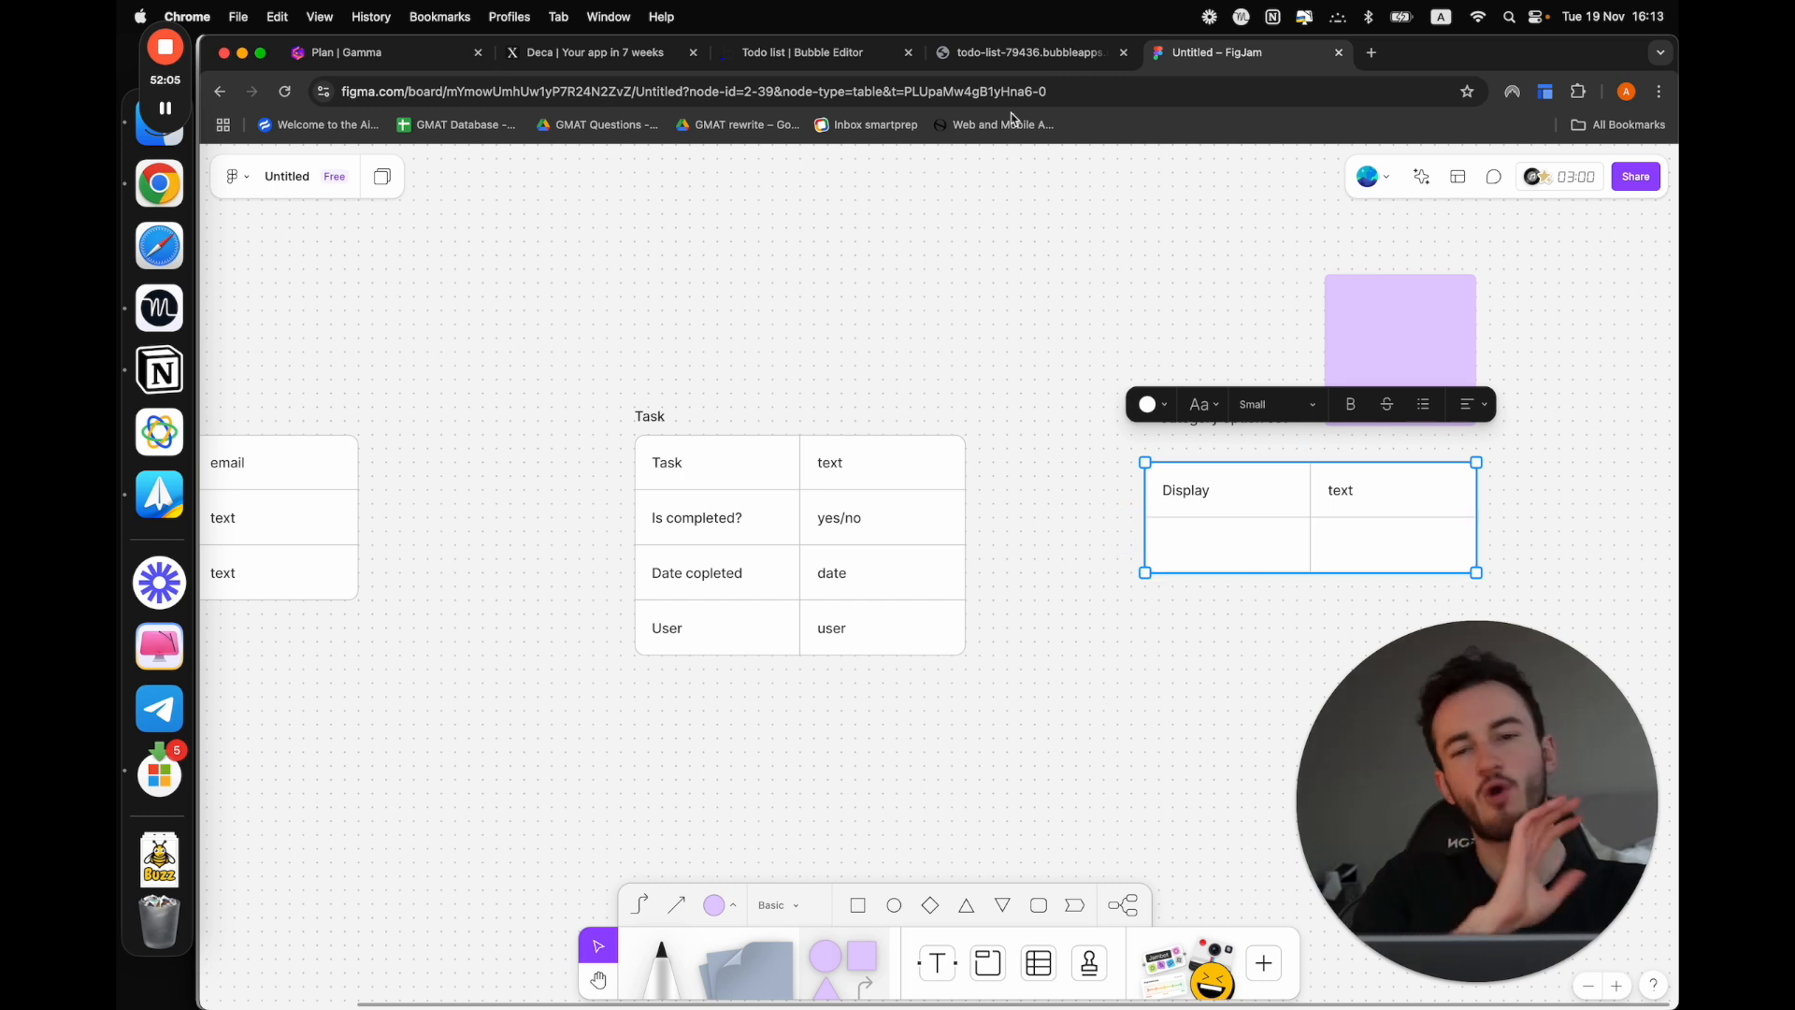
Switch to the Bubble editor, skip the option sets tutorial and create an option set named "Task category"
click(803, 52)
click(628, 227)
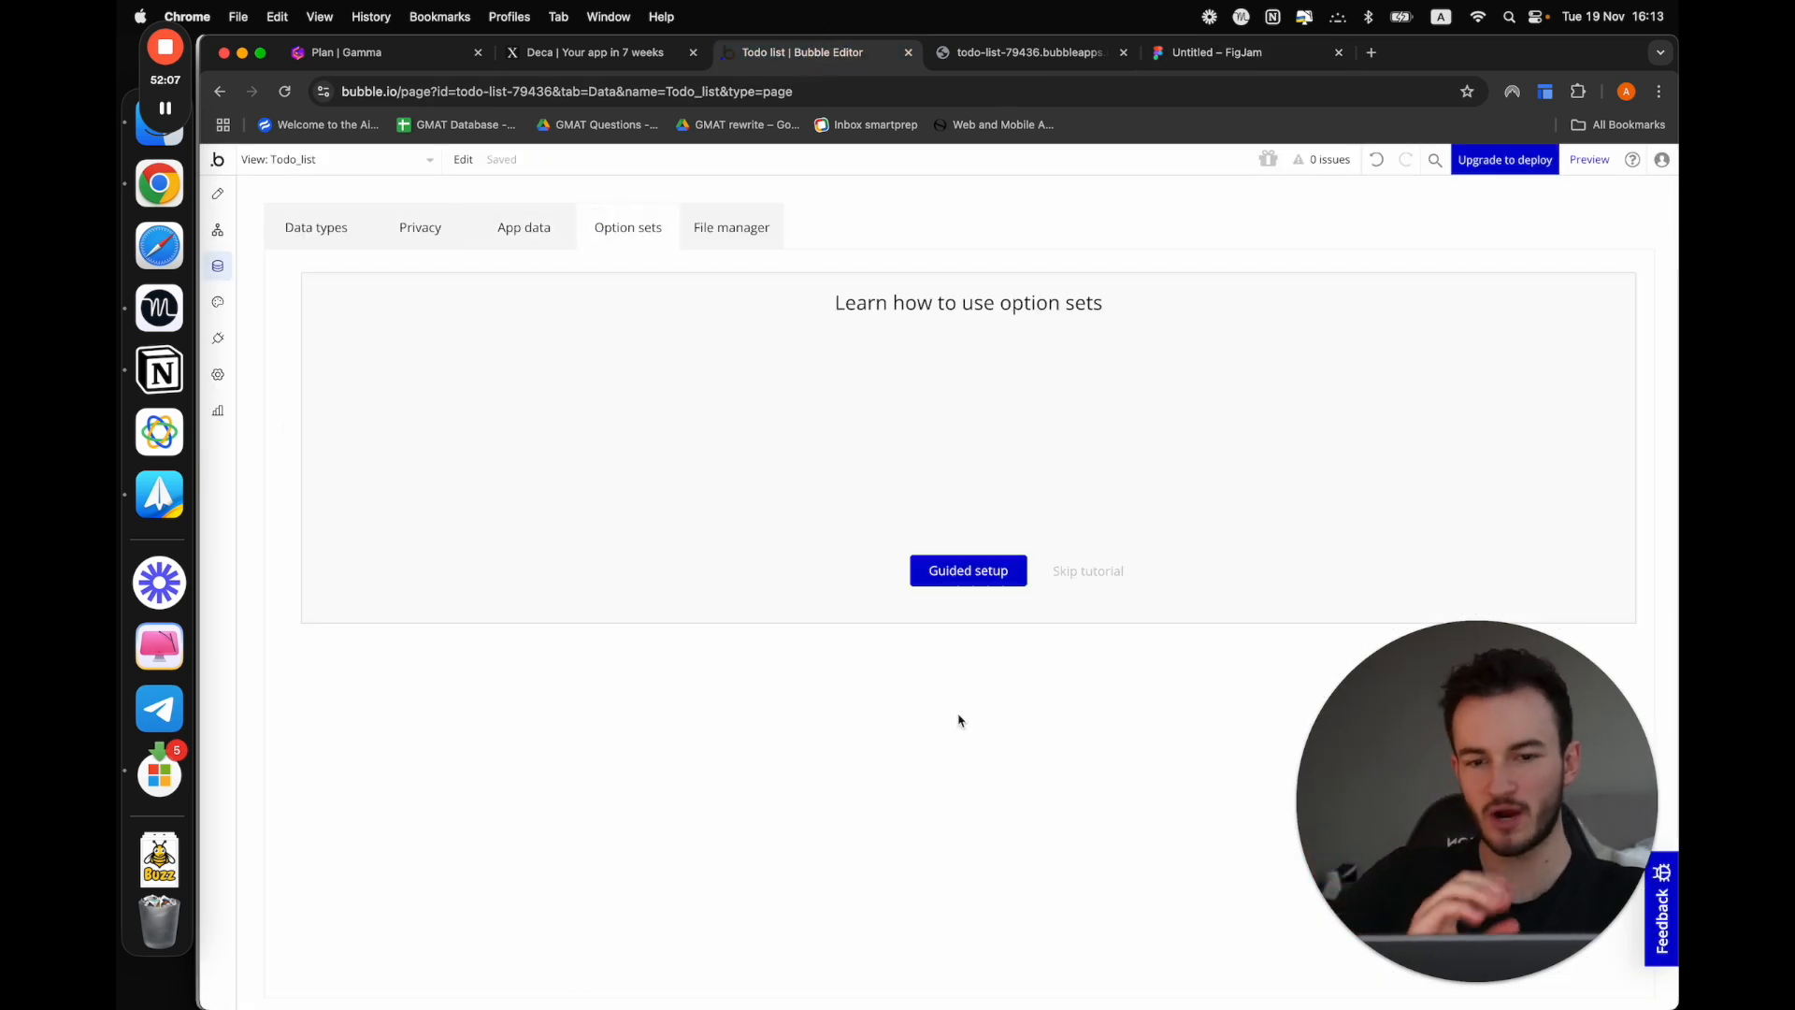
click(1059, 571)
click(532, 398)
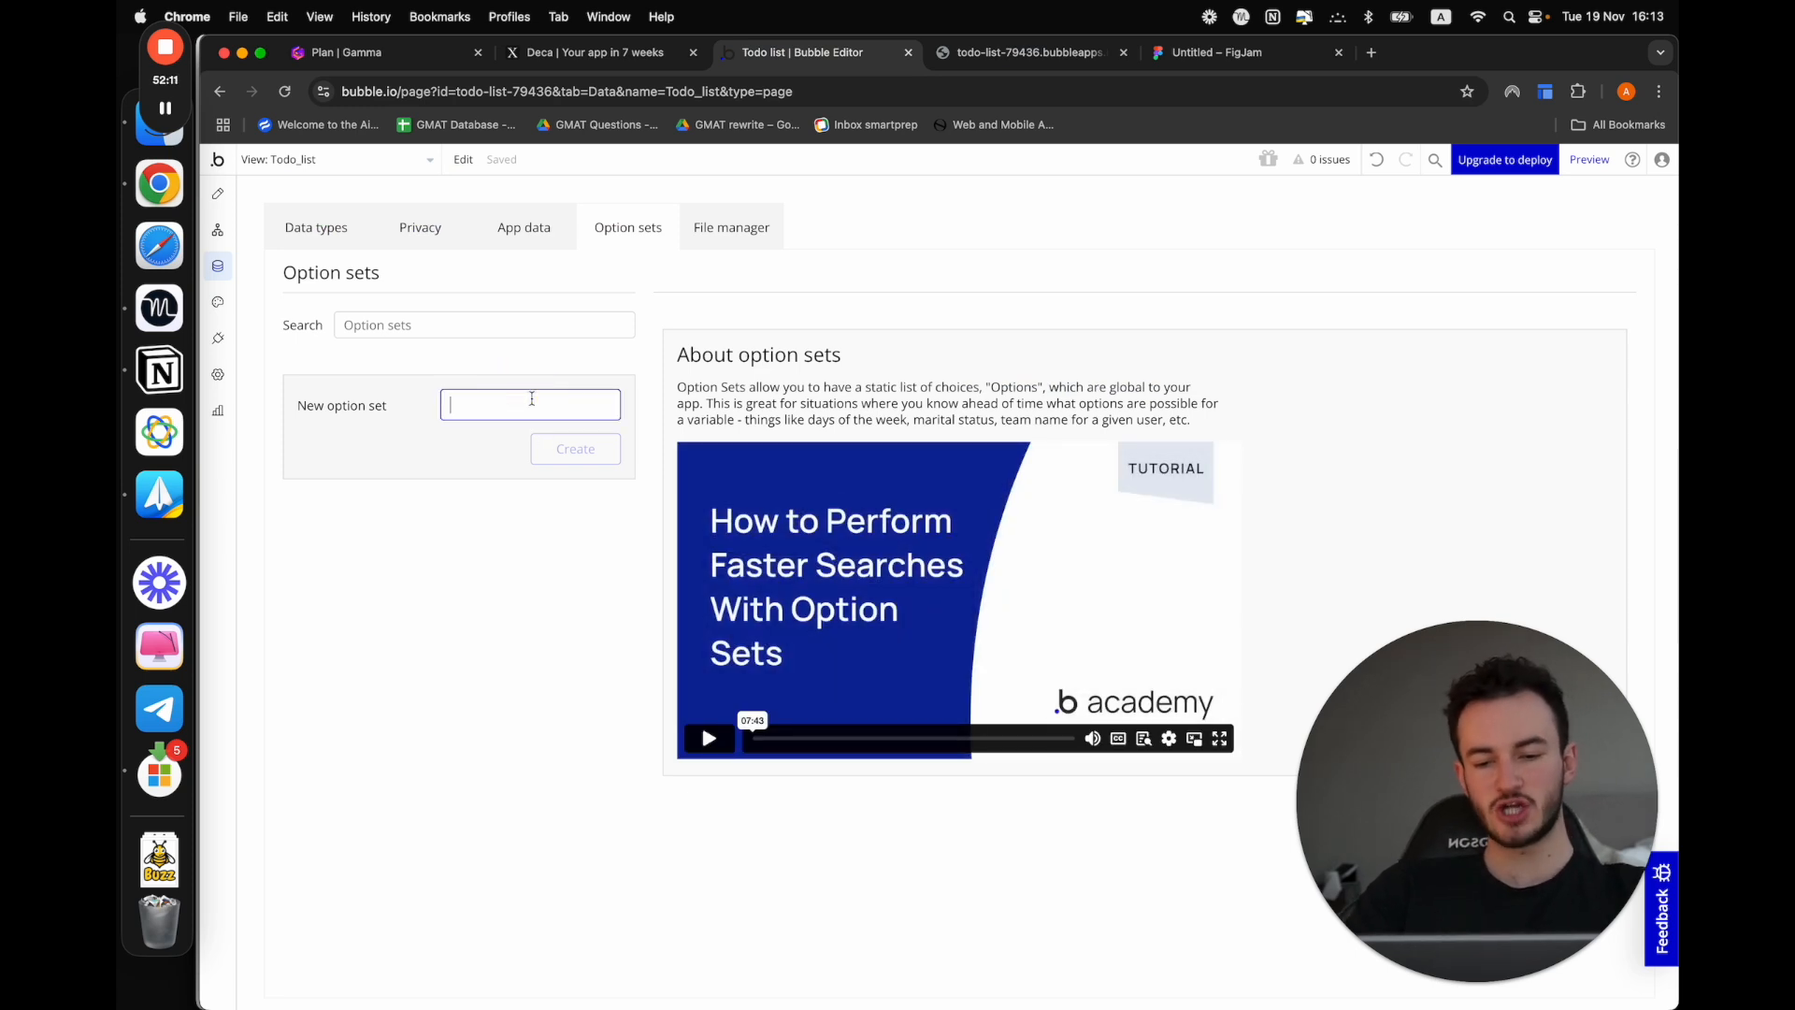
text(Tazs)
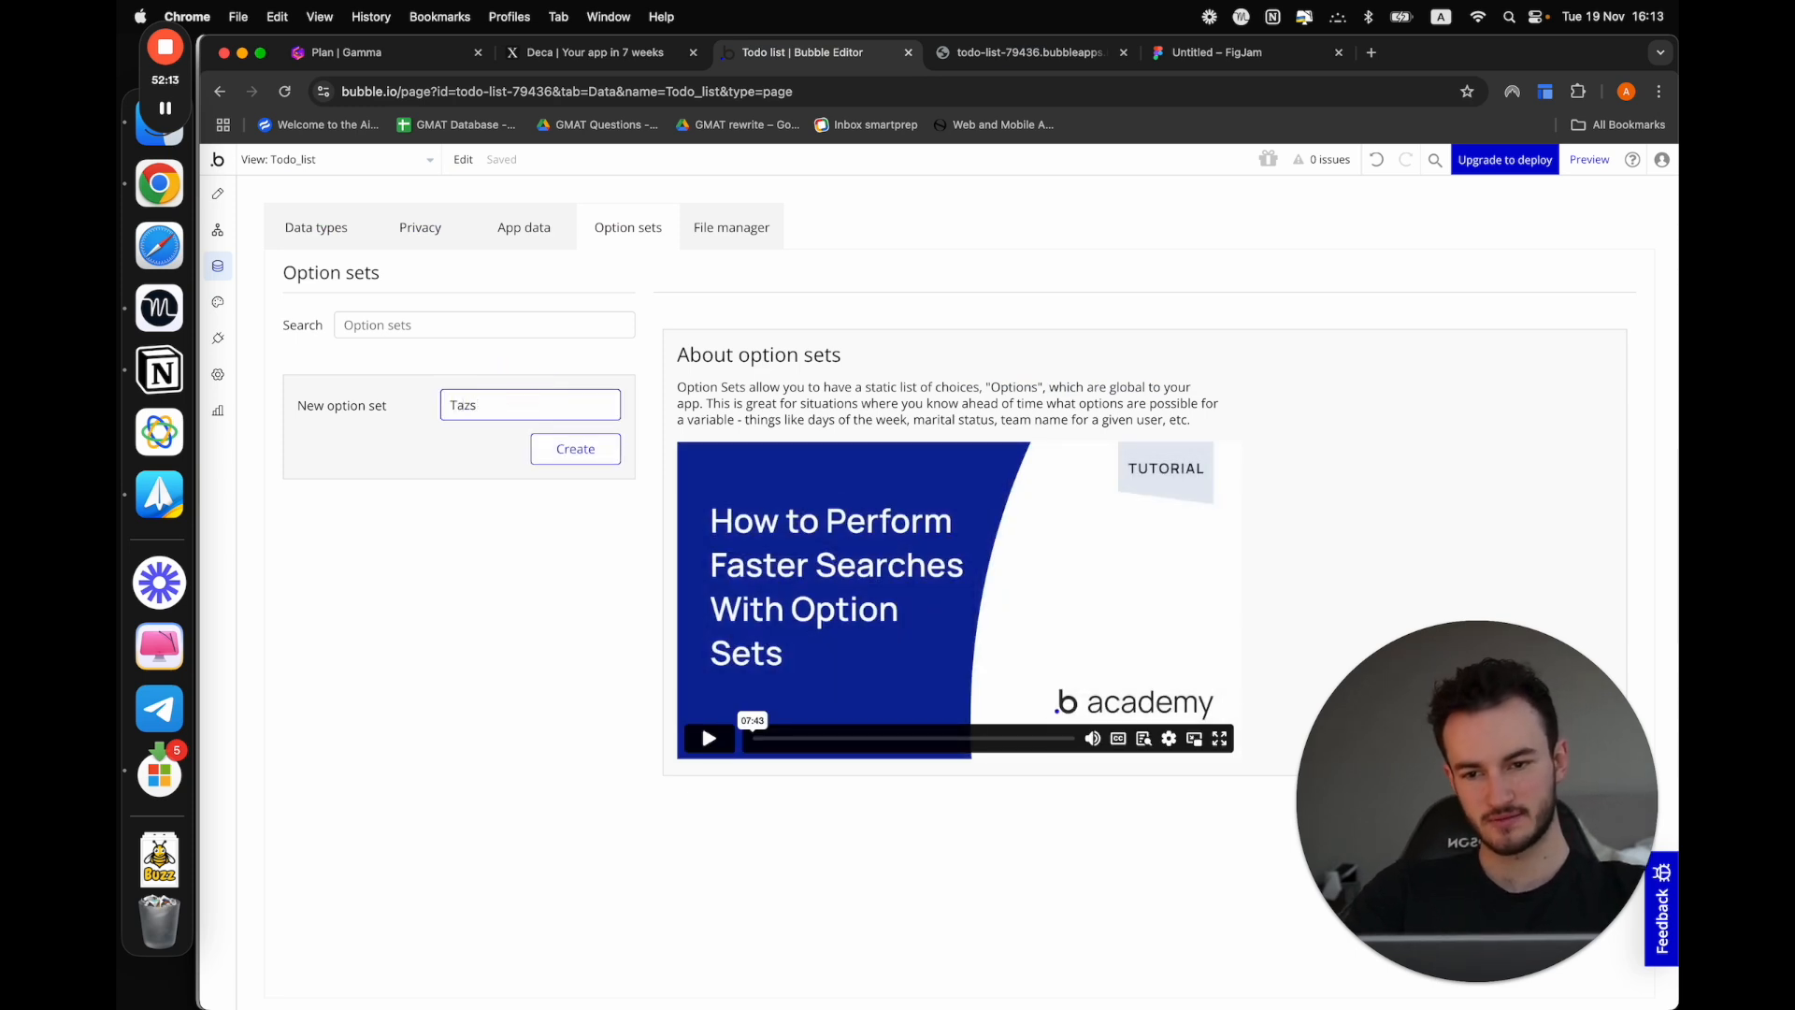
text(k category)
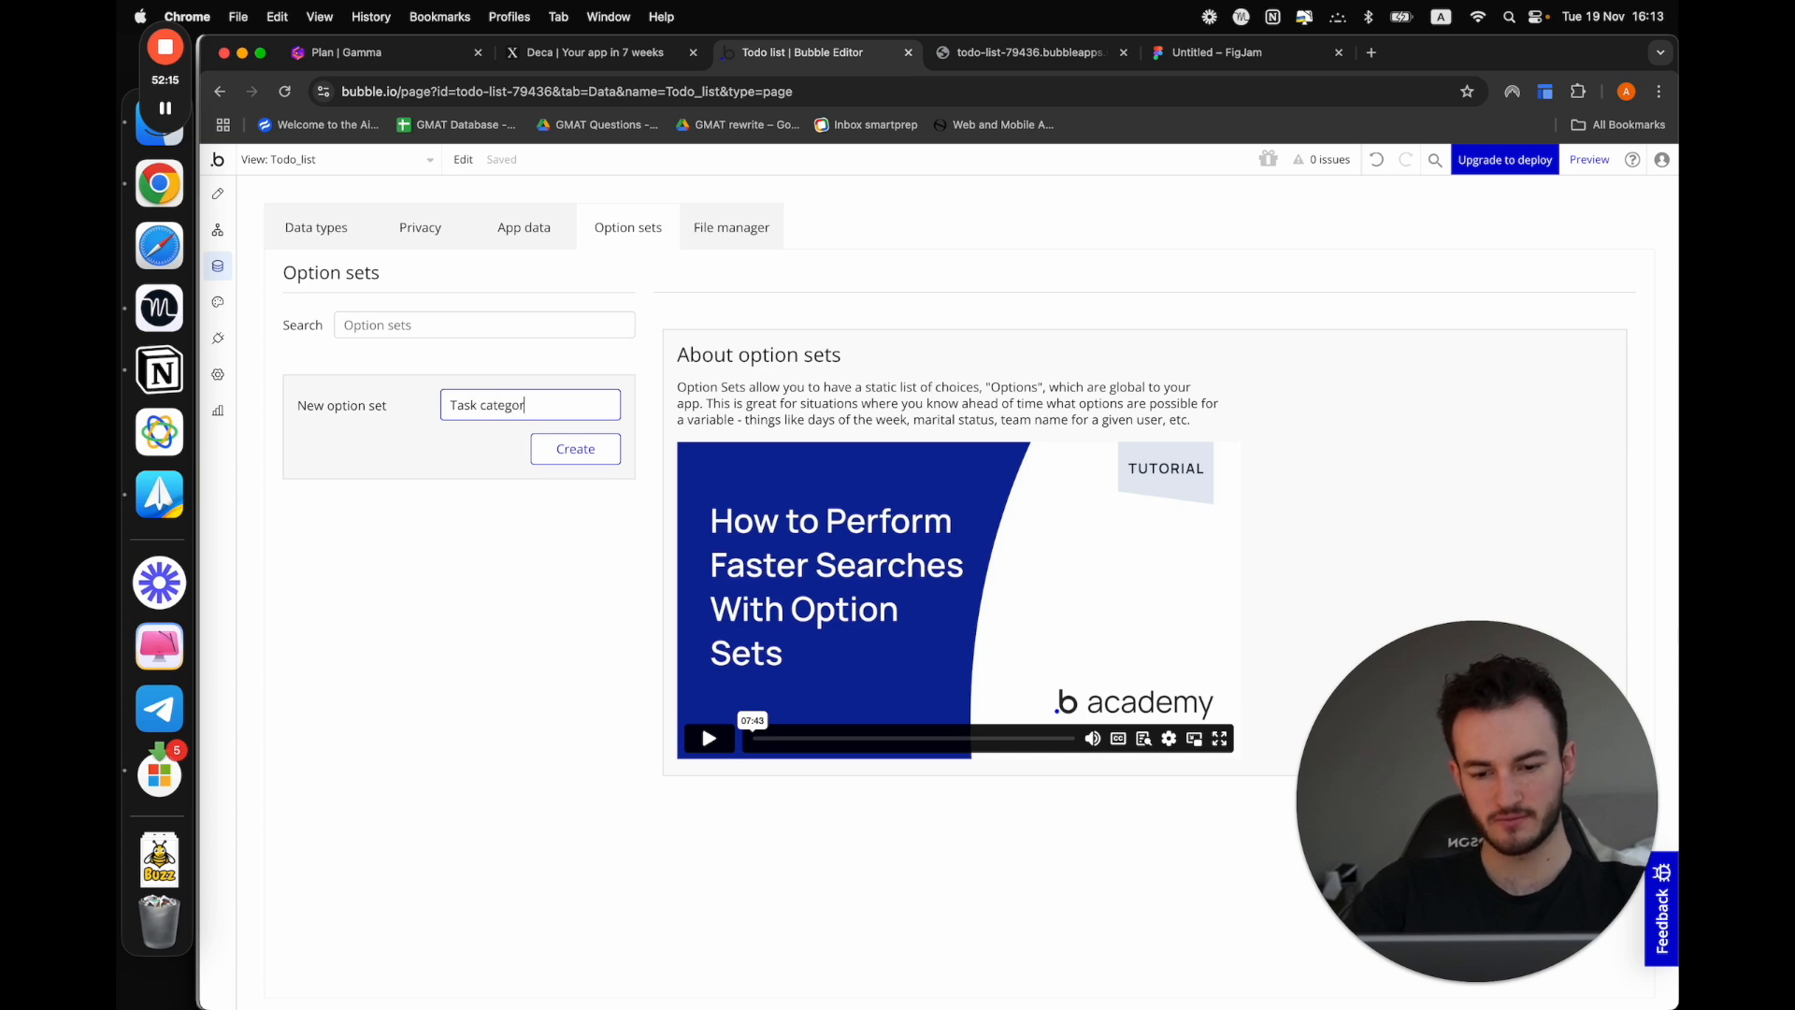
click(559, 451)
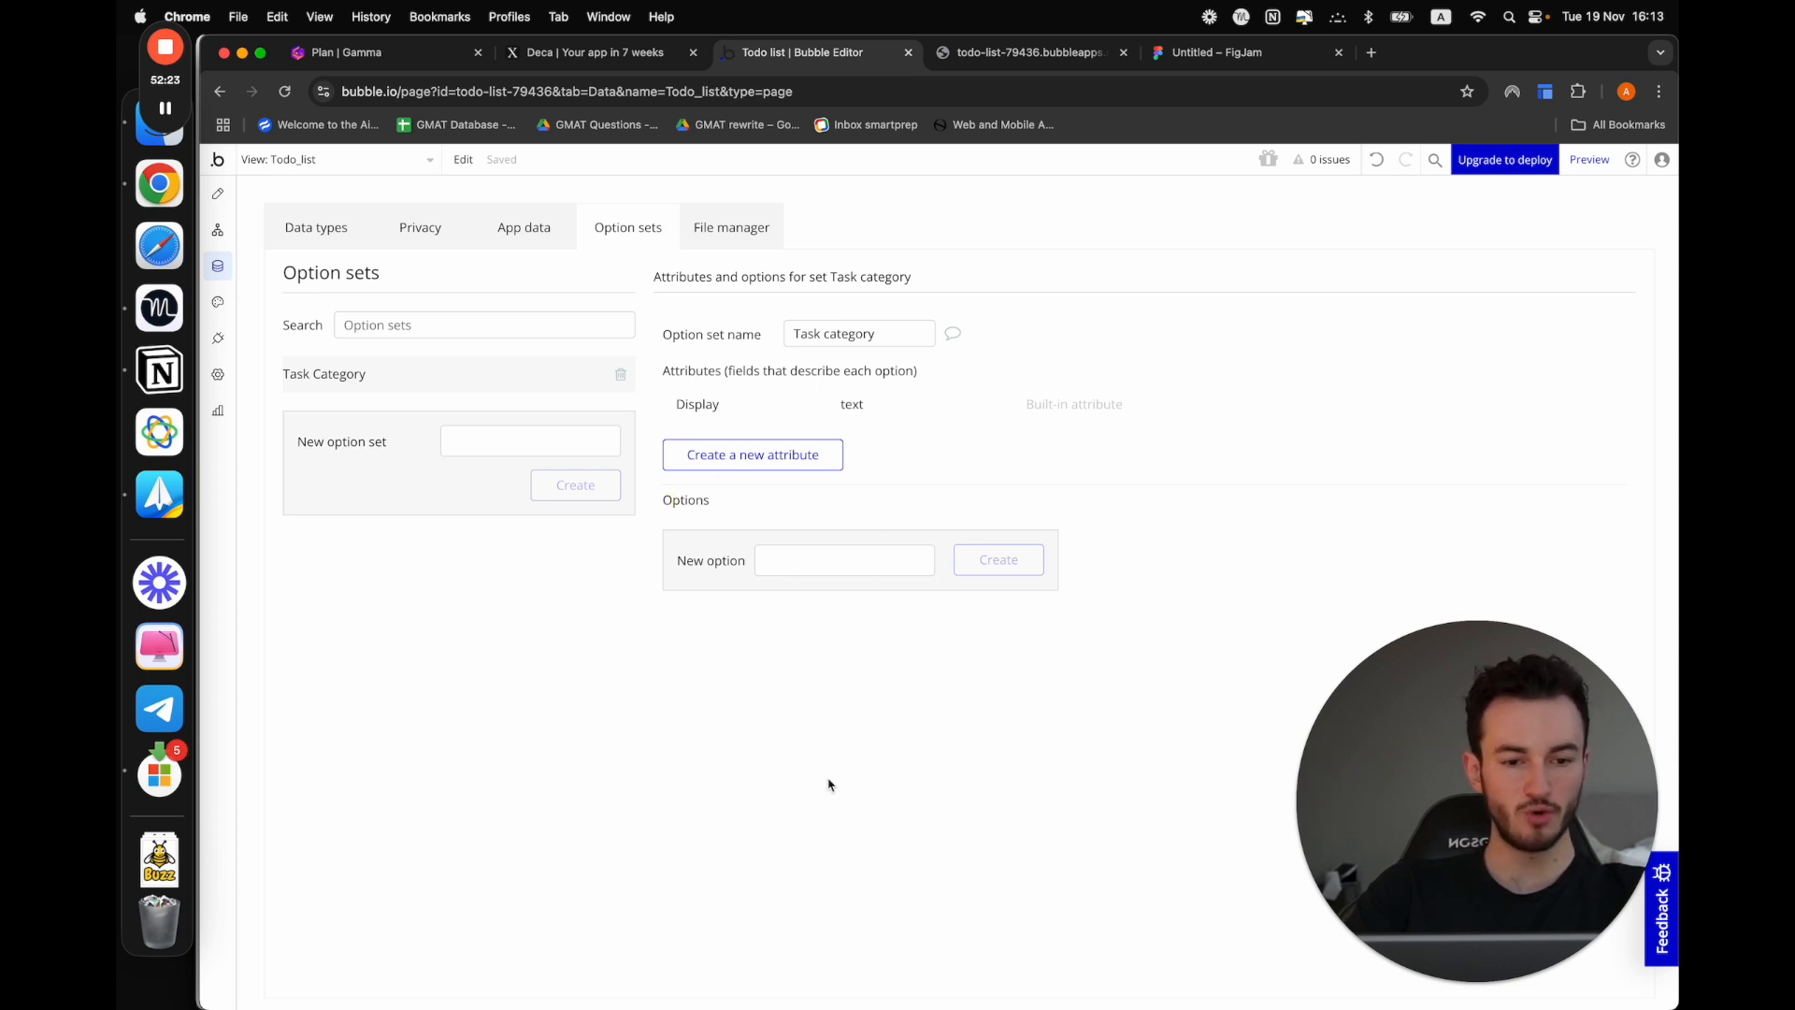
Add the options "Personal", "Work" and "Relationship" to the Task category option set
click(814, 563)
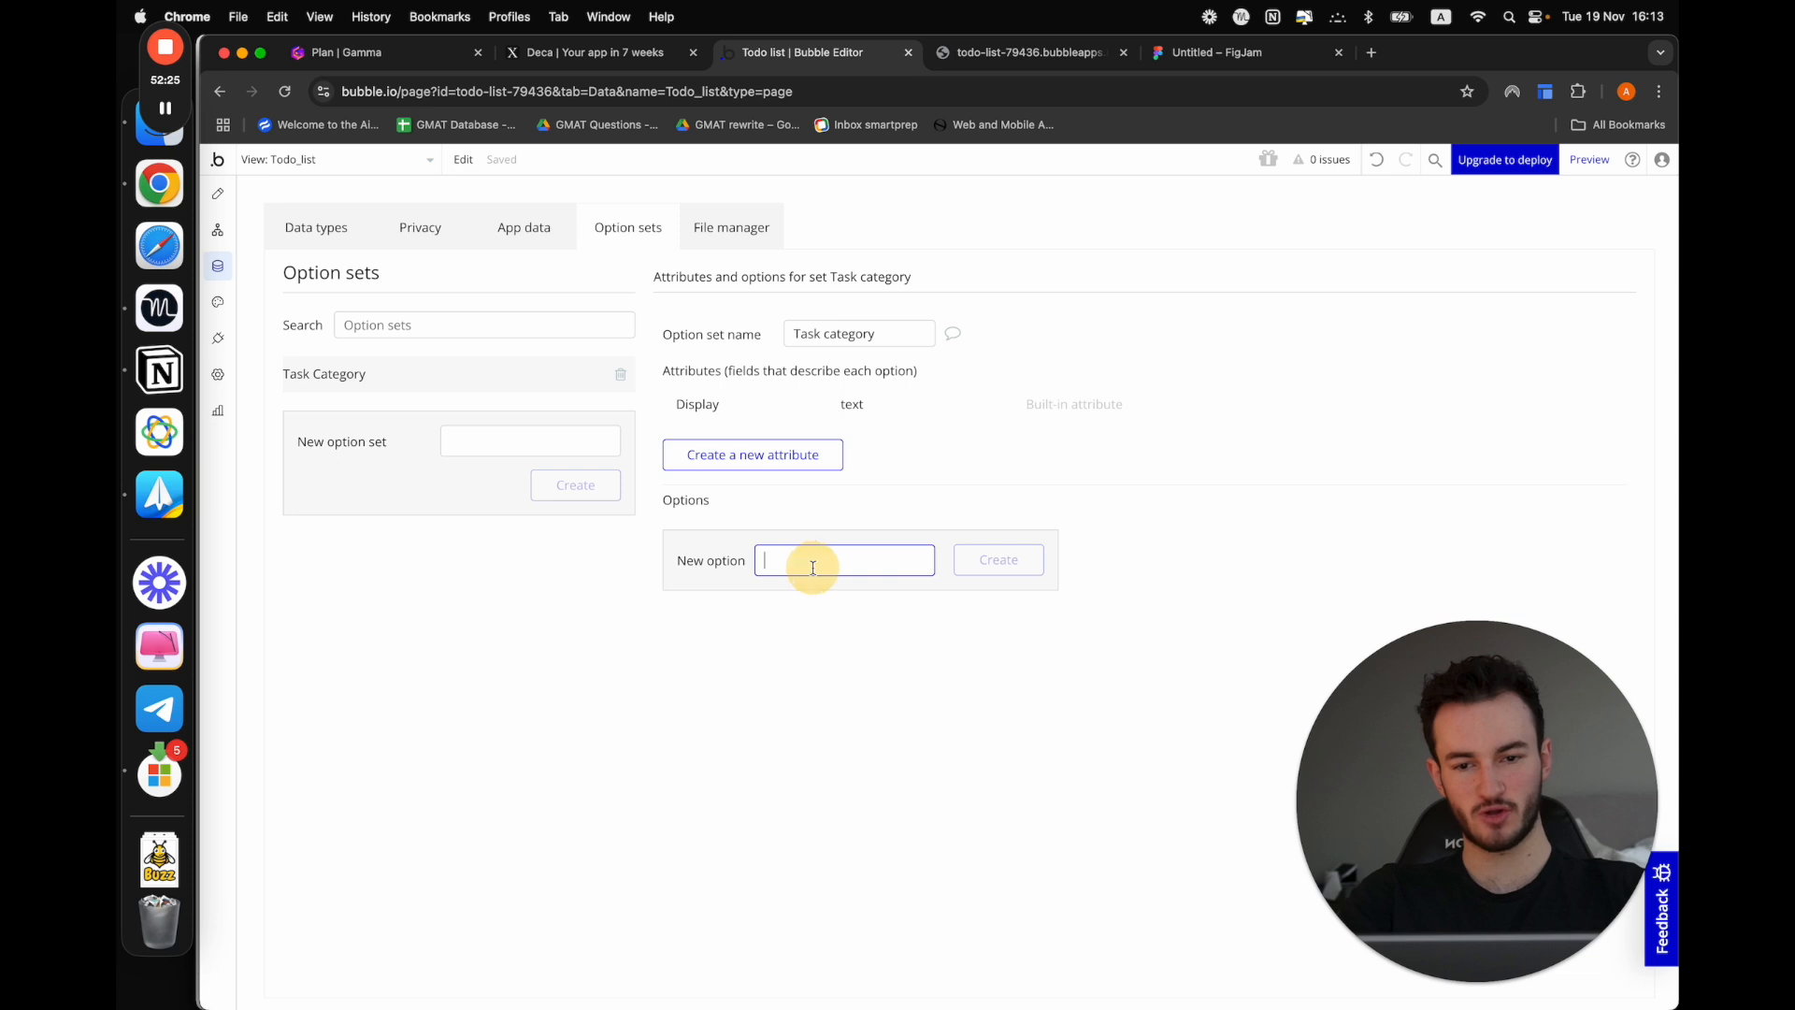
text(Personal)
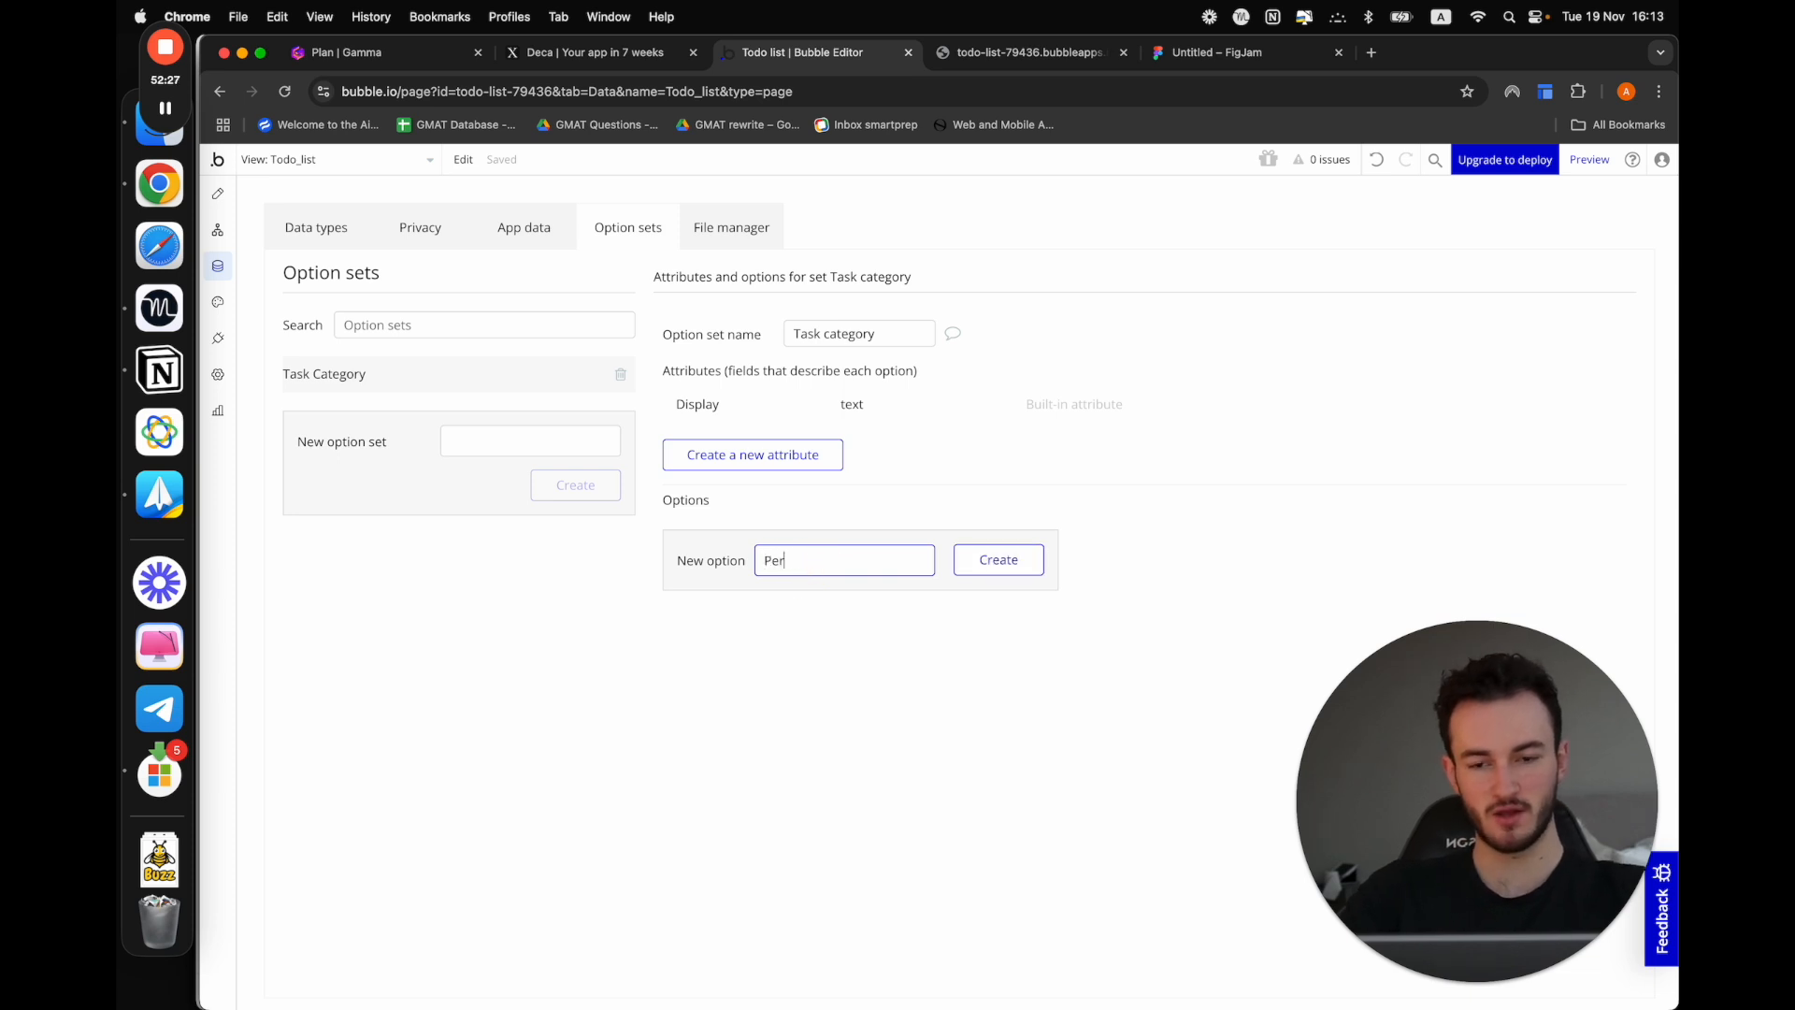
click(1005, 577)
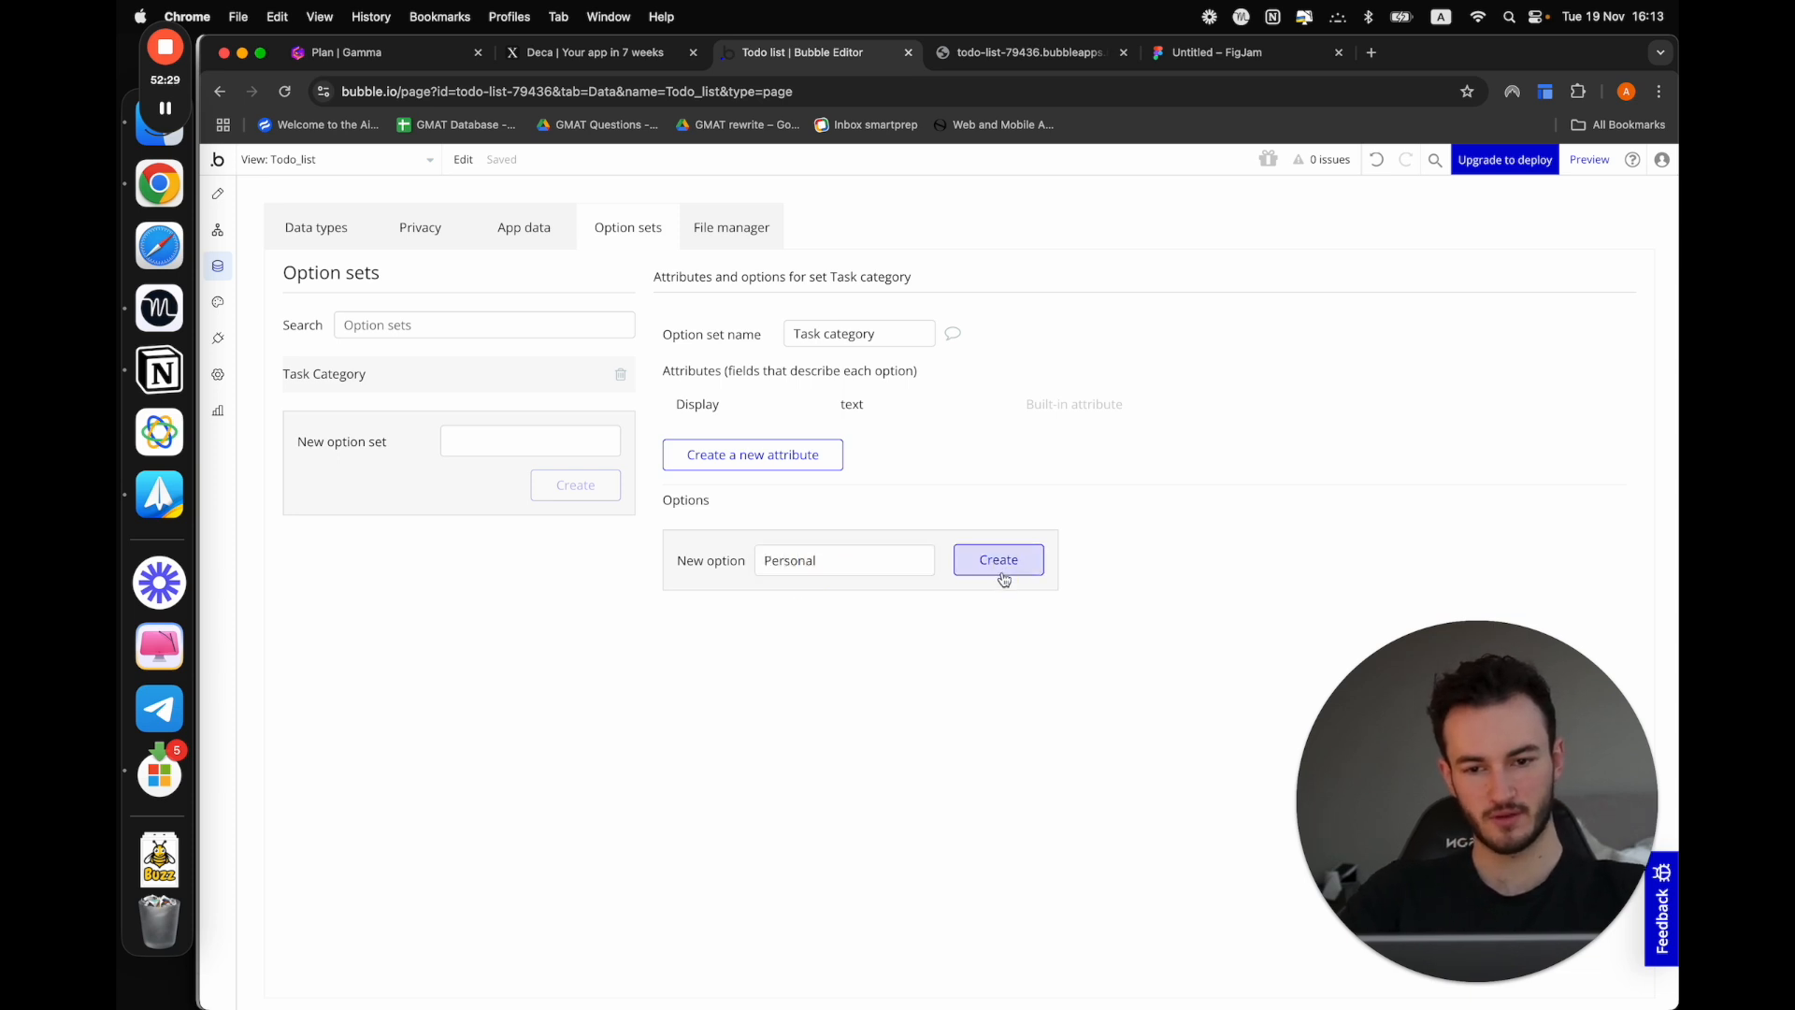
click(823, 601)
text(Work)
click(997, 601)
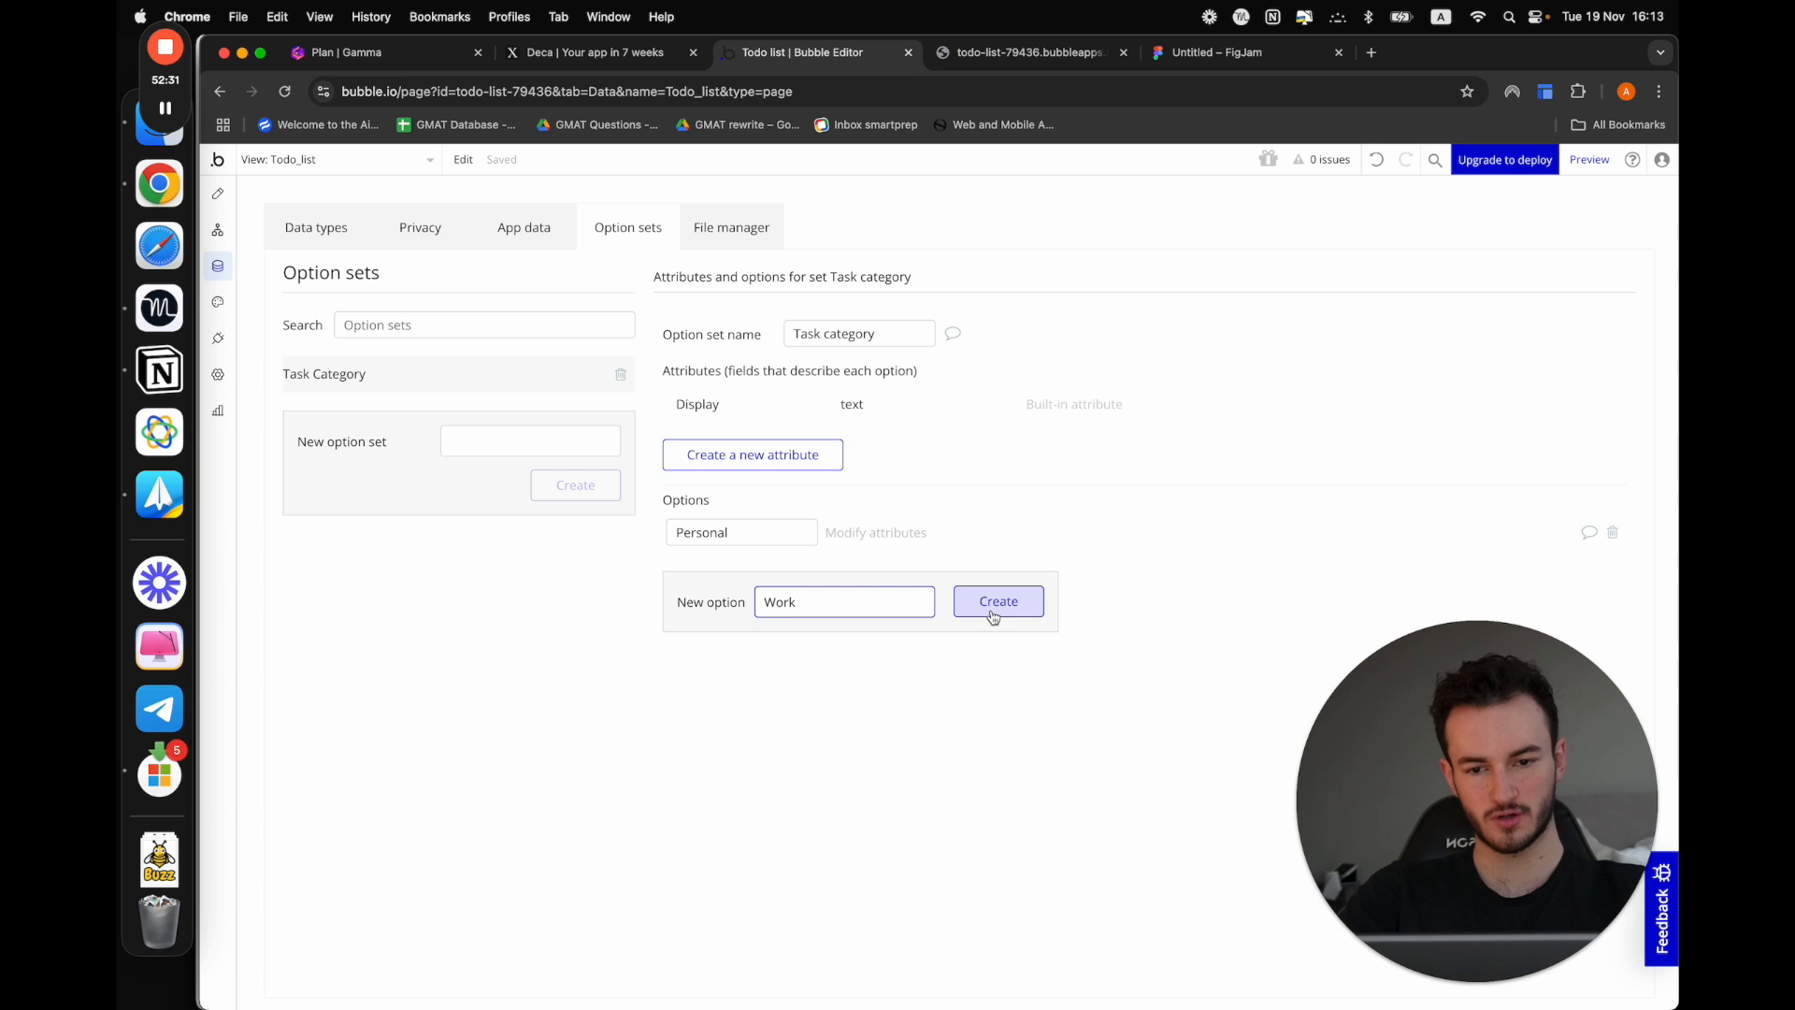
click(816, 649)
text(Relationship)
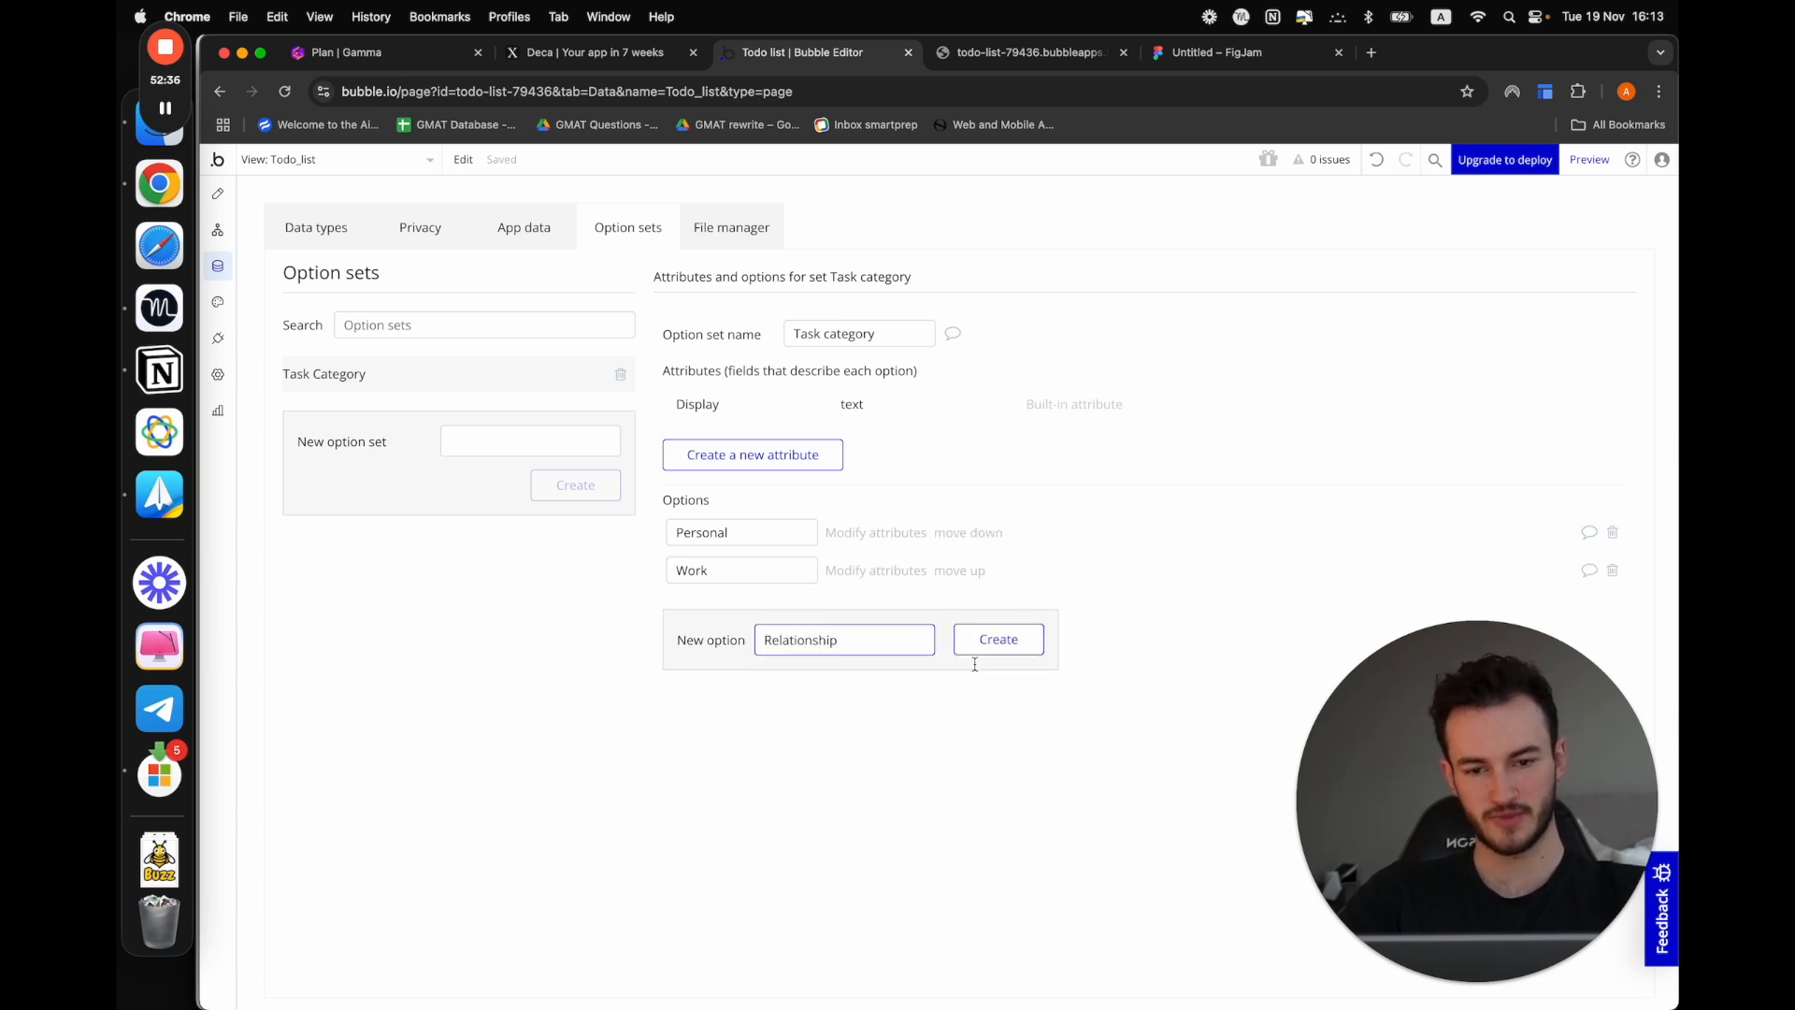
click(977, 641)
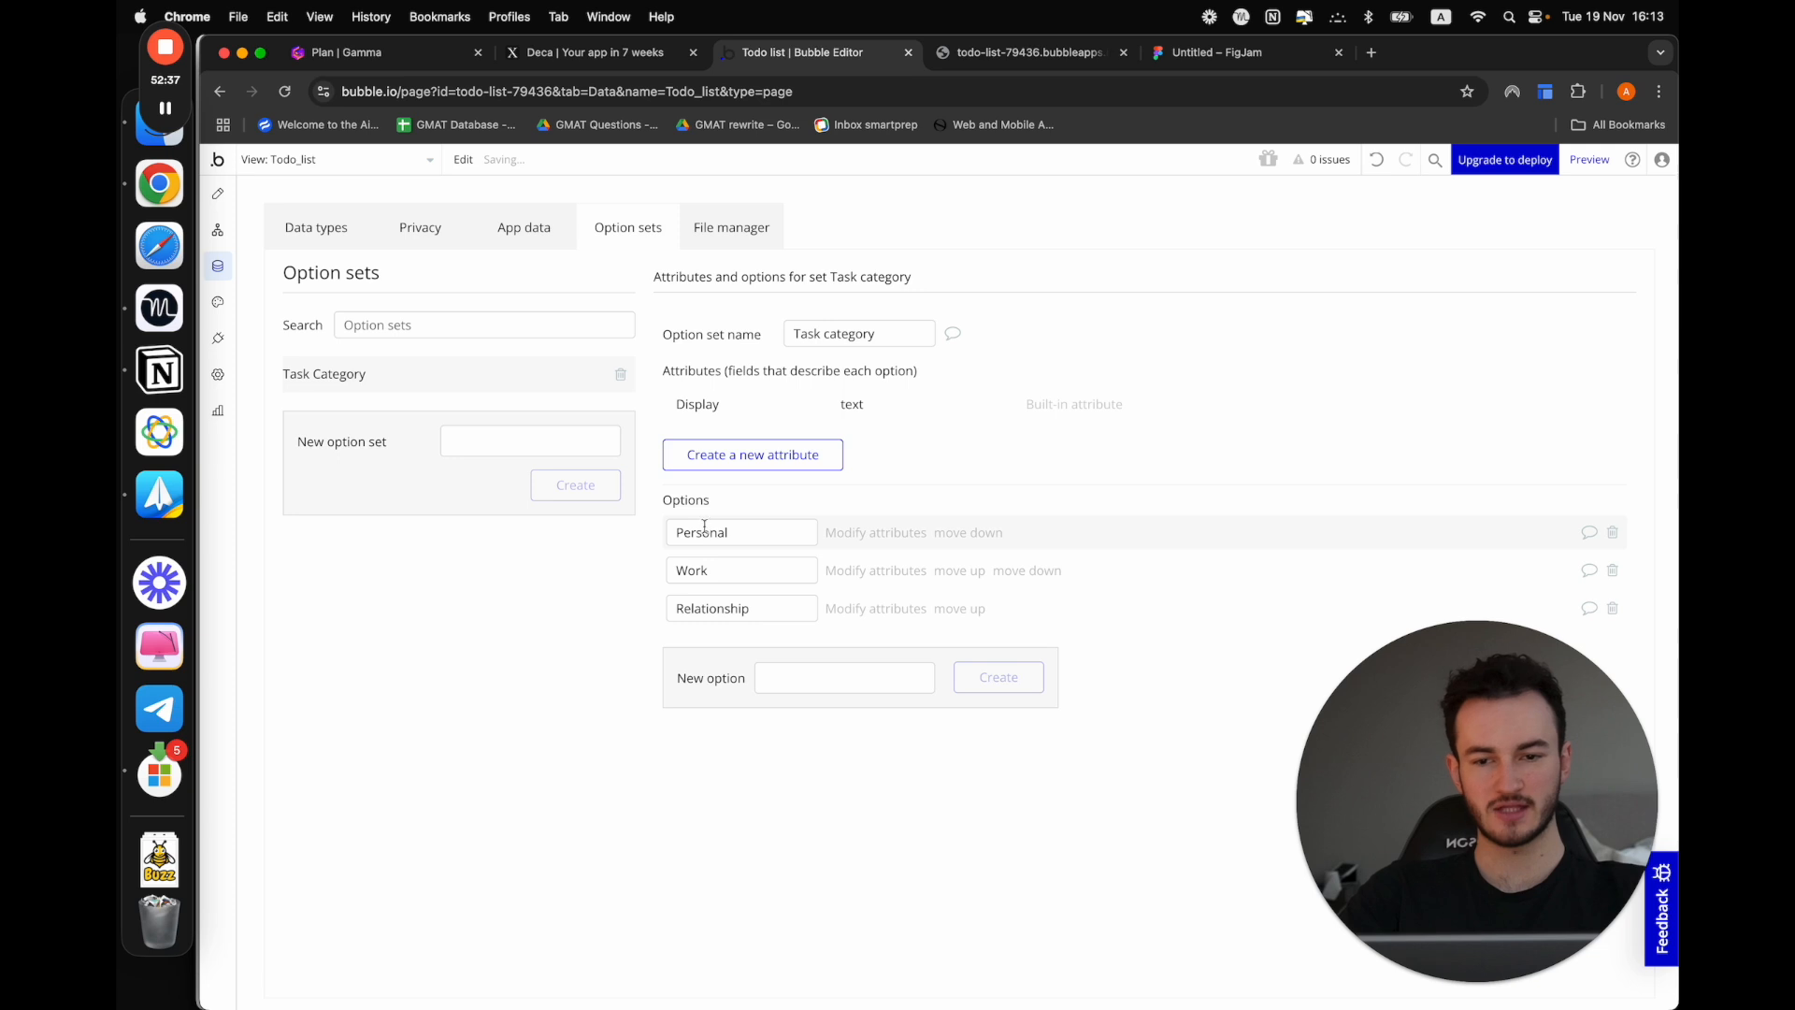
click(708, 570)
click(738, 606)
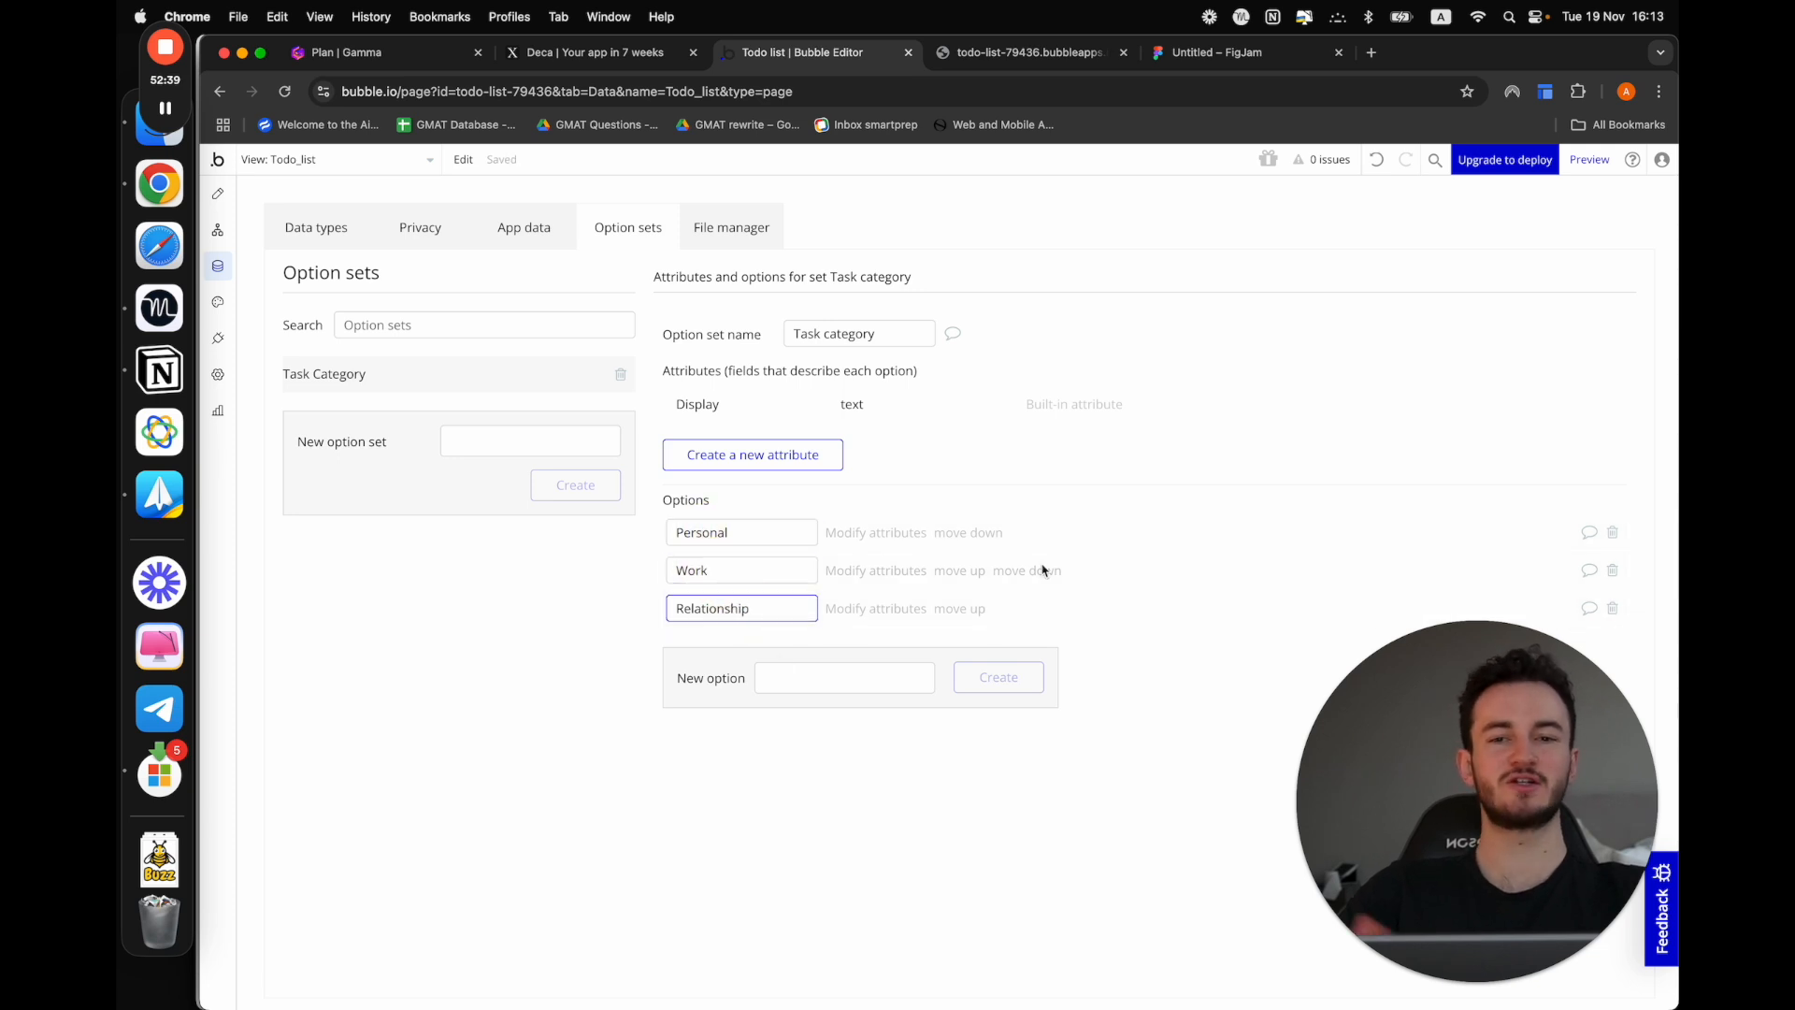
click(1030, 904)
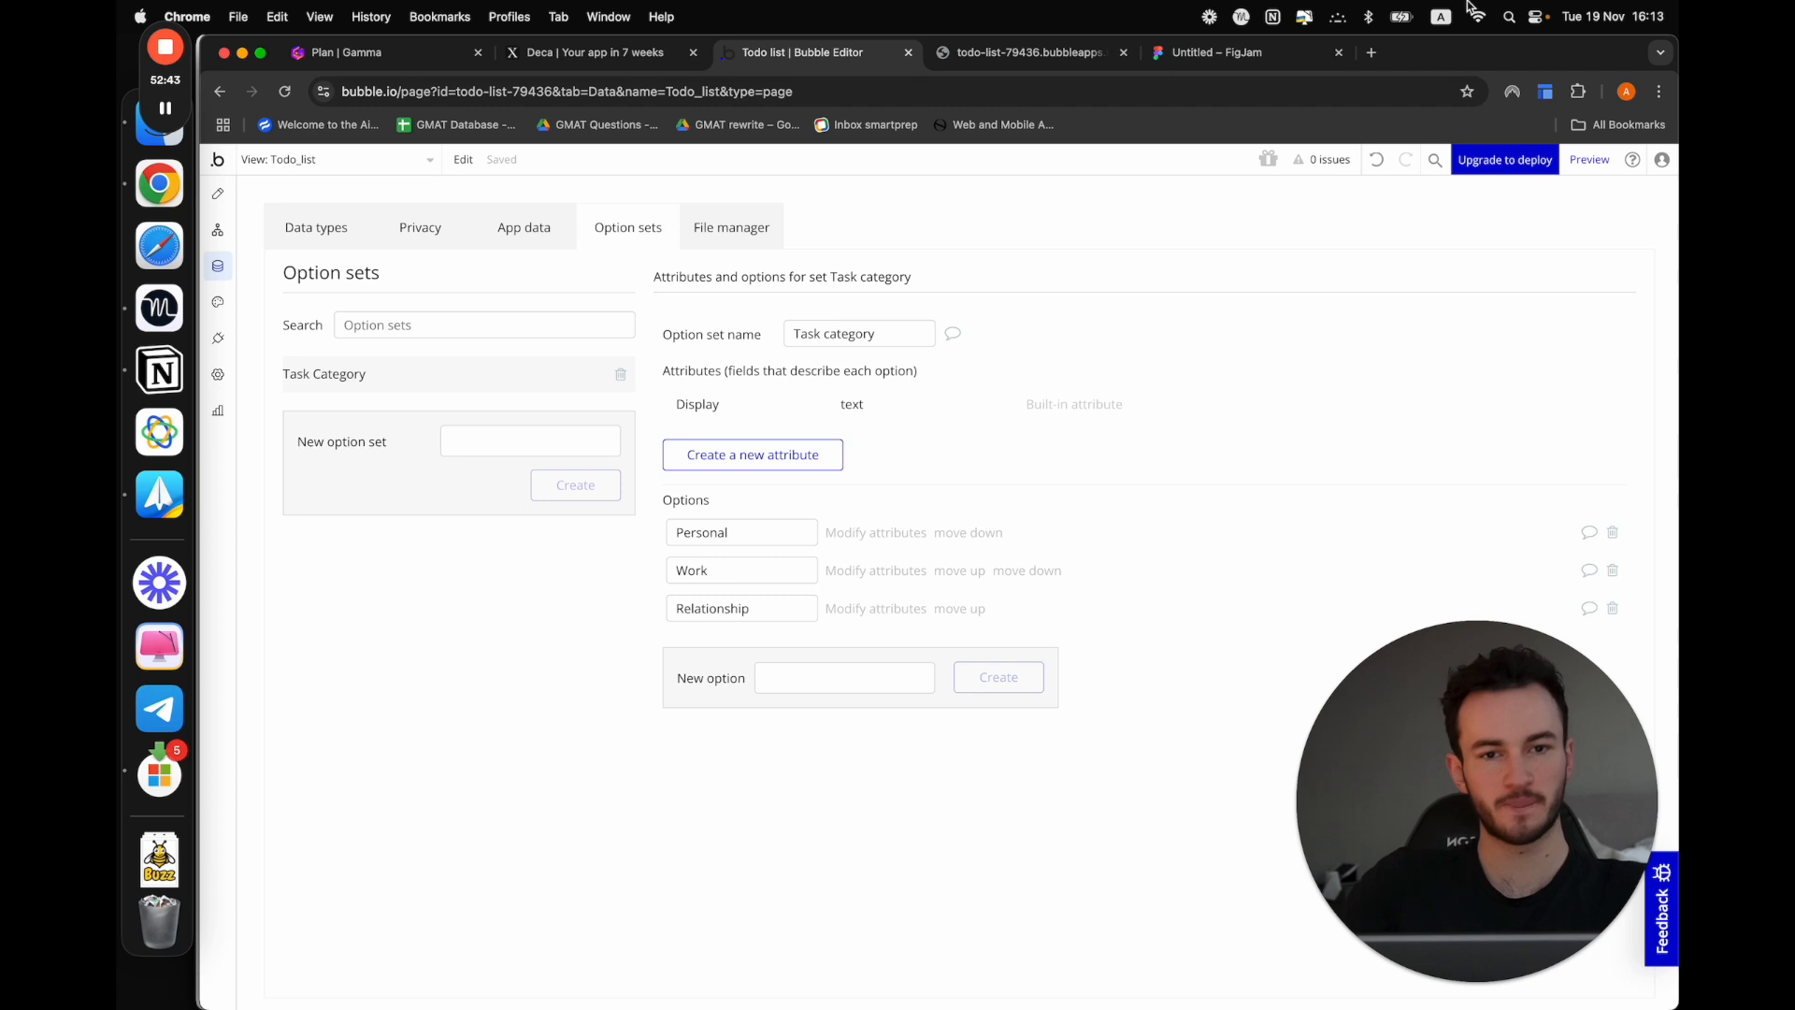
Switch to the FigJam board and add a "Category" row below the User row of the Task table
click(1242, 45)
click(1033, 683)
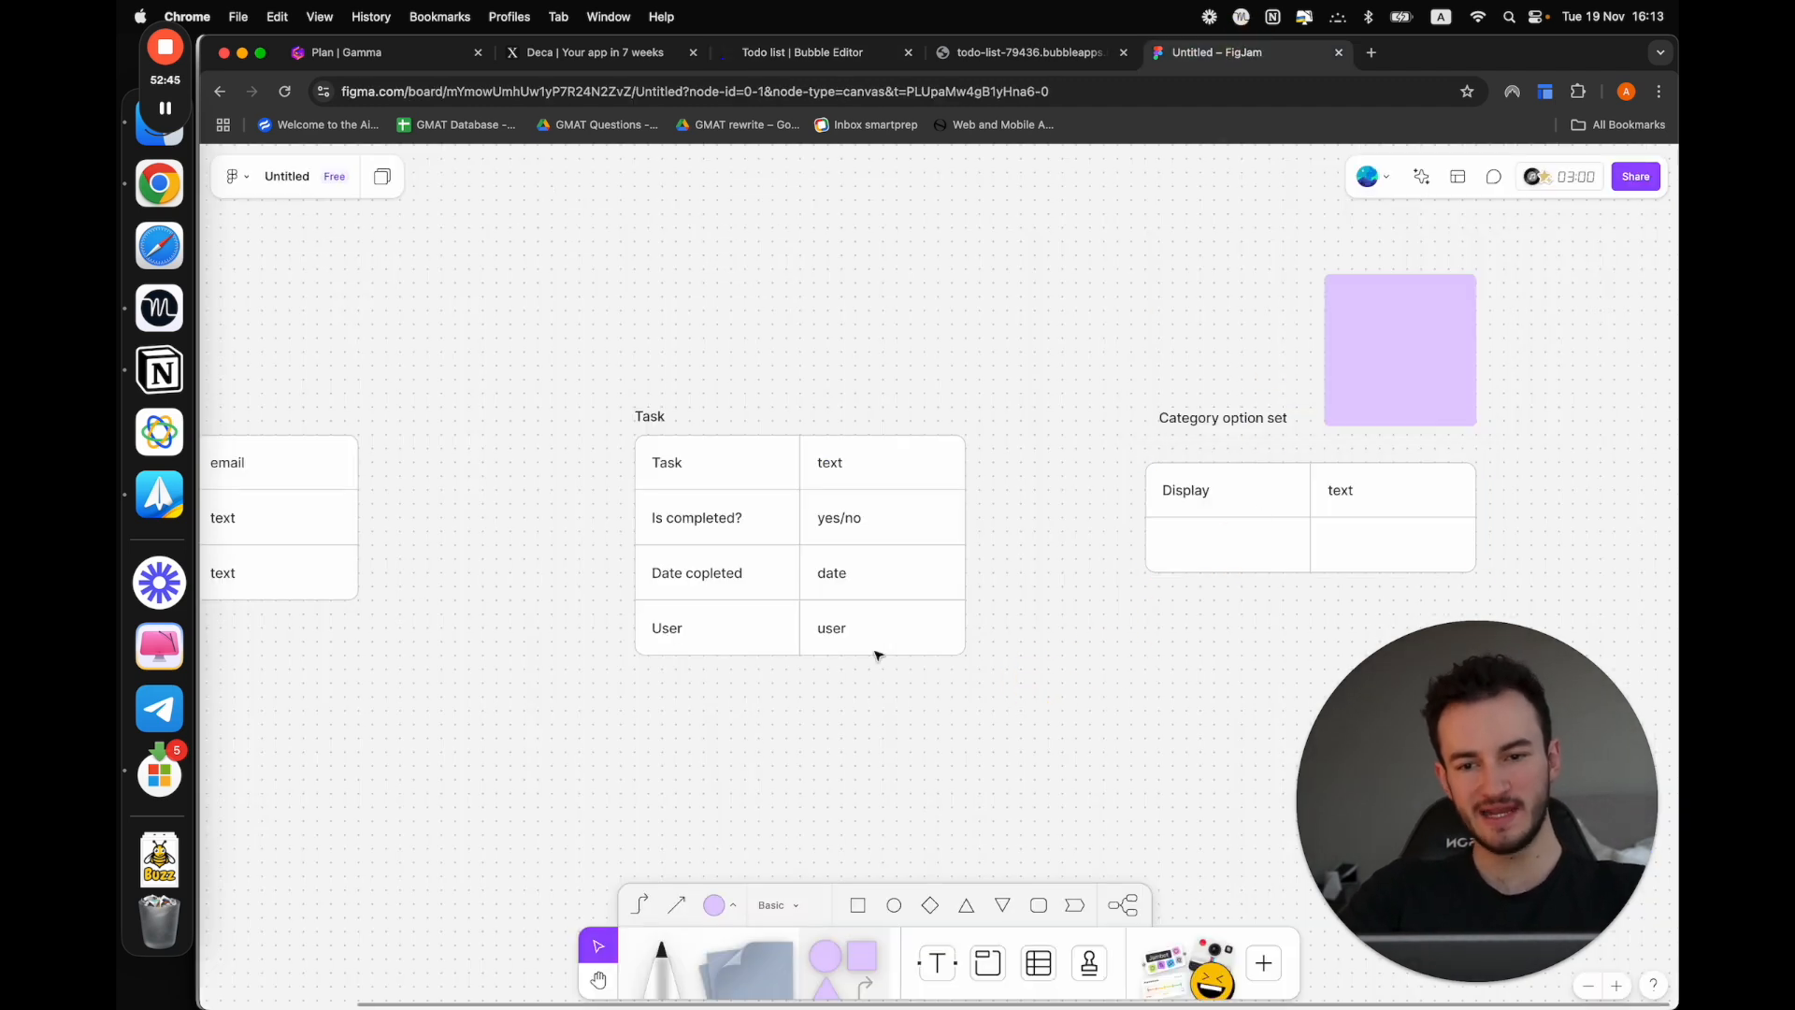
click(750, 633)
click(777, 677)
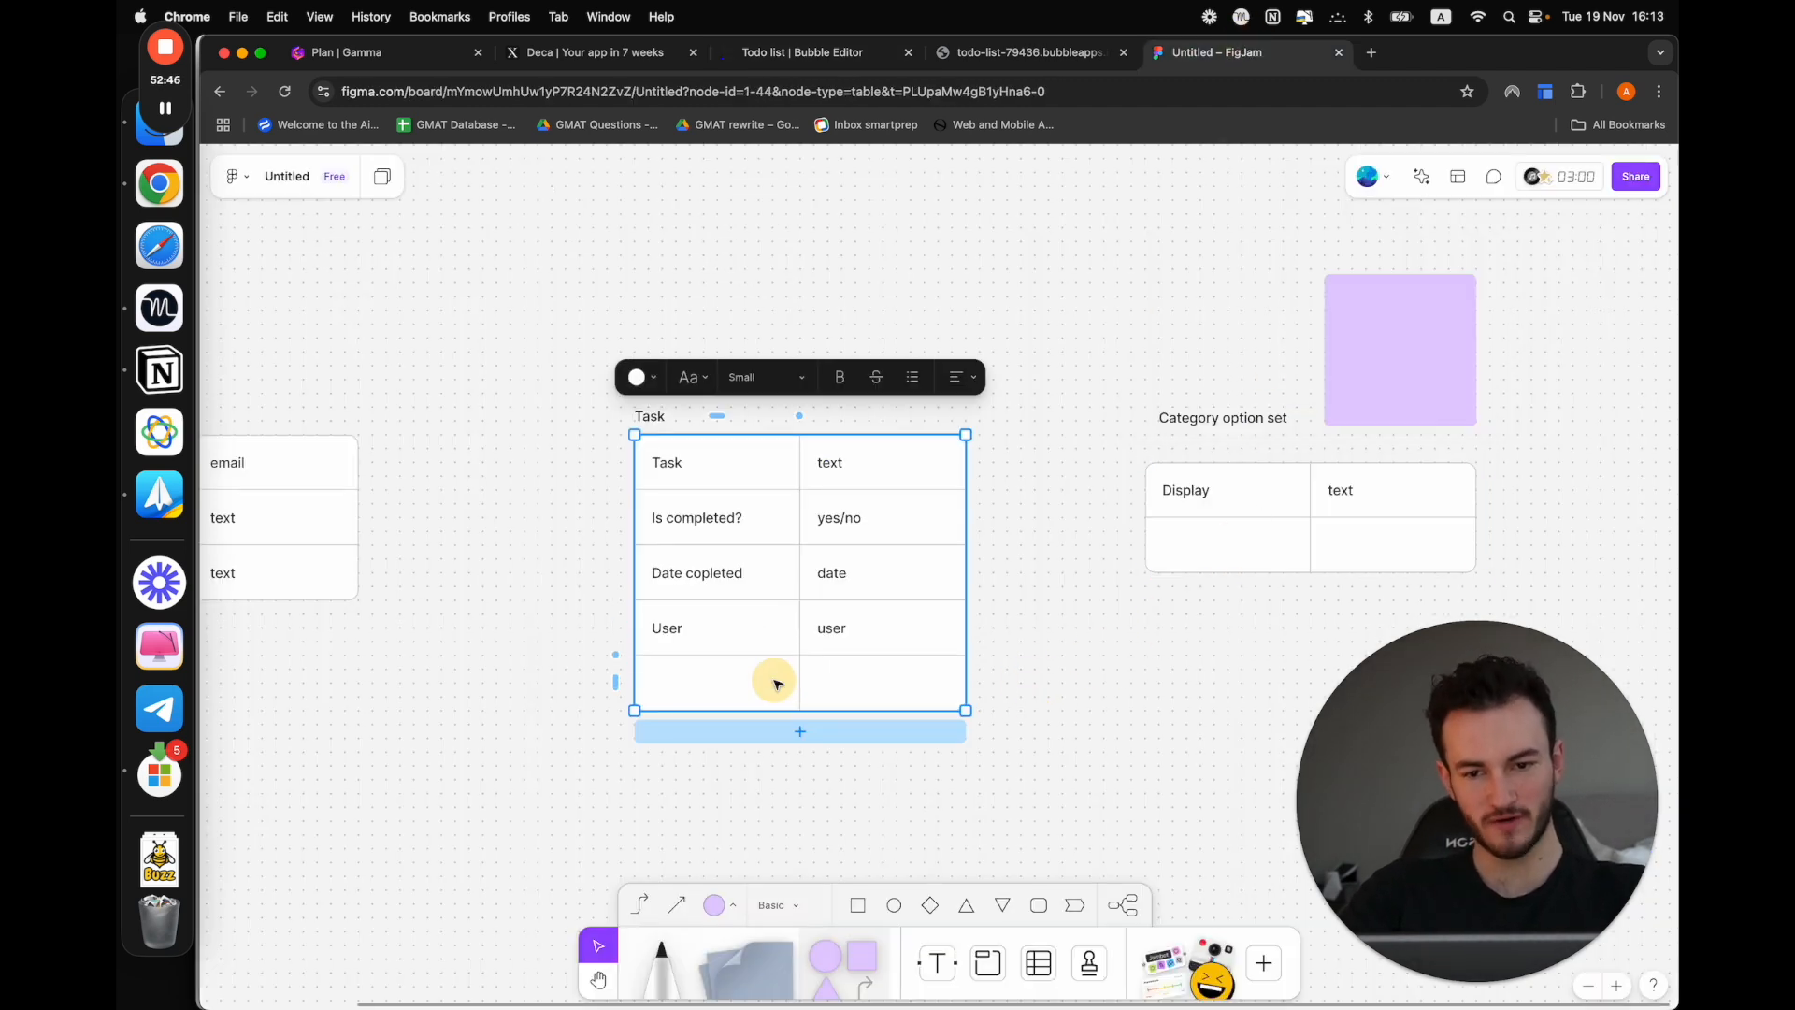
click(713, 687)
text(Category)
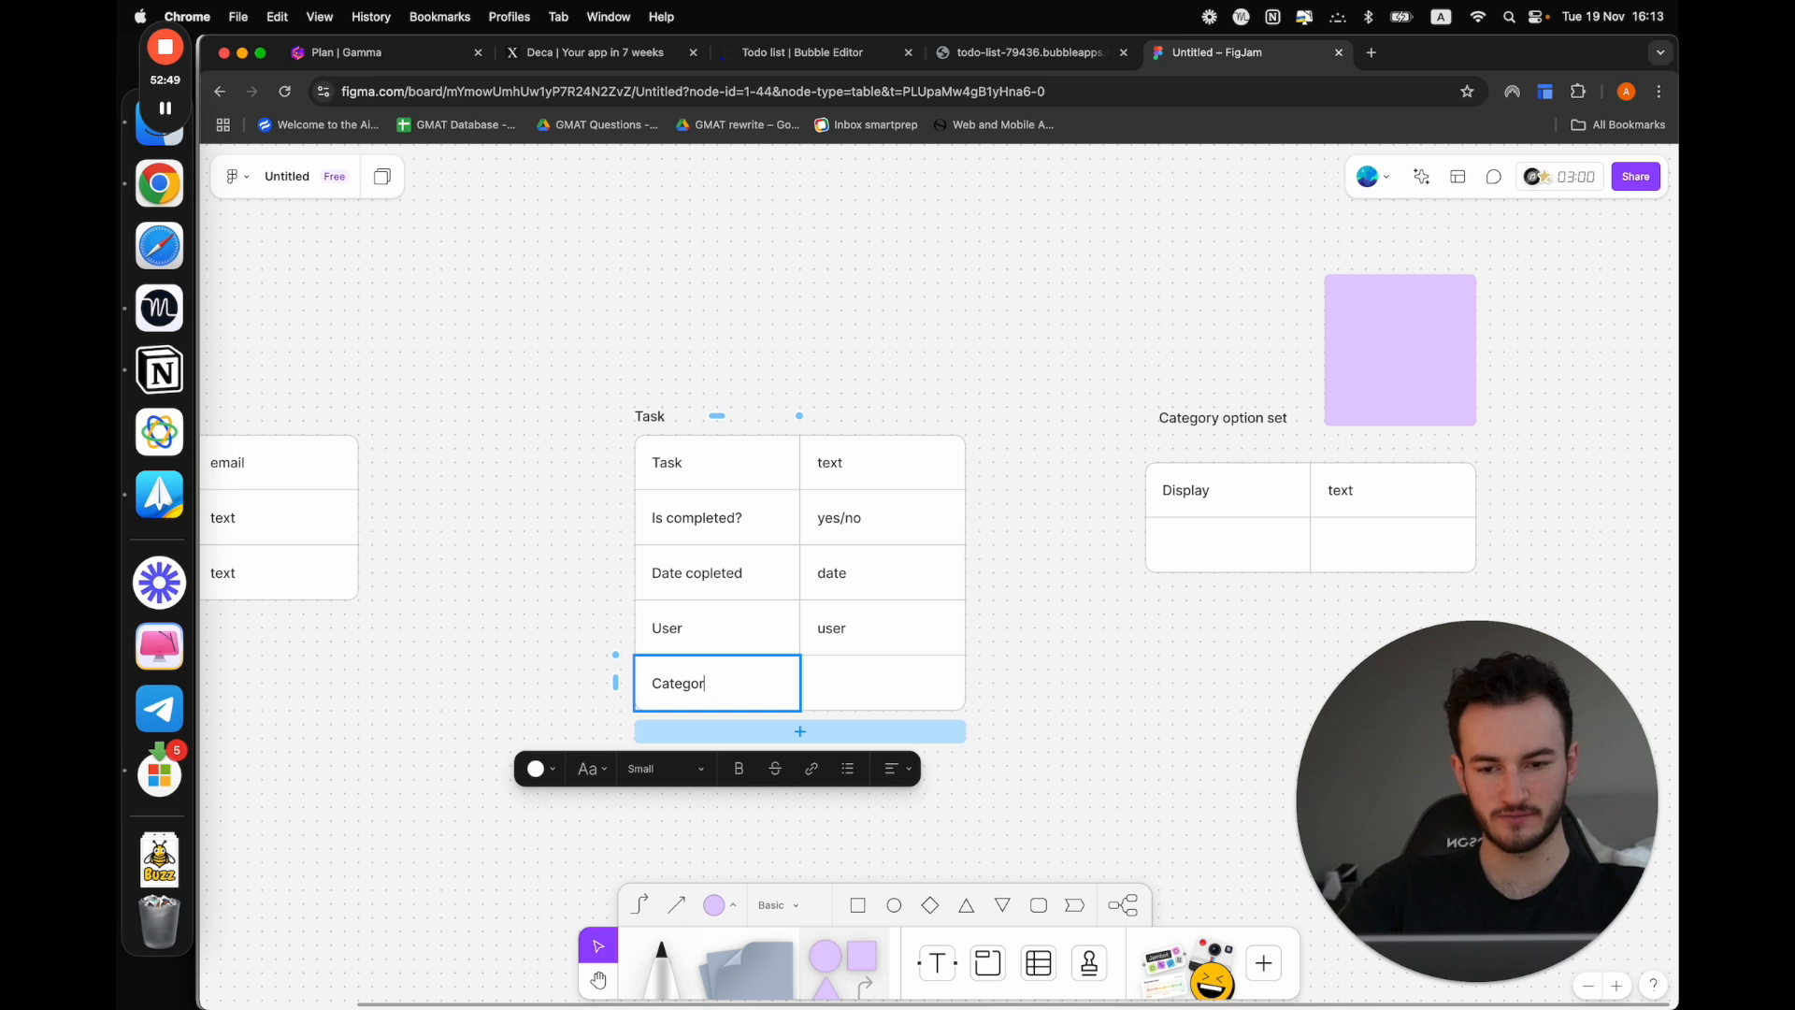
Enter "Task Category" as the type of the Category row in the Task table
click(854, 687)
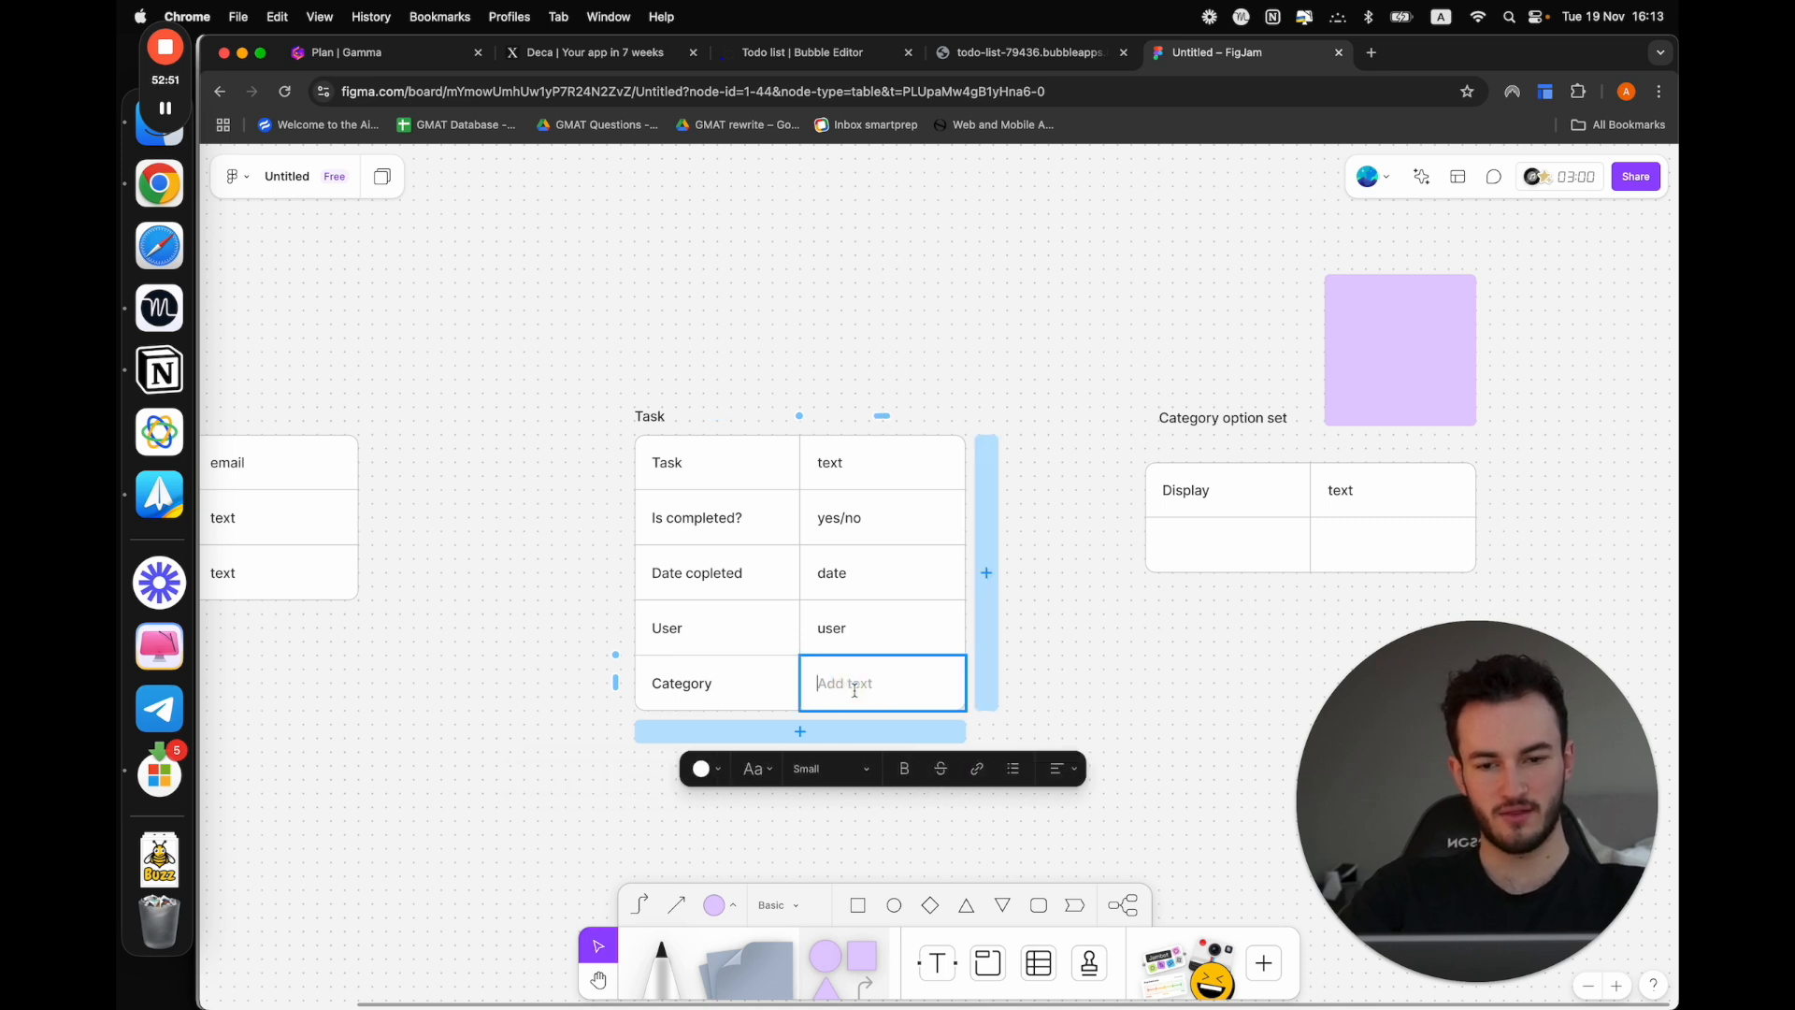
text(Ca)
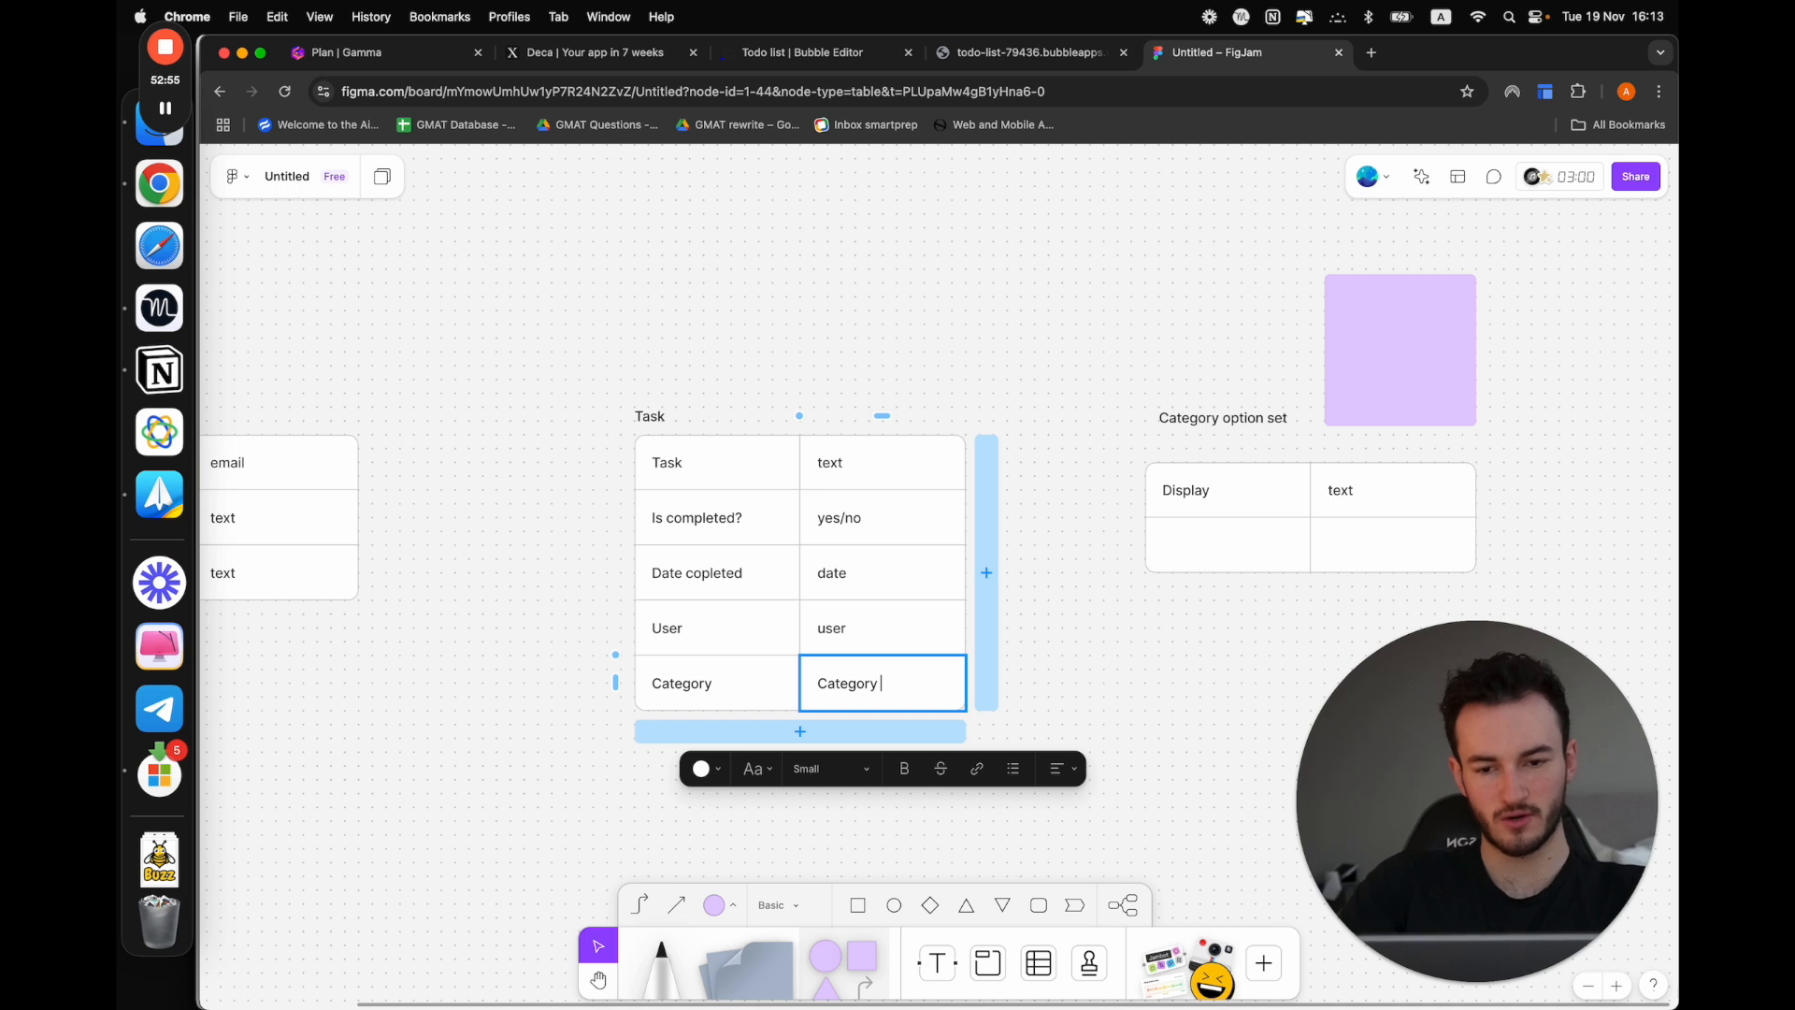
text(tegory)
click(820, 684)
text(Task)
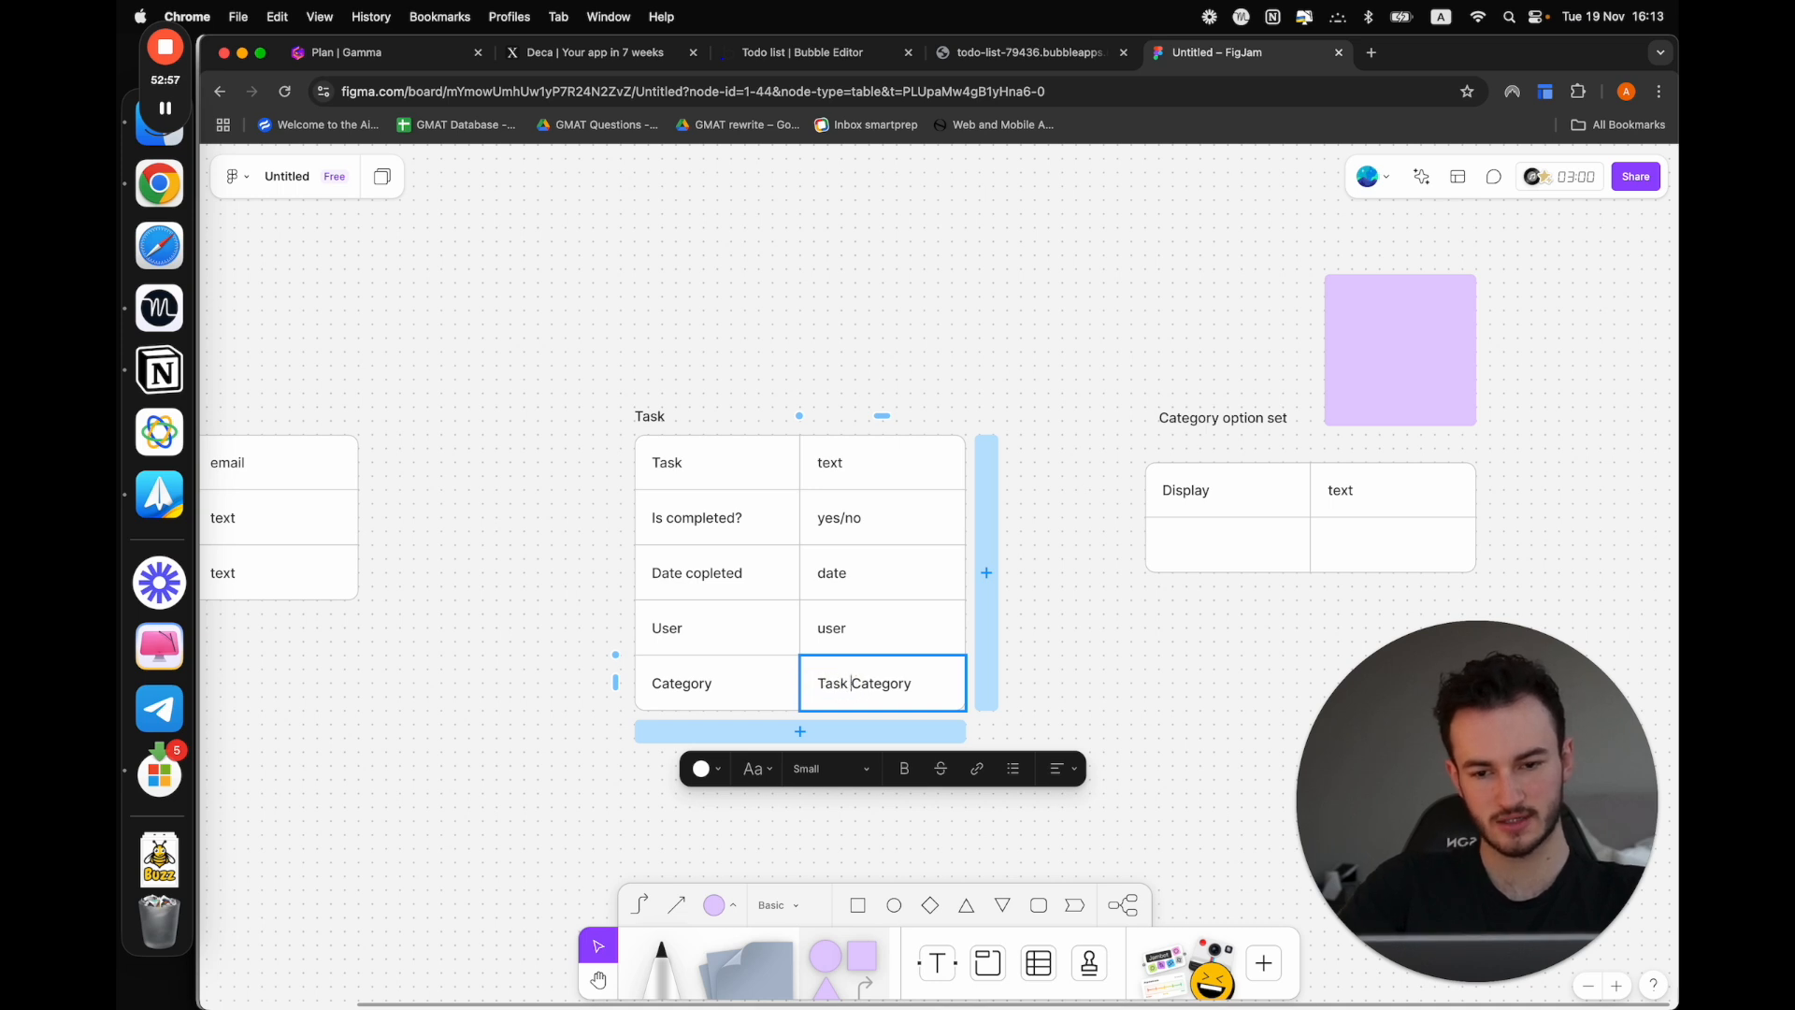
click(1090, 686)
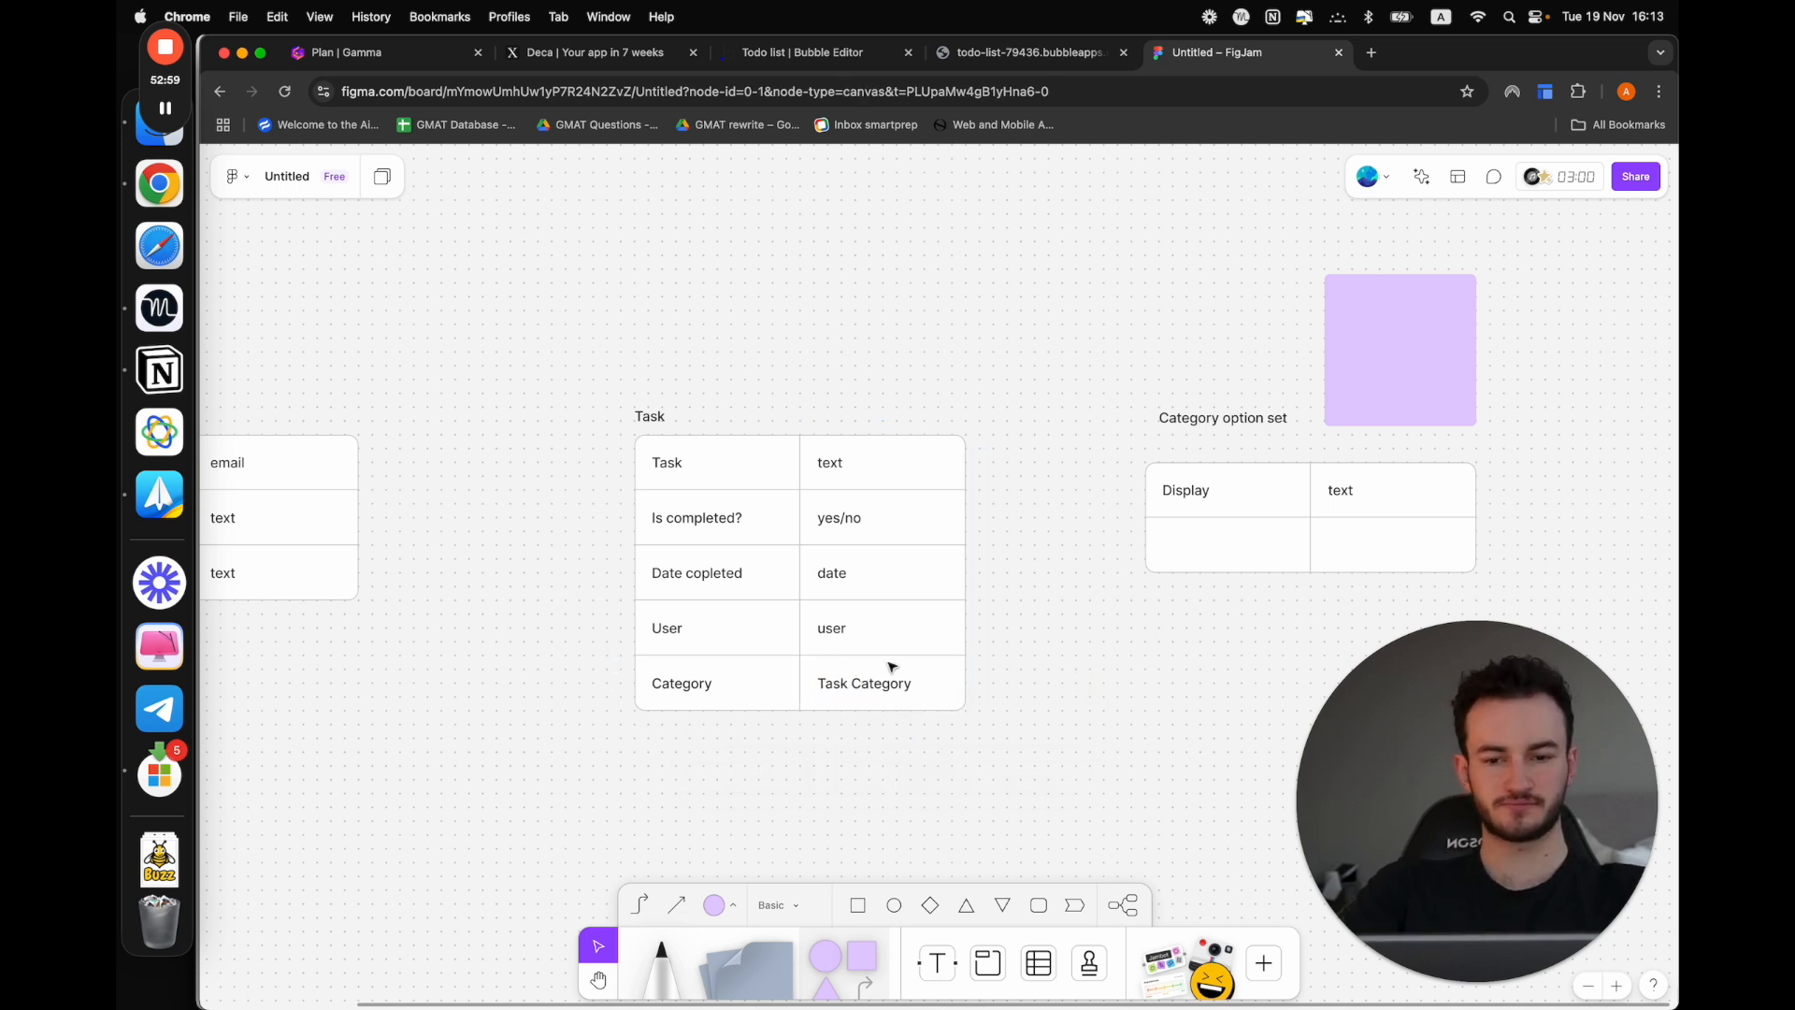
click(685, 681)
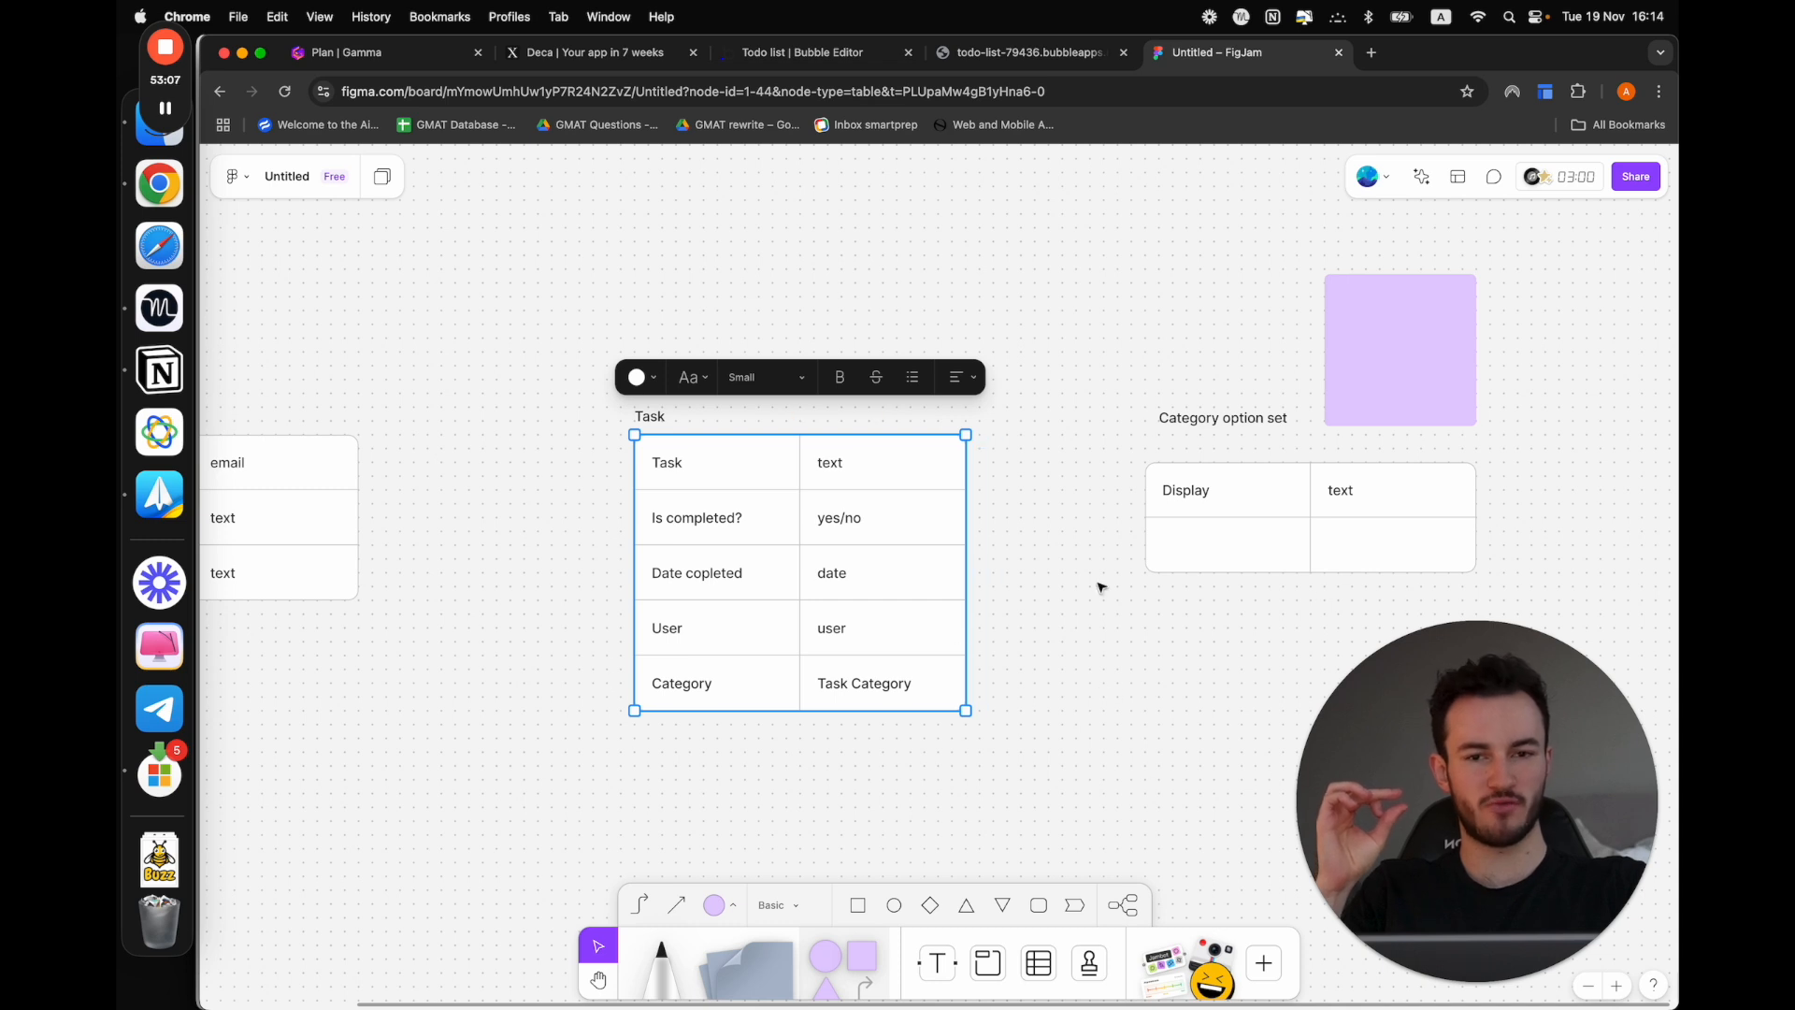
Switch to the Bubble editor and add a "Category" field of type Task category to the Task data type, leaving its default empty
click(802, 52)
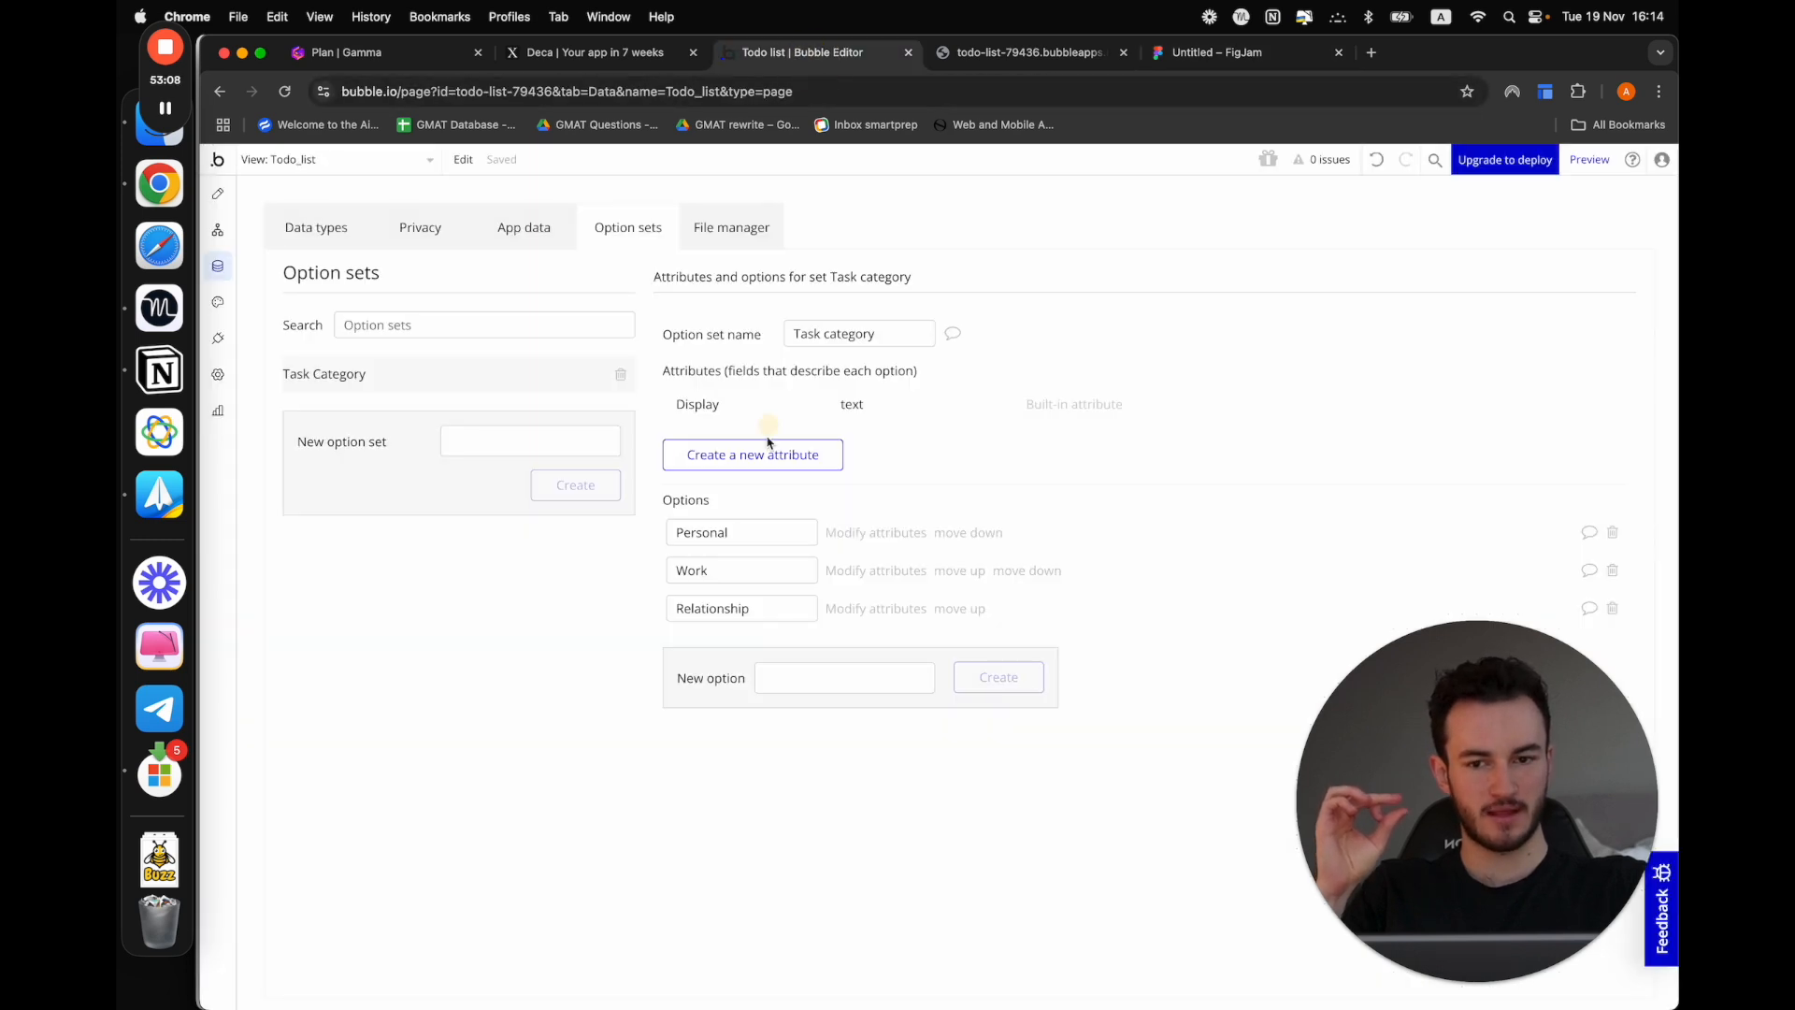
click(524, 227)
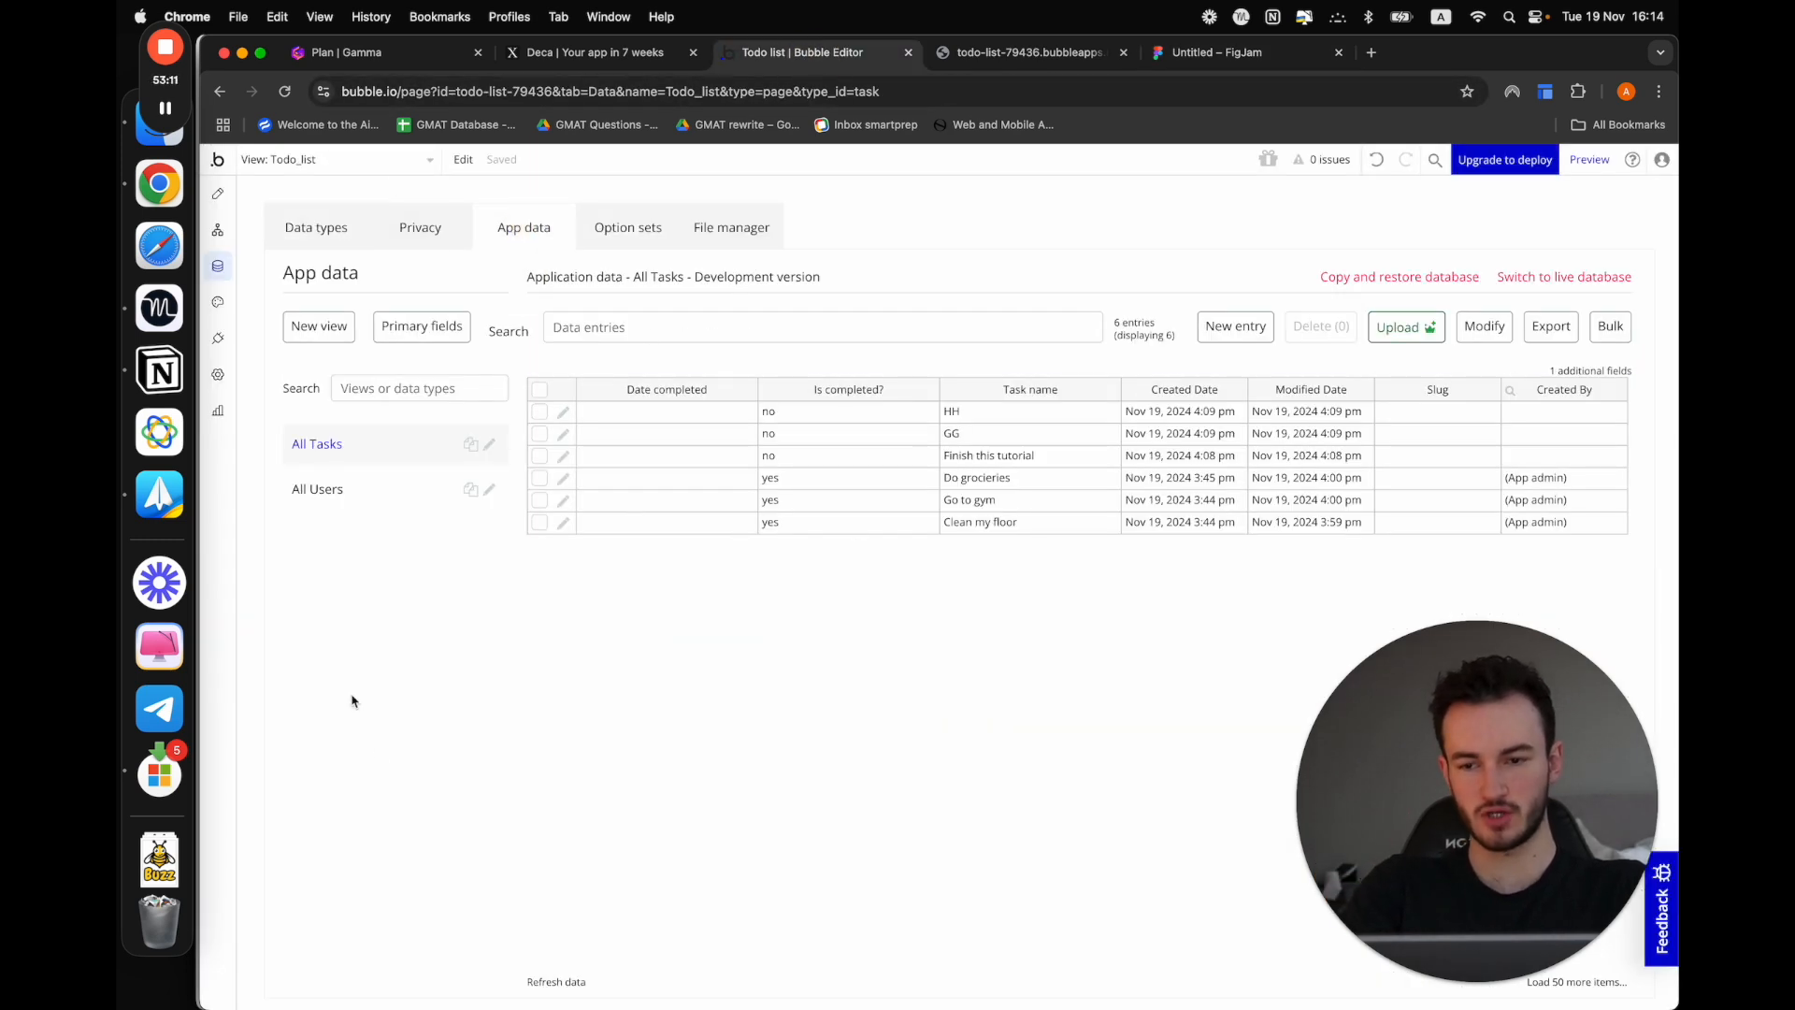
click(346, 228)
click(750, 644)
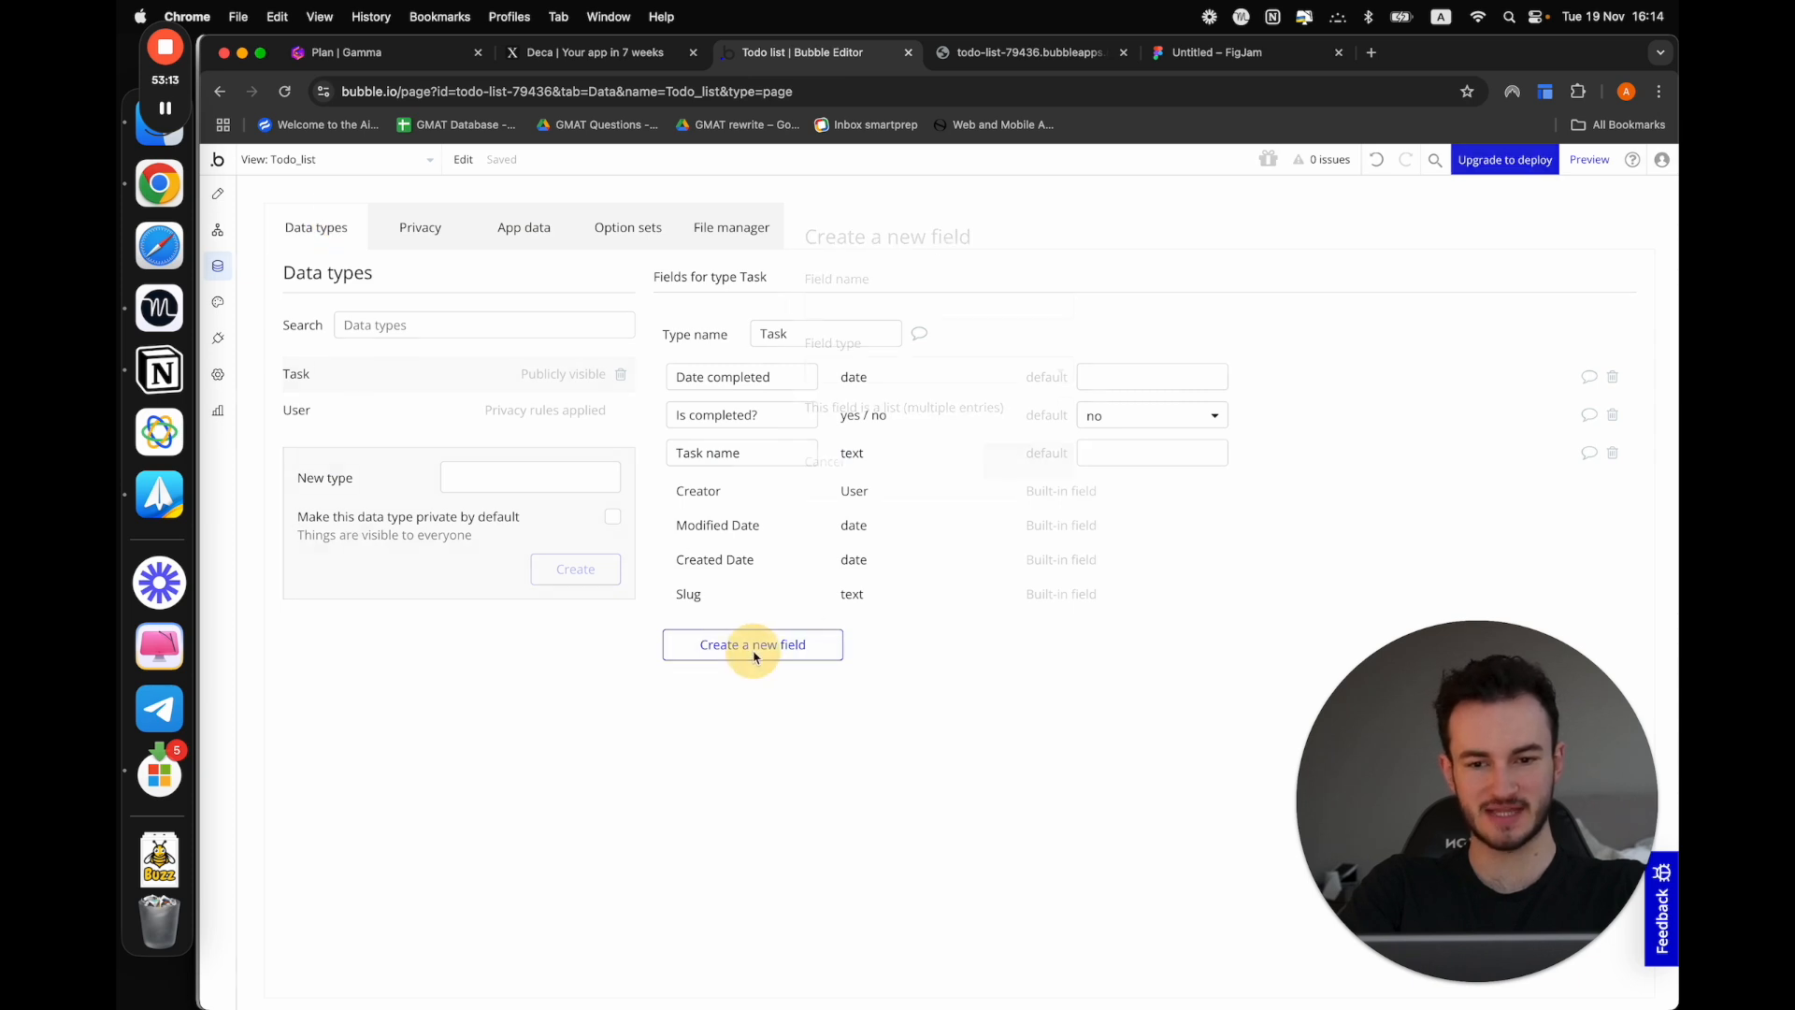
click(844, 308)
text(Cate)
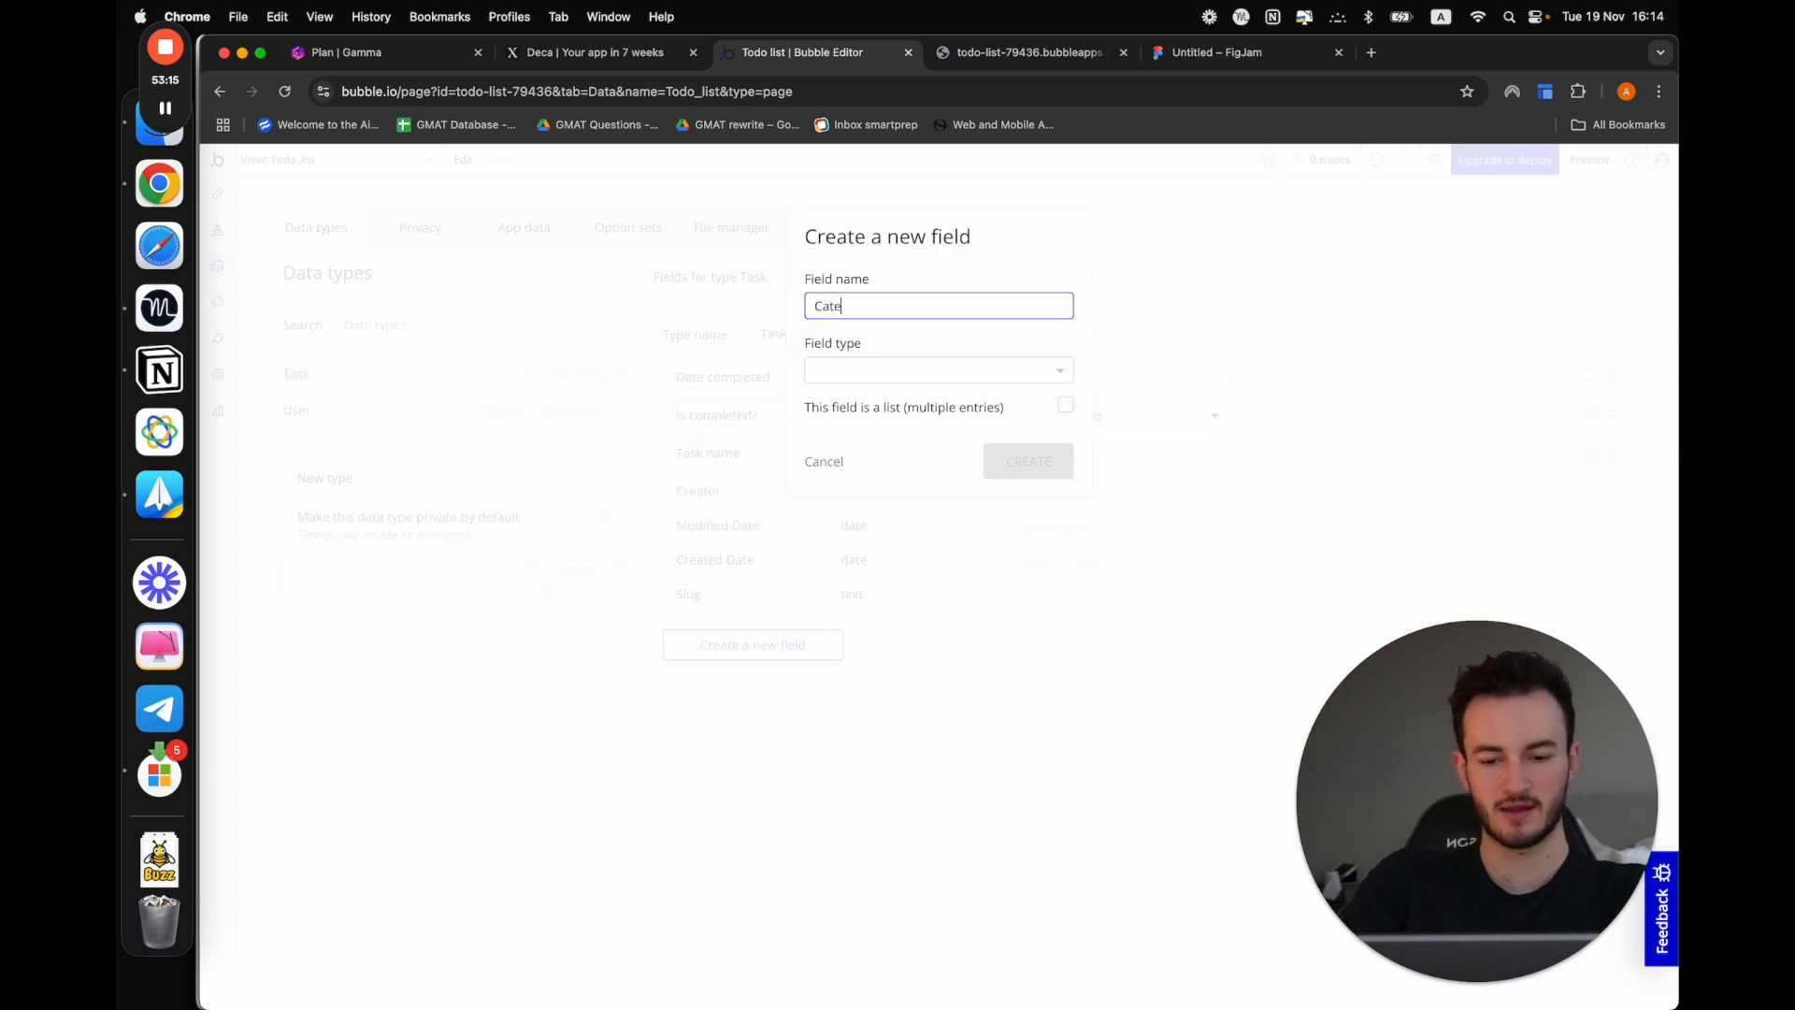
text(gory)
click(902, 368)
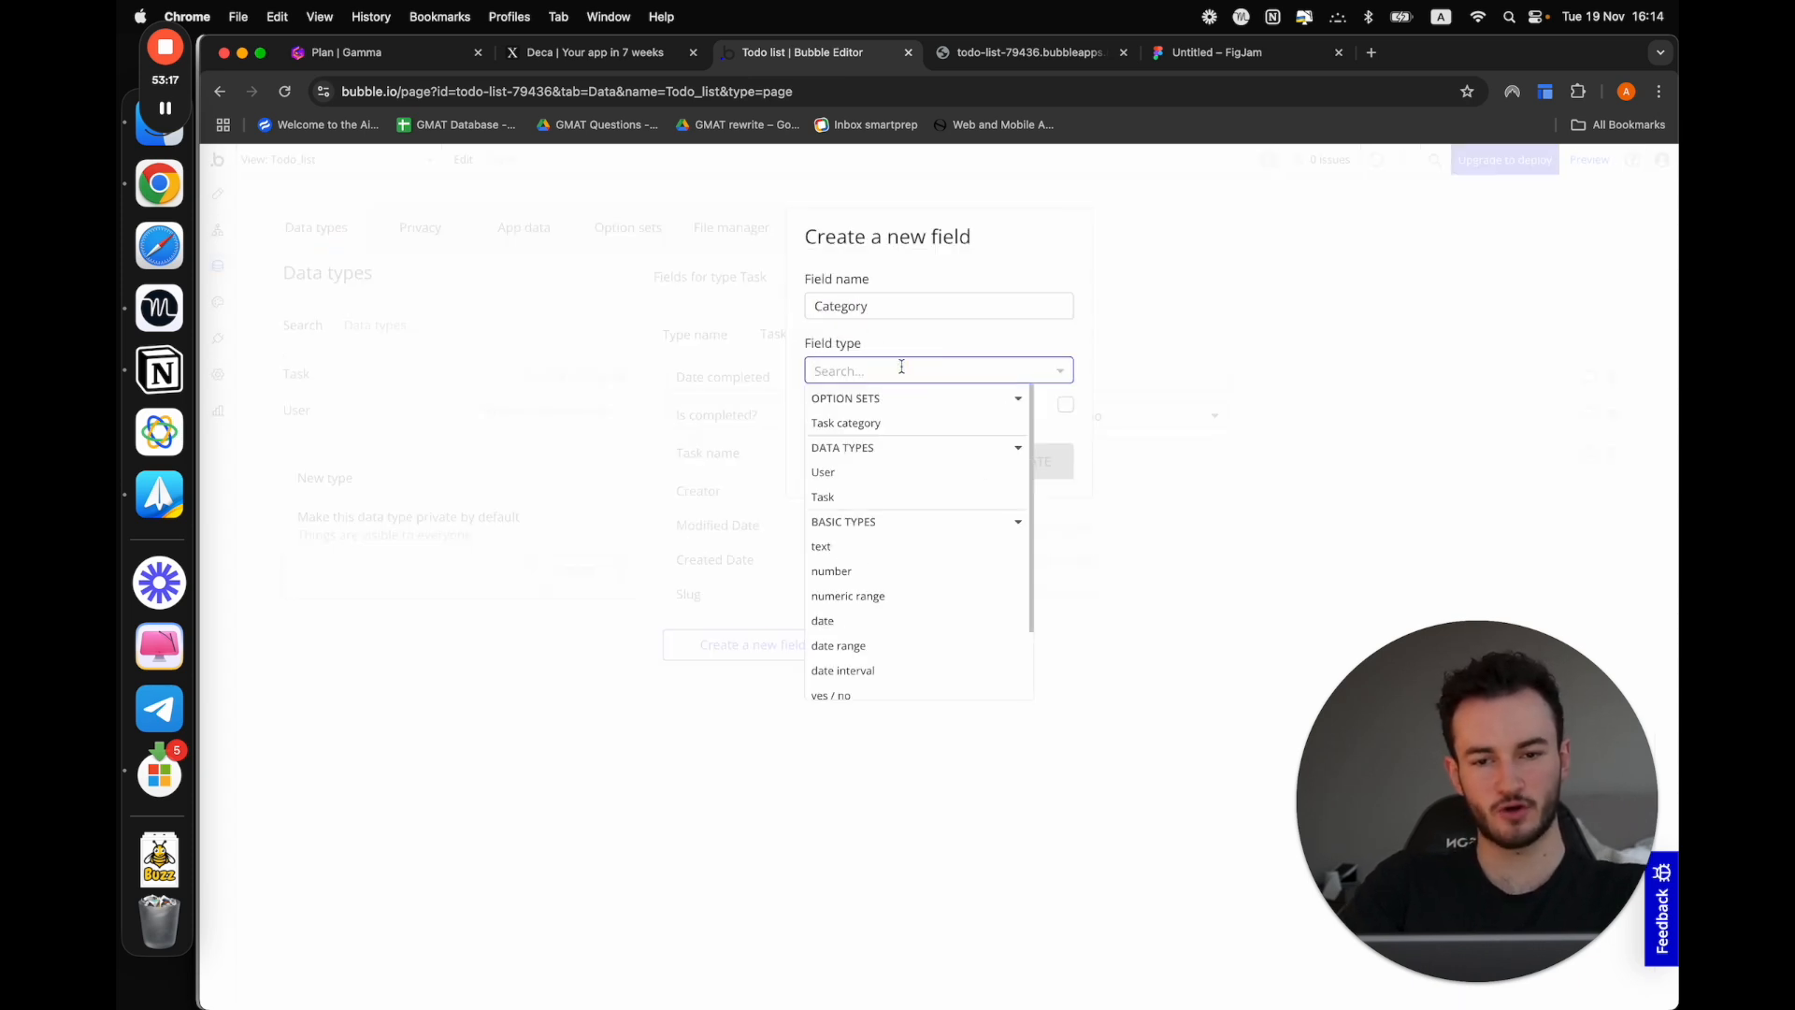
click(846, 420)
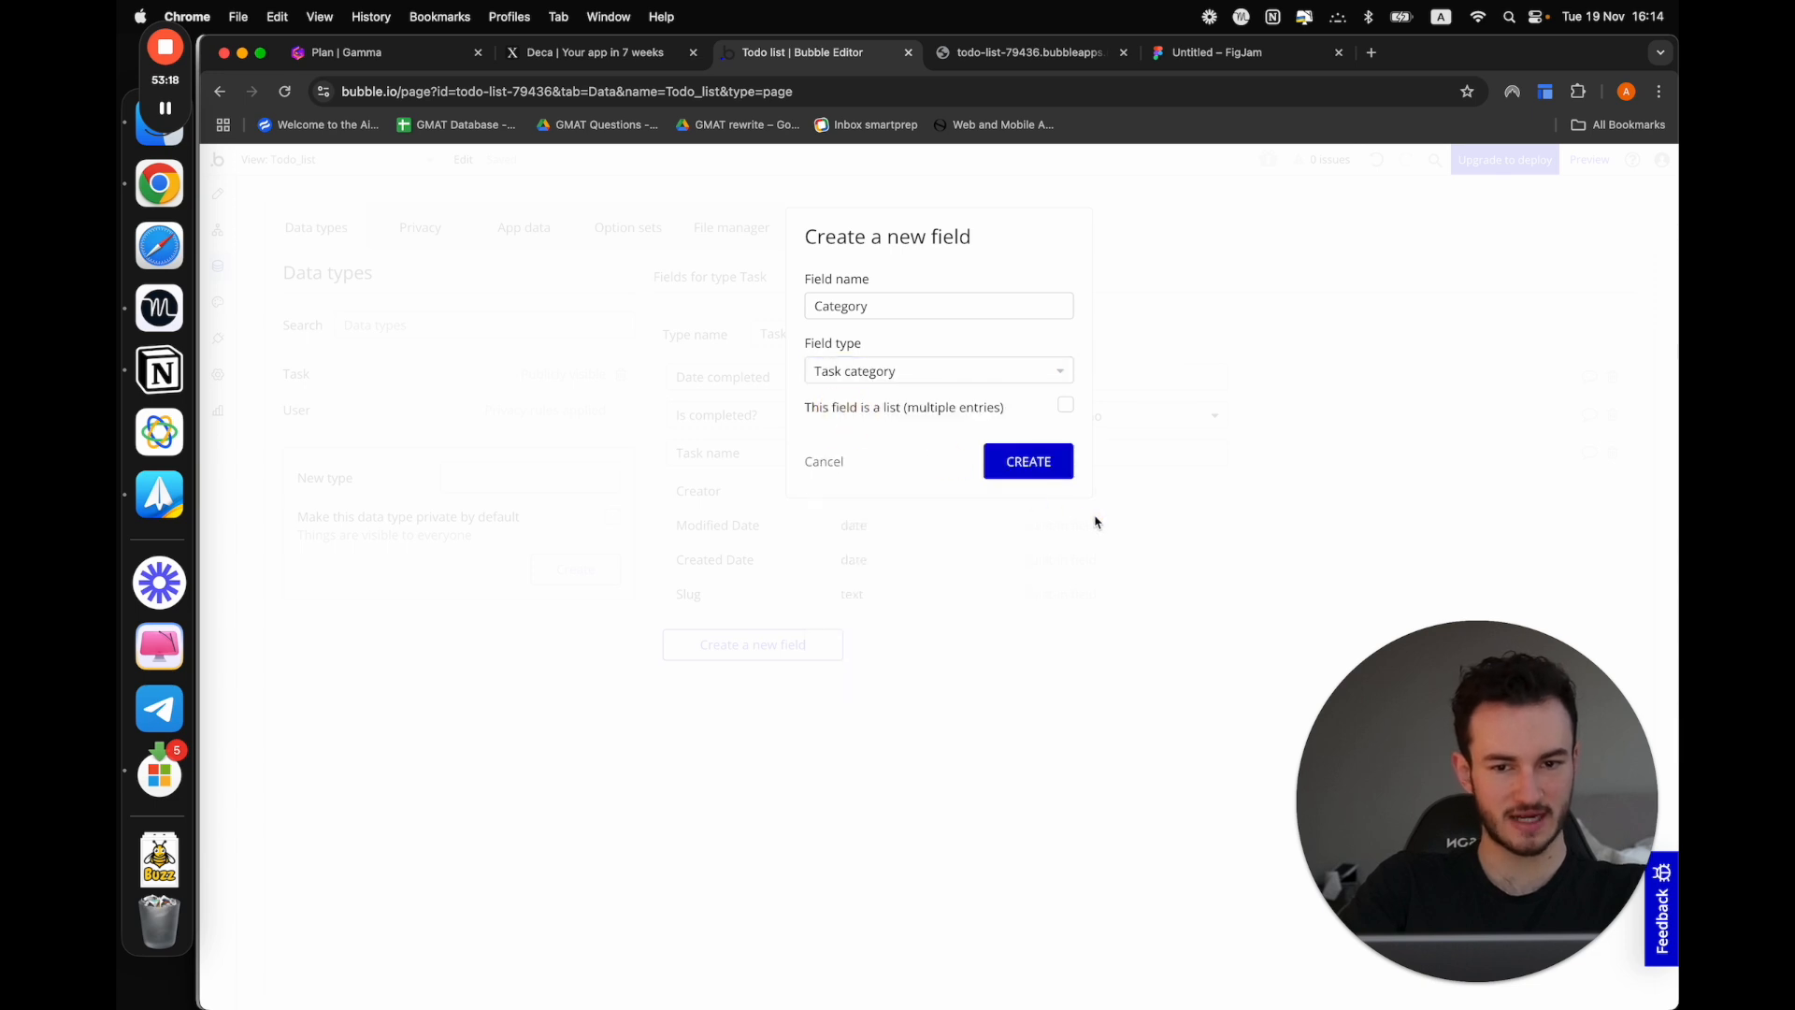
click(1030, 461)
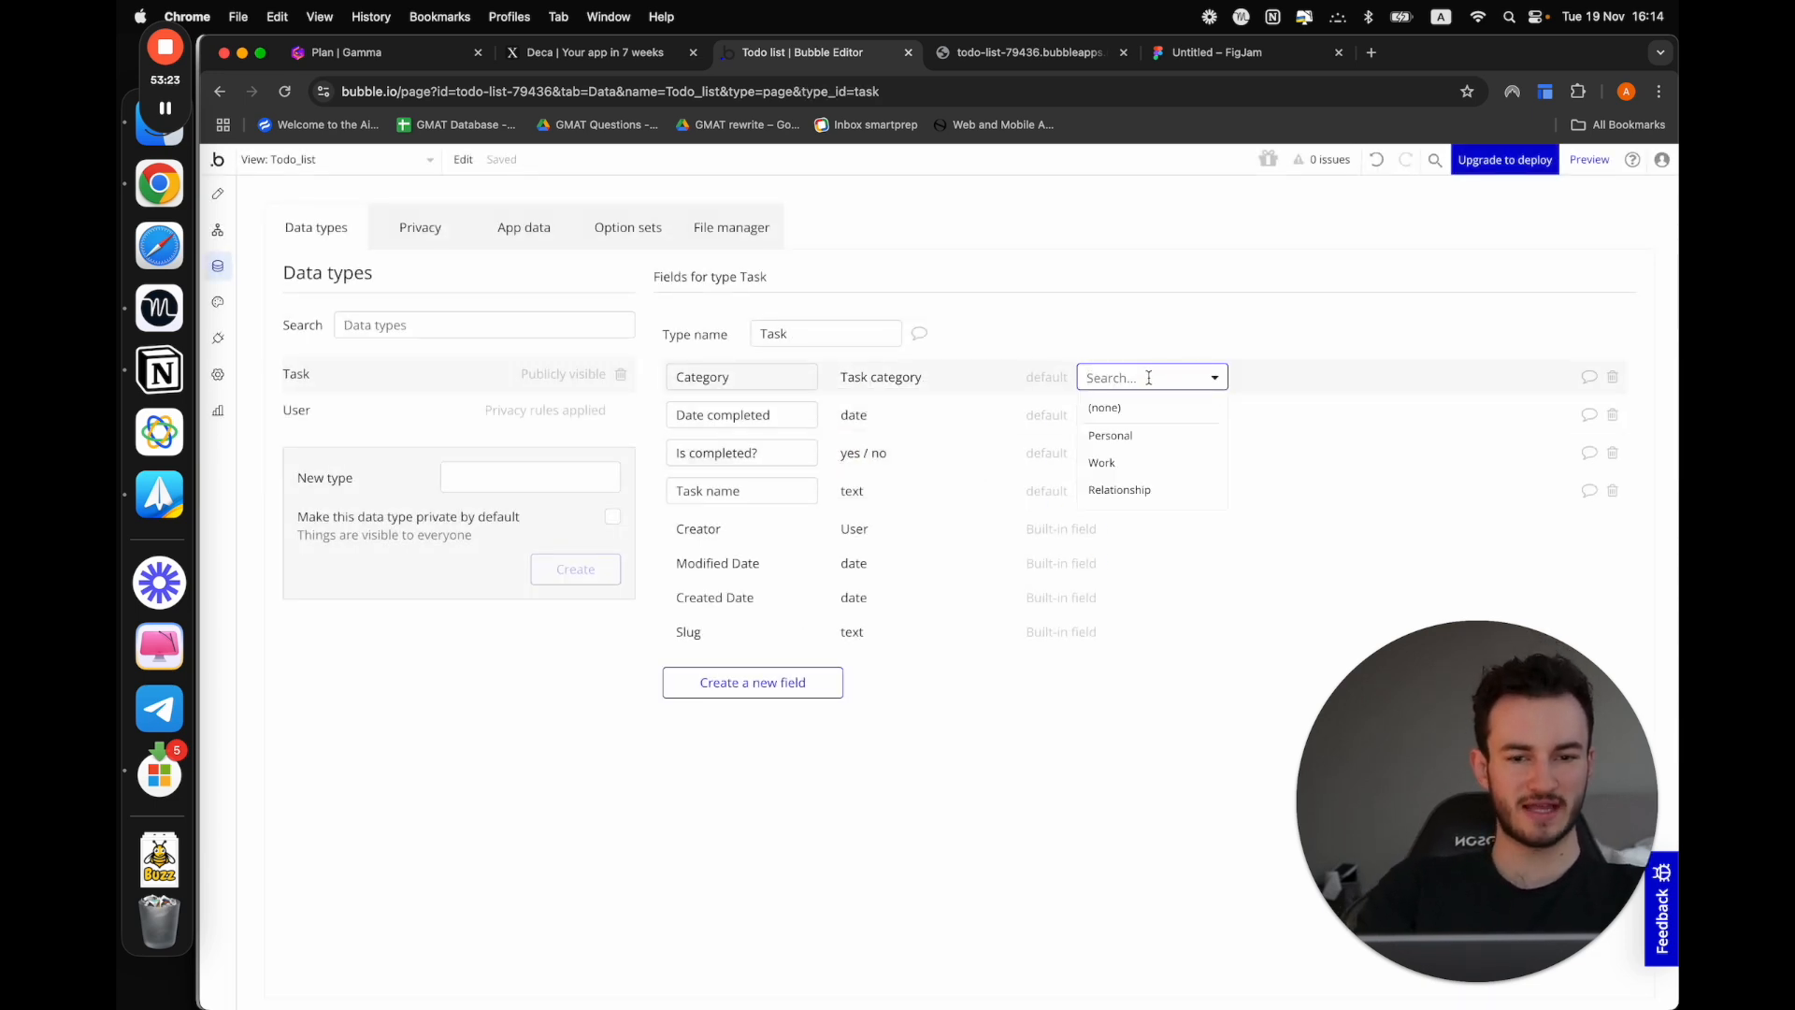
click(1142, 800)
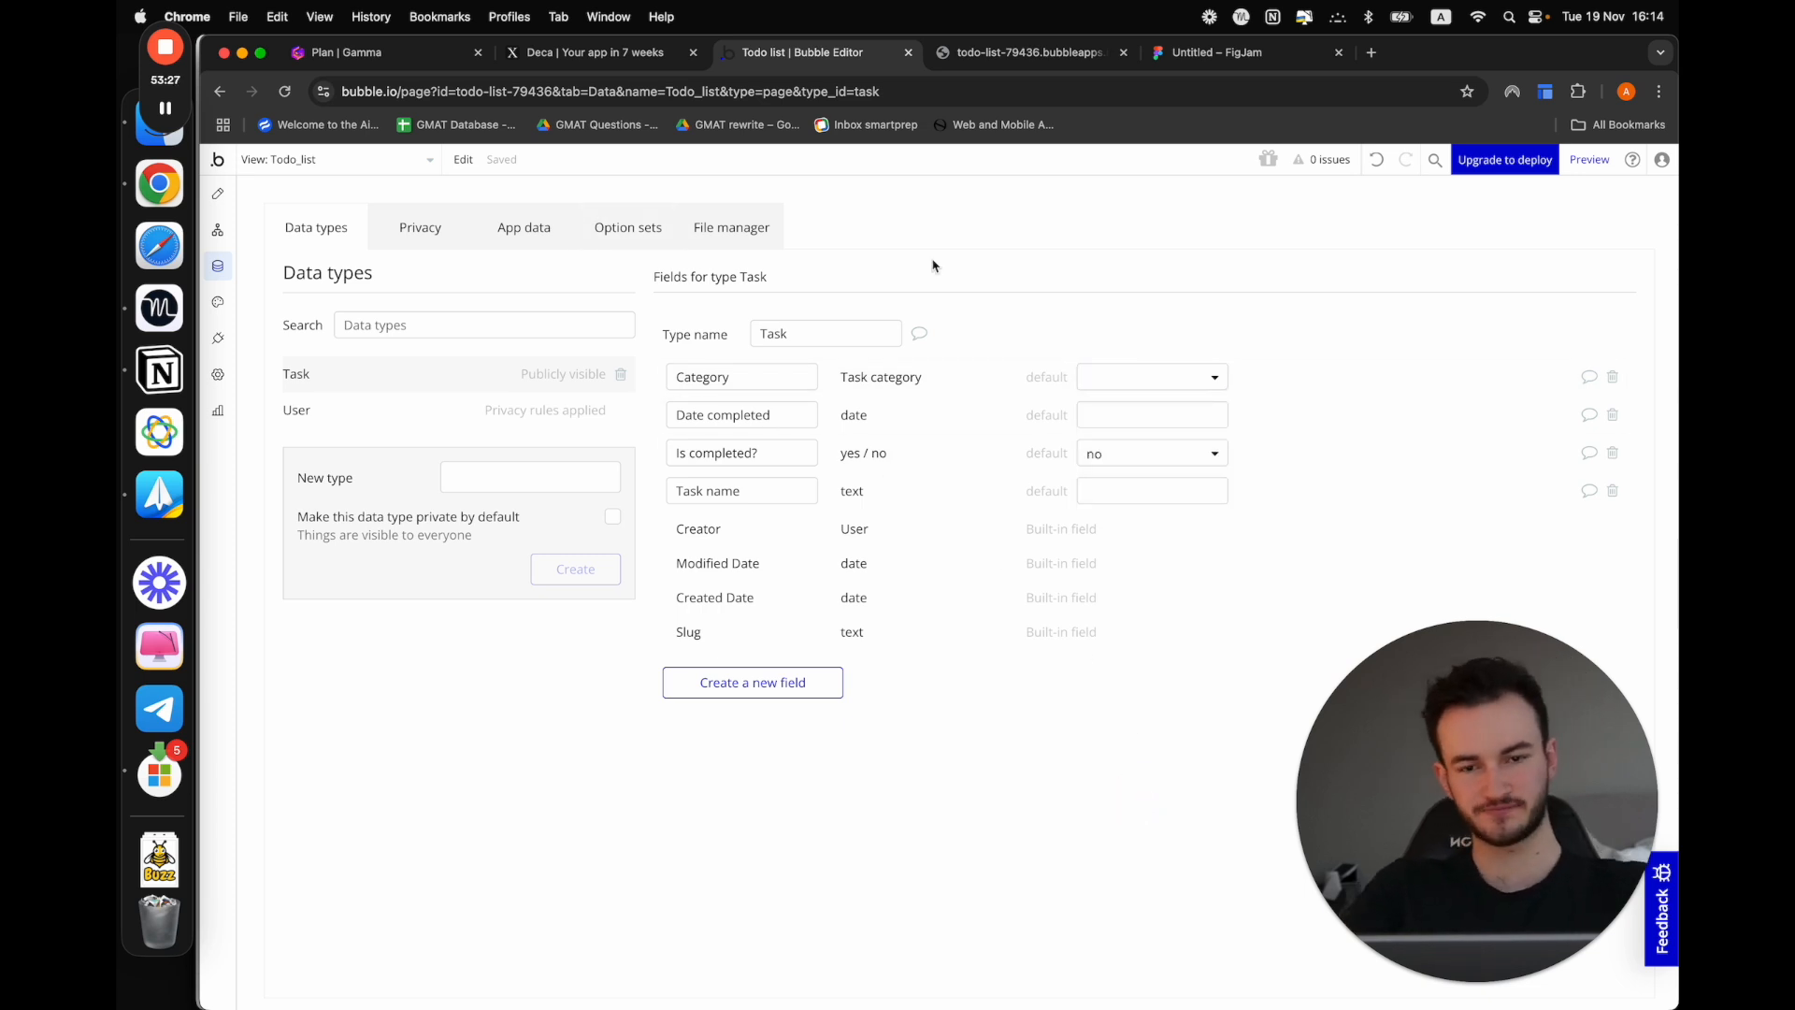
Open the app data for all tasks and set the "Finish this tutorial" task's category to Personal
click(551, 234)
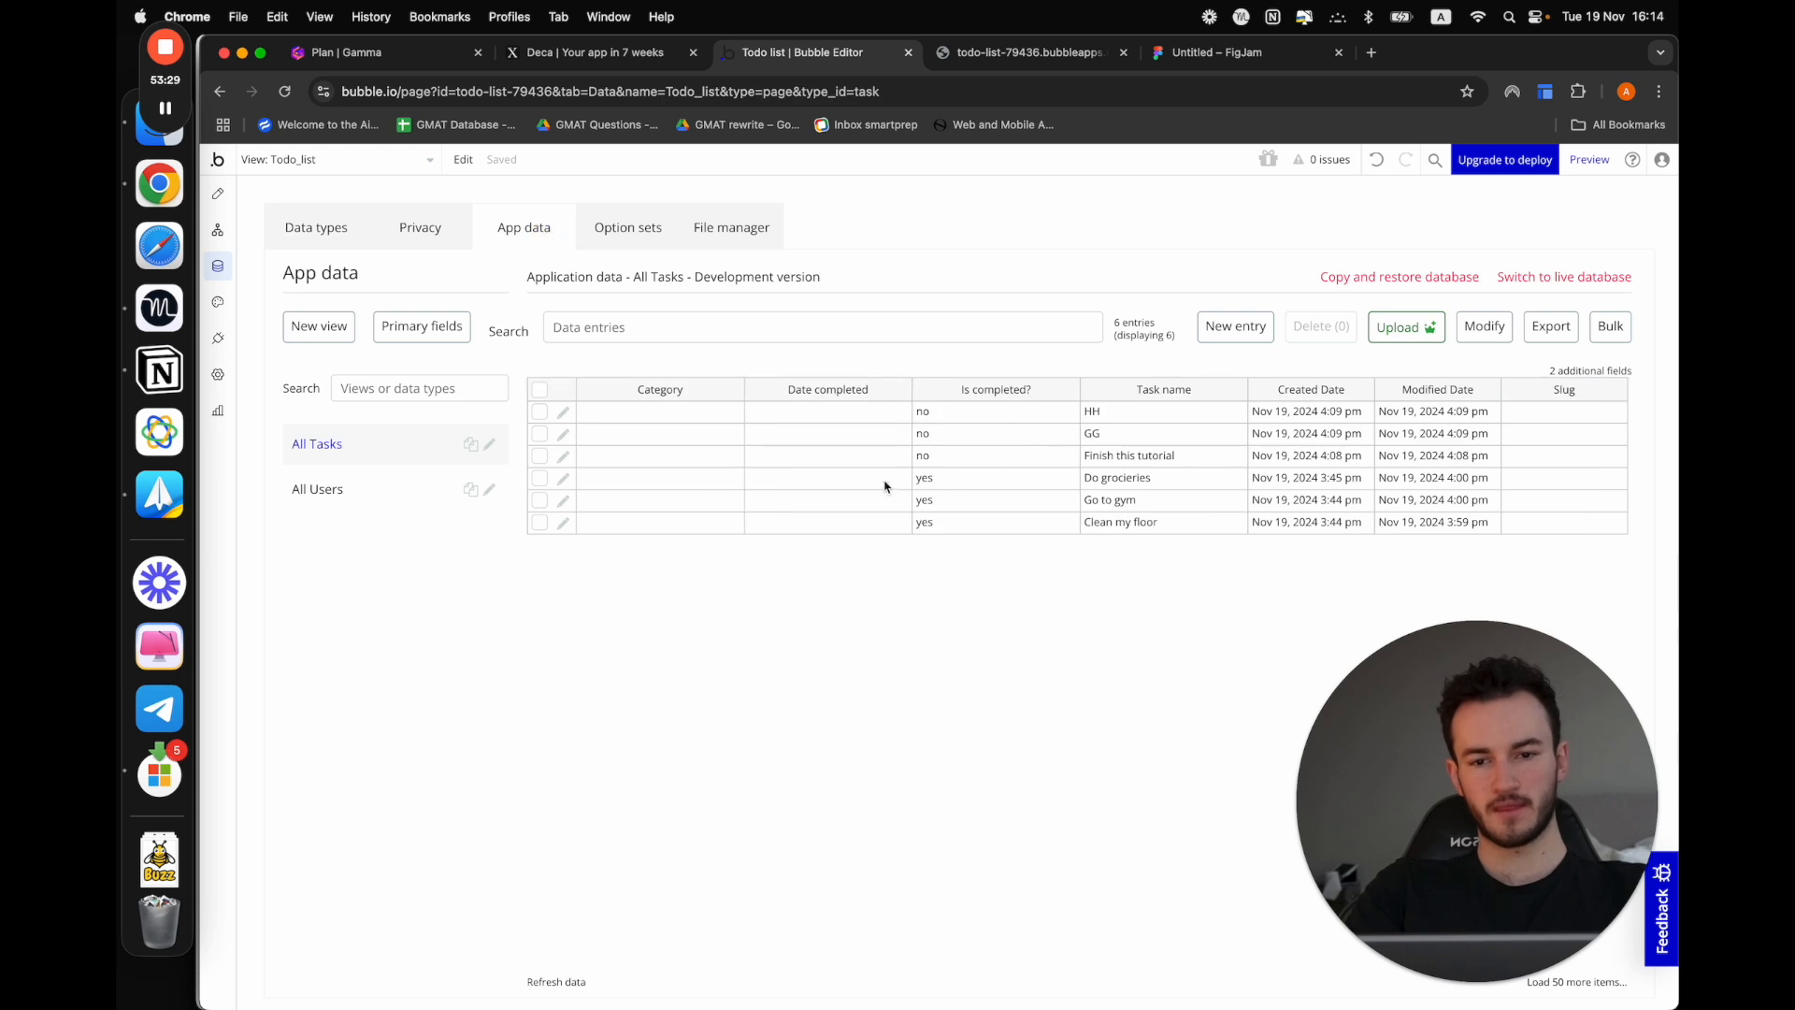
click(563, 457)
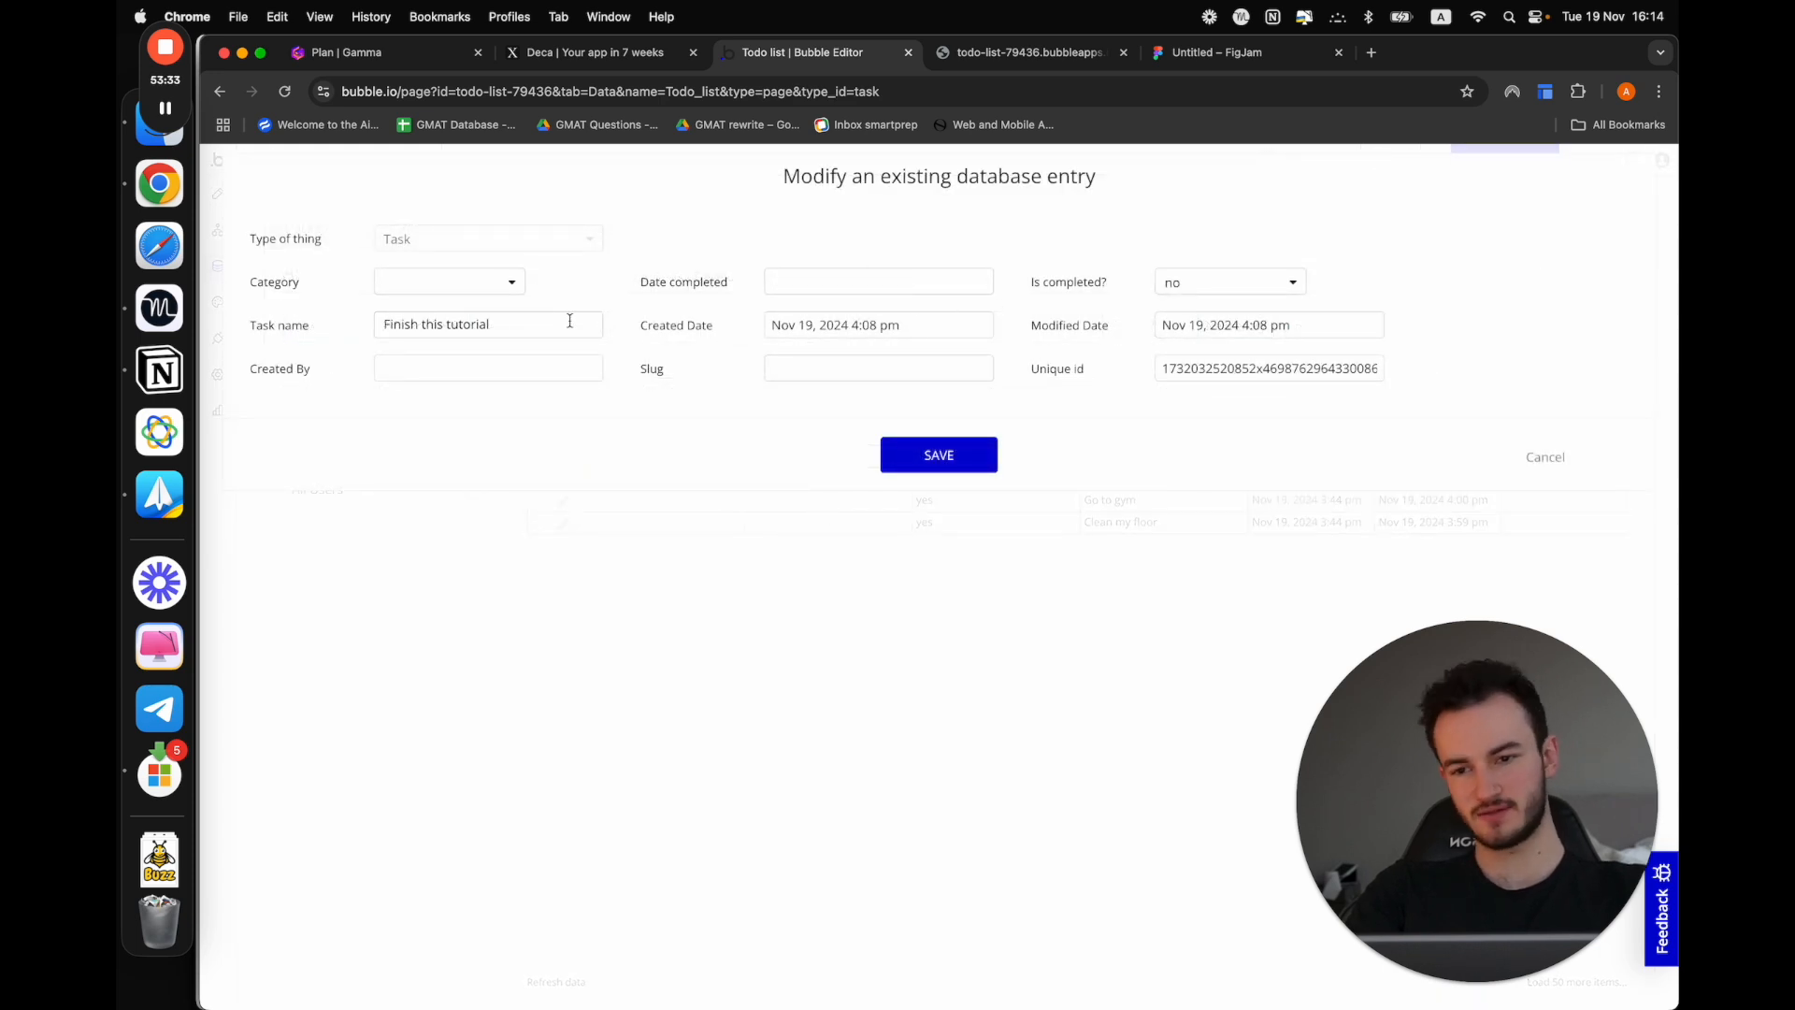
click(485, 285)
click(485, 333)
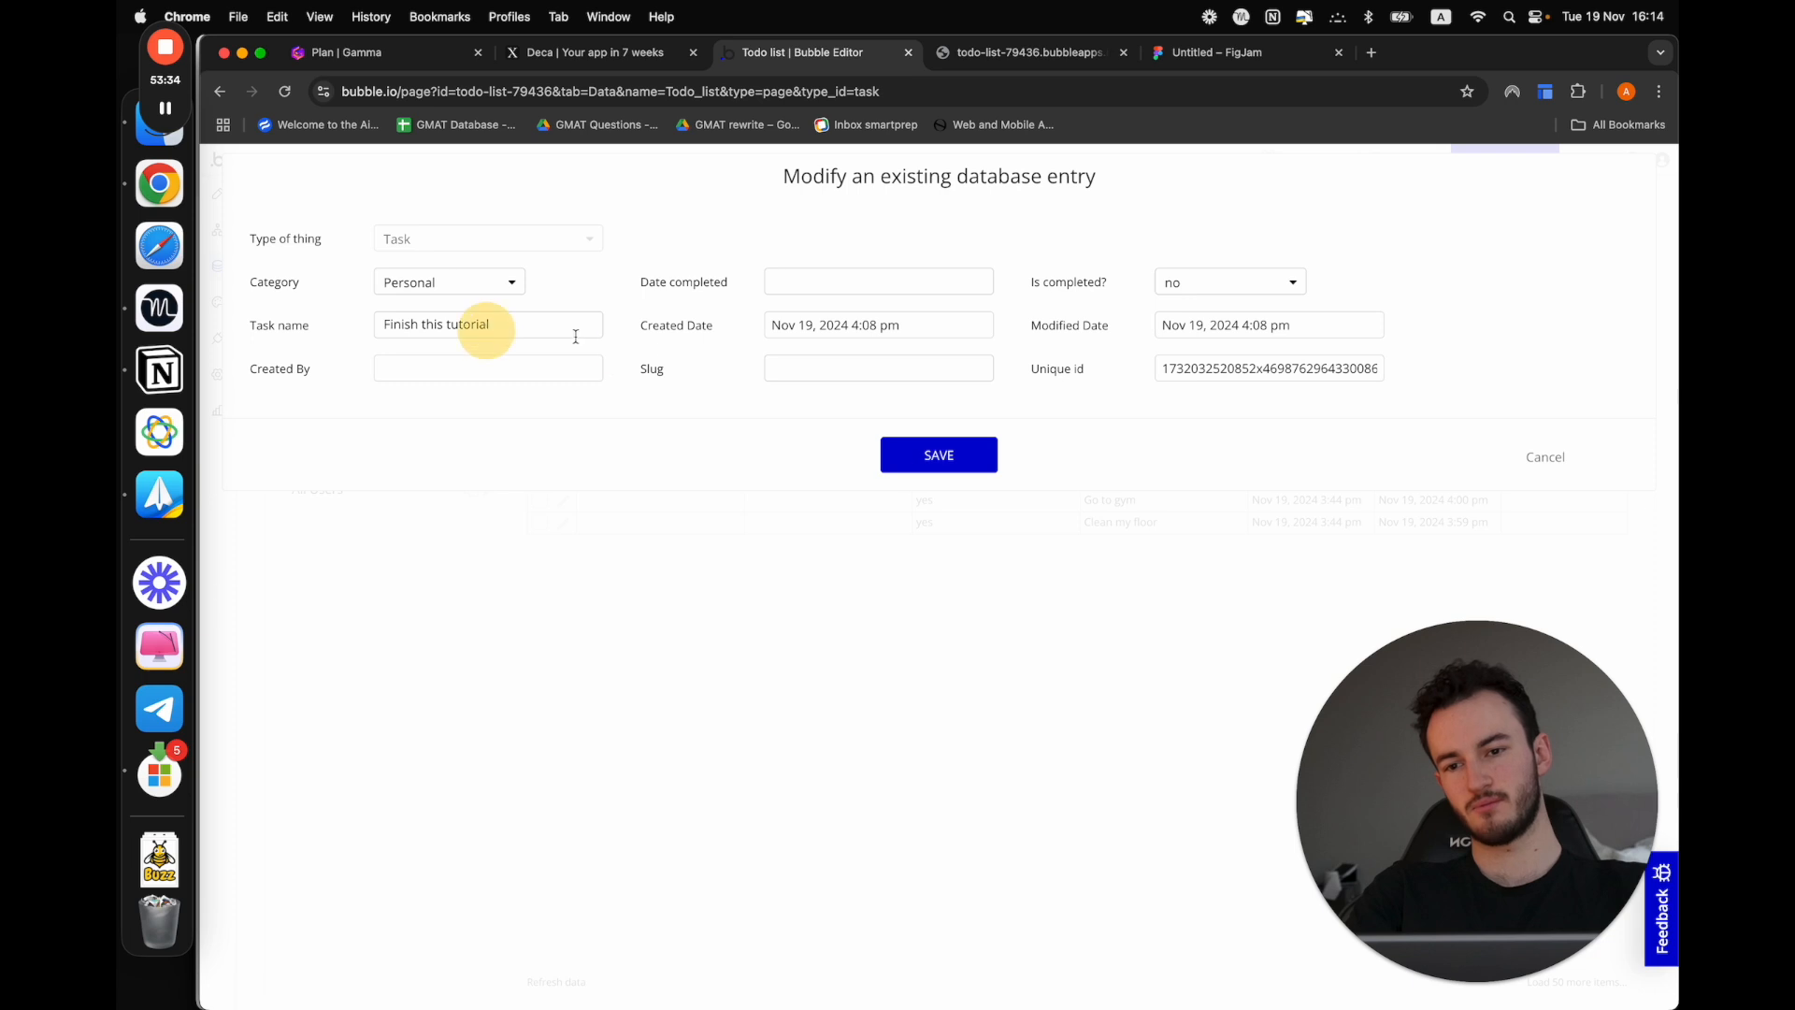
click(980, 455)
click(923, 378)
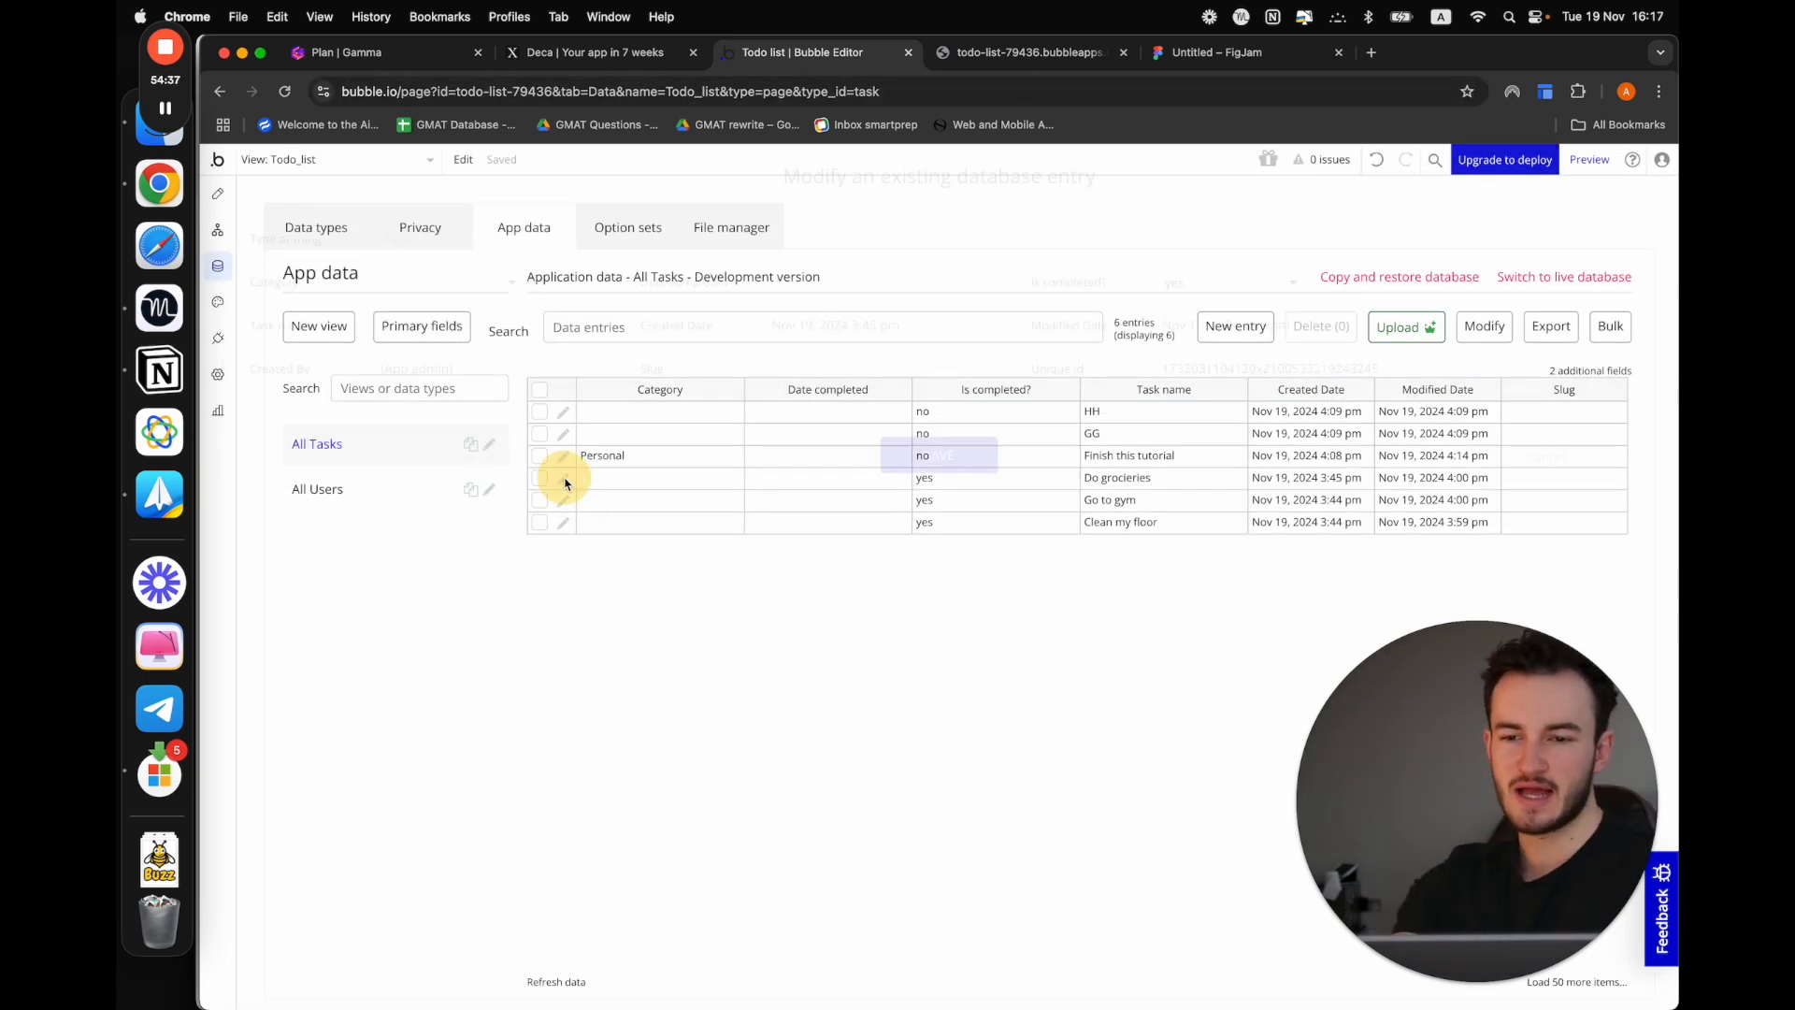
Set the category of the "Do grocieries" task entry to Relationship and save it
click(563, 477)
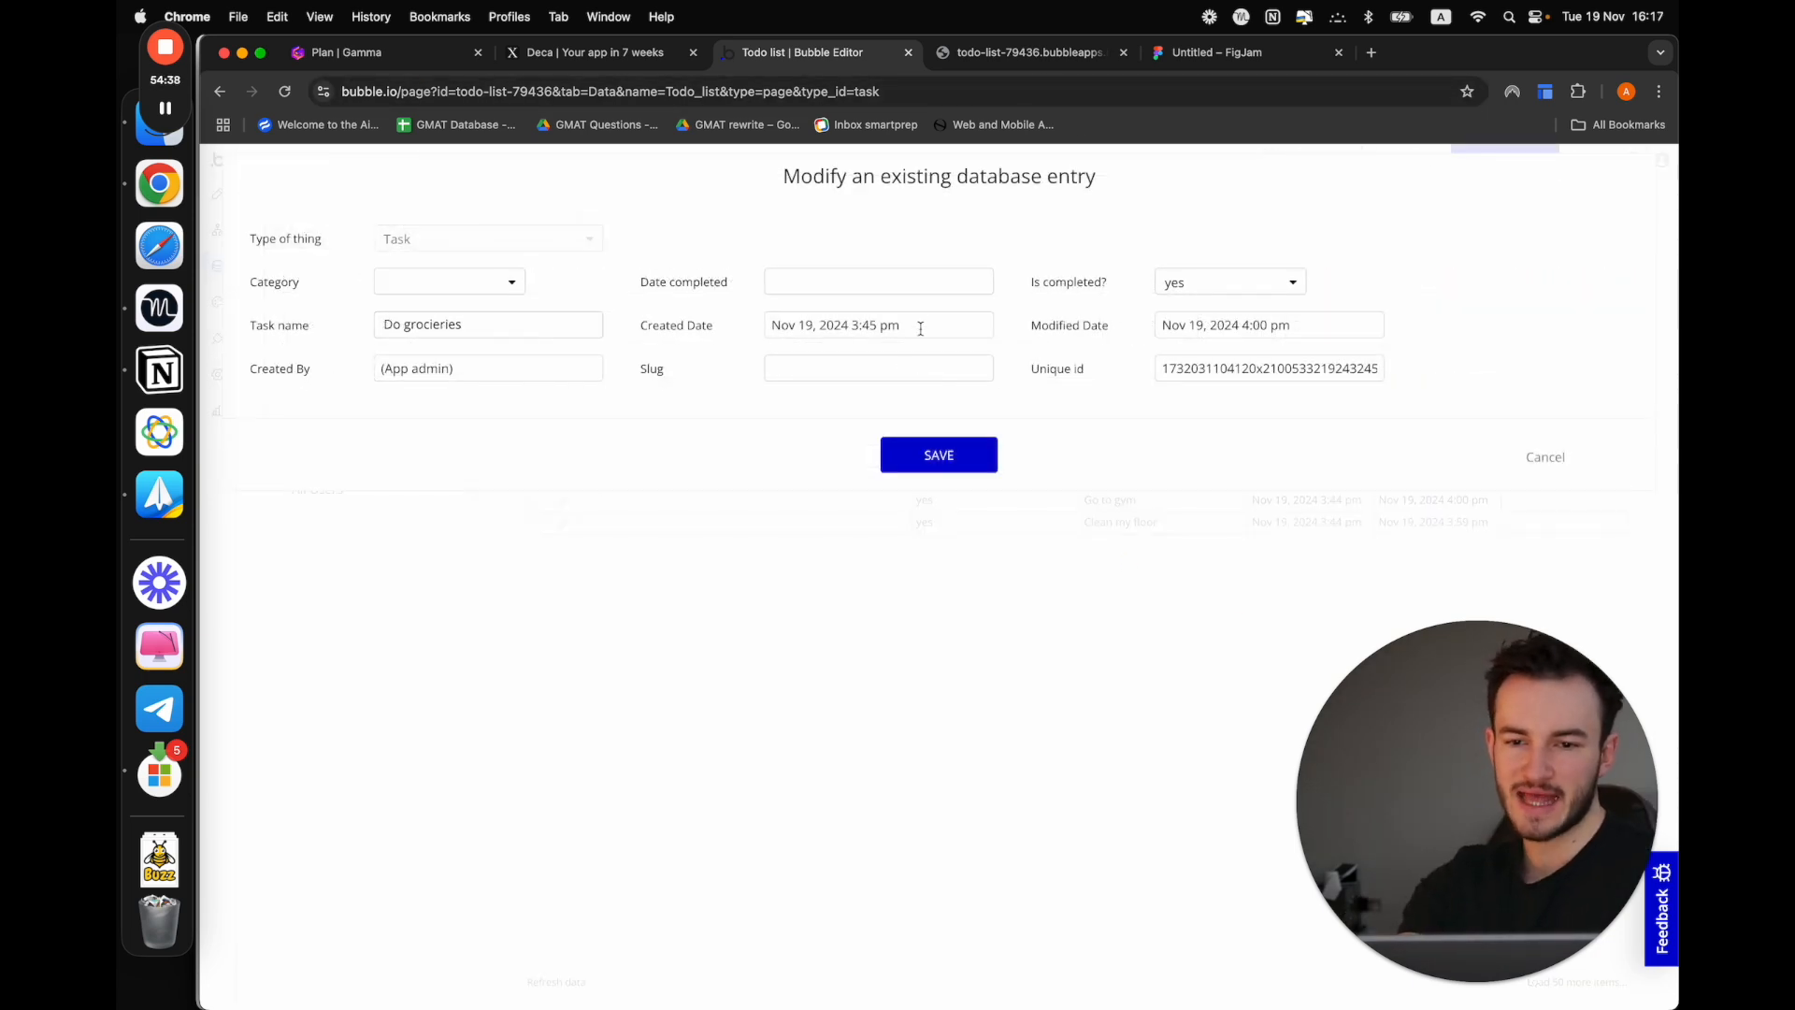
click(494, 282)
click(441, 392)
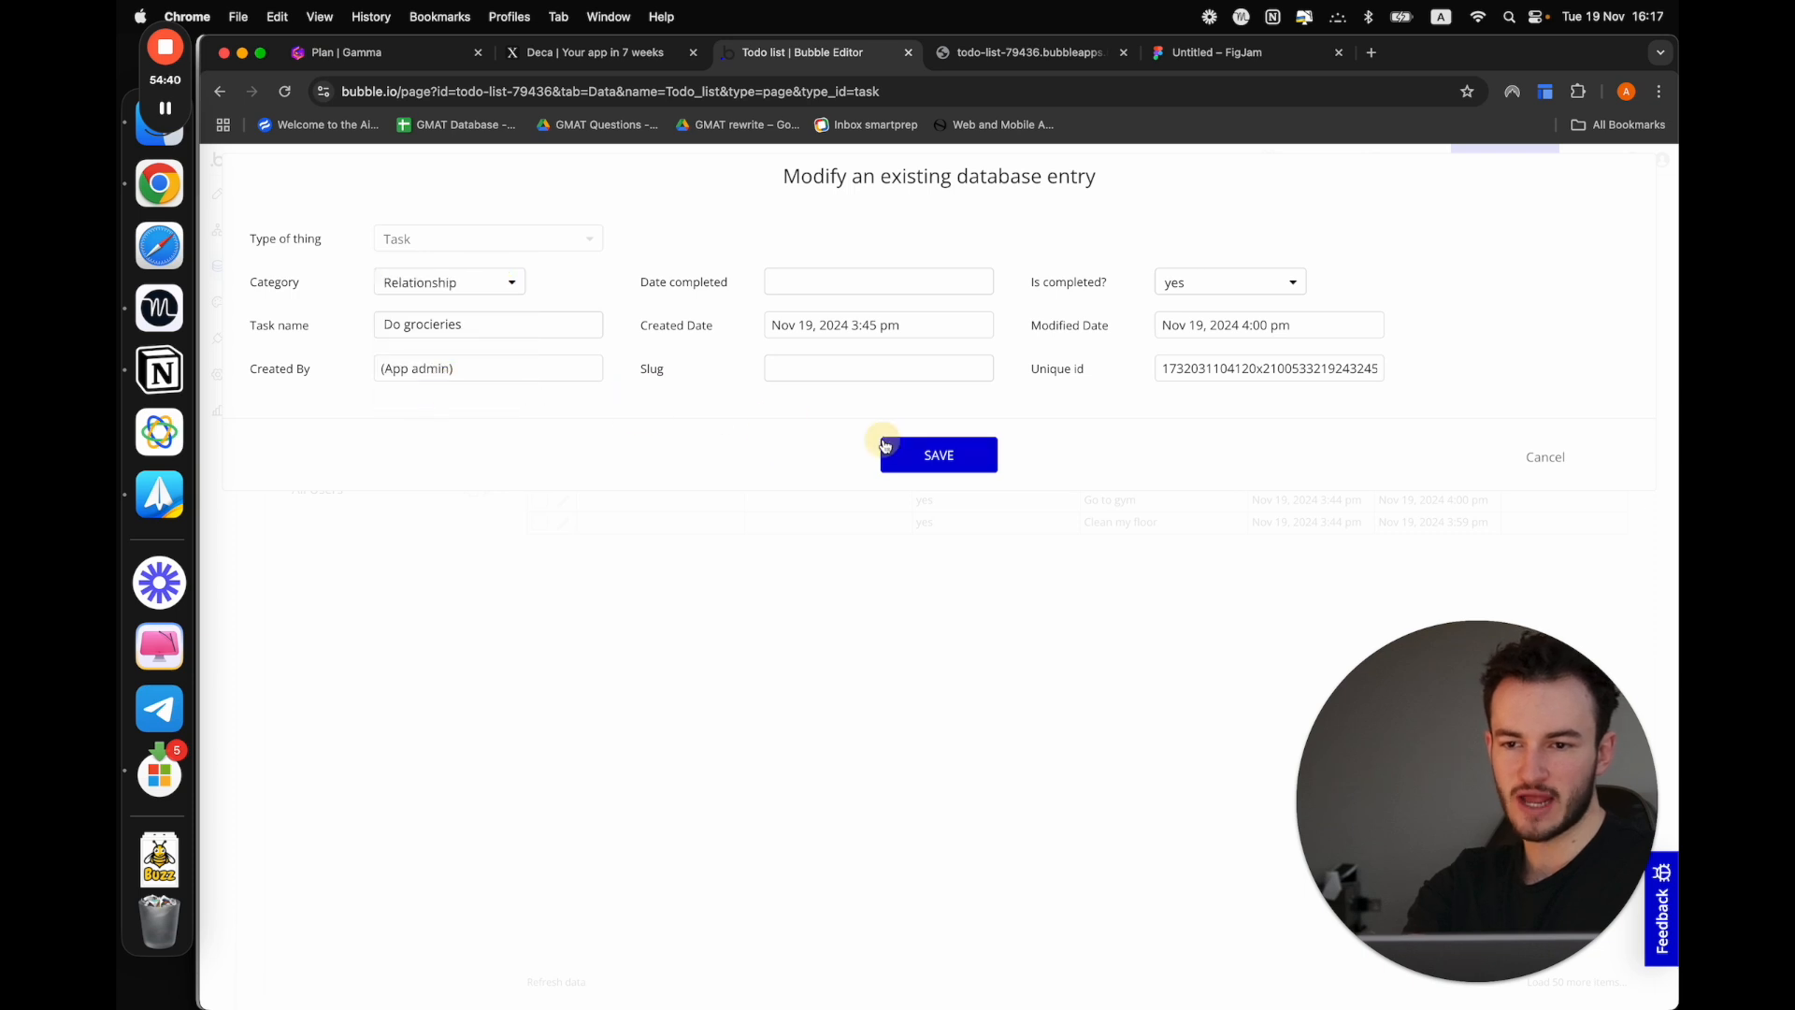
click(942, 439)
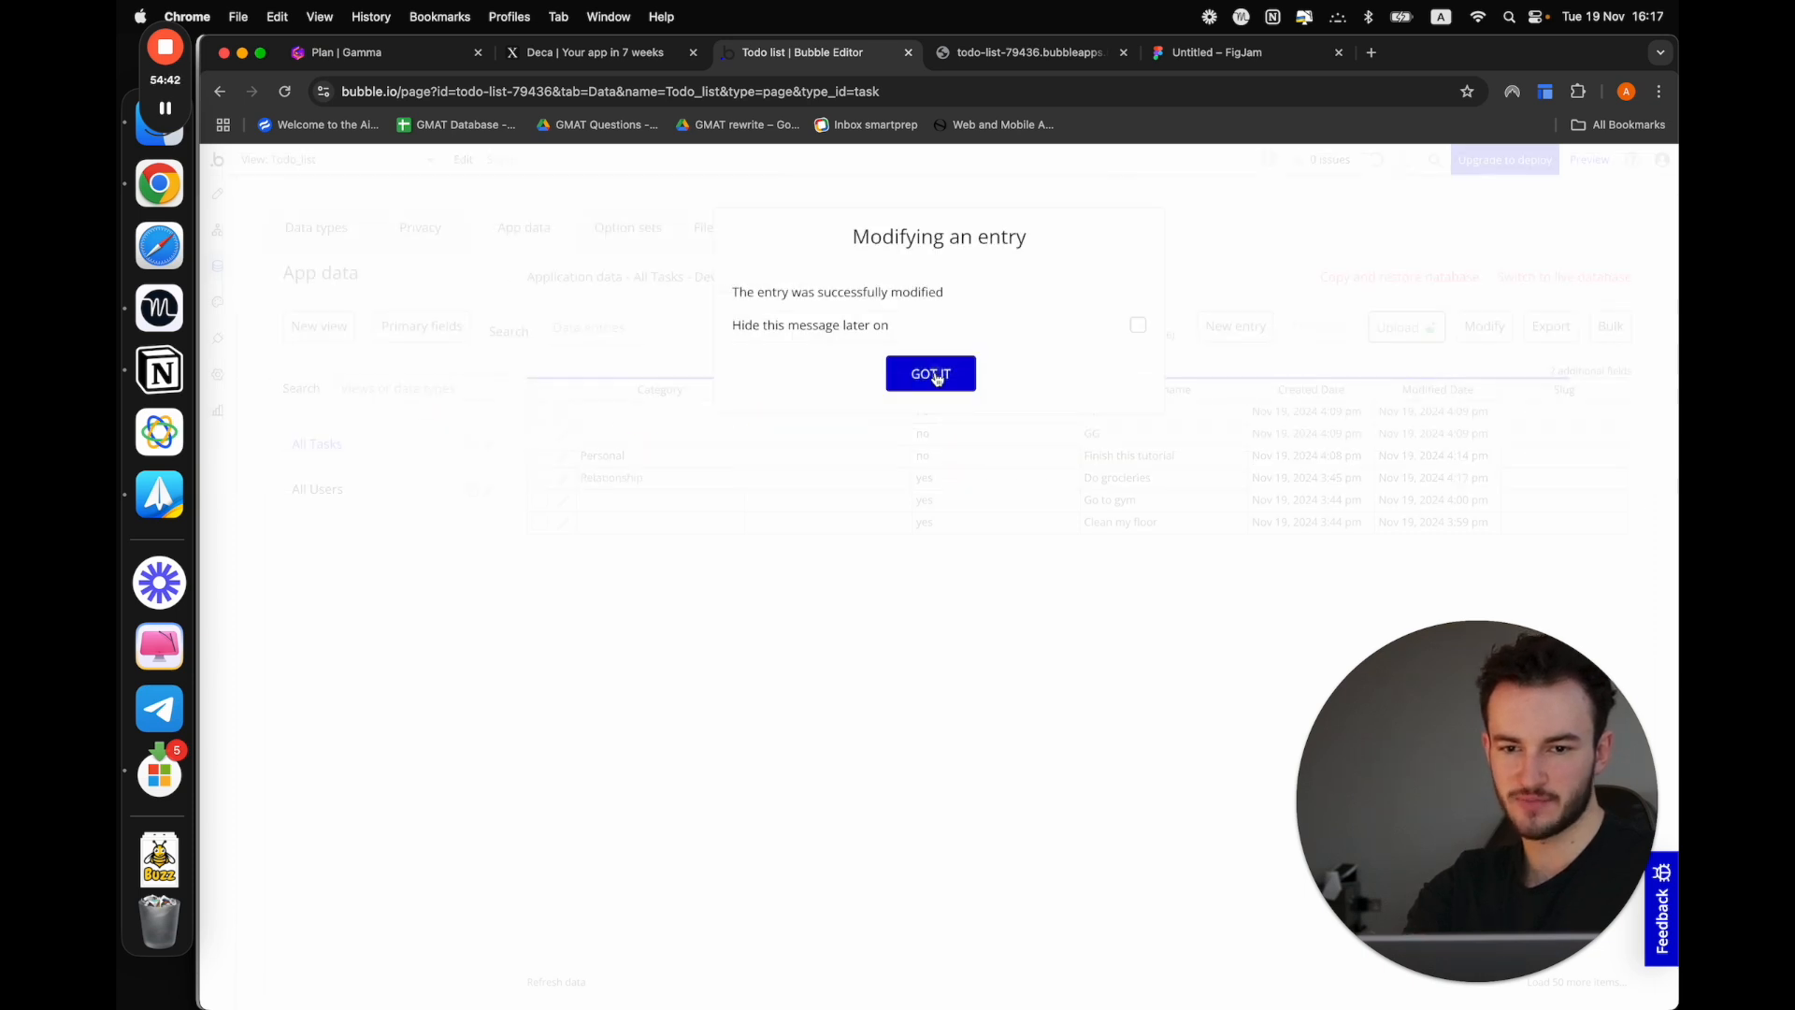
click(926, 374)
Set the category of the "GG" task entry to Relationship and save it
click(563, 433)
click(490, 282)
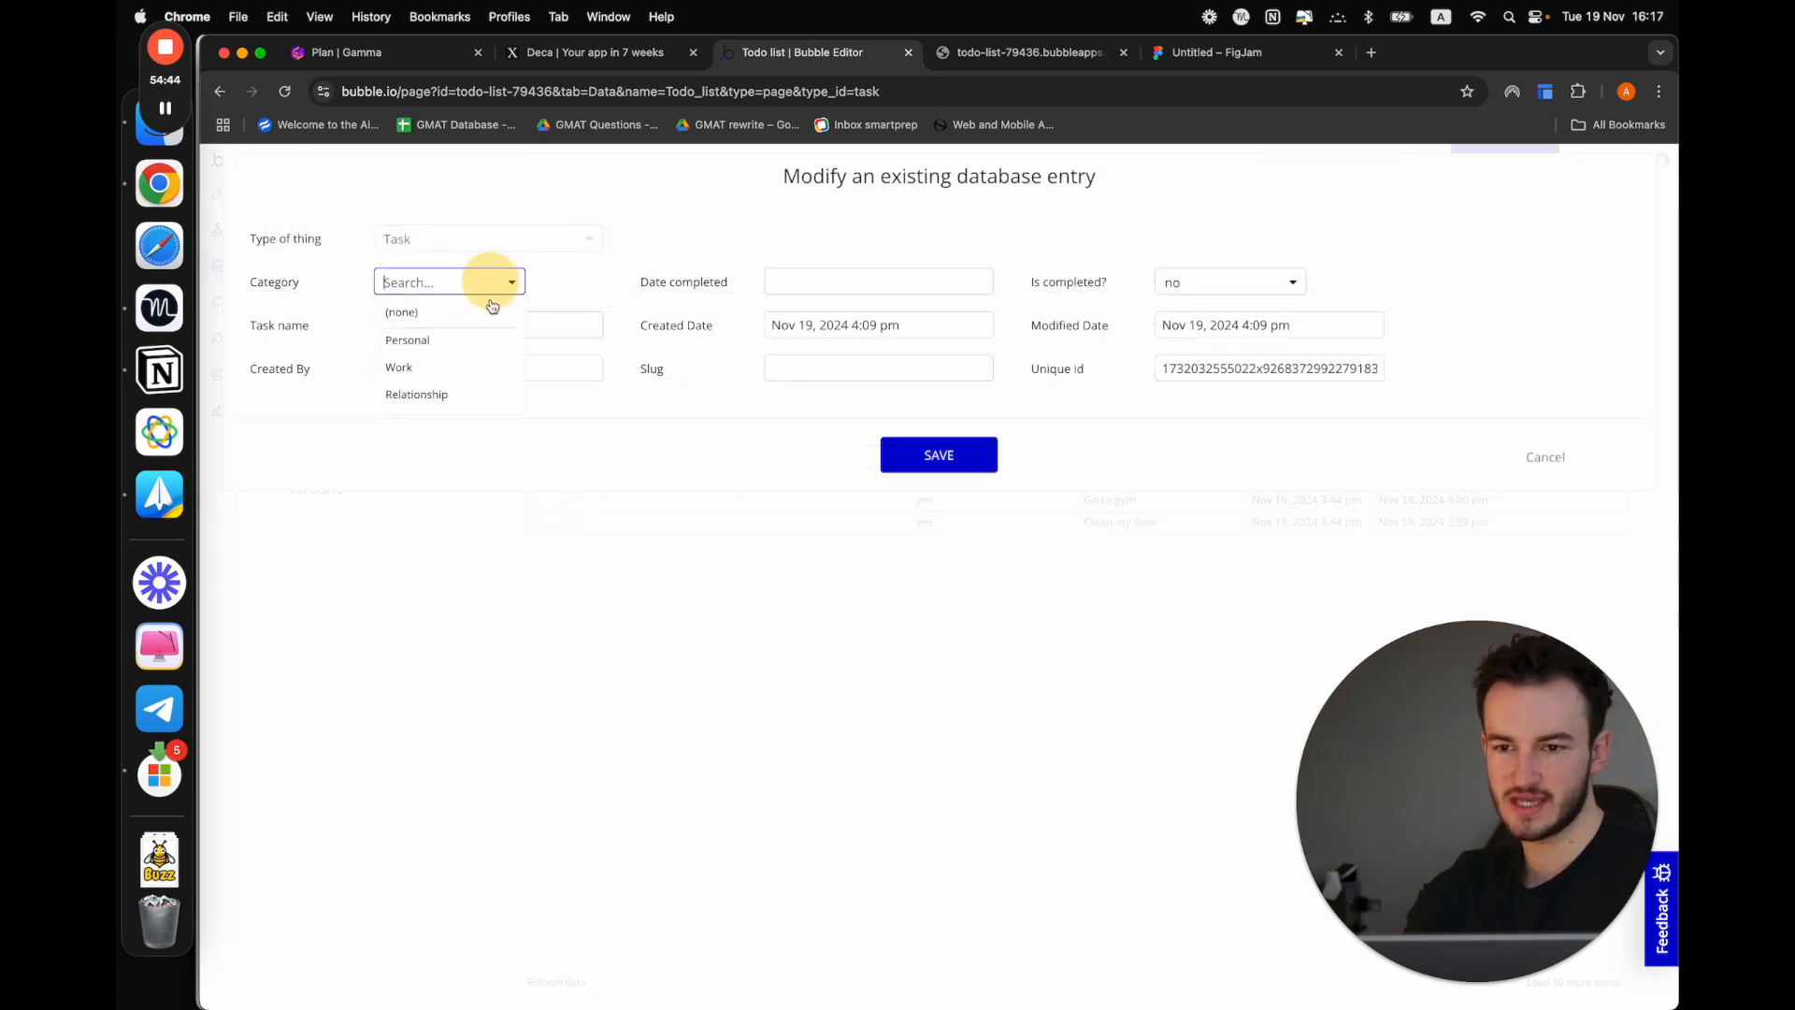
click(492, 395)
click(982, 456)
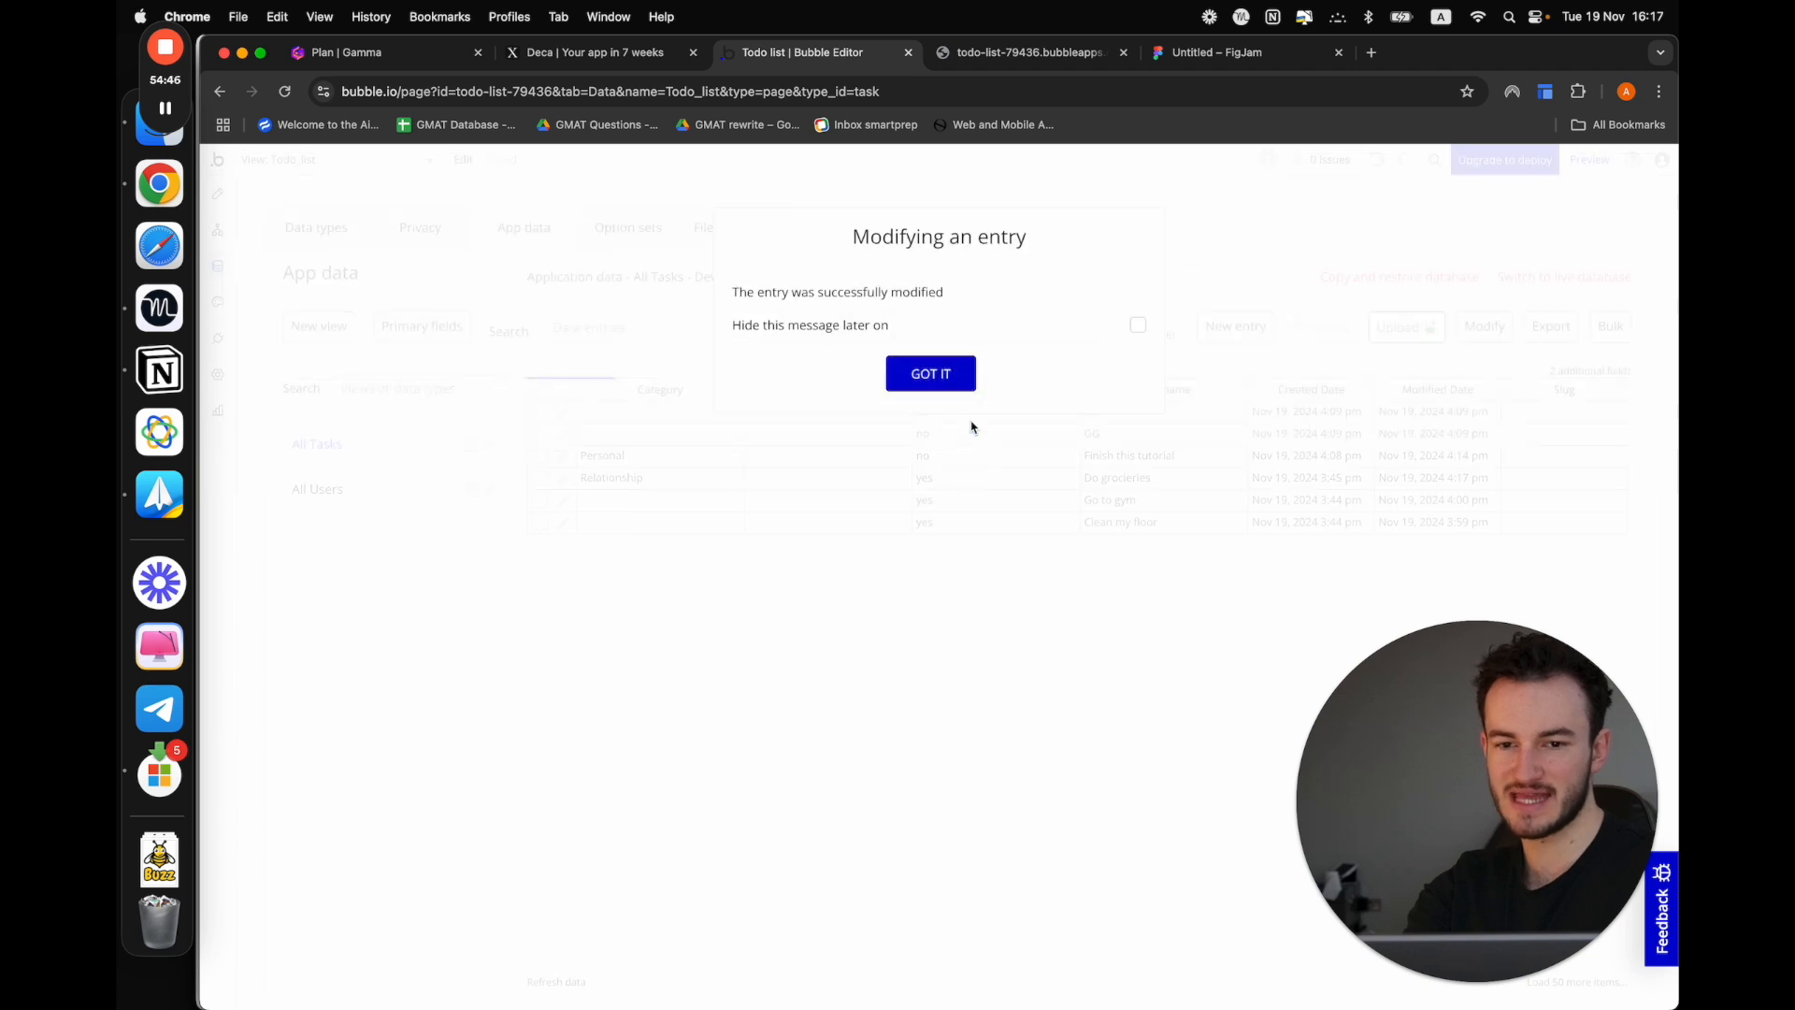
click(953, 391)
Set the category of the "HH" task entry to Relationship and save it
click(565, 411)
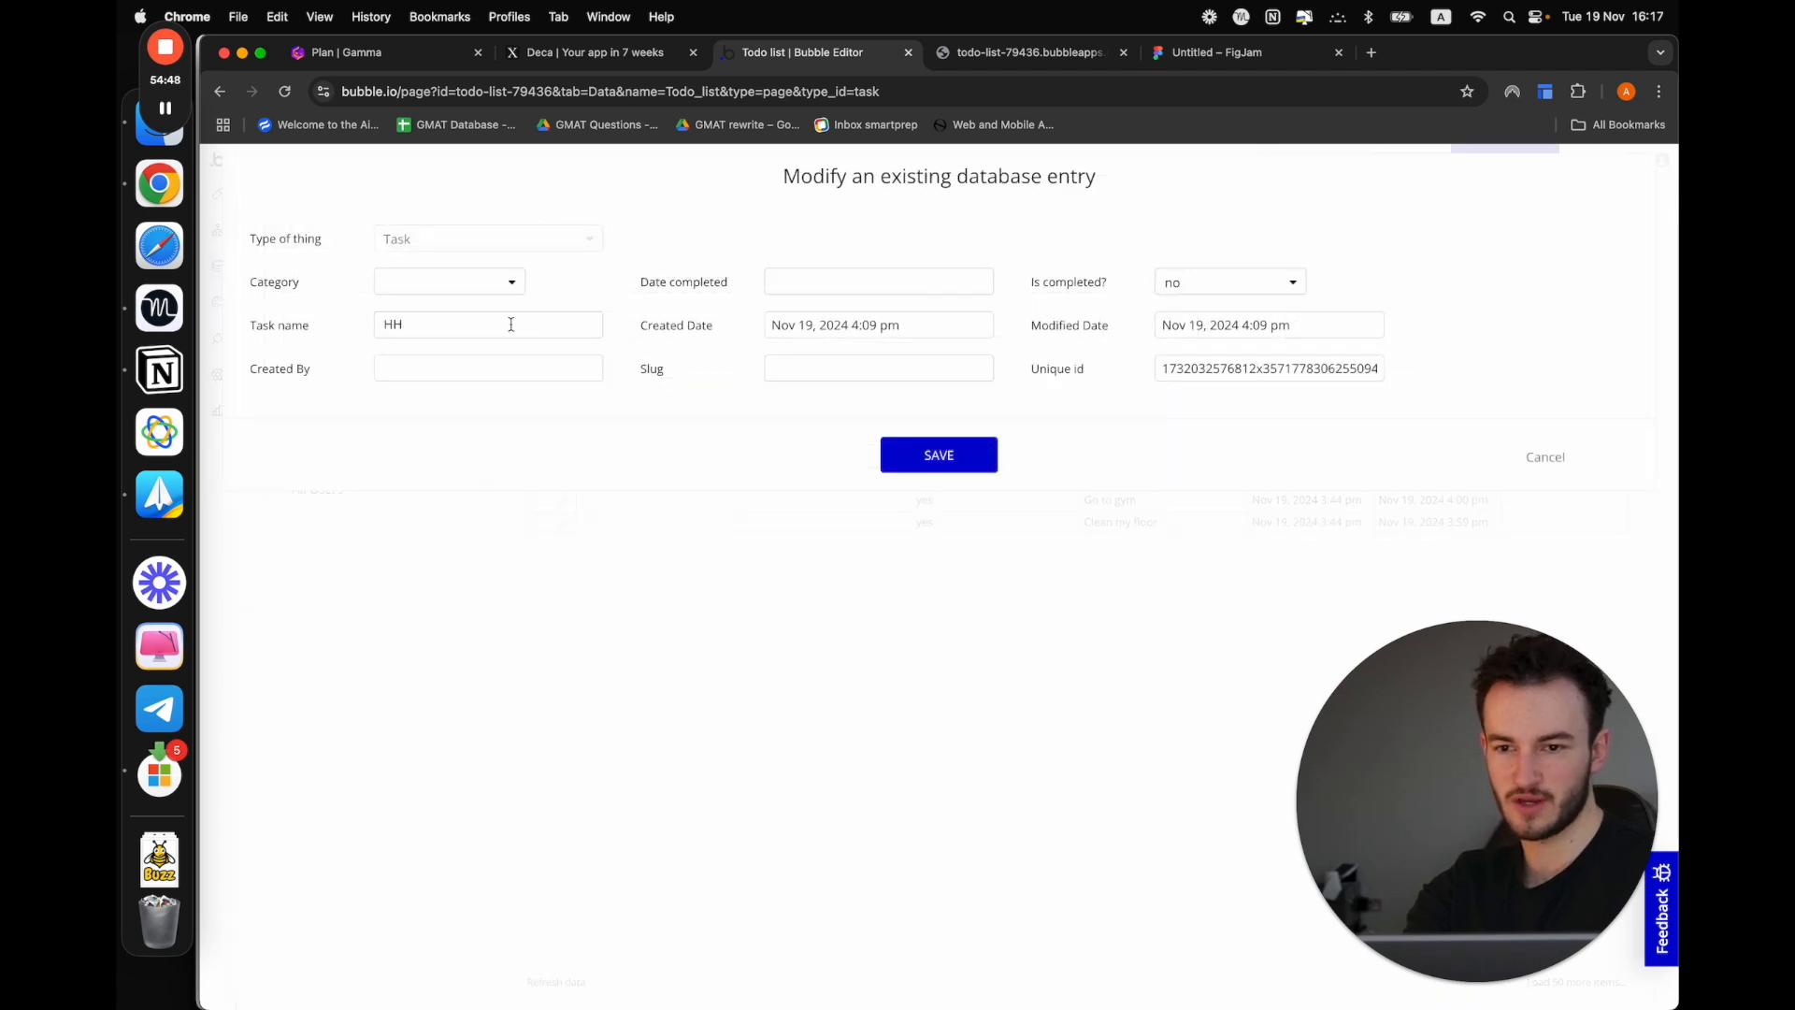
click(486, 281)
click(470, 394)
click(962, 458)
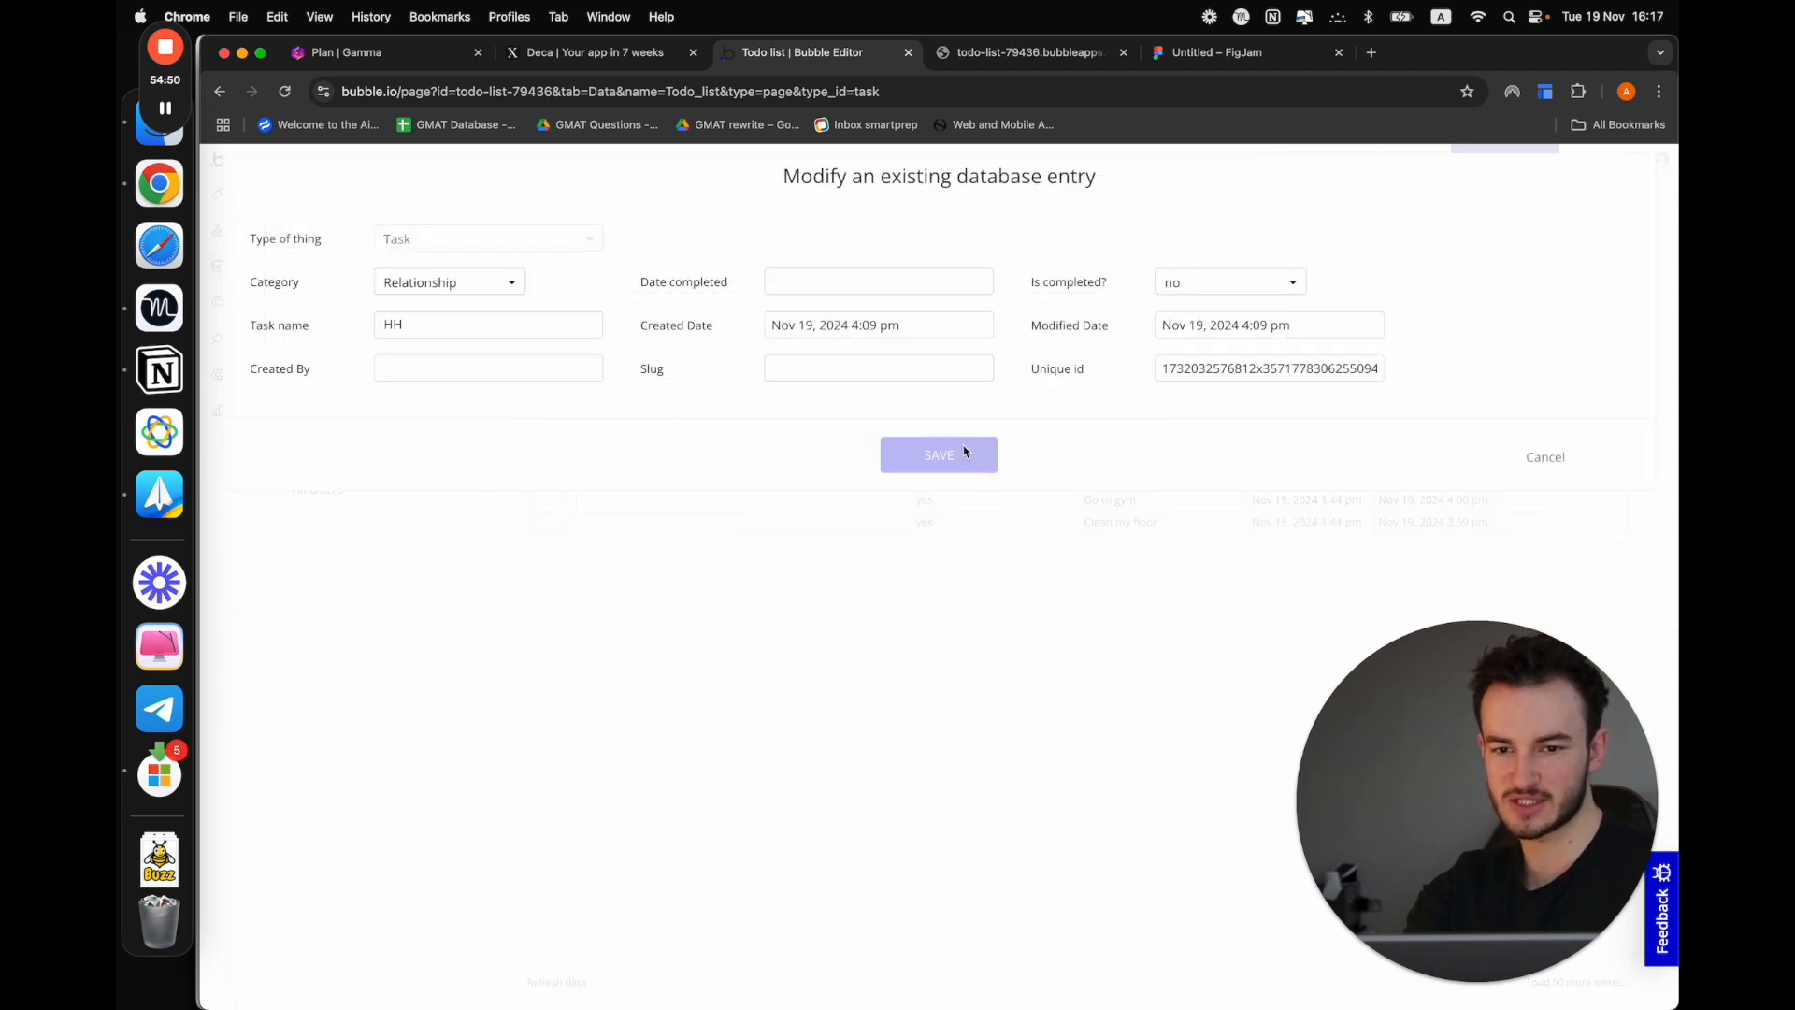
click(930, 372)
Set the category of the "Go to gym" task entry to Personal and save it
click(563, 500)
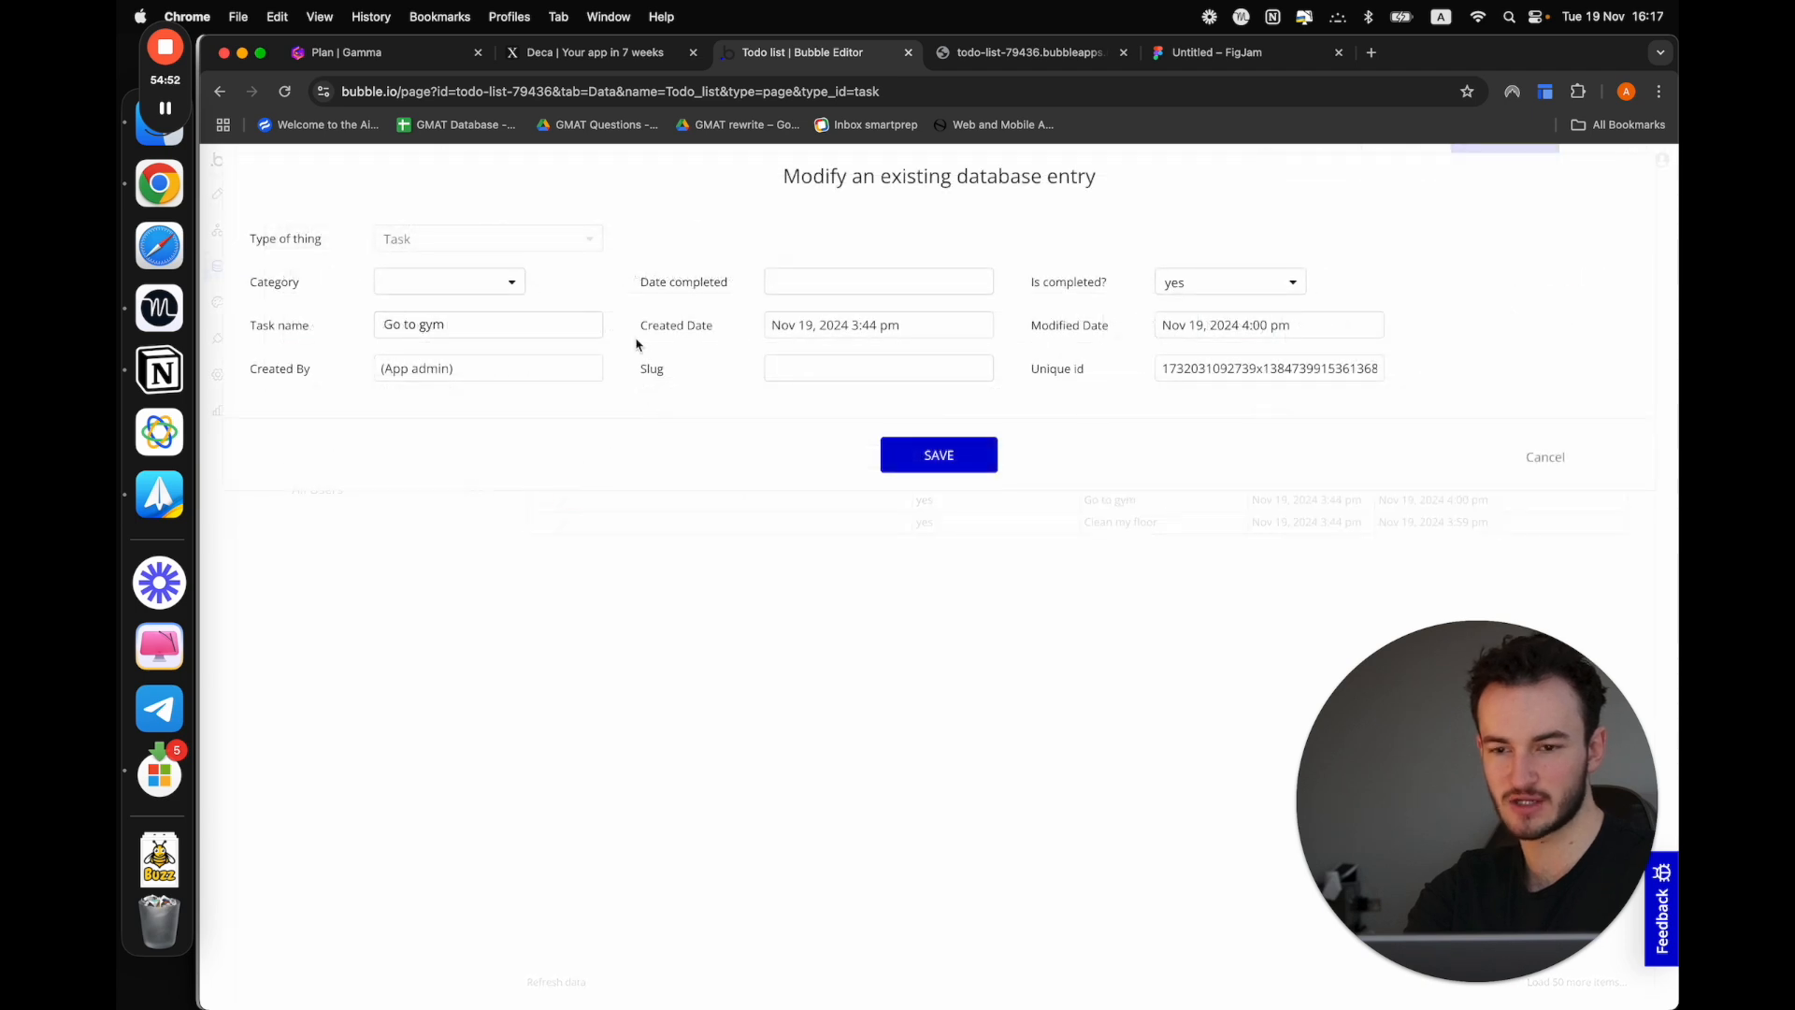
click(501, 281)
click(490, 337)
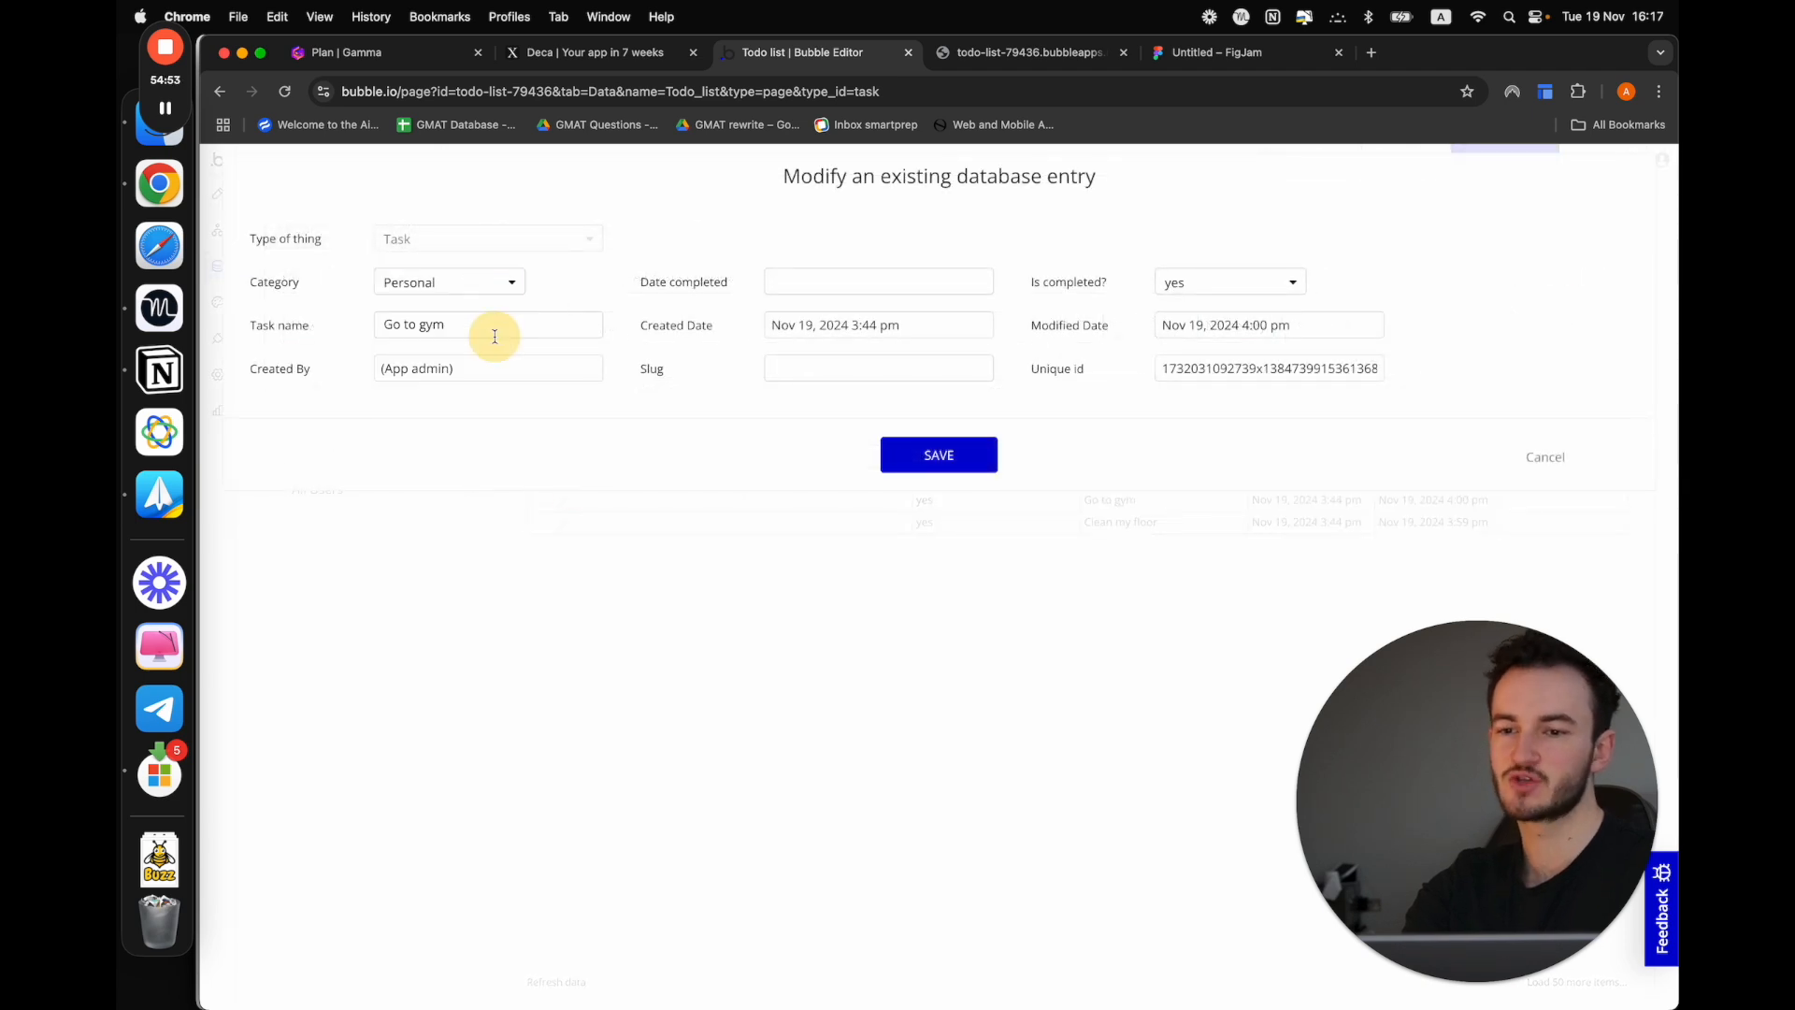
click(899, 452)
click(929, 374)
Set the category of the "Clean my floor" task entry to Work and save it
click(563, 522)
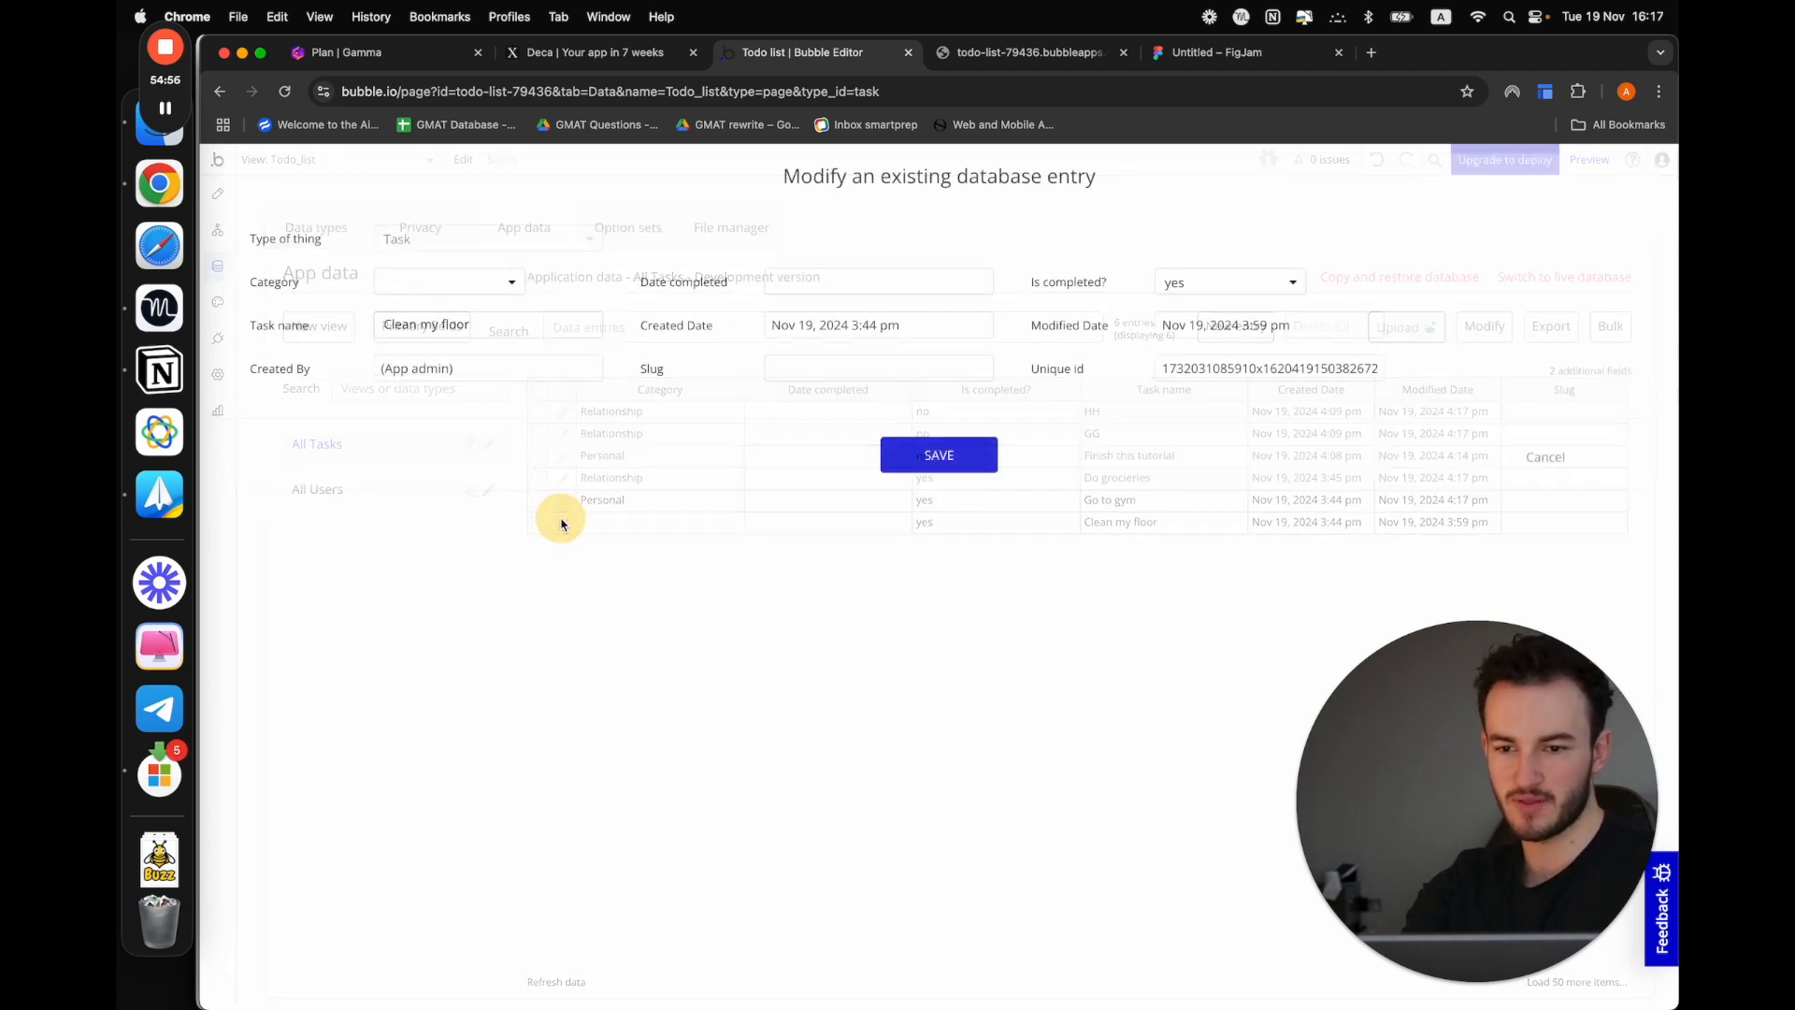
click(501, 281)
click(454, 374)
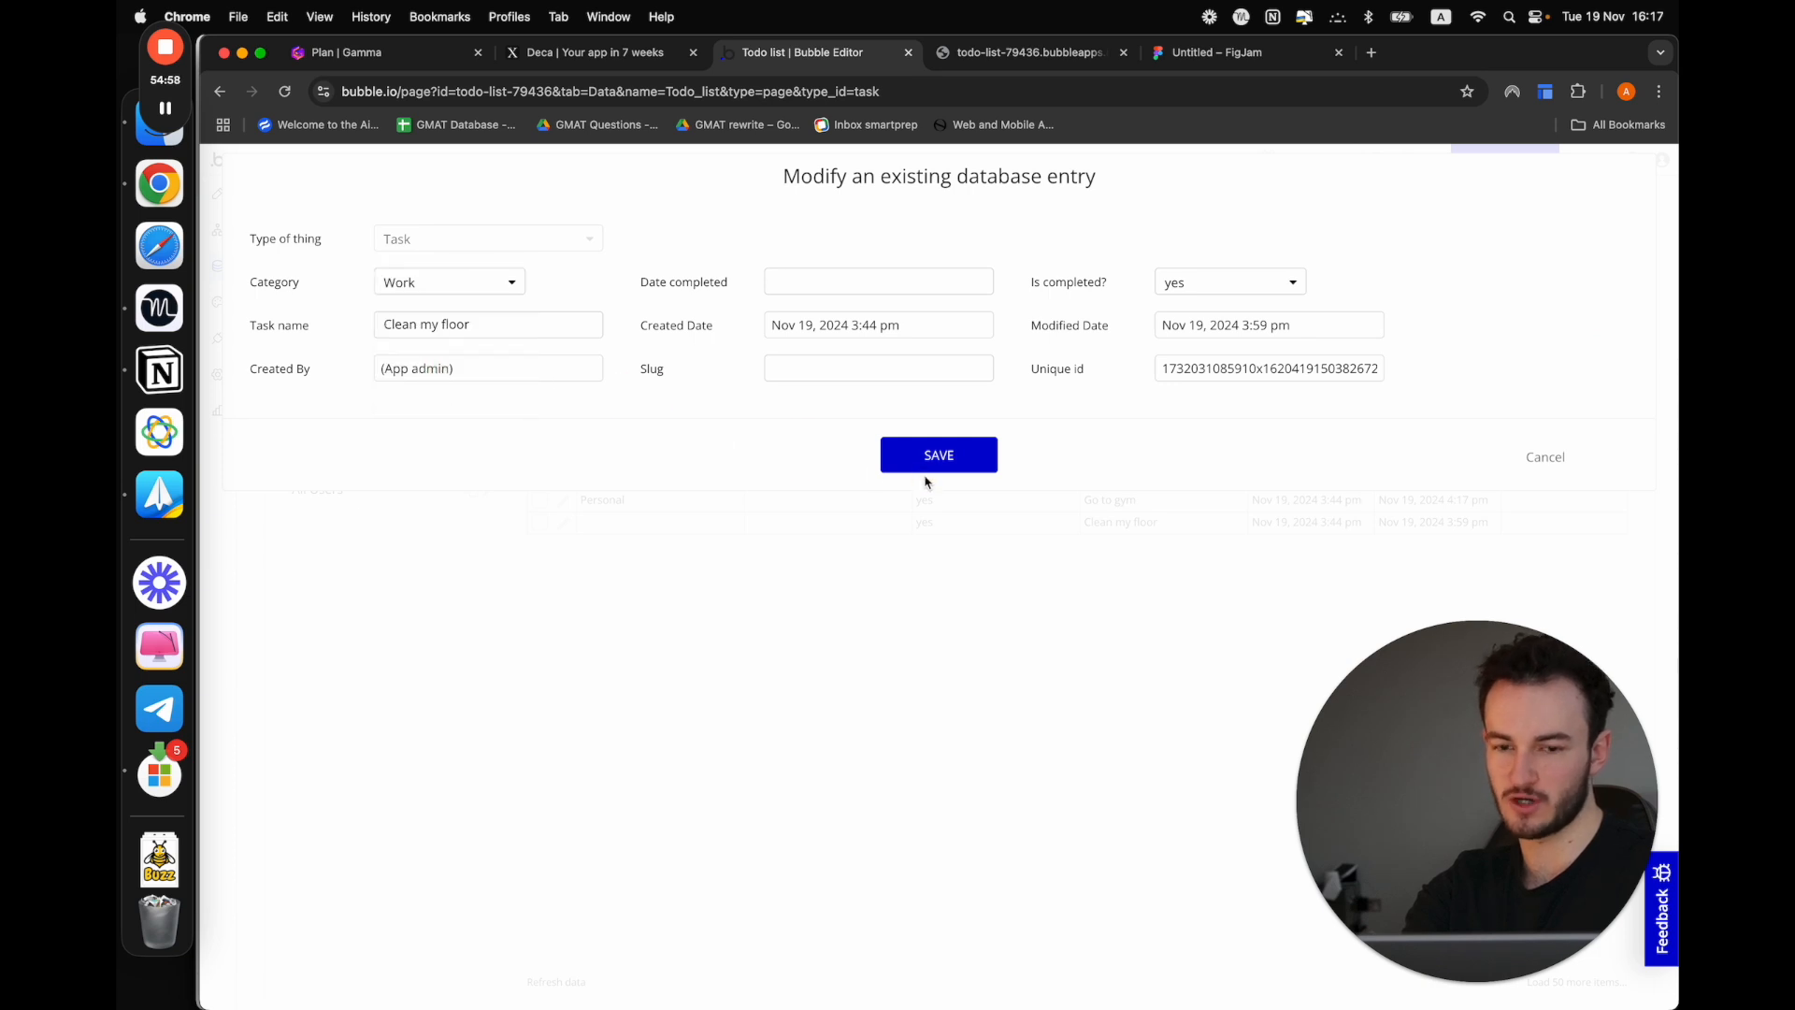
click(927, 461)
click(931, 374)
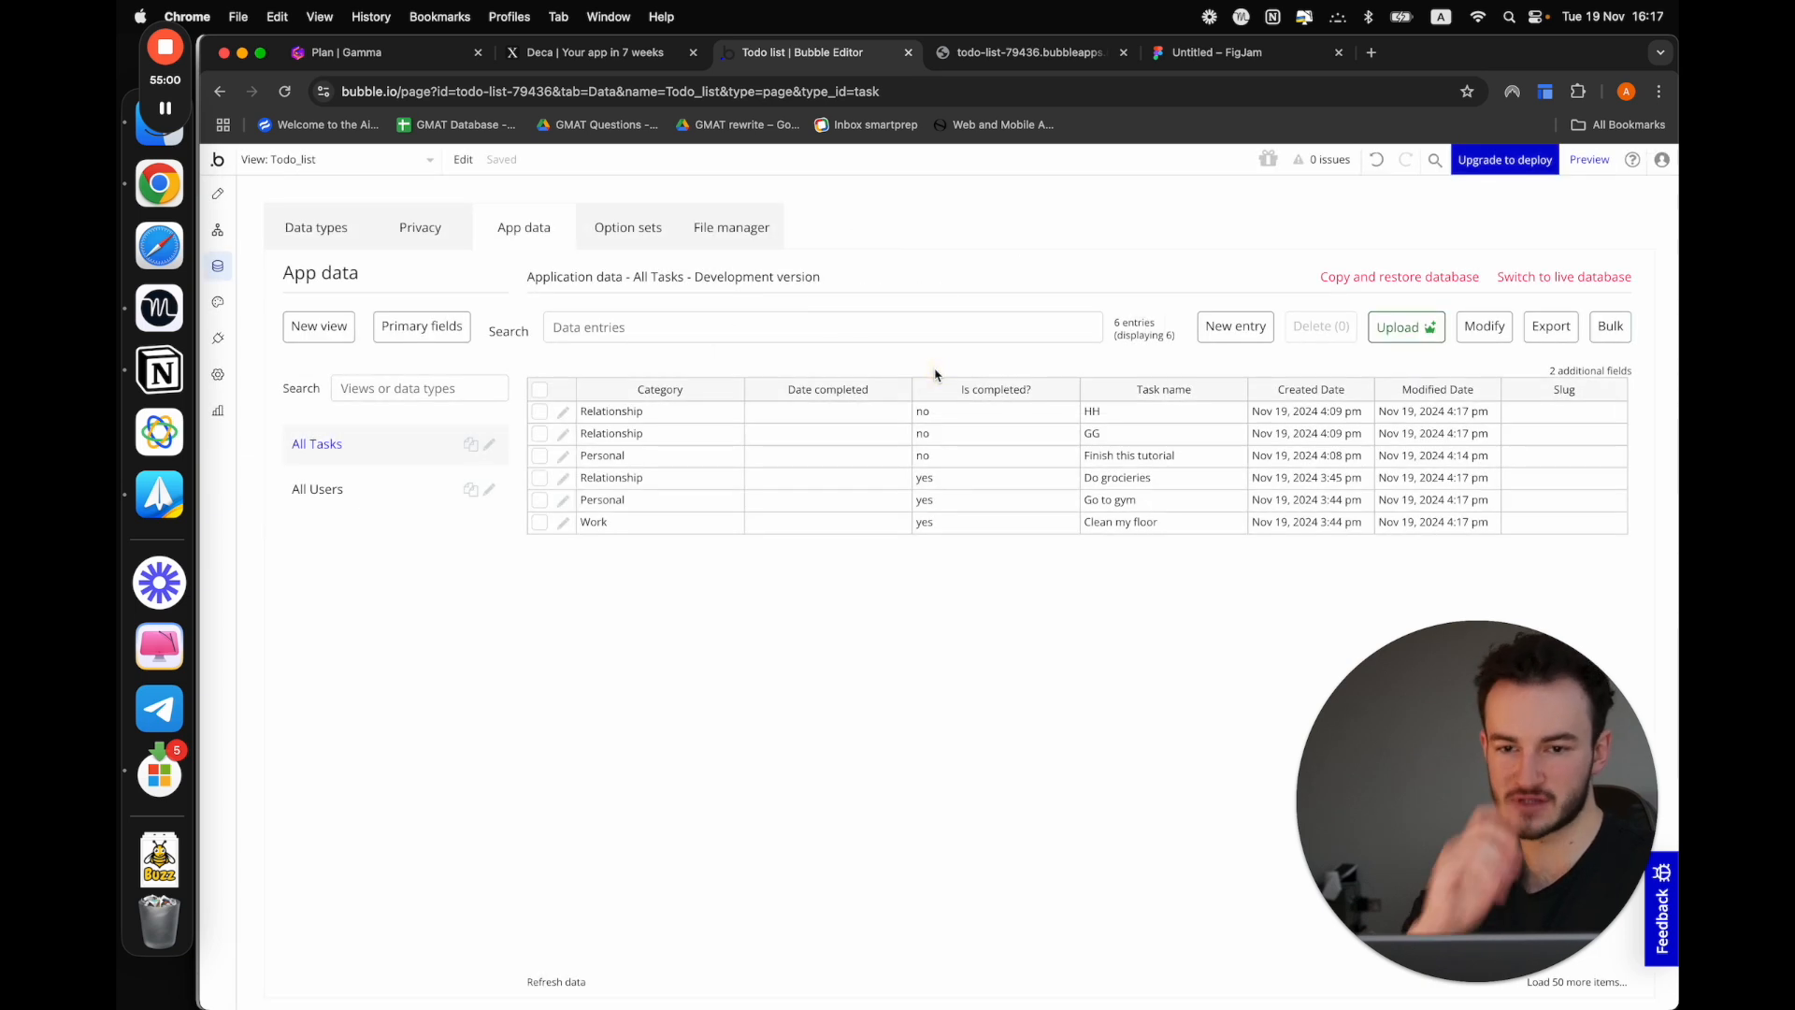
Switch to the Gamma plan, mark "Option sets" as done and highlight the "Section list view" item
click(420, 56)
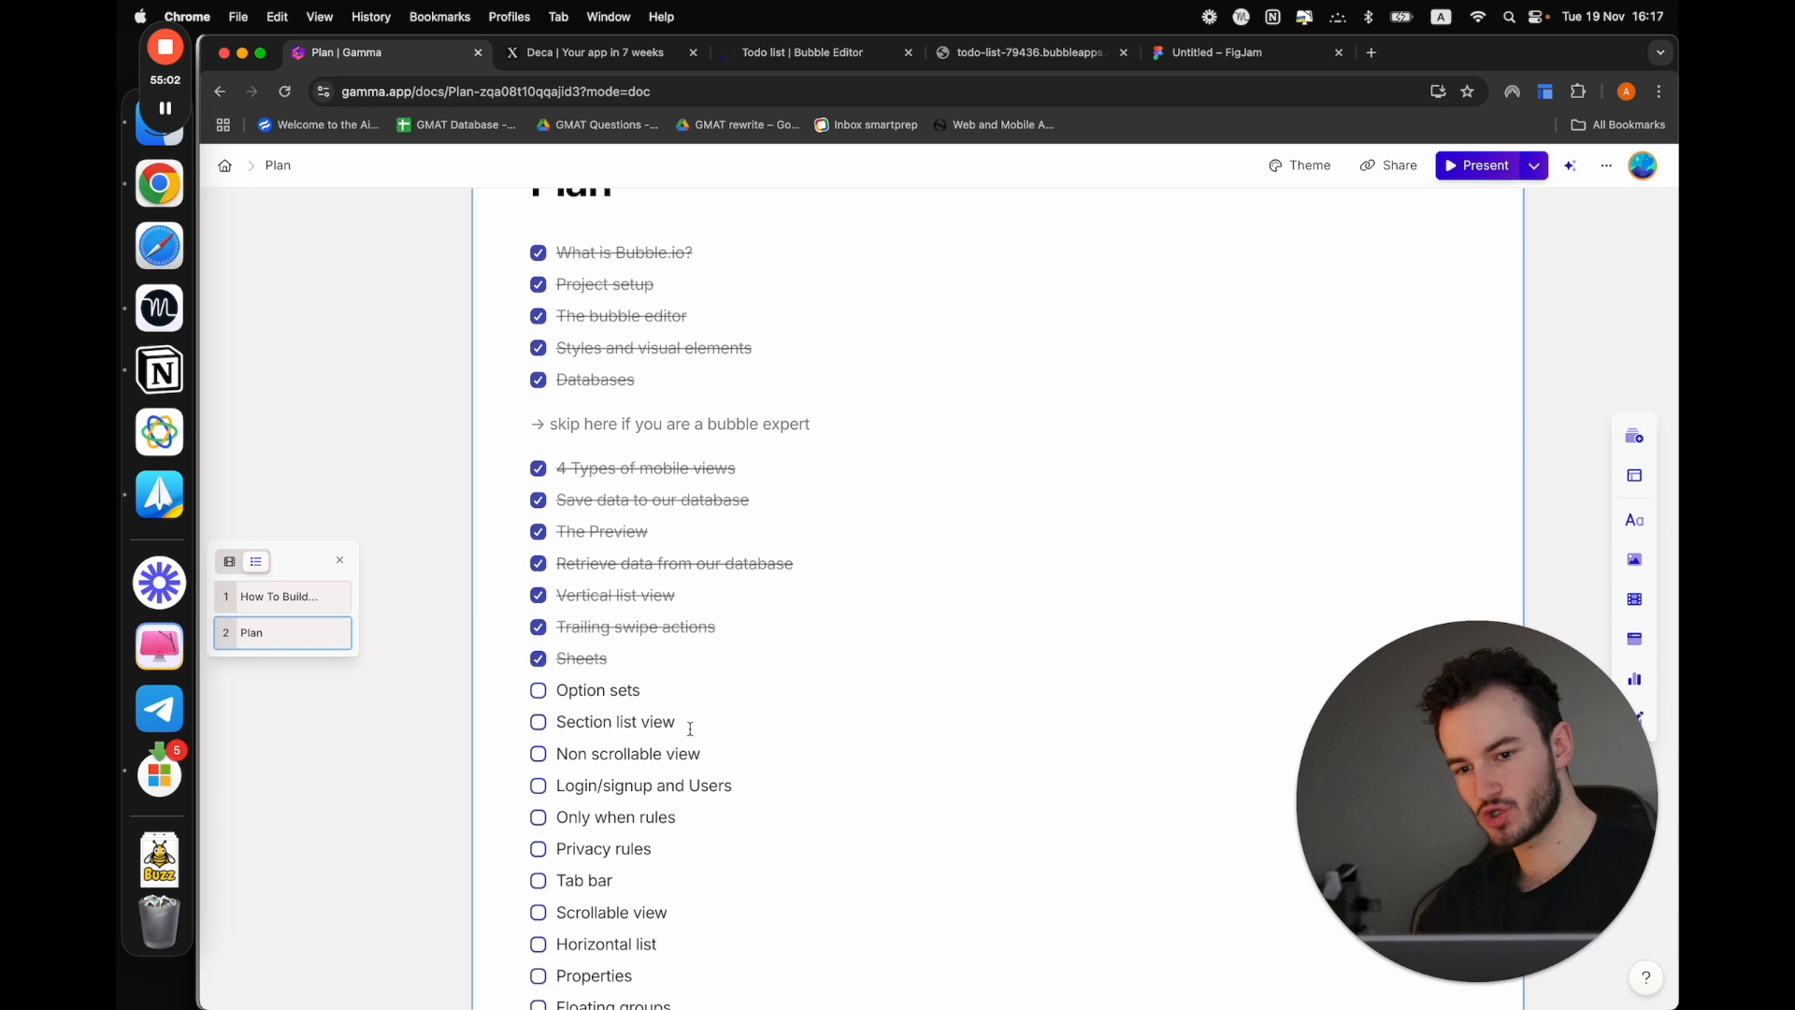
click(539, 692)
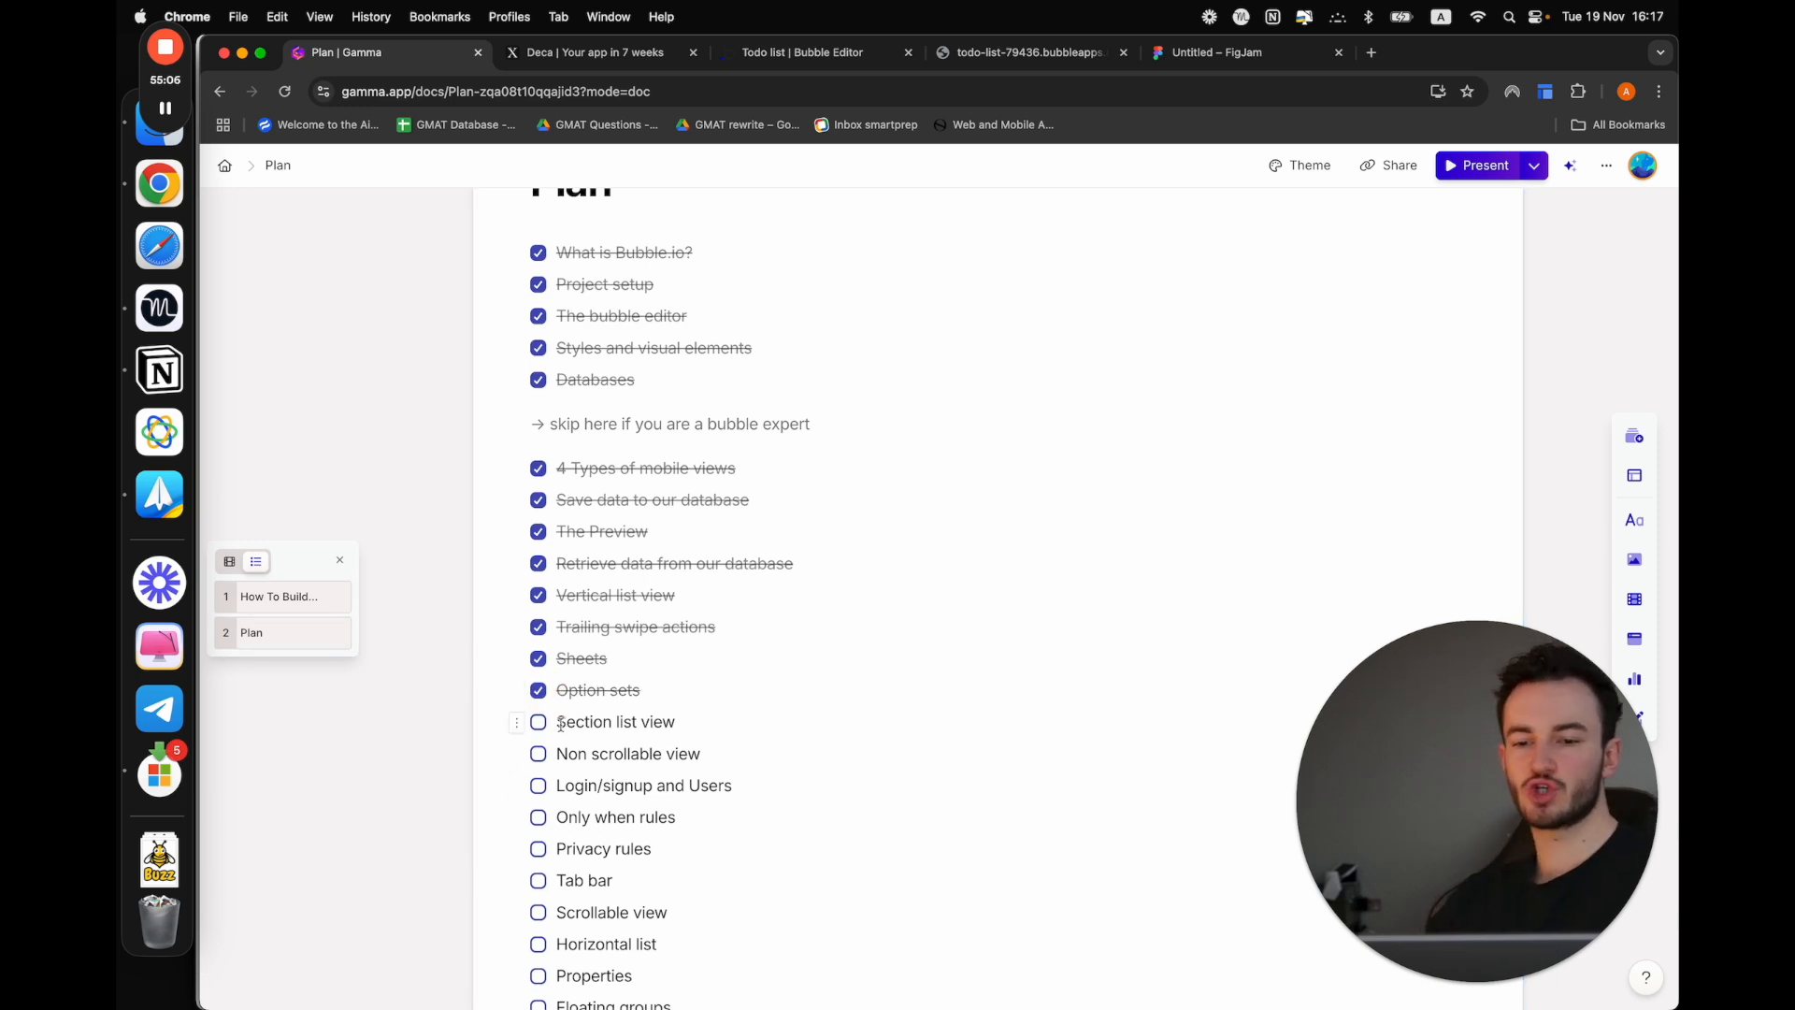
drag(559, 720, 716, 718)
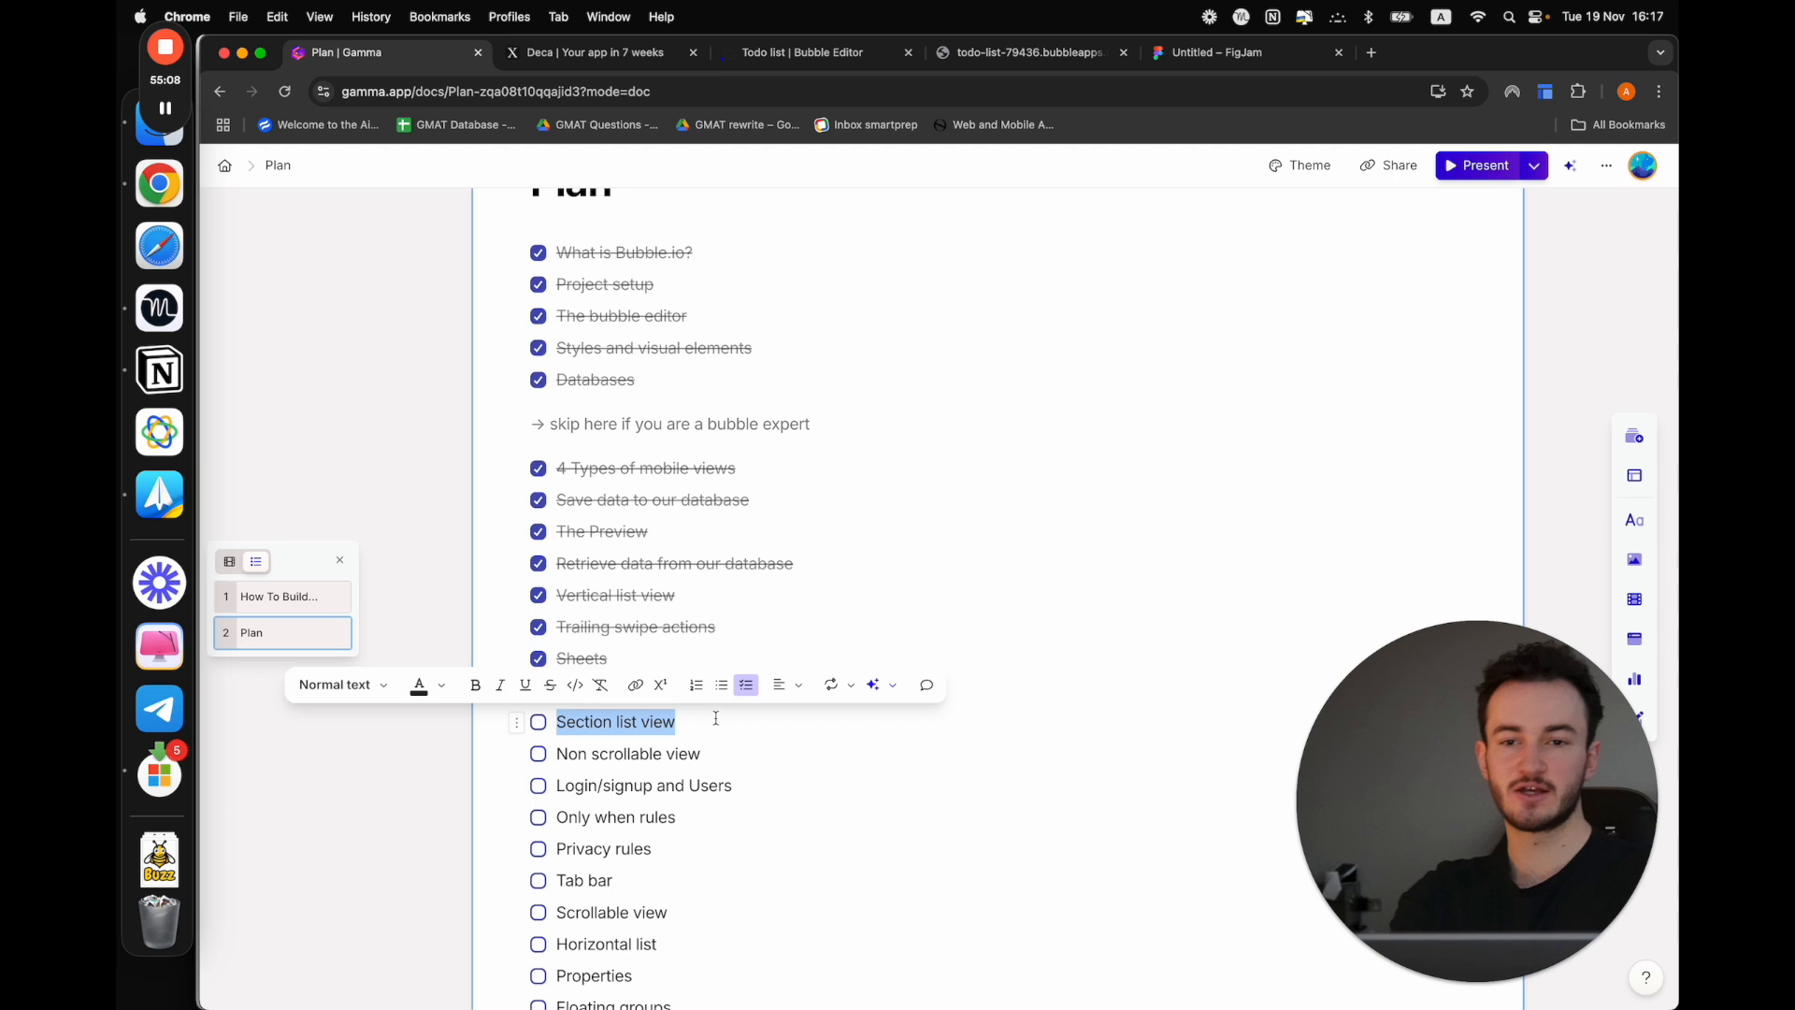
Glance at the app preview, return to the Bubble editor's design area and create a blank mobile view named "todo_sorted"
click(979, 52)
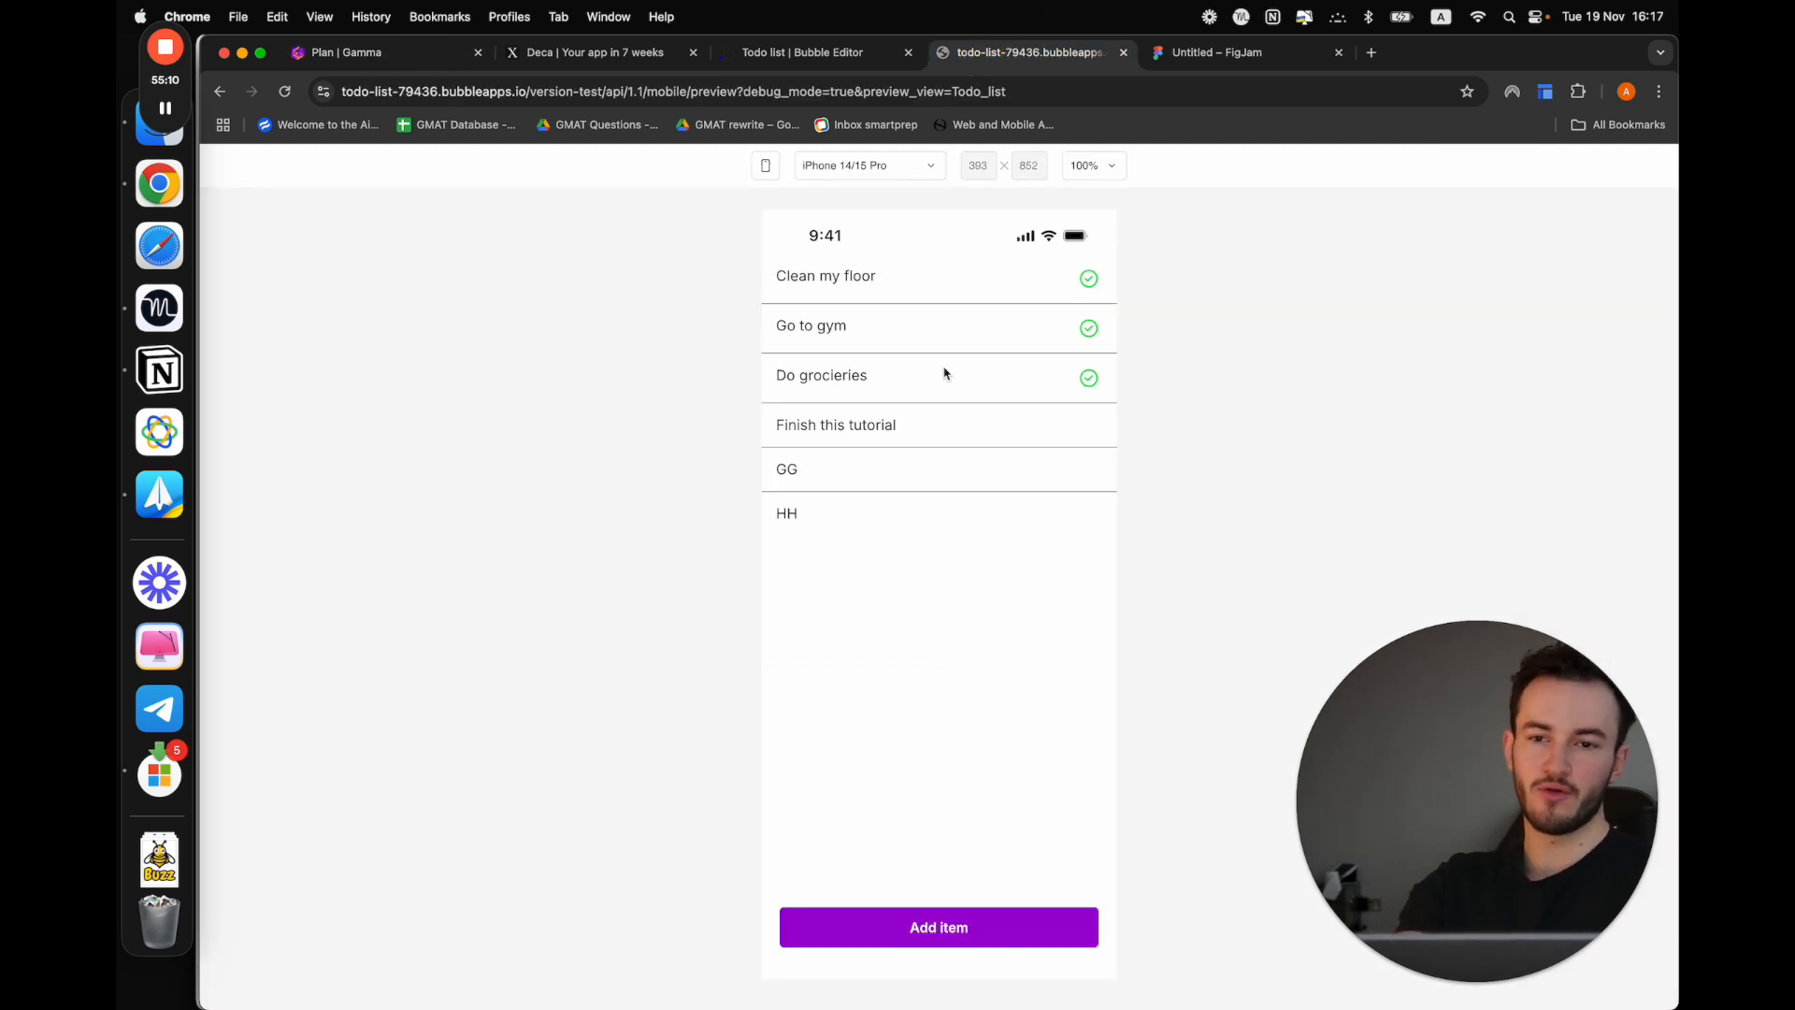
click(798, 54)
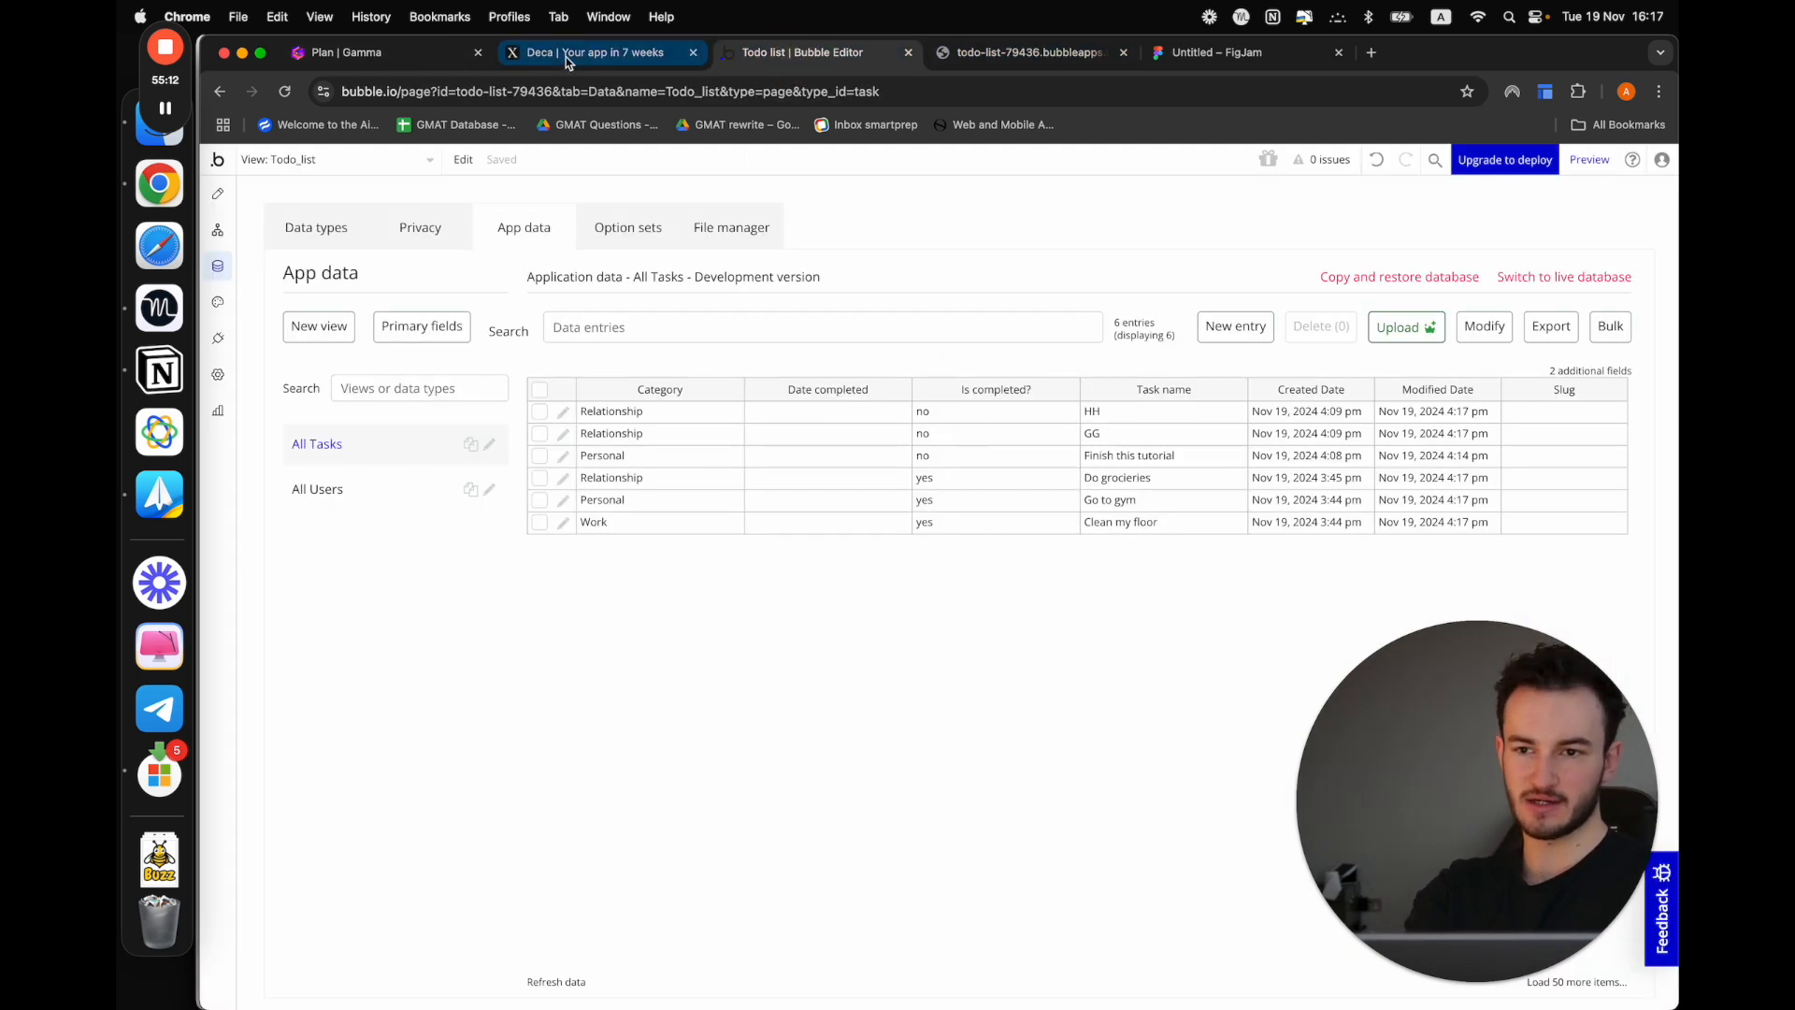
click(218, 192)
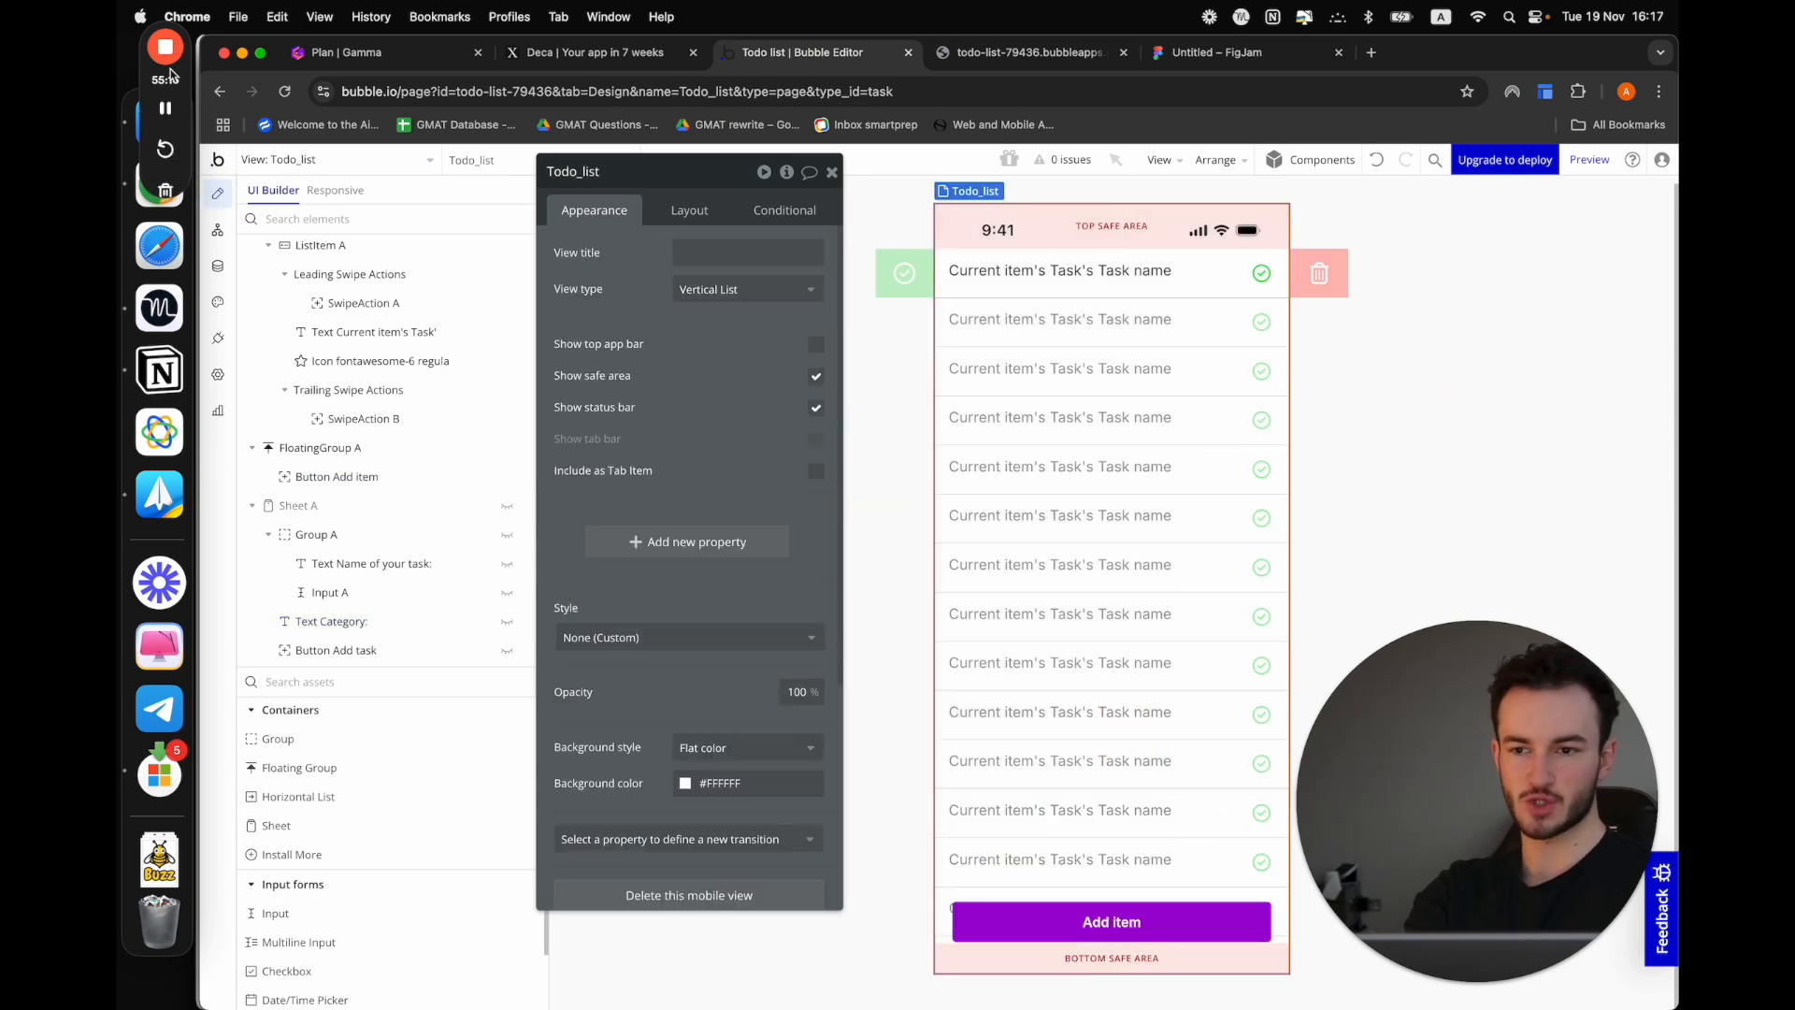
click(338, 162)
click(335, 249)
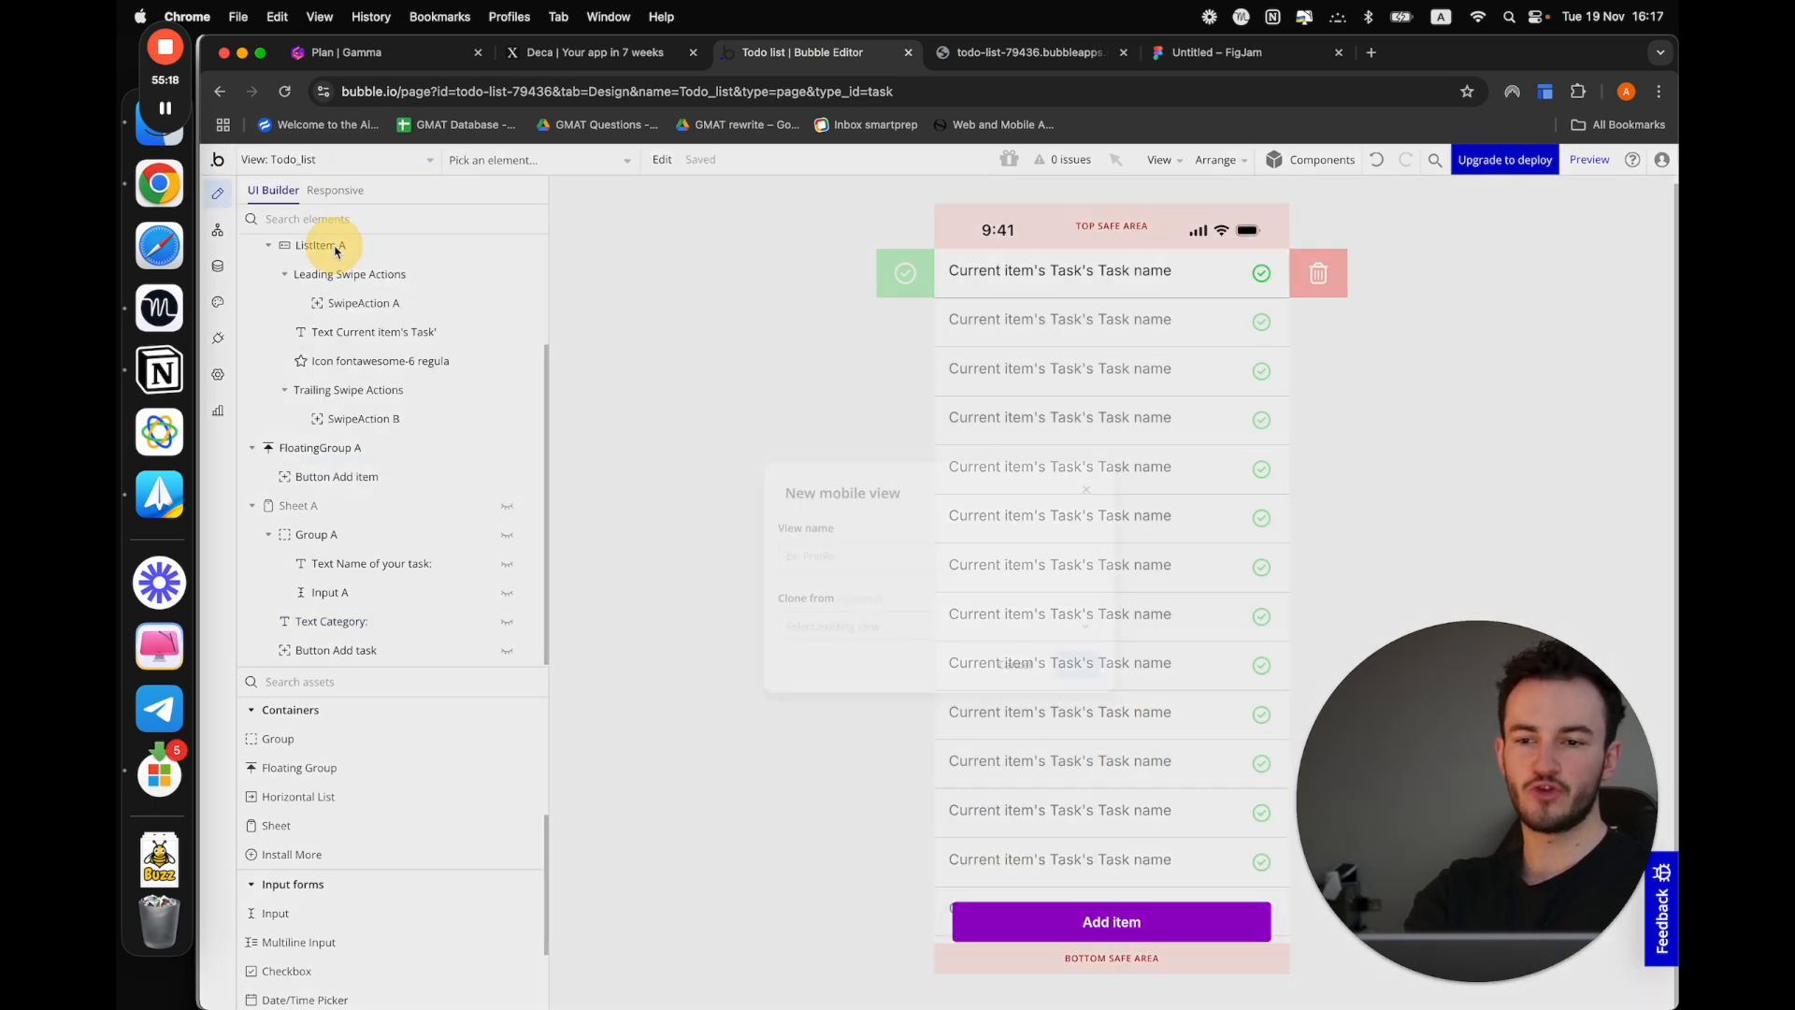
click(817, 554)
text(todo_sorted)
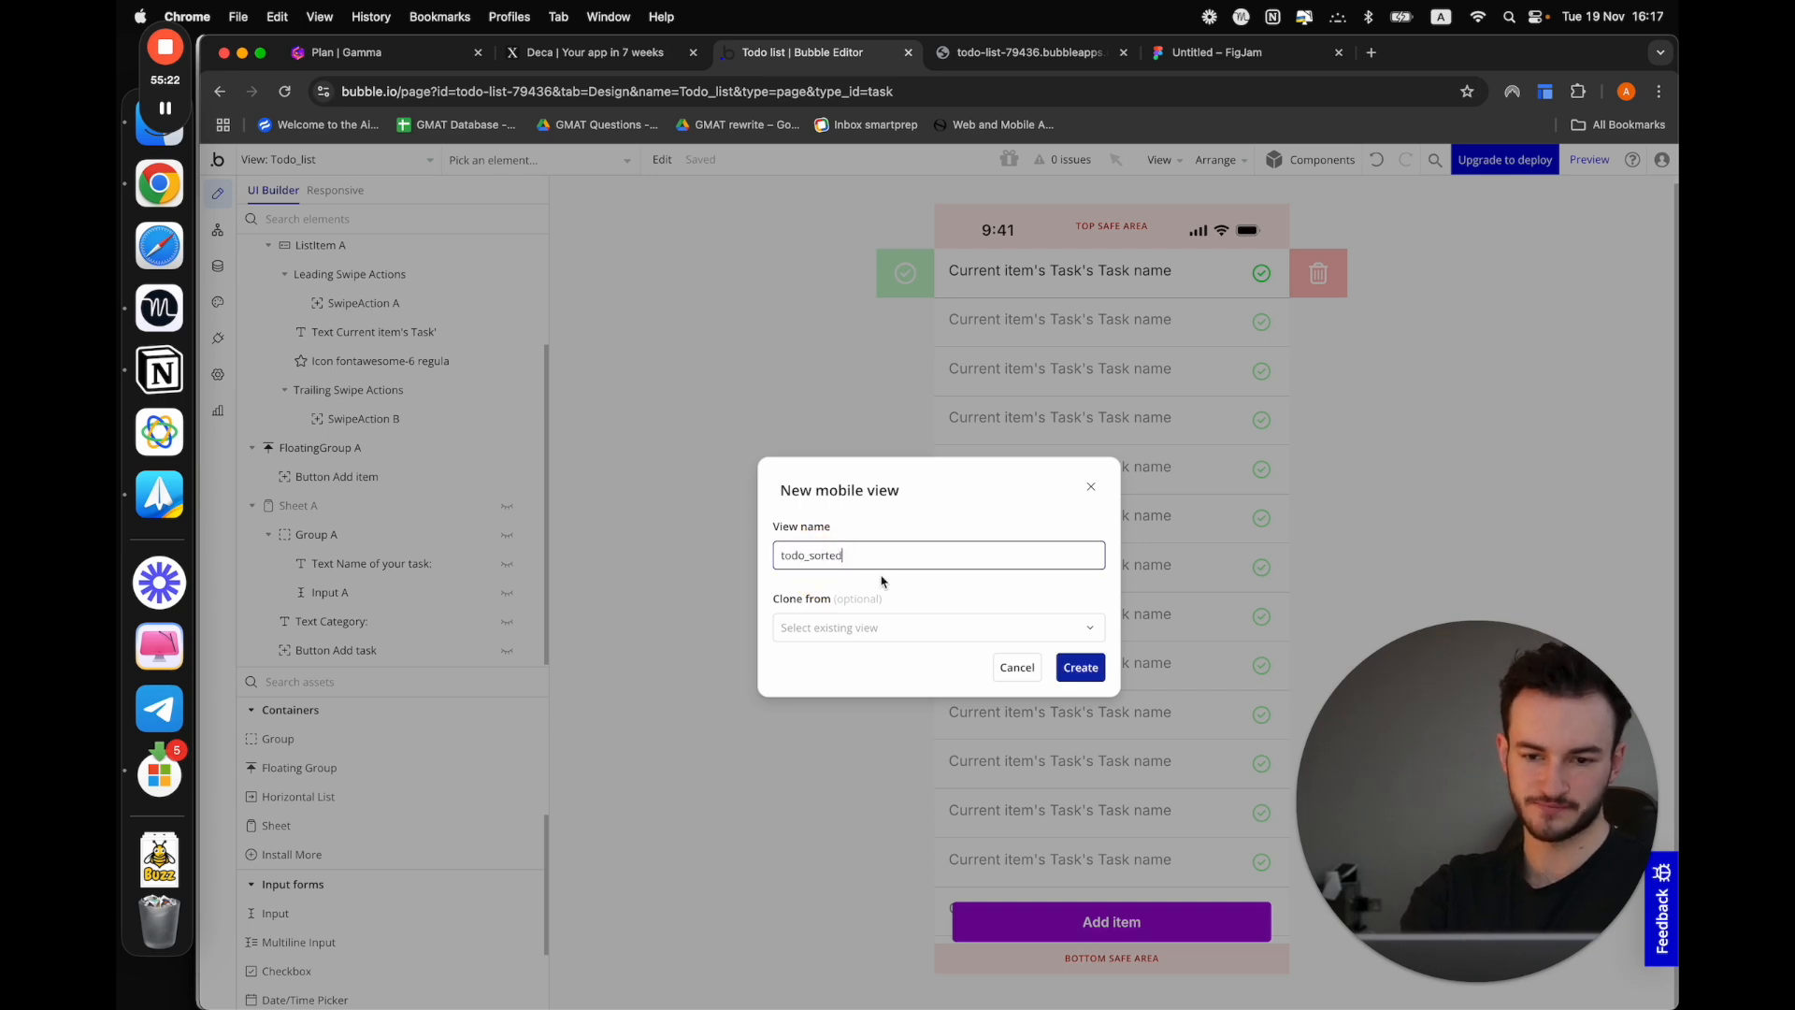
click(1074, 667)
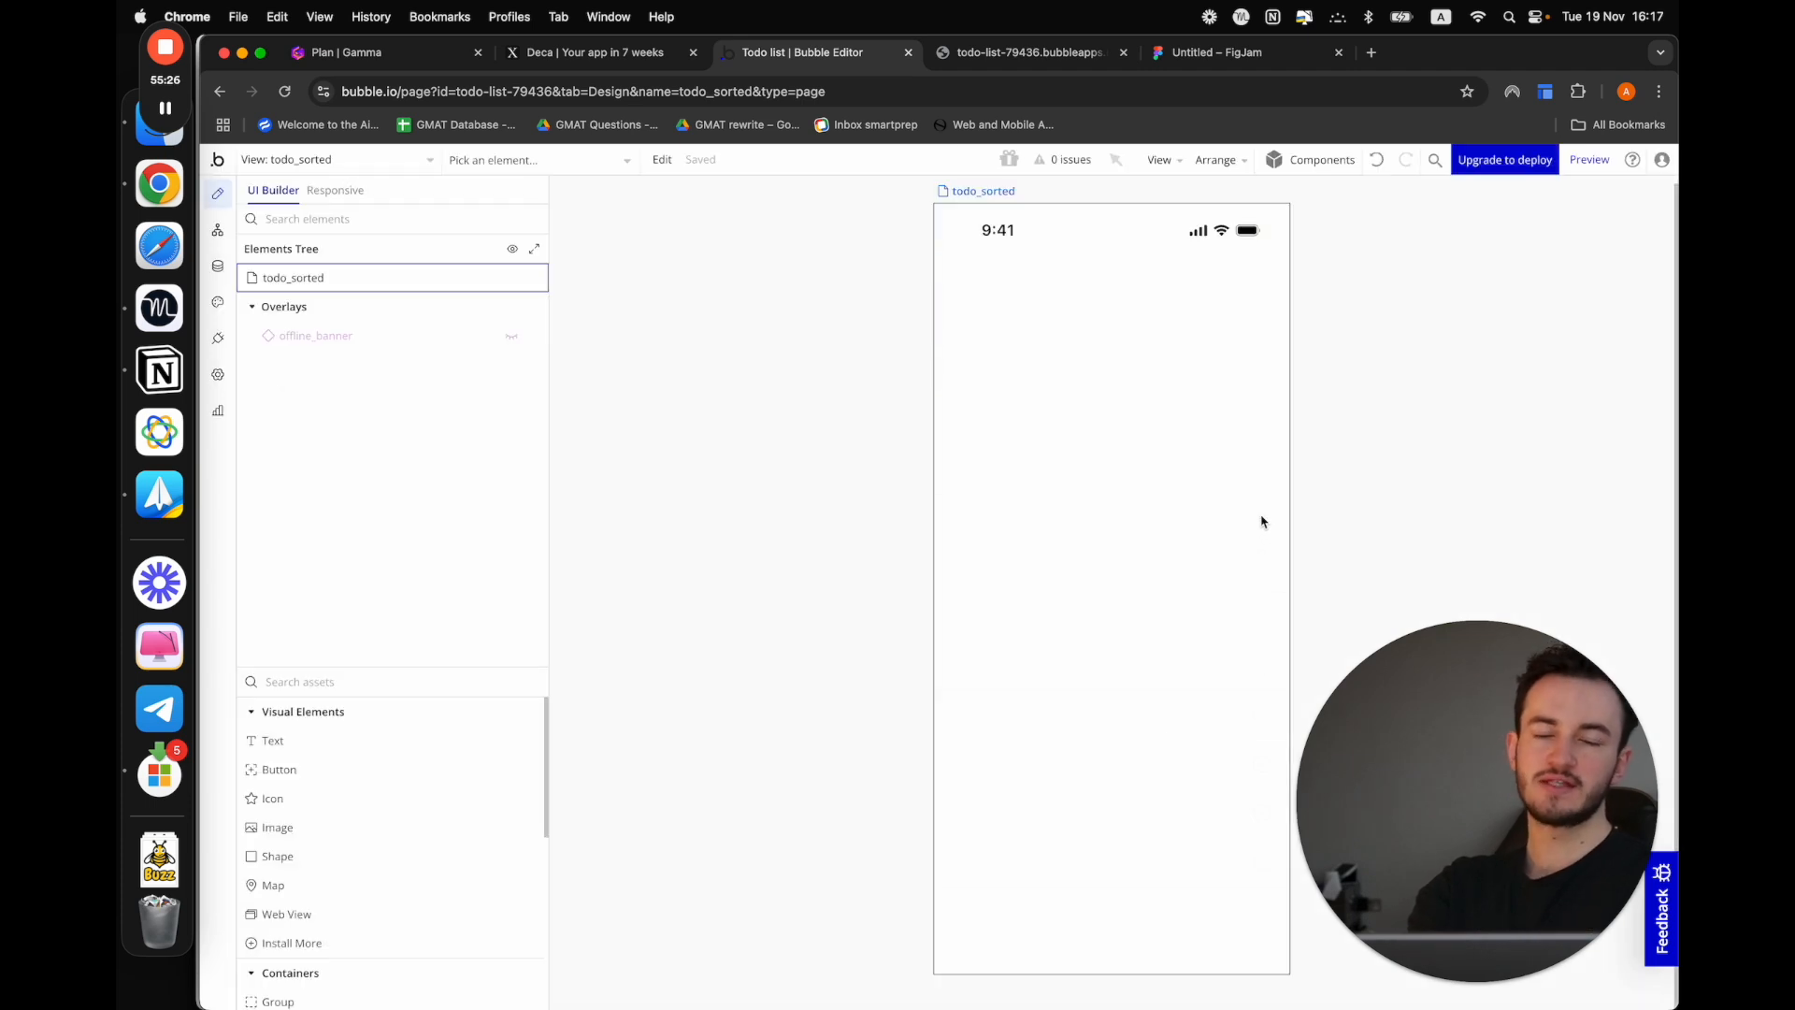
Change the view type of the todo_sorted view to Section List
click(1262, 522)
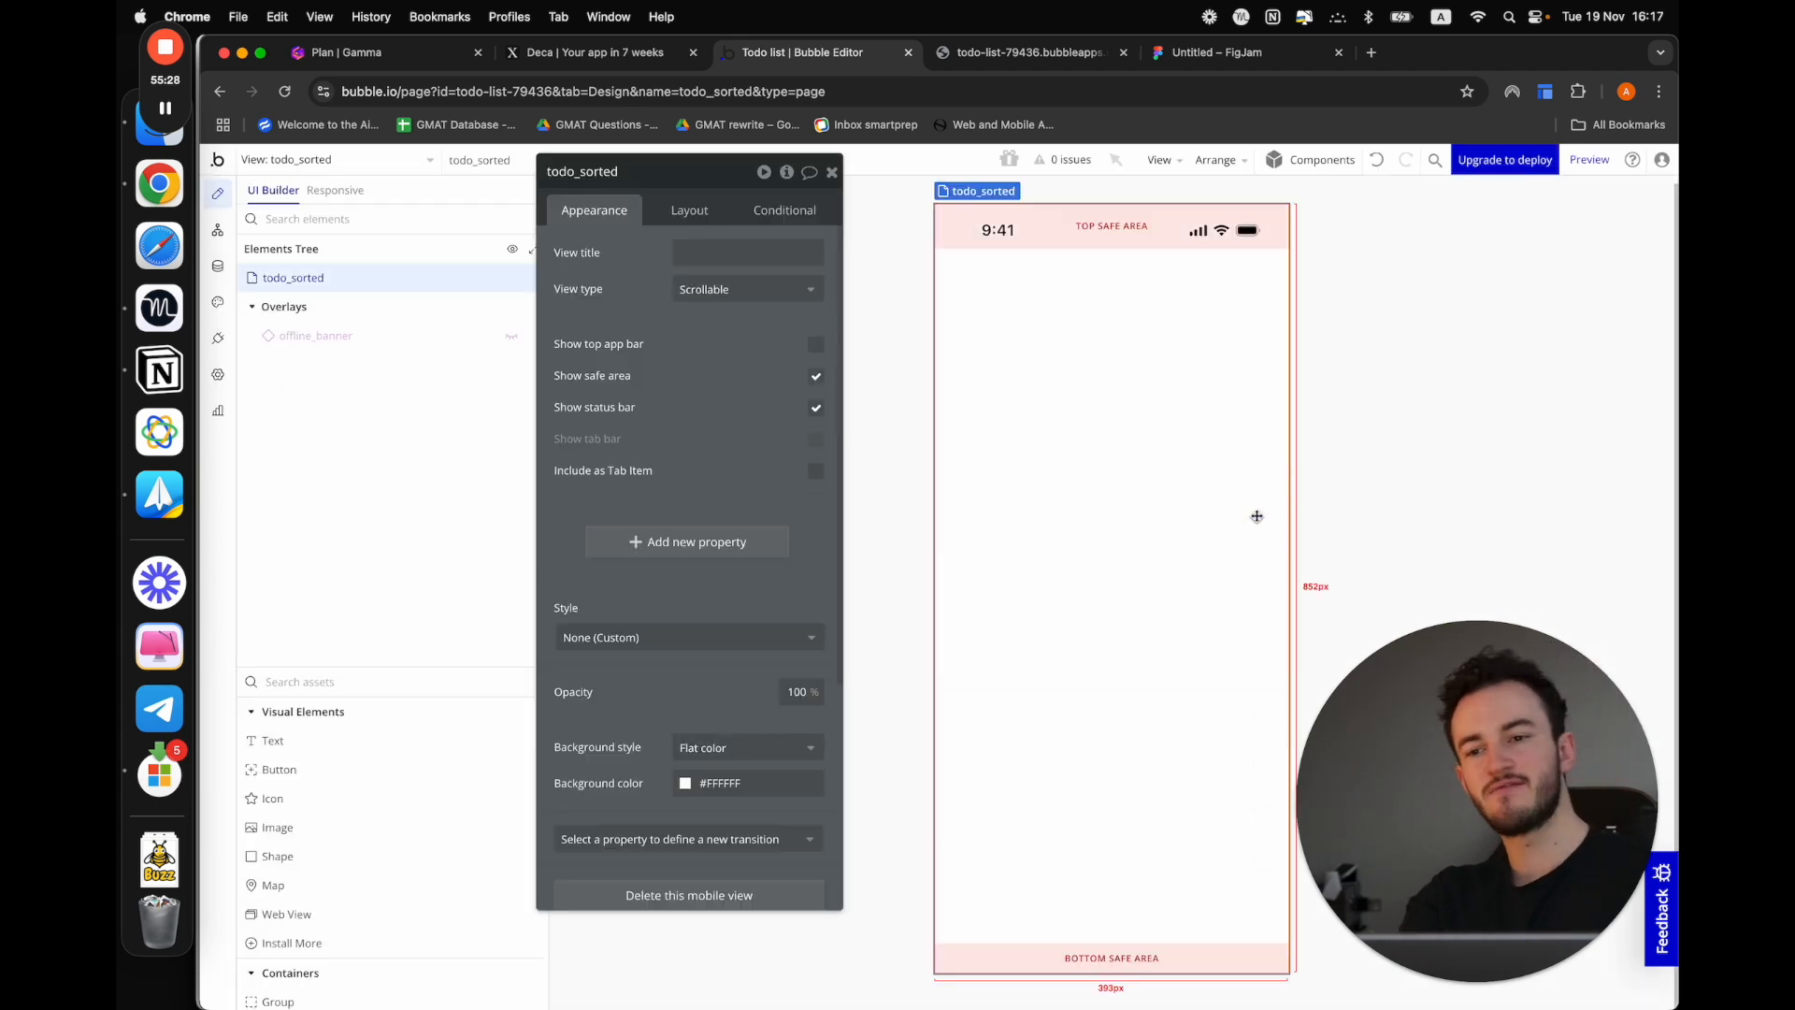
drag(590, 392, 666, 391)
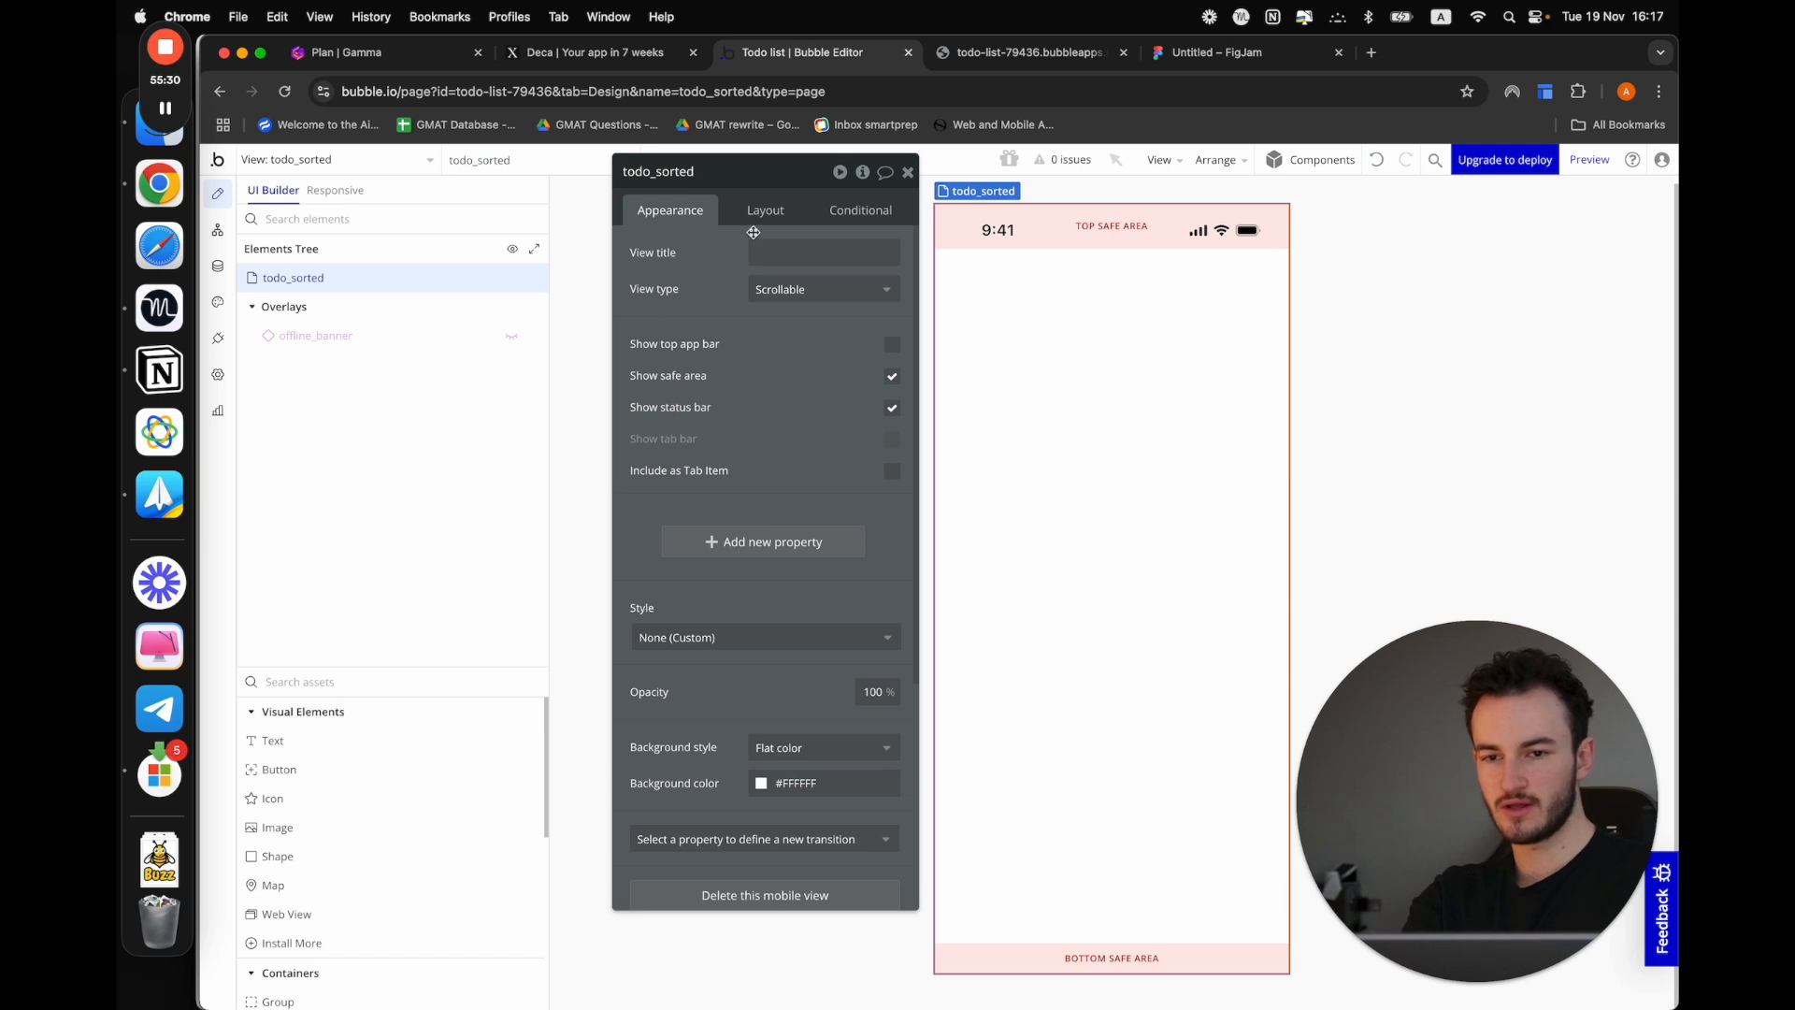
click(793, 292)
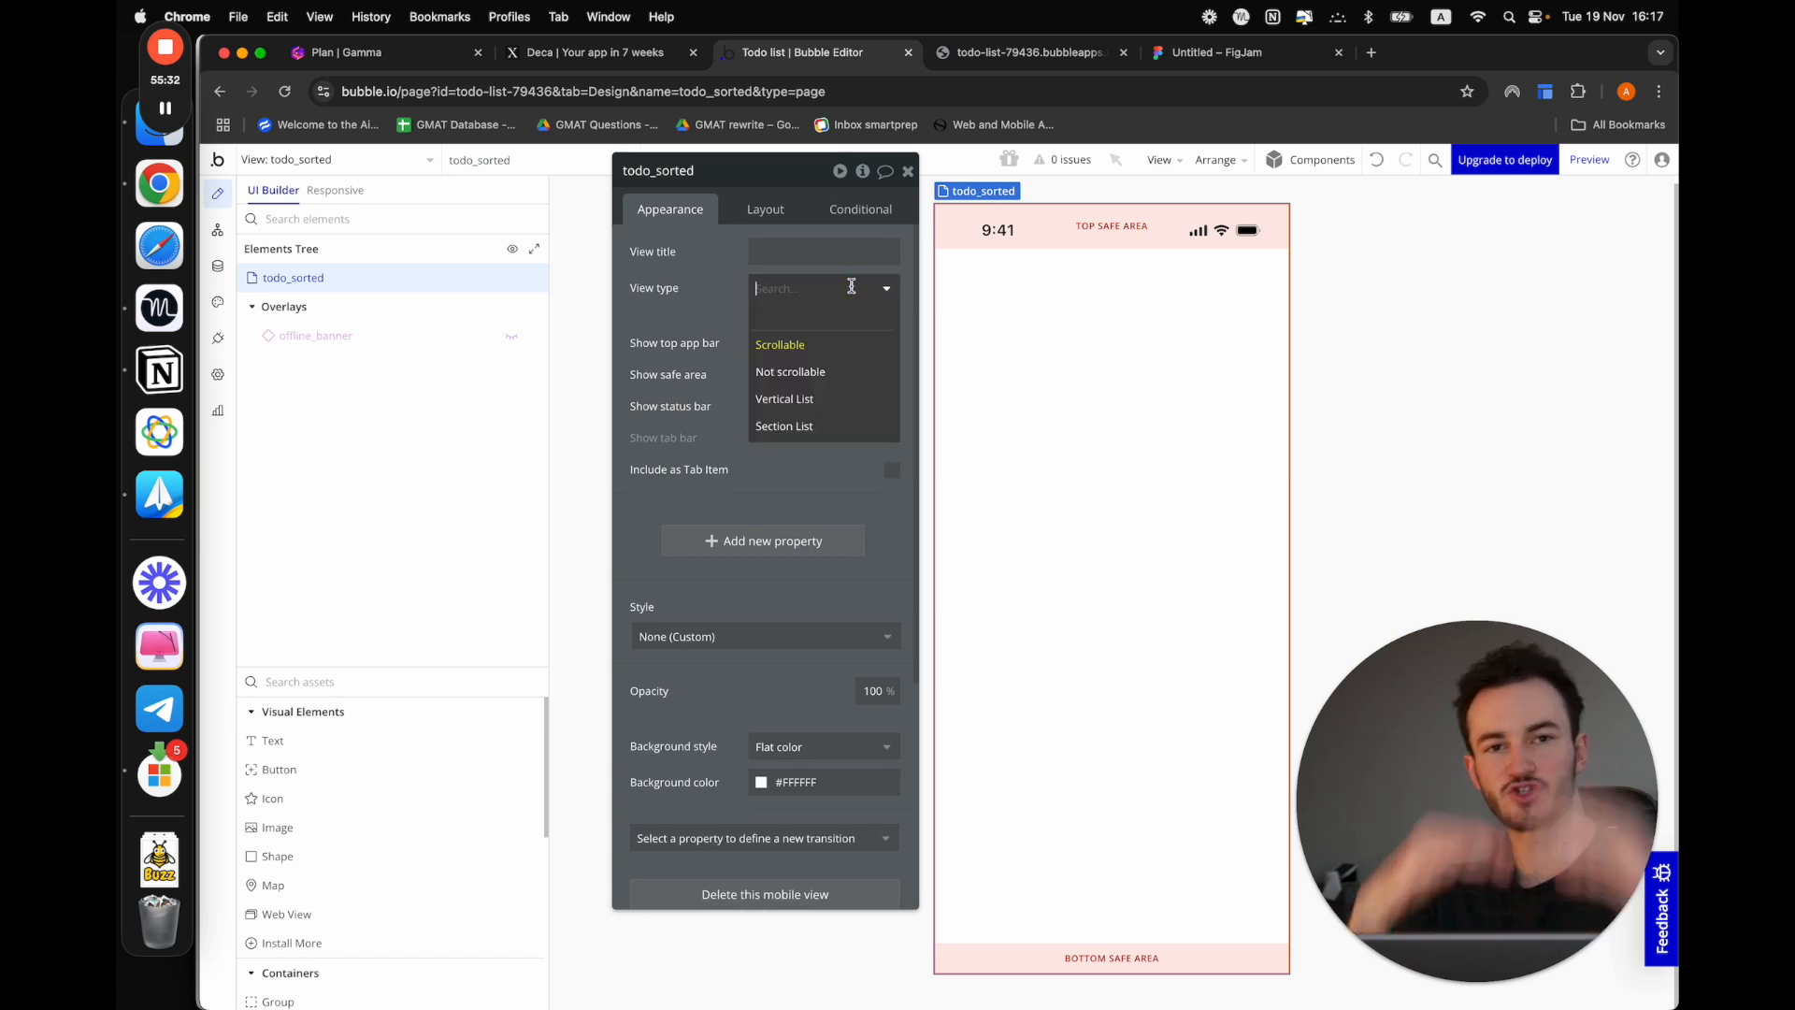
click(811, 426)
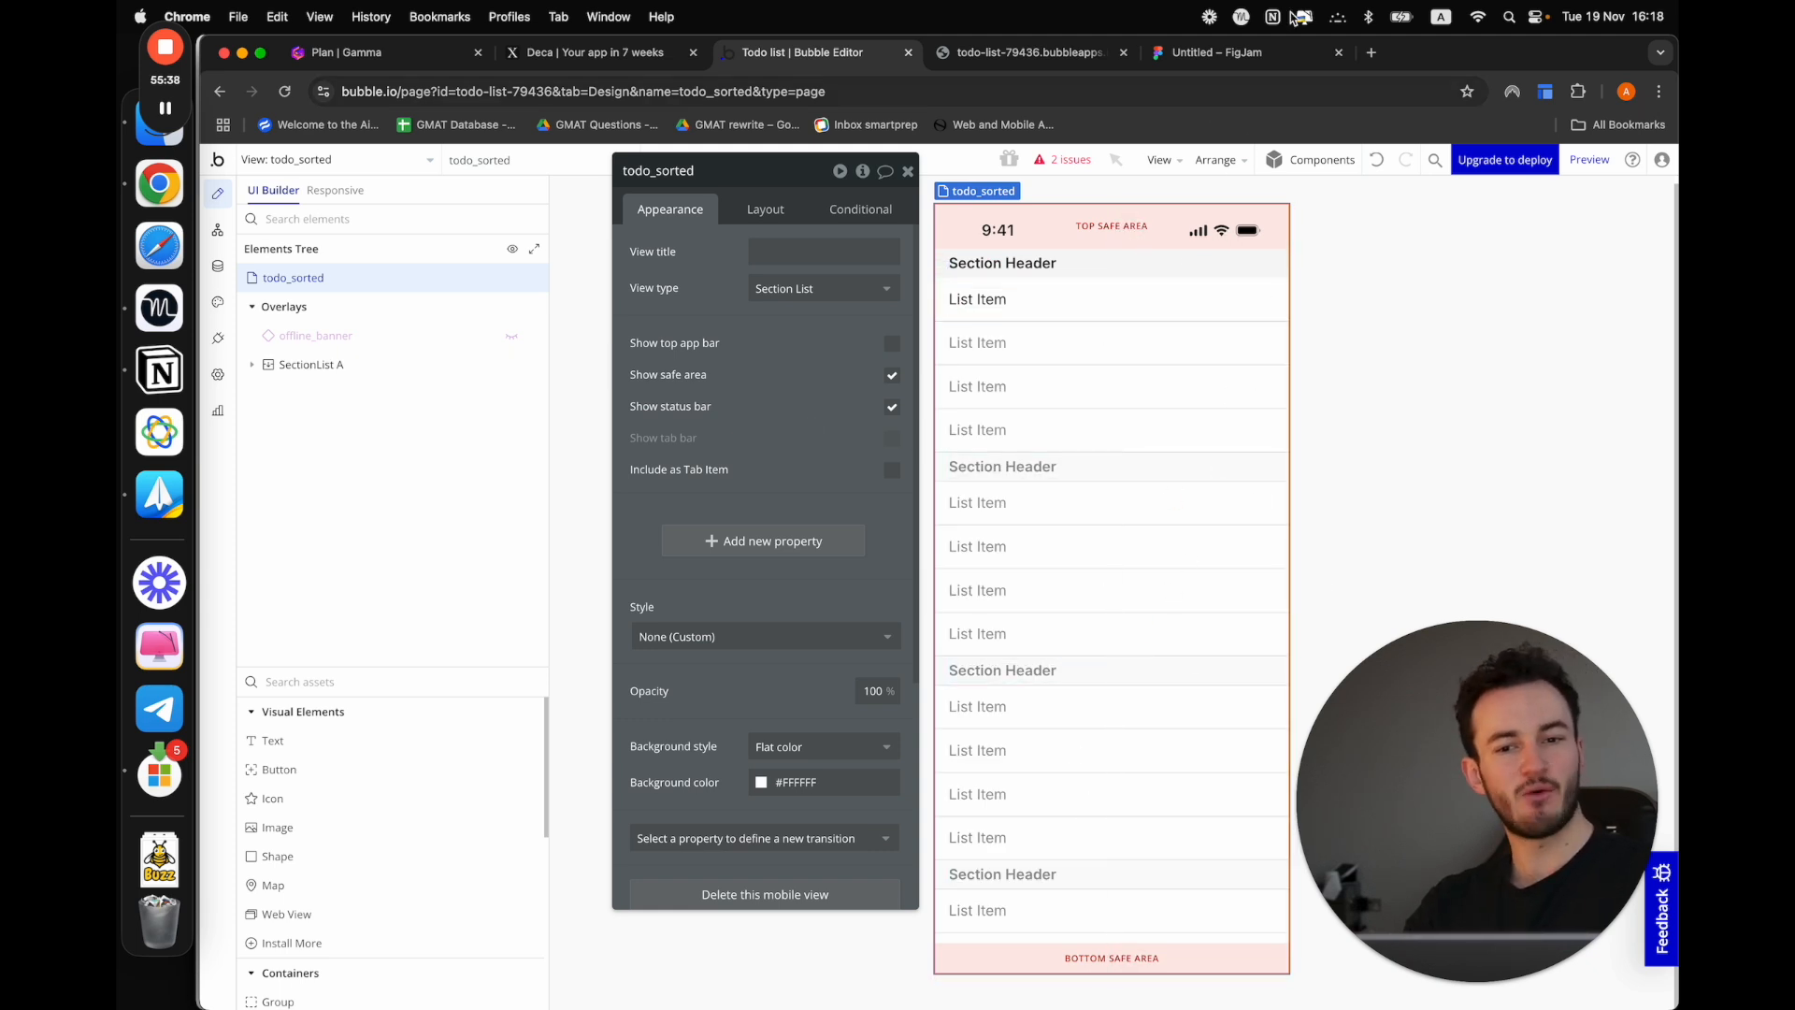
Set the section list's type of content to Task and its data source to a search for Tasks
click(1154, 337)
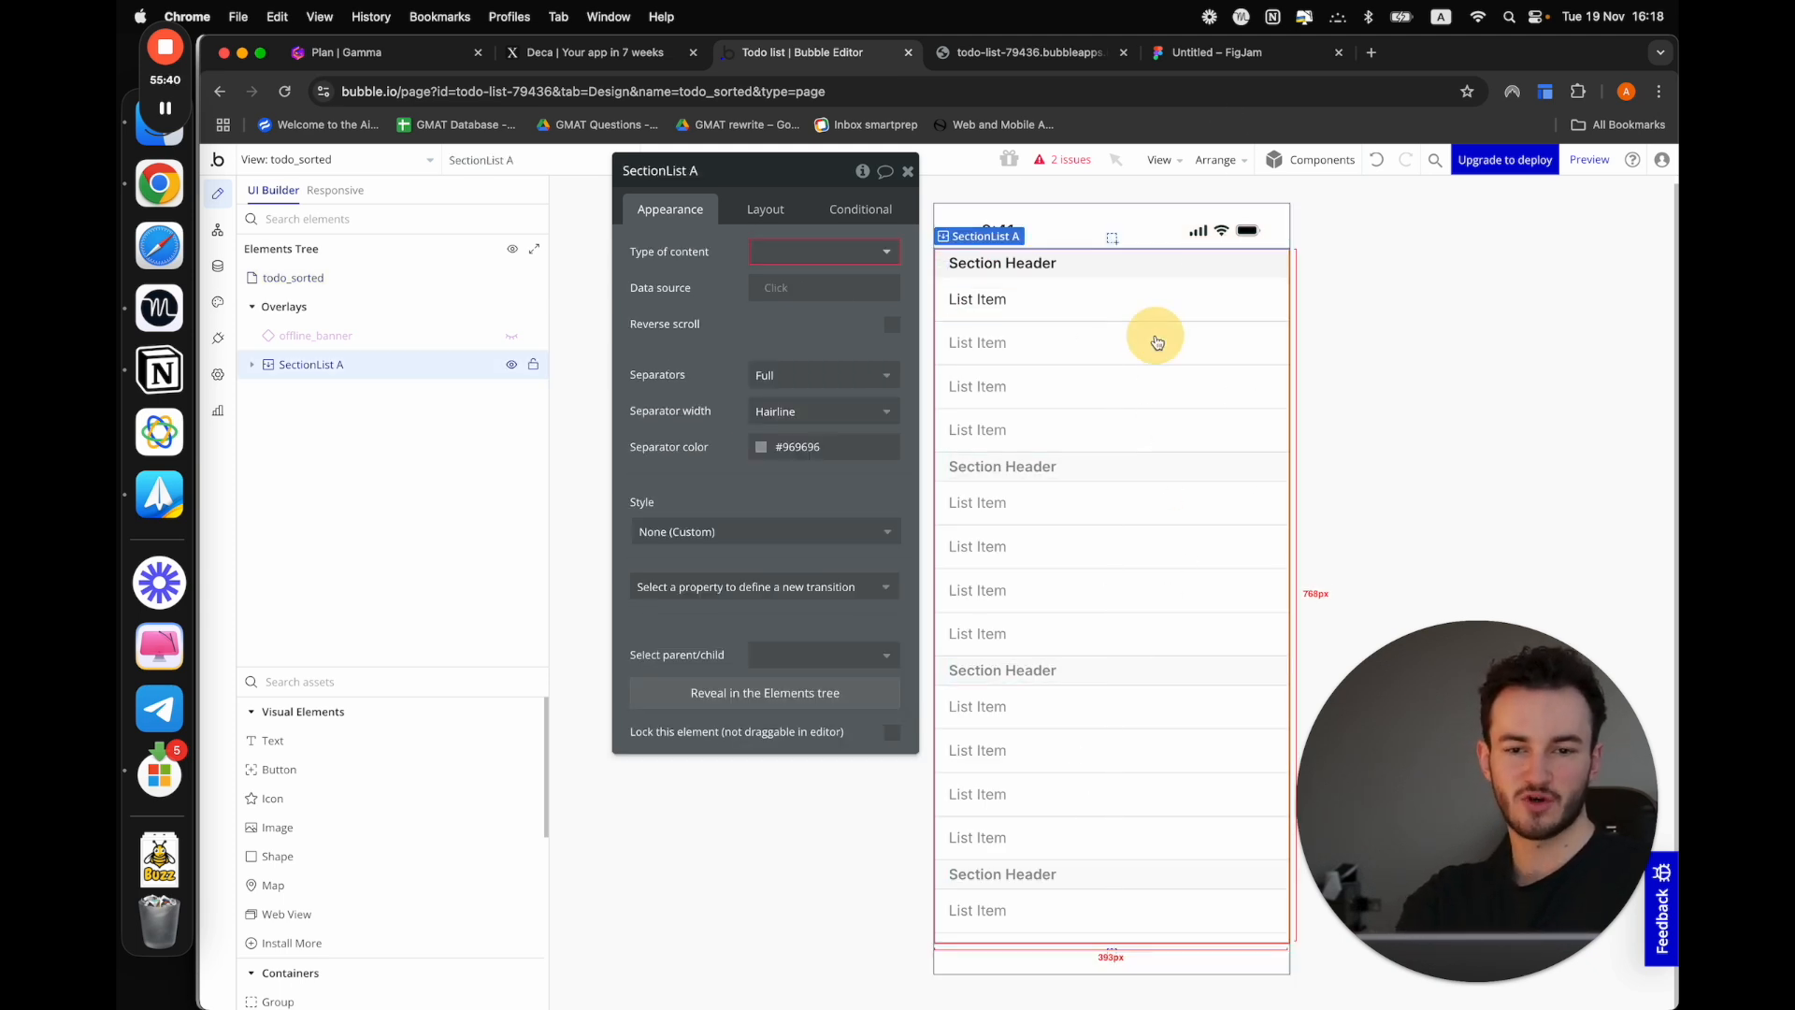
click(810, 252)
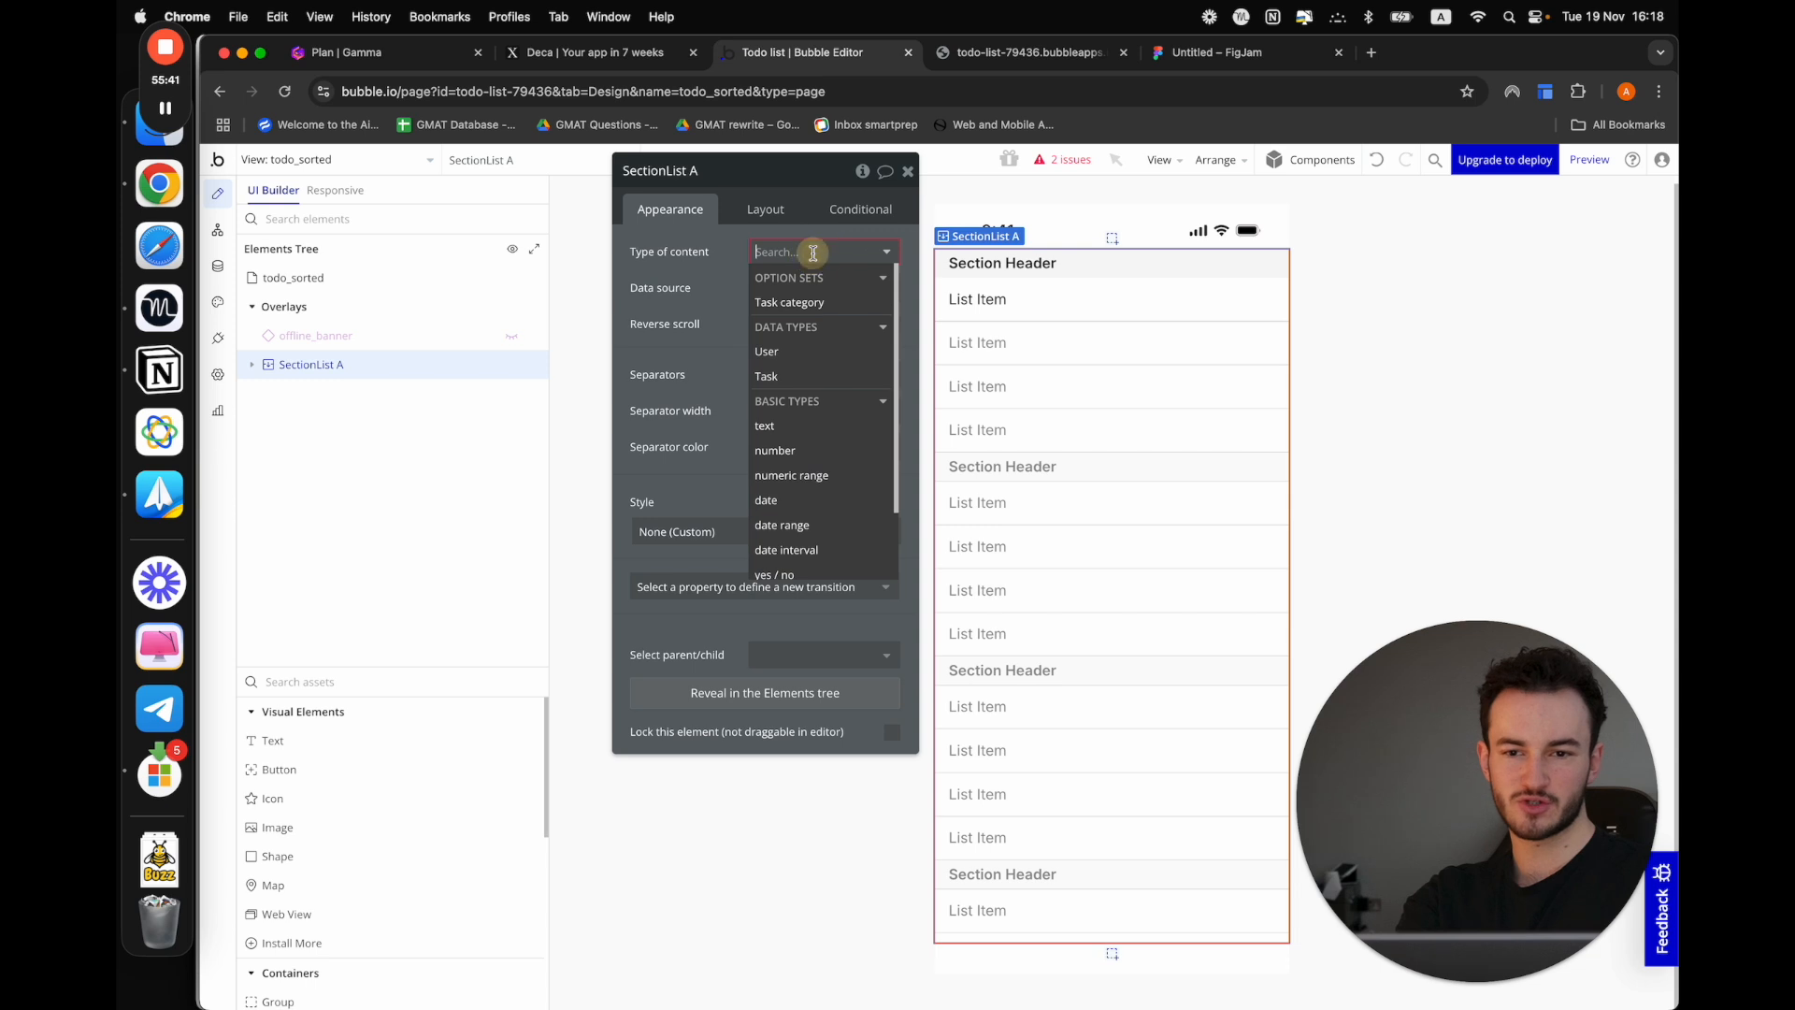
click(775, 376)
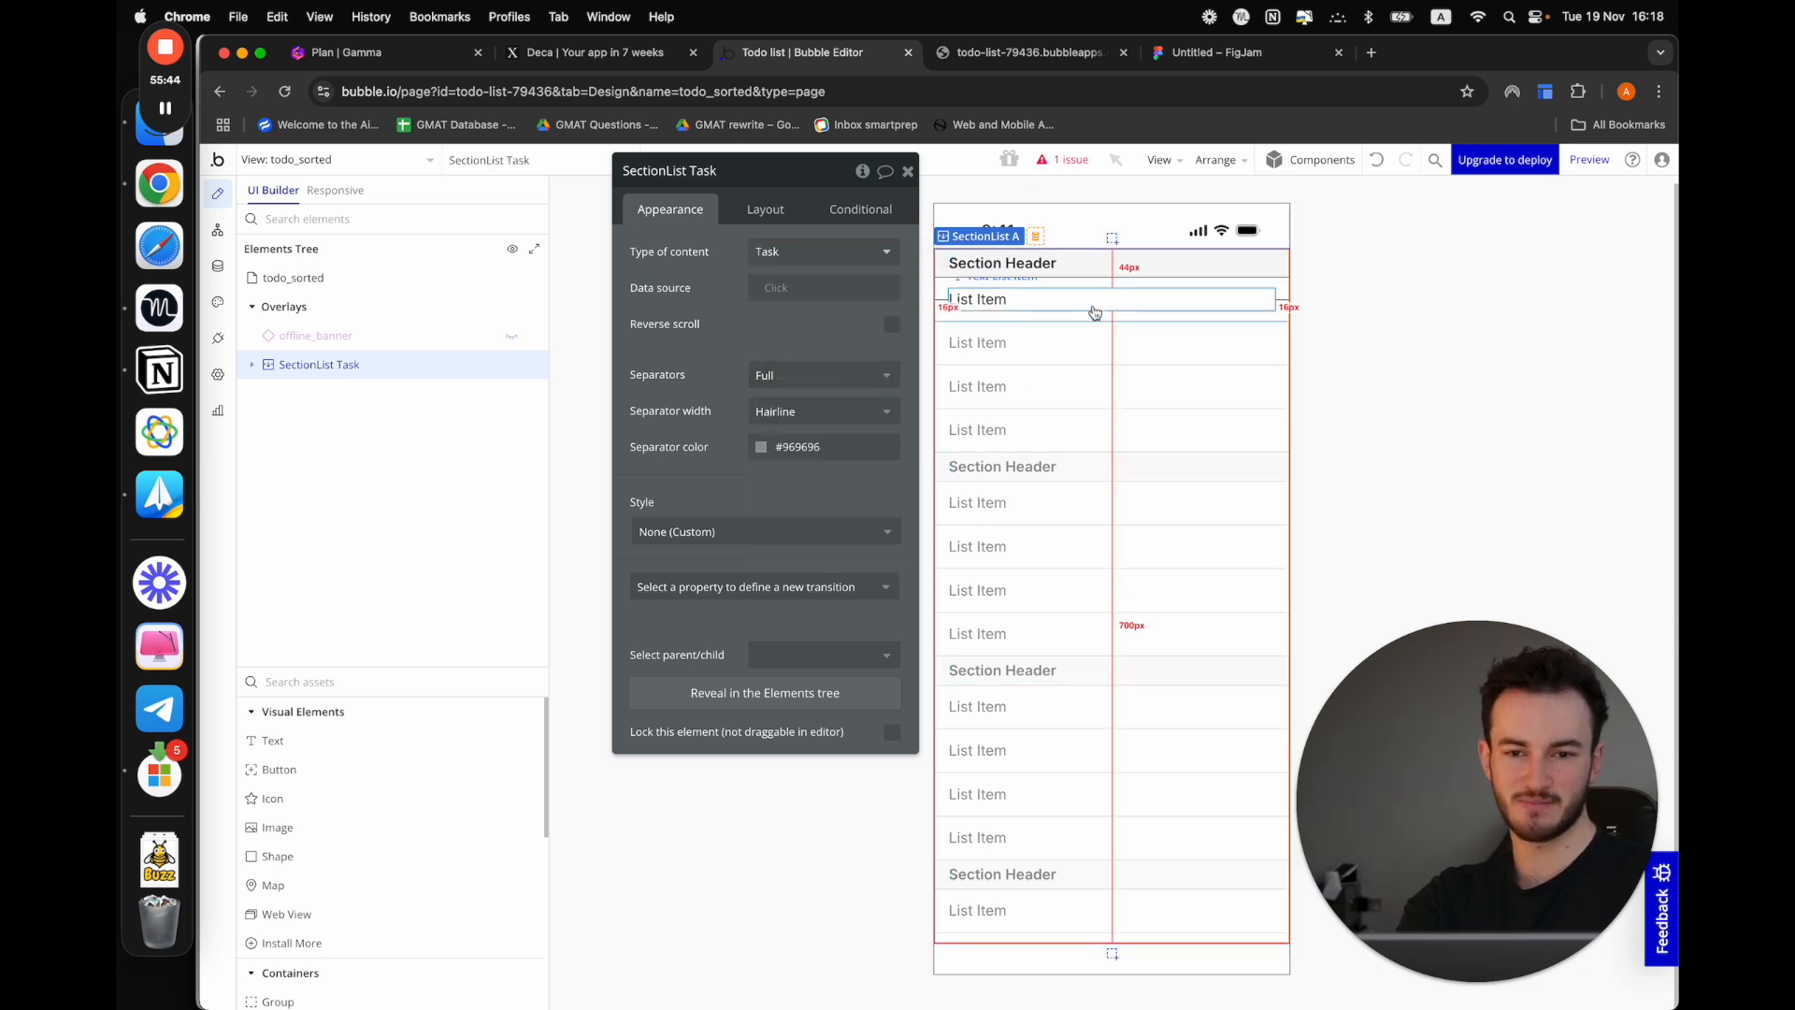
click(788, 293)
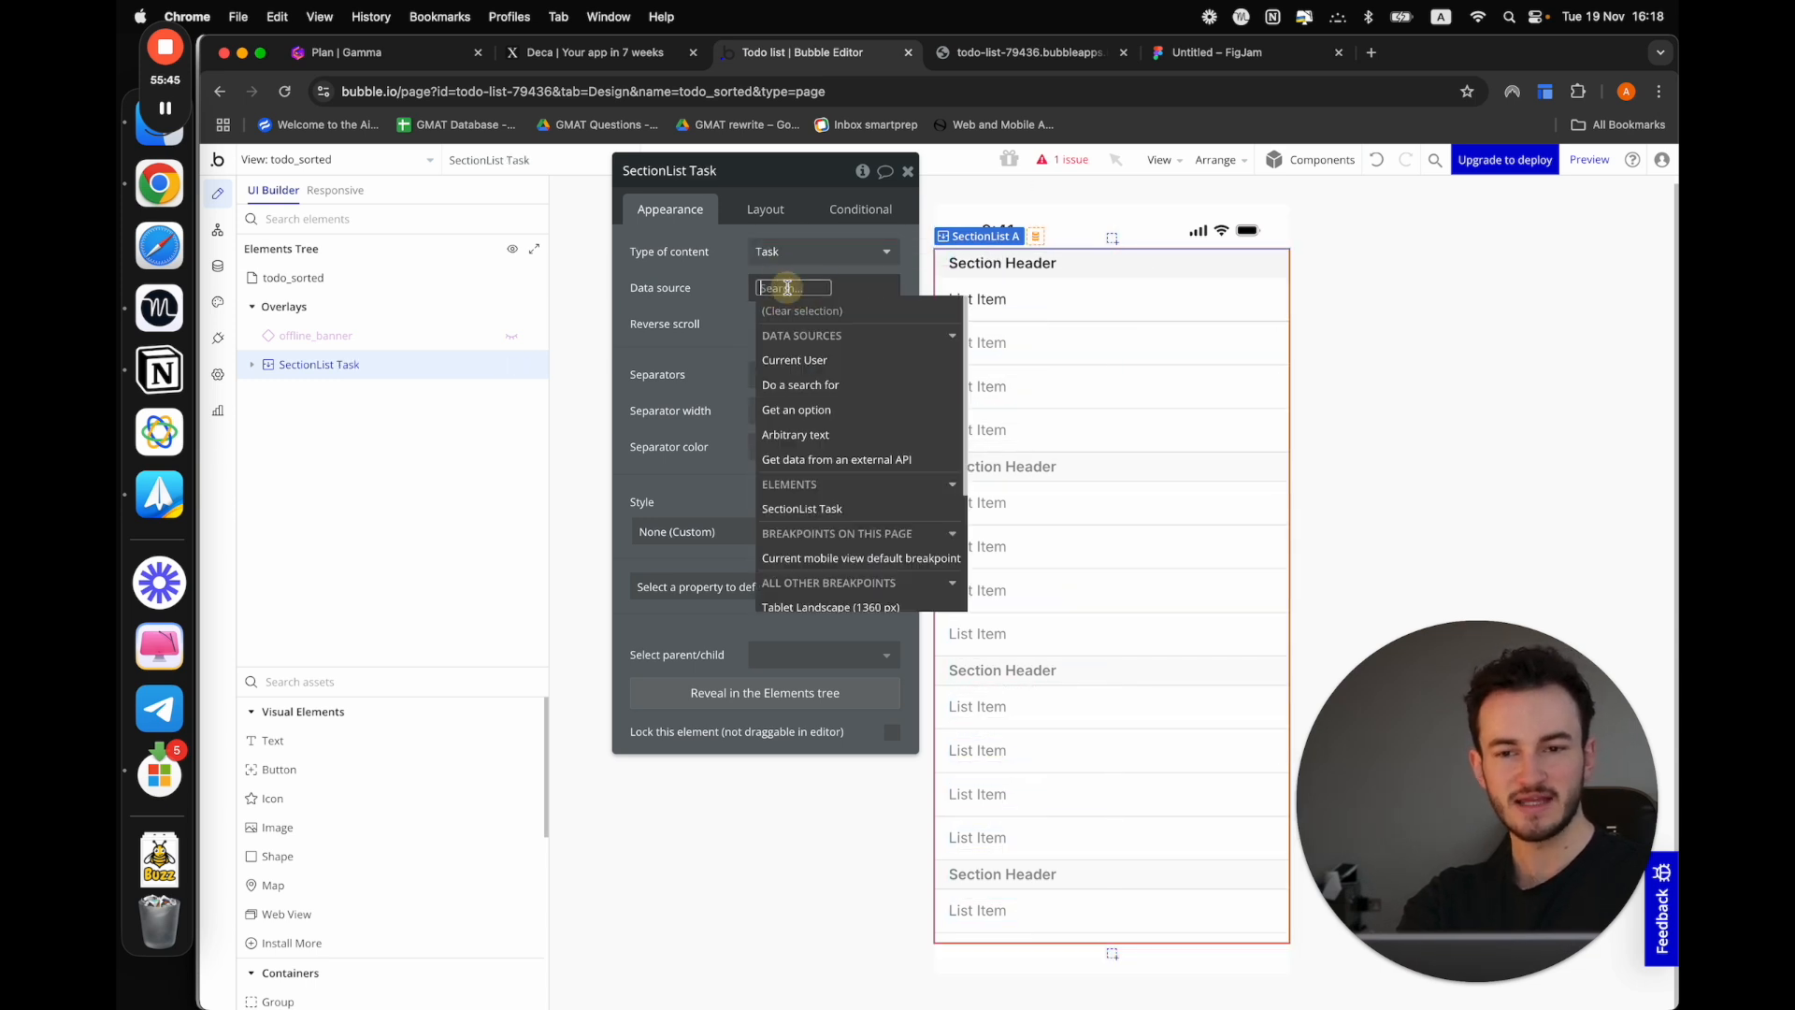
click(796, 390)
click(1066, 212)
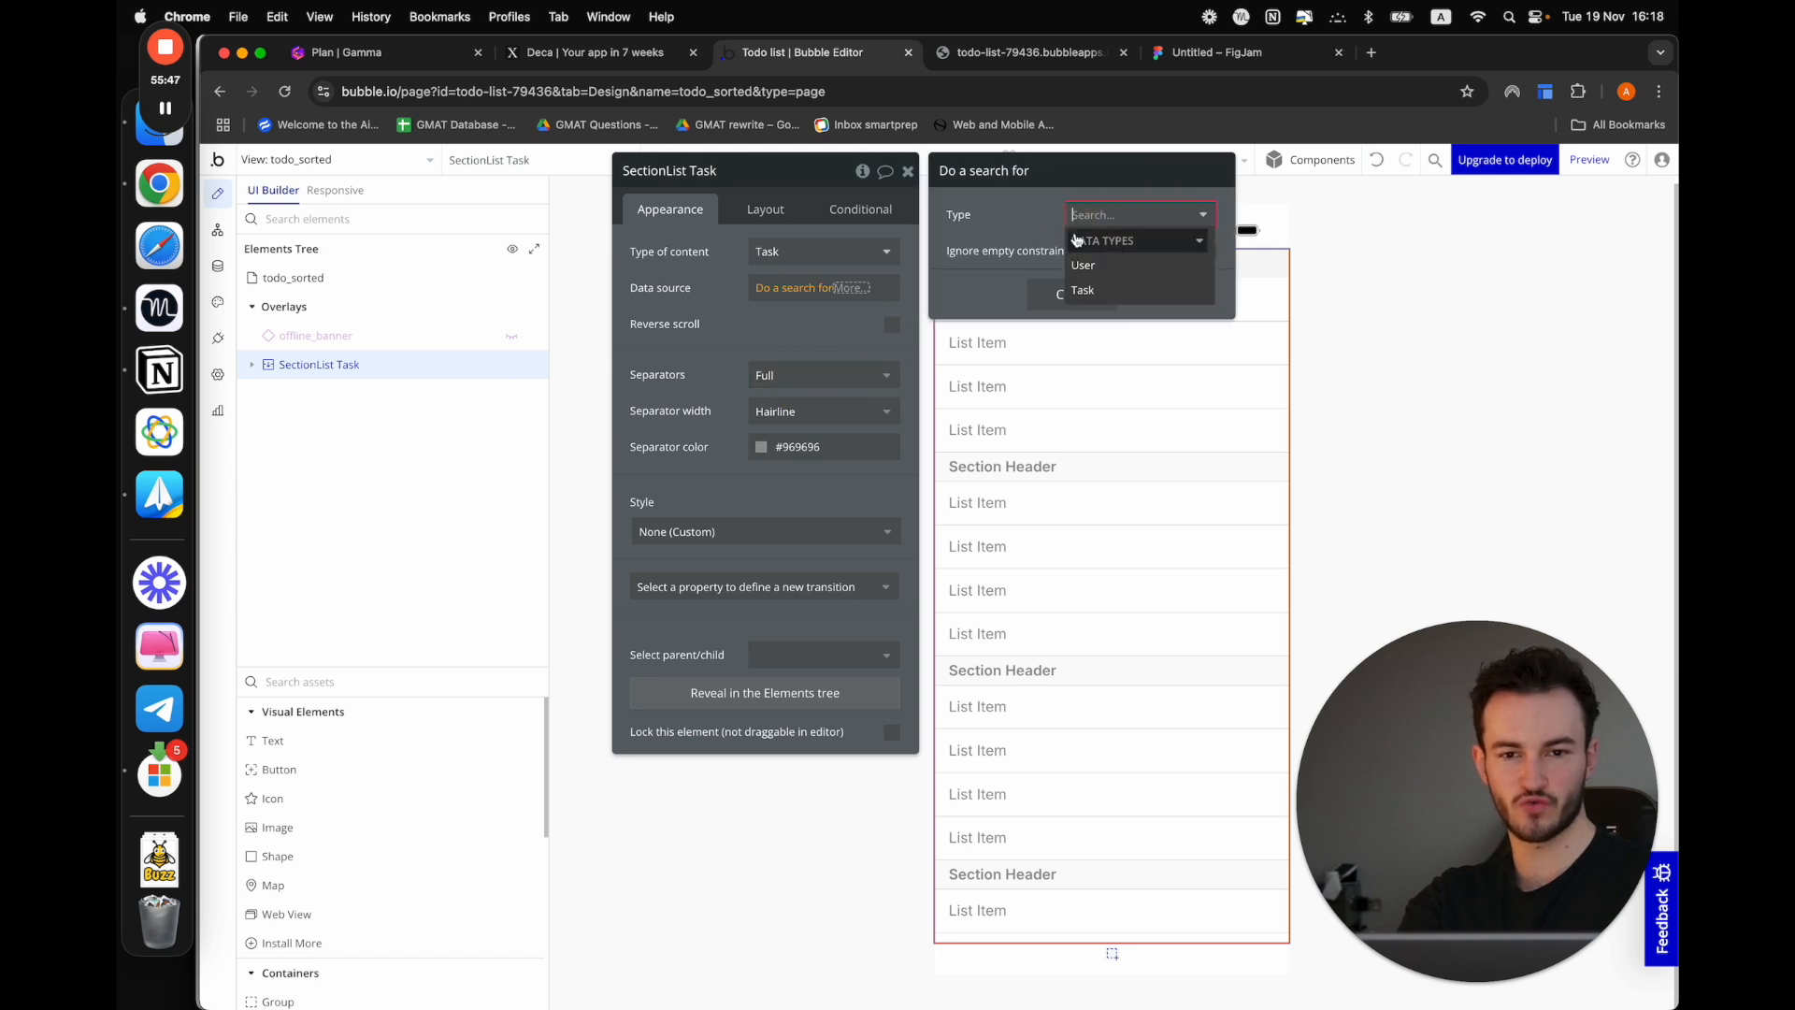
click(1081, 283)
click(1066, 390)
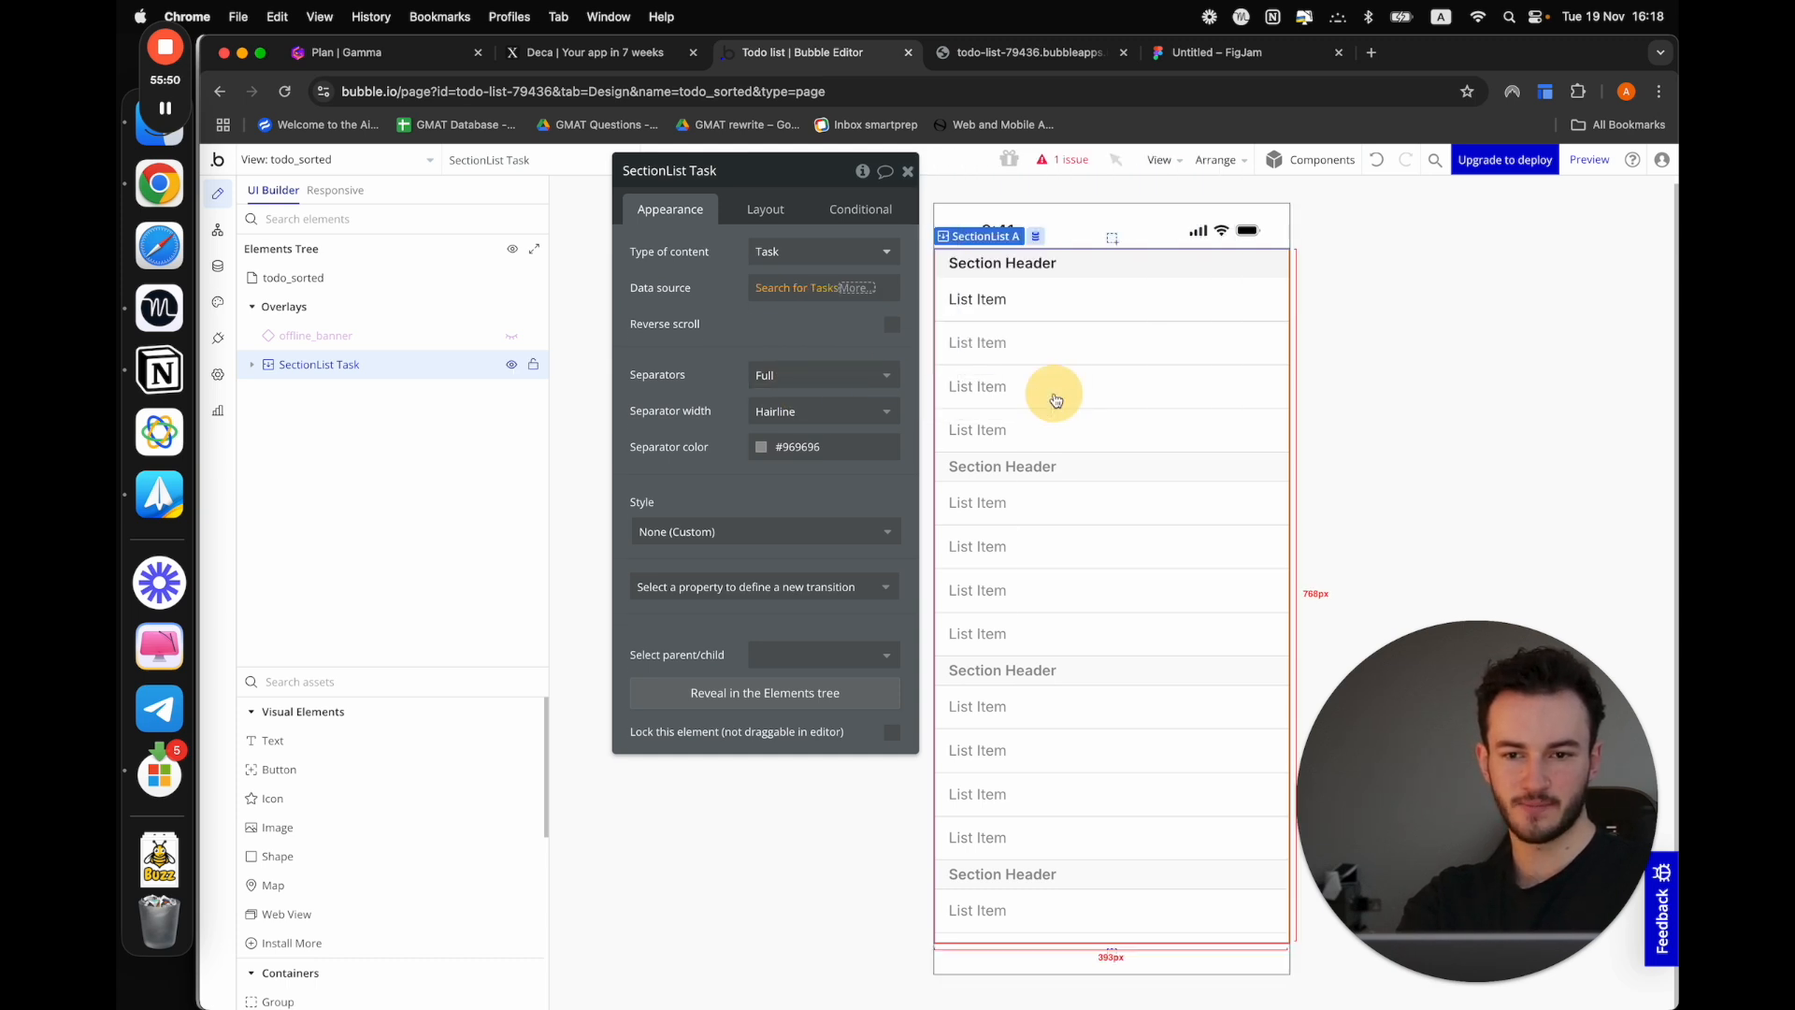
Group the section list's SectionHeader A by Category and preview the todo_sorted view
click(718, 320)
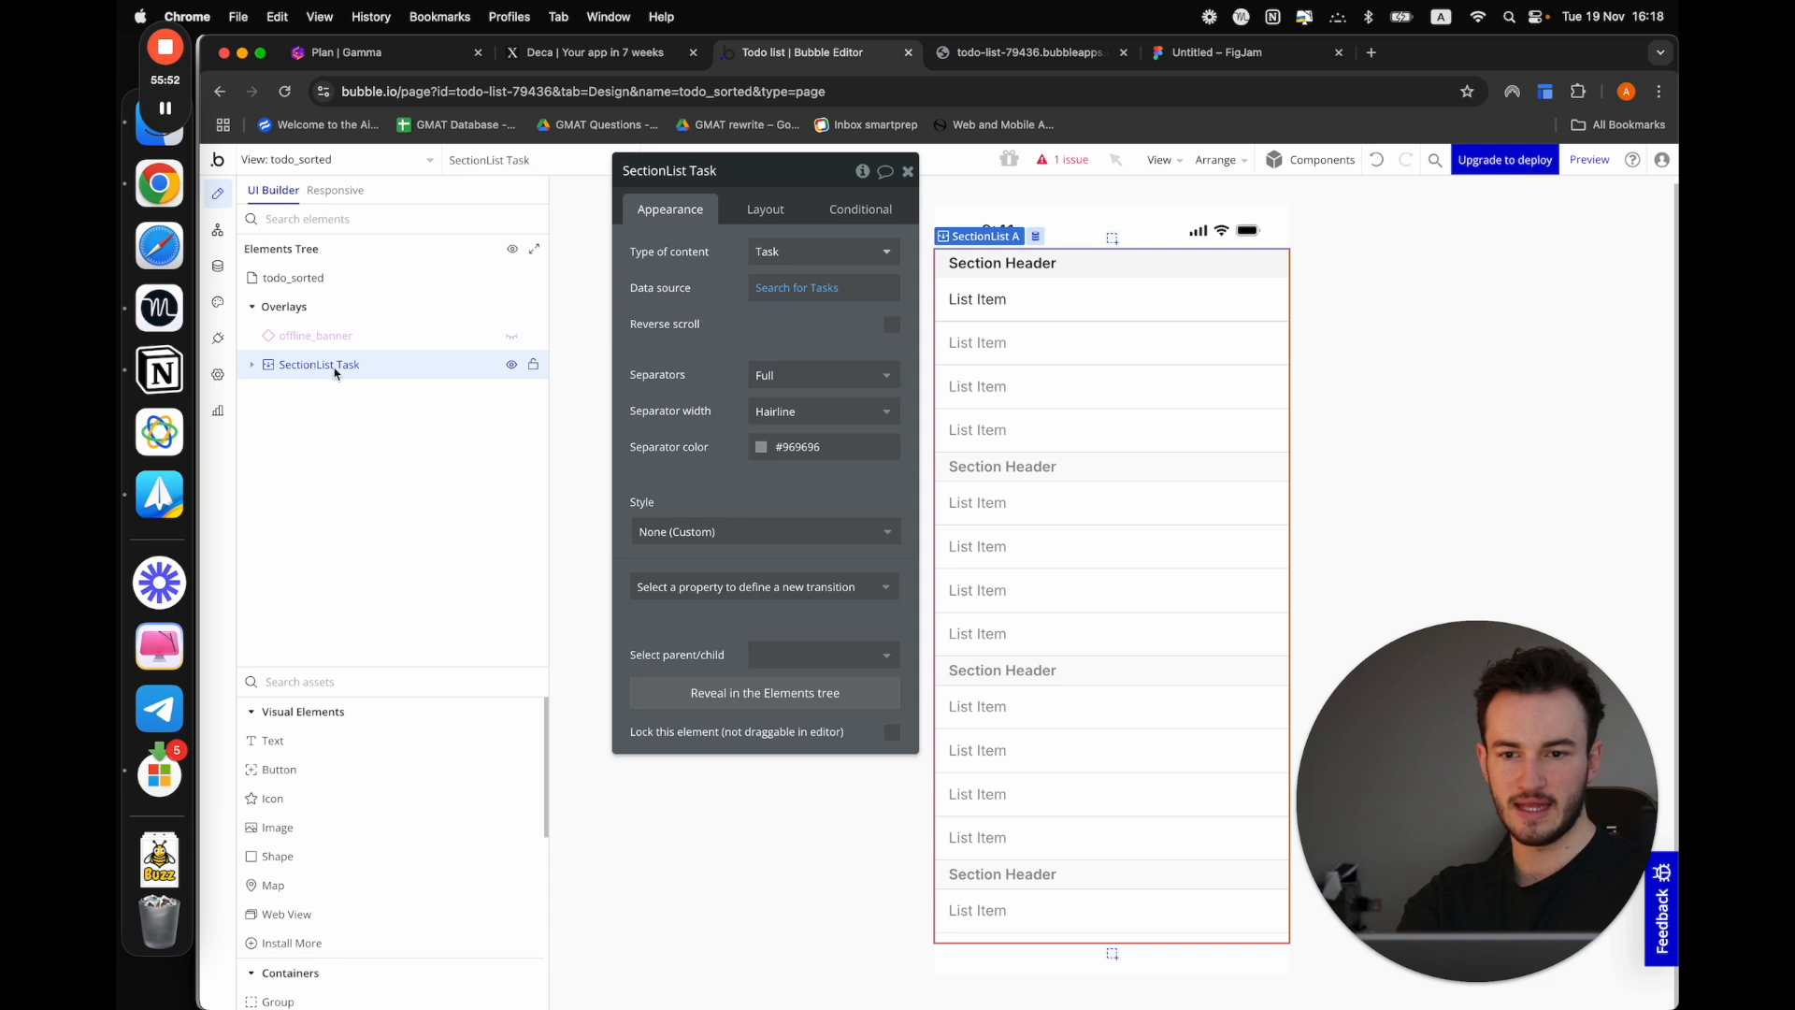
click(252, 365)
click(322, 394)
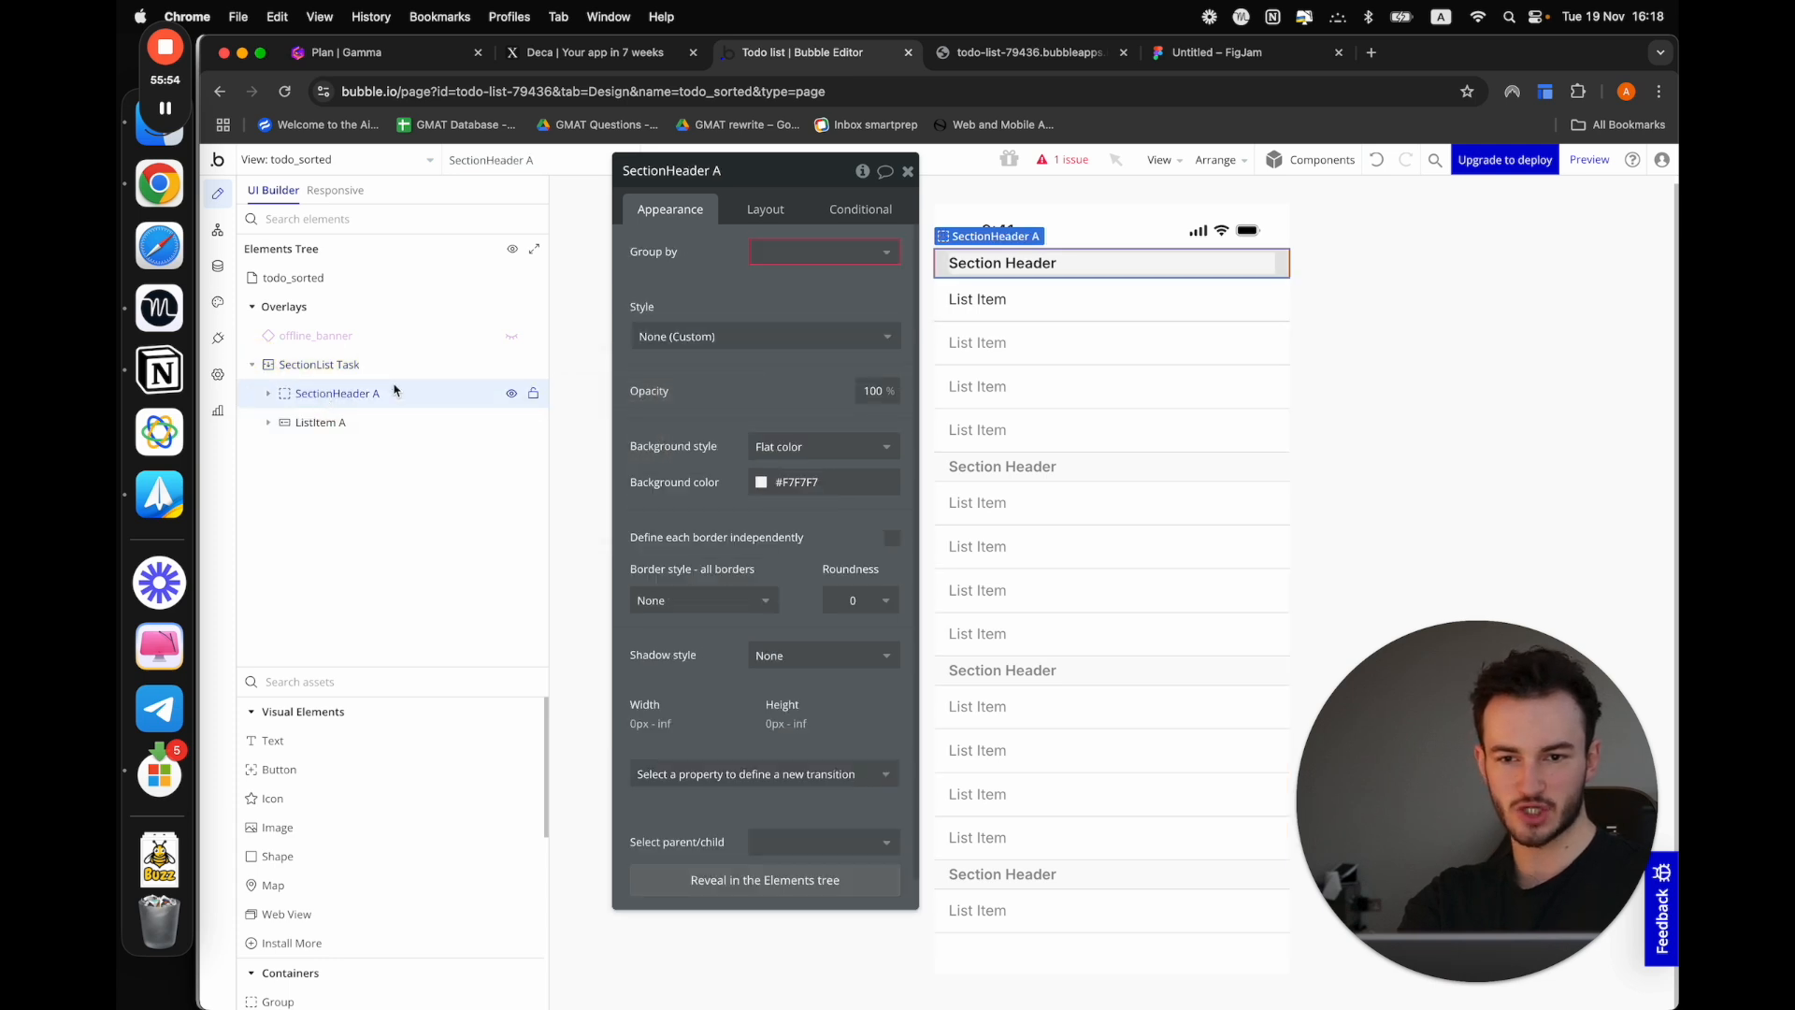
click(841, 253)
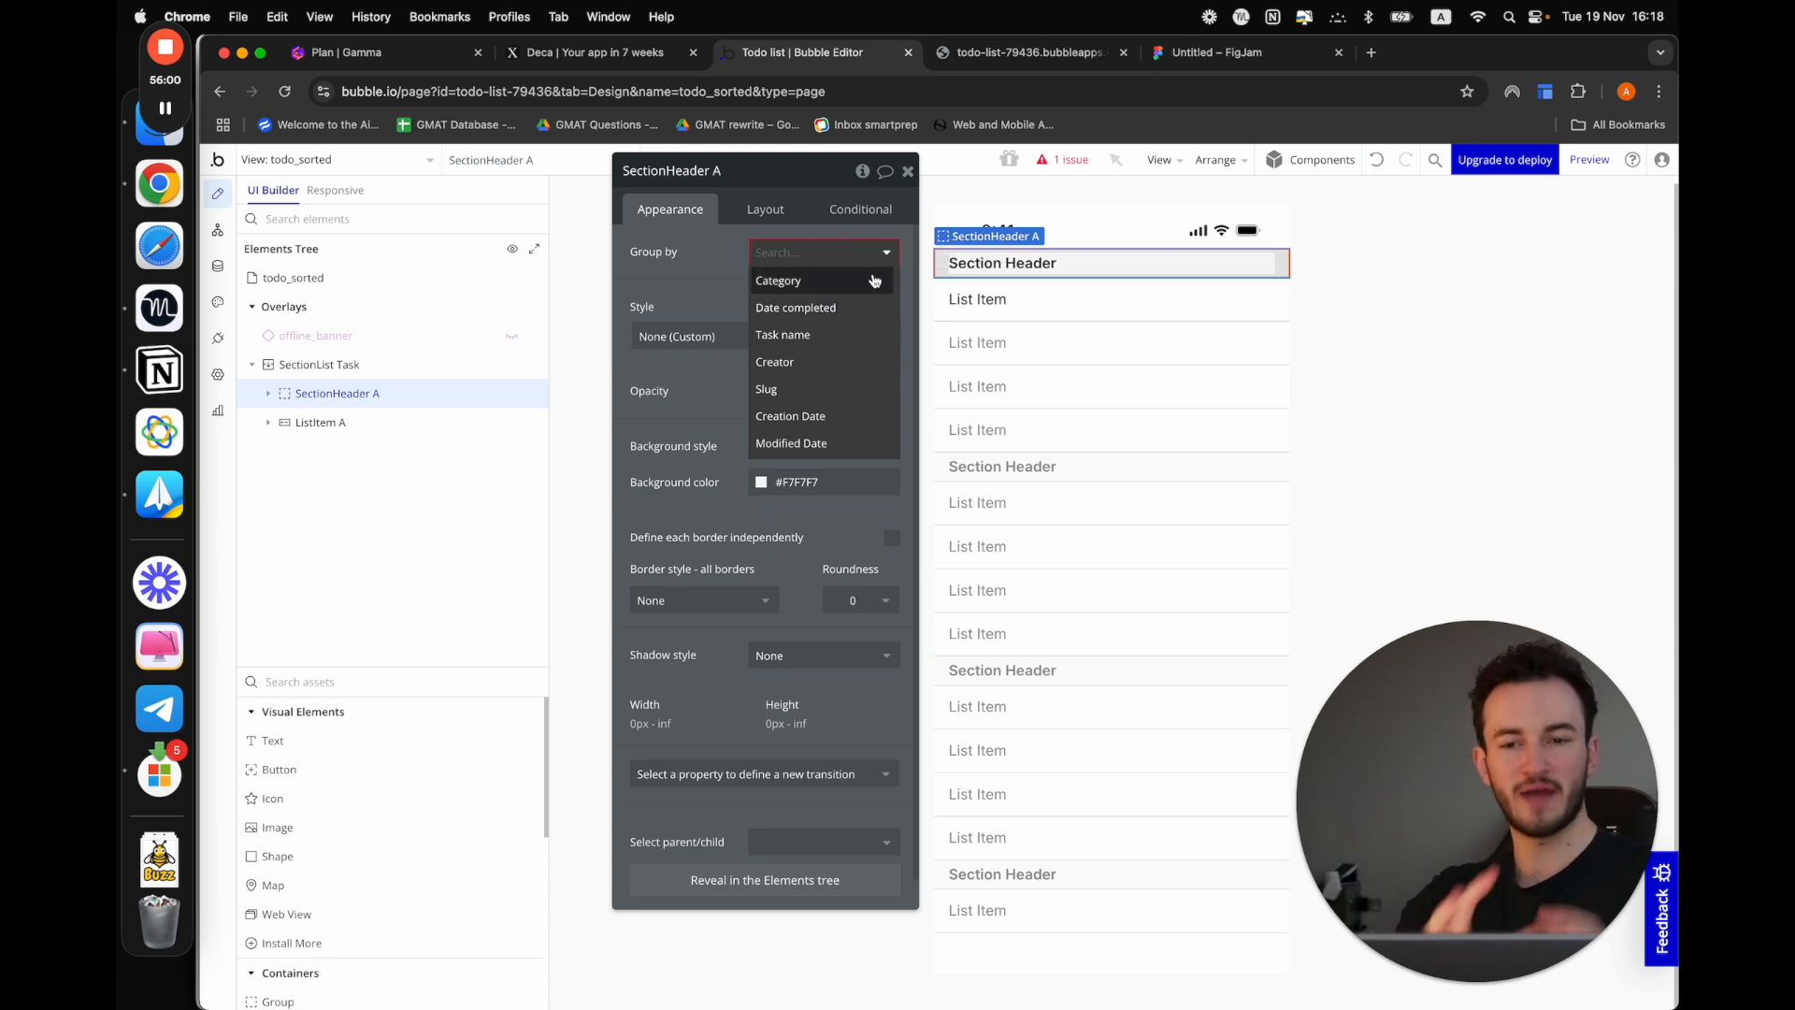
click(873, 281)
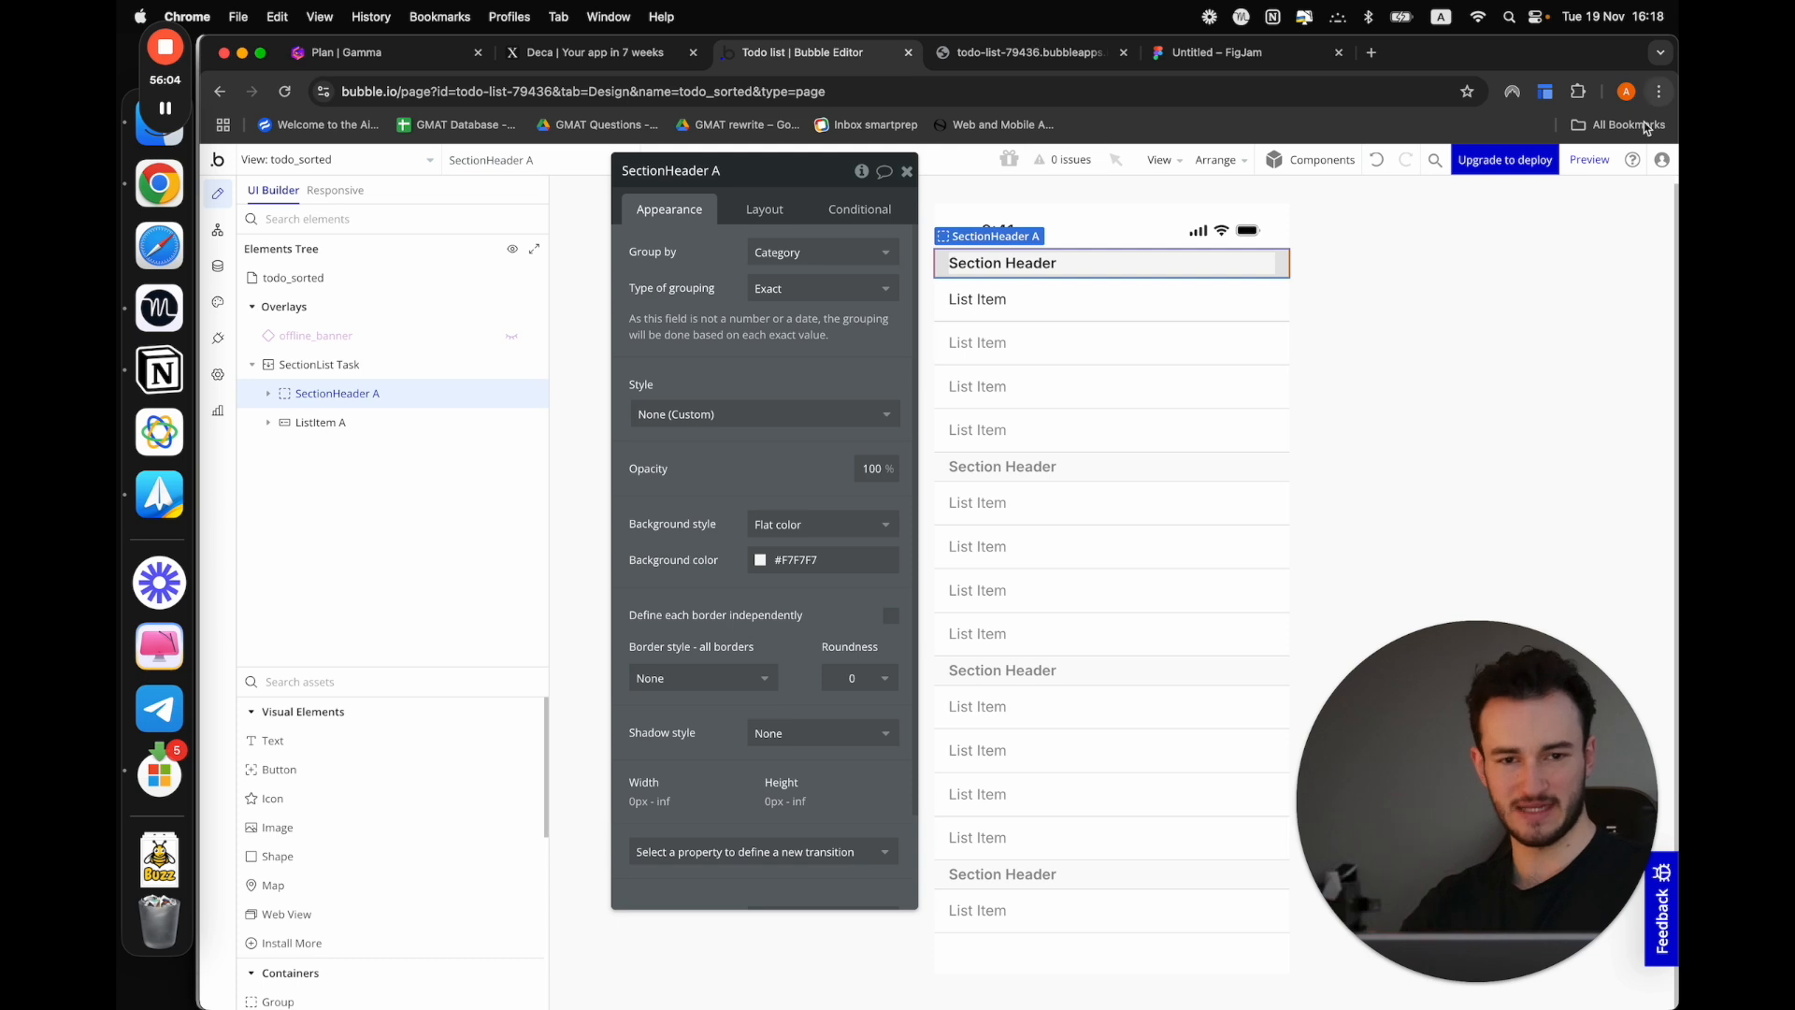
click(1590, 160)
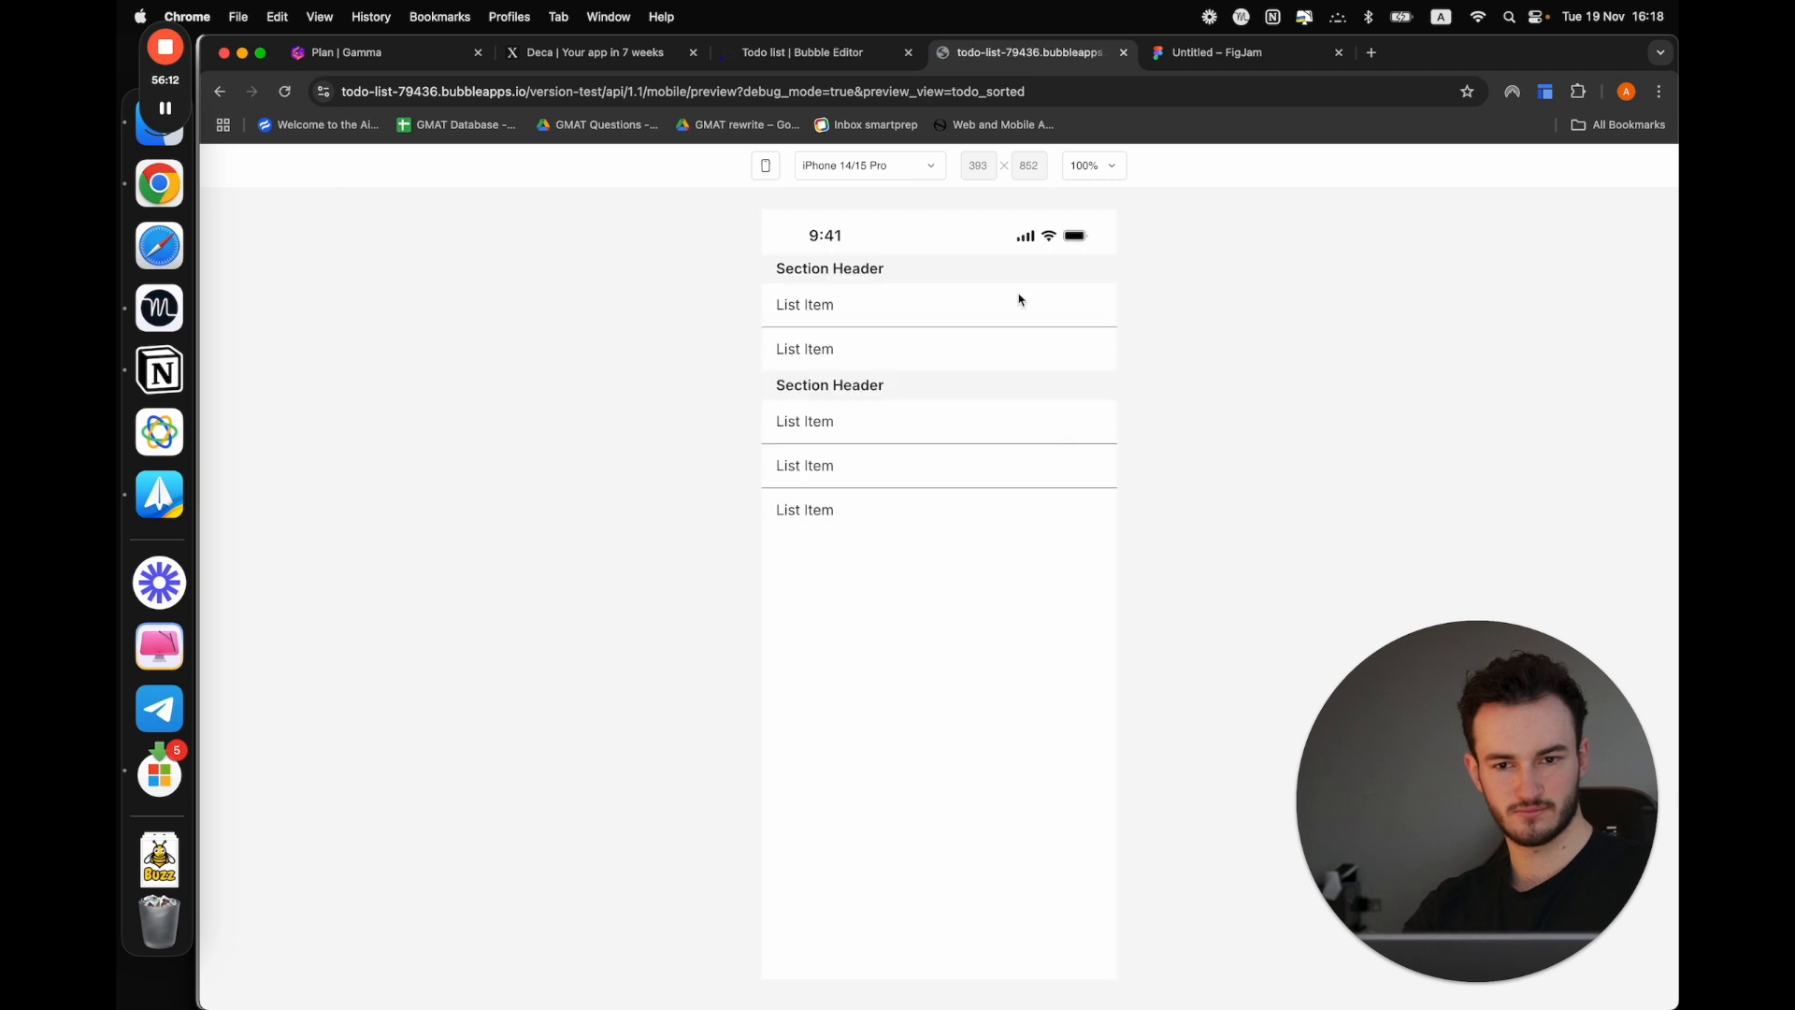
Back in the Bubble editor, replace the section header text with the dynamic value Current header's Grouping's Category's Display
click(814, 53)
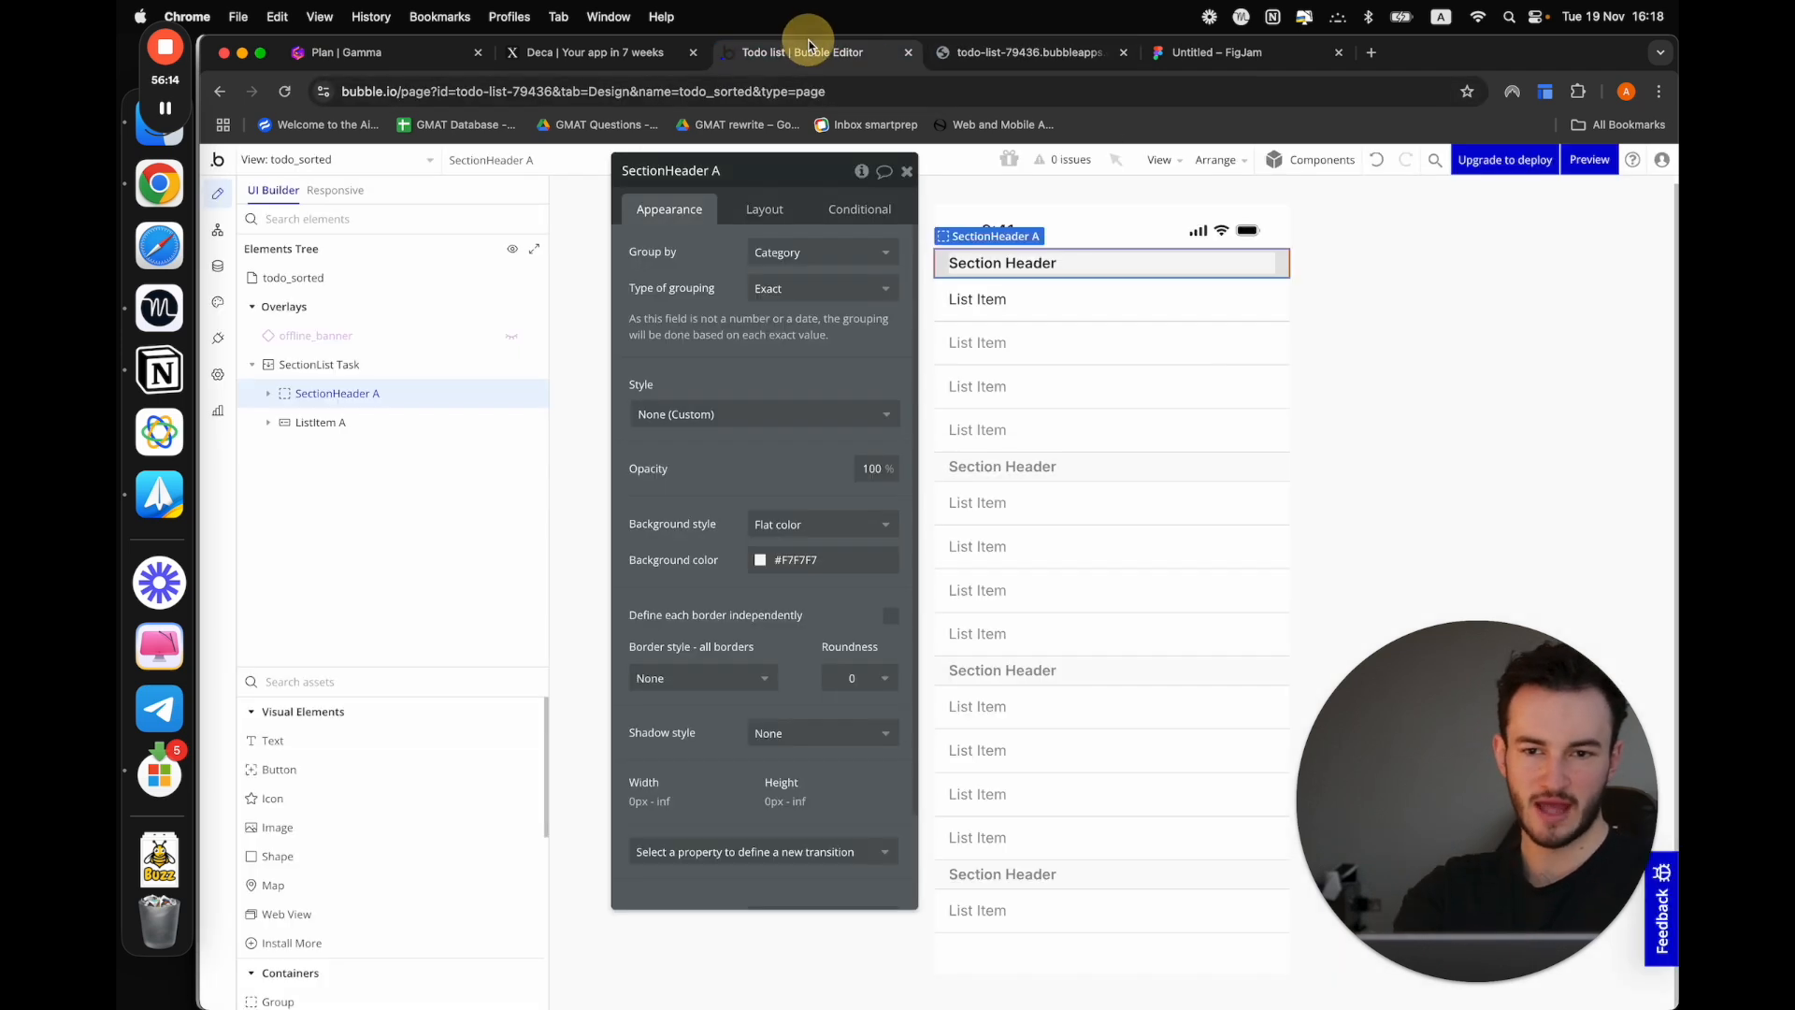
click(1009, 266)
triple_click(769, 245)
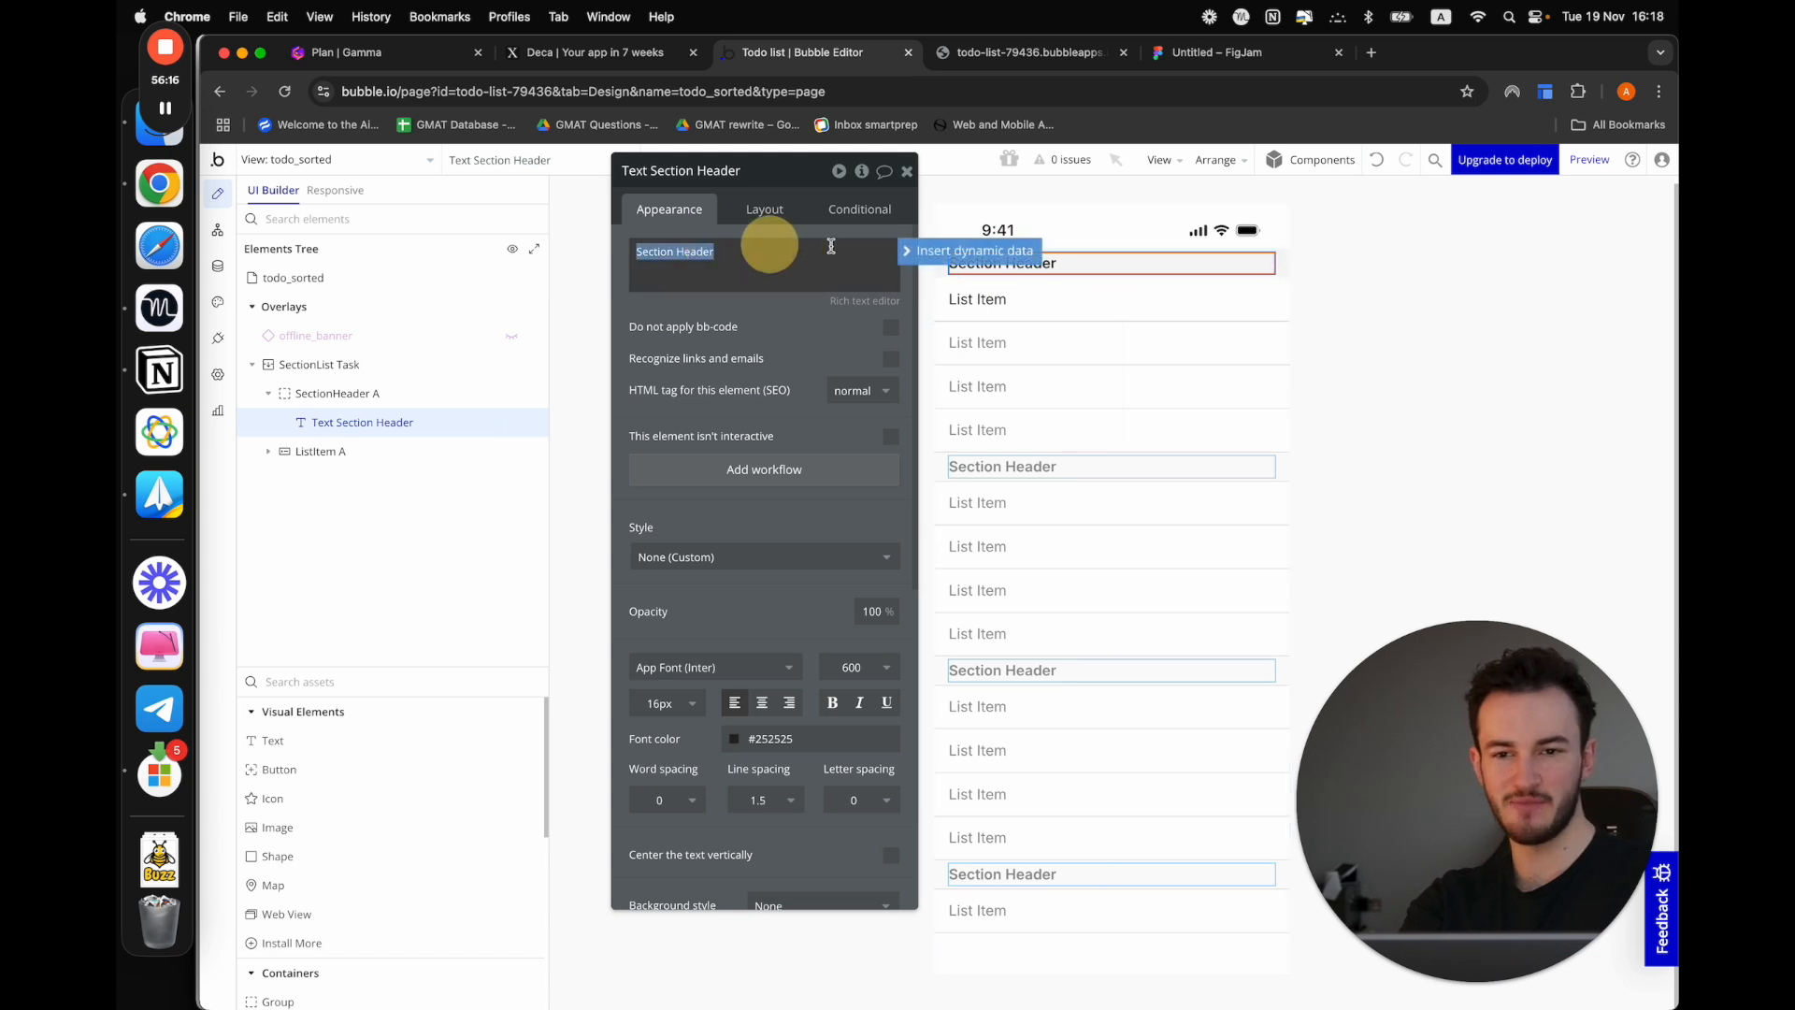
click(913, 249)
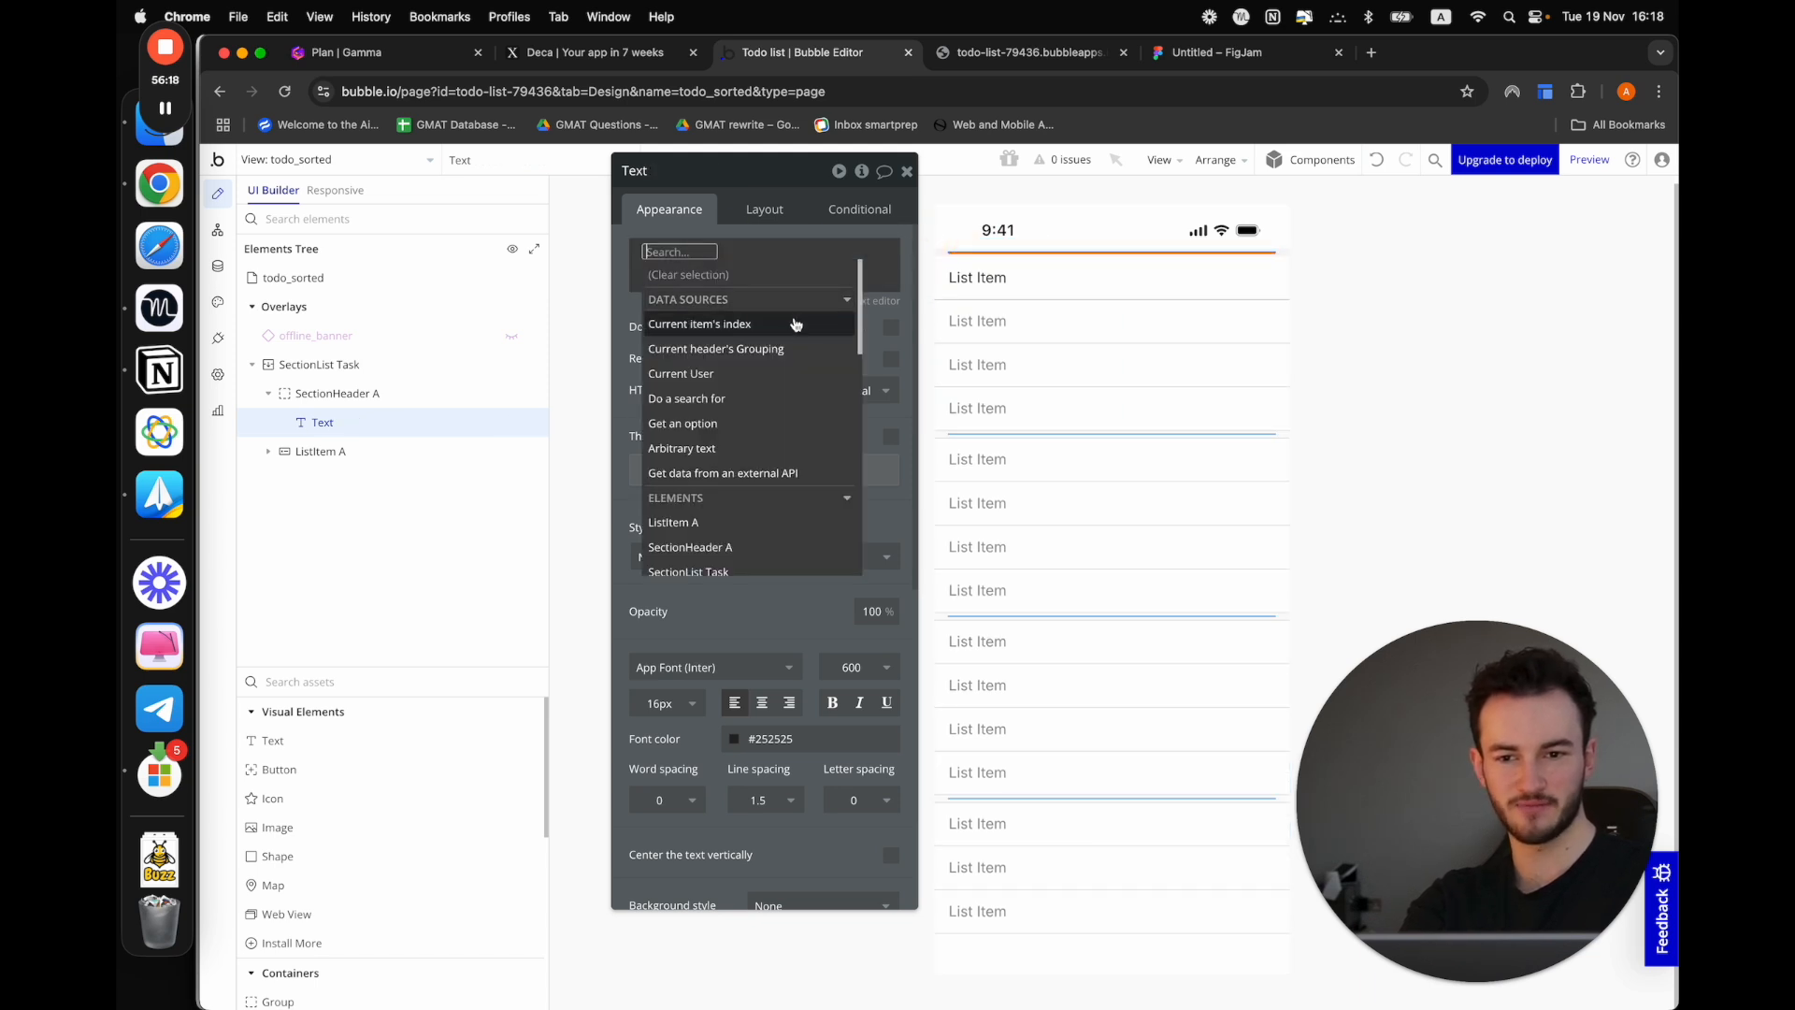
click(773, 348)
click(744, 307)
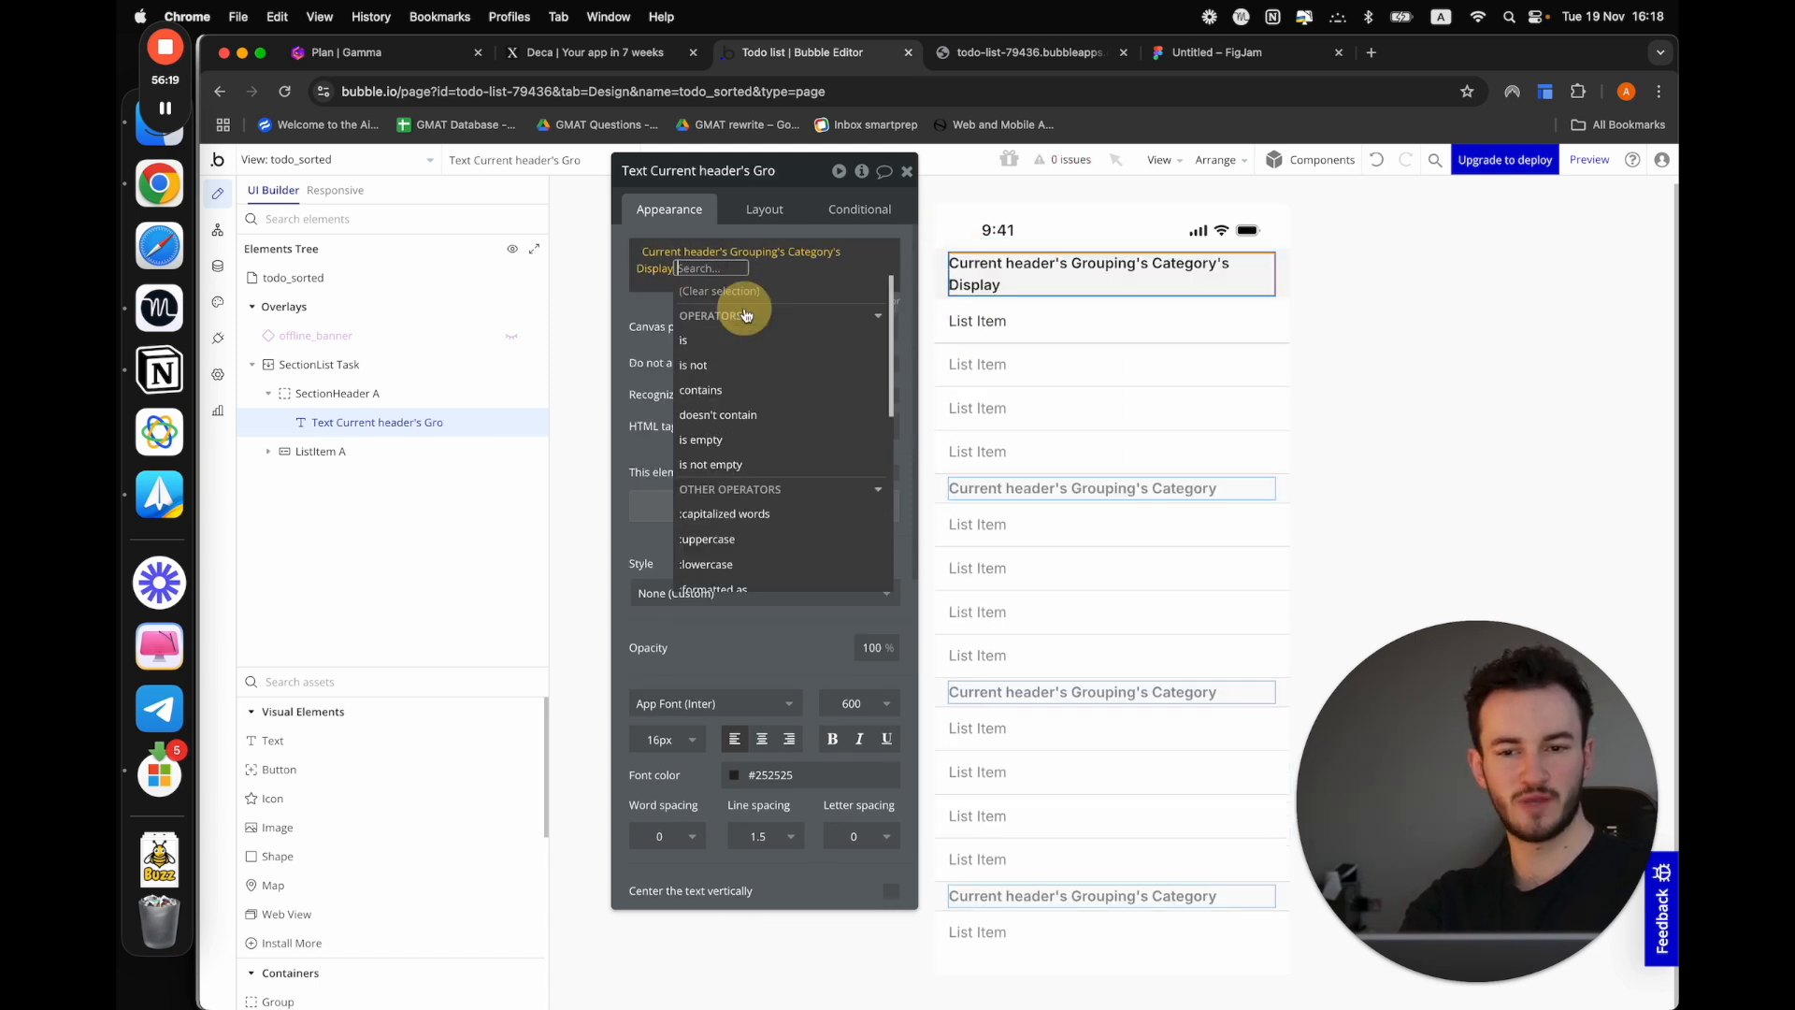
click(627, 309)
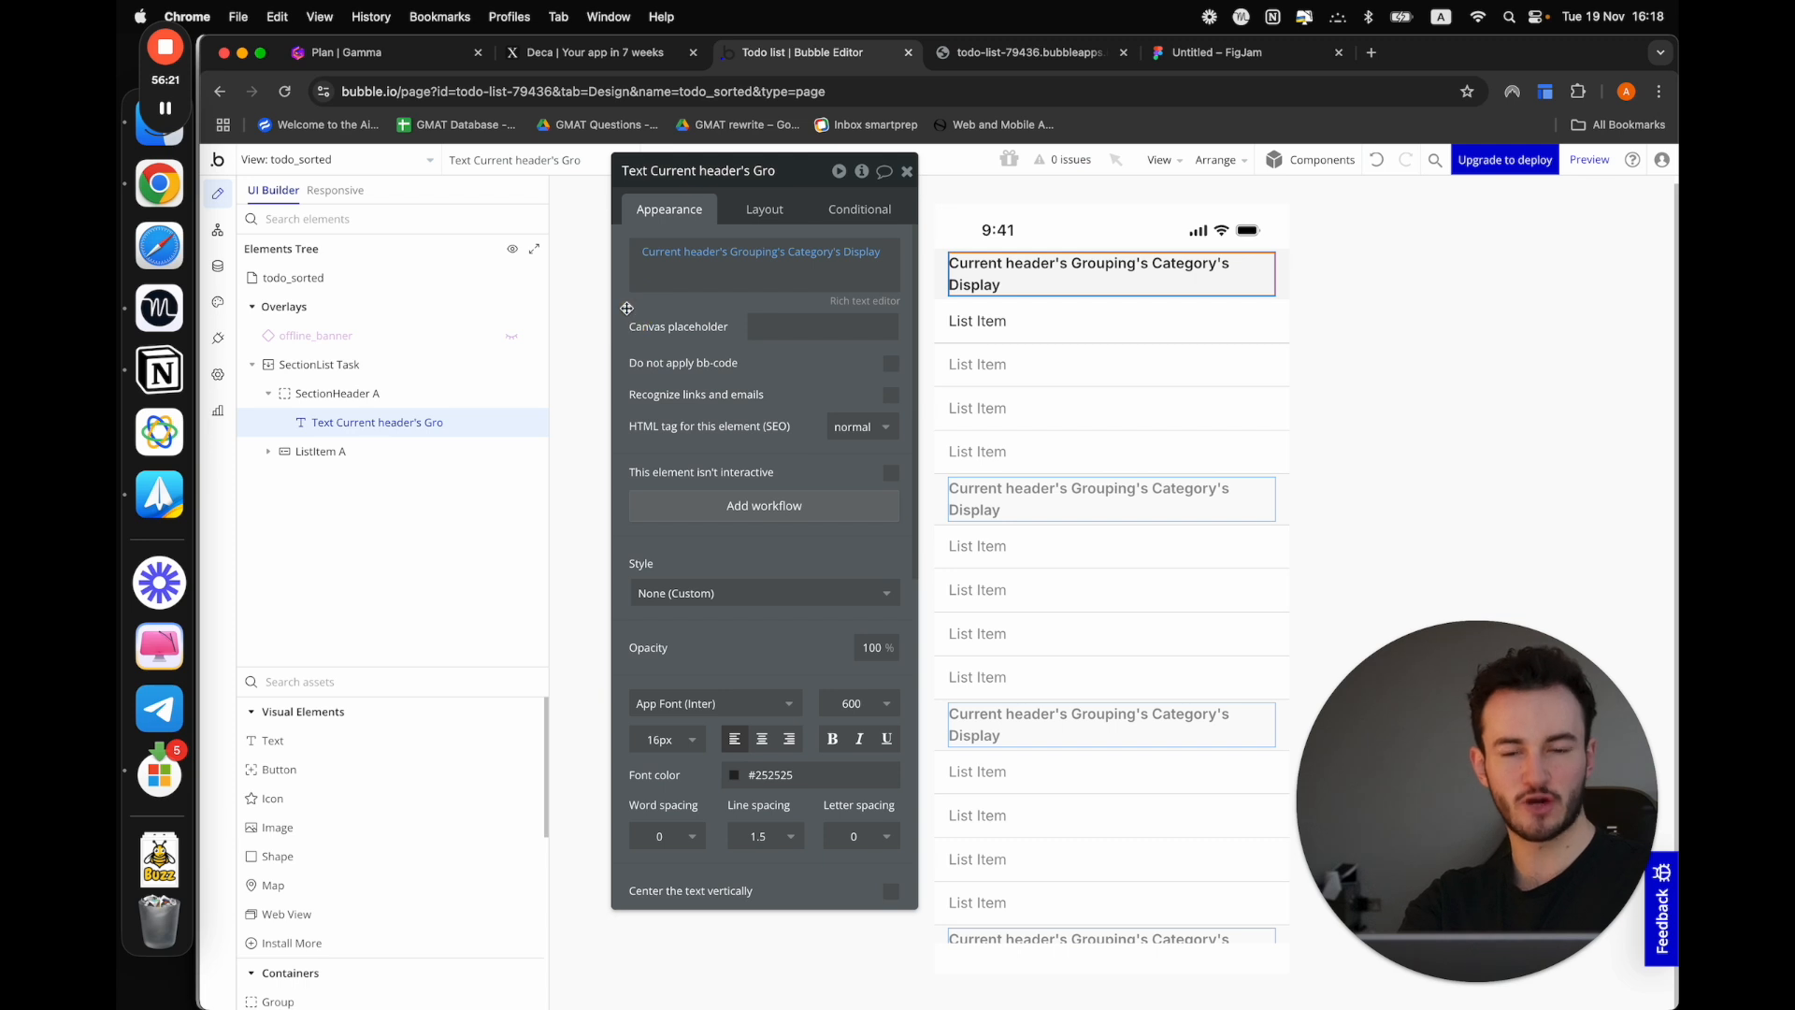
Review the options of the Task category option set in the app's data
click(217, 265)
click(627, 224)
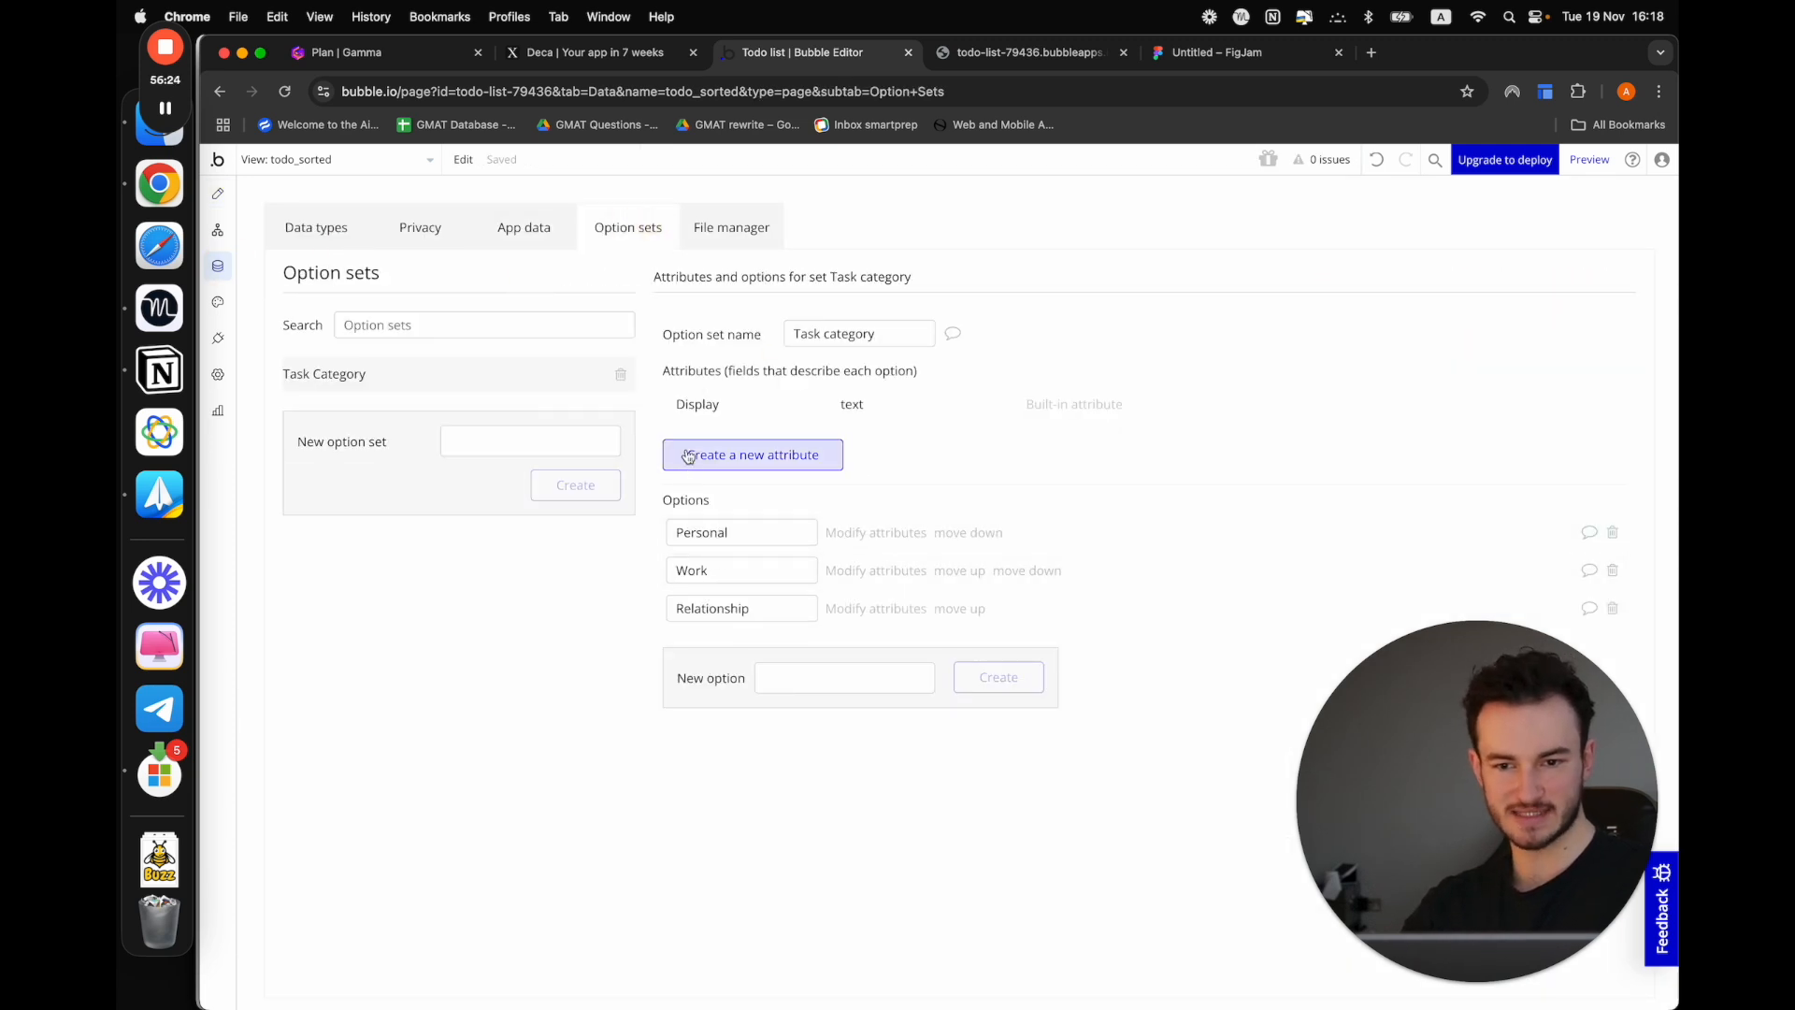
click(748, 532)
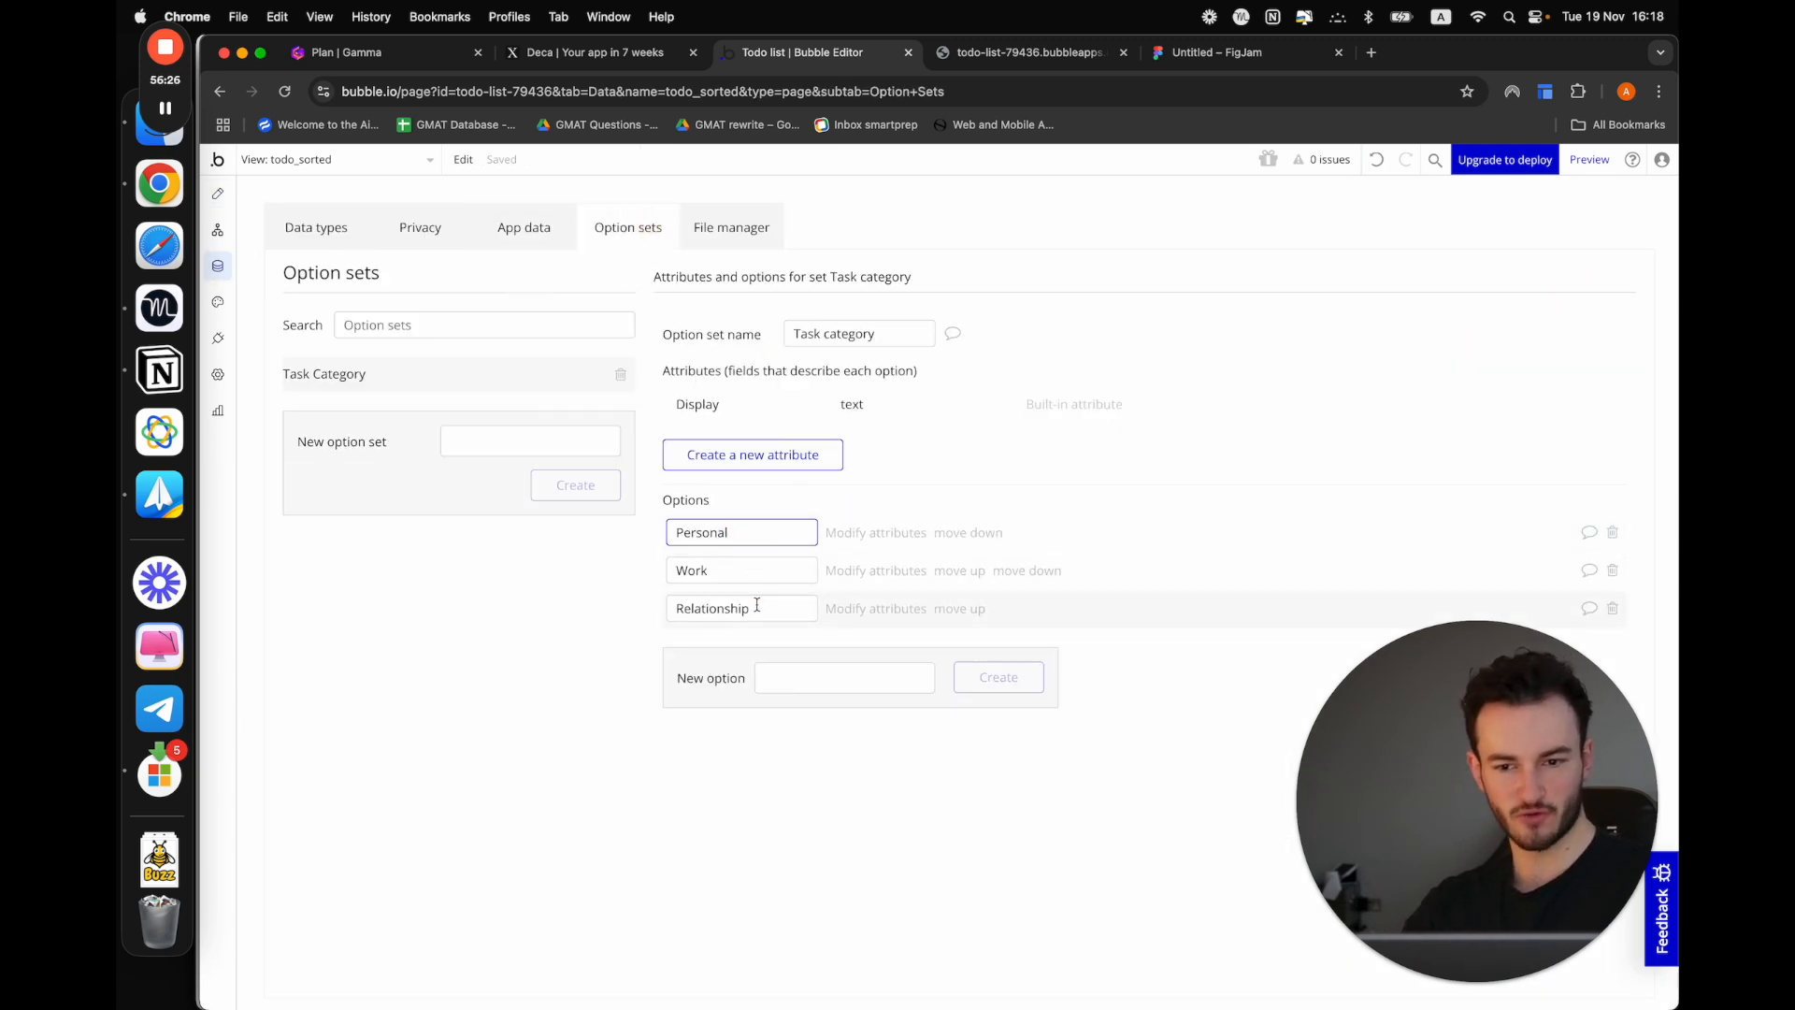
Return to the design area, set the list item text to Current item's Task's Task name and preview the view
click(218, 194)
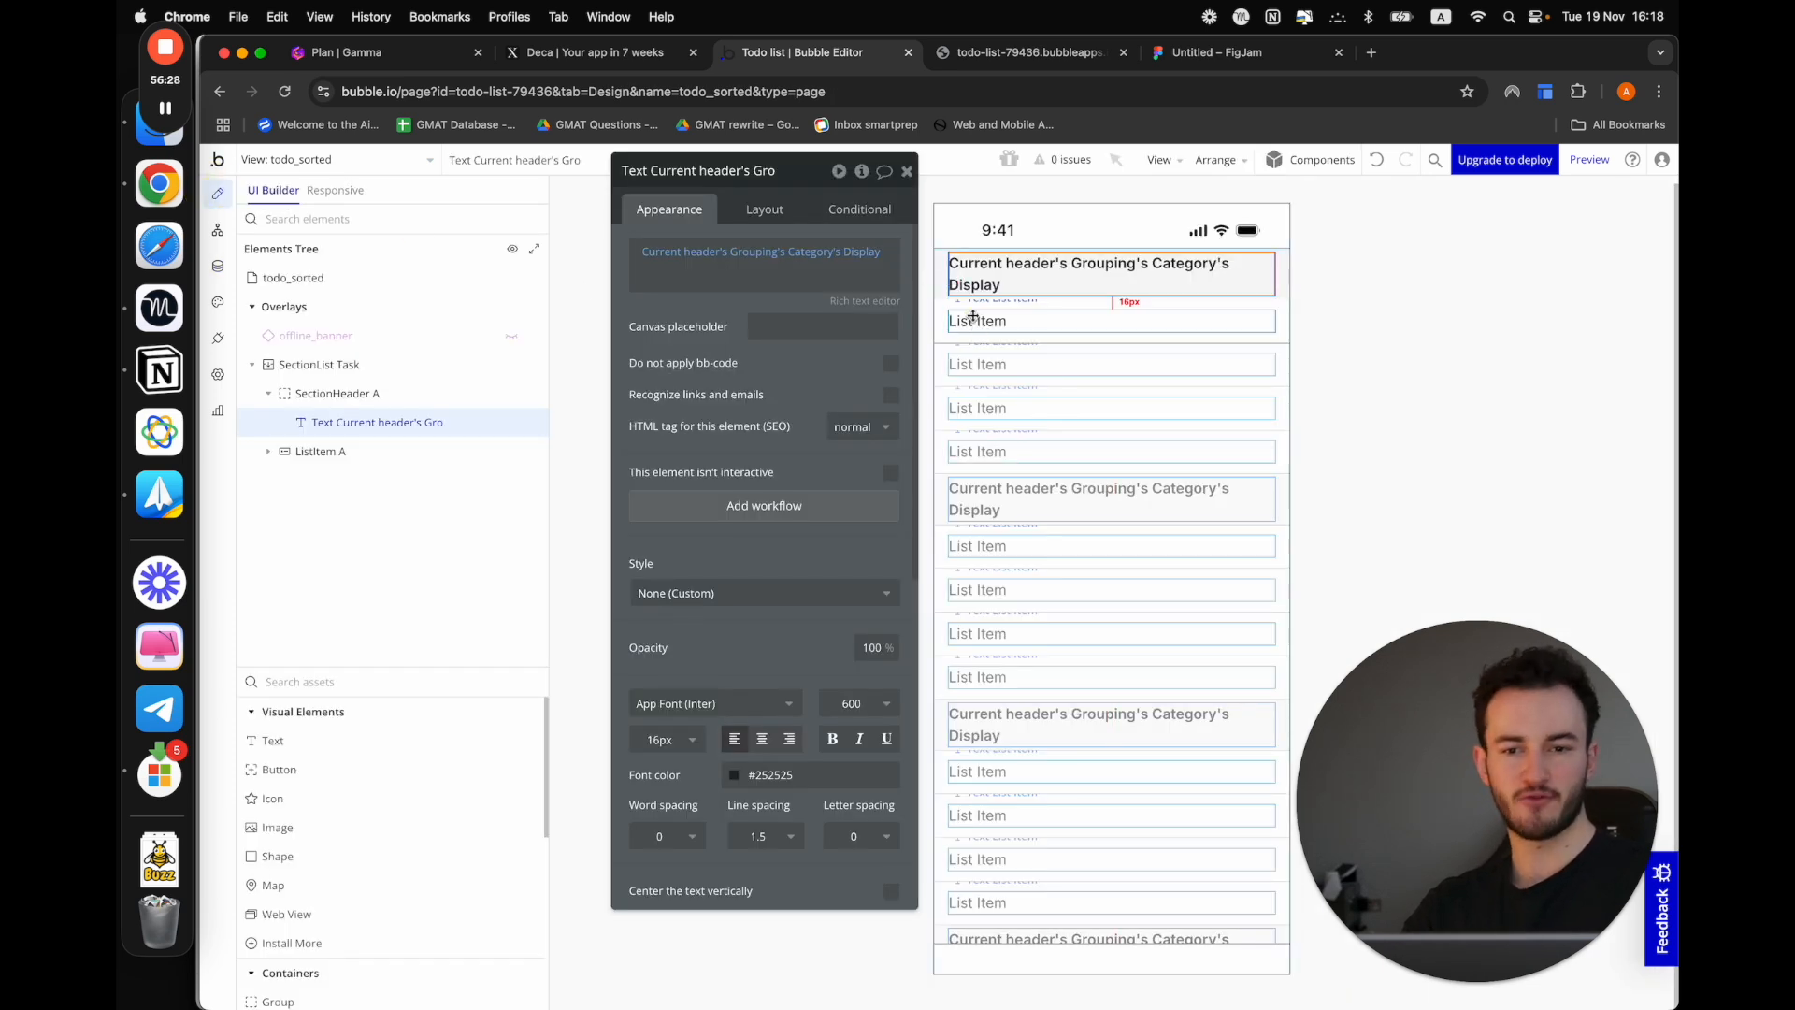
click(1028, 321)
drag(699, 255, 633, 269)
click(931, 254)
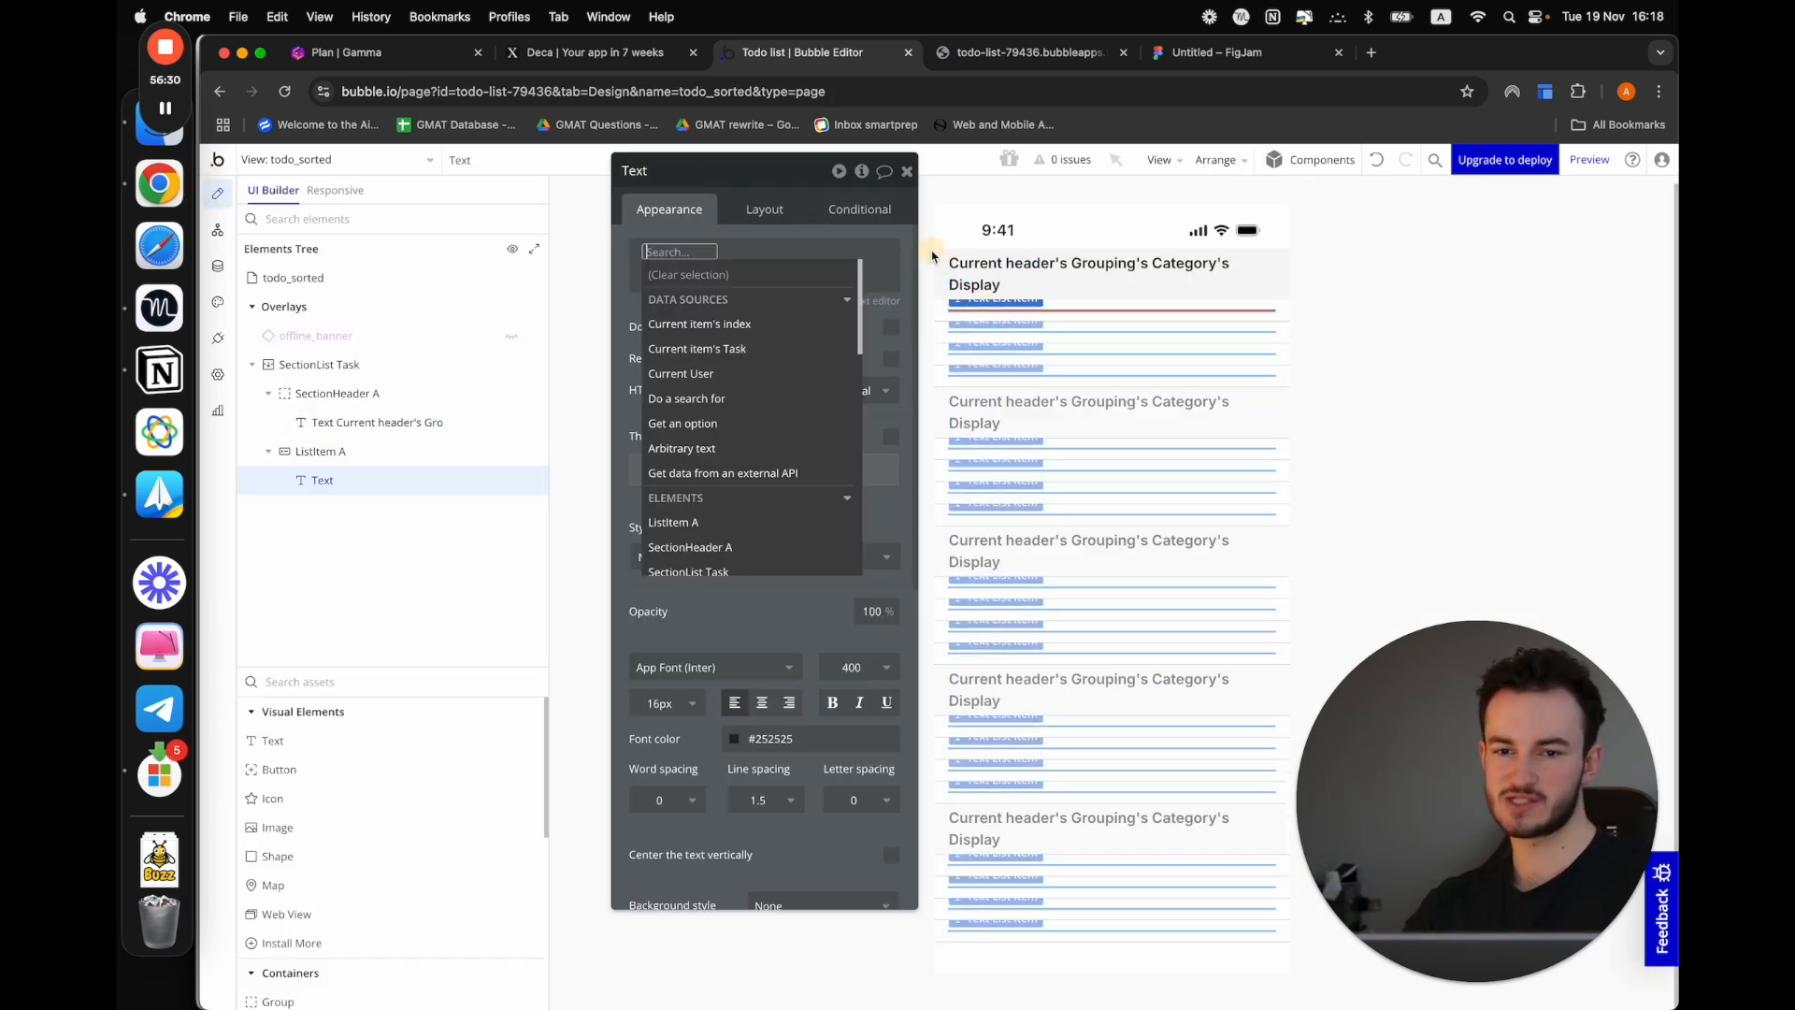
click(770, 357)
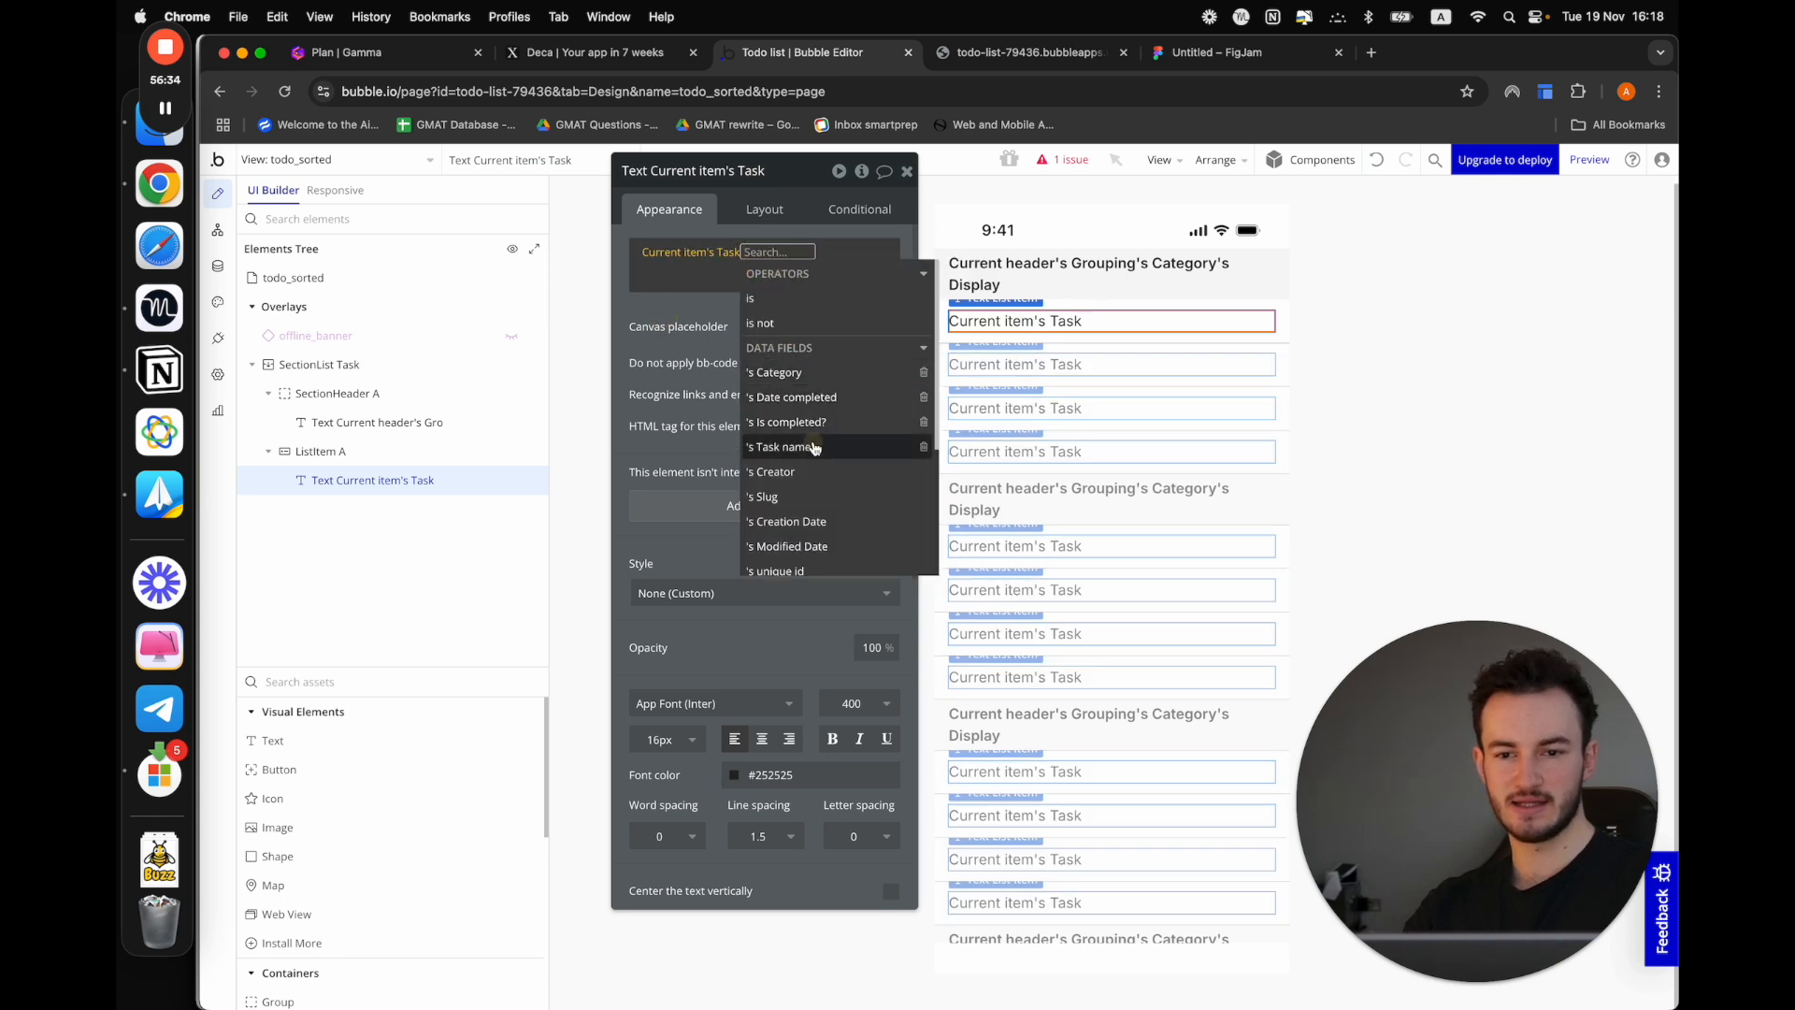
click(779, 447)
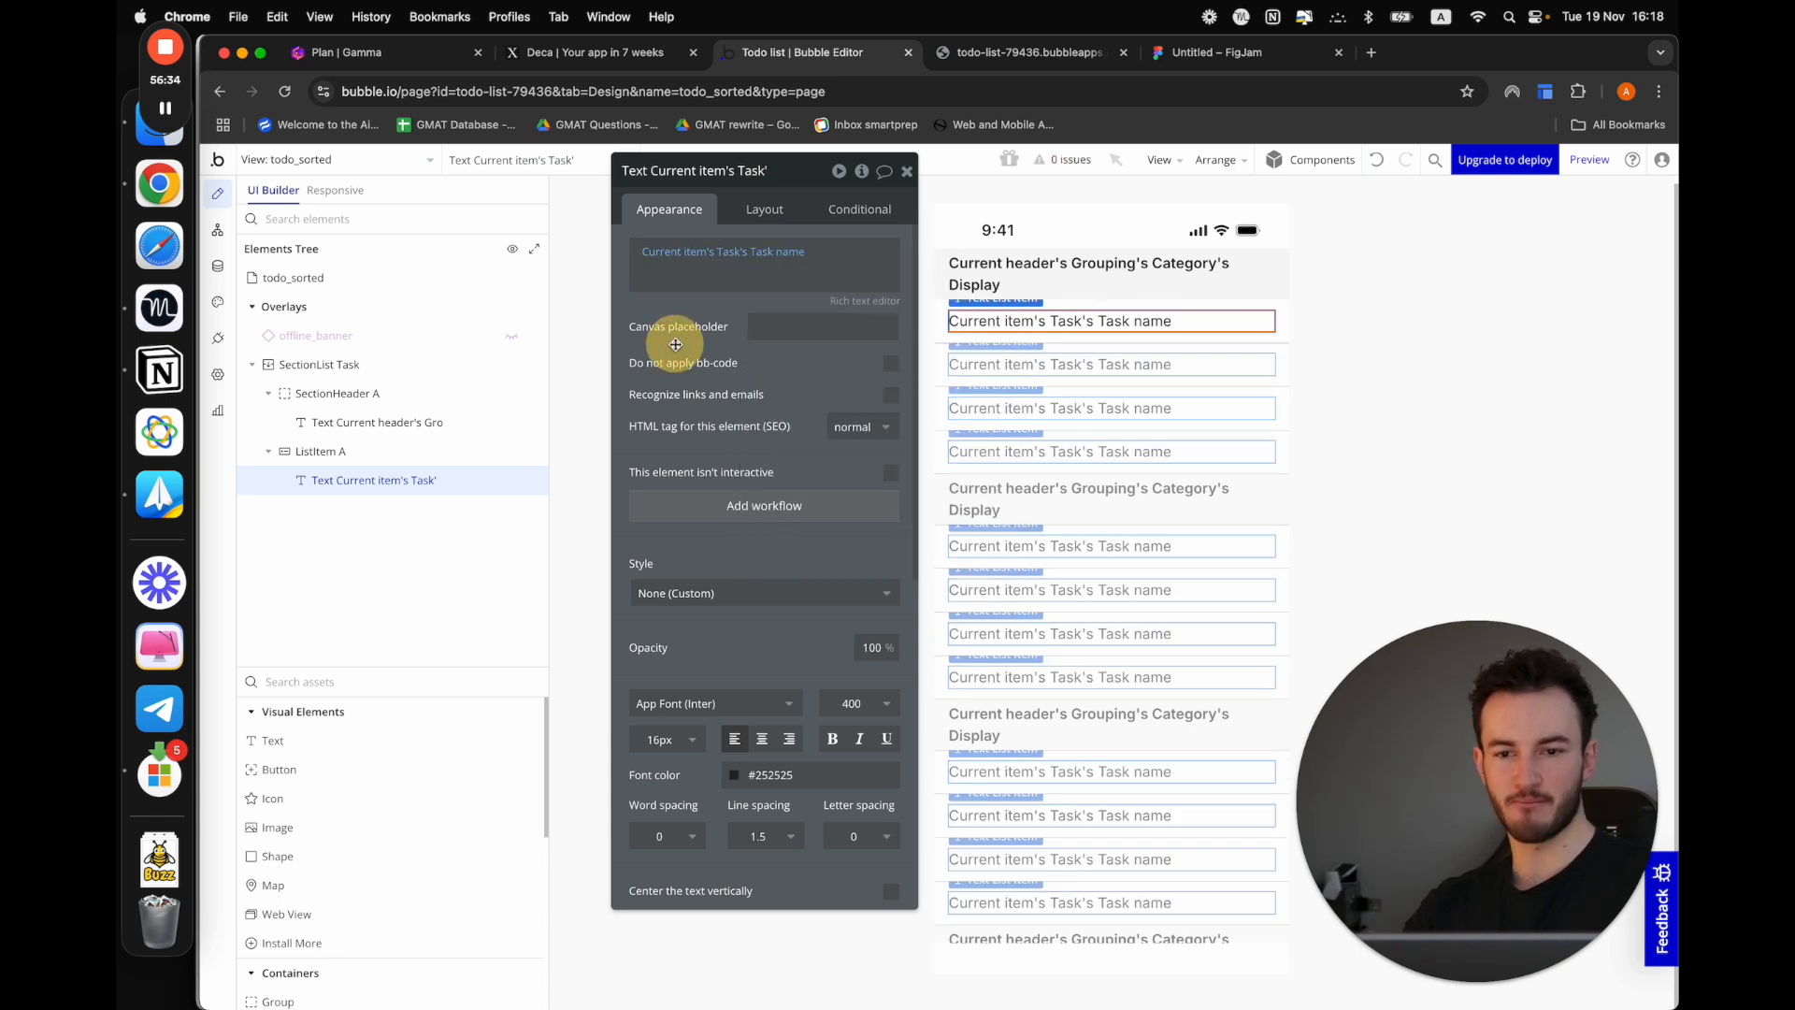
click(1590, 160)
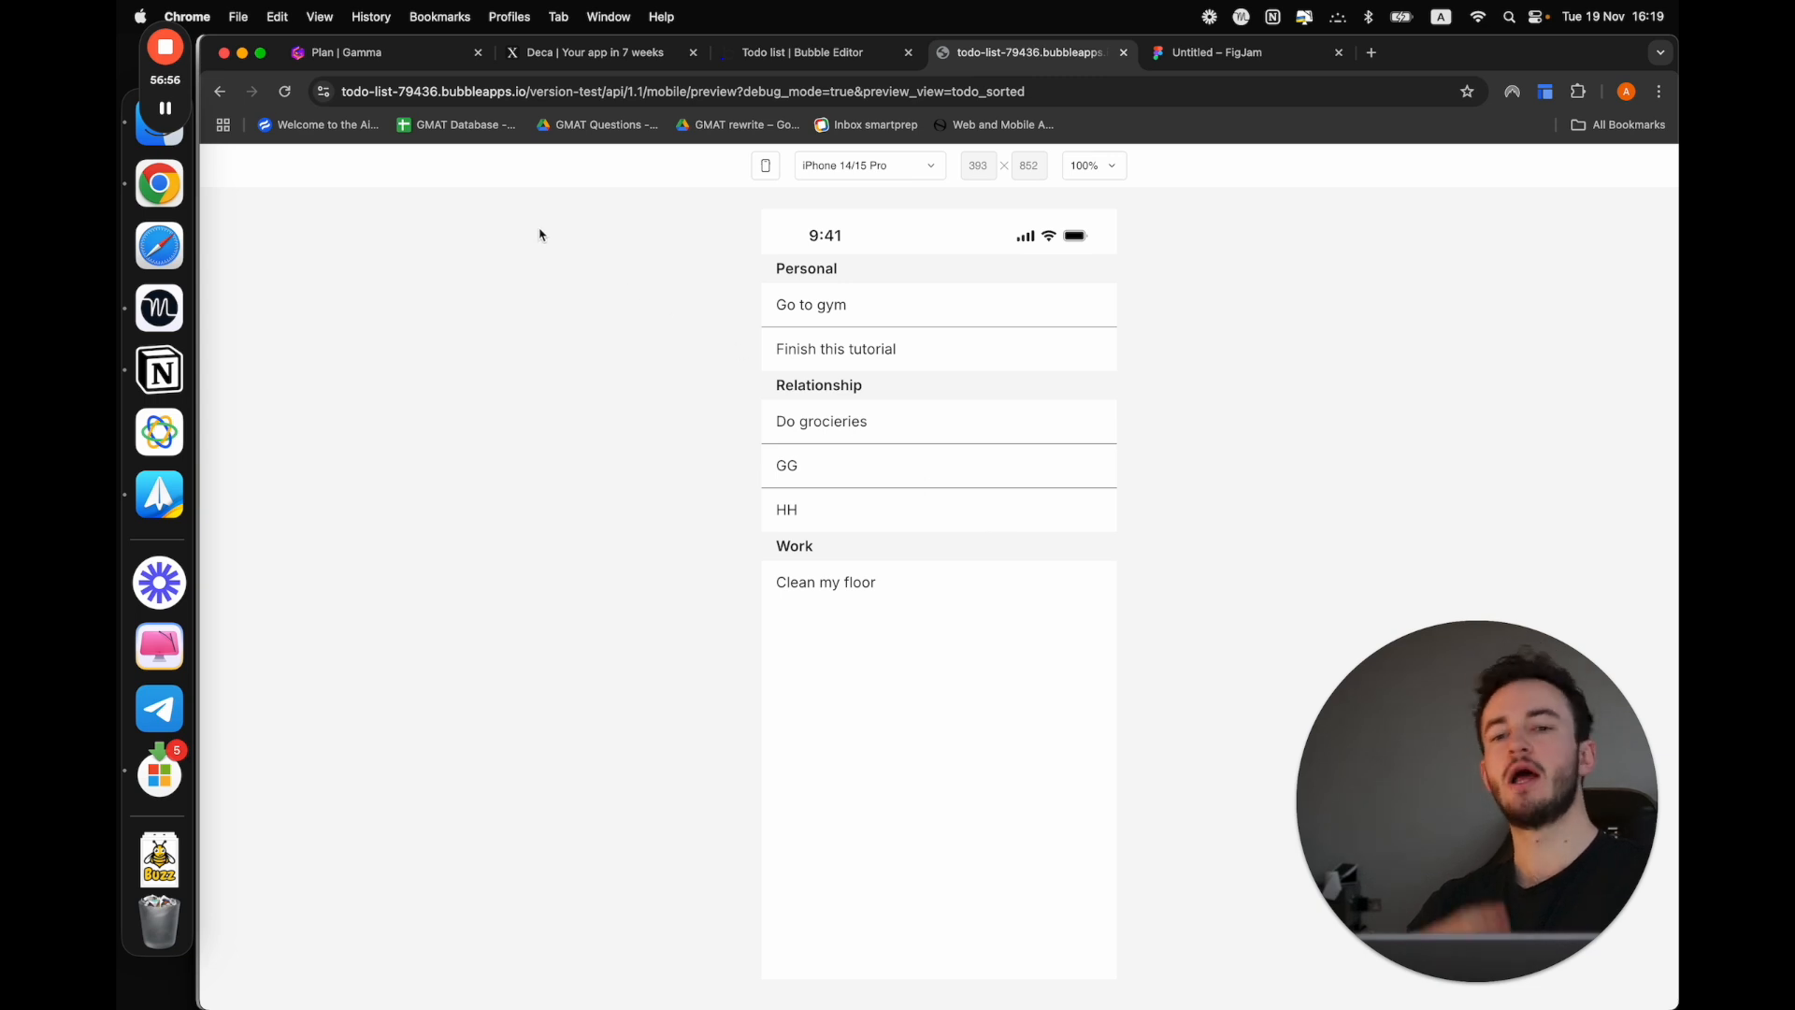
Switch to the Gamma plan and mark "Section list view" as done
click(364, 56)
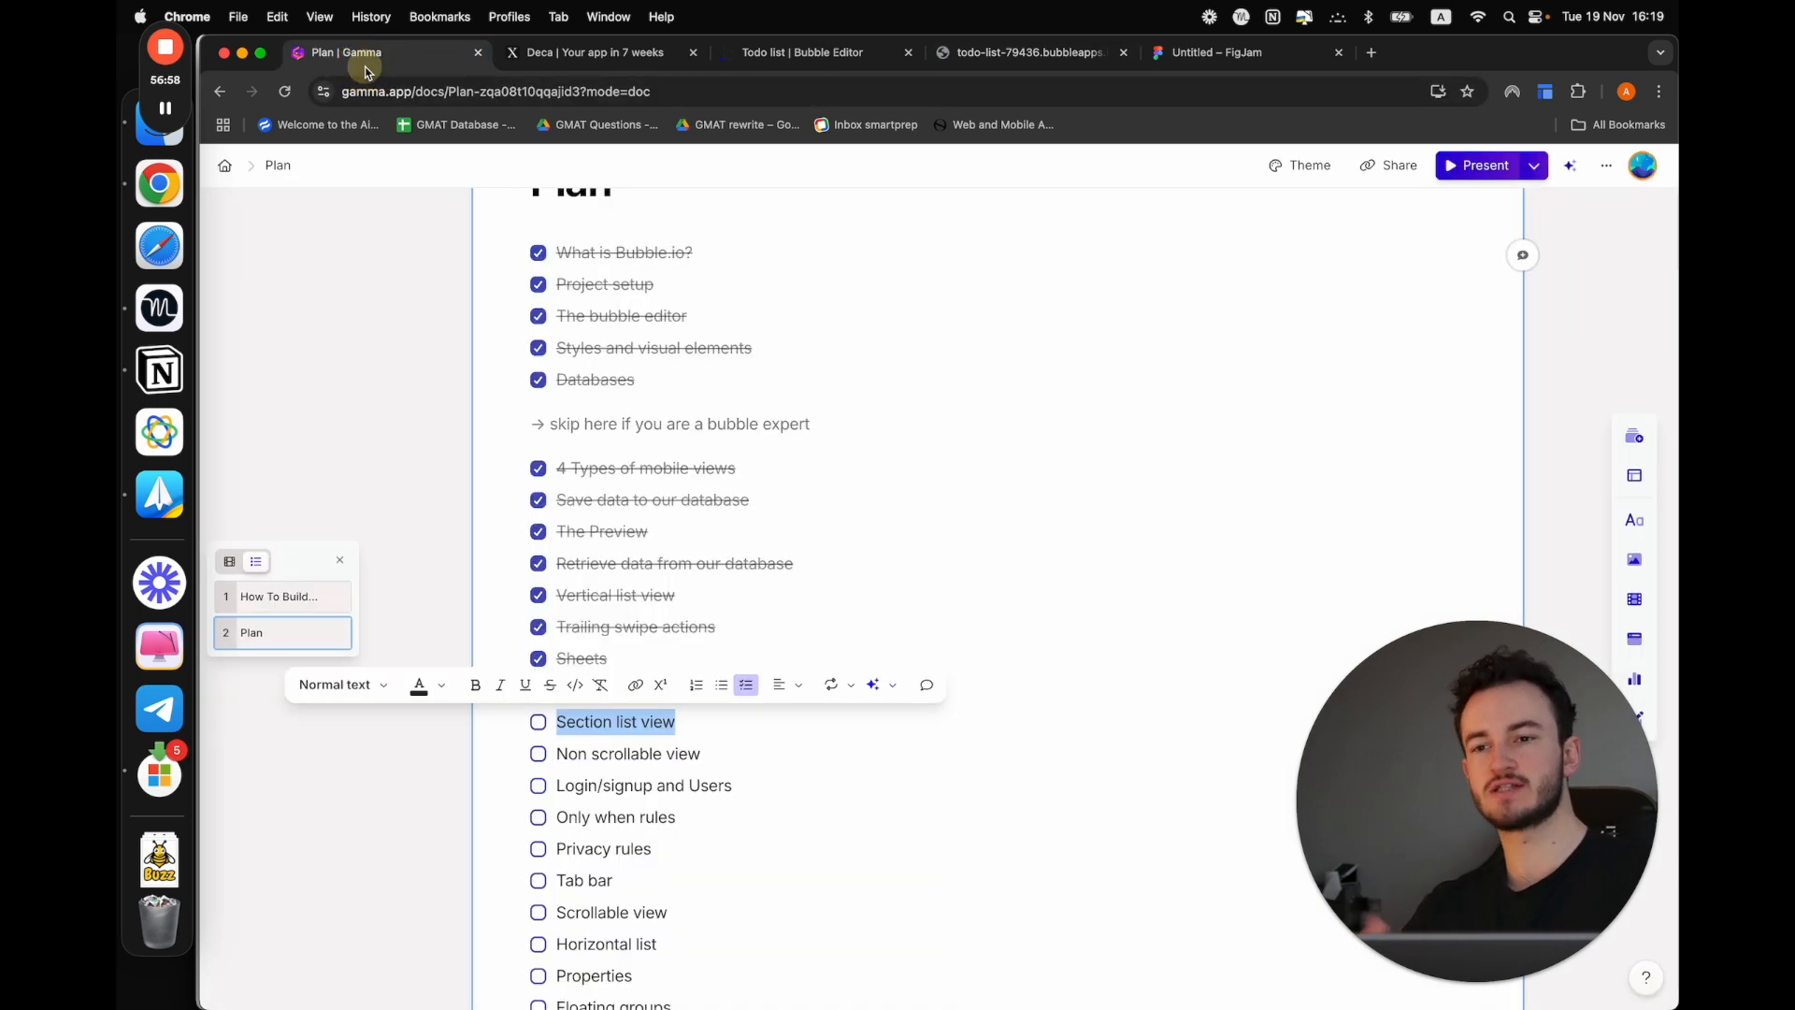
click(539, 722)
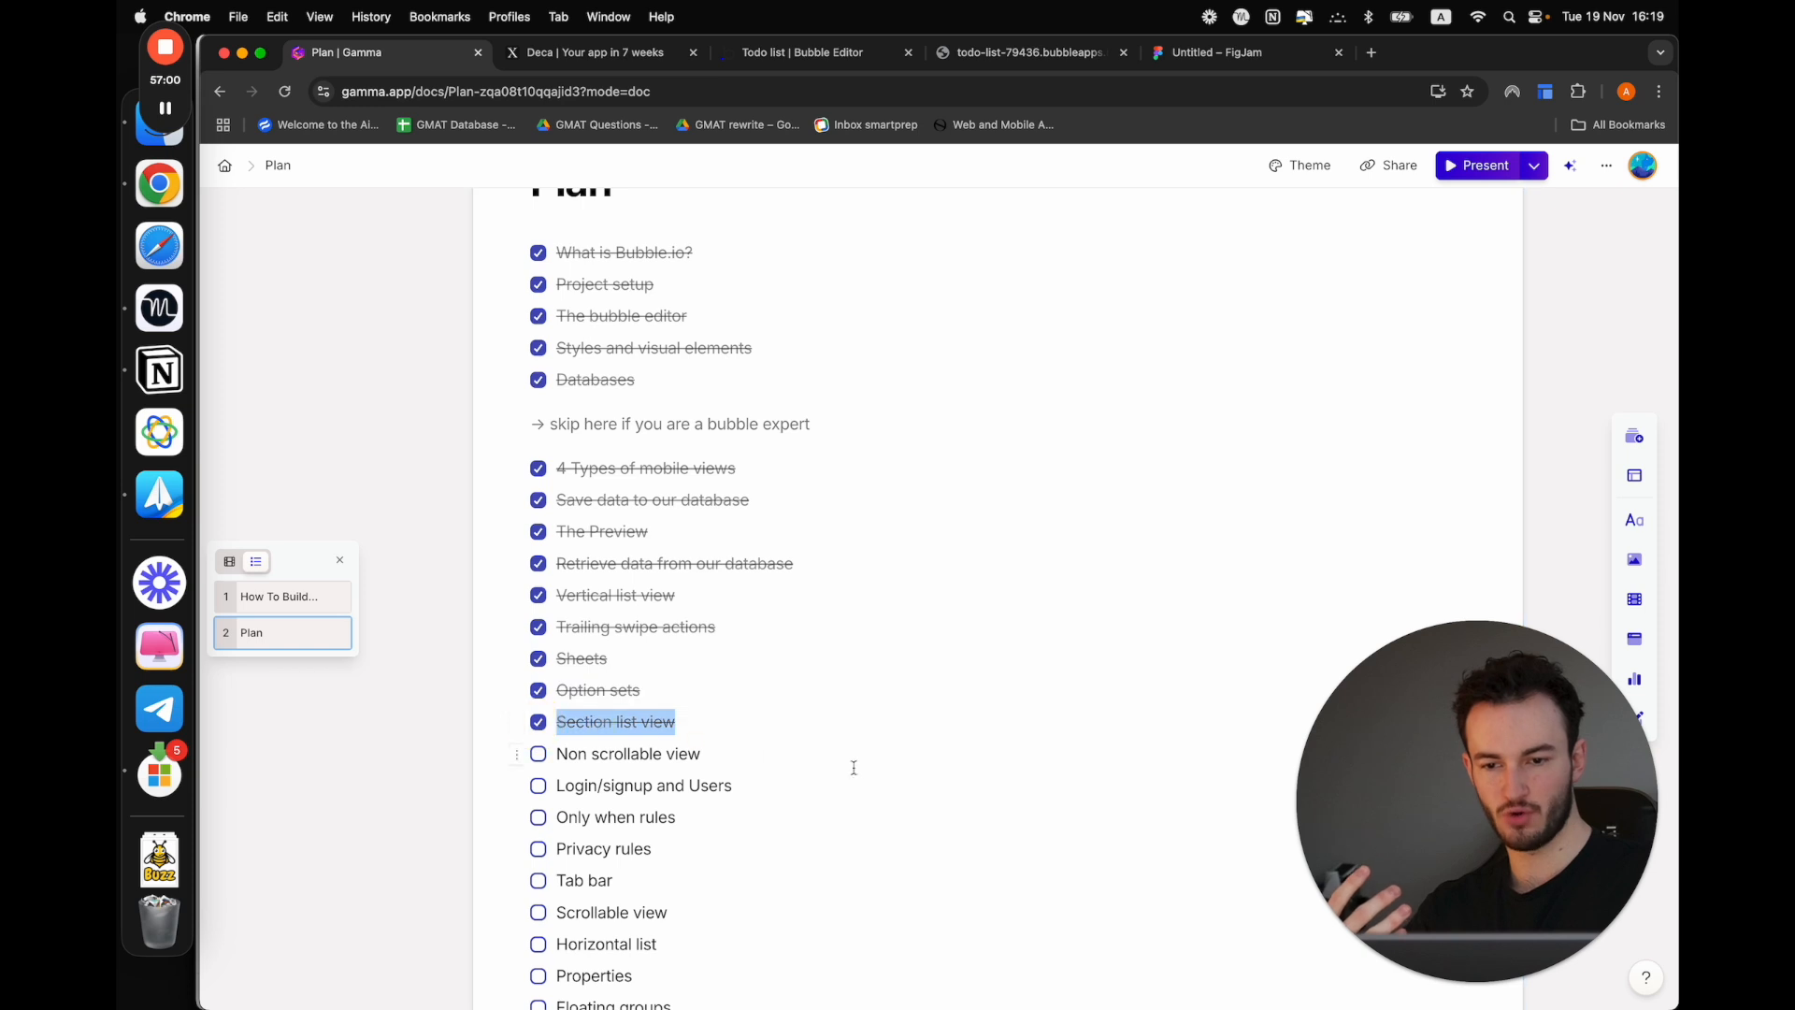
scroll(854, 765, down, 1)
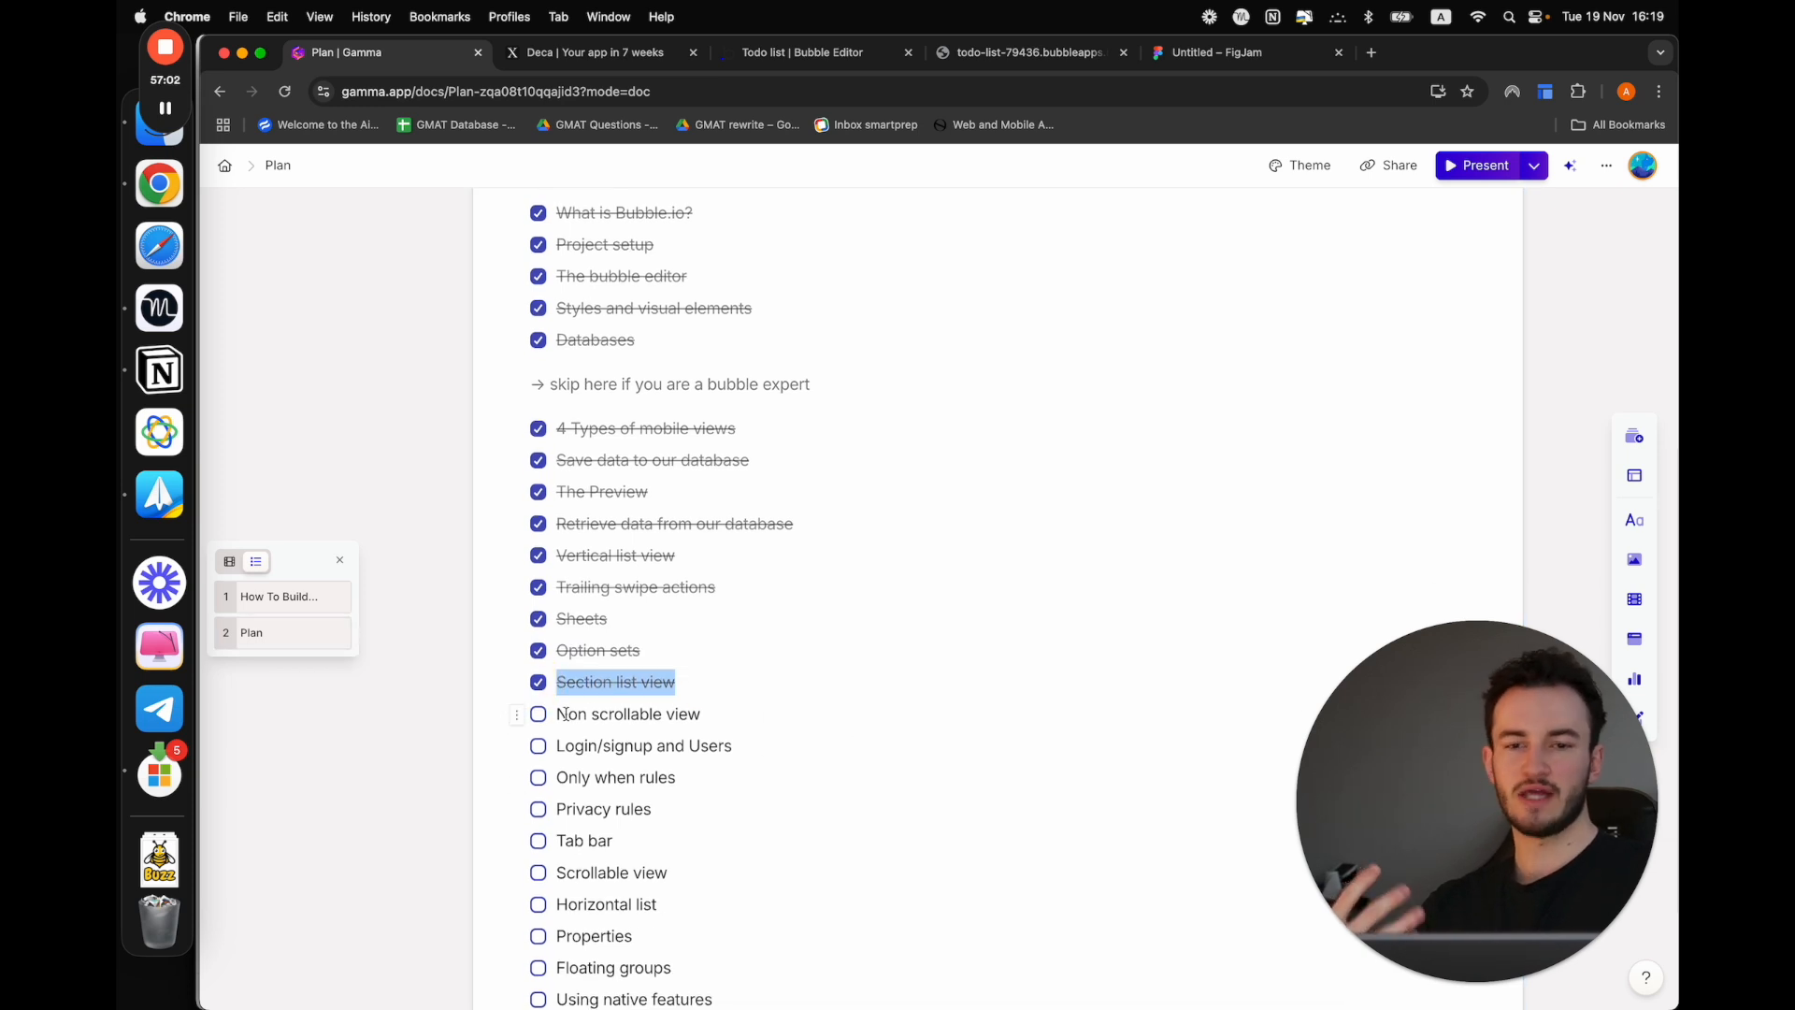
Return to the Bubble editor and open the list of the app's views and pages
click(1029, 54)
click(769, 48)
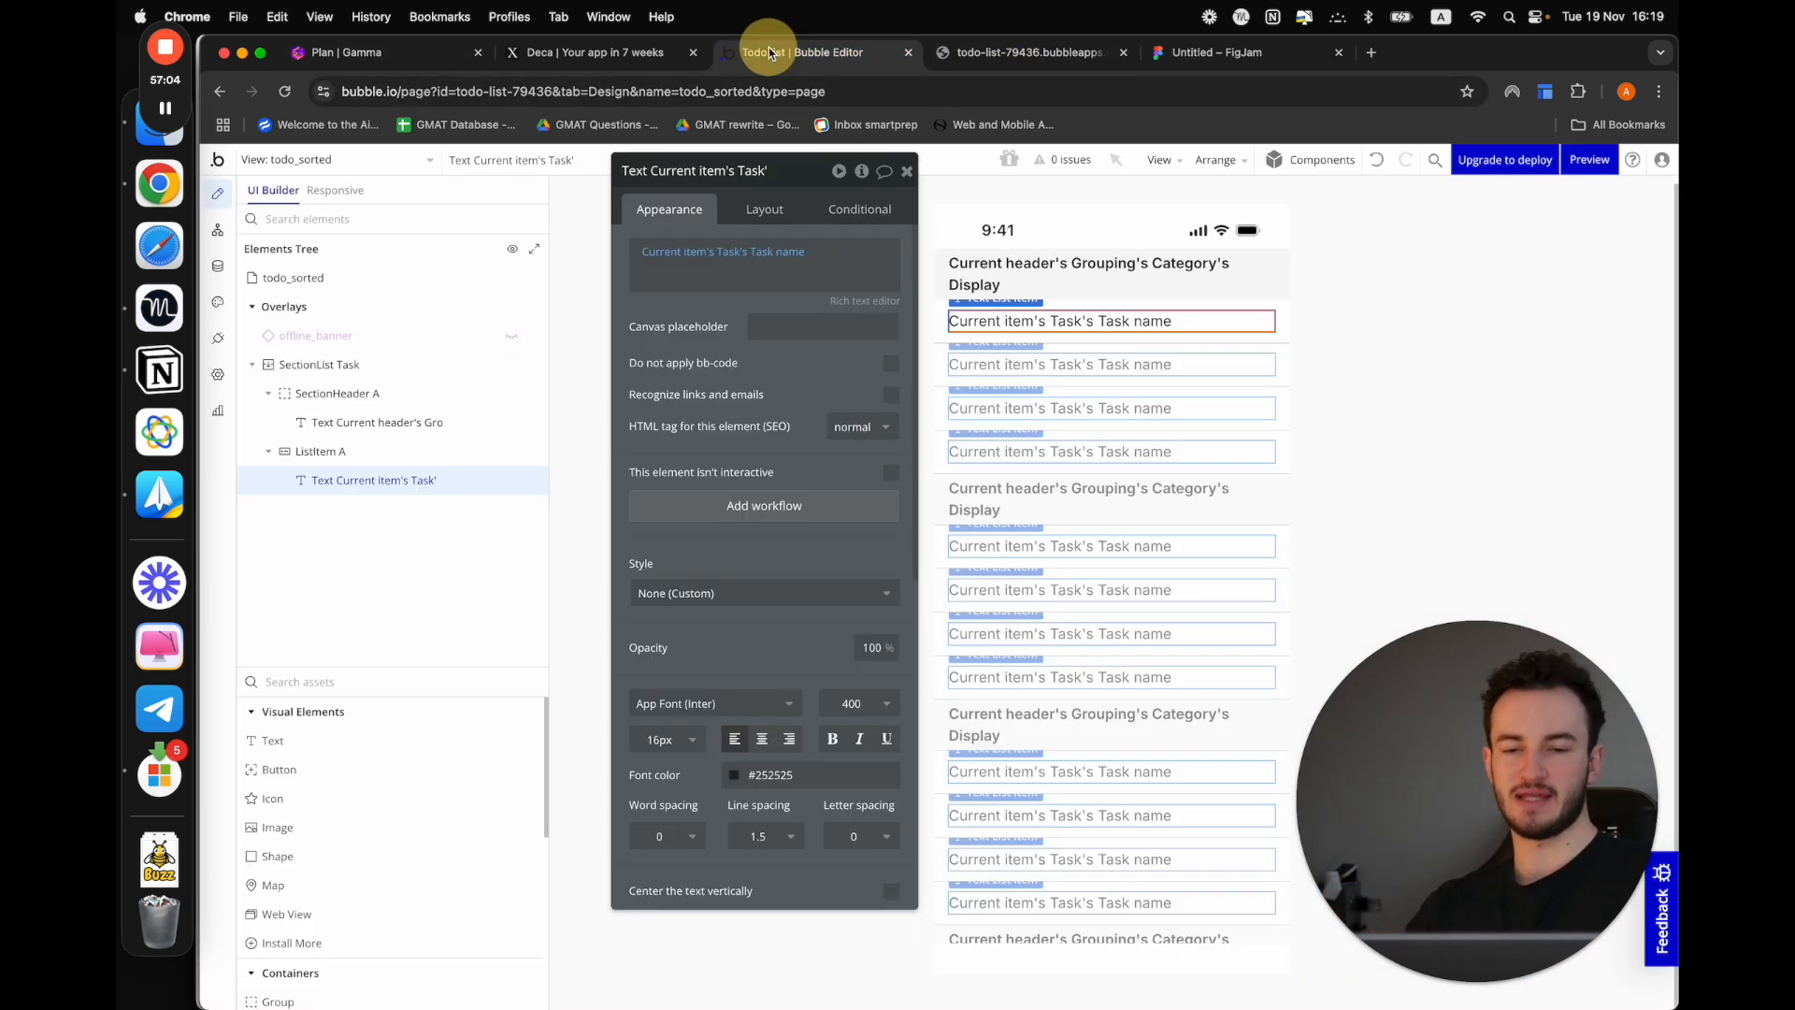
click(381, 161)
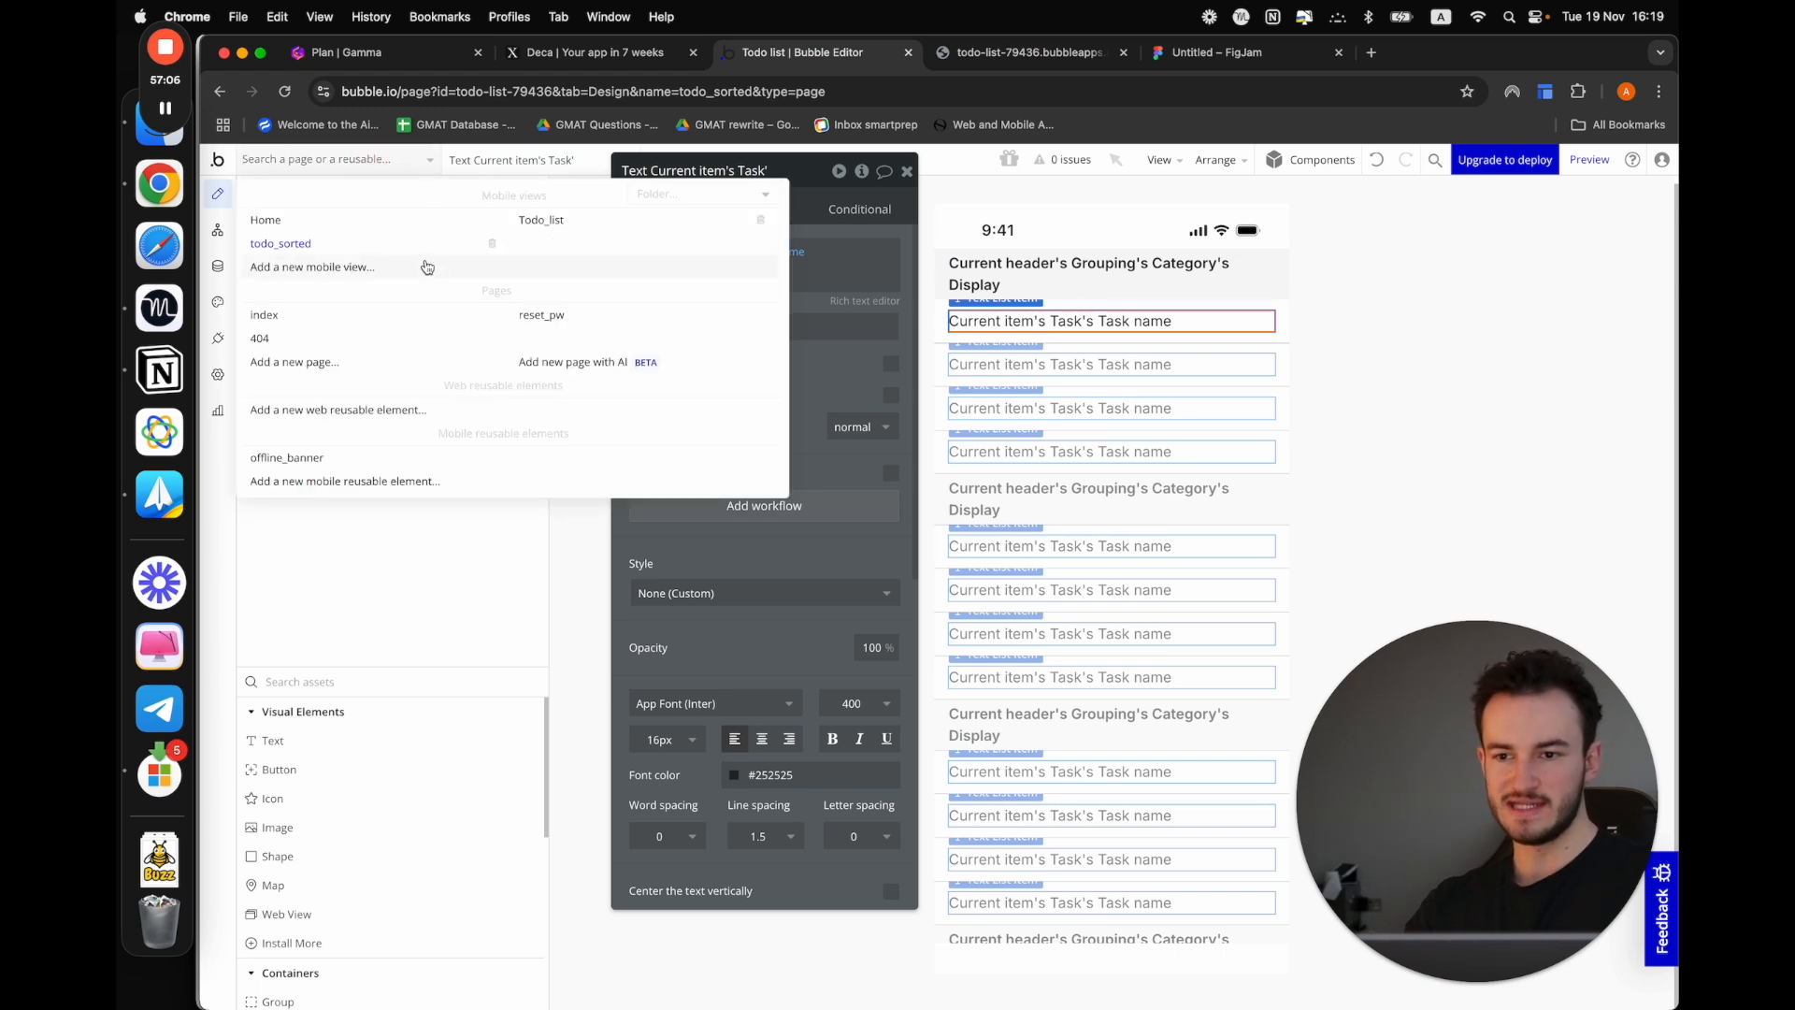
click(499, 252)
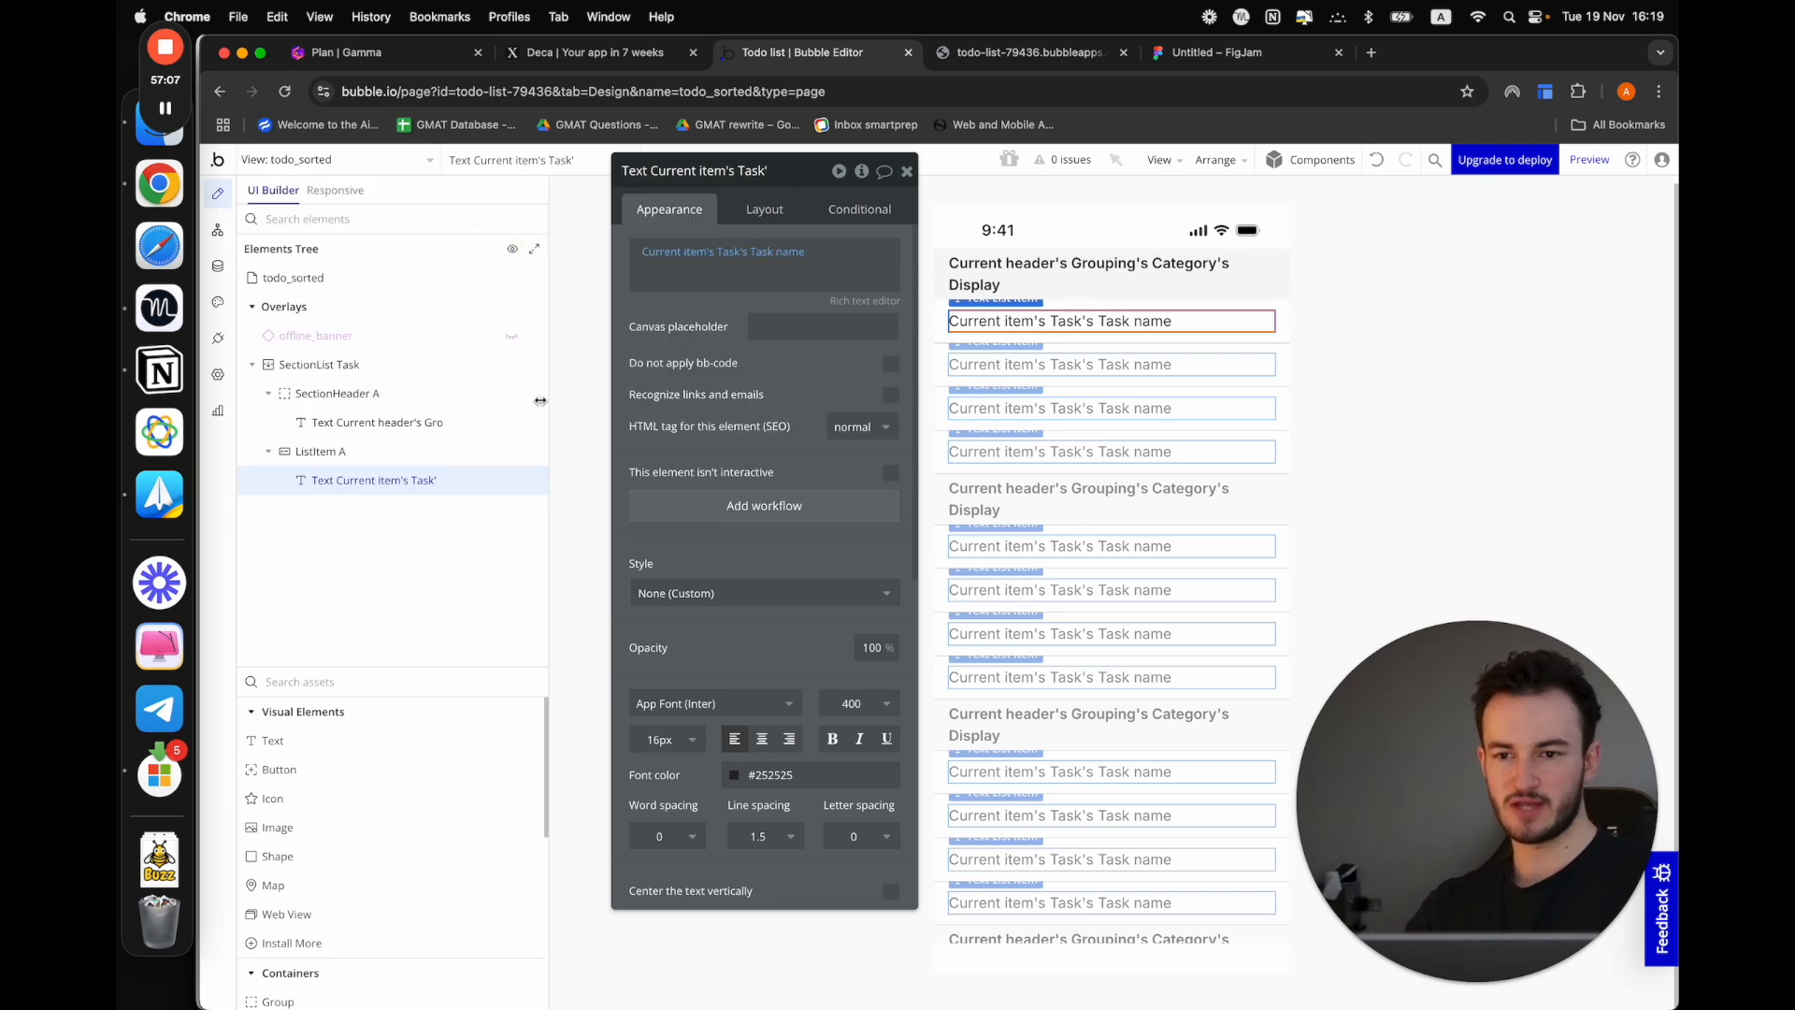
click(391, 164)
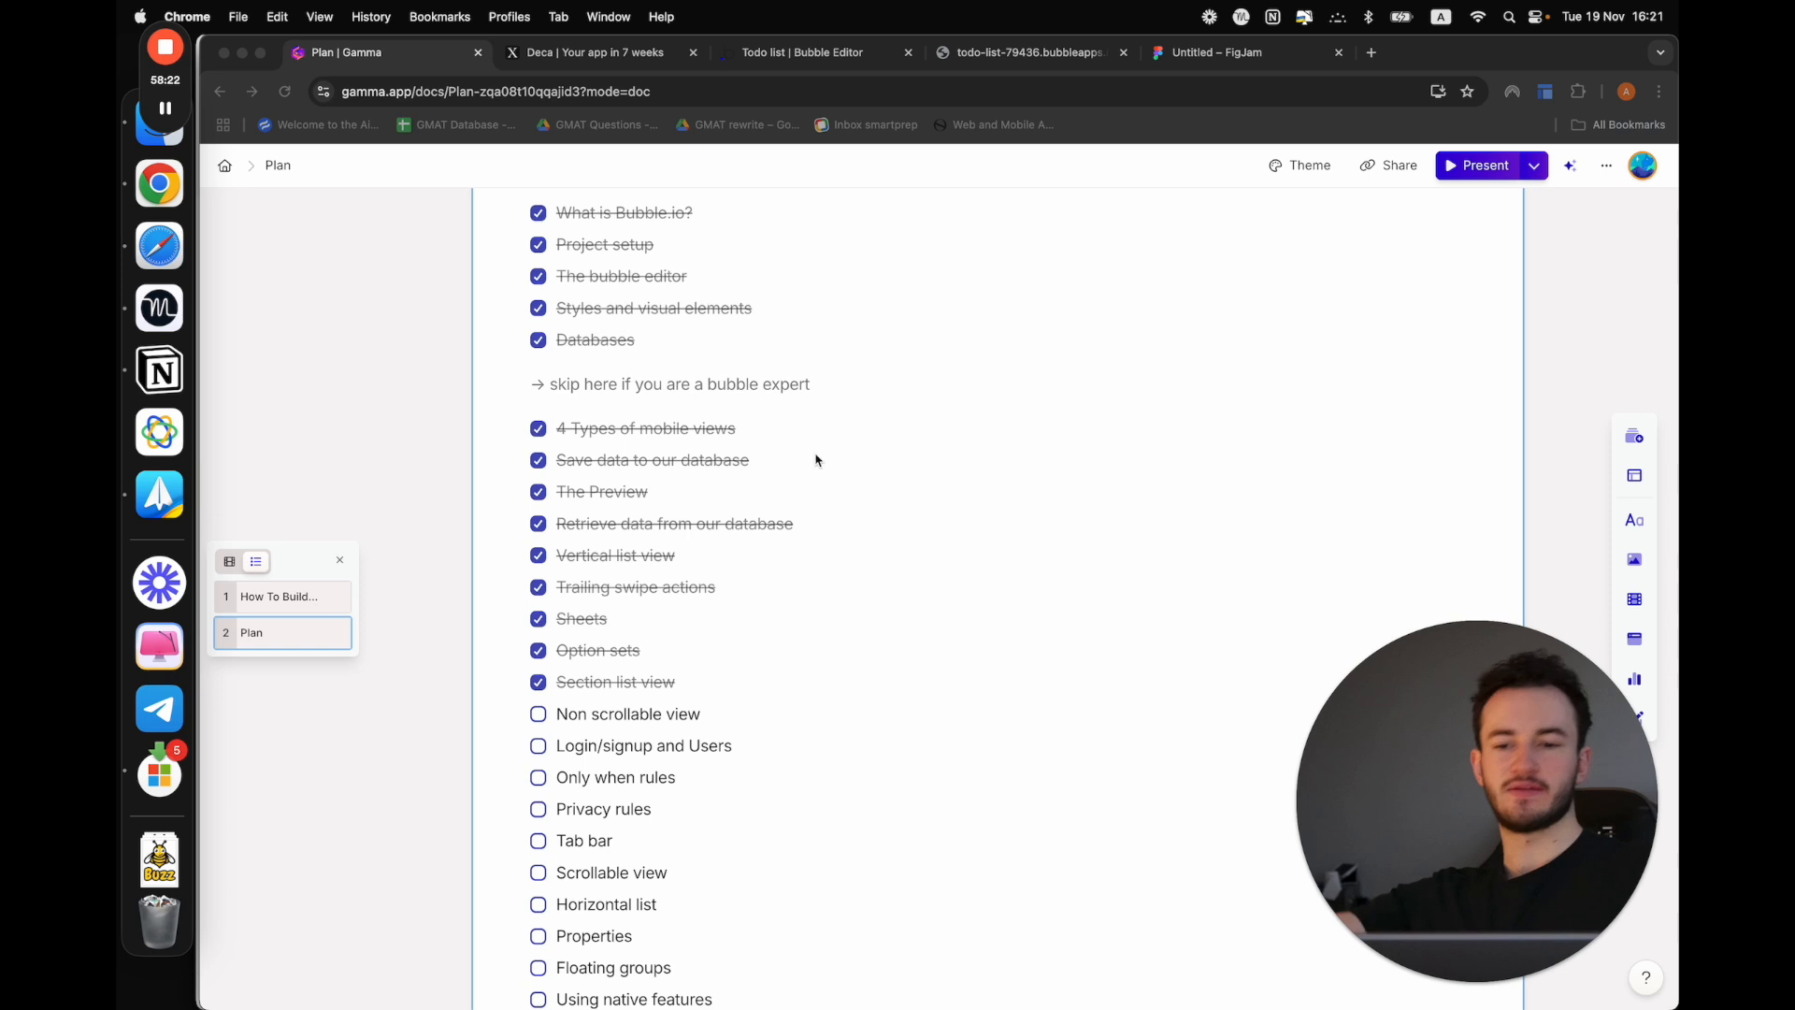
In the Gamma plan, highlight "Section list view", "Non scrollable view" and "Login/signup" in turn
drag(575, 681, 750, 675)
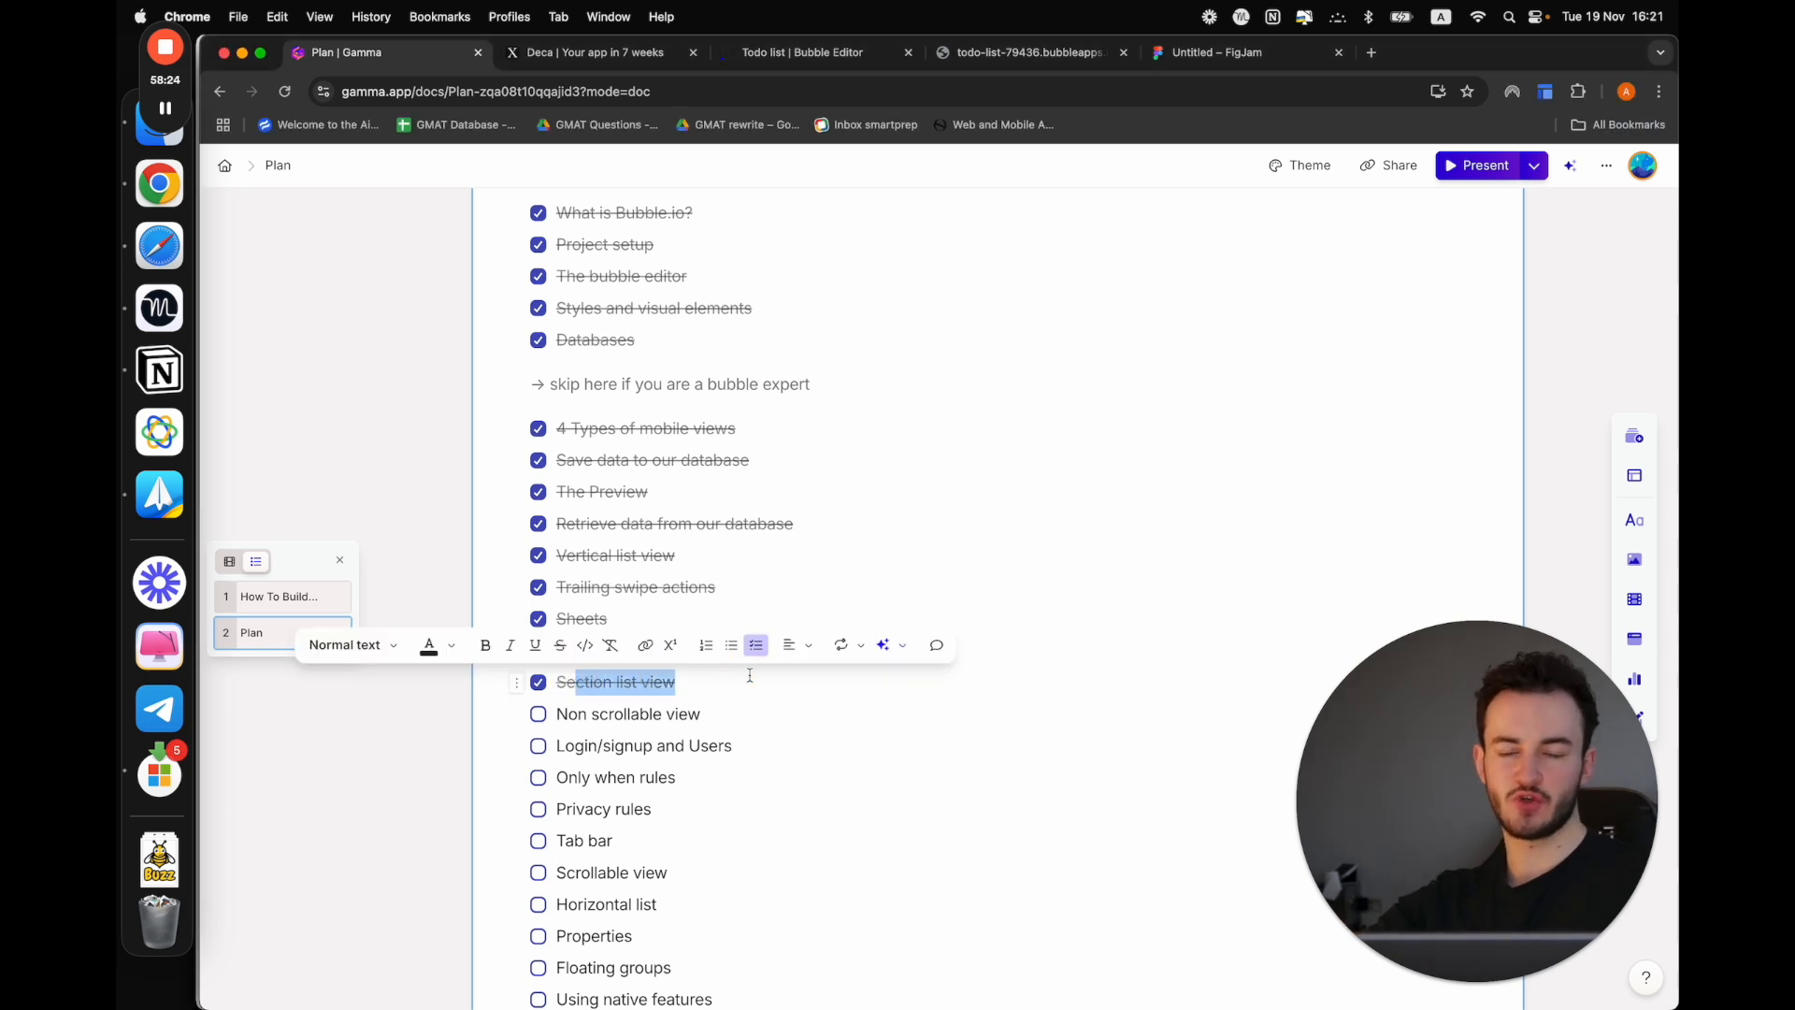
click(718, 689)
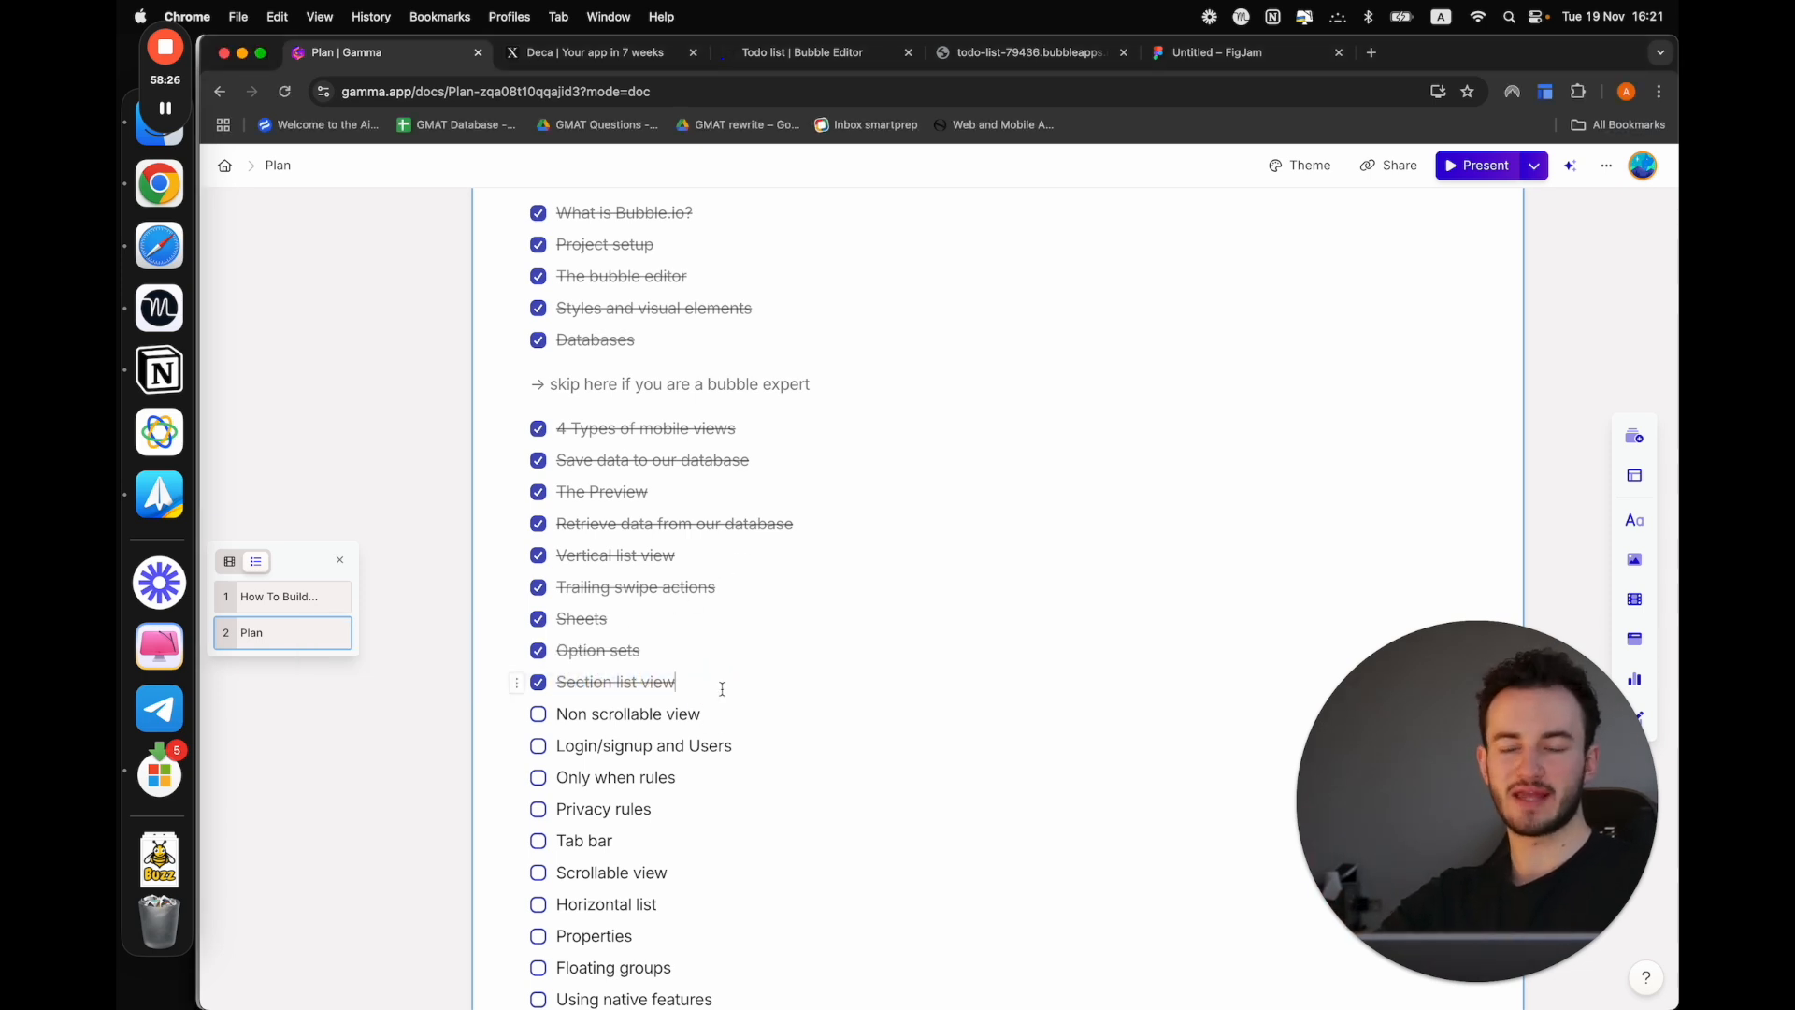
drag(561, 714, 726, 710)
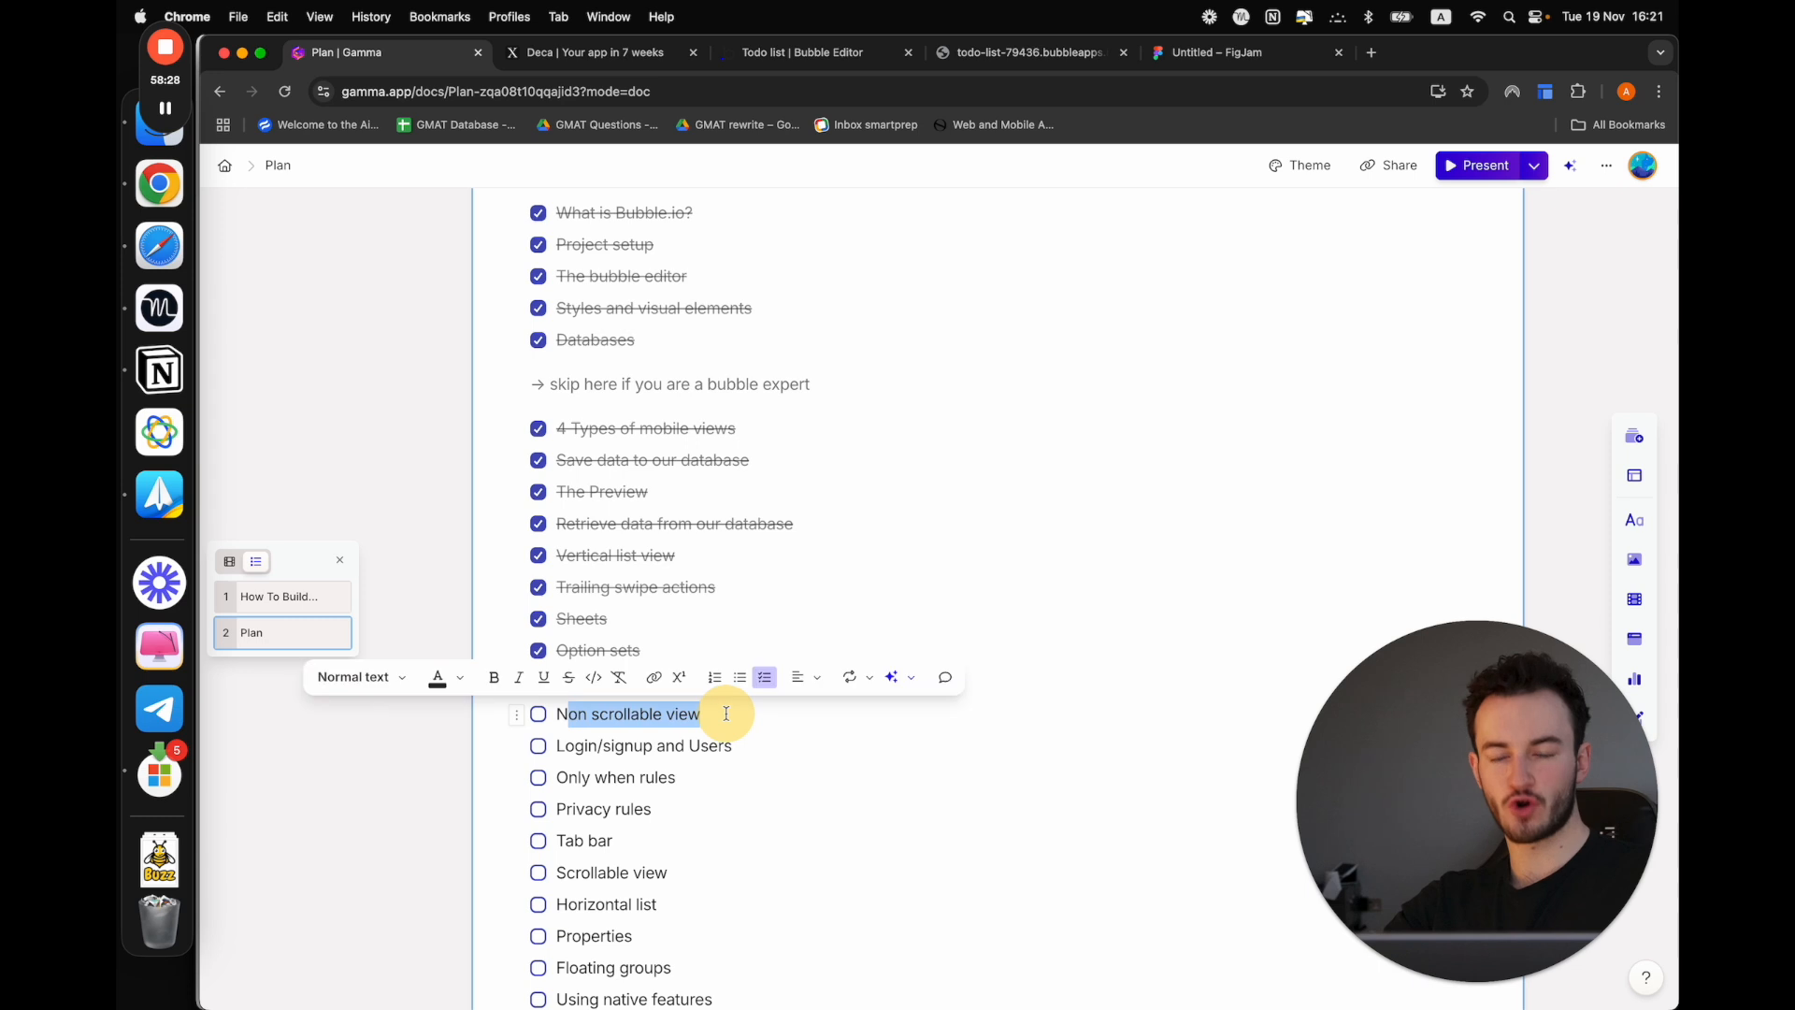
click(726, 709)
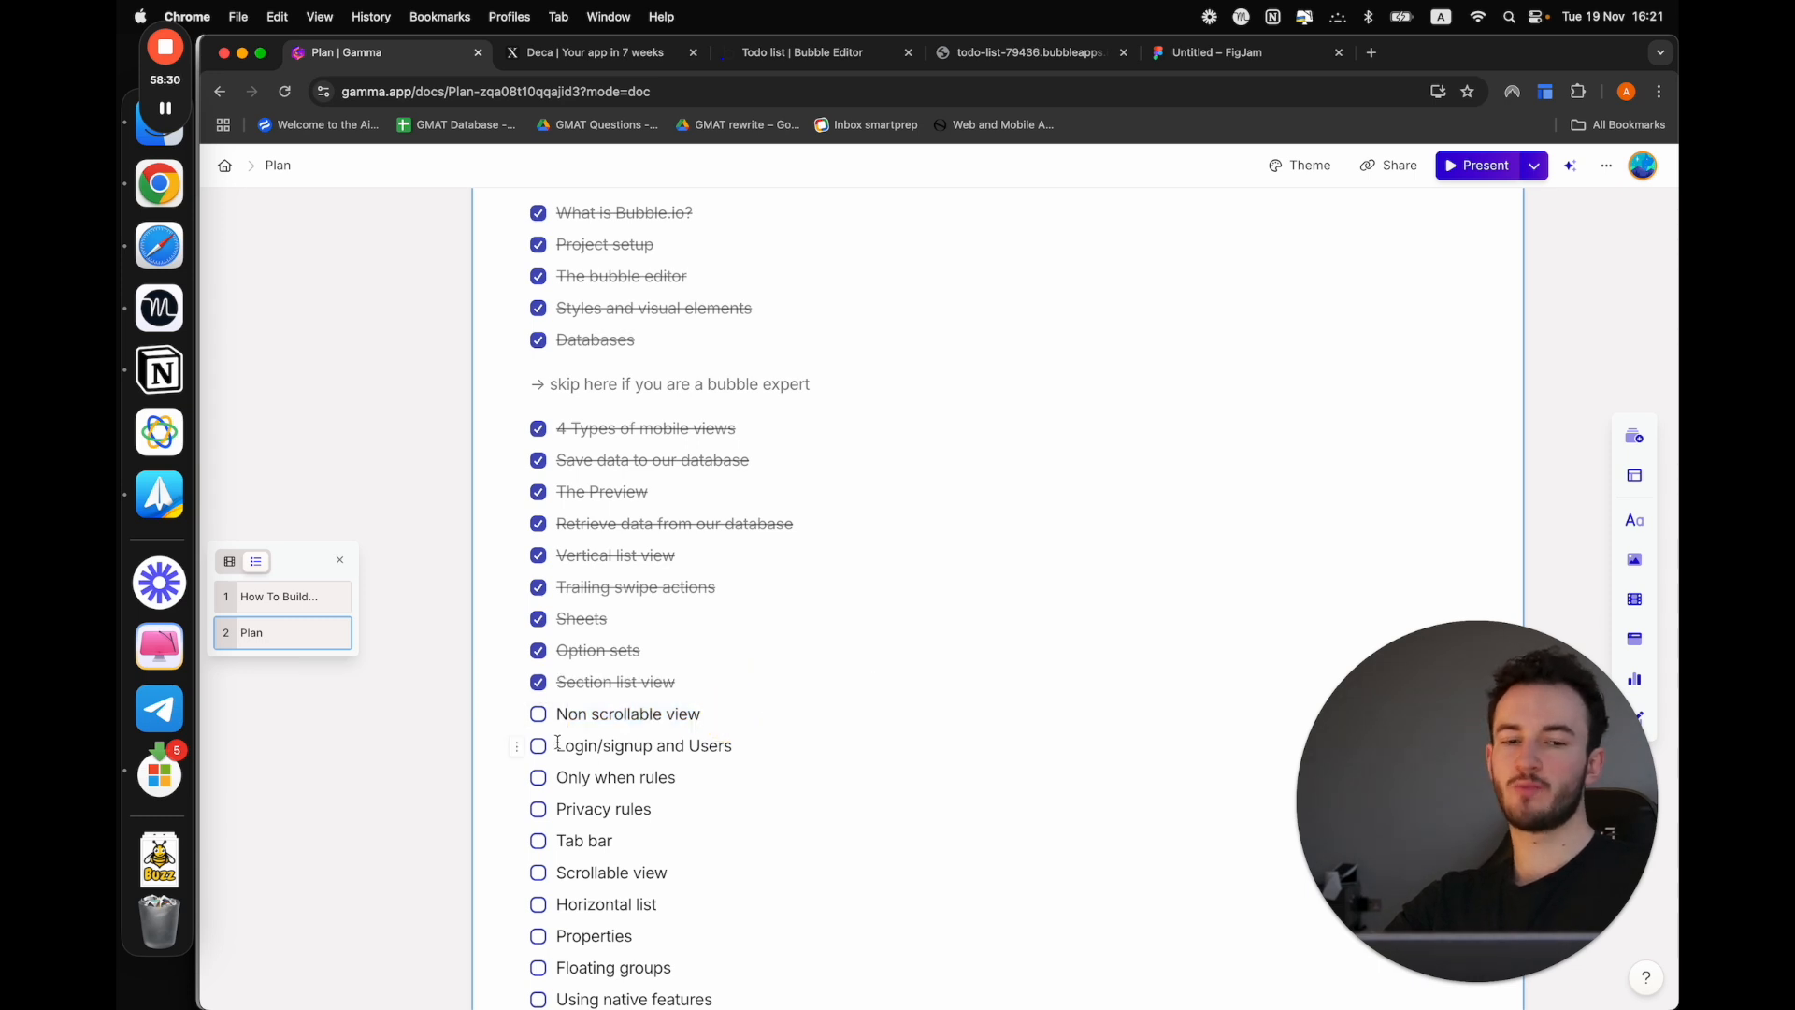
drag(559, 745, 657, 743)
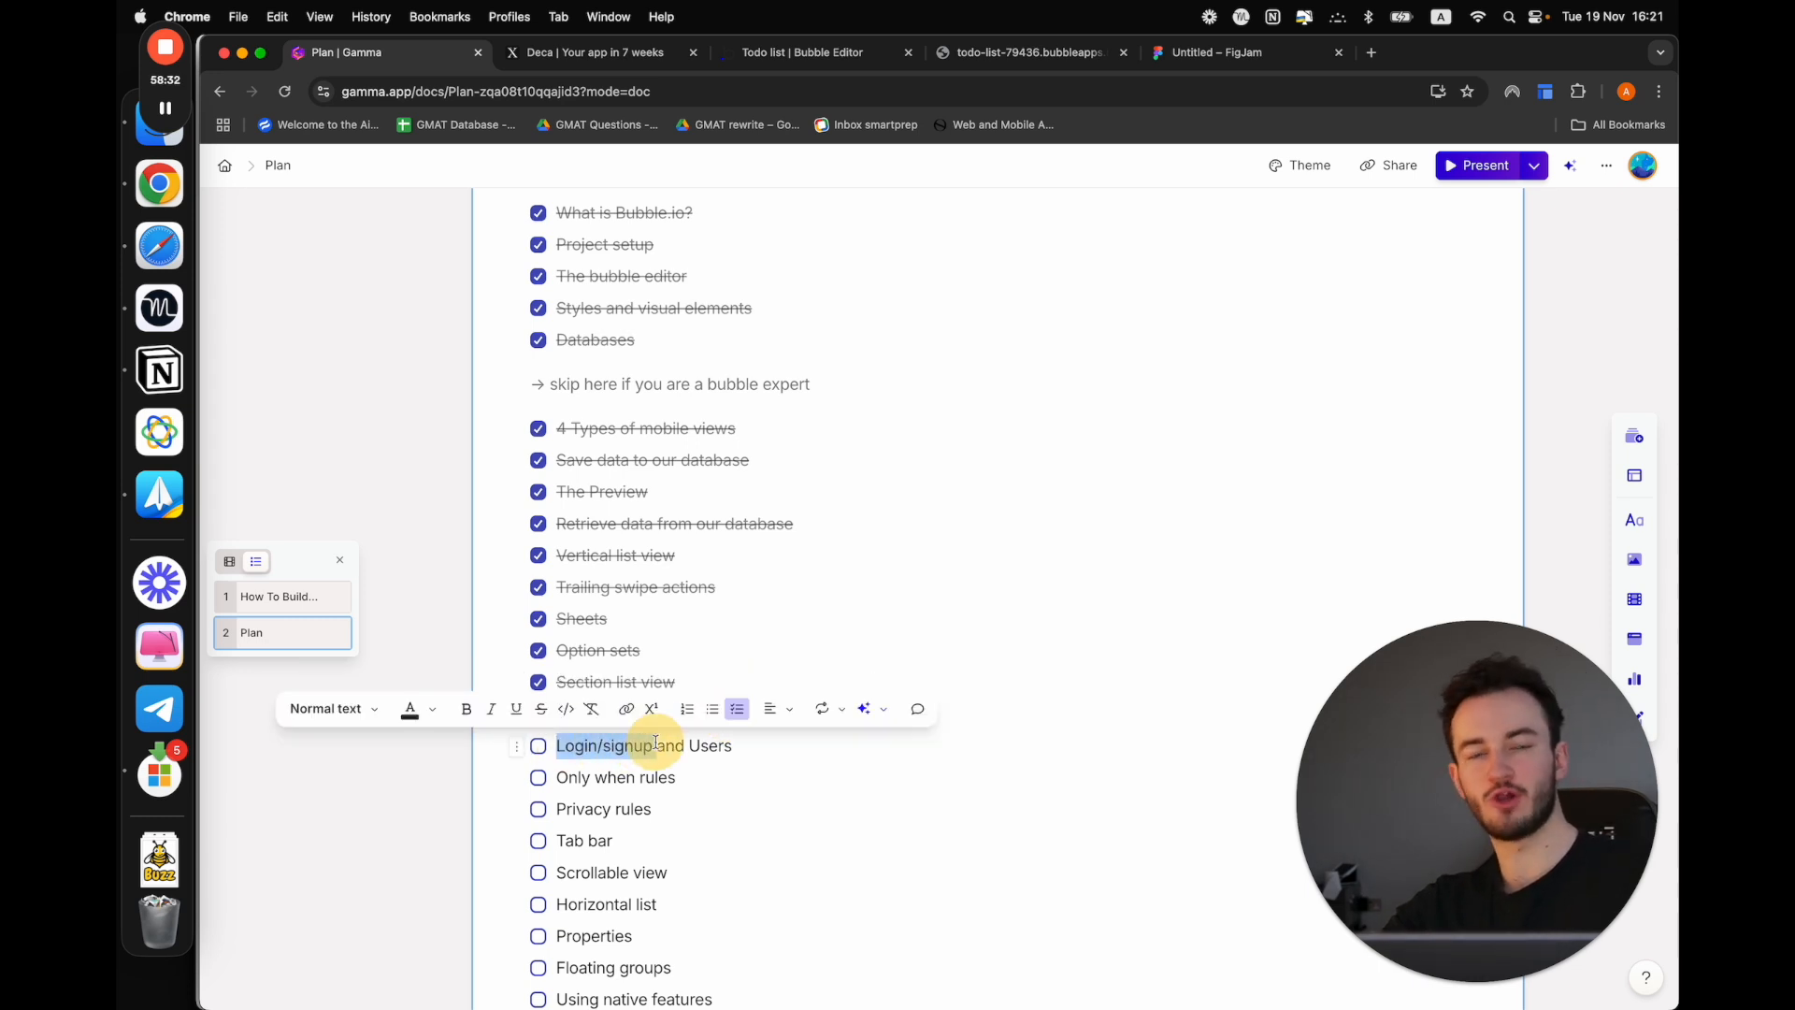
Switch to the Bubble editor's design area and create a blank mobile view named "Login"
click(1019, 53)
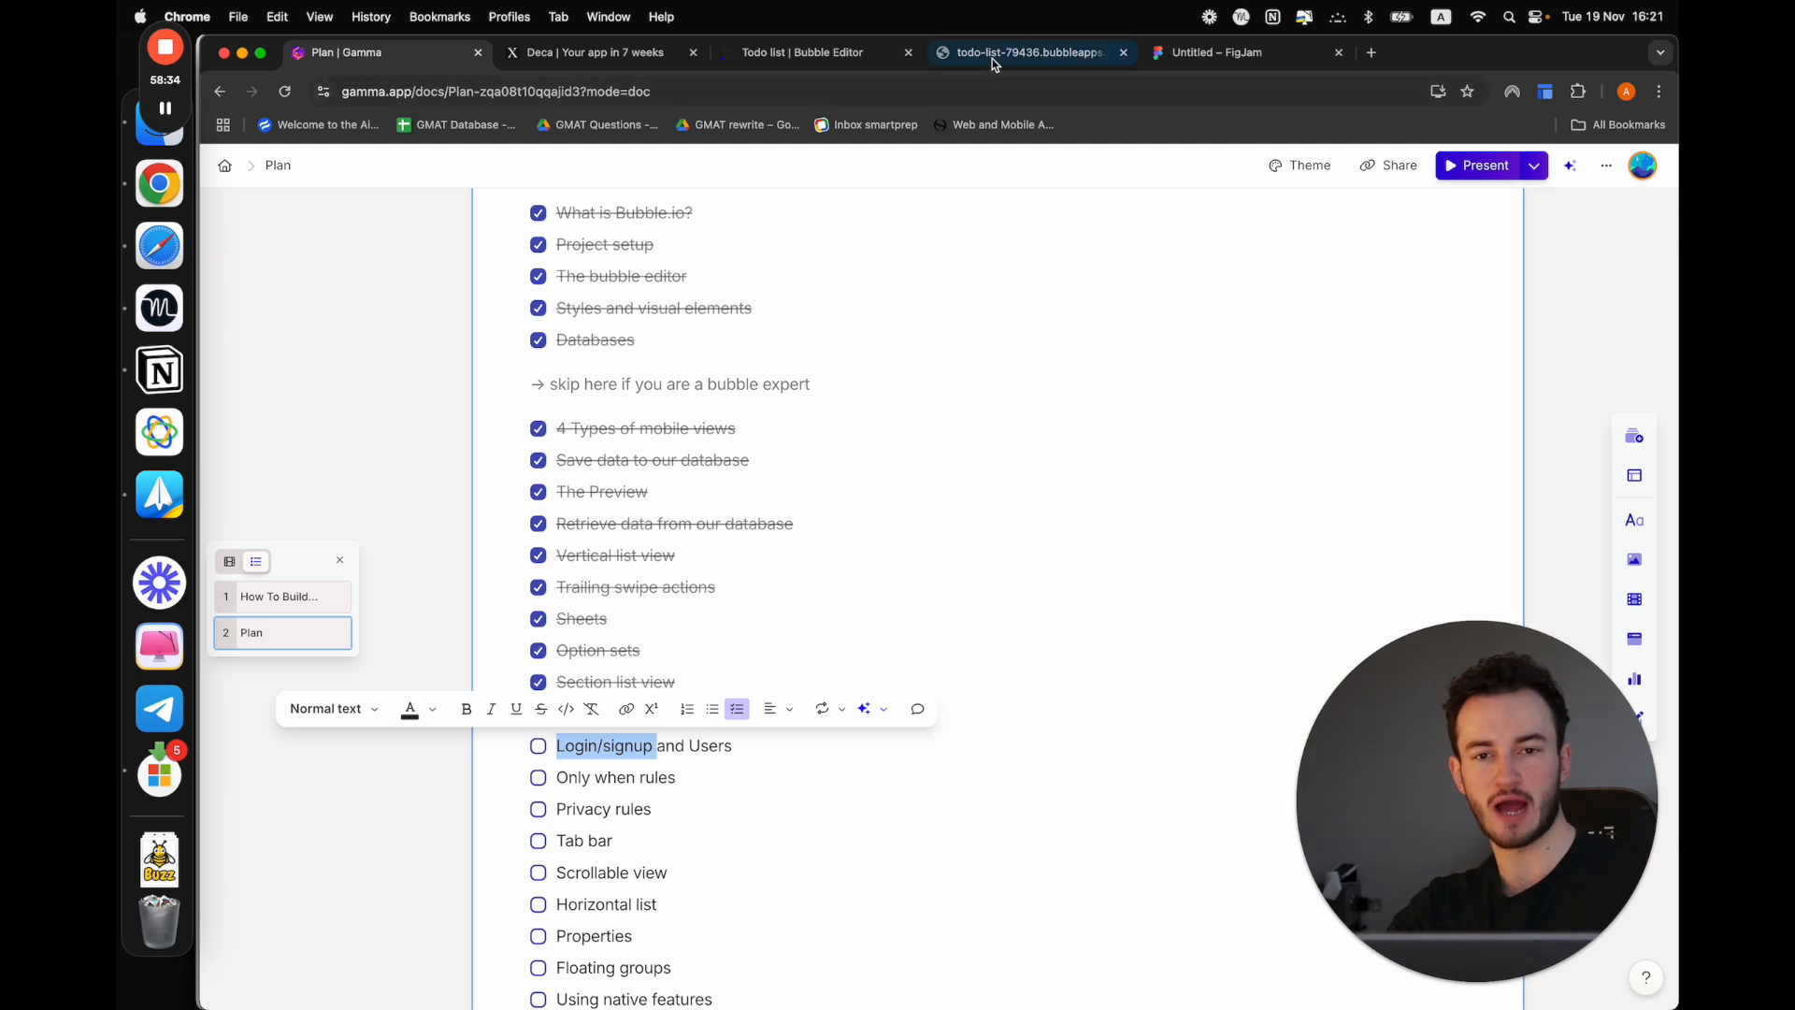
click(799, 53)
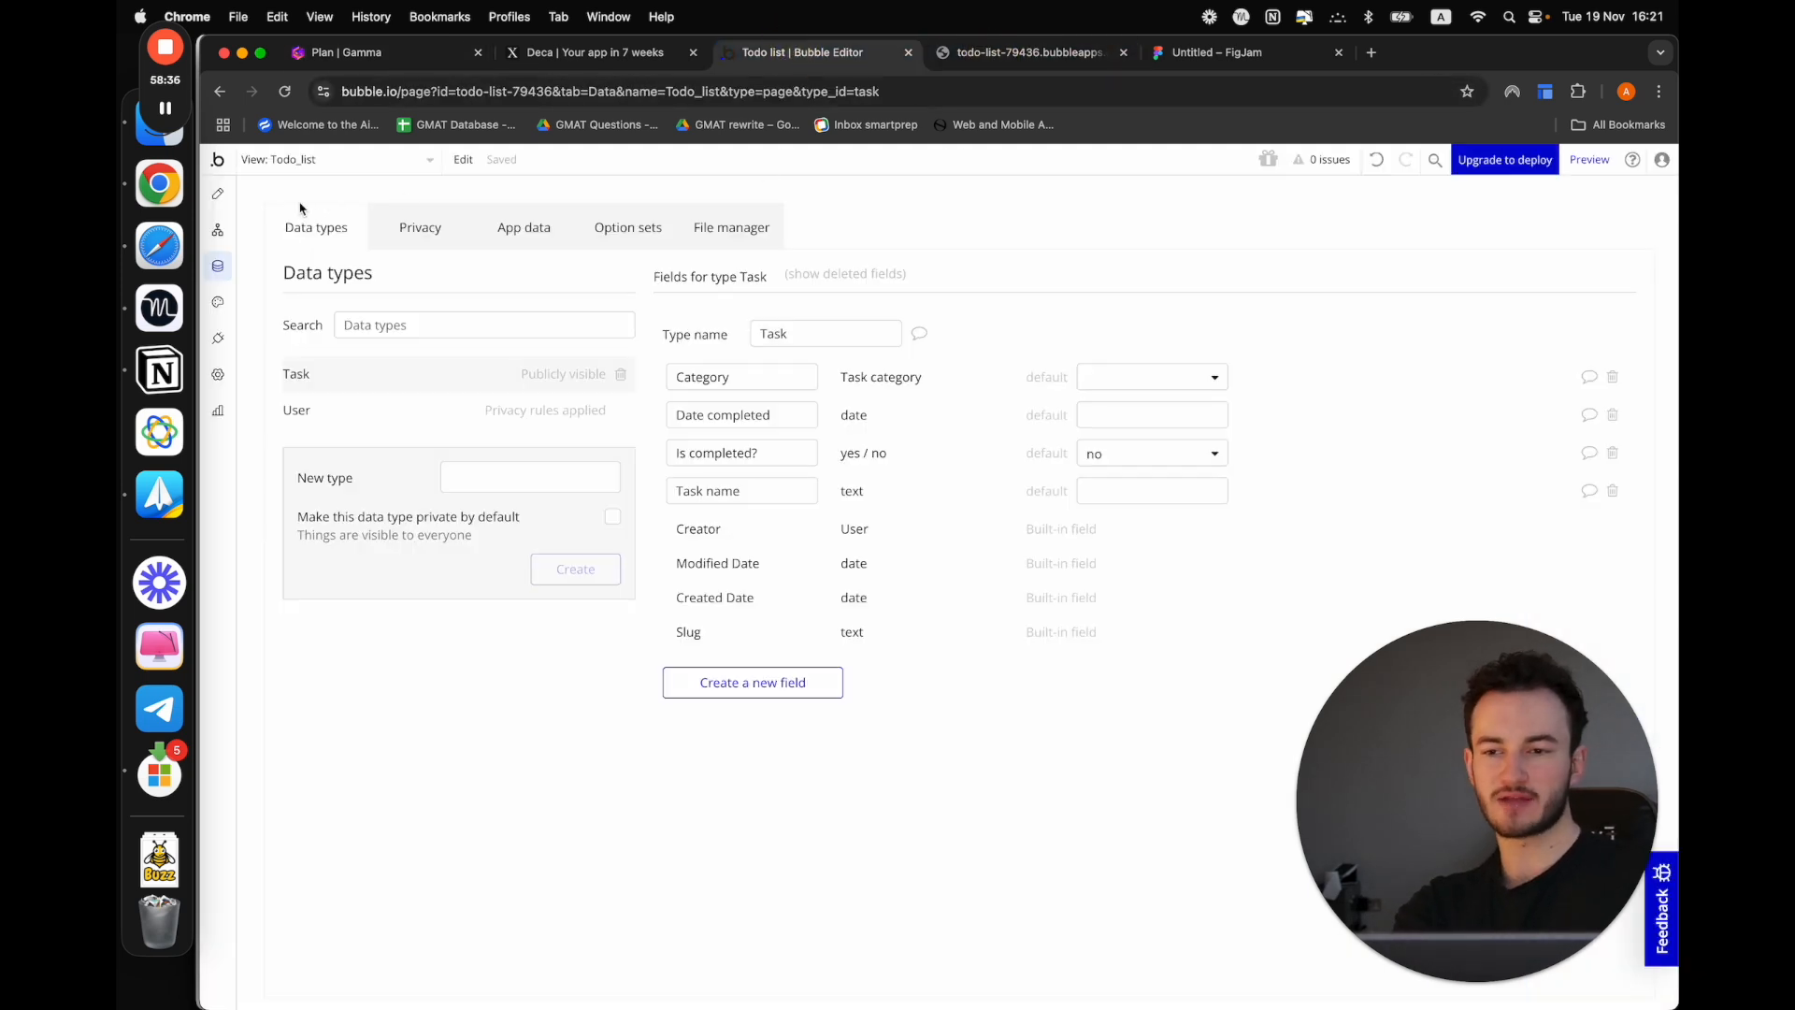
click(218, 194)
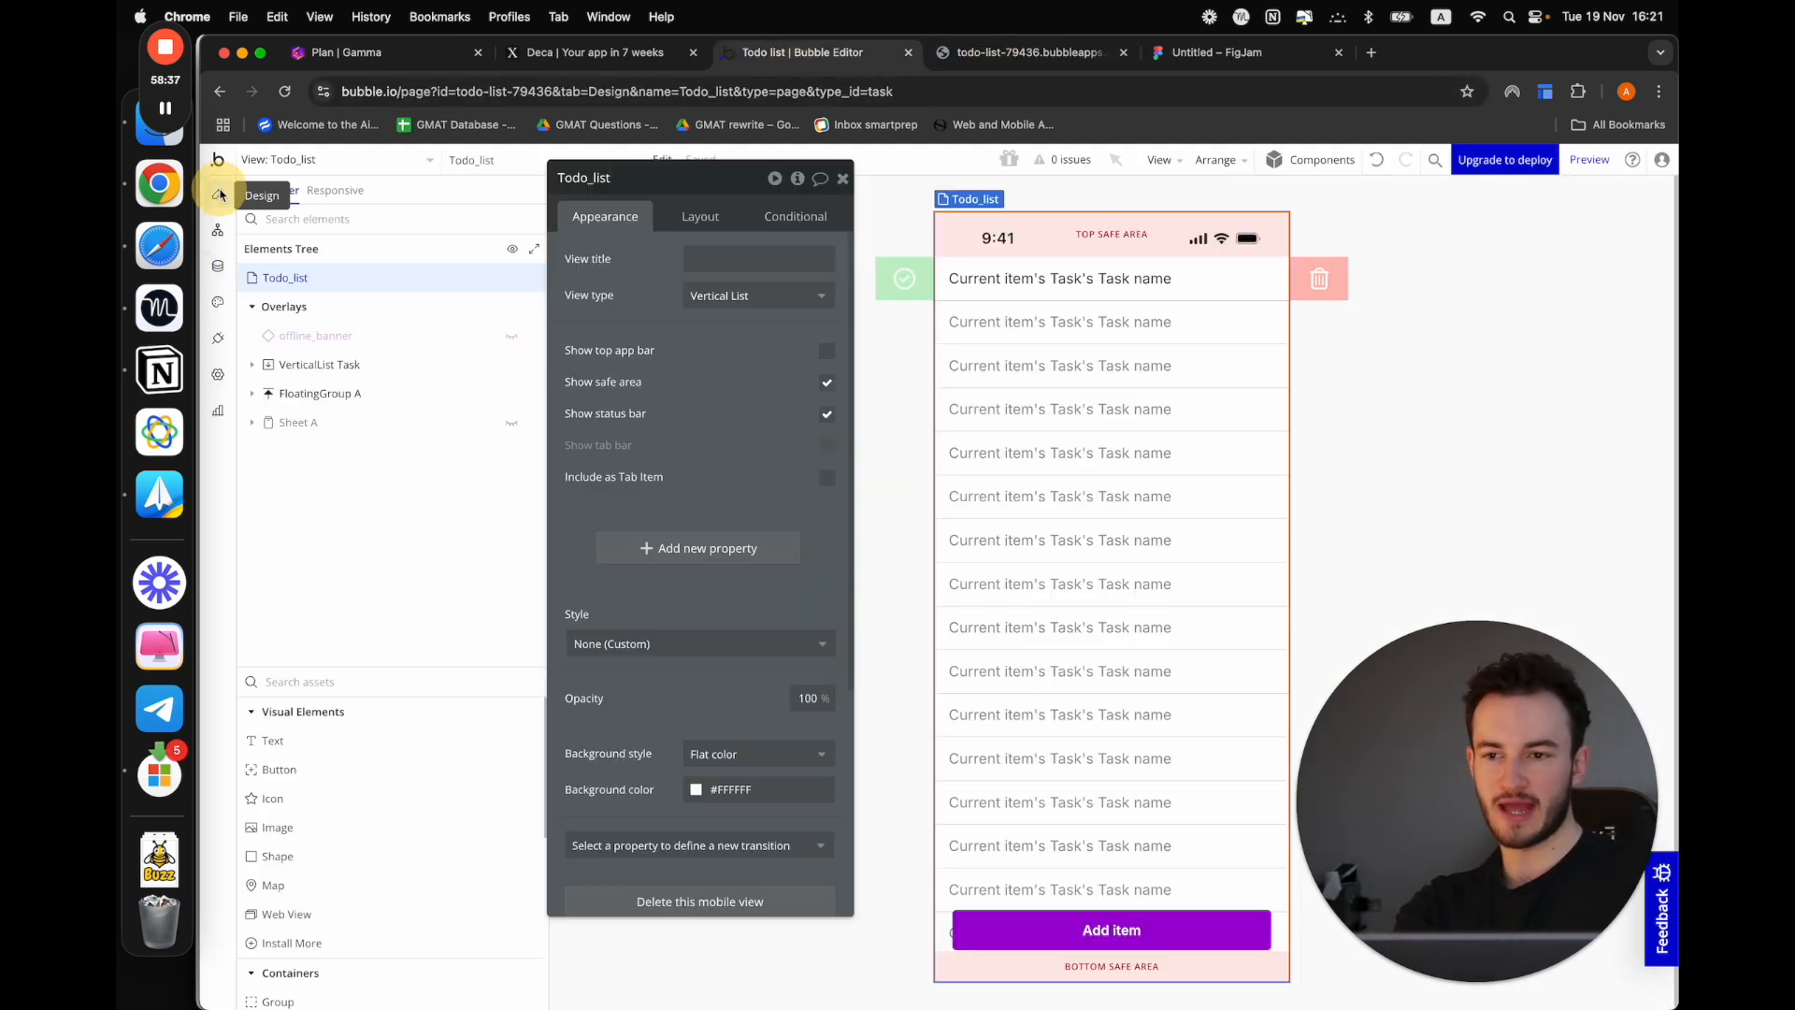
click(339, 156)
click(352, 246)
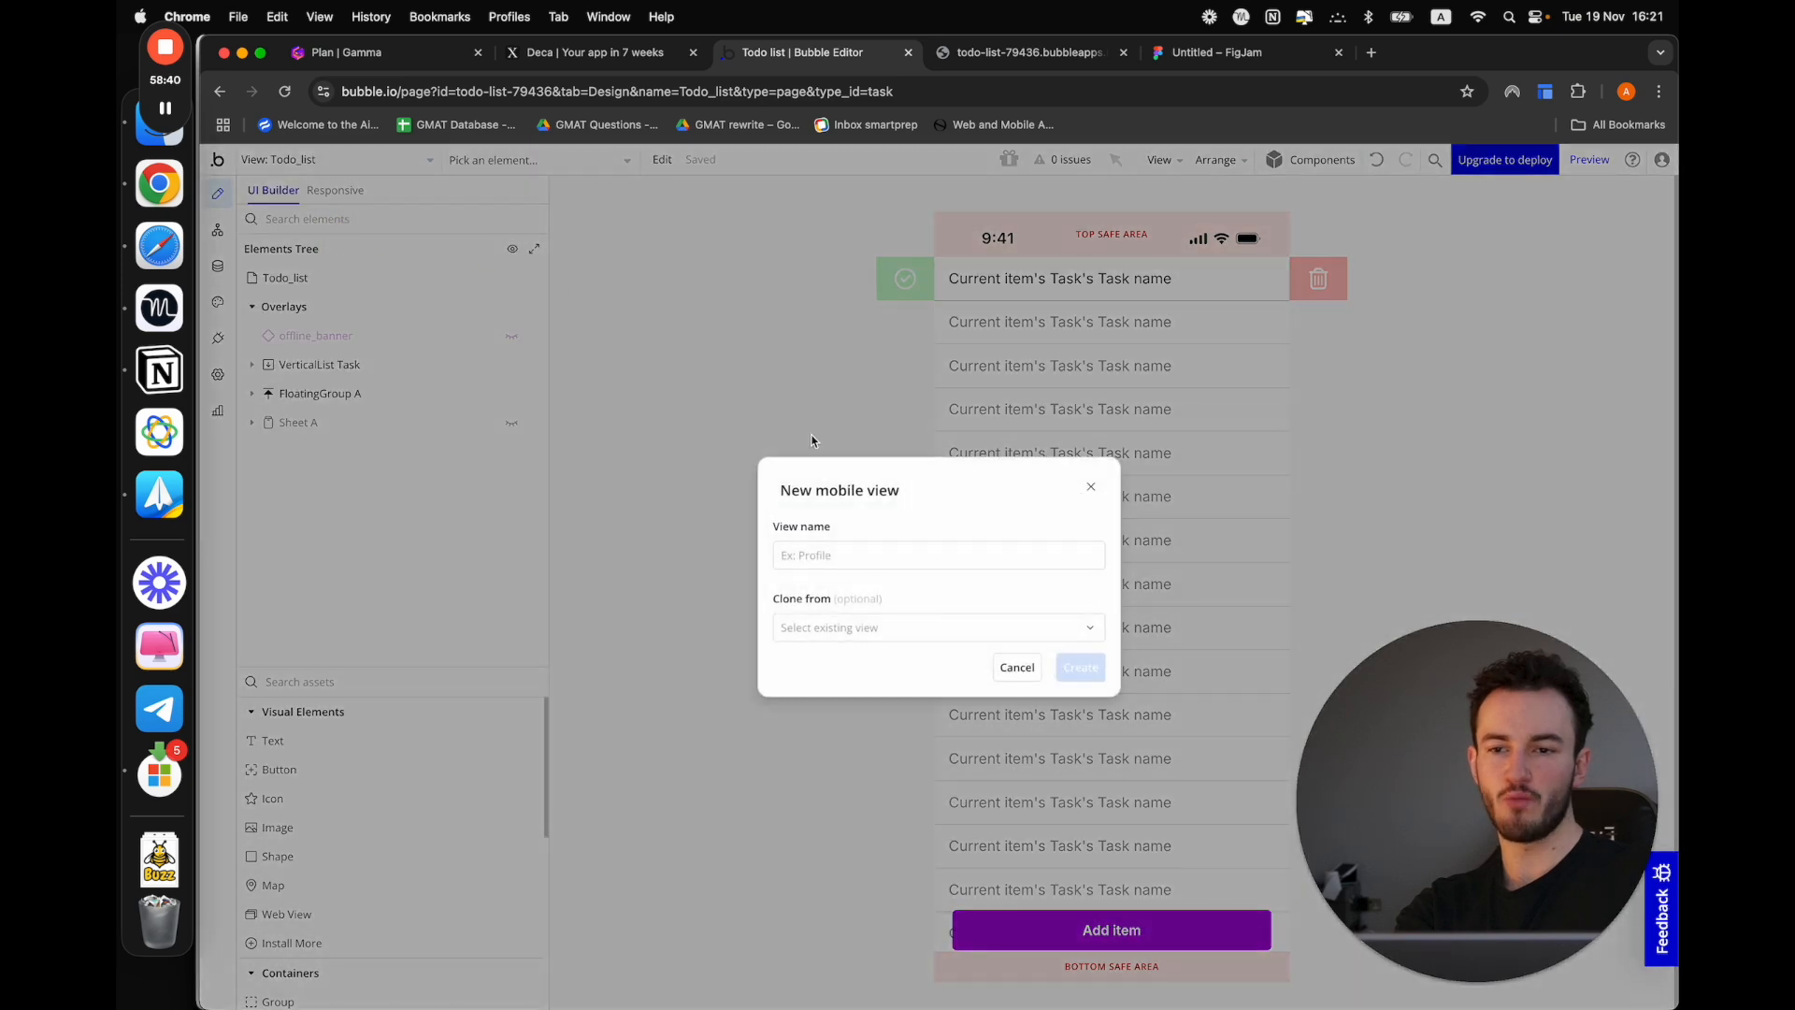
click(854, 556)
text(Login)
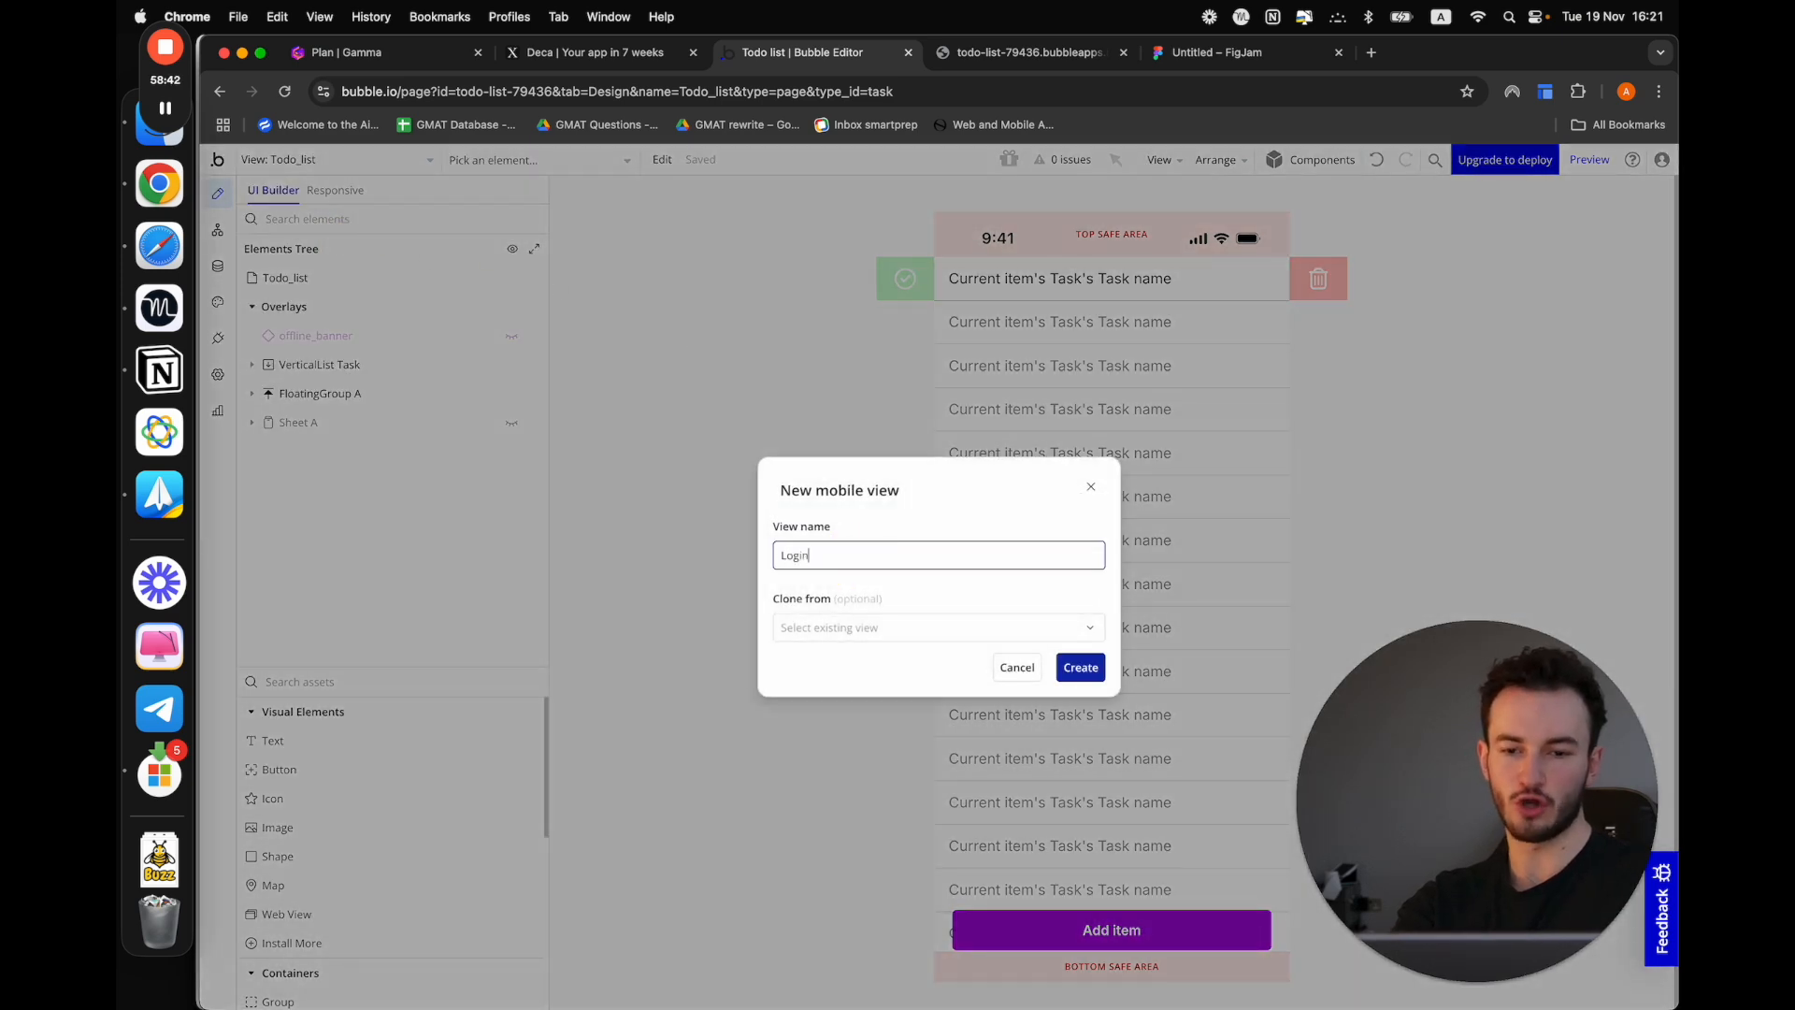
click(1102, 668)
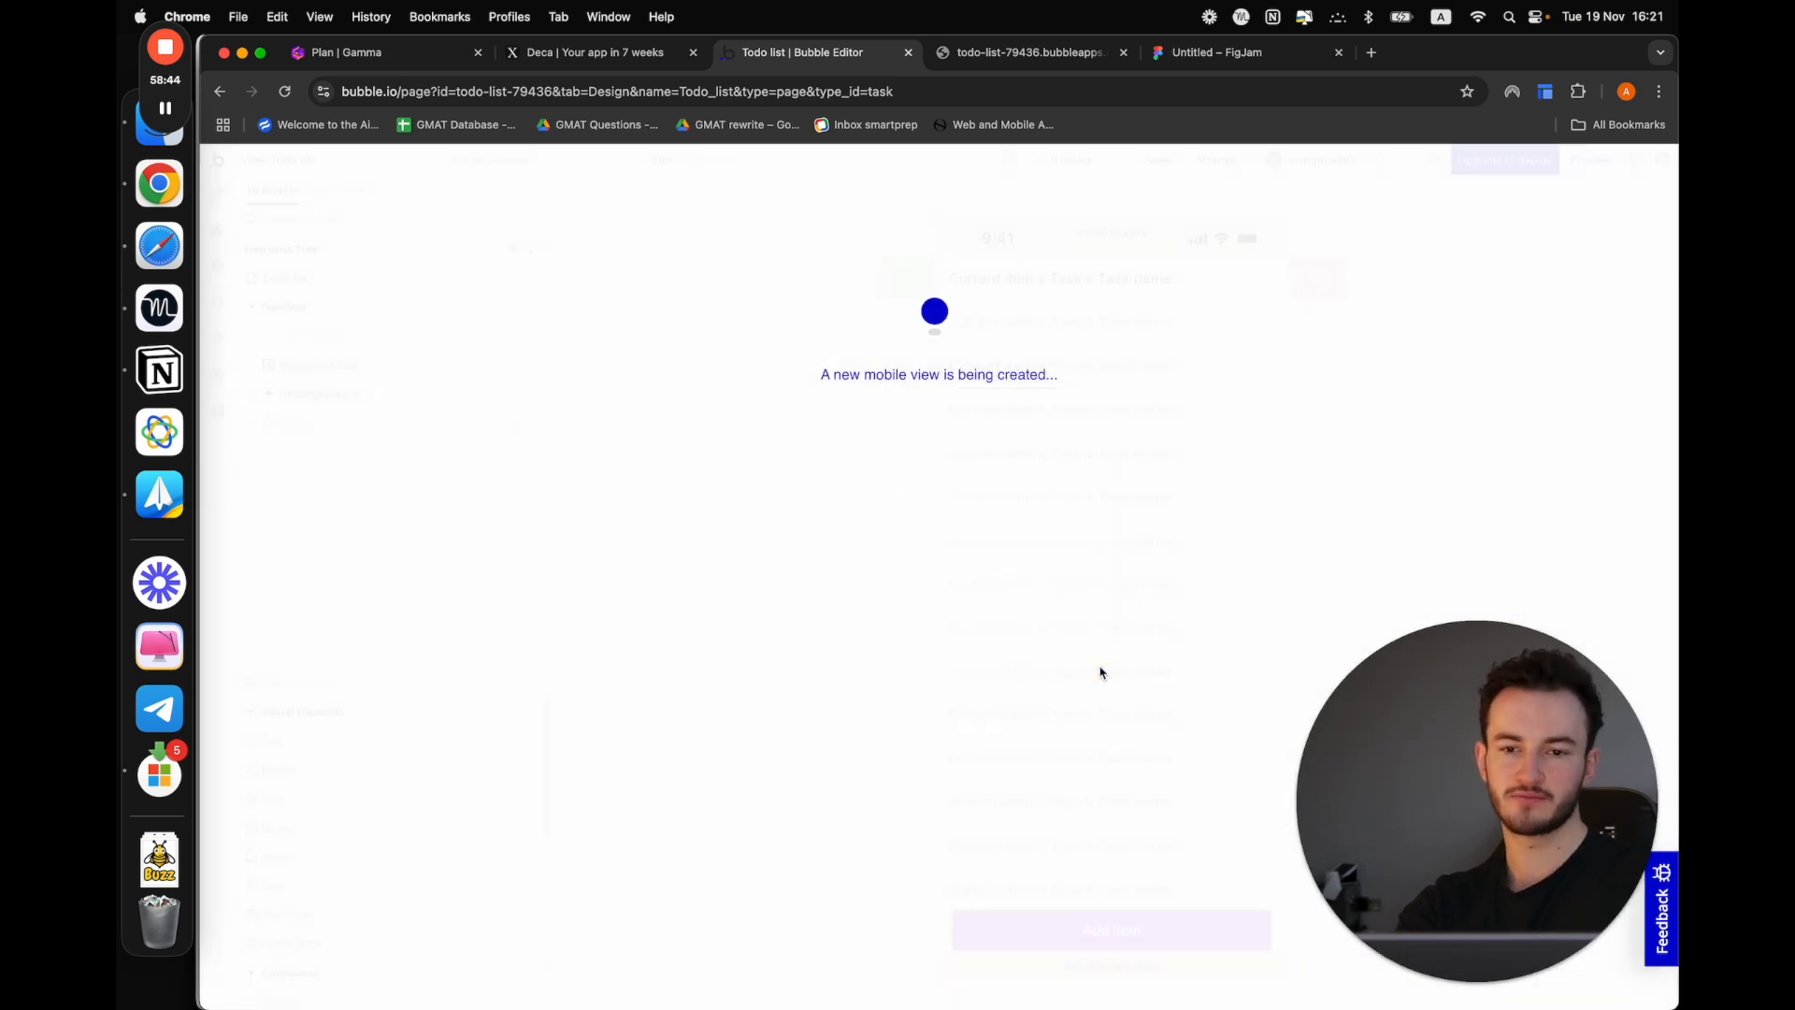
Change the view type of the Login view to Not scrollable
click(1075, 598)
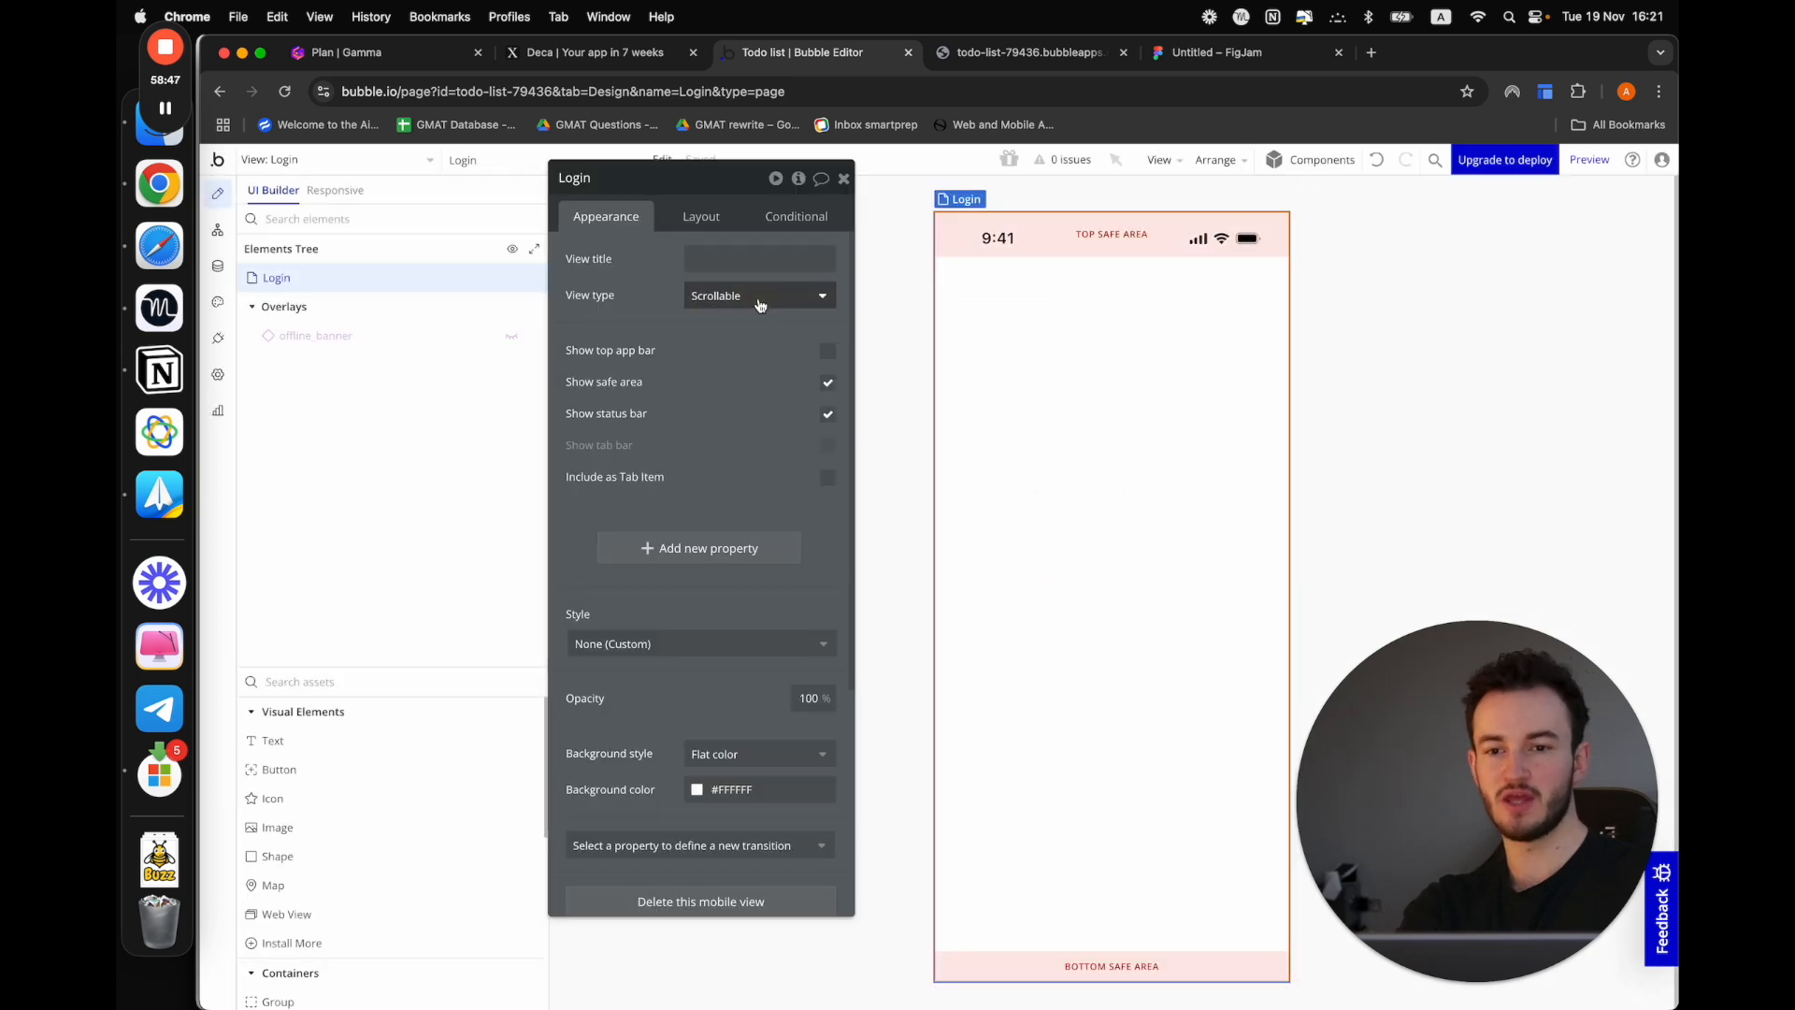
click(737, 301)
click(729, 379)
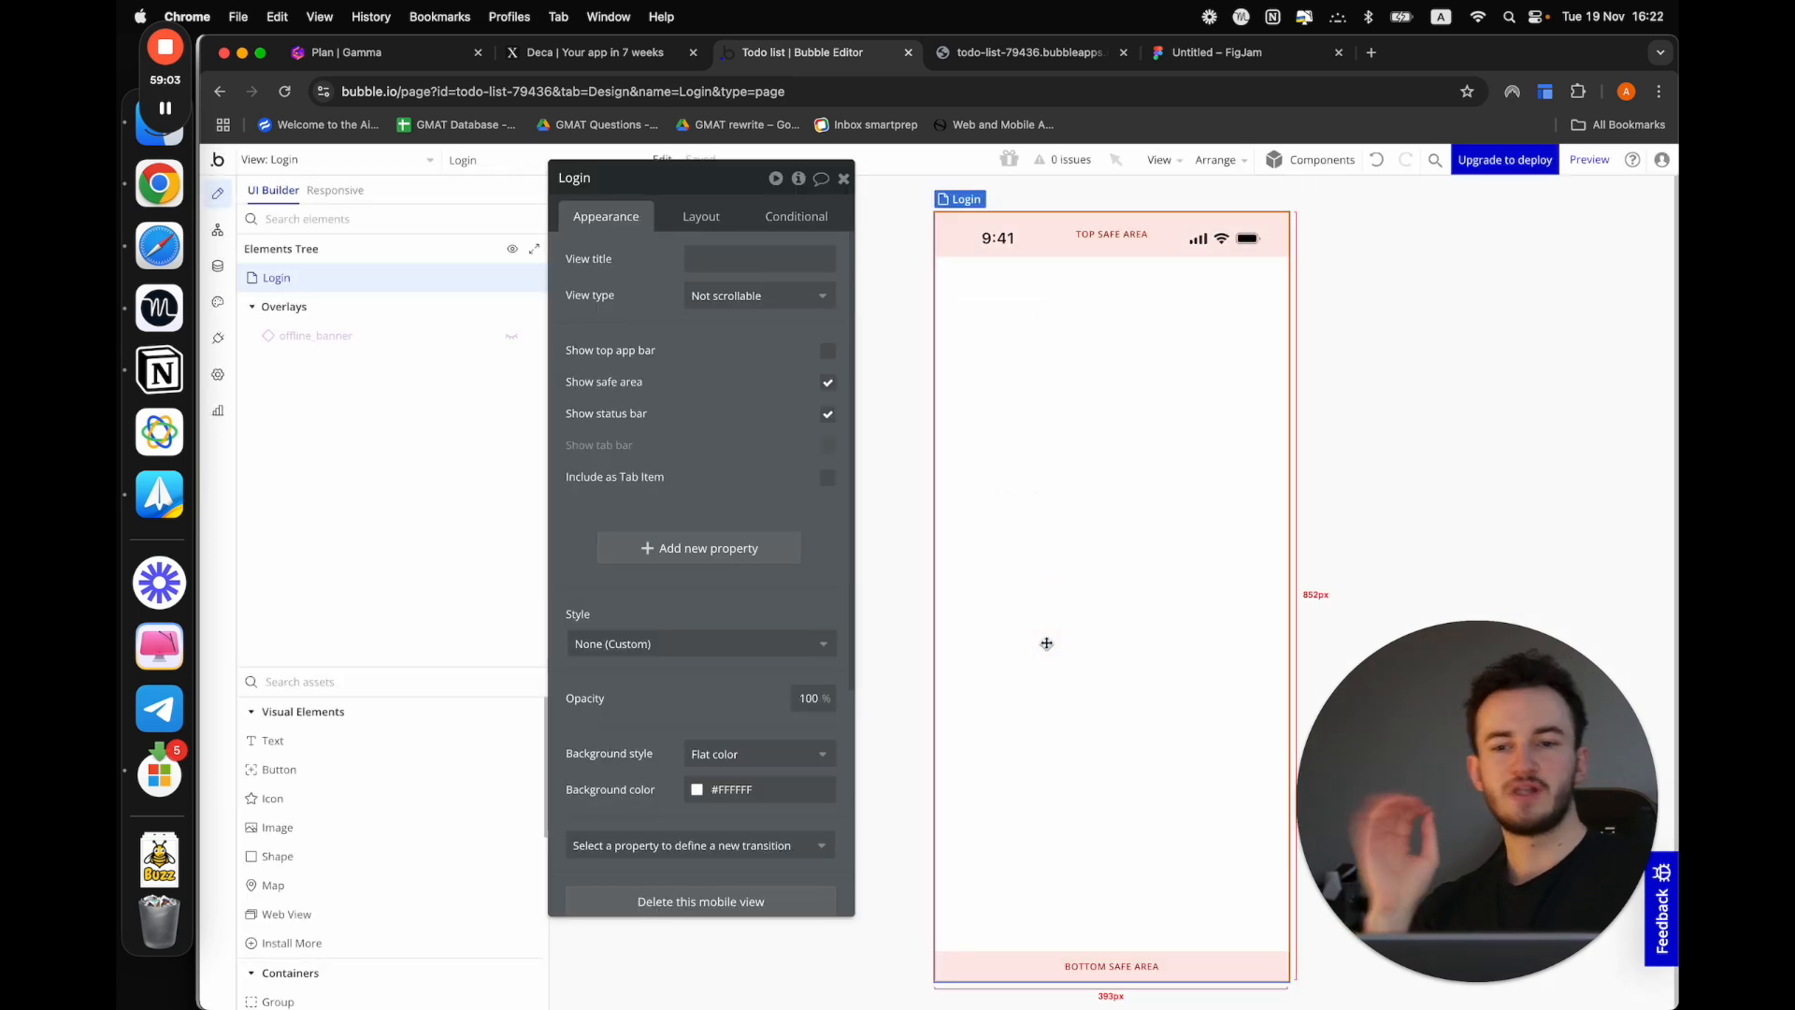
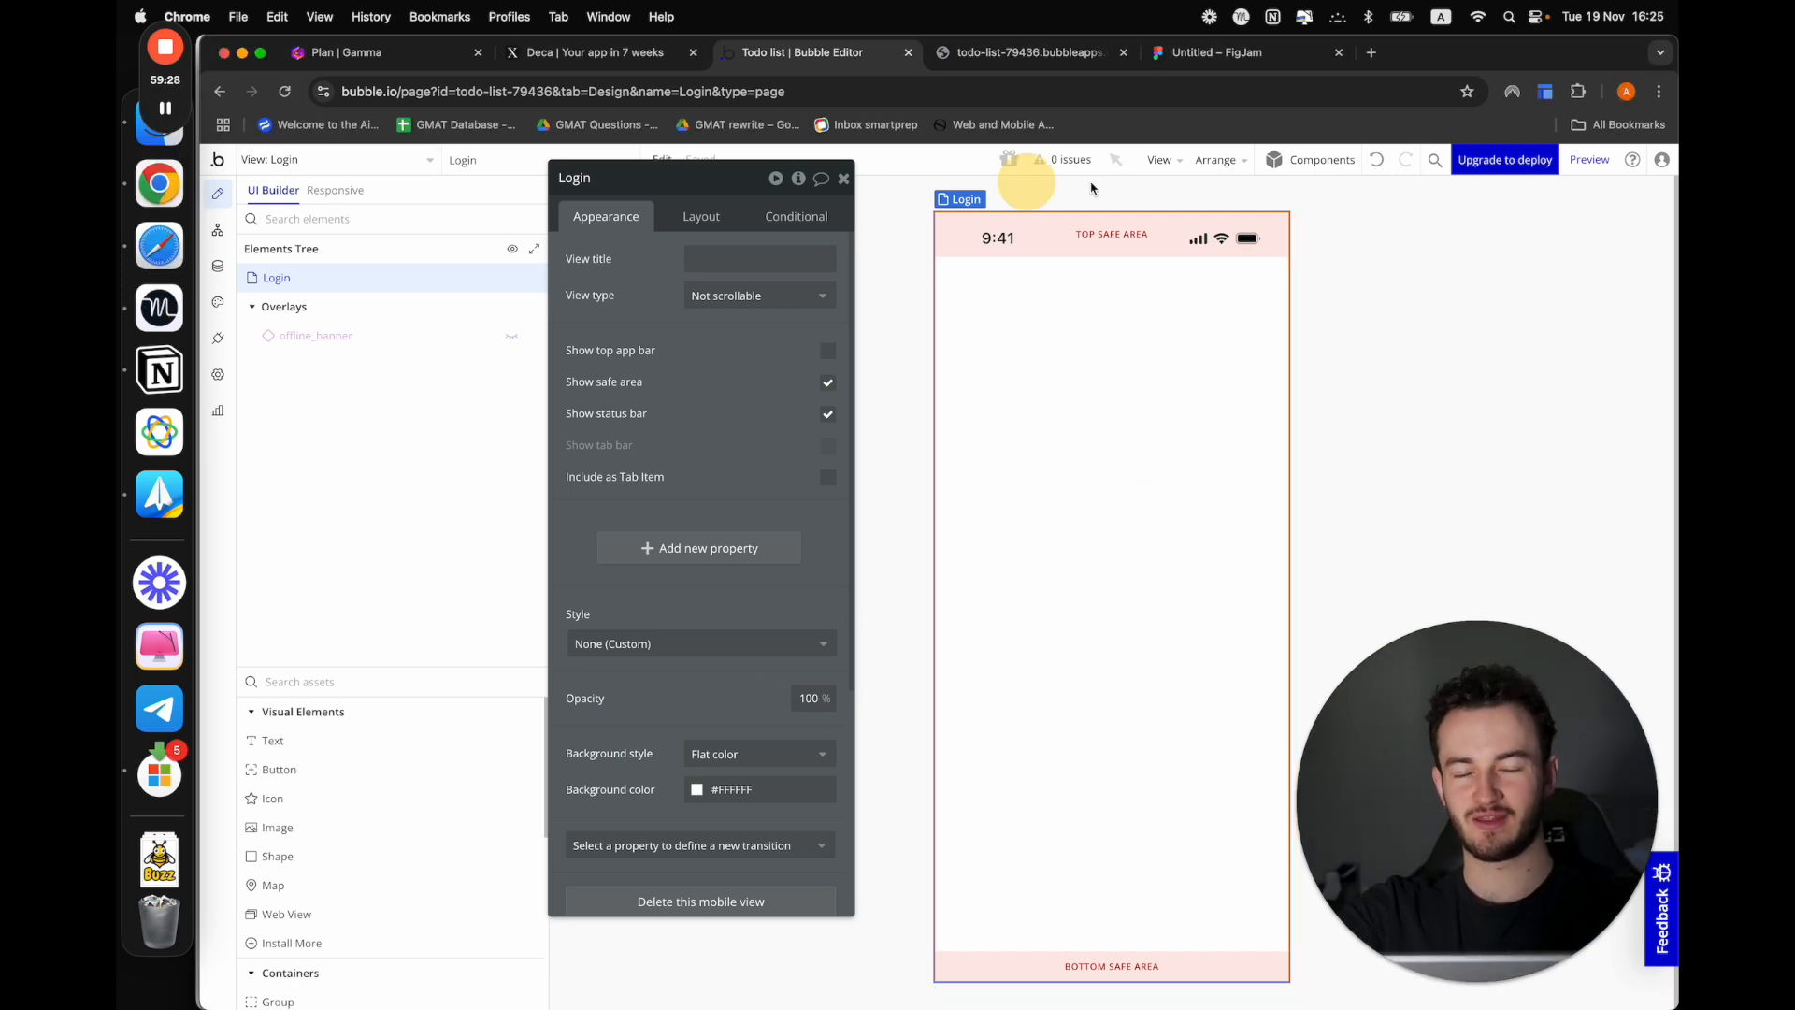
Add a text element to the Login view and apply the Heading 2 style to it
drag(715, 179, 708, 254)
click(1194, 450)
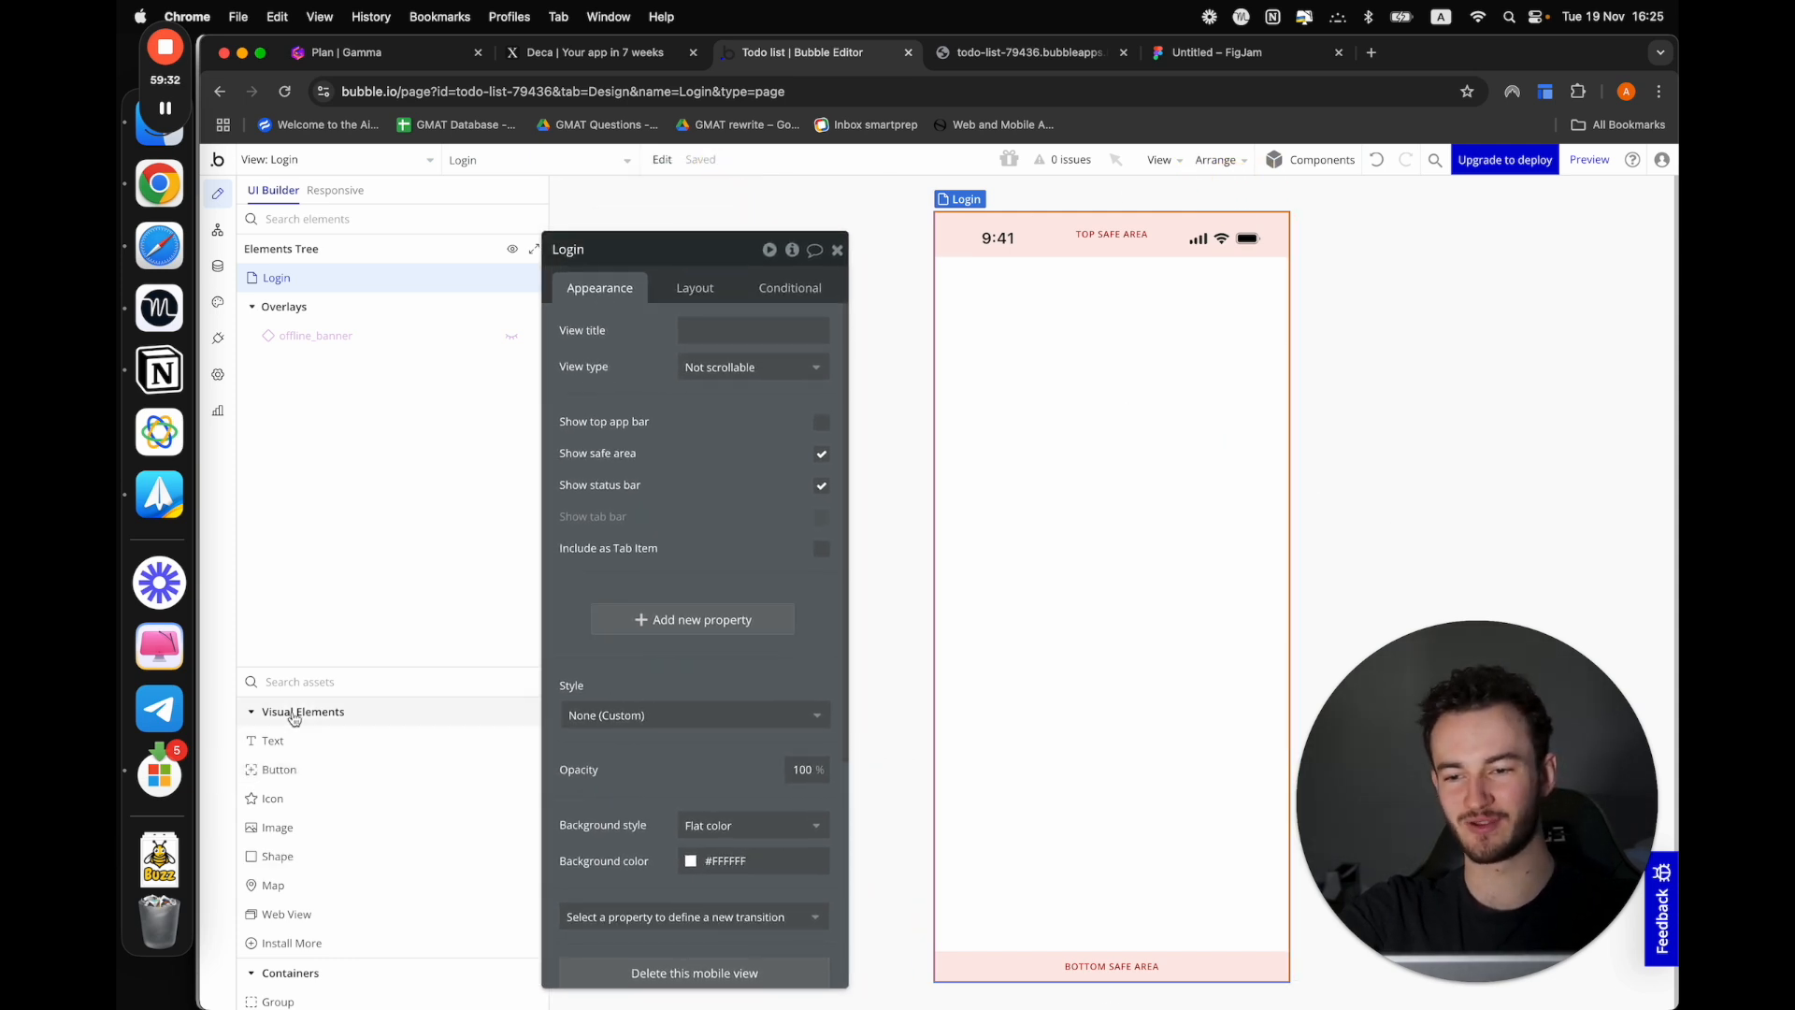
drag(273, 741, 879, 637)
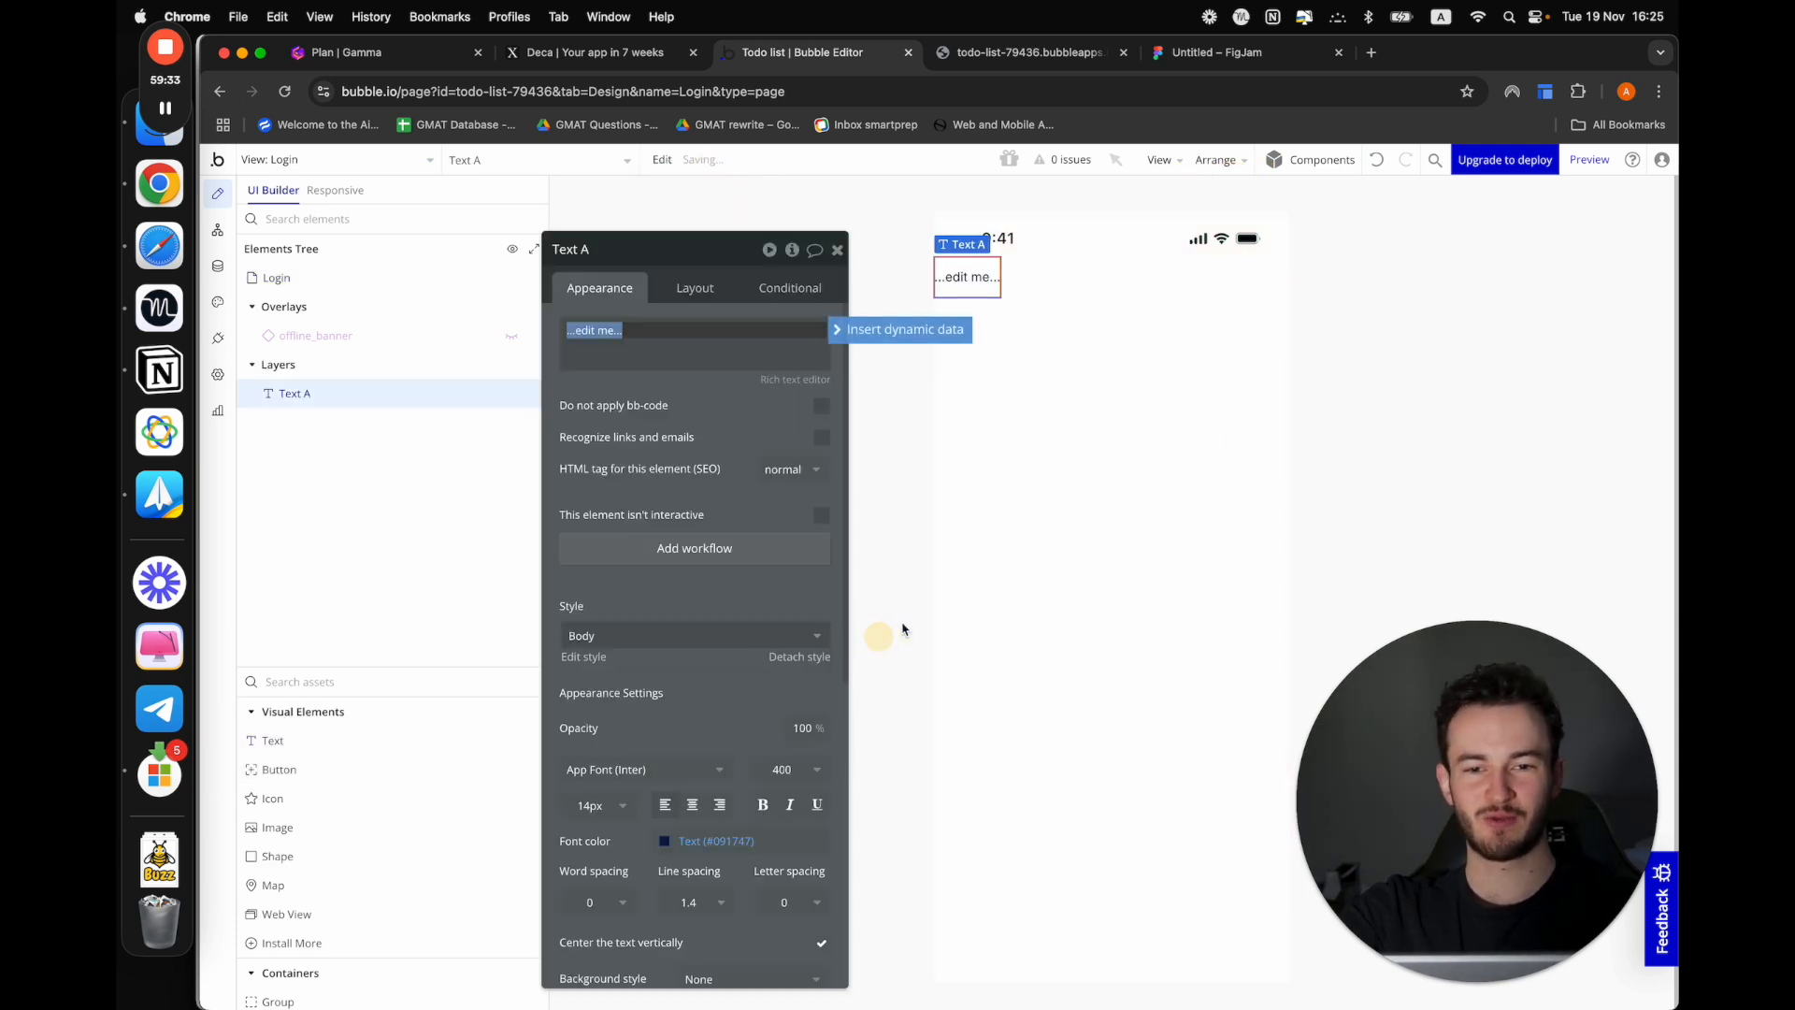
click(603, 636)
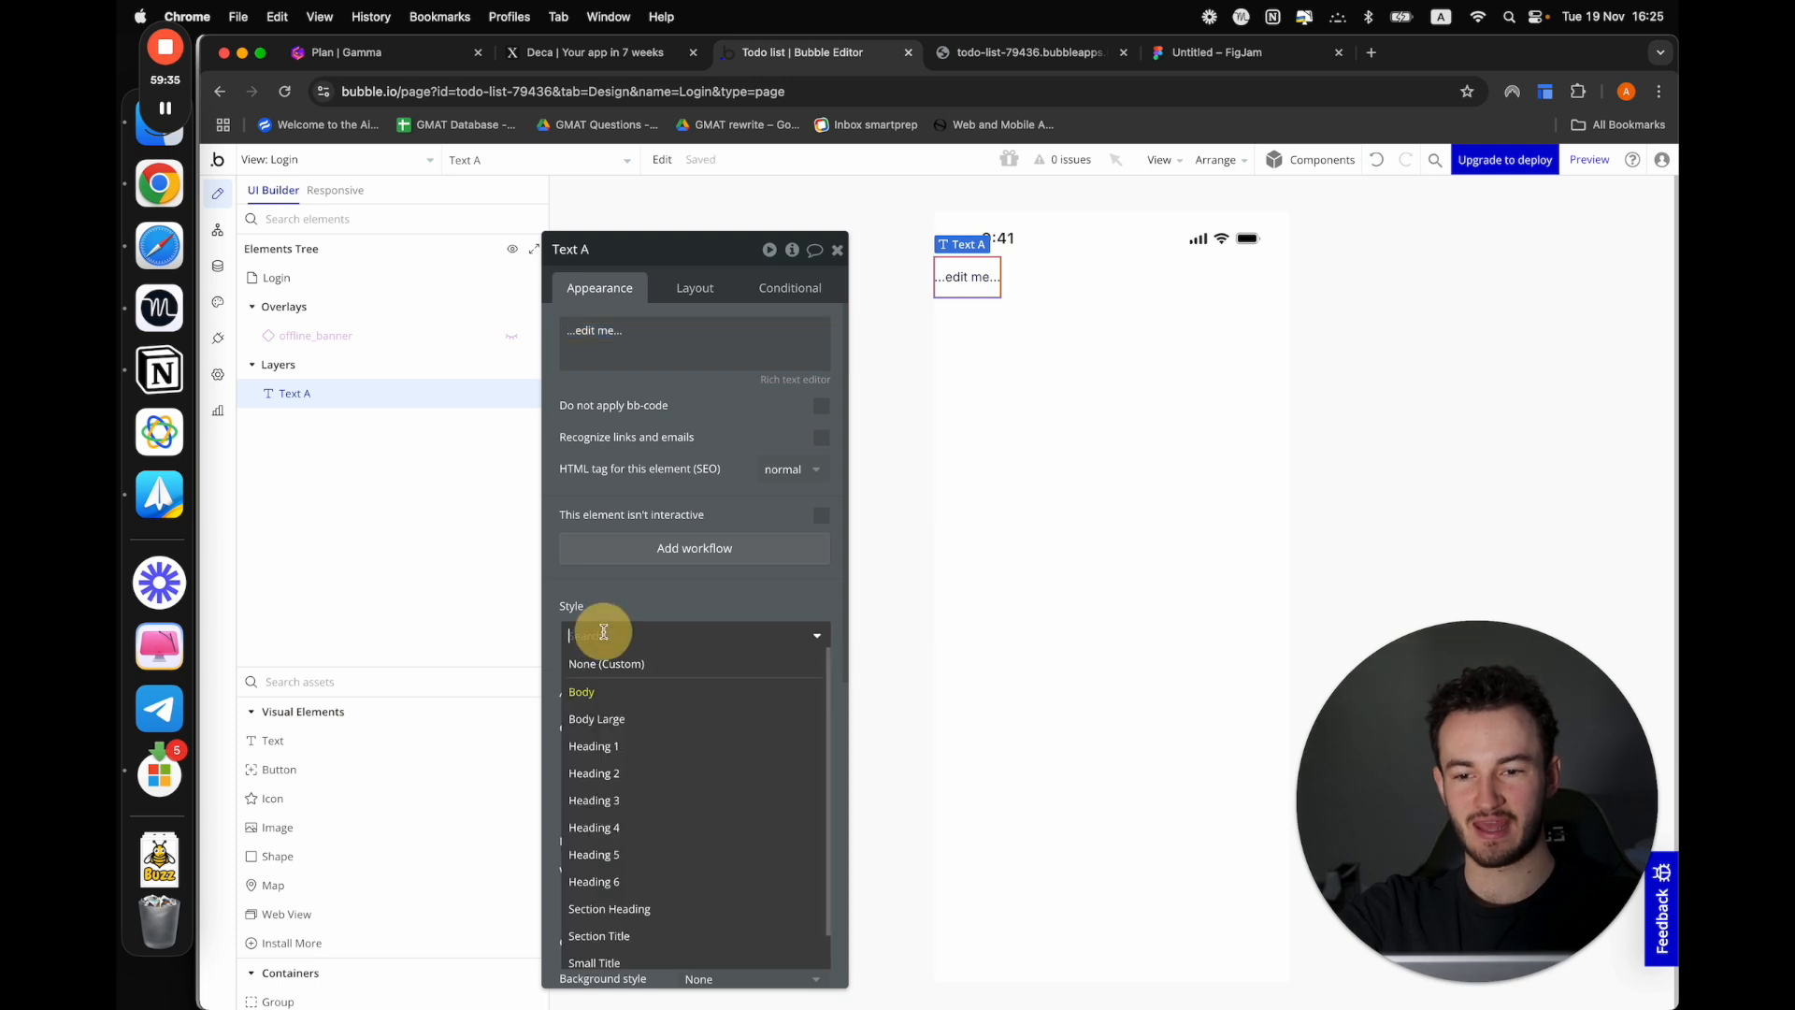
click(624, 776)
Center the heading horizontally in the view and set its text to "Log in"
click(702, 287)
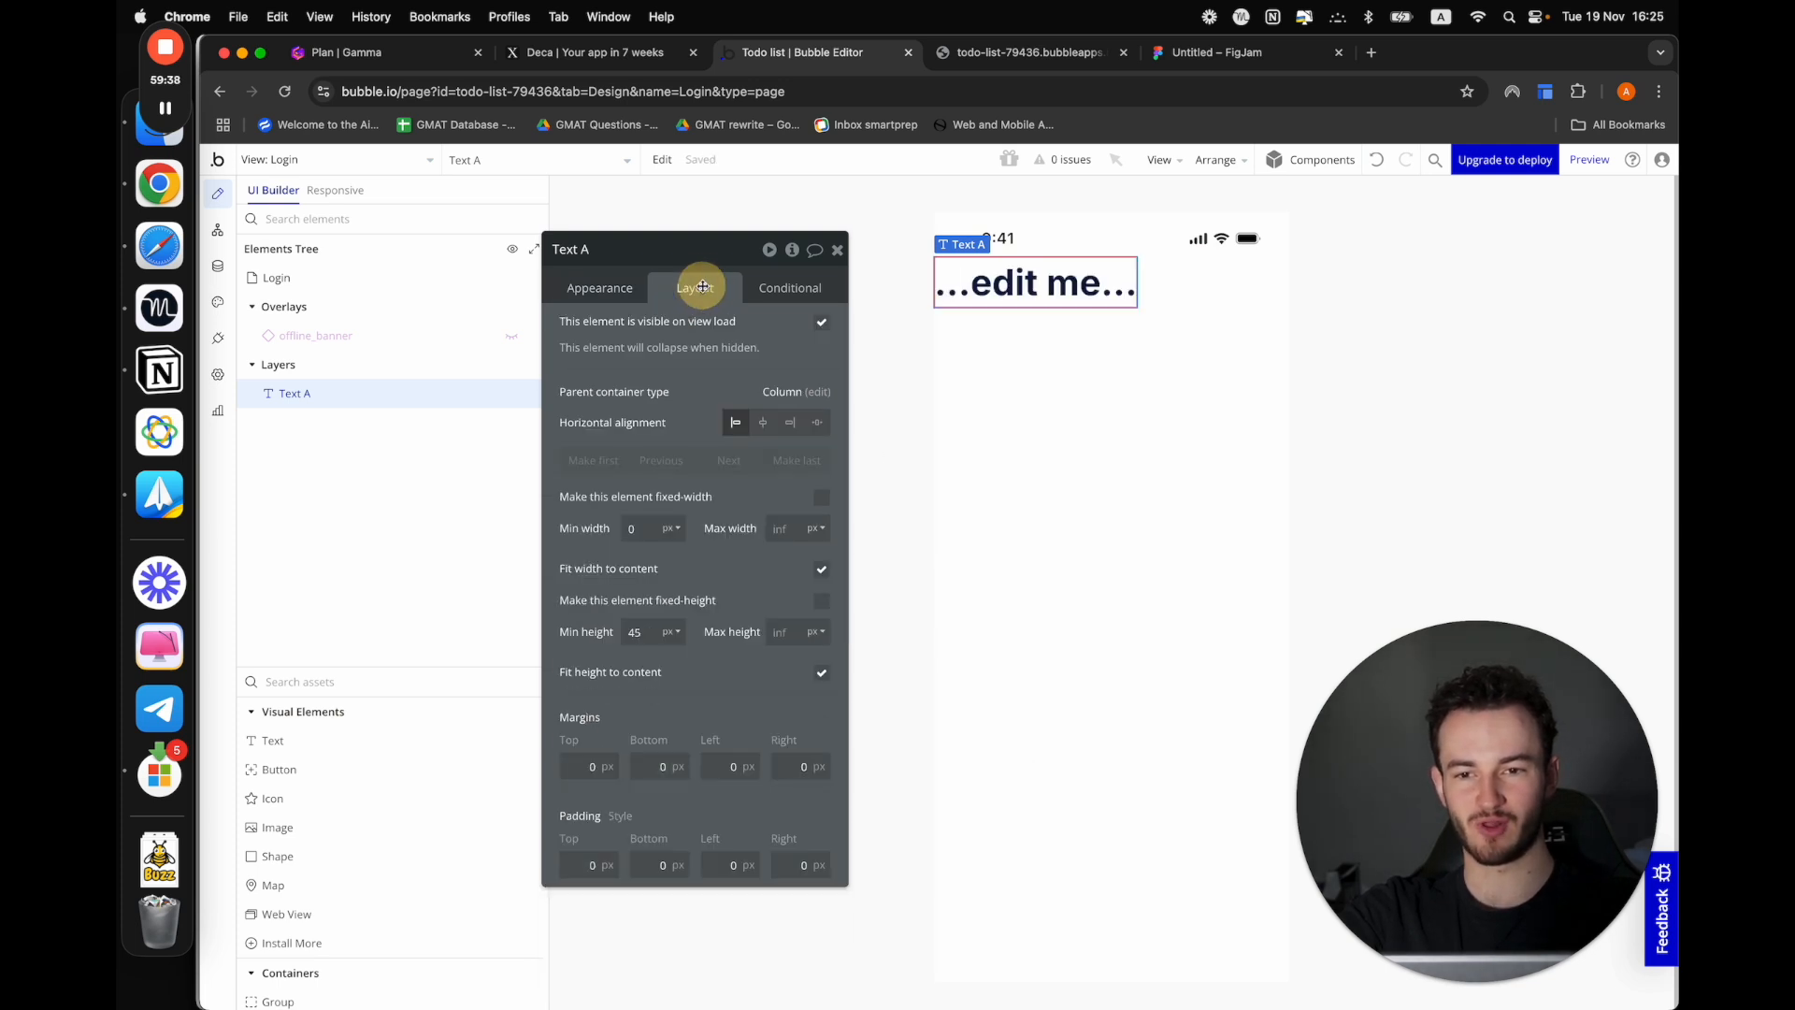
click(760, 423)
click(593, 288)
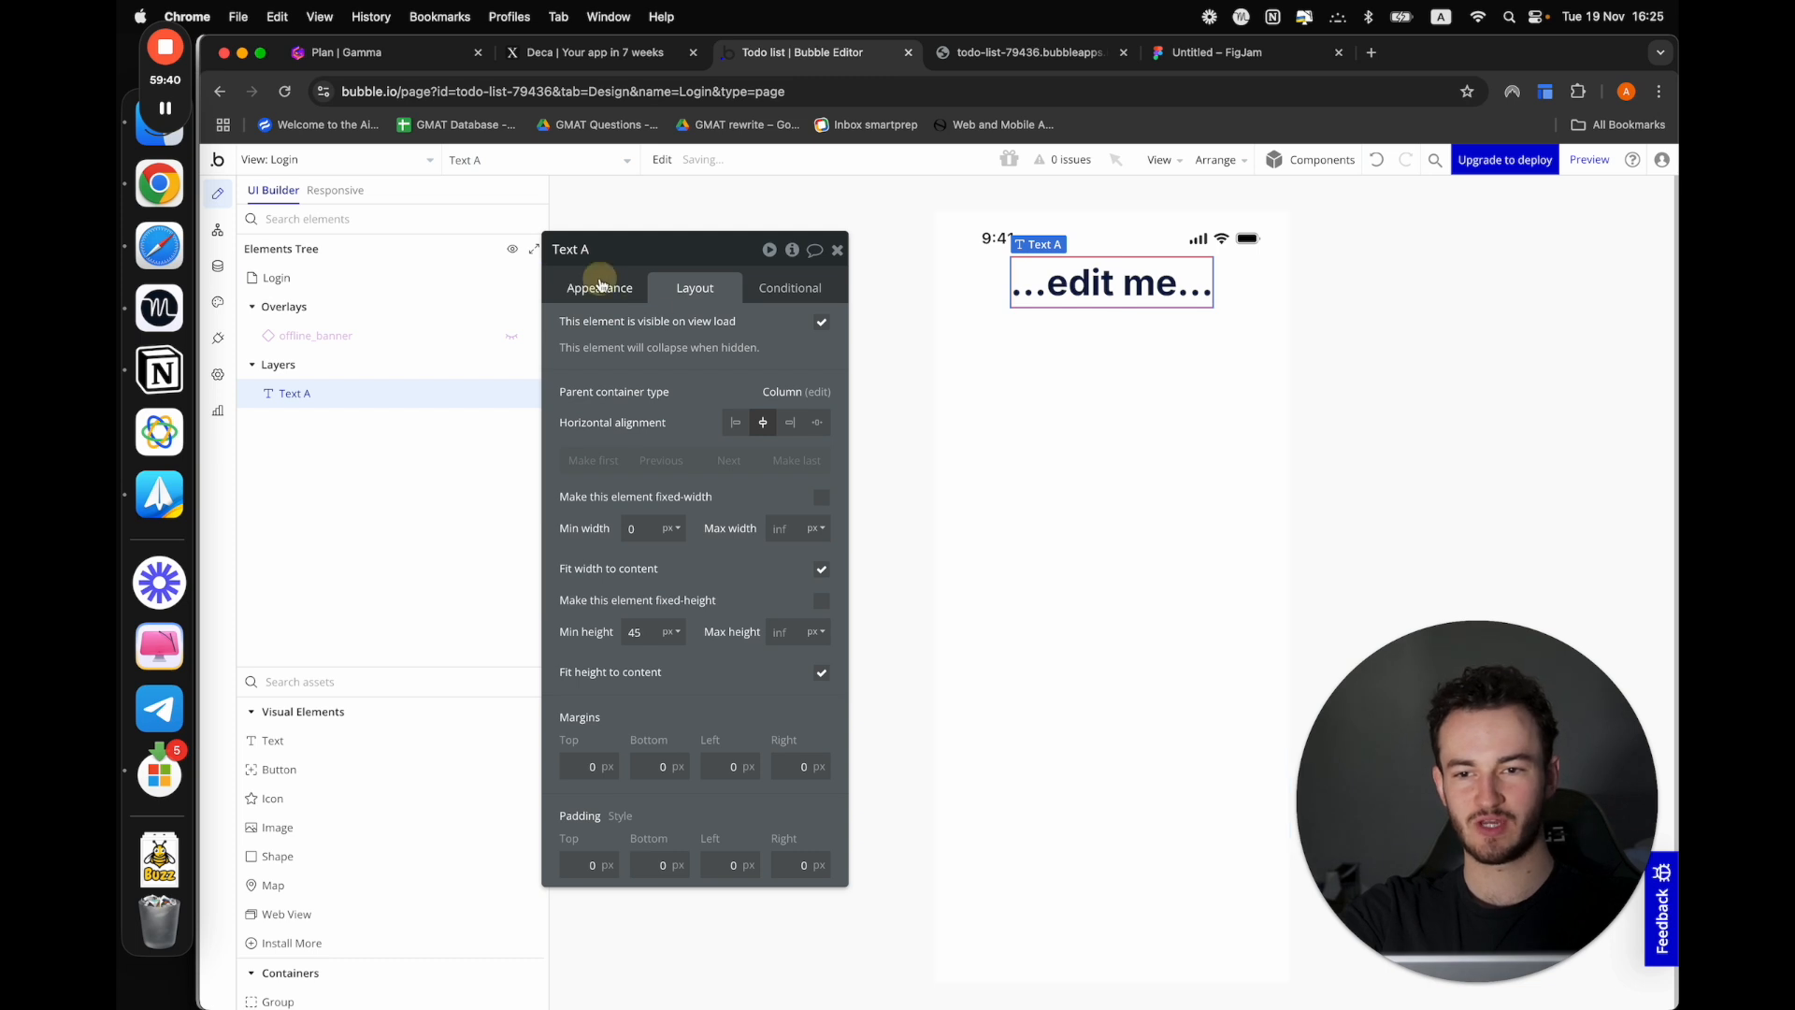
triple_click(606, 339)
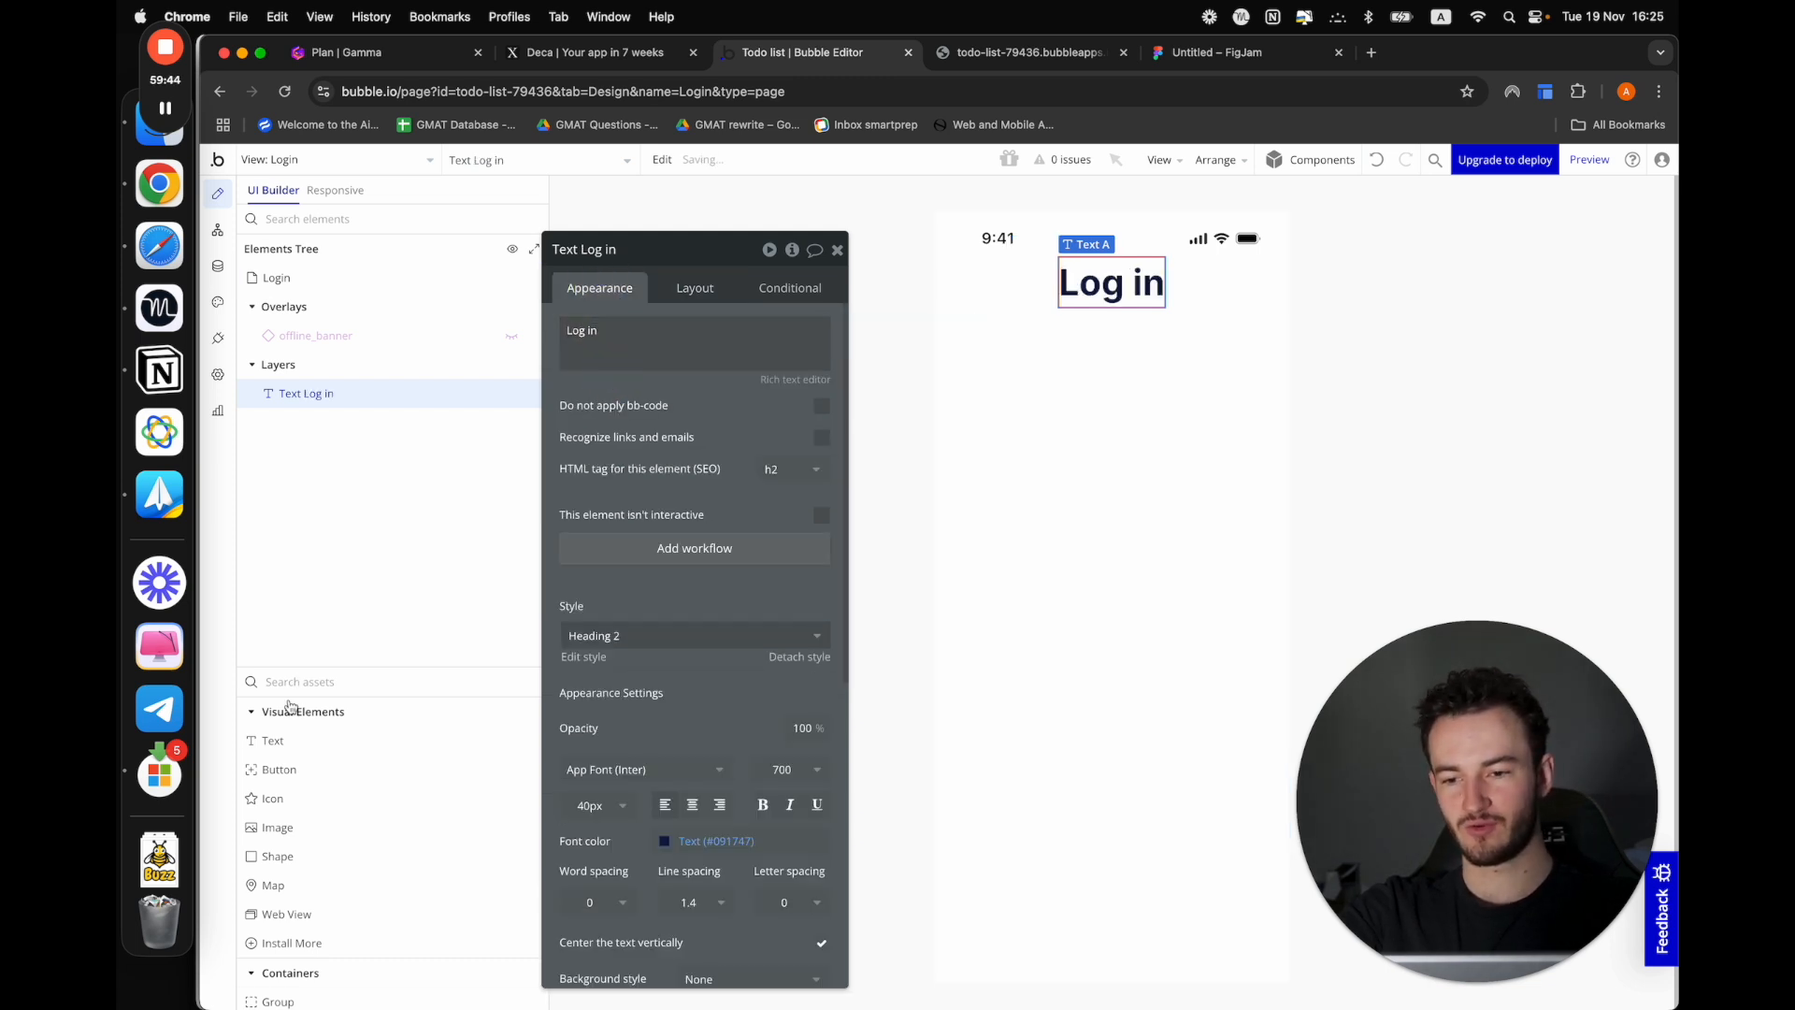
Add a text element below the heading and set its text to "Email"
click(291, 740)
click(938, 313)
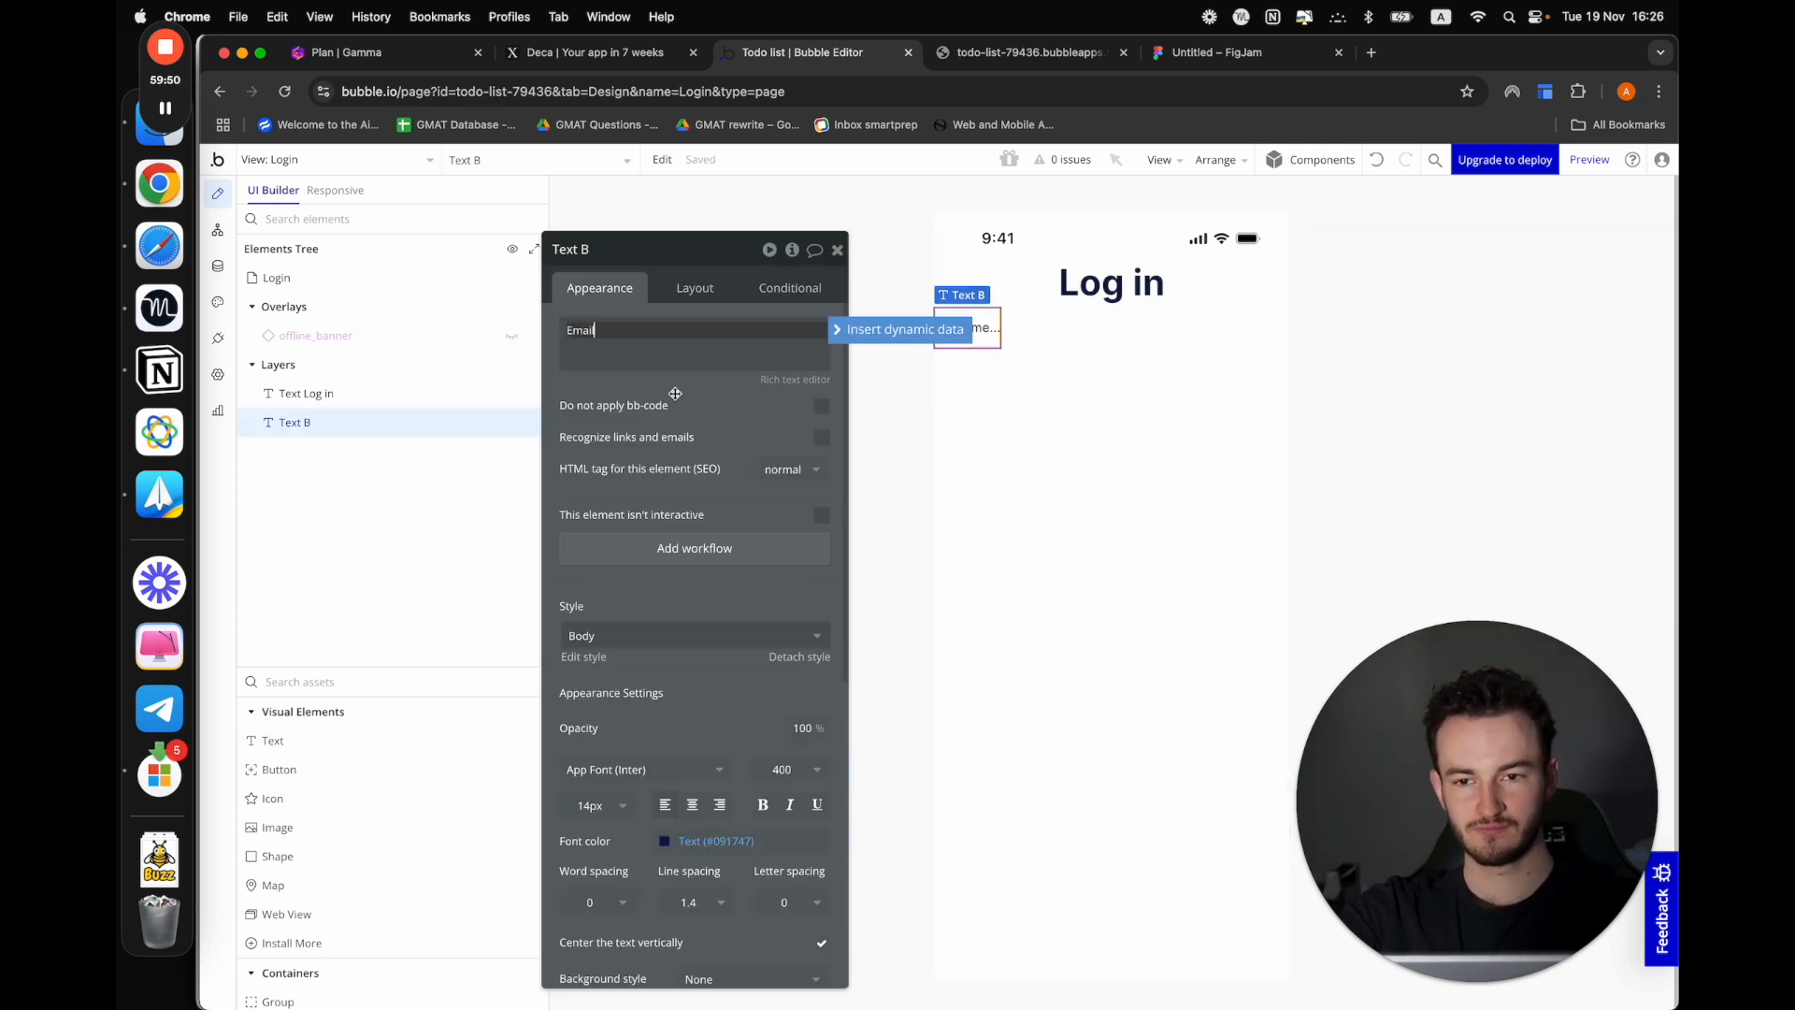
click(643, 430)
Change the heading's text to "Sign up"
click(1111, 288)
click(572, 339)
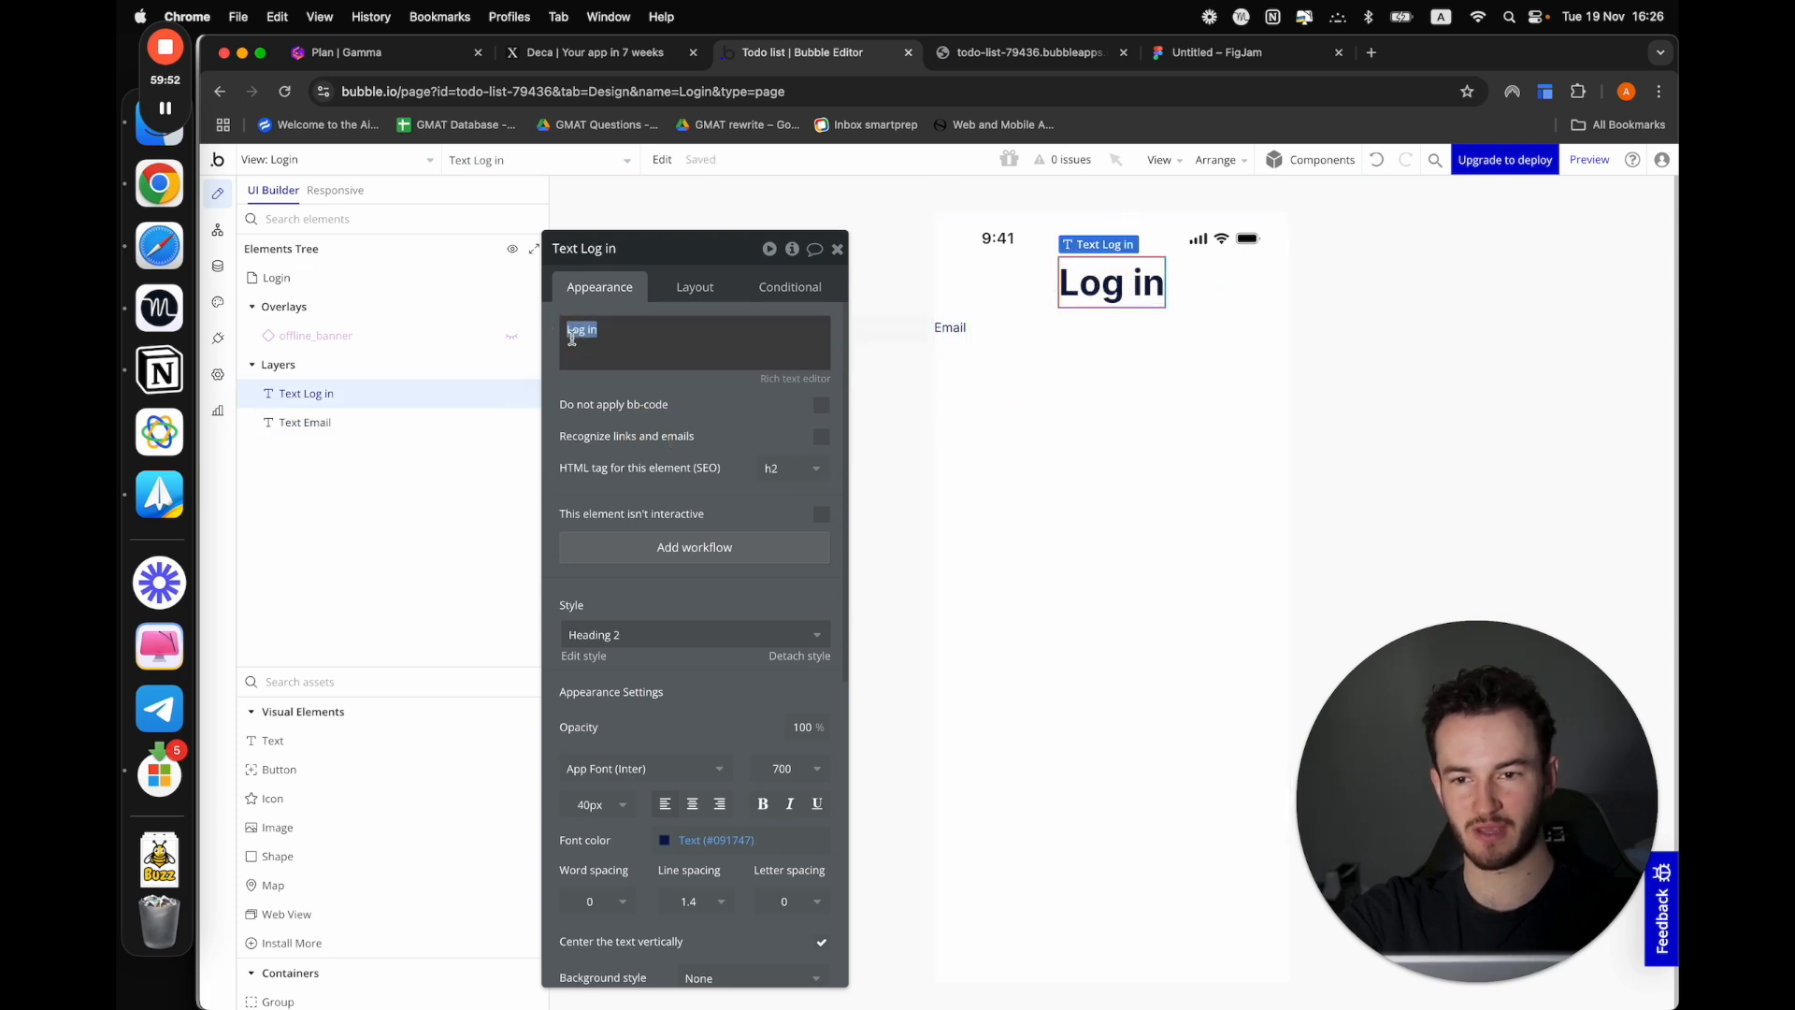
text(Sign up)
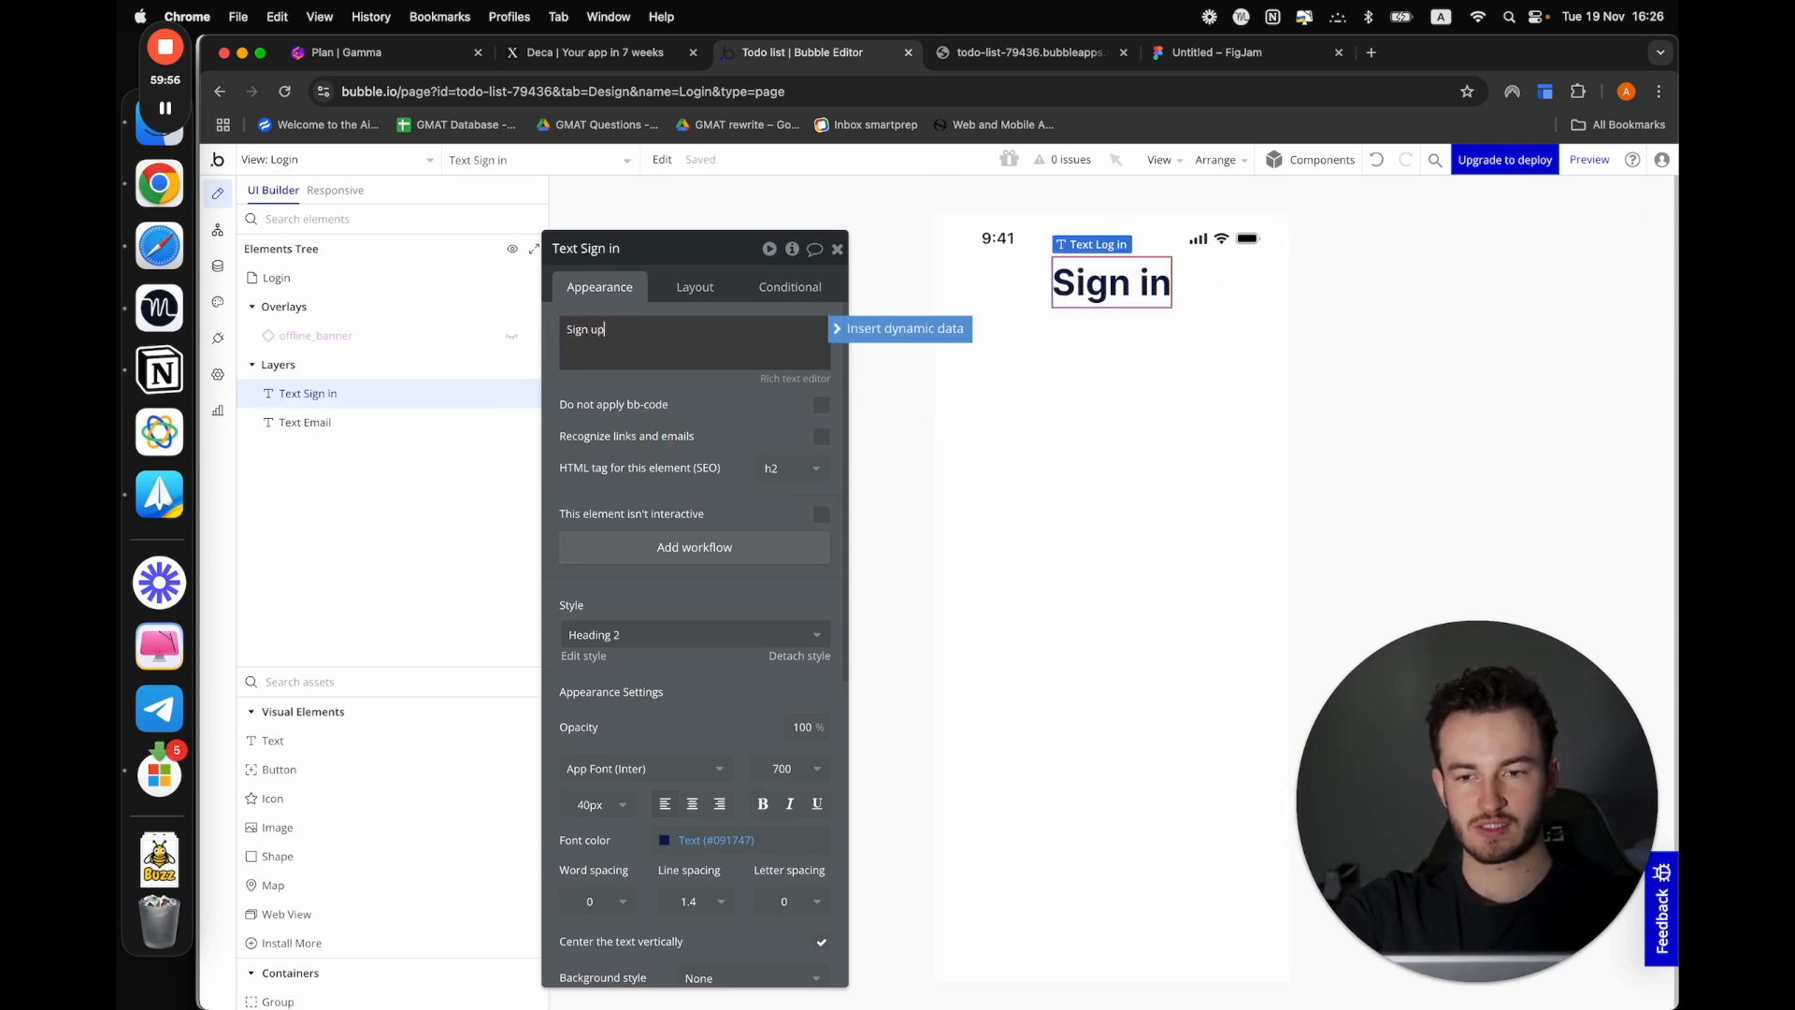
click(950, 327)
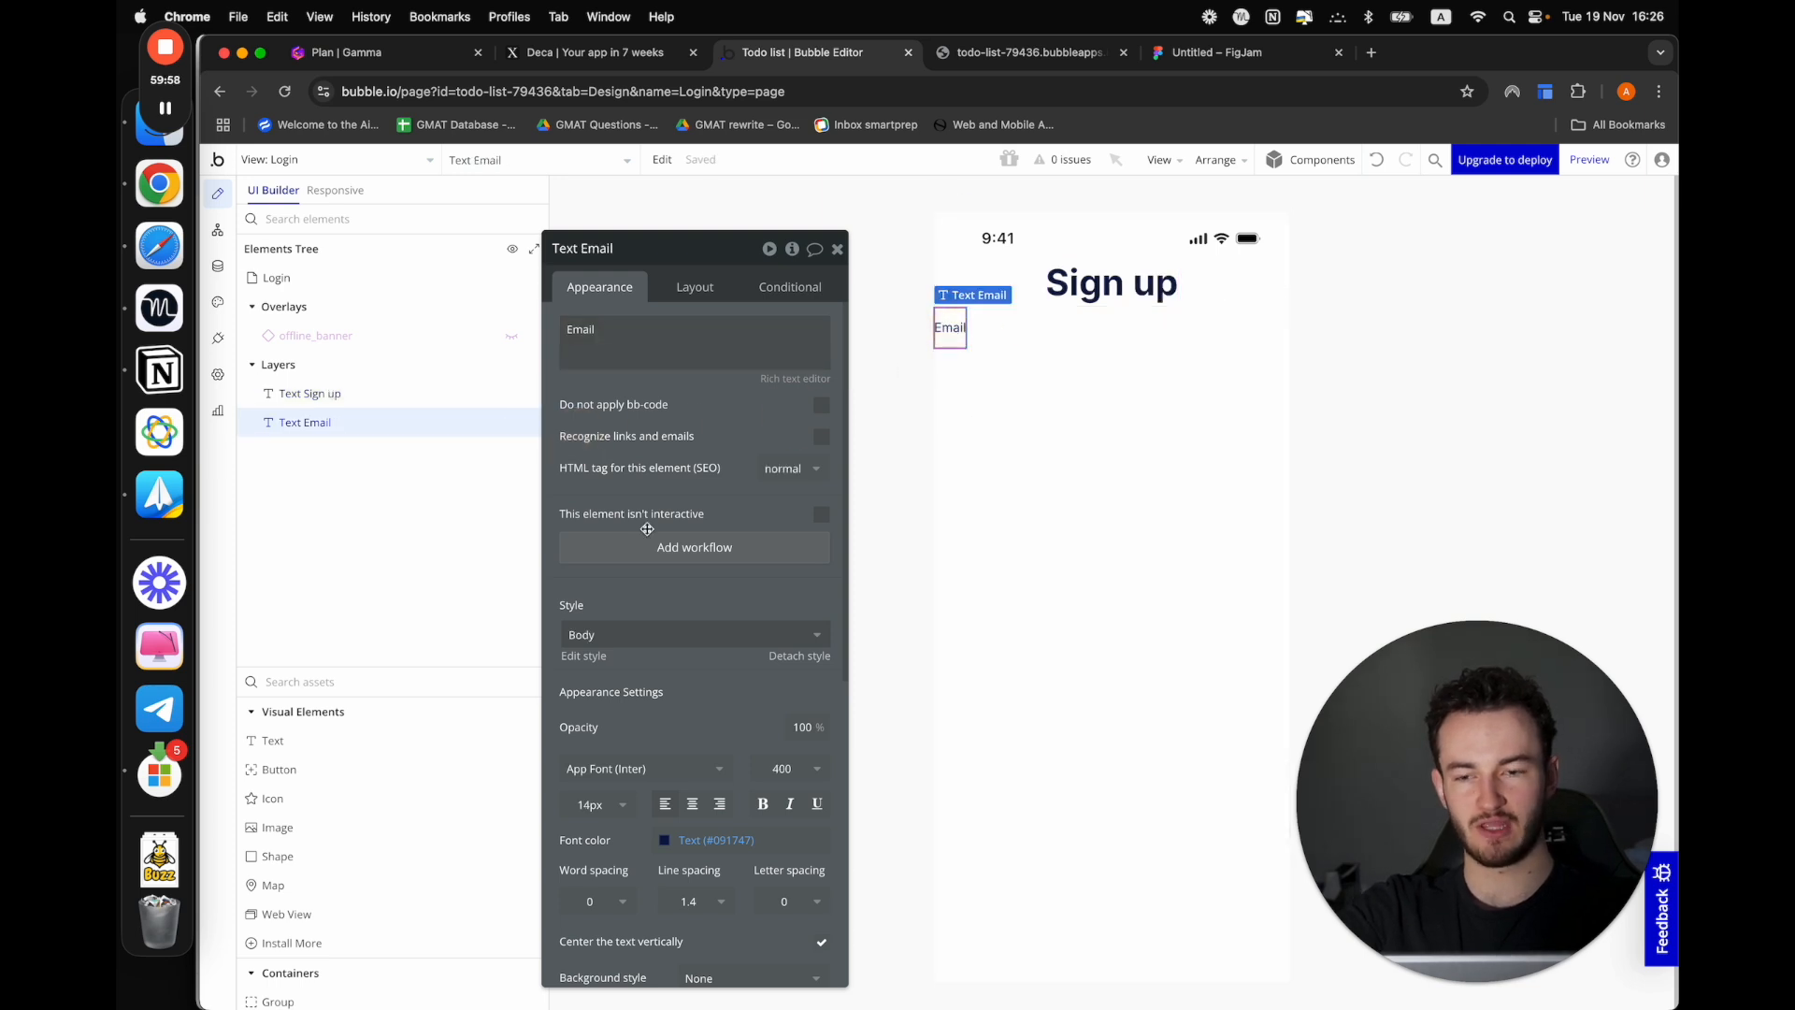
Add an input below the Email label and set its content format to Email
click(299, 682)
text(in)
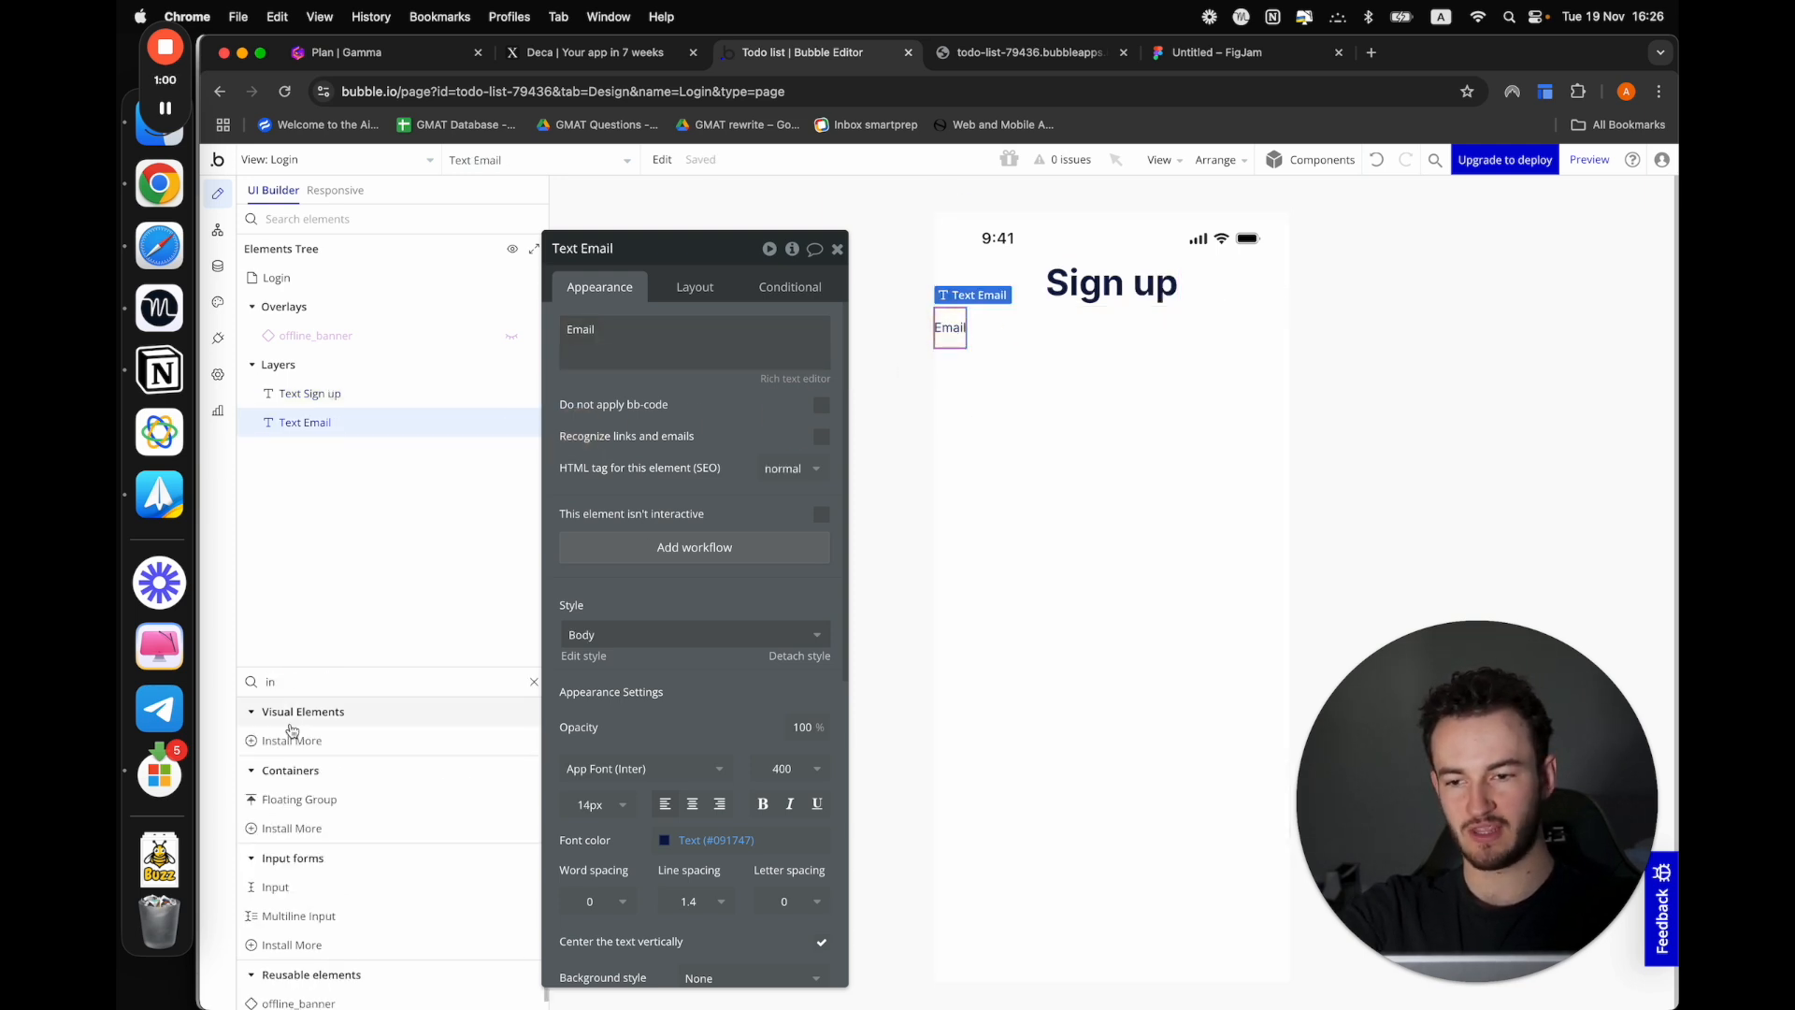
text(pu)
click(275, 741)
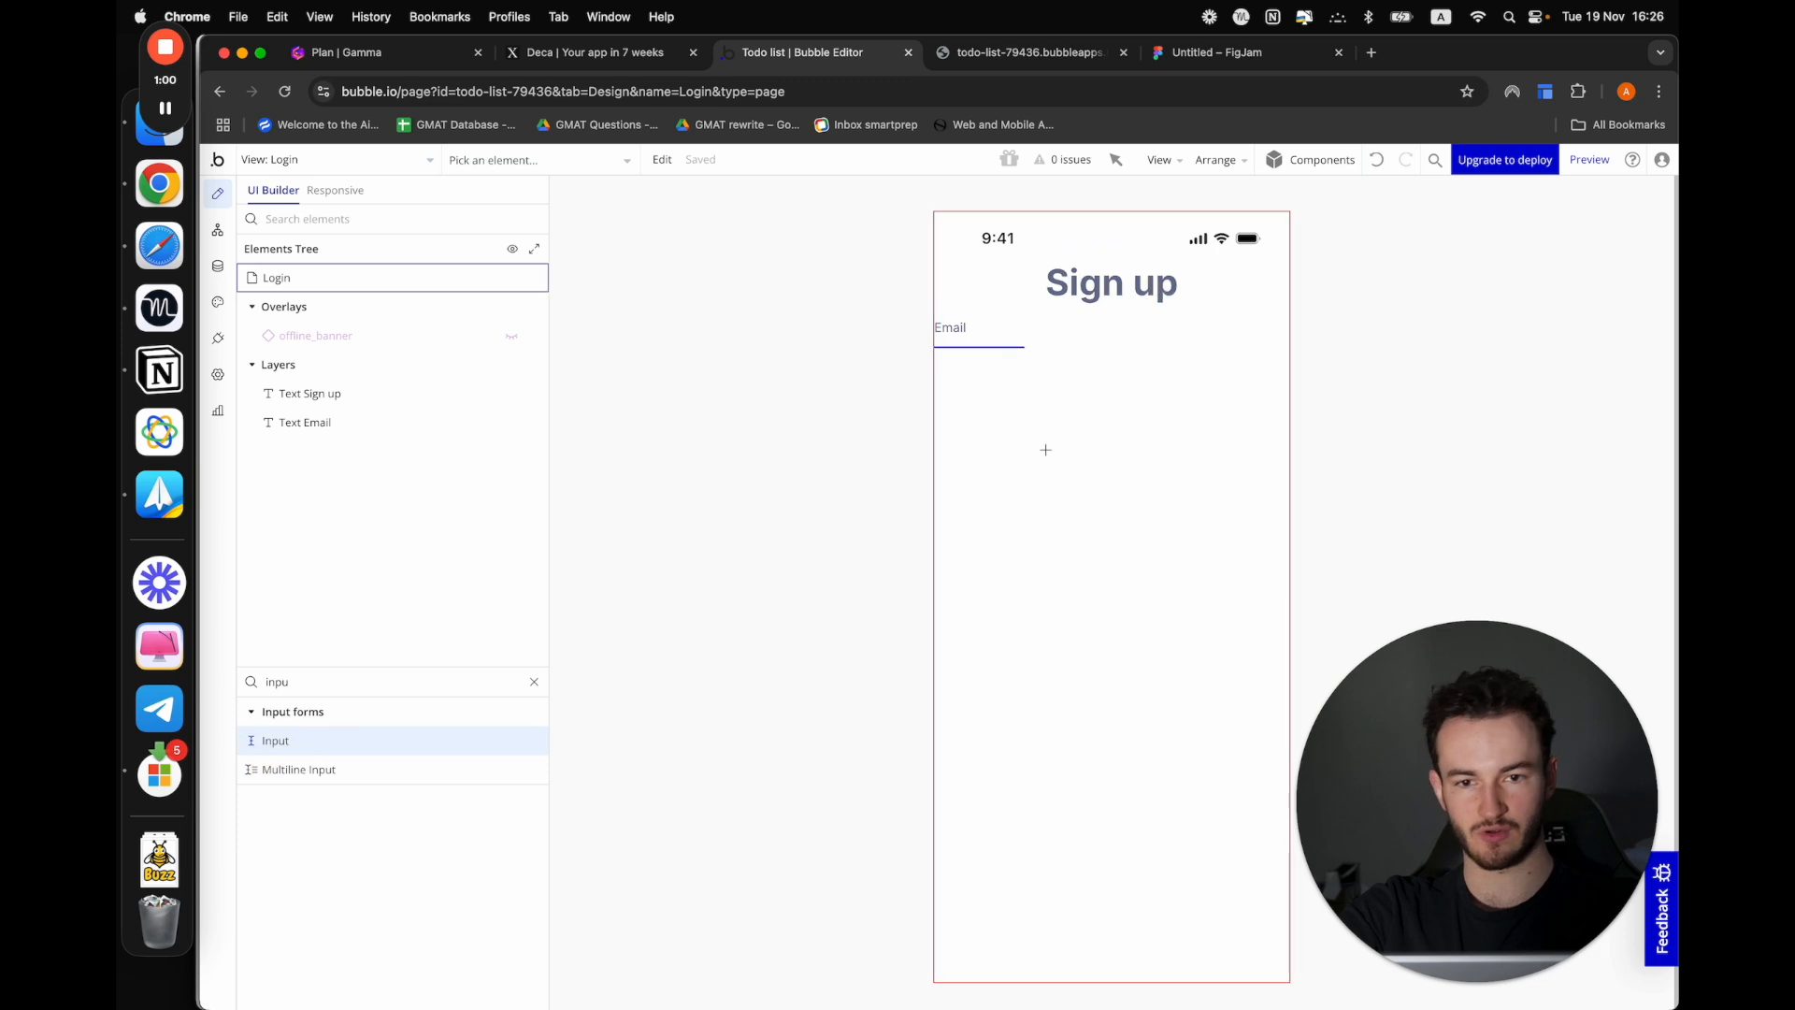
click(1048, 426)
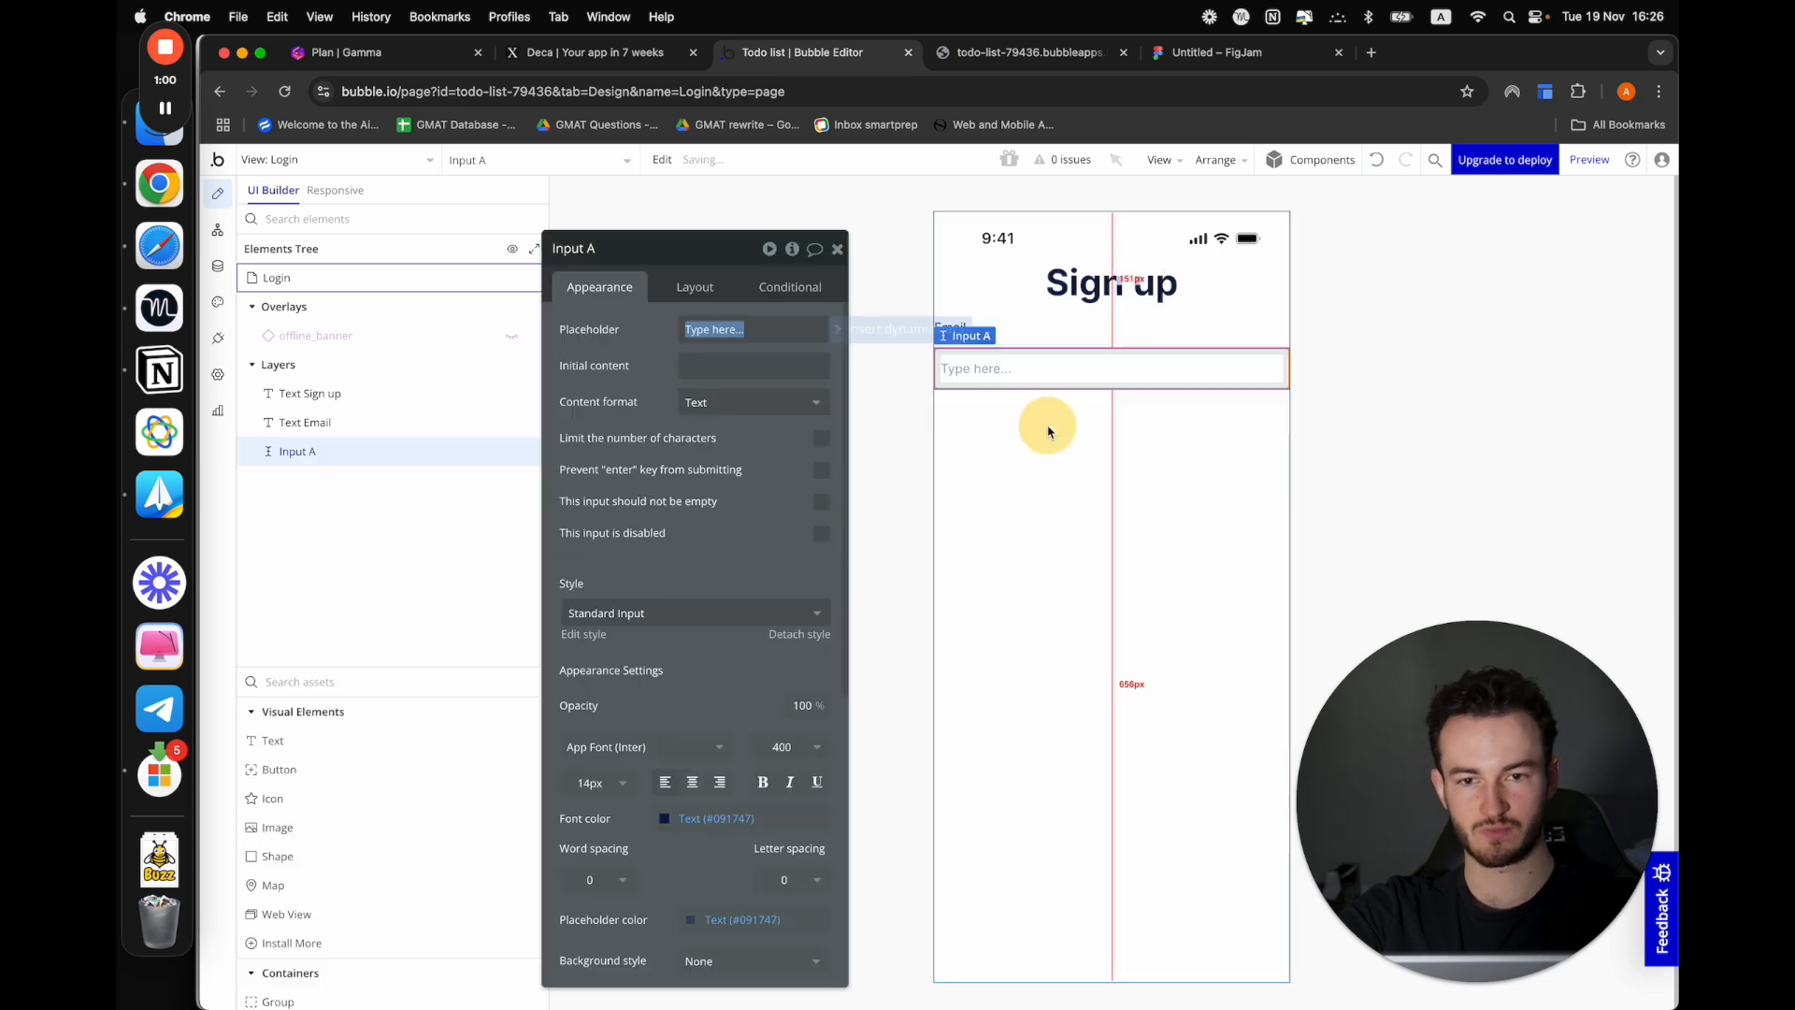
click(736, 411)
click(699, 487)
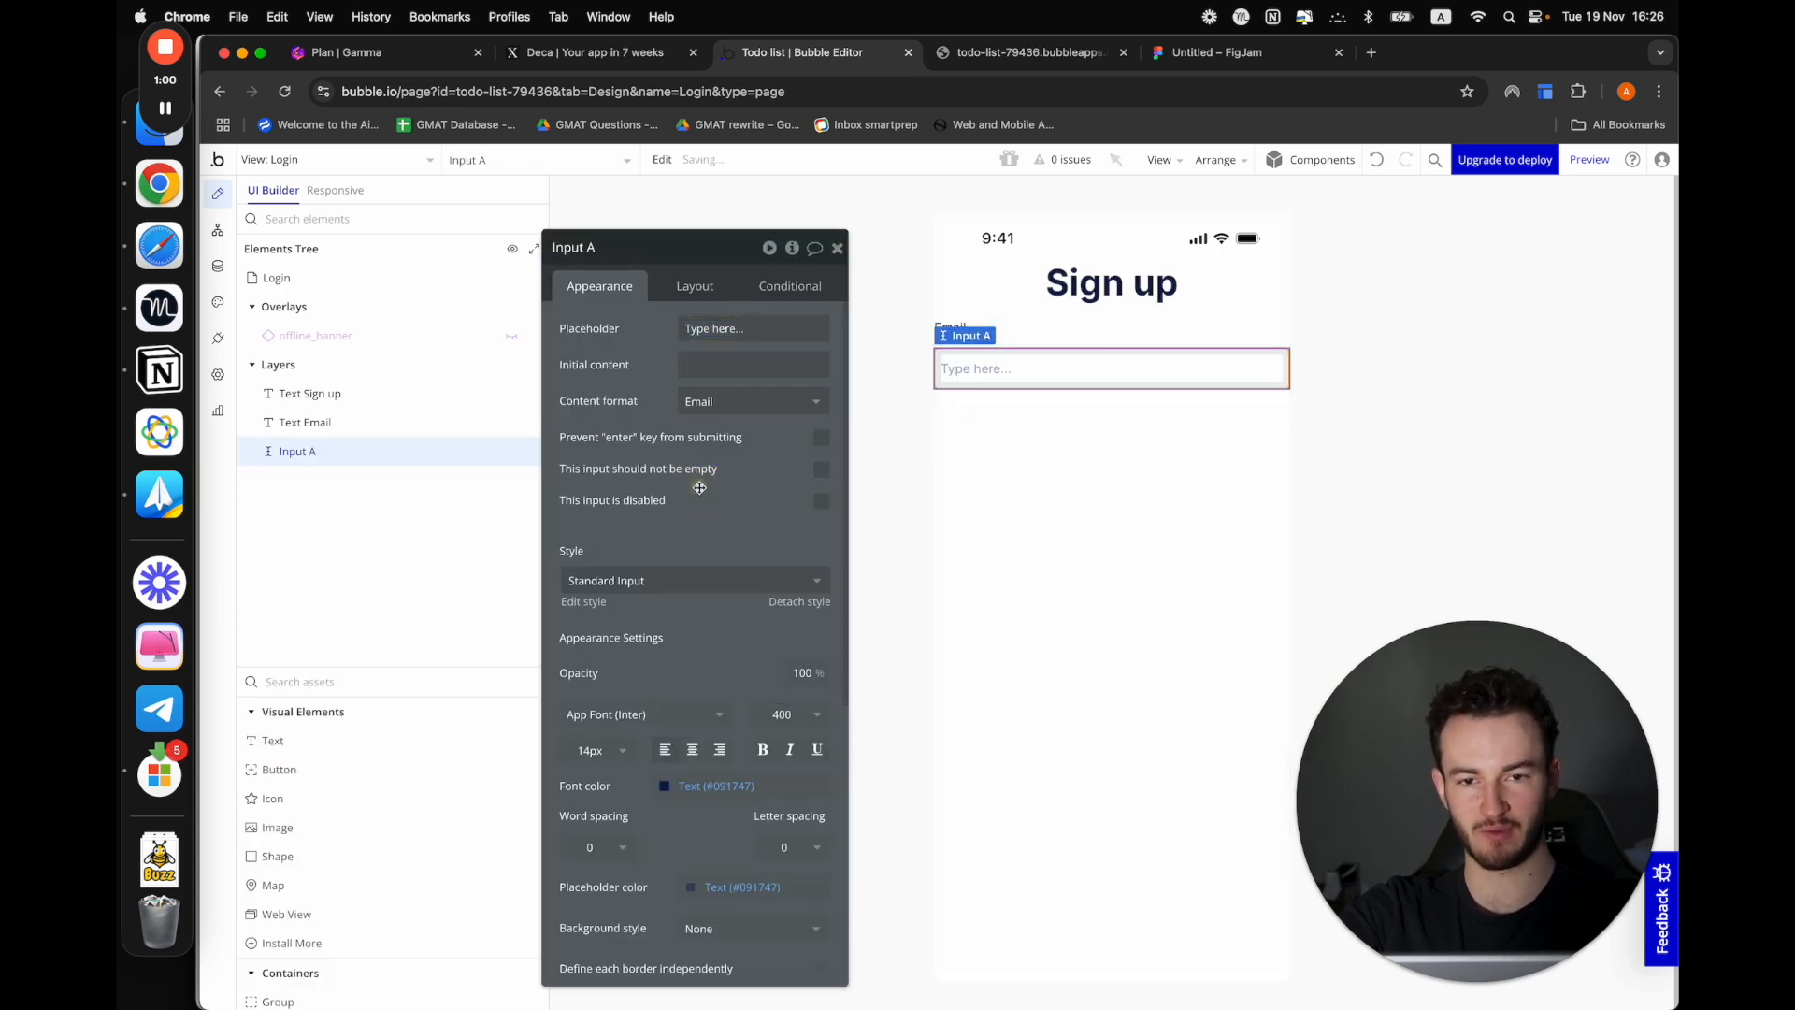
Add another text element and a second input below the email input
click(335, 739)
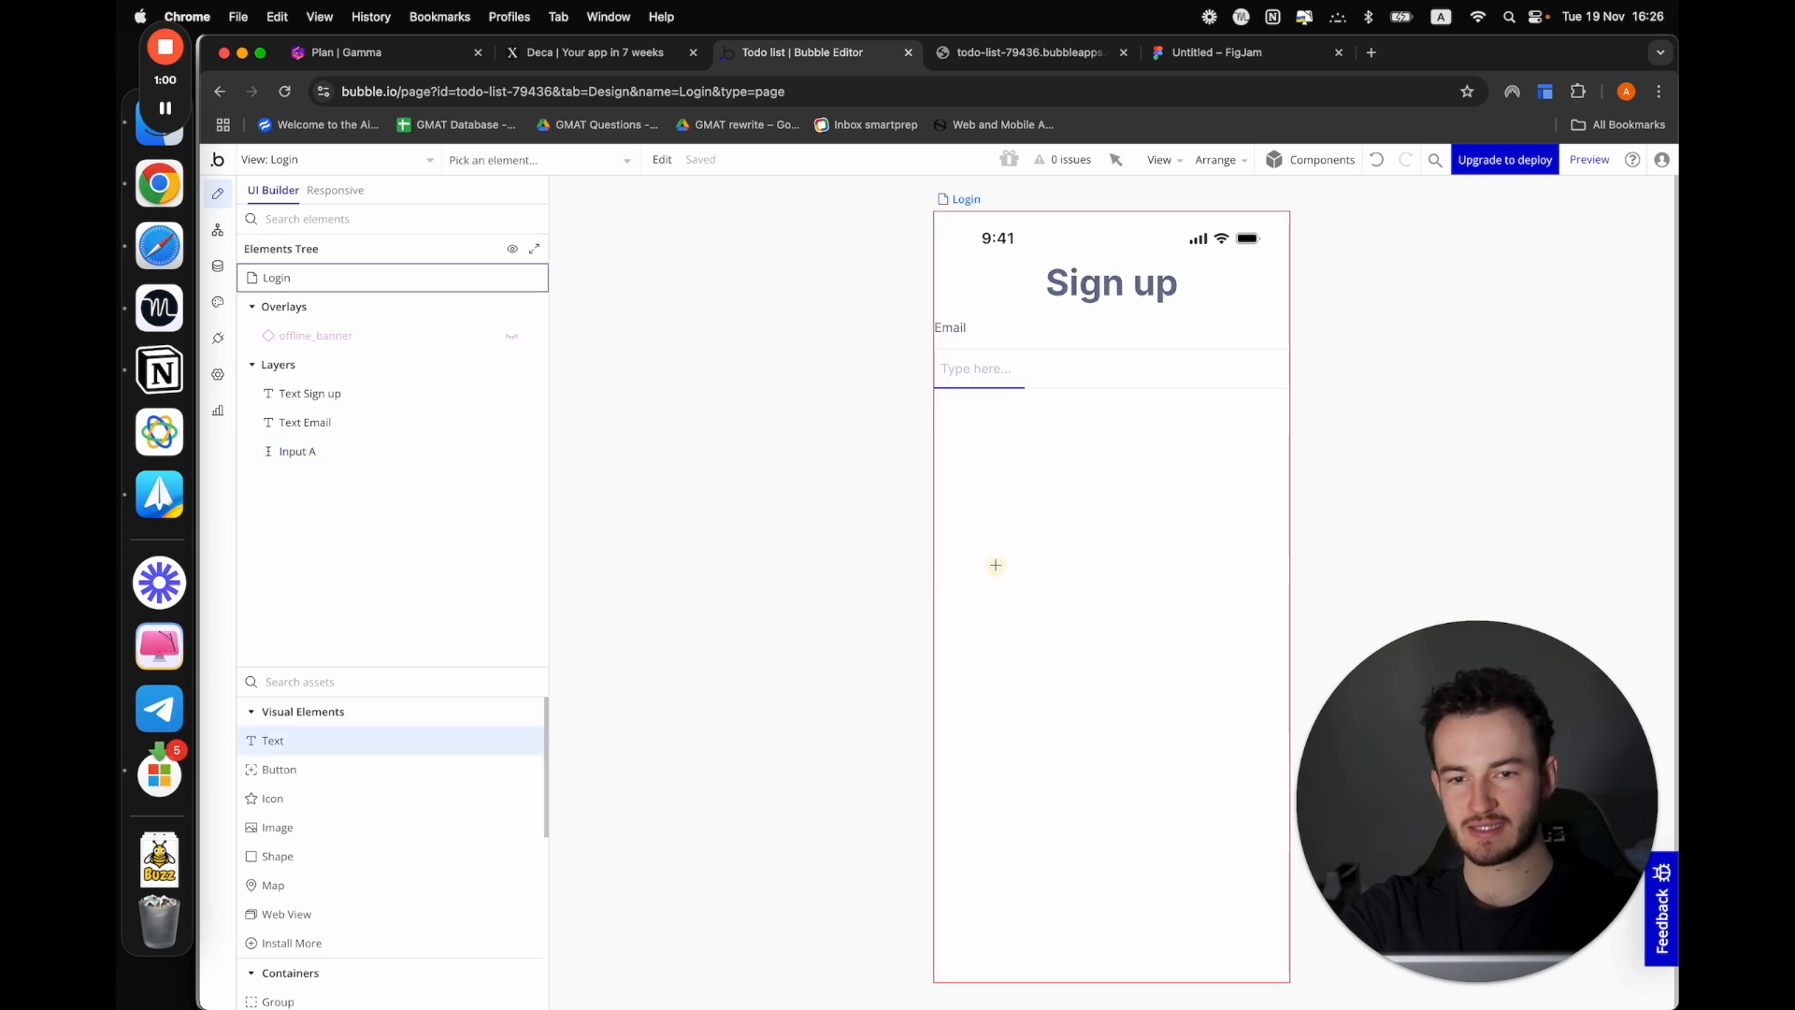
click(977, 564)
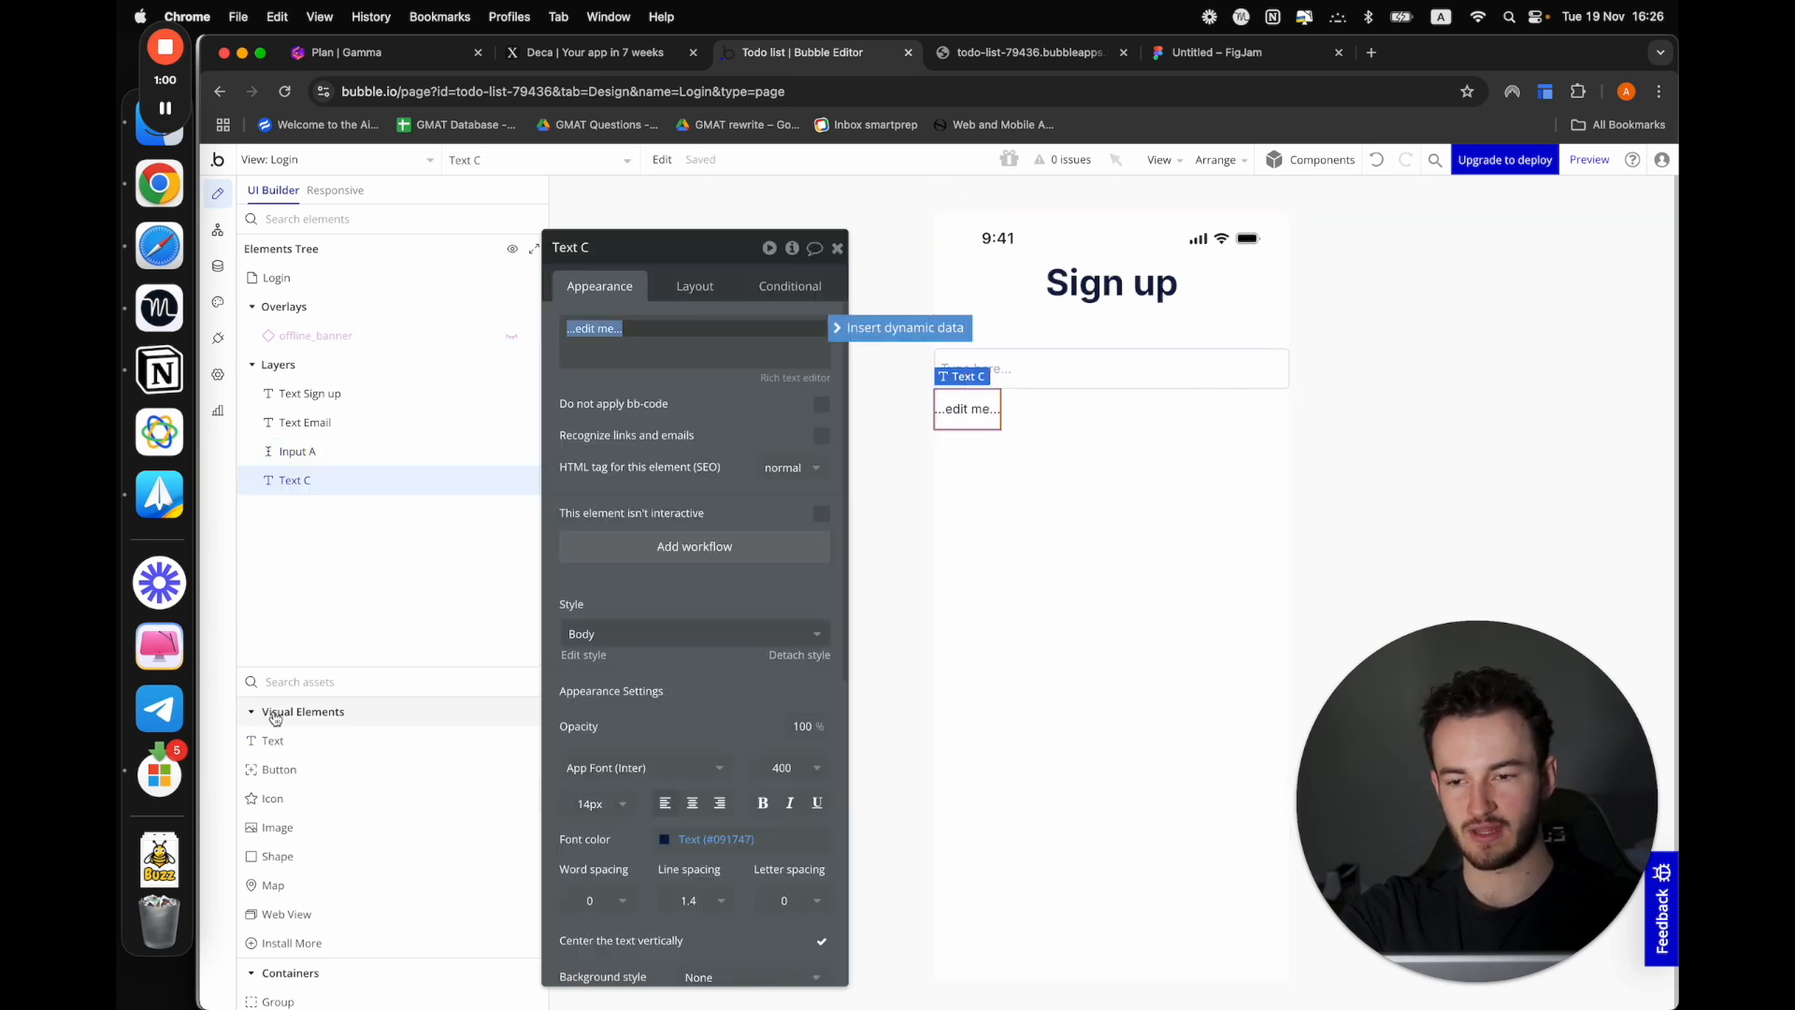
click(309, 686)
text(in)
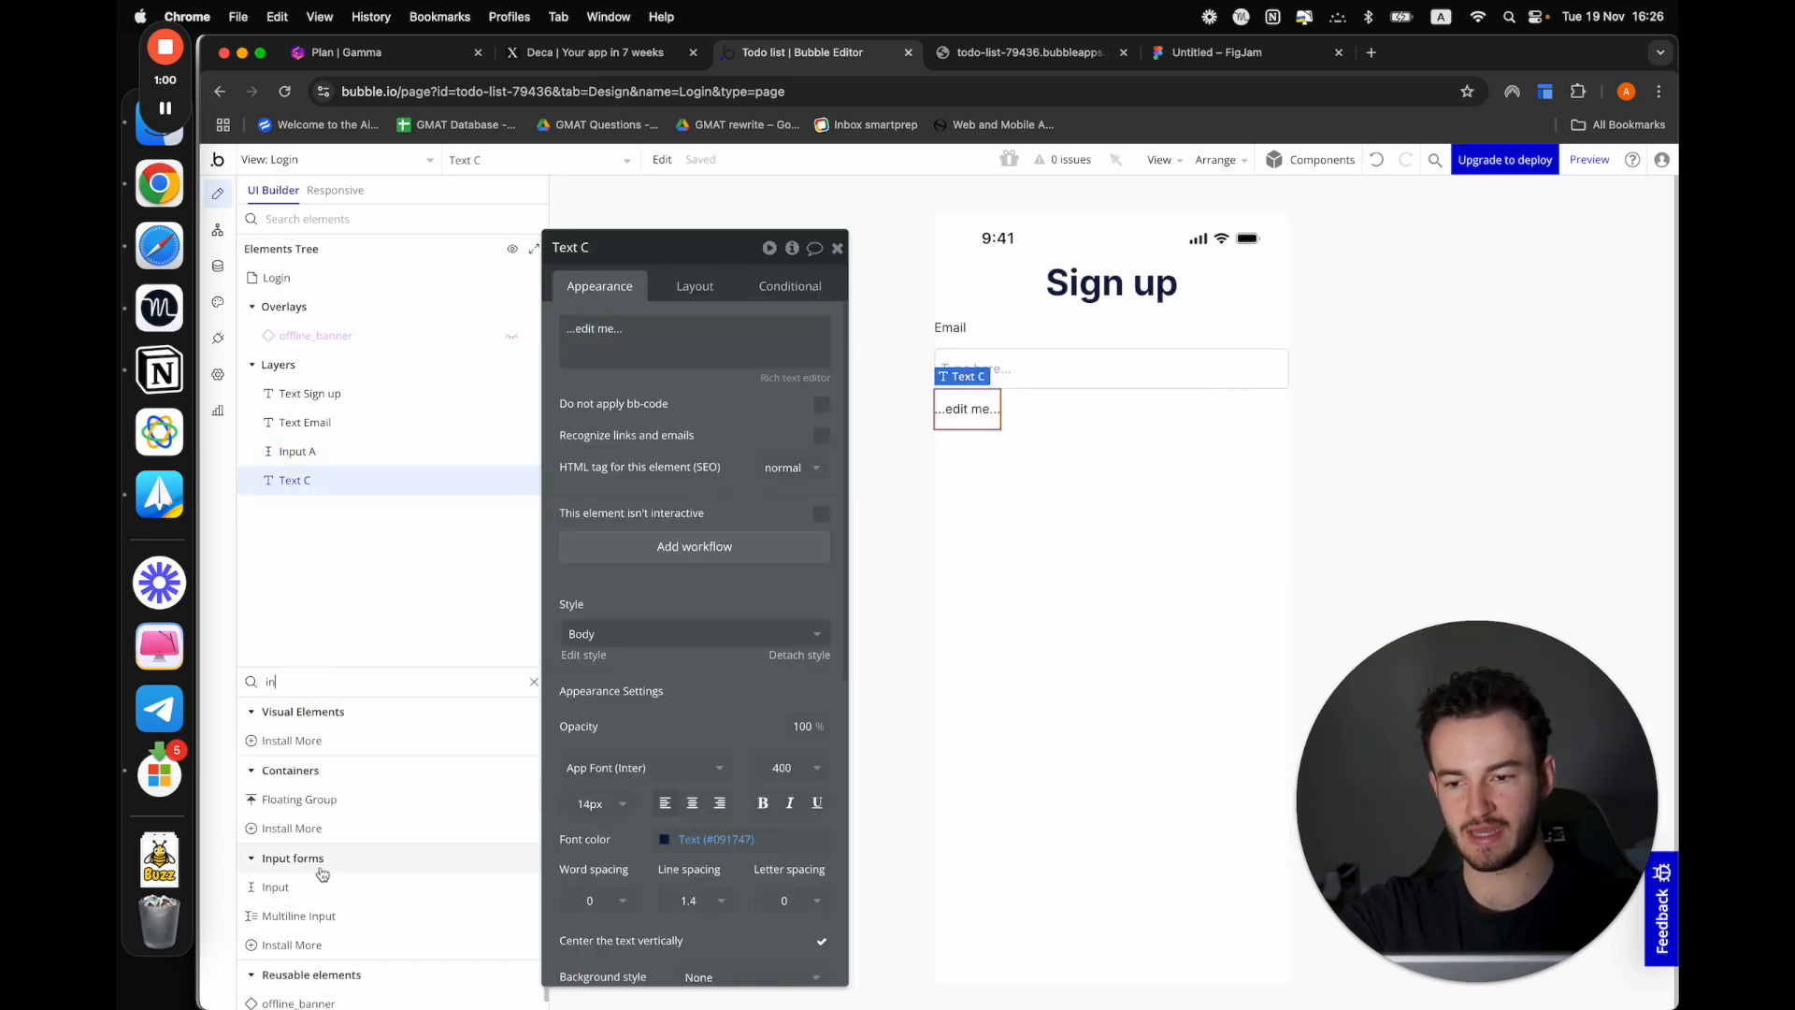
click(280, 886)
click(1042, 570)
Set the text of the label above the second input to "Password"
triple_click(732, 323)
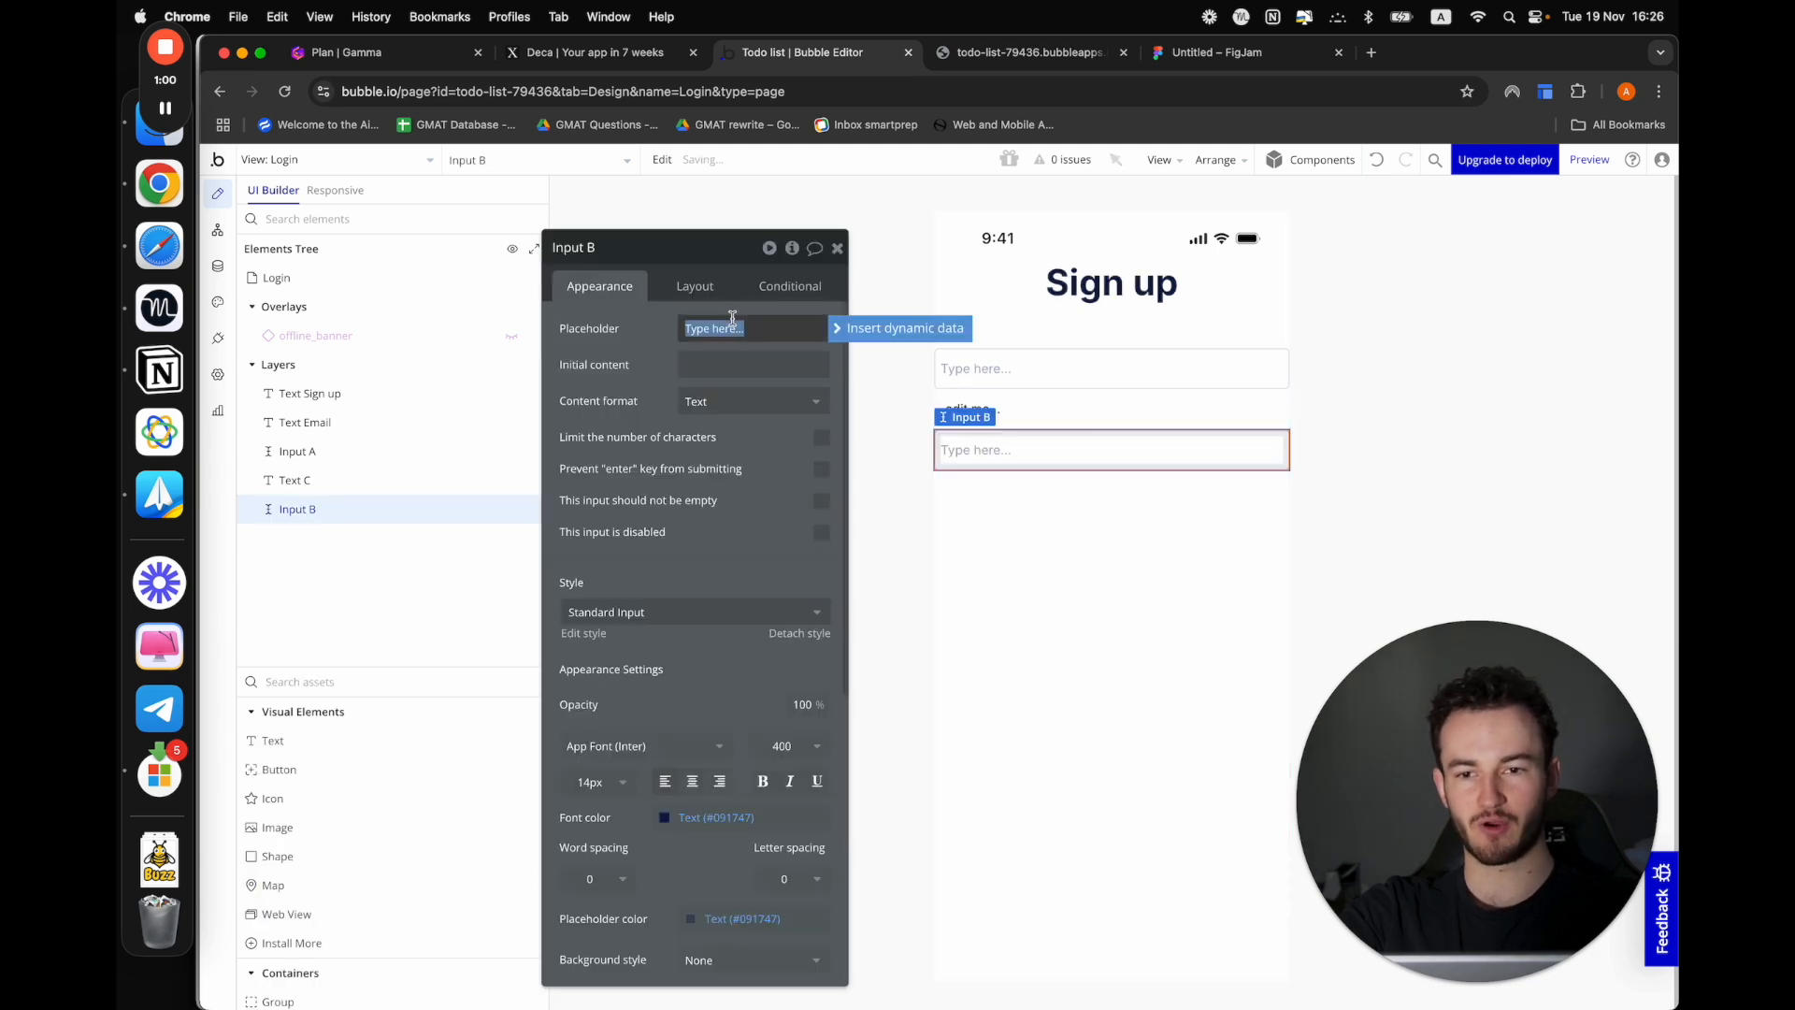
text(Pa)
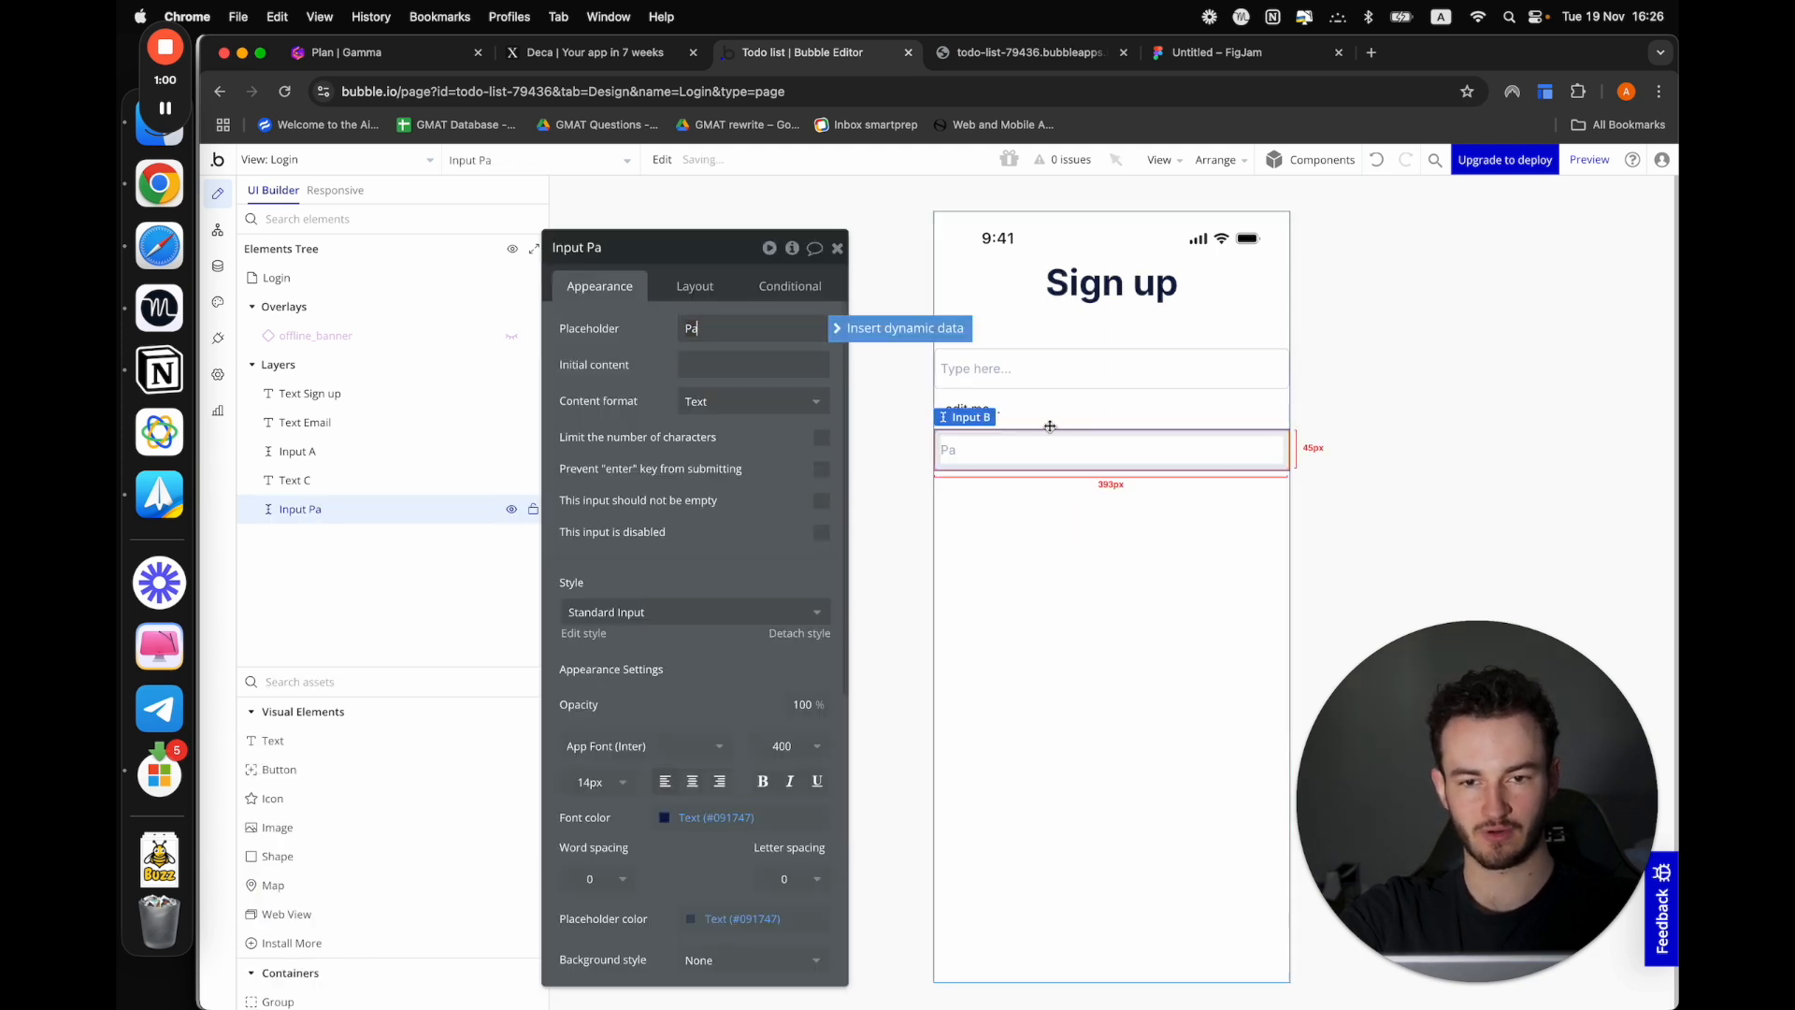
click(967, 409)
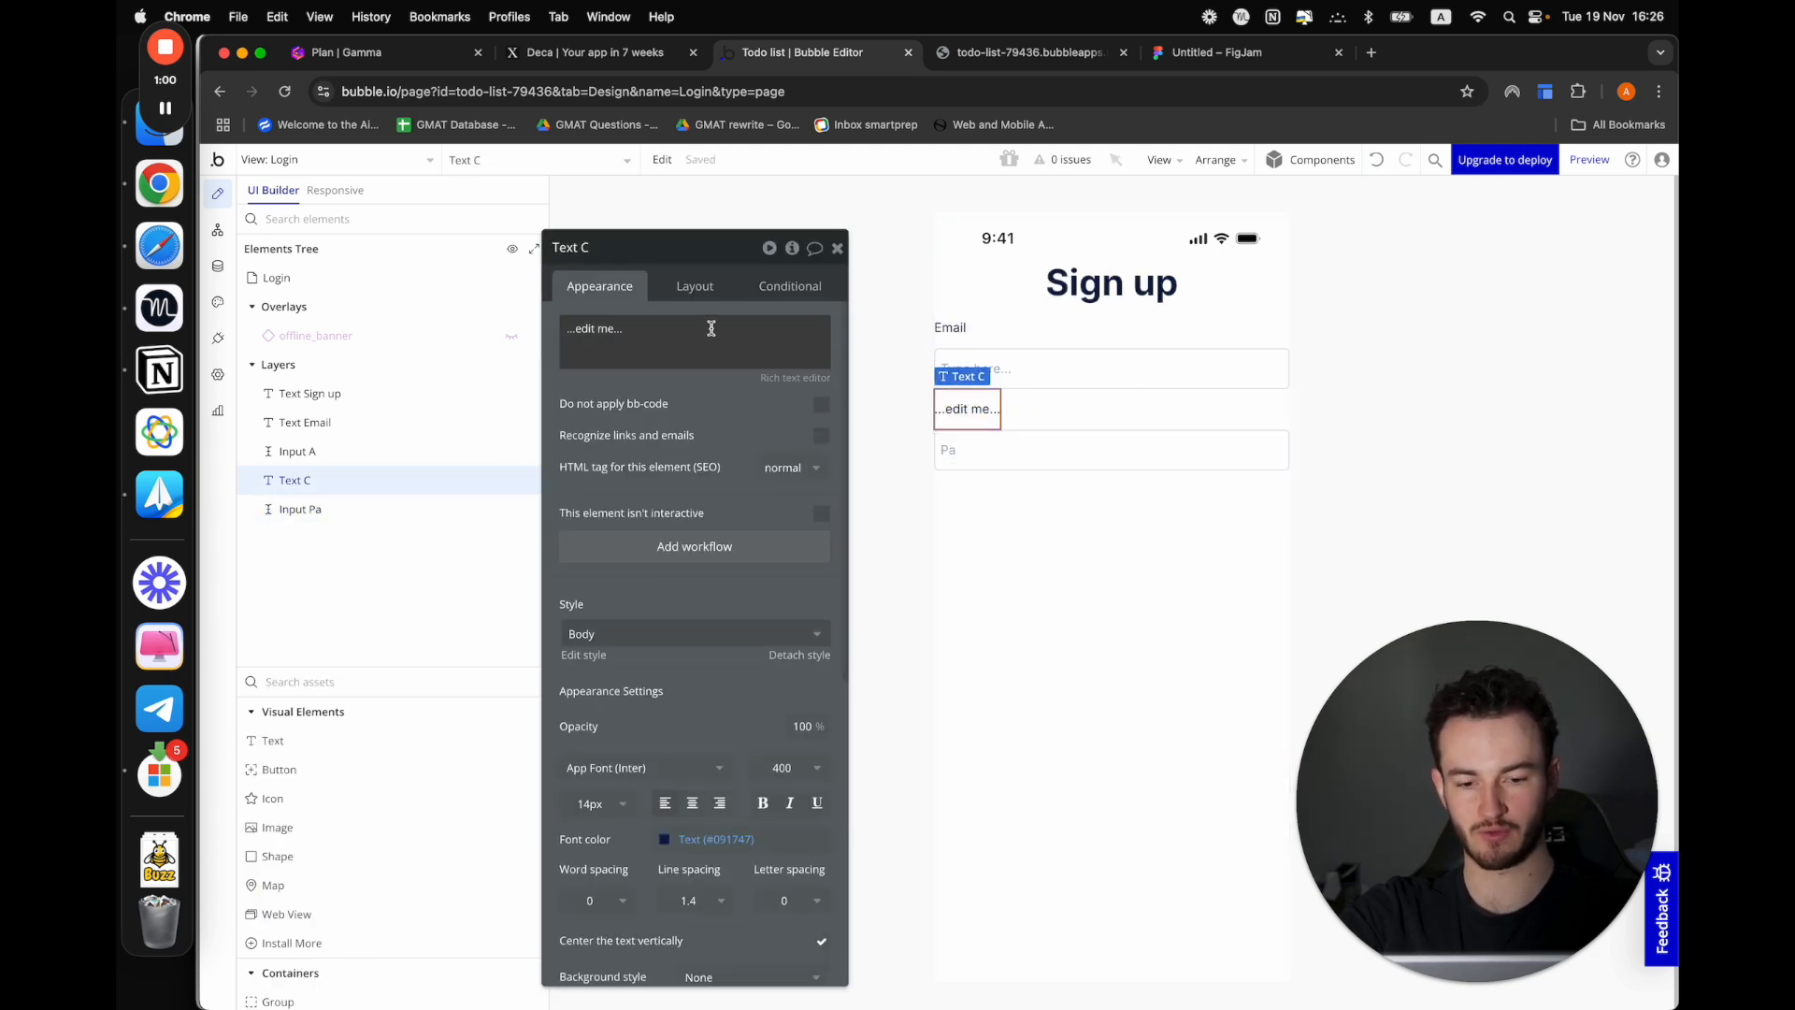
triple_click(711, 328)
text(Password)
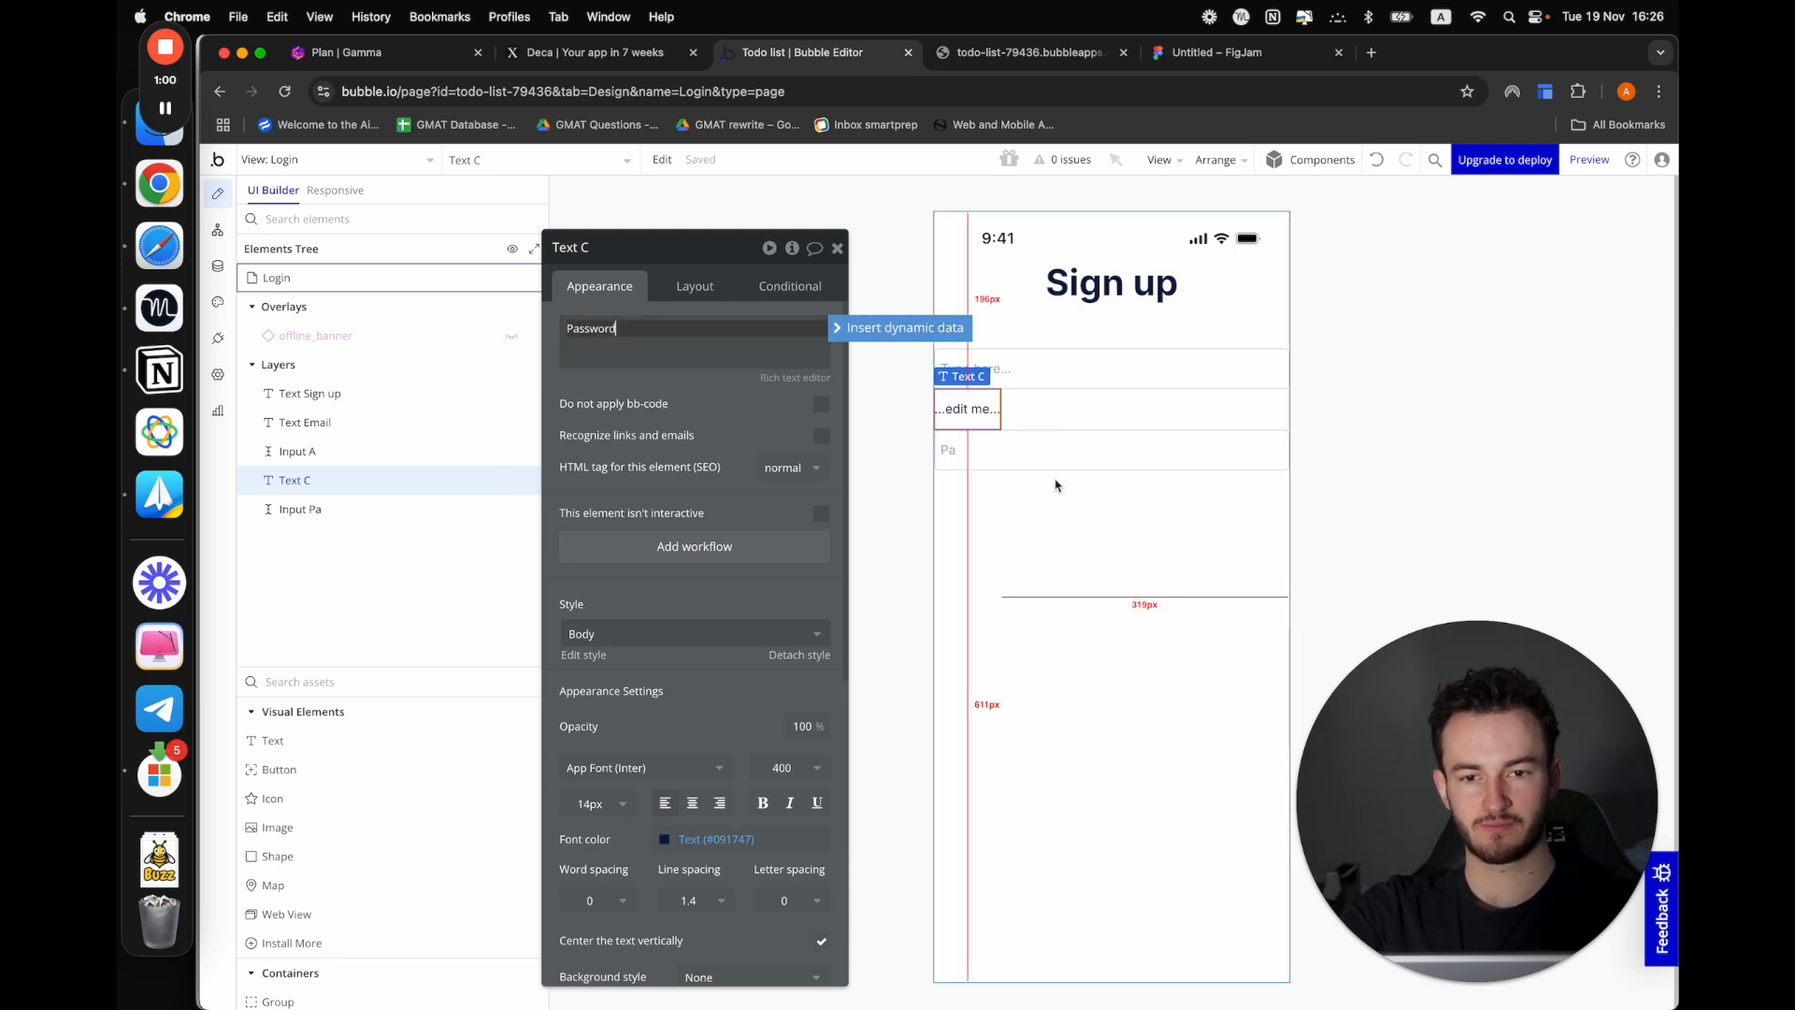
Set the second input's placeholder to "Type here" and its content format to Password
click(1038, 454)
triple_click(720, 332)
text(T)
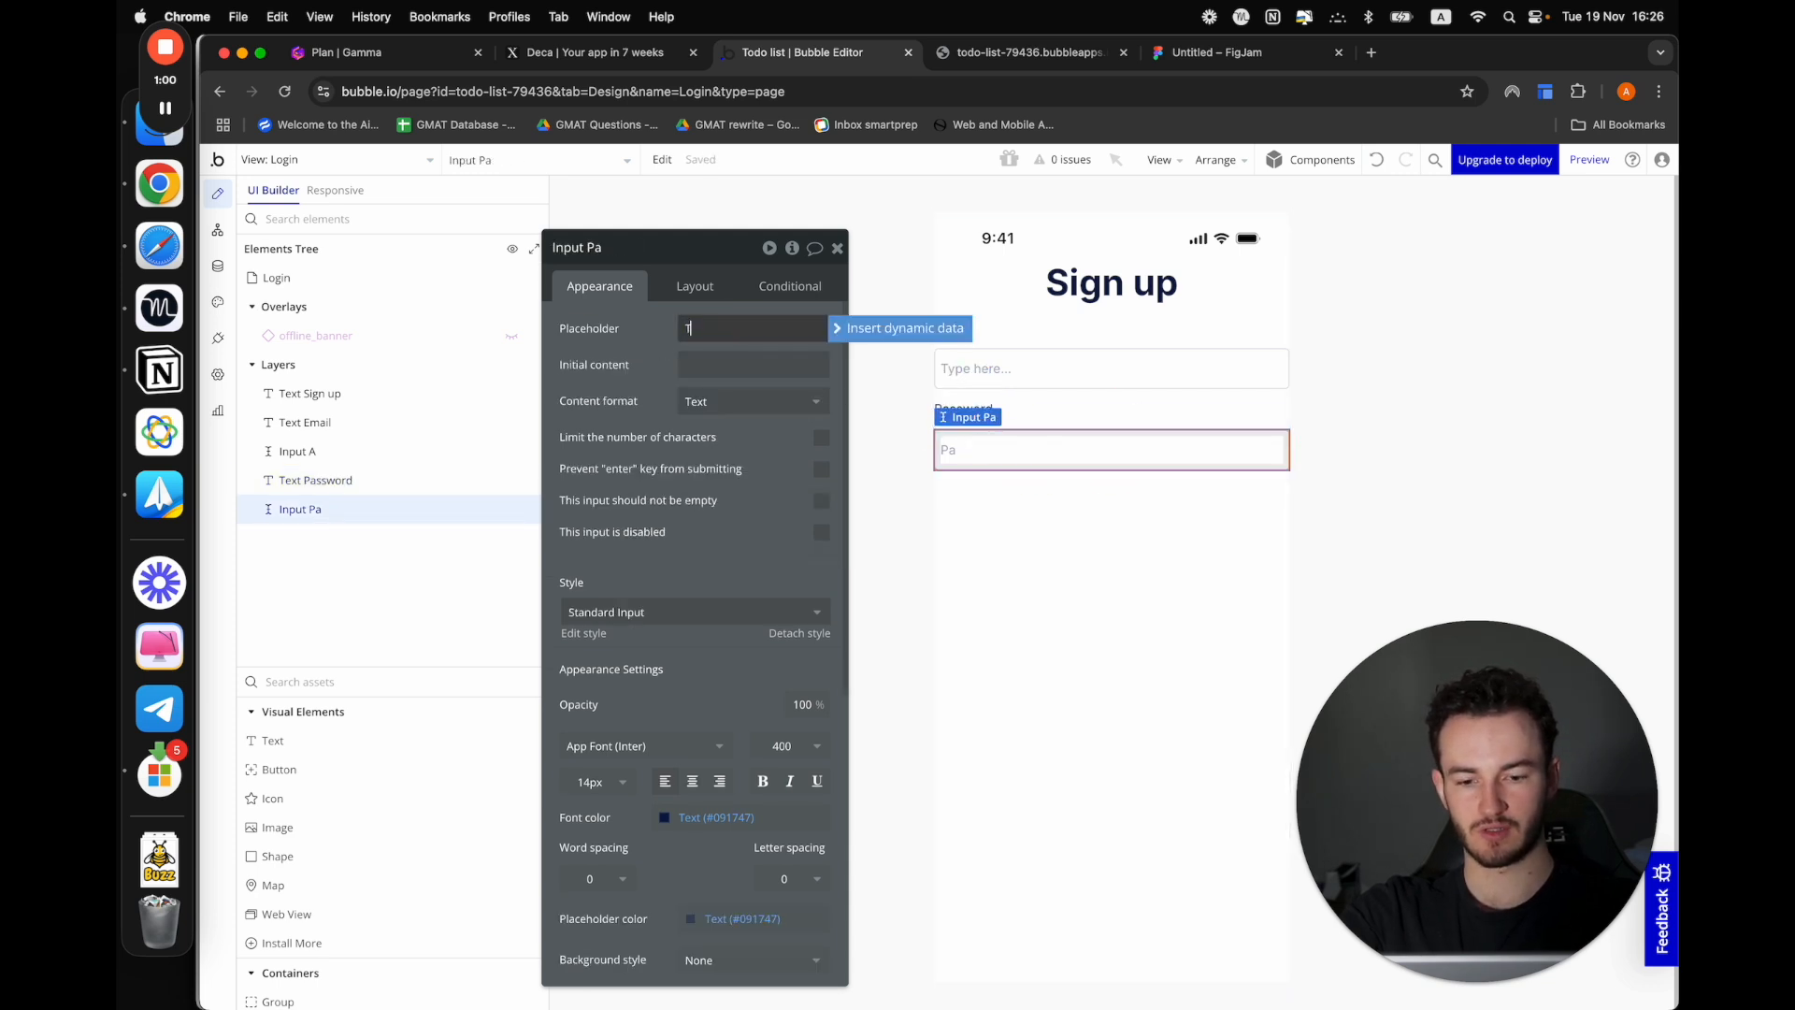
text(ype here)
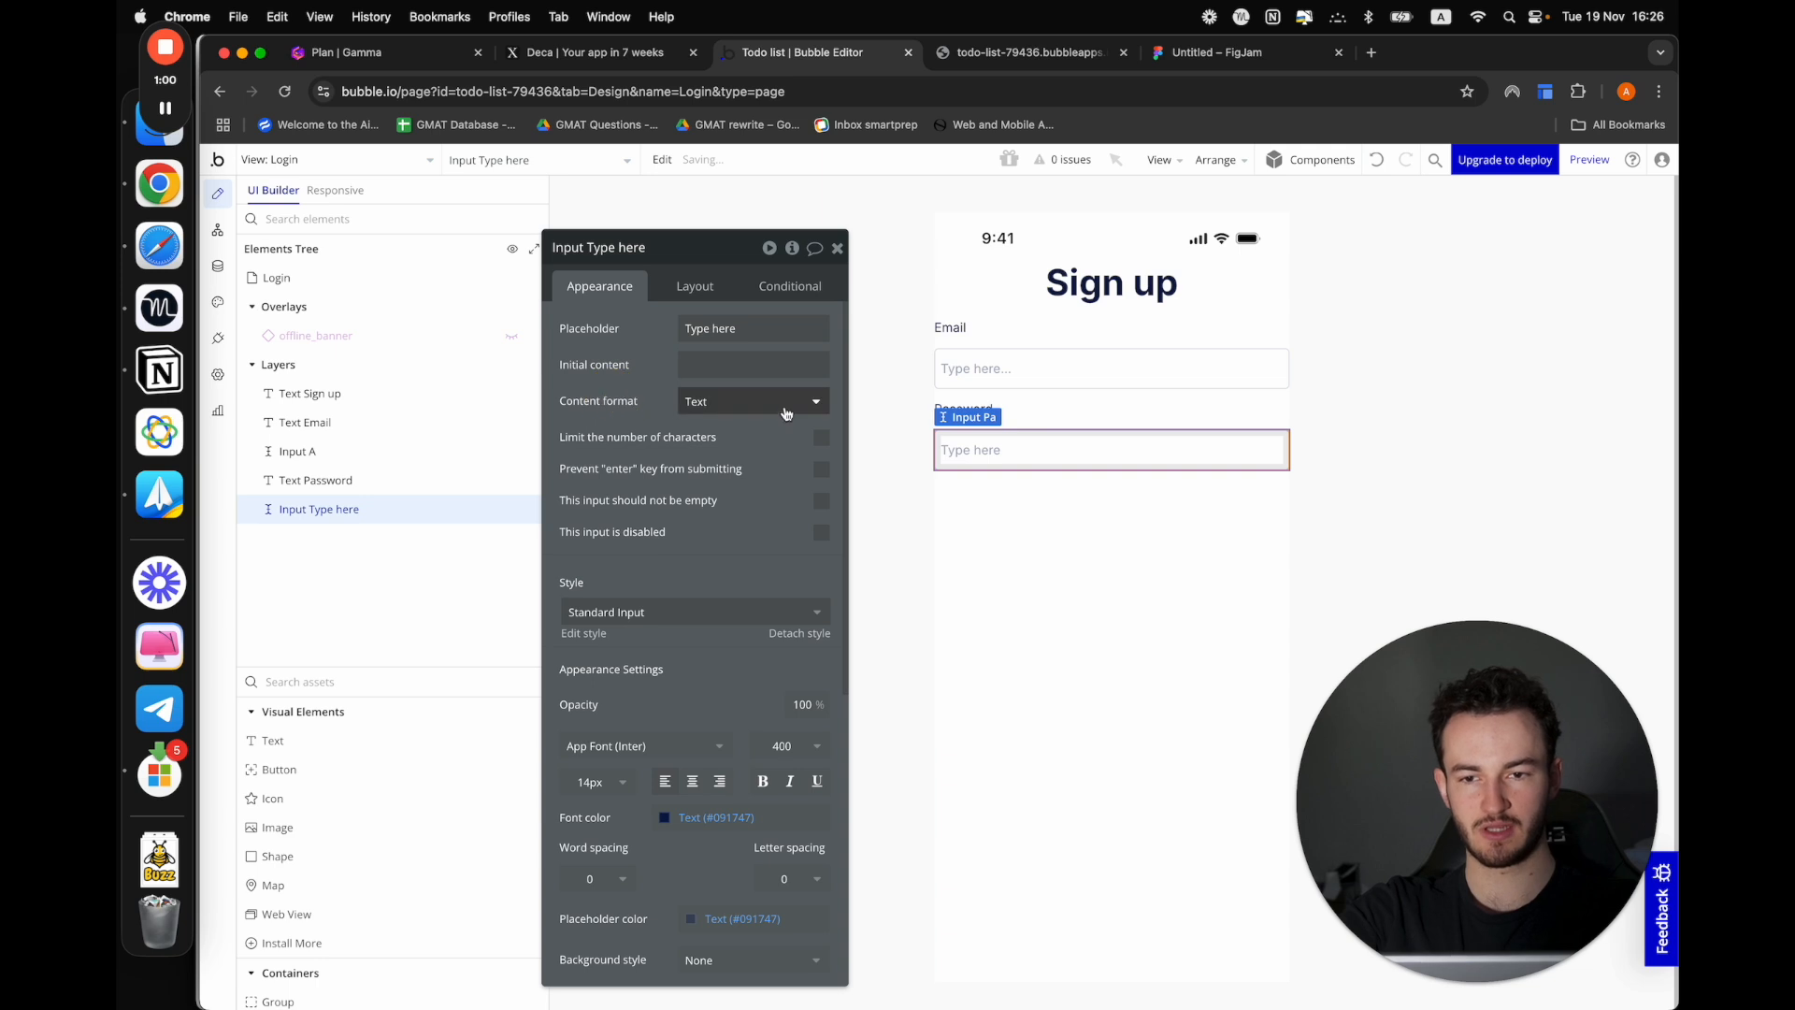
click(753, 401)
click(731, 514)
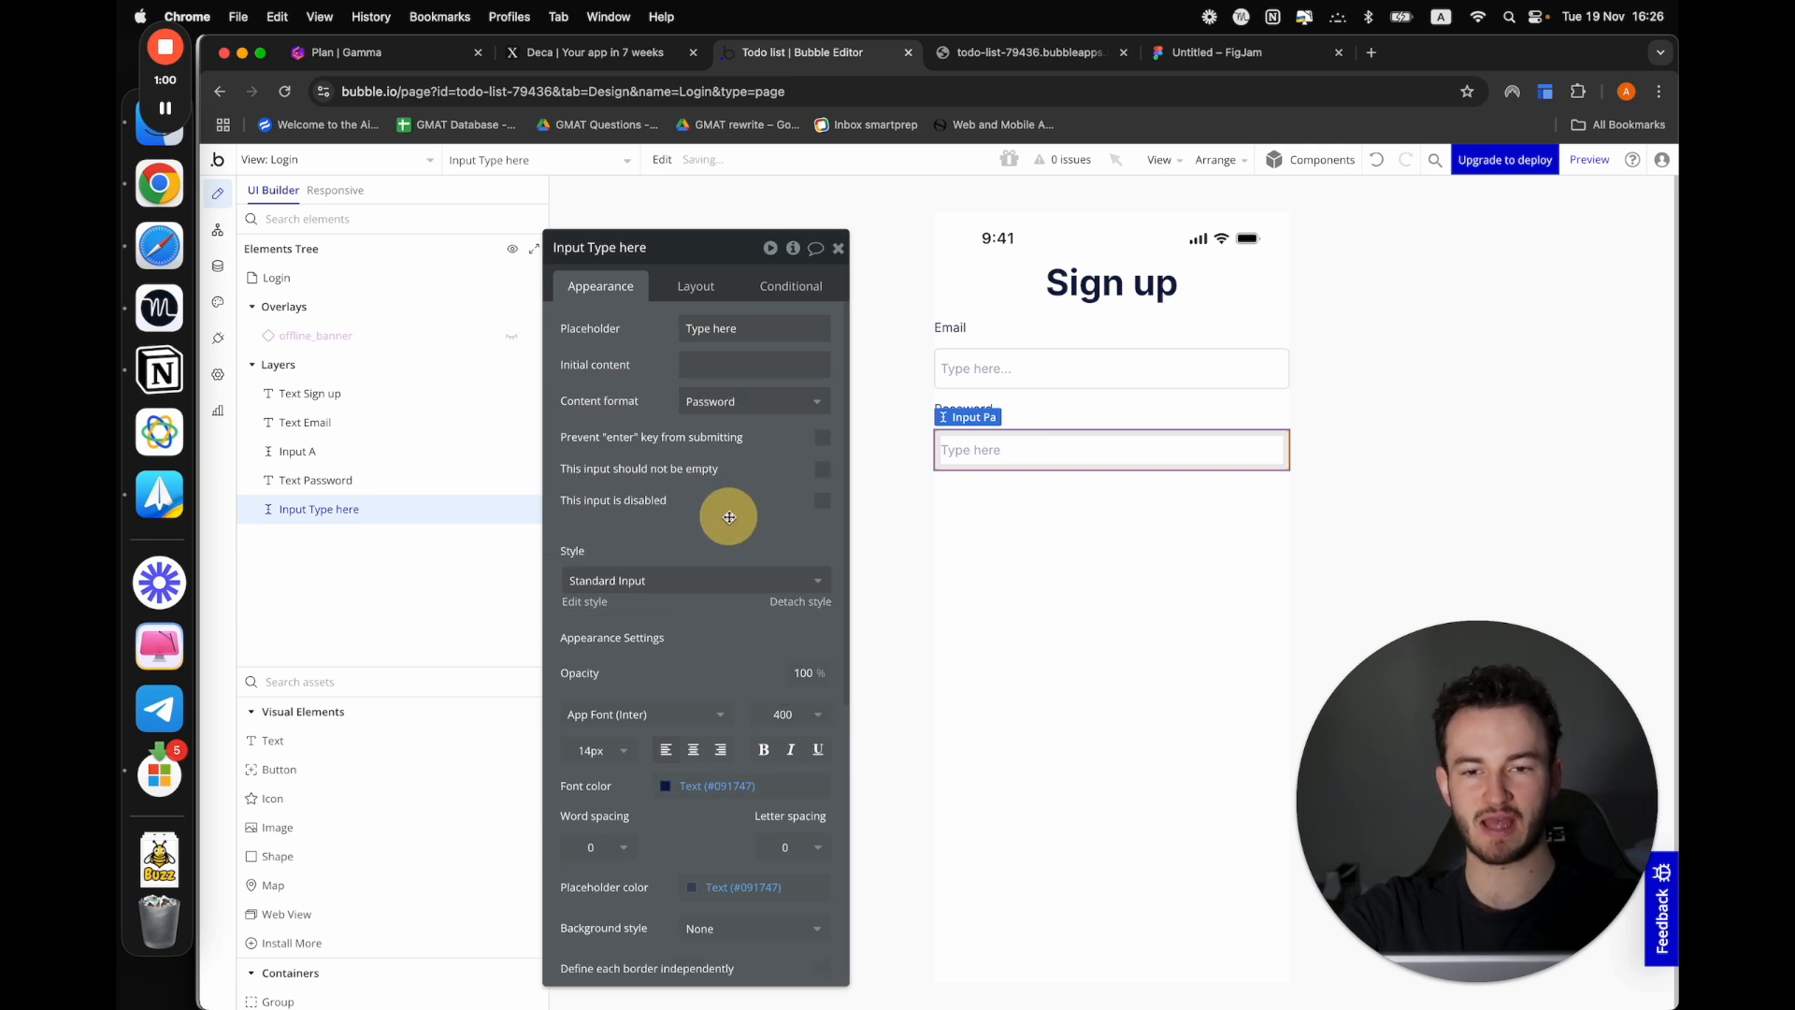
click(1095, 596)
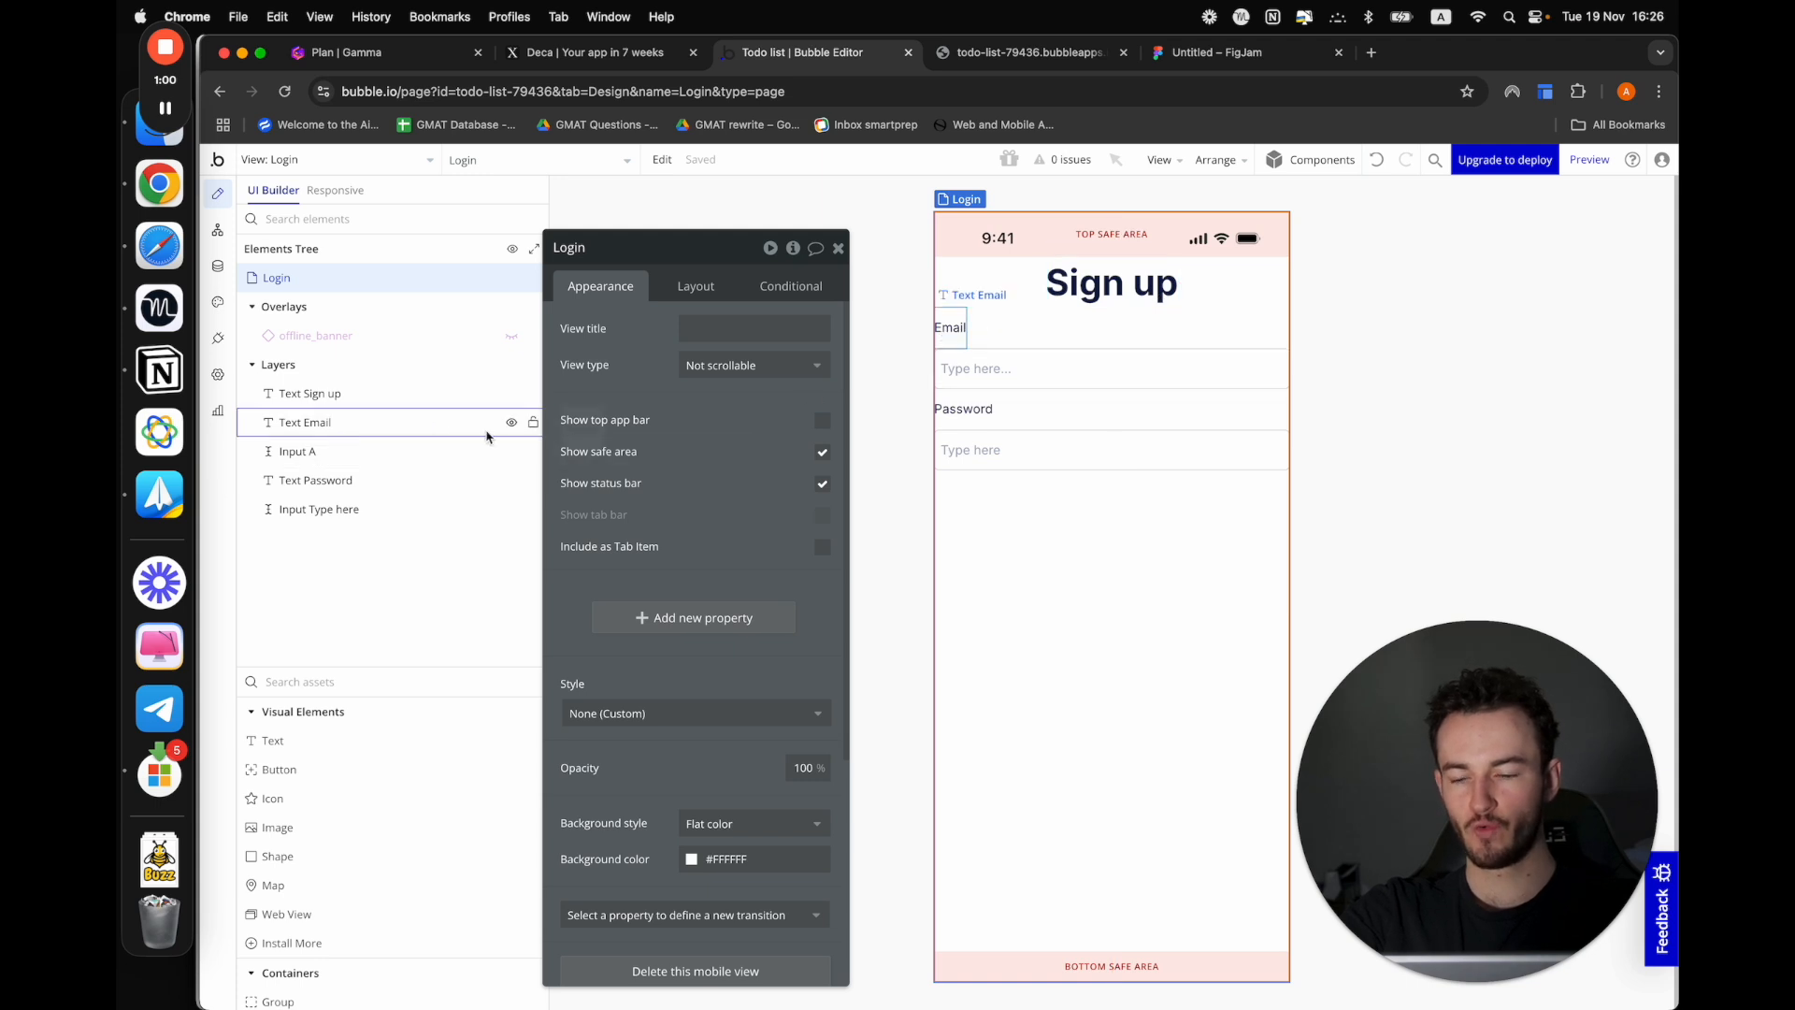
Try to group all elements of the Login view, including offline_banner, in a column container
shift+click(375, 393)
shift+click(365, 510)
right_click(365, 509)
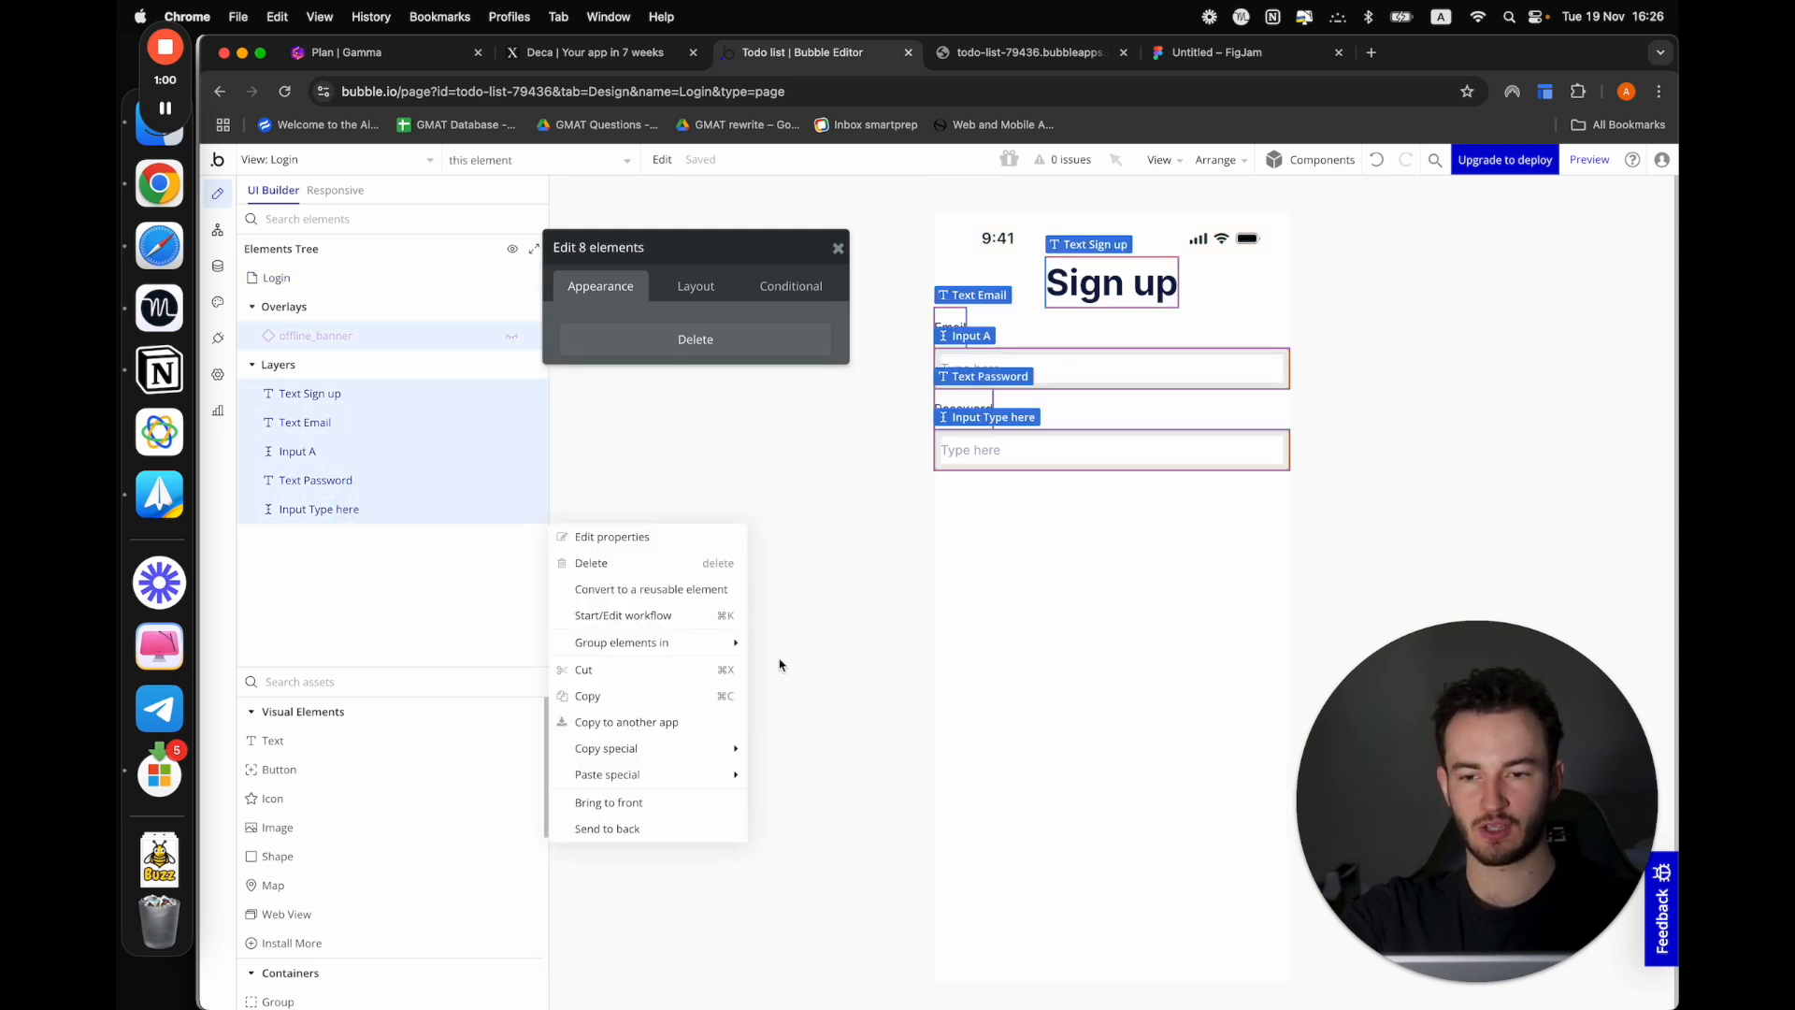
mouse_move(638, 646)
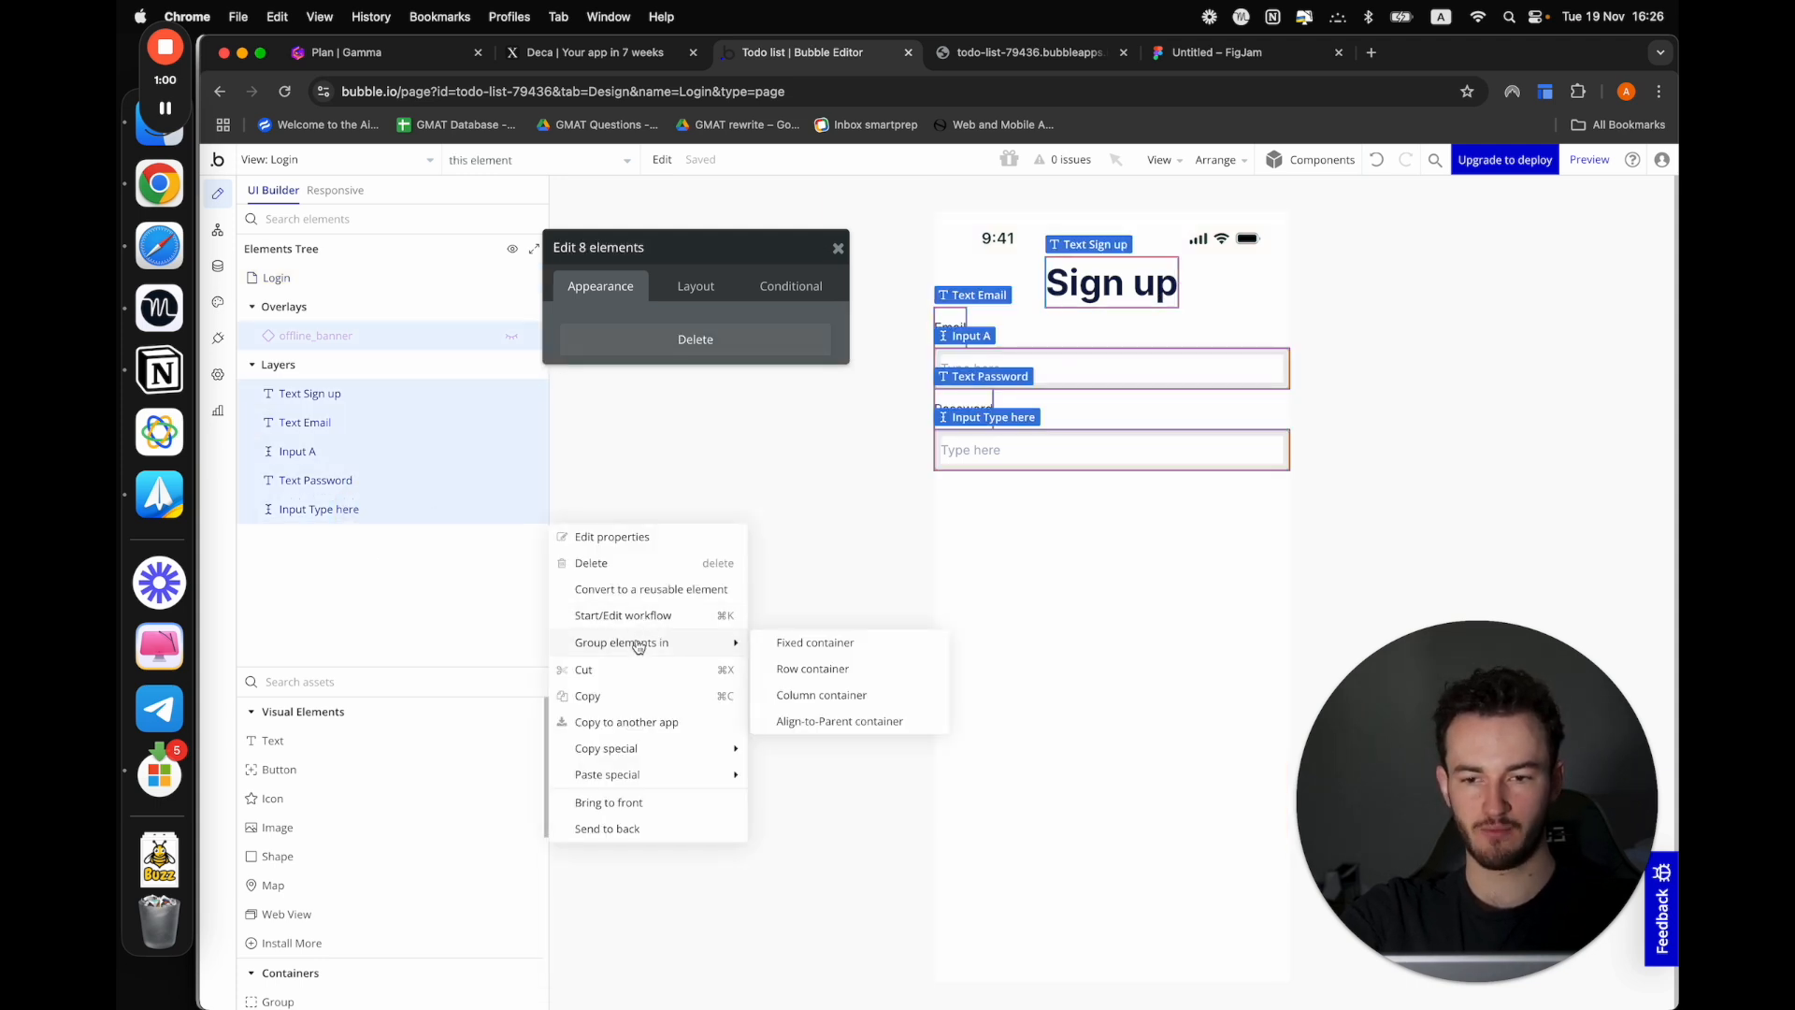
click(823, 695)
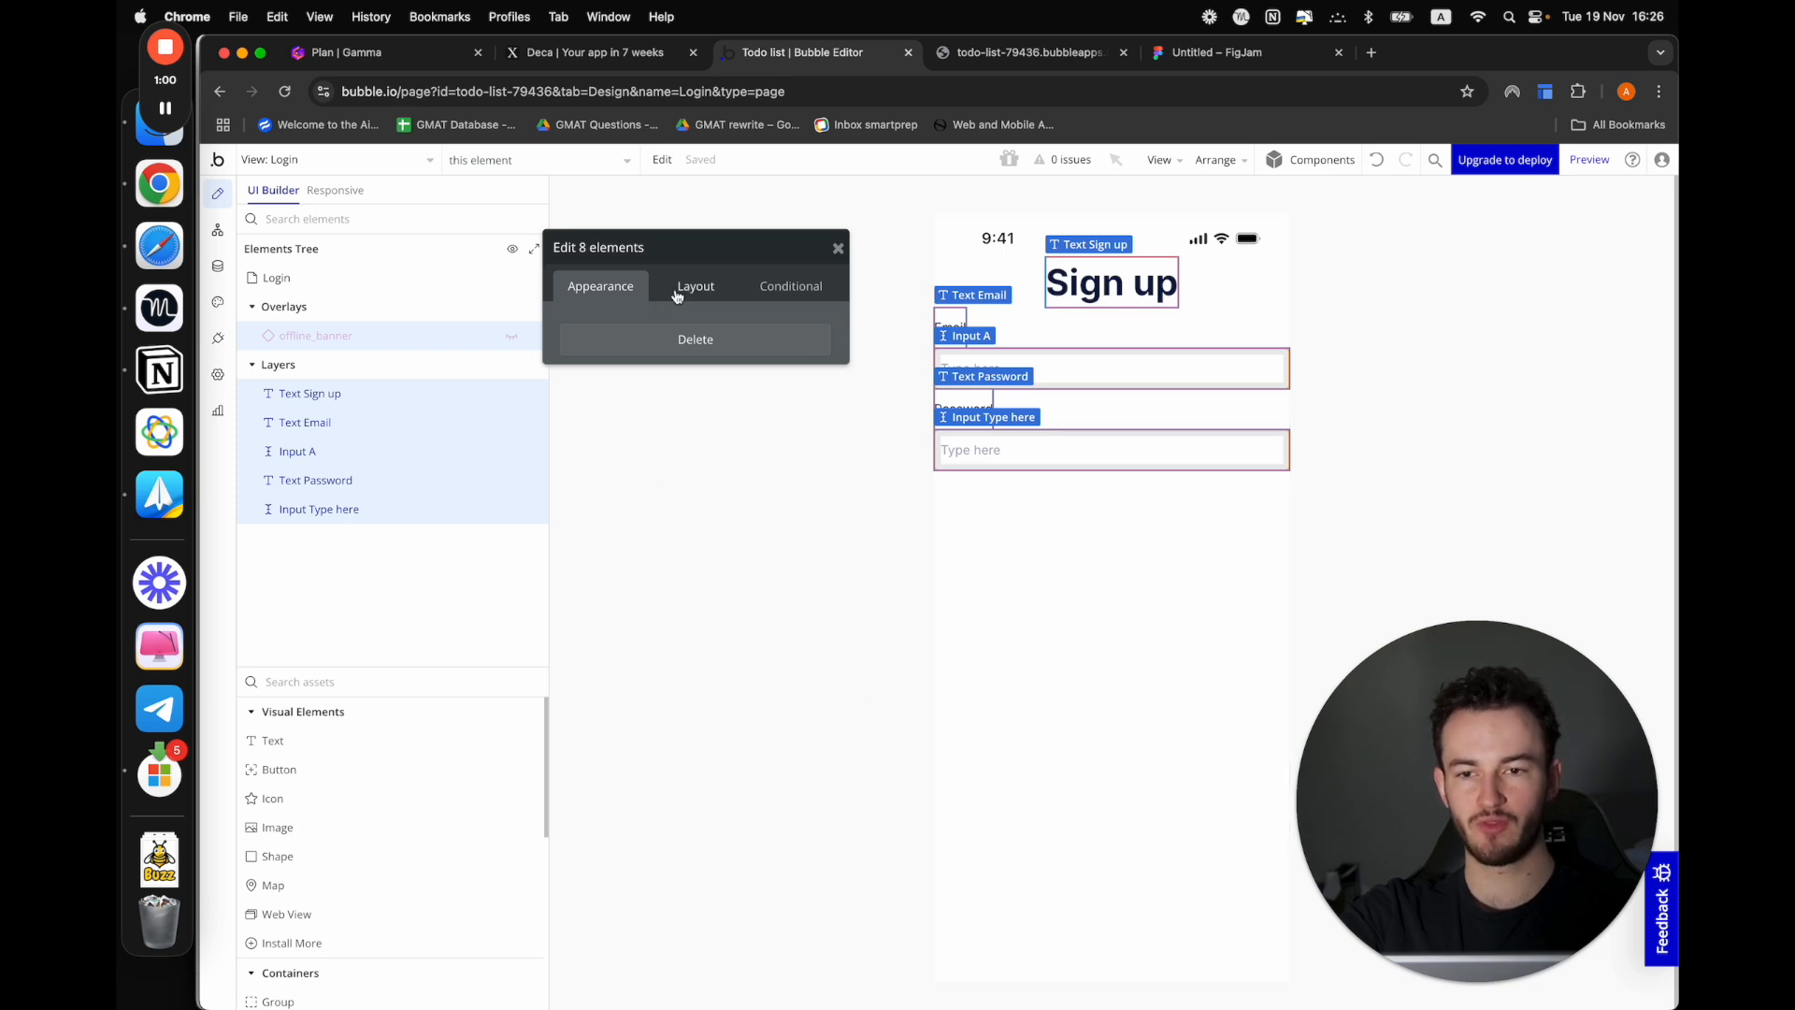
Group only the Sign up heading, the Email and Password labels and both inputs in a column container
click(440, 422)
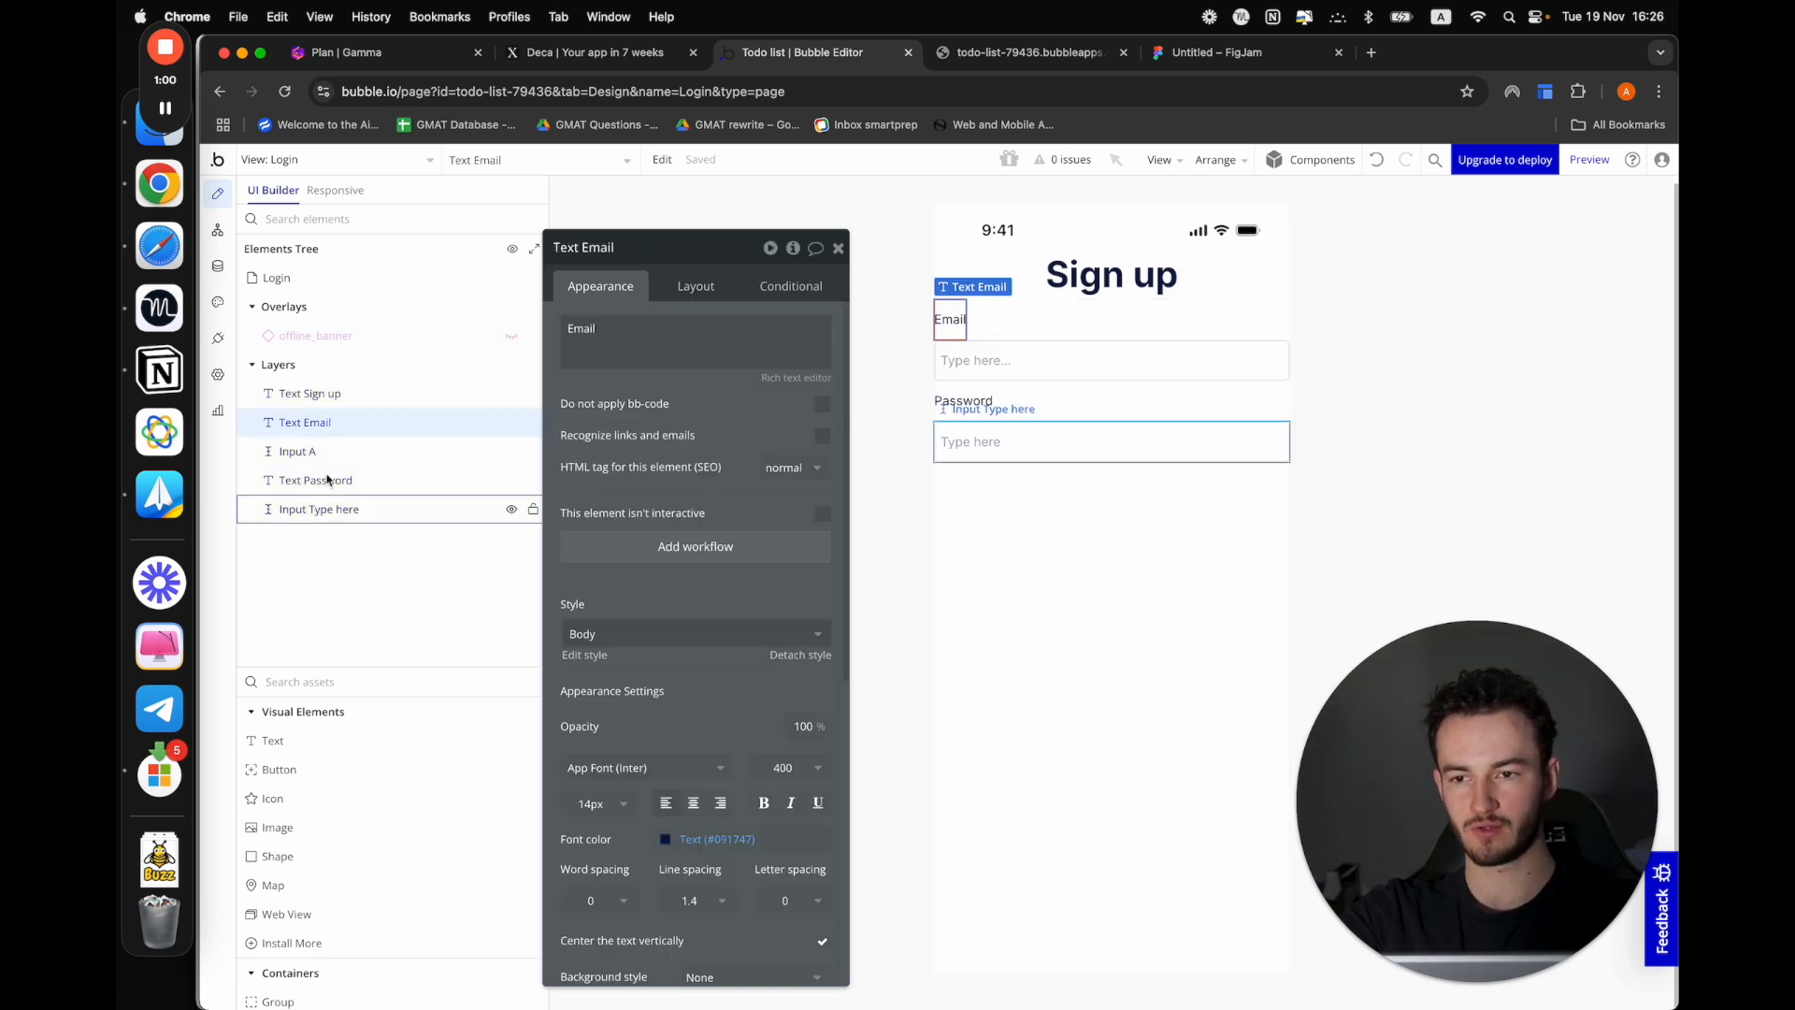
click(333, 393)
click(339, 506)
click(342, 481)
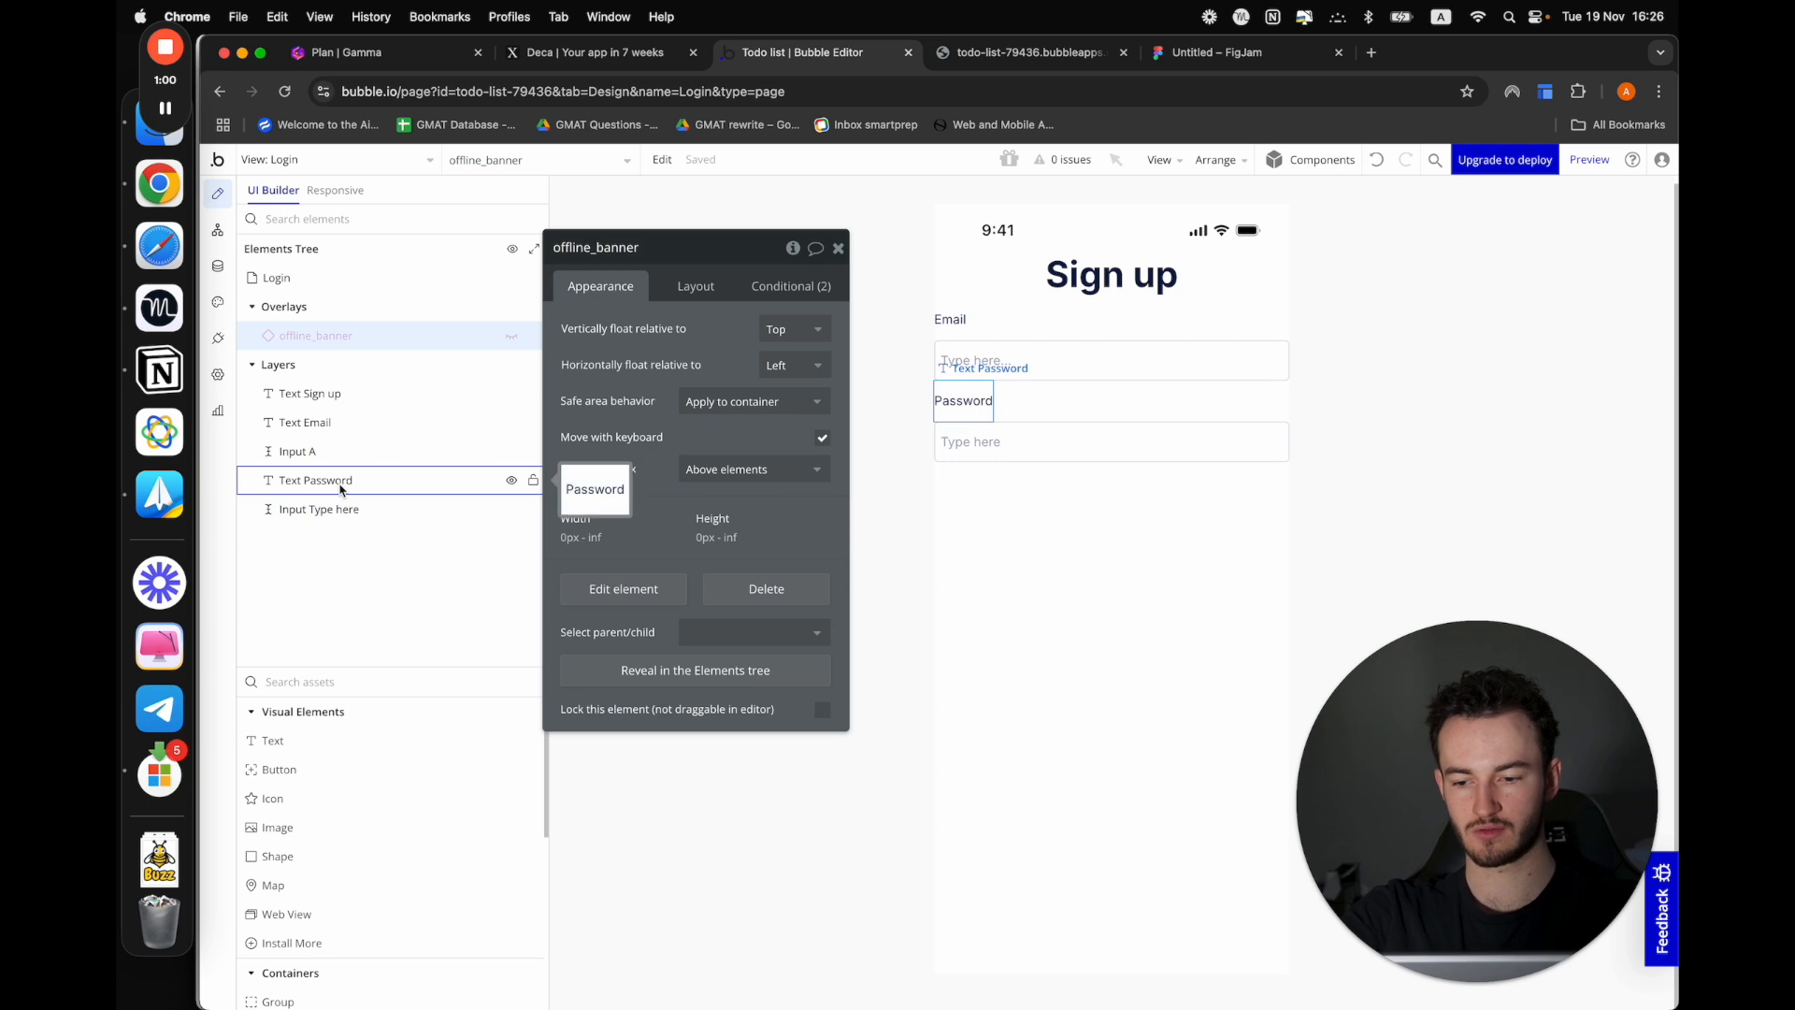
click(325, 422)
click(322, 392)
shift+click(336, 509)
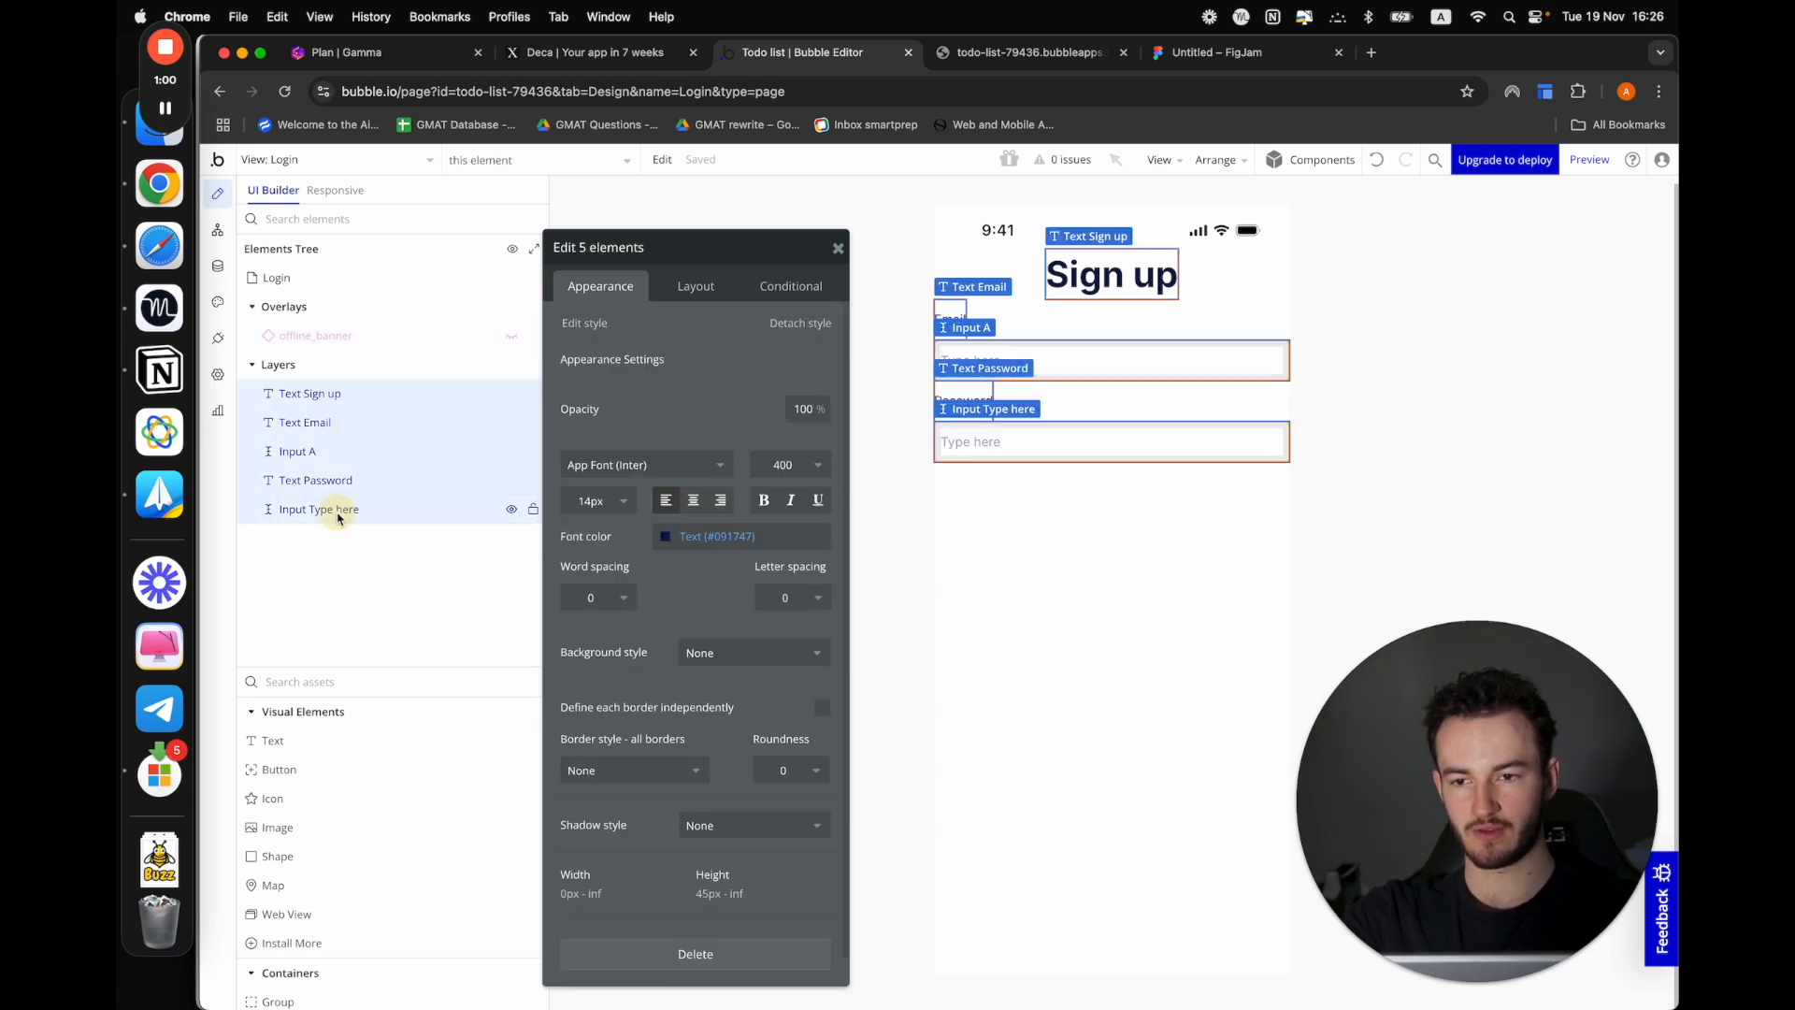
right_click(341, 514)
mouse_move(679, 645)
click(836, 696)
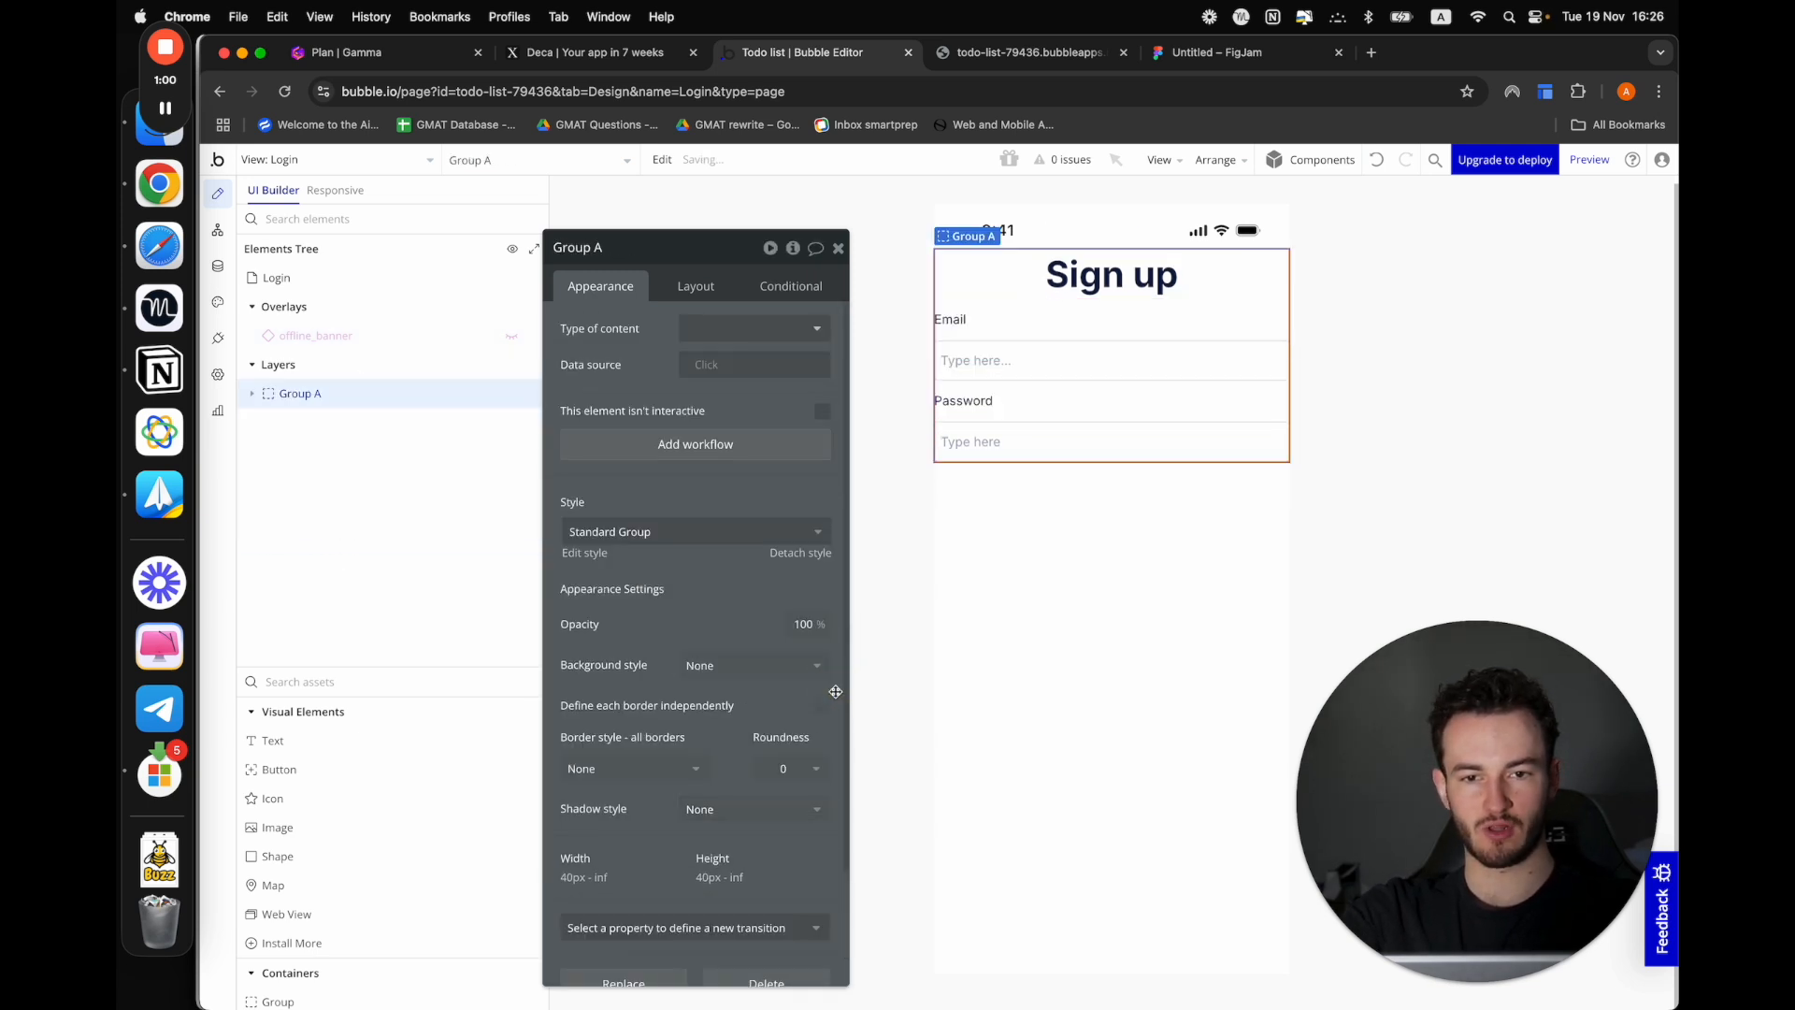
Set the new group's container alignment to centered
click(692, 286)
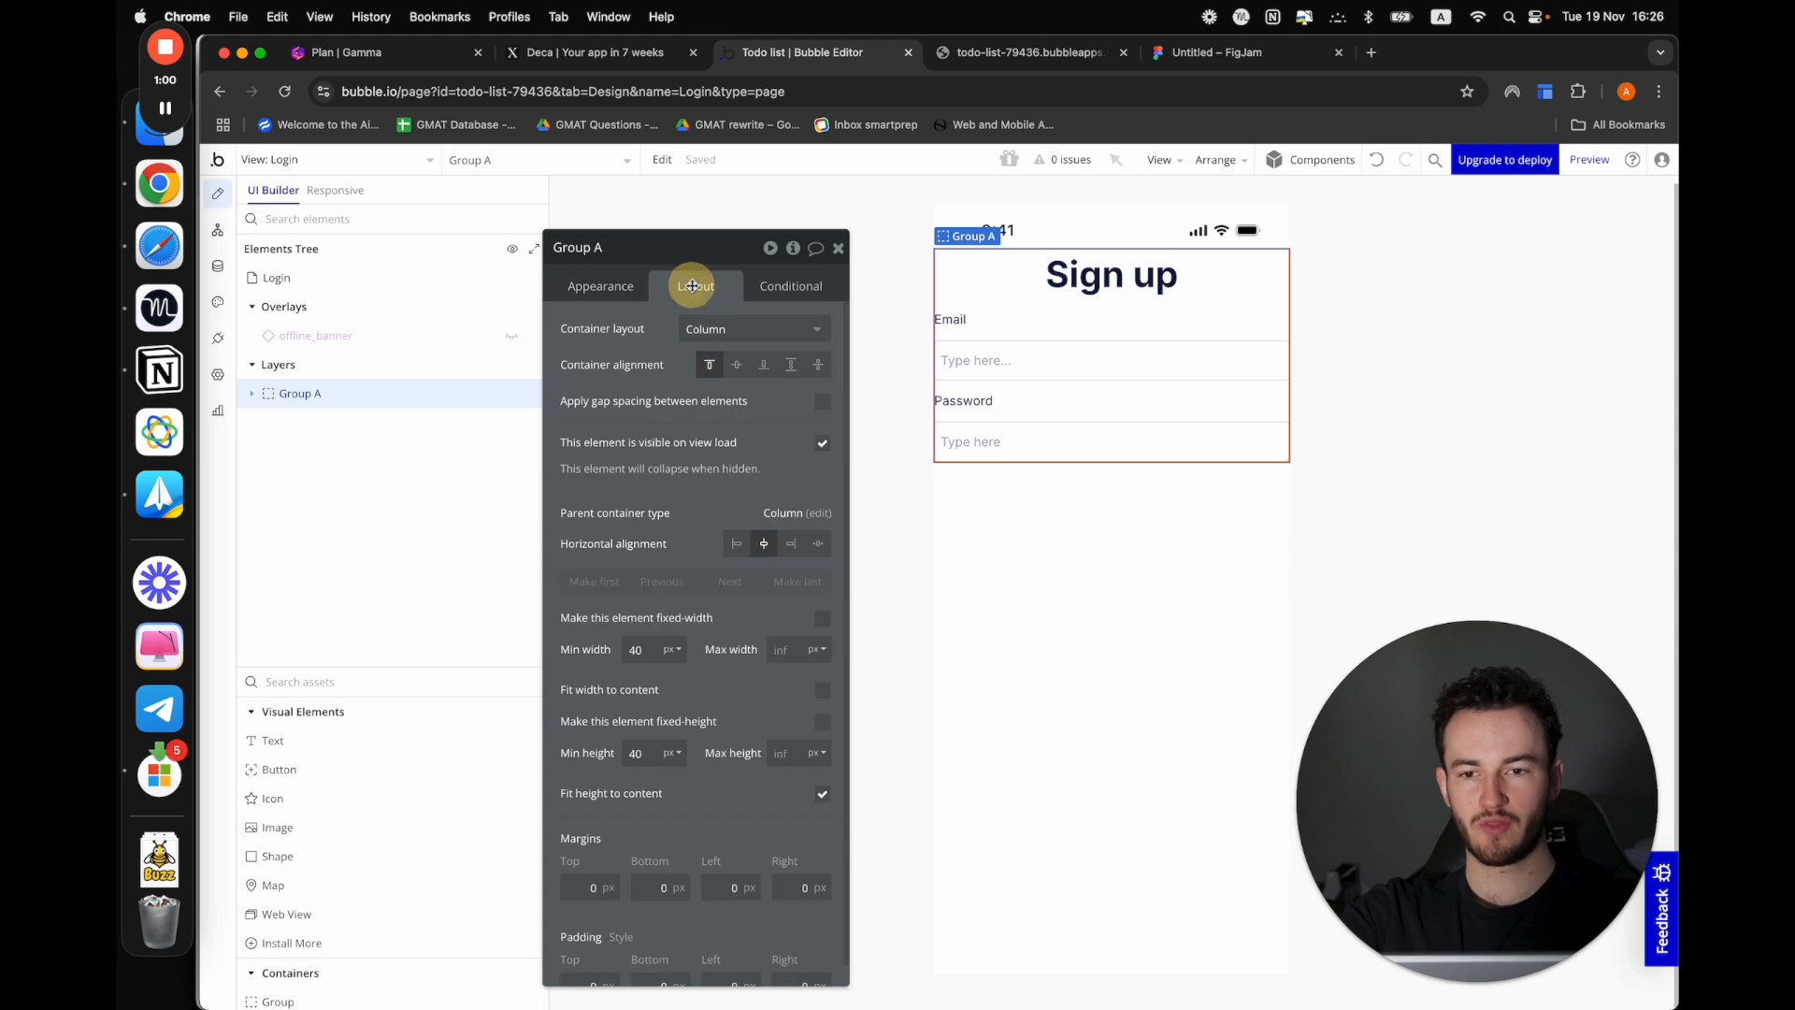
click(731, 365)
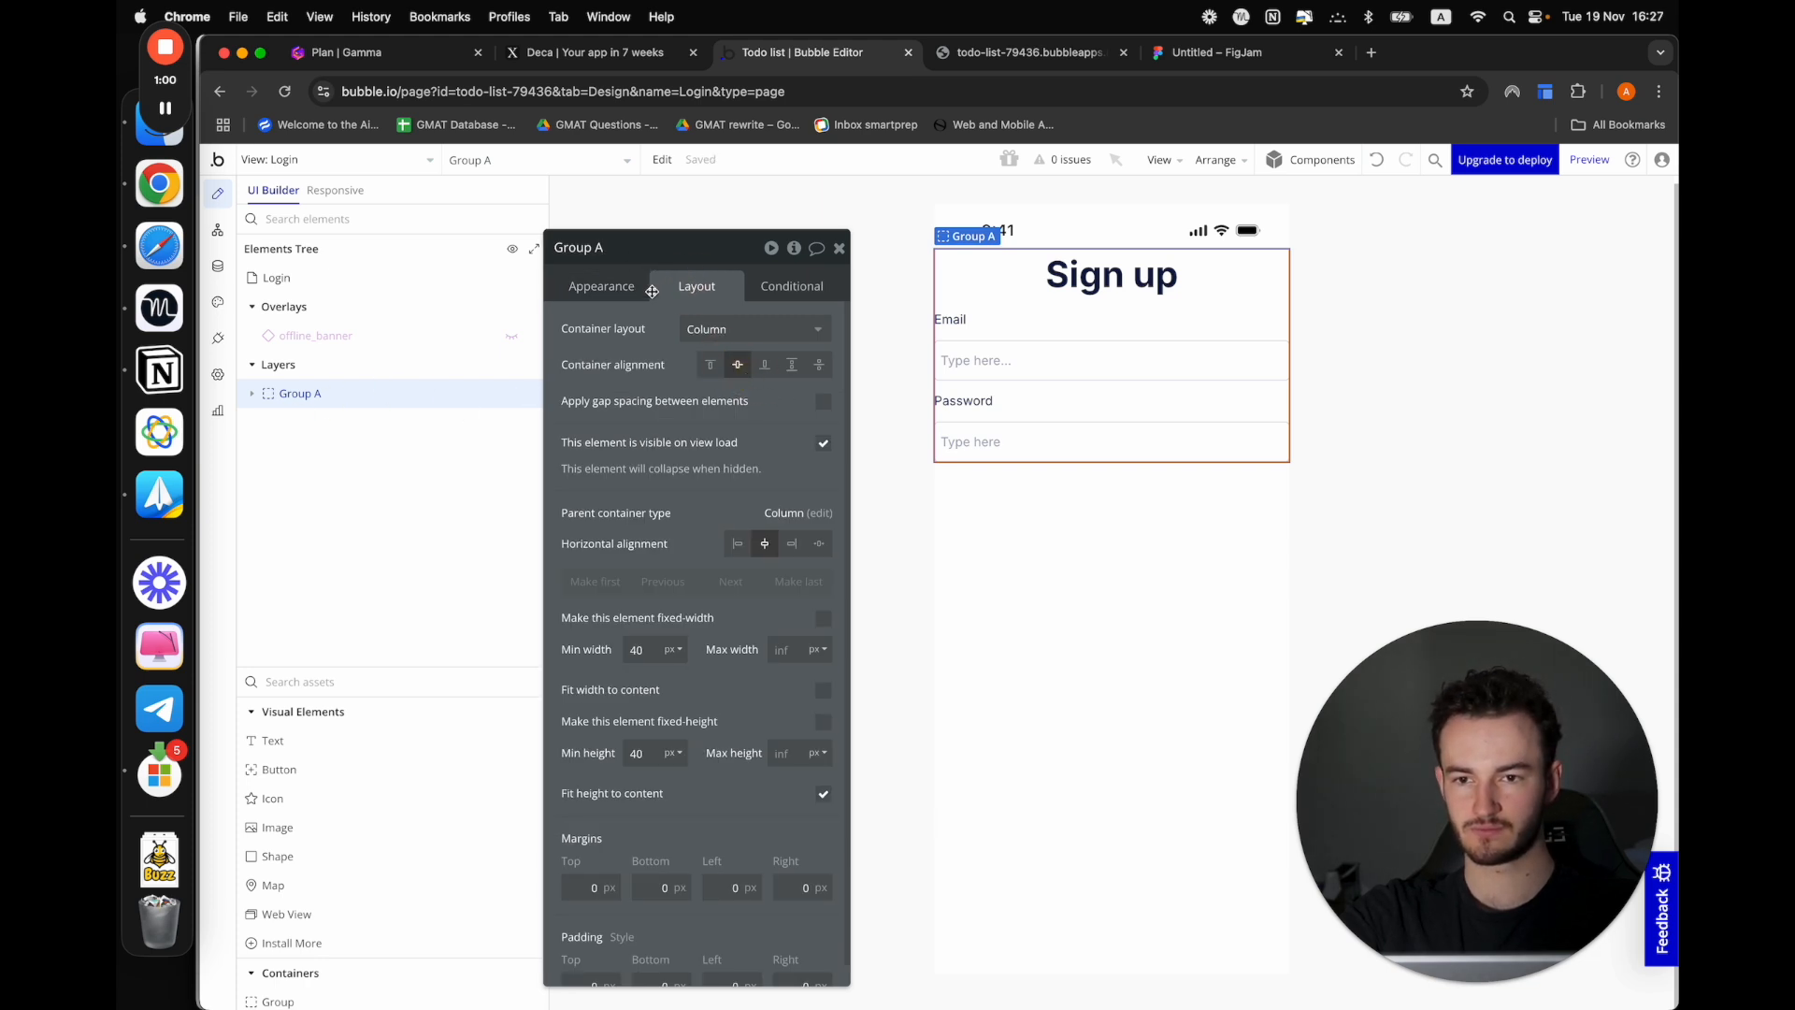
click(1213, 692)
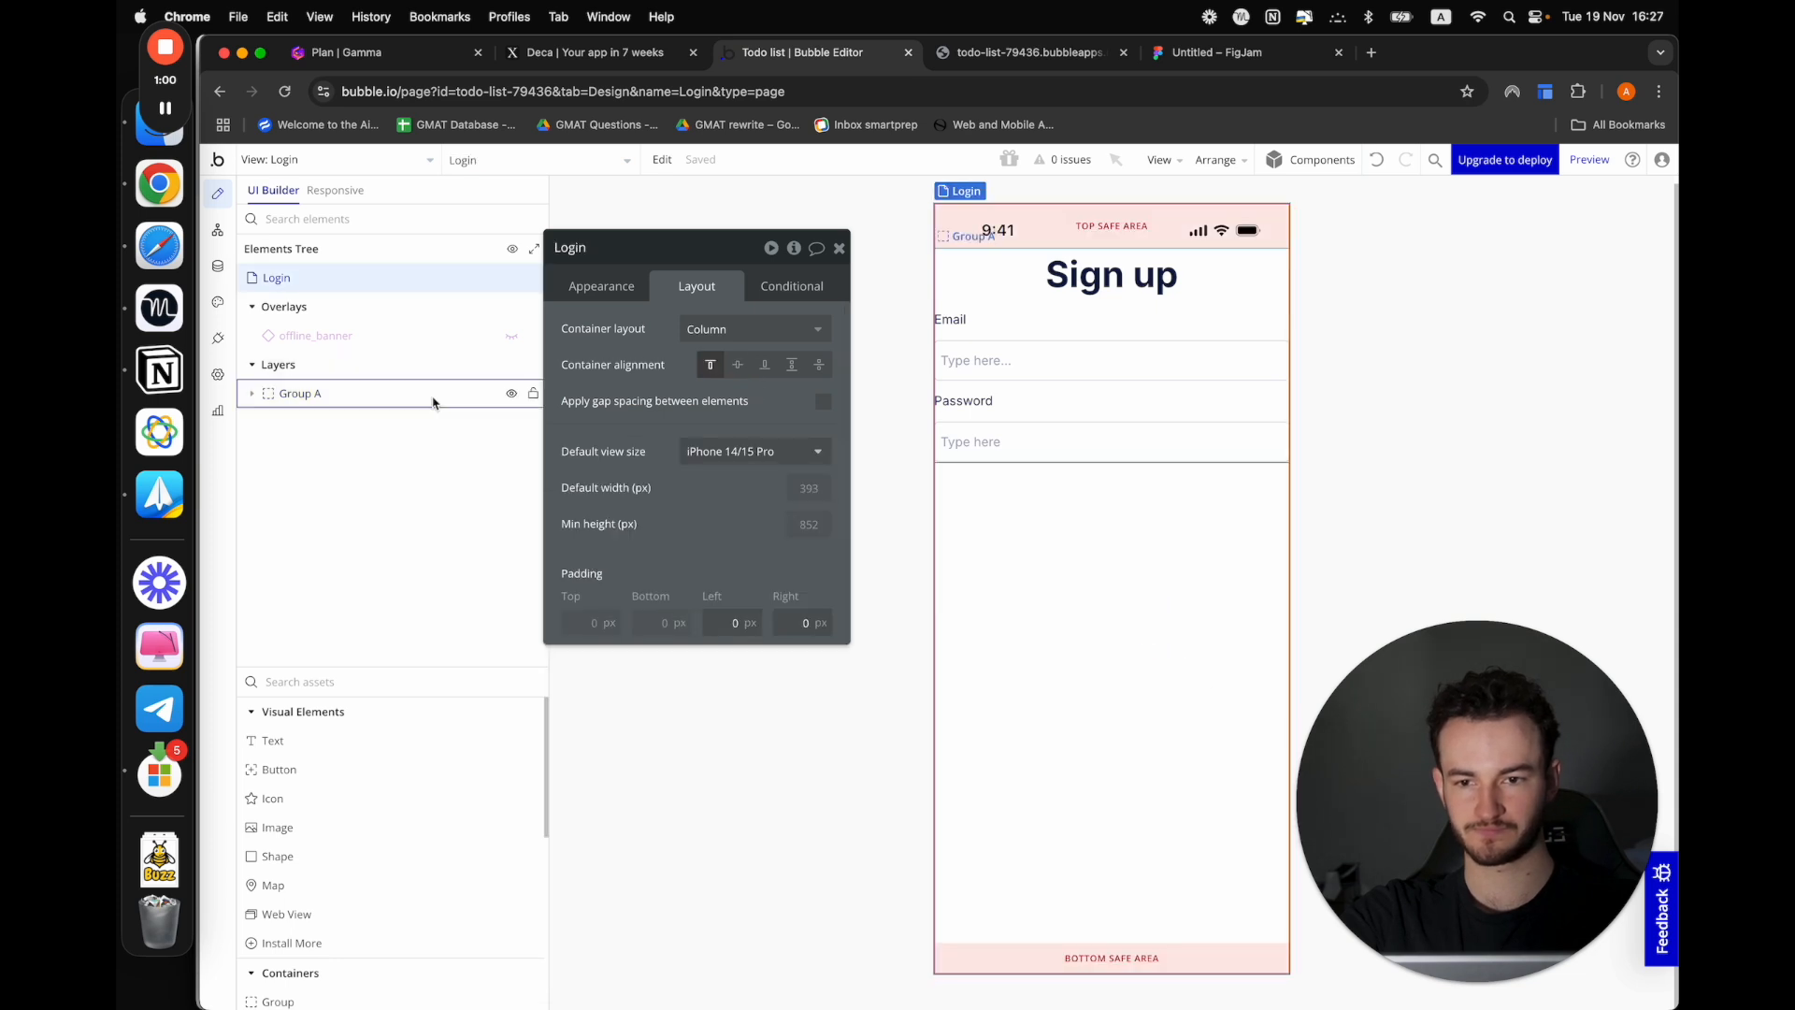
Set the Login view's own container alignment to centered so the form group sits mid-screen
click(392, 394)
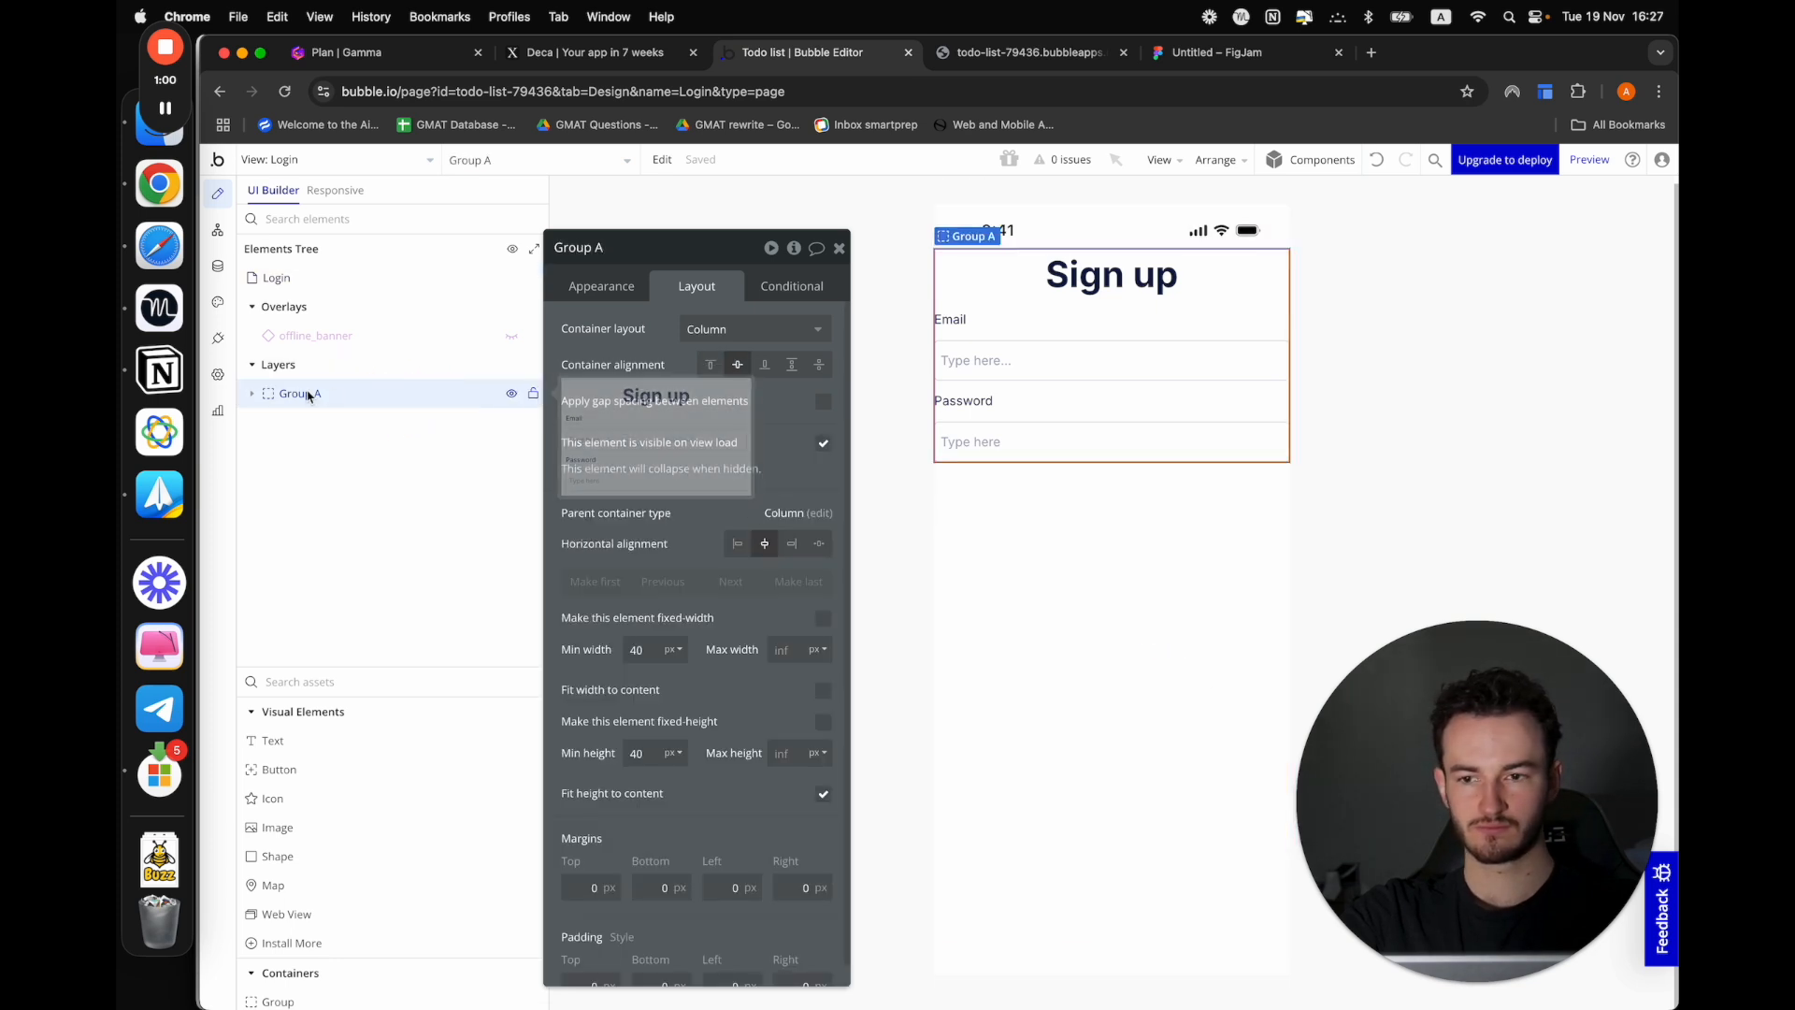
click(251, 394)
click(1099, 565)
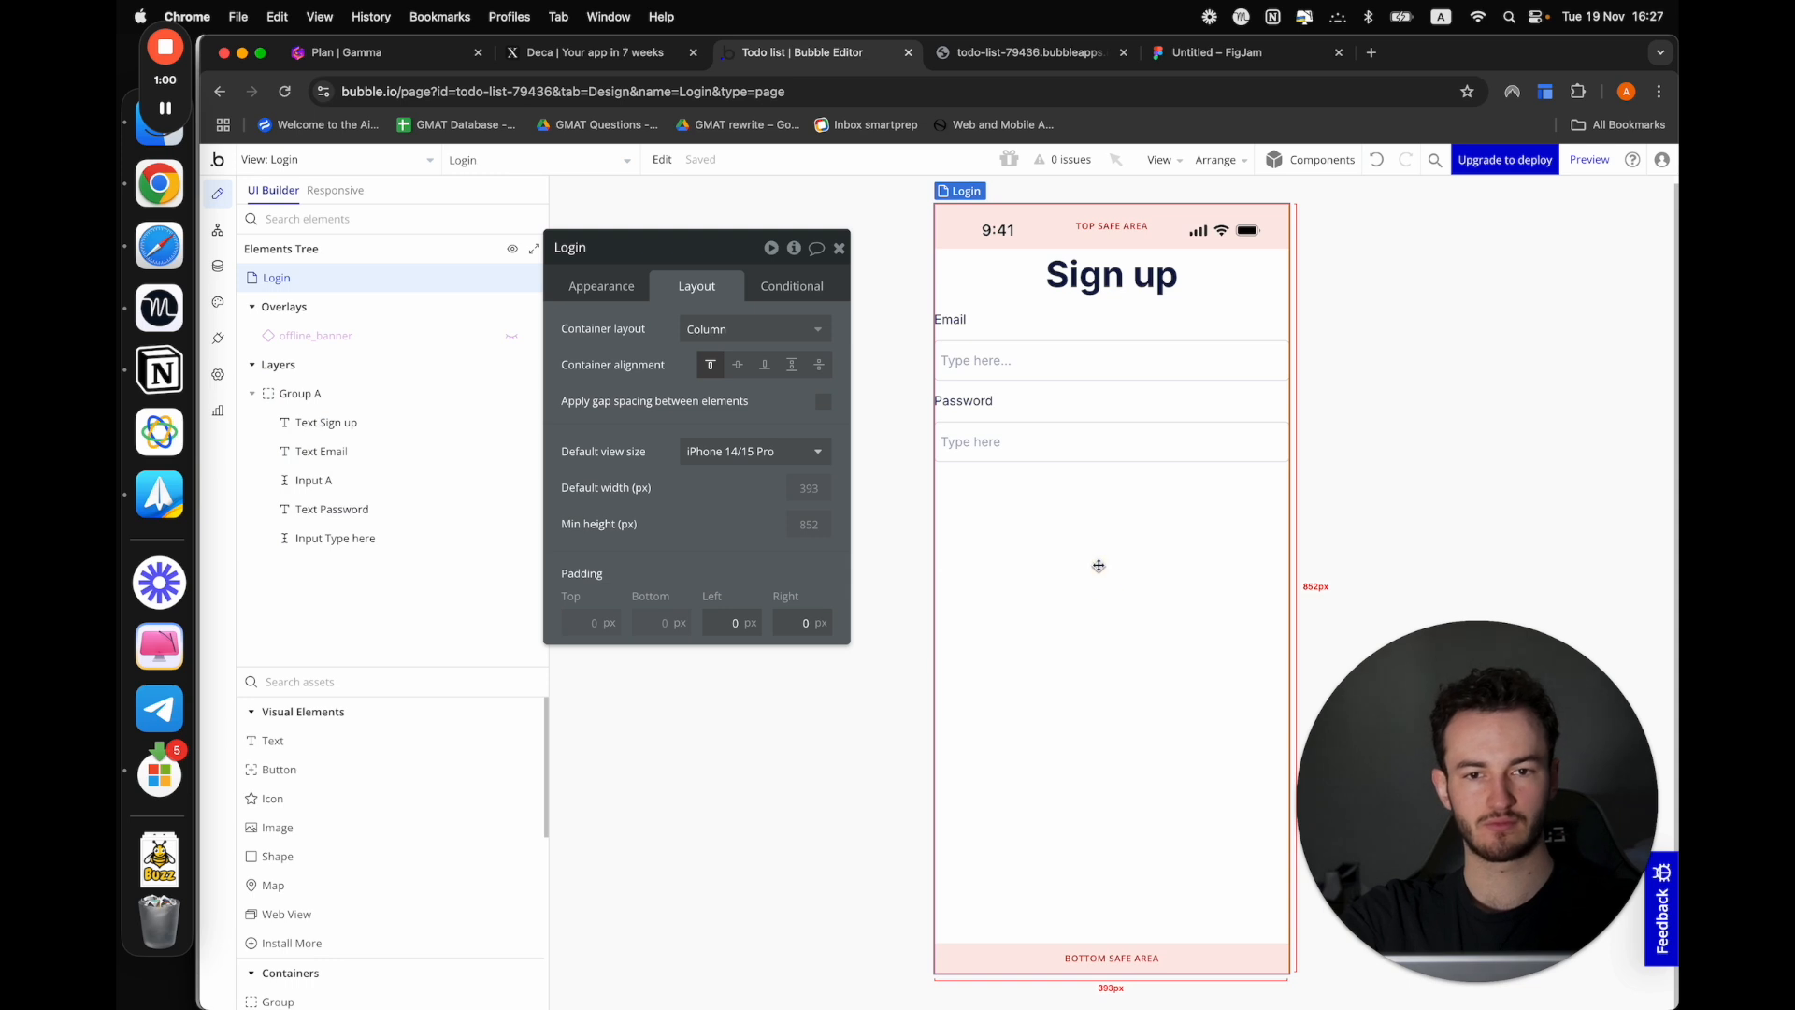
click(1174, 298)
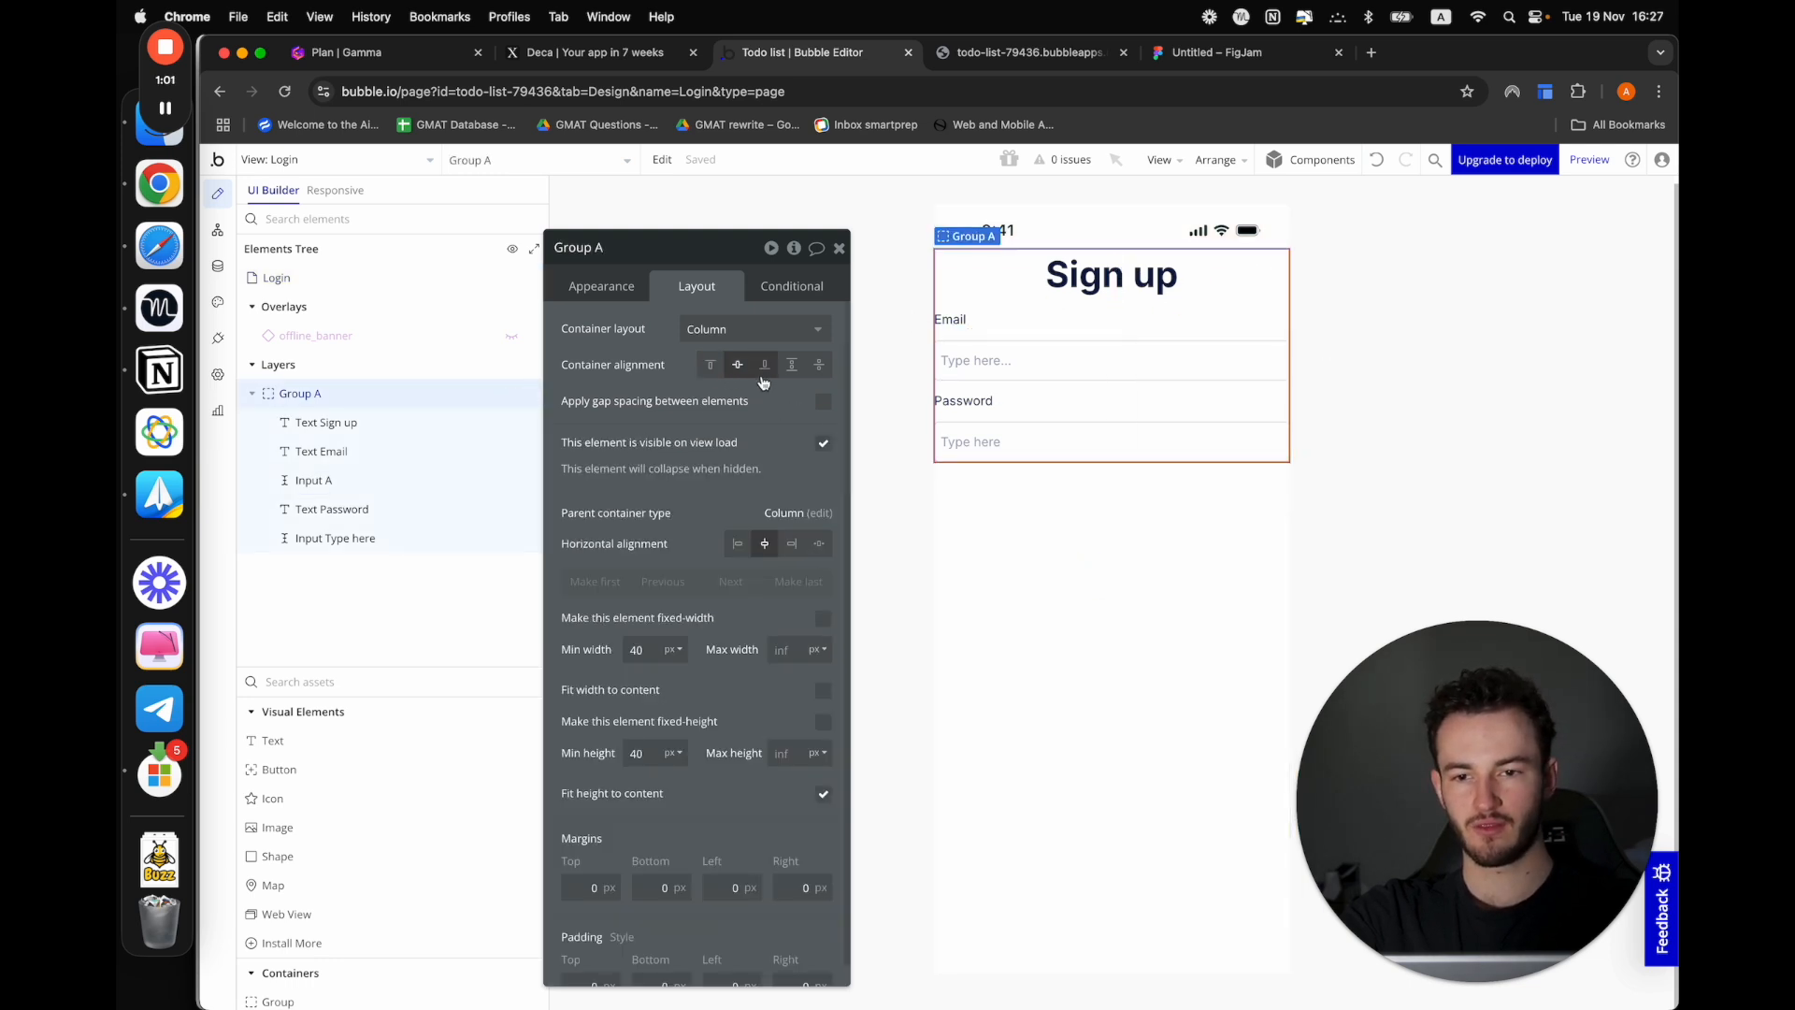
click(1186, 739)
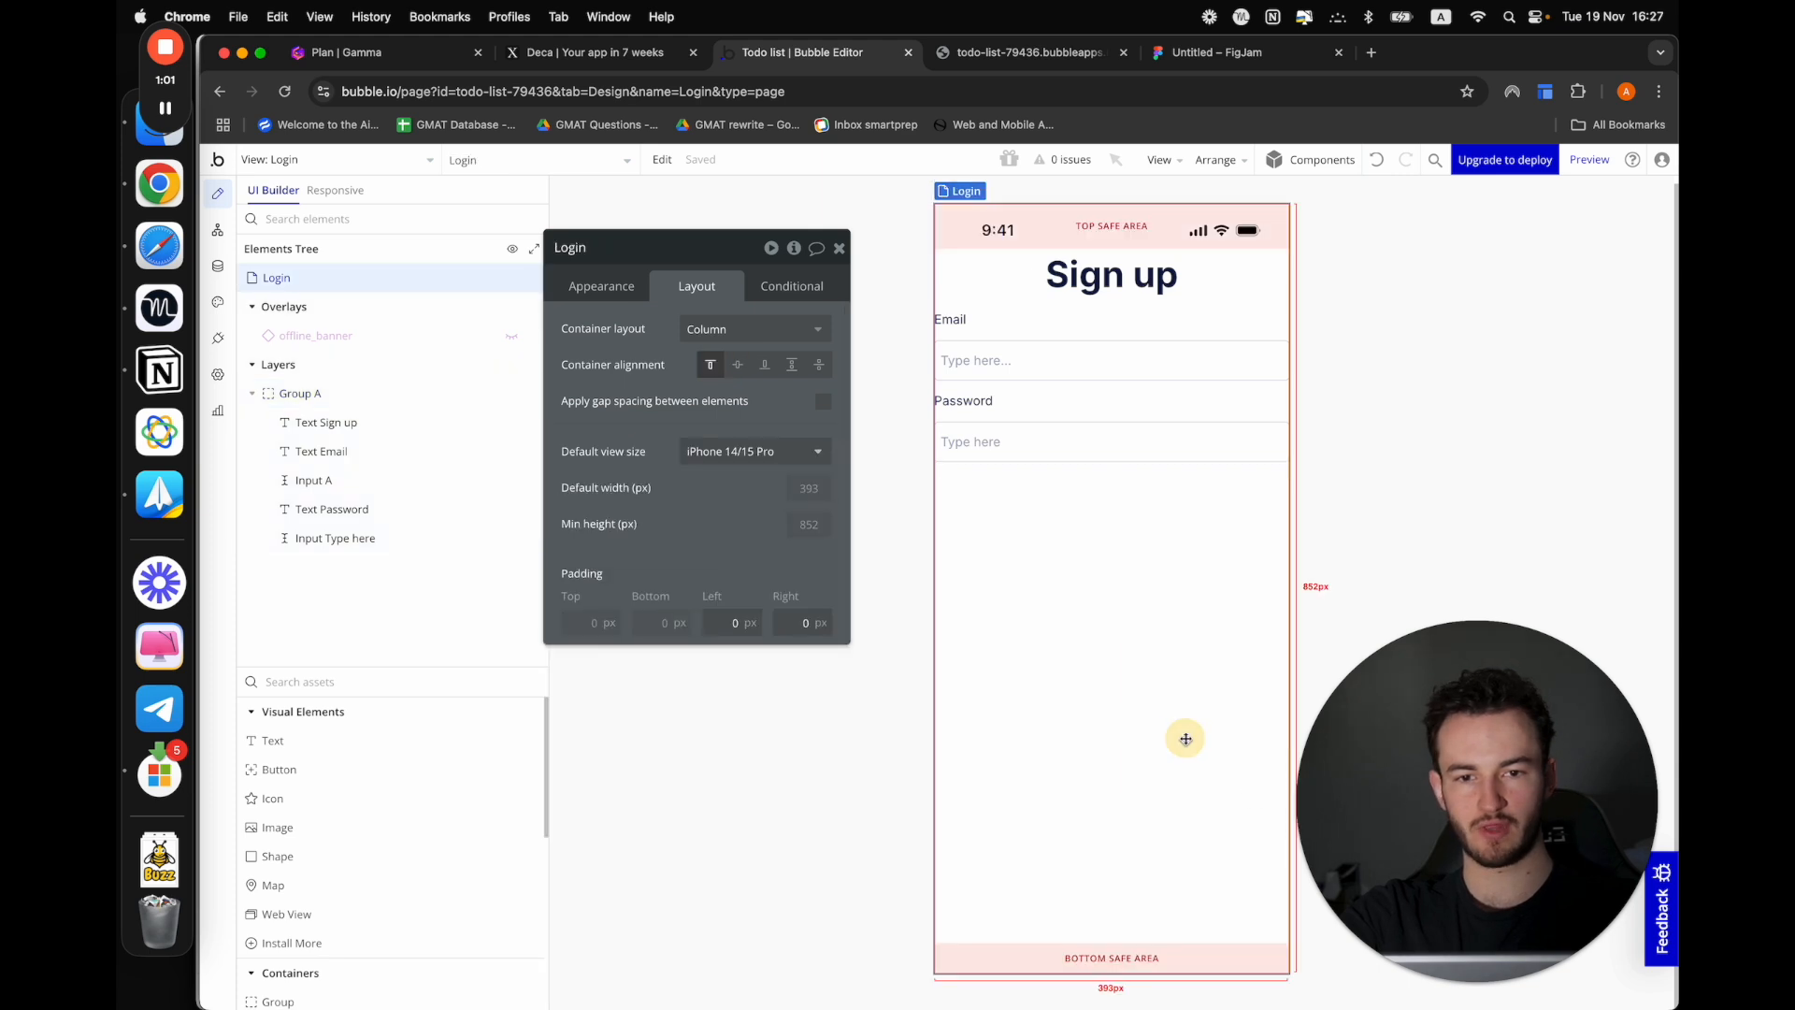
click(739, 367)
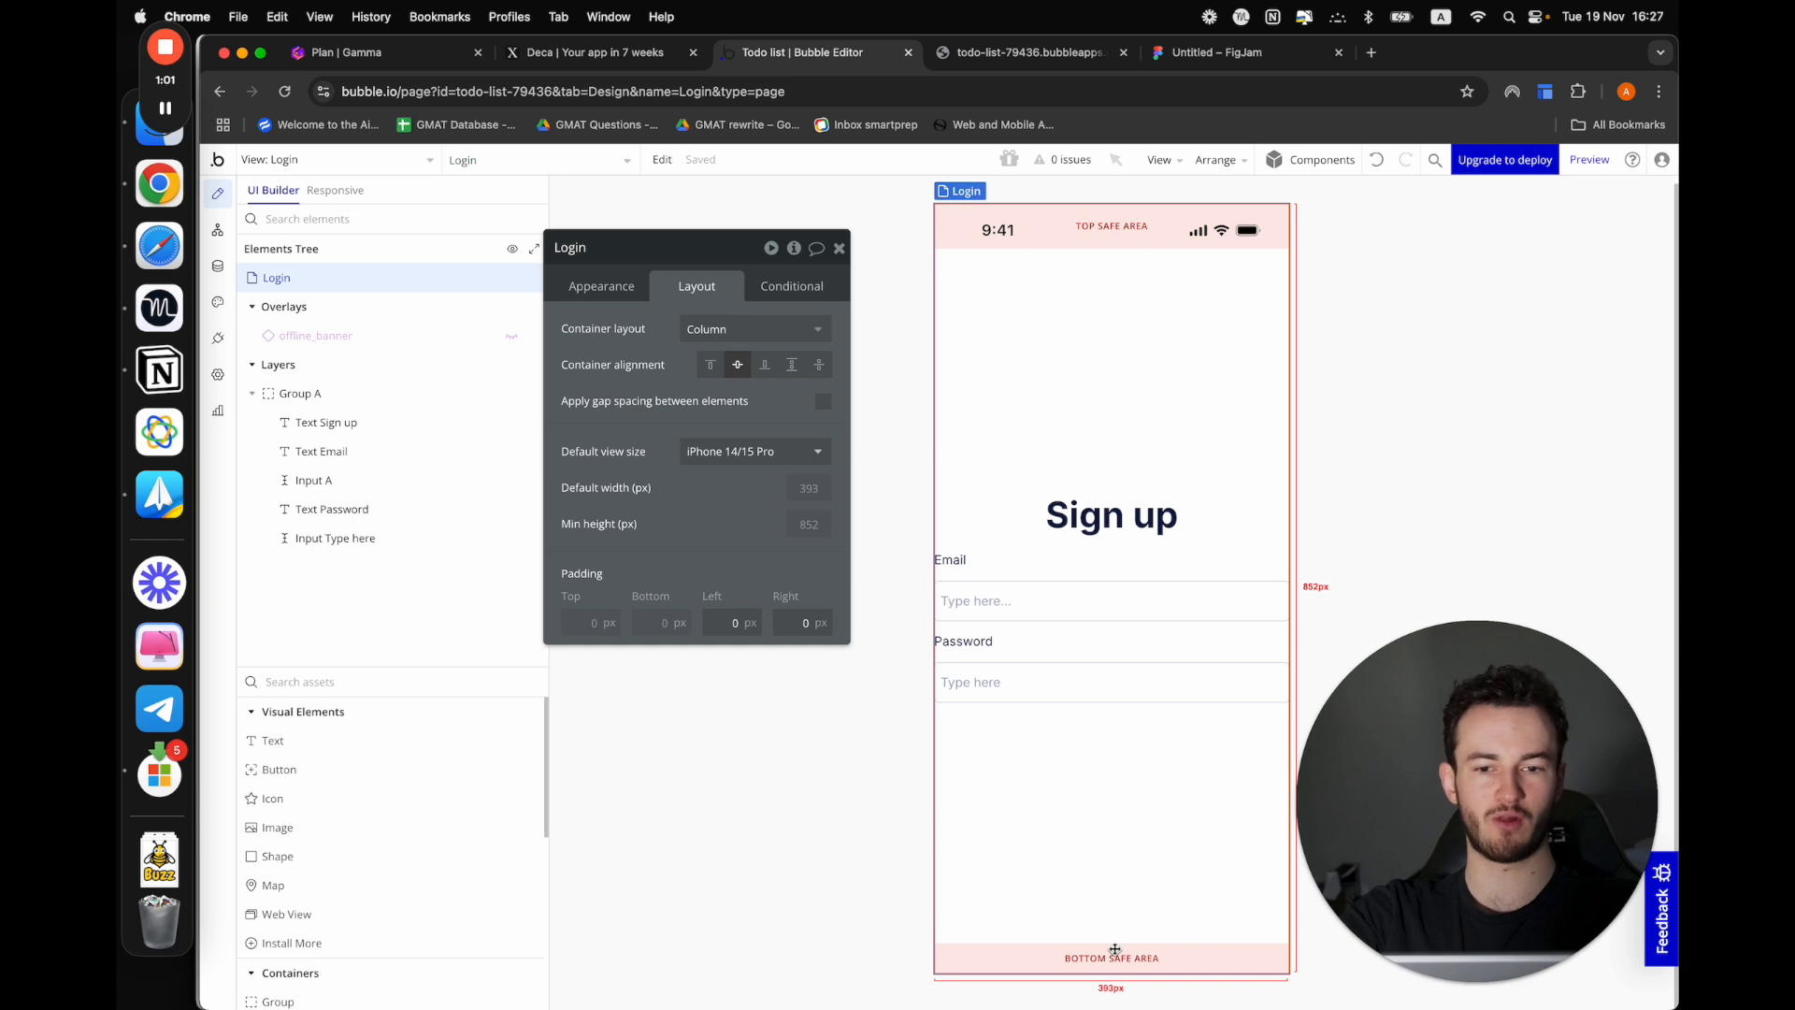
Add a button element directly below the Password input's form group in the Login view
click(1222, 520)
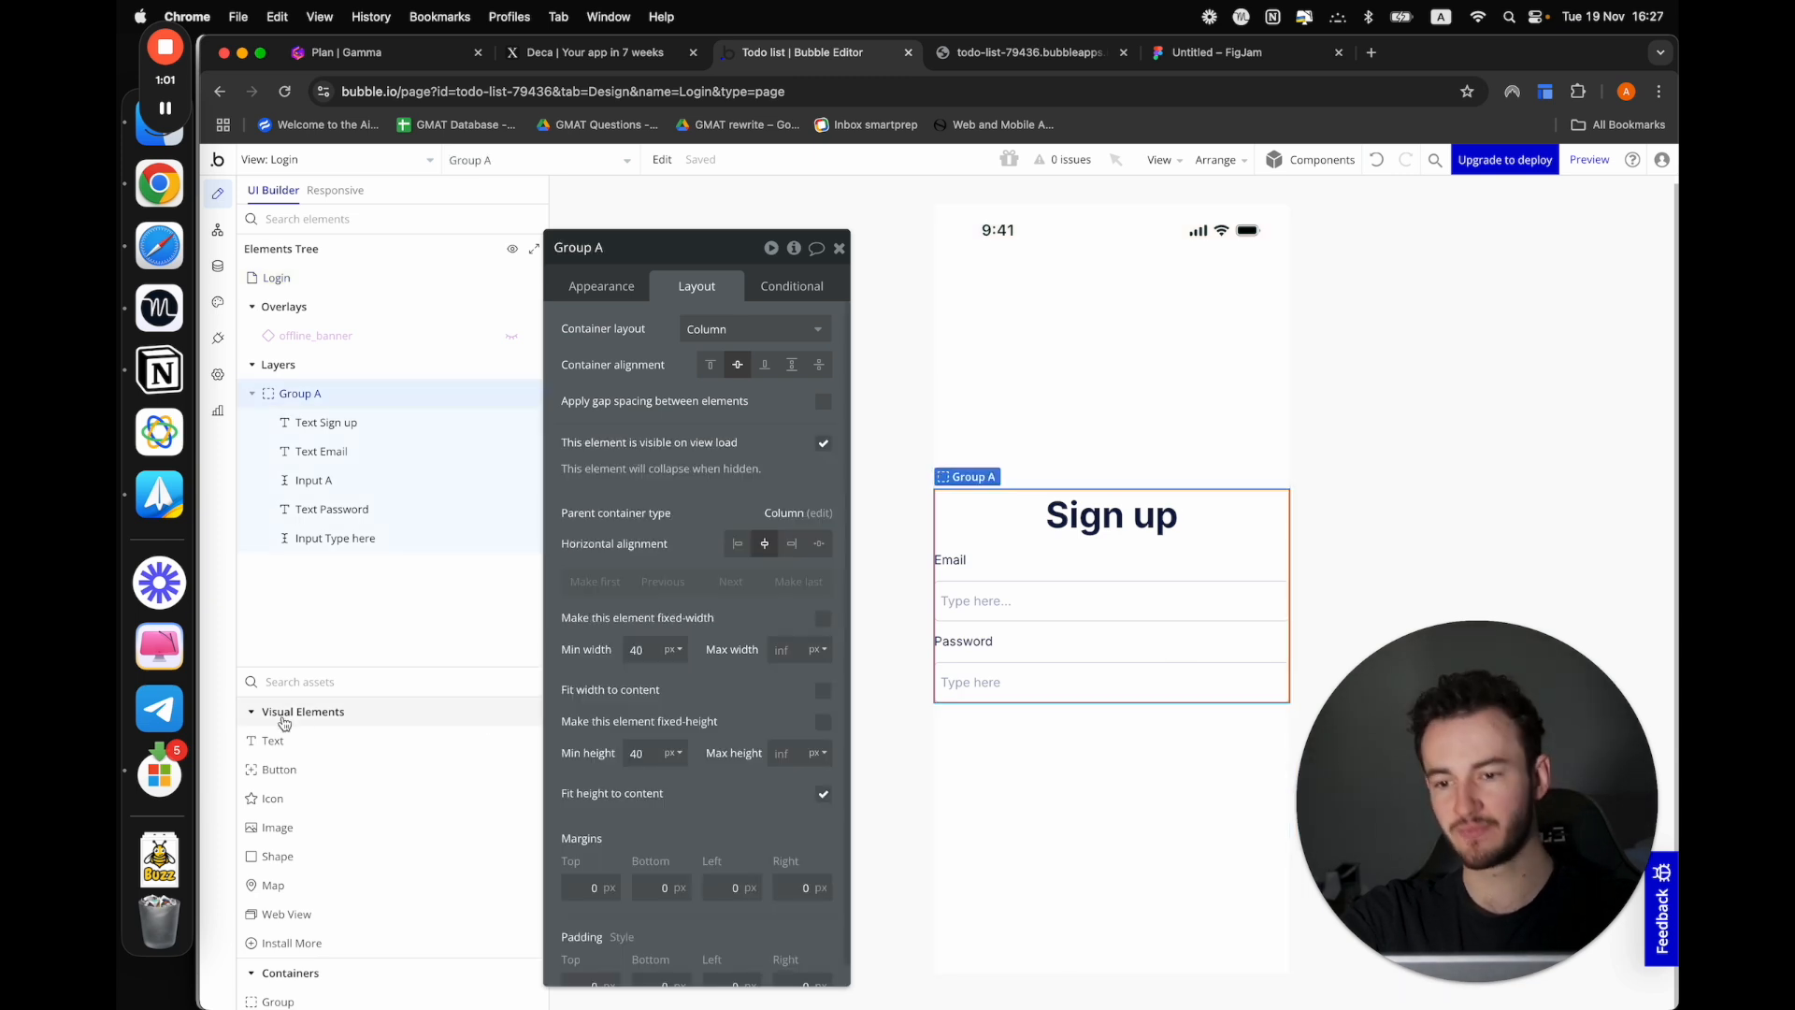
drag(316, 770, 1084, 703)
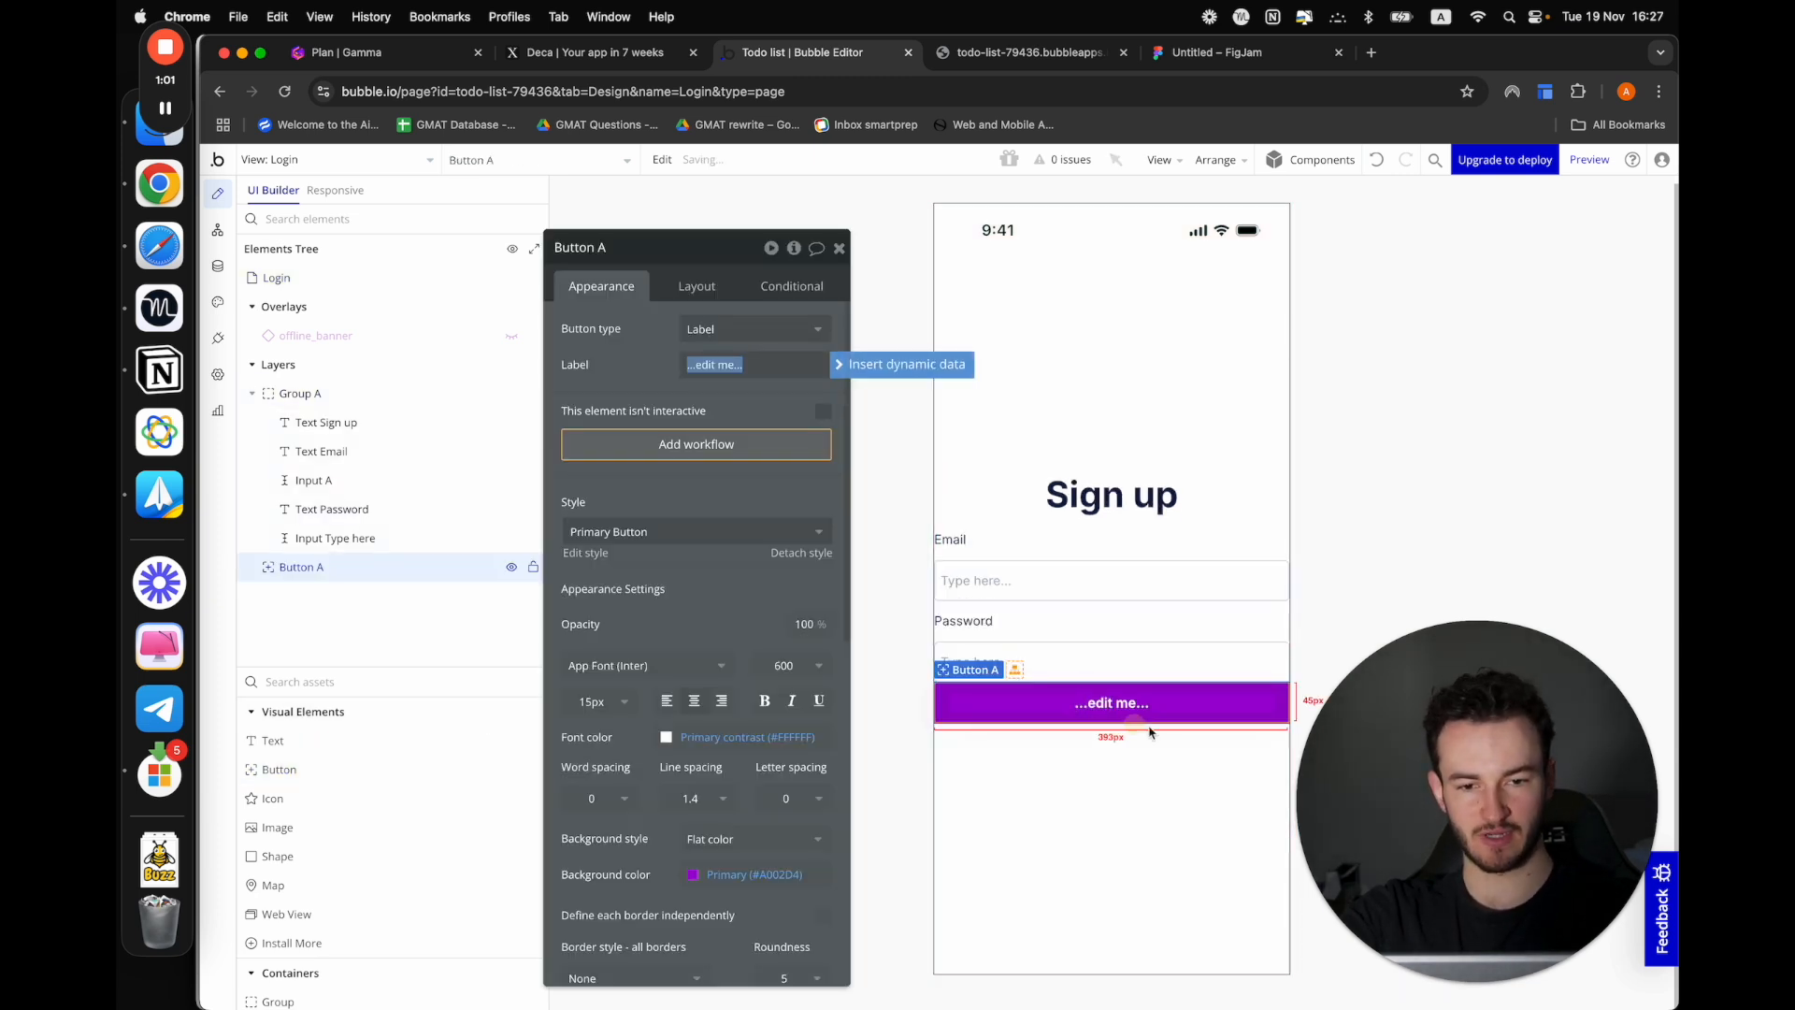
click(695, 286)
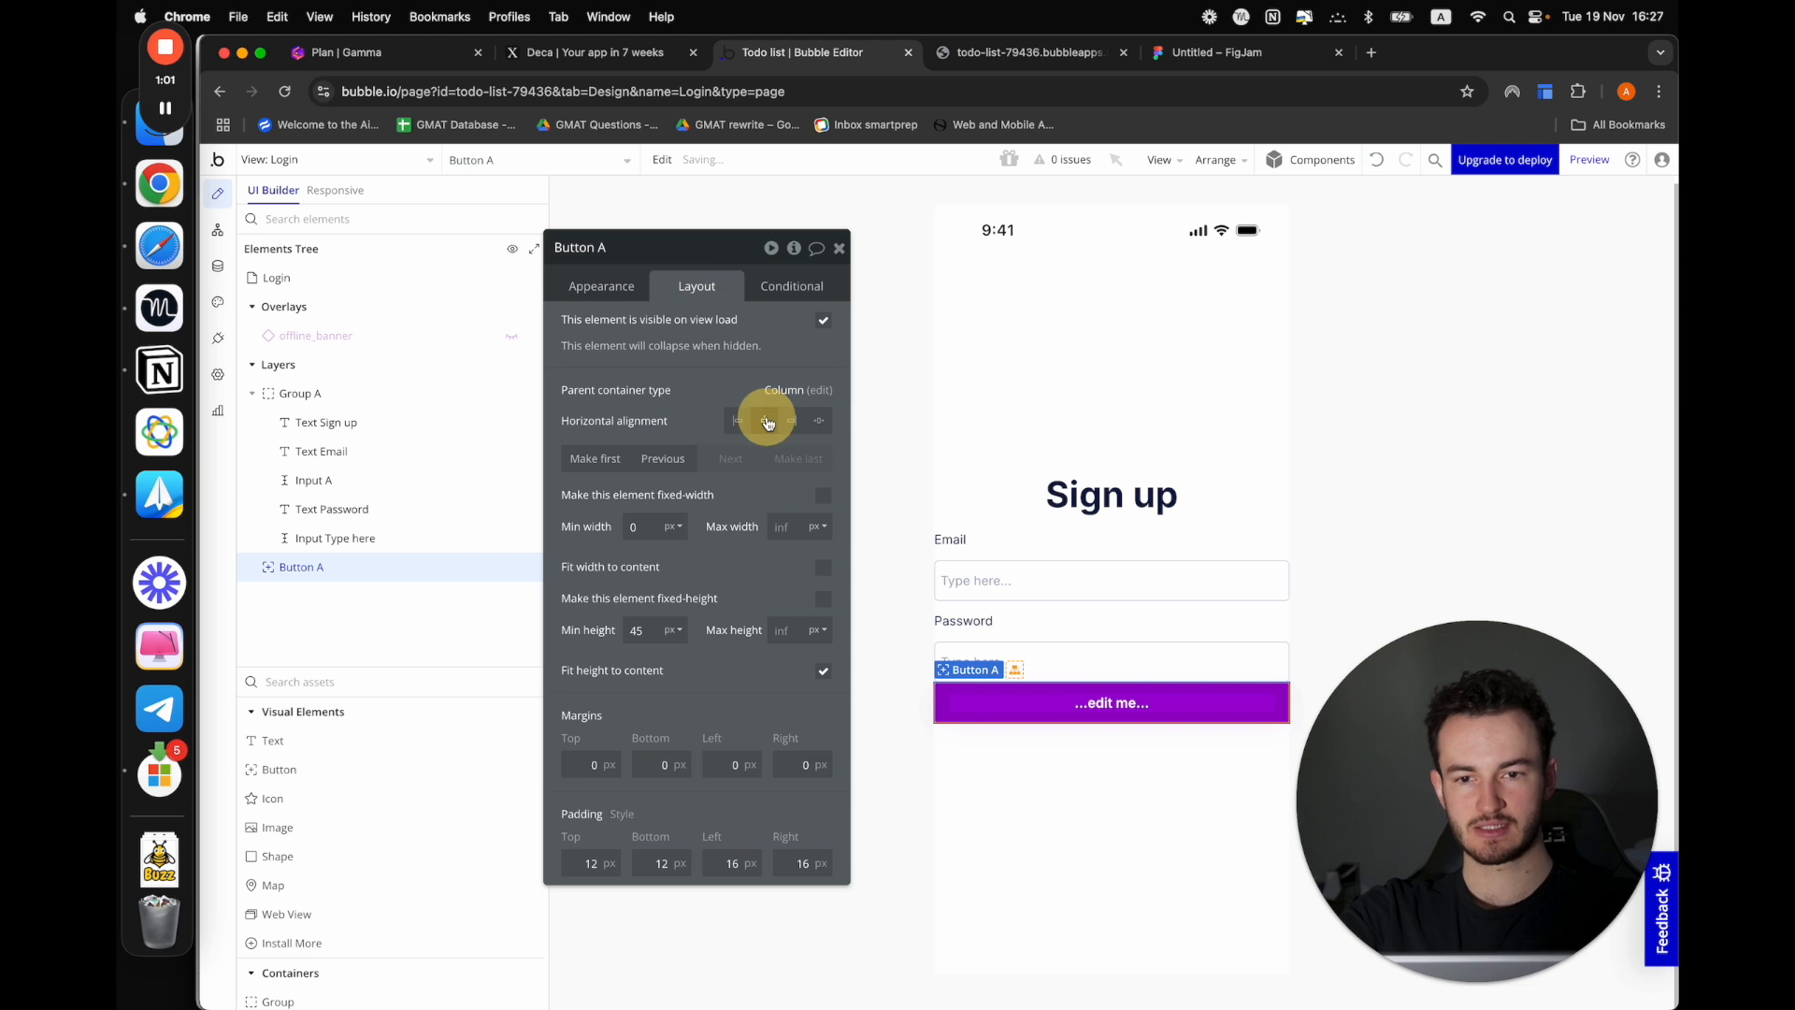
click(613, 290)
Set the left and right padding of the sign-up form group to 20 px each
click(1247, 513)
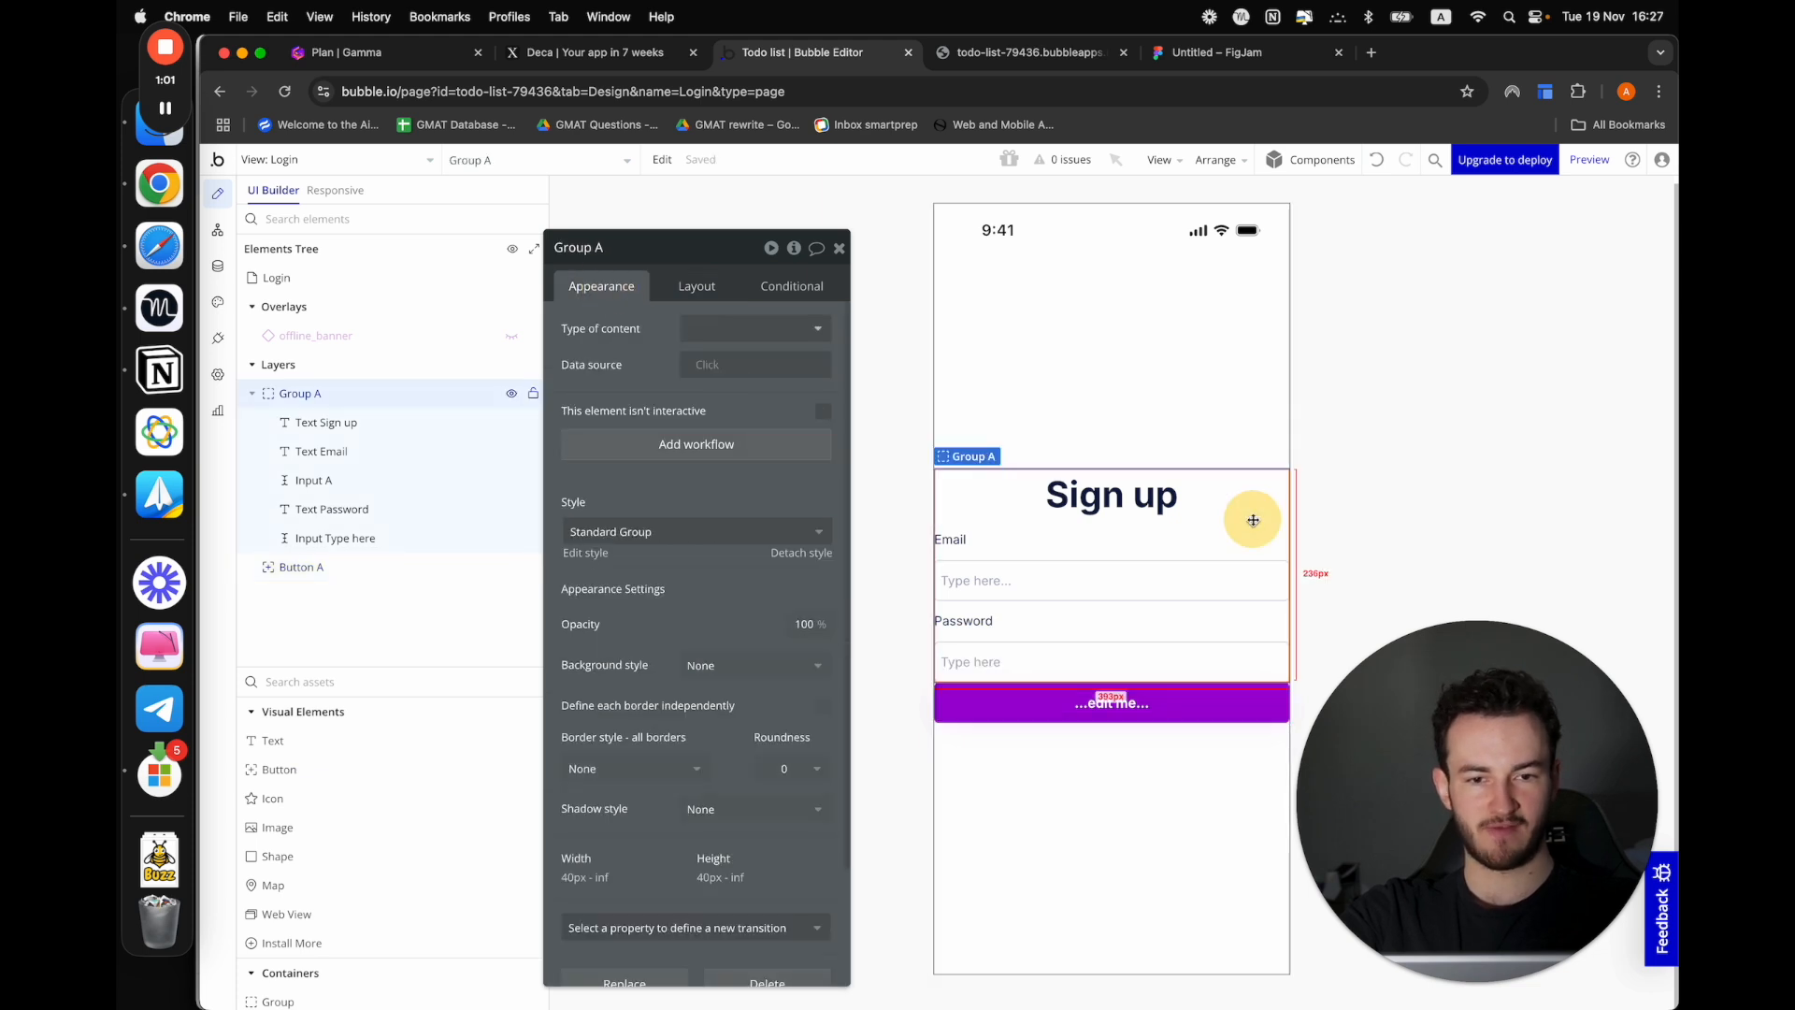
click(689, 295)
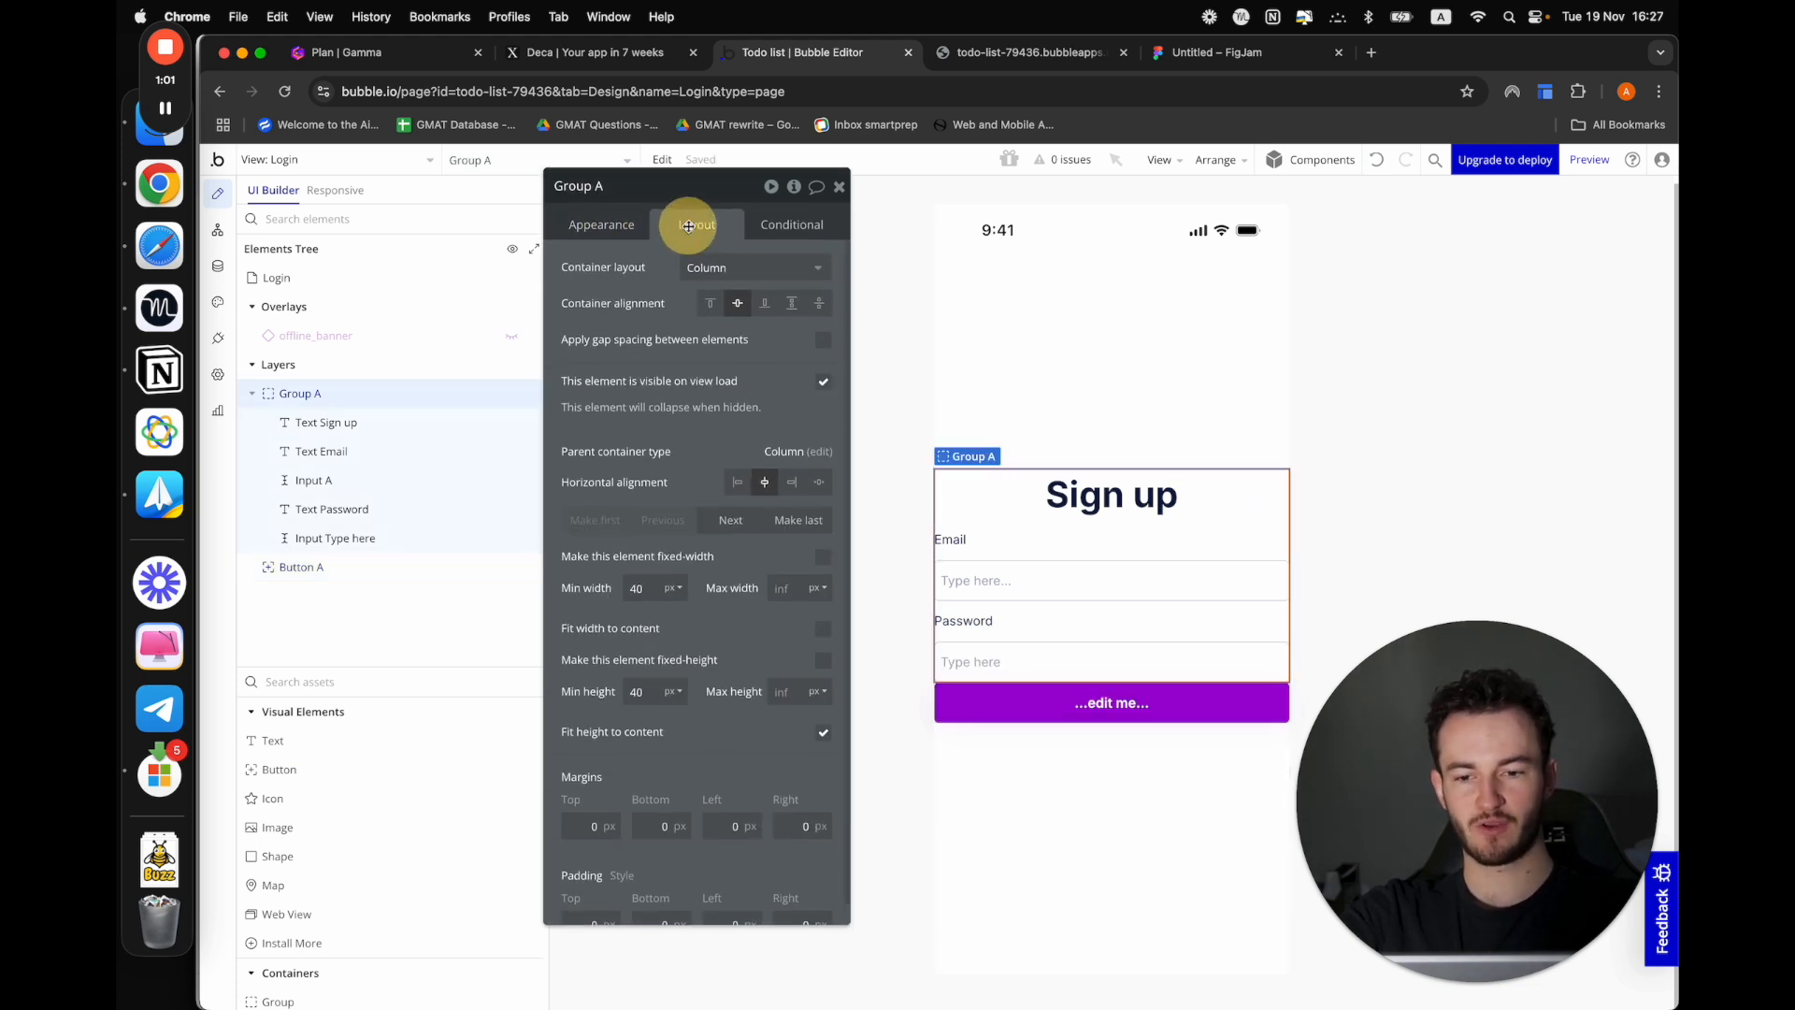
scroll(690, 567, down, 1)
click(726, 904)
text(2)
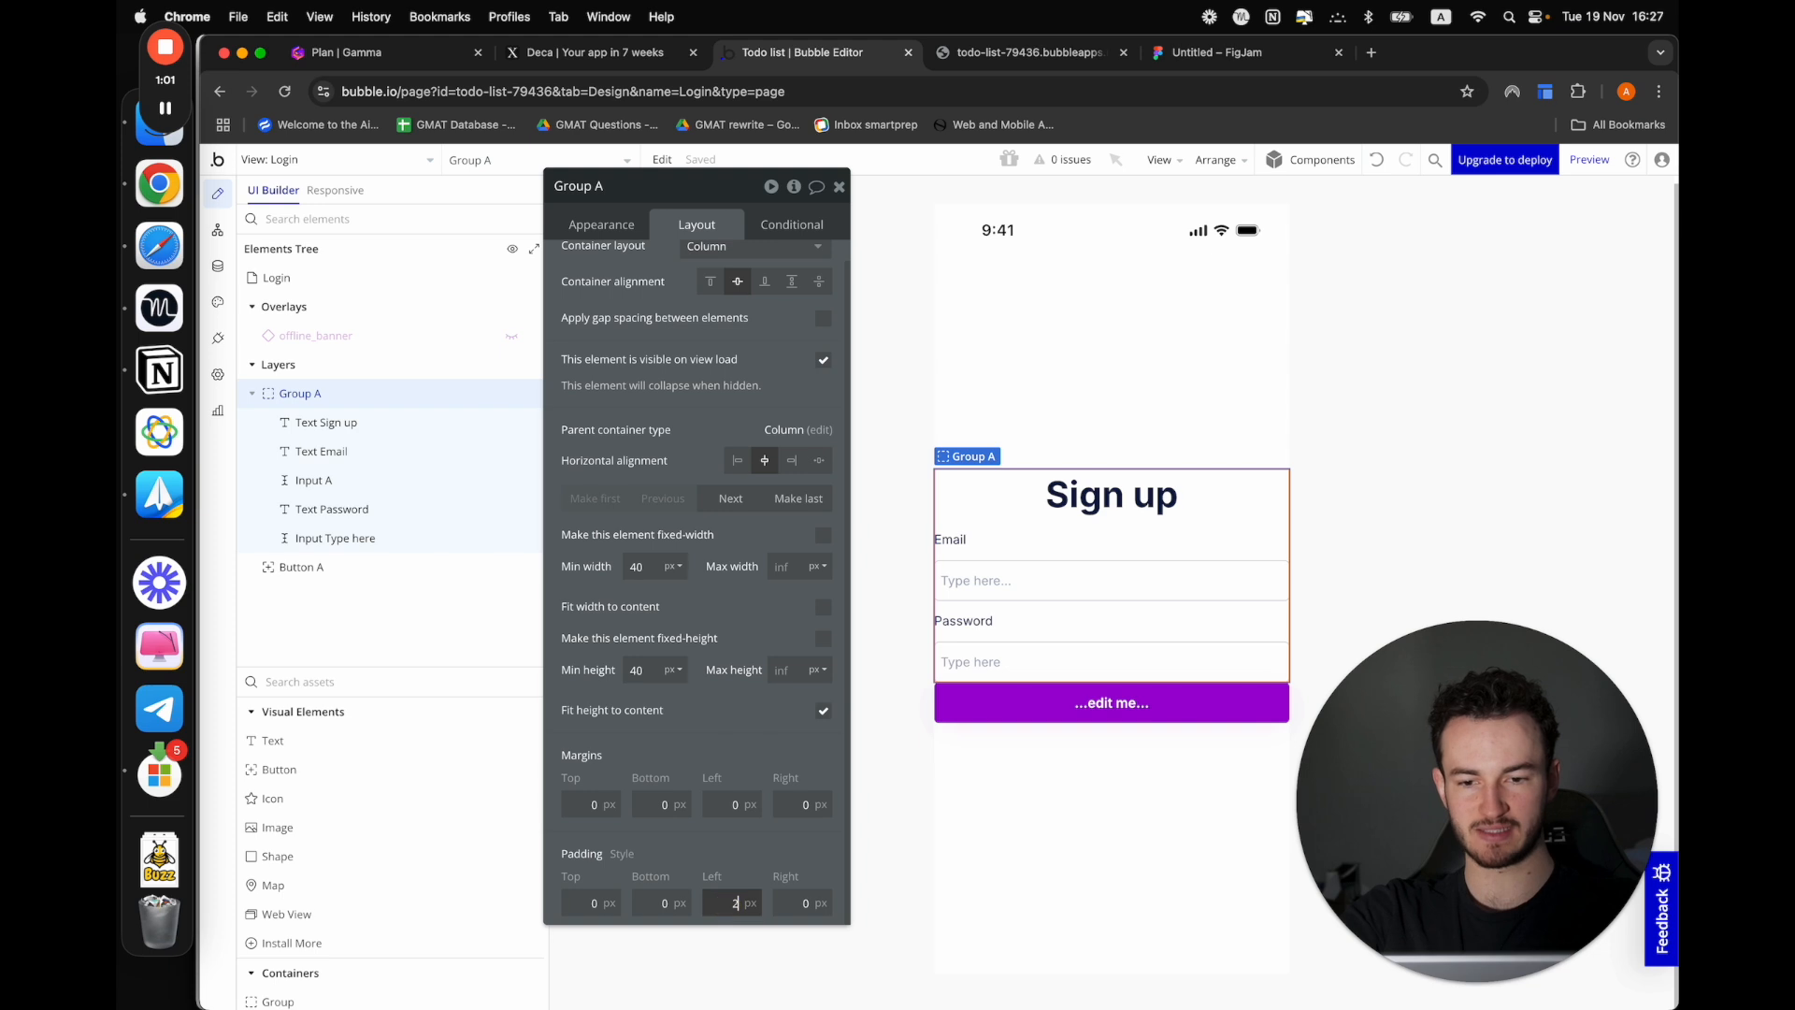
text(0)
click(802, 903)
text(20)
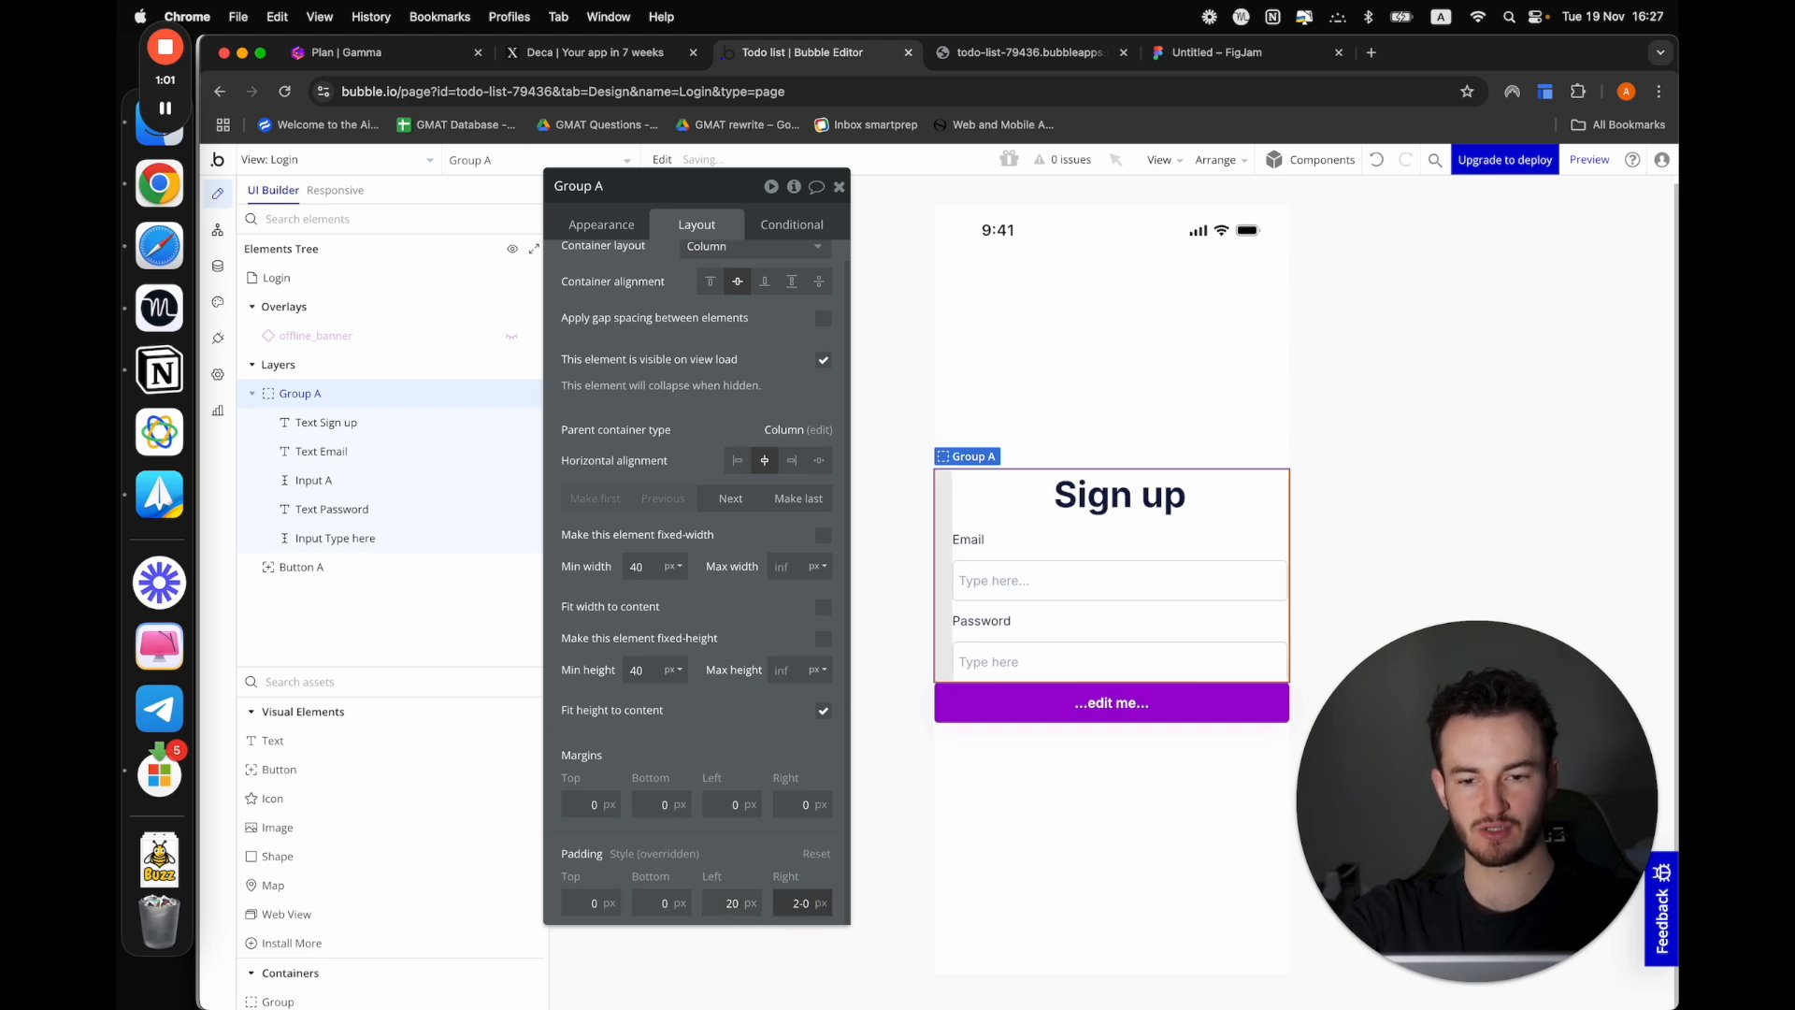
click(732, 810)
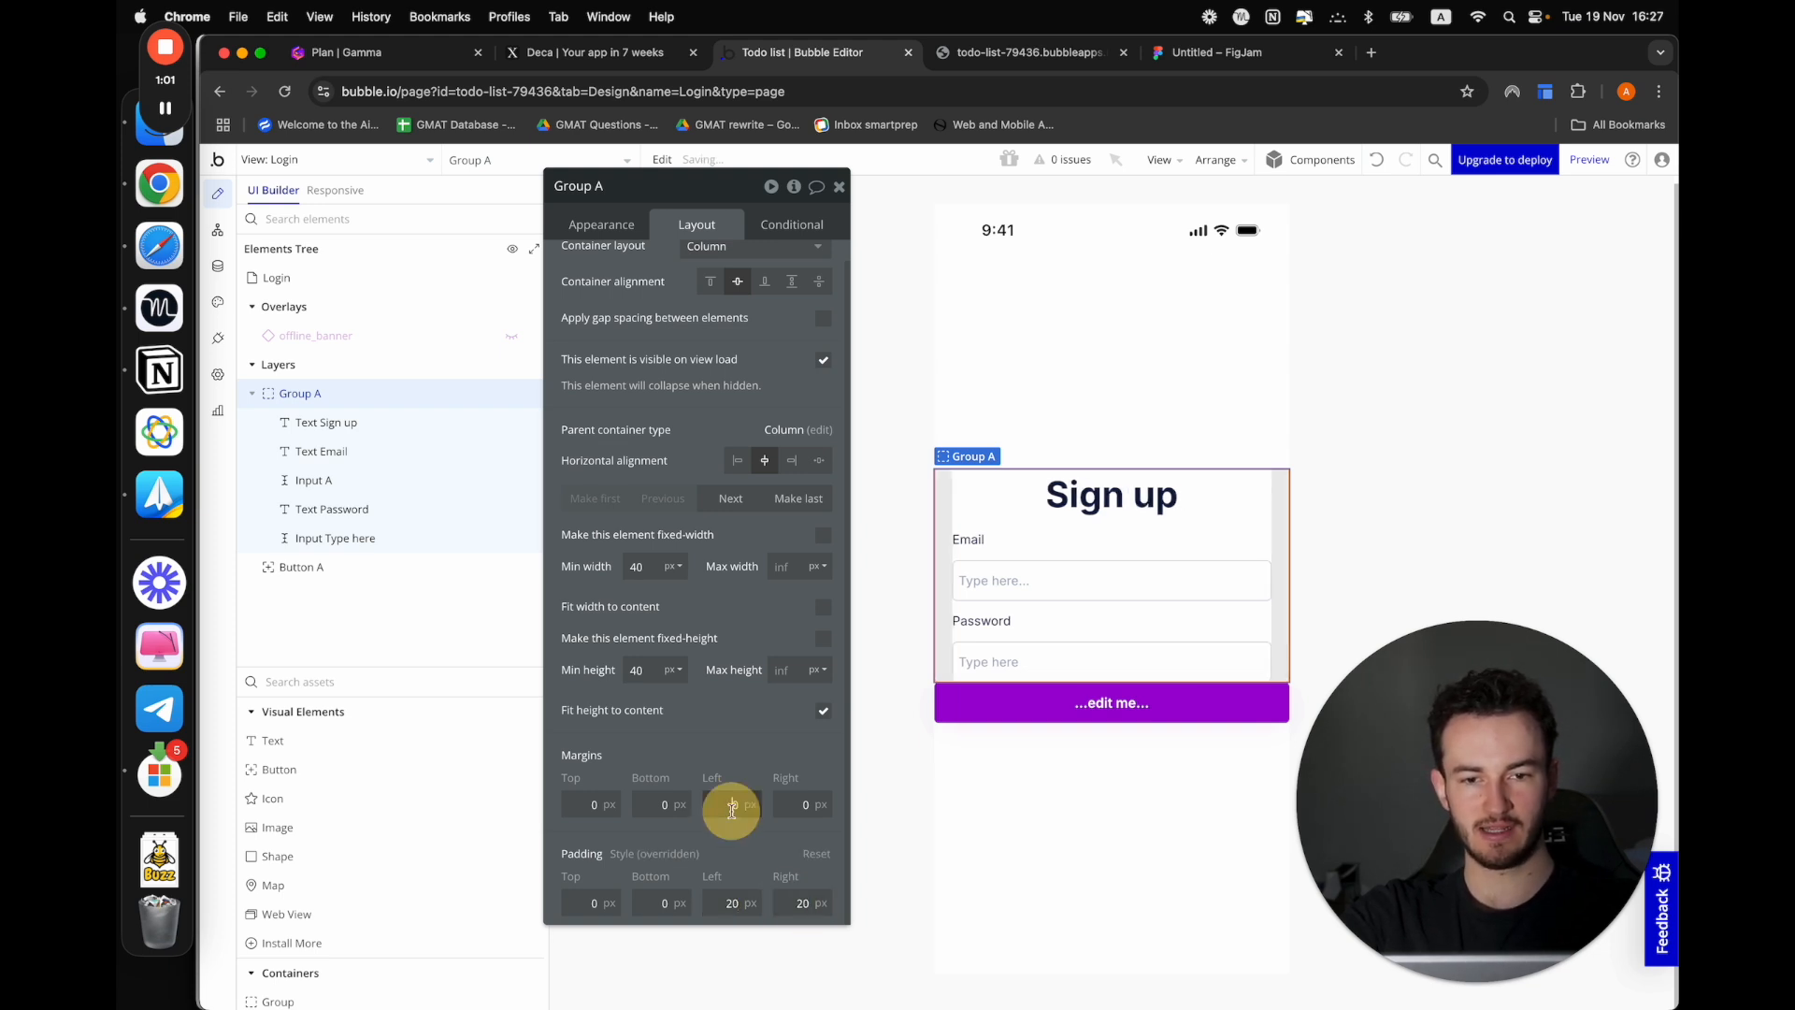
click(1265, 521)
Set the minimum height of both the Email and Password text labels to 0 px
click(966, 537)
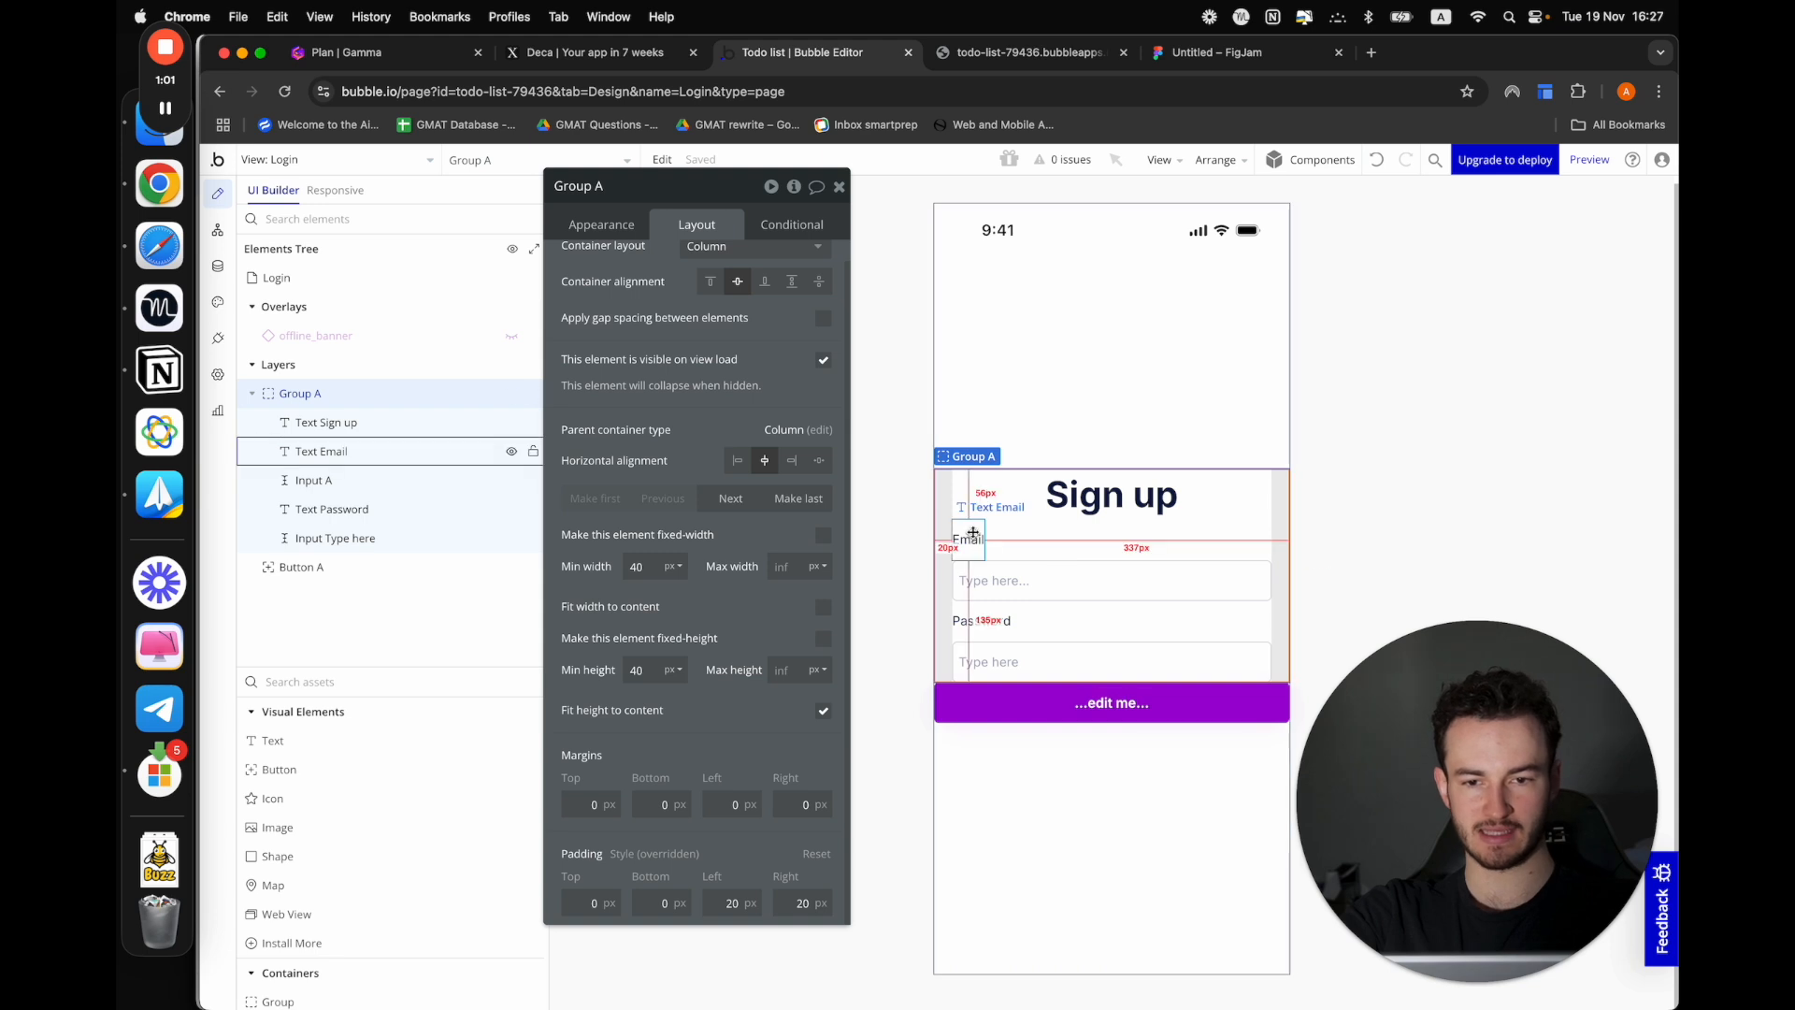
double_click(652, 568)
text(0)
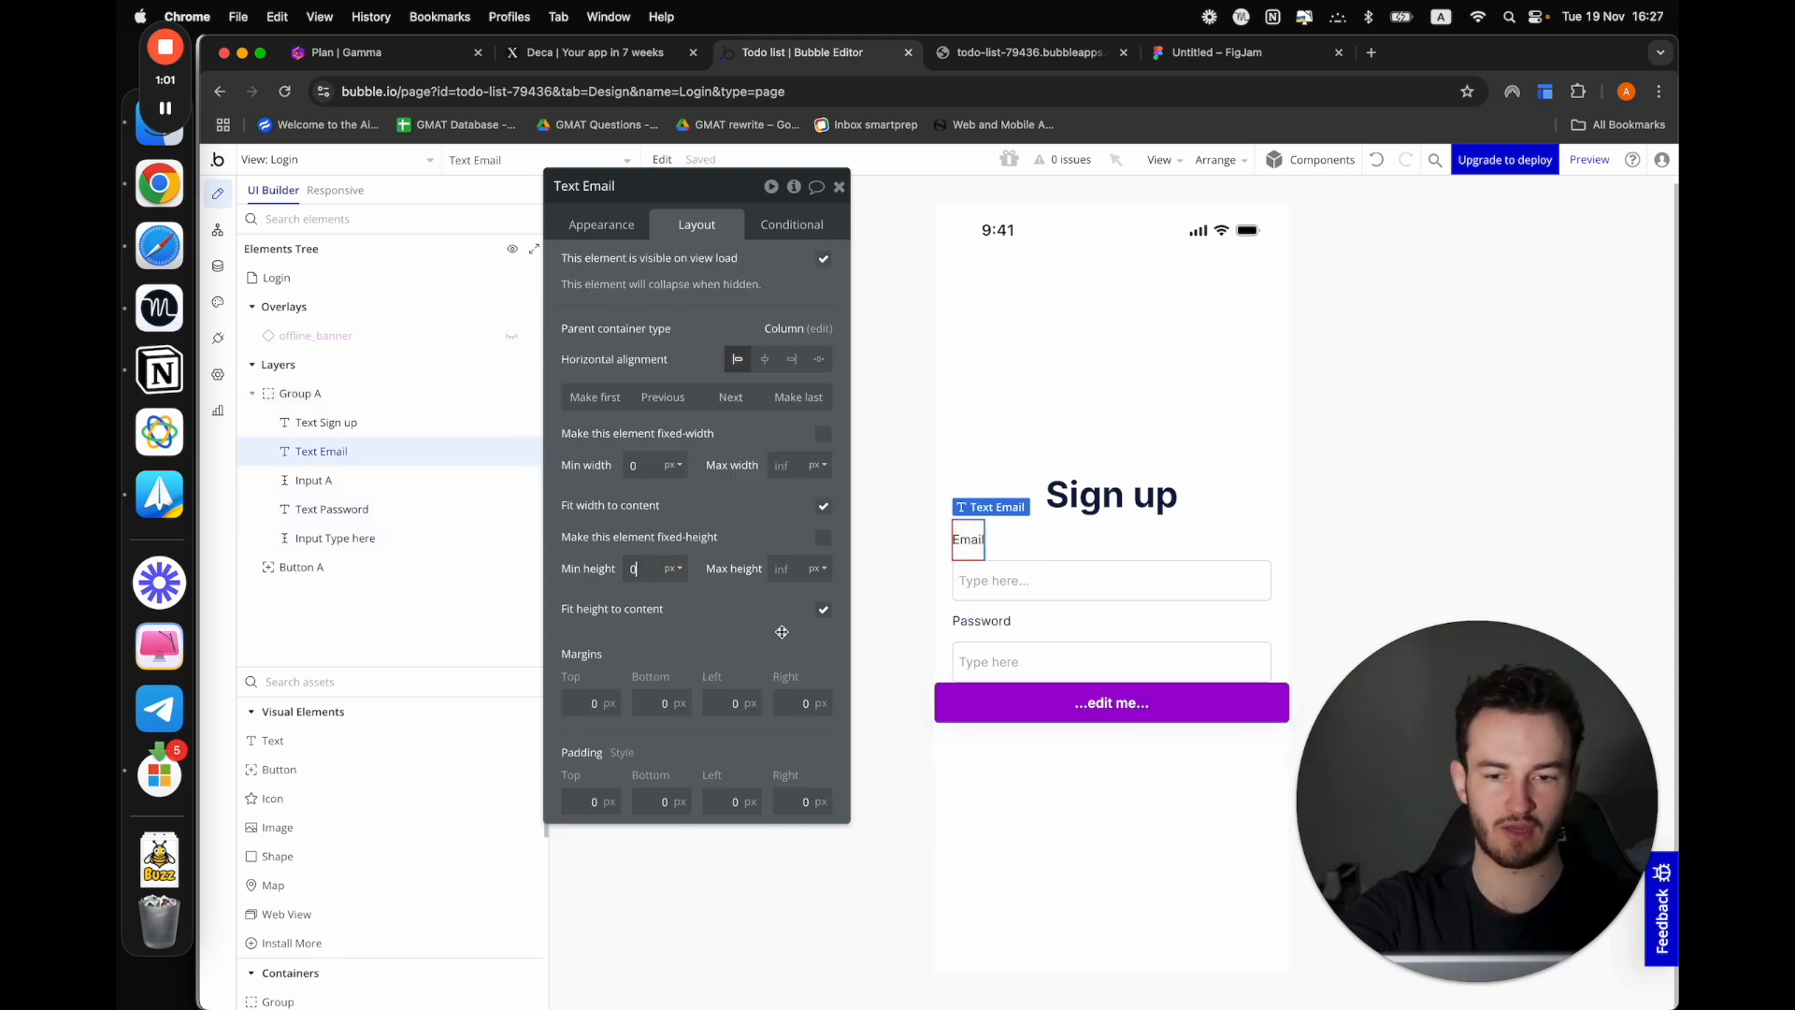
click(981, 621)
double_click(636, 569)
text(0)
click(697, 609)
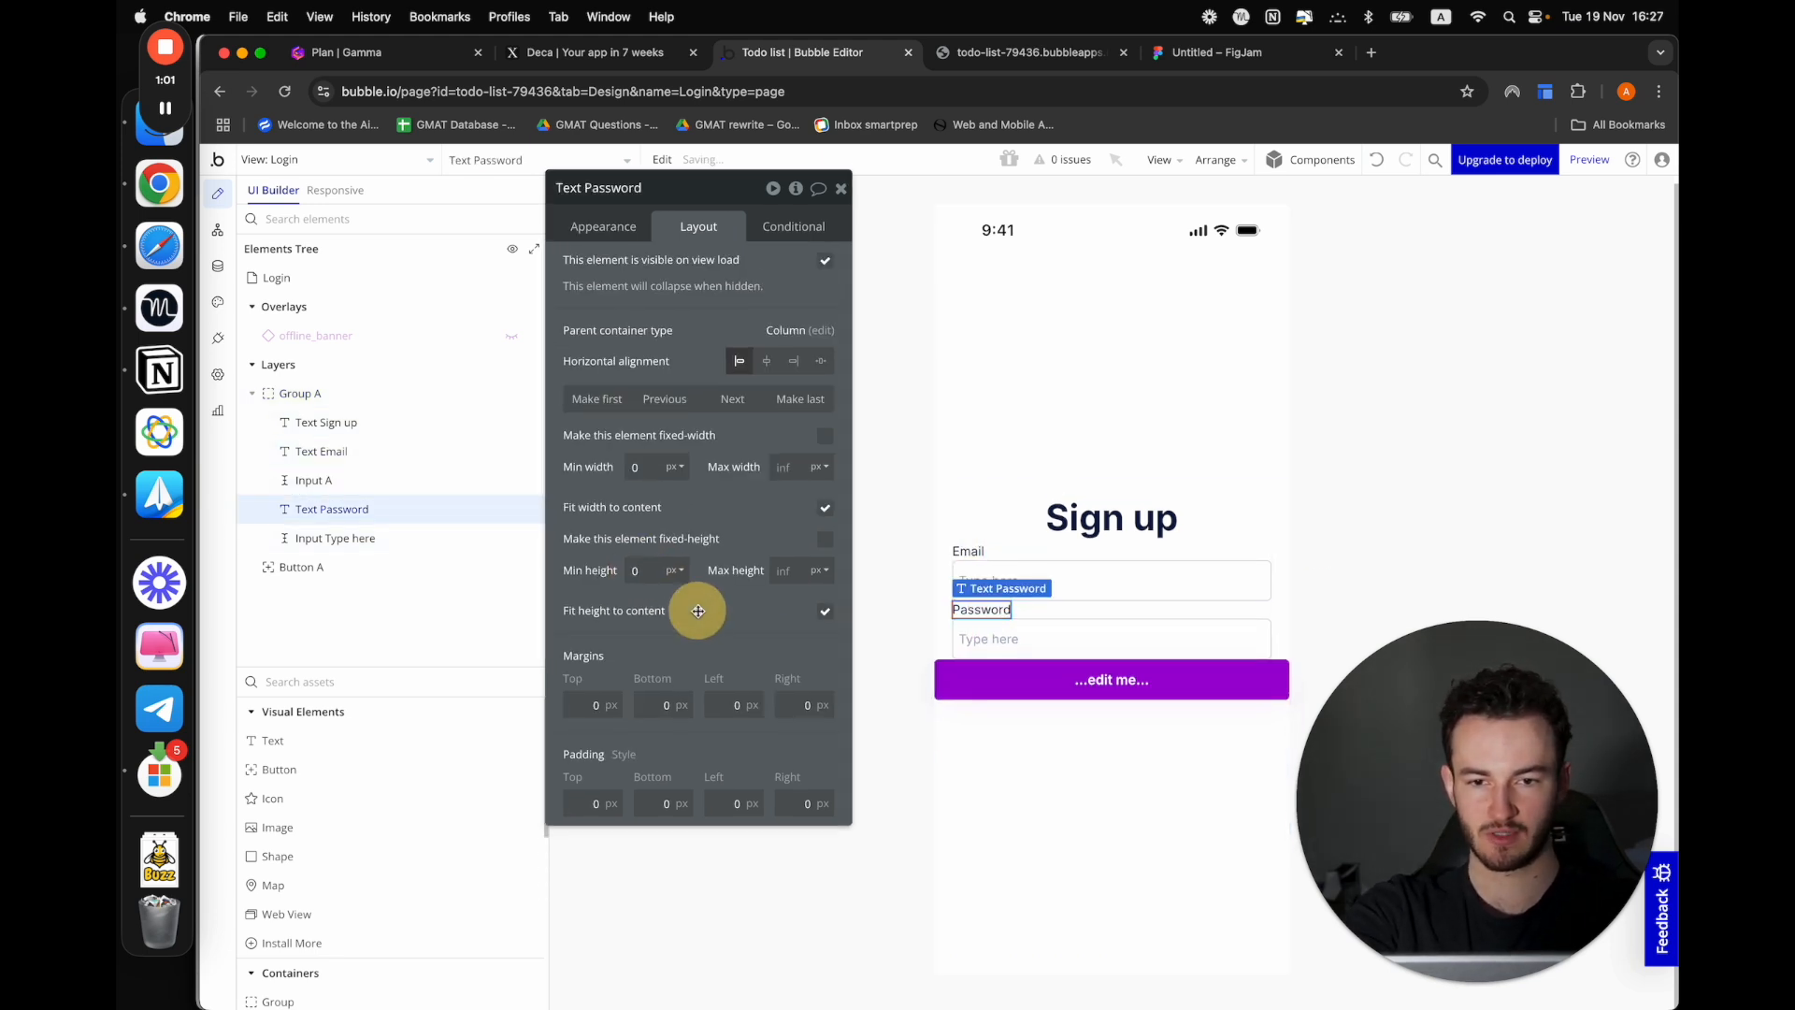
Apply gap spacing with a 20 px row gap to the sign-up form group and move the button into it
click(1282, 558)
click(628, 234)
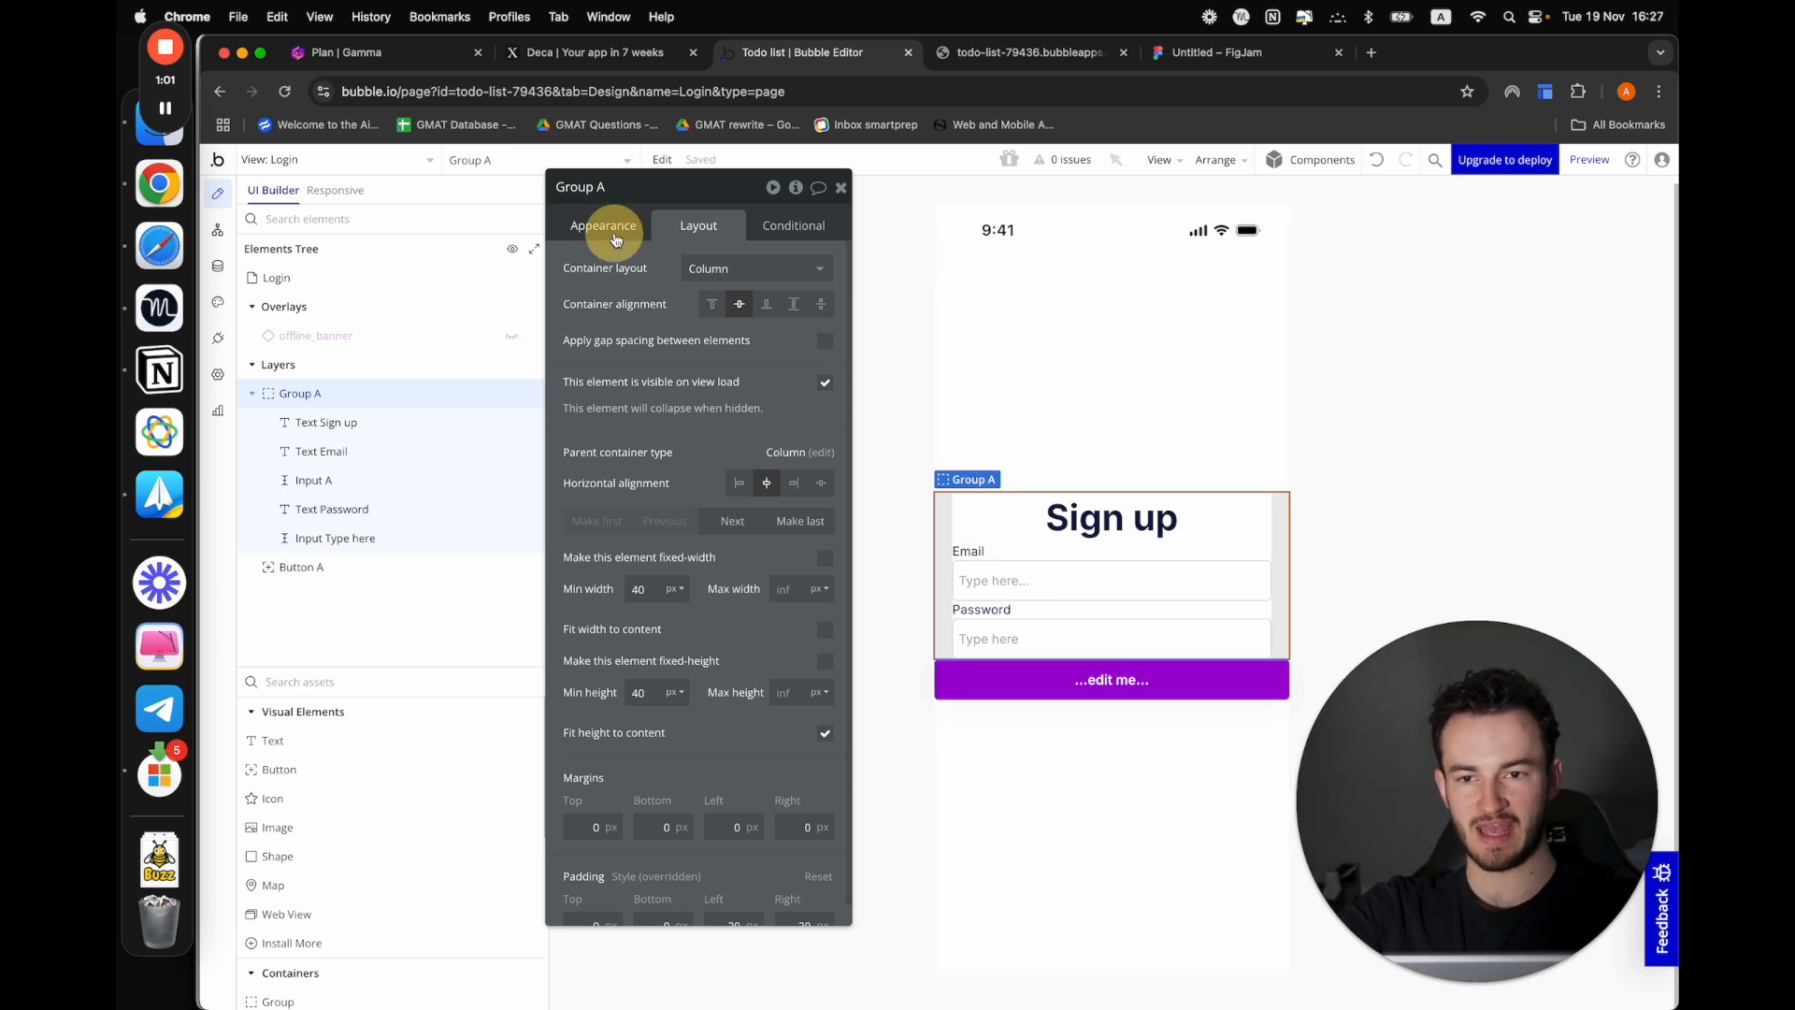
click(690, 227)
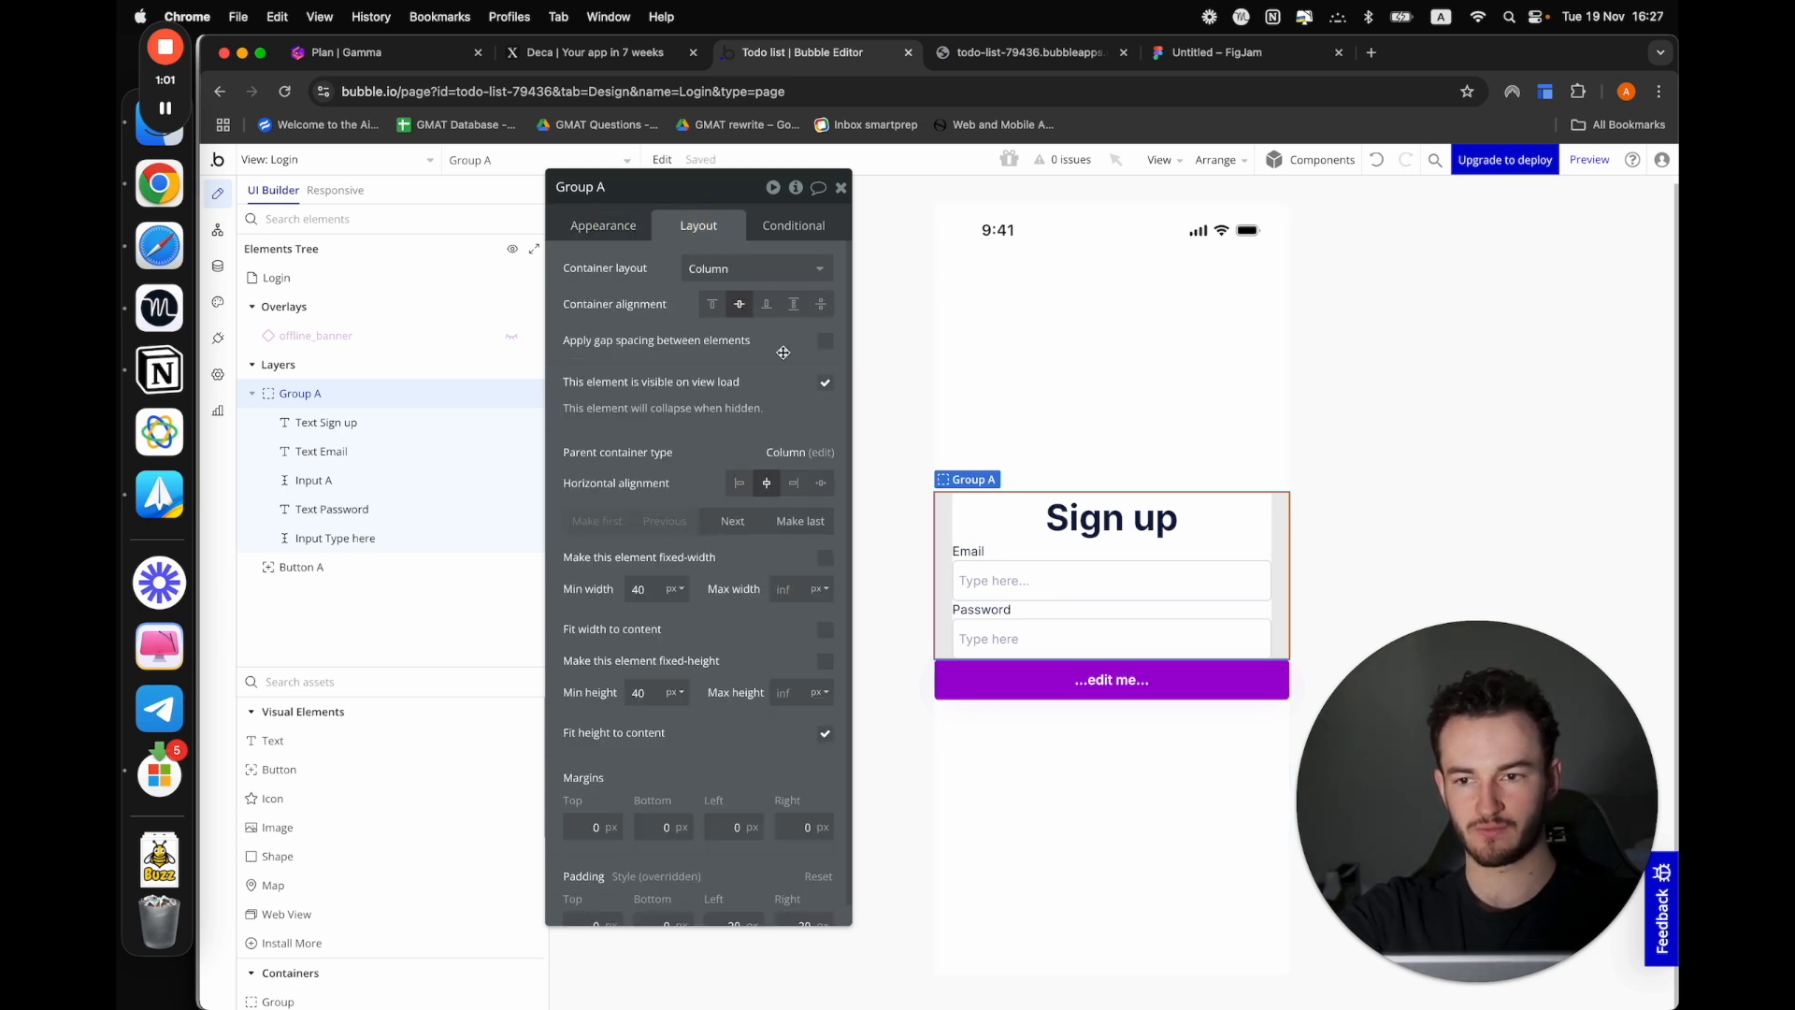
click(825, 343)
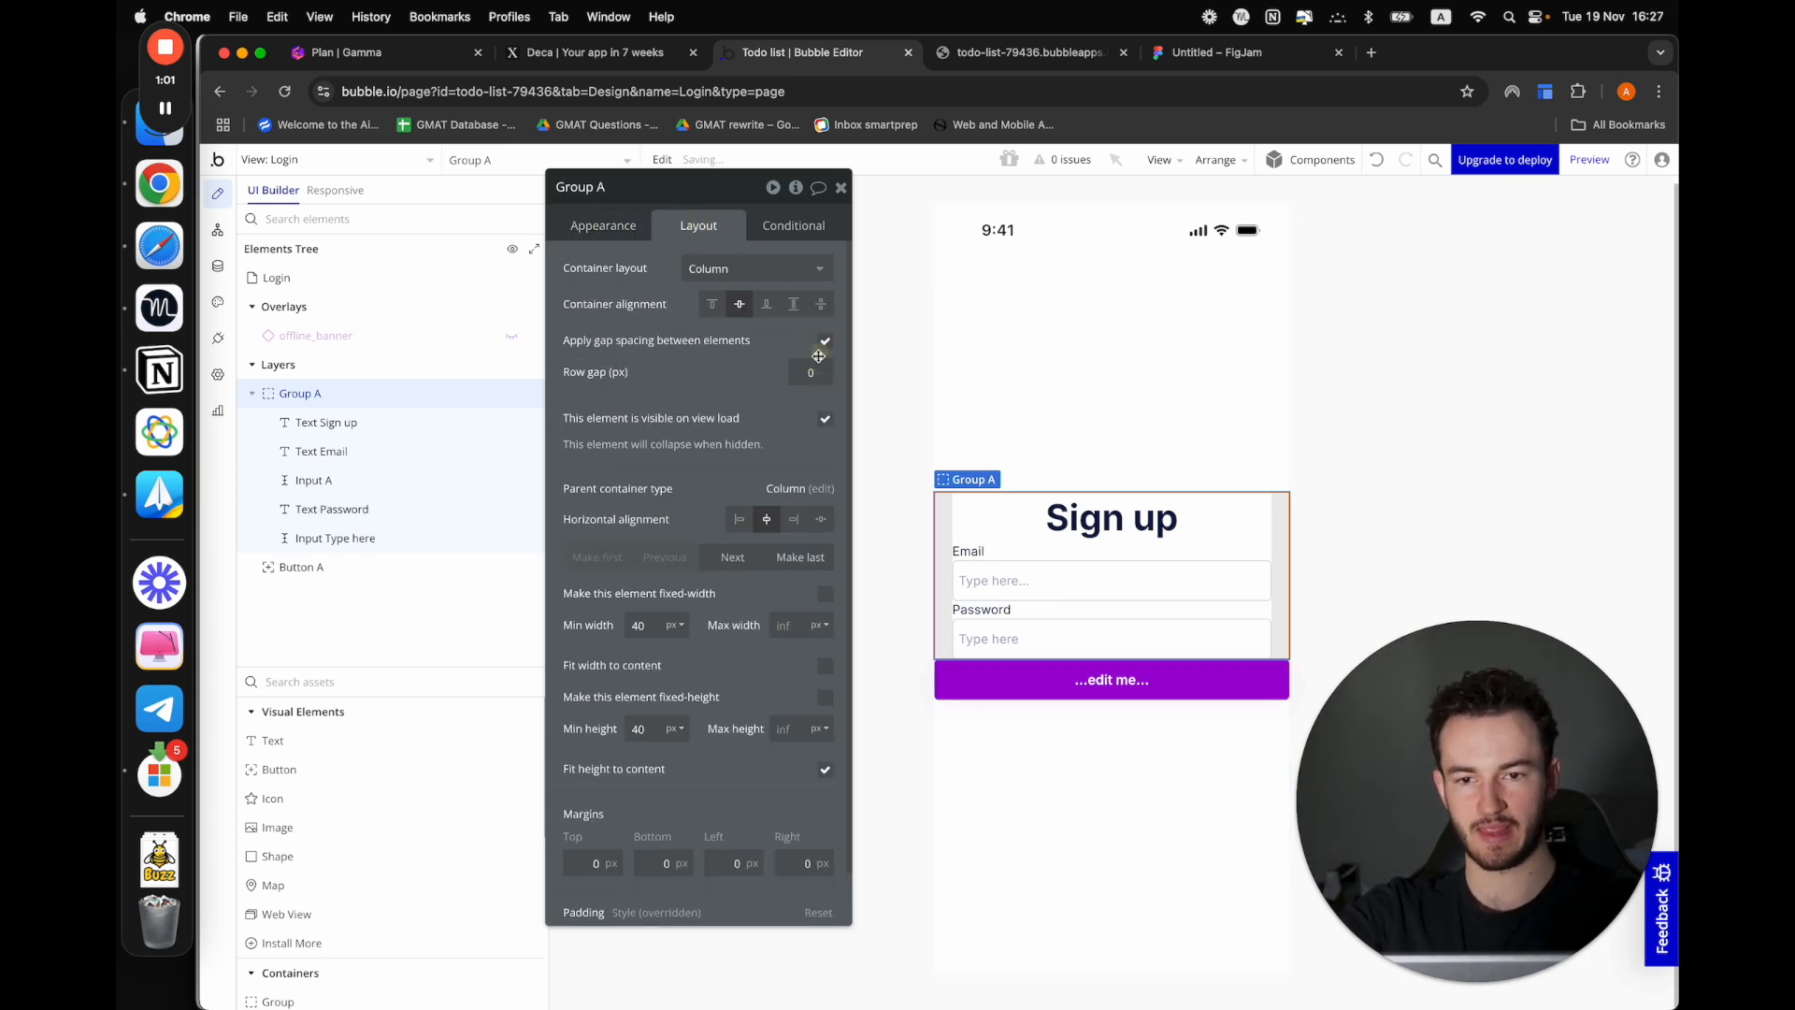
click(808, 371)
click(734, 557)
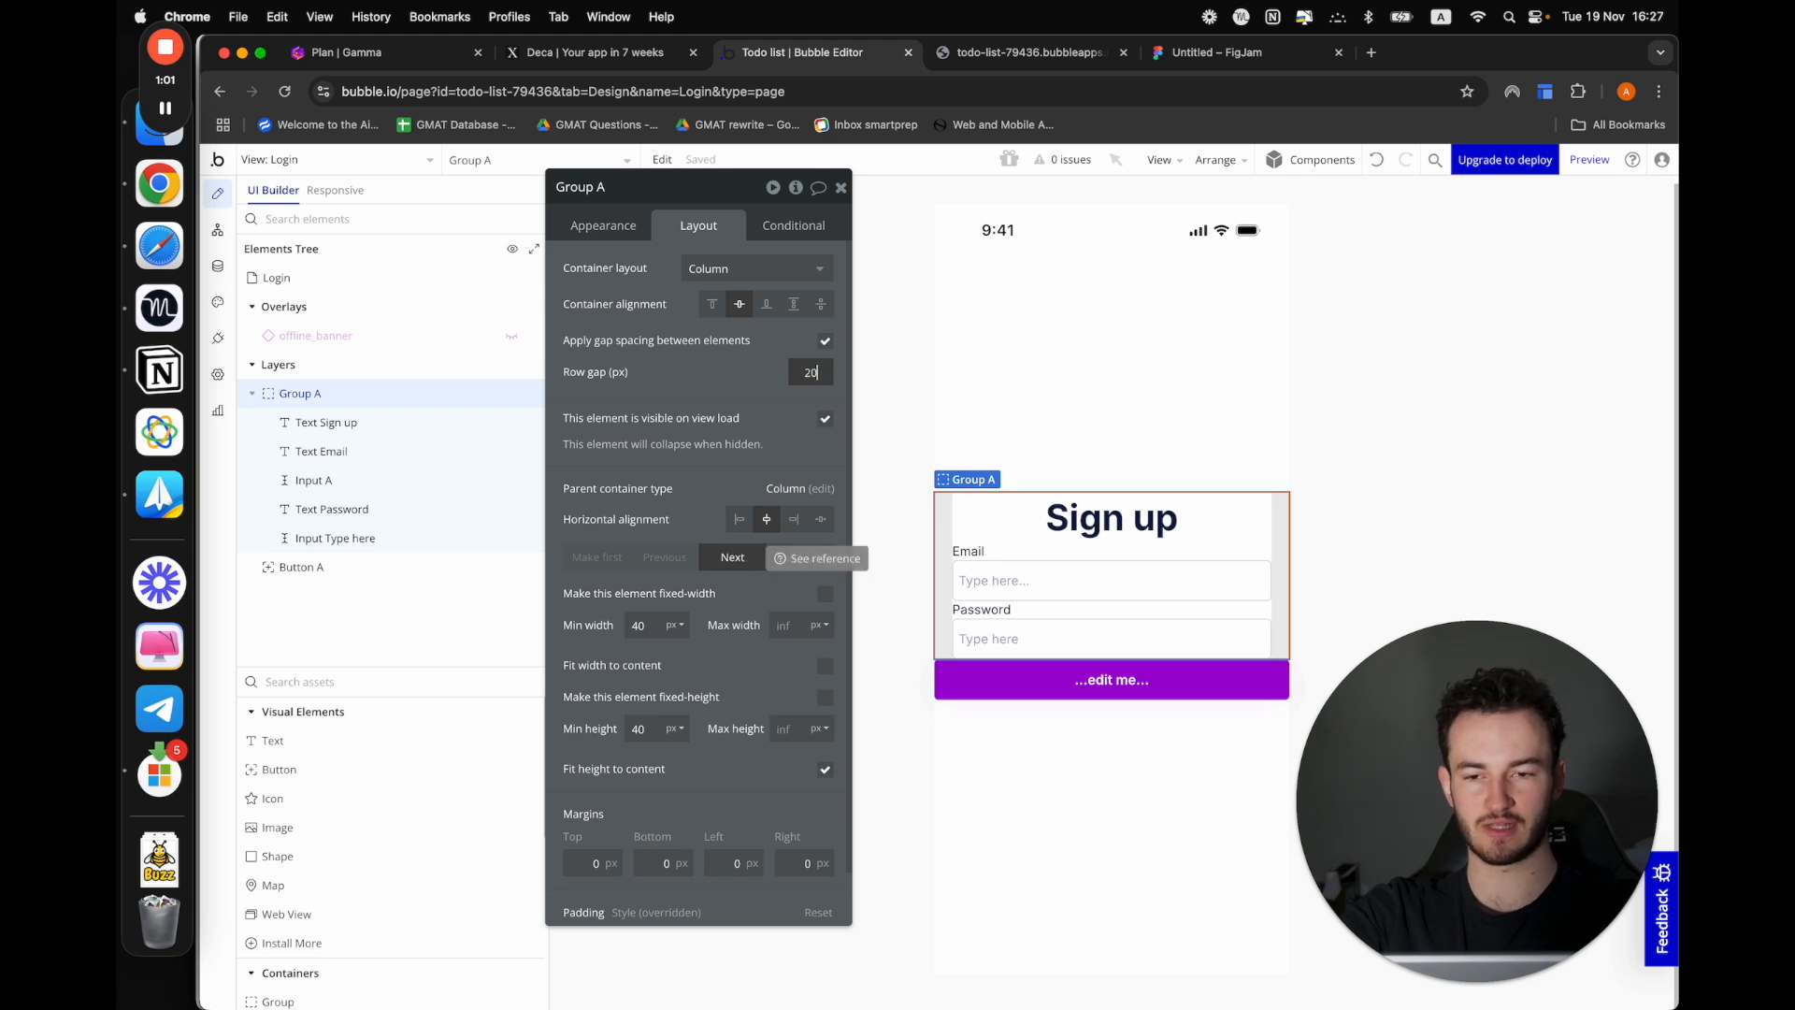
click(352, 566)
drag(353, 565, 392, 553)
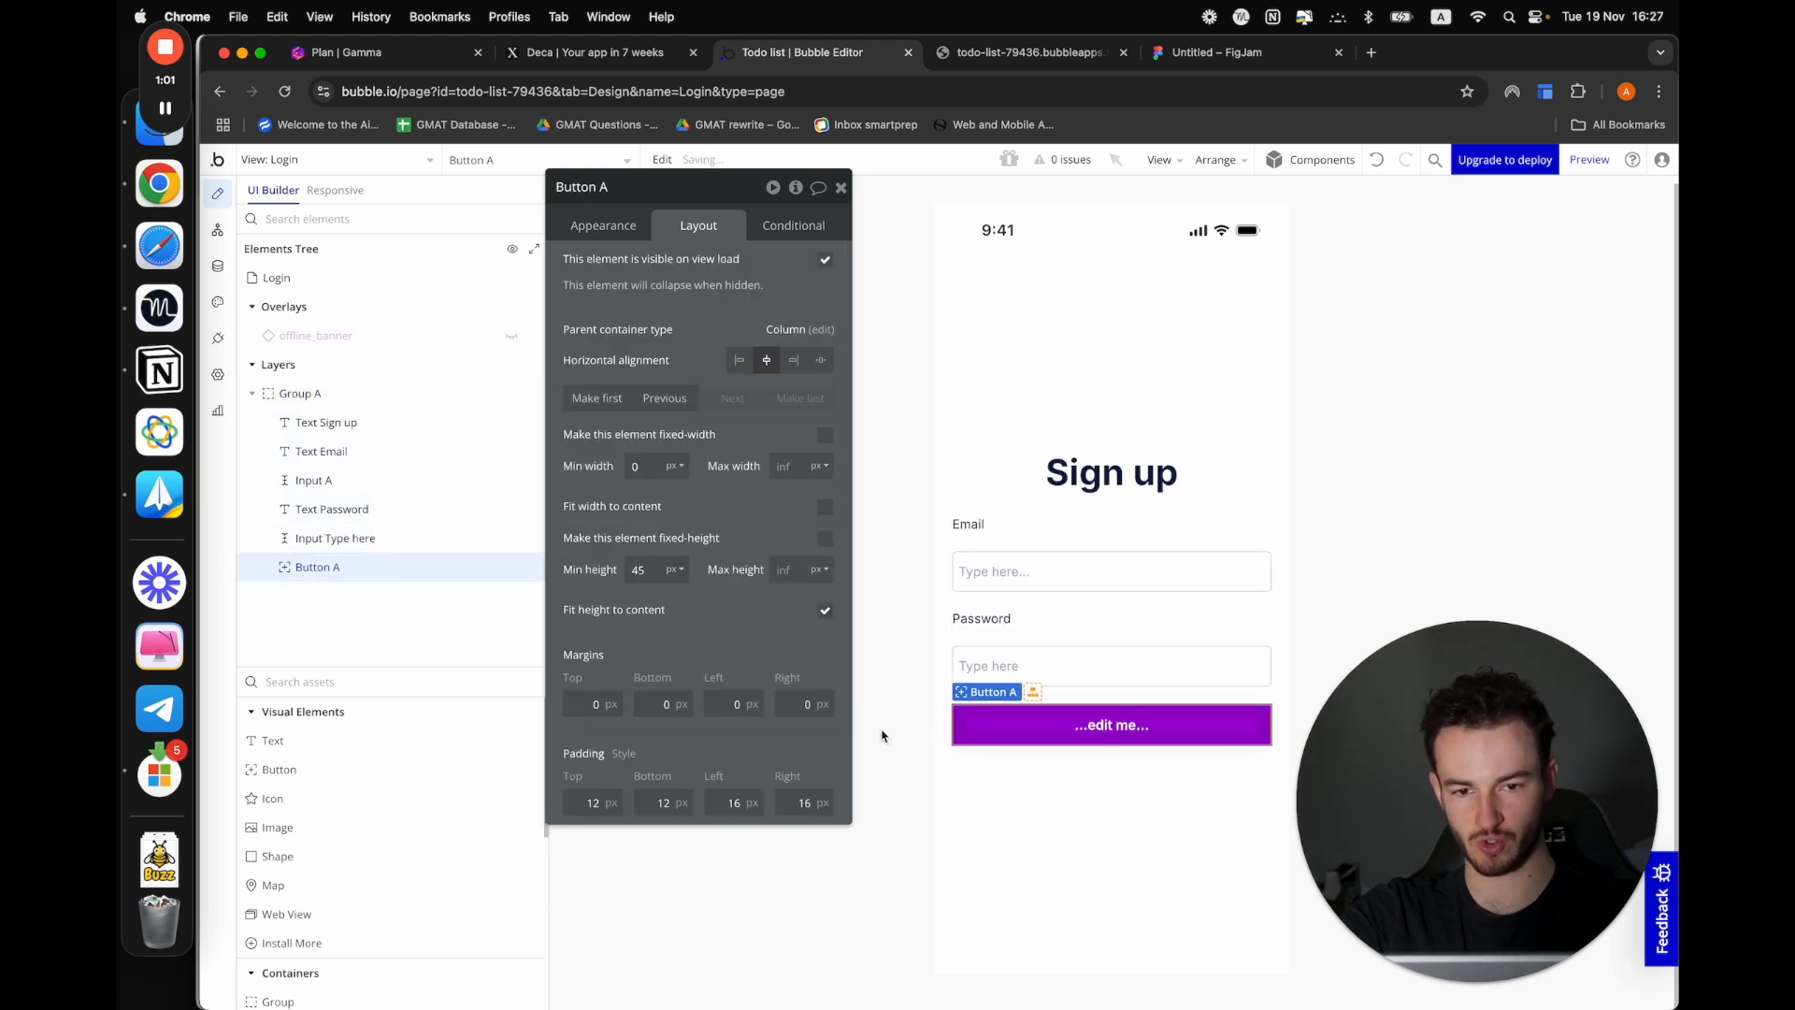
Group the Email label and its input together in a column container
click(1039, 556)
shift+click(968, 524)
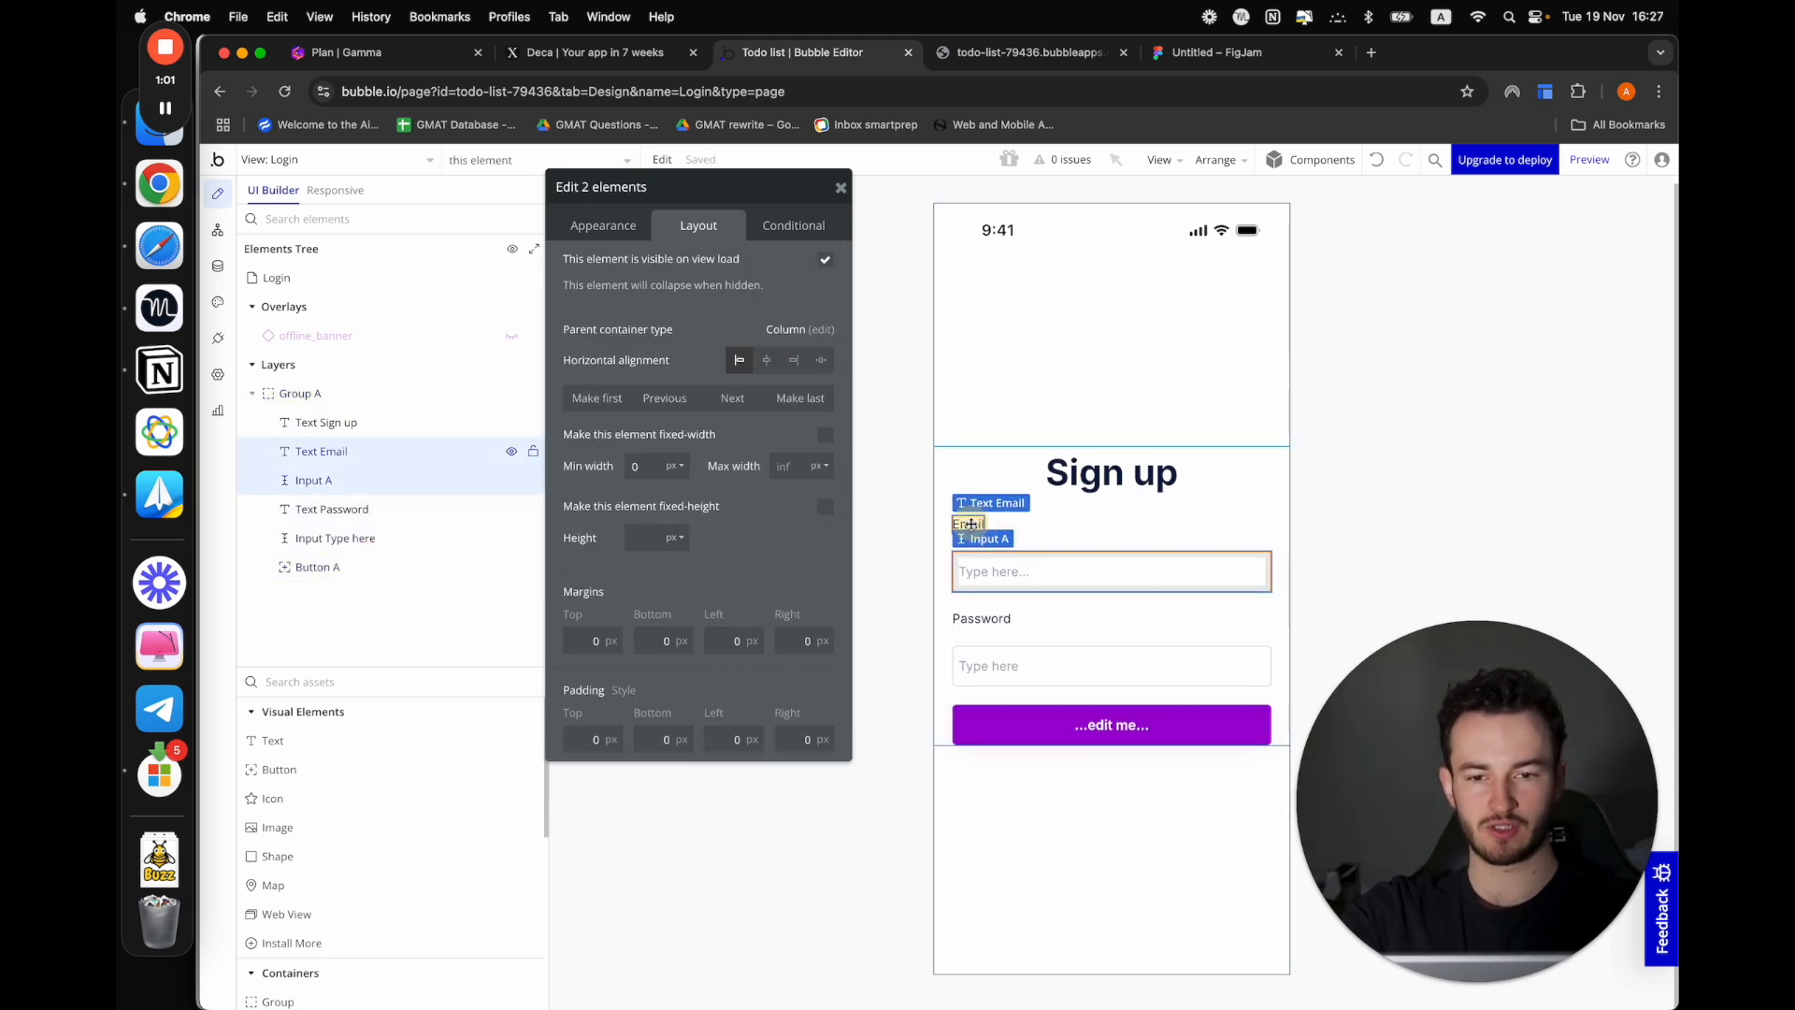
right_click(970, 525)
mouse_move(1094, 654)
click(1239, 692)
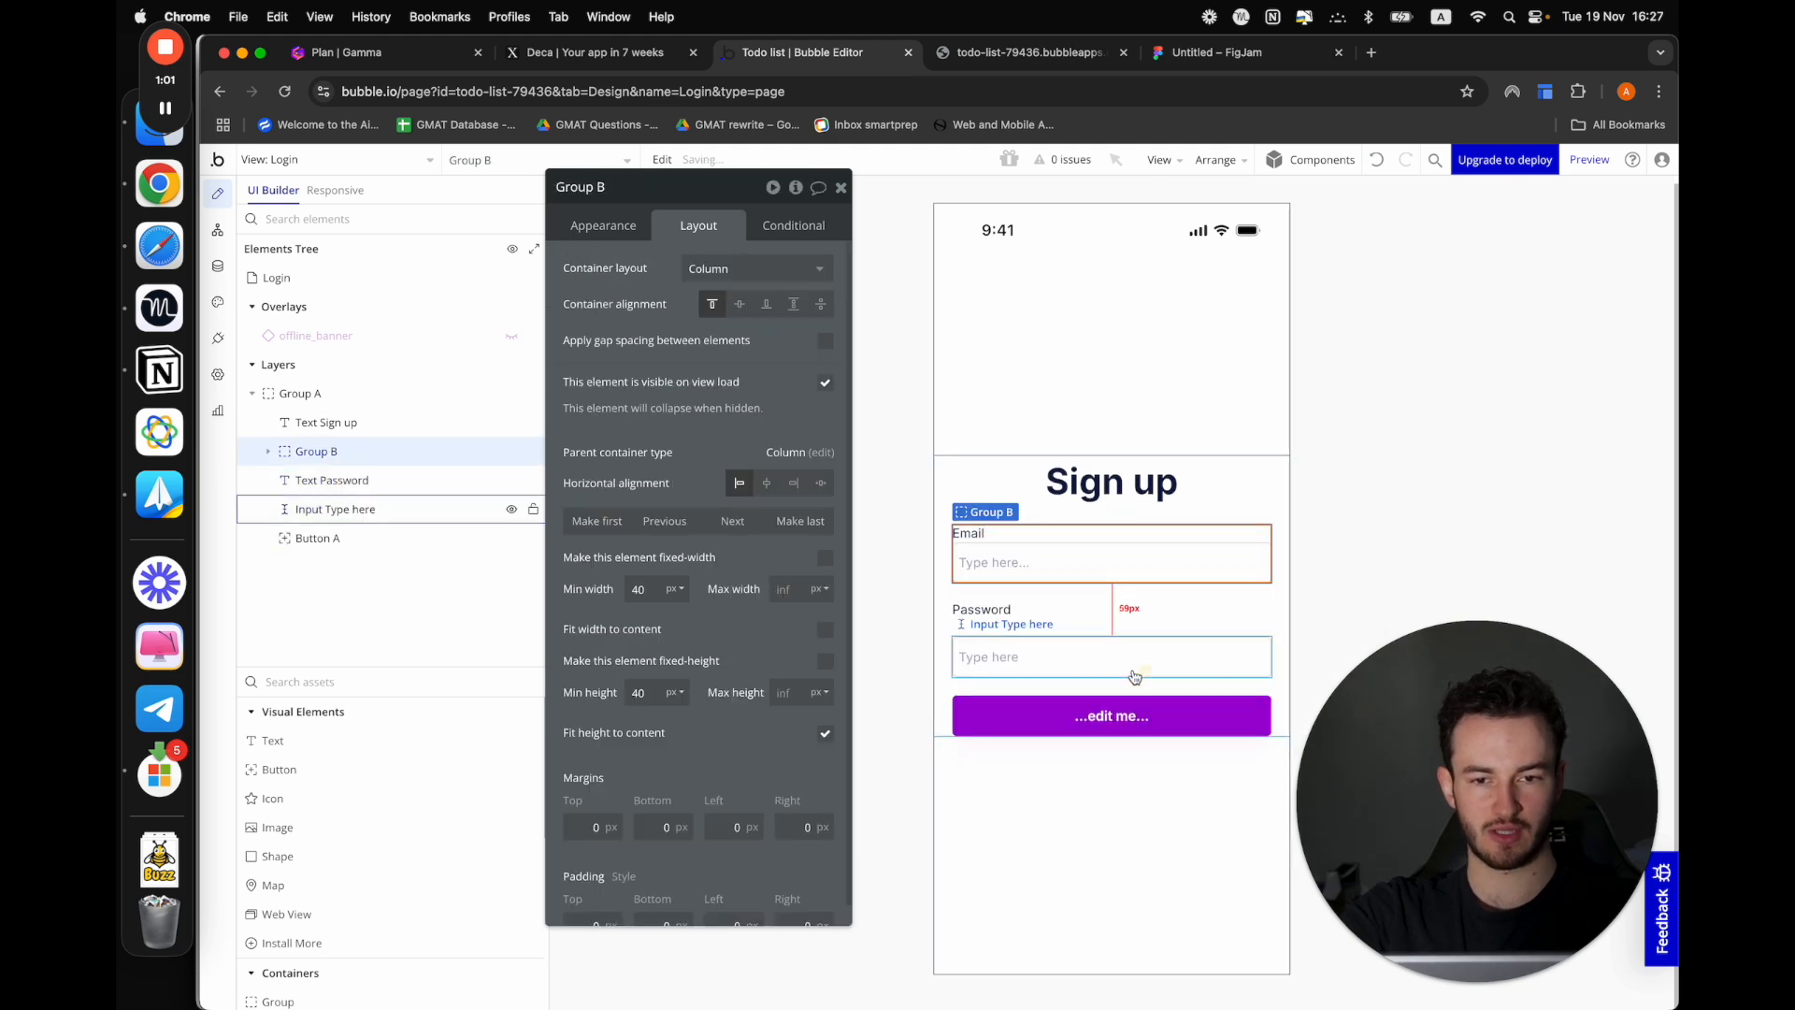
Group the Password label and its input together in a column container
click(999, 623)
shift+click(989, 610)
right_click(999, 614)
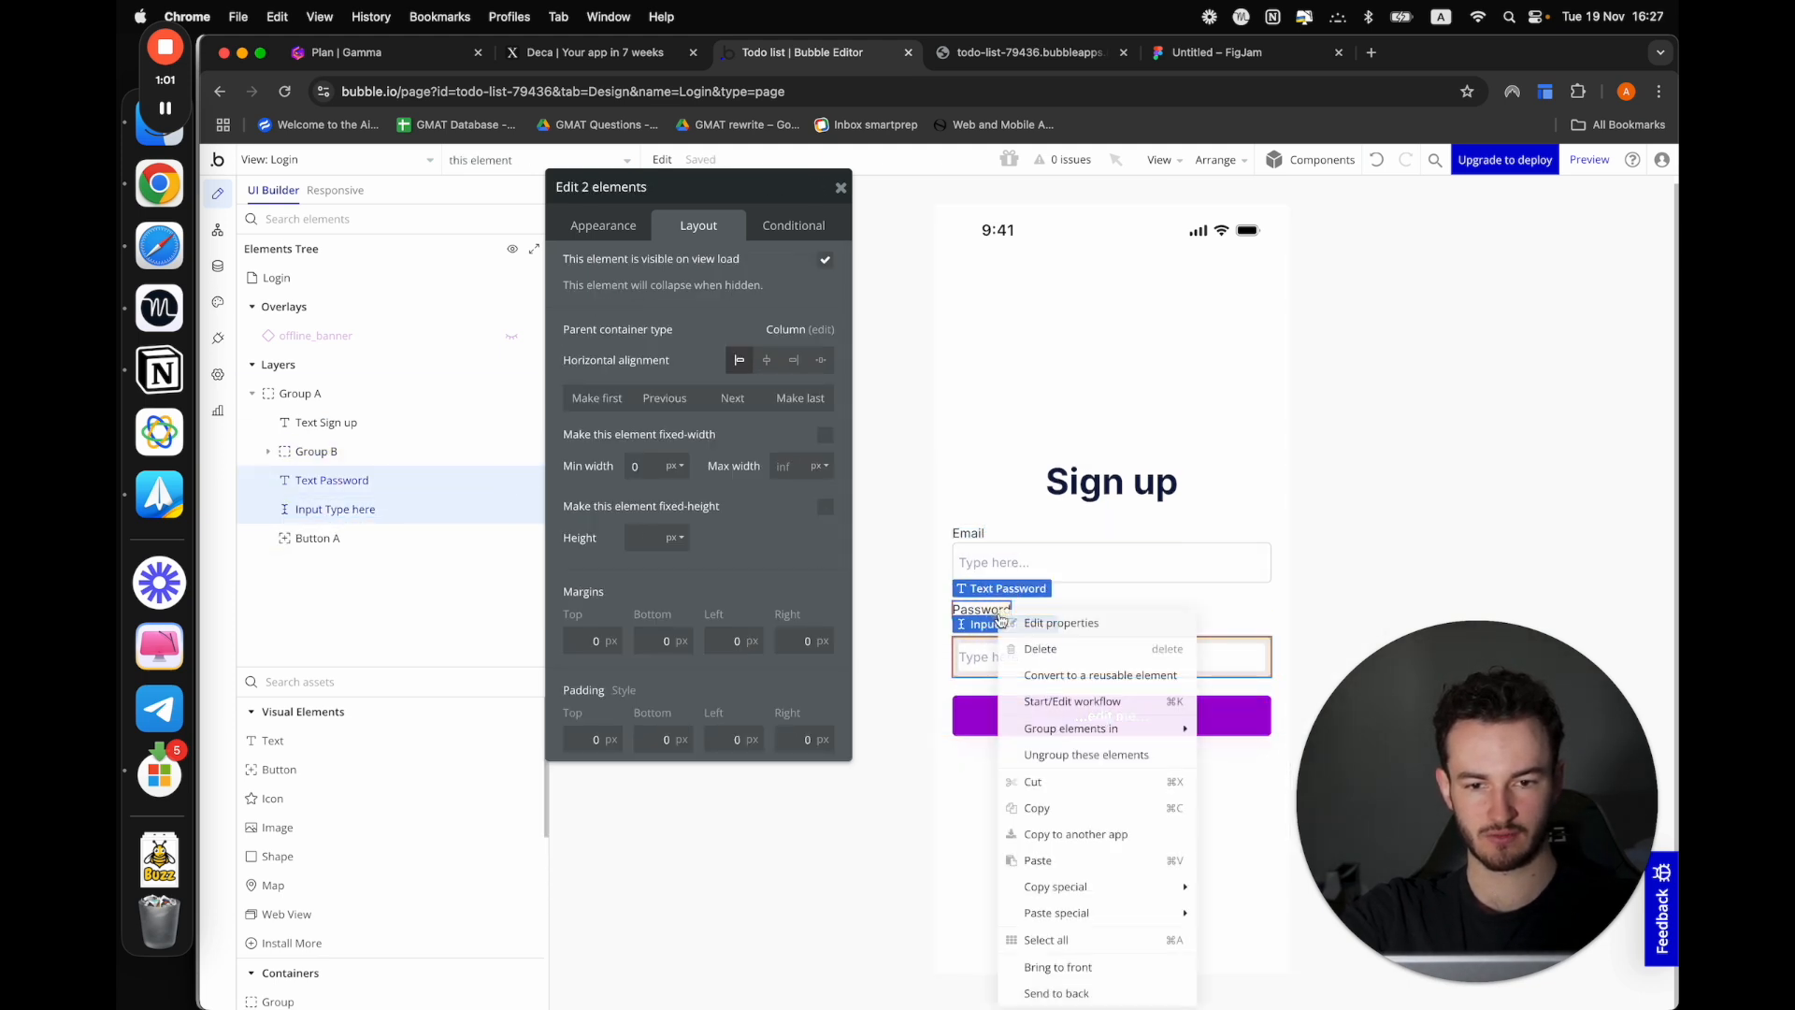
mouse_move(1126, 733)
click(1269, 779)
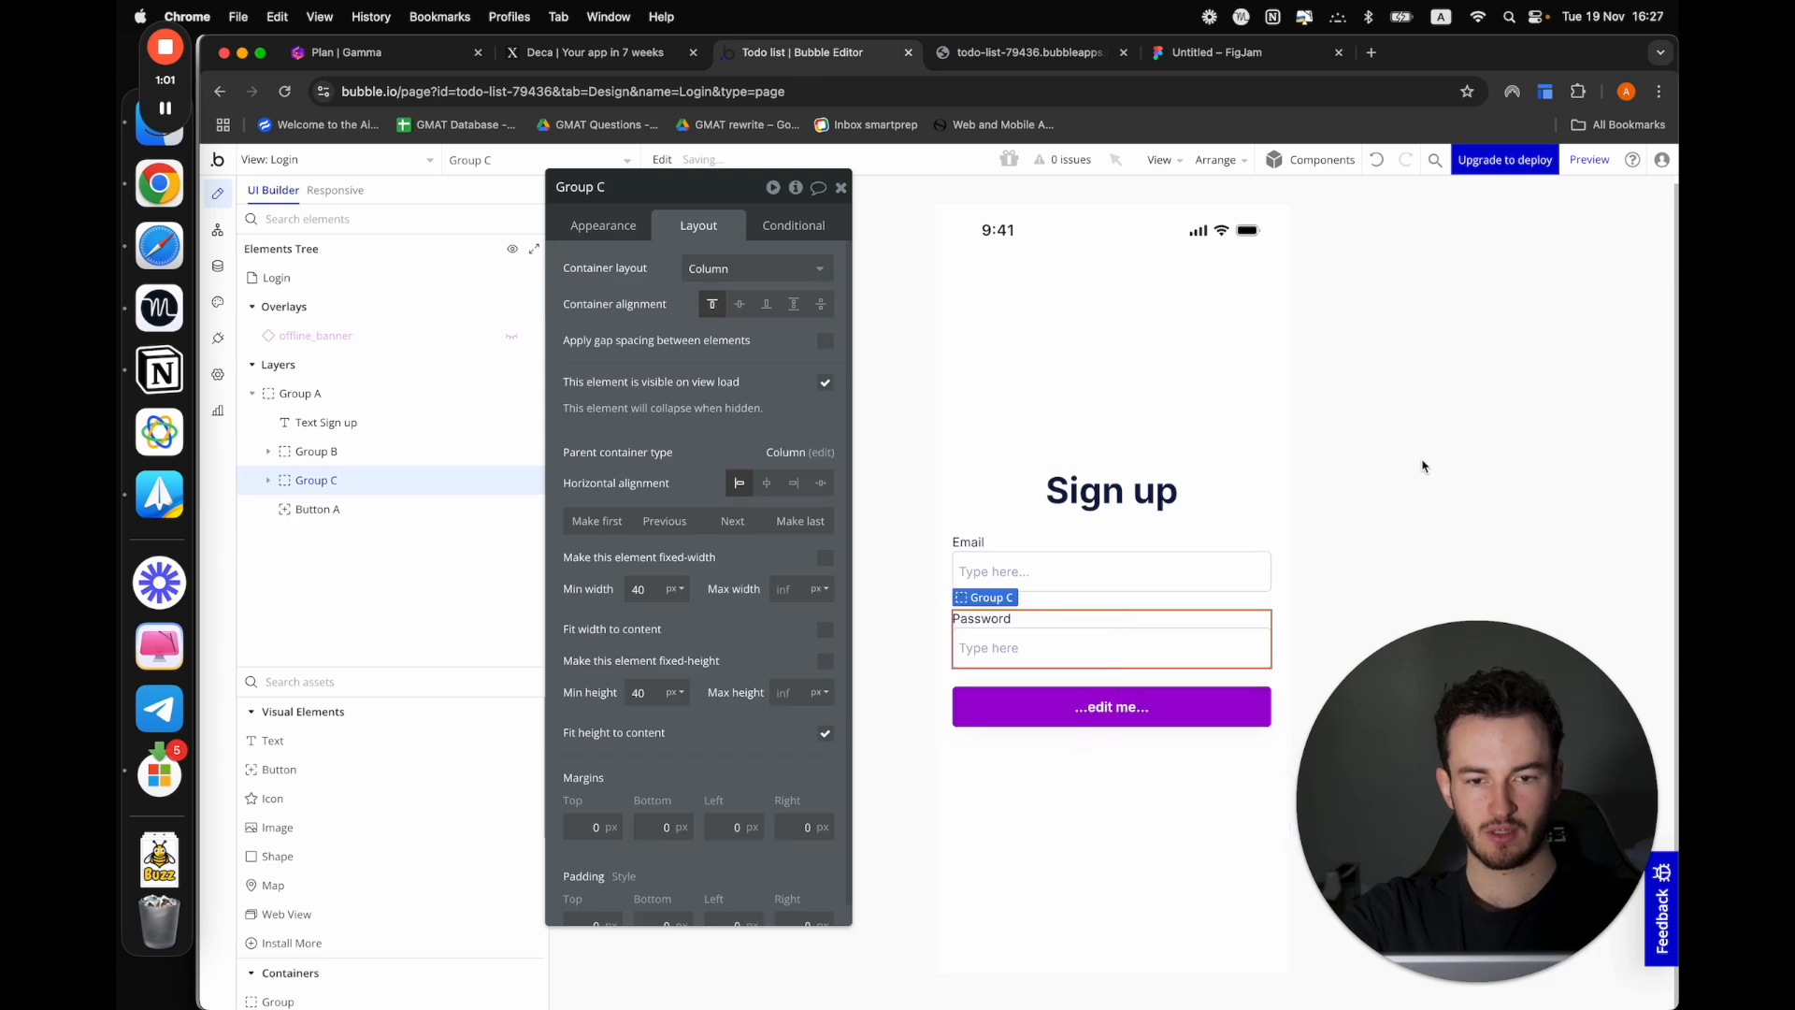
click(1126, 524)
click(1152, 500)
click(1500, 470)
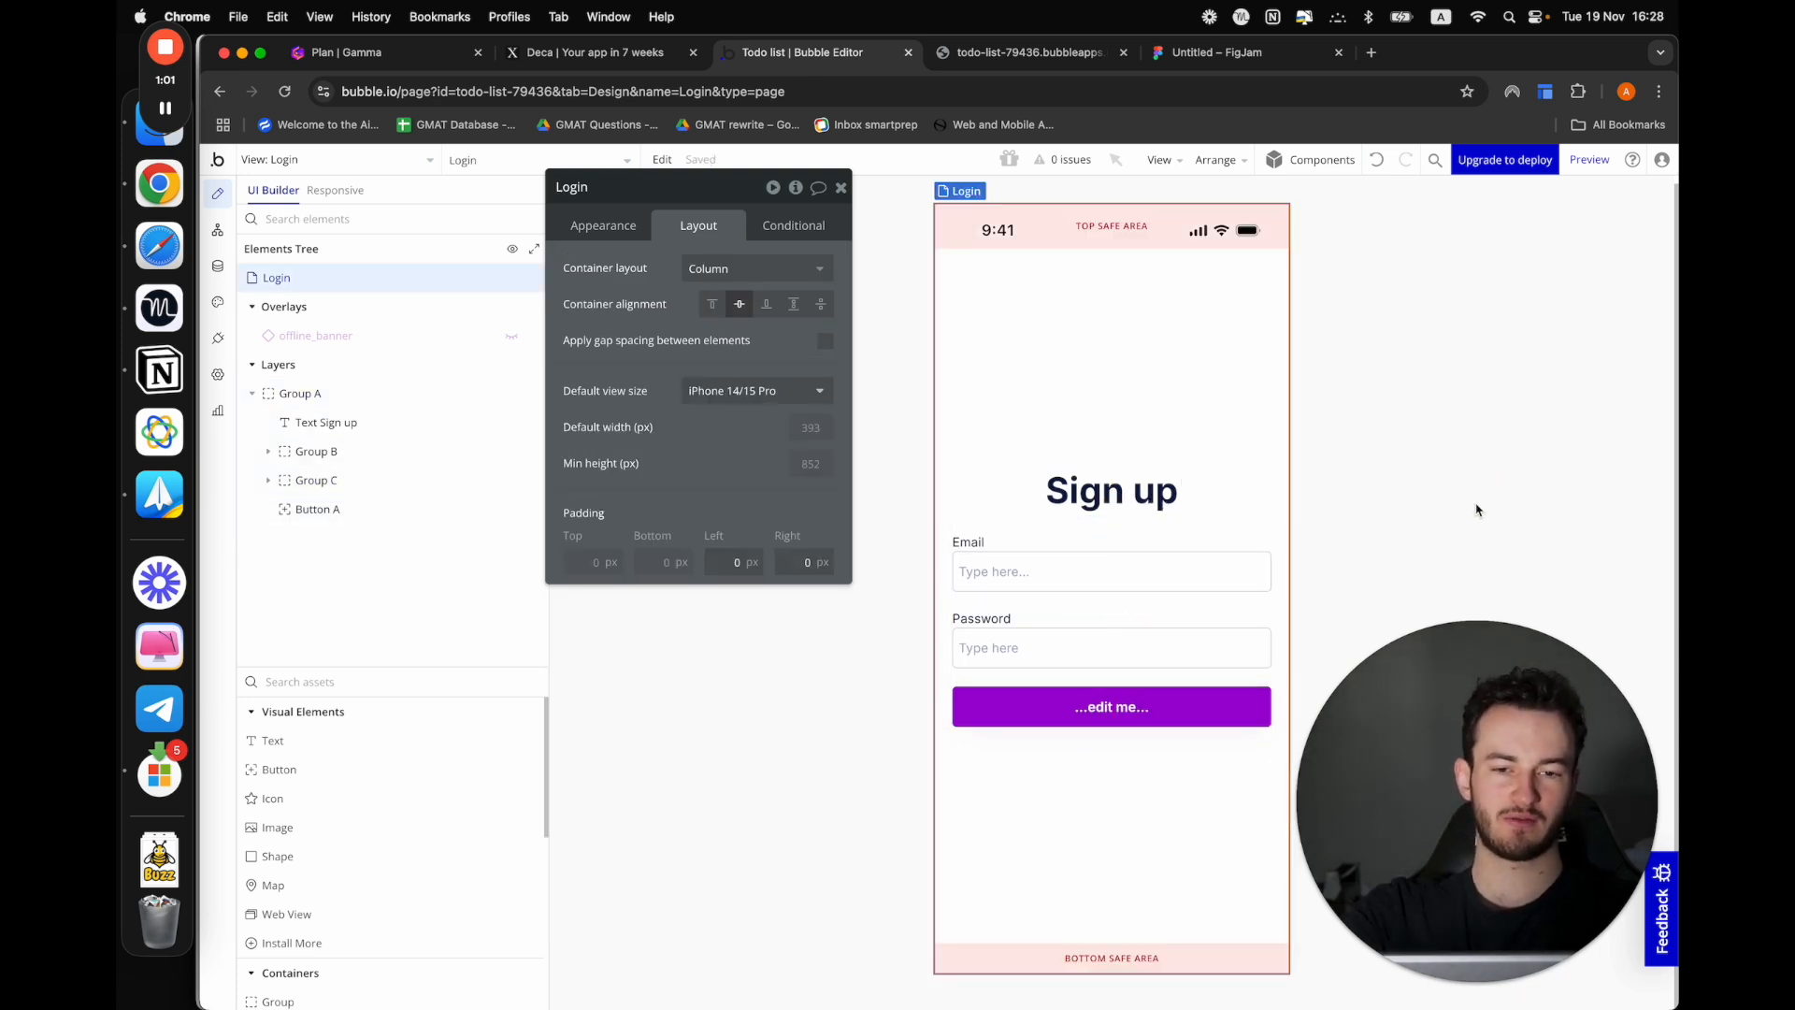
Set the button's label to "Sign up"
click(1090, 709)
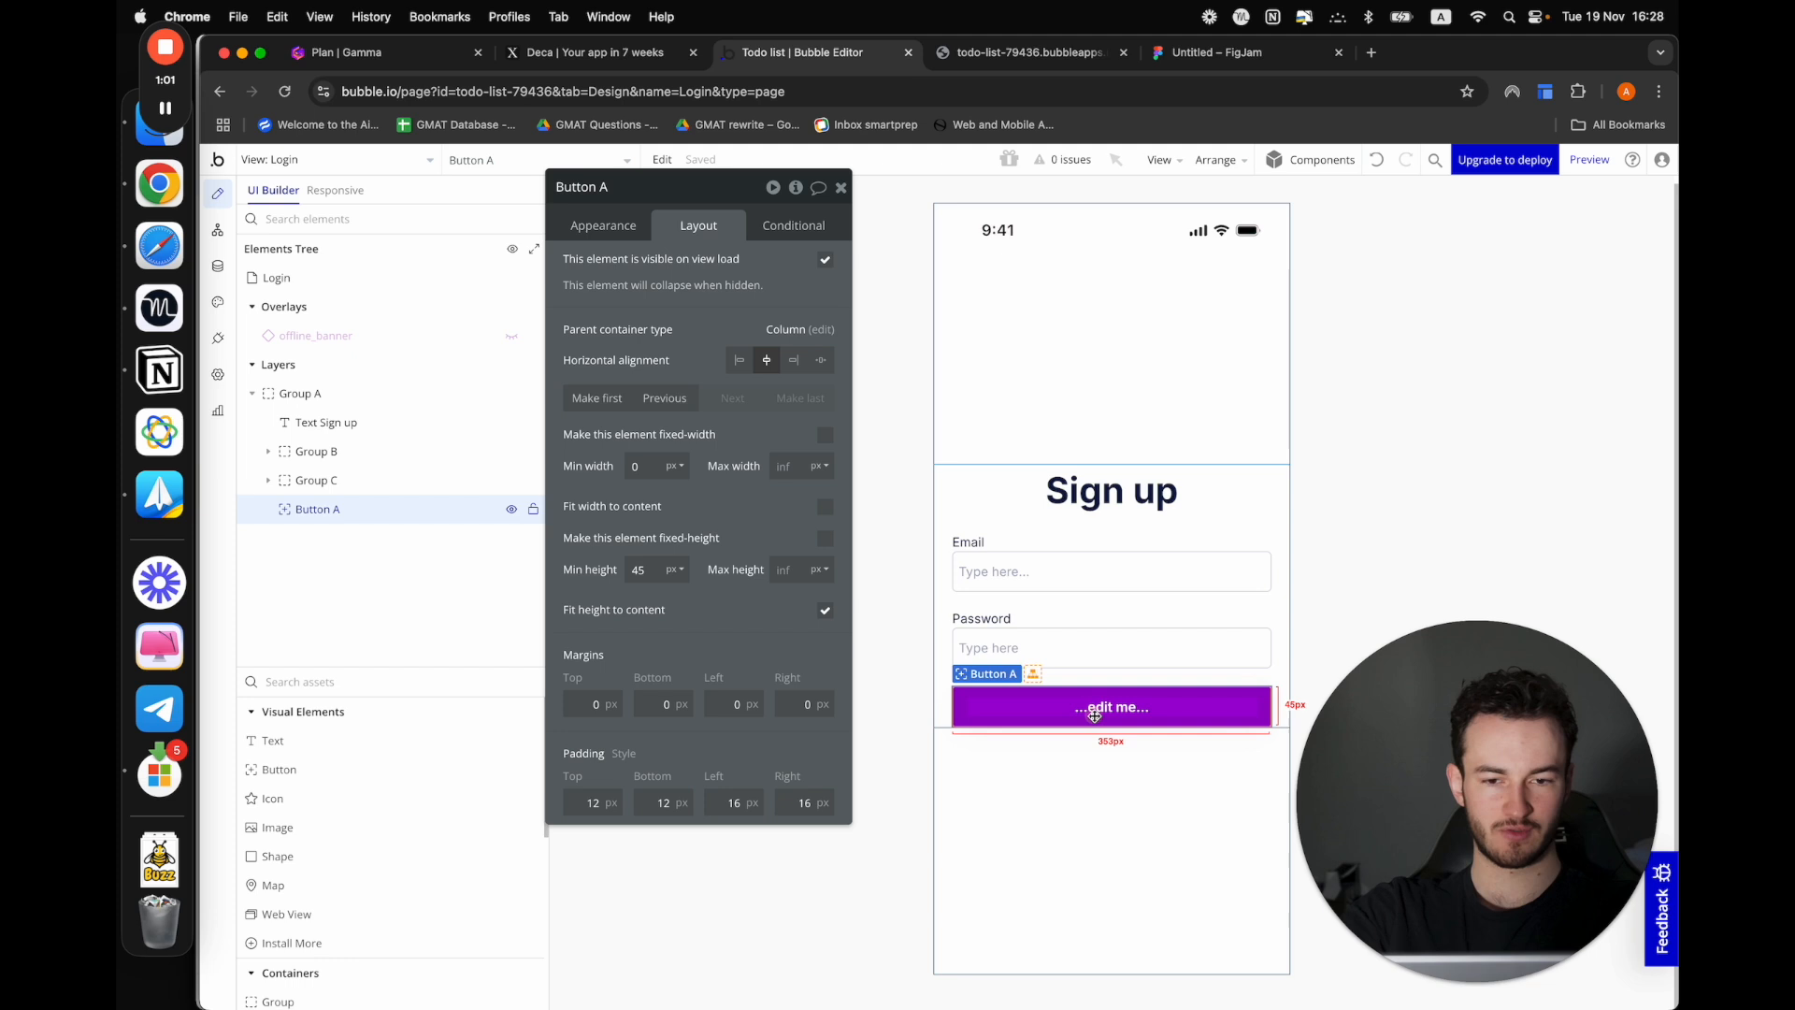
click(592, 227)
click(754, 306)
text(Sign up)
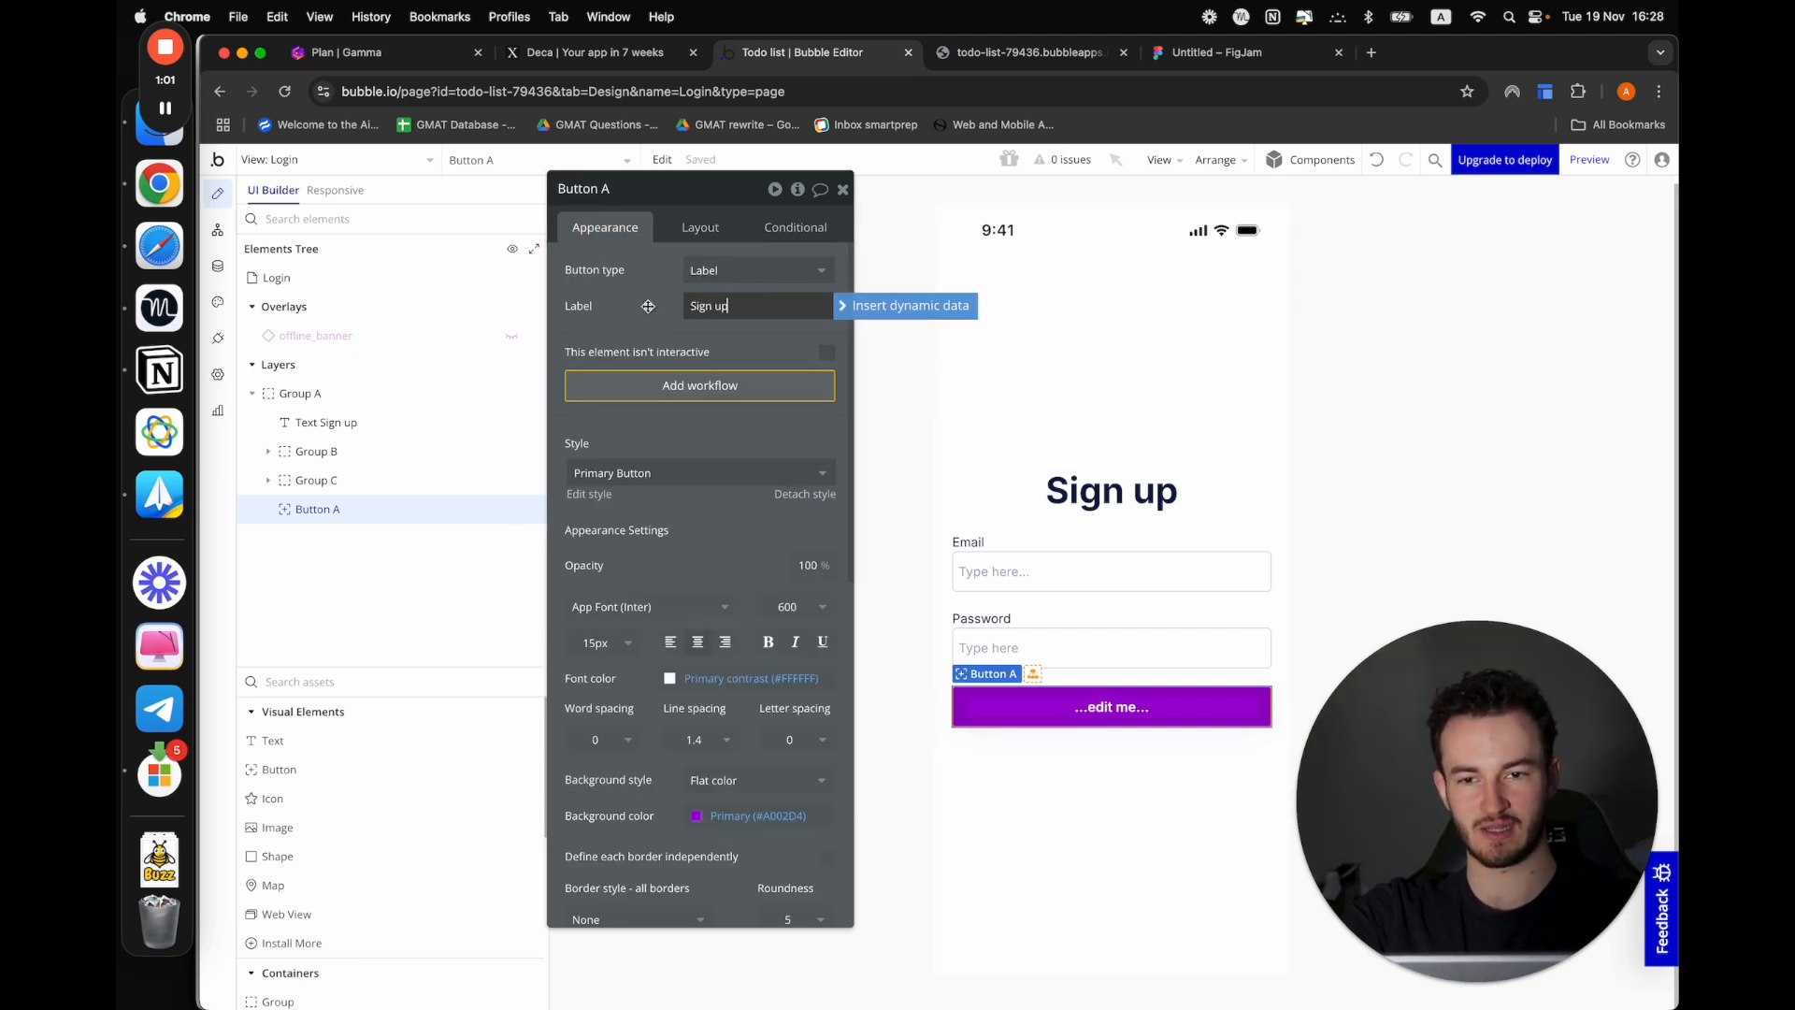
click(648, 305)
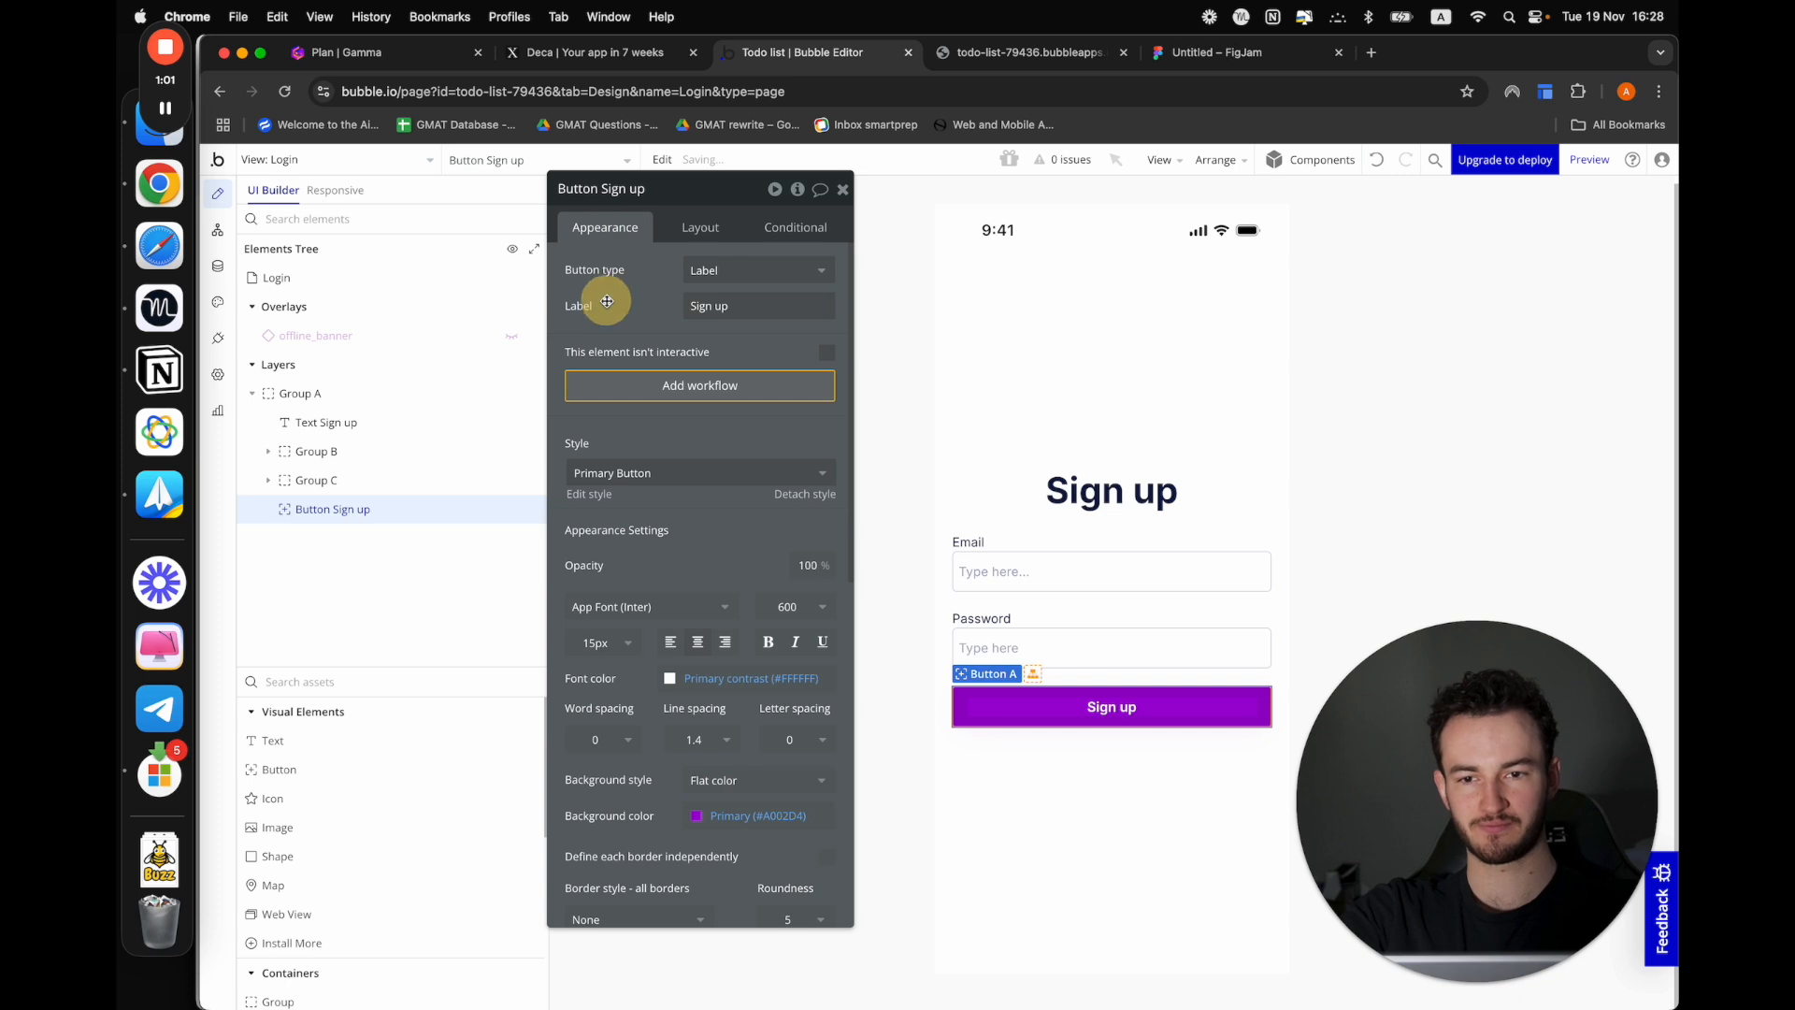
Require both the email and password inputs to be filled by enabling "This input should not be empty"
click(1038, 571)
click(826, 411)
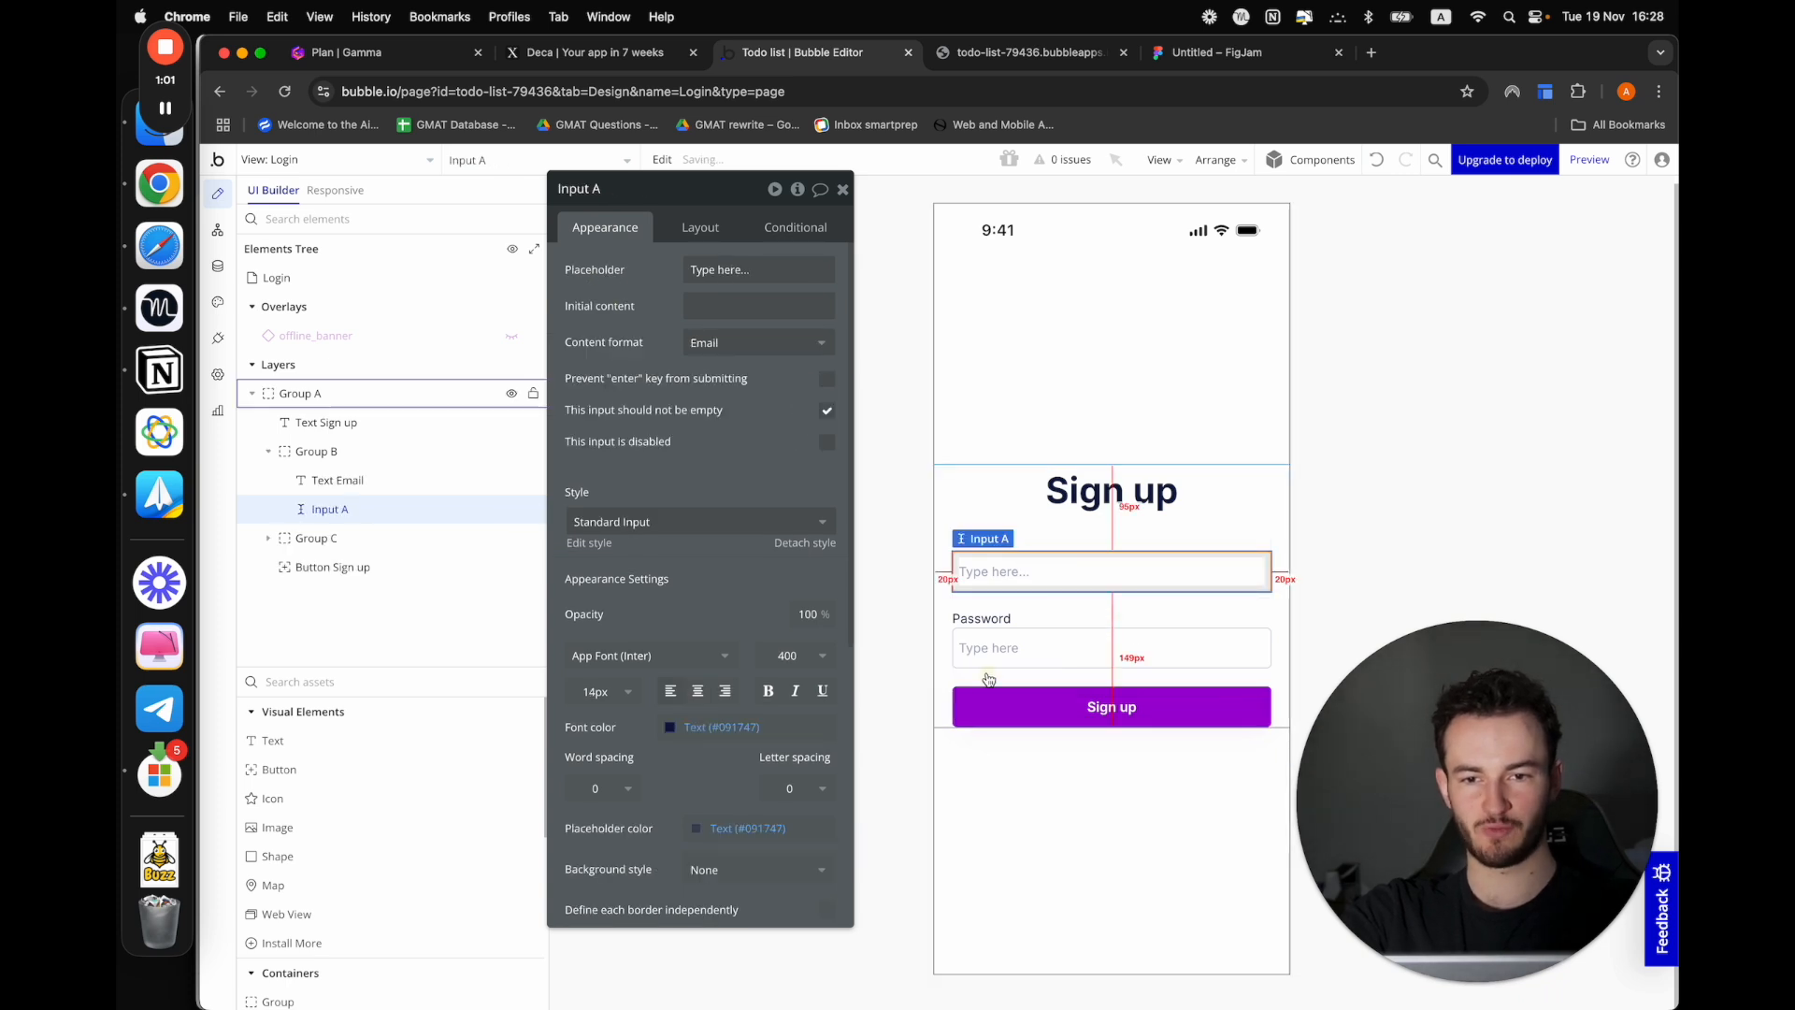
click(1117, 648)
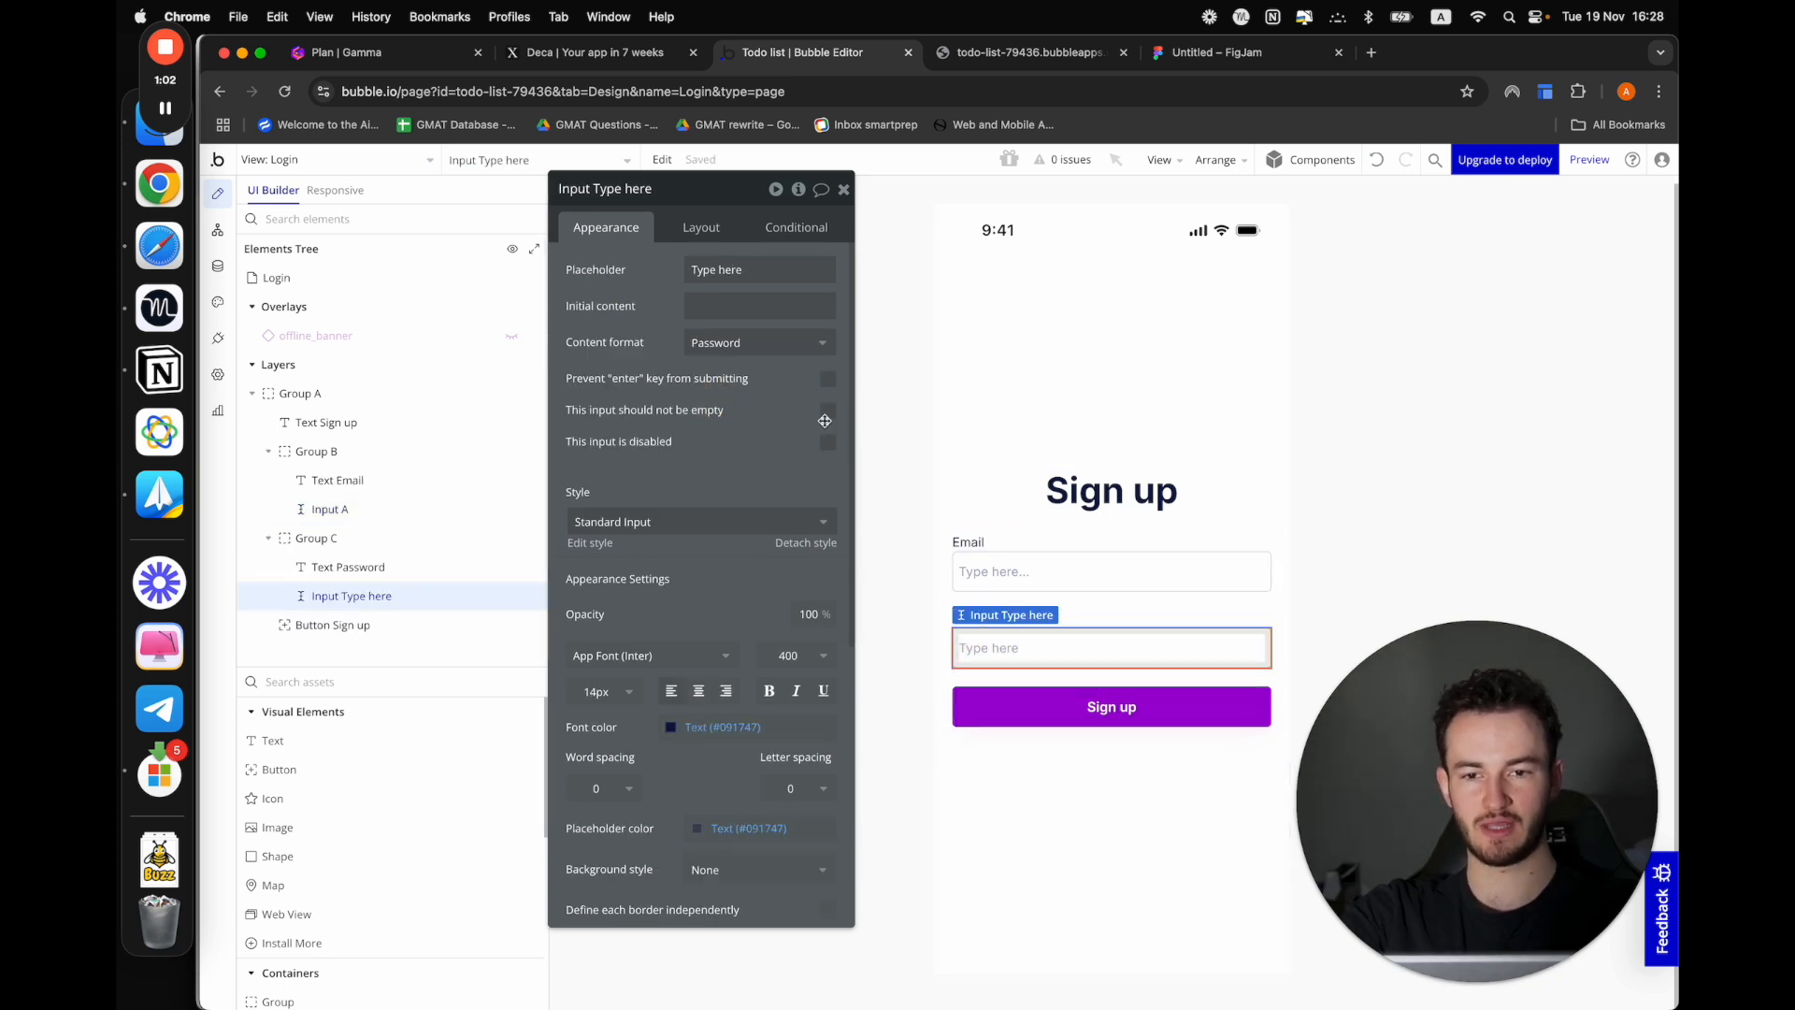
click(827, 411)
click(731, 519)
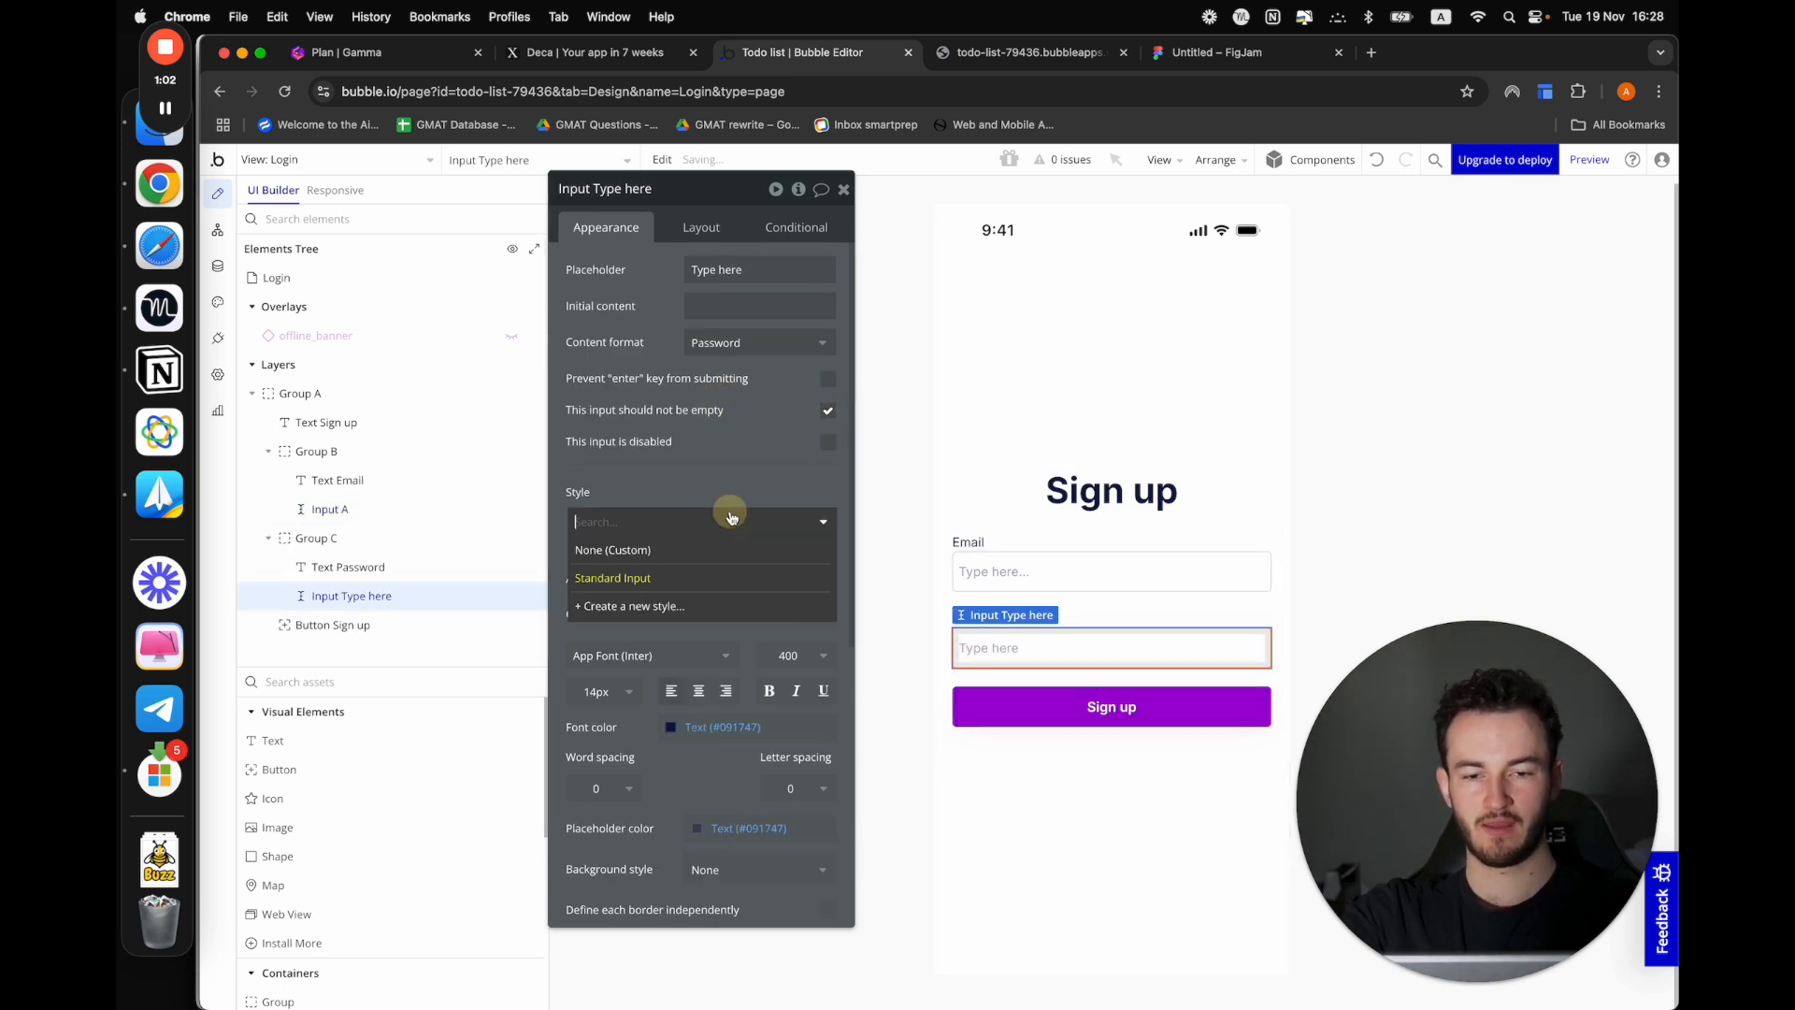
click(721, 449)
click(1415, 481)
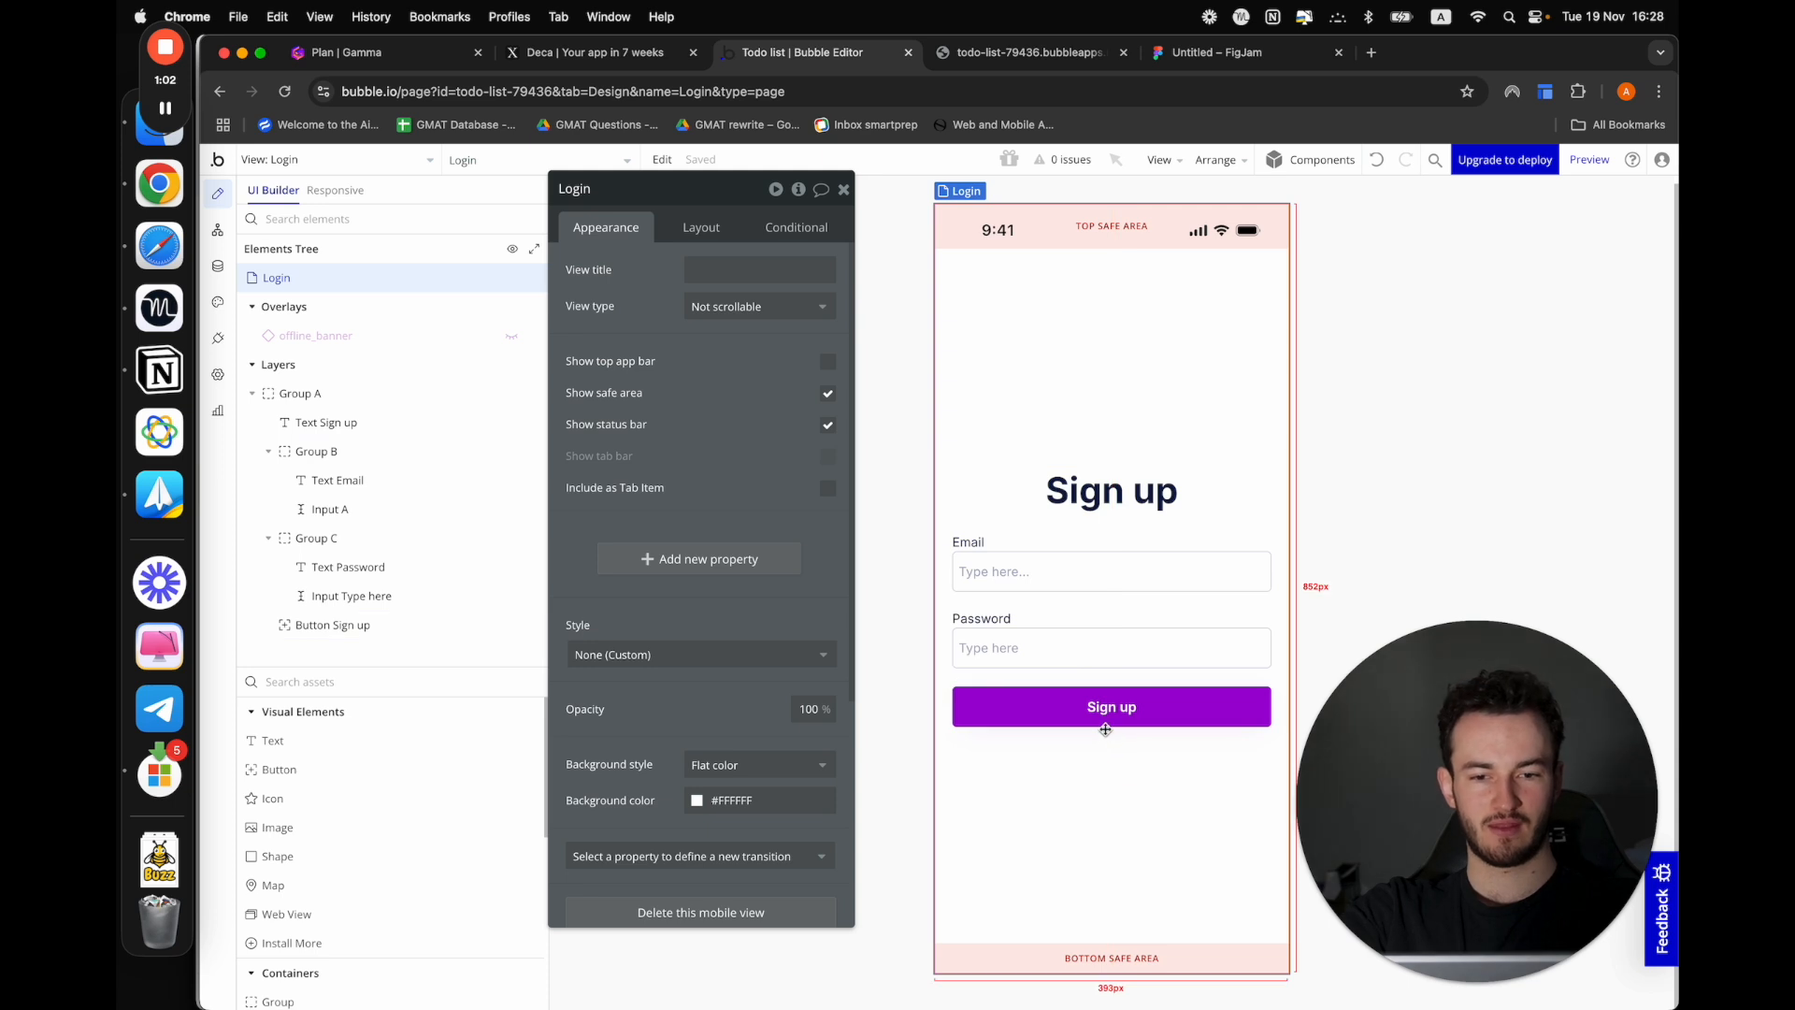
Set the bottom padding of the sign-up form's outer group to 40 px
click(1229, 473)
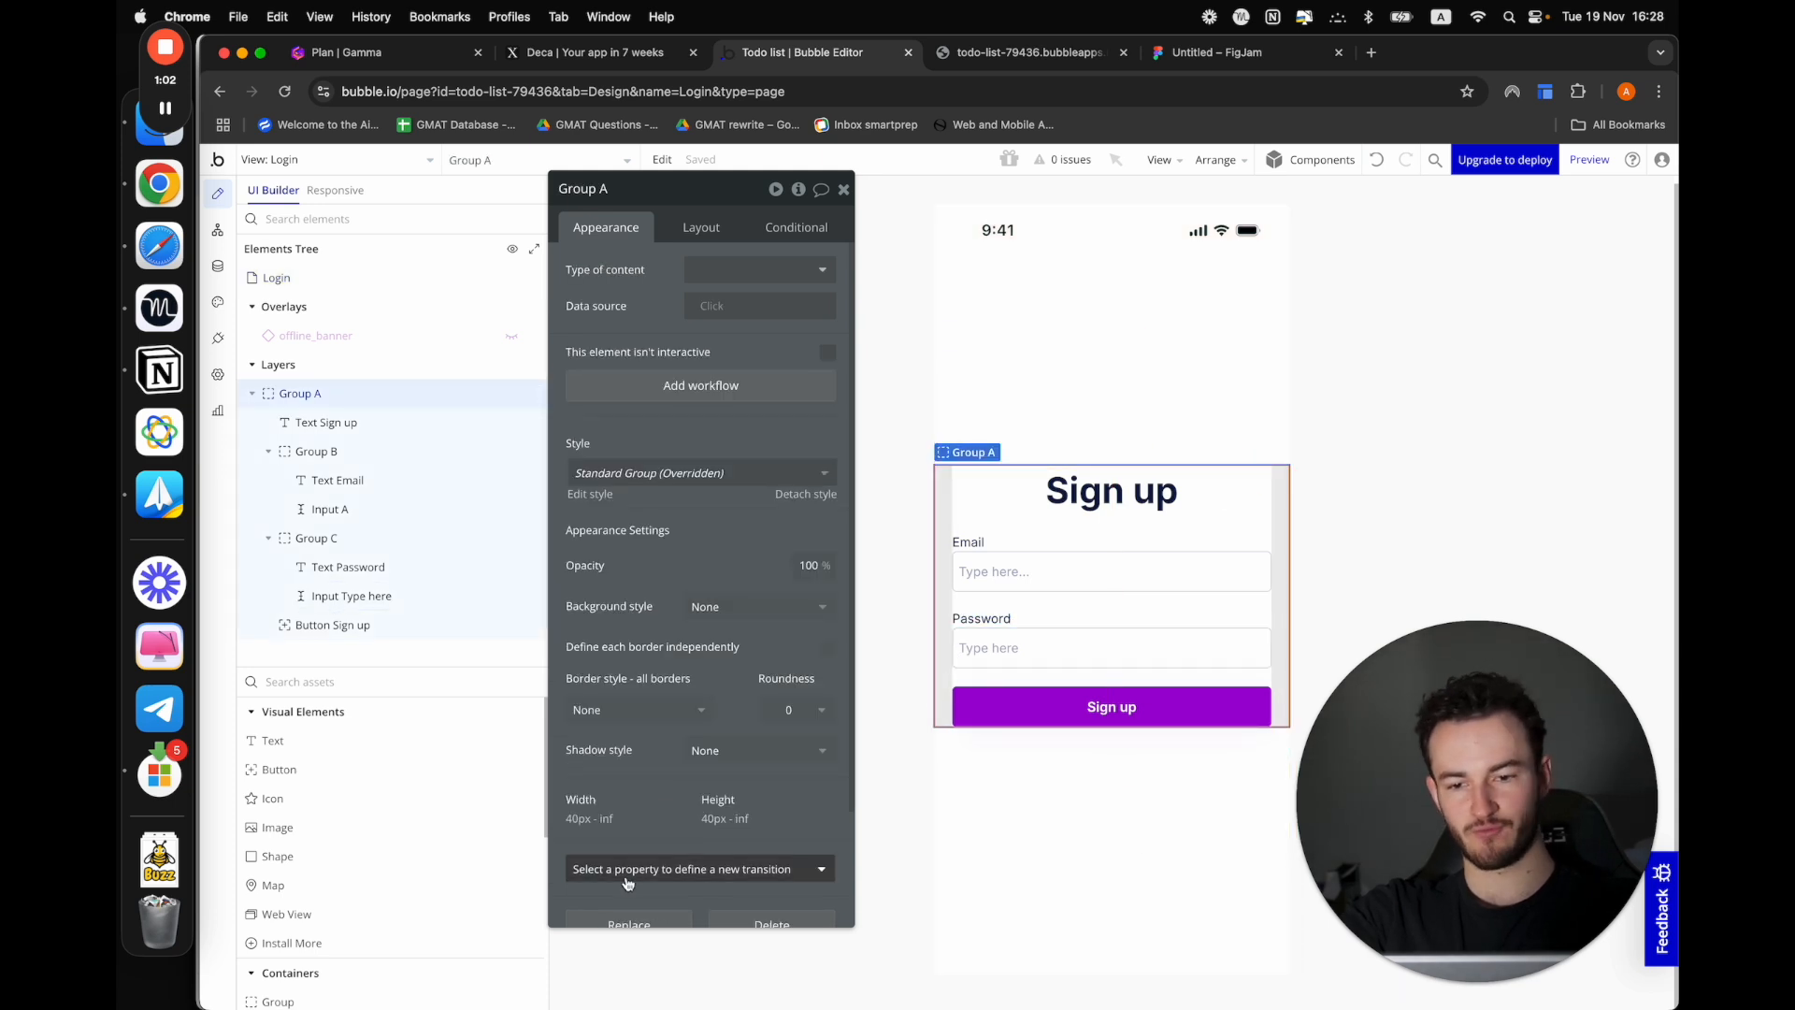
click(701, 227)
scroll(694, 706, down, 1)
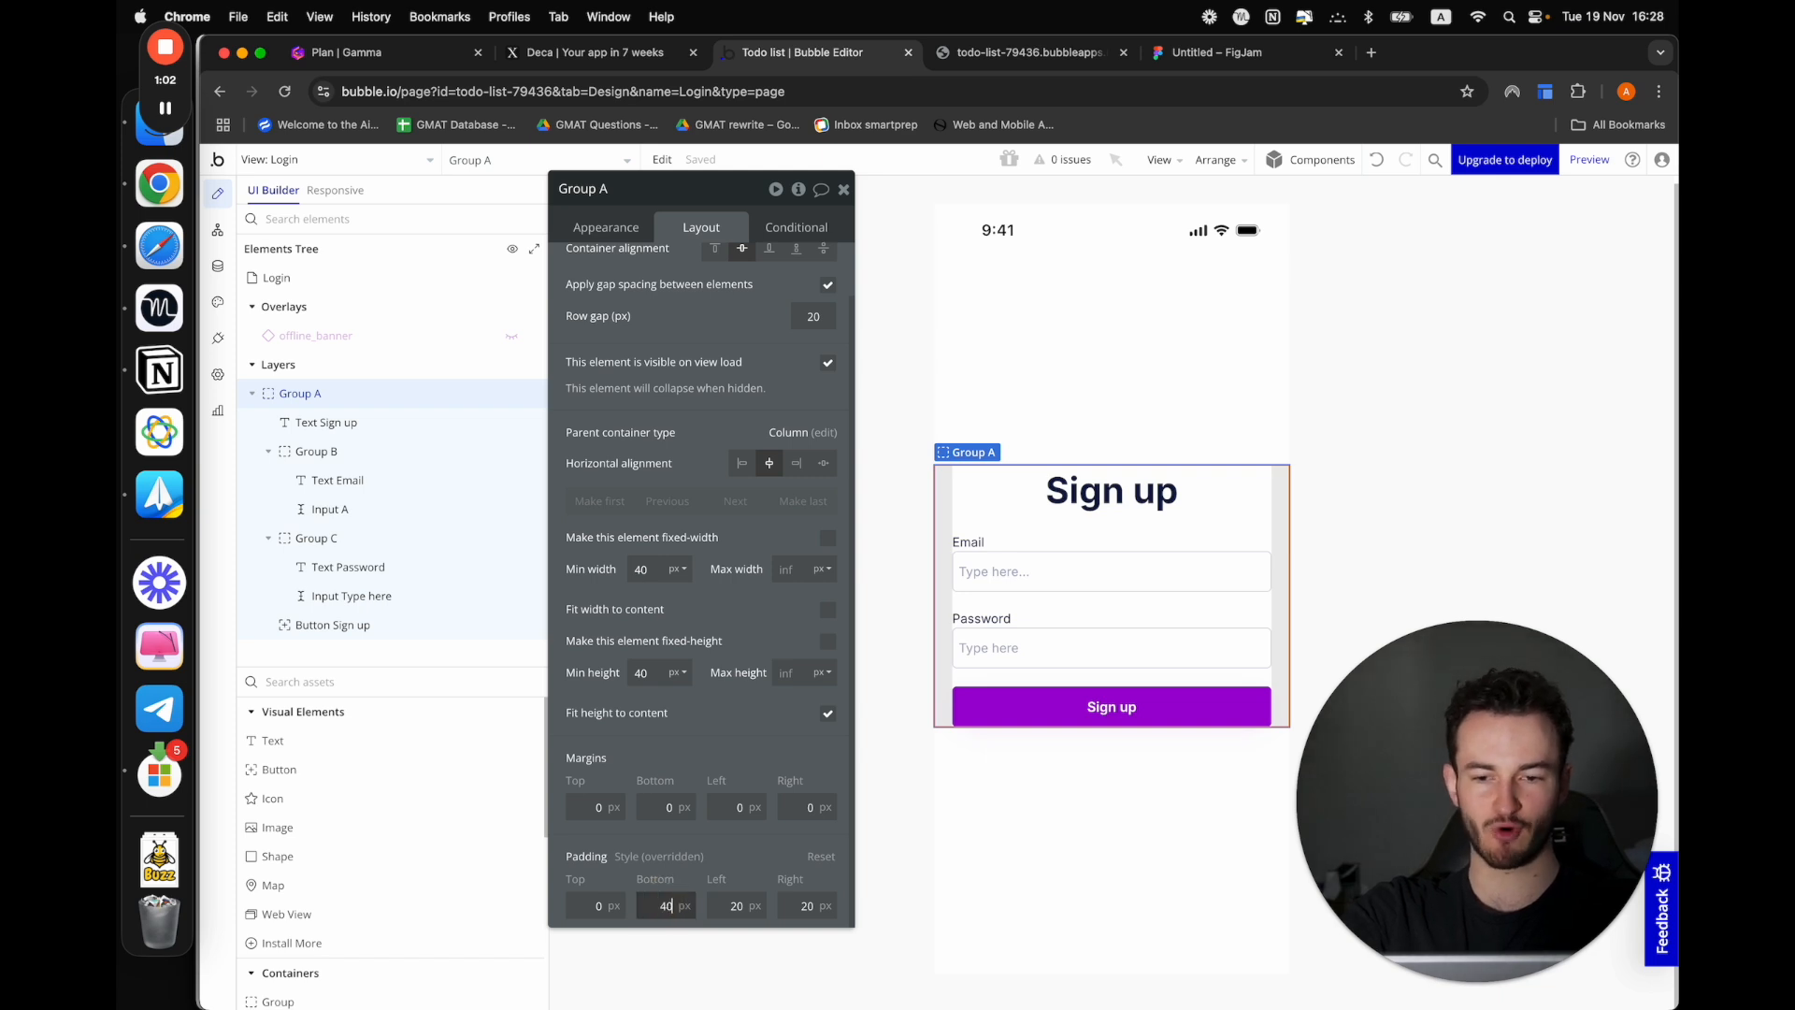
click(1408, 557)
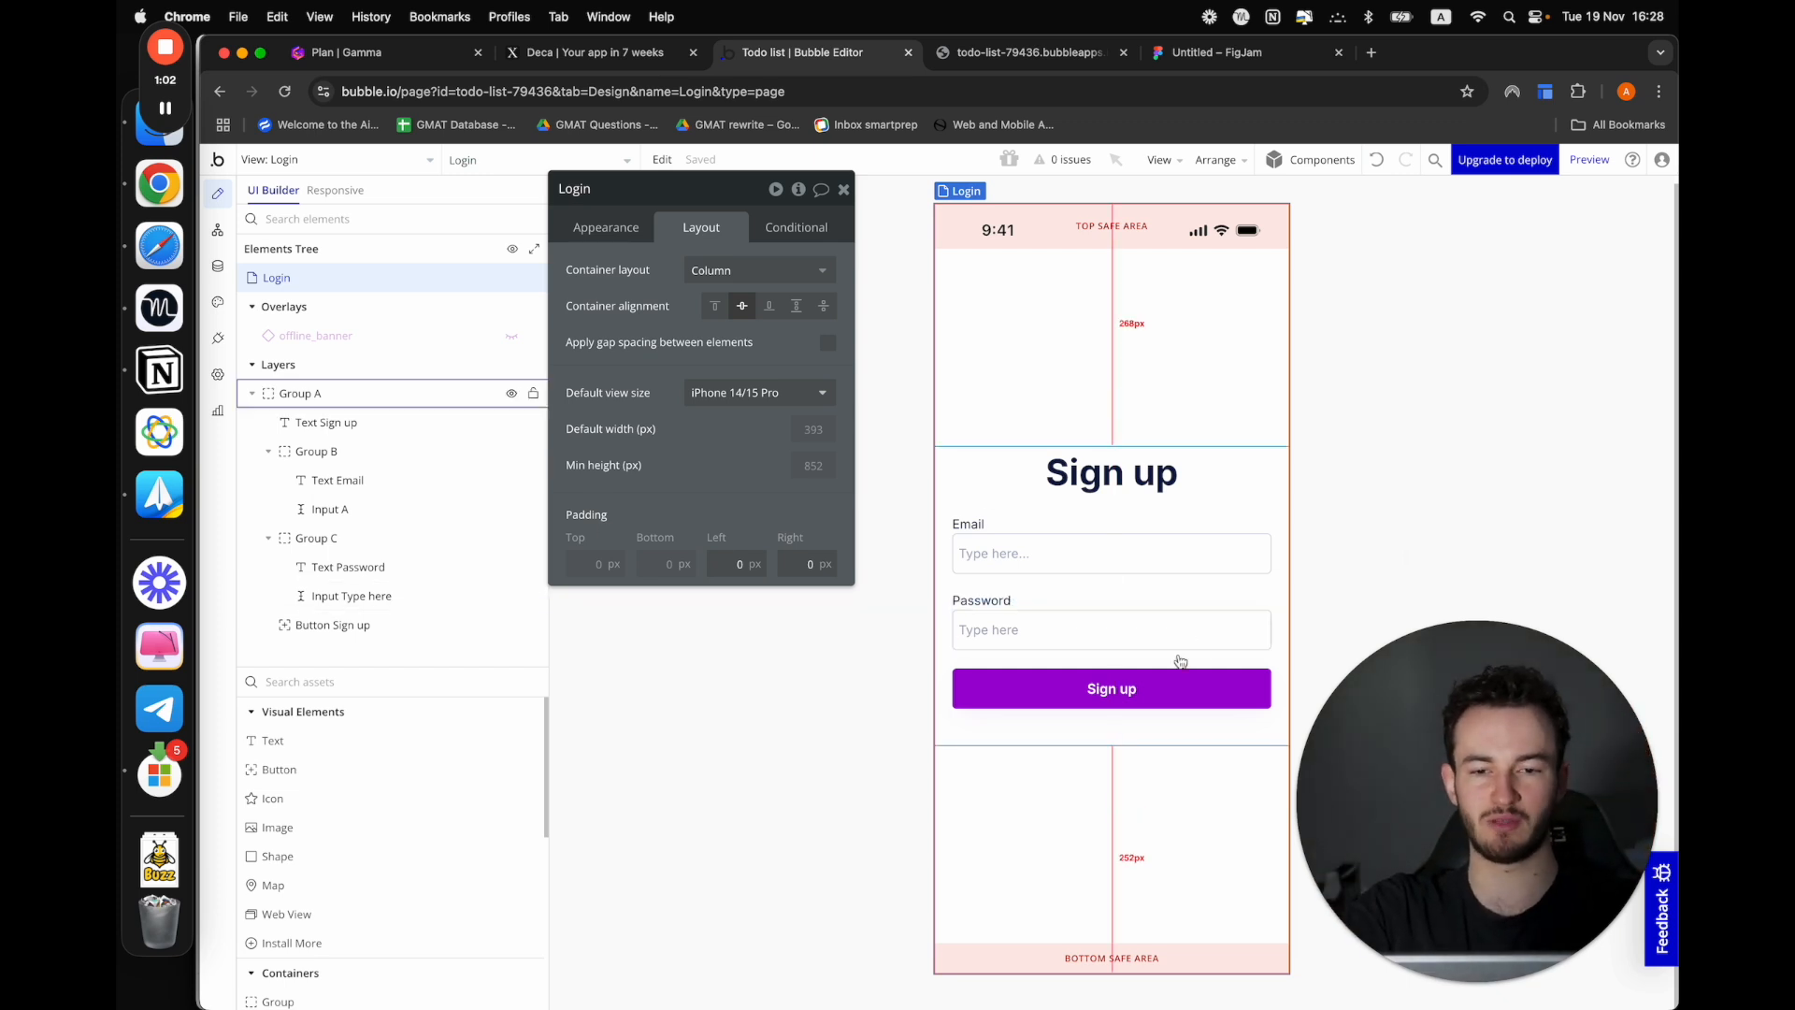
Create a workflow for tapping the Sign up button and add a "Sign the user up" action to it
click(1134, 689)
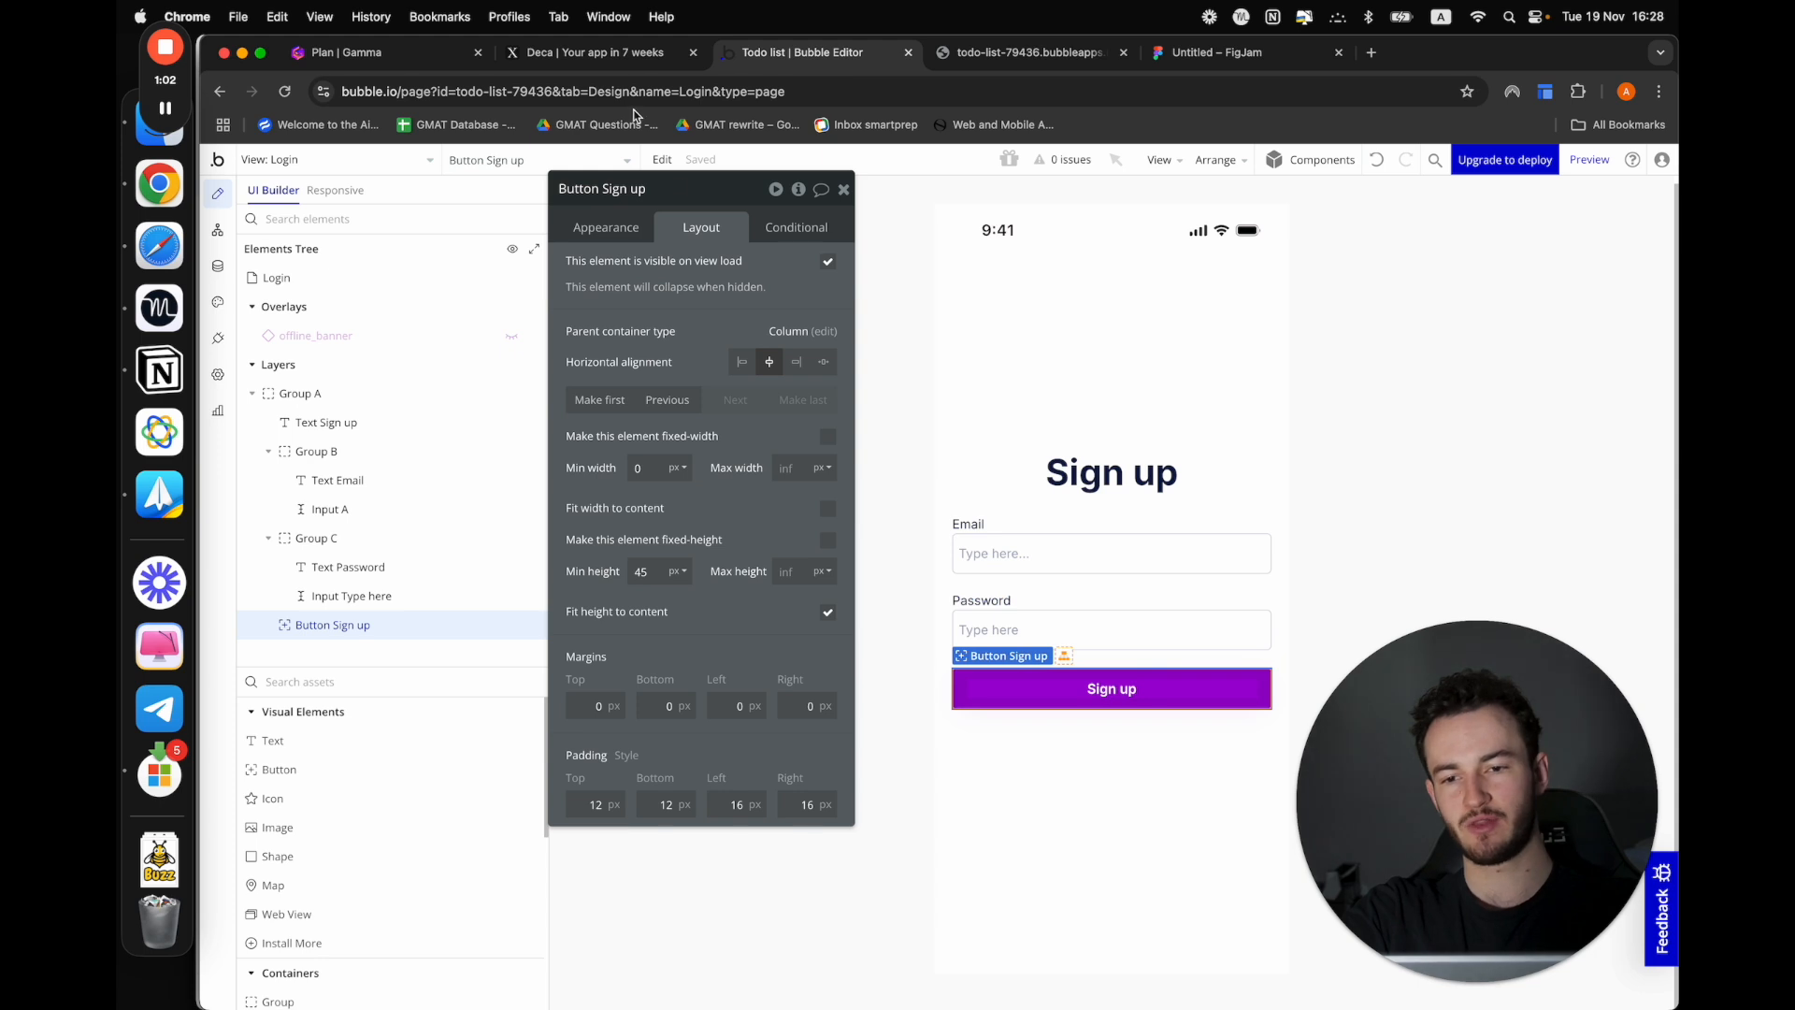
click(604, 228)
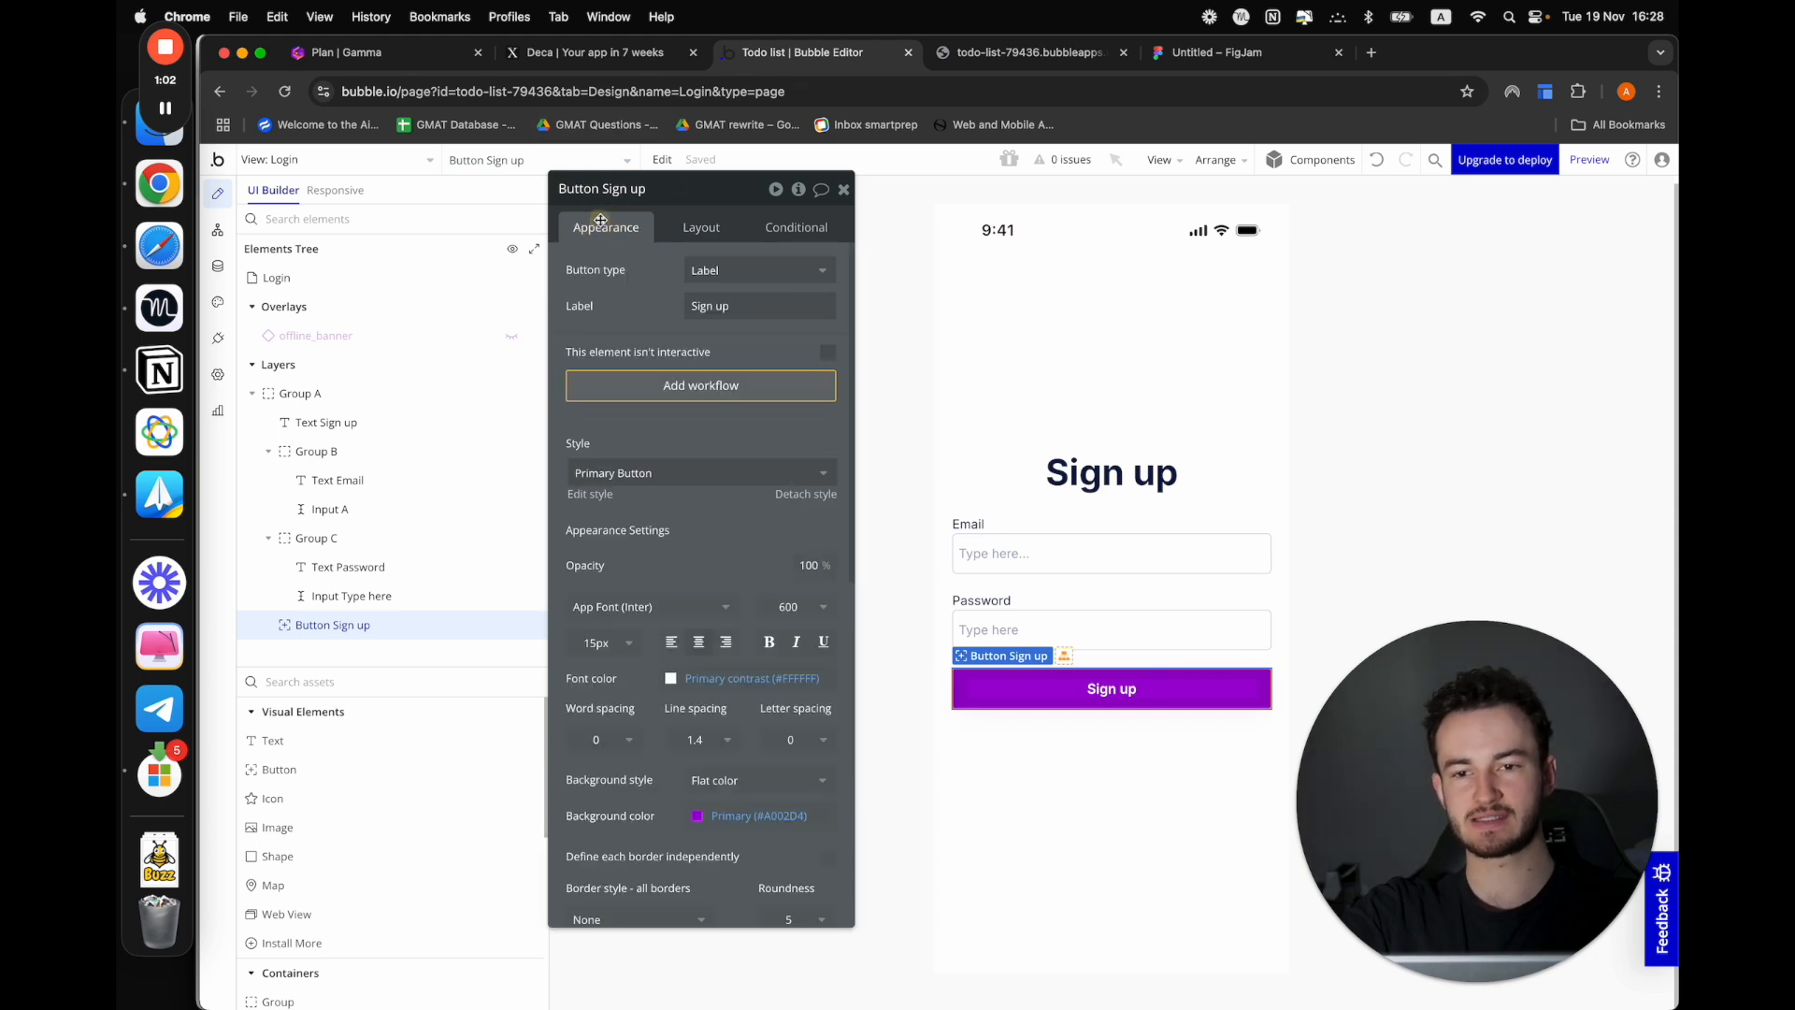
click(663, 388)
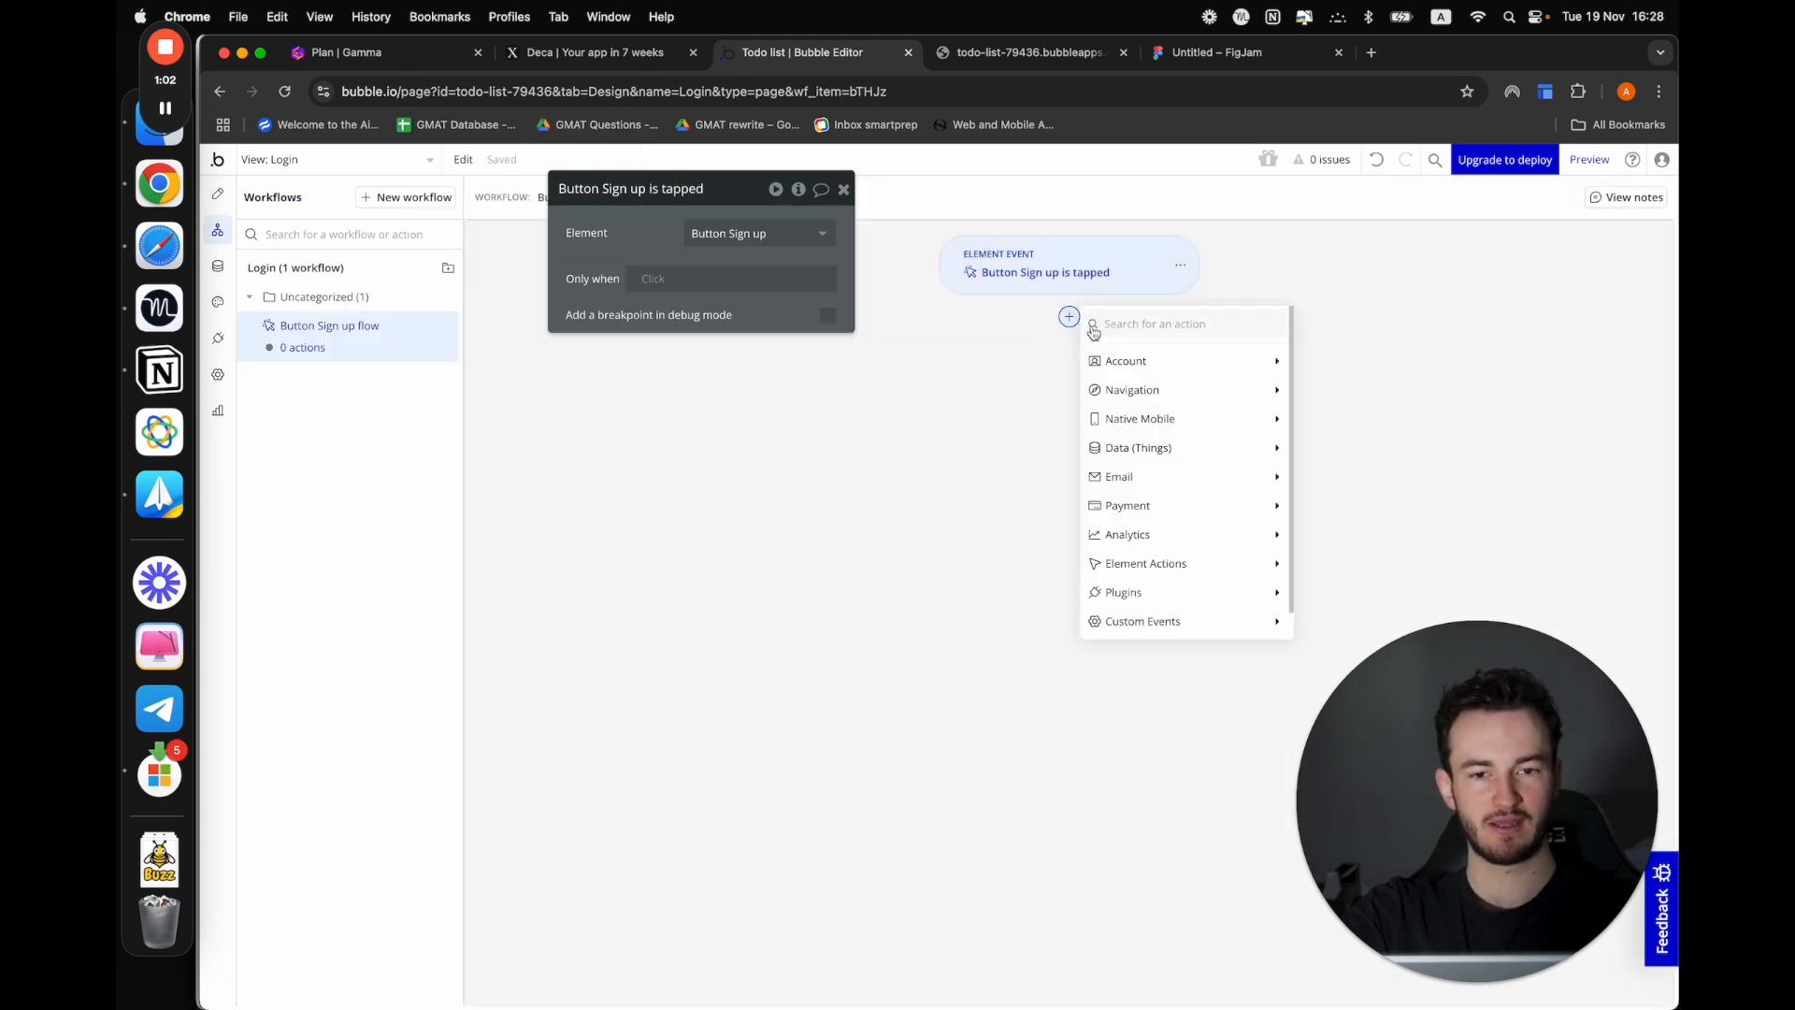
mouse_move(1118, 369)
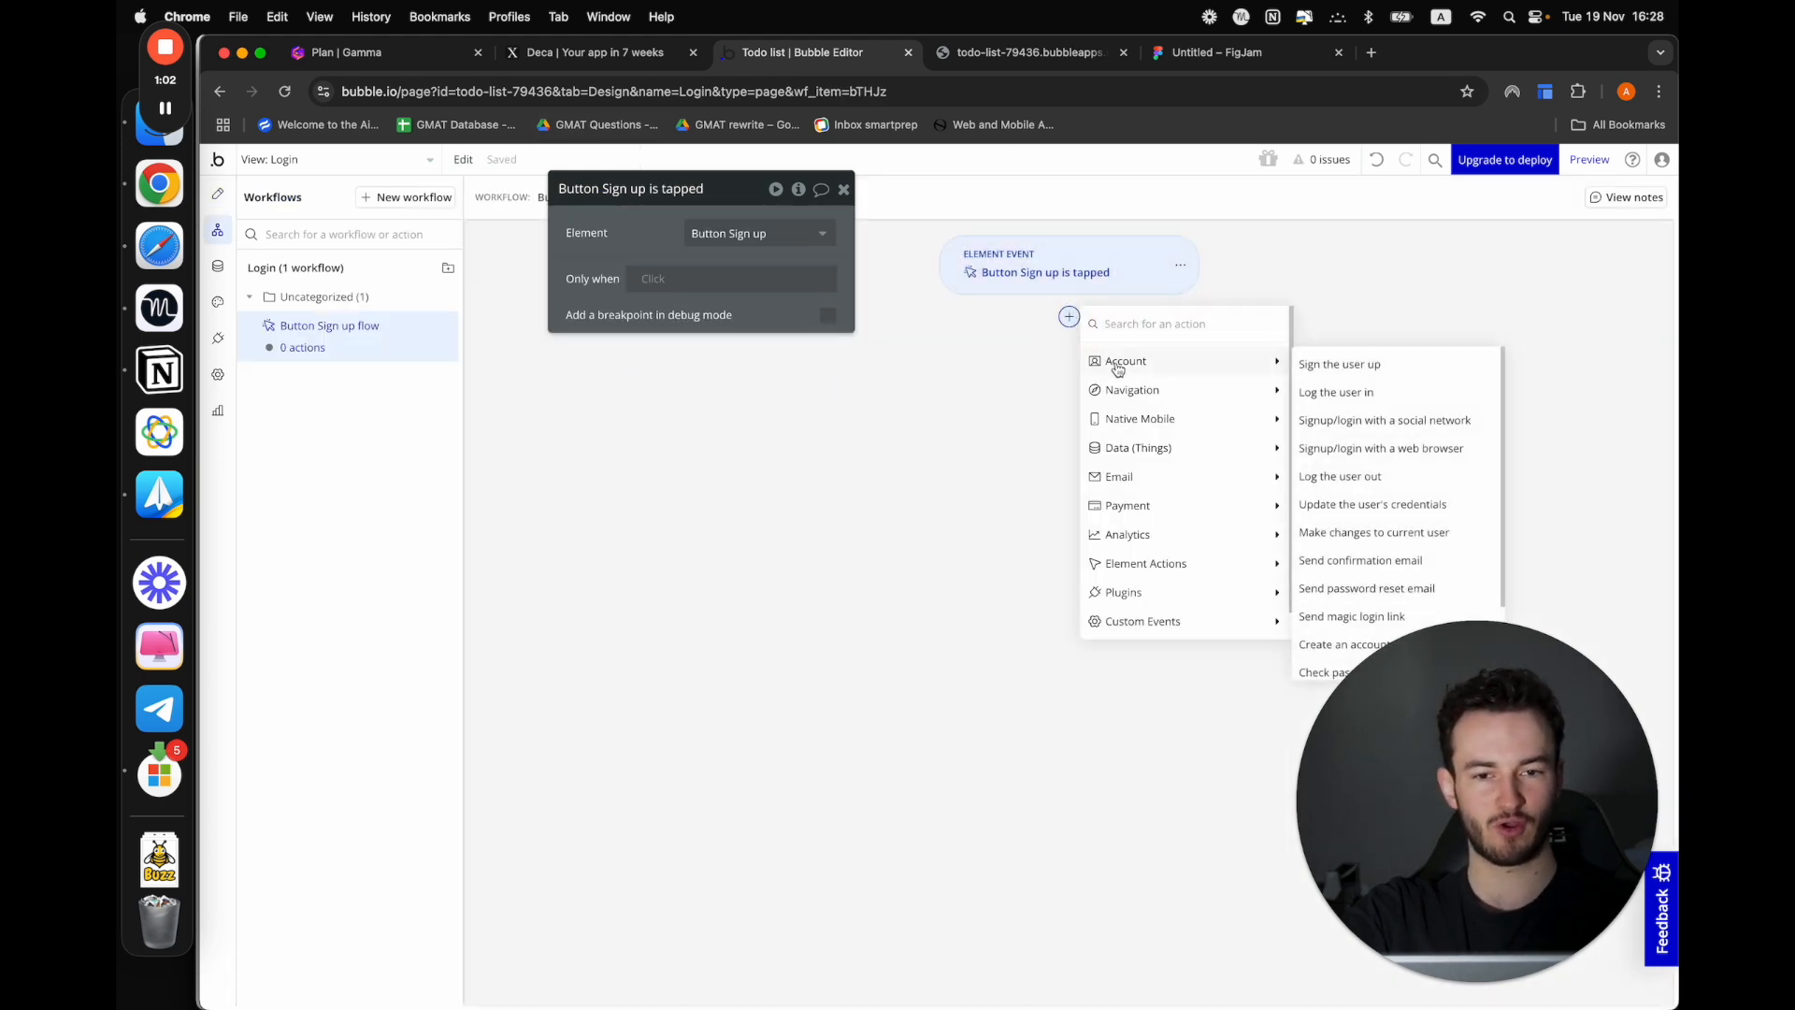
click(1352, 374)
click(720, 232)
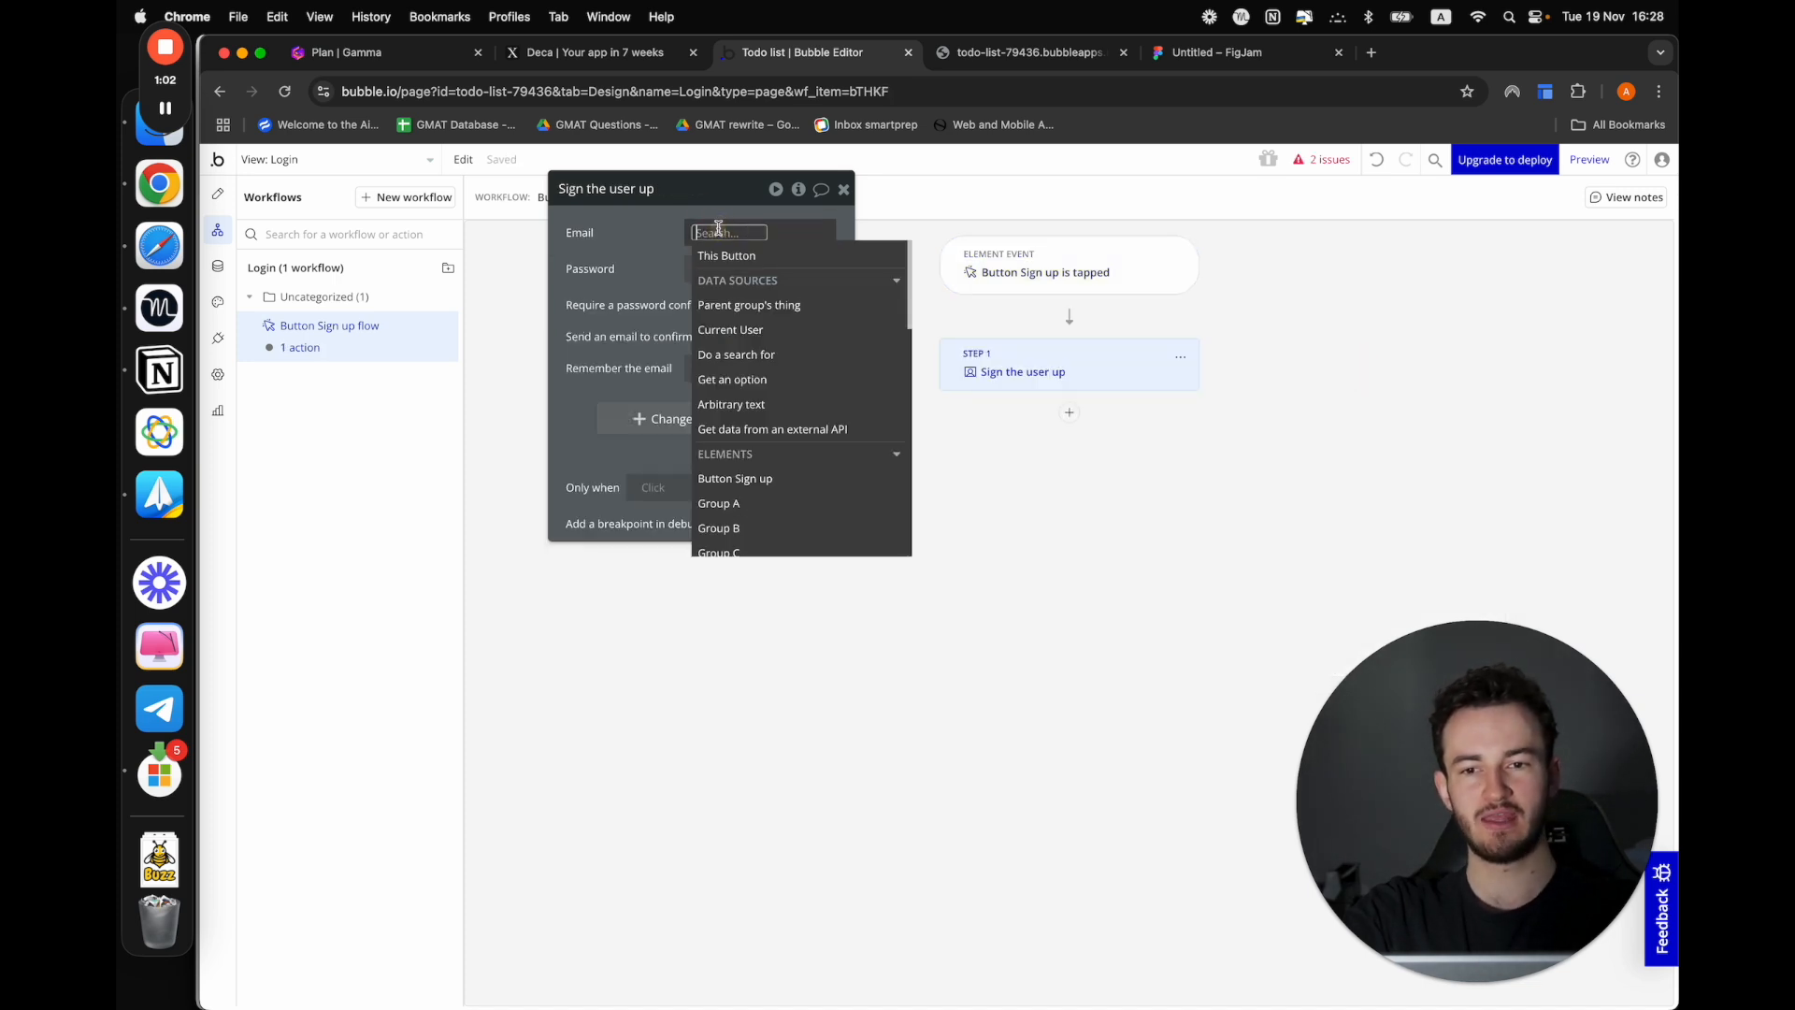
text(inpu)
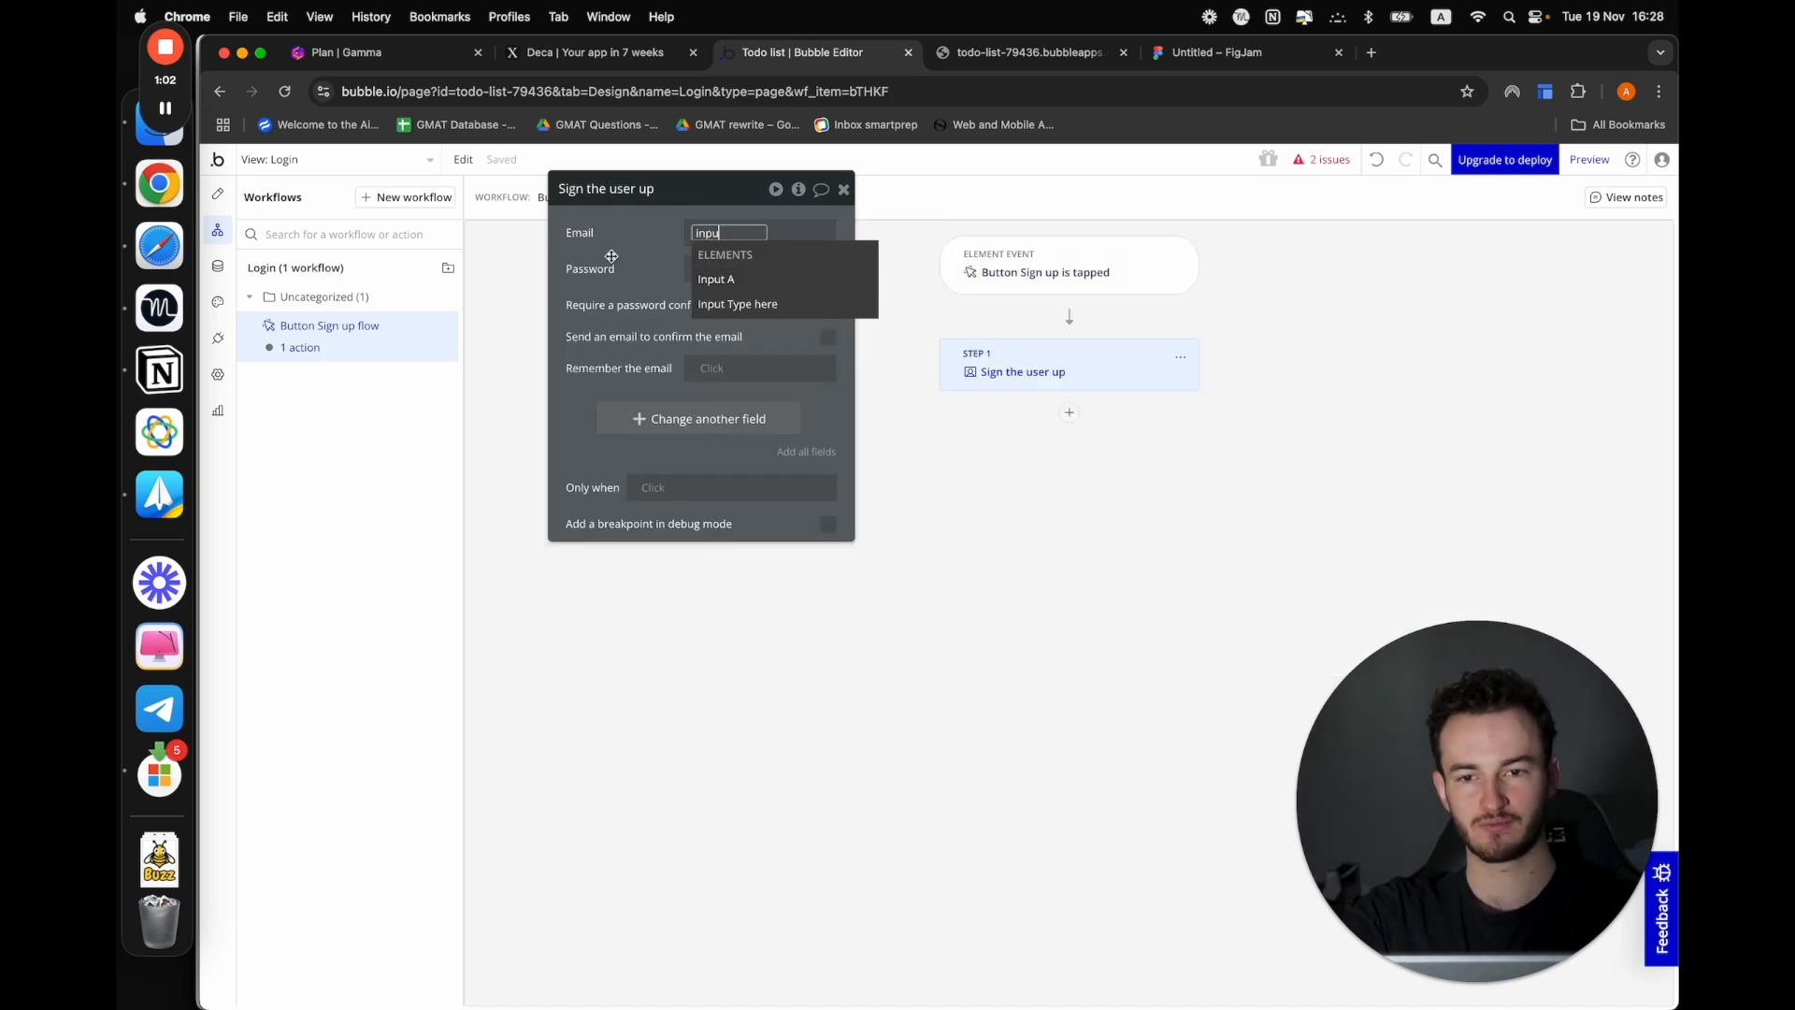
click(612, 257)
click(690, 242)
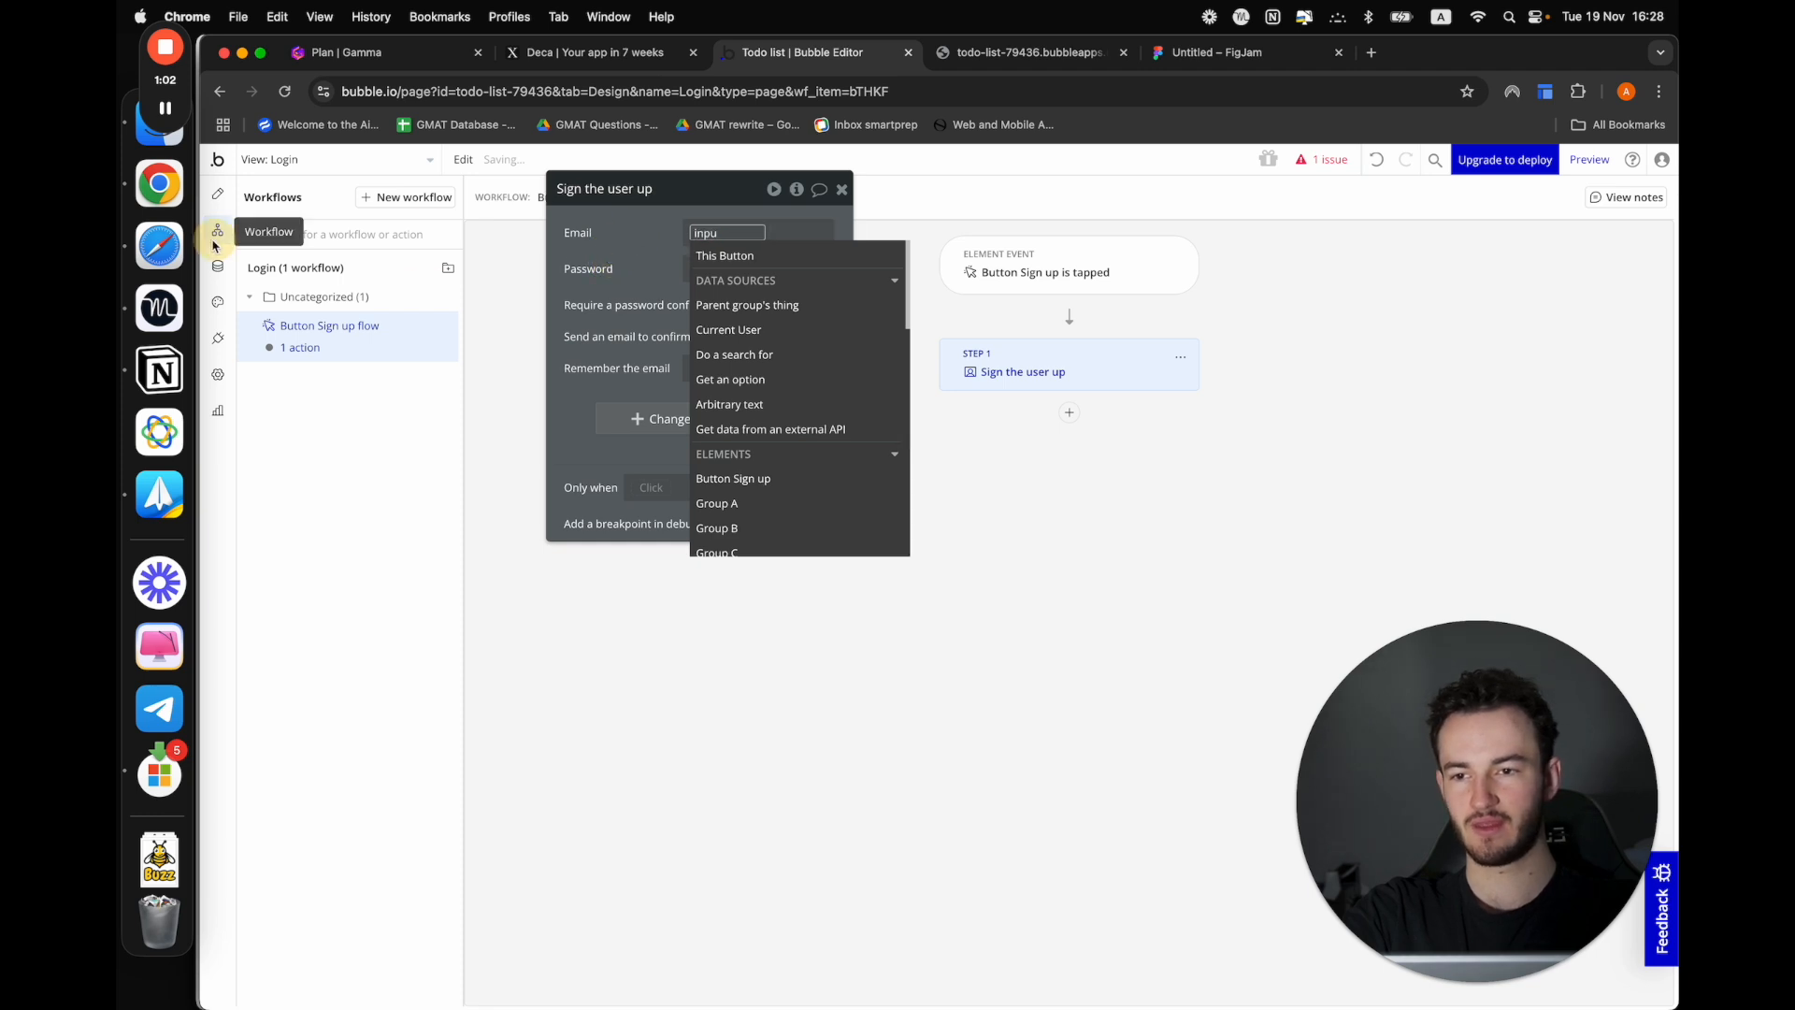
click(636, 261)
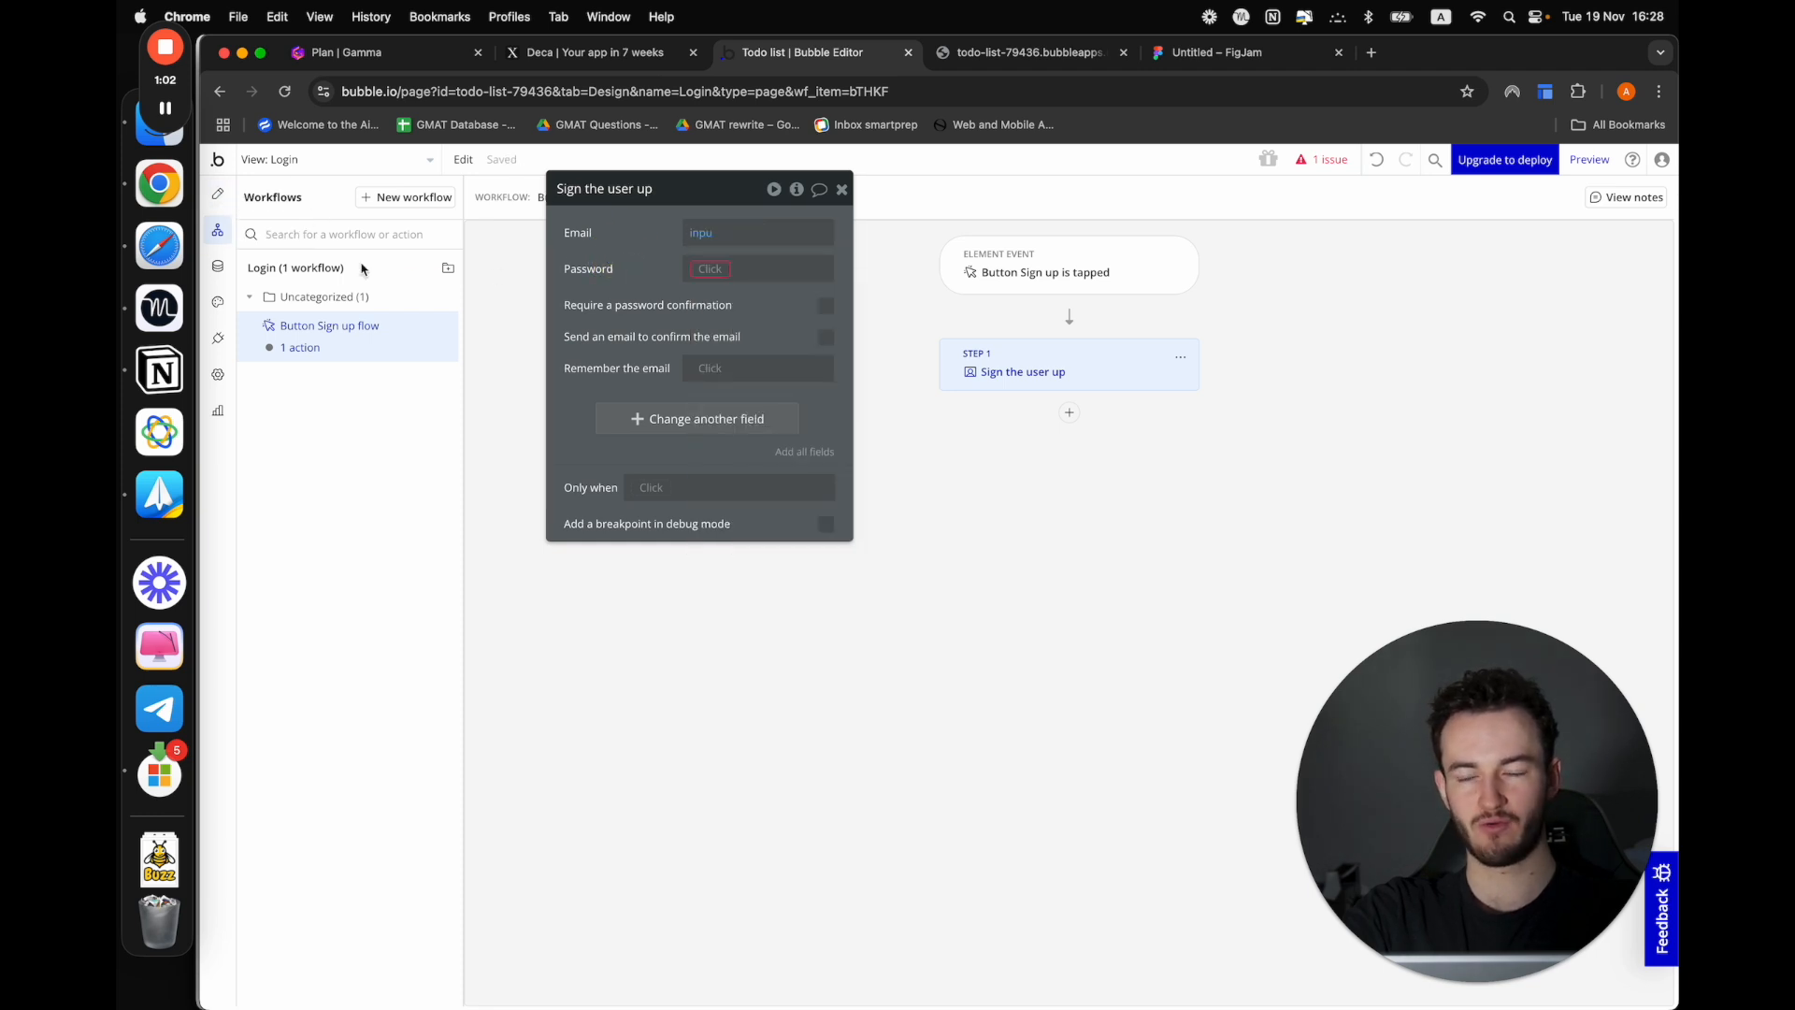
Rename the email field element to "Input email" and the password field element to "Input password"
click(217, 194)
click(1103, 554)
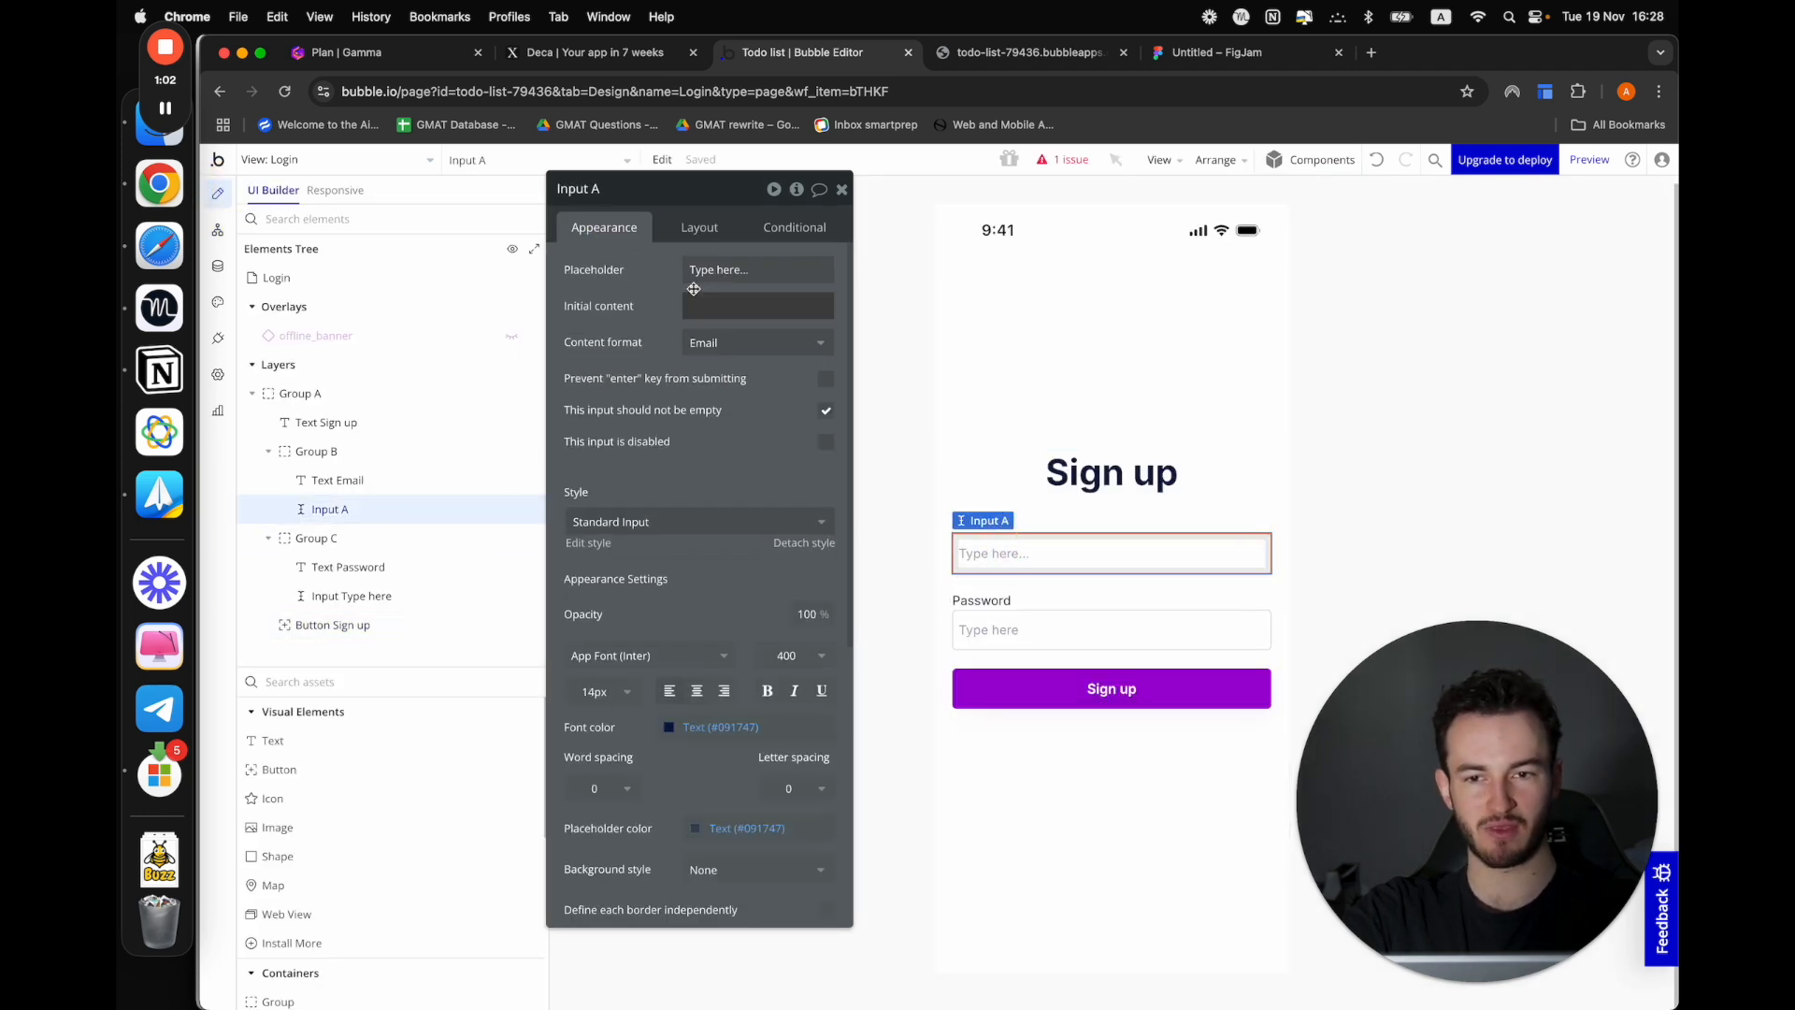
click(620, 188)
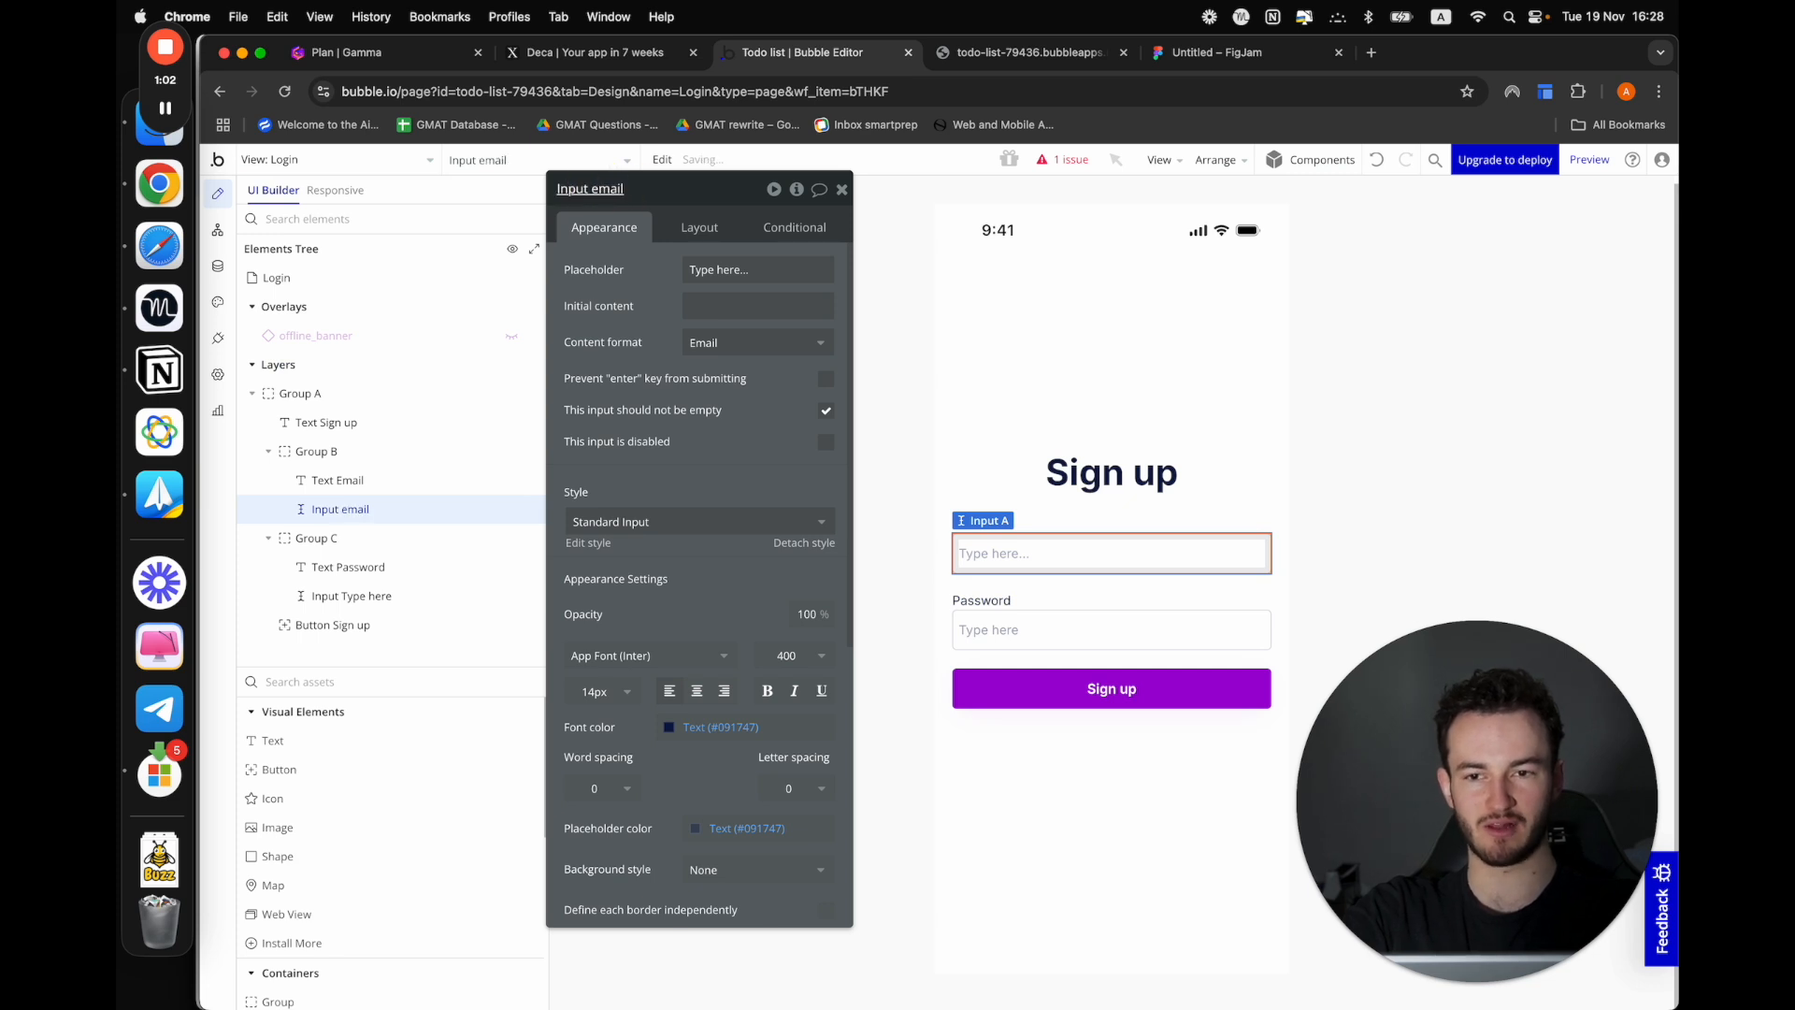
click(986, 624)
double_click(644, 187)
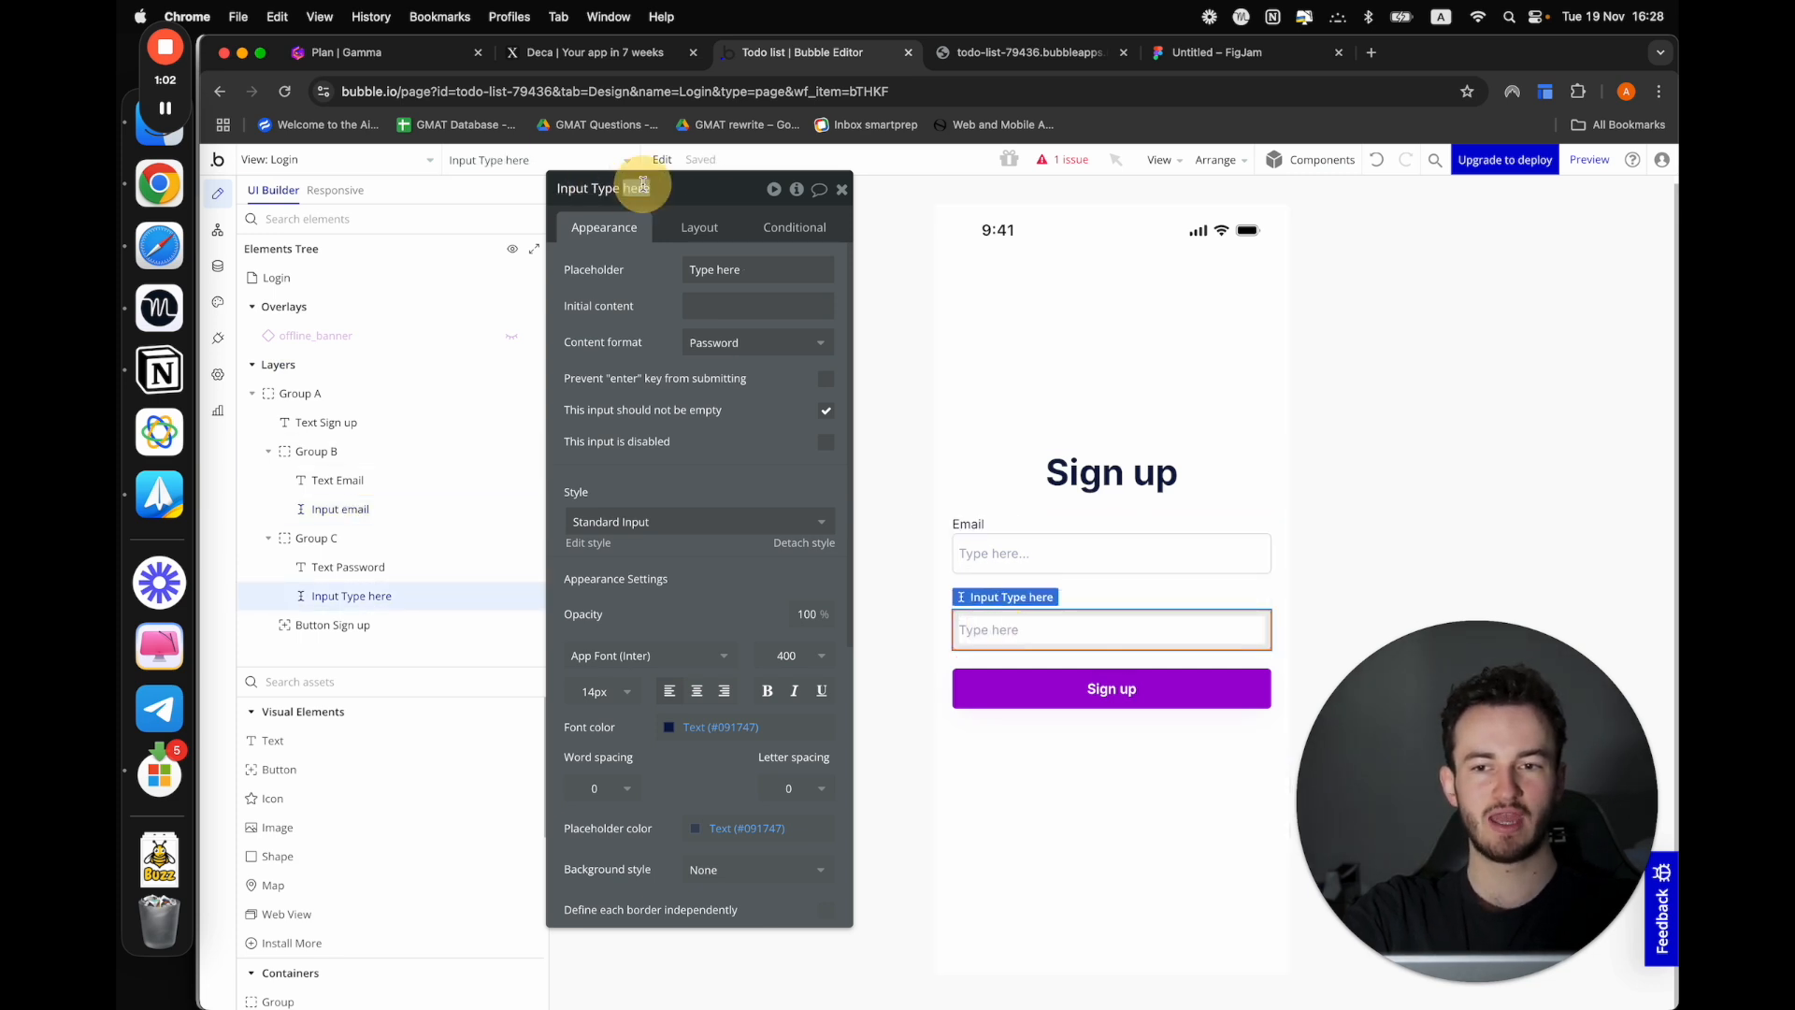
drag(593, 188, 736, 189)
key(BackSpace)
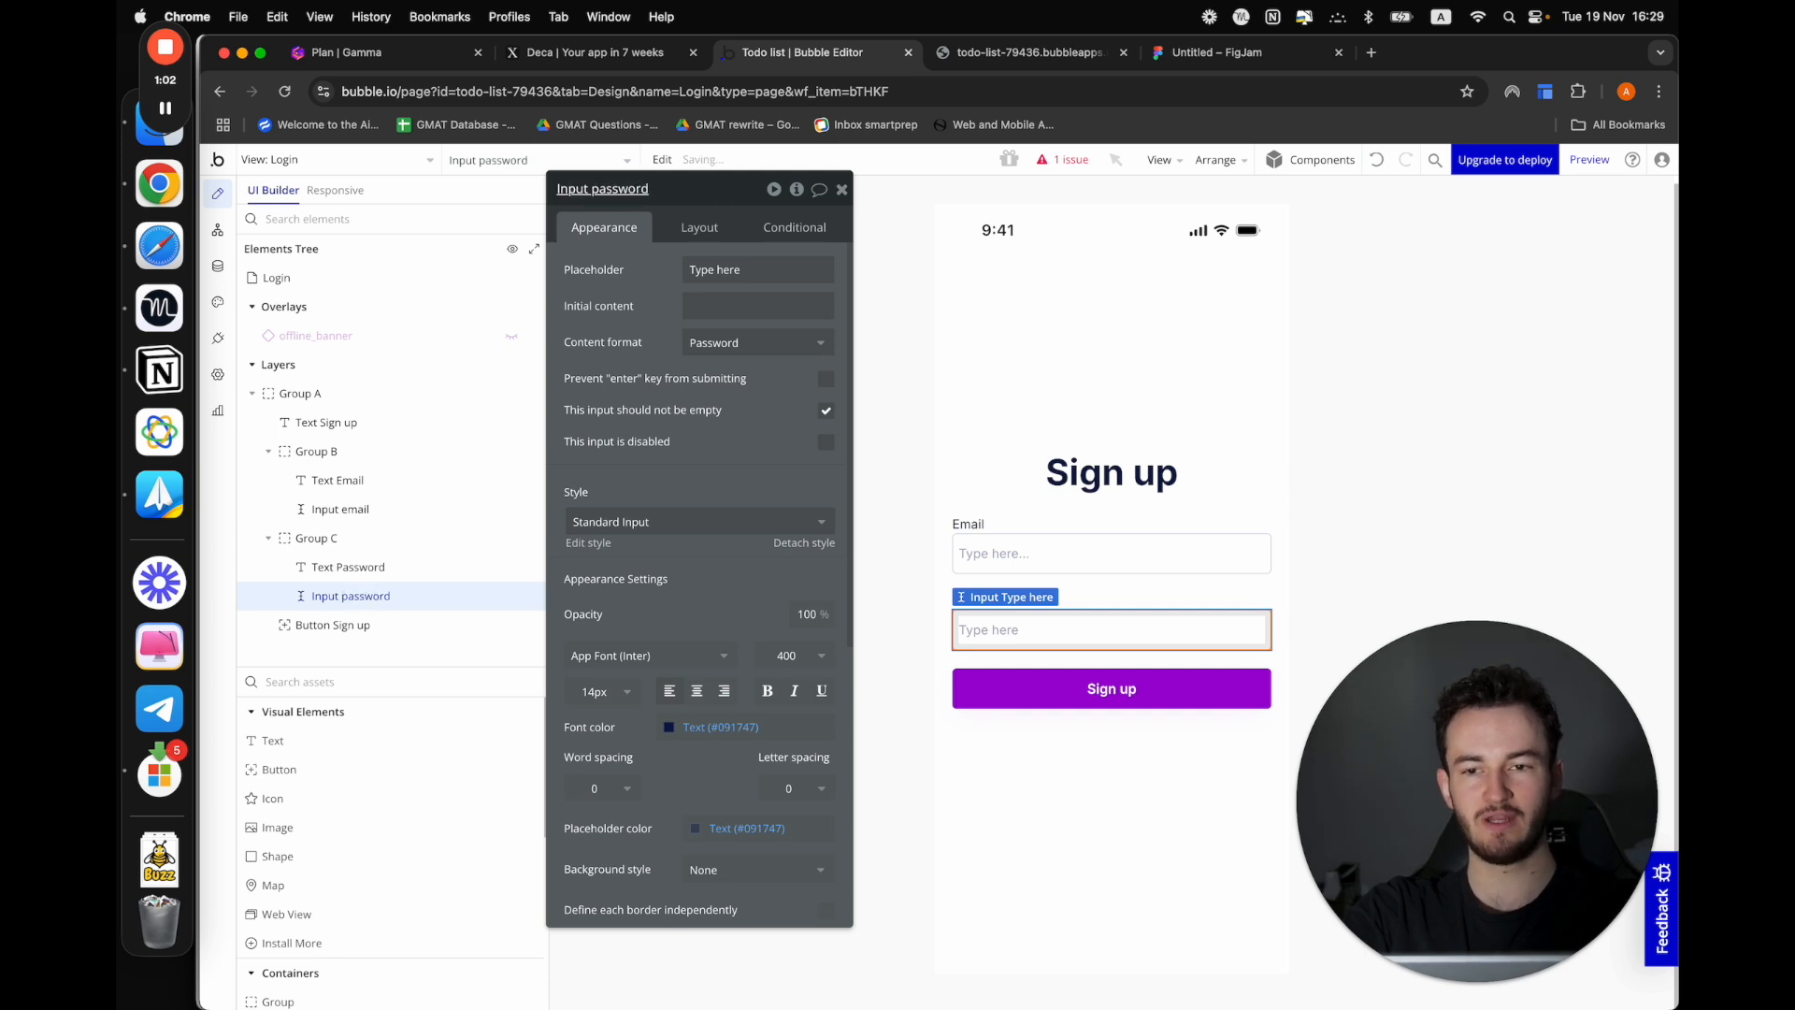
In the "Sign the user up" action, set Email to Input email's value
click(218, 230)
click(710, 232)
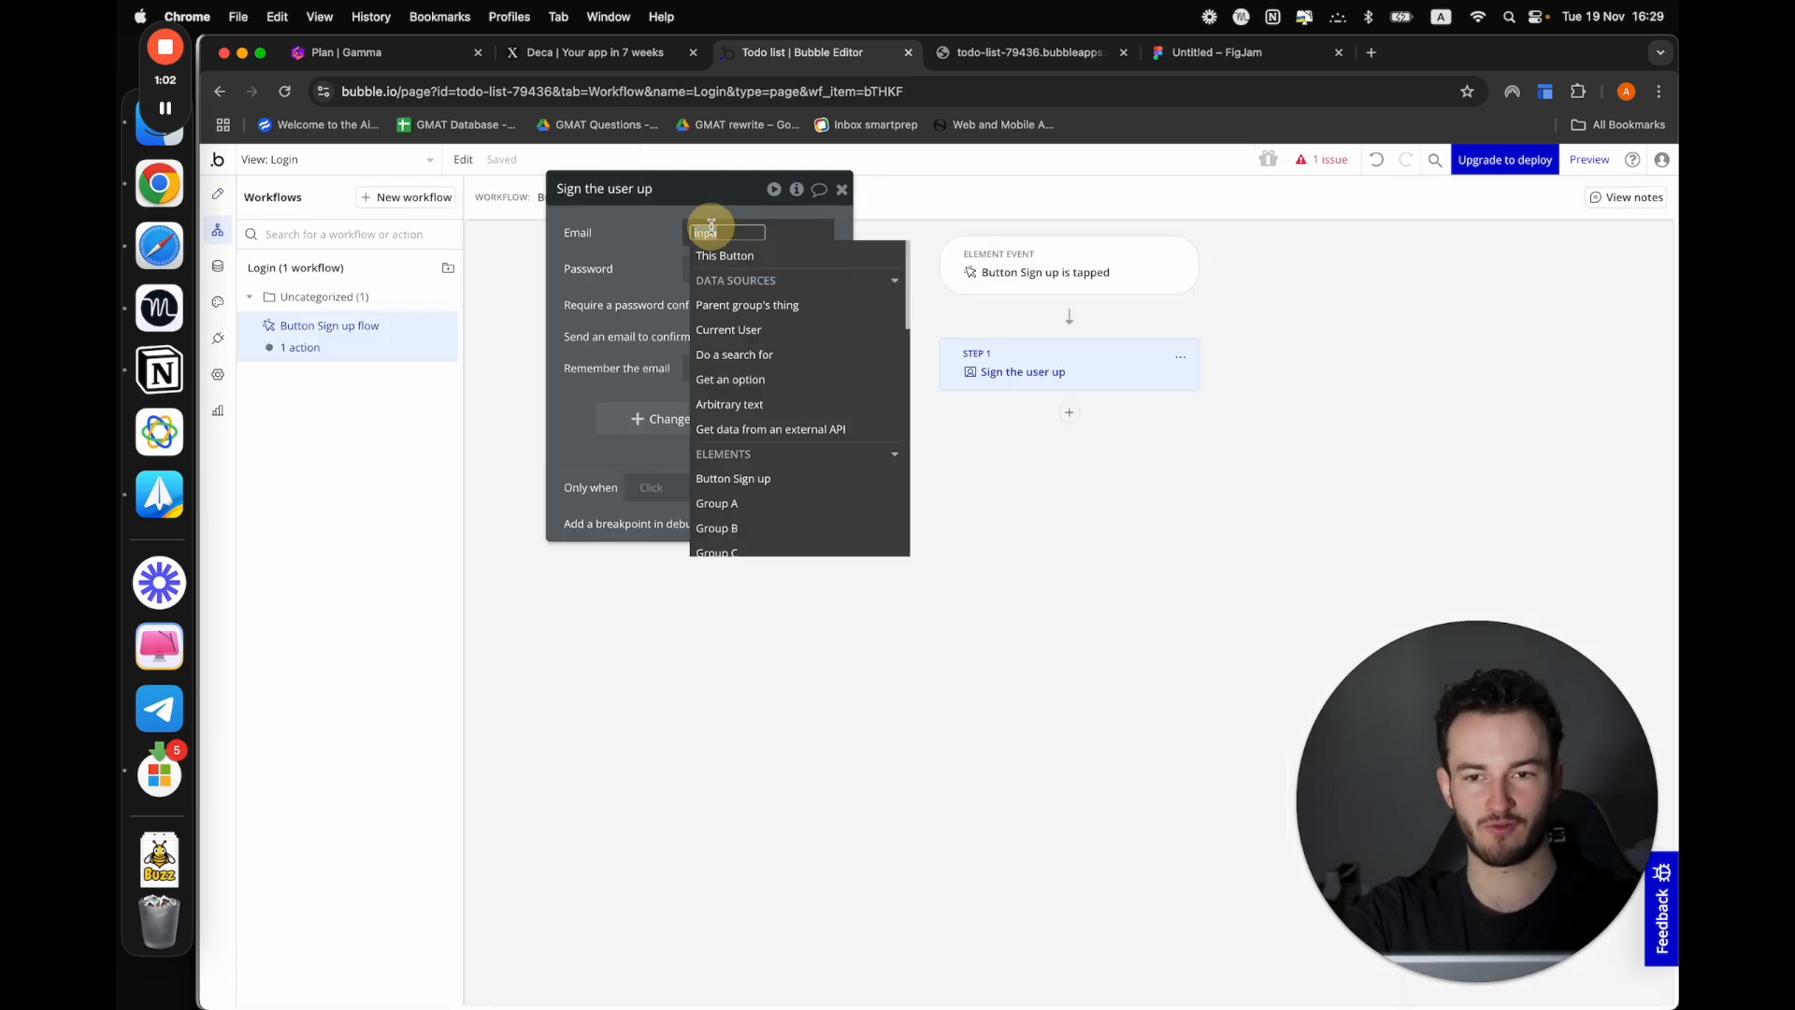
text(inp)
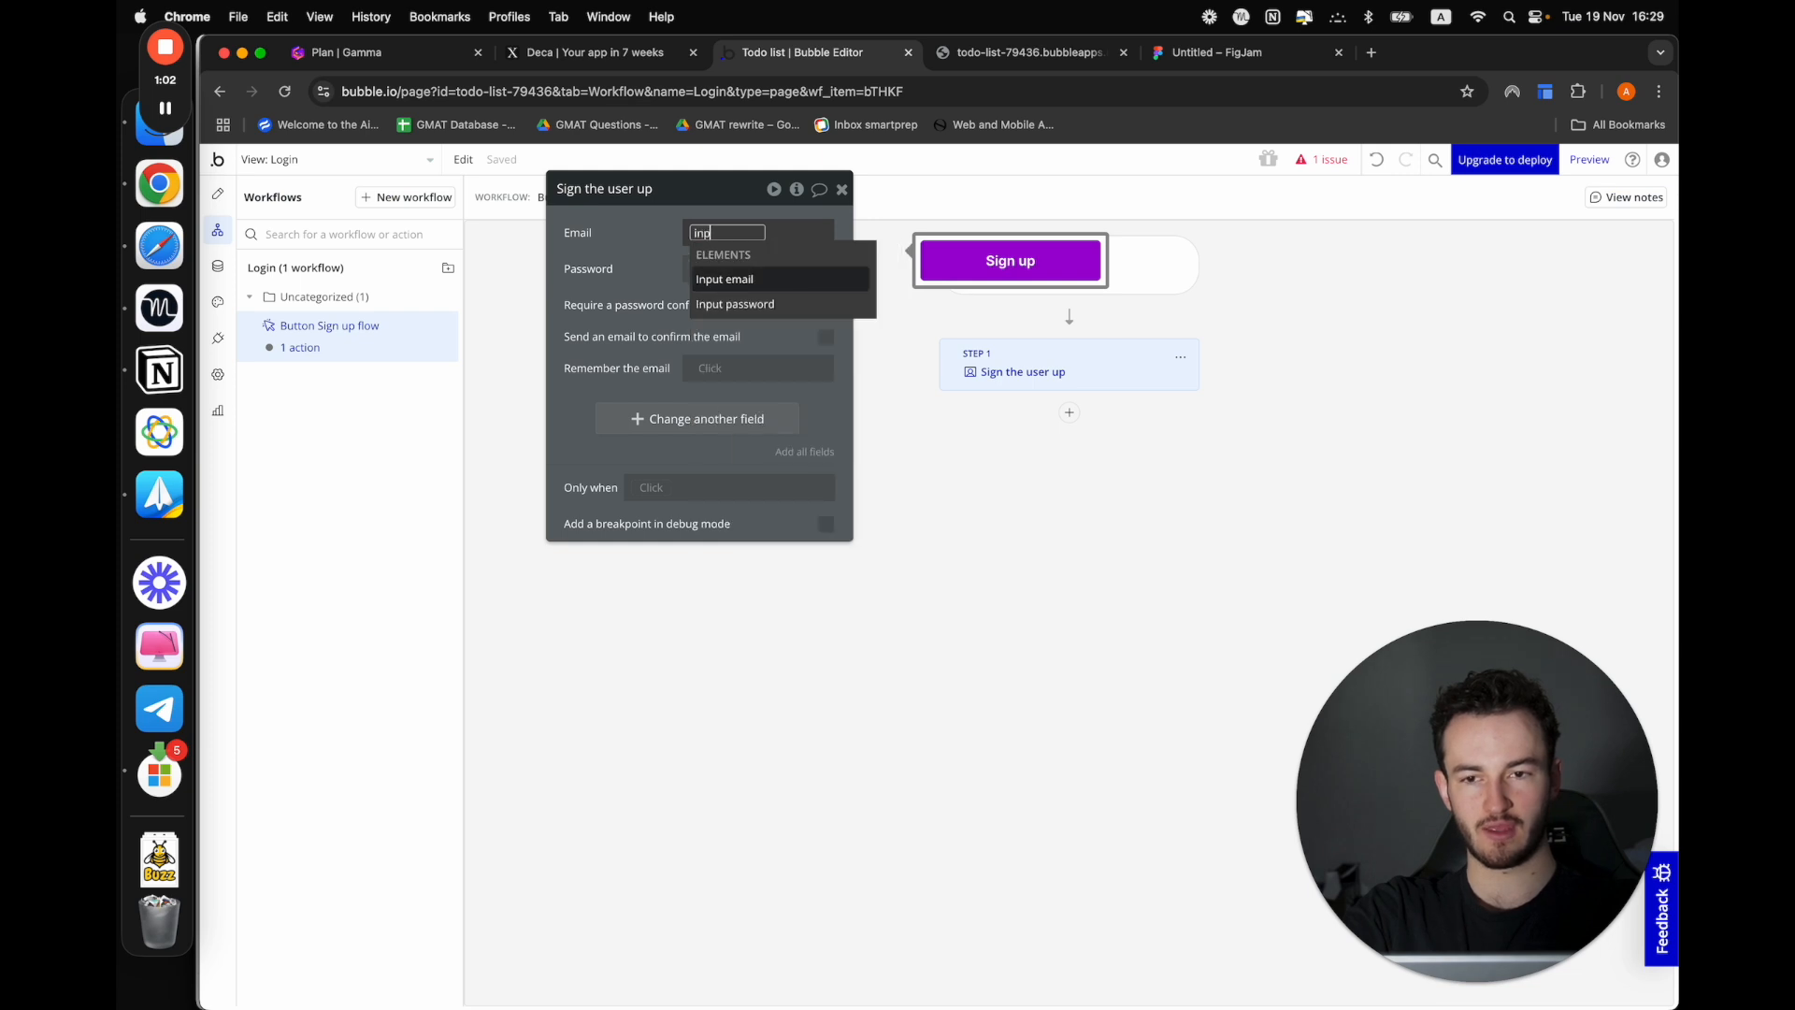
click(722, 280)
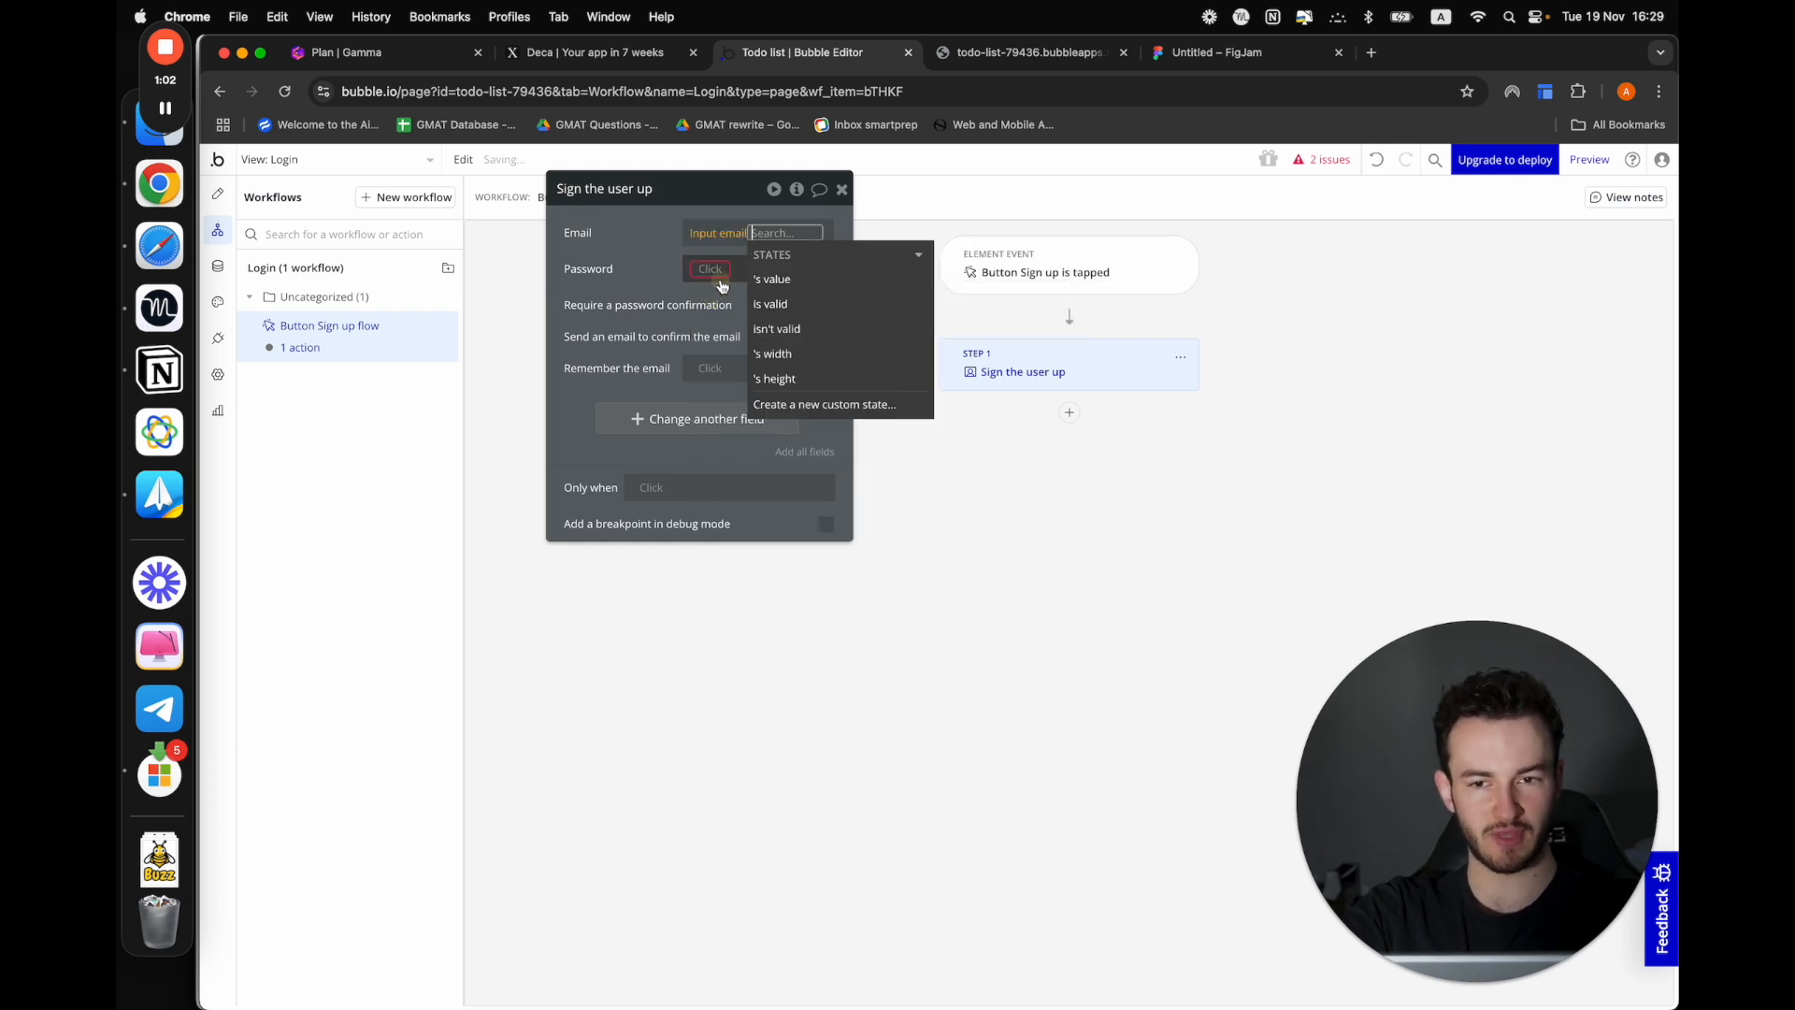
click(791, 277)
click(642, 272)
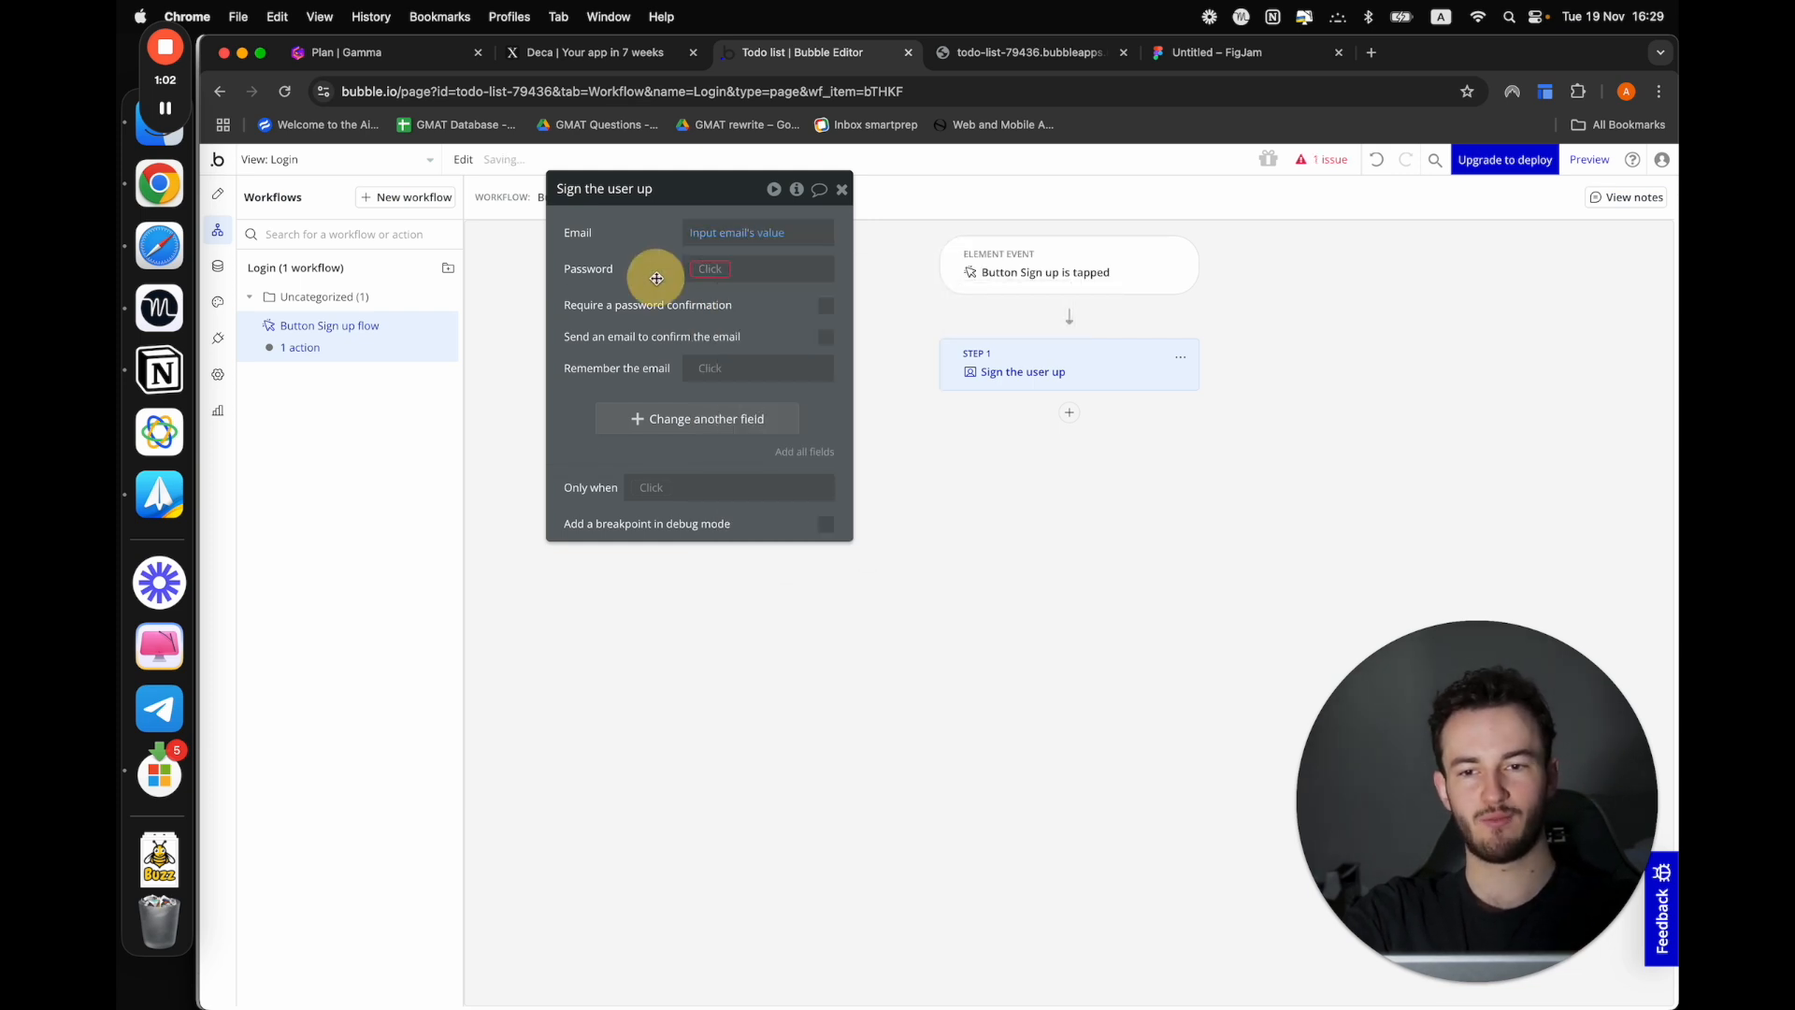
Set the sign-up action's Password to Input password's value
click(711, 269)
text(in)
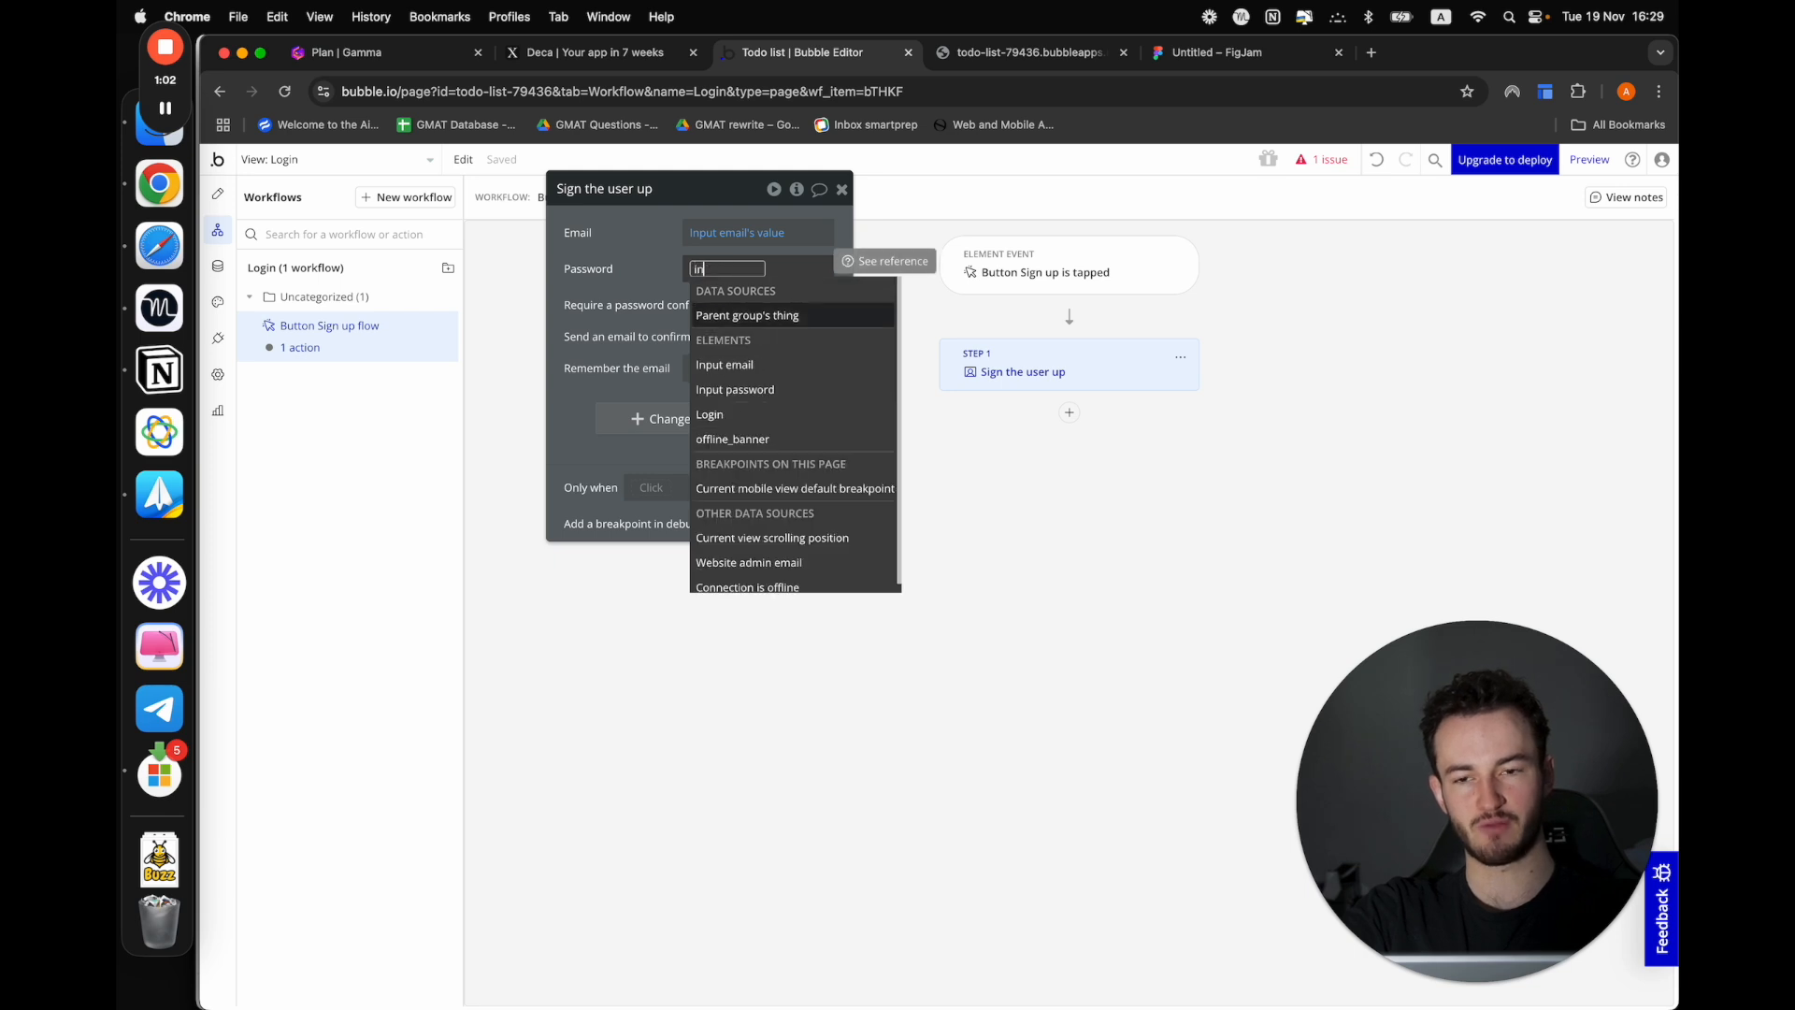
click(727, 400)
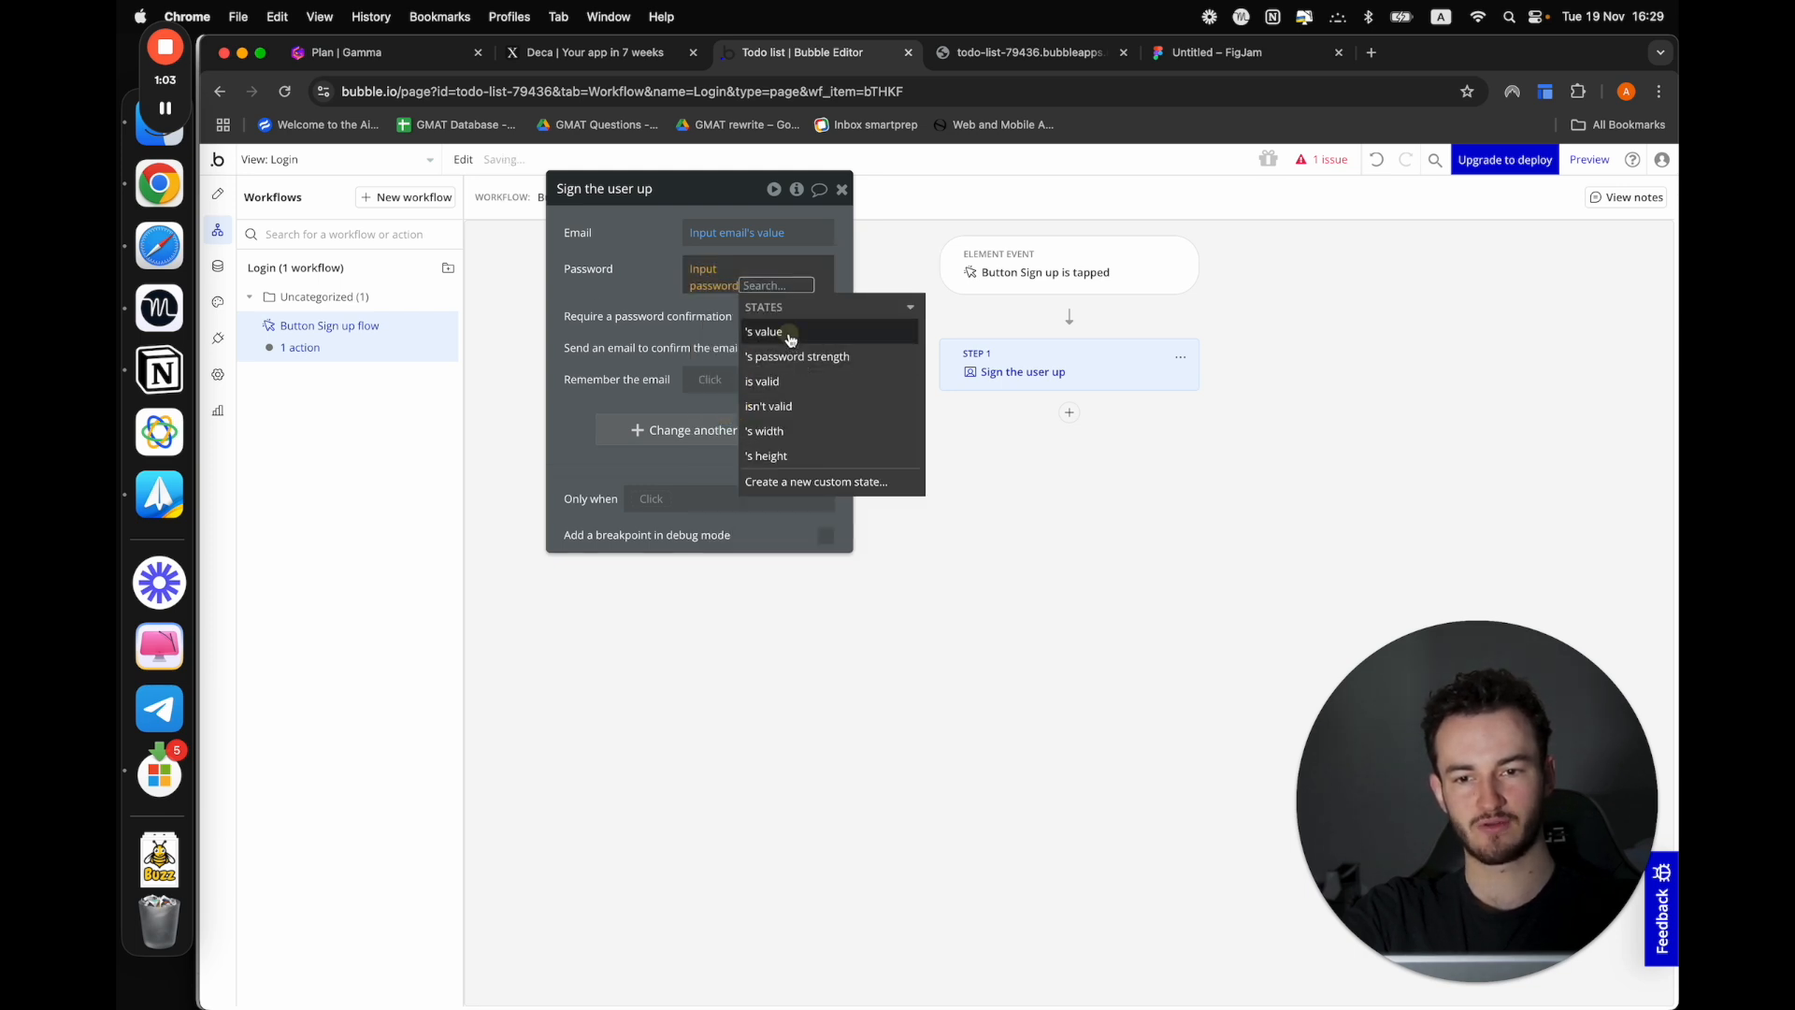
click(789, 332)
click(661, 315)
Set the sign-up action's "Remember the email" option to "yes", leaving no extra field row, and close its properties
click(687, 418)
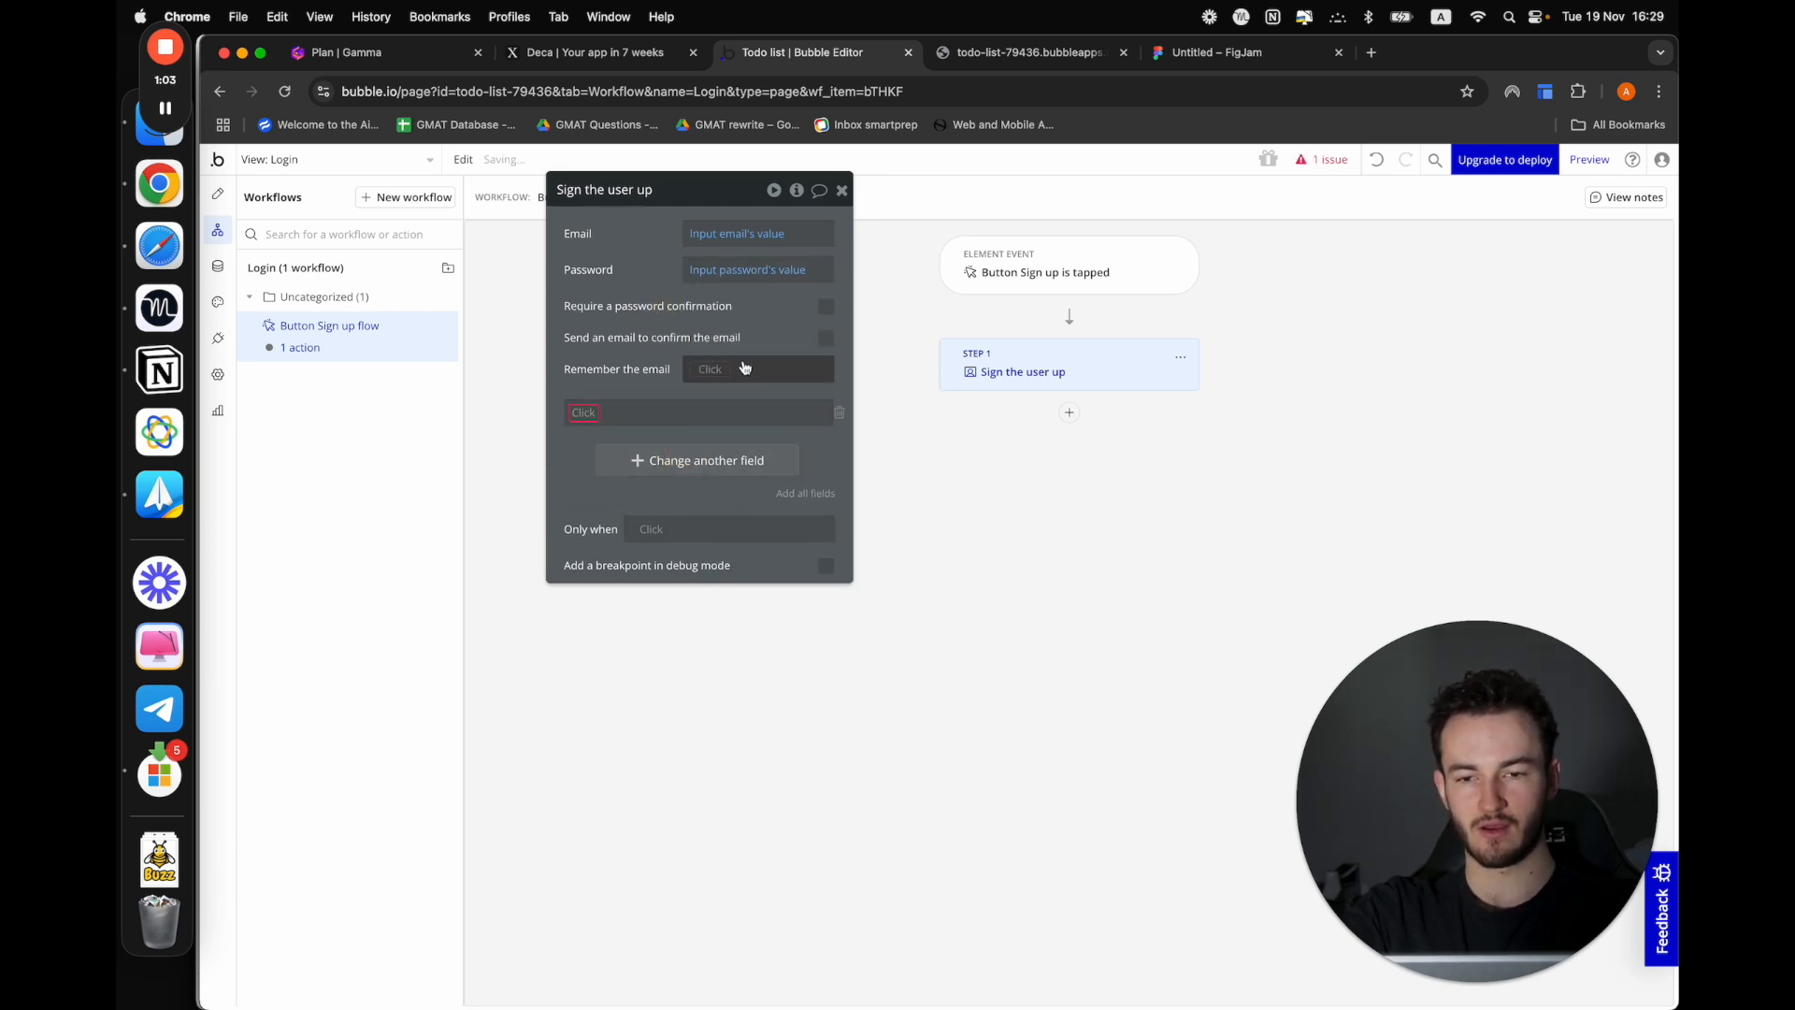
click(724, 369)
click(712, 464)
click(652, 377)
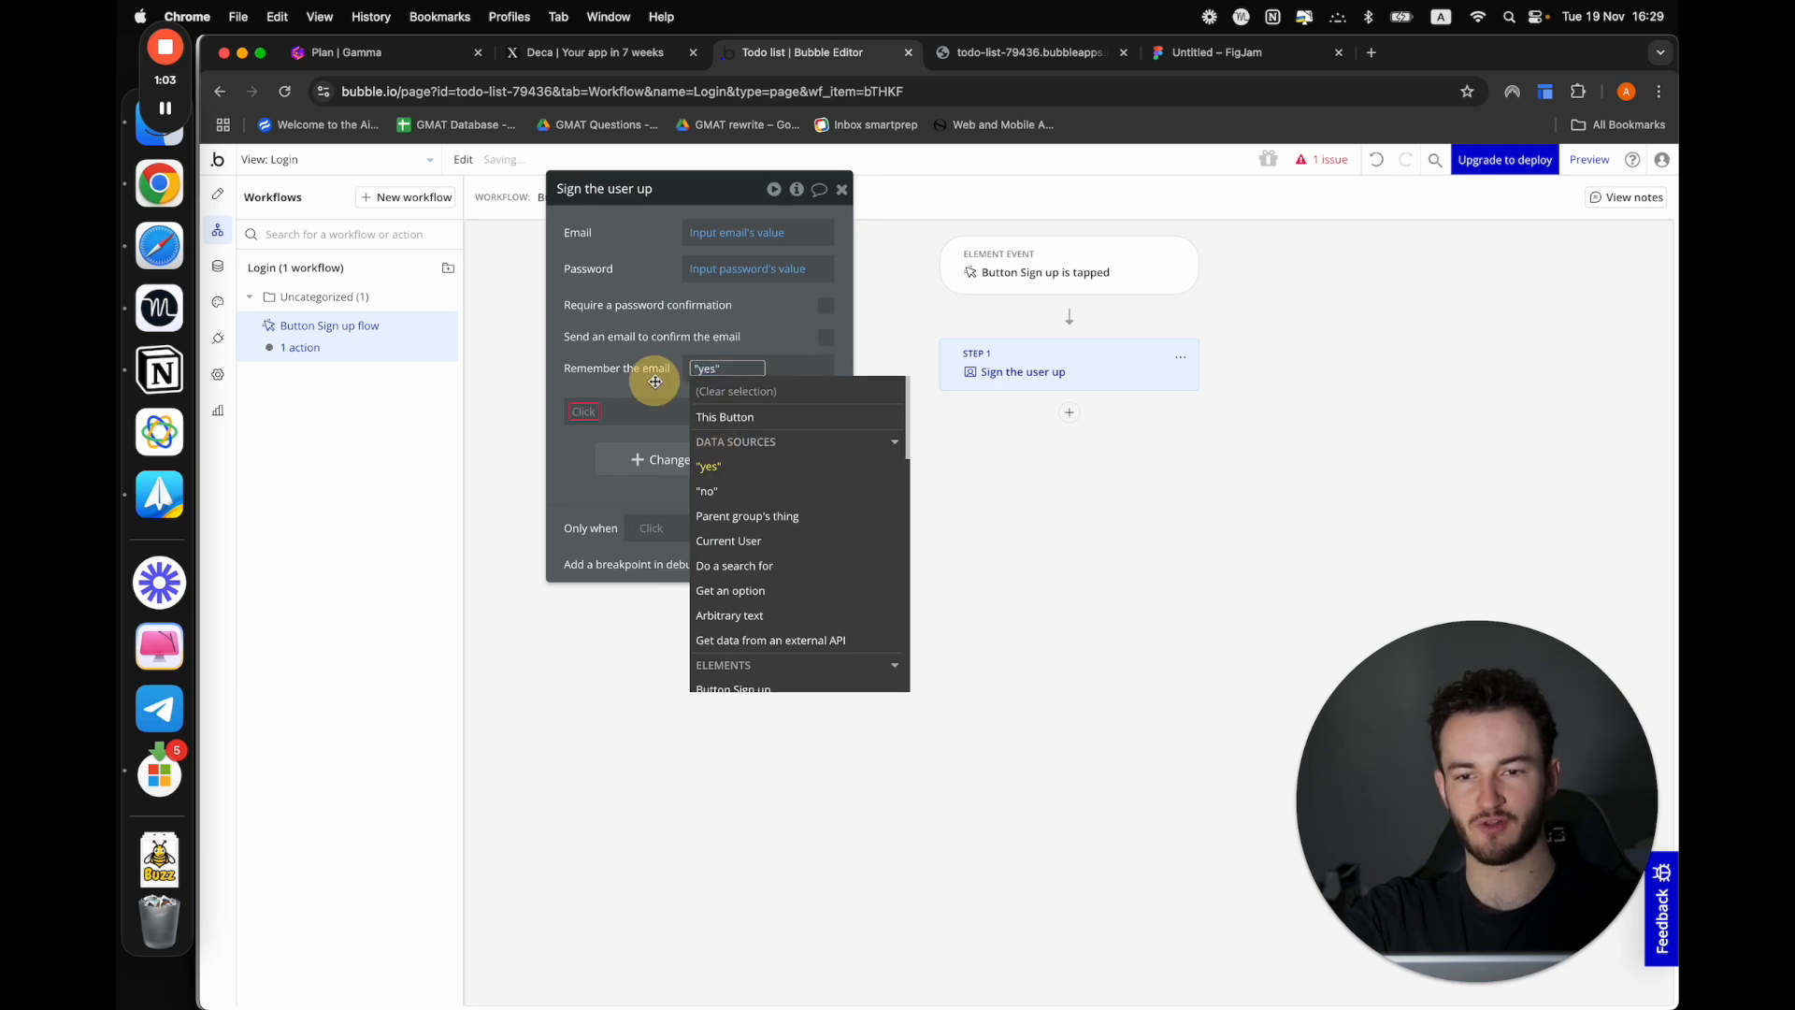
click(839, 411)
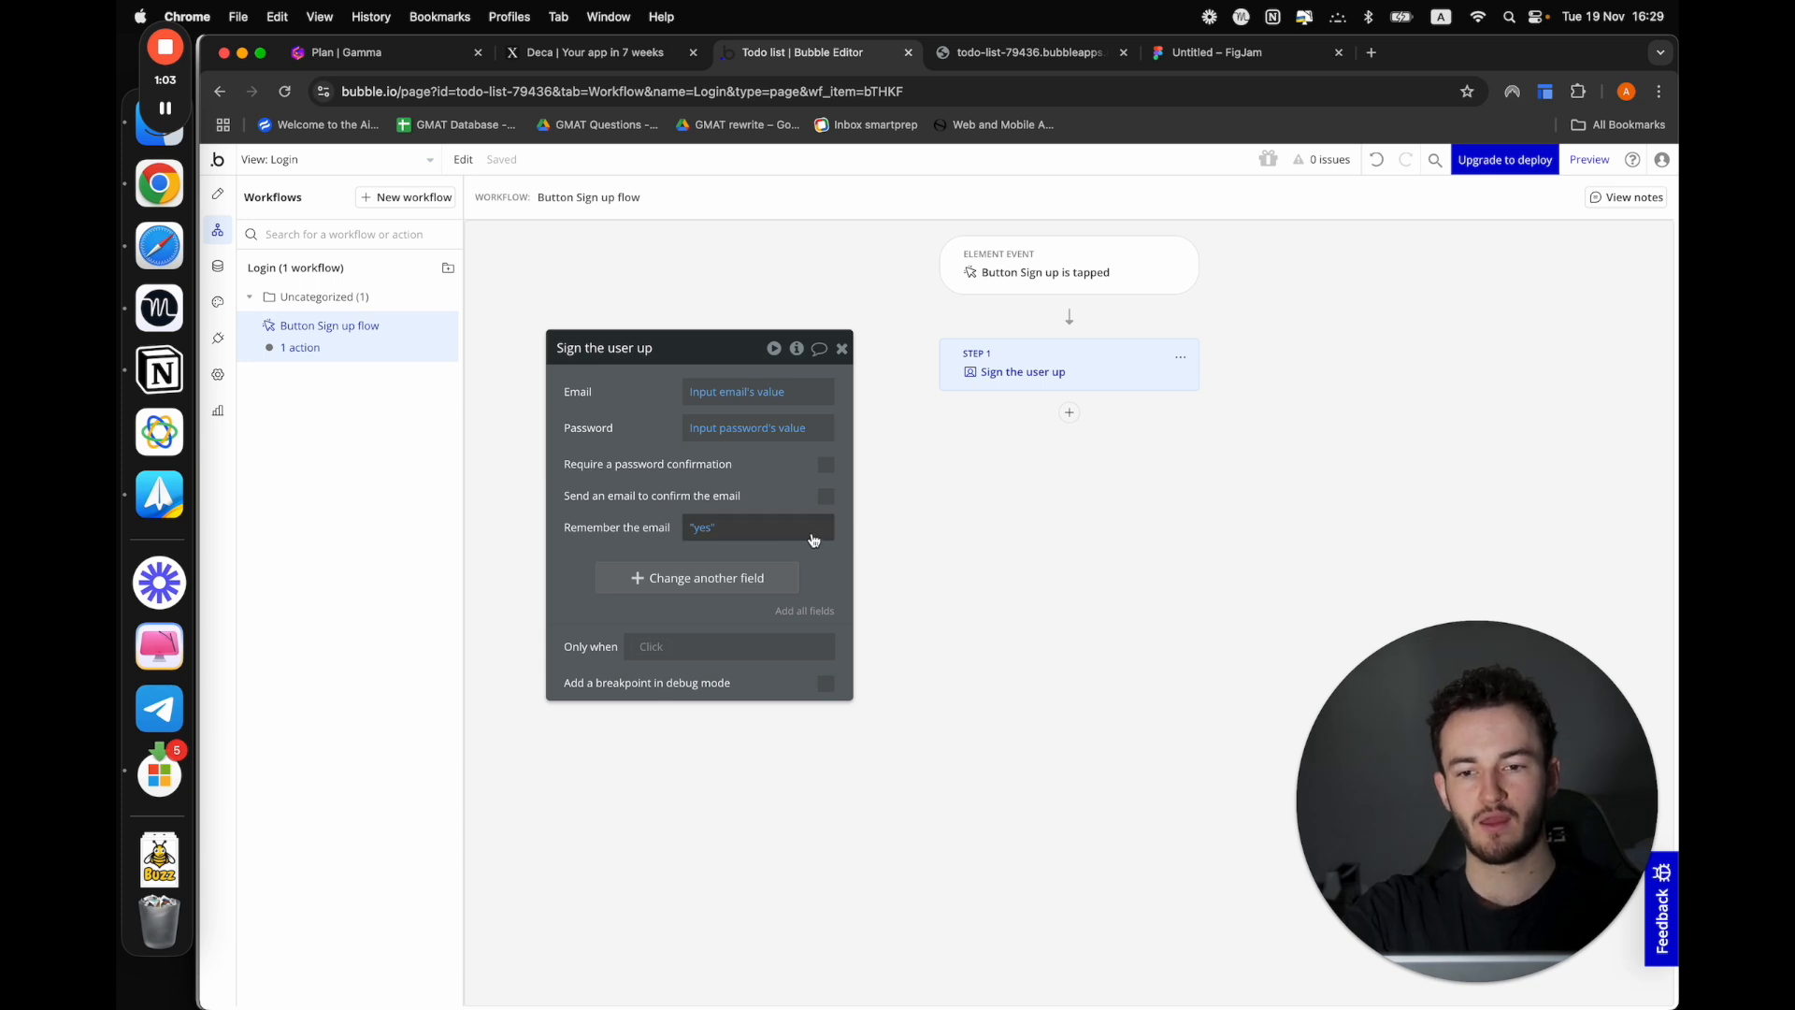
drag(817, 562, 805, 568)
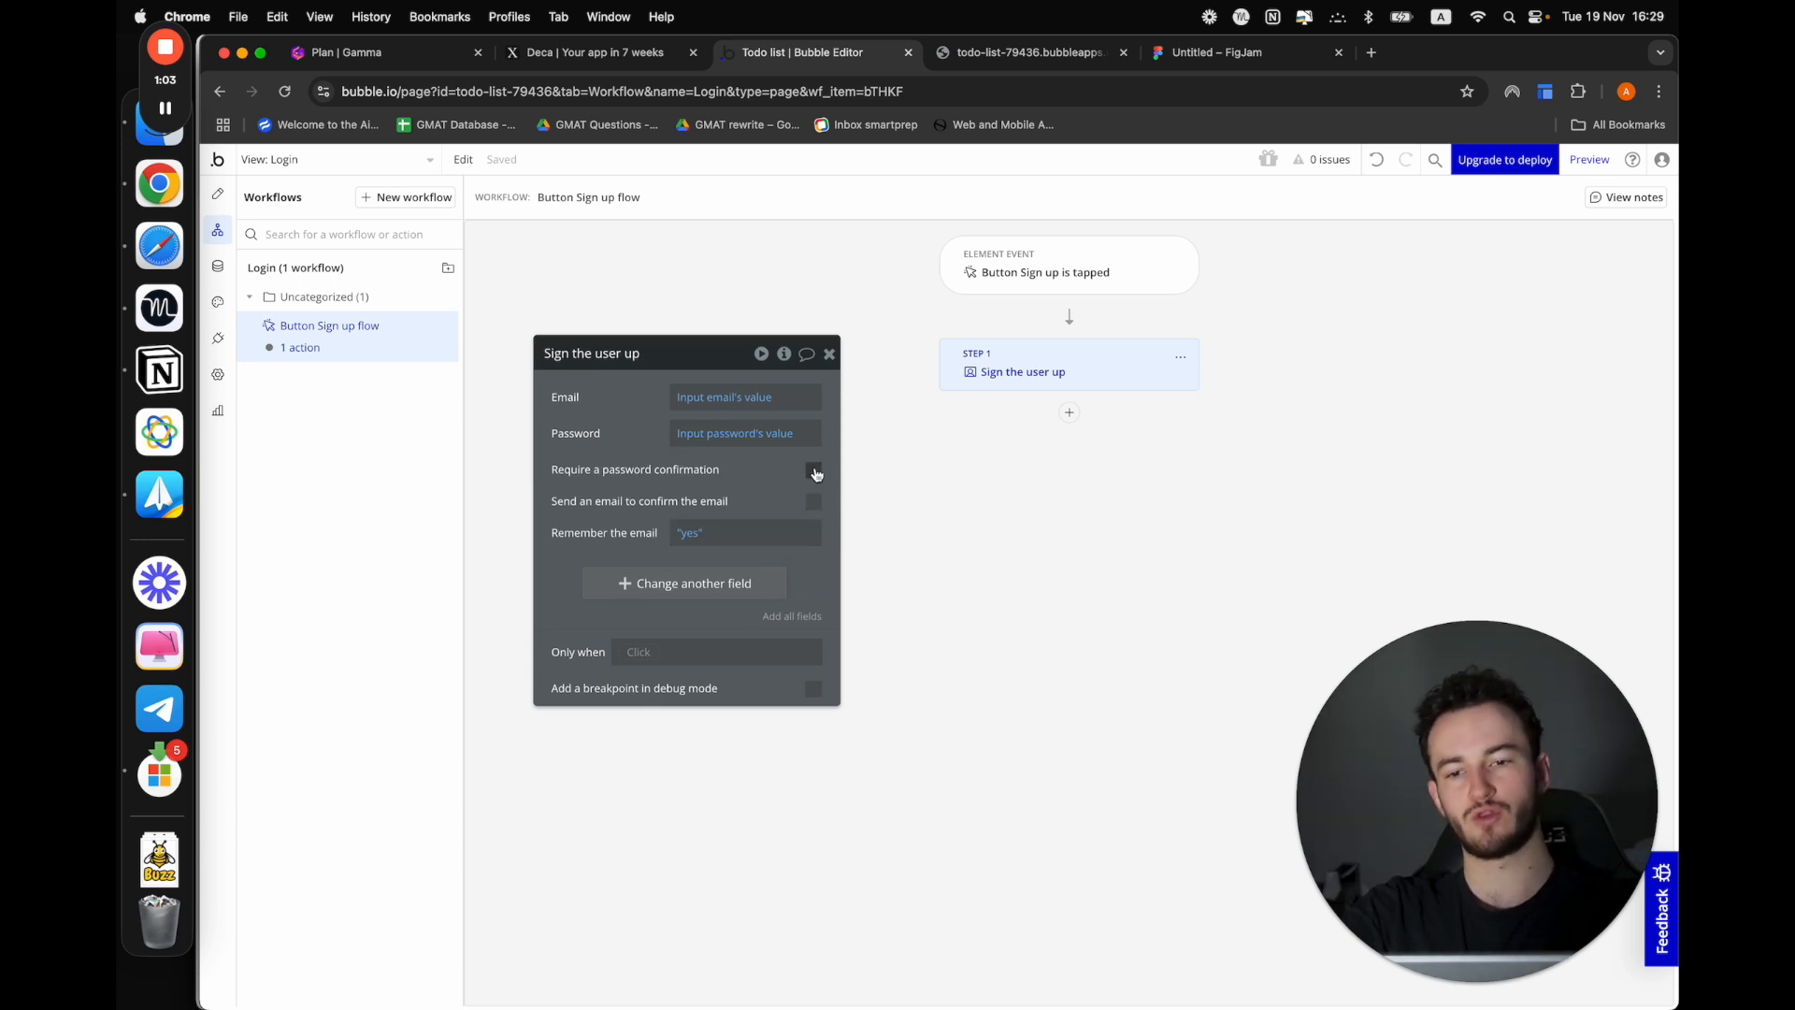
click(829, 354)
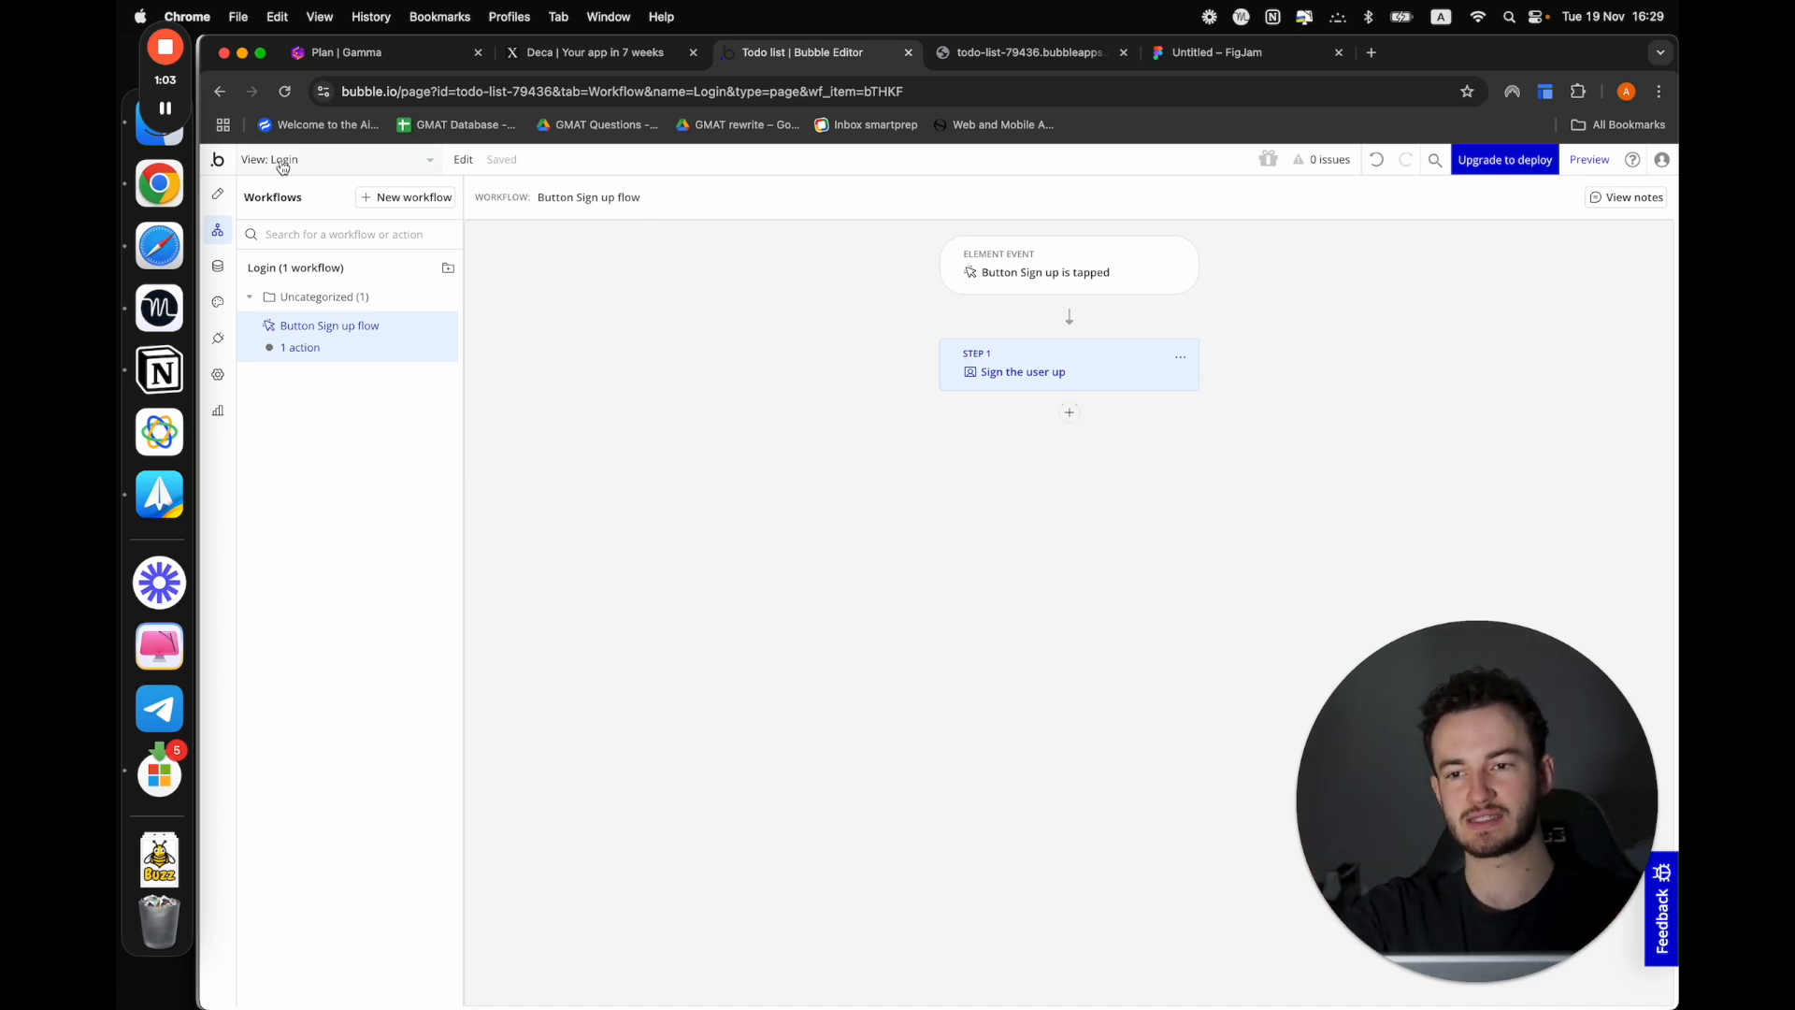
click(1069, 414)
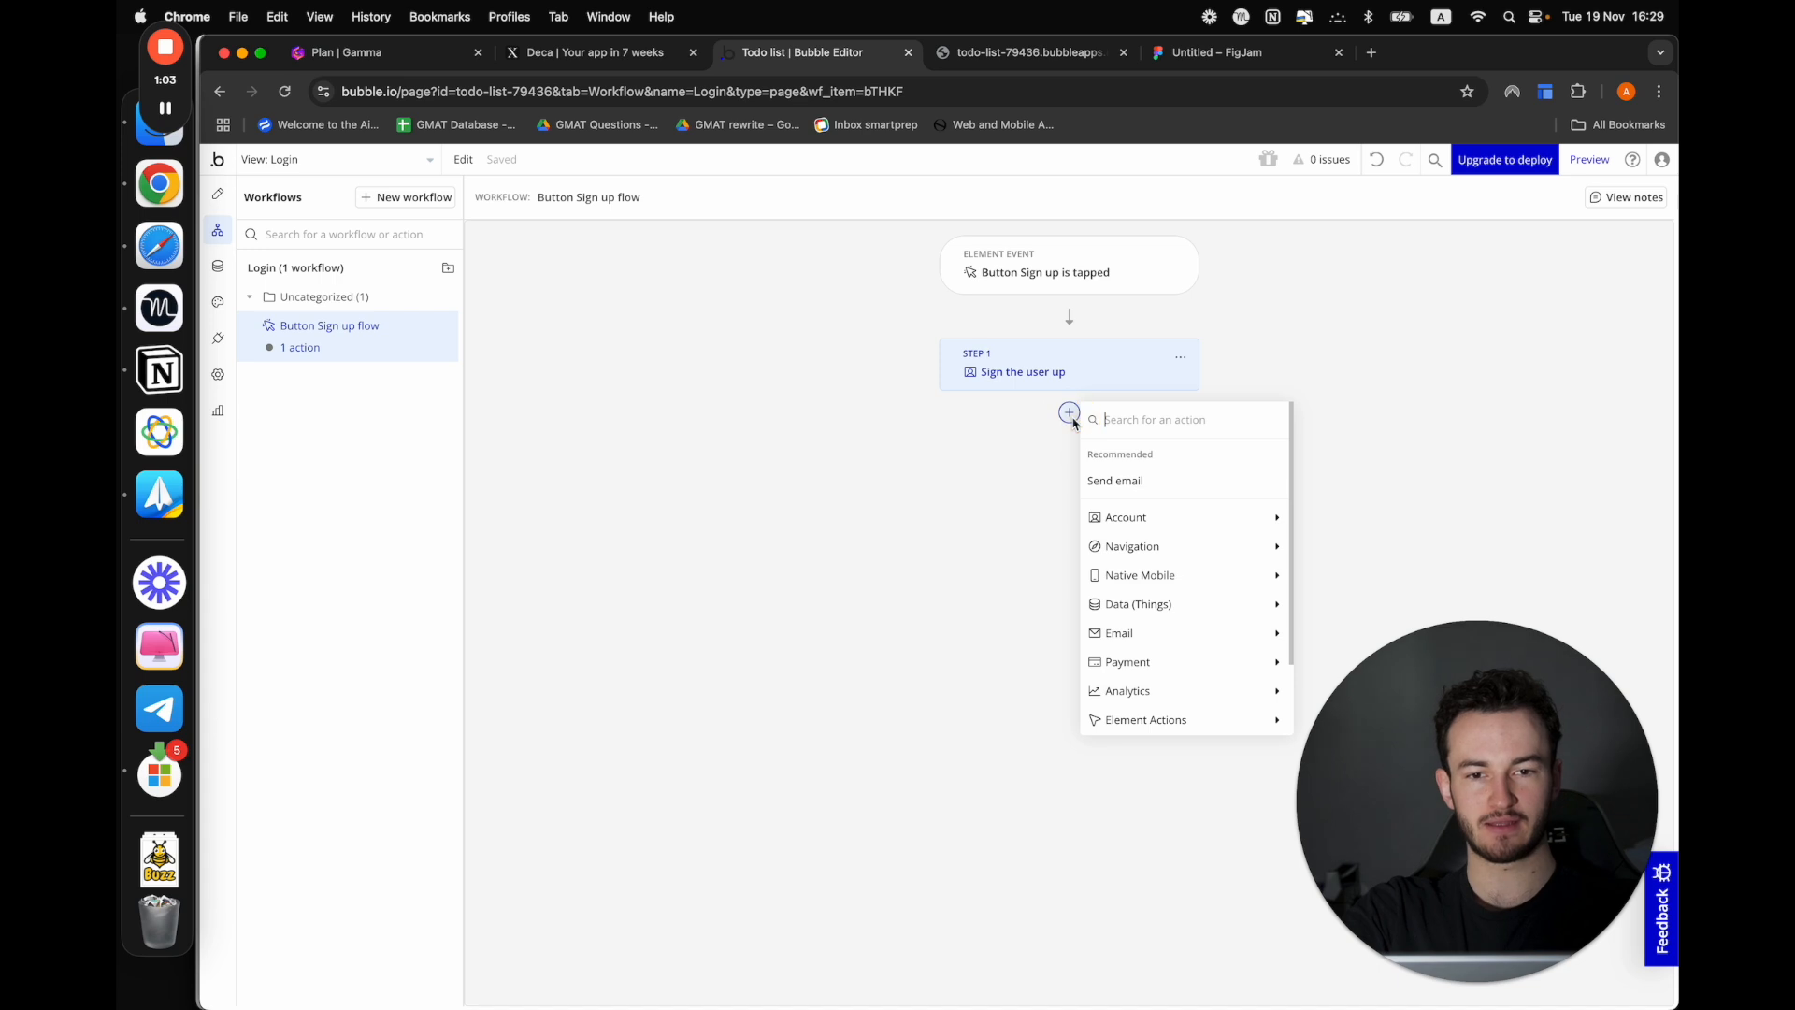
click(1026, 454)
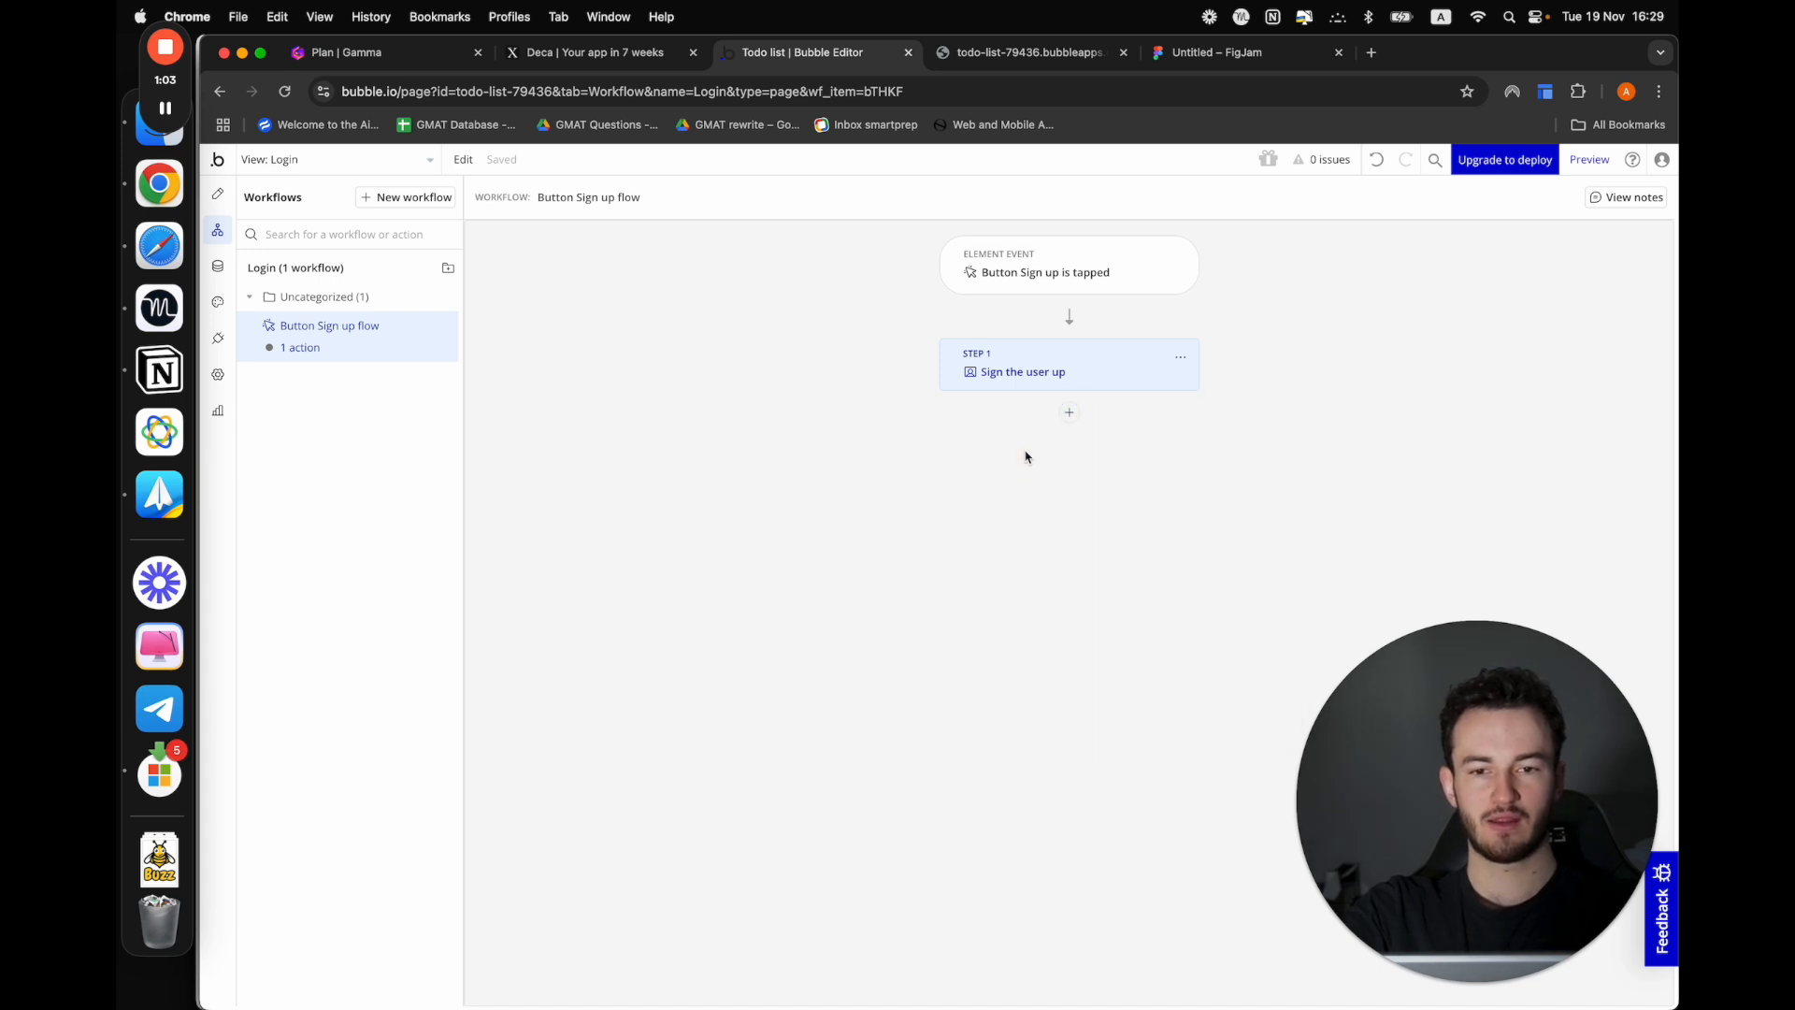
Create a new blank mobile view named "set name"
click(217, 193)
click(348, 161)
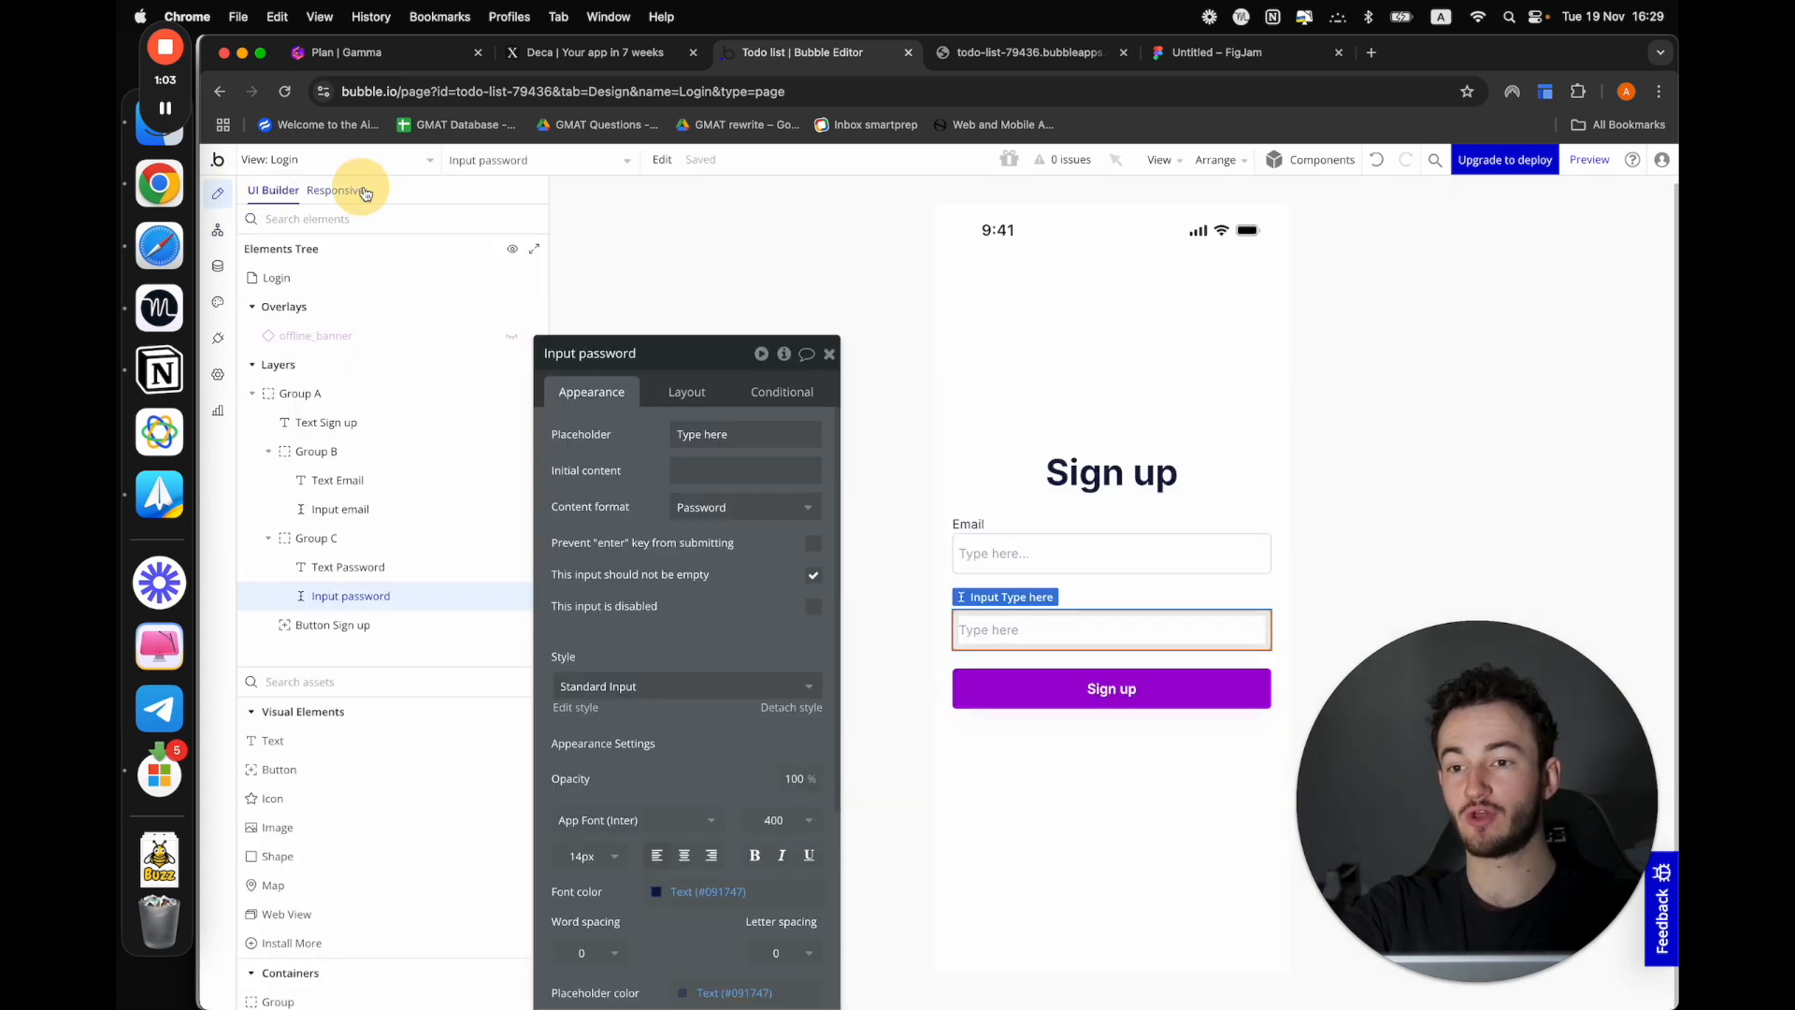
click(336, 268)
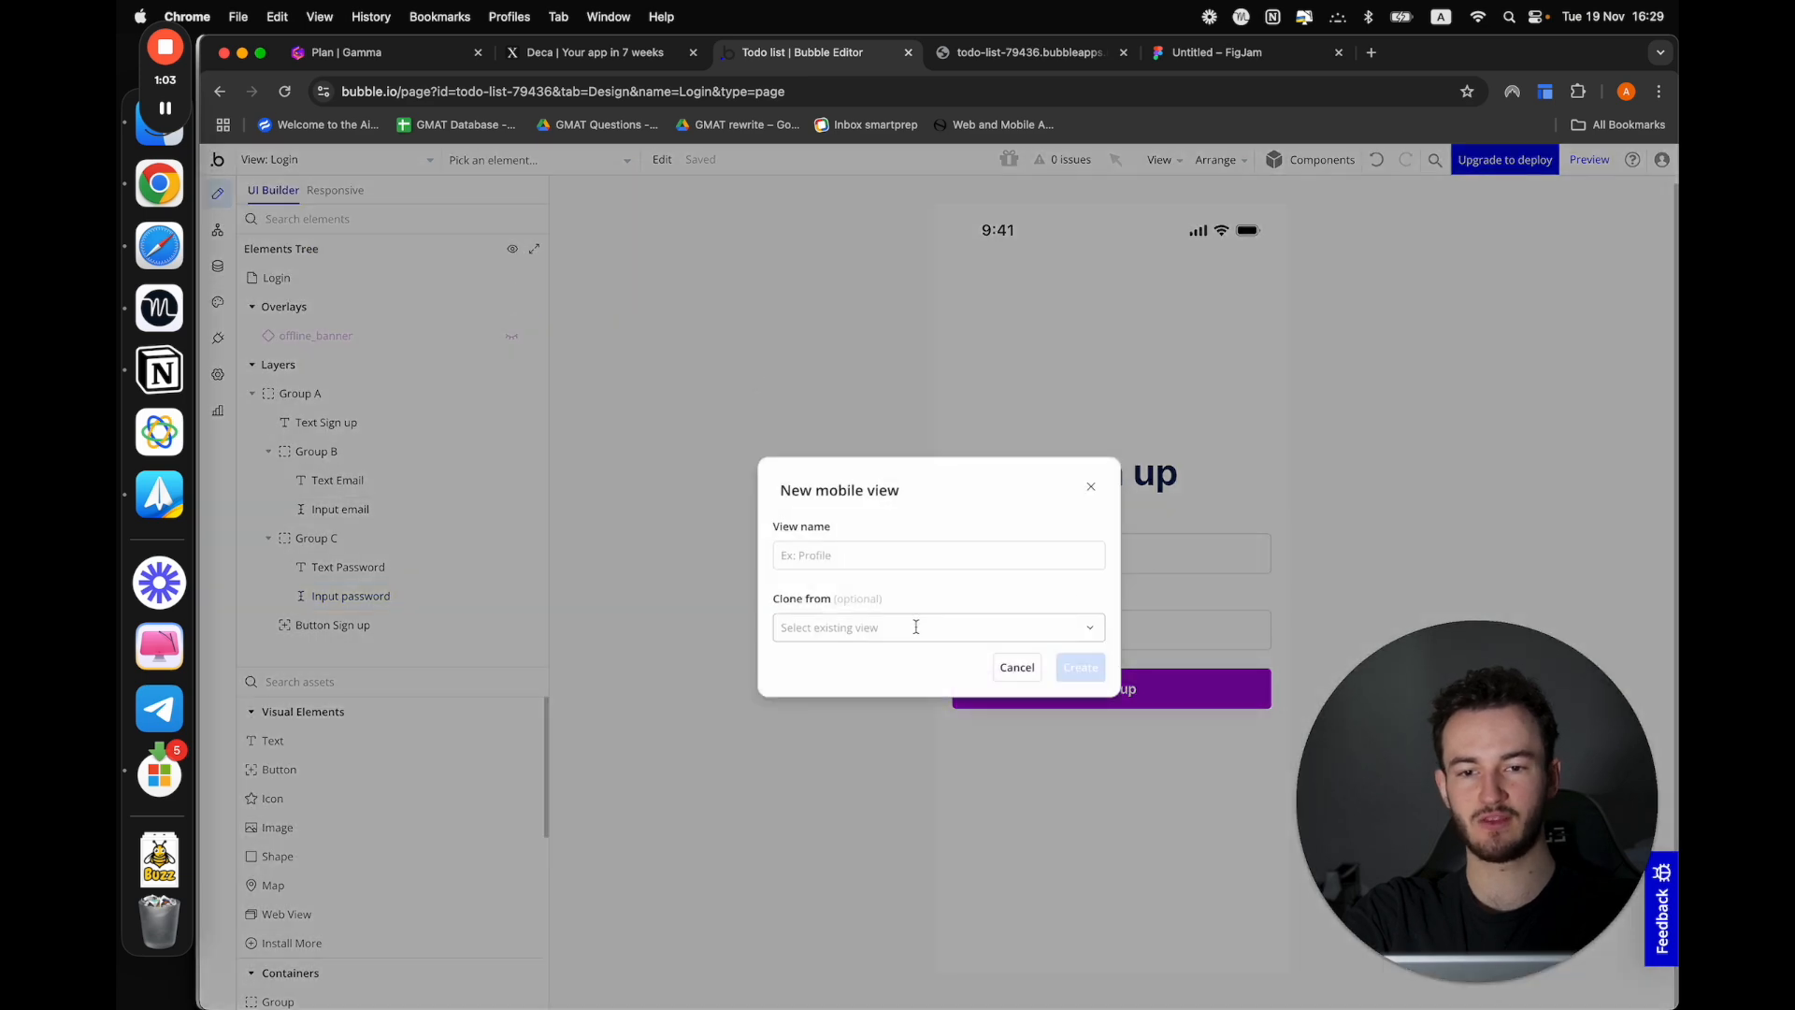
click(821, 561)
text(set name)
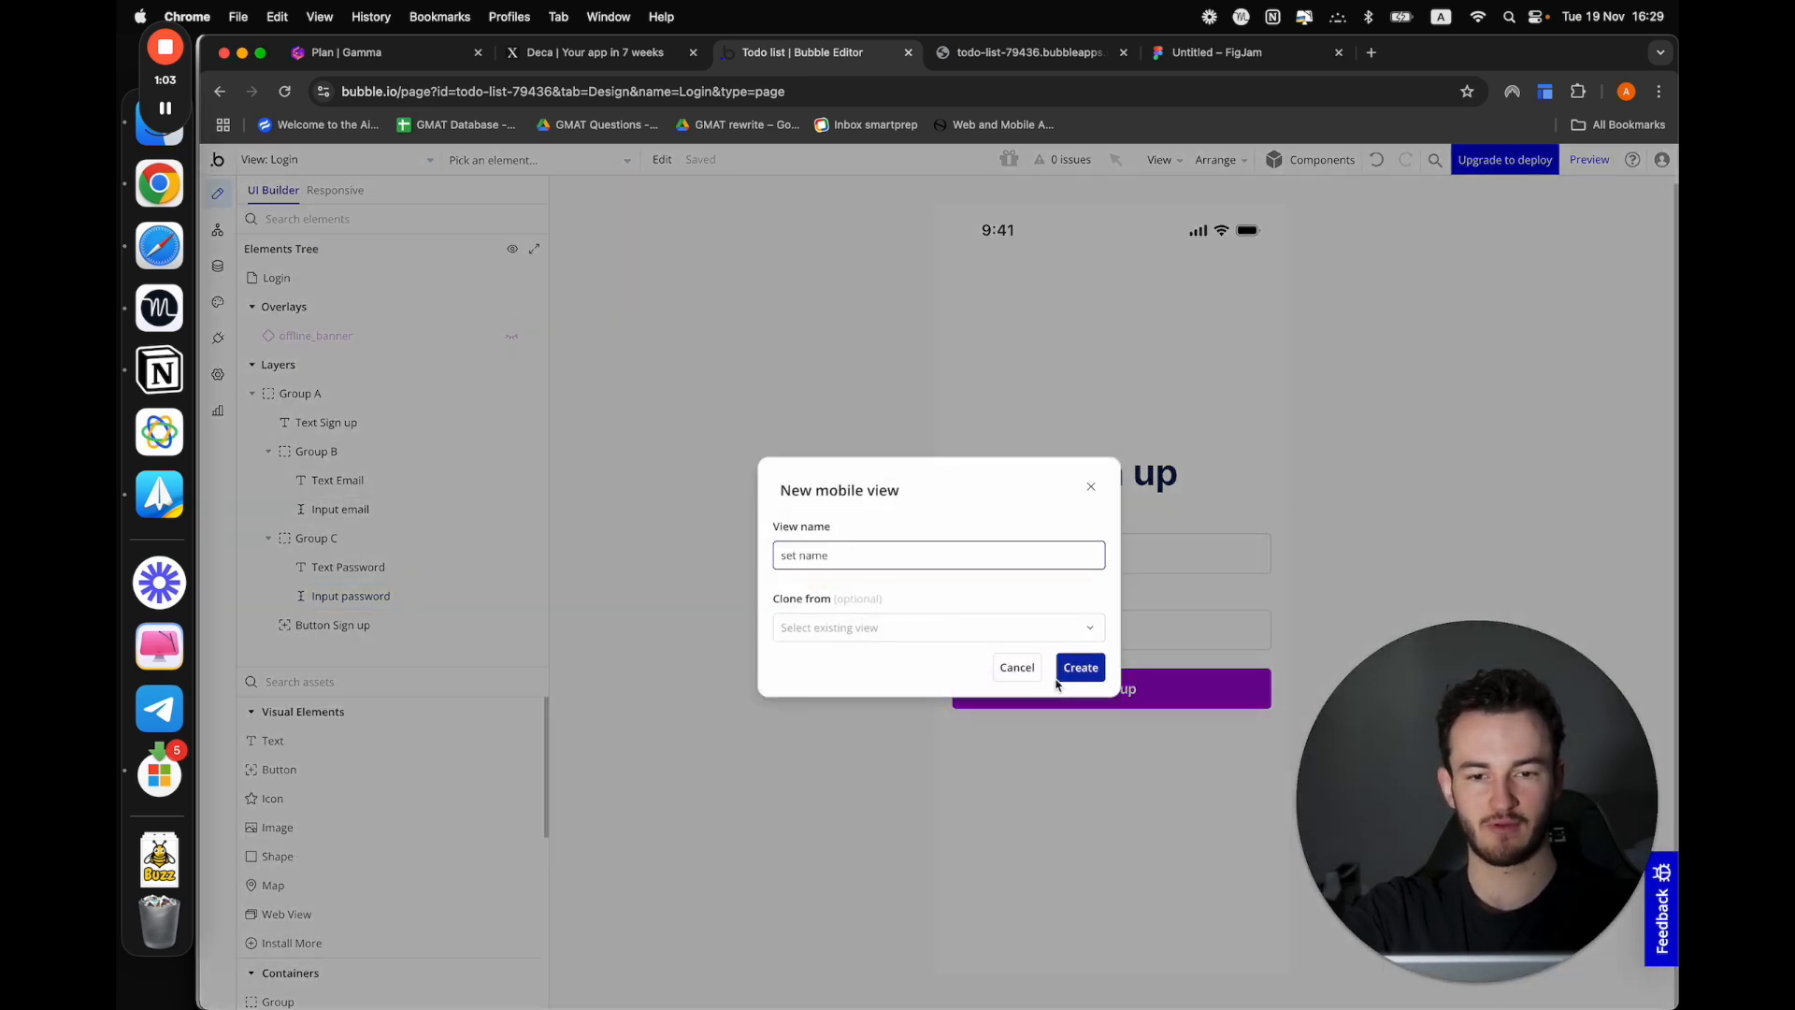
click(1069, 671)
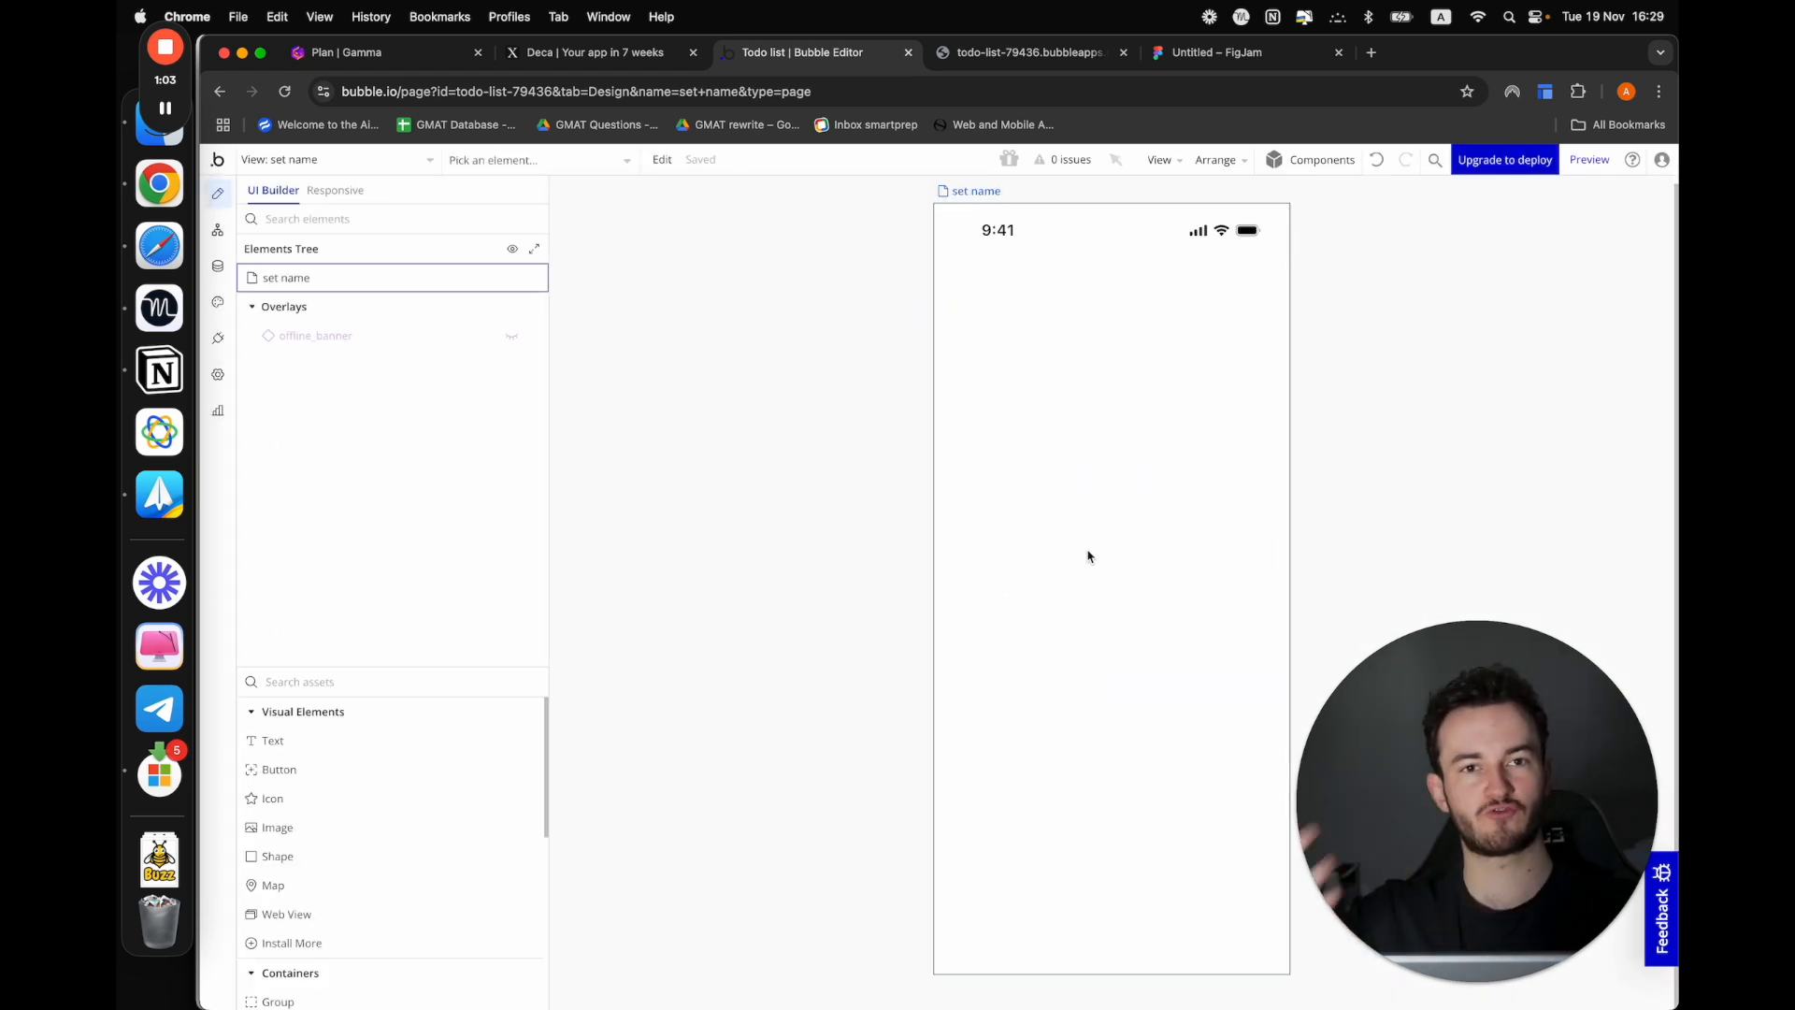
Copy the whole sign-up form group from the Login view and paste it into the "set name" view
click(373, 163)
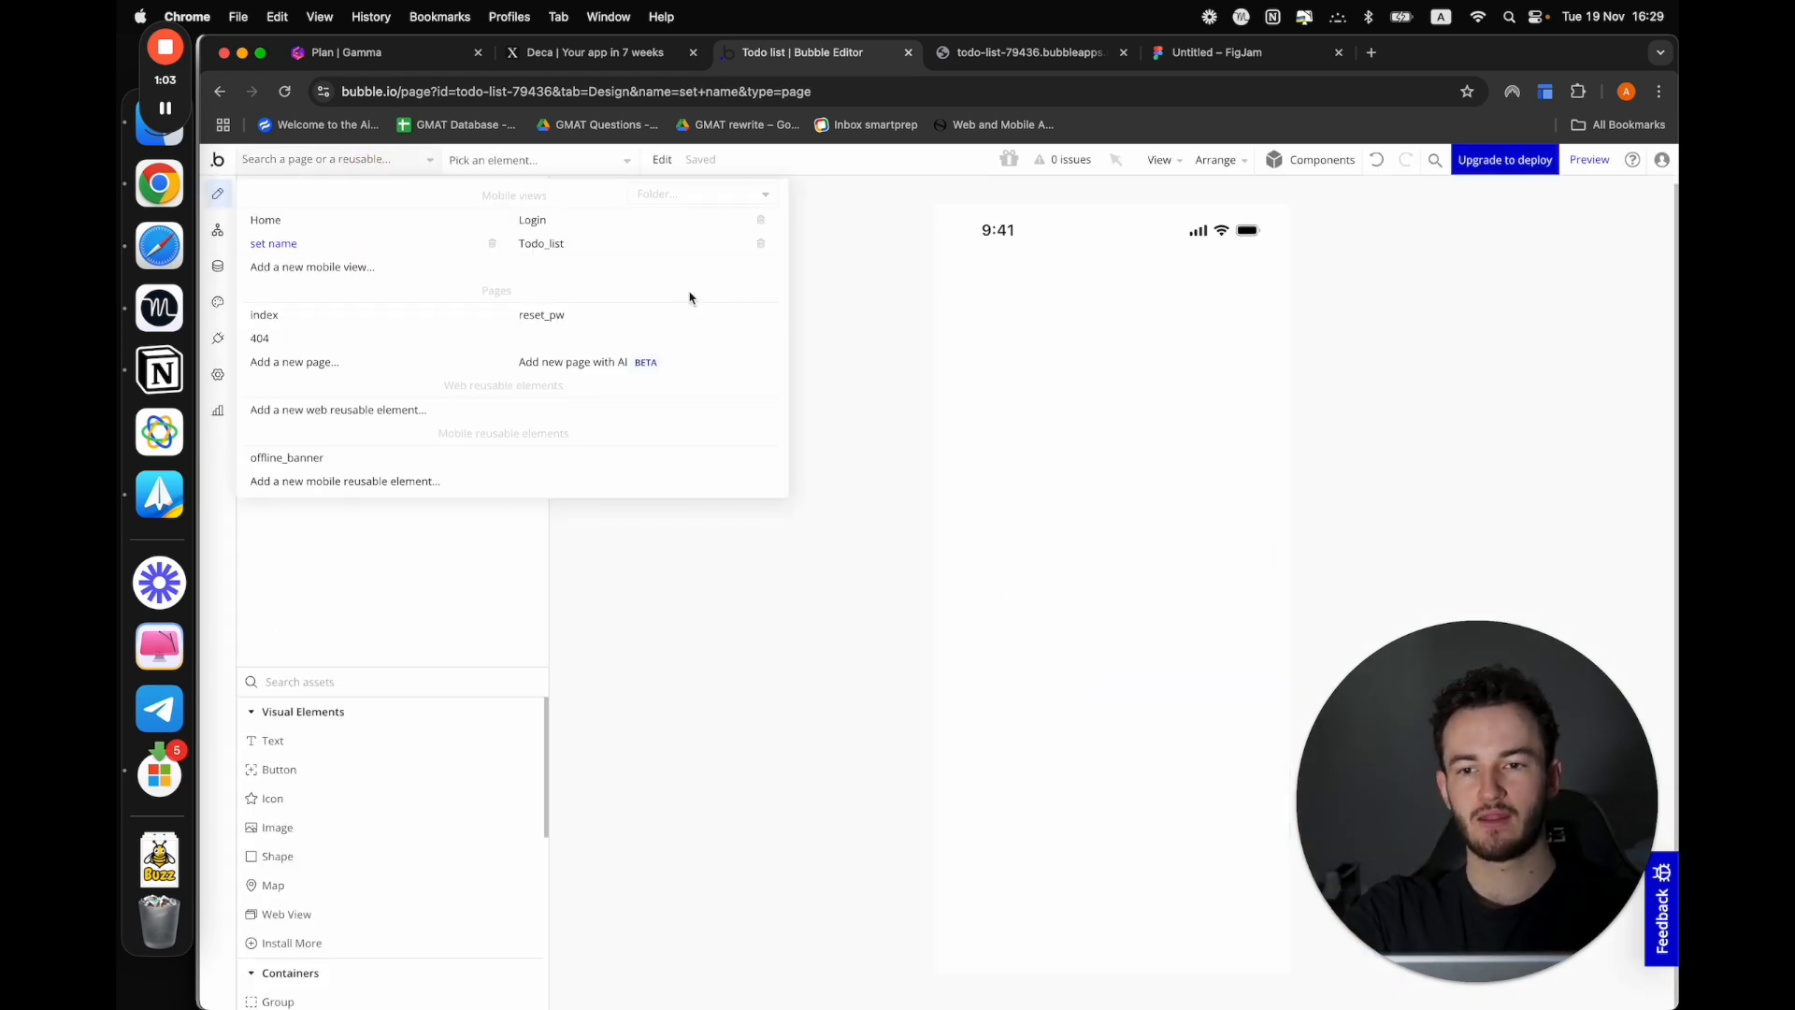
click(604, 229)
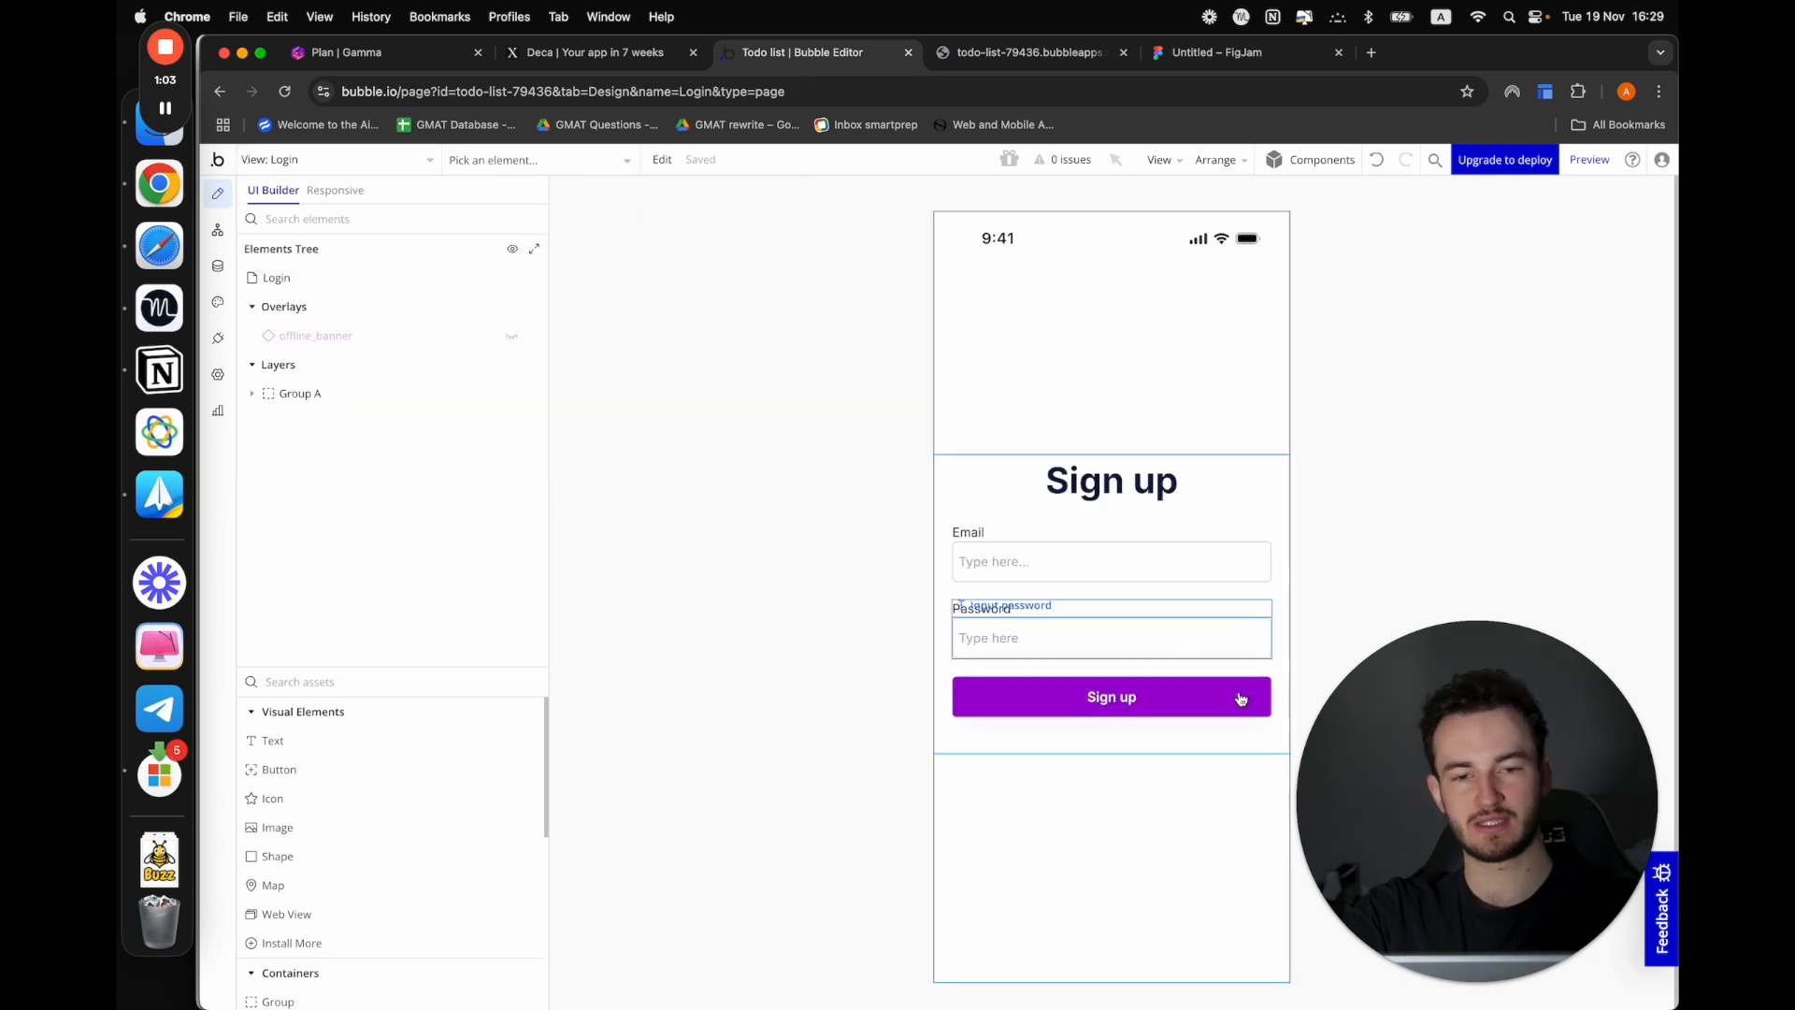
click(989, 468)
right_click(991, 471)
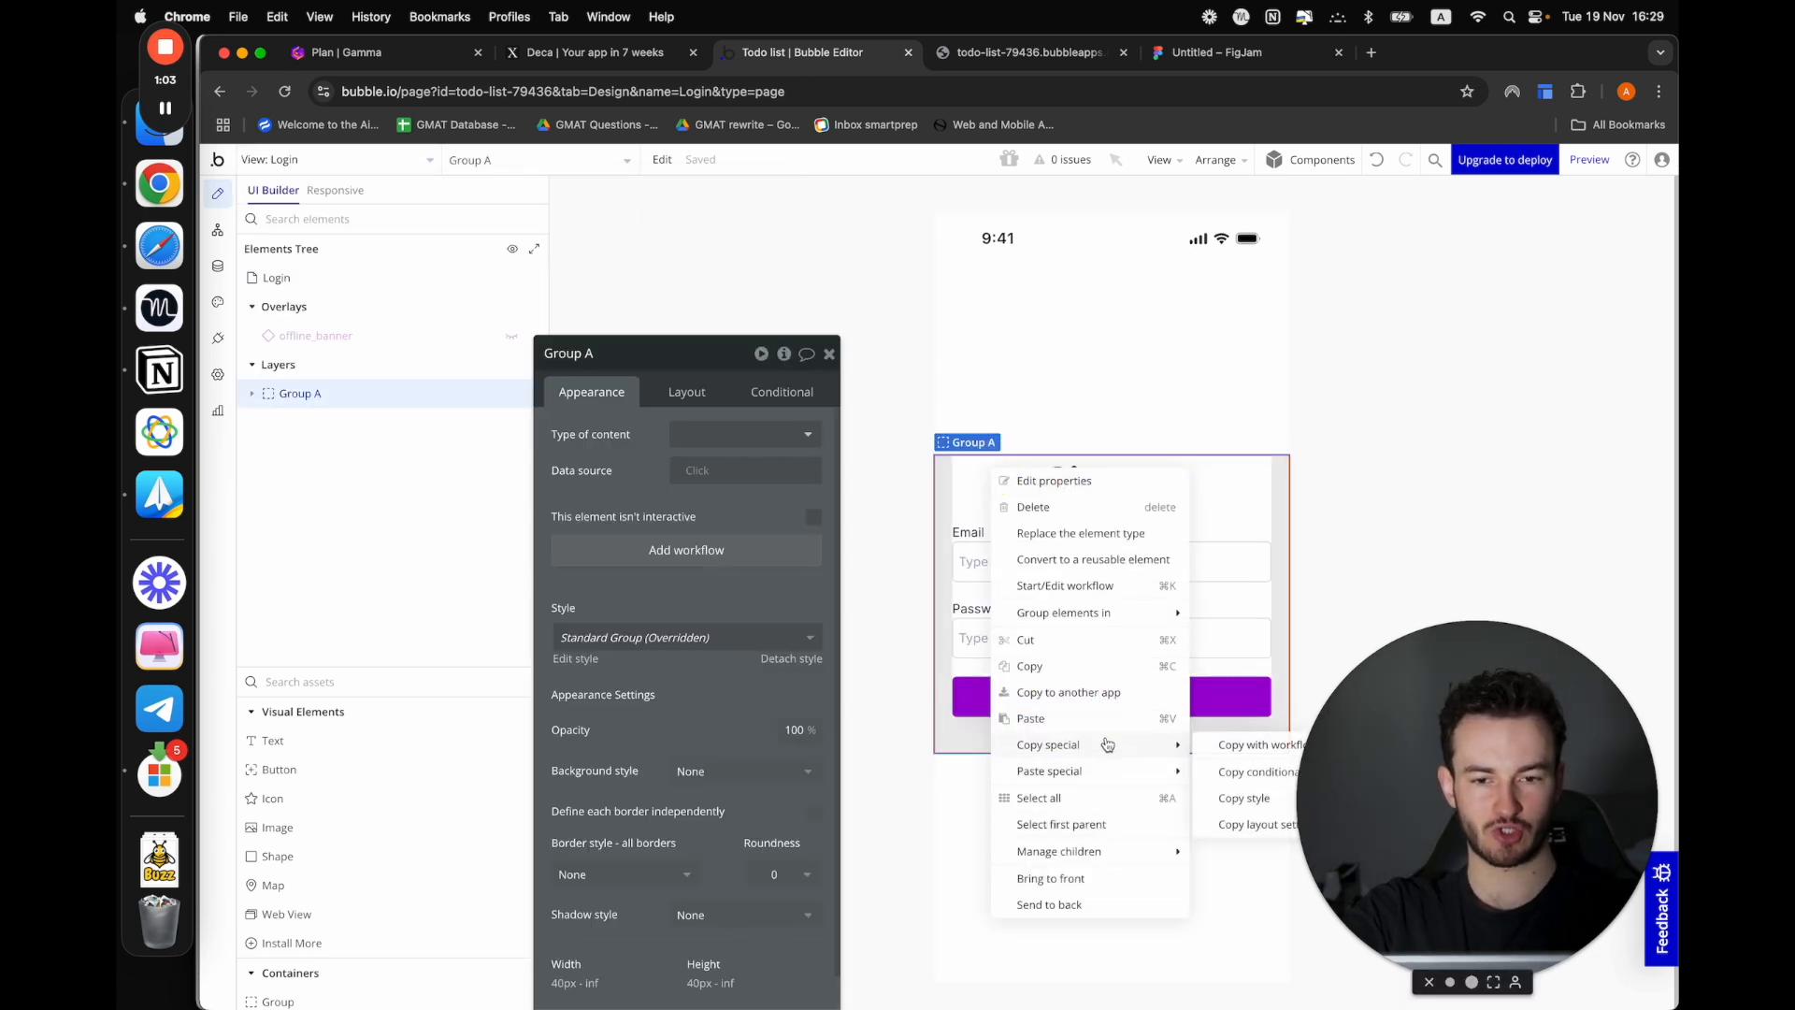
click(1055, 674)
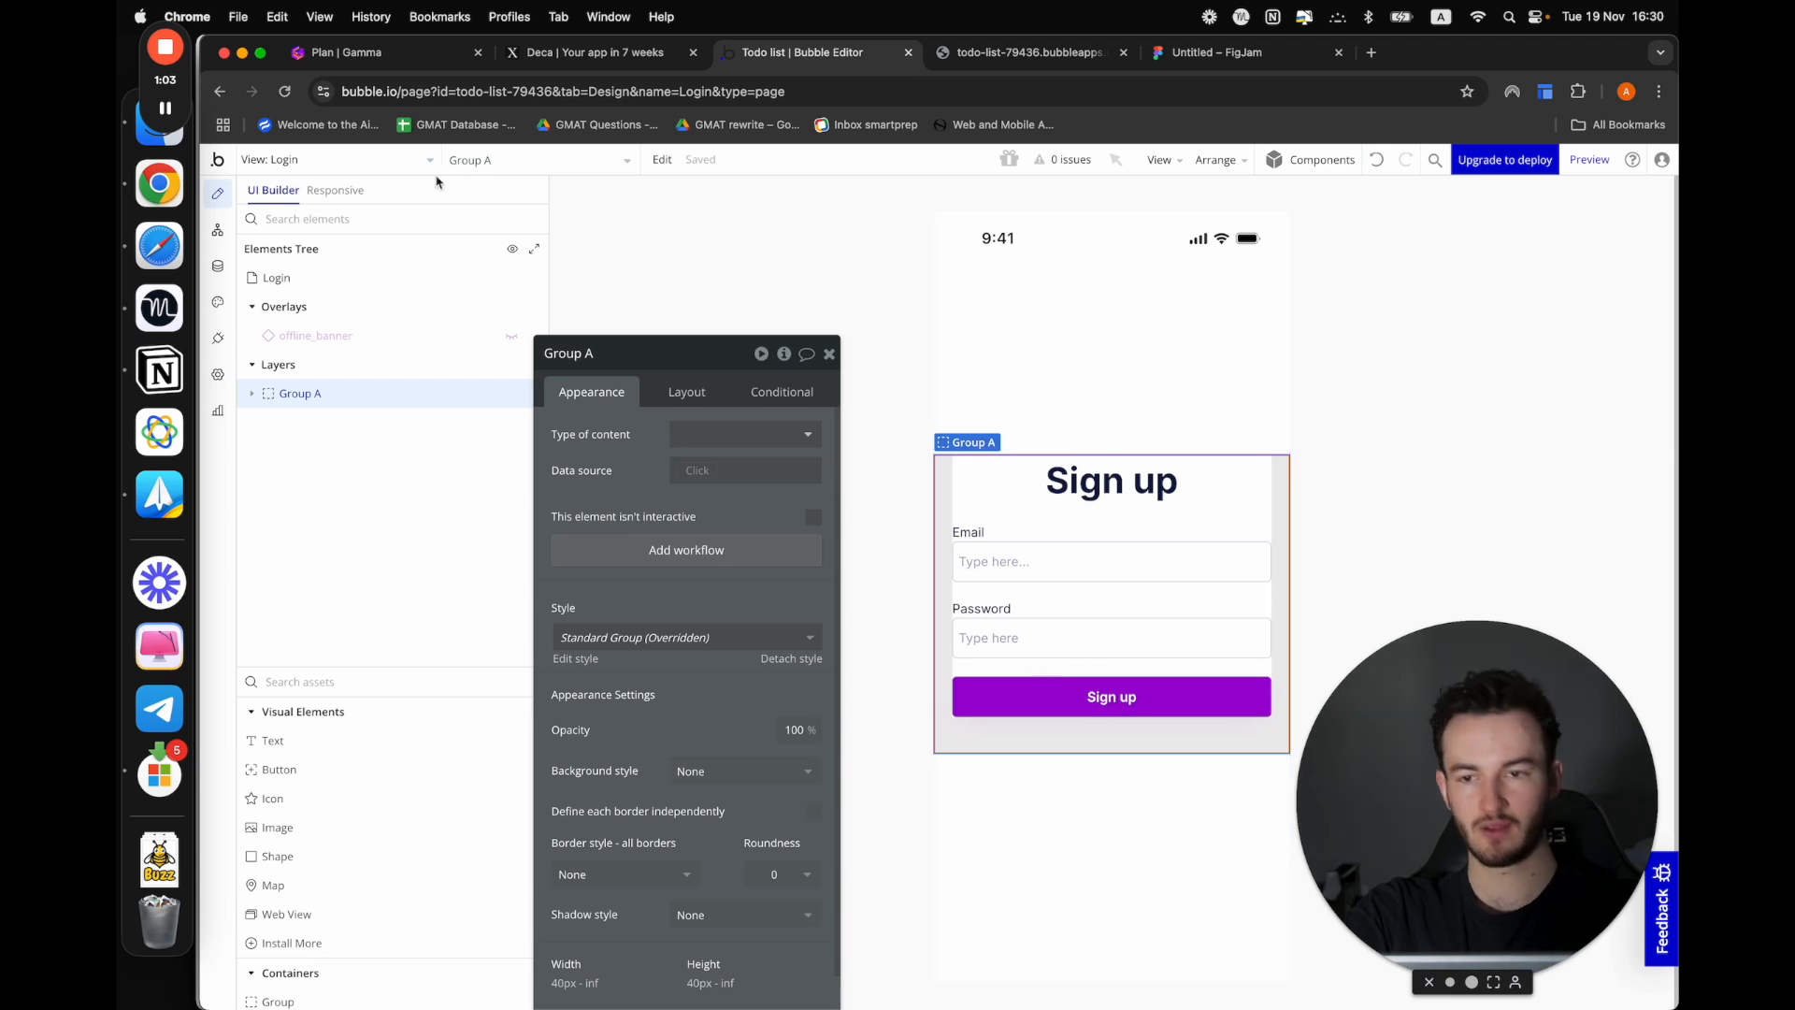
click(348, 159)
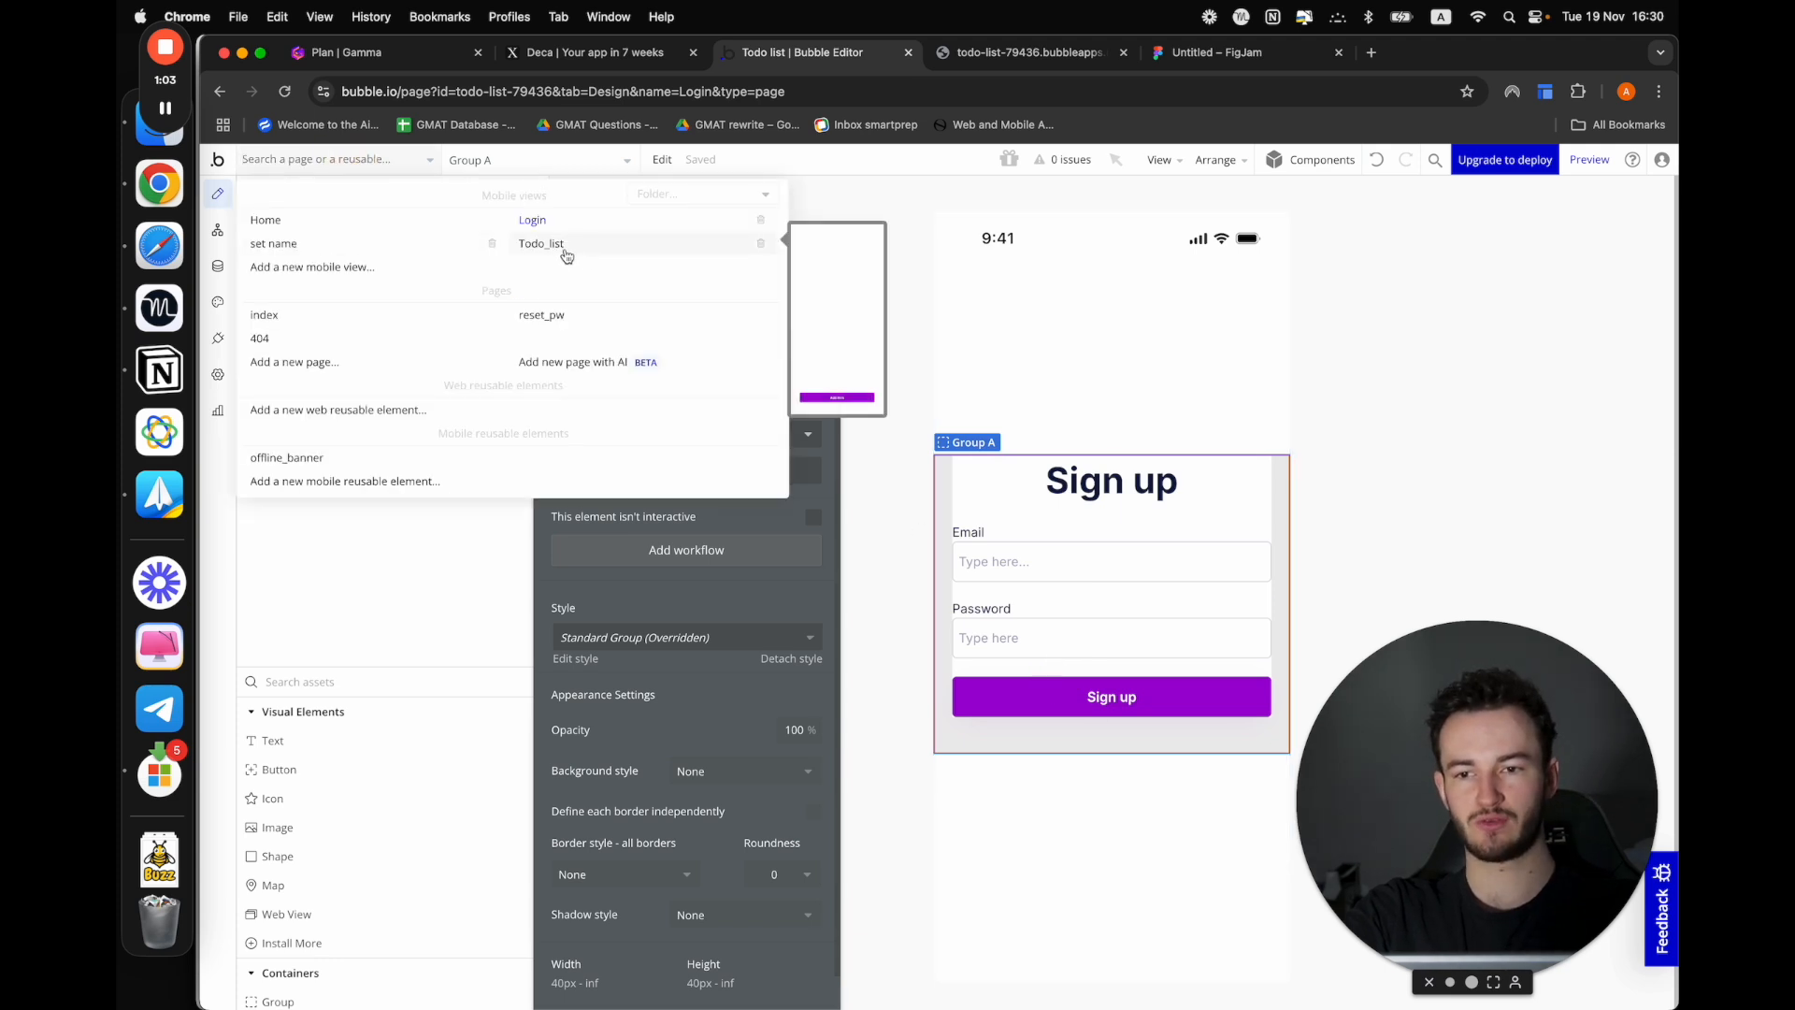
click(393, 245)
right_click(1111, 625)
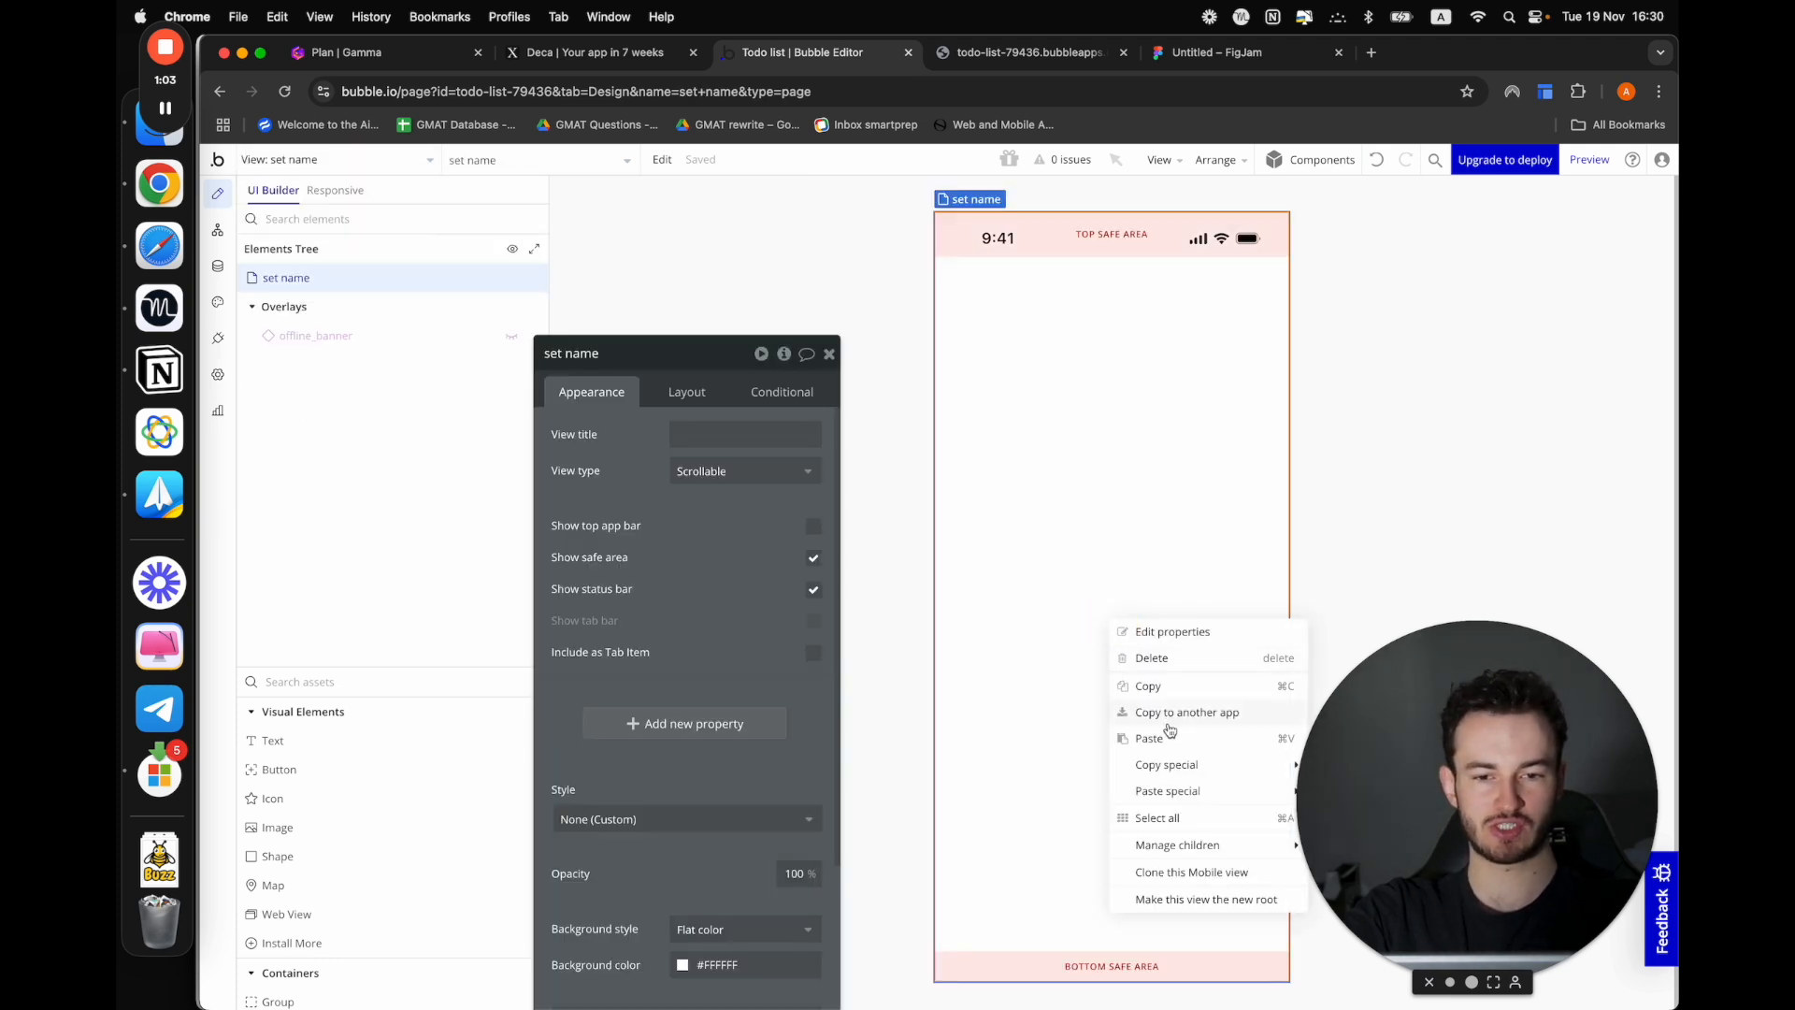
click(1151, 739)
Make the "set name" view not scrollable and align its container contents to the vertical centre
click(928, 621)
click(703, 470)
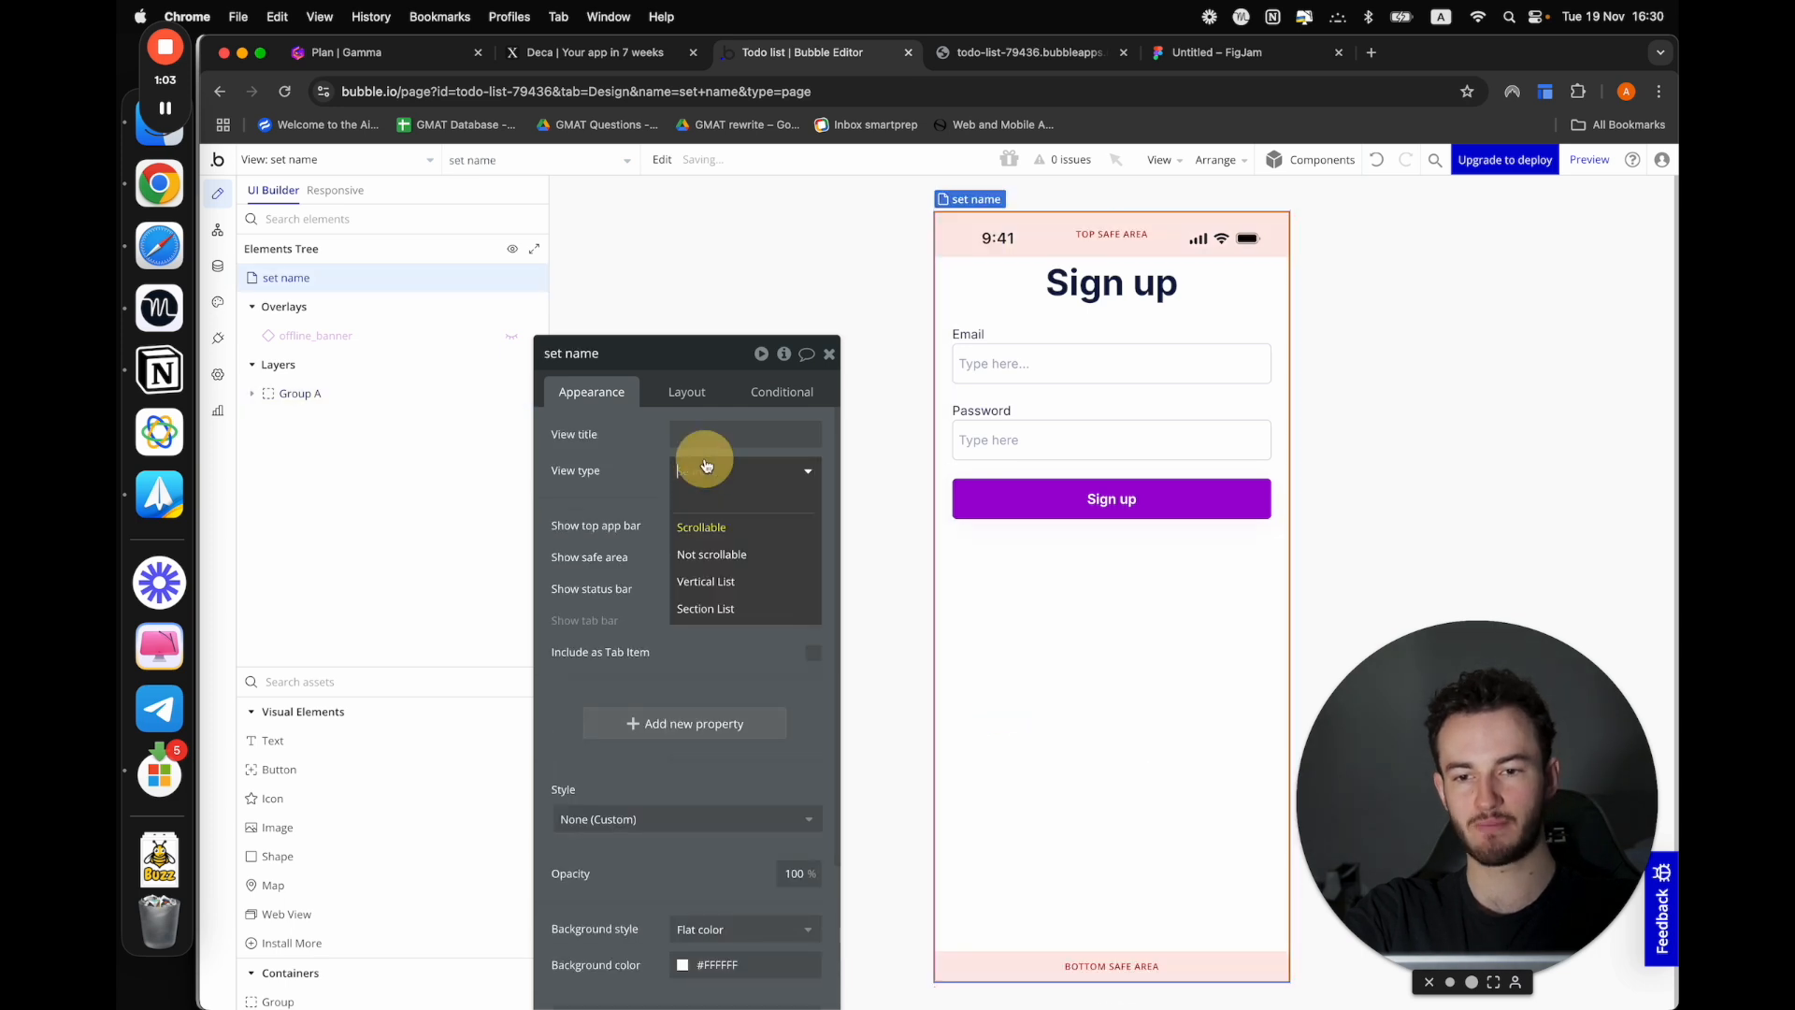
click(754, 554)
click(1090, 708)
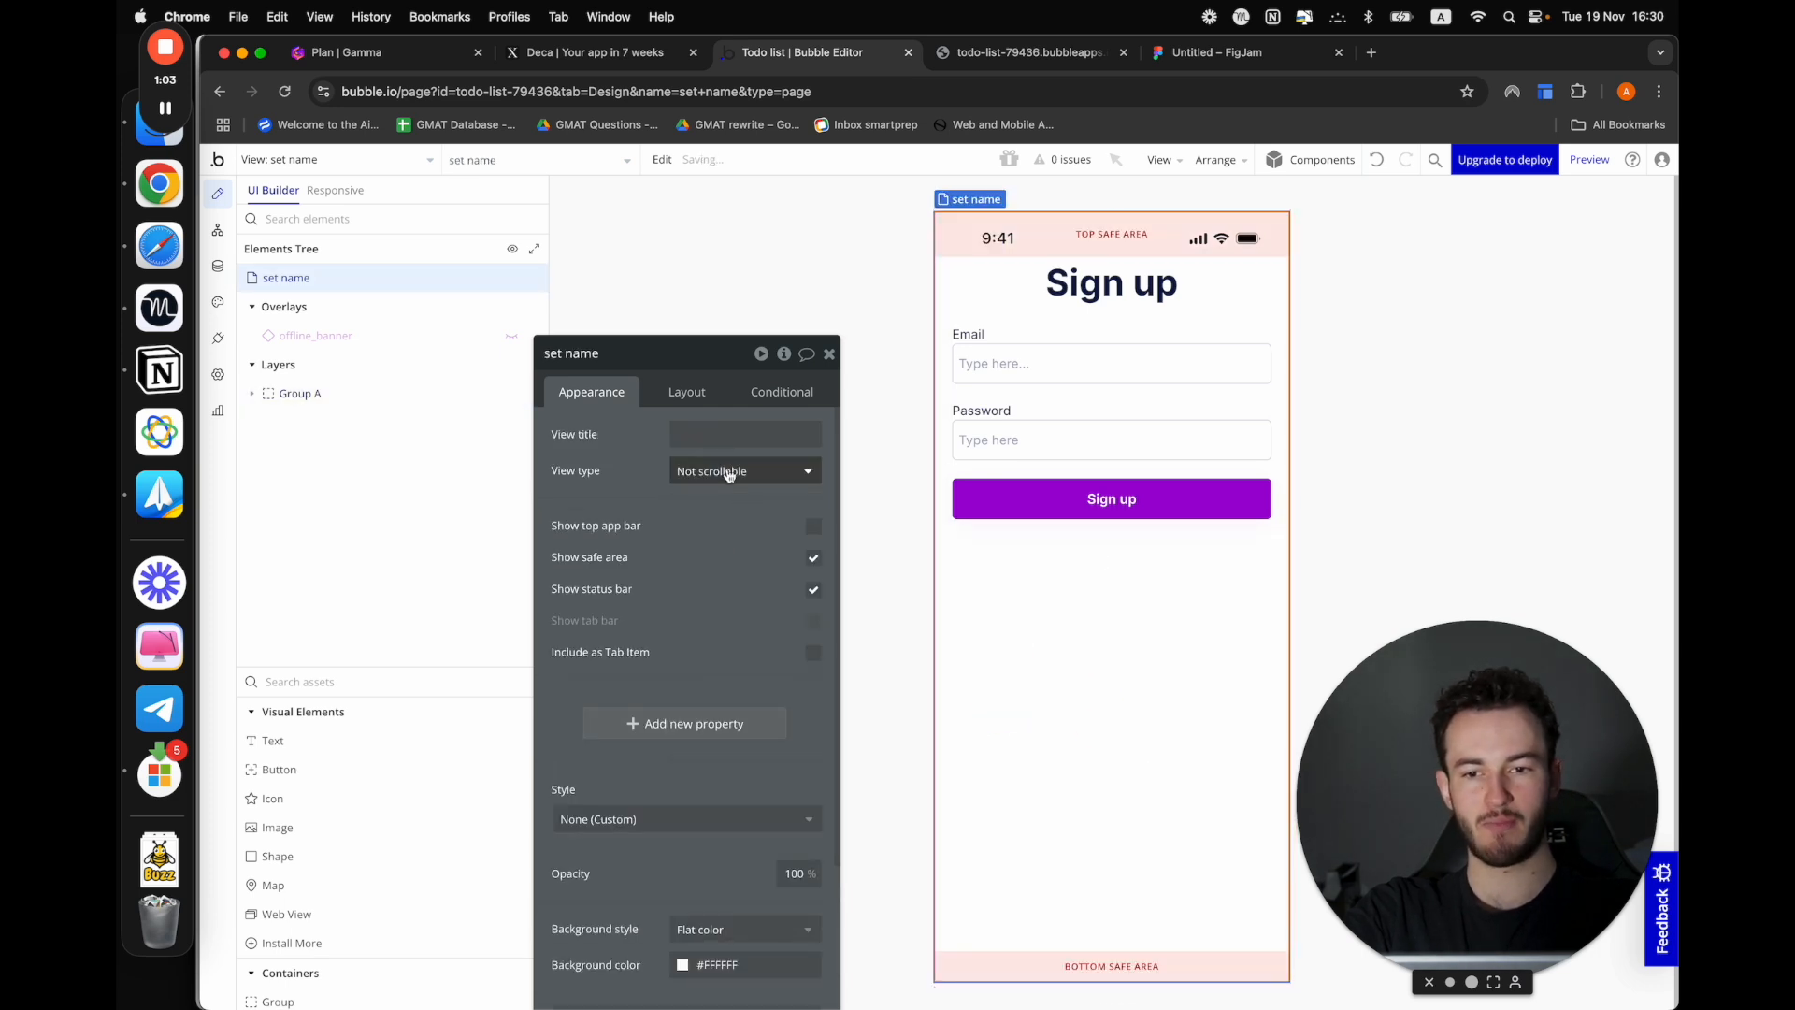
click(676, 401)
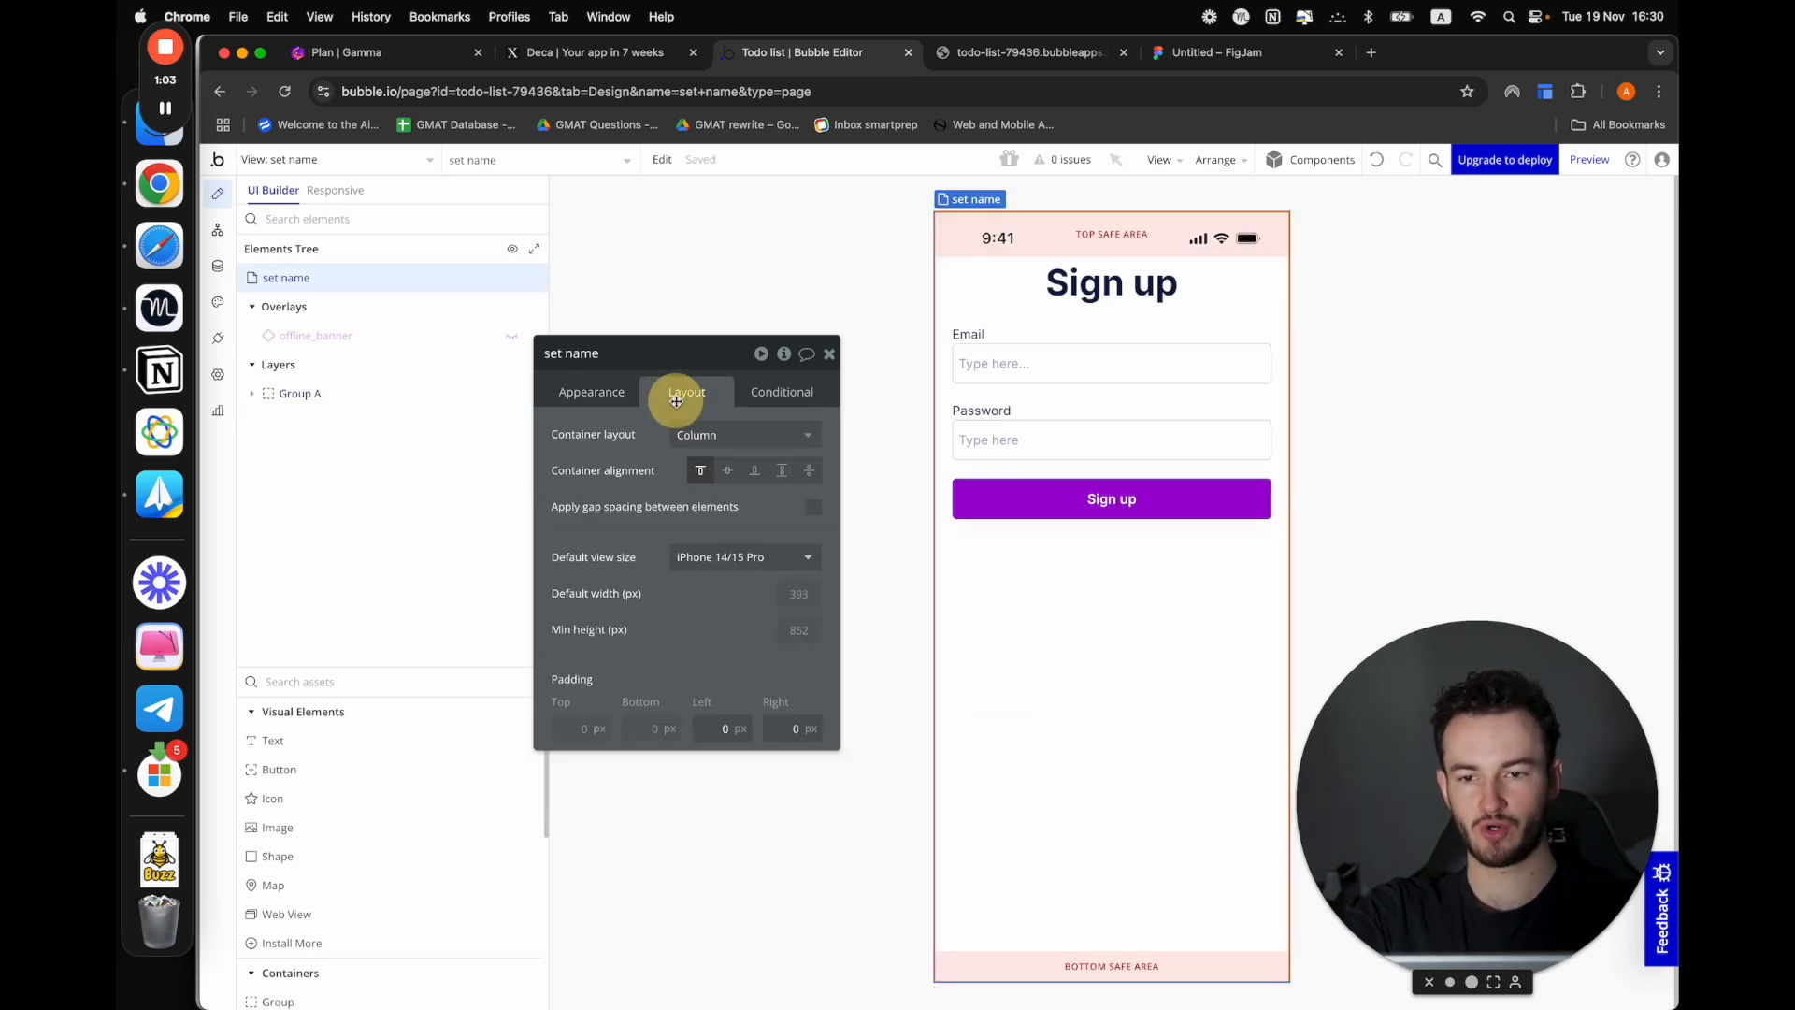
click(735, 478)
Change the pasted form's heading text to "Add details"
click(1111, 481)
click(592, 393)
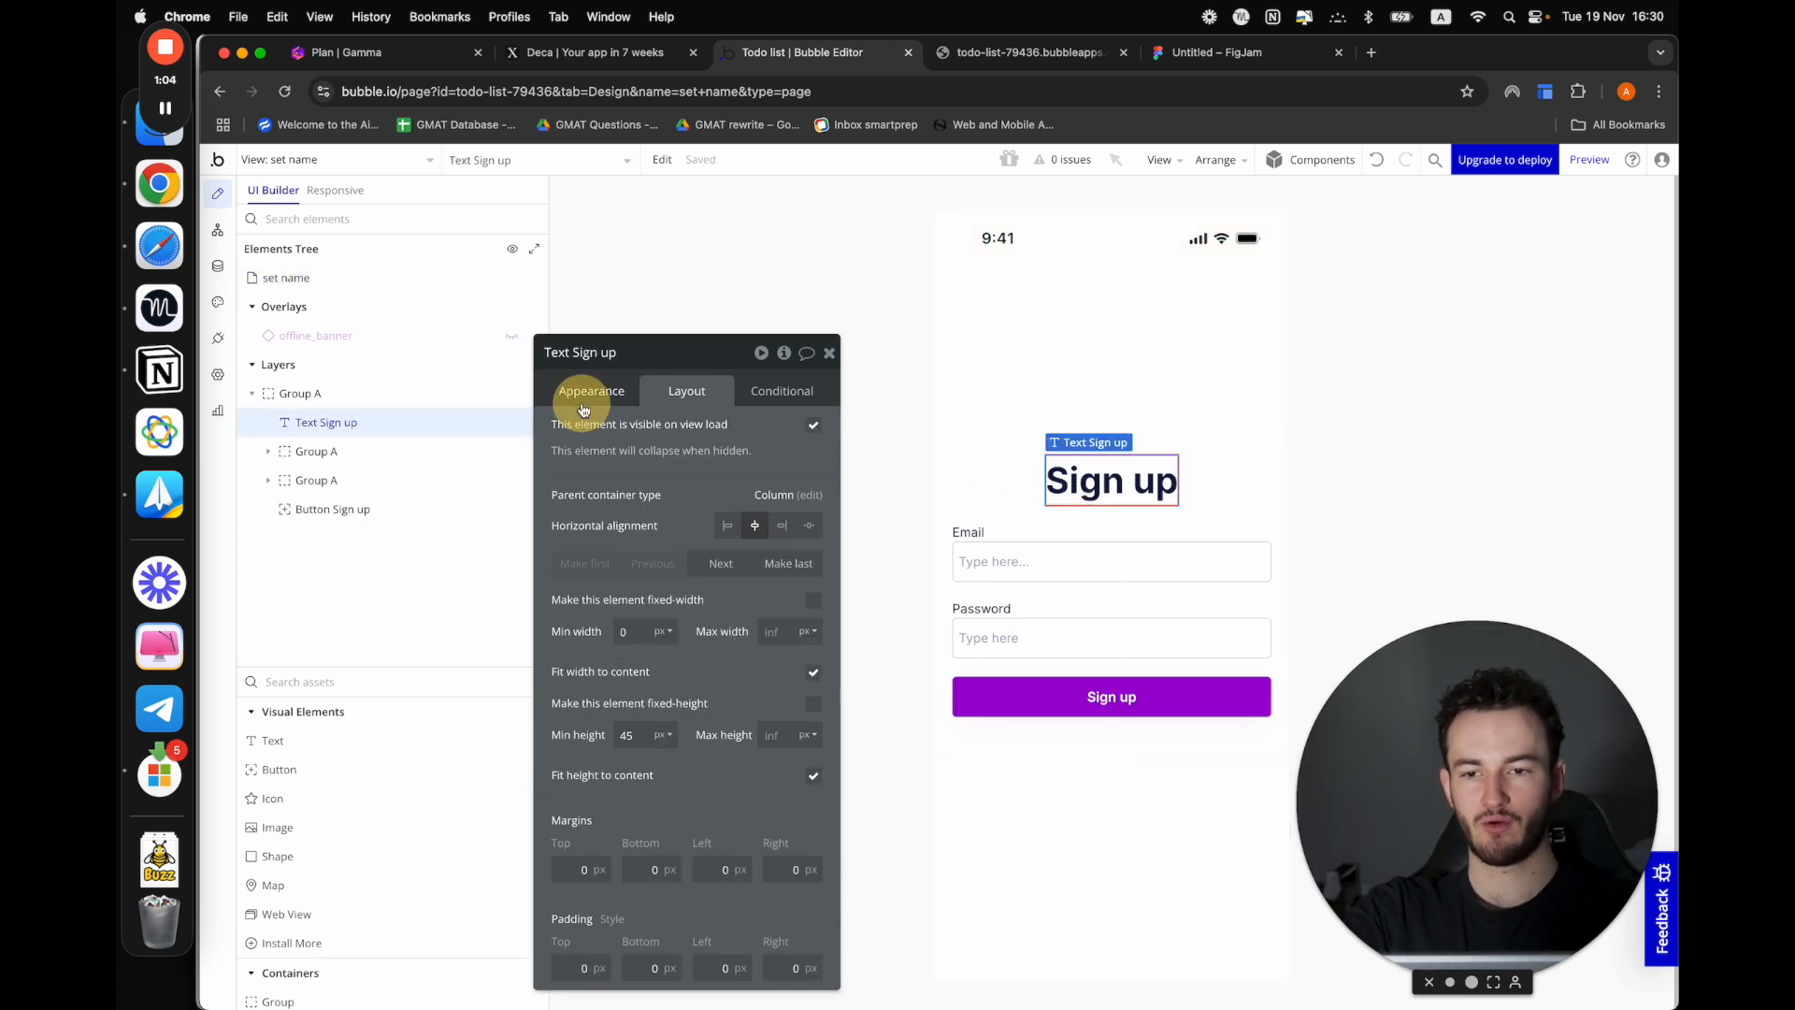
click(571, 435)
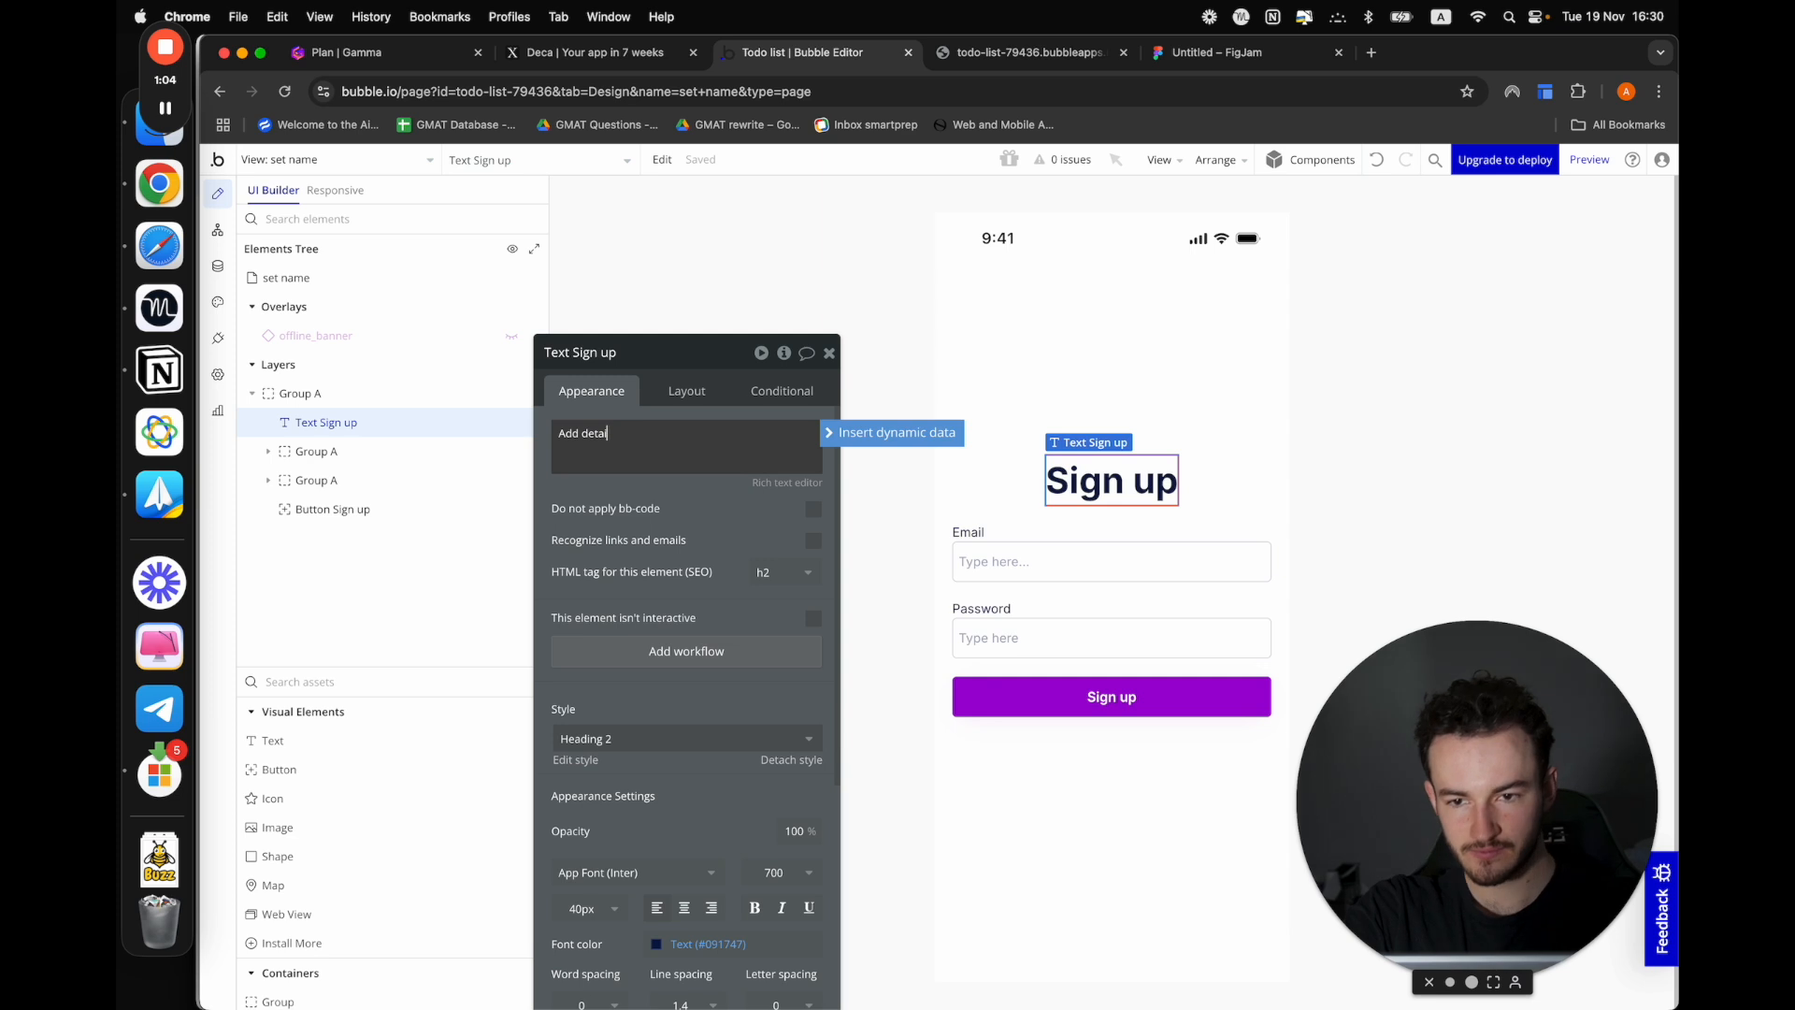
Change the Email label to "First name" and the Password label to "Last name"
click(968, 532)
double_click(593, 443)
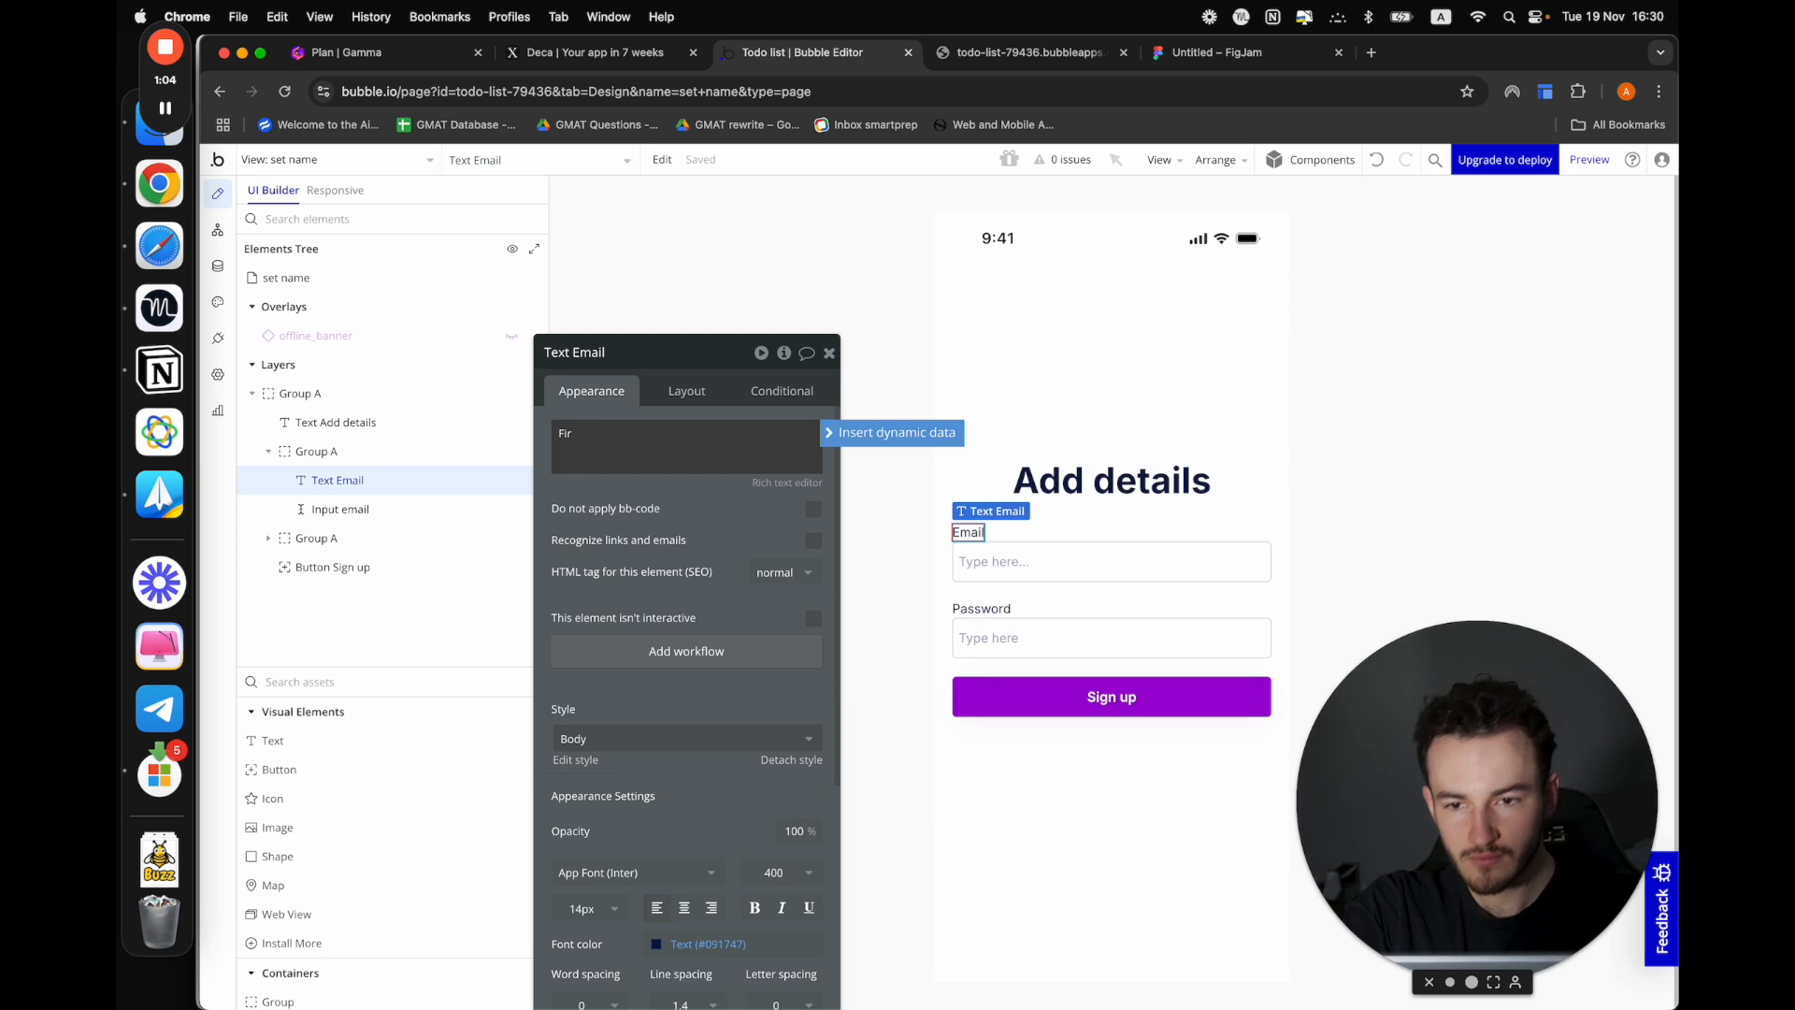
click(981, 609)
double_click(645, 449)
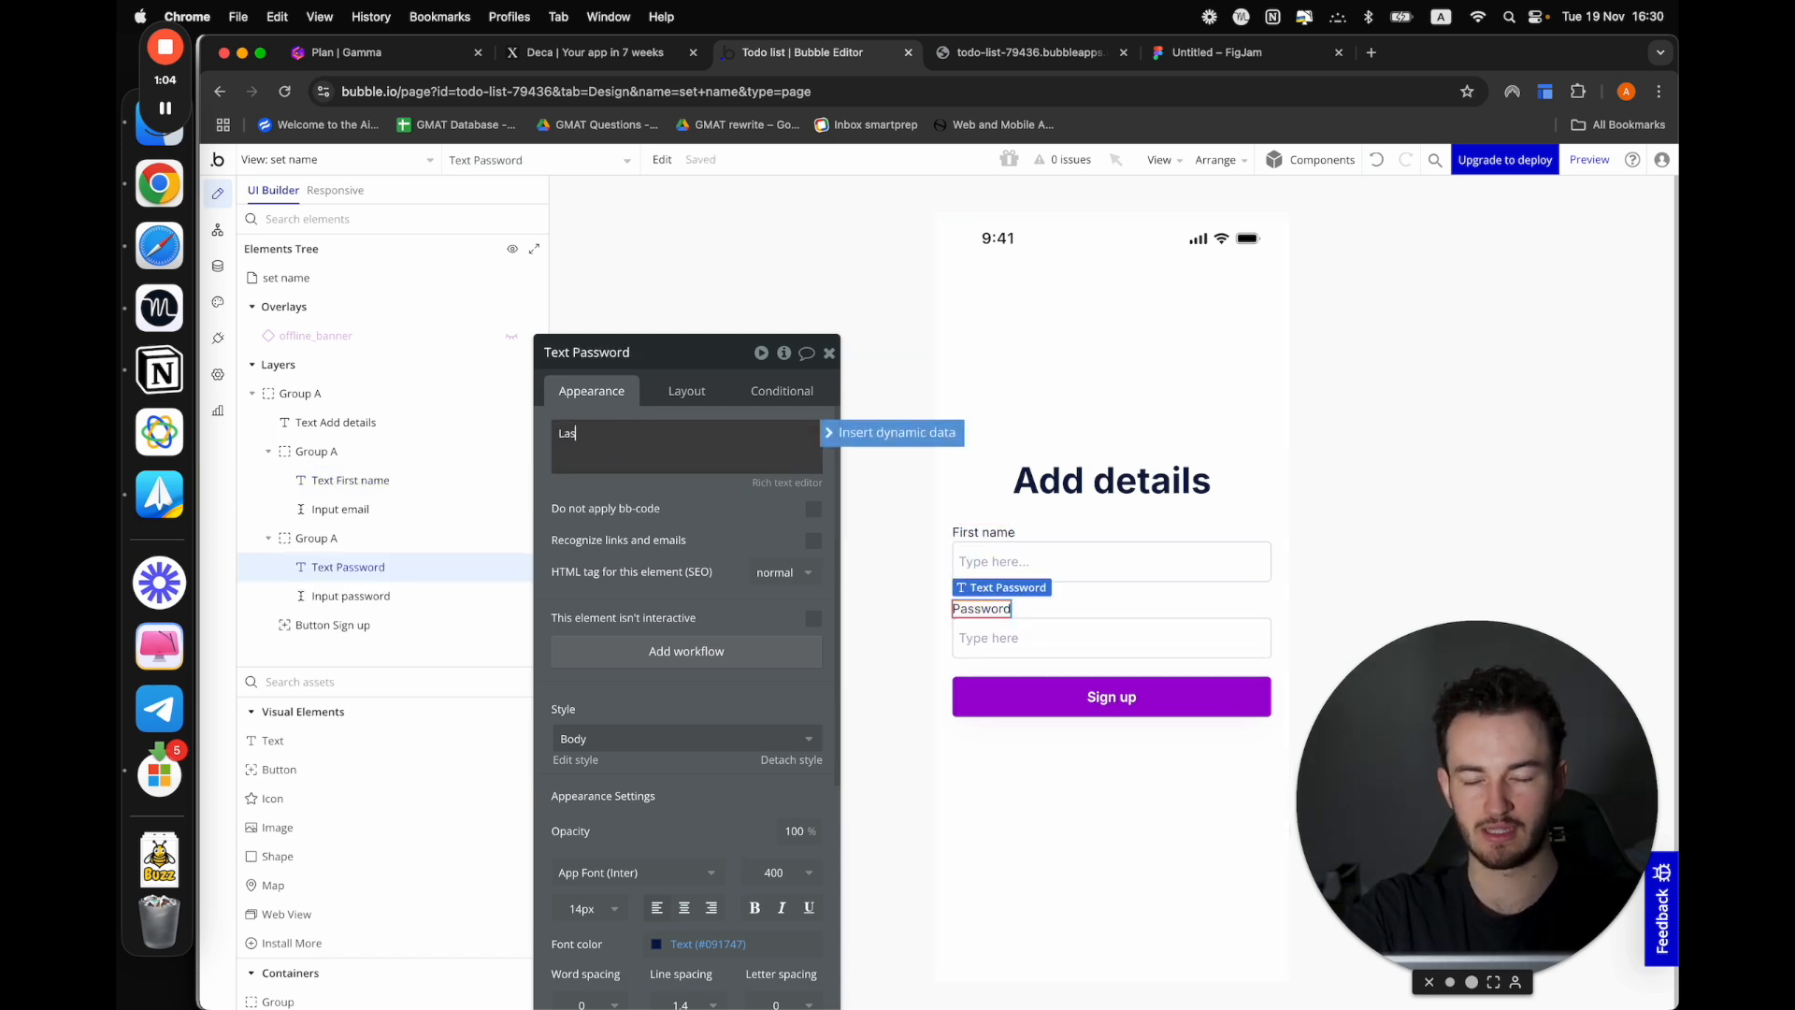
text(Last name)
Rename the email input element to "Input first" and the password input element to "Input last"
click(1010, 561)
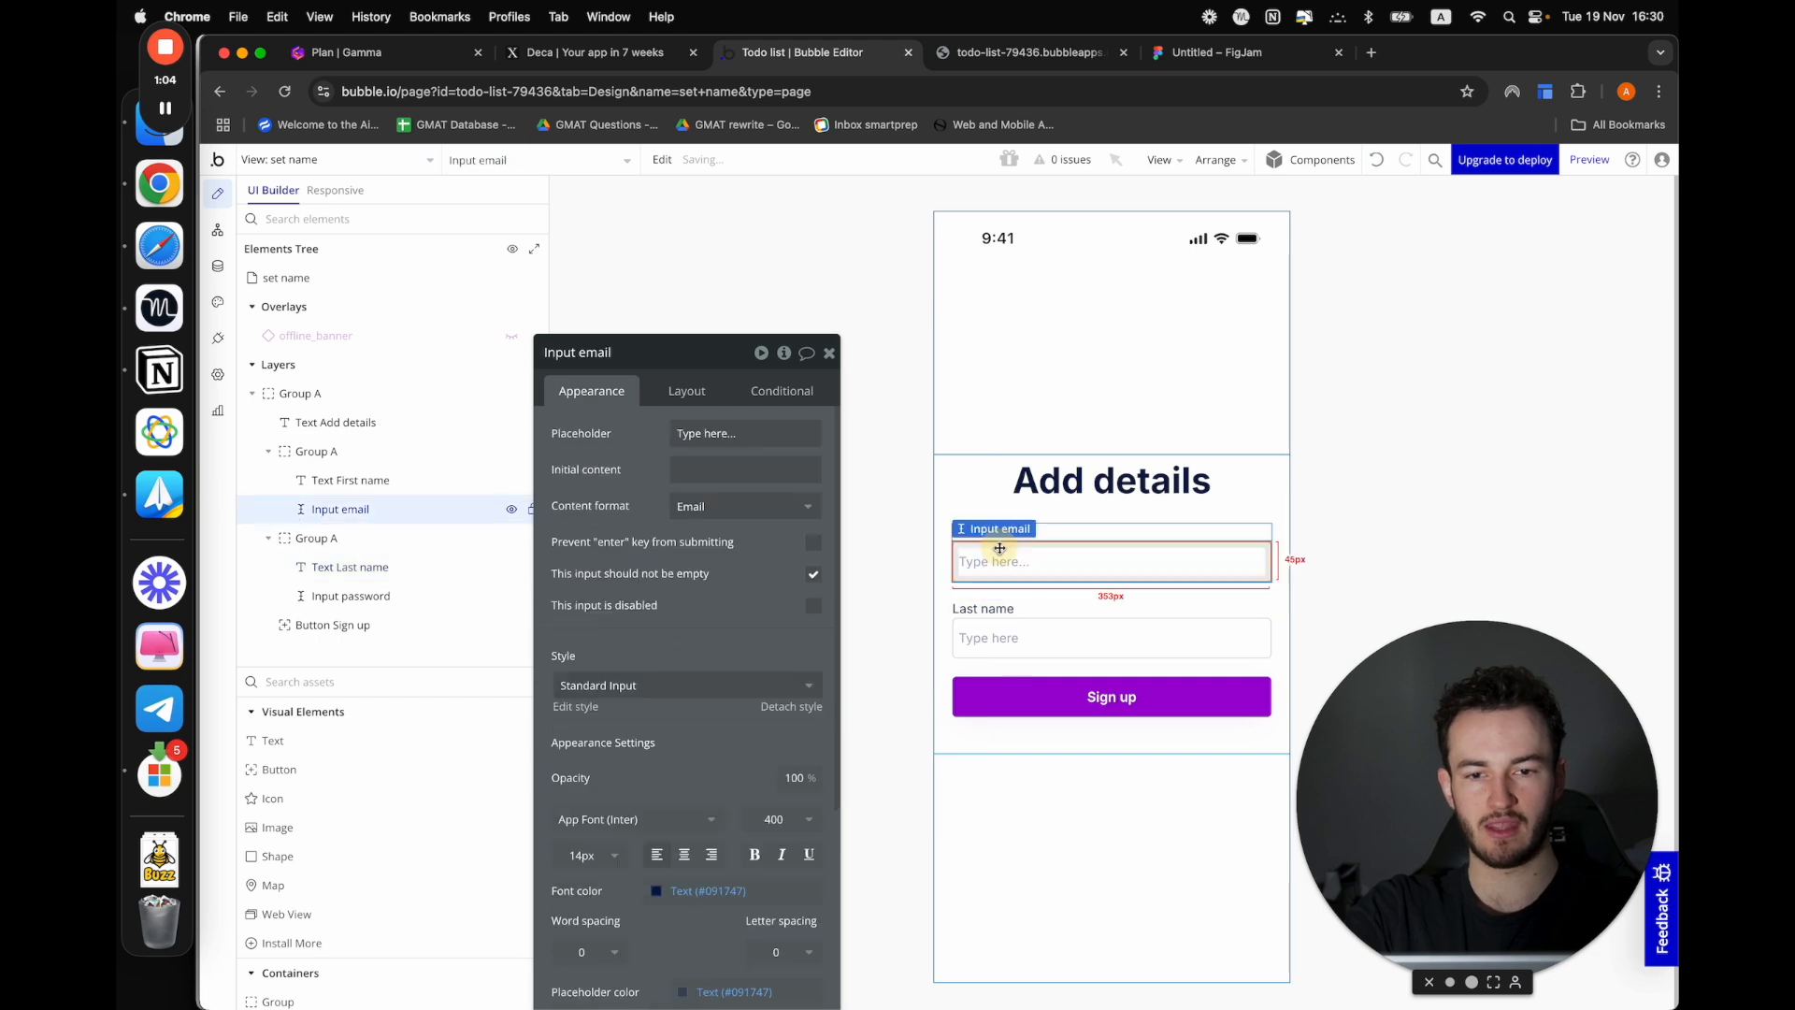
click(589, 353)
double_click(593, 353)
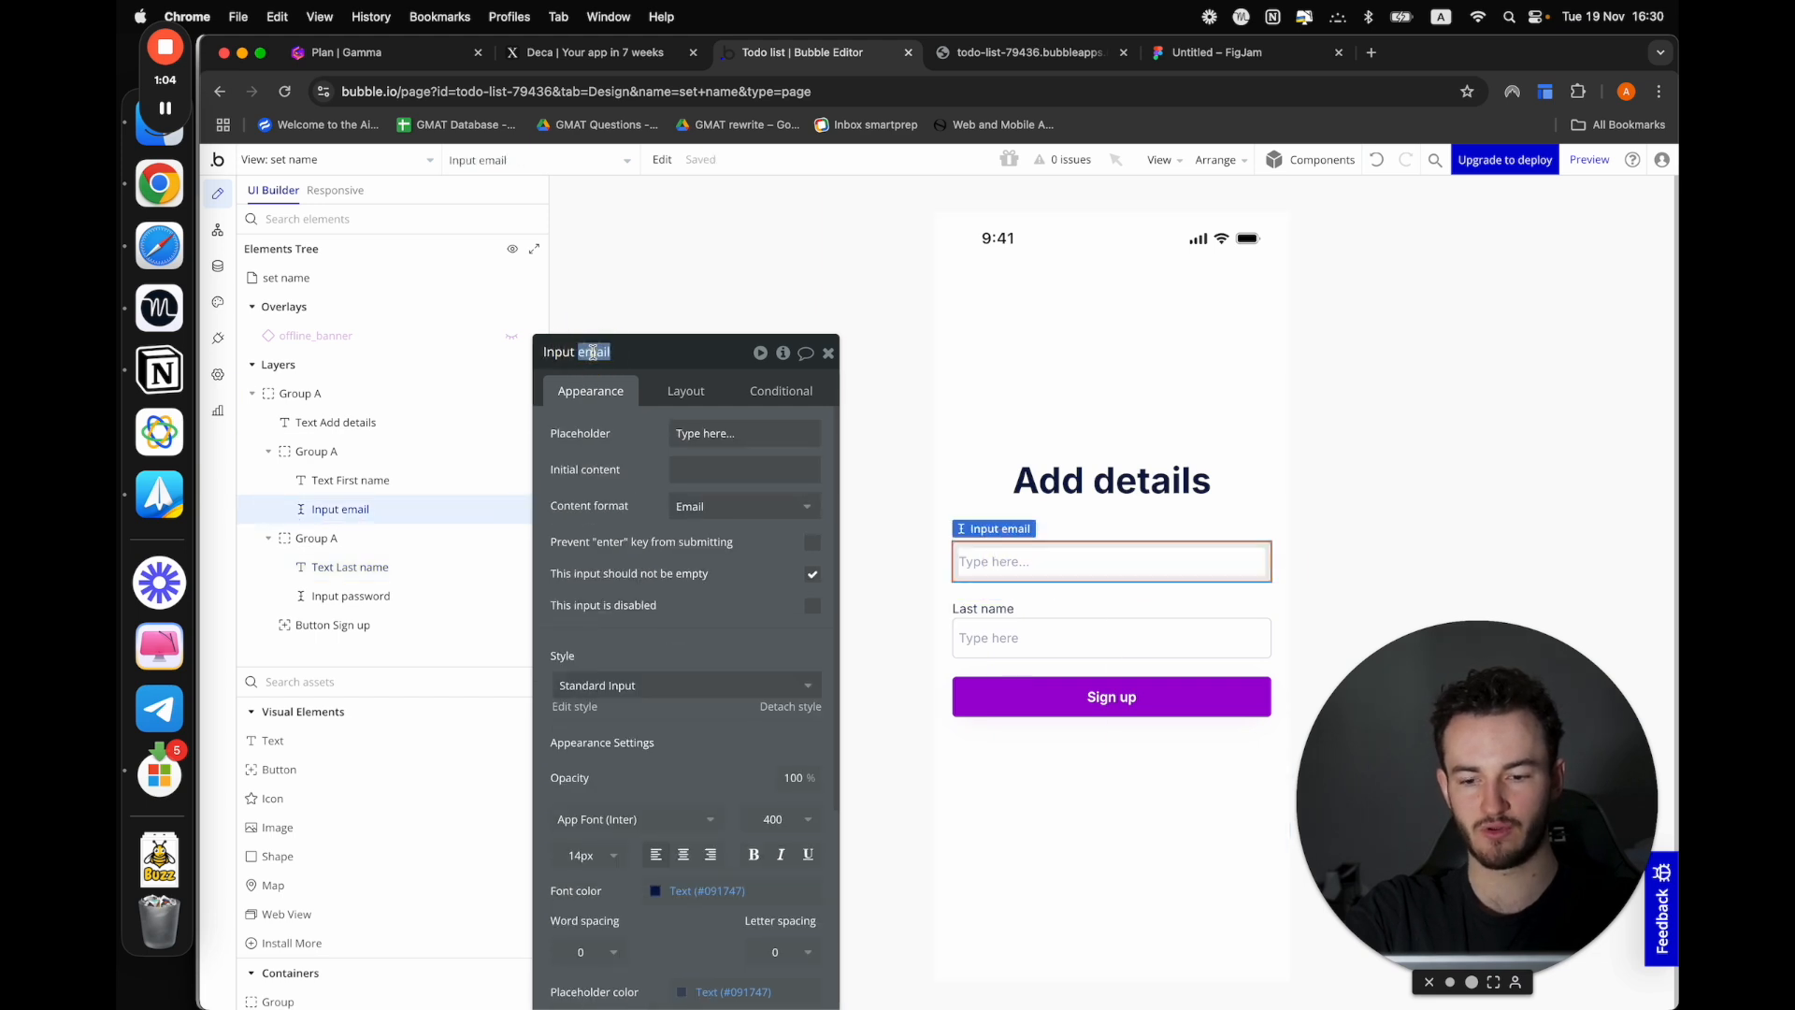
text(first)
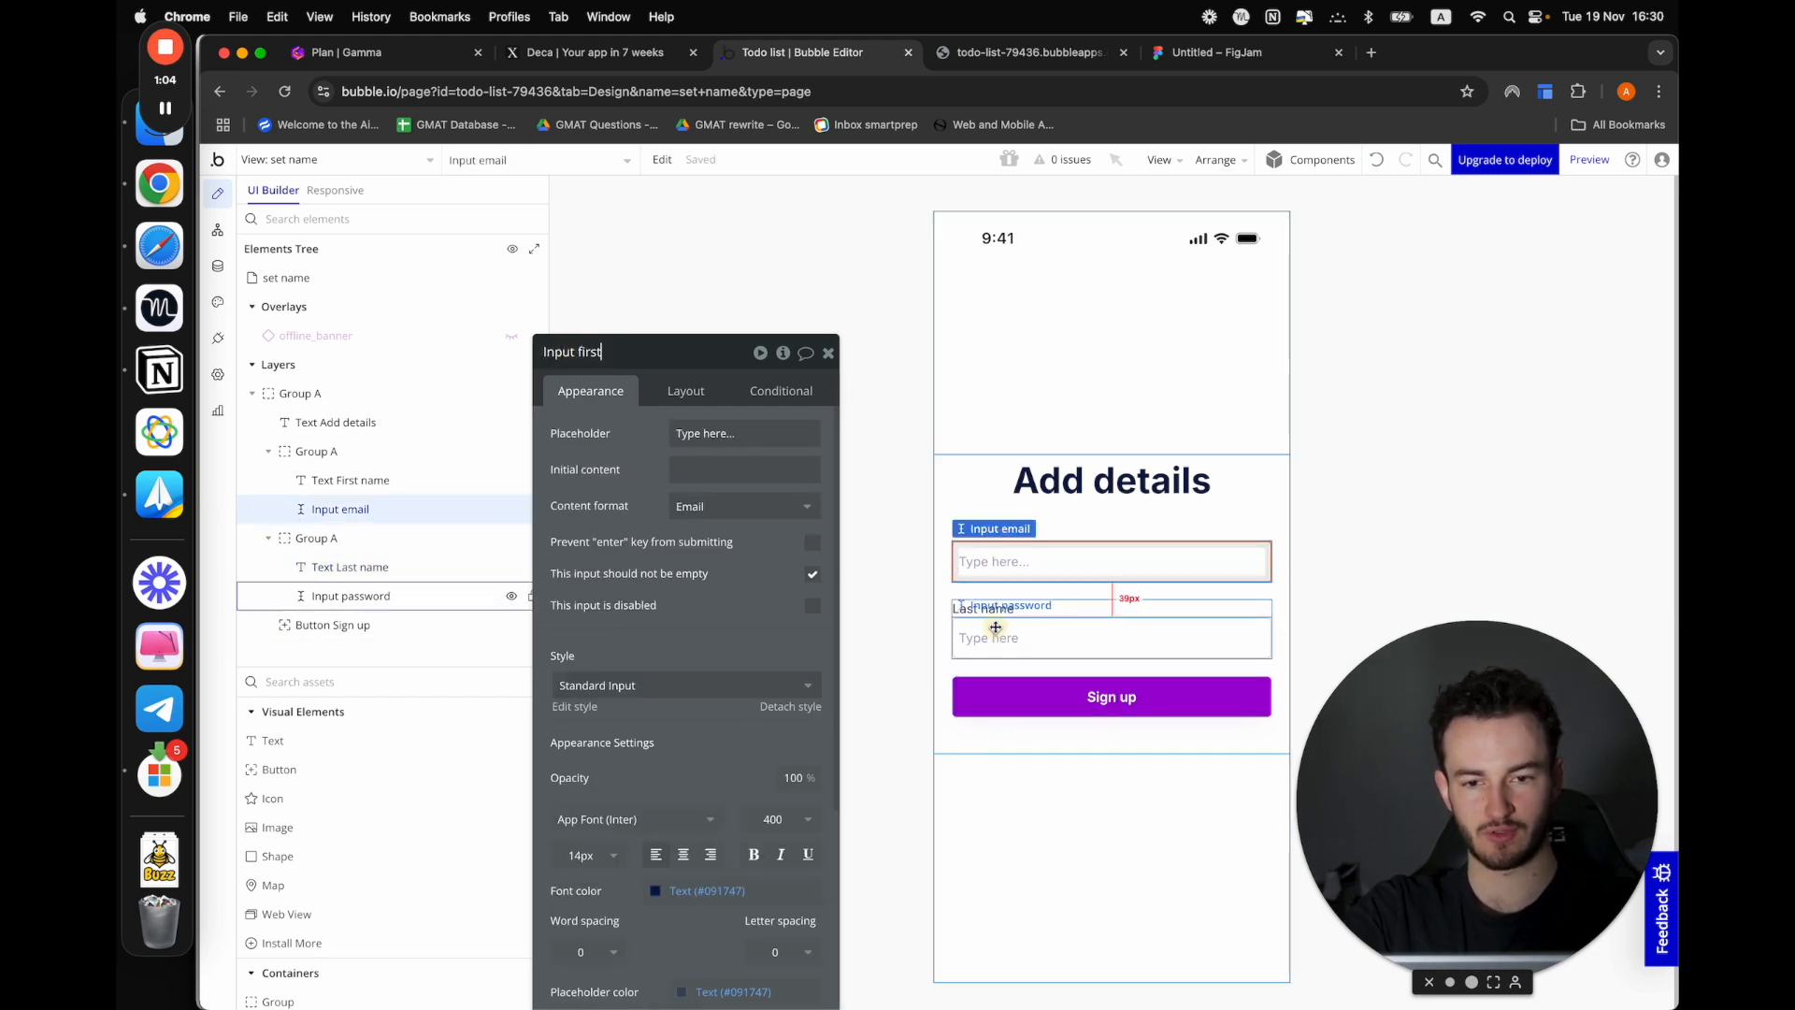
click(992, 638)
click(601, 353)
double_click(606, 353)
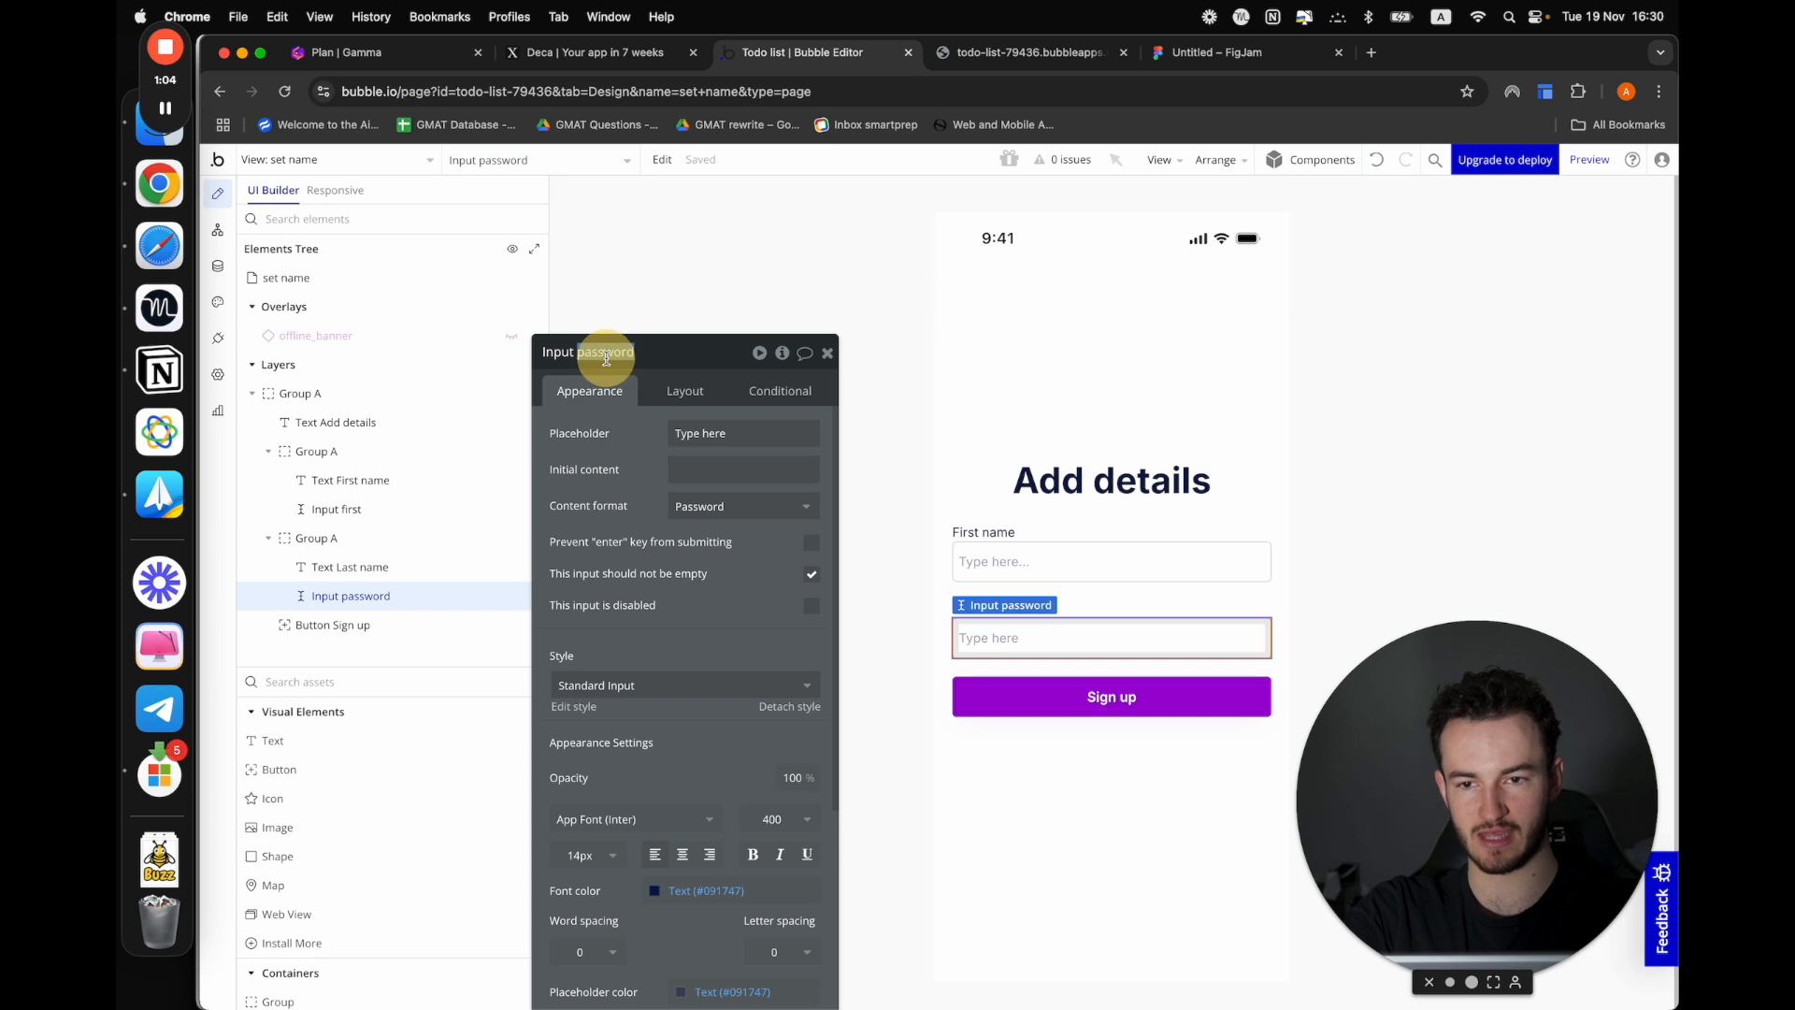
text(l;as)
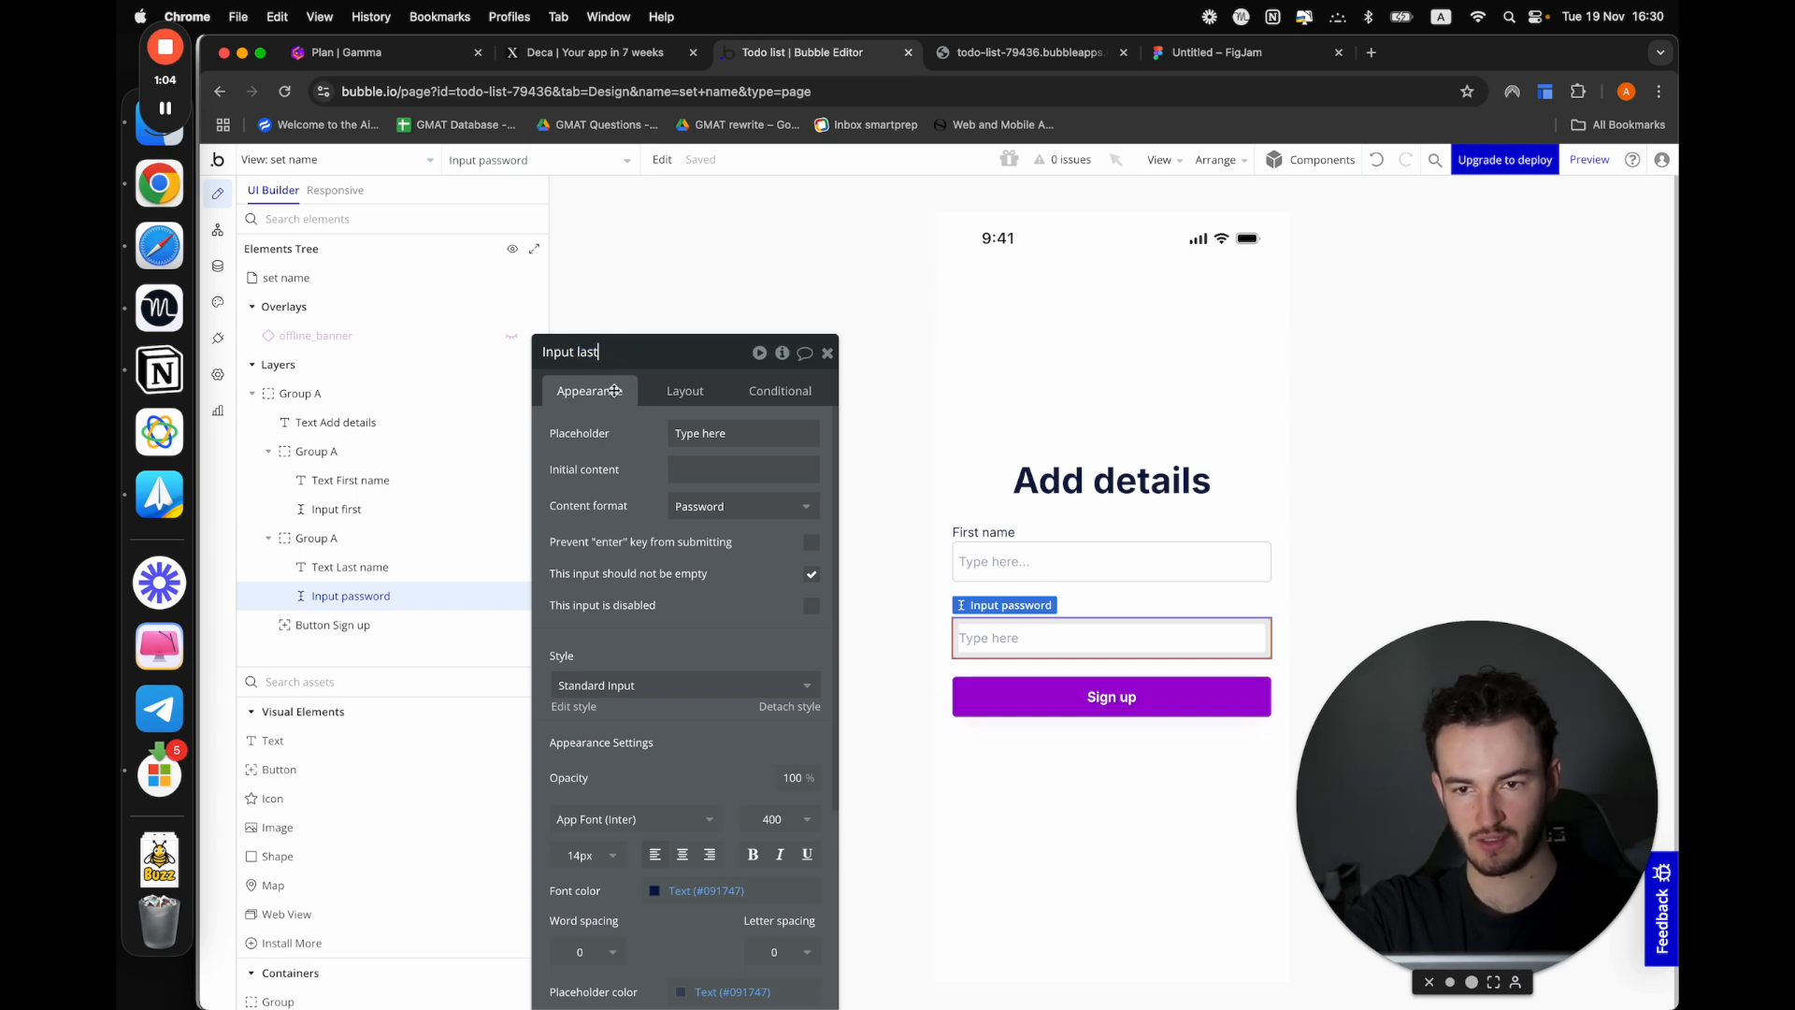
Set the content format of both Input first and Input last to Text
click(987, 559)
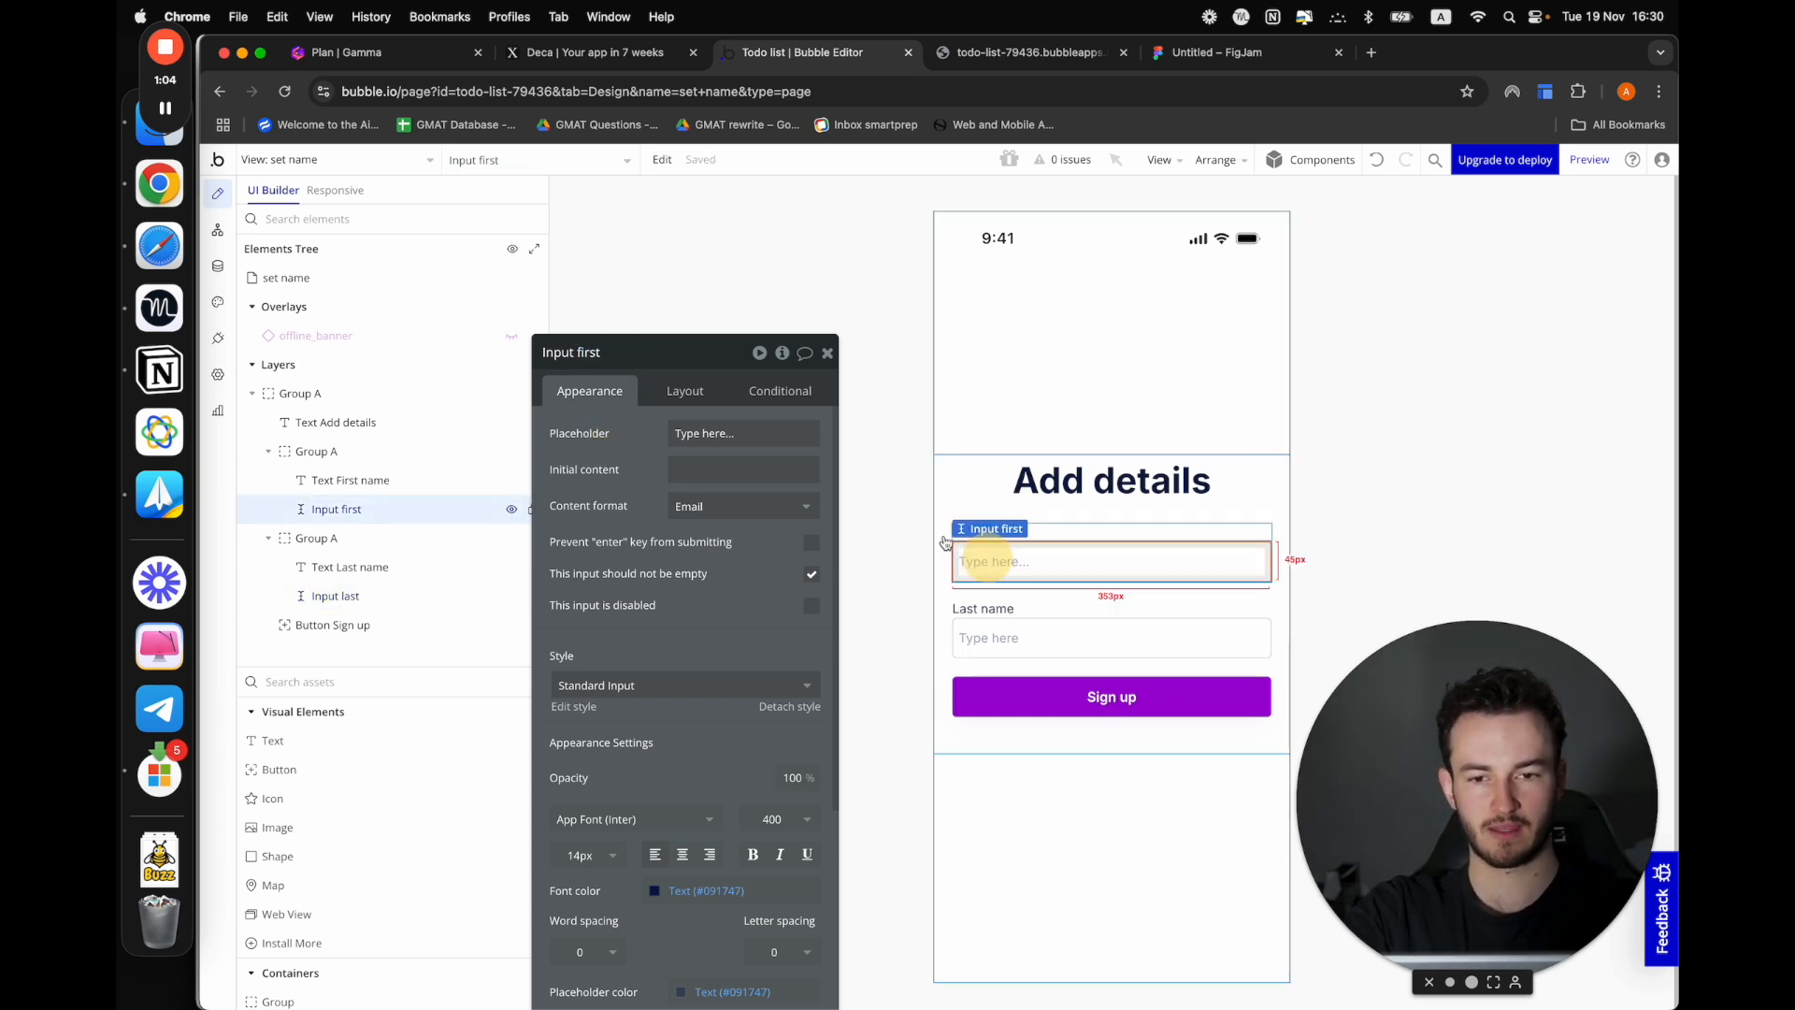
click(706, 509)
click(703, 561)
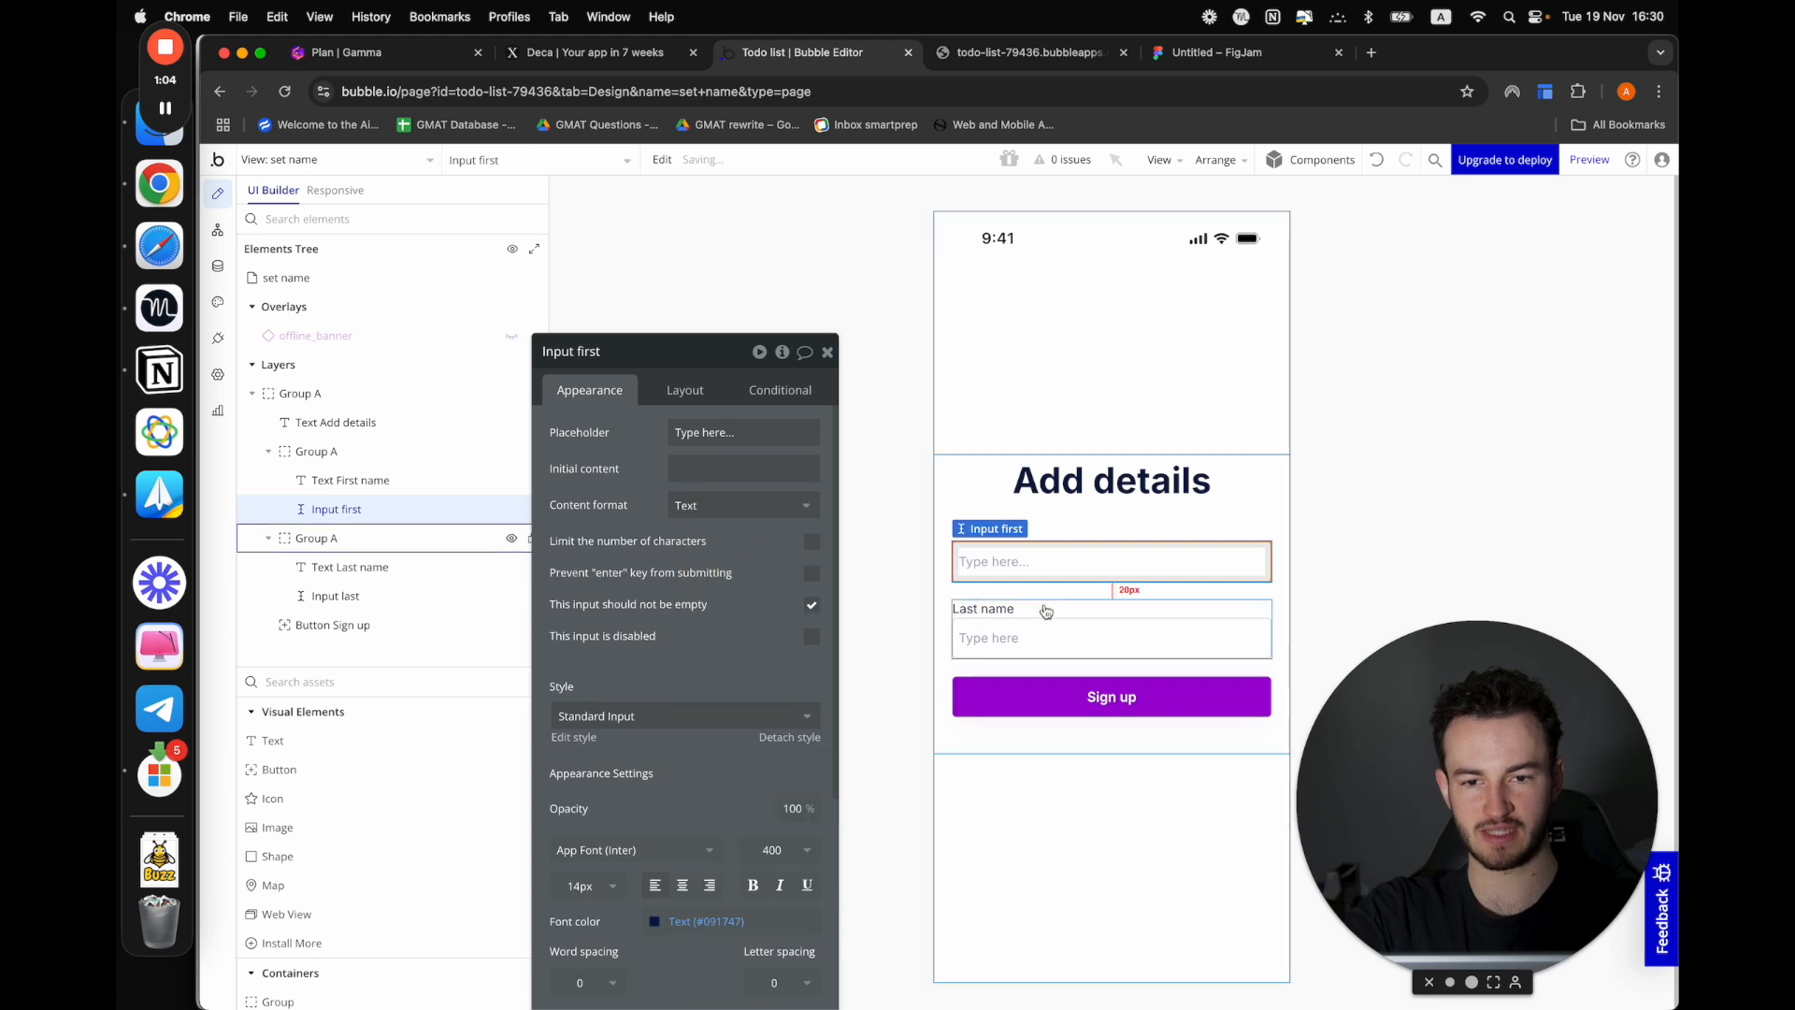
click(1034, 634)
click(714, 507)
click(705, 561)
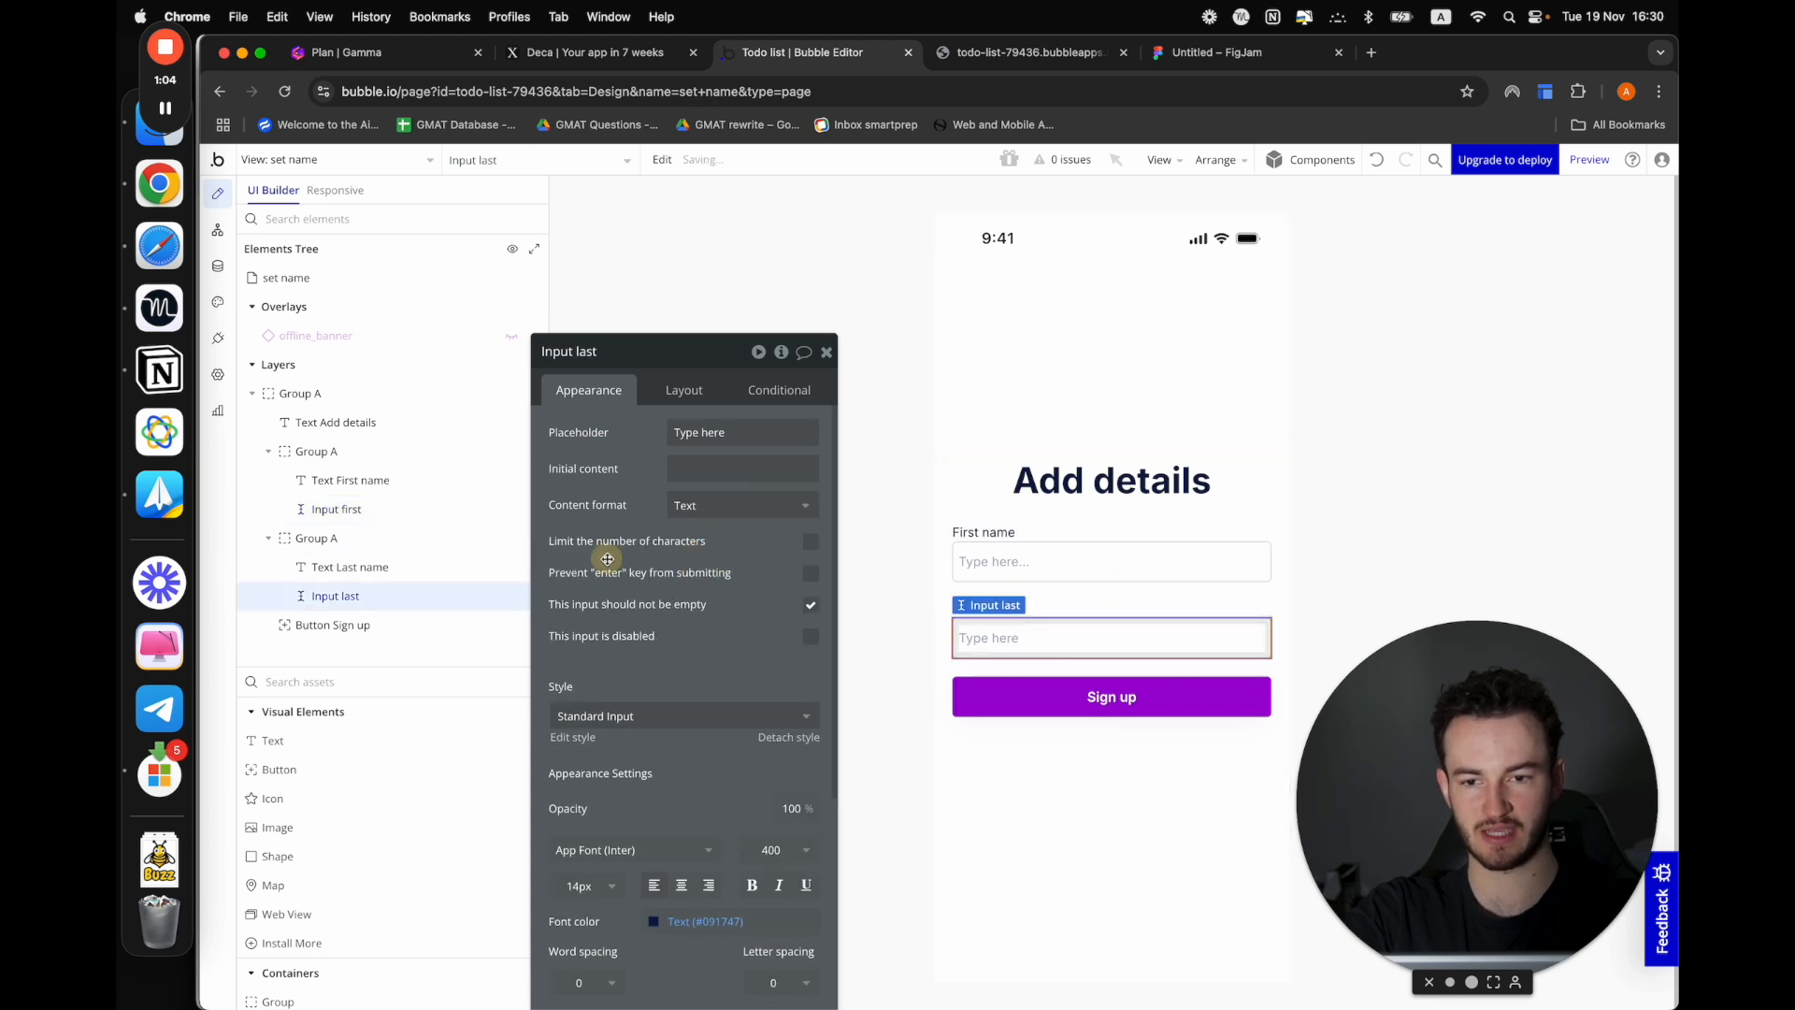
Change the label of the form's Sign up button to "Continue"
click(1102, 701)
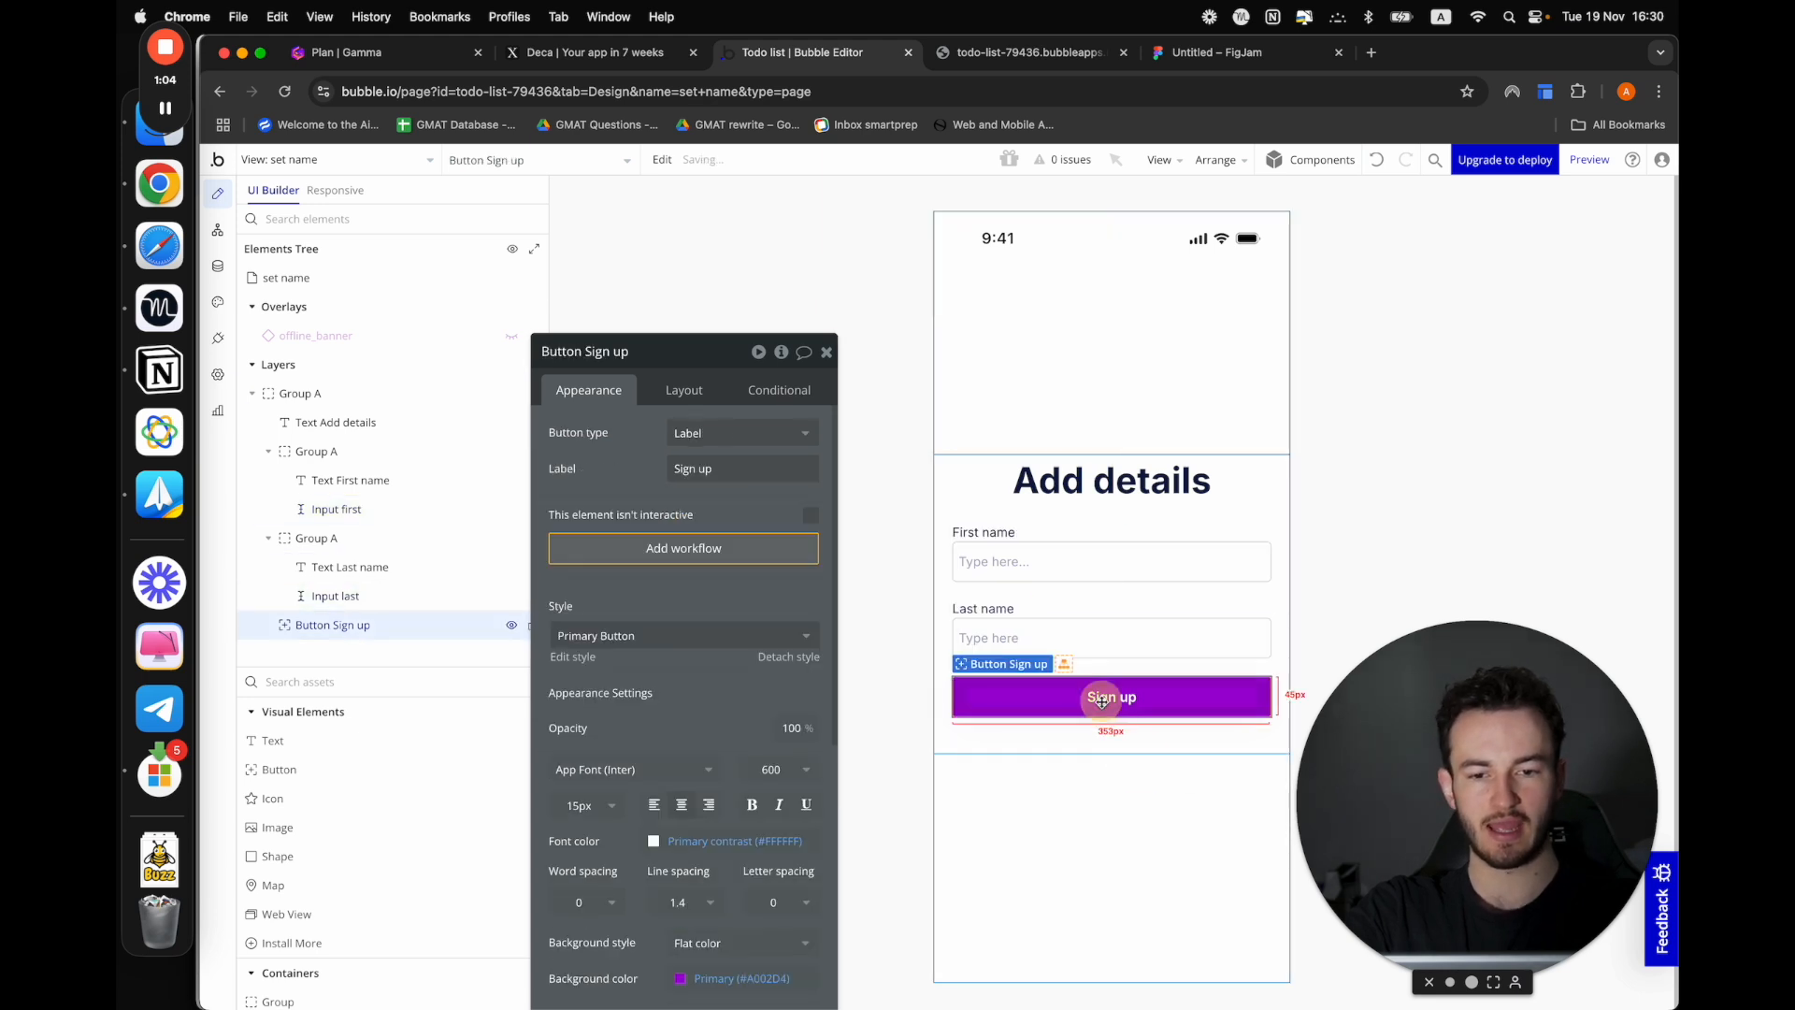
triple_click(686, 468)
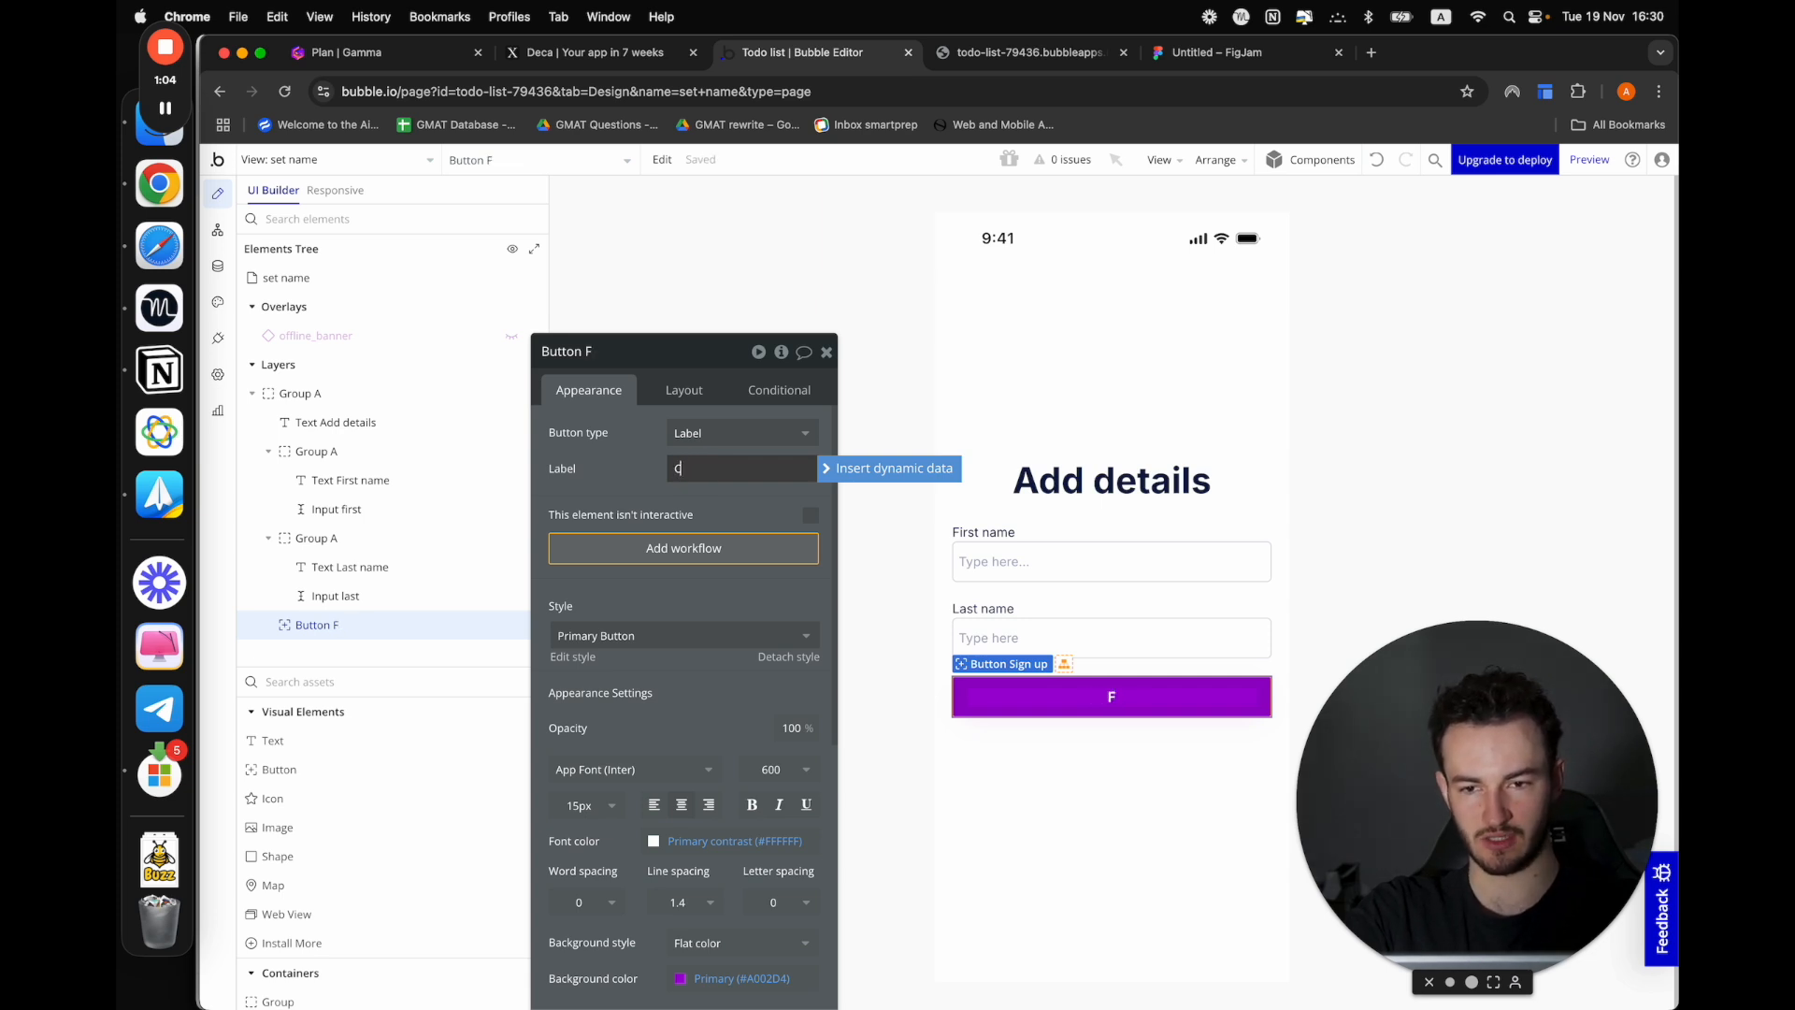
text(Continue)
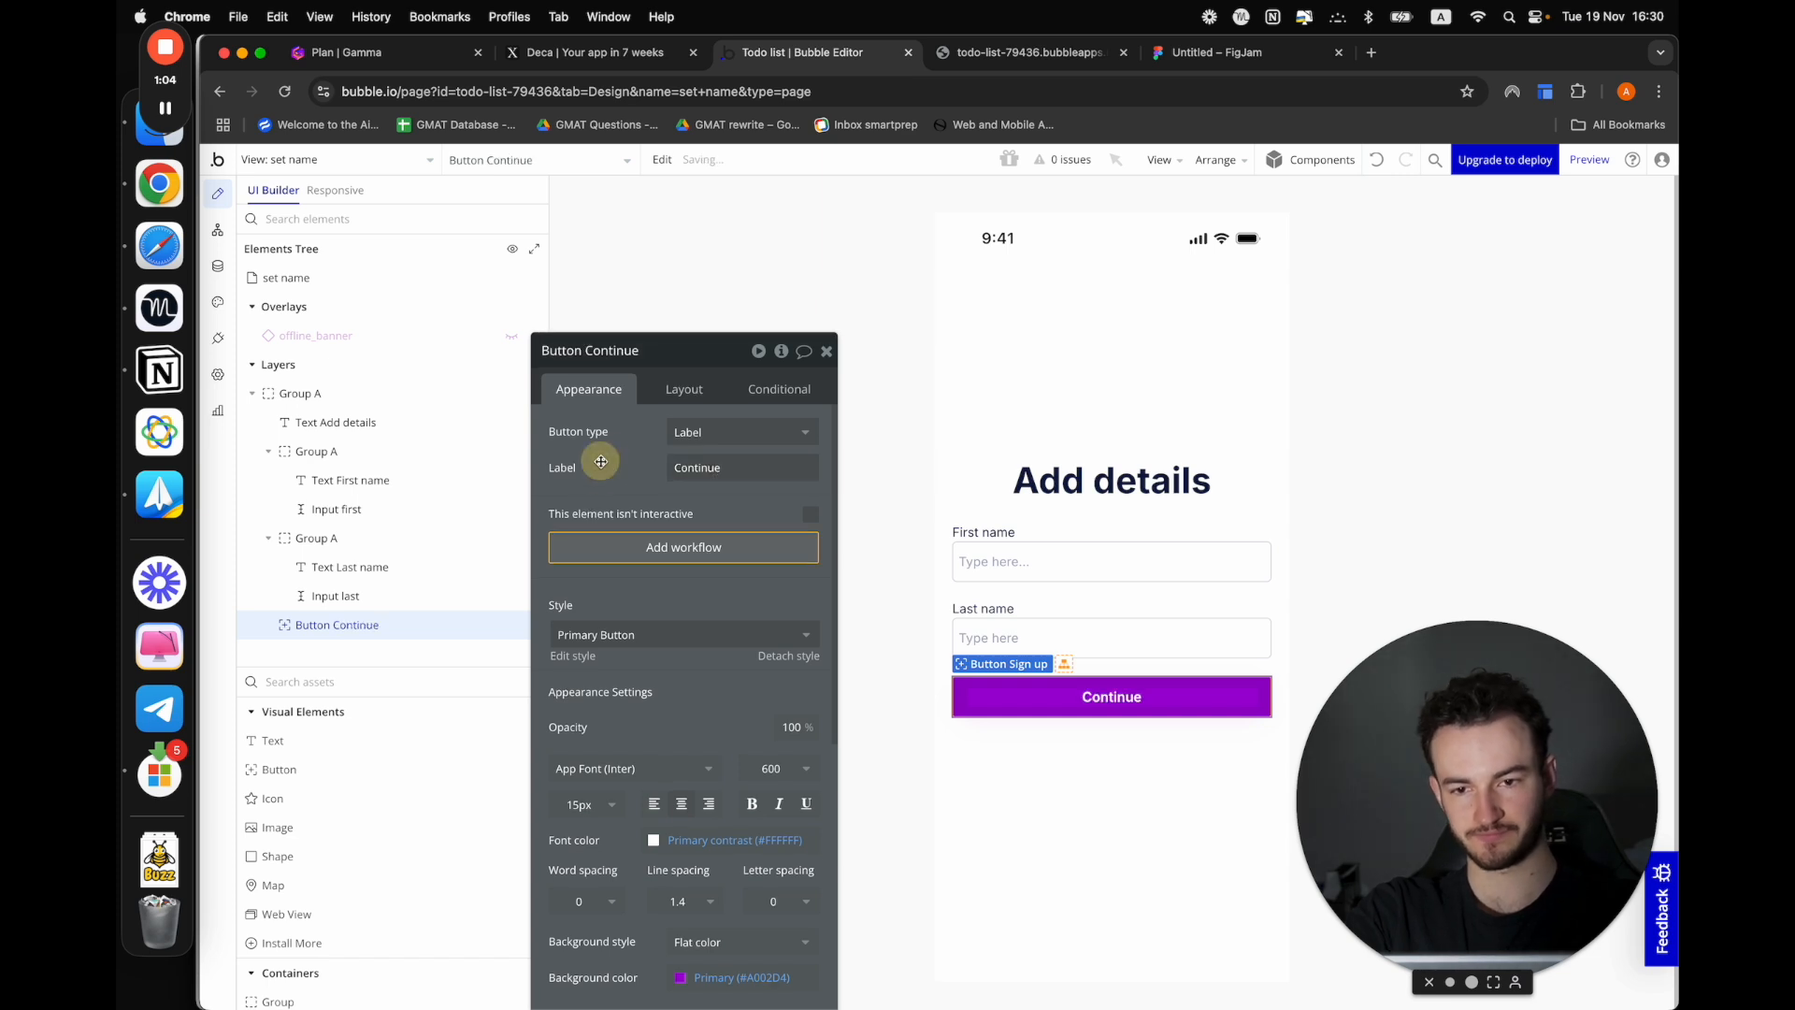
Create a workflow for tapping the Continue button, with a "Make changes to thing..." action as its first step
drag(601, 467, 644, 446)
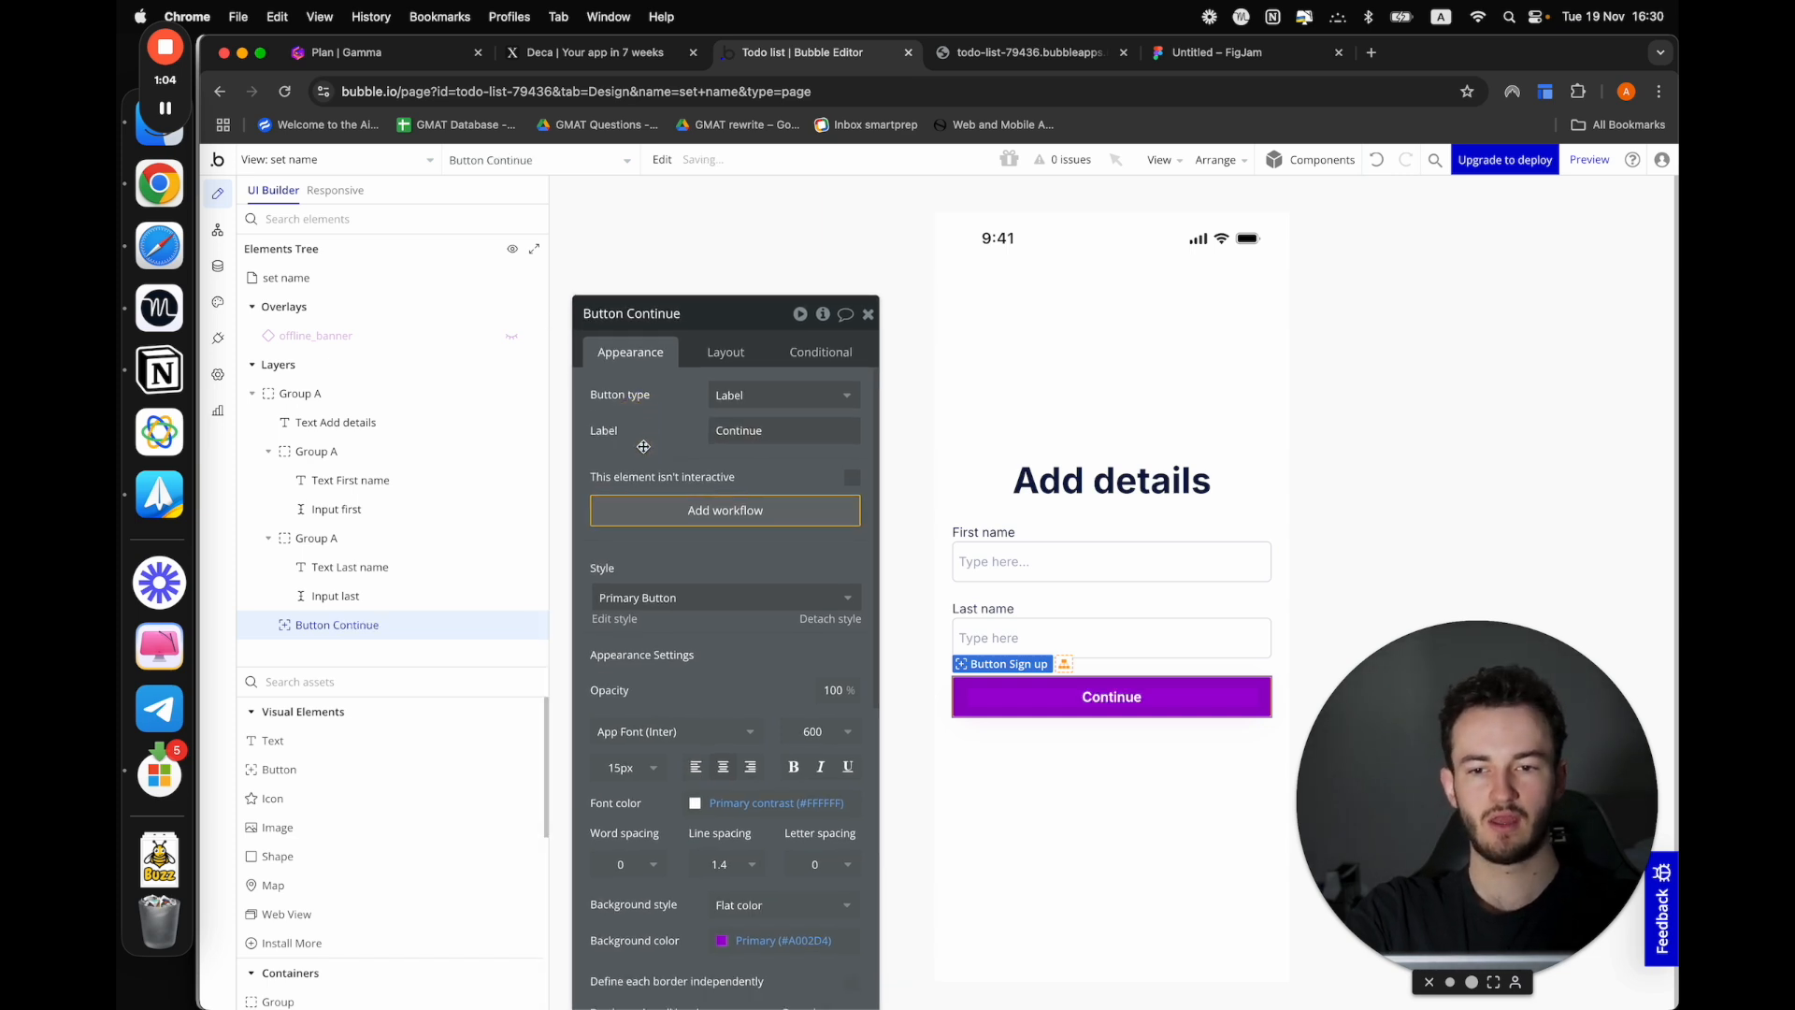
click(655, 505)
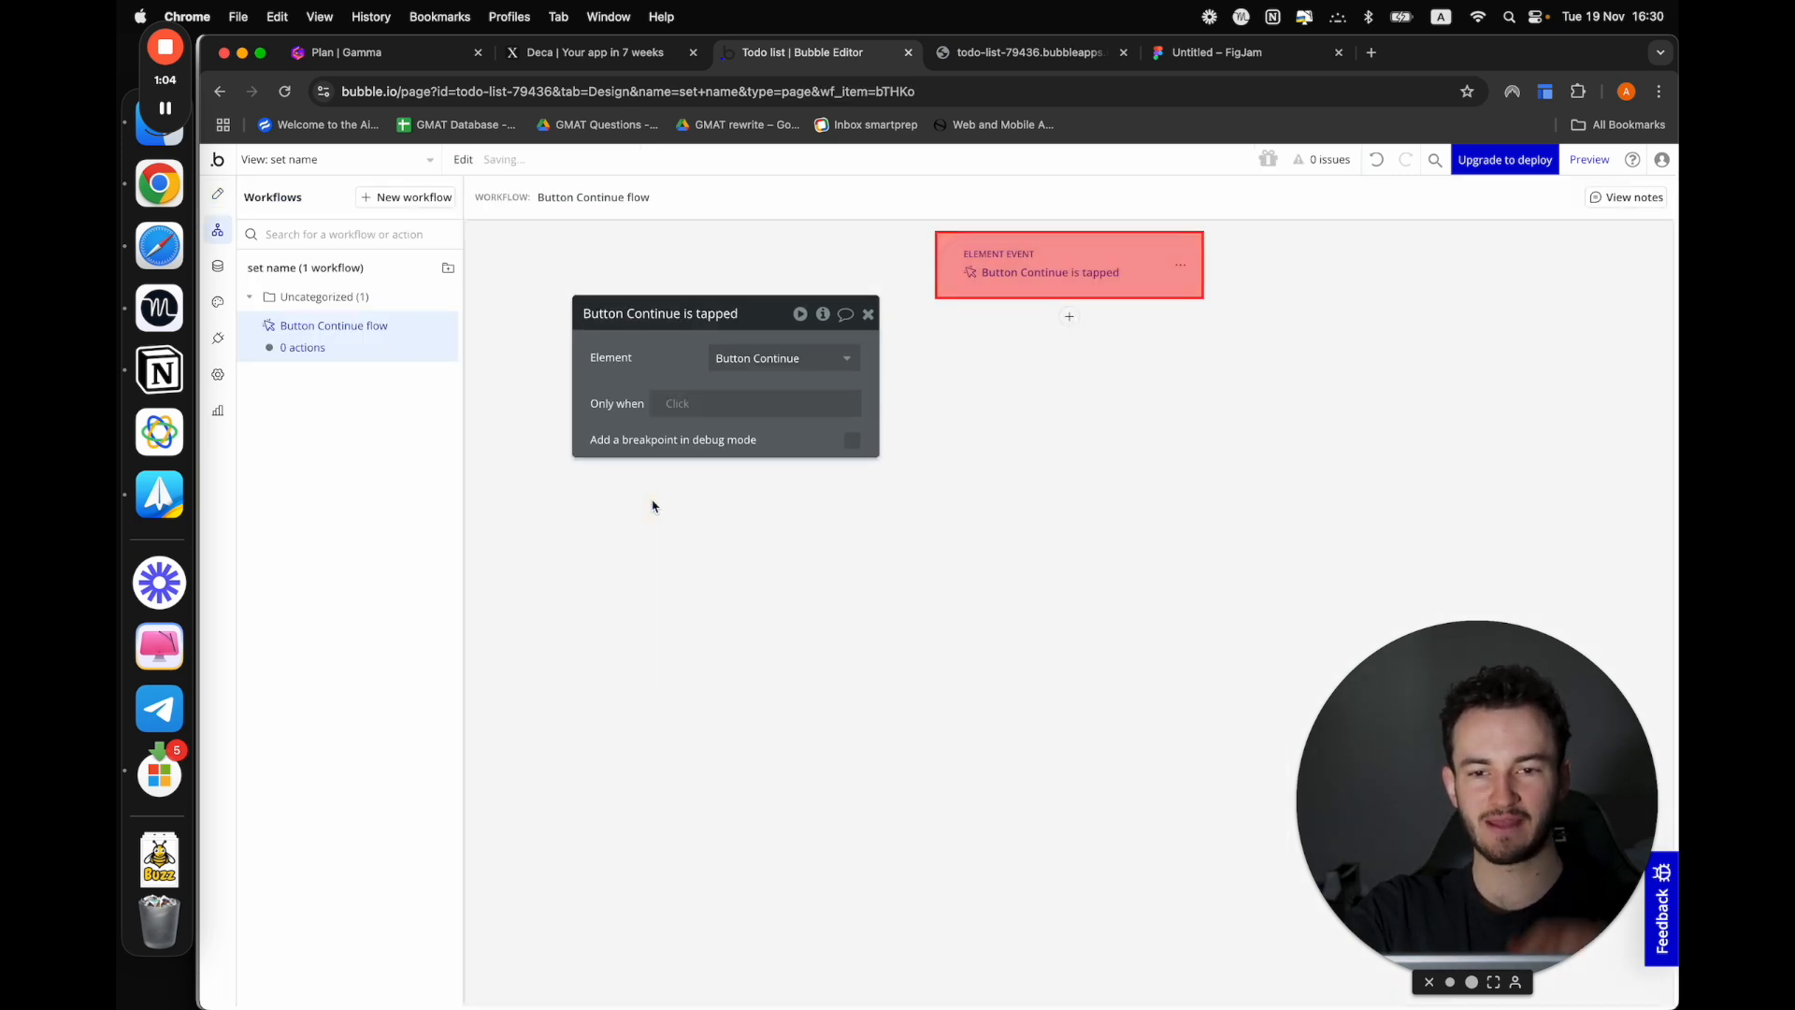
click(1069, 317)
mouse_move(1090, 402)
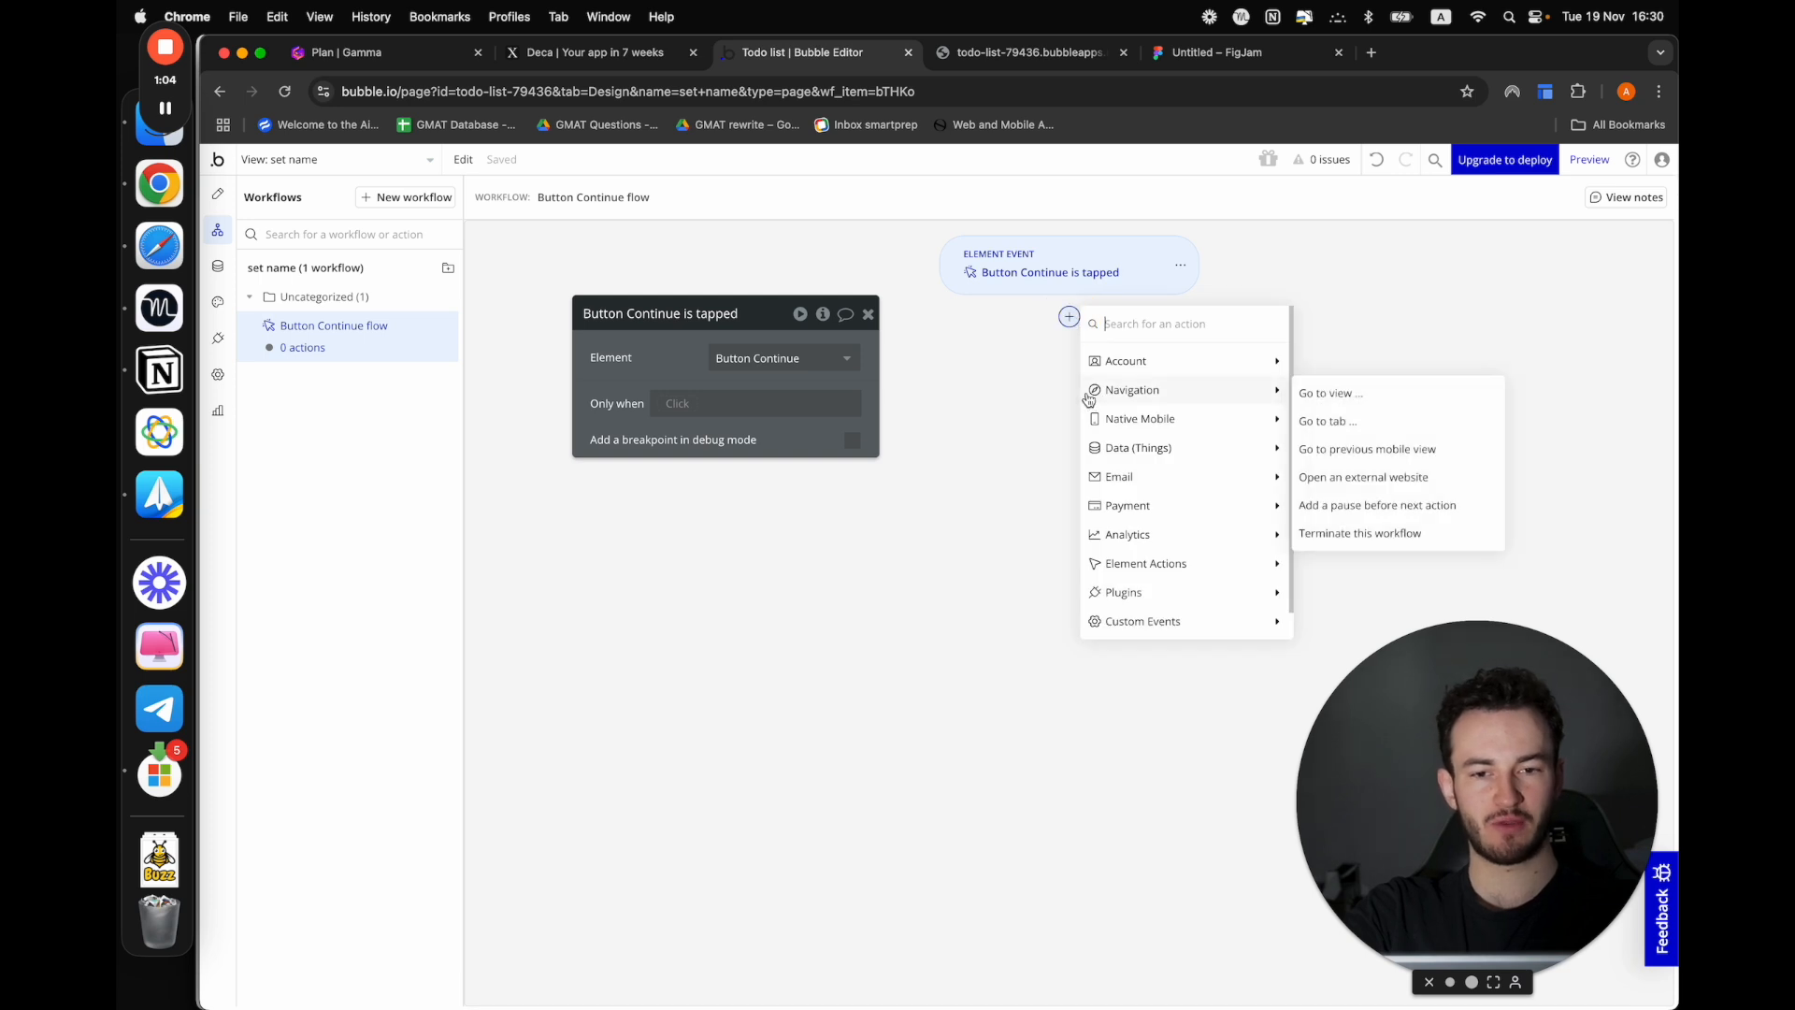
mouse_move(1153, 377)
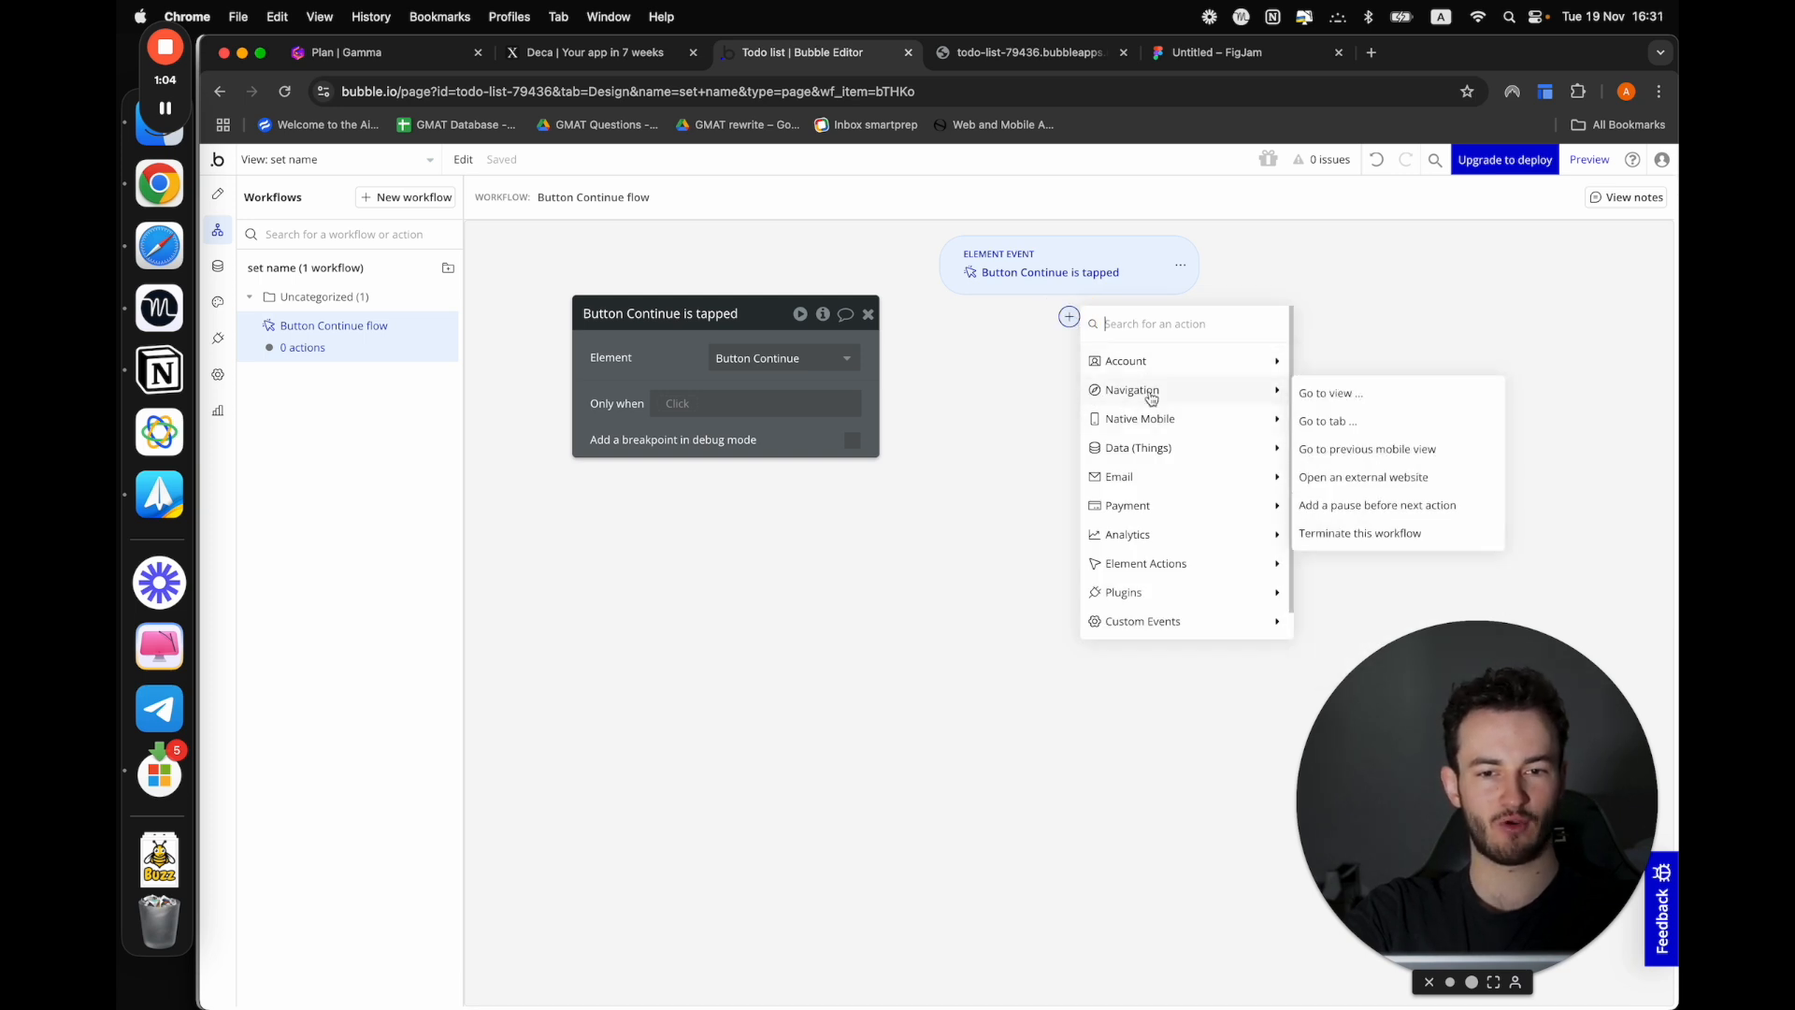
mouse_move(1155, 454)
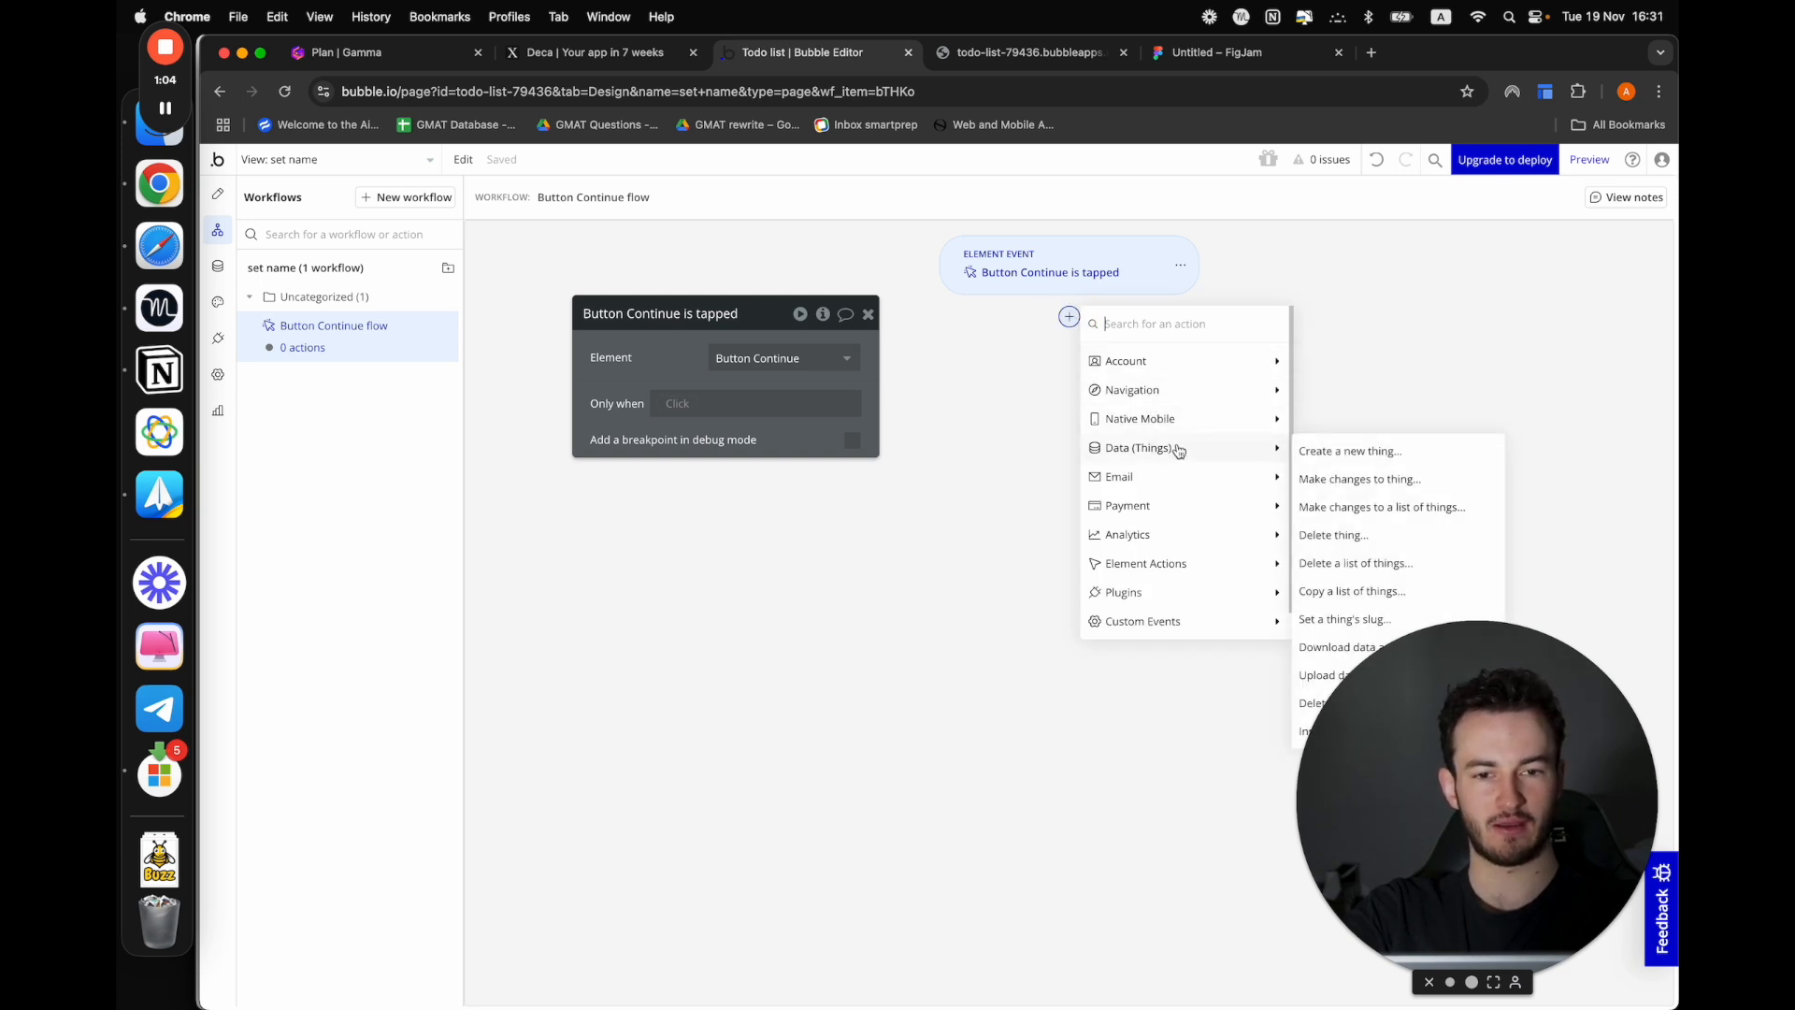
click(1396, 481)
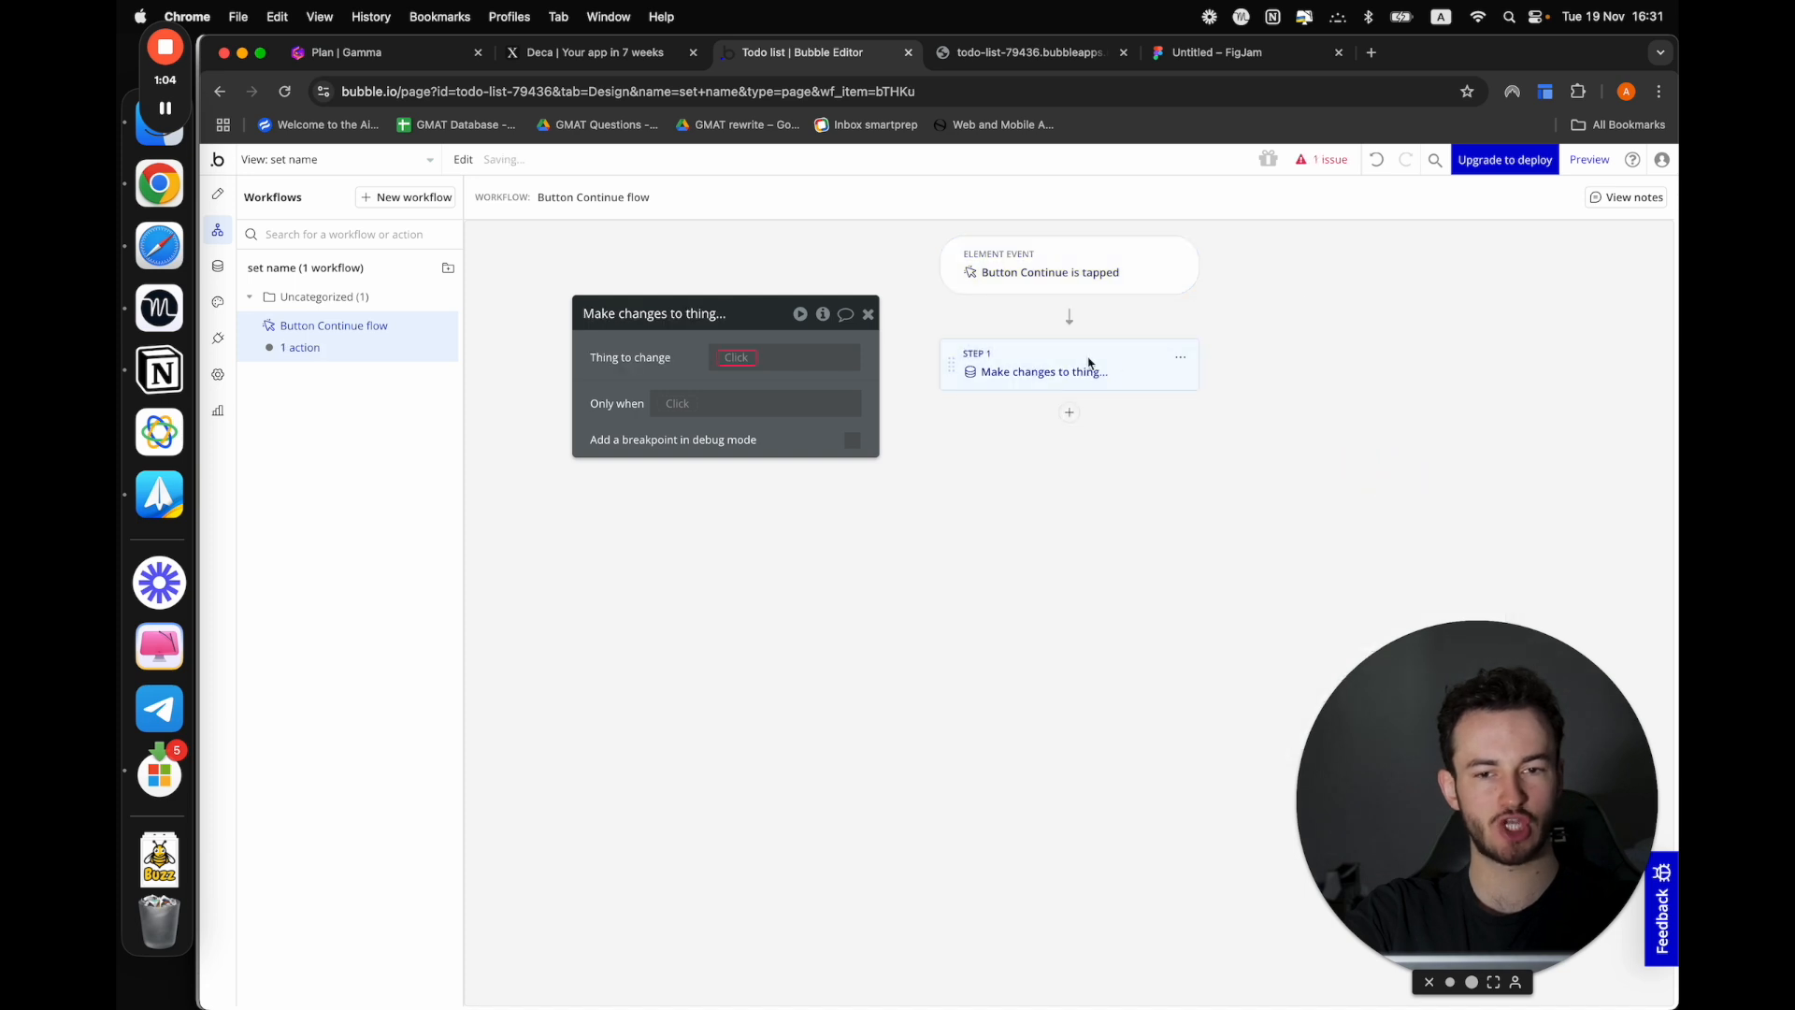
Set the action's thing to change to Current User and add the First and Last fields to it
click(748, 358)
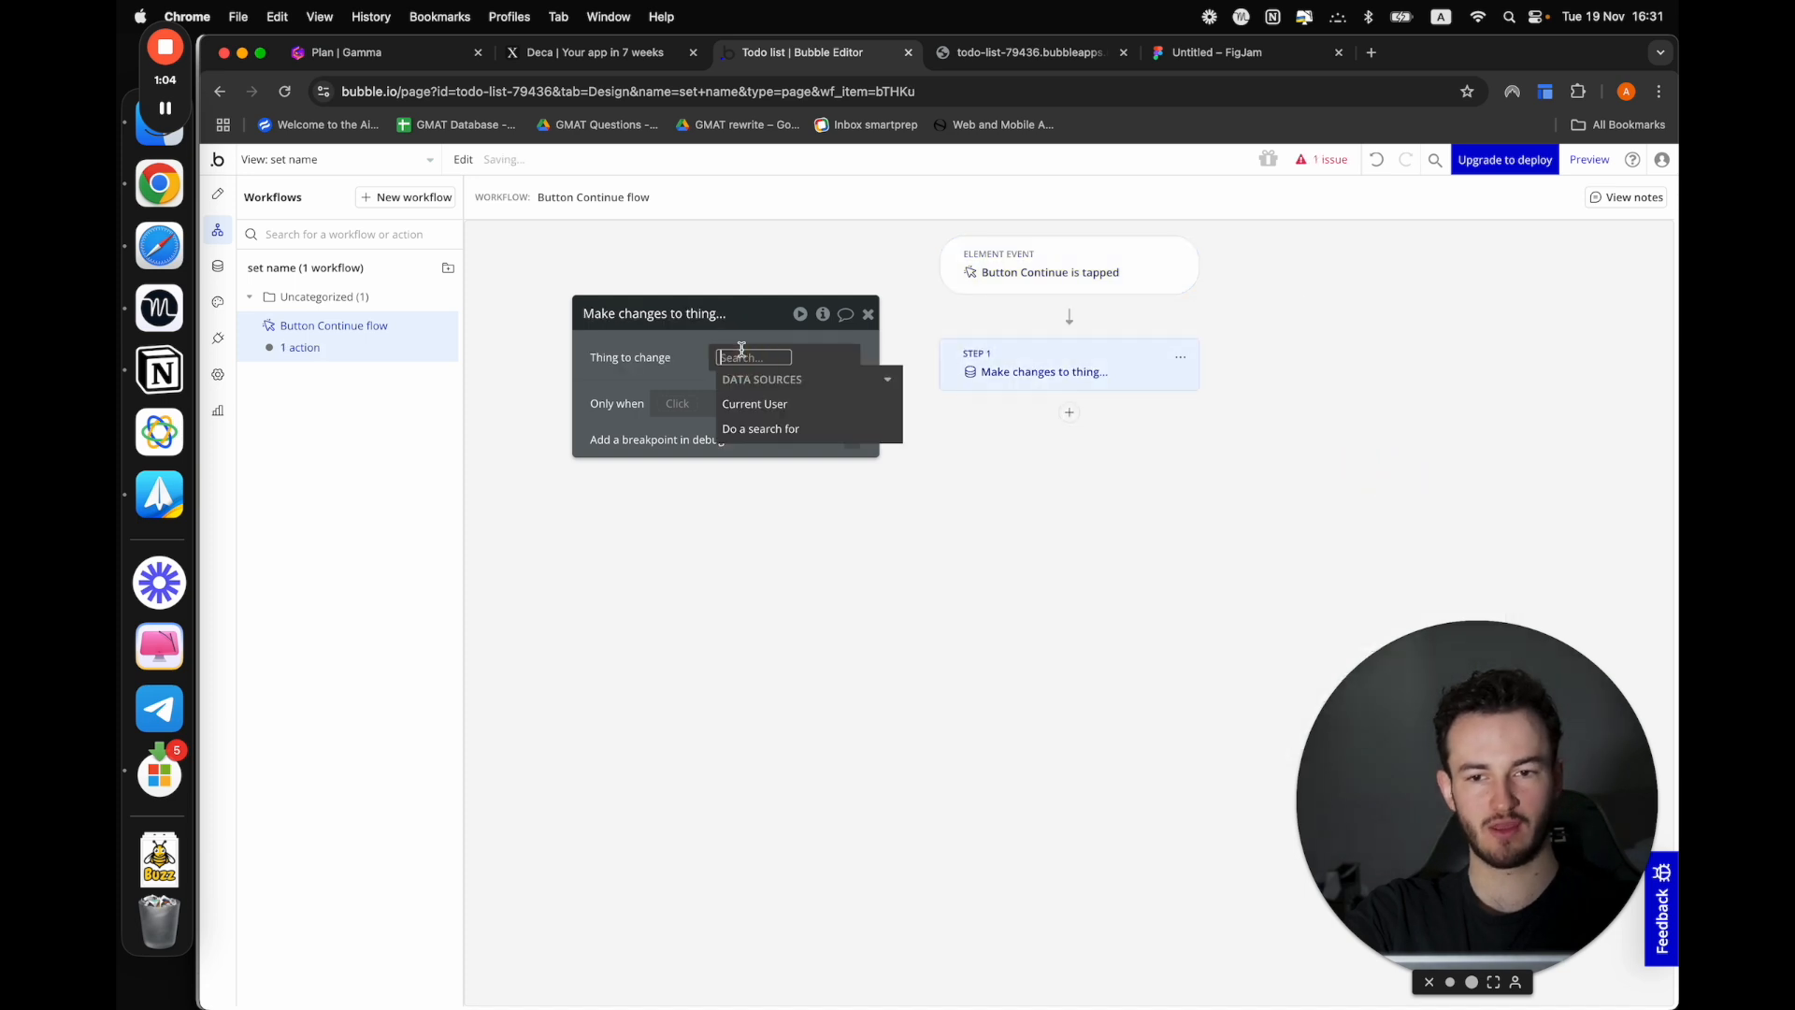
click(753, 403)
click(666, 373)
click(669, 405)
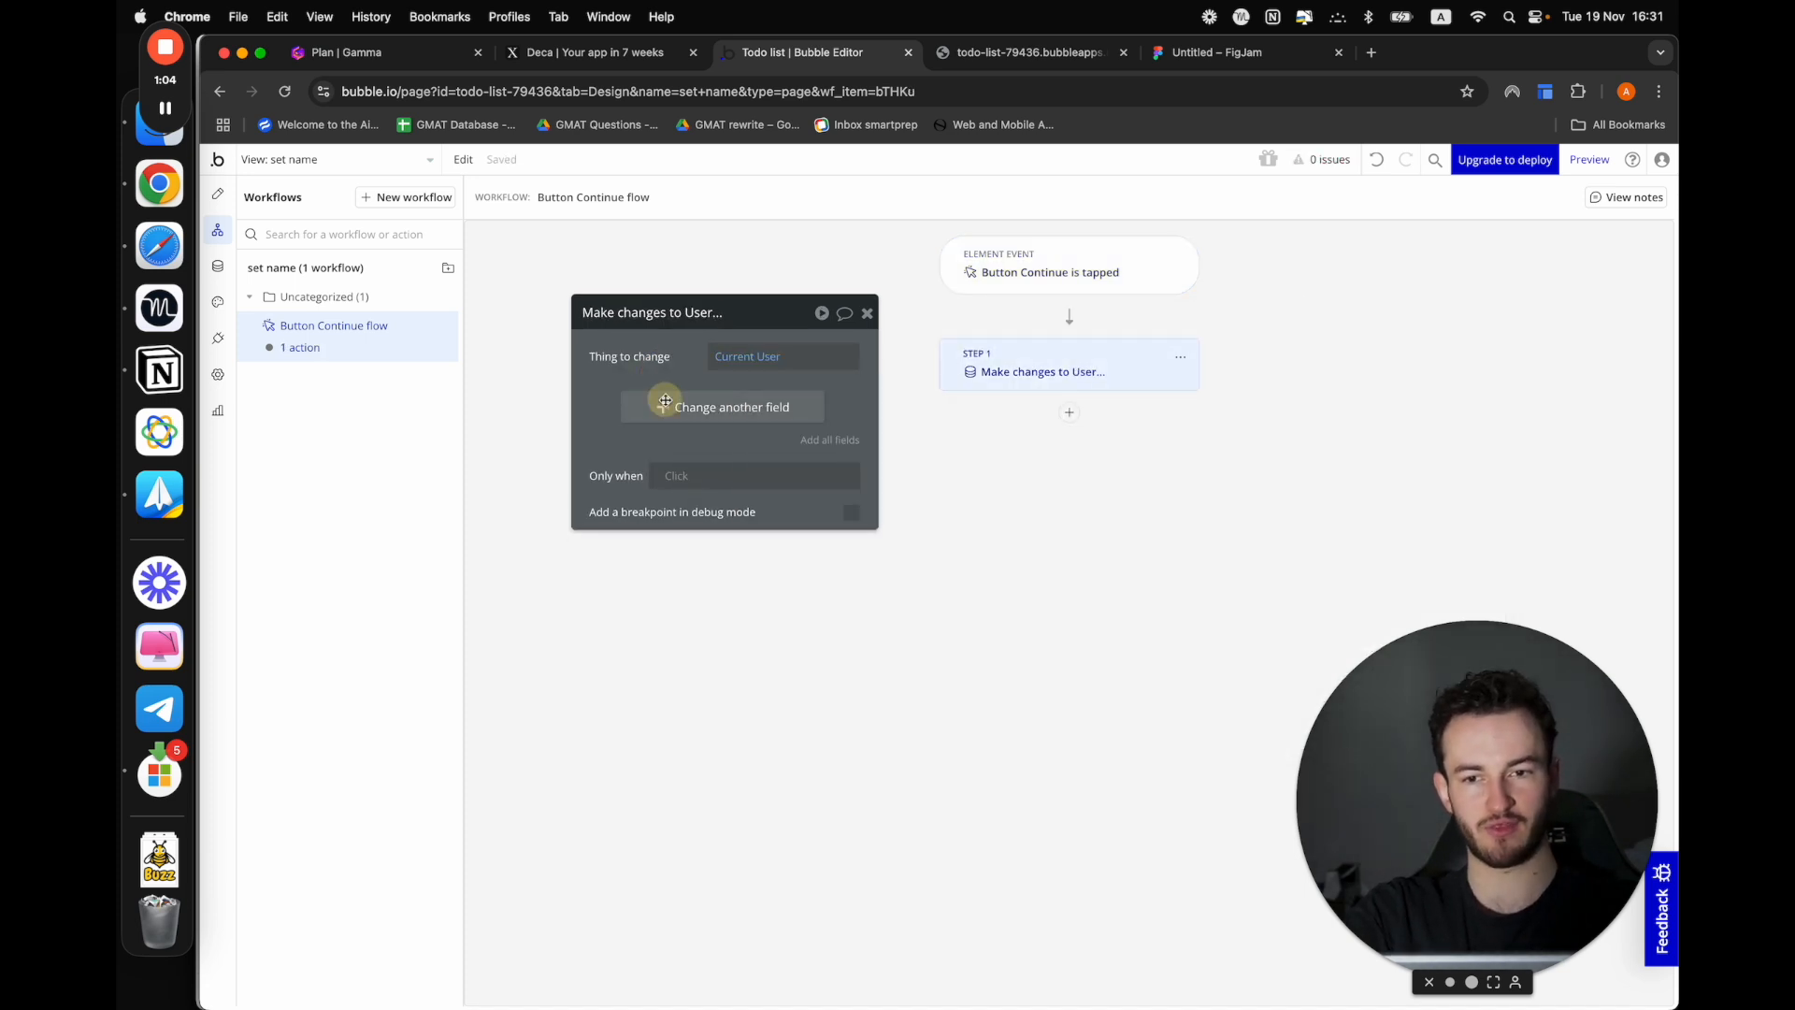
click(655, 451)
click(617, 402)
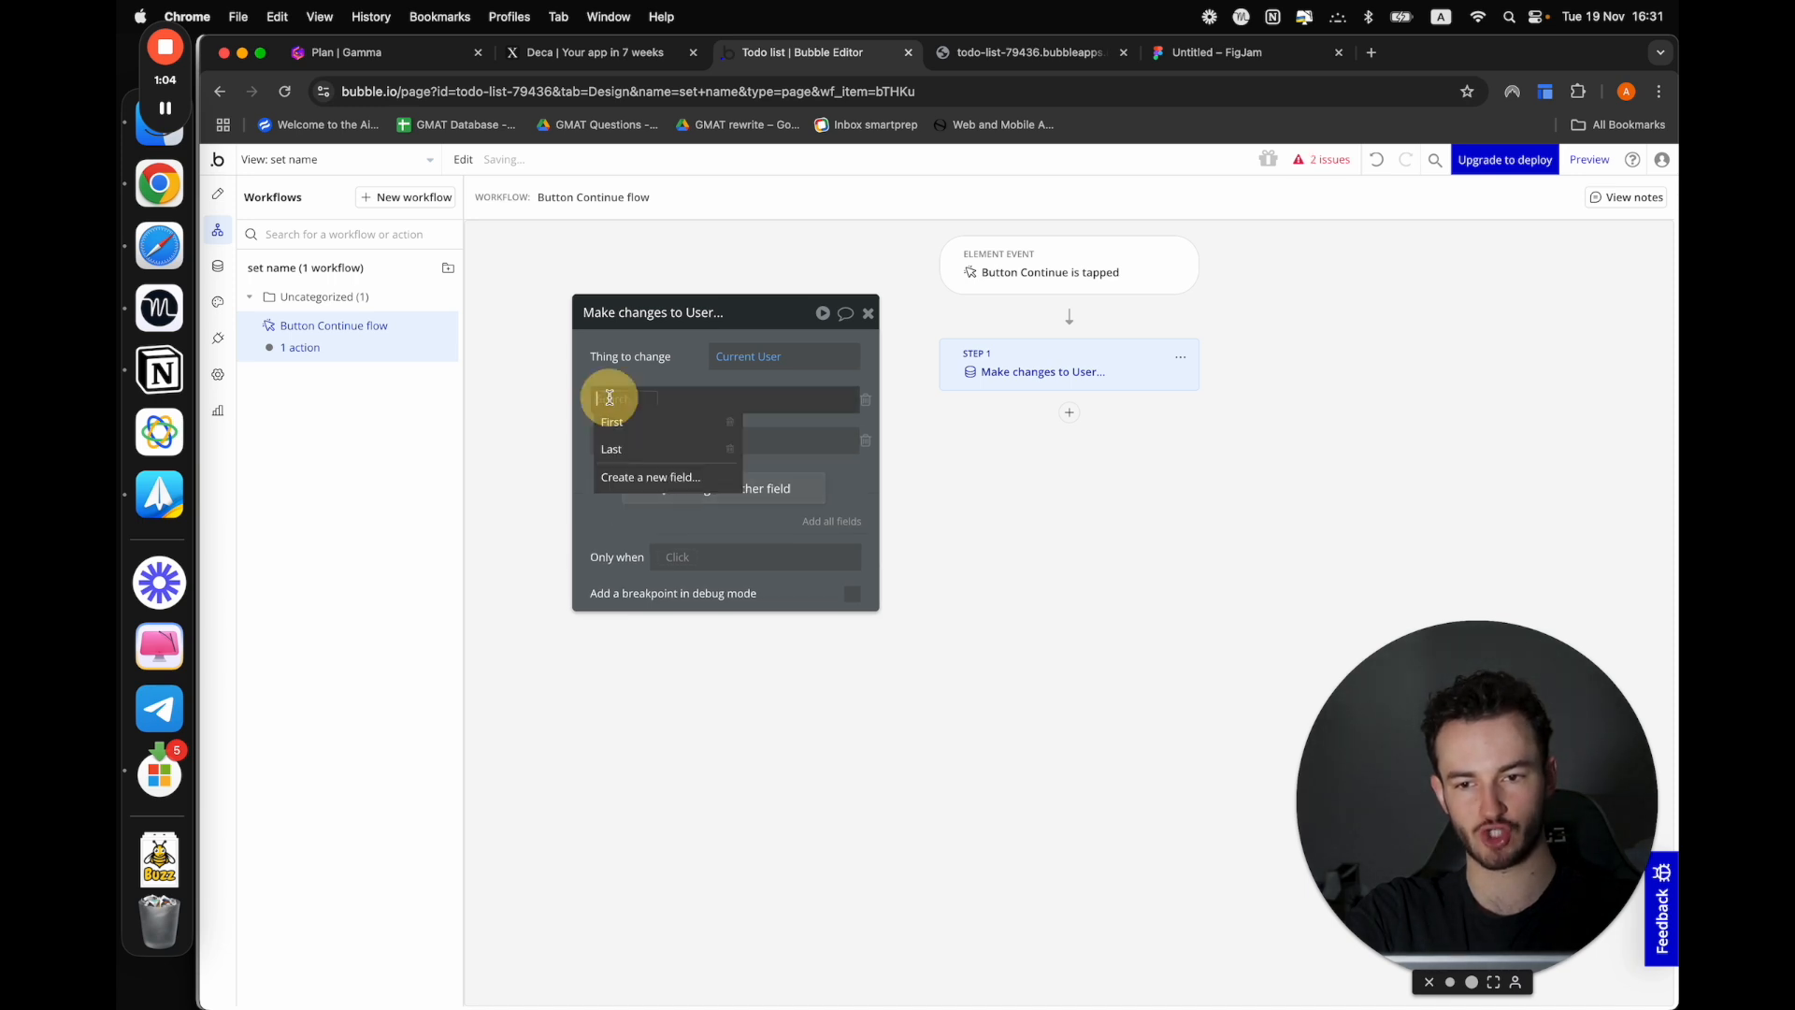
click(612, 422)
click(612, 439)
click(620, 486)
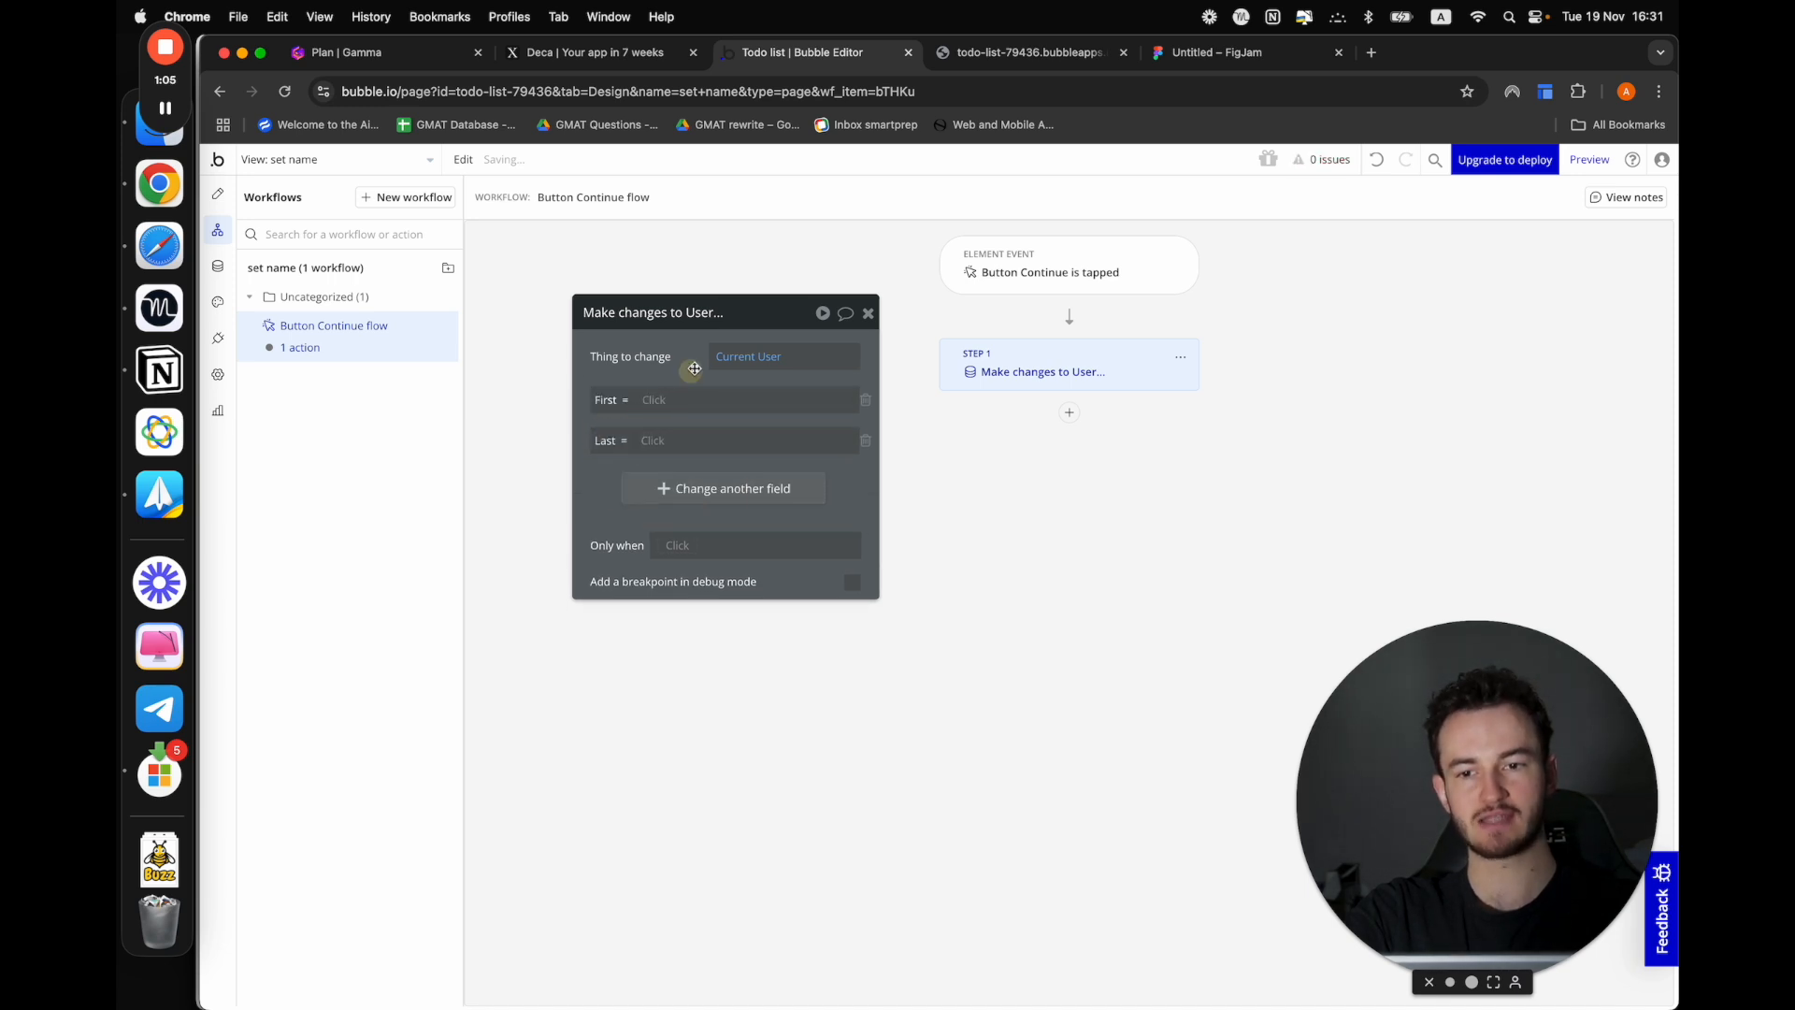
Set the action's First field to Input first's value and its Last field to Input last's value
click(654, 400)
text(in)
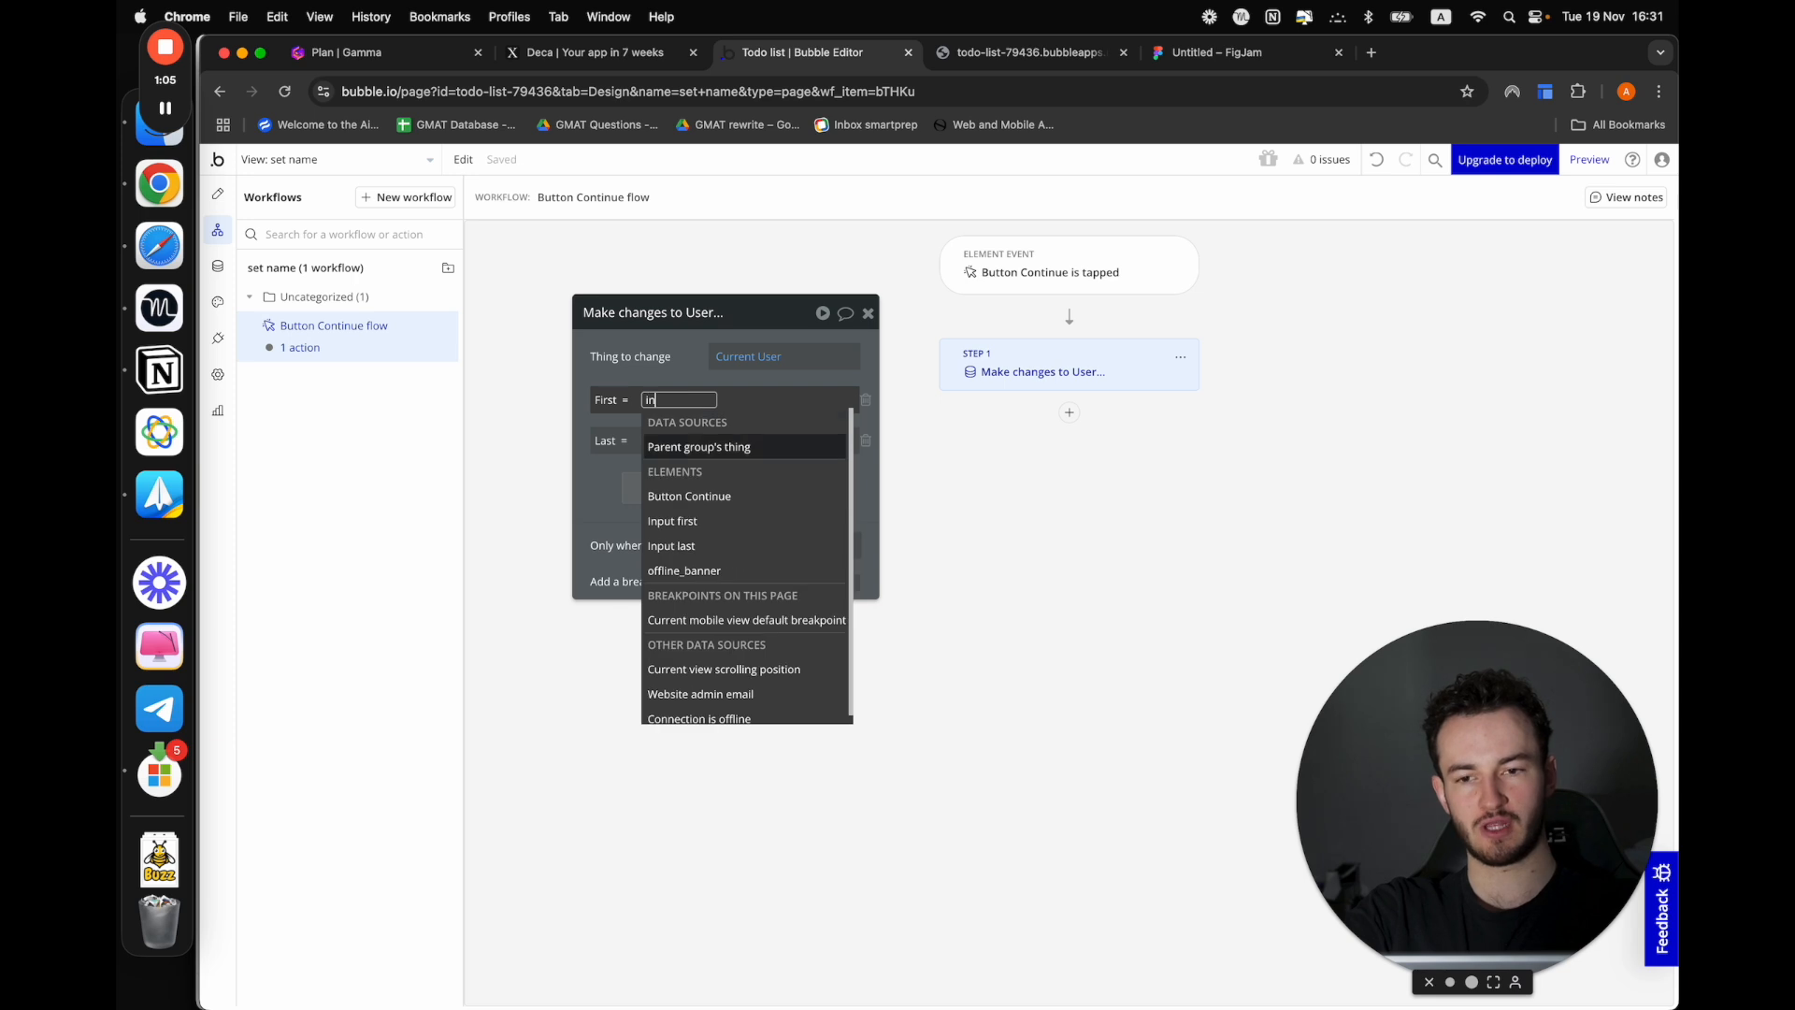
click(689, 520)
click(667, 451)
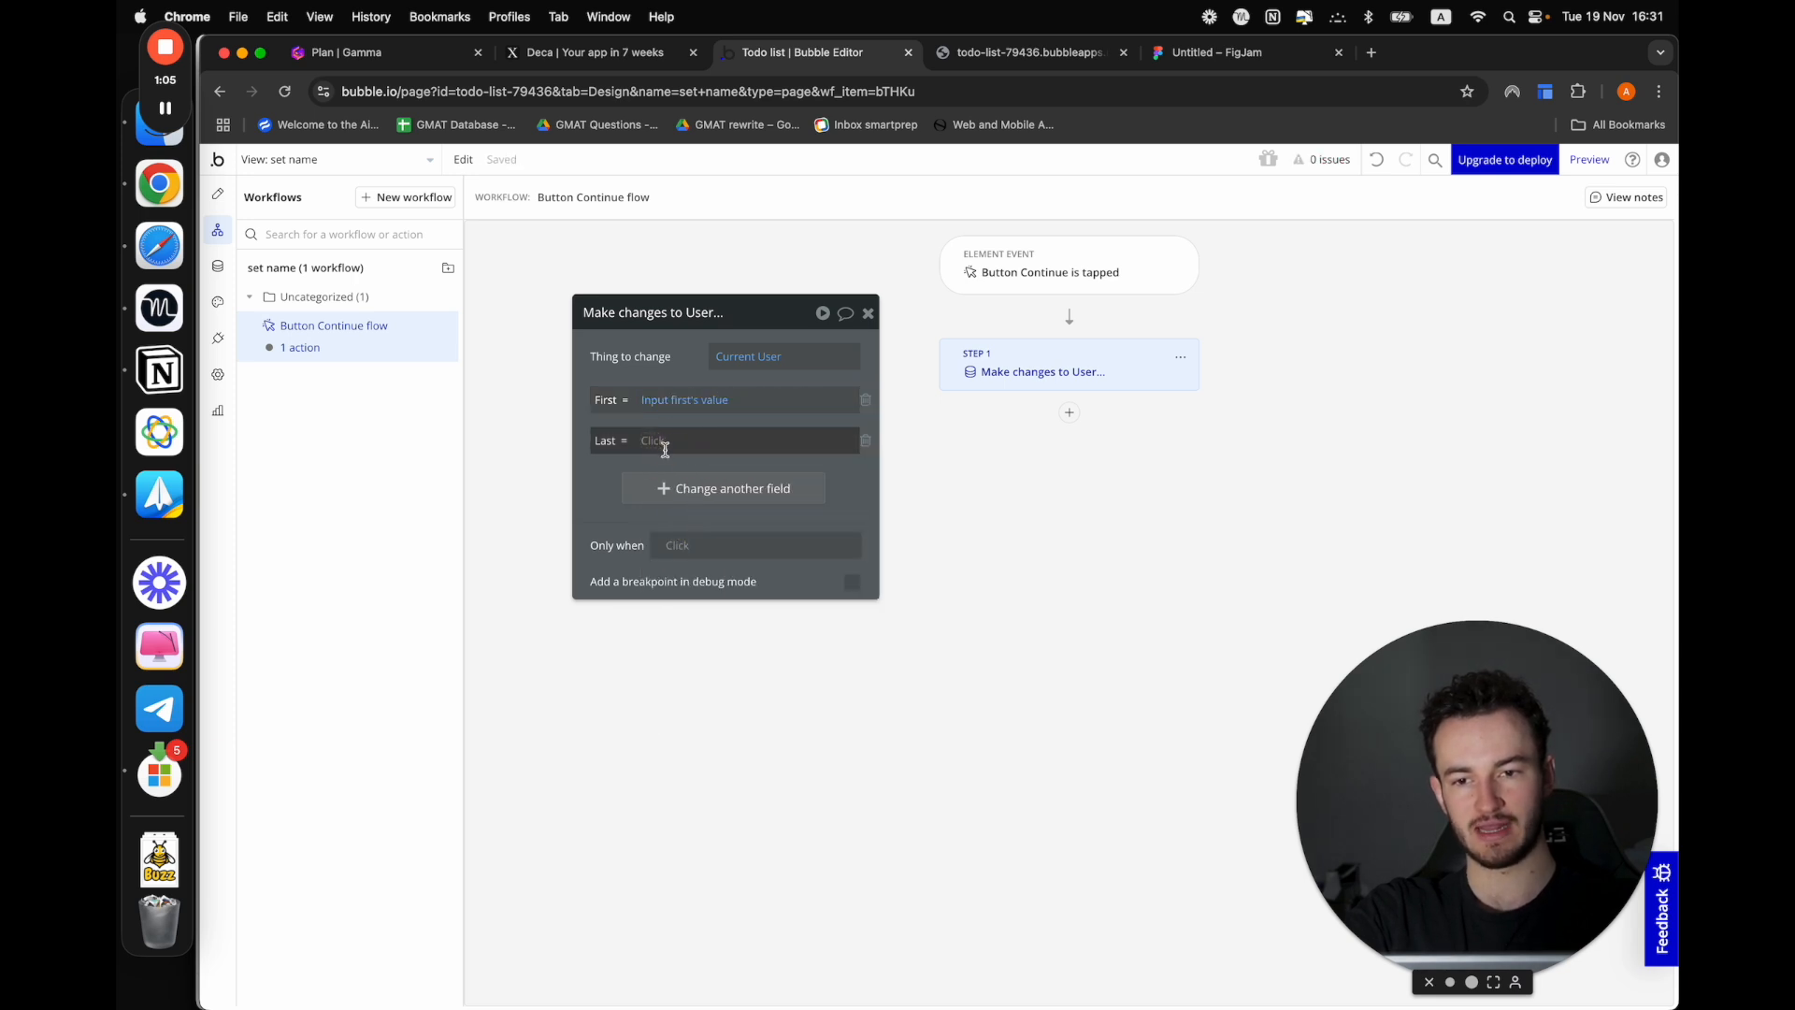
text(in)
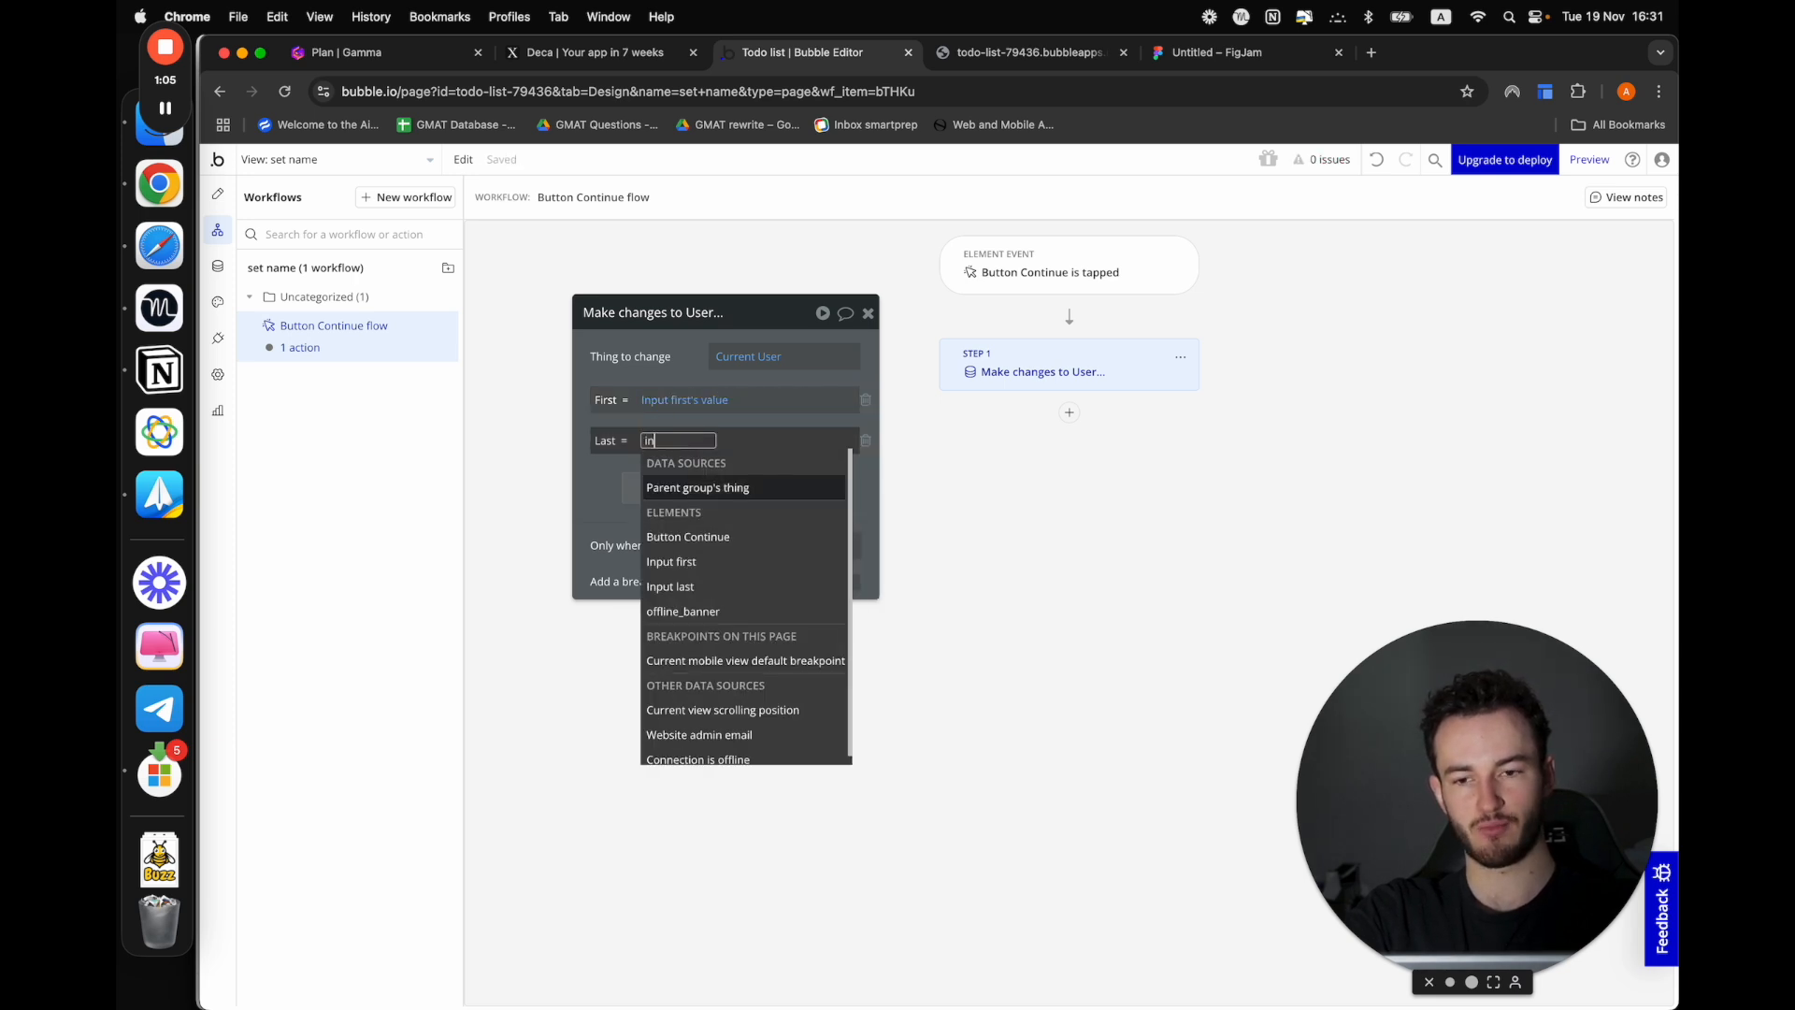
click(672, 586)
click(591, 499)
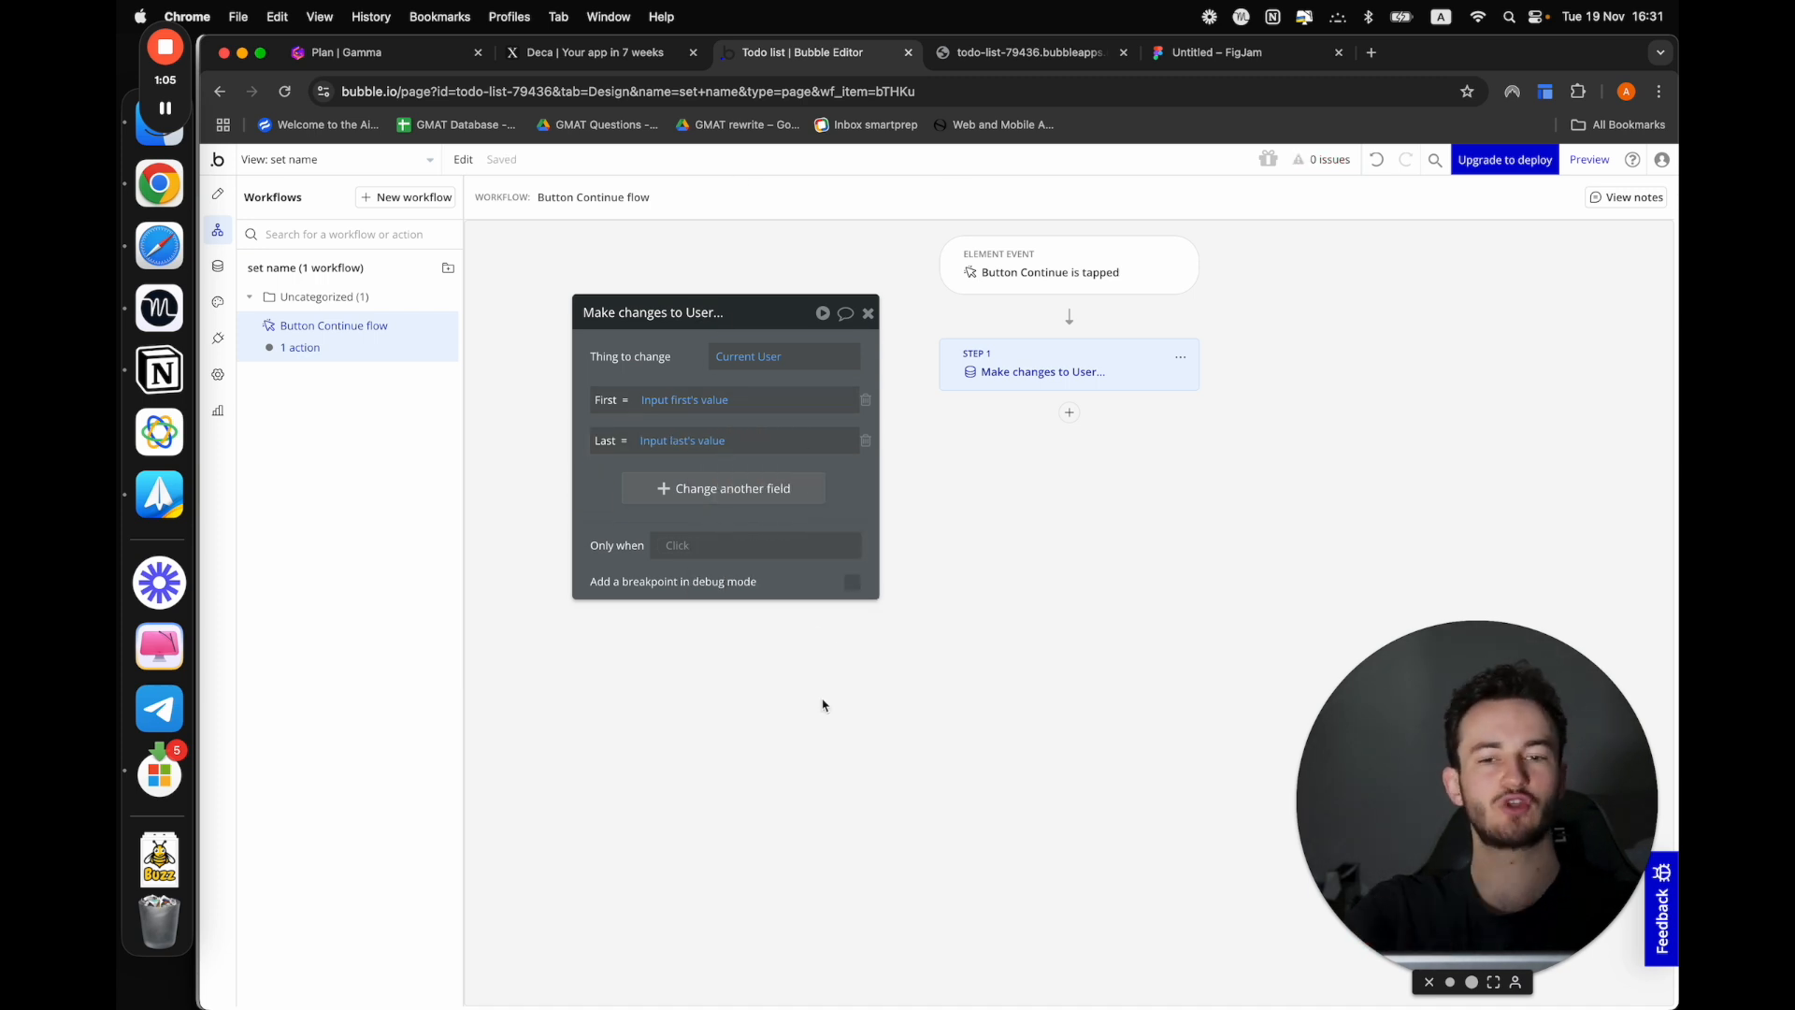
Add a "Go to view" action as the Continue workflow's second step, with Todo_list as the target view
click(1070, 412)
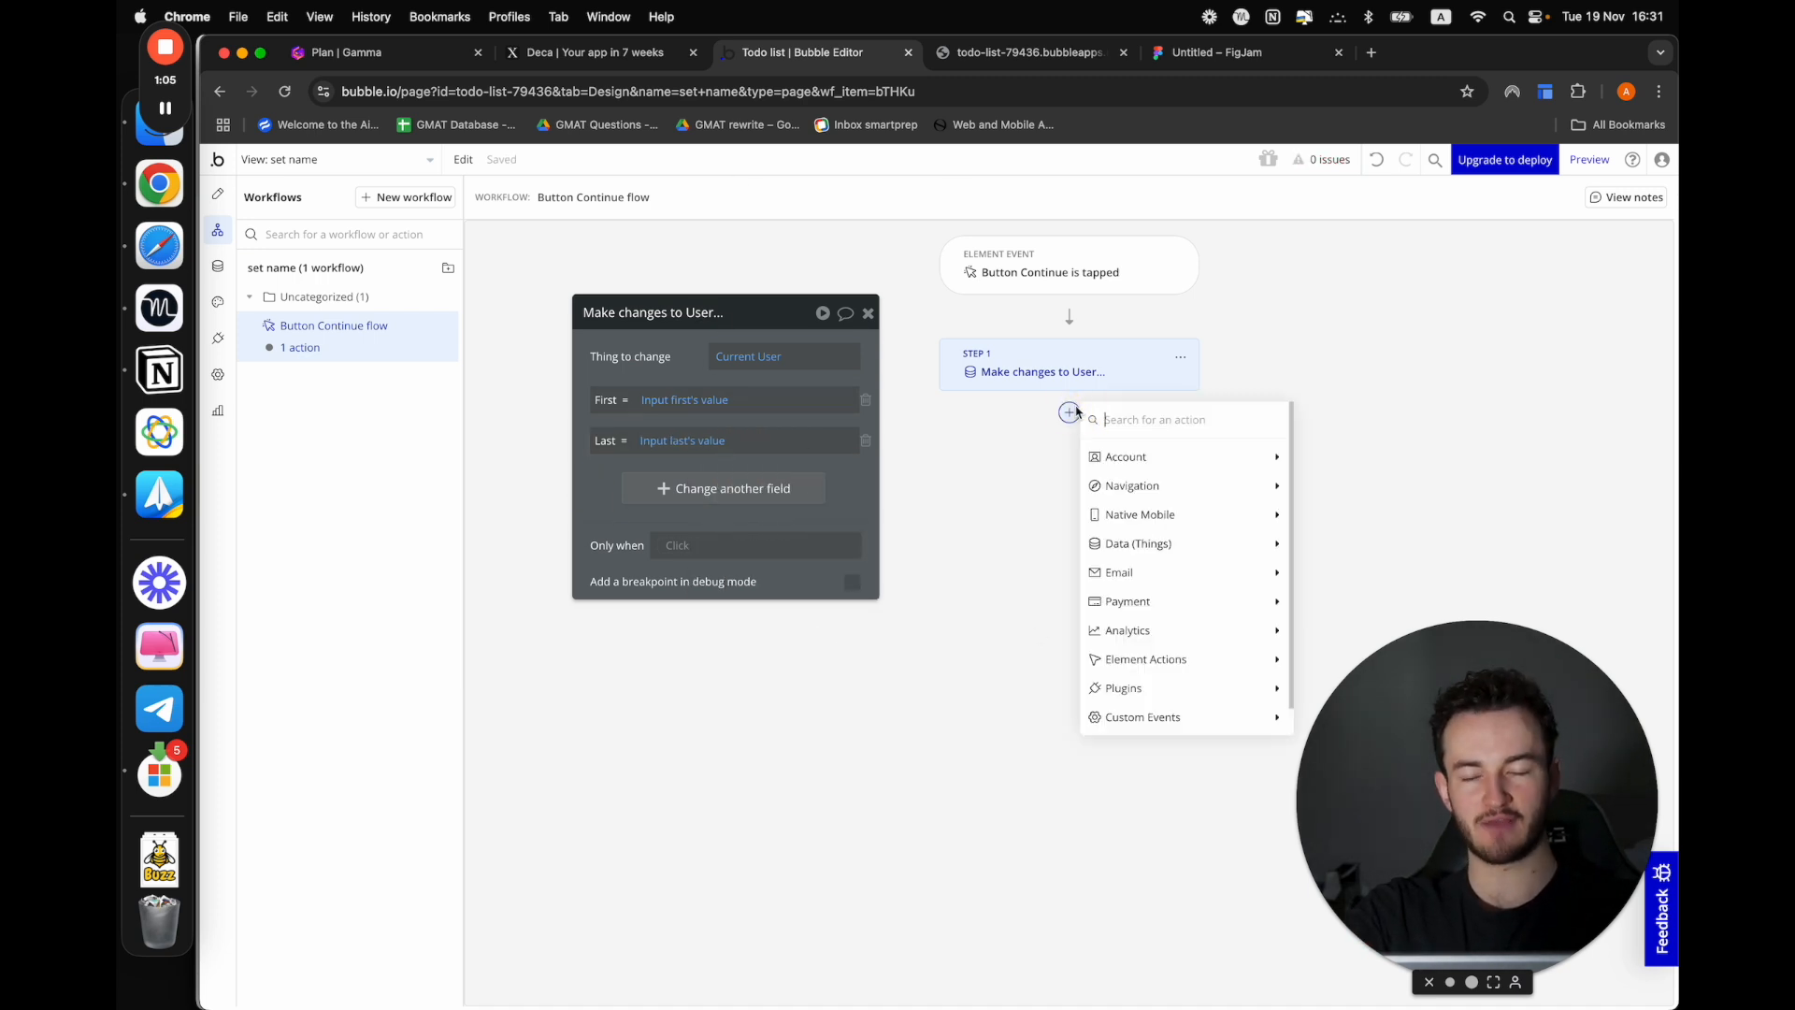
text(go)
click(1152, 456)
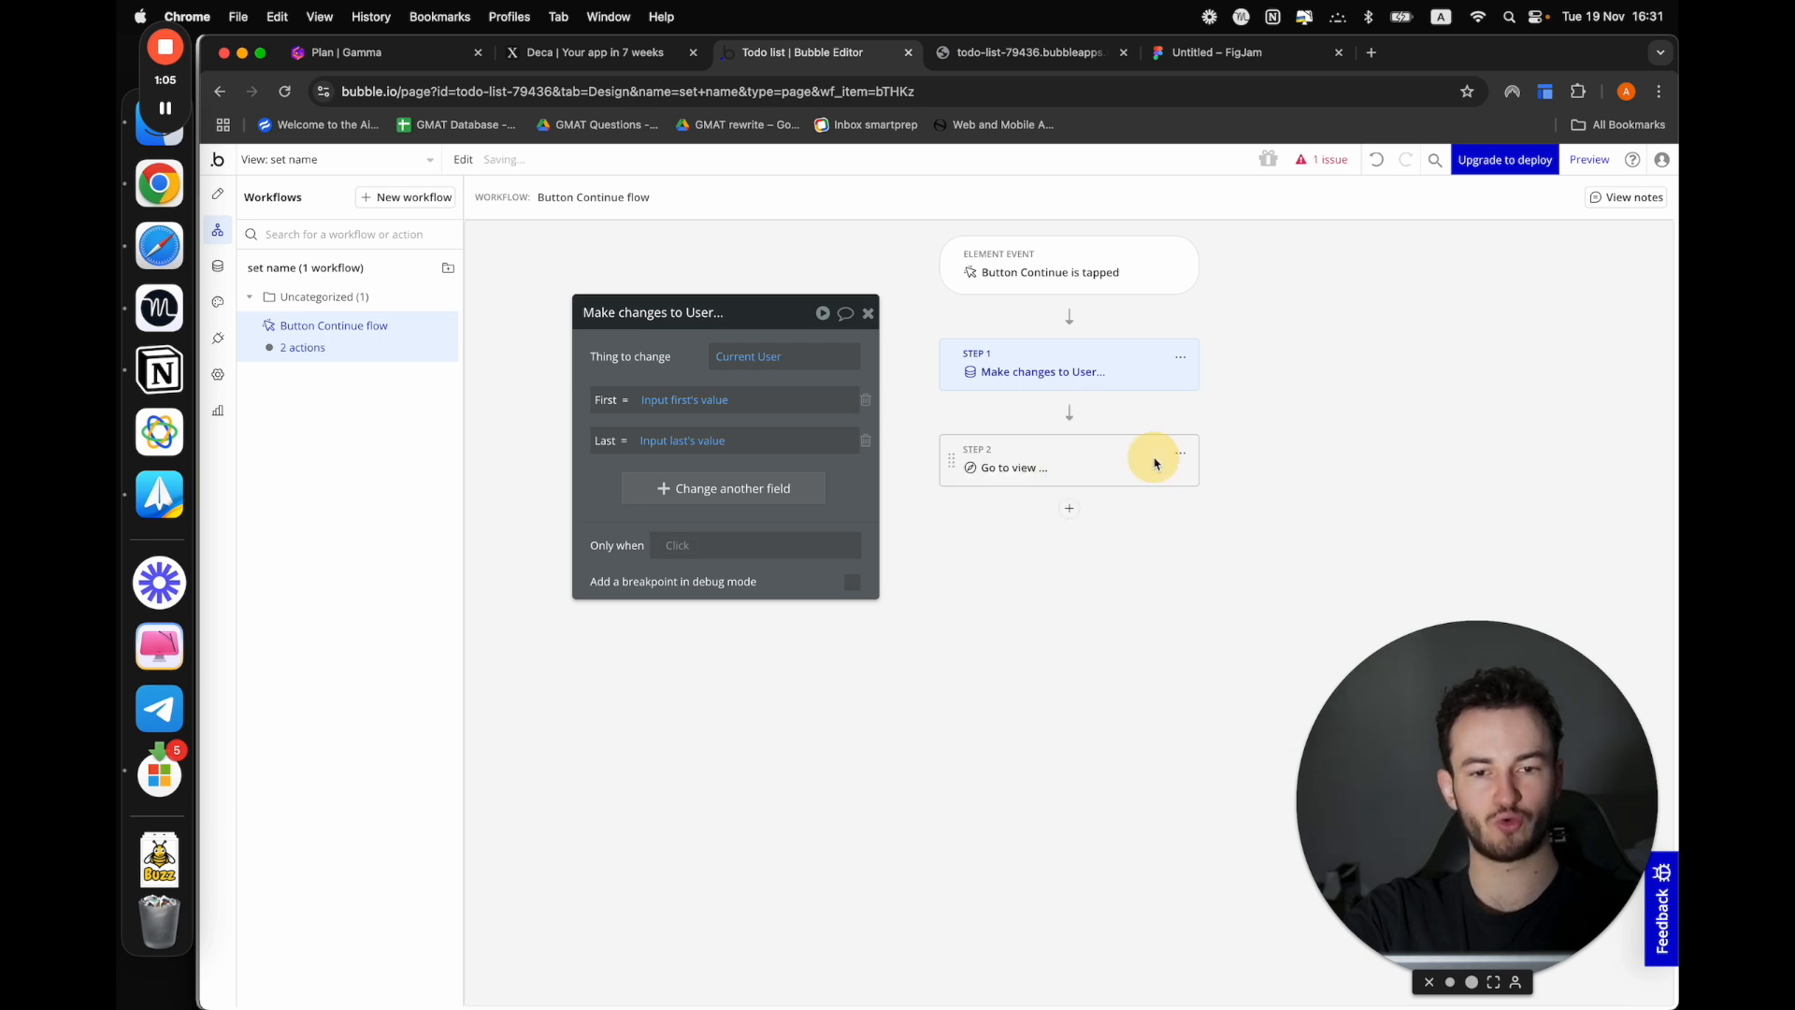
click(742, 393)
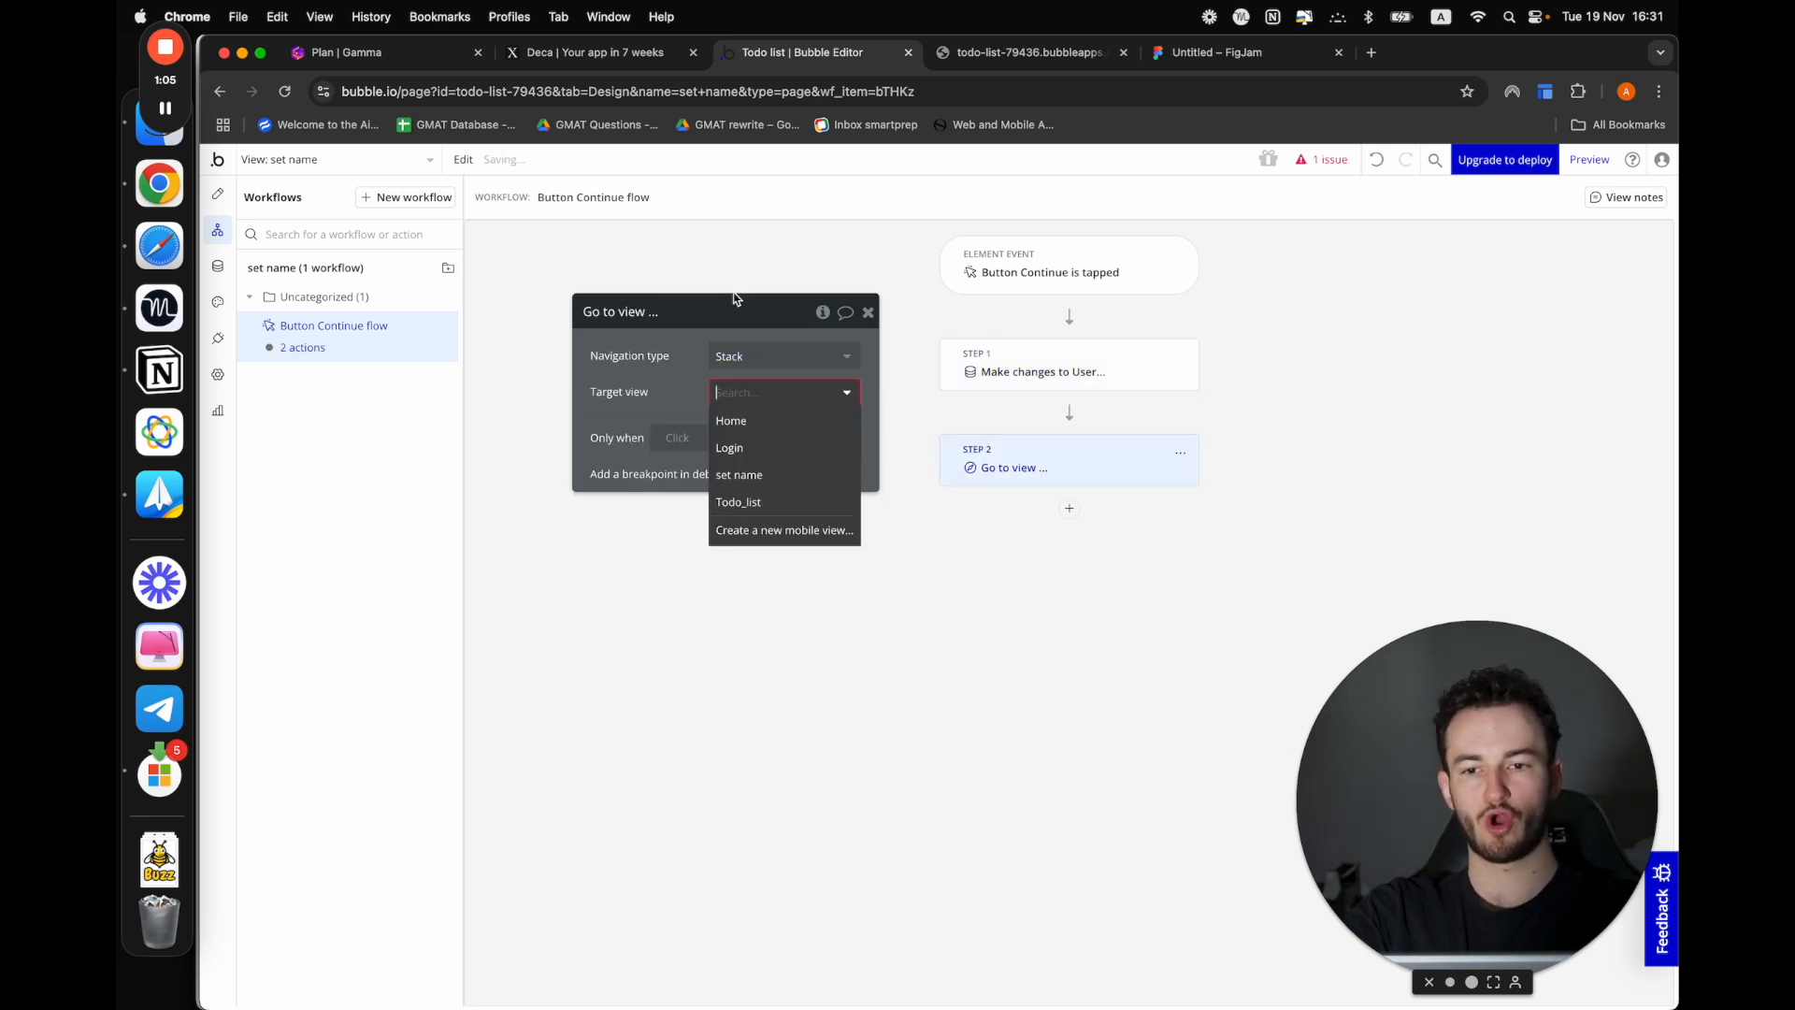
click(744, 422)
click(732, 393)
click(647, 394)
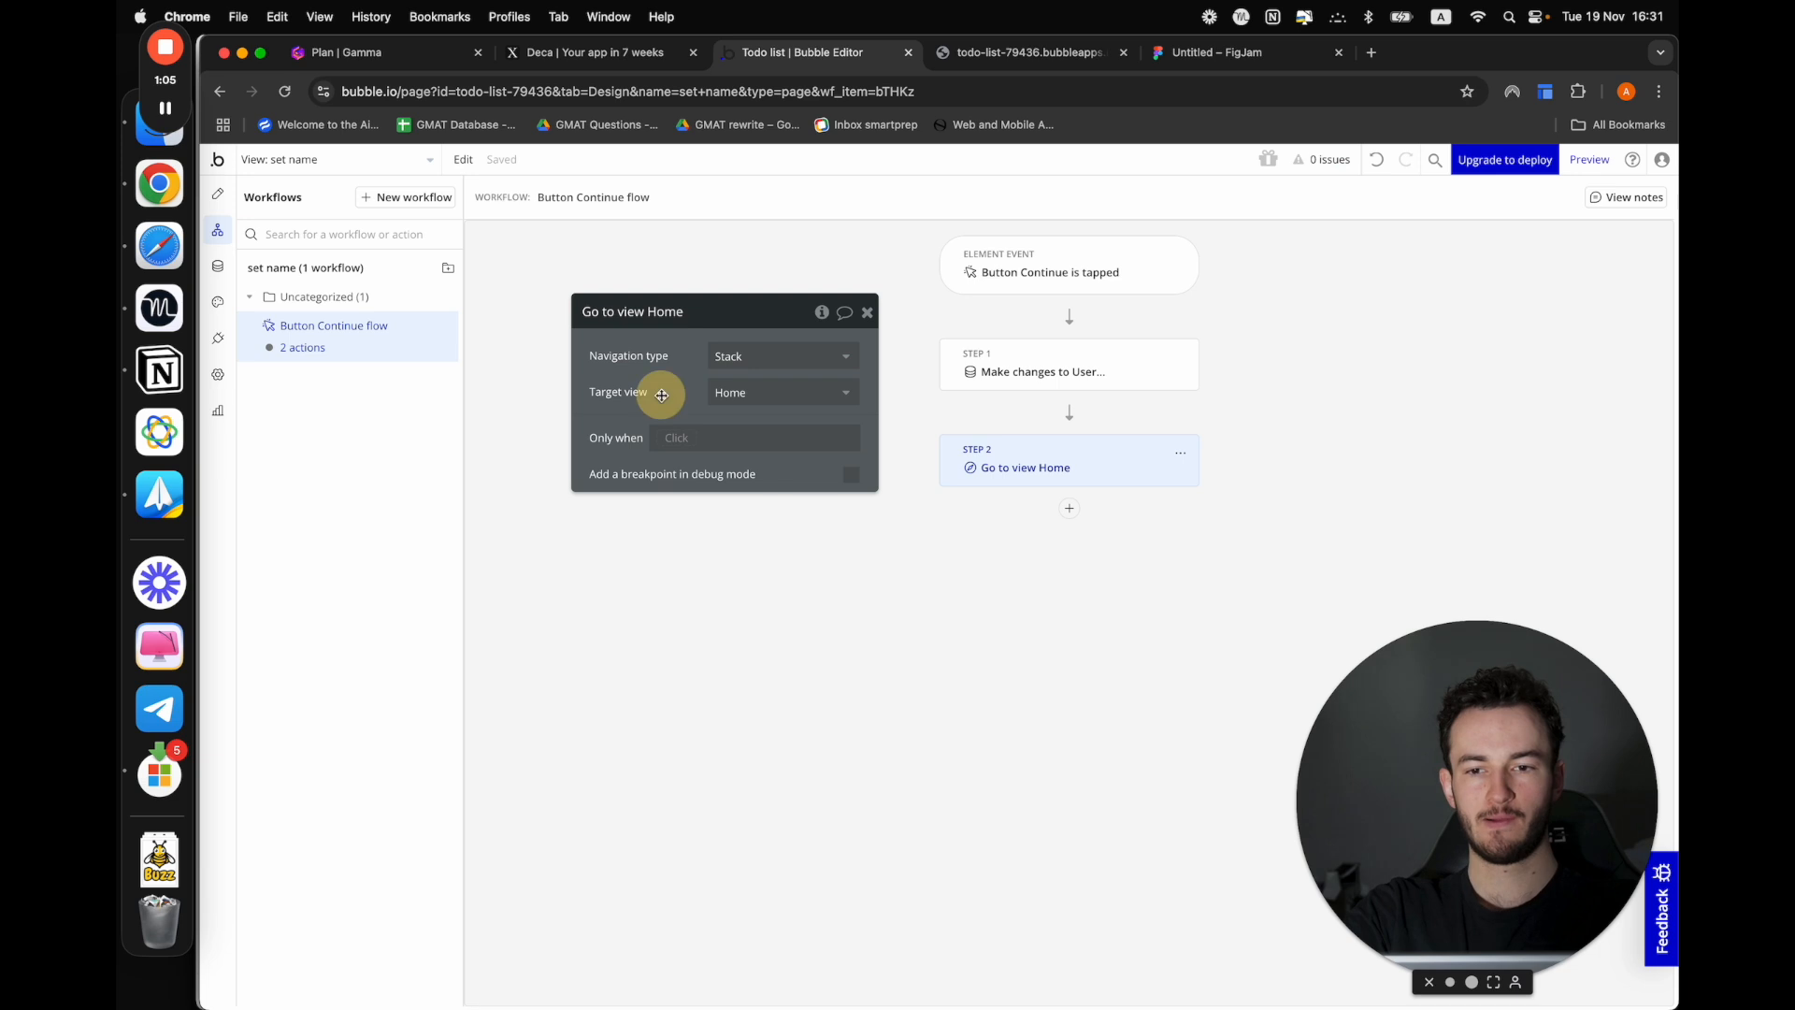
click(783, 388)
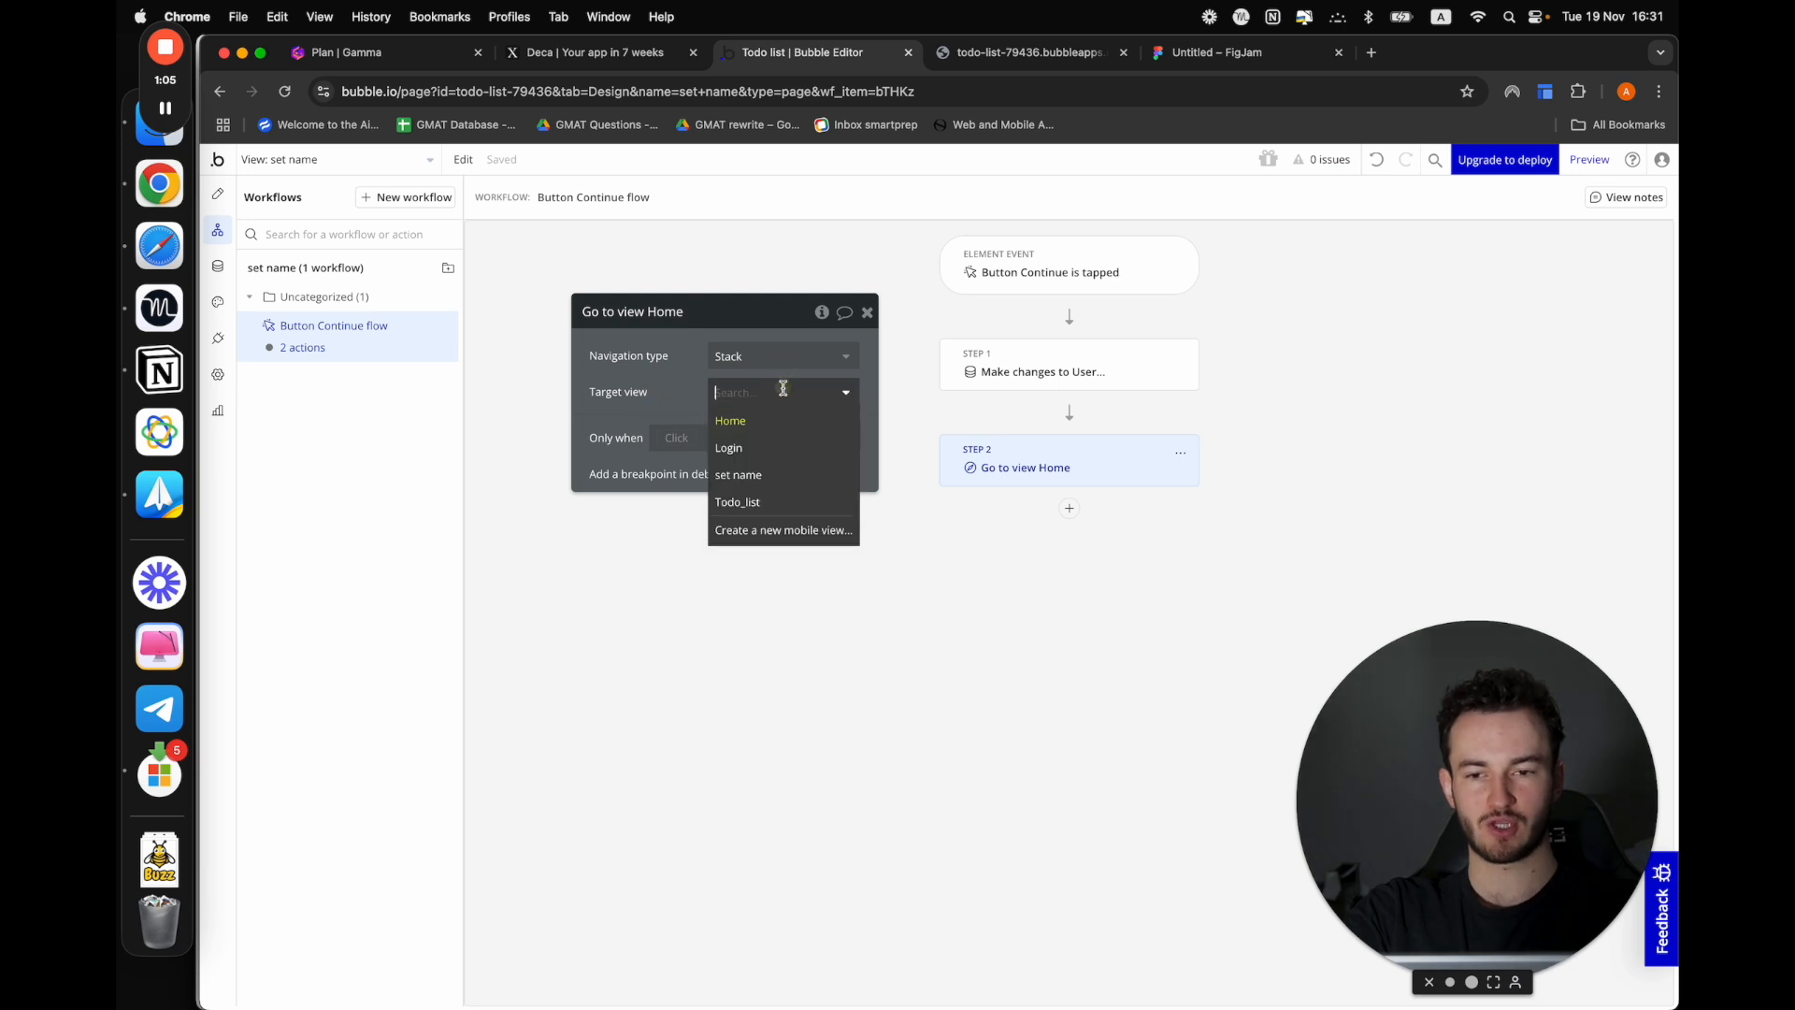
click(748, 502)
In the Login view's Sign up button workflow, add a "Go to view" action with set name as the target view
click(323, 157)
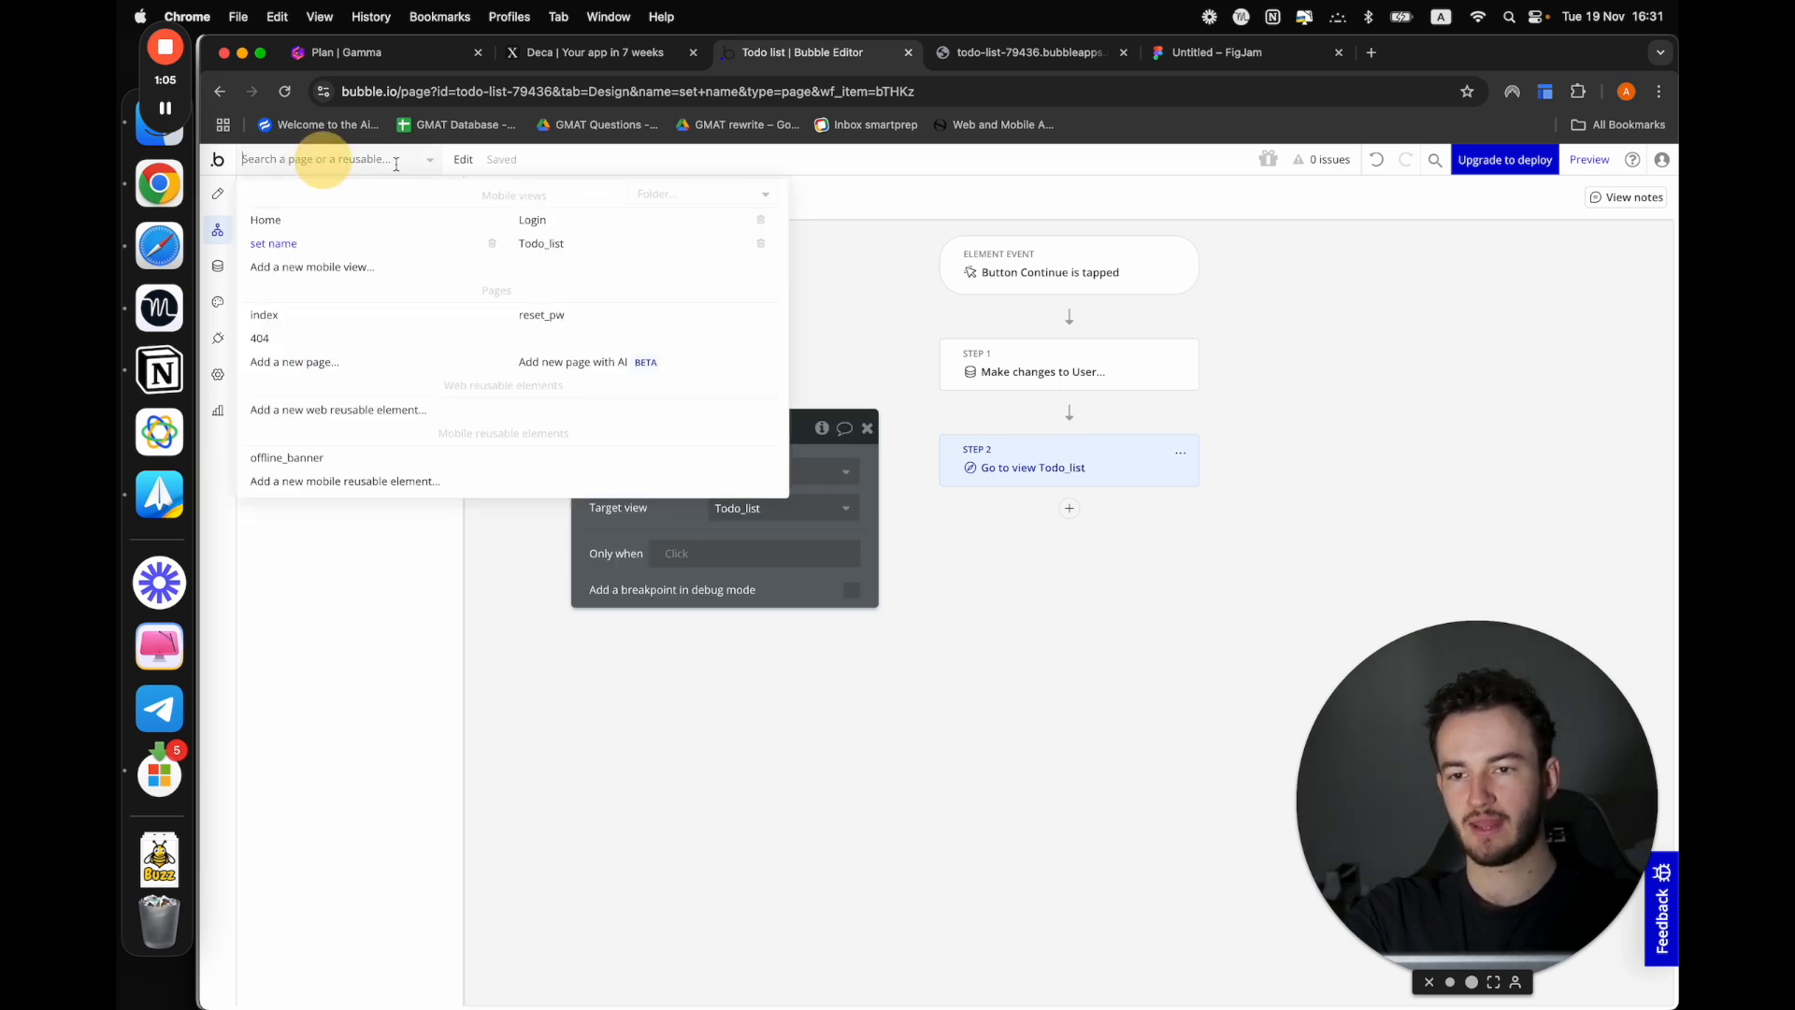
click(563, 229)
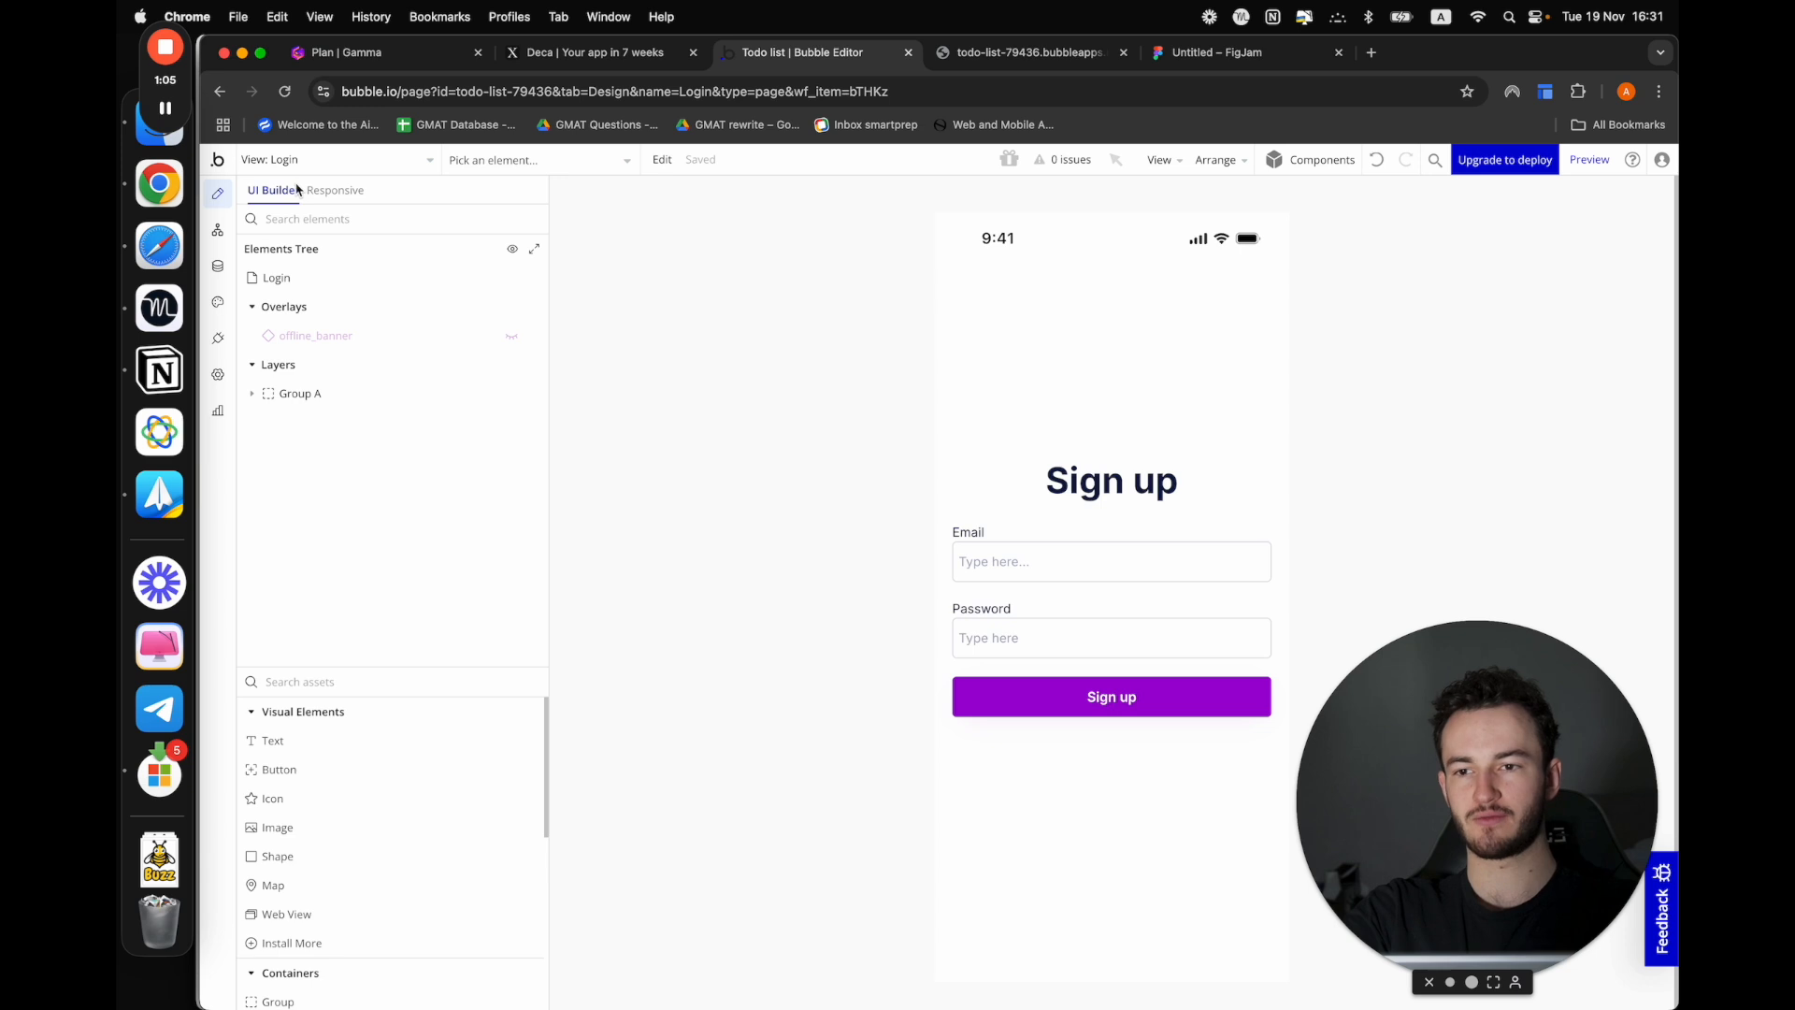
click(229, 231)
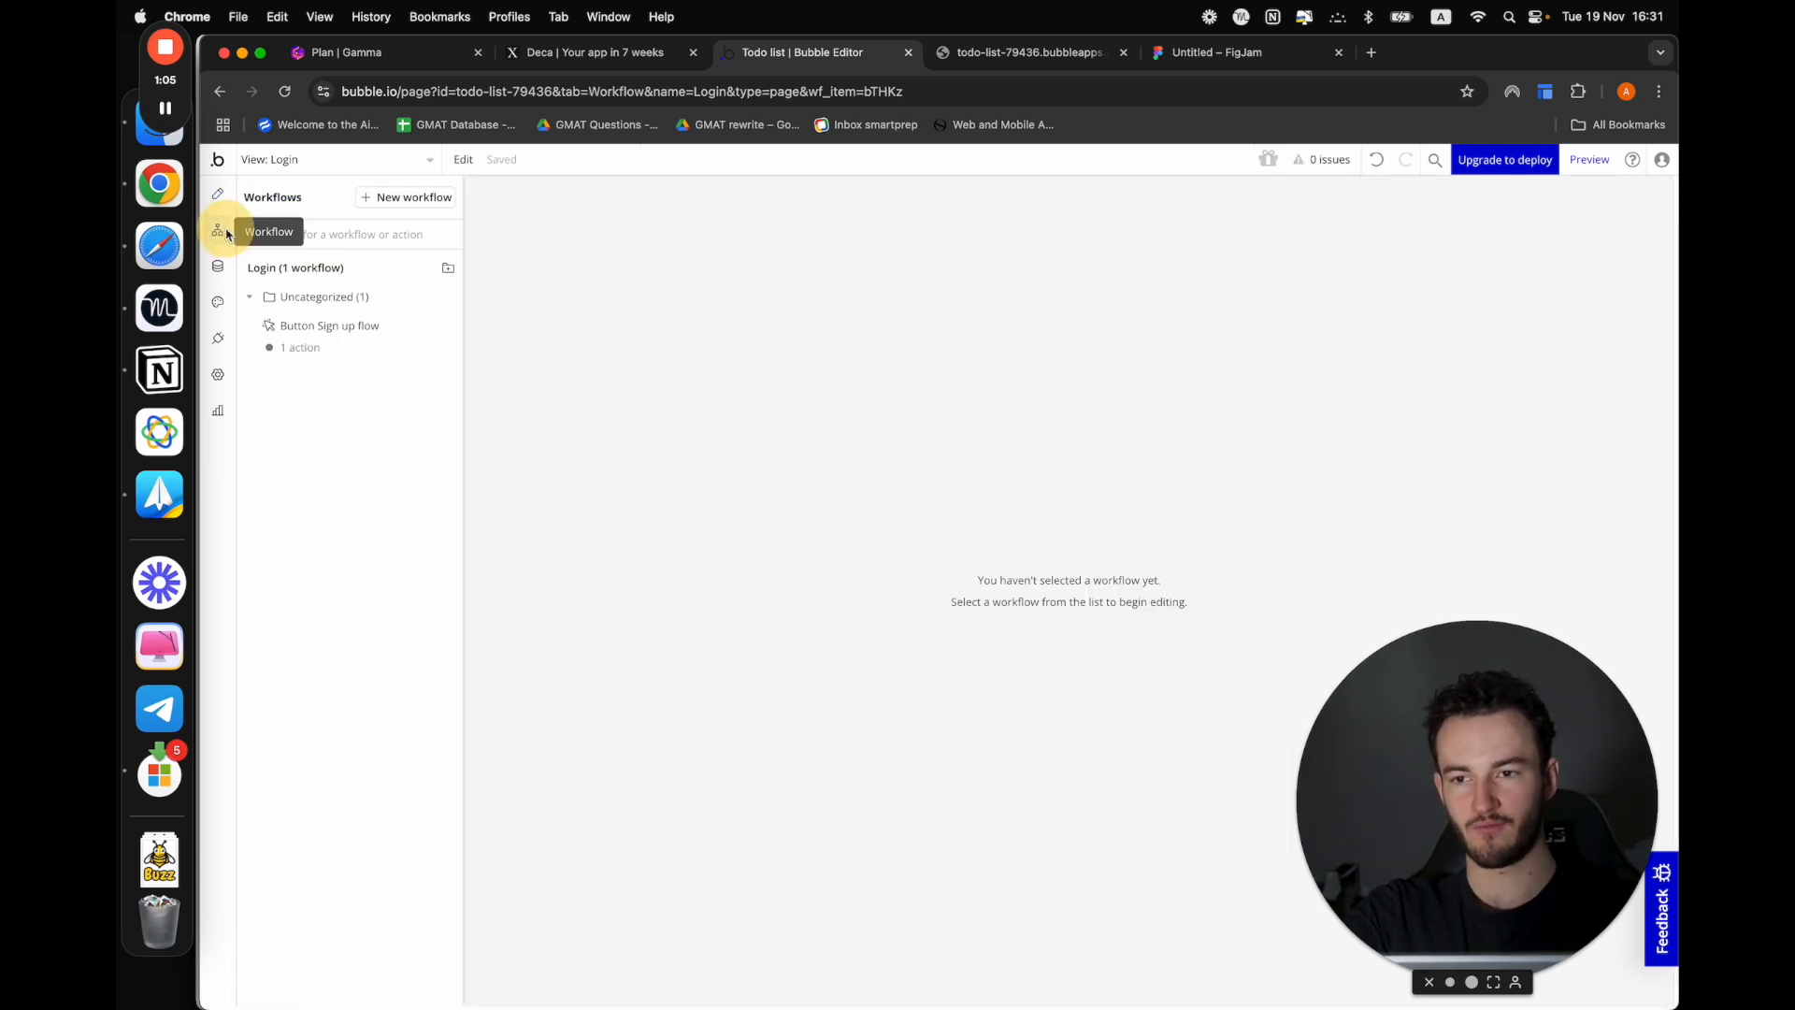
click(315, 356)
click(1069, 411)
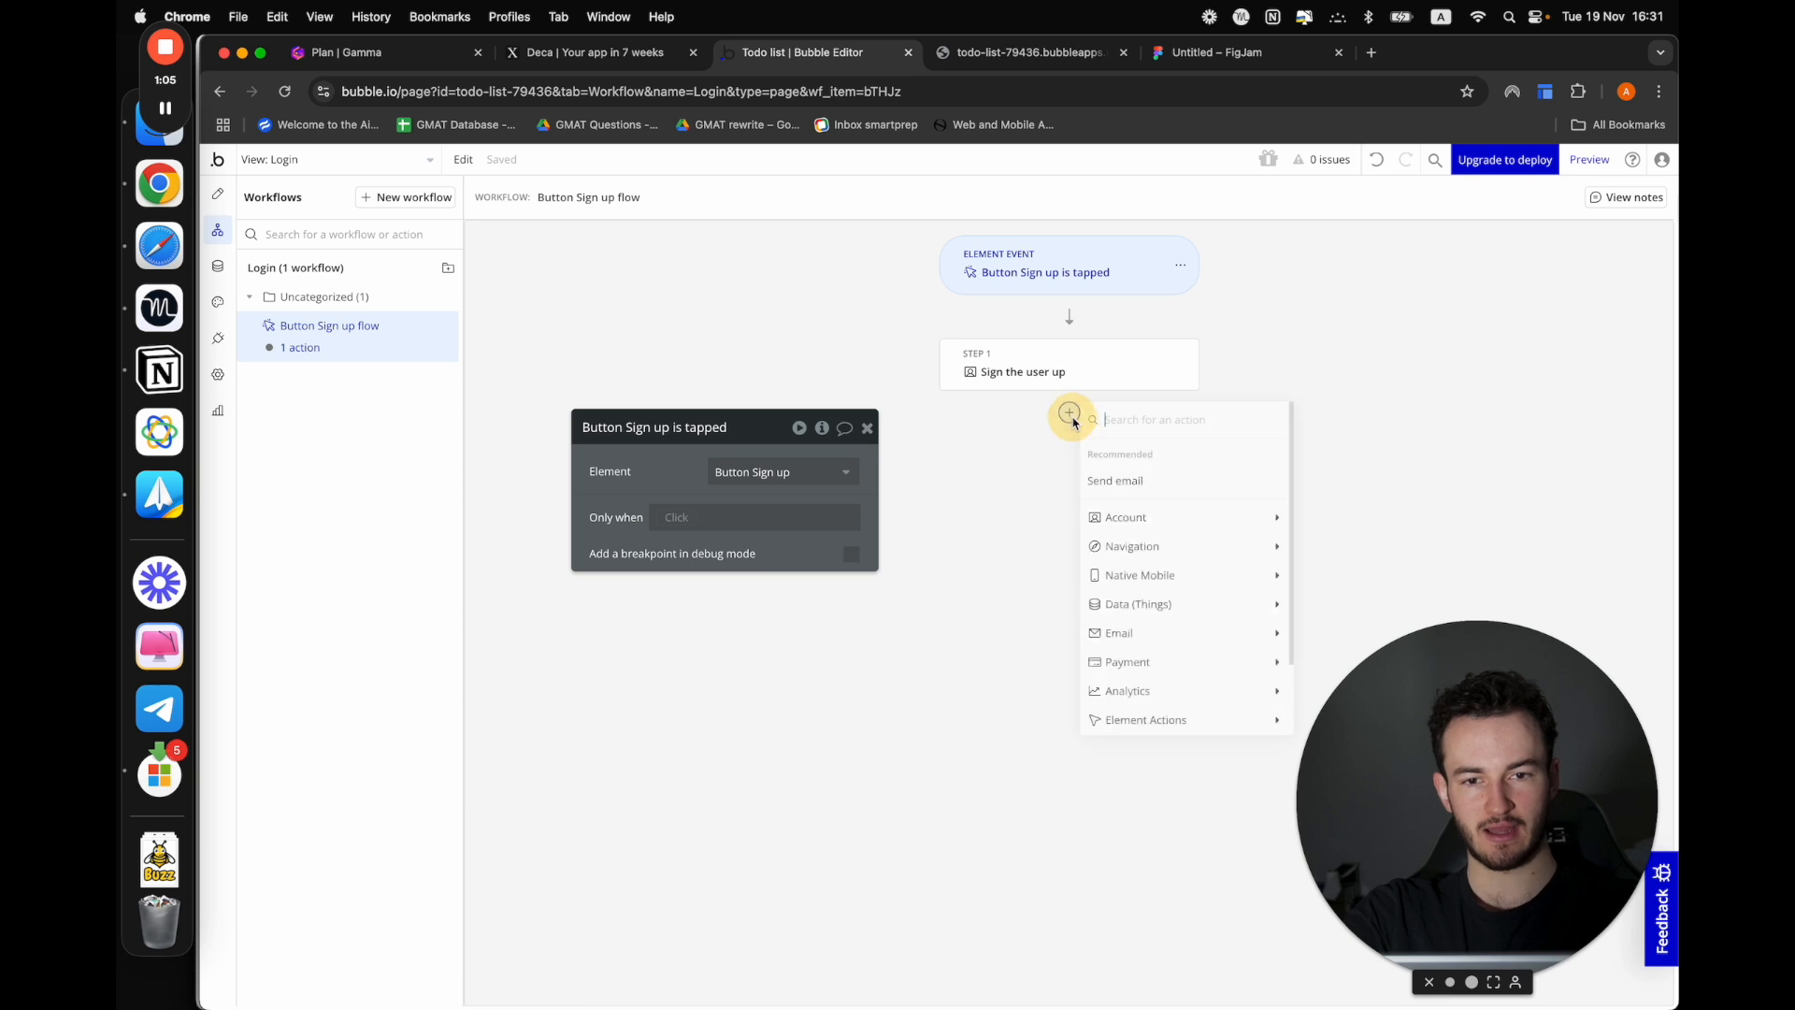
text(go)
click(1120, 468)
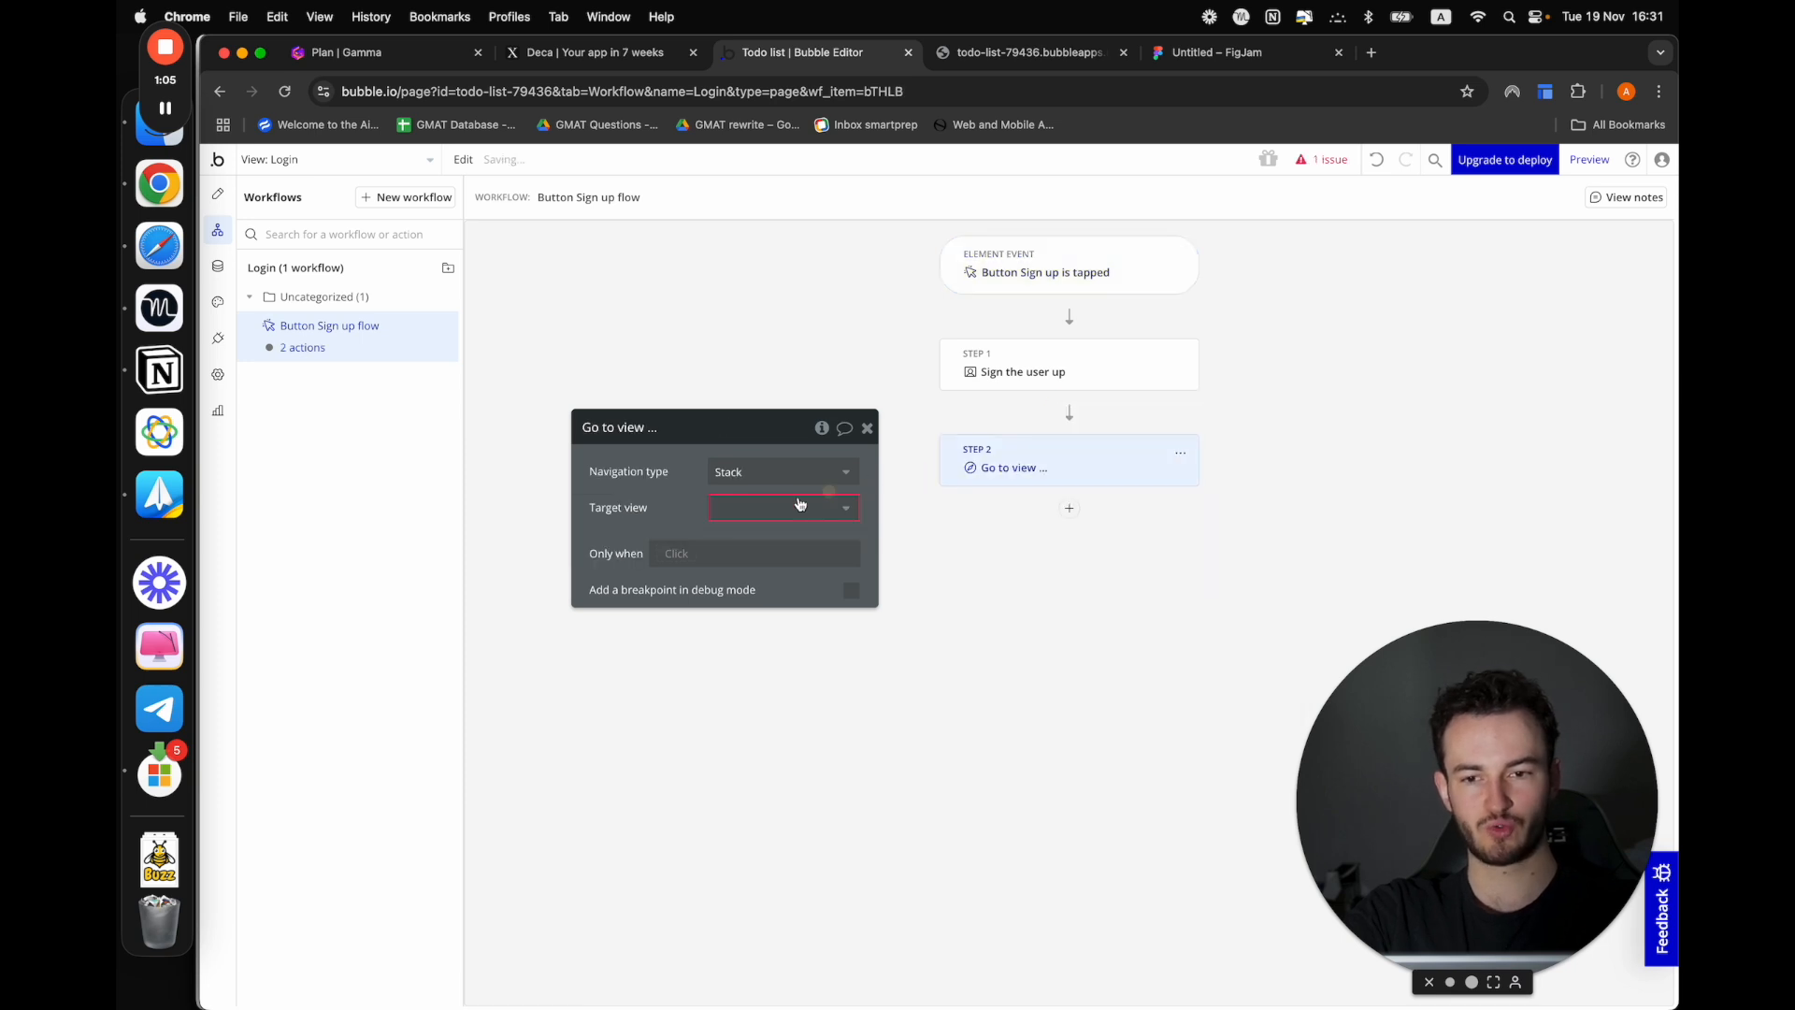
click(741, 508)
click(738, 589)
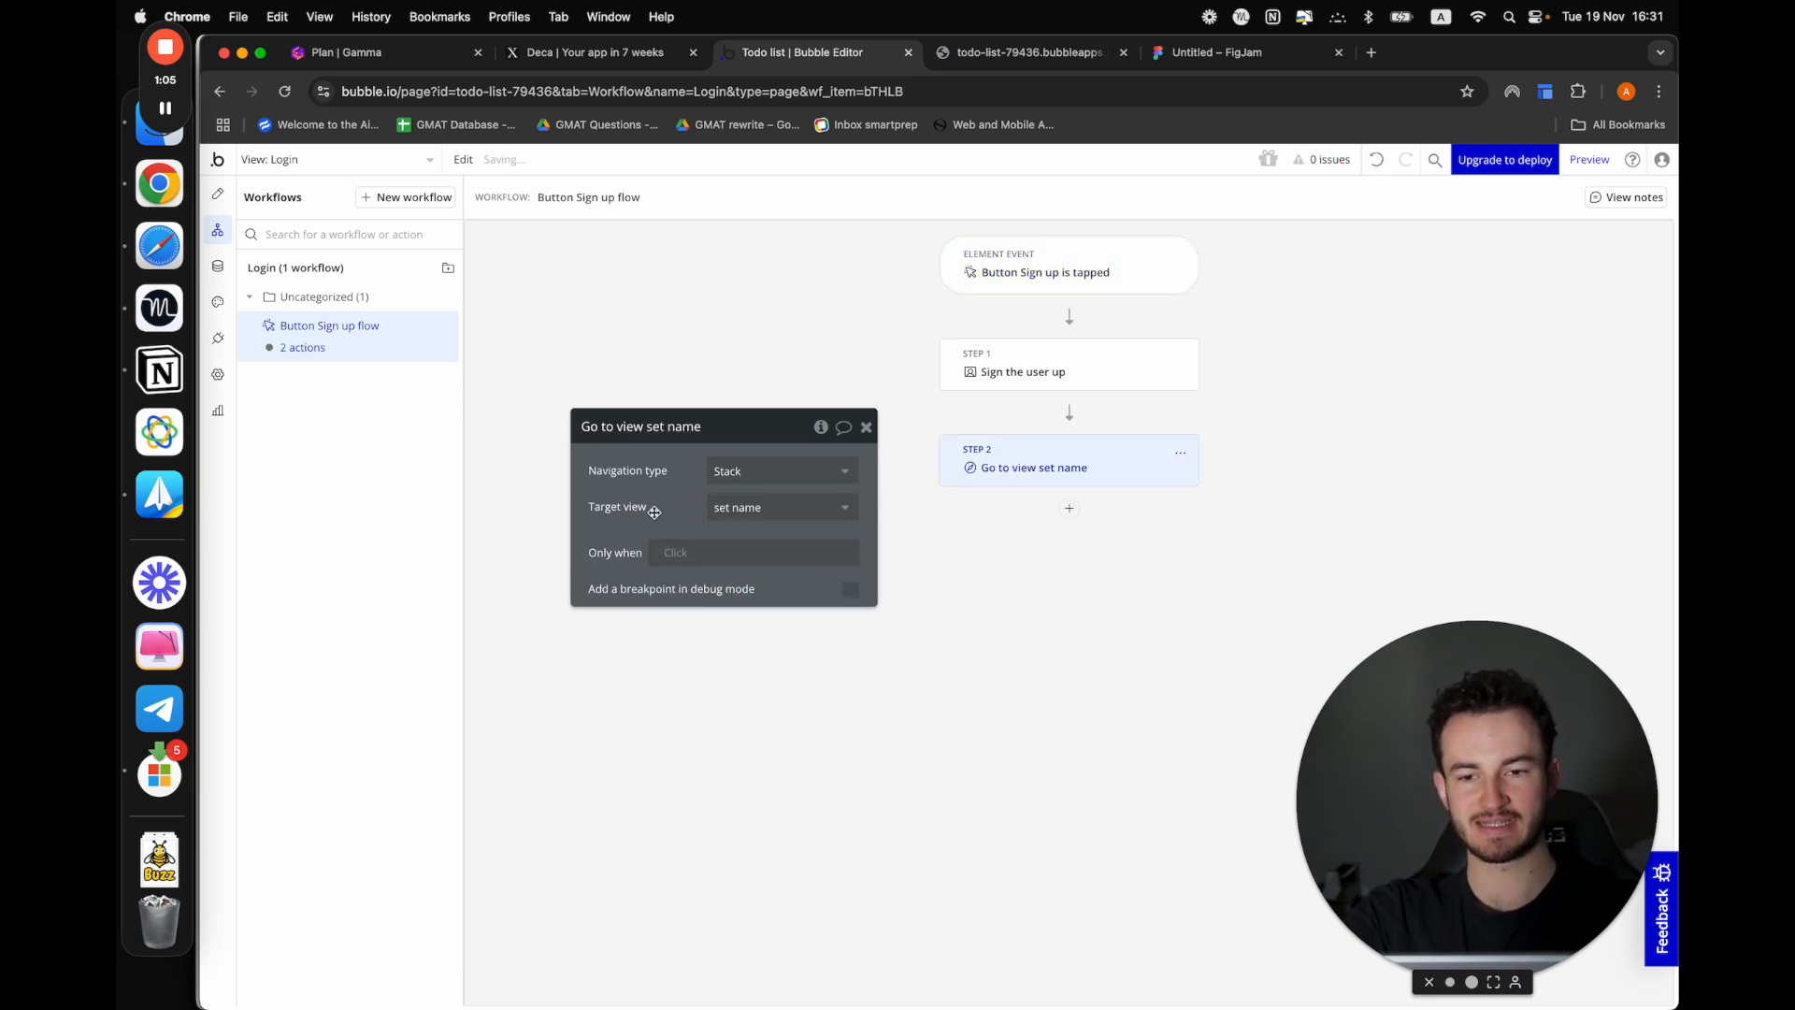
drag(743, 487, 649, 541)
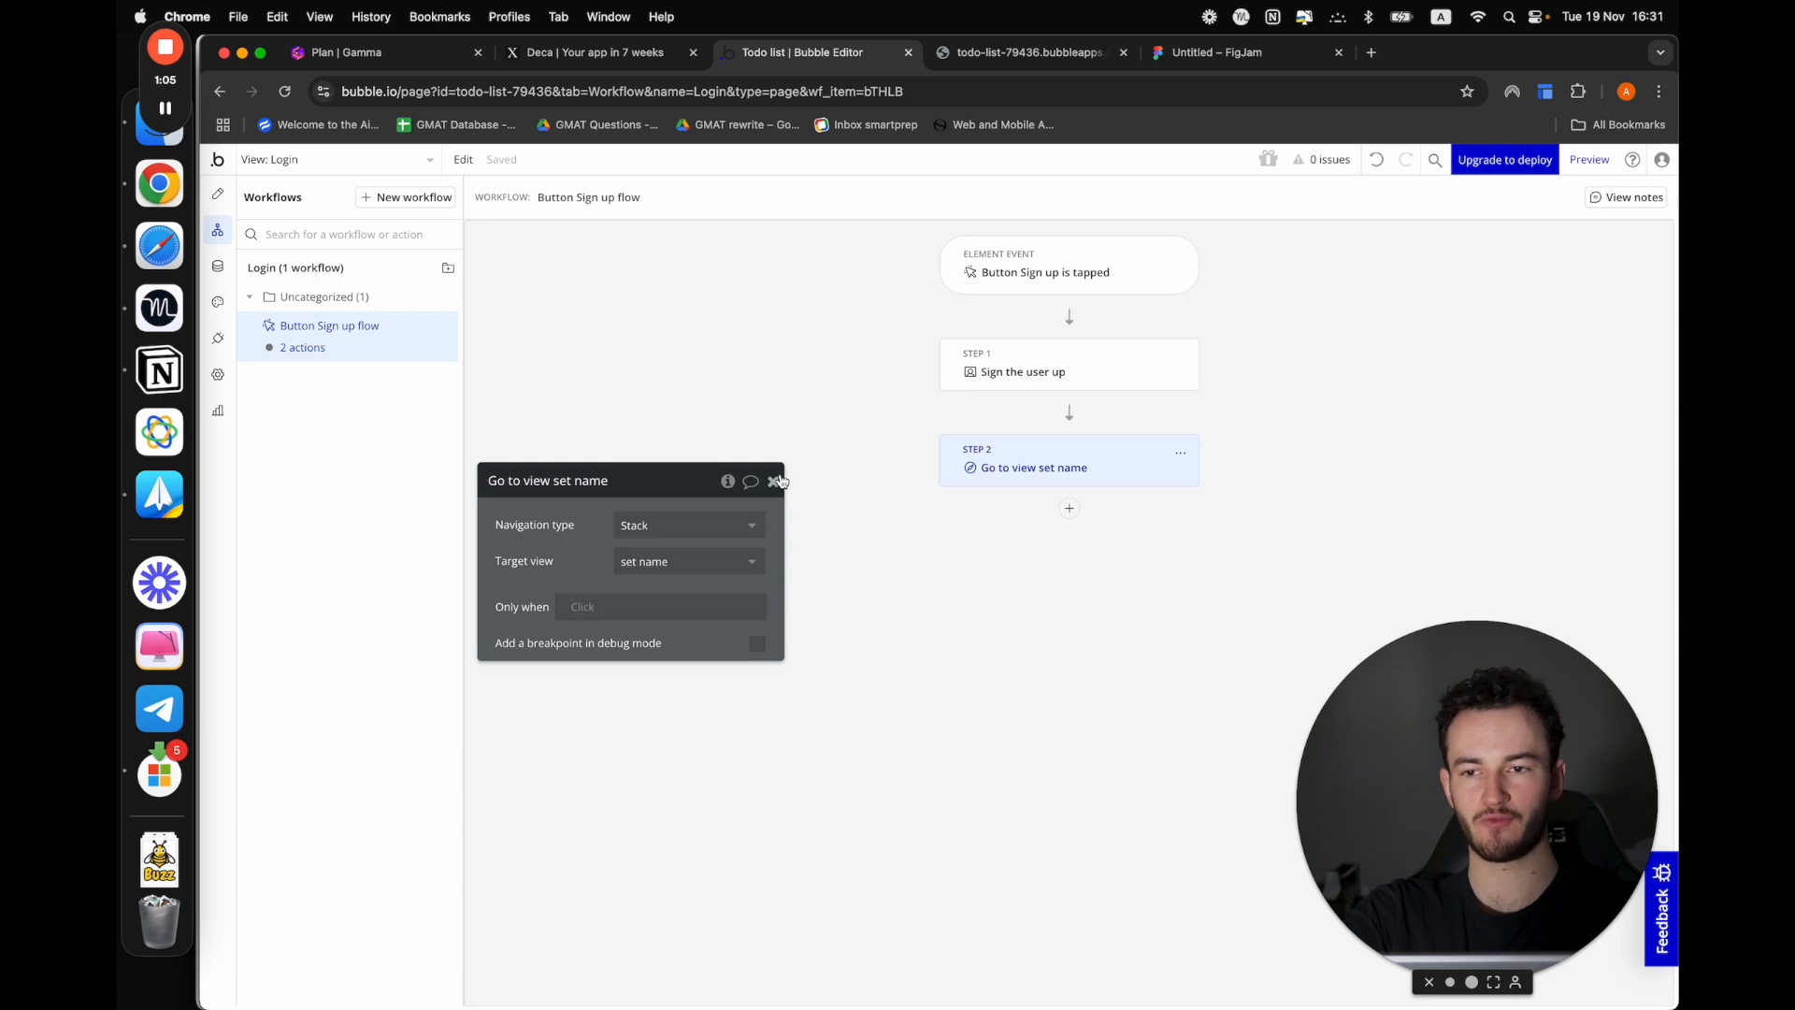
Preview the Login view and fill in the sign-up form's e-mail with the saved address
click(1594, 163)
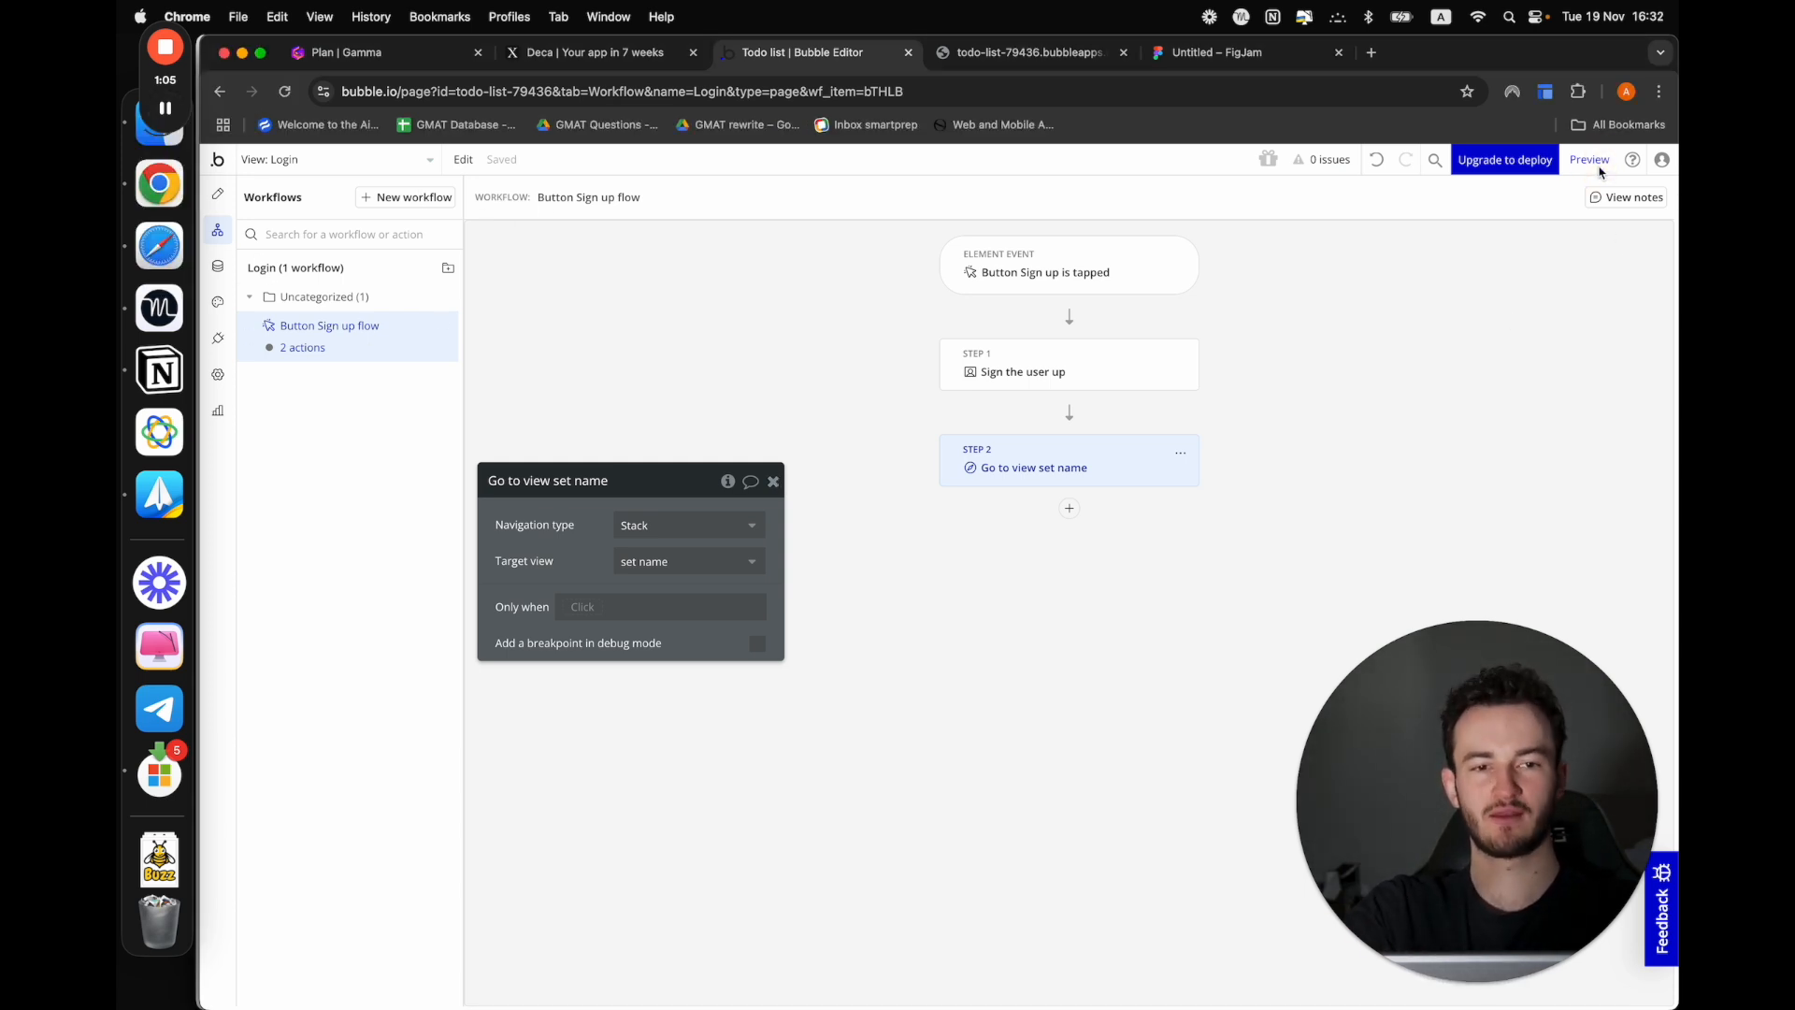
click(1595, 163)
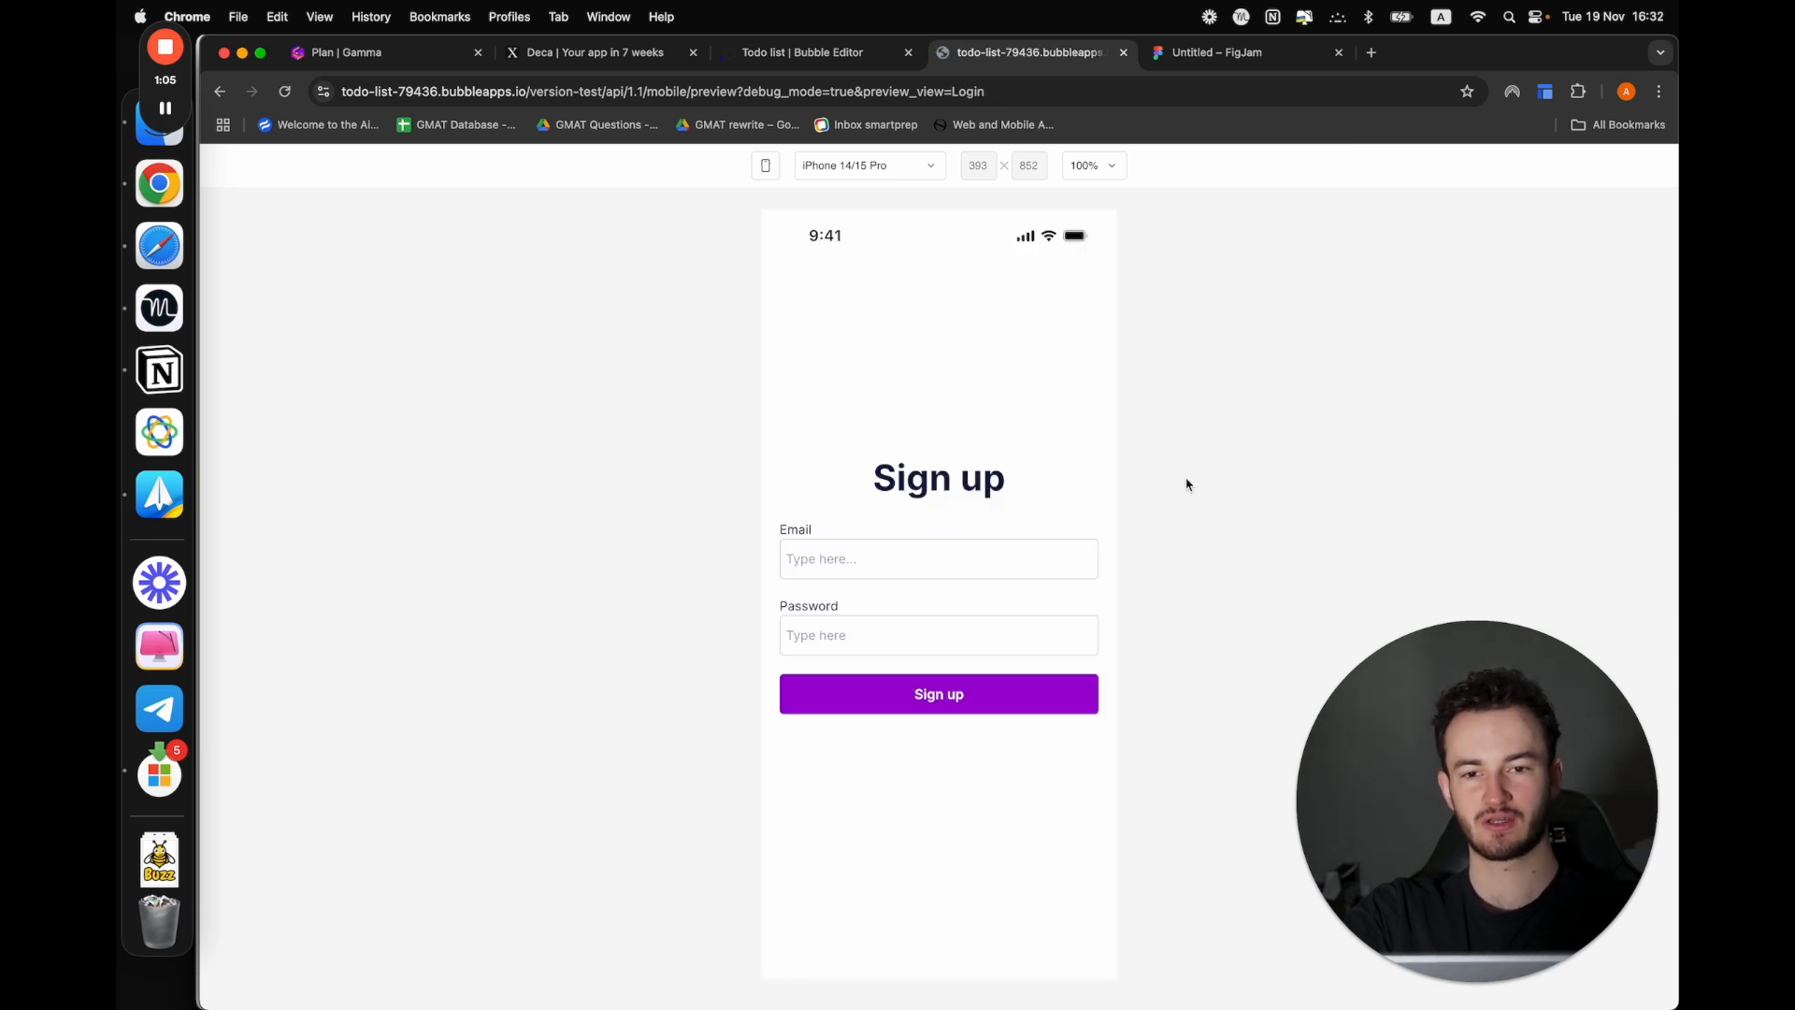
click(839, 557)
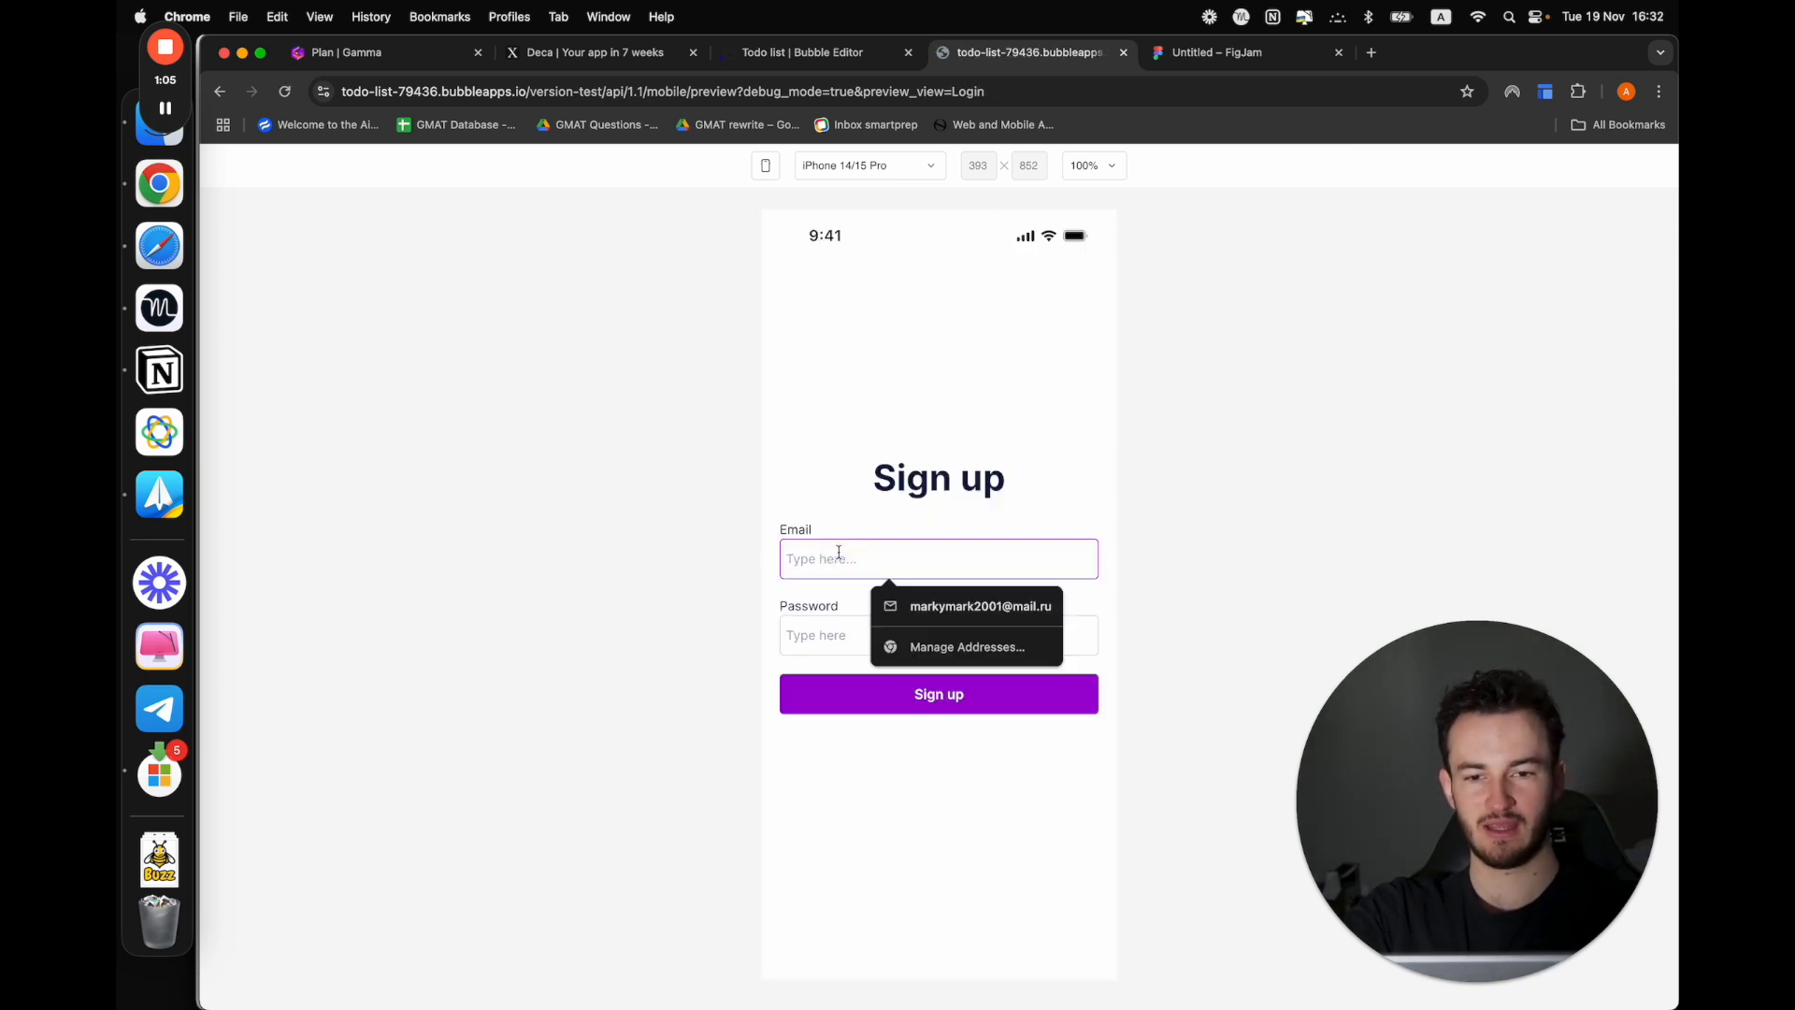
click(931, 604)
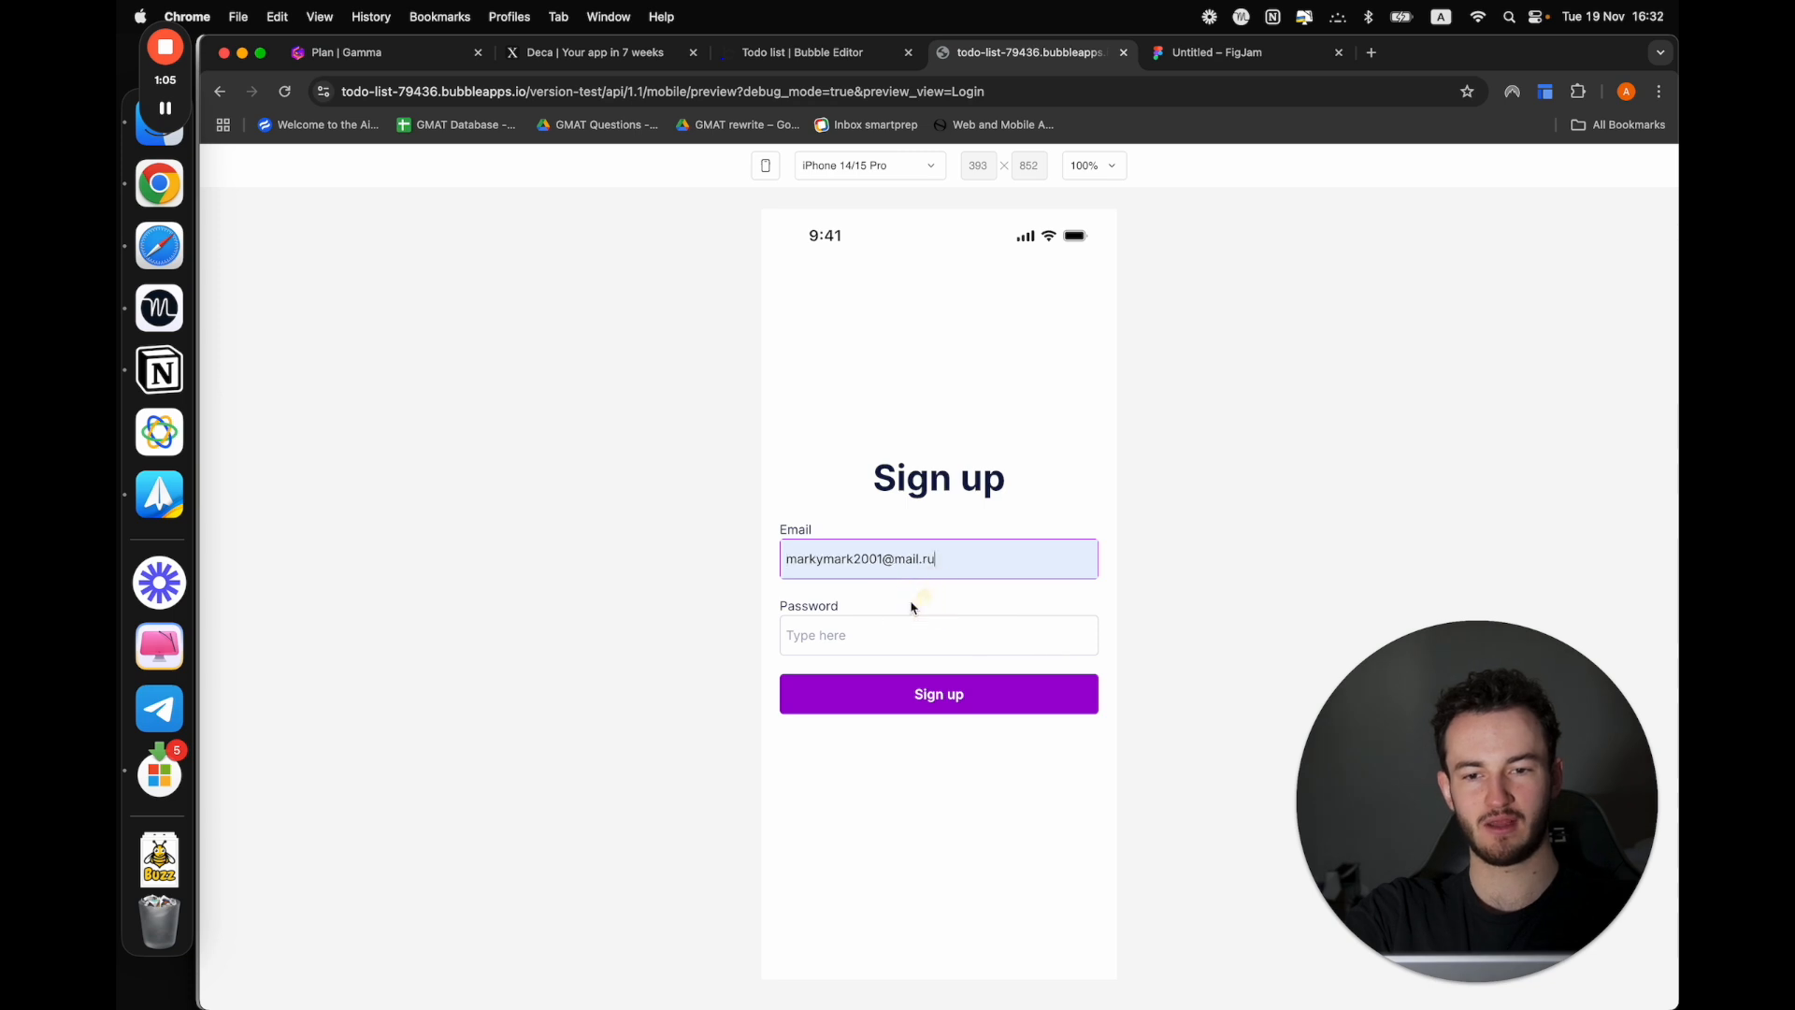
Fill in the Password field with the suggested strong password and submit the sign-up form
click(915, 628)
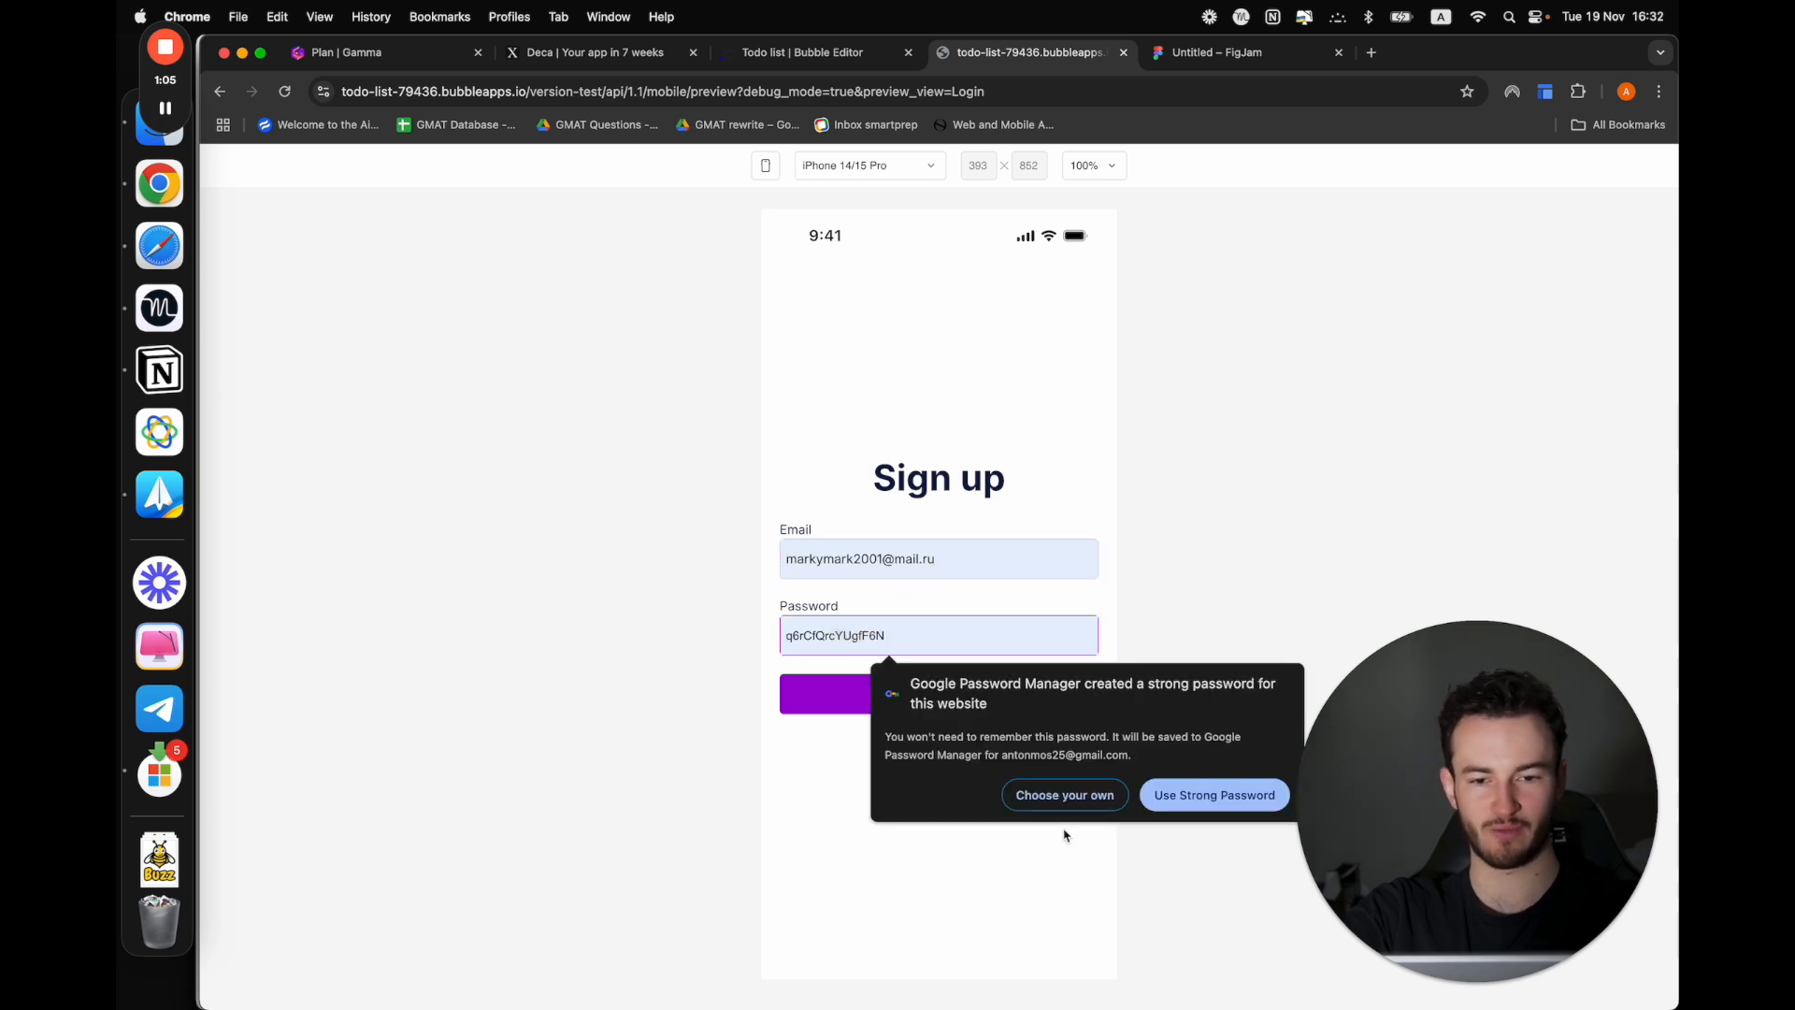
click(1050, 797)
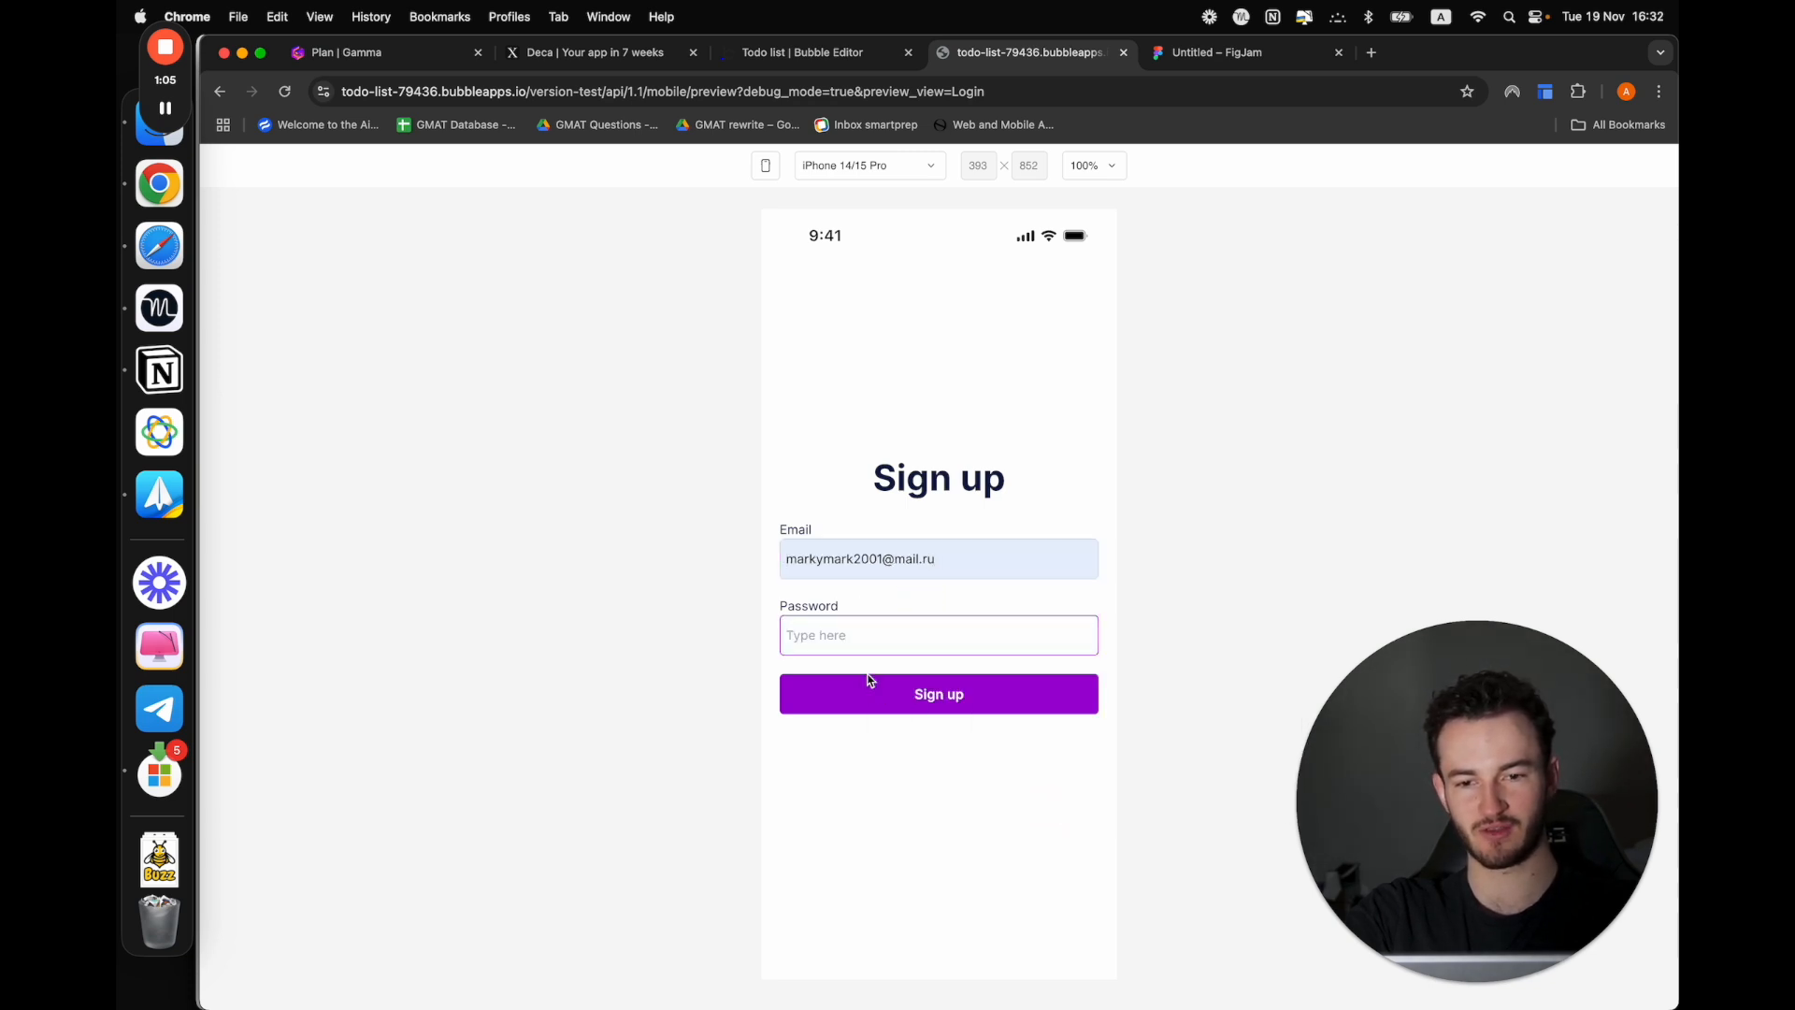
click(834, 635)
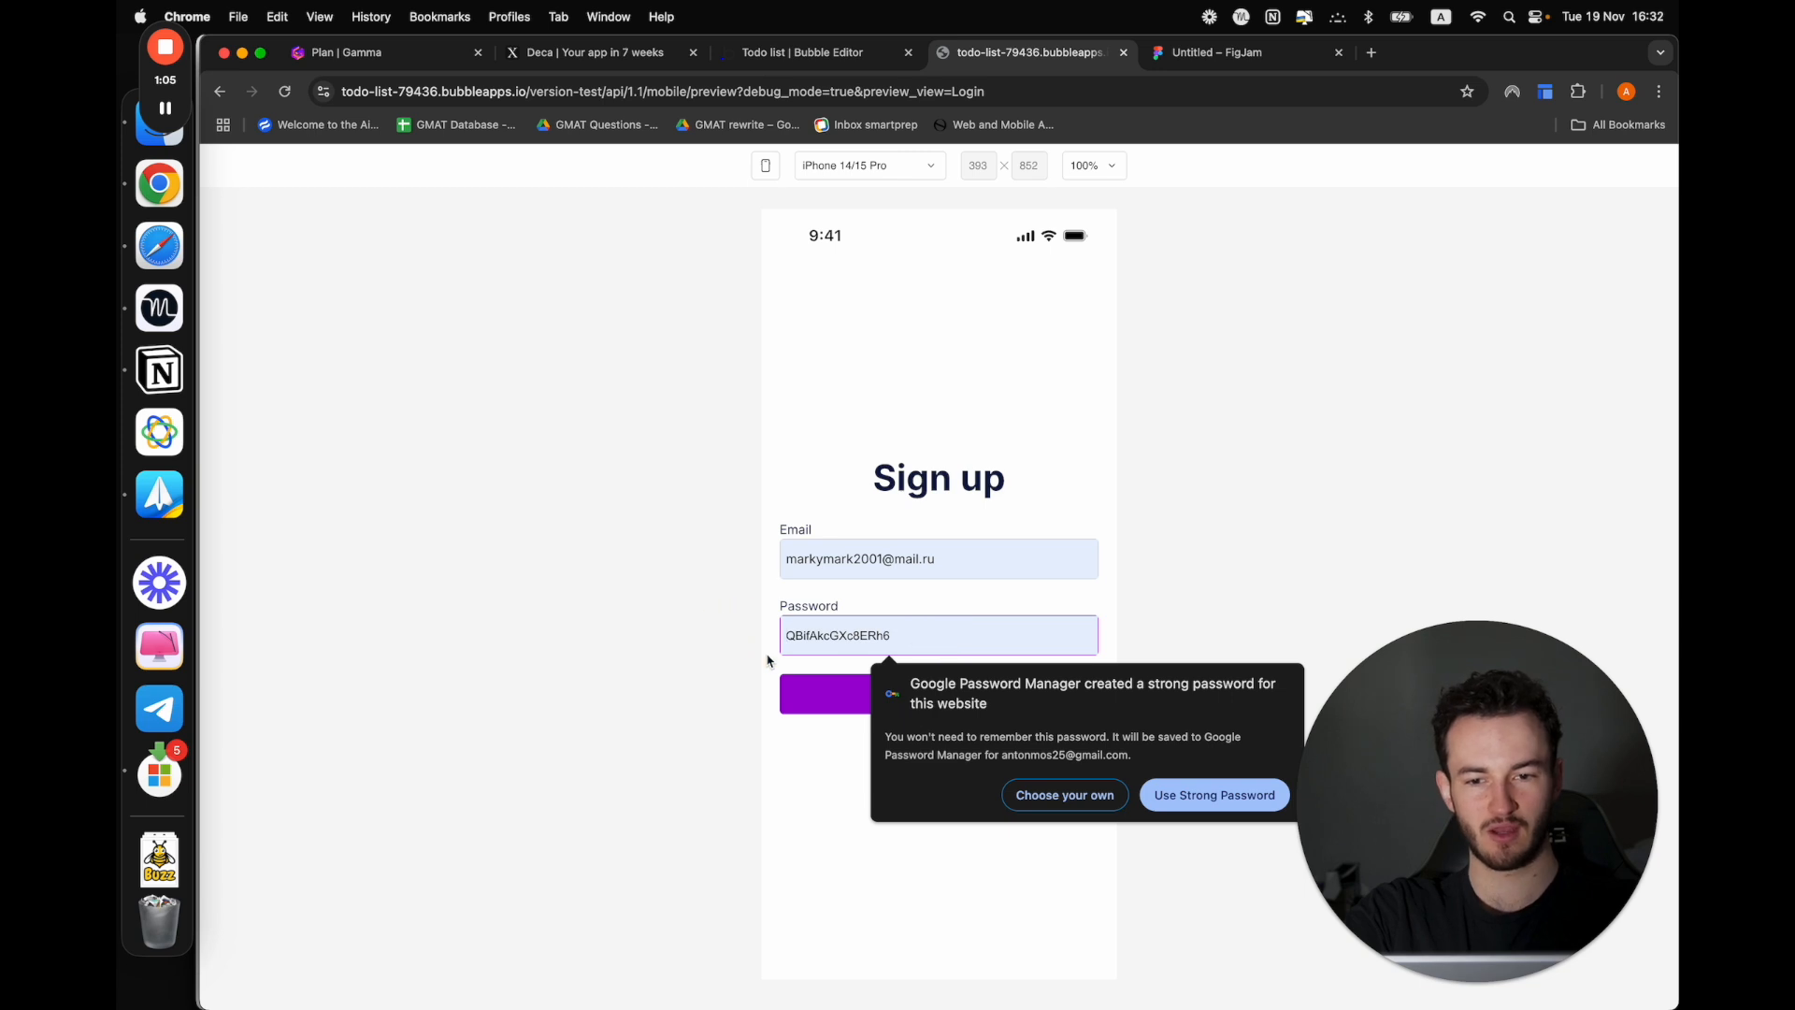
click(1066, 796)
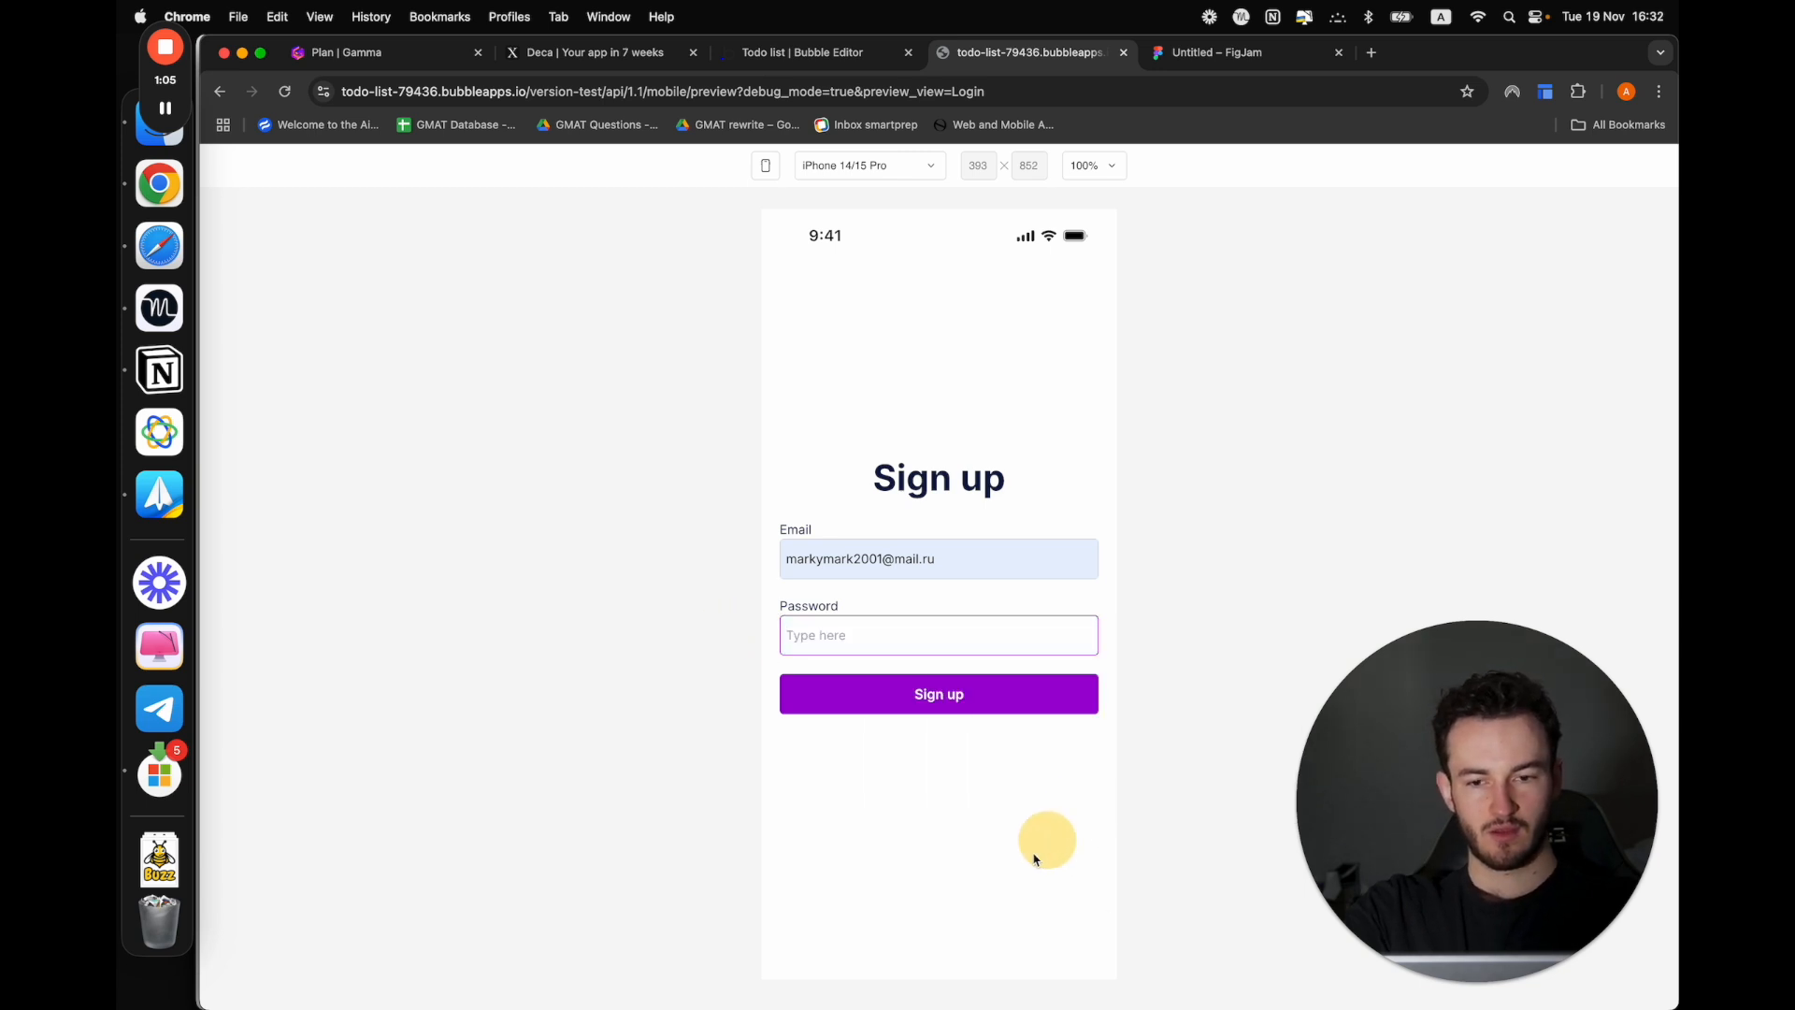
click(891, 631)
click(1204, 810)
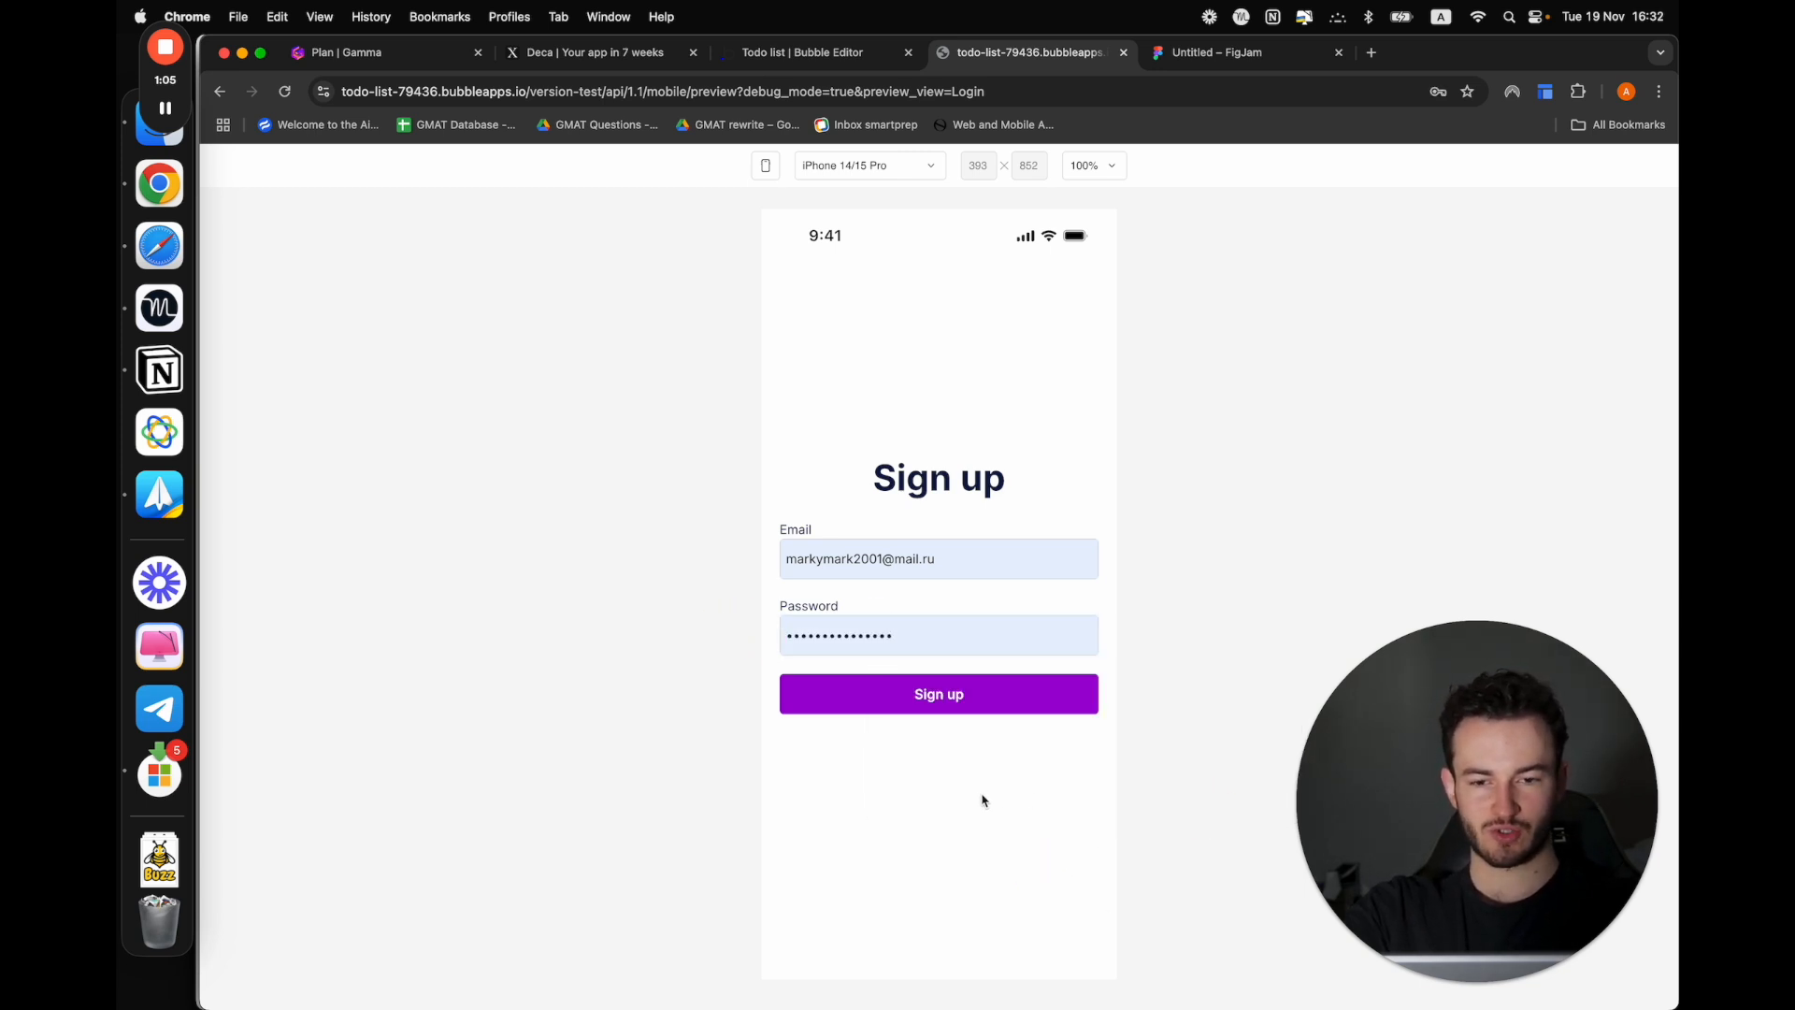
click(908, 703)
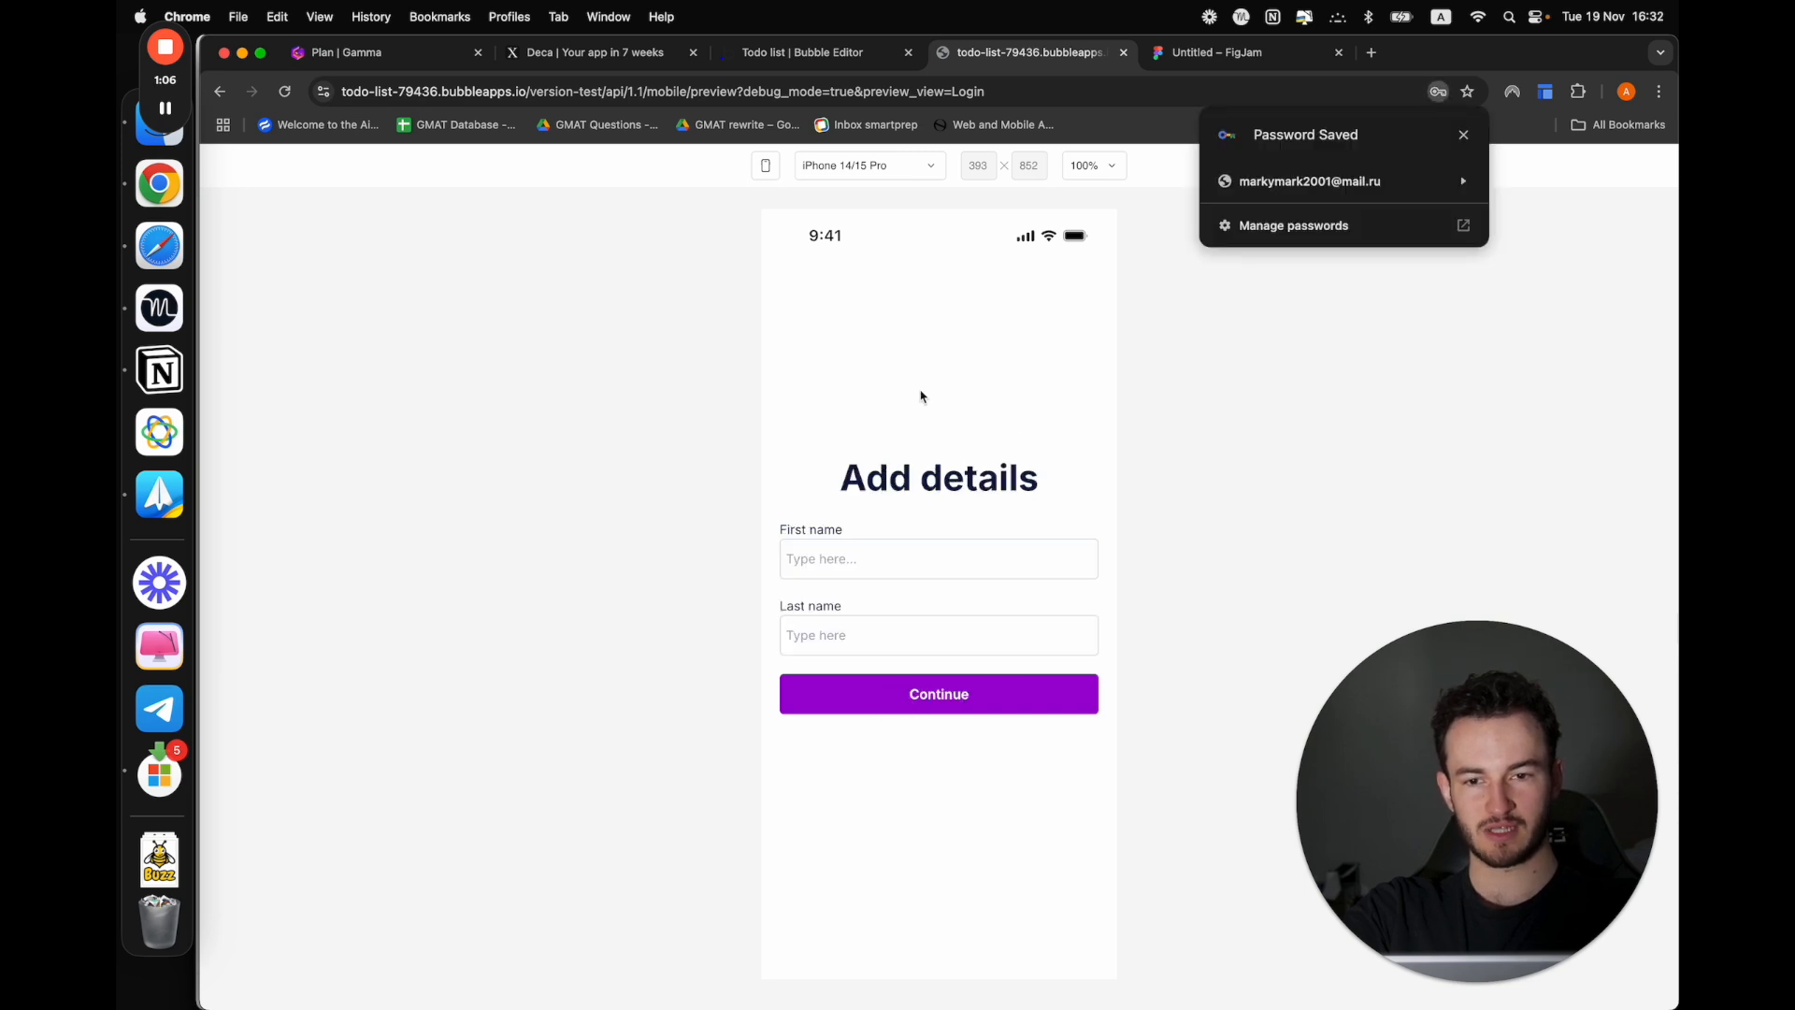
Enter the user's first and last name in the Add details form, submit it, and dismiss the saved-password notice
click(862, 561)
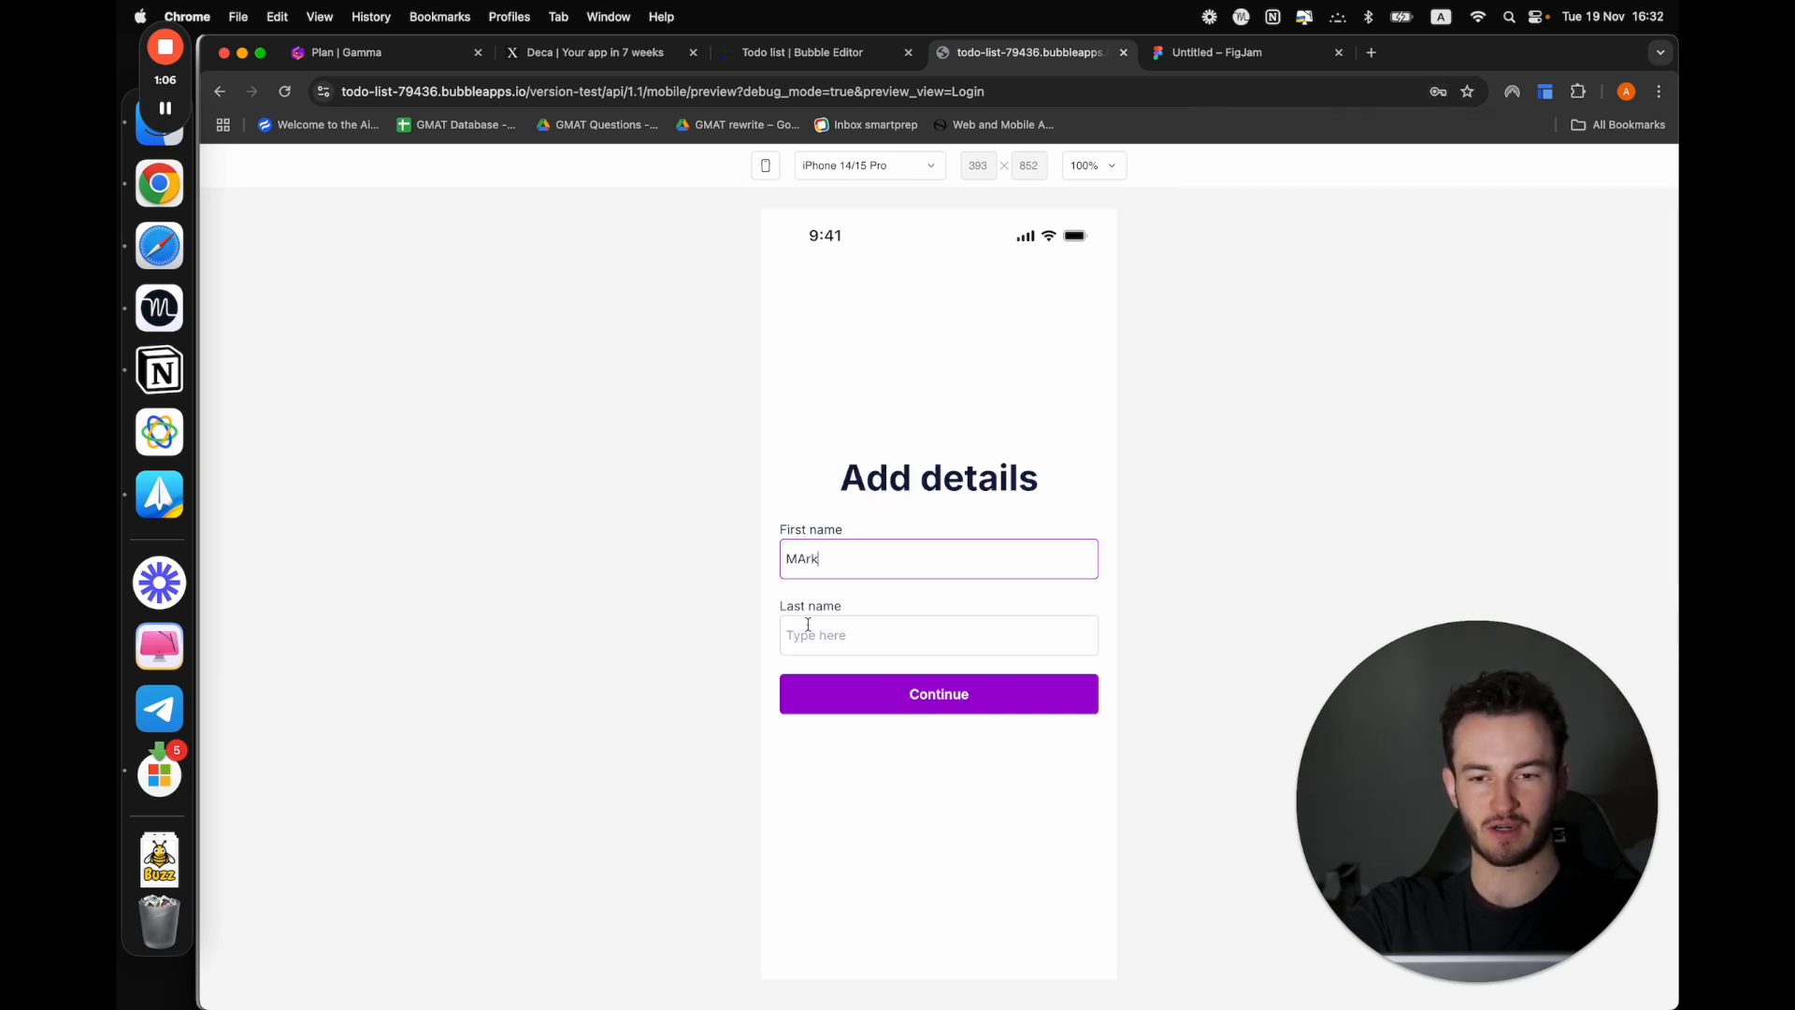
click(850, 645)
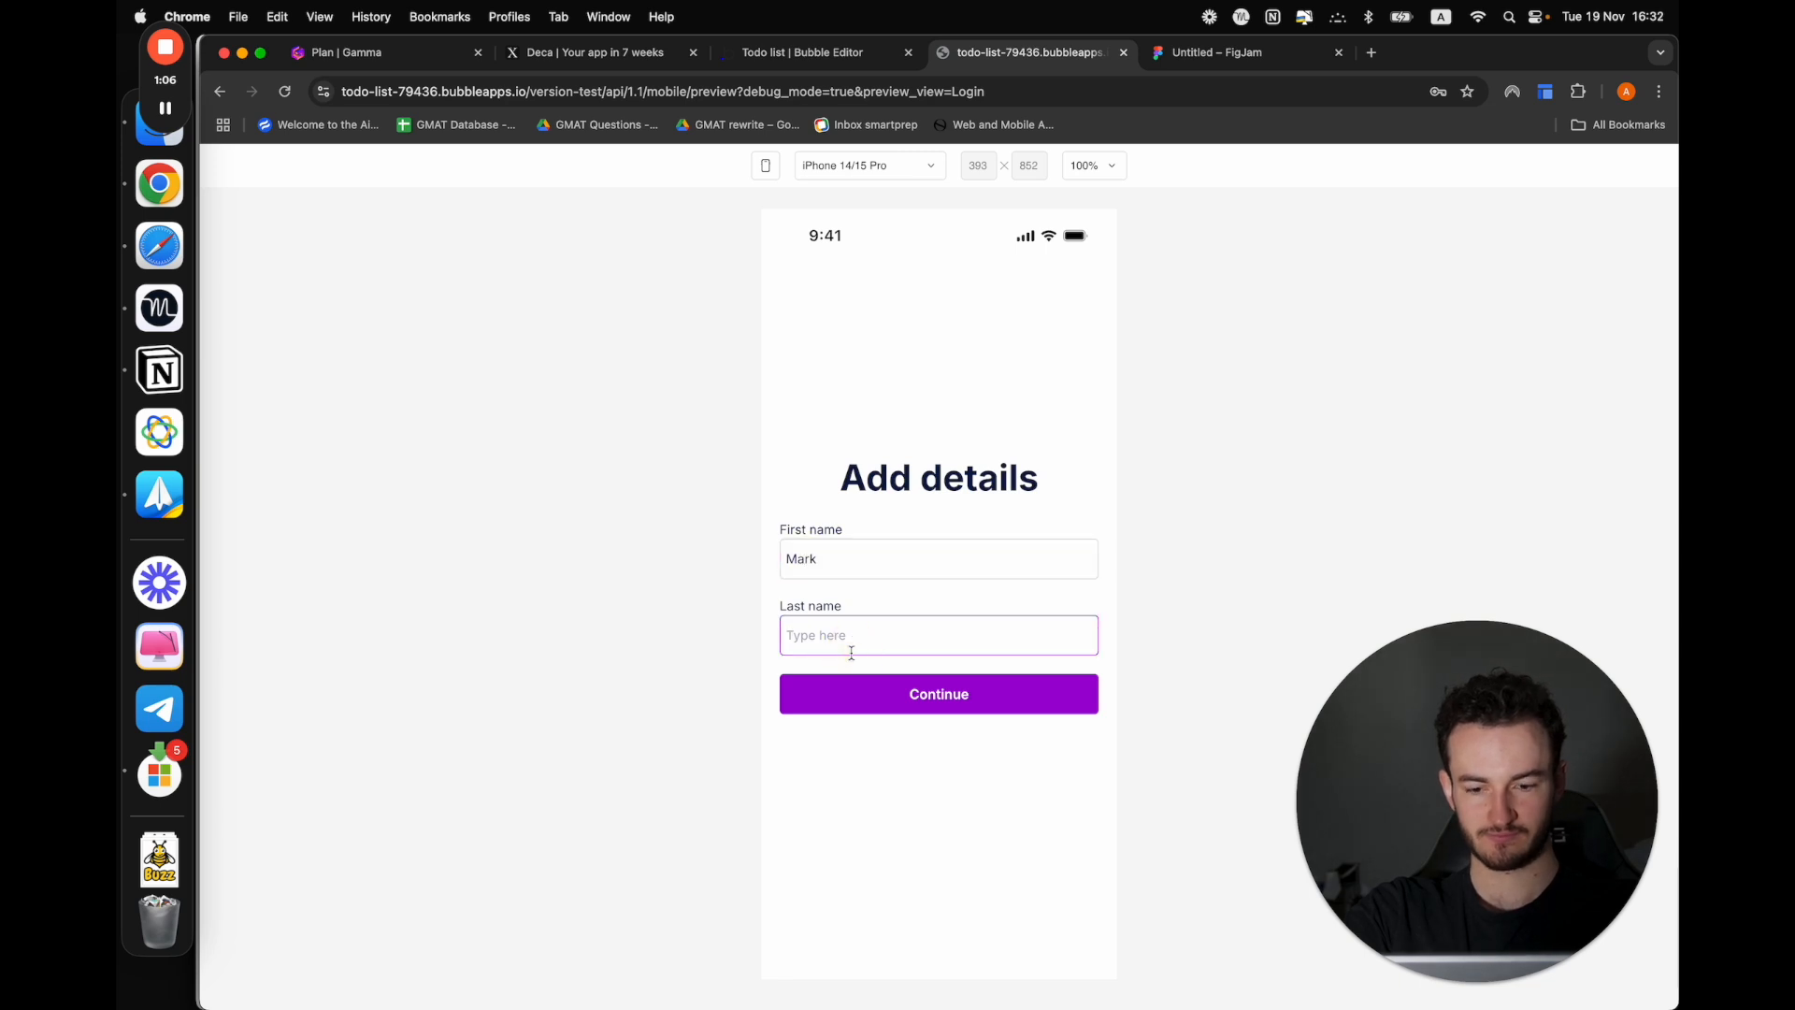
click(906, 693)
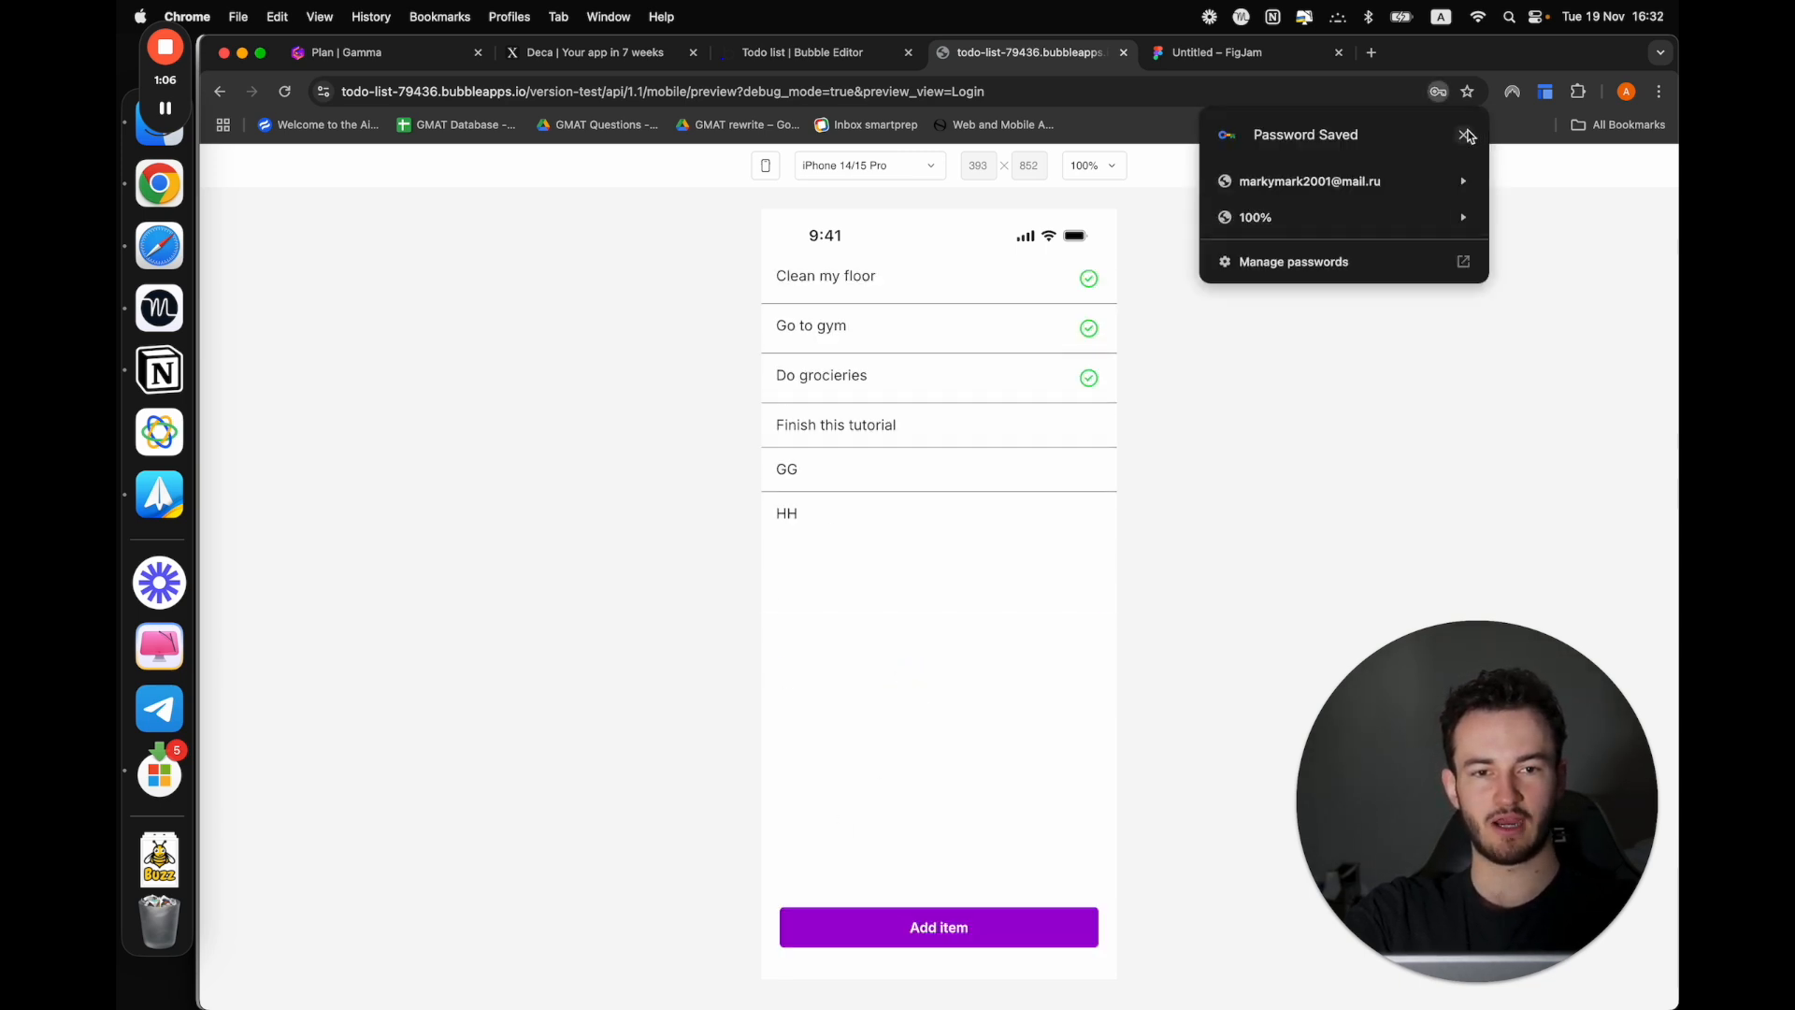
click(1465, 135)
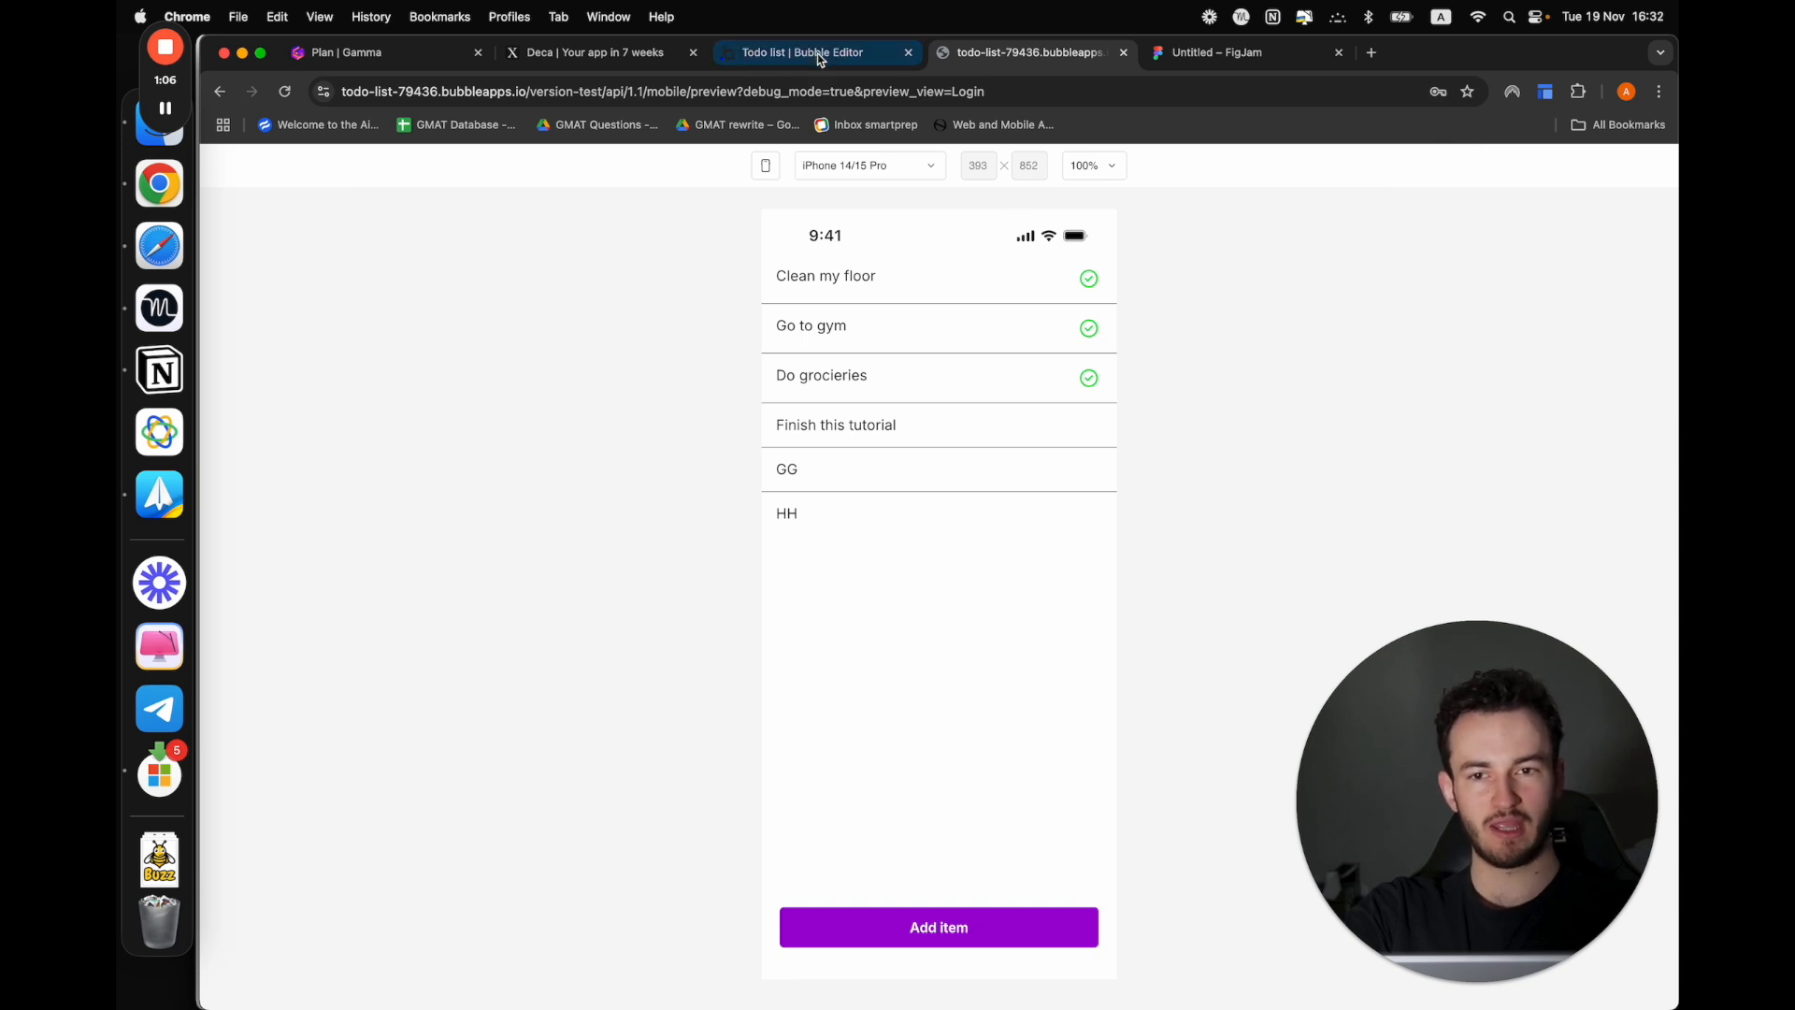
In the Bubble editor, check the All Users app data for the new user's e-mail, first name and last name
click(790, 52)
click(221, 268)
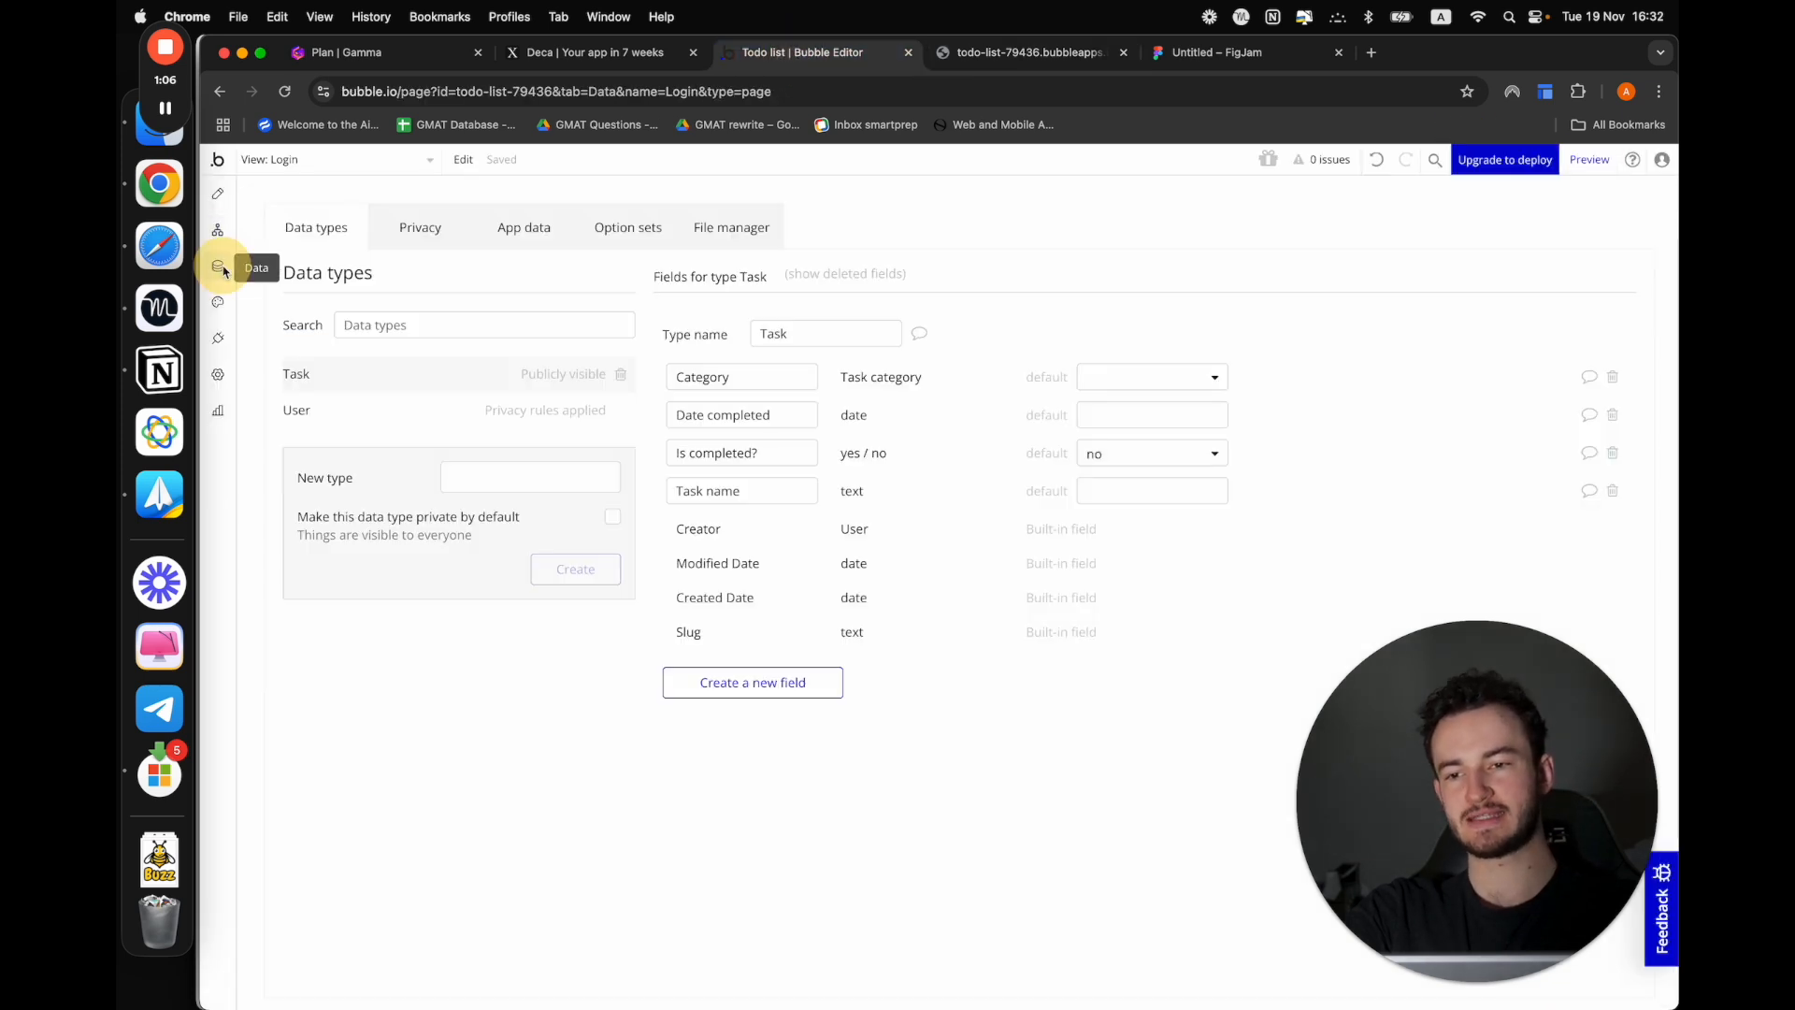
click(340, 411)
click(521, 228)
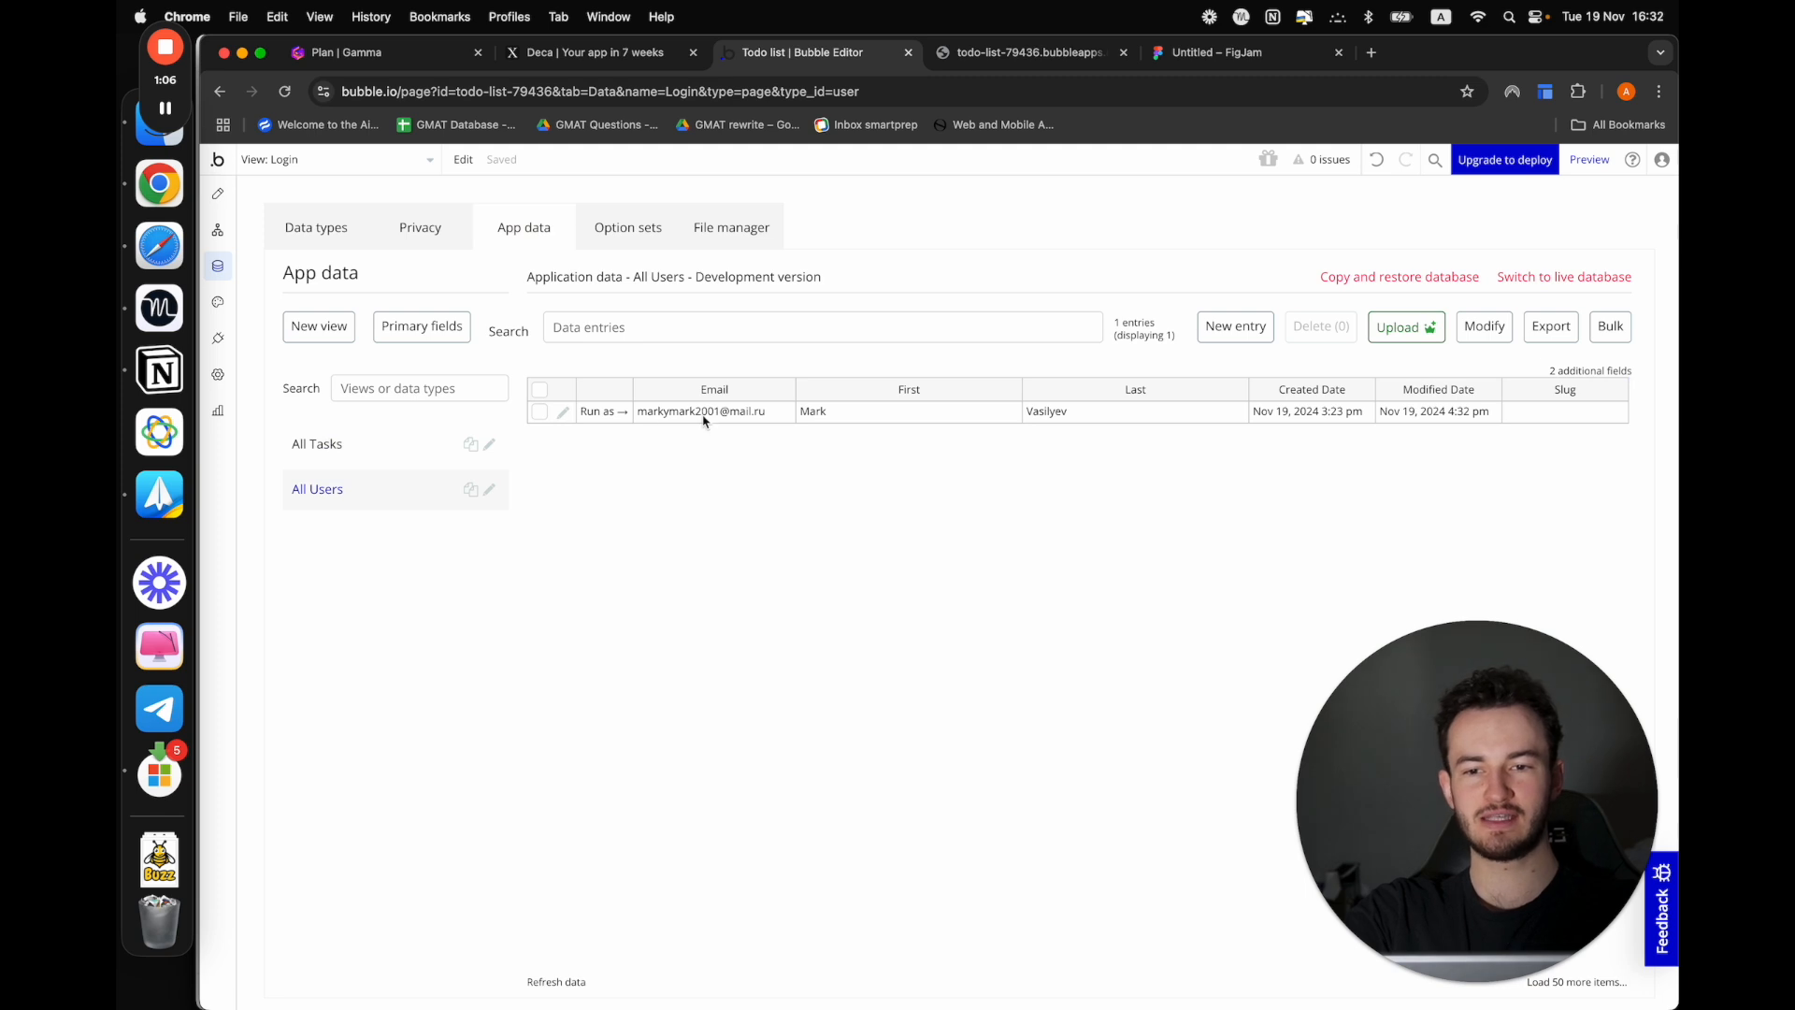
drag(642, 420, 766, 410)
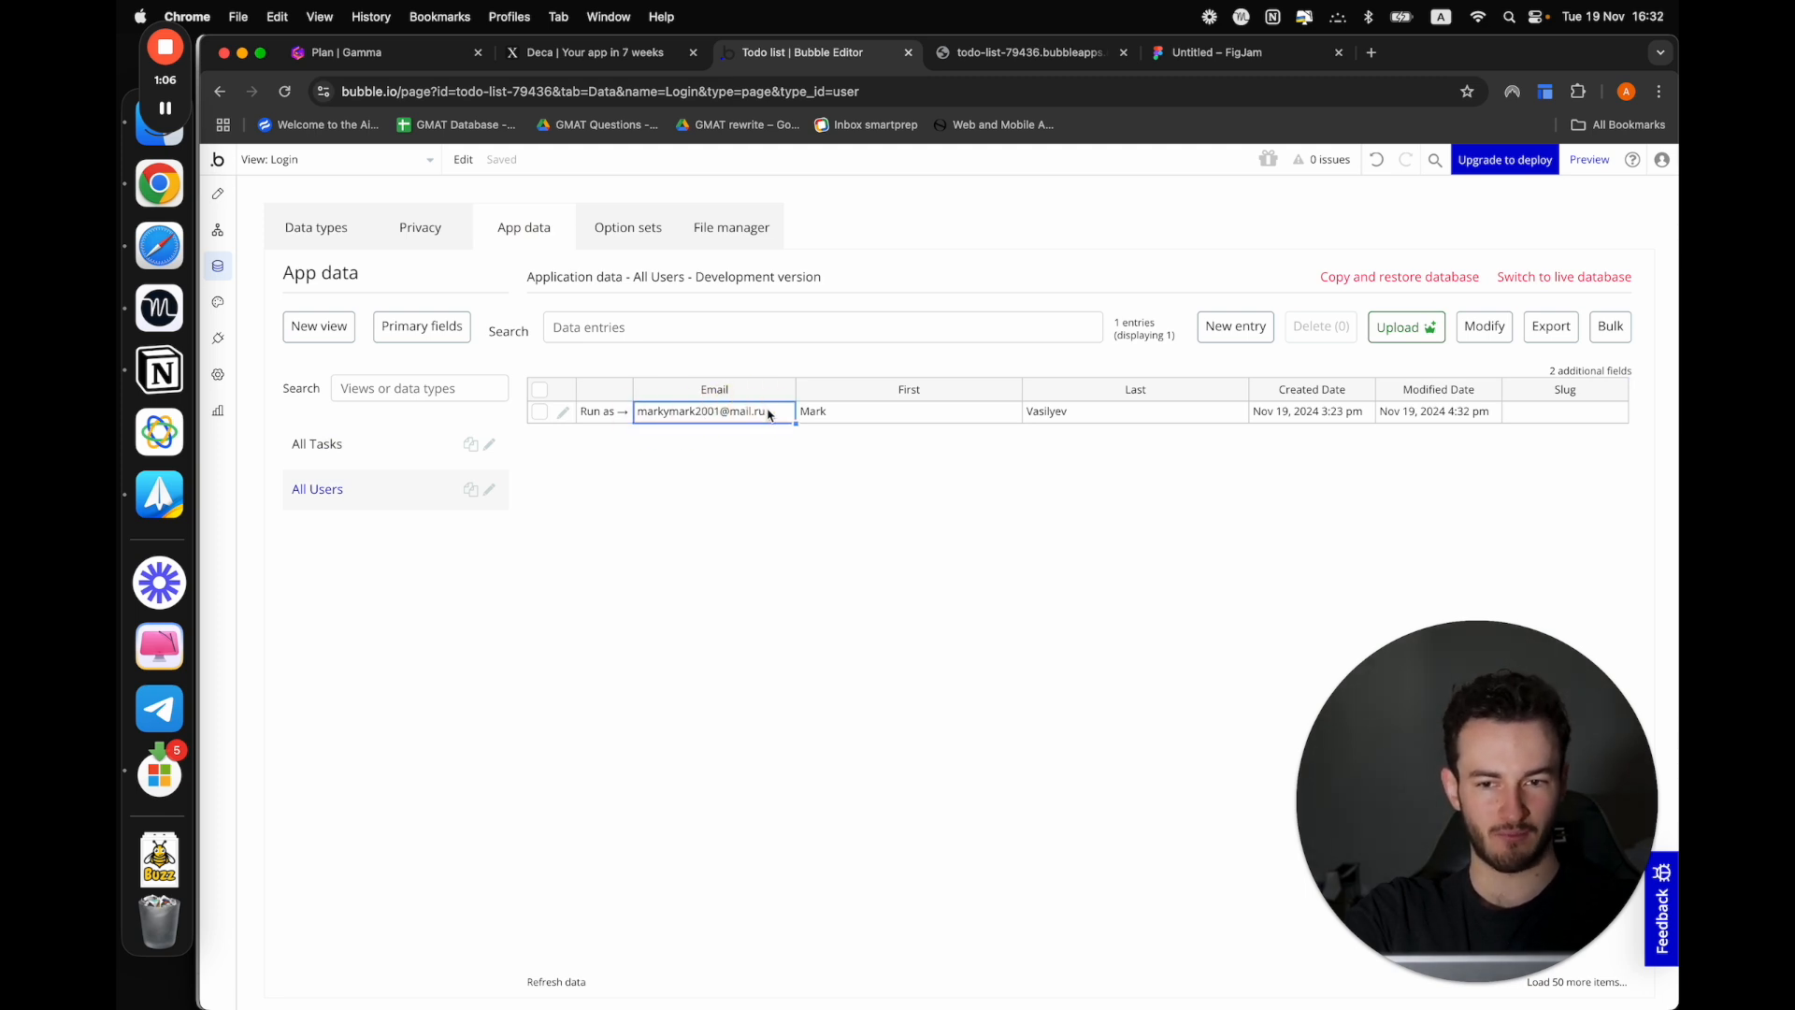
click(866, 414)
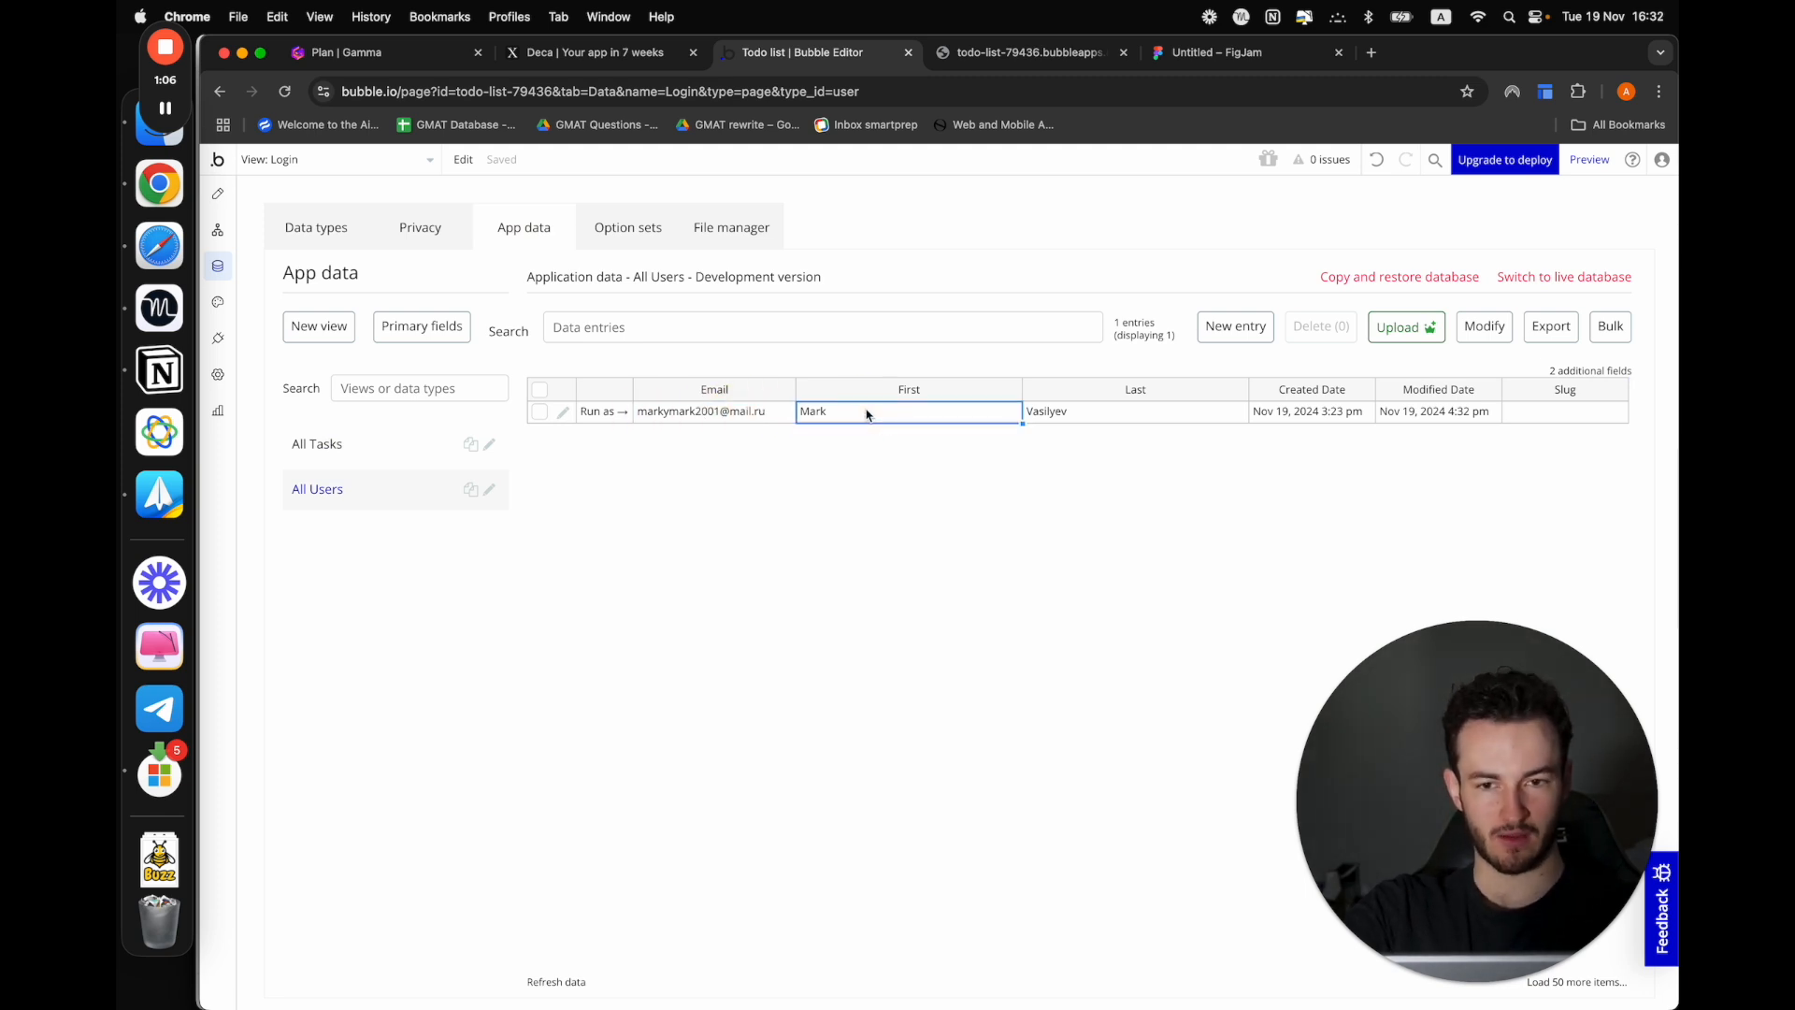
key(Tab)
click(1020, 690)
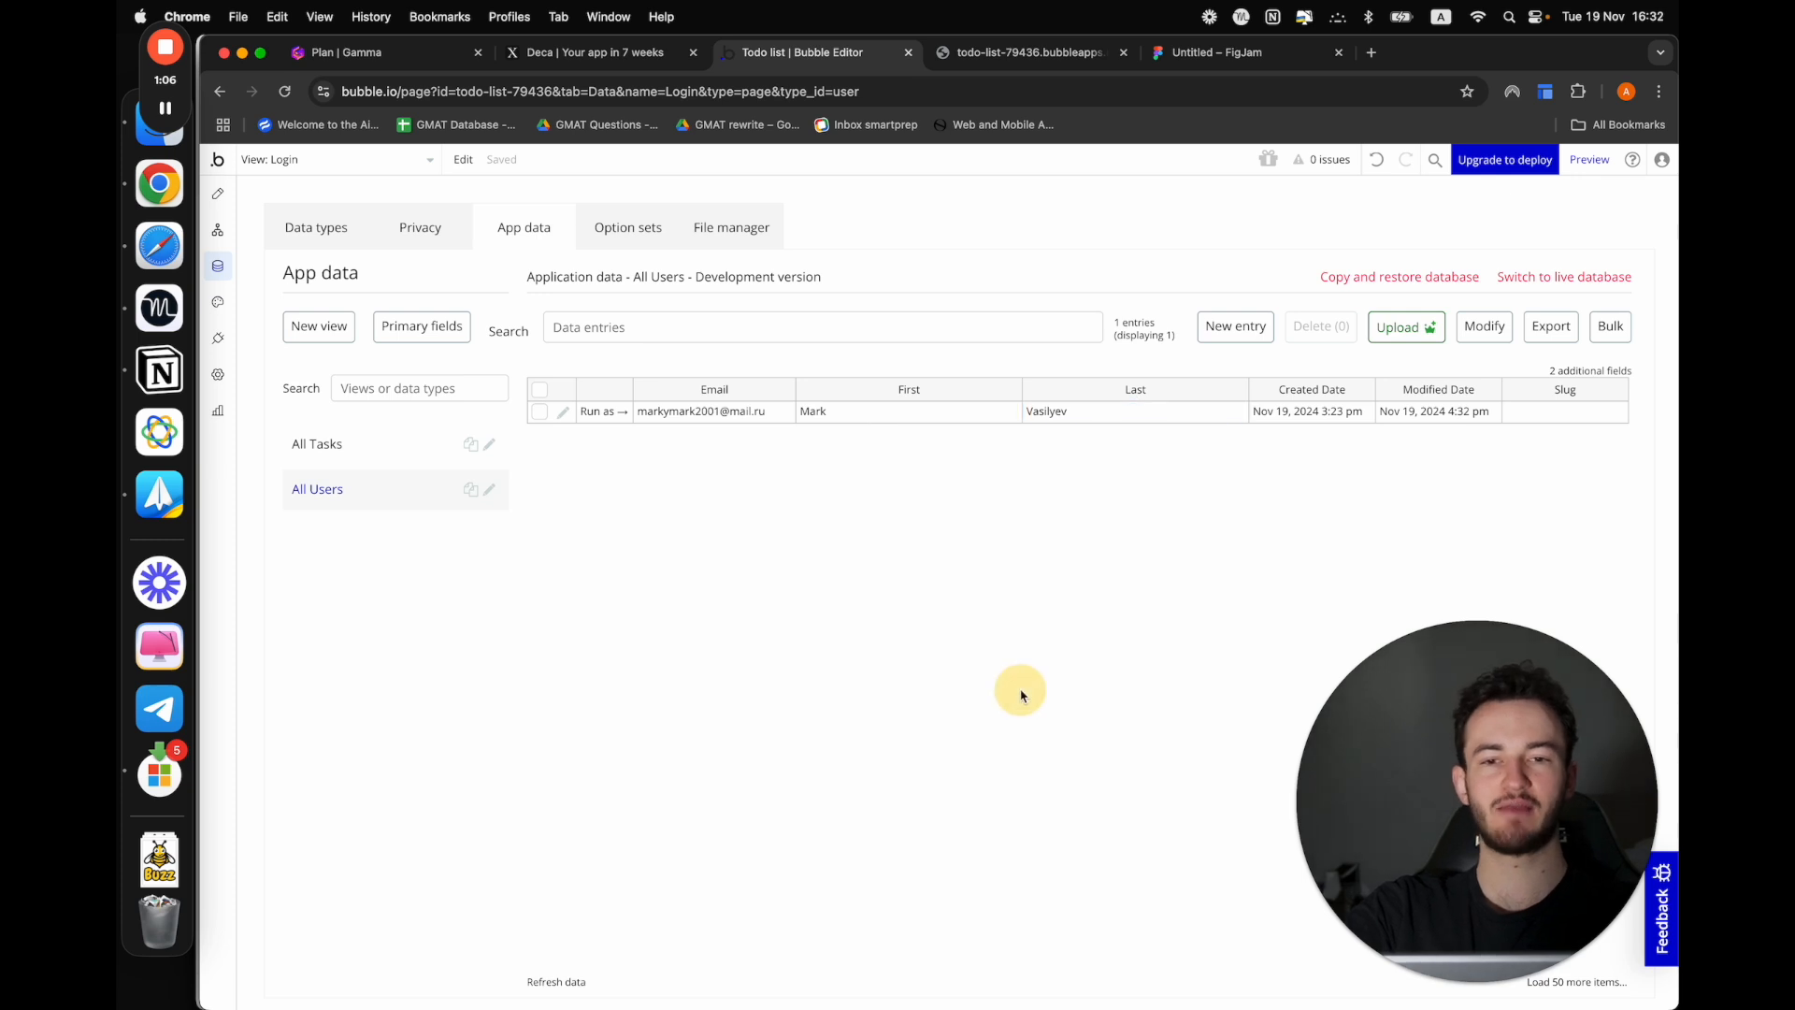
In the Gamma plan, check off "Non scrollable view" and "Login/signup and Users", and highlight the "Privacy rules" item
click(1015, 53)
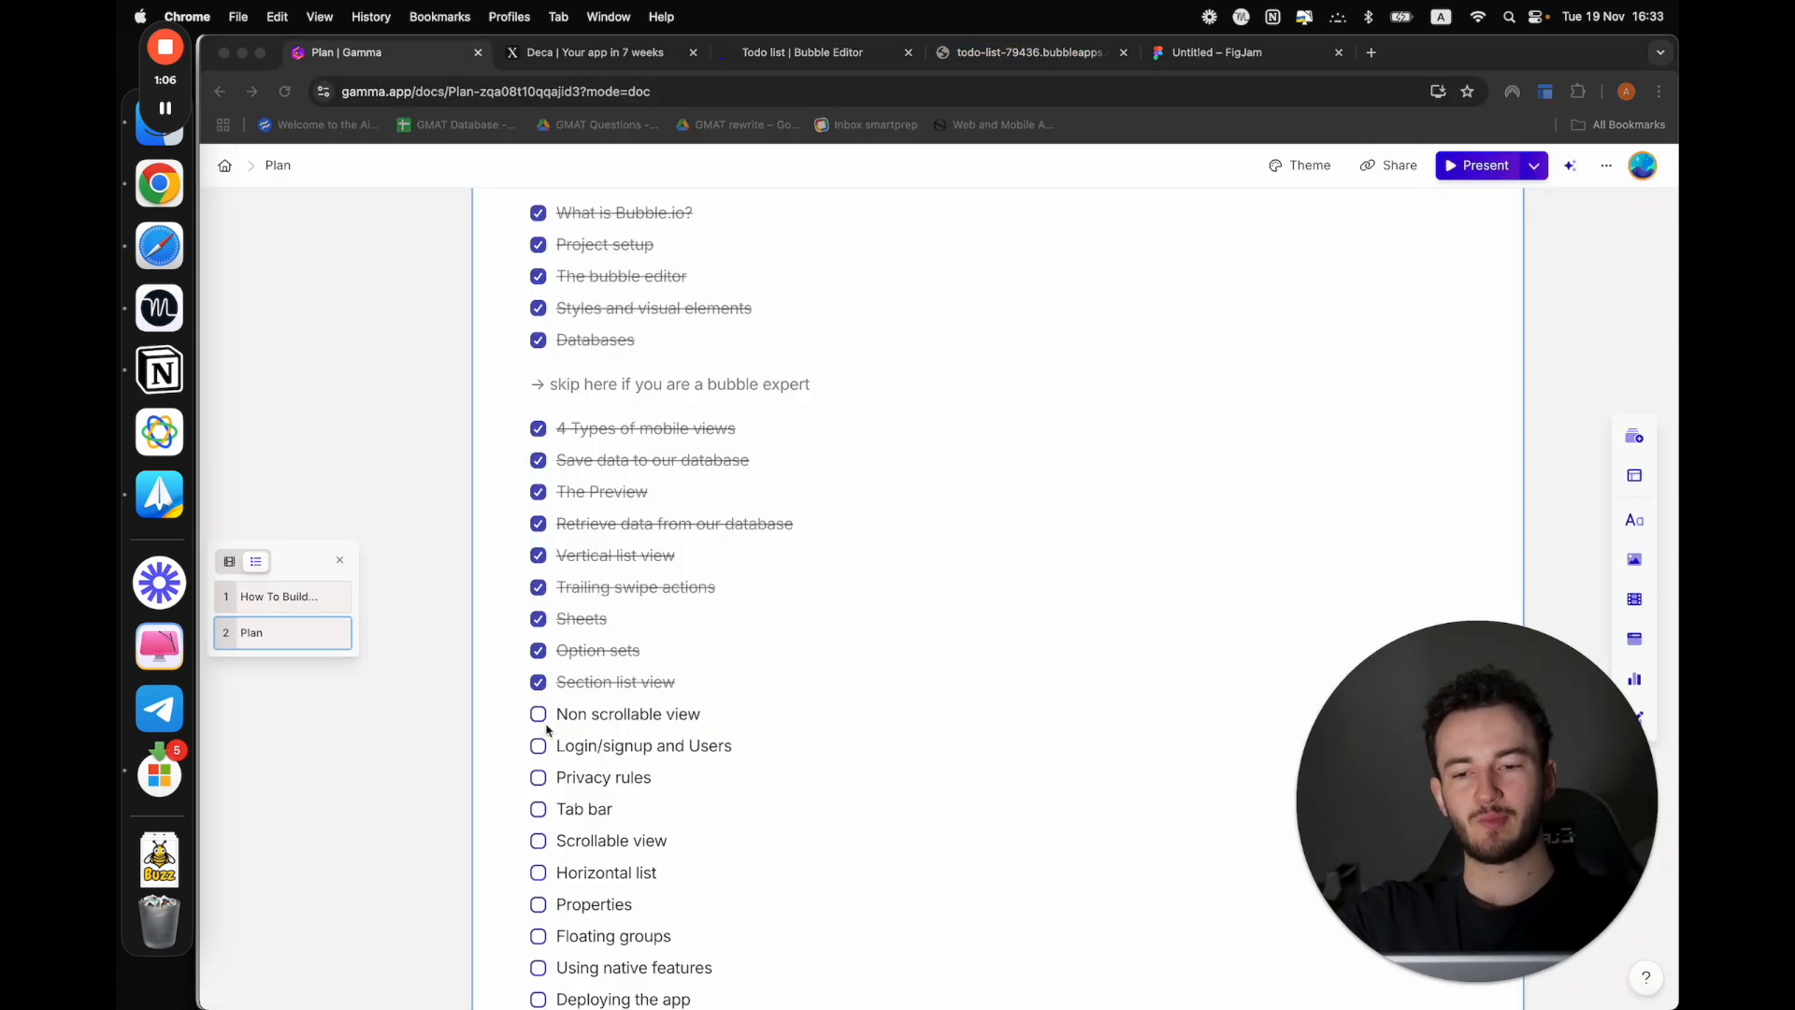
click(538, 717)
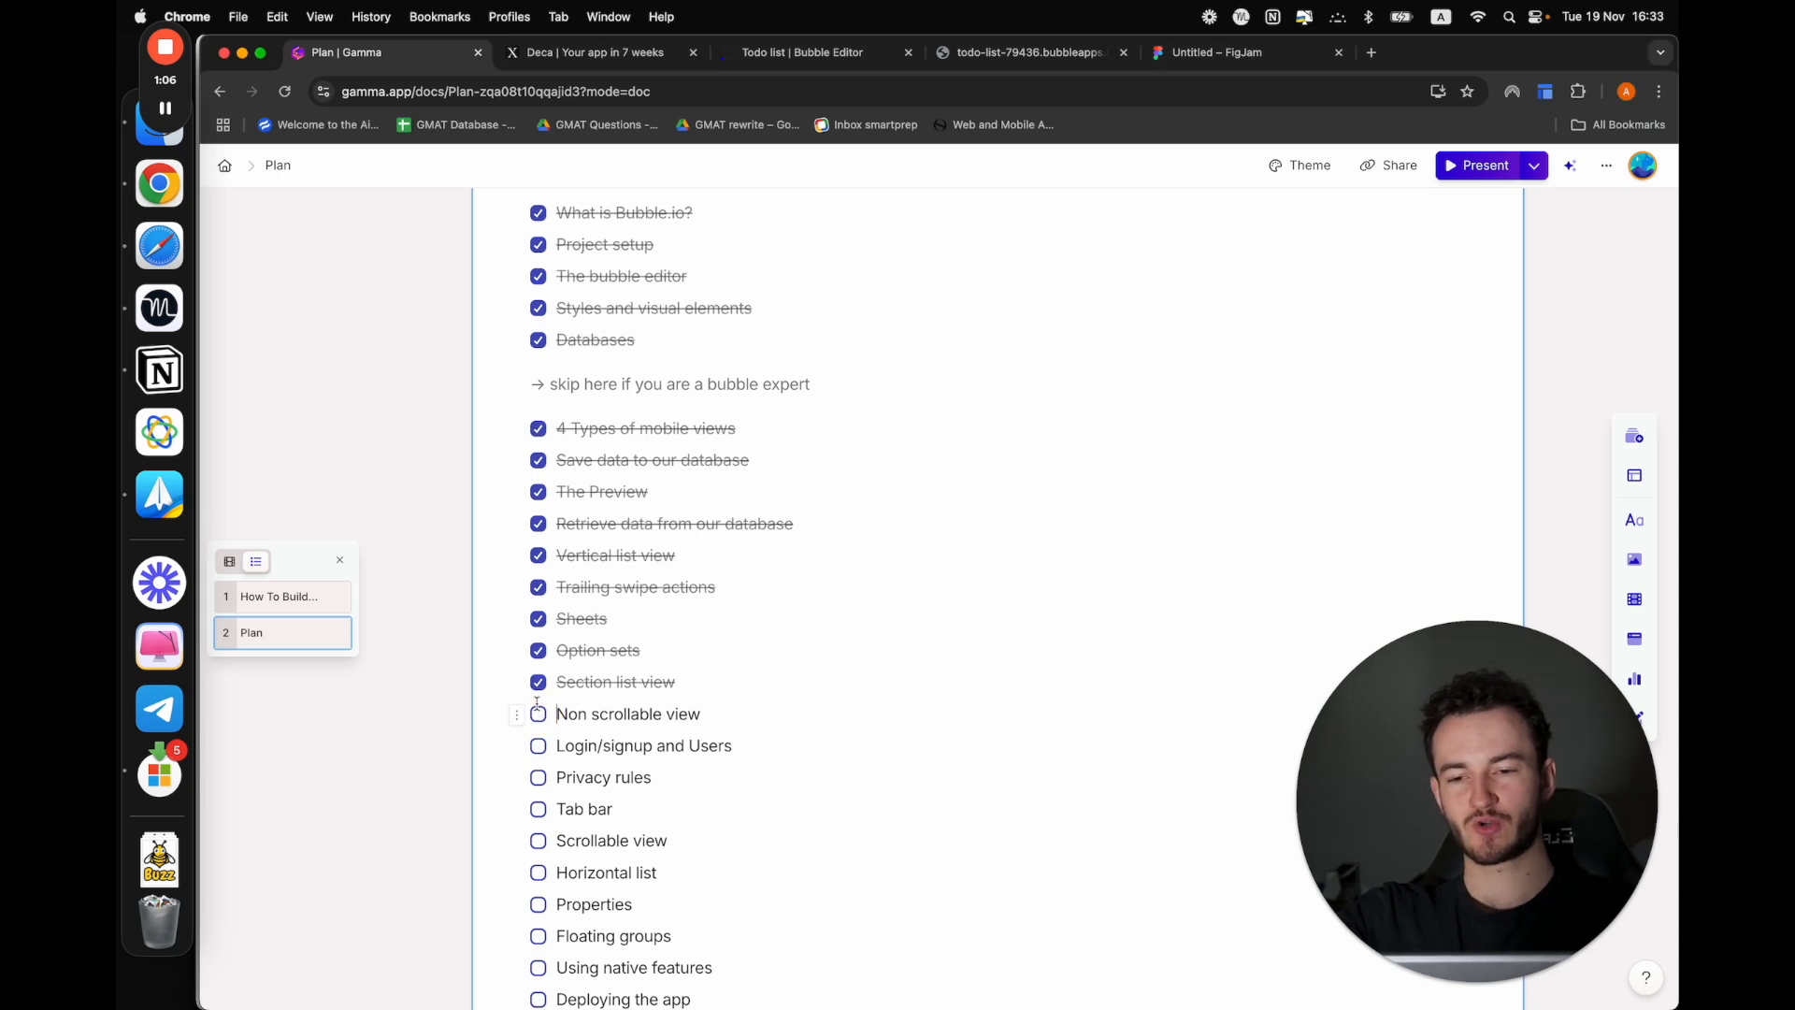
click(539, 713)
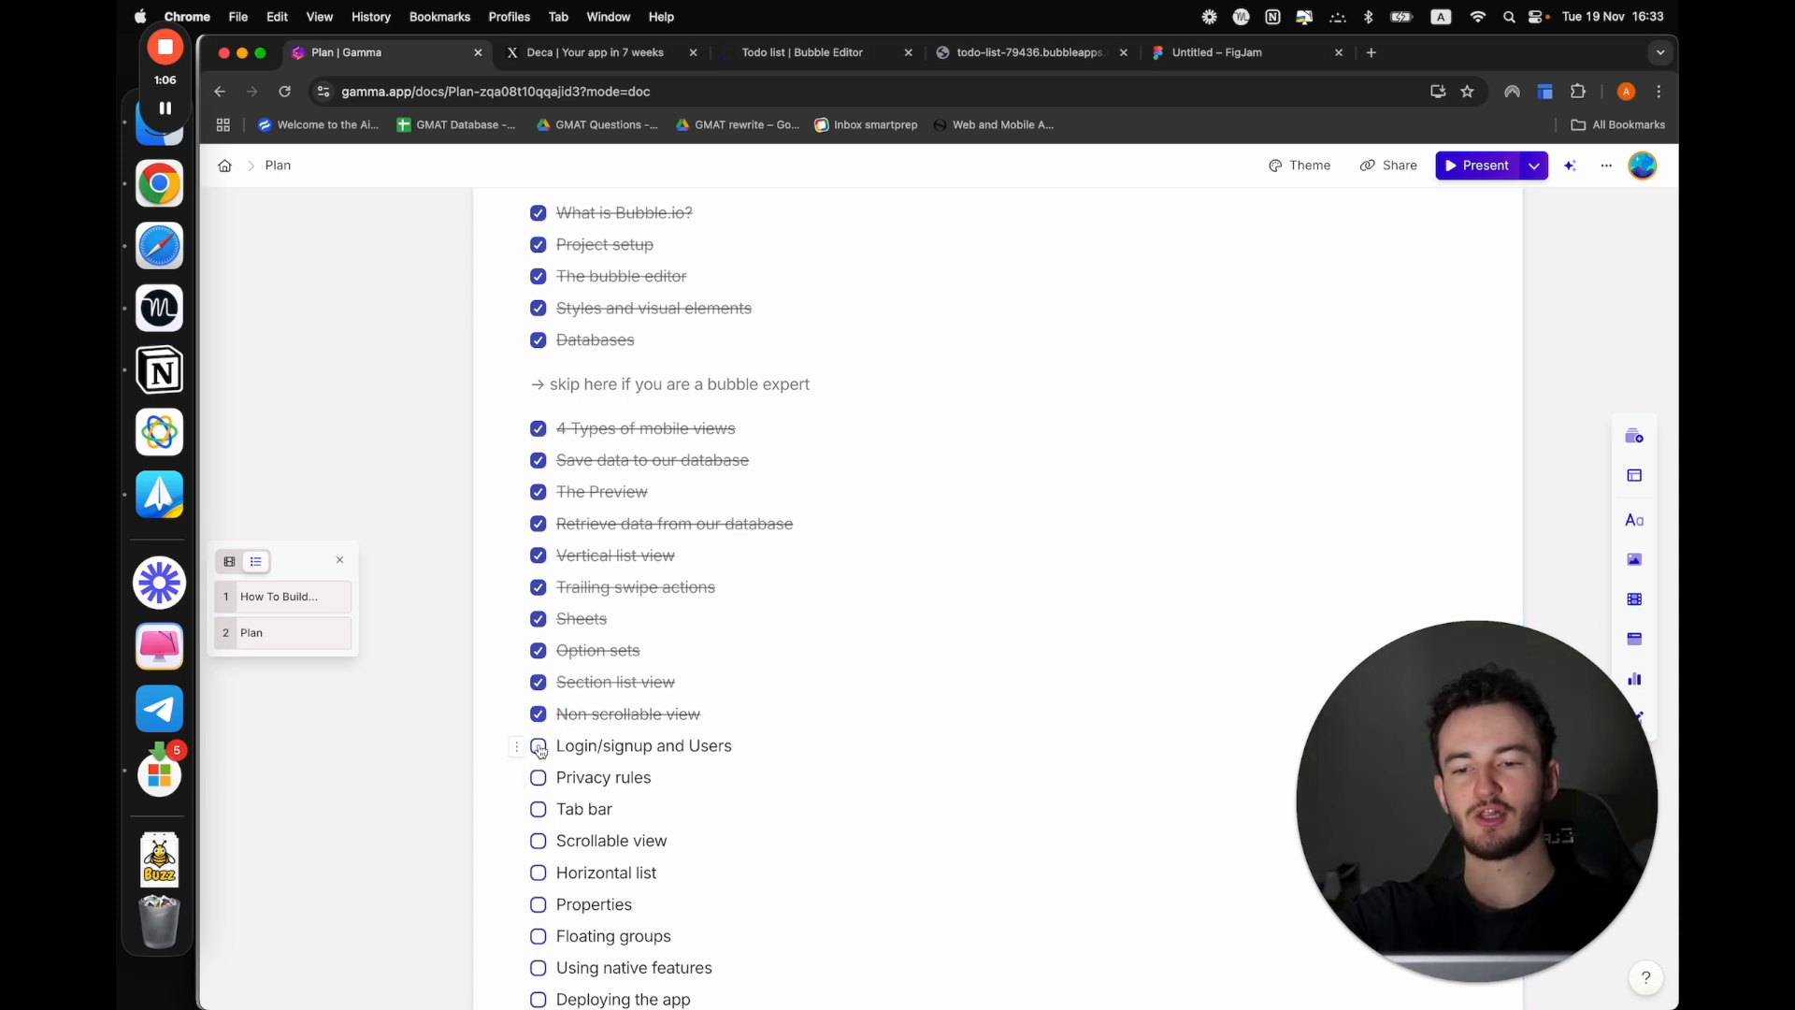
click(539, 748)
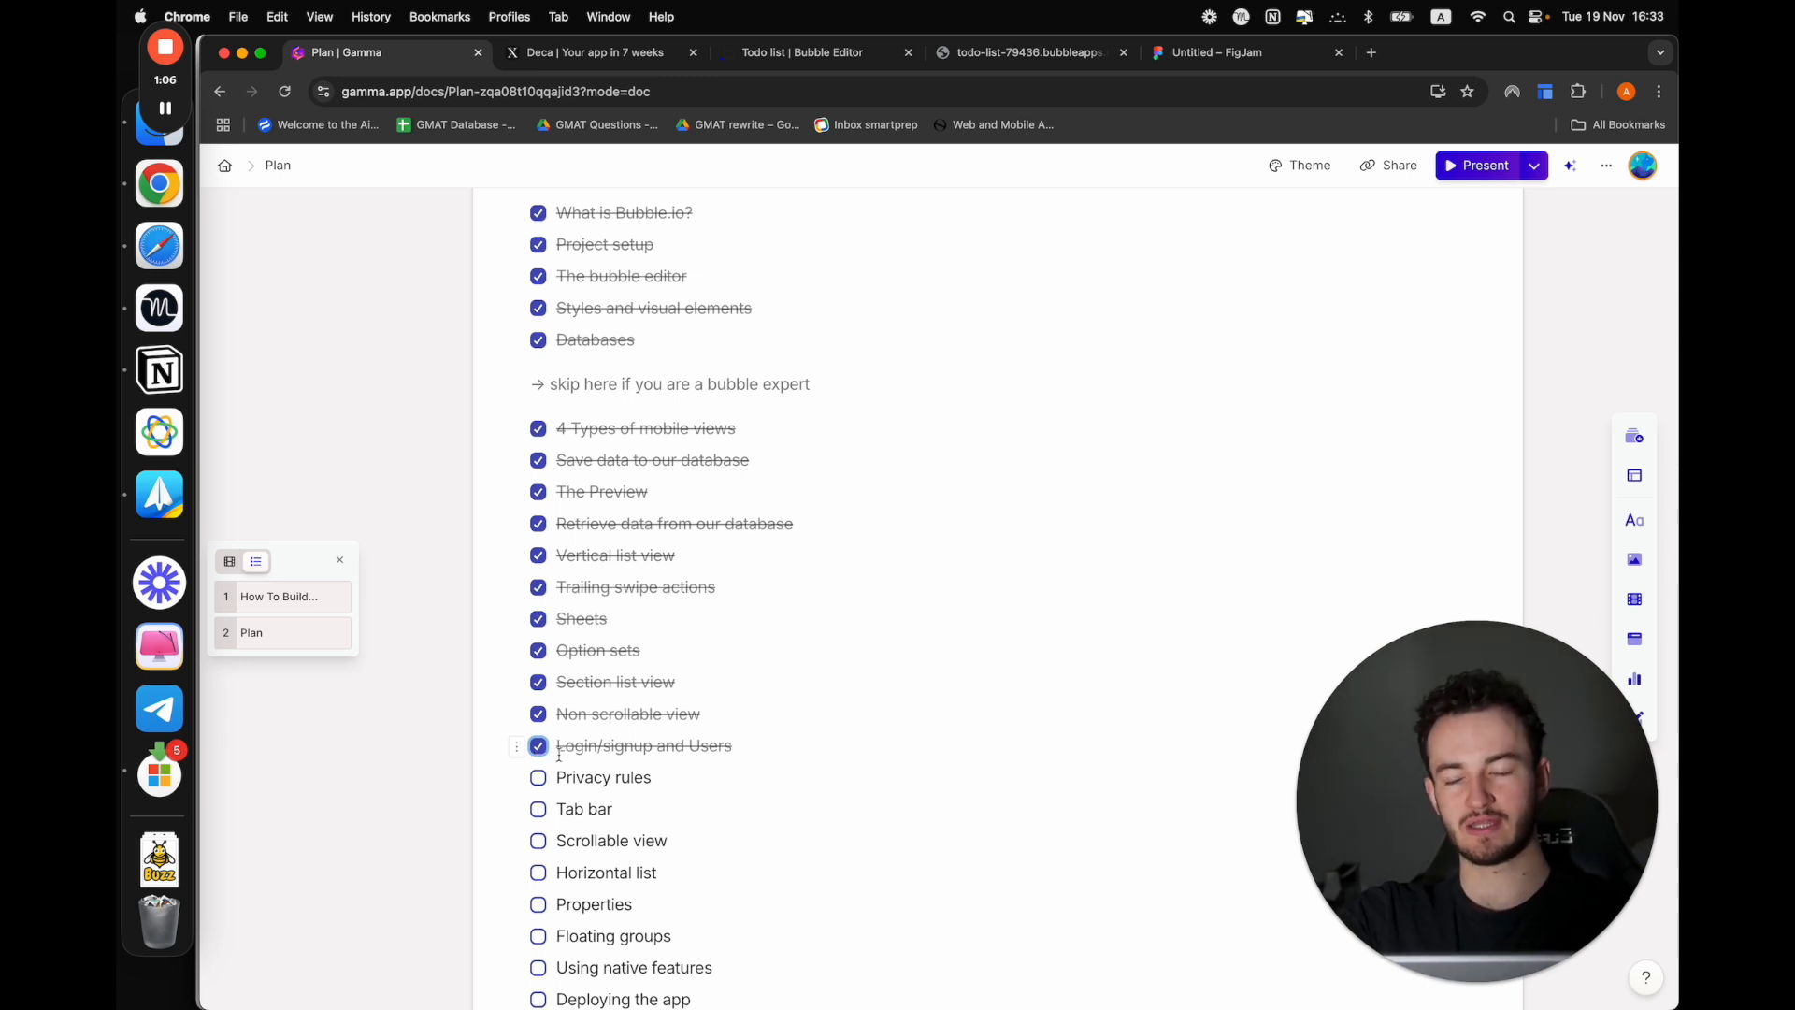
drag(561, 783, 717, 779)
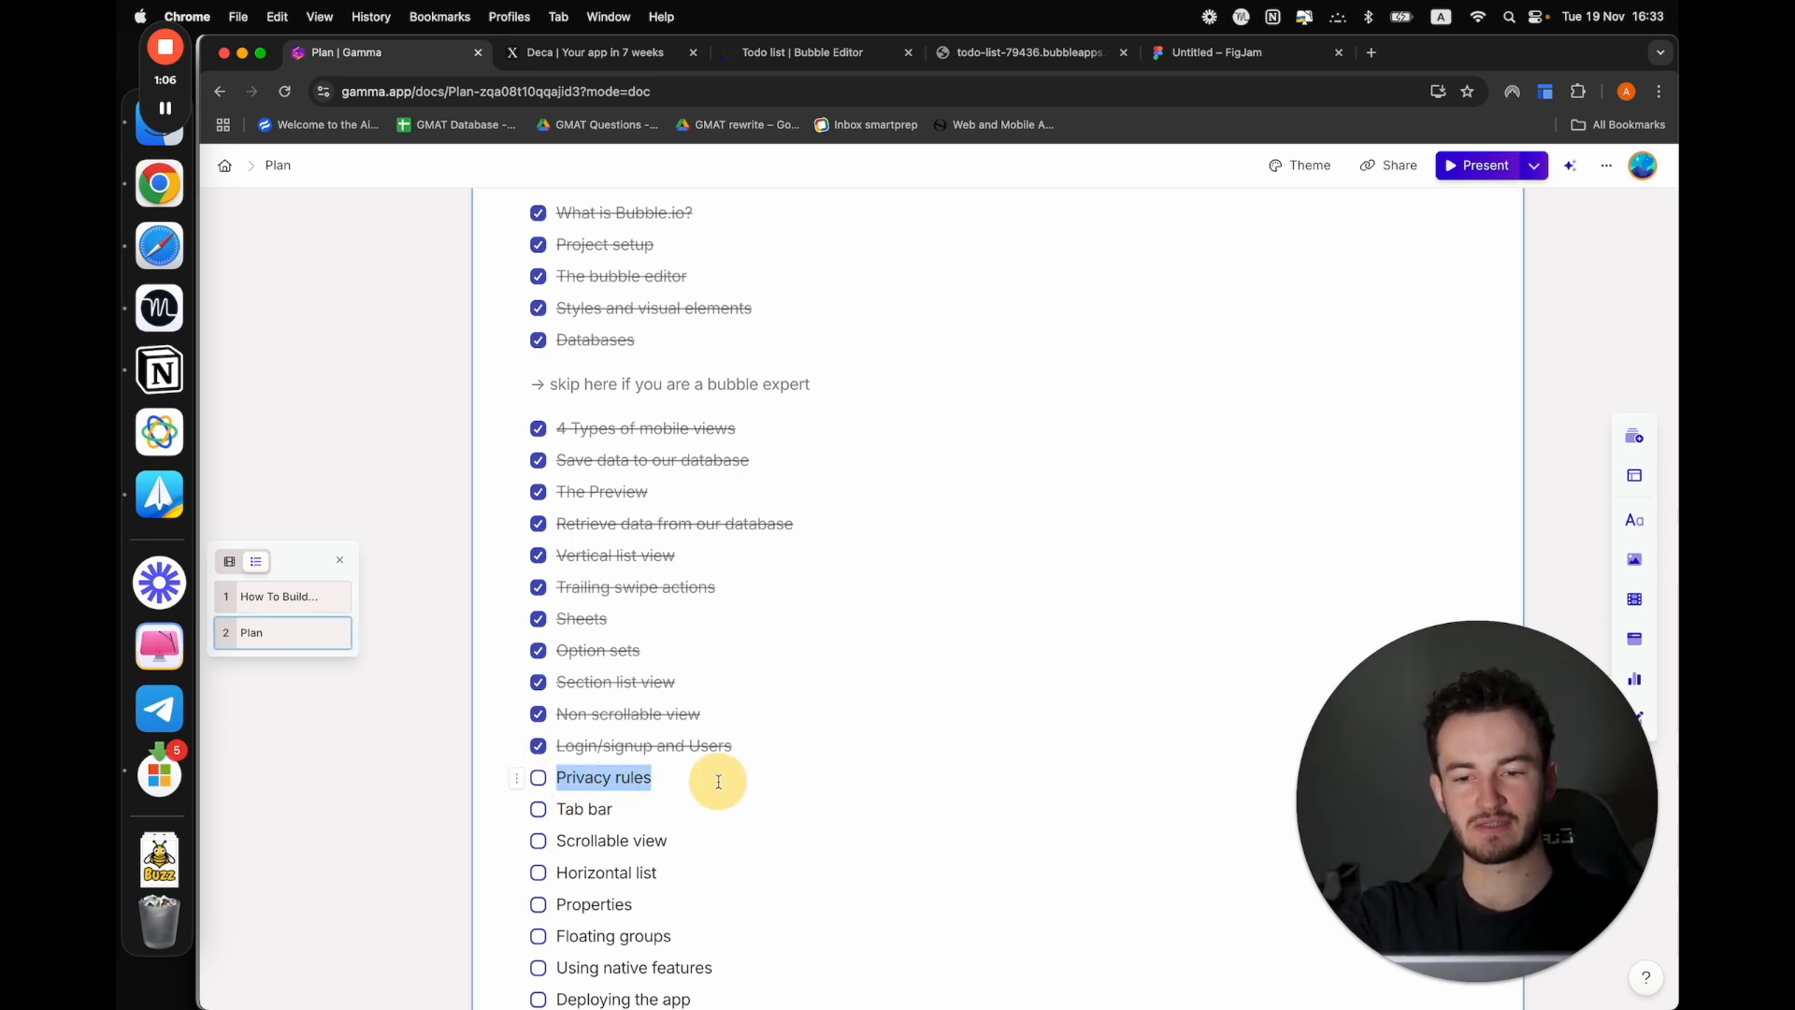
click(718, 782)
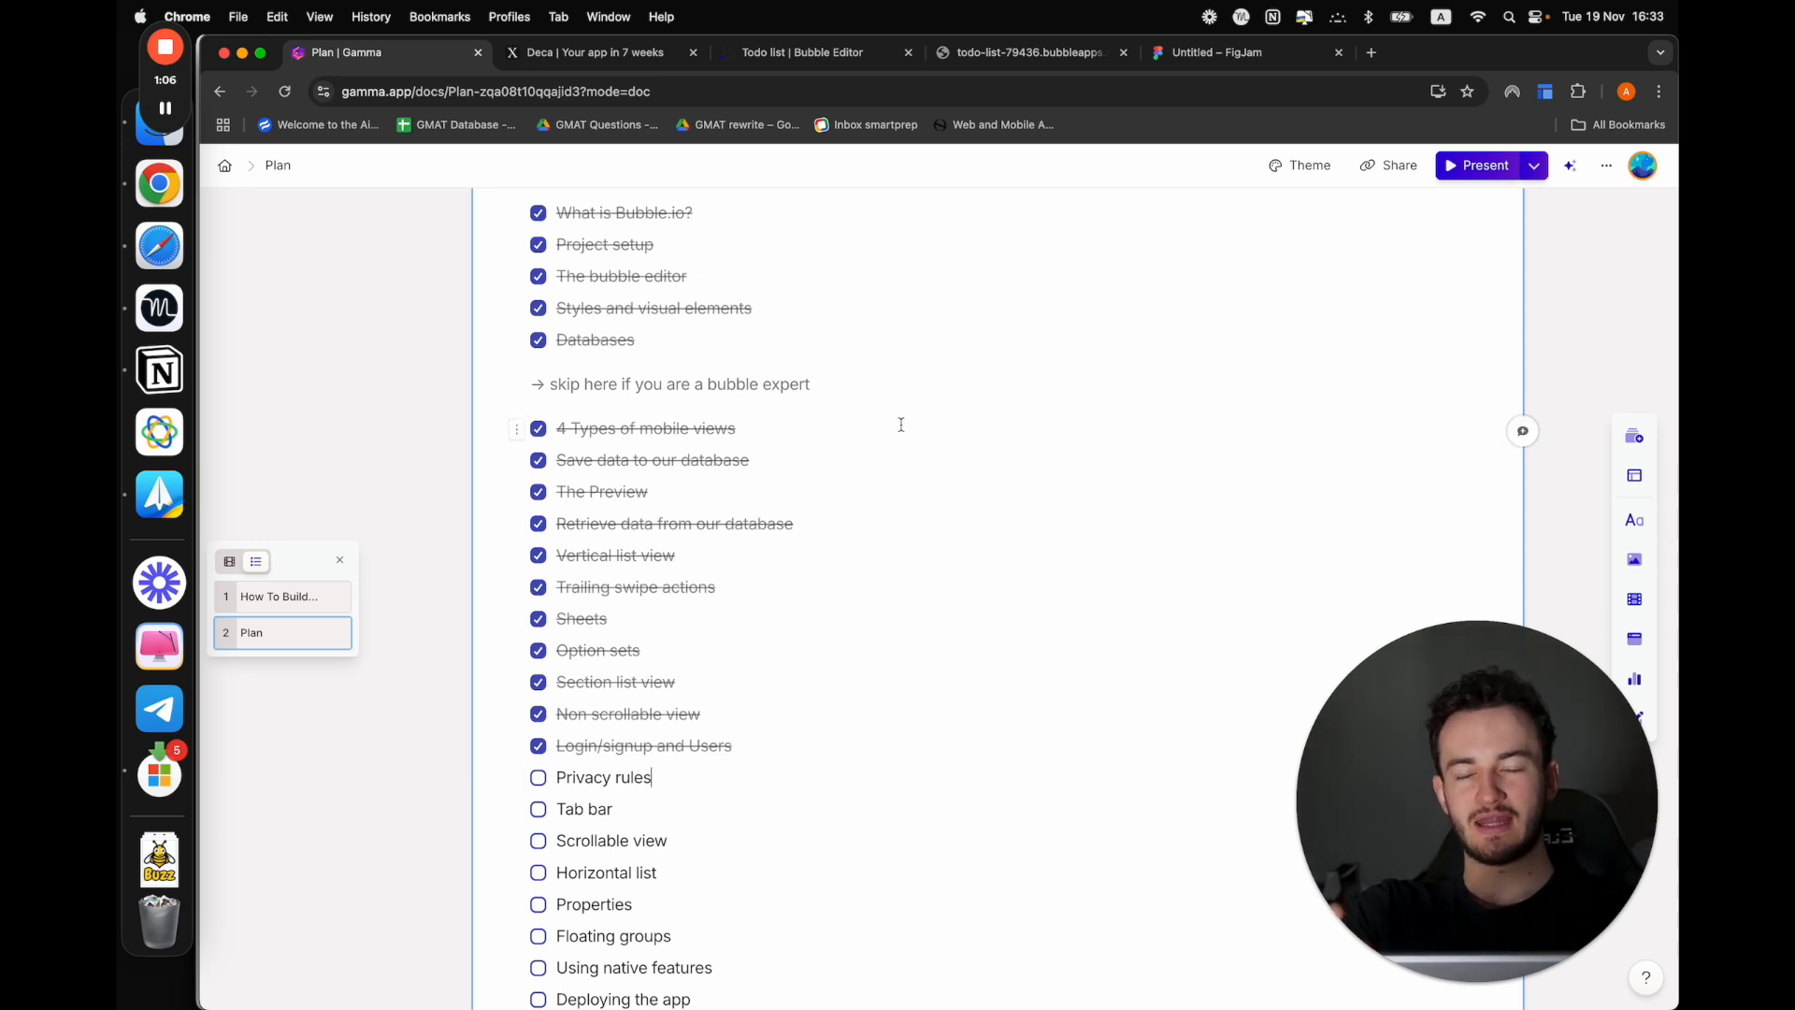
Switch back to the Bubble editor and preview the Login view
click(967, 51)
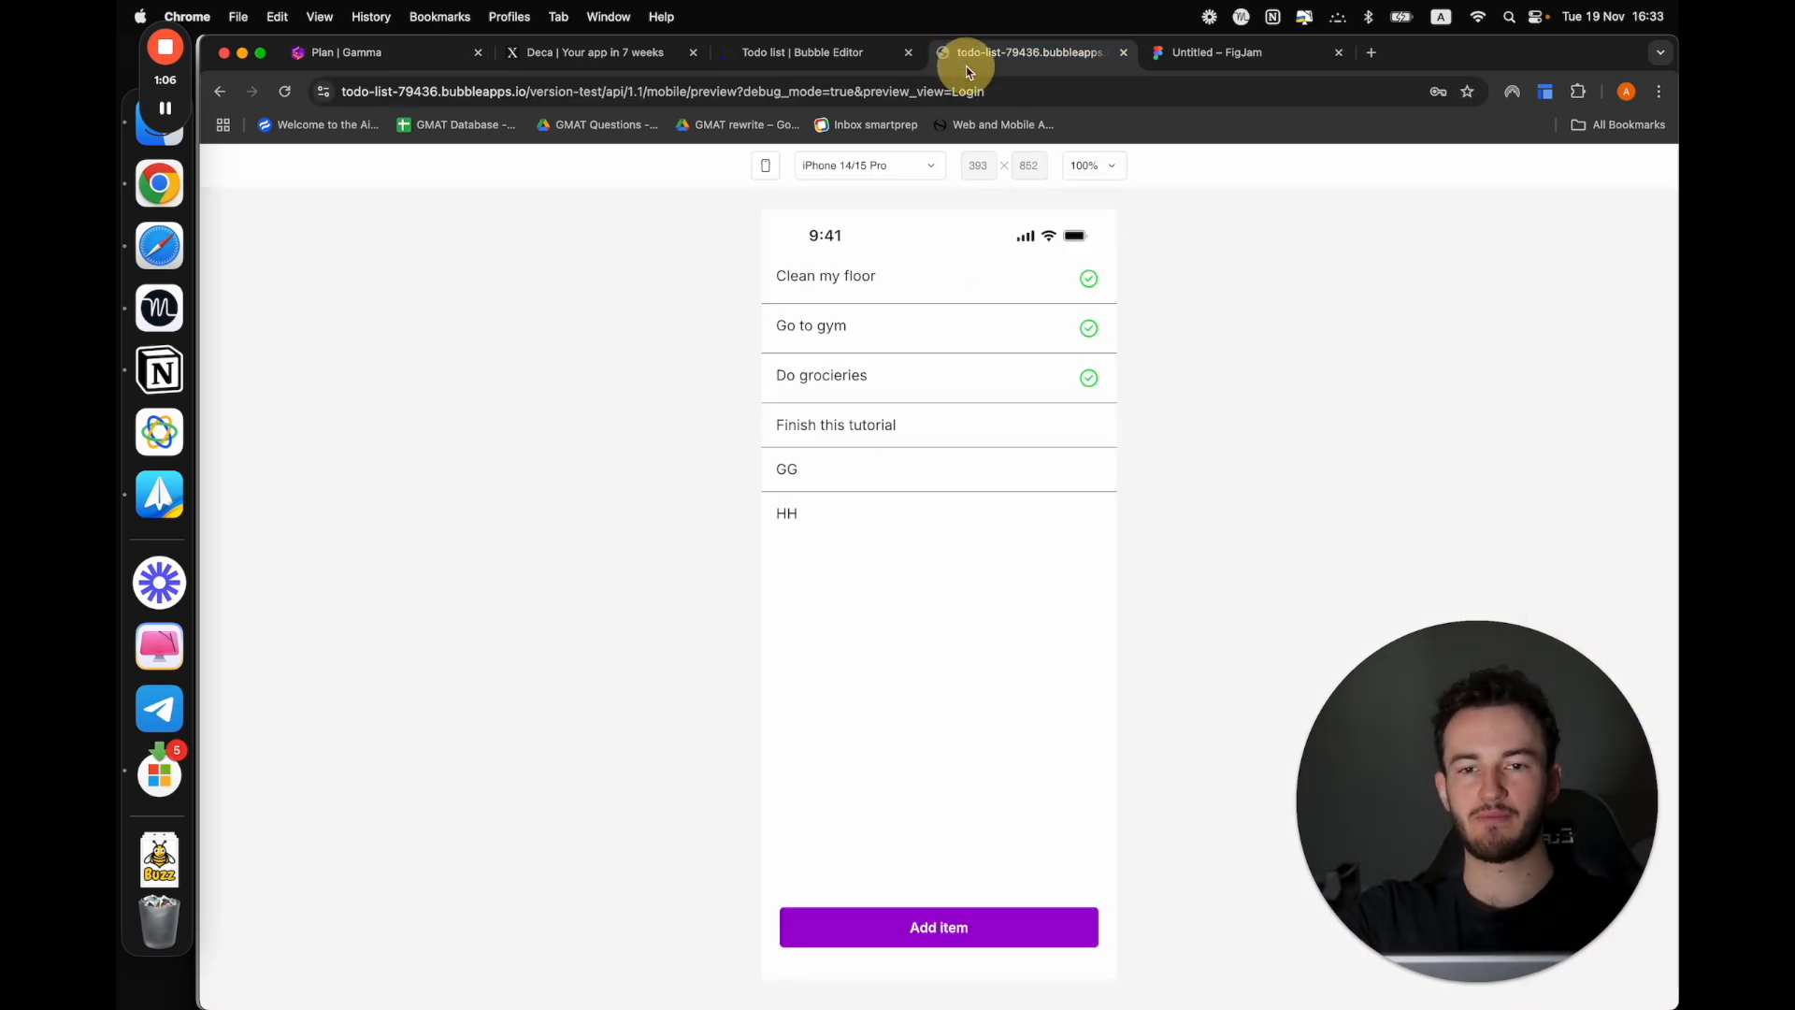
click(835, 54)
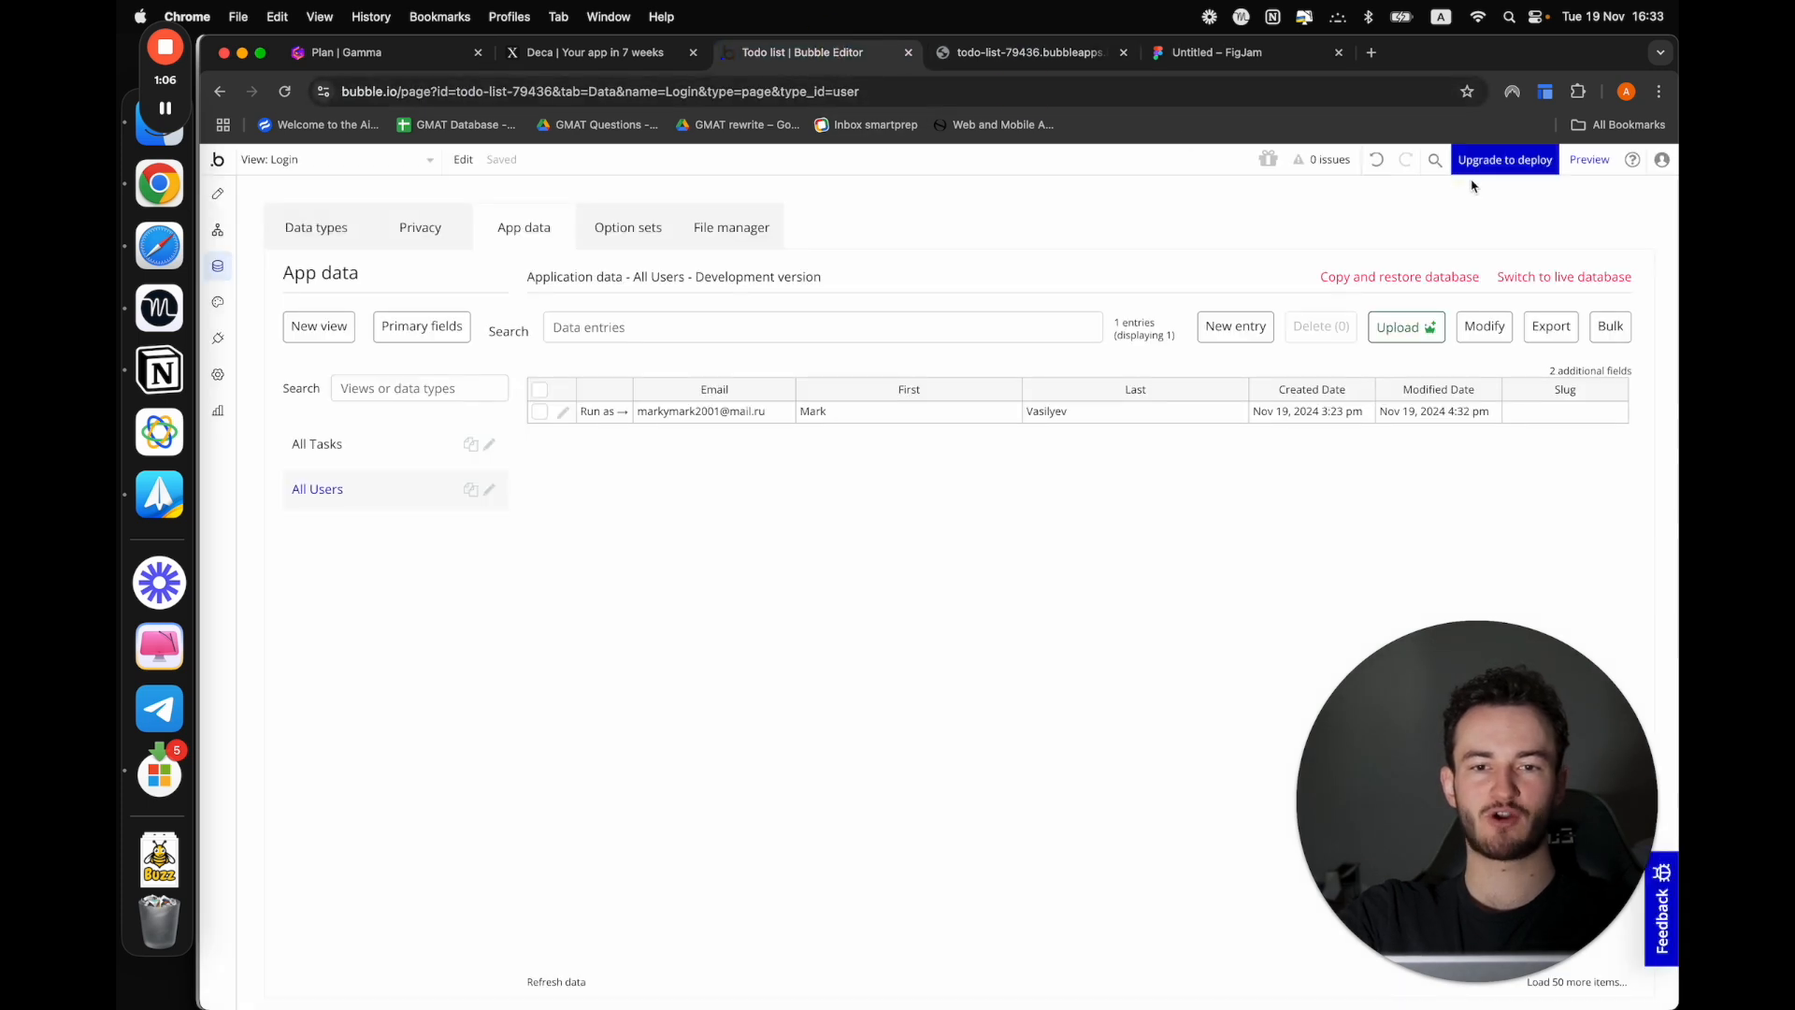
click(1593, 160)
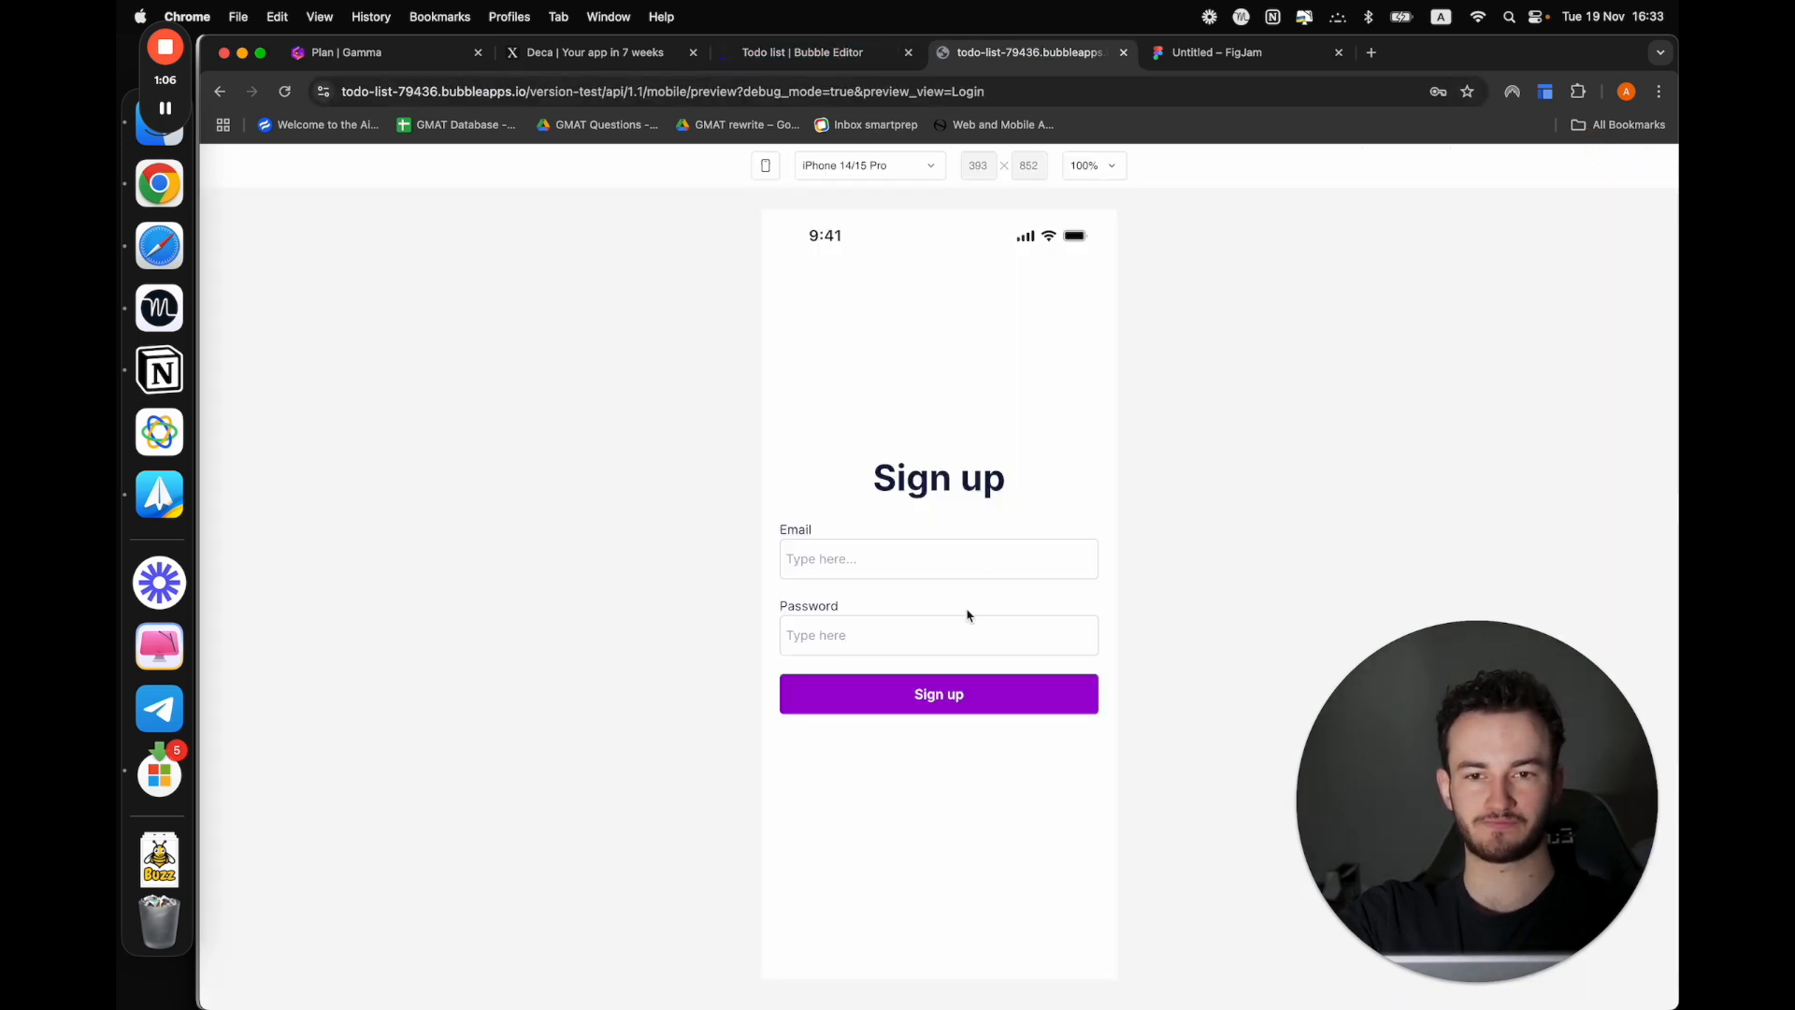
Switch the Bubble editor to the Todo_list mobile view and preview it
click(803, 53)
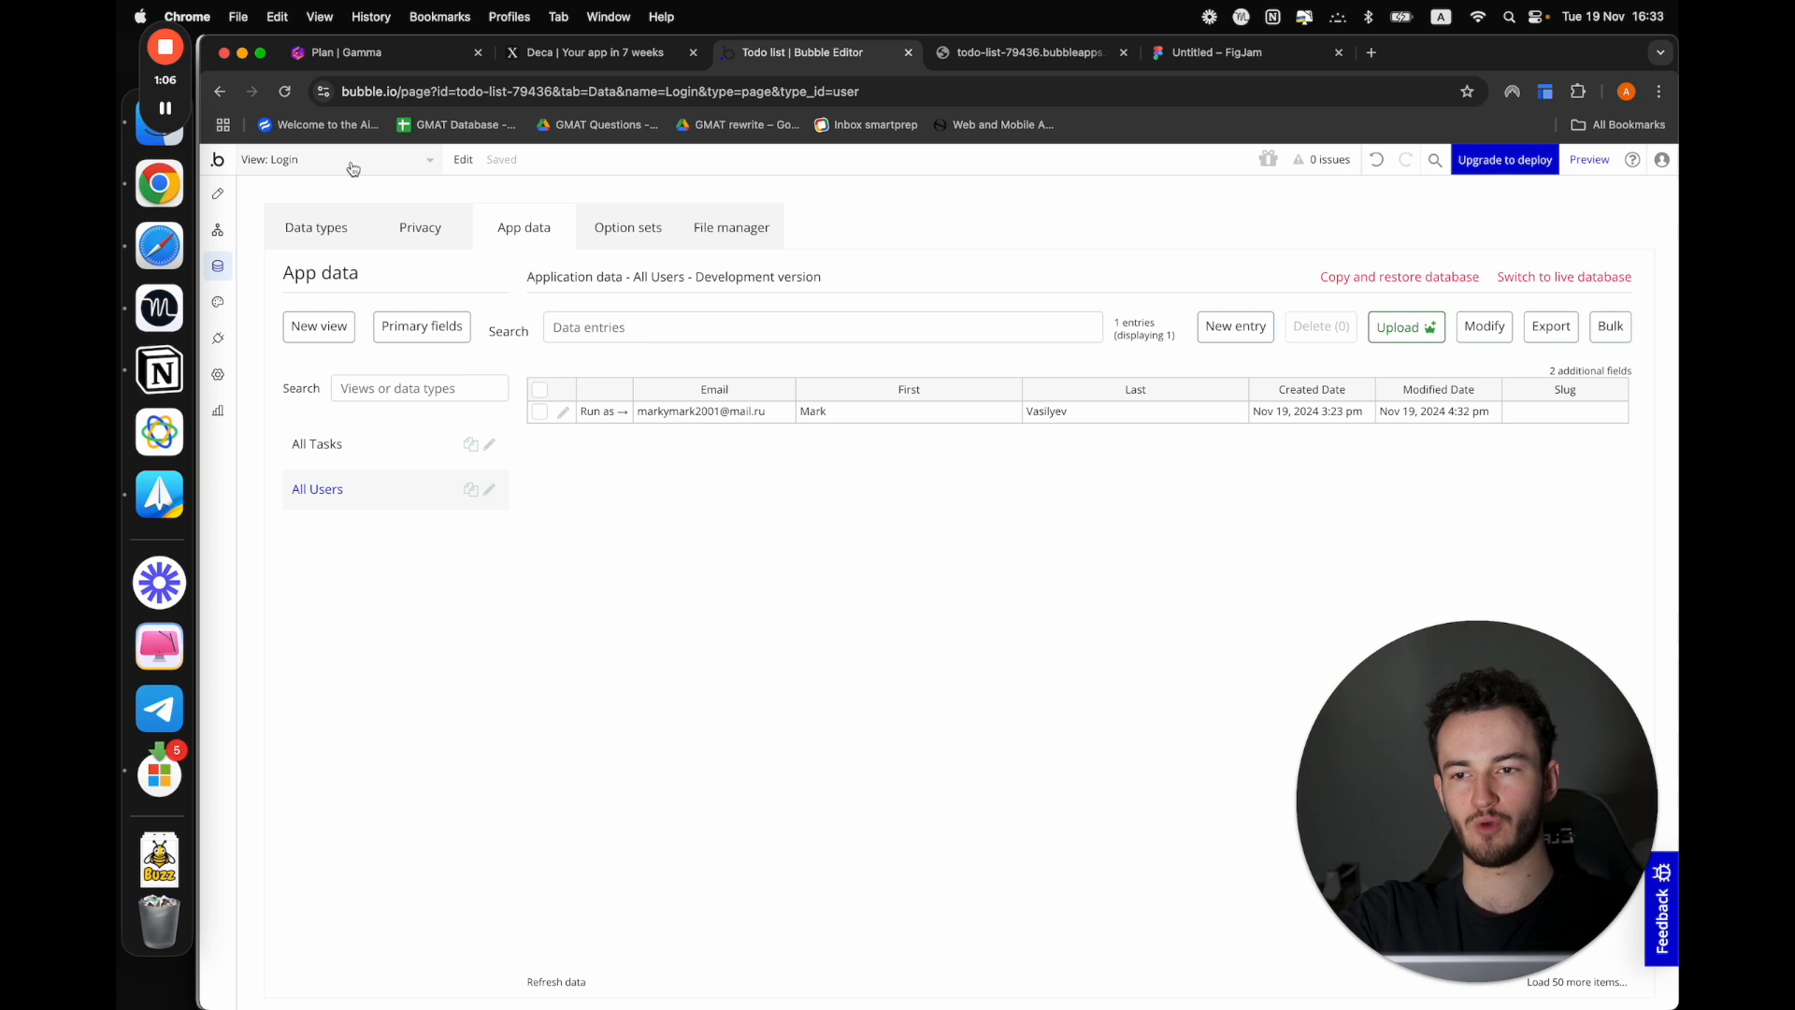
click(462, 159)
click(373, 160)
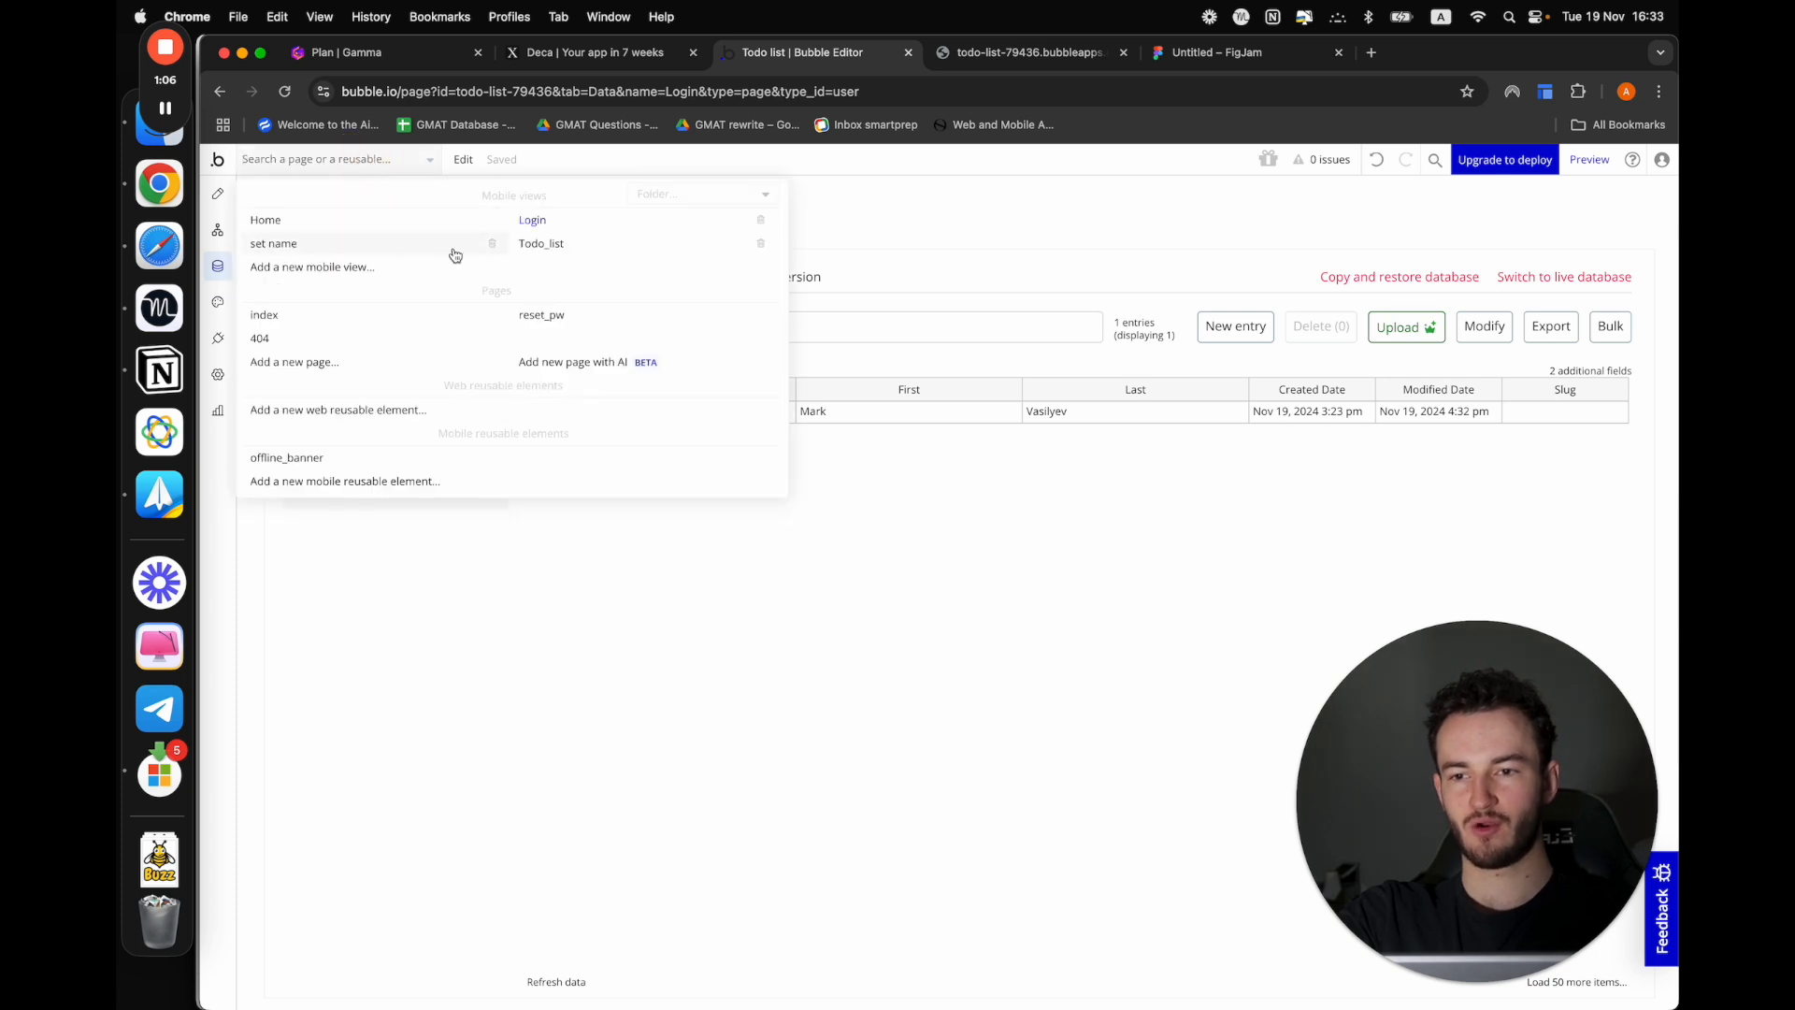
click(553, 244)
click(1589, 160)
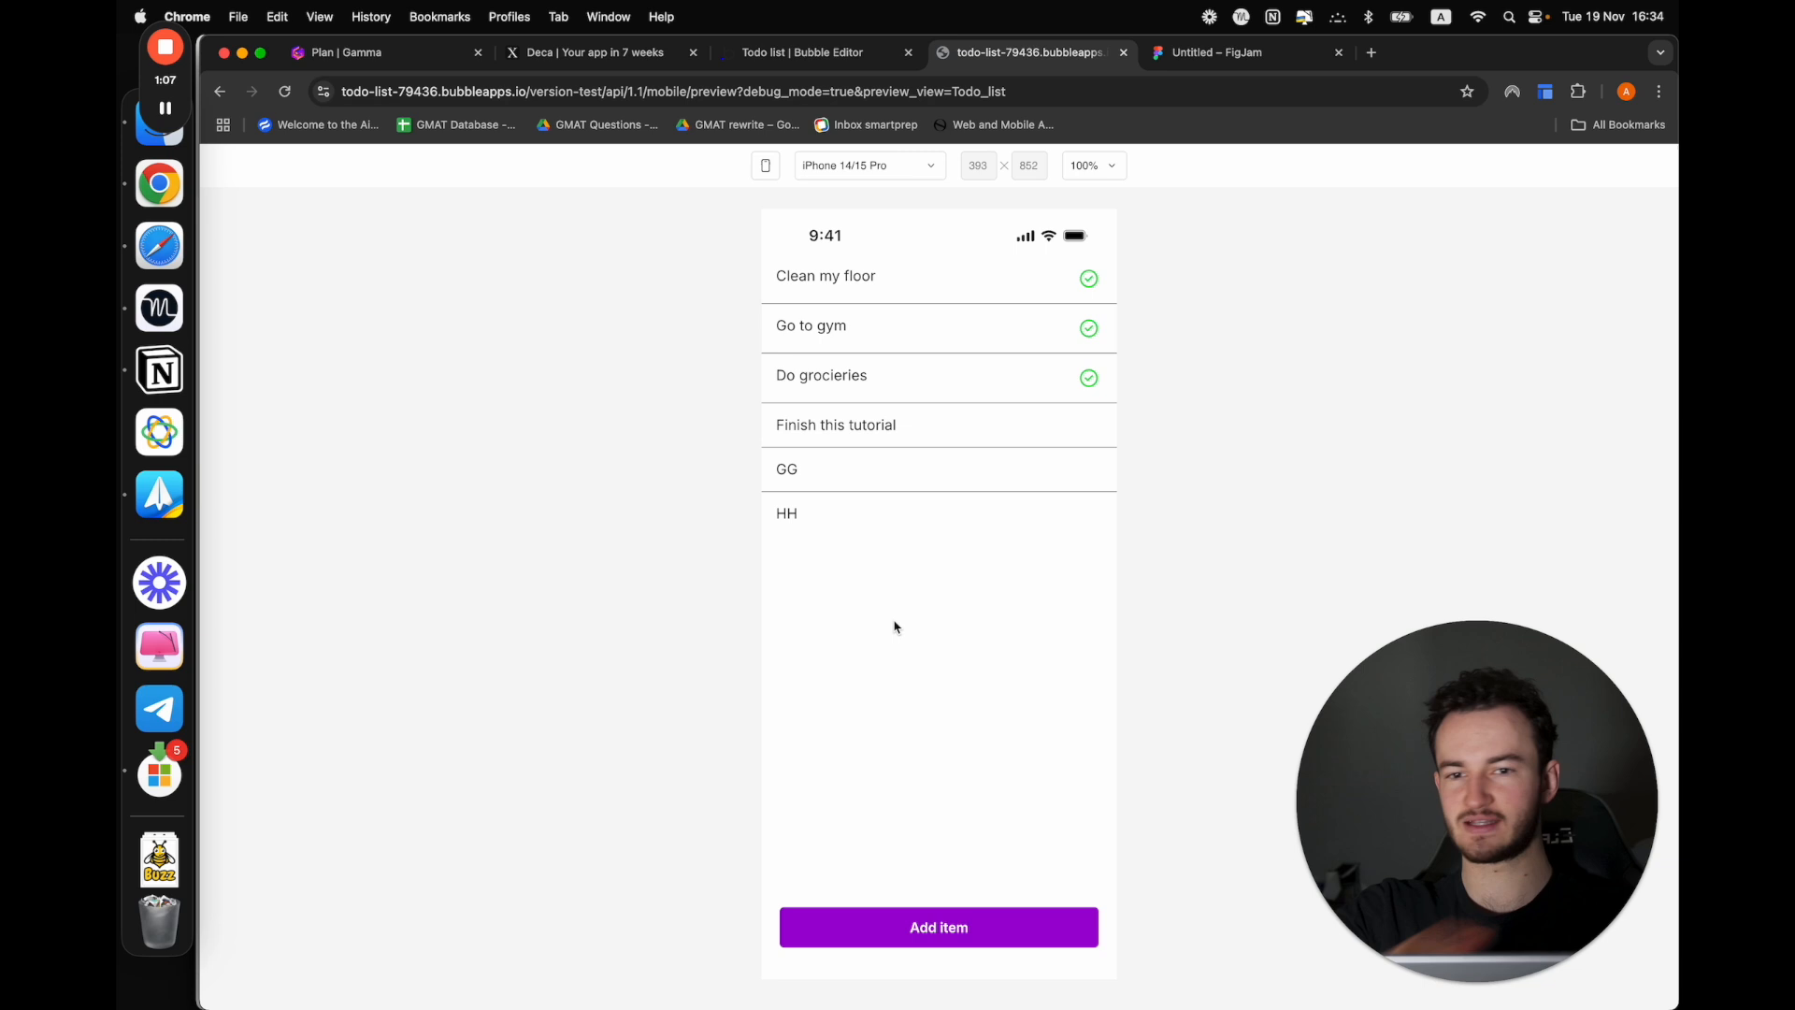
In the FigJam board, review the User field and its type in the Task table
click(1258, 57)
click(473, 701)
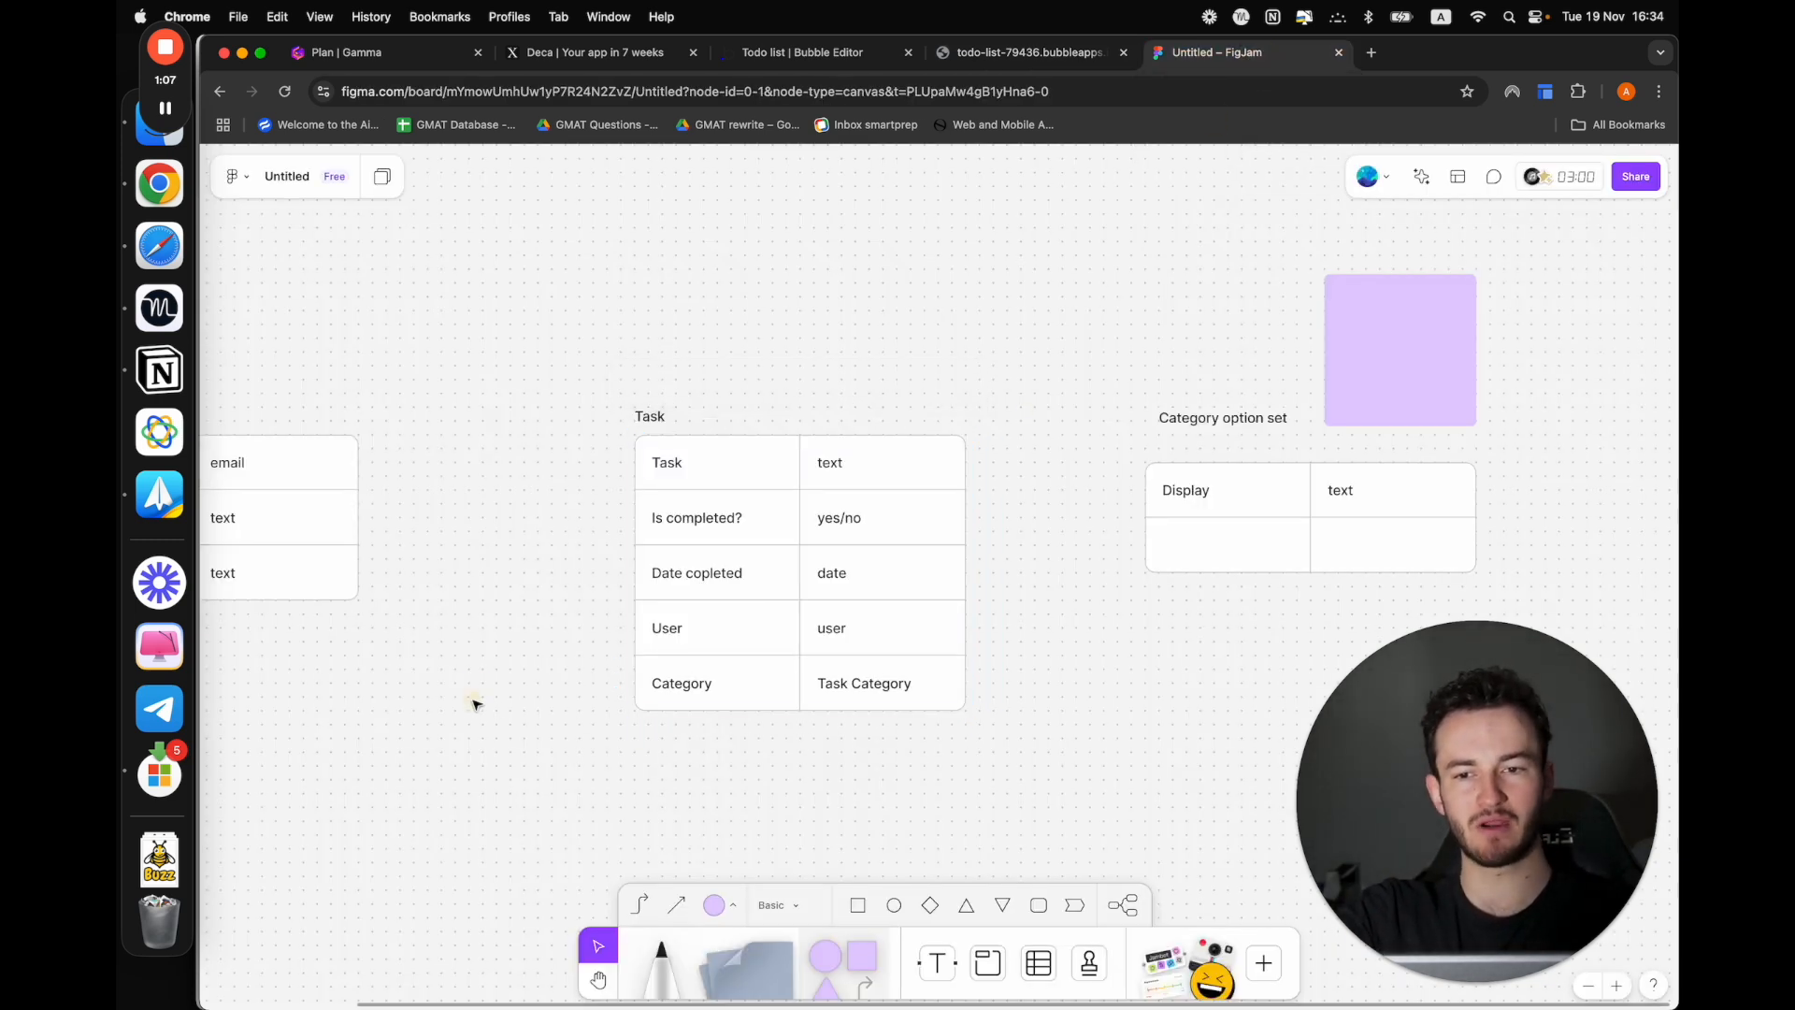
double_click(878, 629)
click(878, 630)
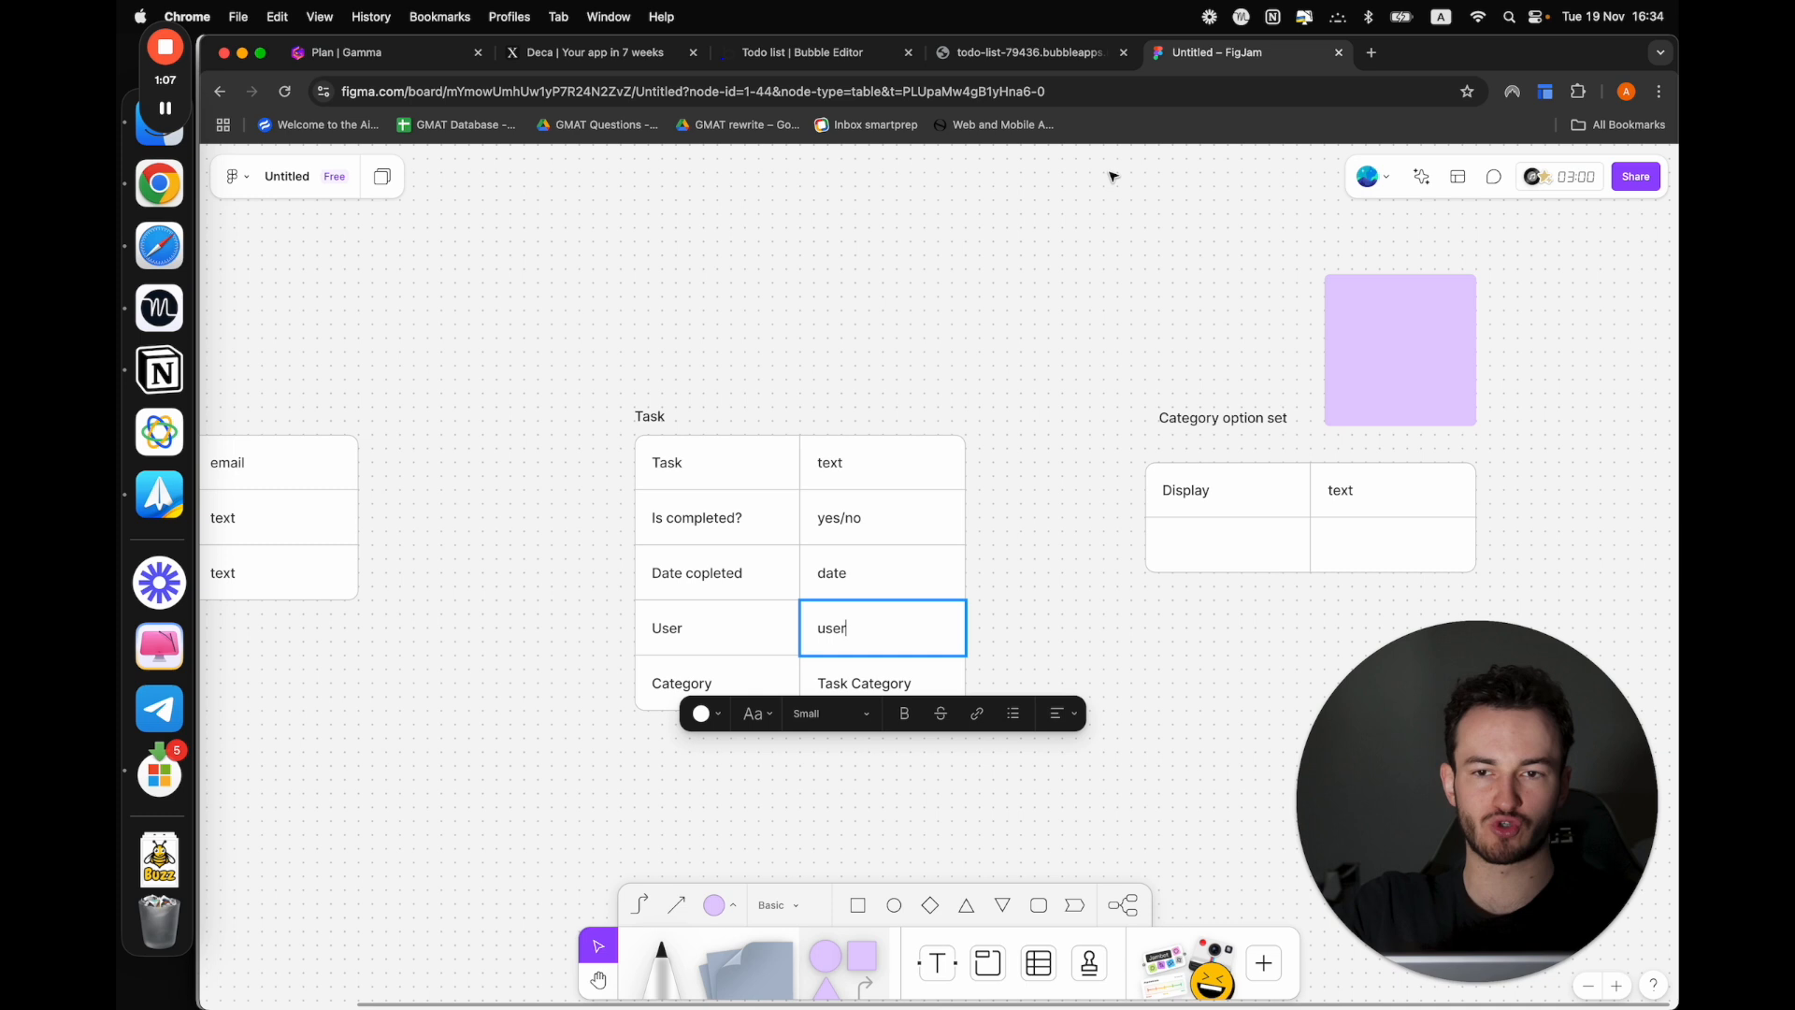
In the Bubble editor, add a field named "user" of type User to the Task data type
click(793, 53)
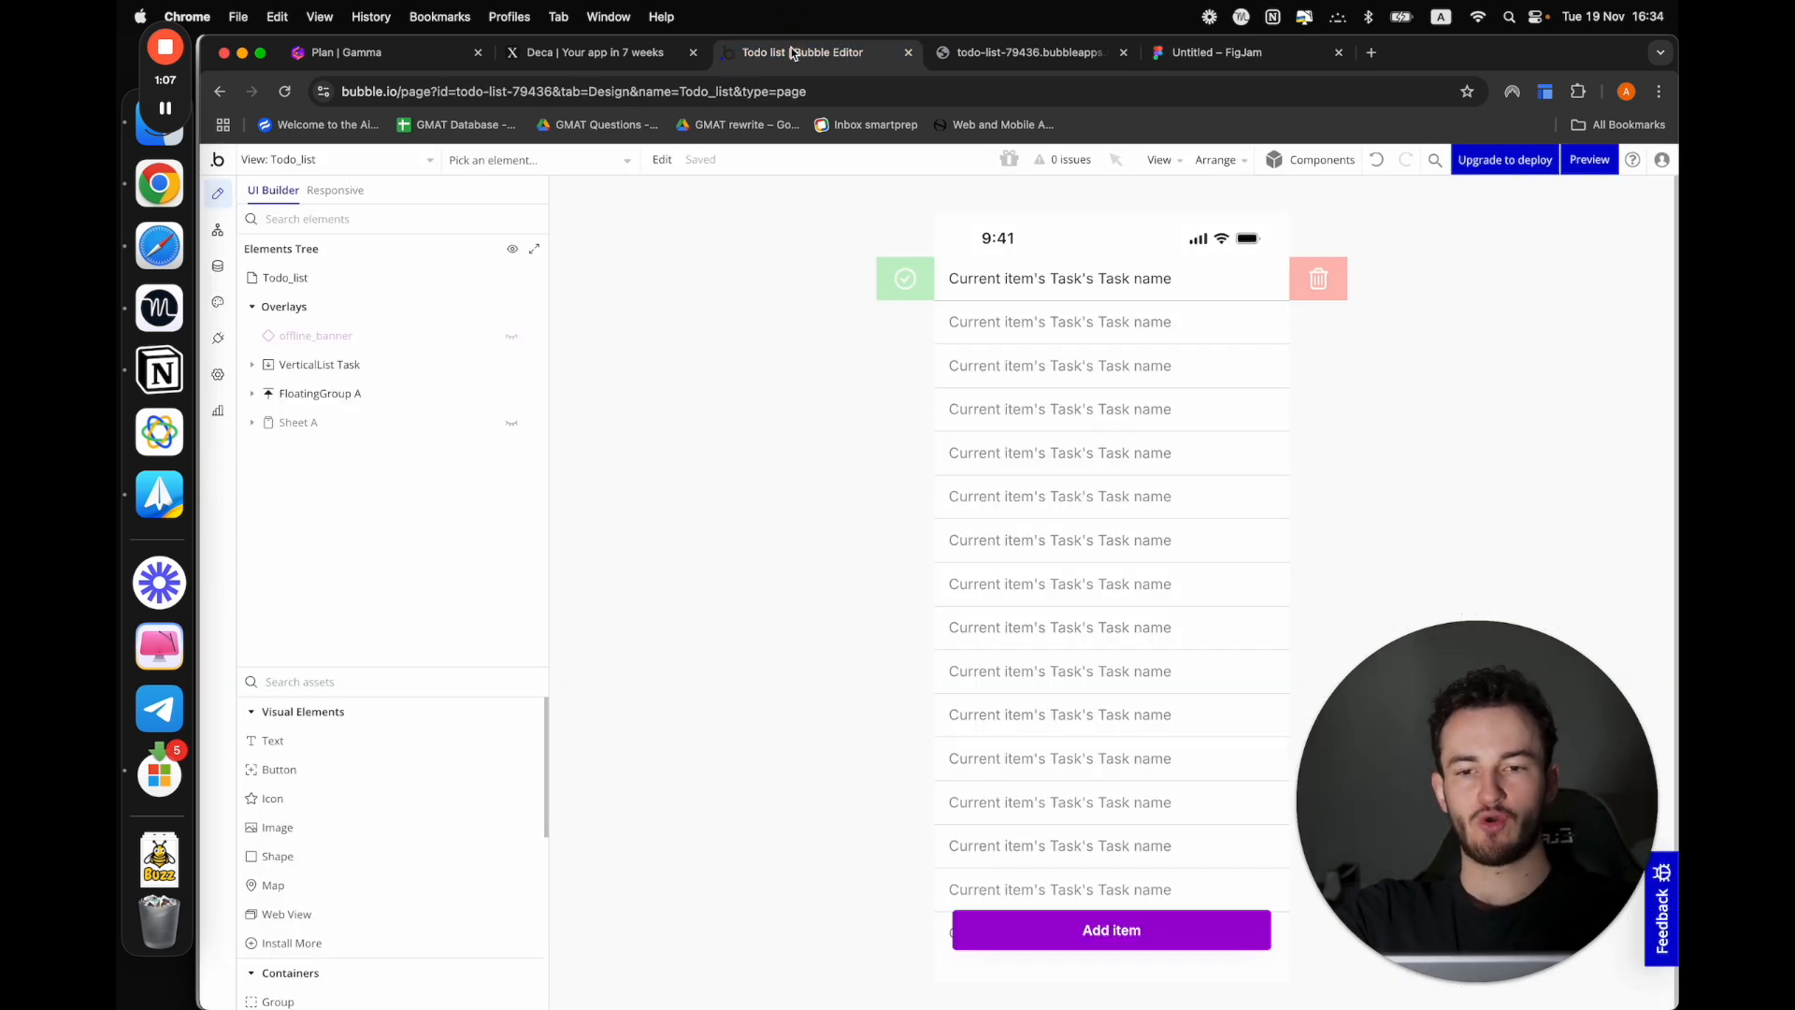
click(217, 265)
click(347, 447)
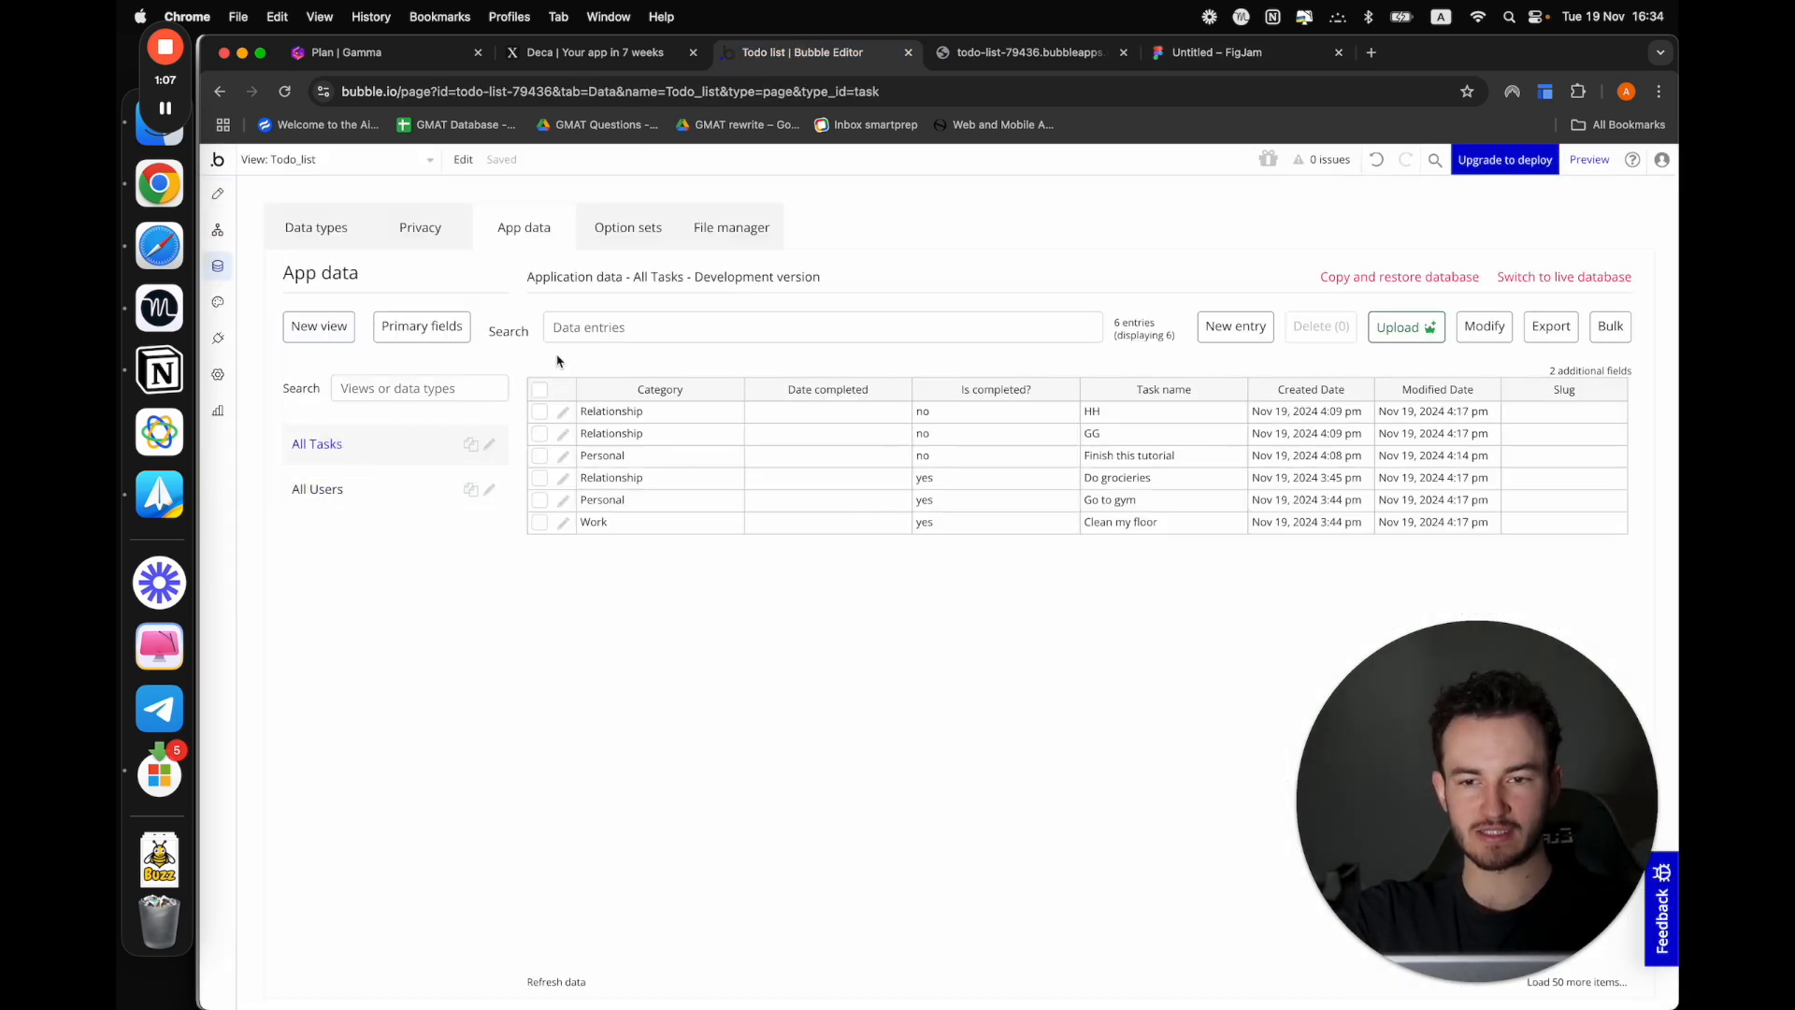
click(299, 234)
click(703, 684)
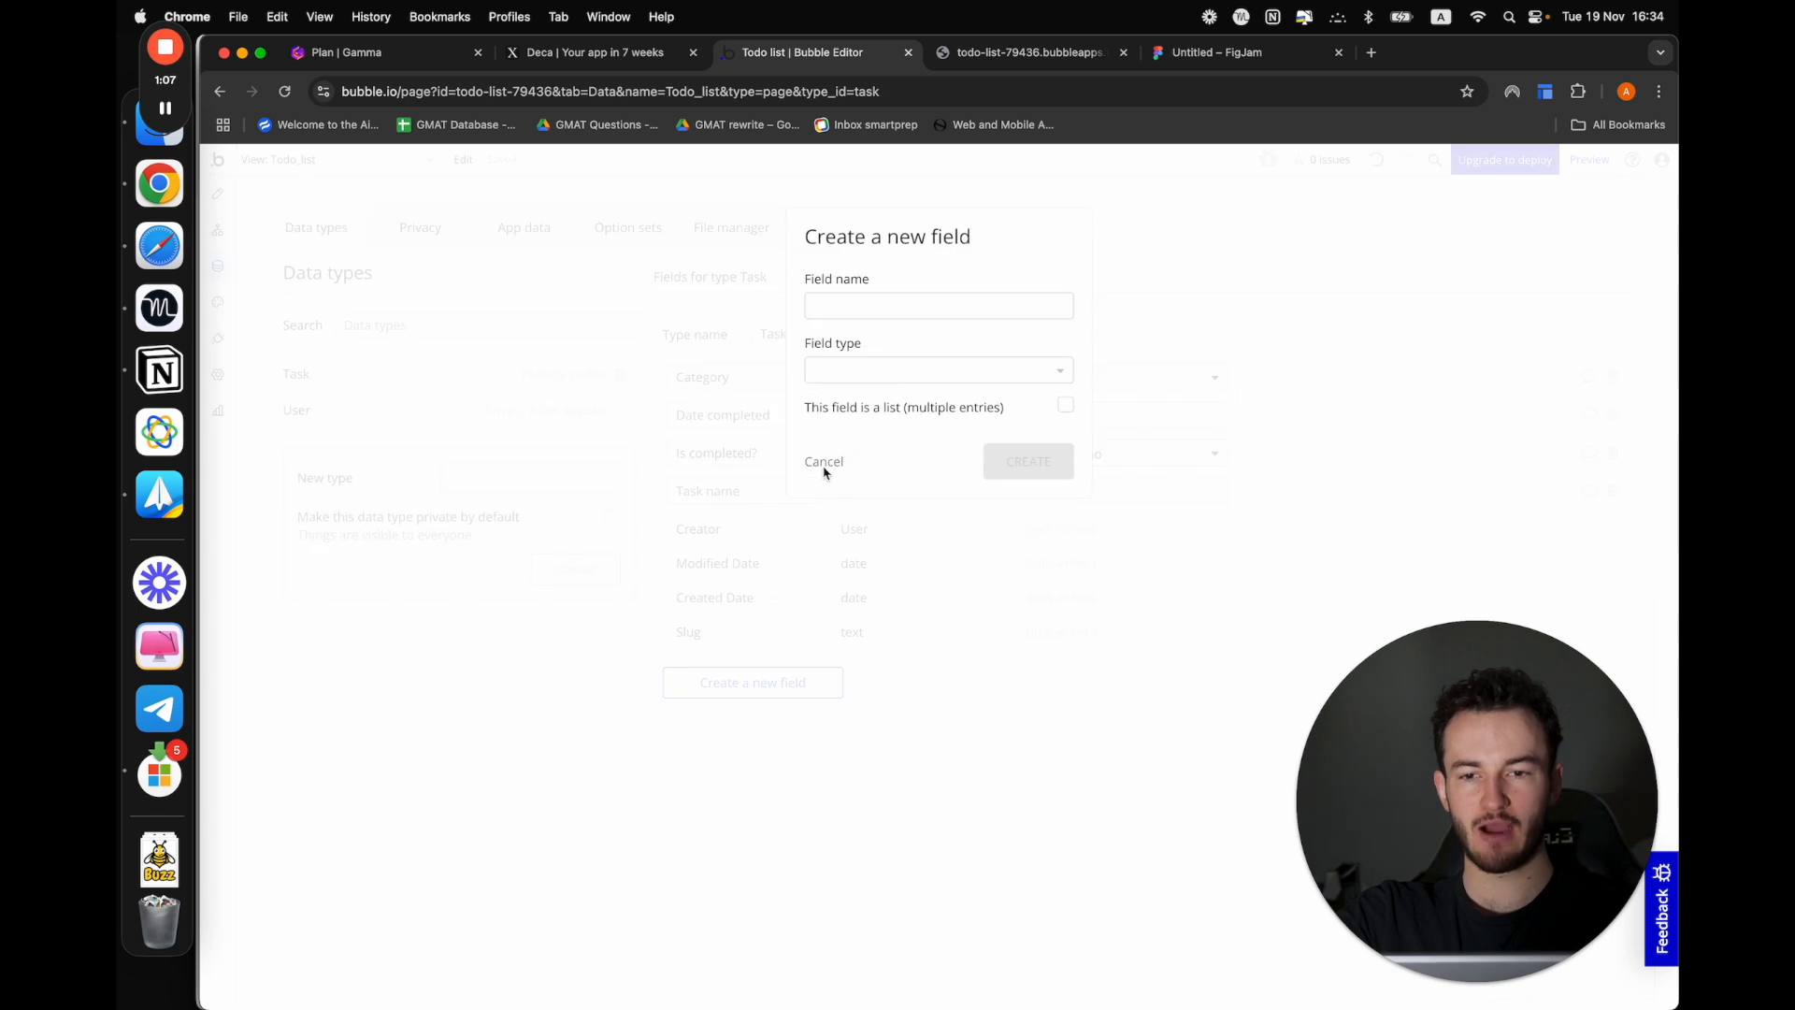
click(863, 307)
text(user)
click(884, 370)
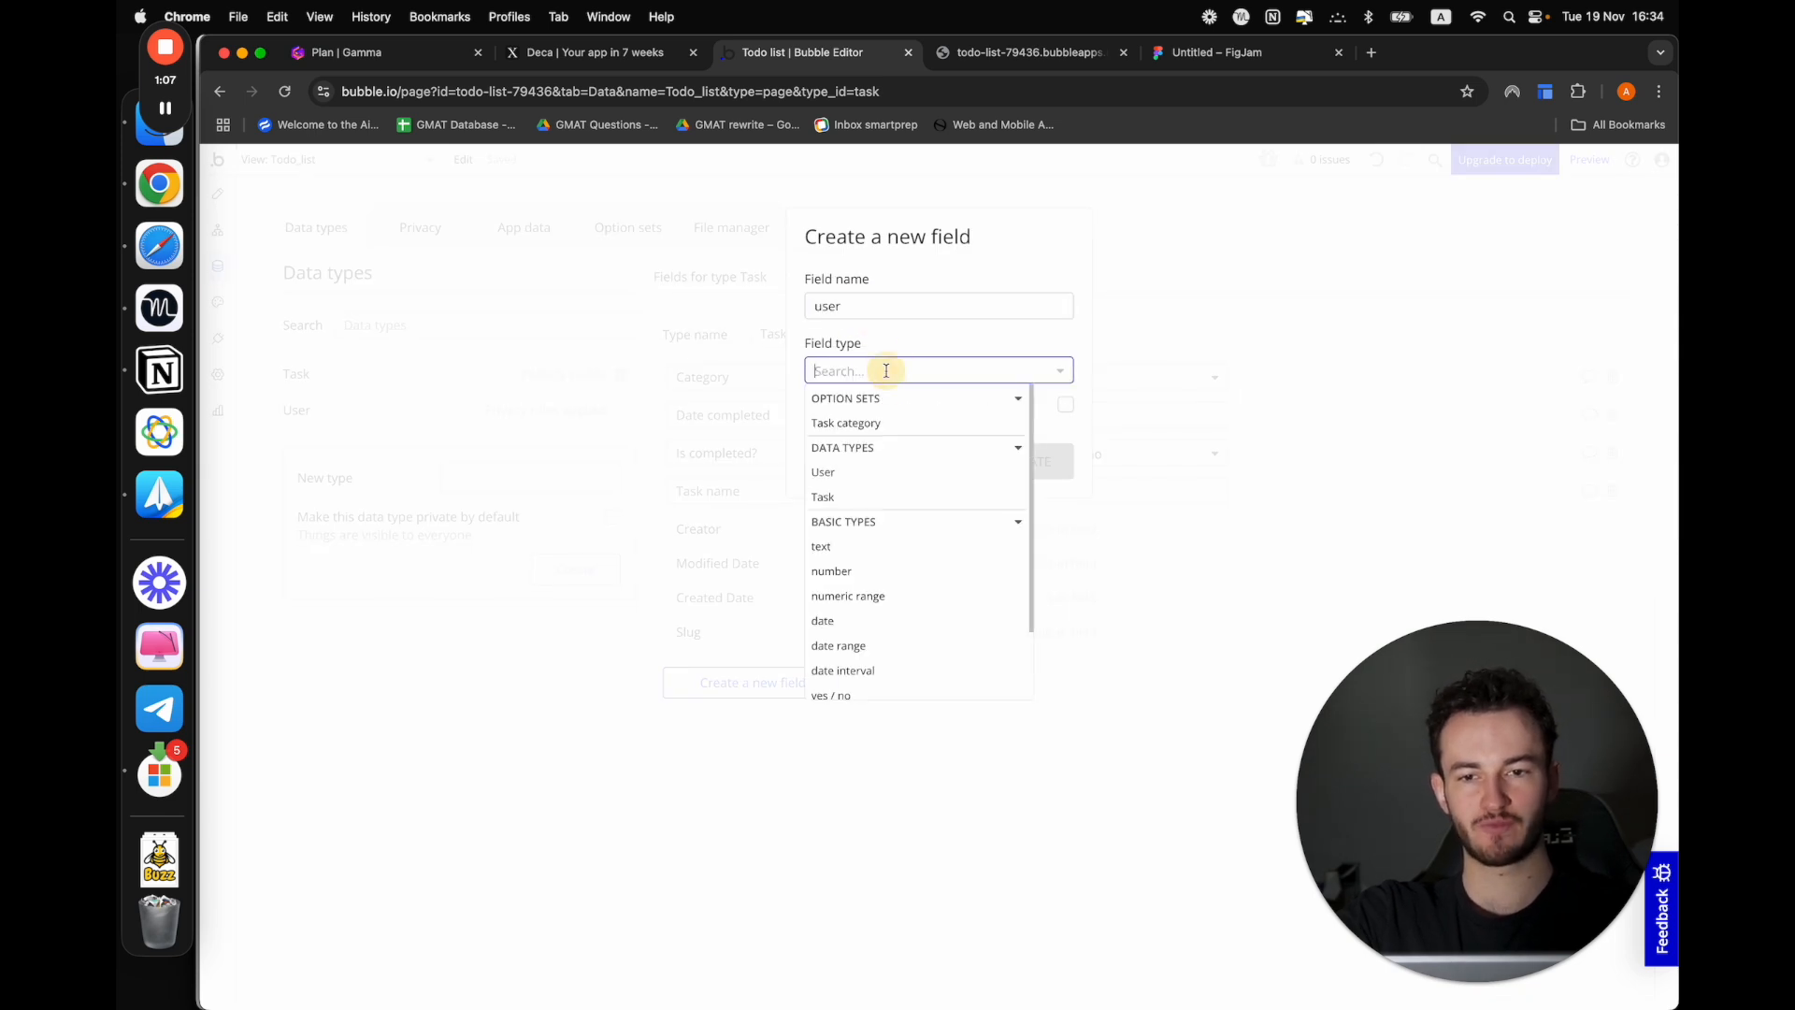
click(853, 497)
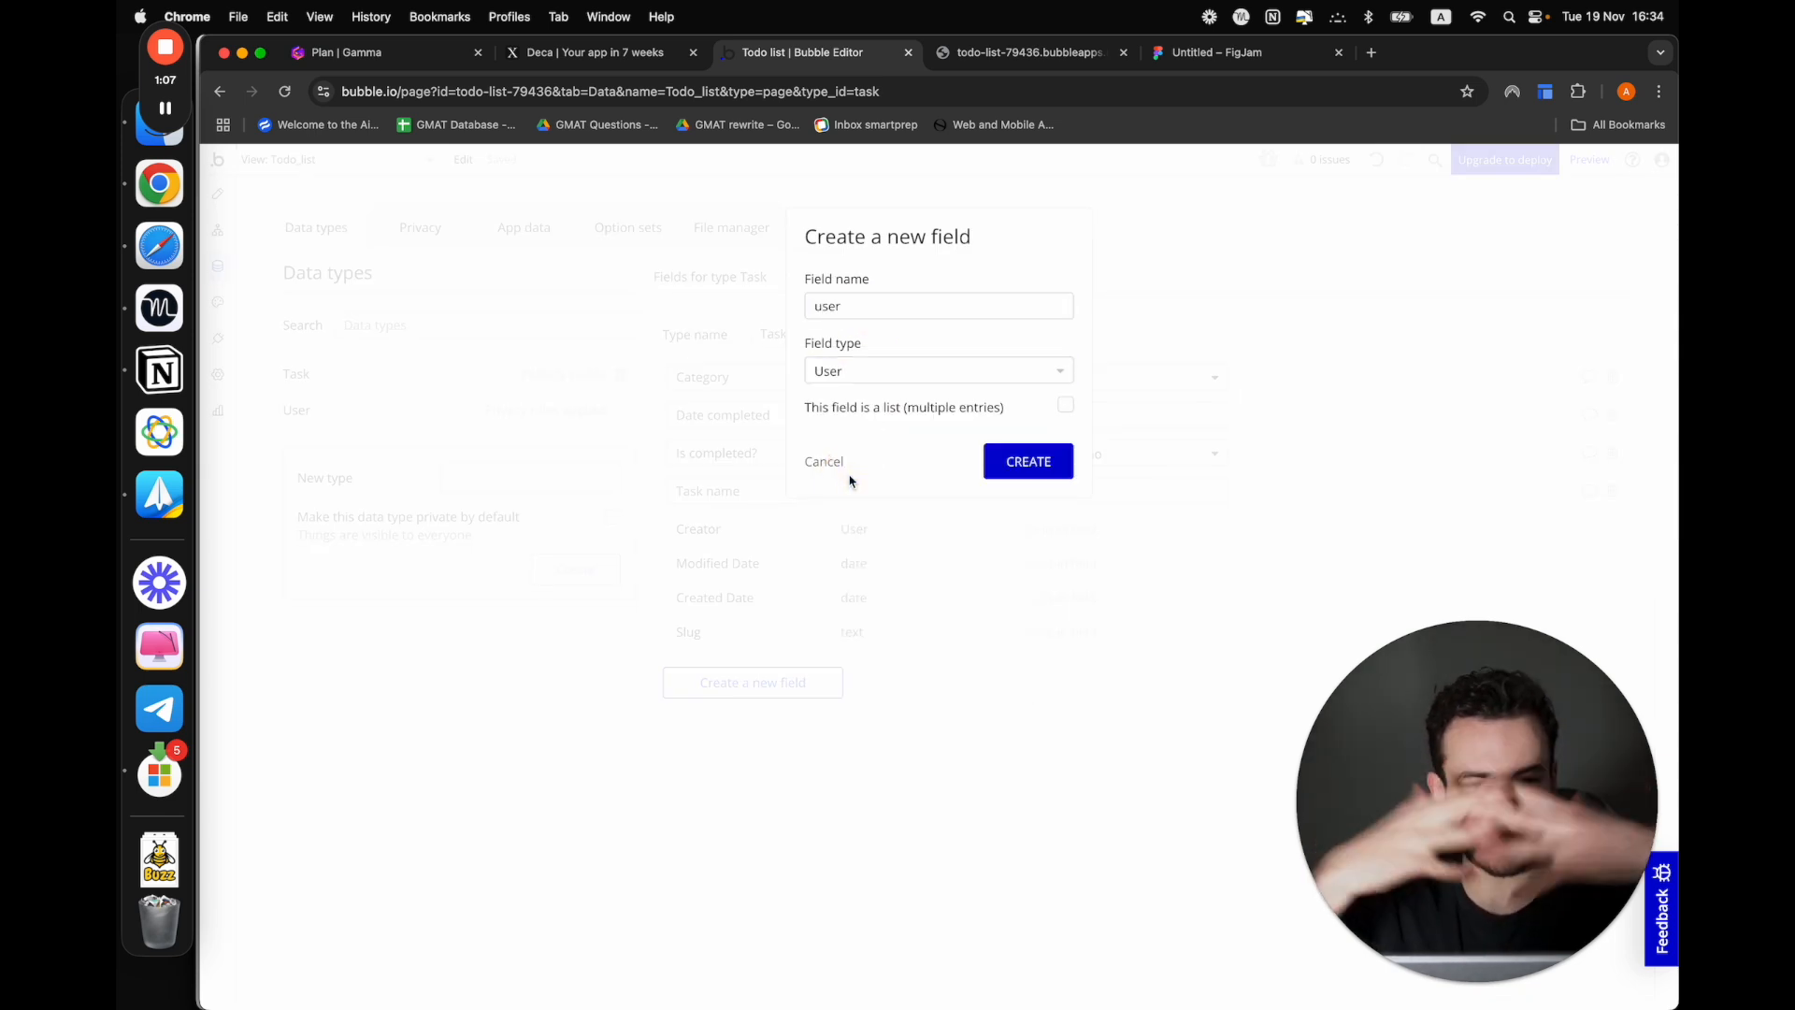
click(1049, 462)
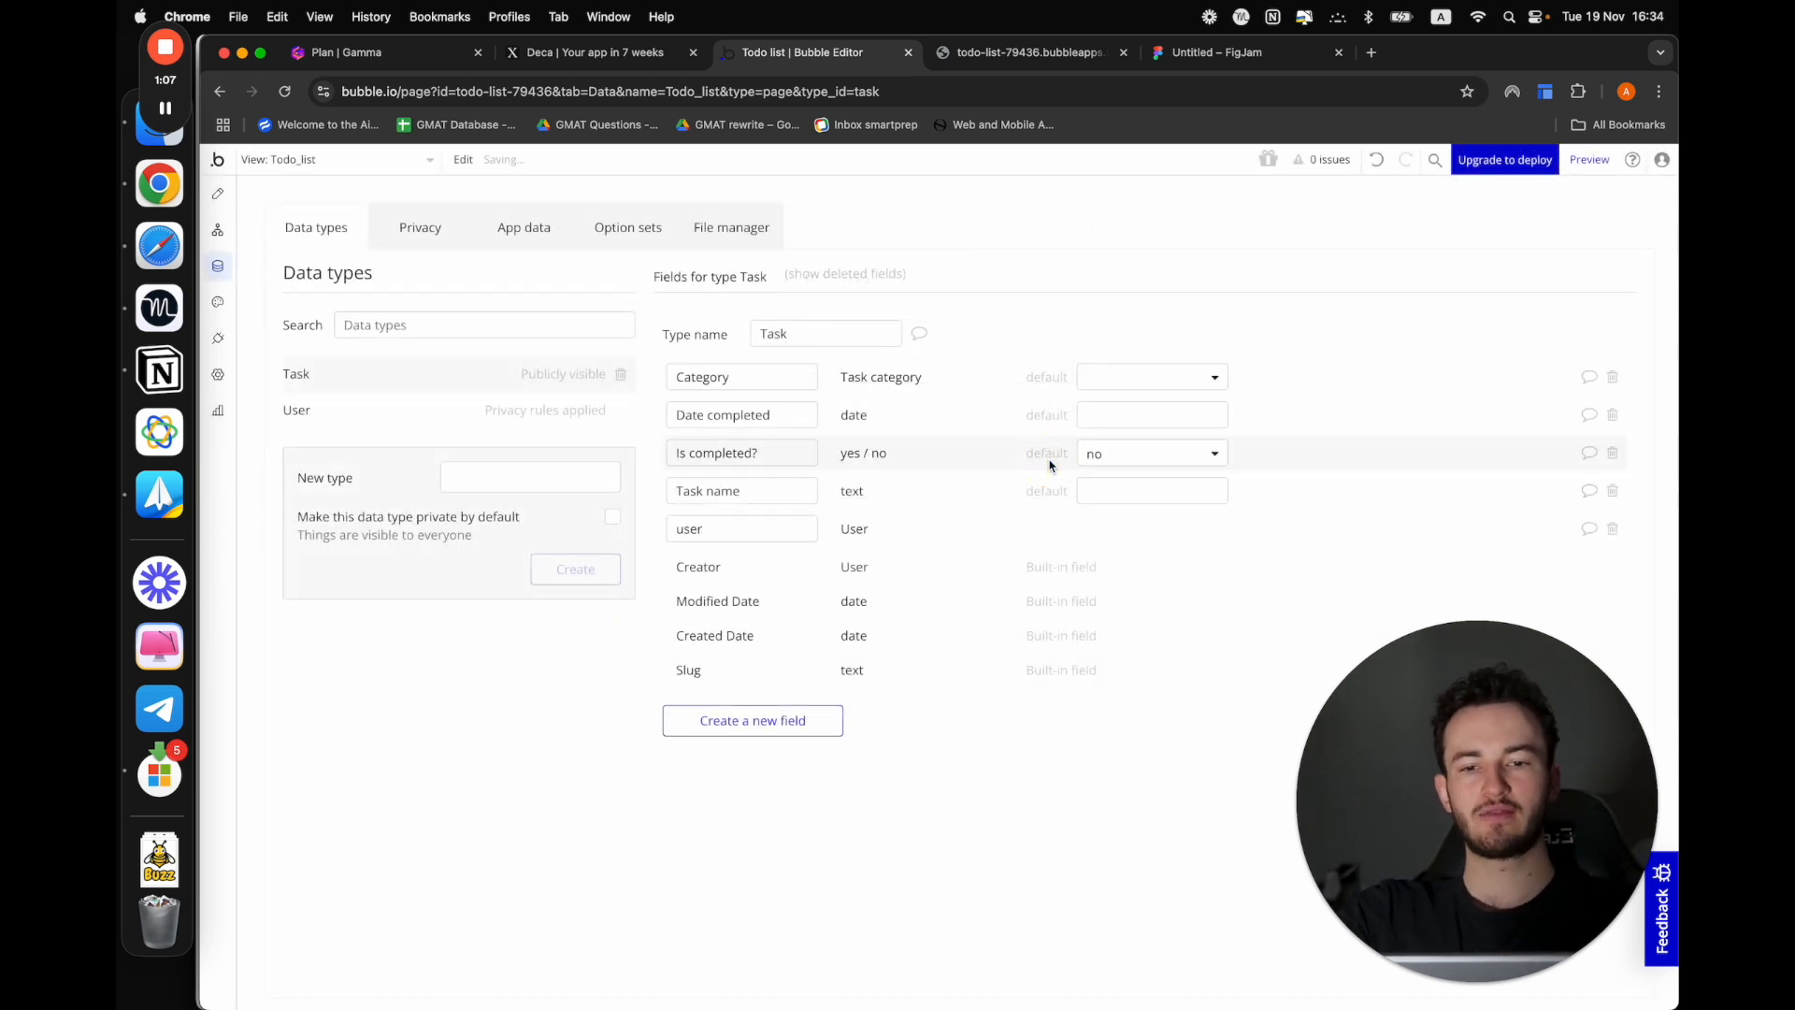
Examine the user column for each entry in the All Tasks app data
click(512, 228)
click(819, 412)
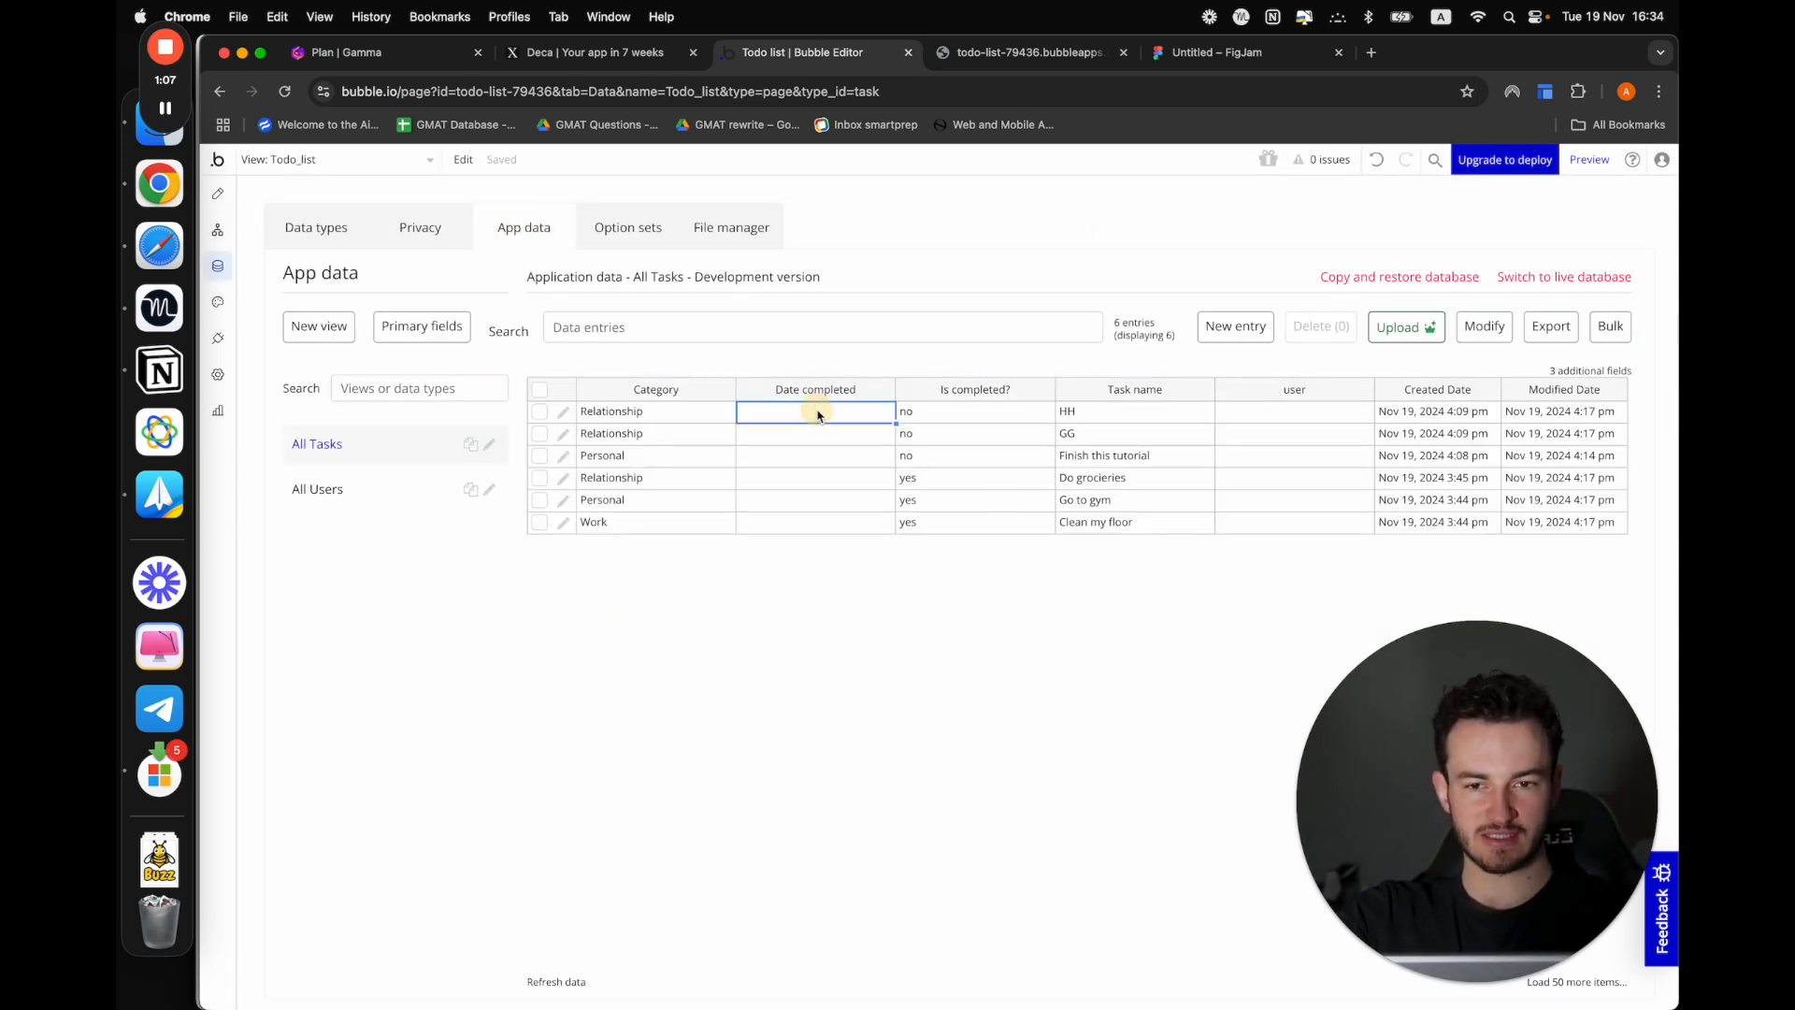
key(Right)
key(Right)
key(Right)
key(Right)
key(Down)
key(Down)
key(Left)
key(Left)
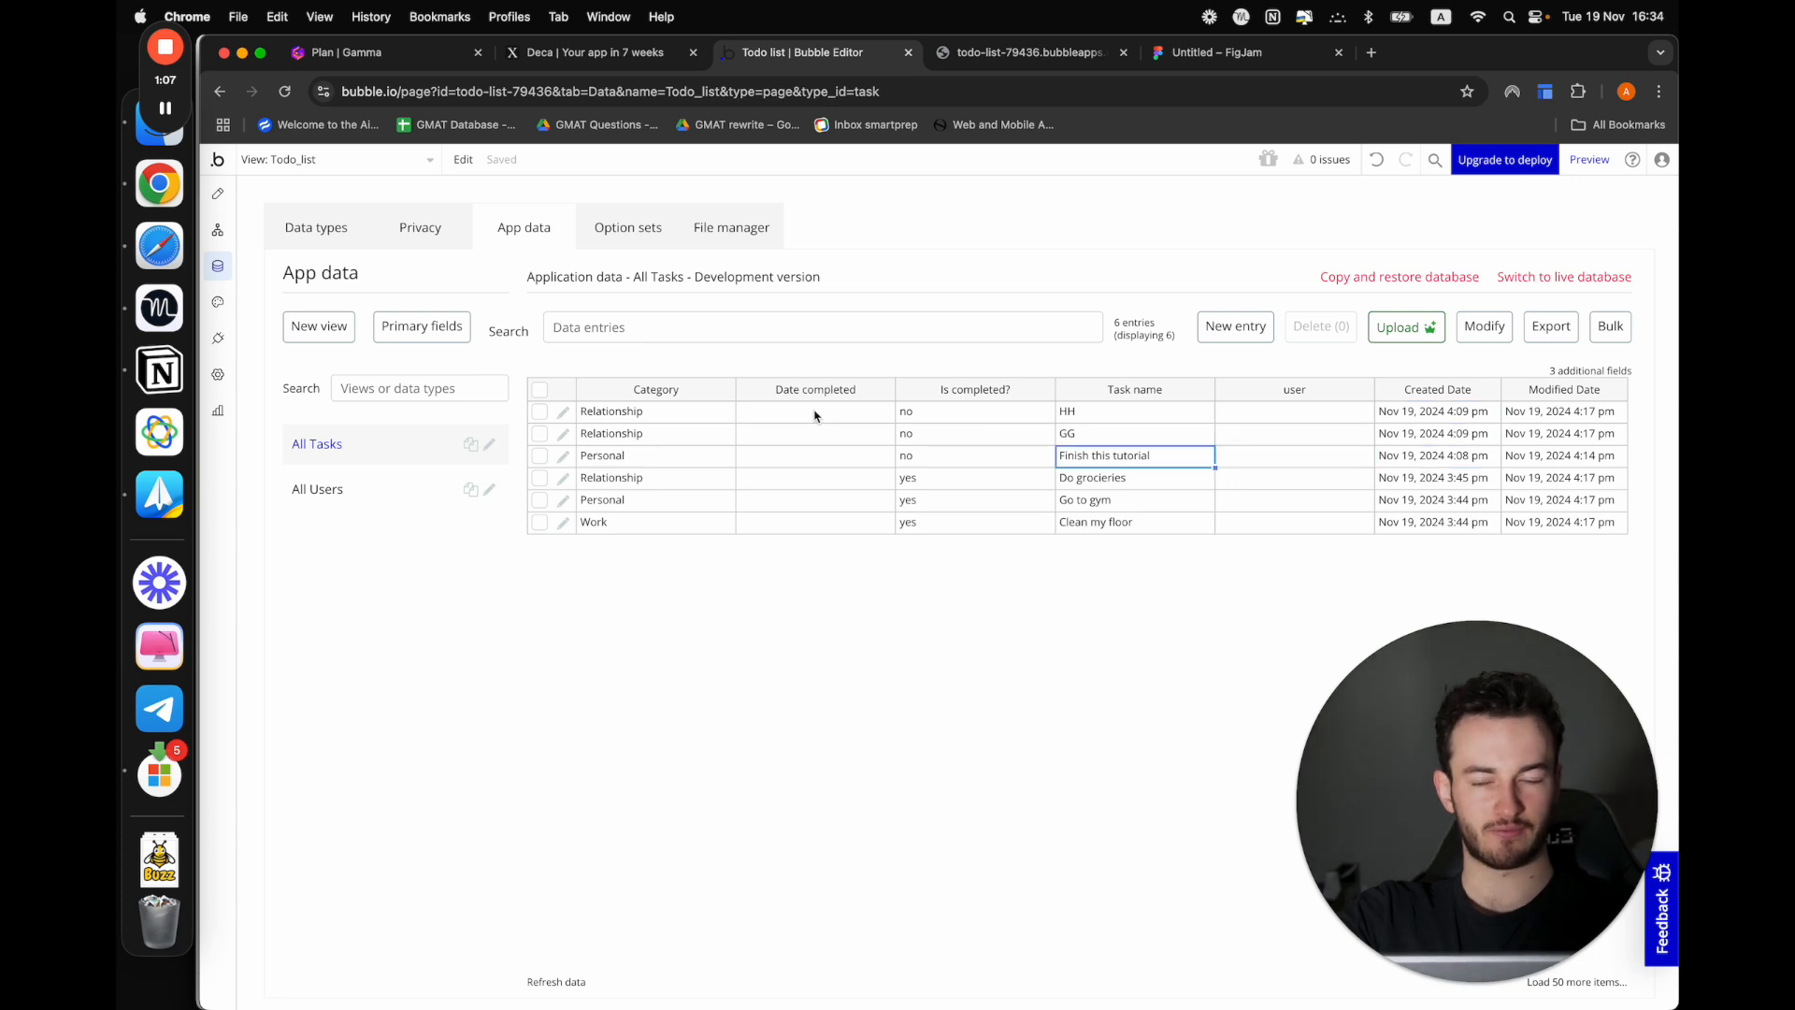
drag(1266, 419, 1267, 561)
click(1267, 561)
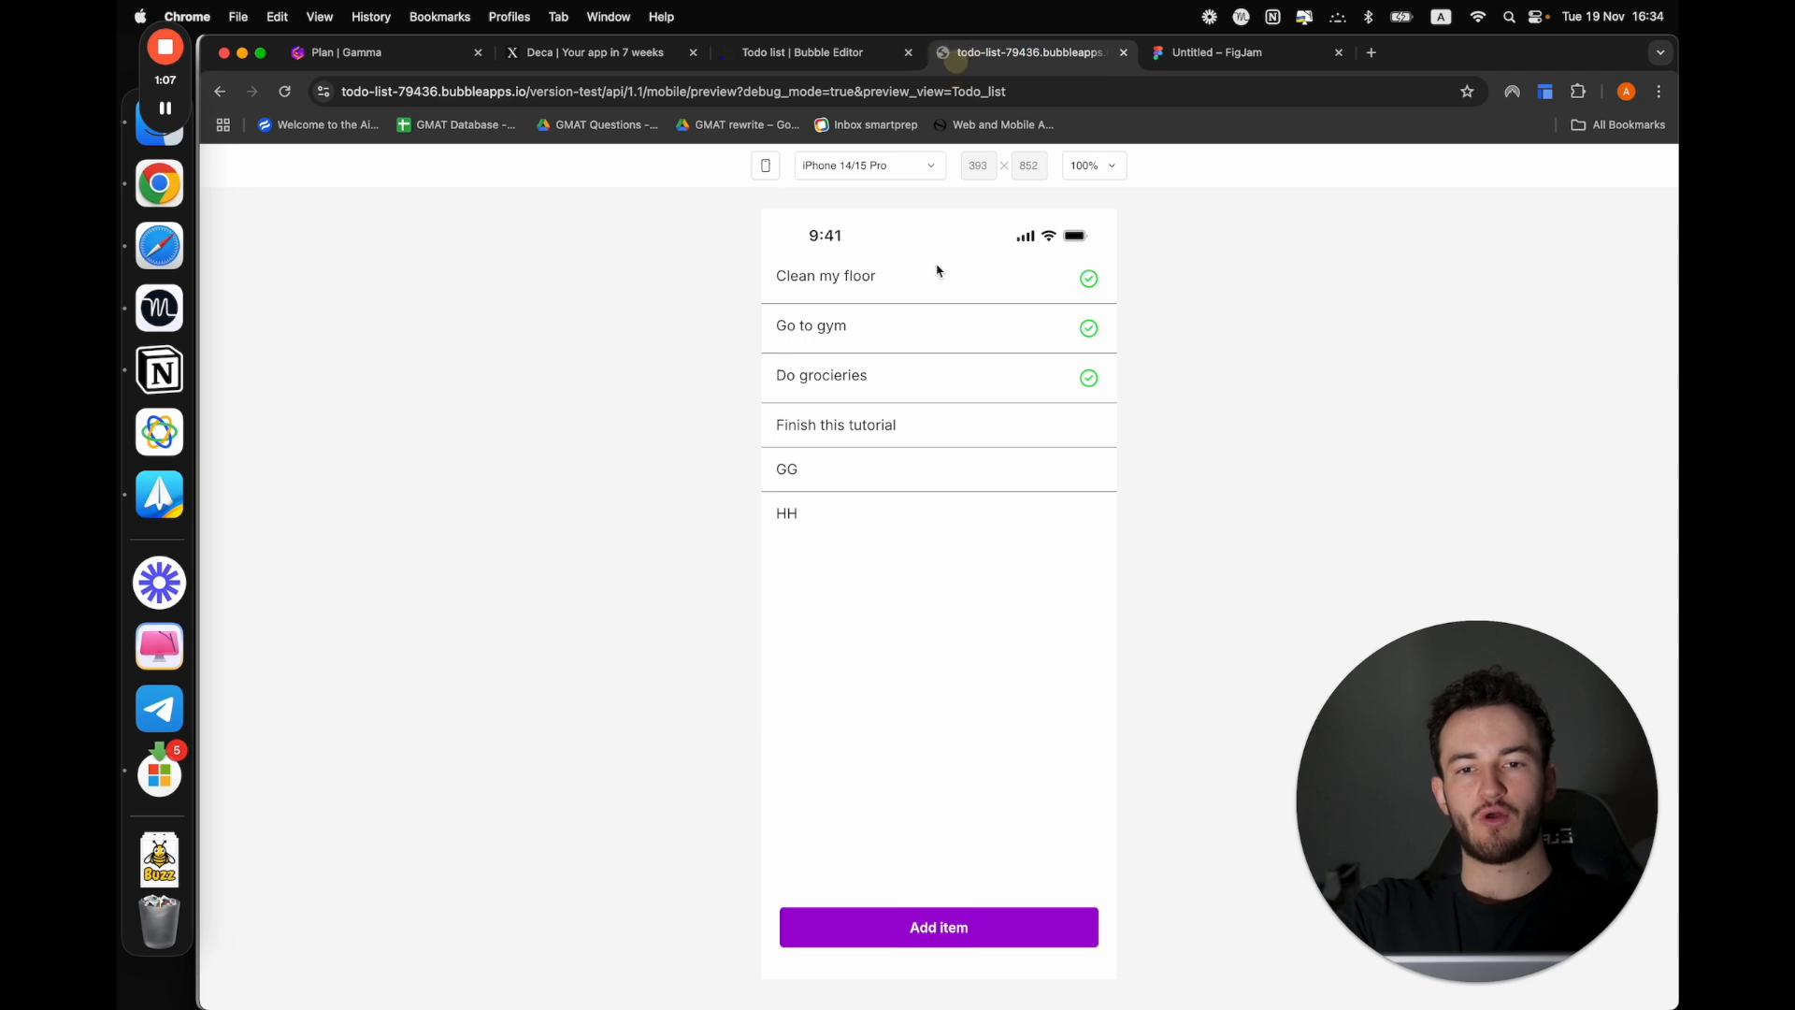
Compare the previewed todo list with the All Tasks data, and launch the Todo_list preview again
click(954, 52)
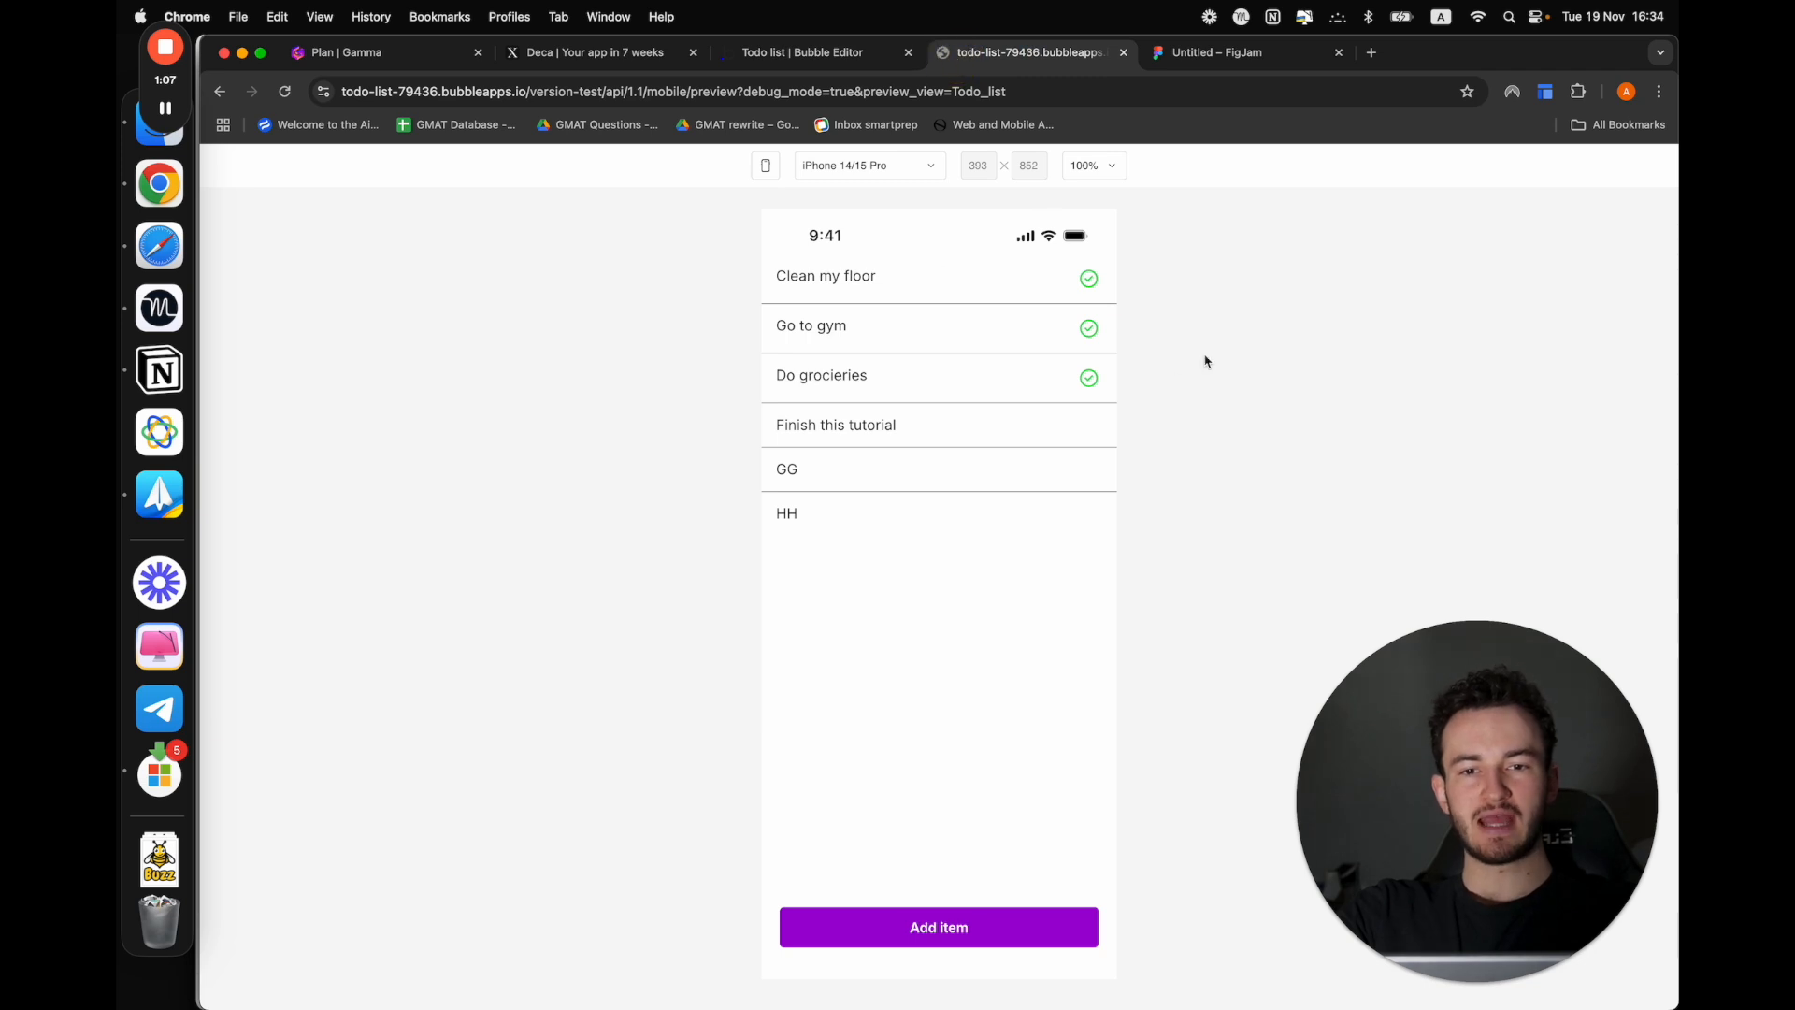
click(755, 51)
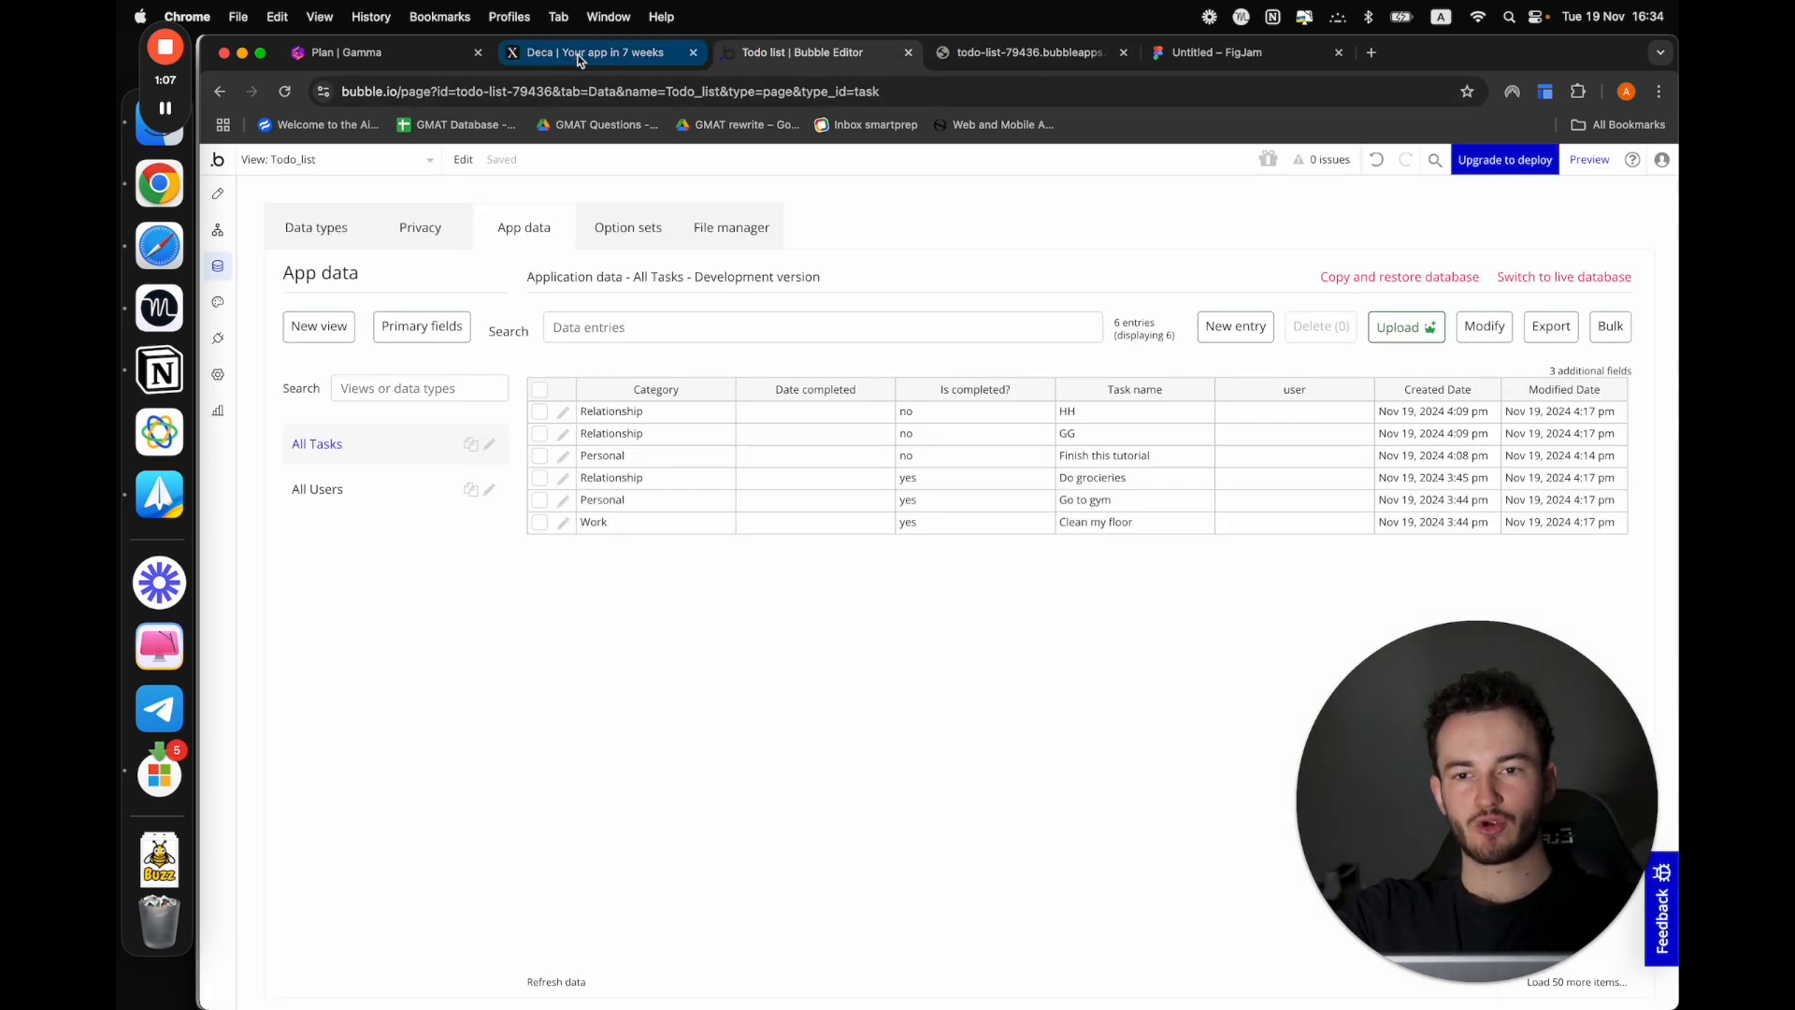
click(1019, 54)
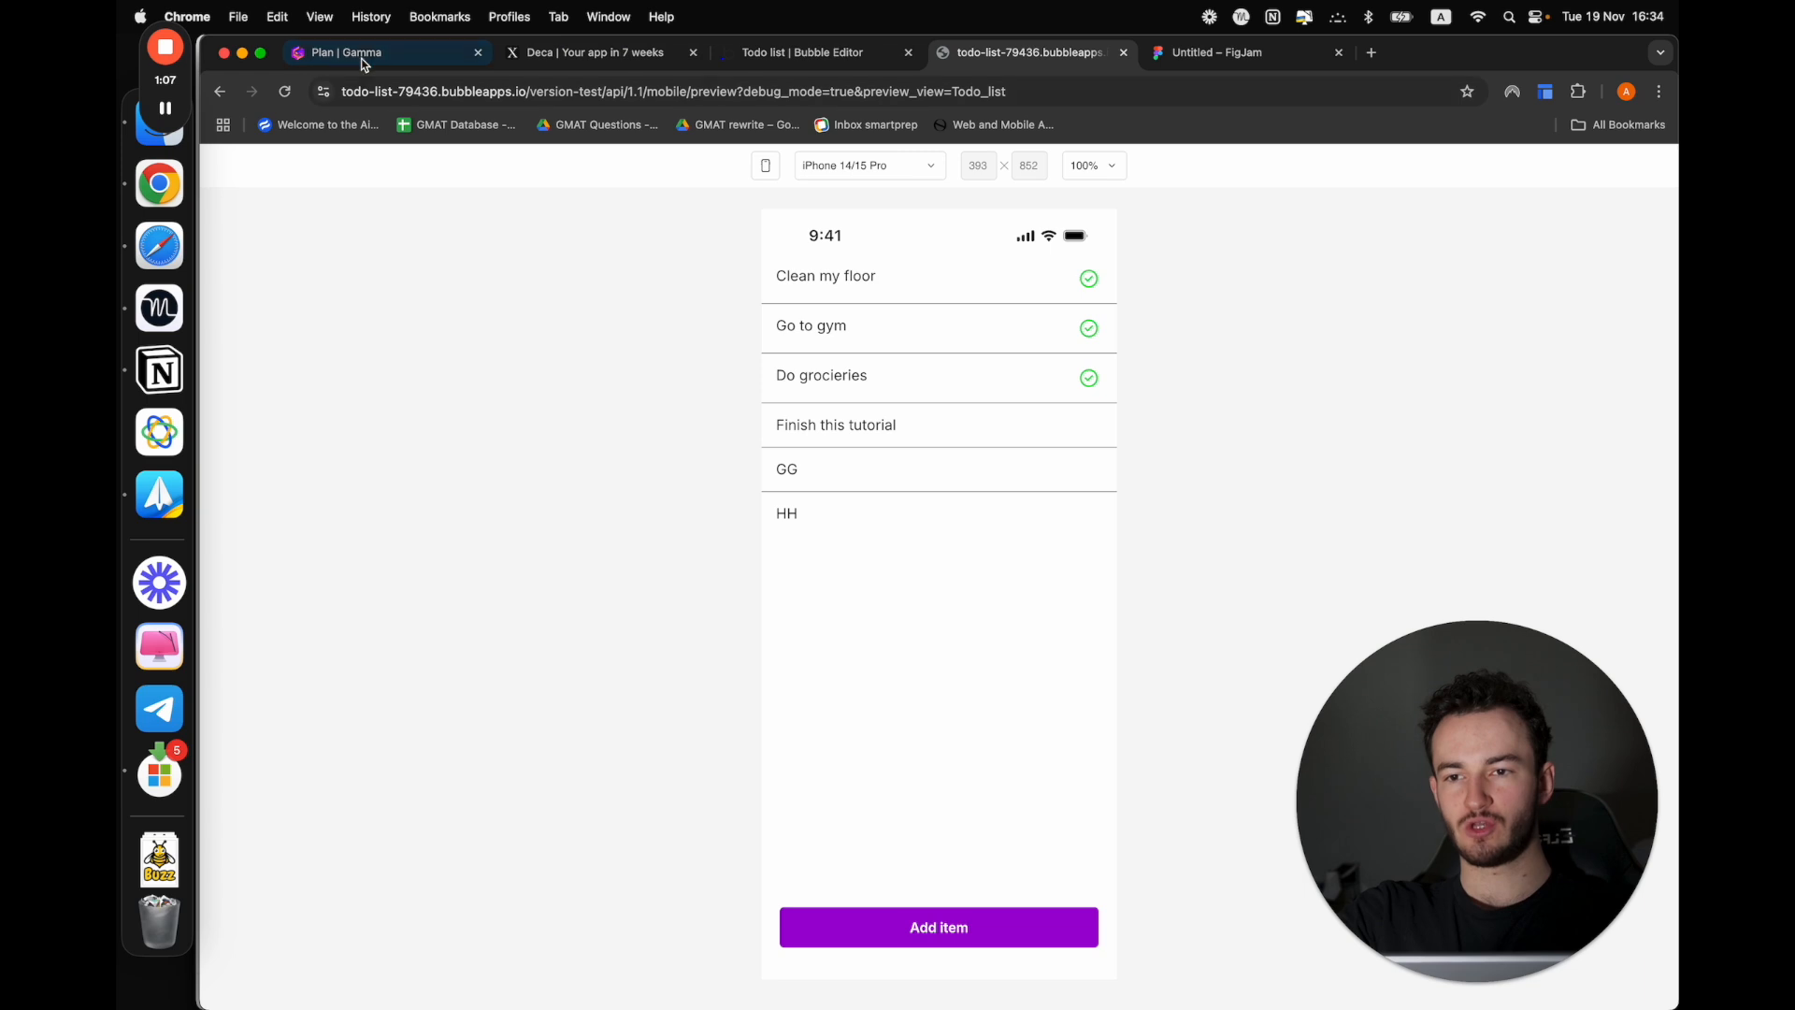
click(753, 52)
click(1601, 173)
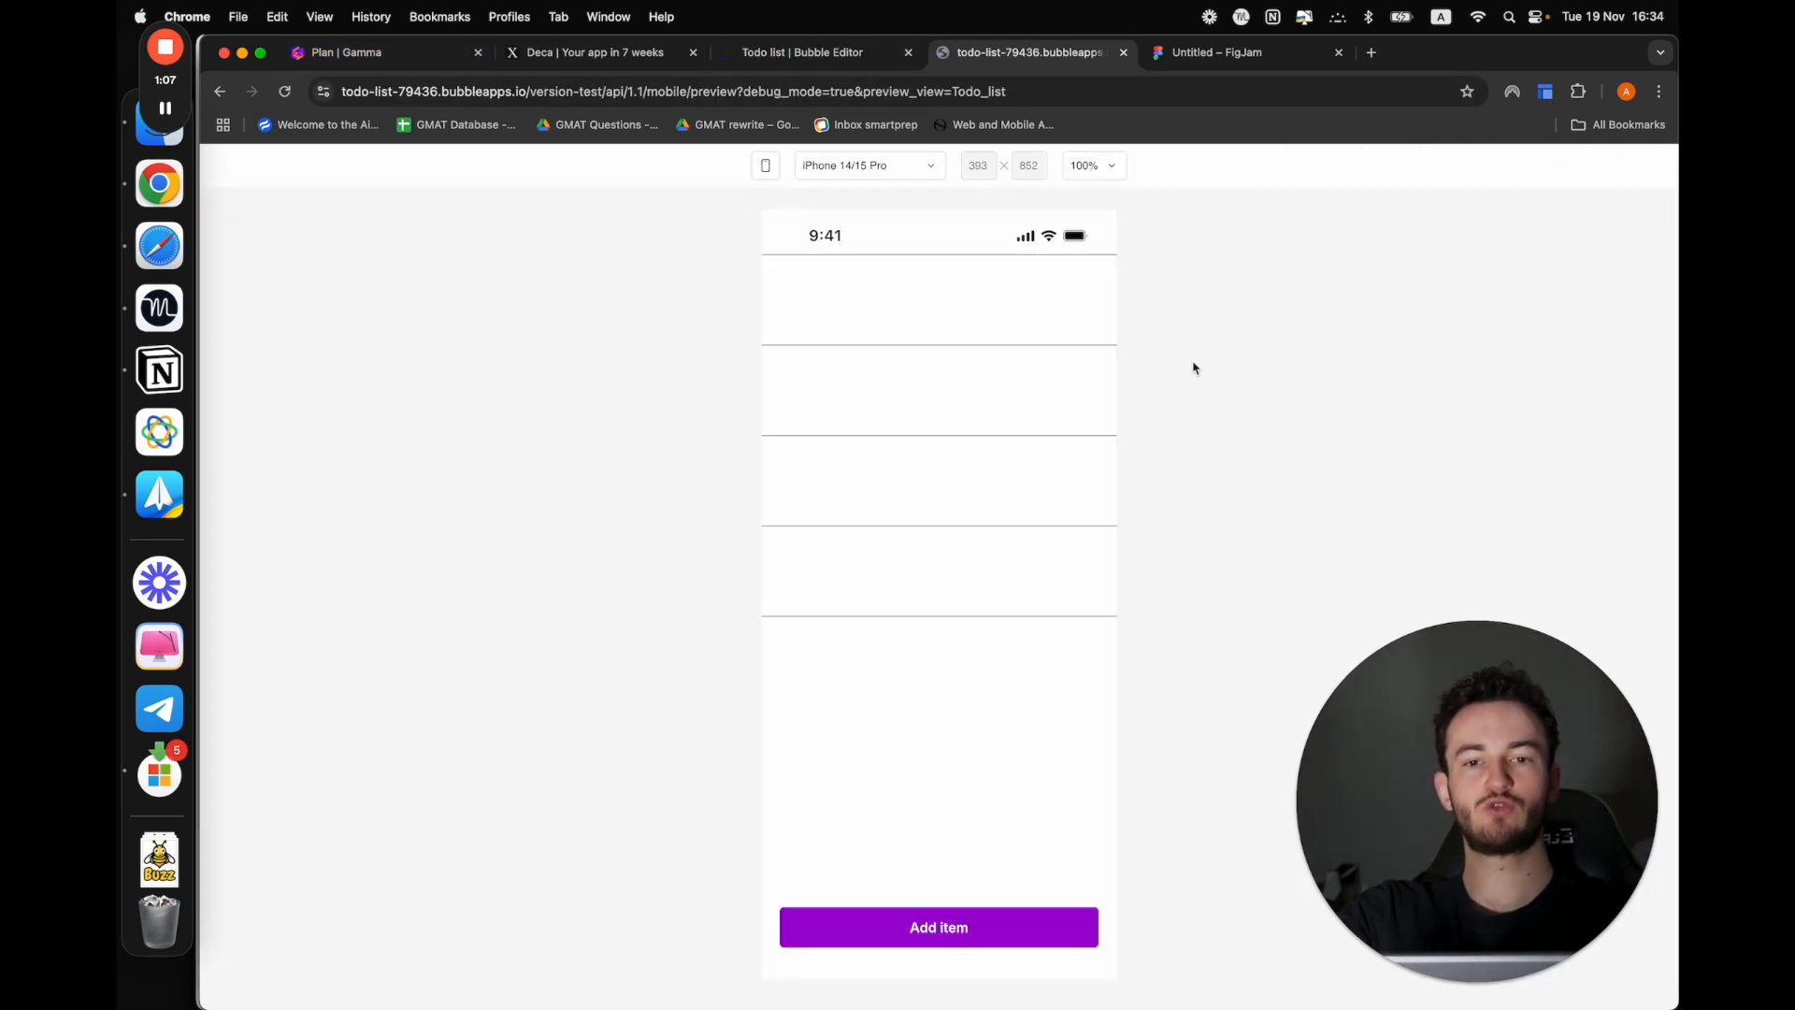
In the Bubble editor, constrain the vertical list's Search for Tasks data source to user = Current User
click(856, 64)
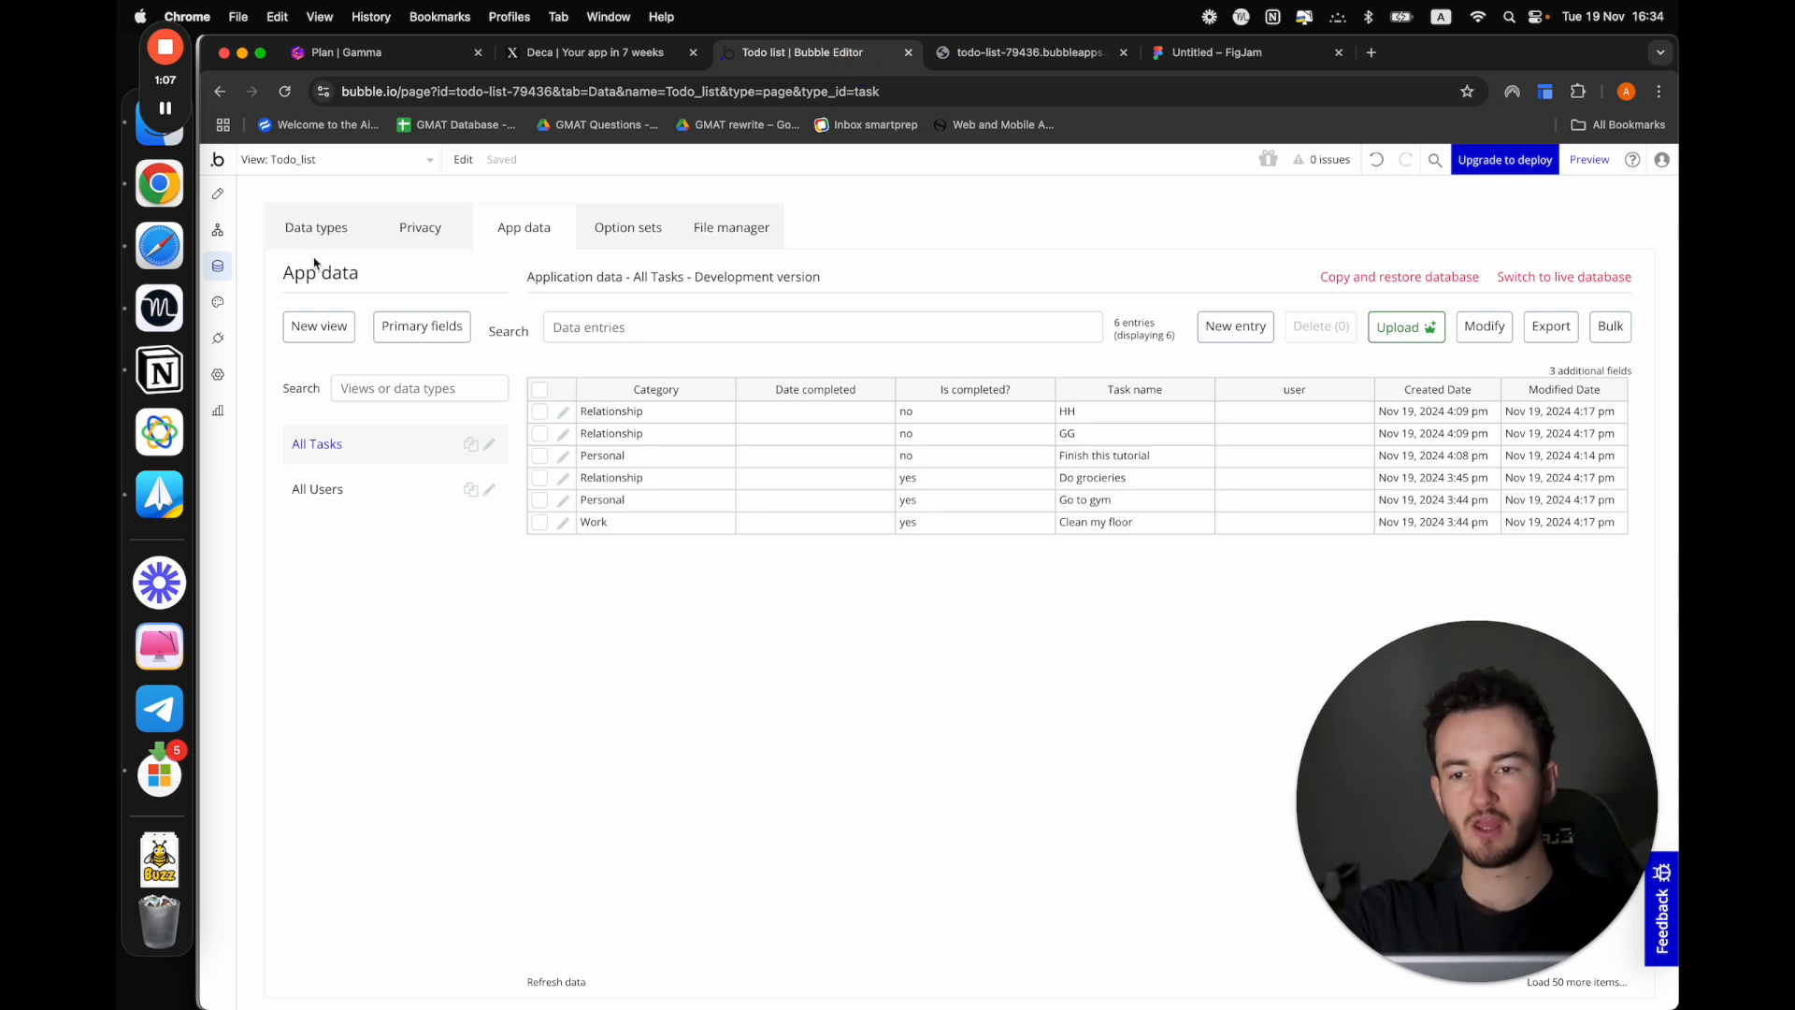
click(218, 230)
click(218, 194)
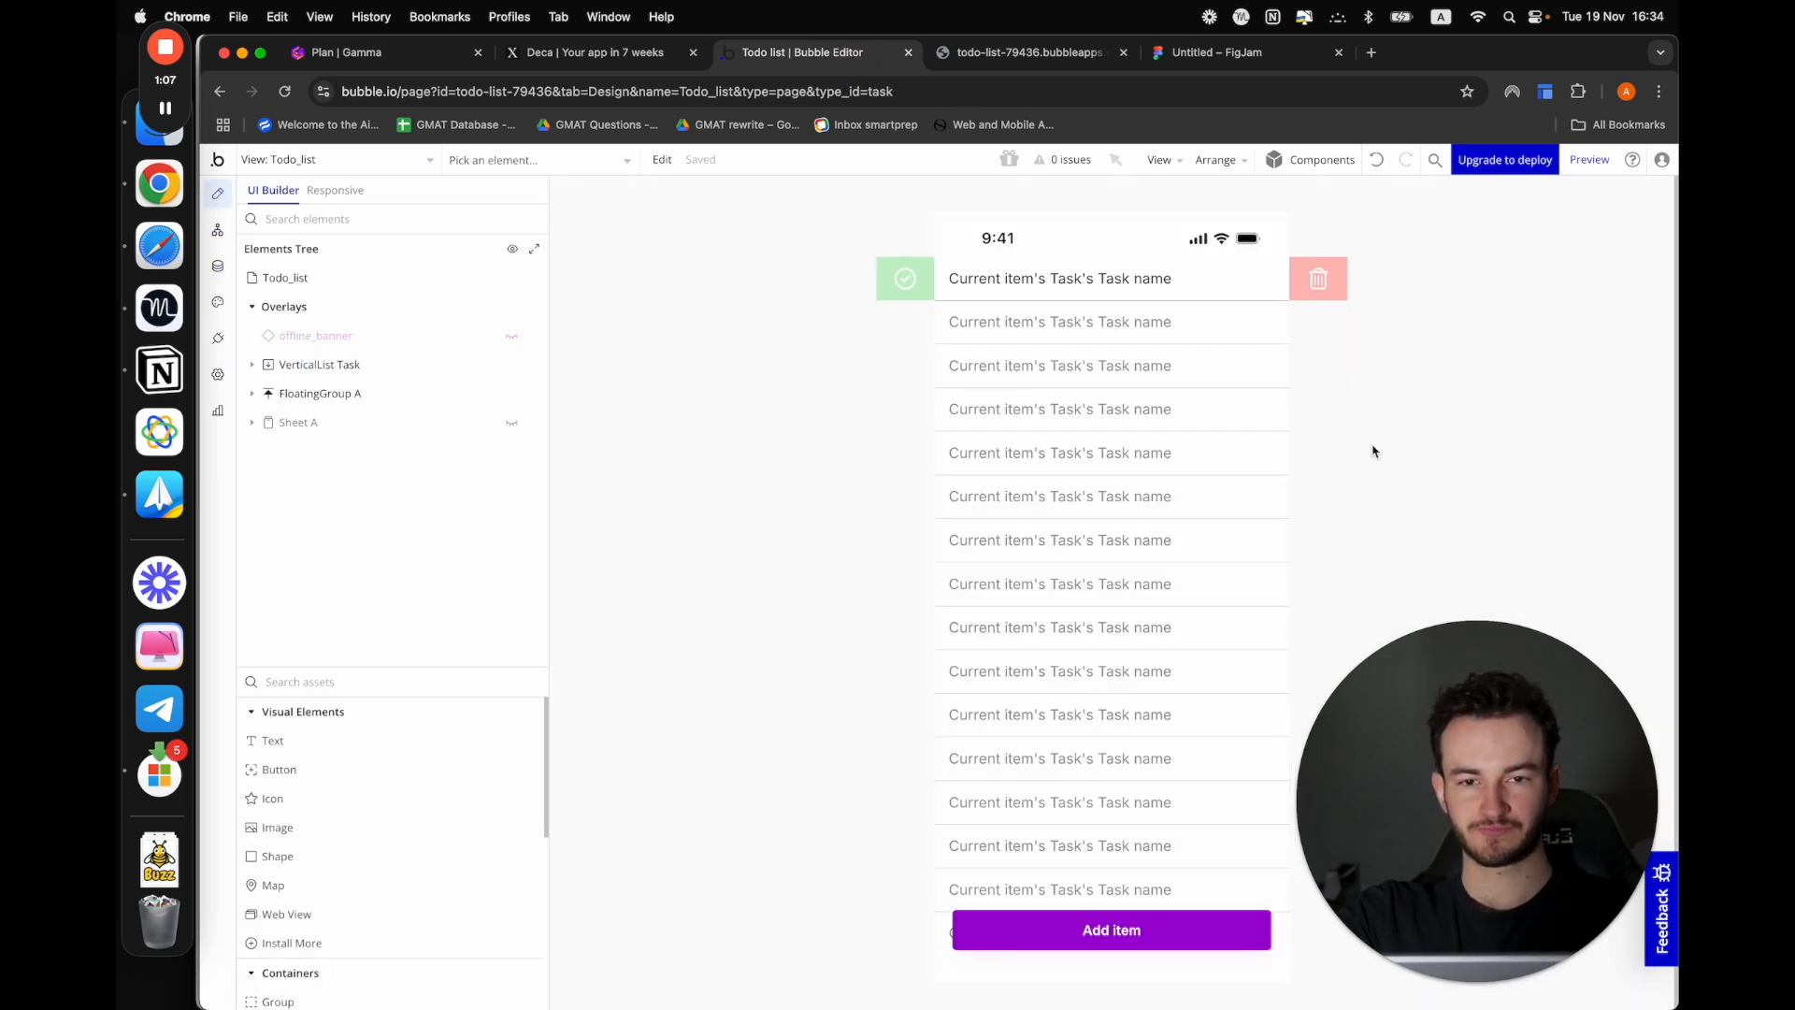
click(1251, 277)
click(392, 391)
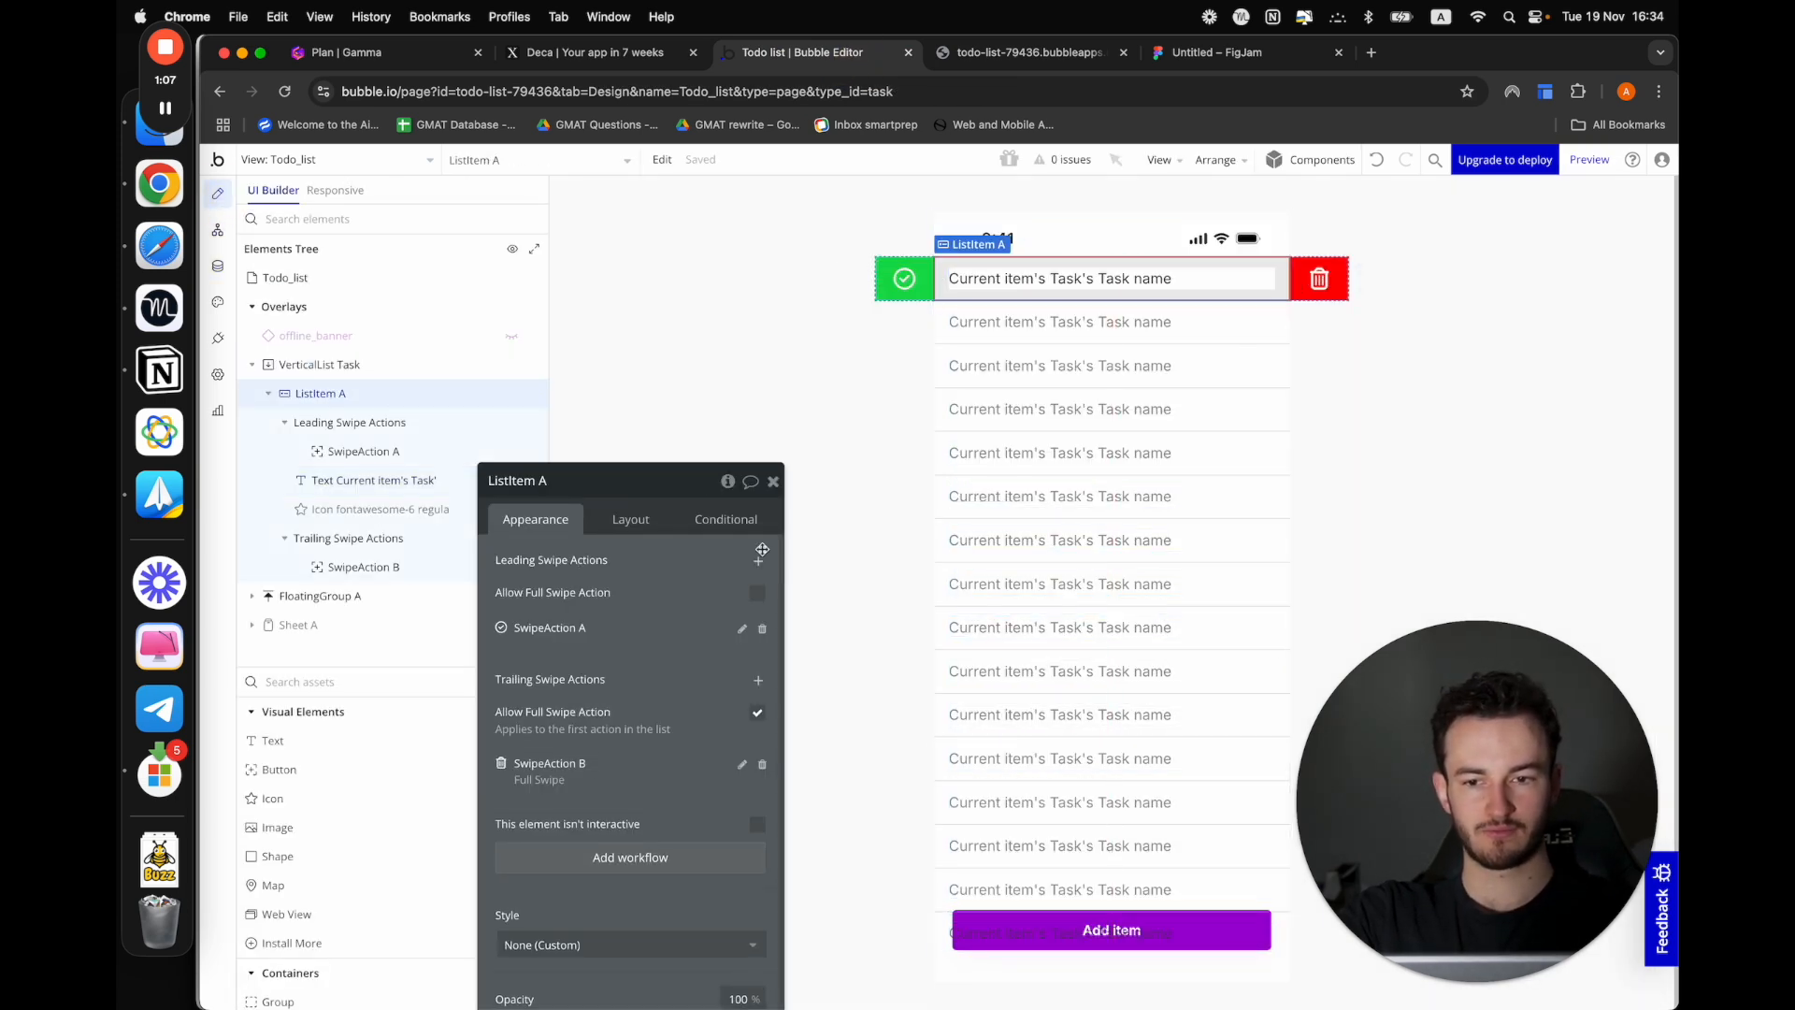
click(374, 365)
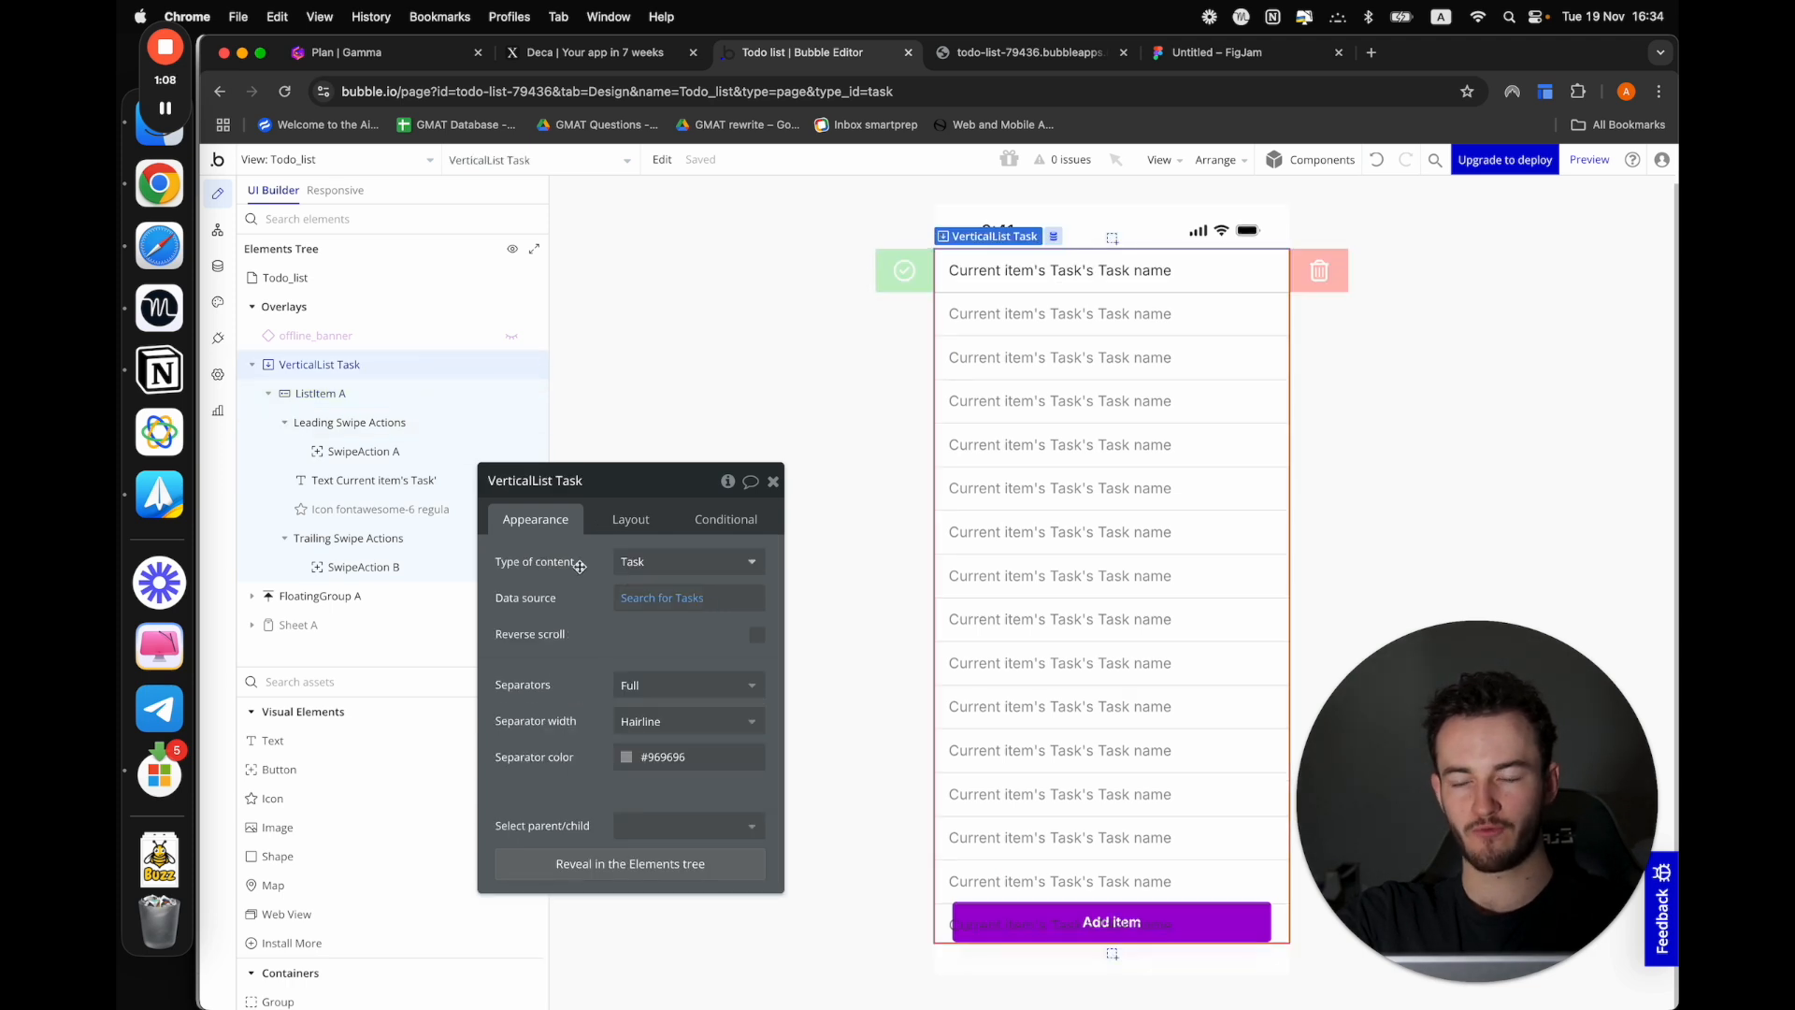
click(680, 429)
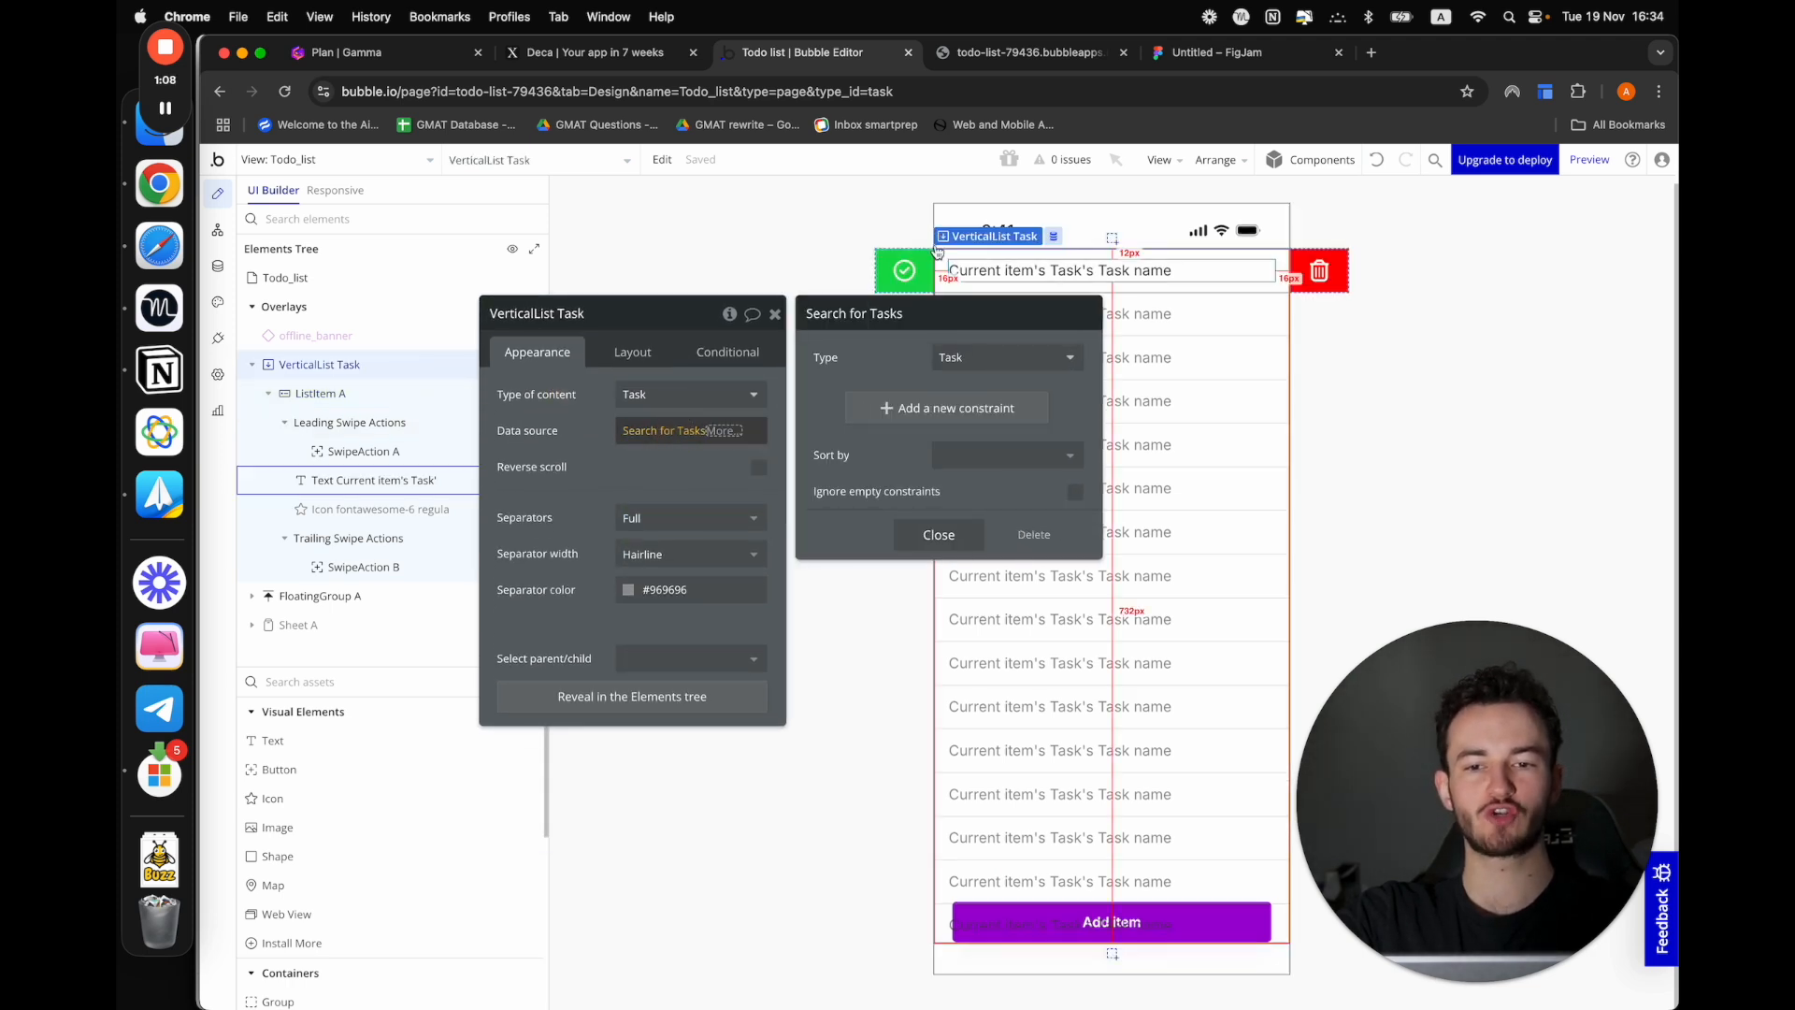
click(853, 404)
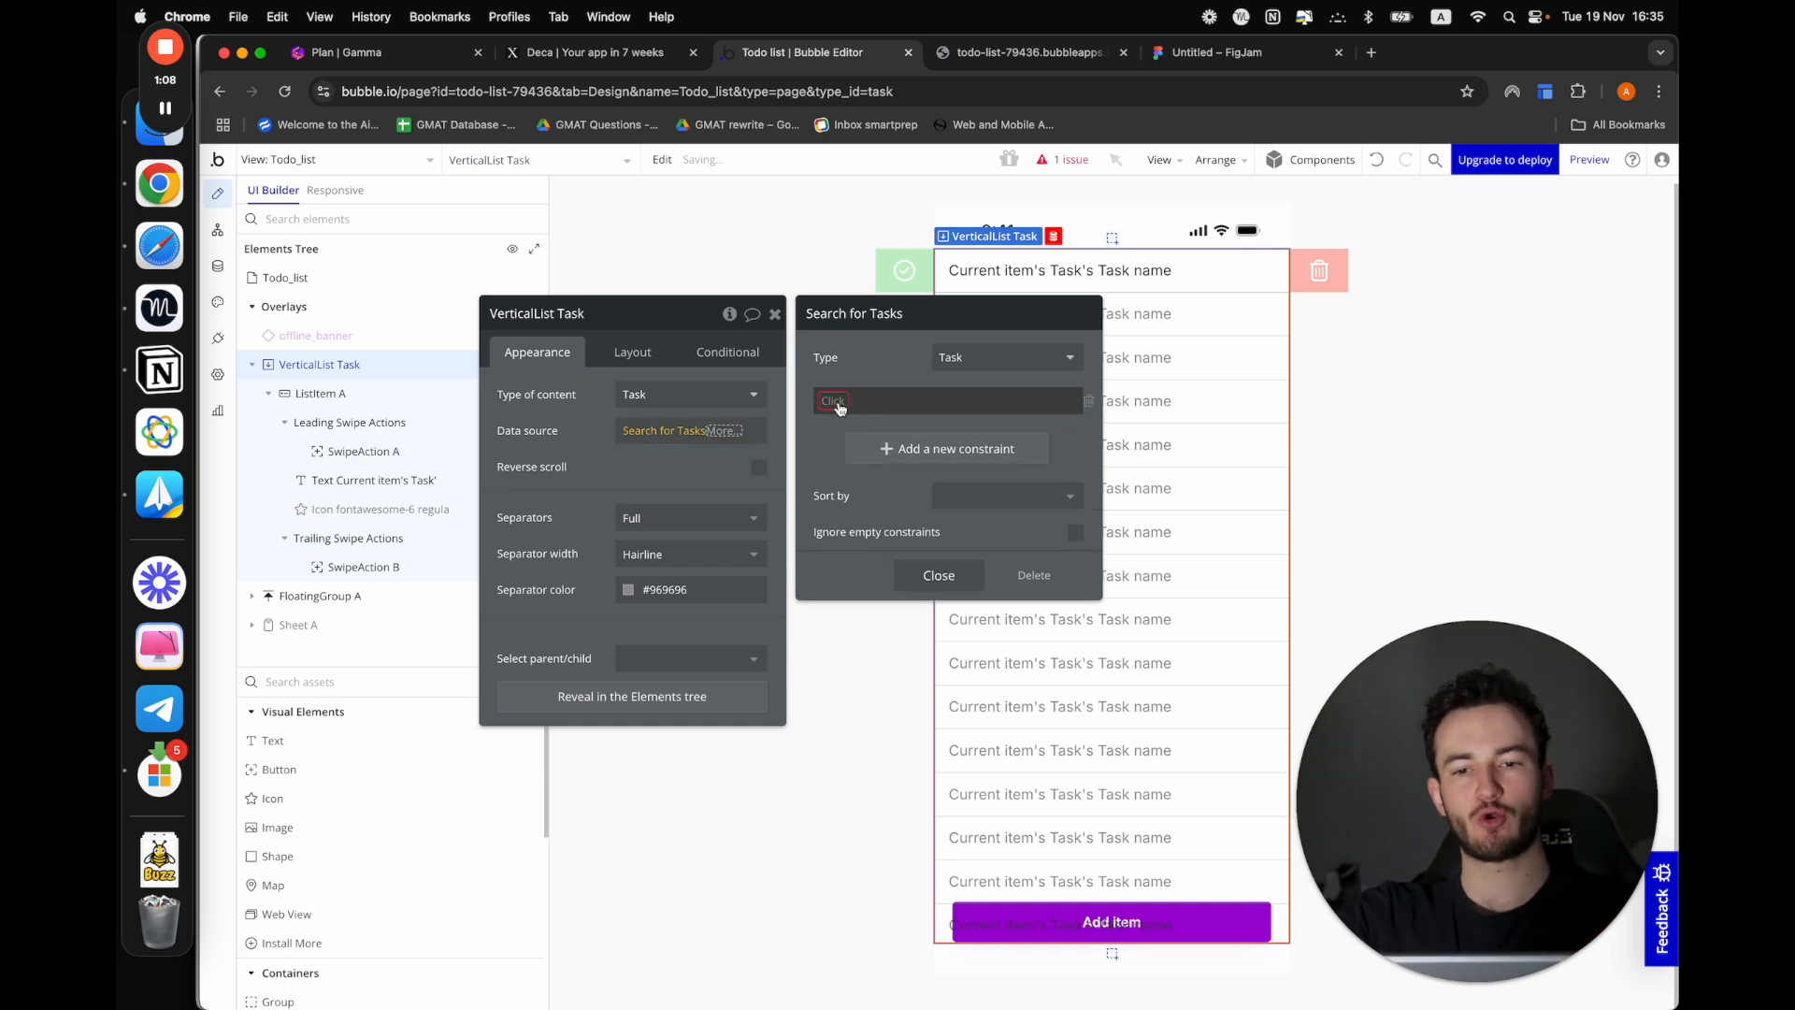
click(837, 401)
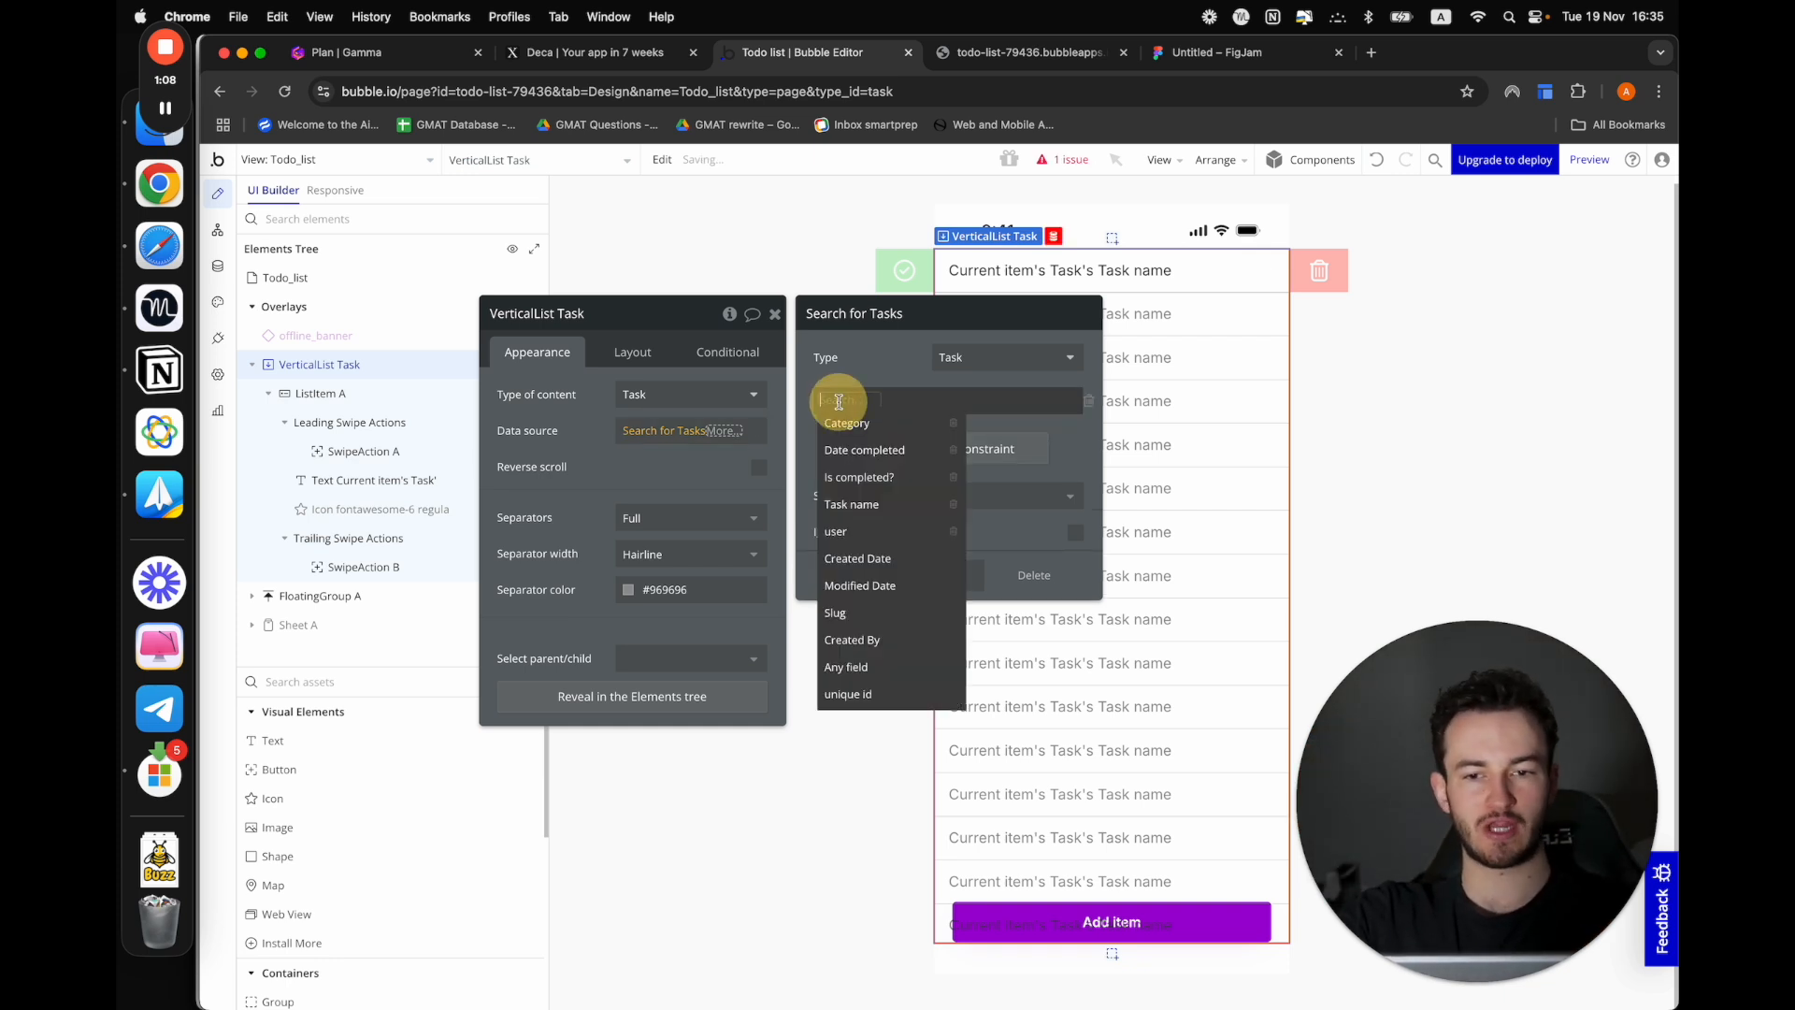
click(872, 530)
click(863, 400)
click(864, 420)
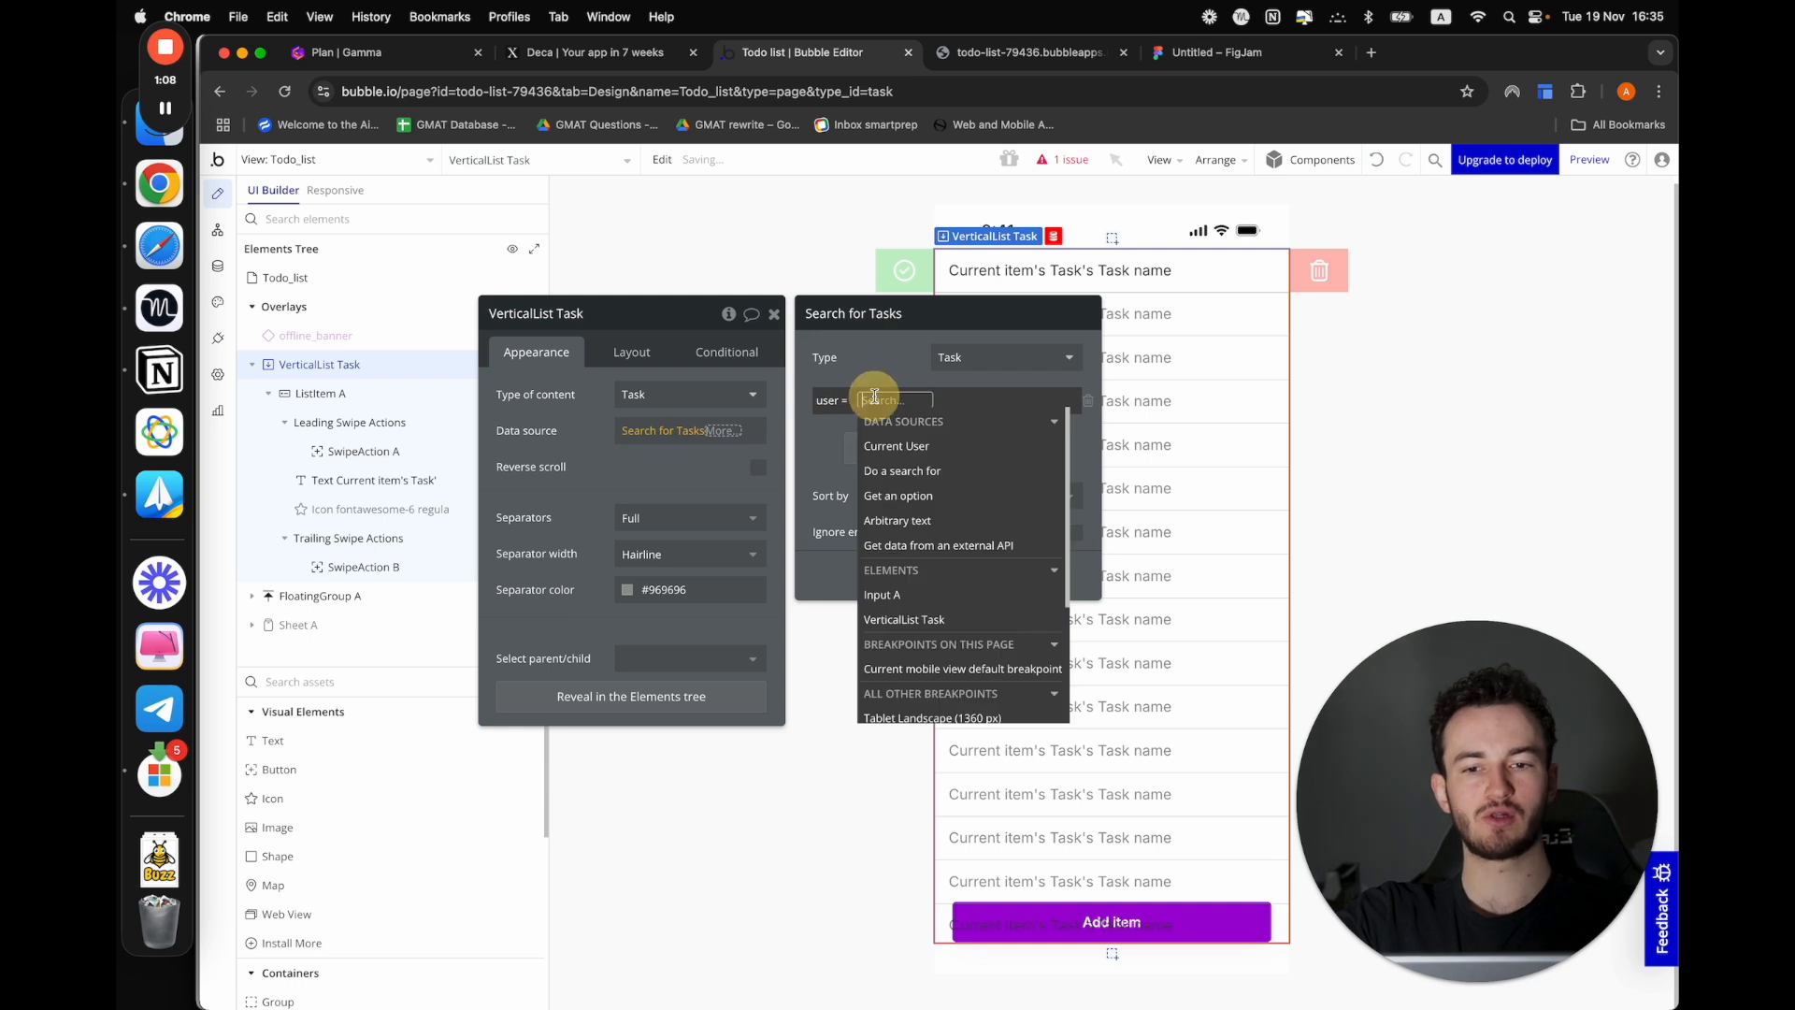
click(847, 437)
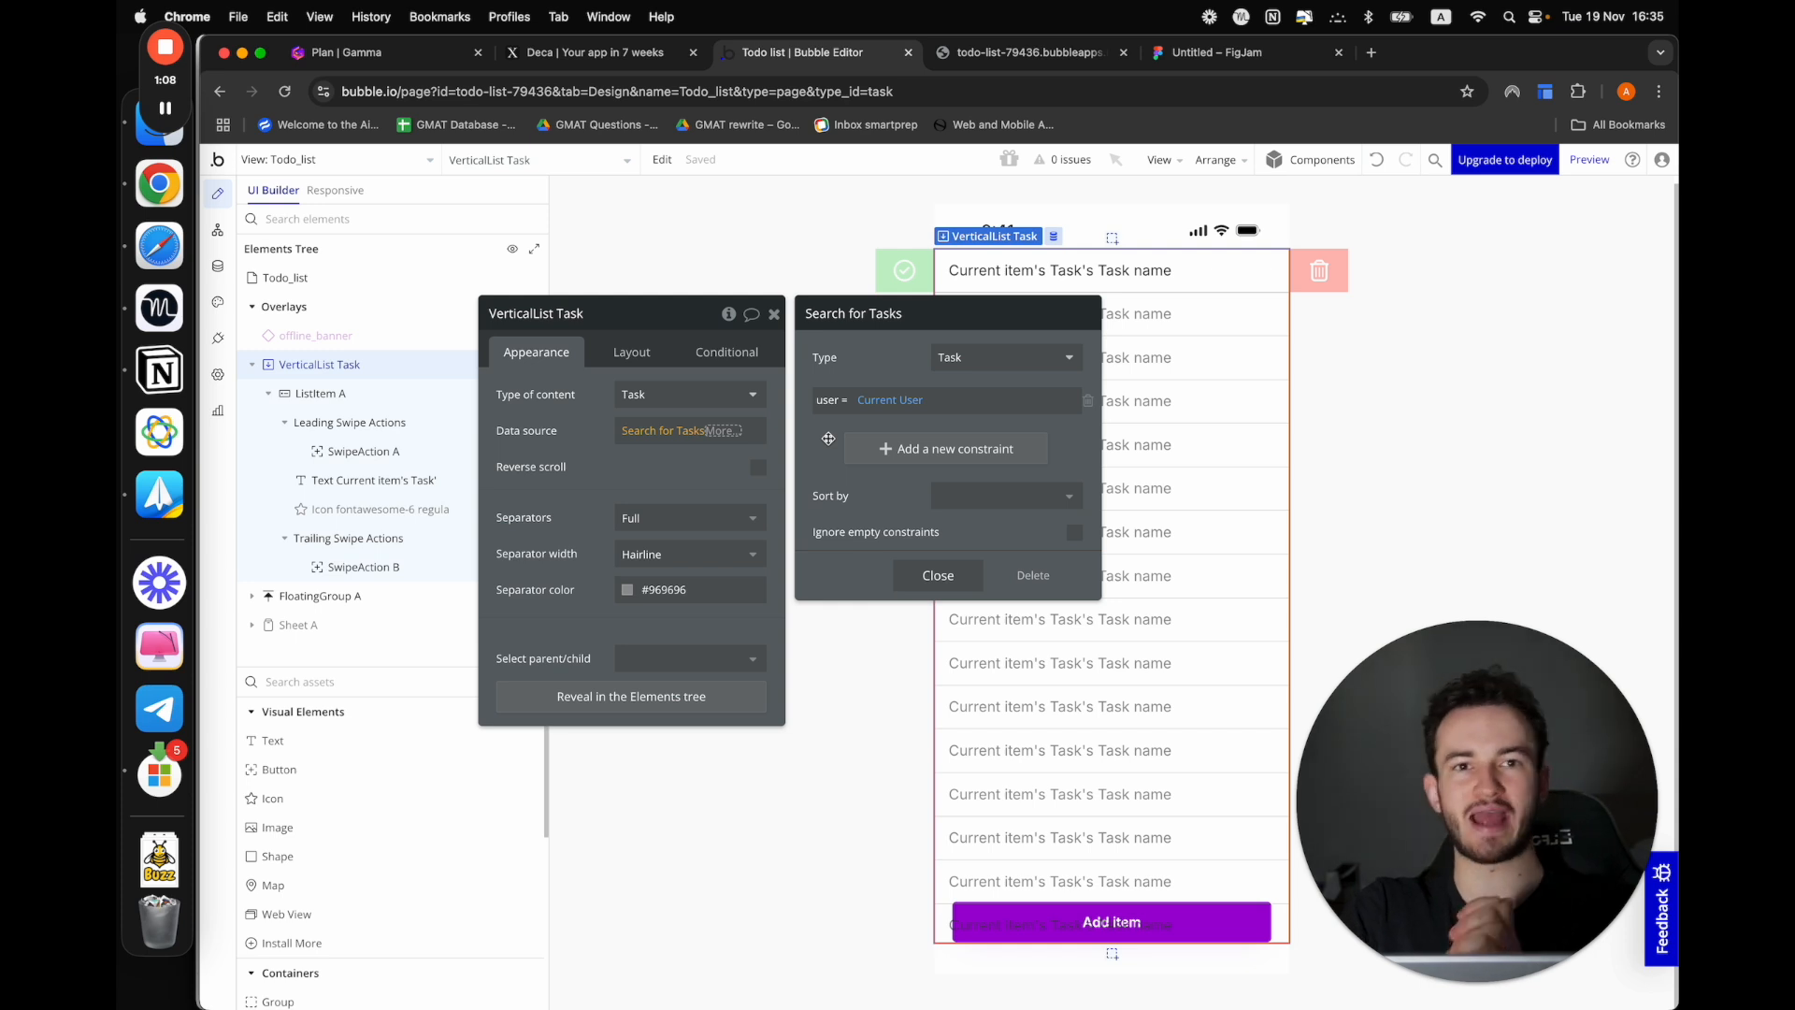
click(936, 575)
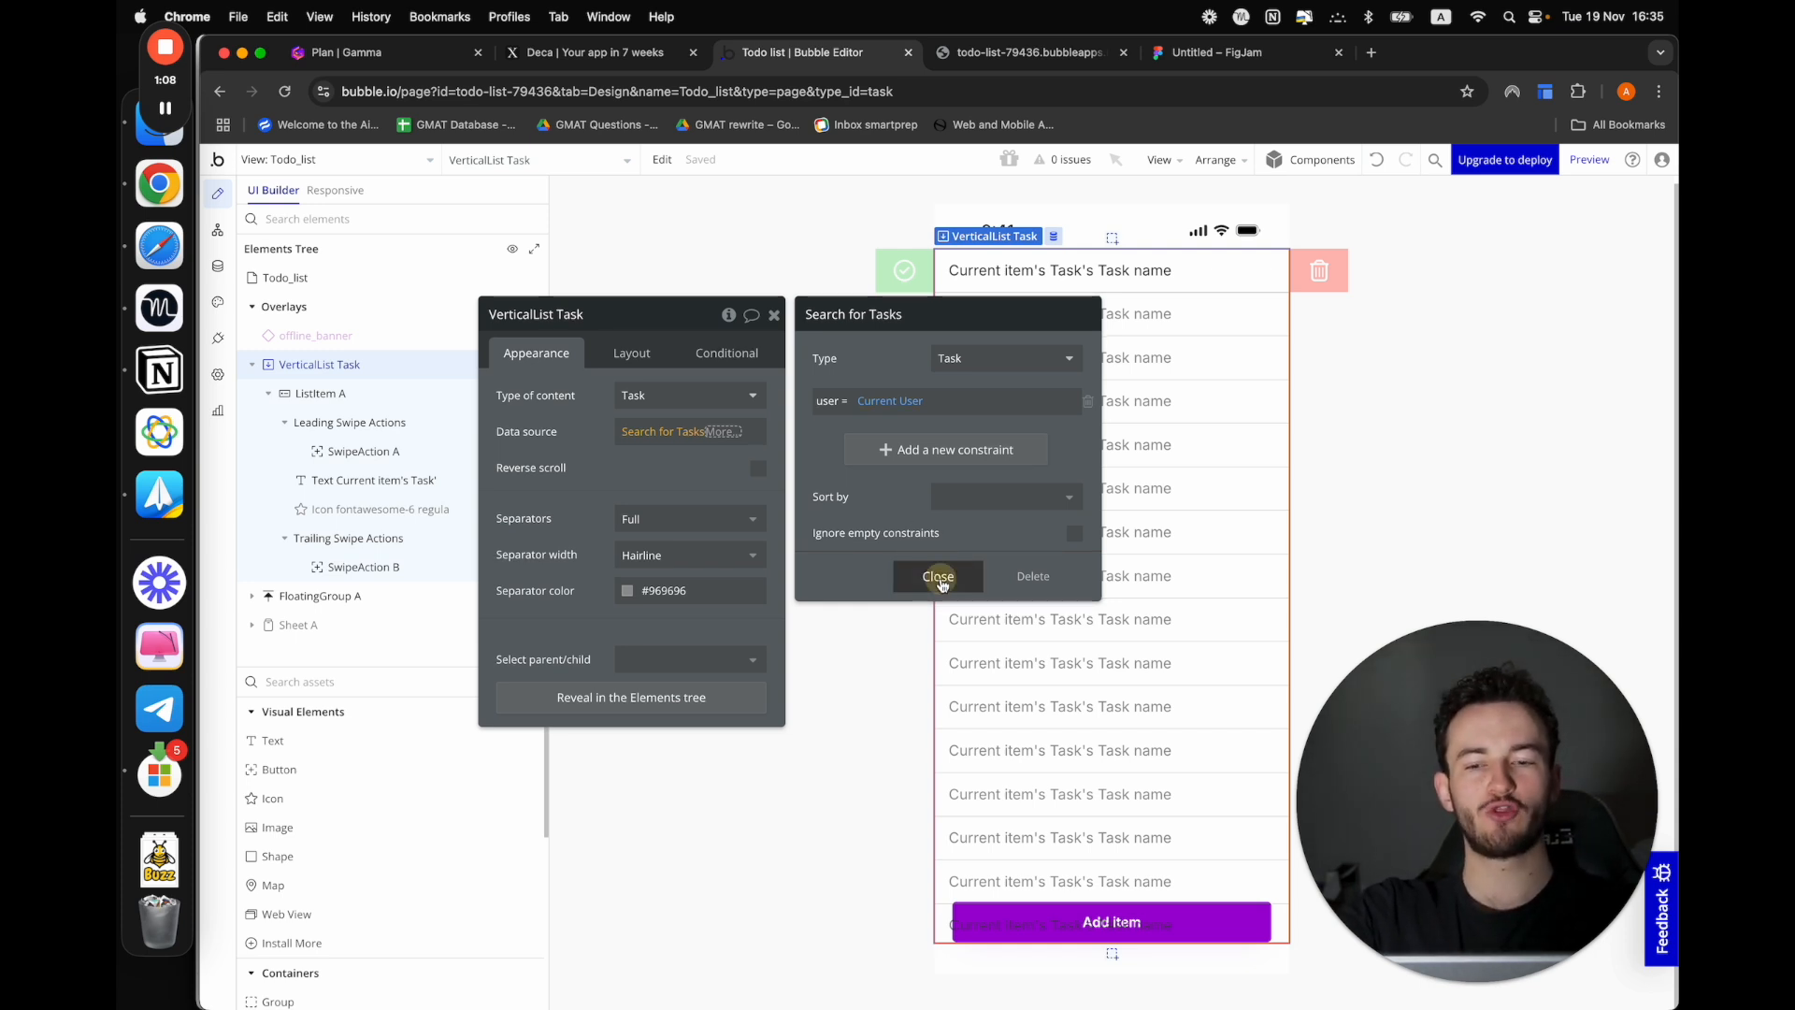
click(567, 481)
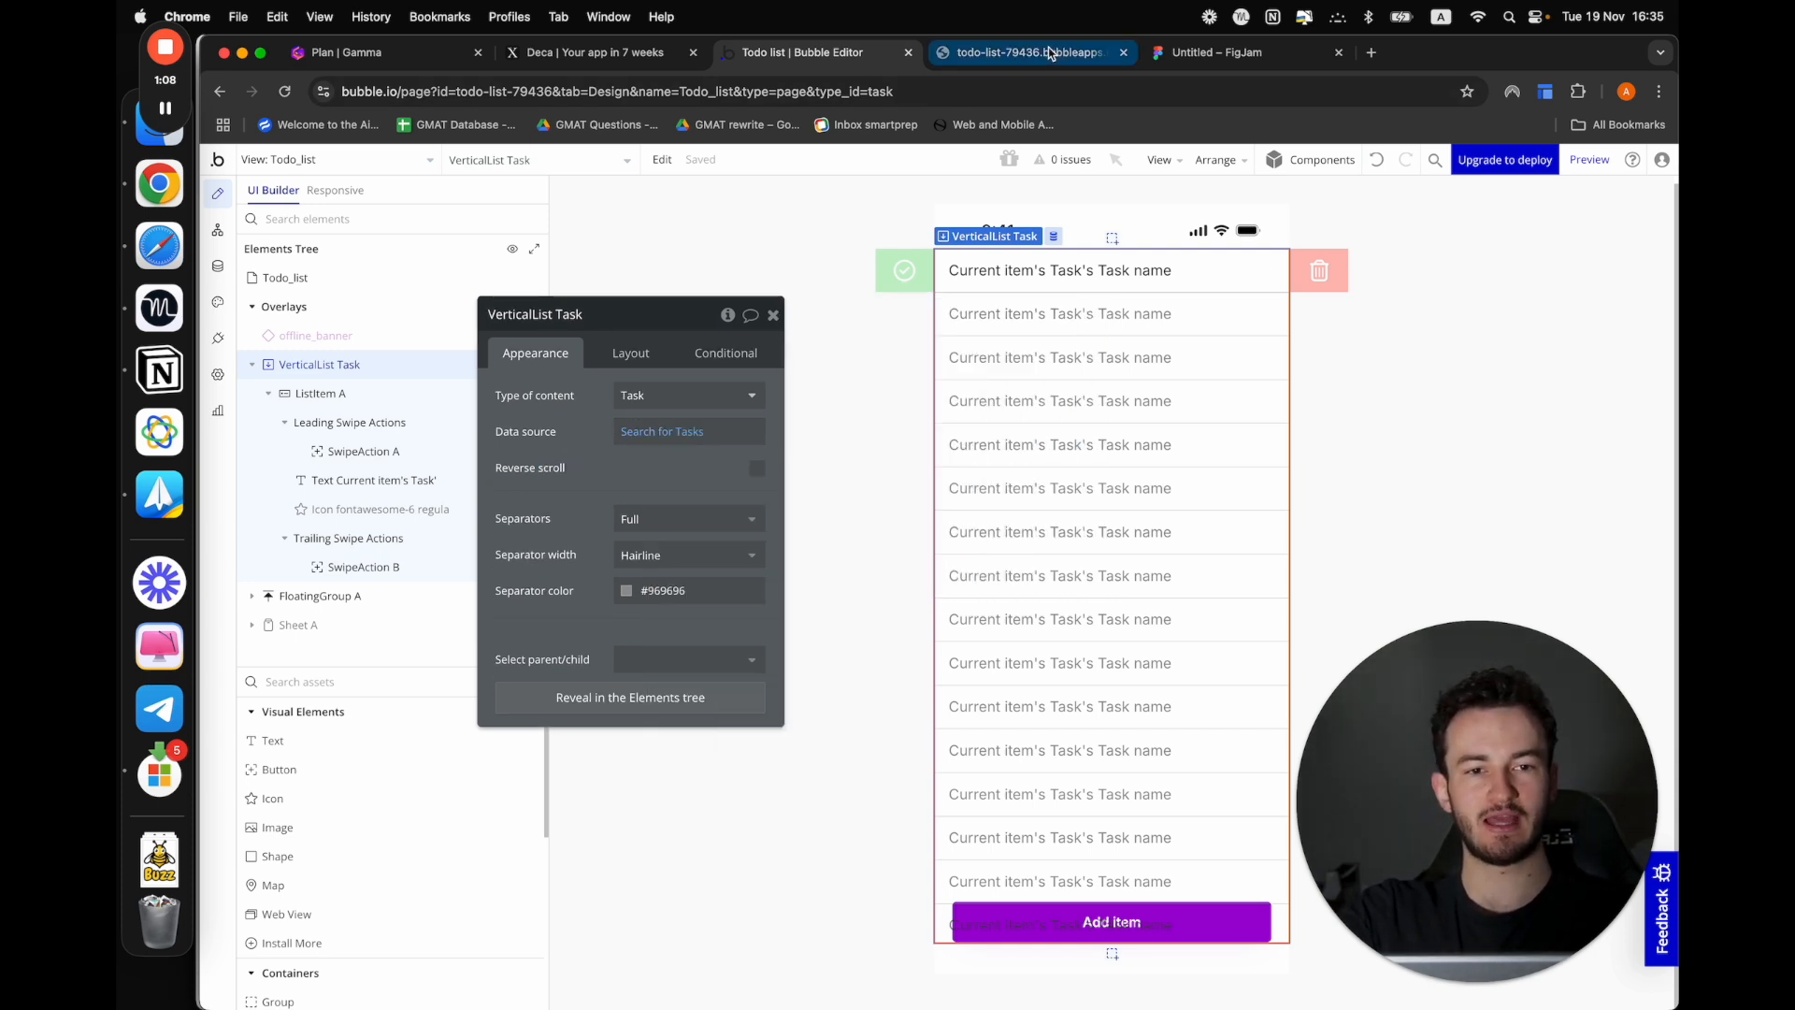
Preview the Todo_list view and add a task named "gg" to test the filtered list
click(1589, 162)
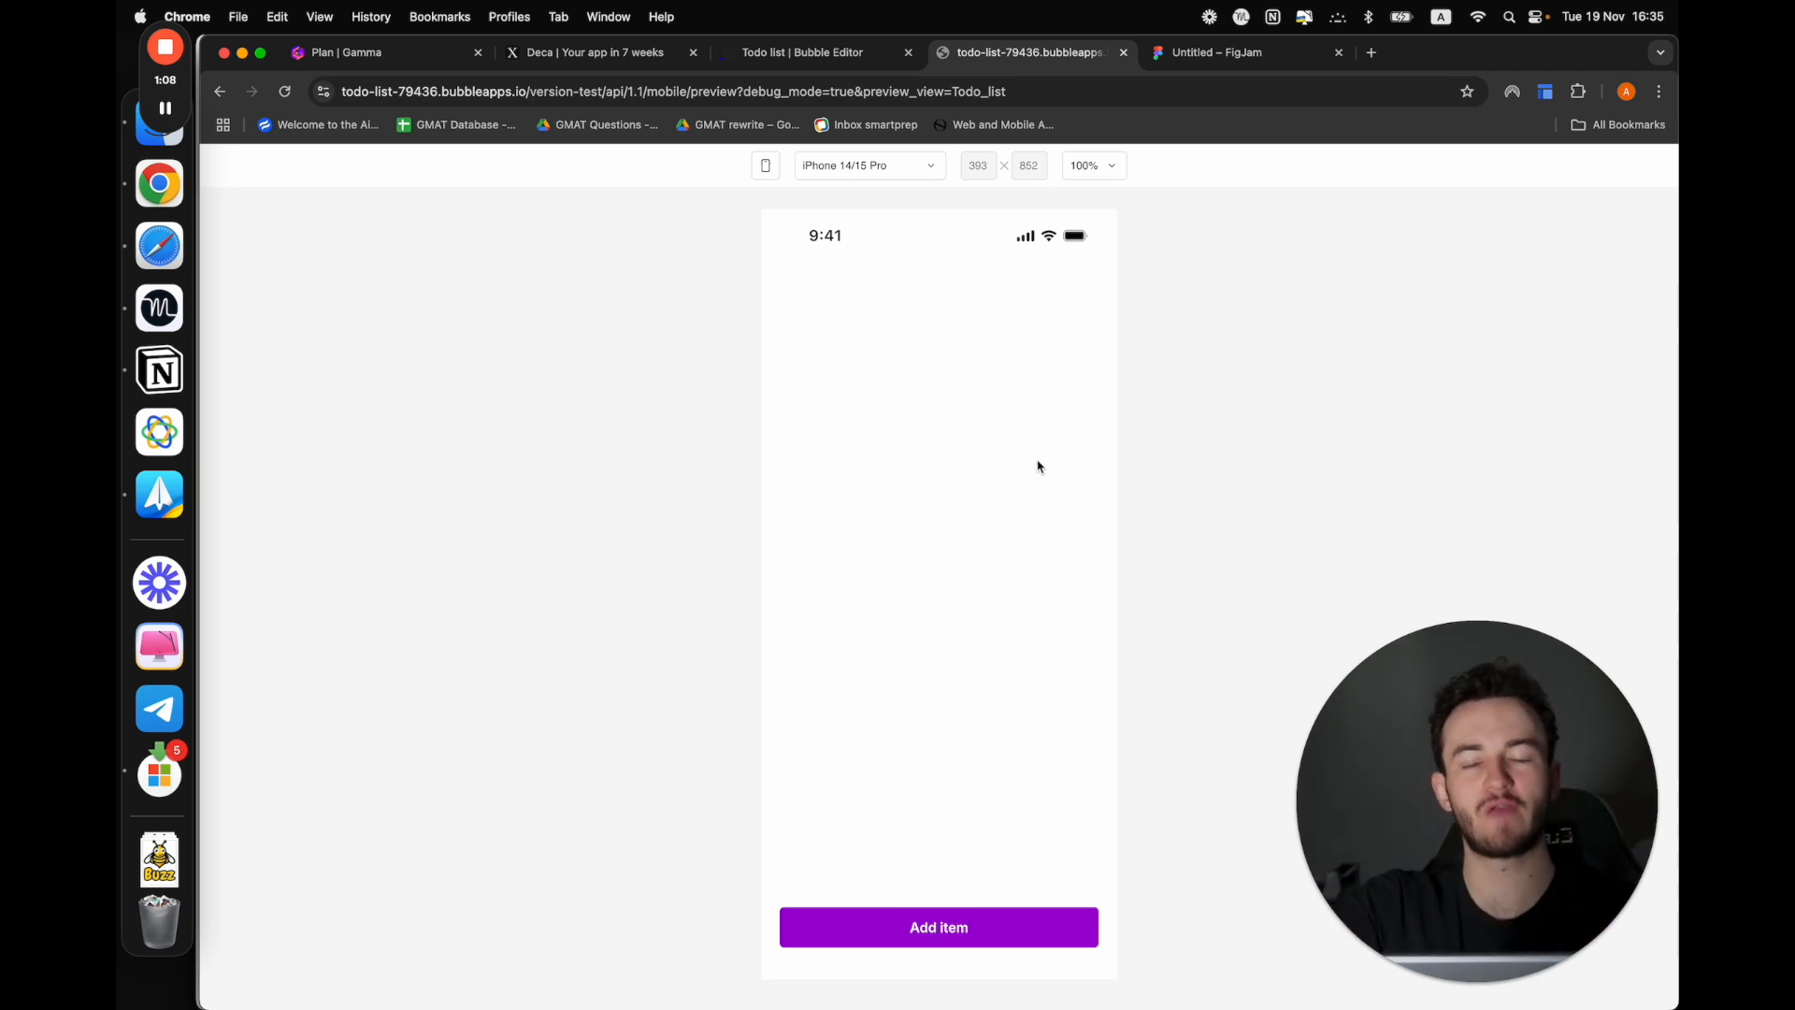
click(920, 917)
click(874, 844)
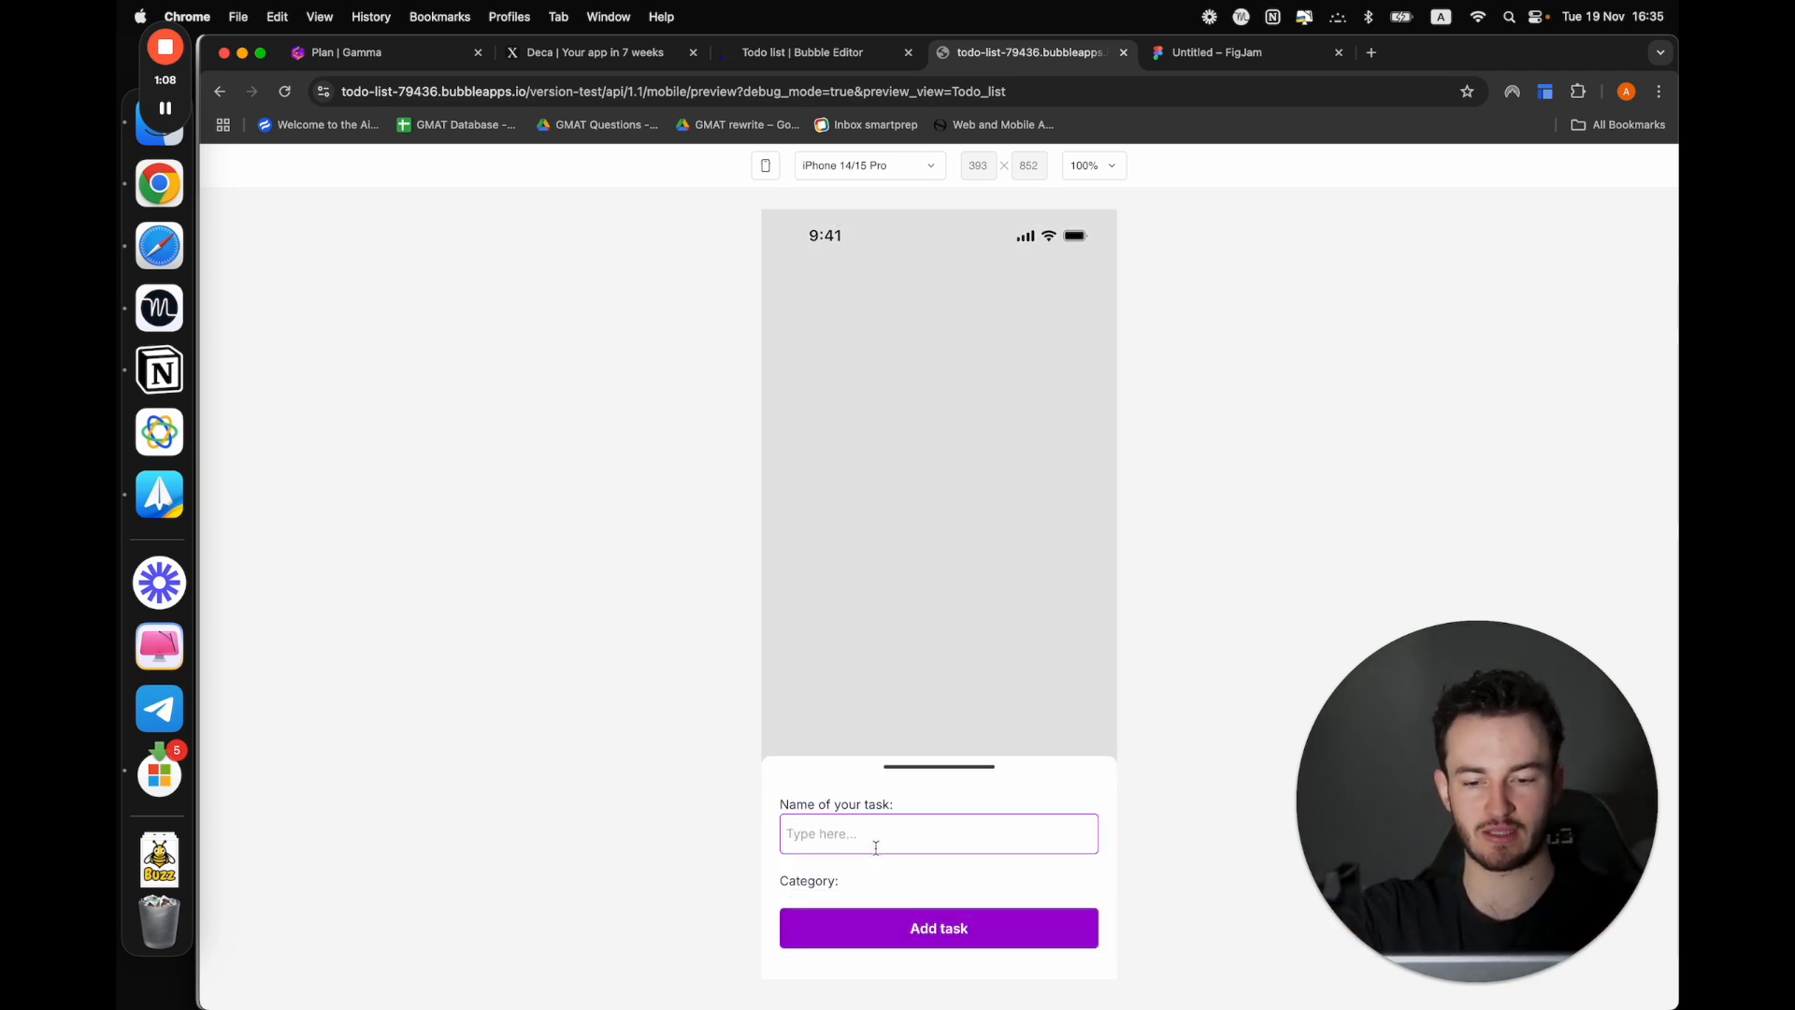
text(gg)
click(881, 925)
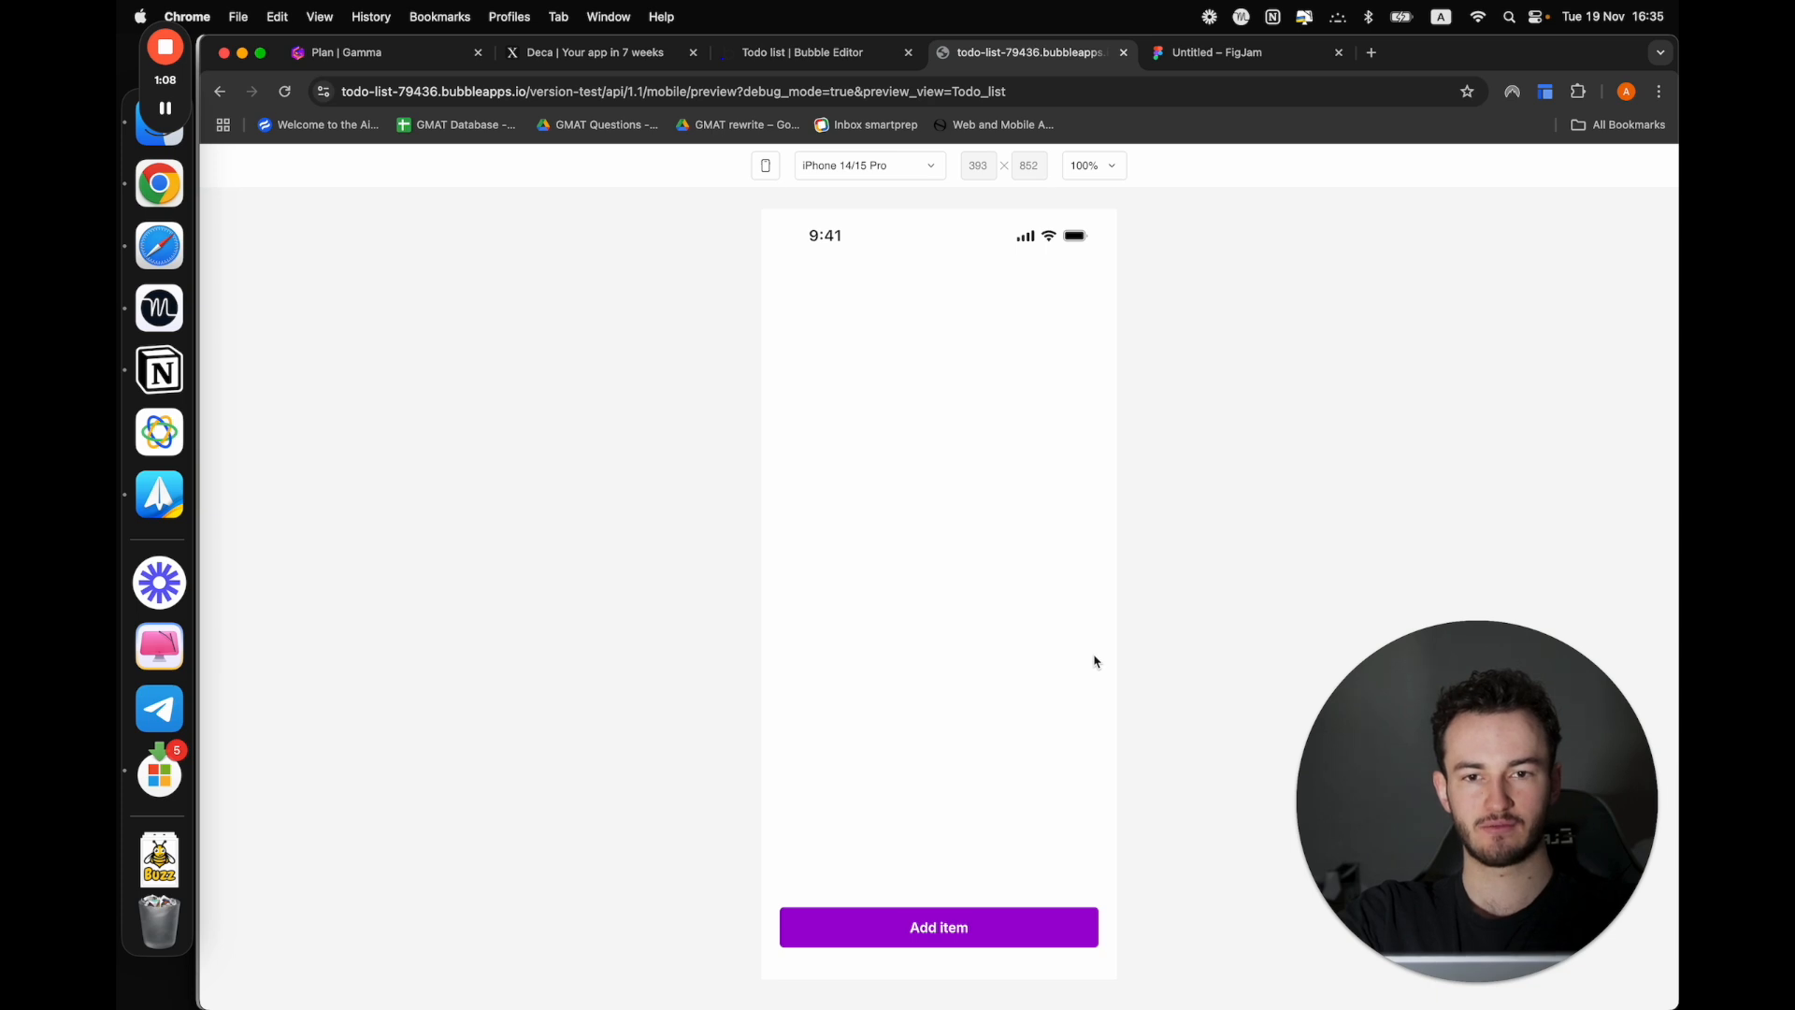
In the editor's Button Add task workflow, set the user field to Current User in the Create a new Task action
click(808, 56)
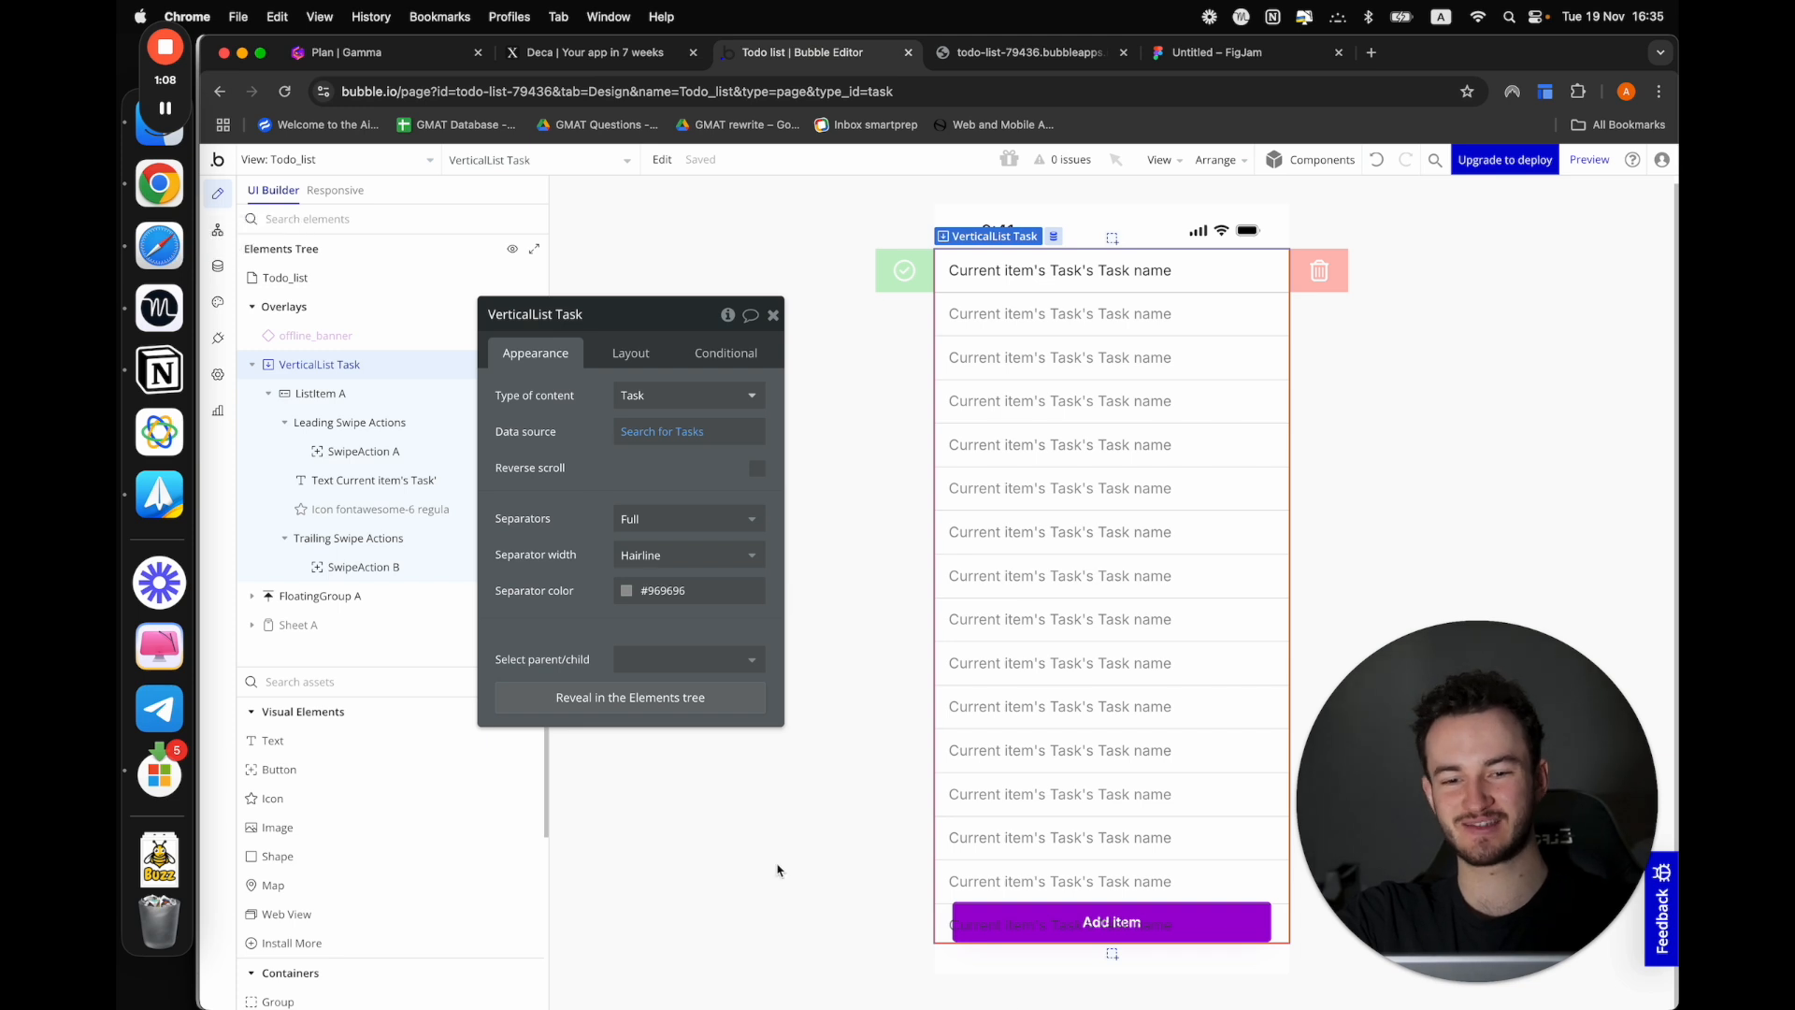
click(218, 231)
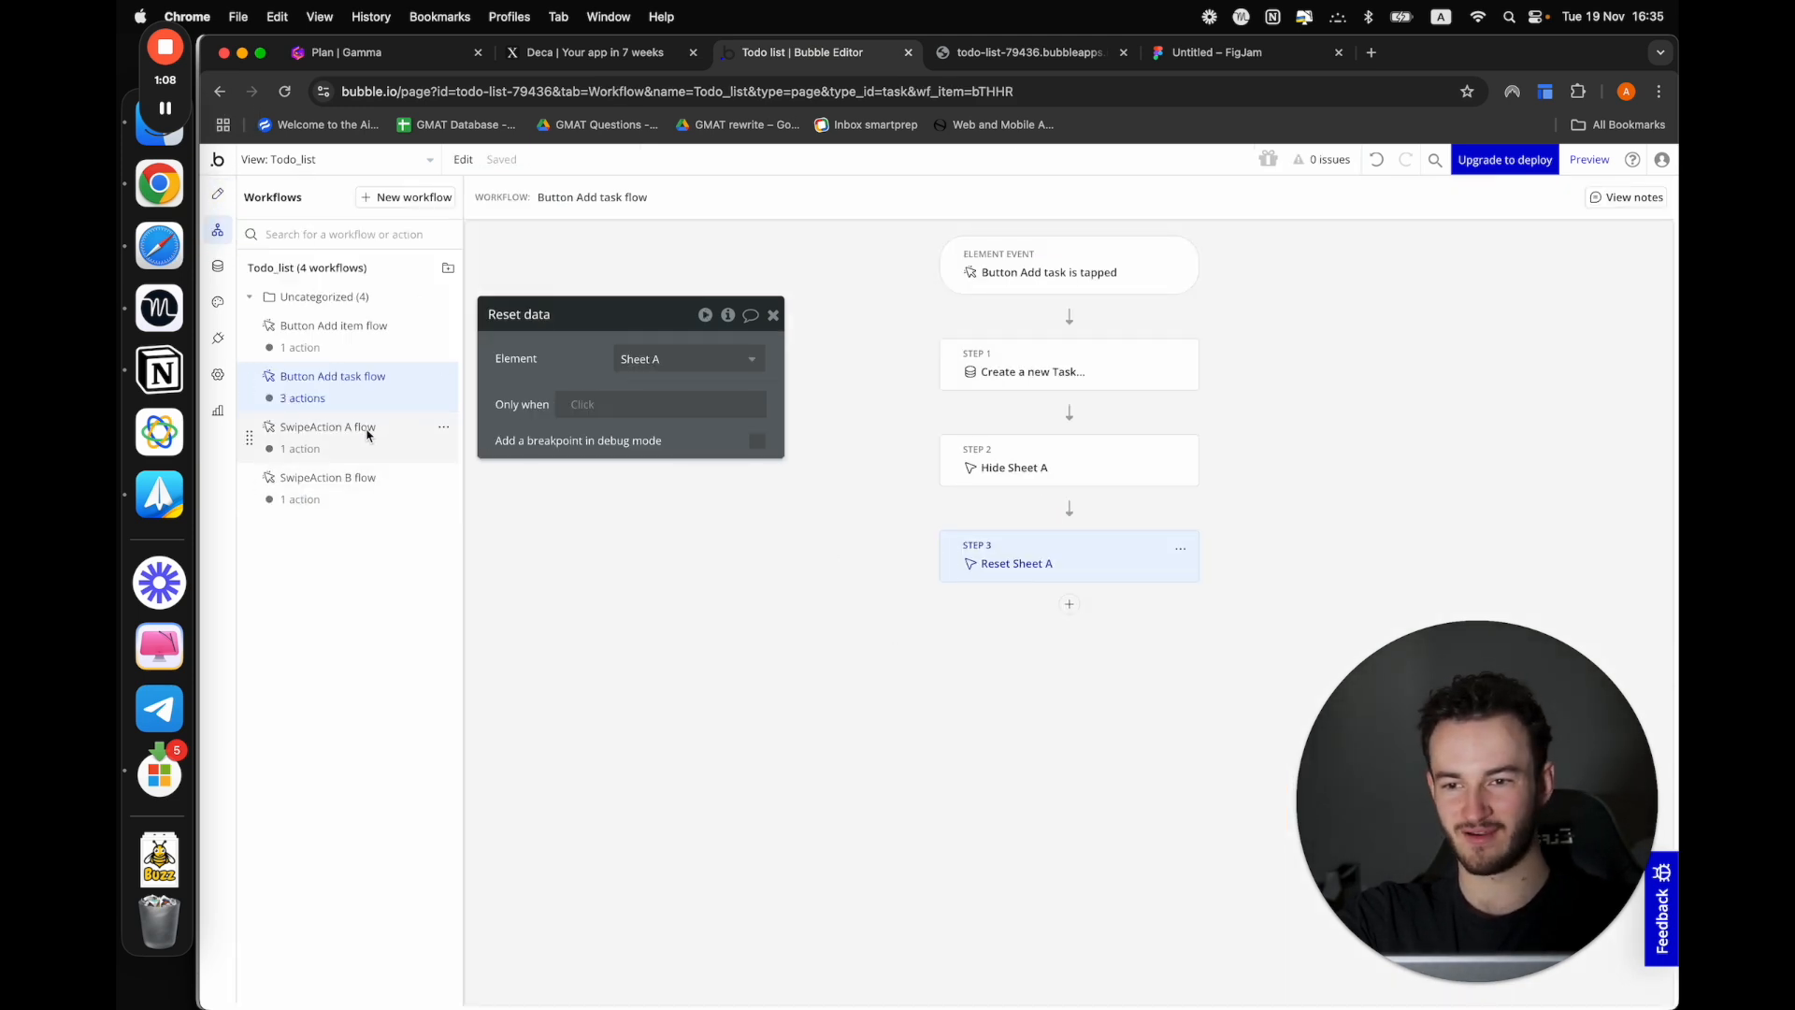
click(1029, 363)
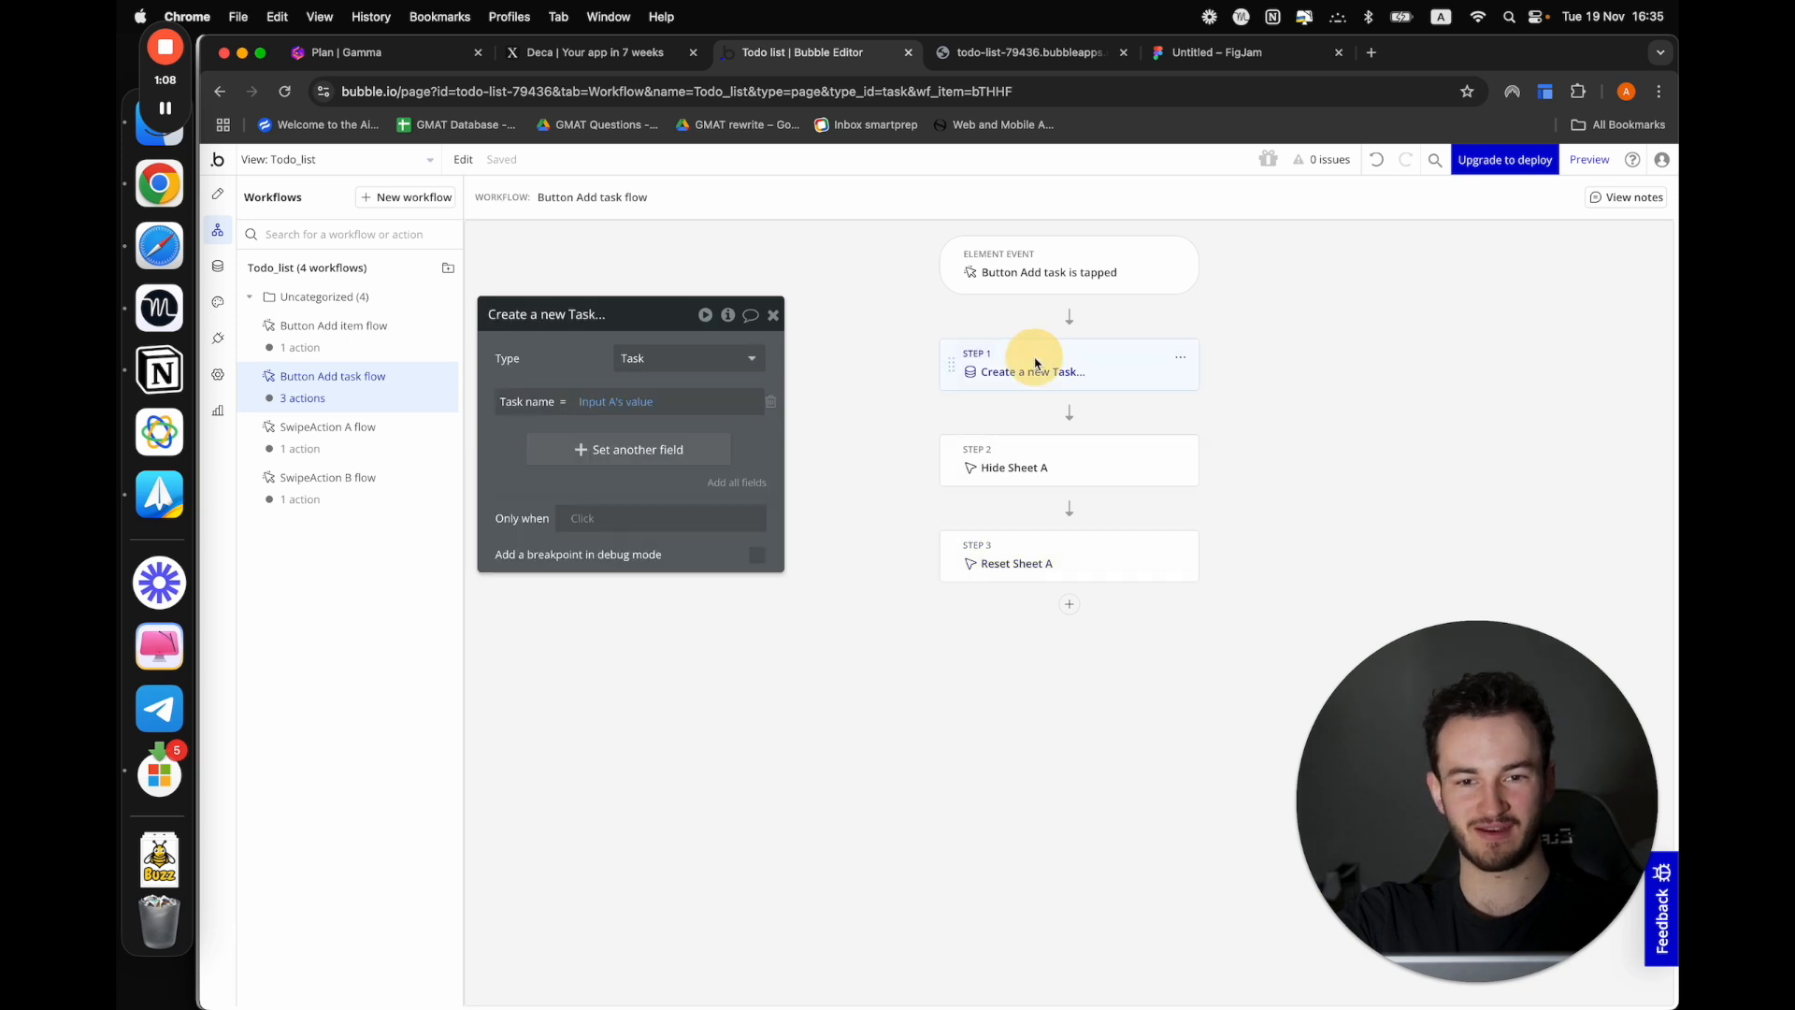
click(529, 449)
click(503, 438)
click(524, 573)
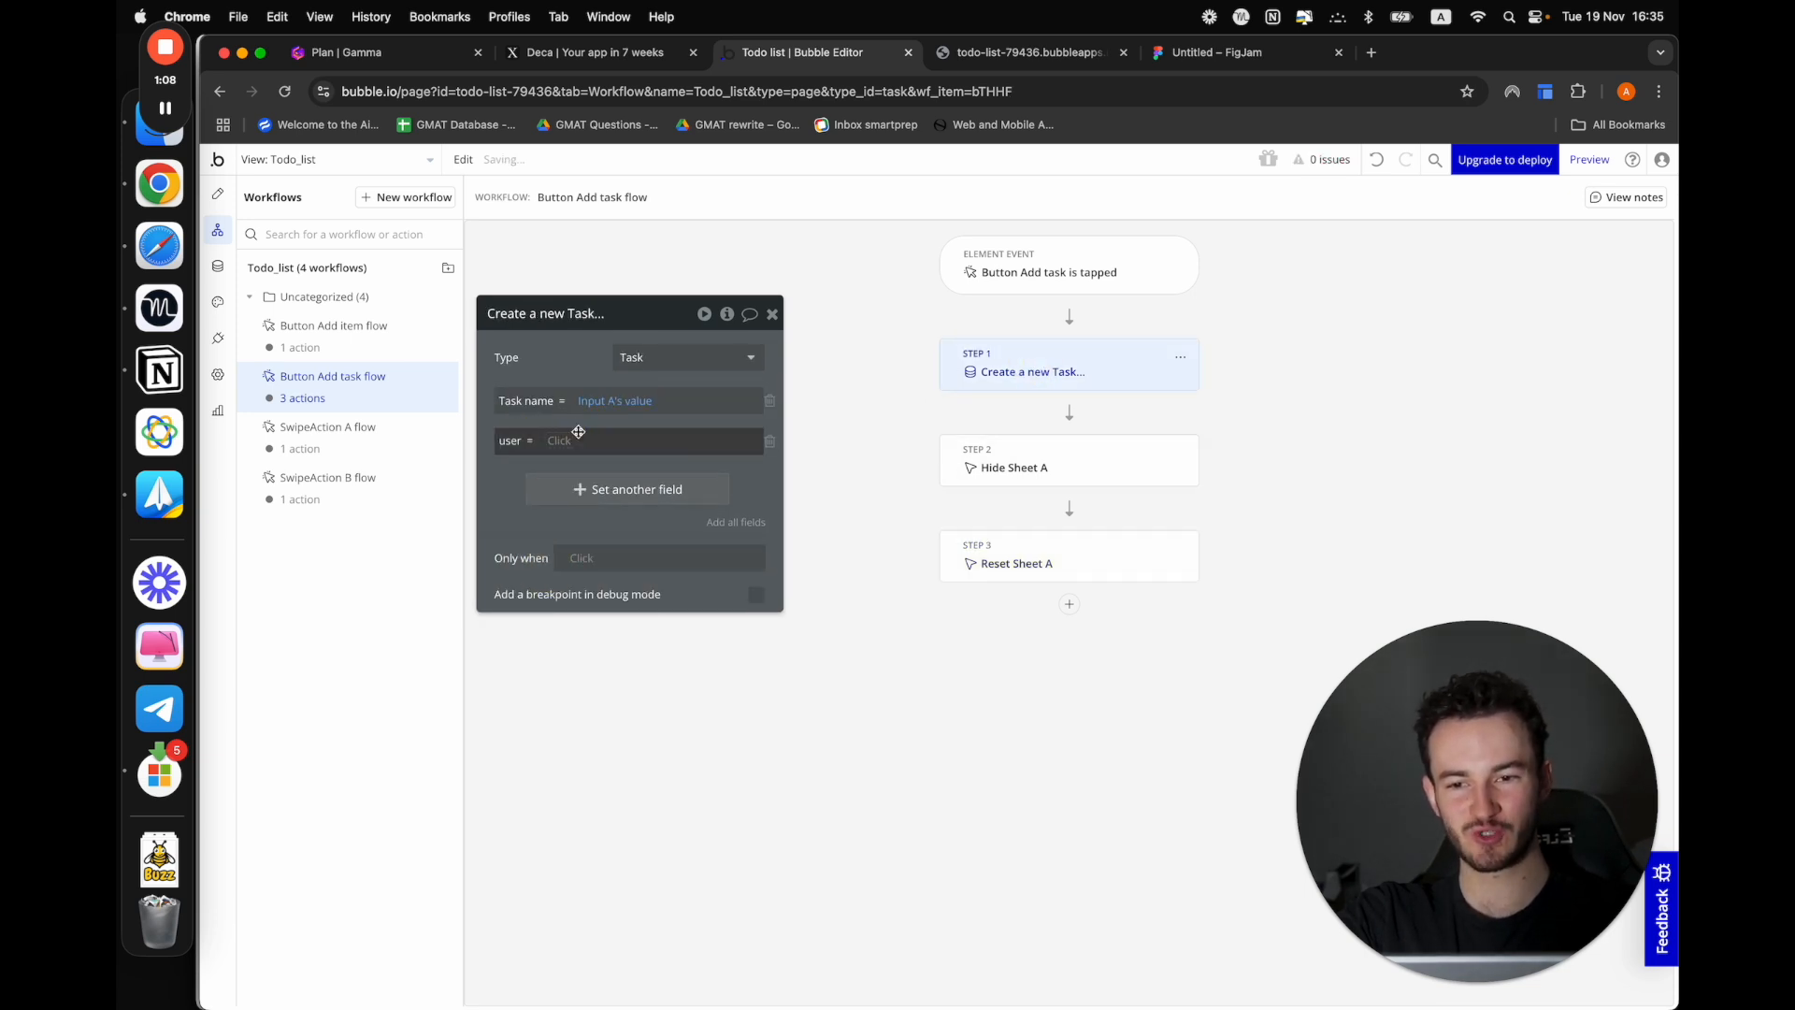
click(568, 447)
click(584, 562)
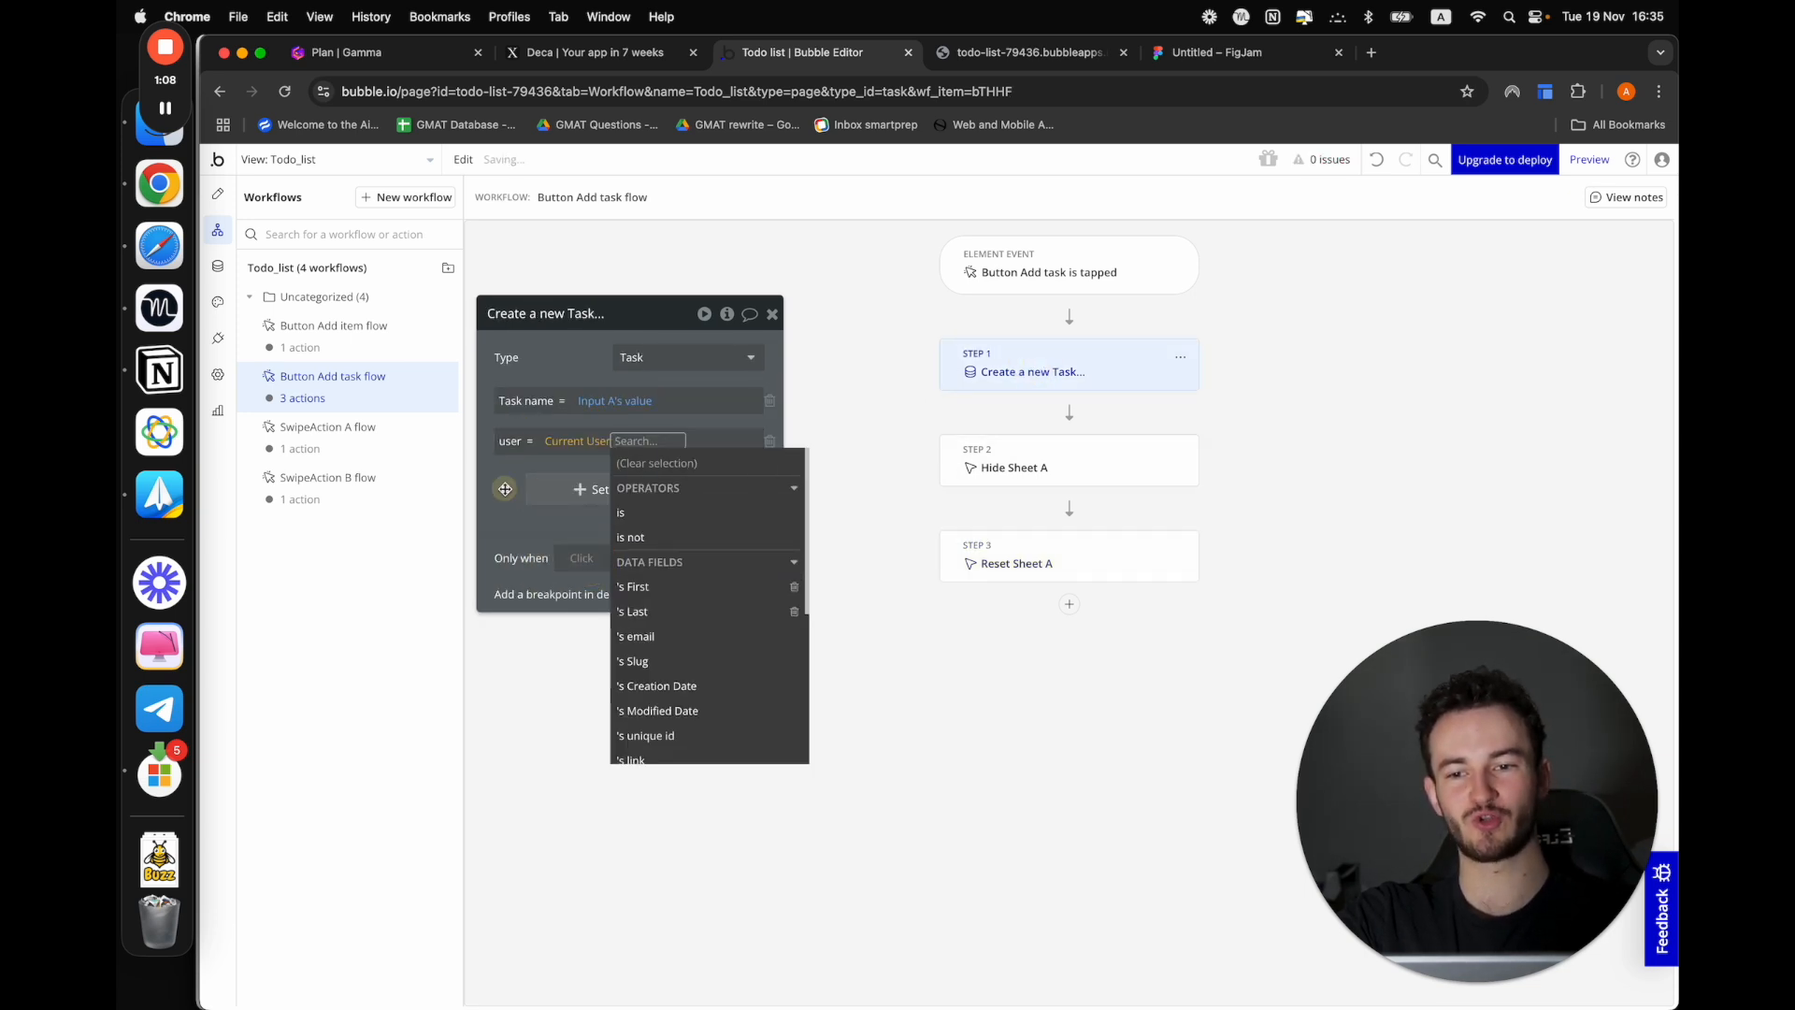
click(500, 488)
Launch the Todo_list preview again and add two tasks named "gg" and "hh"
click(1029, 53)
click(822, 53)
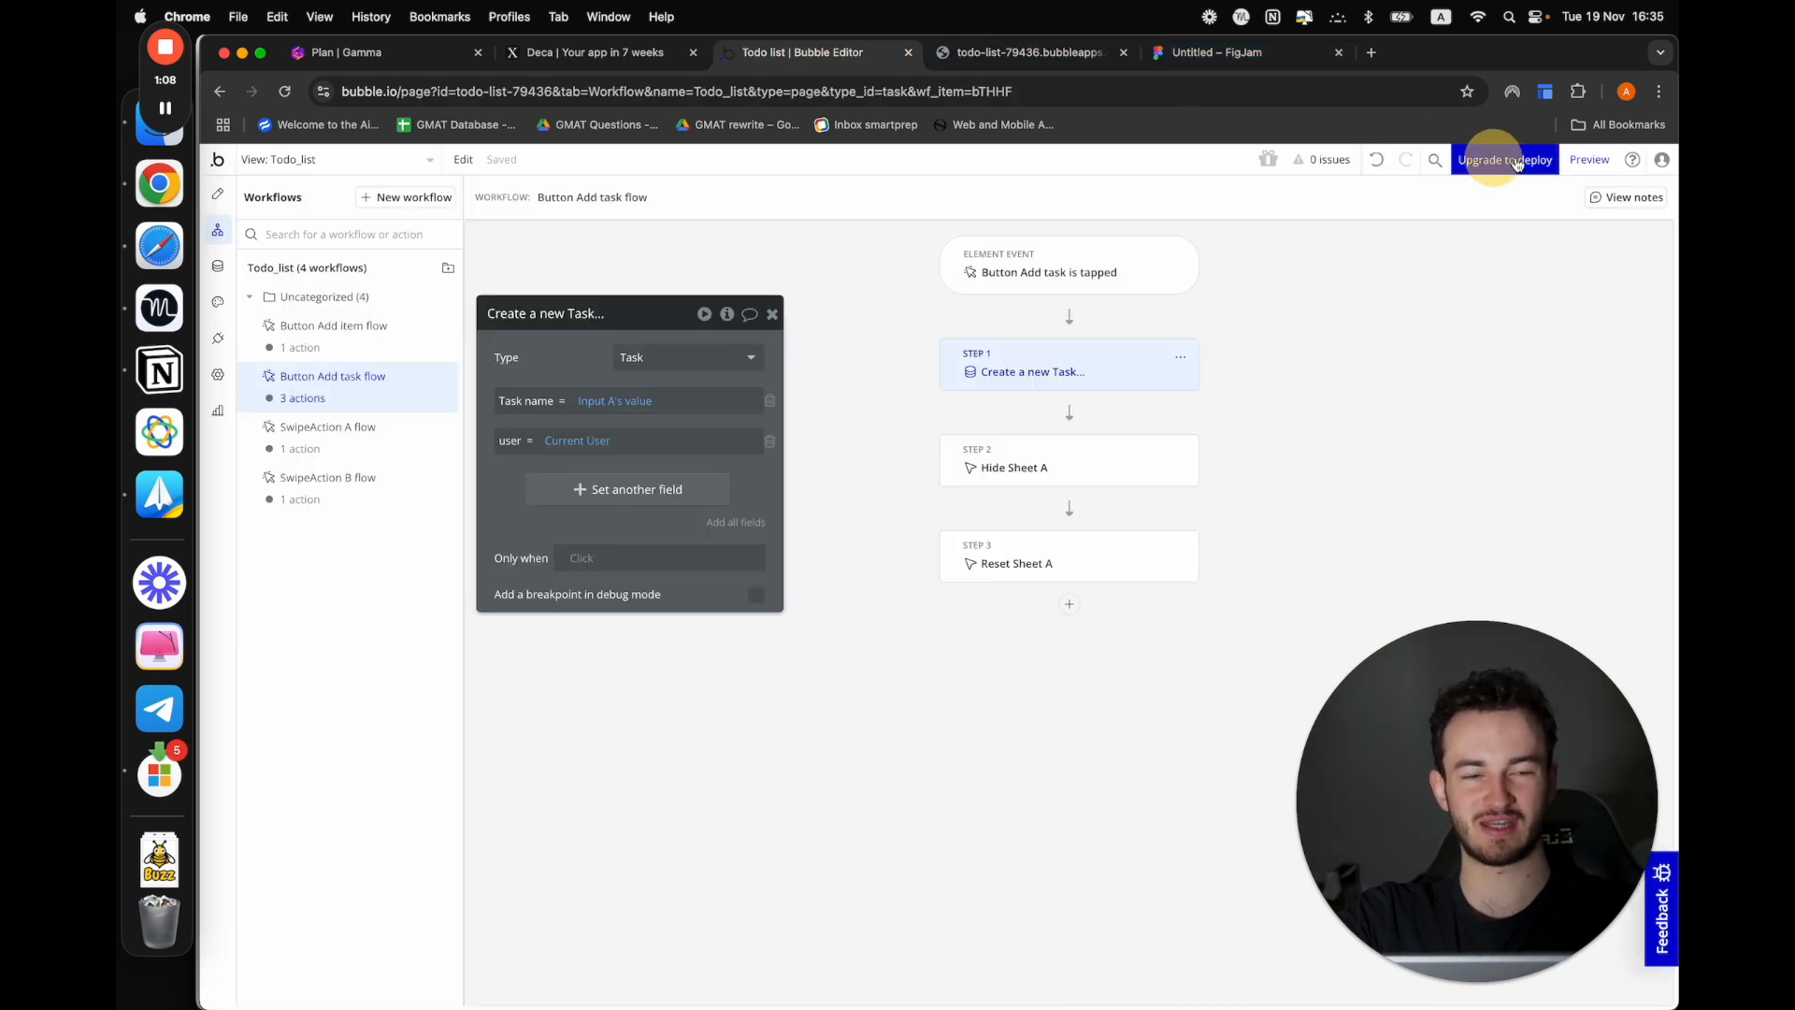
click(1589, 161)
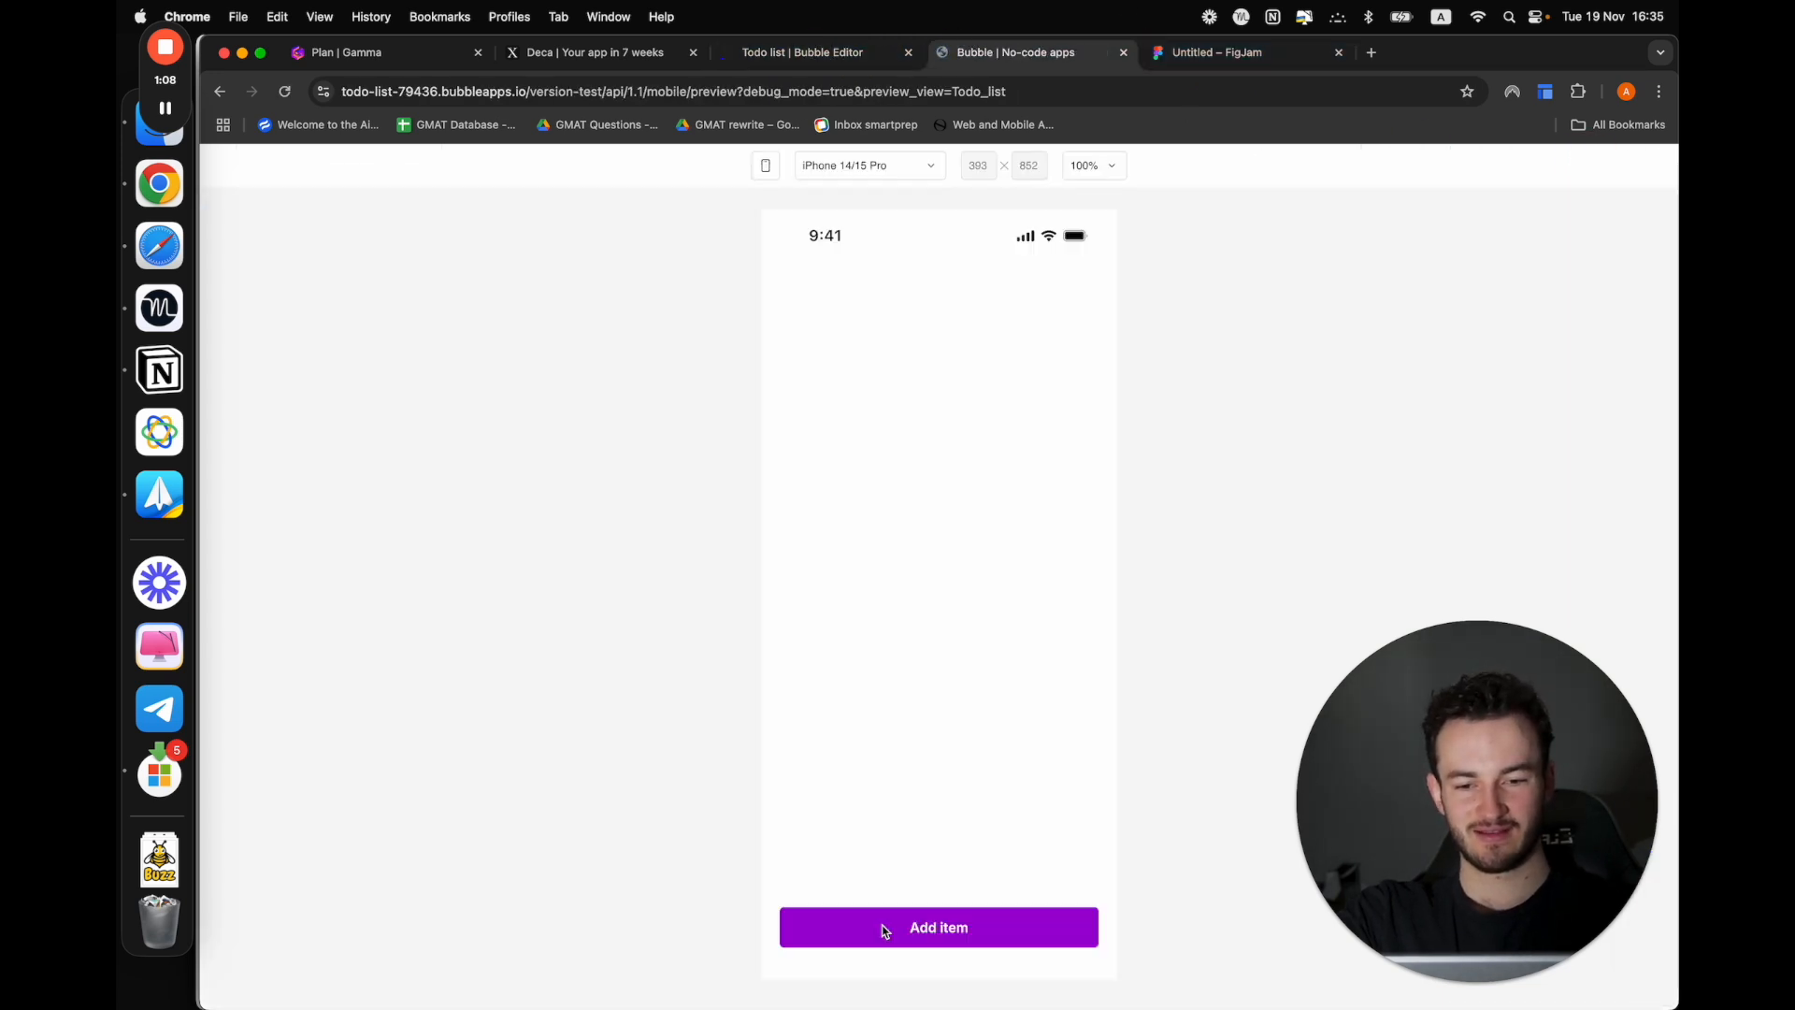
click(879, 932)
click(853, 841)
text(gg)
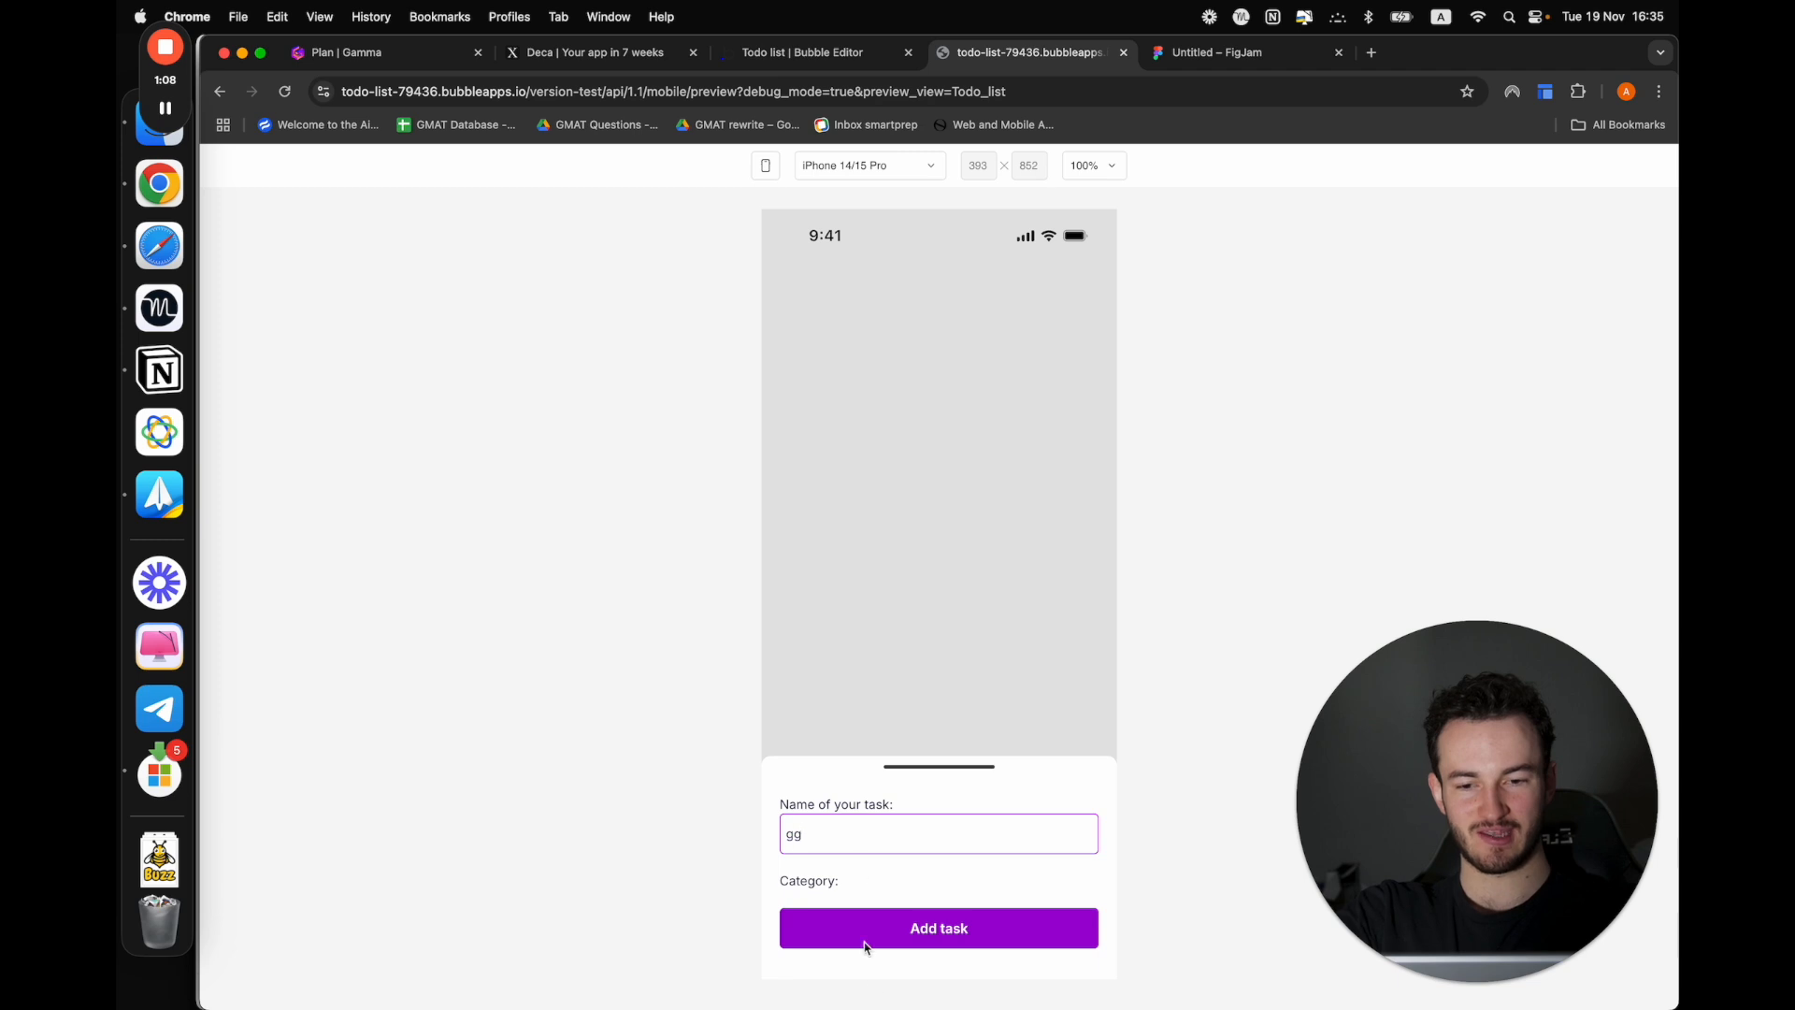
click(866, 935)
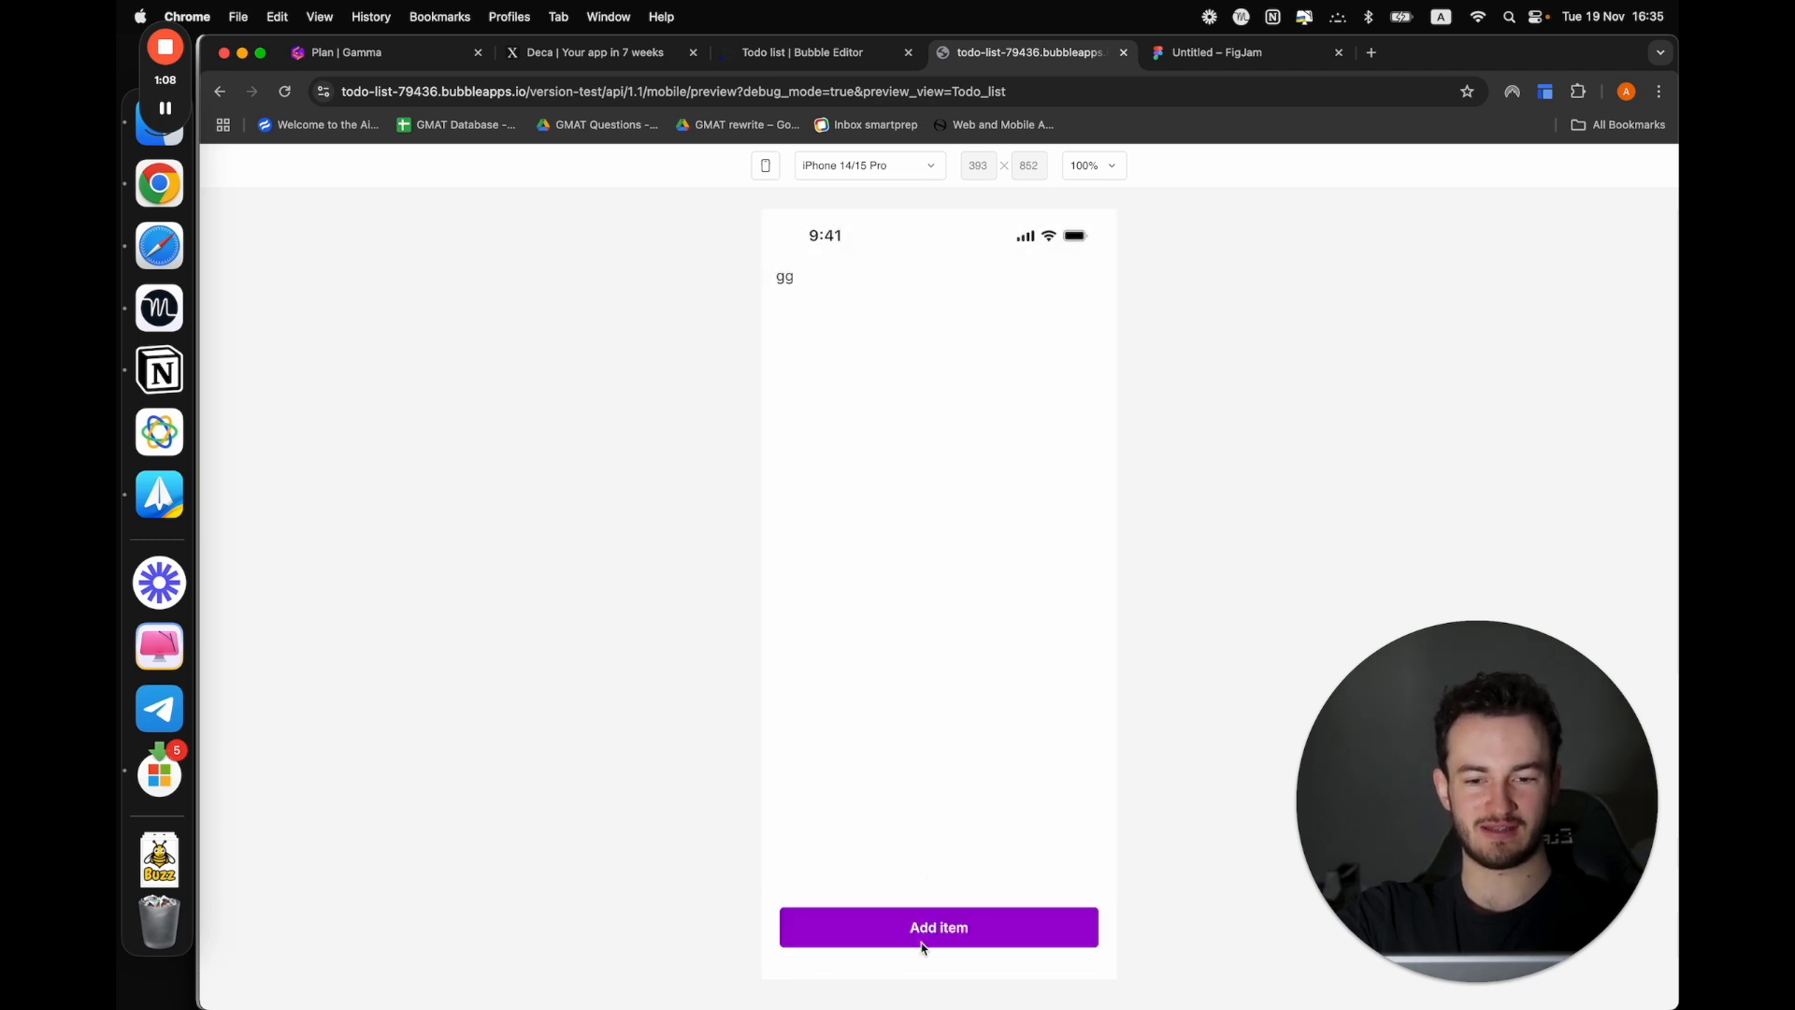
click(922, 947)
click(854, 831)
text(hh)
click(888, 938)
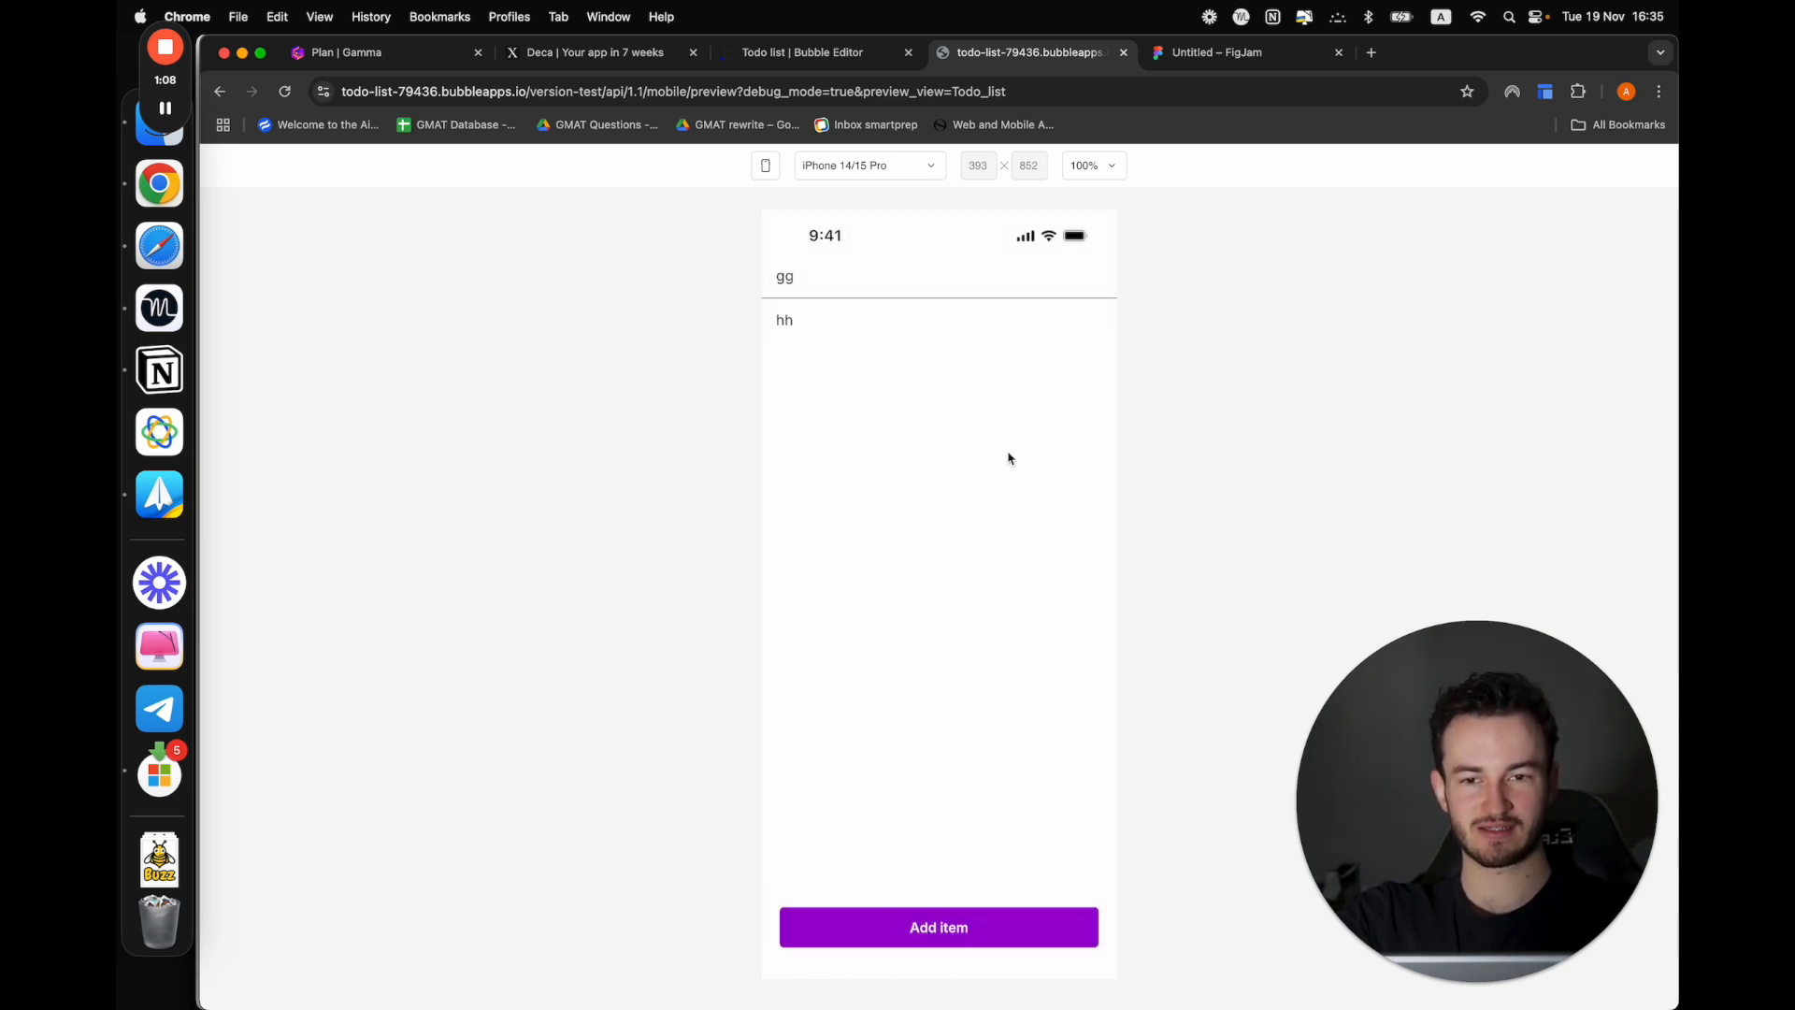
Compare the user column of the All Tasks app data with the tasks listed in the preview
click(758, 49)
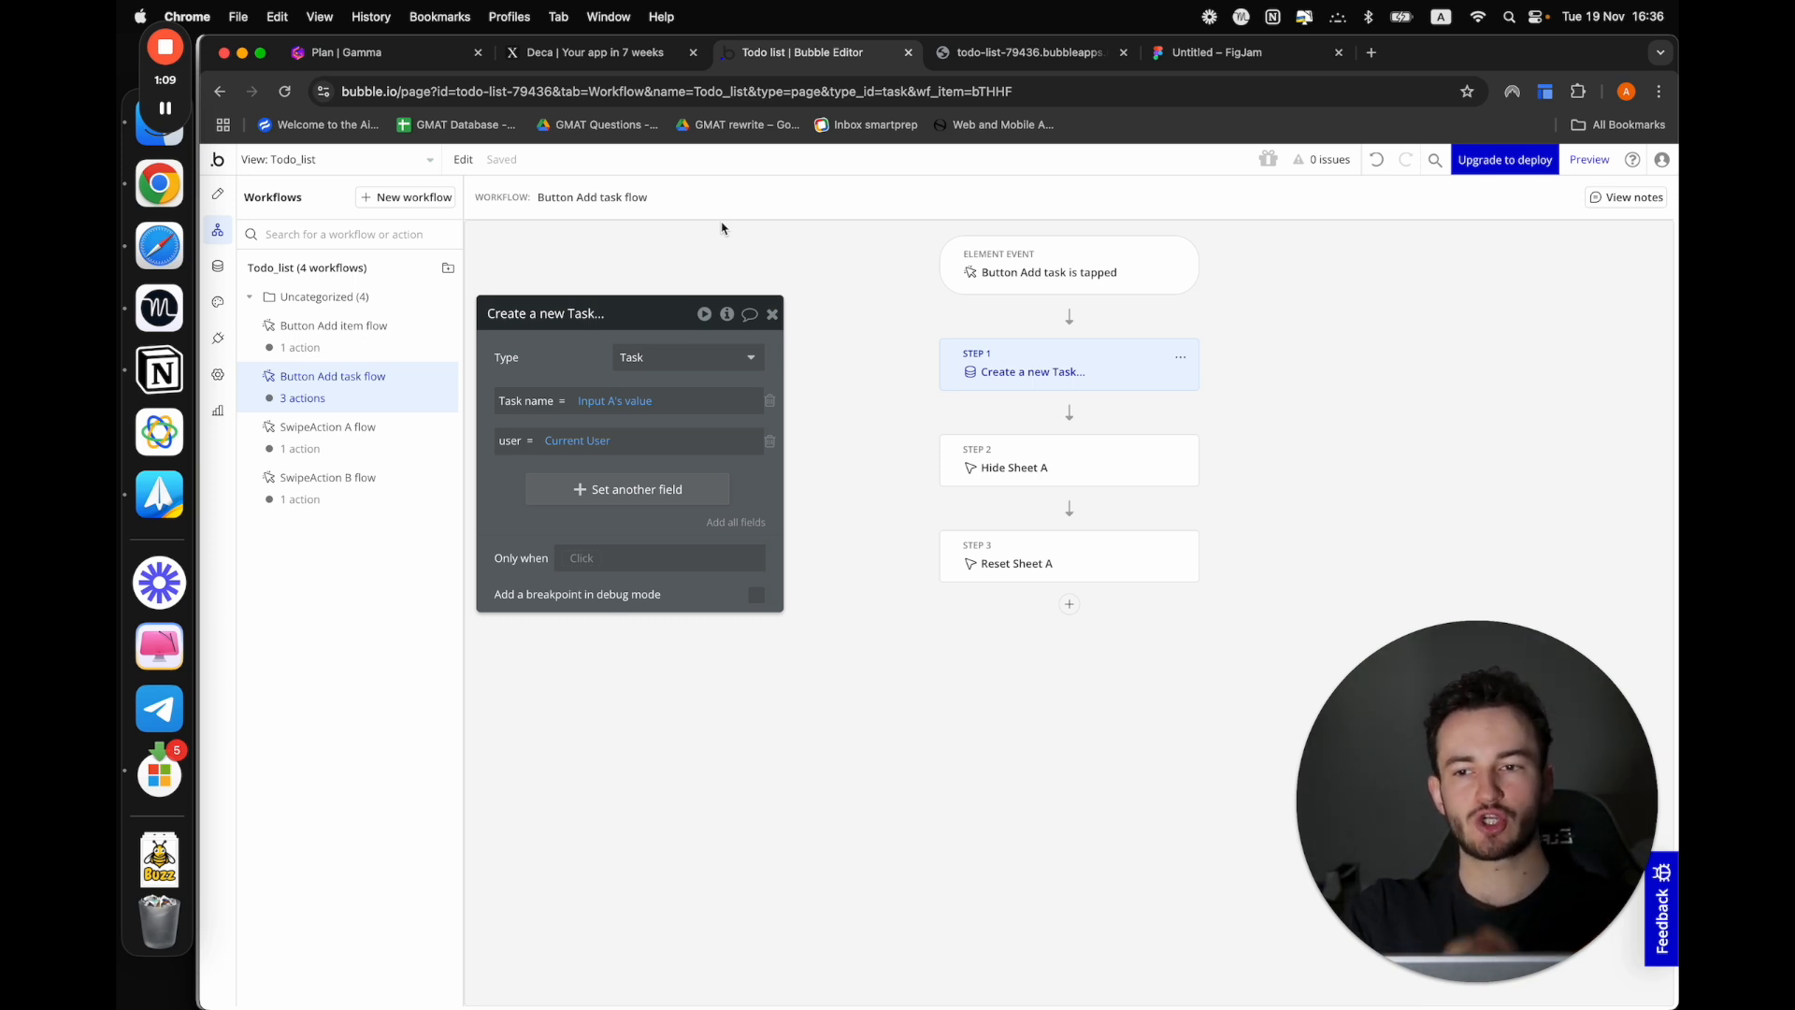
click(218, 266)
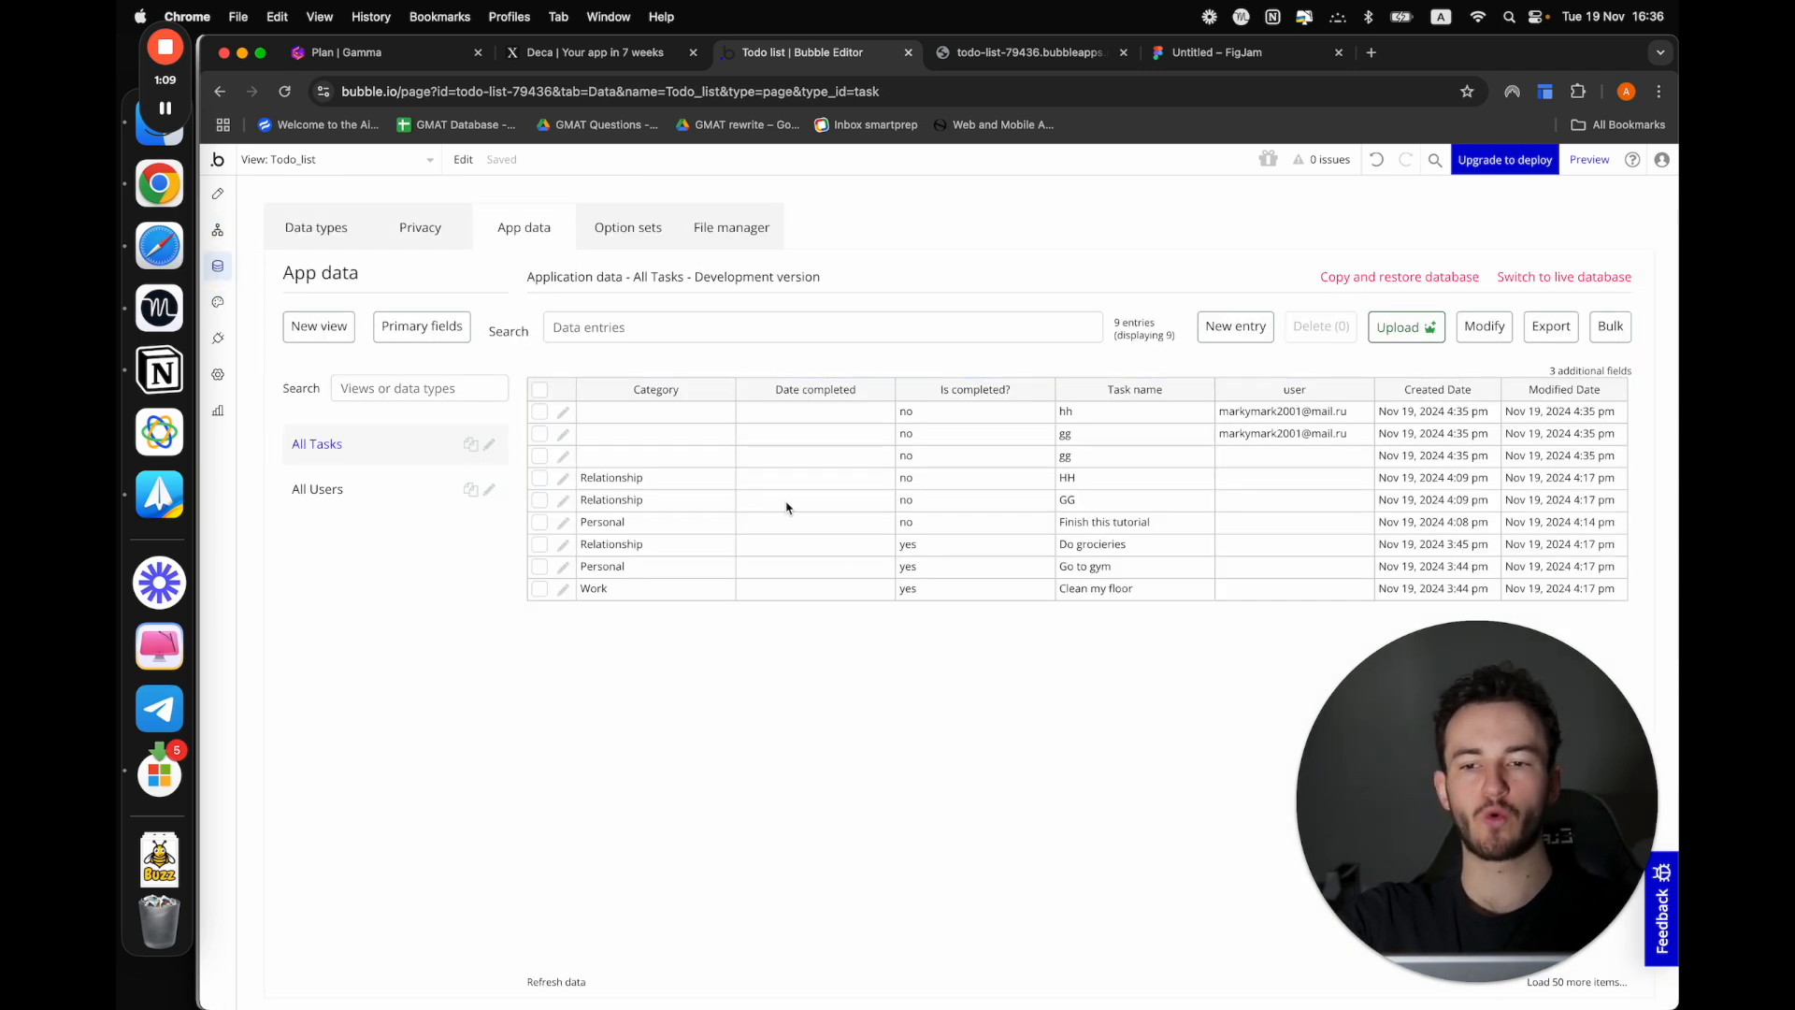
click(980, 56)
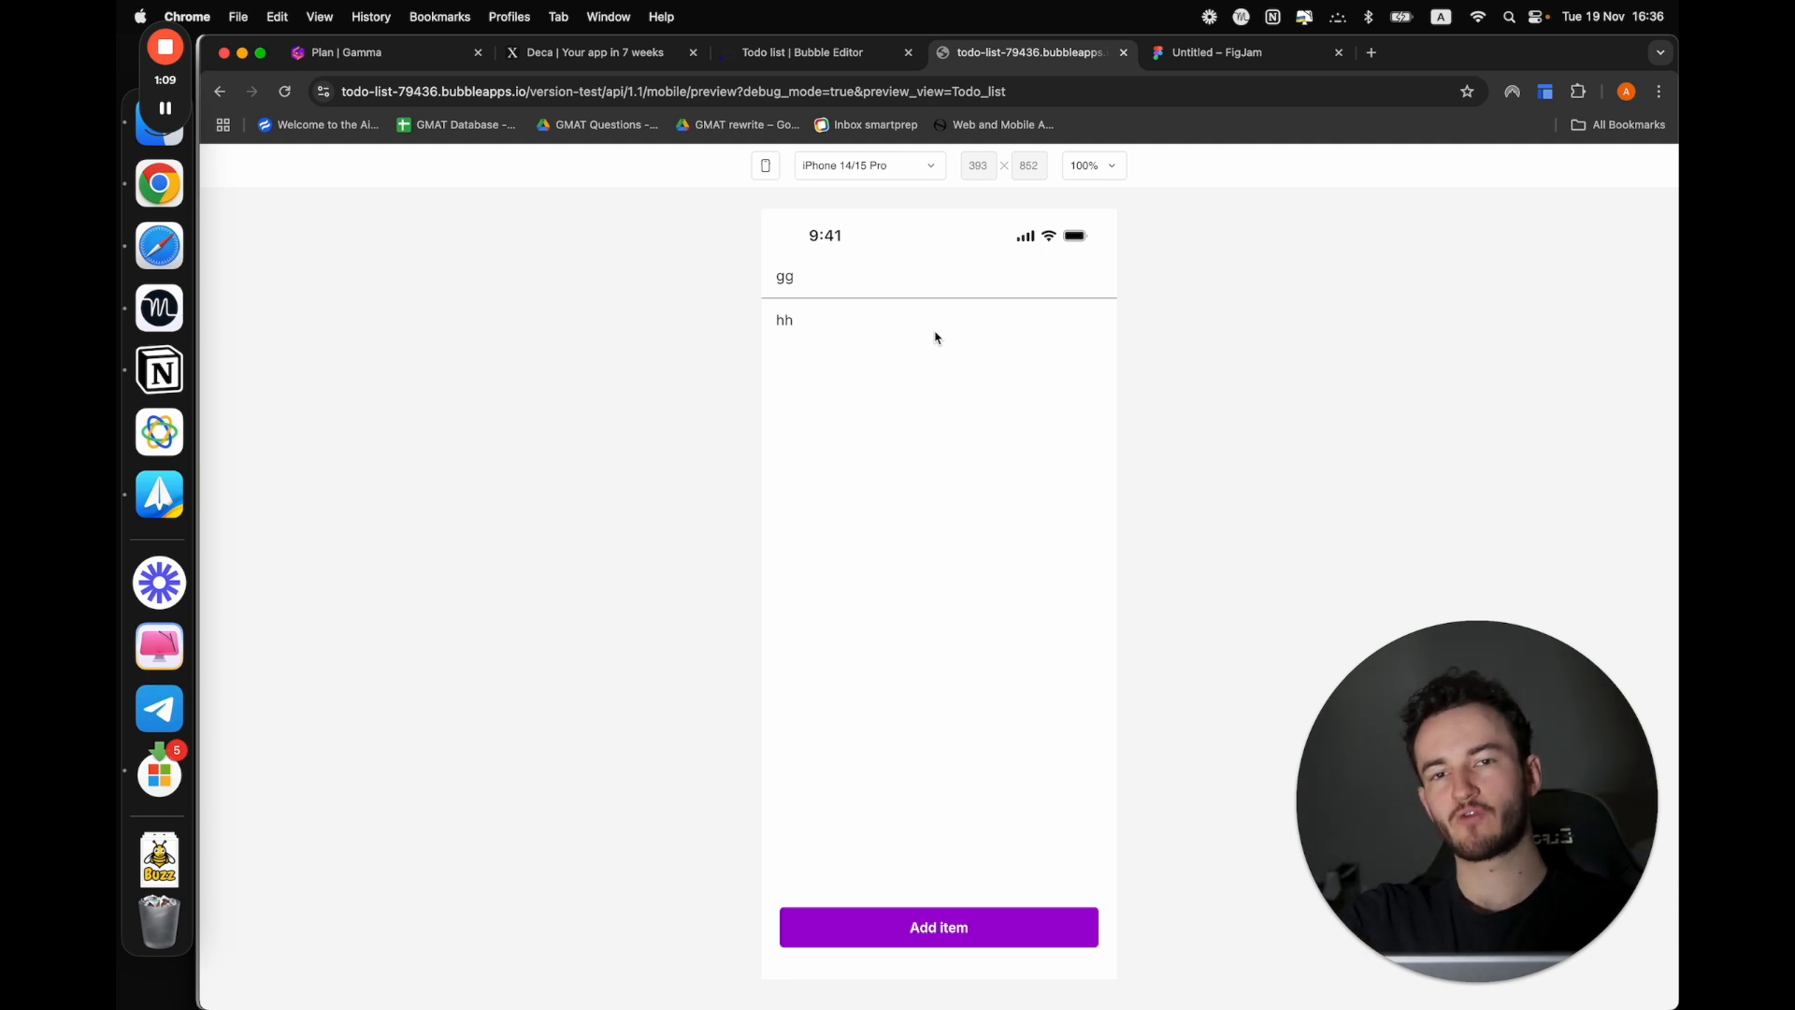
click(789, 53)
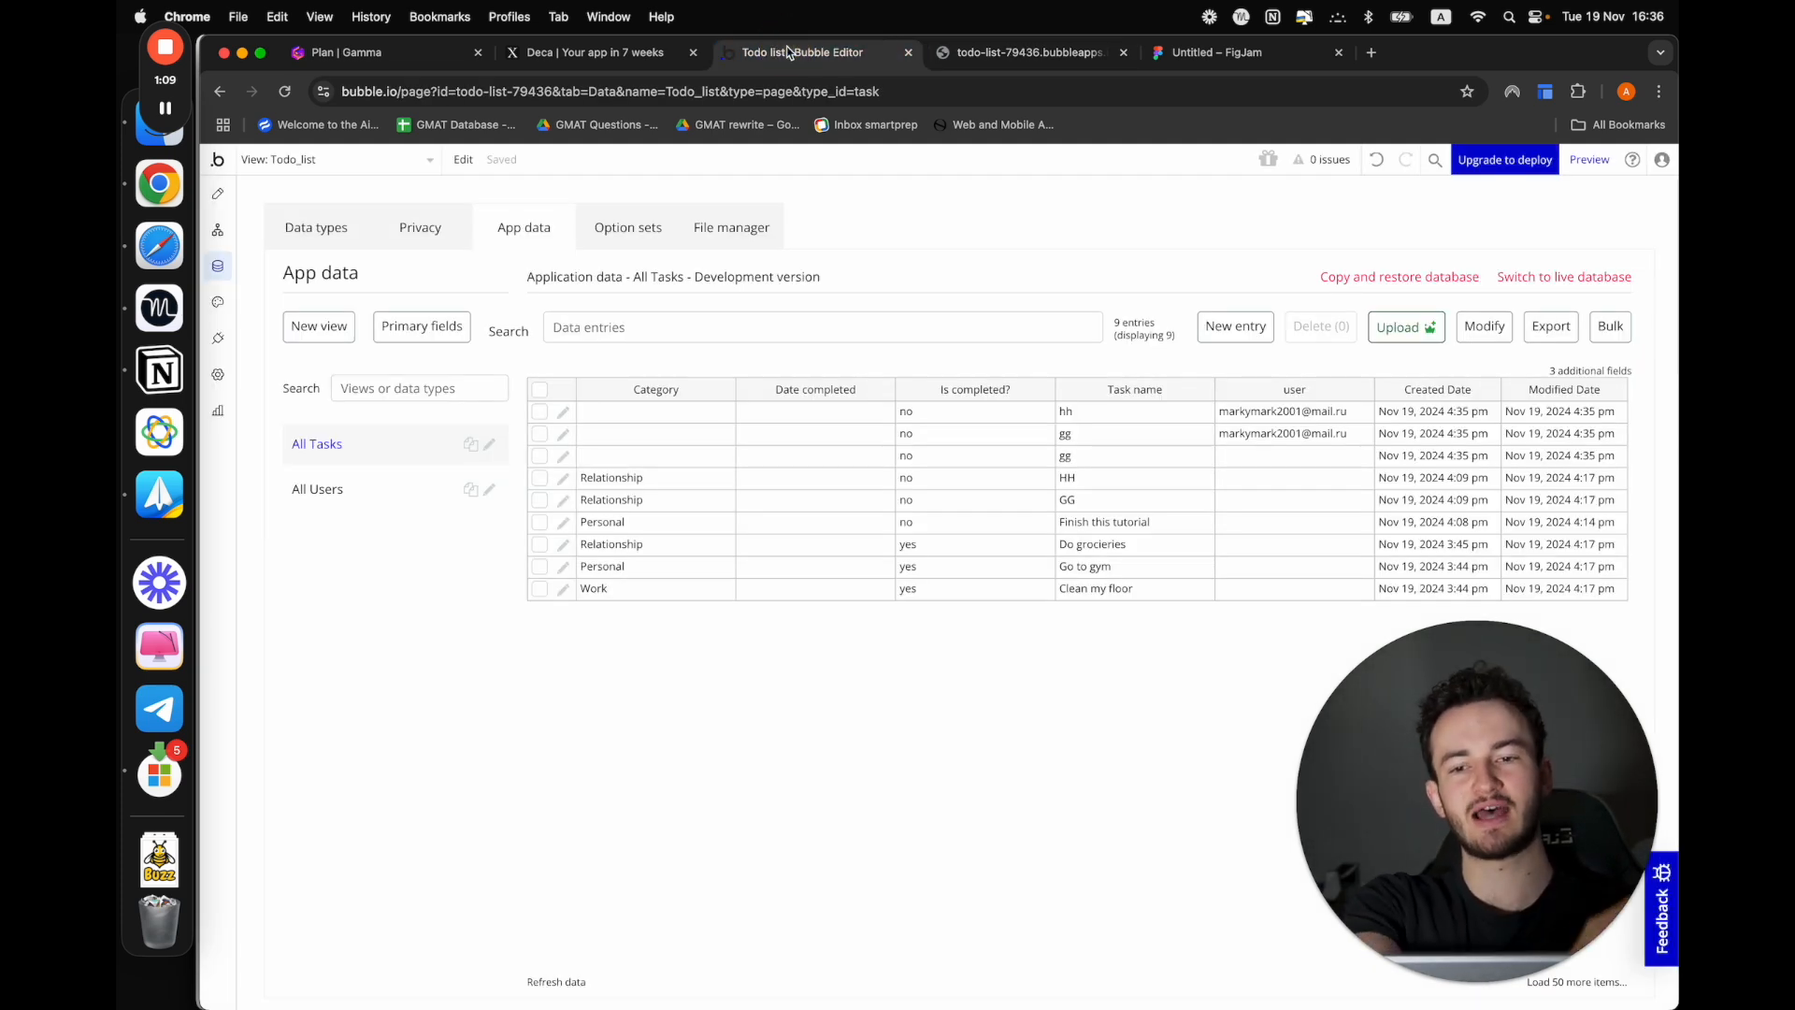
Review the privacy rules for the User type and create a privacy rule named "Self" for the Task type
click(407, 218)
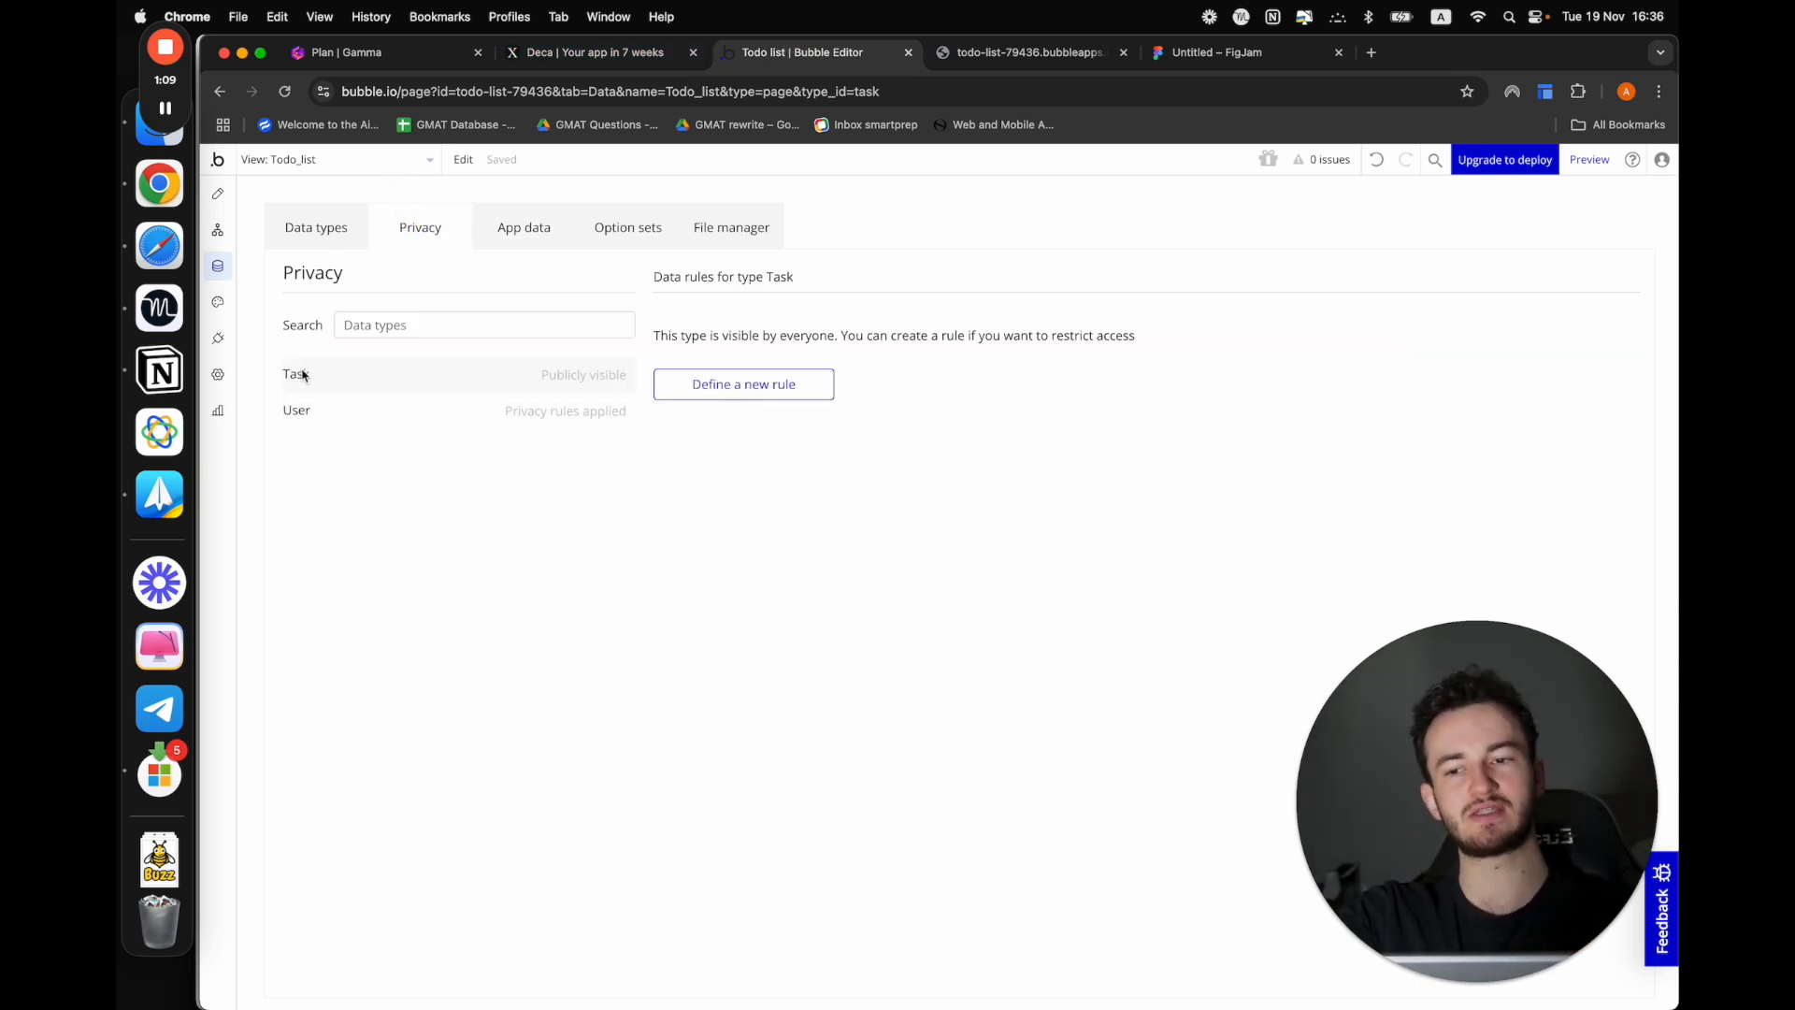
click(319, 410)
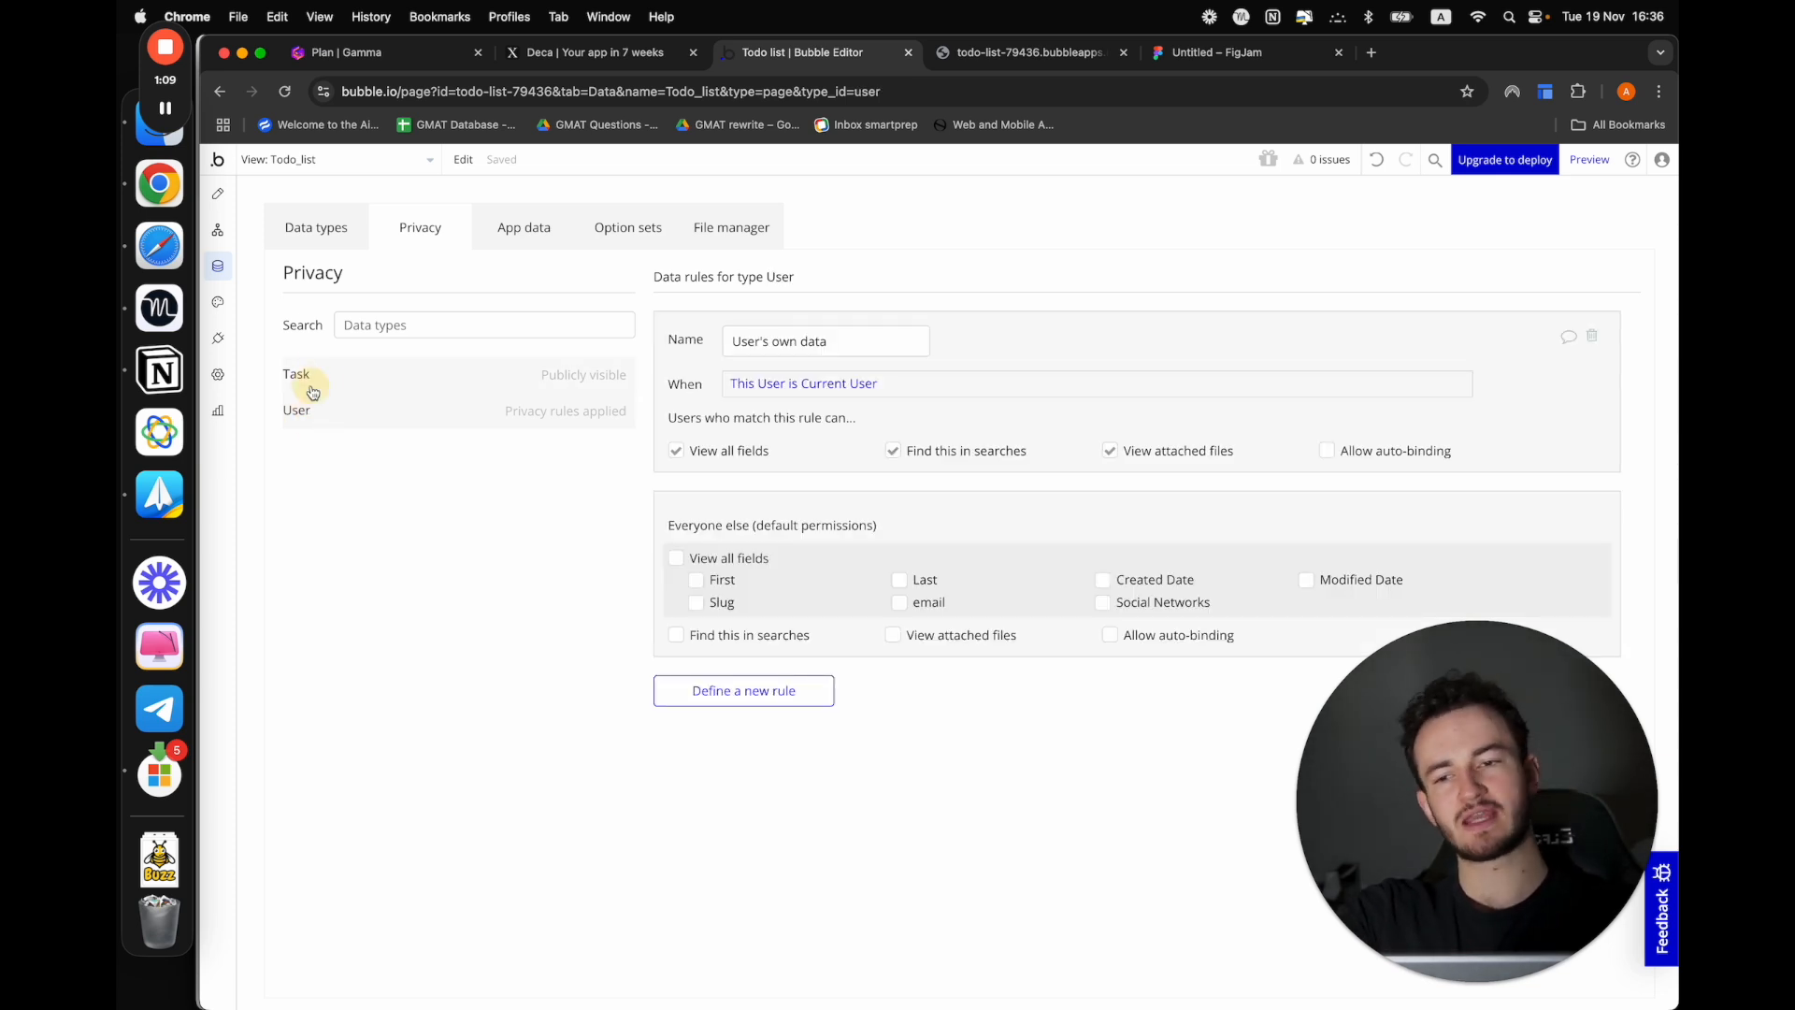
click(300, 376)
click(724, 387)
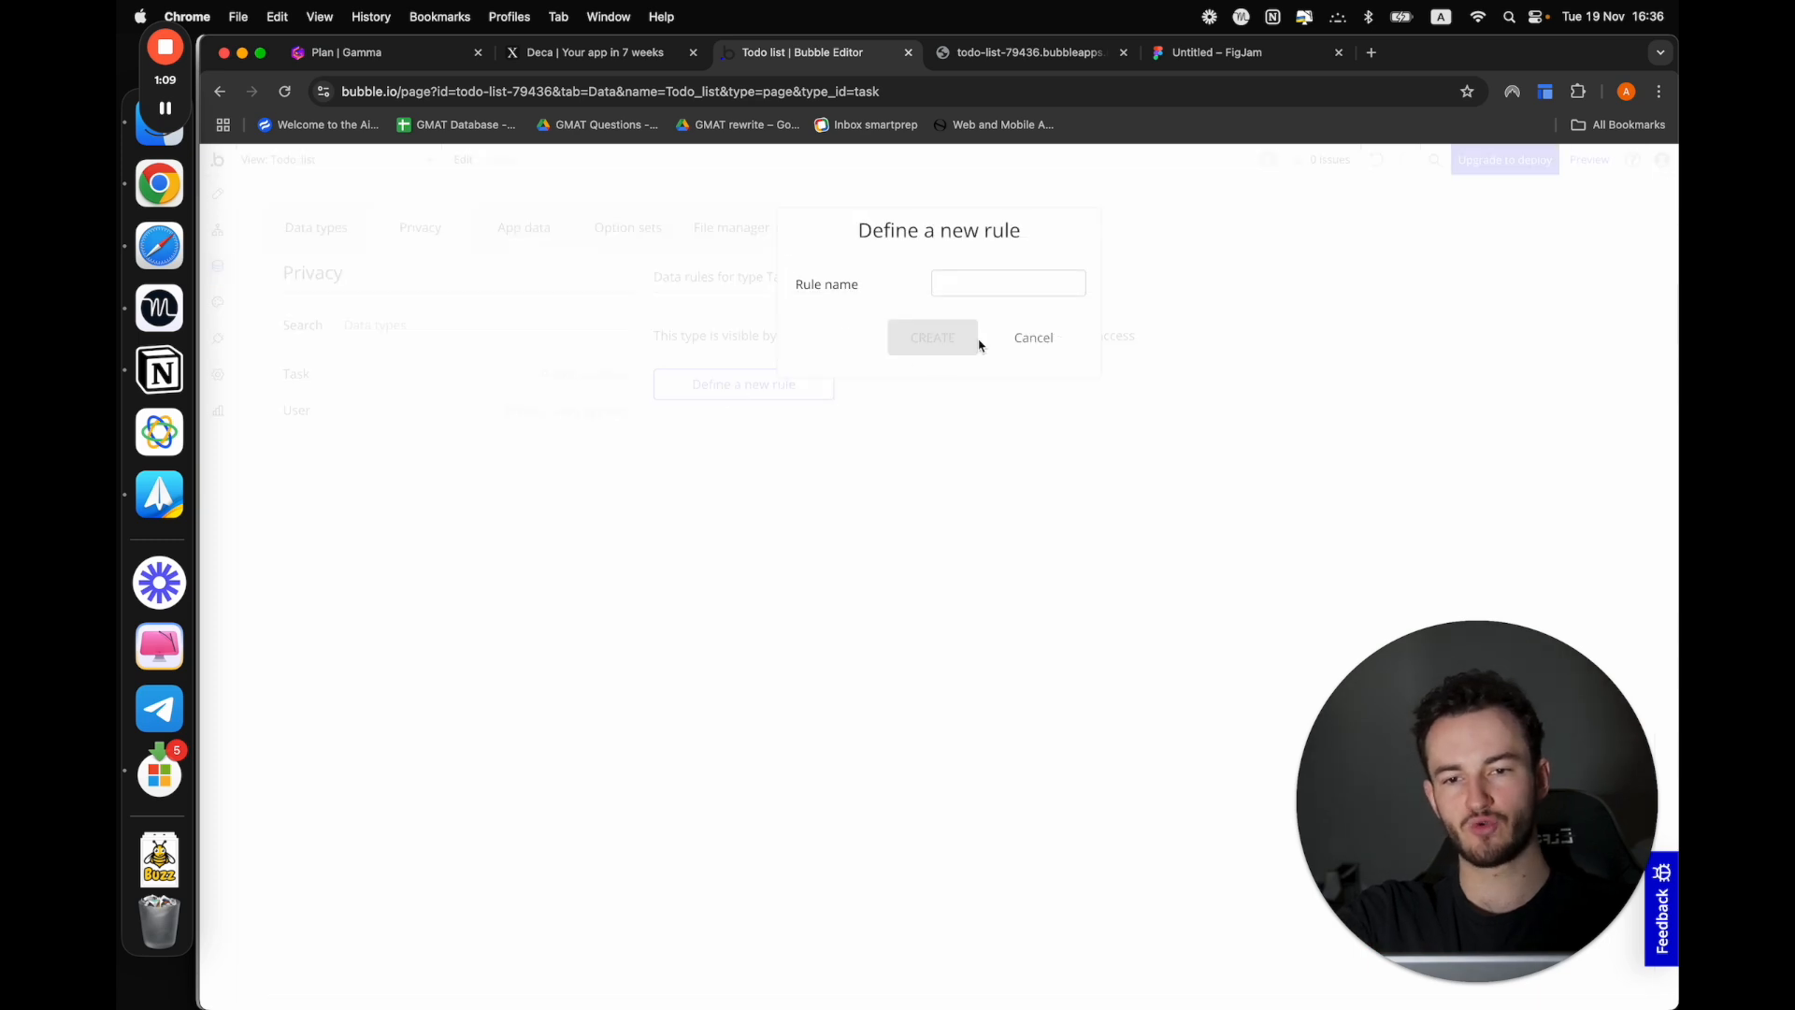
click(982, 290)
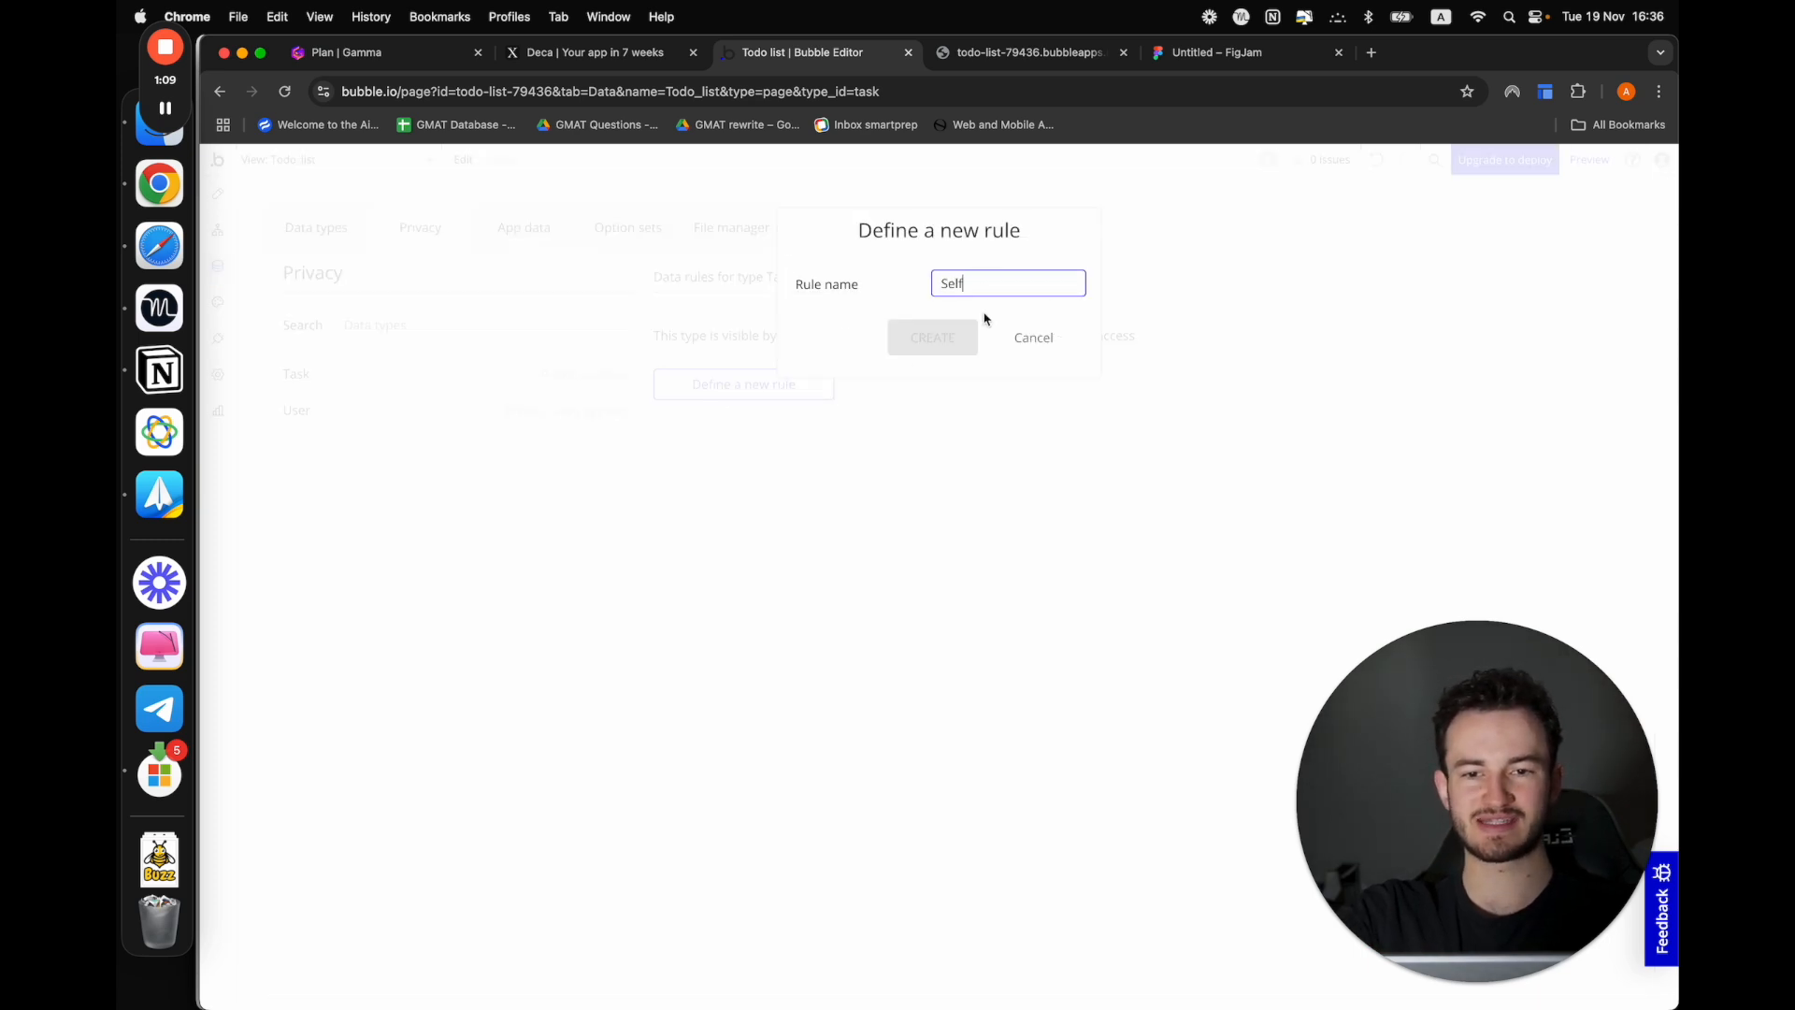
text(Self)
click(962, 342)
Set the Self rule's condition to Current User is This Task's user and review the permissions it grants
click(747, 382)
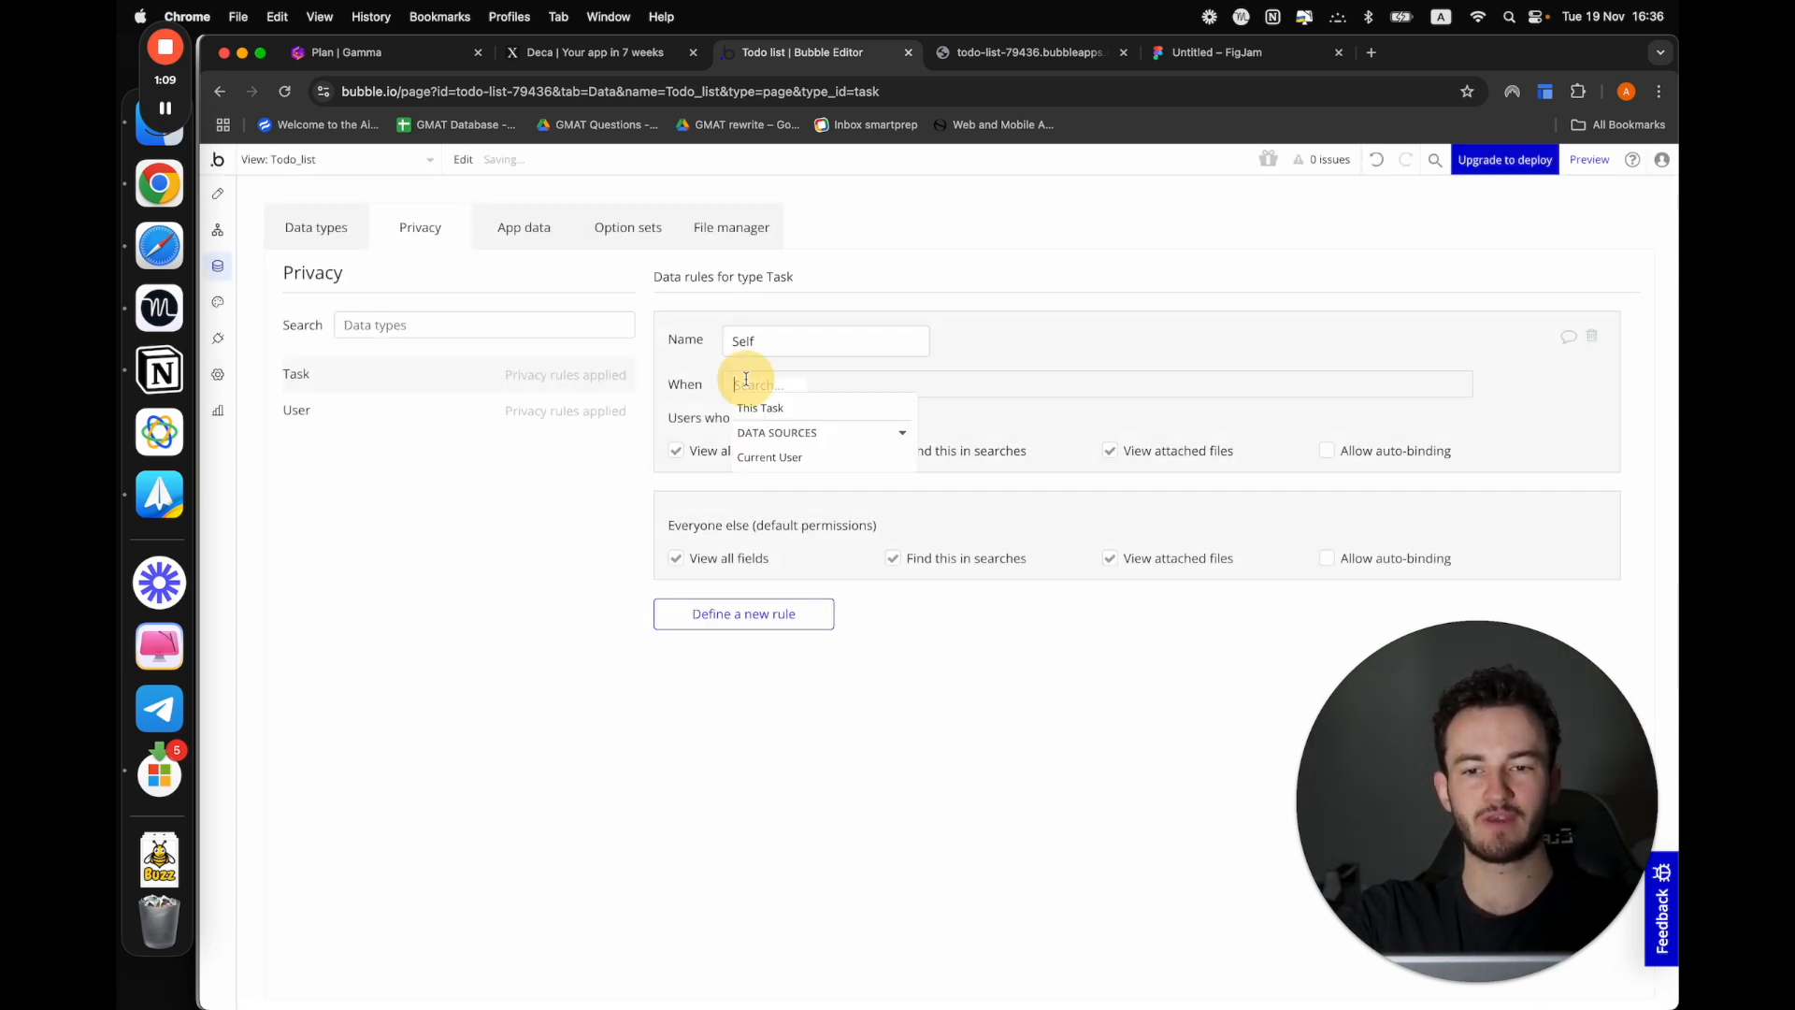
click(775, 460)
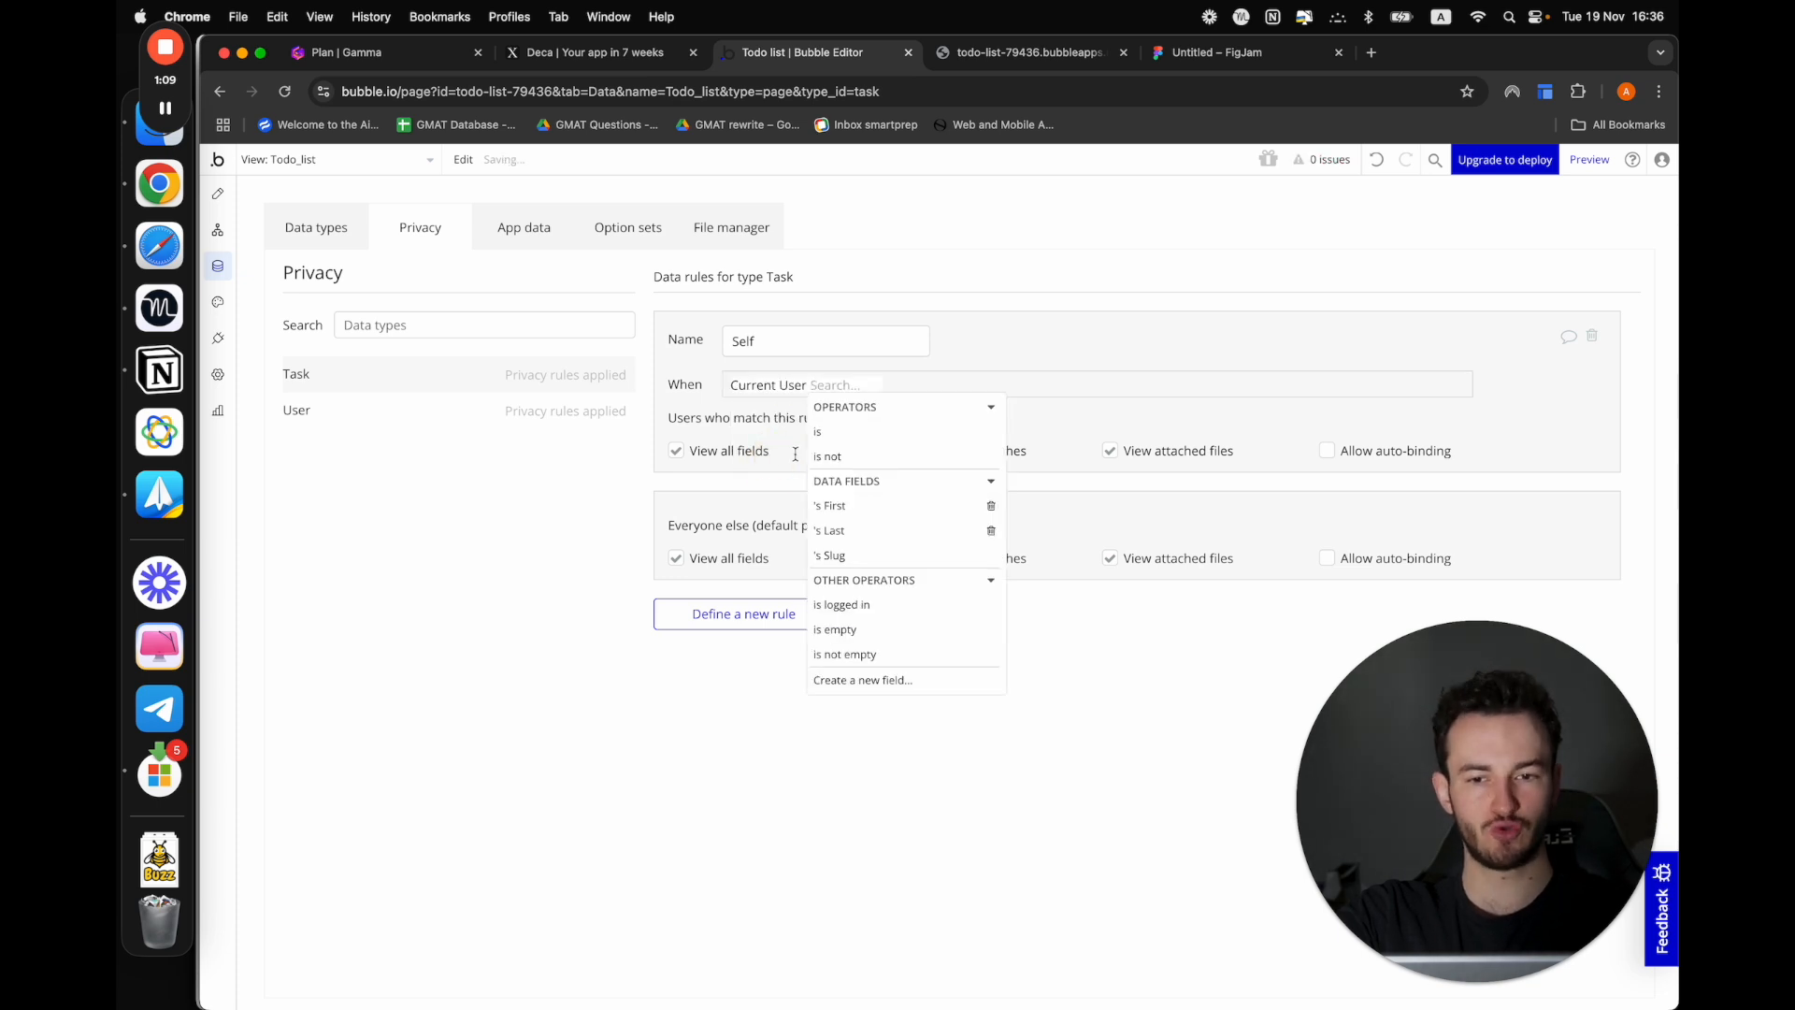
click(832, 442)
click(886, 410)
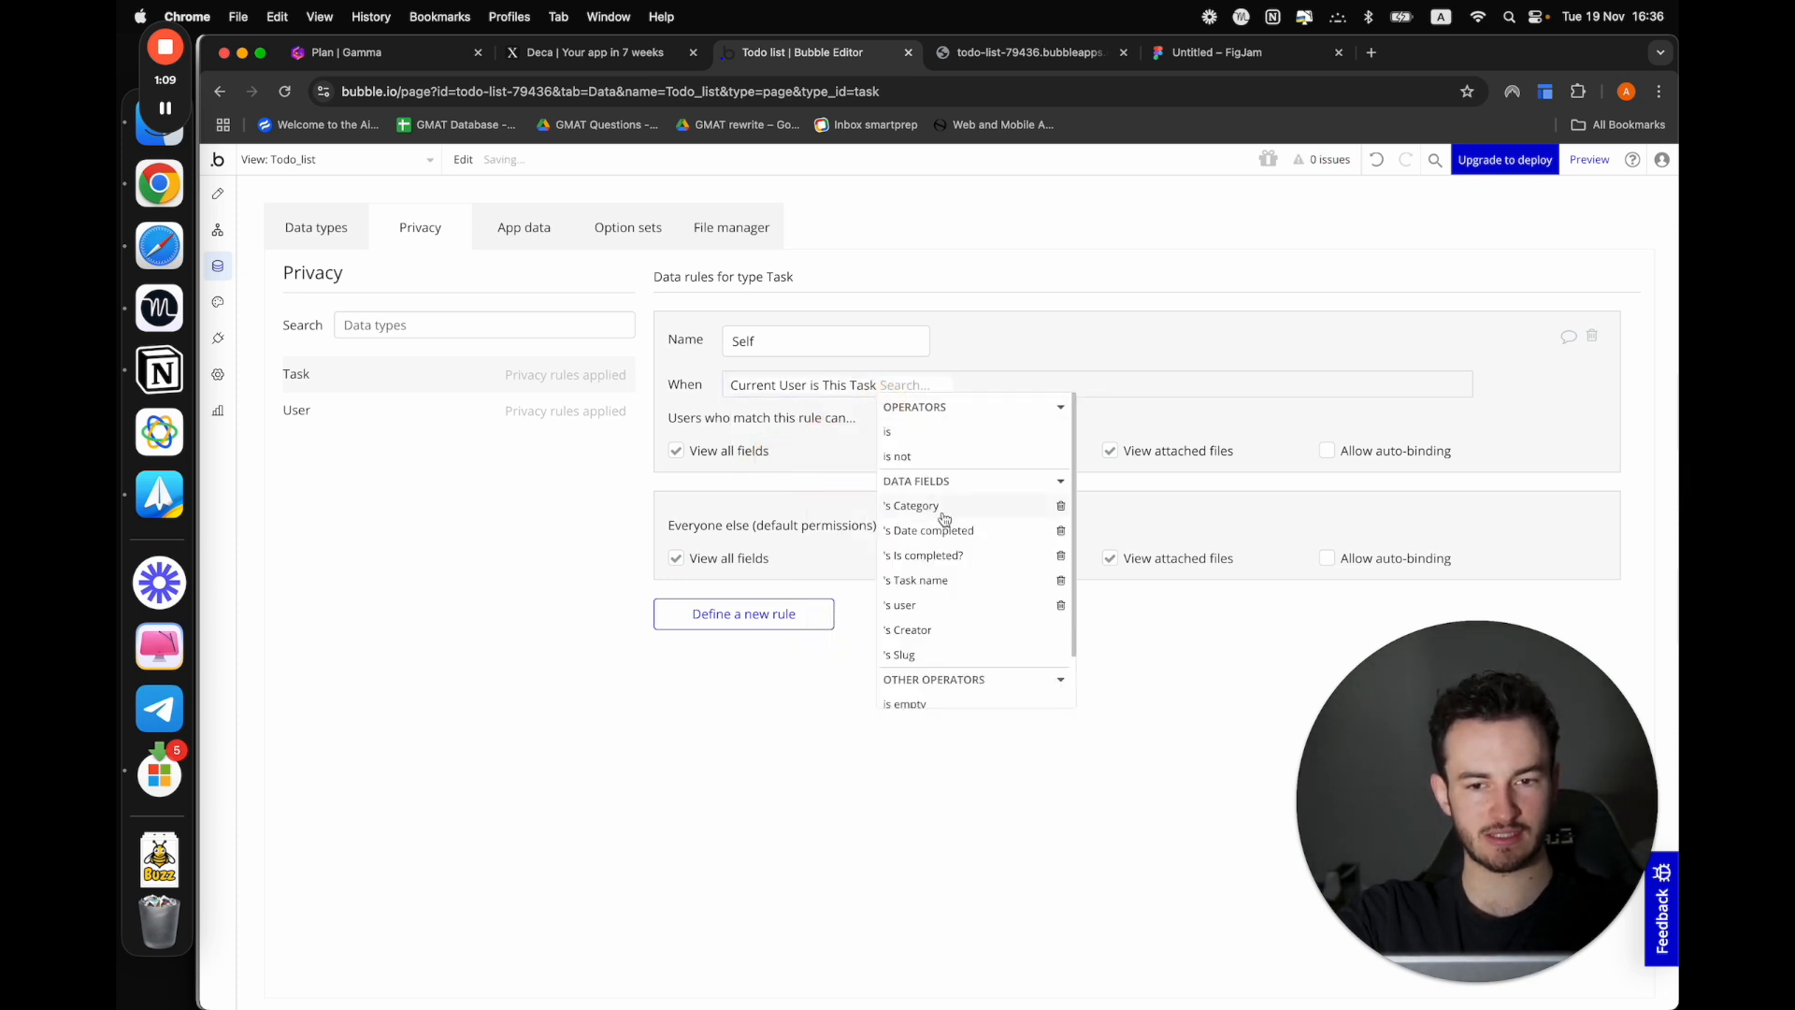
click(902, 605)
click(848, 482)
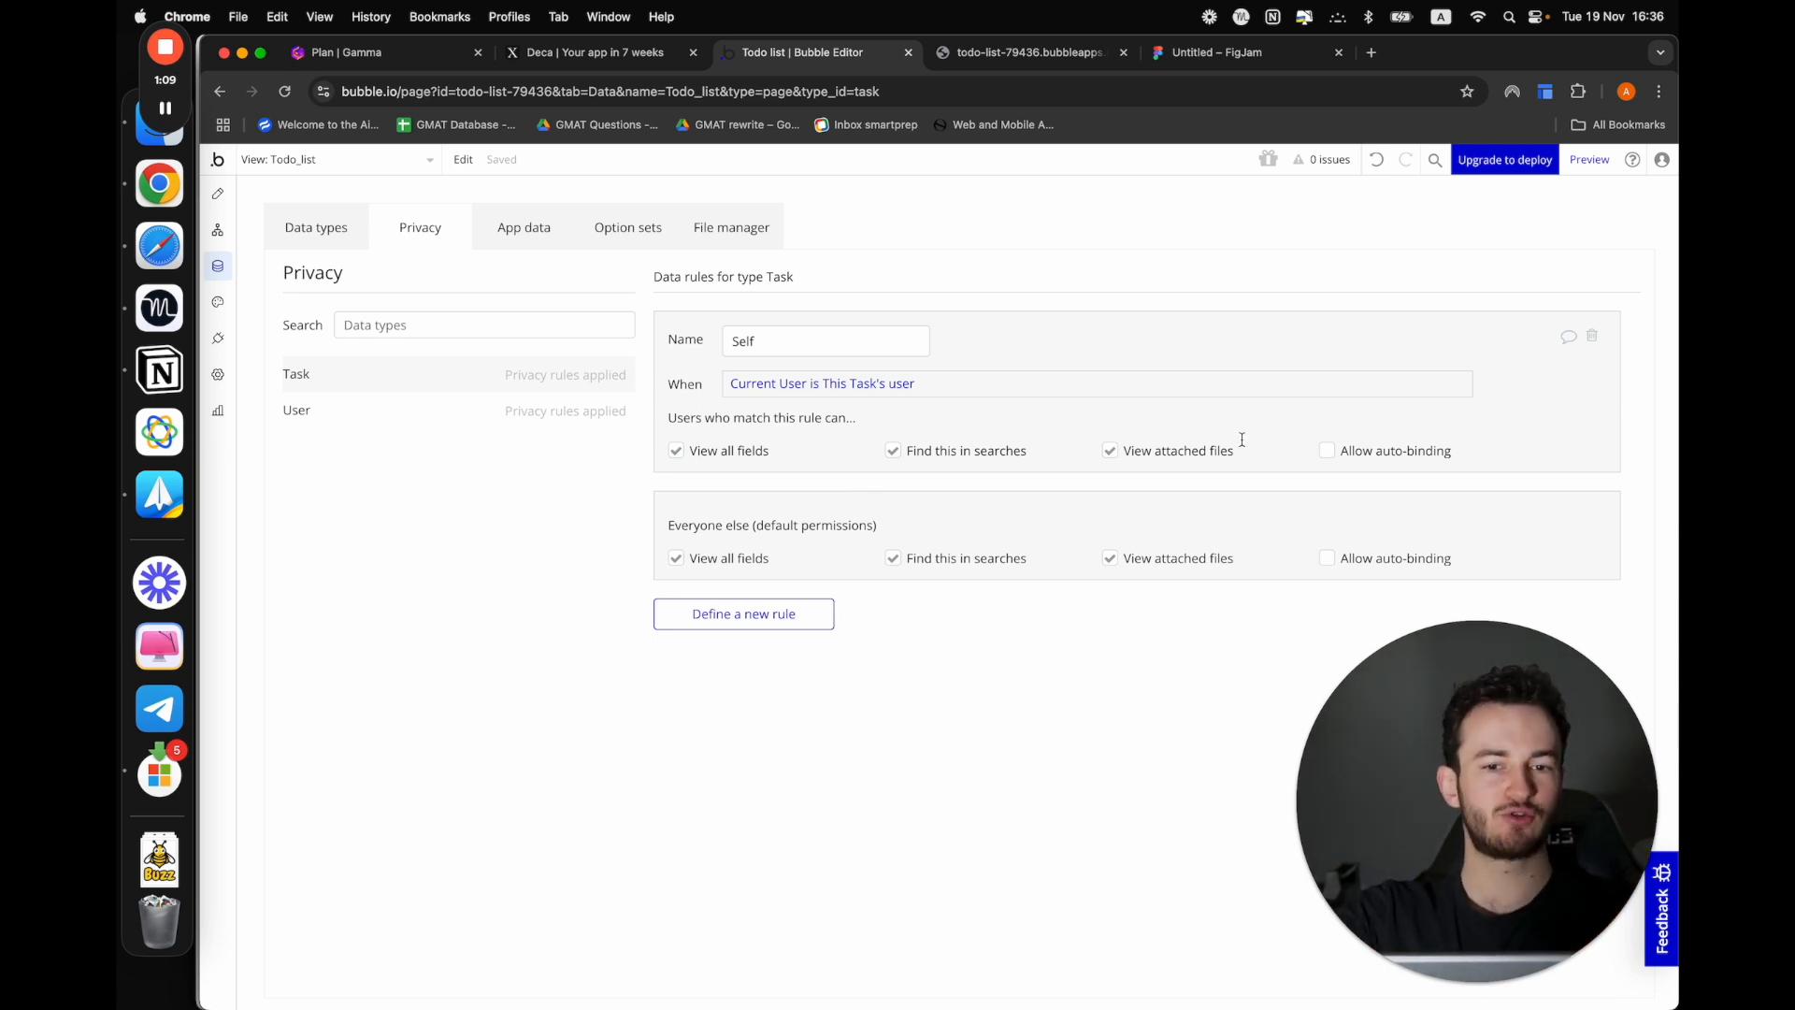
drag(926, 452, 1080, 452)
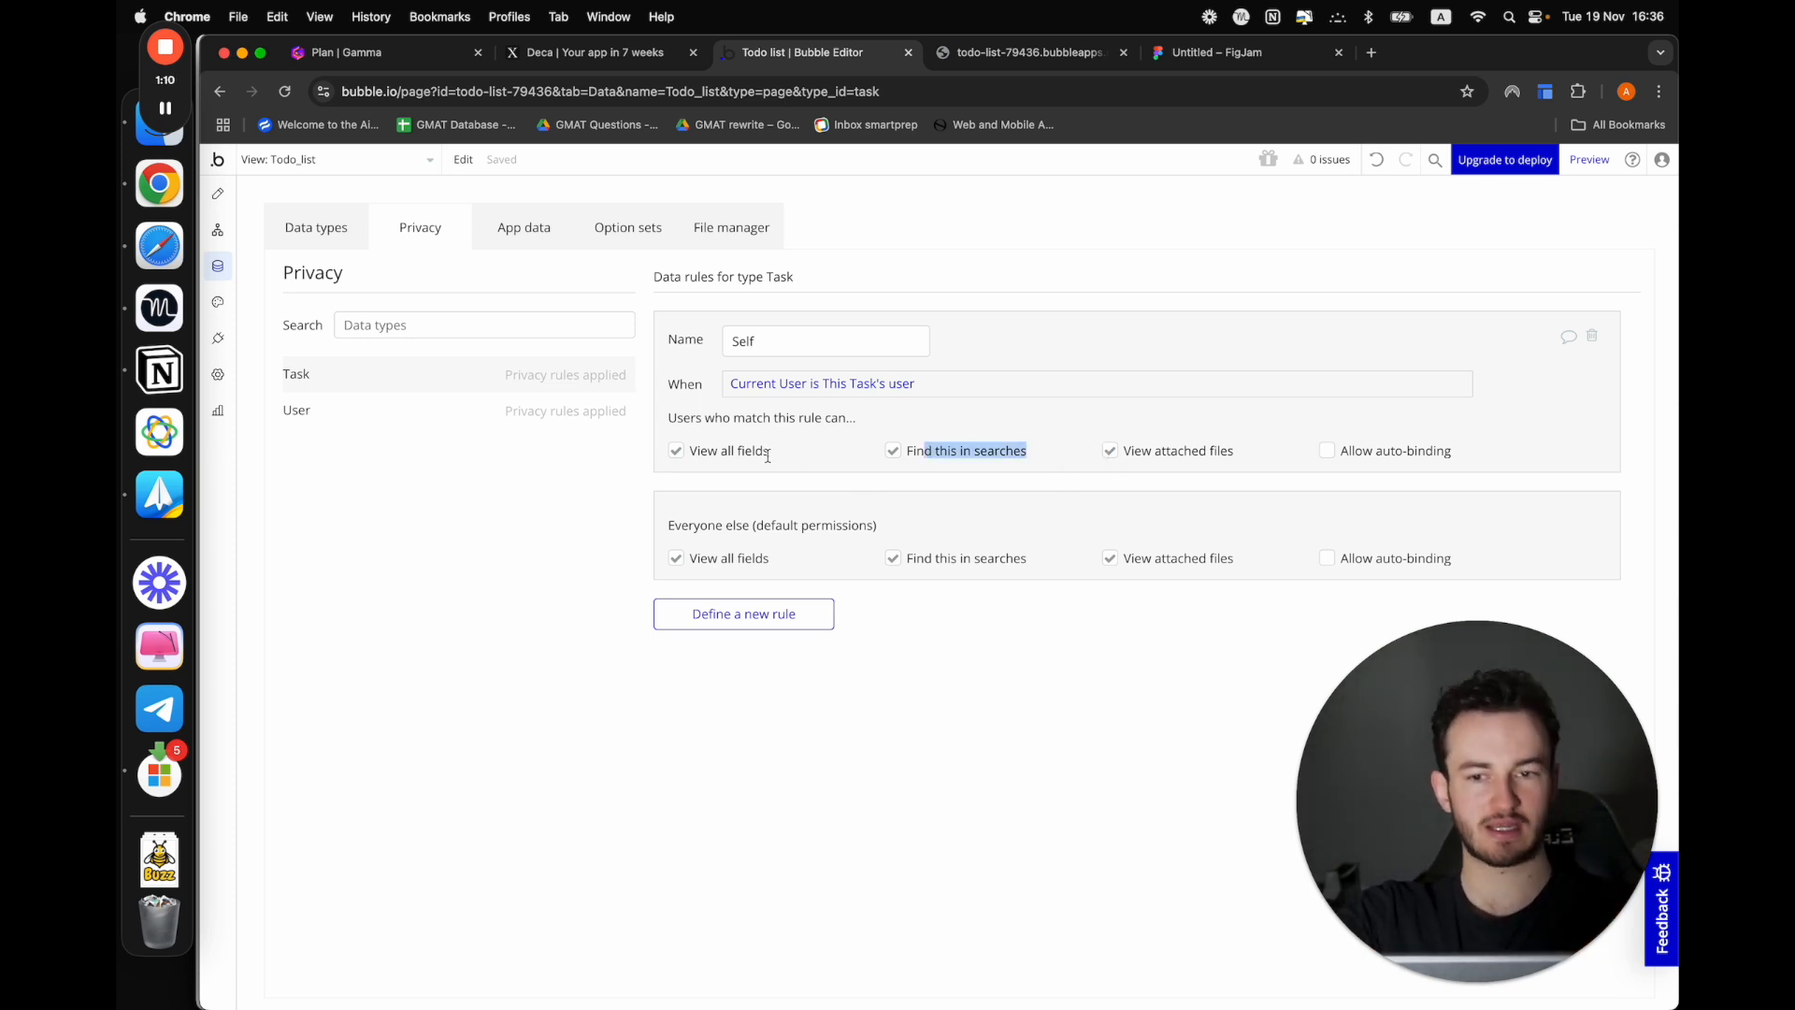
drag(707, 450, 828, 450)
click(828, 450)
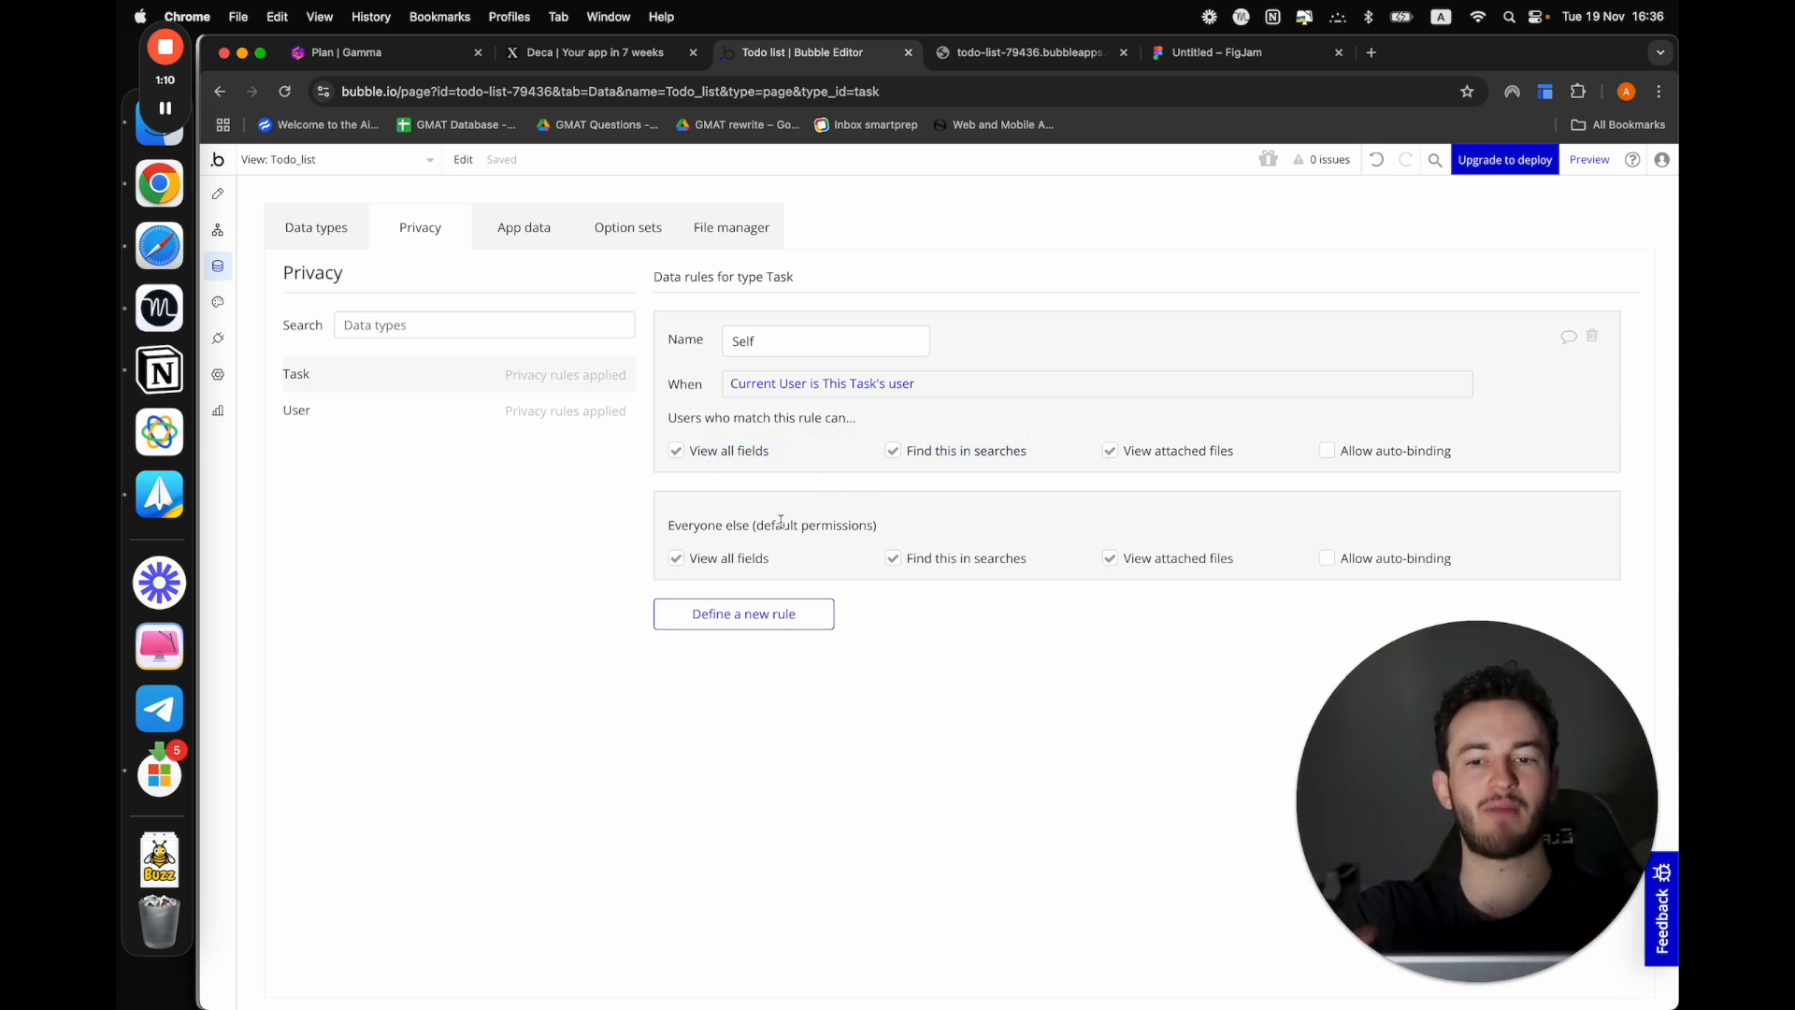
Disable View all fields, Find this in searches and View attached files for everyone else on the Task type
click(676, 559)
click(677, 660)
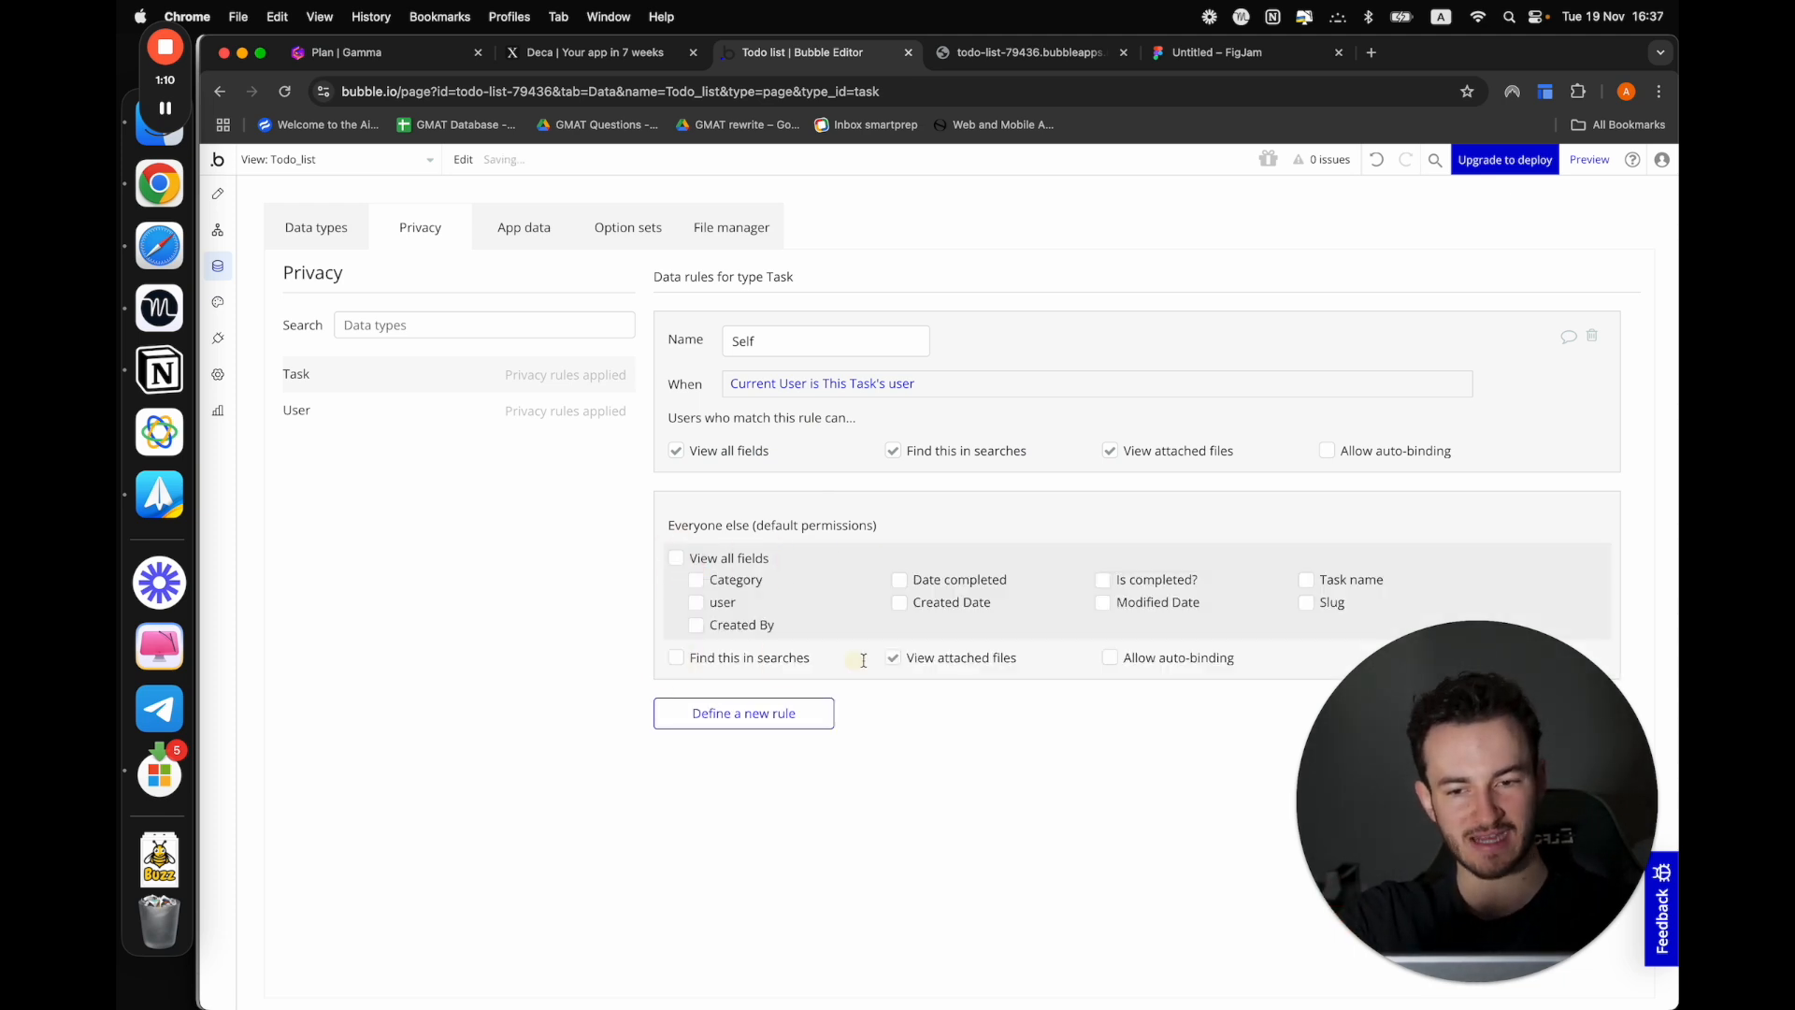
click(893, 659)
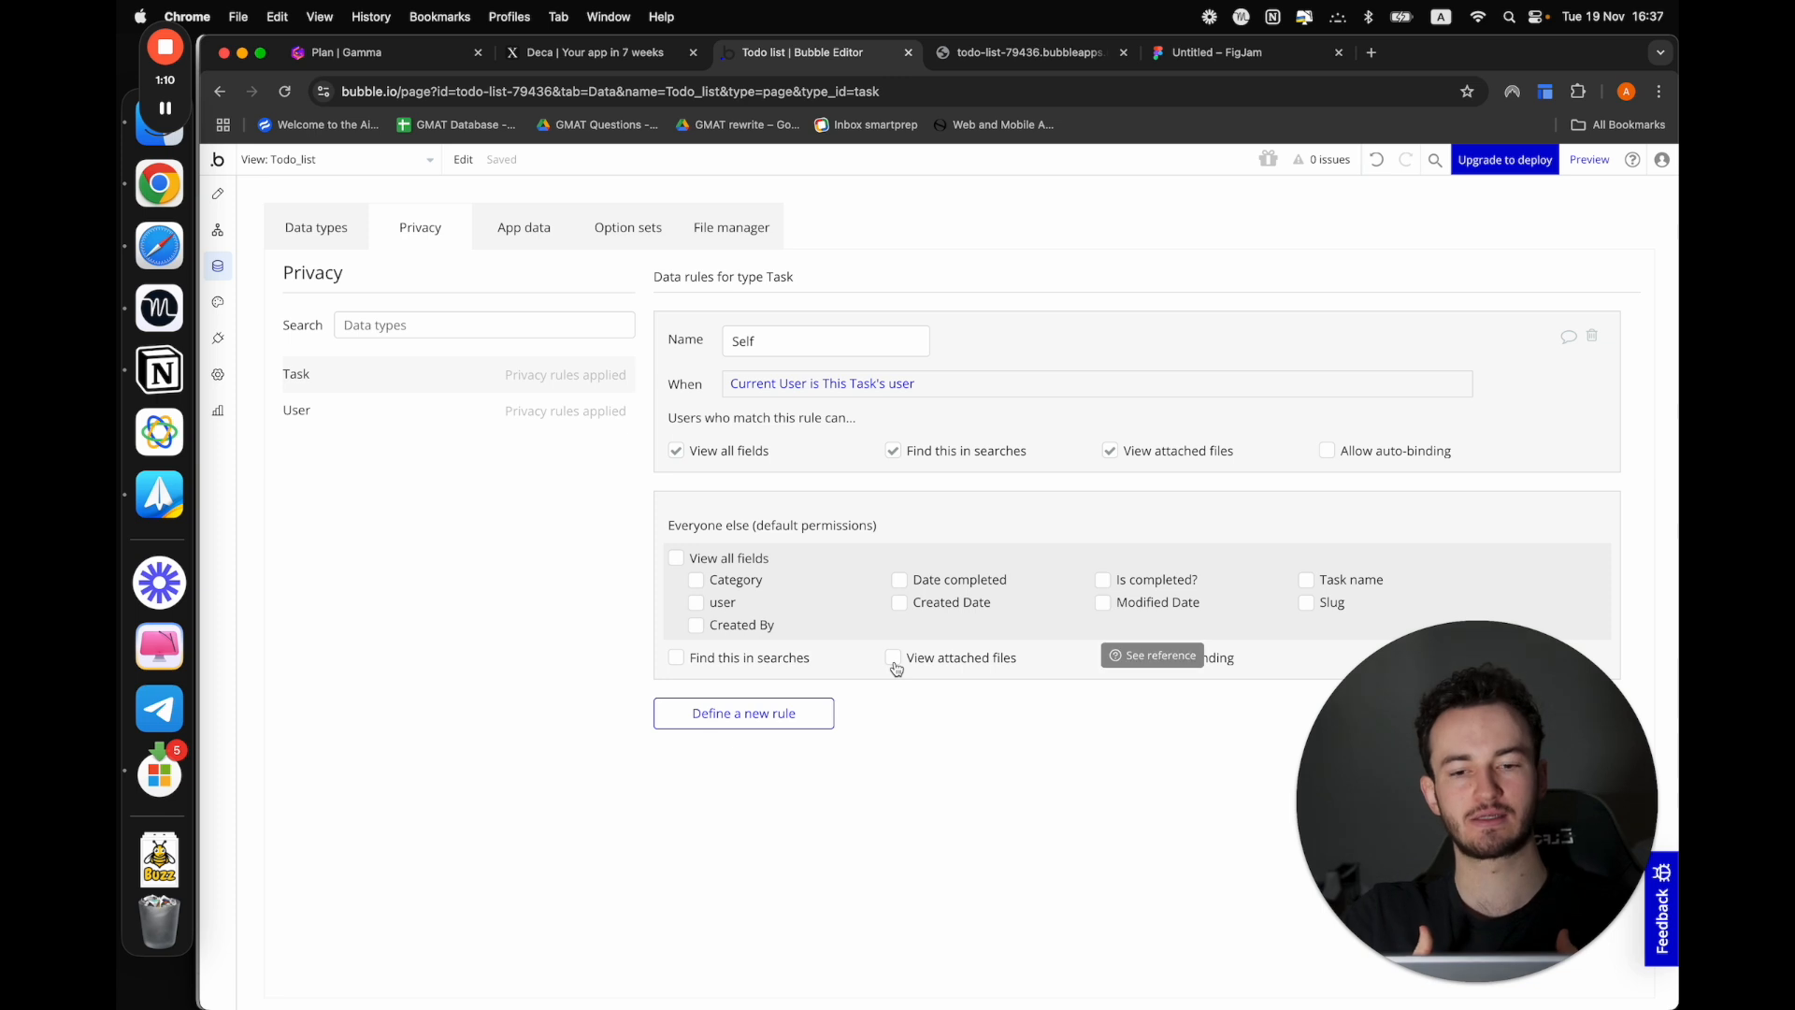
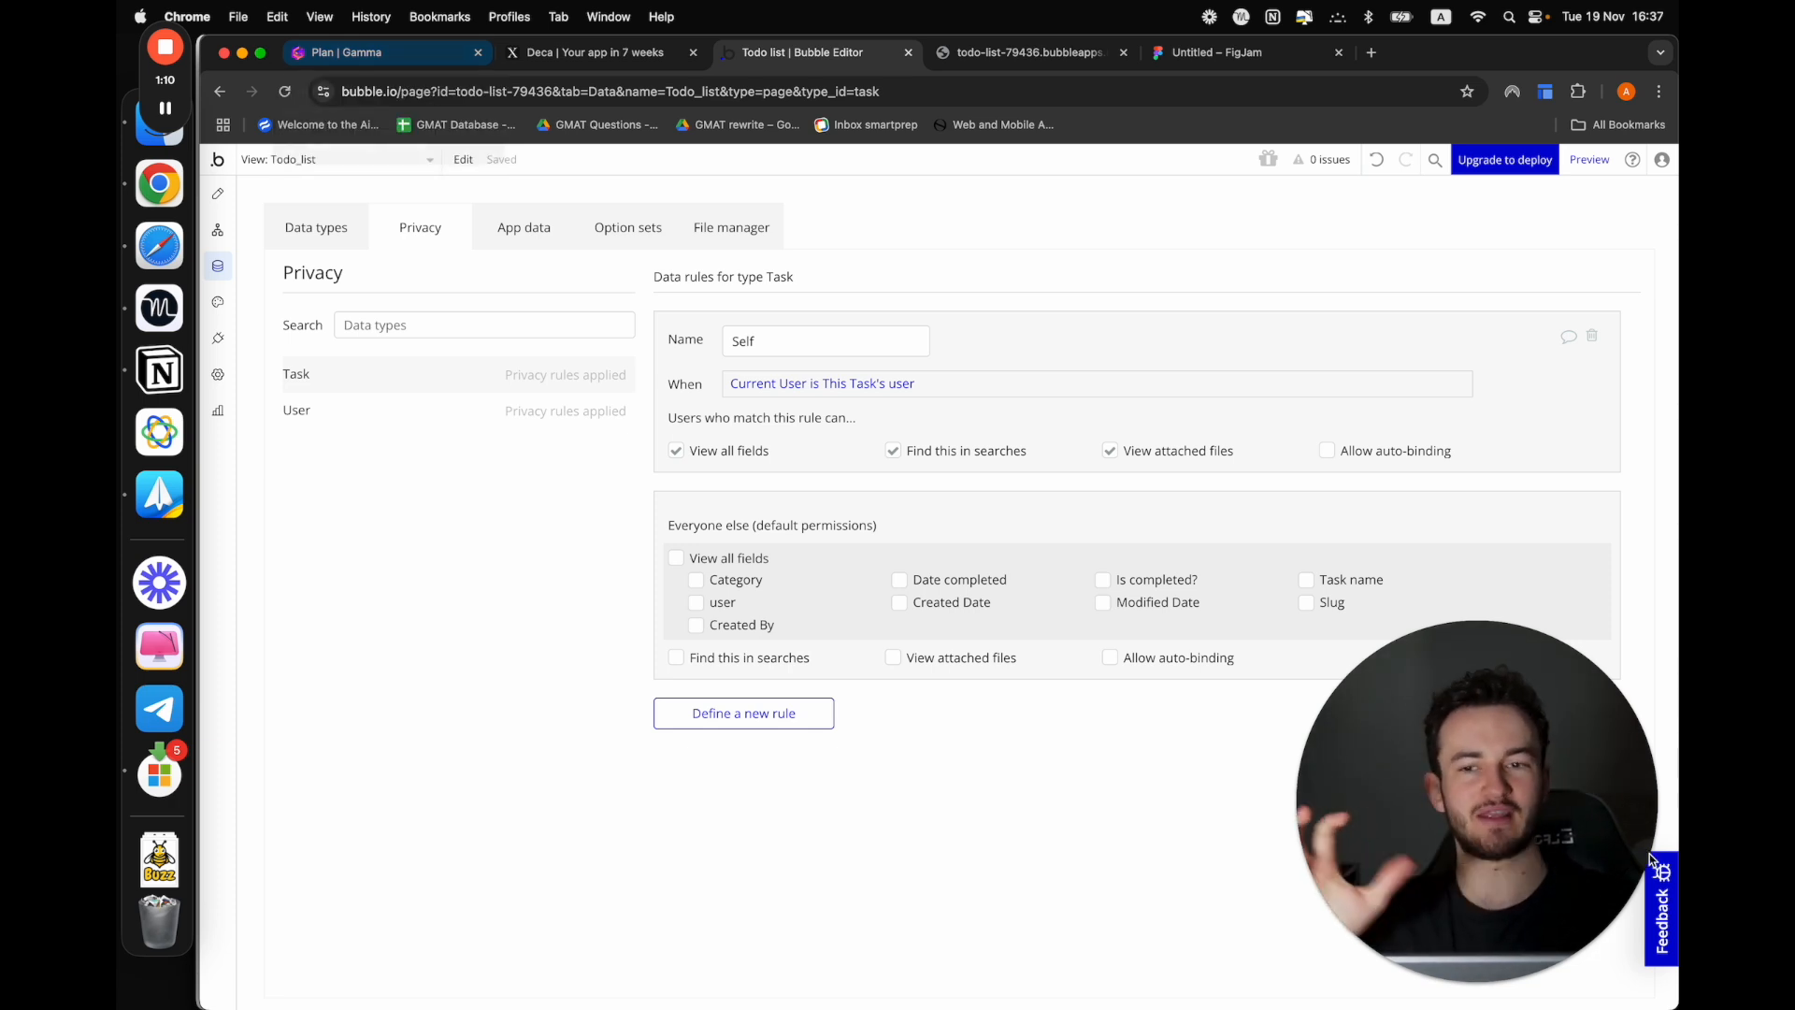
Switch to the Gamma plan document and mark the Privacy rules item in the checklist as done
click(409, 56)
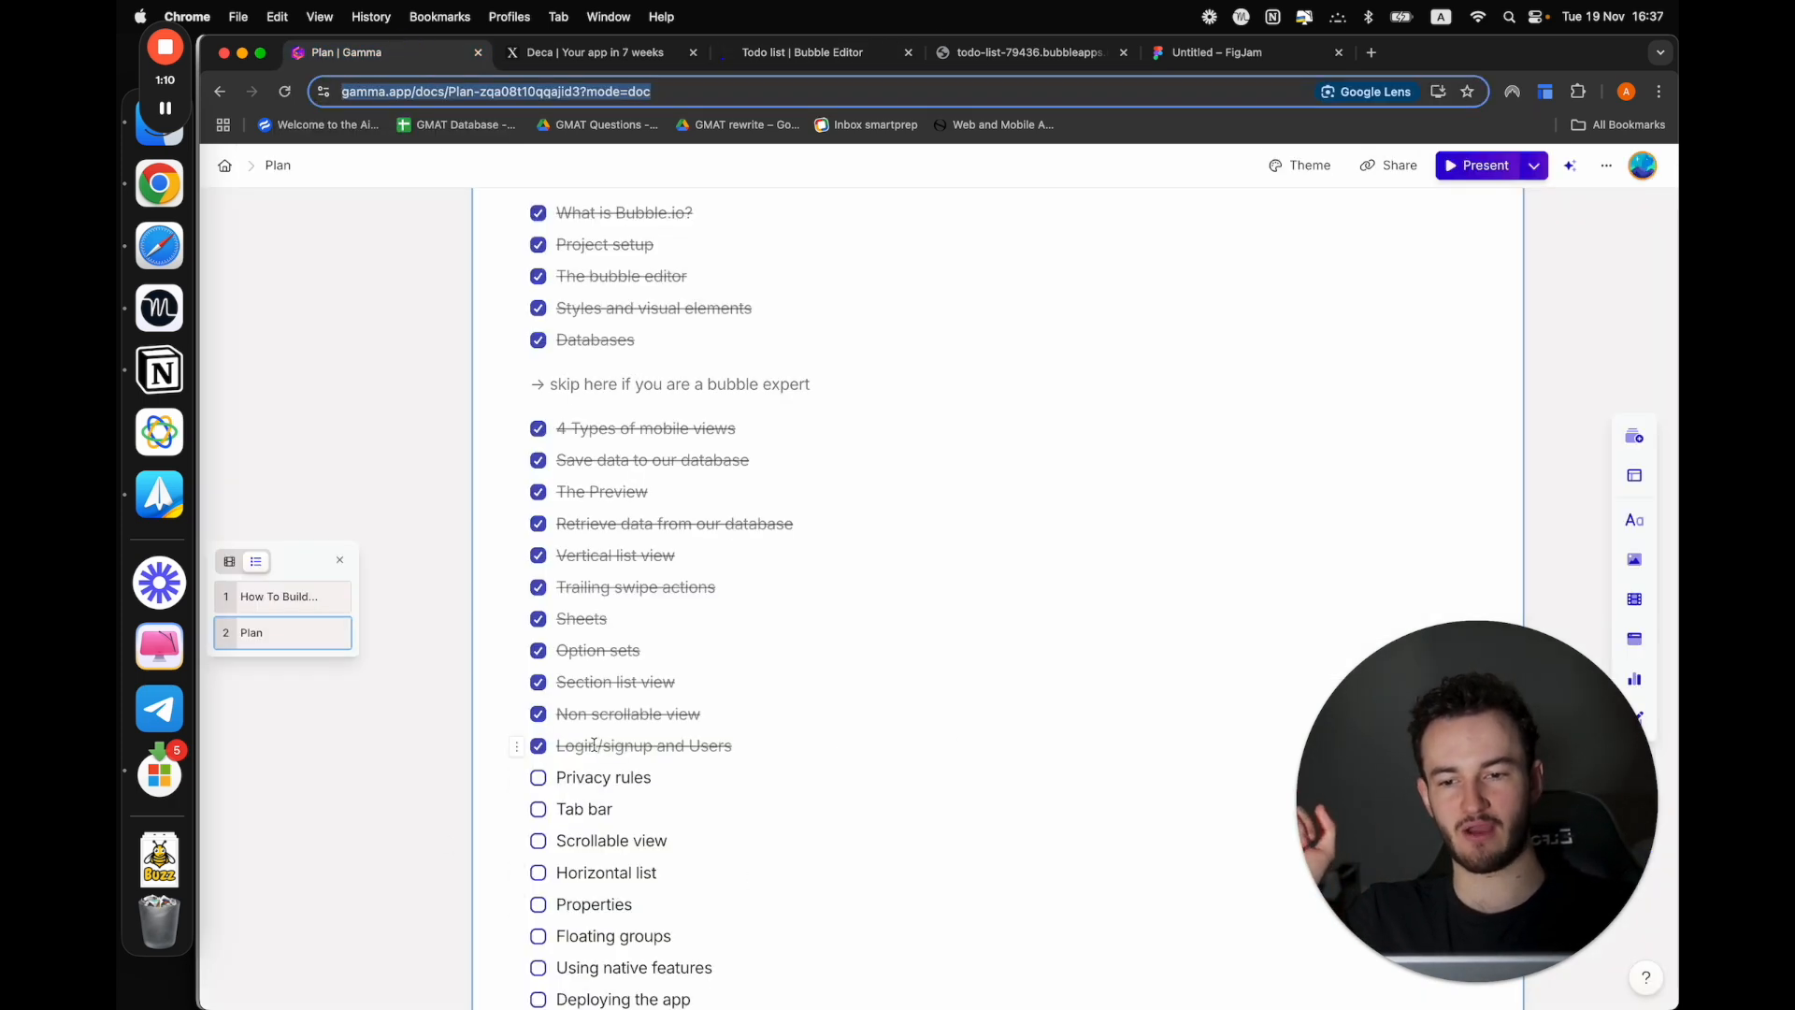
click(538, 777)
scroll(547, 769, down, 2)
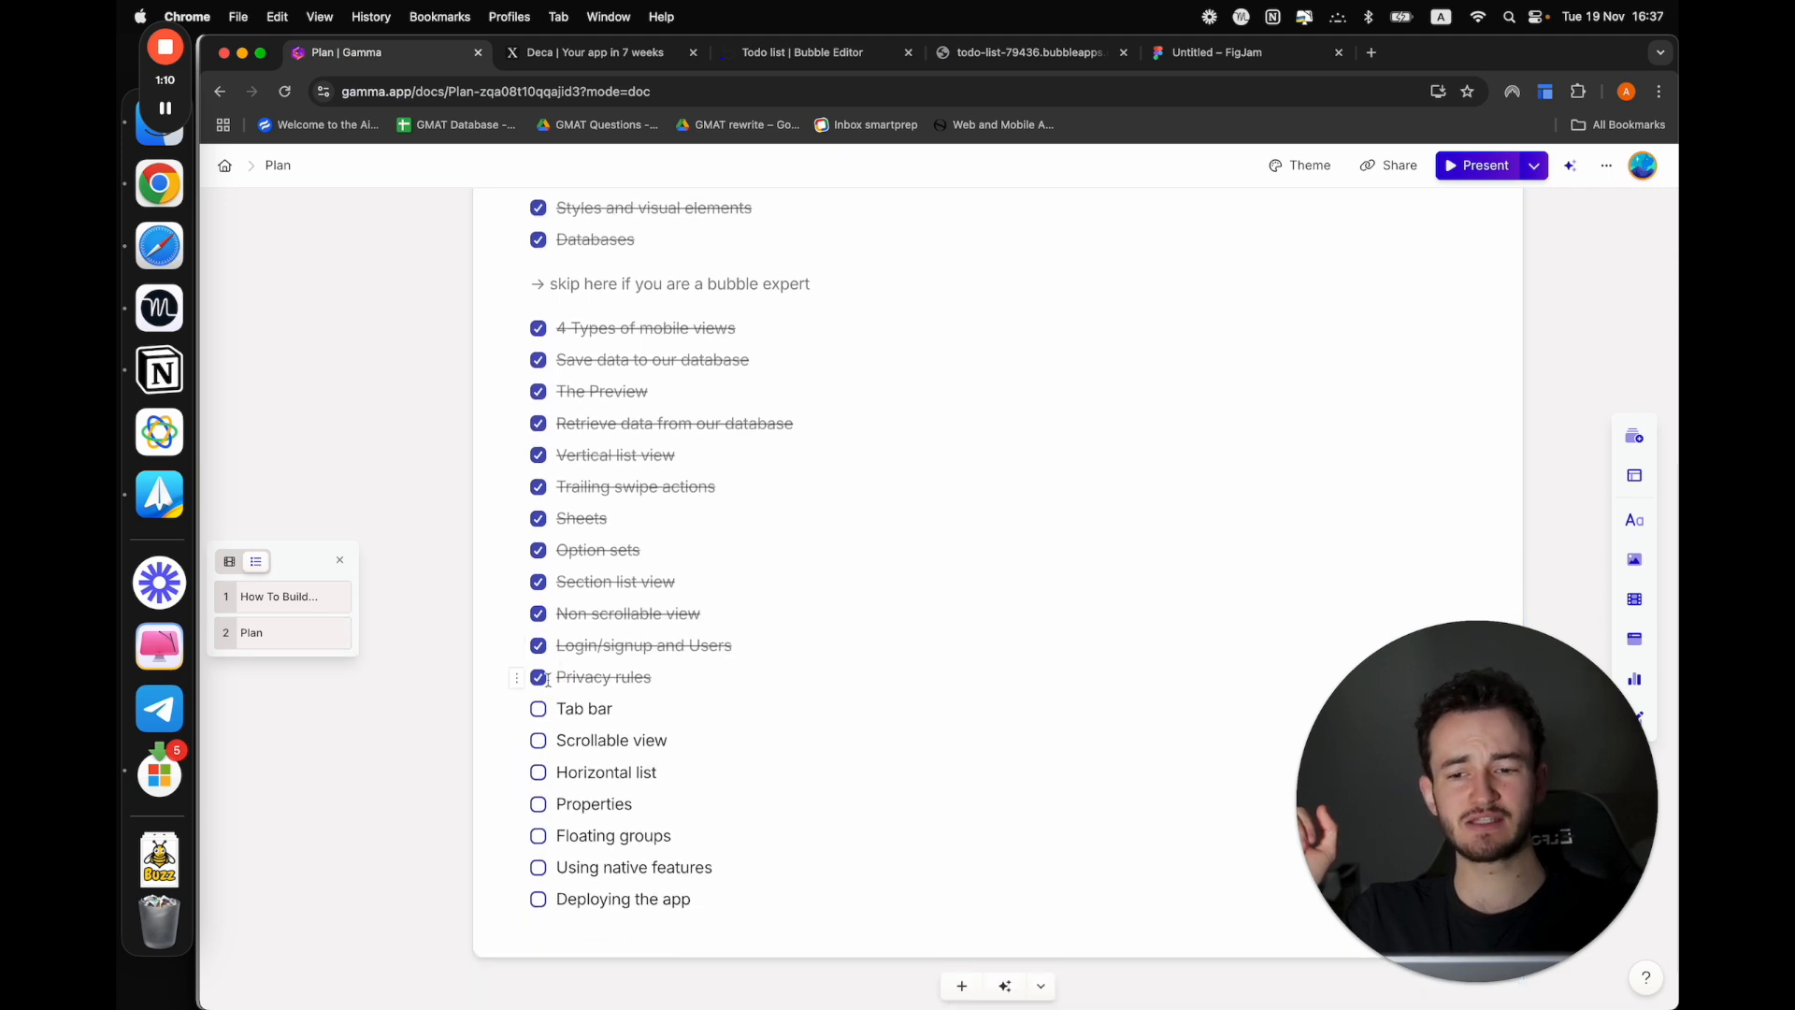
drag(559, 709, 639, 705)
Return to the Bubble editor, open the Home mobile view in the designer and include it as a tab item
click(804, 55)
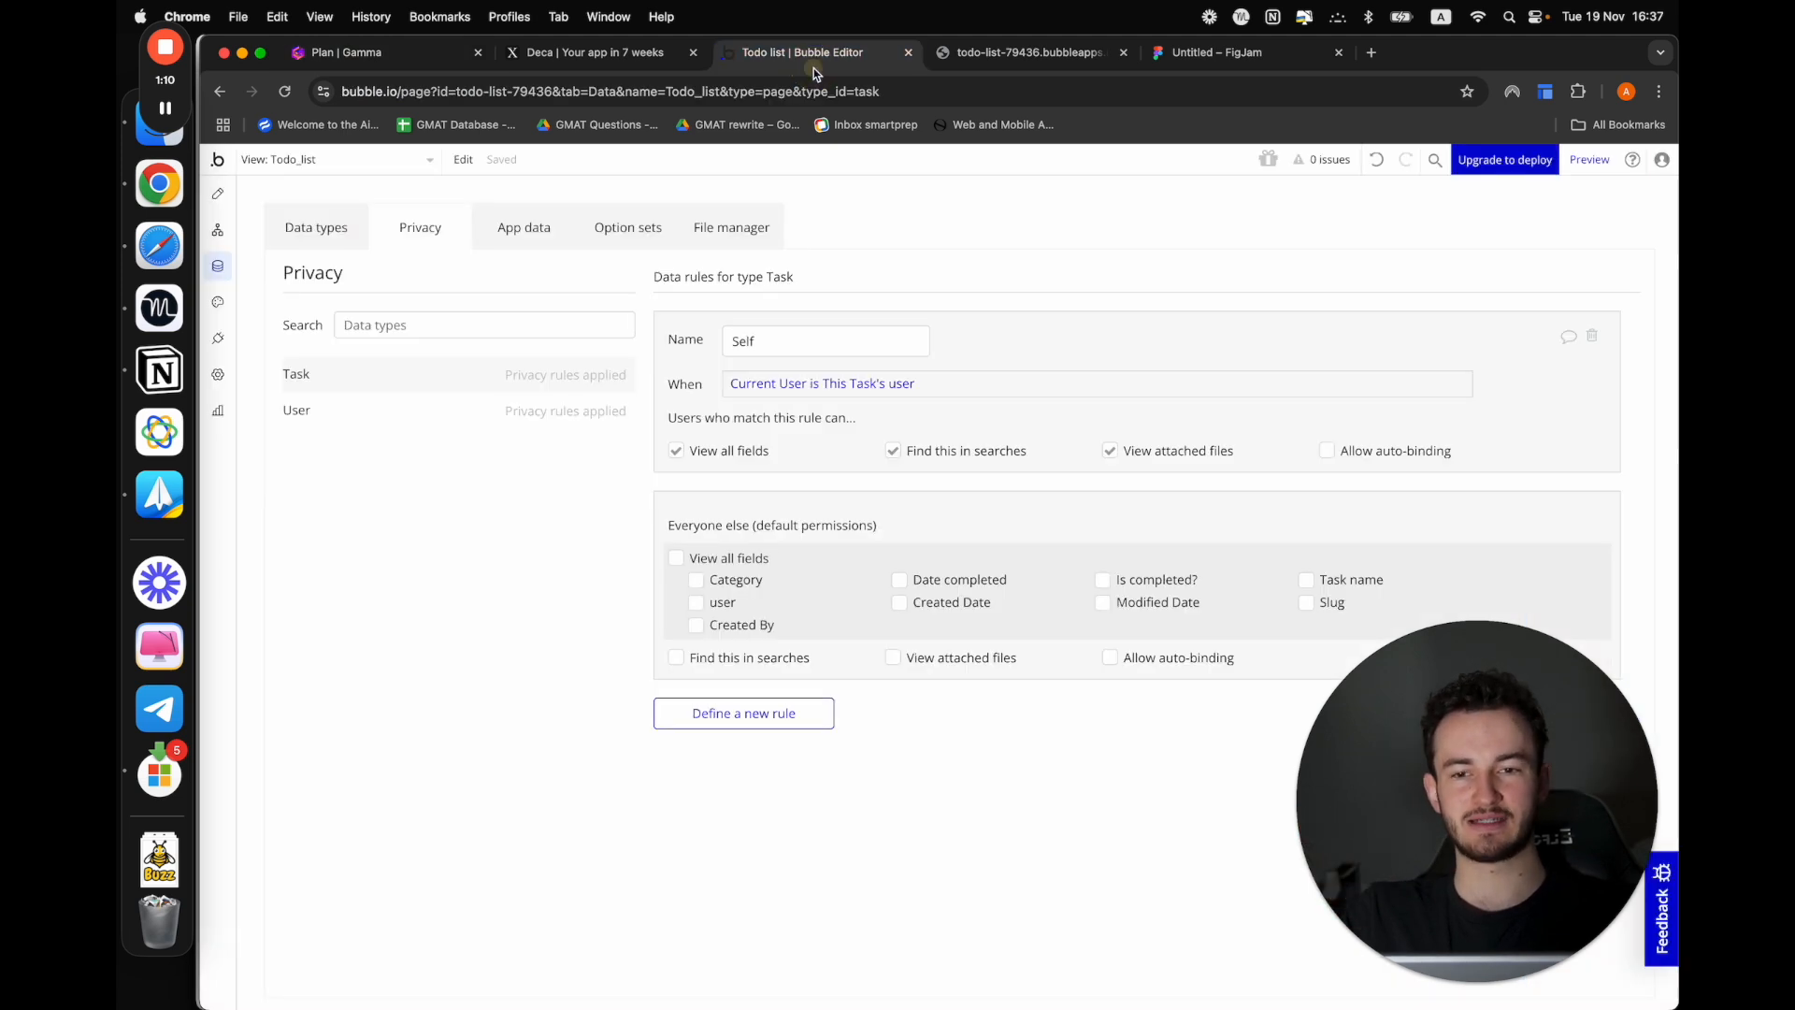
click(218, 193)
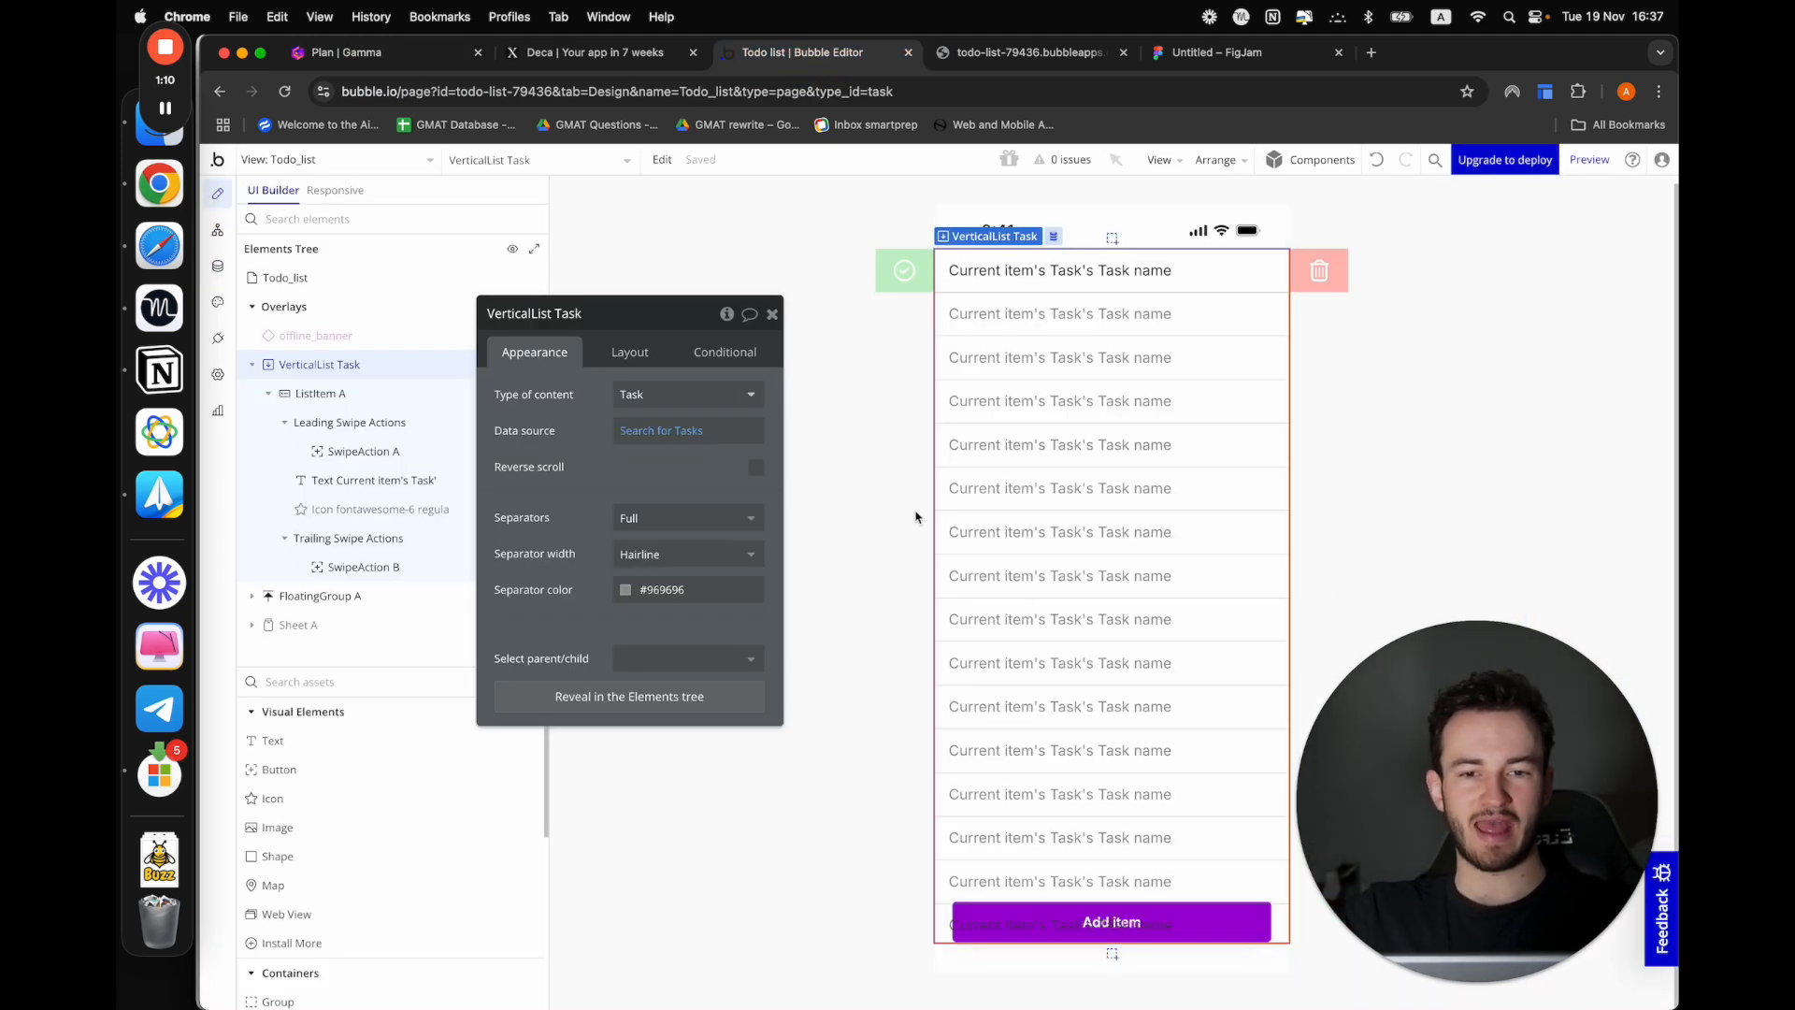
click(342, 159)
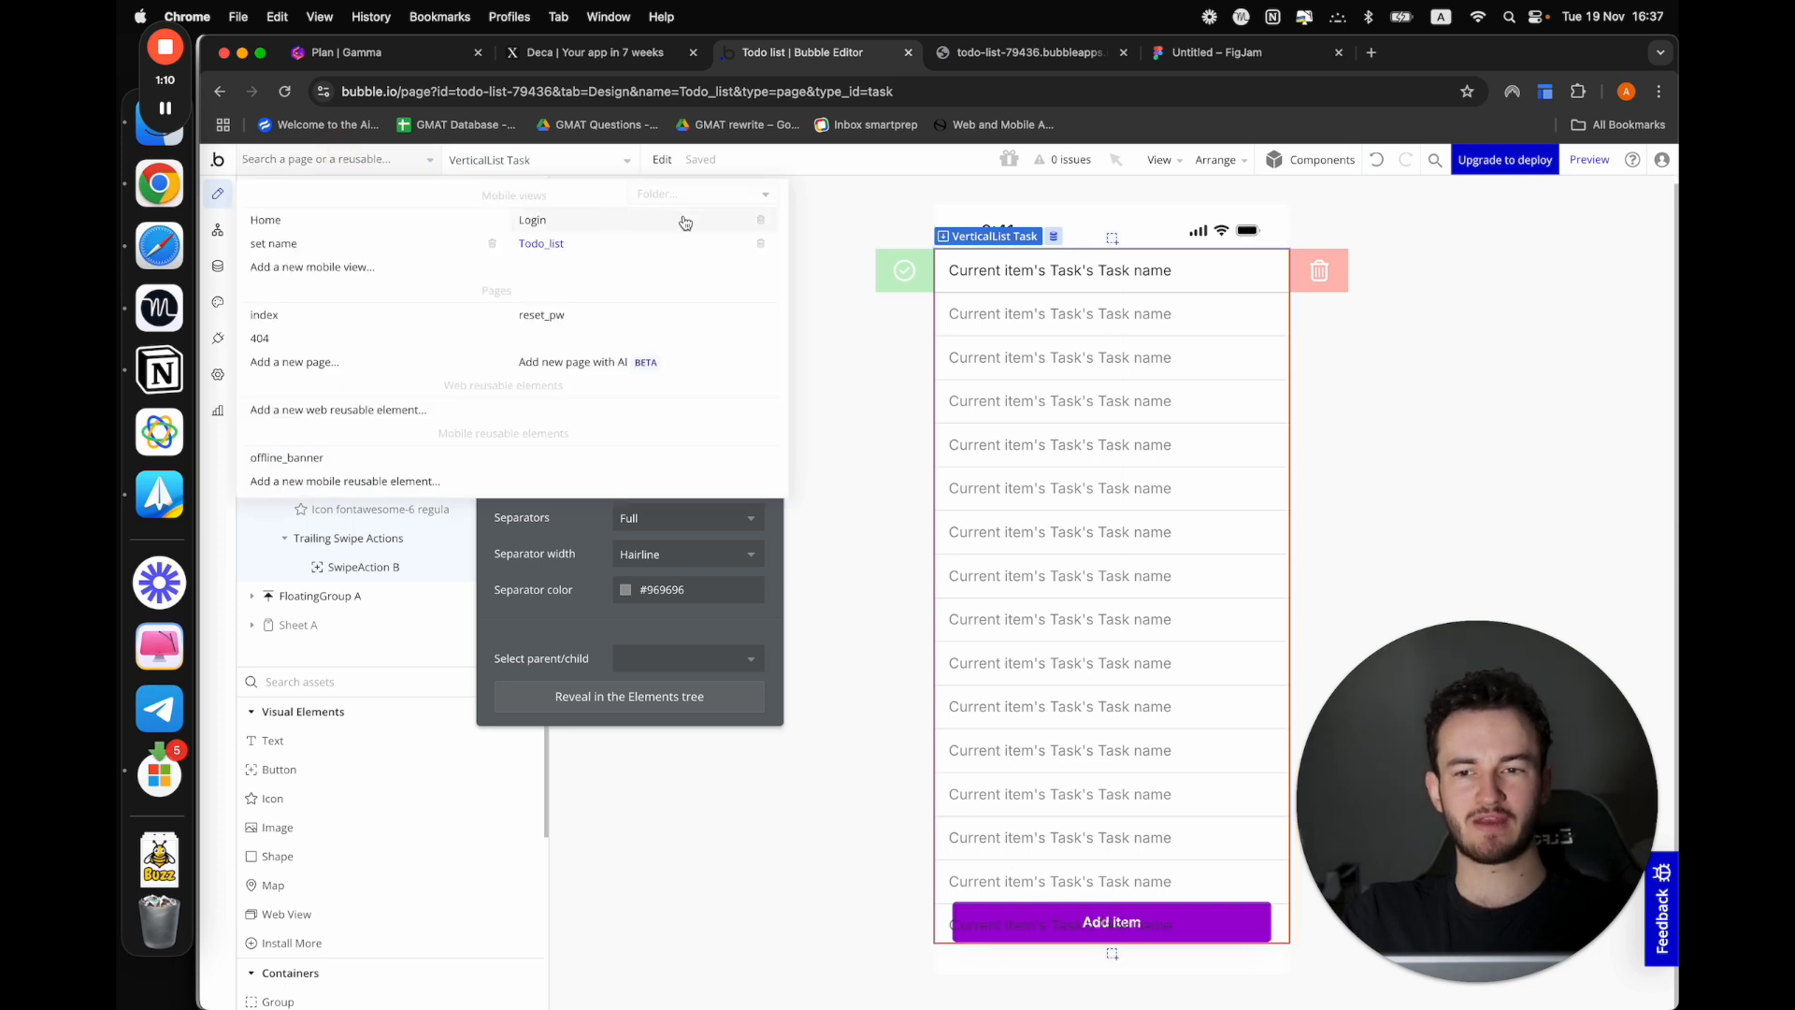
click(581, 249)
click(348, 162)
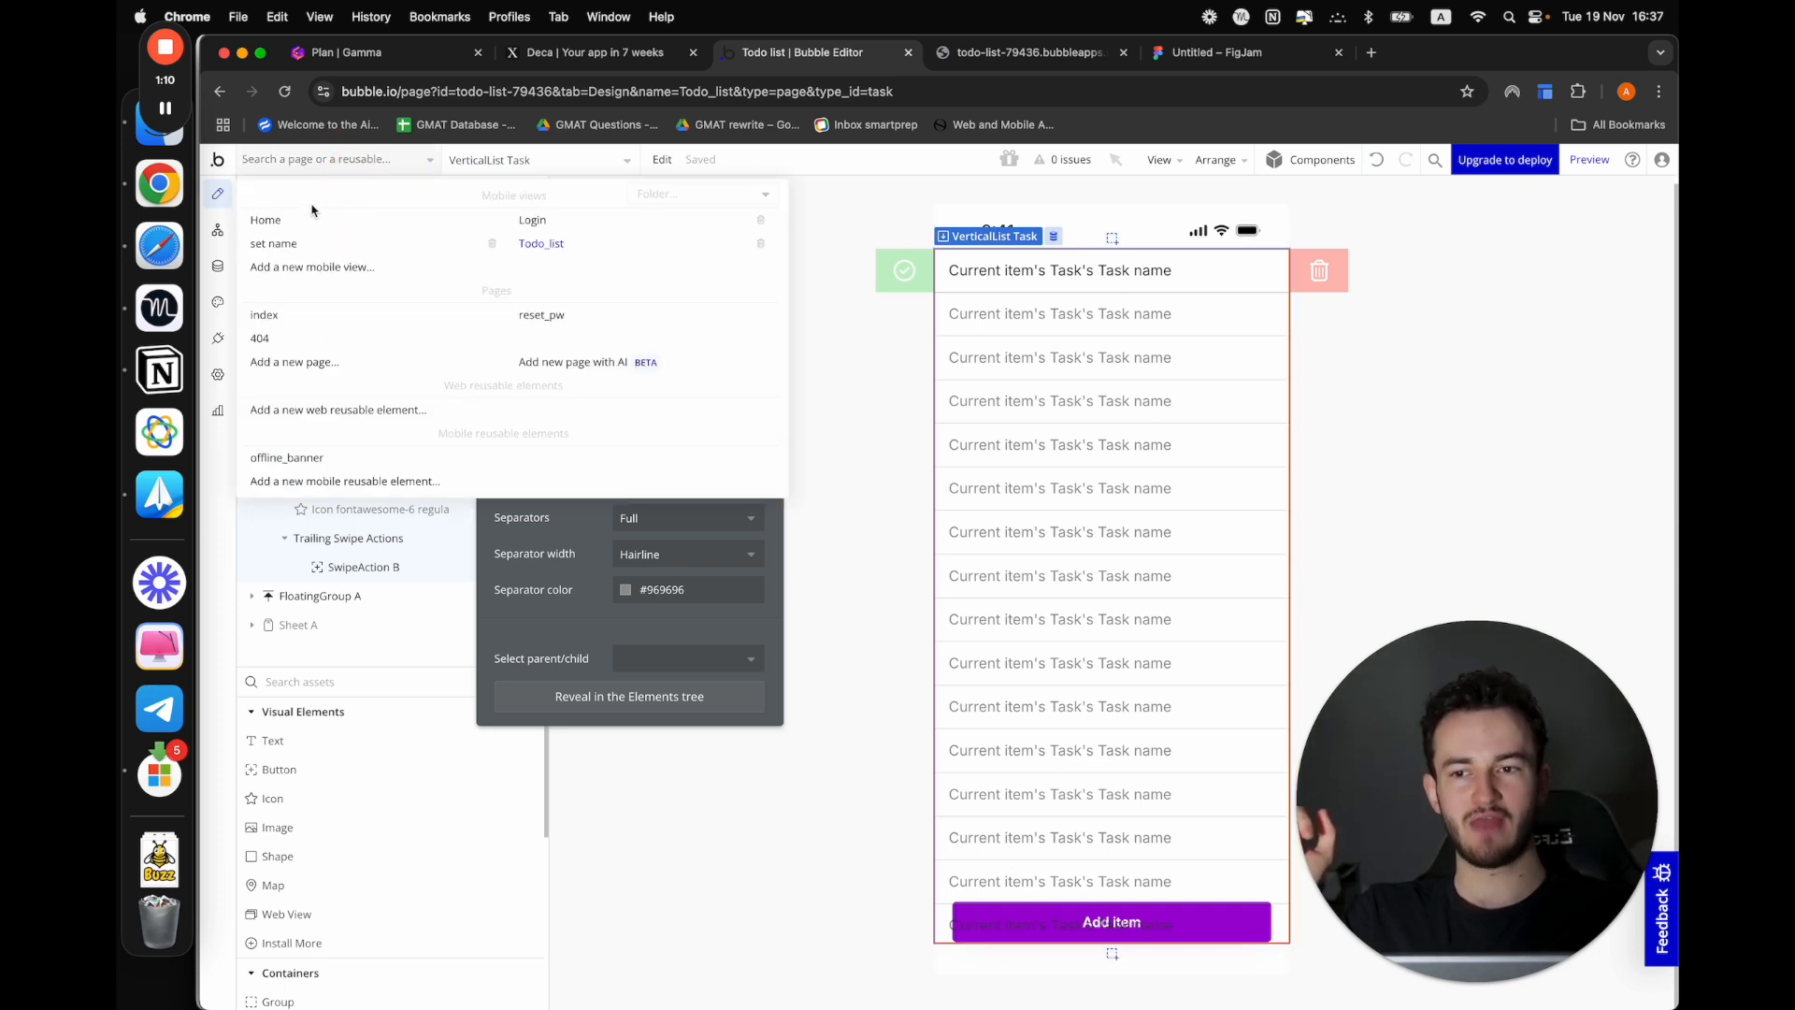
click(265, 220)
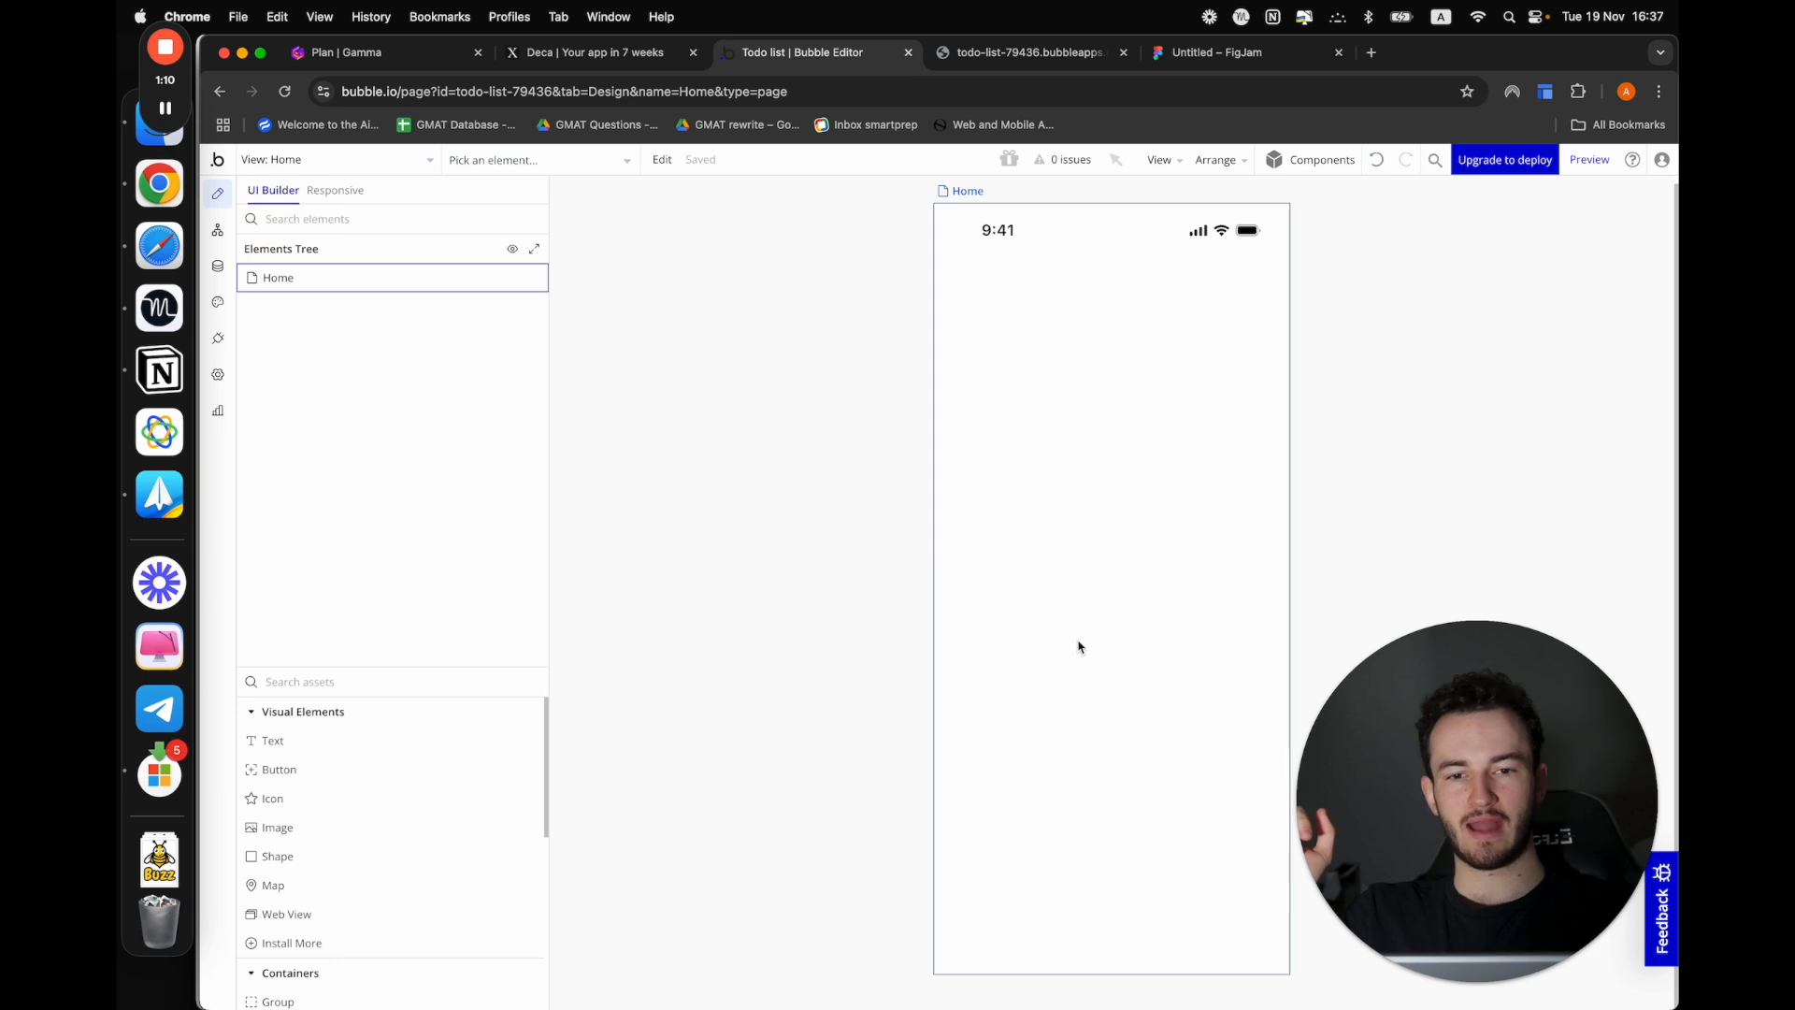
double_click(1288, 395)
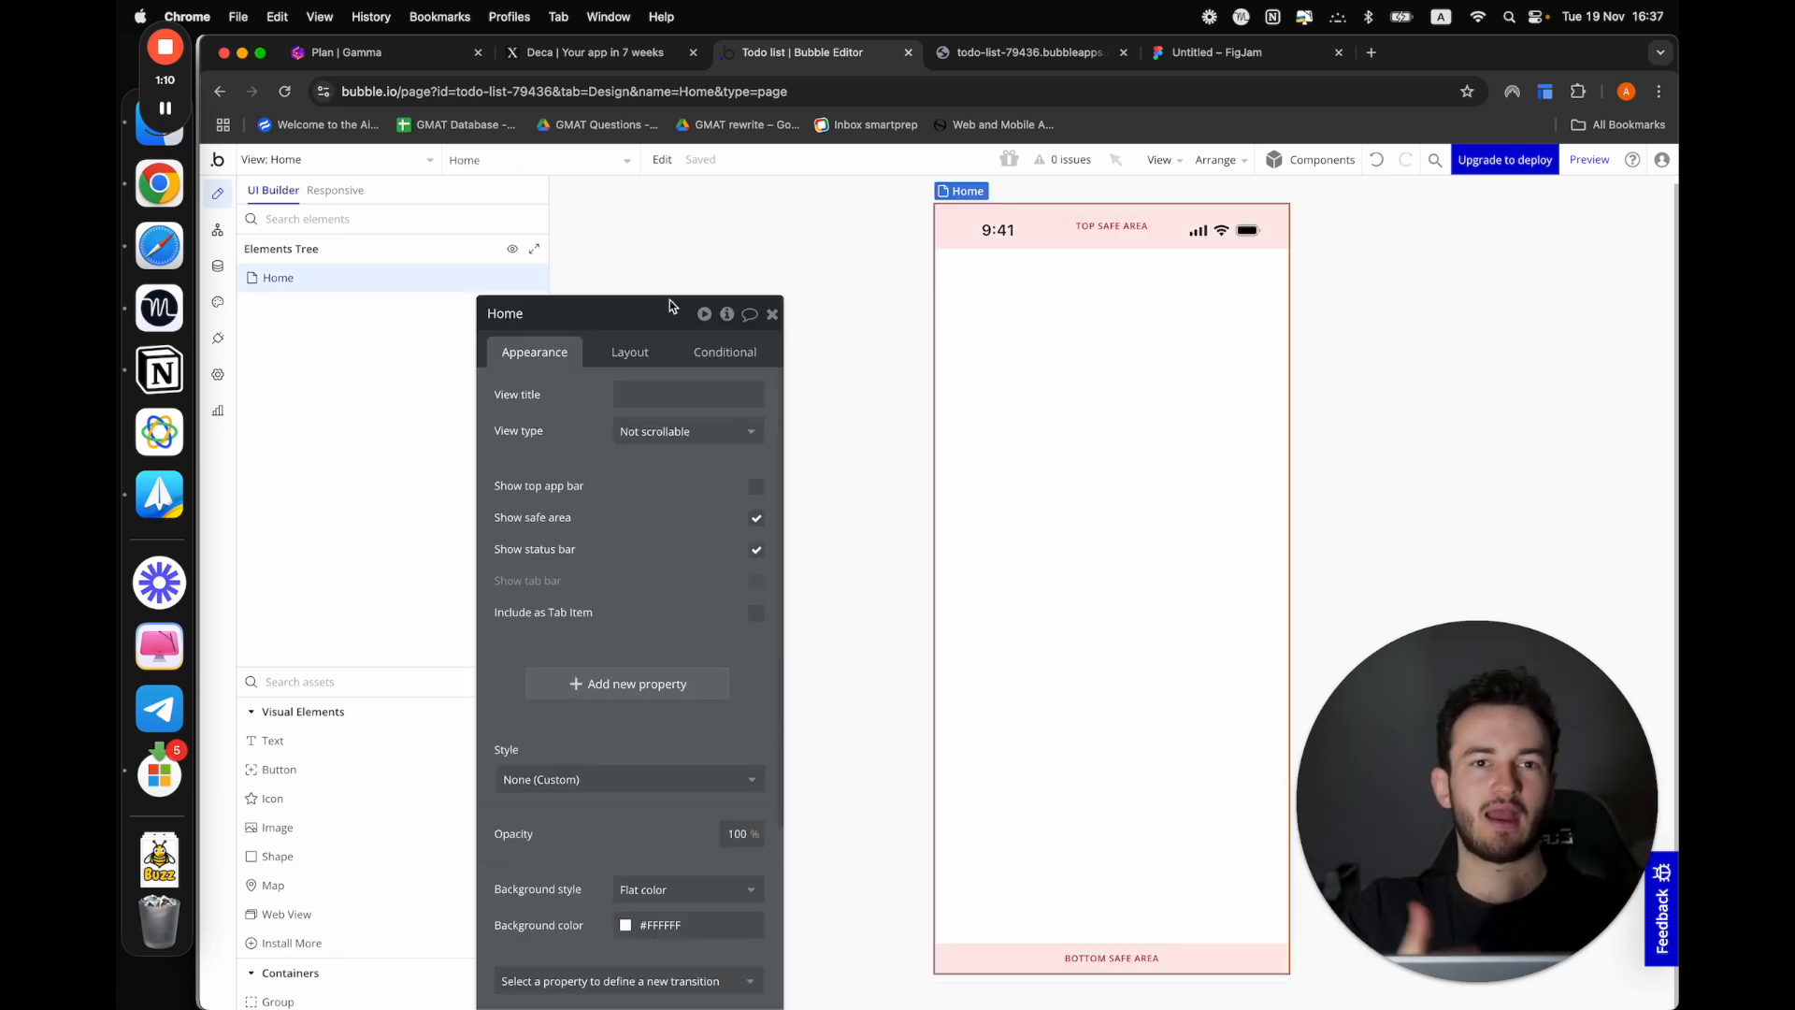
click(757, 617)
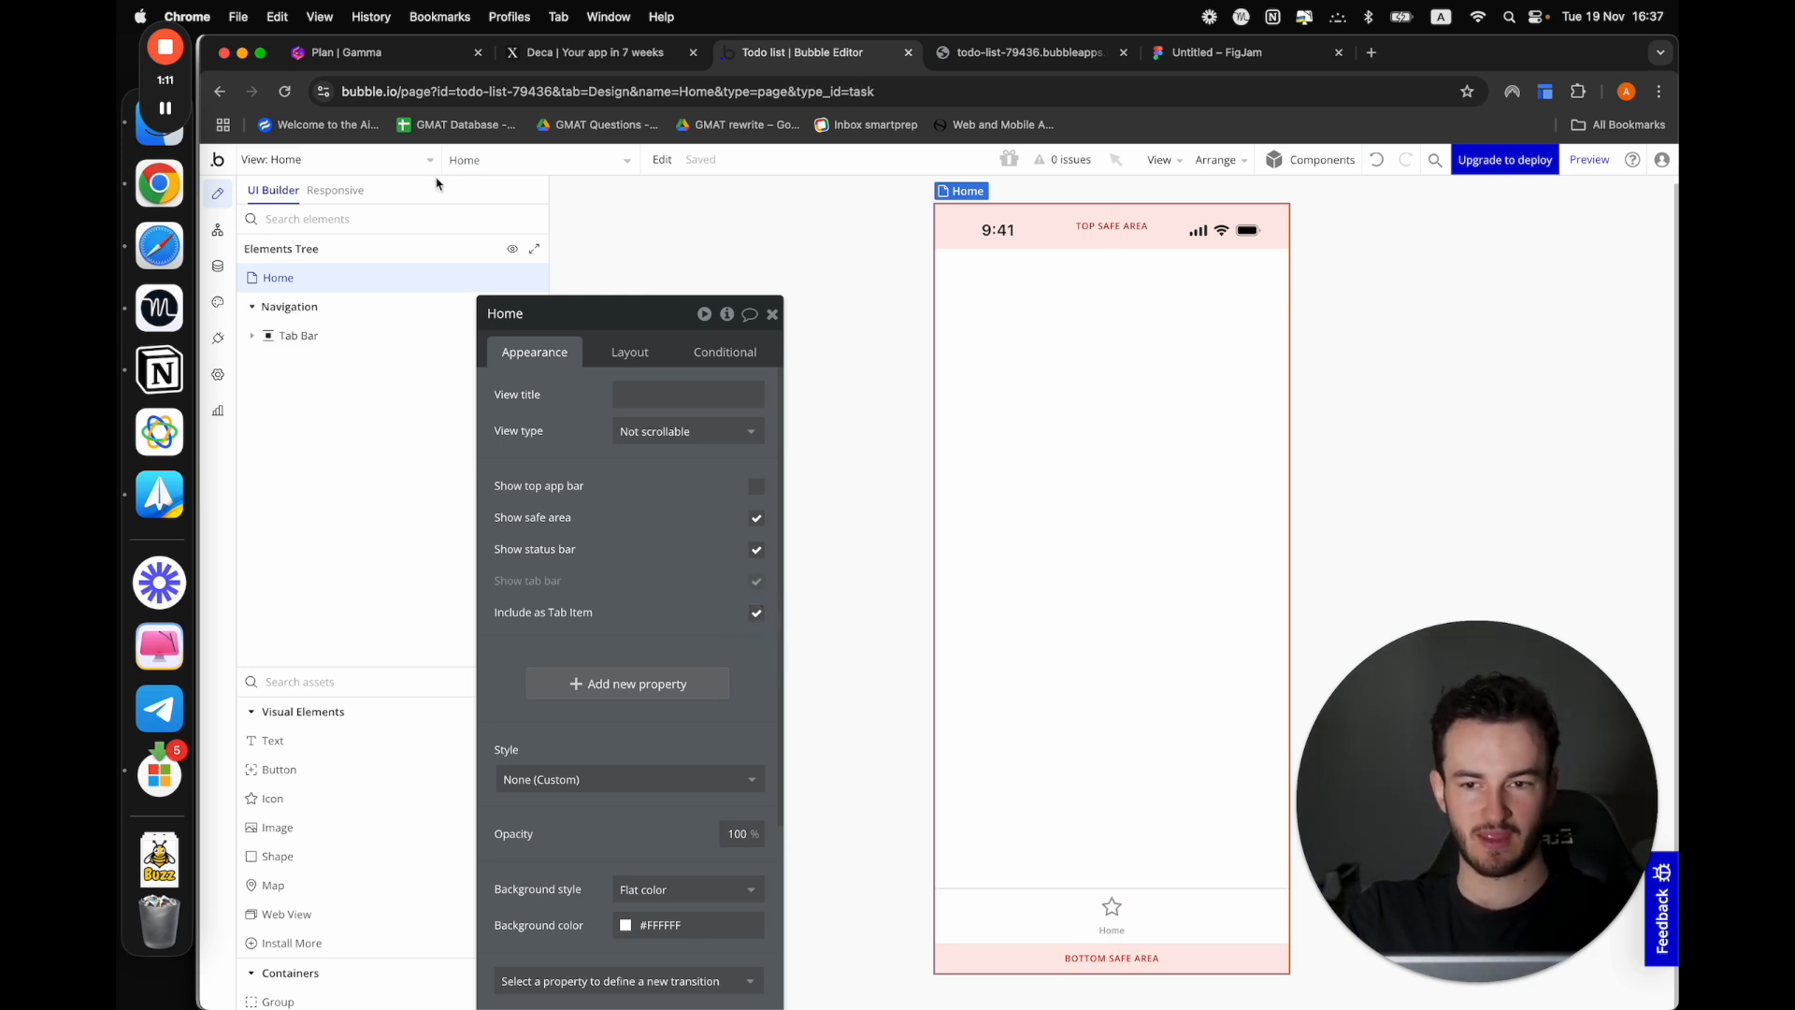
Open the Todo_list mobile view and include it as a tab item
click(348, 155)
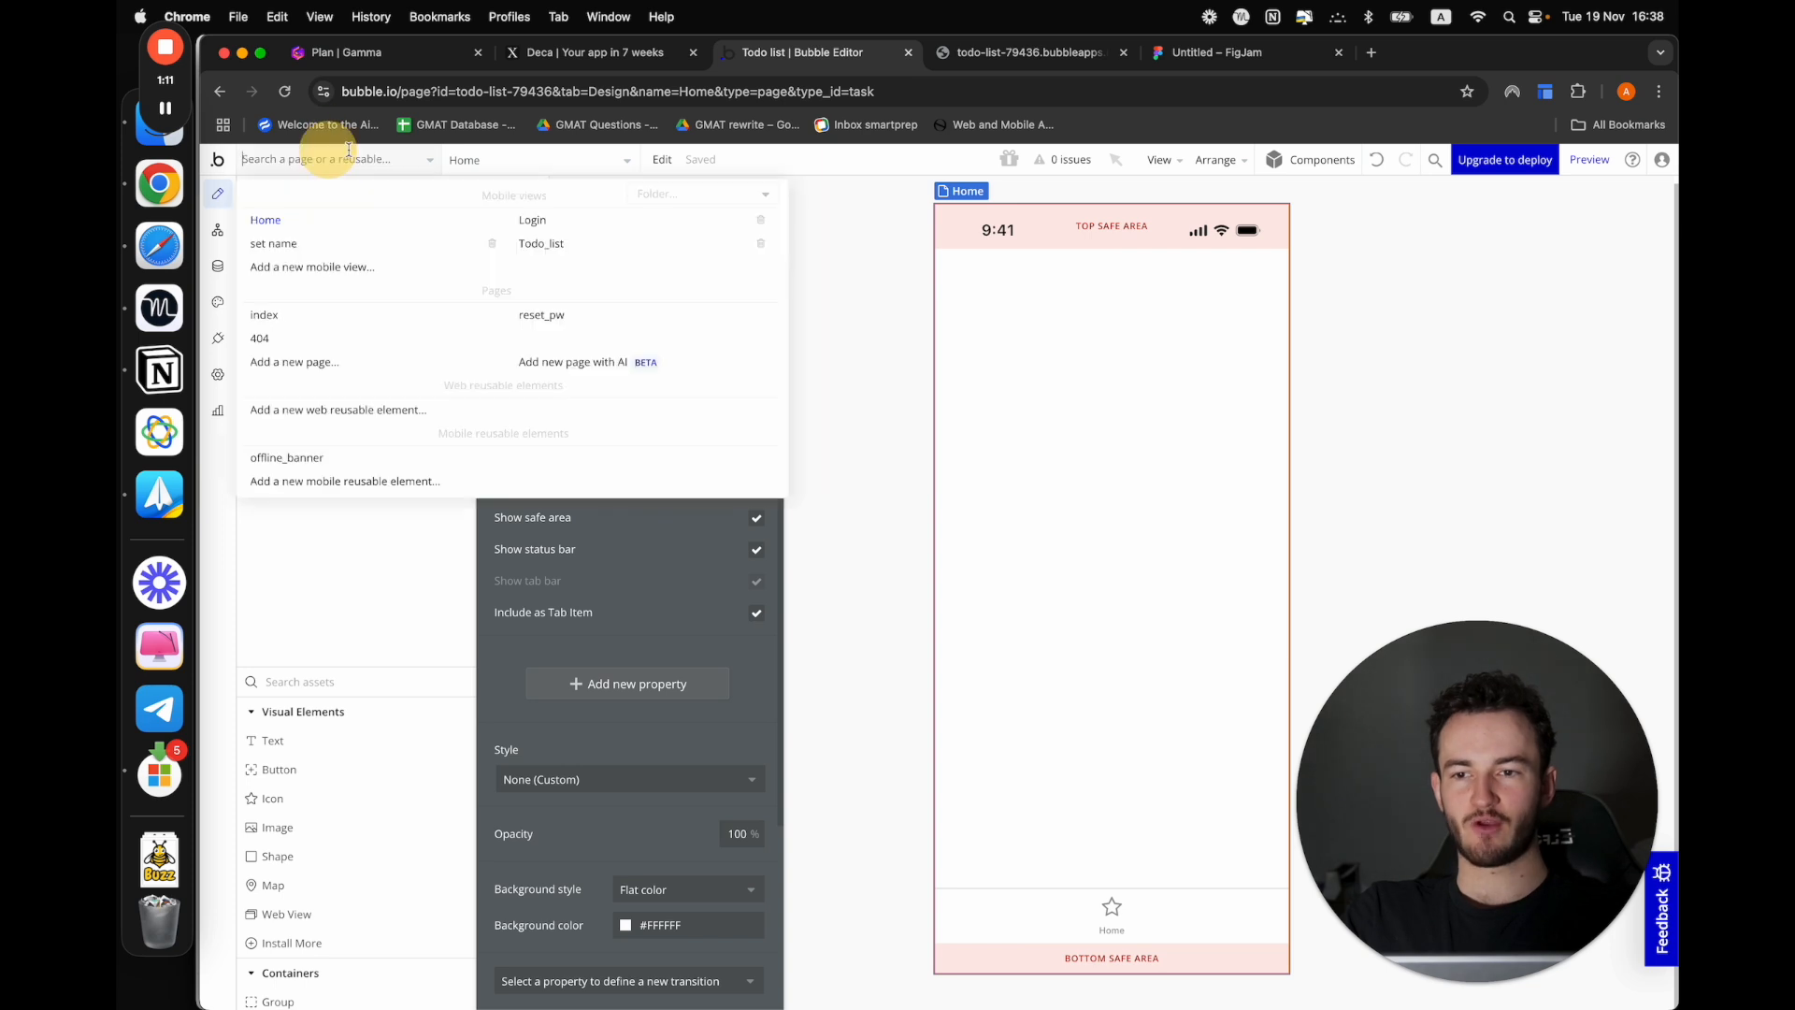
click(553, 245)
click(334, 277)
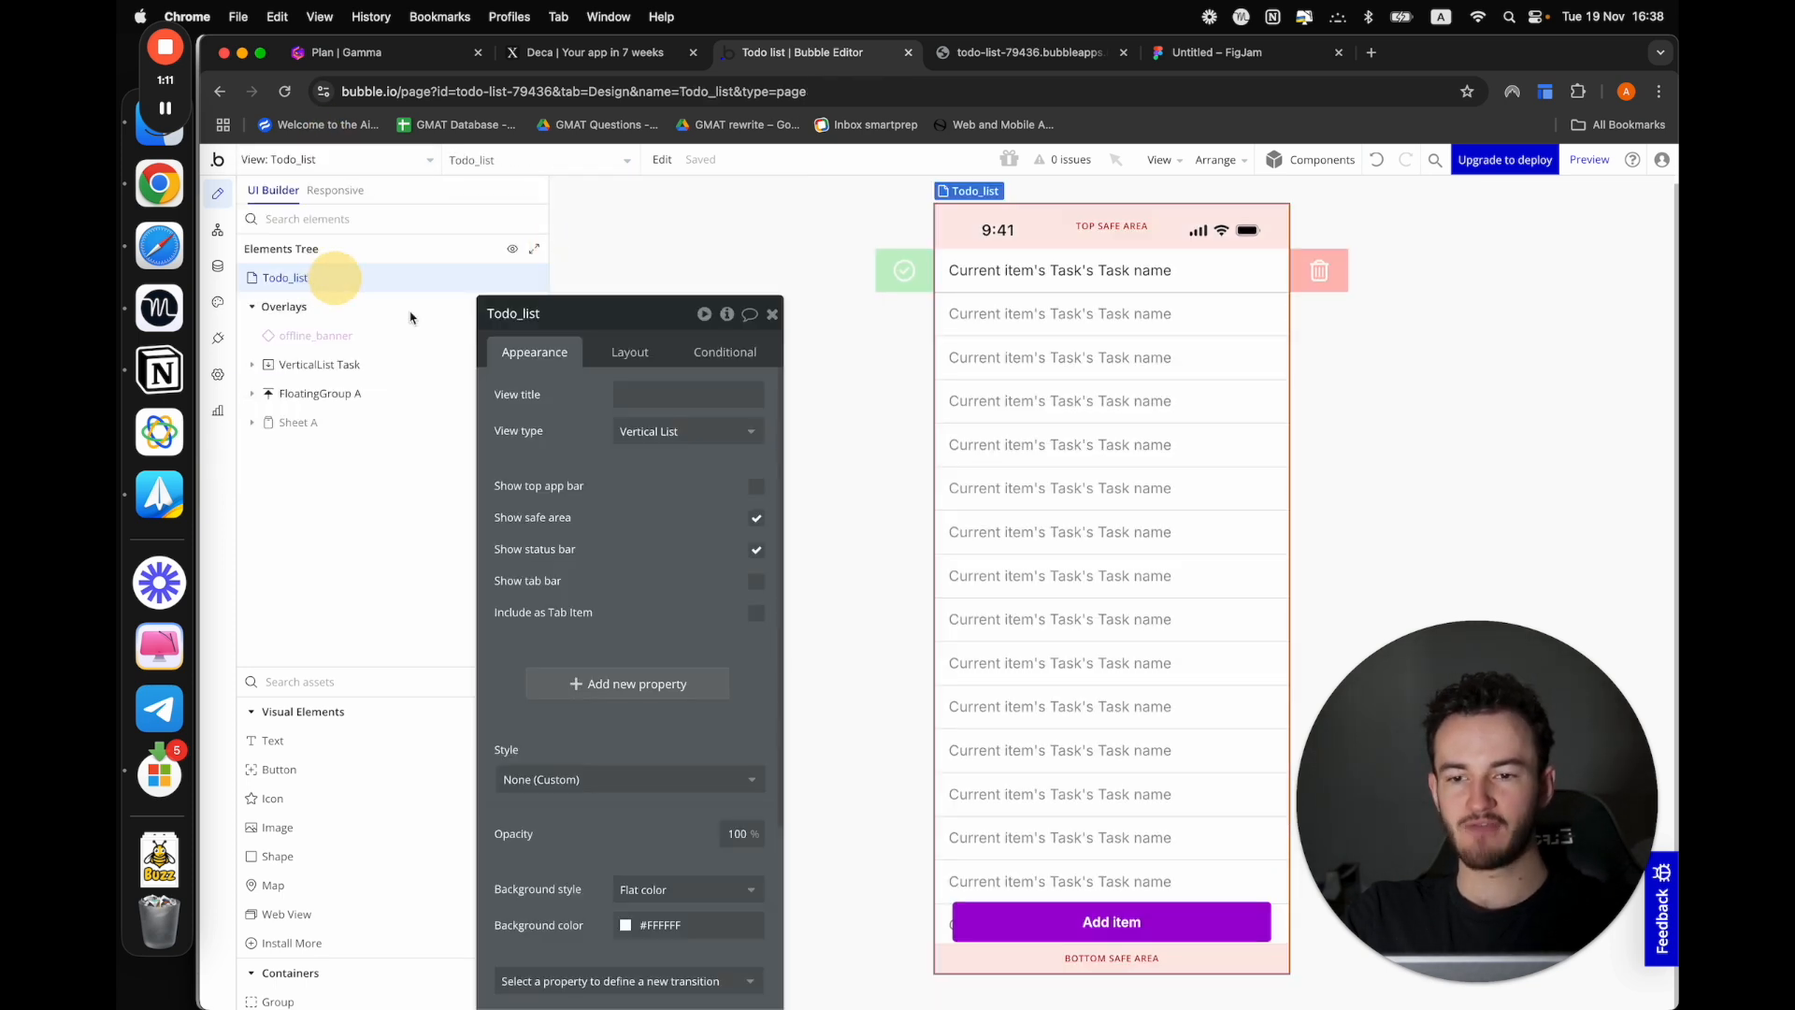
click(756, 615)
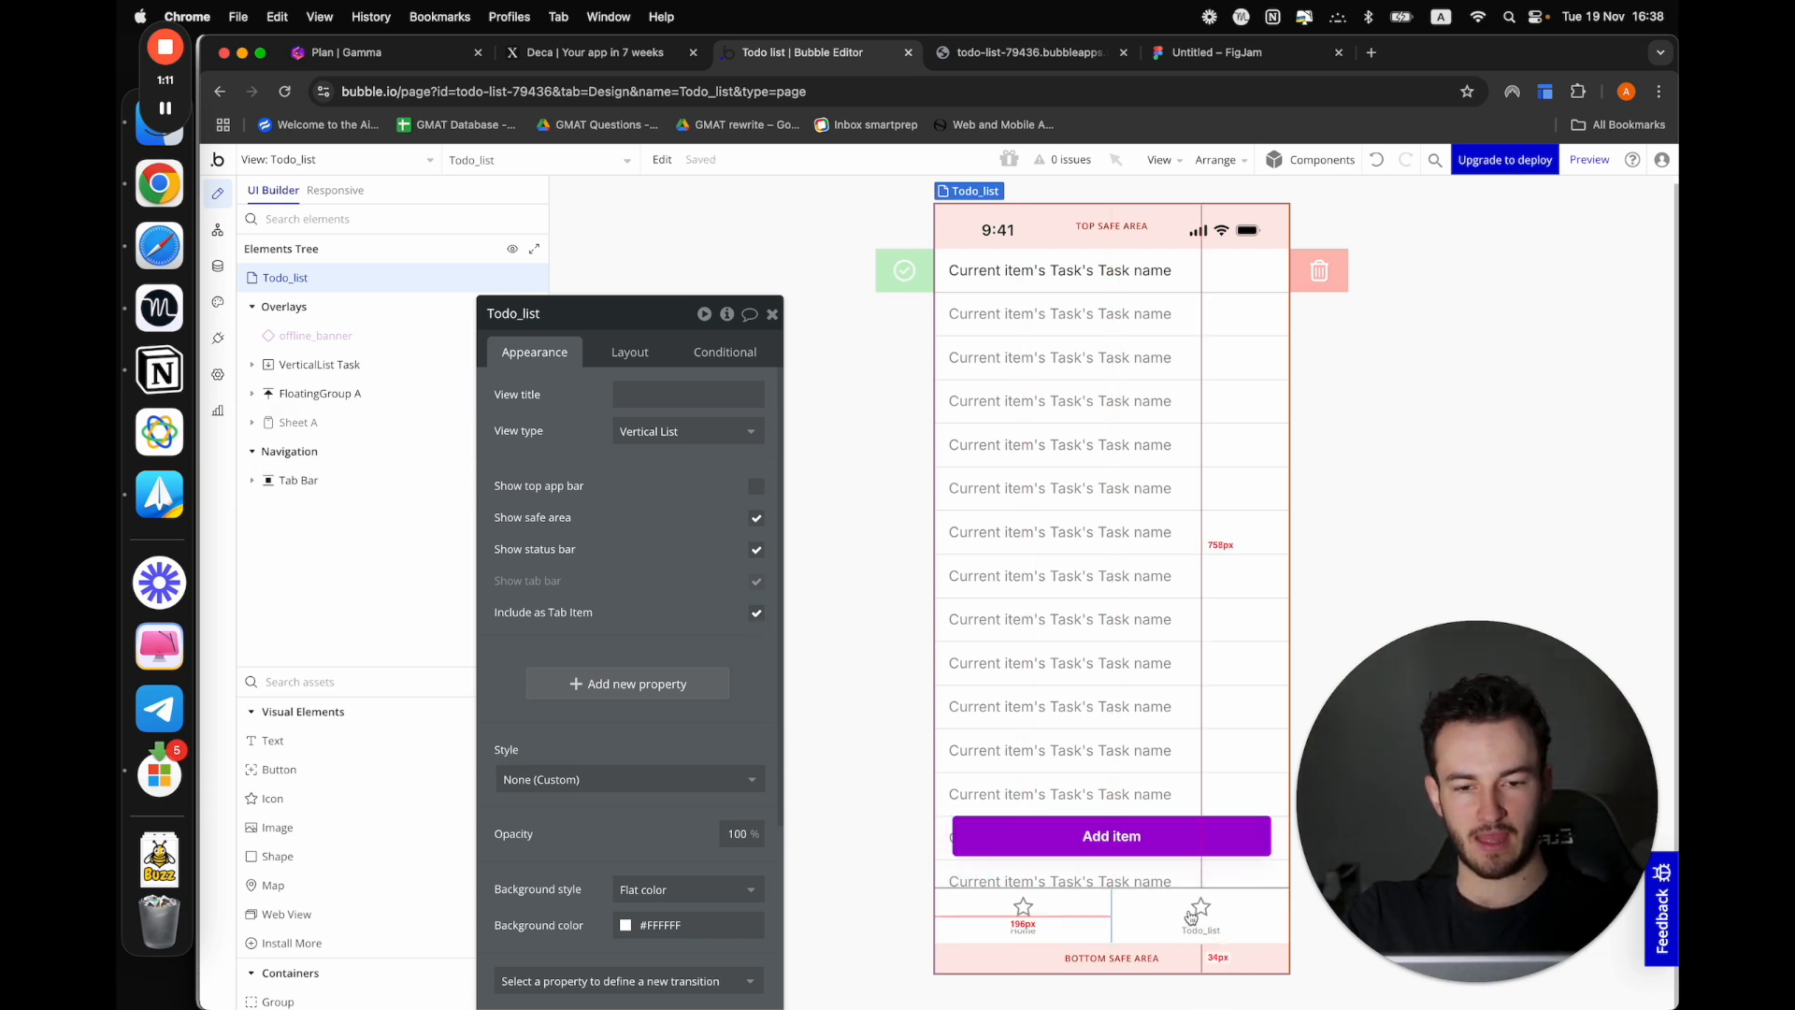
Turn off the fixed height of the floating group around the Add item button and set its bottom padding to 20 px
click(1104, 879)
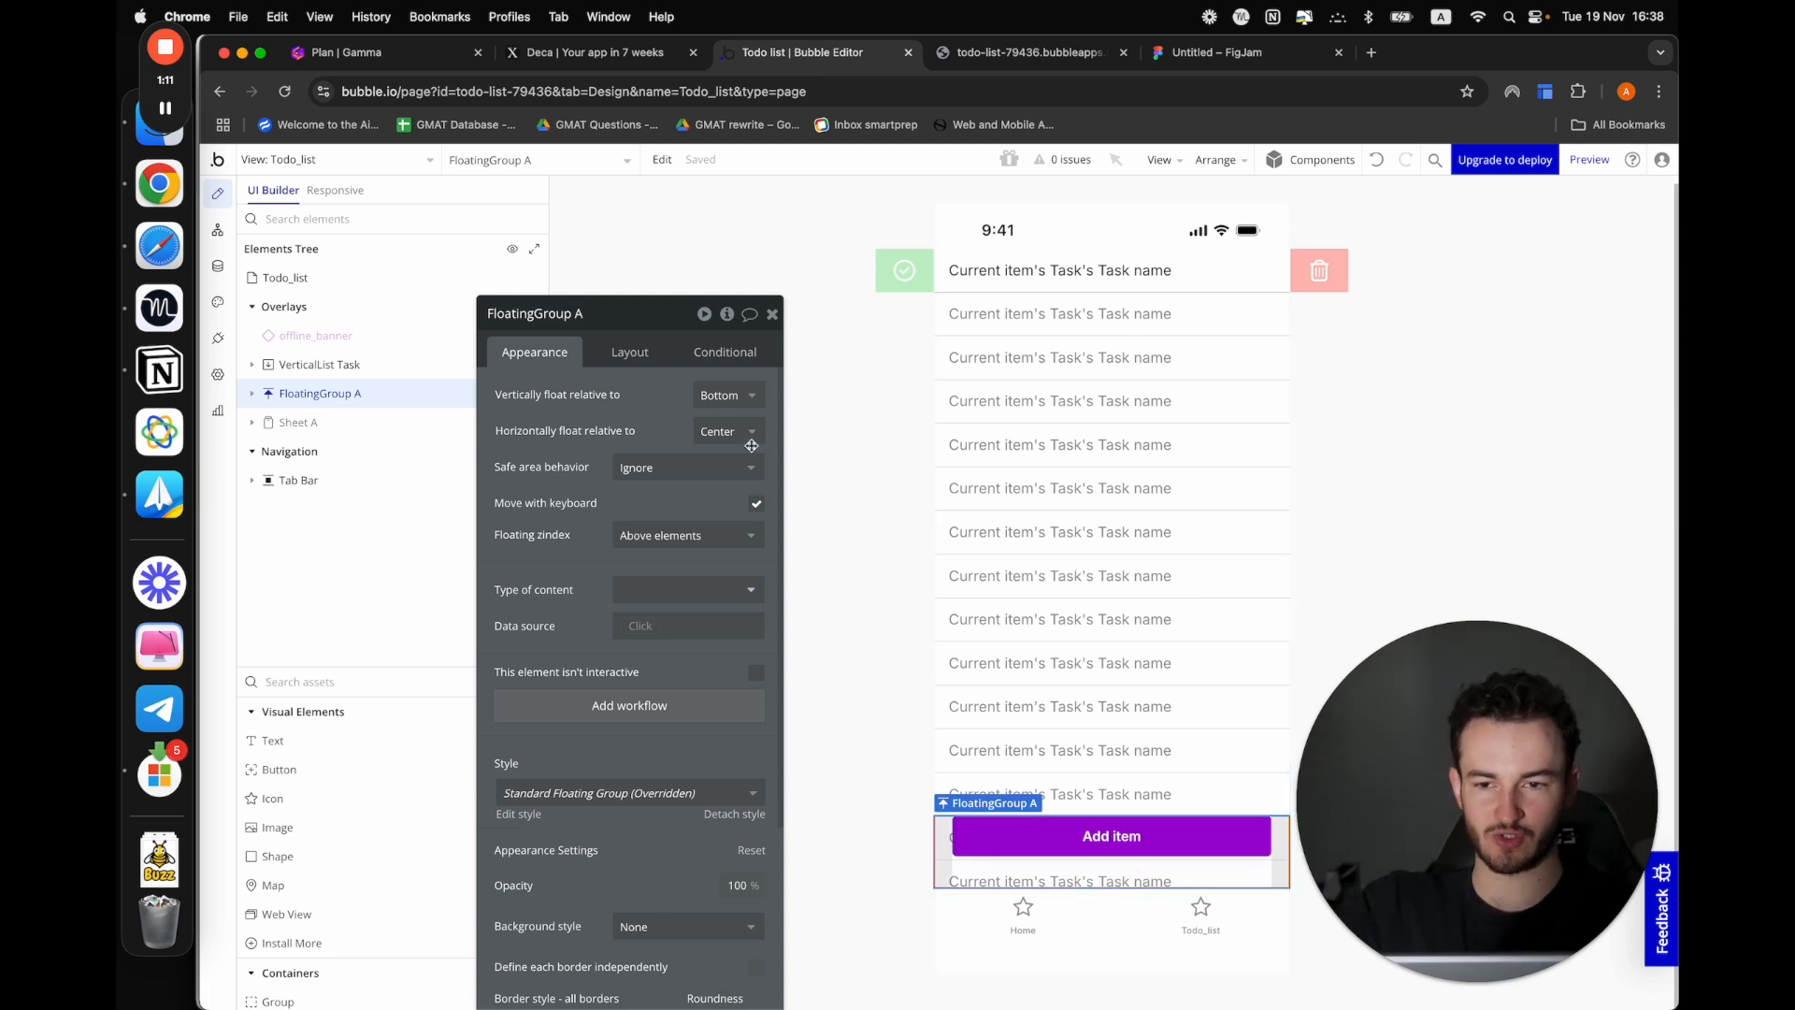
click(621, 350)
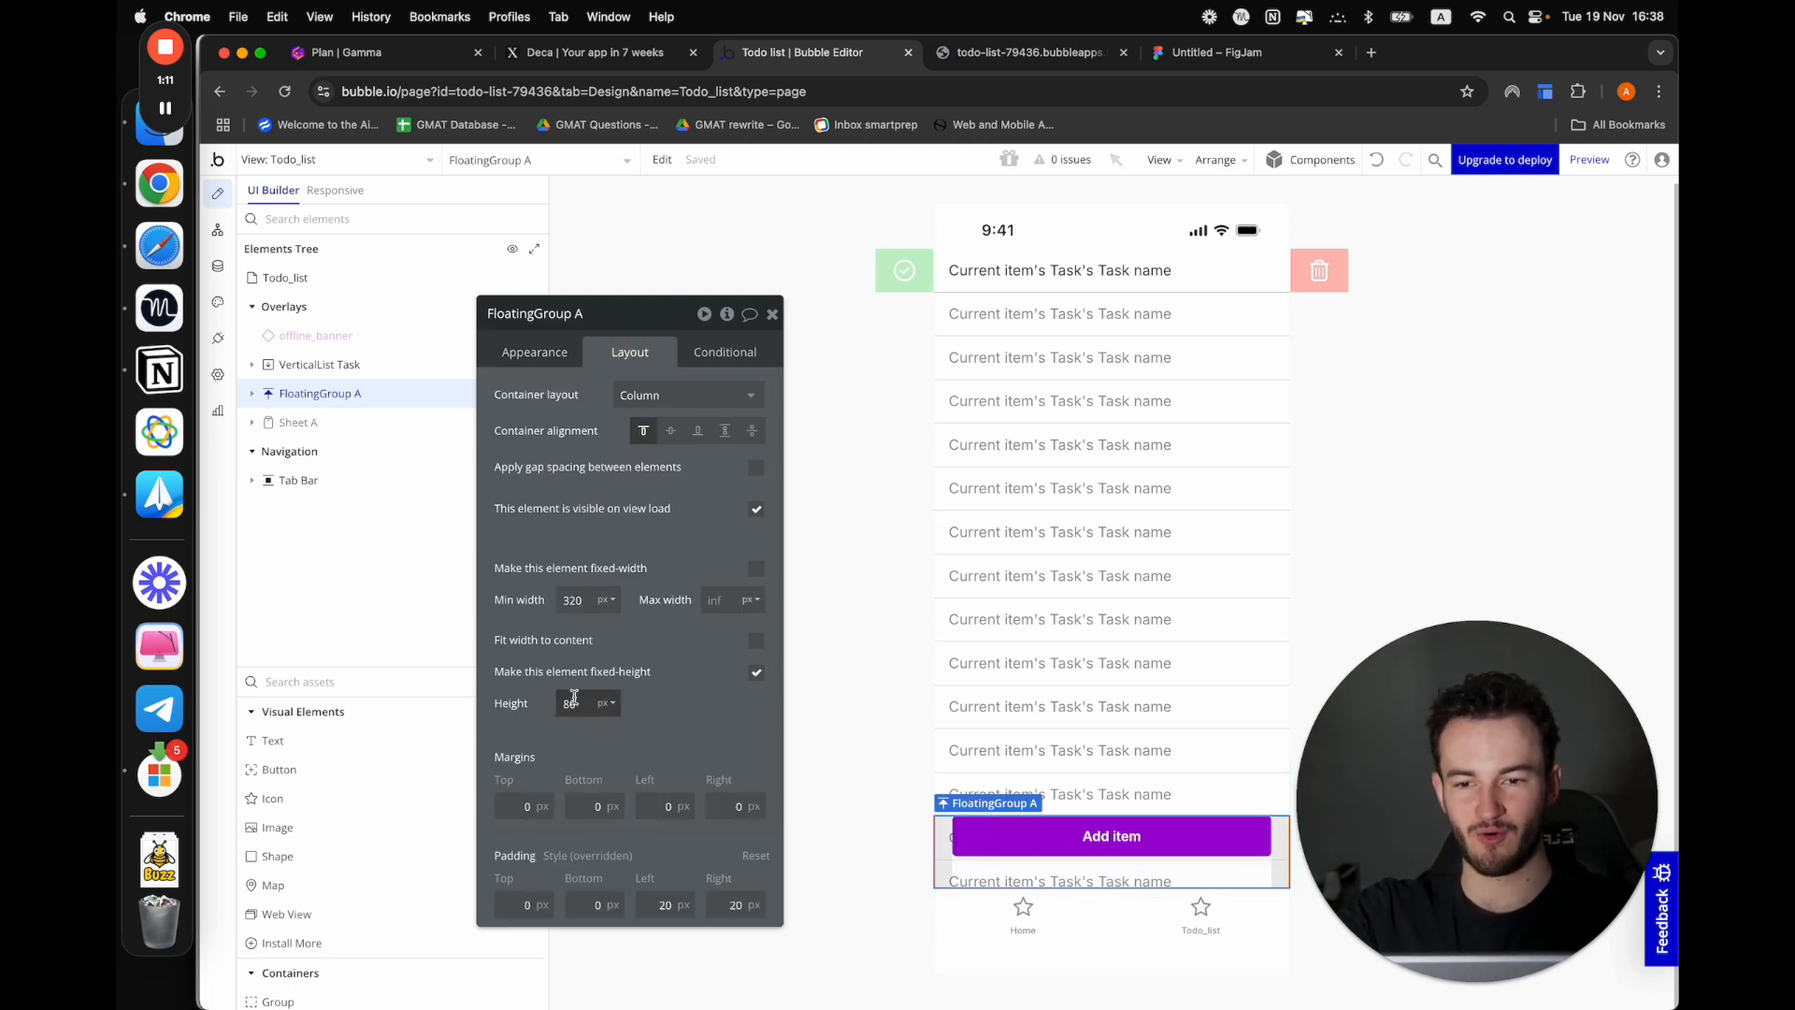
click(757, 673)
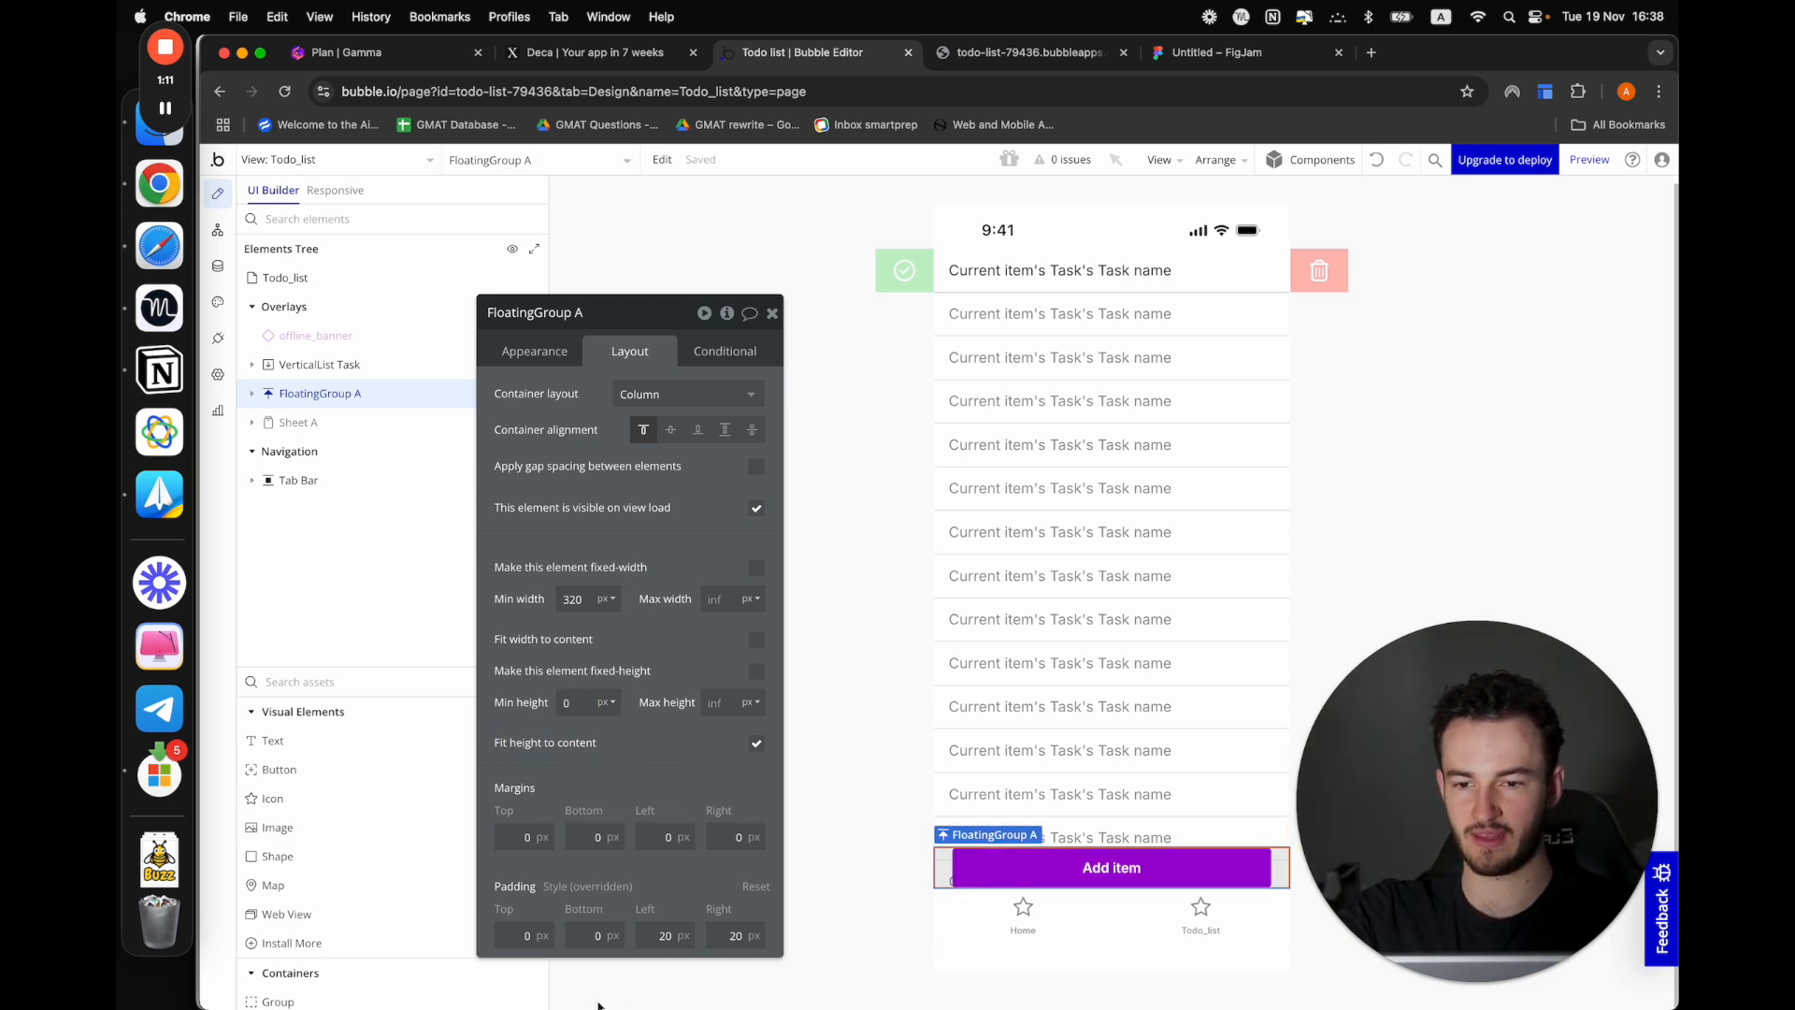
click(594, 935)
text(10)
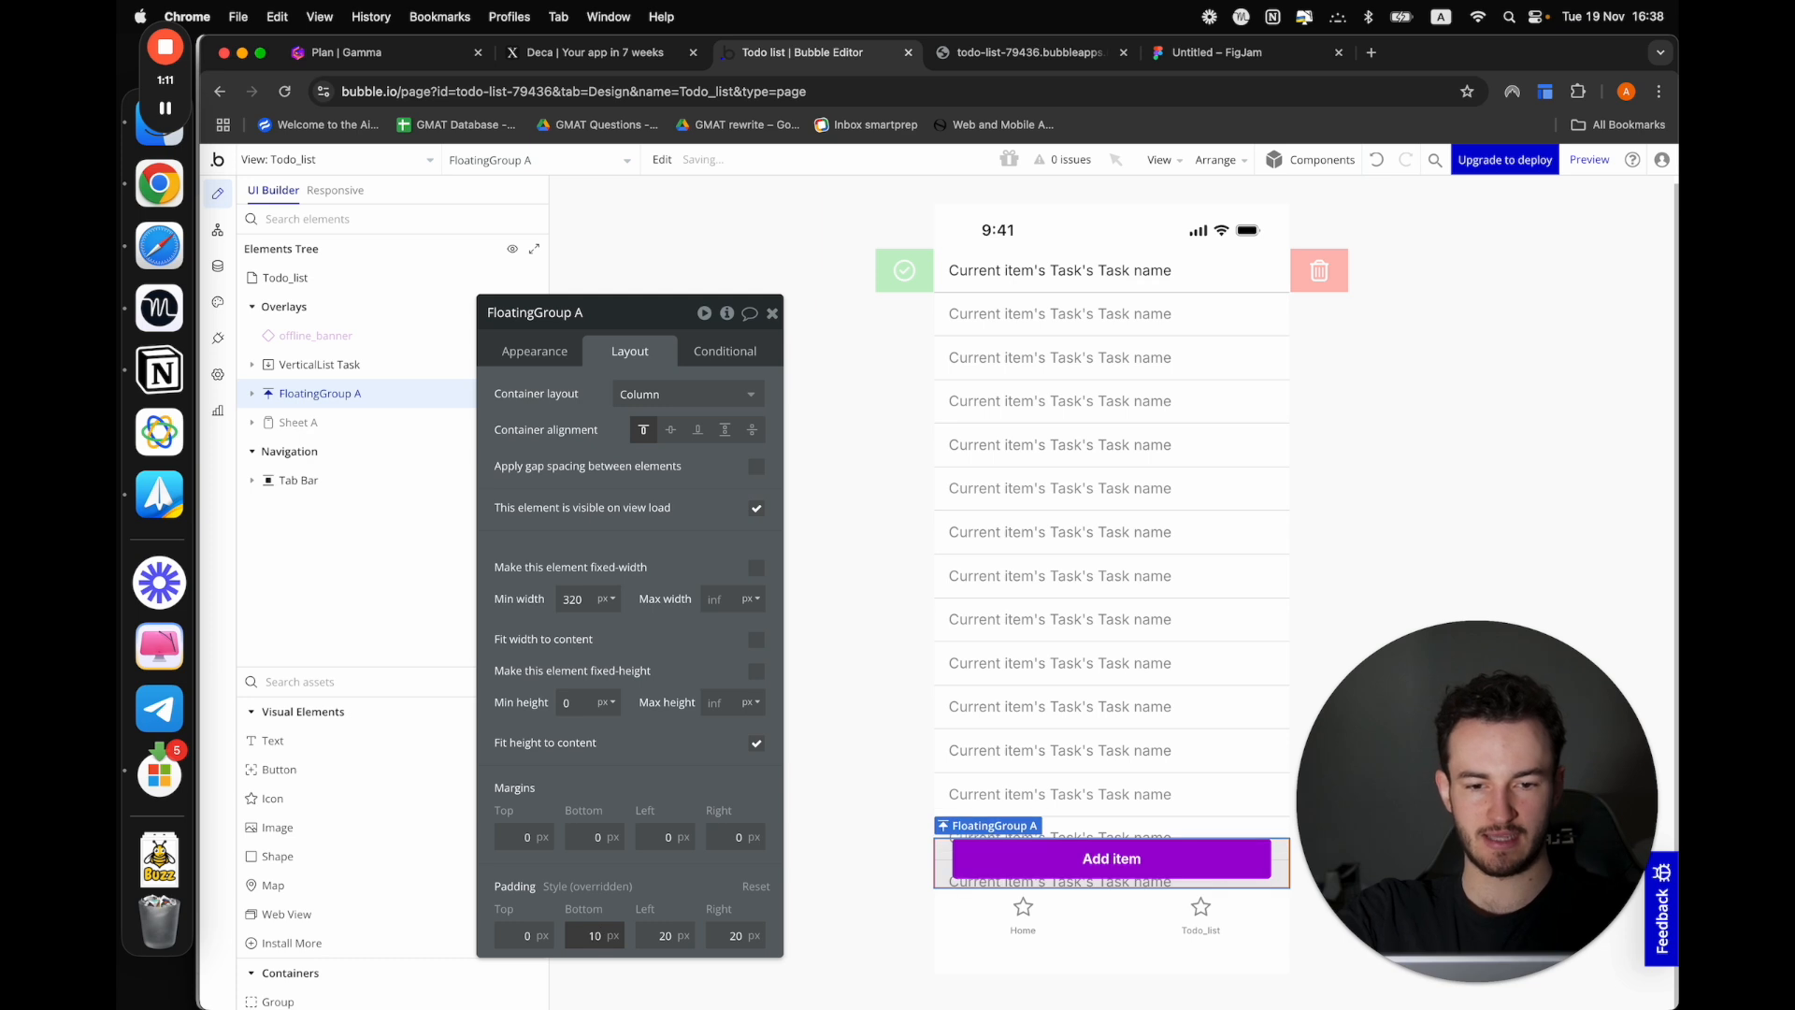
double_click(595, 938)
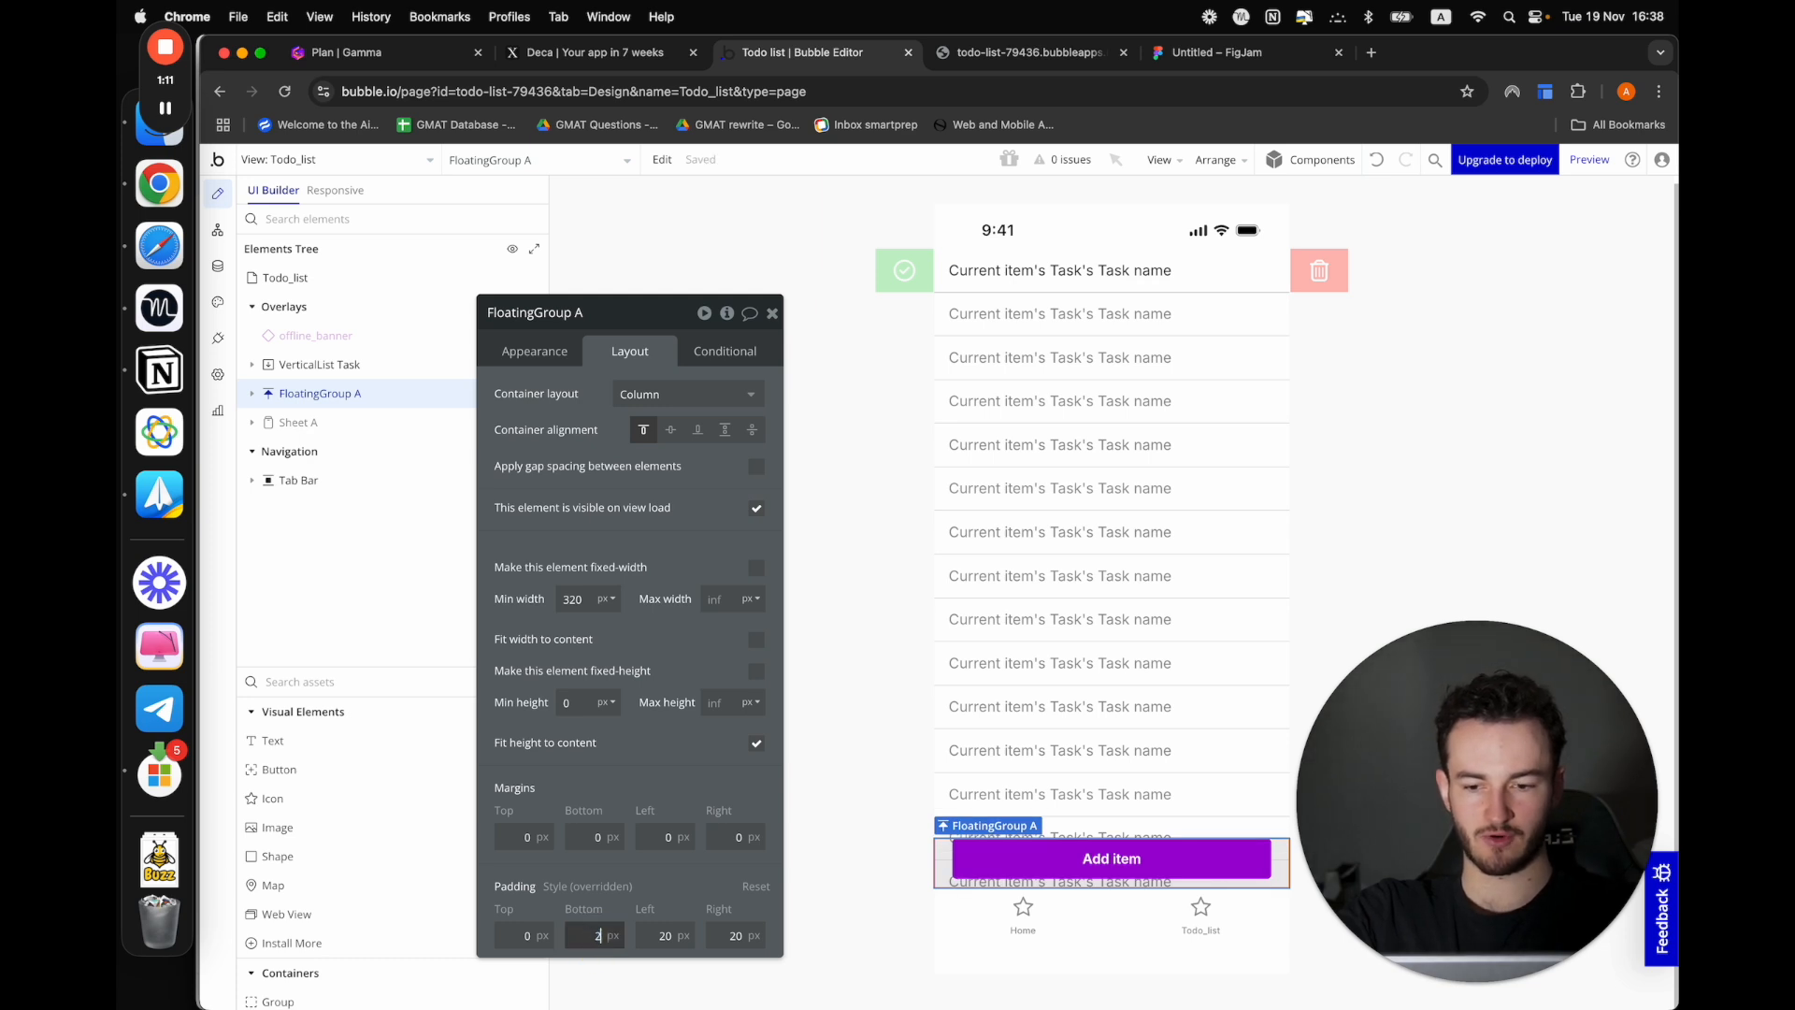
text(2)
Change the Todo_list tab item's icon to the Font Awesome v4 bulleted list icon, searching for "list"
click(1200, 912)
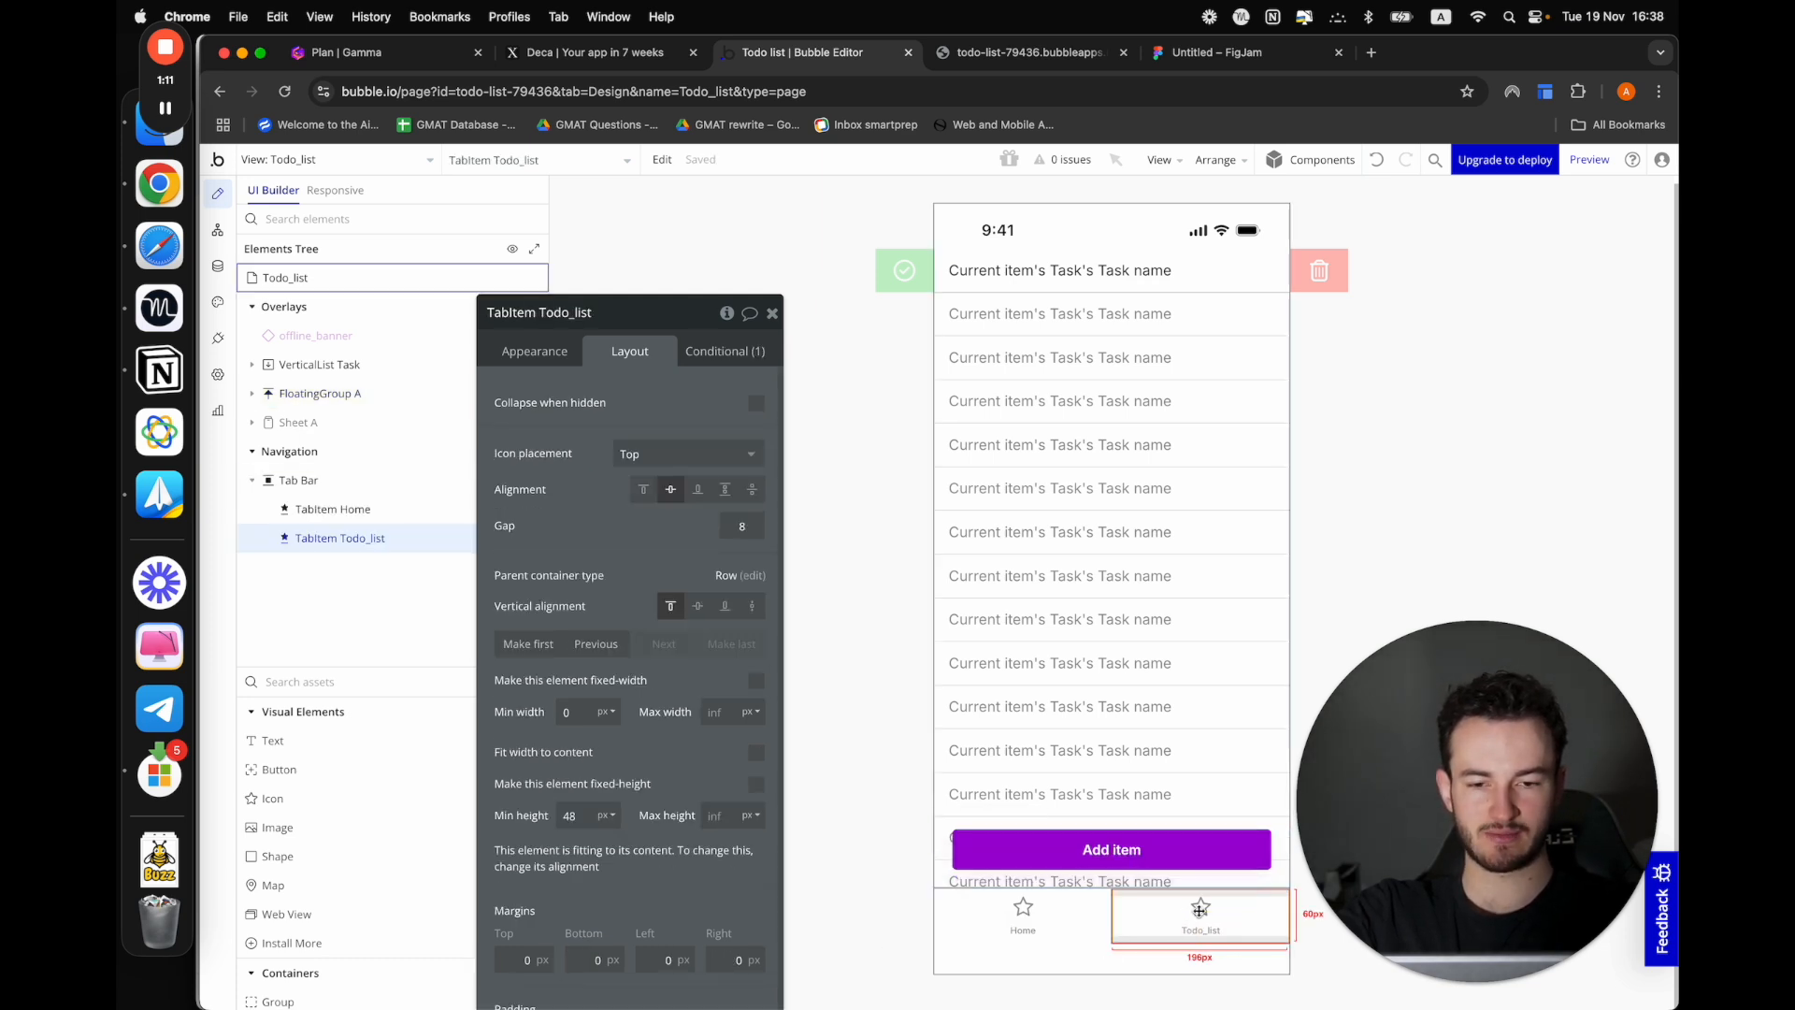
click(572, 351)
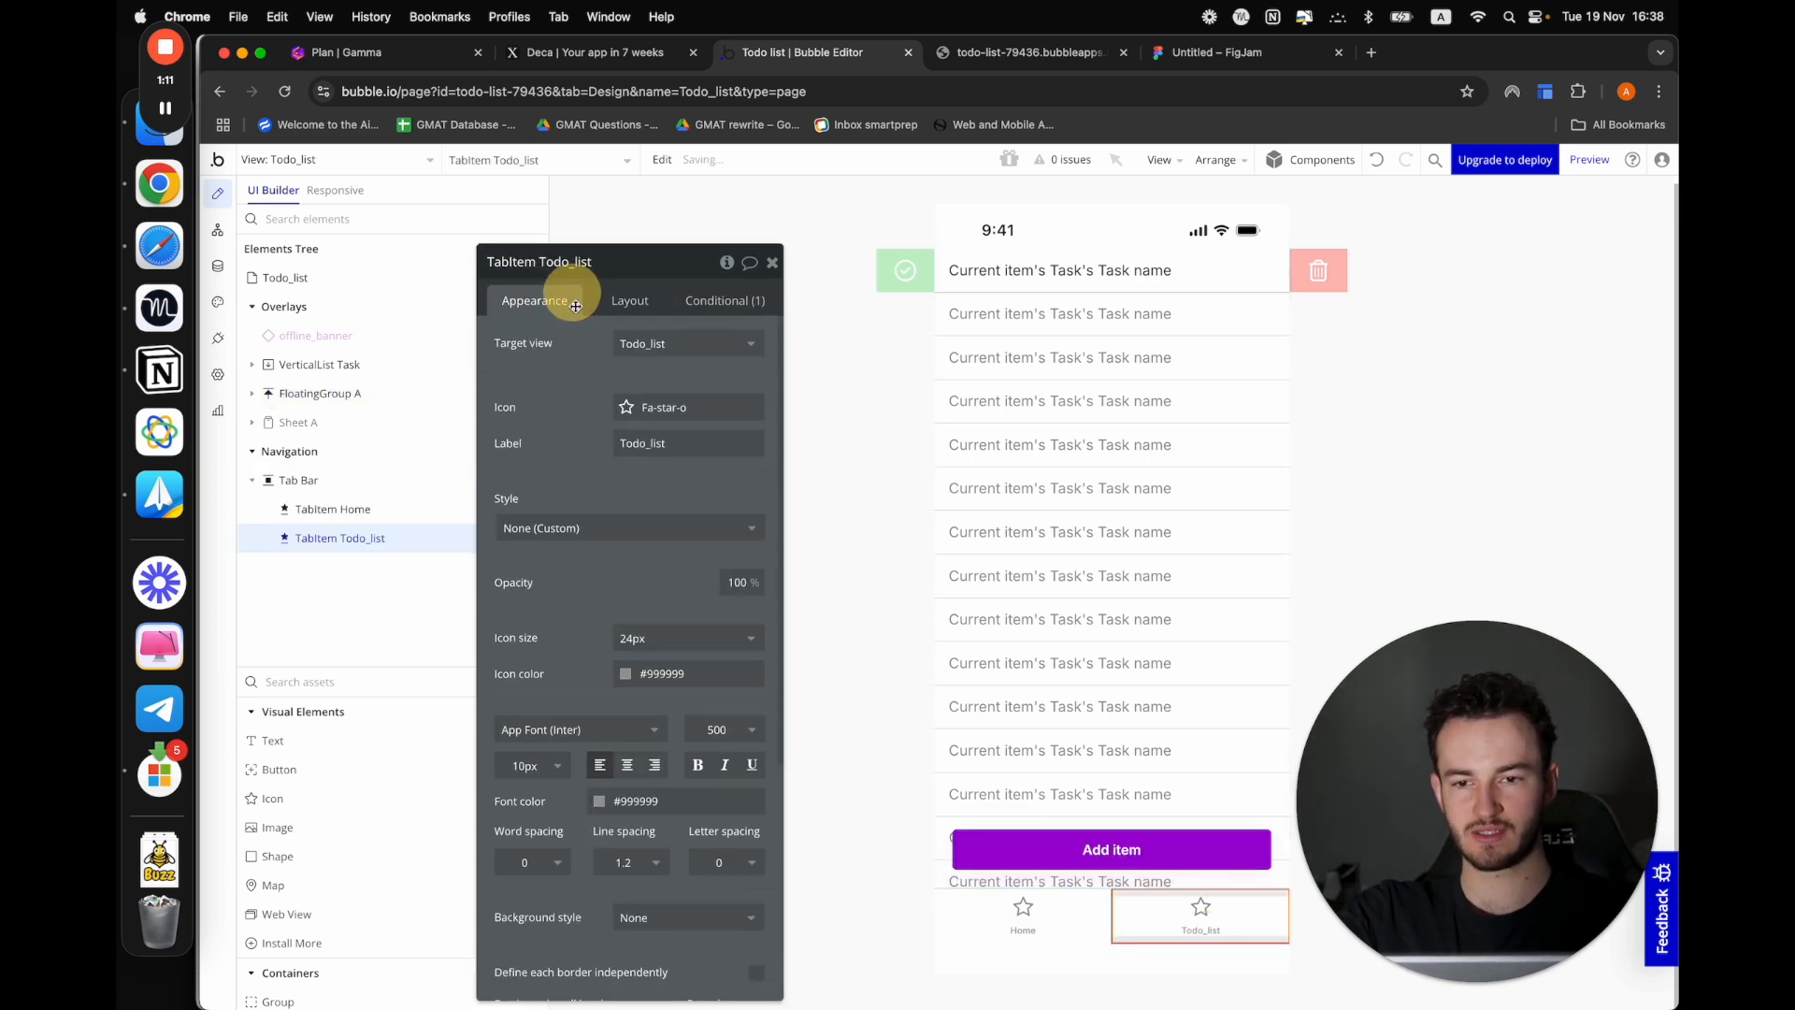
click(688, 407)
text(lk)
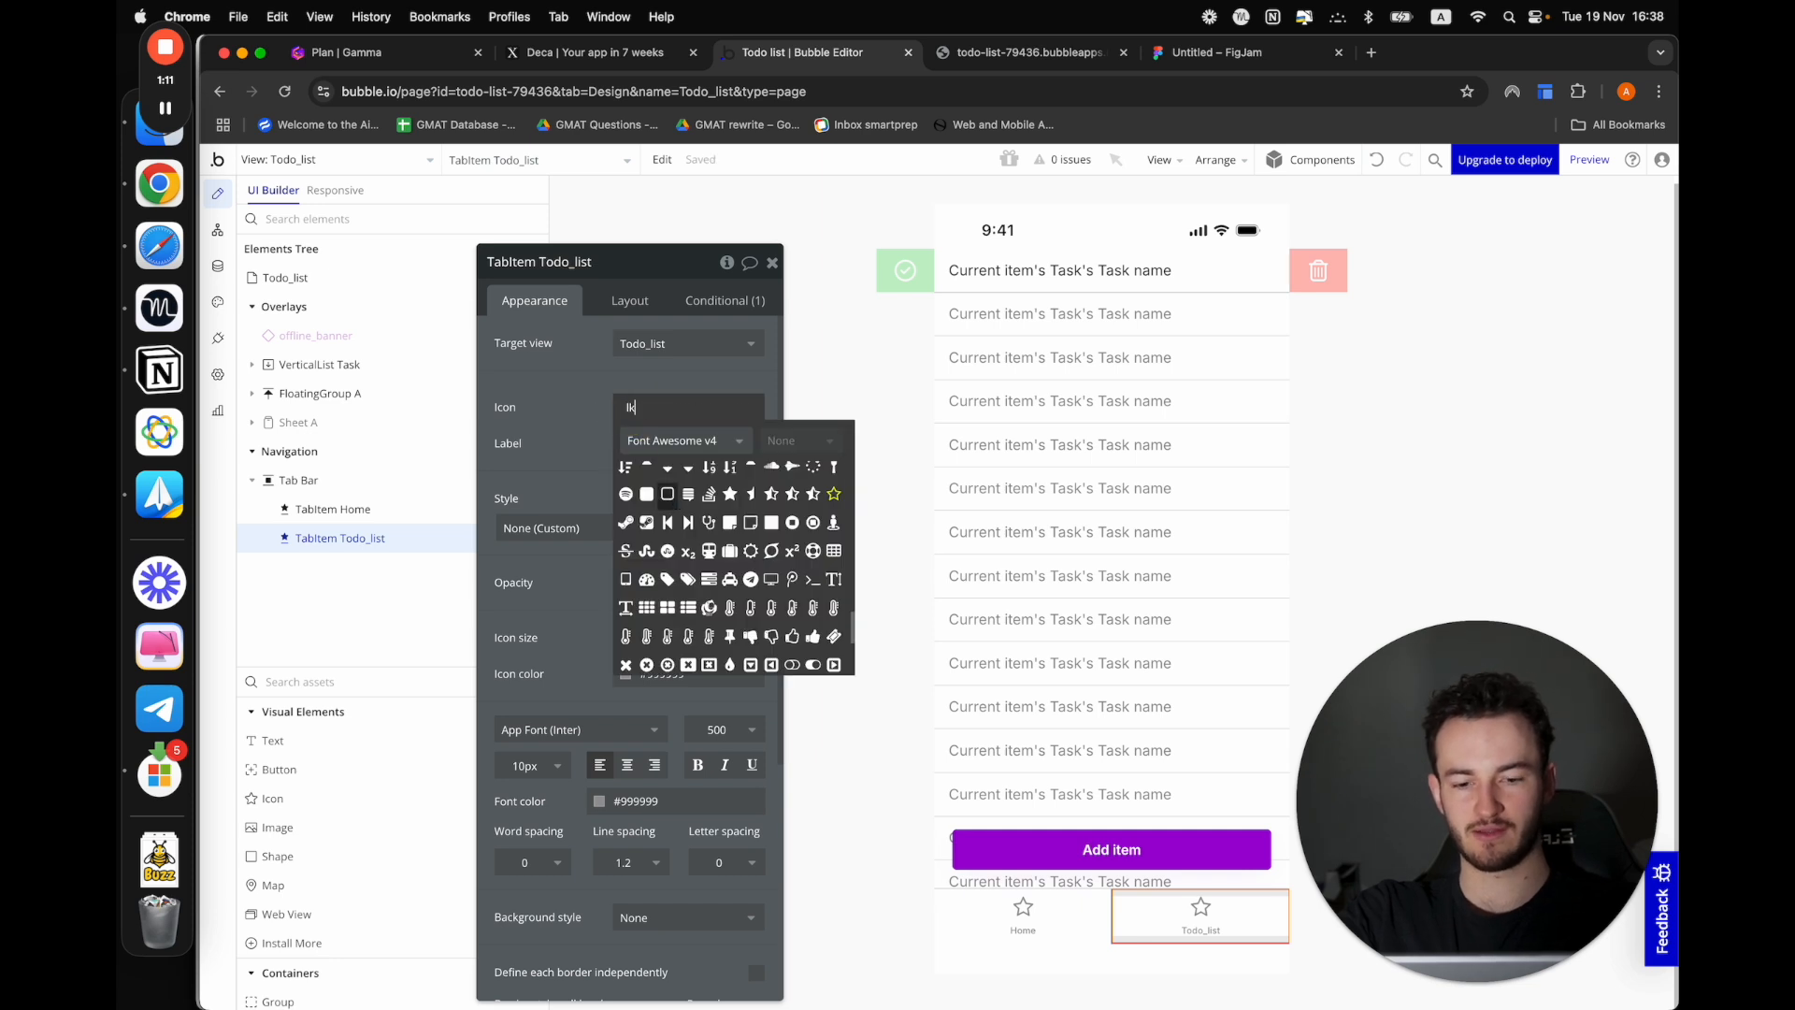
text(ist)
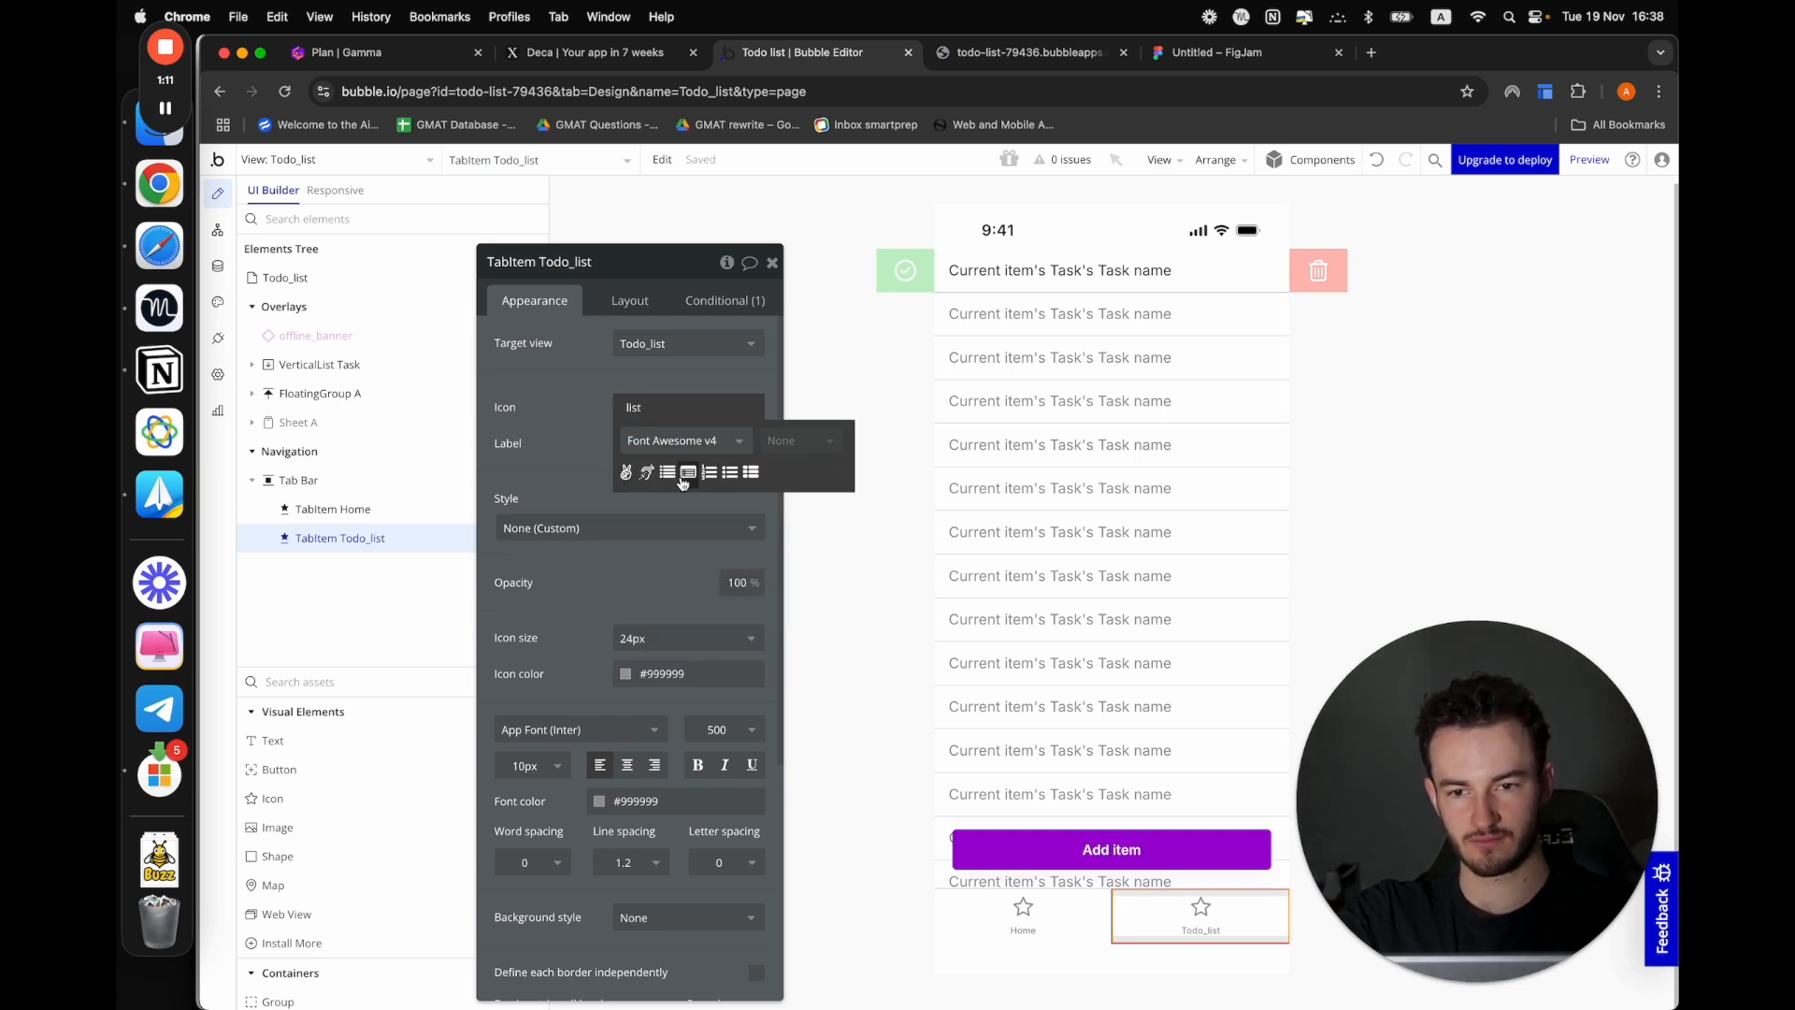
click(668, 472)
Change the Home tab item's icon to Fa-home from the Font Awesome v4 set
click(1015, 925)
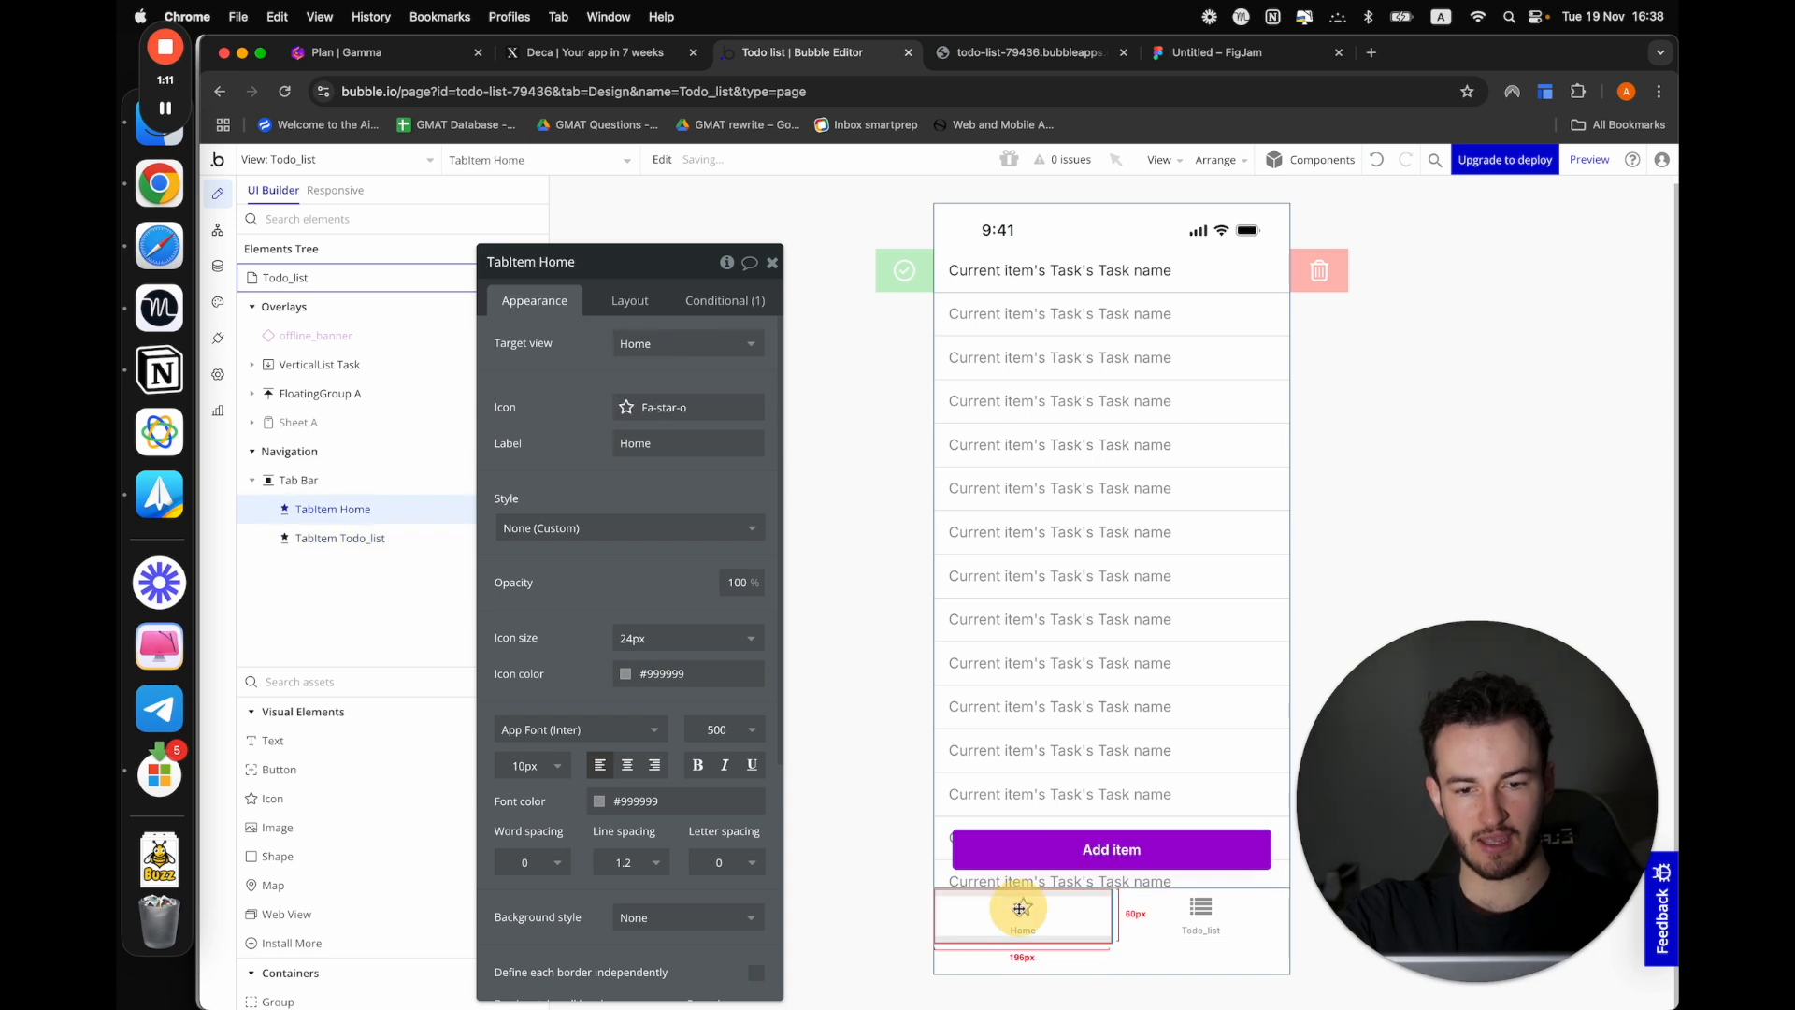
click(631, 408)
text(hous)
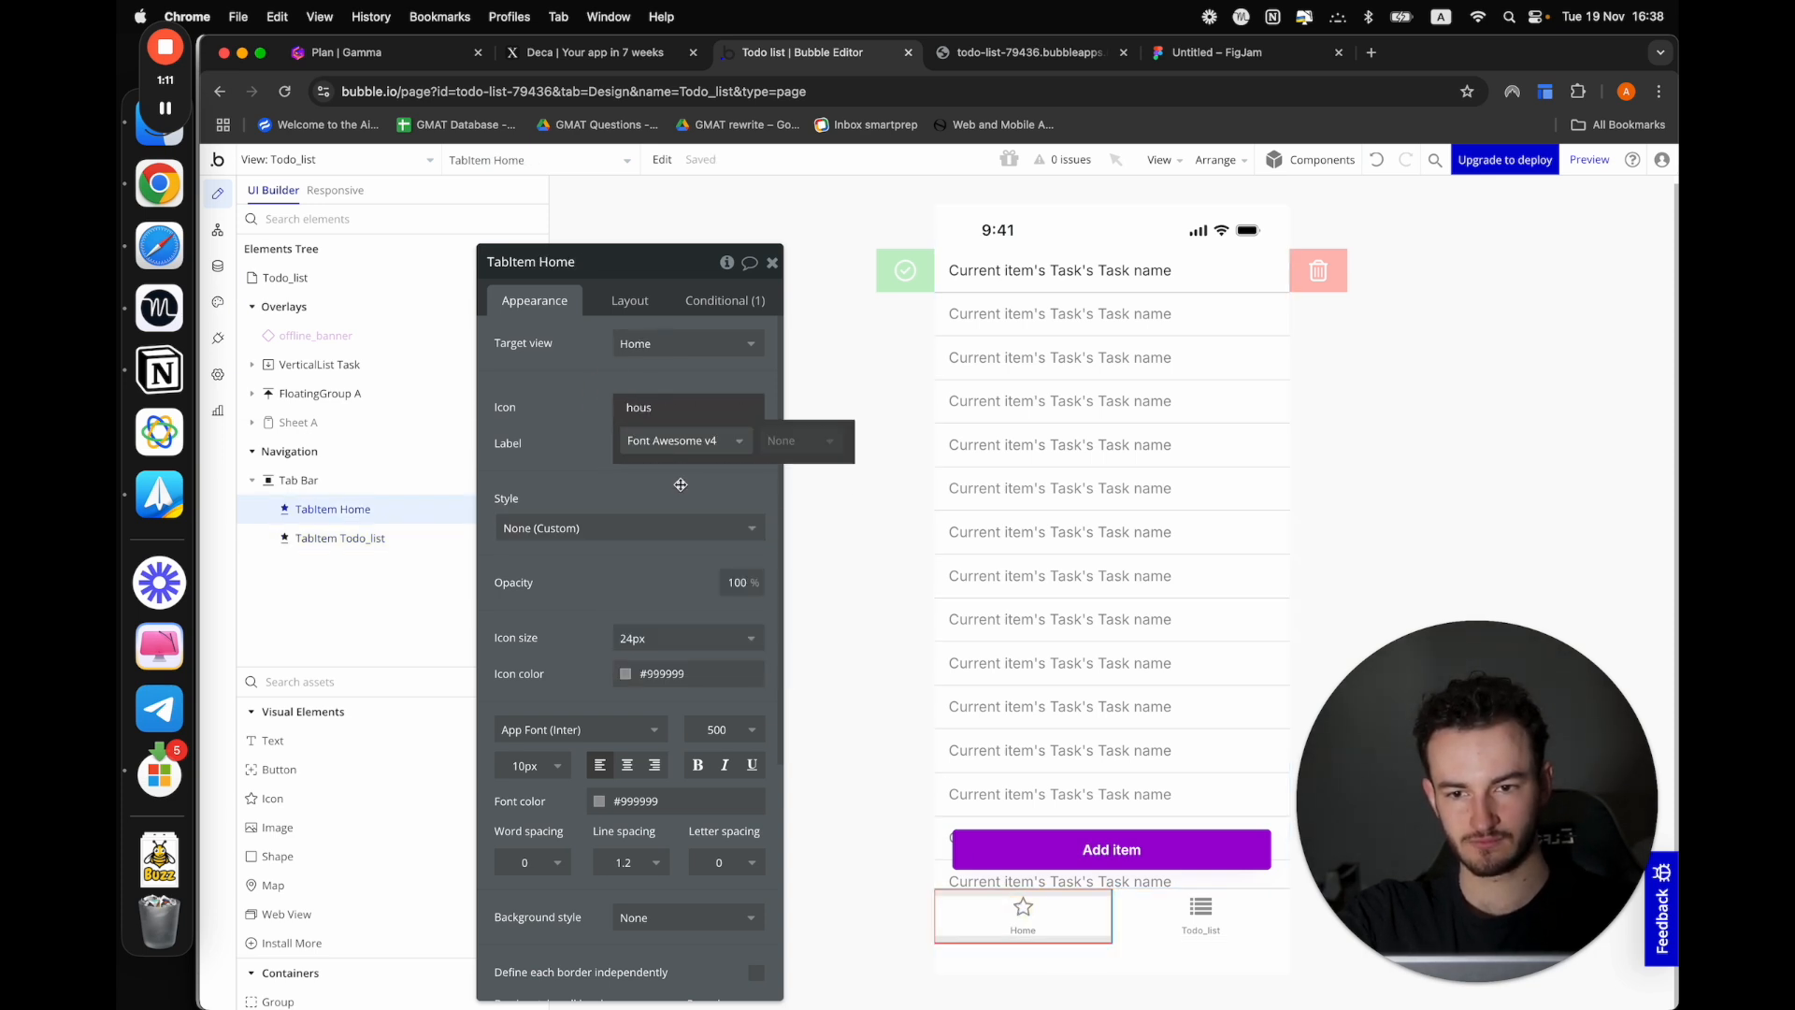
key(BackSpace)
key(BackSpace)
key(BackSpace)
key(BackSpace)
text(hom)
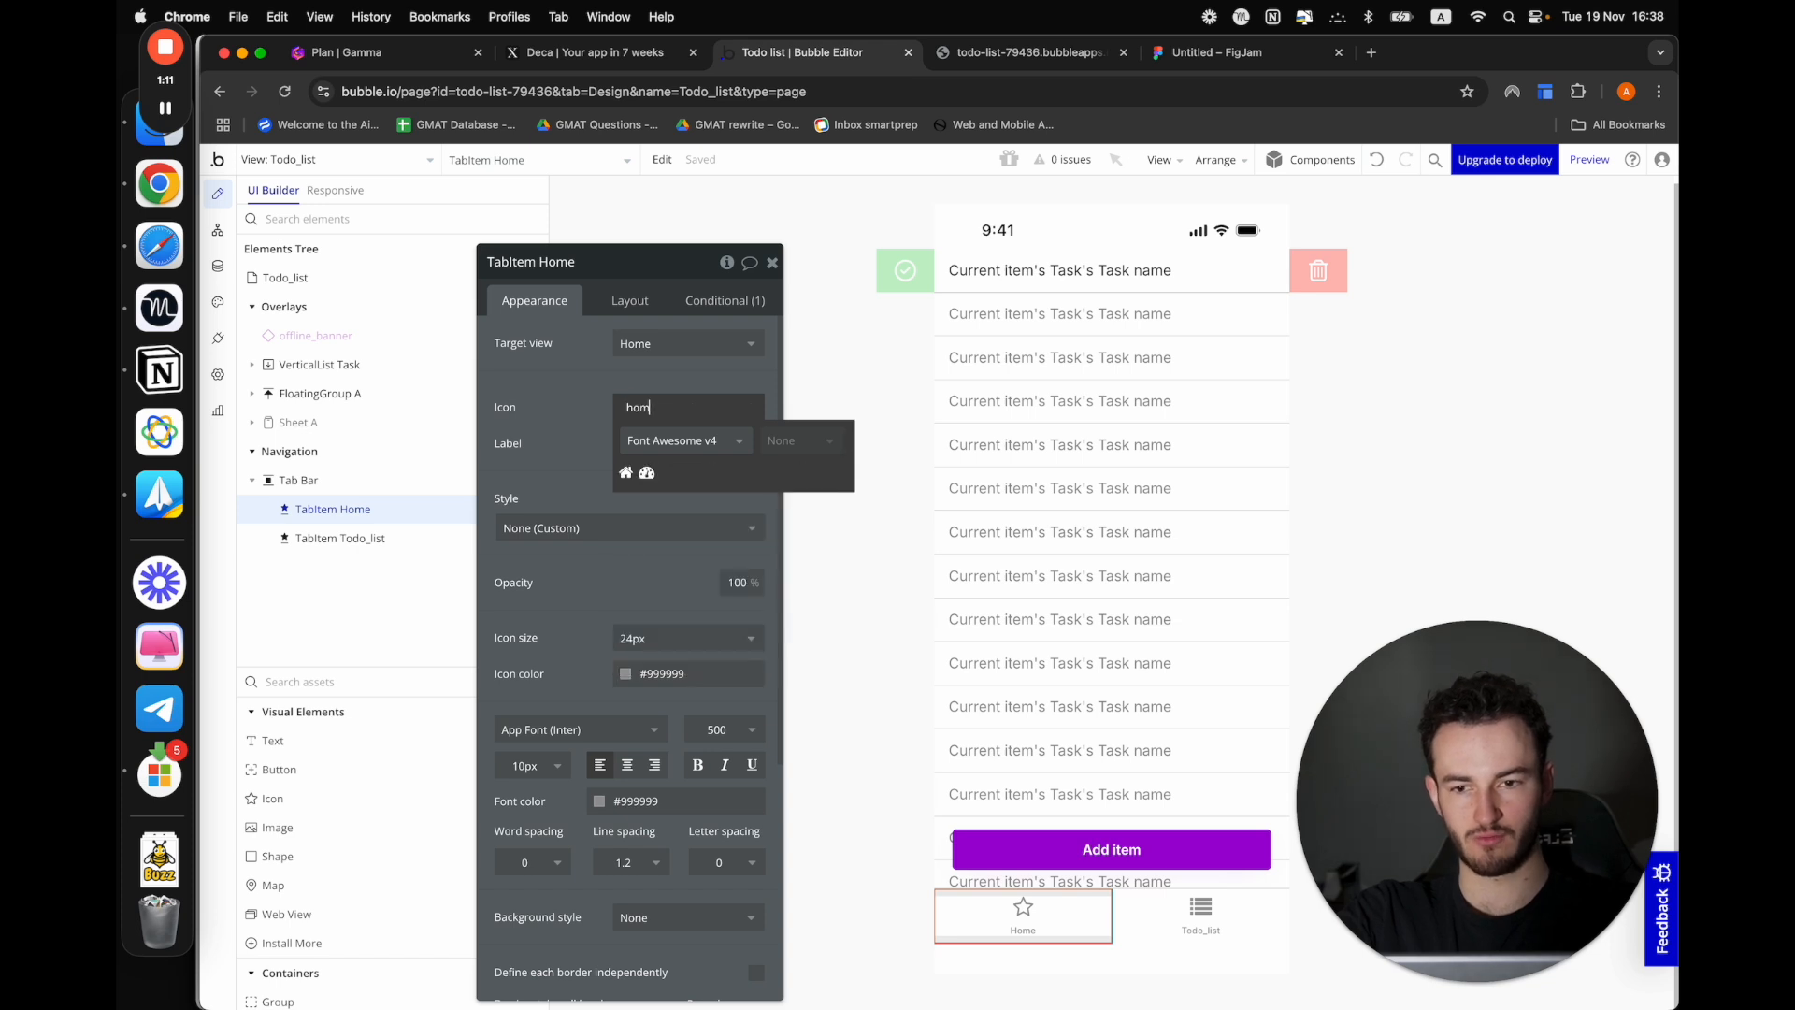
click(625, 472)
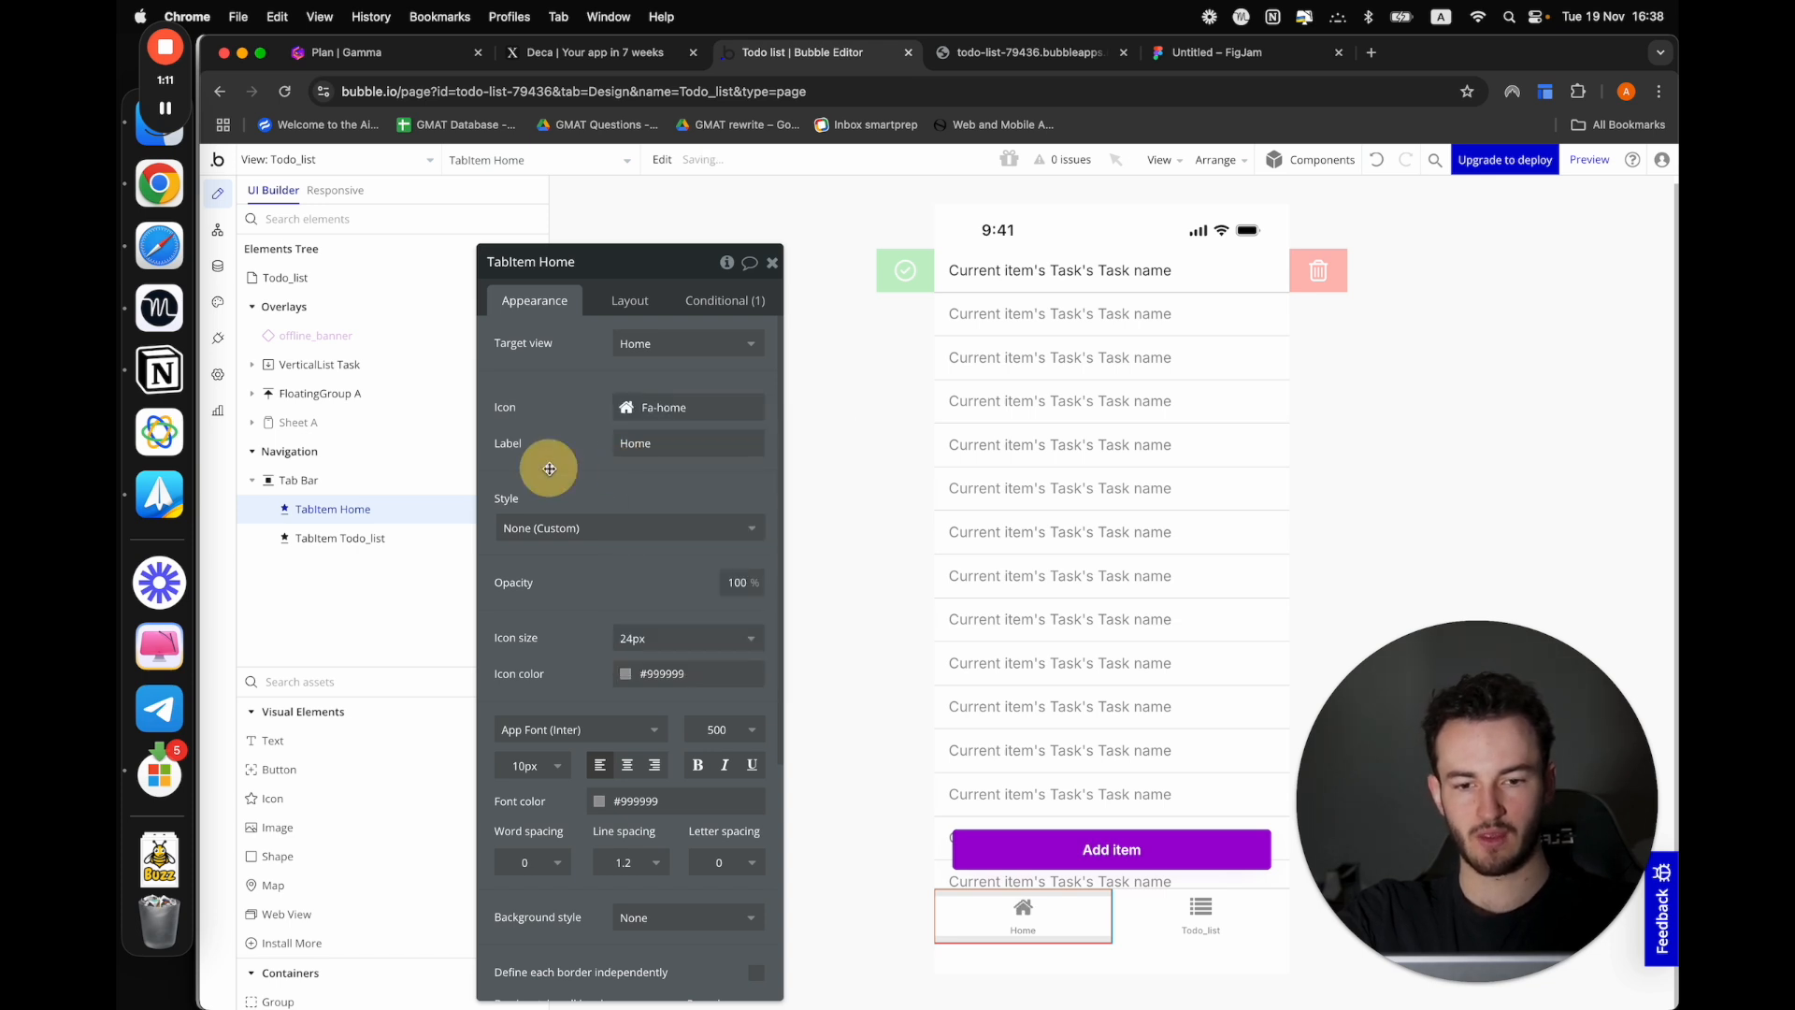
Preview the app from the Todo_list view and test switching between the Home and Todo_list tabs
click(1590, 160)
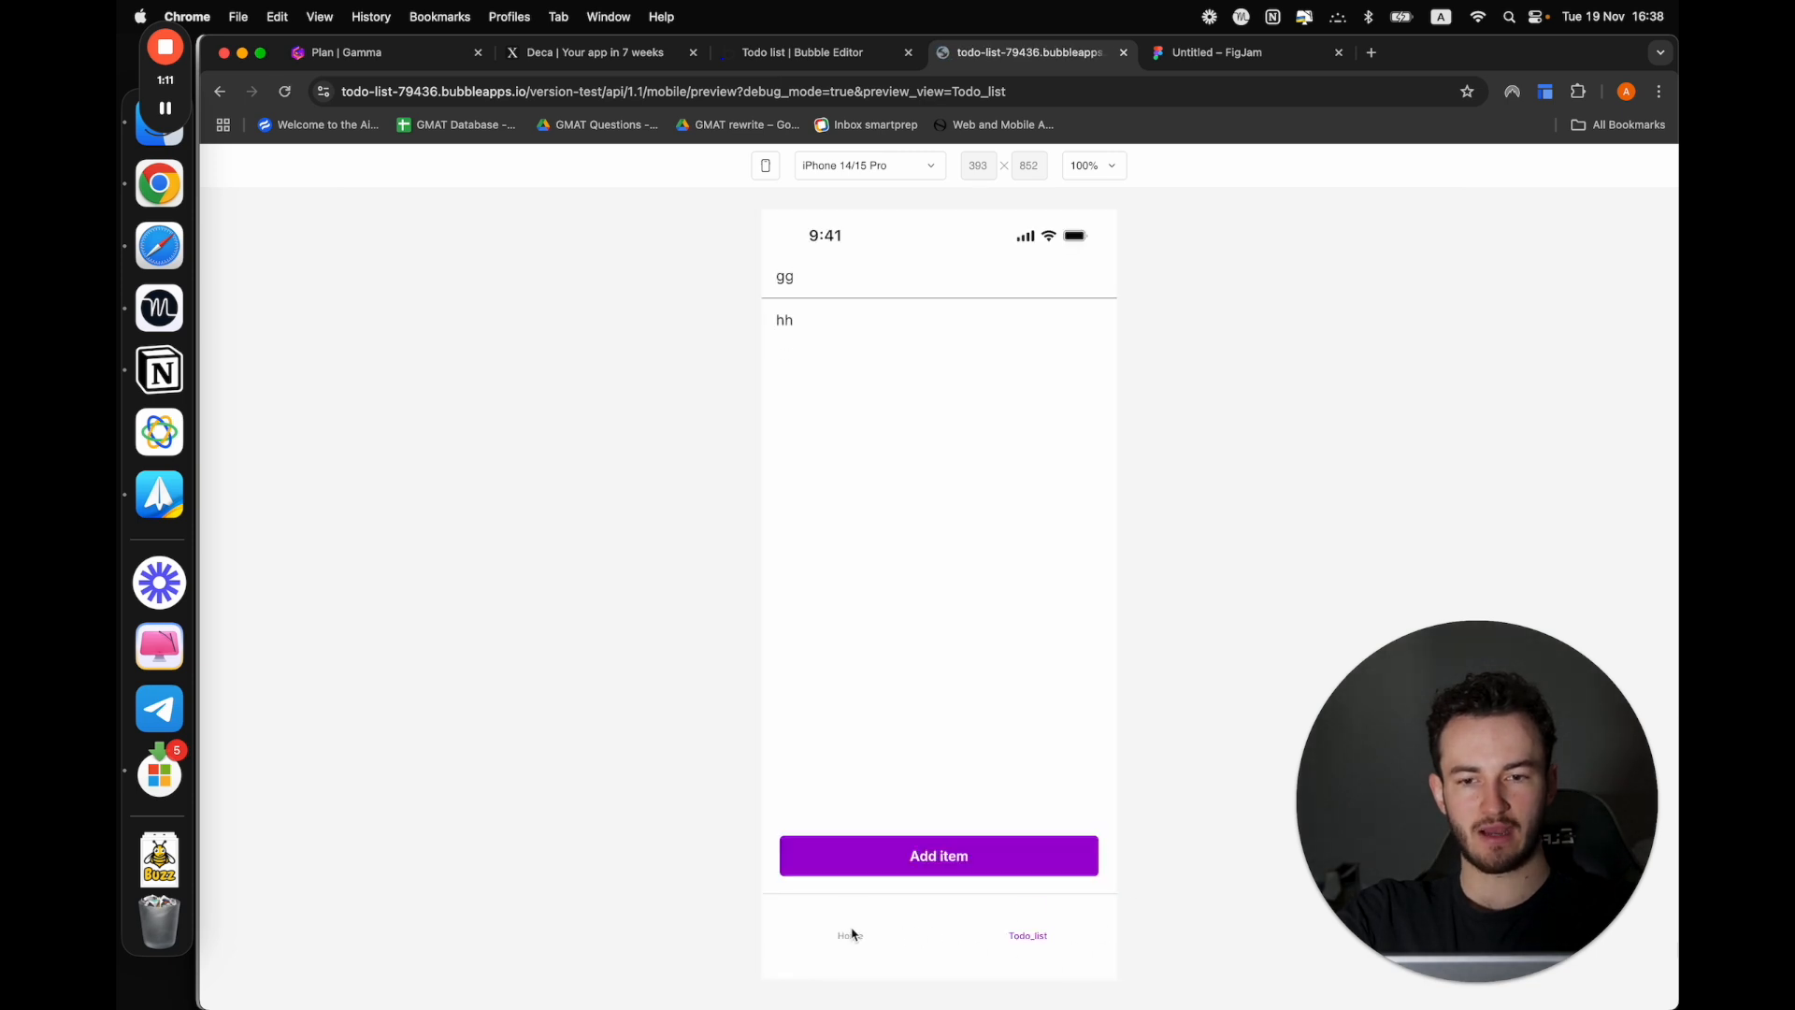
click(847, 925)
click(1018, 929)
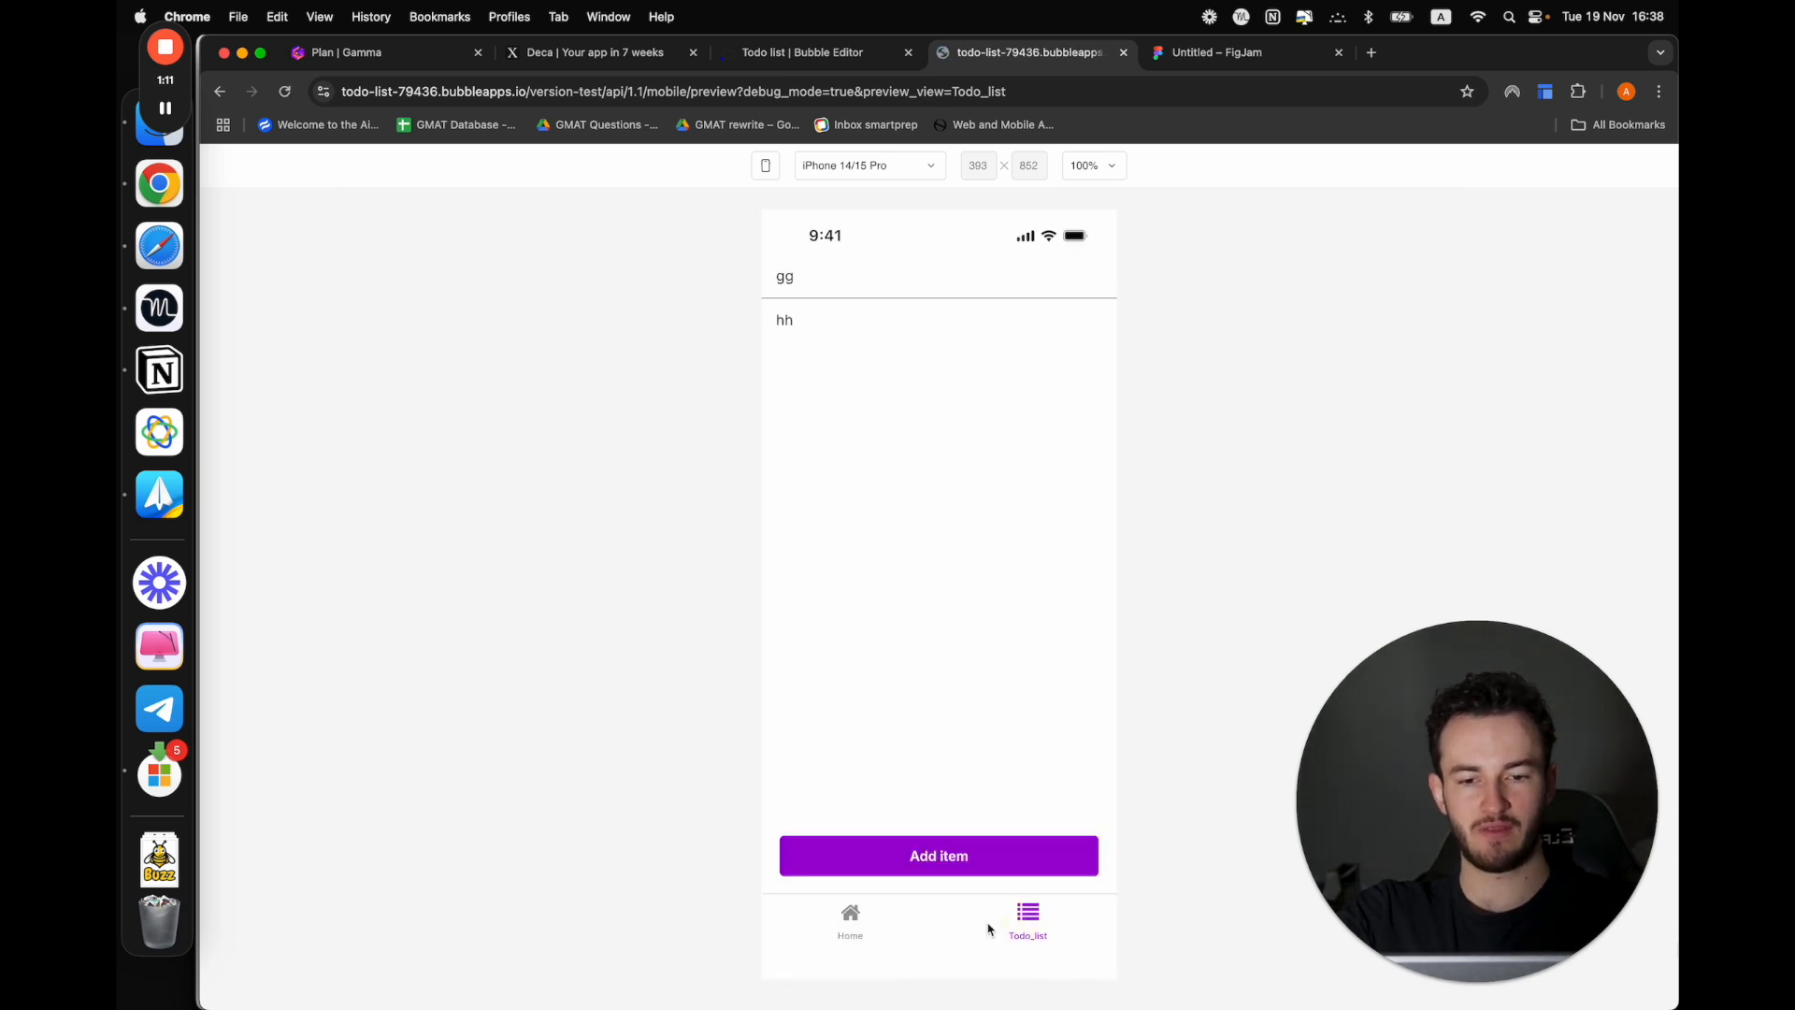
click(847, 918)
click(847, 917)
click(851, 926)
click(1031, 927)
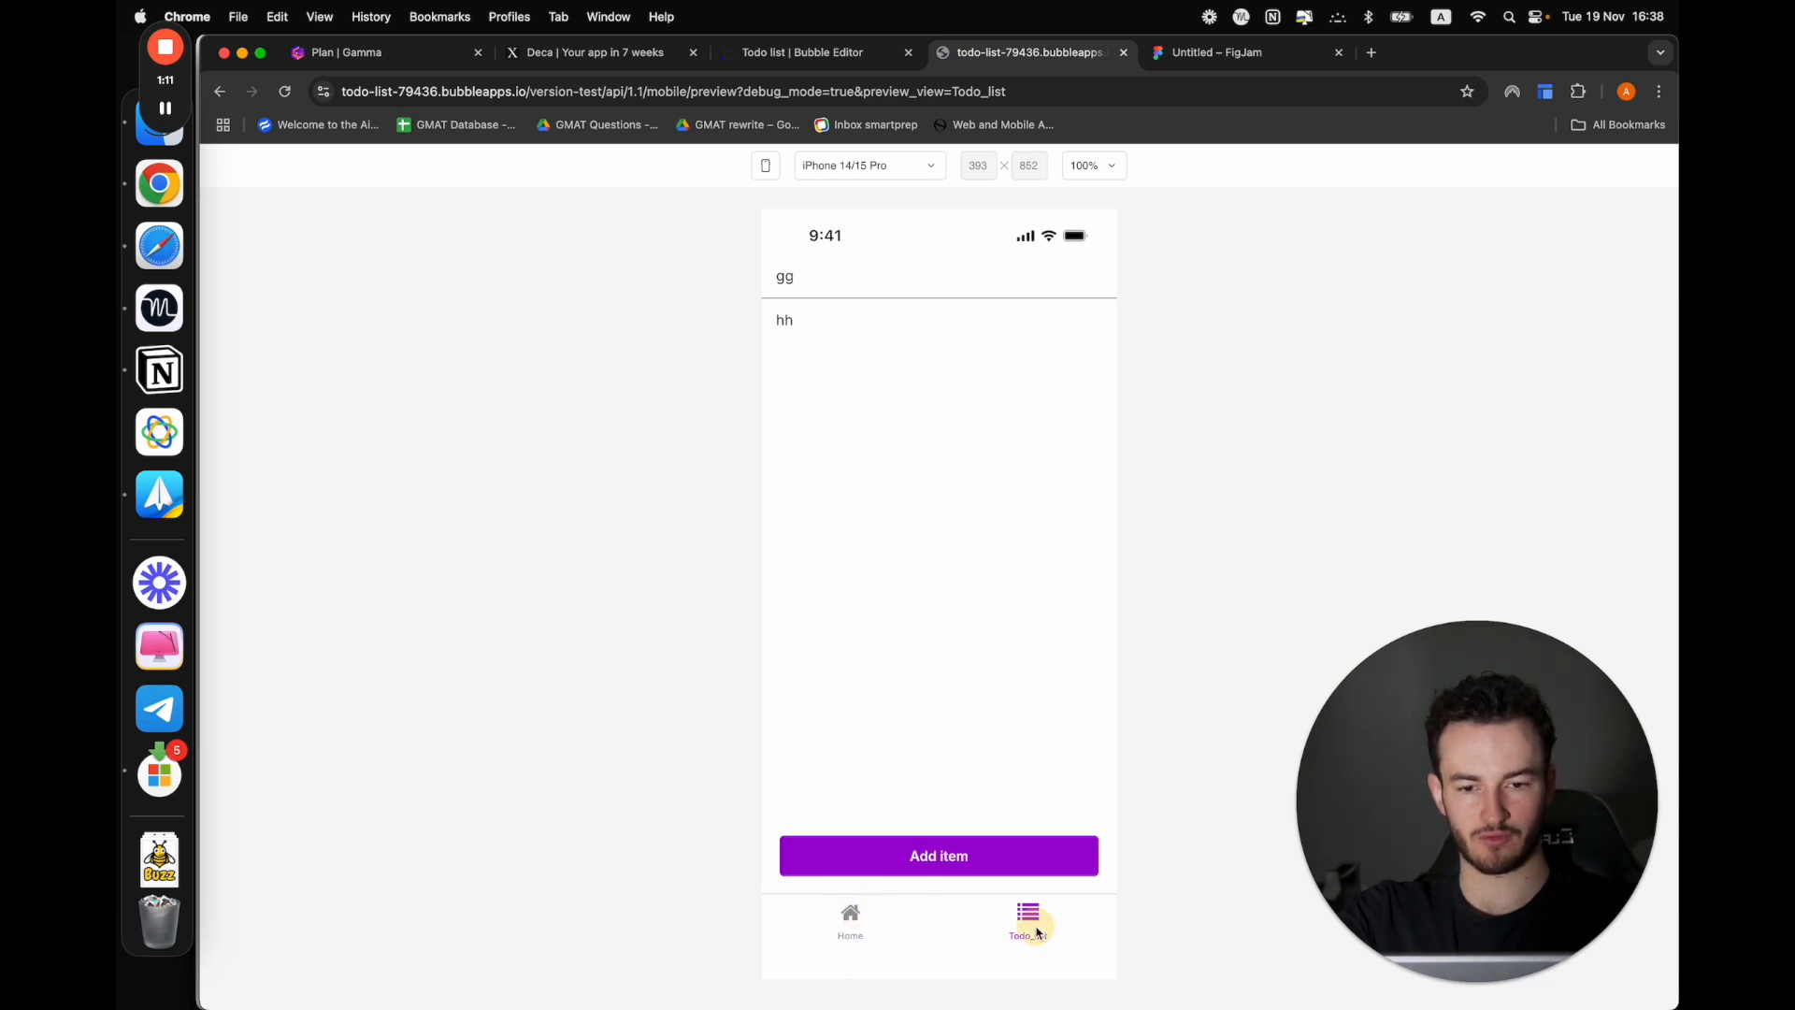
click(850, 917)
click(1029, 914)
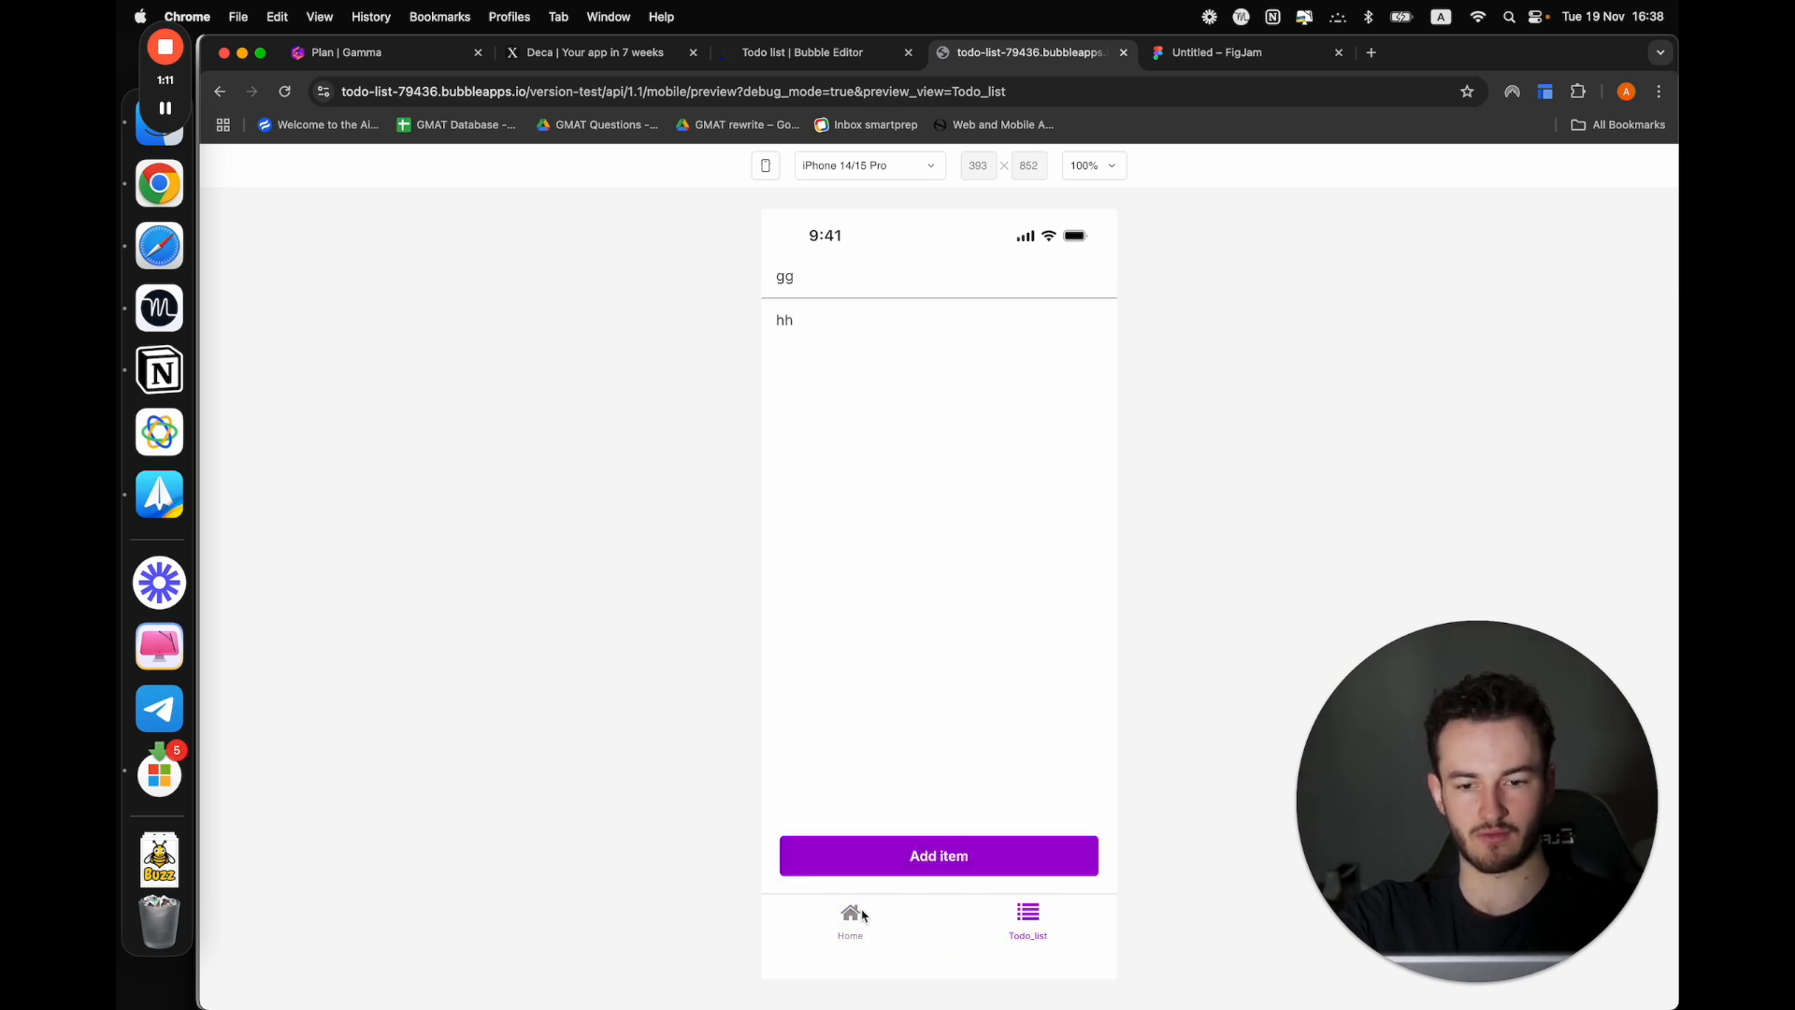
click(843, 912)
click(853, 913)
click(851, 934)
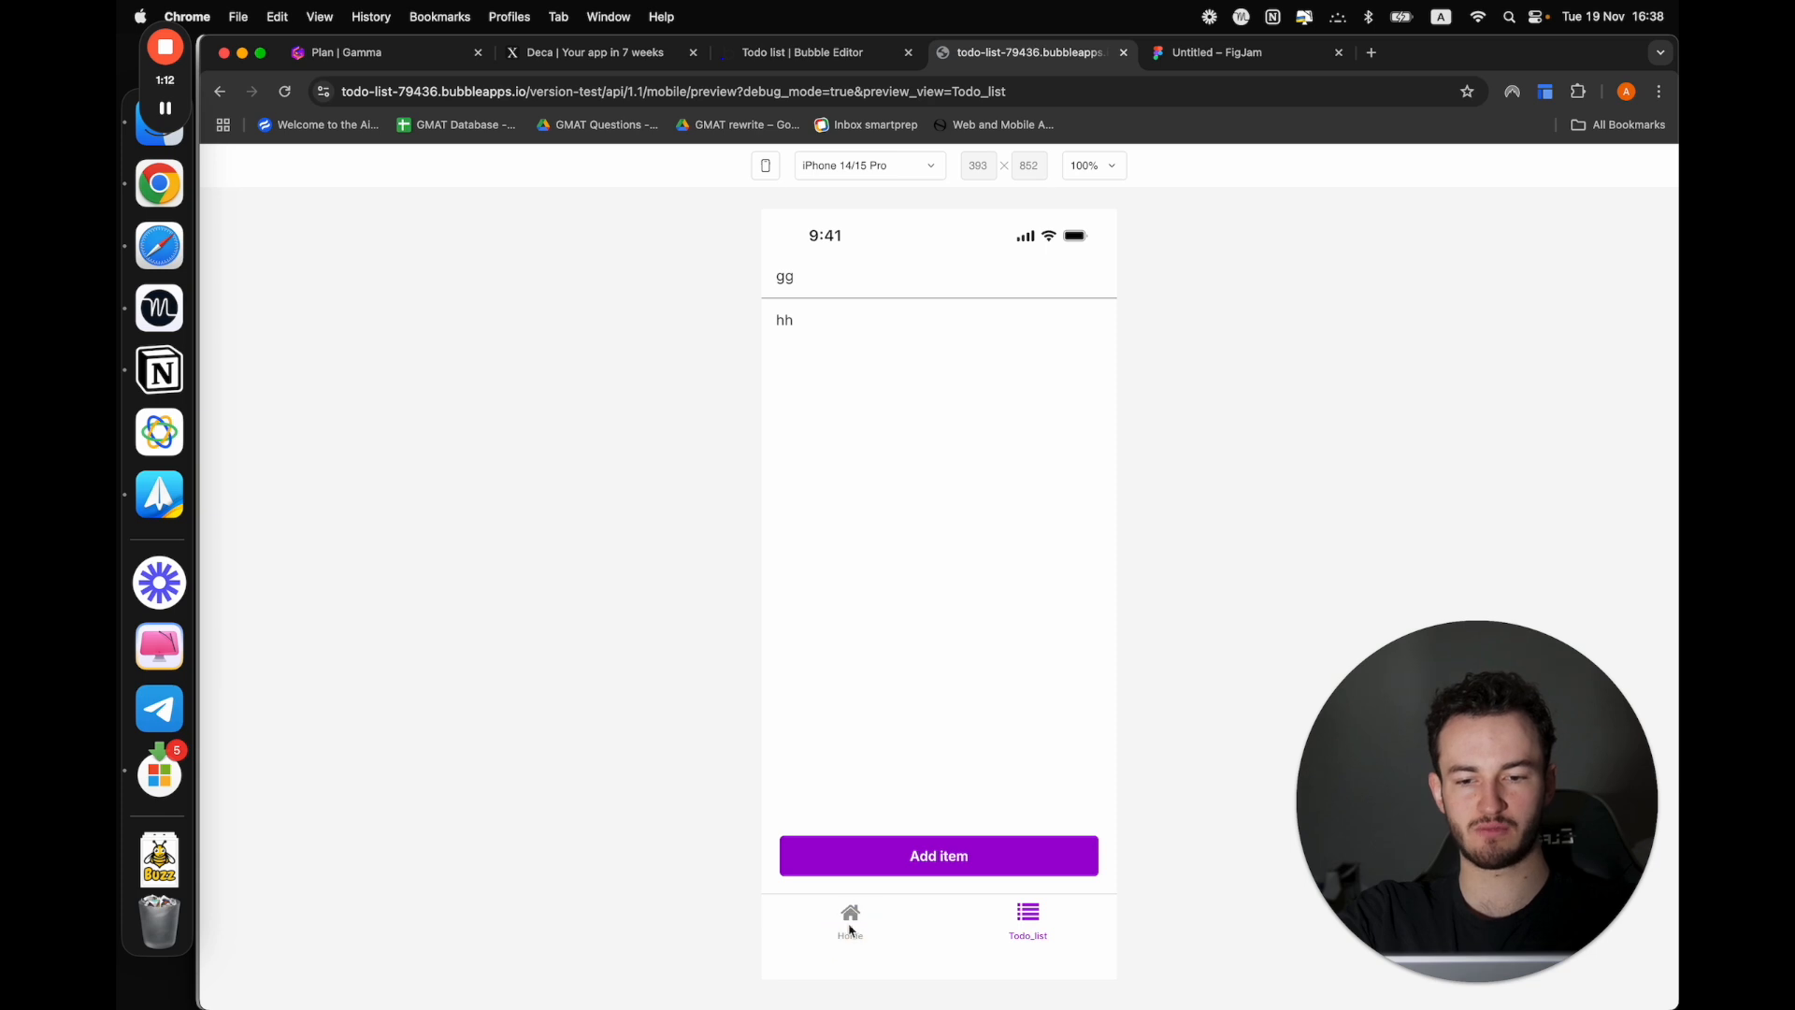
click(850, 924)
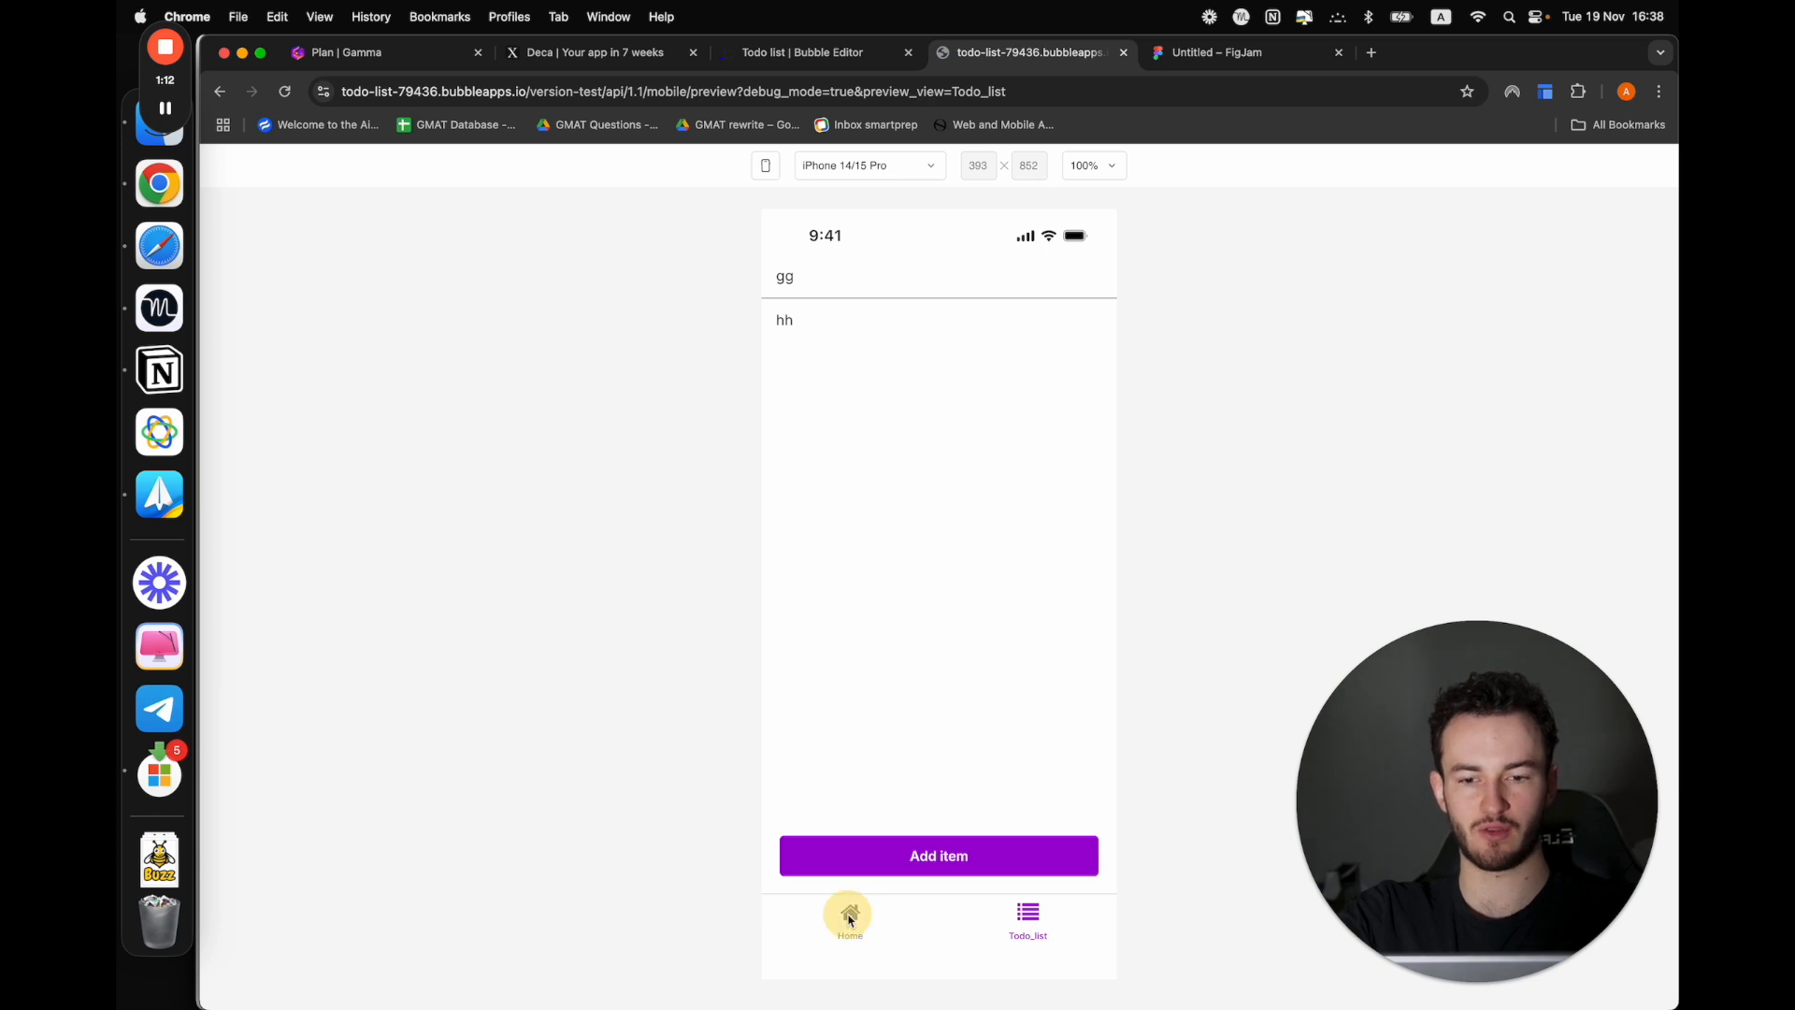
Set the preview device to iPhone 13/14 and test the tab bar again, switching to the Home view
click(879, 166)
click(881, 256)
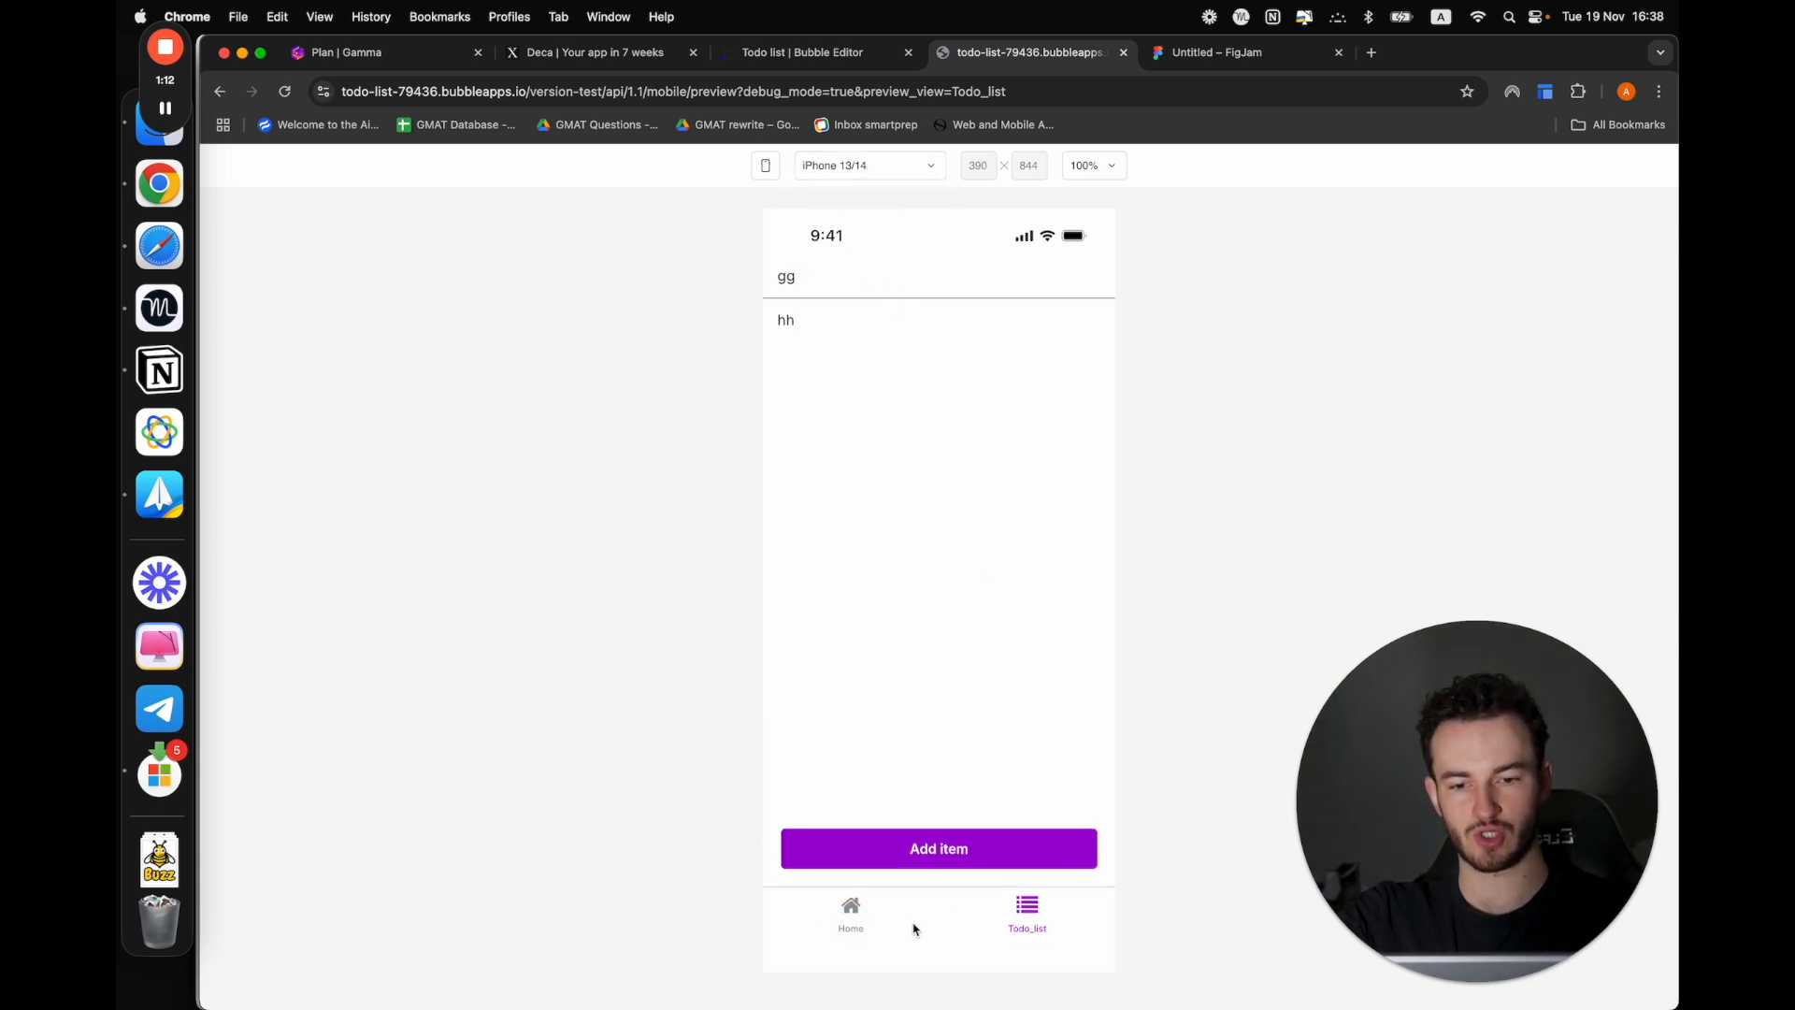
click(849, 909)
click(851, 925)
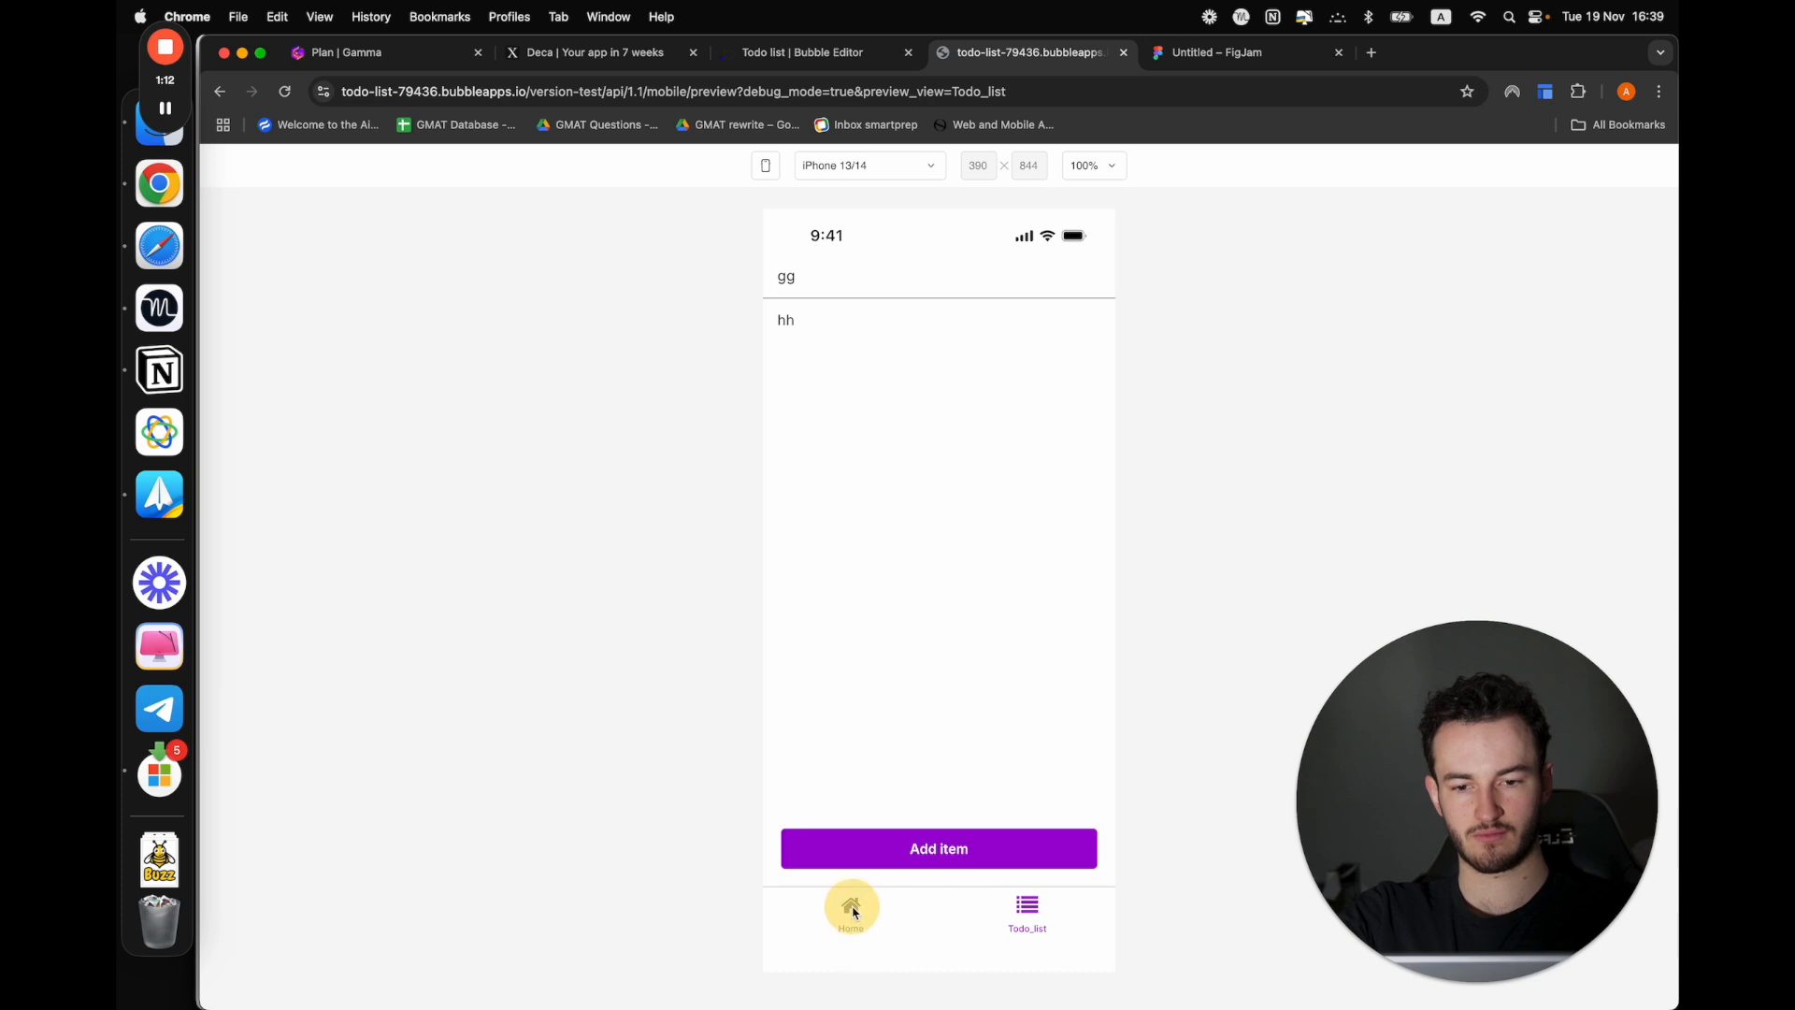
click(1025, 926)
click(895, 921)
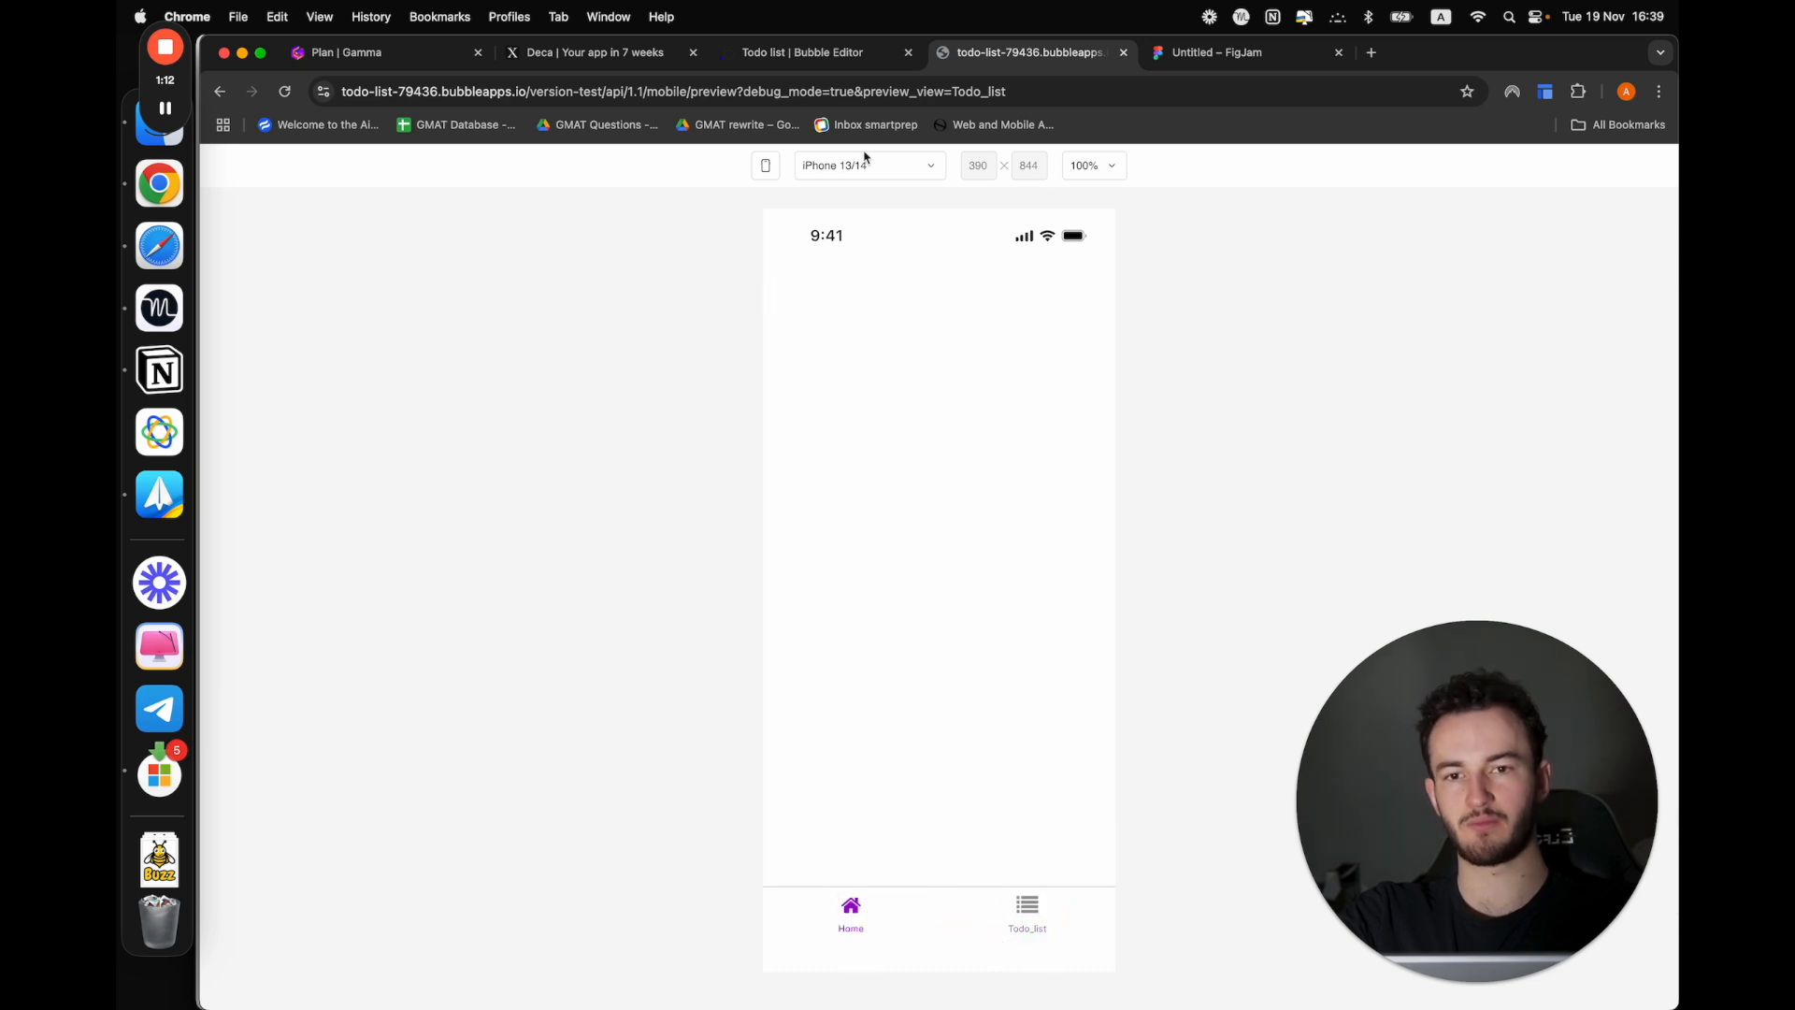
click(988, 552)
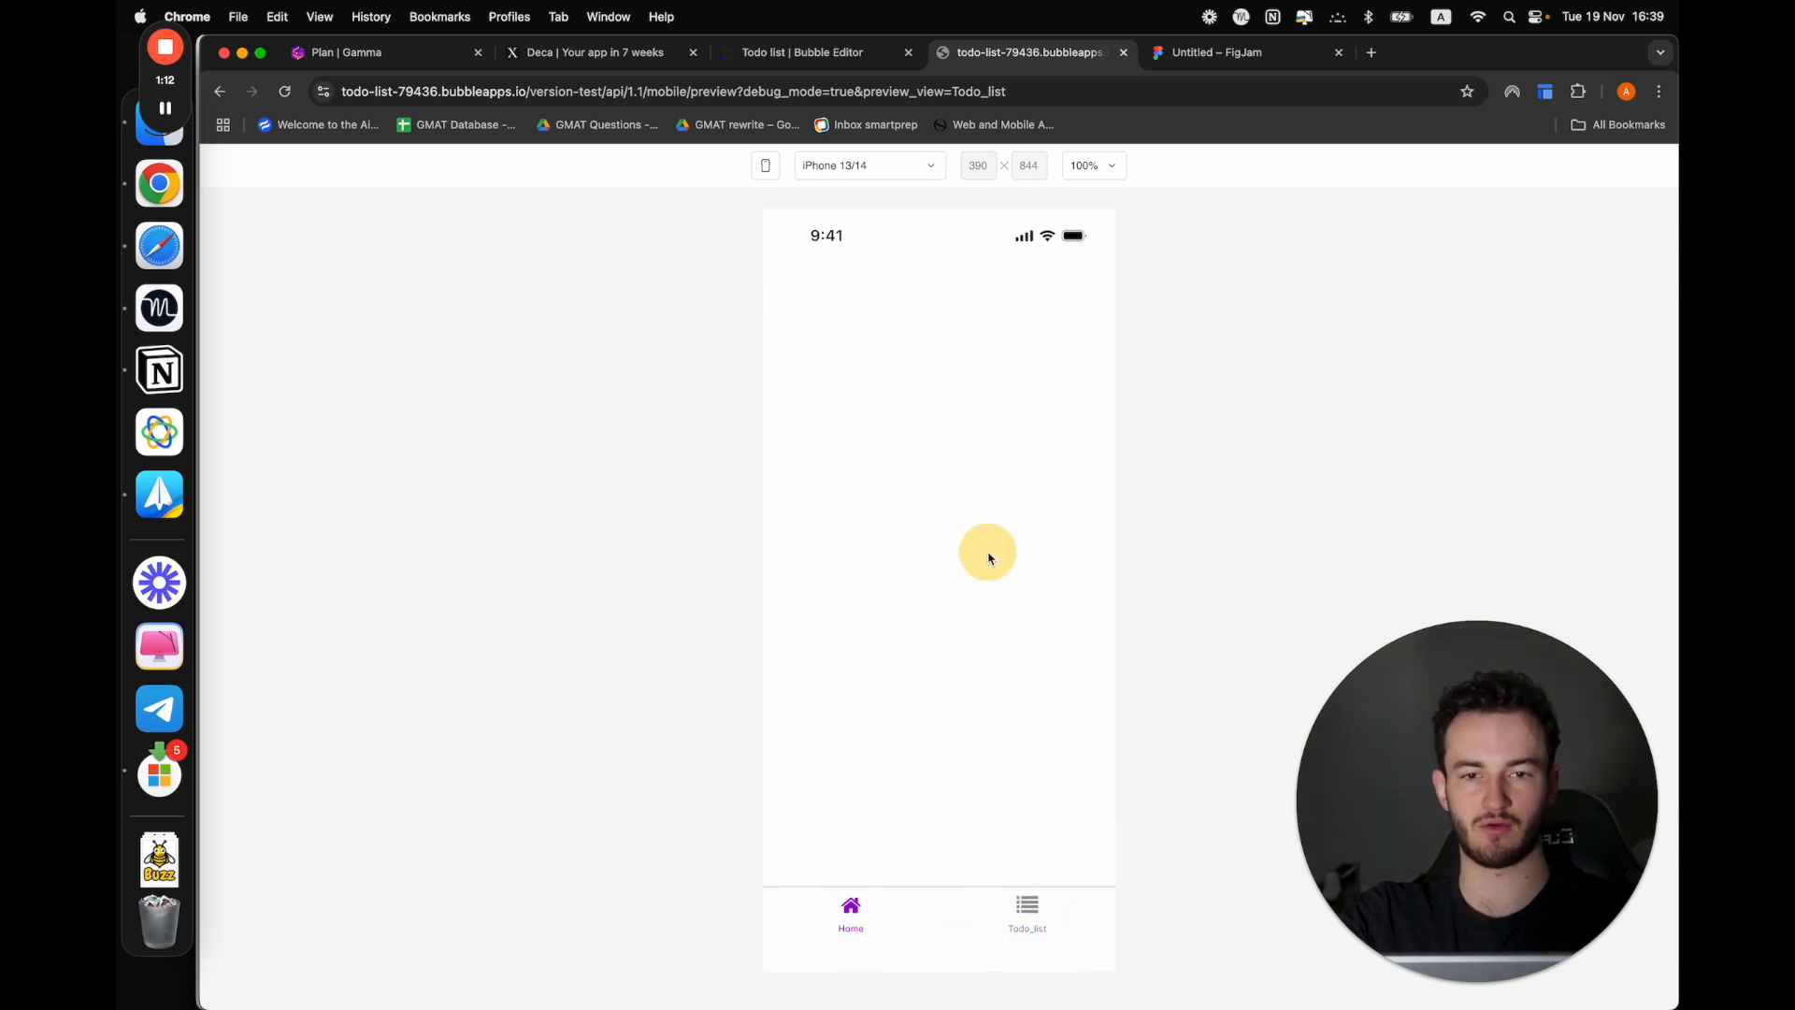
Show the Todo_list tab in the preview and toggle the Todo_list view's Include as Tab Item option off and back on in the editor
click(1026, 921)
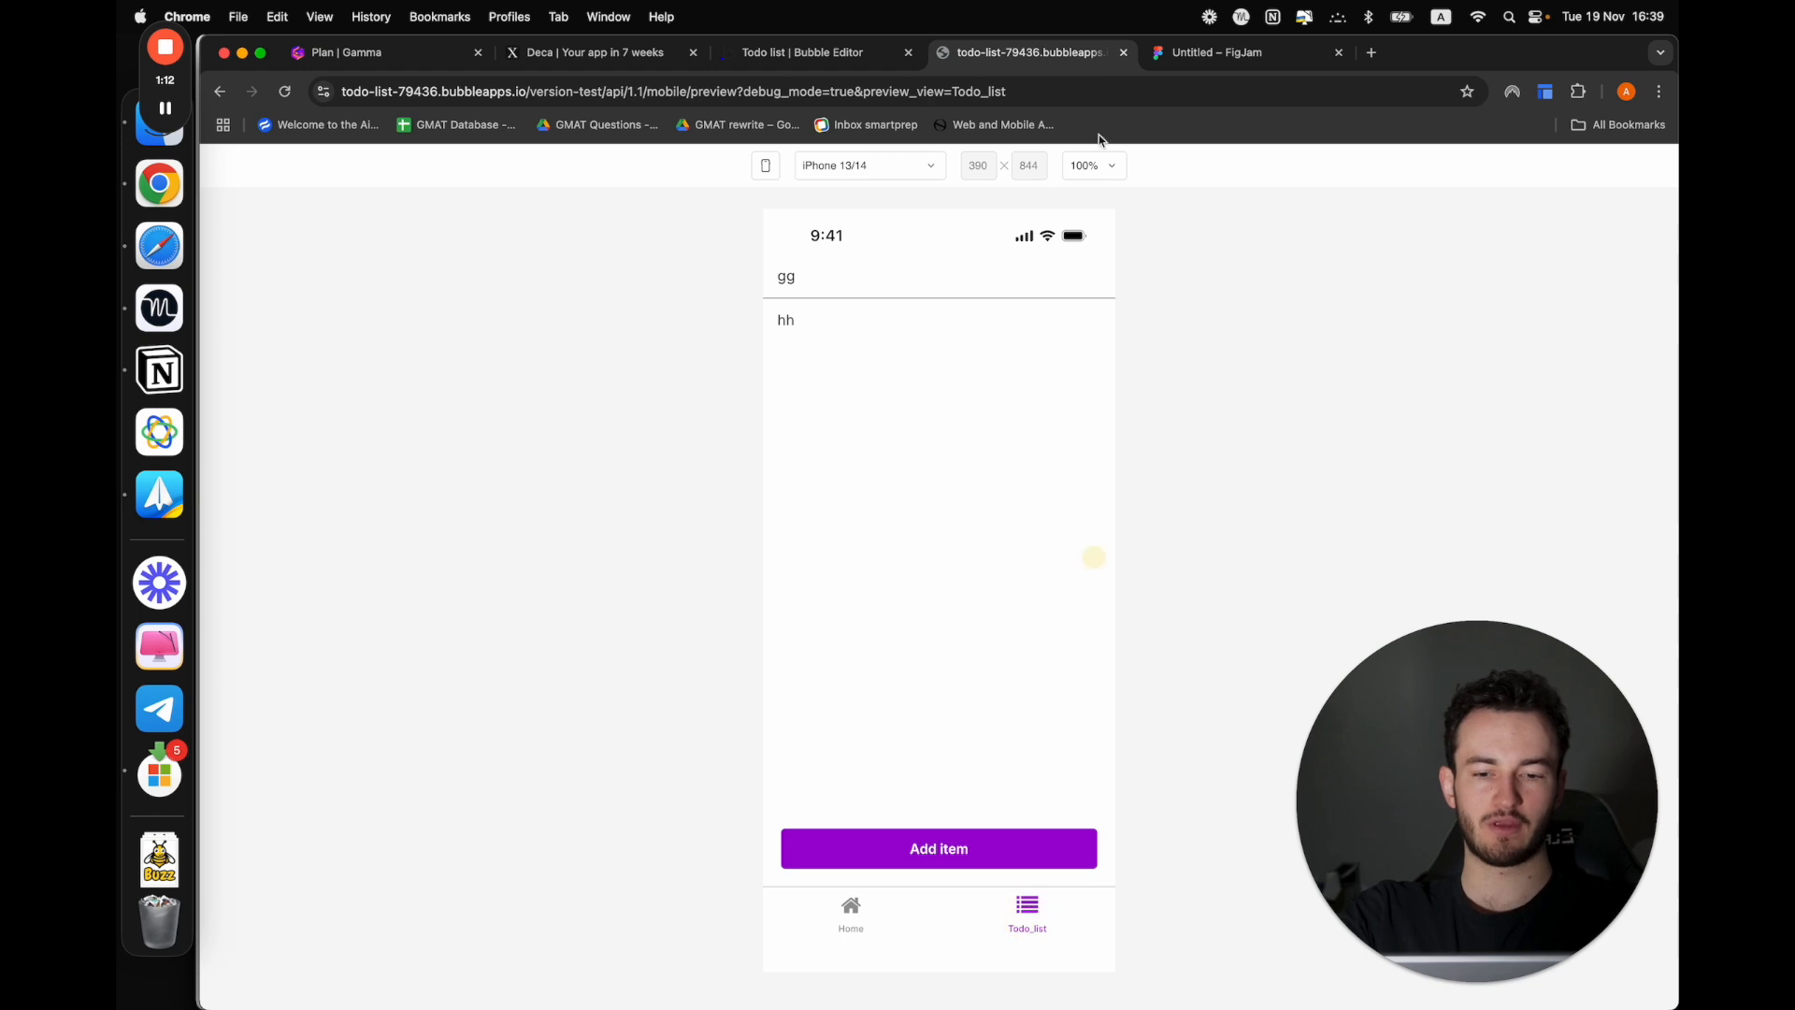
click(822, 52)
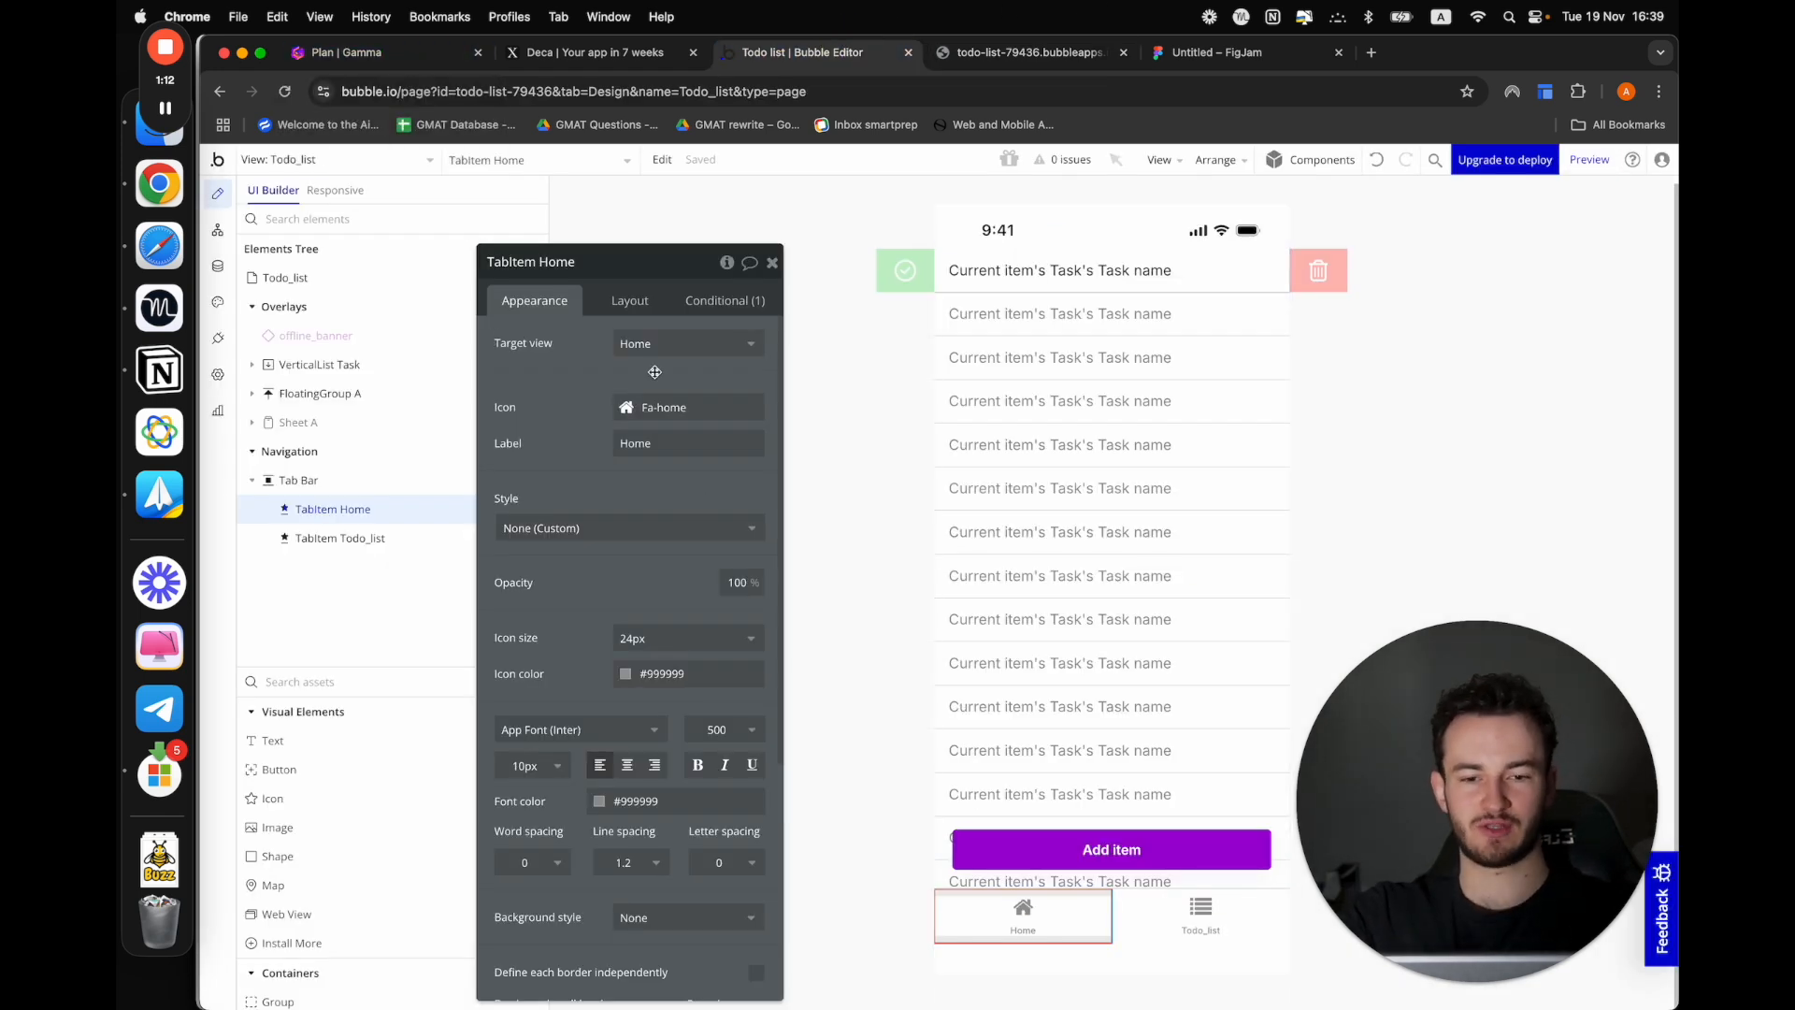
click(302, 279)
click(759, 562)
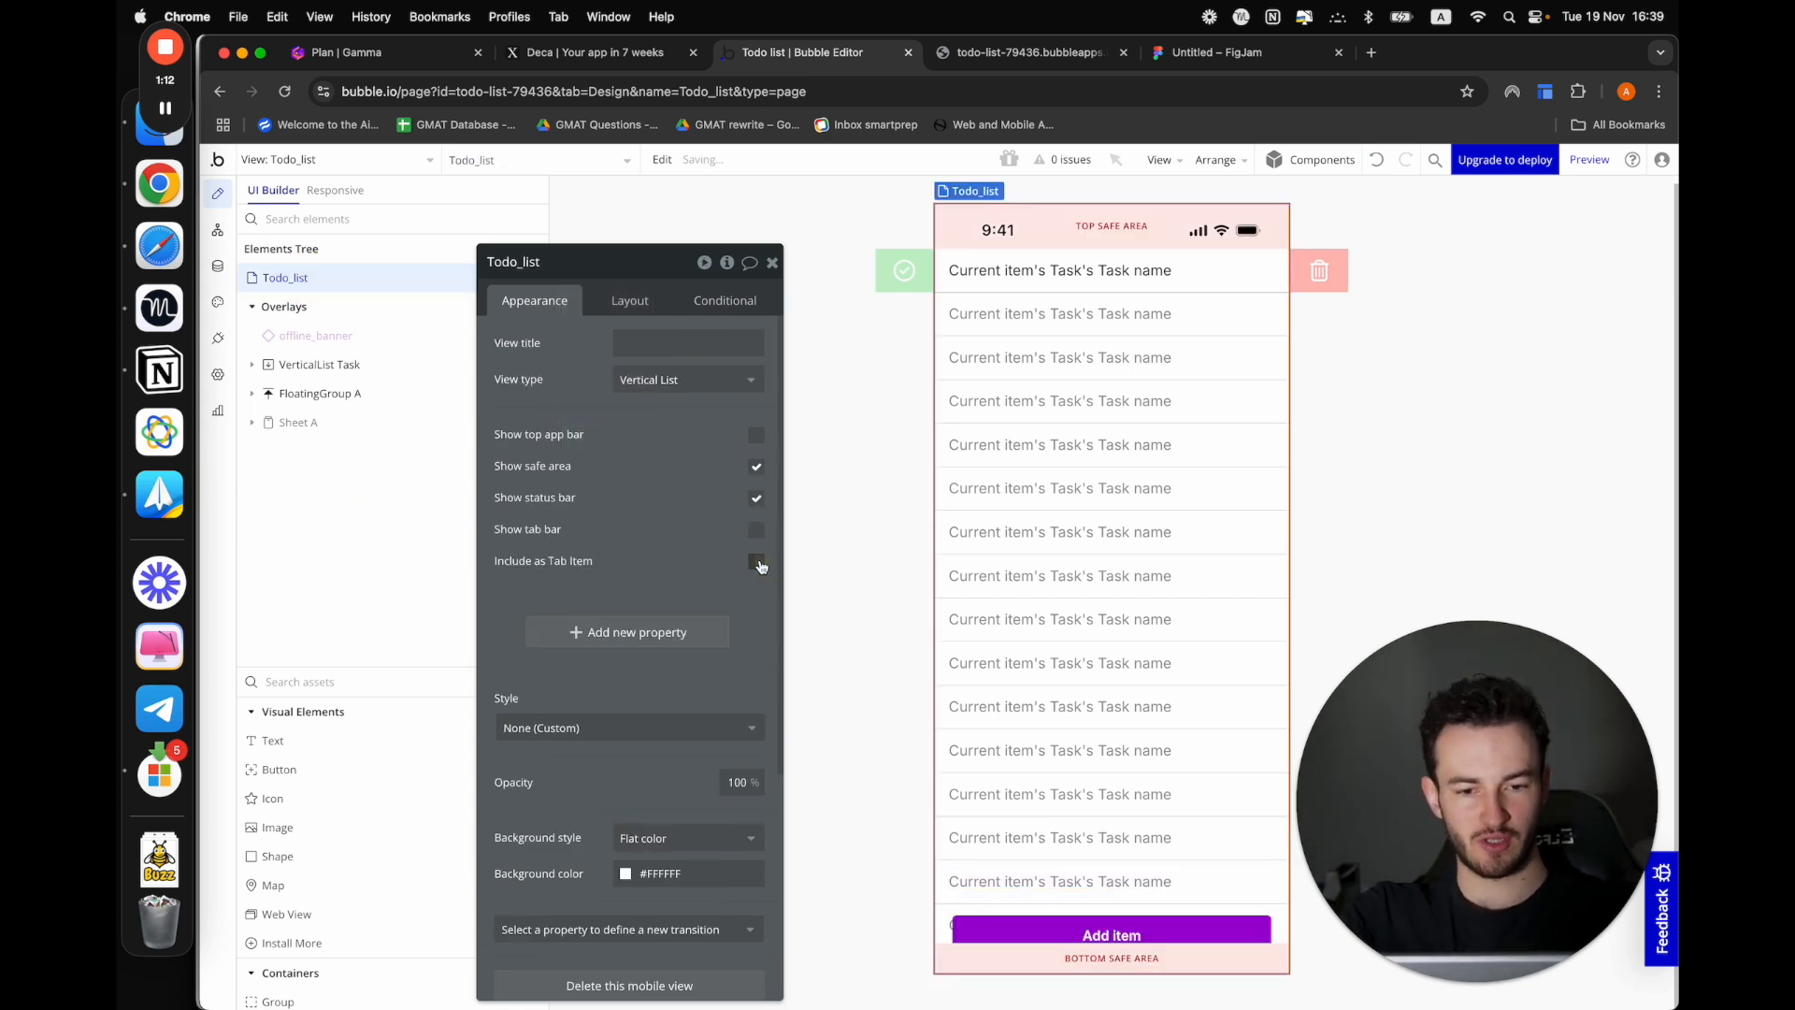
click(758, 562)
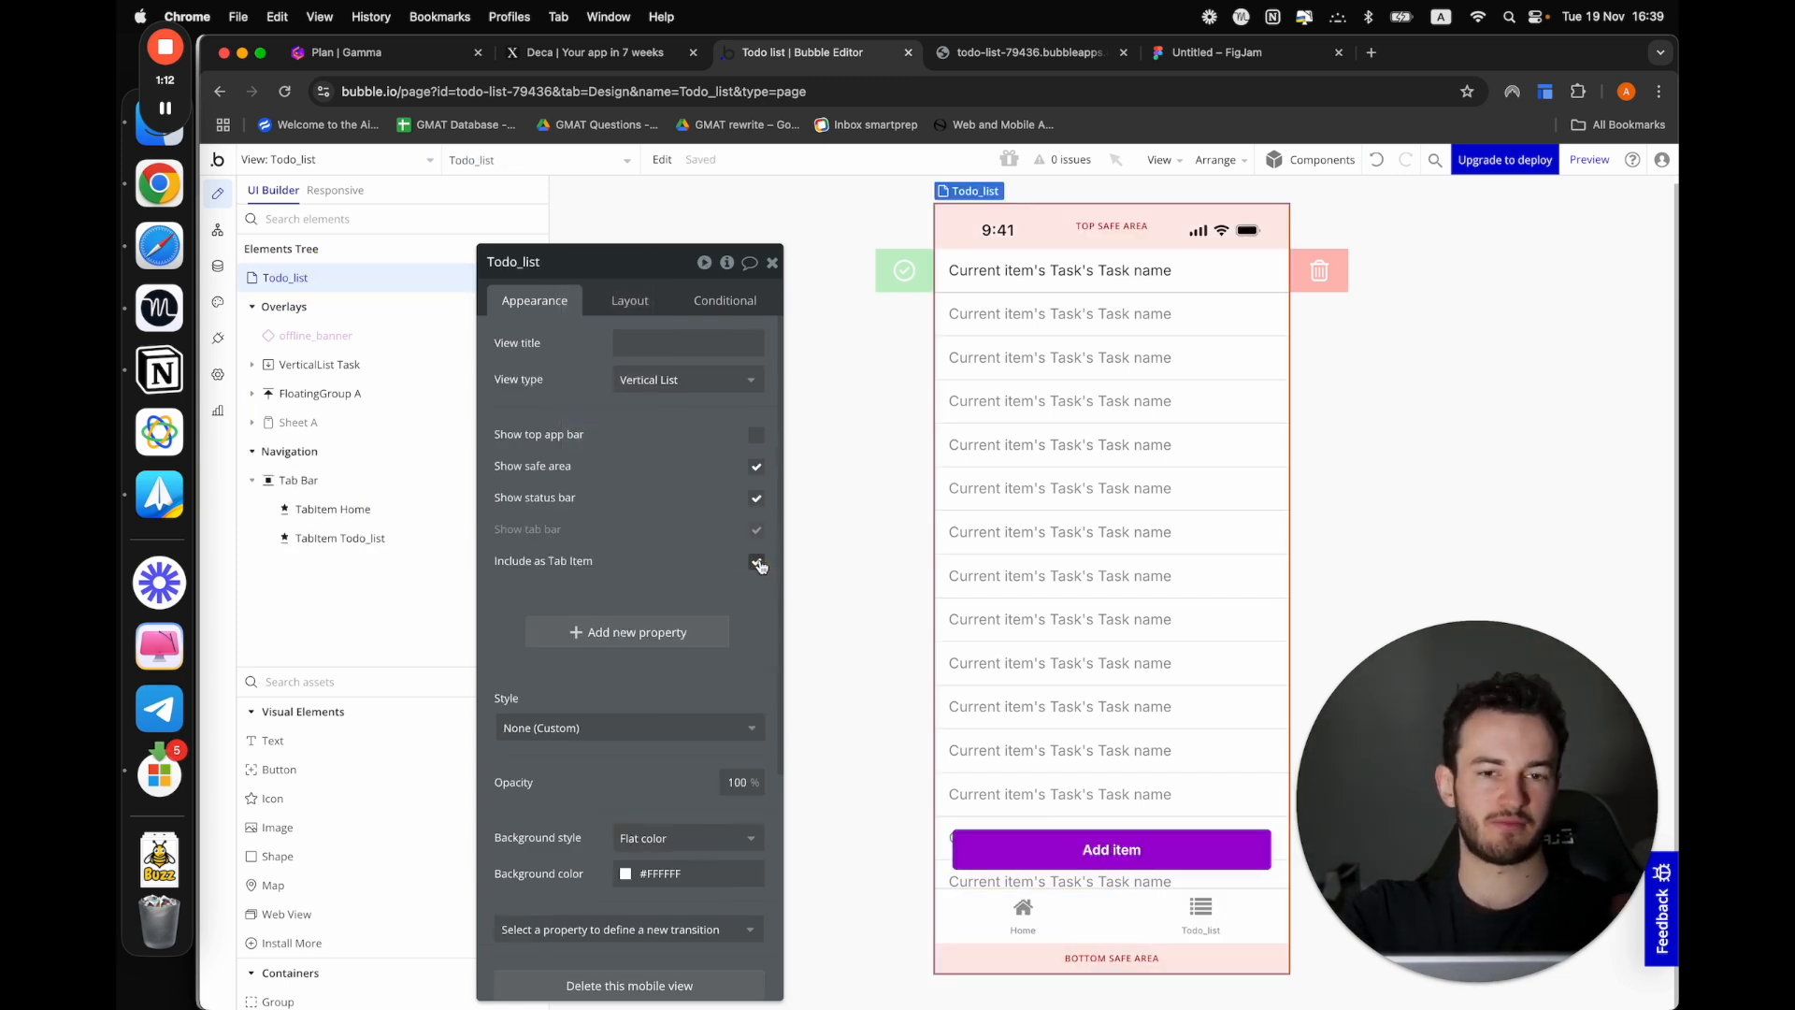
Switch to the Gamma plan and check off the "Tab bar" item, highlighting "Scrollable view" as the following topic
click(385, 53)
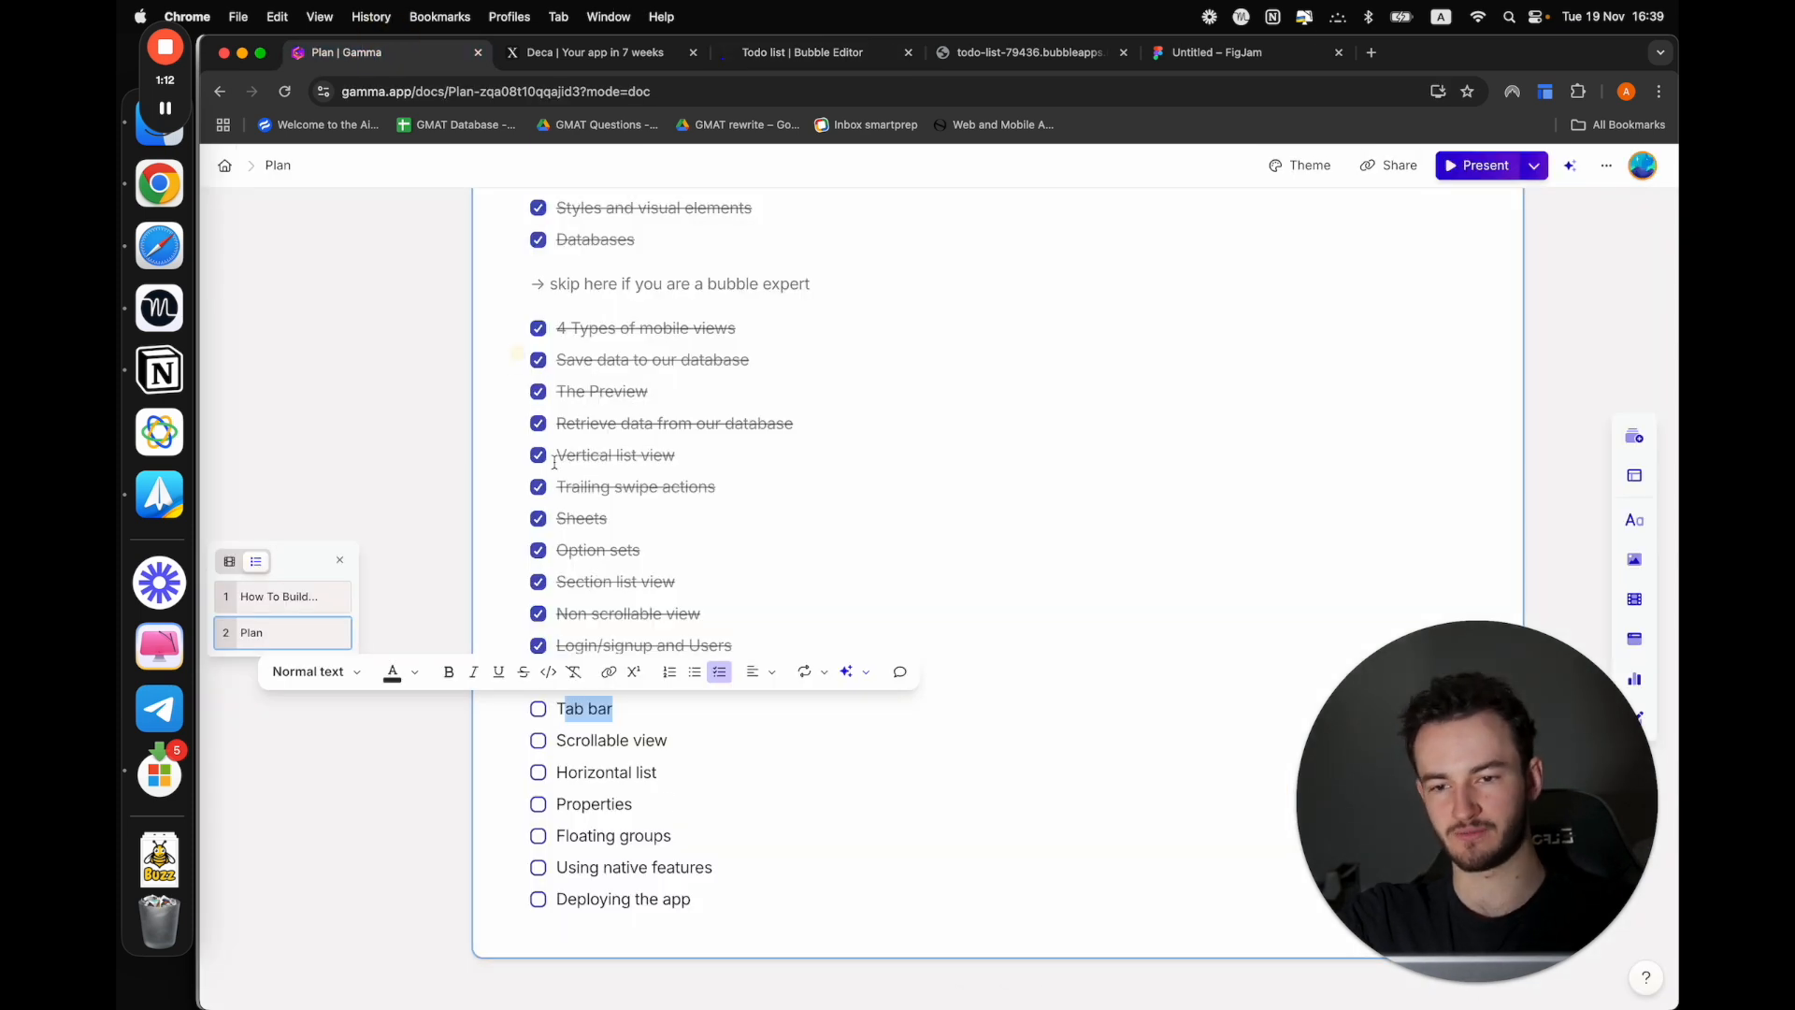
click(538, 709)
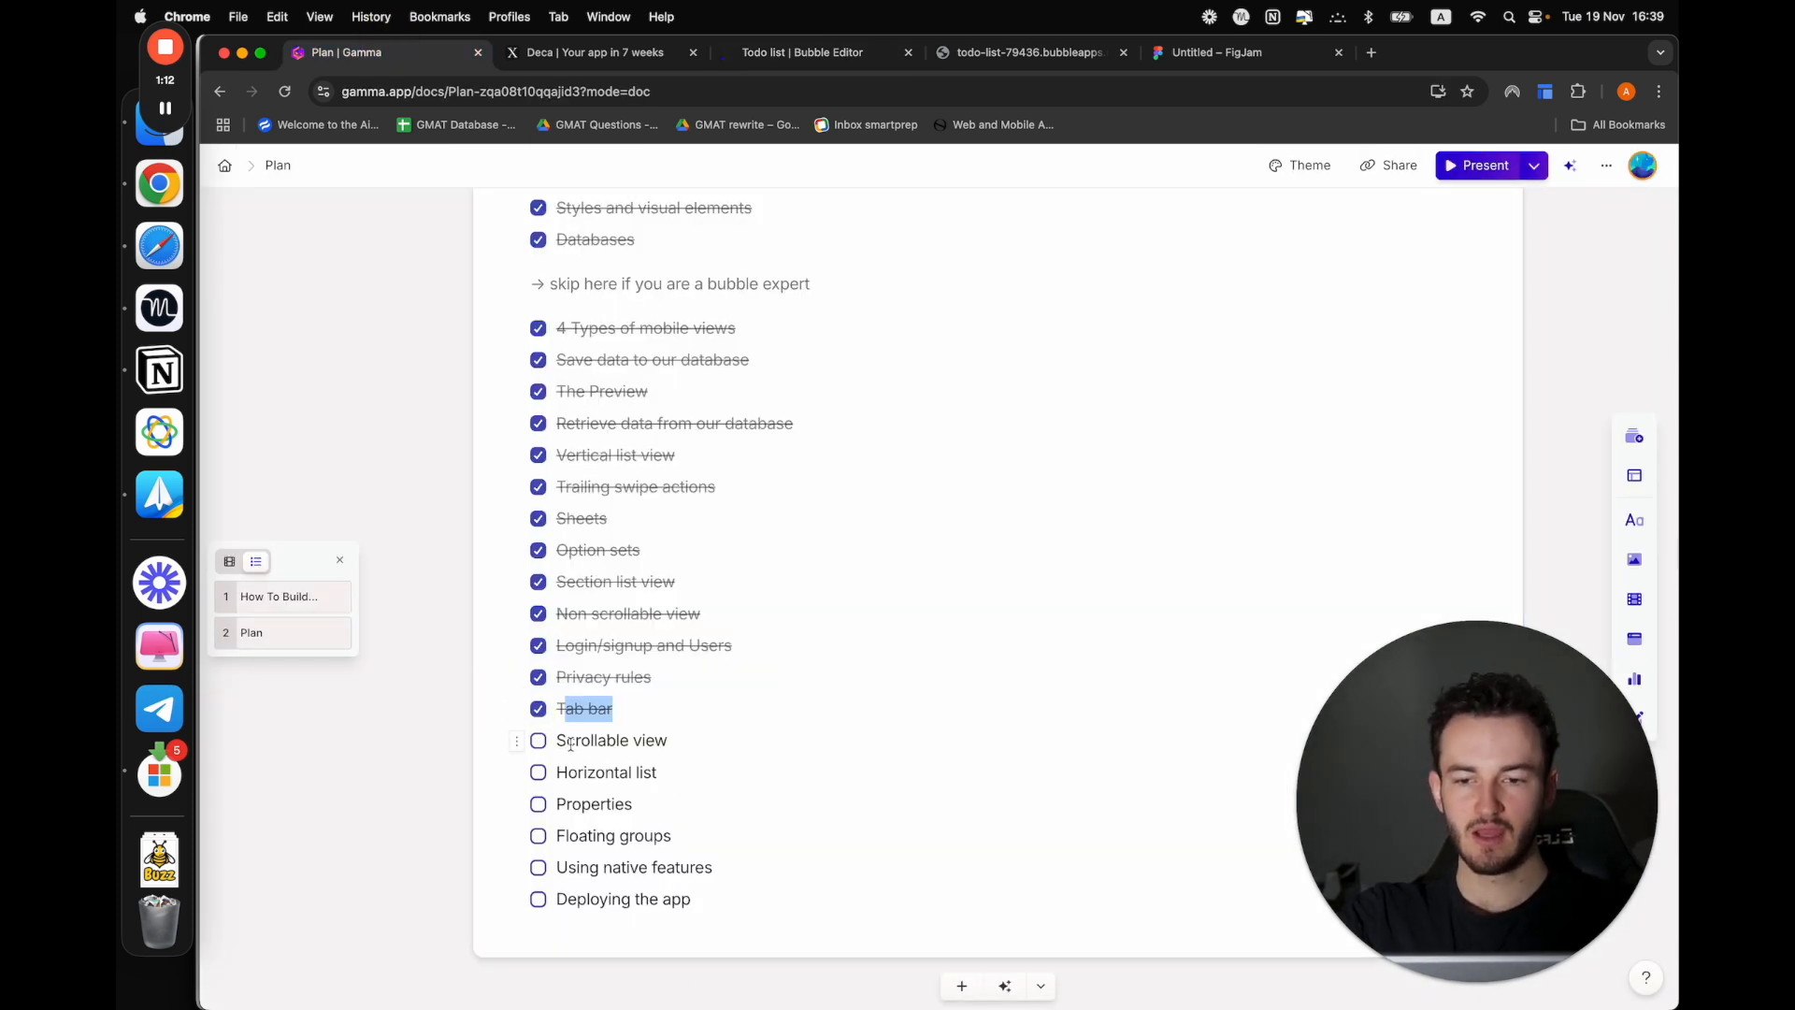
drag(563, 742, 666, 739)
click(701, 739)
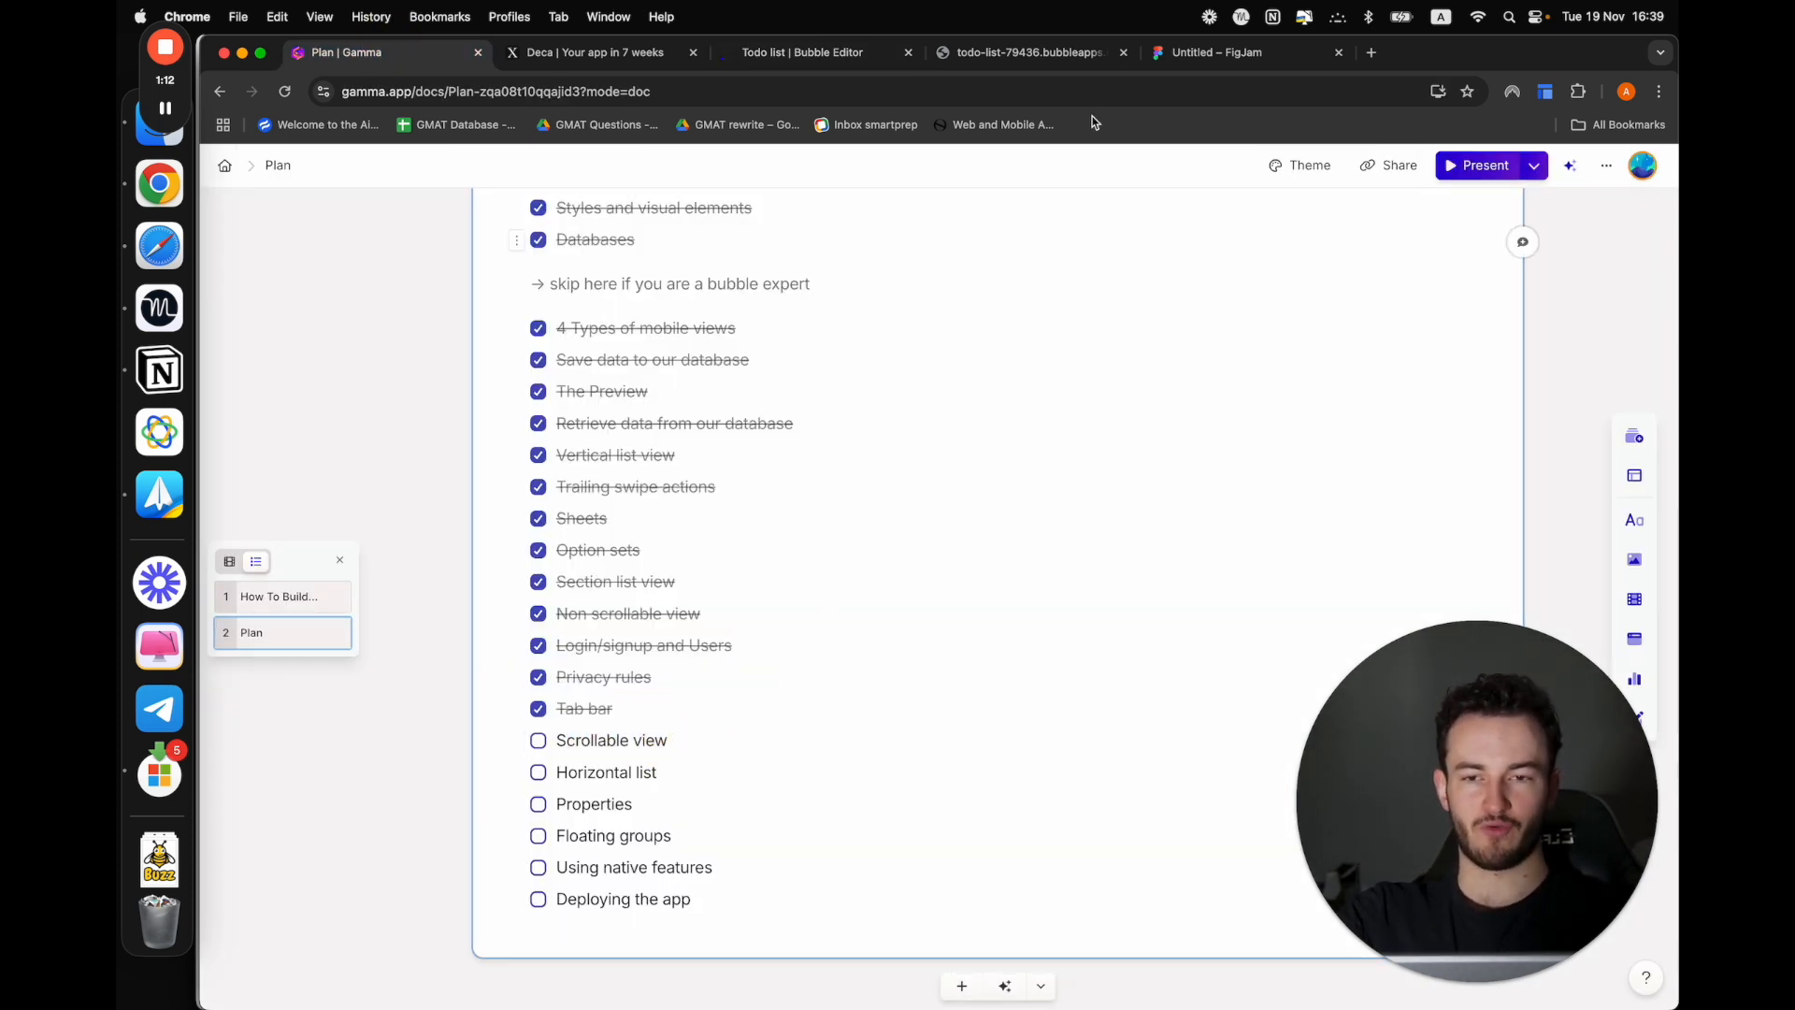
Return to the Bubble editor, open the Home mobile view and set its view type to Scrollable
click(777, 49)
click(1021, 912)
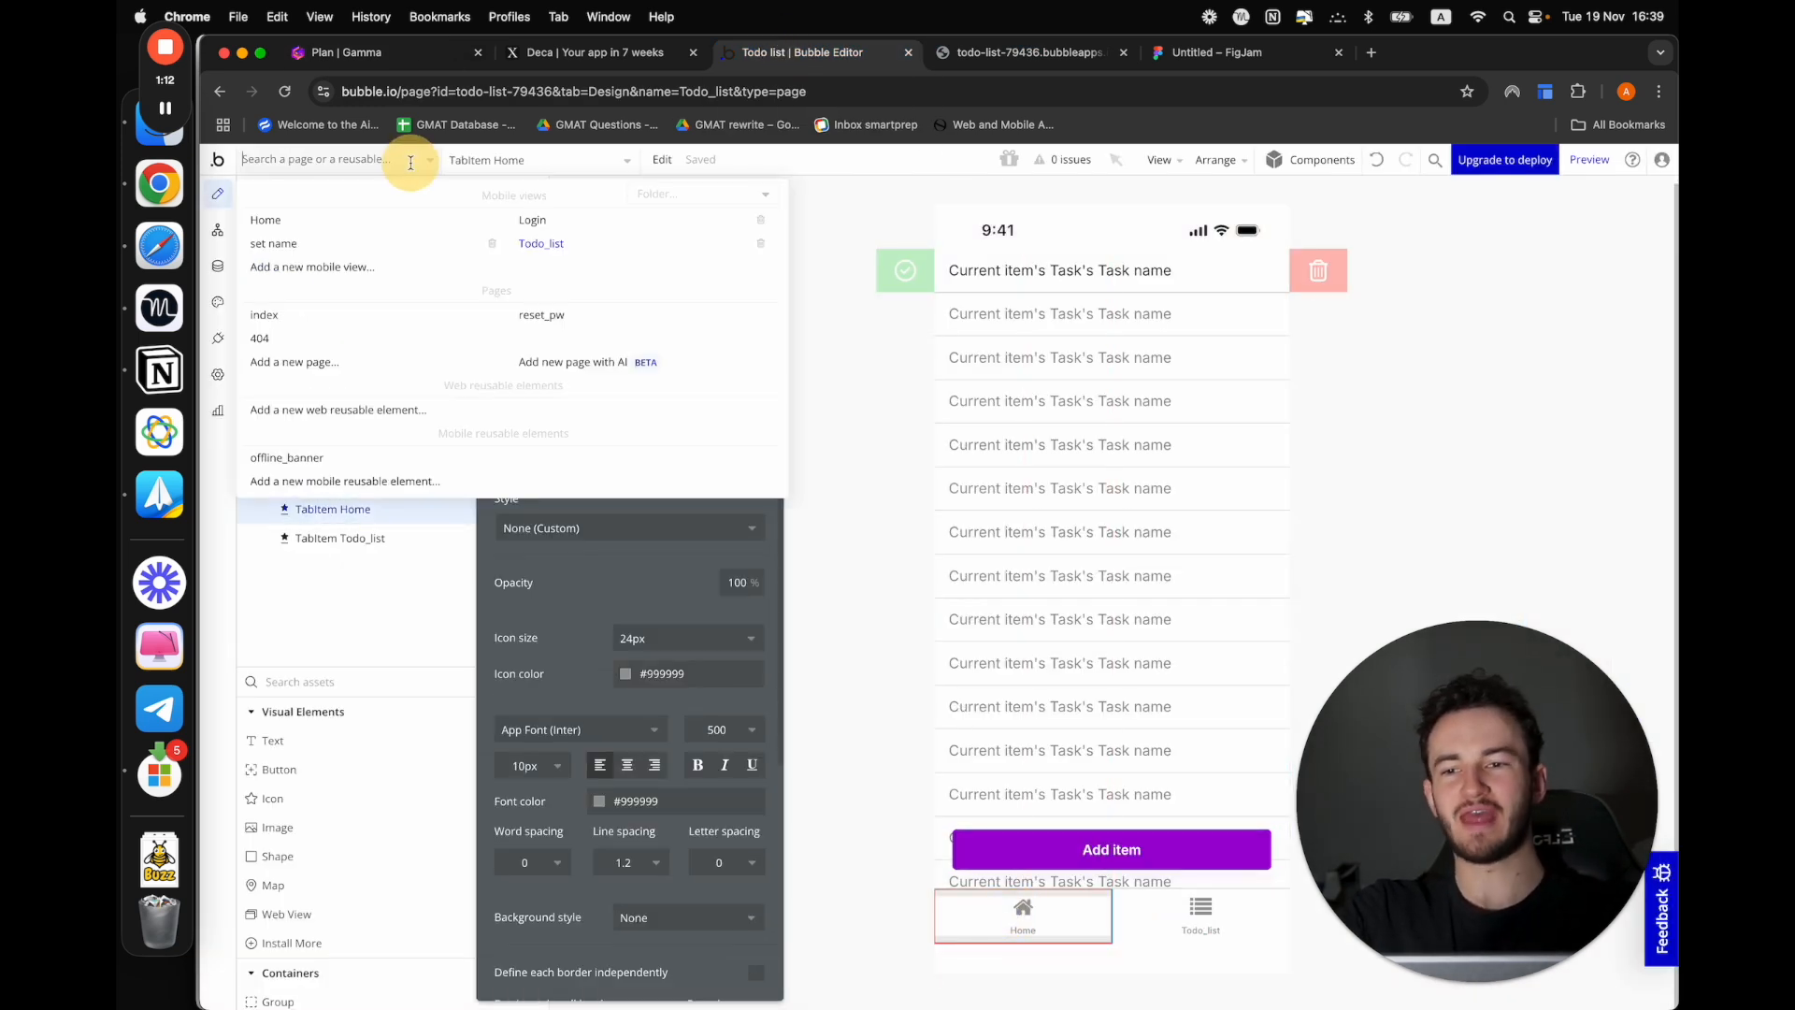
click(321, 224)
click(981, 474)
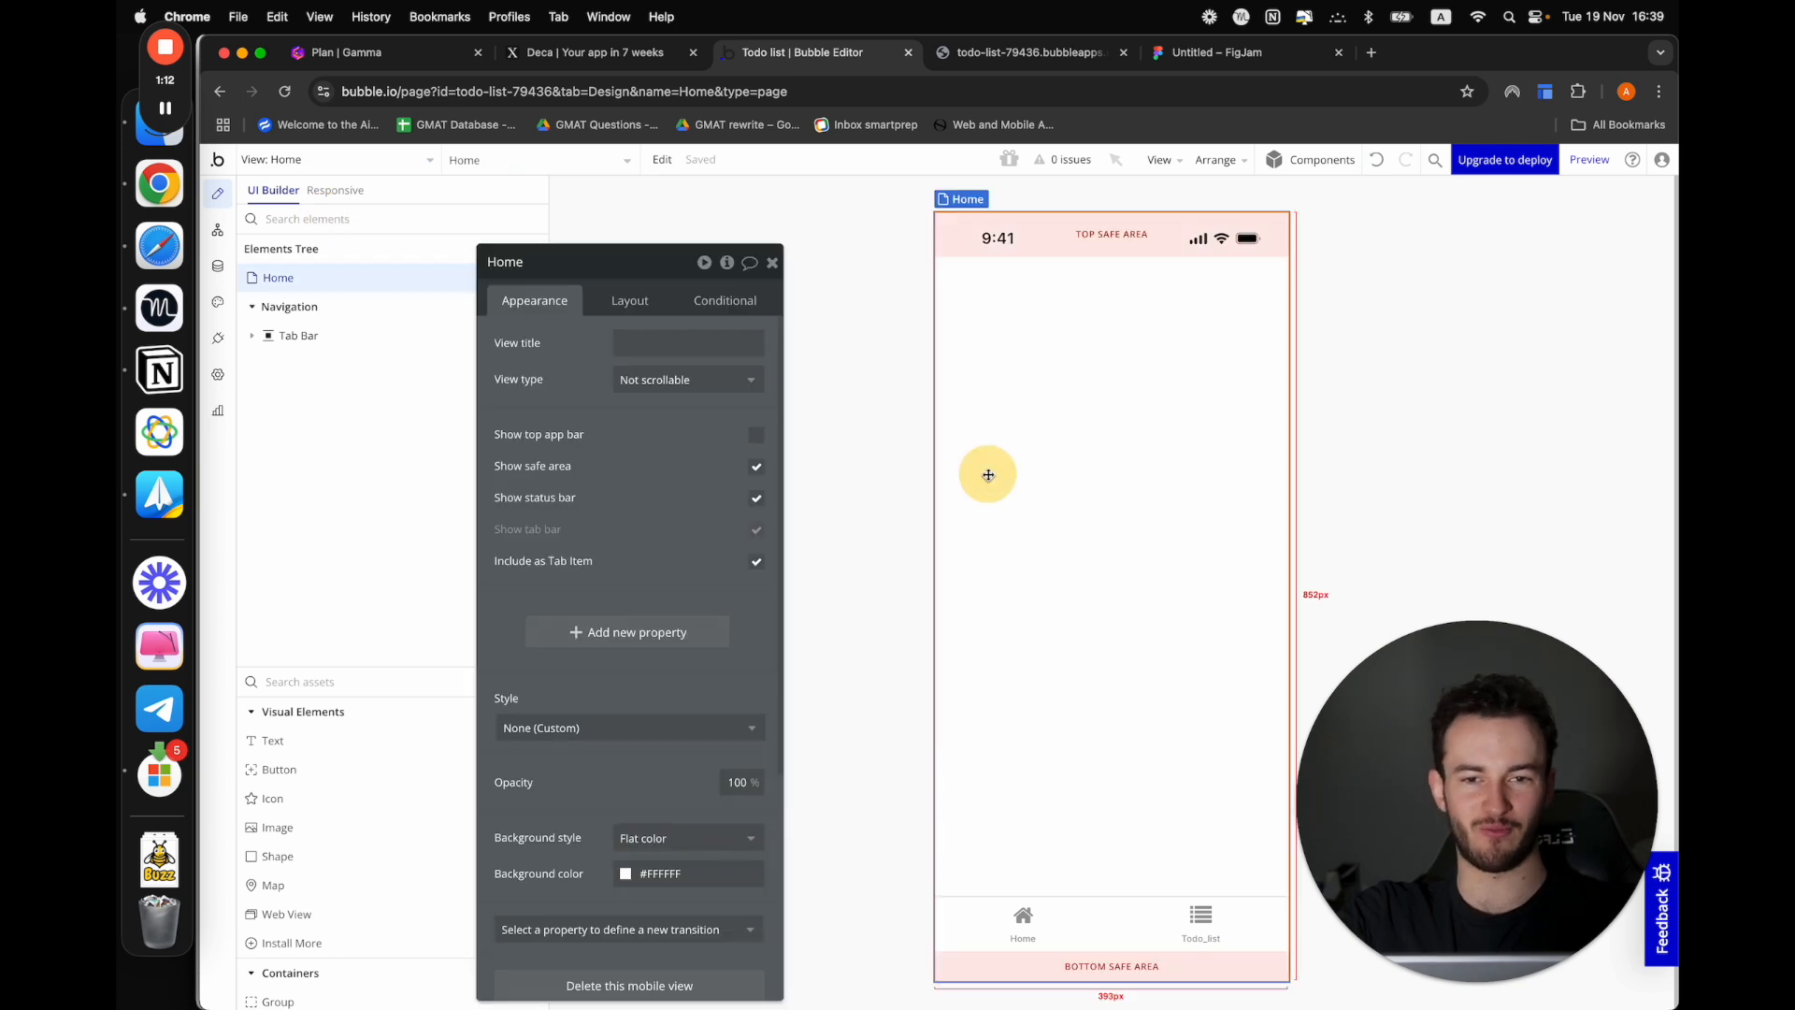
click(654, 380)
click(659, 429)
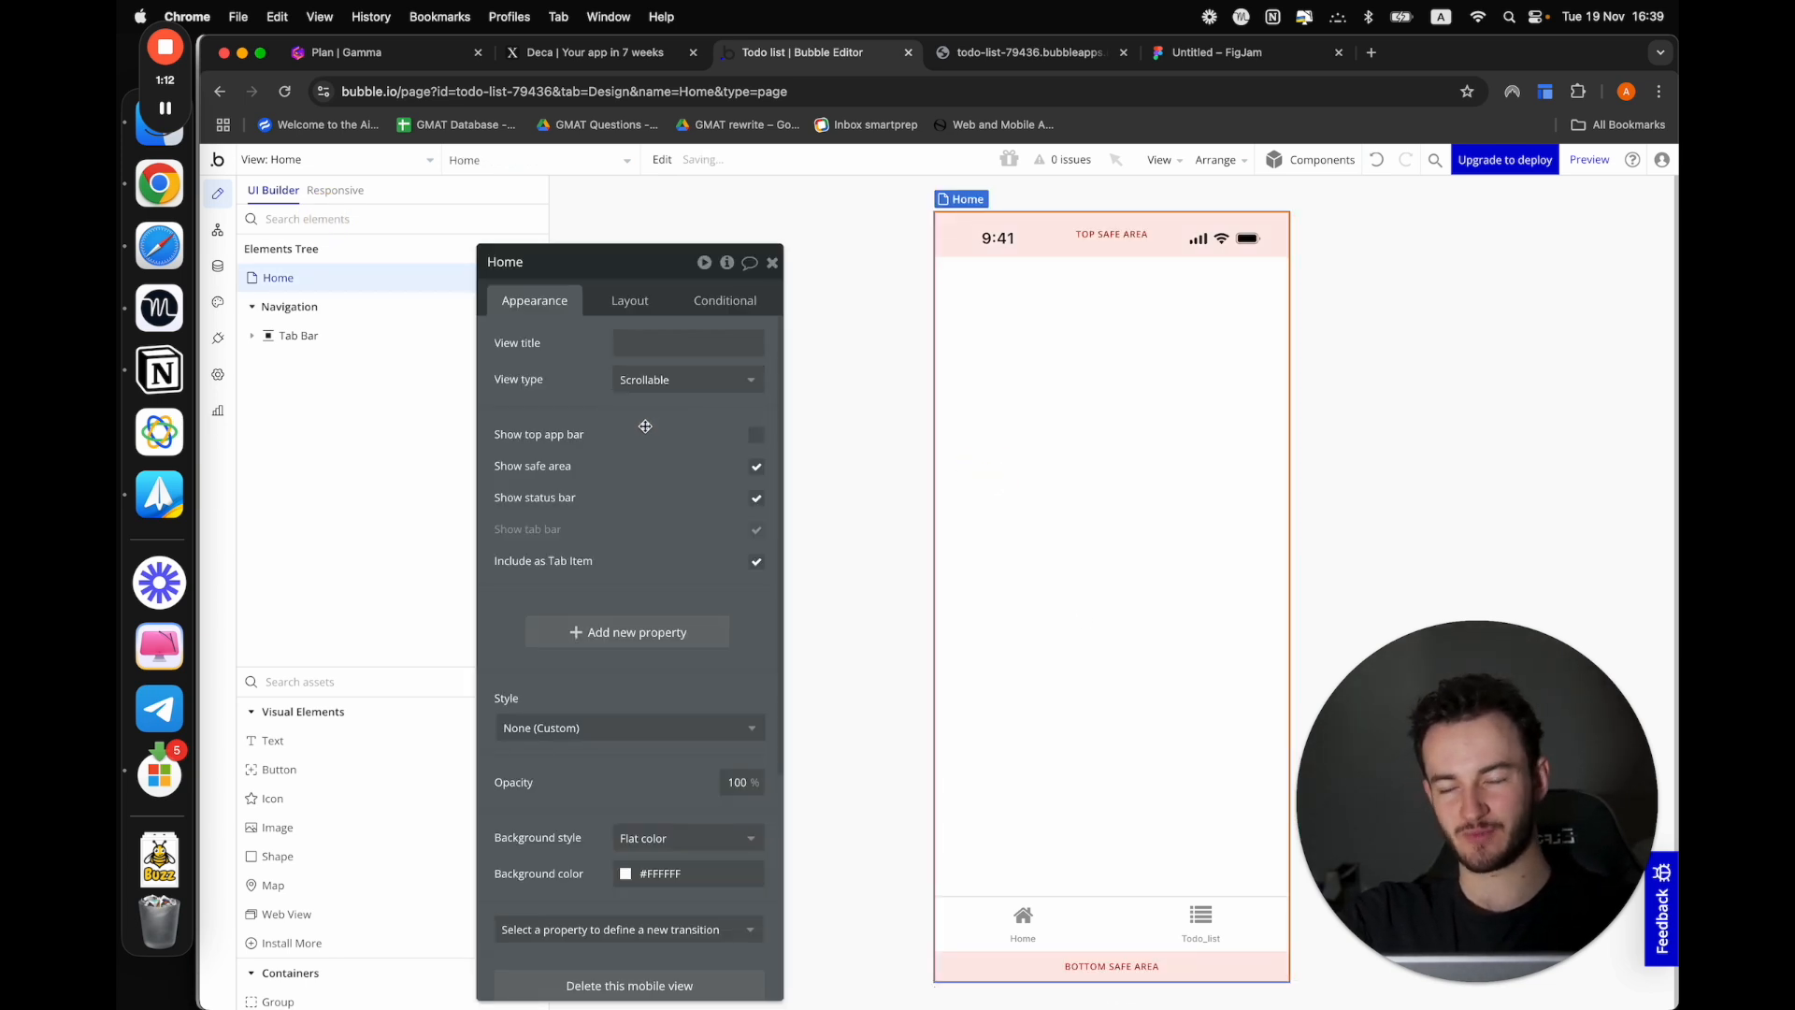
drag(645, 427, 705, 423)
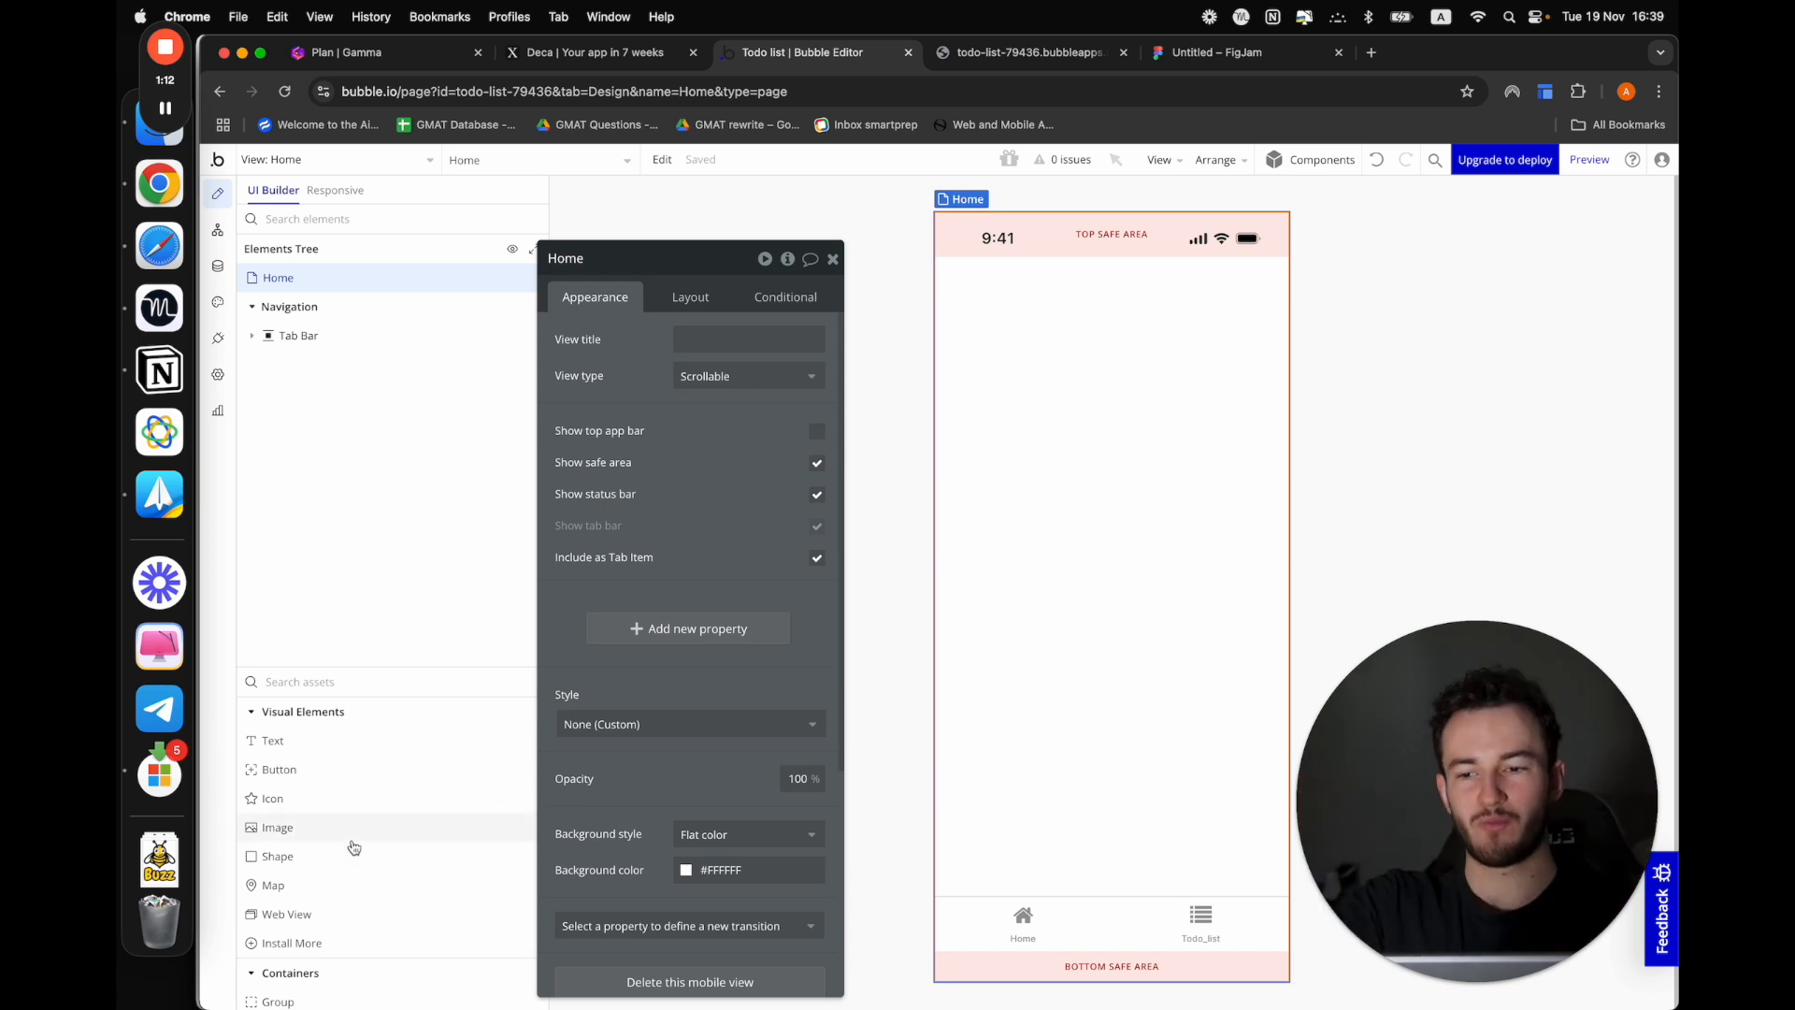
Add a text element reading "Next Up:" to the Home view and give it the Heading 3 style
drag(269, 741, 930, 513)
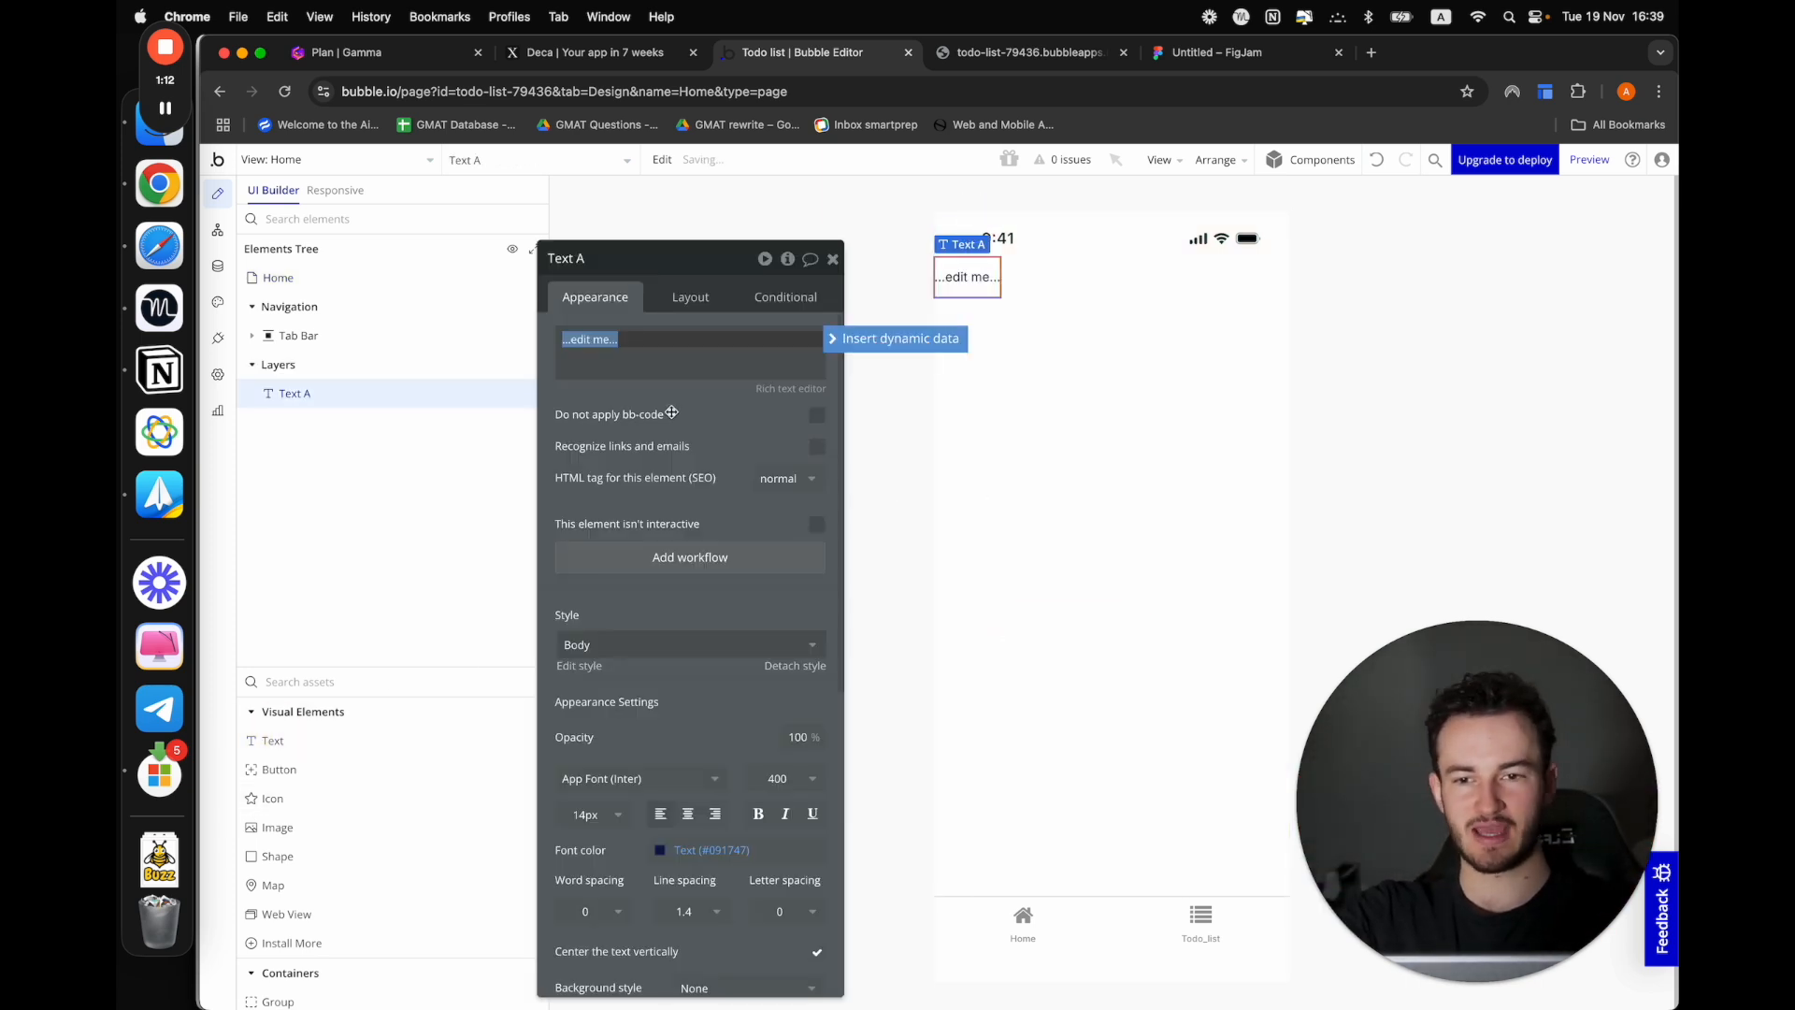
click(645, 644)
click(637, 815)
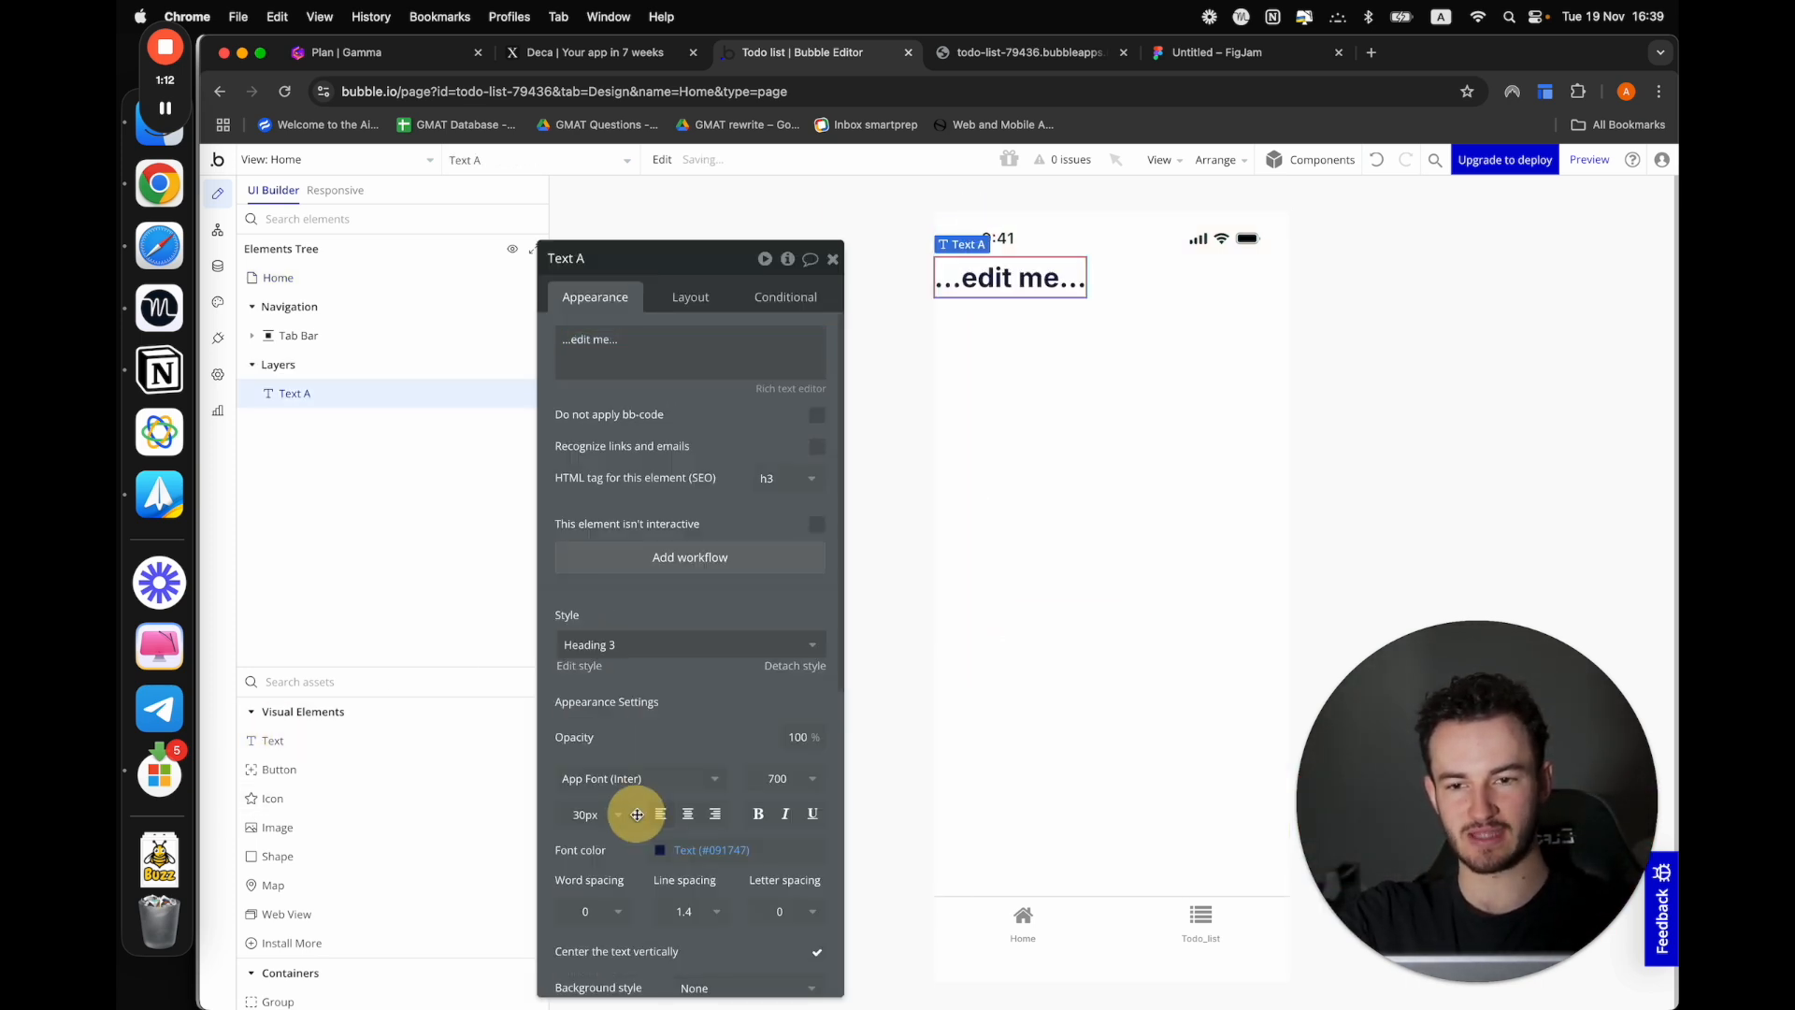
click(660, 361)
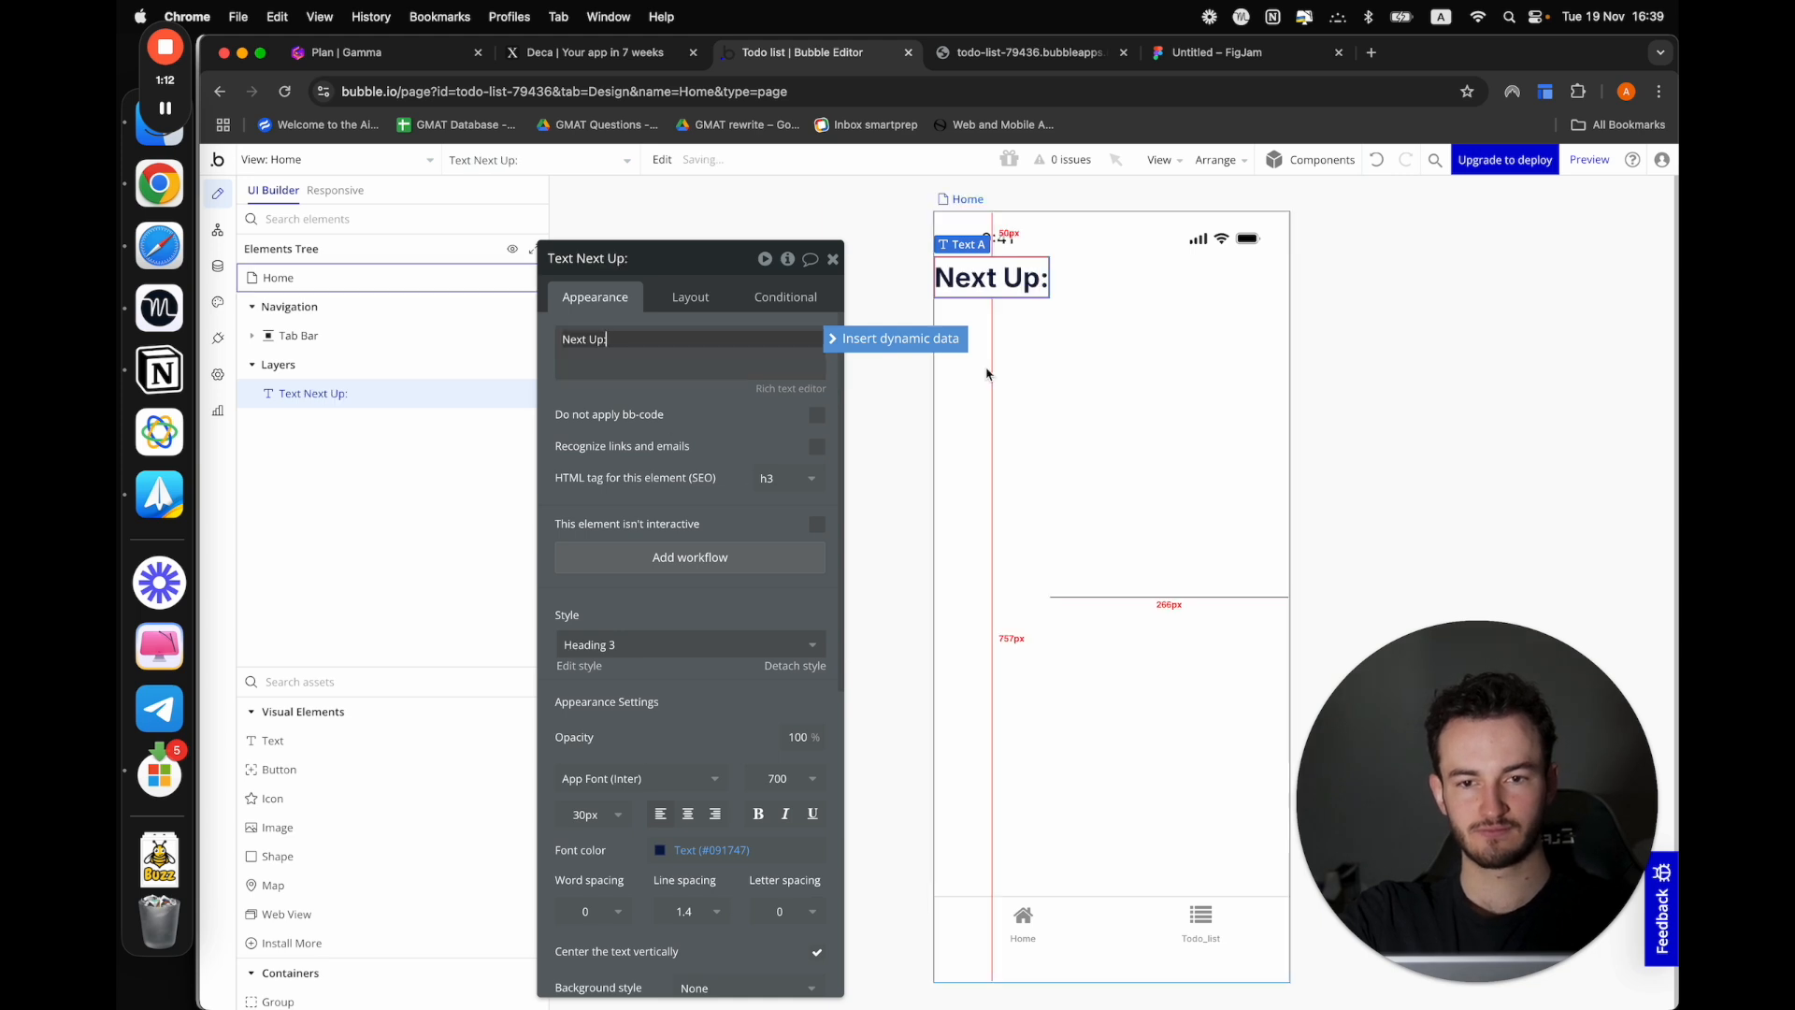
click(1074, 352)
Add a second text element below the heading with dynamic data that does a search for the Task type
drag(272, 740, 1268, 433)
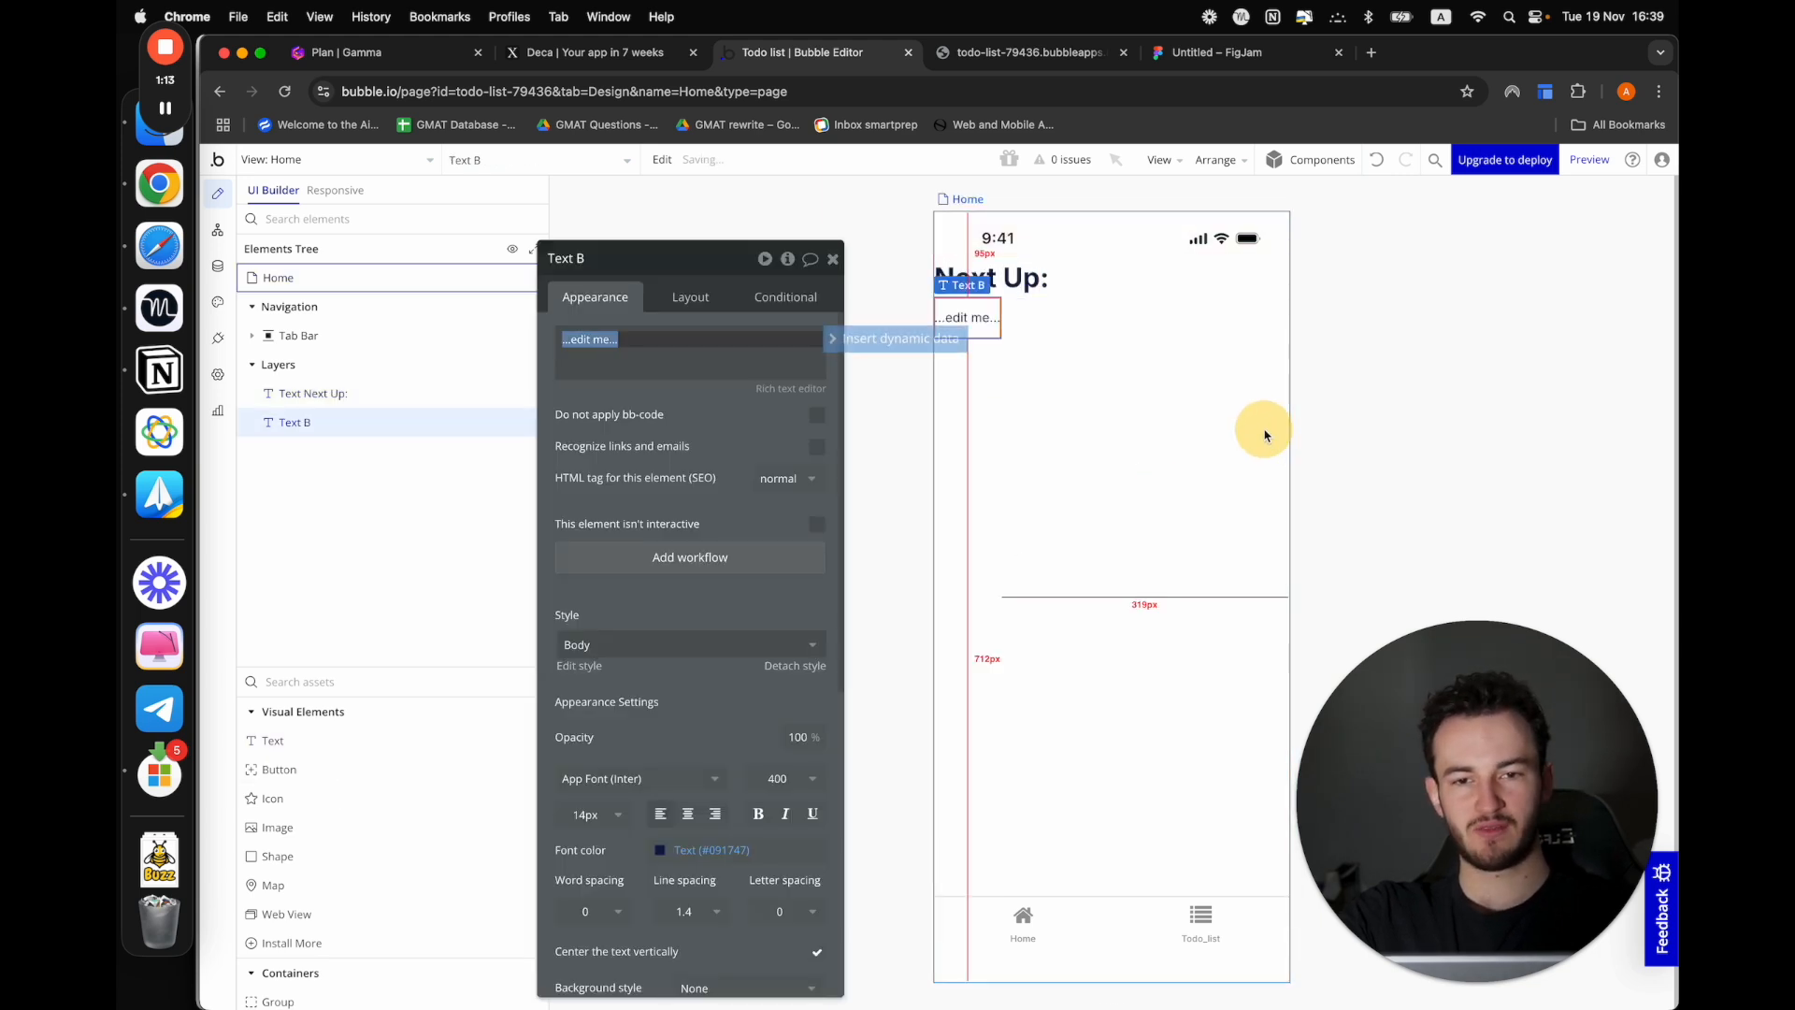
click(880, 343)
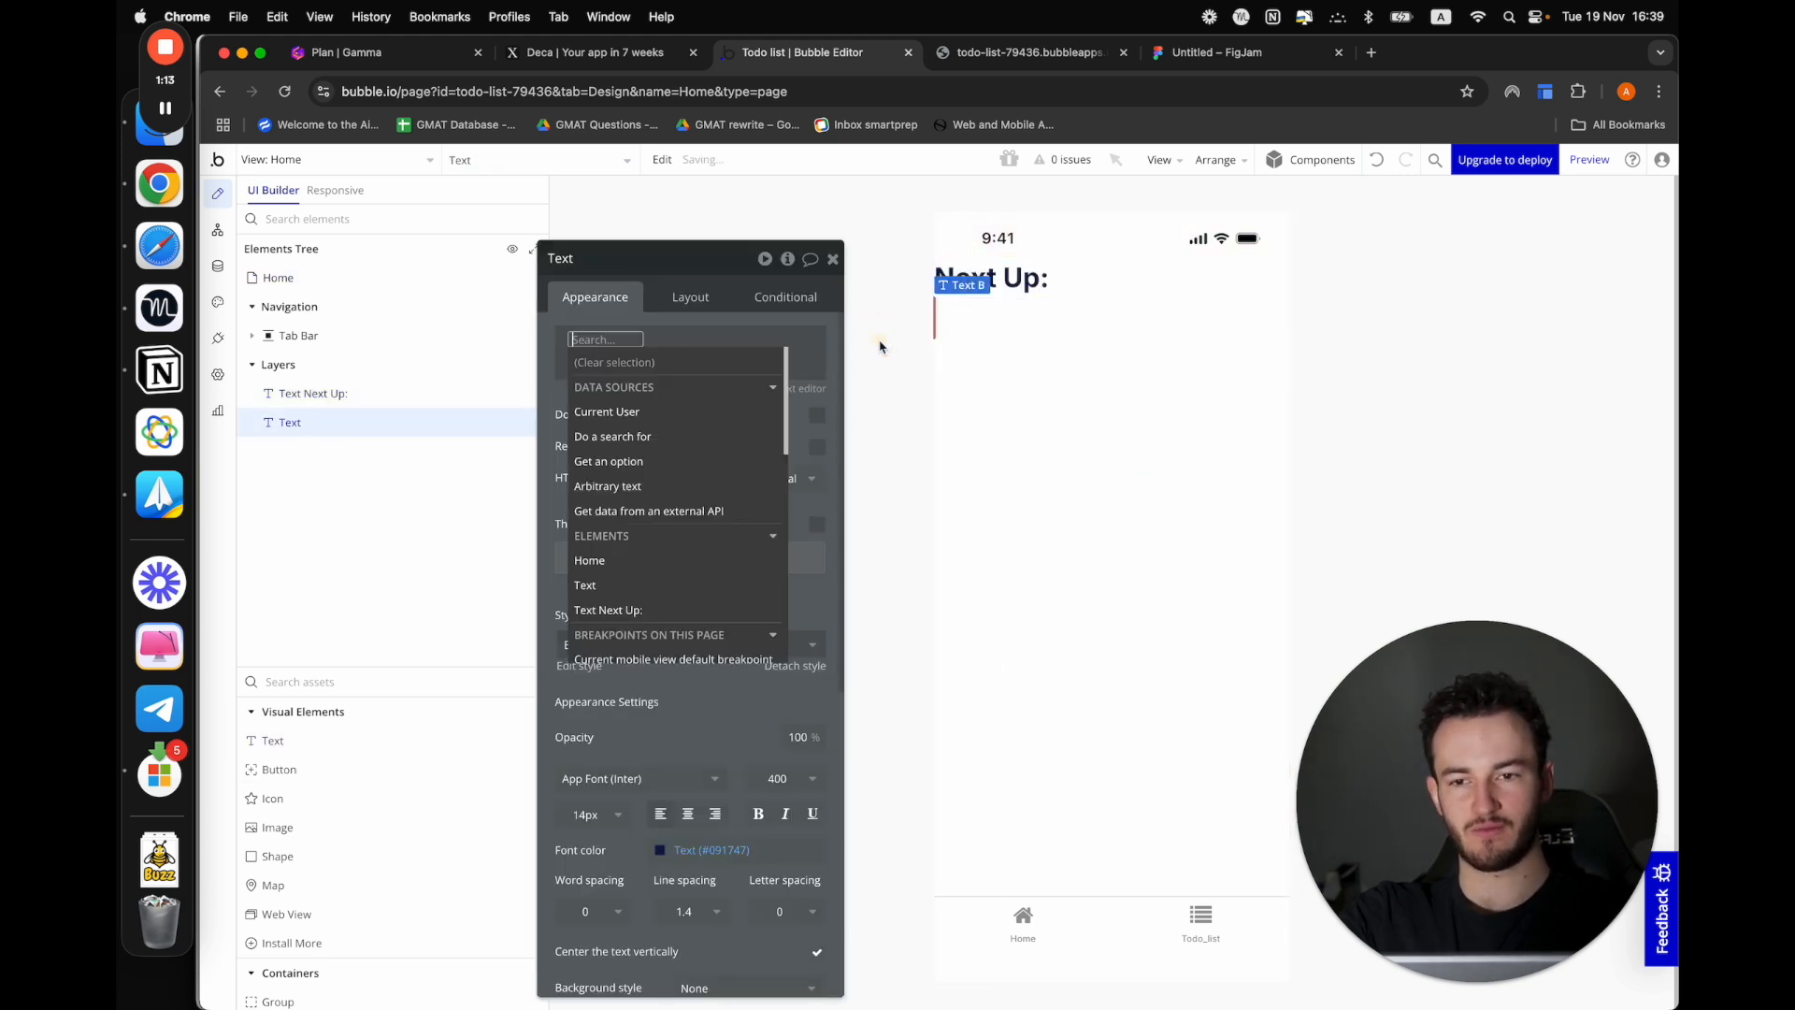
click(656, 425)
click(1029, 304)
text(ta)
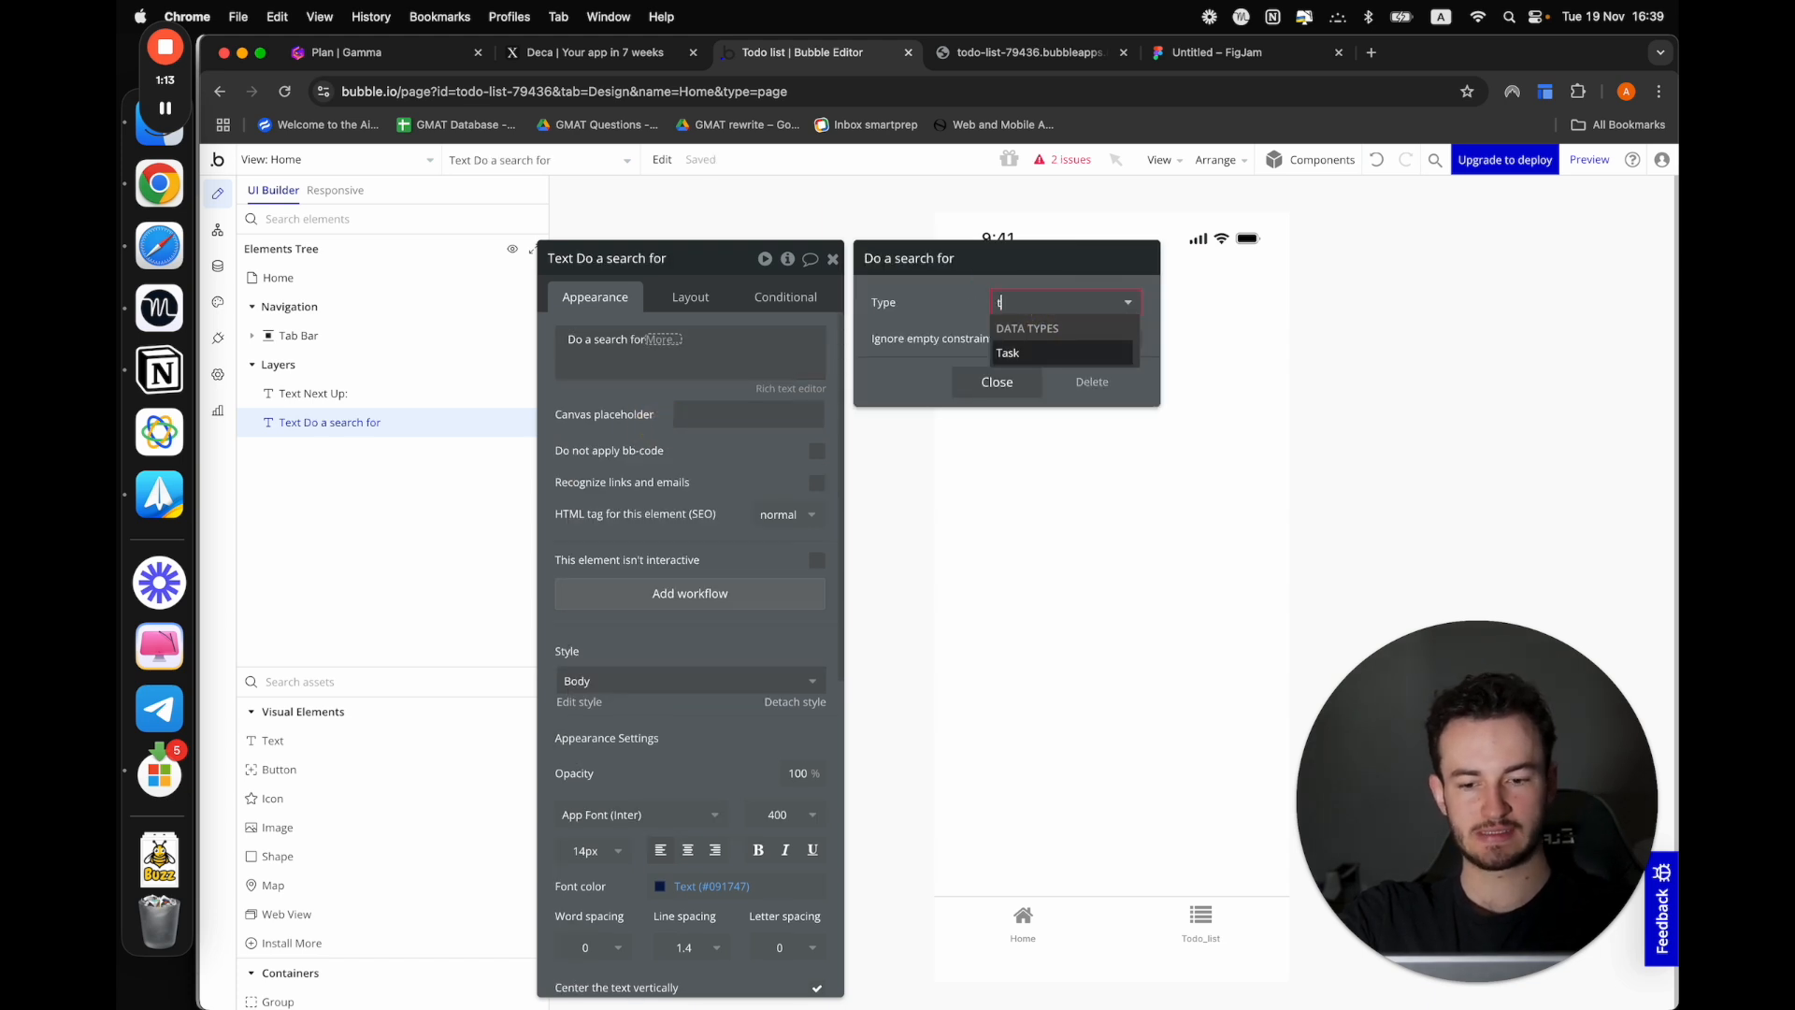
click(1029, 354)
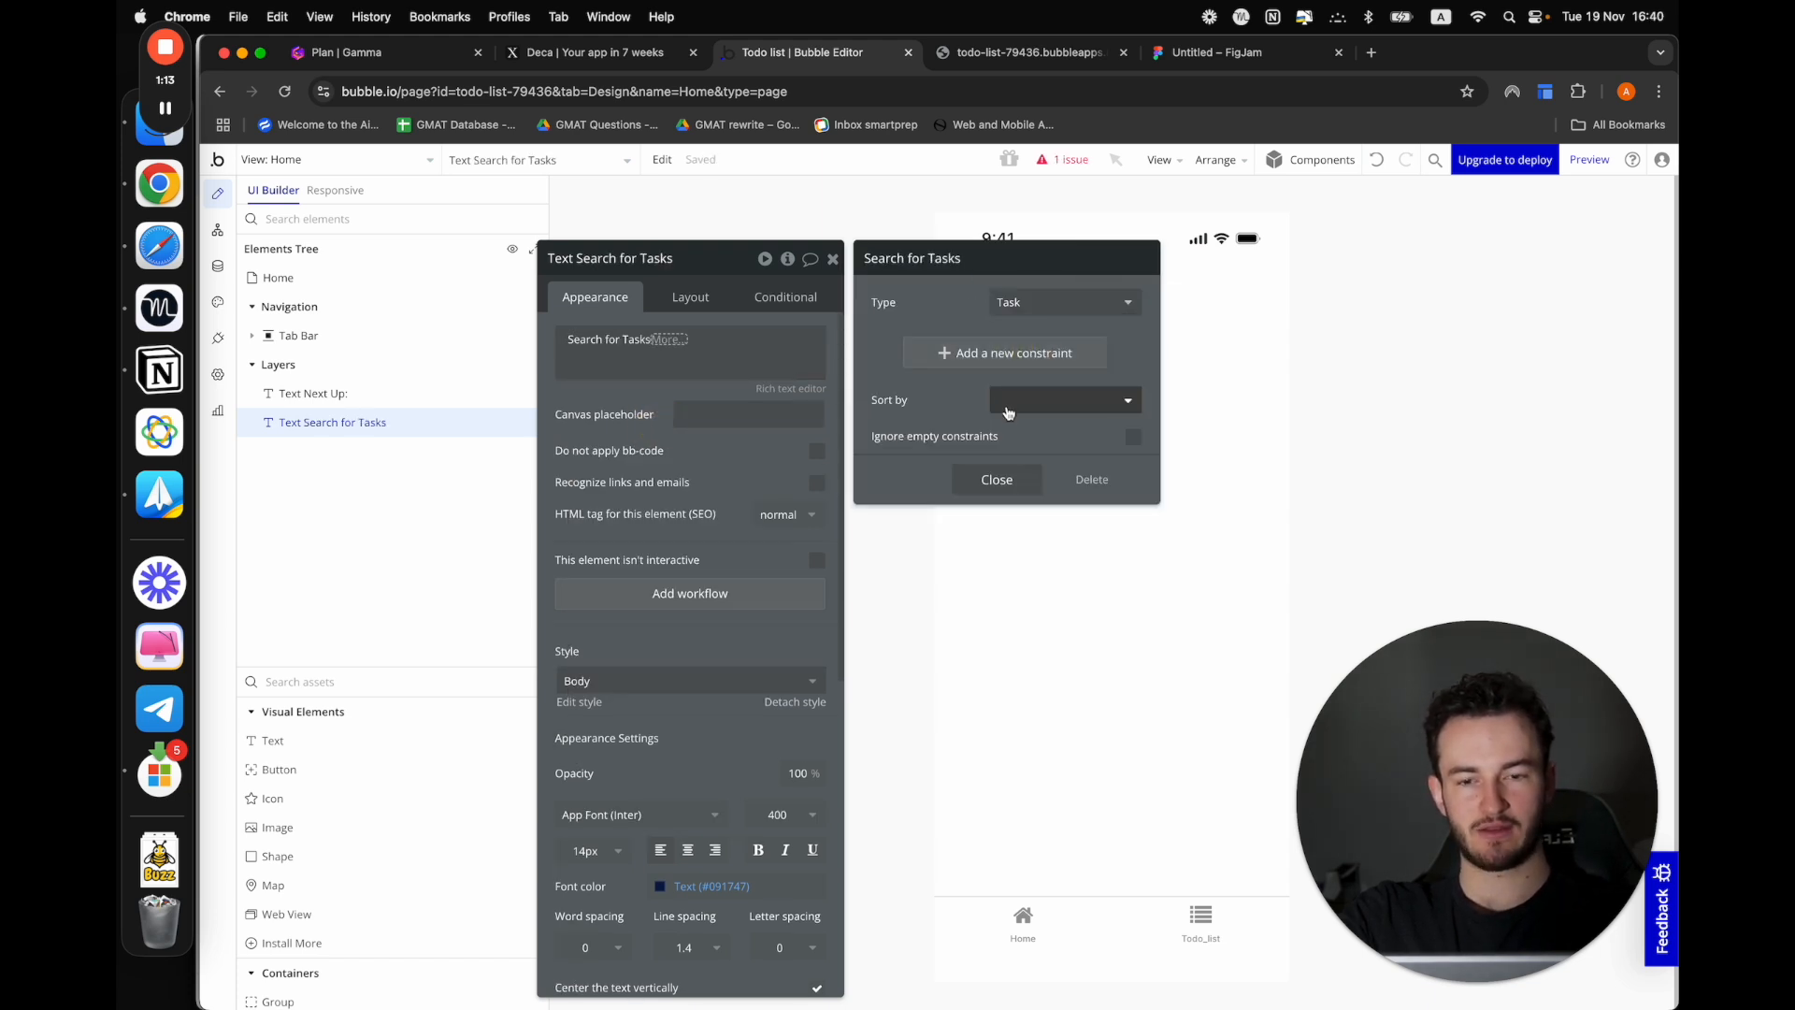
Constrain the Task search to entries whose user equals Current User and close the search settings
click(973, 369)
click(883, 348)
click(922, 481)
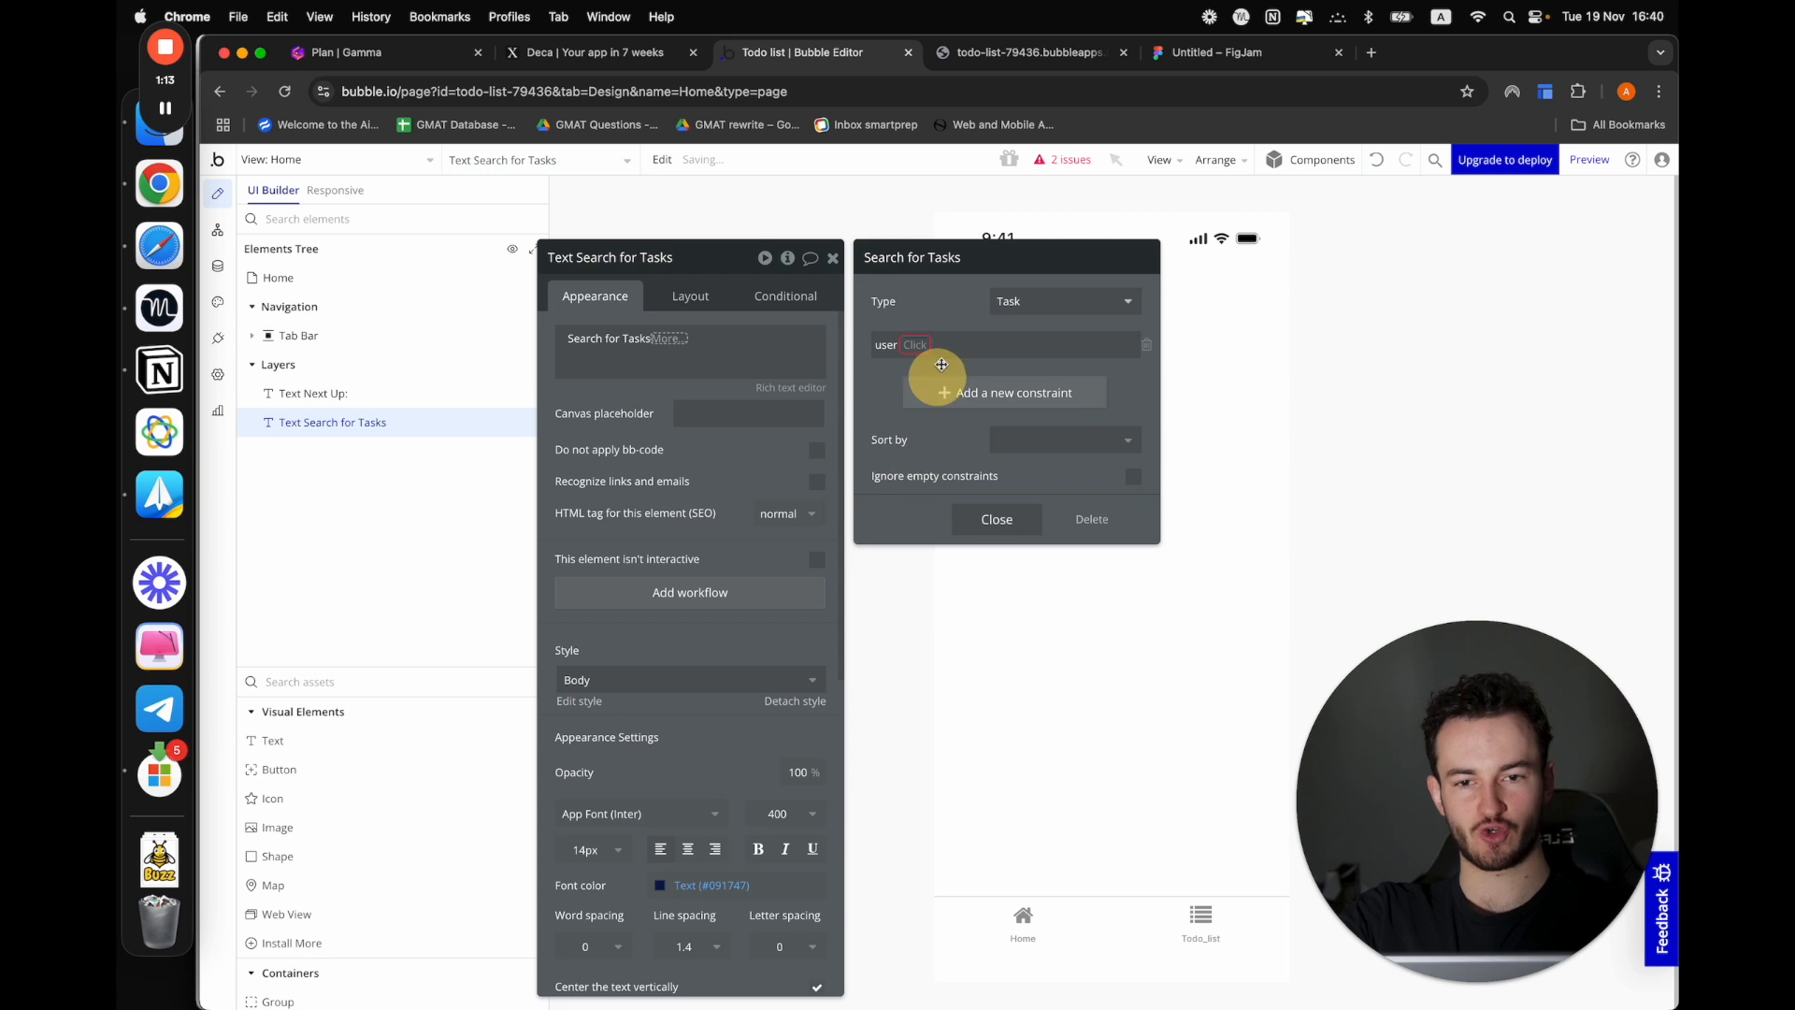
click(912, 352)
click(918, 372)
click(923, 355)
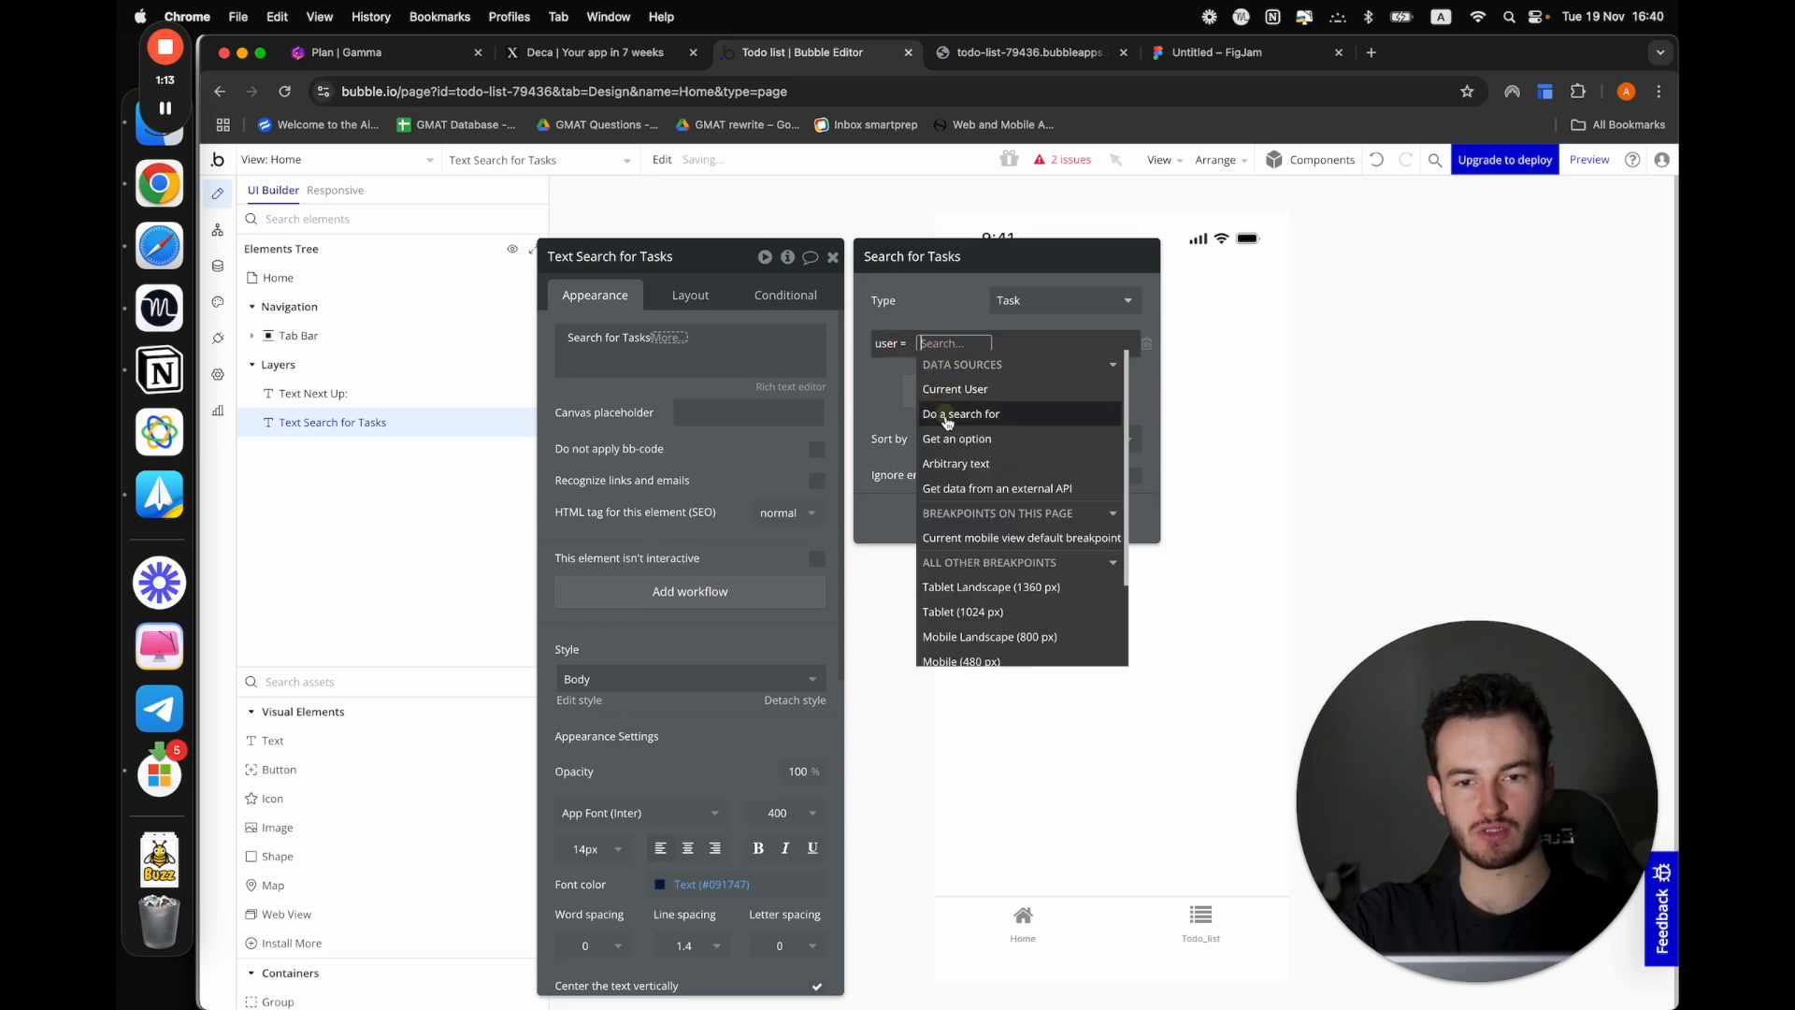
click(934, 381)
click(882, 381)
click(982, 511)
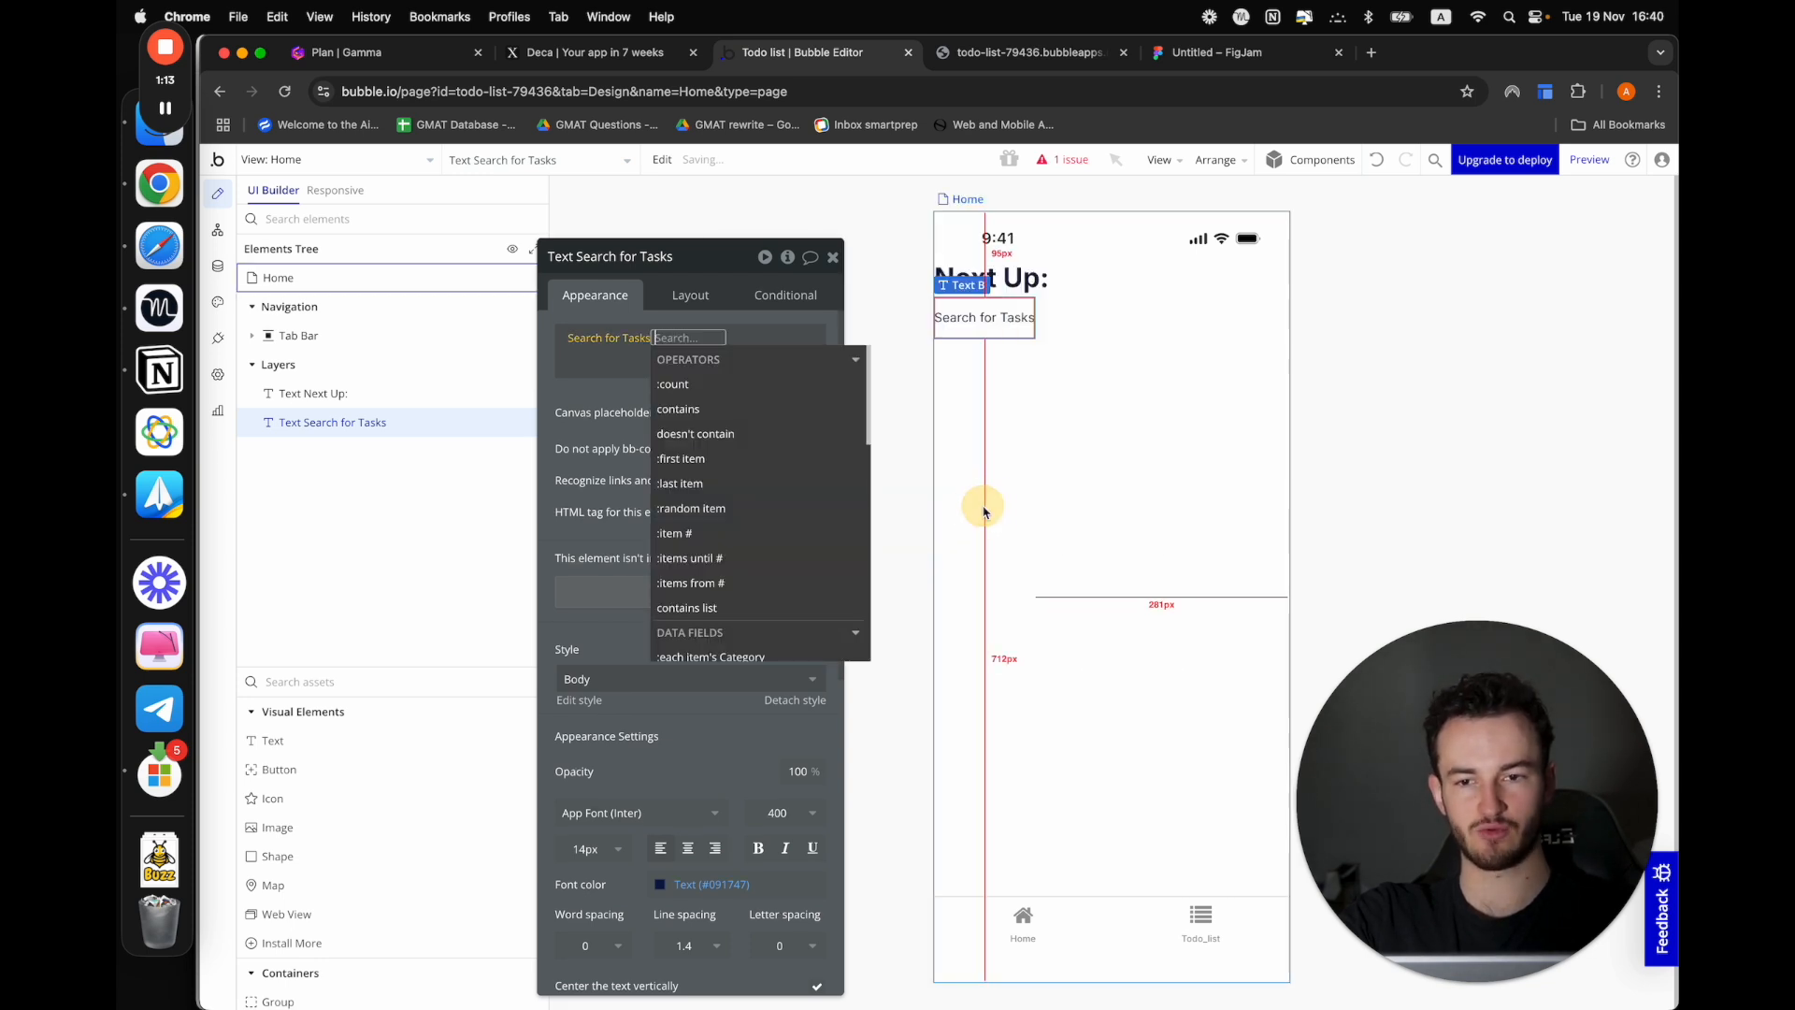
Complete the text's expression with the first item's Task name and preview the Home view
text(fir)
click(681, 384)
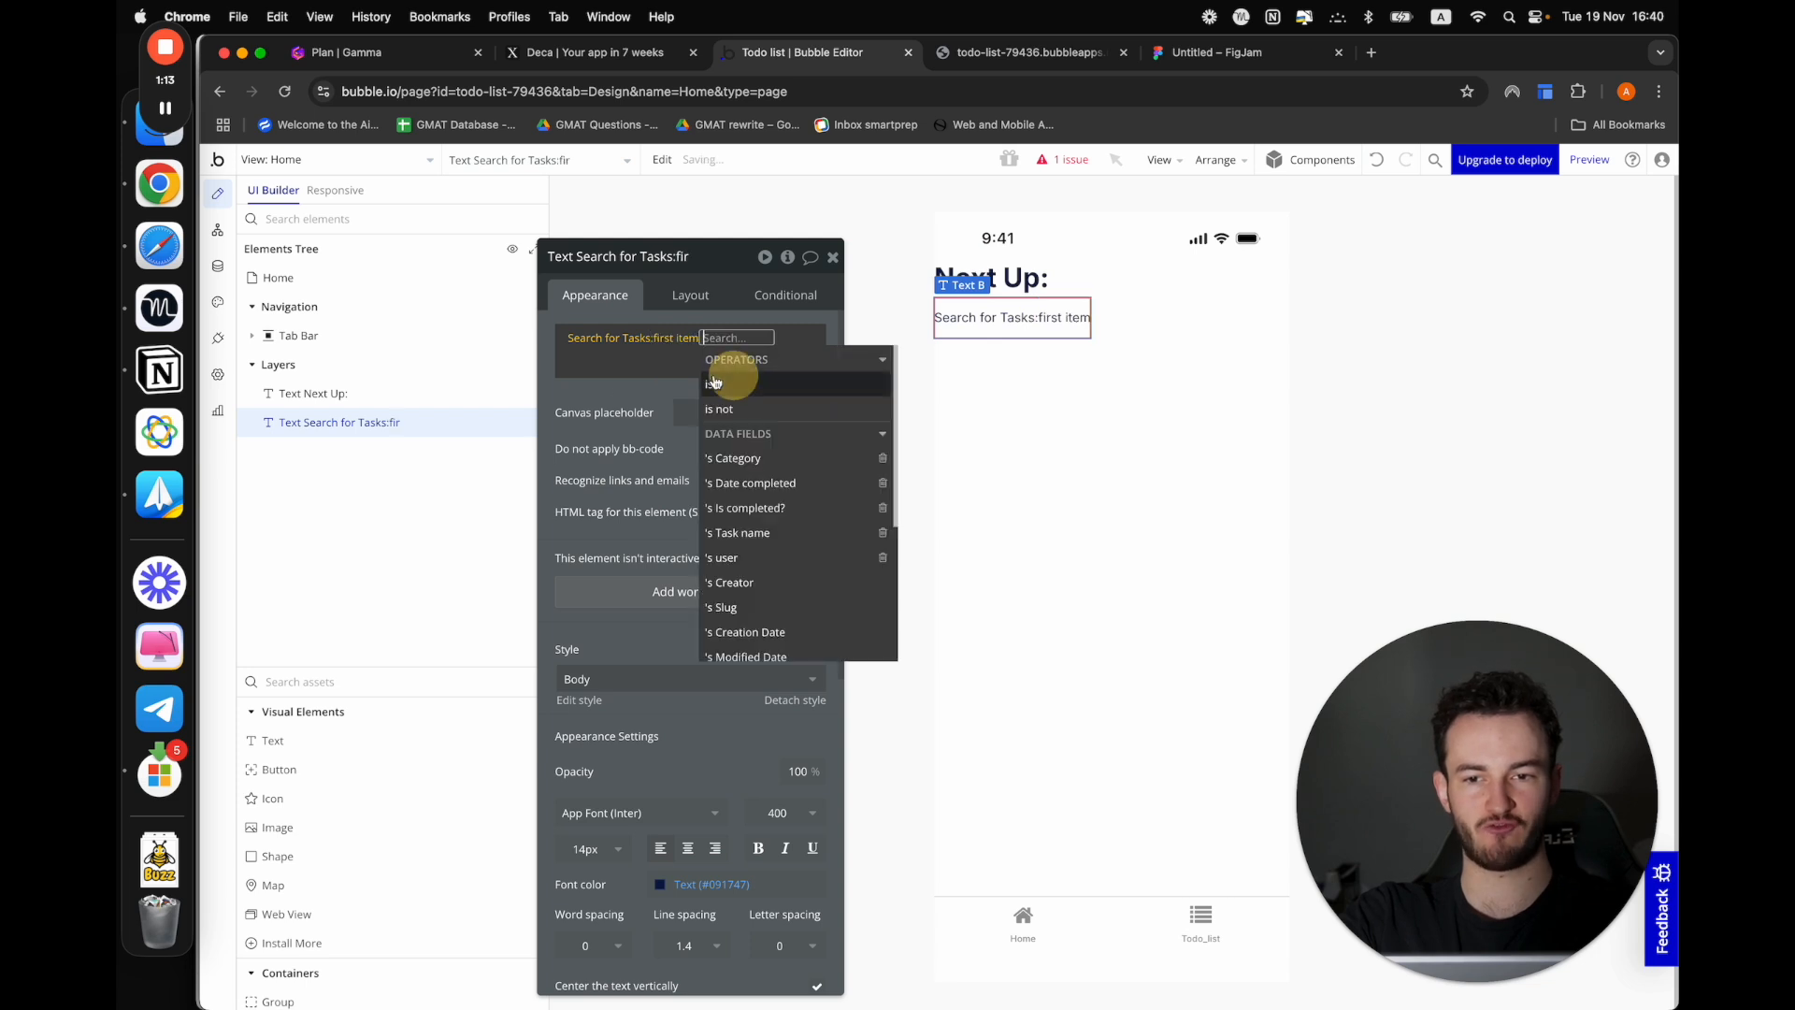
click(607, 390)
click(723, 340)
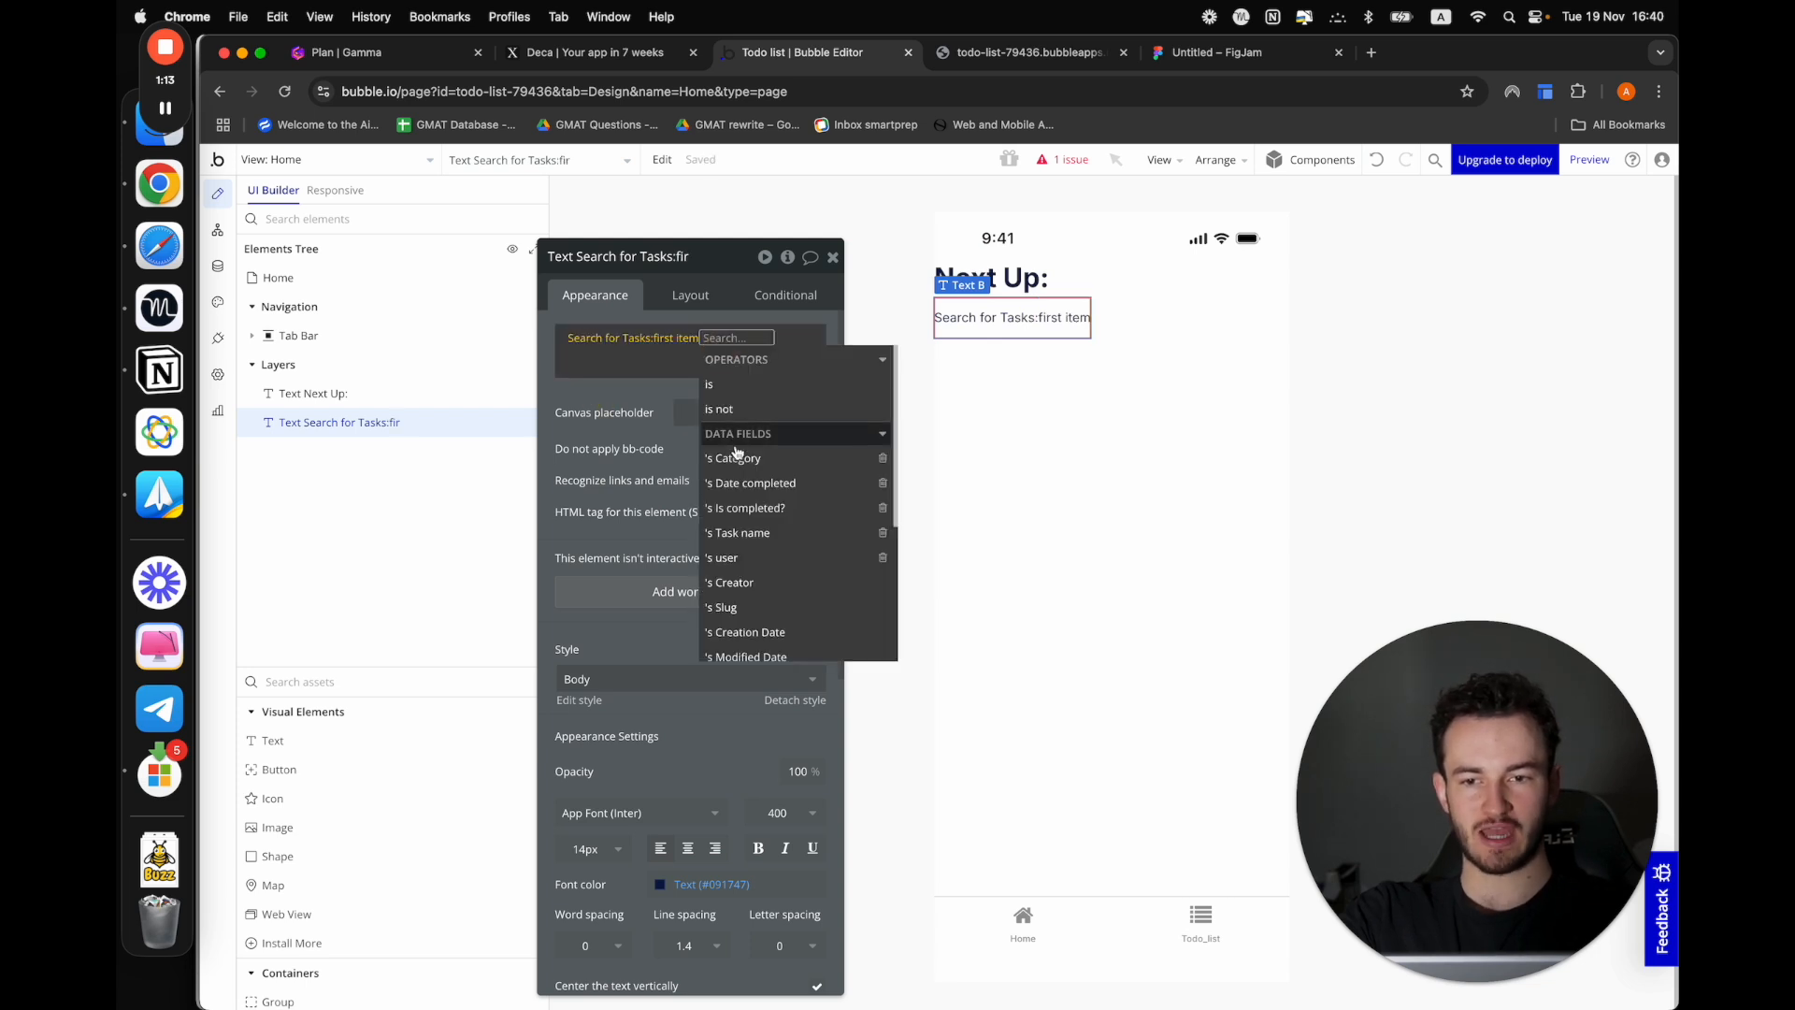
click(741, 532)
click(547, 422)
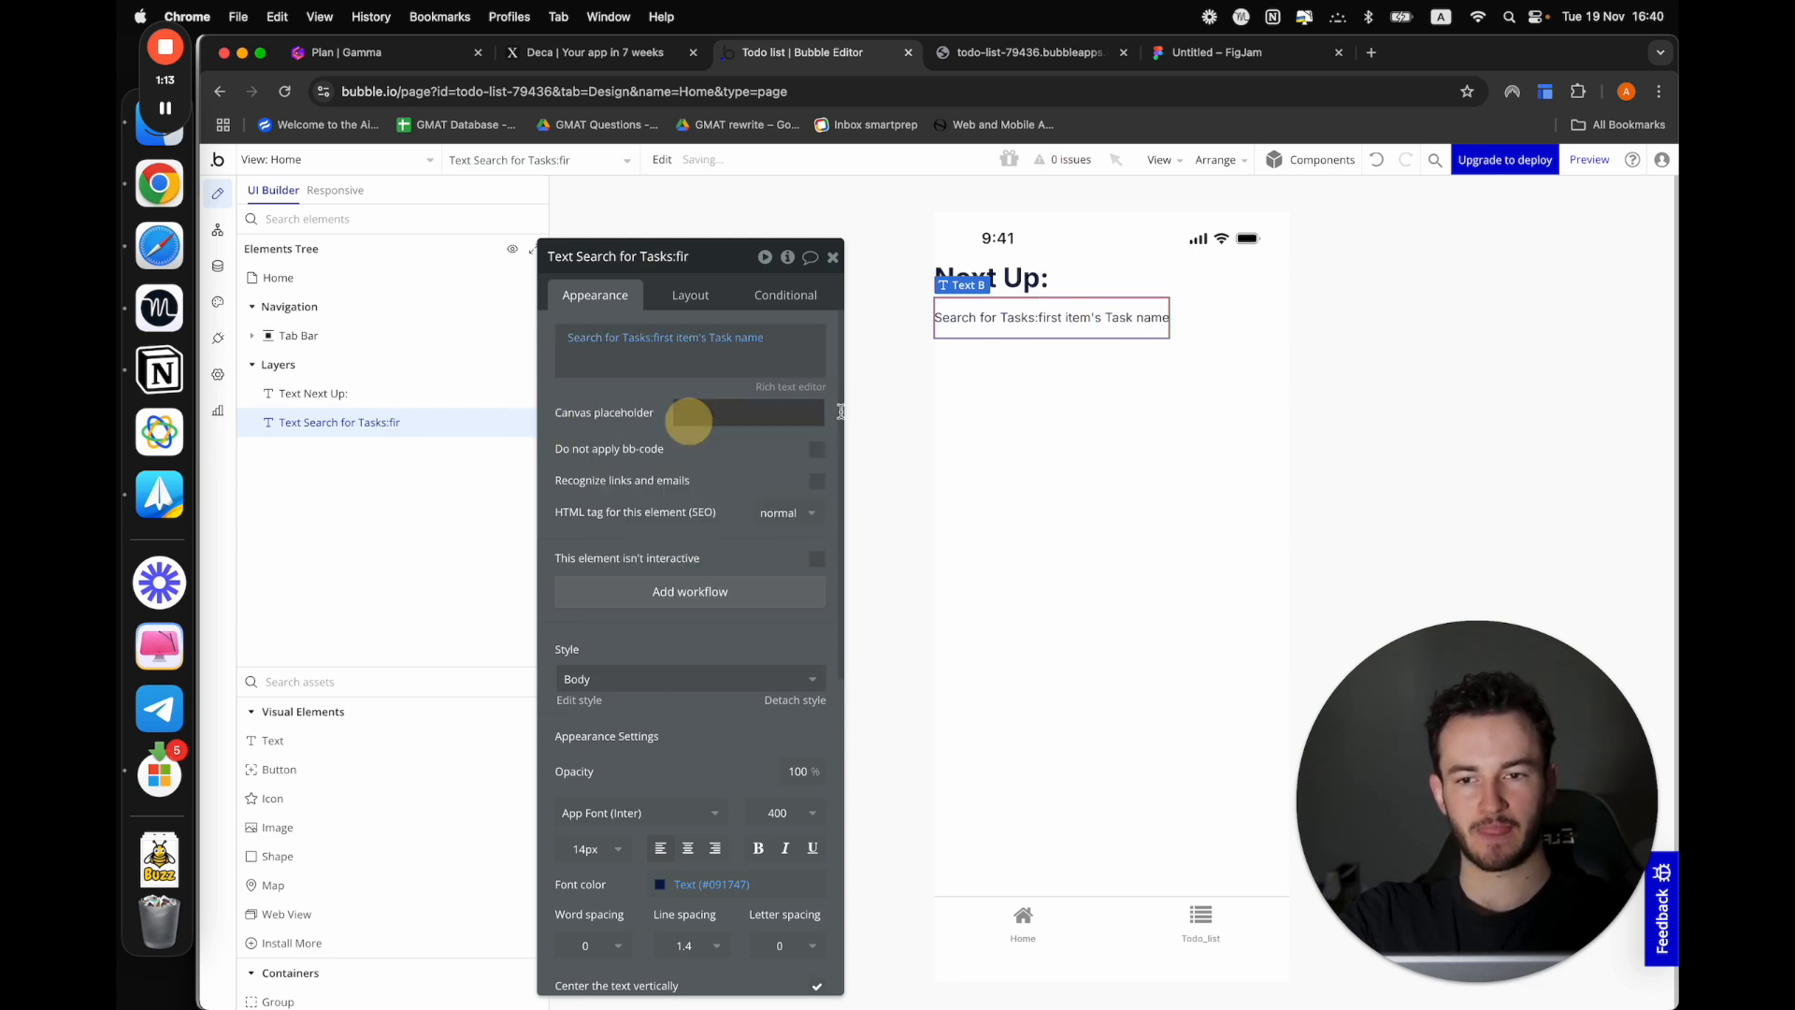
click(1590, 160)
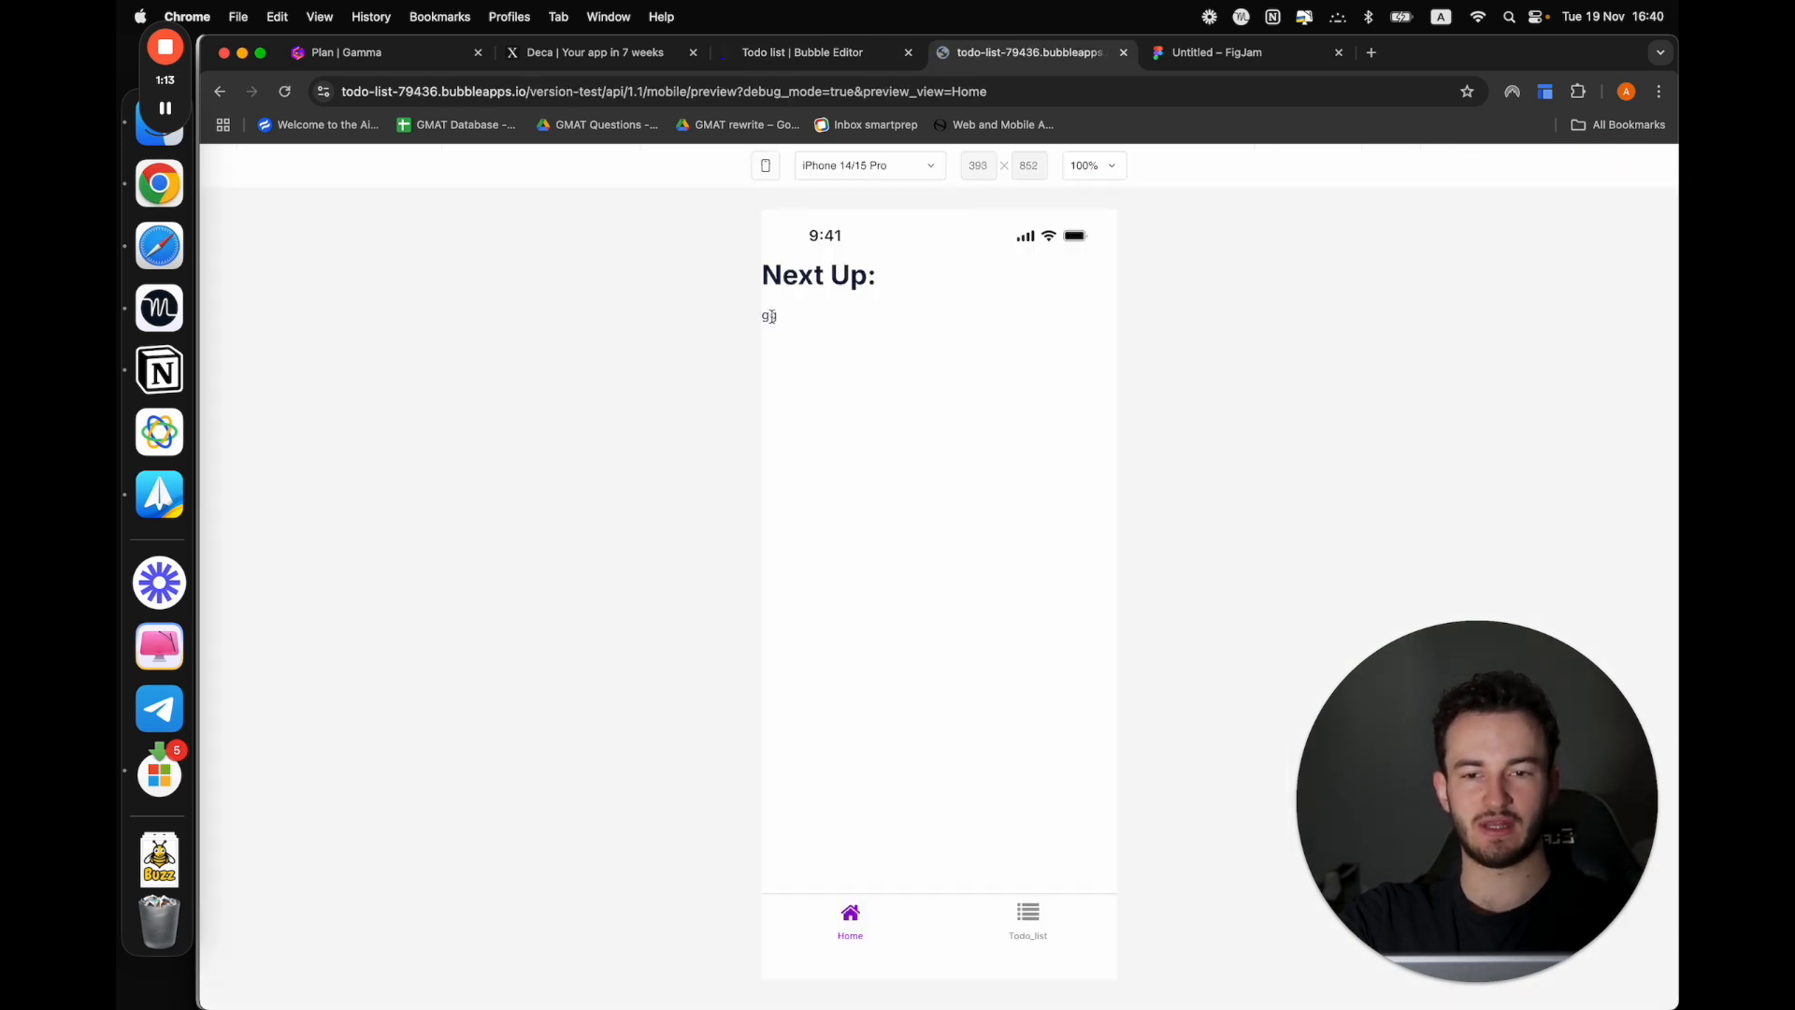
Back in the Bubble editor, group the "Next Up:" heading and the task name text in a column container
click(794, 52)
click(1056, 484)
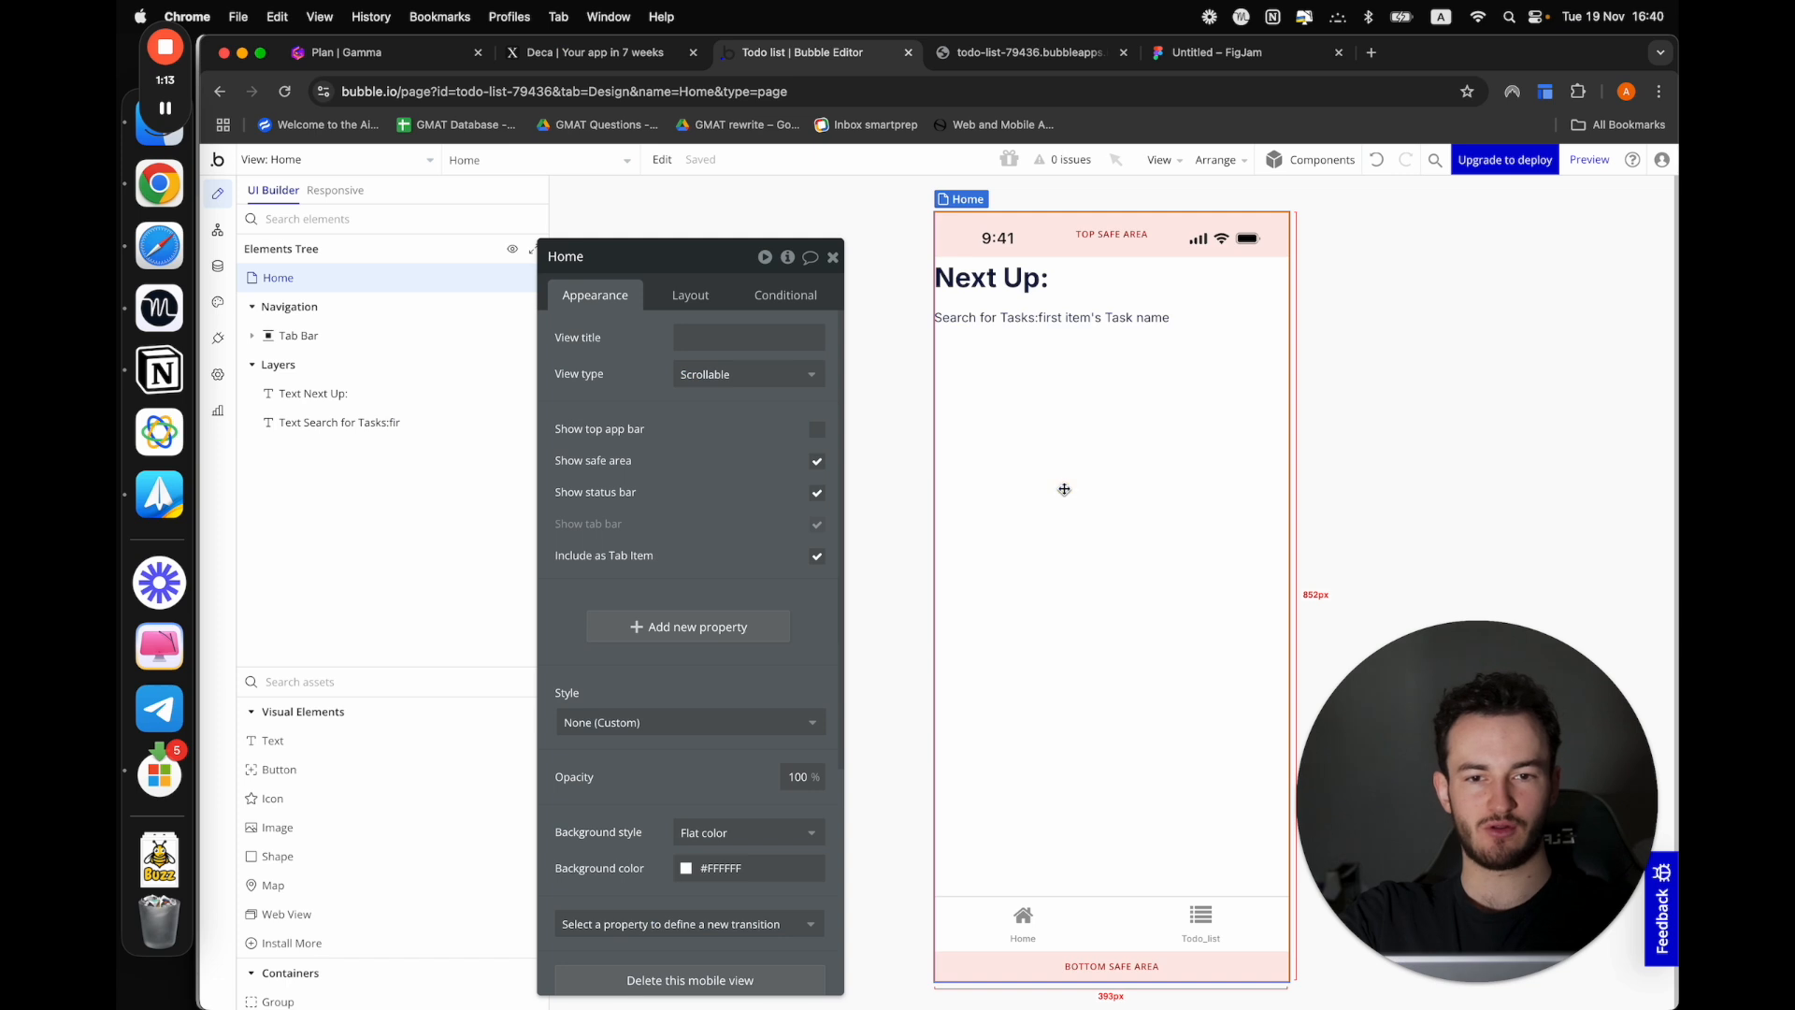
click(1042, 312)
shift+click(1002, 274)
right_click(1001, 267)
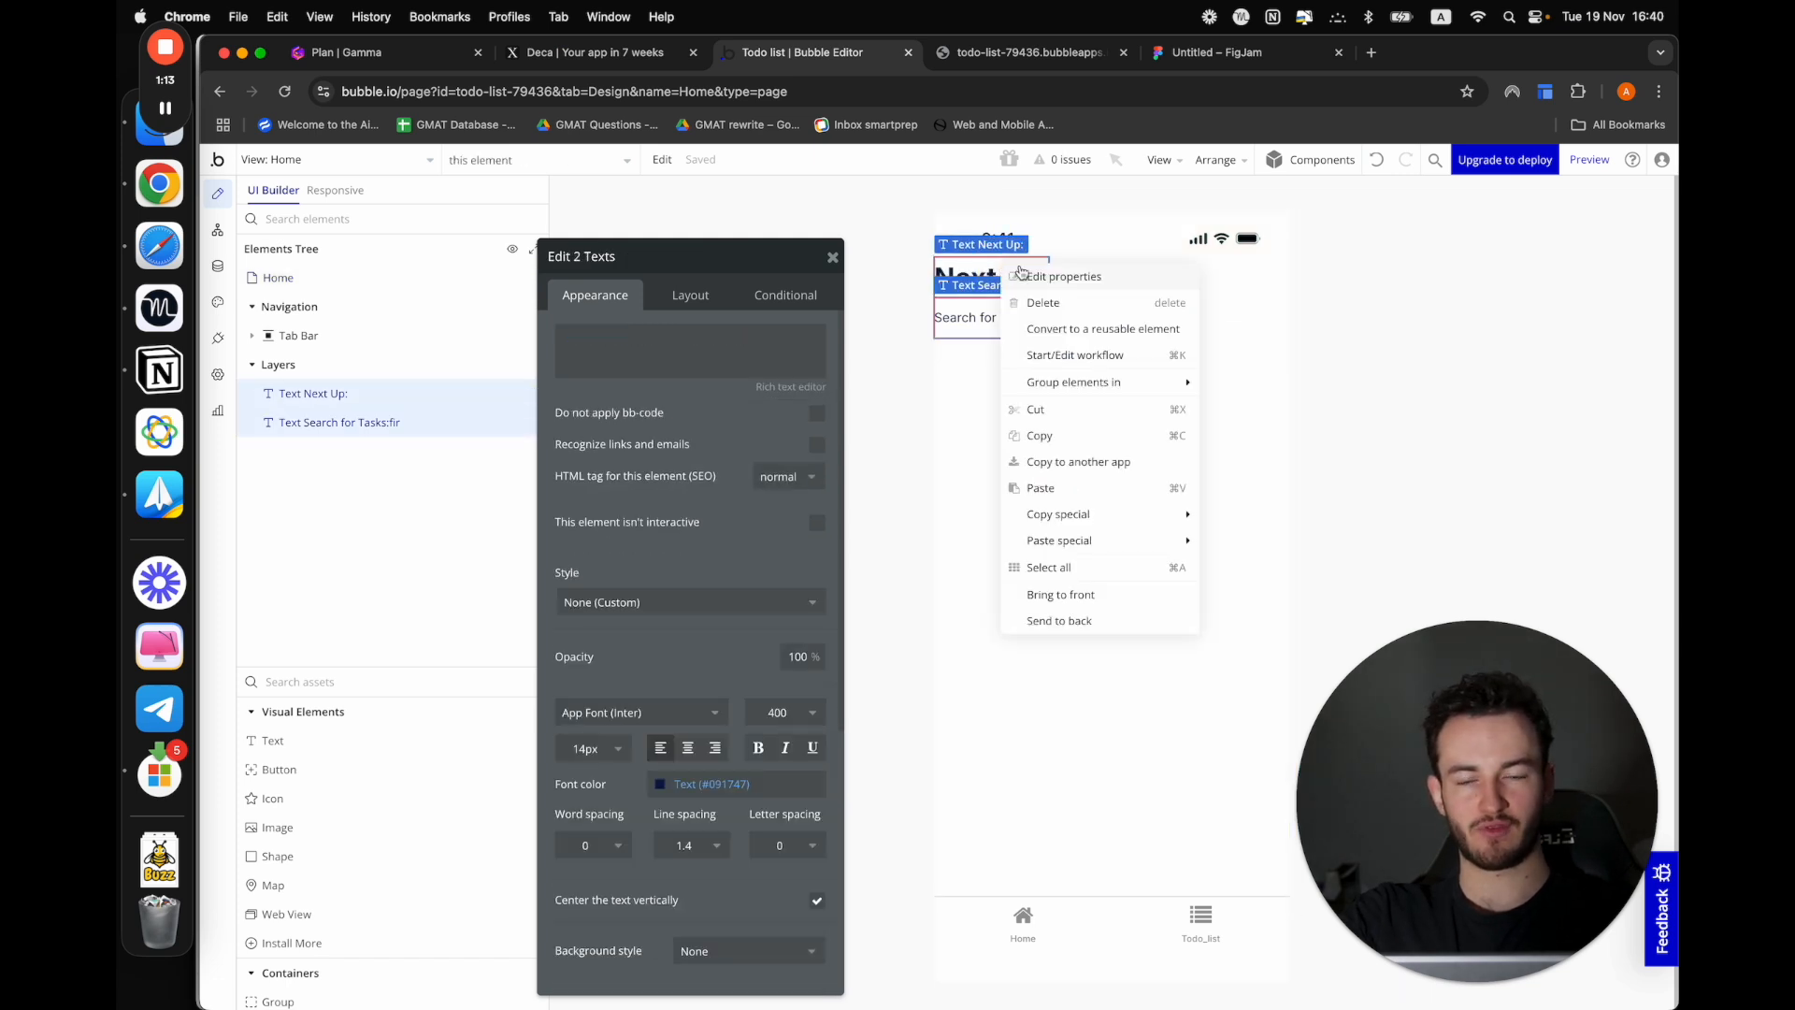
mouse_move(1114, 390)
click(1321, 432)
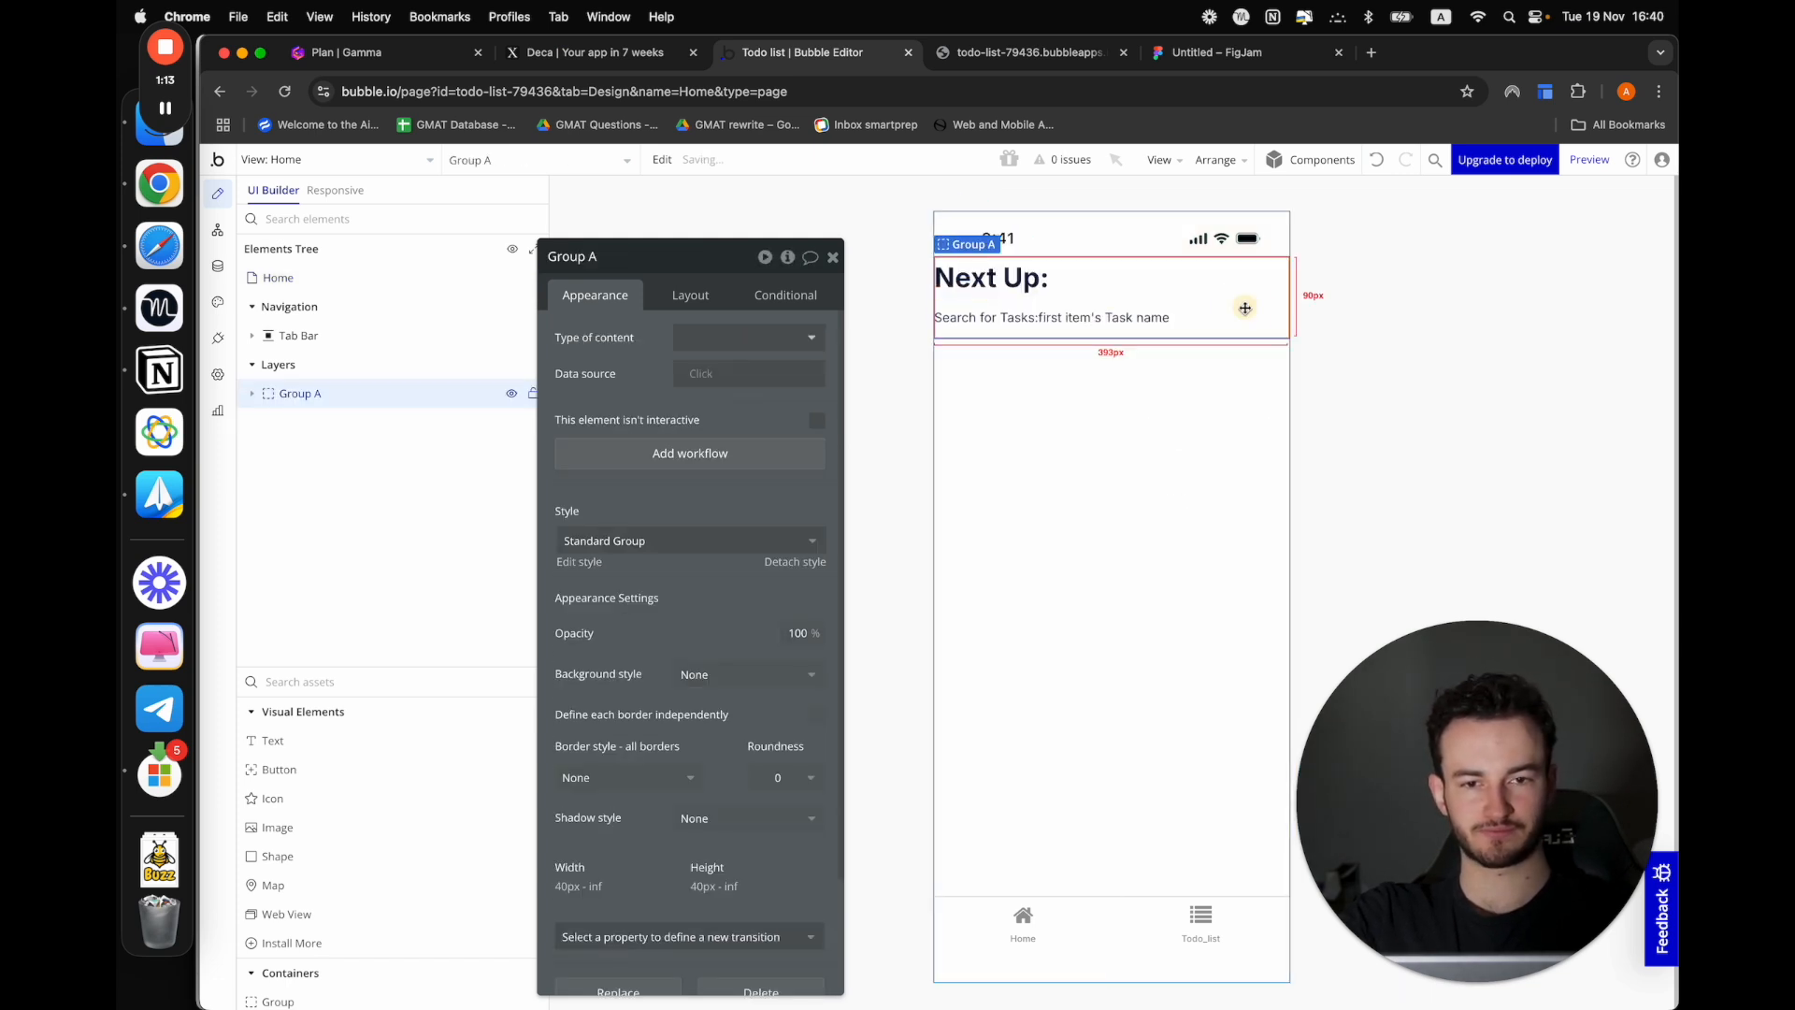
Set the new group's left and right padding to 20 px
click(704, 307)
scroll(667, 932, down, 1)
click(729, 974)
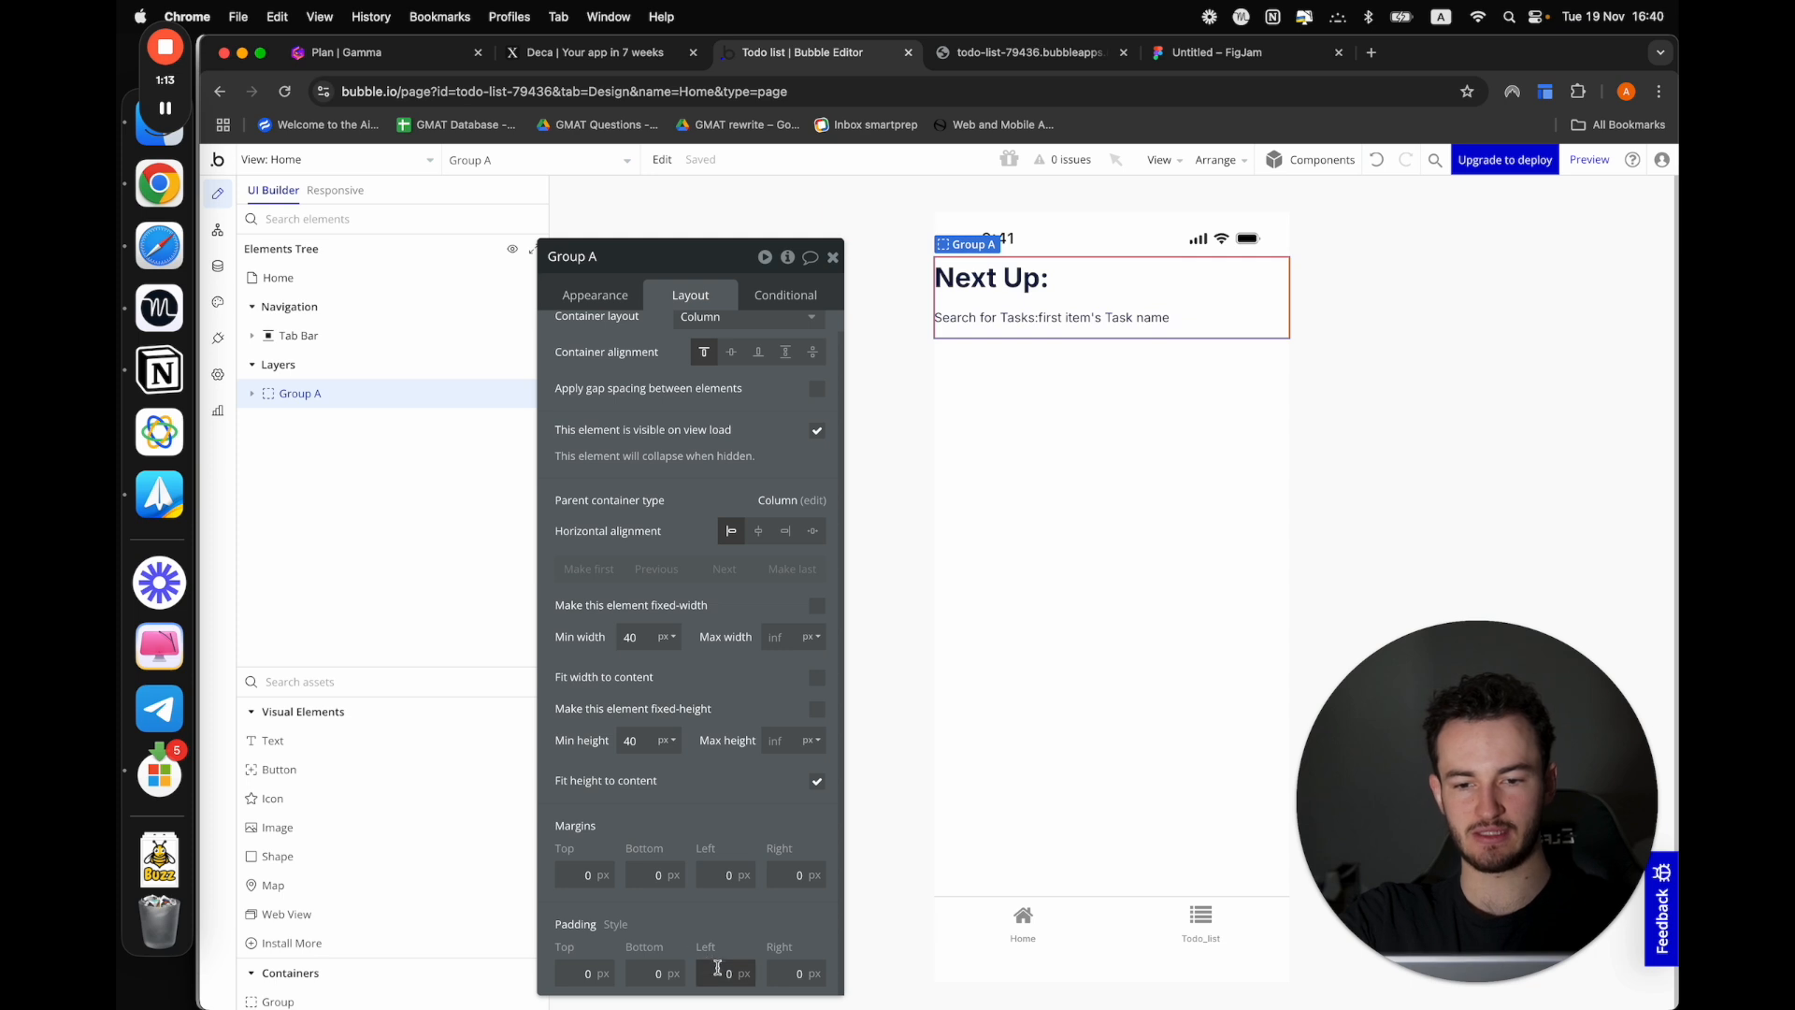
text(20)
click(795, 974)
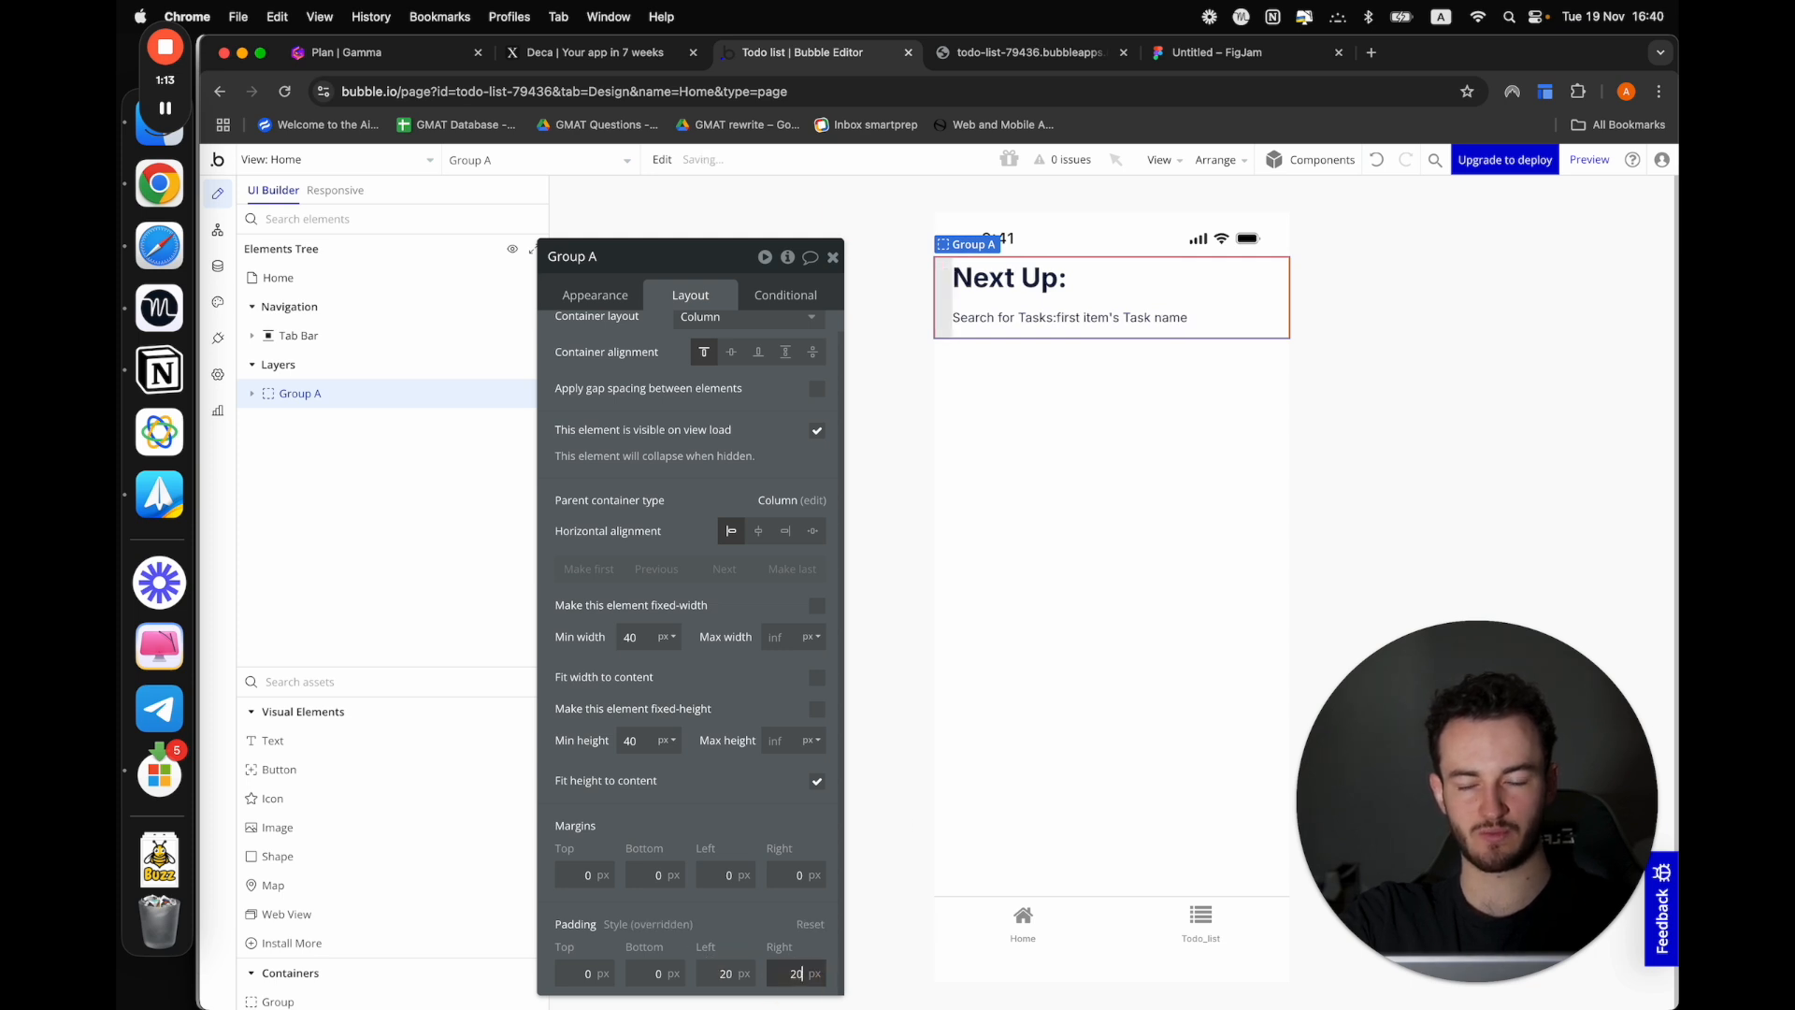
click(967, 710)
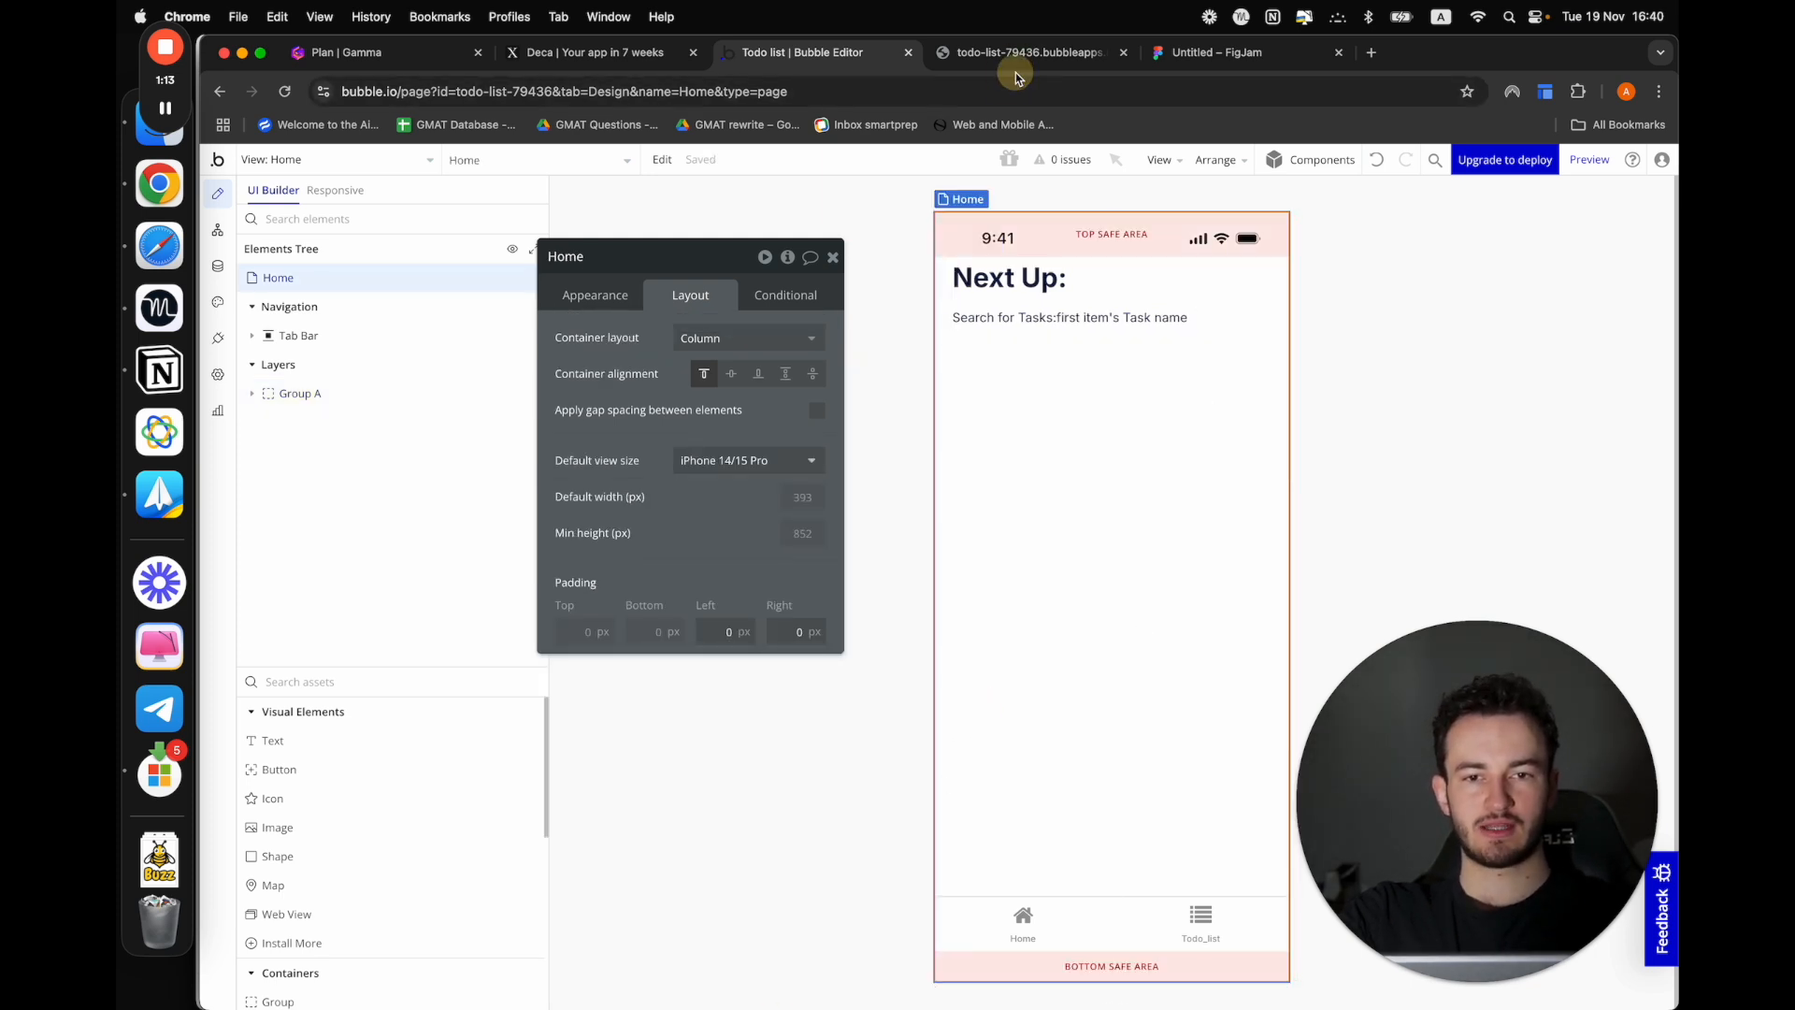
Preview the Home view to check the padding around the heading and task name
click(1592, 160)
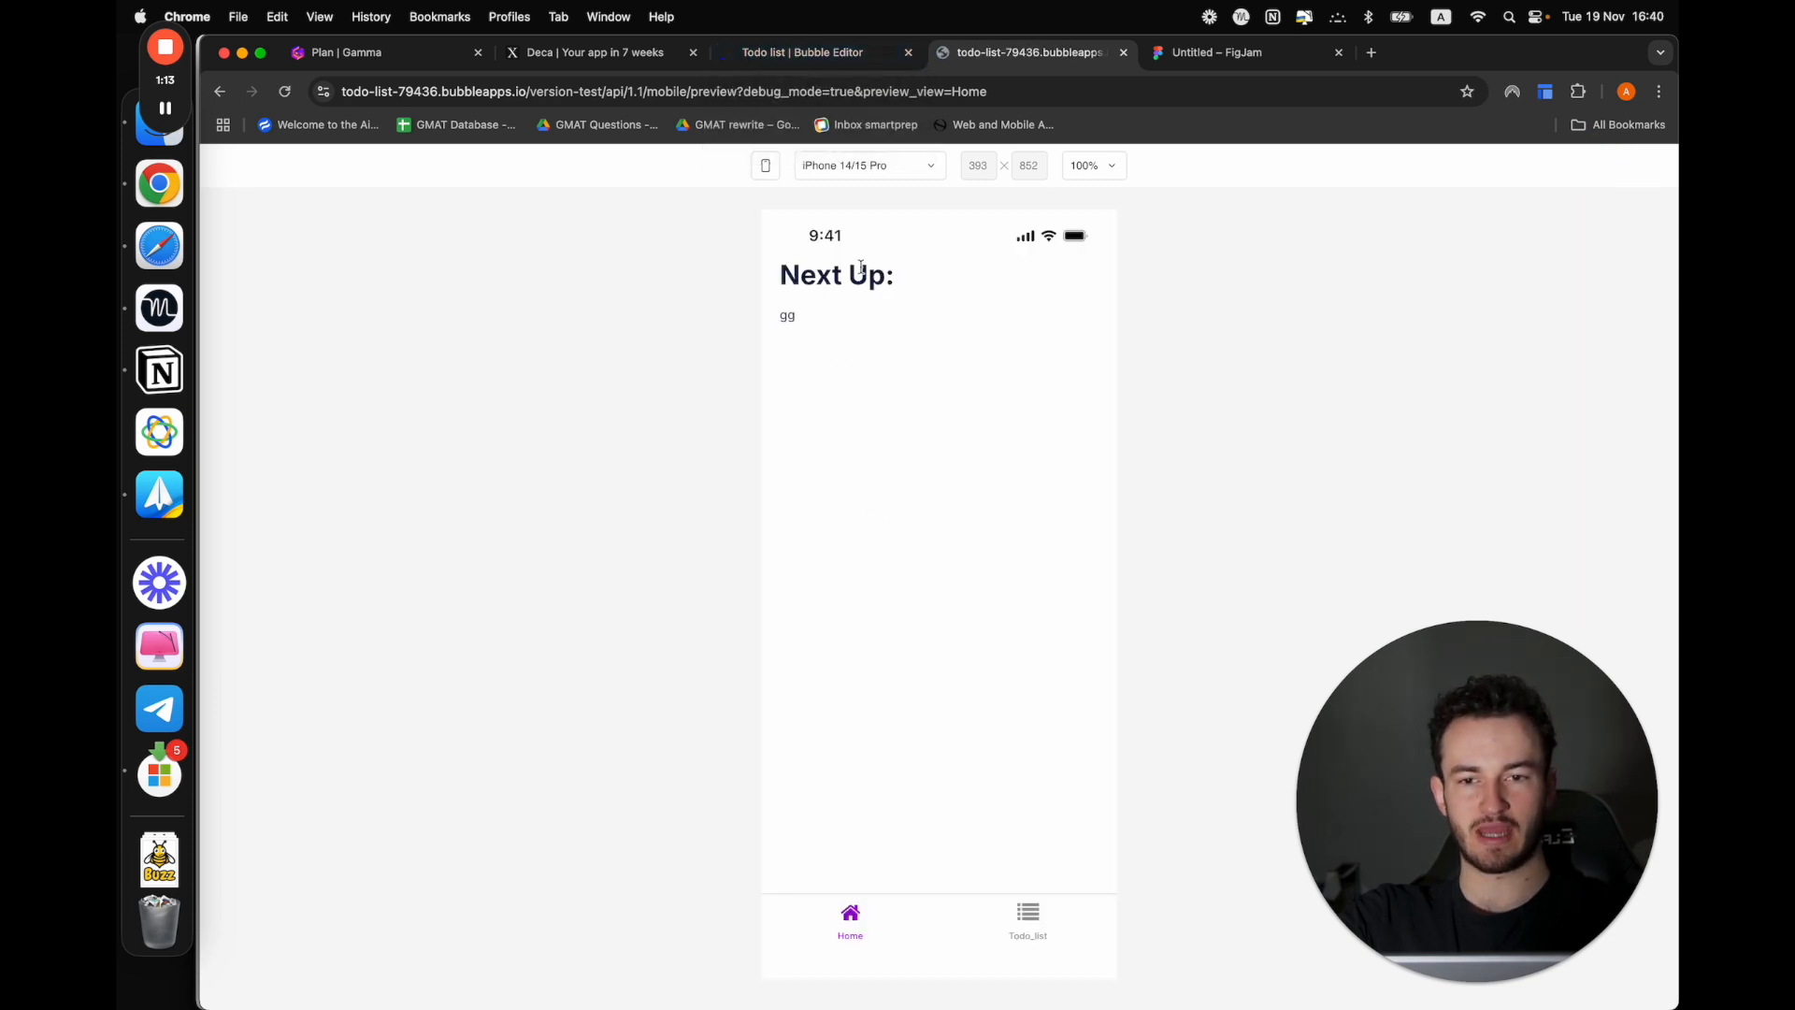
click(822, 311)
click(836, 603)
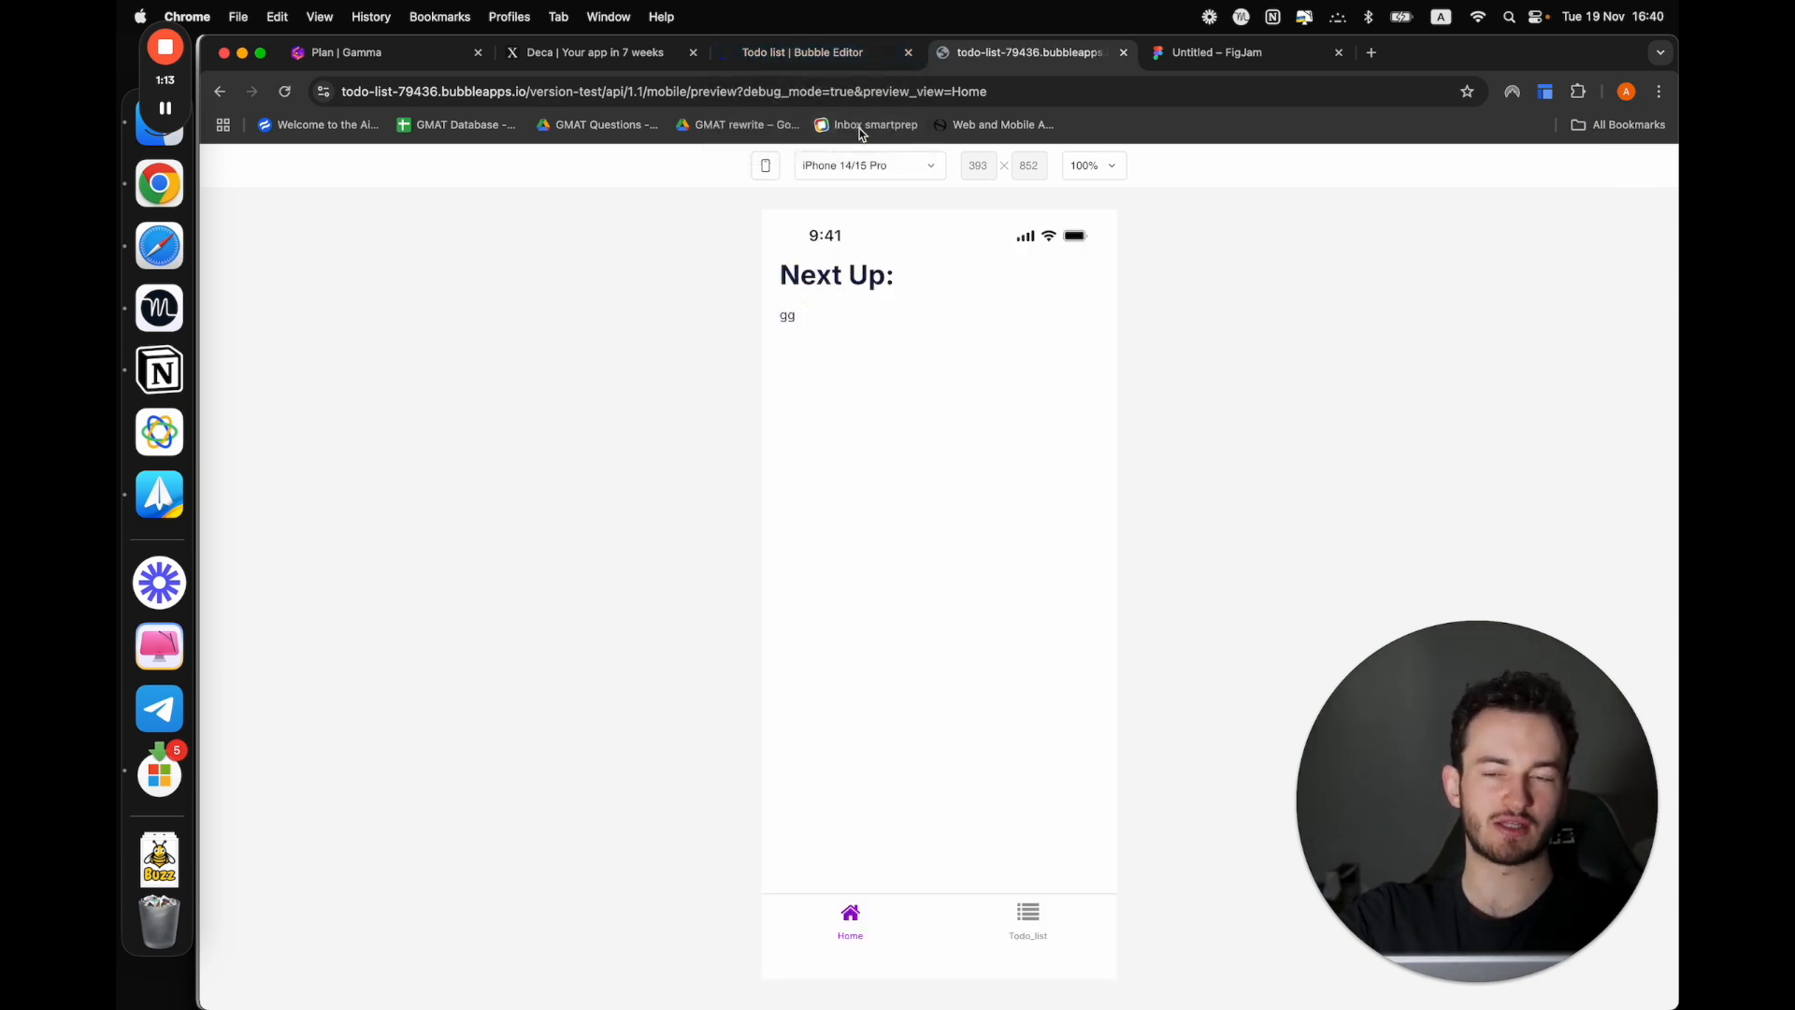
Duplicate the "Next Up:" heading in the Home view and place the copy directly below the group
click(810, 58)
click(1016, 281)
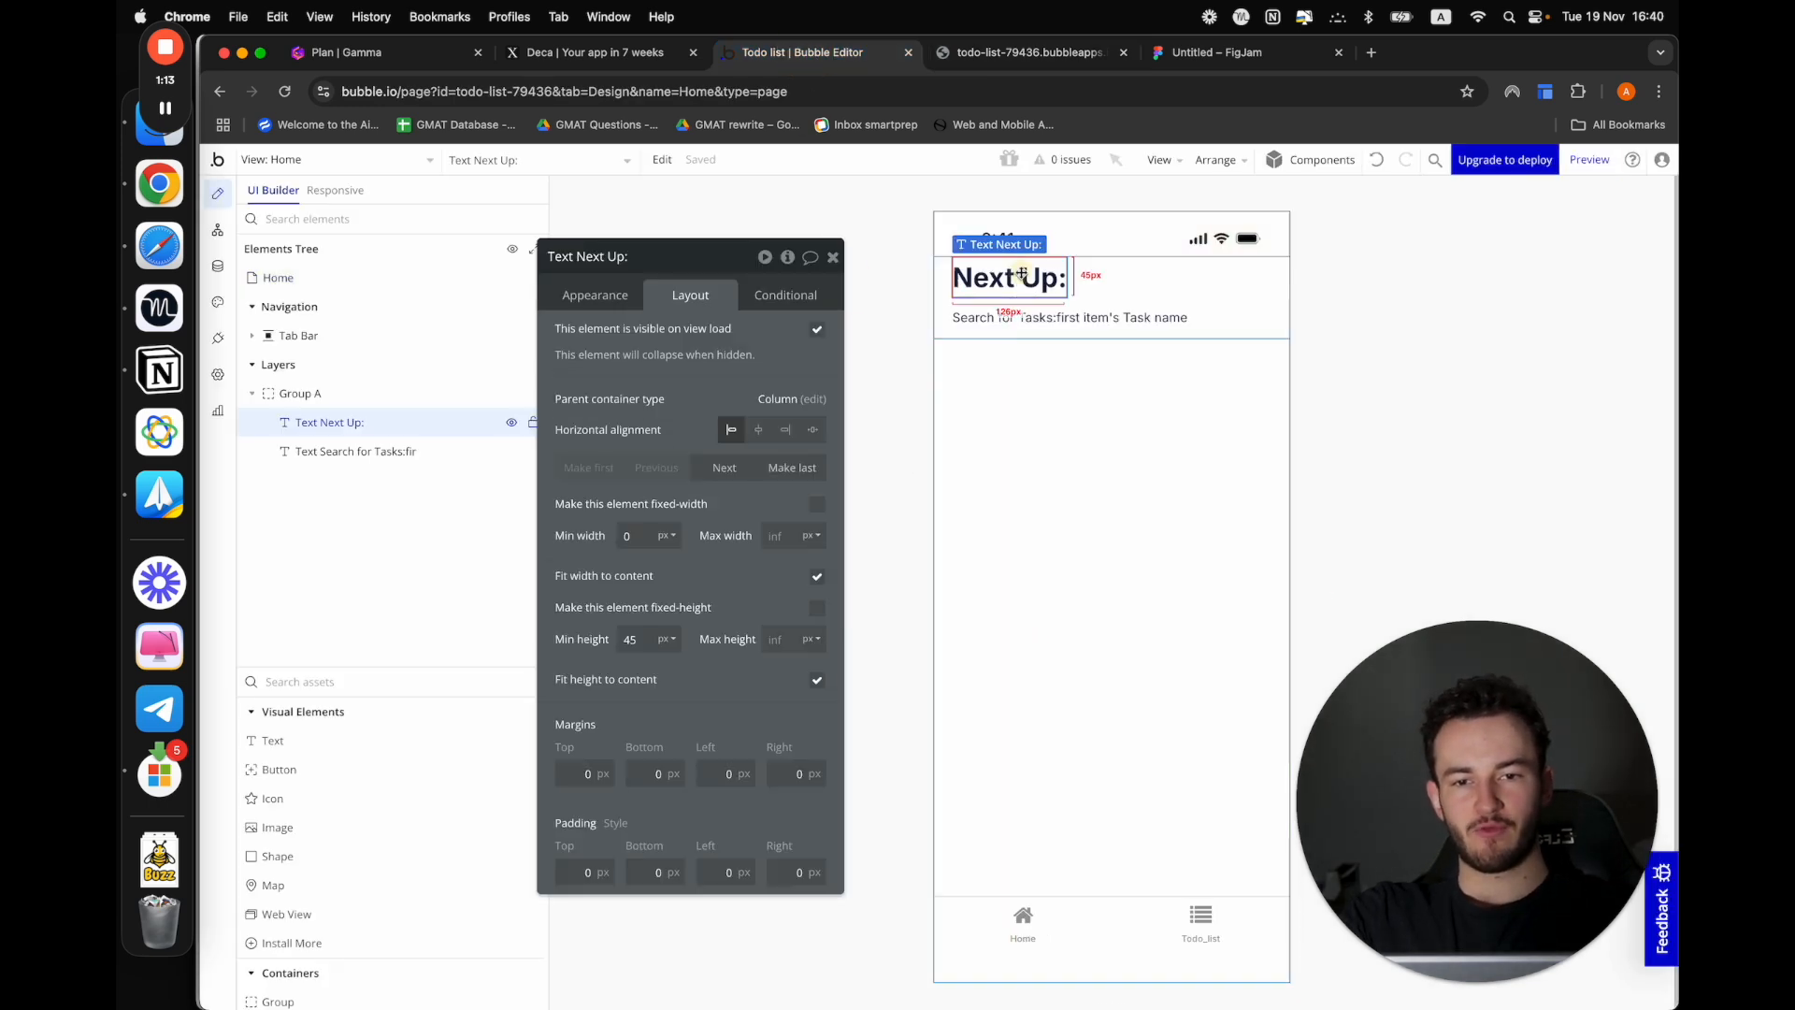
key(super+c)
key(super+v)
drag(1016, 317, 1019, 383)
click(250, 394)
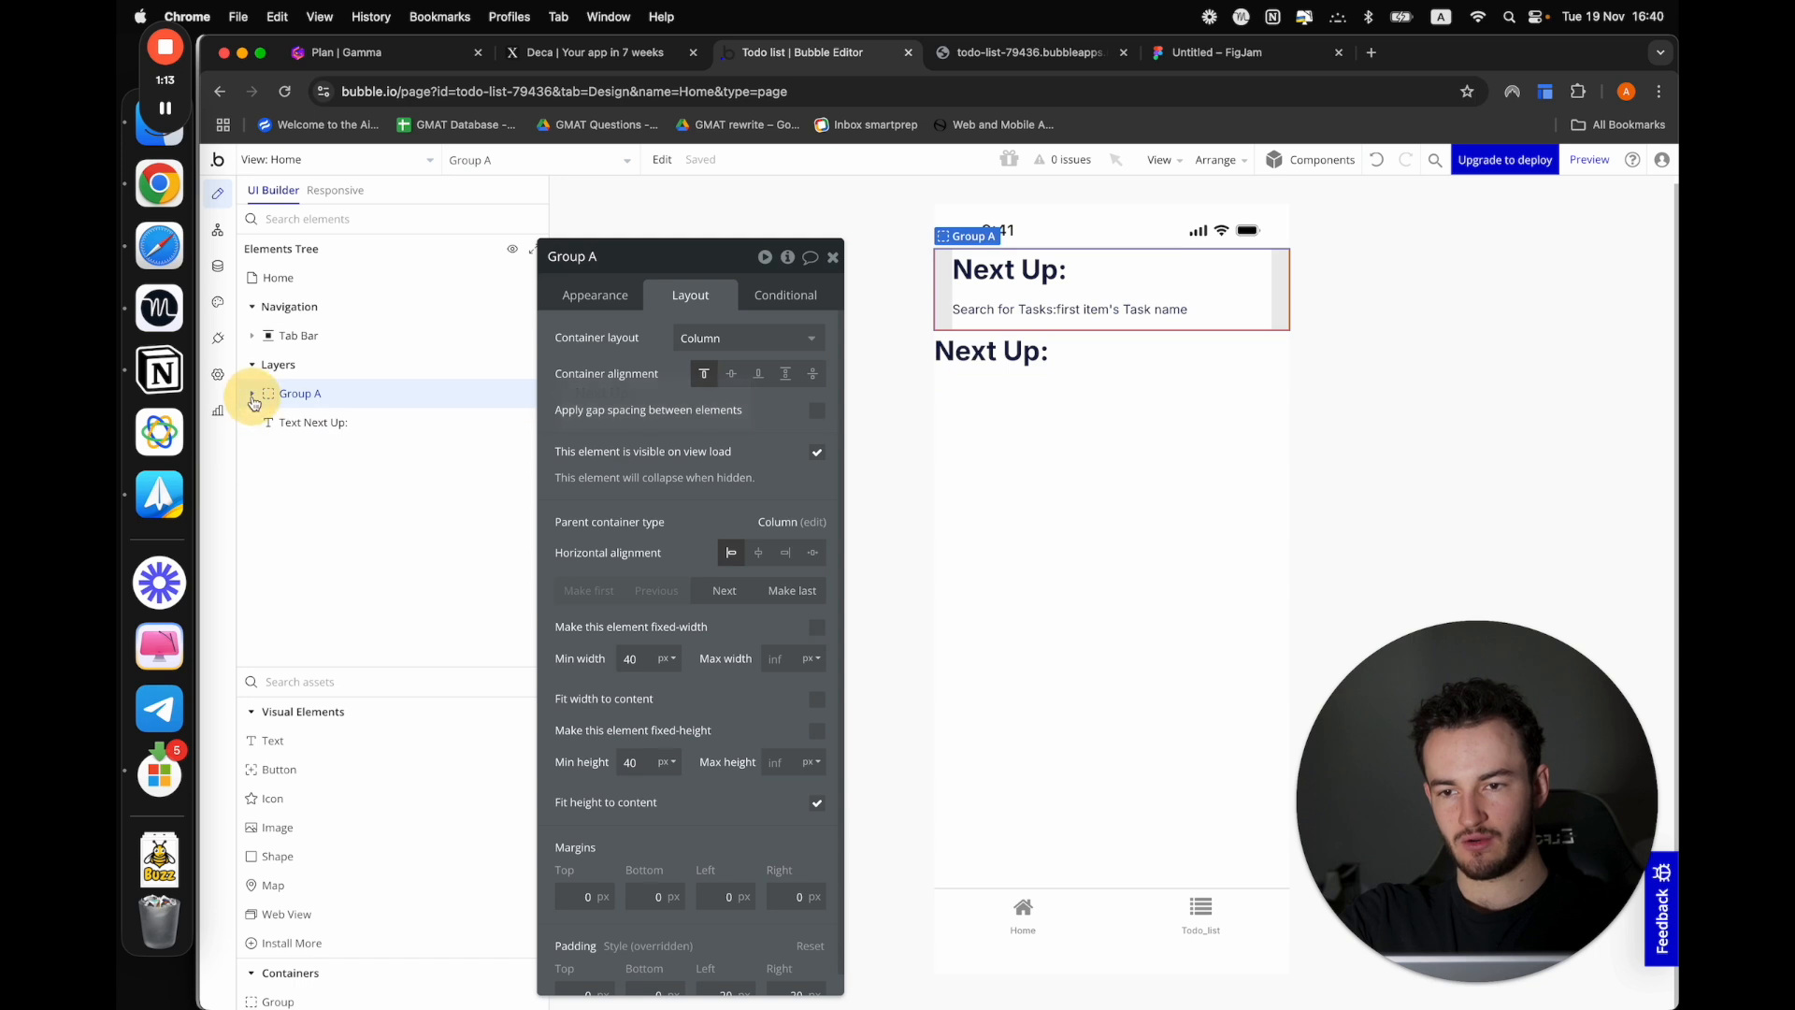
Move the duplicated "Next Up:" heading into the group below the task name and set its top padding to 40 px
drag(290, 422, 1176, 328)
click(251, 393)
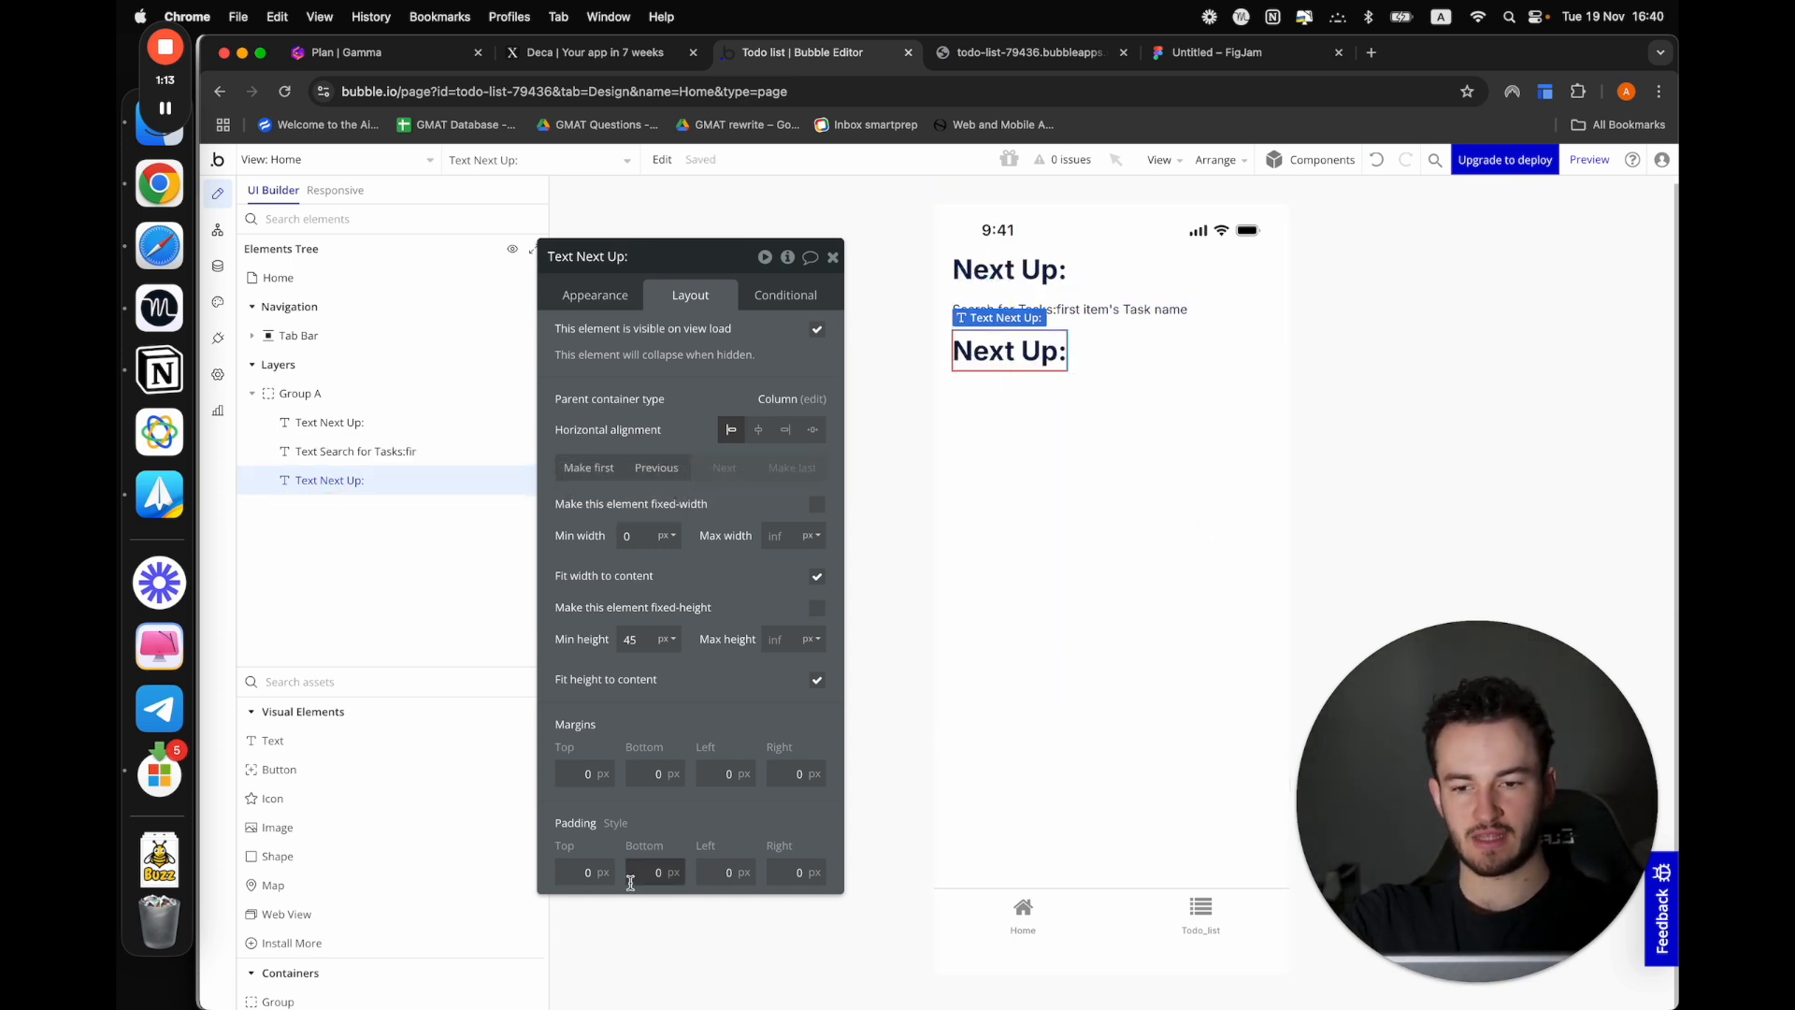
double_click(588, 868)
text(4)
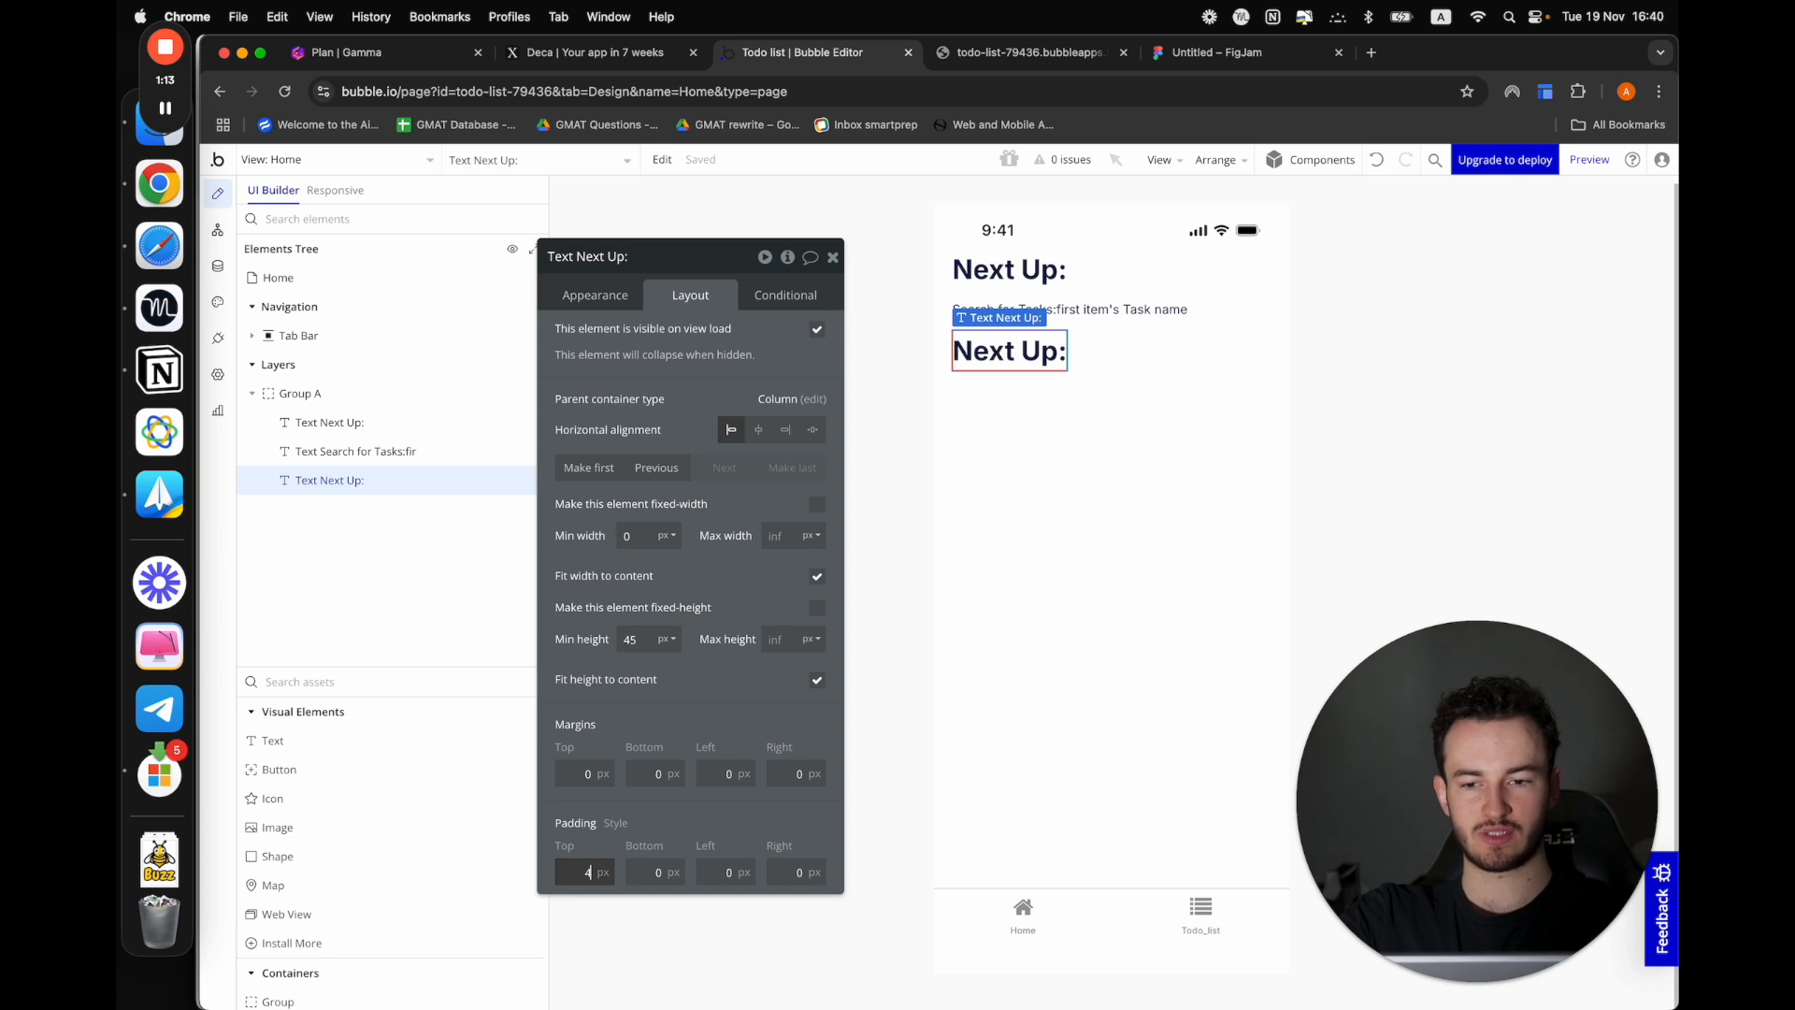
text(0)
click(1202, 455)
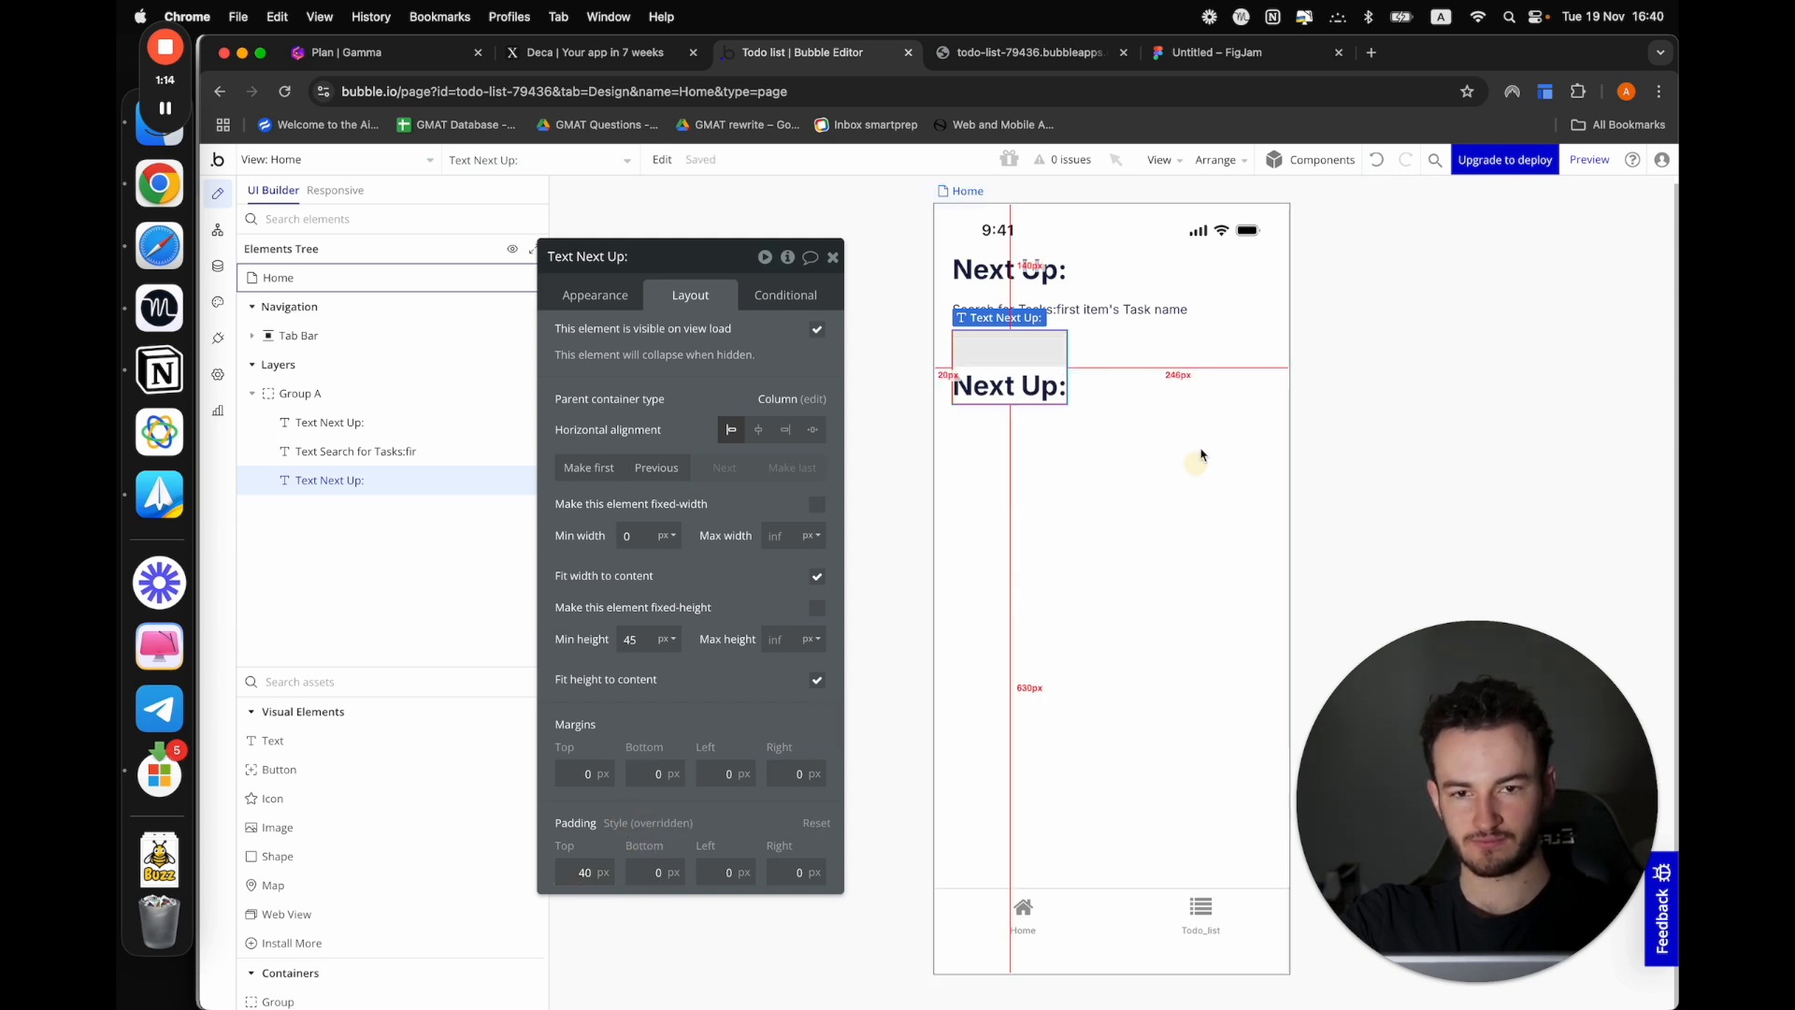
Change the duplicated heading's text to "Task suggestions:"
click(1016, 367)
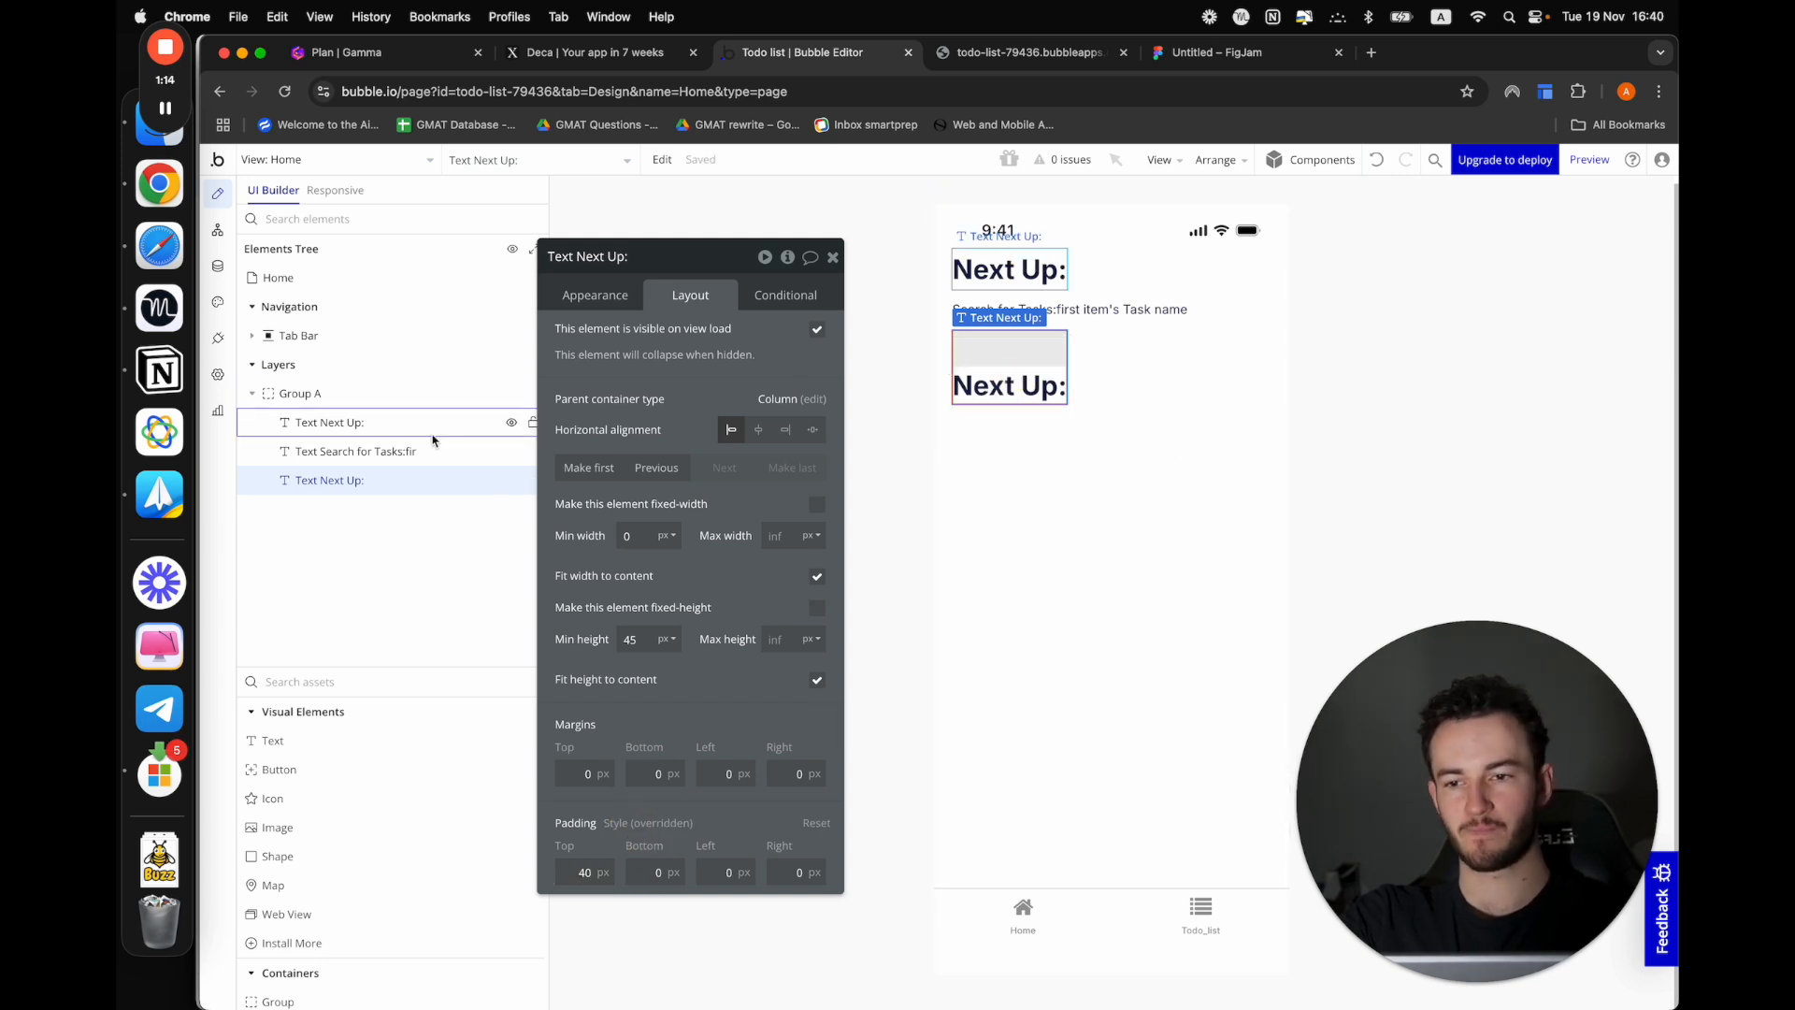
click(603, 290)
click(628, 360)
key(cmd+a)
text(Task)
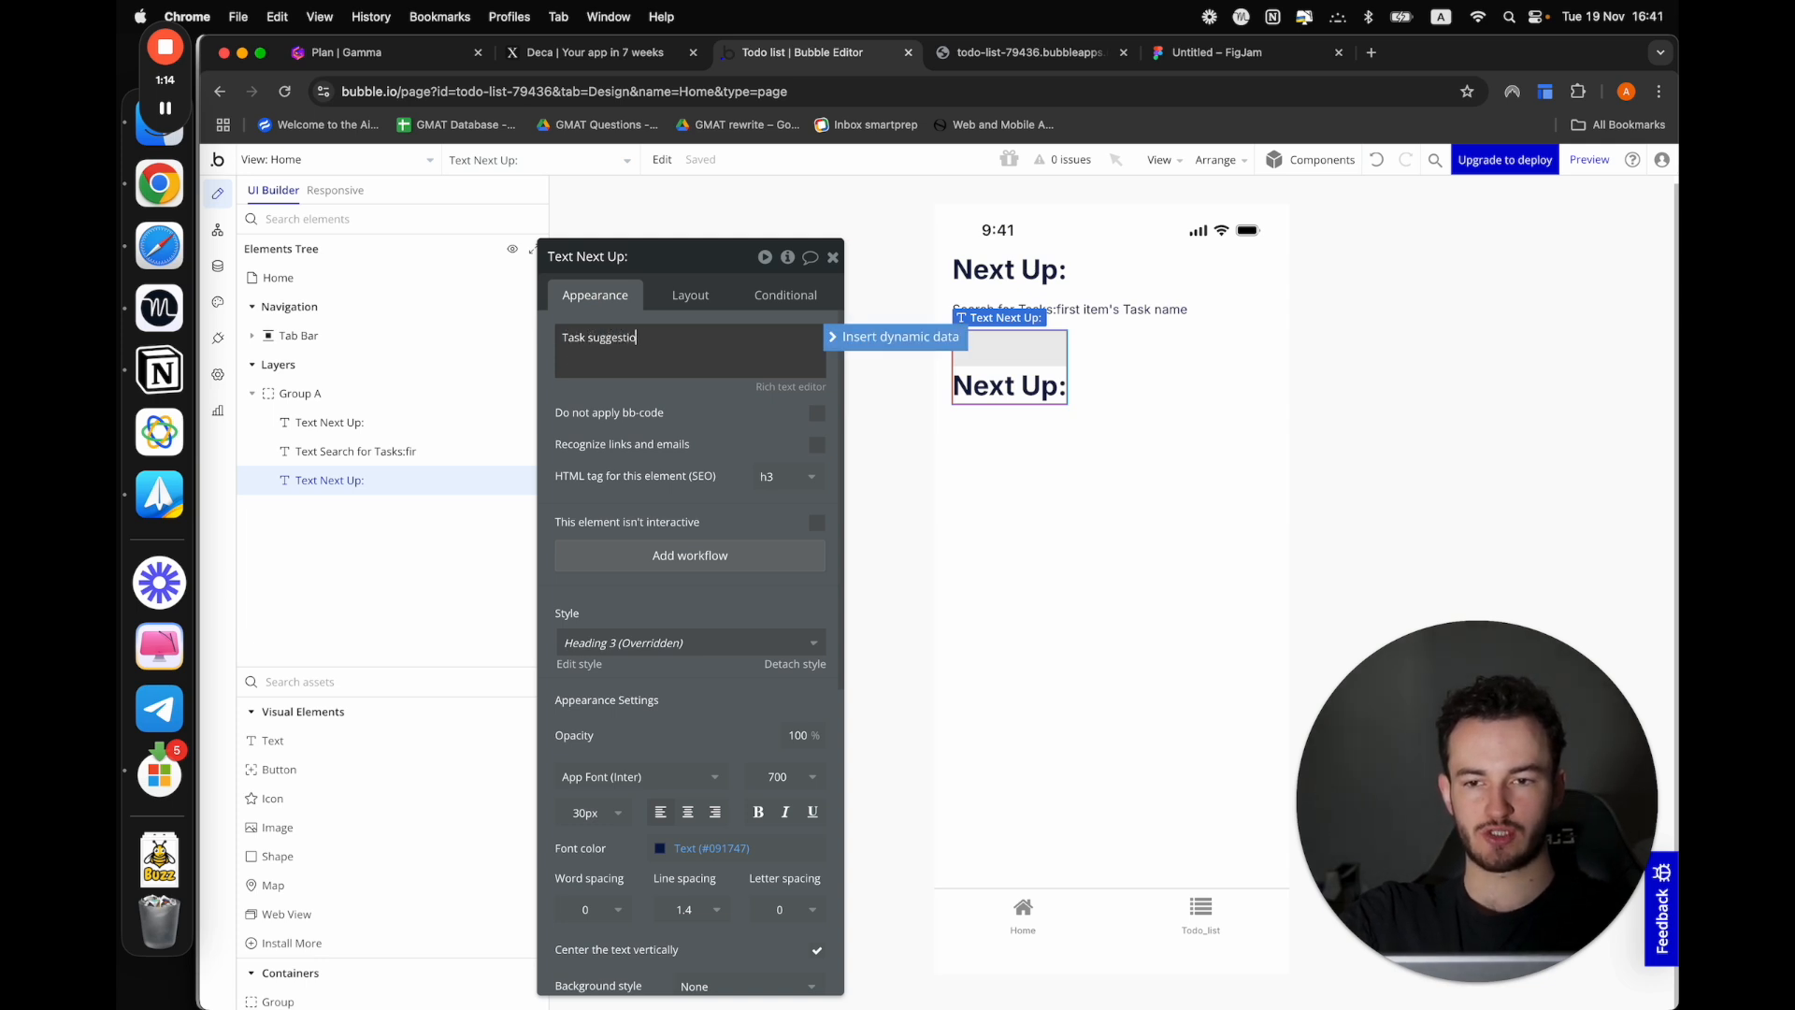
drag(612, 404, 640, 373)
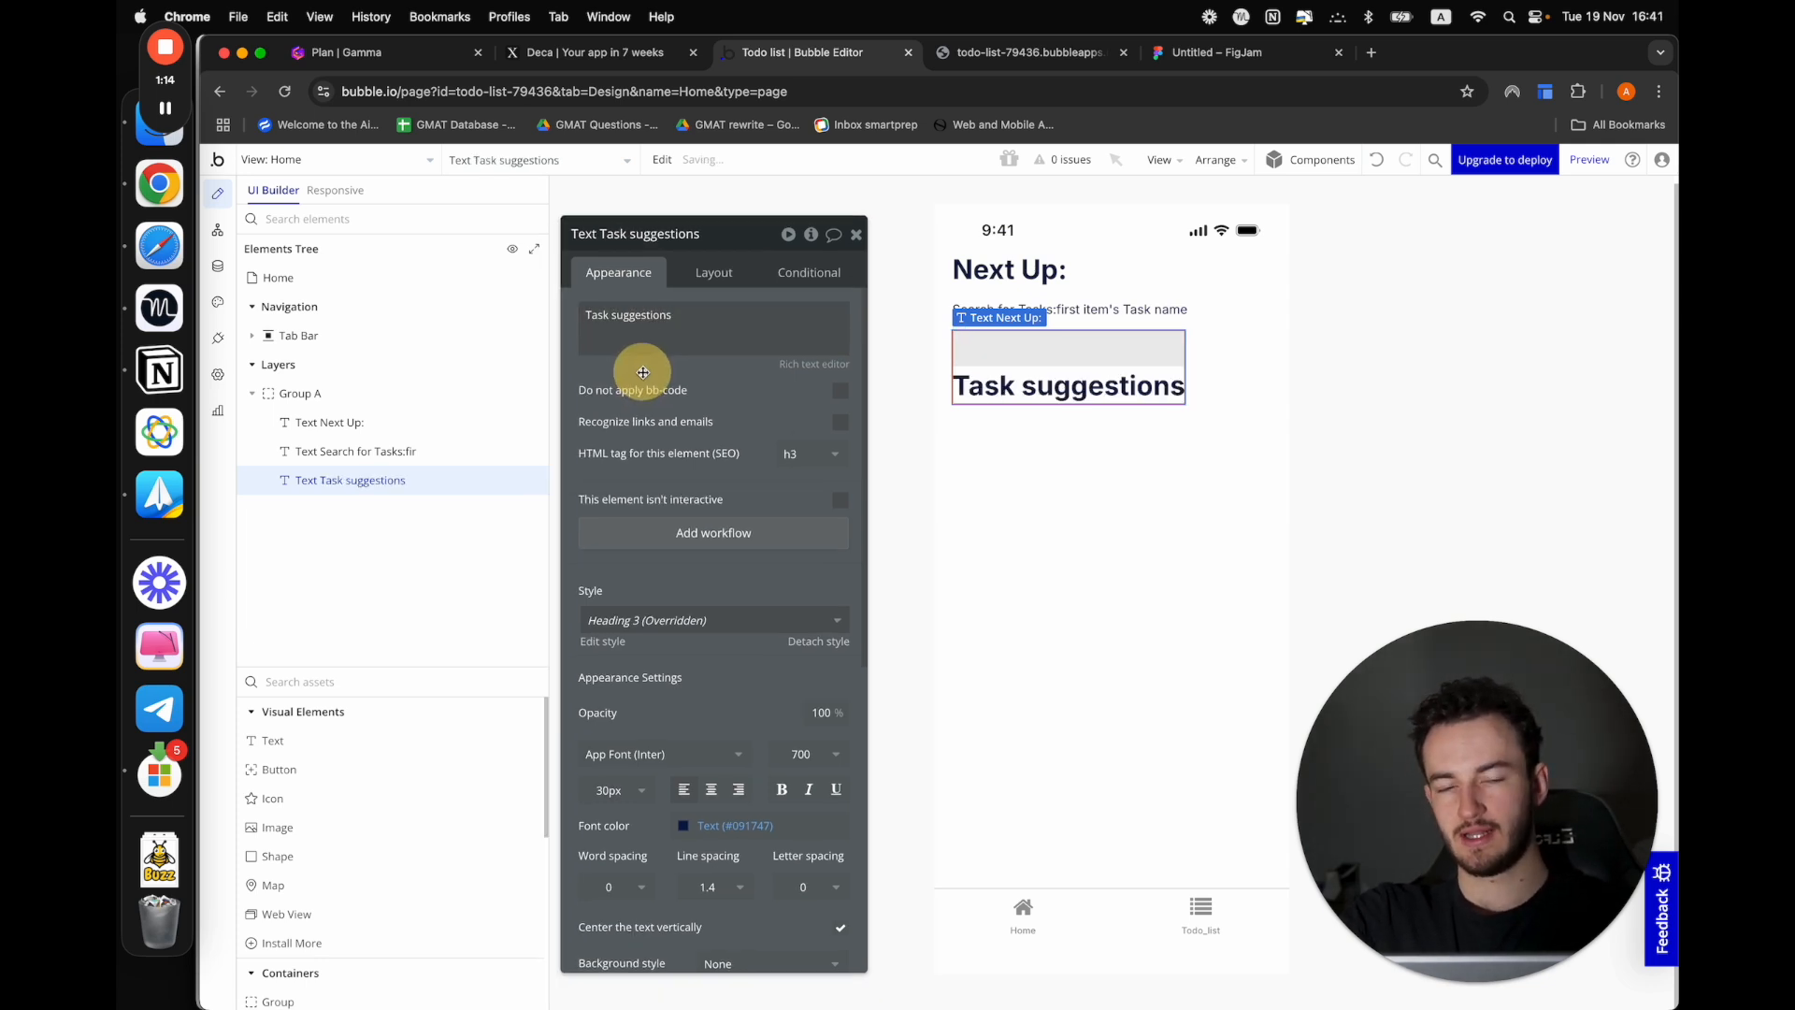
drag(718, 320, 702, 303)
click(702, 303)
text(:)
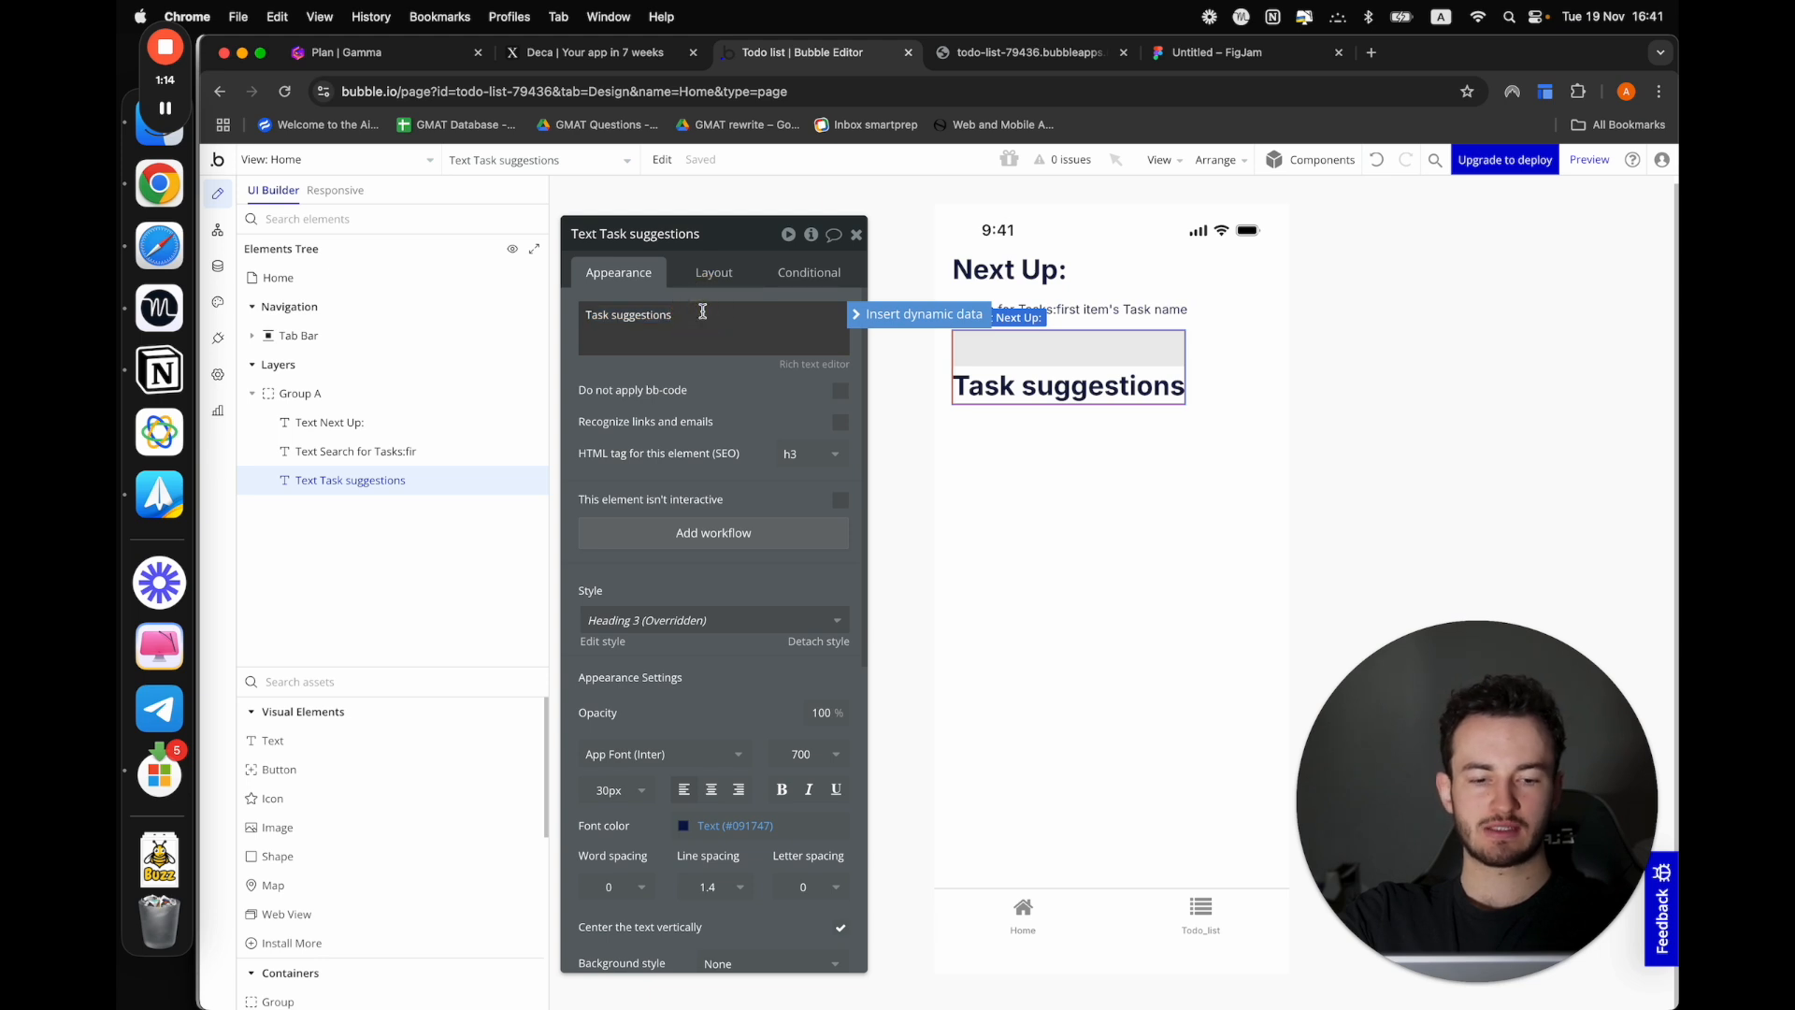
click(611, 493)
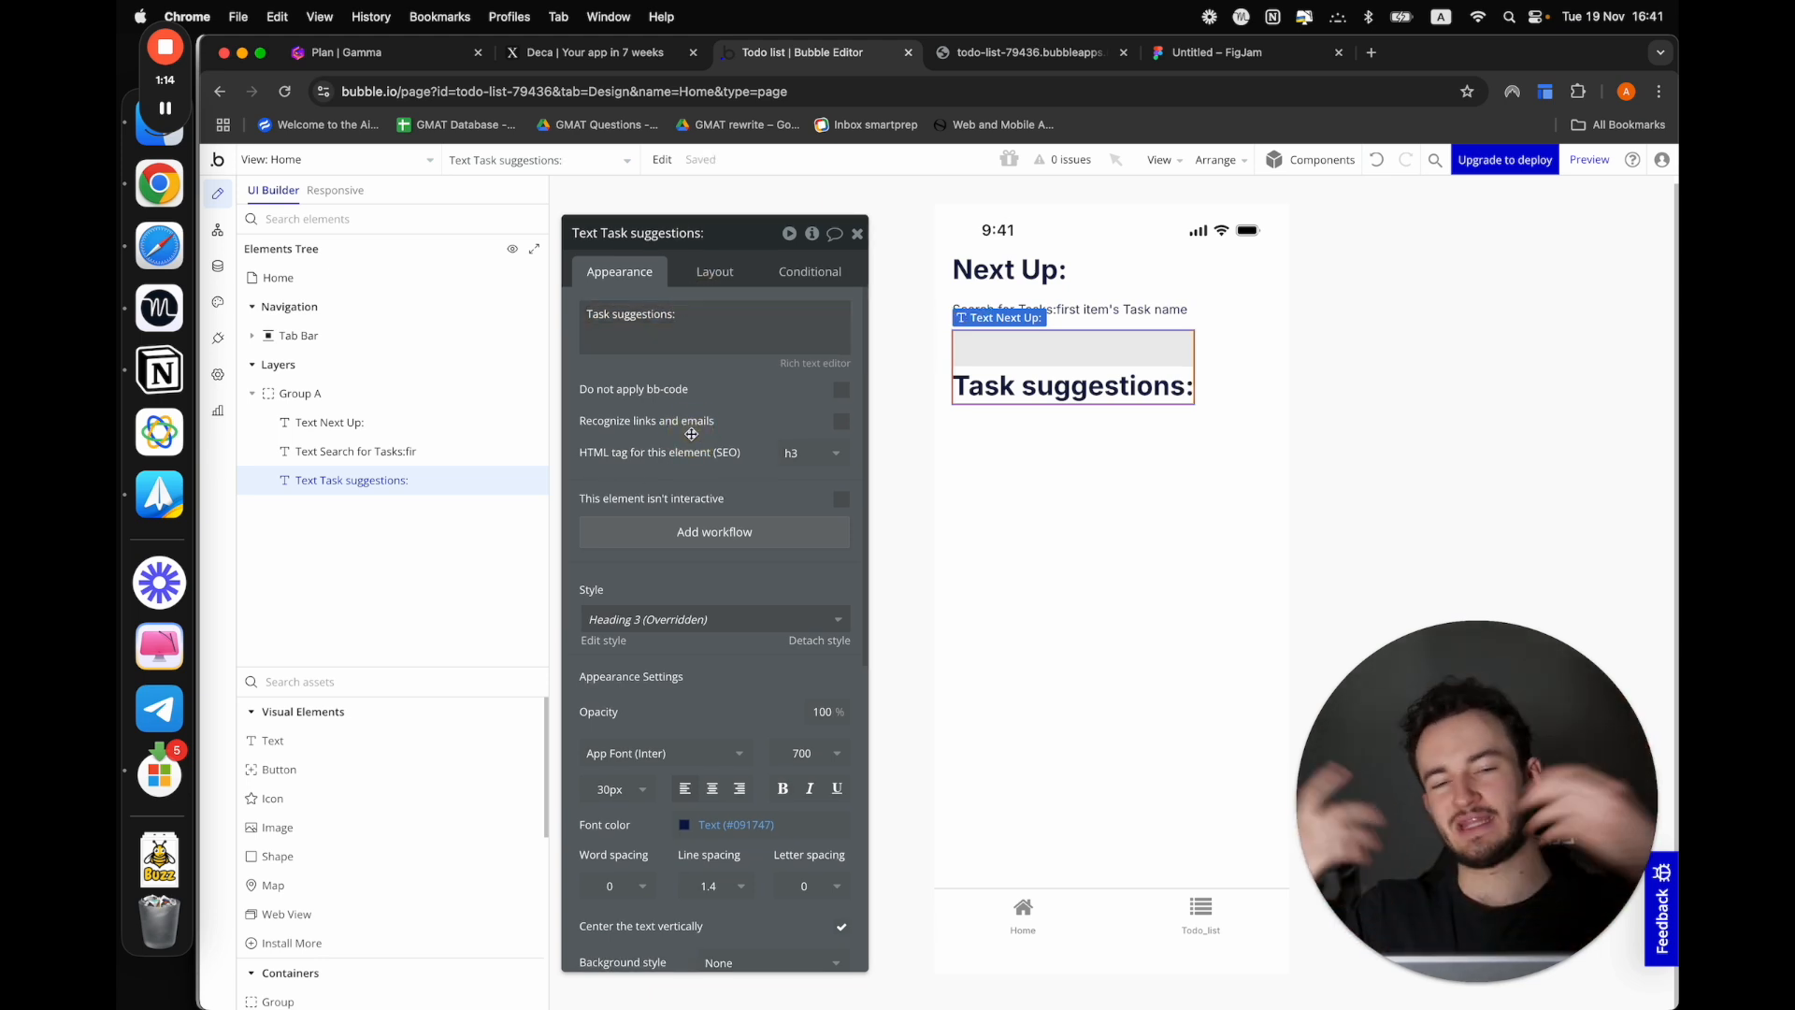
Add a Horizontal List to the Home view directly below the "Task suggestions:" heading
click(689, 427)
click(312, 674)
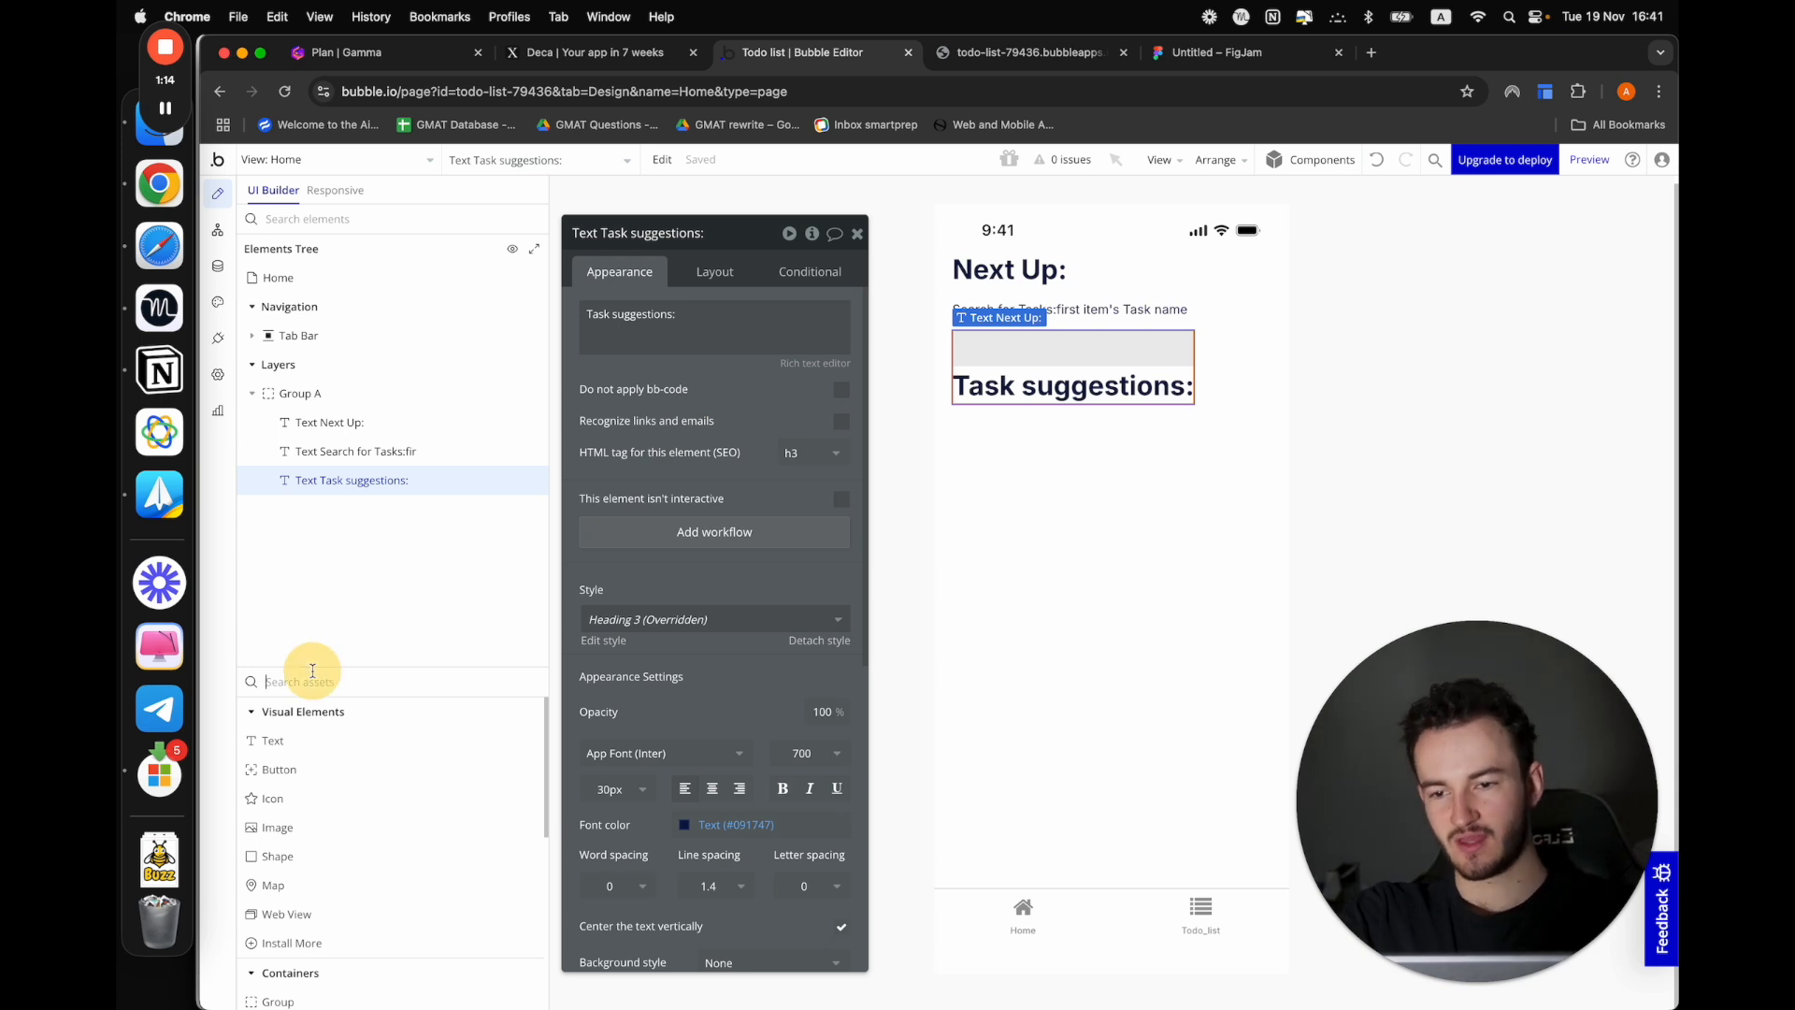
scroll(398, 822, down, 3)
scroll(398, 822, down, 3)
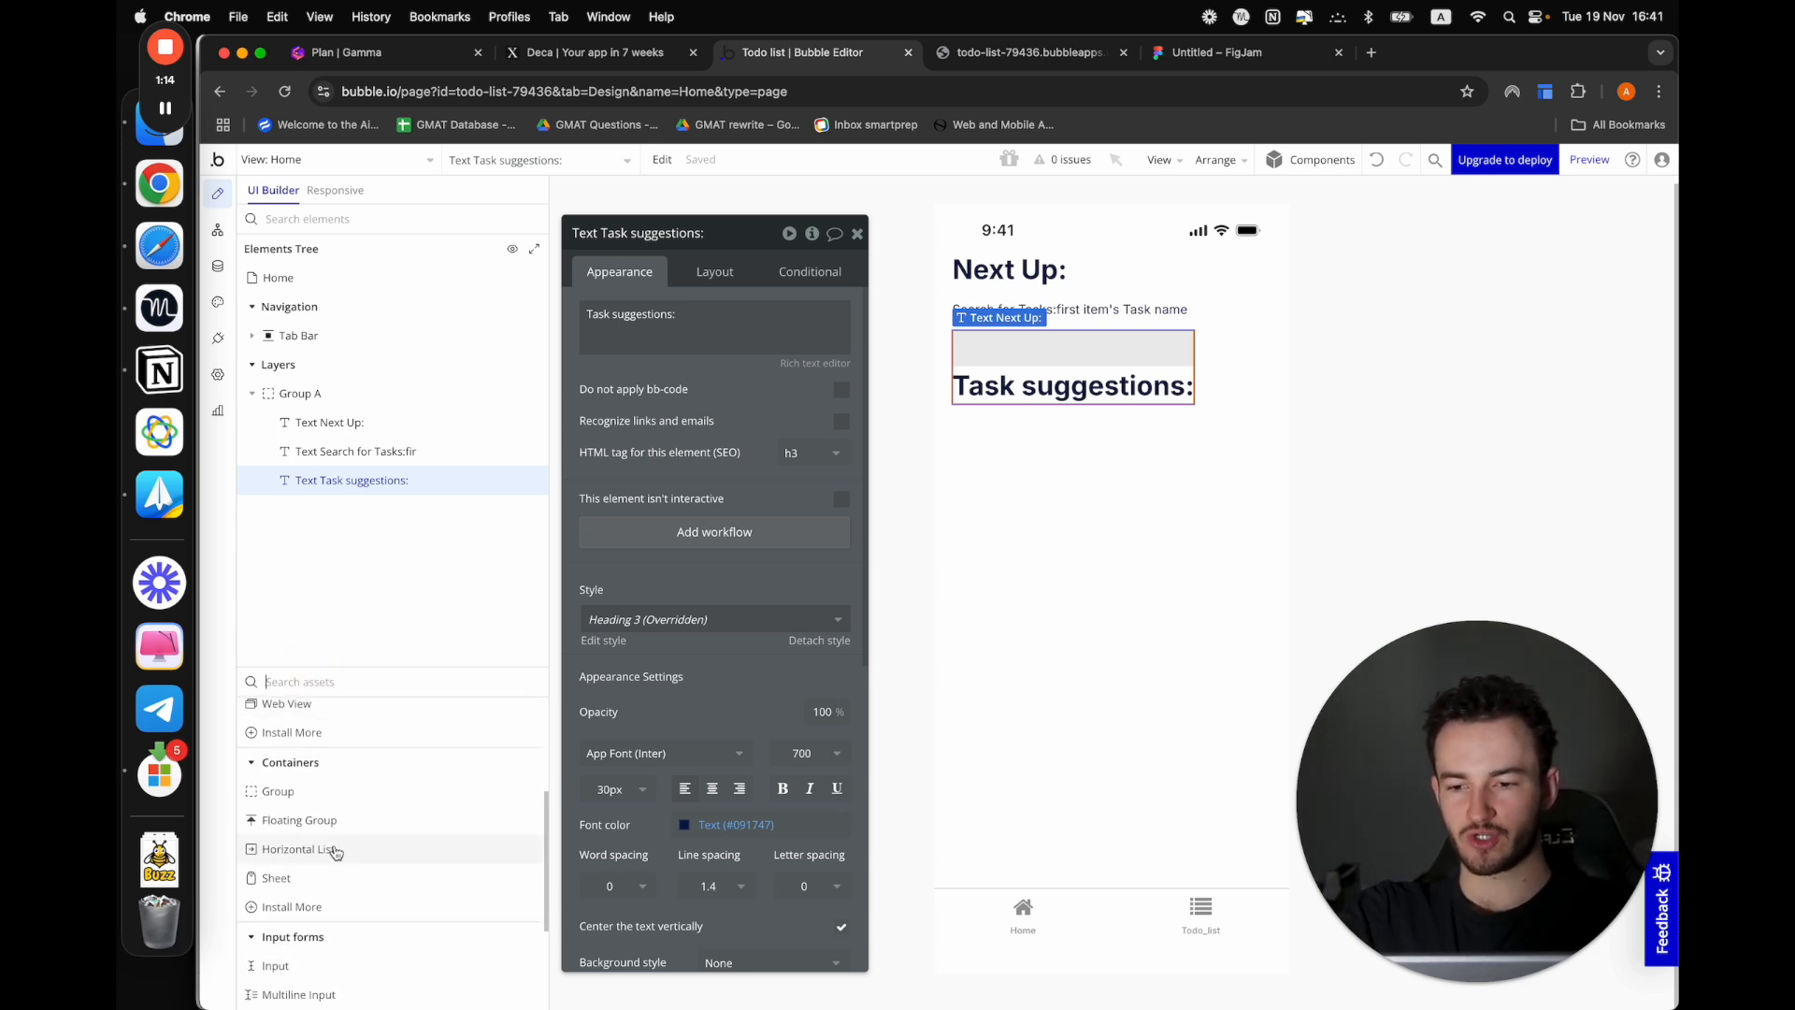
drag(335, 853, 1073, 470)
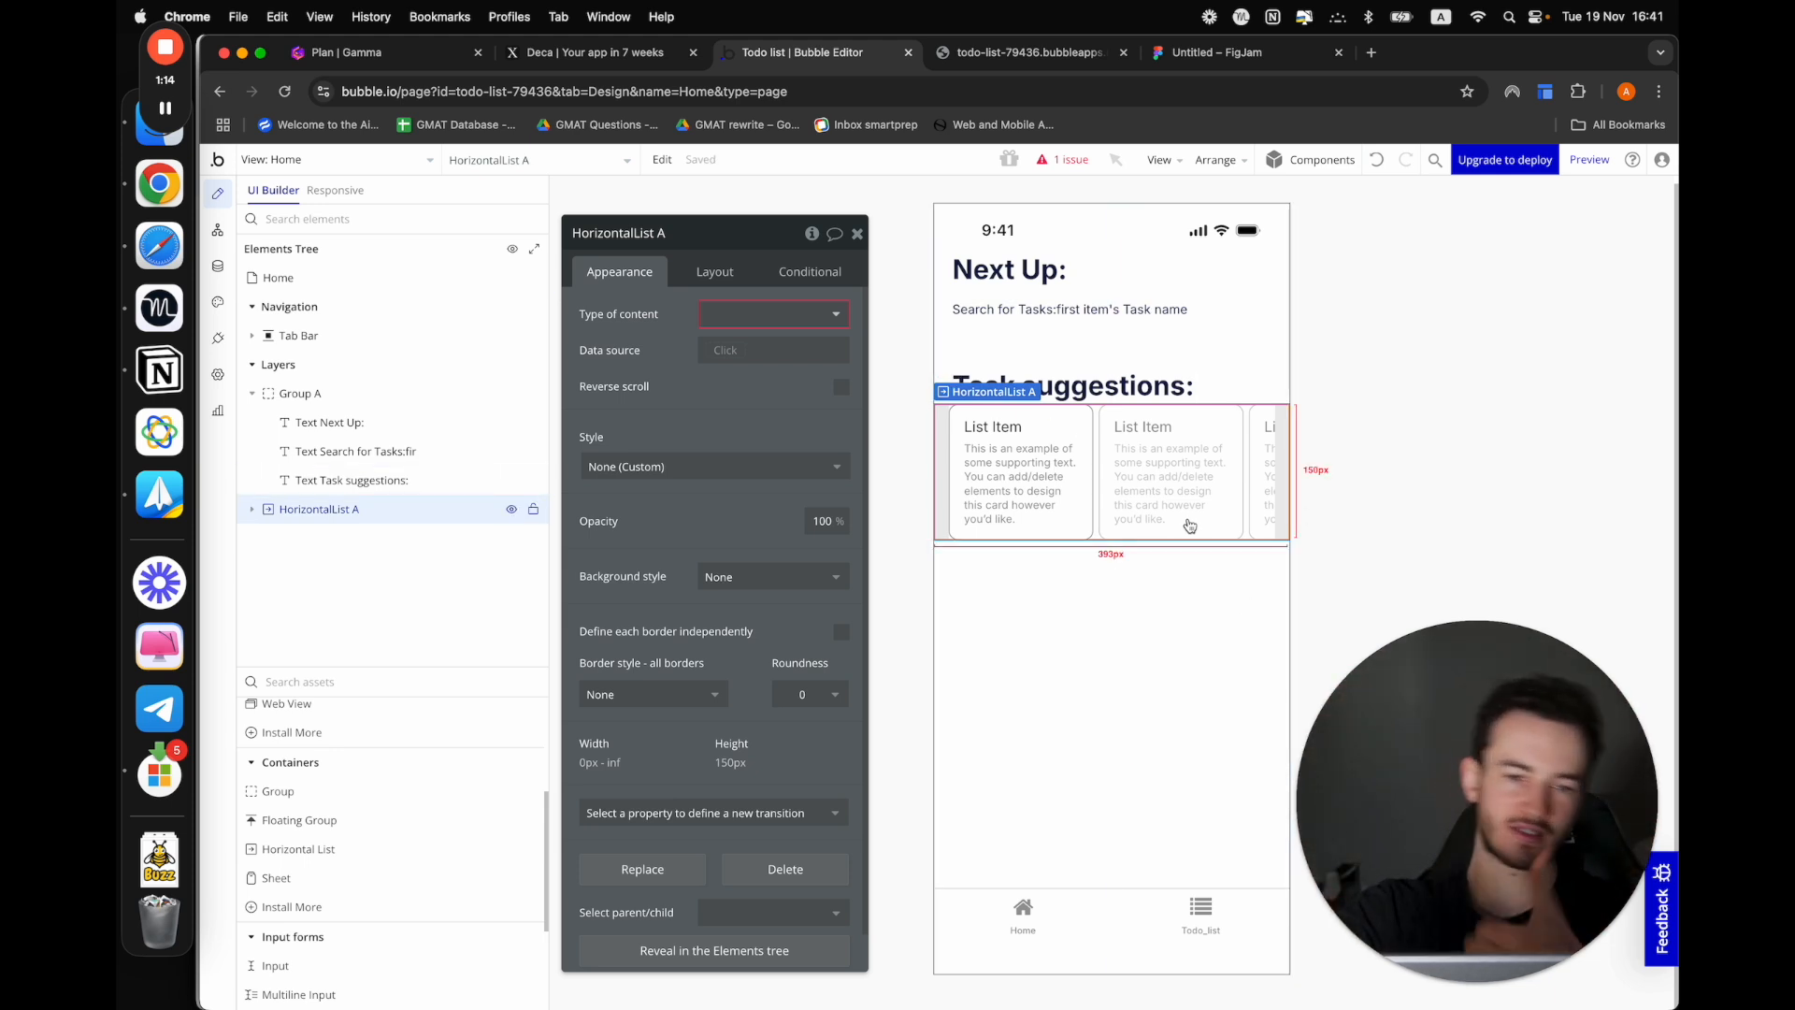
click(1113, 645)
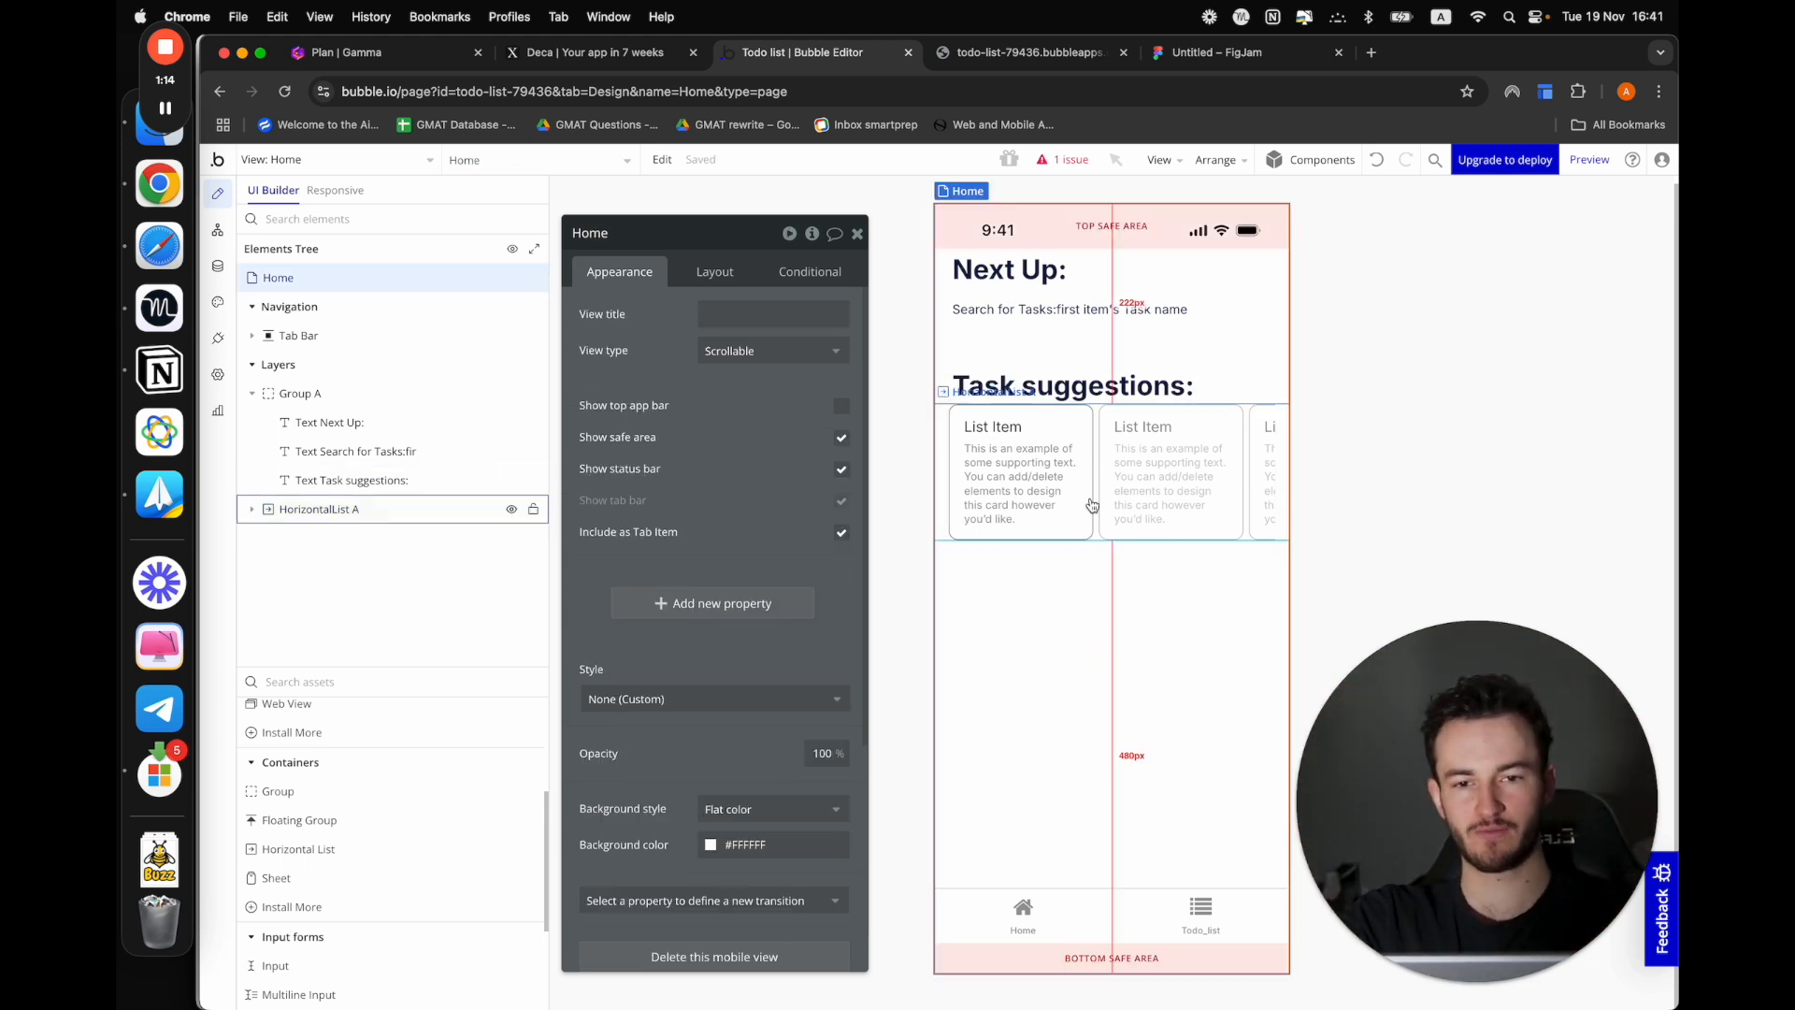
click(943, 443)
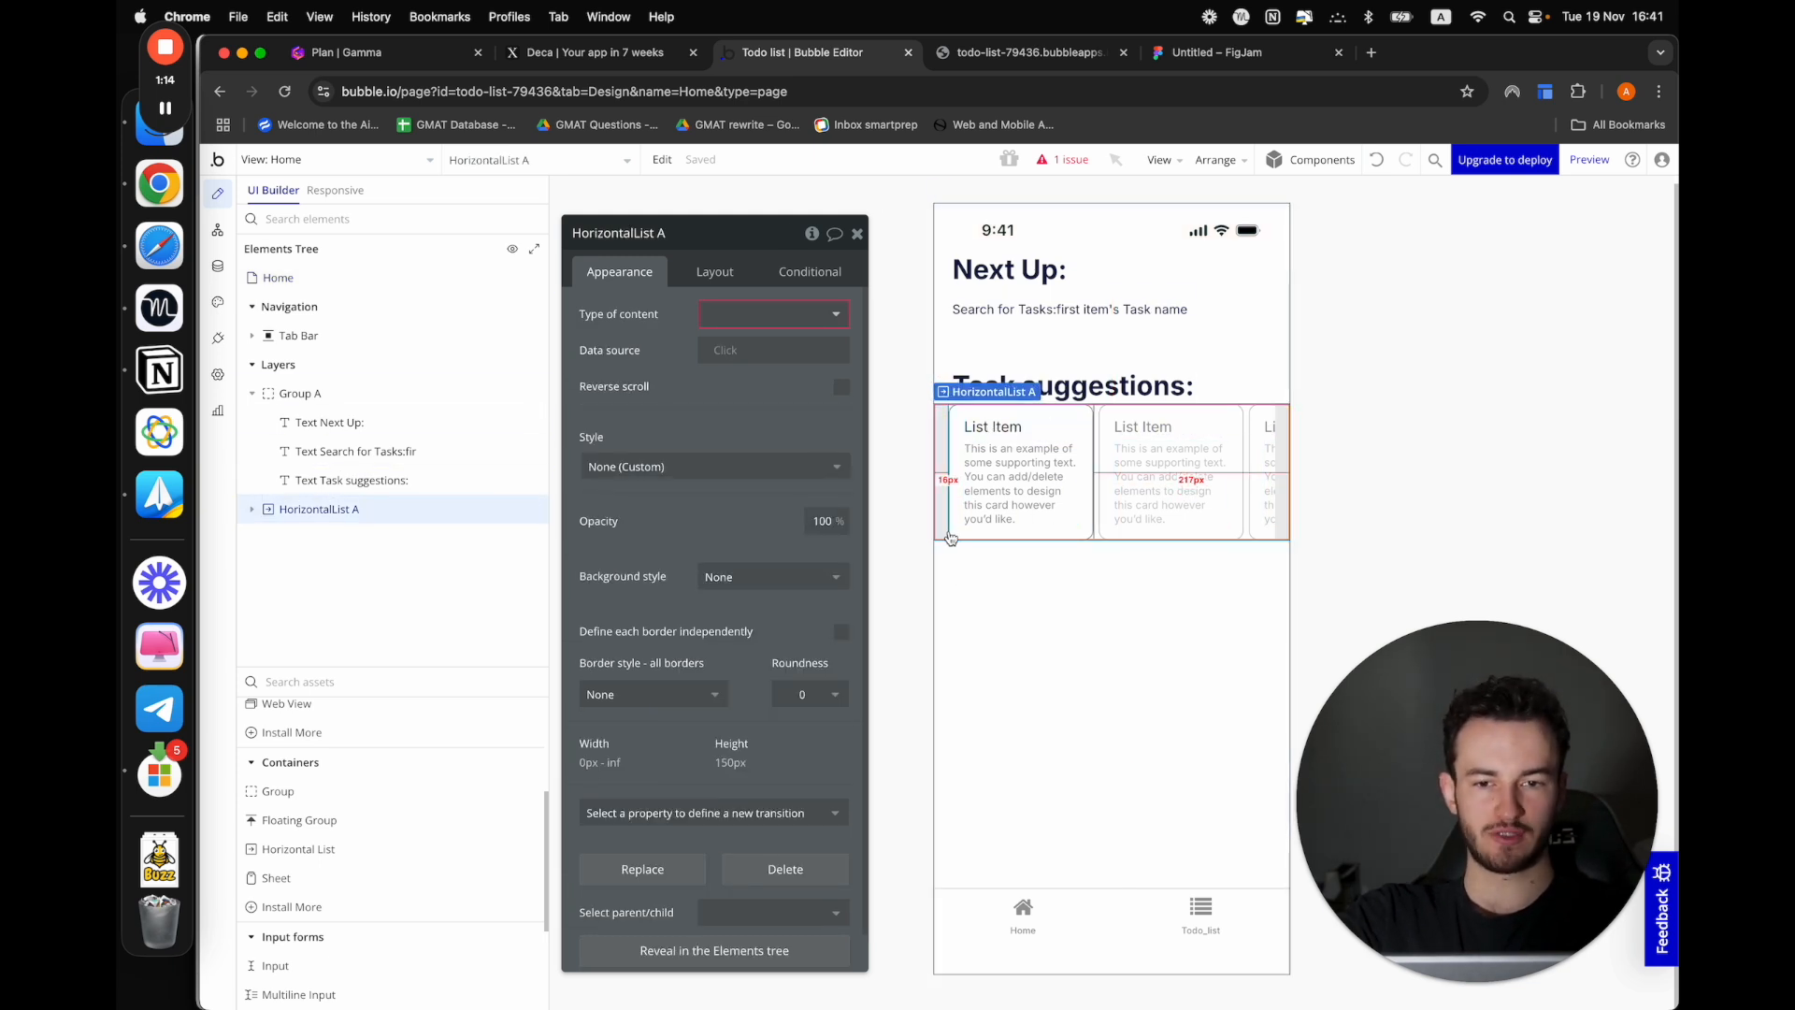
click(943, 599)
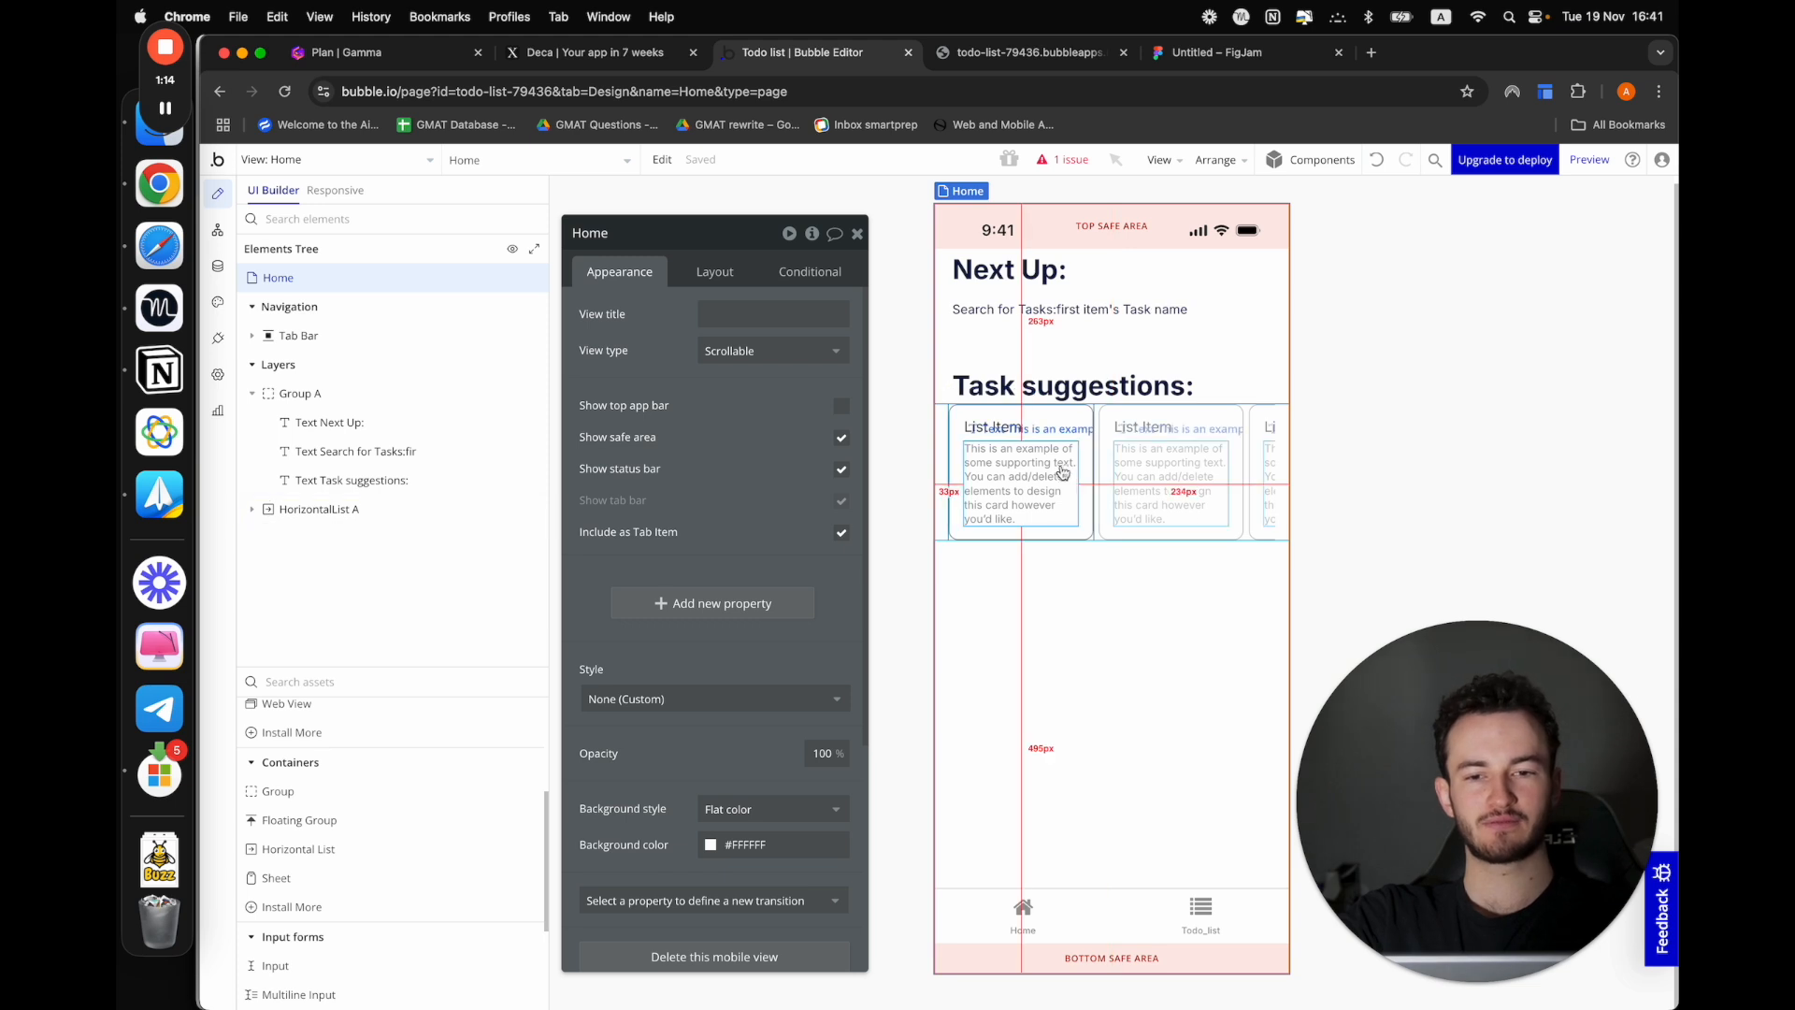
Create a new data type named "Task suggestion" in the app's database
click(218, 230)
click(217, 266)
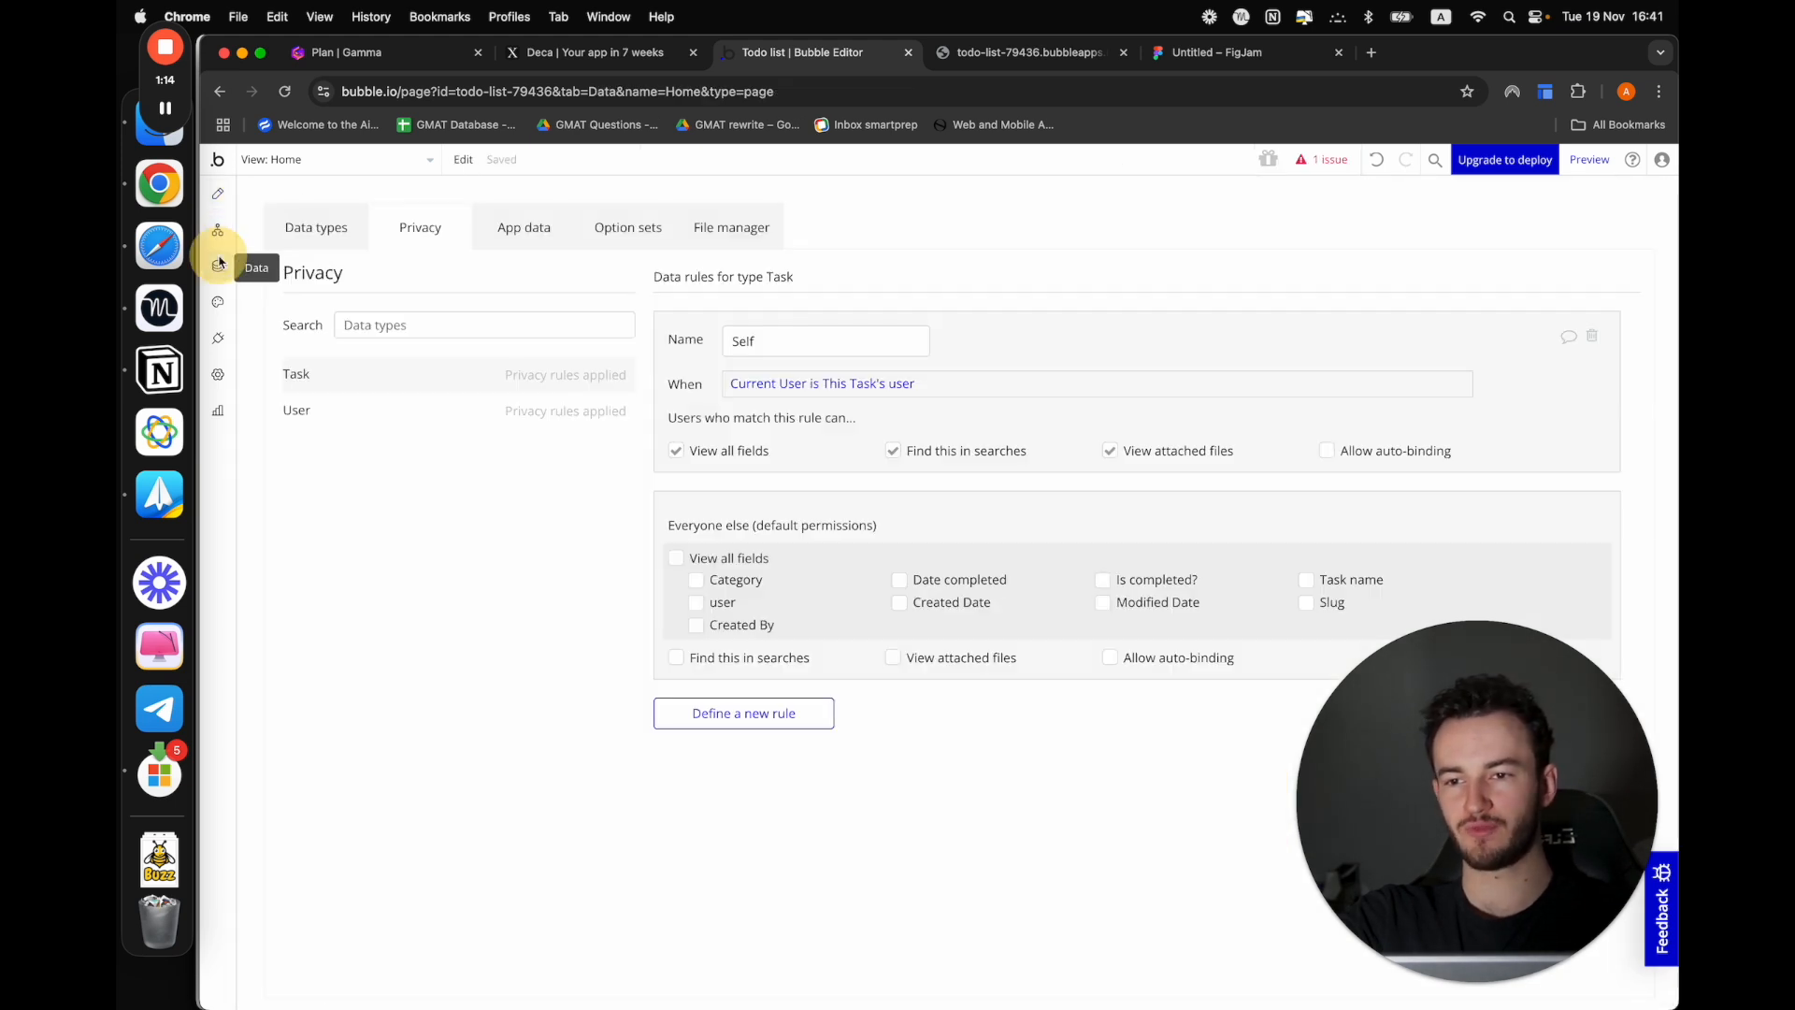
click(526, 230)
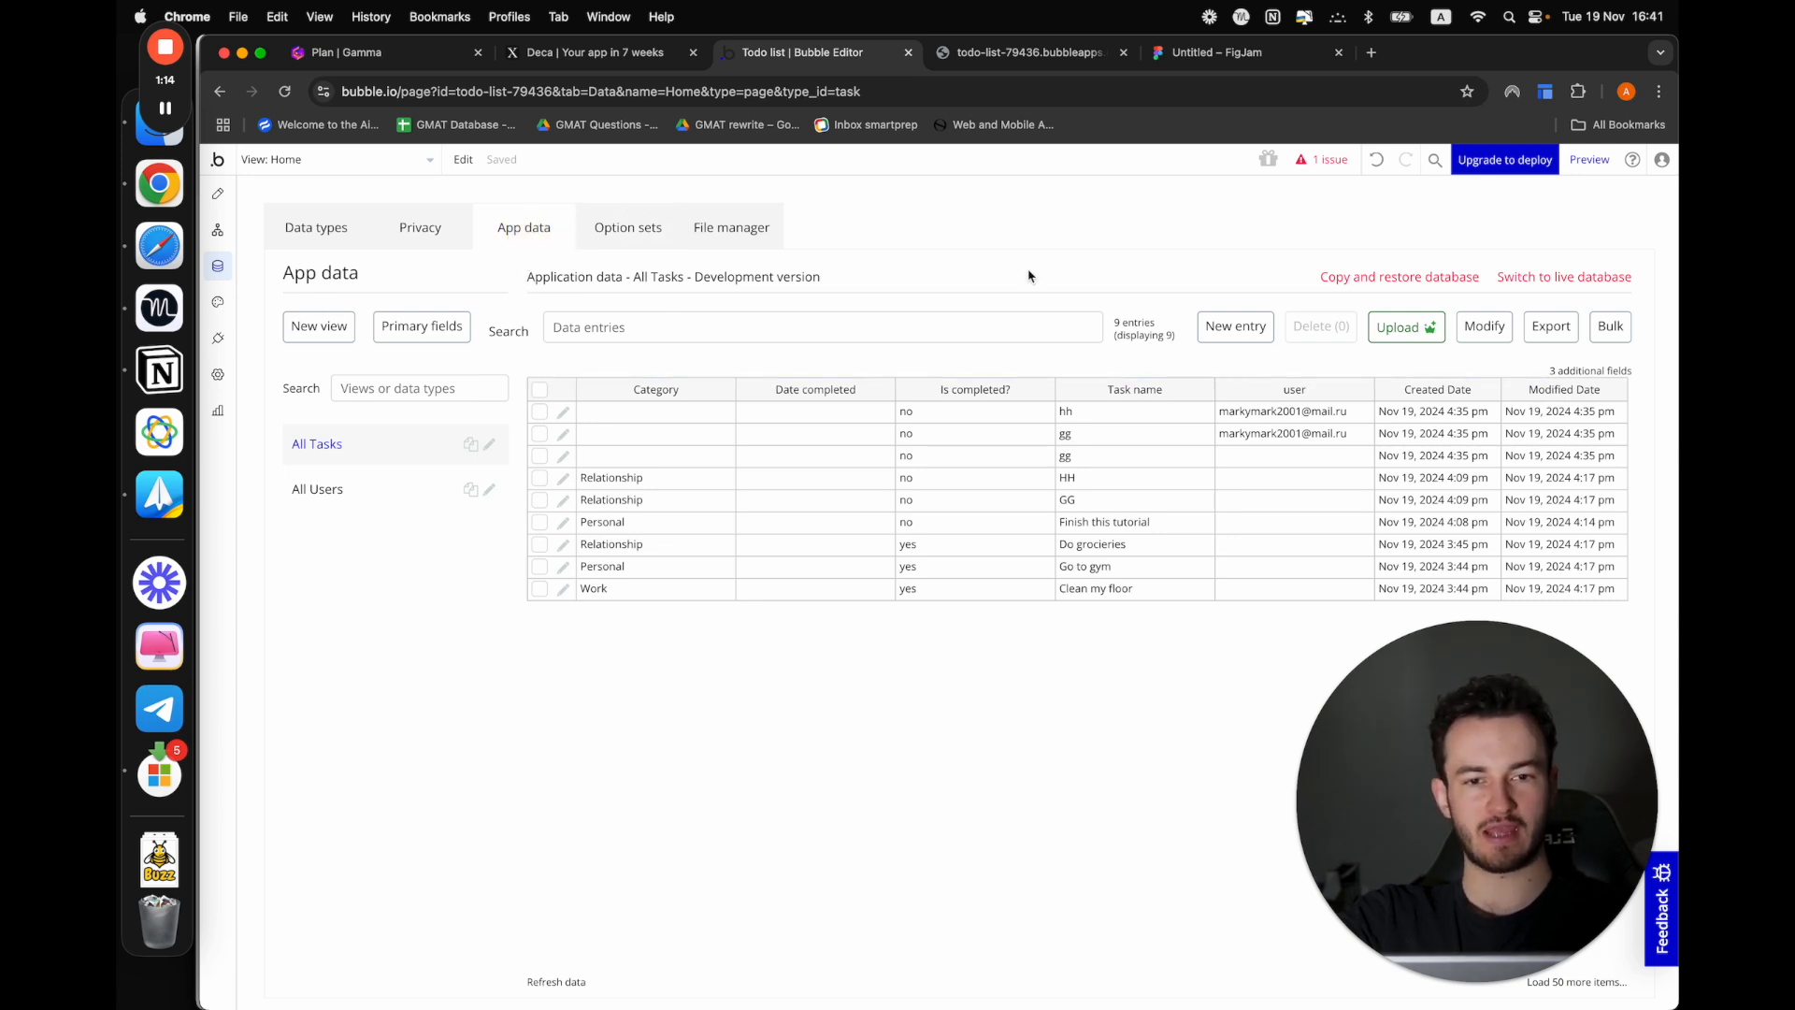
click(296, 220)
click(507, 474)
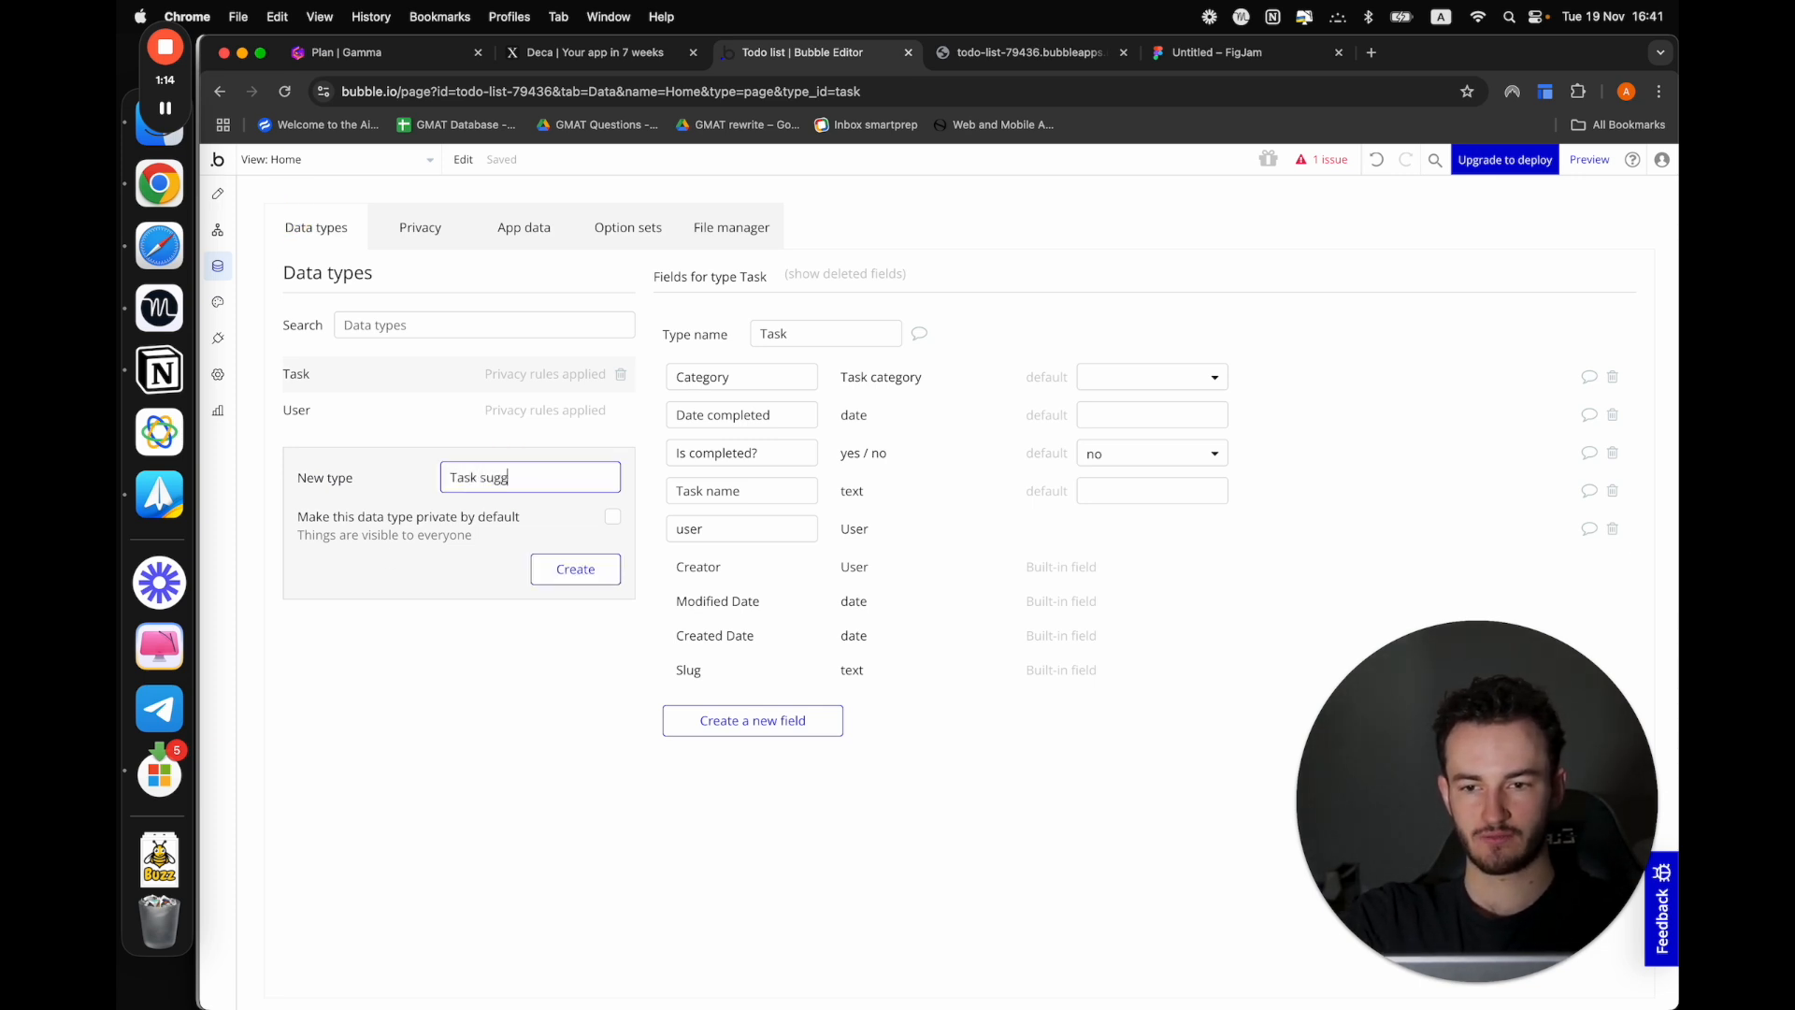
click(600, 578)
Add a text field named "Task name" to the Task suggestion data type
click(755, 529)
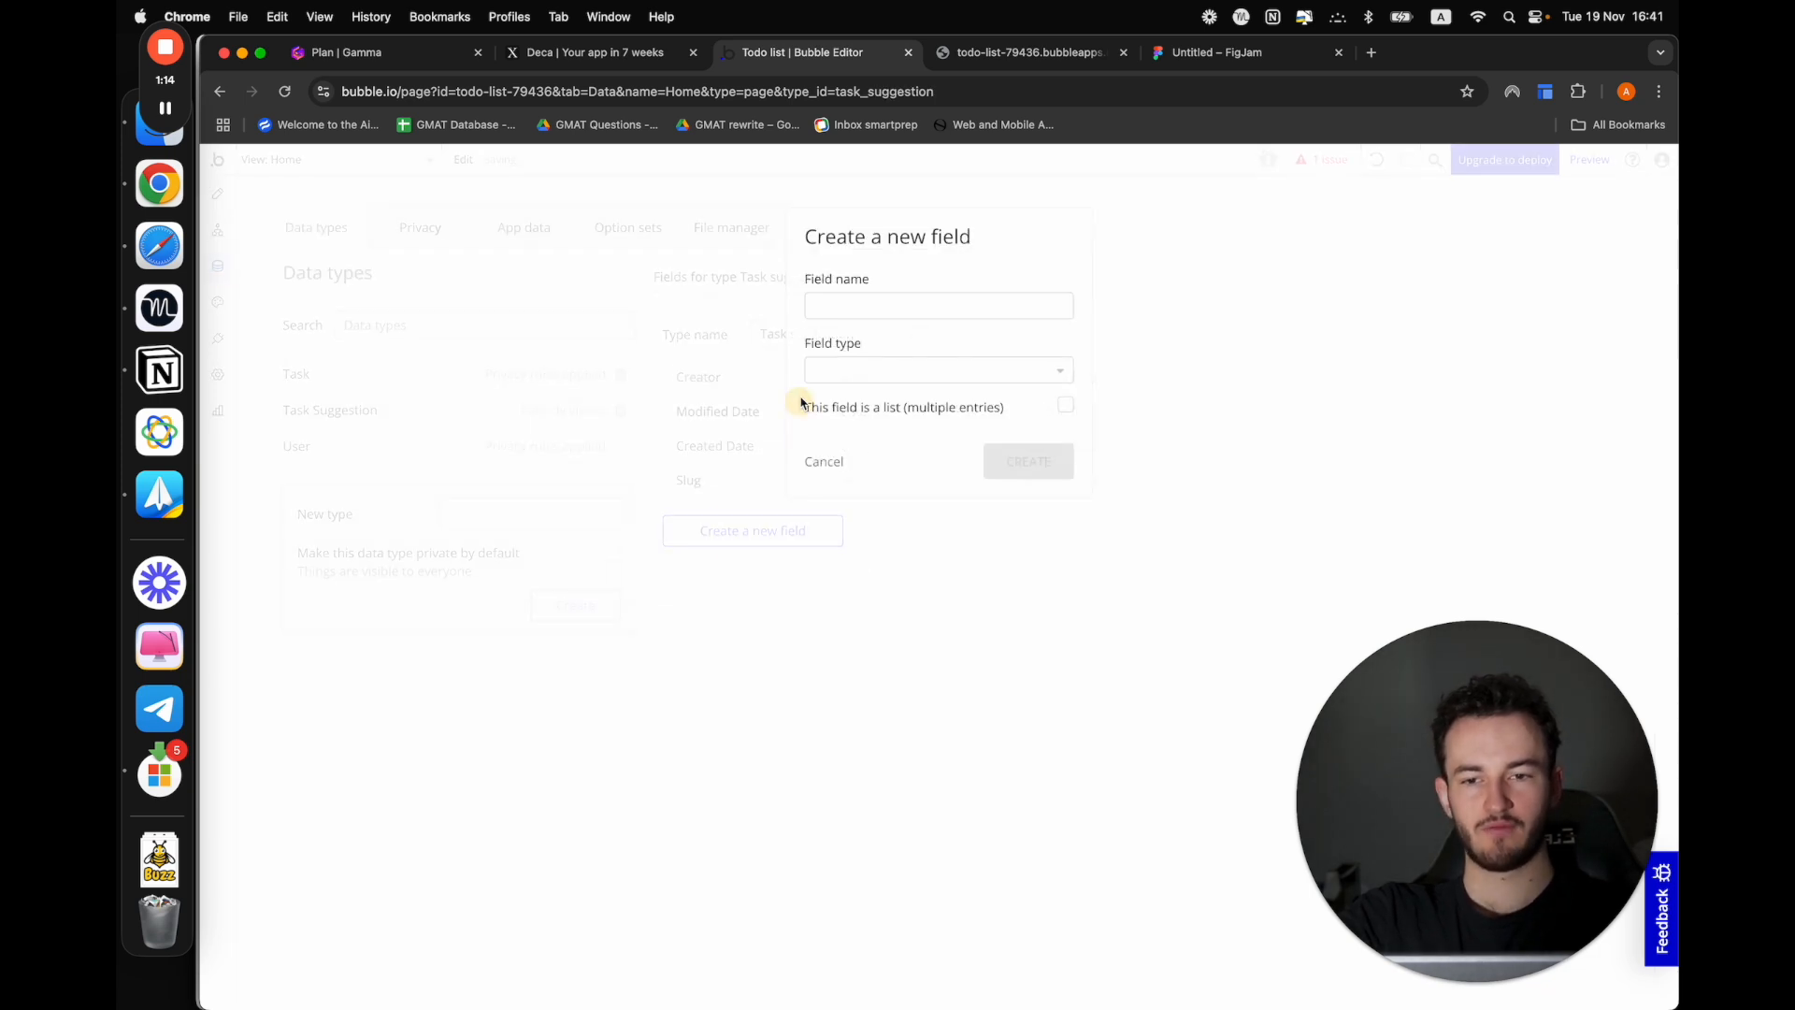
click(881, 307)
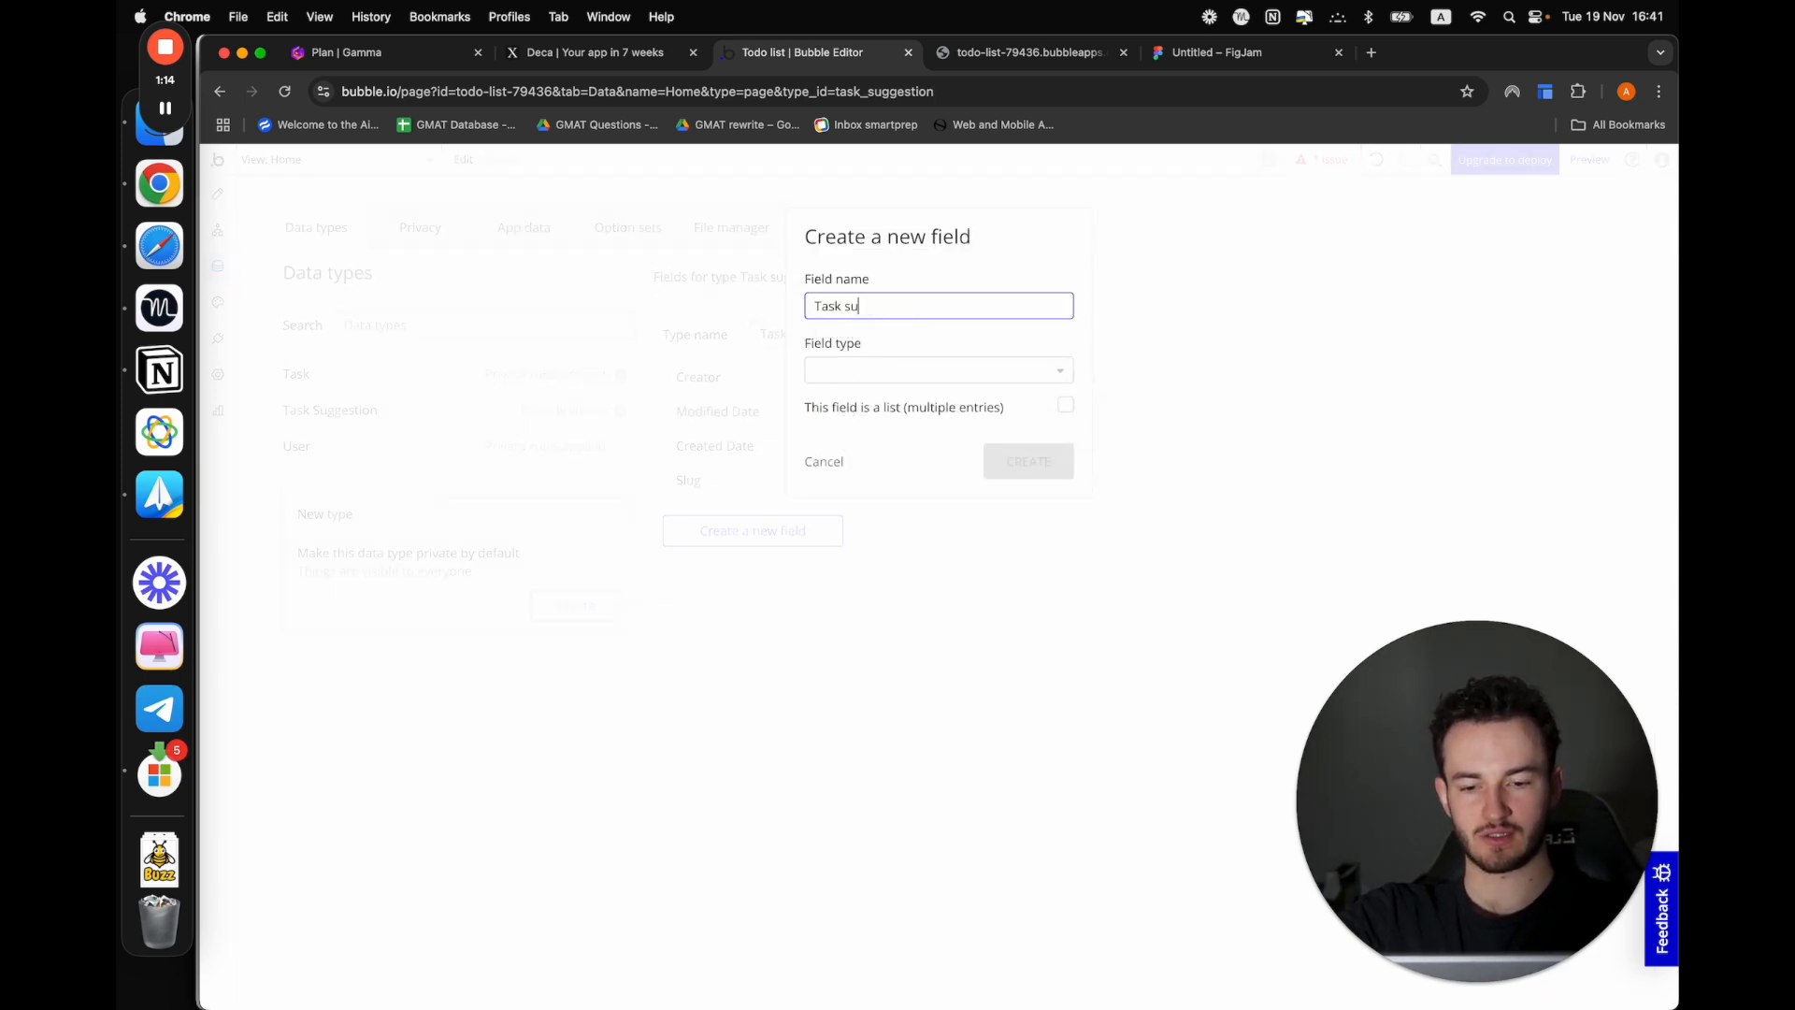
text(Task name)
click(917, 372)
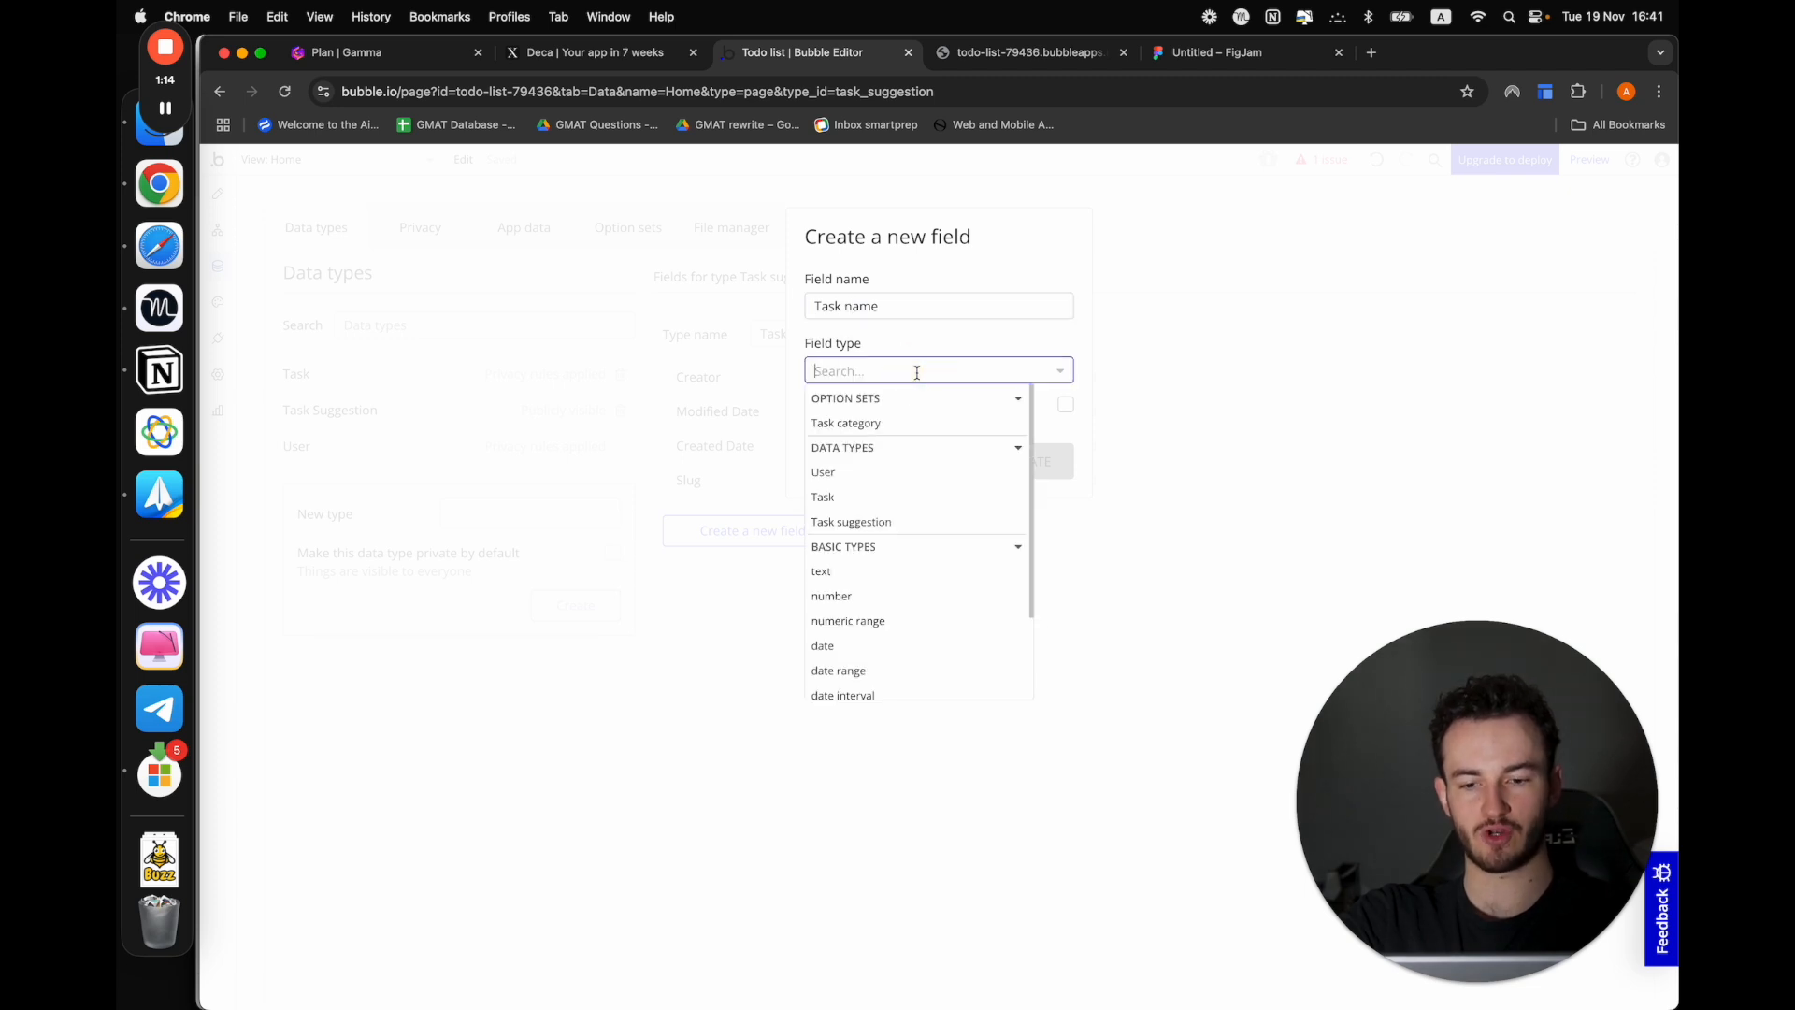
text(tex)
click(861, 425)
click(1029, 461)
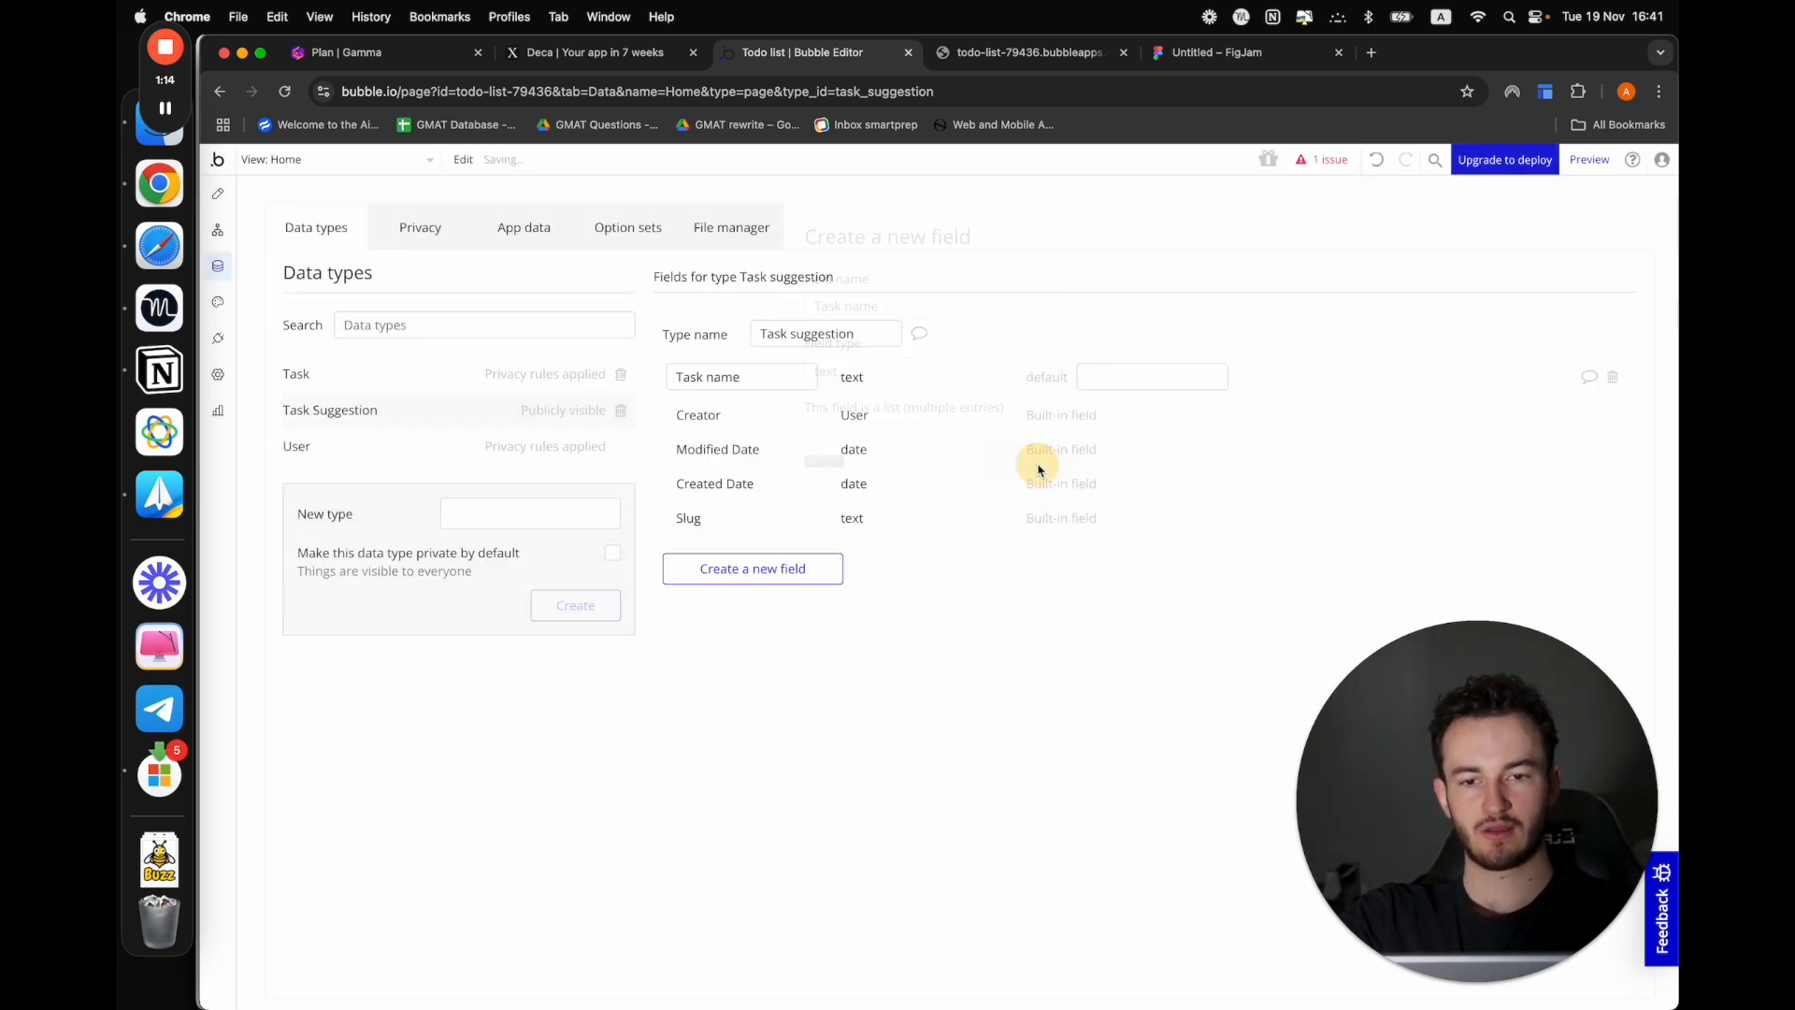
Add a text field named "Description" to the Task suggestion data type
click(801, 573)
text(Description)
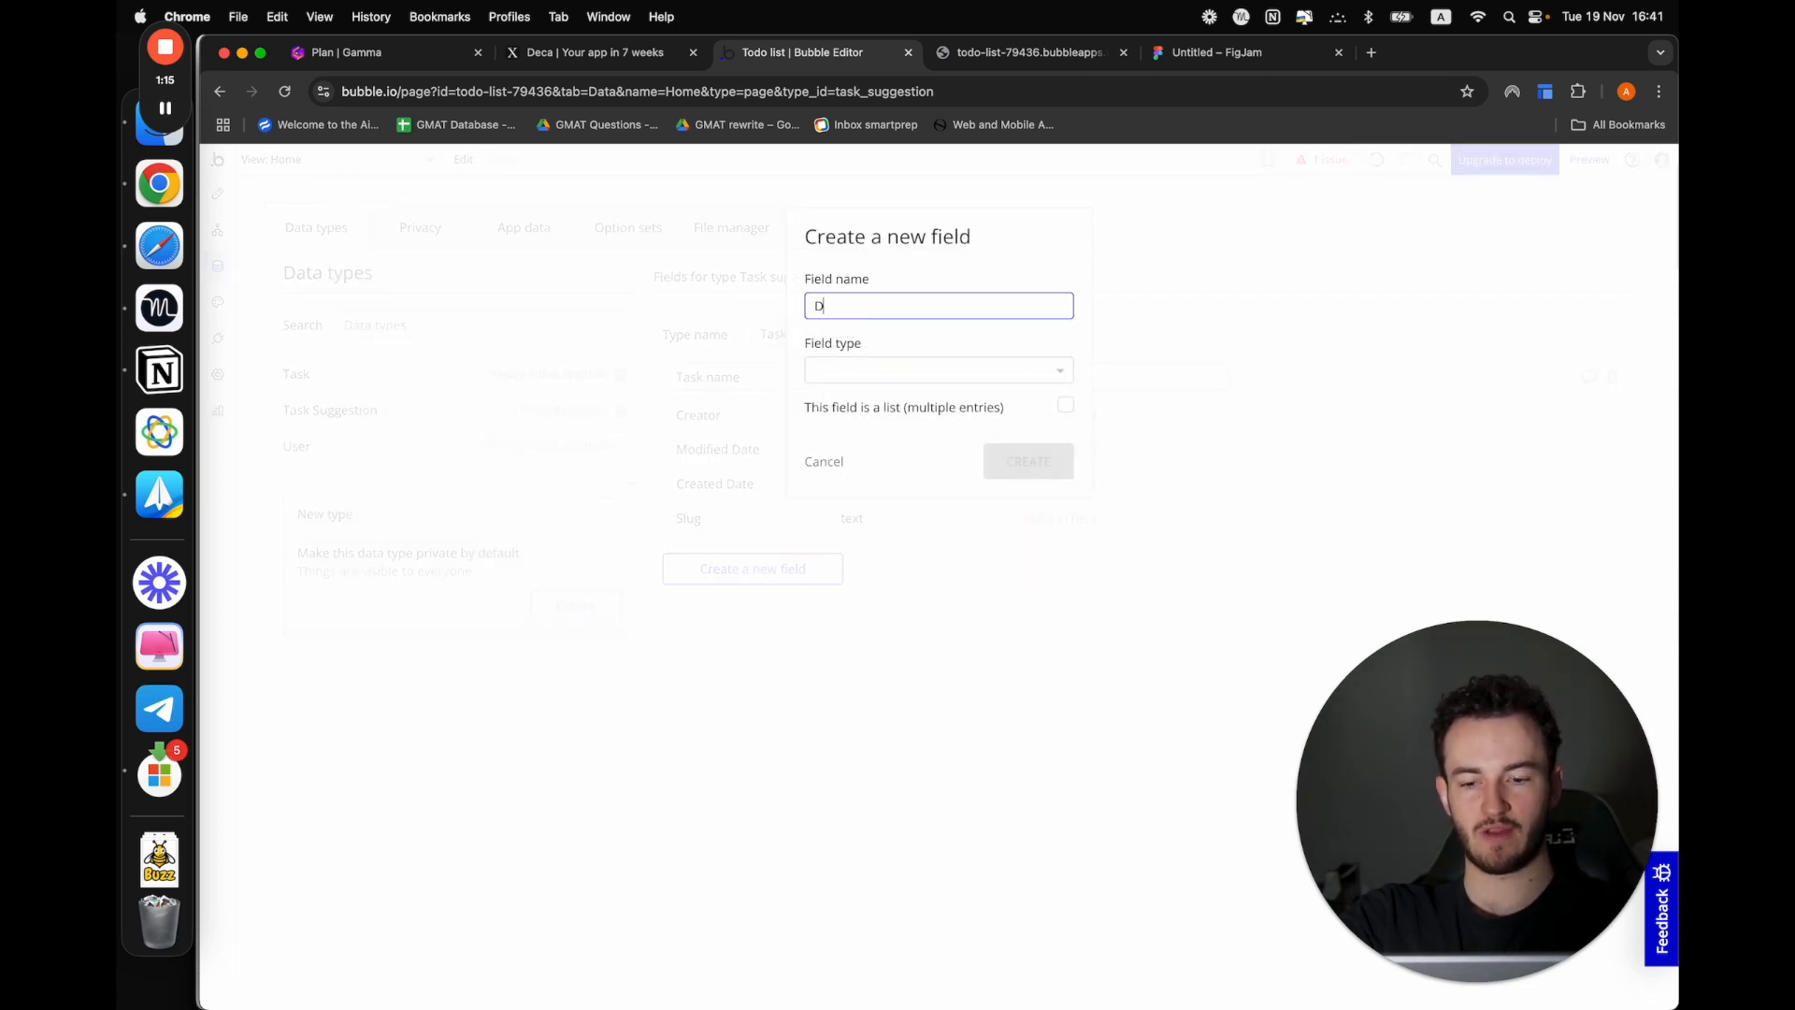
click(881, 372)
text(tex)
click(861, 423)
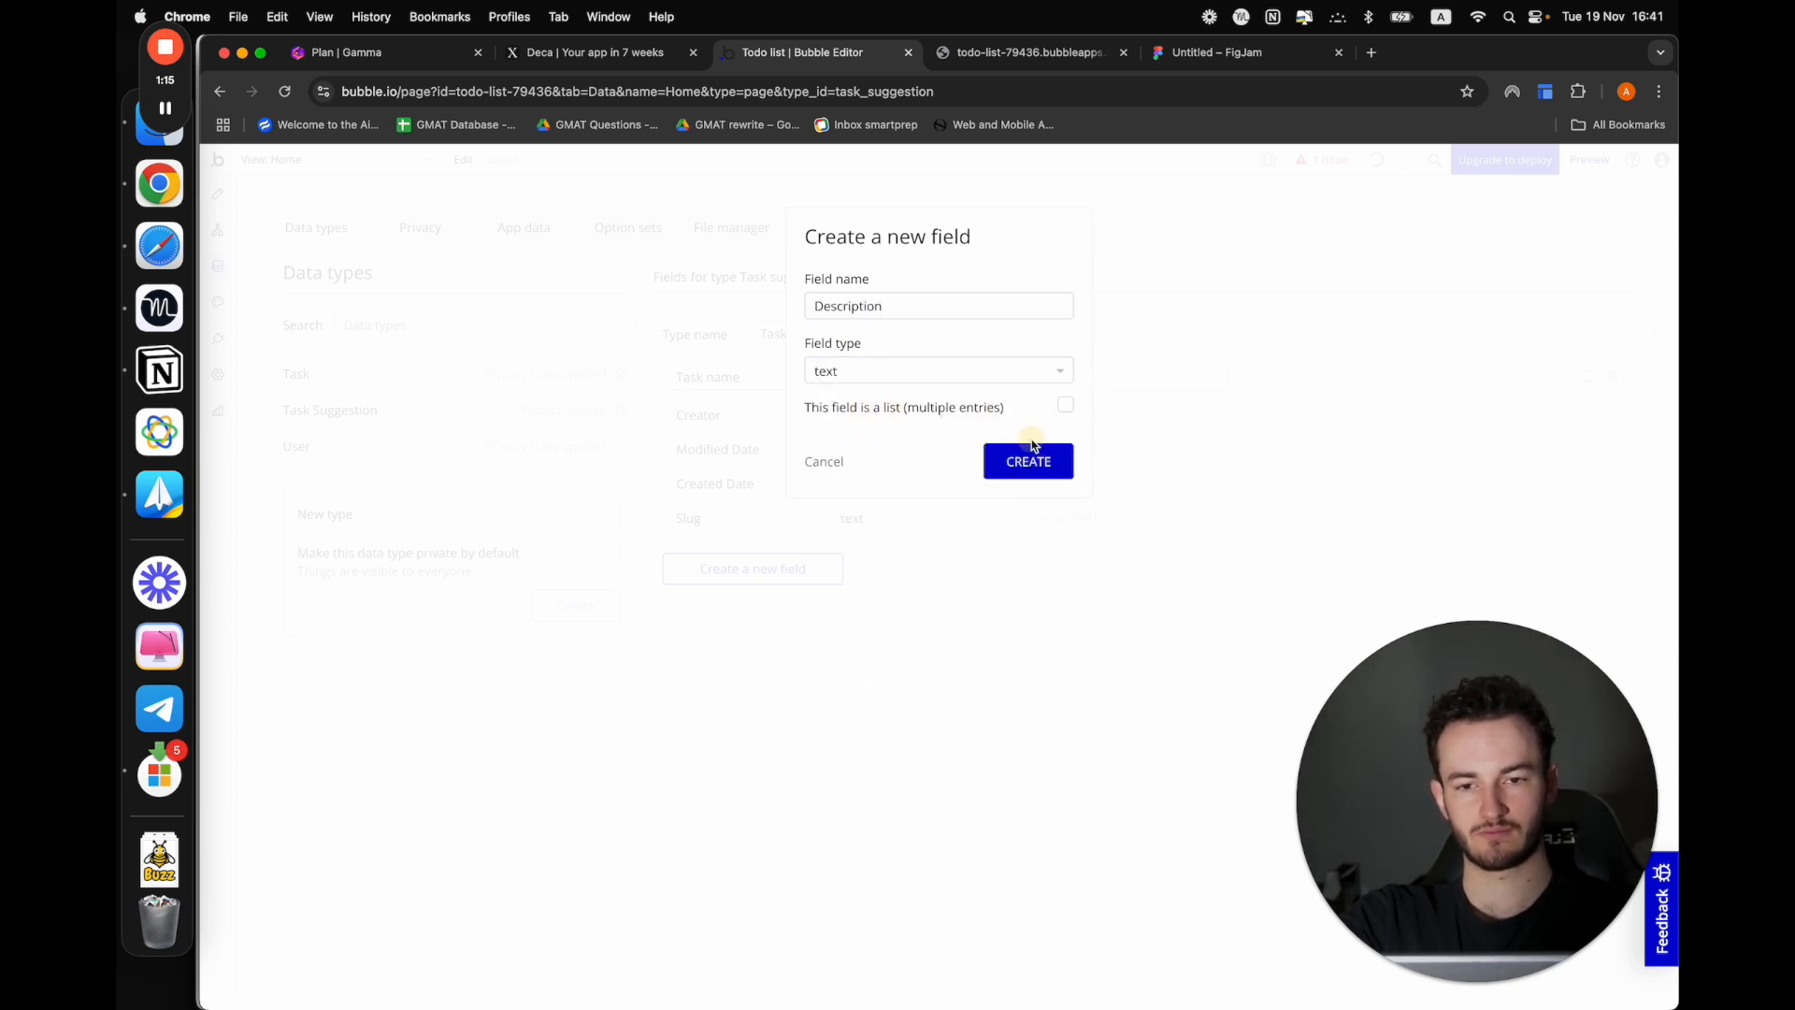
click(1031, 458)
Create a Task suggestion entry in the app data with task name "Clean the floor" and description "hahah so cool"
click(521, 229)
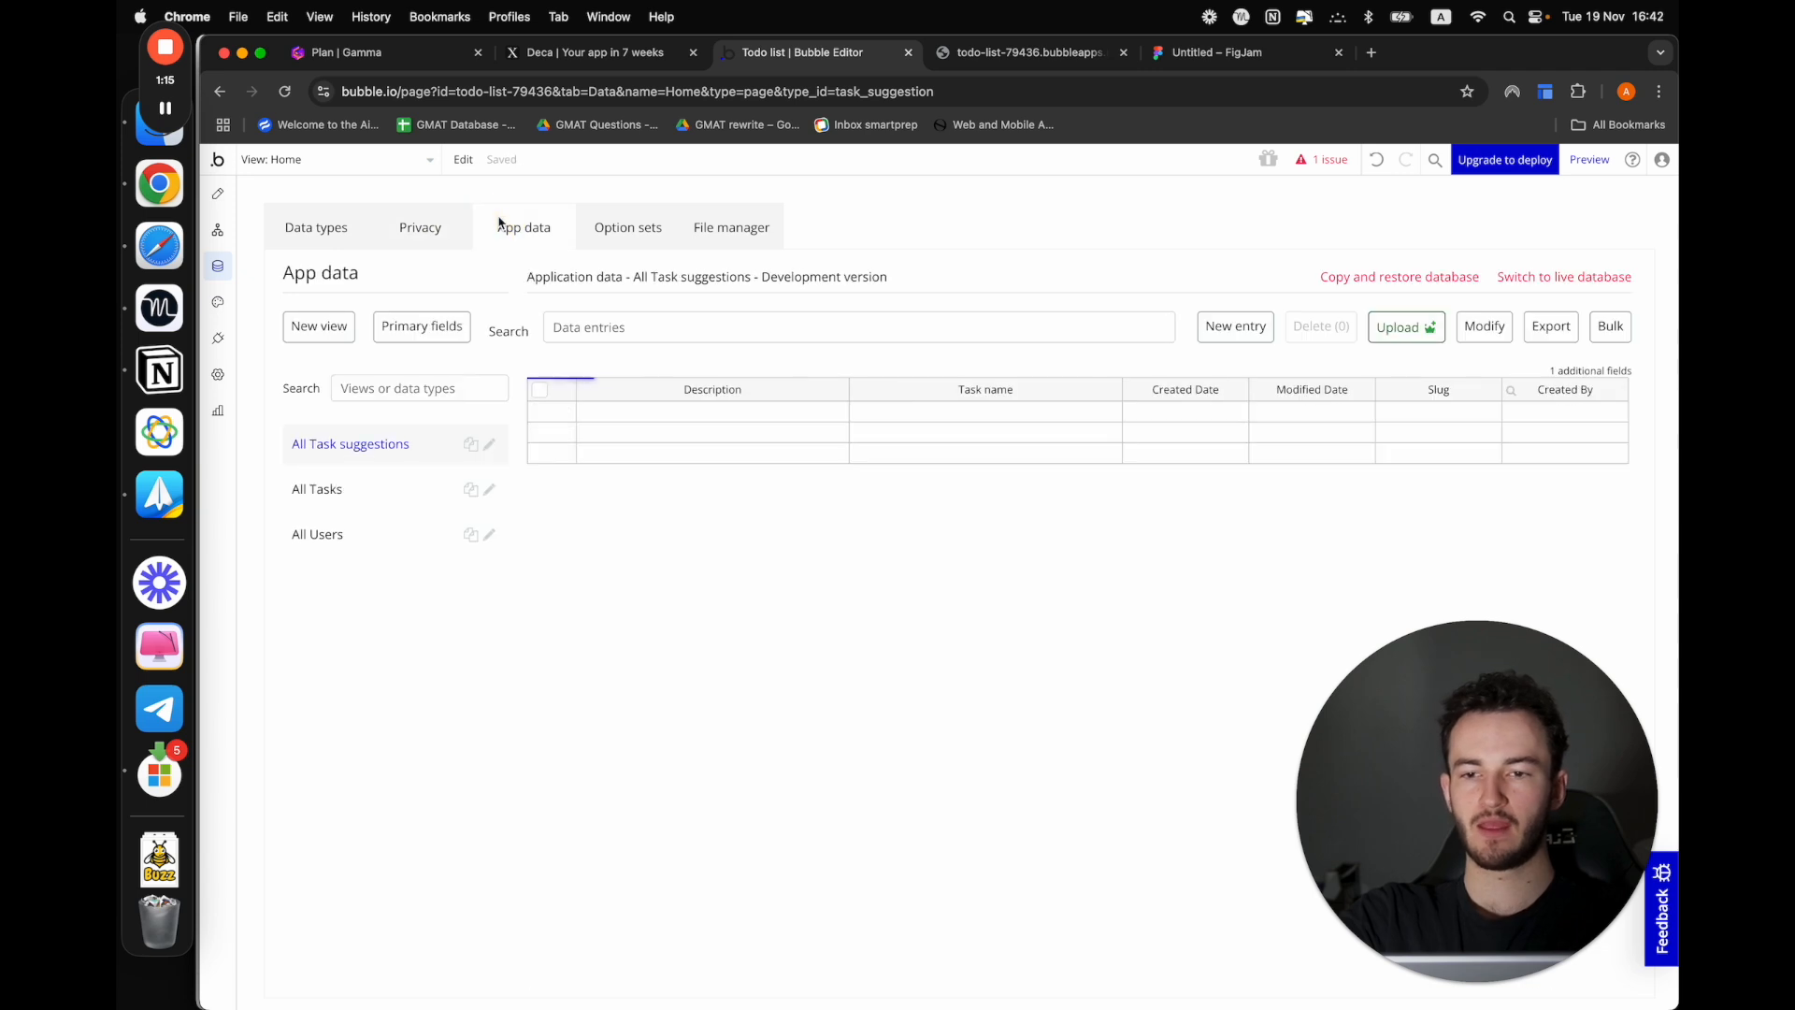
click(1199, 331)
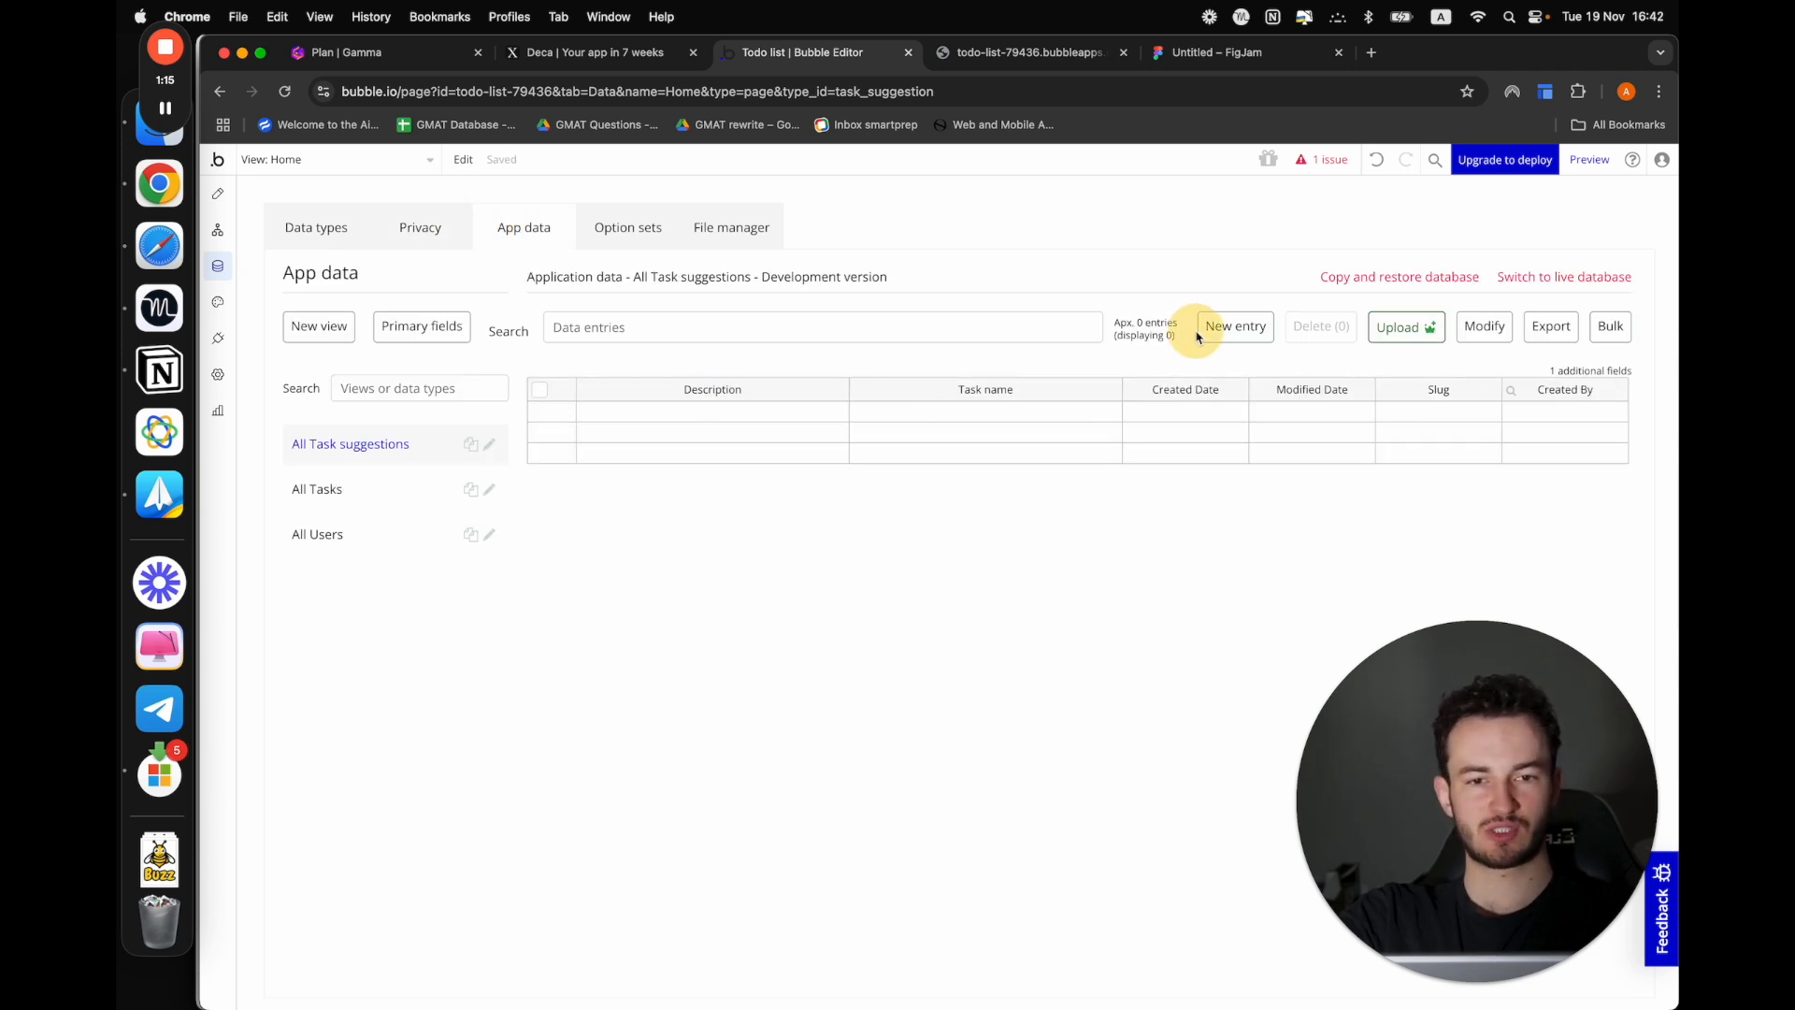
click(501, 276)
click(834, 278)
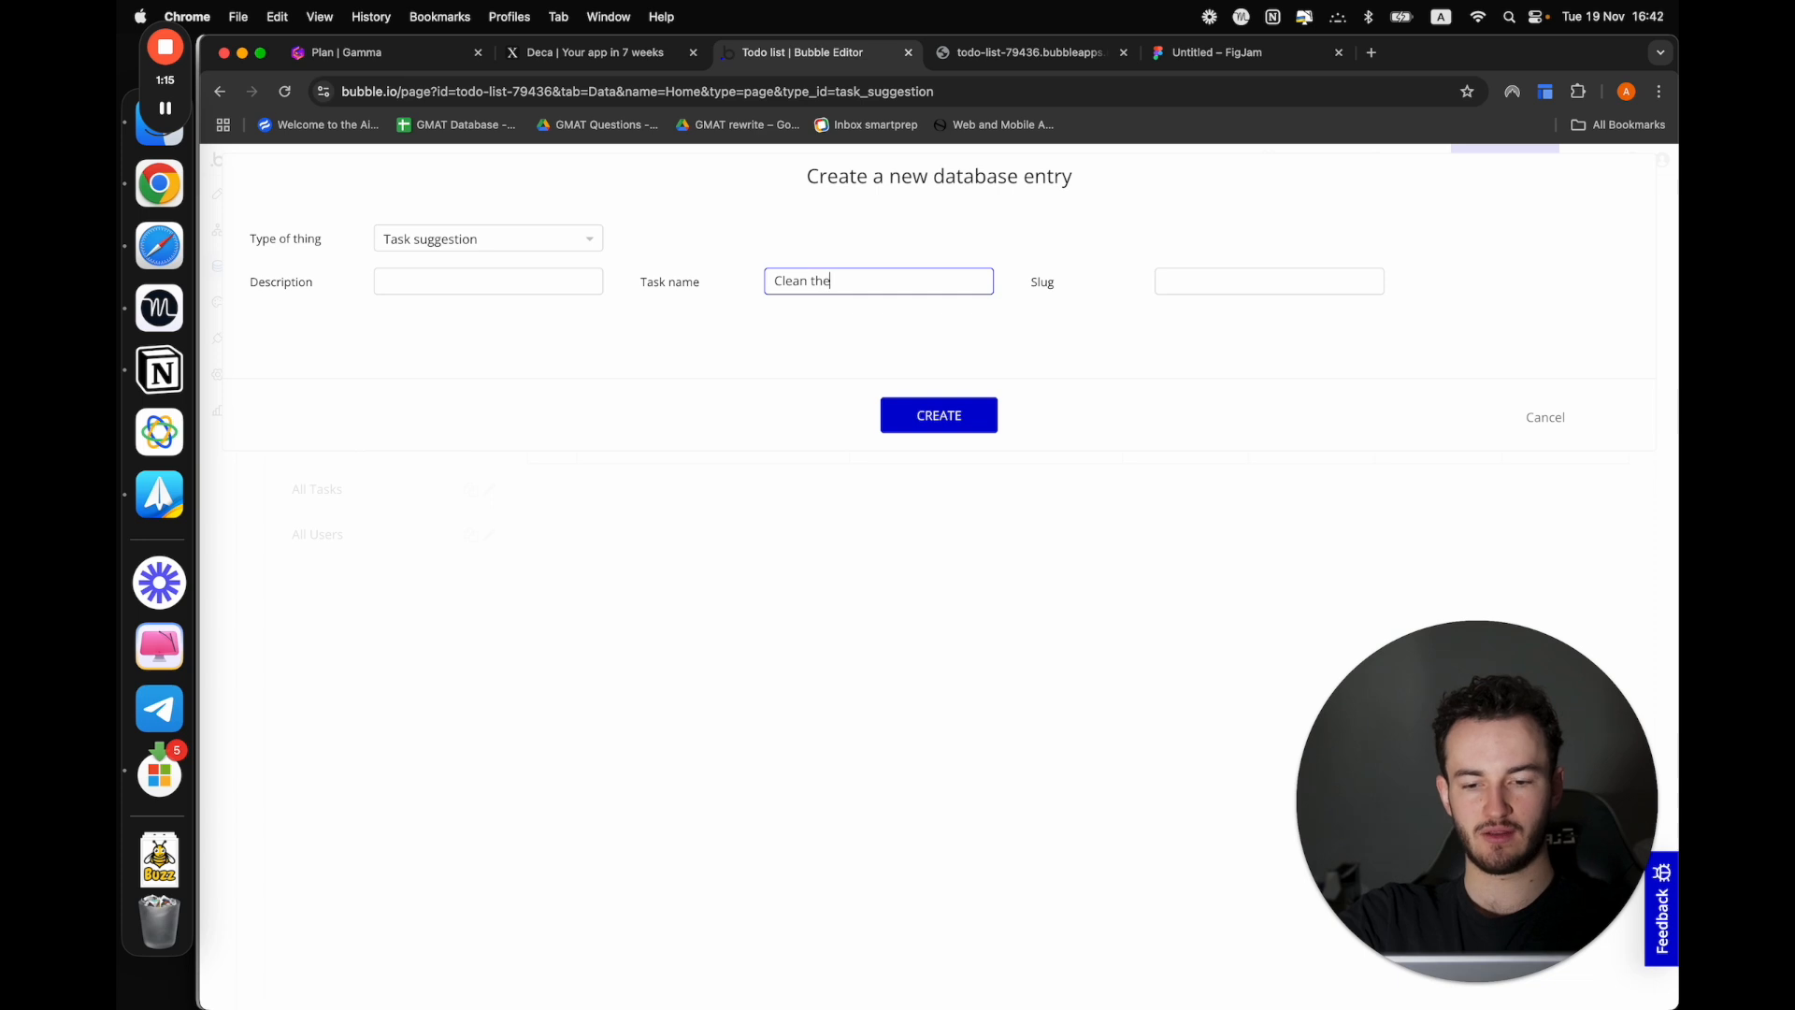
click(526, 290)
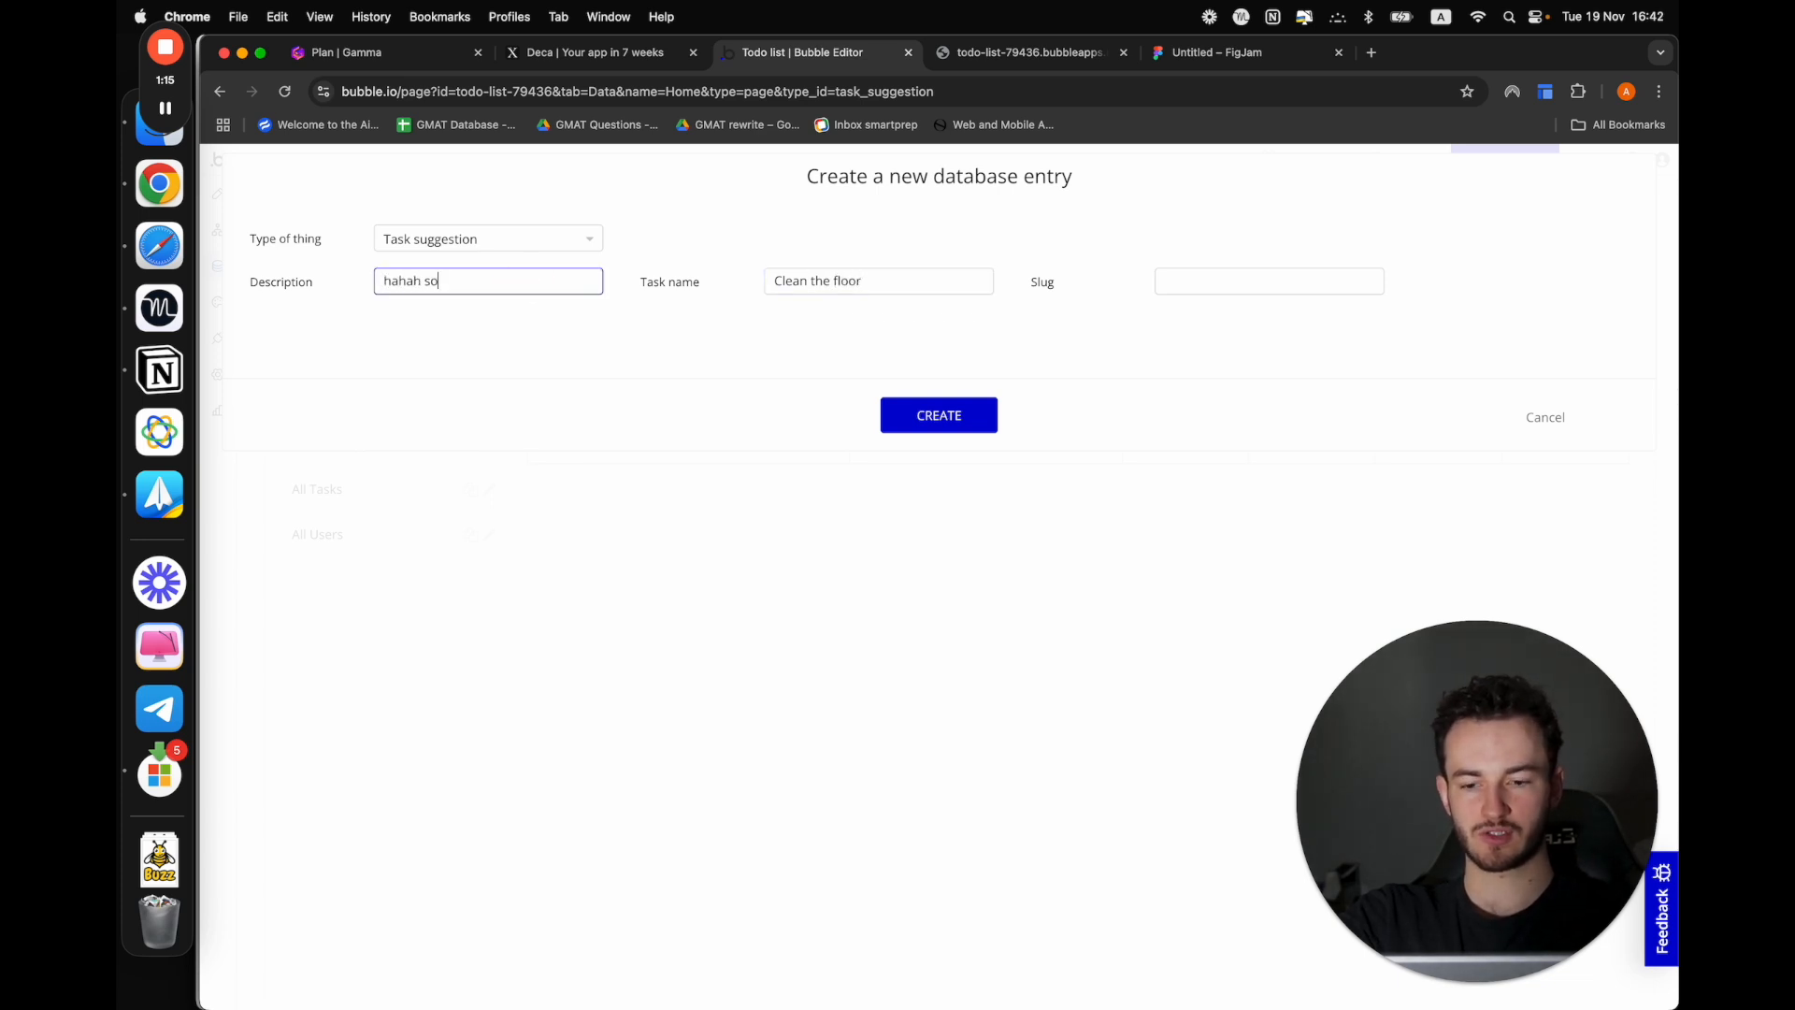
click(929, 419)
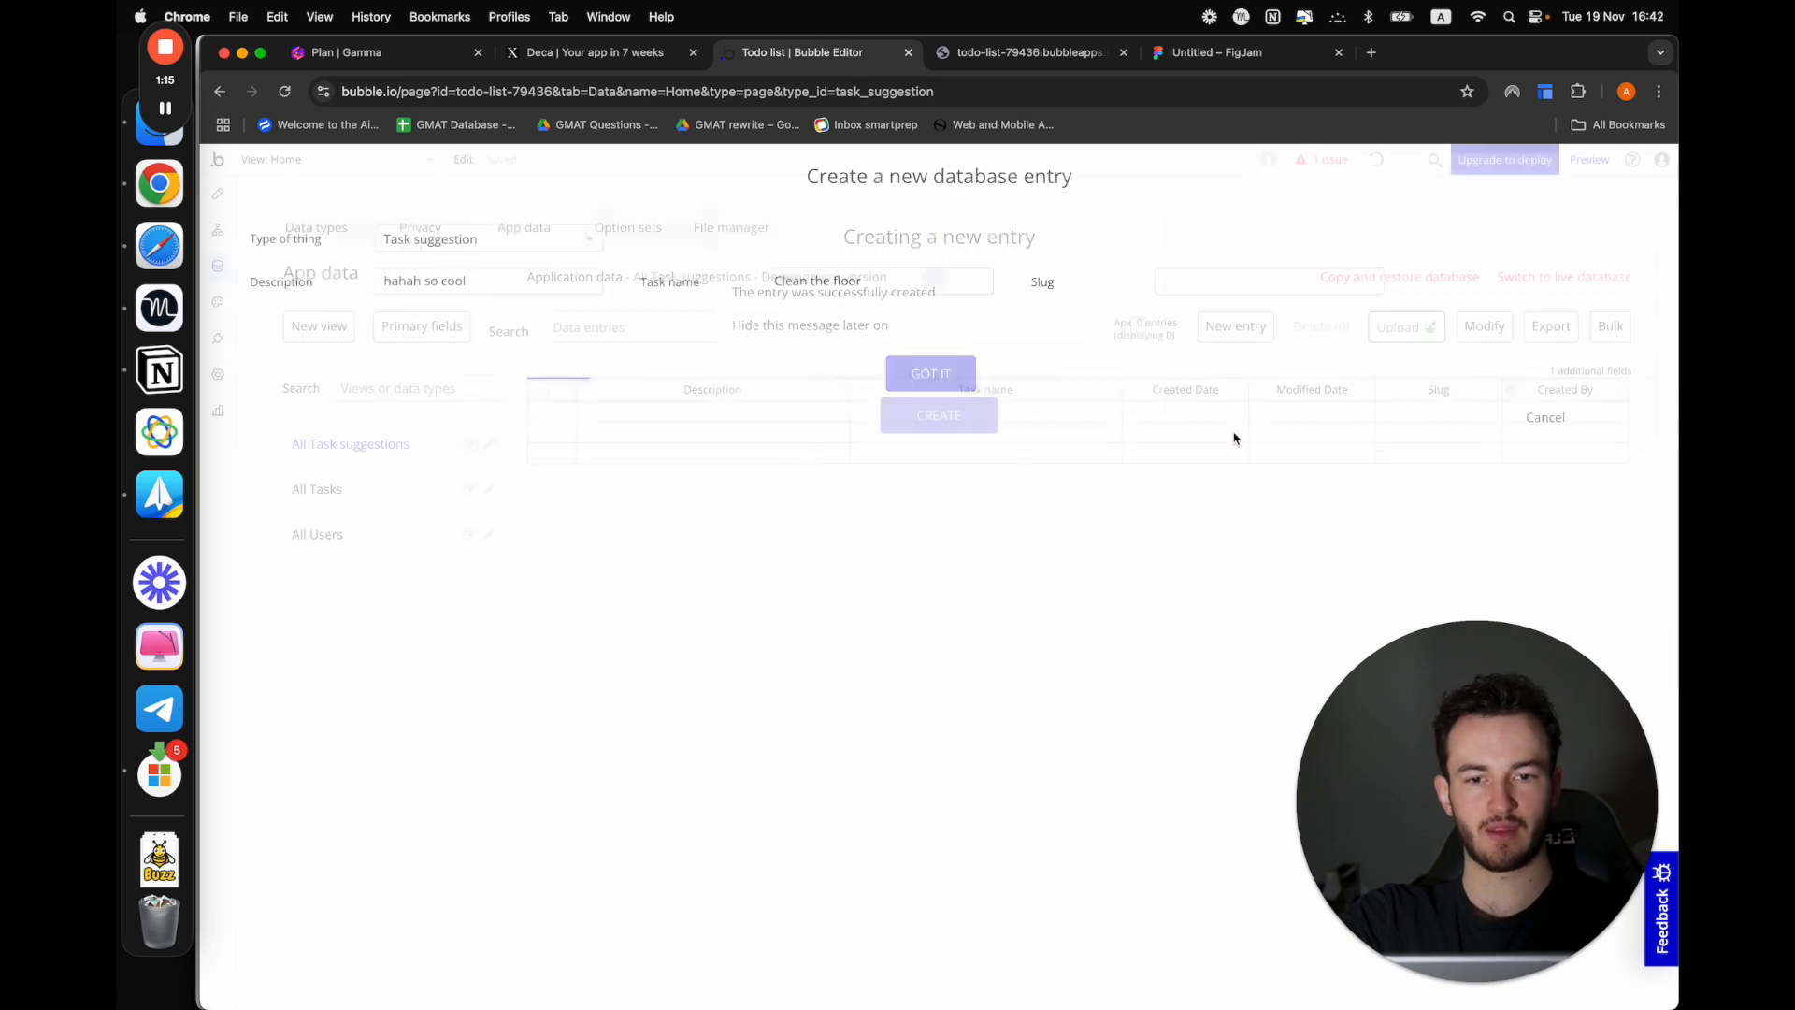
click(924, 378)
Create another Task suggestion entry with task name "go to gym" and description "yes, go to the gym"
click(1235, 325)
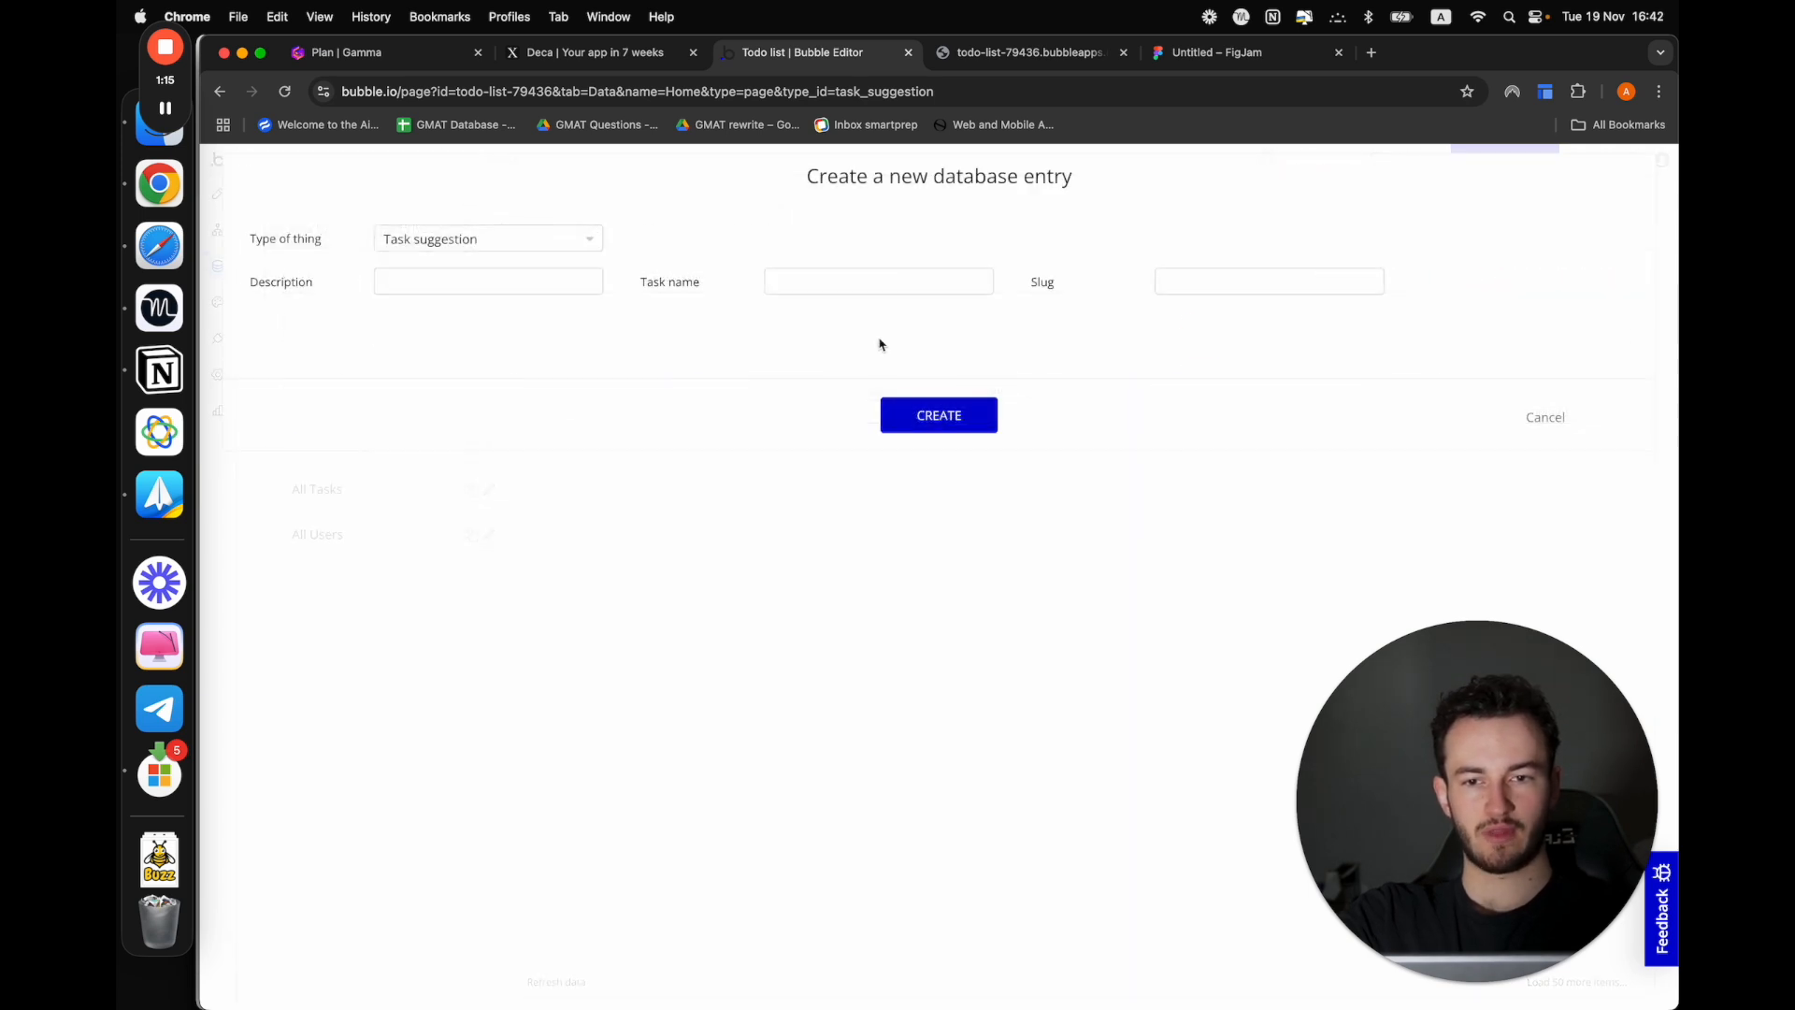
click(777, 282)
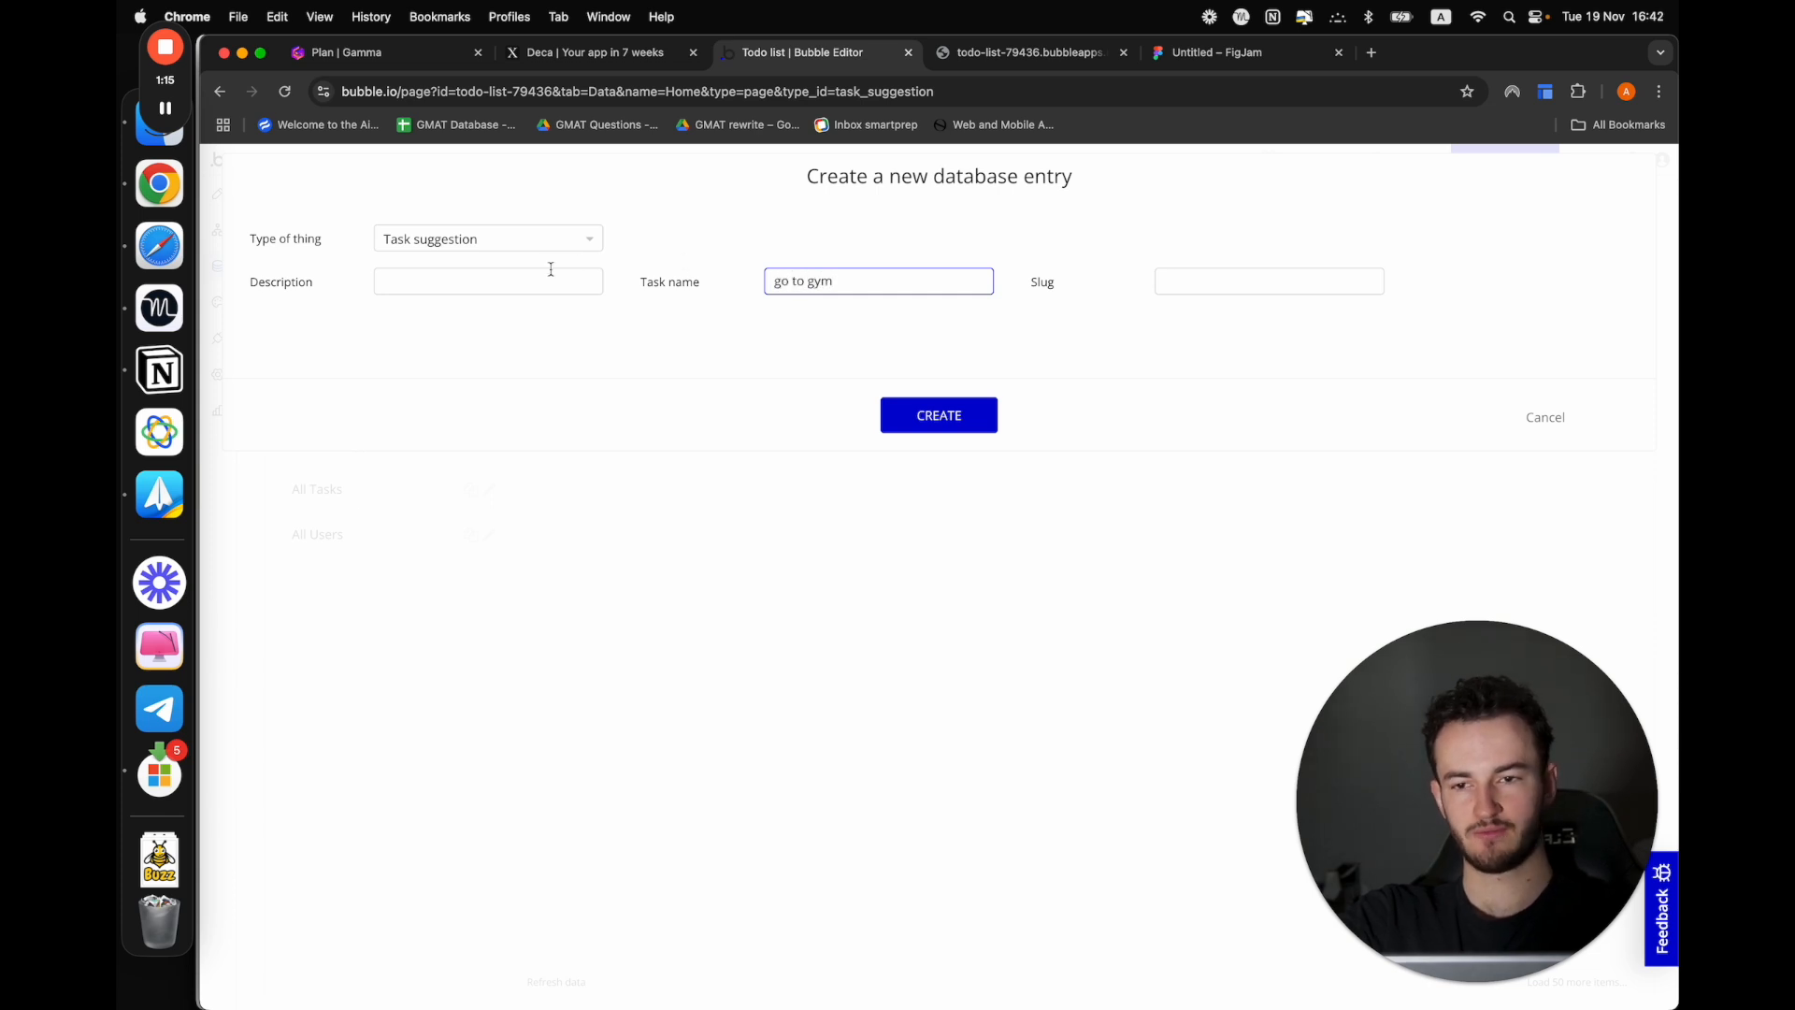
click(489, 282)
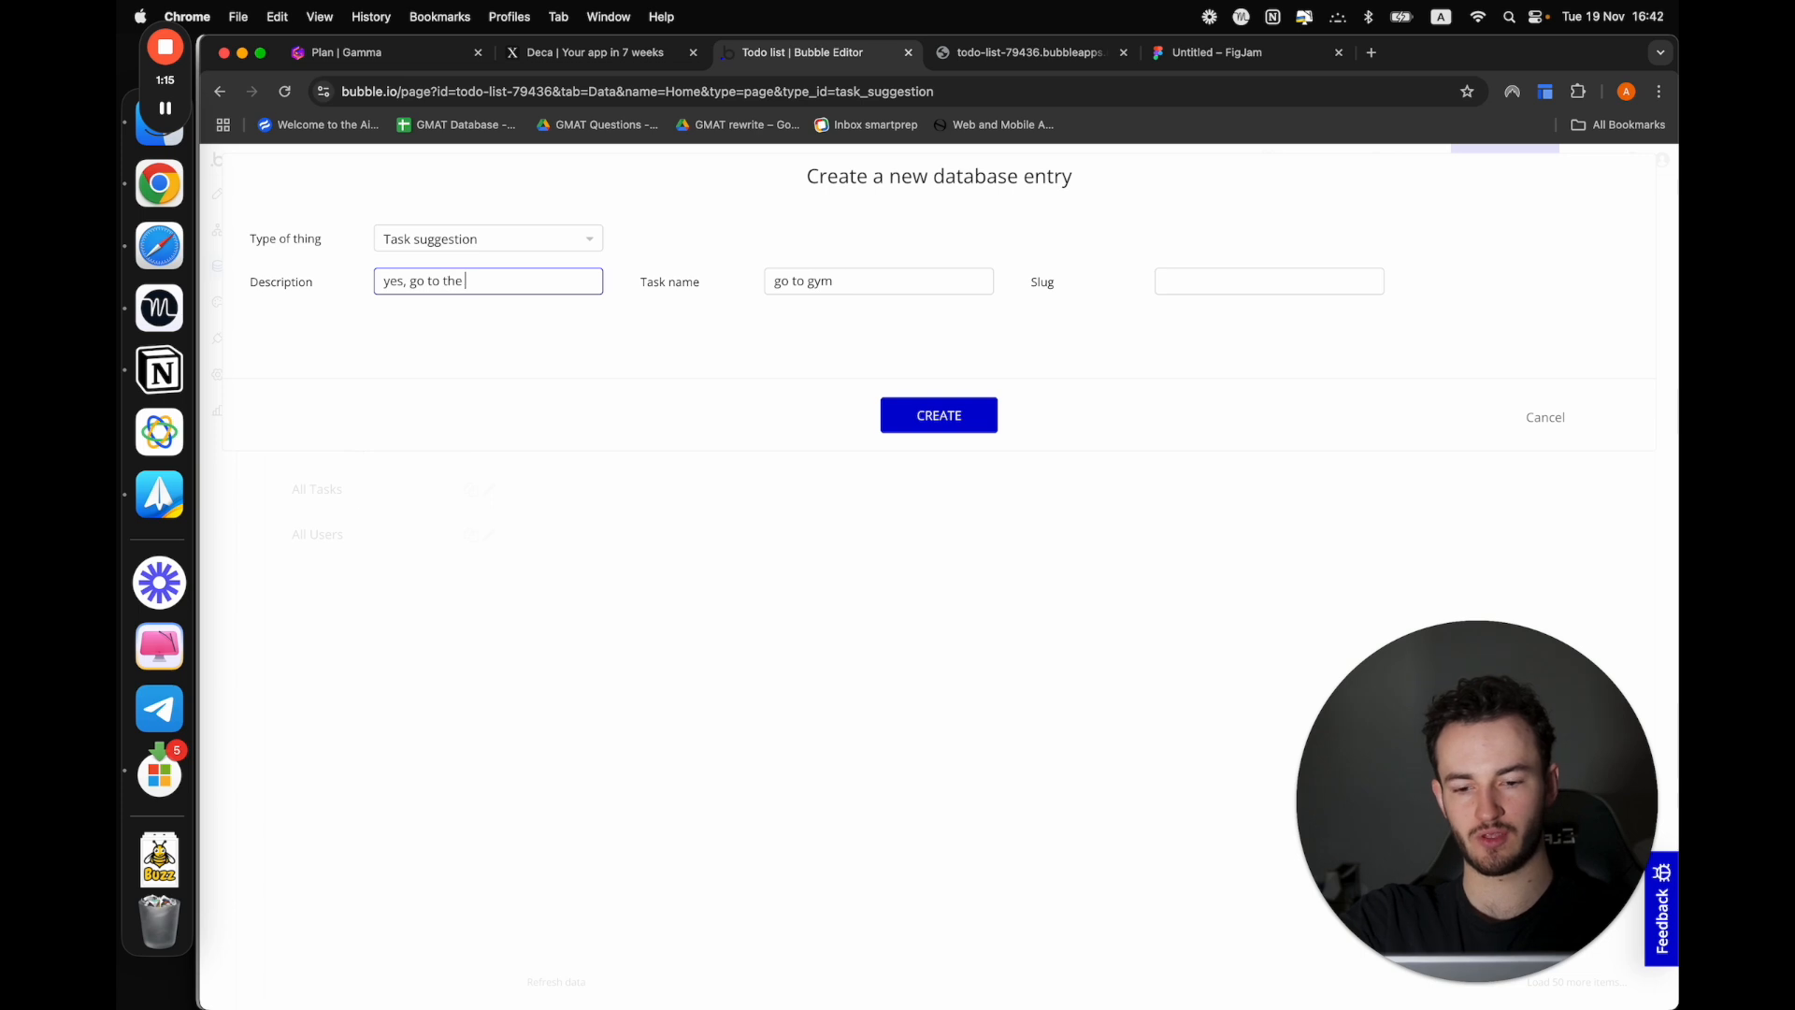
click(933, 416)
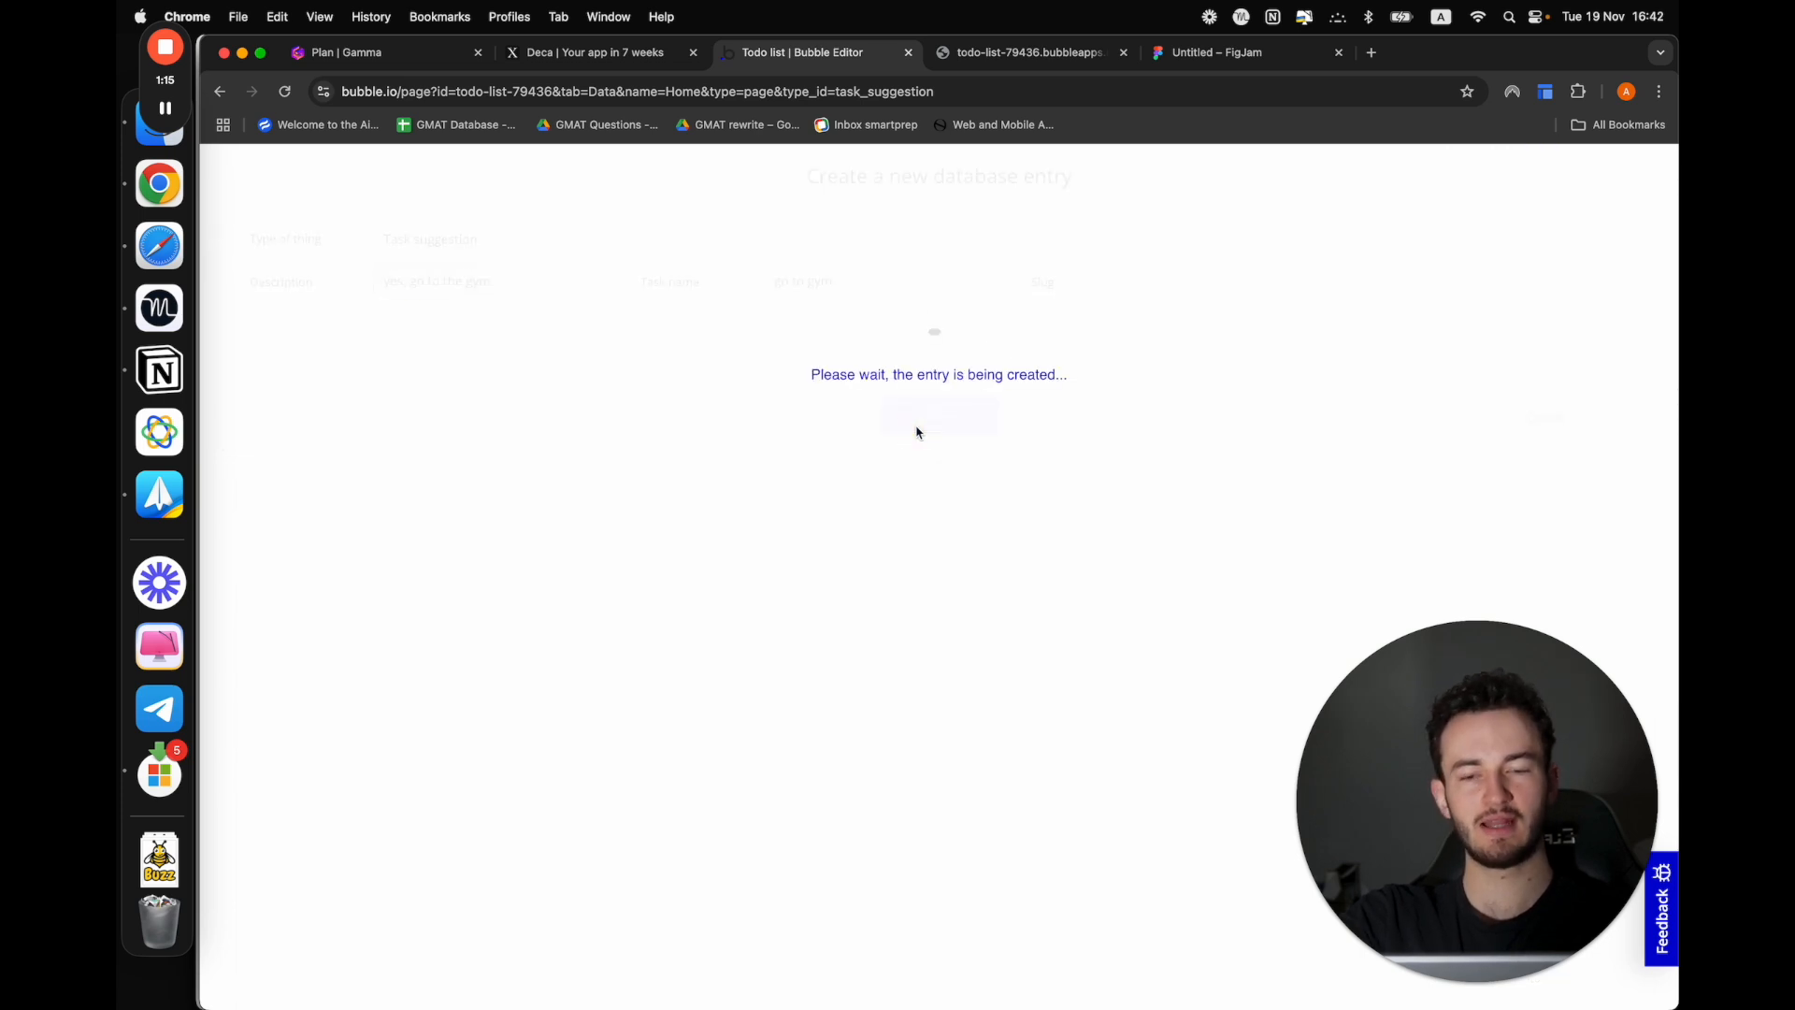
click(943, 374)
Create a Task suggestion entry in the app data with task name "Jump" and description "go up and jump"
click(1253, 323)
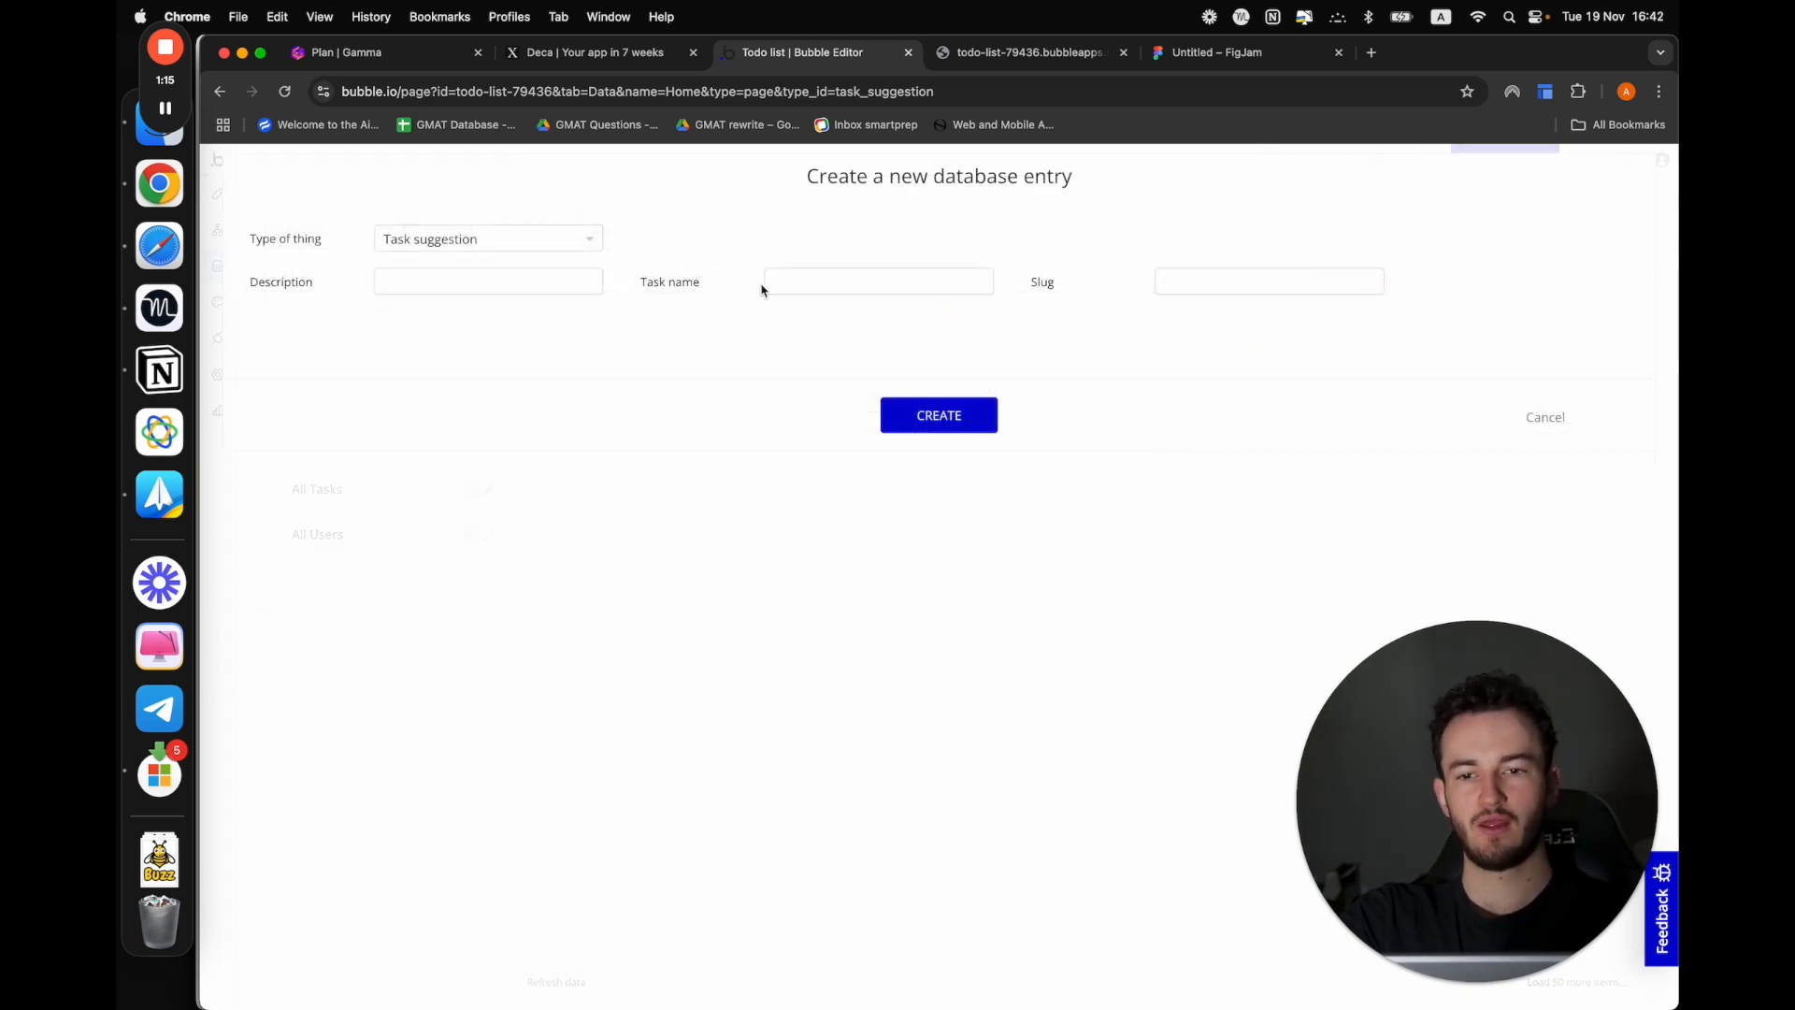
click(768, 282)
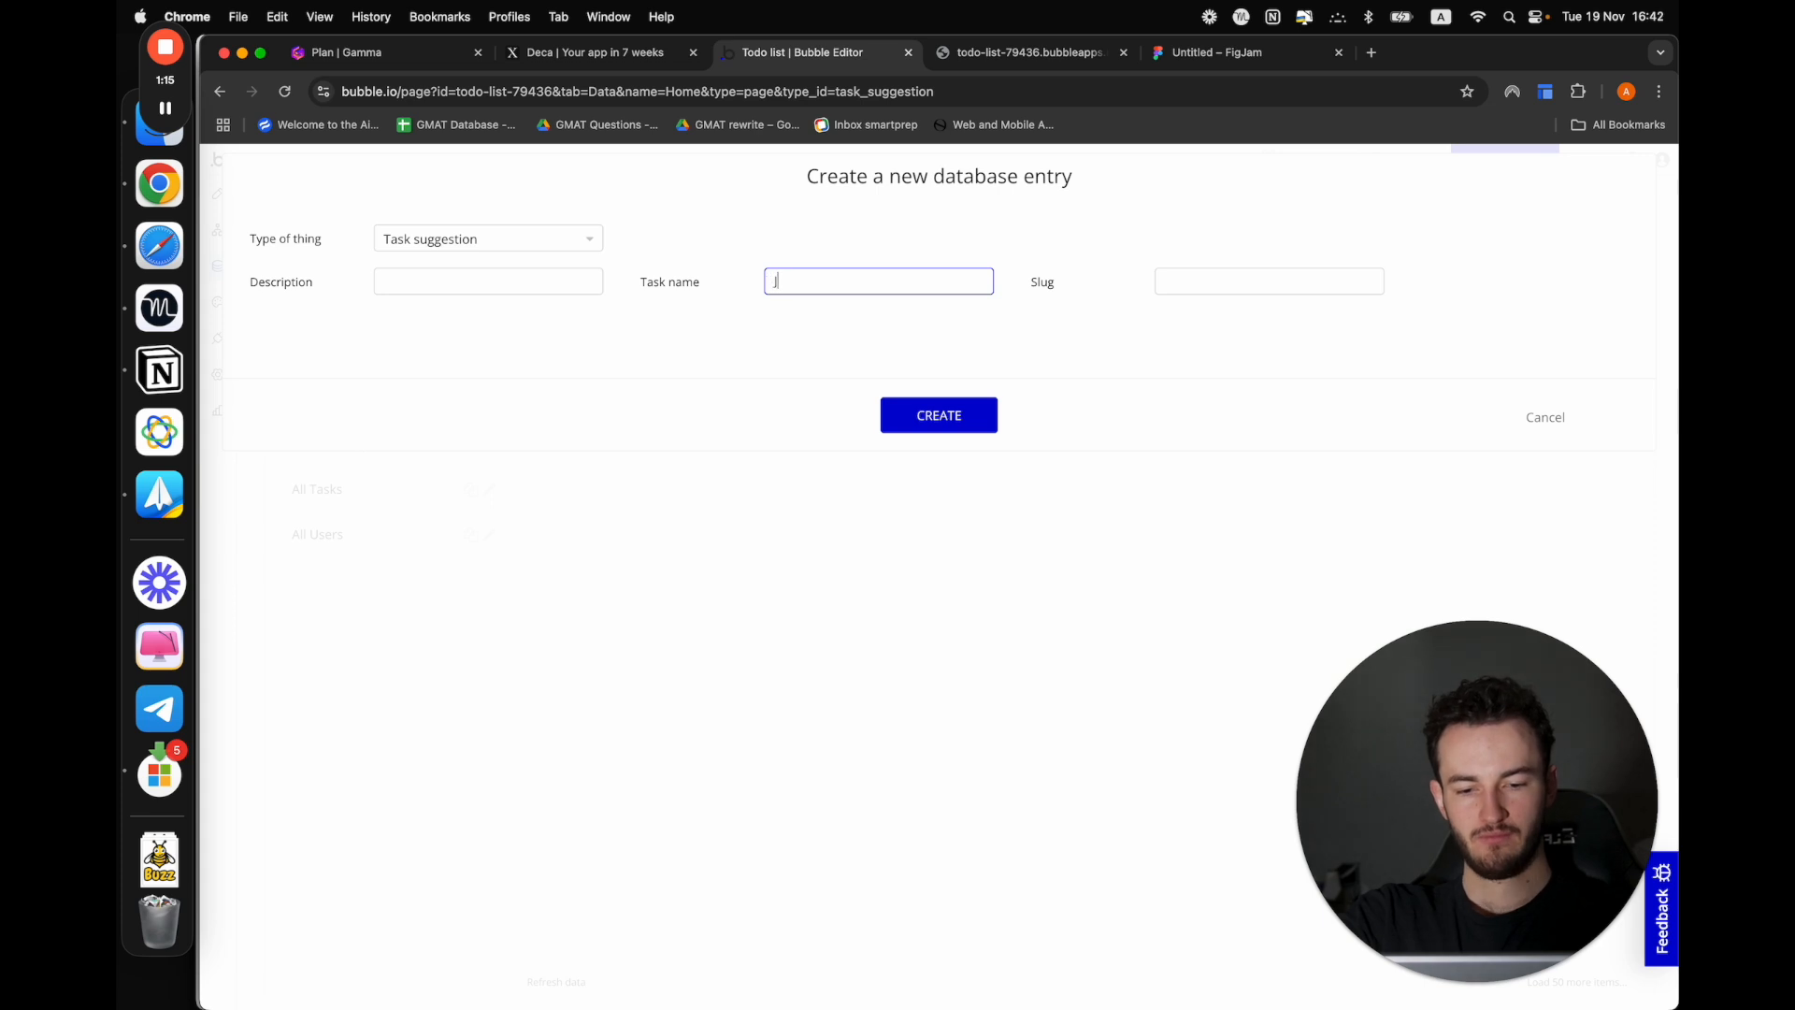
click(505, 281)
text(go up and jump)
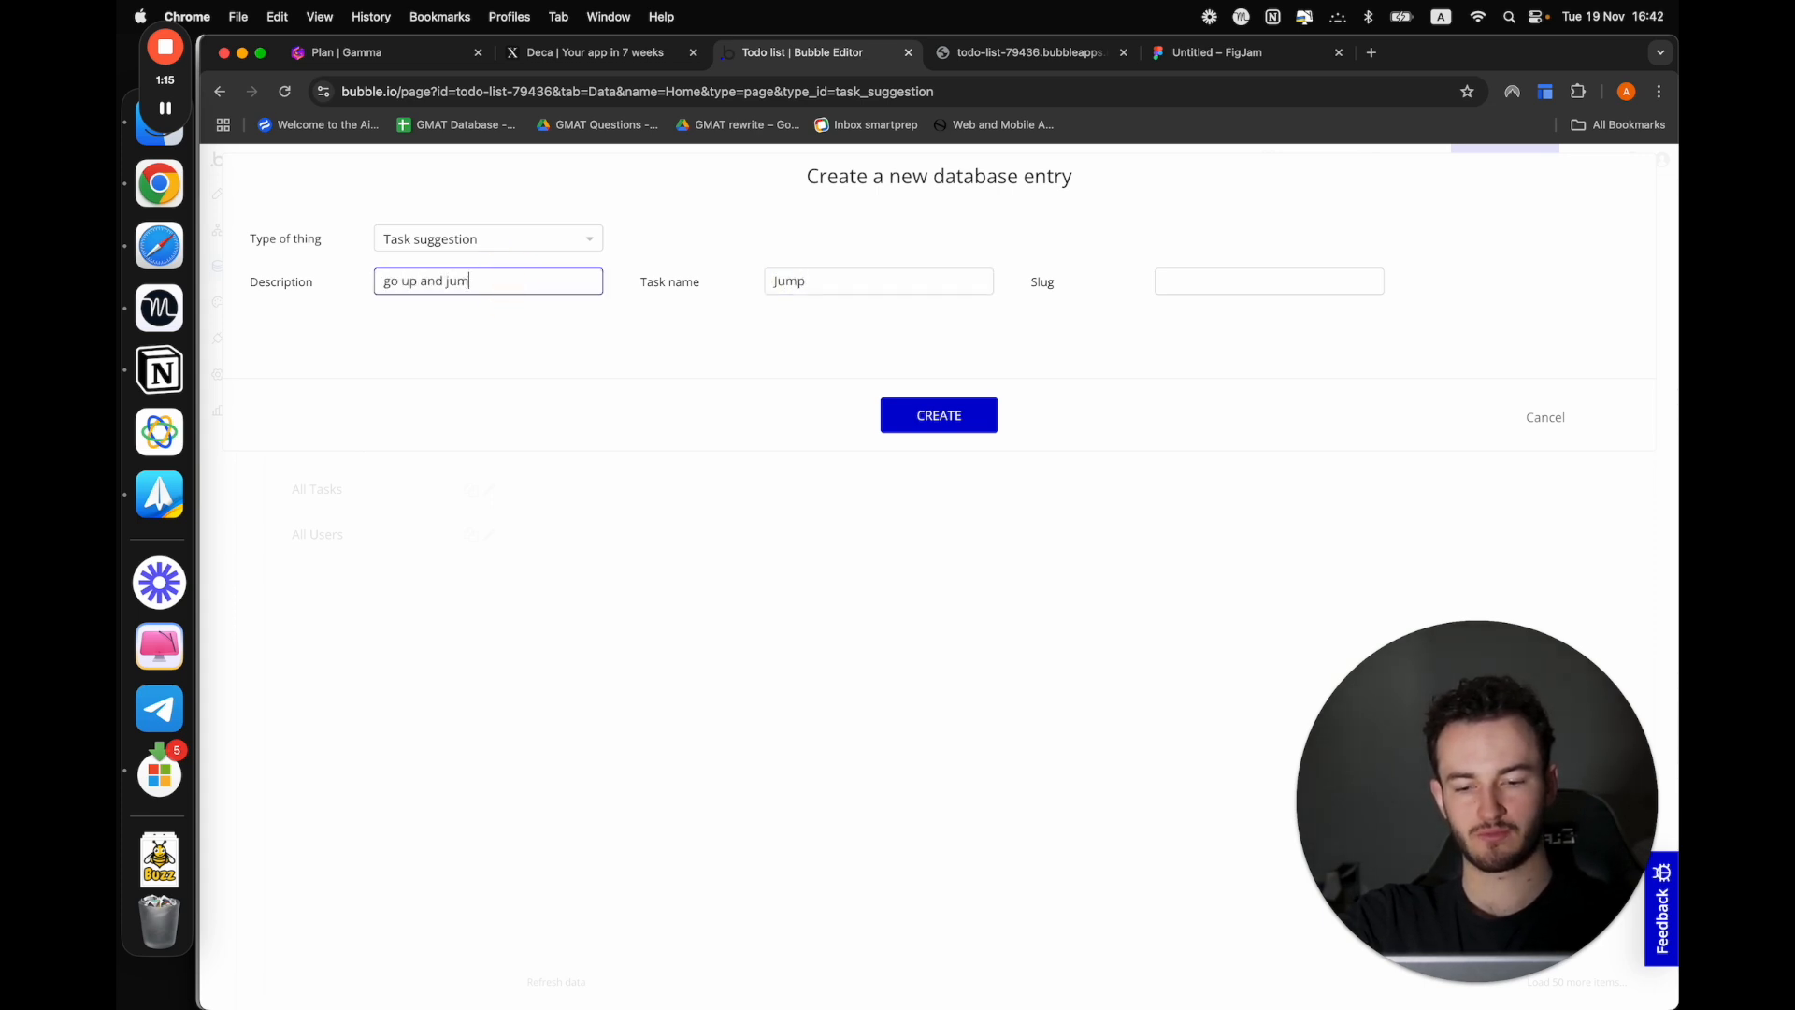
click(937, 417)
click(931, 376)
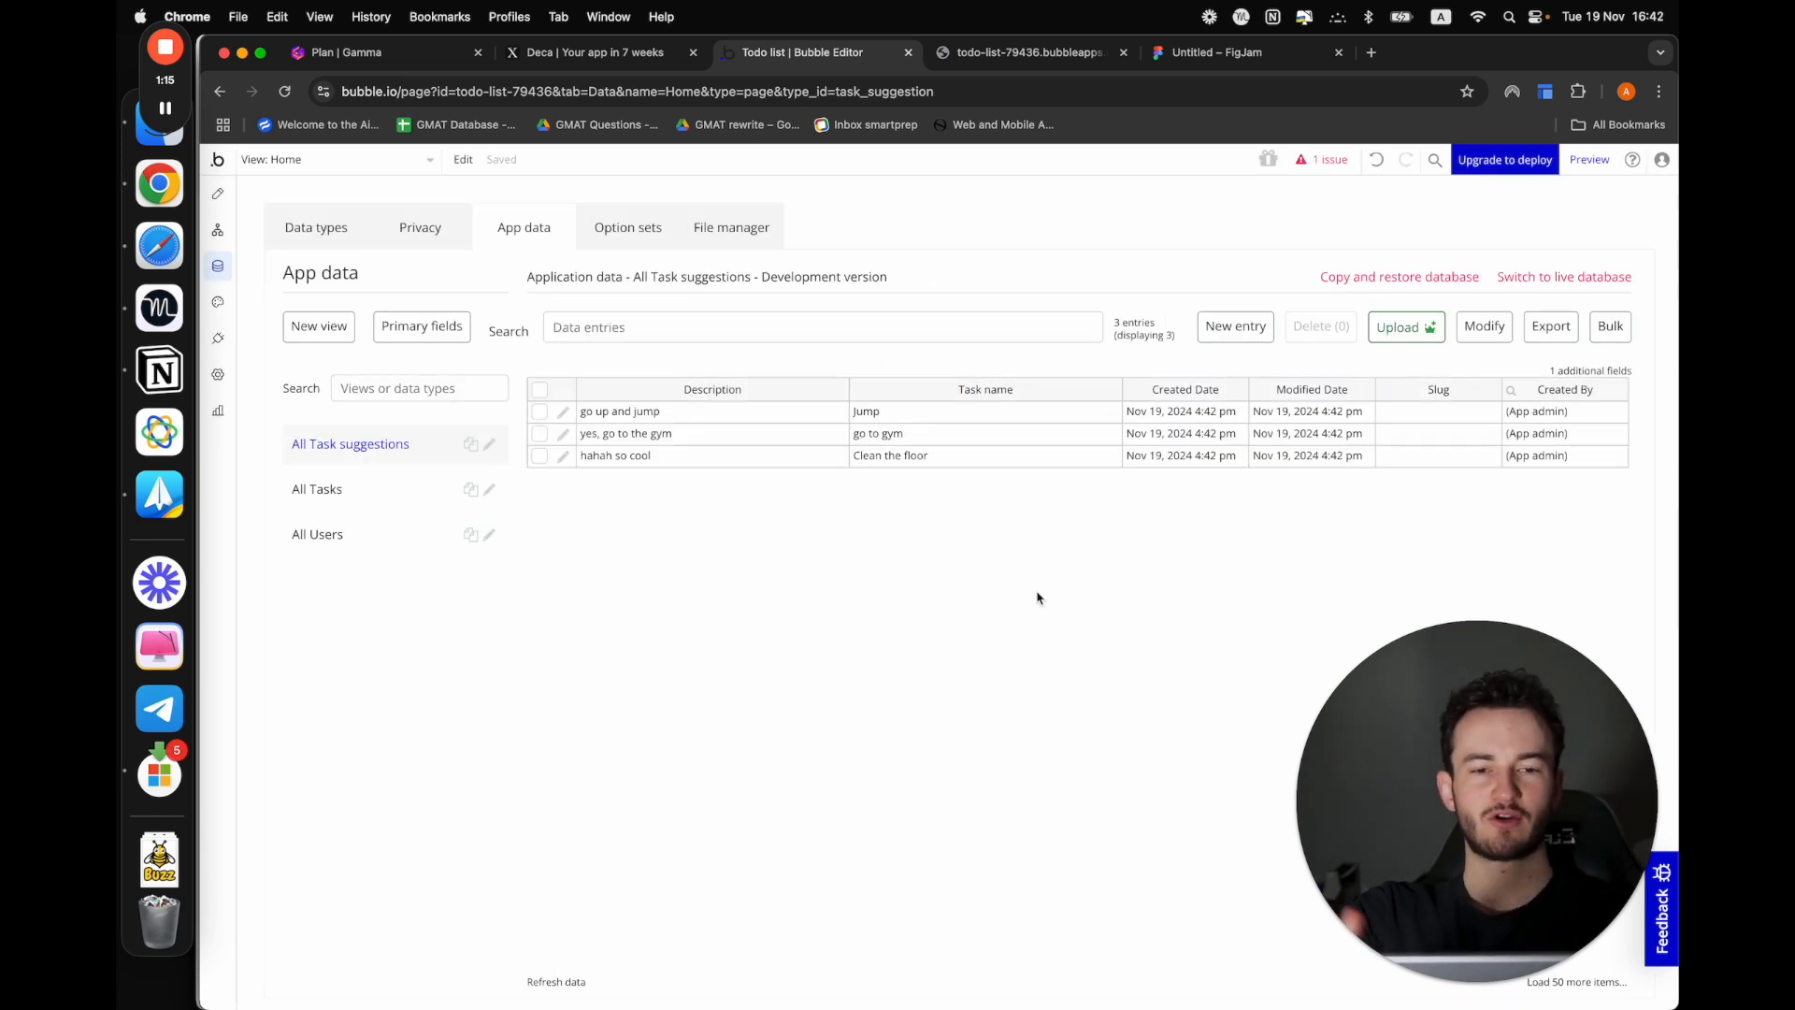
Set the type of content of the Home view's horizontal list to Task suggestion
click(218, 194)
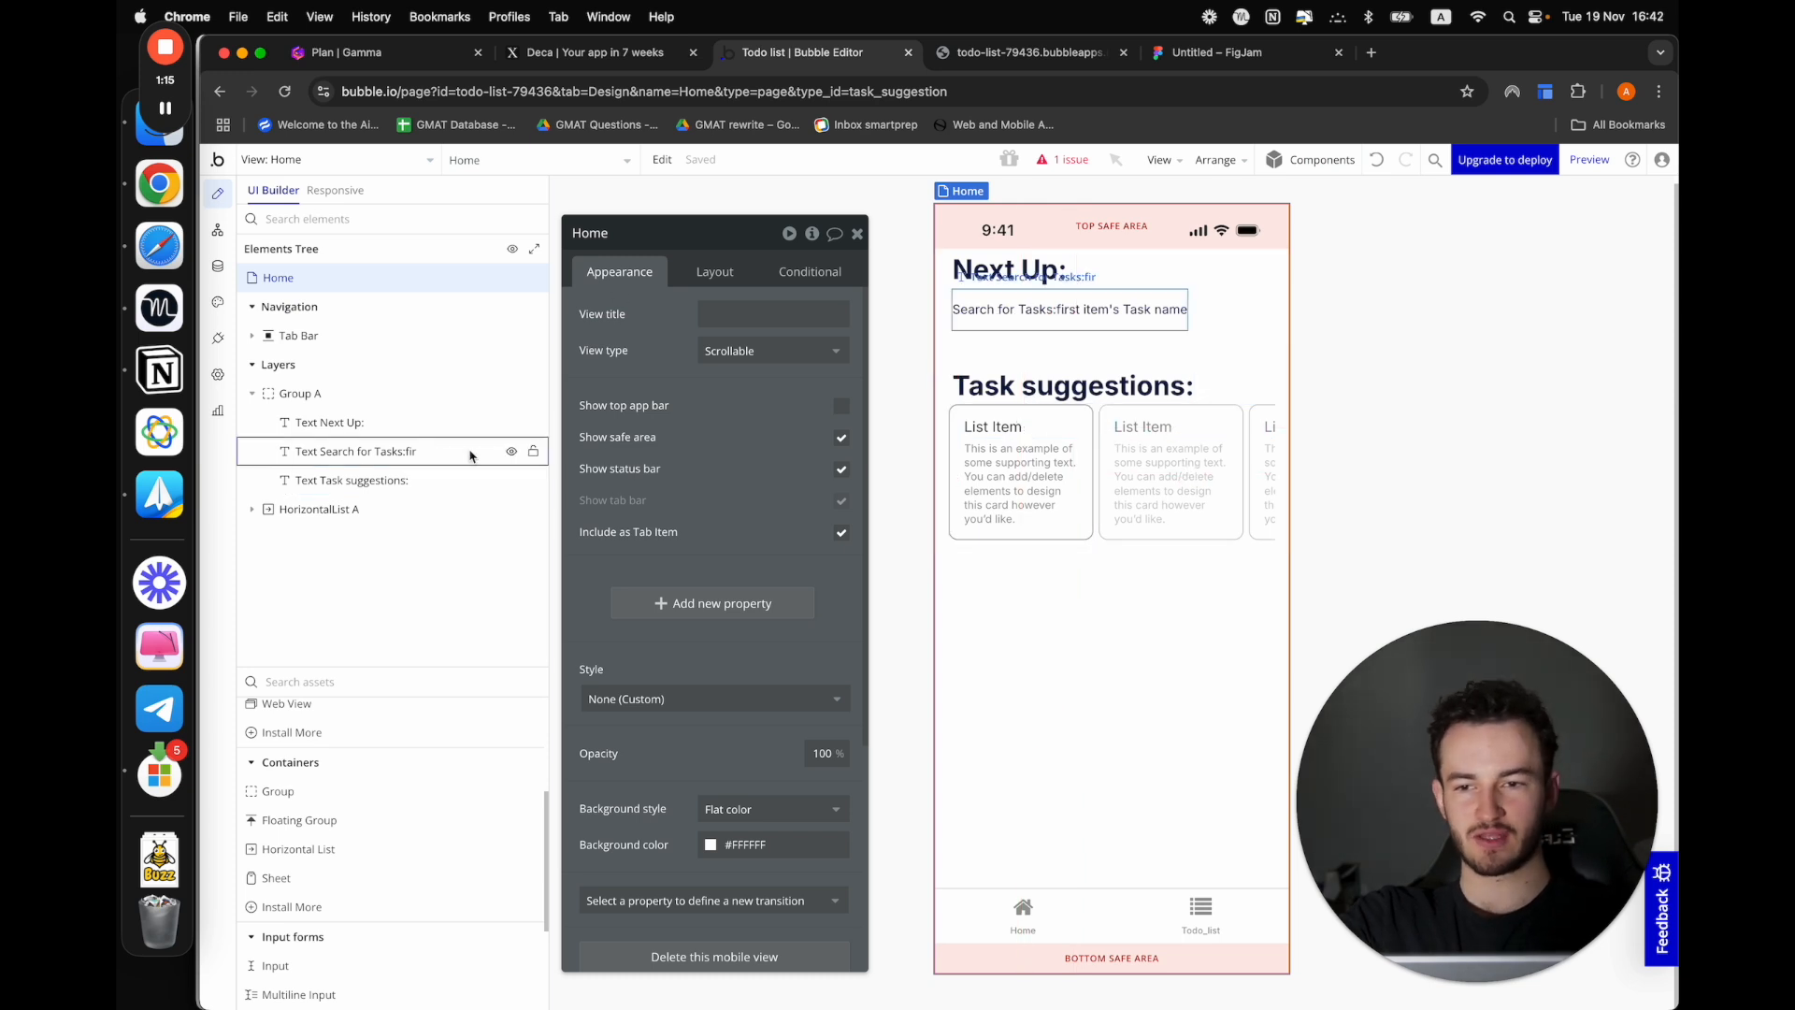
click(319, 509)
click(737, 327)
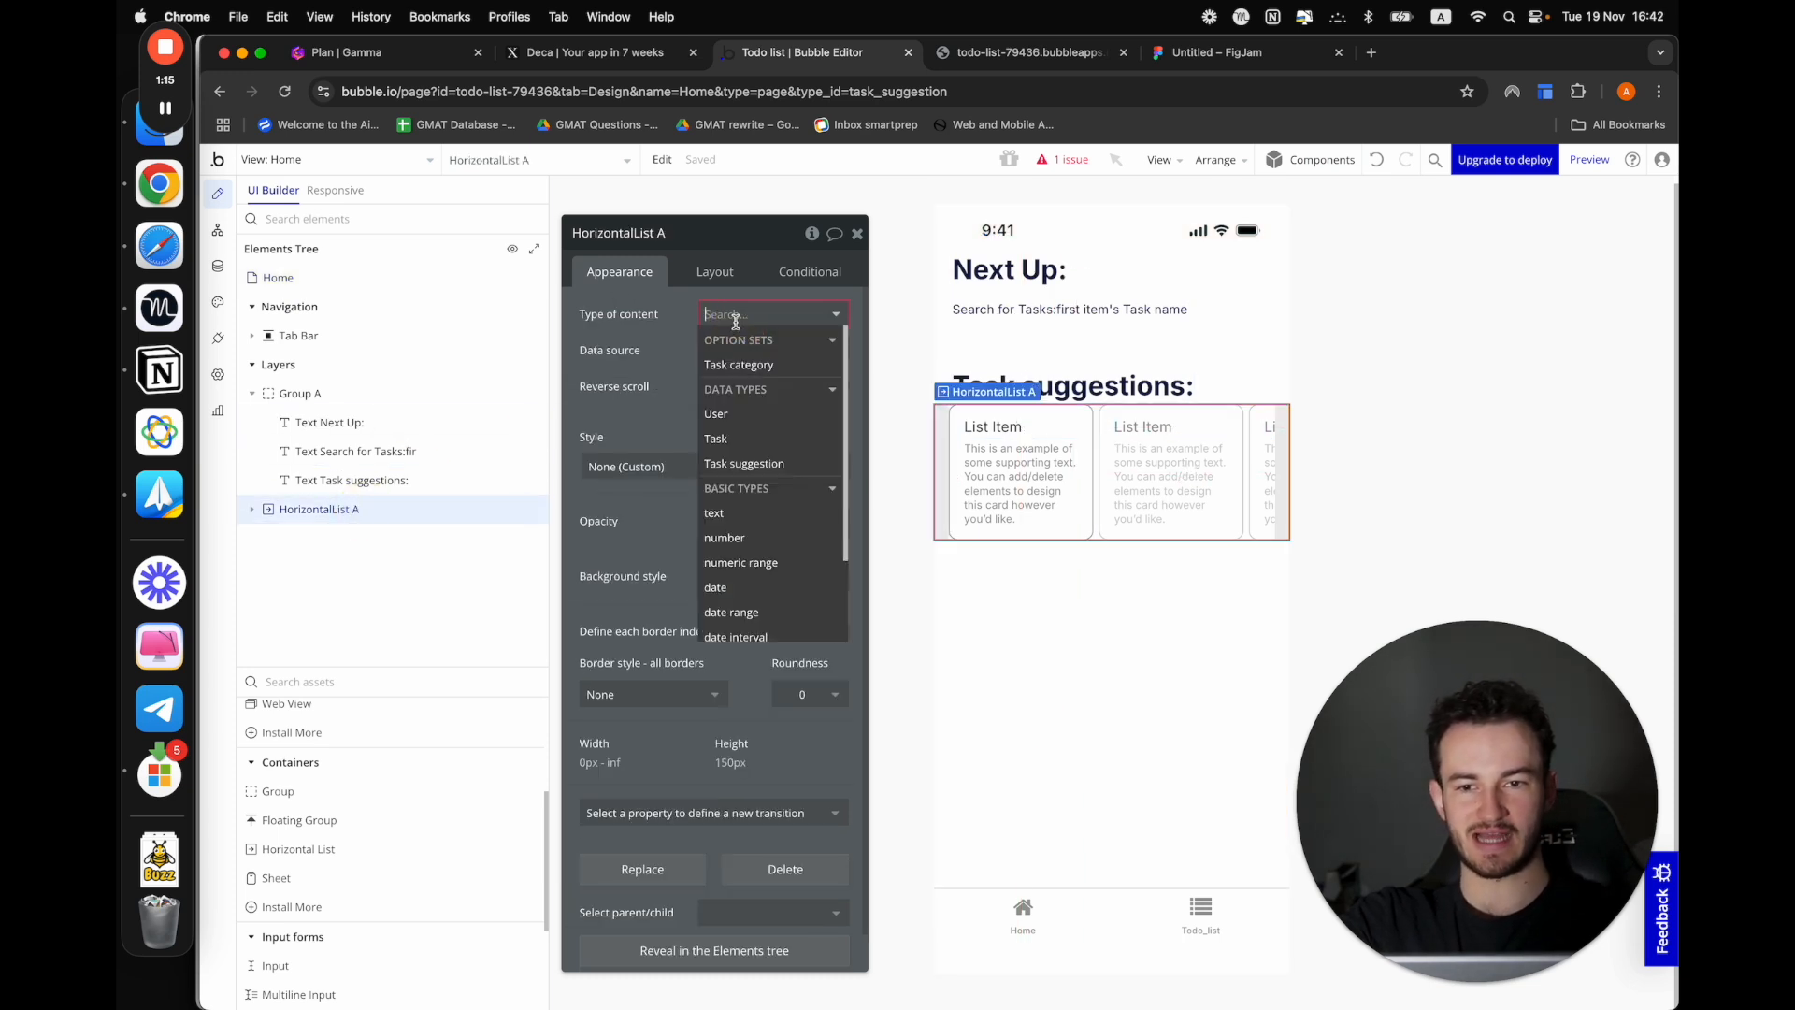
text(ta)
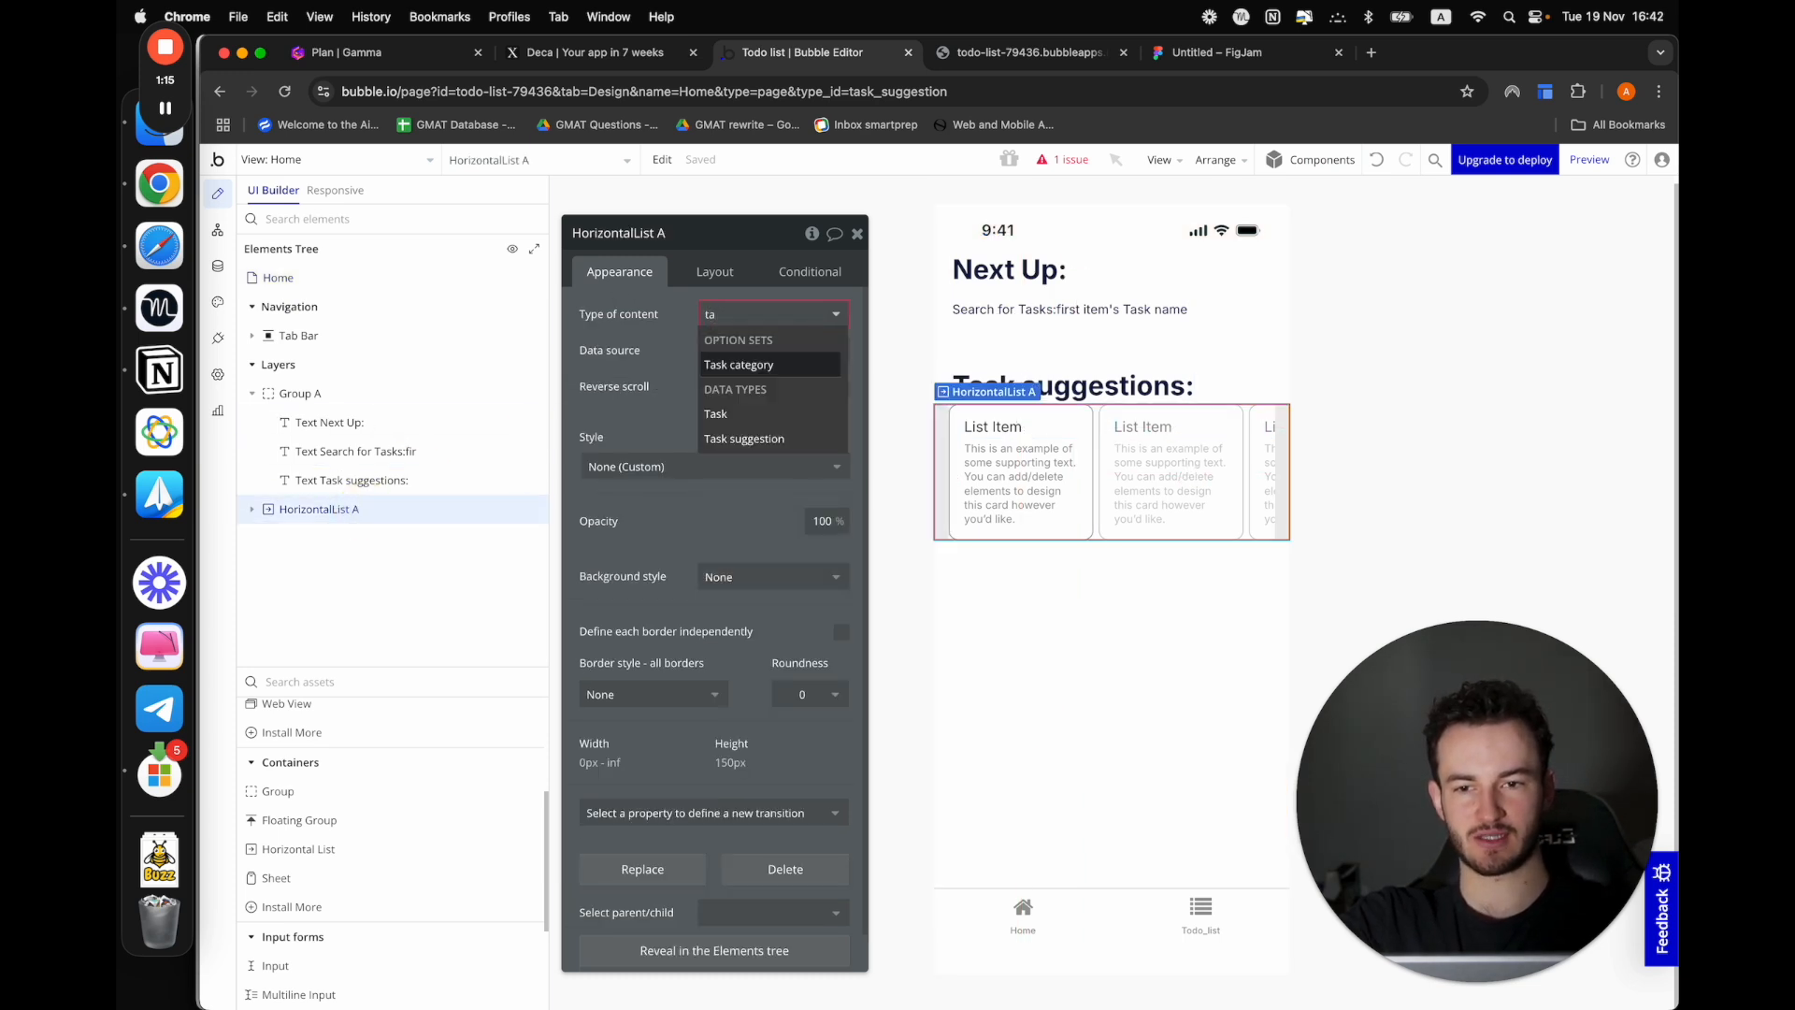
click(800, 431)
Set the horizontal list's data source to a search for Task suggestions without constraints
click(709, 345)
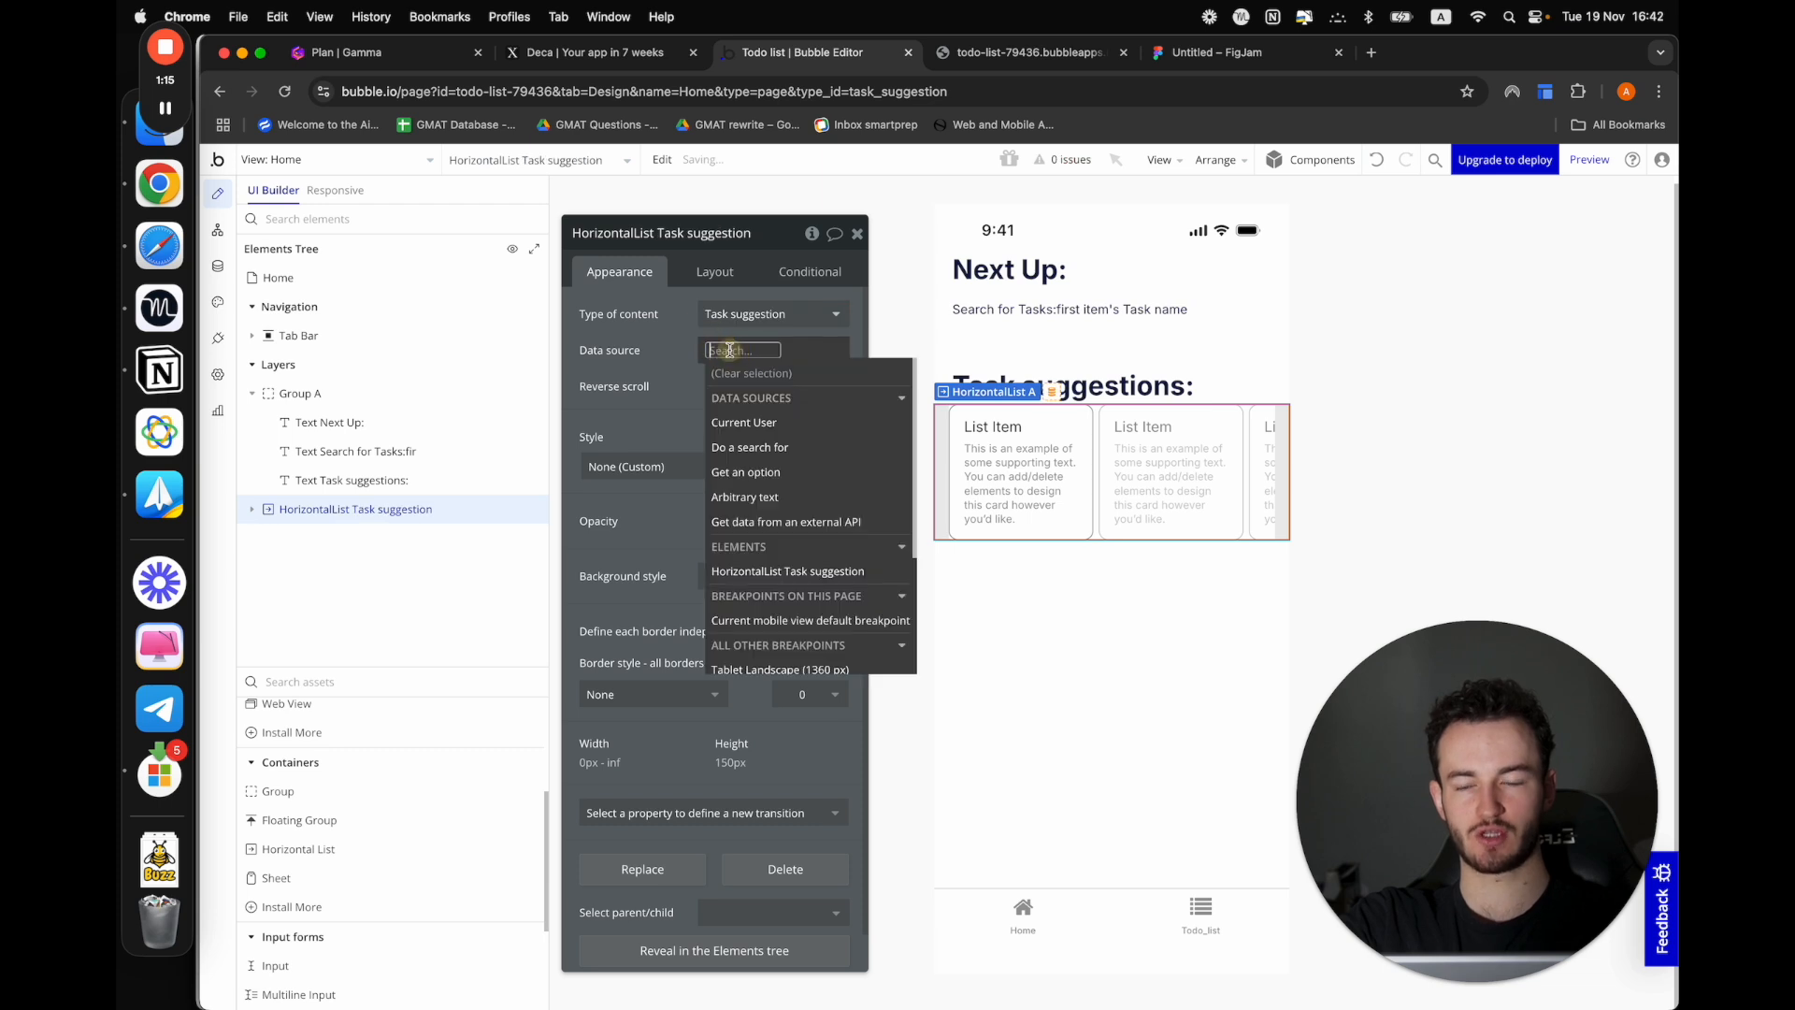
click(773, 433)
click(1038, 280)
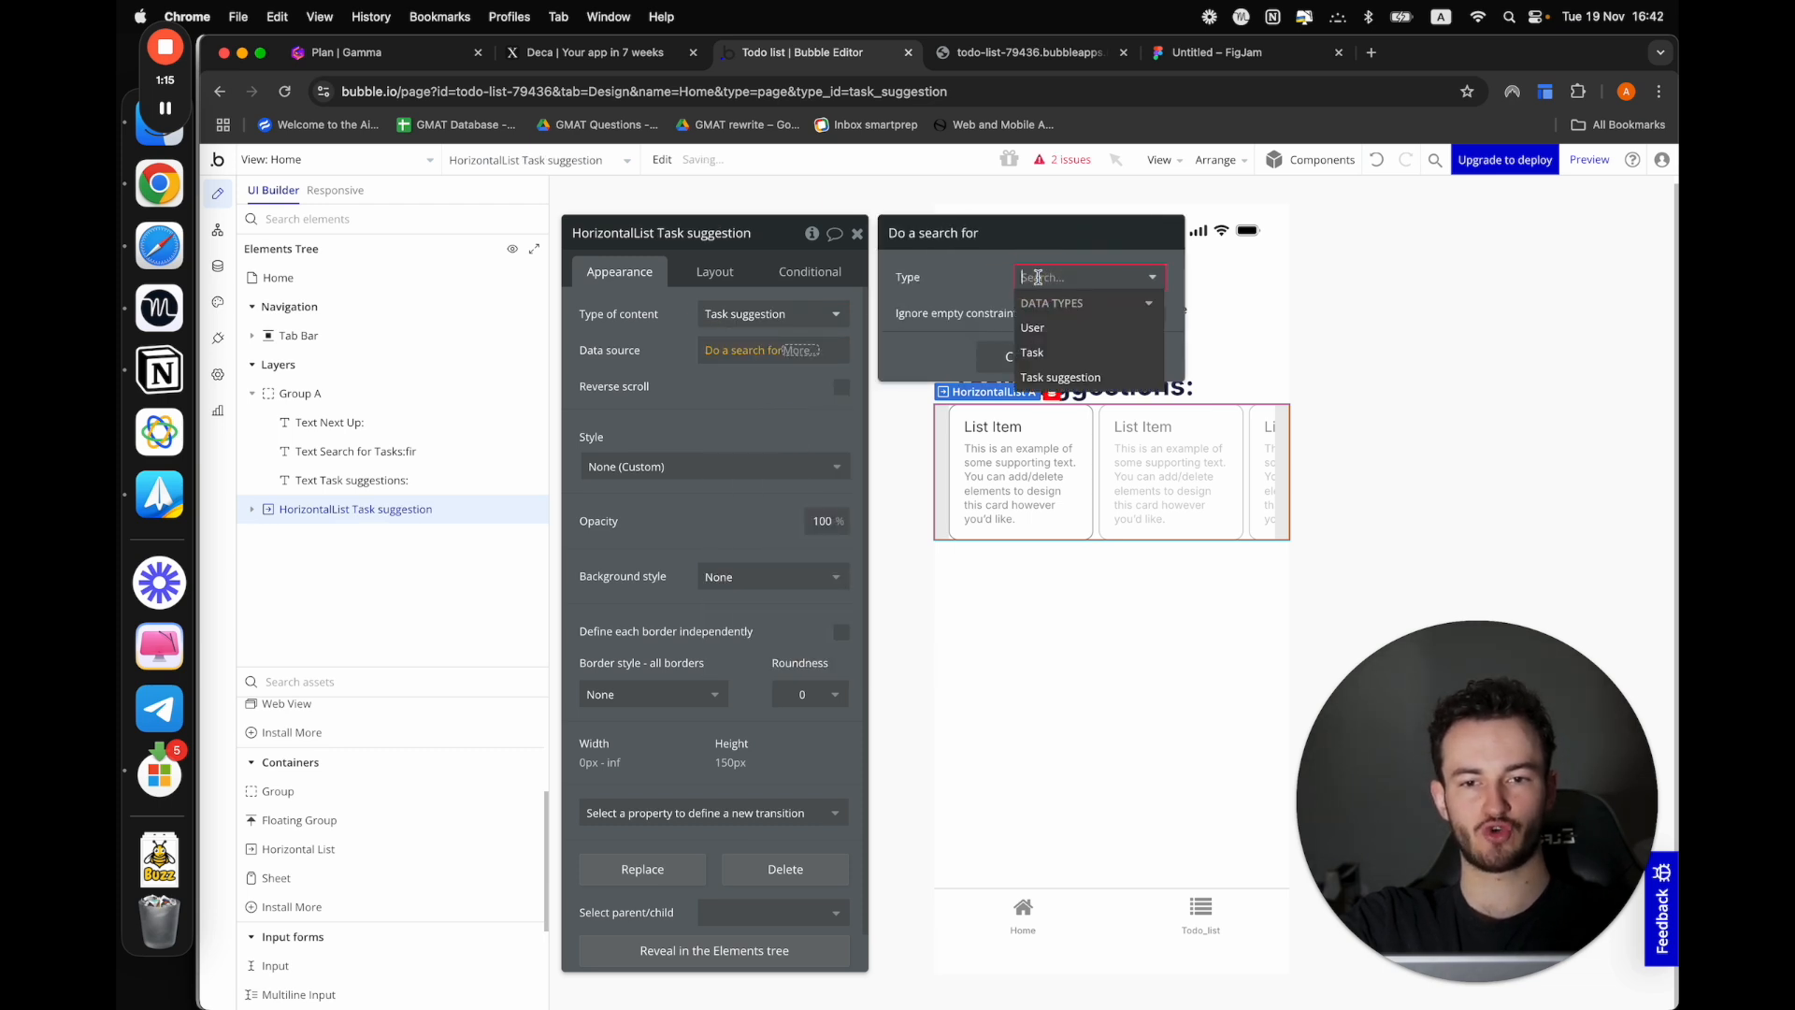
click(1040, 379)
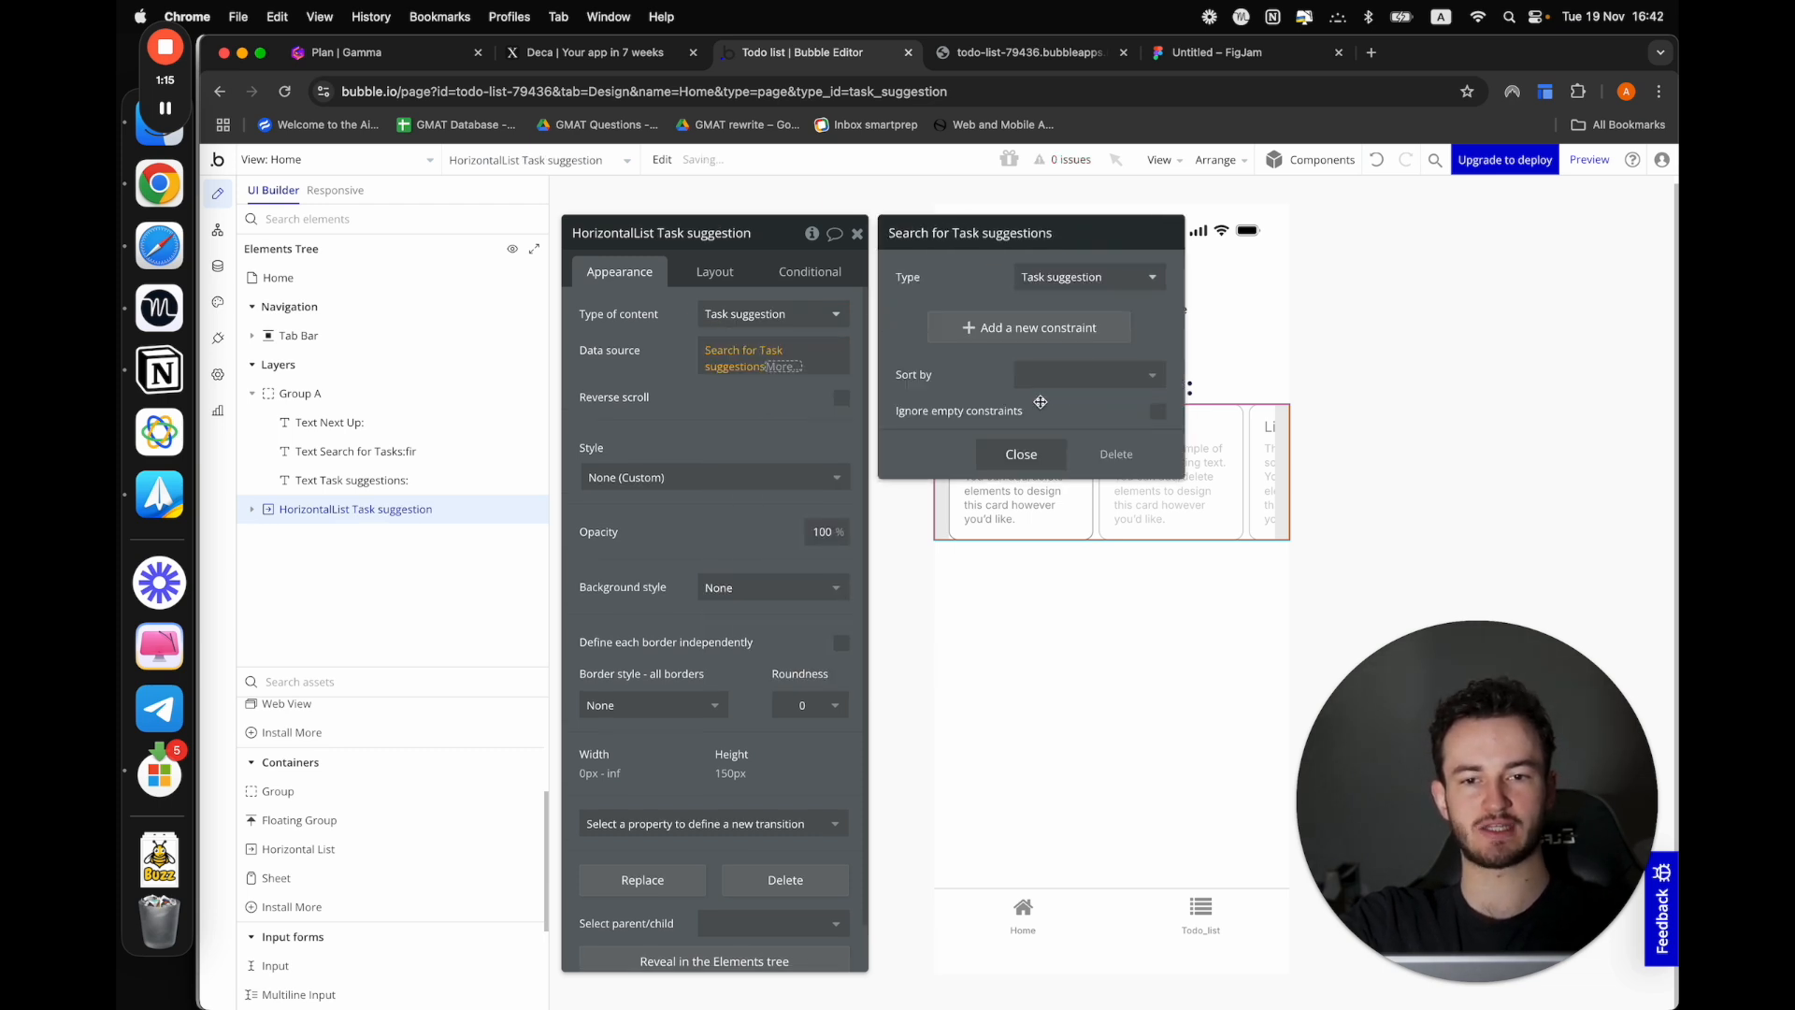
click(1021, 454)
click(651, 369)
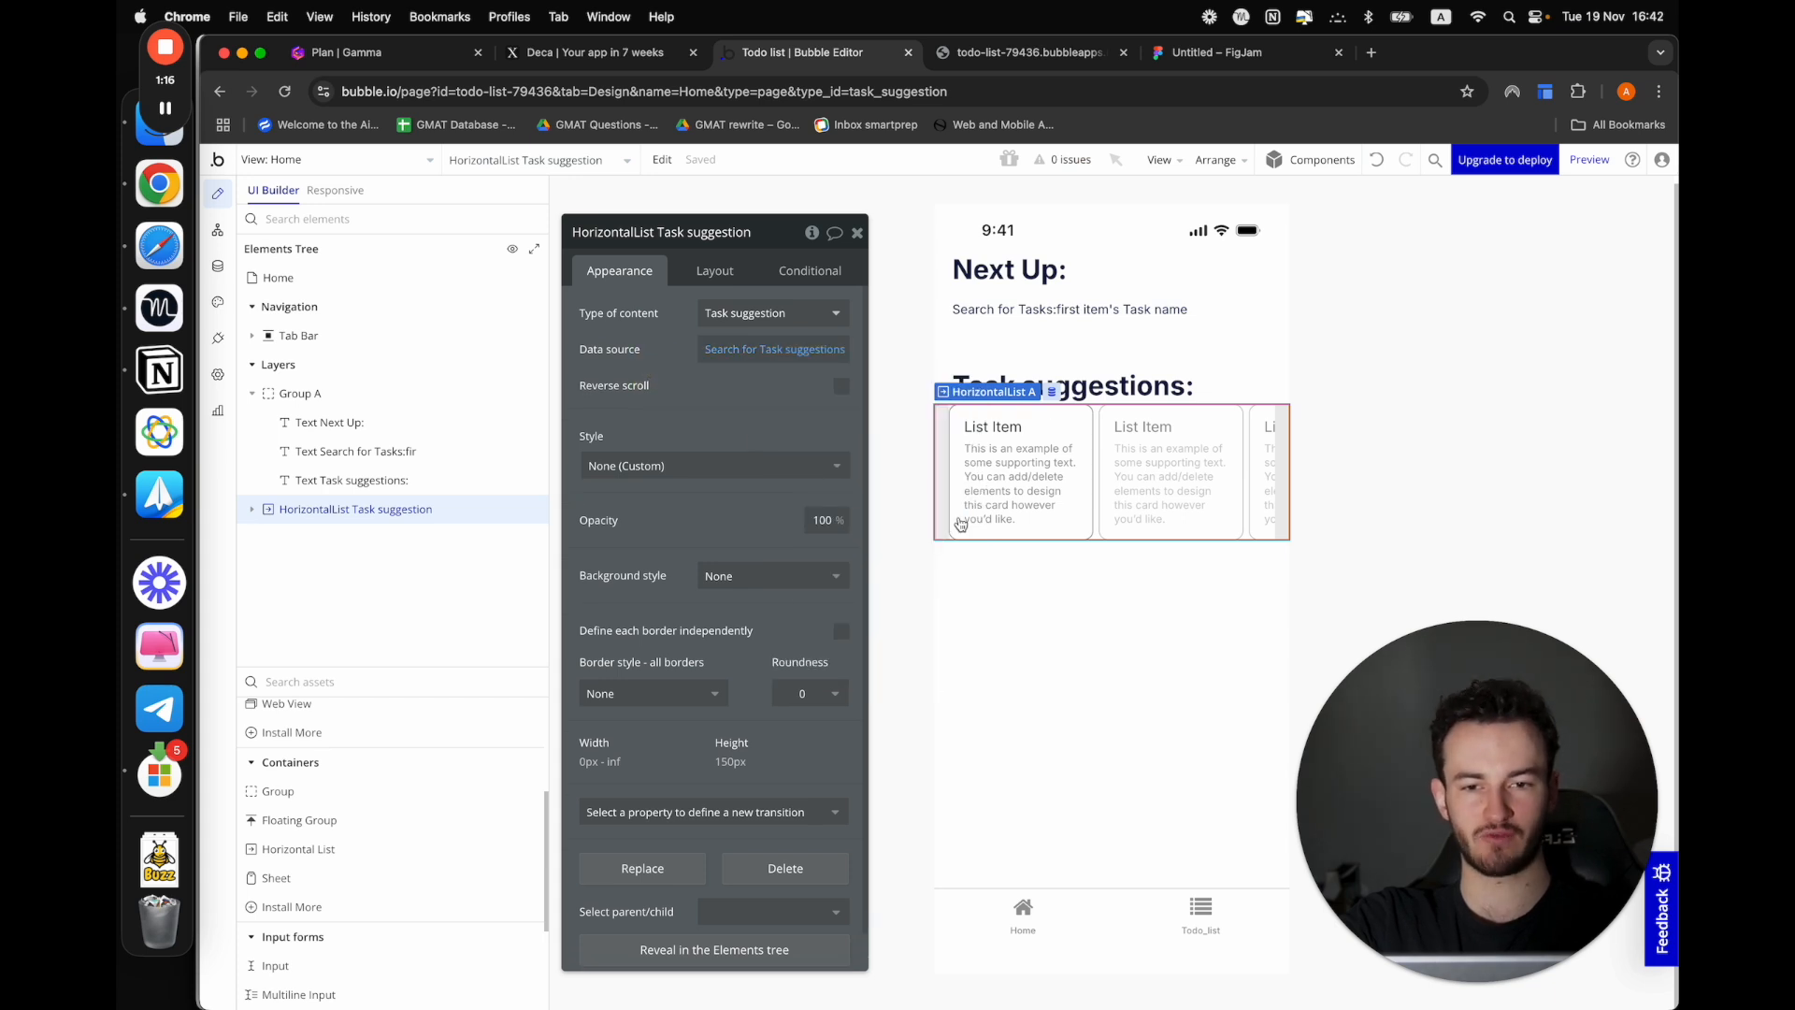
Replace the list item's title text with the dynamic value Current item's Task suggestion's Task name
click(1071, 429)
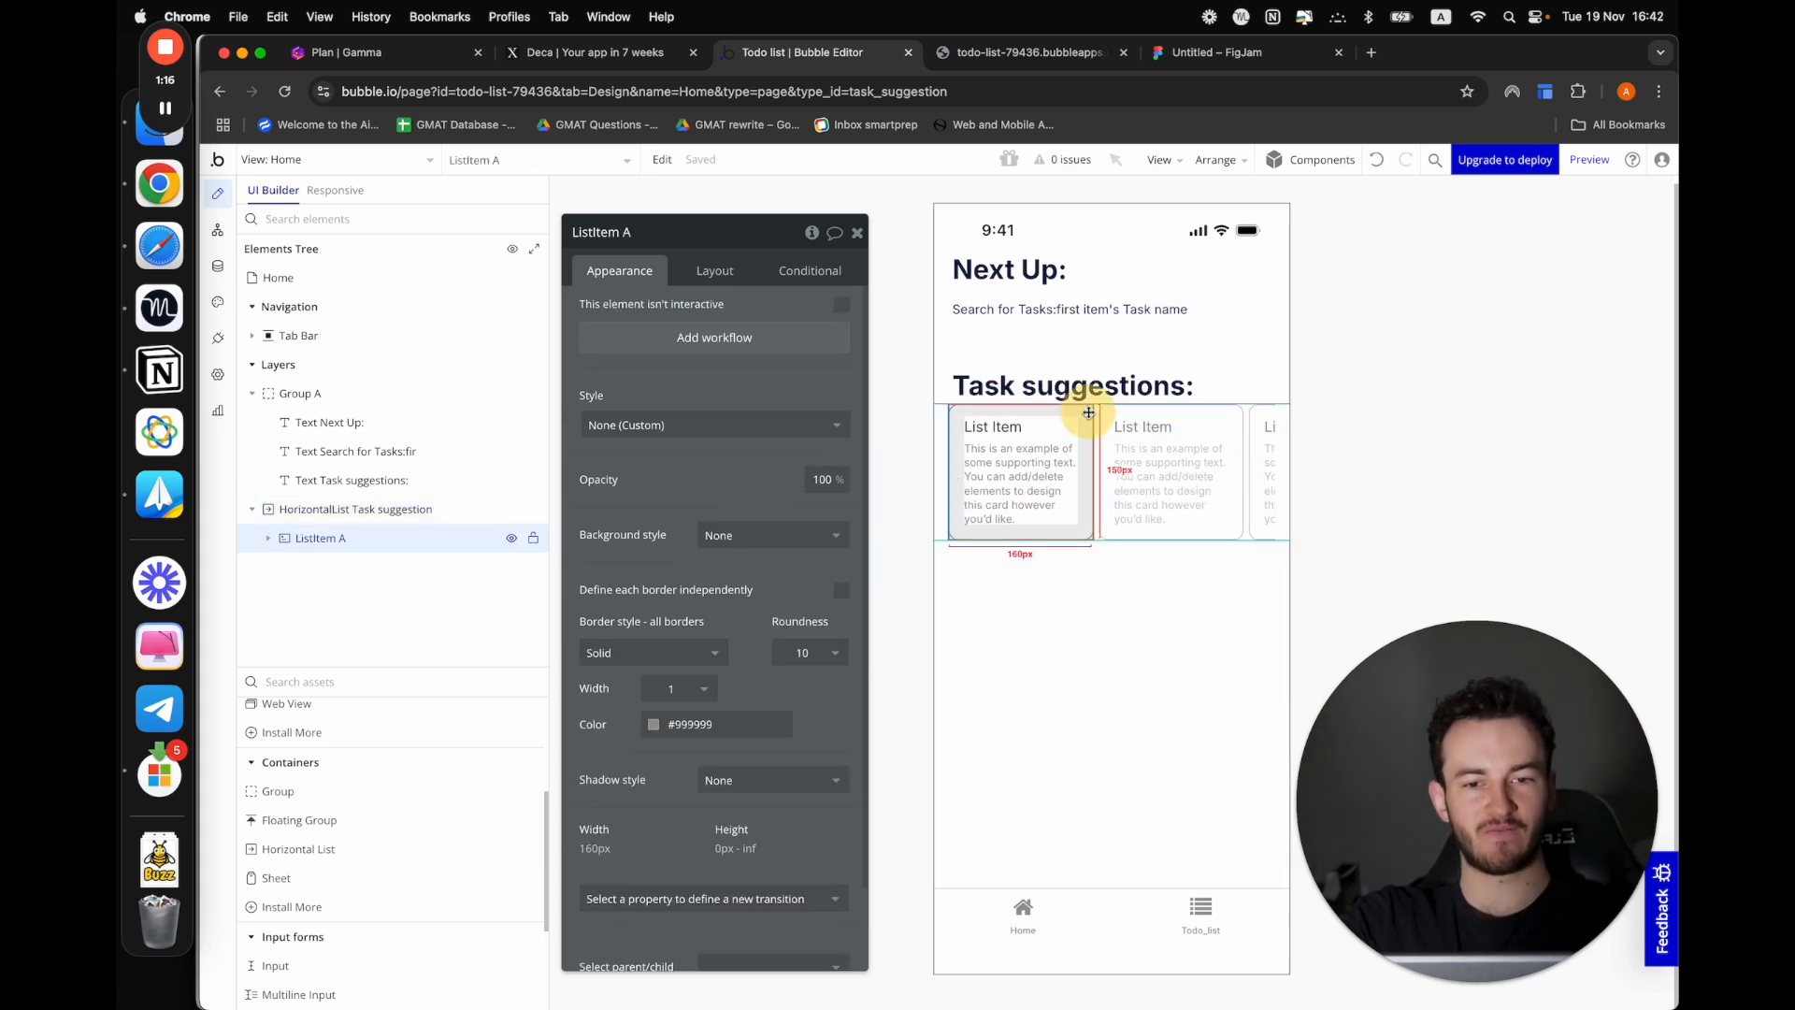
click(991, 431)
triple_click(603, 311)
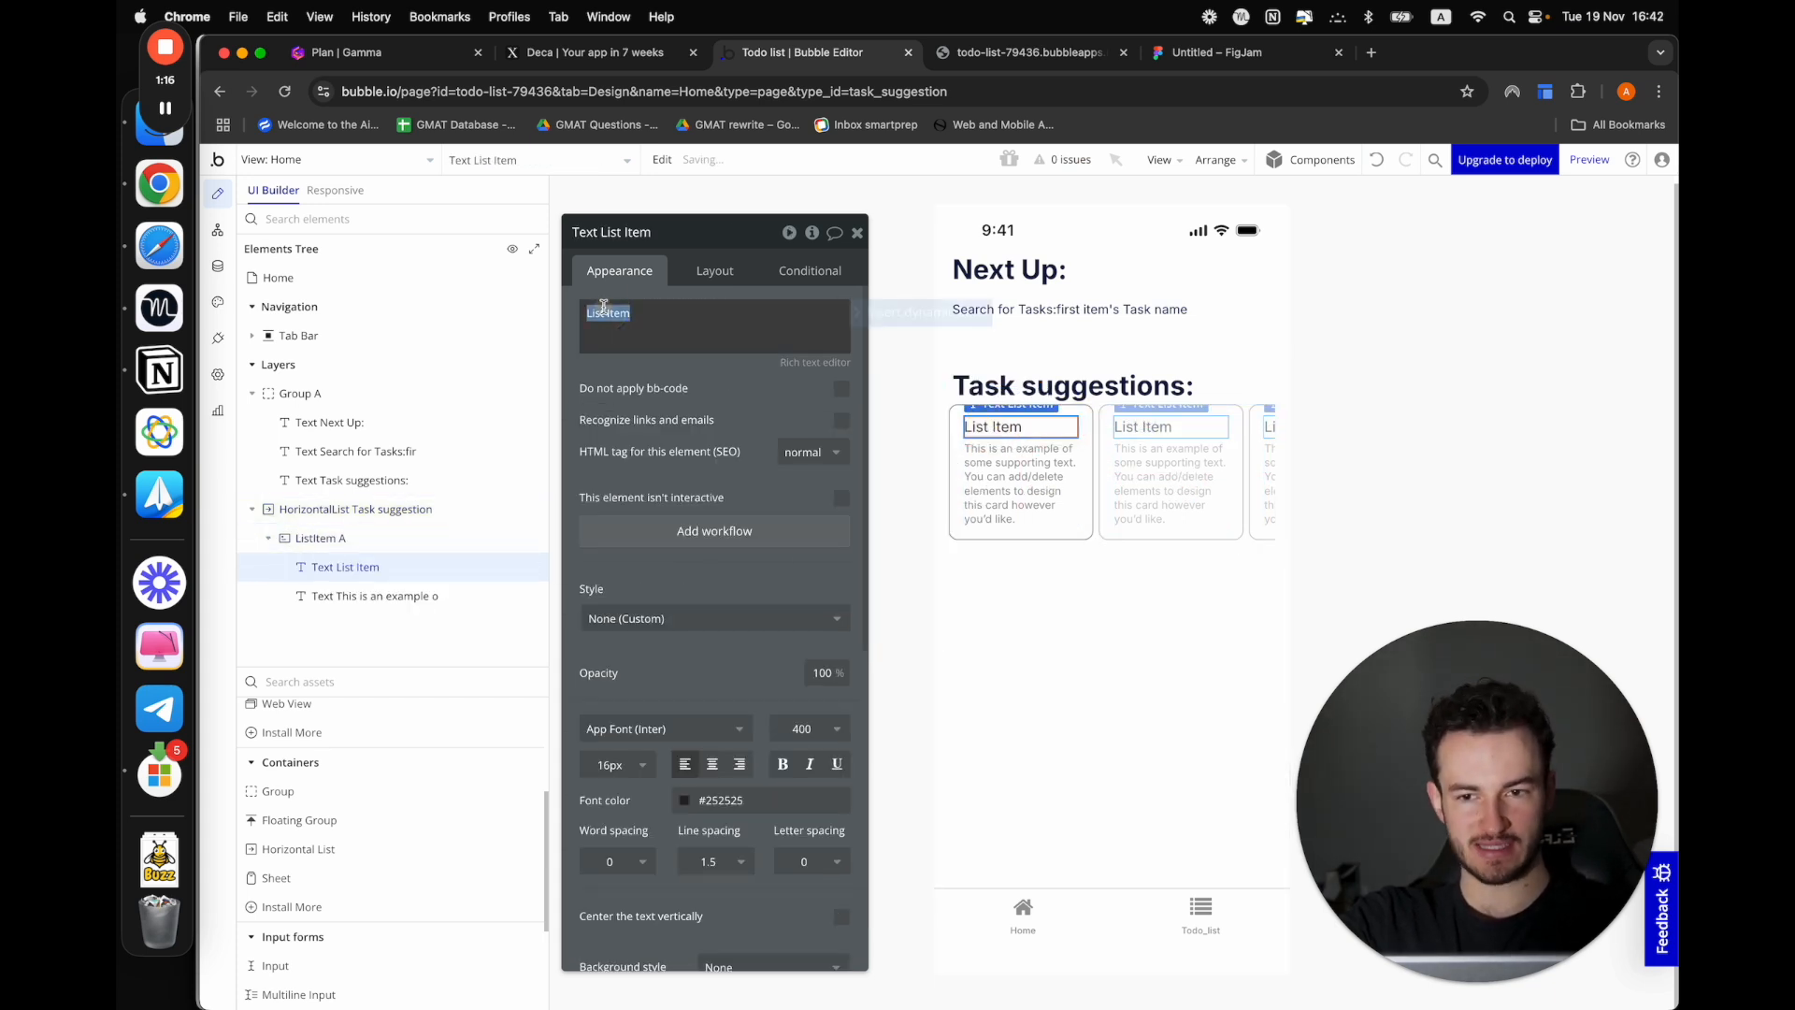
click(937, 316)
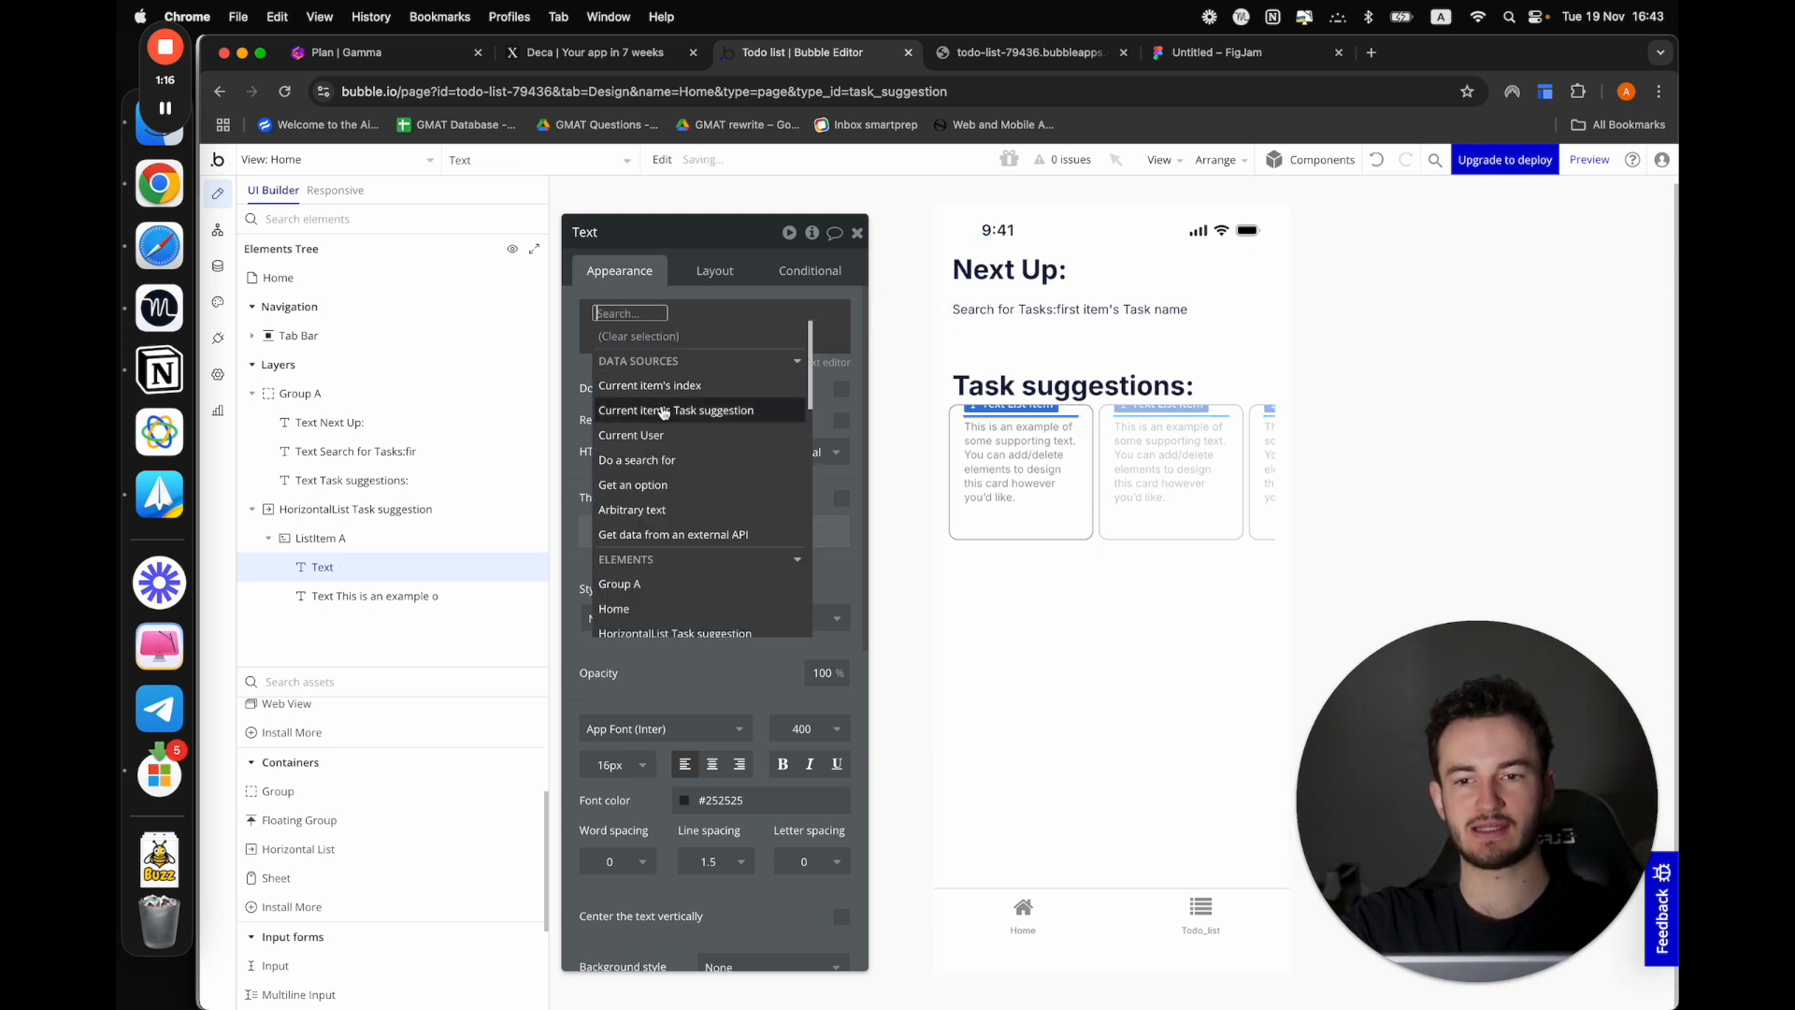
mouse_move(671, 417)
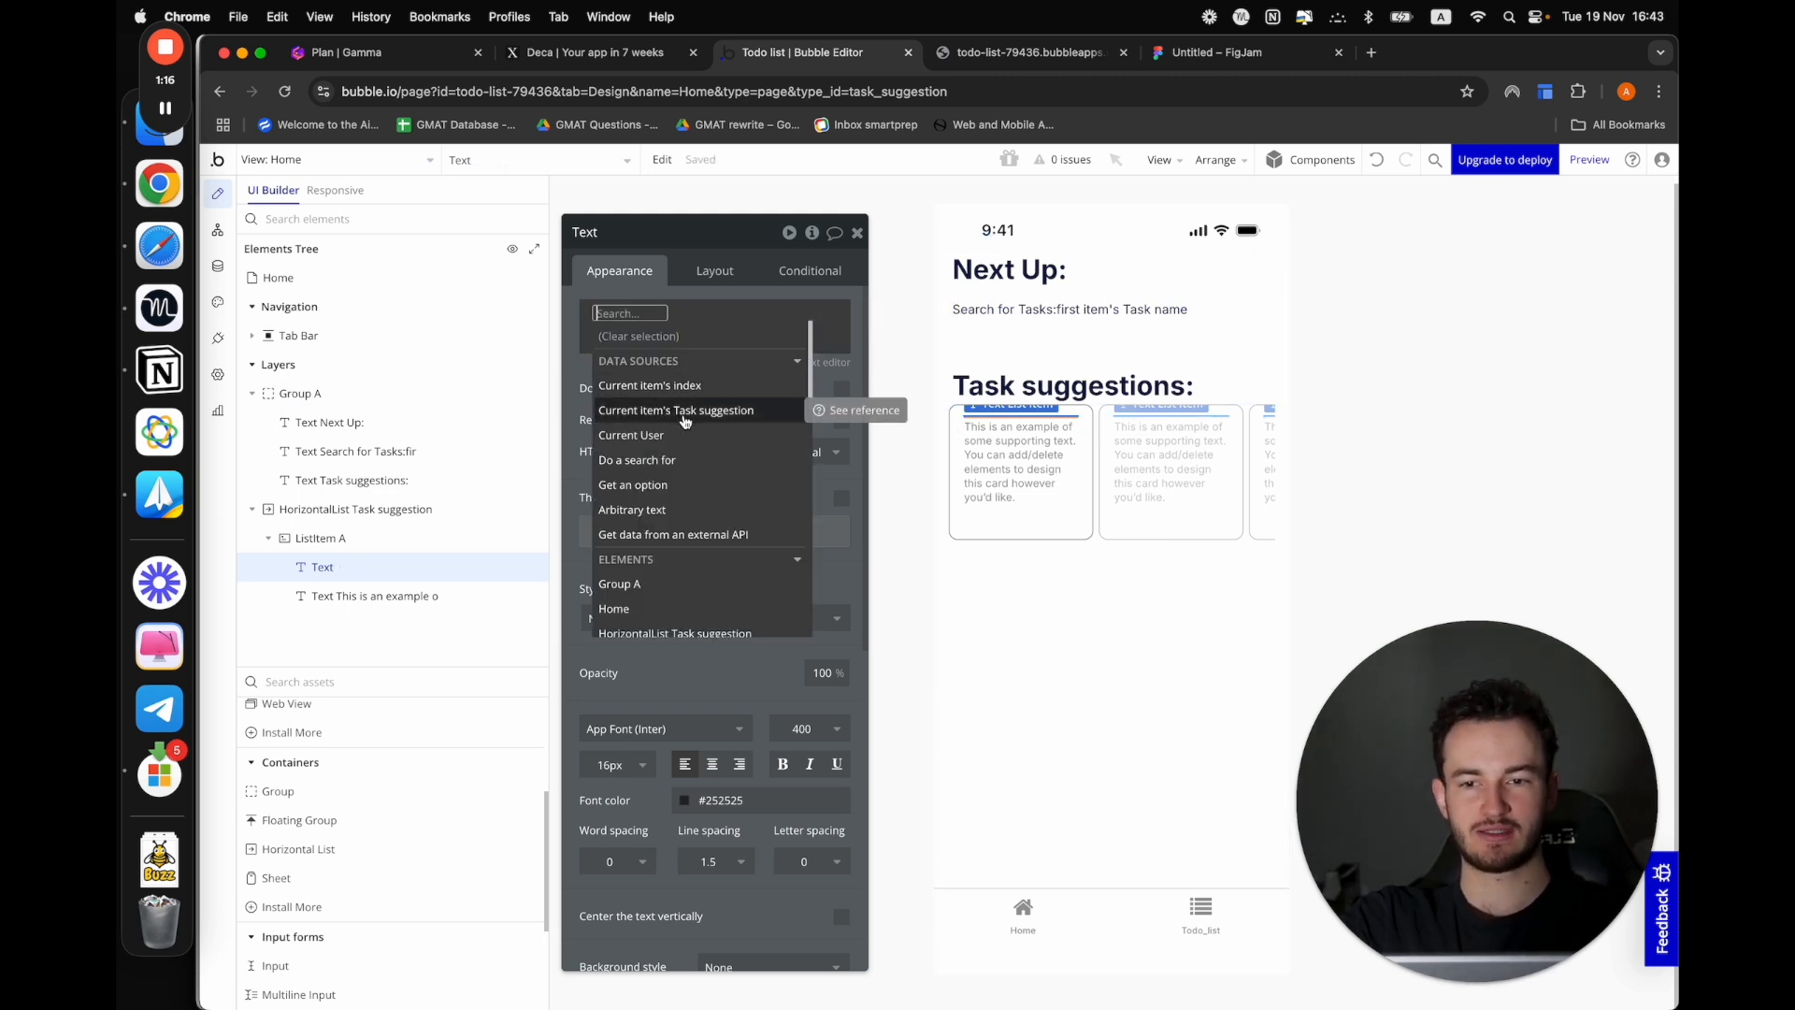
click(685, 417)
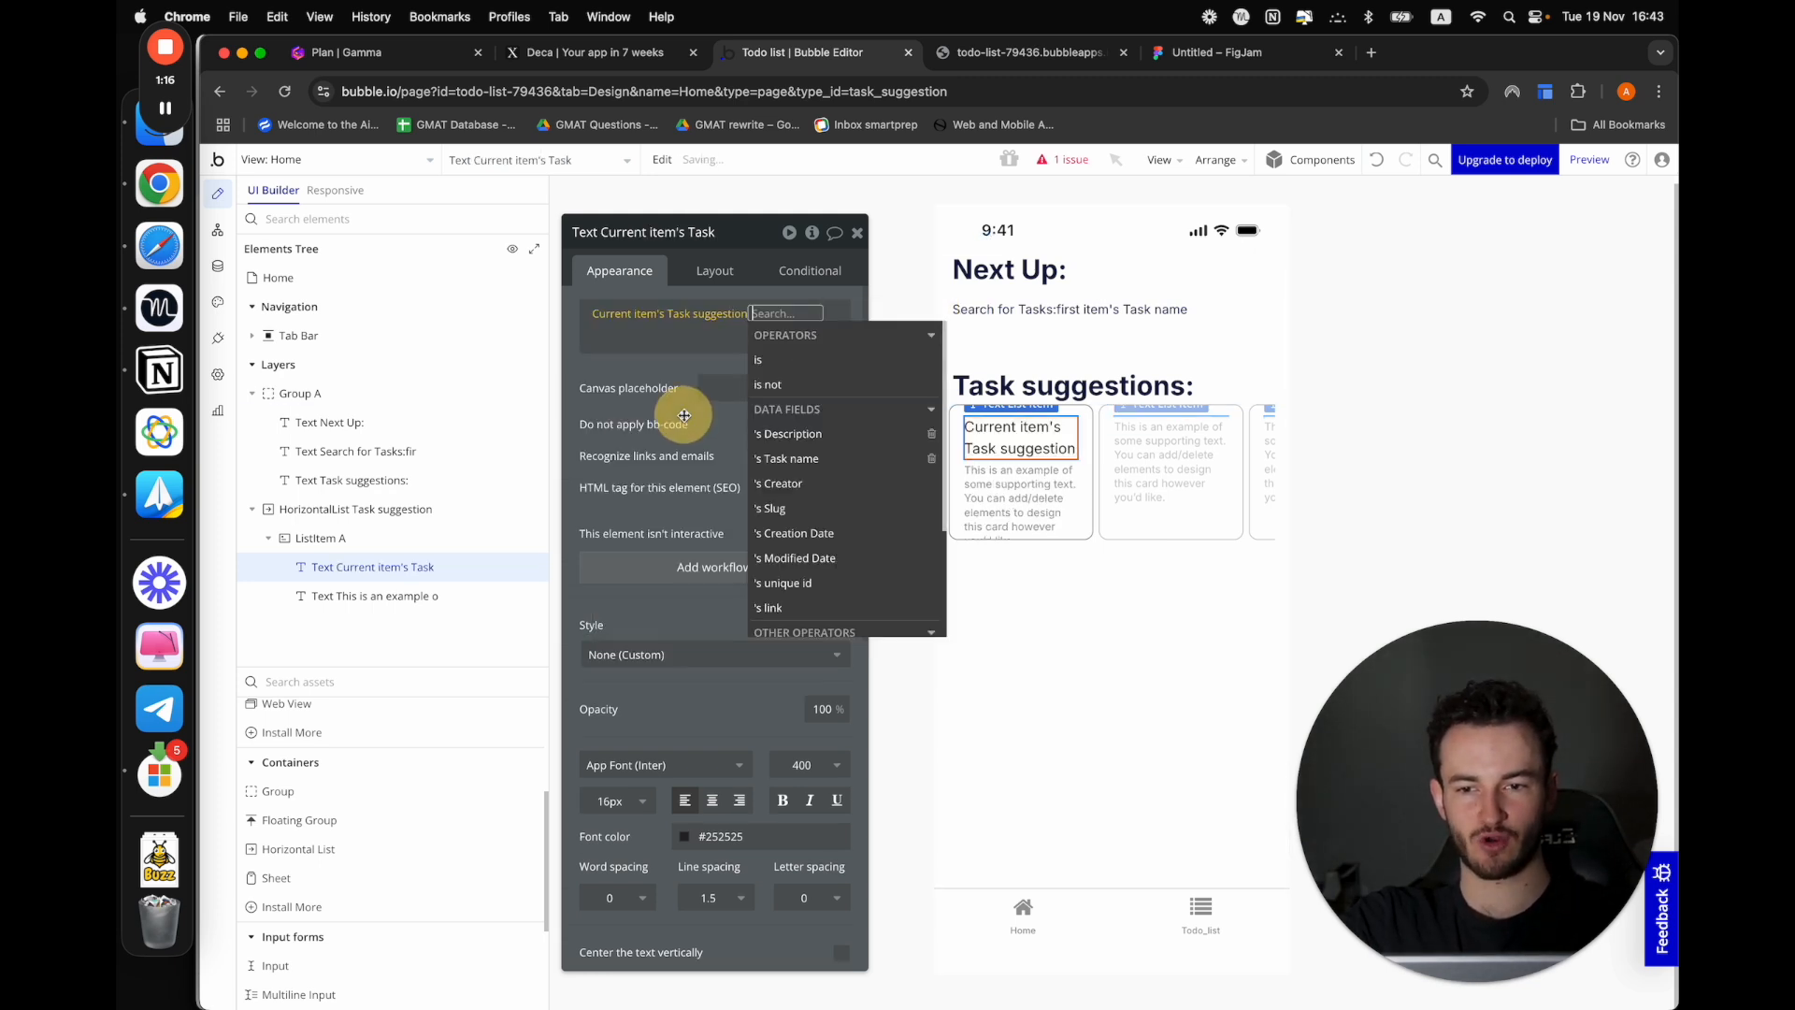
click(797, 458)
Replace the list item's supporting text with the dynamic value Current item's Task suggestion's Description
click(1018, 520)
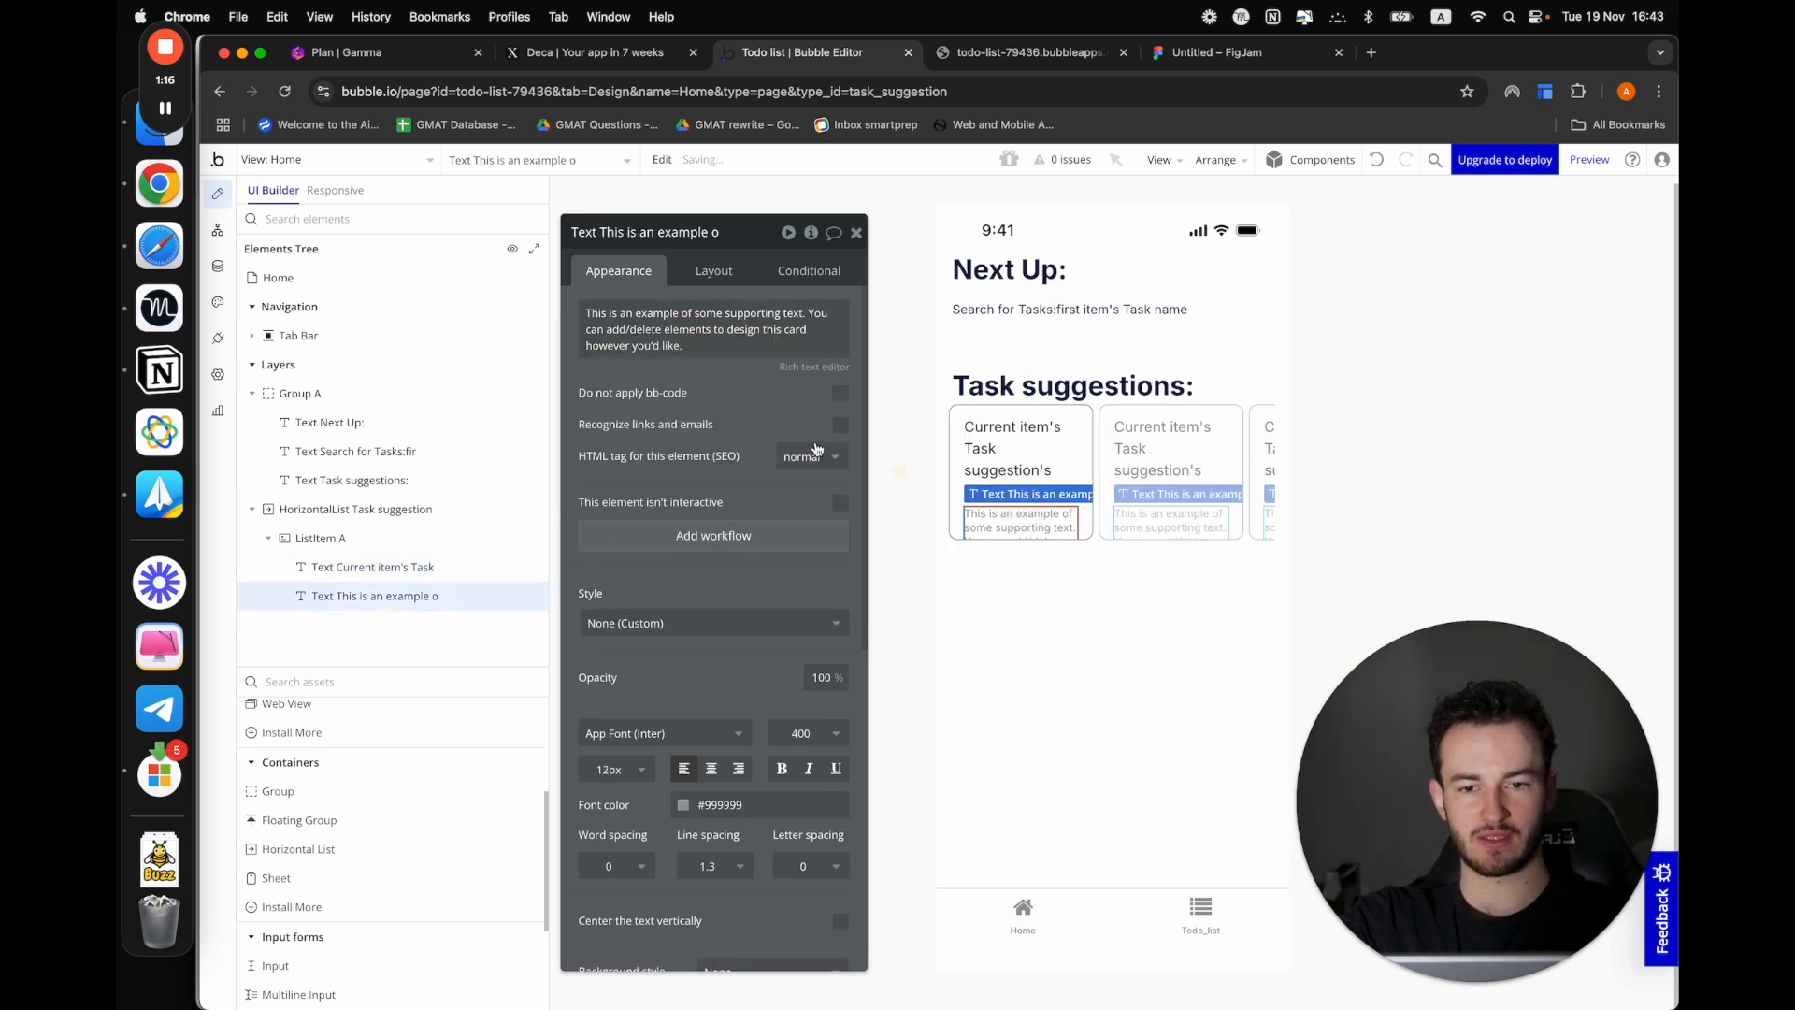
triple_click(698, 344)
click(887, 322)
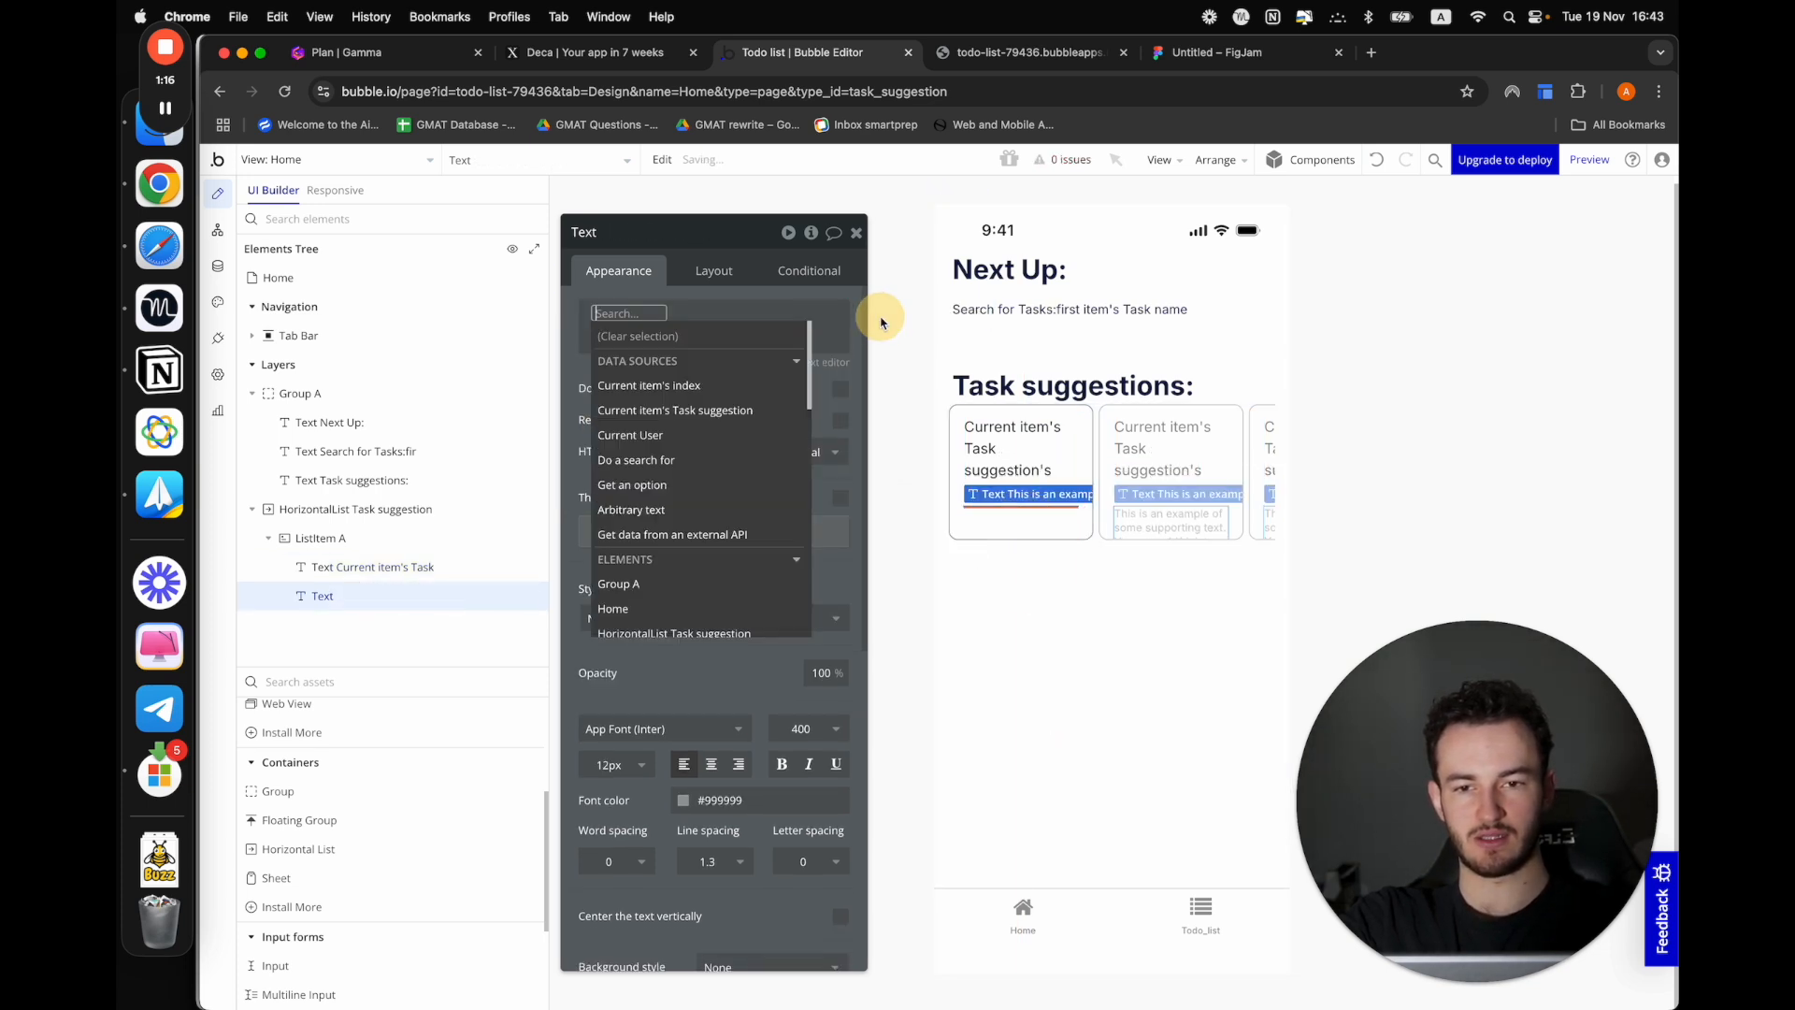
click(669, 412)
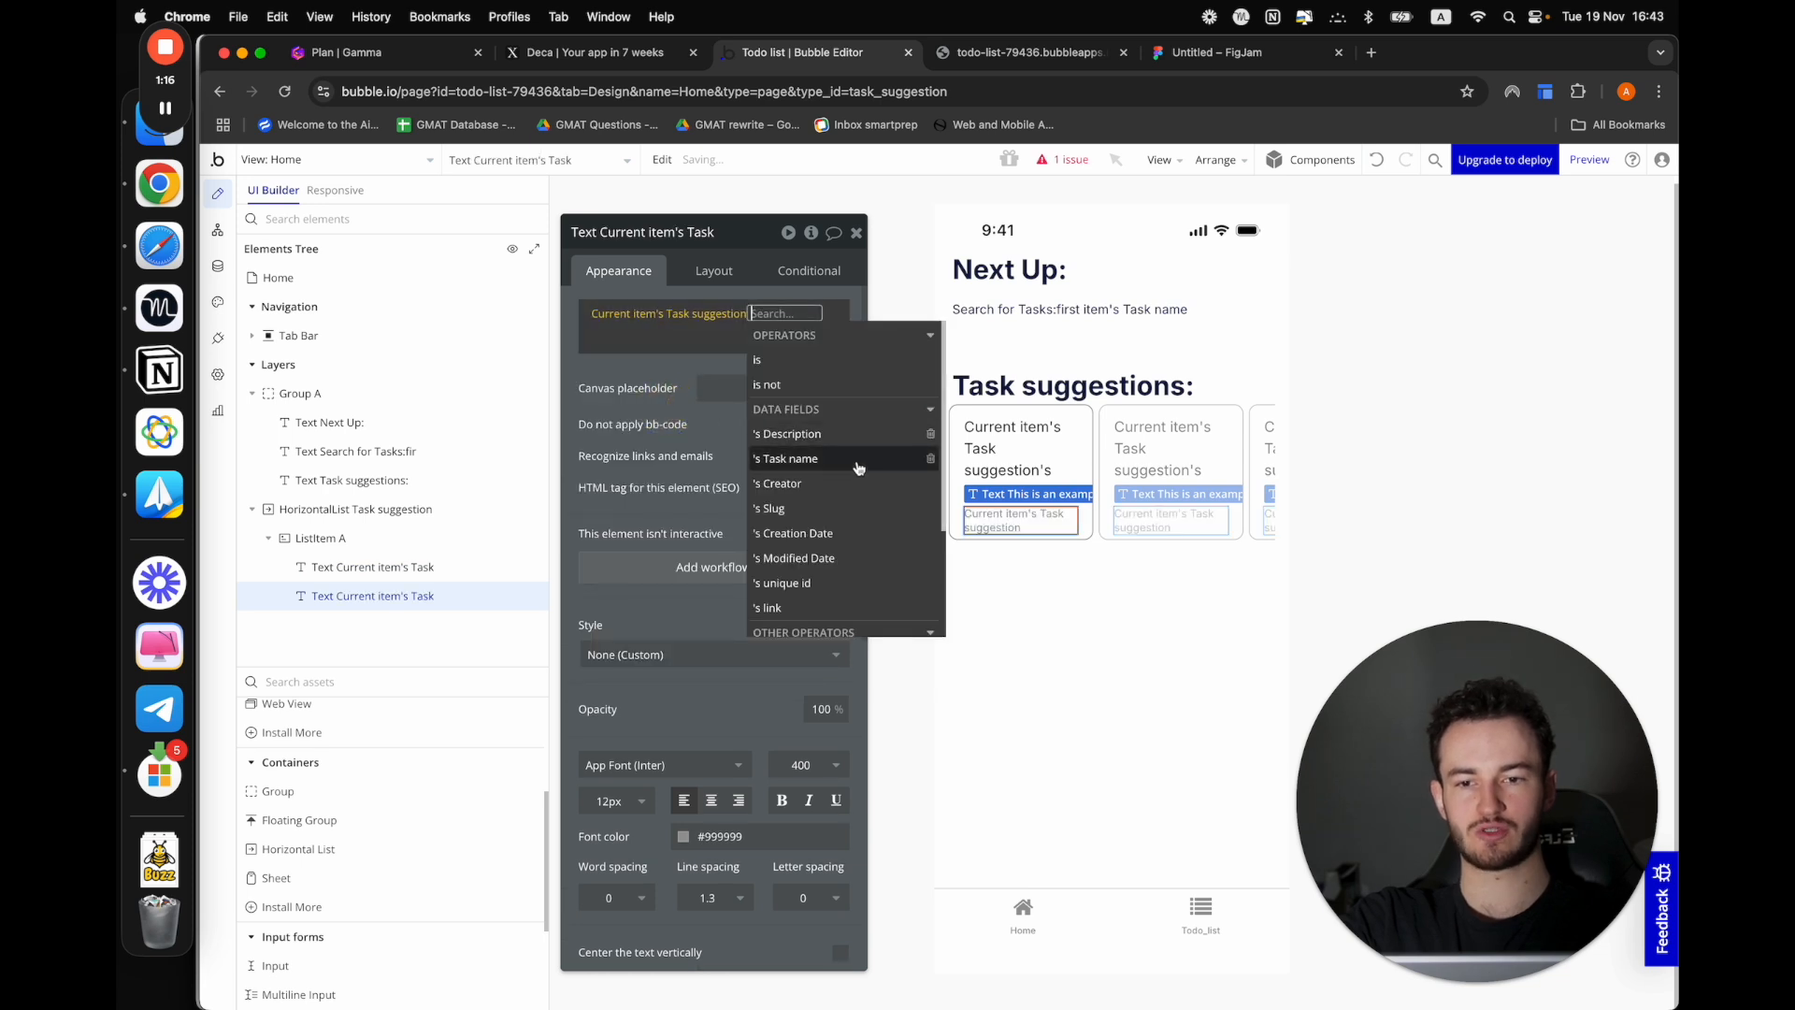
click(806, 434)
click(592, 380)
click(1098, 667)
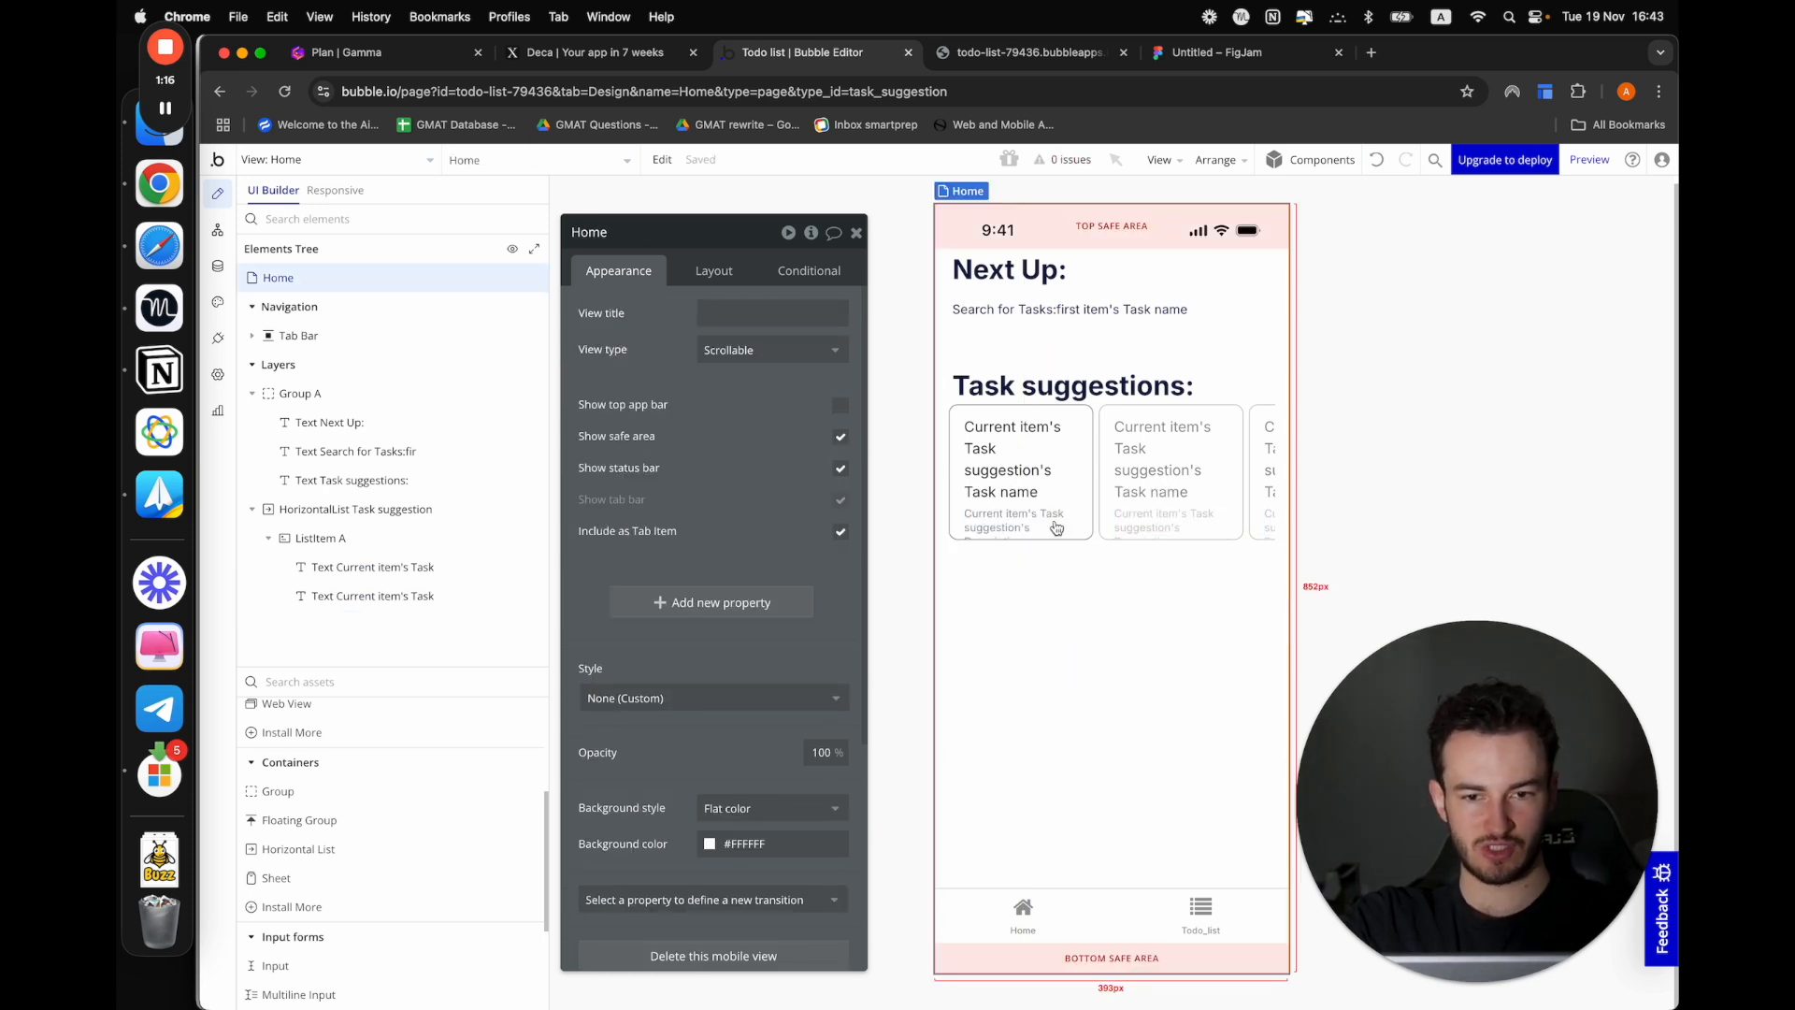
Check the list item's layout settings and preview the Home view to test swiping through the task suggestions
click(1083, 414)
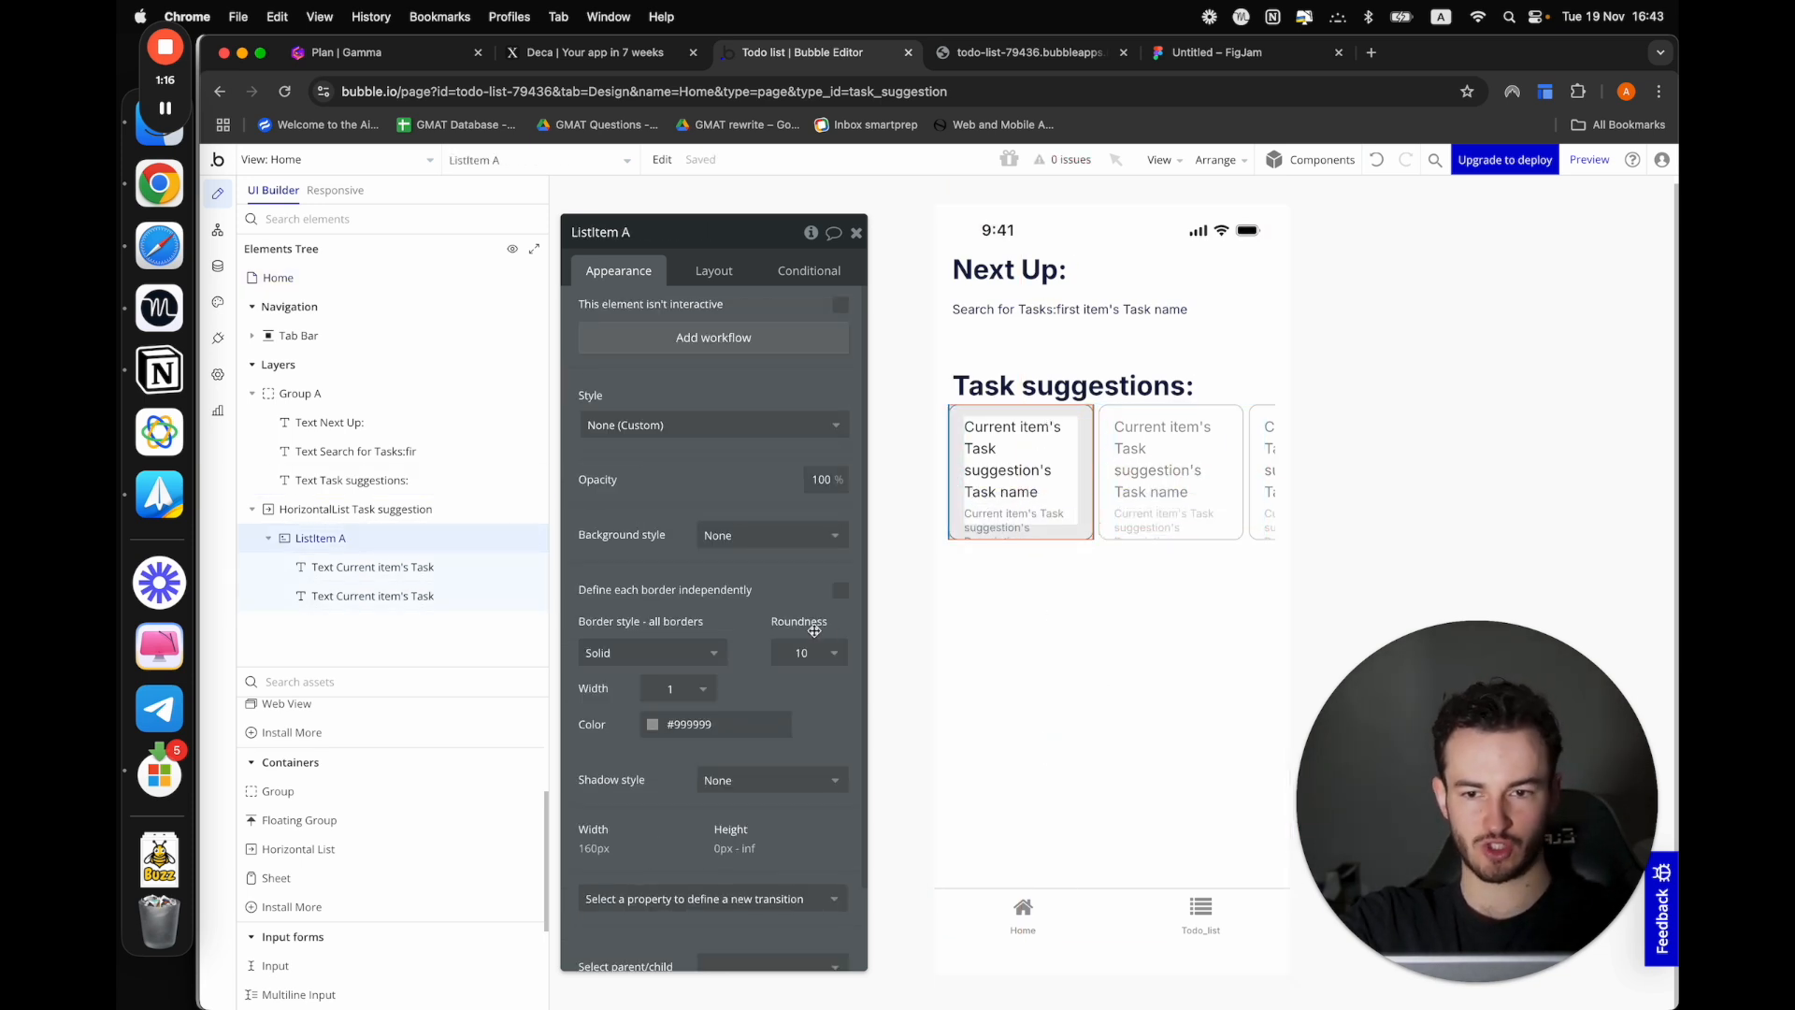
click(701, 278)
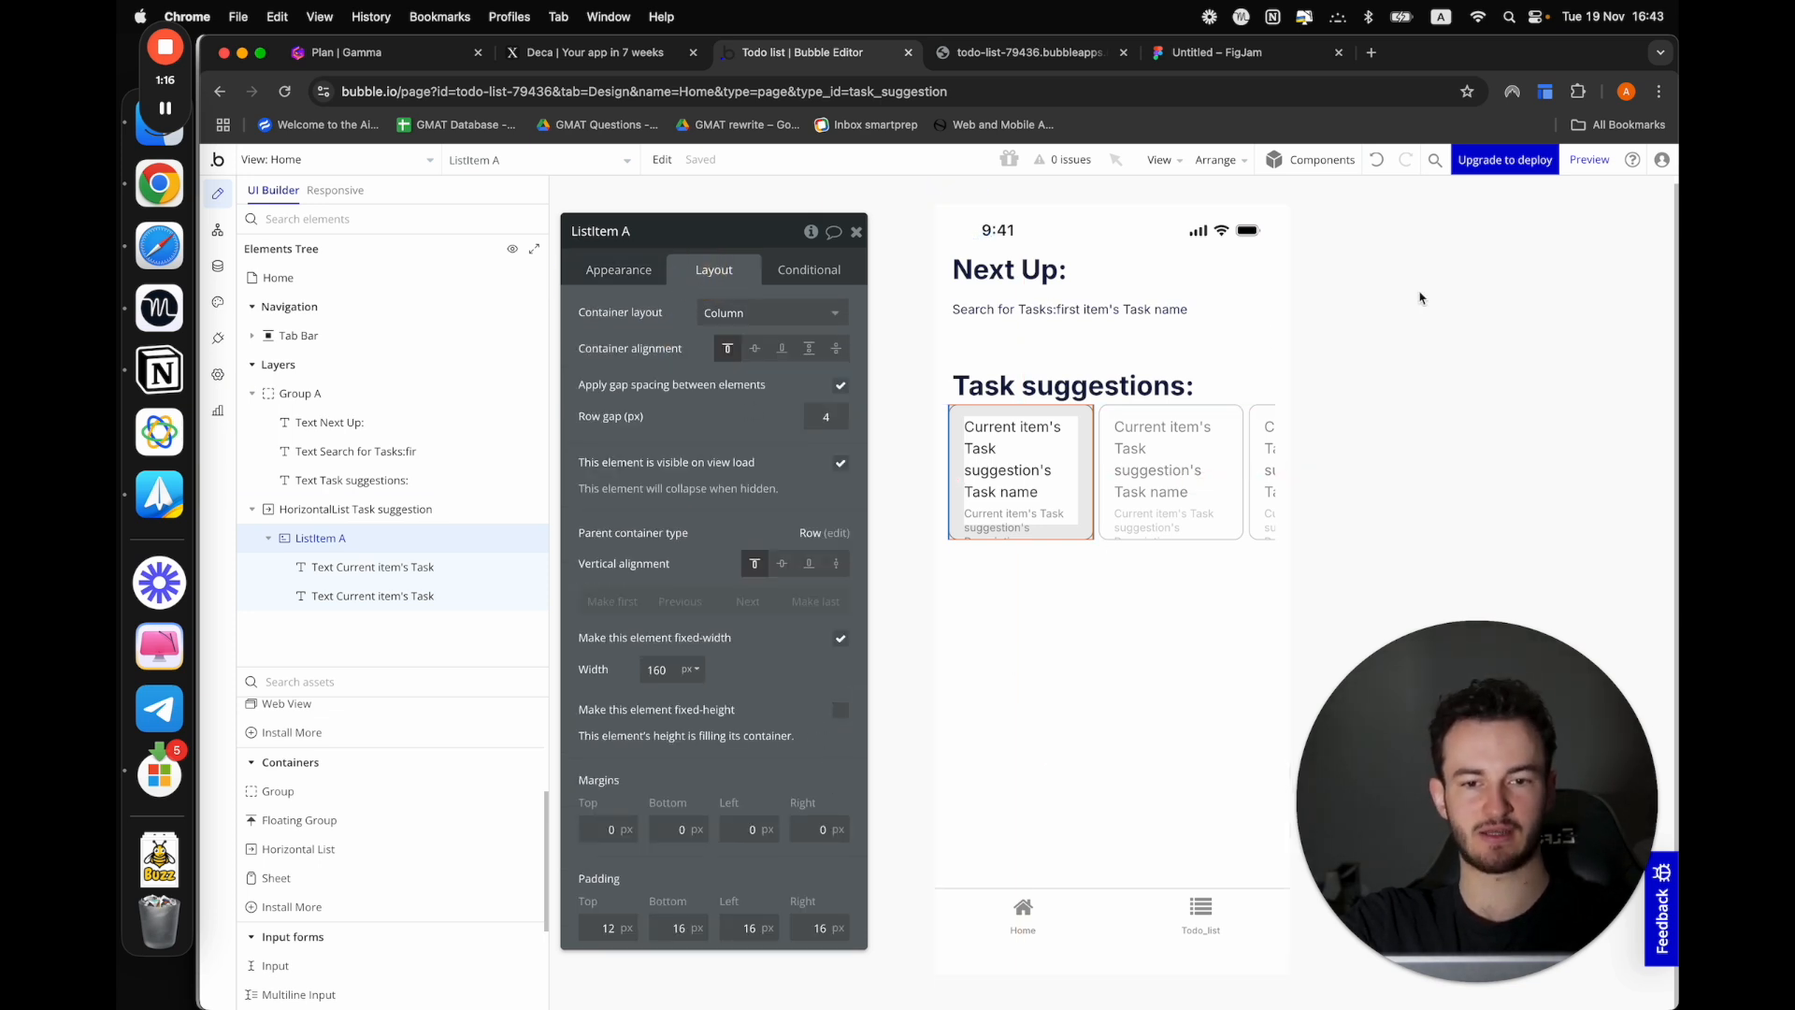
click(1617, 158)
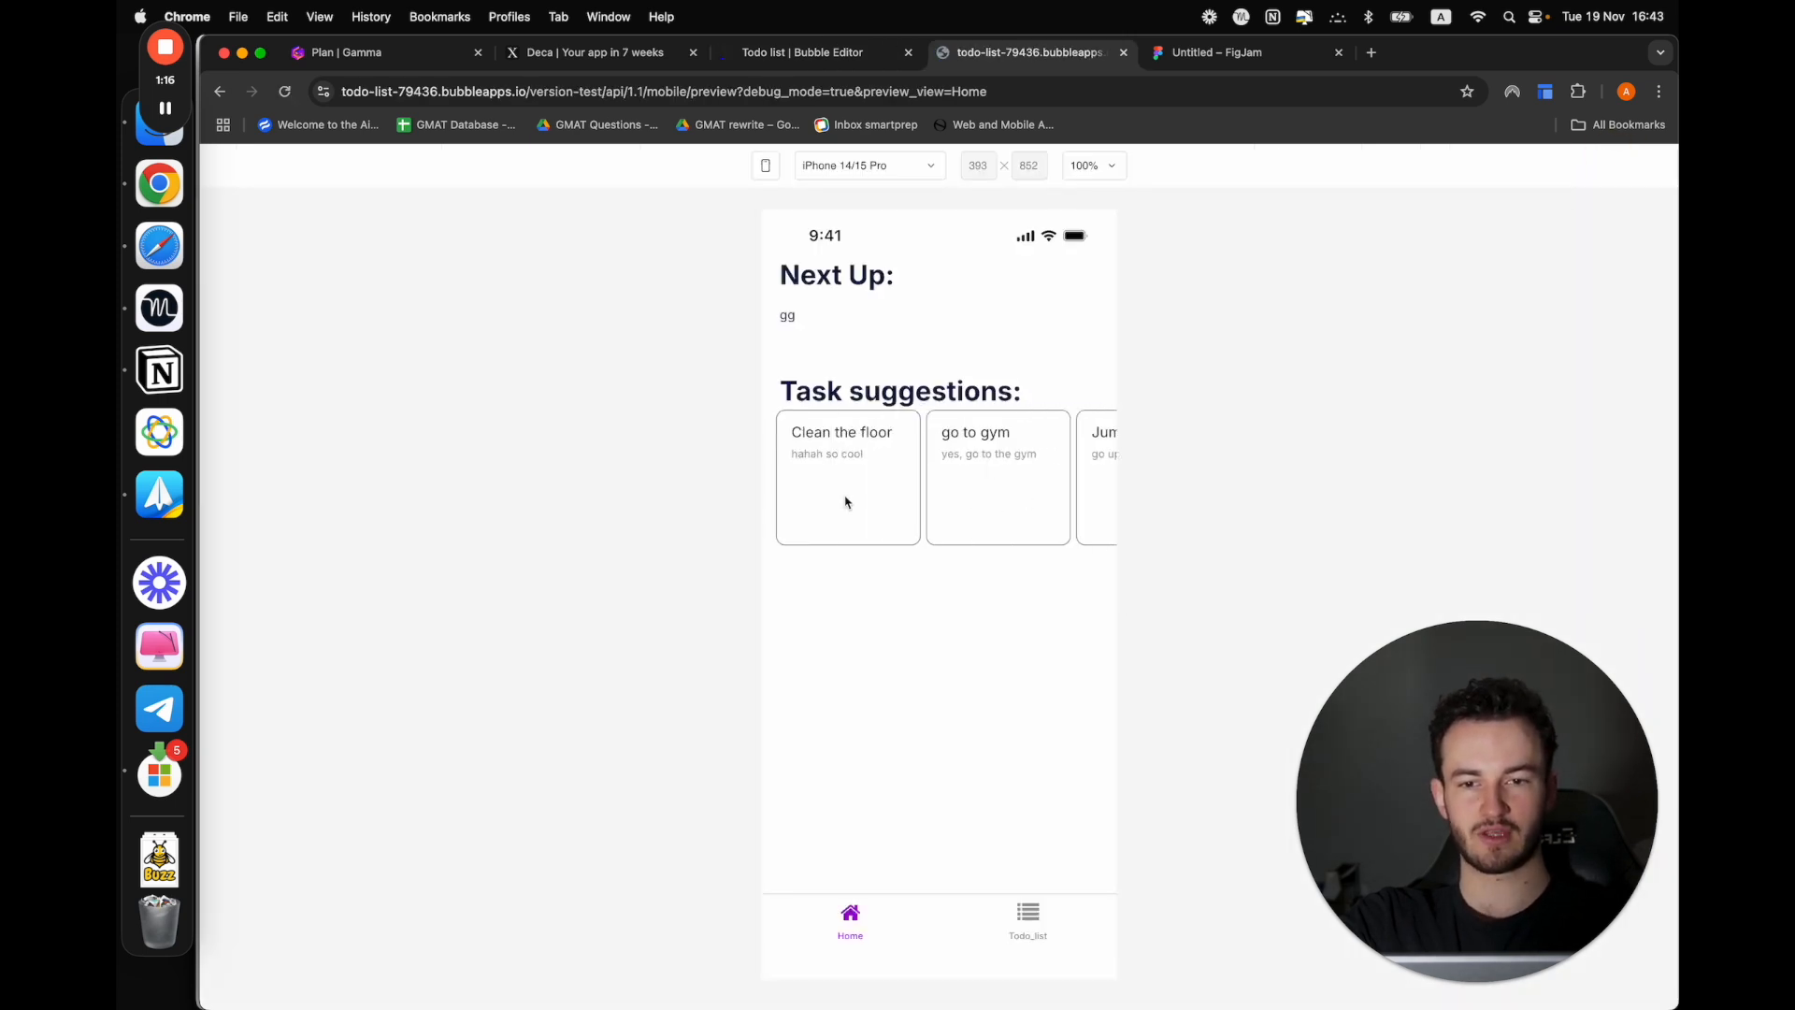
drag(953, 500, 810, 19)
click(939, 500)
click(790, 52)
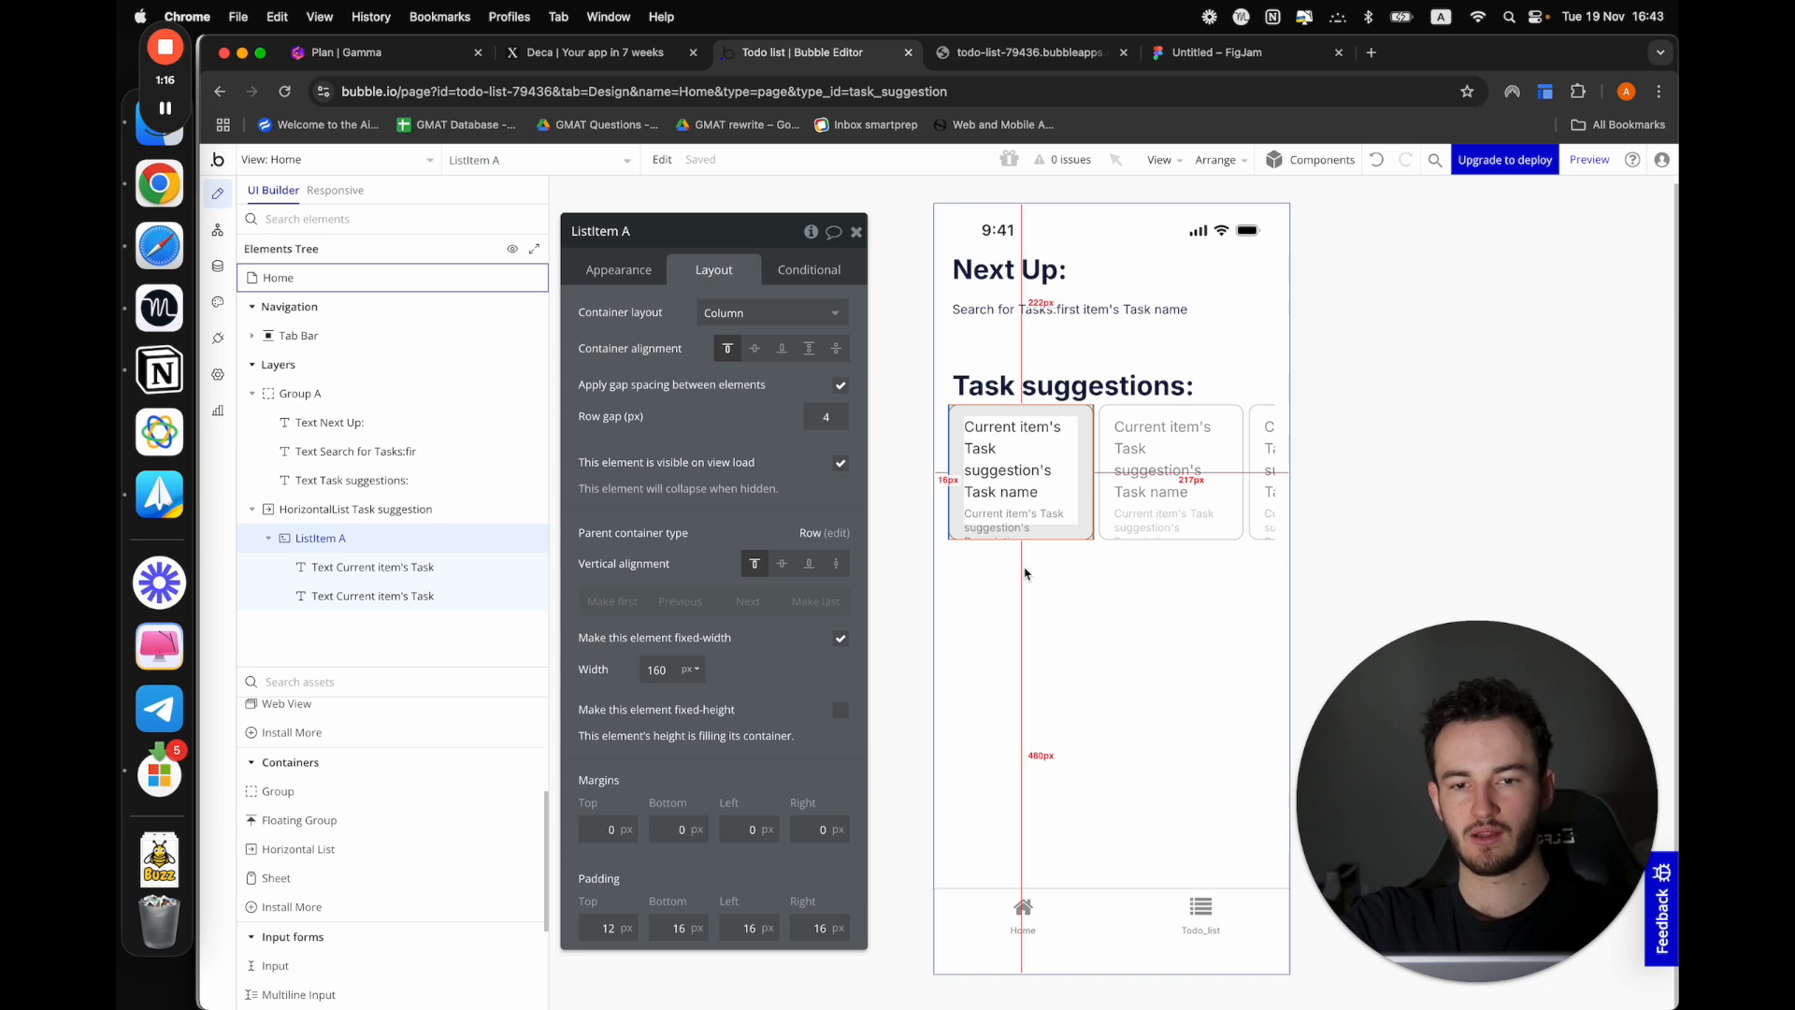
Review the horizontal list's layout and appearance settings and retest its scrolling in the app preview
click(379, 512)
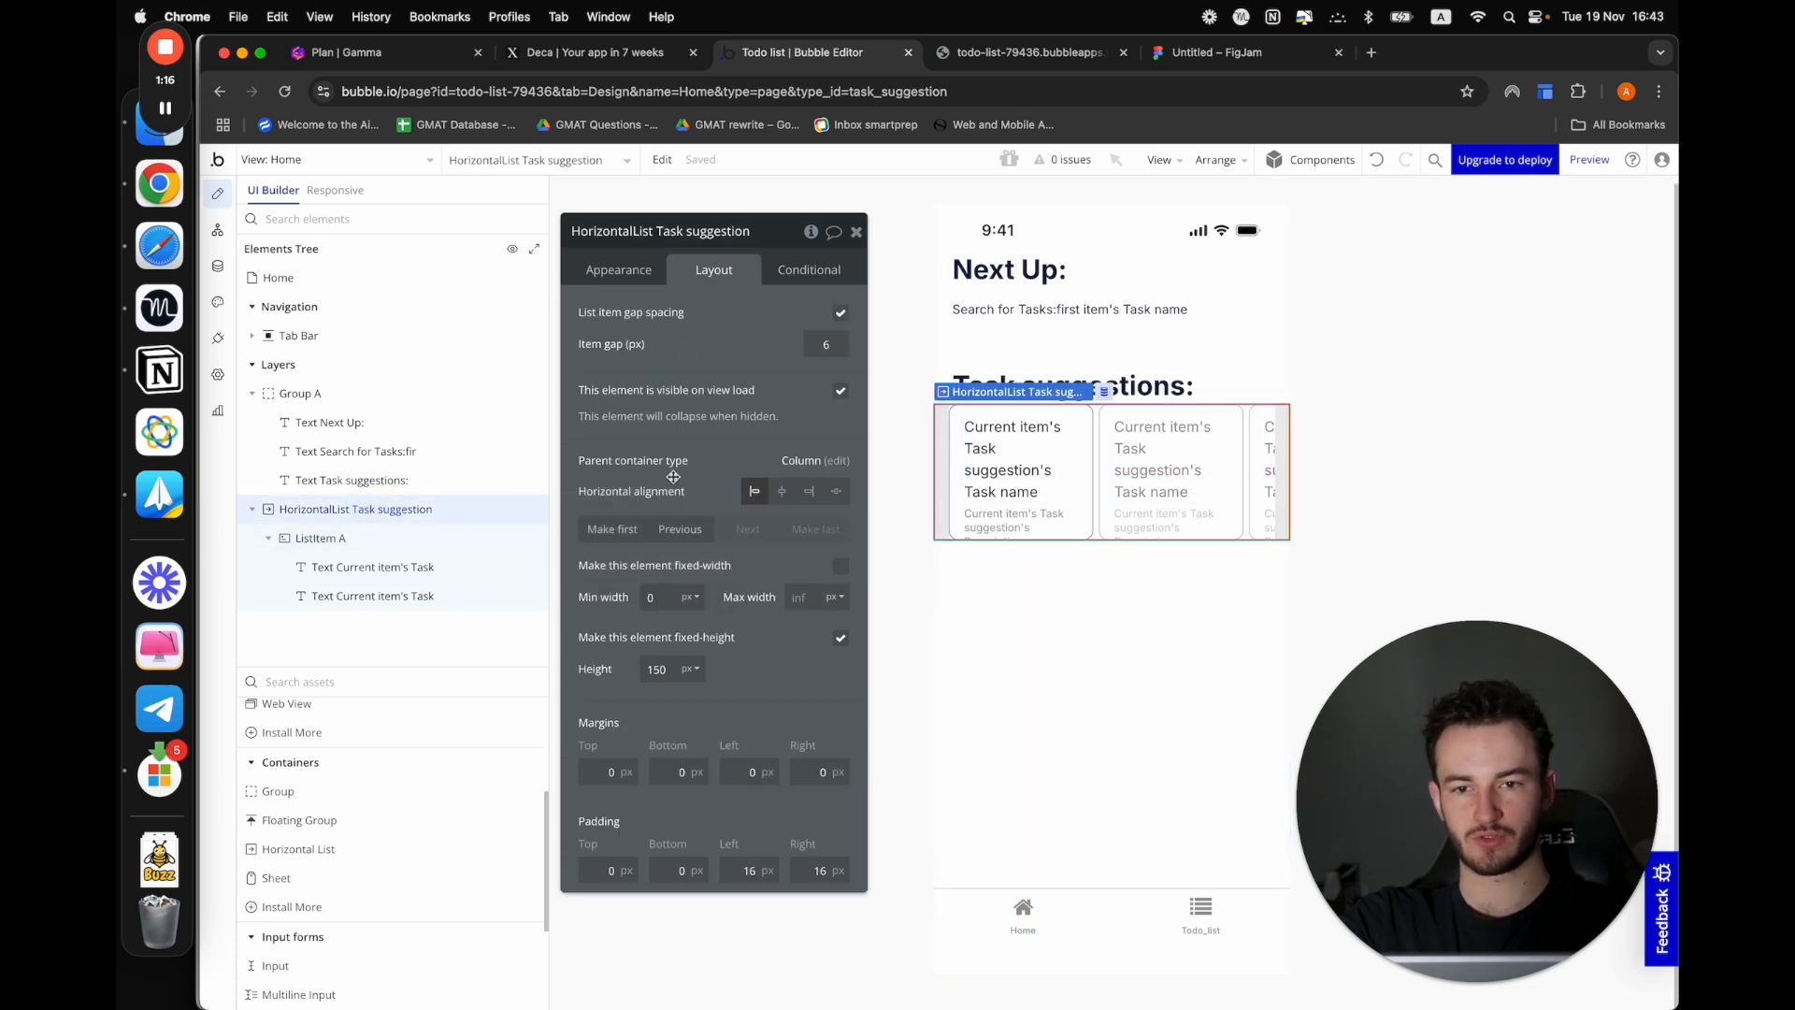
click(618, 266)
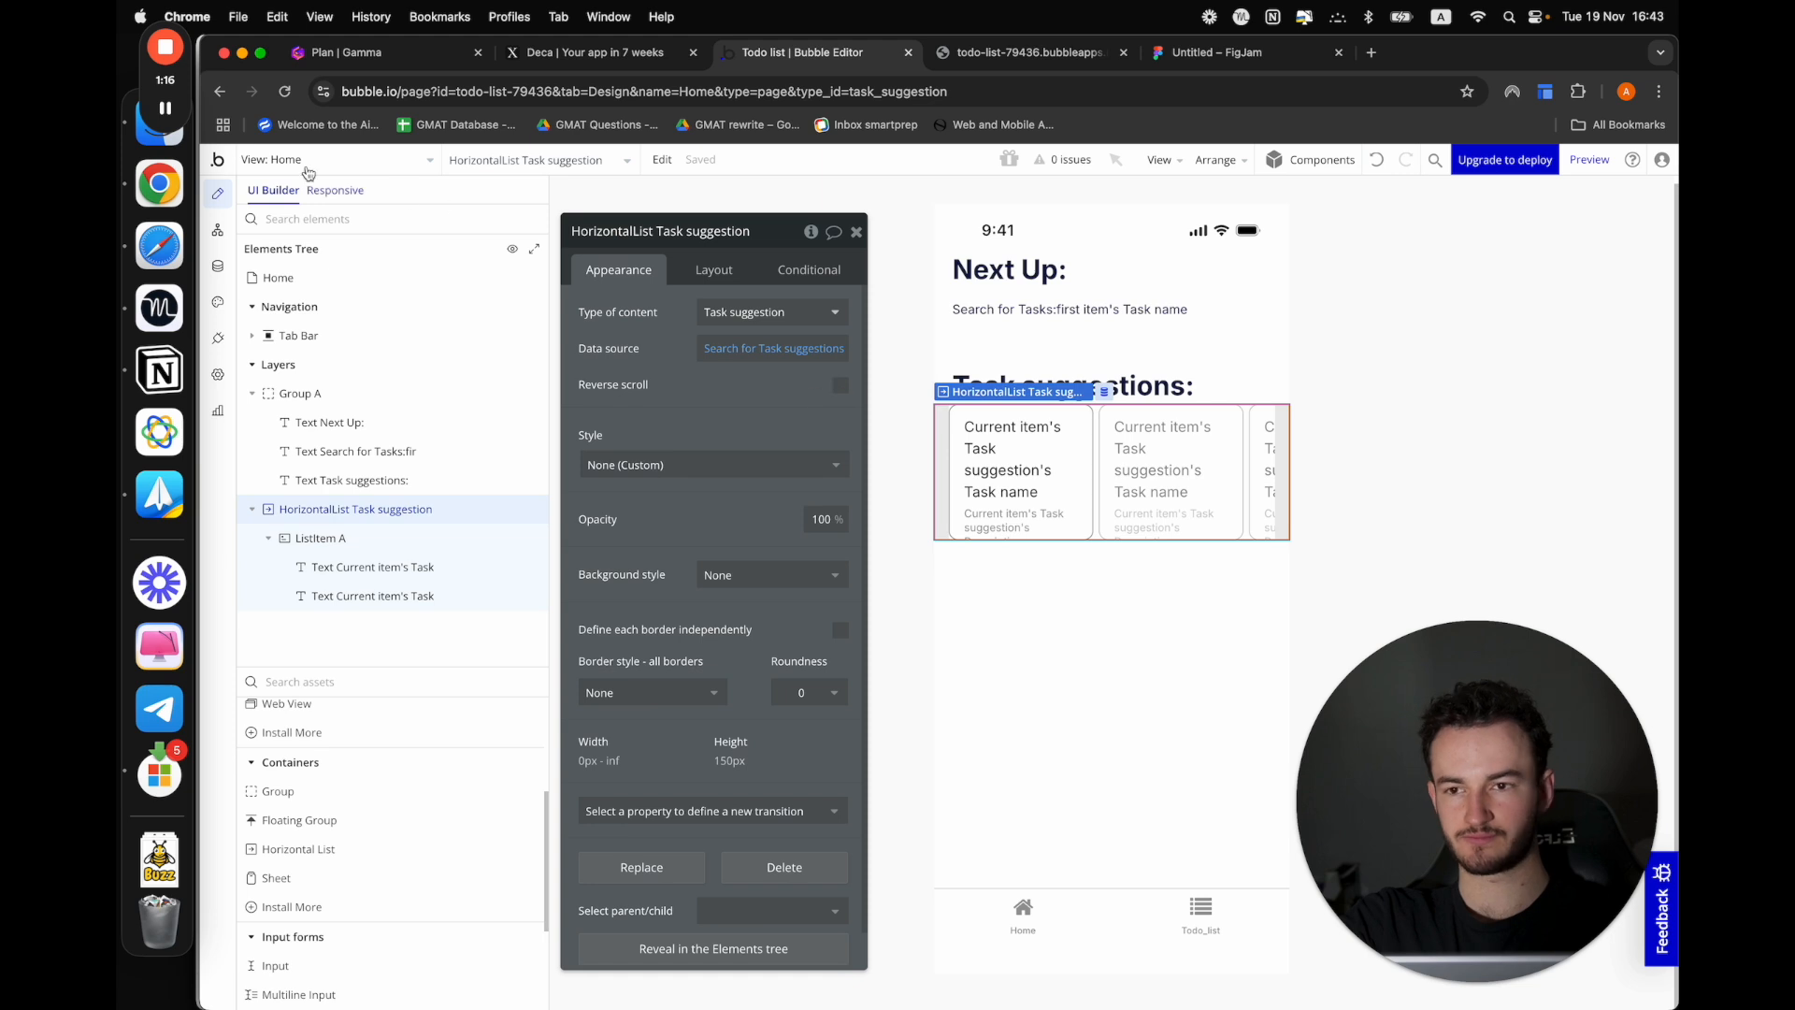
click(1024, 53)
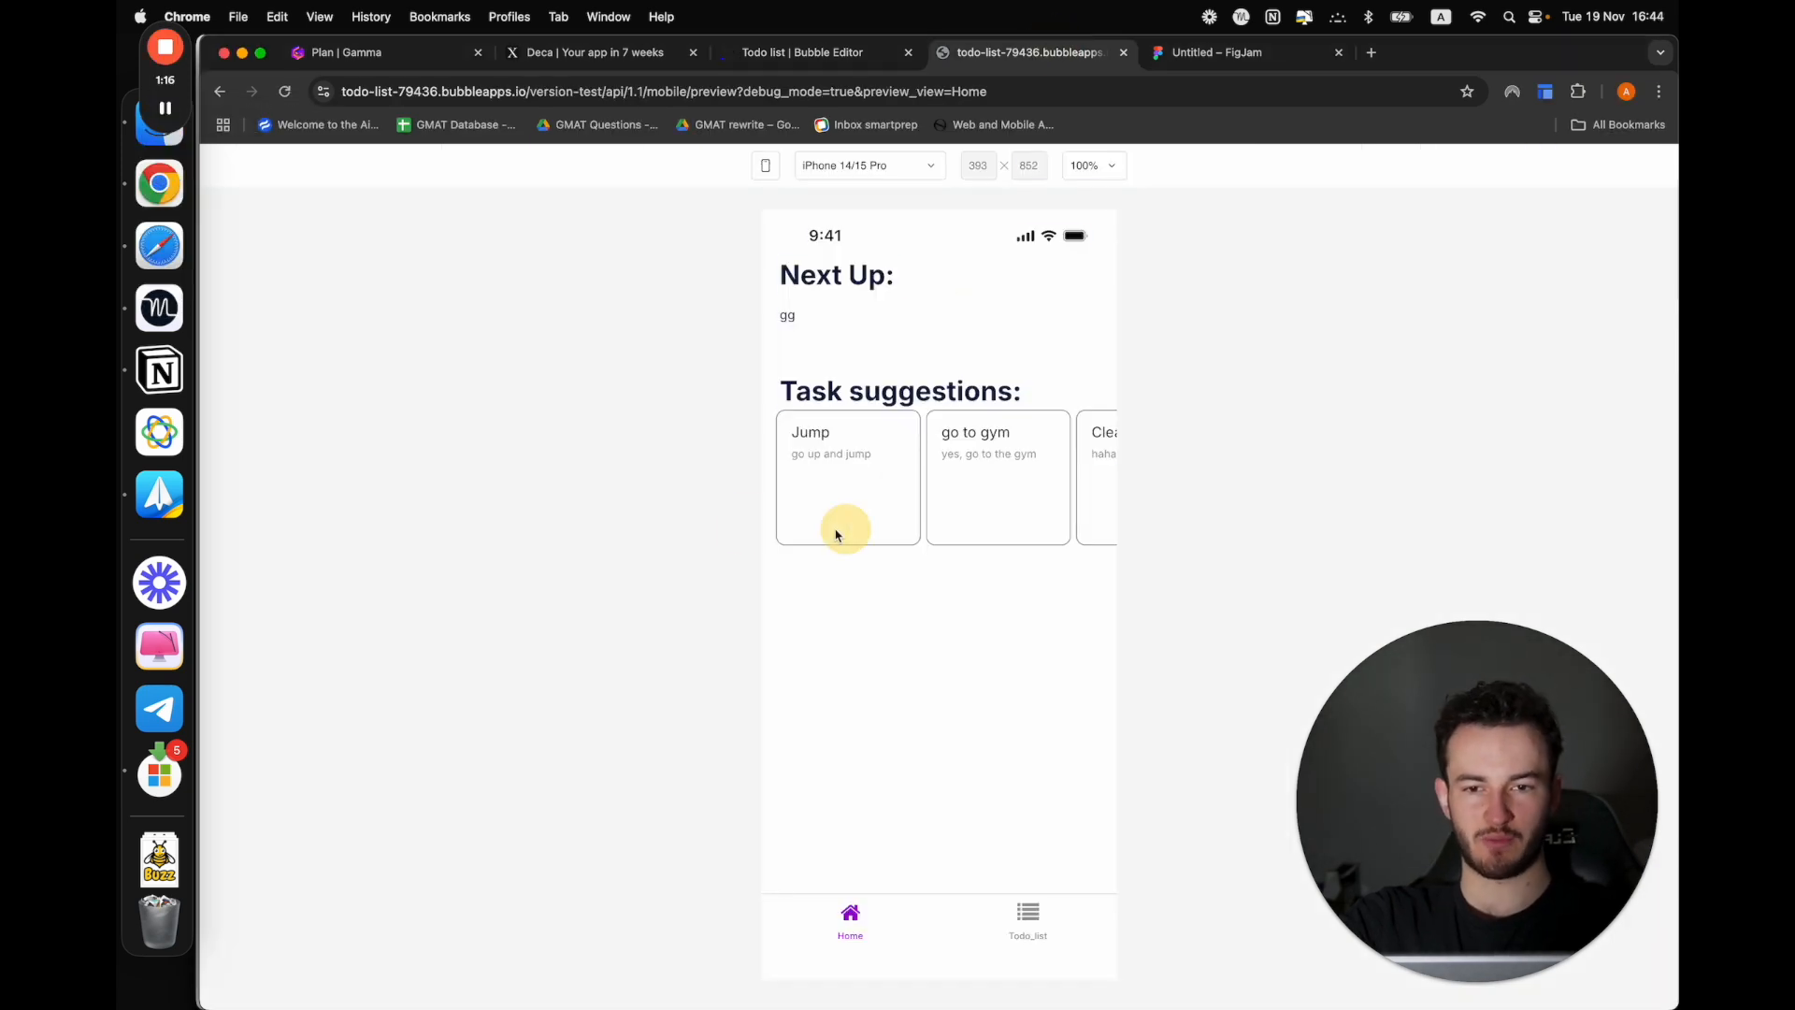
drag(836, 531, 808, 540)
drag(954, 540, 640, 520)
click(661, 420)
click(811, 47)
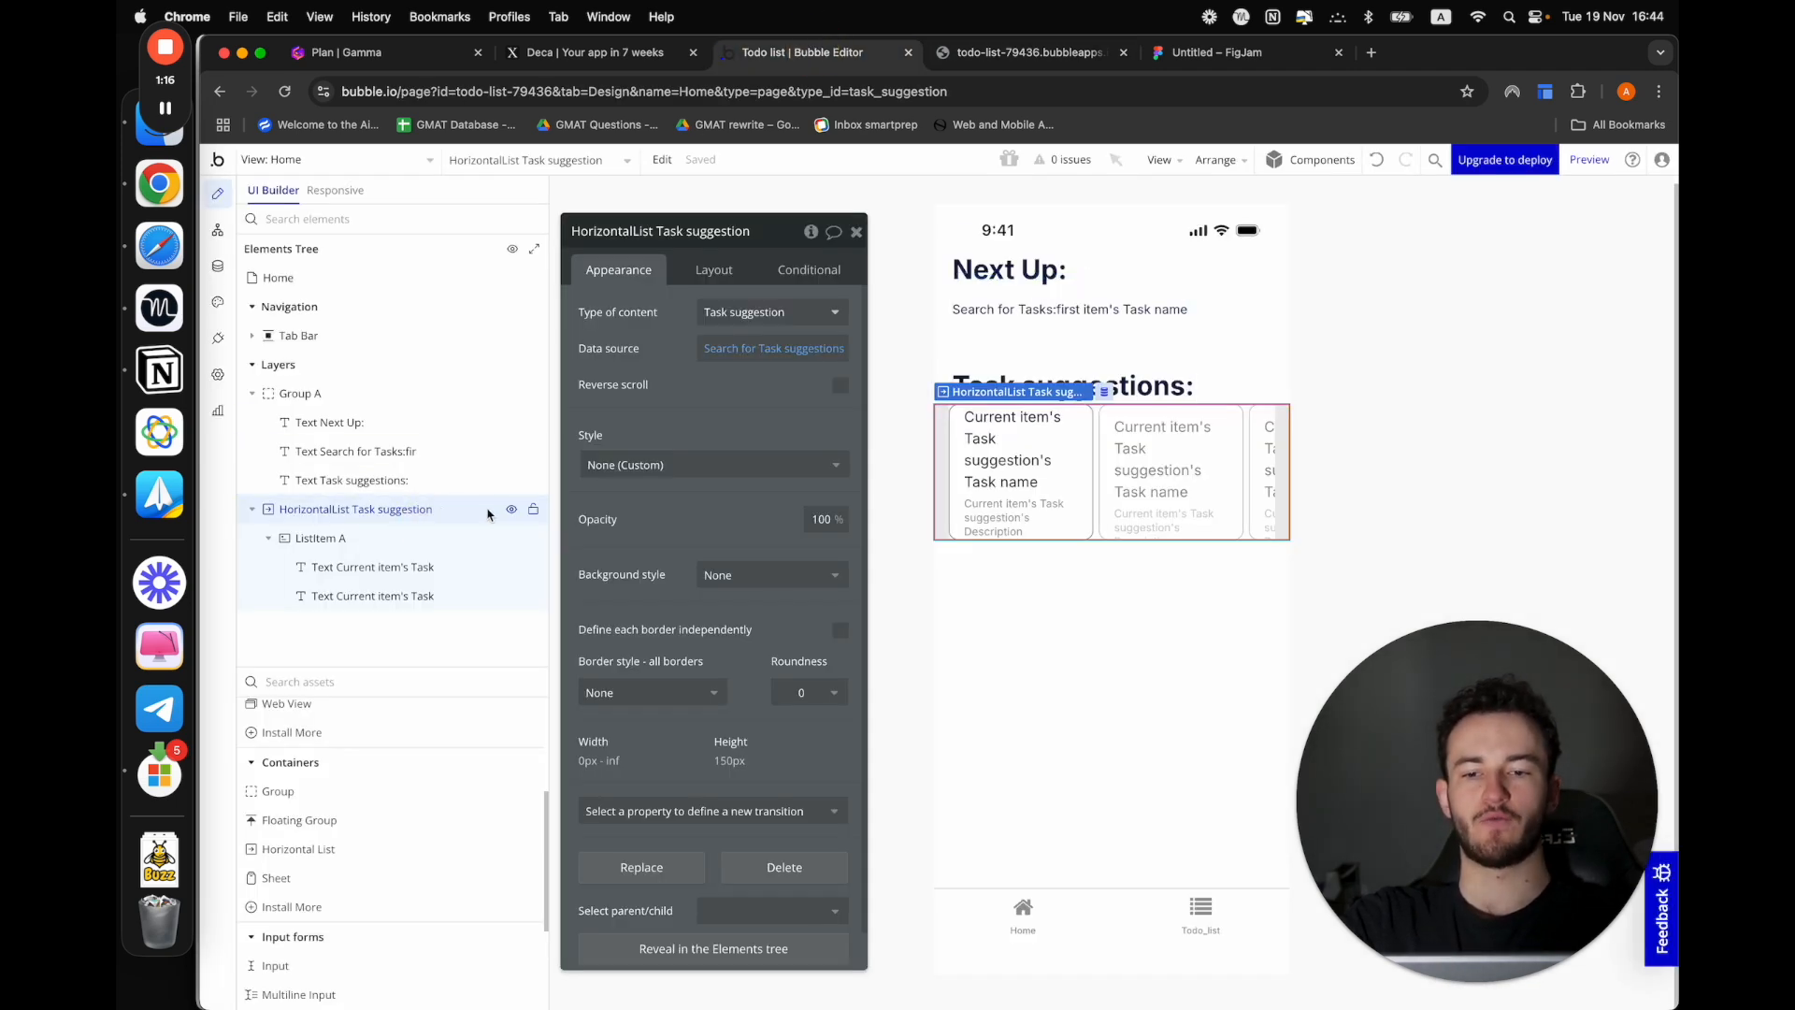
key(ctrl+Tab)
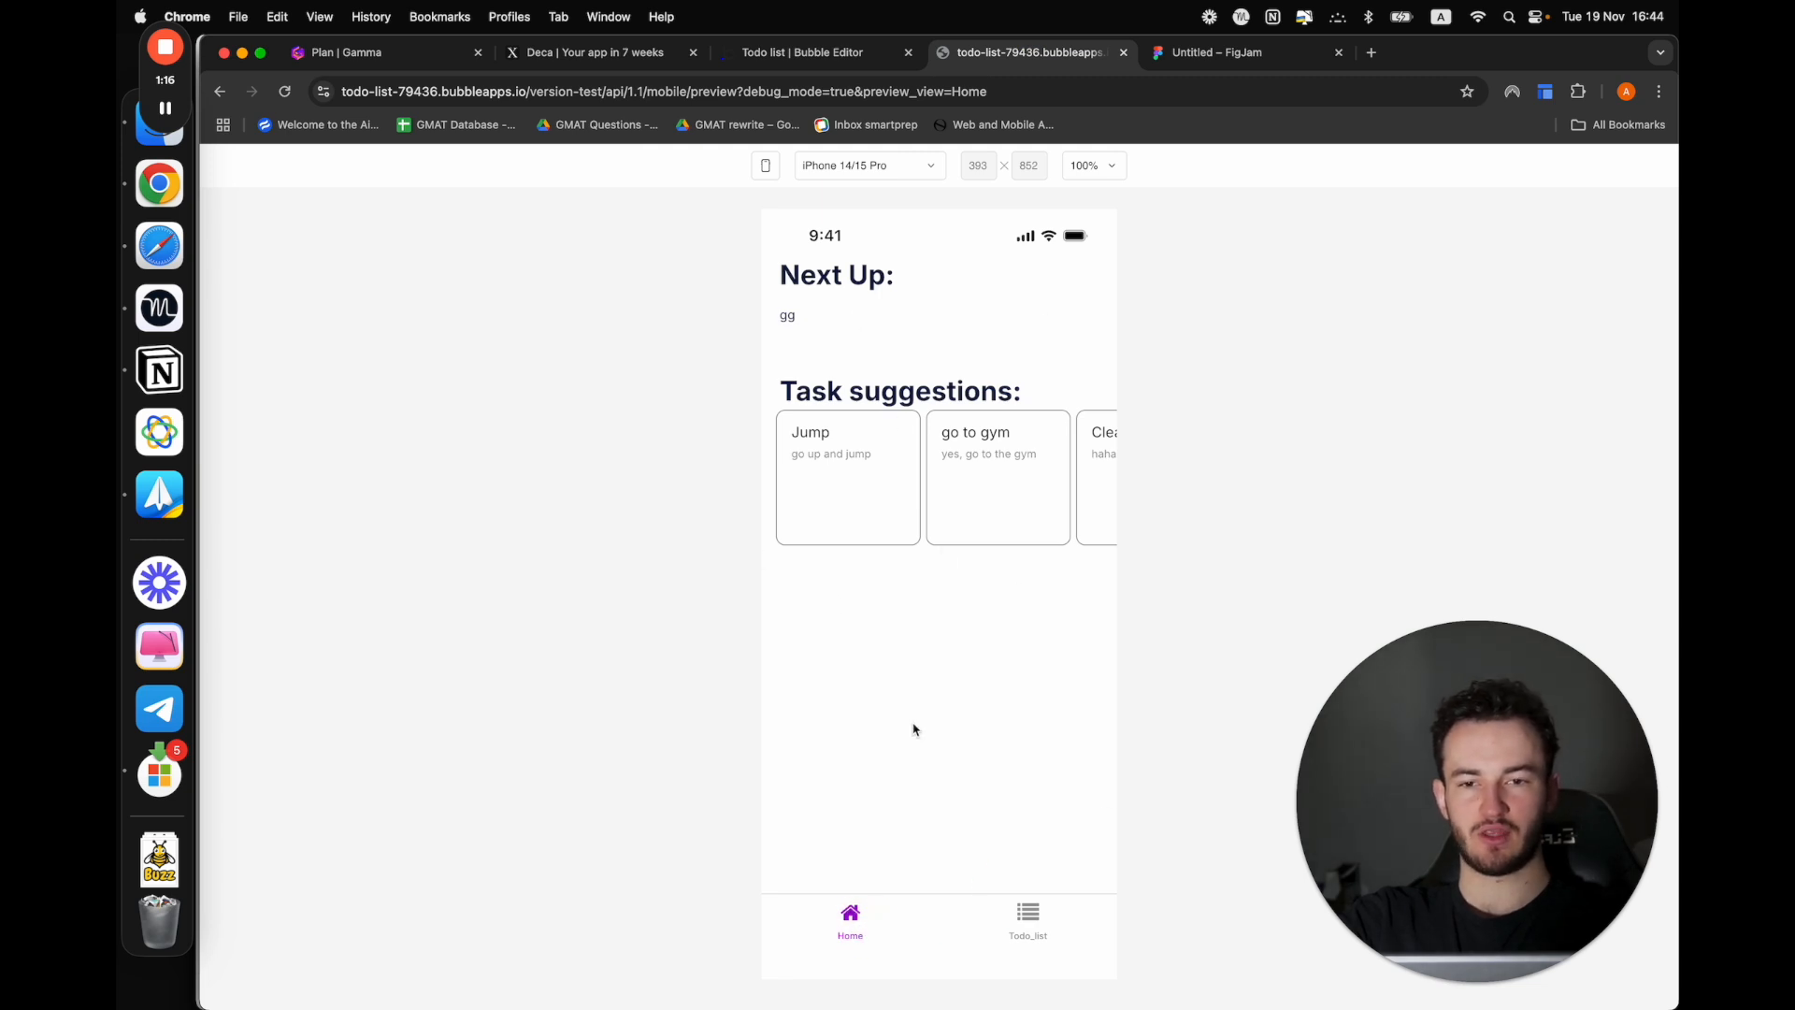
drag(945, 592, 954, 489)
click(845, 63)
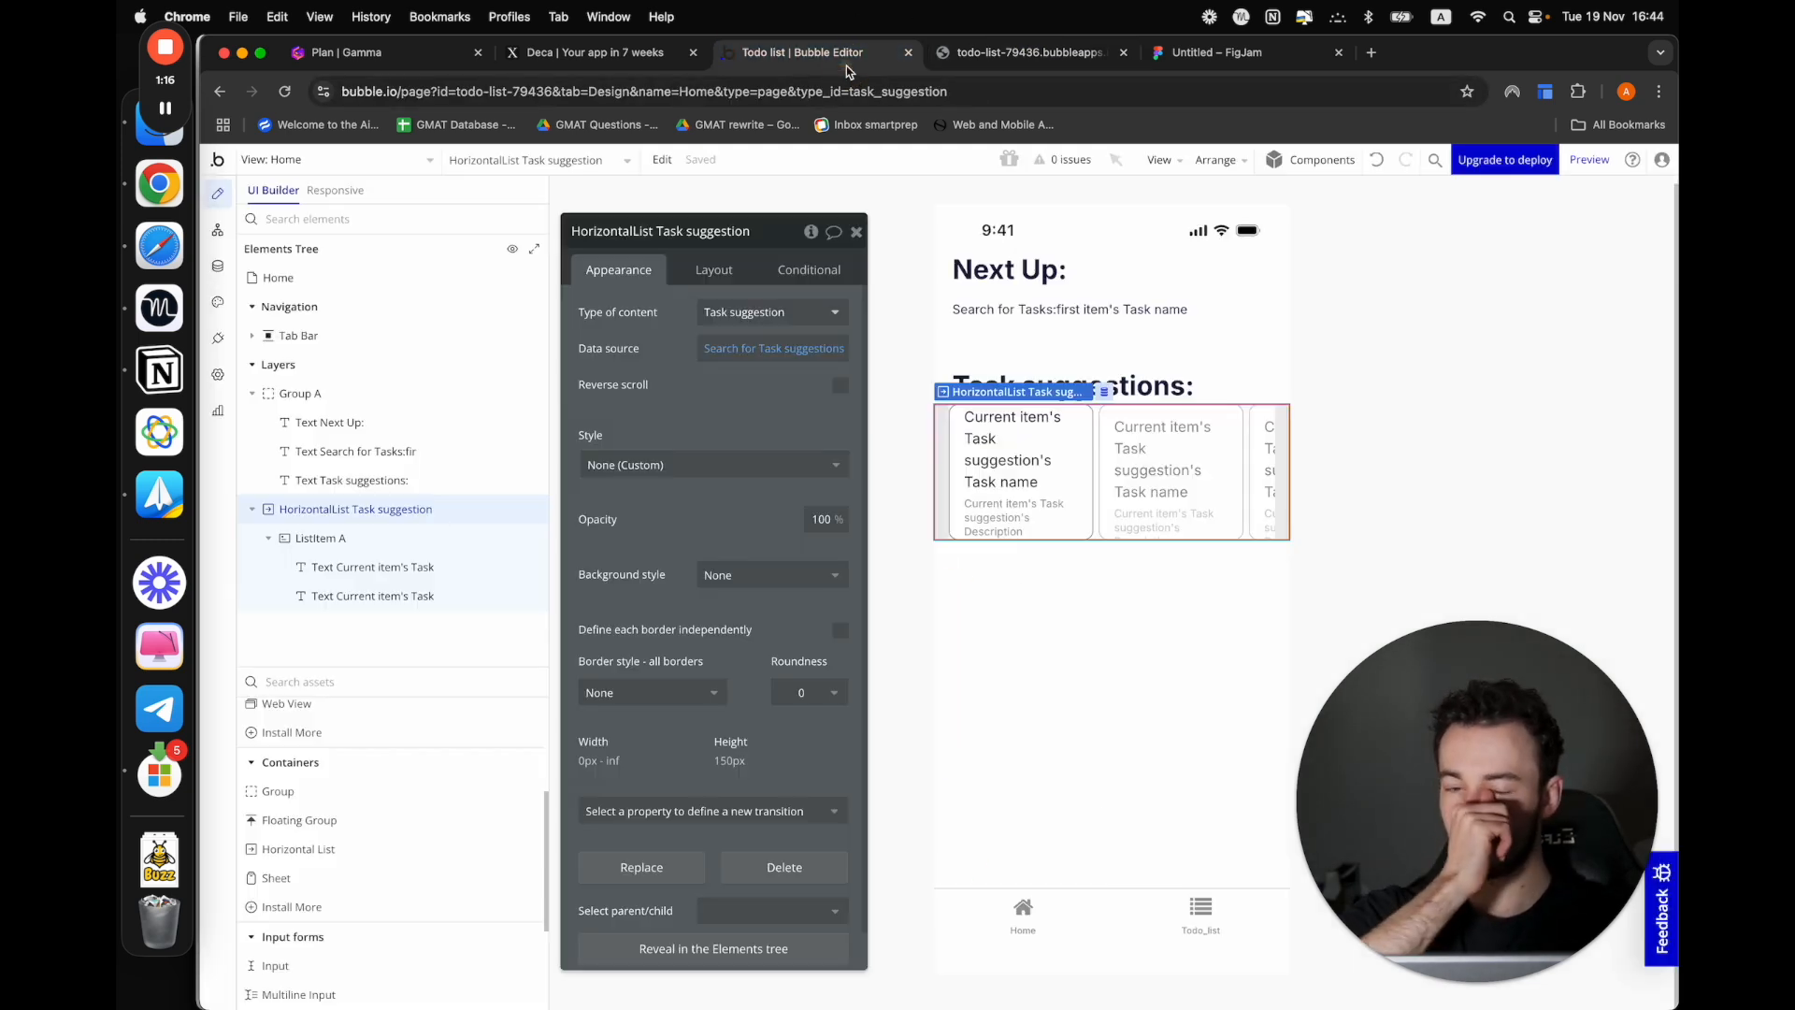
Duplicate the Task suggestion horizontal list several times so the copies stack below the original
click(945, 530)
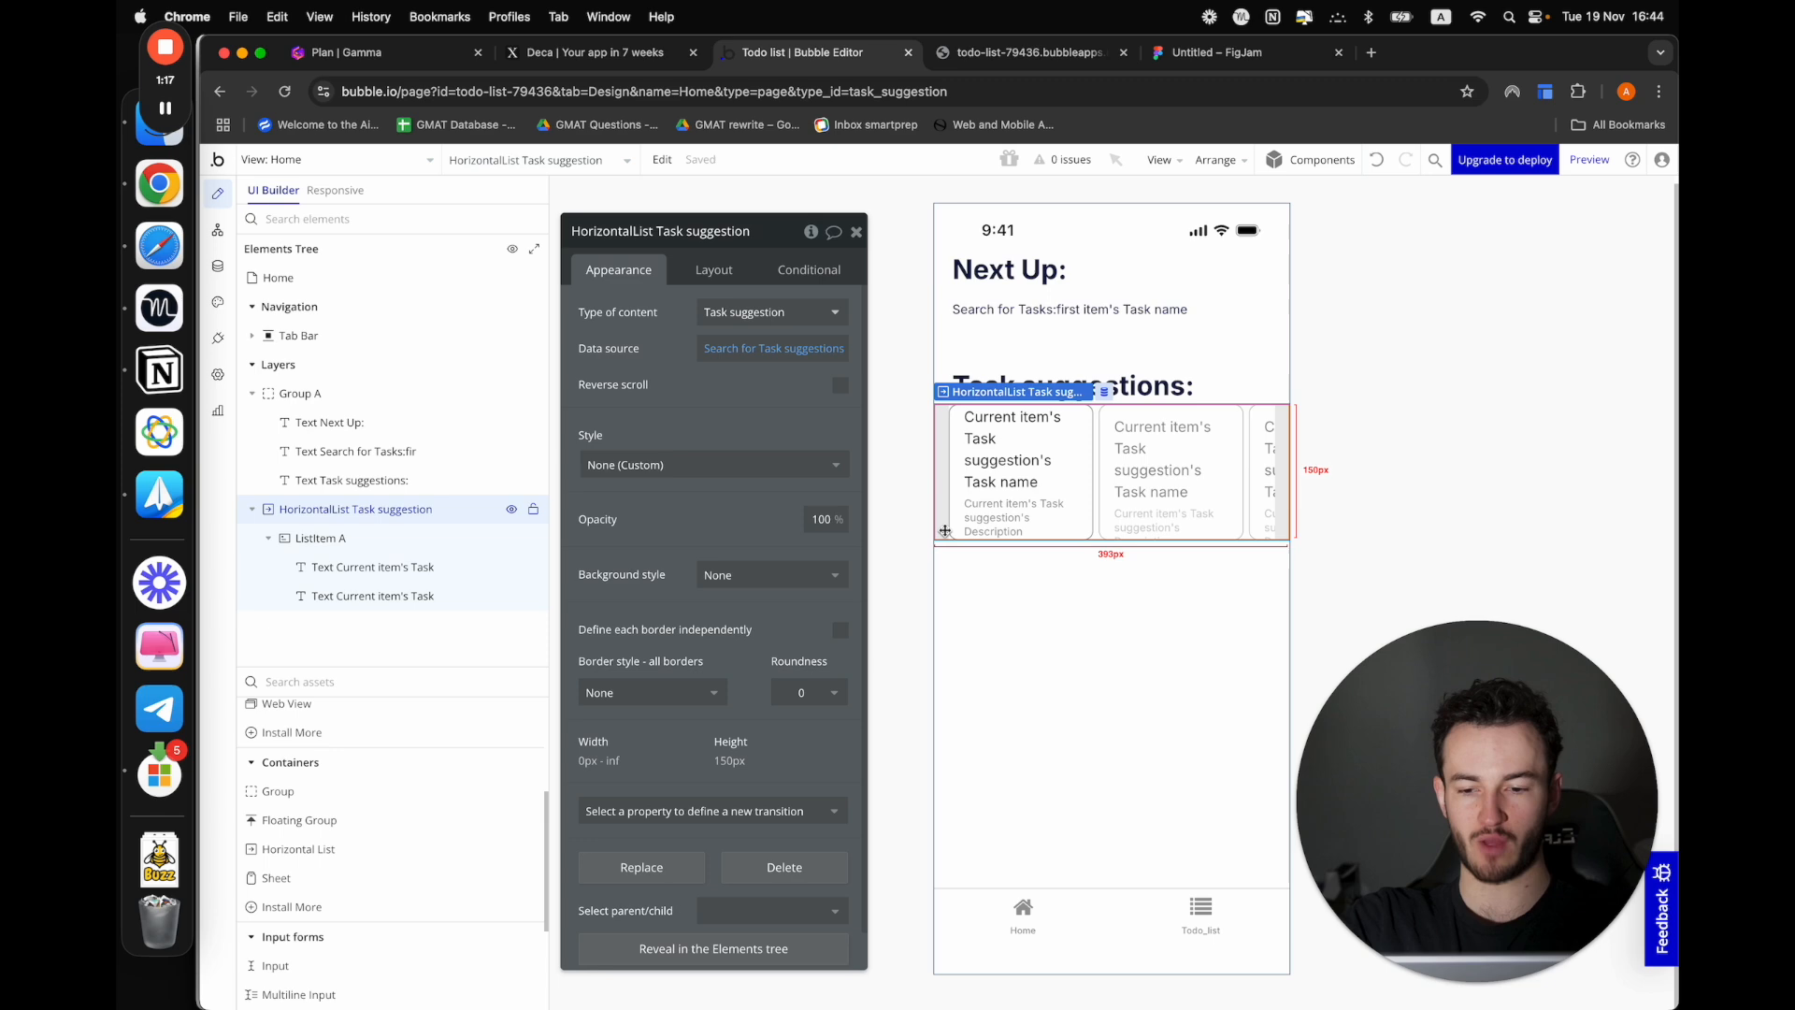
key(super+d)
key(super+d)
key(super+d)
key(super+d)
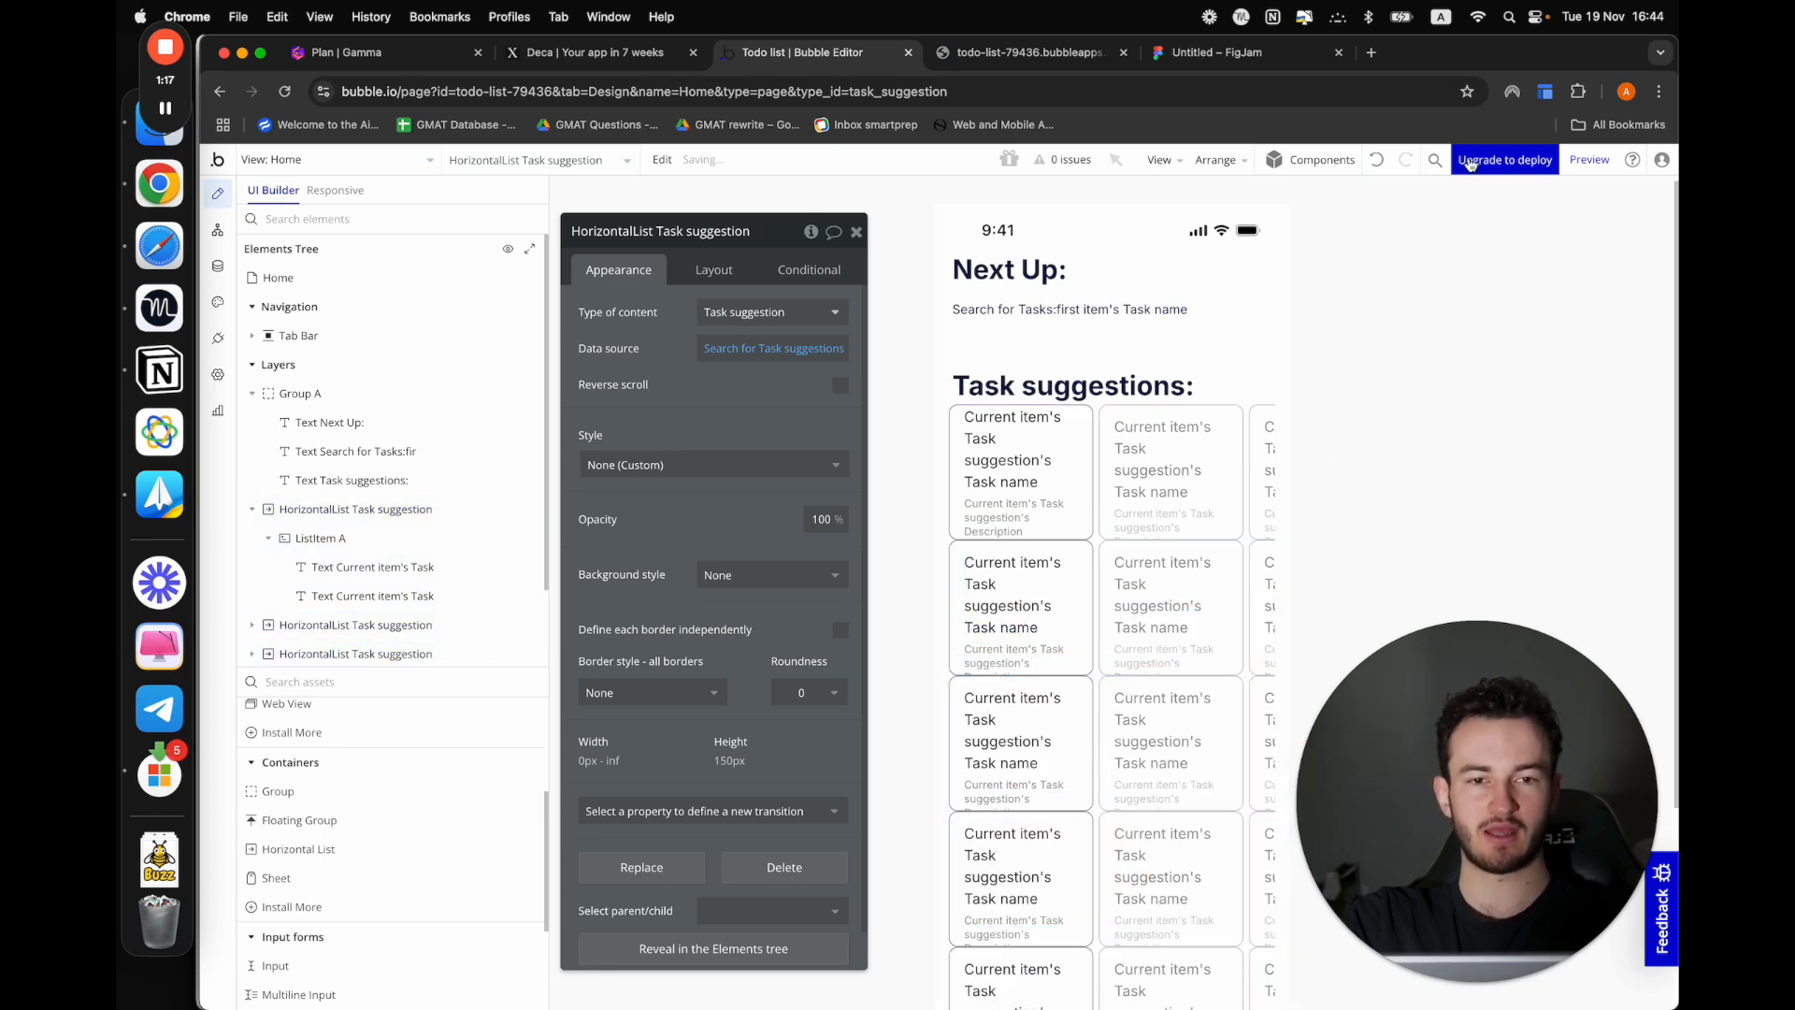
Preview the updated Home view and test scrolling through the stacked task suggestion lists
click(1103, 56)
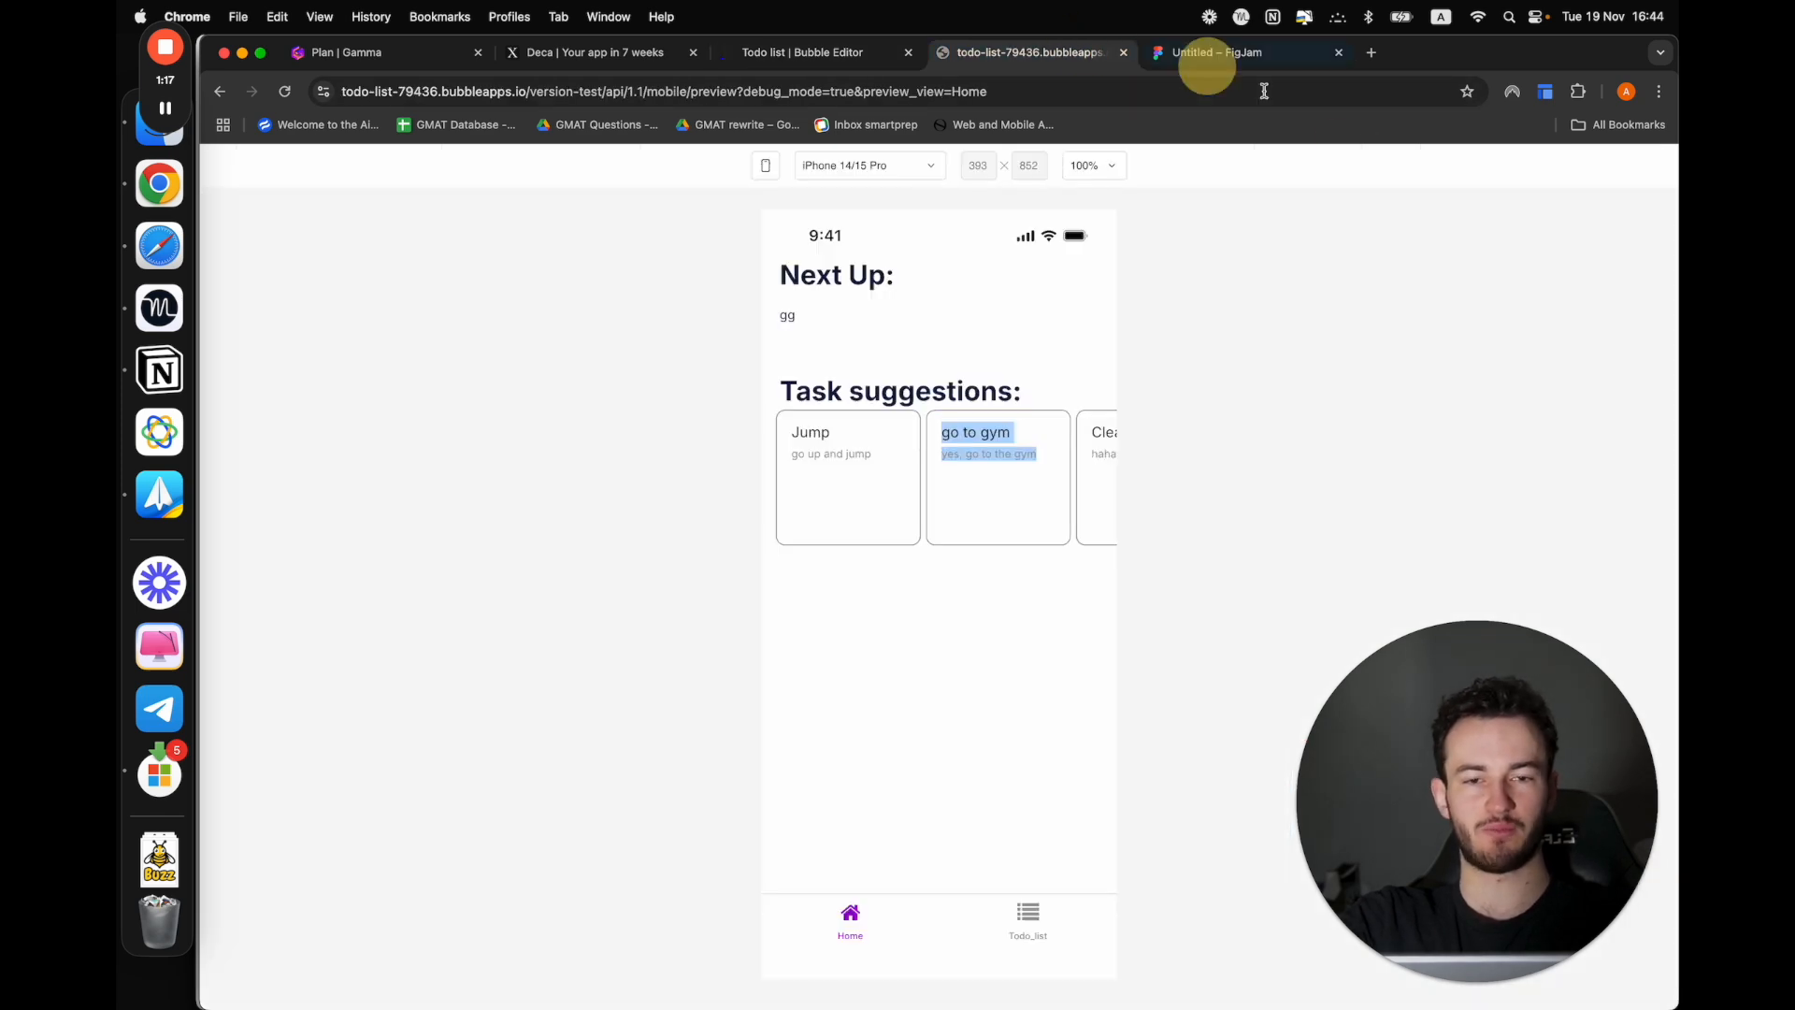
click(832, 42)
click(1575, 168)
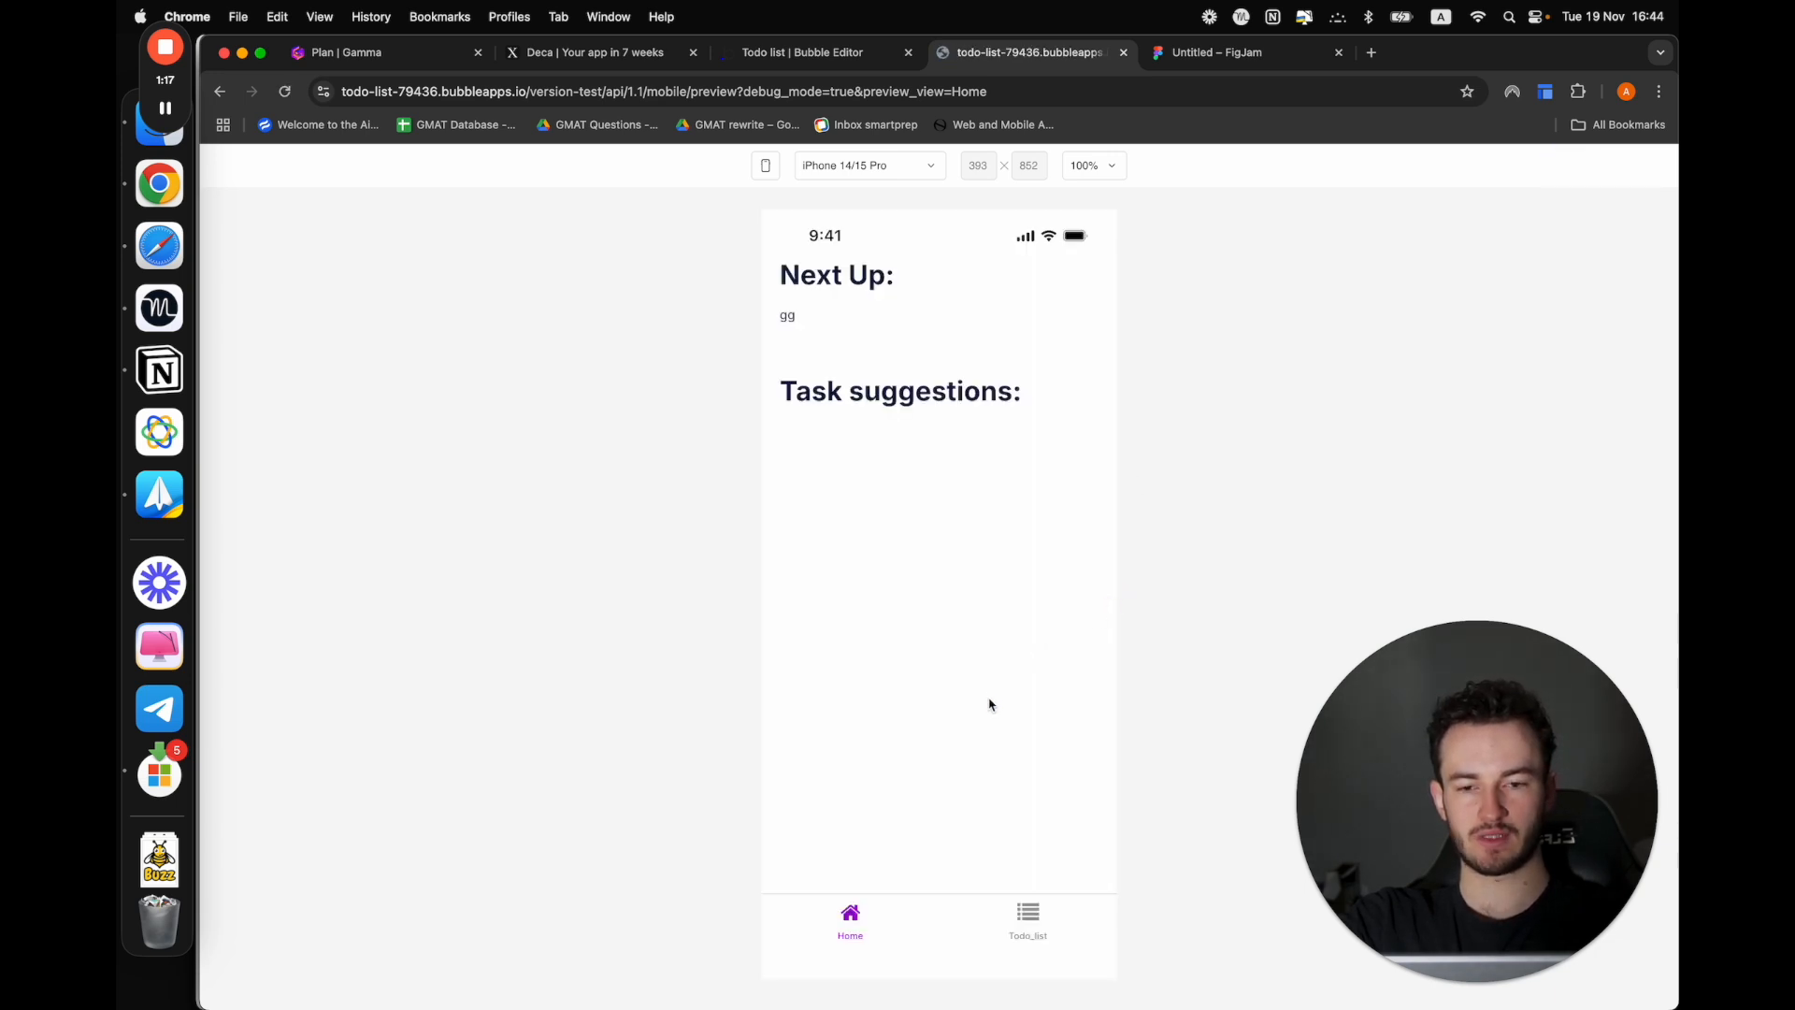
drag(979, 780, 984, 452)
click(811, 499)
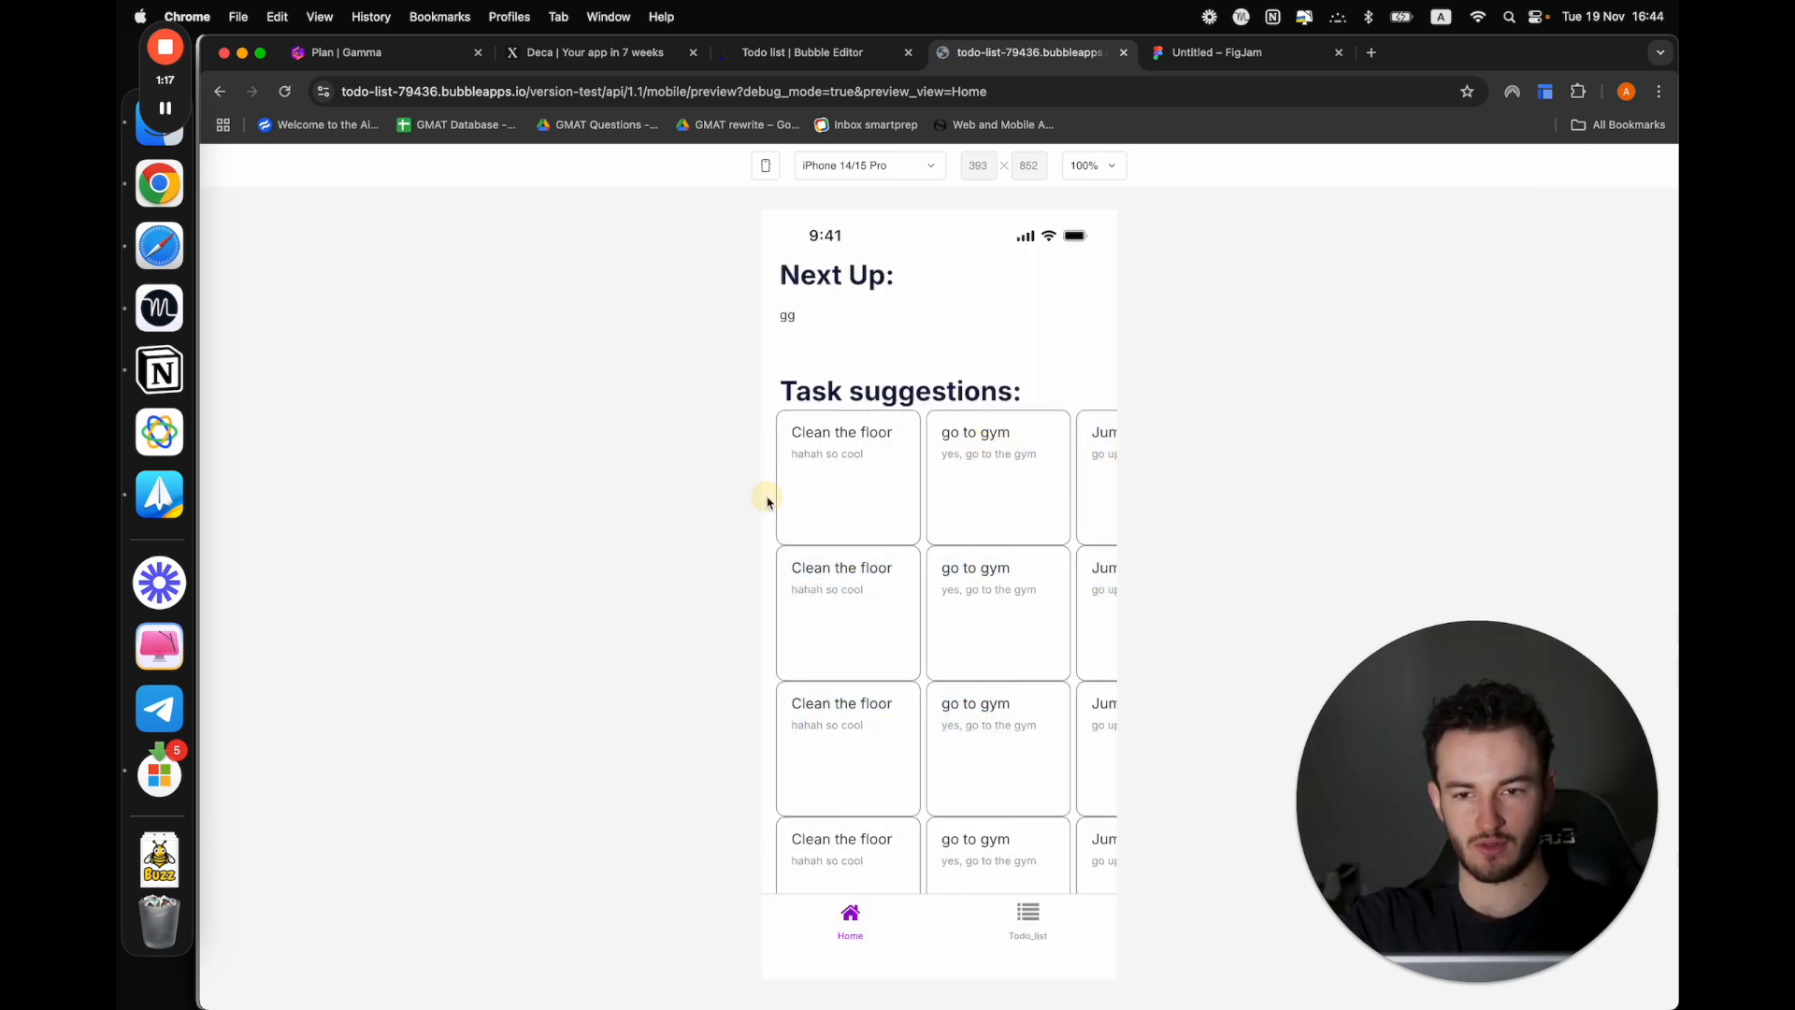
Test vertical scrolling of the Home view against sideways scrolling of individual task suggestion rows, then return to its beginning
drag(767, 502, 782, 340)
click(1001, 413)
scroll(1001, 412, down, 3)
scroll(1001, 417, right, 2)
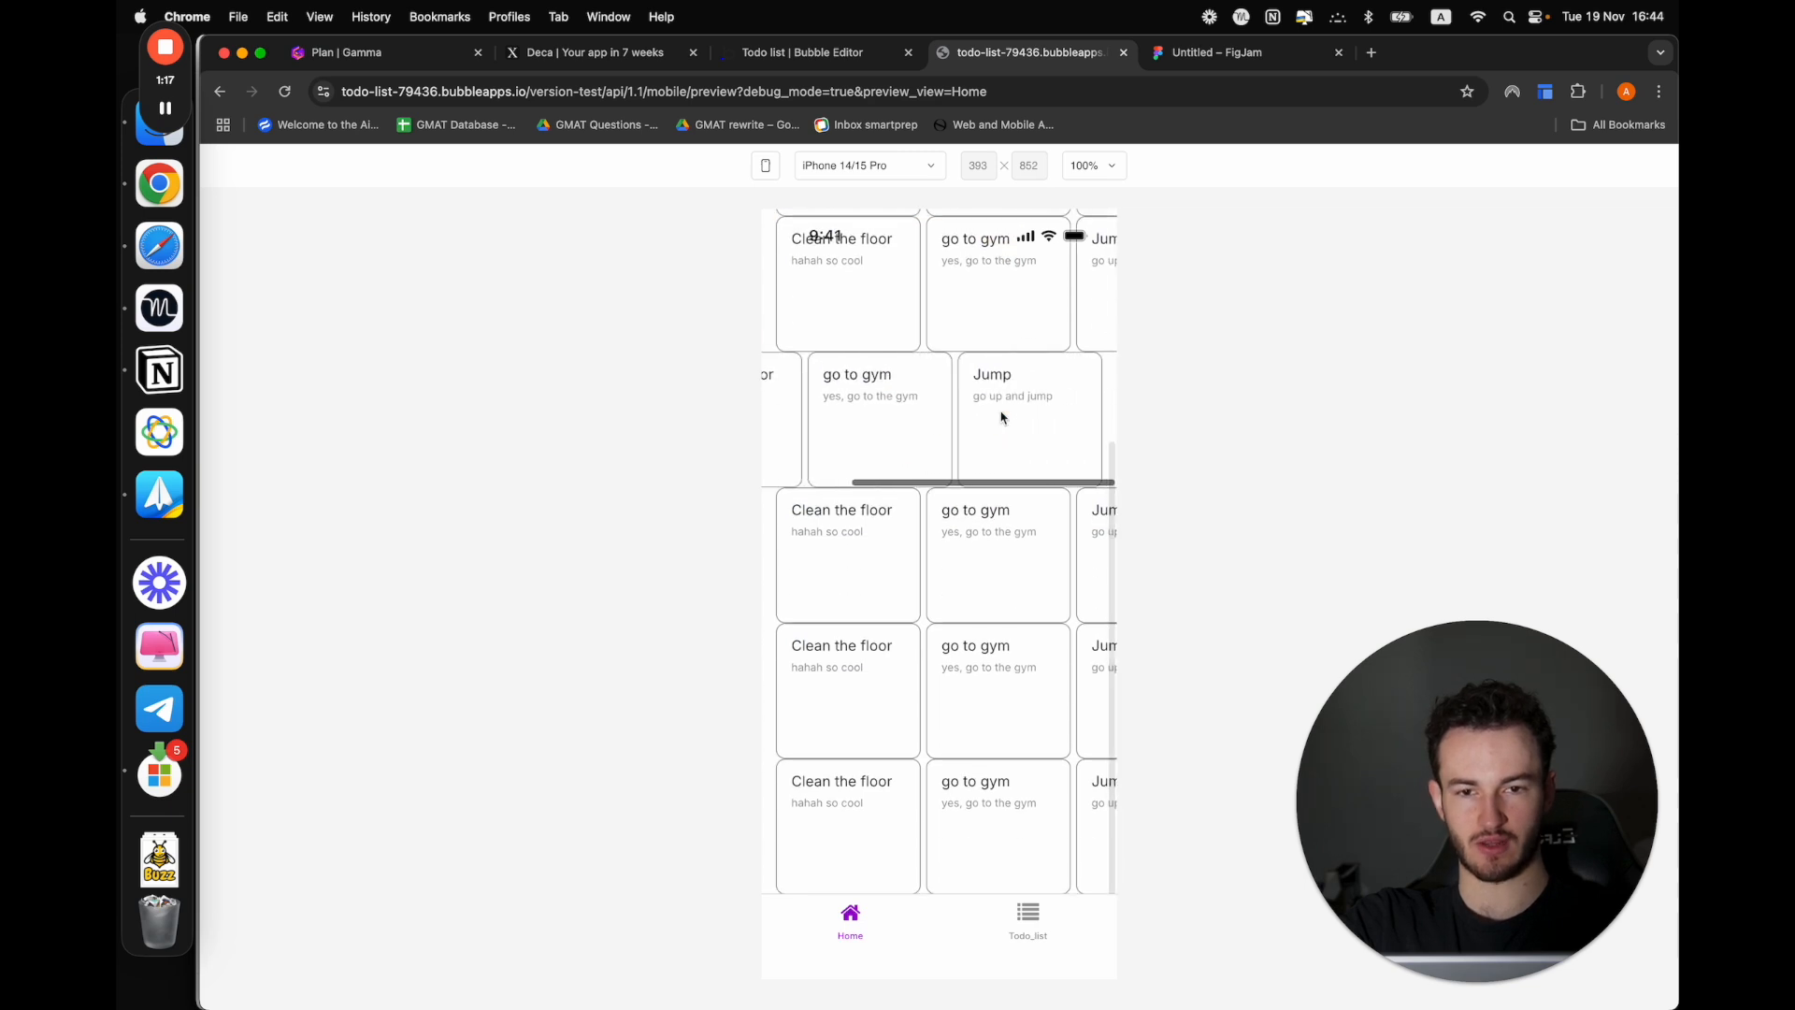
scroll(1002, 417, up, 5)
scroll(1000, 411, left, 2)
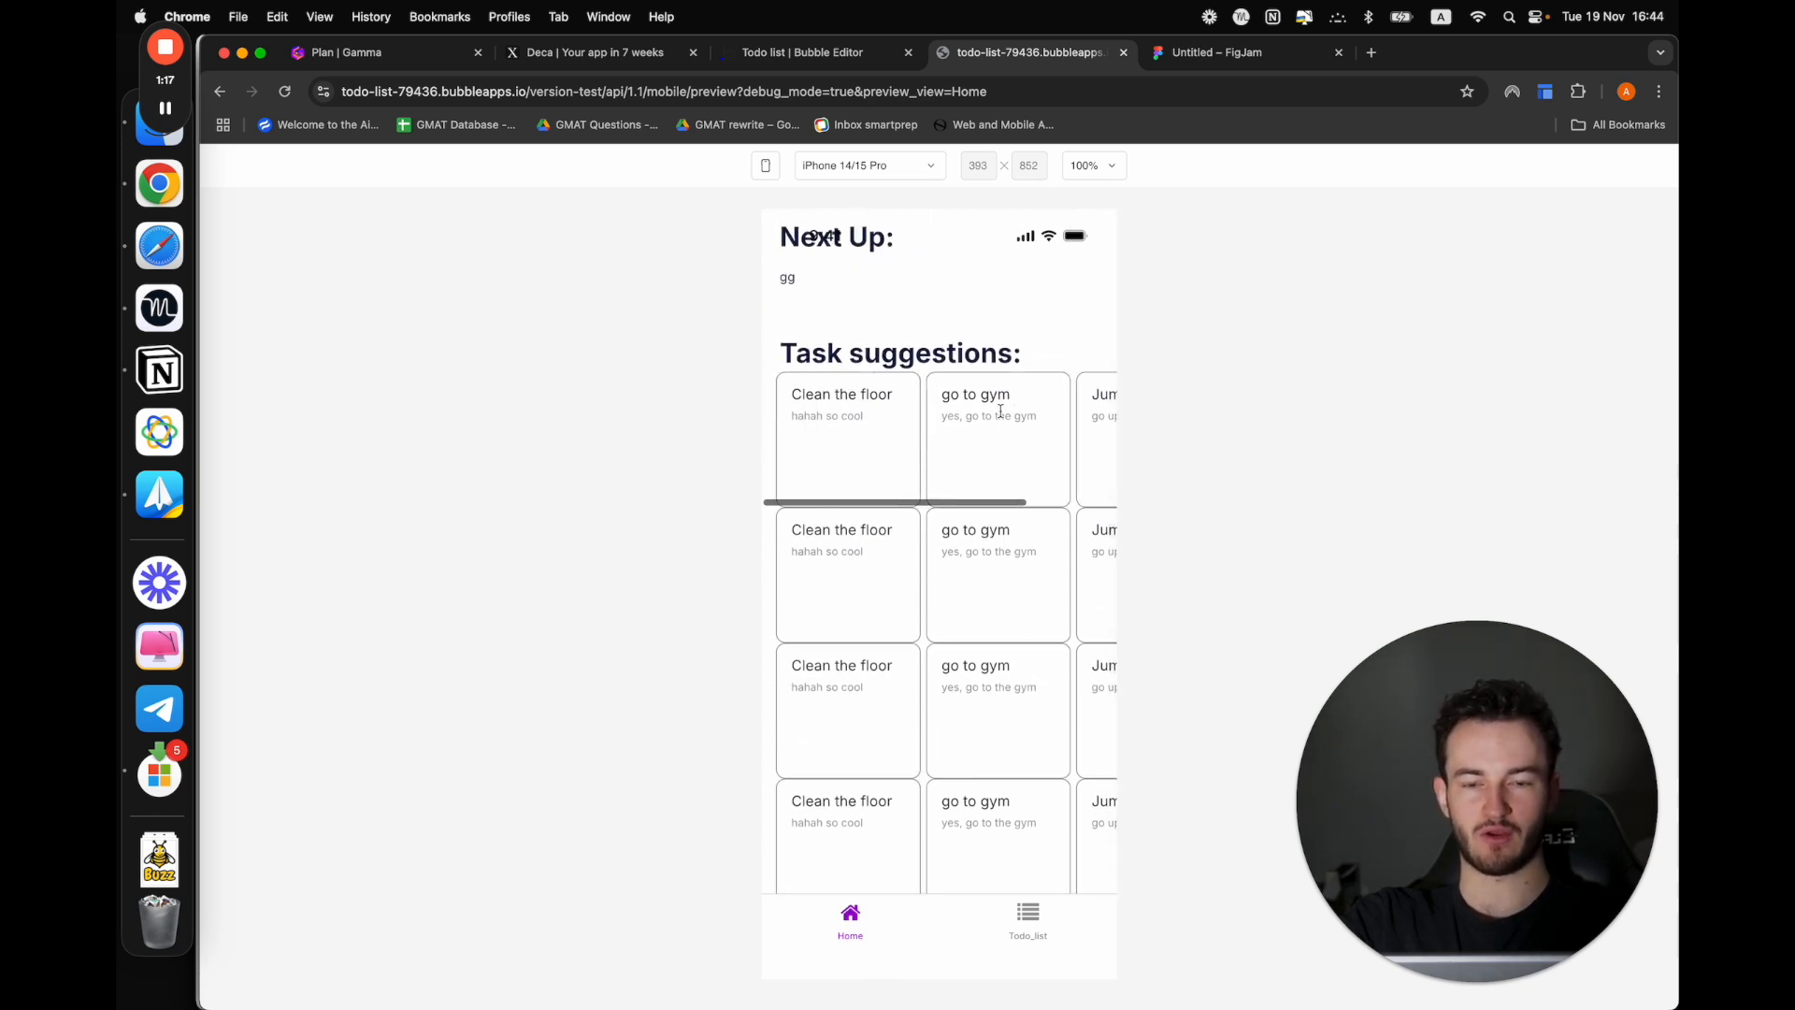
scroll(1000, 412, right, 2)
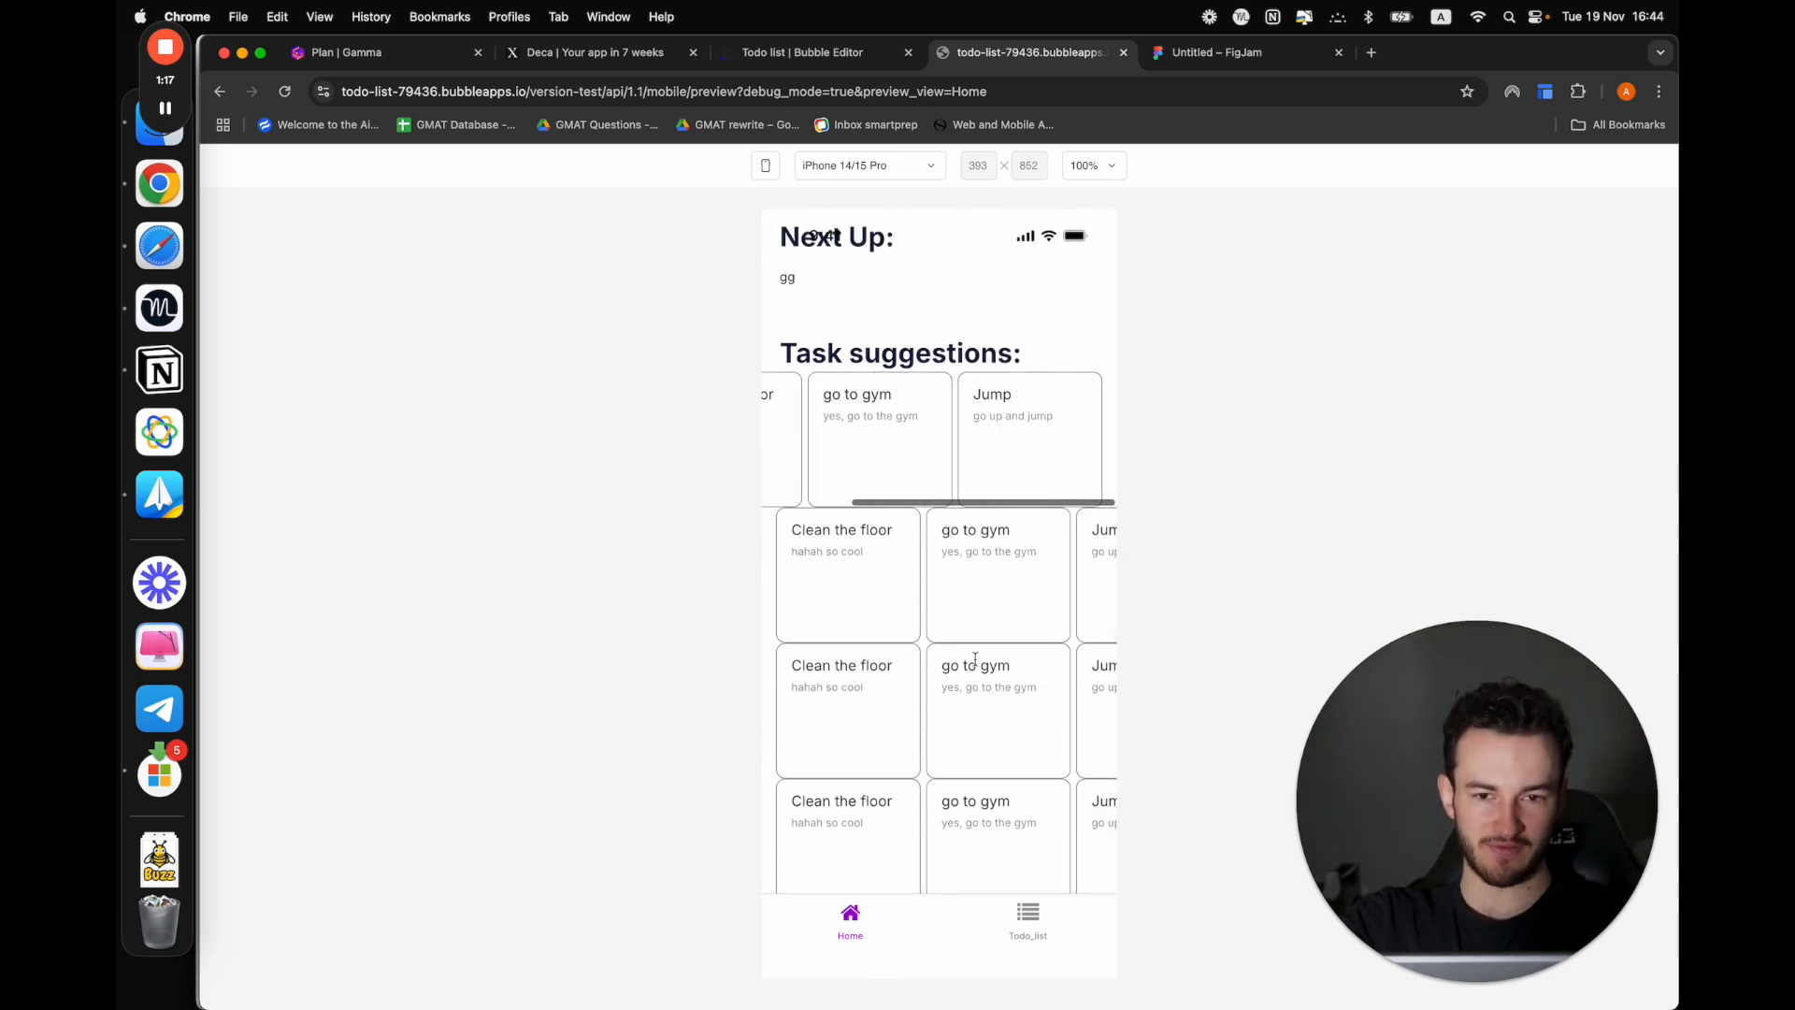
scroll(975, 659, down, 5)
scroll(1054, 589, right, 2)
scroll(1101, 687, right, 2)
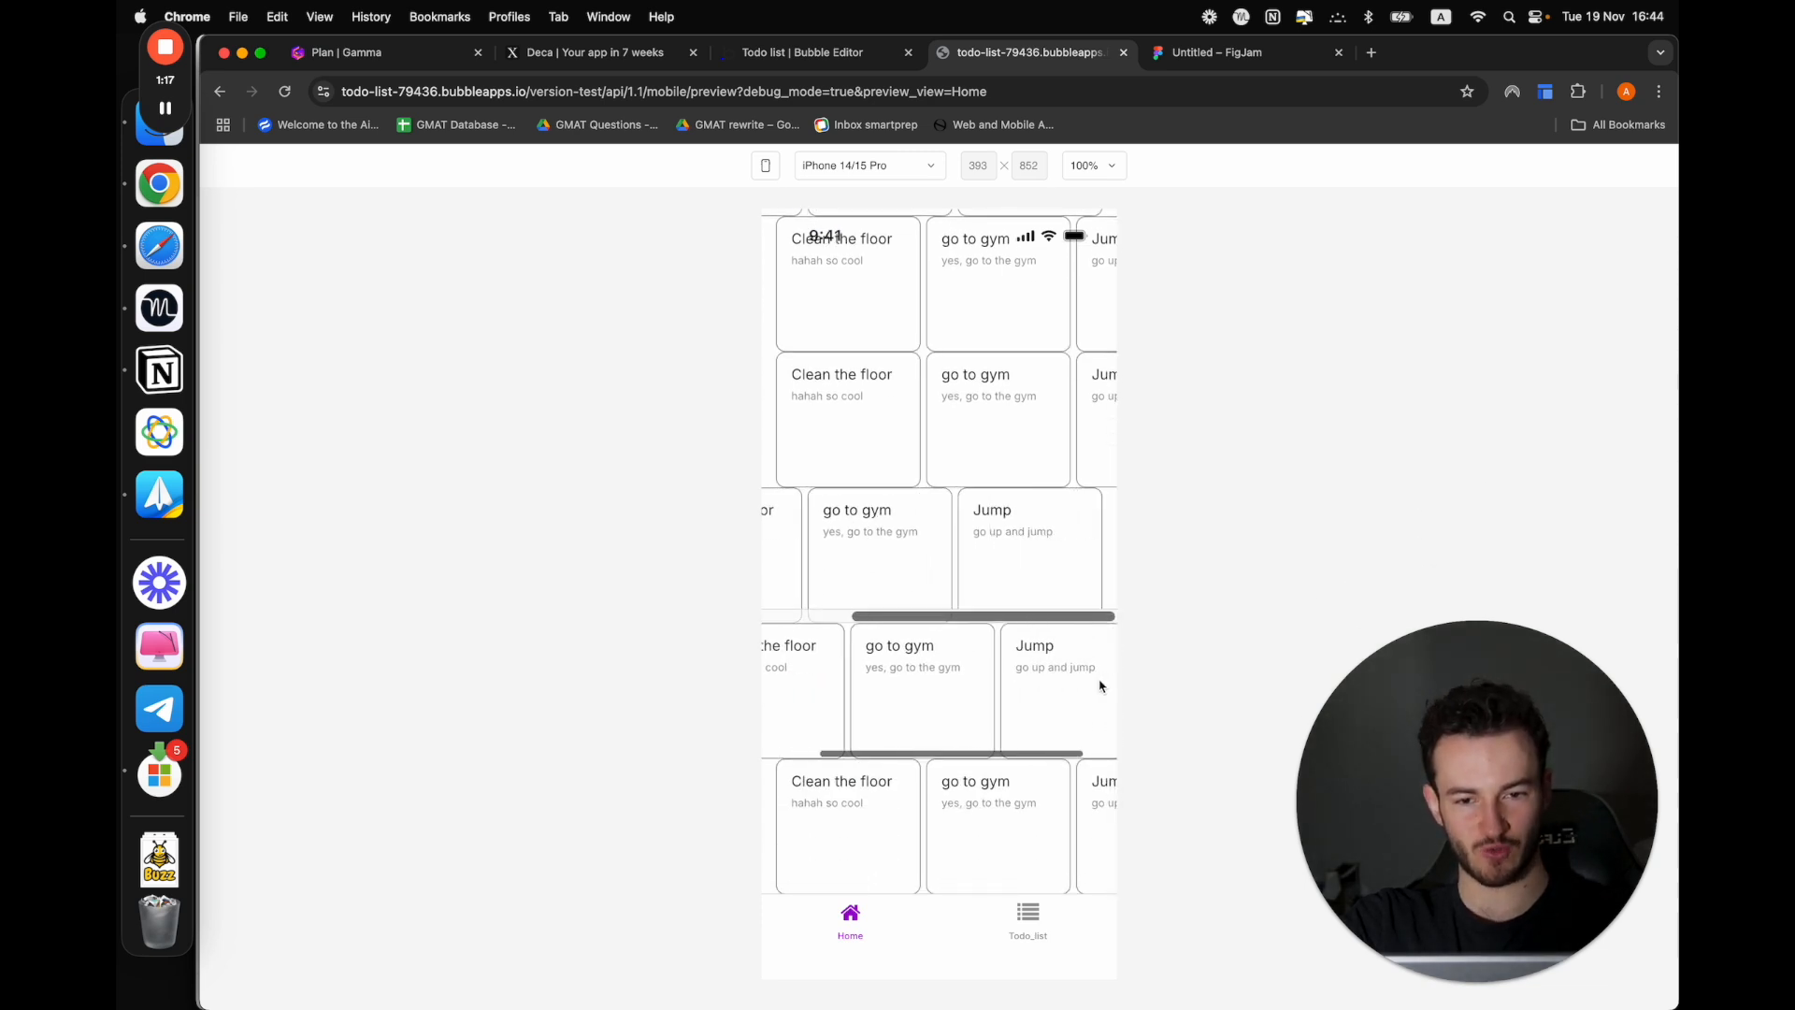
scroll(1057, 720, right, 2)
scroll(873, 800, right, 2)
scroll(874, 799, up, 5)
scroll(946, 744, down, 5)
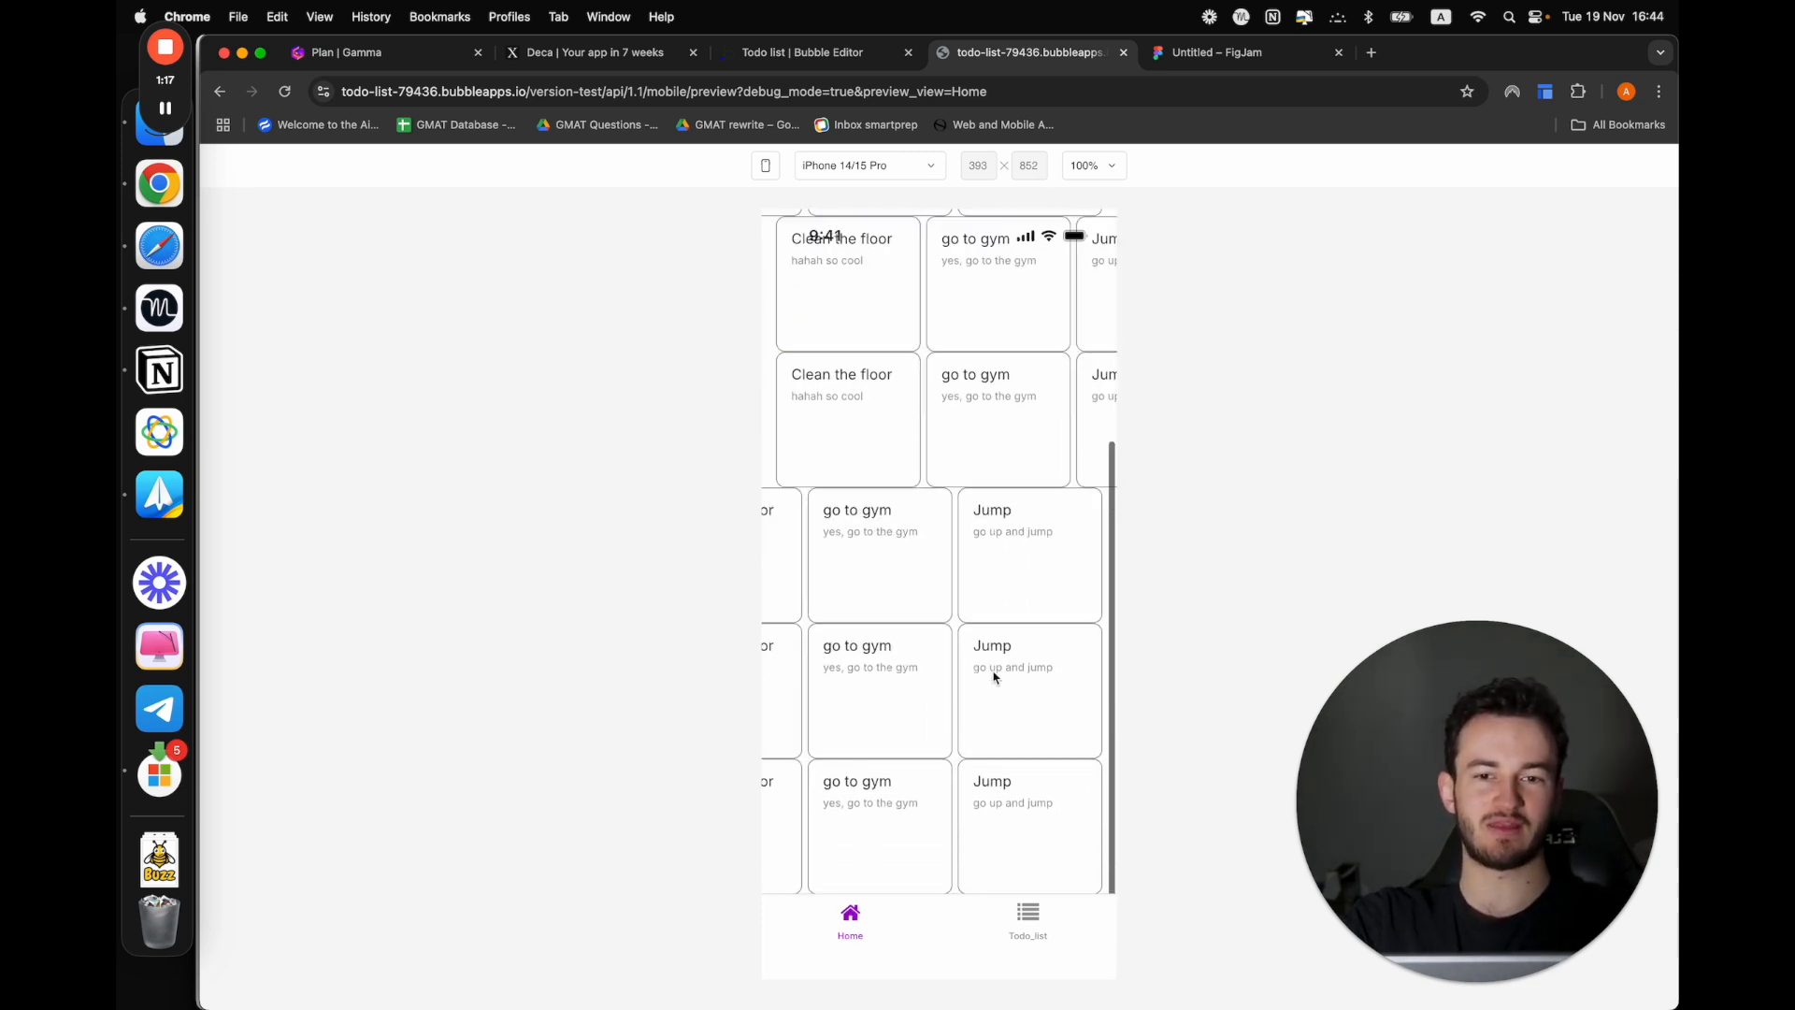
scroll(993, 670, up, 5)
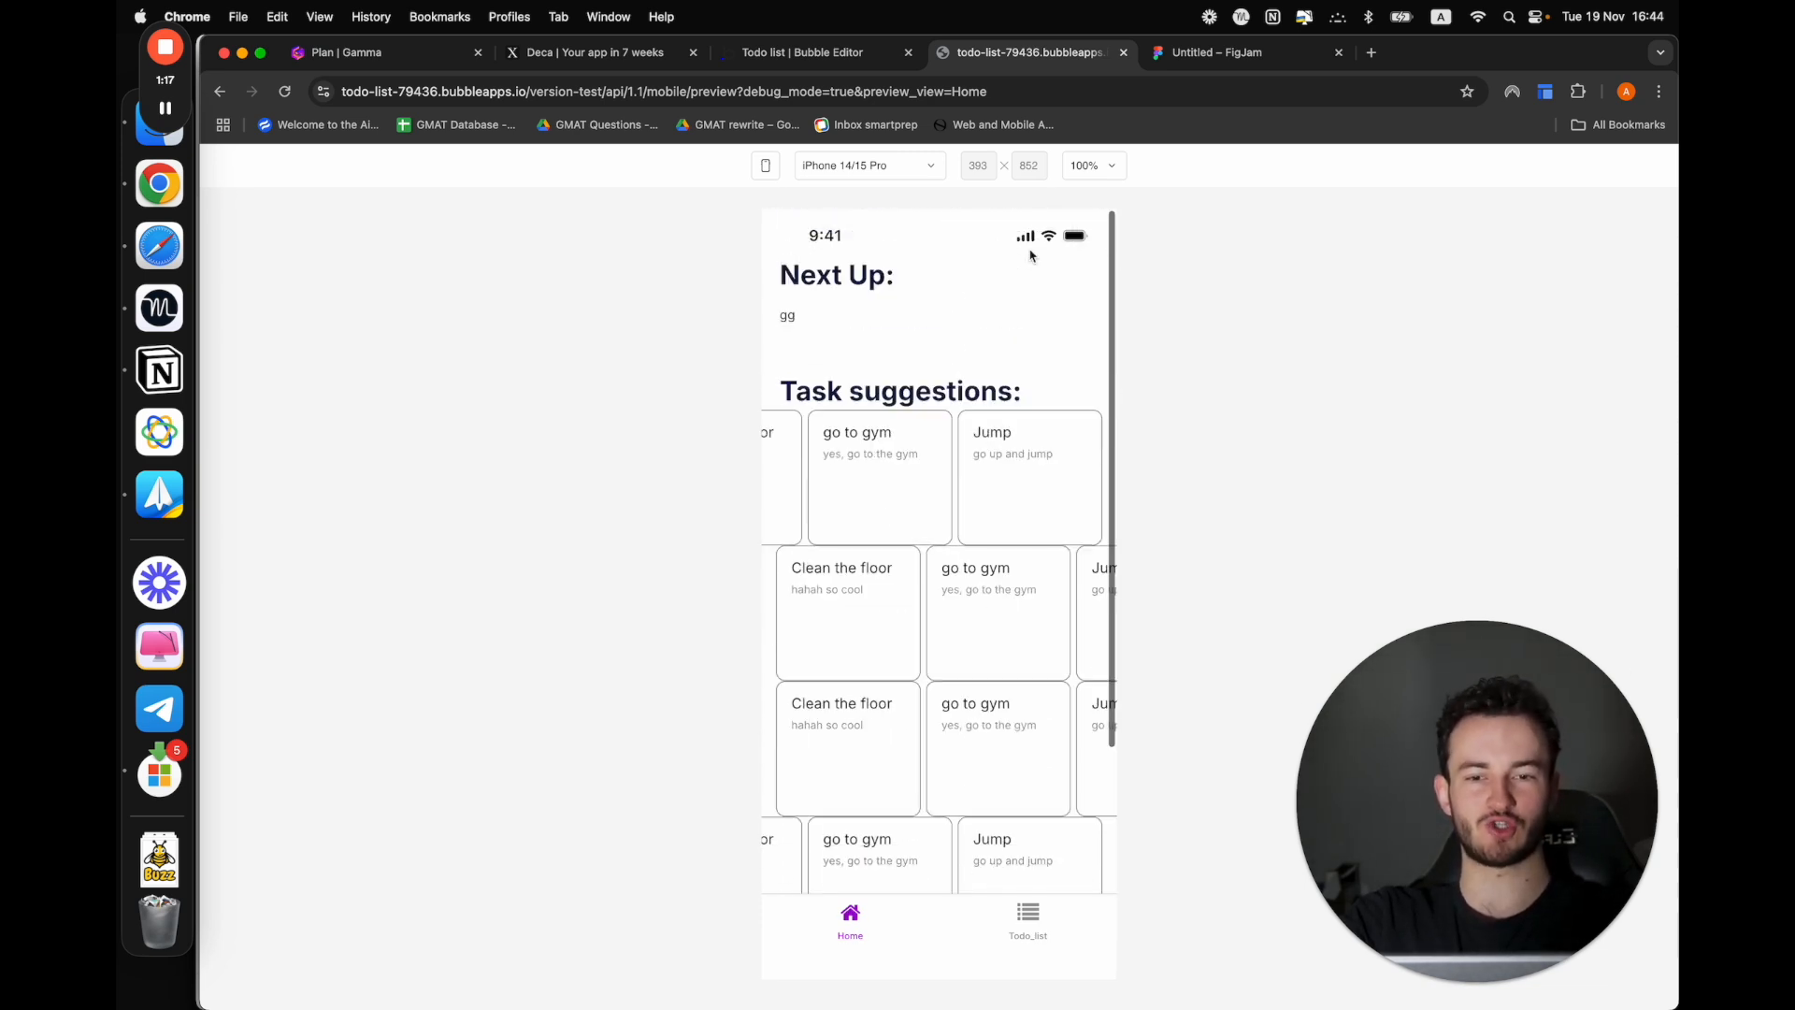
scroll(1032, 255, down, 3)
scroll(1031, 255, up, 3)
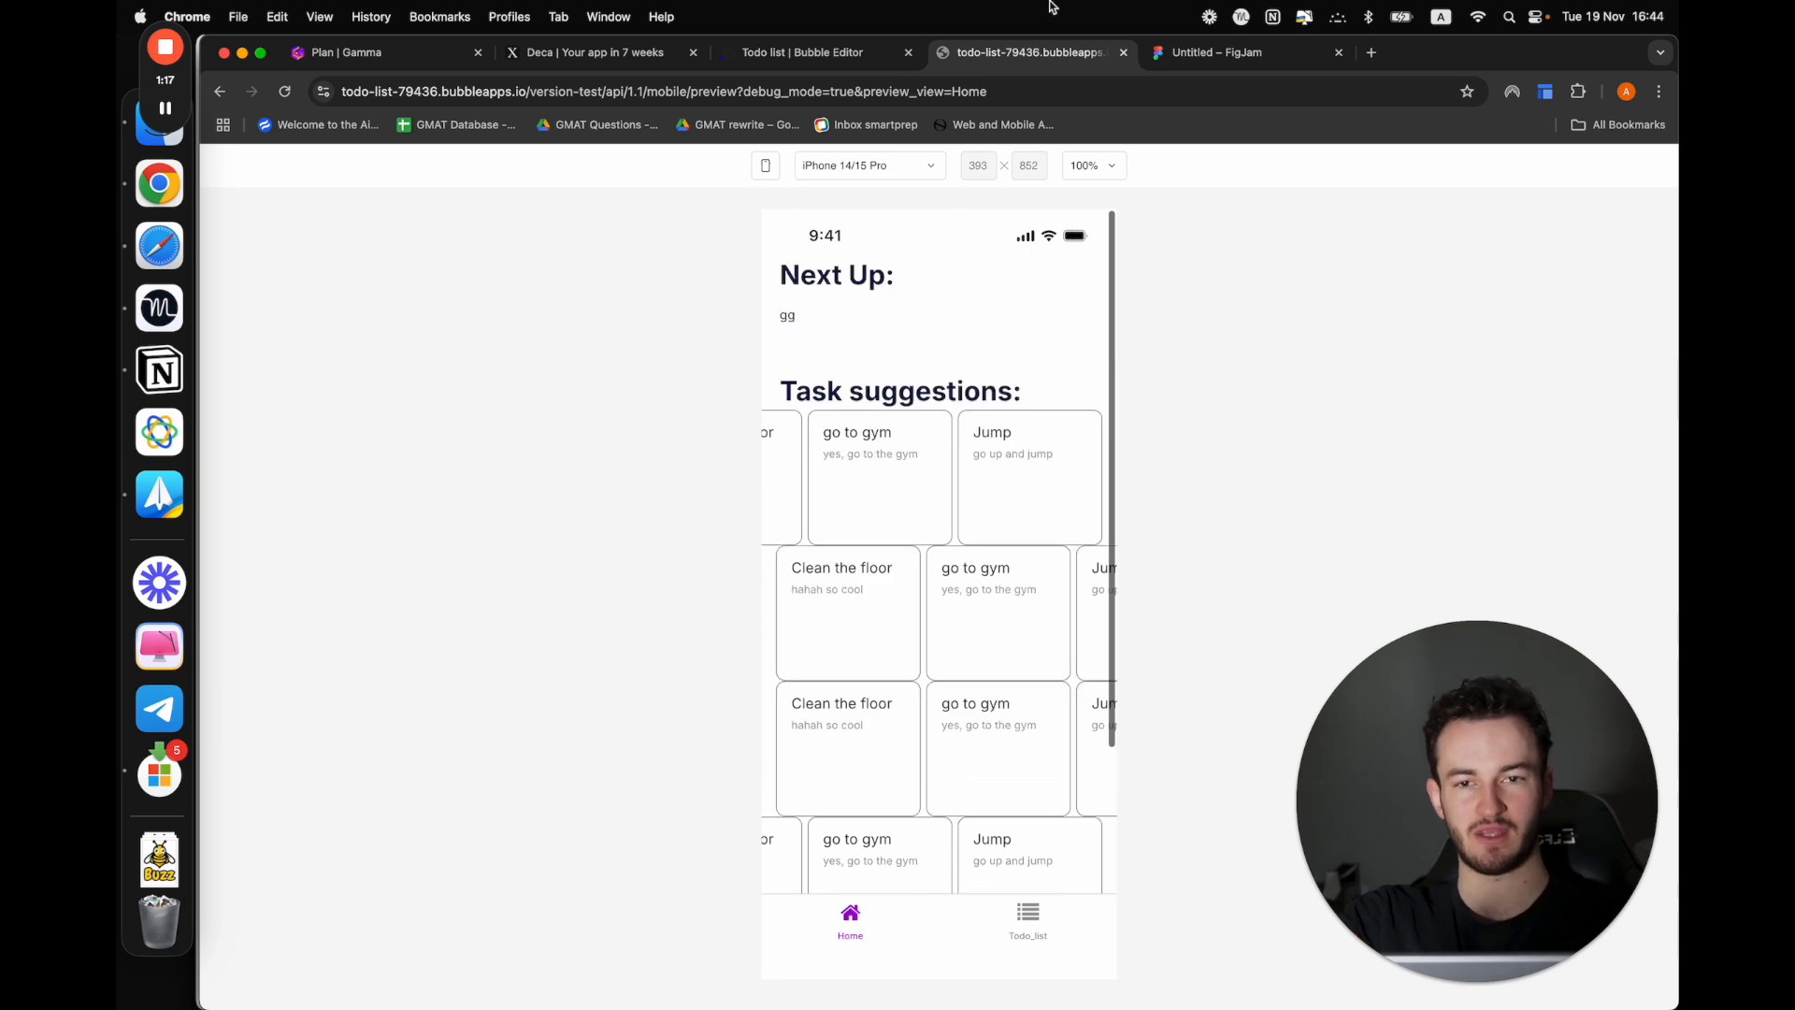
Switch to the Gamma plan document and mark Scrollable view, Horizontal list and Floating groups as done
click(412, 53)
click(538, 743)
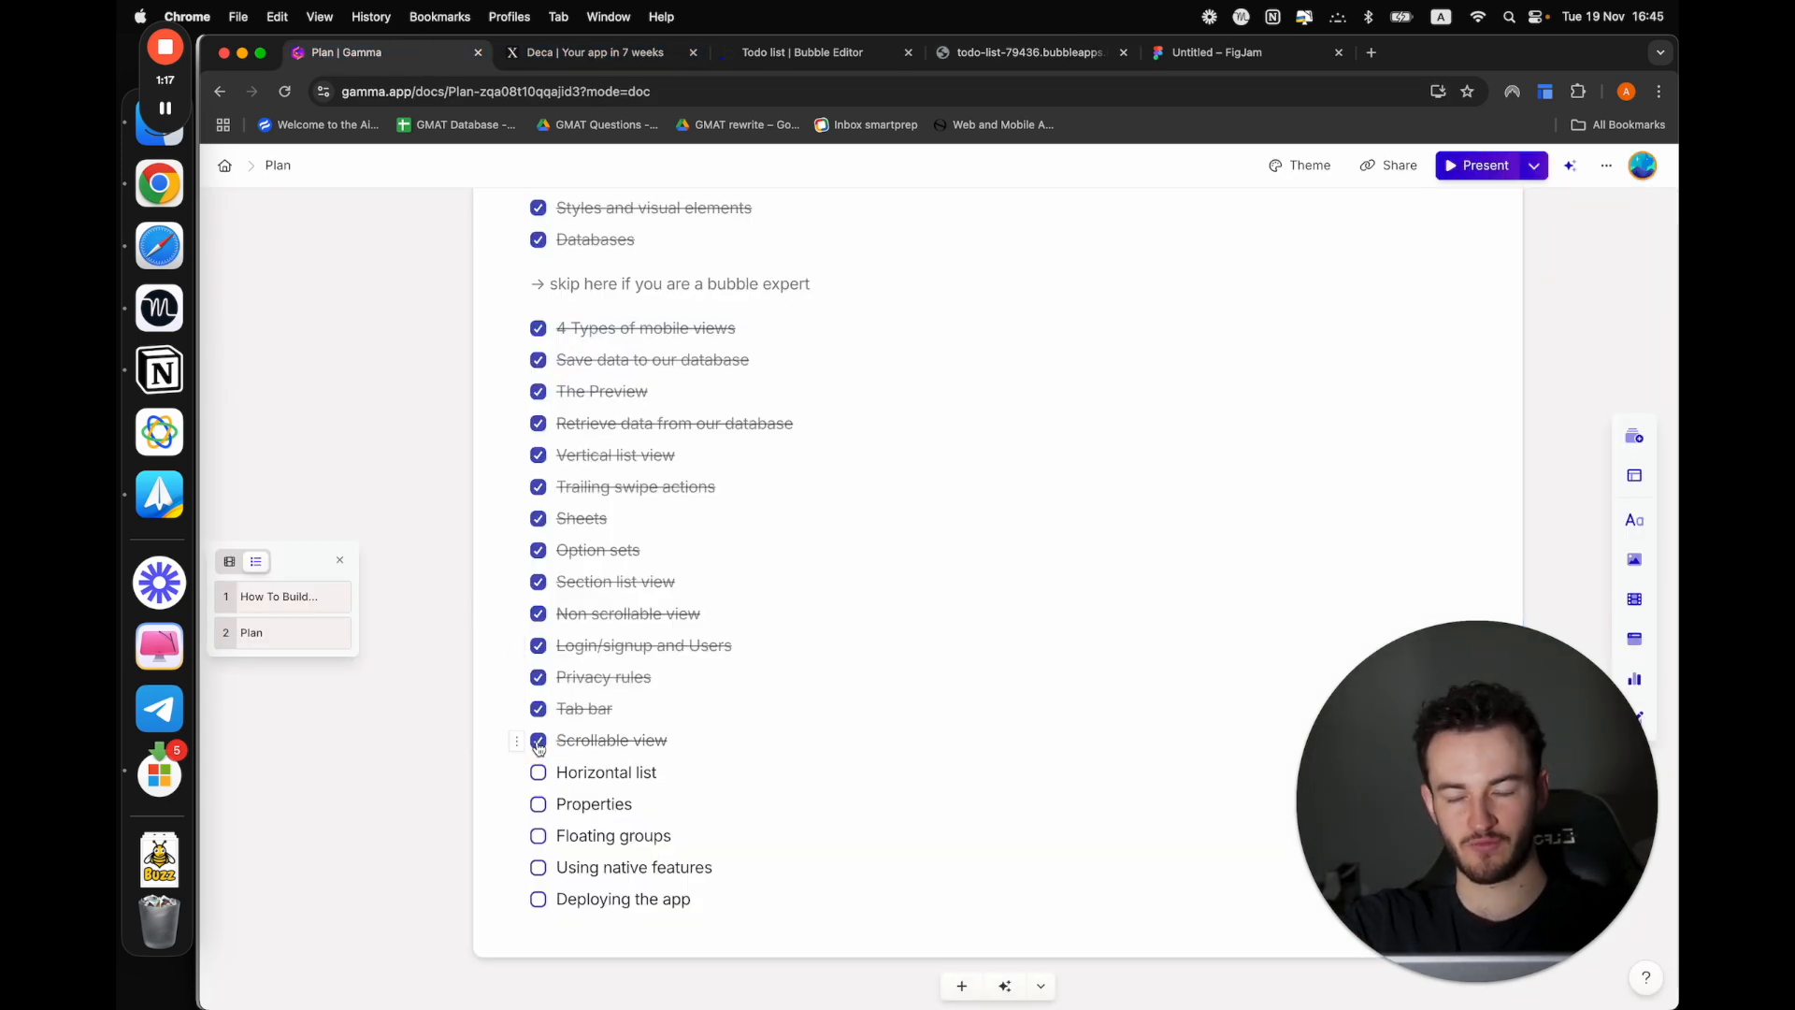
click(539, 773)
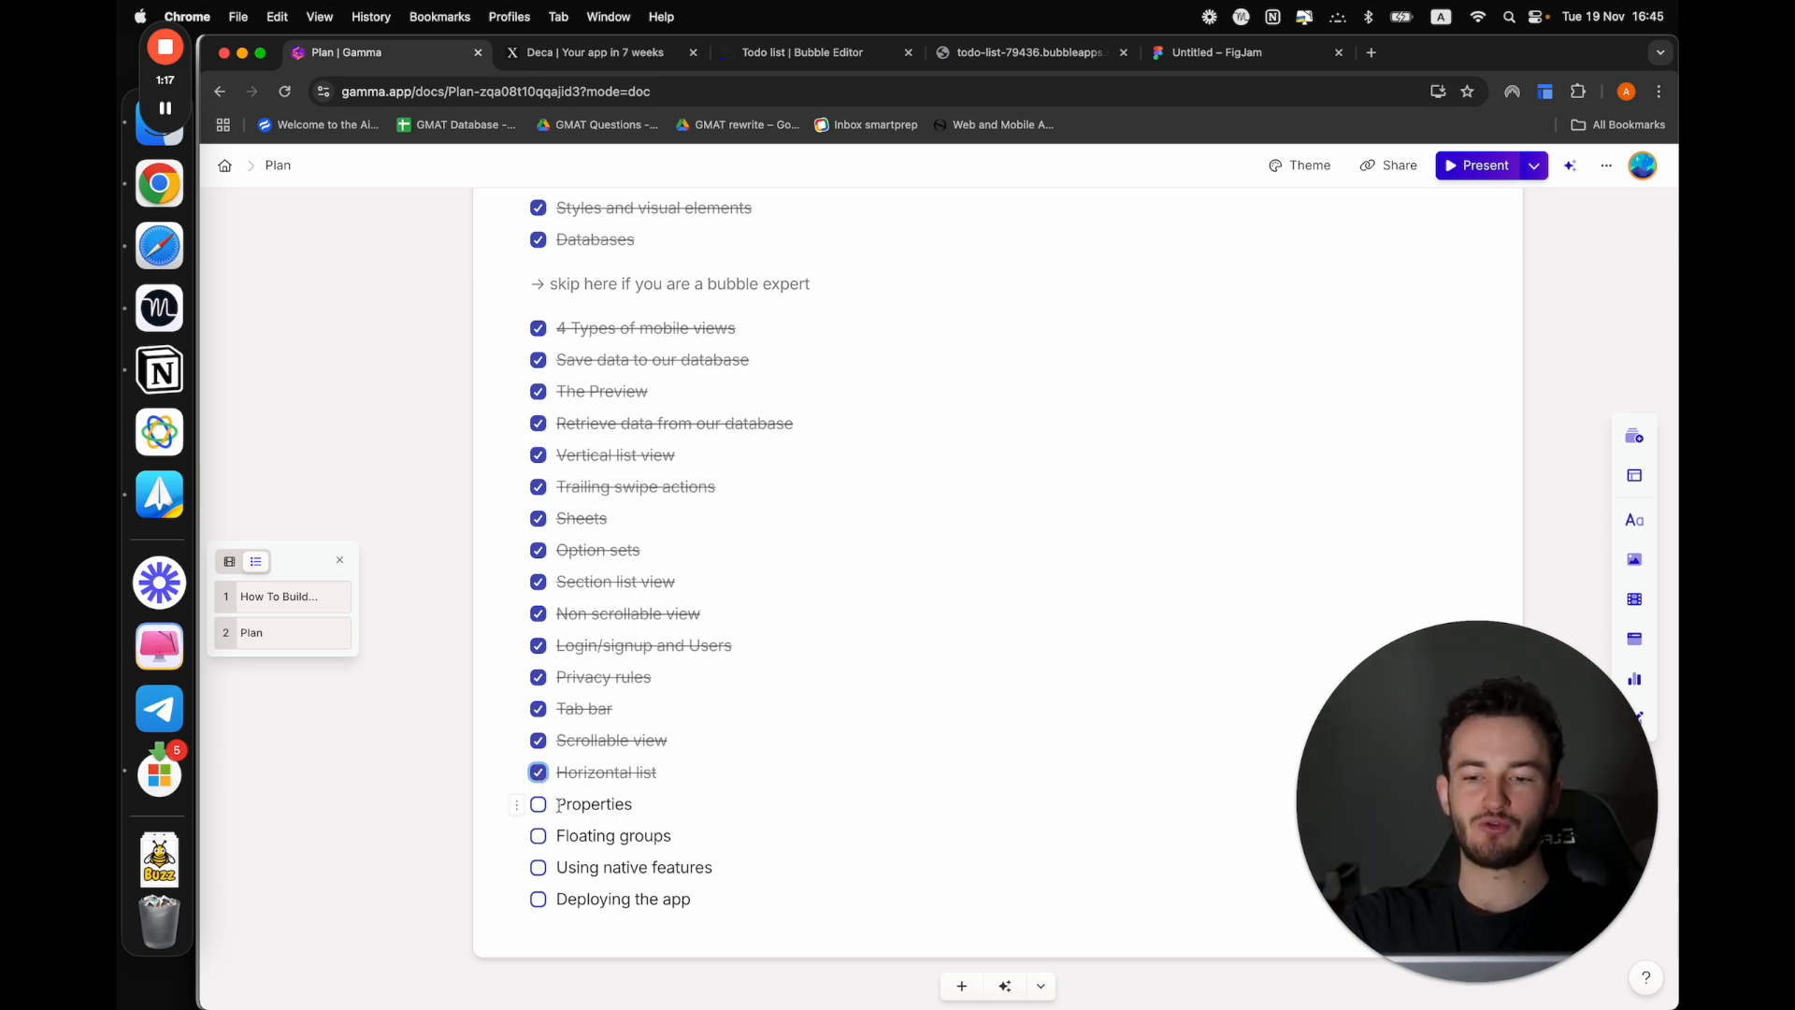
drag(555, 804, 682, 804)
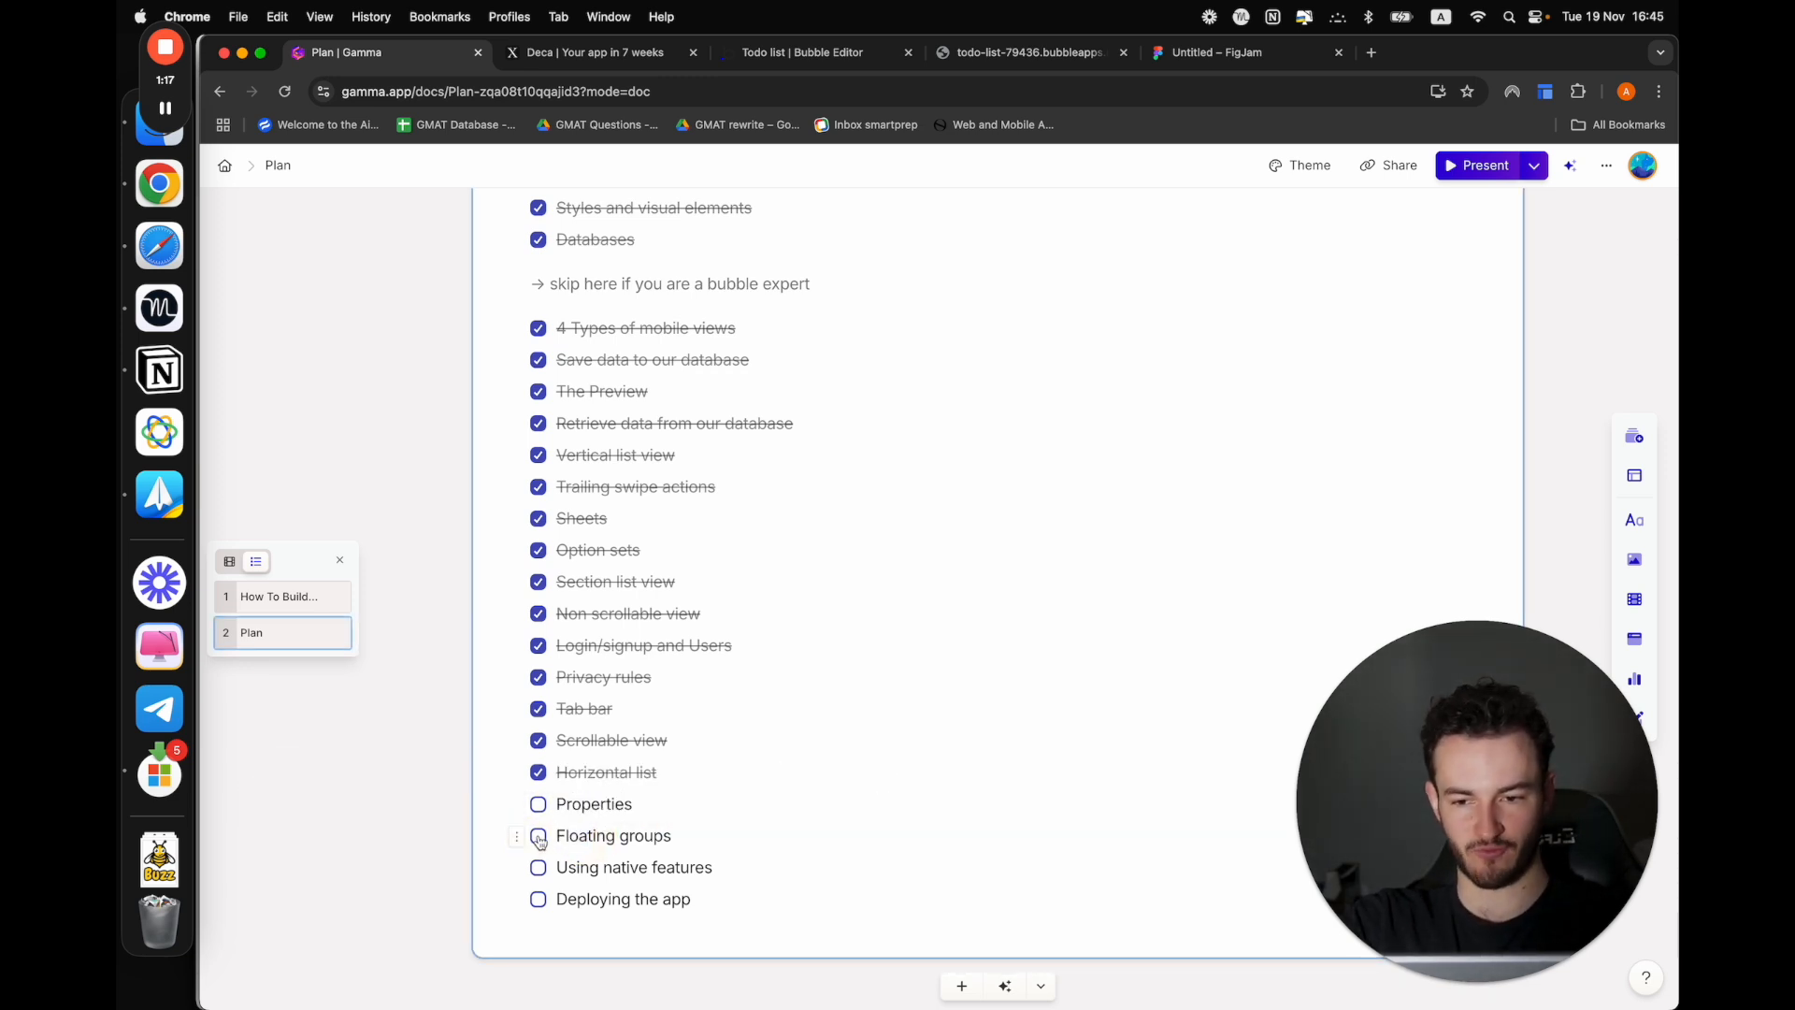
click(539, 836)
click(677, 806)
double_click(658, 804)
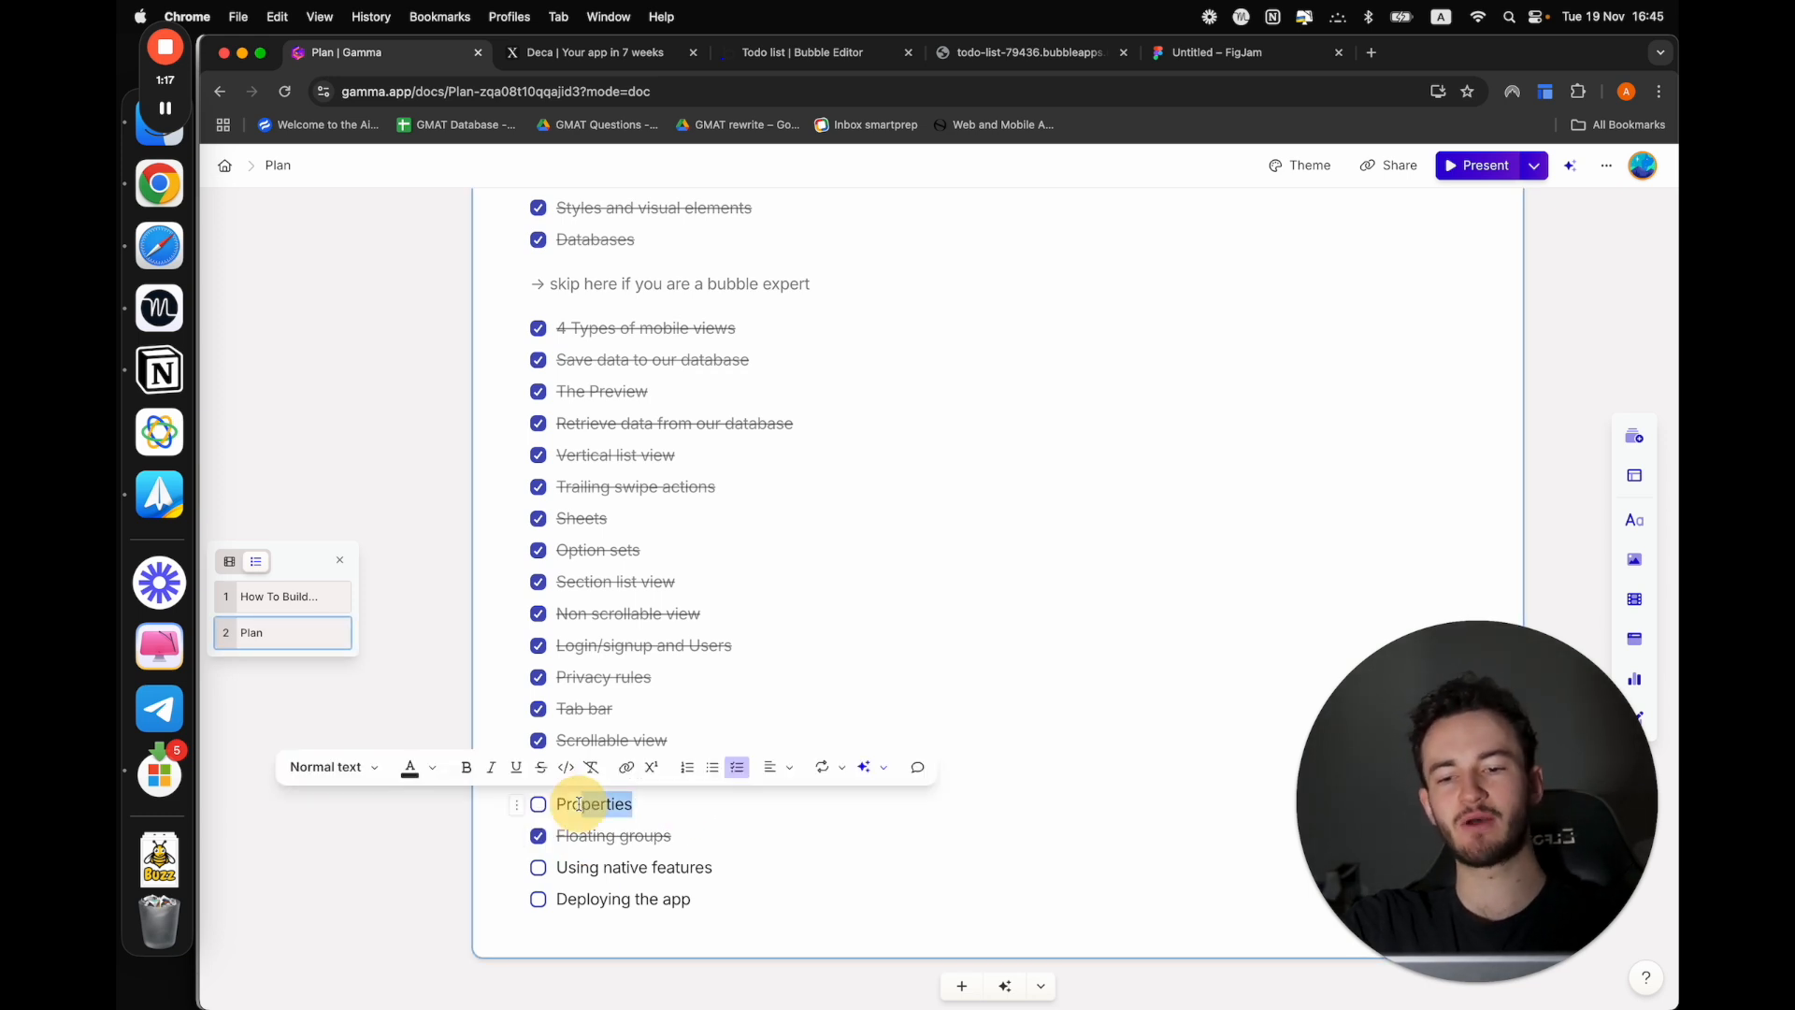
Return to the app preview, examine the Todo_list view's add-item sheet and its Category section, and dismiss the sheet
click(1014, 53)
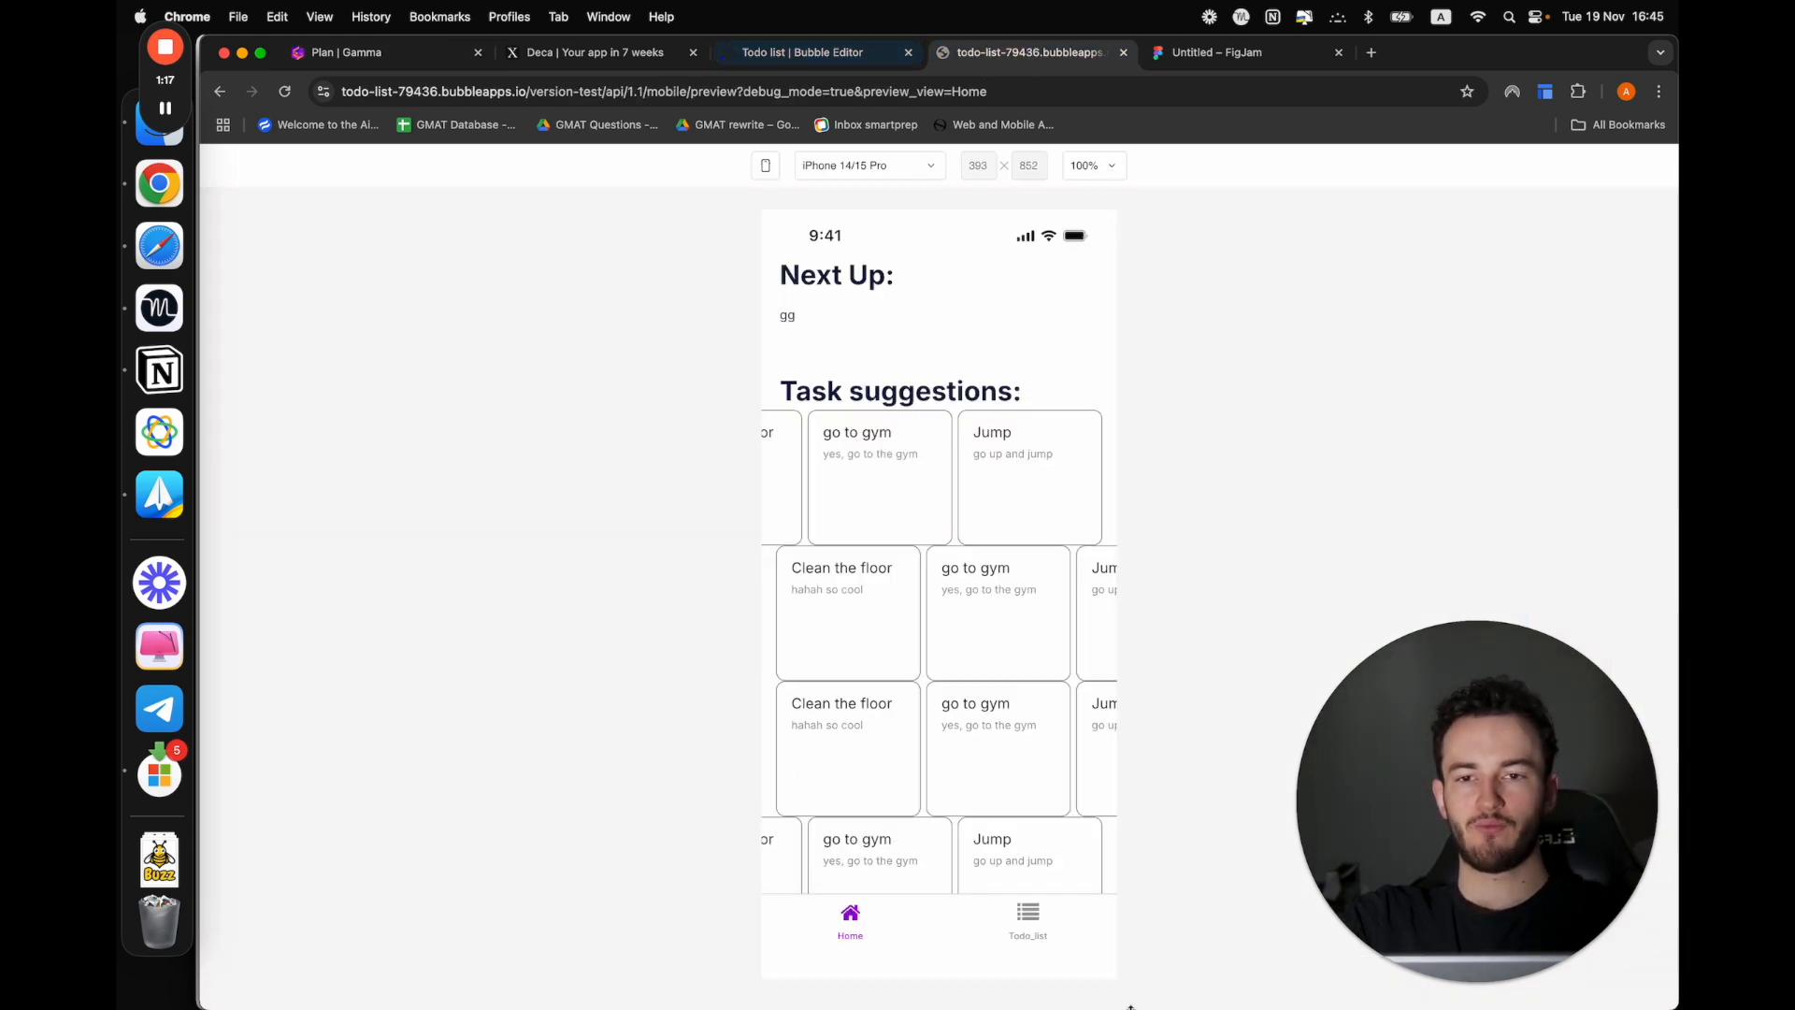
click(1029, 918)
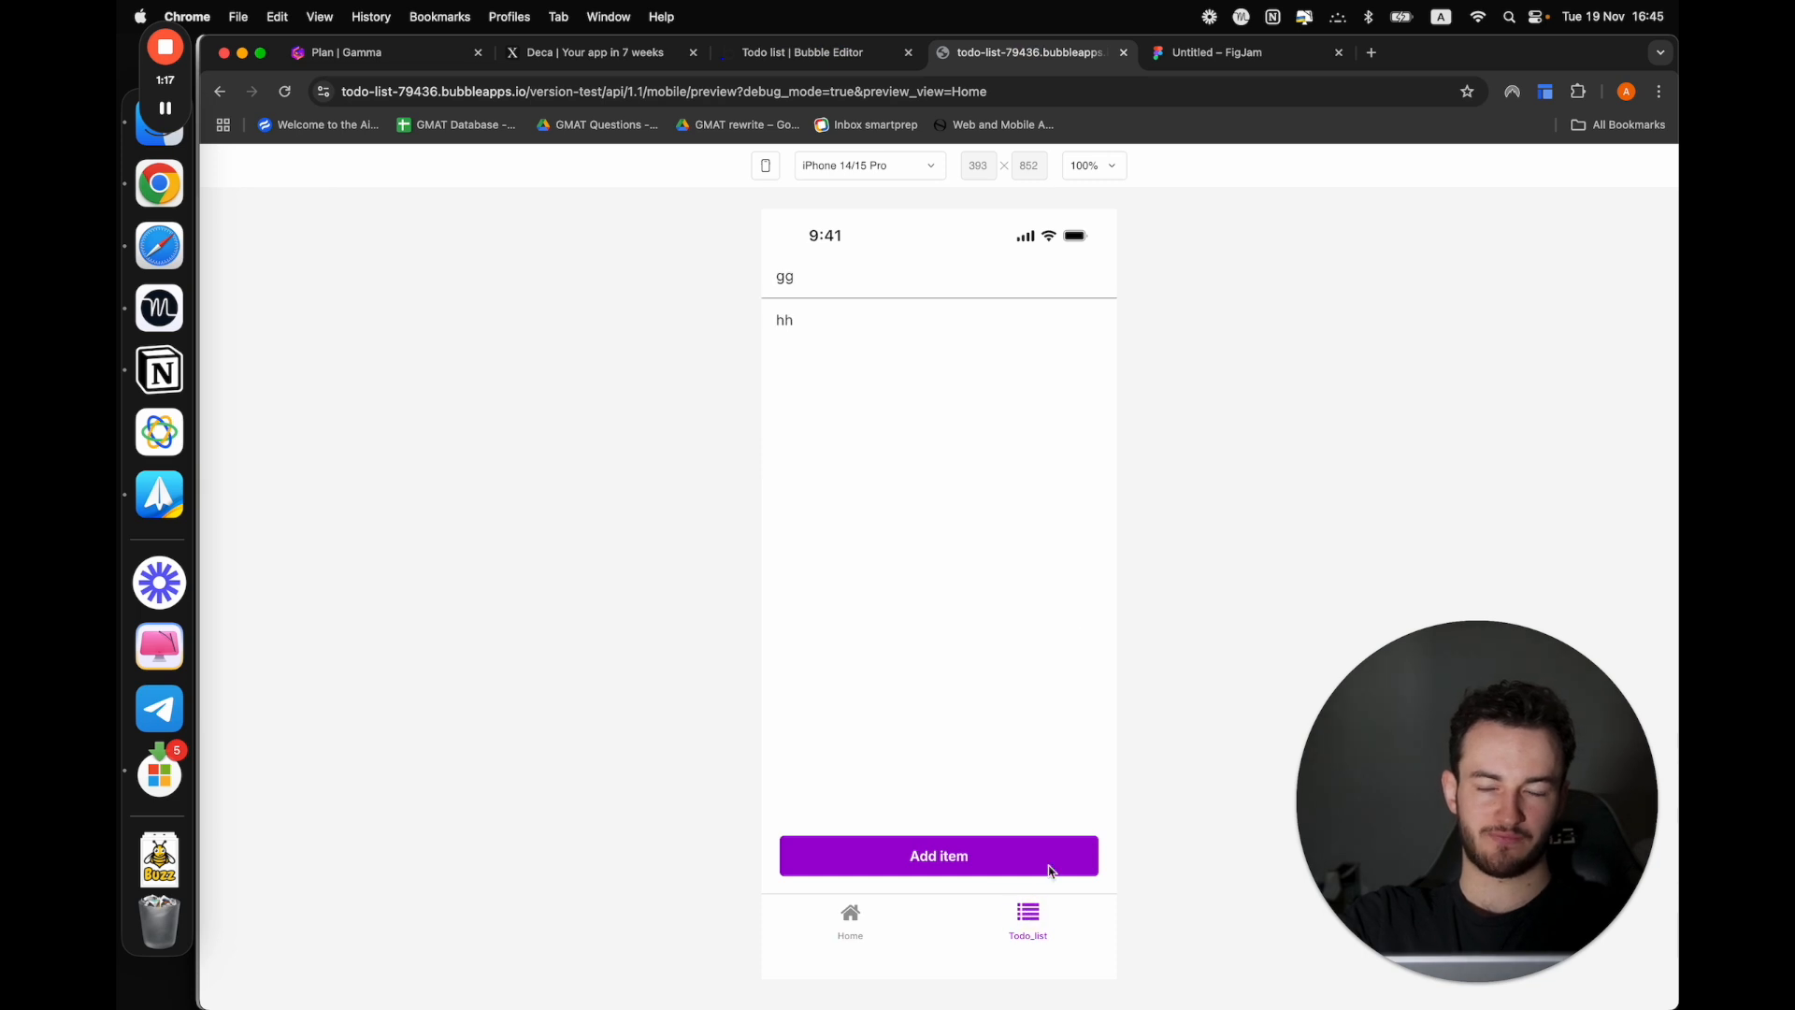
click(854, 847)
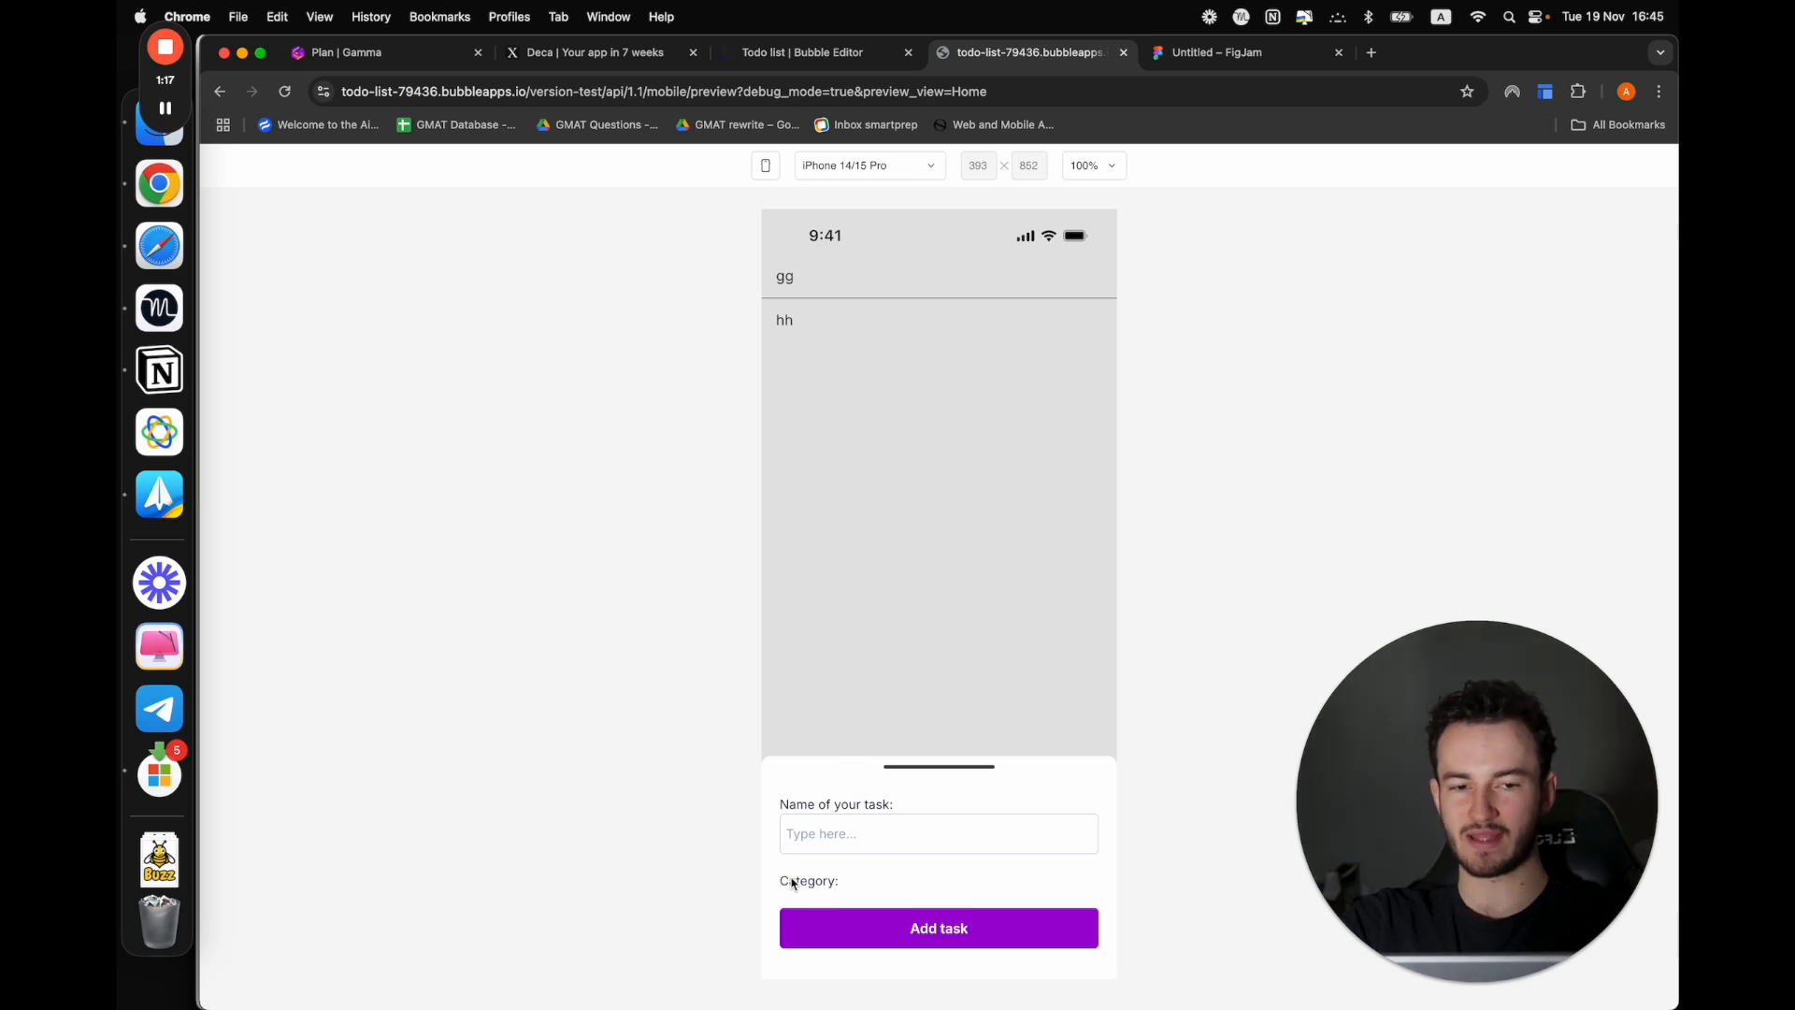
click(877, 687)
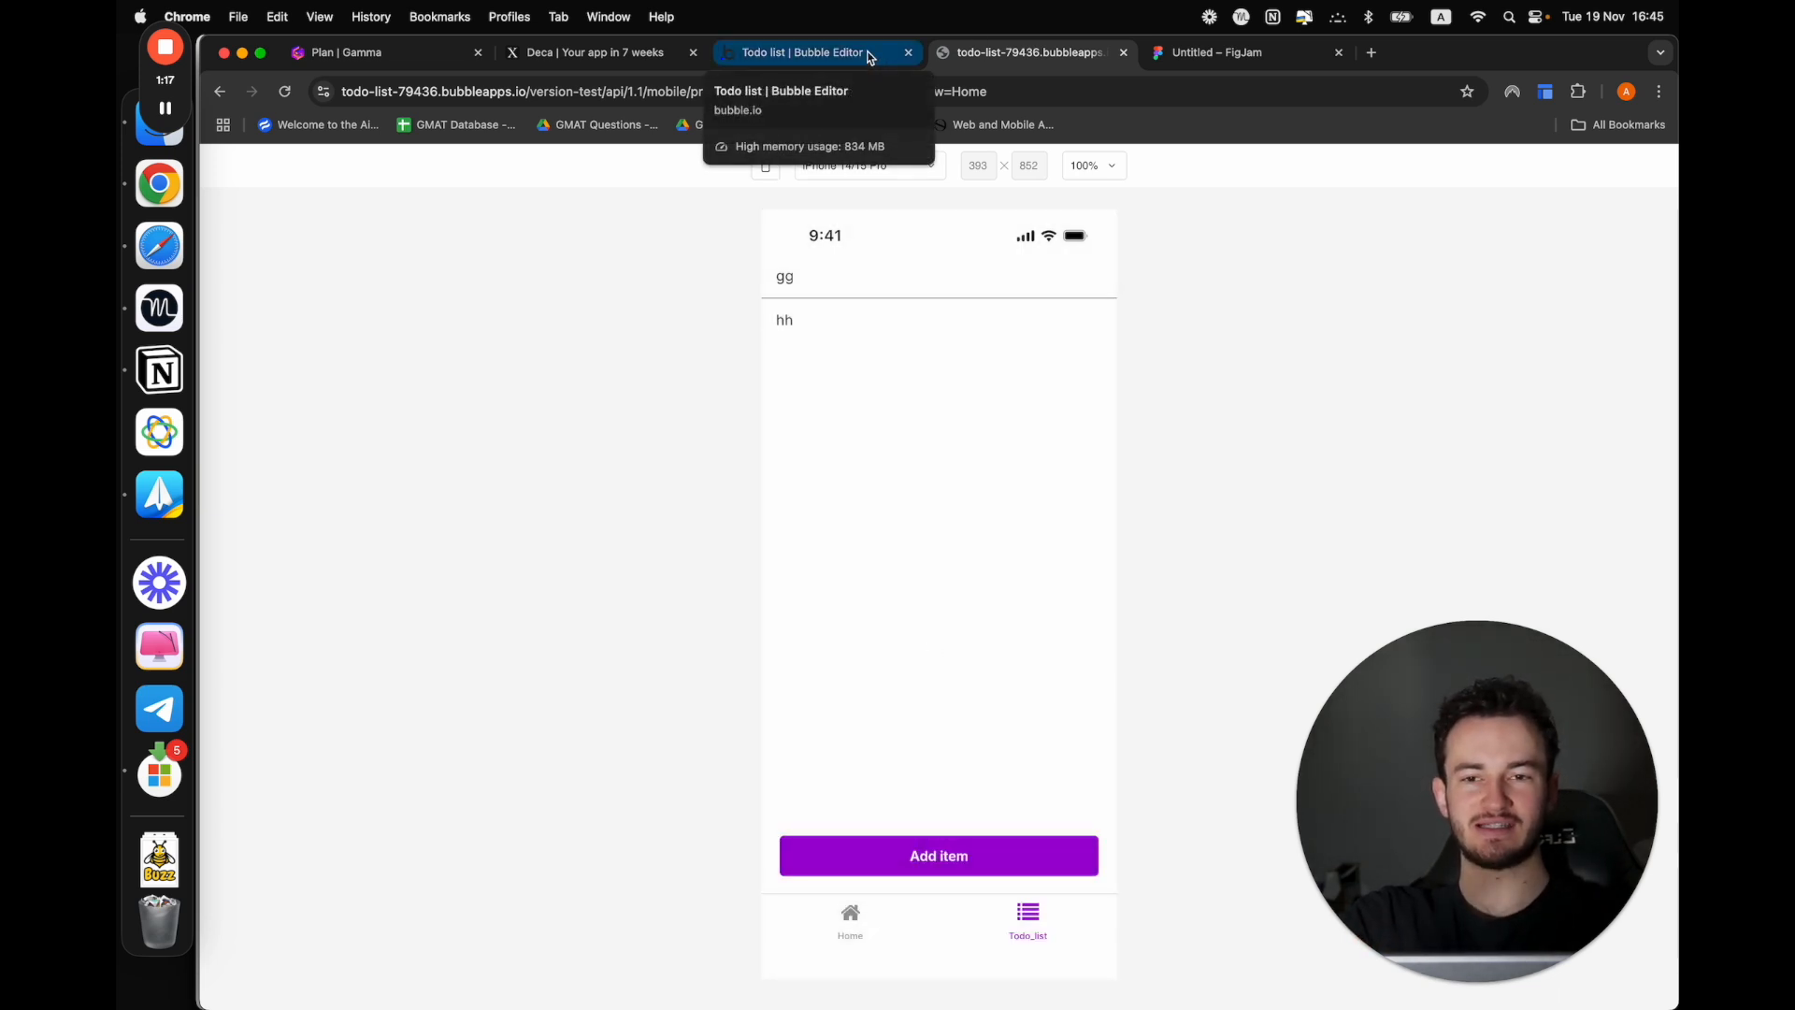
Switch to the Bubble editor, open the Todo_list view and make Sheet A visible on the canvas
click(867, 53)
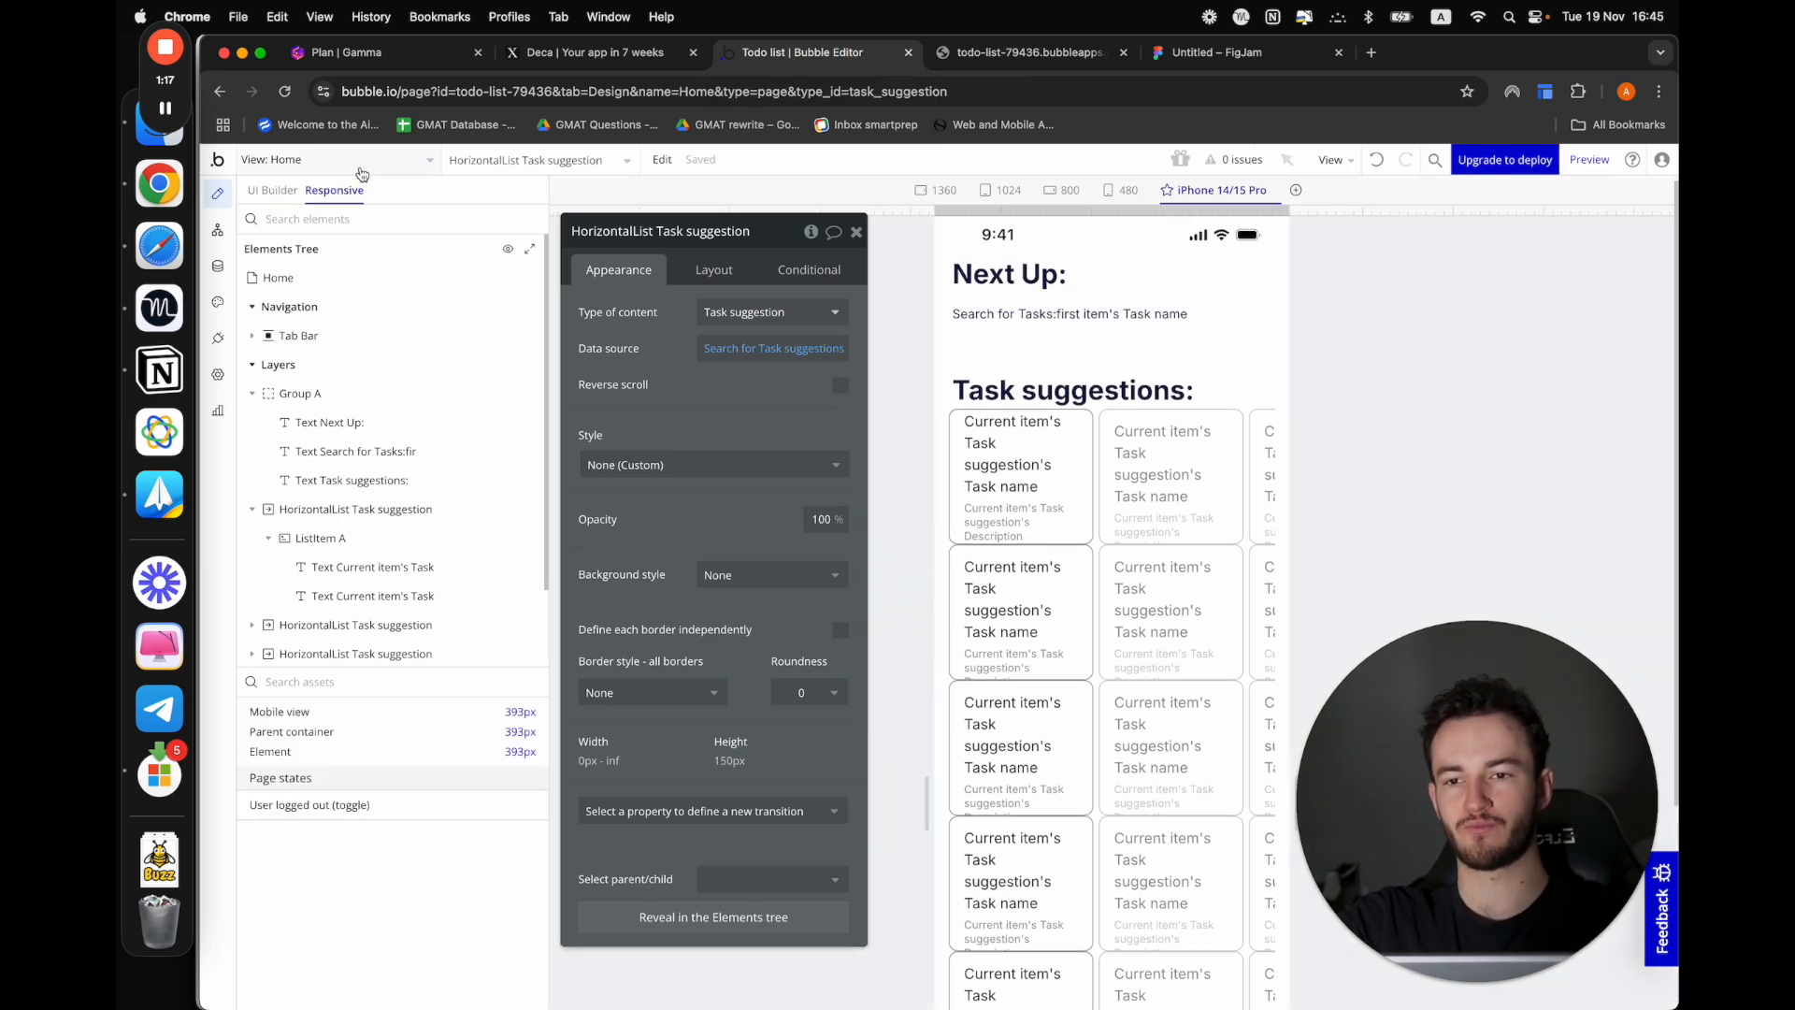
click(346, 160)
click(589, 245)
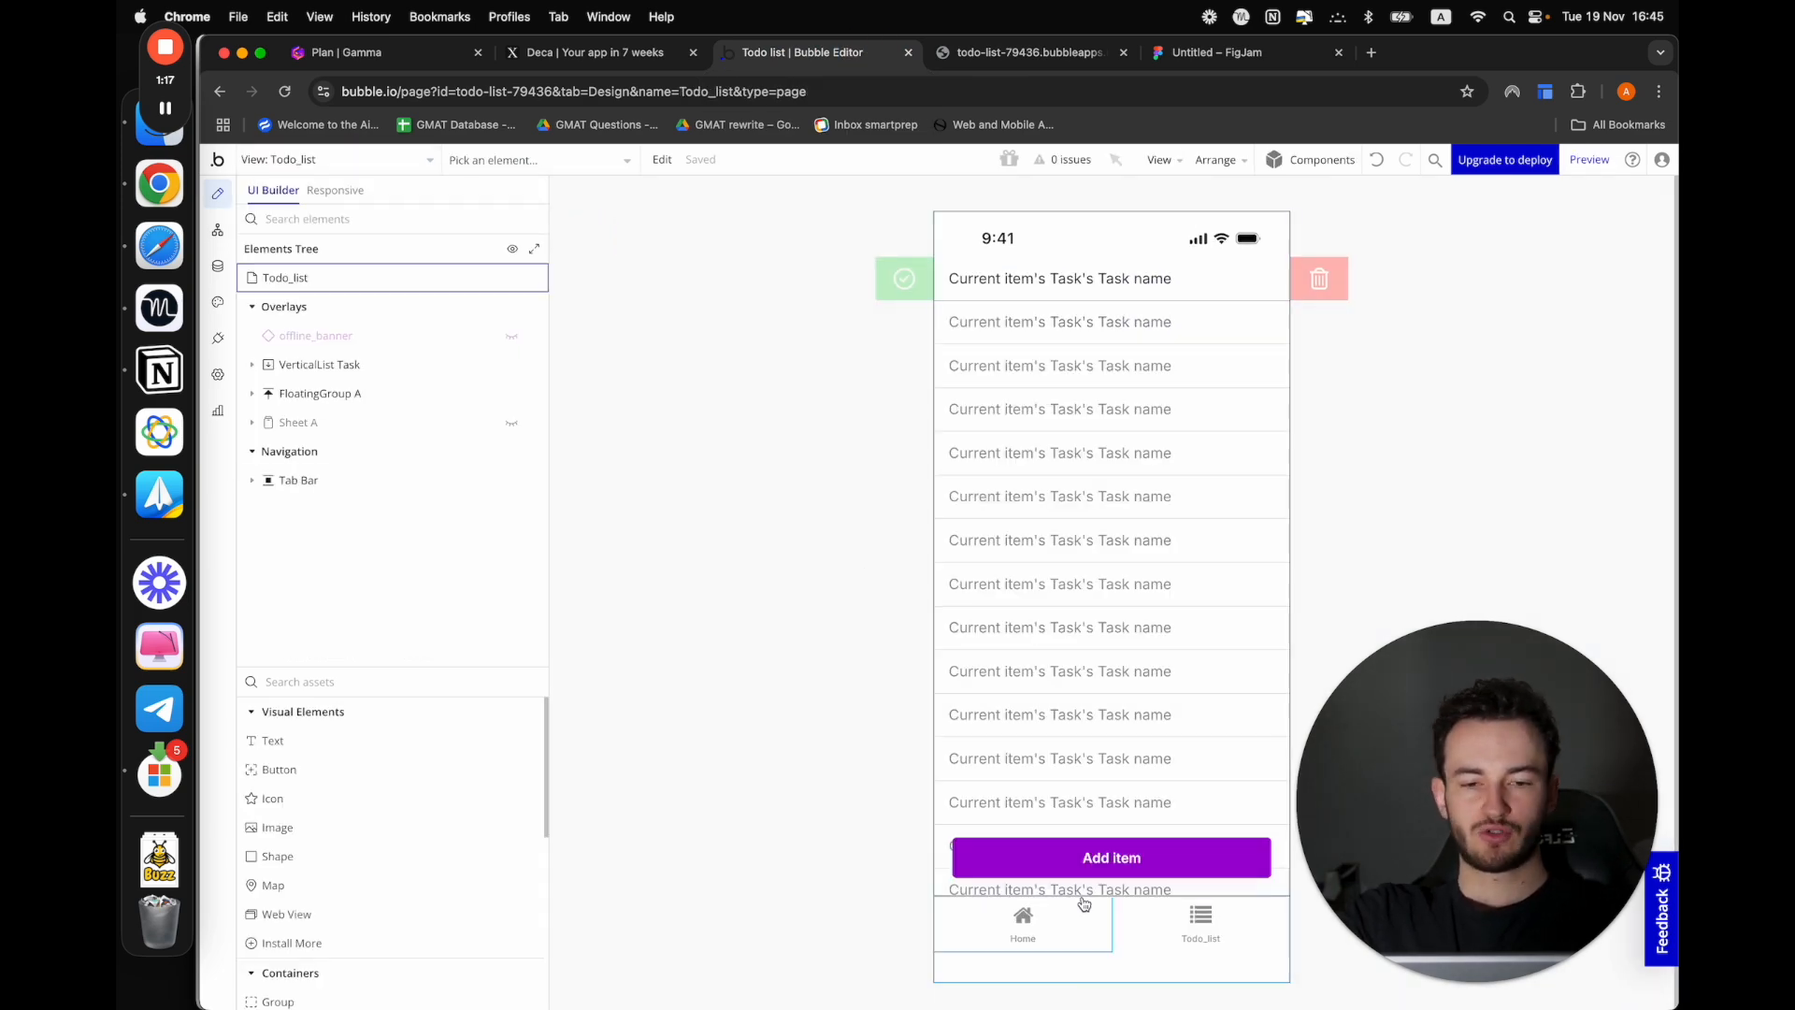
click(337, 436)
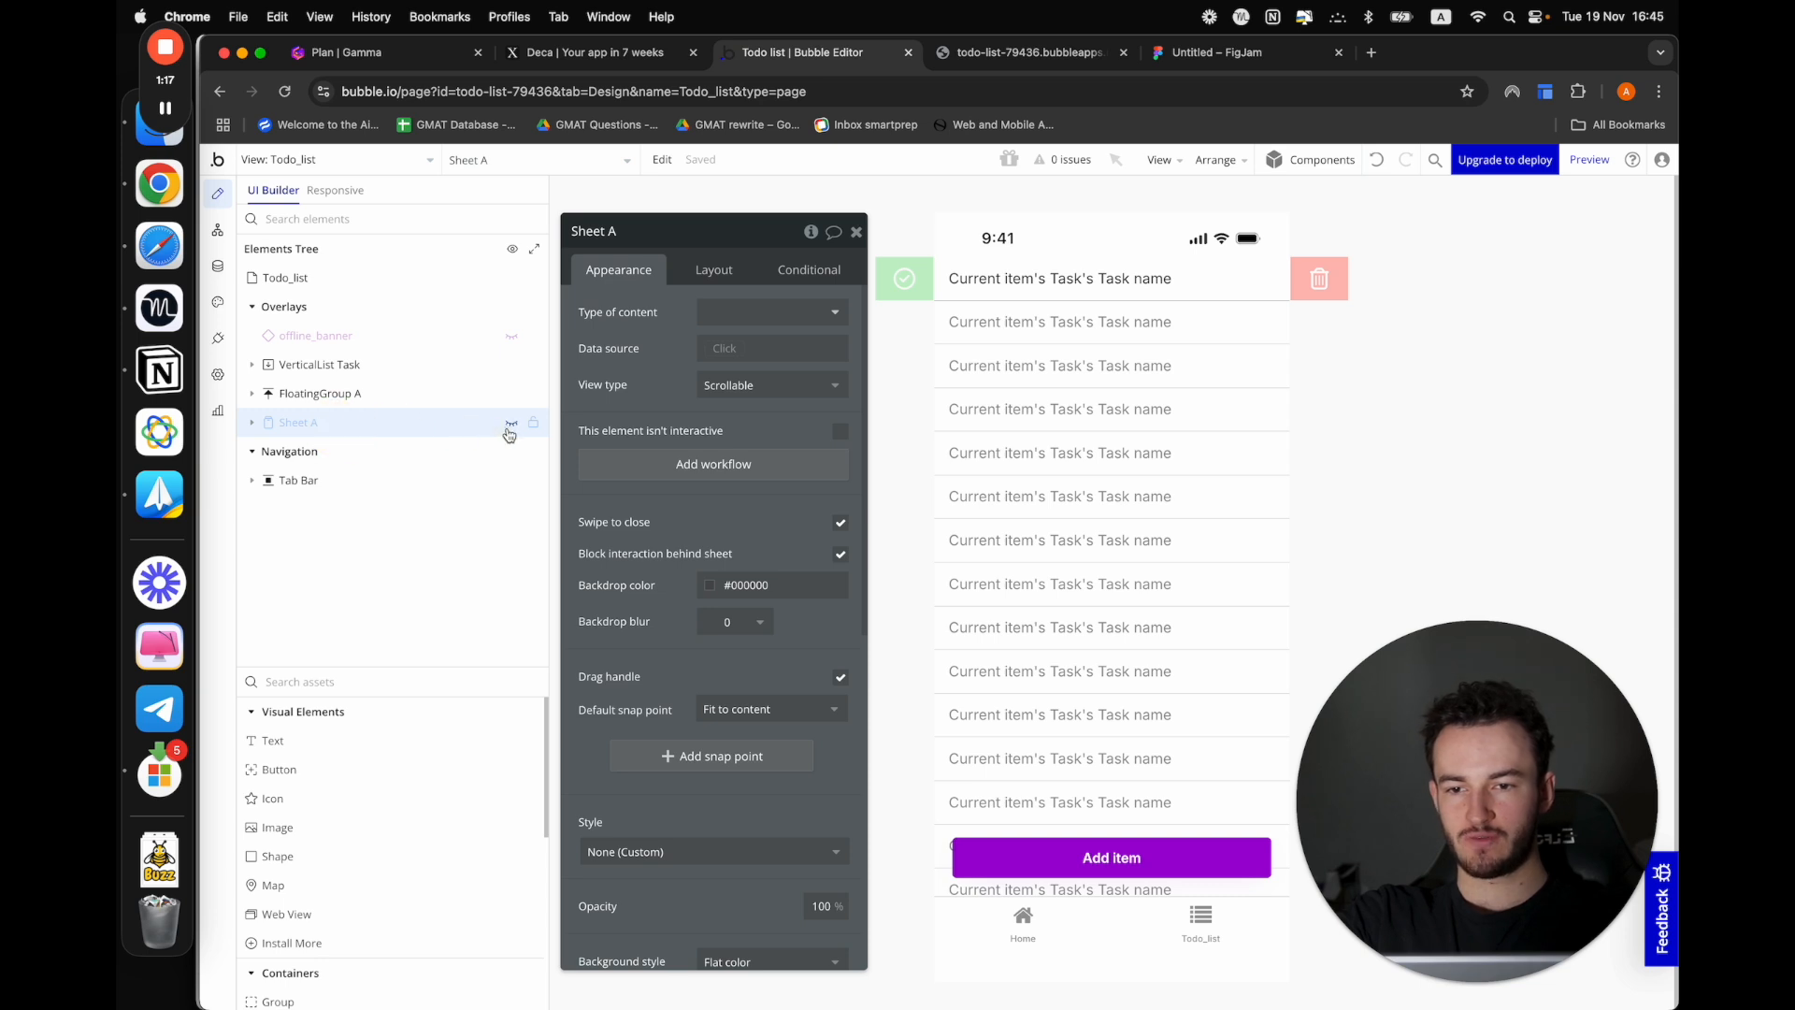
click(511, 423)
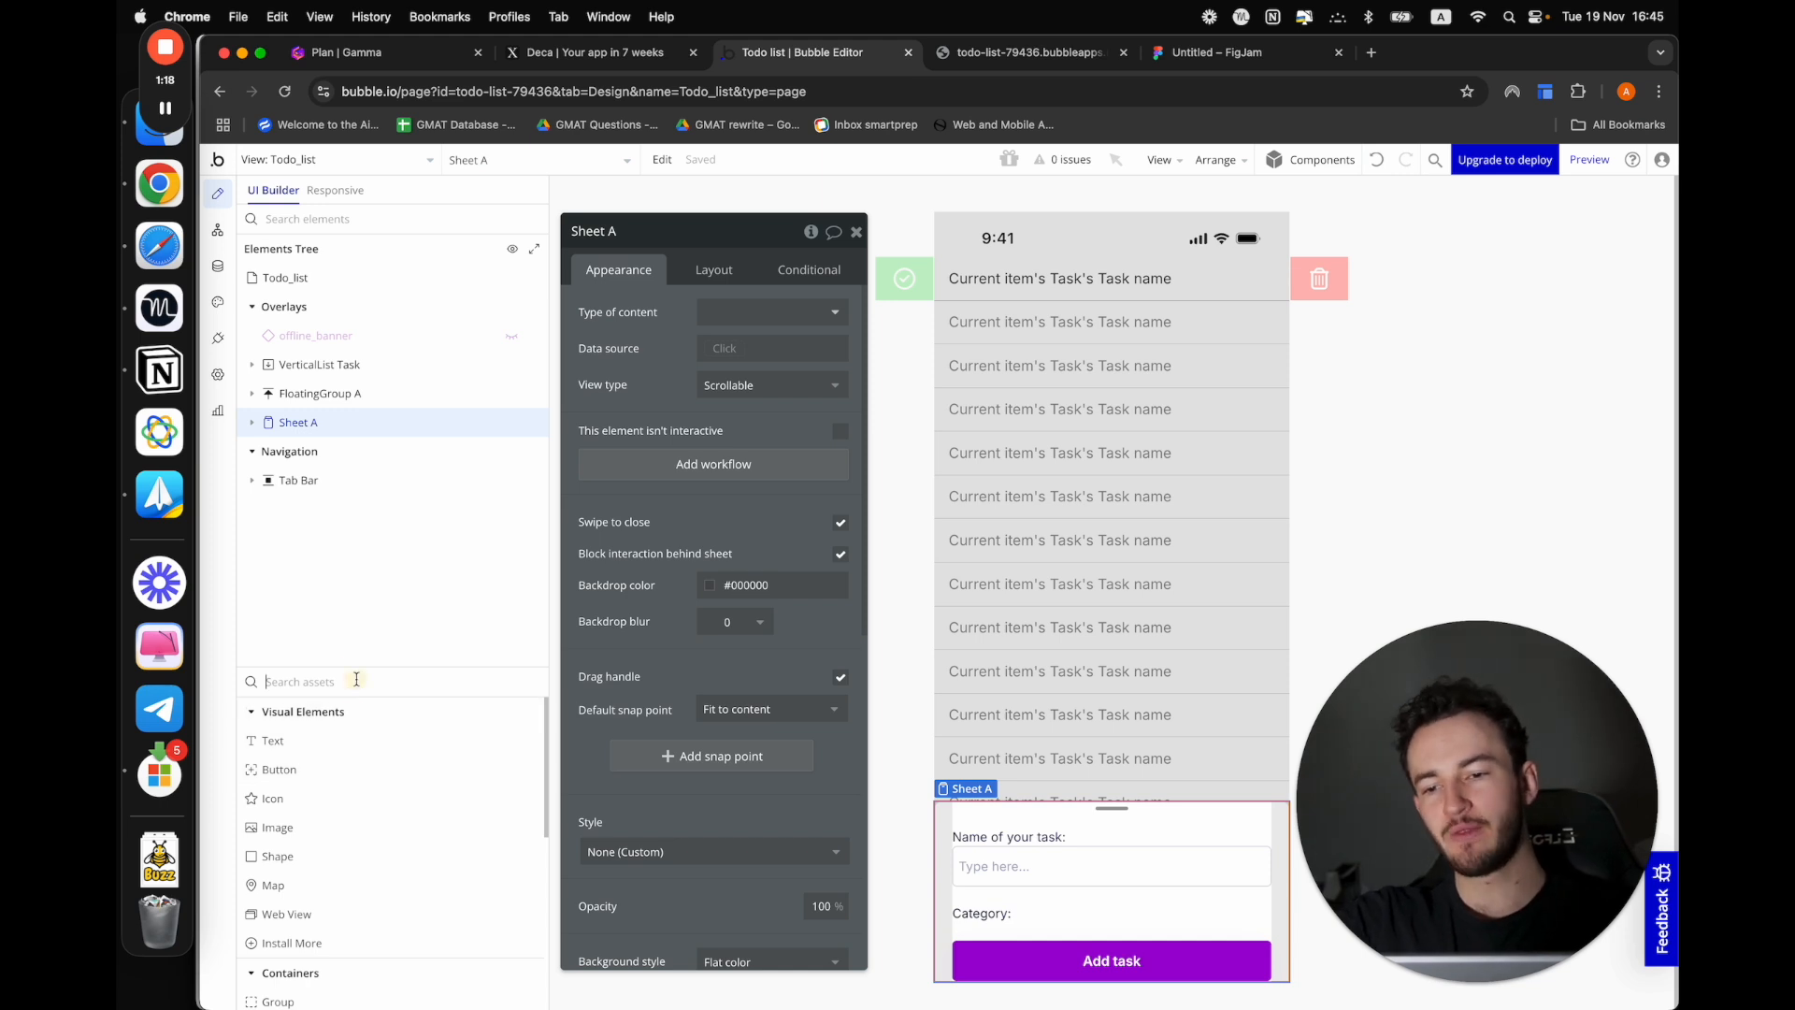
Add a horizontal list beneath the Category label in Sheet A, with content type Task category and data source All Task category
text(ho)
drag(298, 741, 963, 902)
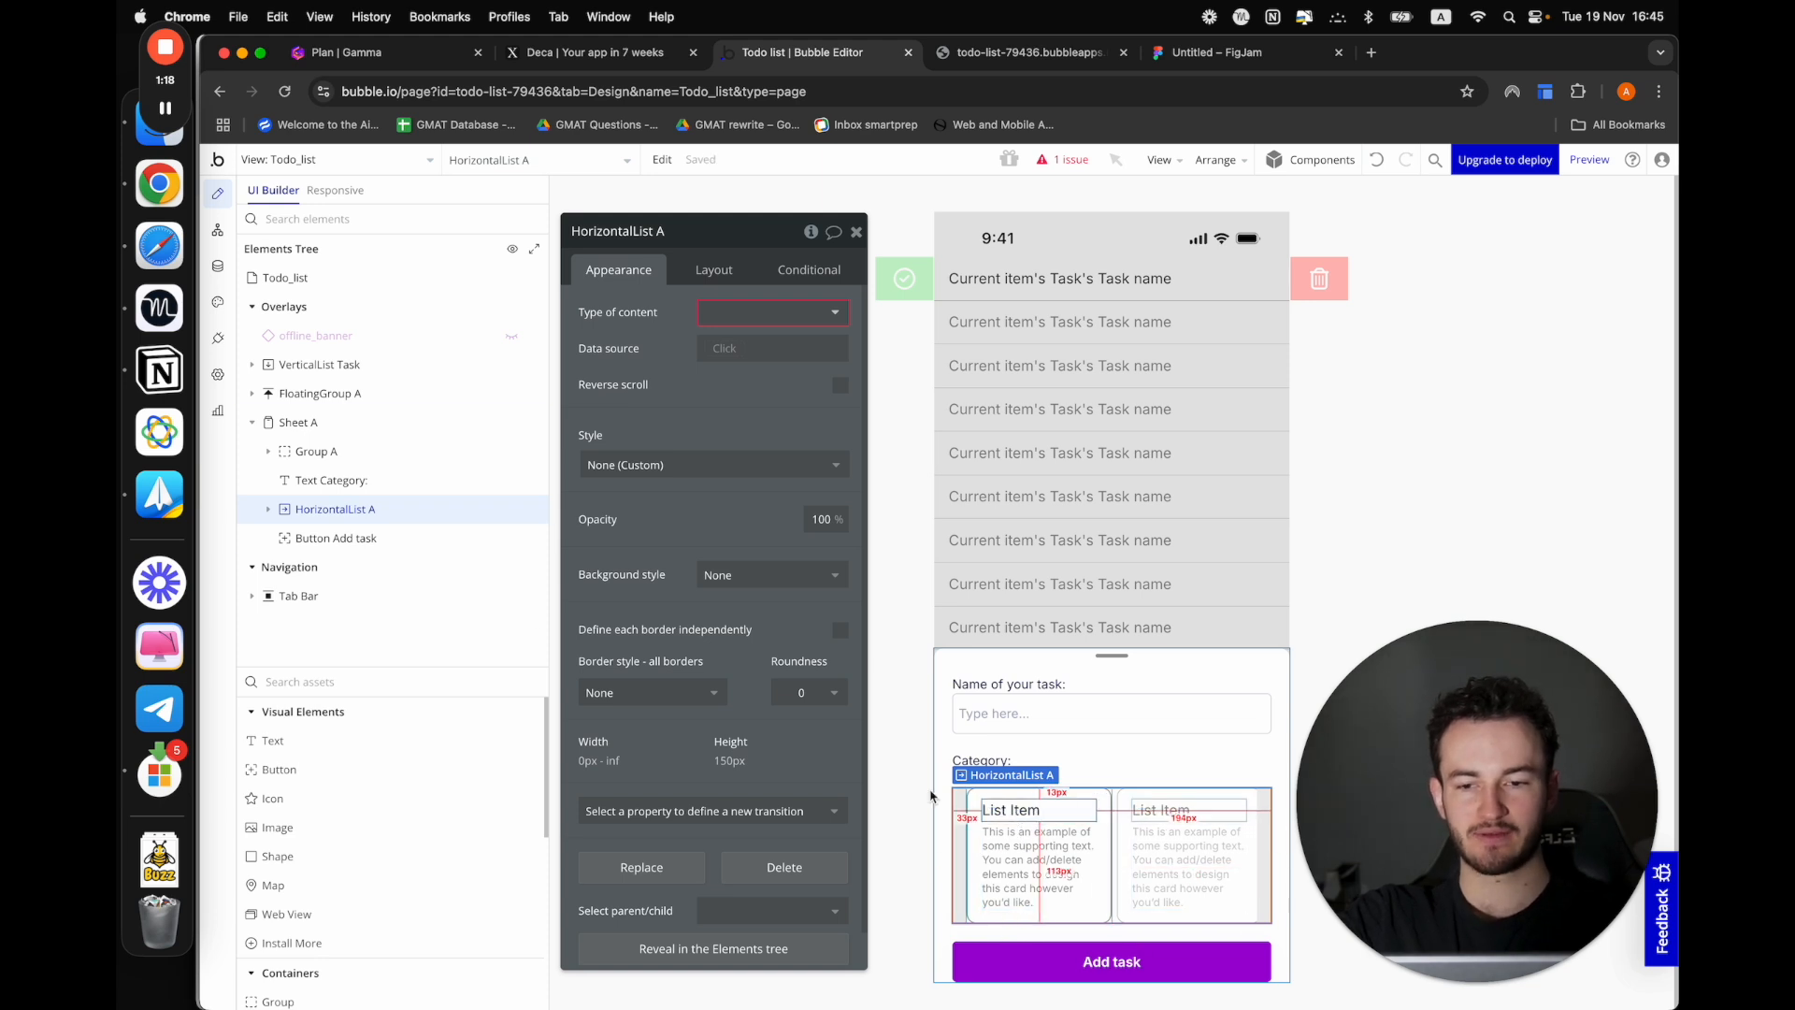
click(726, 308)
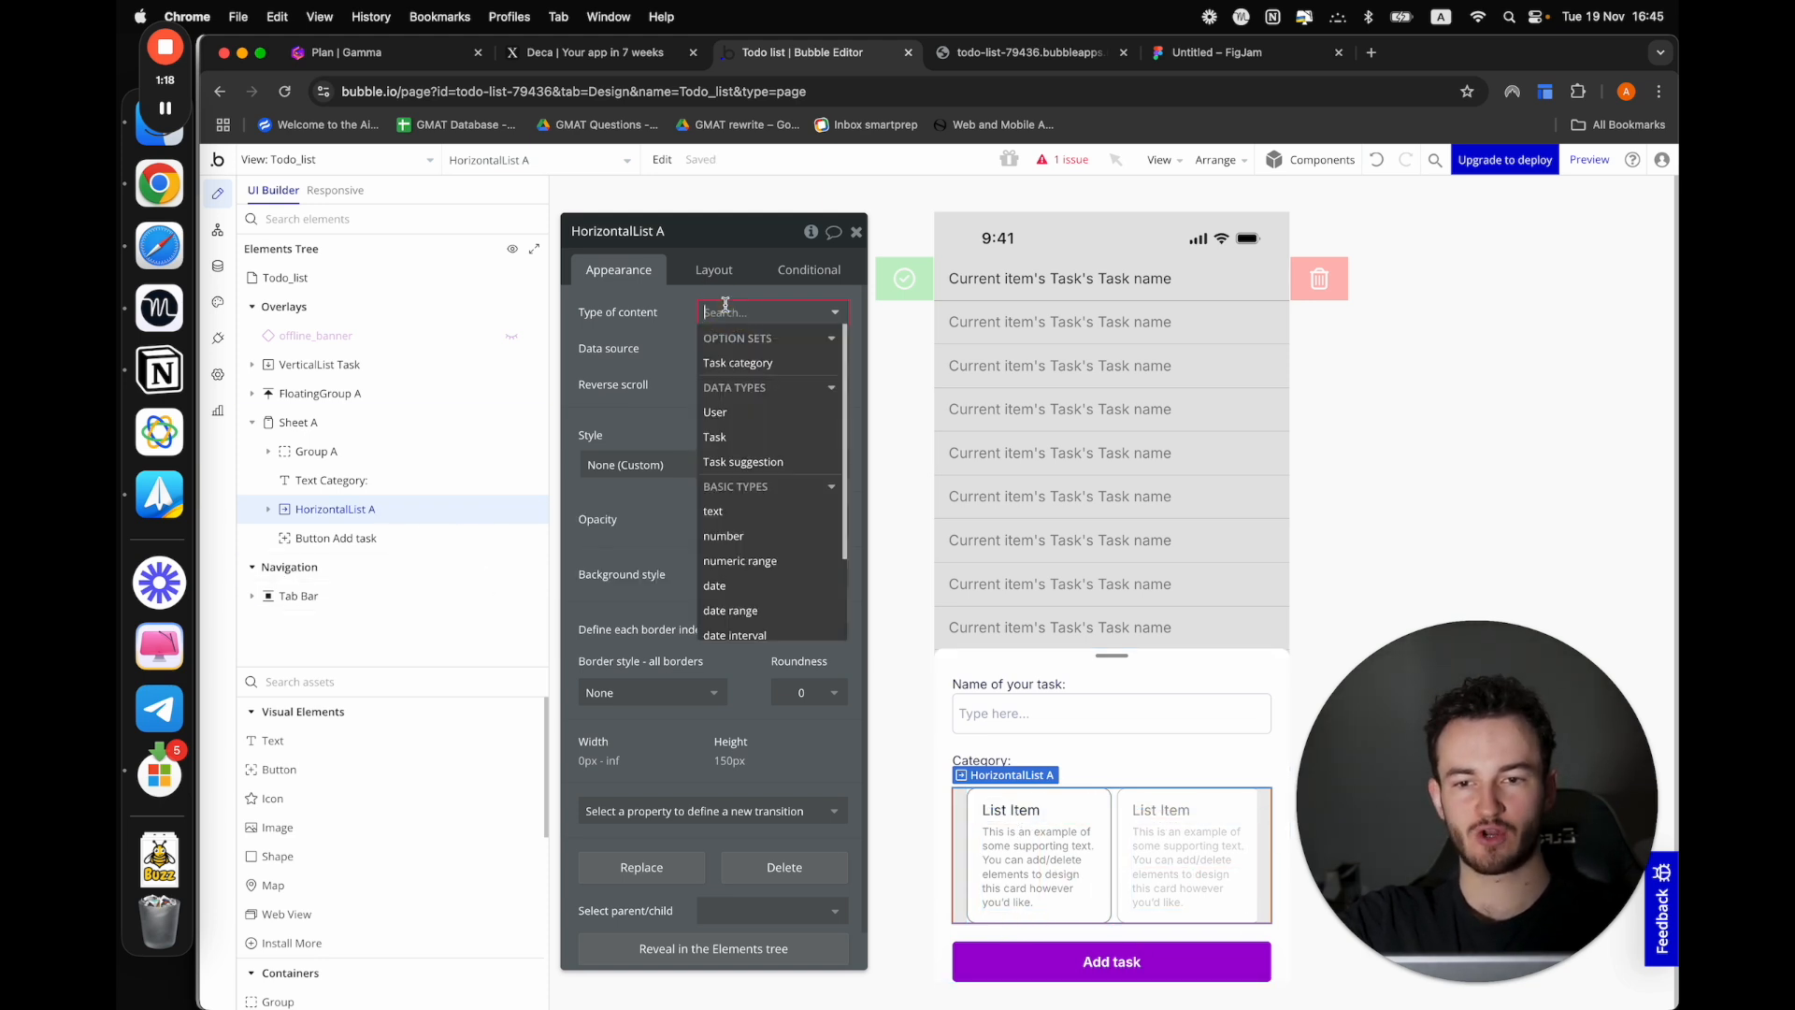
click(740, 362)
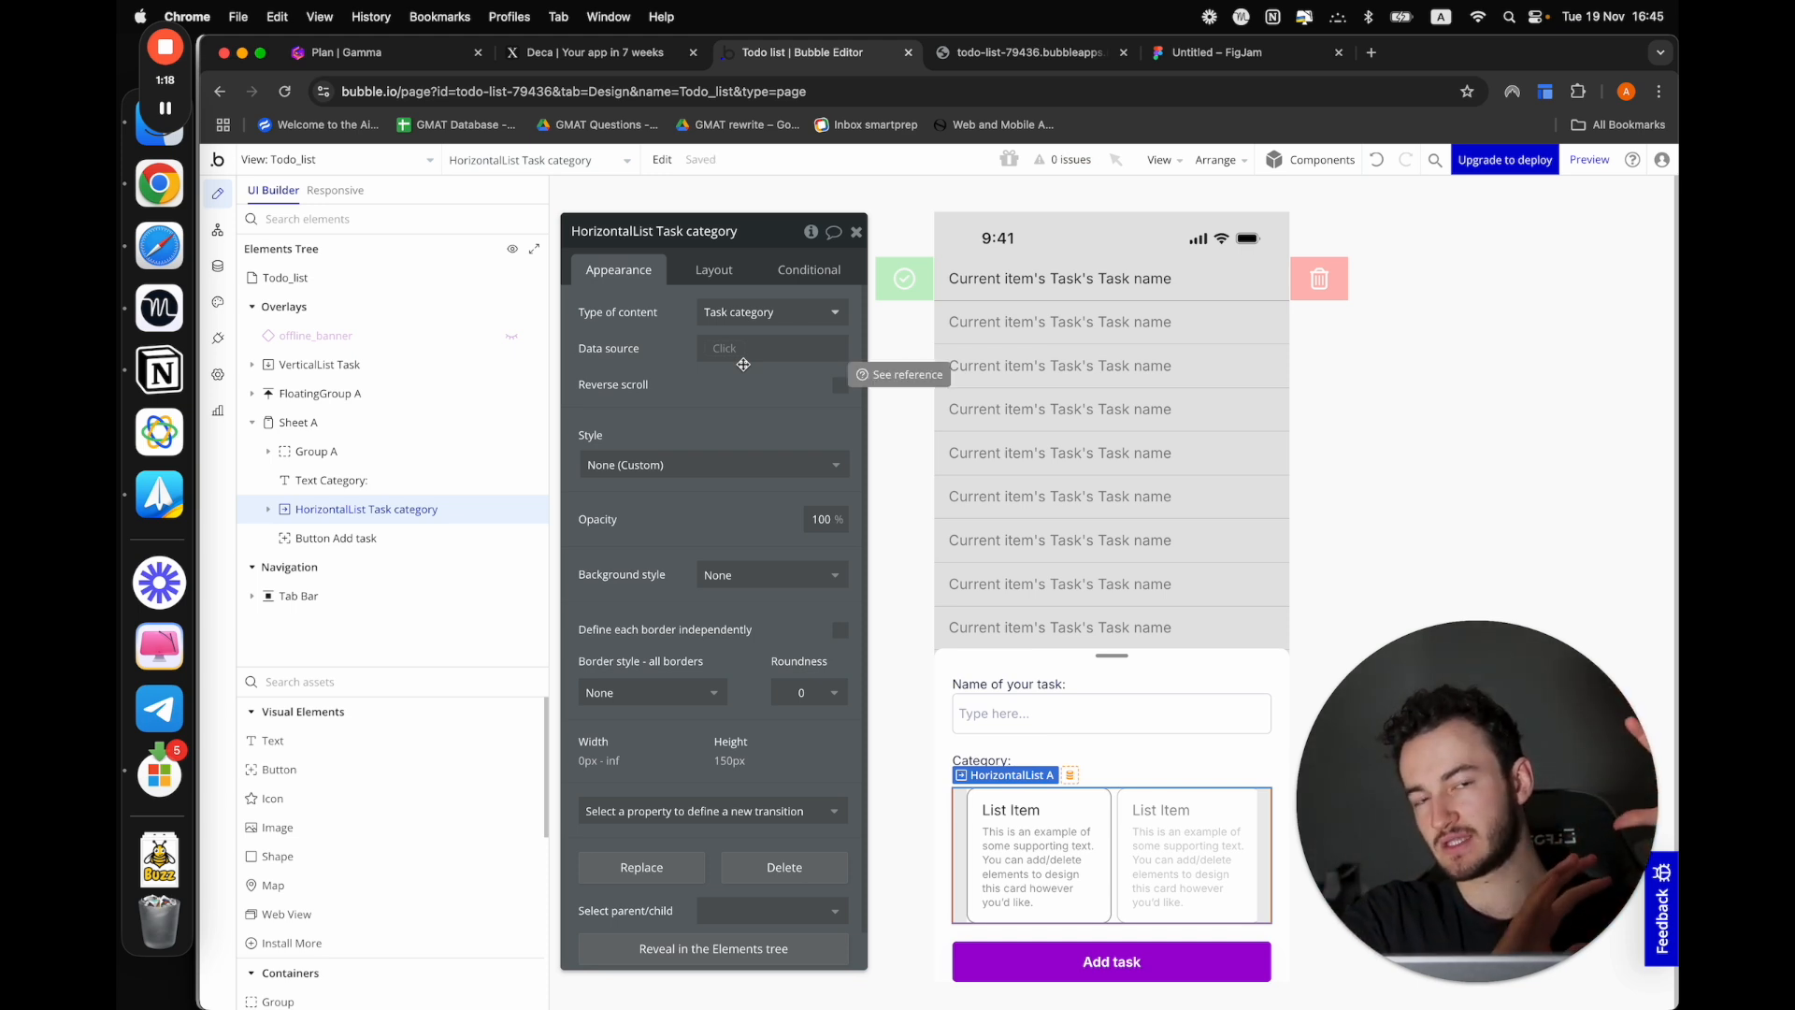
click(723, 350)
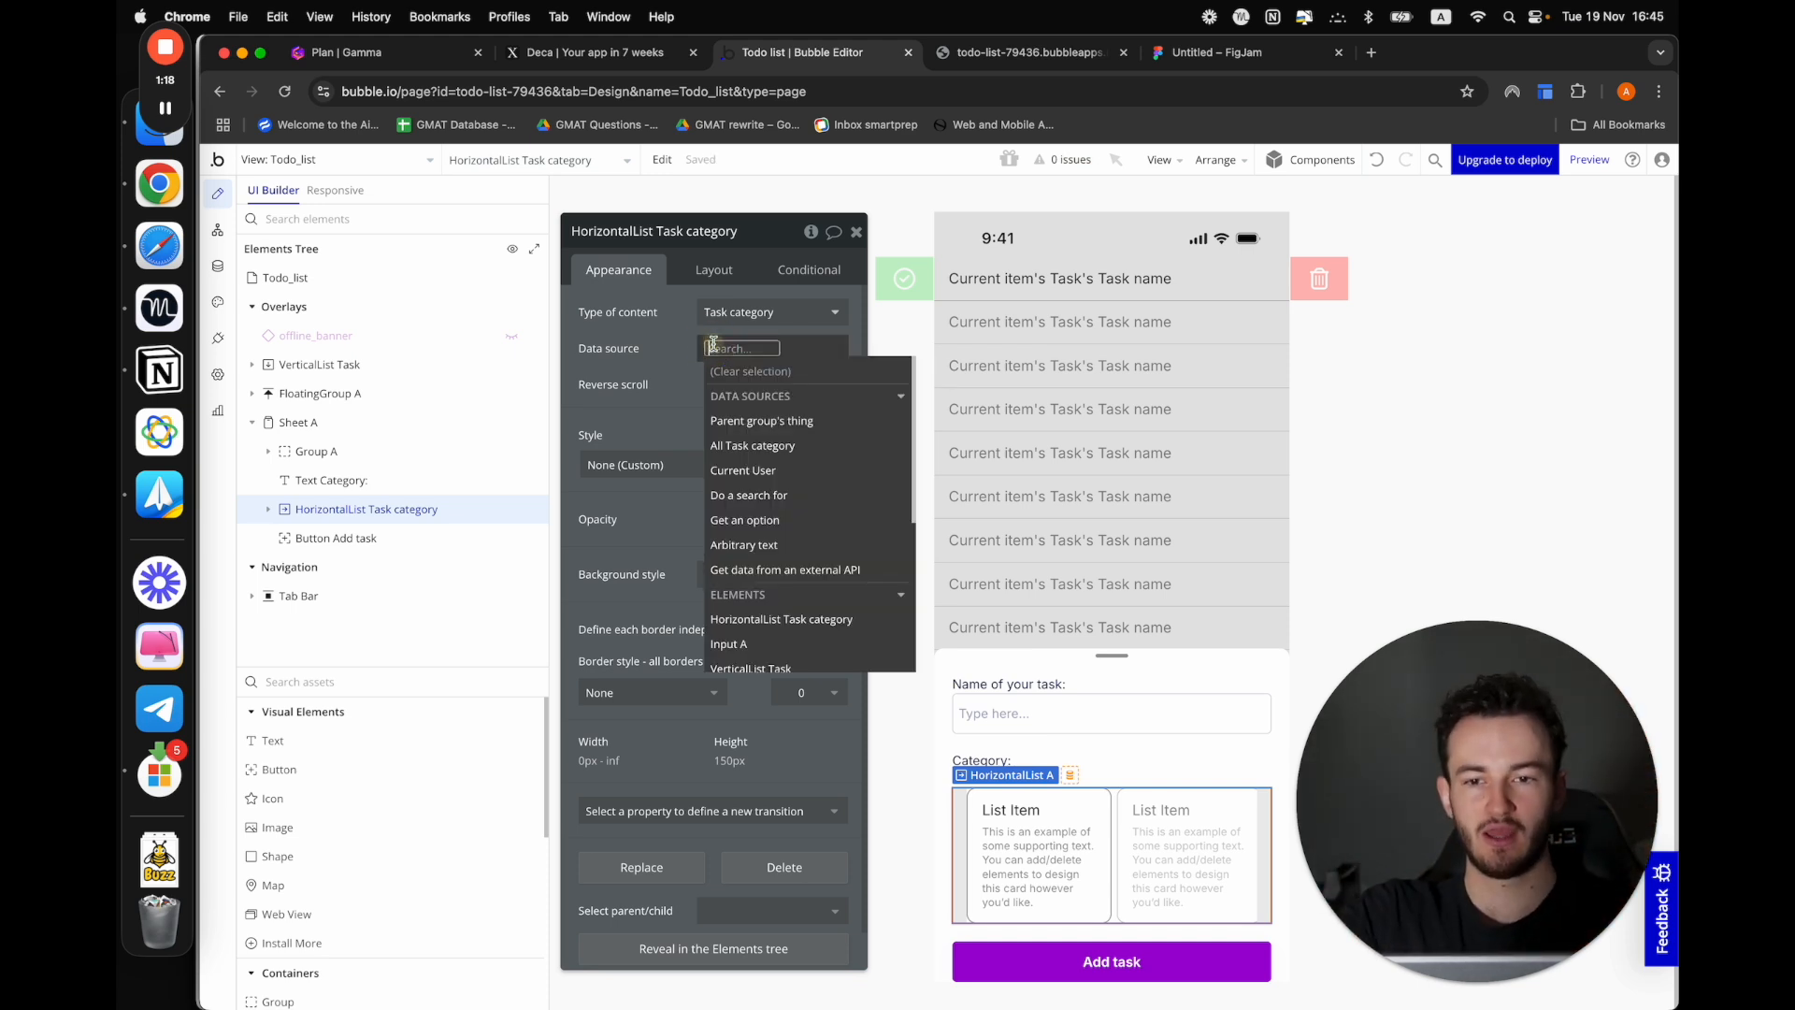
click(793, 447)
click(574, 396)
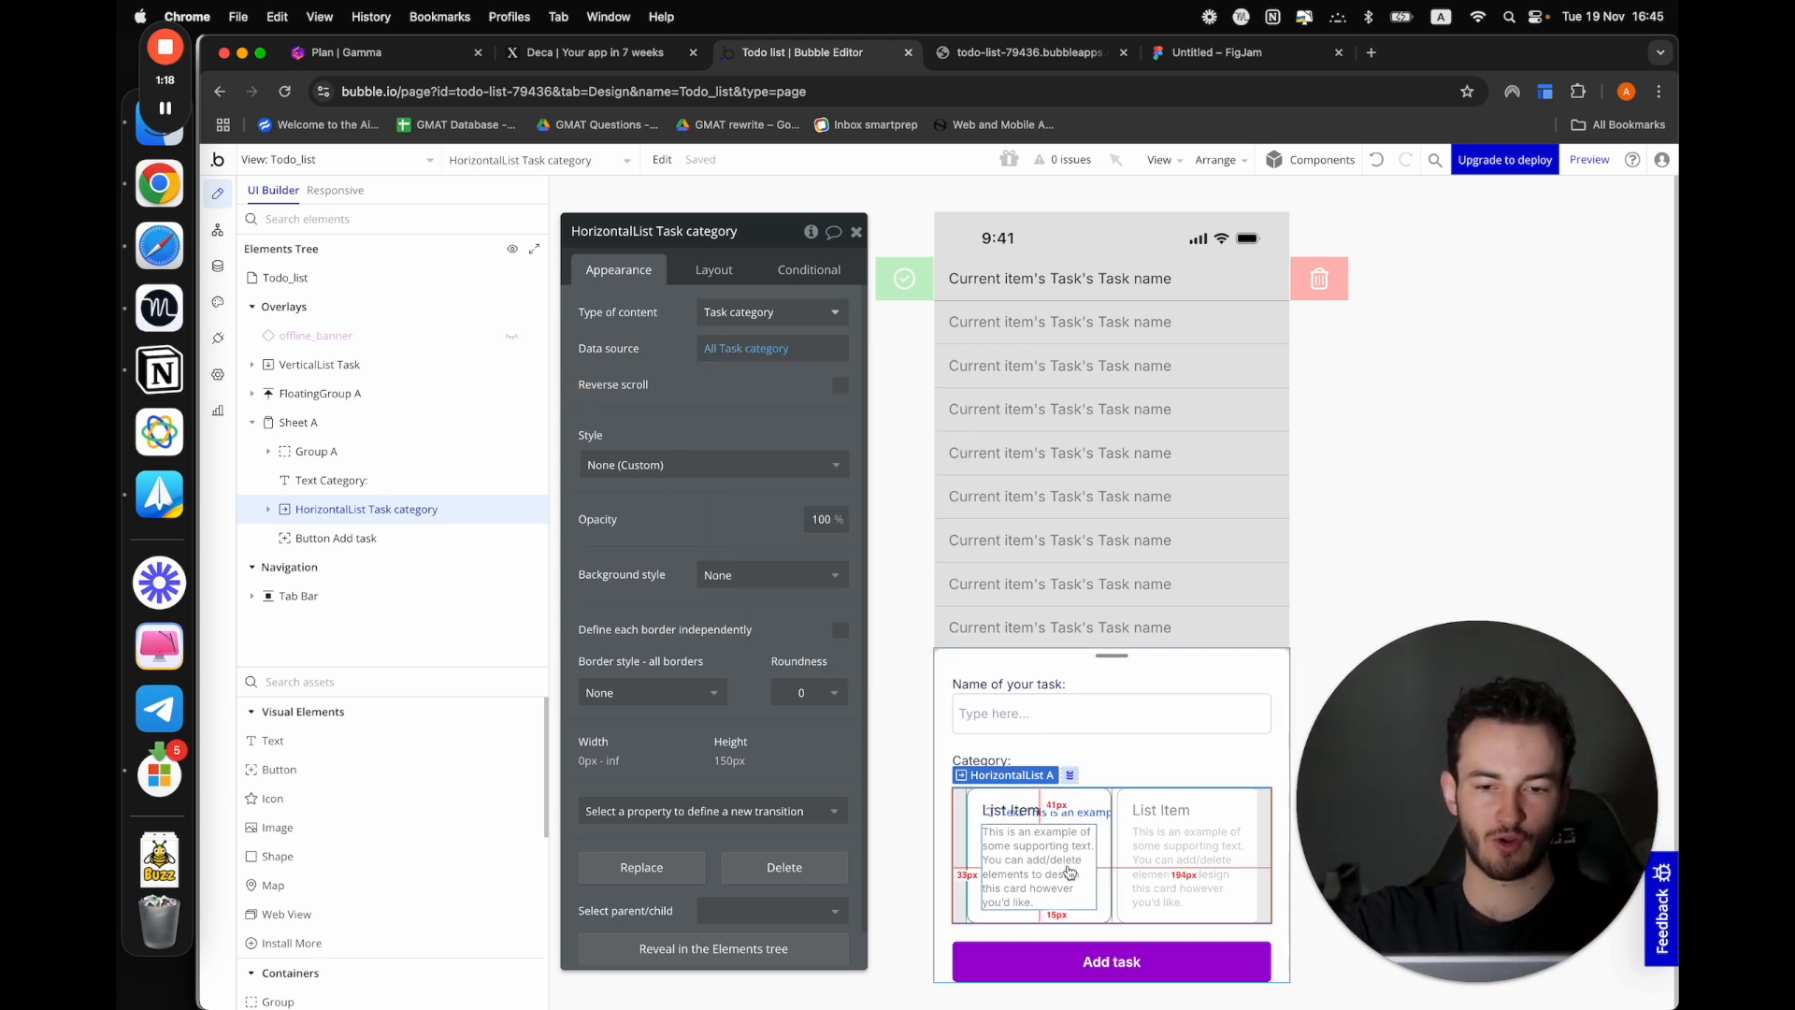
Delete the supporting text from the category list's item and open the list item's layout settings
click(1032, 851)
key(Delete)
click(1032, 849)
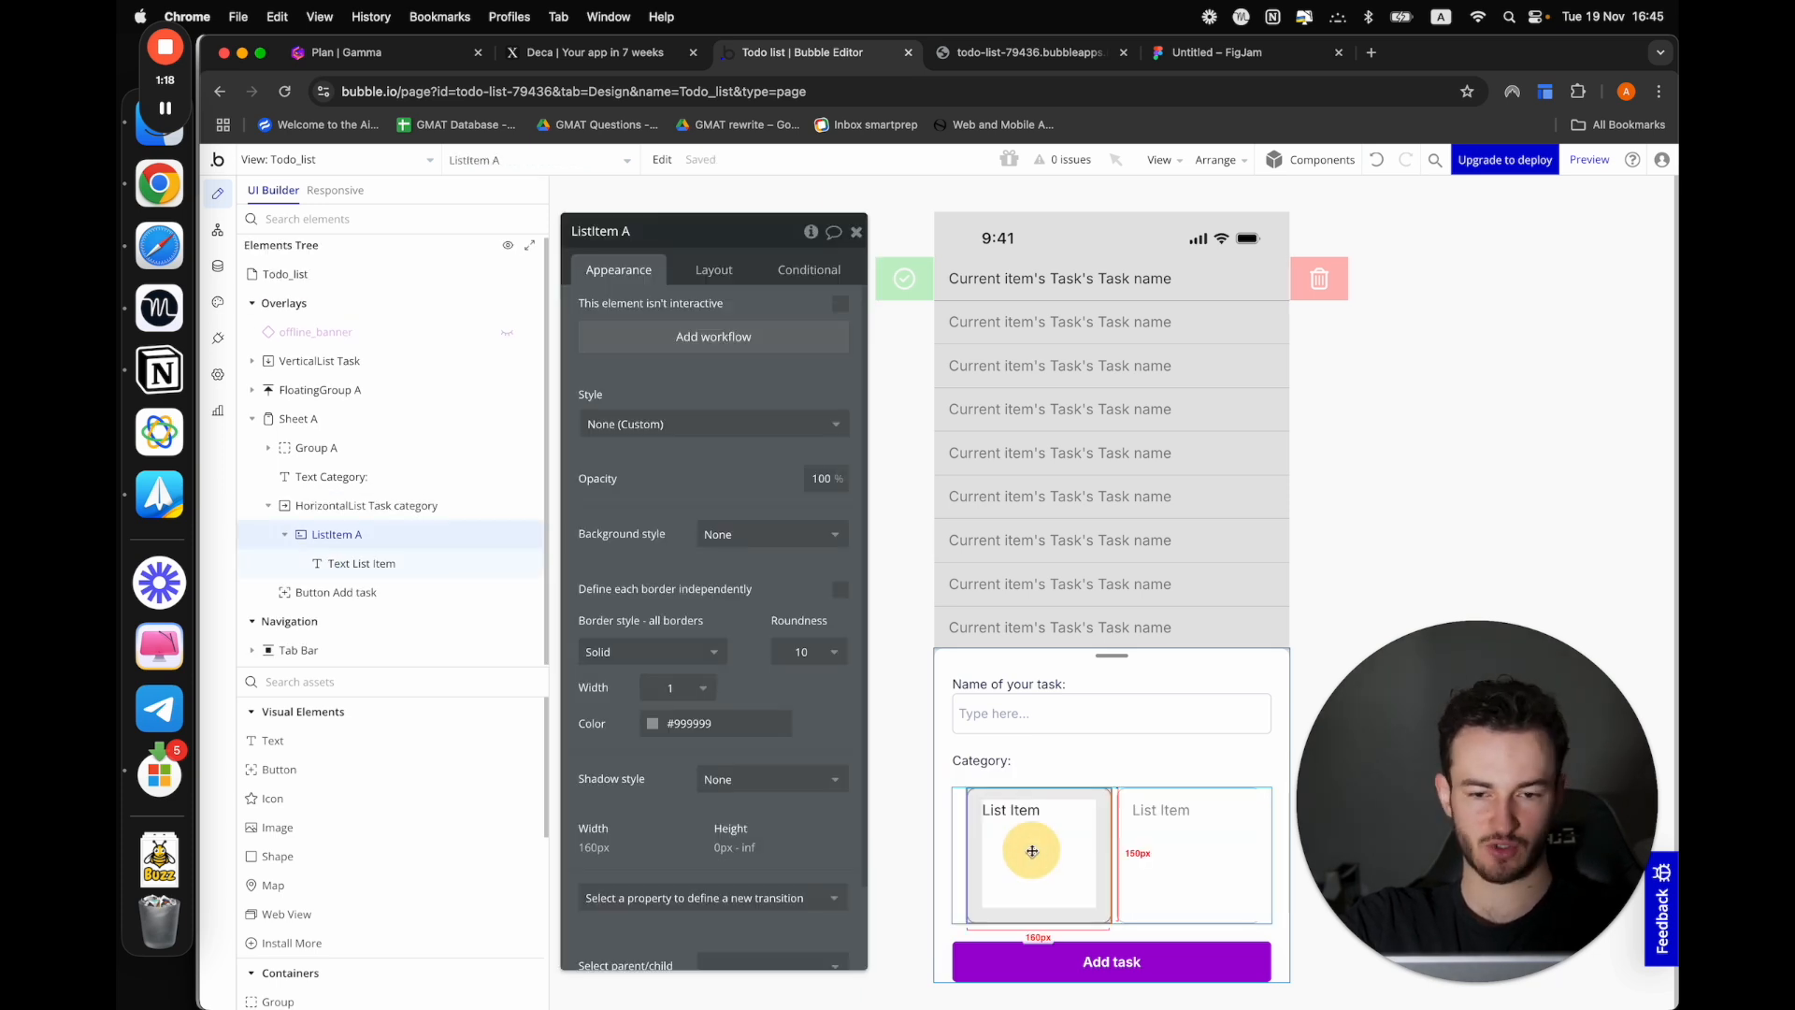
click(717, 271)
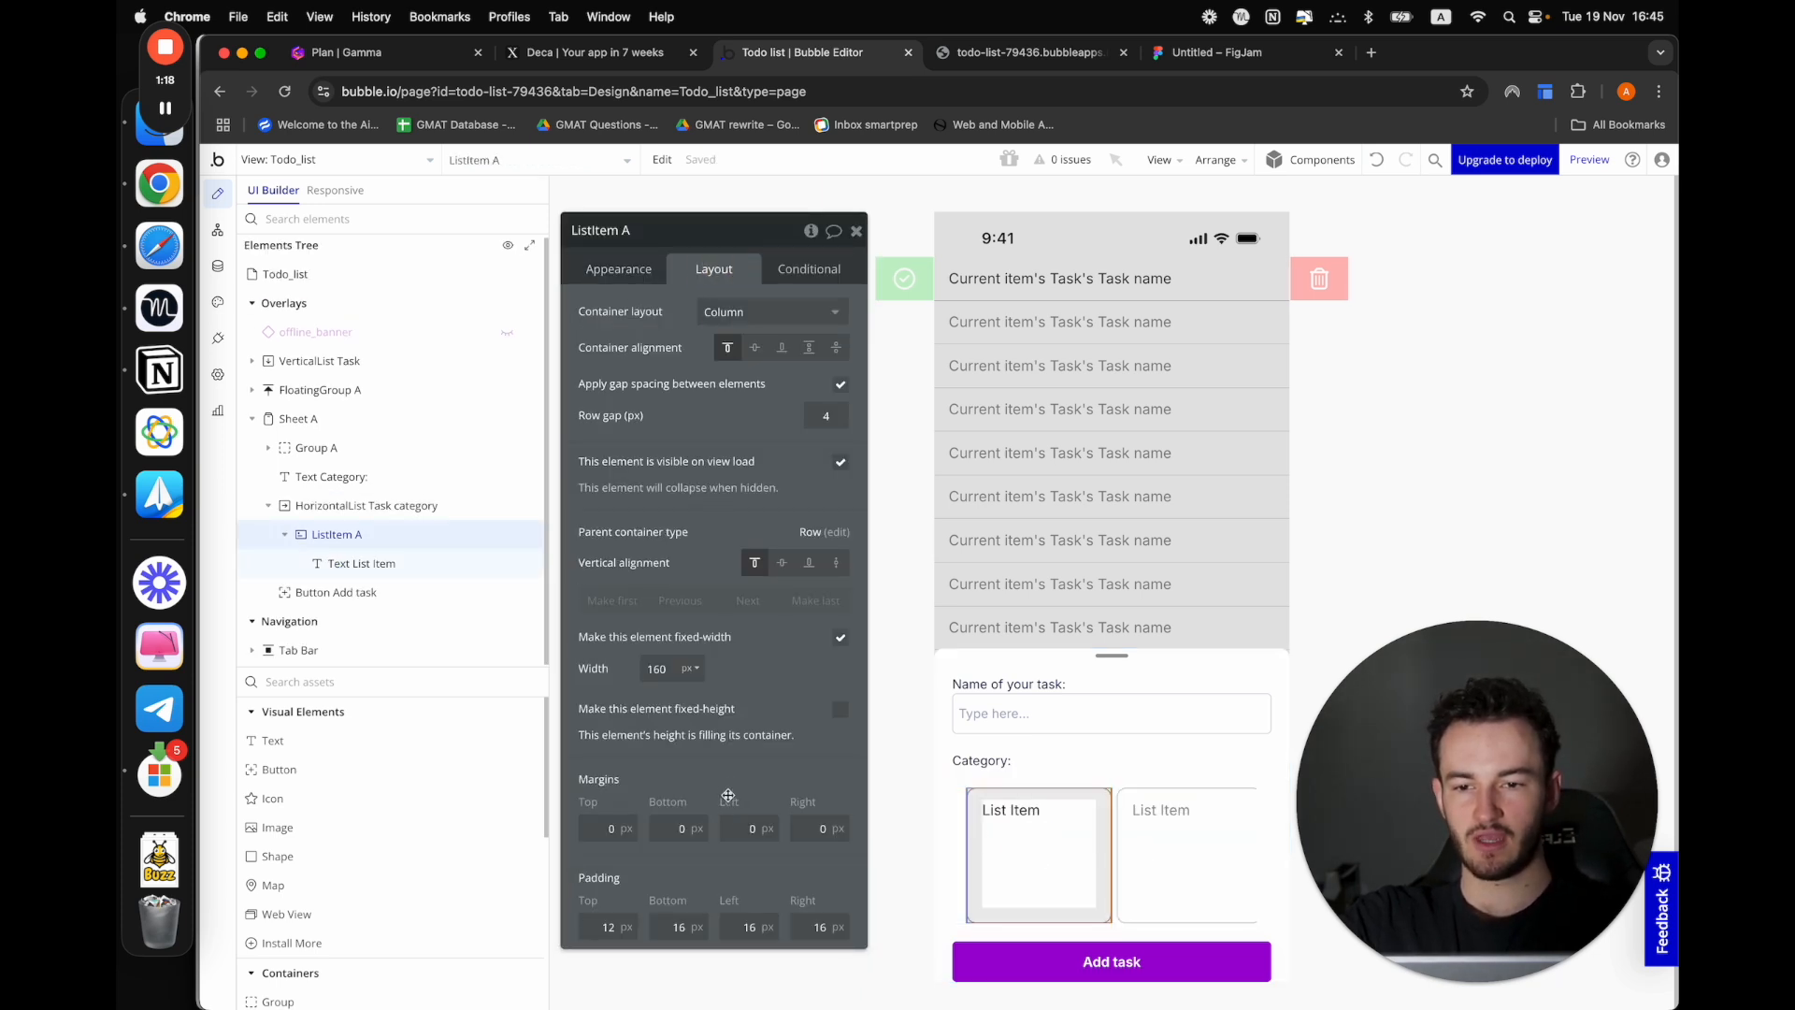
click(841, 710)
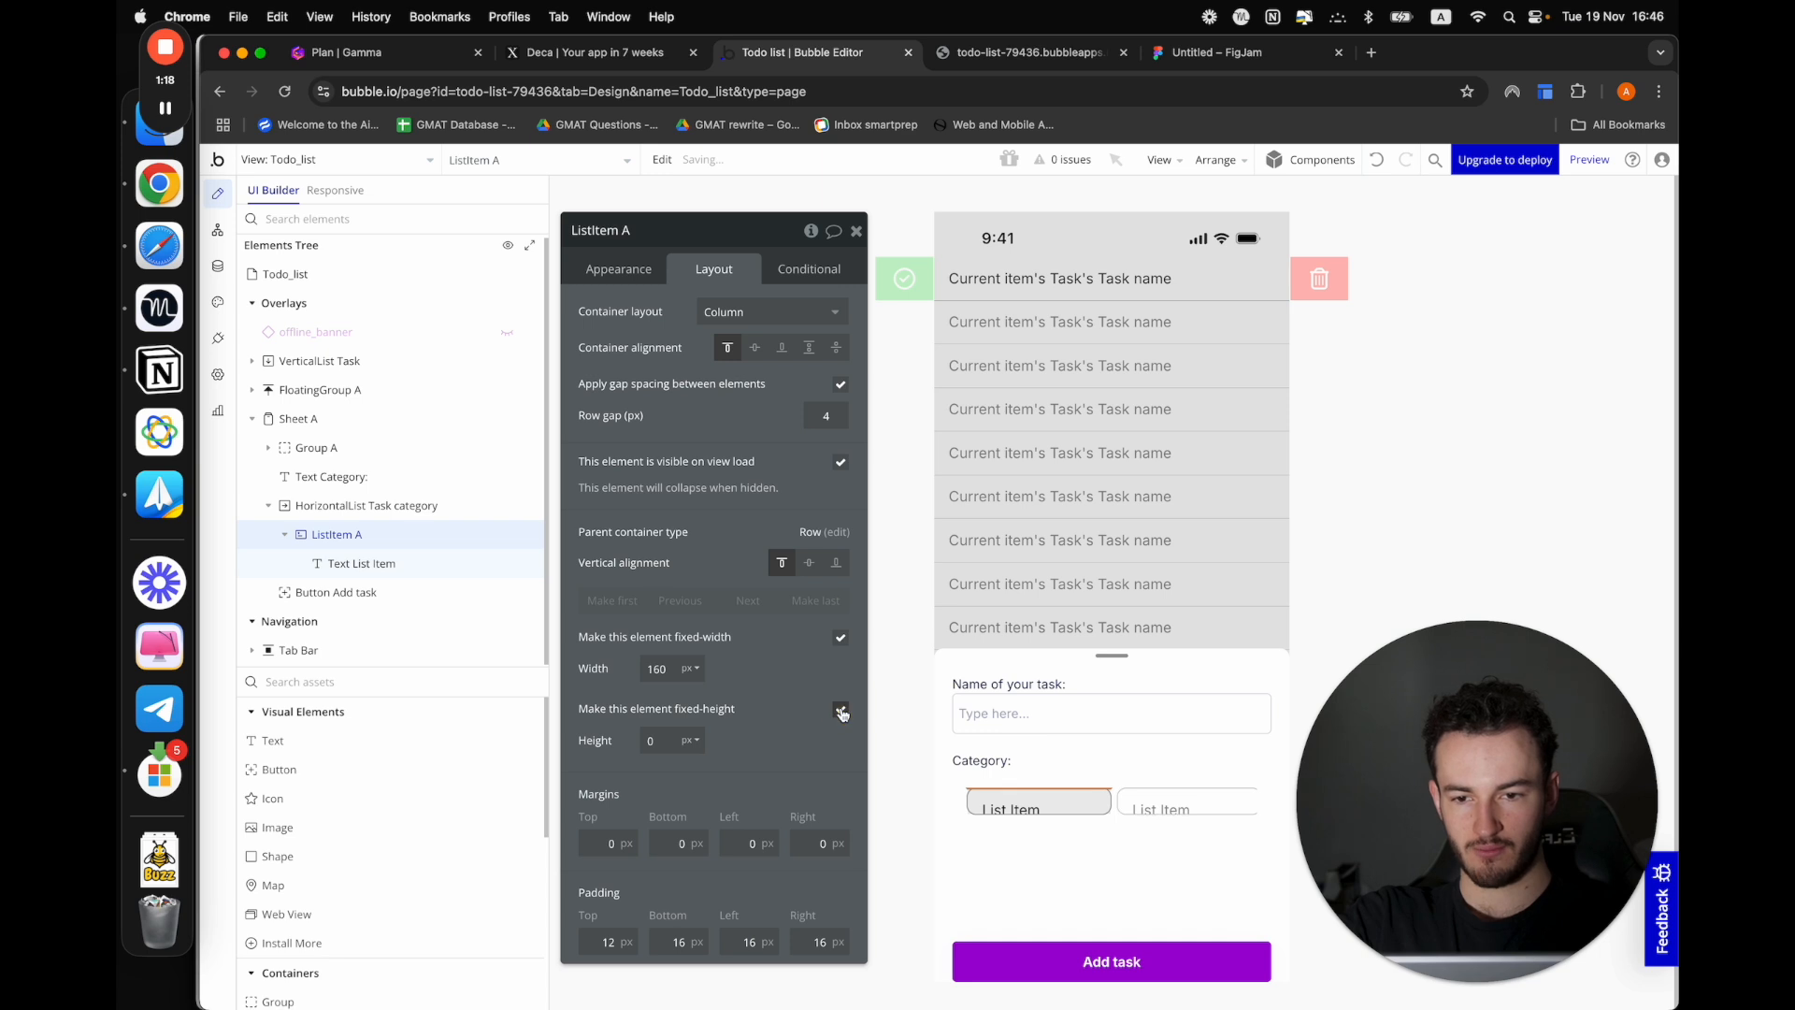
click(838, 710)
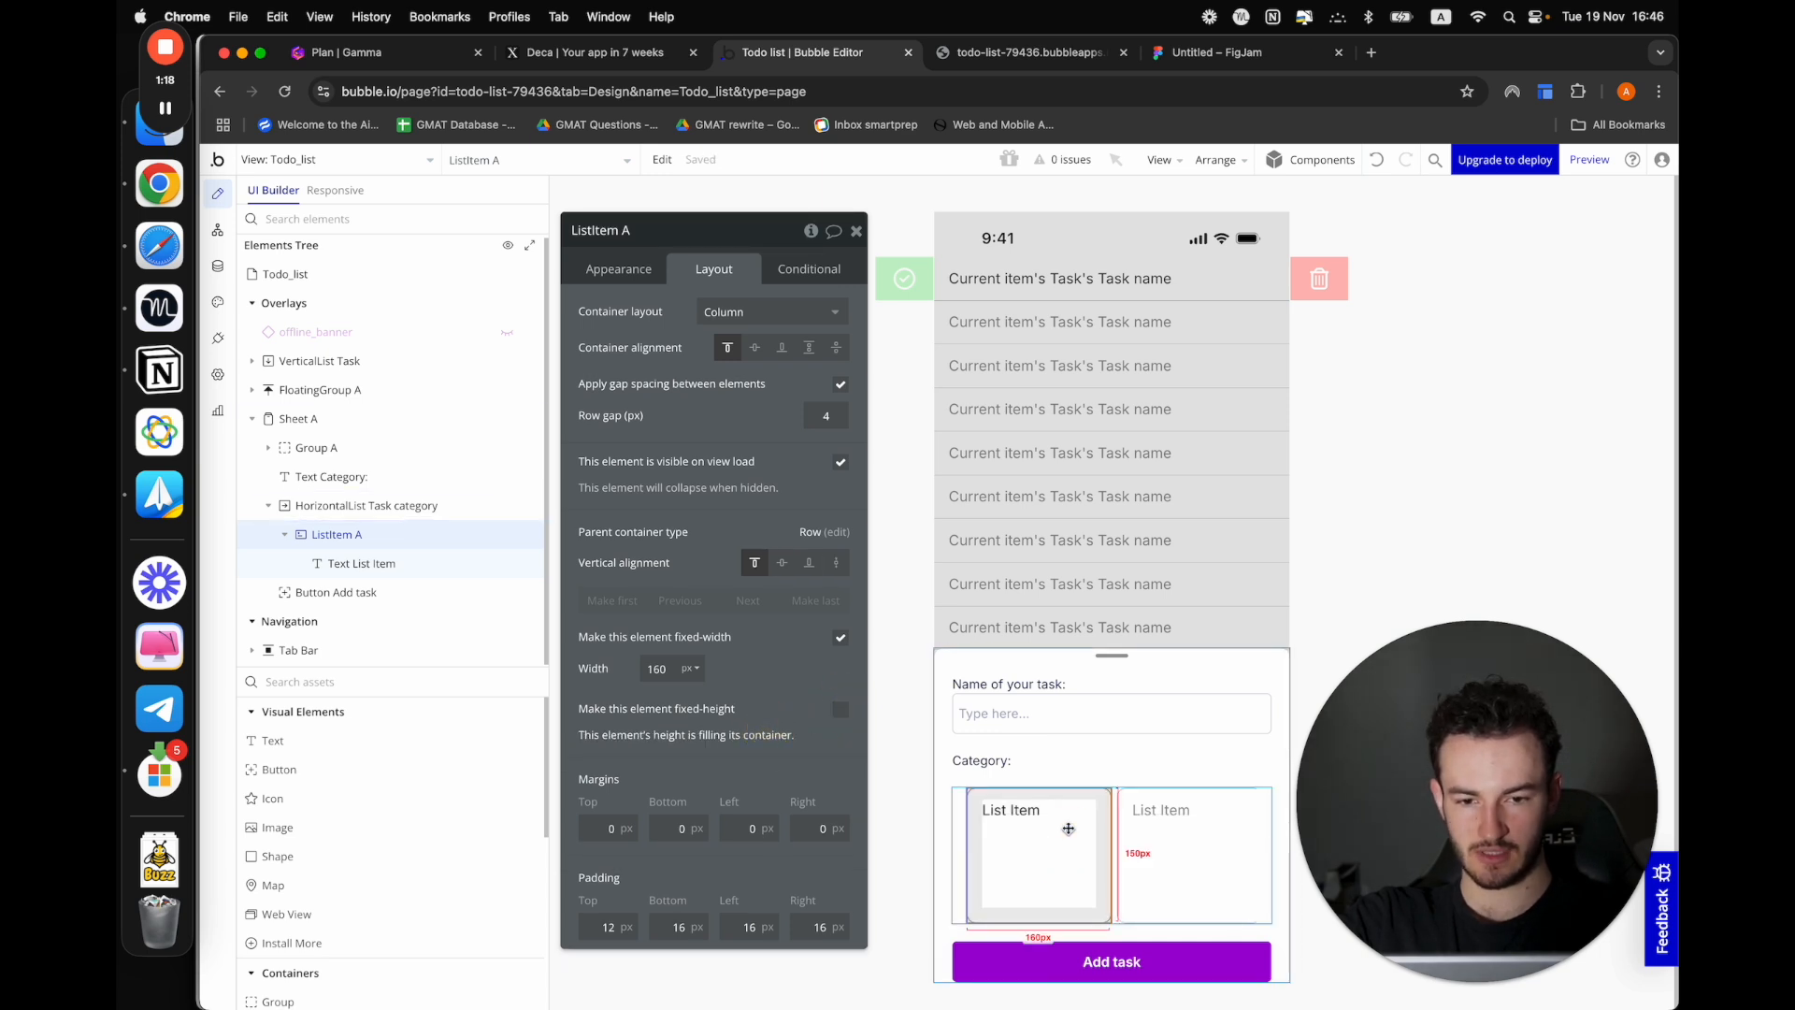
click(385, 591)
click(381, 563)
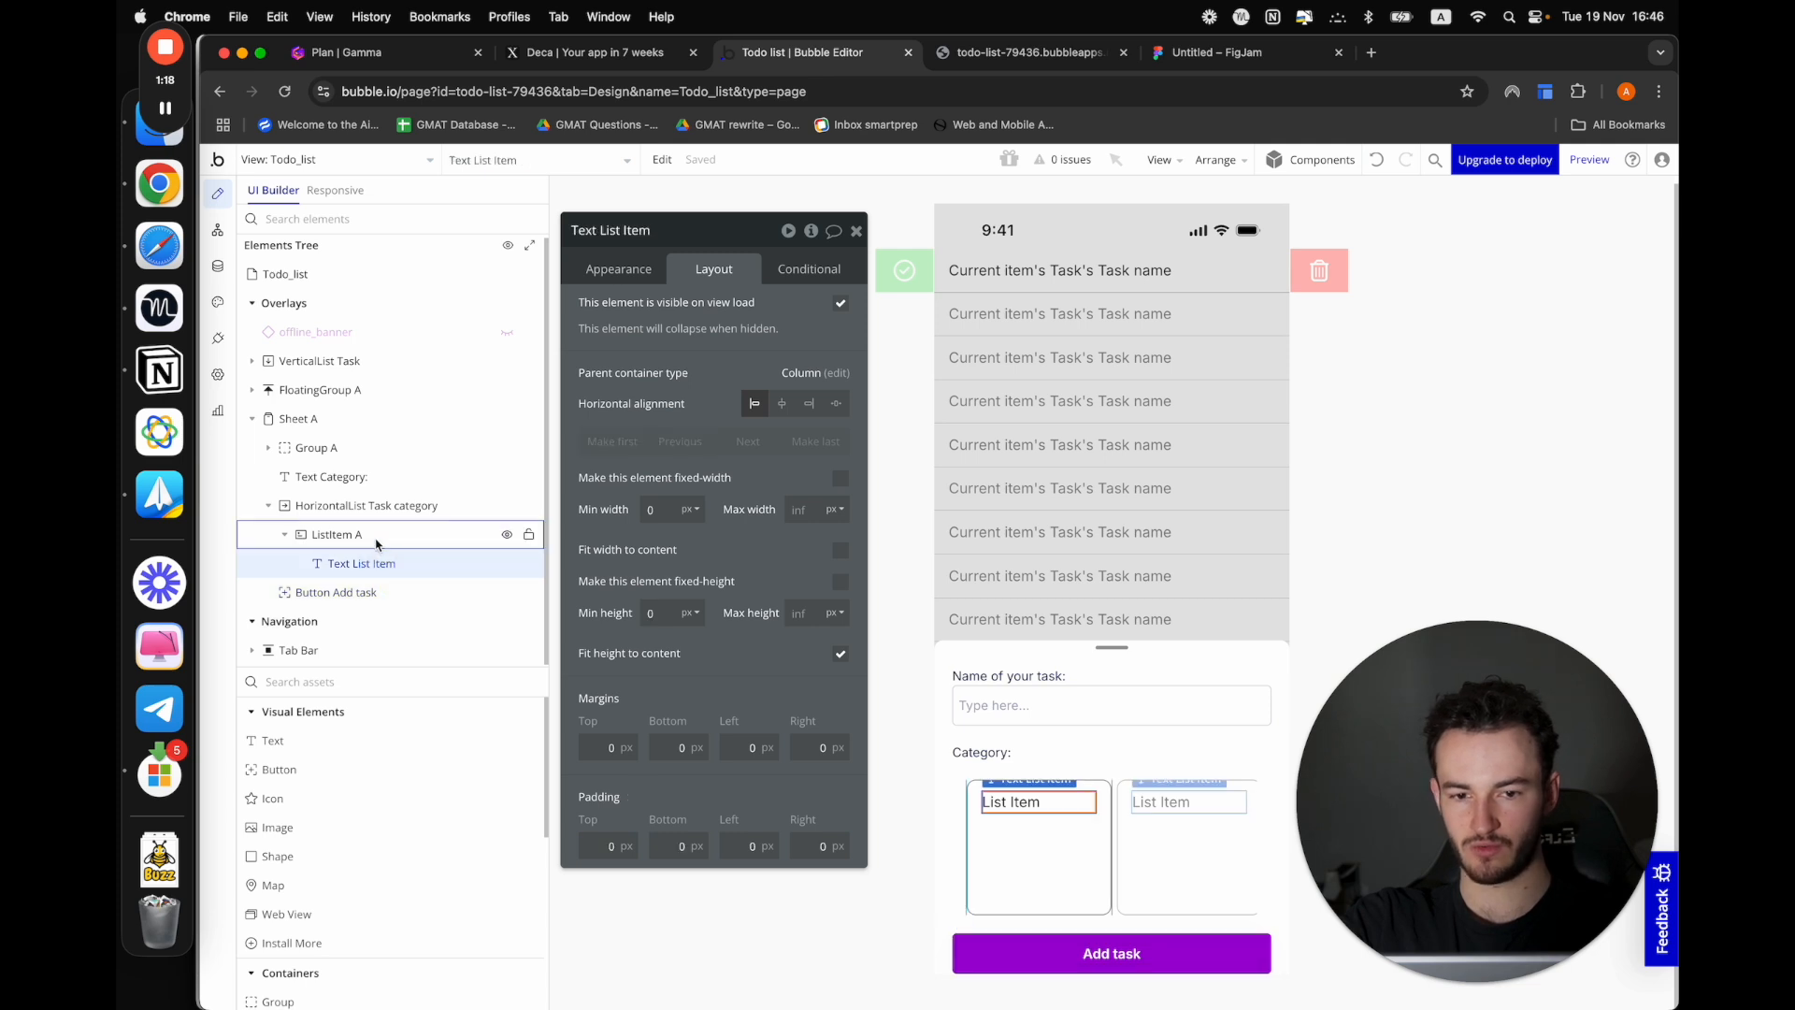
Turn off the fixed width of the category list item and give it a fixed height of 50 px
click(376, 537)
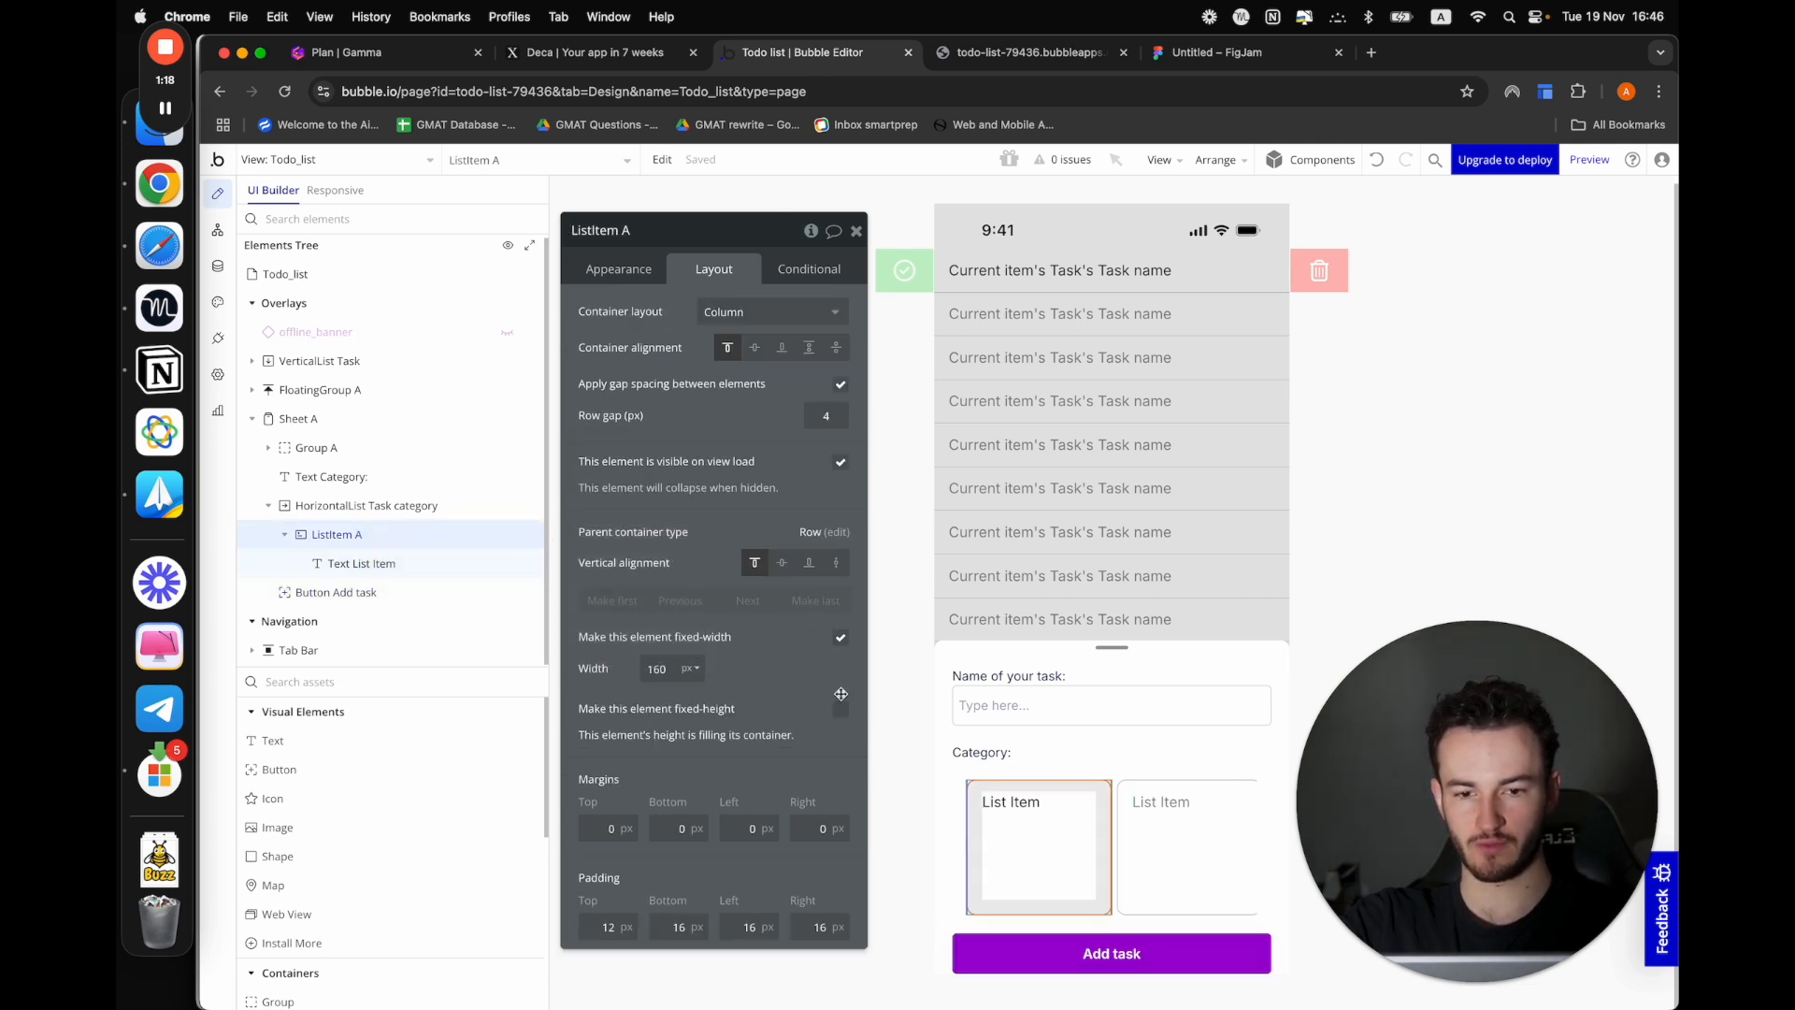
click(840, 640)
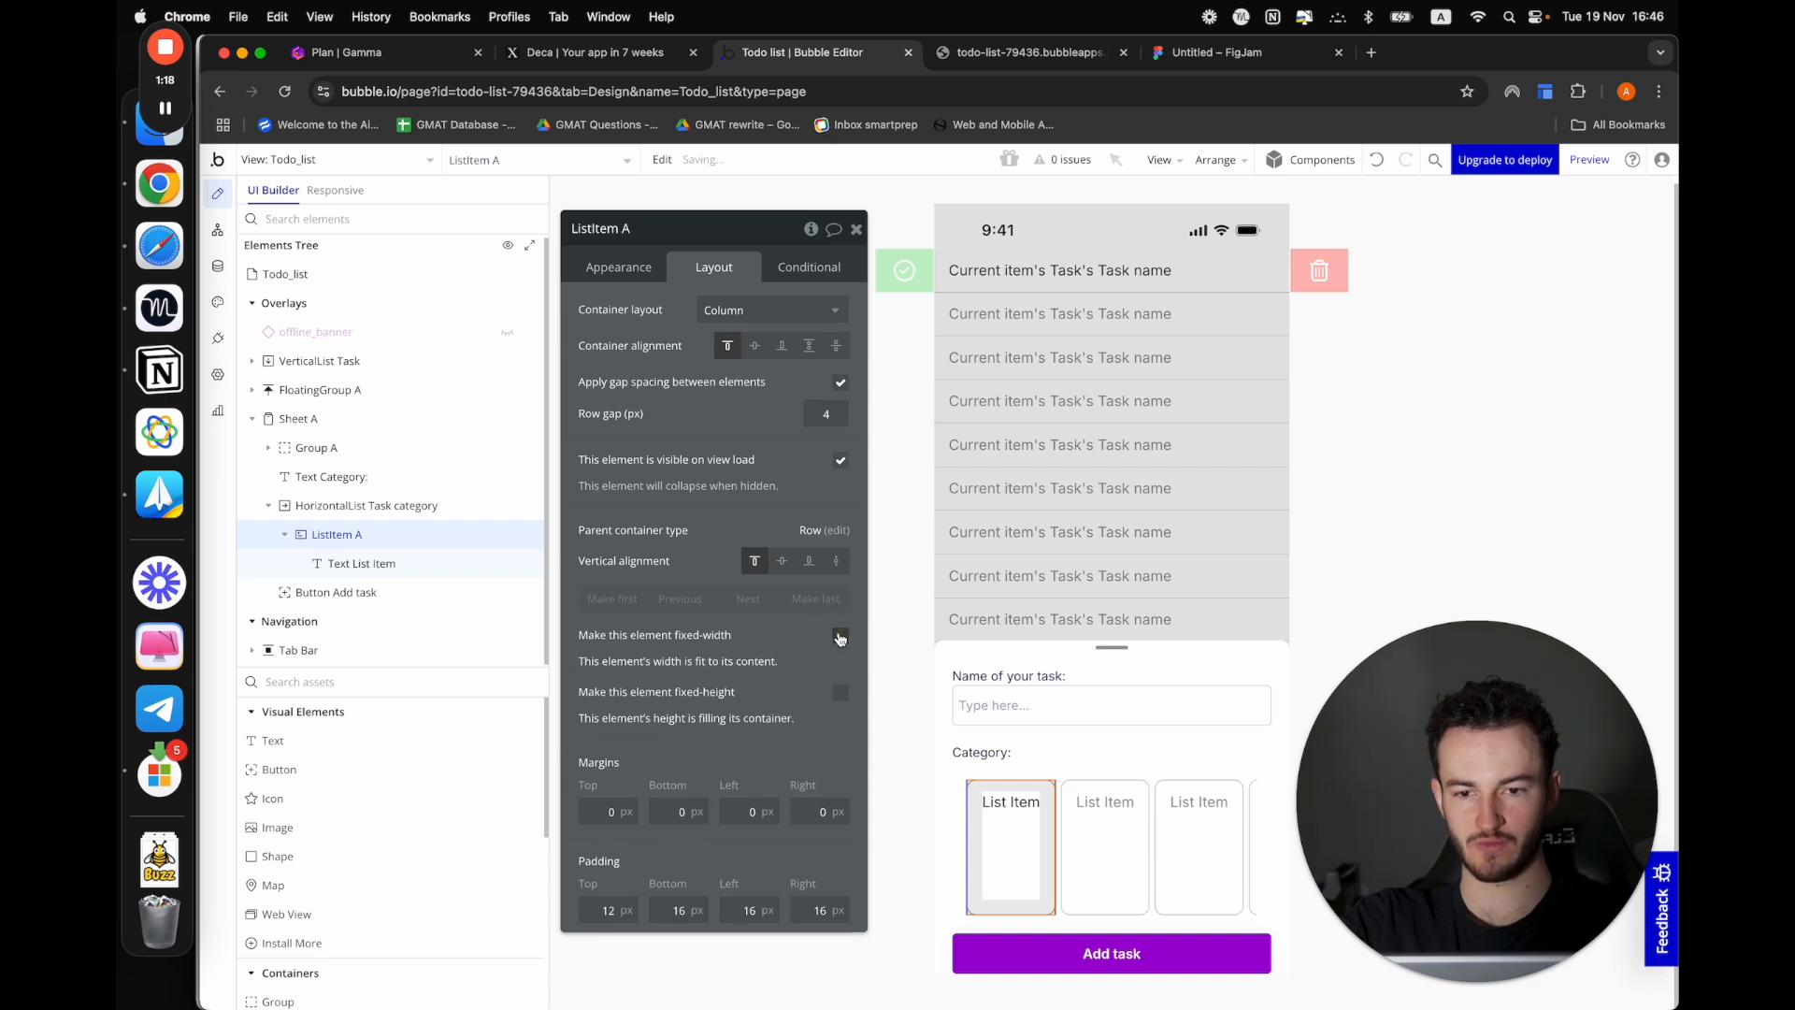
click(840, 693)
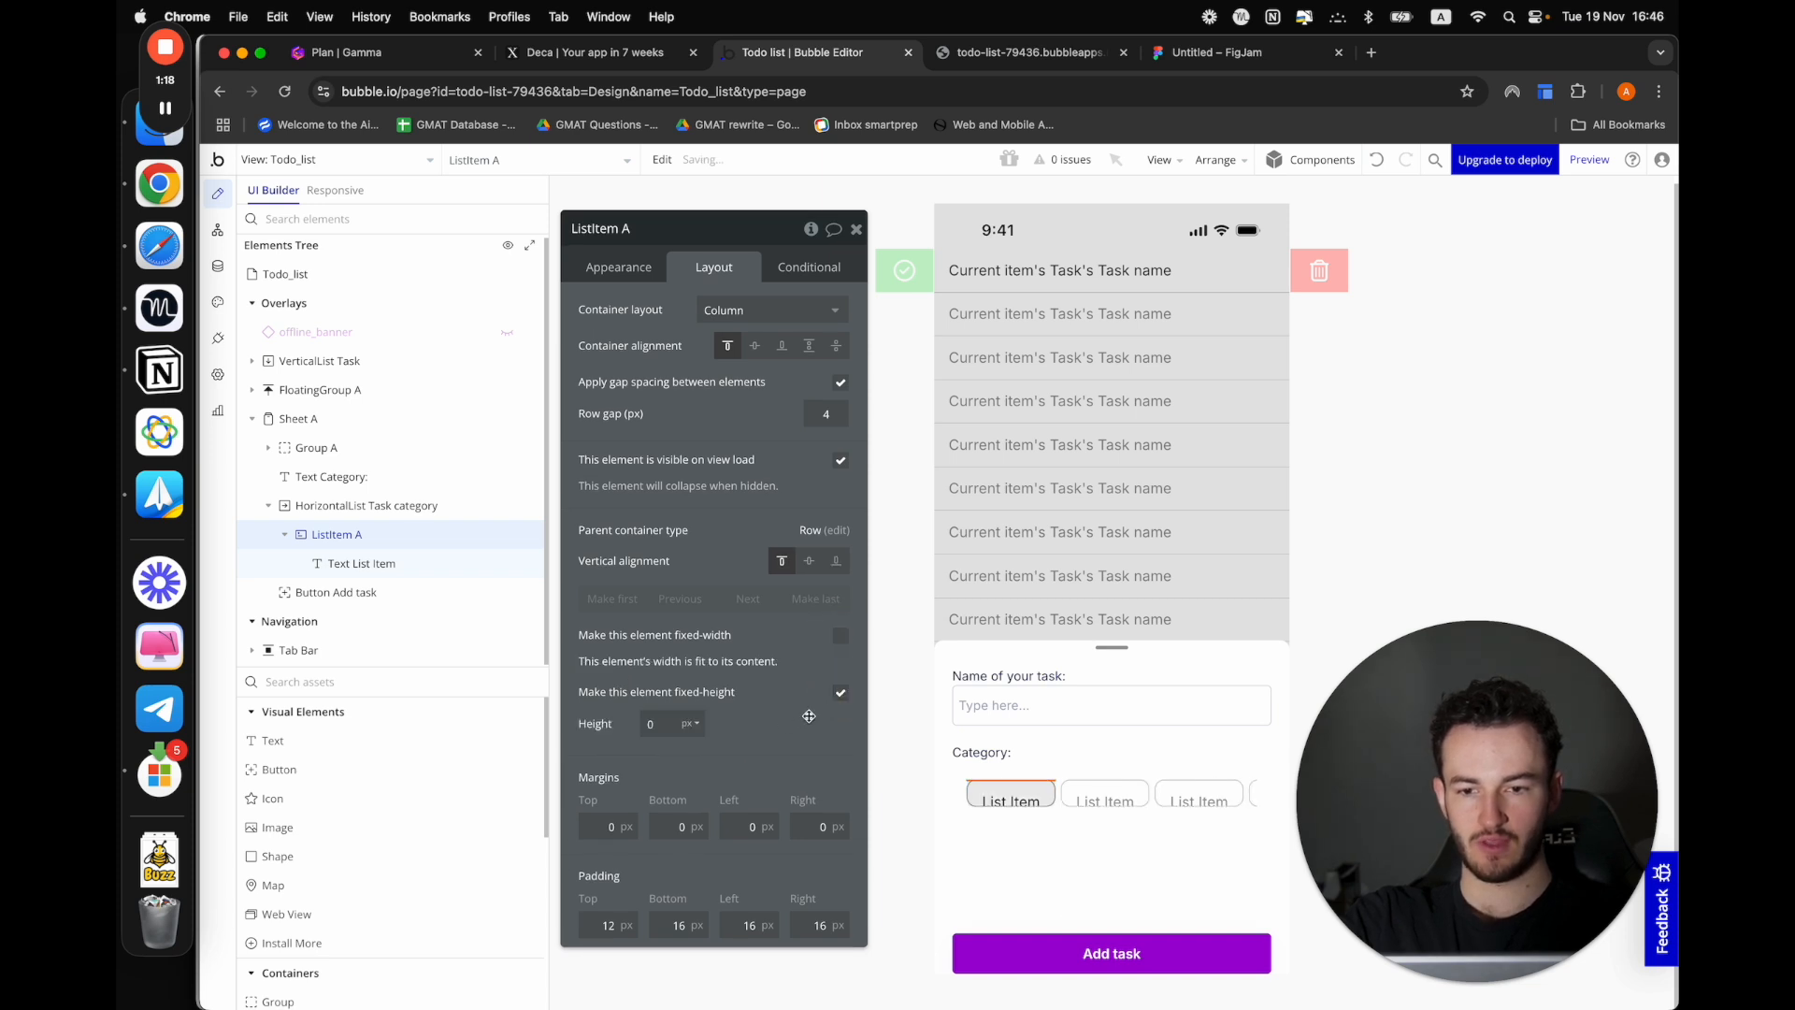
click(663, 717)
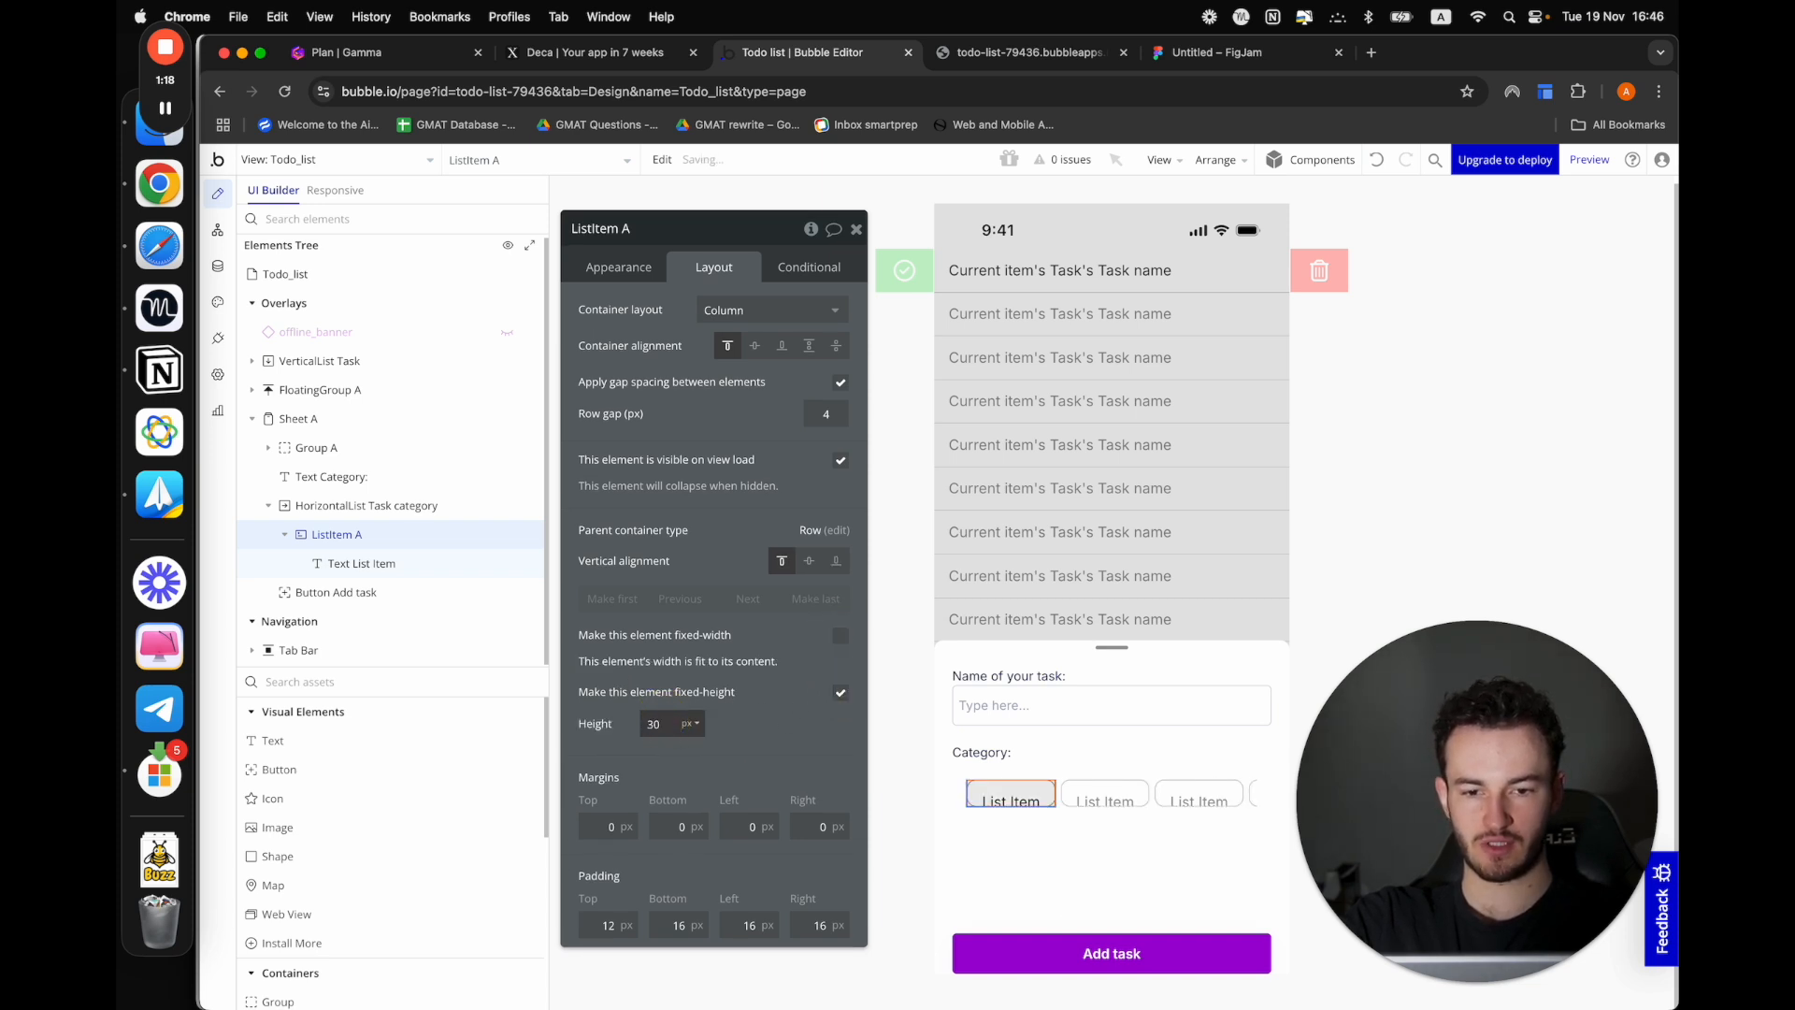
text(3040)
click(656, 721)
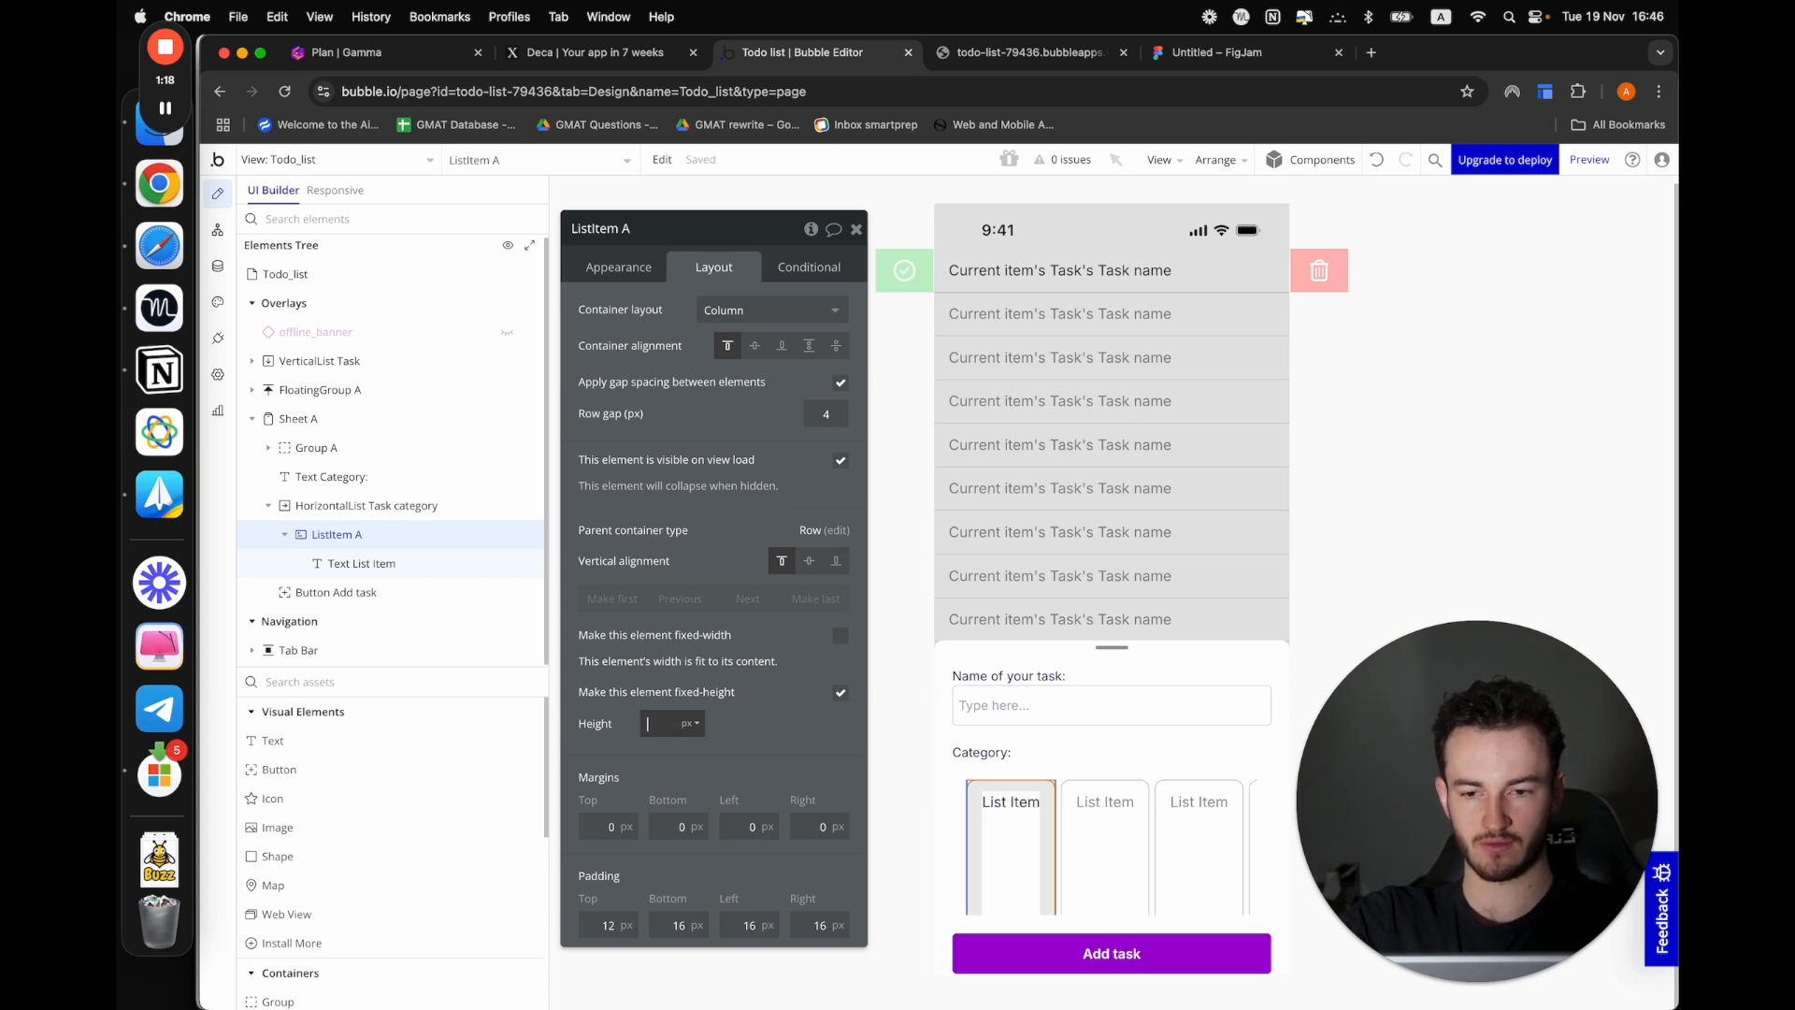
text(50)
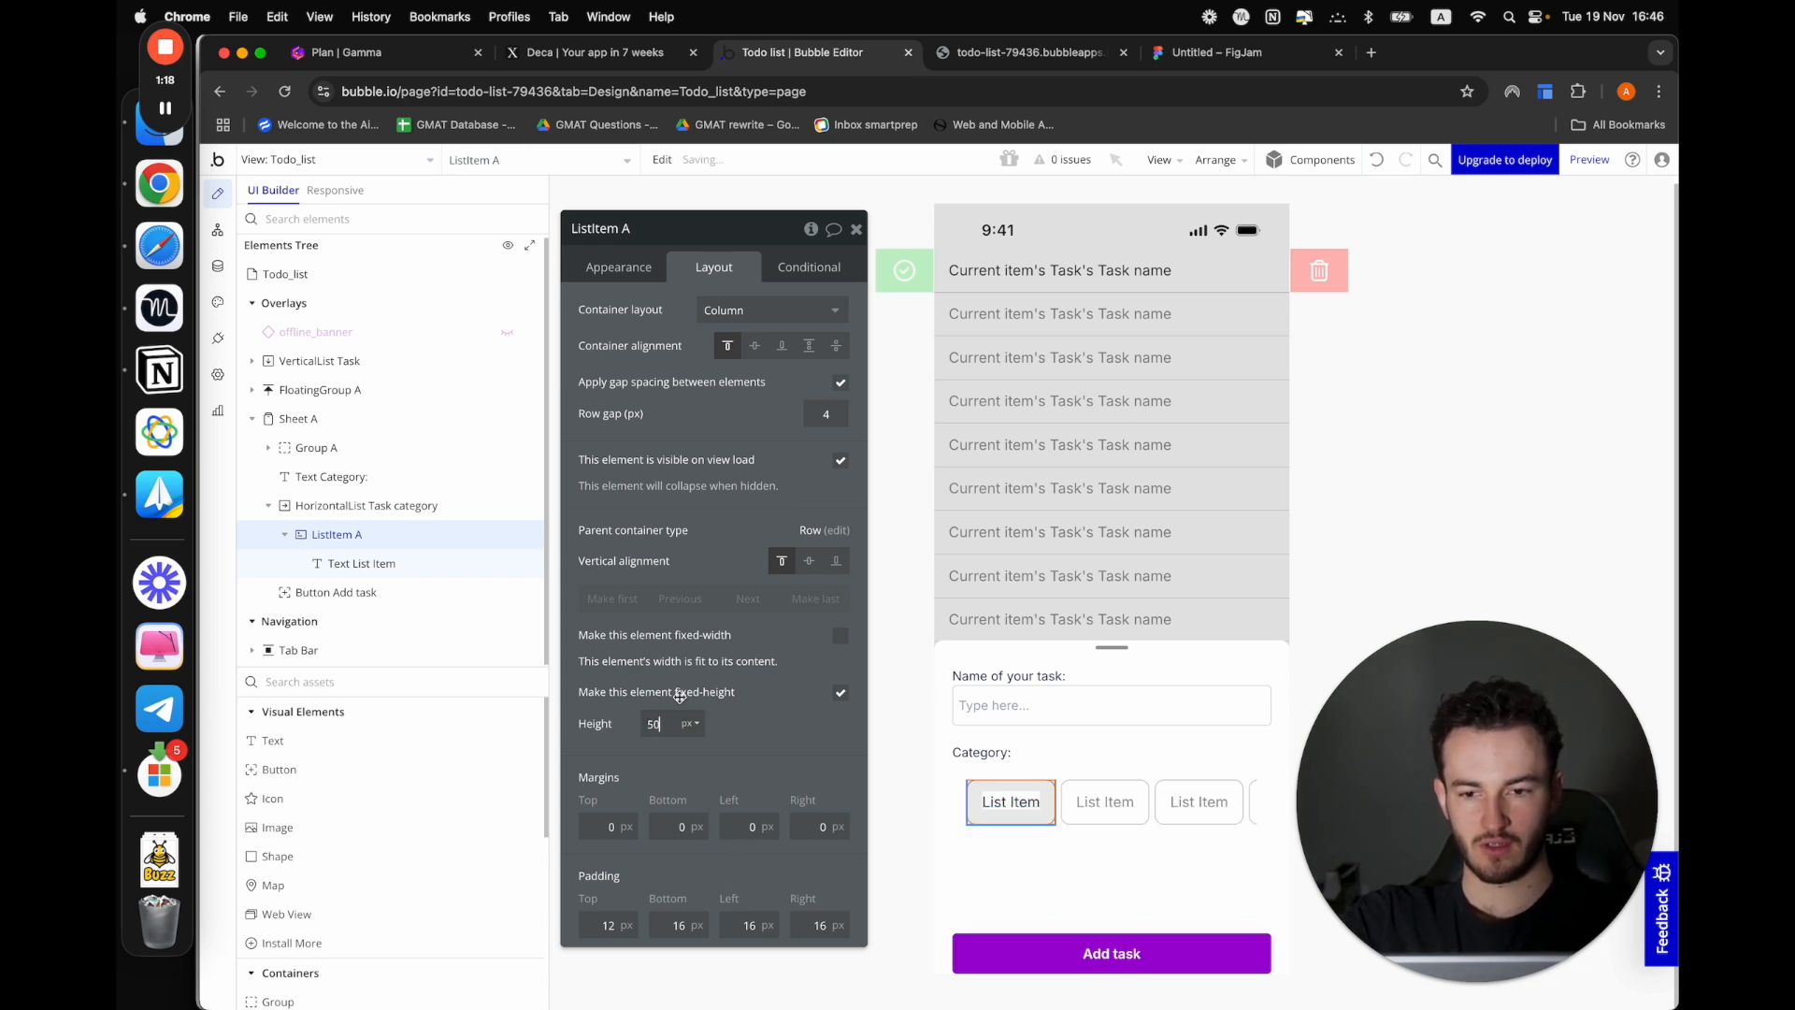
Set the fixed height of the category list item to 60 px
click(654, 722)
text(60)
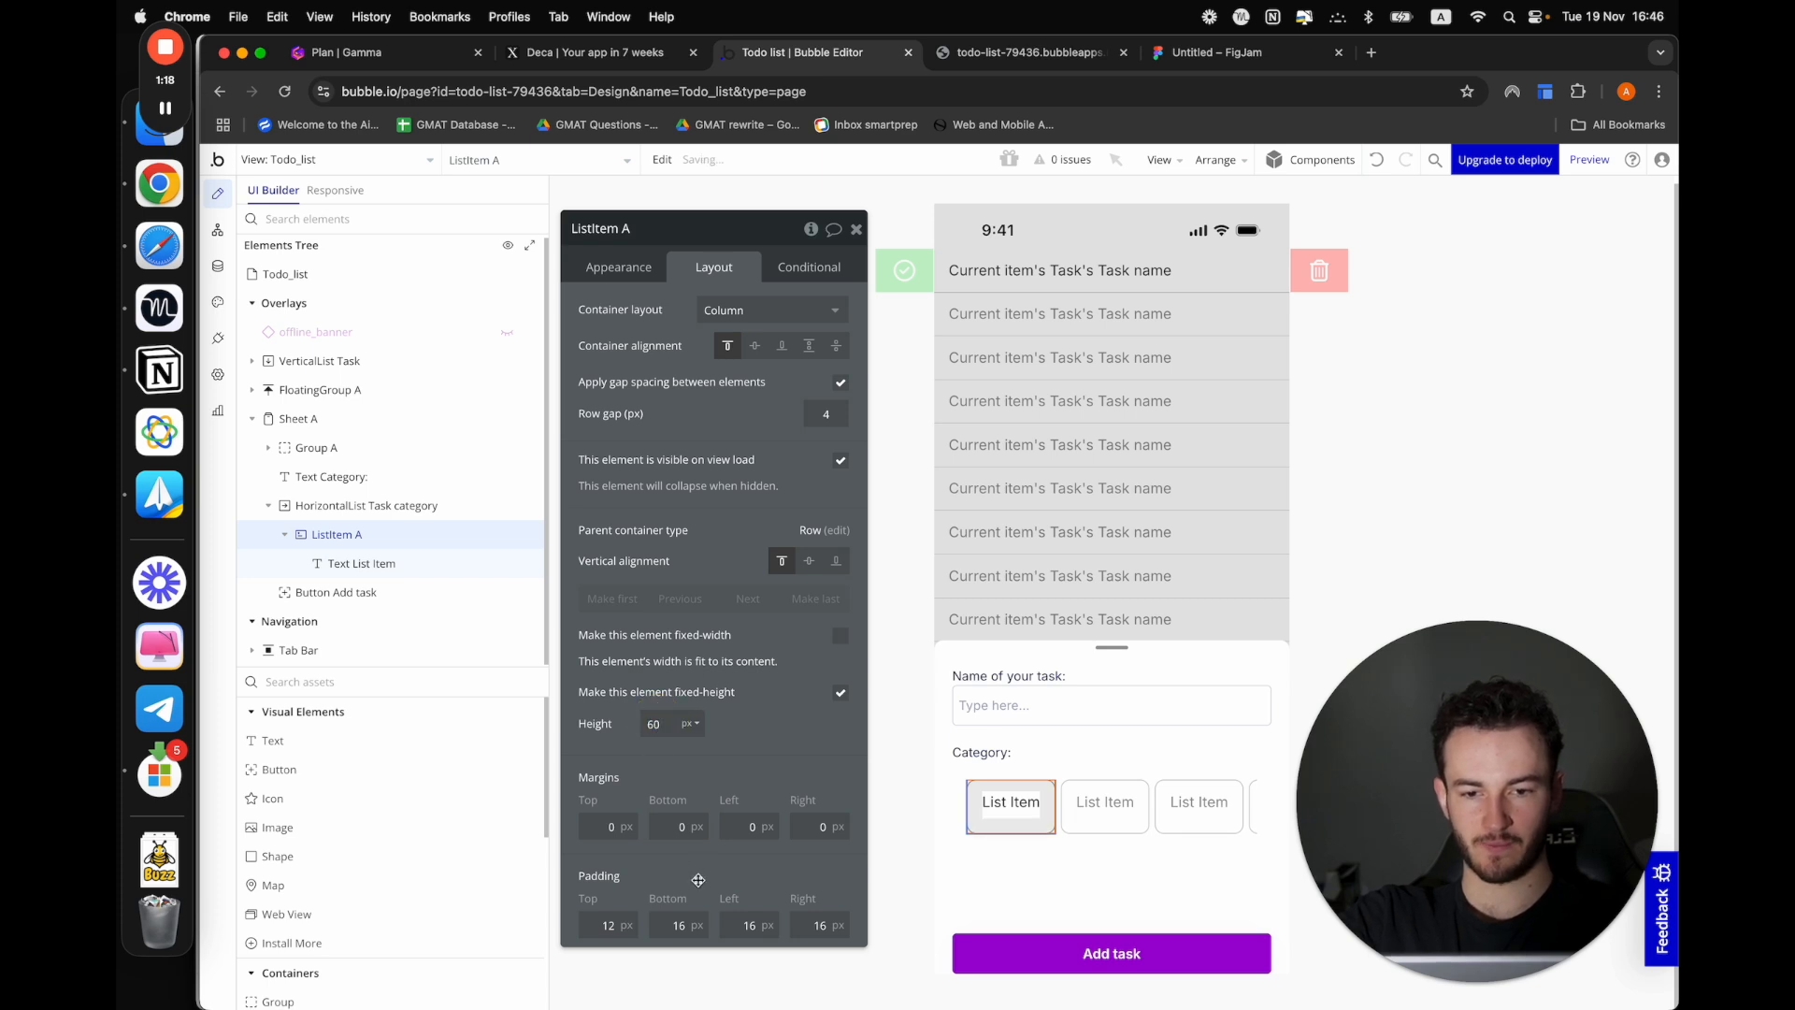
click(609, 926)
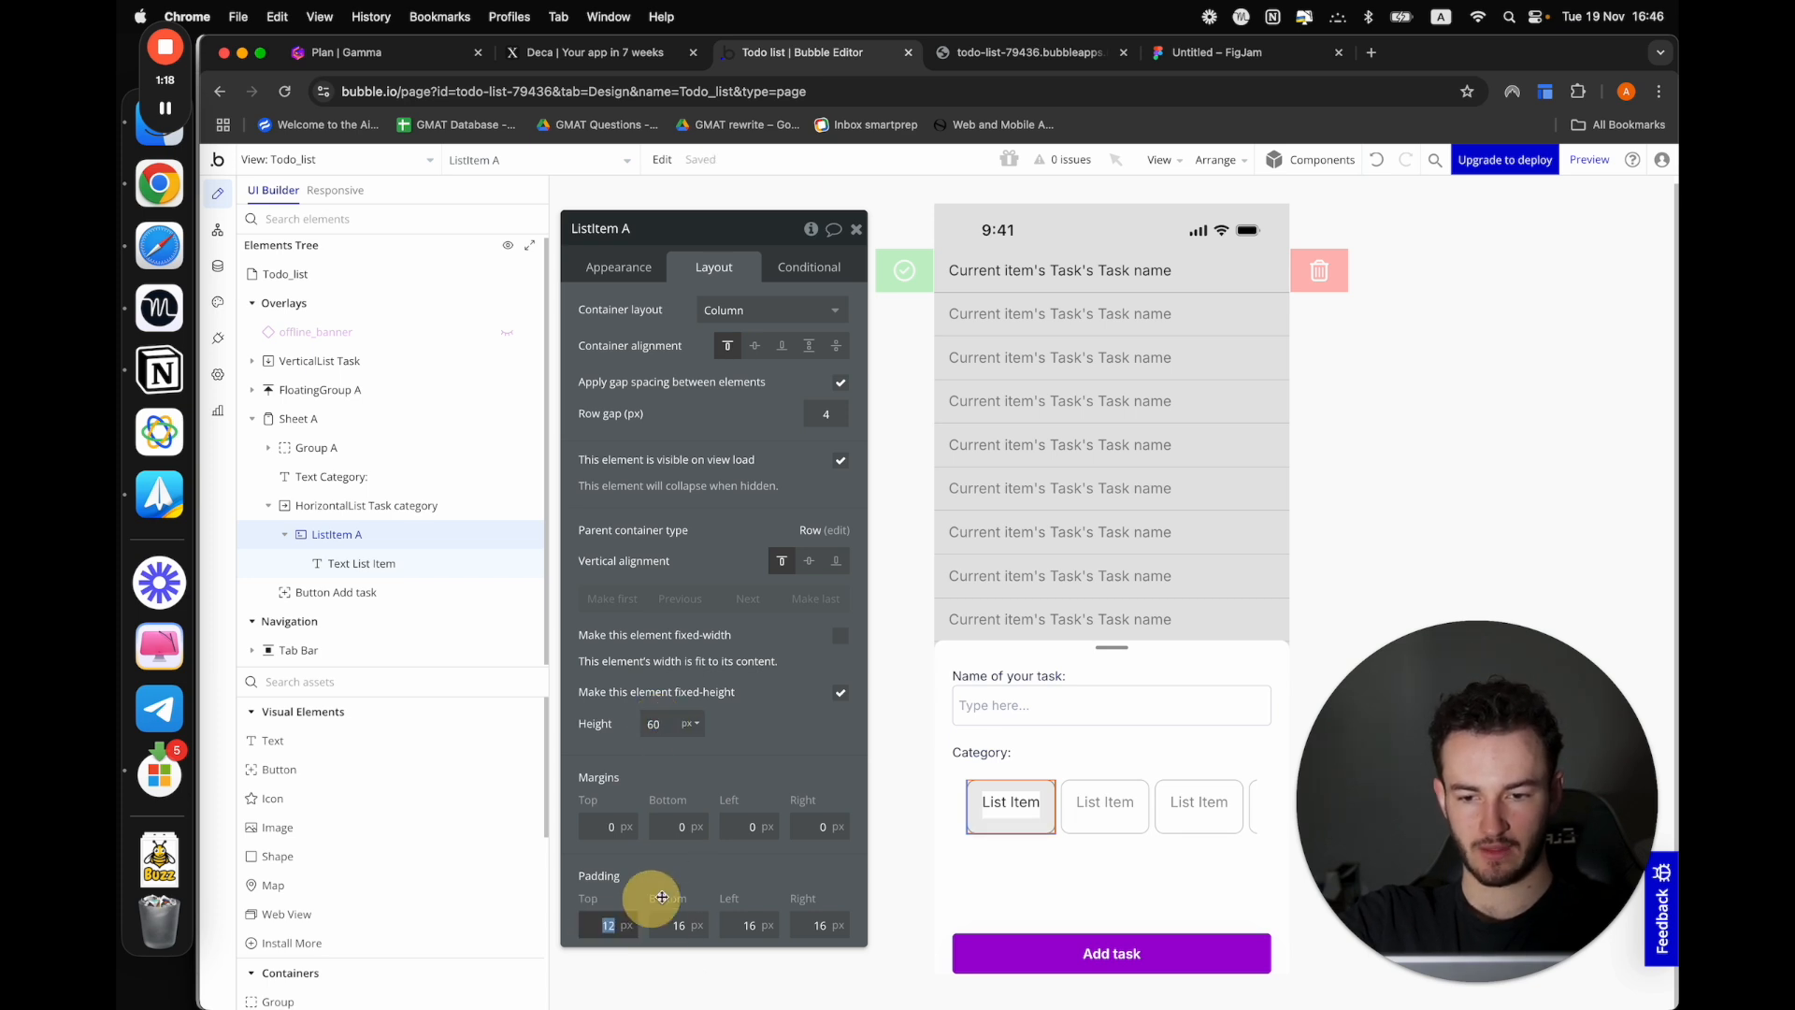
Replace the category list item's text with the dynamic expression Current item's Task category's Display
click(1005, 801)
click(618, 266)
click(705, 345)
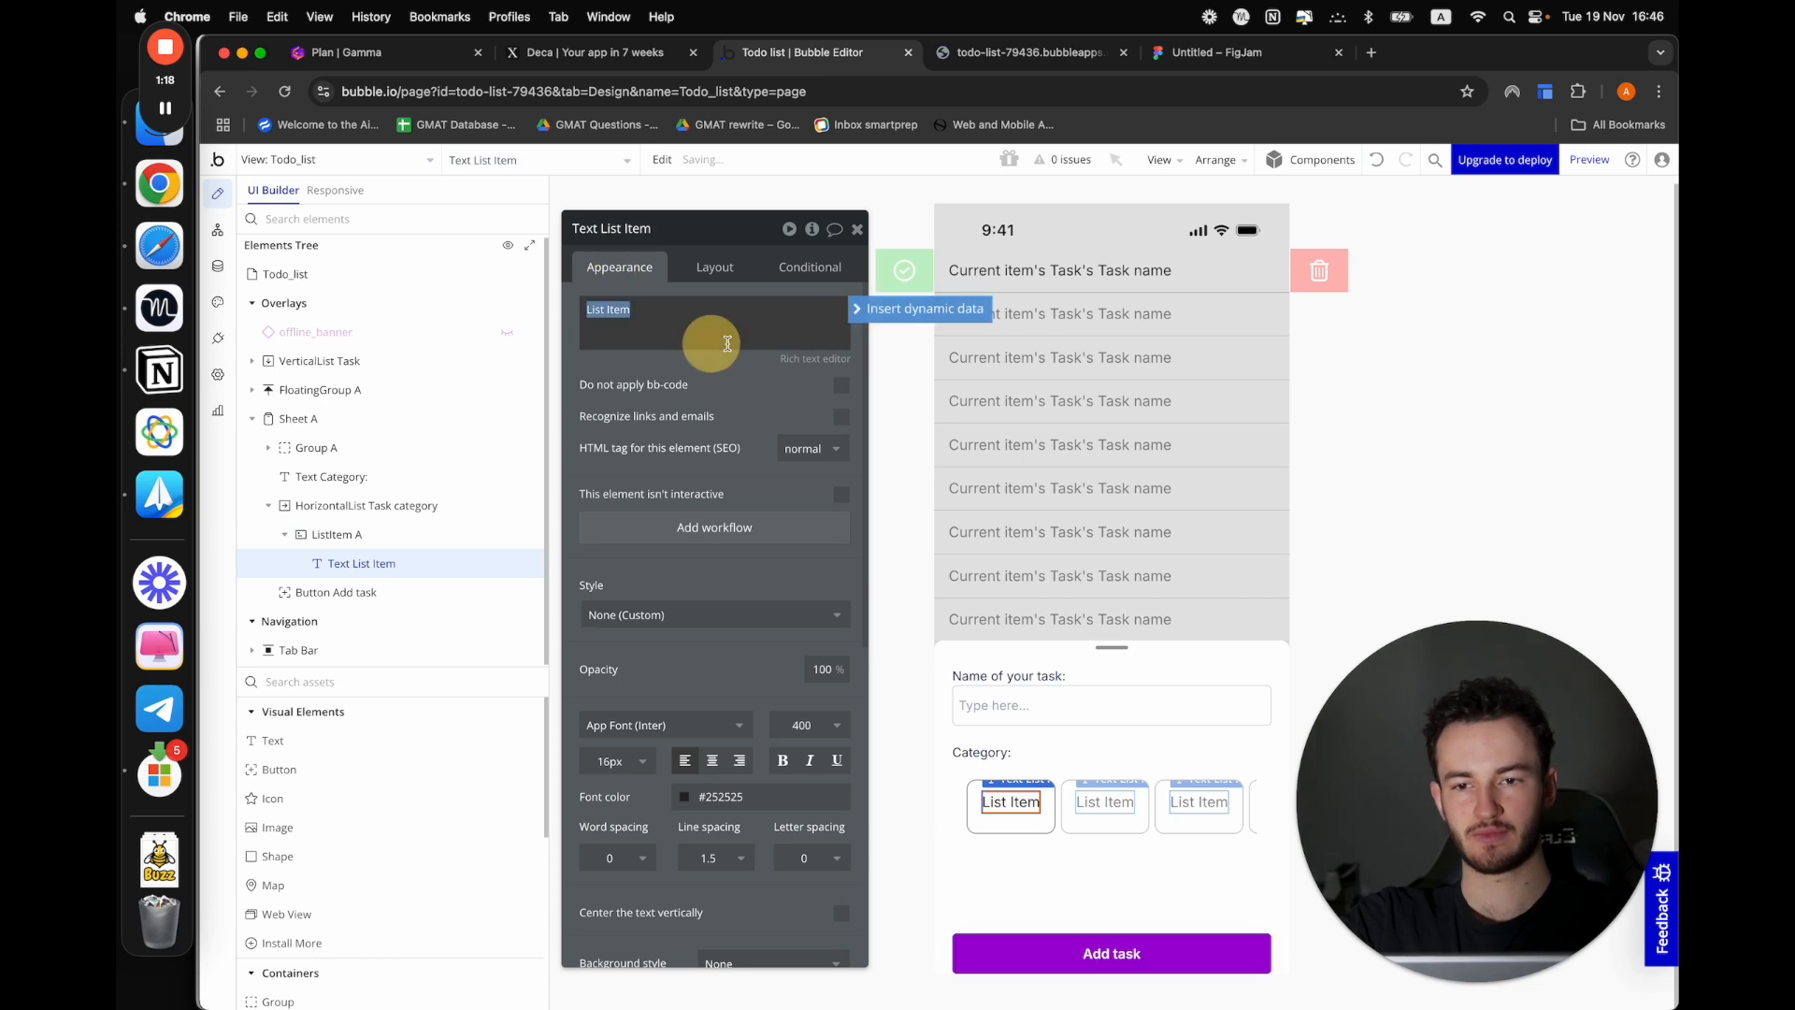
key(ctrl+a)
click(910, 321)
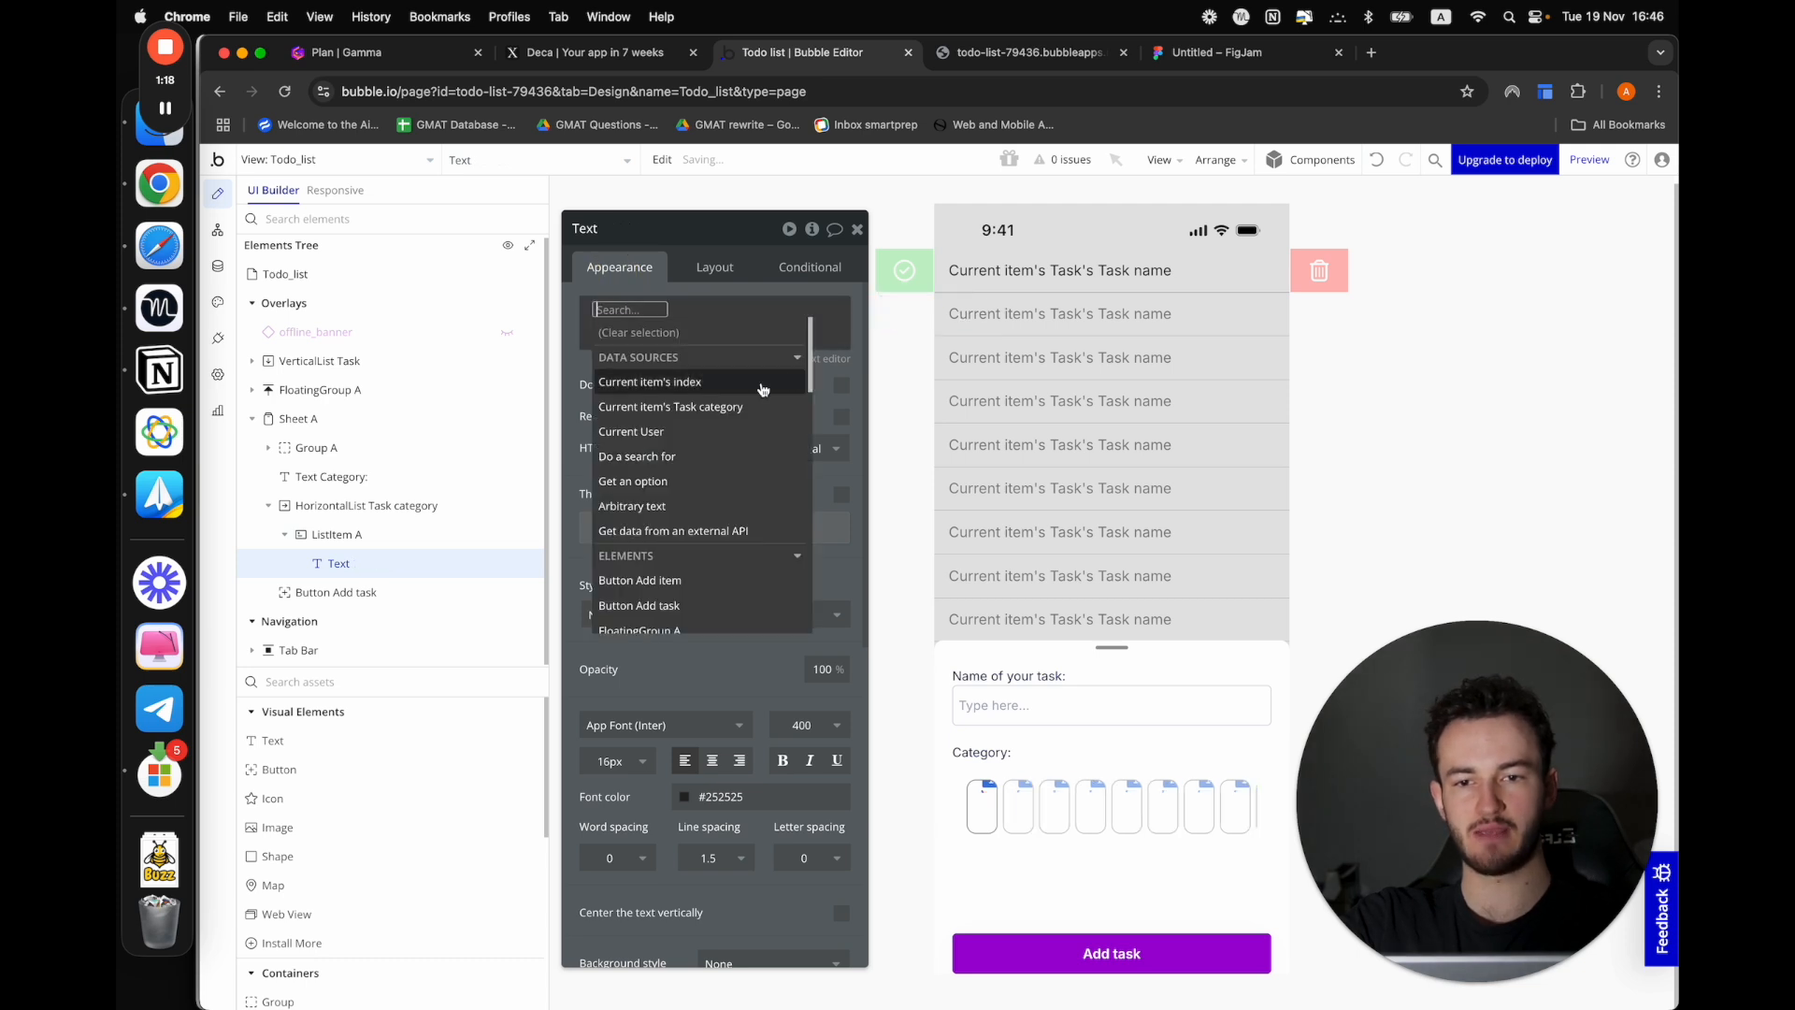
click(712, 408)
click(630, 384)
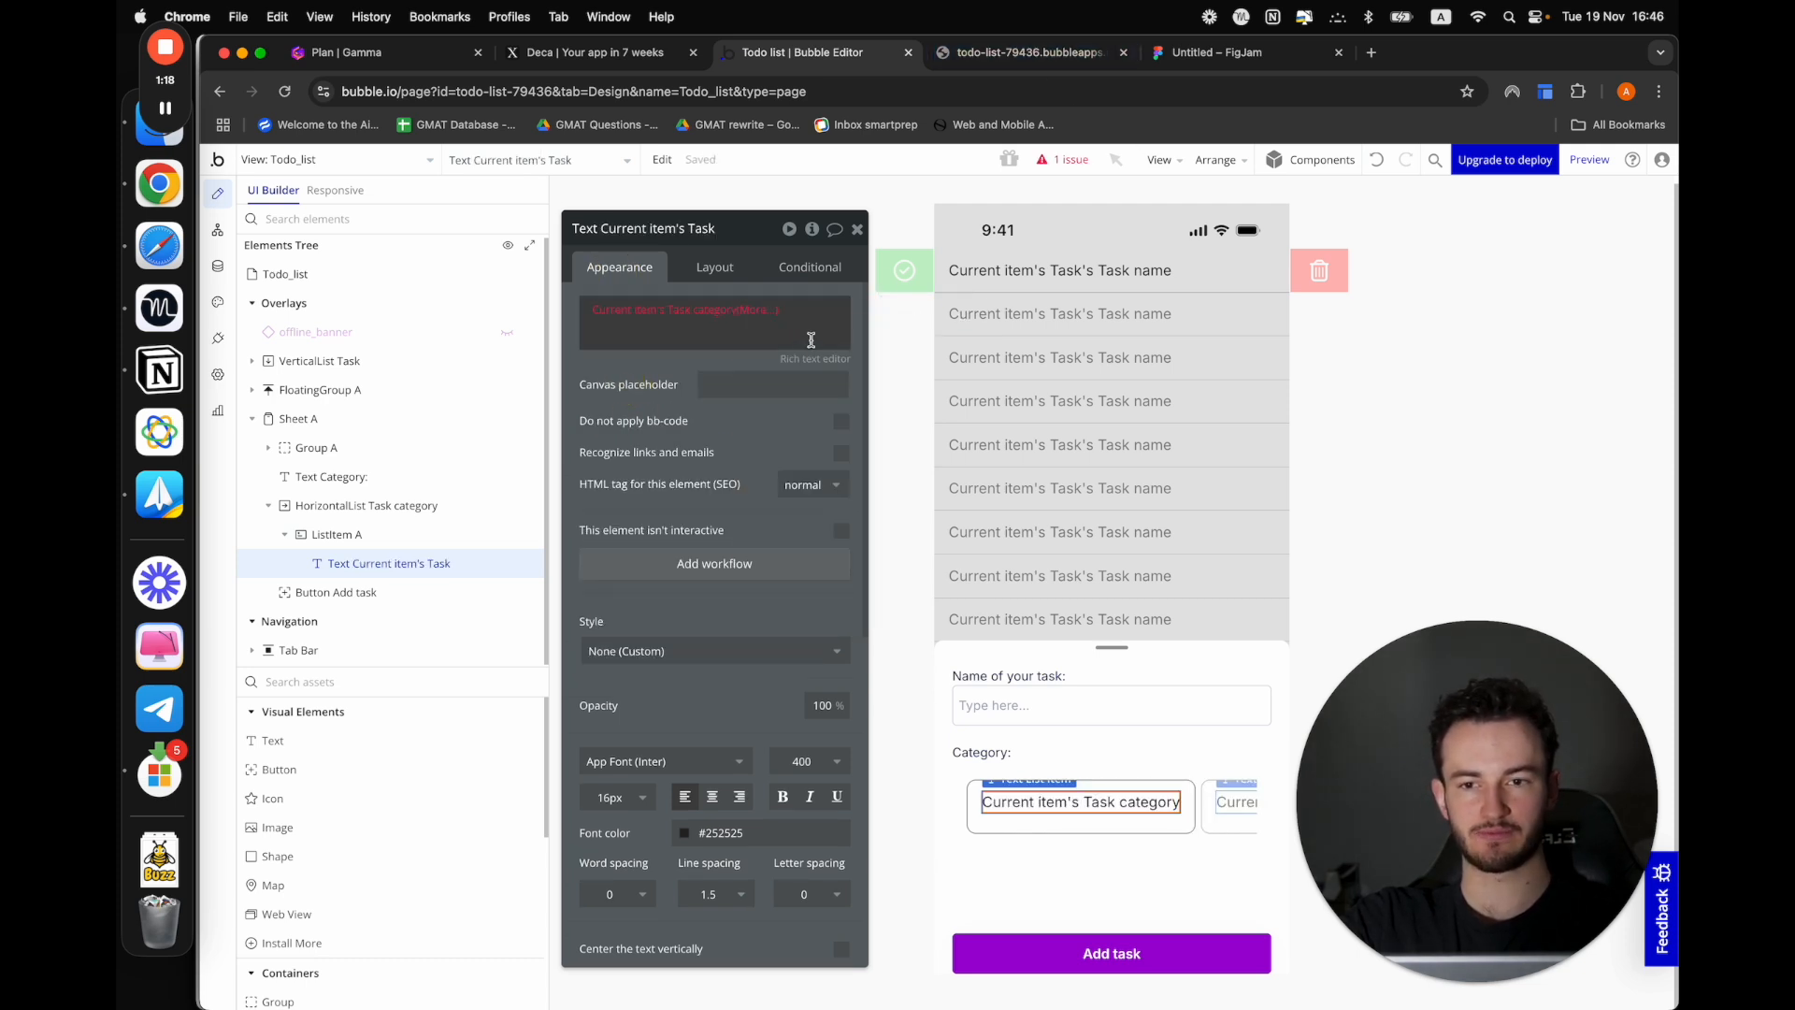
click(758, 309)
click(766, 360)
click(601, 384)
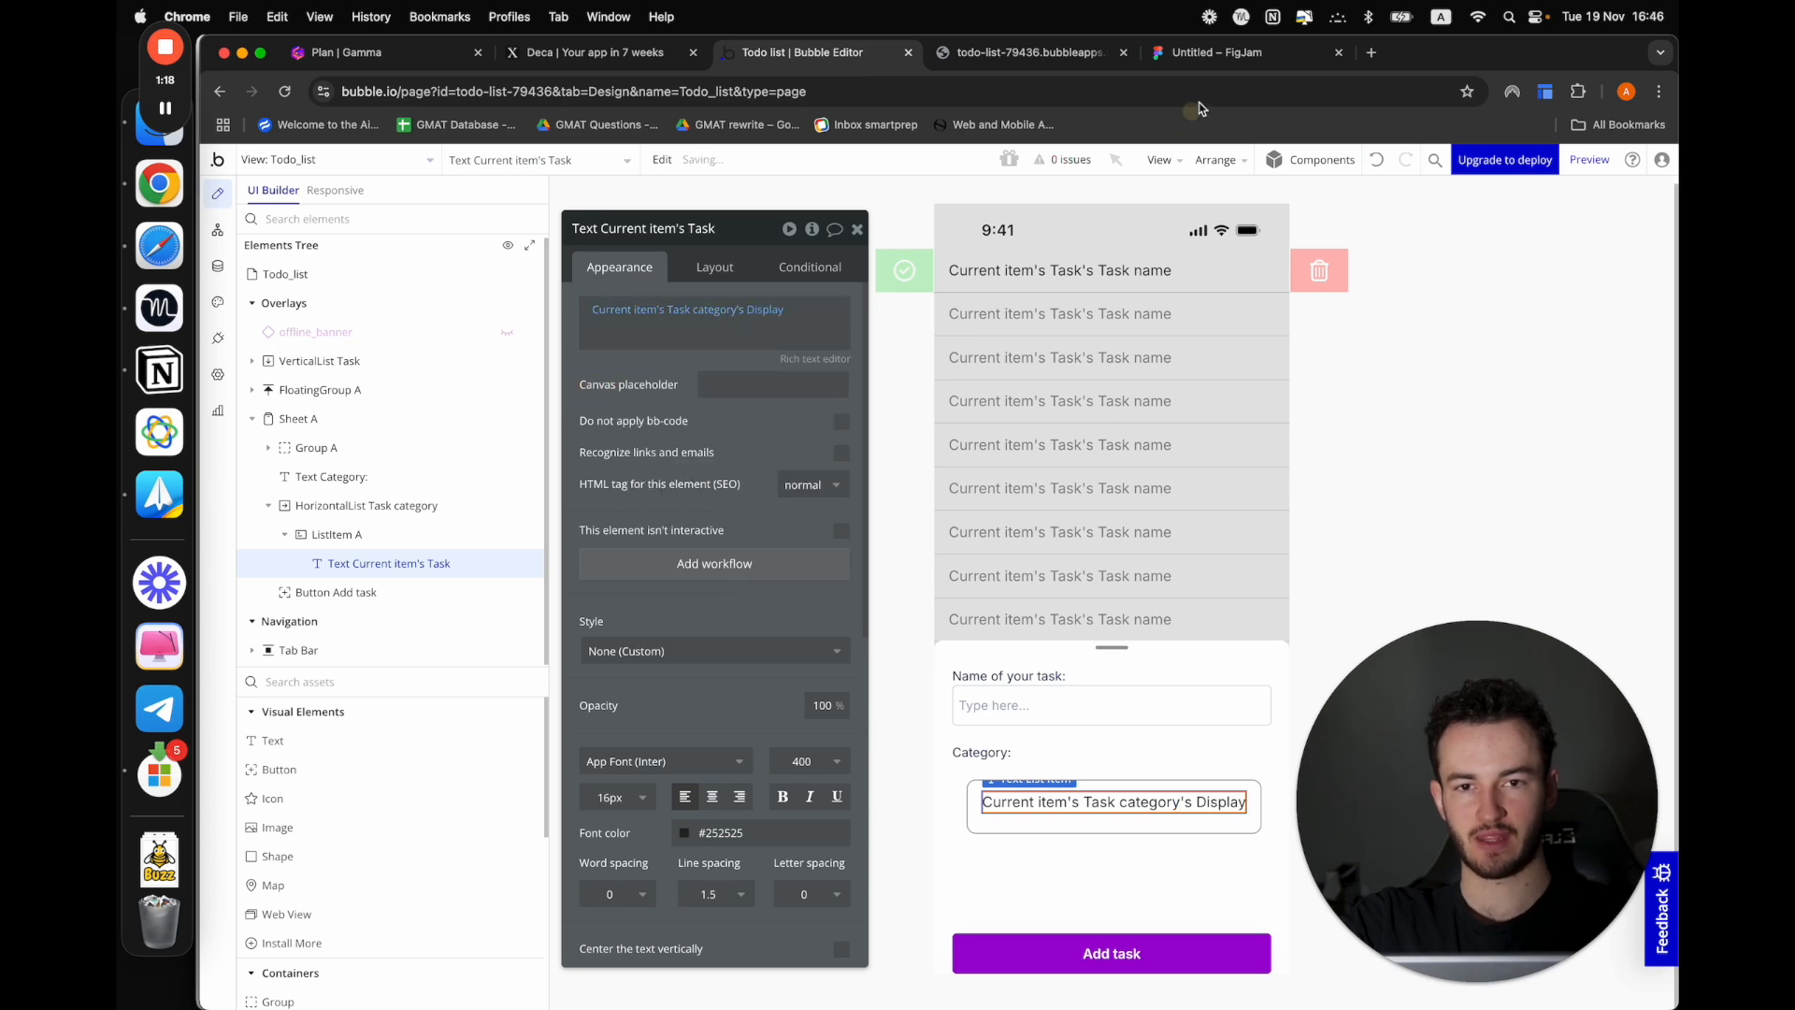
Preview the Todo_list view and open the add-task sheet to check the category list
click(1044, 58)
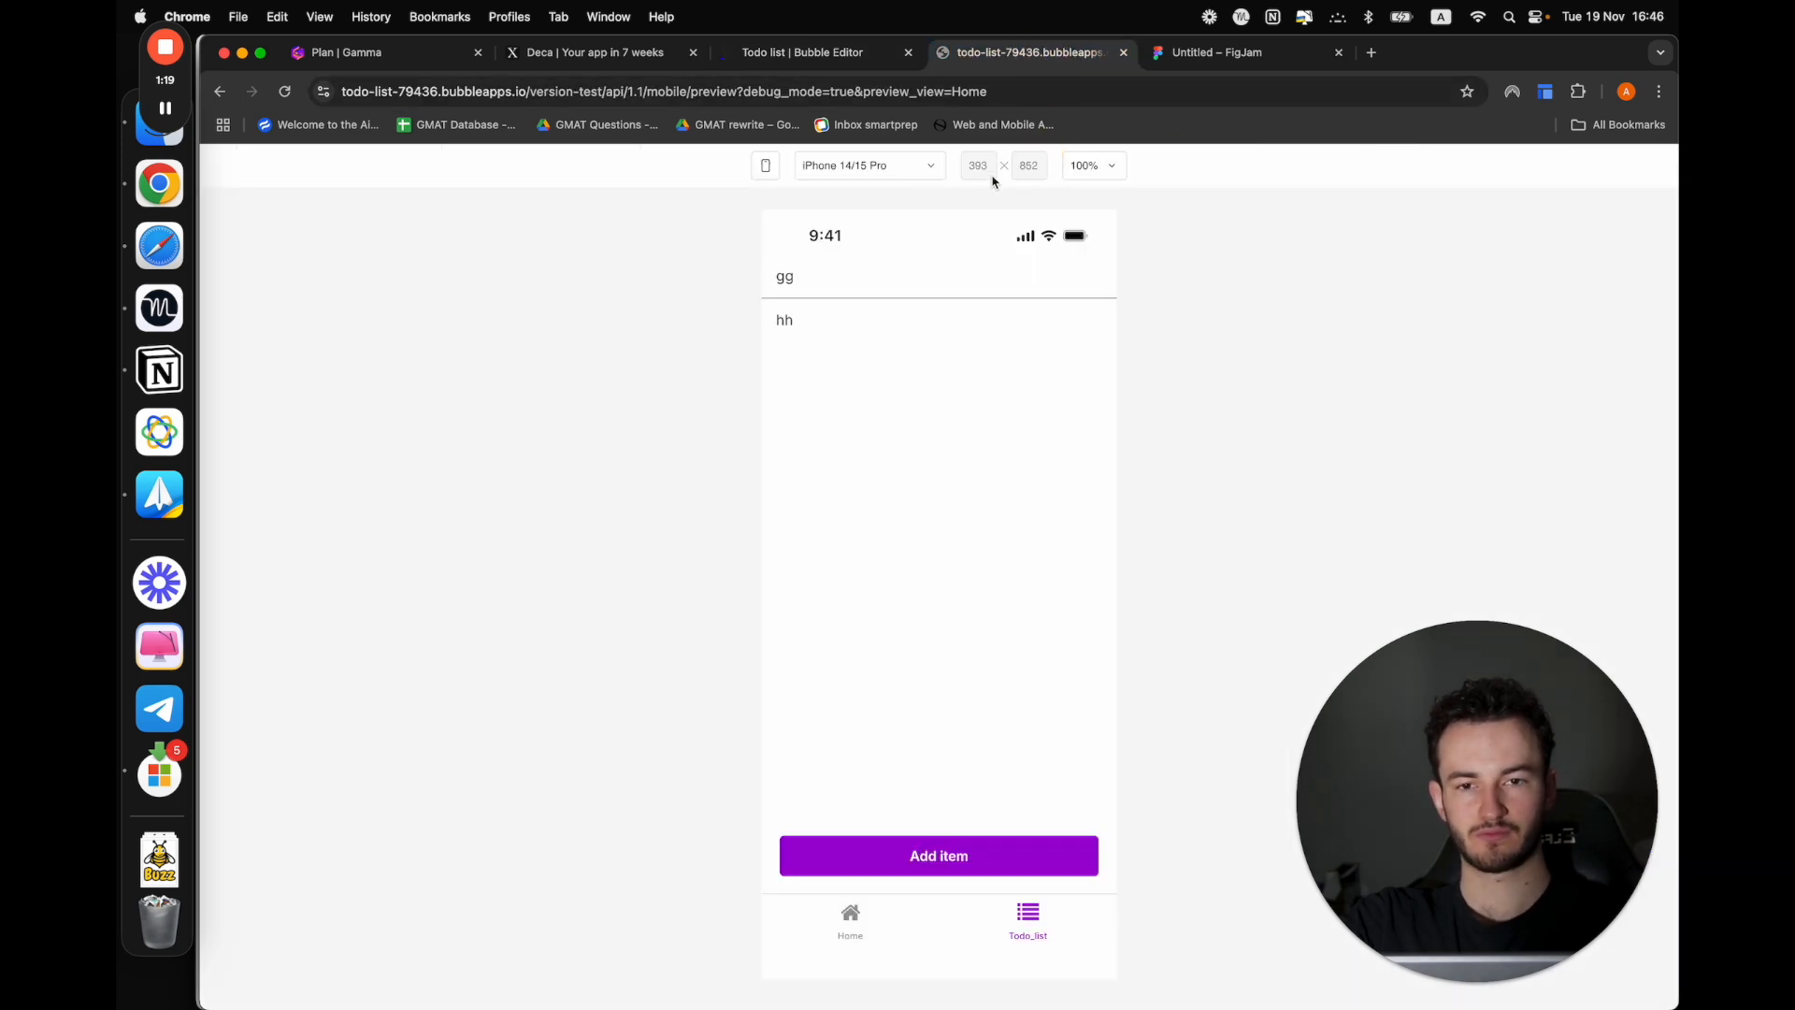
click(813, 53)
click(1590, 162)
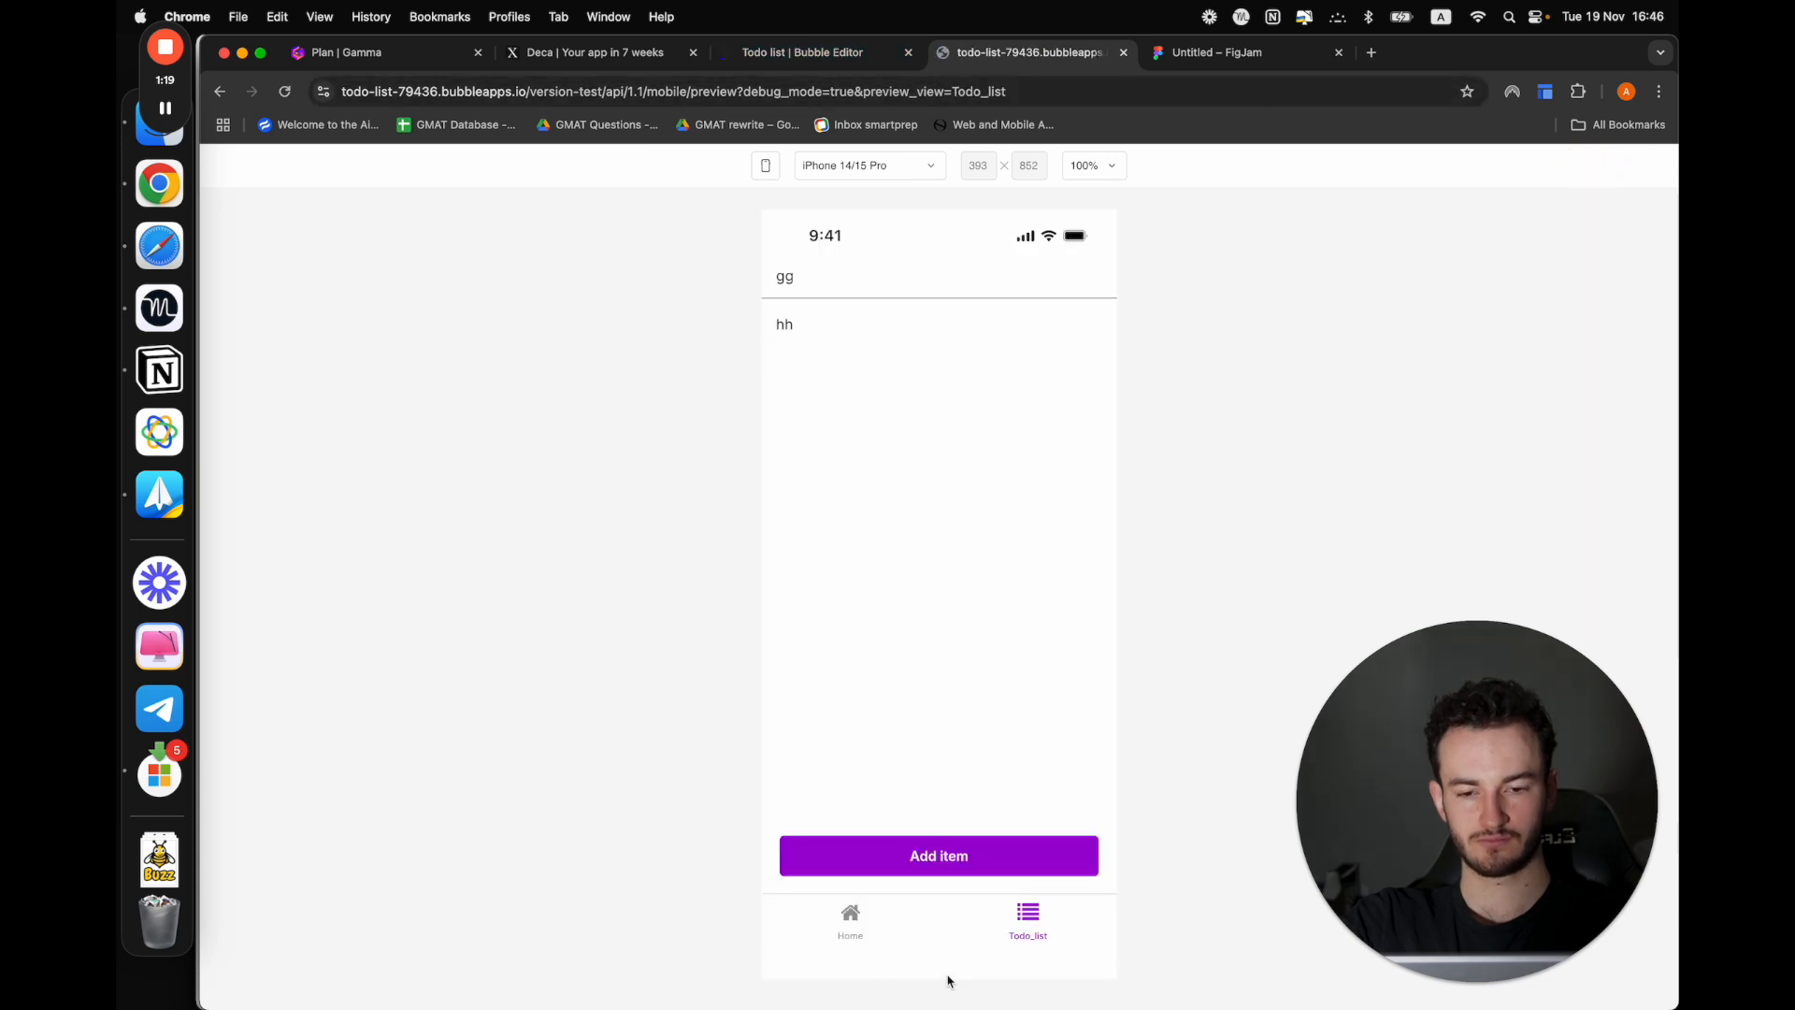
click(883, 857)
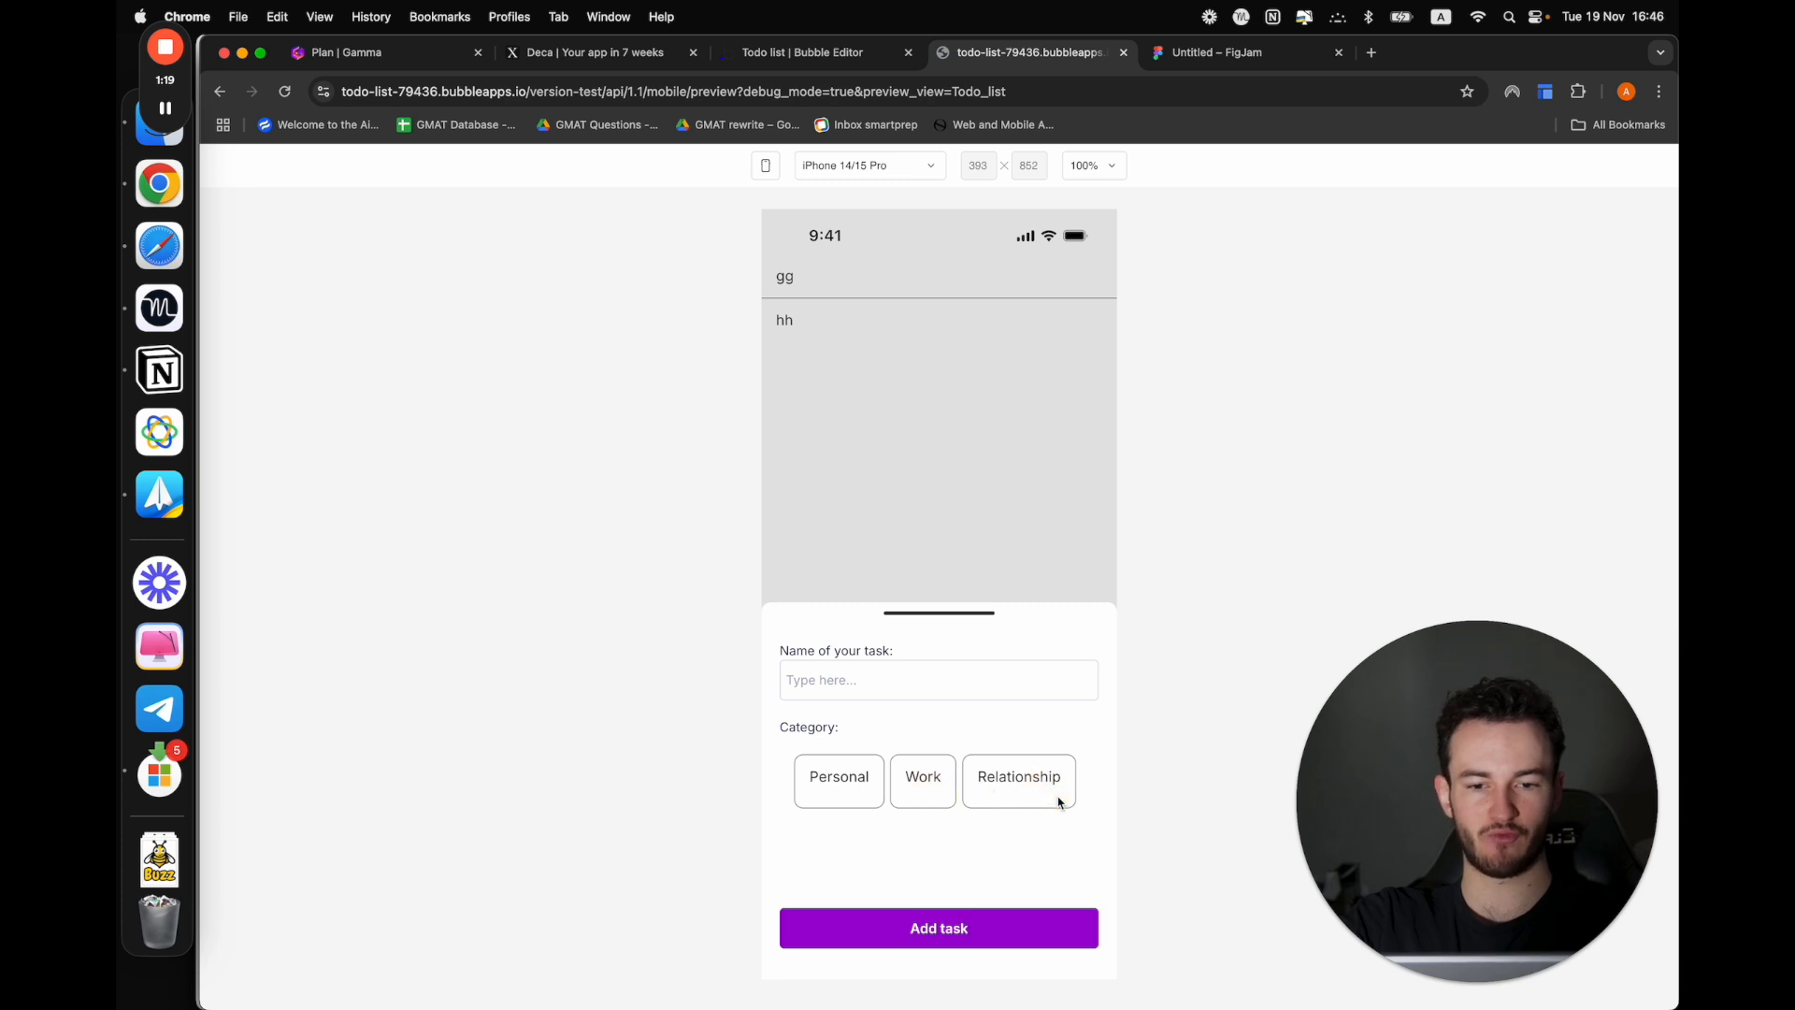
Turn off the category list item's fixed height in the editor and preview the add-task sheet
click(846, 53)
click(986, 823)
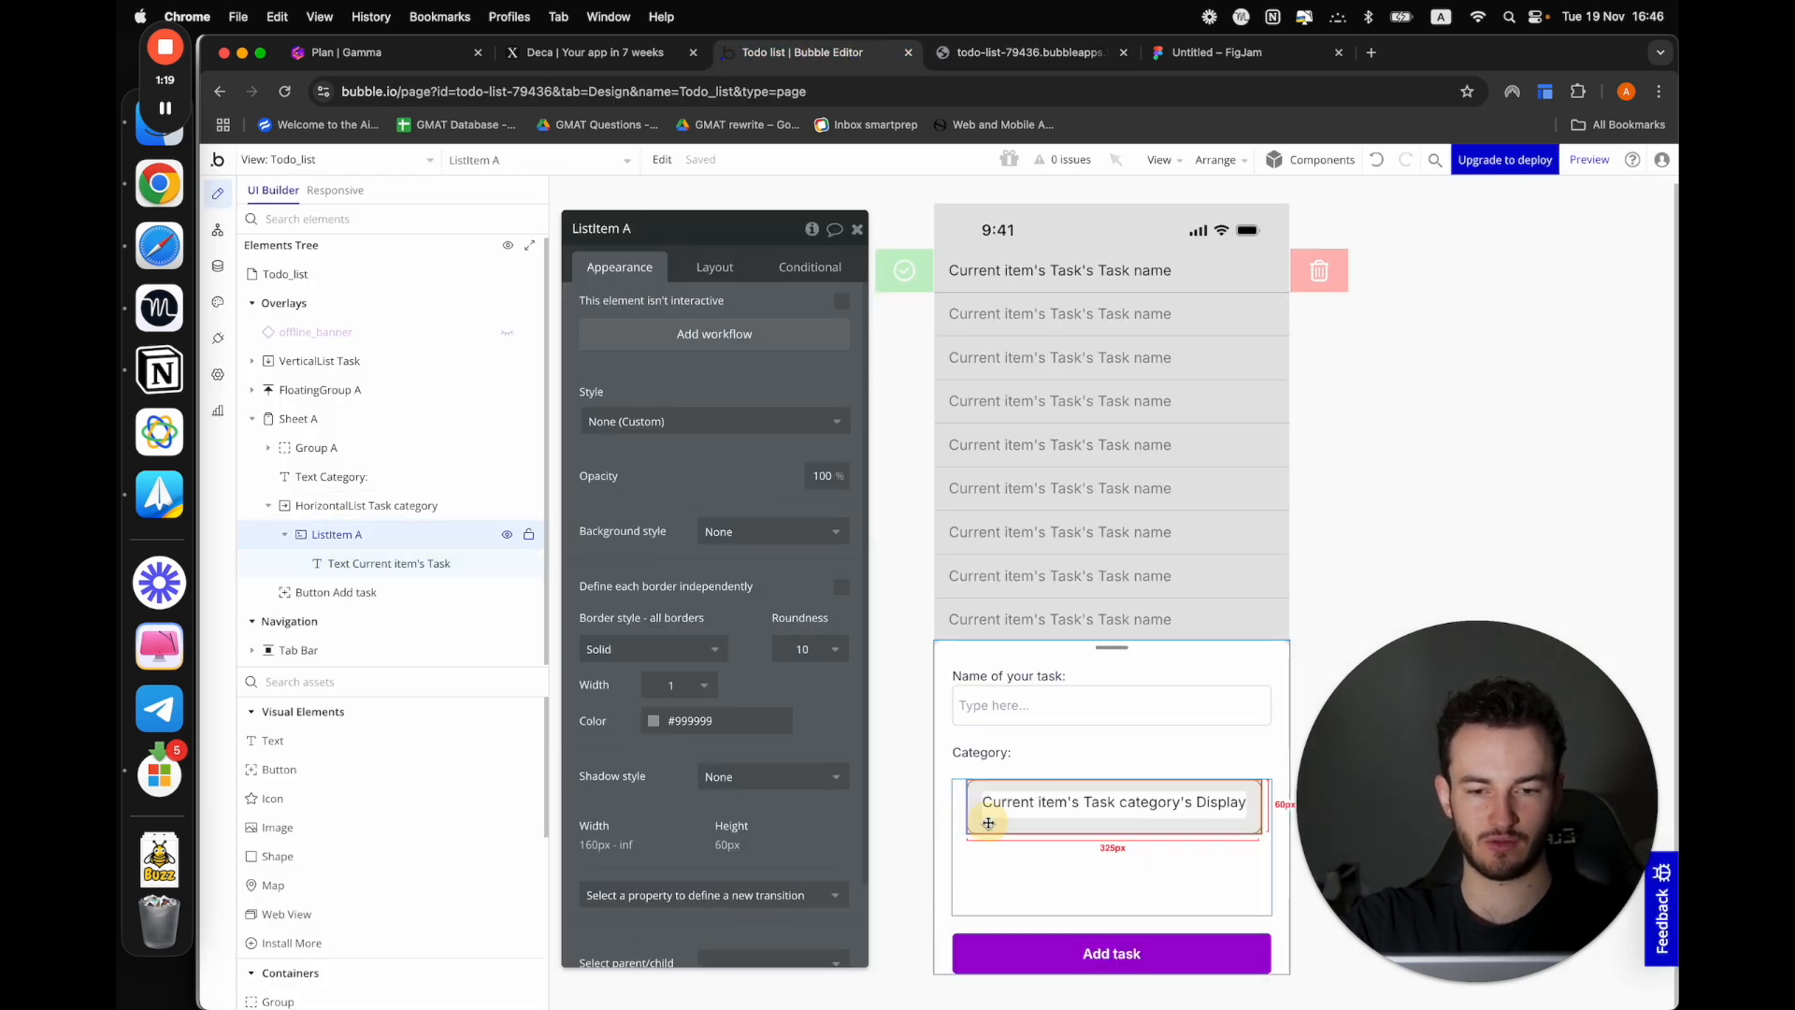
click(691, 273)
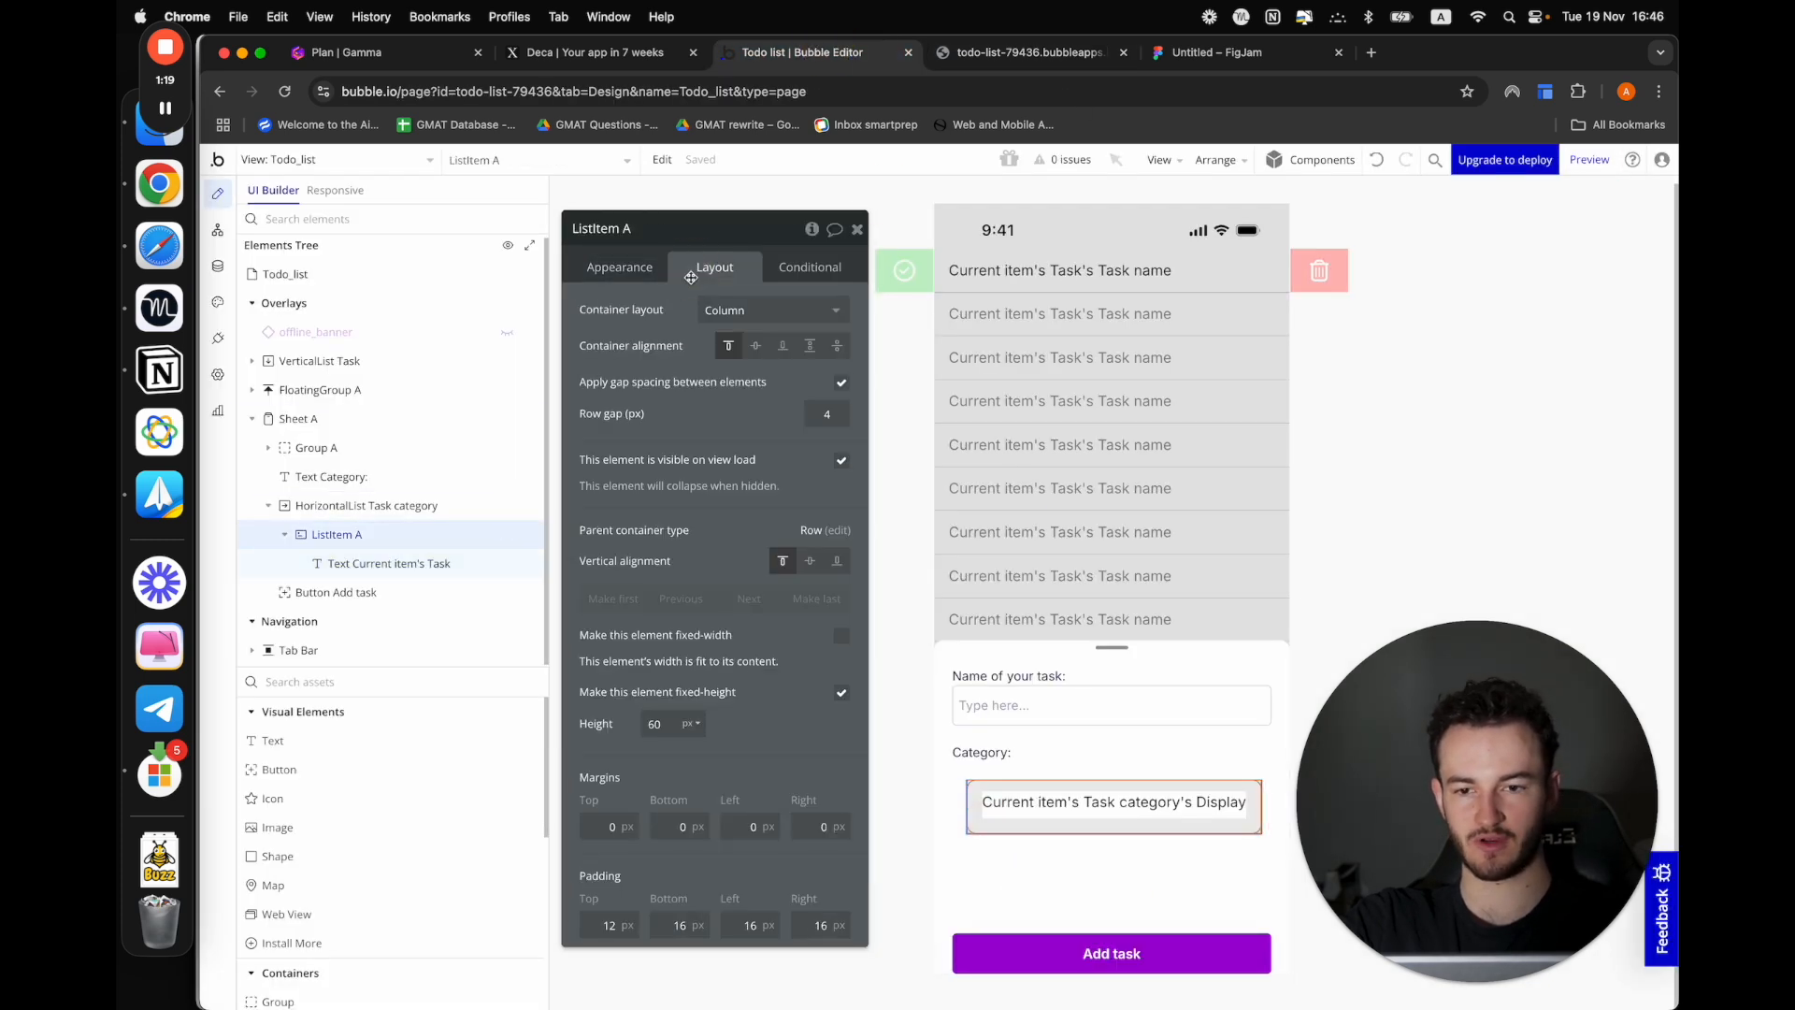
click(842, 694)
click(1591, 161)
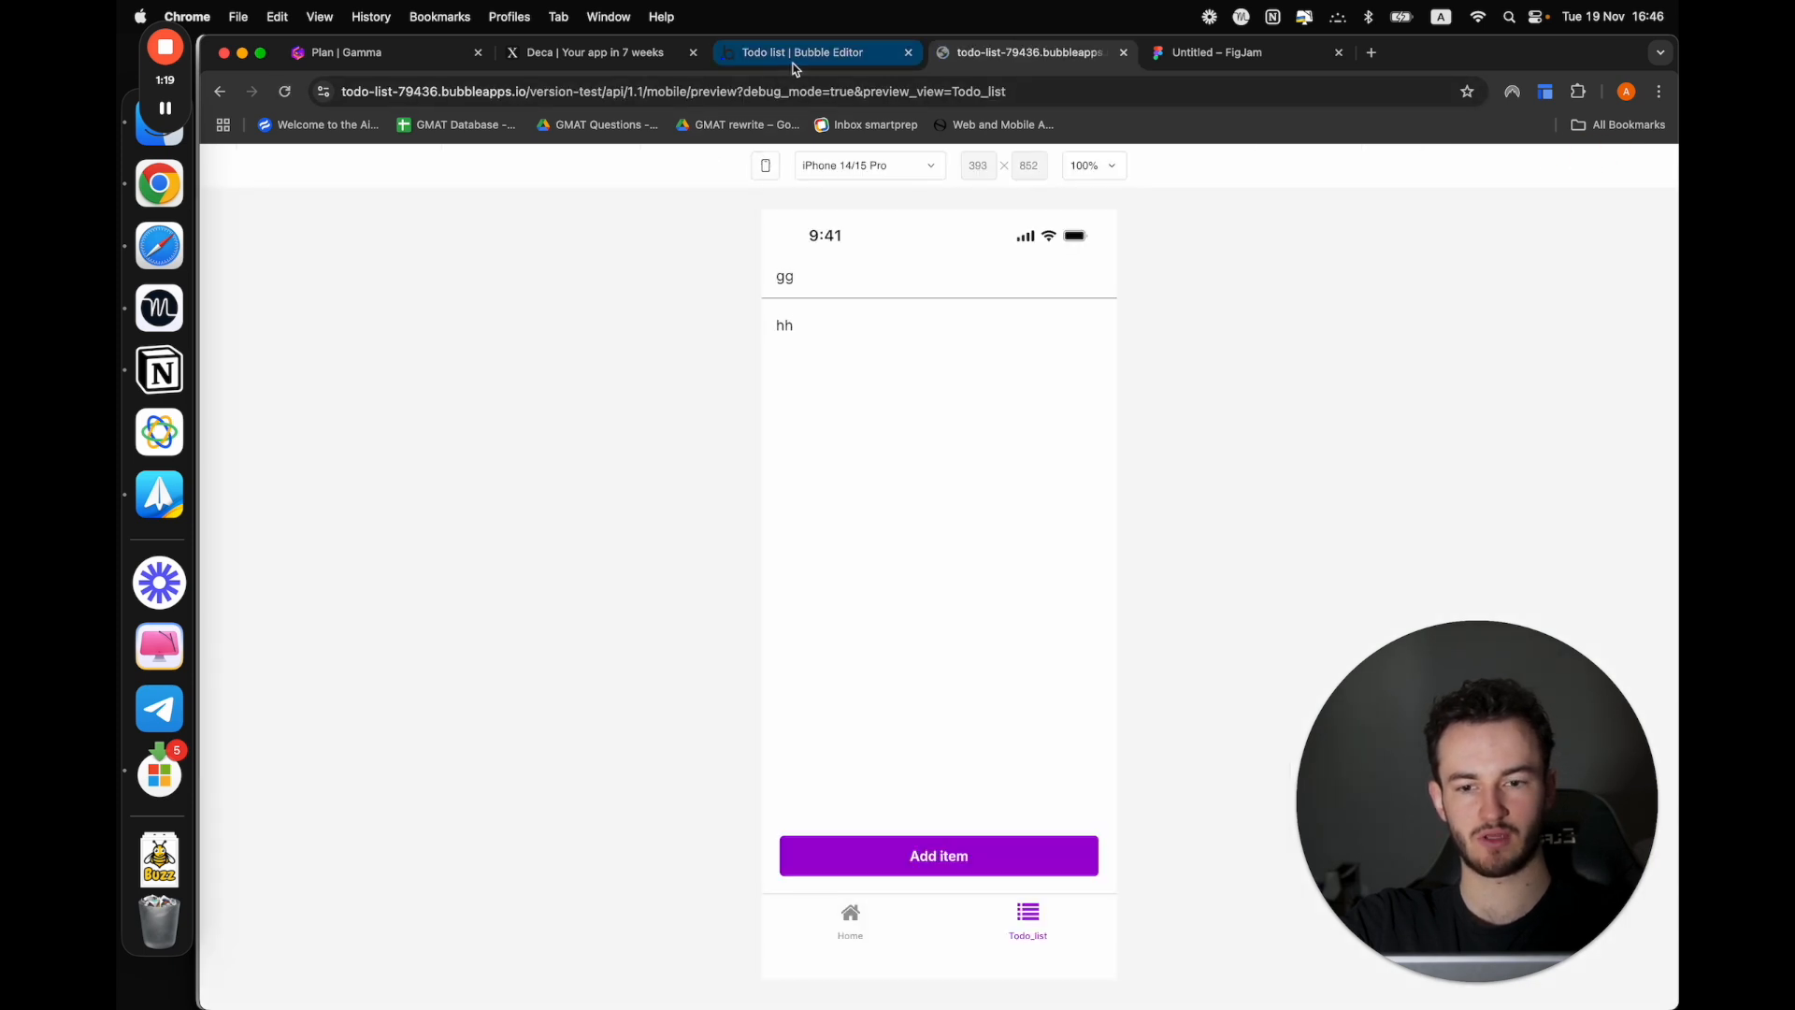
click(939, 855)
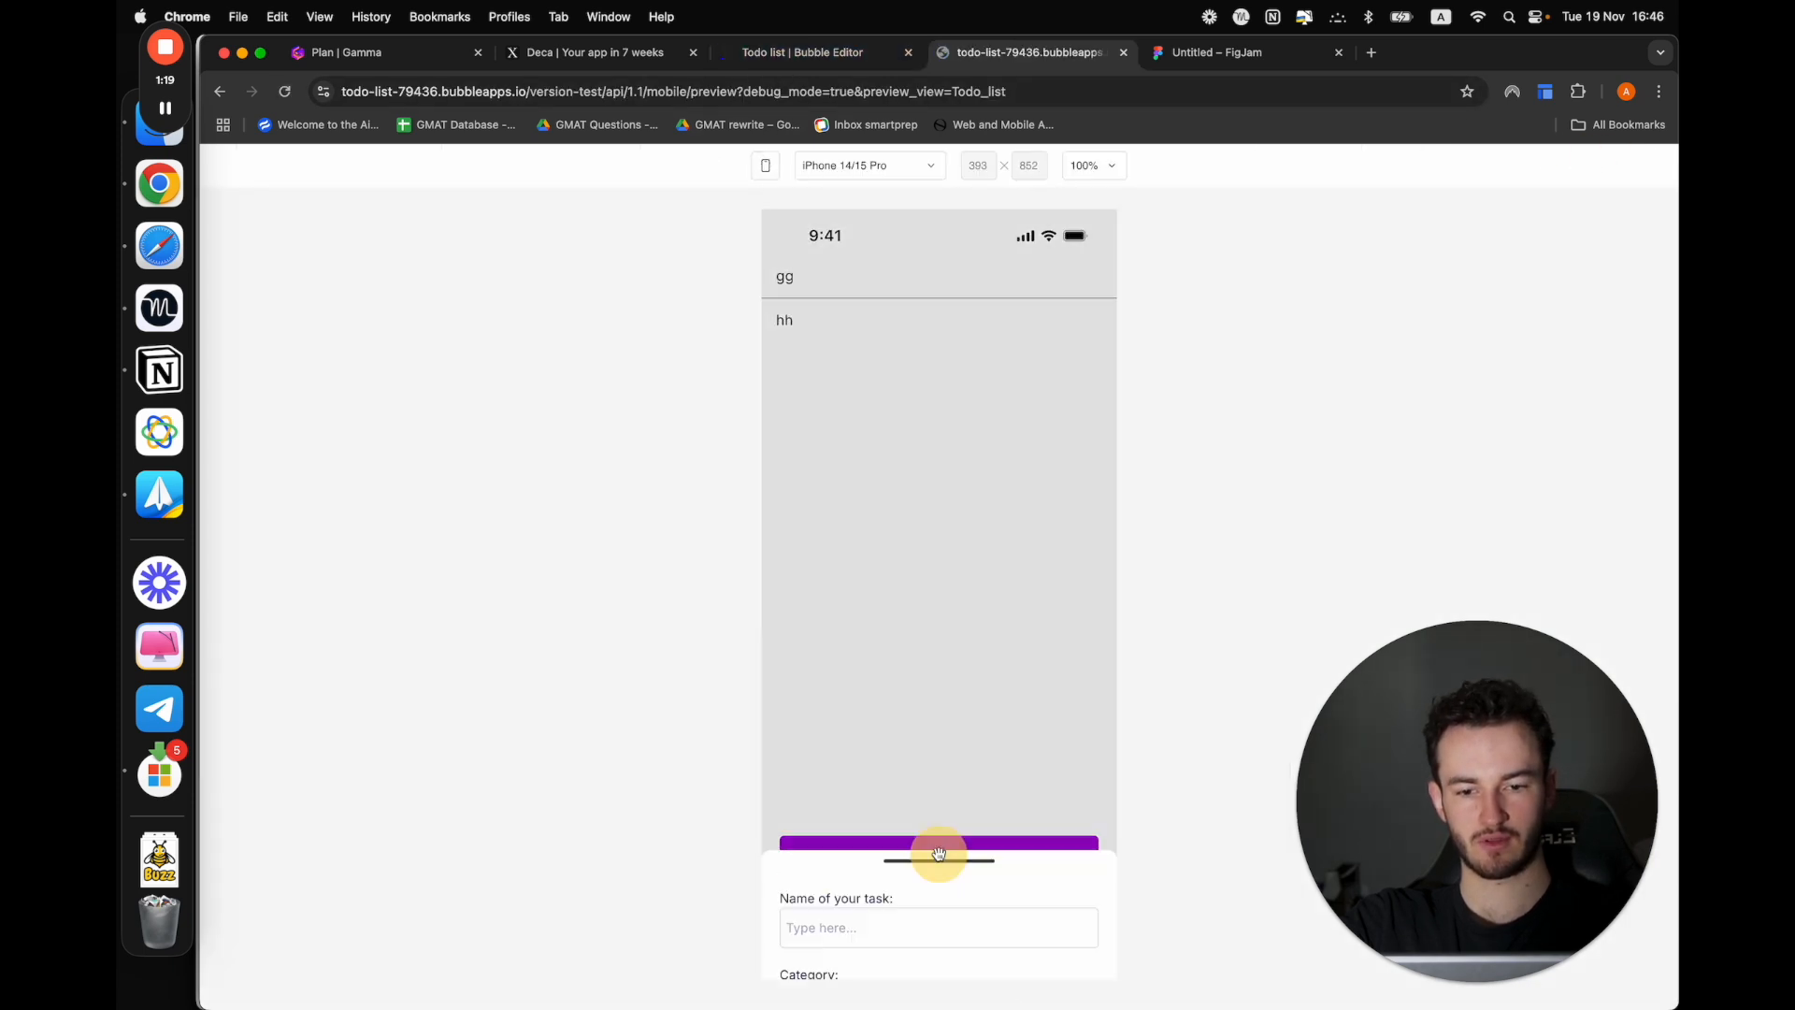
Return to the editor and give the category list item a fixed height of 50 px
click(860, 56)
click(1022, 841)
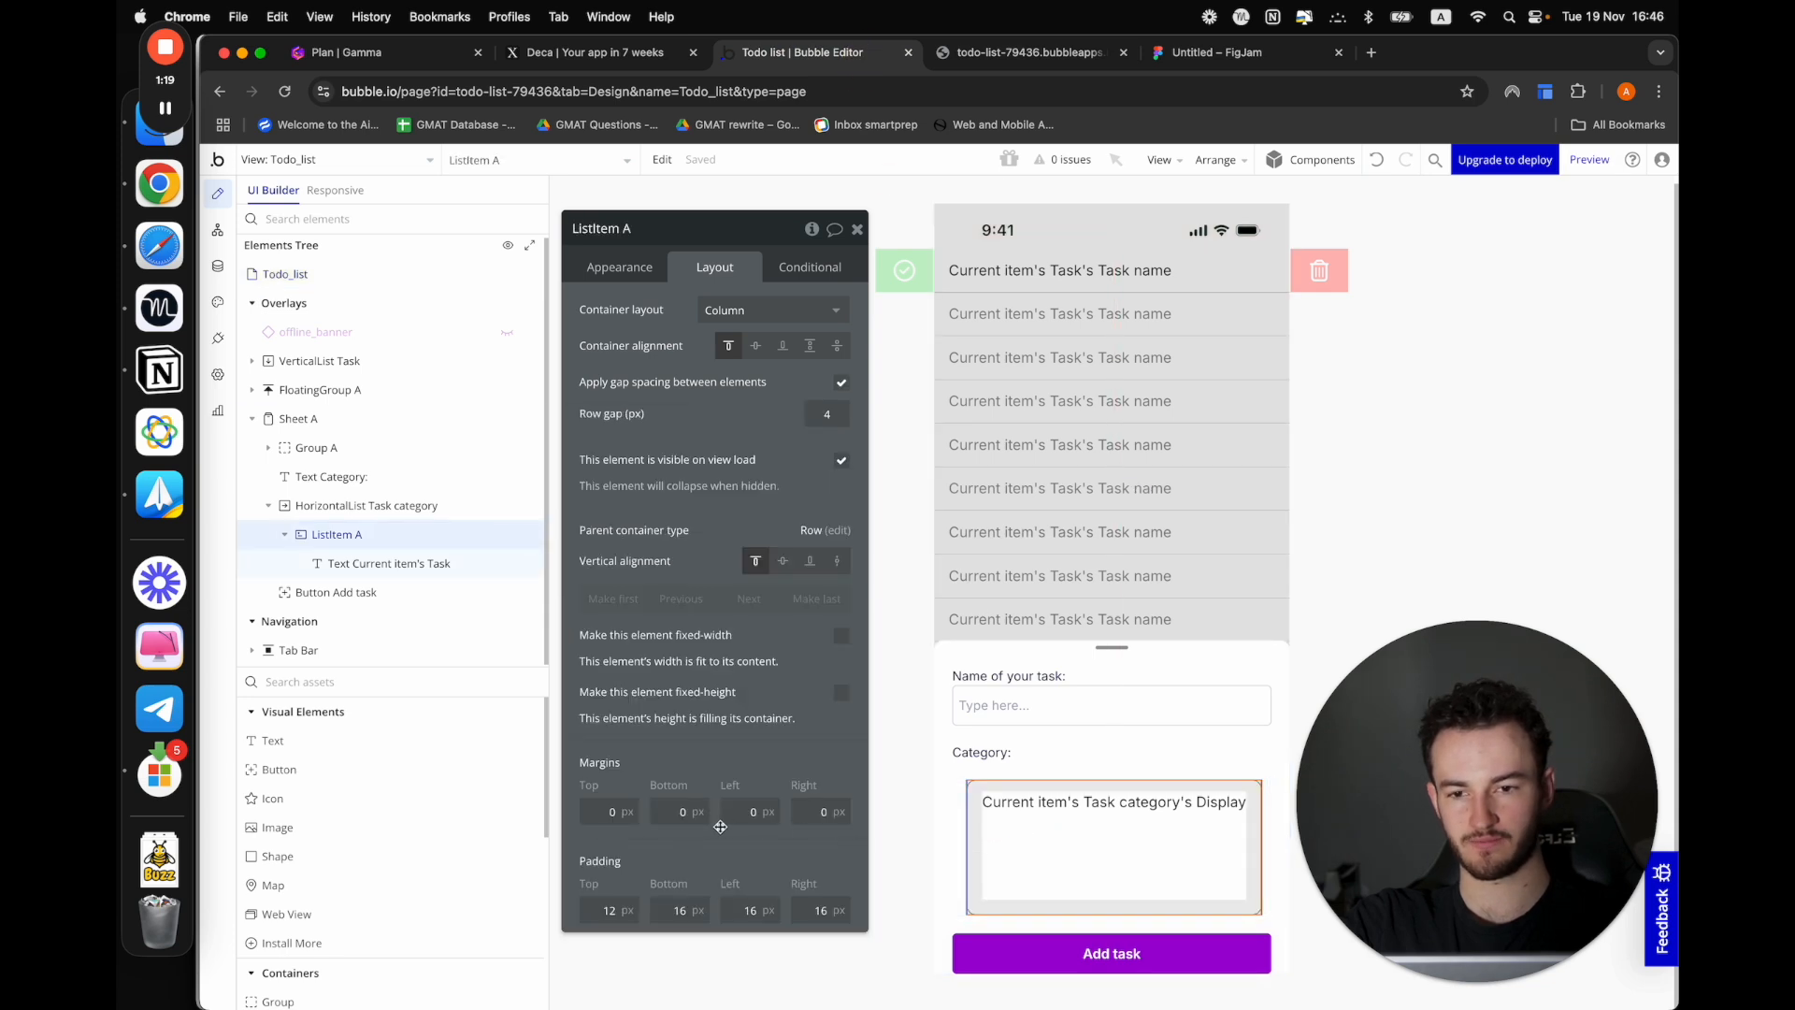
click(1012, 801)
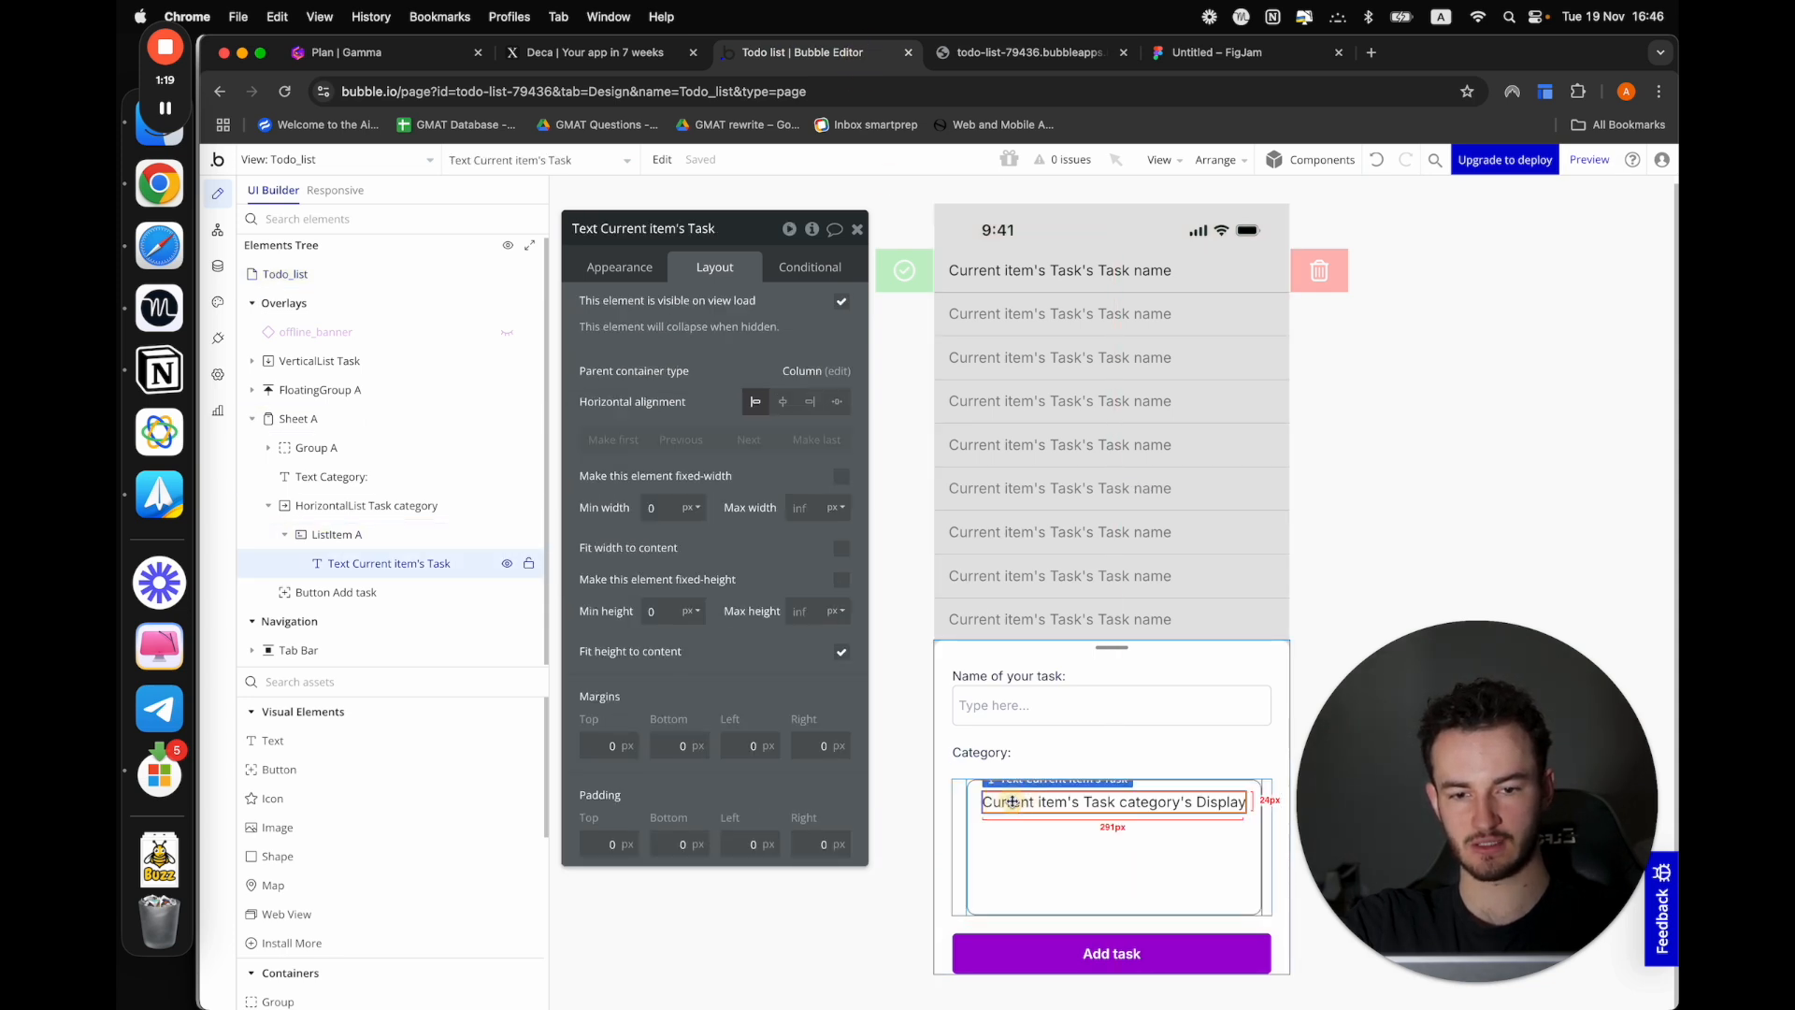
click(1006, 875)
click(841, 691)
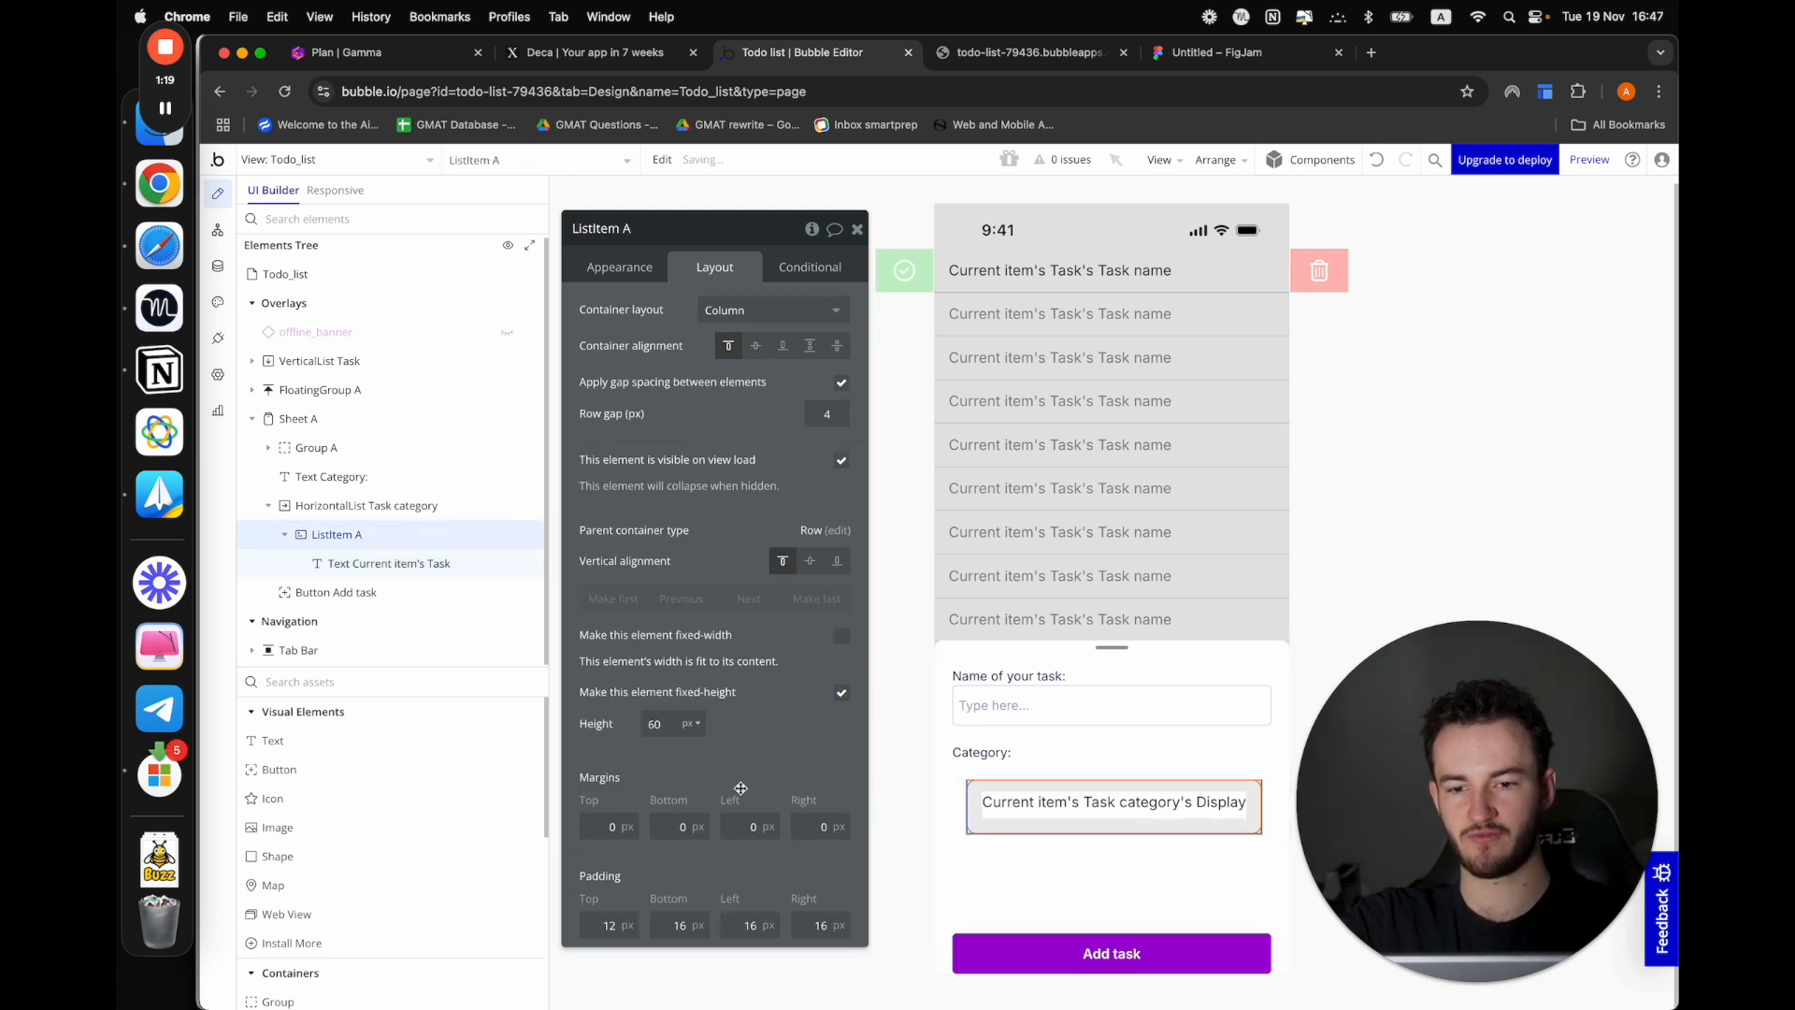
double_click(646, 720)
text(5)
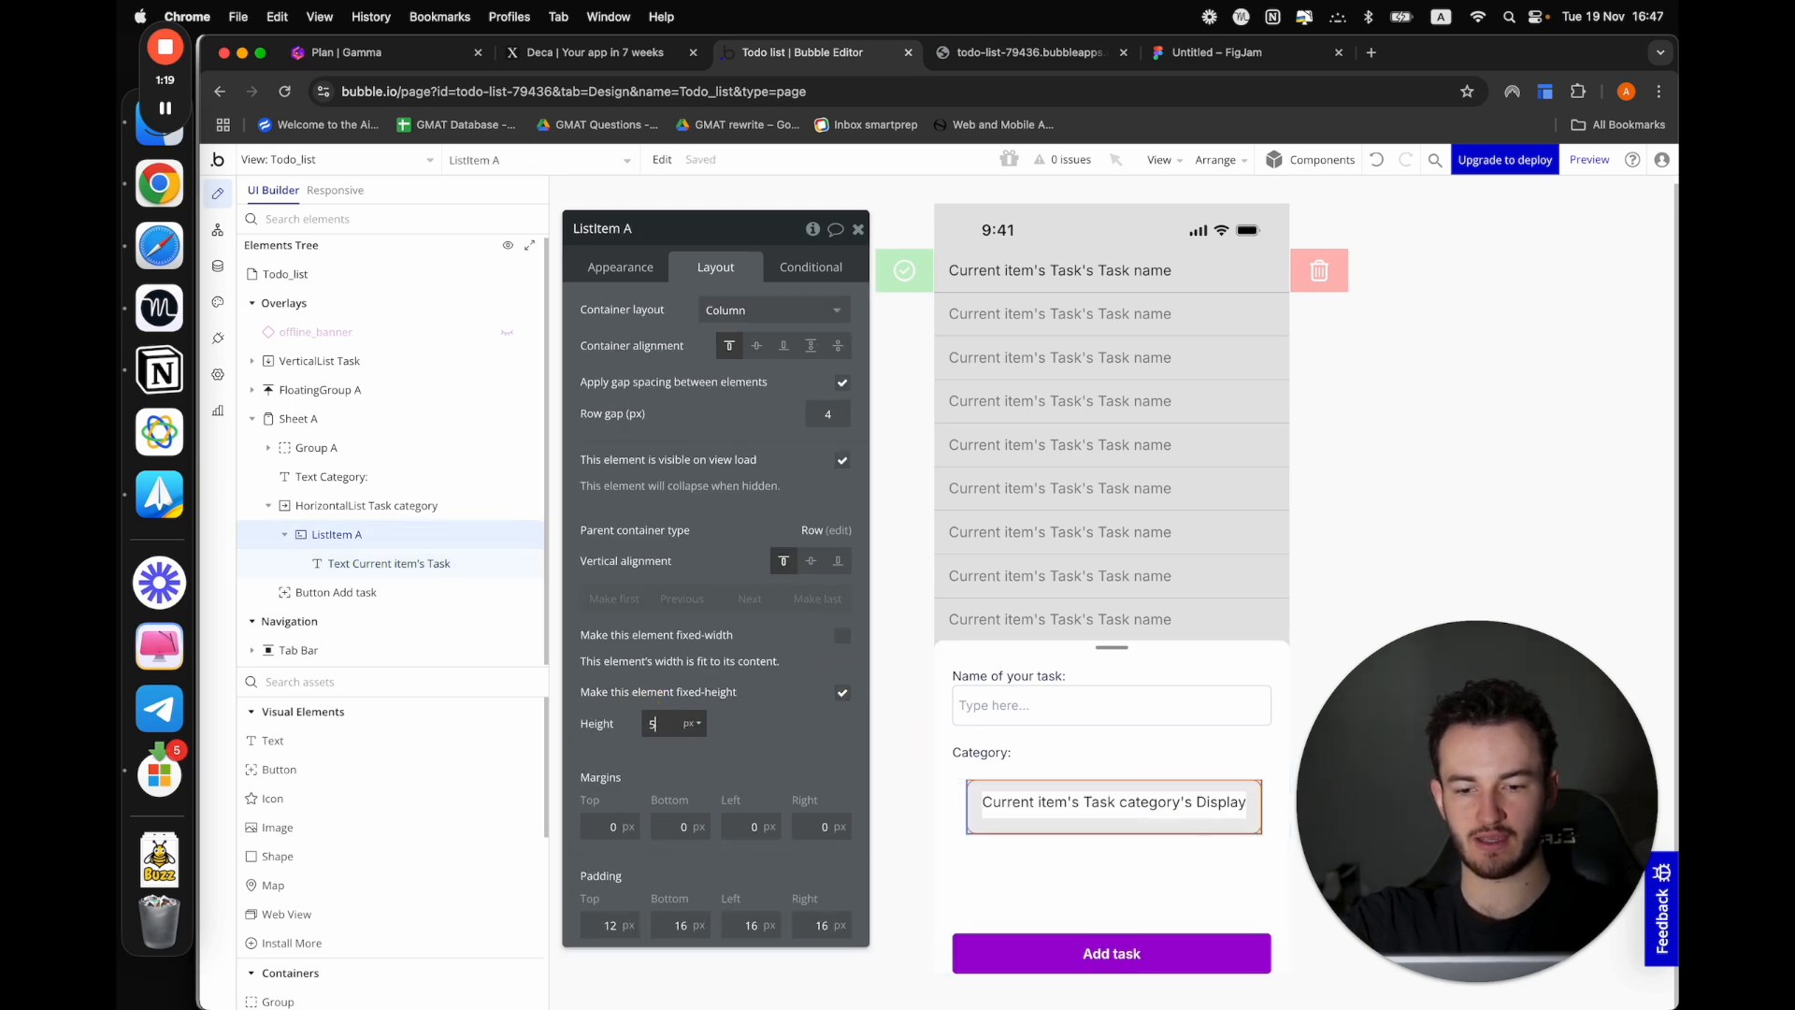
text(0)
Preview the app and open the add-task sheet to check the height of the category items
click(1028, 52)
click(898, 52)
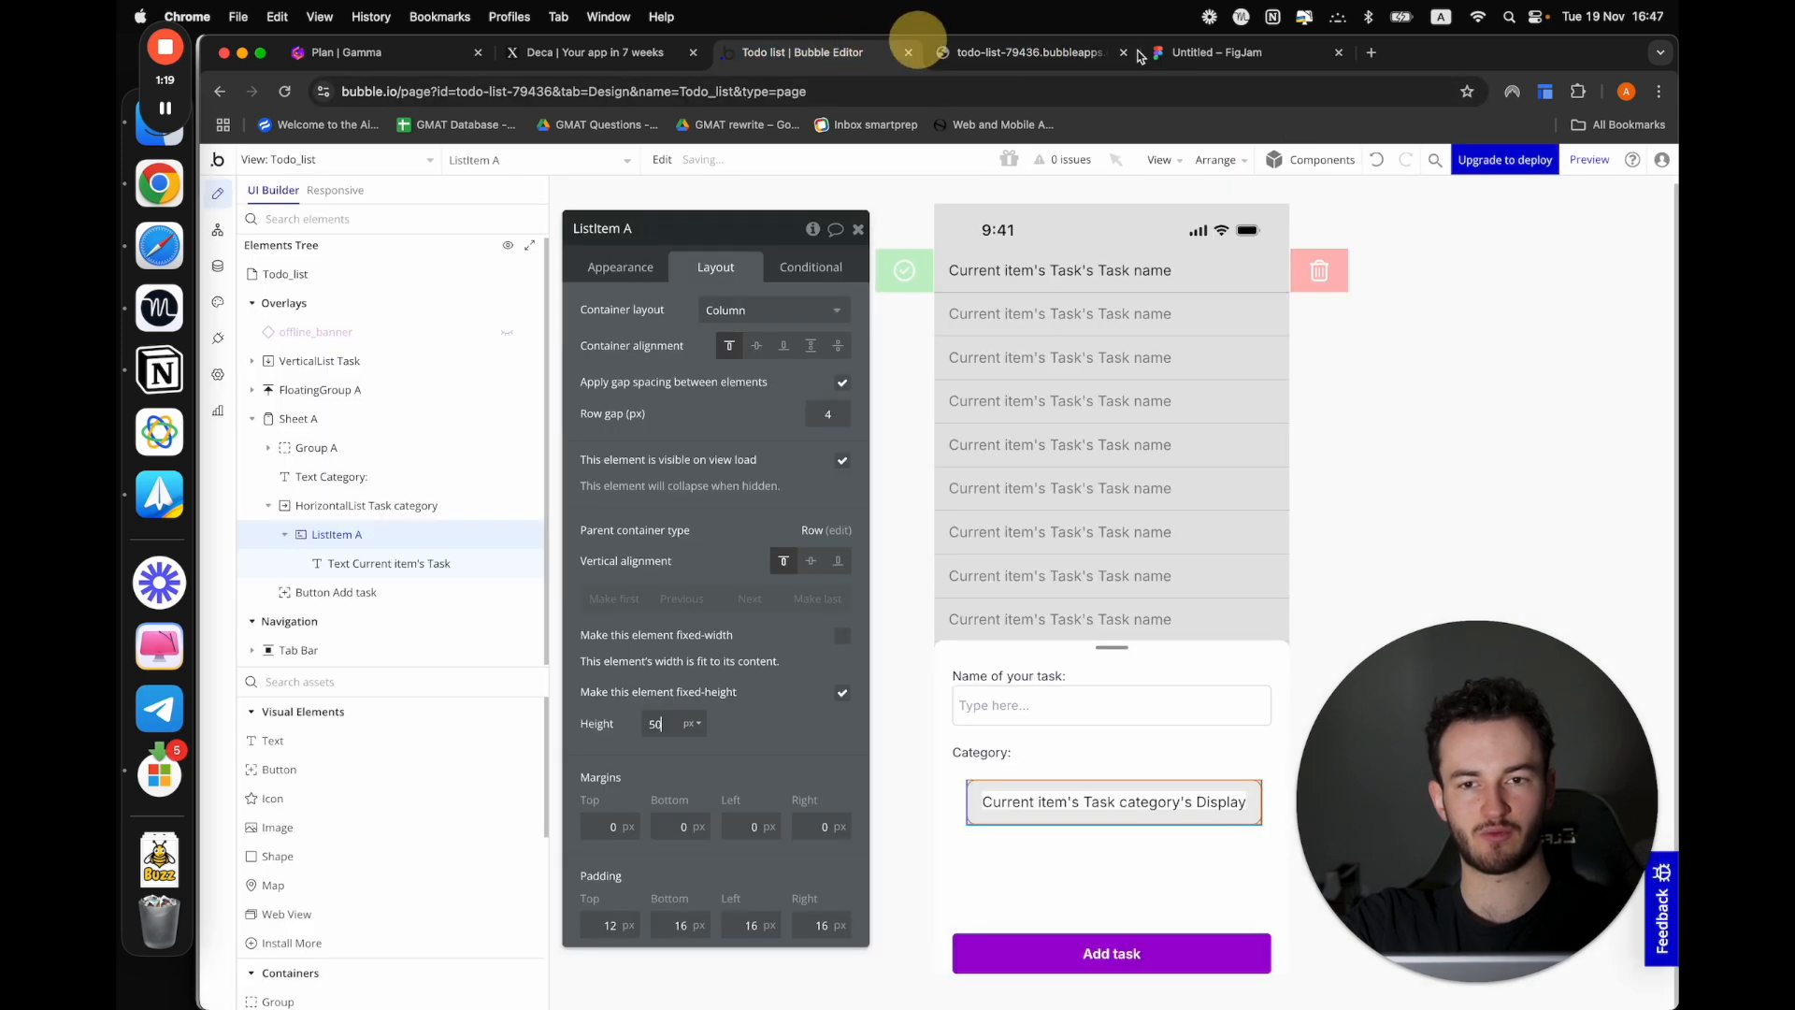
click(1590, 160)
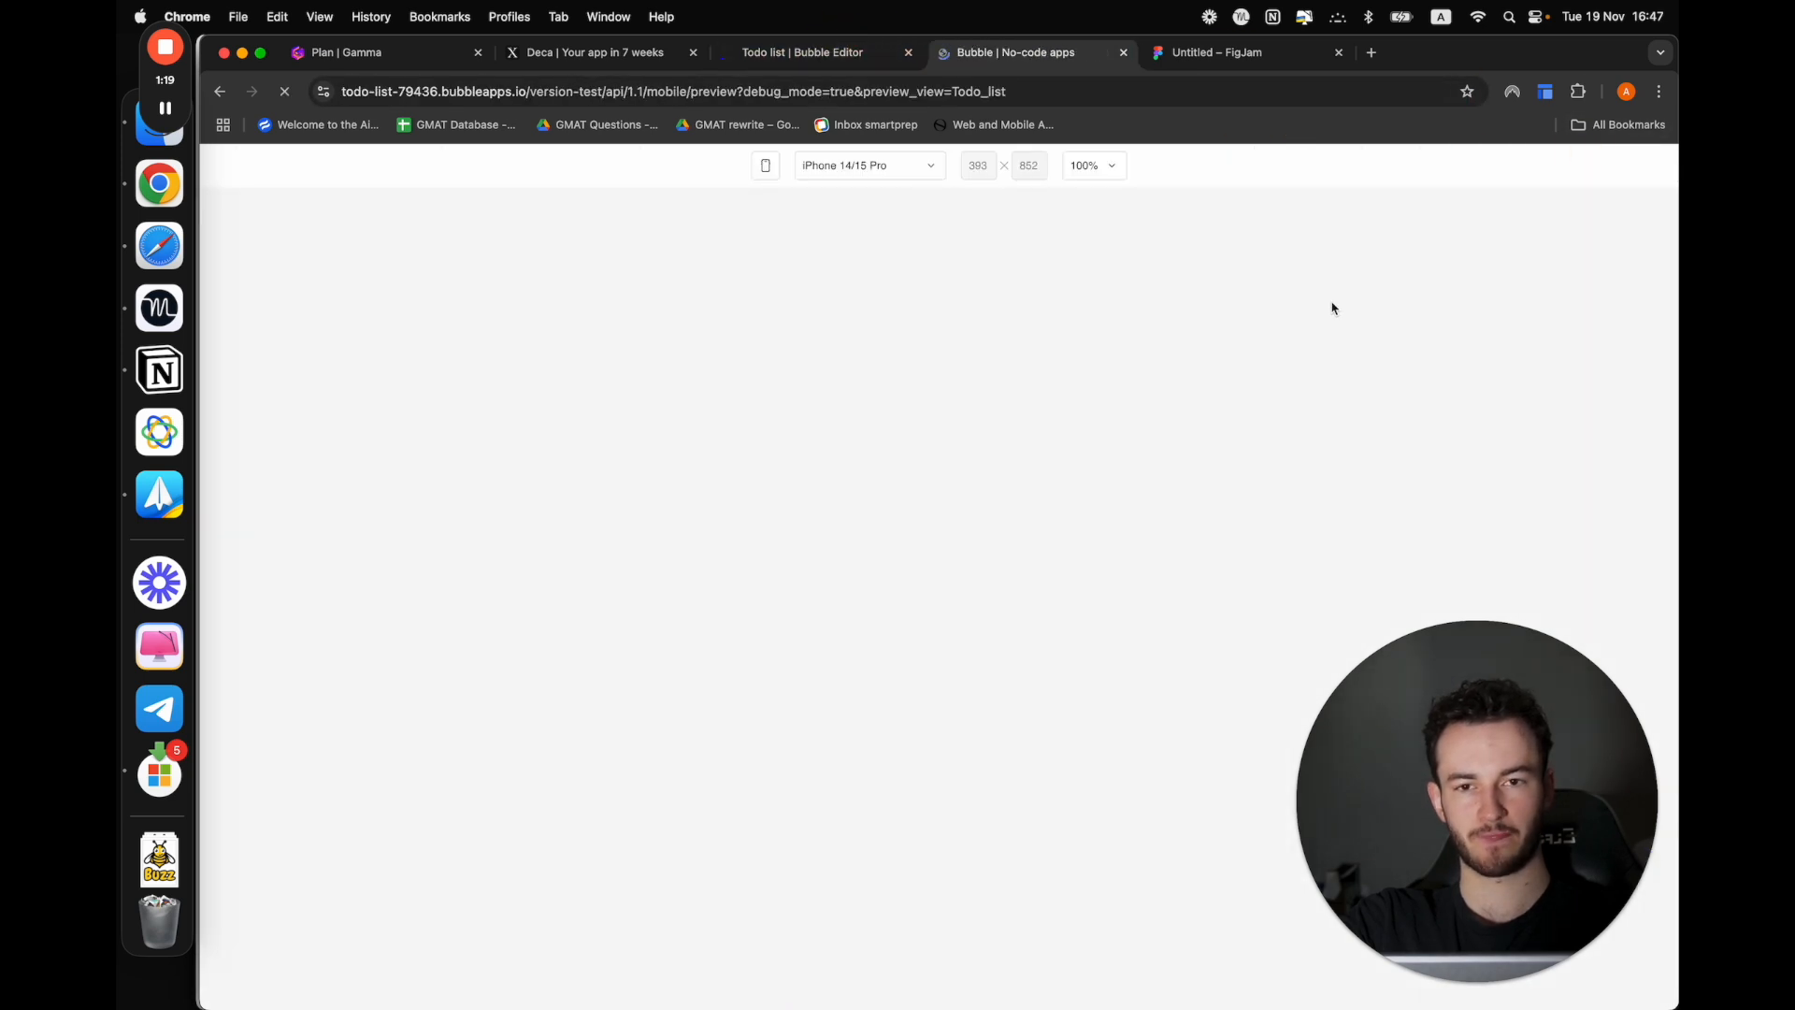
click(969, 842)
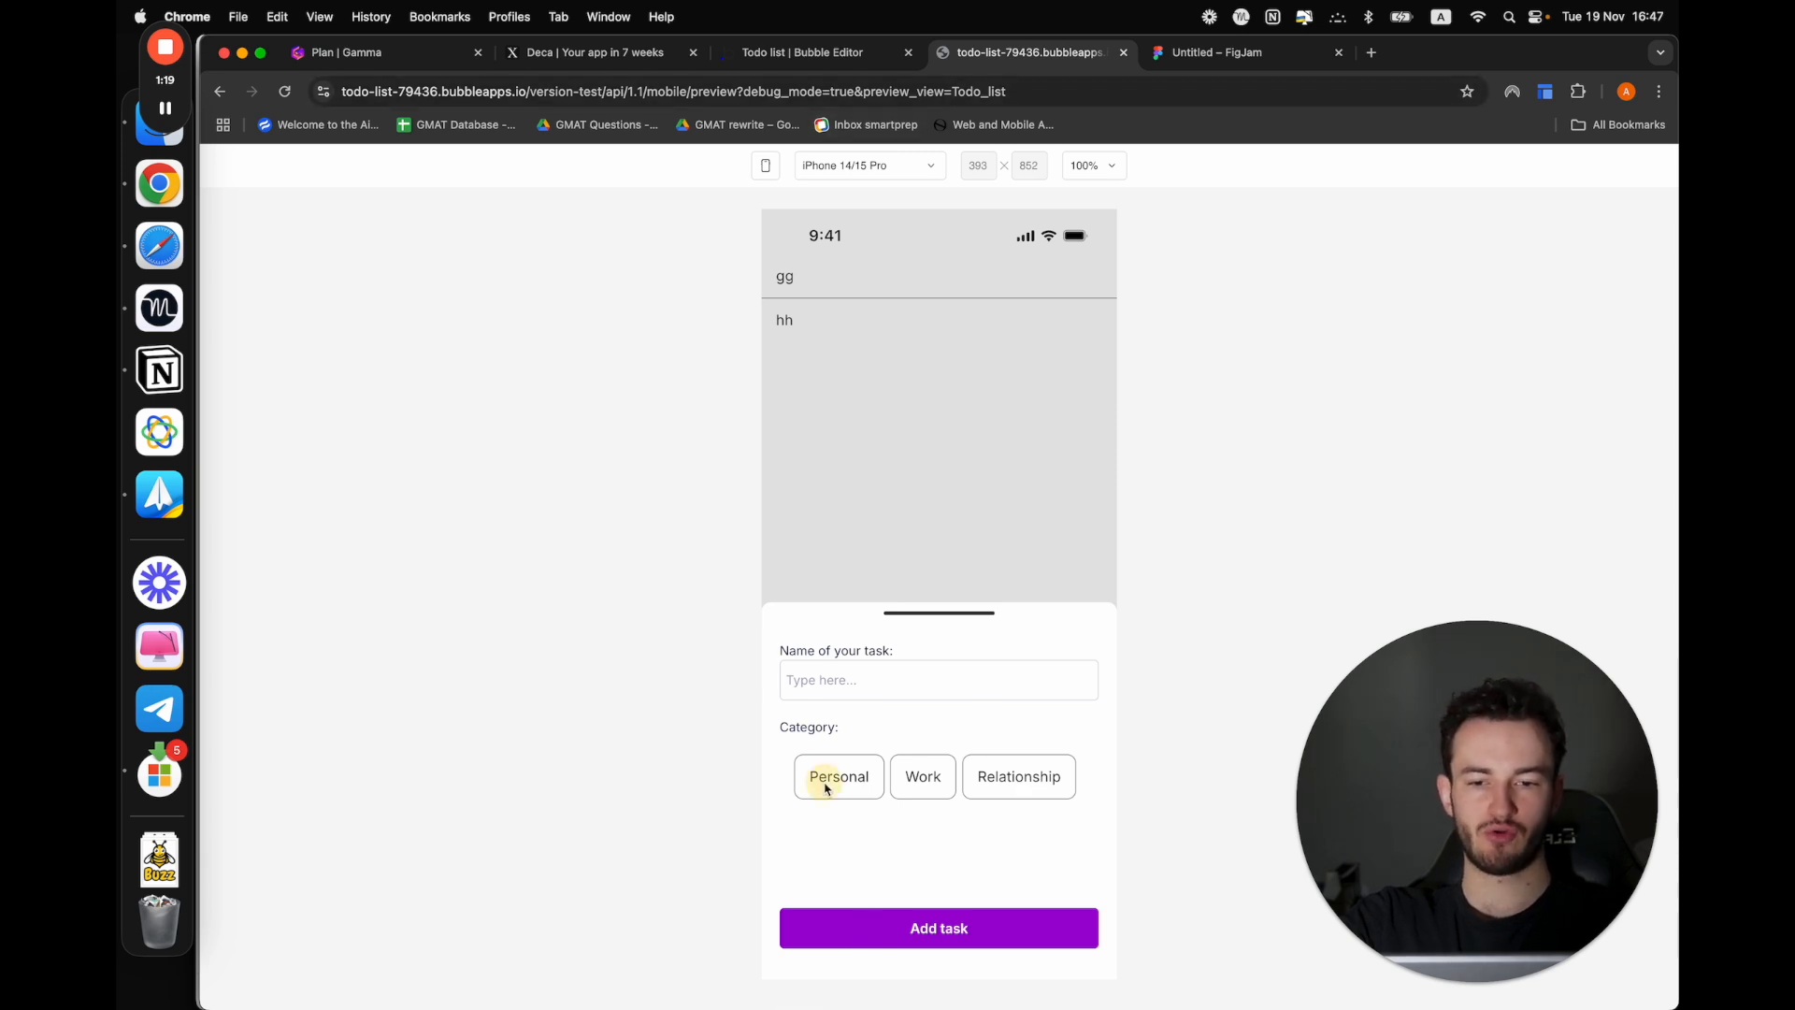
Group the Category label and the Task category horizontal list in a column container within Sheet A in the editor
click(878, 54)
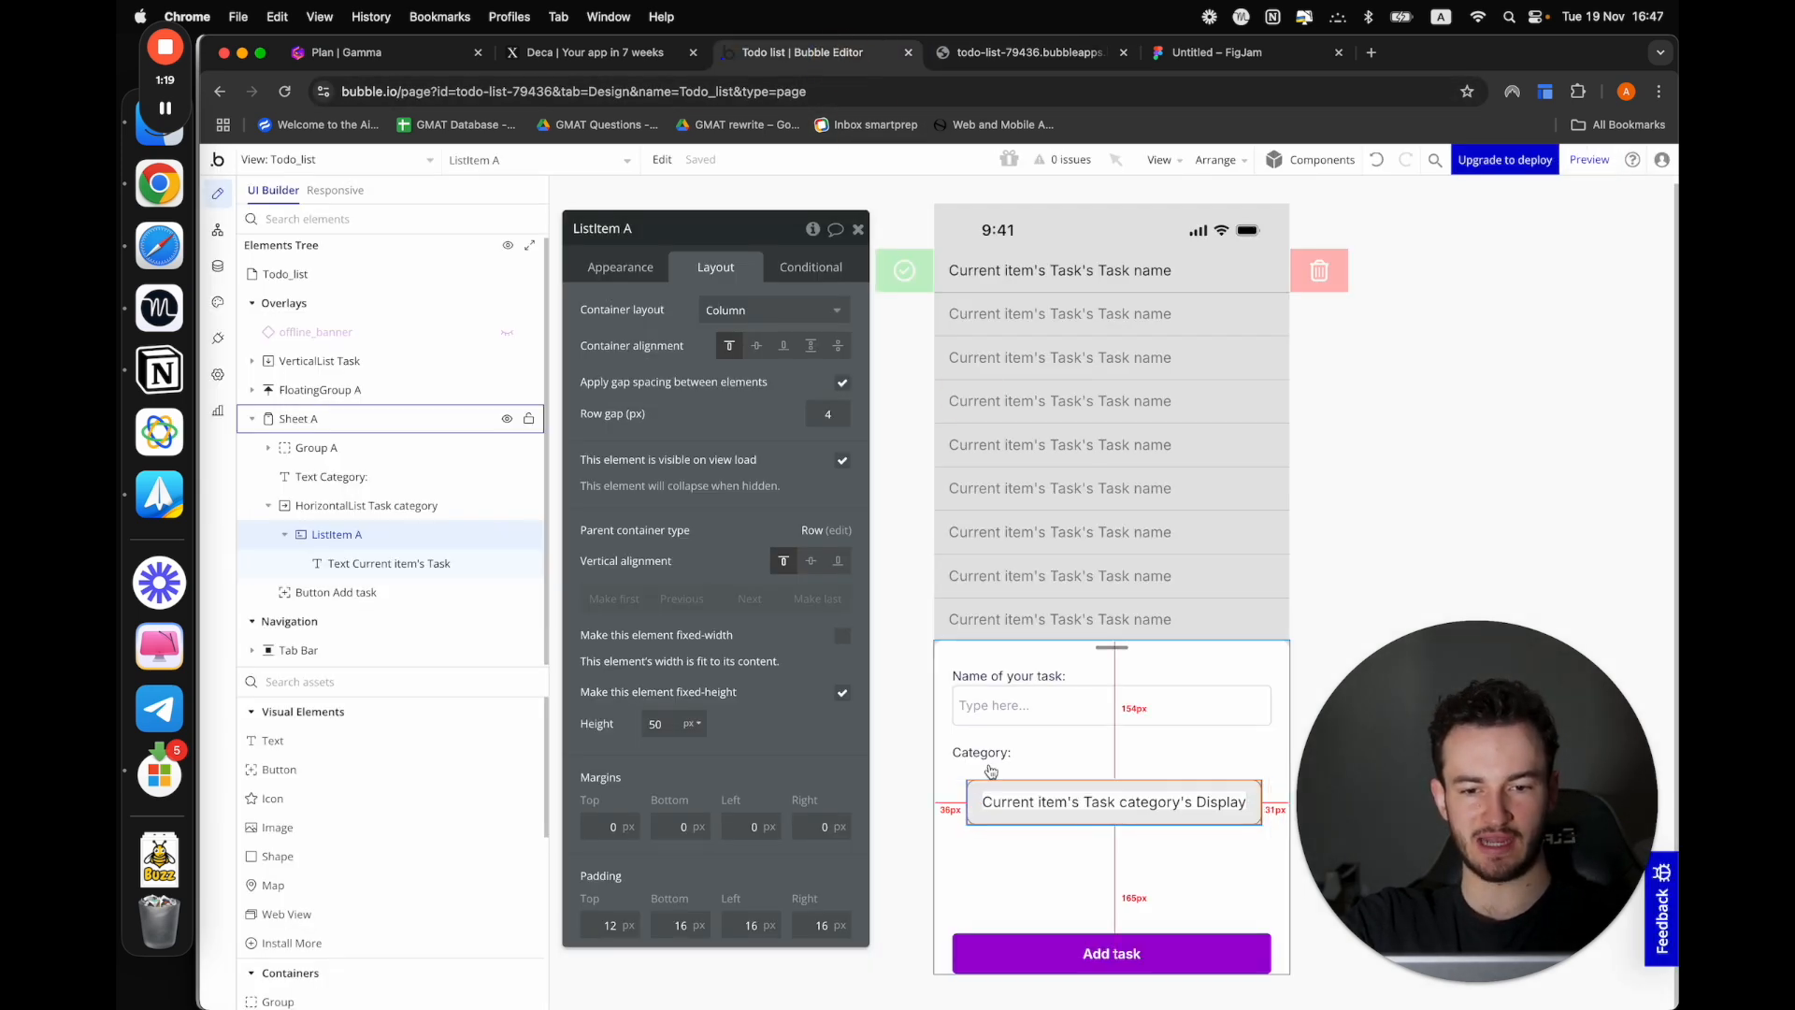
click(1030, 763)
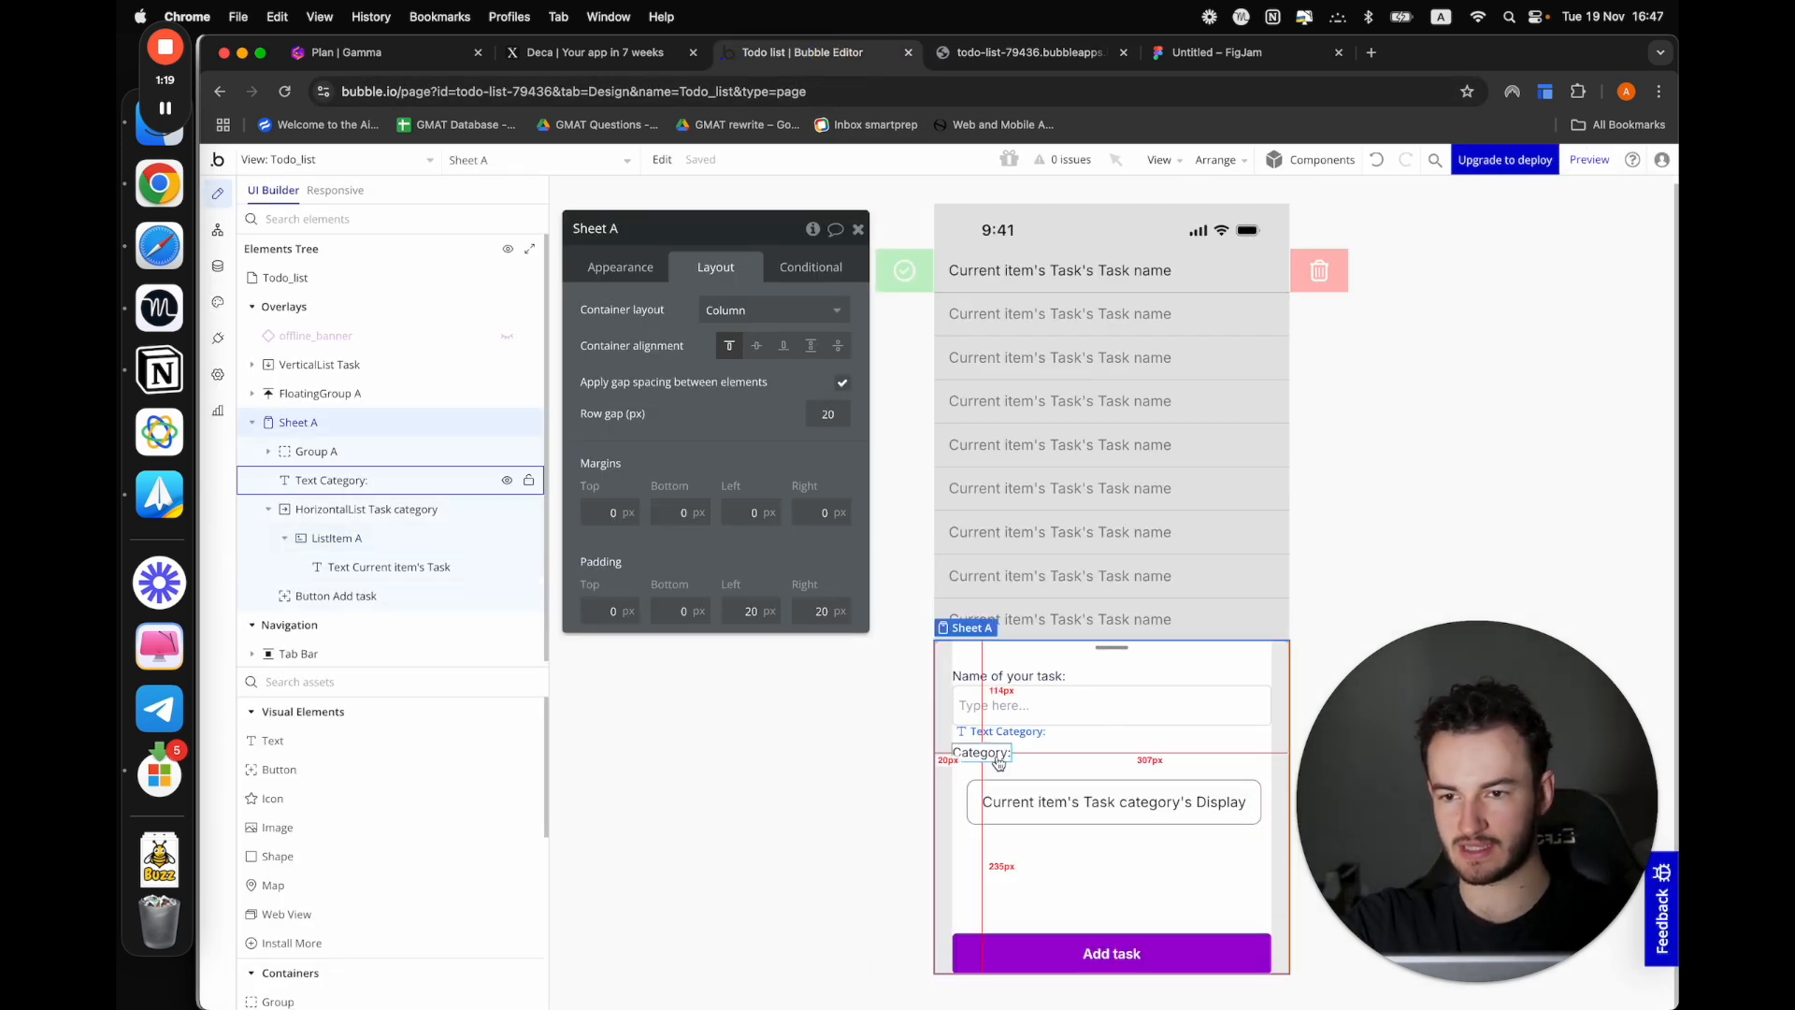
click(398, 509)
click(305, 482)
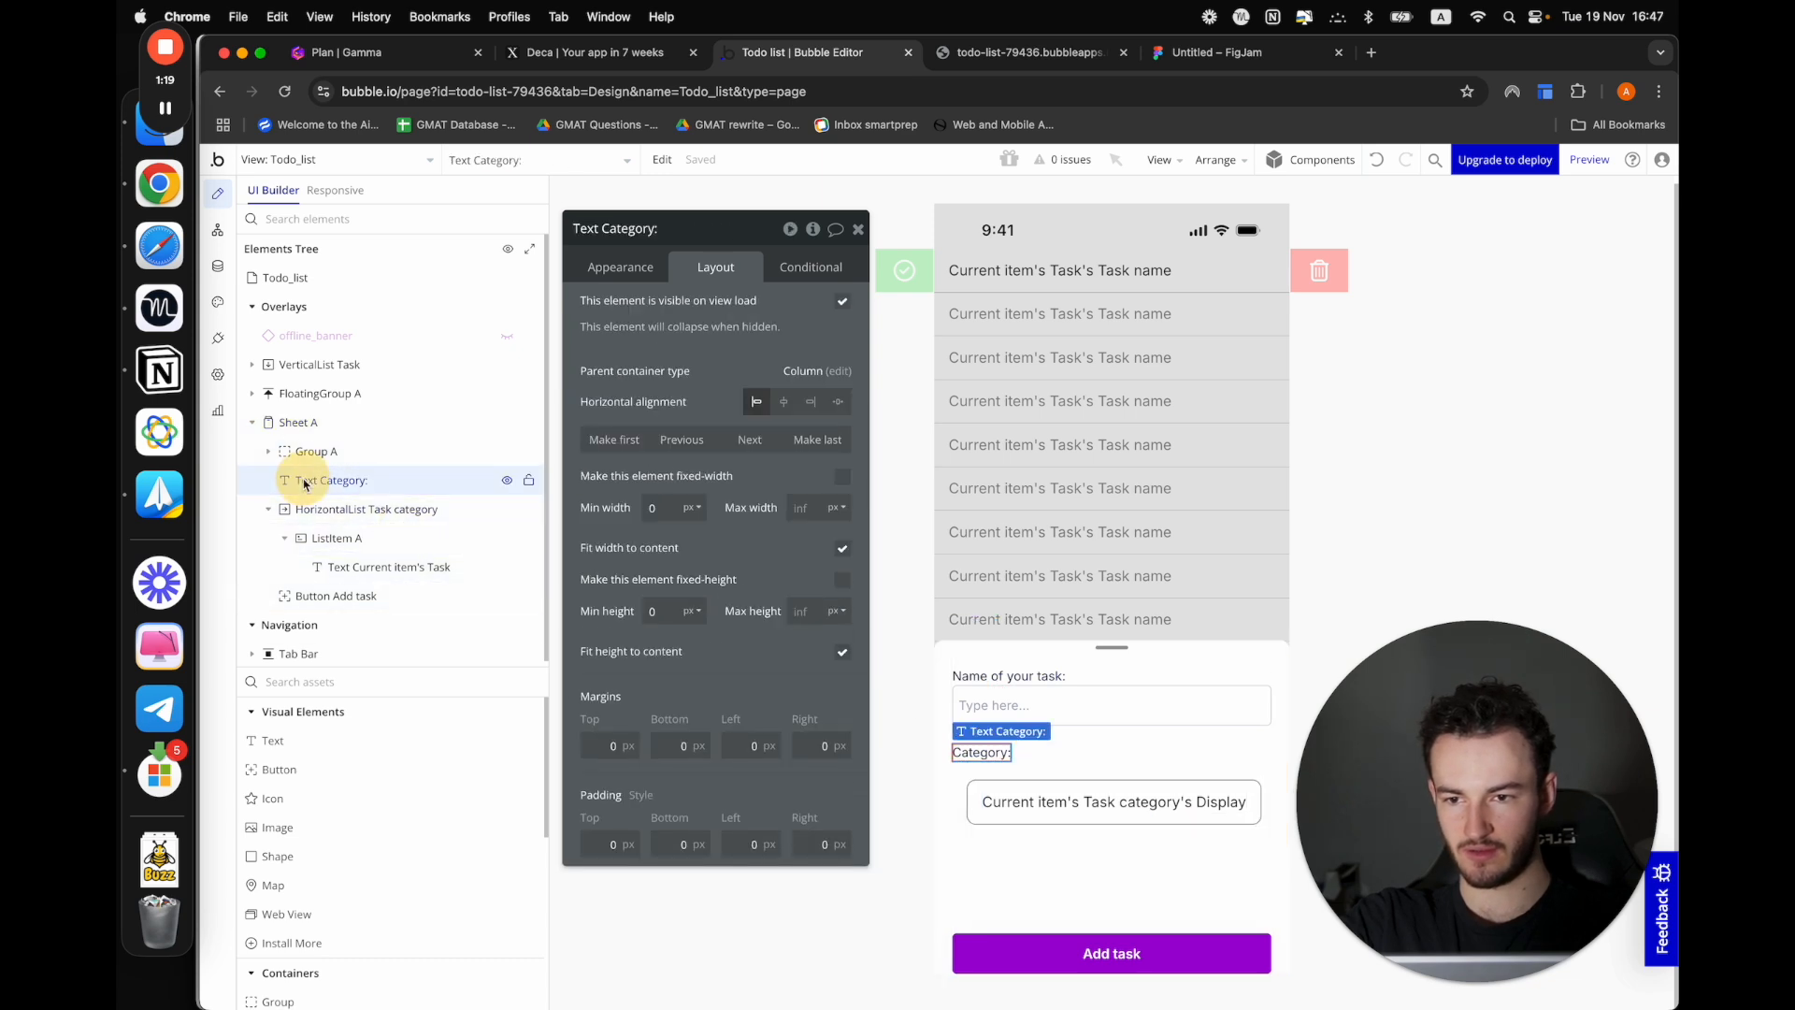
click(318, 510)
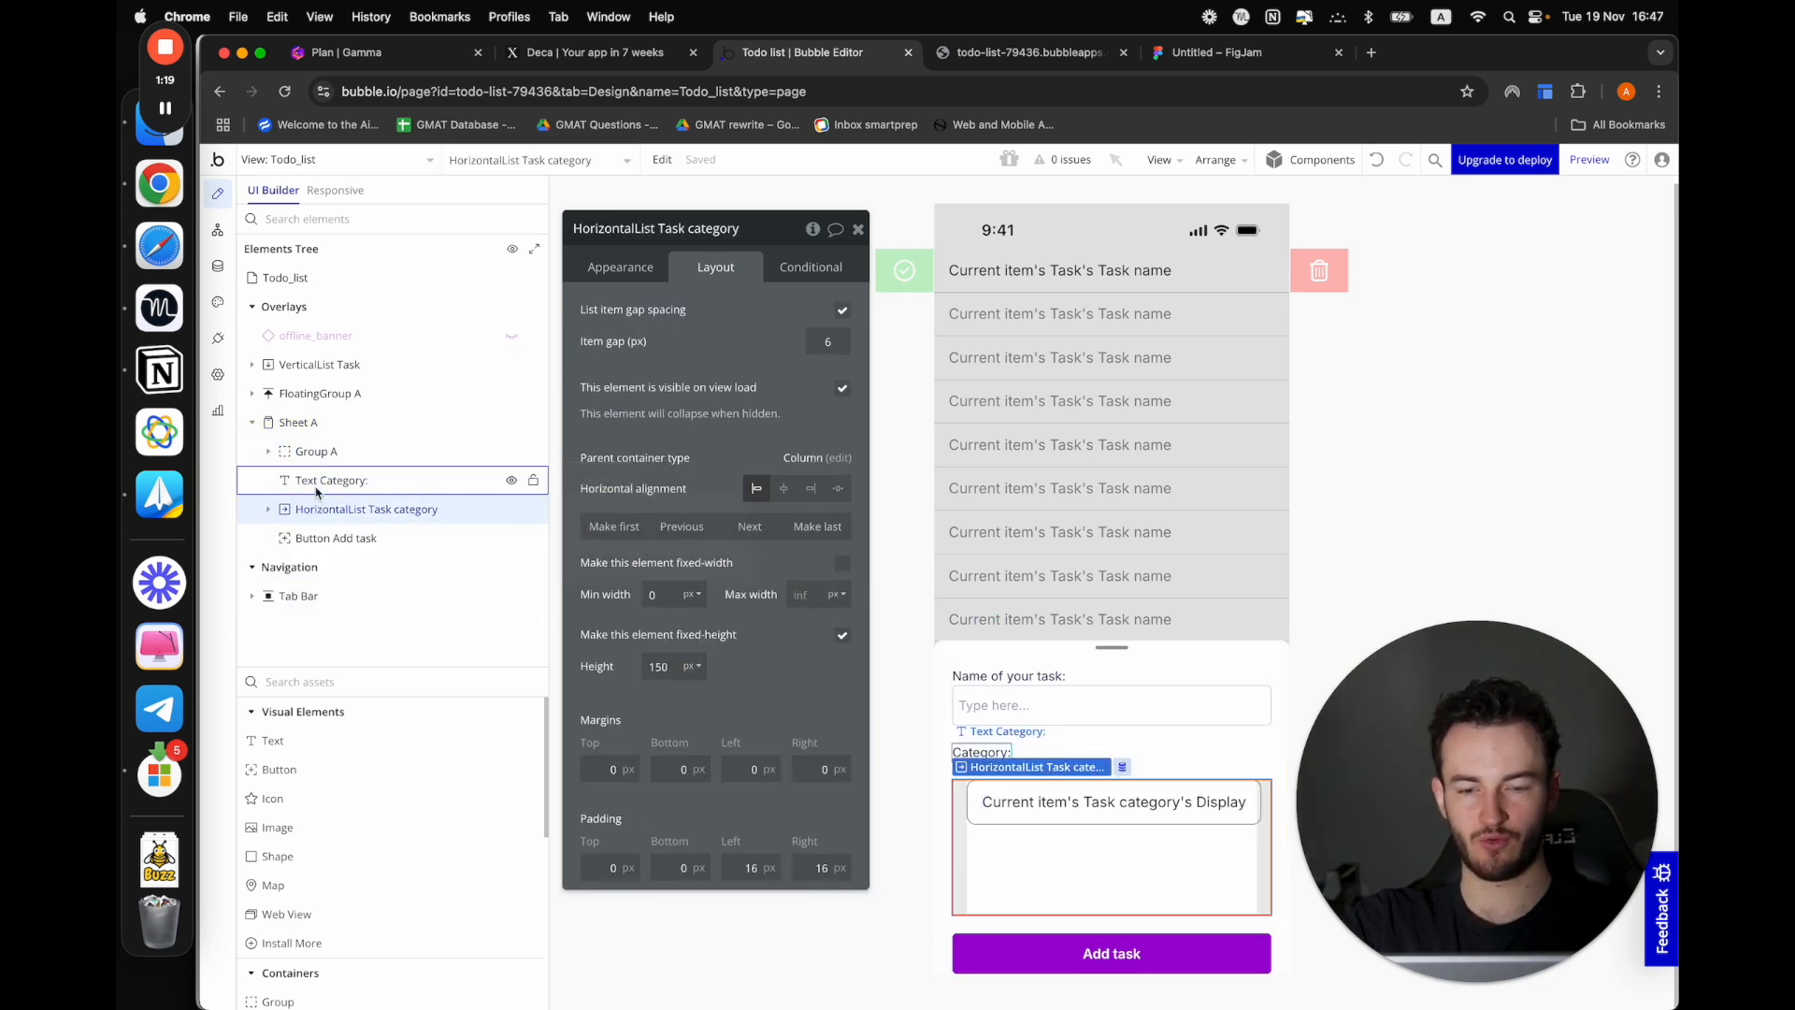
click(316, 488)
click(319, 511)
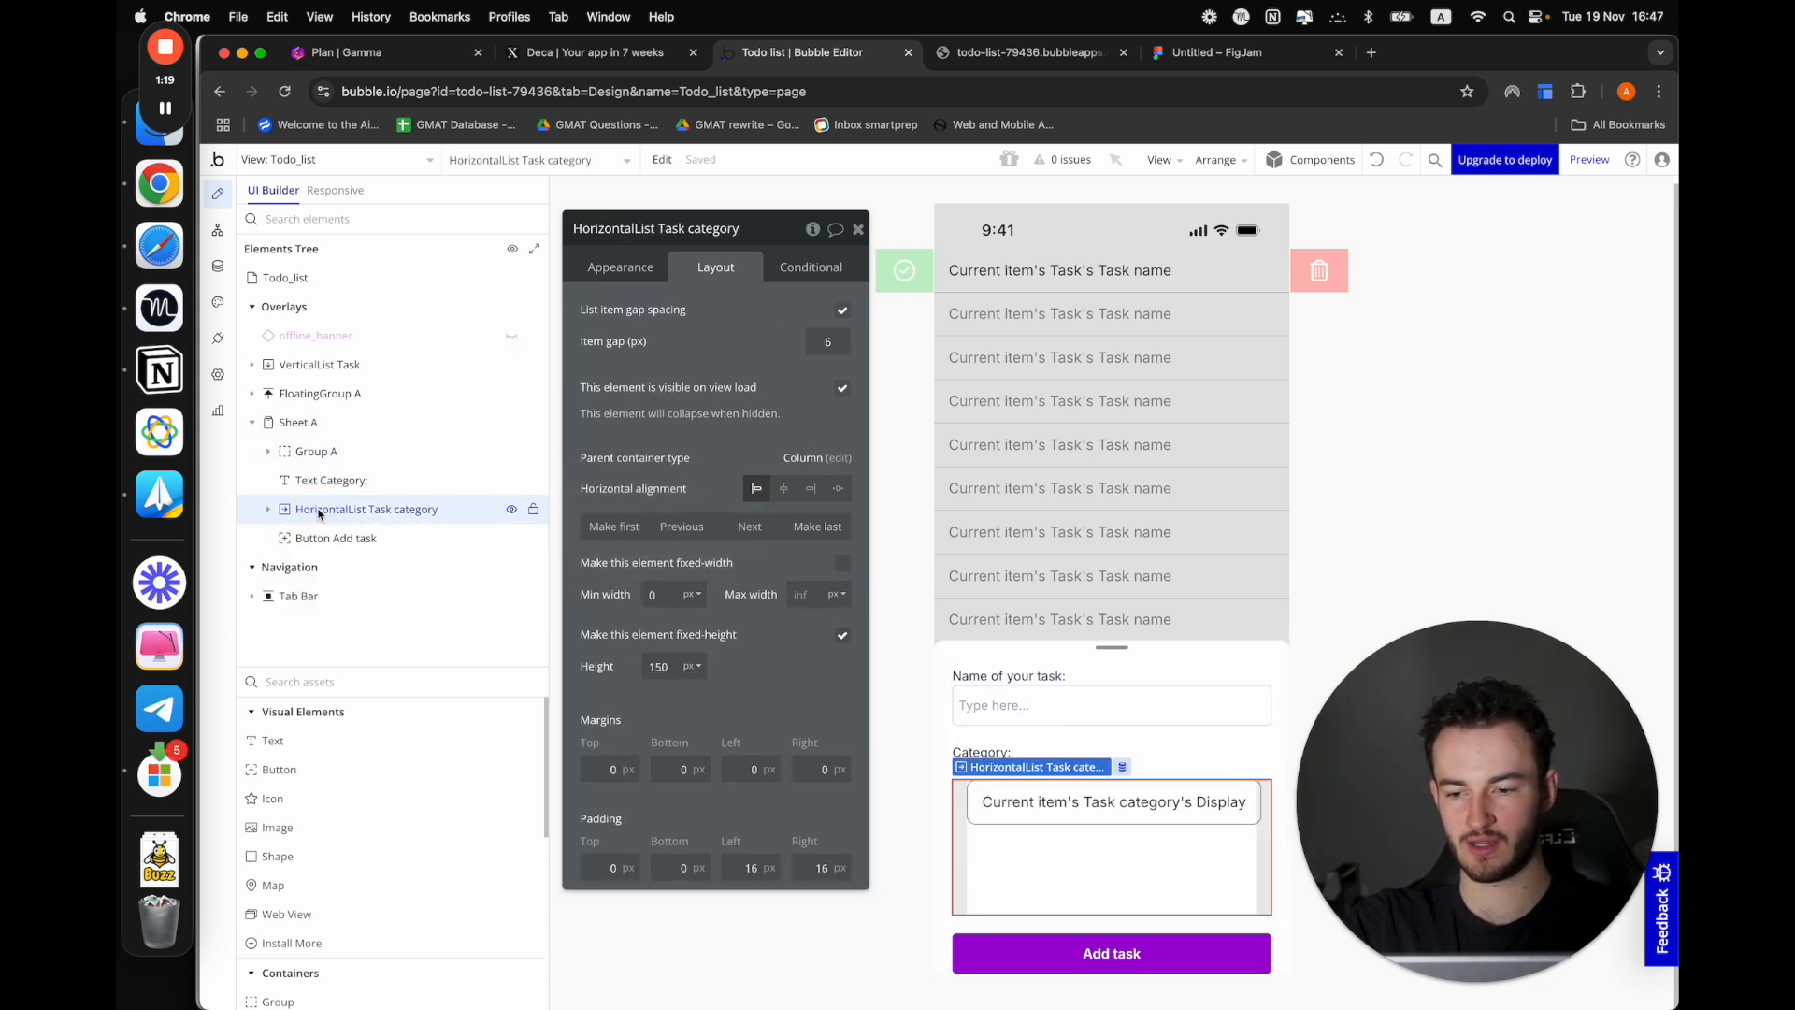
shift+click(321, 482)
right_click(320, 481)
mouse_move(741, 615)
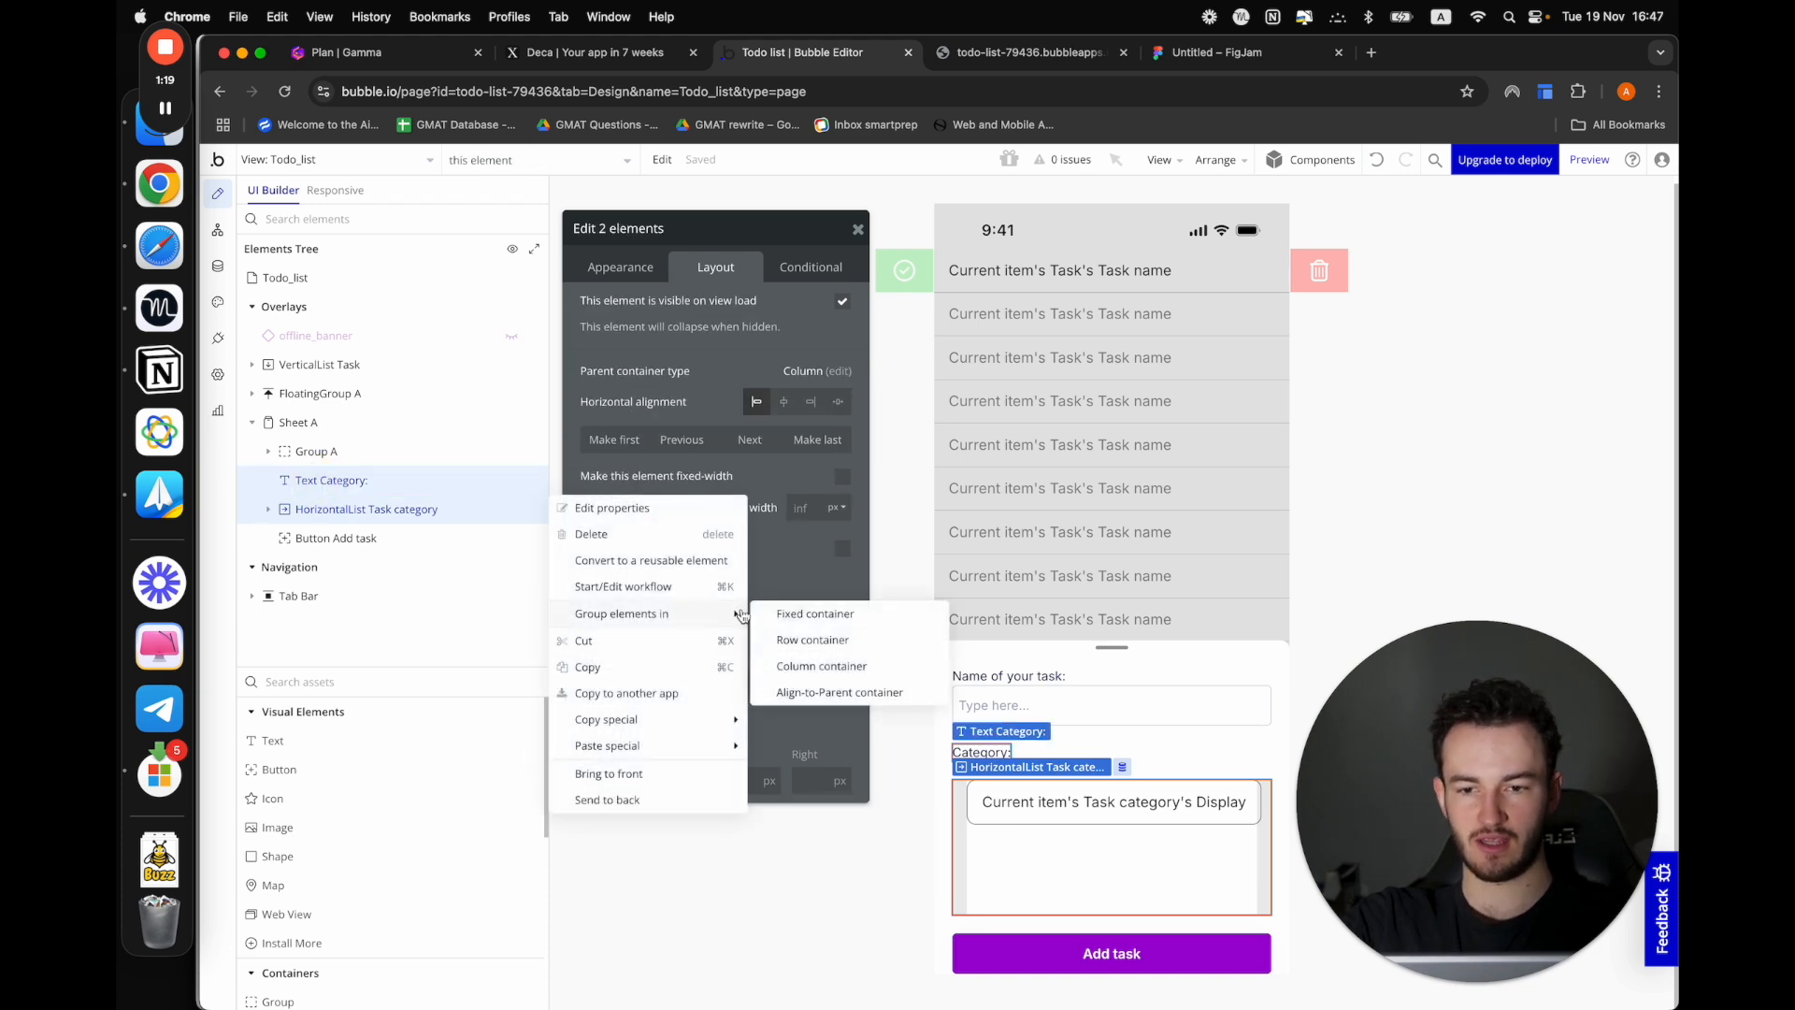
click(857, 669)
Turn off the fixed height of the Task category horizontal list and set its min height to 0 px
click(1110, 856)
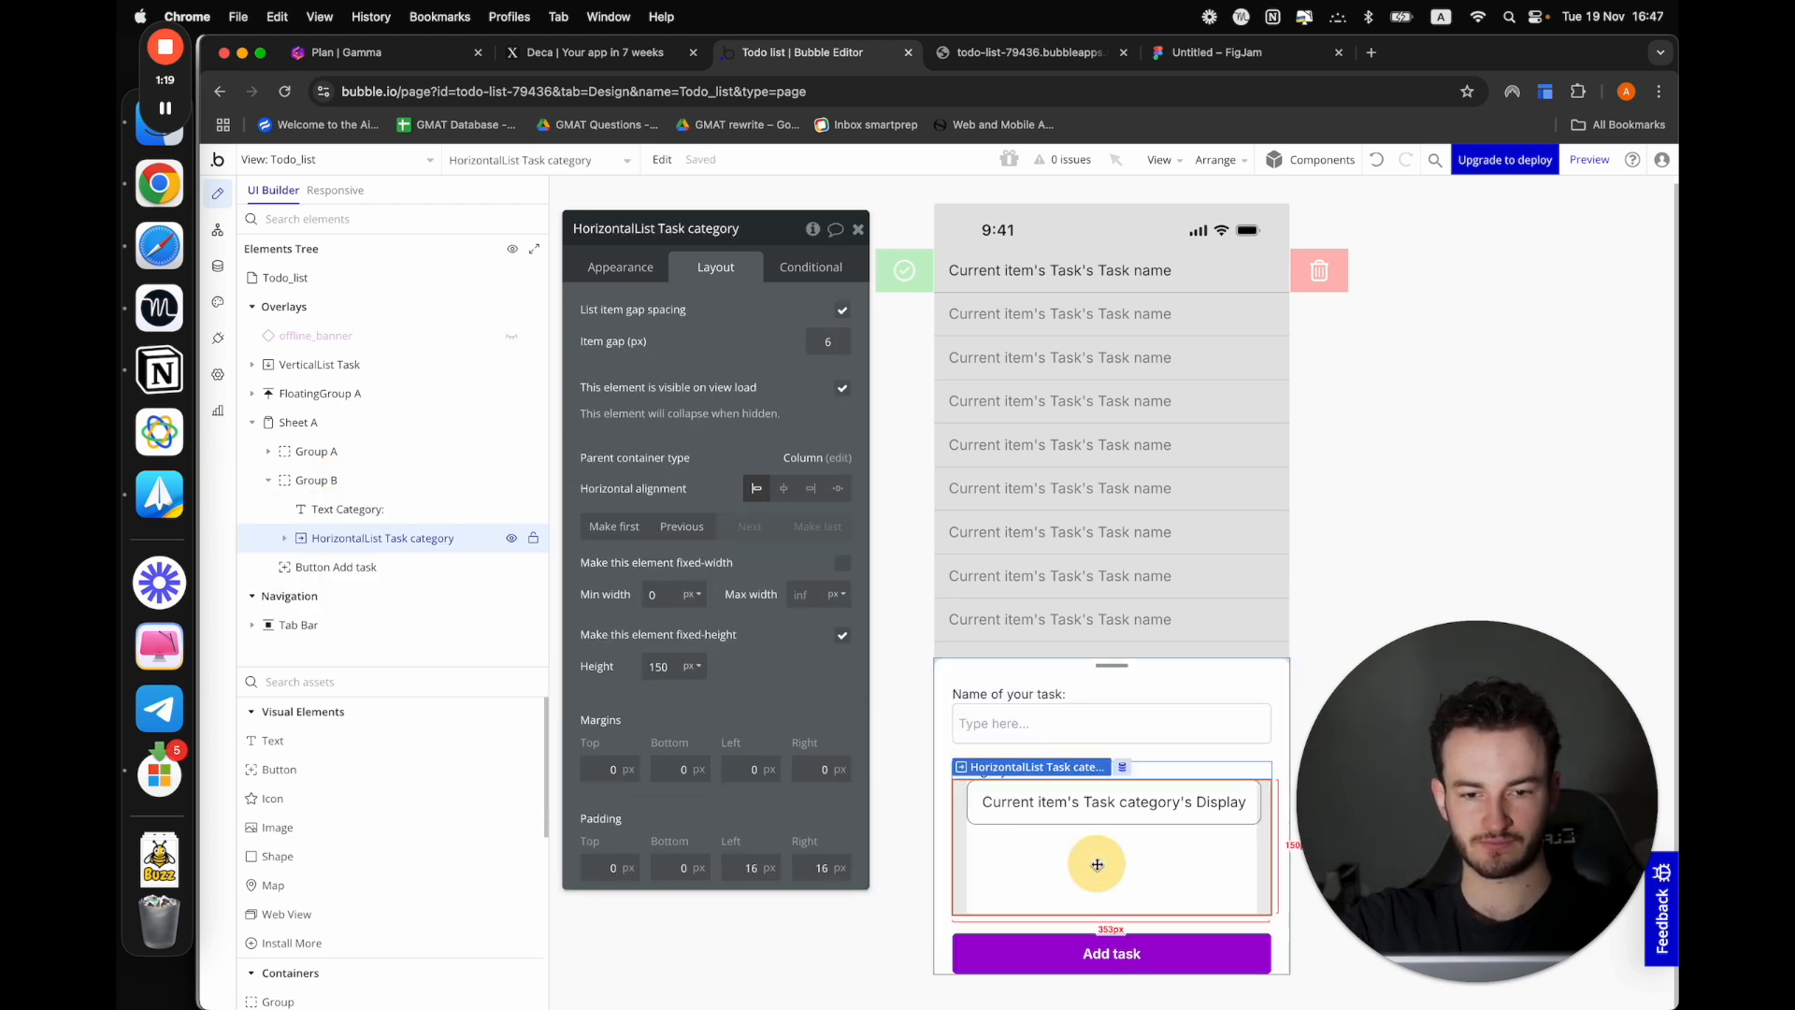
click(842, 637)
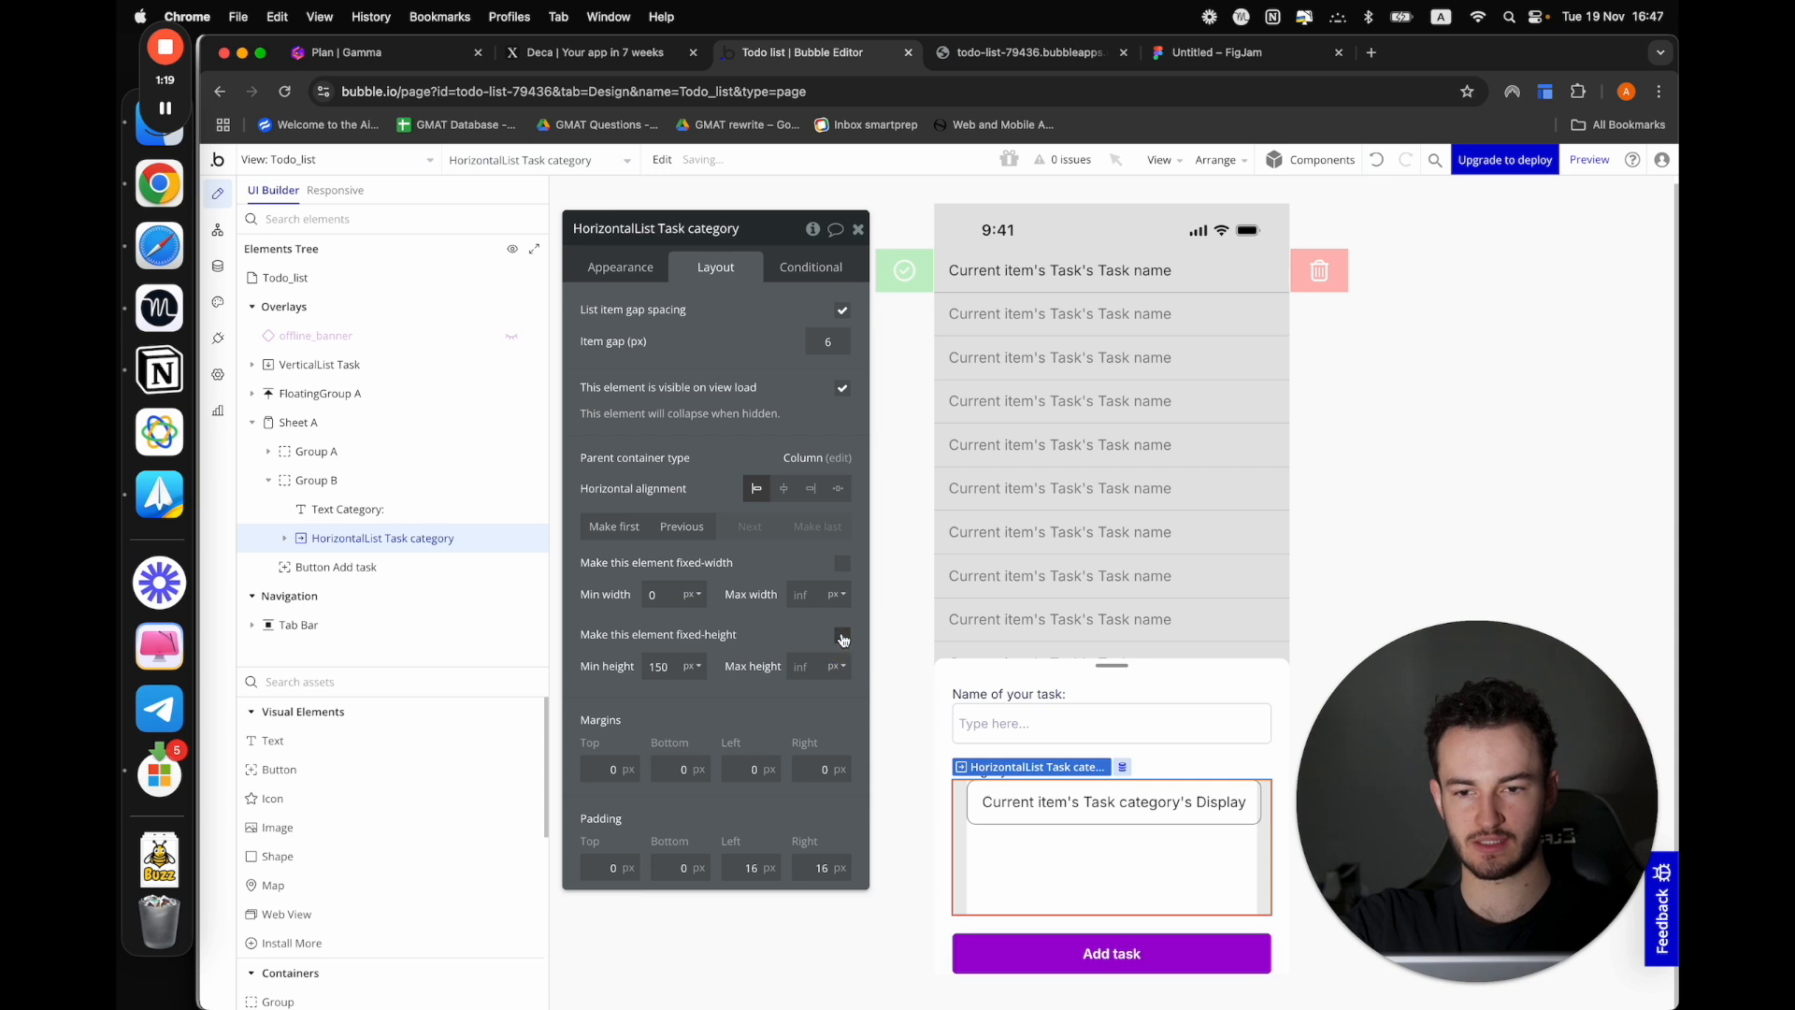
double_click(660, 666)
text(0)
click(618, 674)
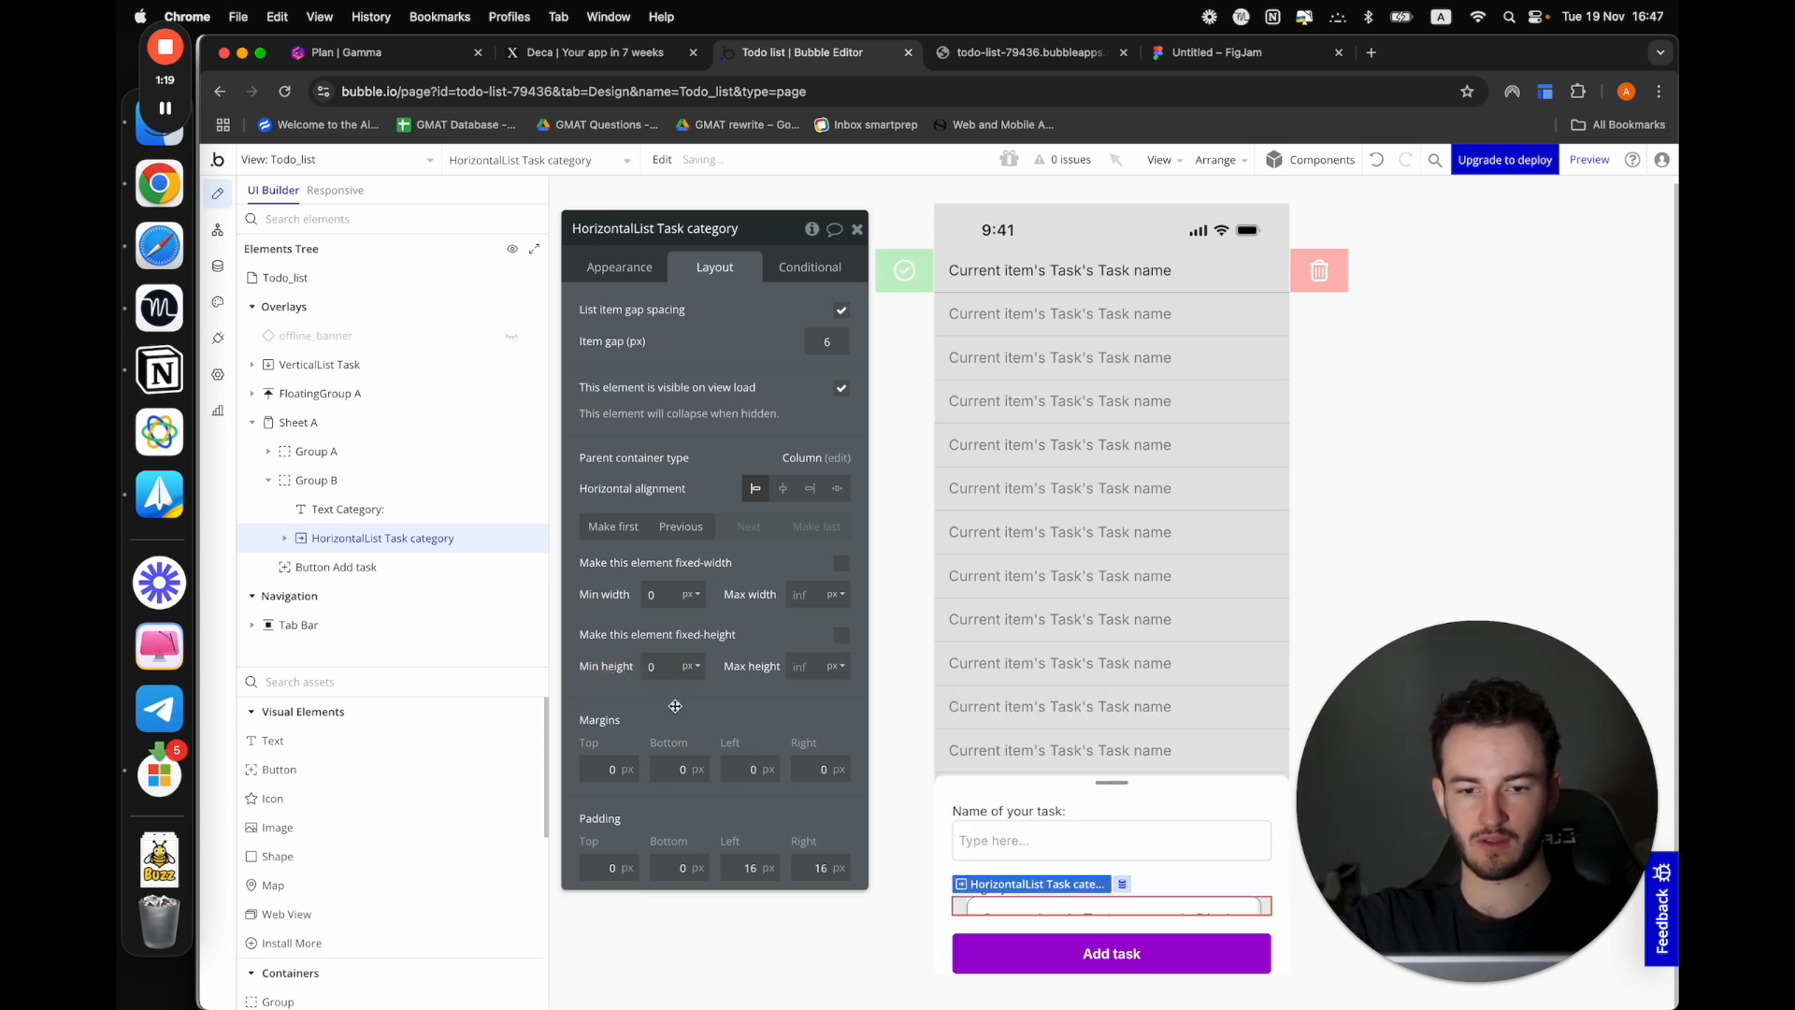
click(841, 637)
click(840, 637)
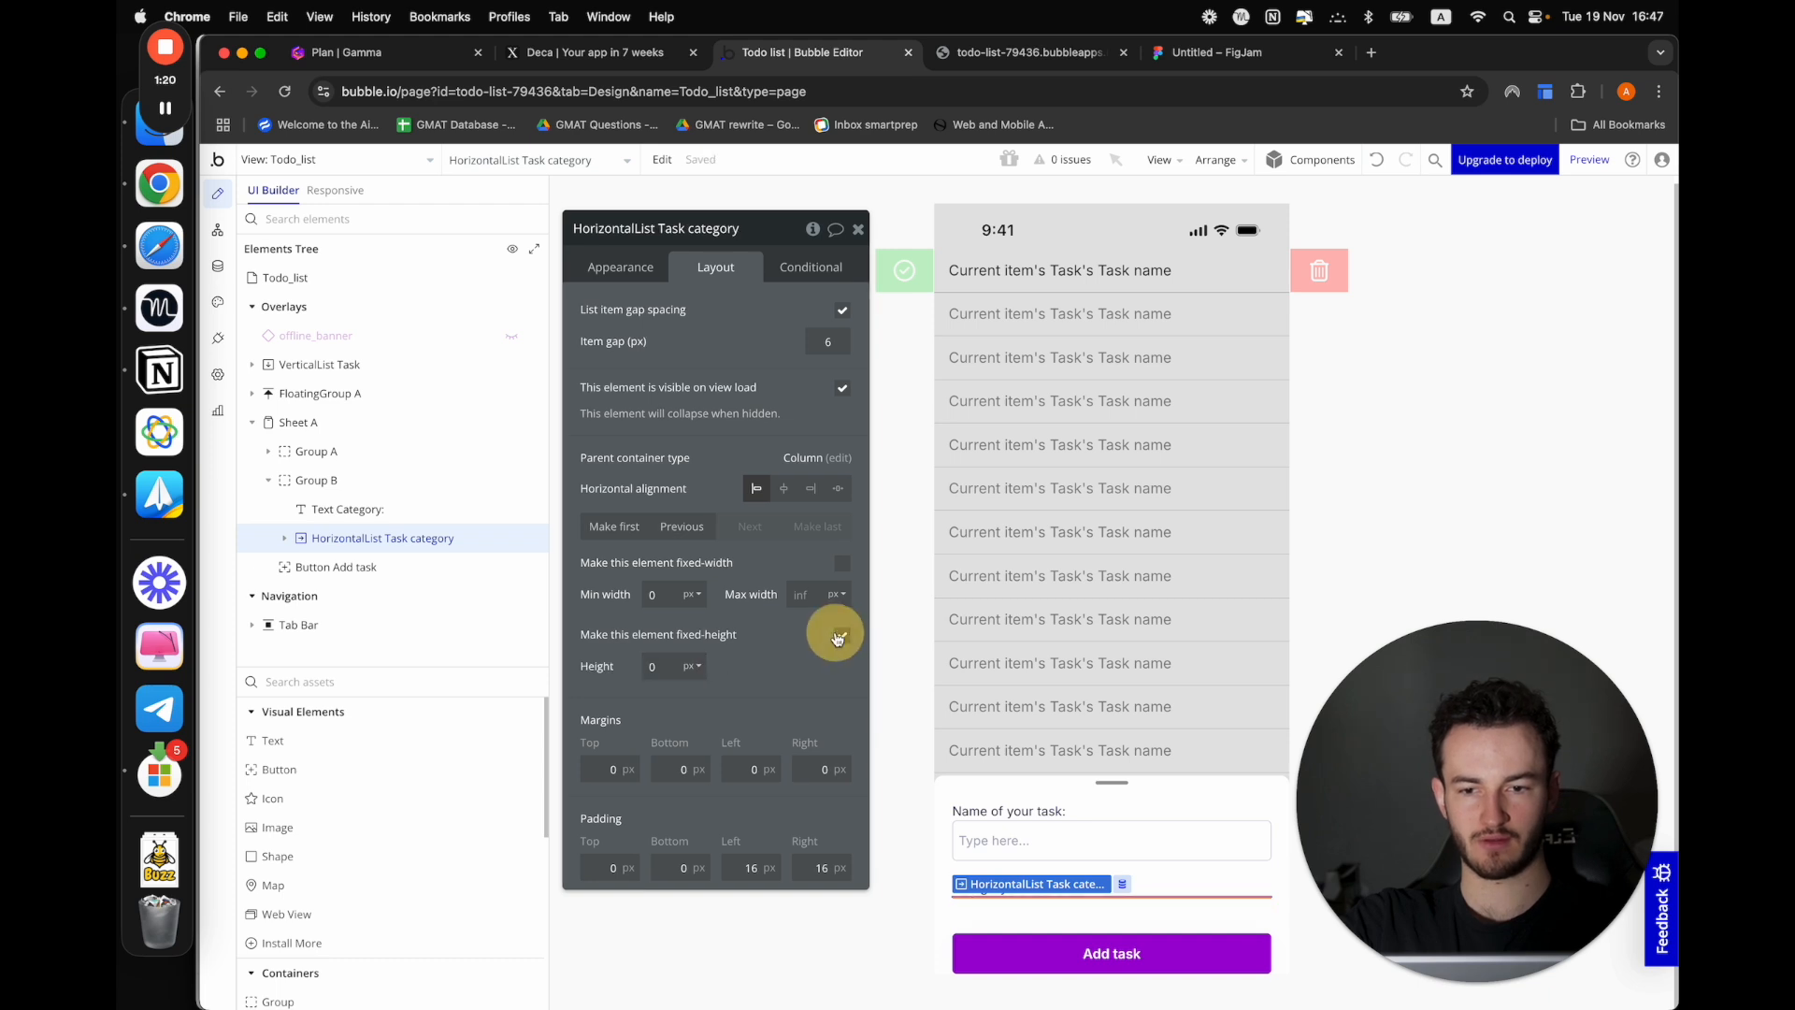
Preview the add-task sheet to check how the category list fits above the Add task button
click(1590, 160)
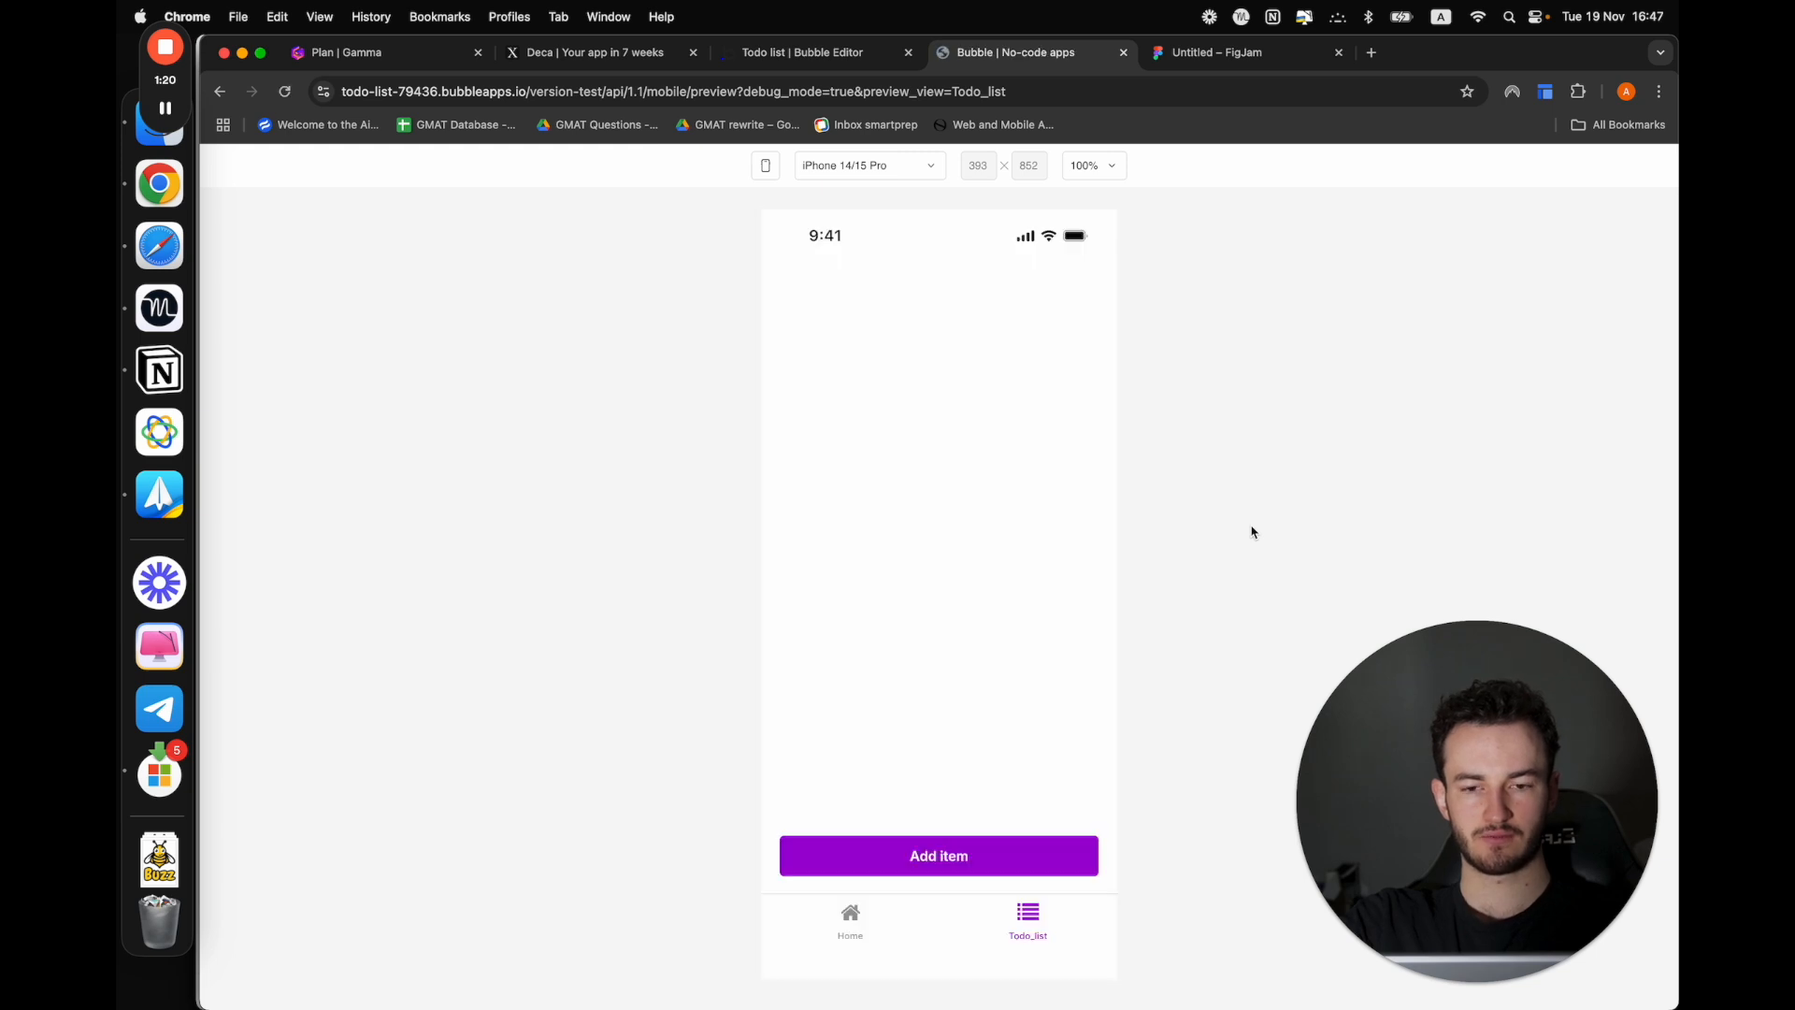
click(980, 839)
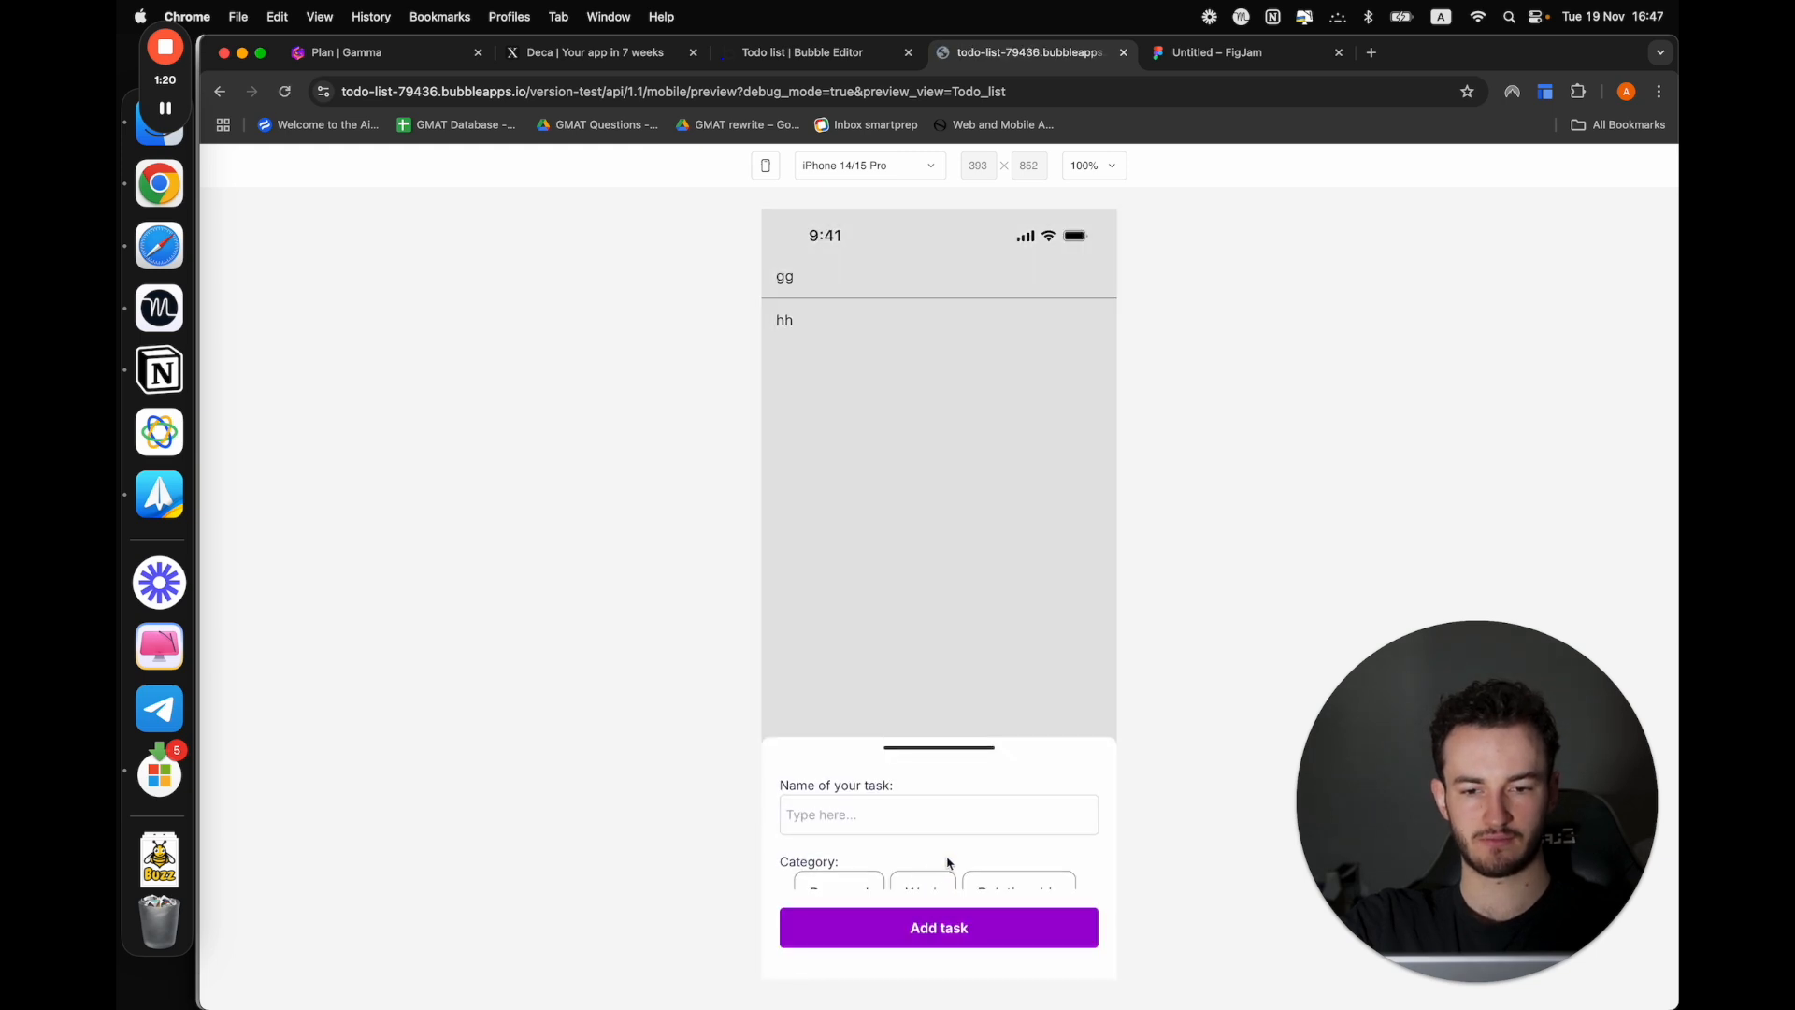
Return to the editor and set the min height of the Task category horizontal list to 50 px
click(802, 54)
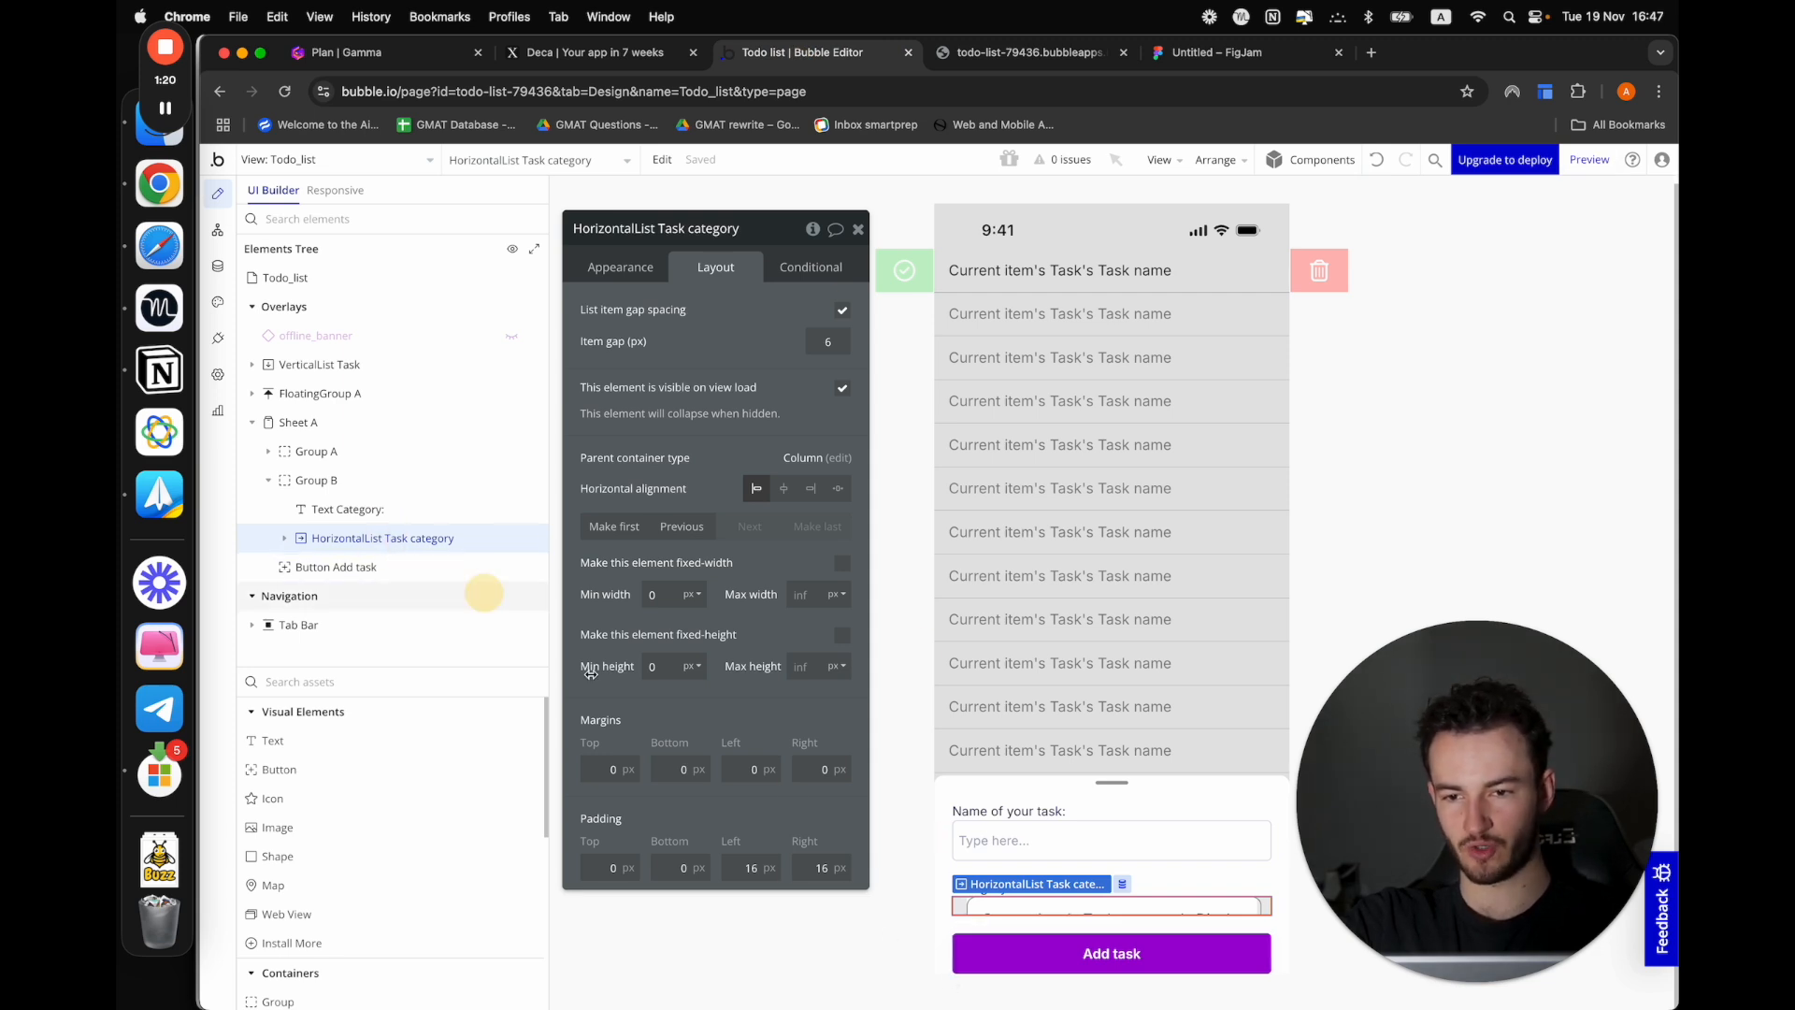
double_click(655, 666)
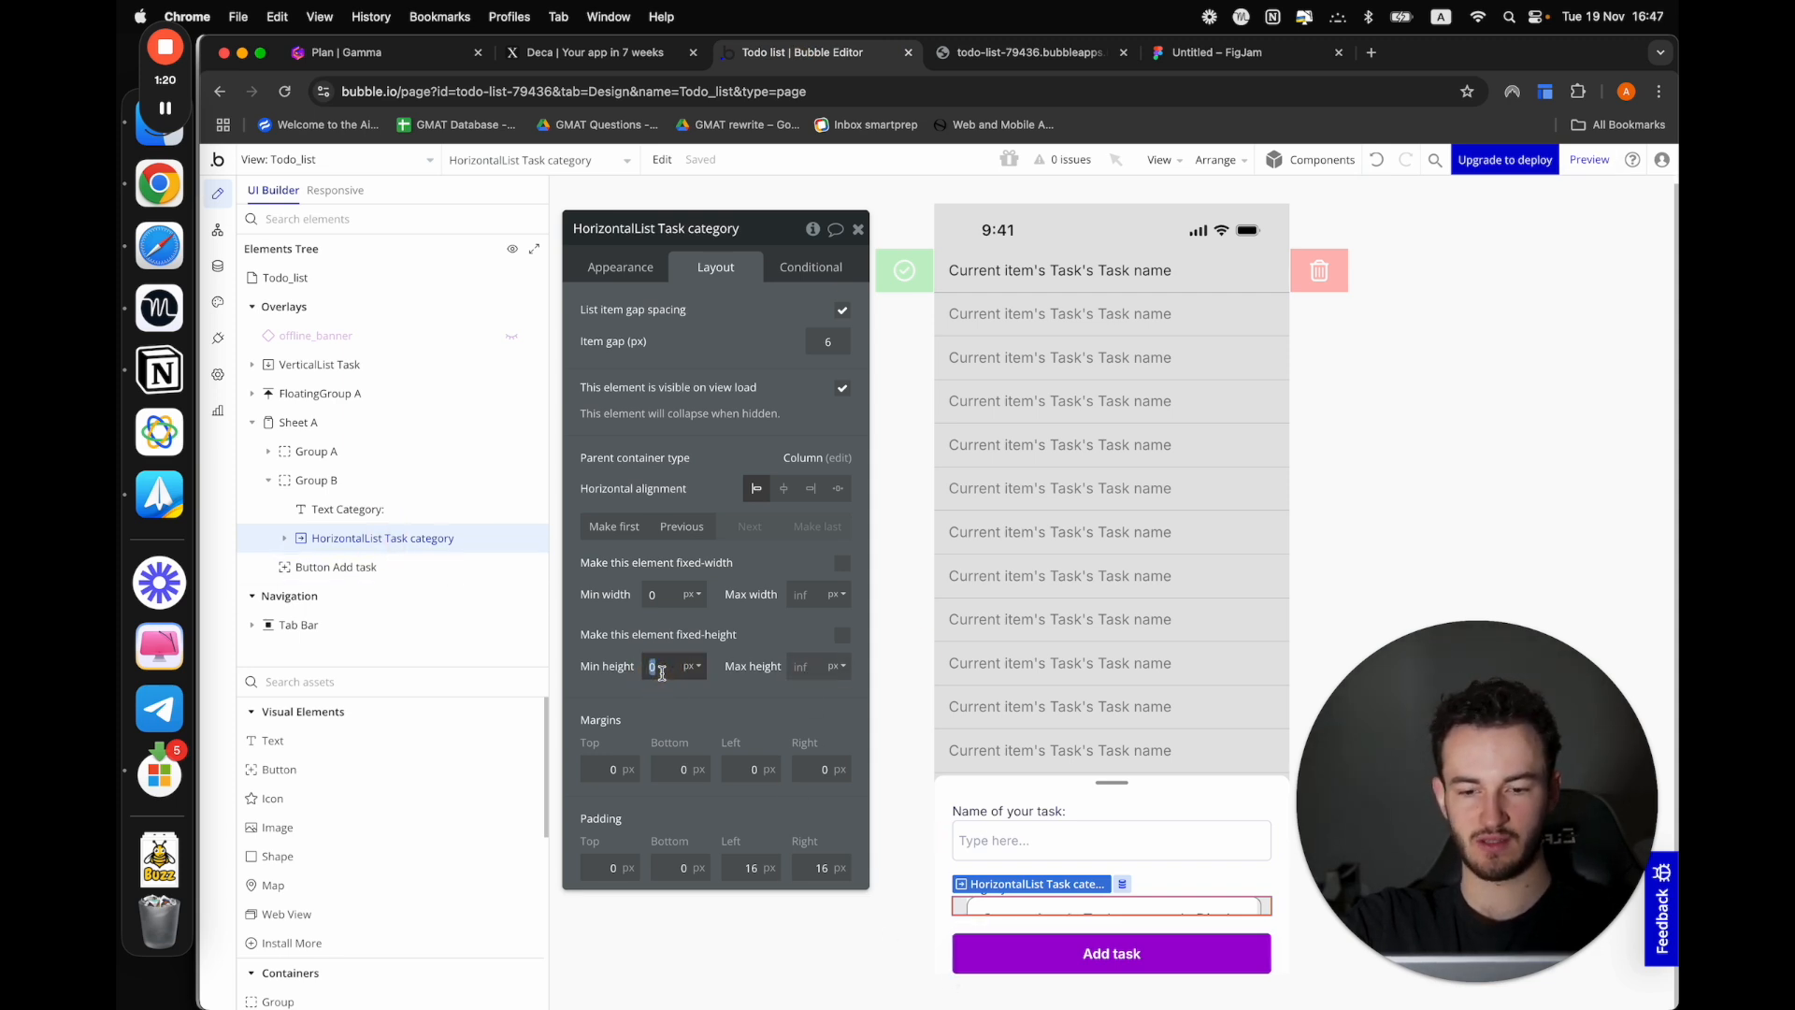
text(50)
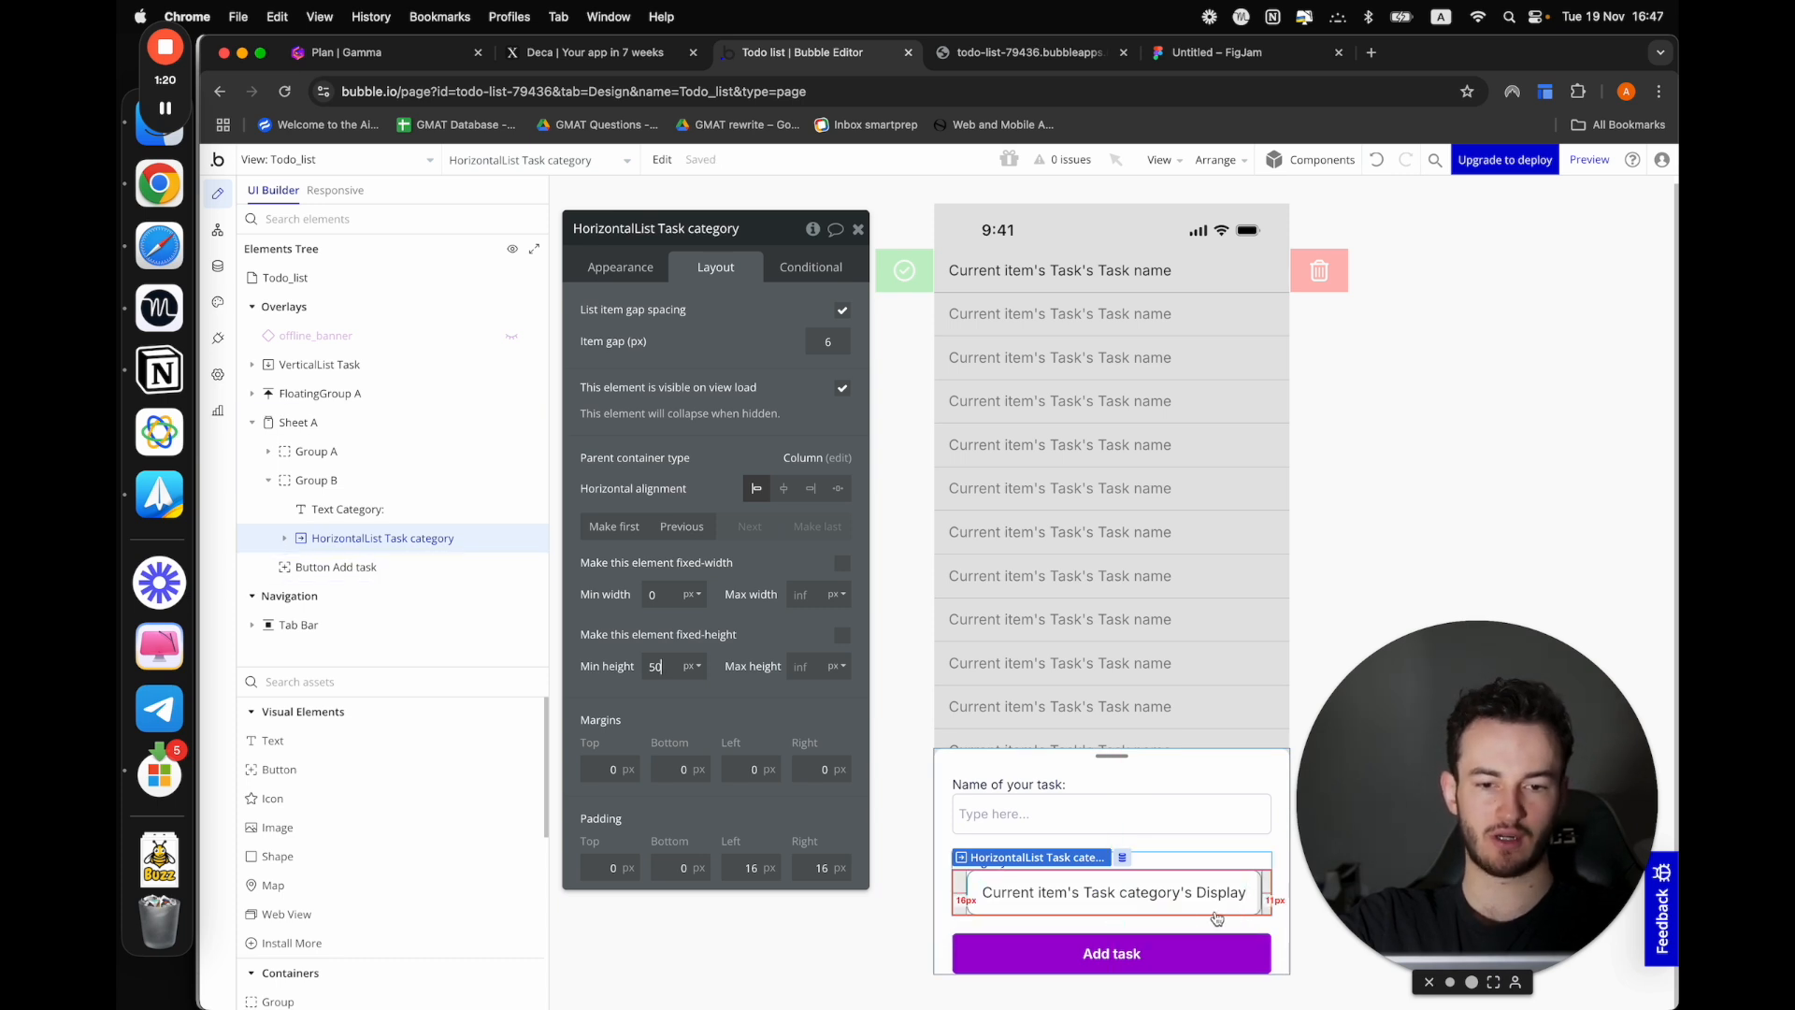
Preview the Todo_list view and open the add-task sheet to check the layout of the category list
click(1018, 920)
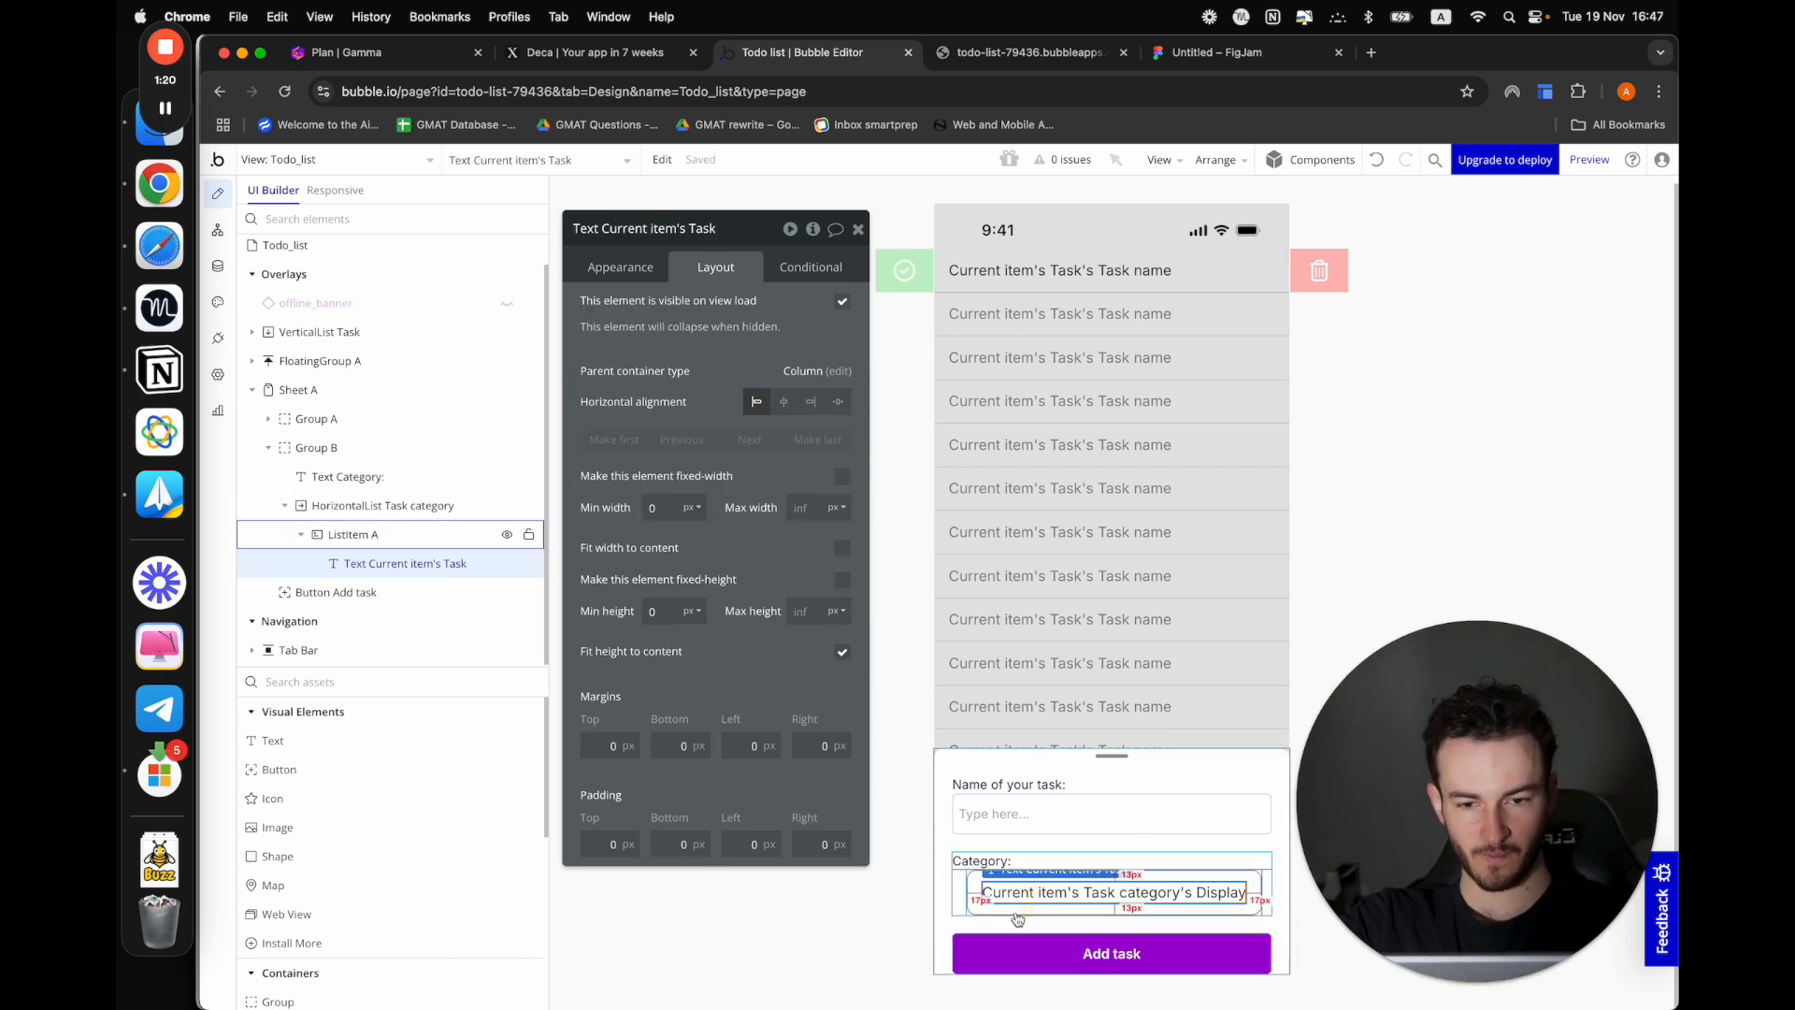
click(1590, 159)
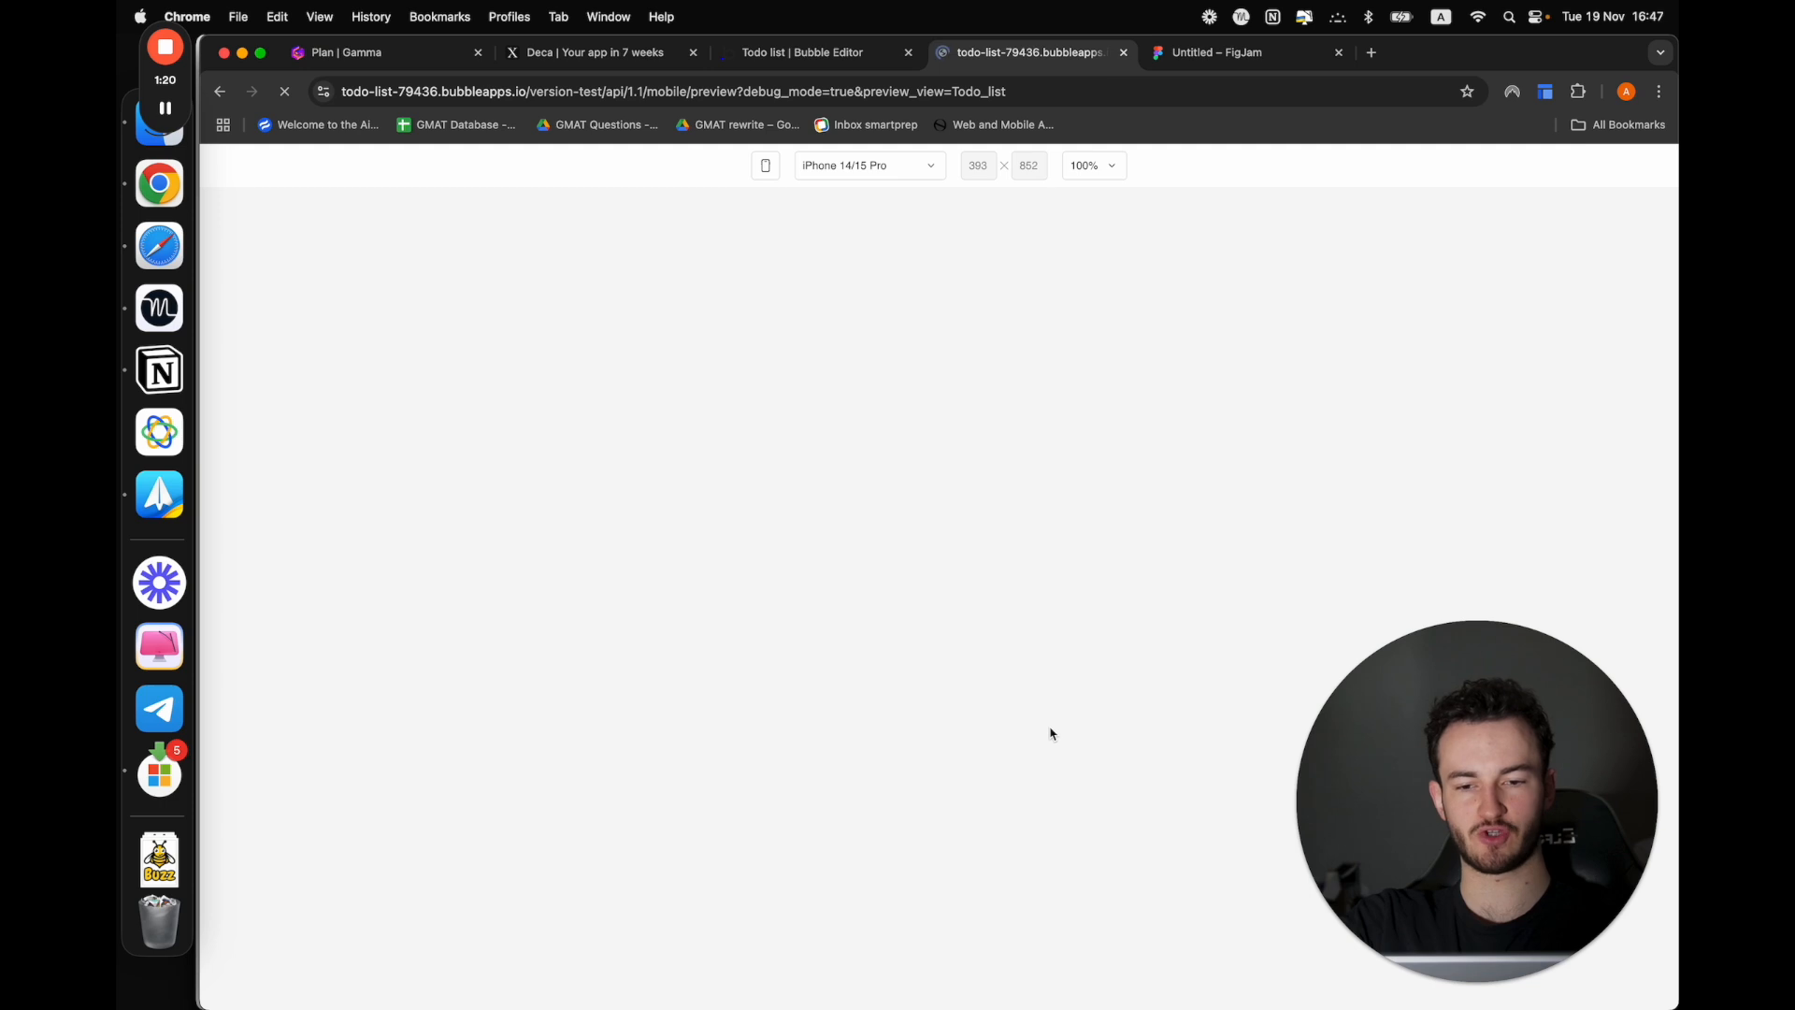
click(876, 858)
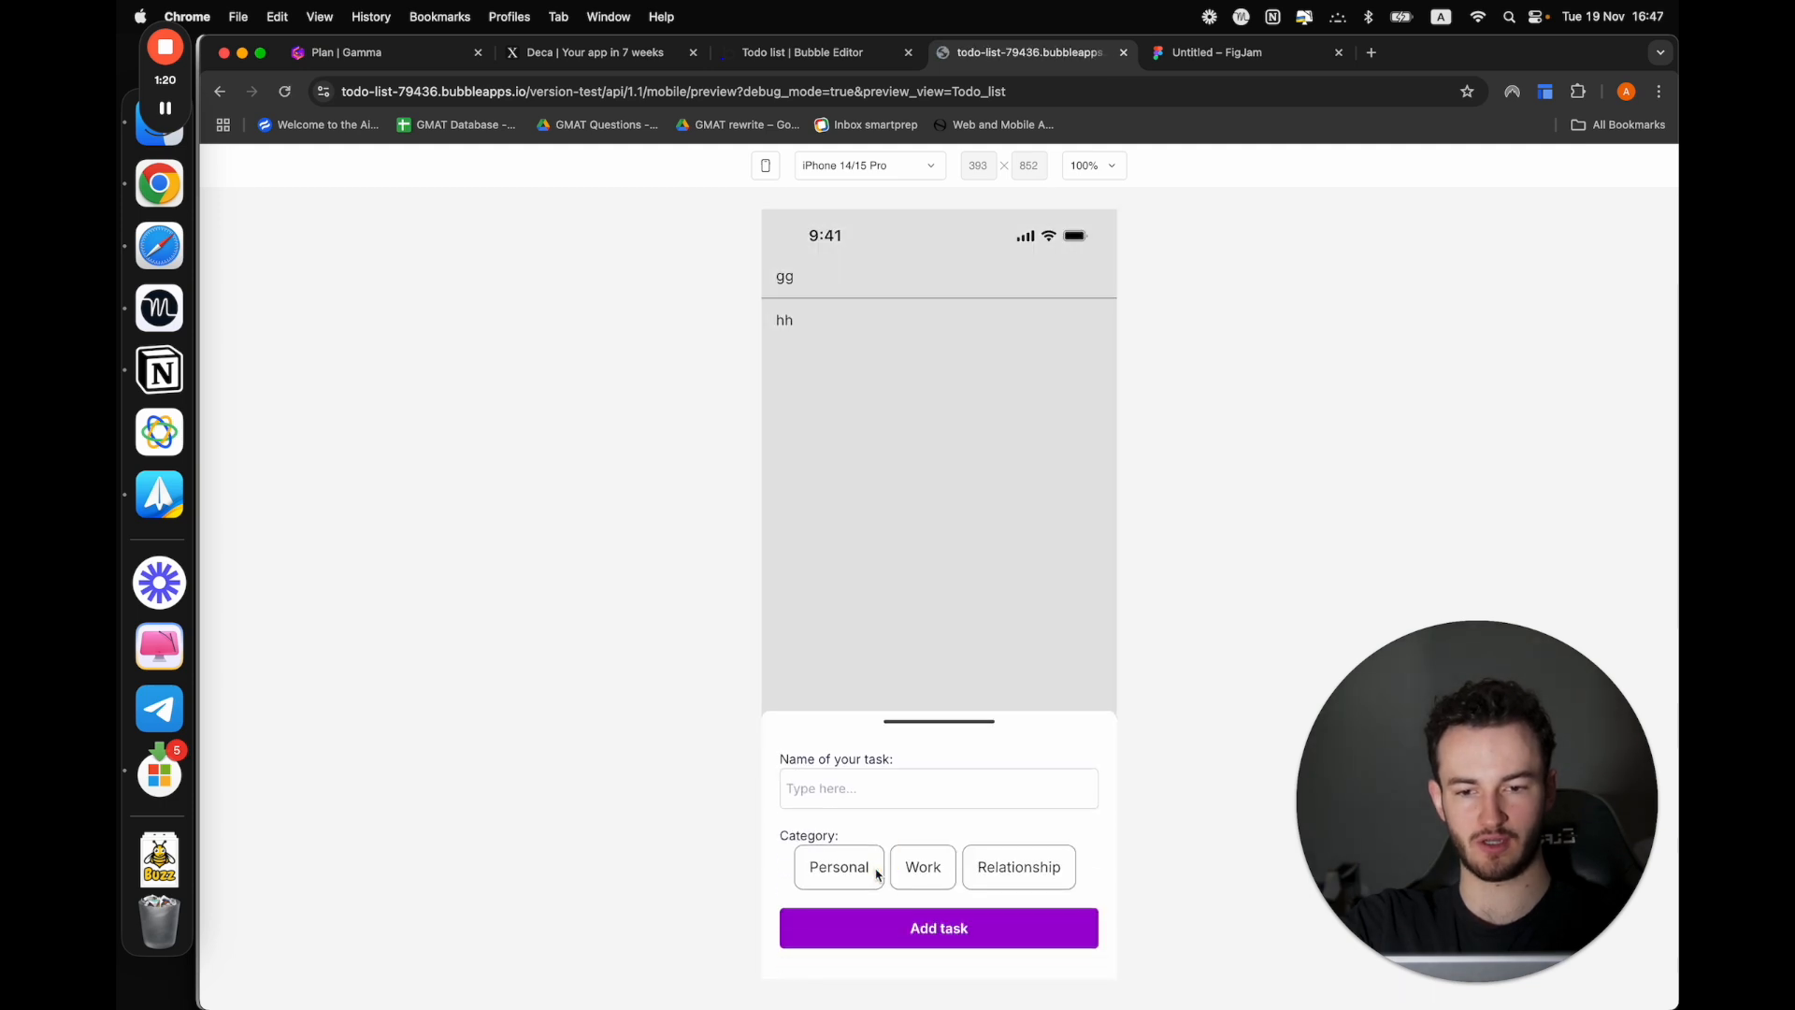
drag(934, 726, 934, 637)
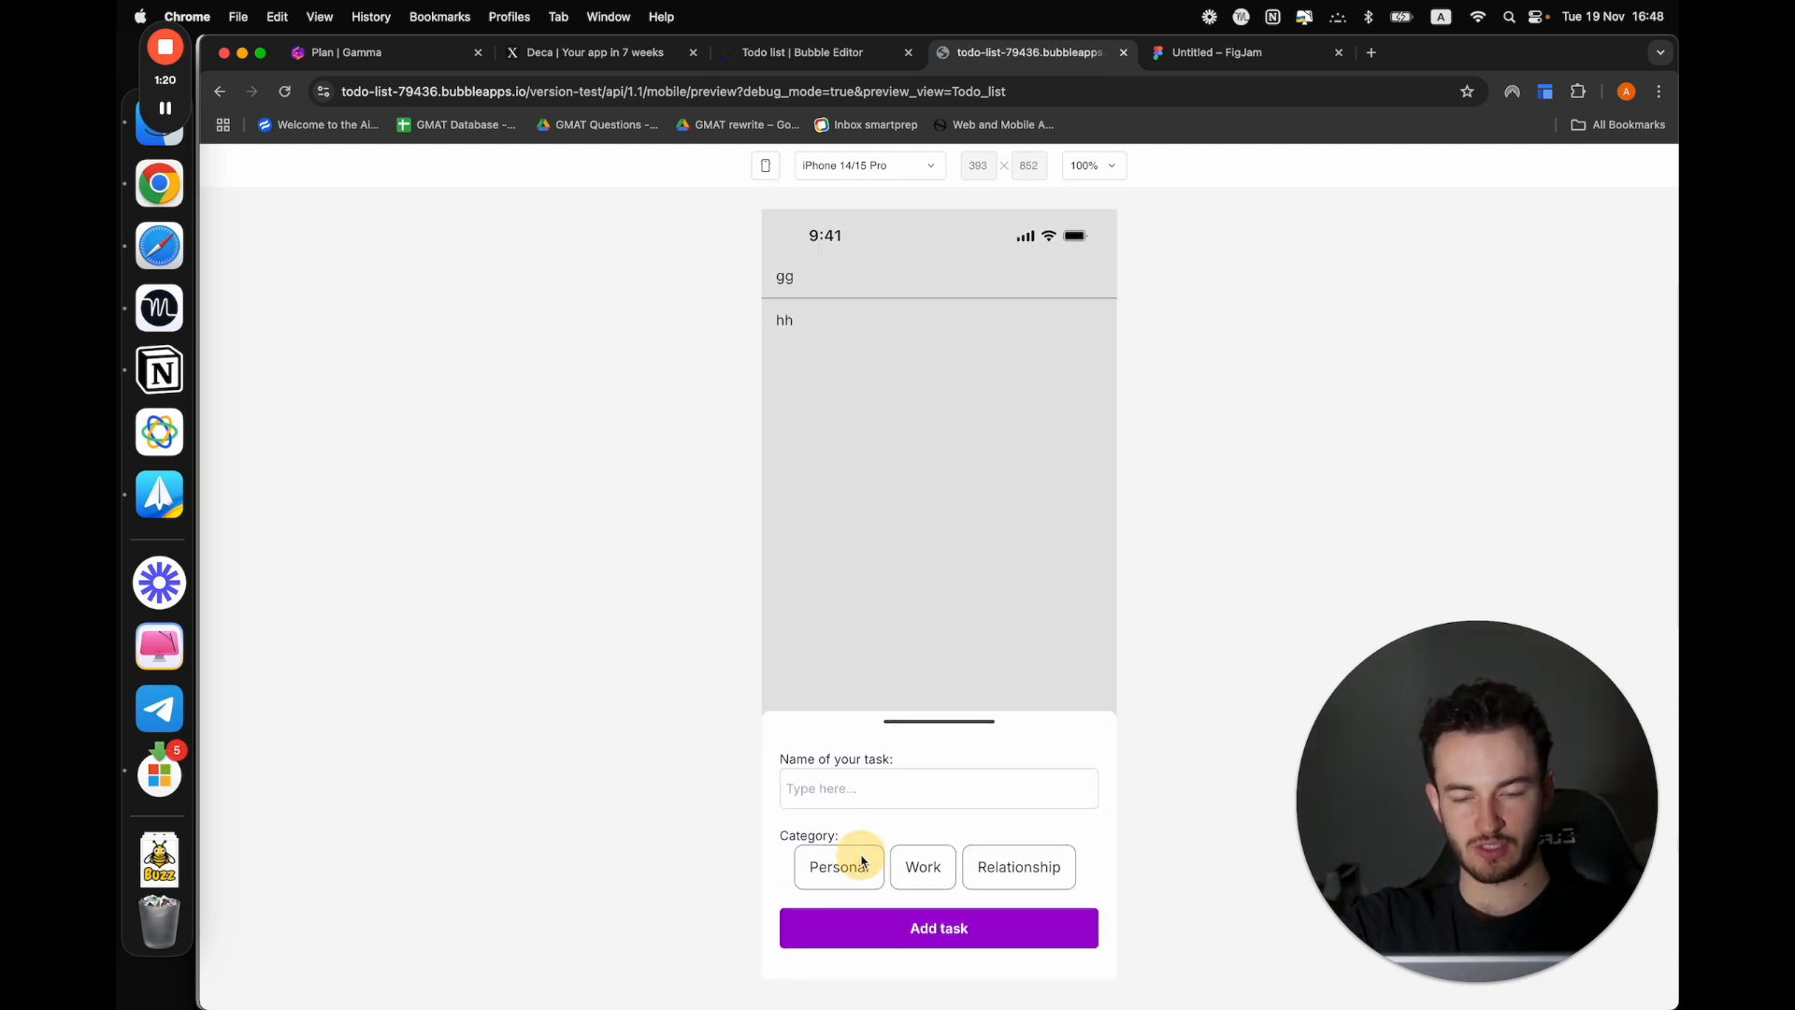
Test the previewed sheet by entering asdfds as the task name and trying to select the Personal and Relationship categories
click(912, 864)
text(asdfds)
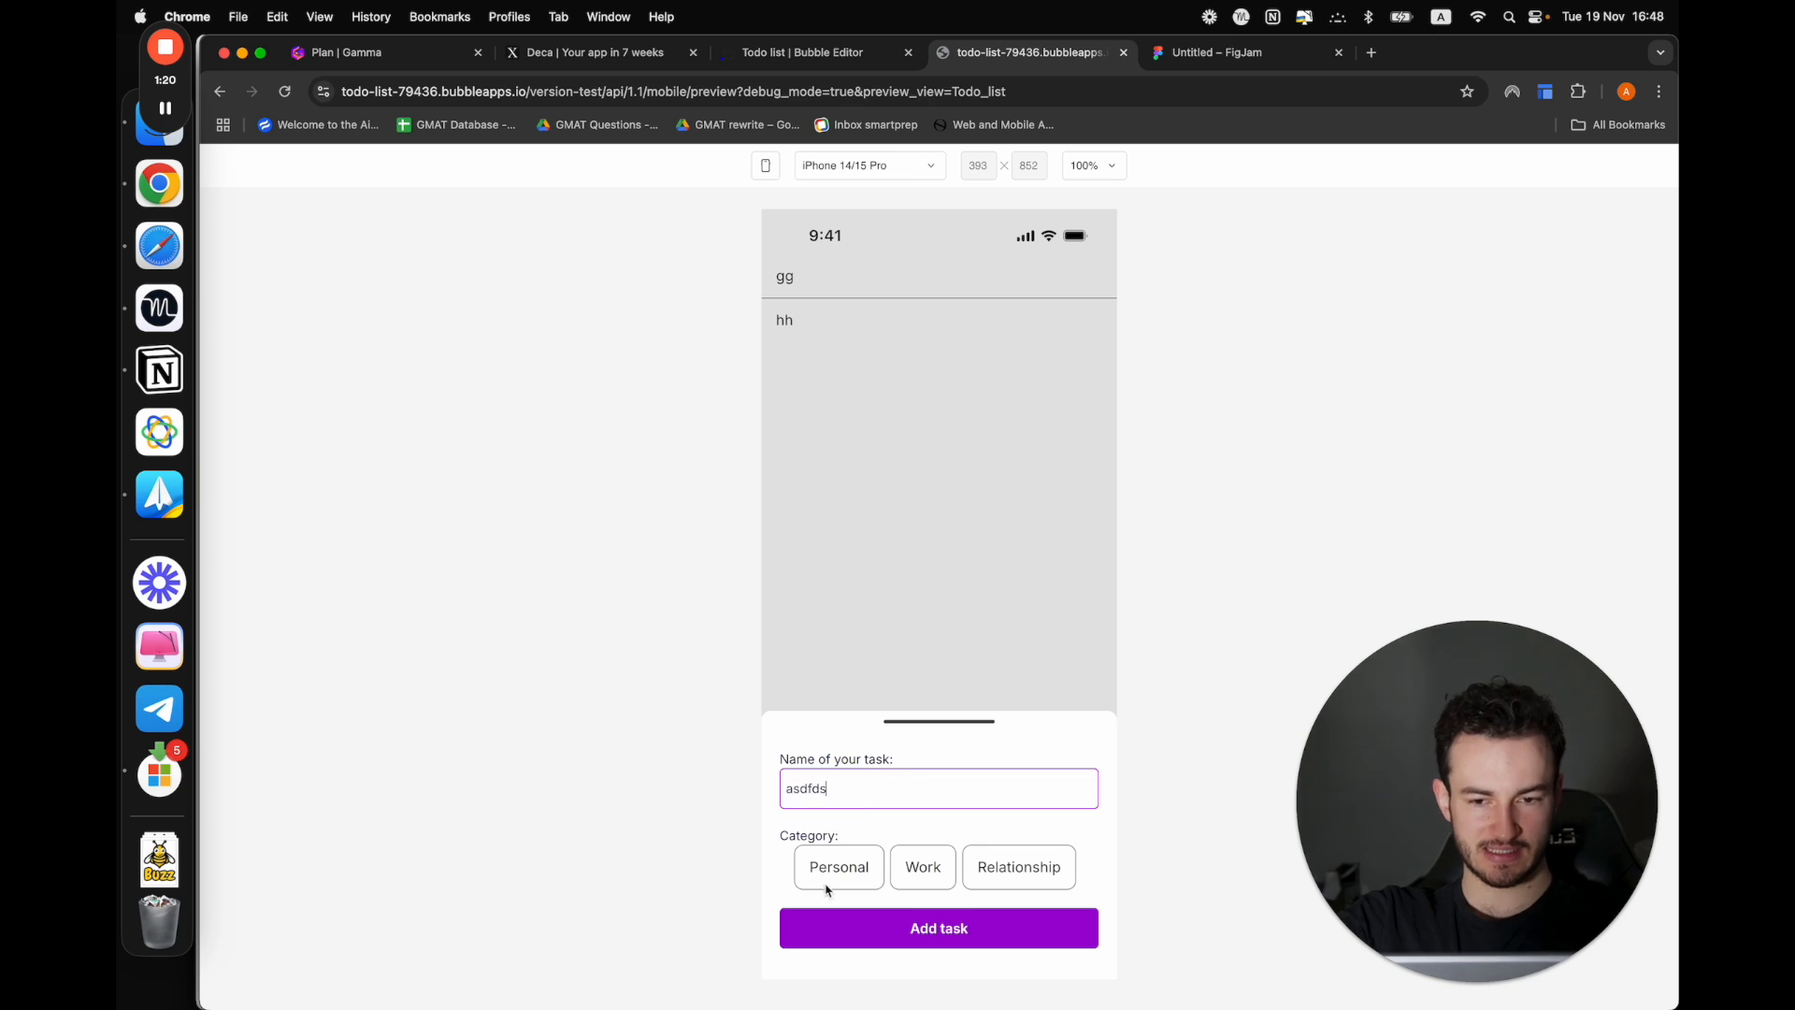
click(827, 876)
click(1021, 874)
click(1023, 876)
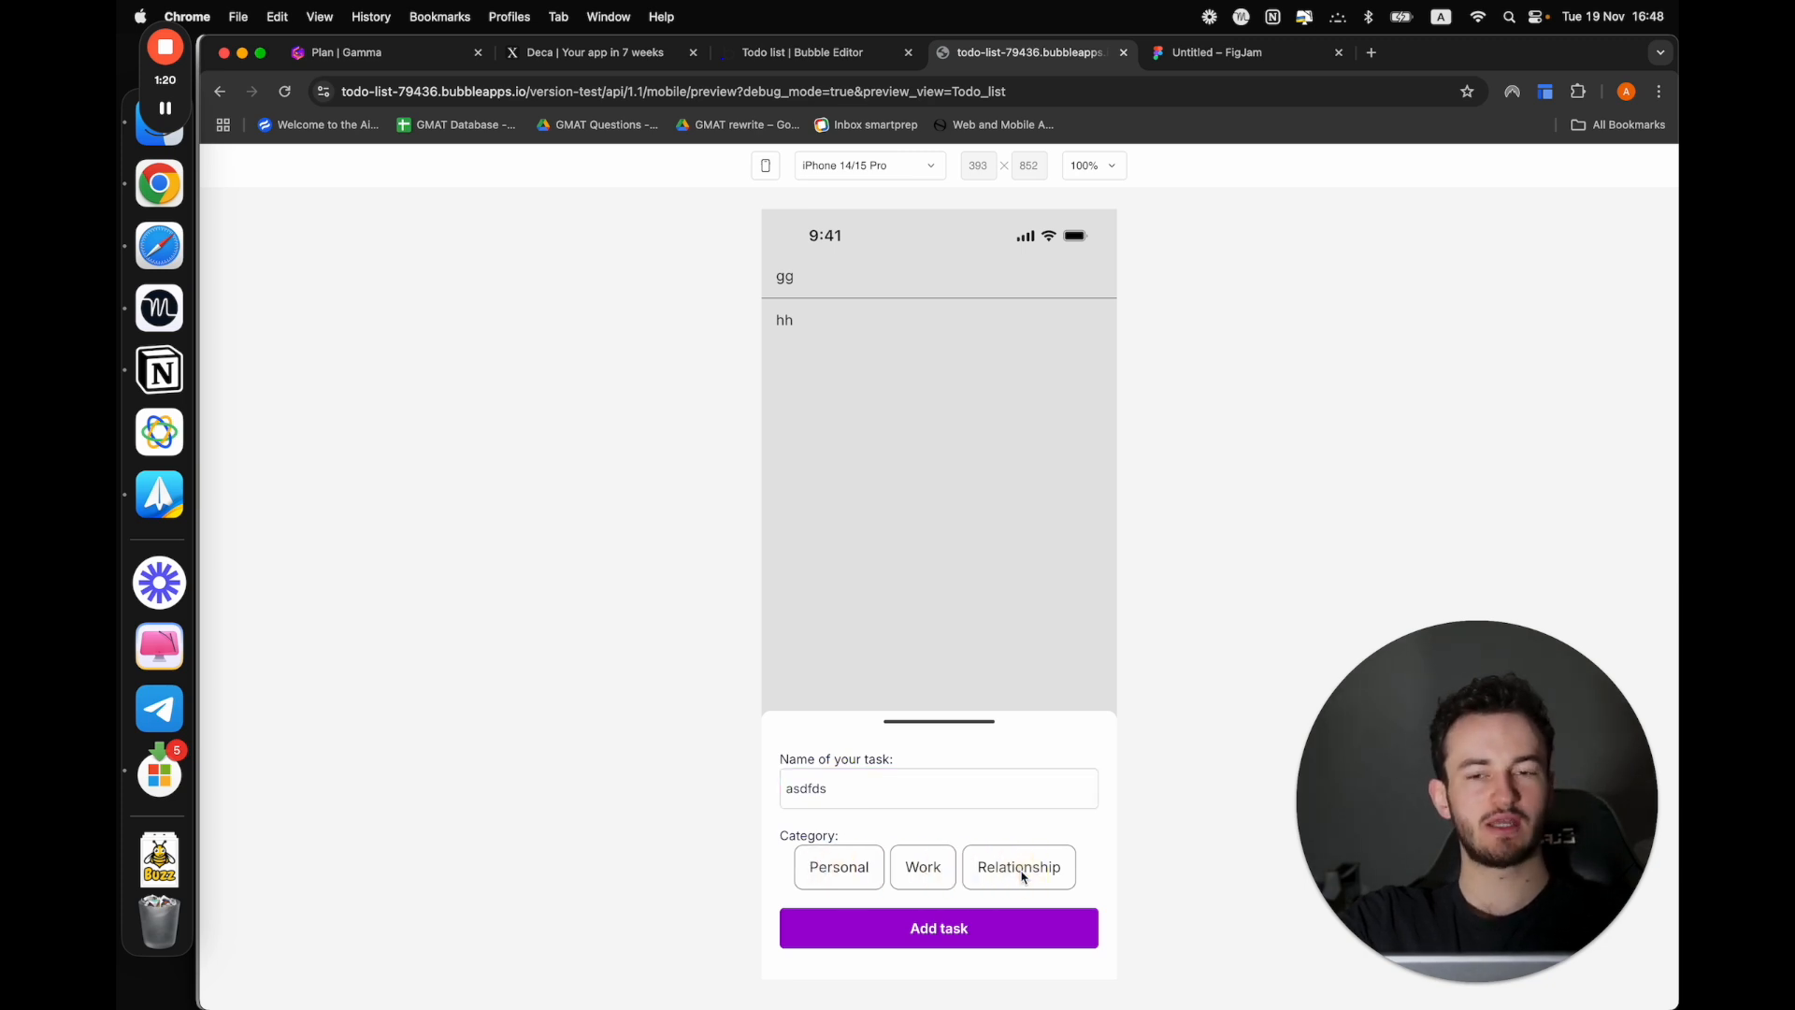
click(832, 55)
click(991, 52)
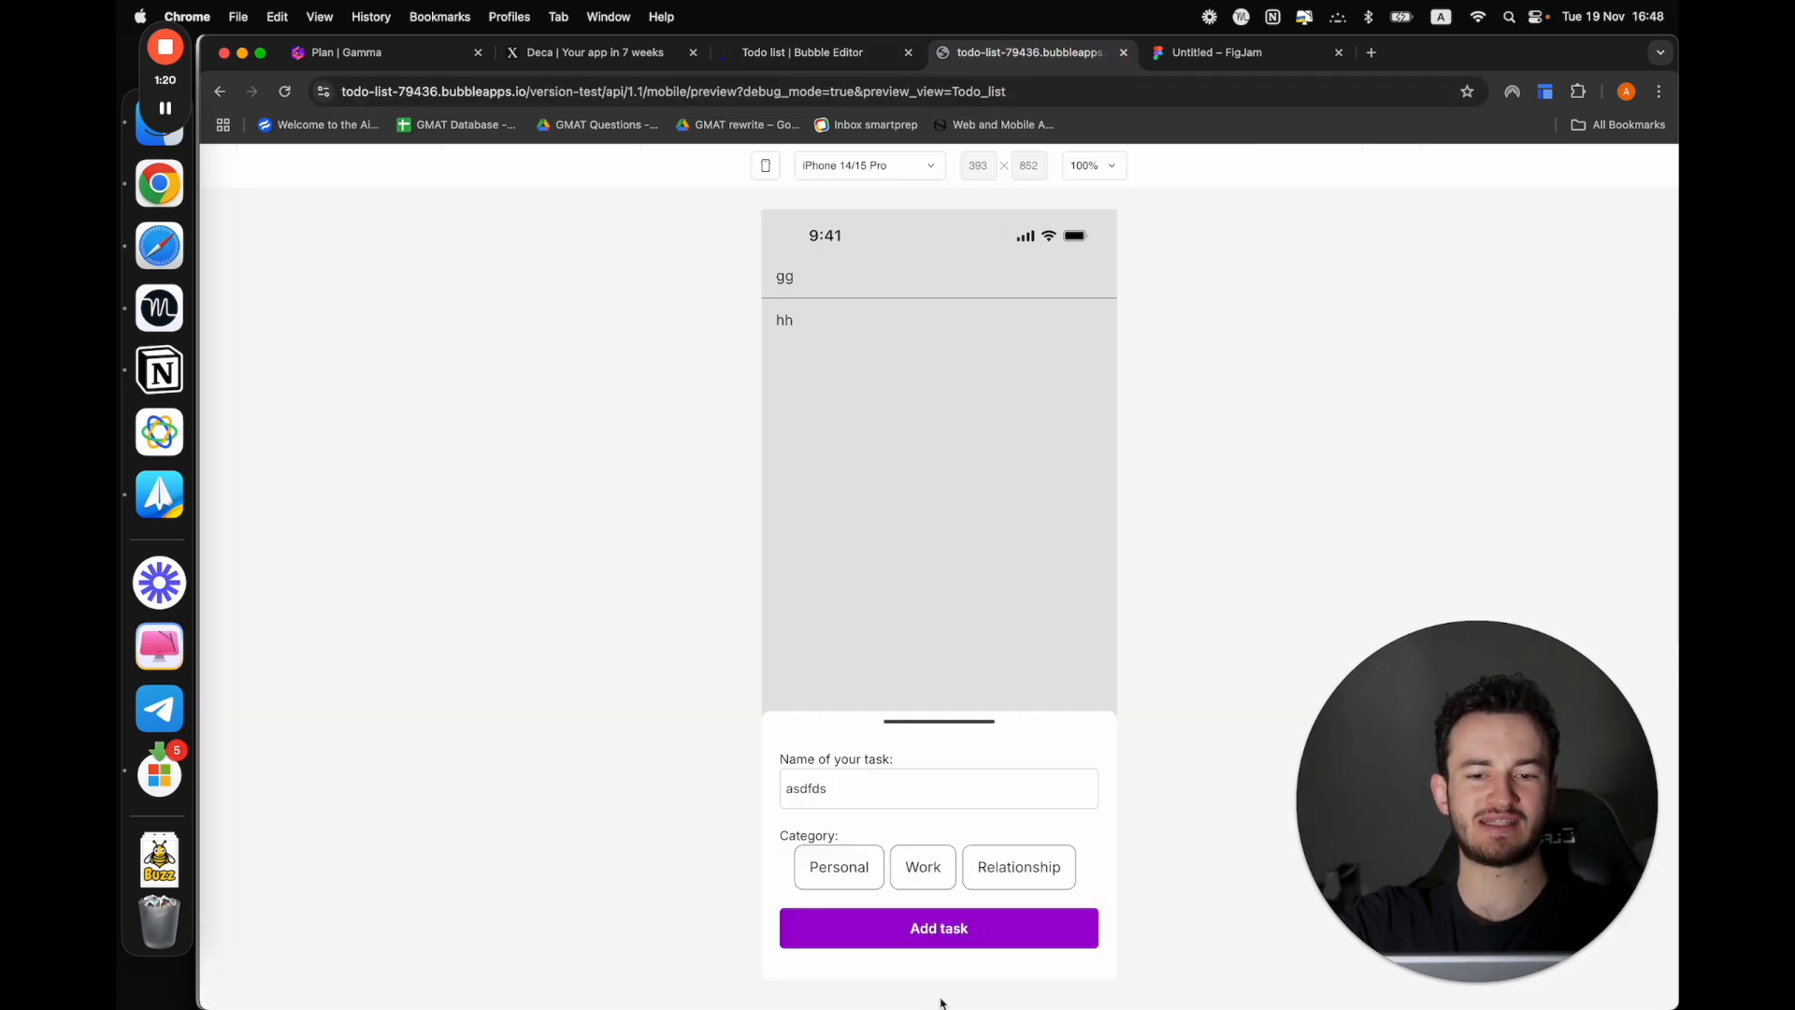
click(971, 872)
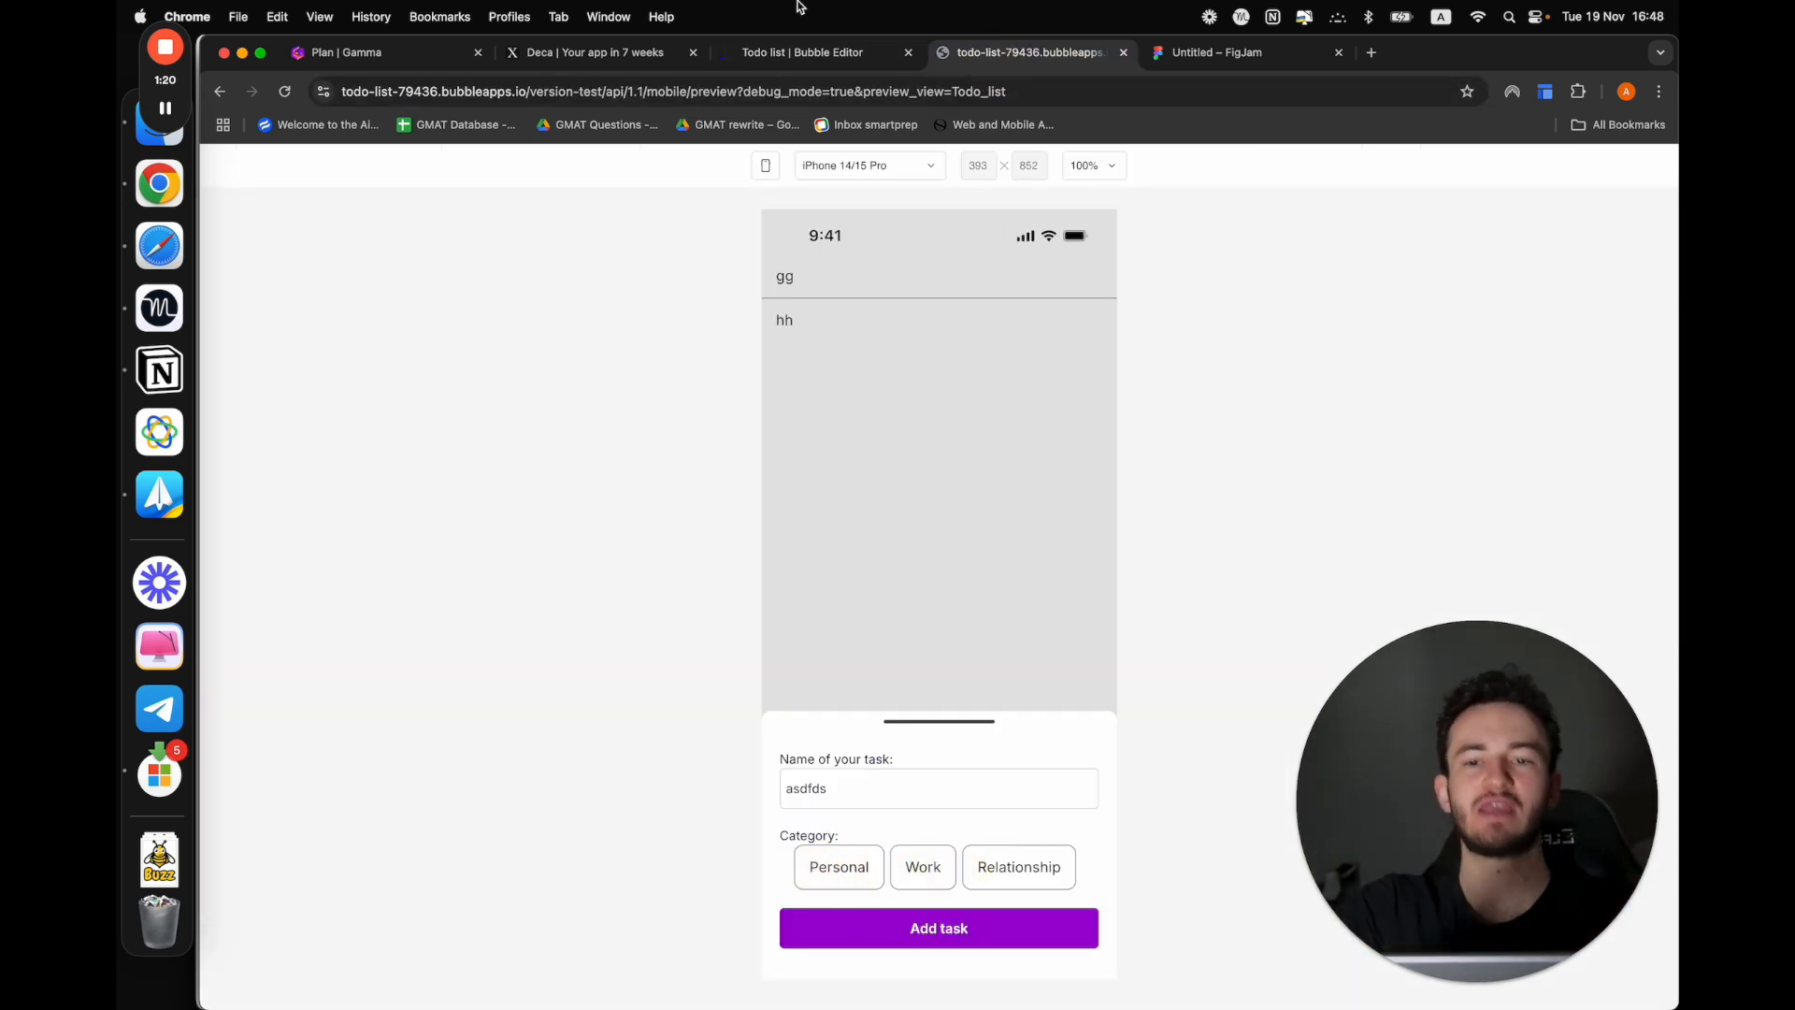
Return to the editor and add a Category_selection property to the Todo_list view, with input type Dynamic value and field type Task category
click(801, 54)
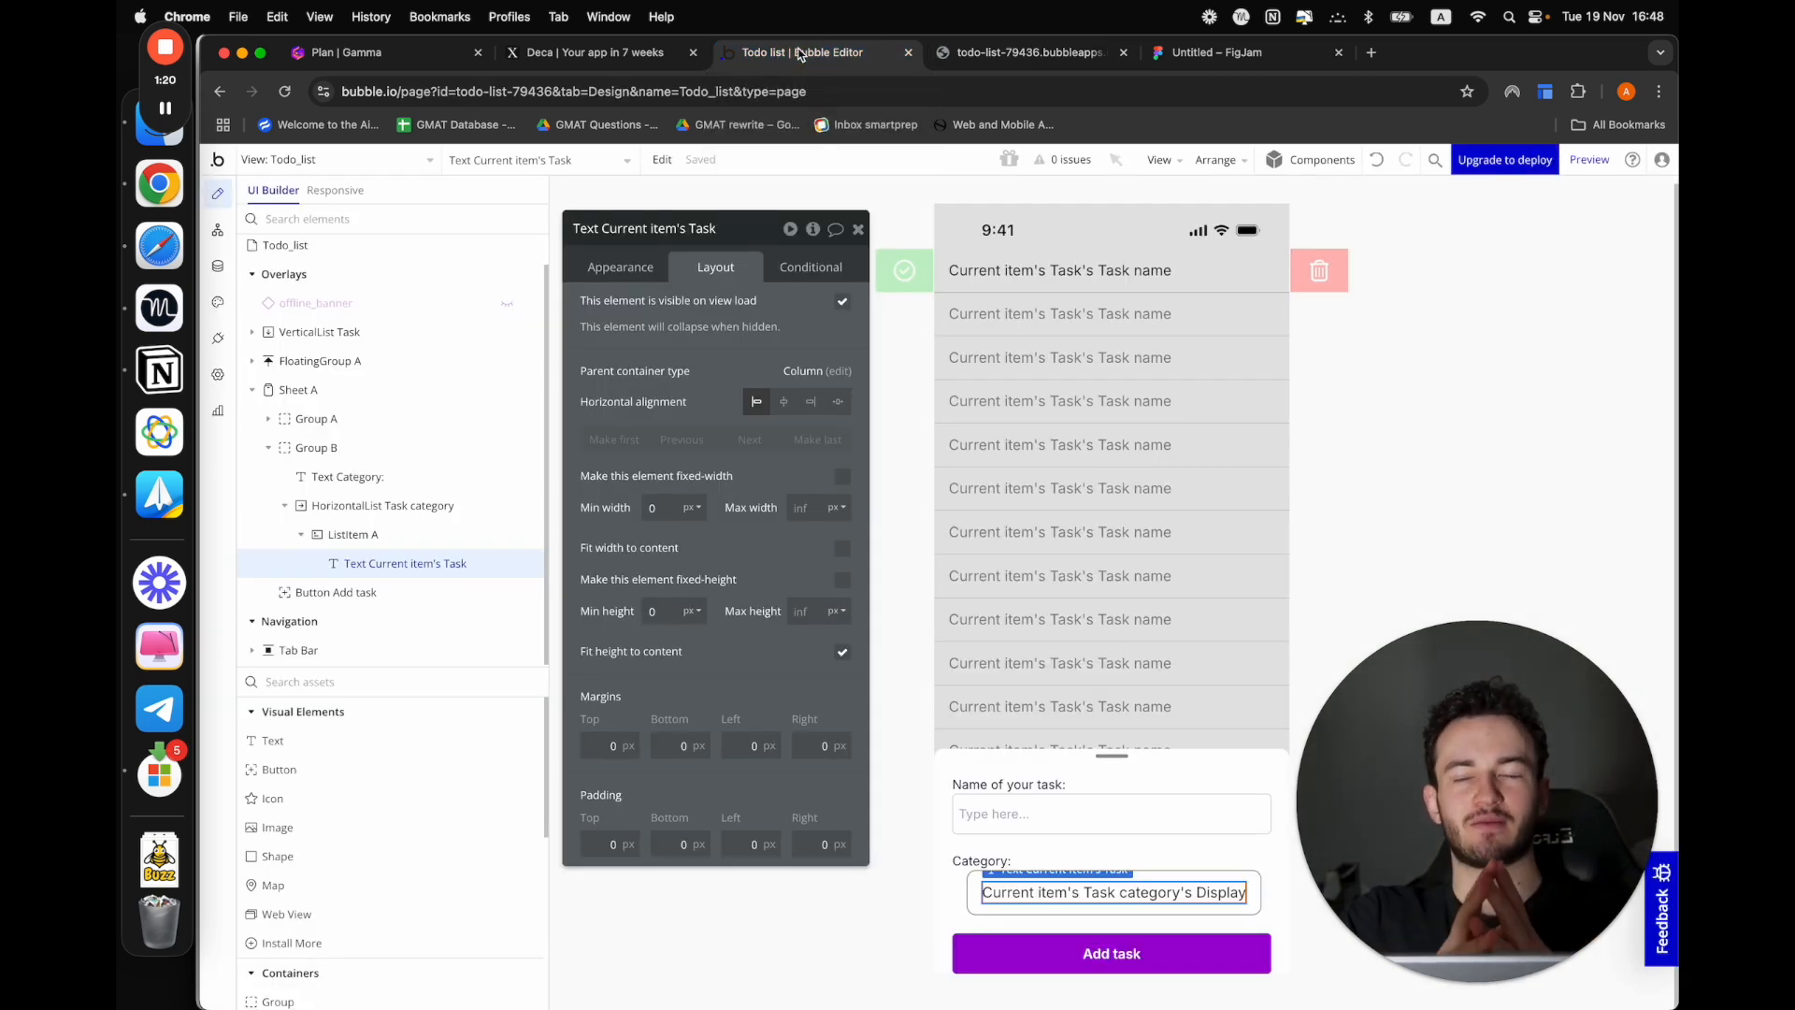
click(318, 246)
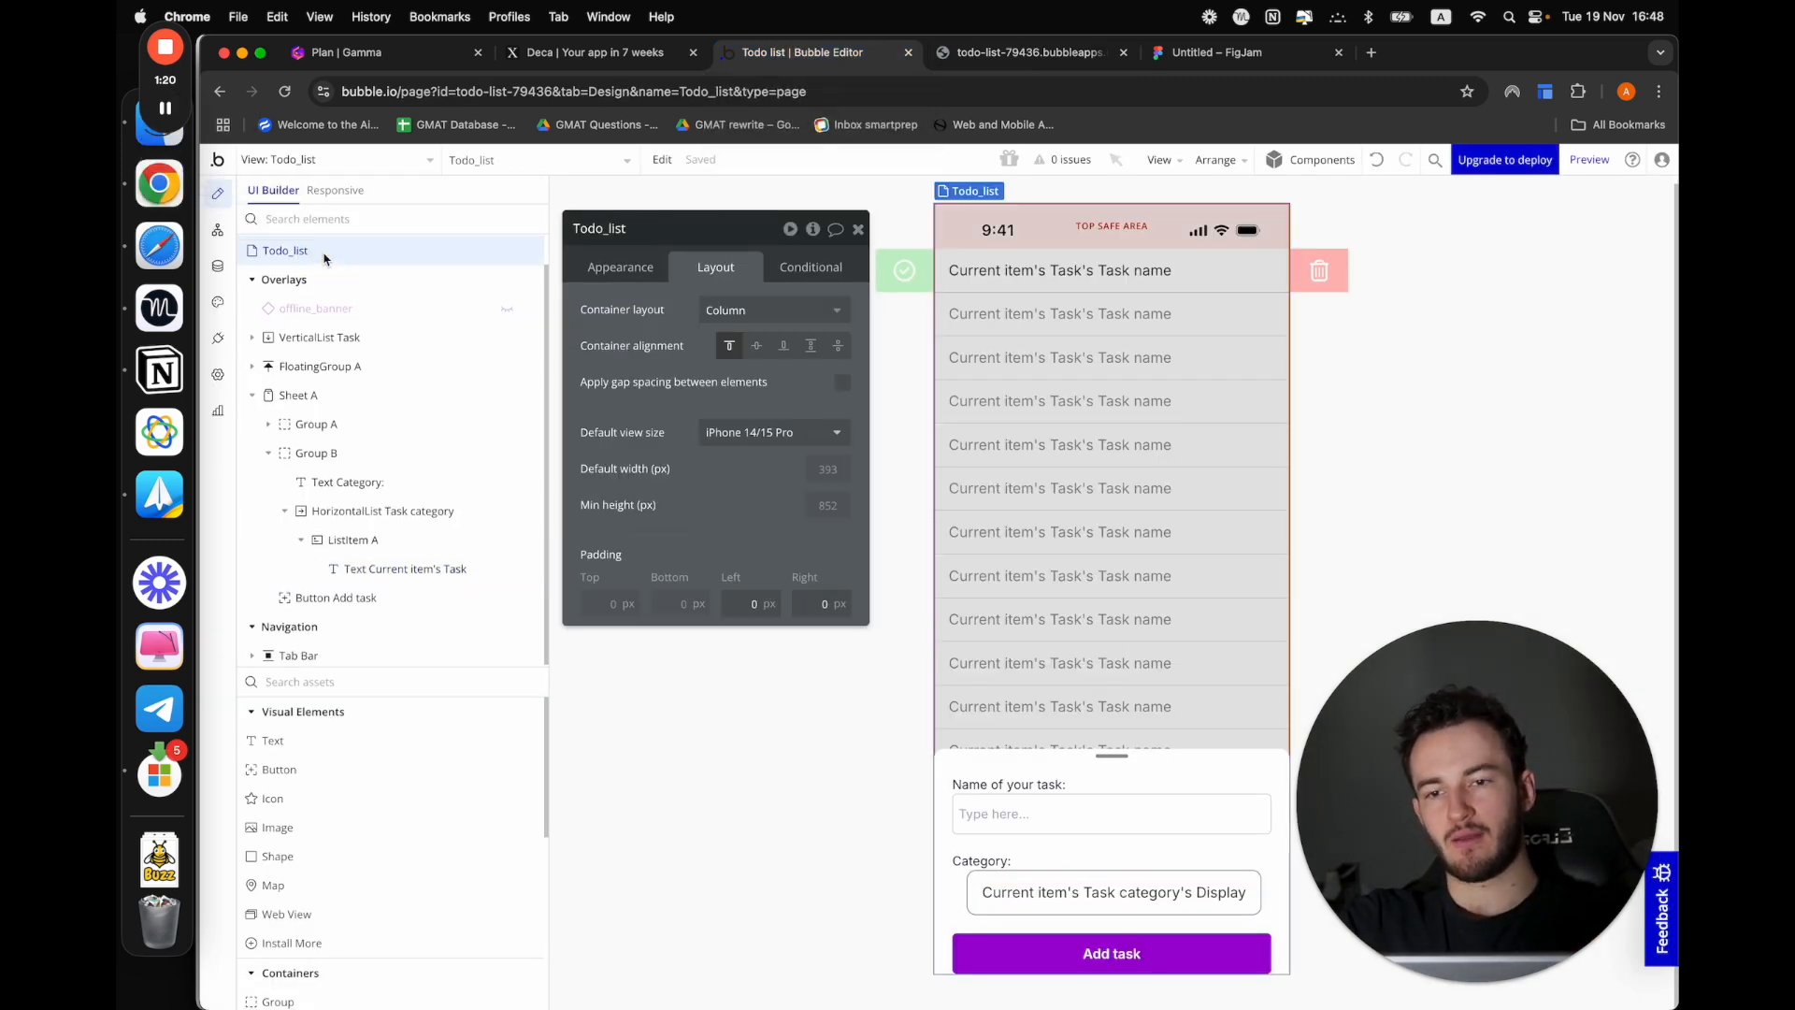
click(636, 269)
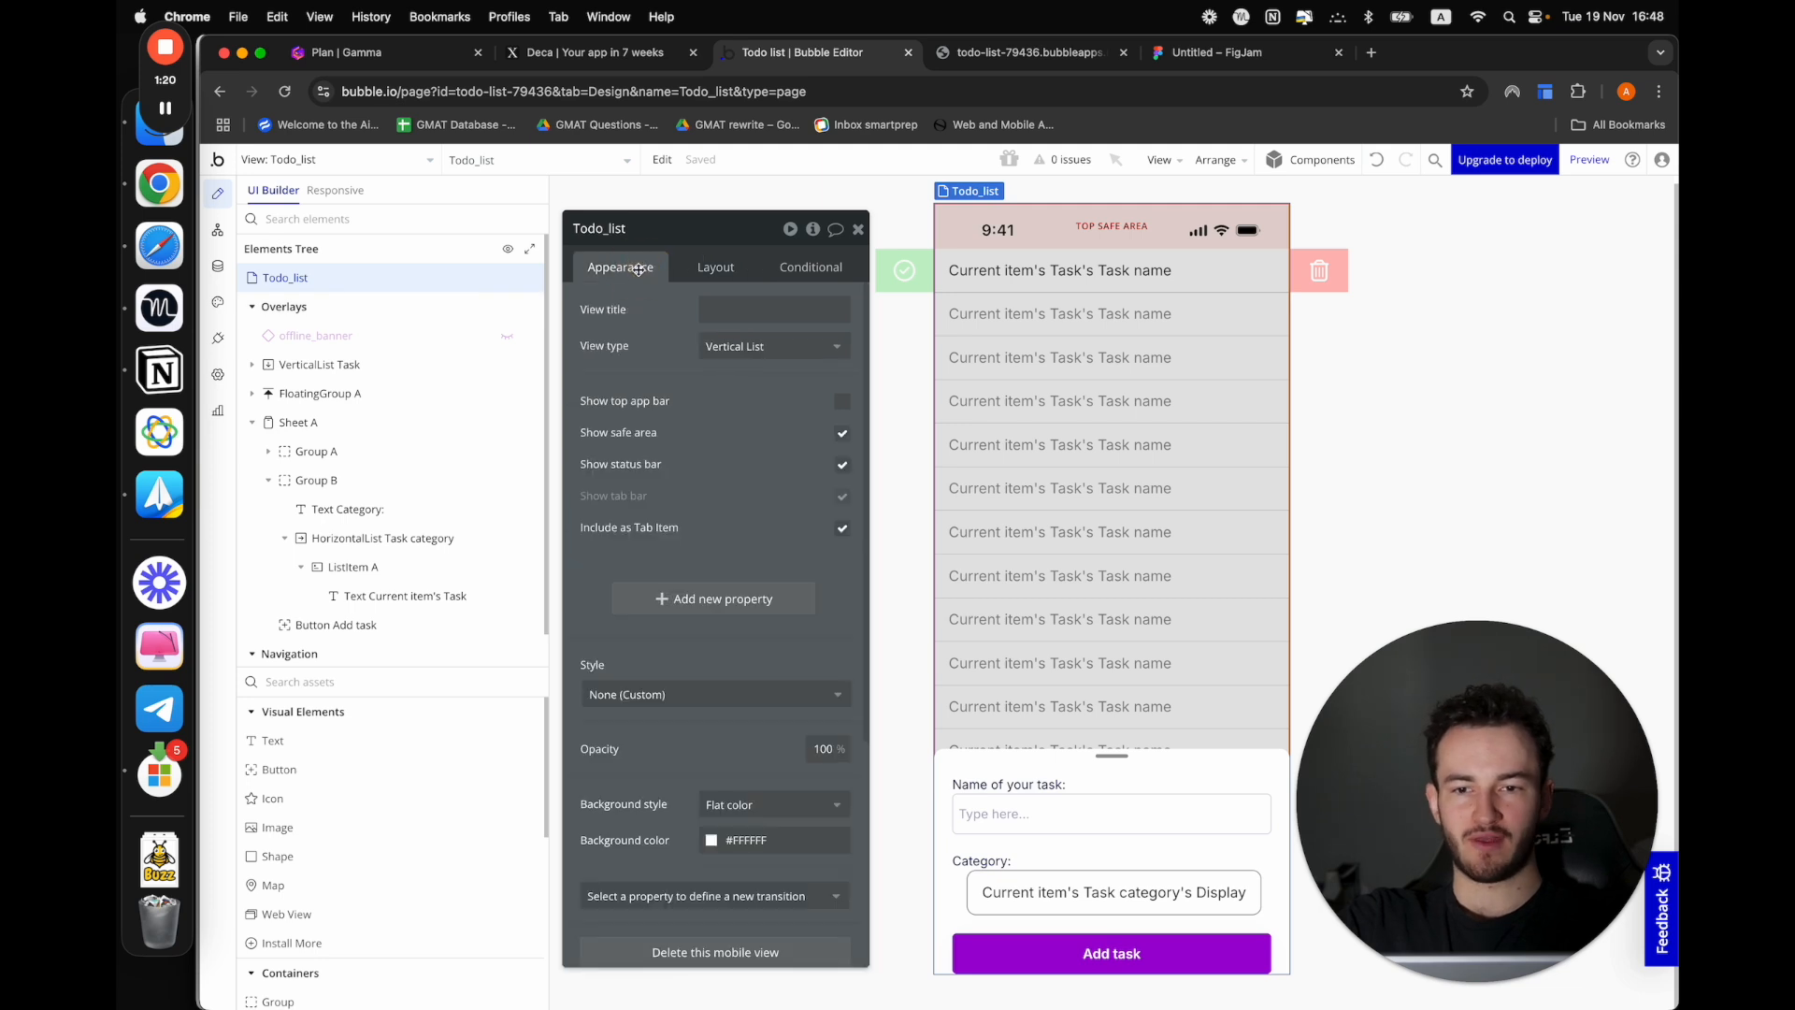
click(692, 603)
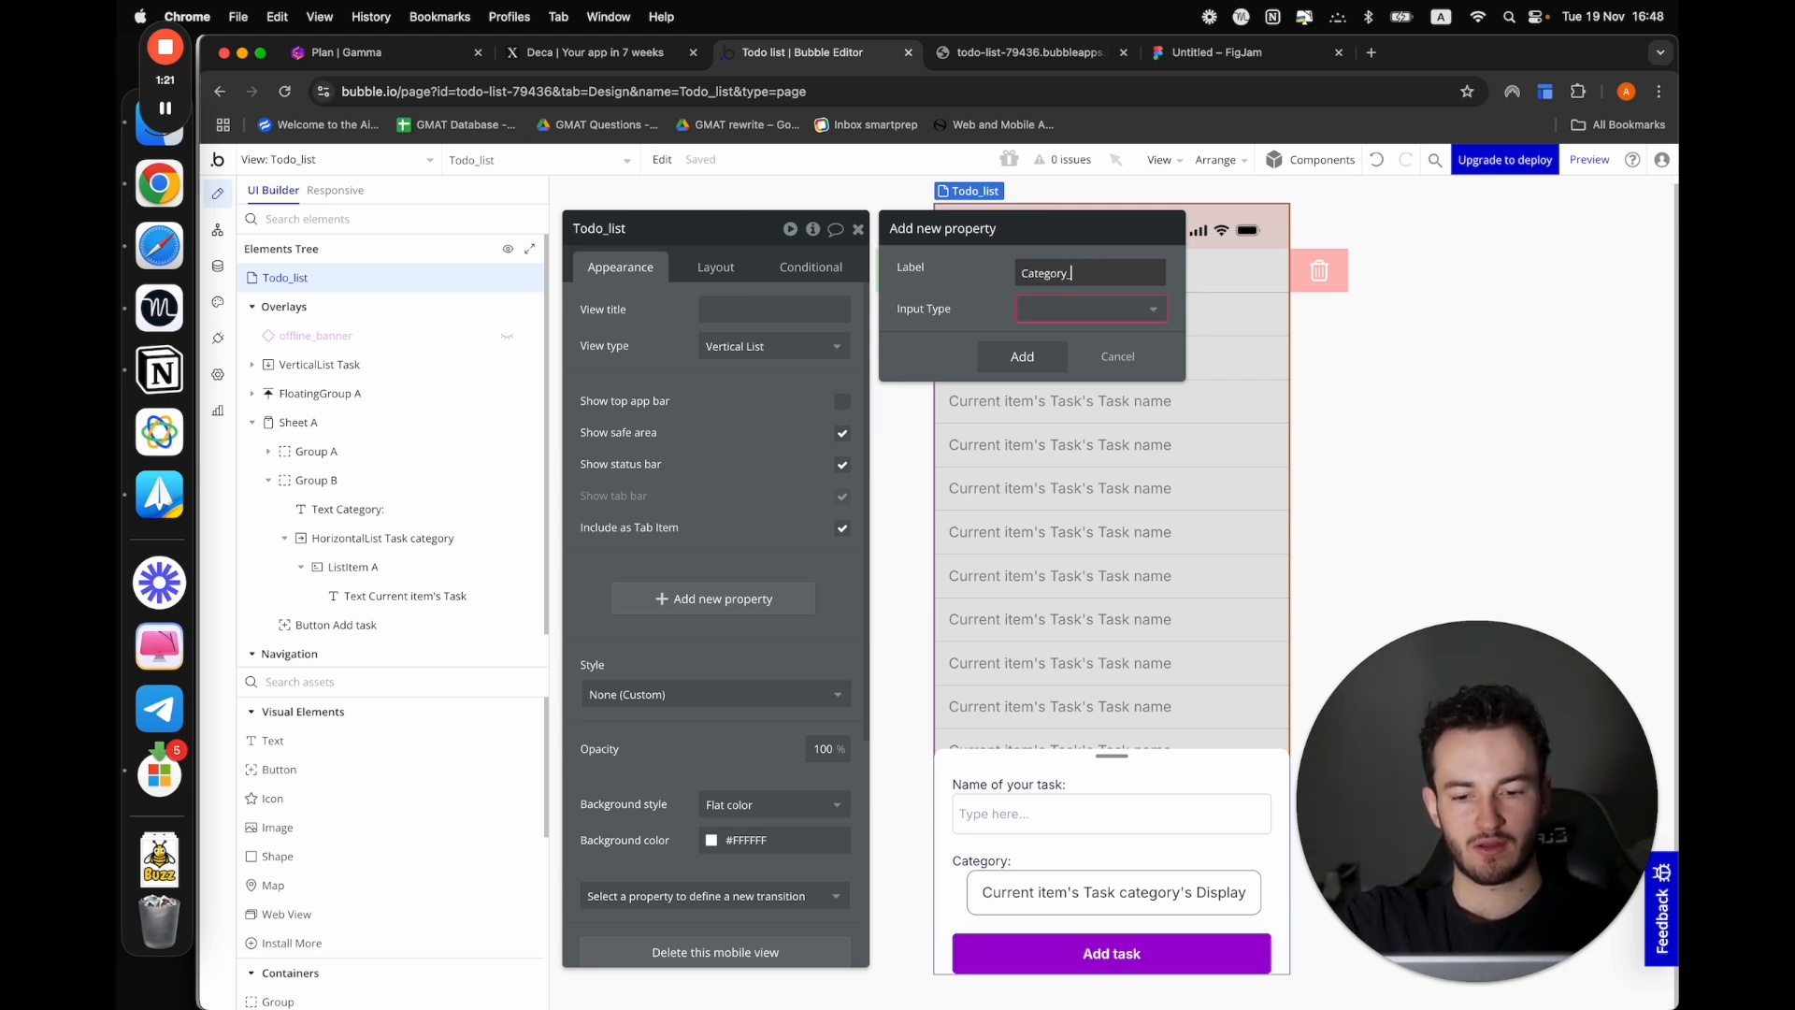
click(1152, 311)
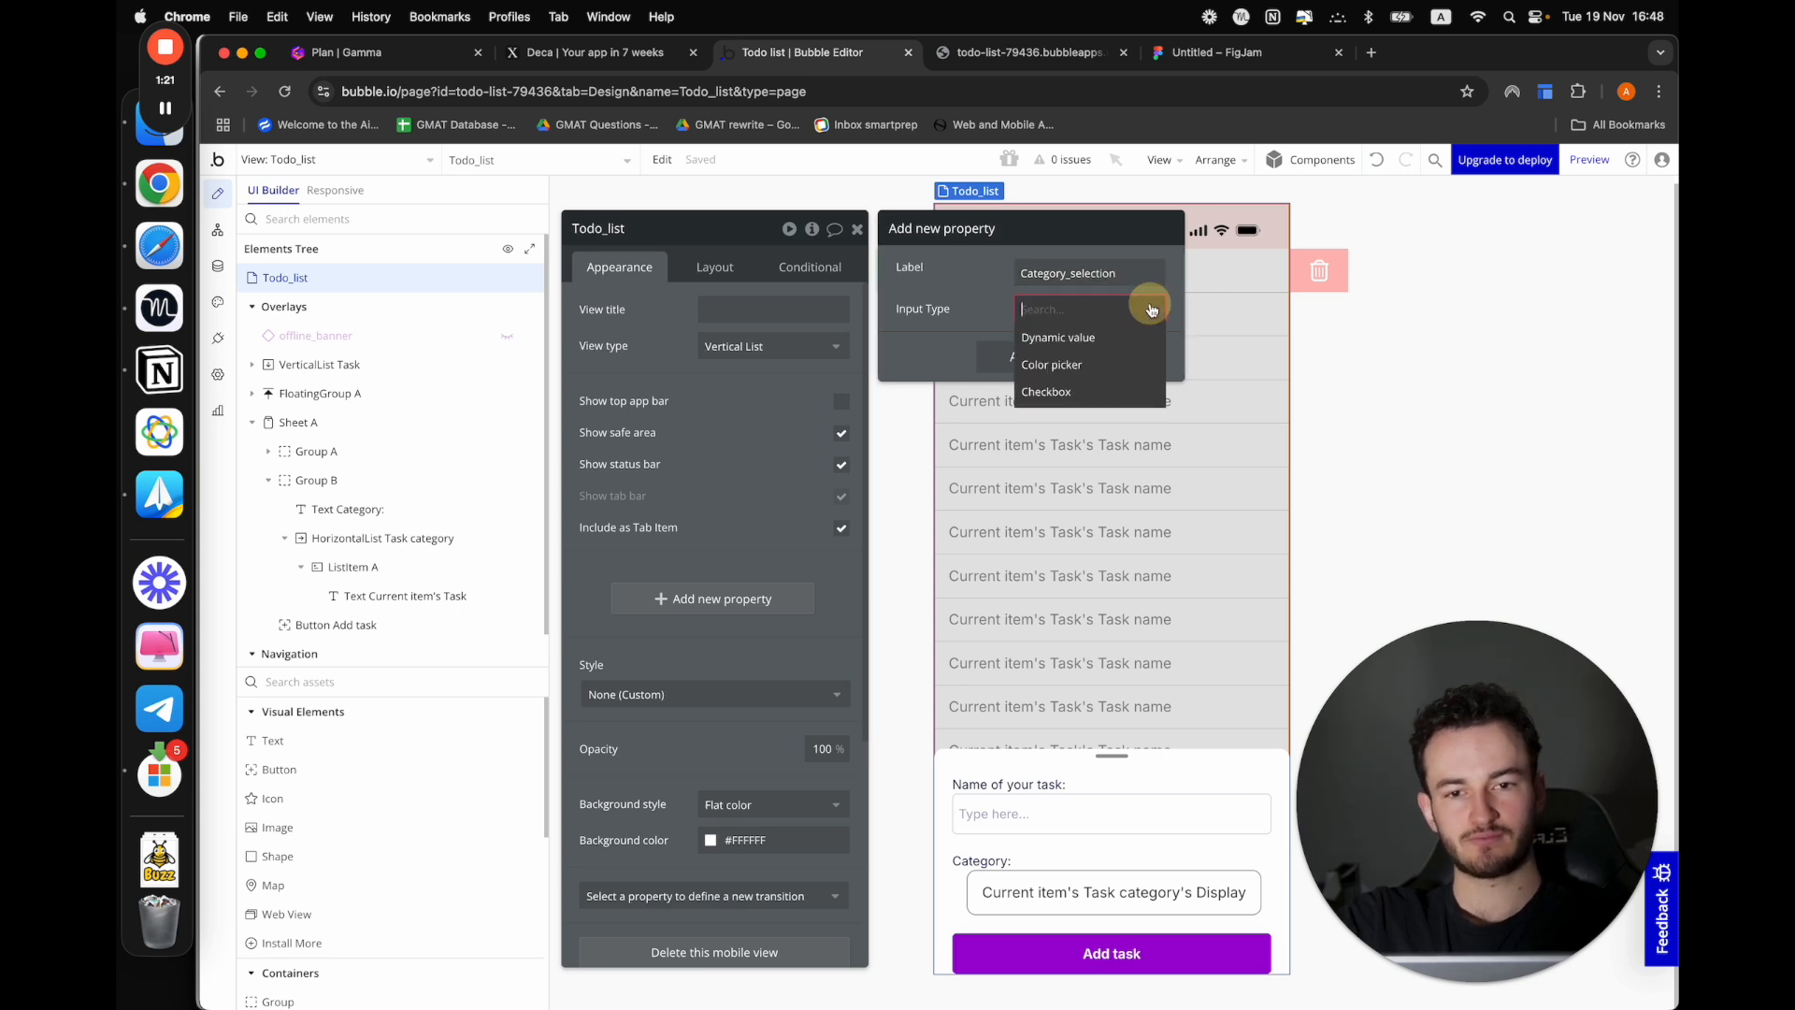
click(1076, 337)
click(1085, 345)
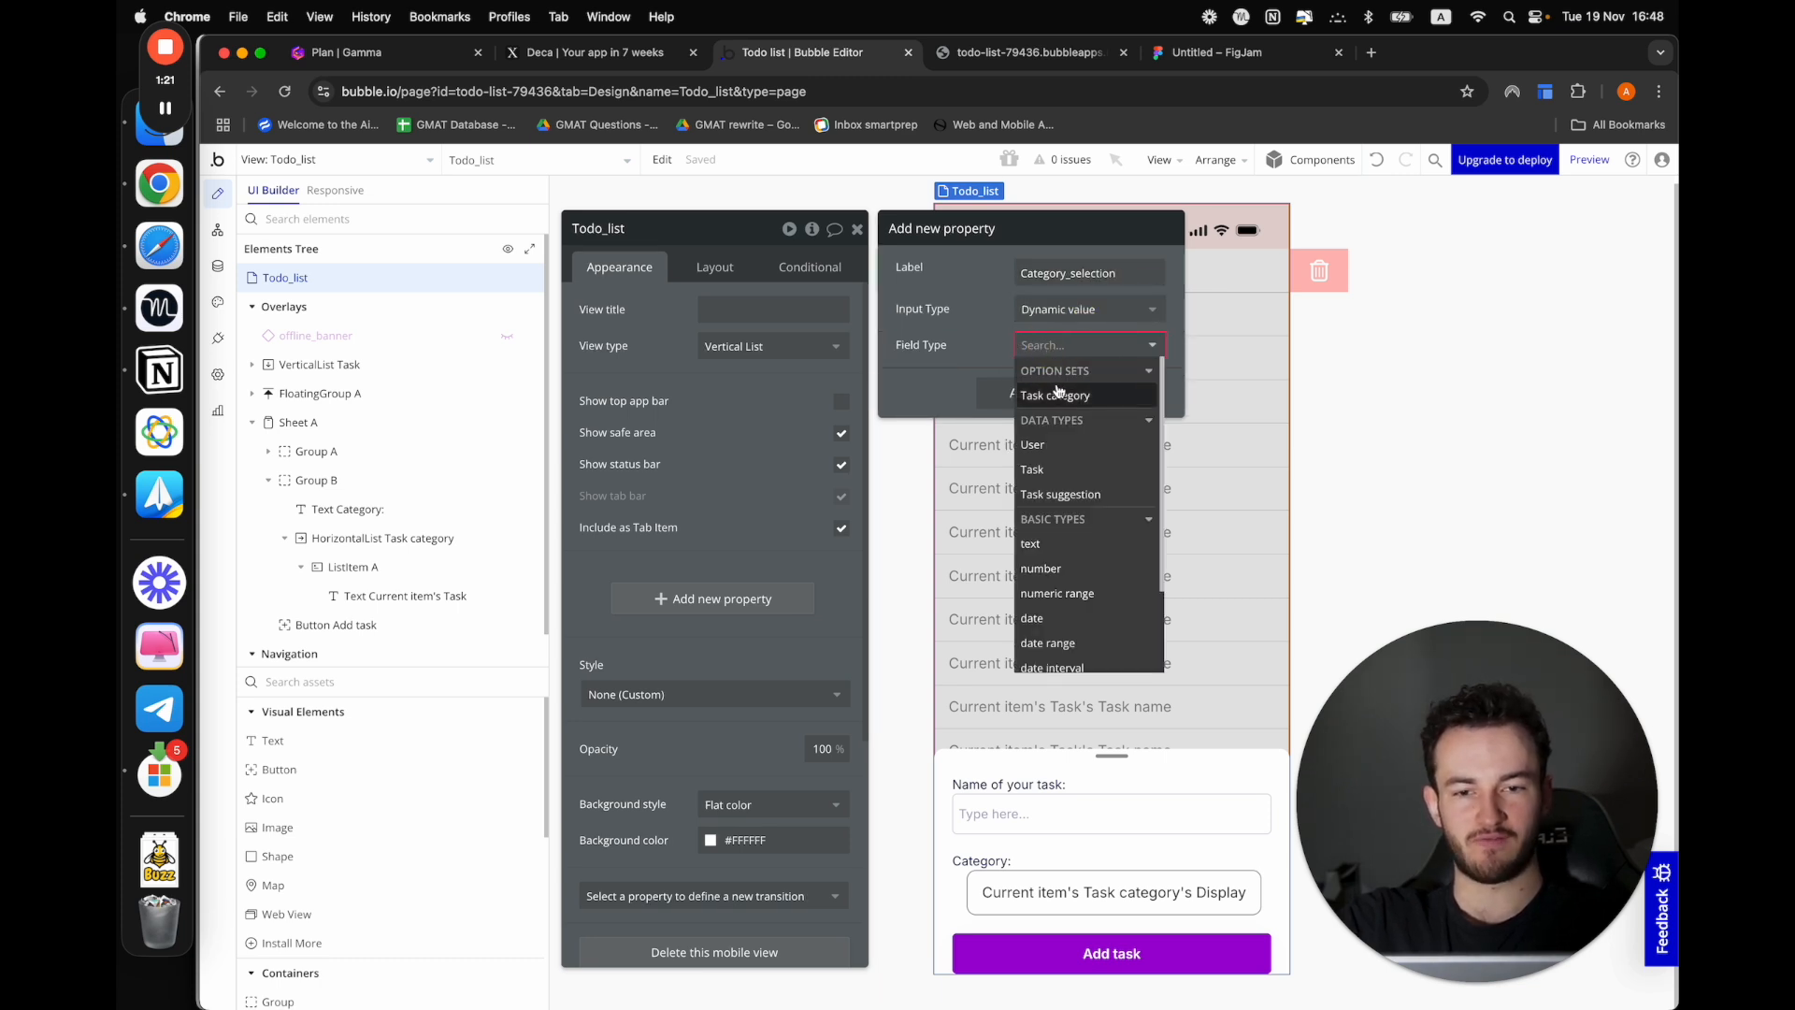
click(1031, 385)
click(1037, 484)
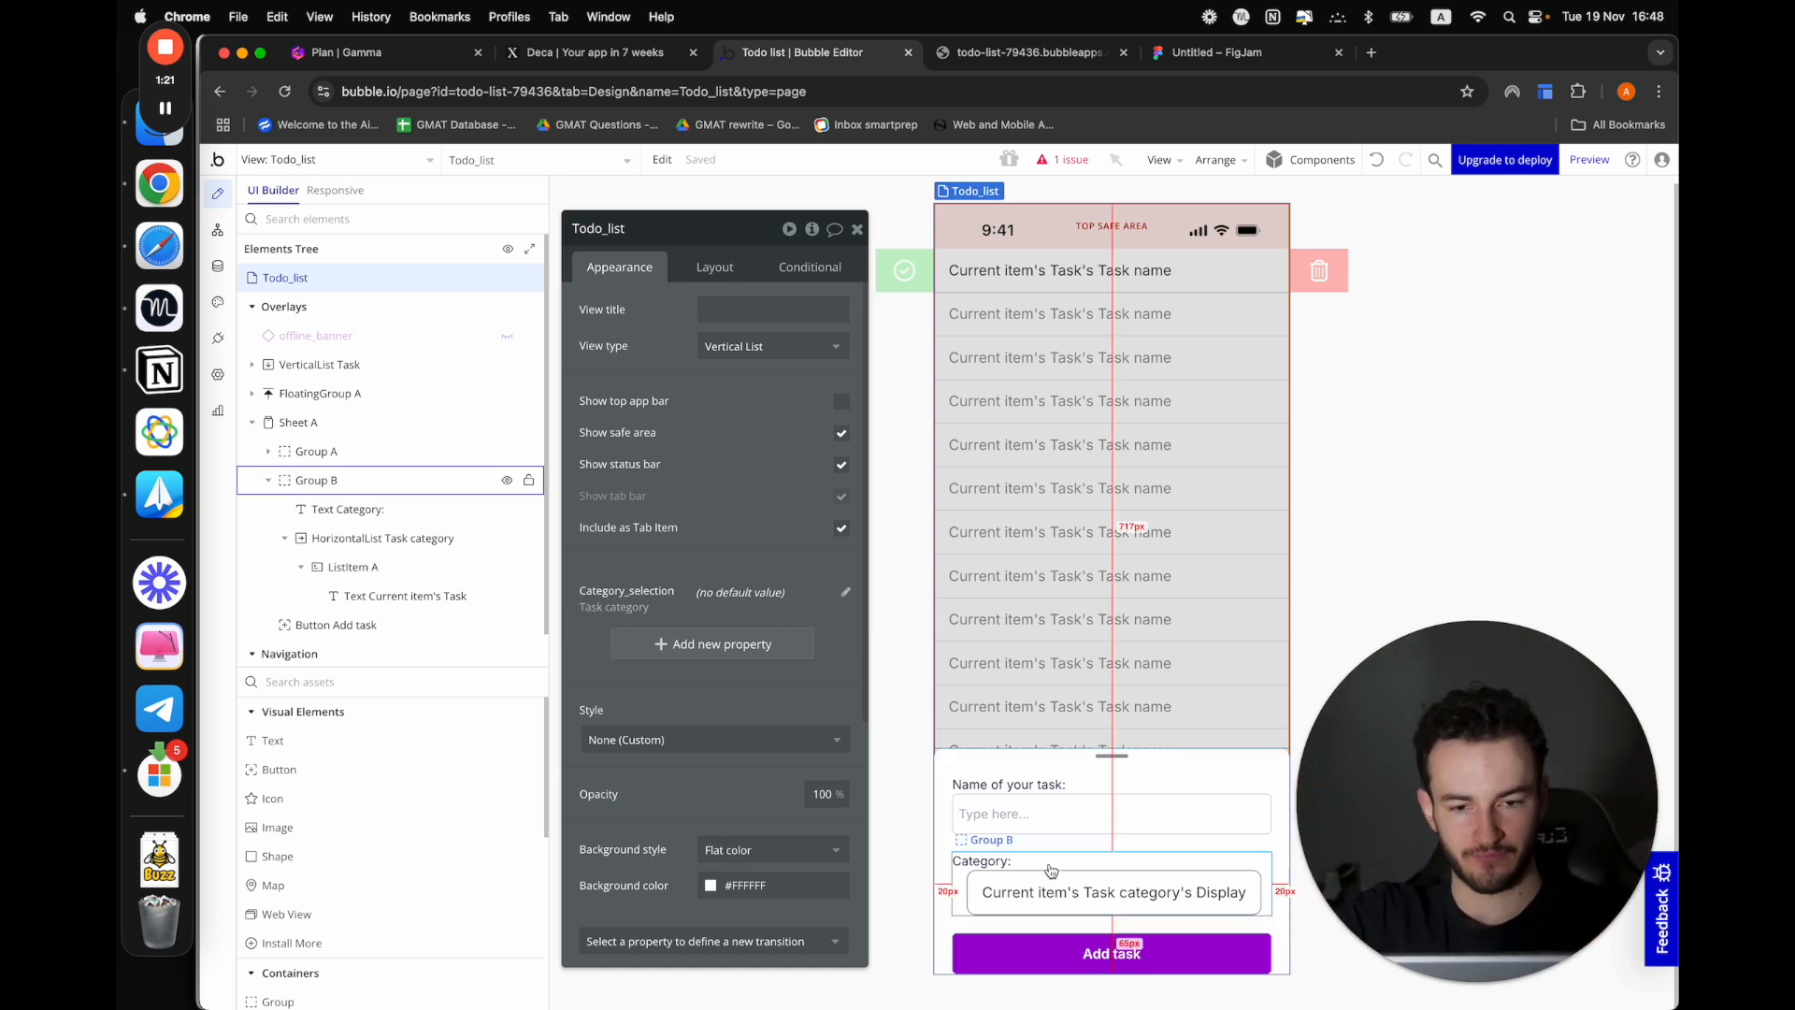
Create a workflow for tapping ListItem A in the category list, with a Set property of current view action
click(996, 912)
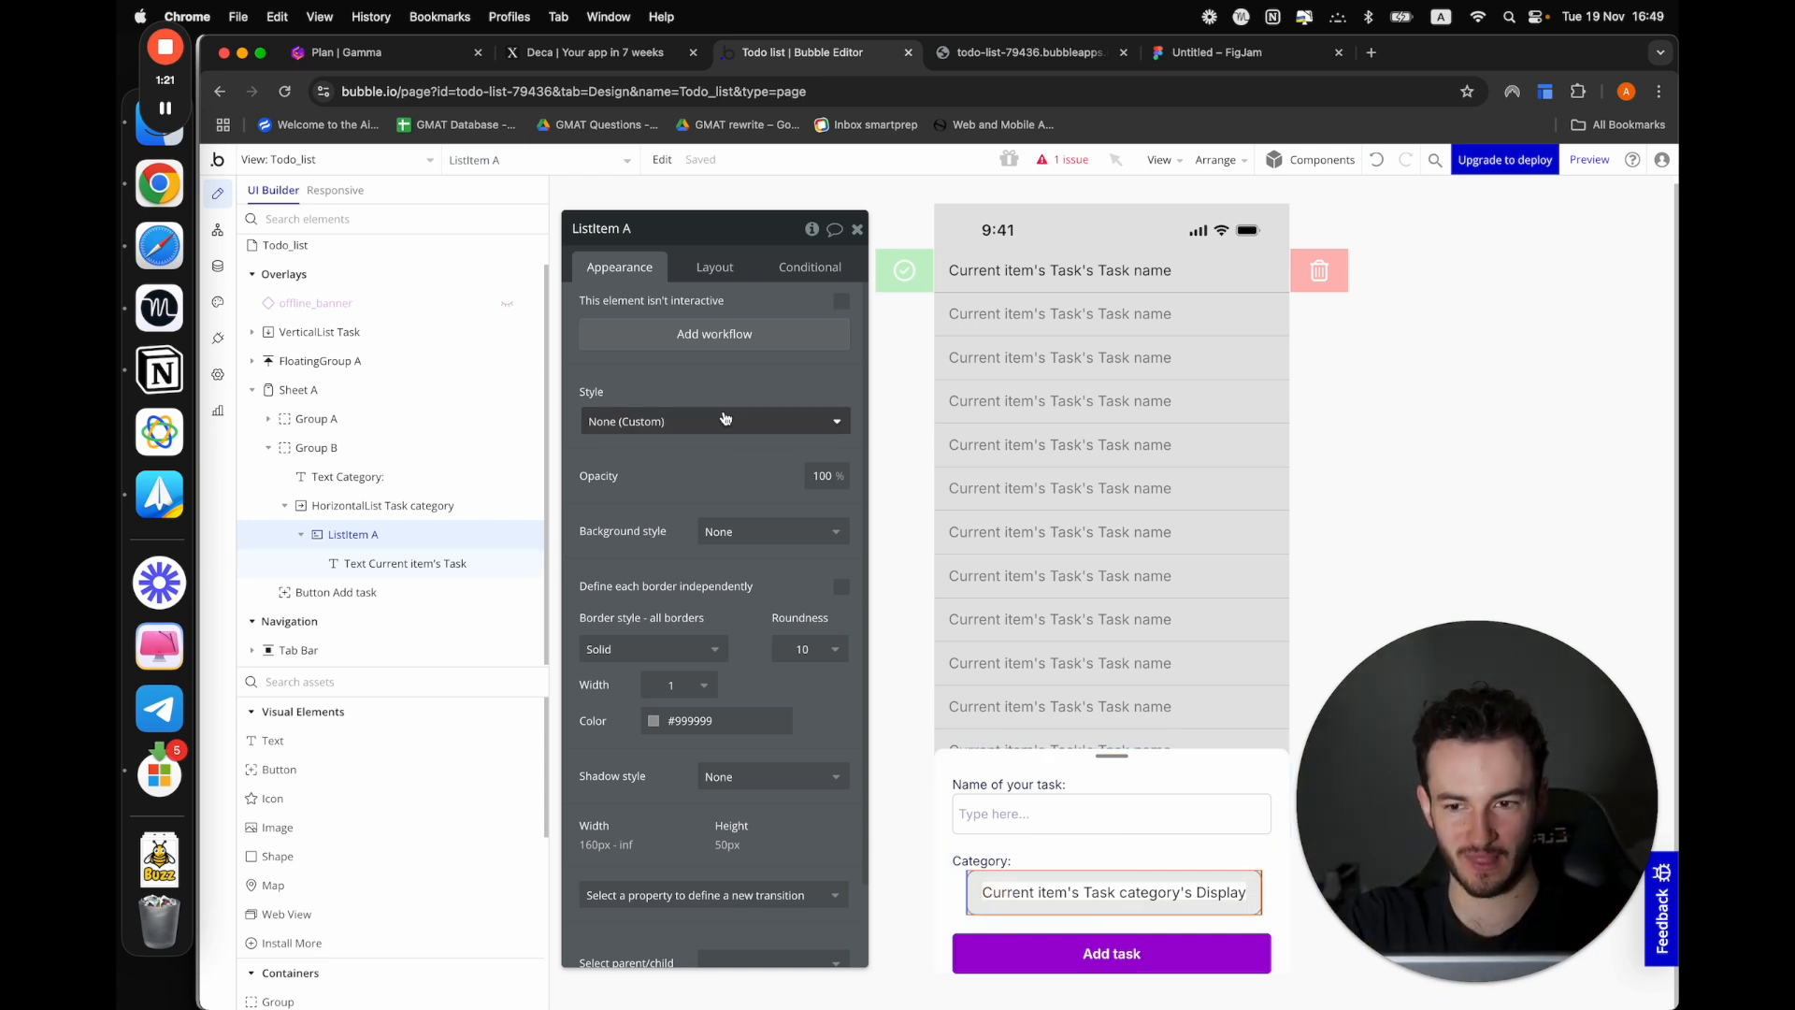
click(695, 335)
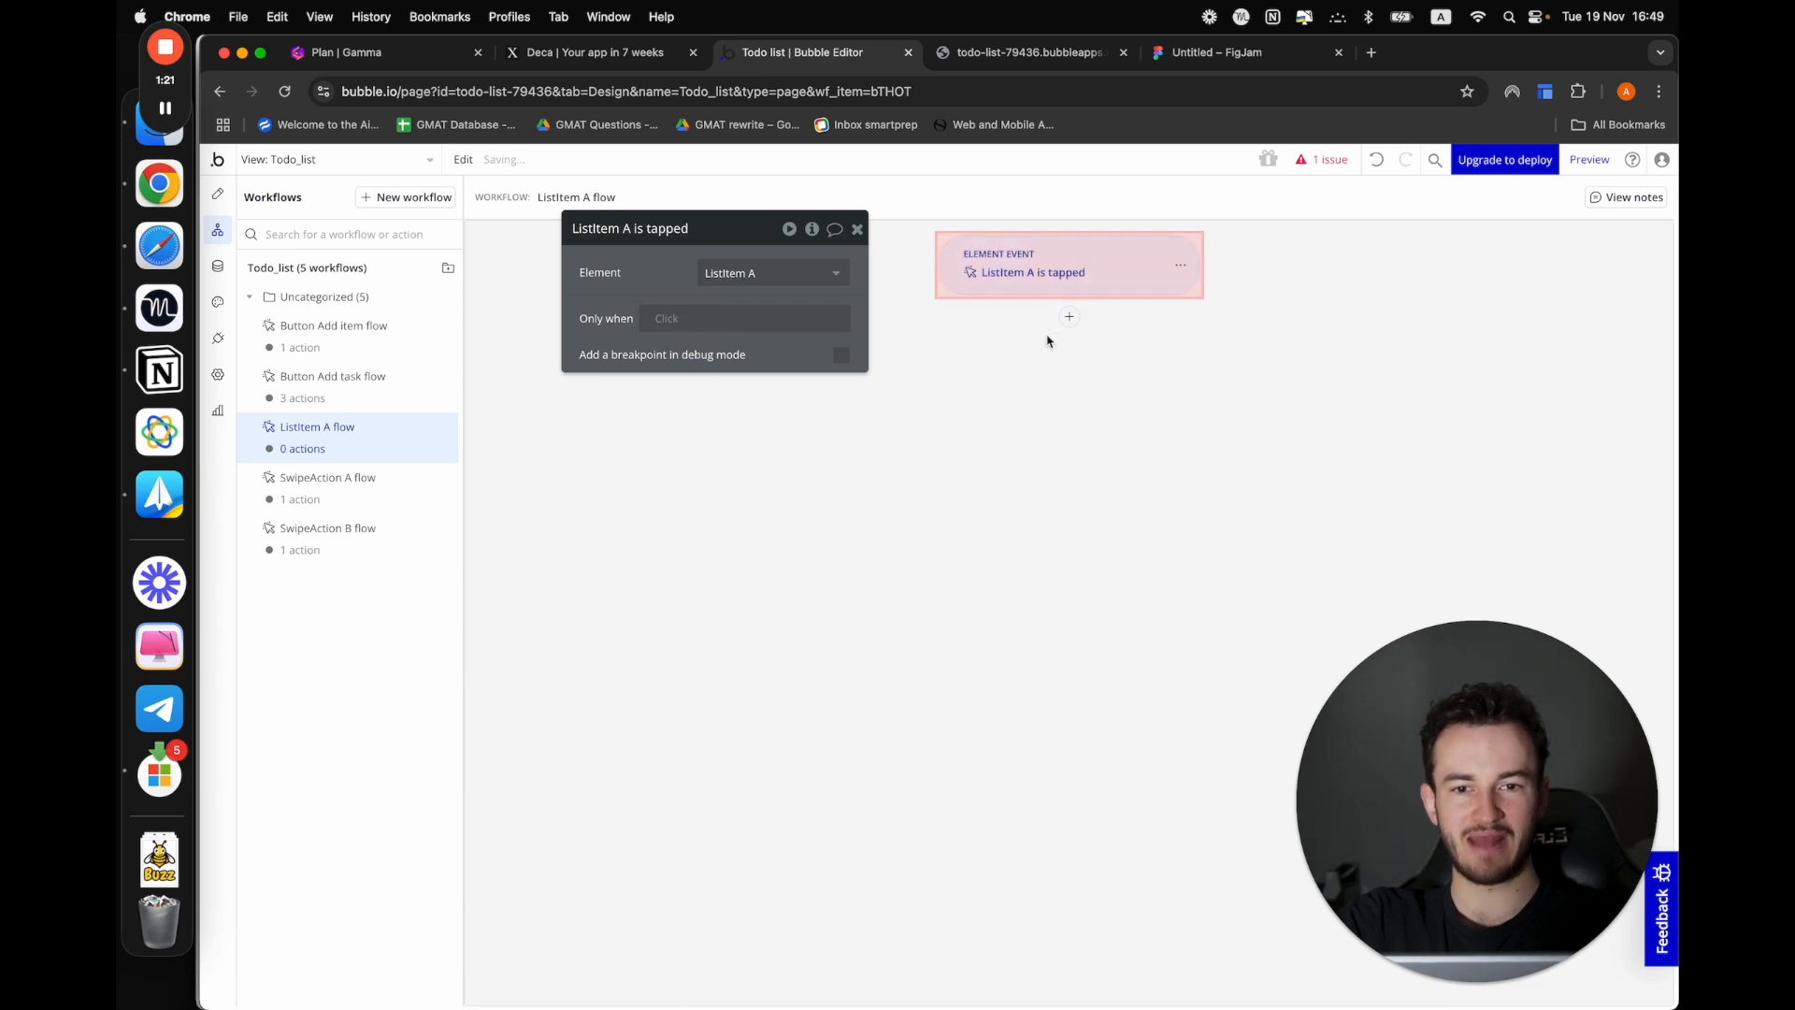
click(1069, 317)
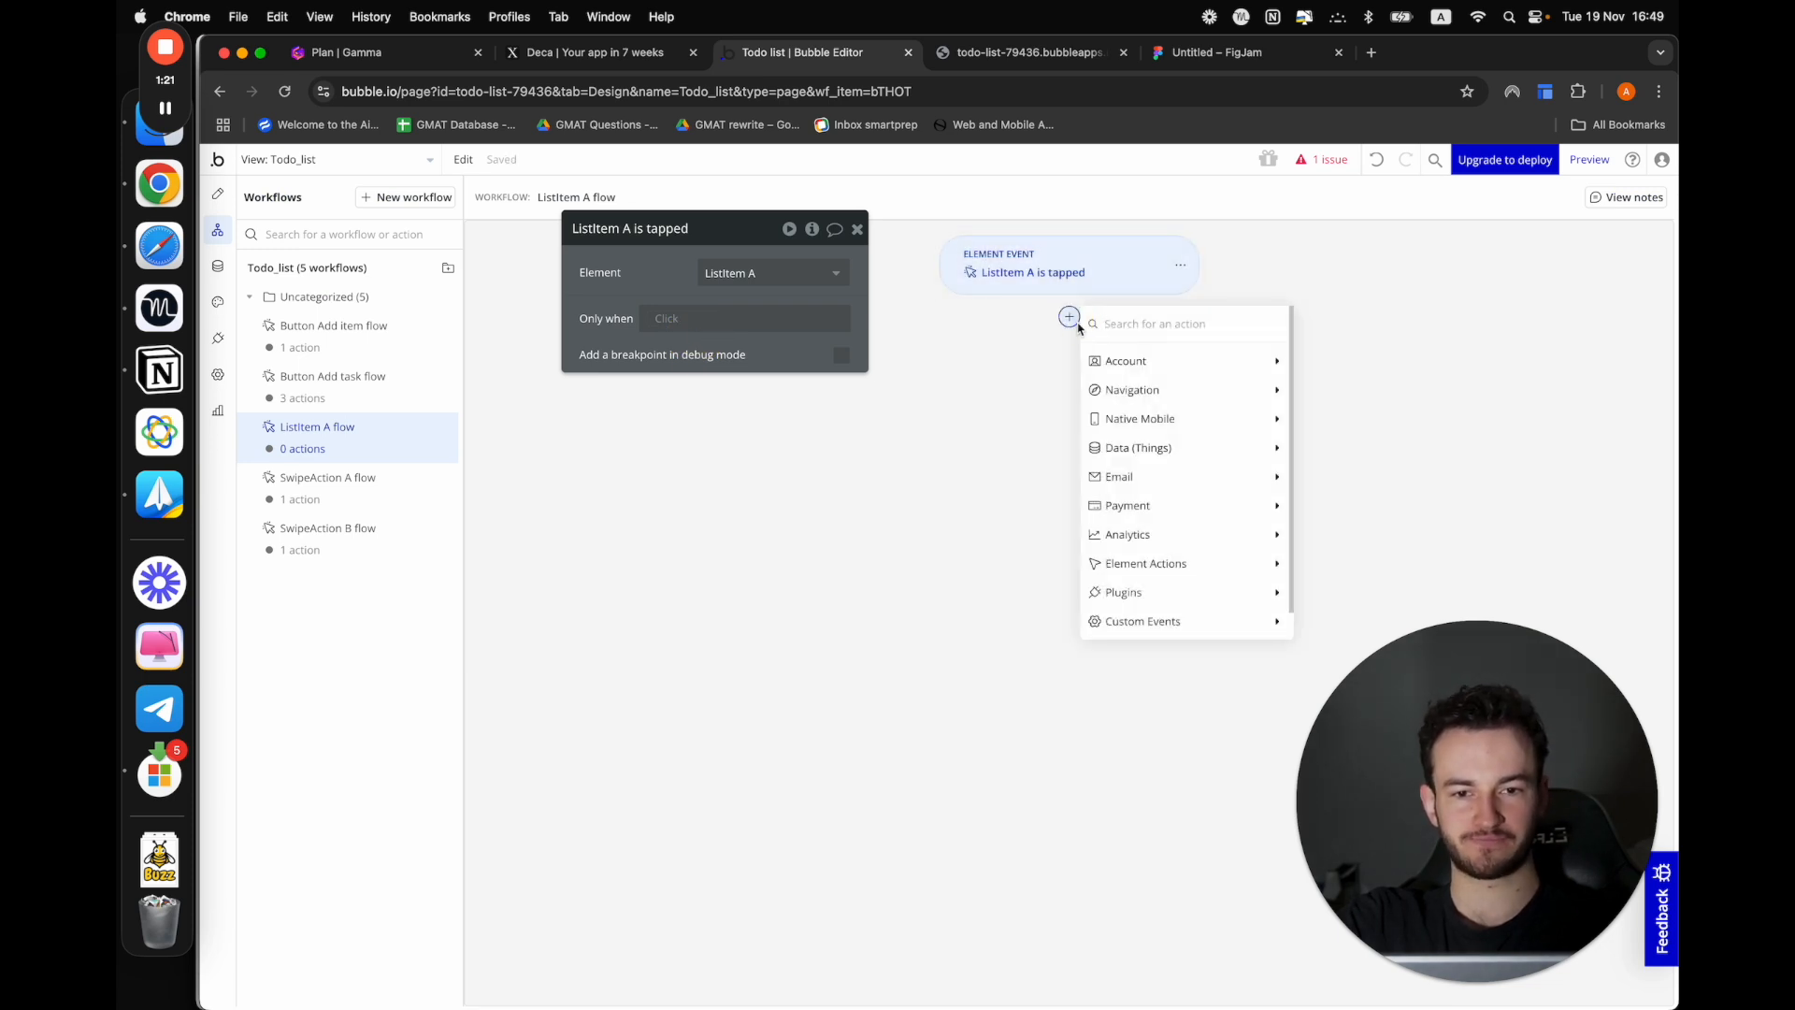
text(set)
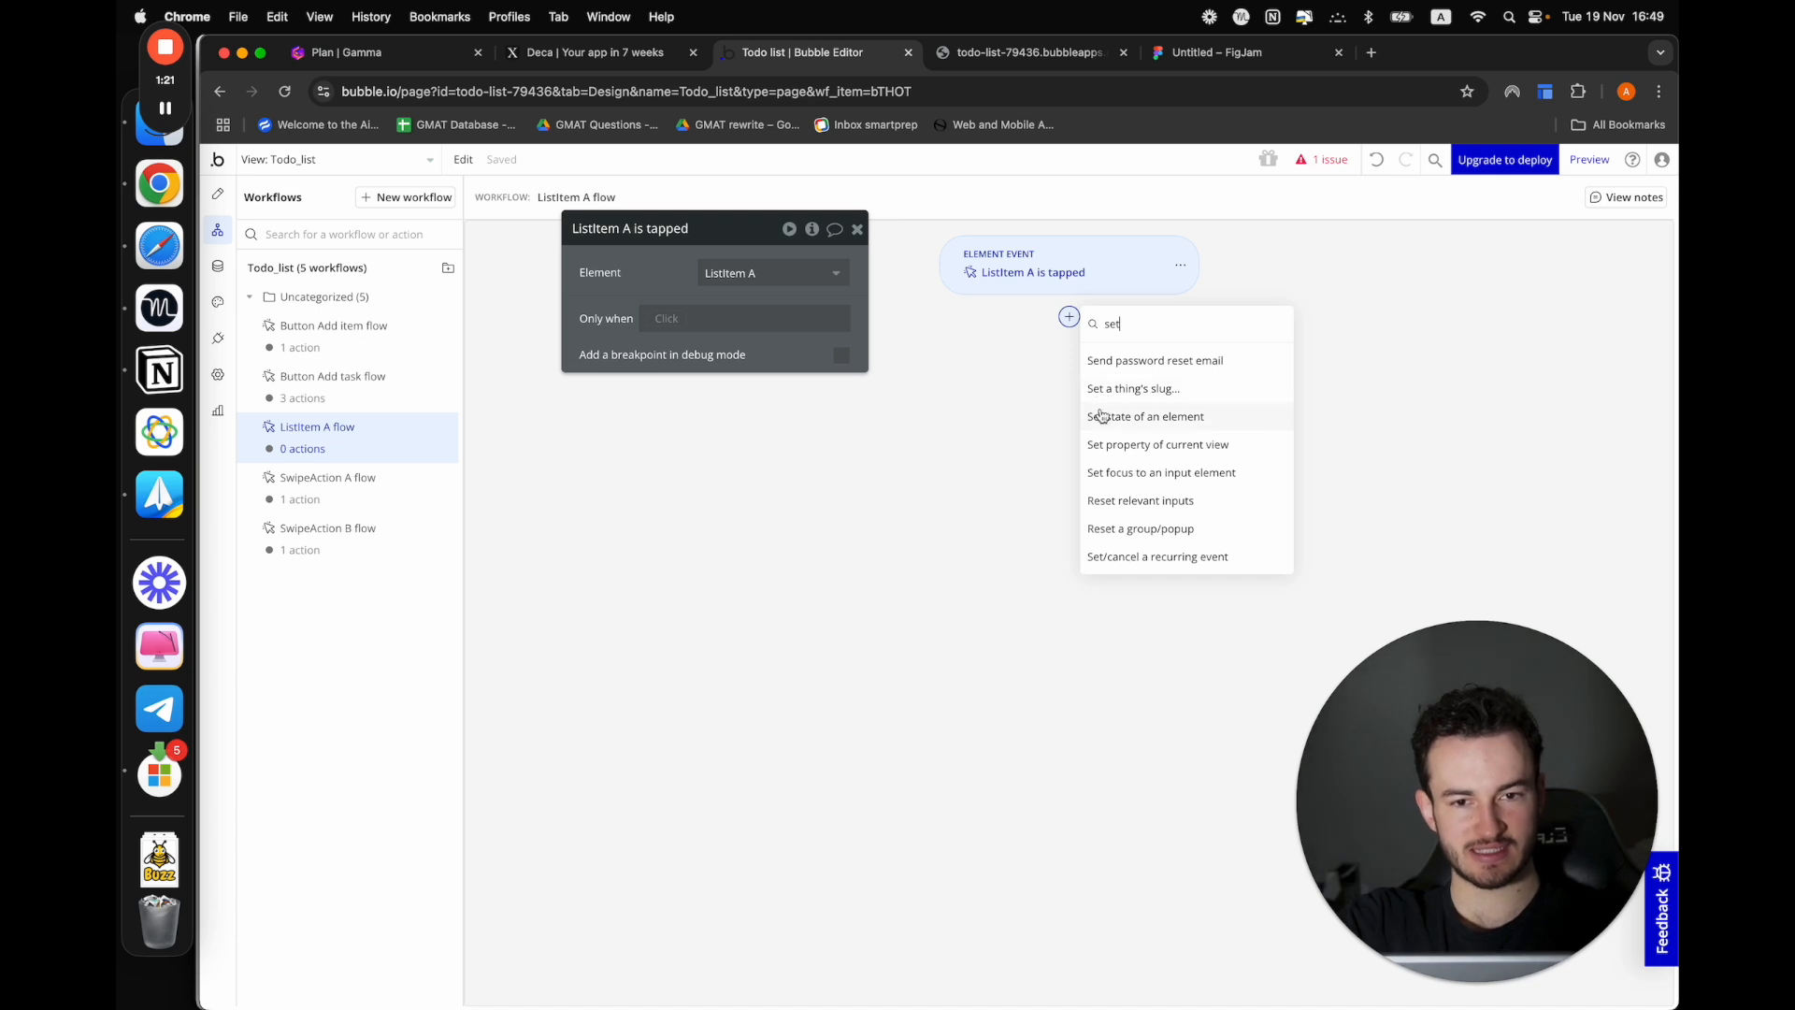
click(1105, 444)
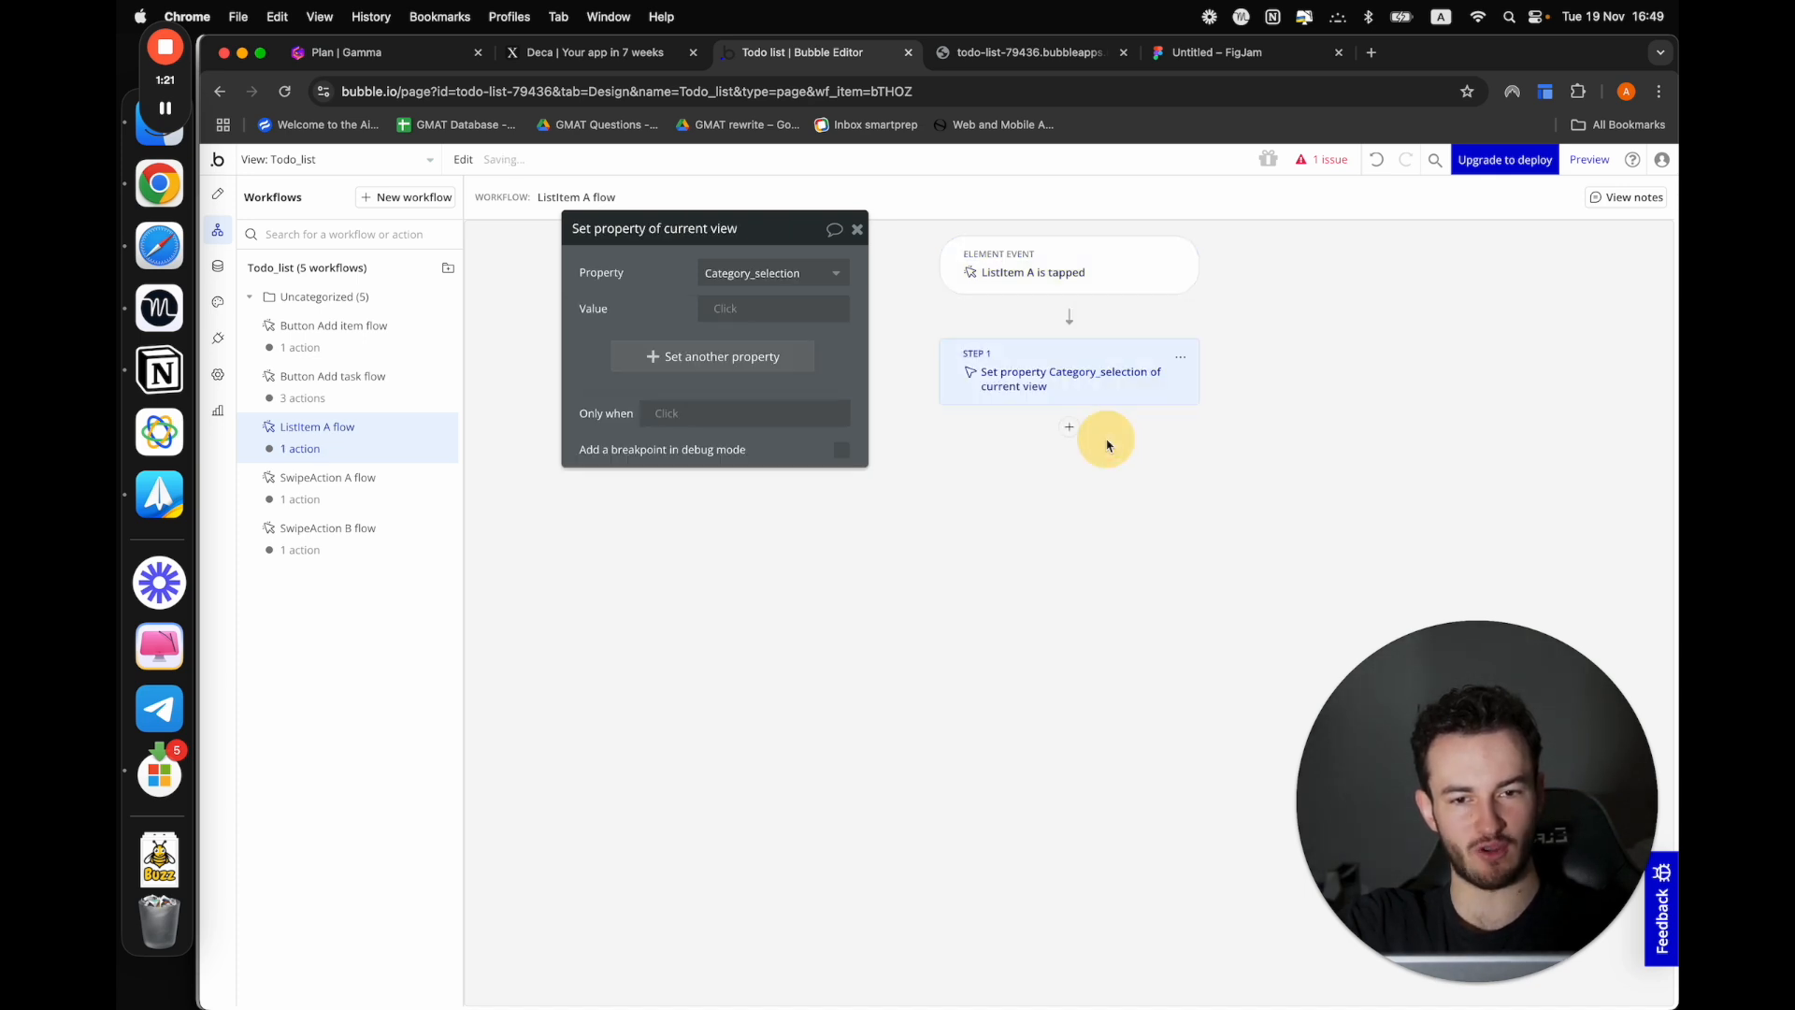
click(727, 308)
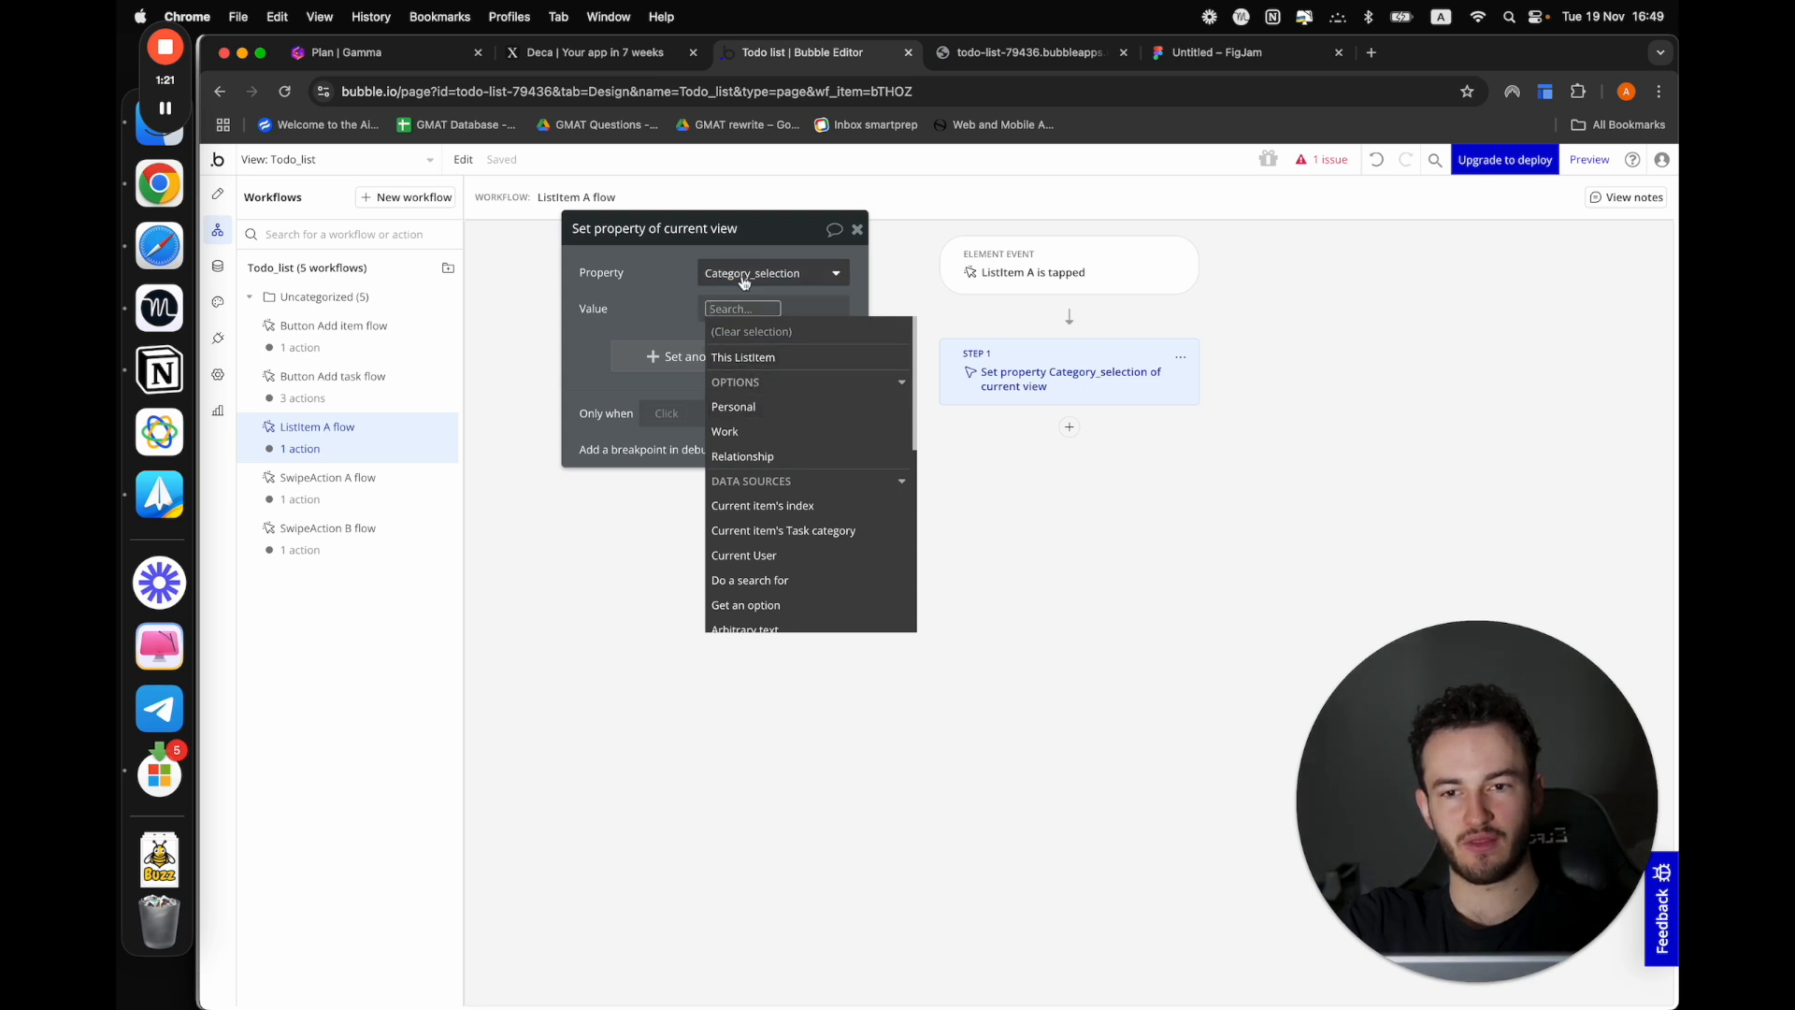
click(819, 270)
click(783, 305)
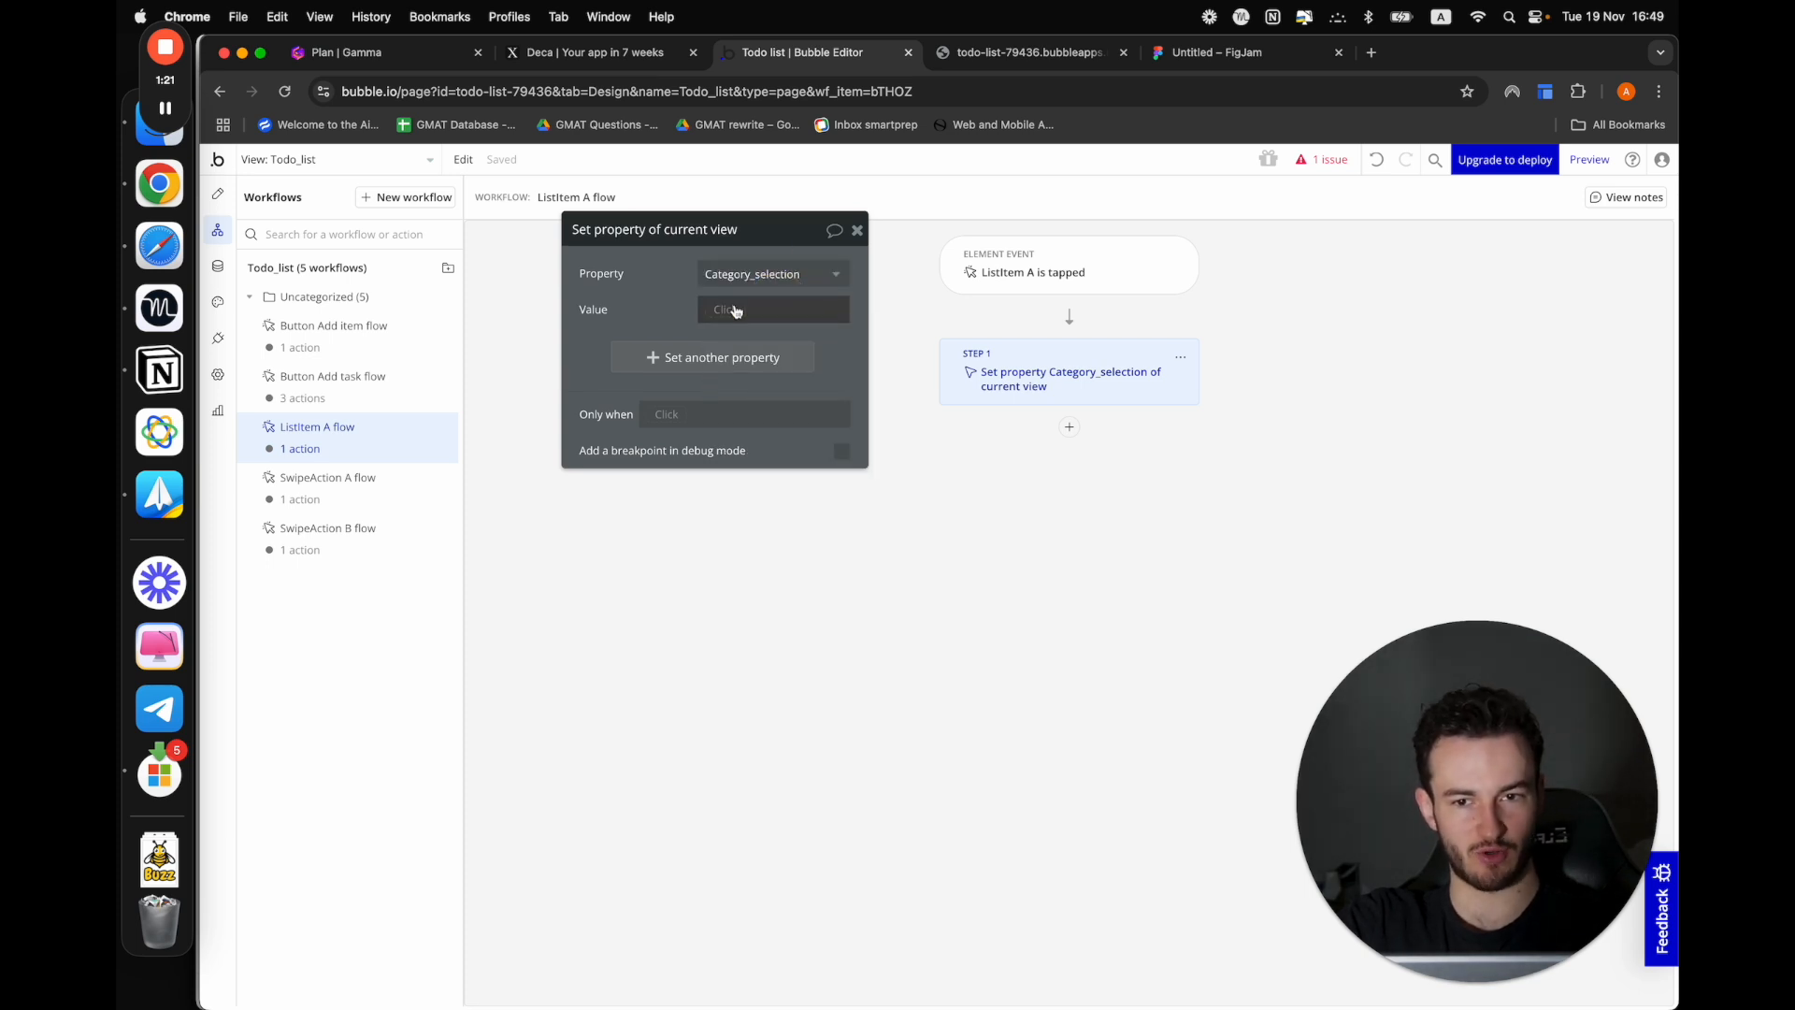
click(733, 308)
click(748, 358)
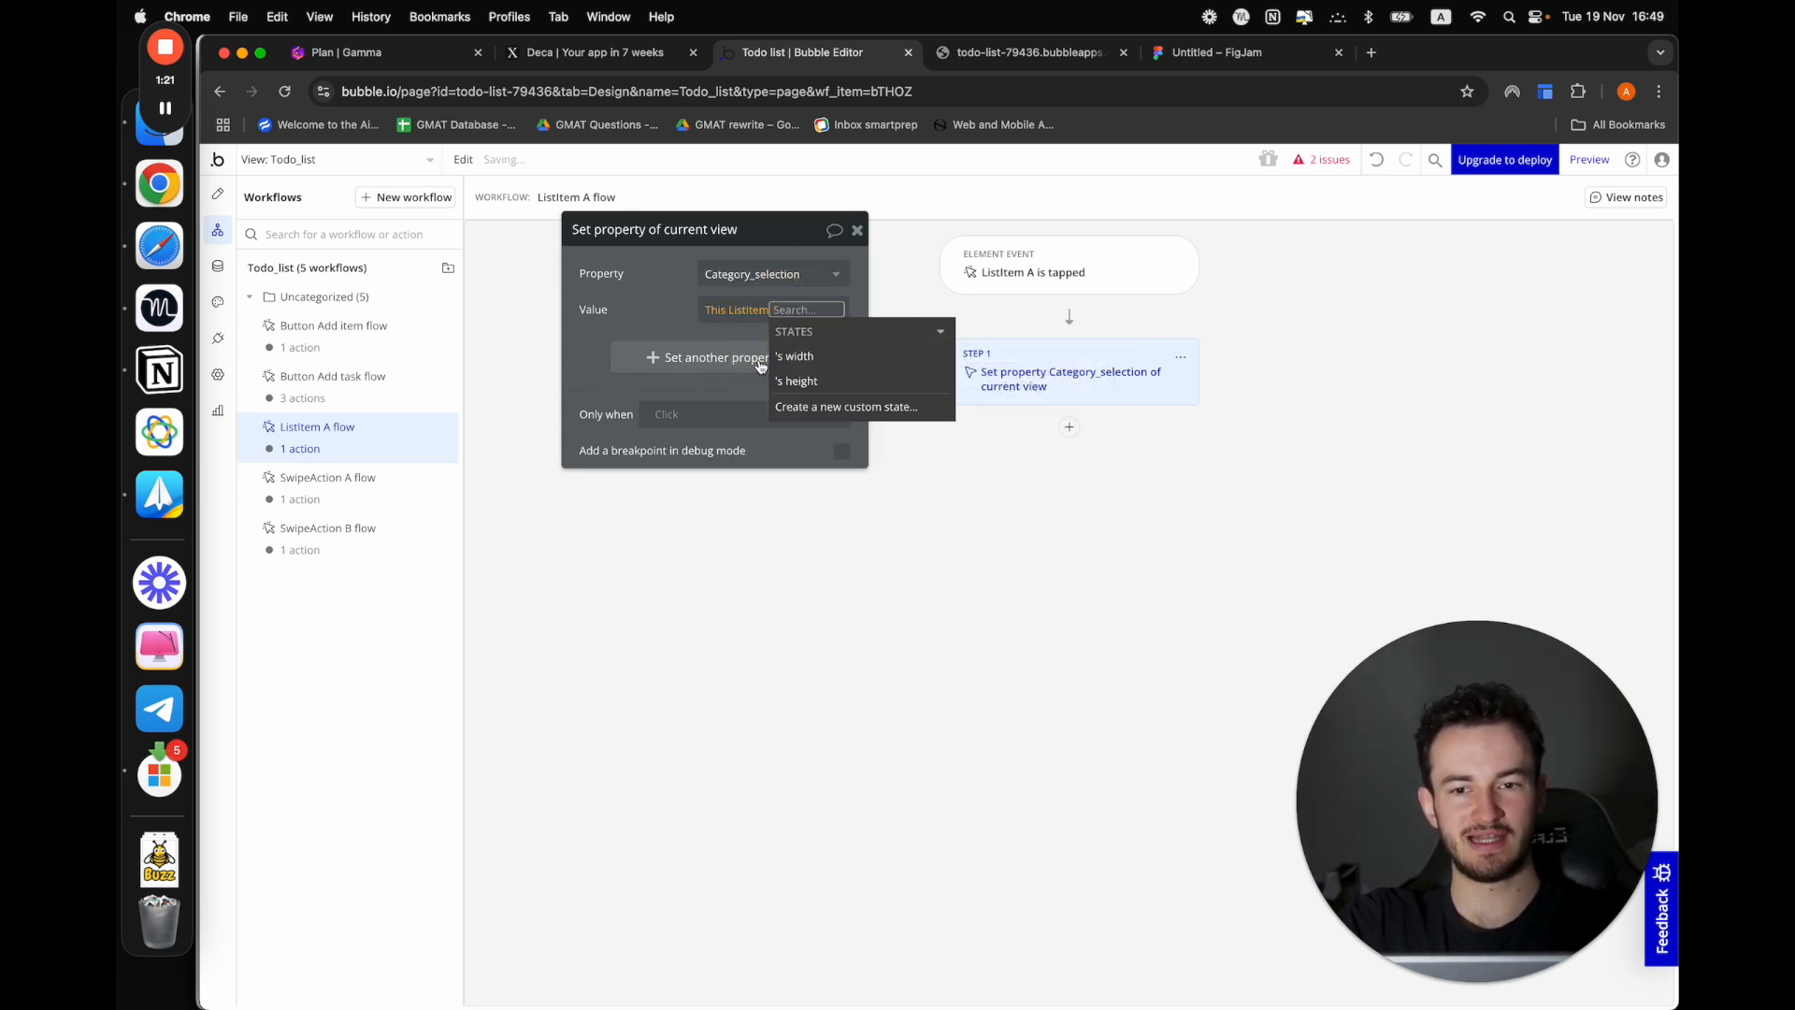
click(654, 311)
Set the value of the Category_selection property in the workflow action to Current item's Task category
click(735, 309)
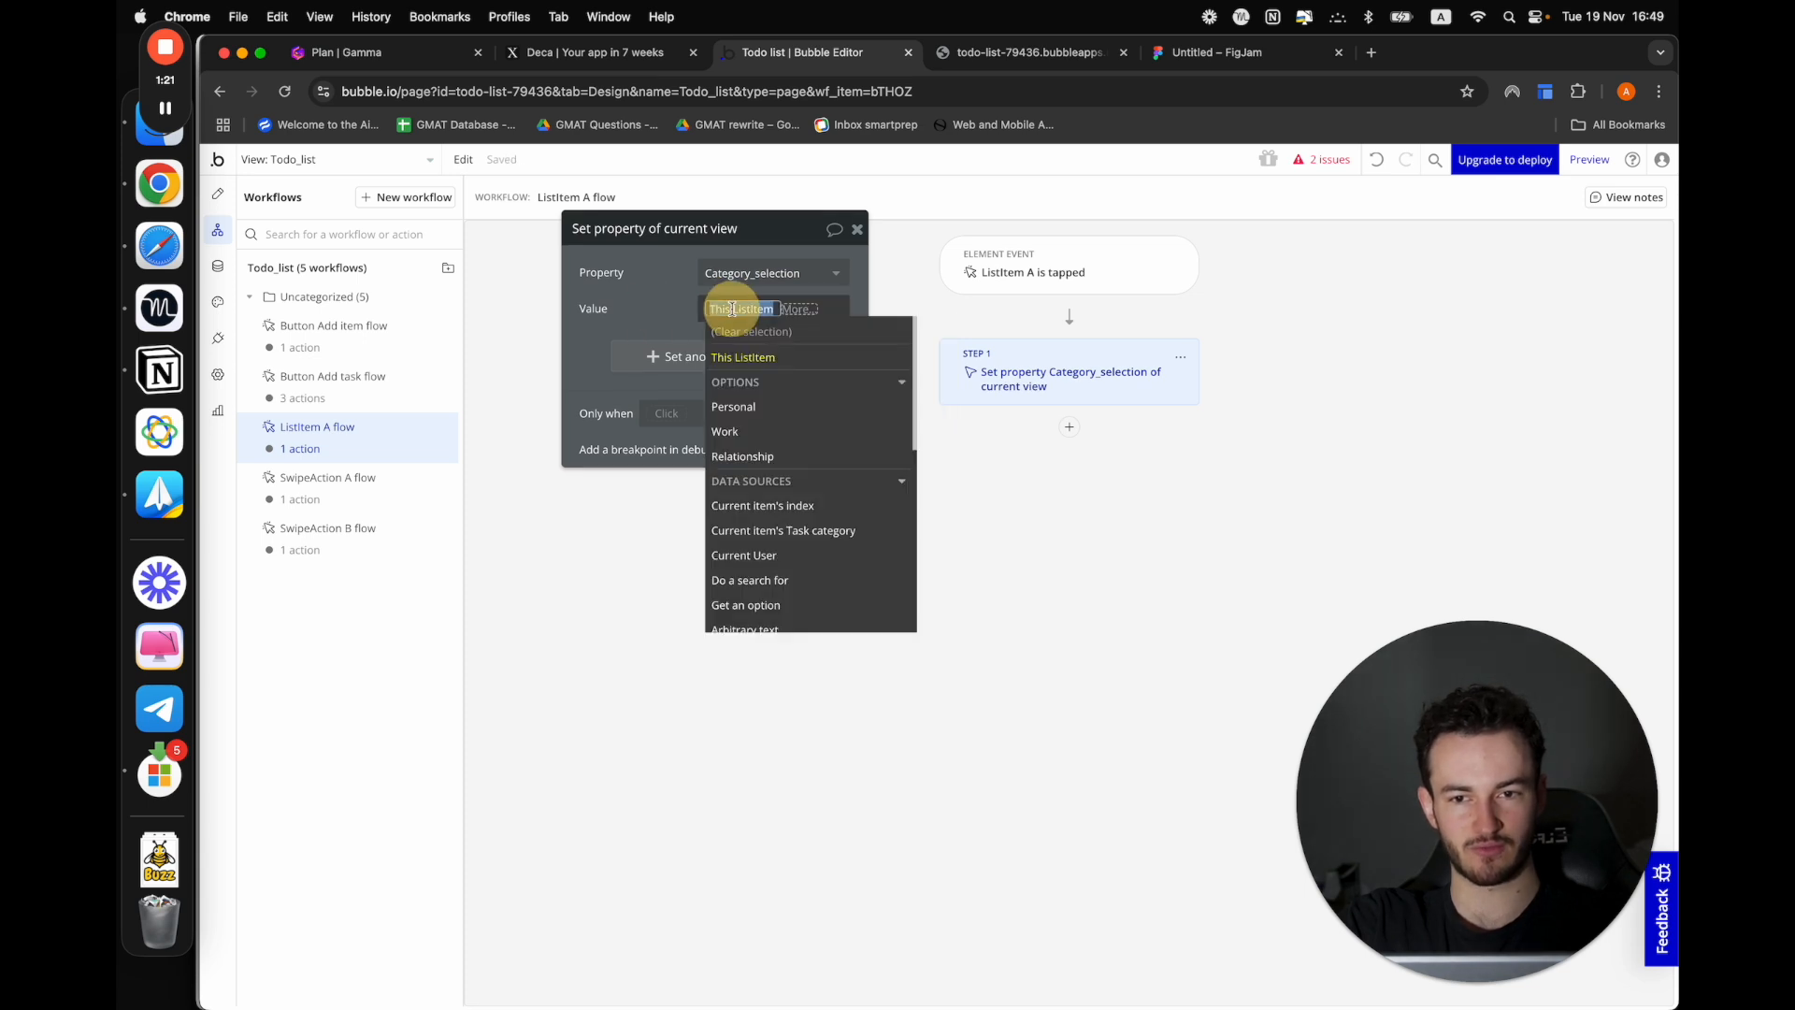
click(774, 531)
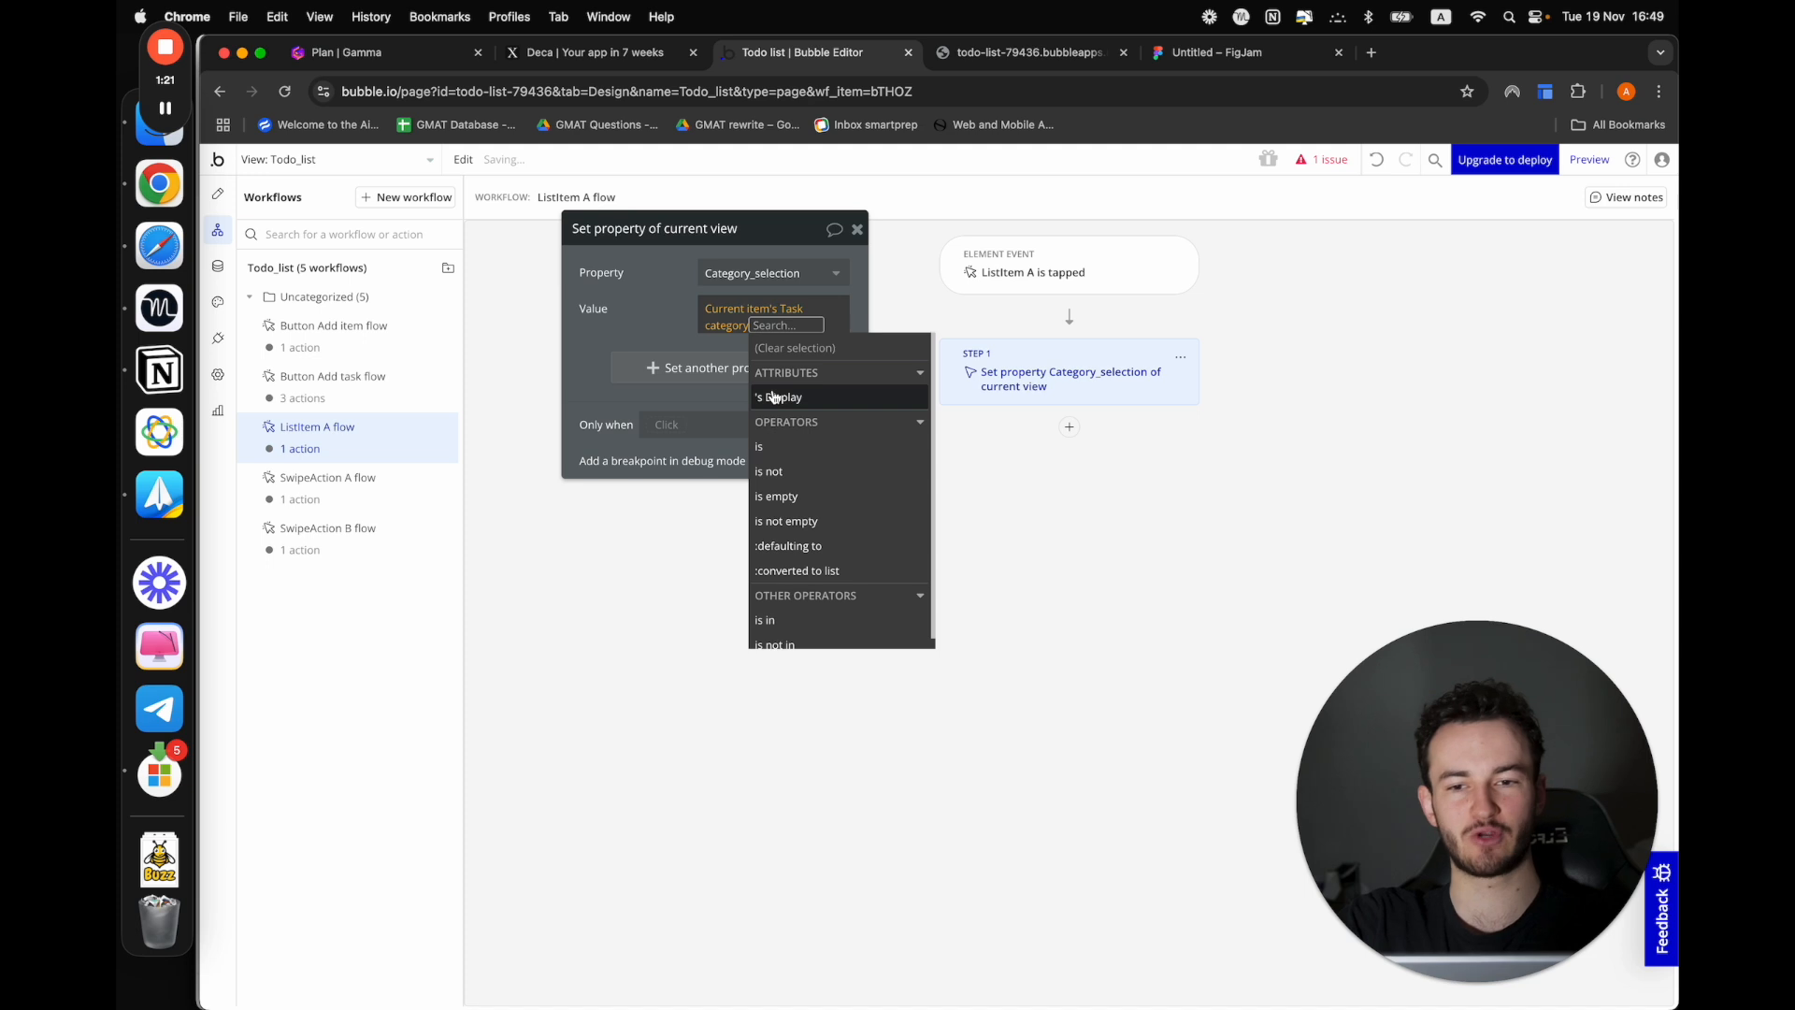
click(660, 316)
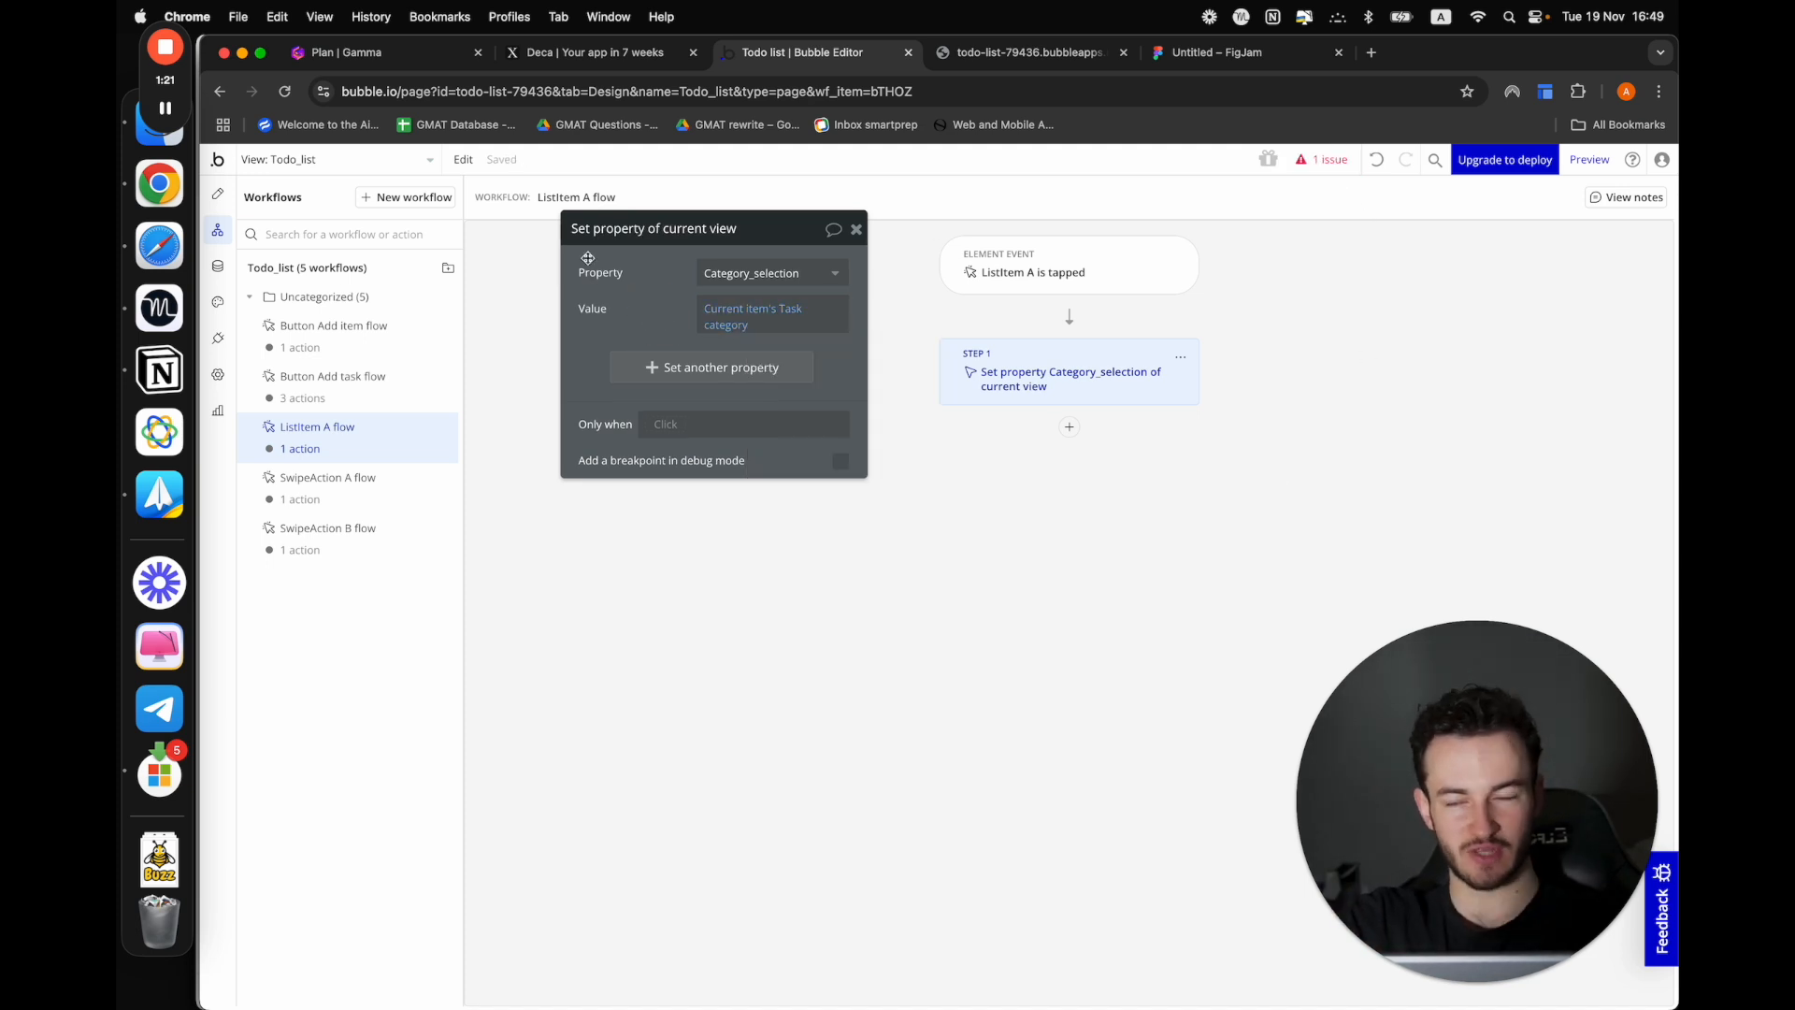
Return to the design view and add a condition to ListItem A of the category list
click(227, 194)
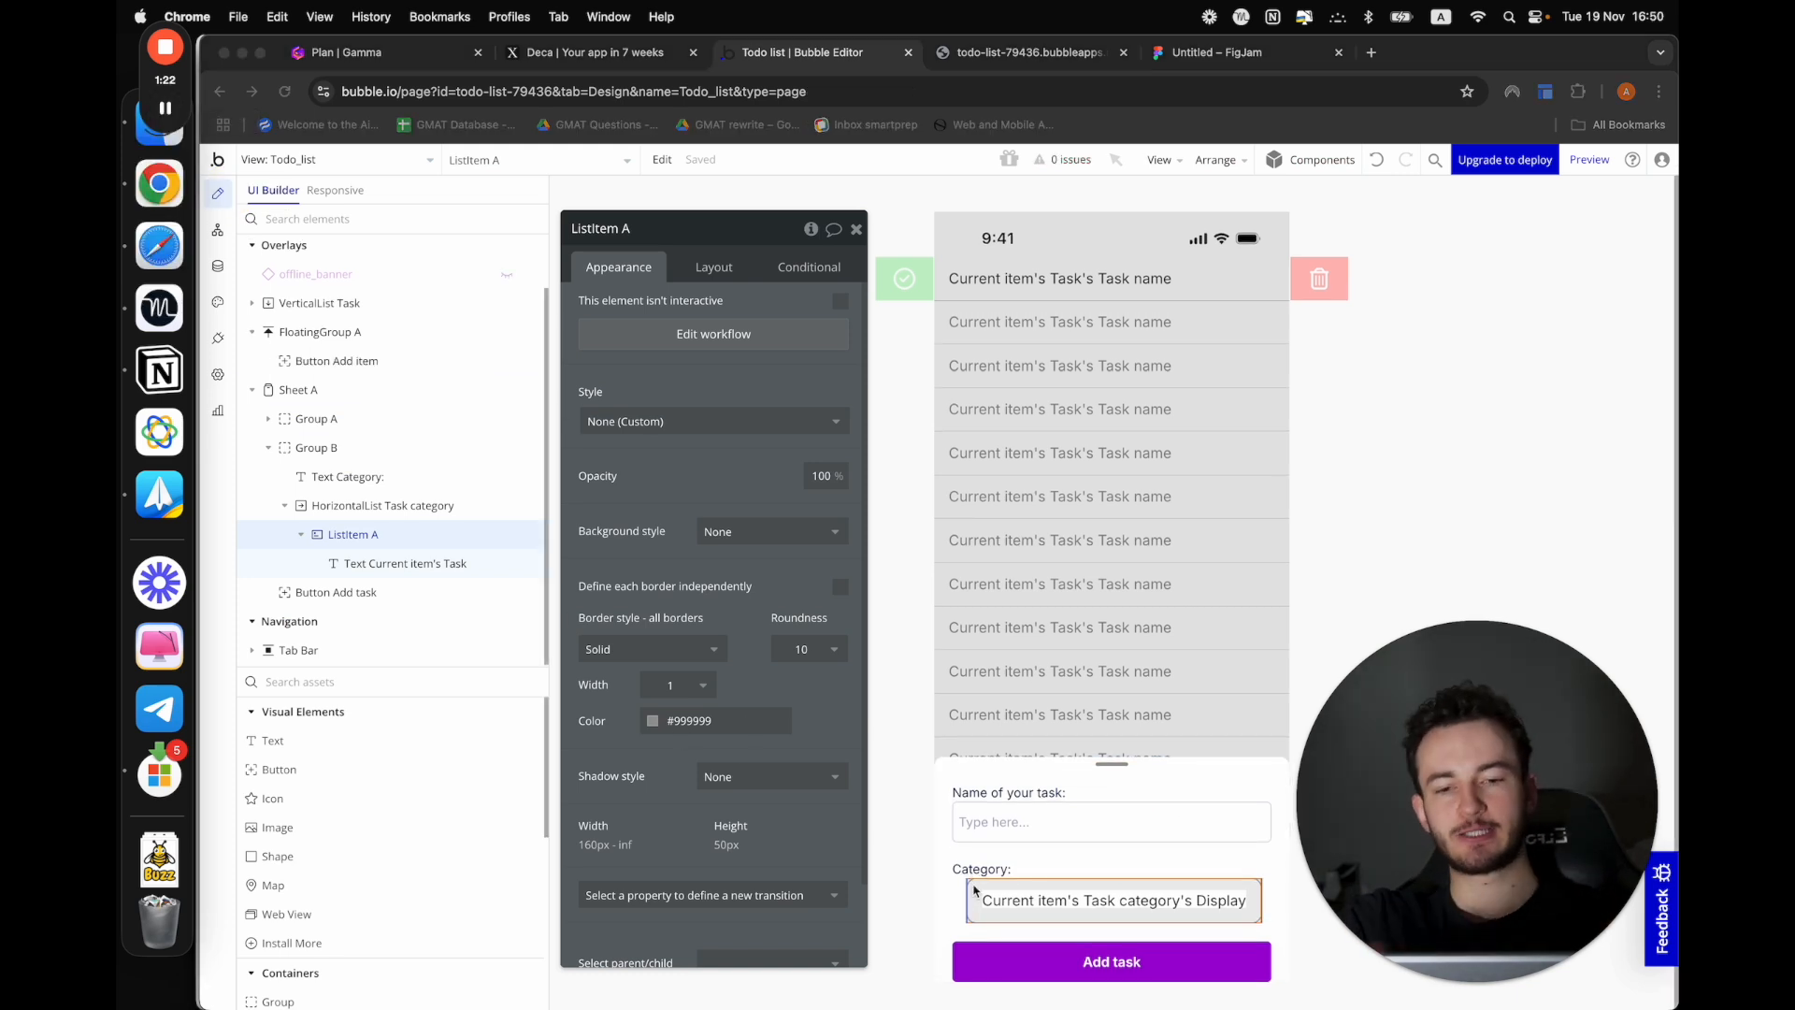
scroll(974, 915, down, 1)
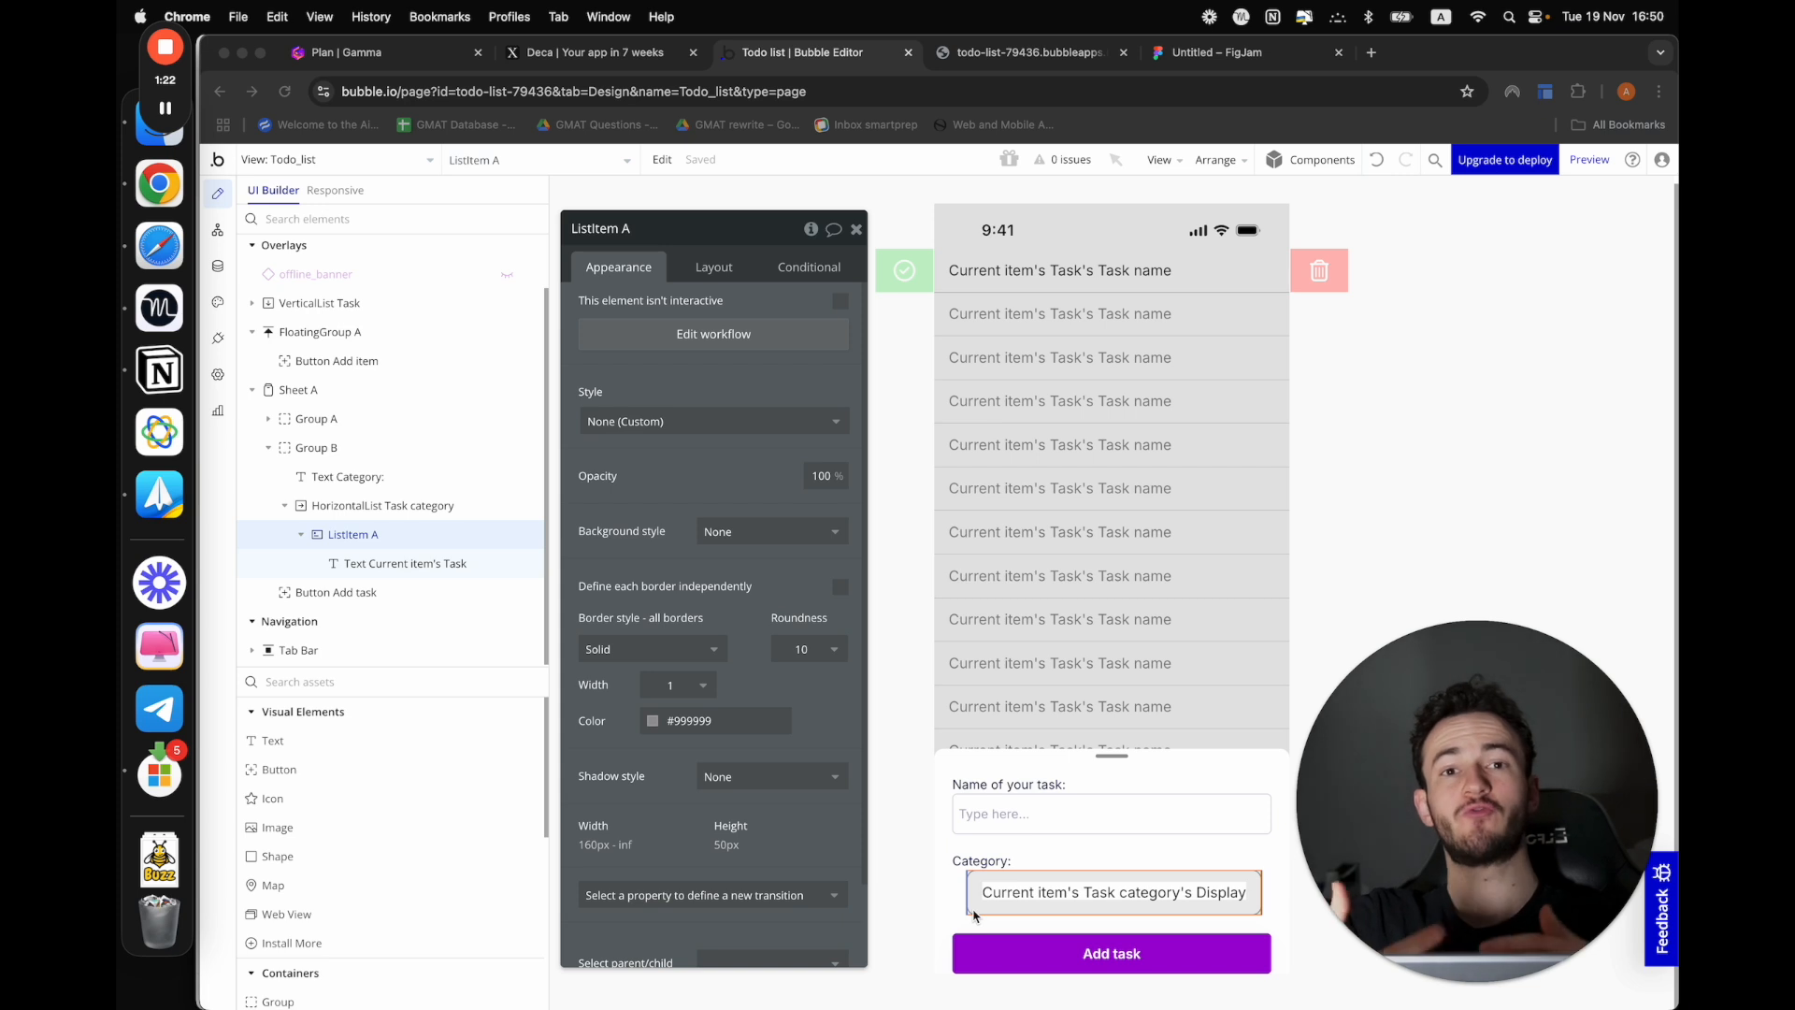
click(835, 271)
click(703, 314)
click(641, 318)
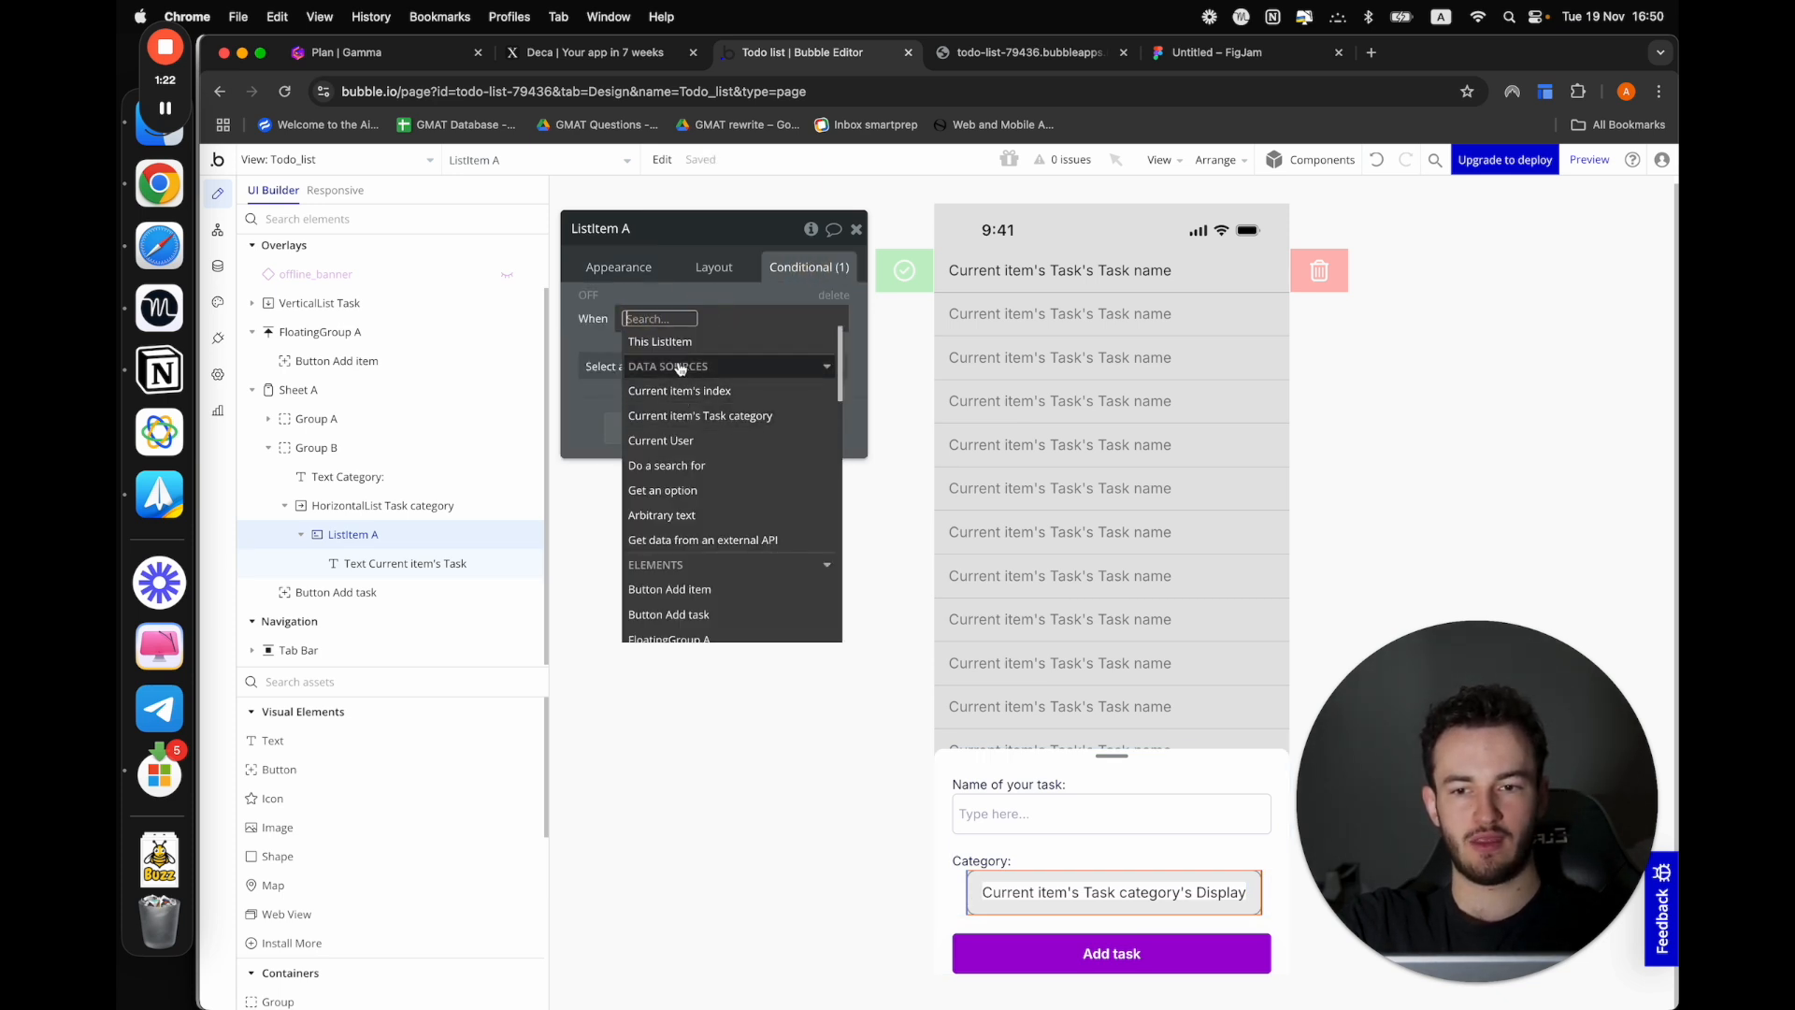
text(par)
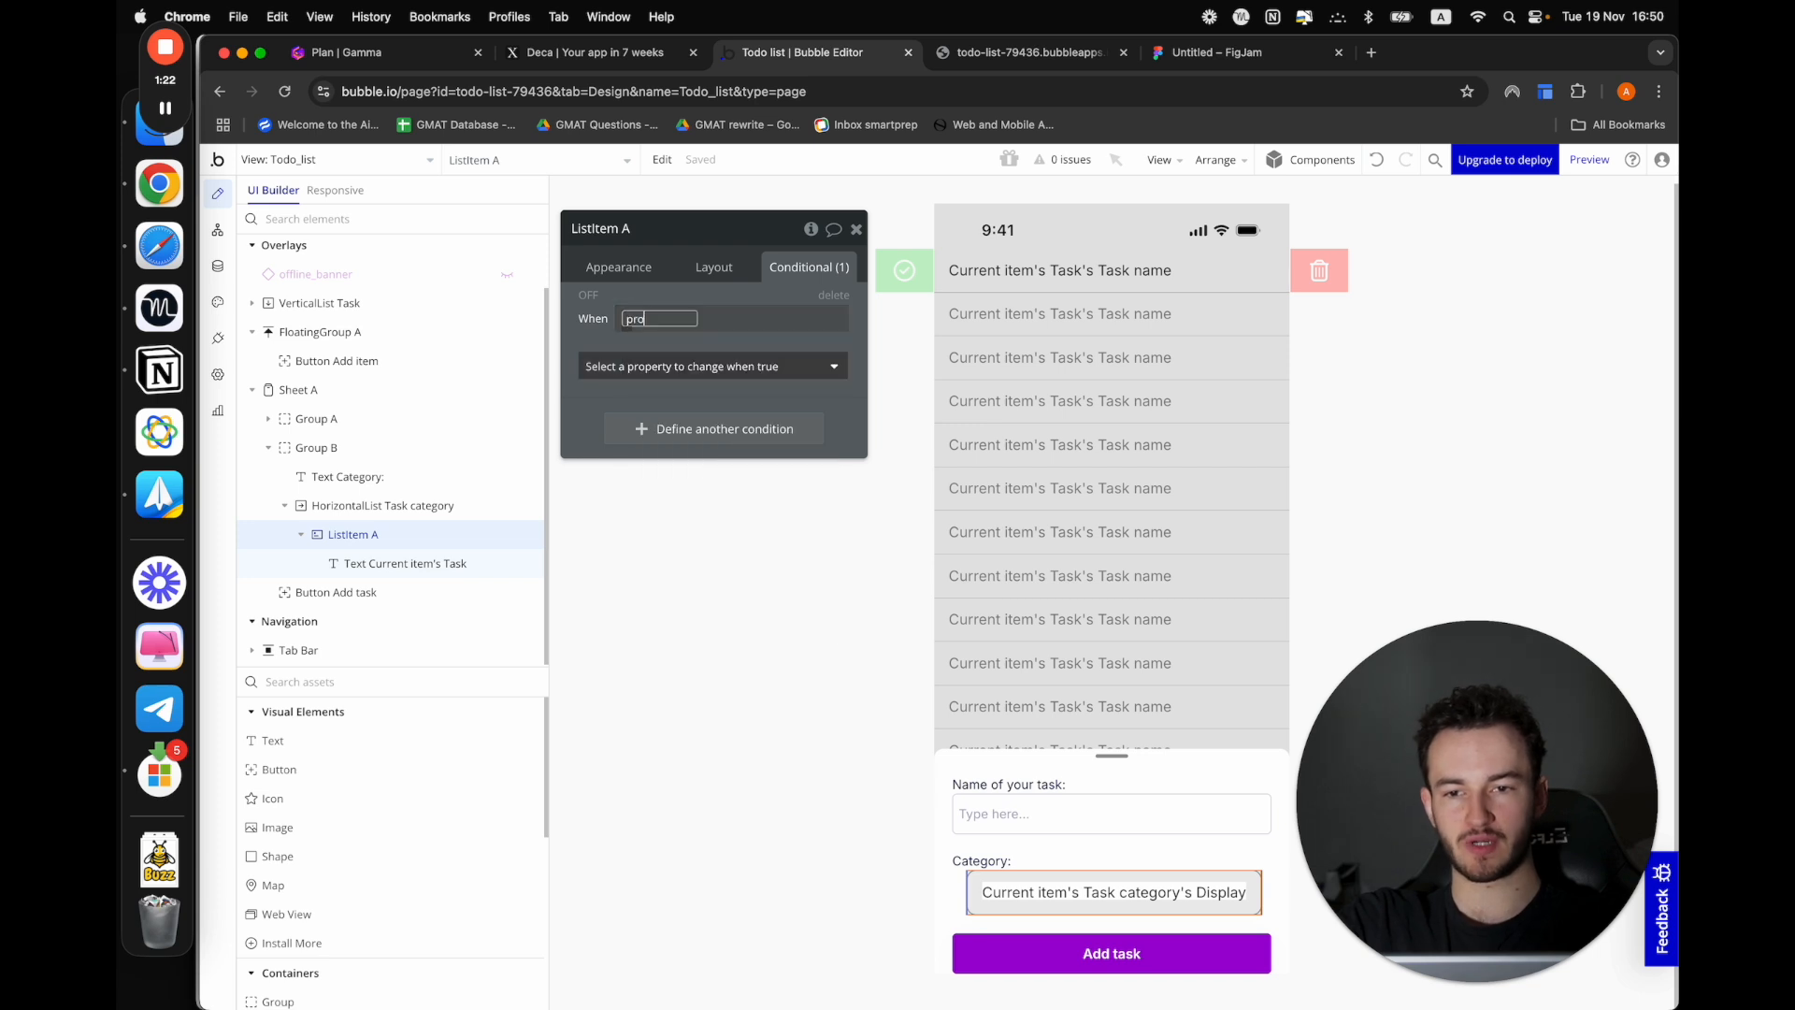
key(BackSpace)
key(BackSpace)
key(BackSpace)
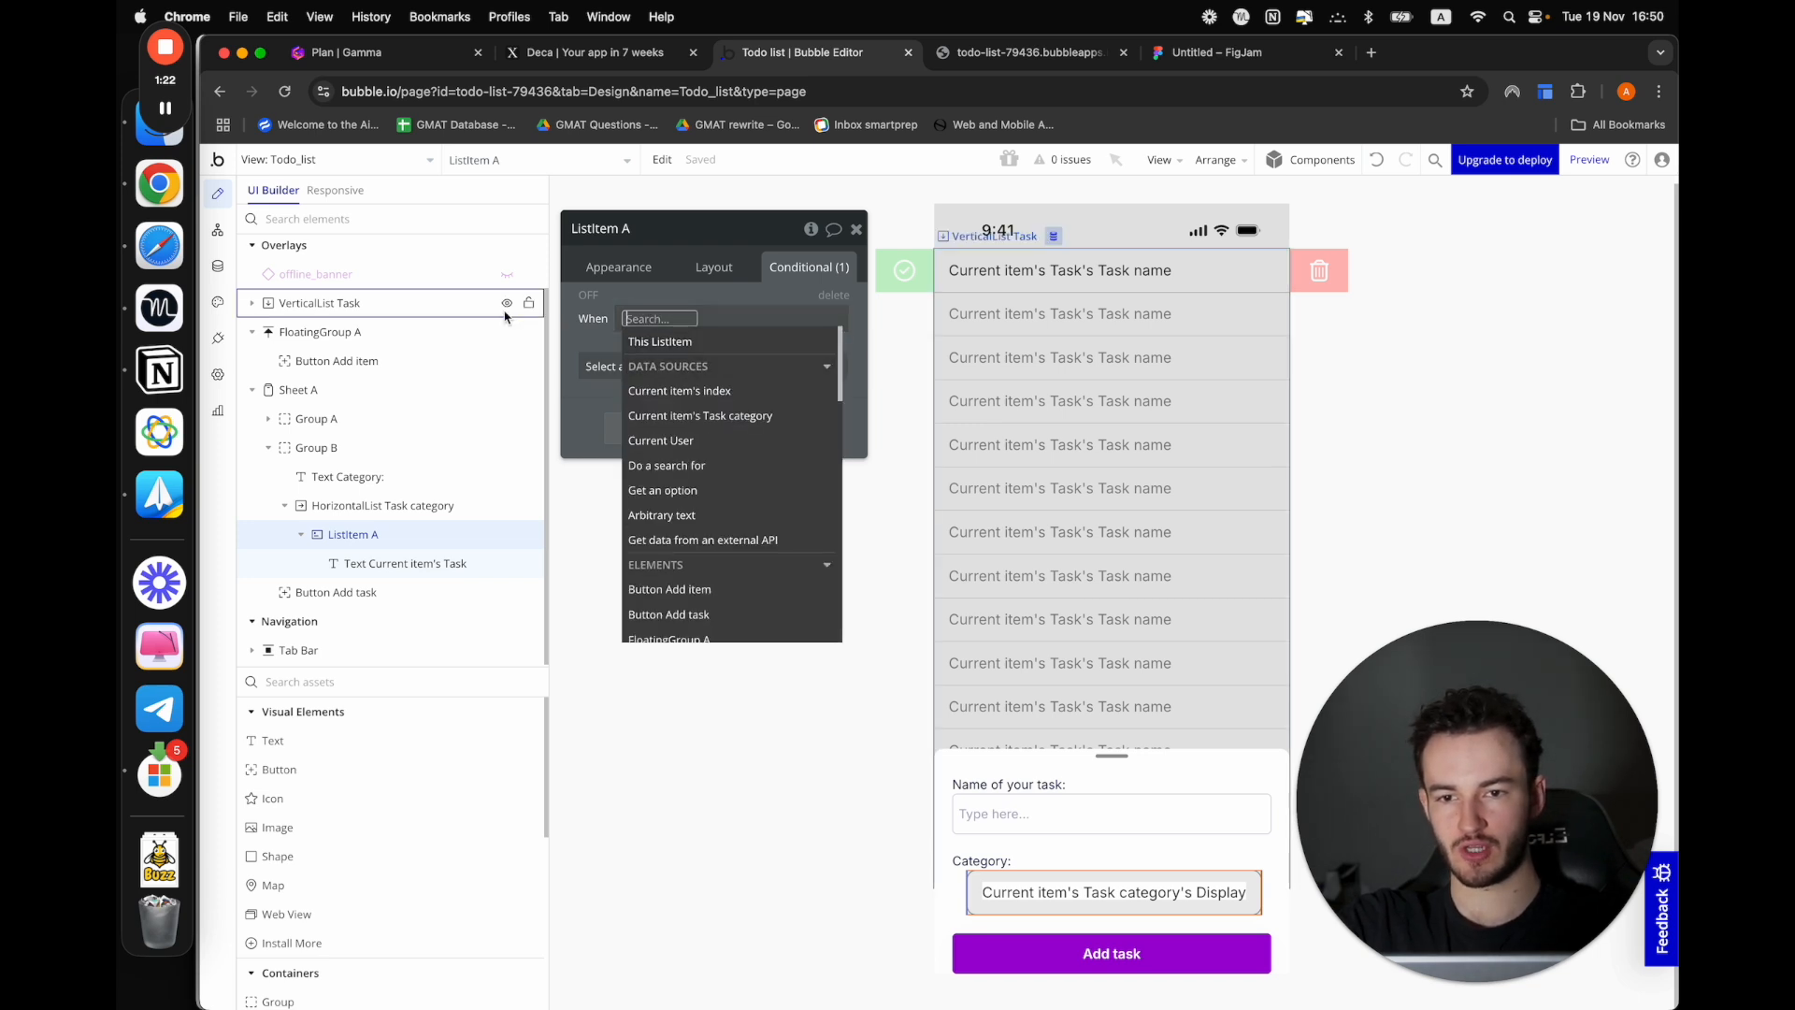
Set the condition on ListItem A to Todo_list's Category_selection is Current item's Task category
scroll(505, 316, up, 2)
text(to)
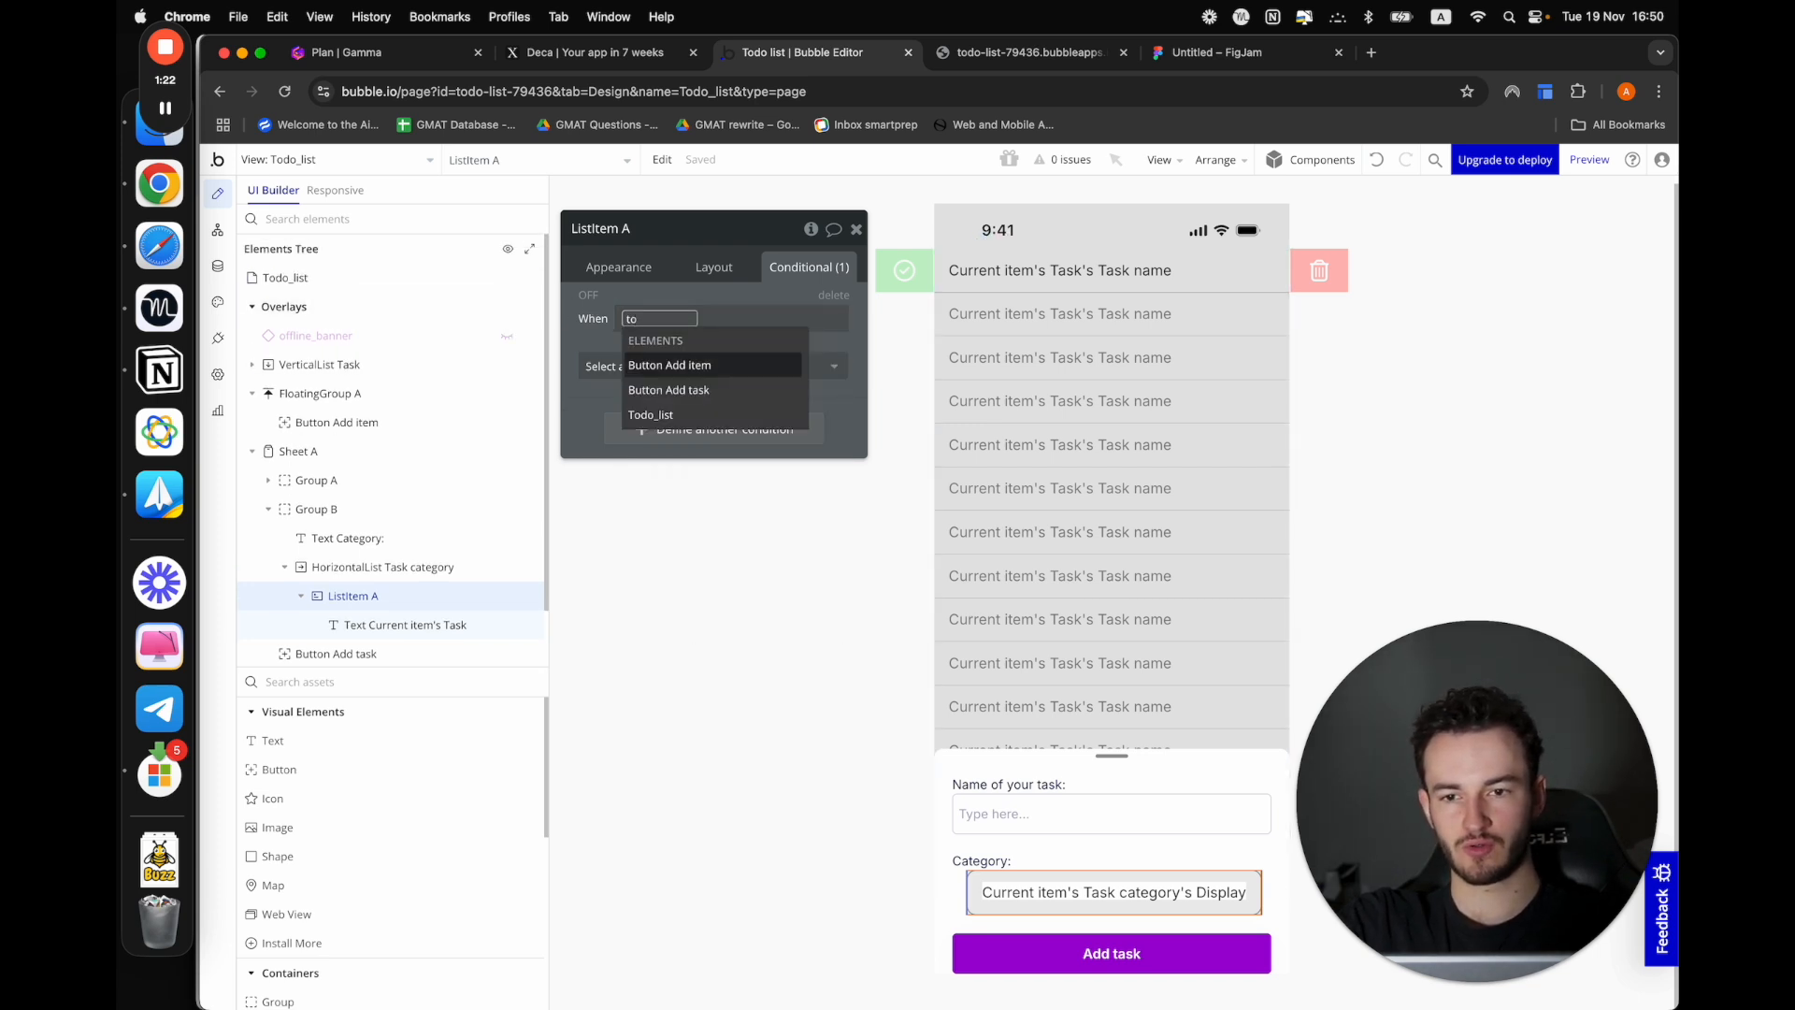
click(651, 414)
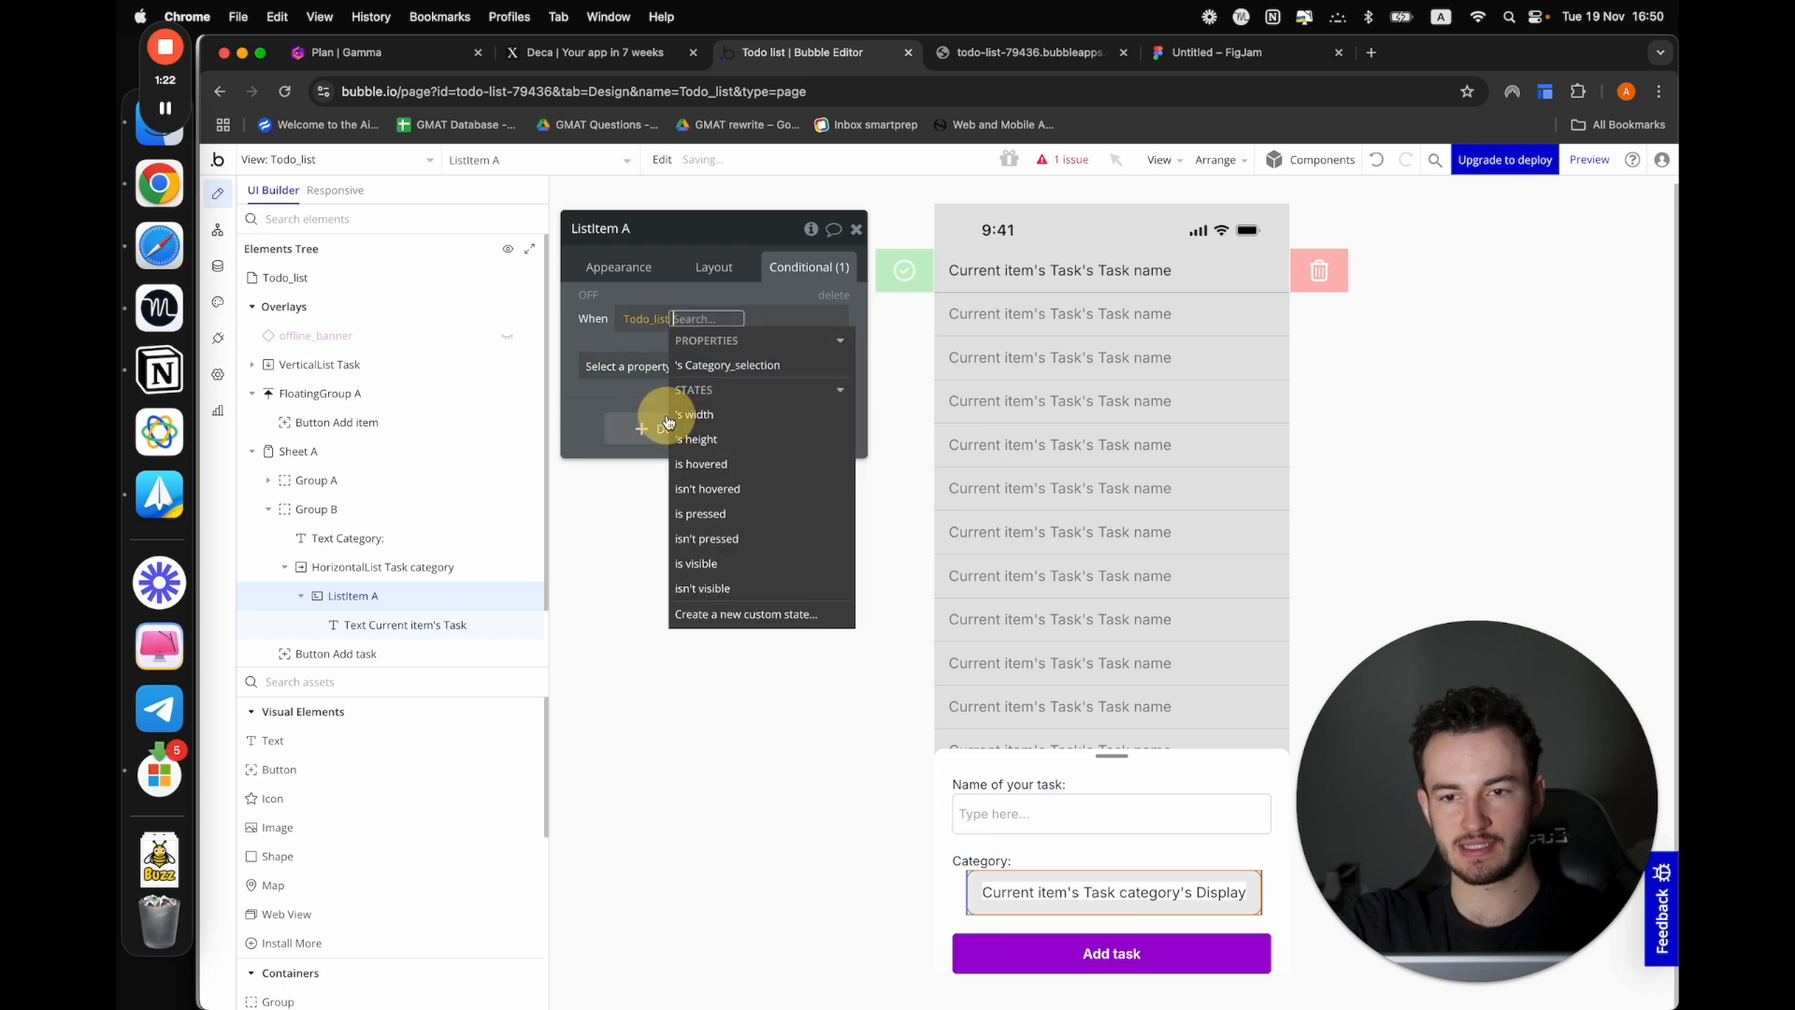
click(720, 358)
click(679, 371)
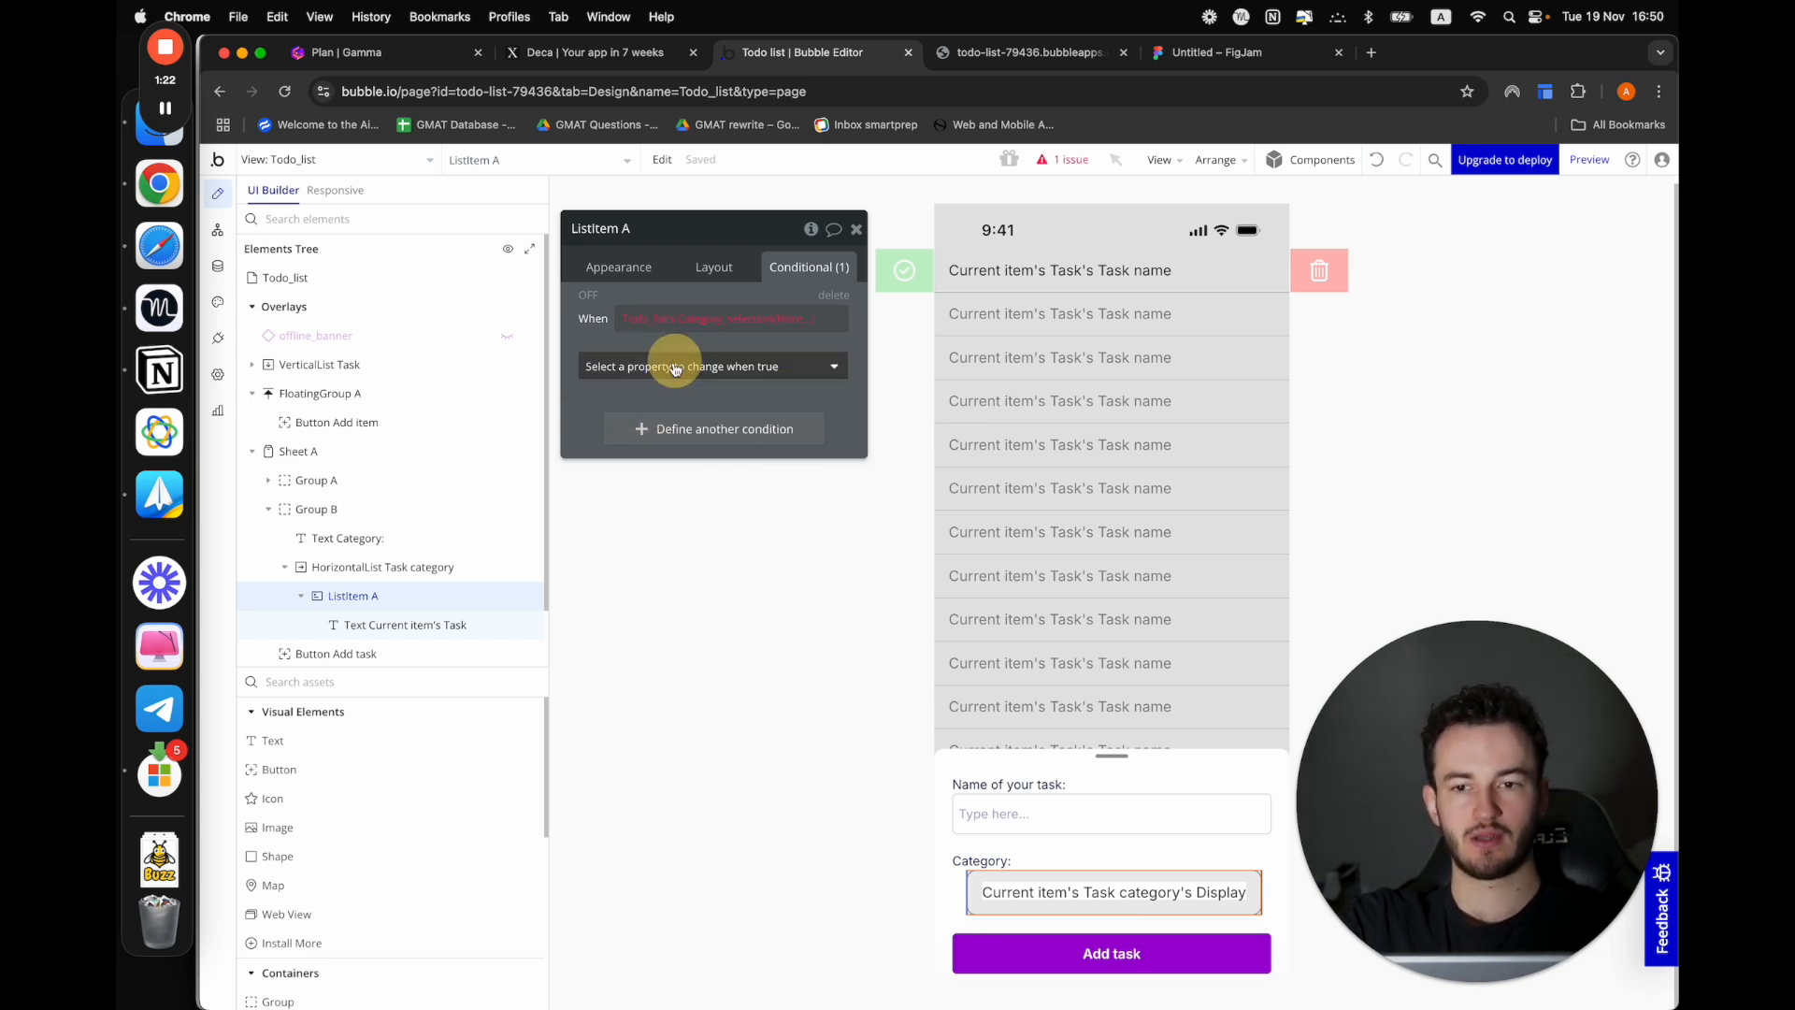
click(790, 319)
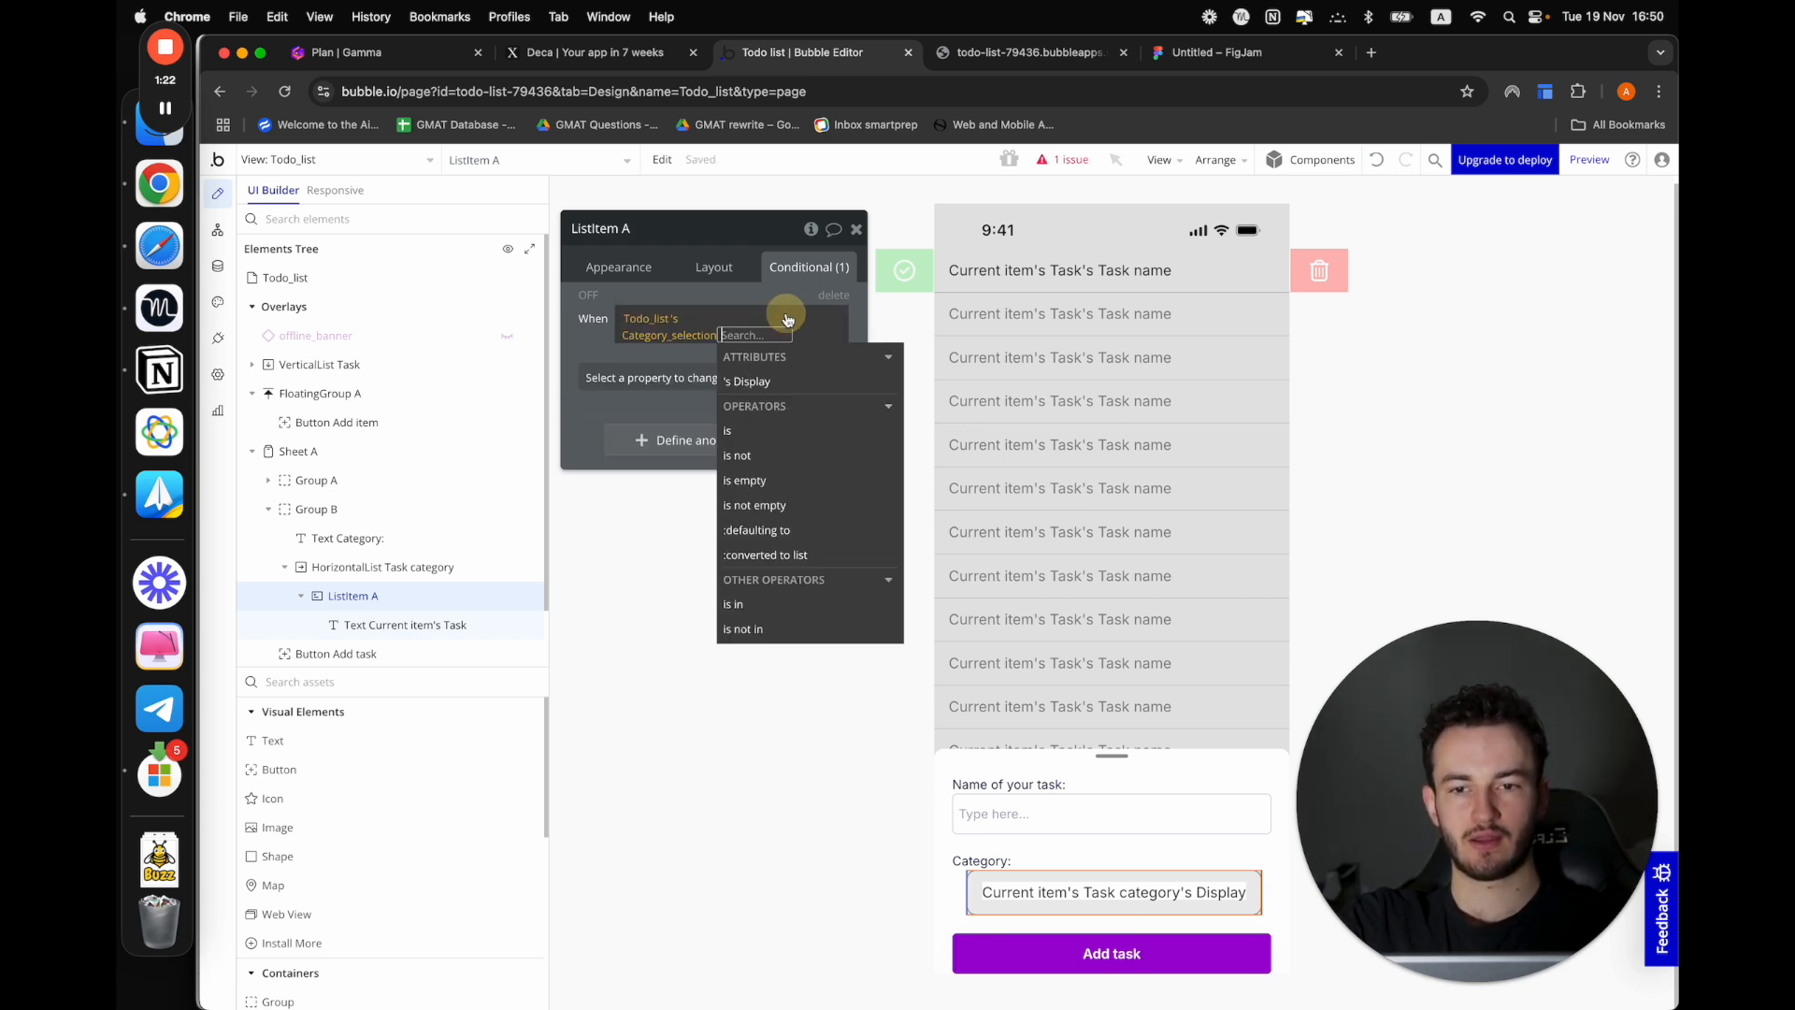
click(741, 436)
click(699, 530)
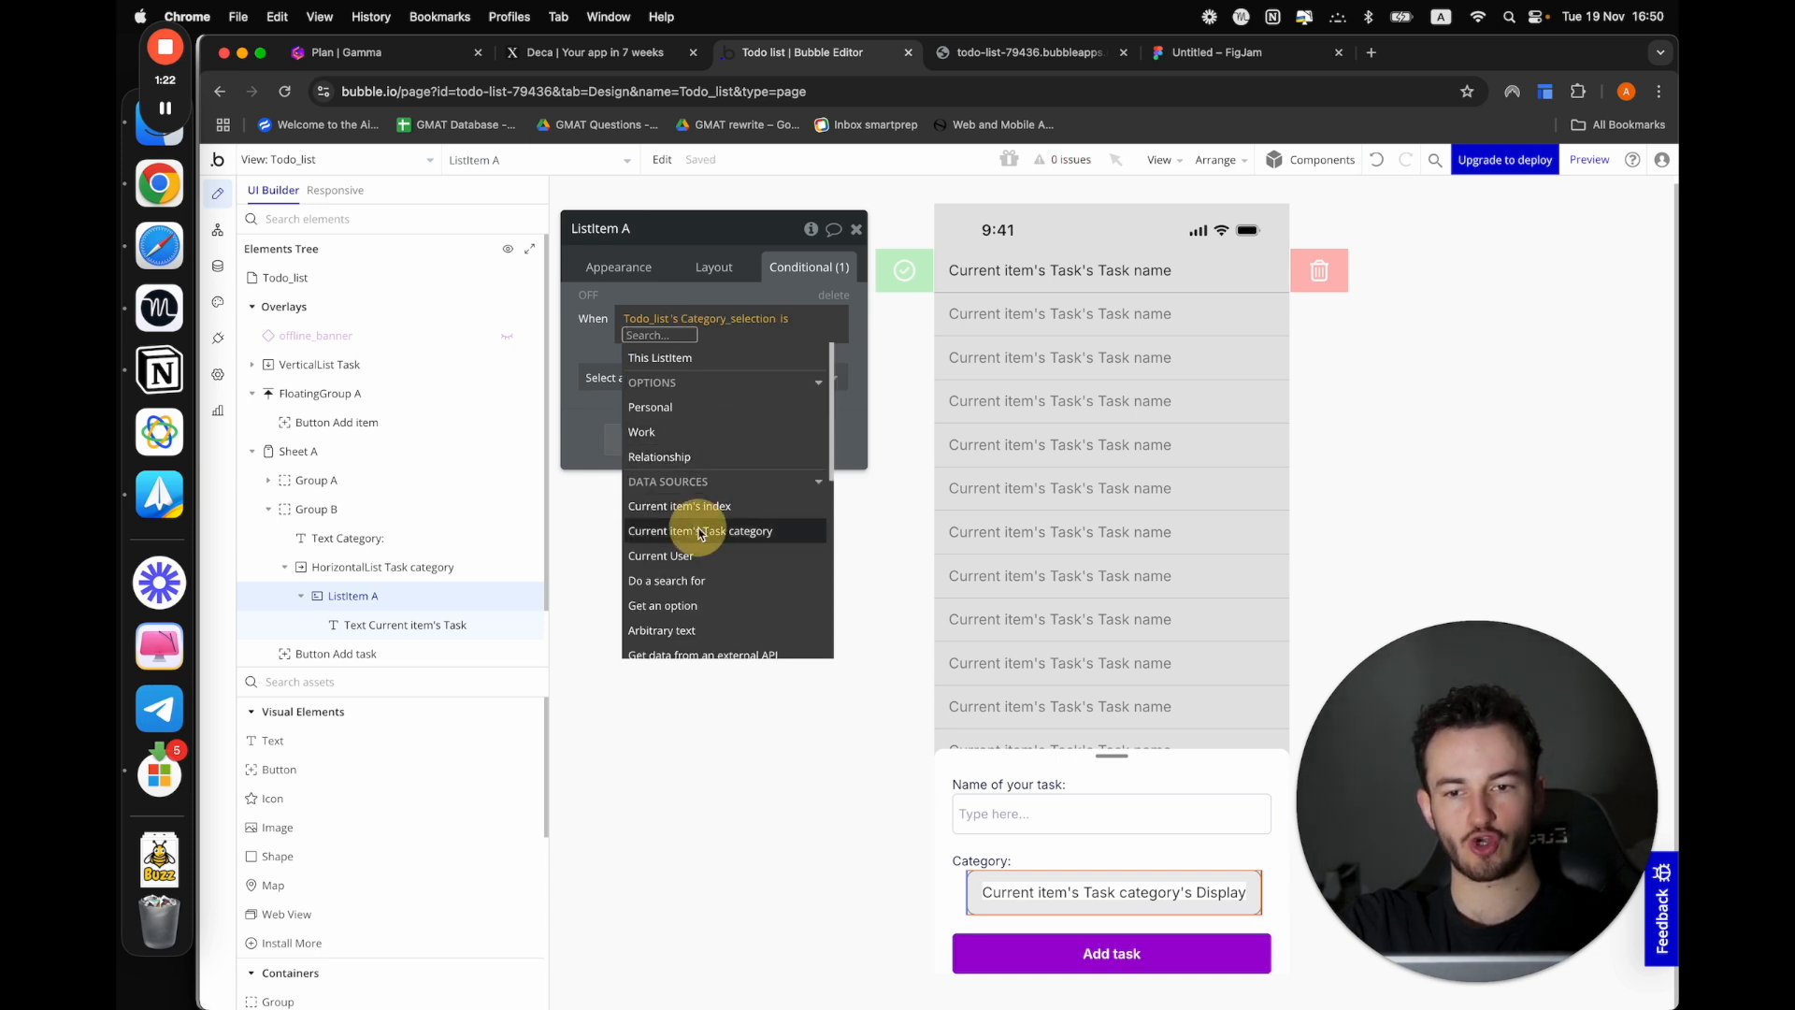
click(591, 348)
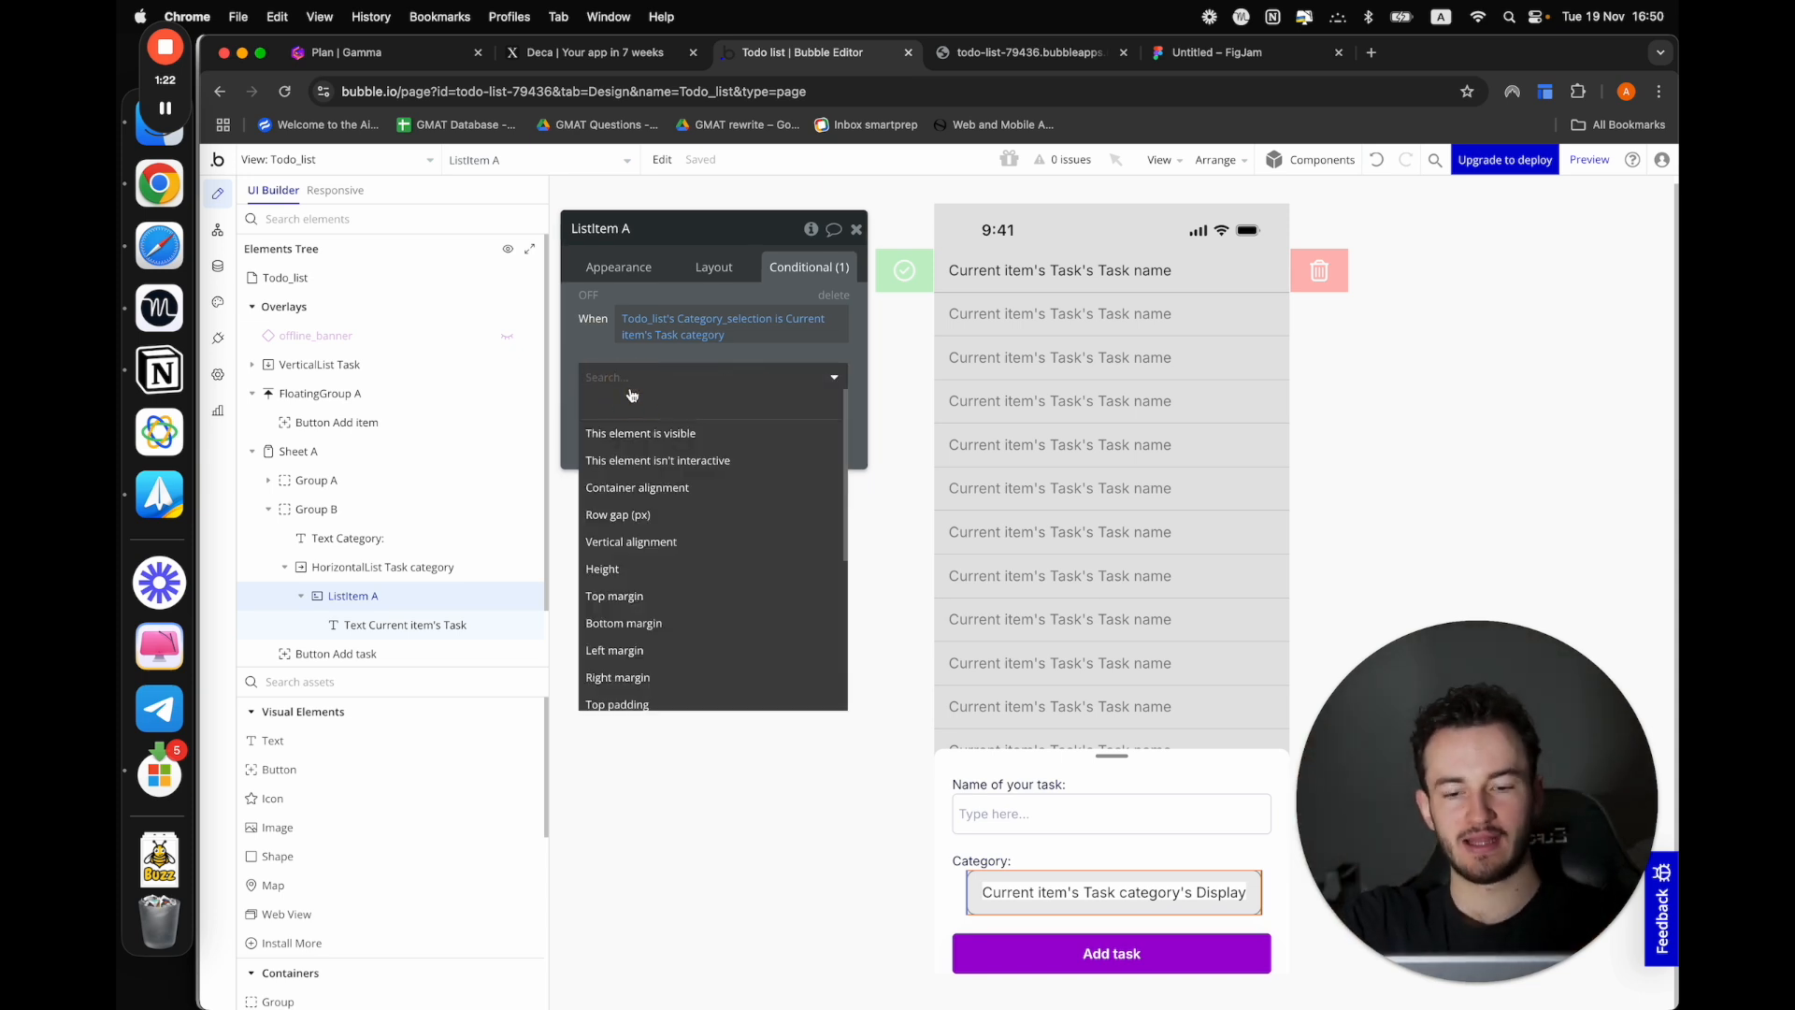
Make the condition change the border style of all borders to Solid and the border color to Primary
text(bor)
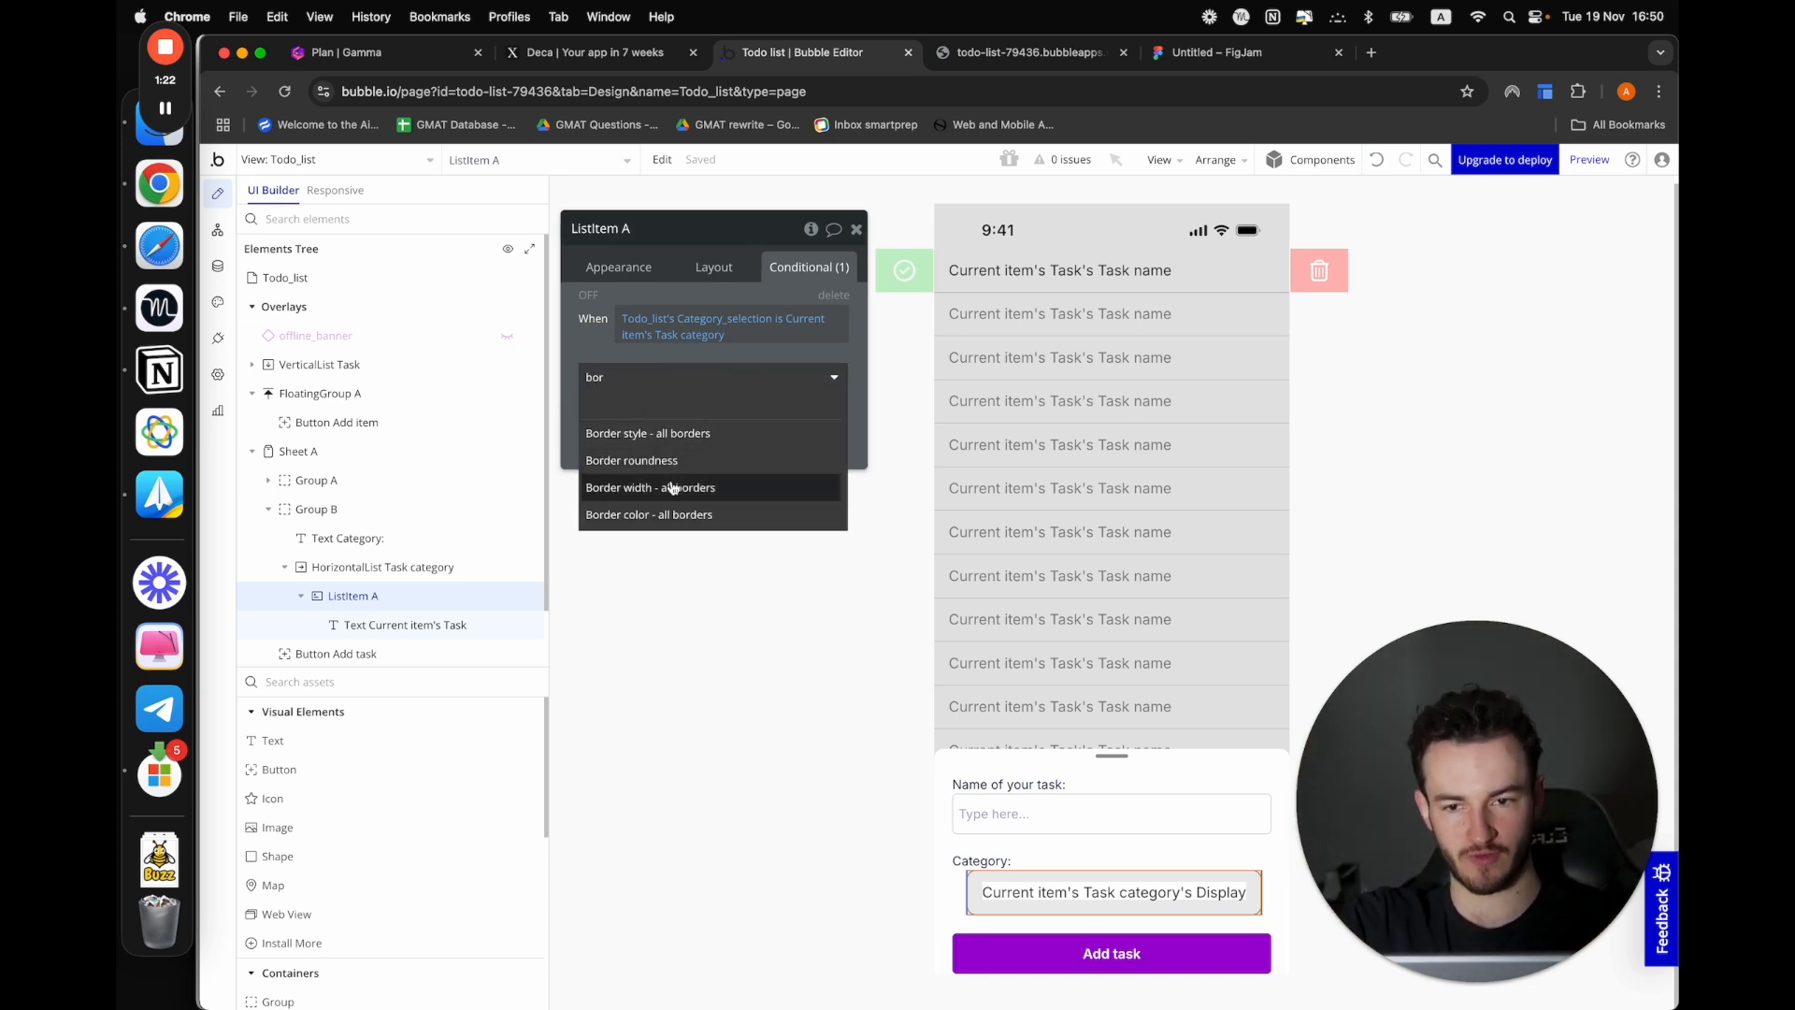
click(673, 432)
click(725, 408)
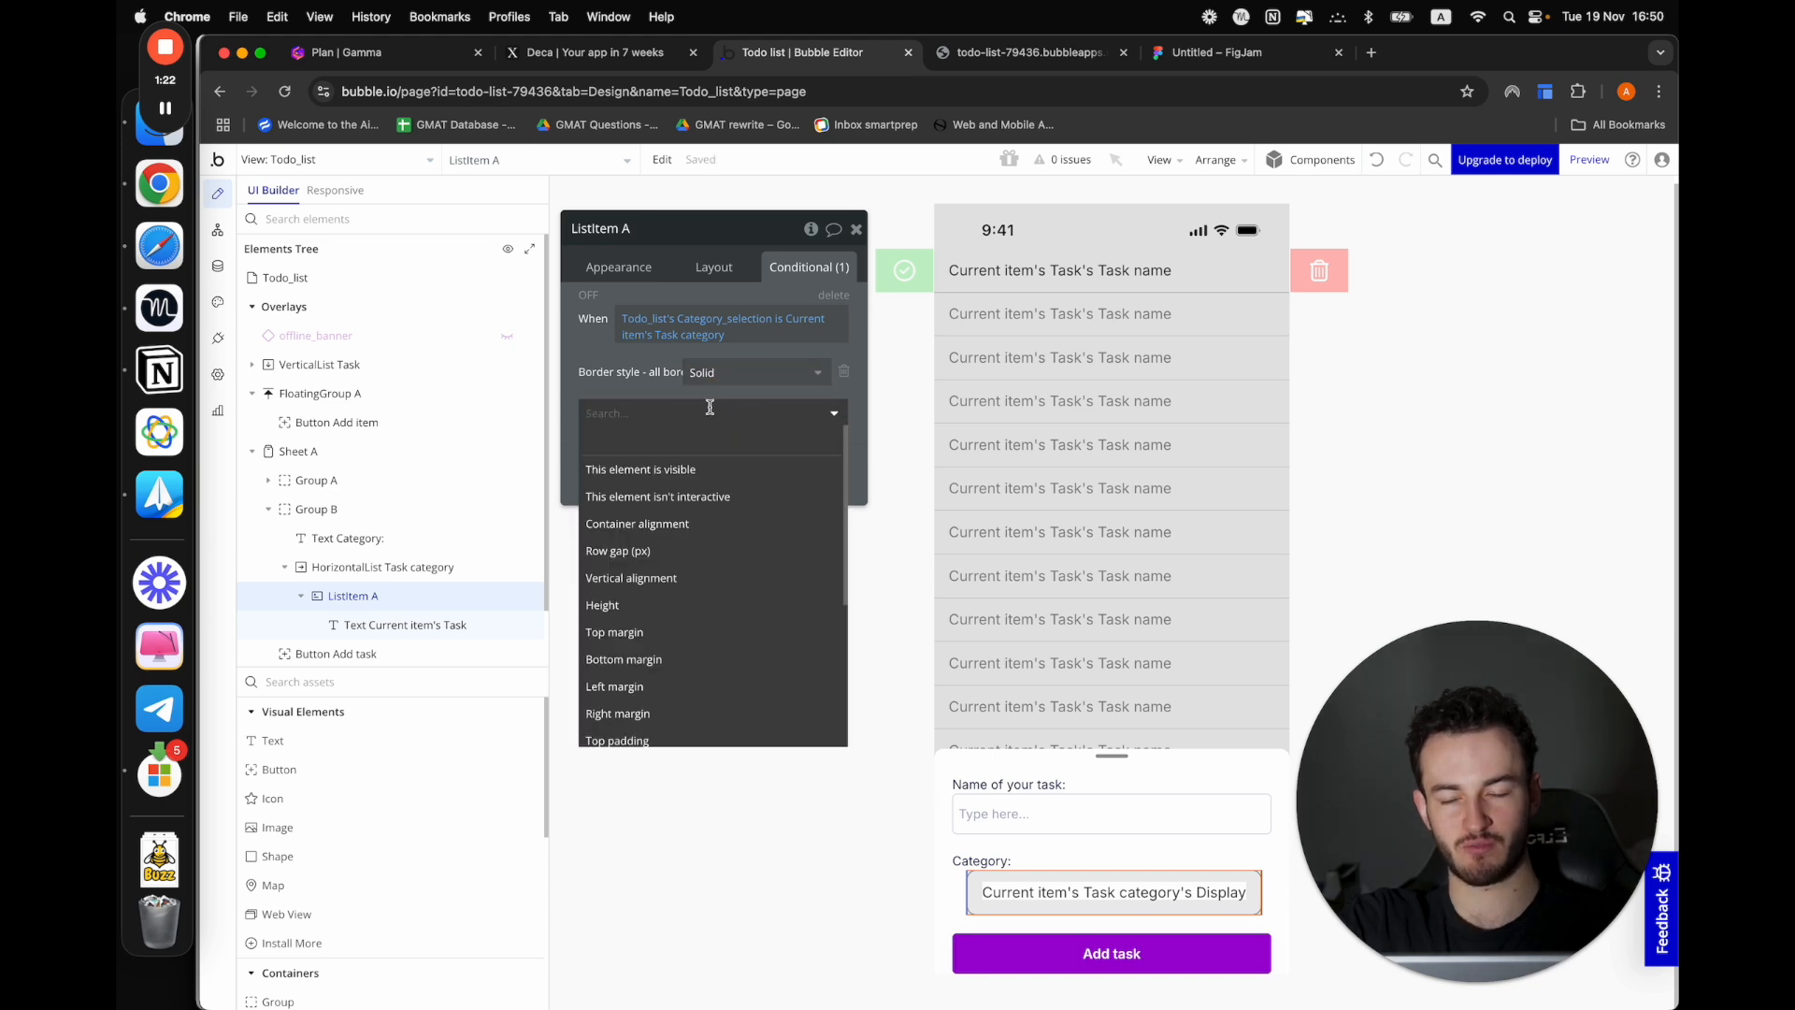
text(bor)
click(692, 523)
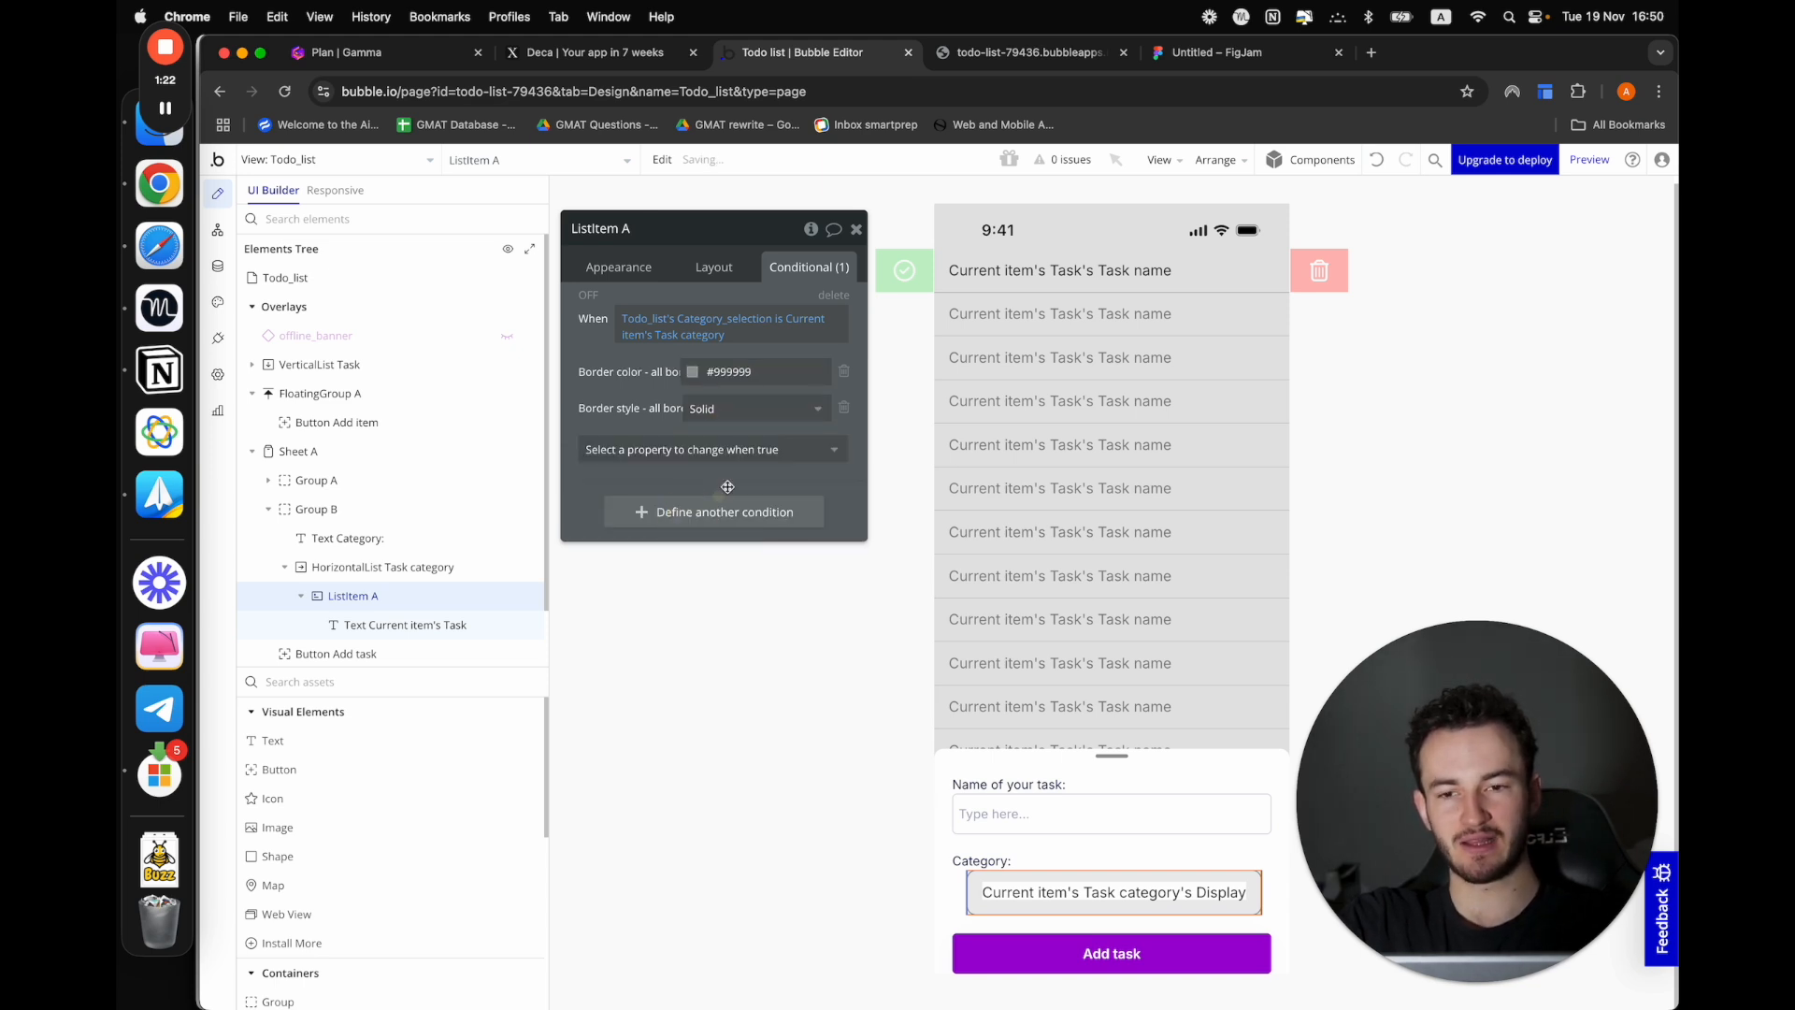
click(729, 372)
click(696, 617)
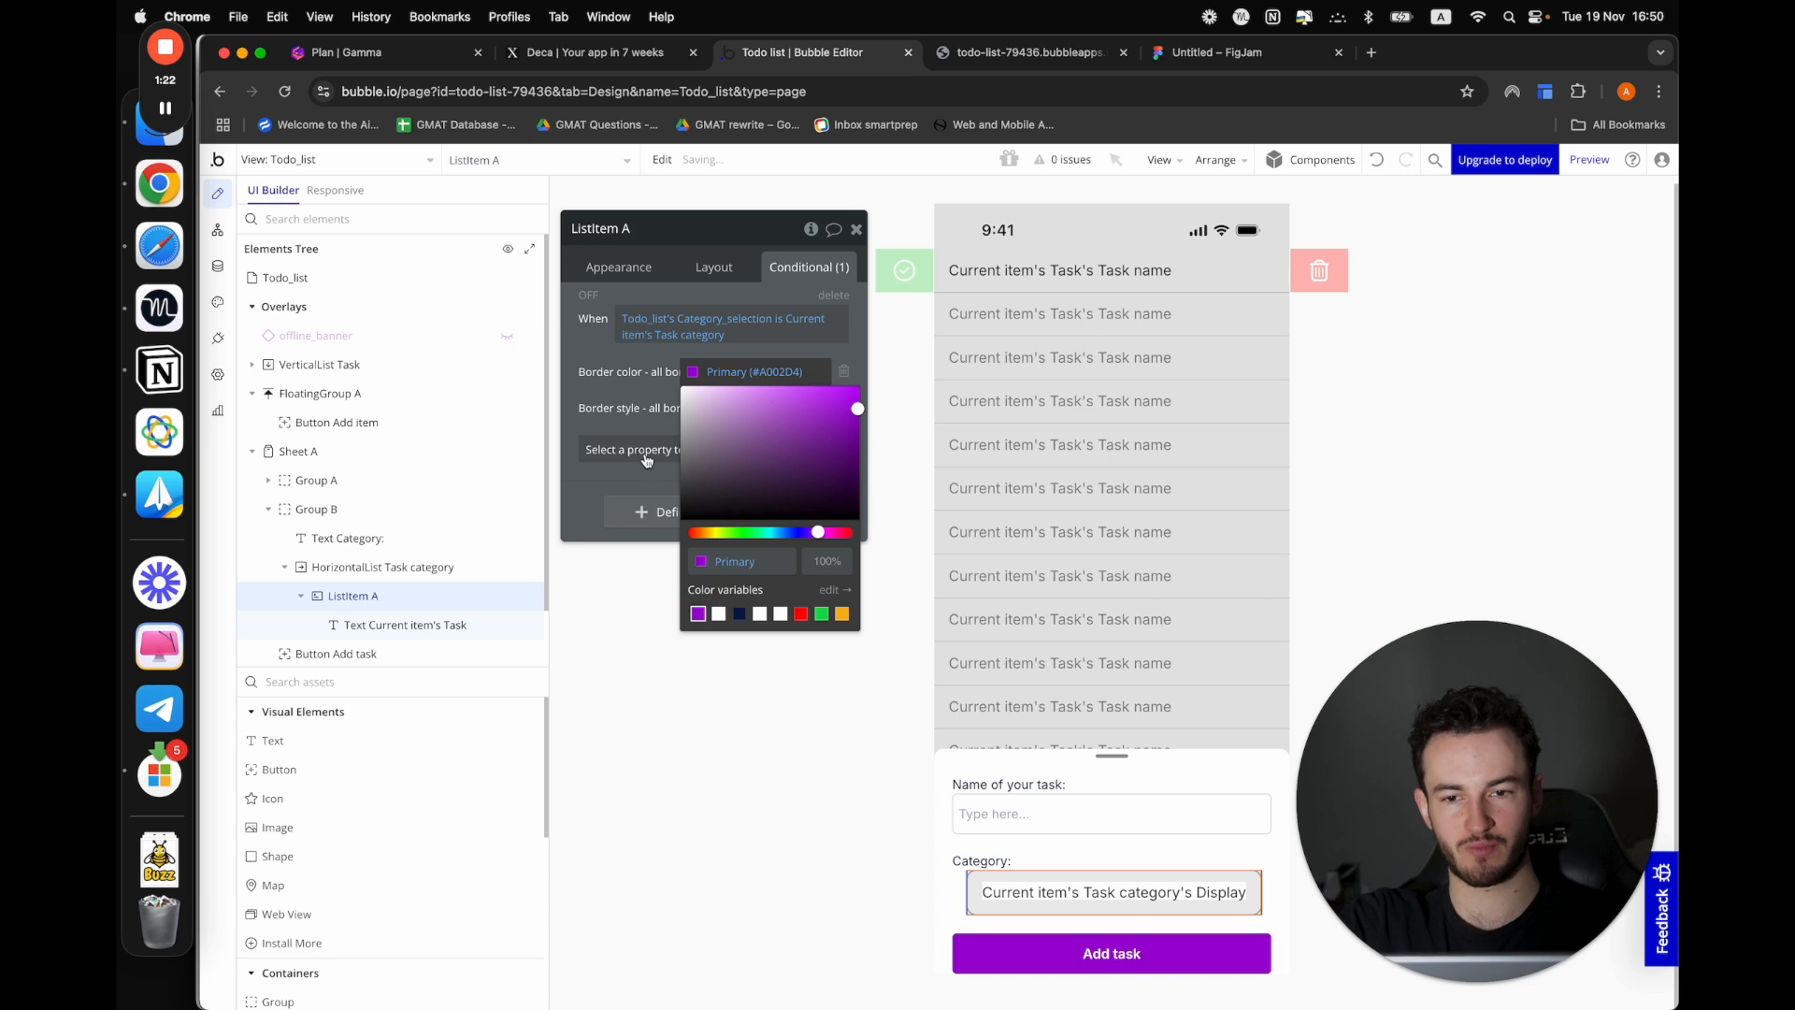
click(607, 322)
Set the default border width of ListItem A to 2
click(603, 265)
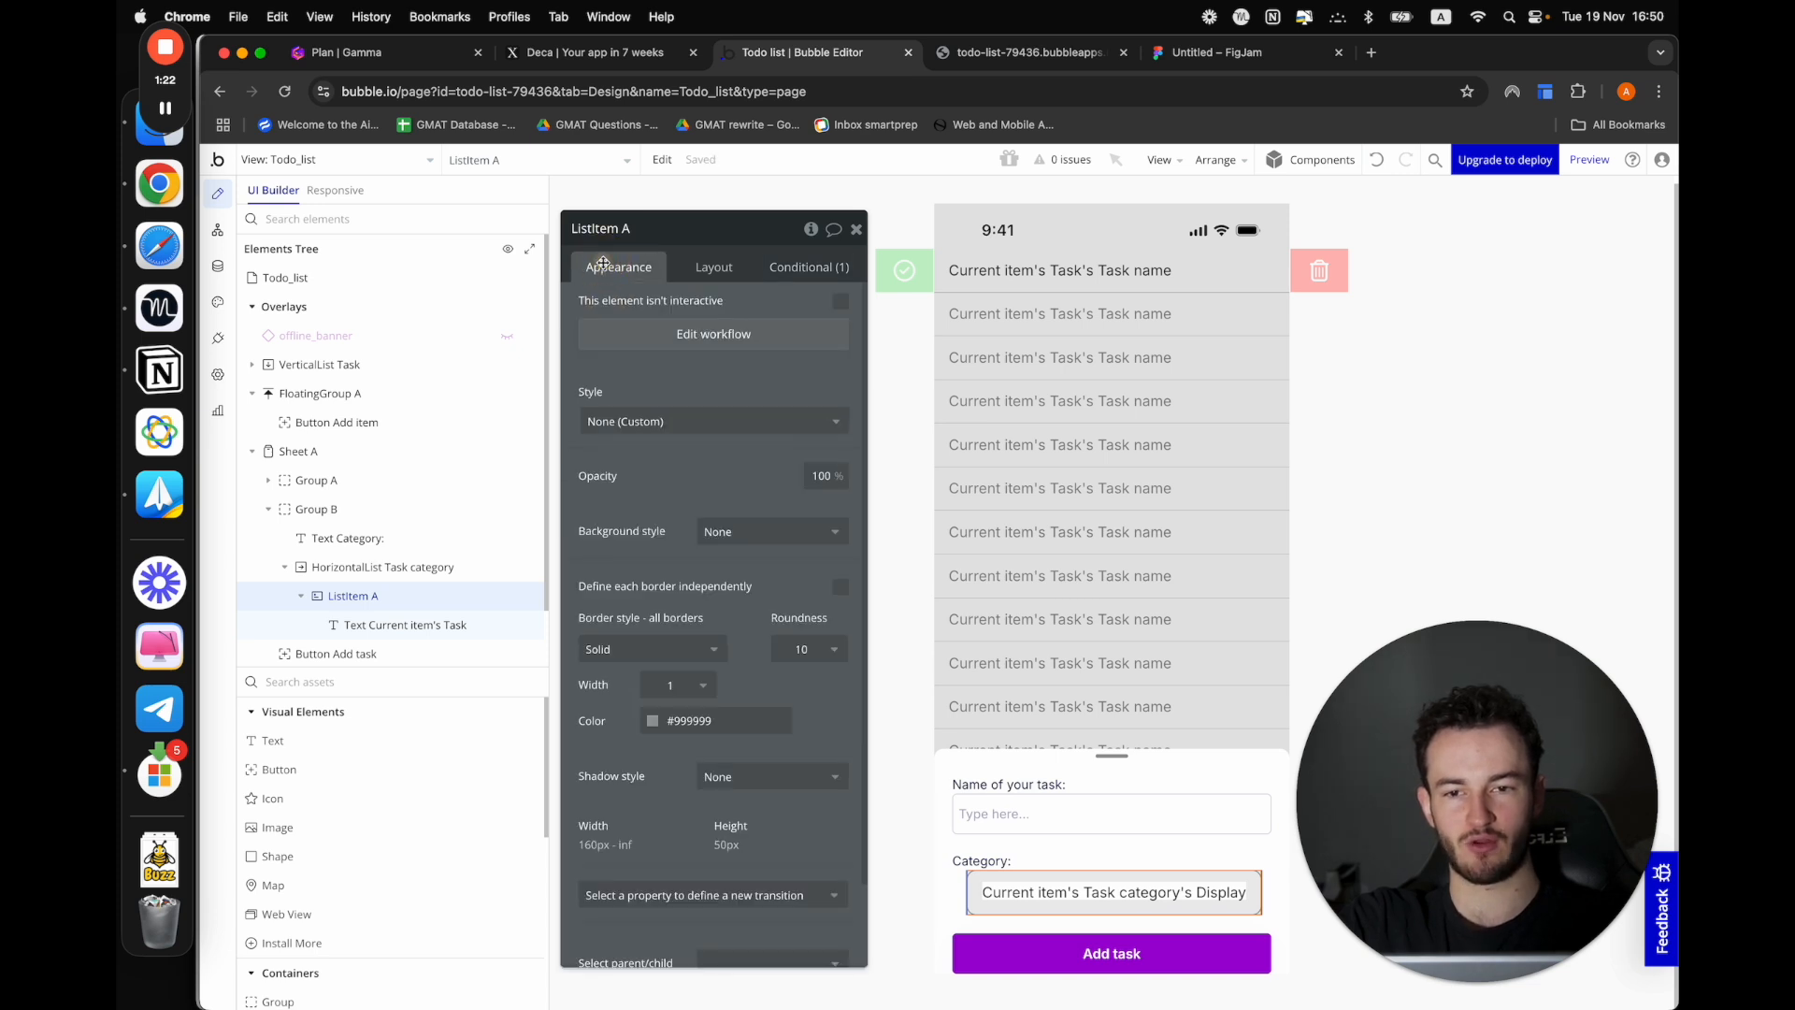
click(700, 685)
click(659, 756)
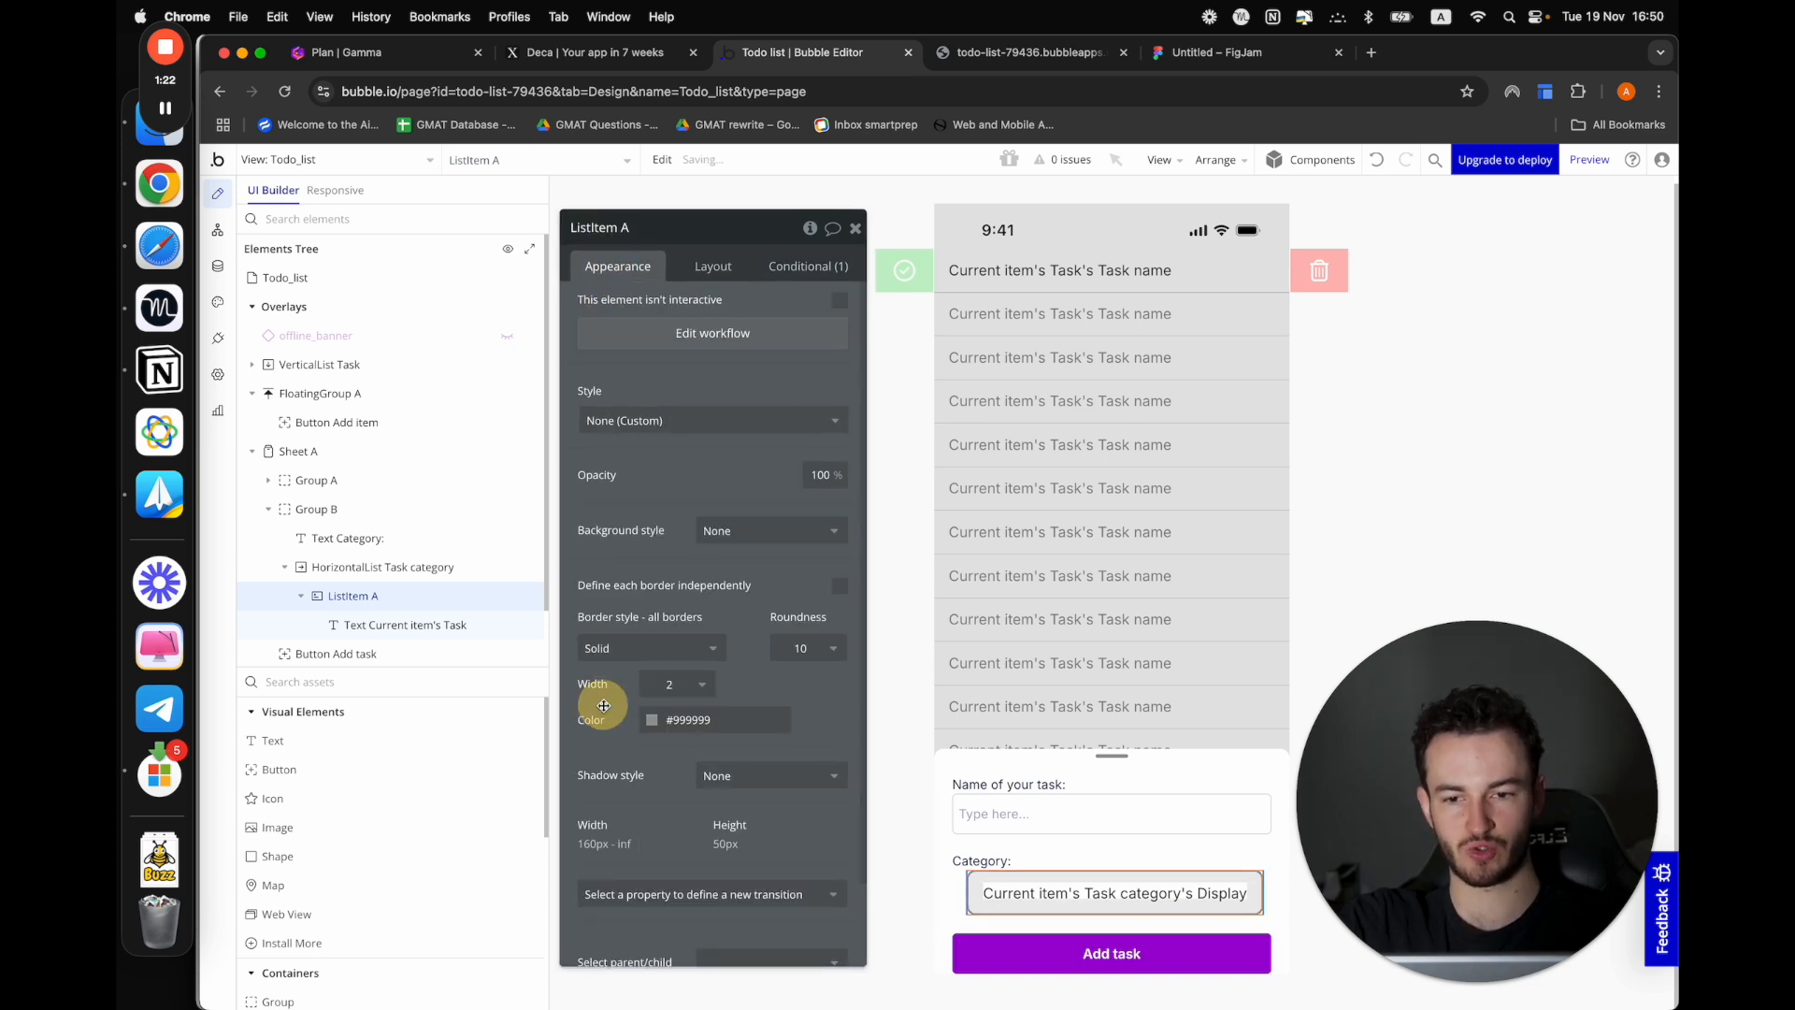
Preview the app, open the add-item sheet and test selecting the Personal, Work and Relationship categories in turn
click(1590, 161)
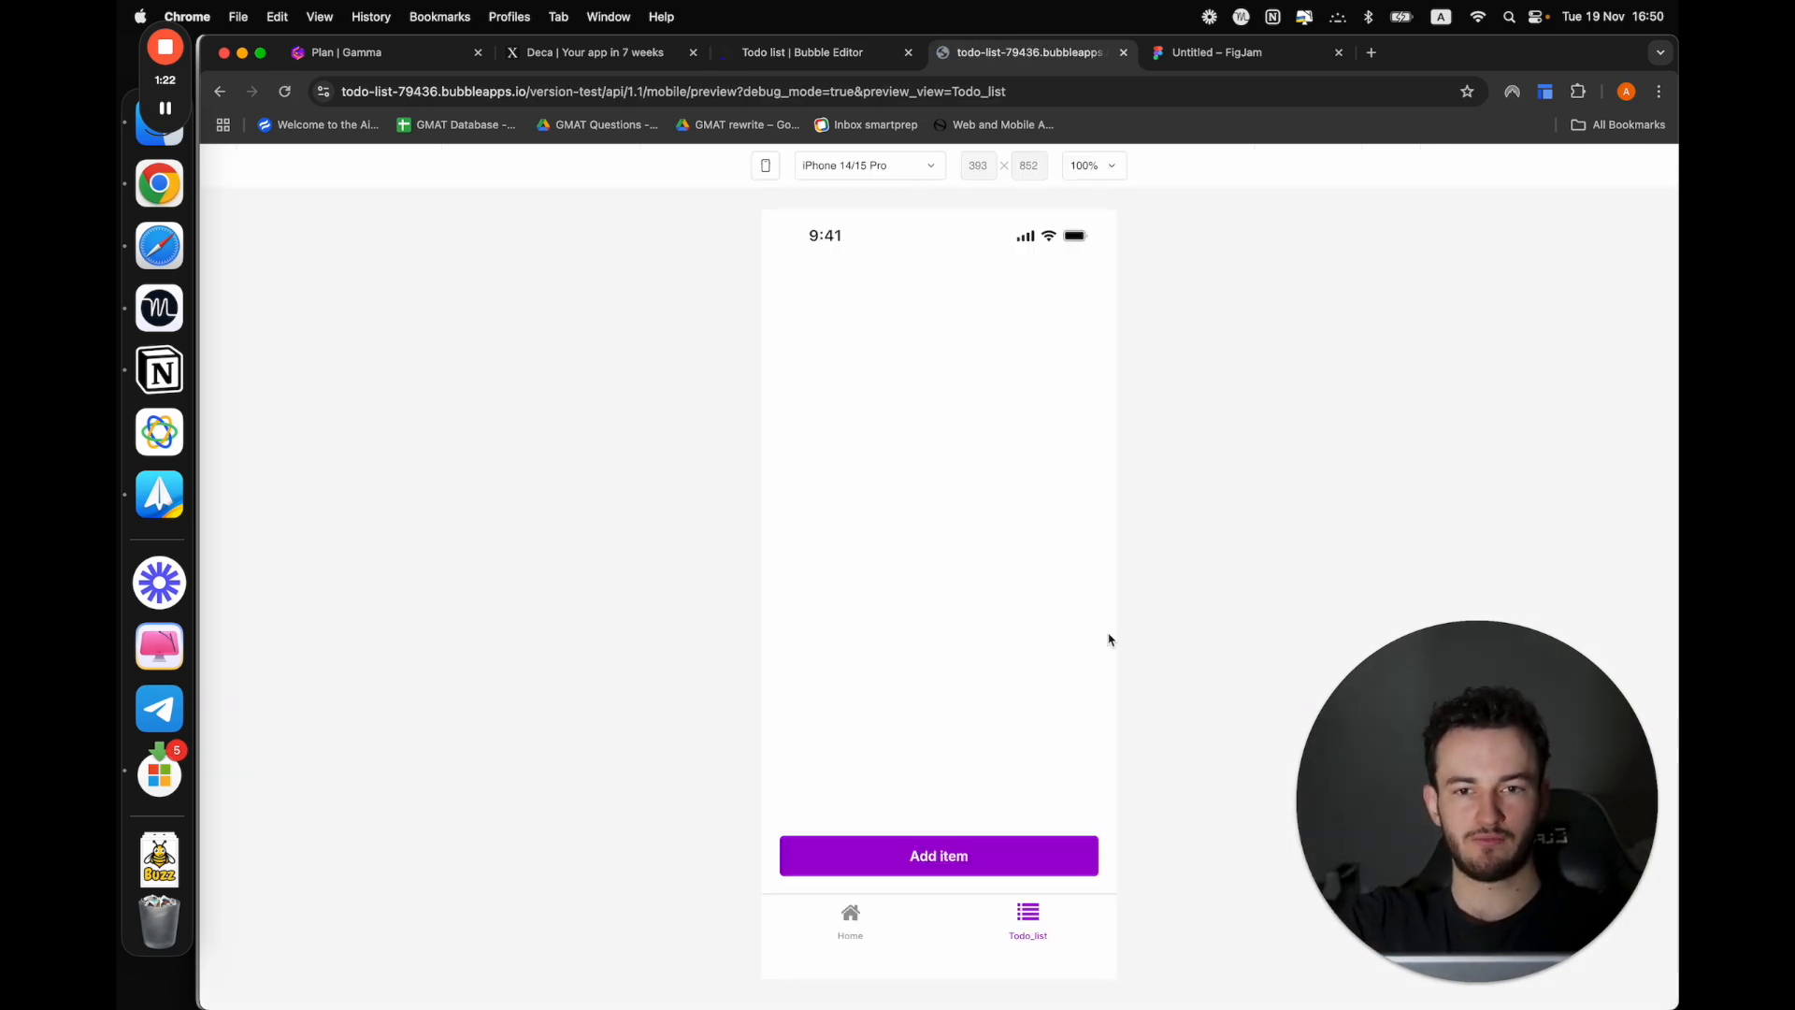
click(932, 858)
click(841, 871)
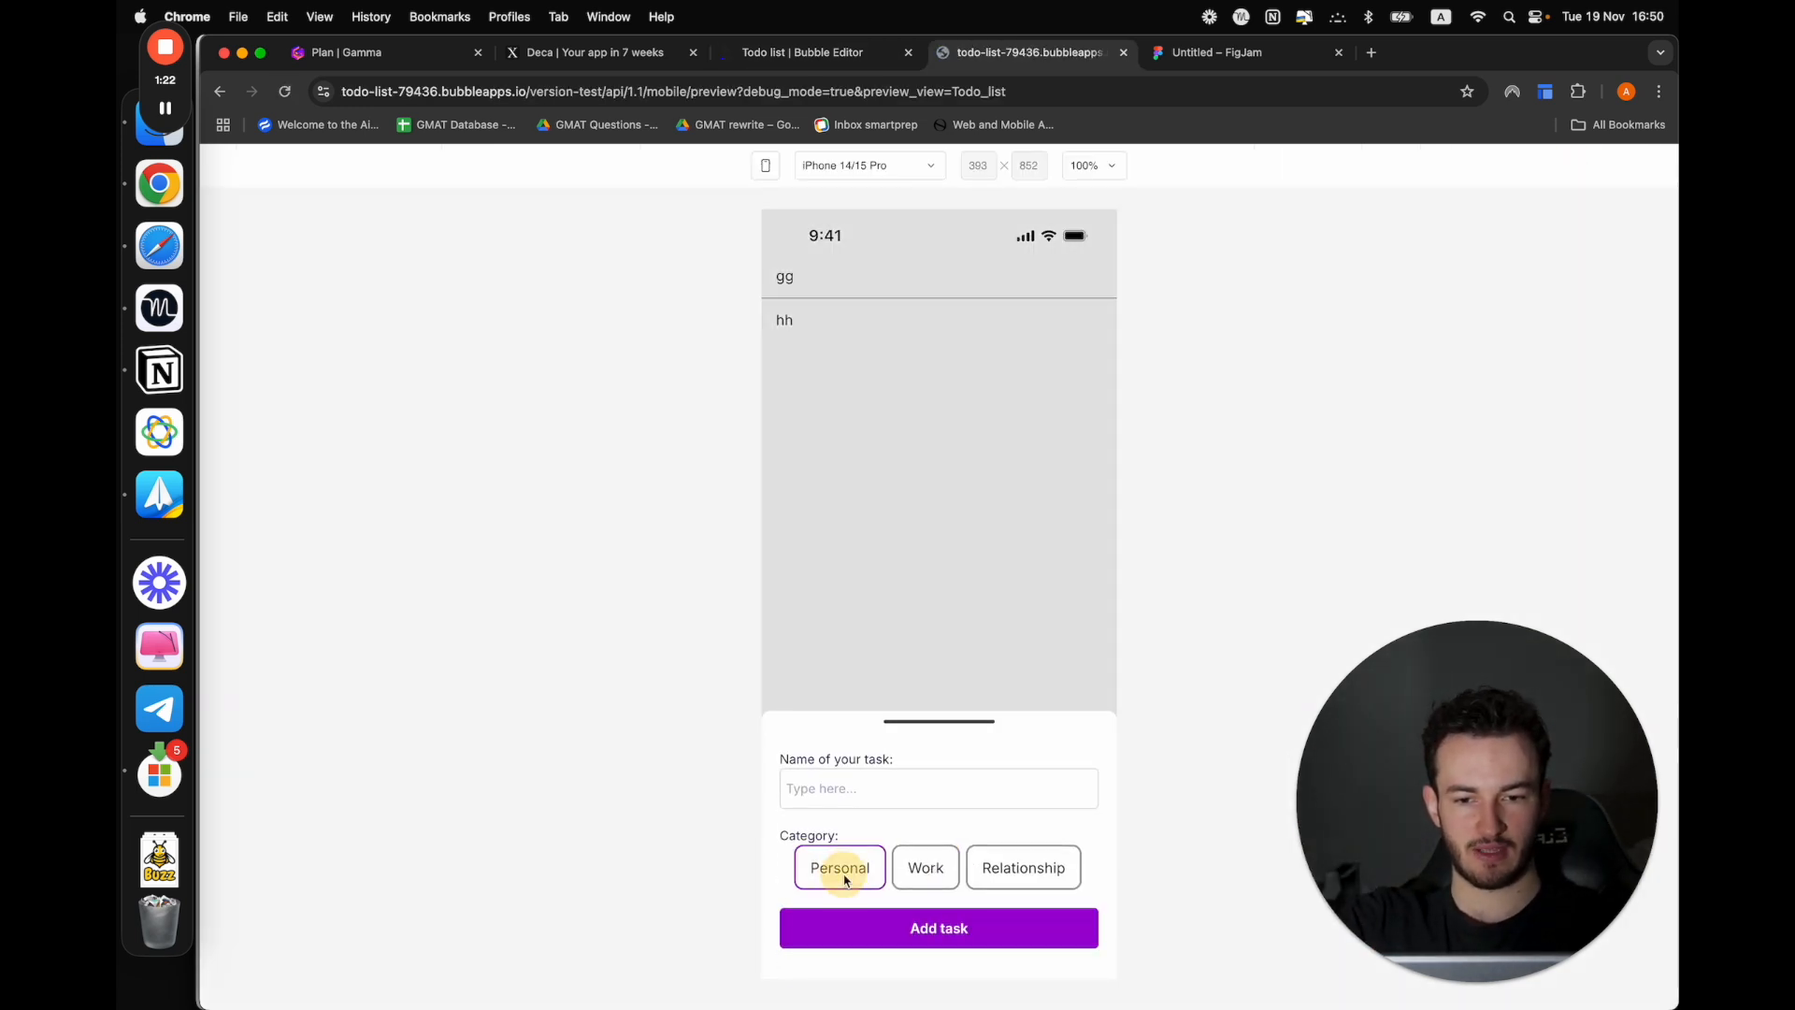
click(946, 877)
click(994, 868)
click(842, 874)
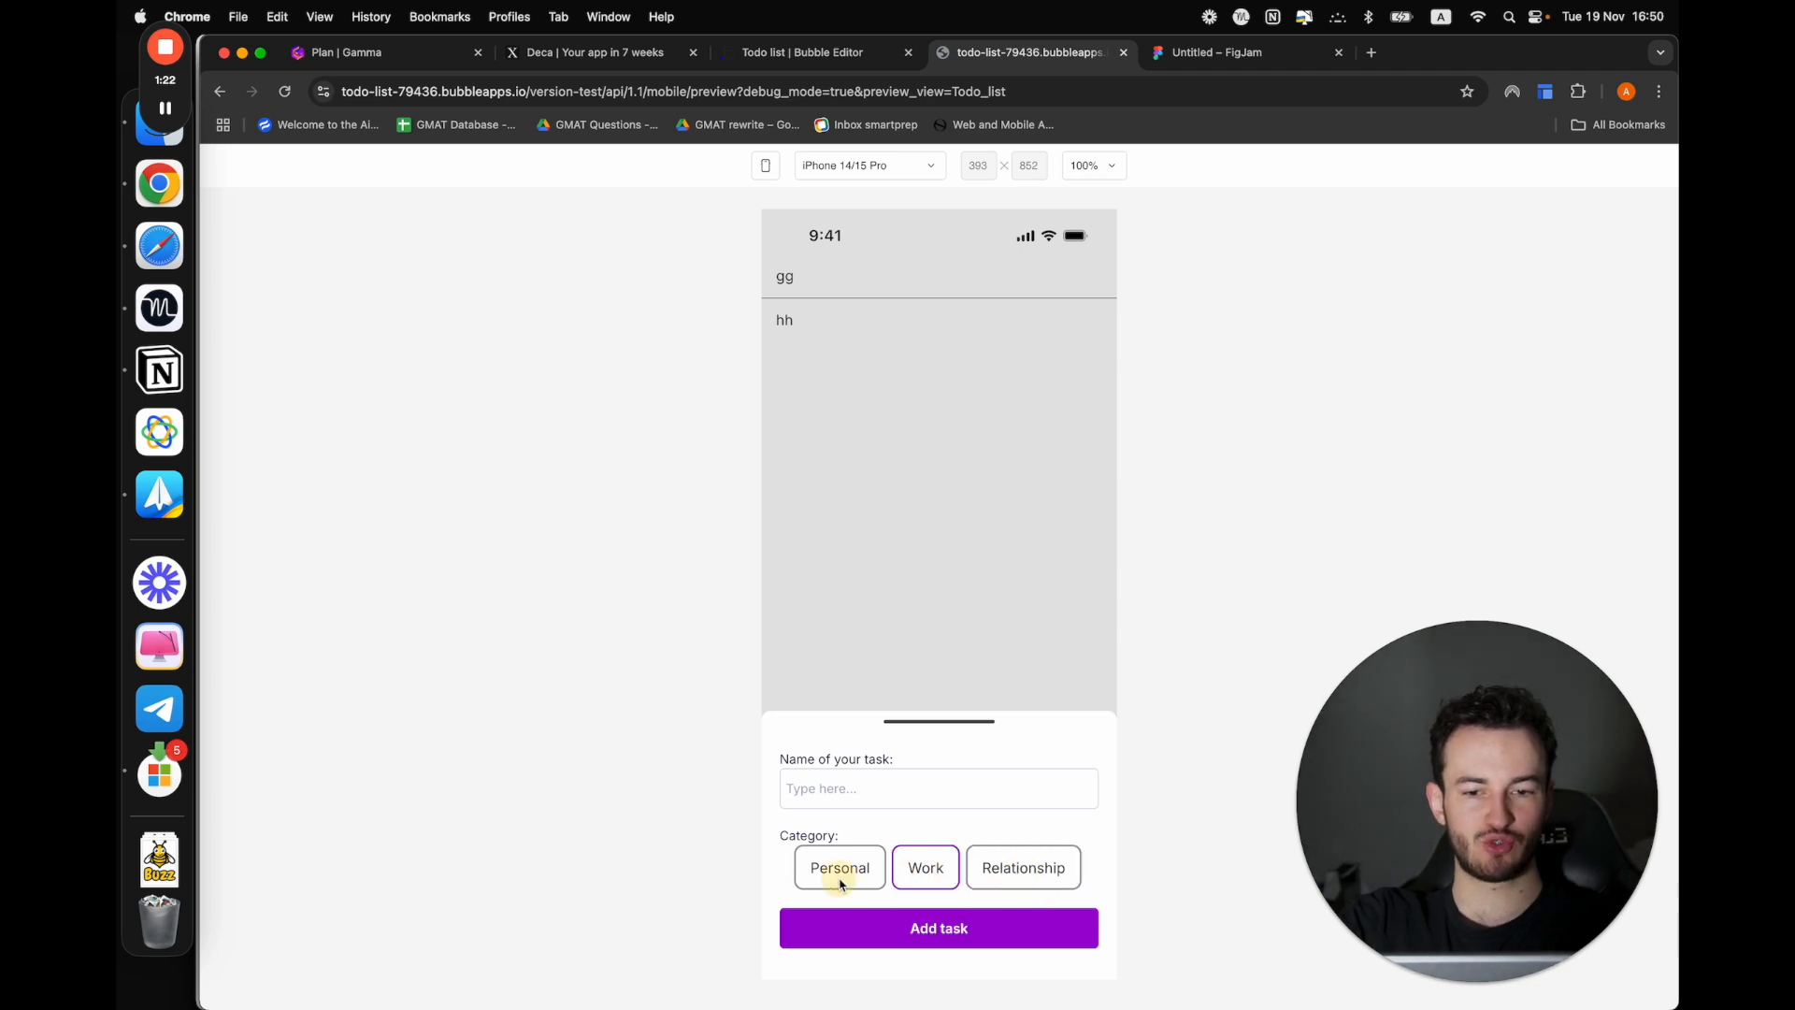
click(926, 872)
click(1003, 882)
click(872, 877)
click(953, 880)
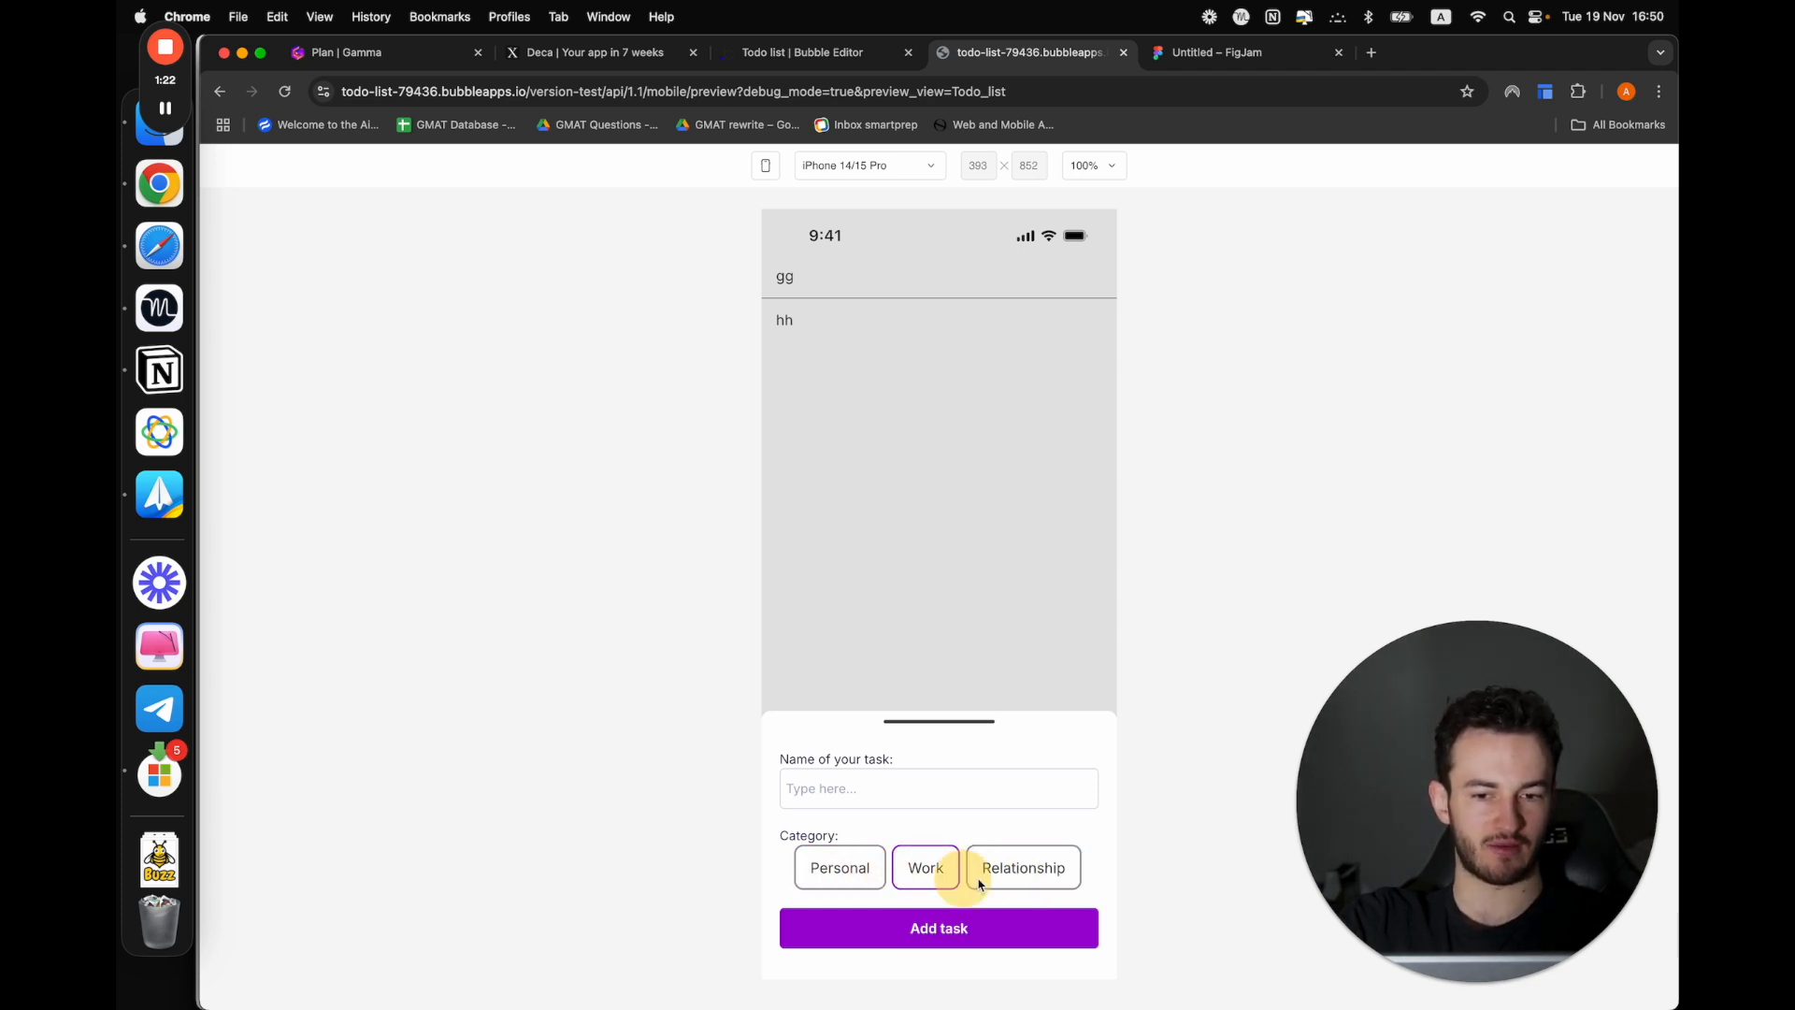
click(1005, 884)
click(953, 884)
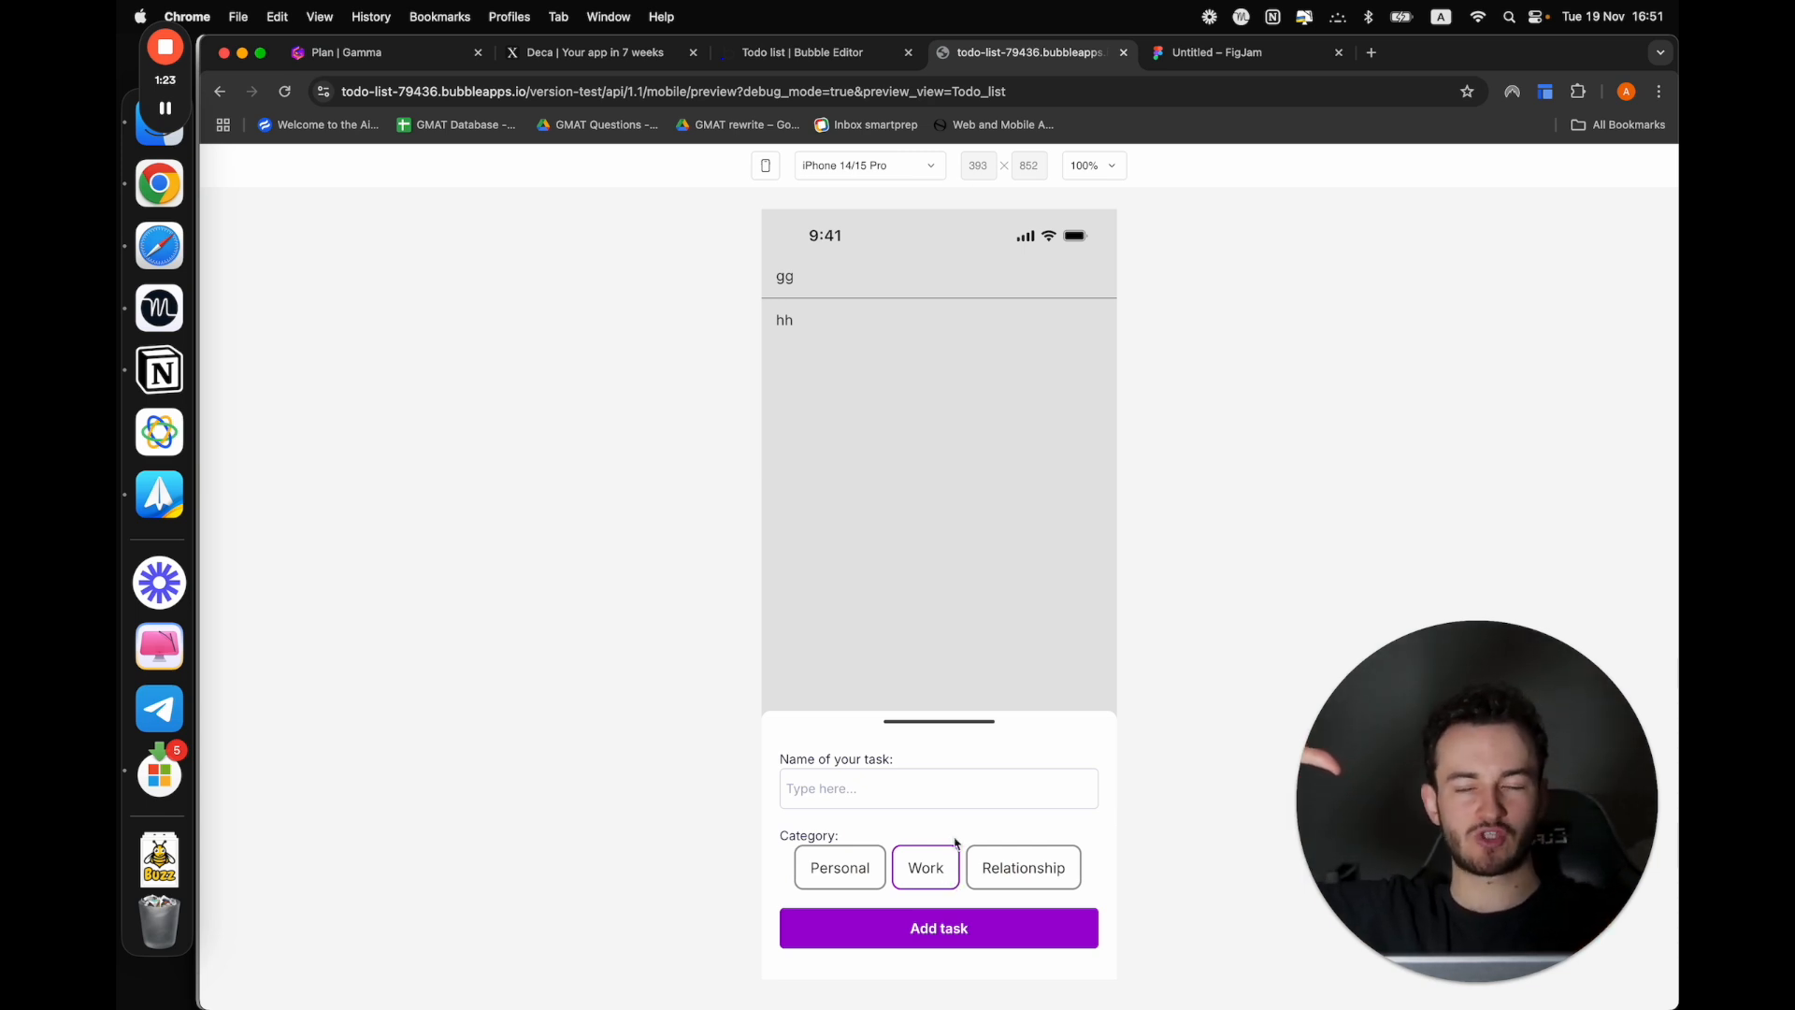
Review the condition of ListItem A in the editor, then try switching the selected category again in the preview
click(836, 62)
click(808, 266)
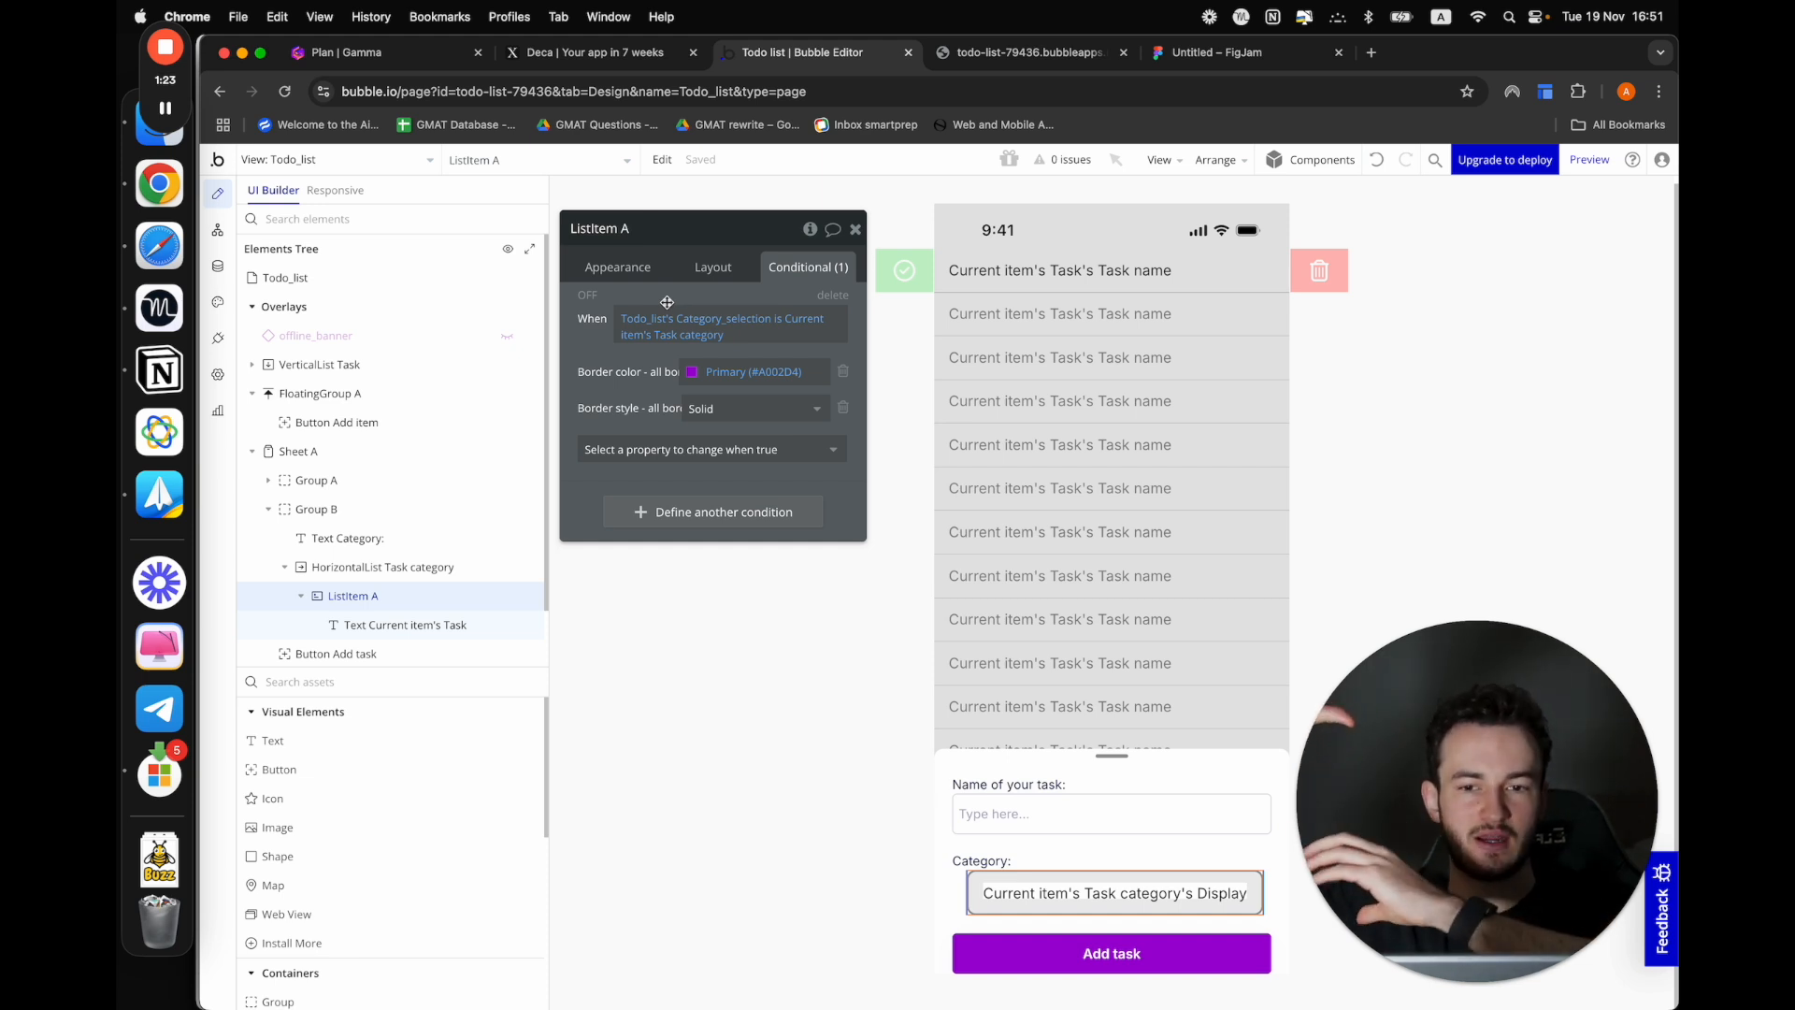
key(ctrl+Tab)
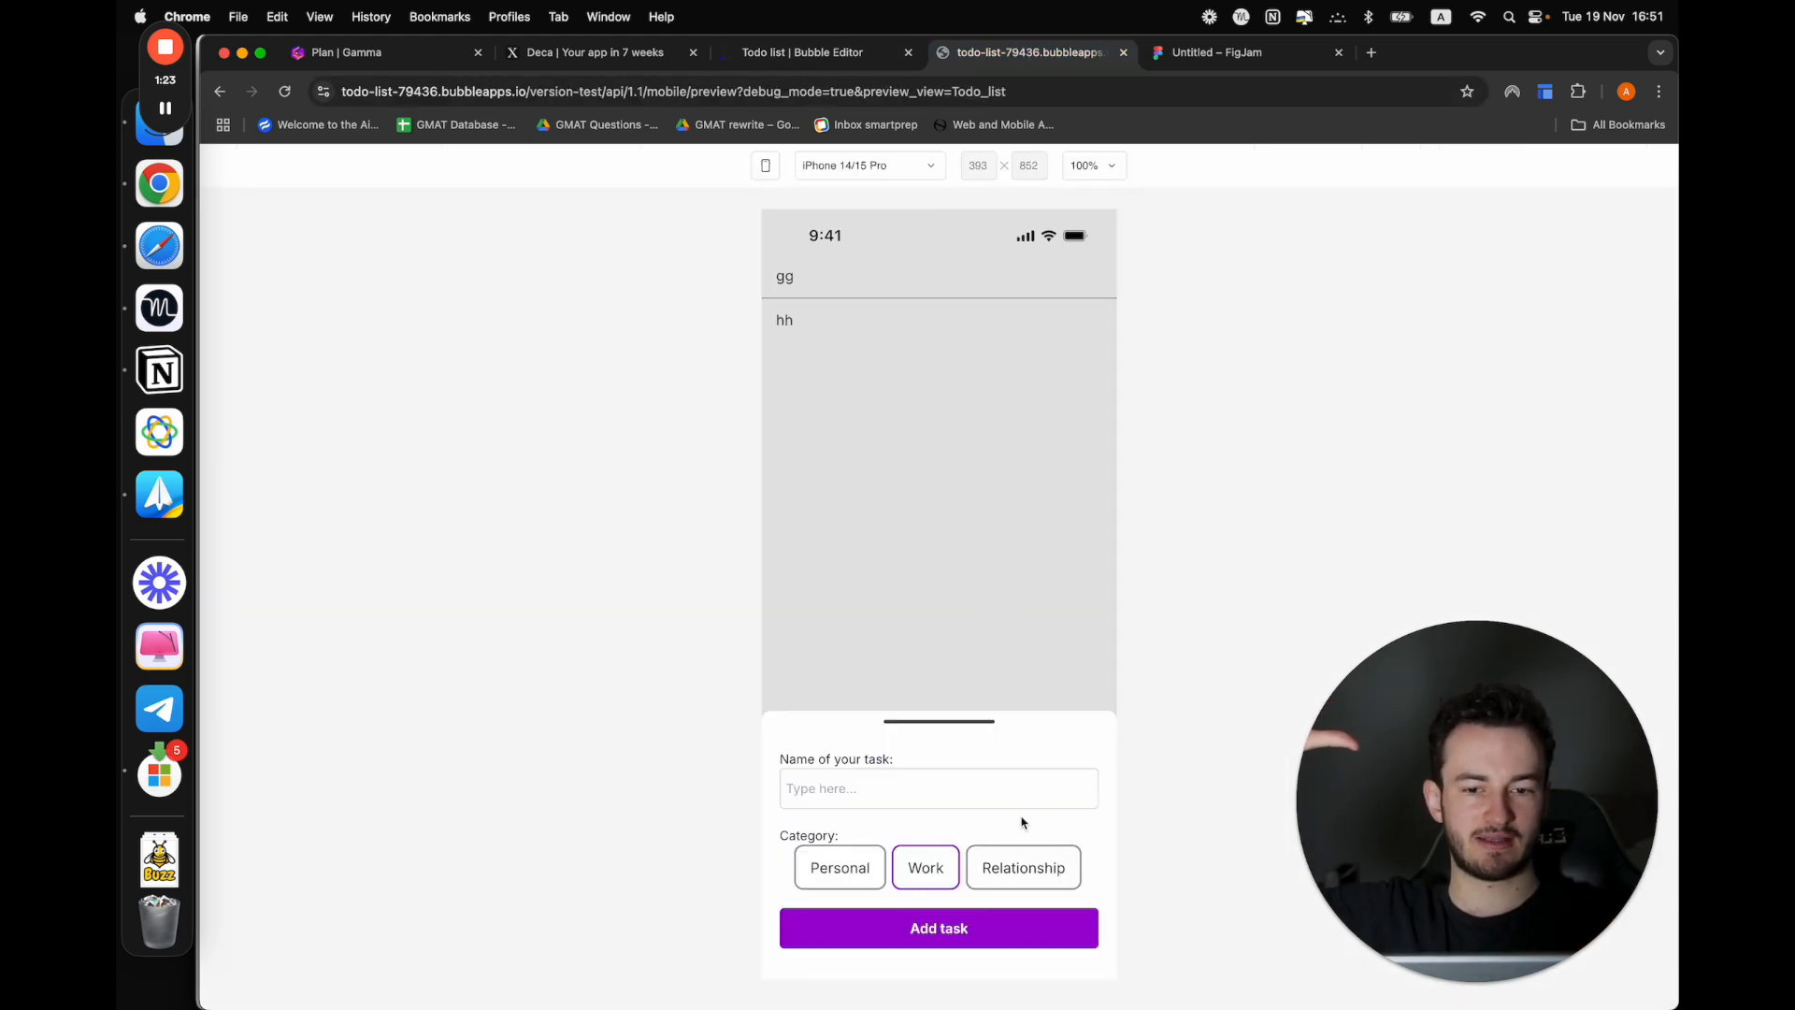
click(886, 874)
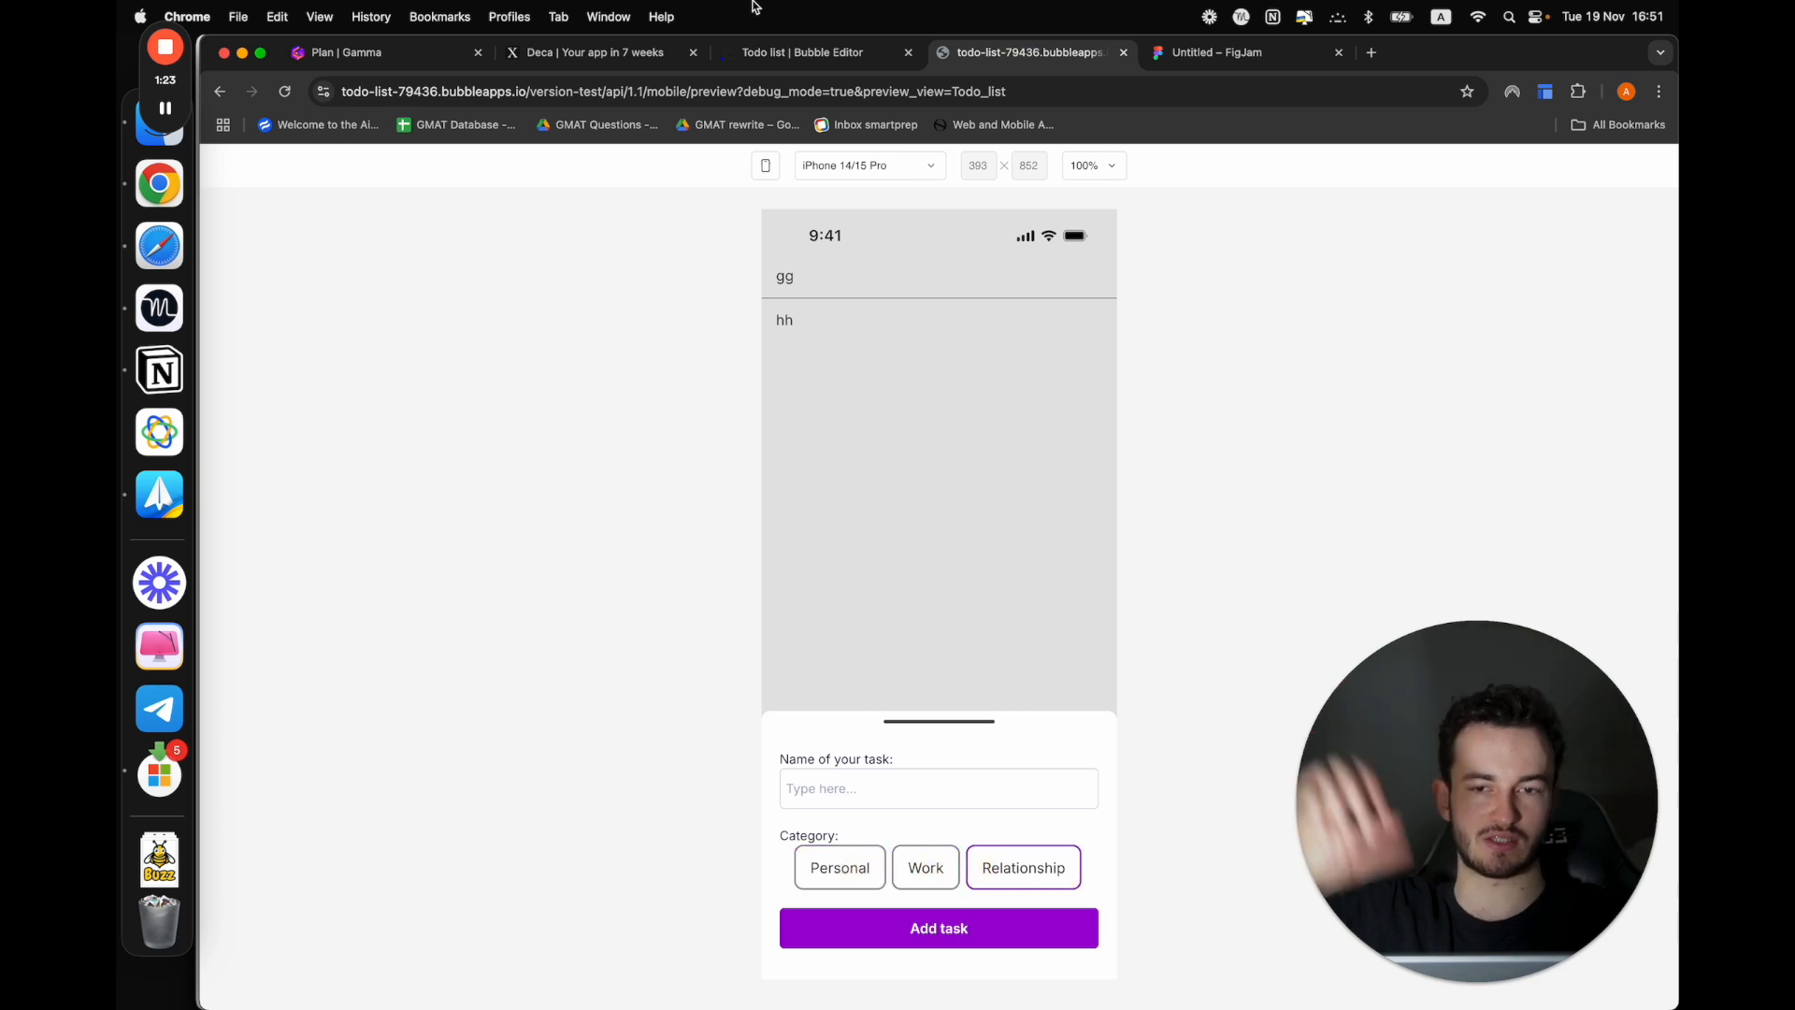
Return to the editor and open the Create a new Task action in the workflow of the Add task button
click(794, 59)
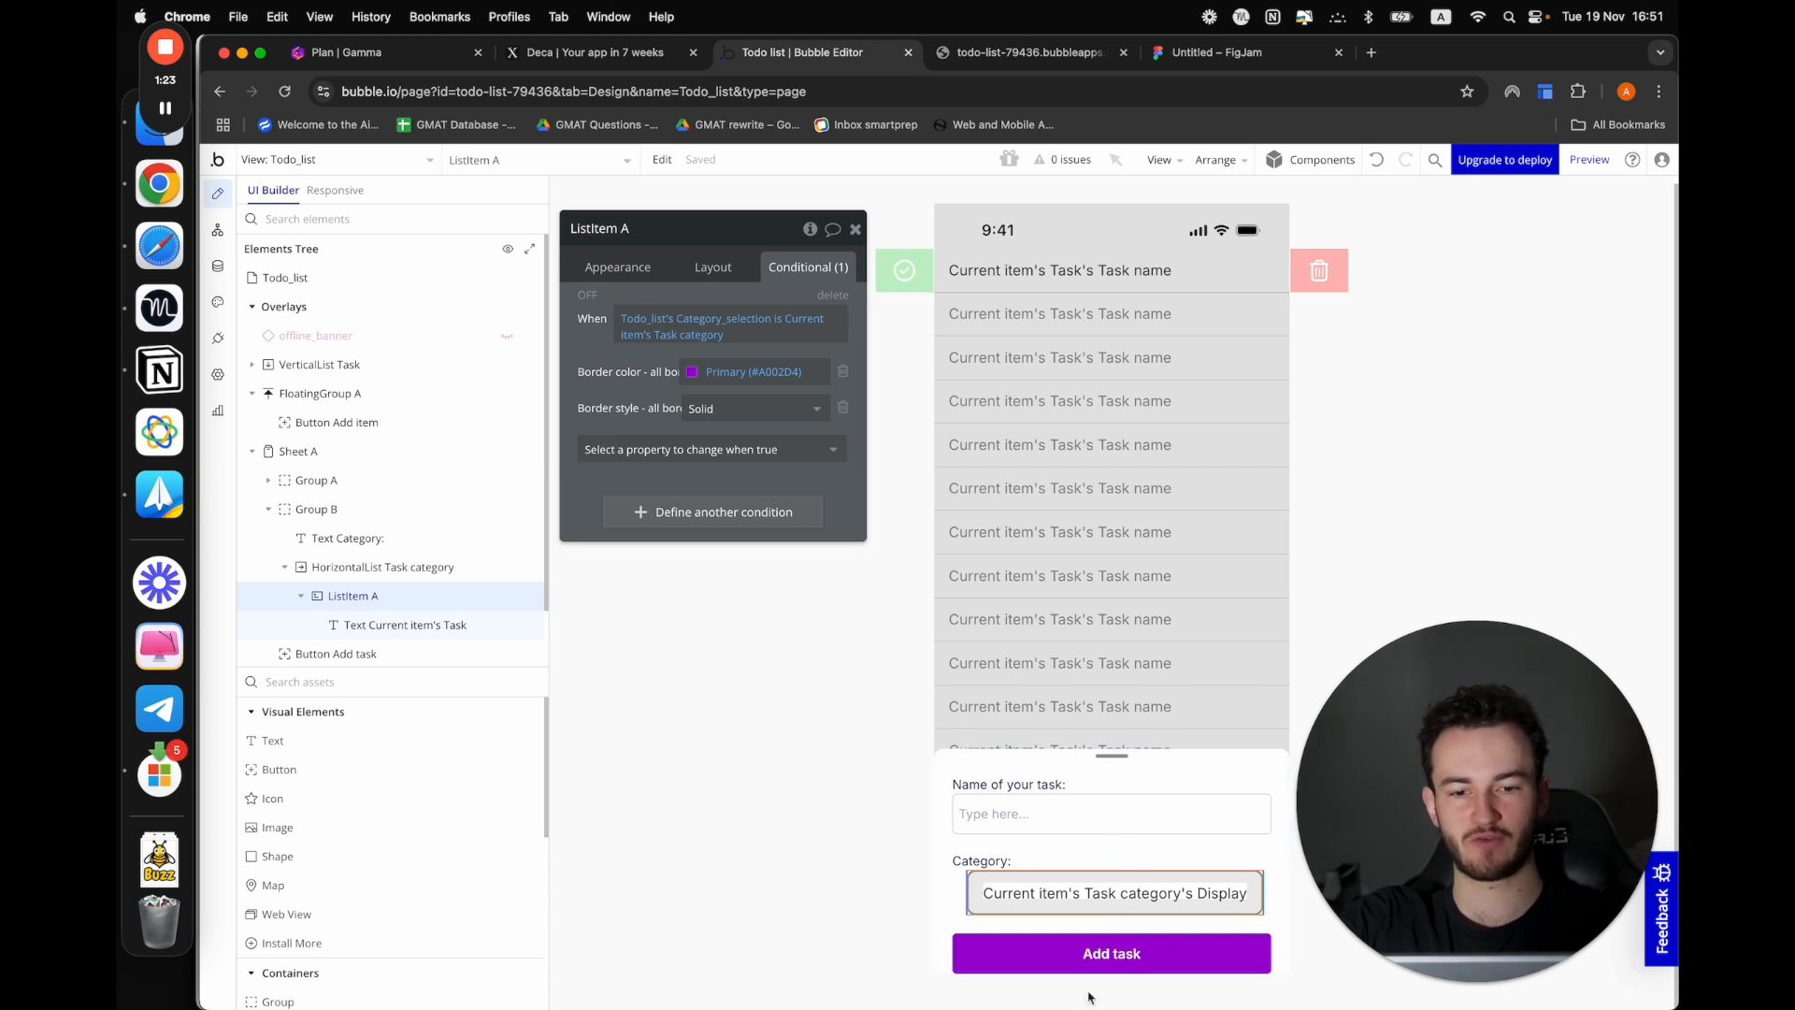
click(1032, 949)
click(618, 267)
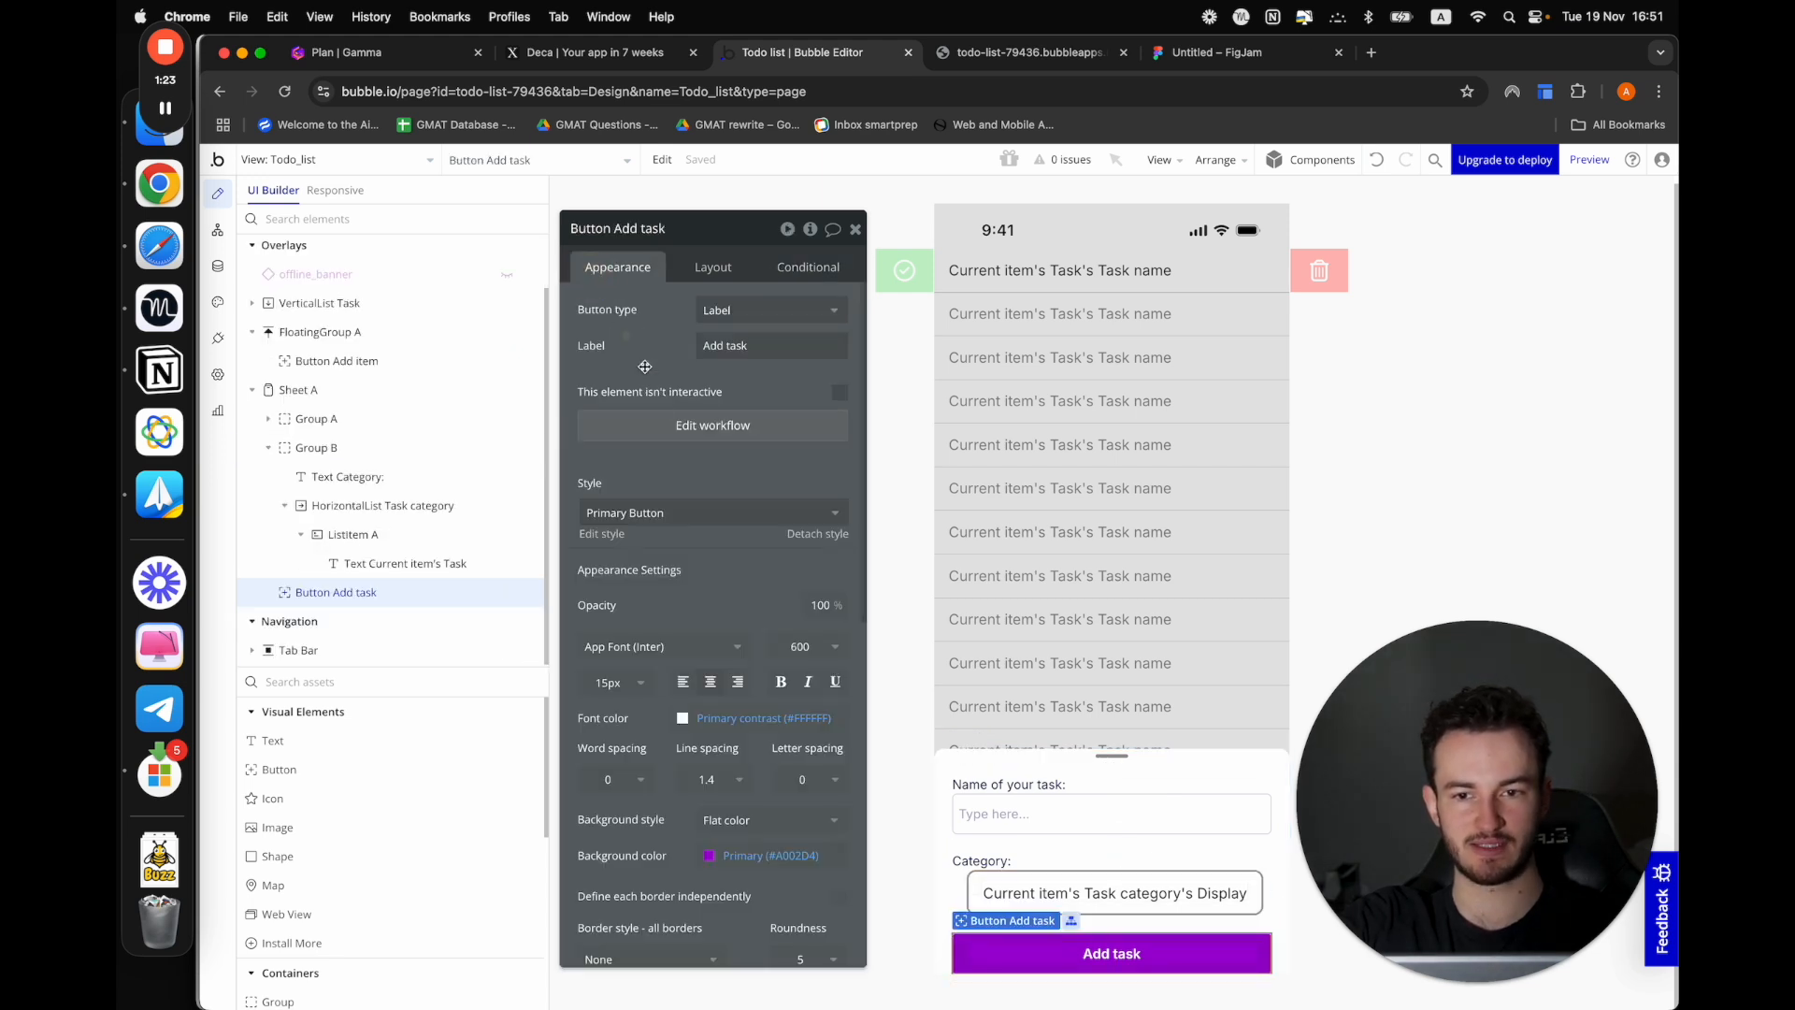
click(662, 421)
click(1048, 383)
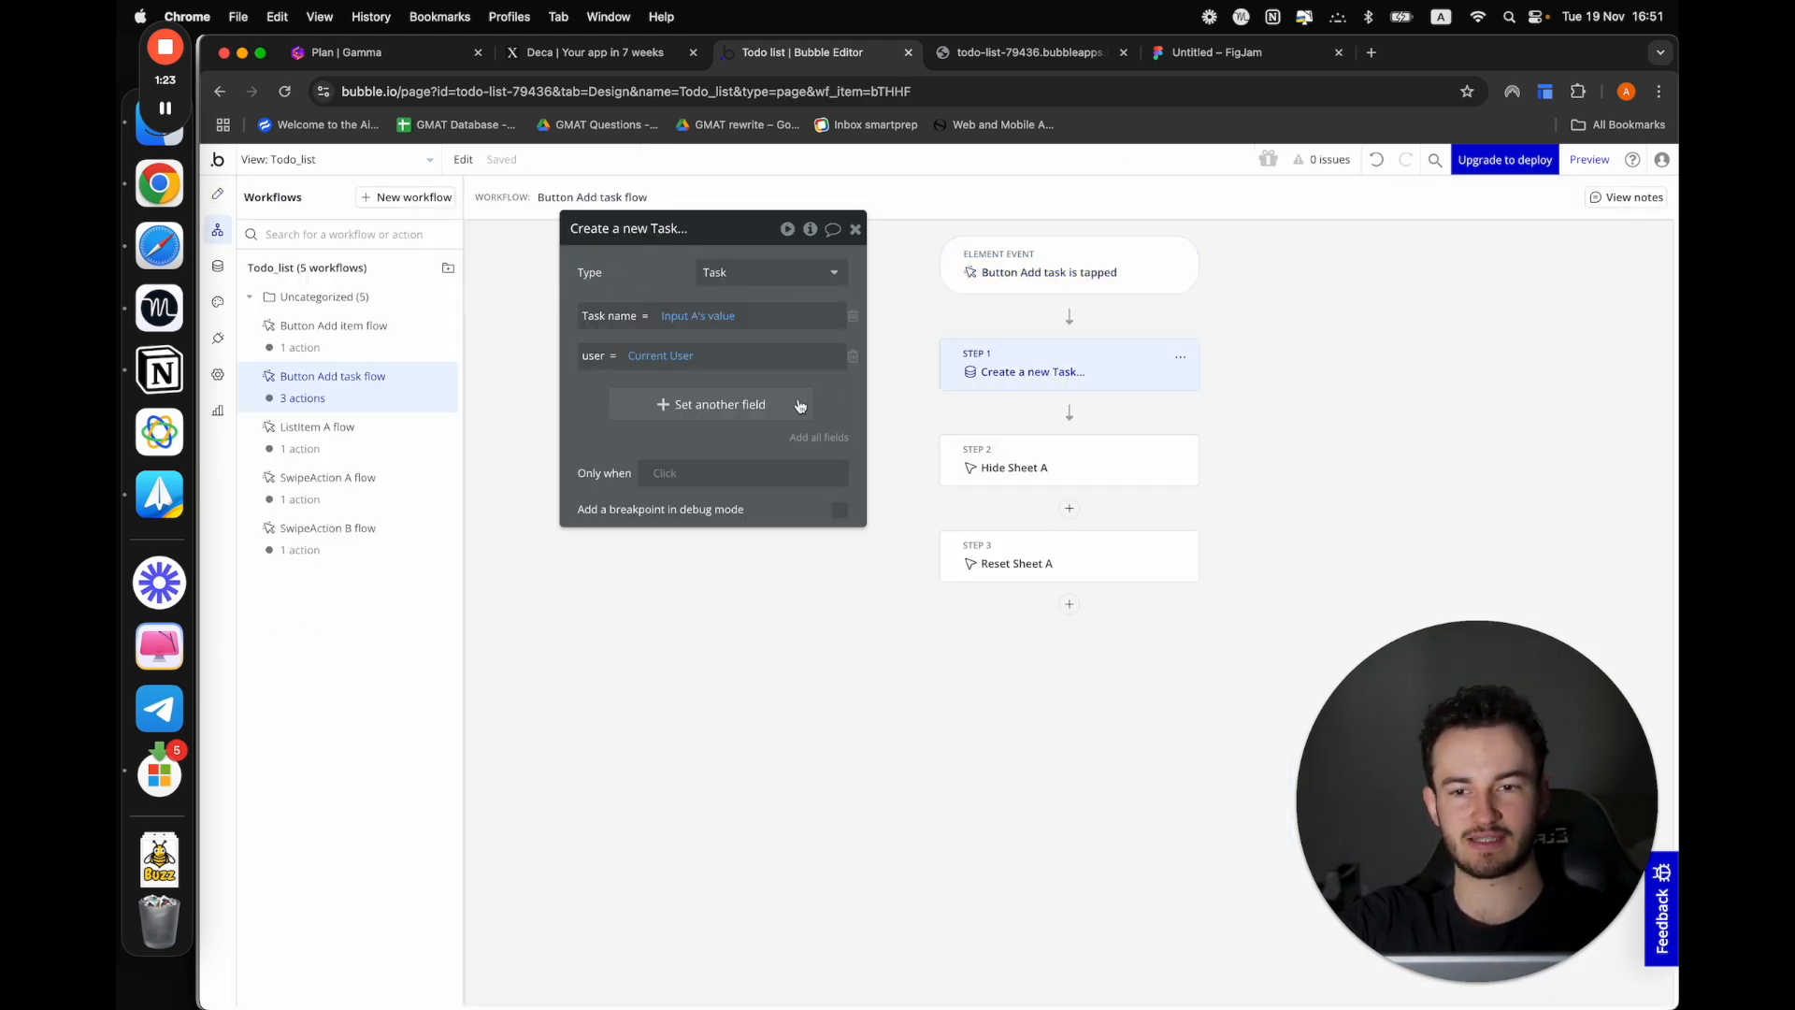
Add the Category field to the Create a new Task action with the value Todo_list's Category_selection
click(671, 400)
click(594, 402)
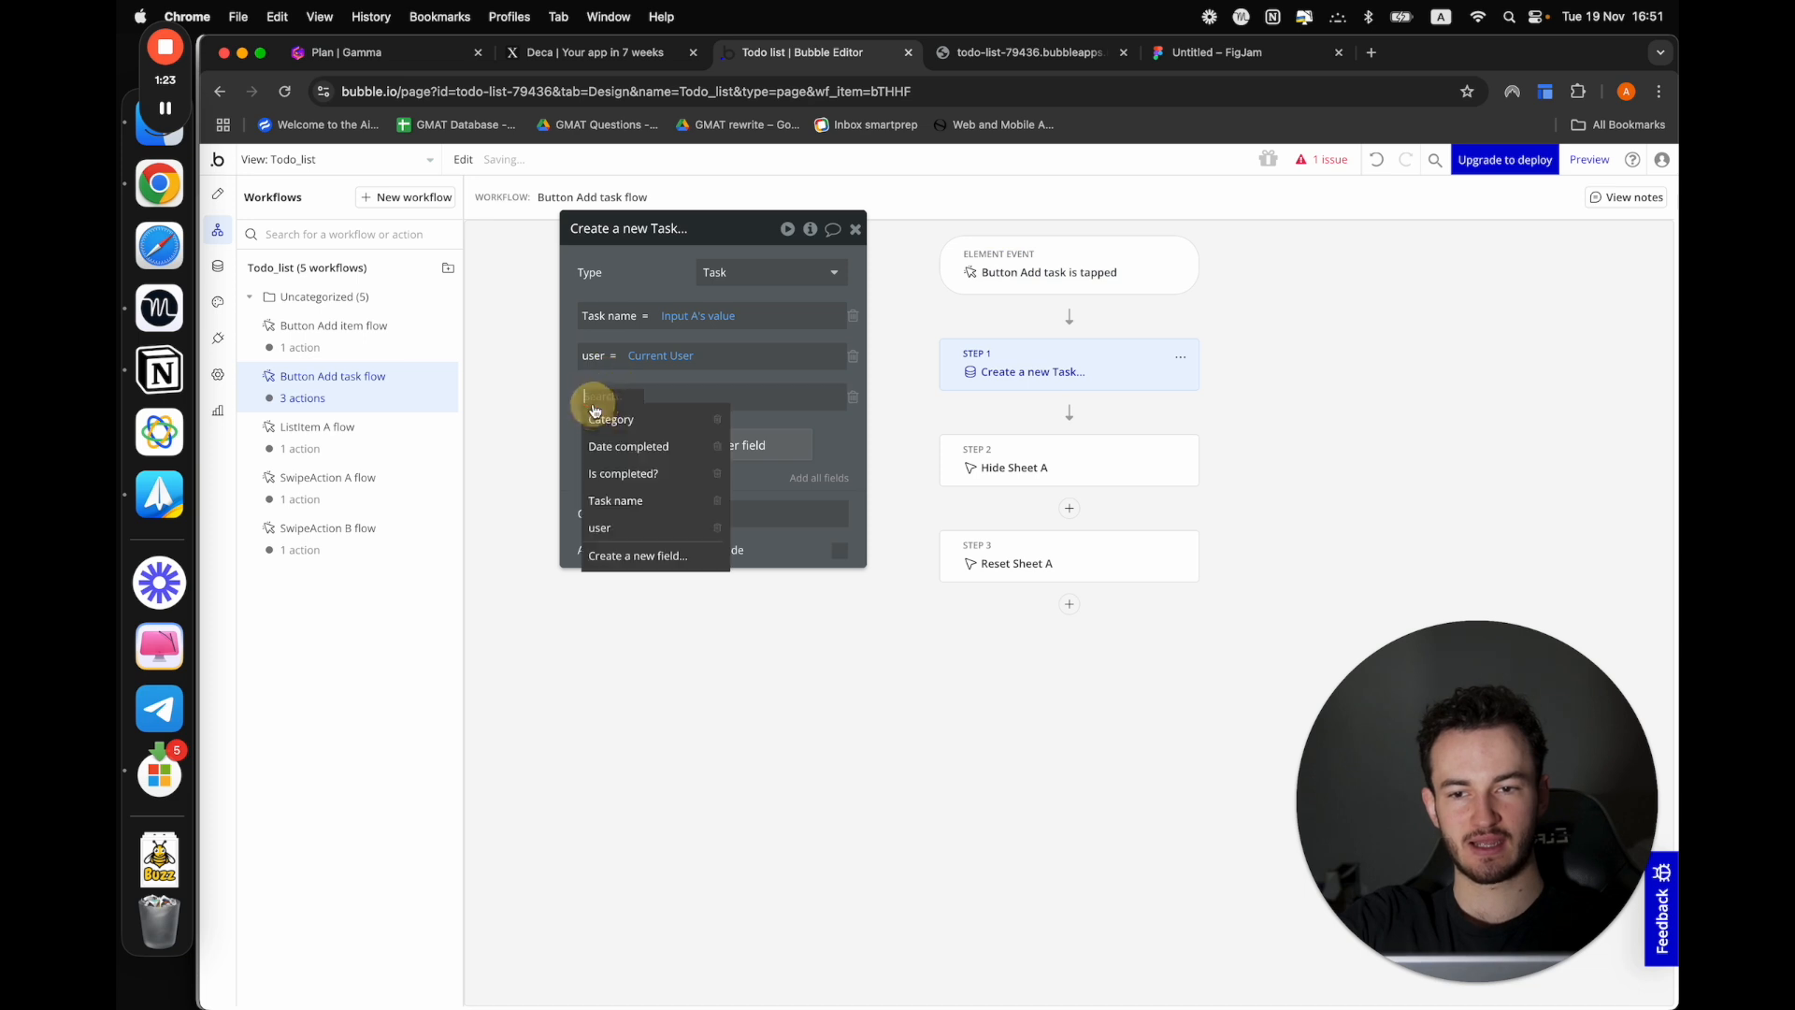
text(ca)
click(610, 421)
click(669, 400)
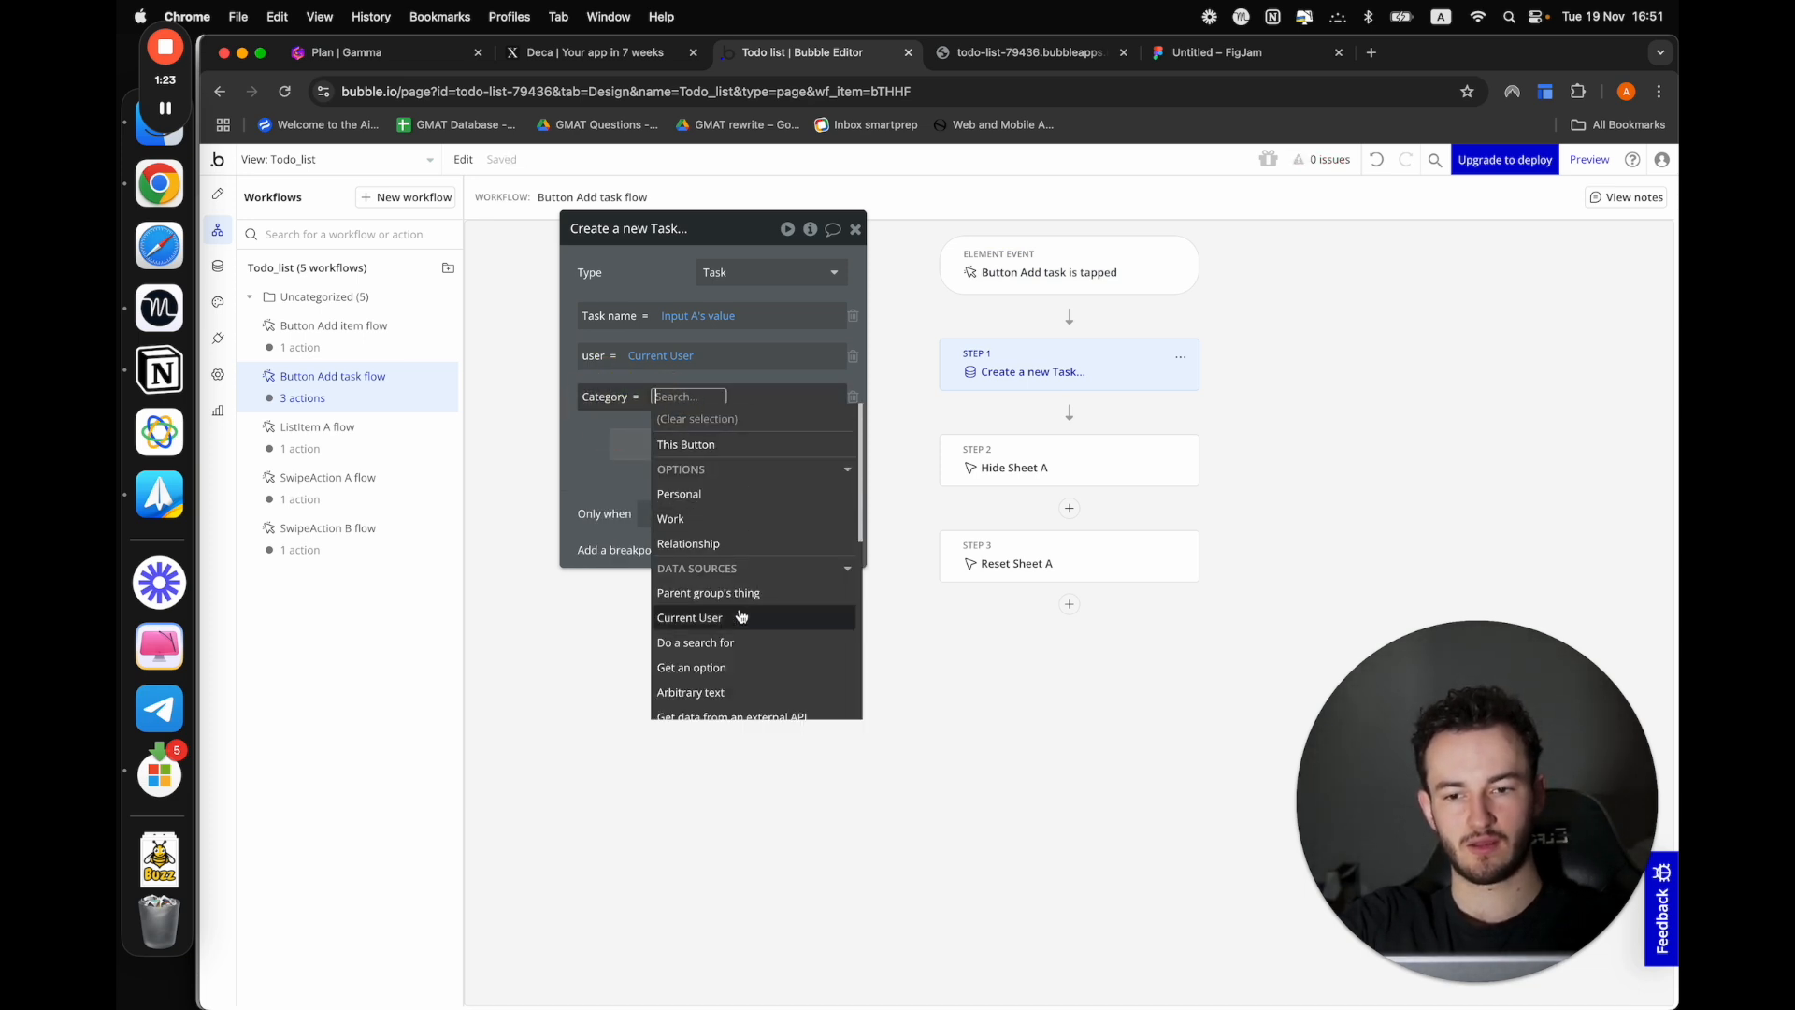
text(to)
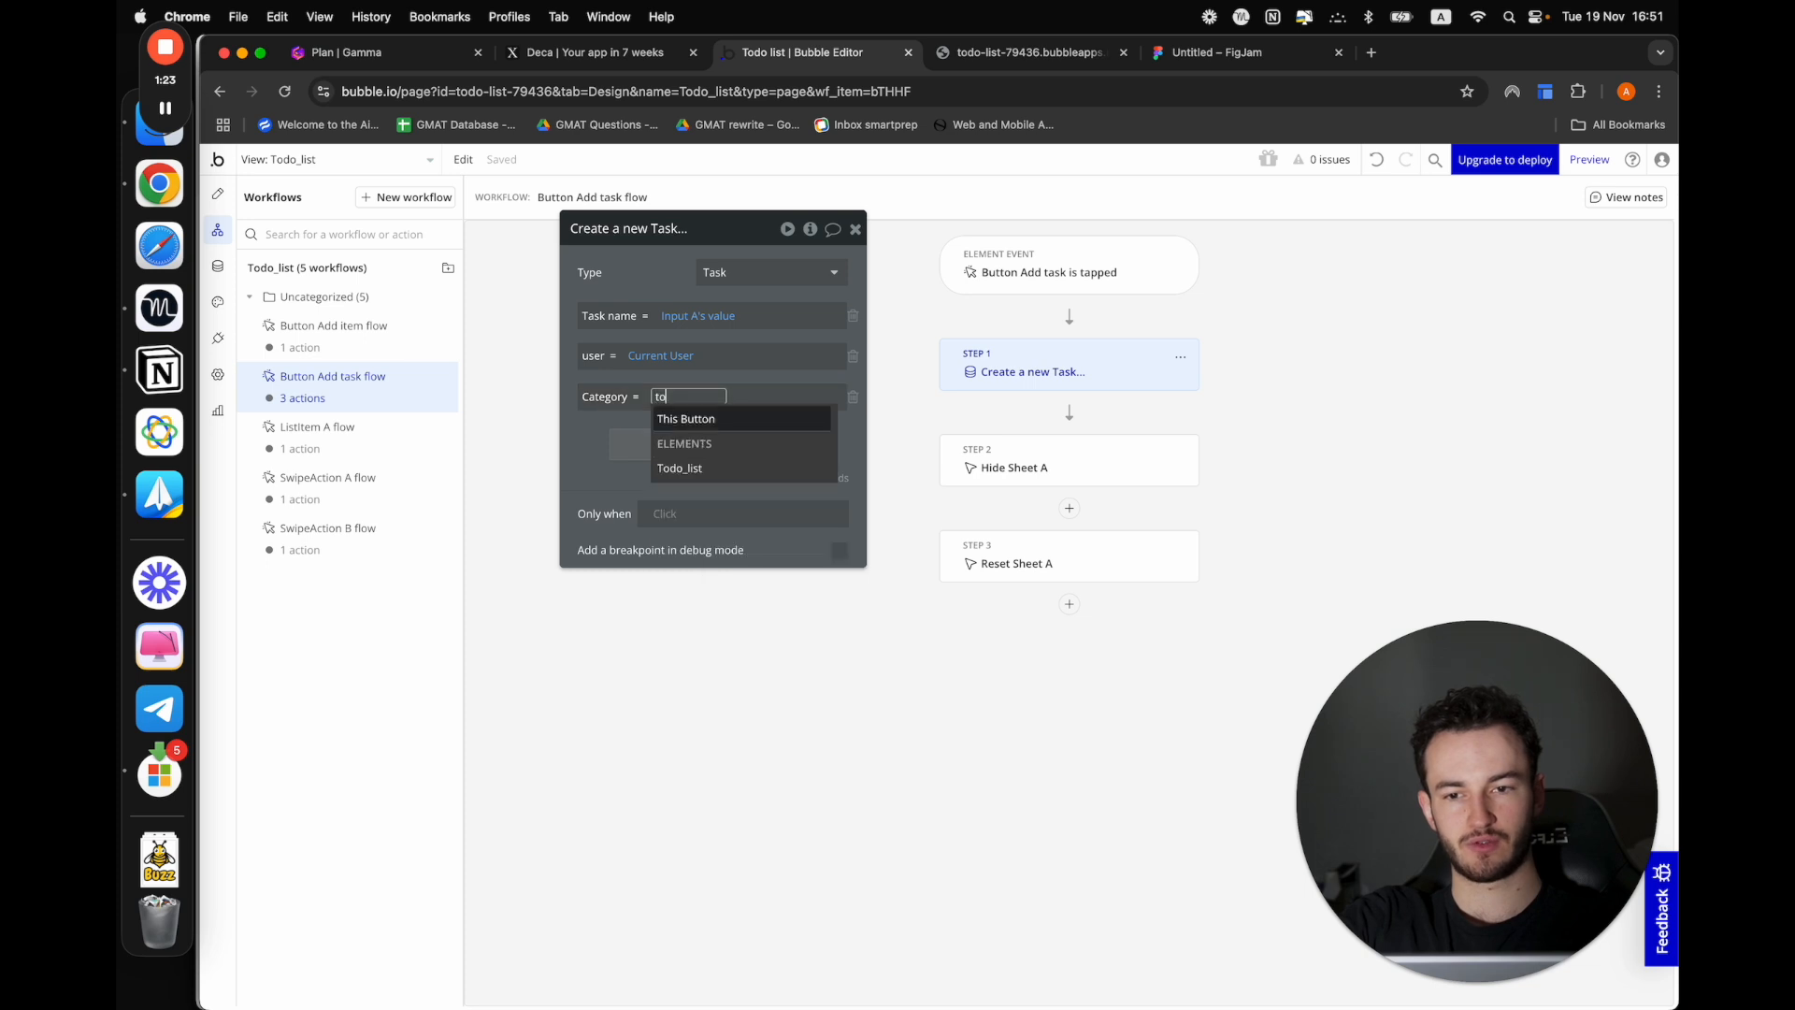
click(718, 472)
click(766, 443)
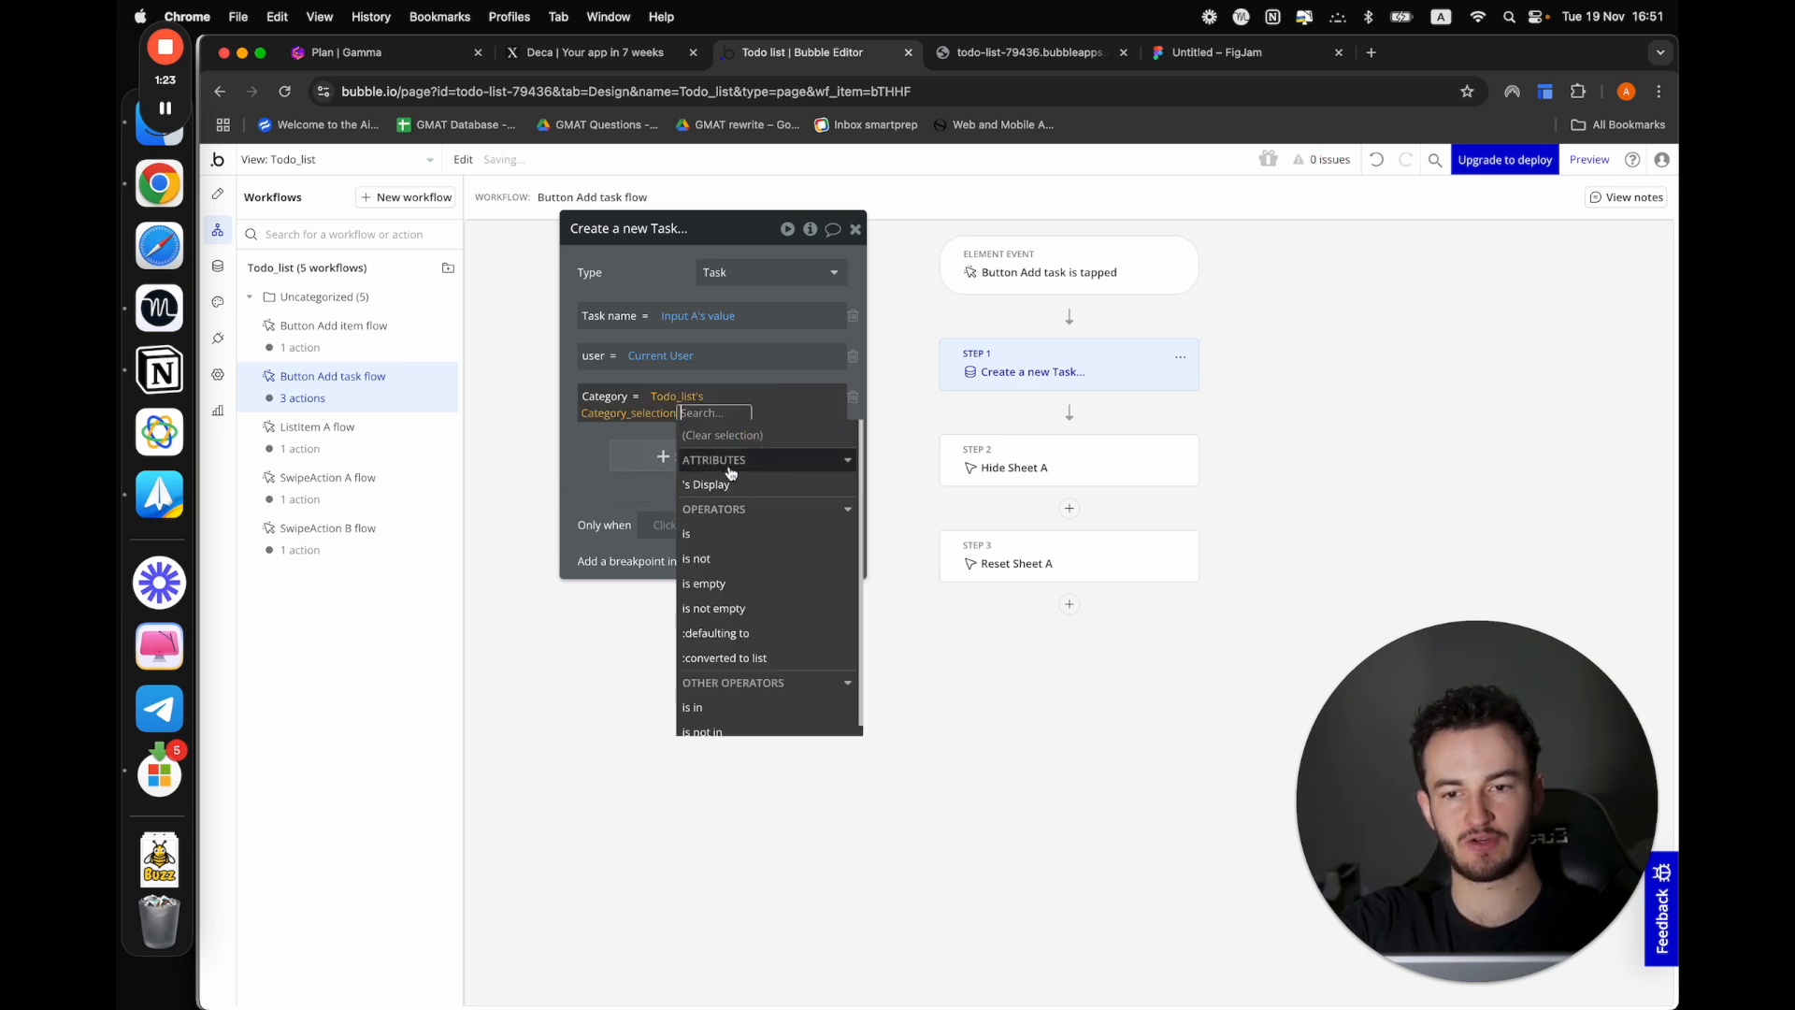
click(591, 469)
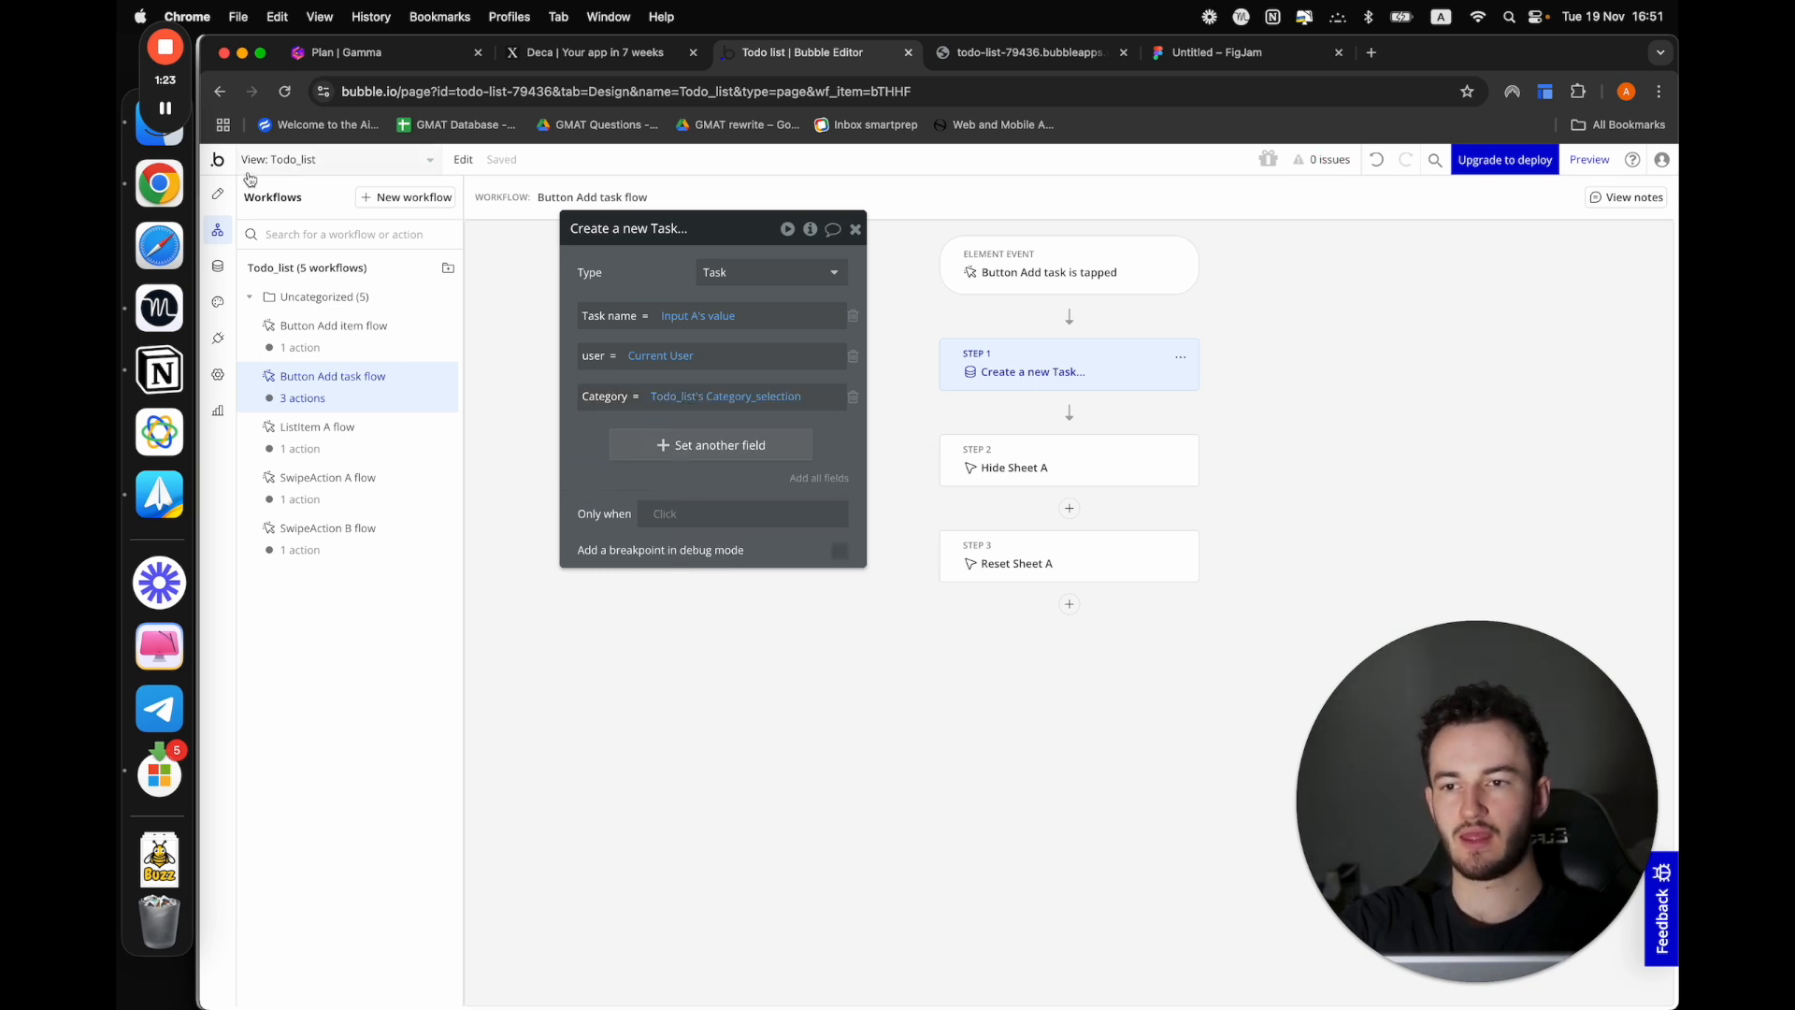
Preview the app and add a task named Personal task with the category Personal
click(218, 194)
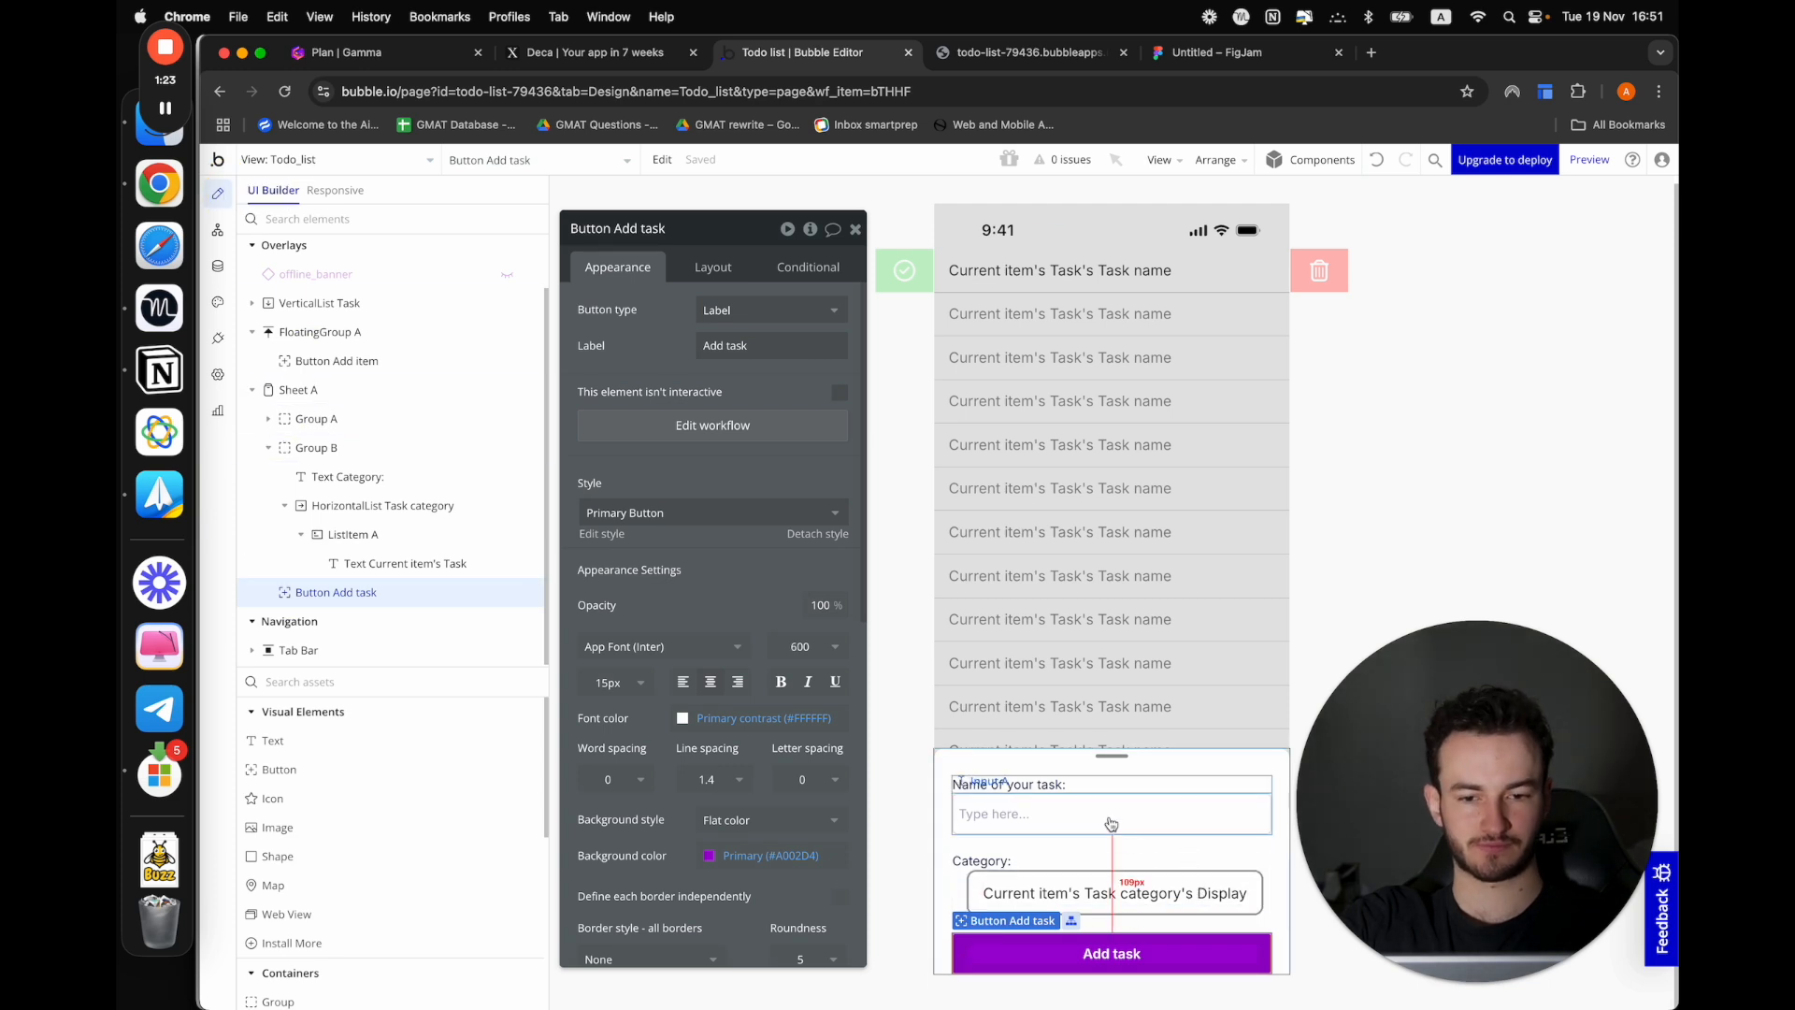
click(1592, 160)
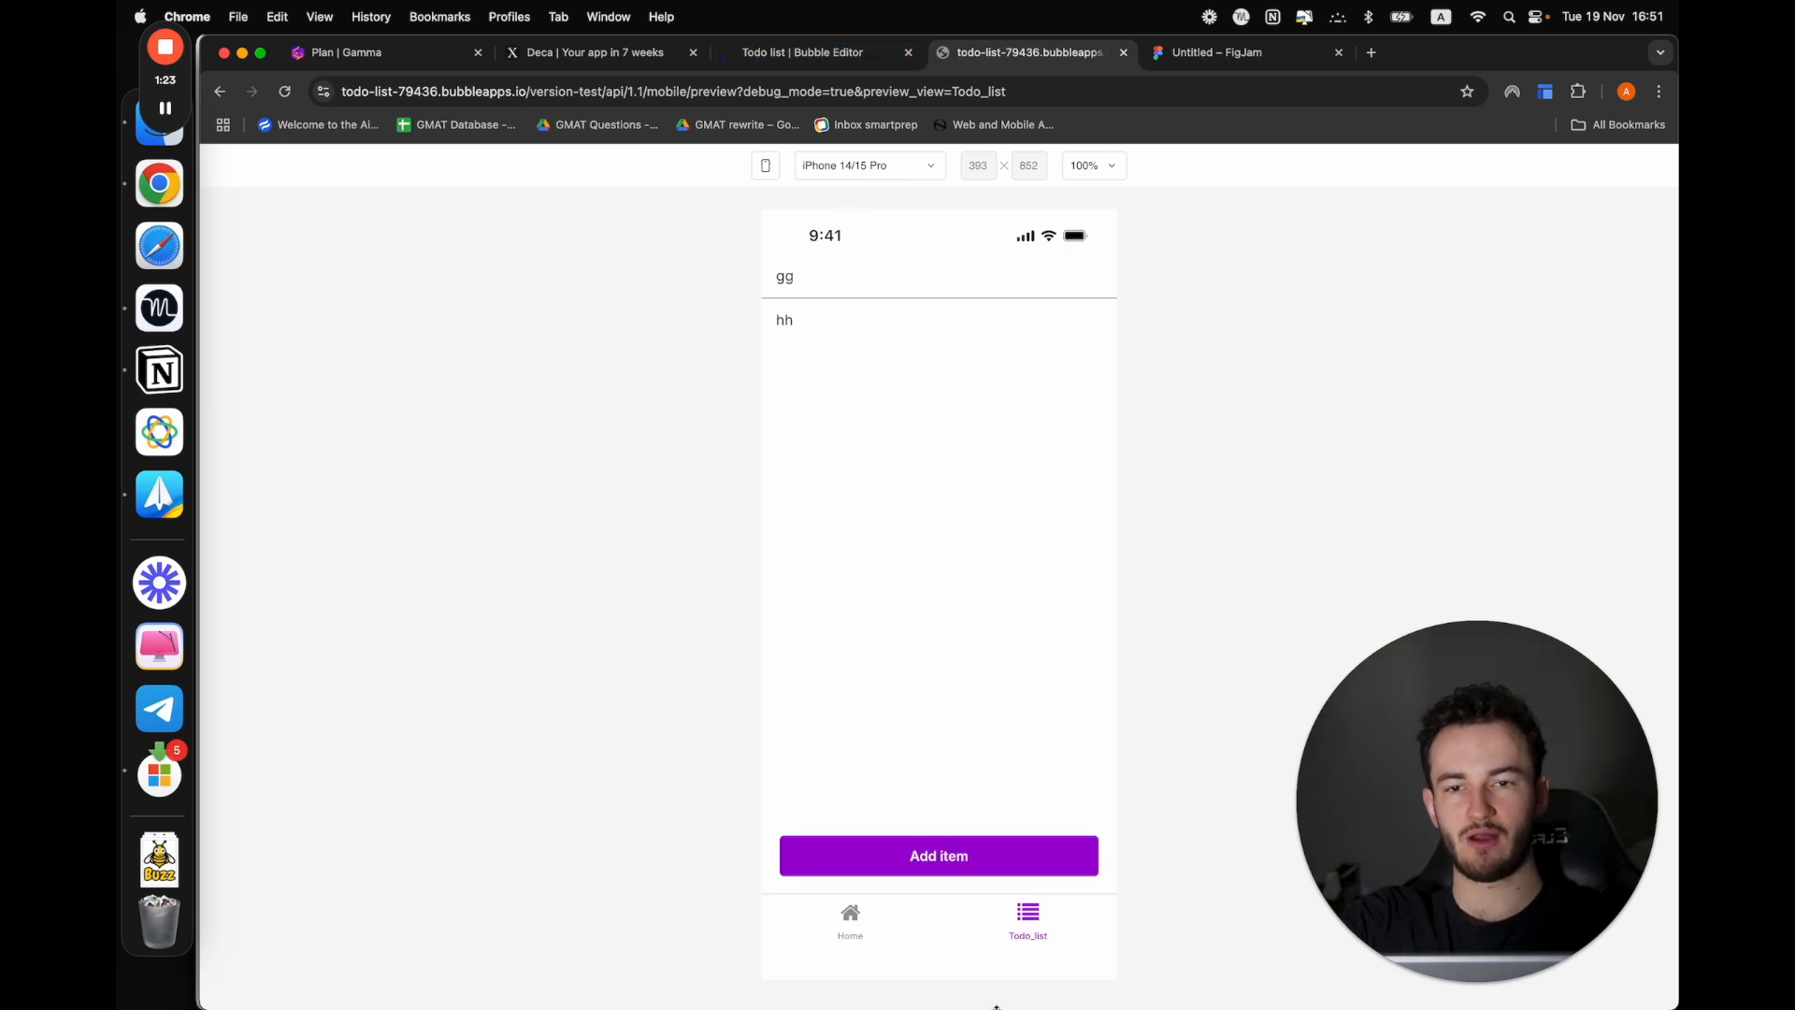
click(883, 866)
click(826, 776)
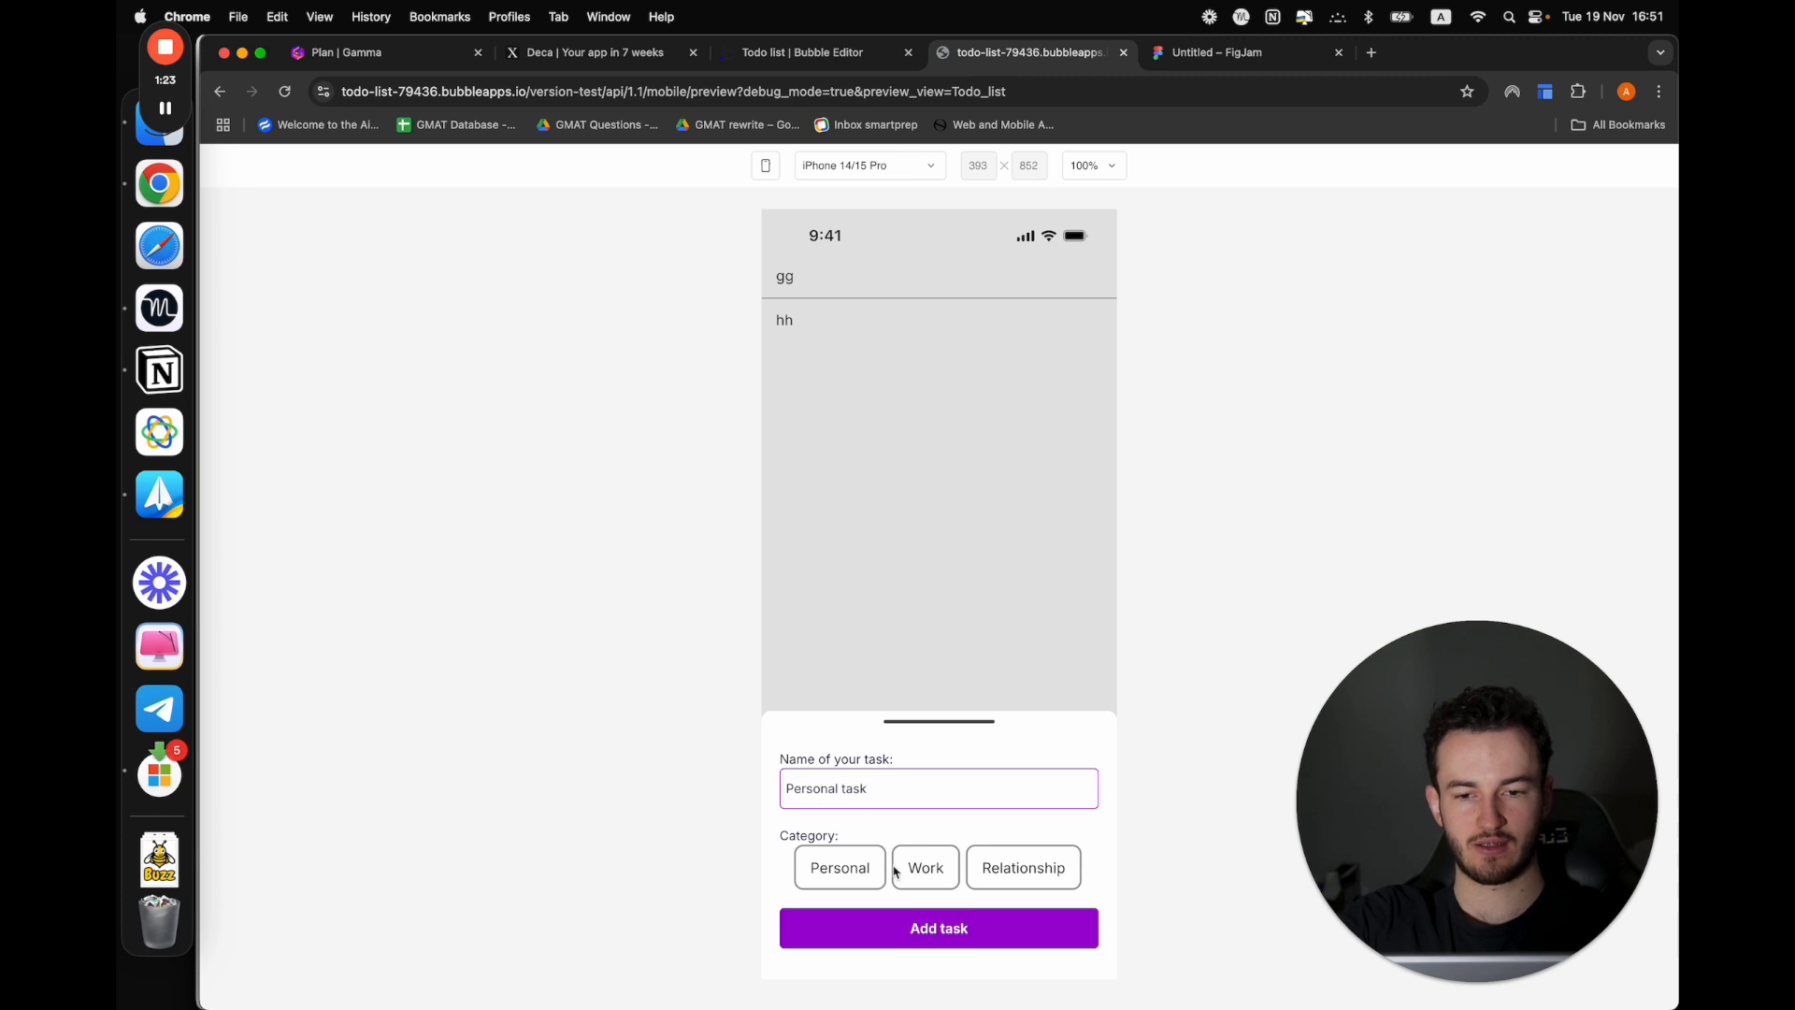
click(832, 855)
click(894, 942)
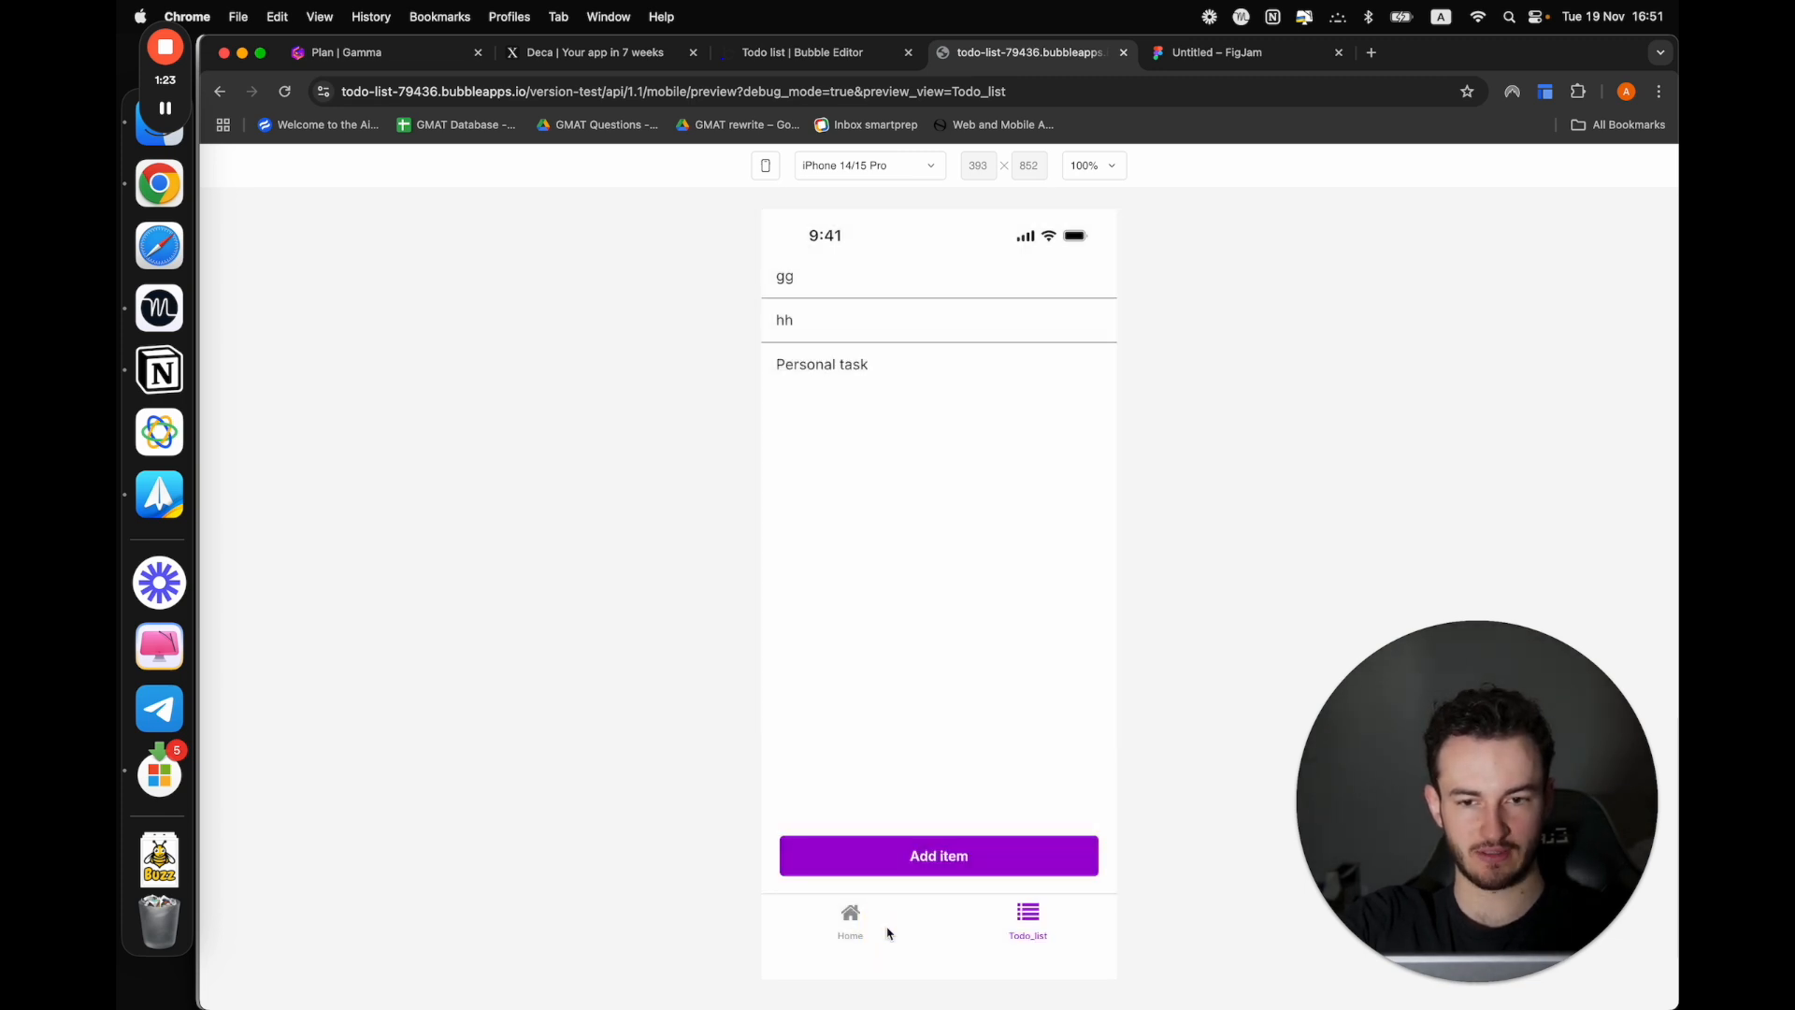
Return to the editor and check the Category of the newly added task among All Tasks in the app data
click(802, 53)
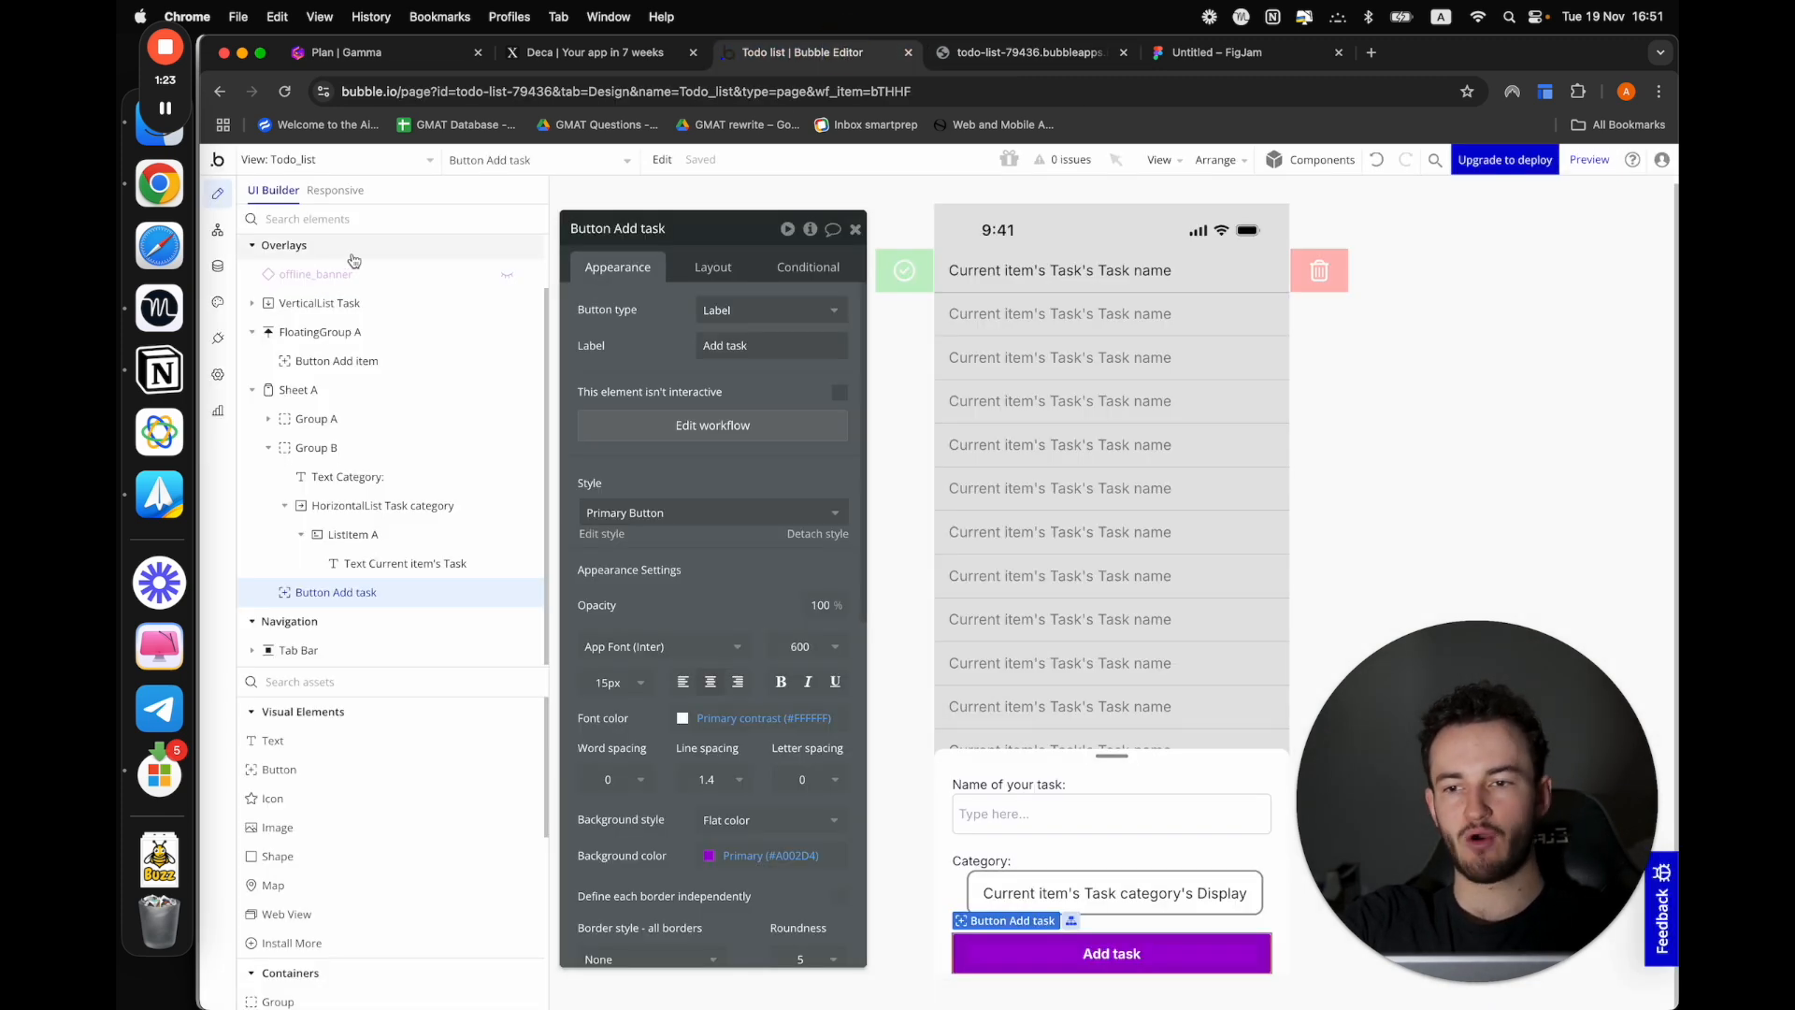
click(218, 267)
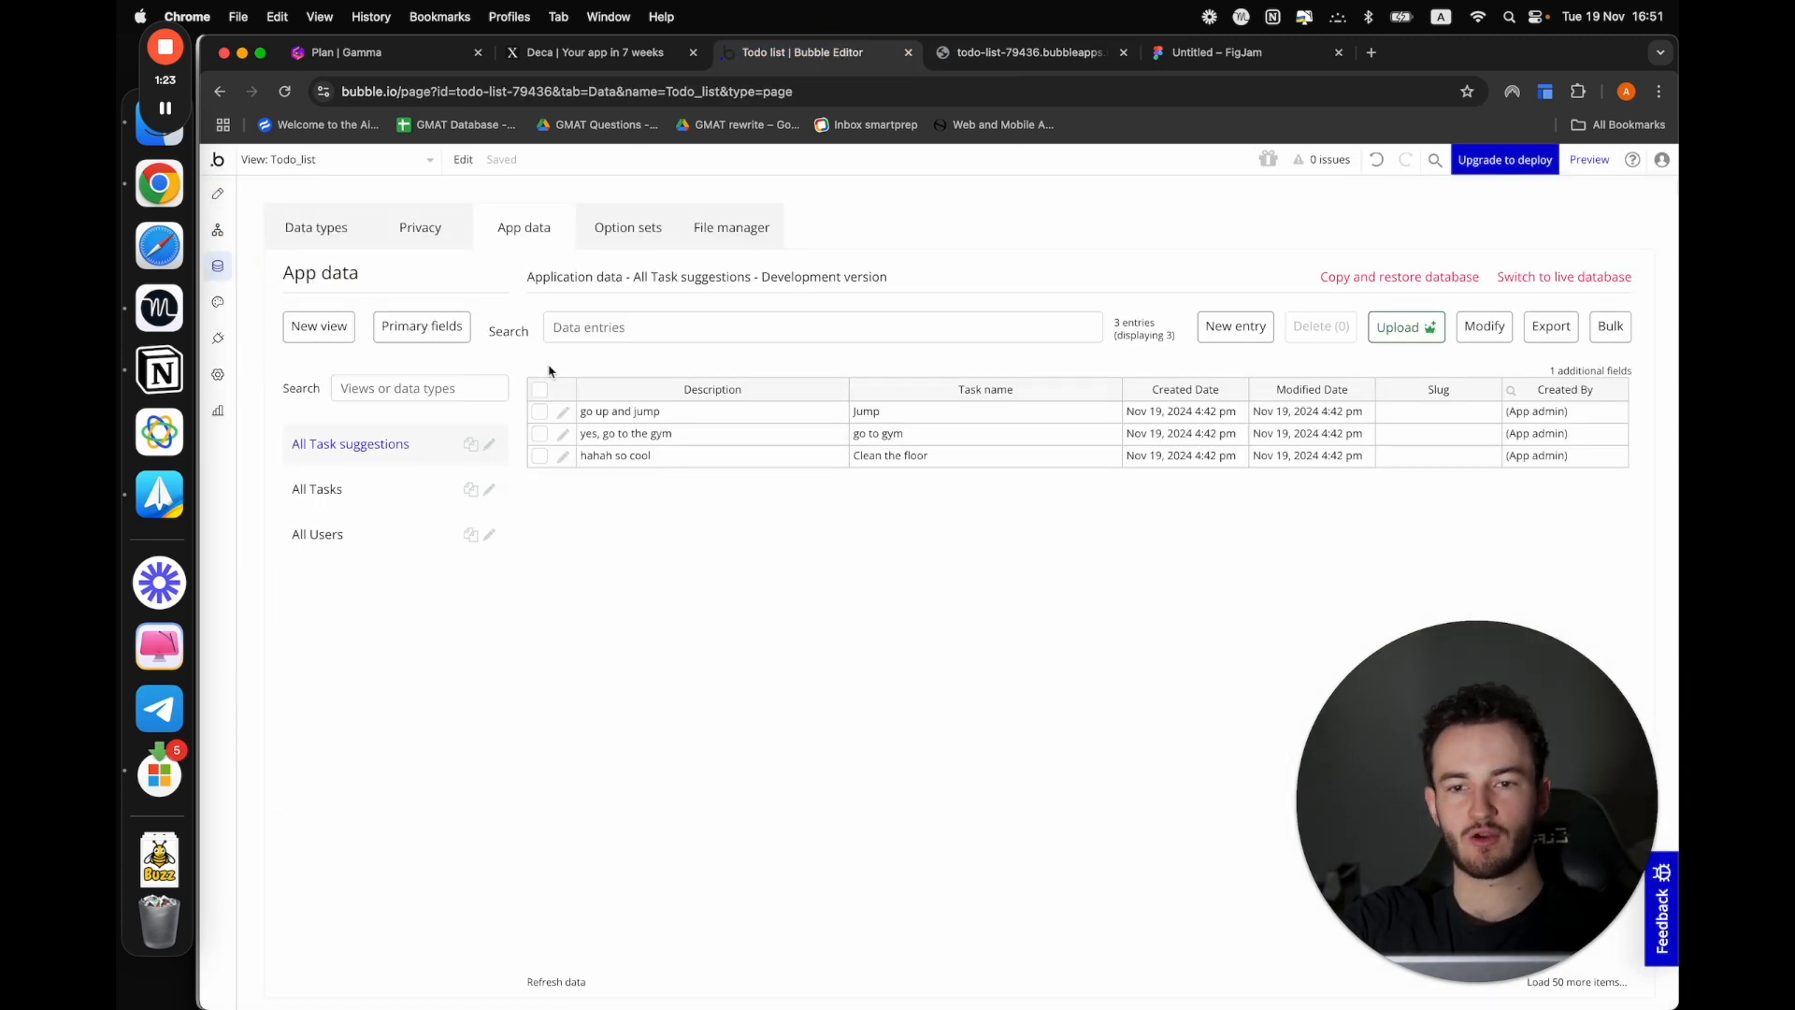
click(352, 491)
click(642, 417)
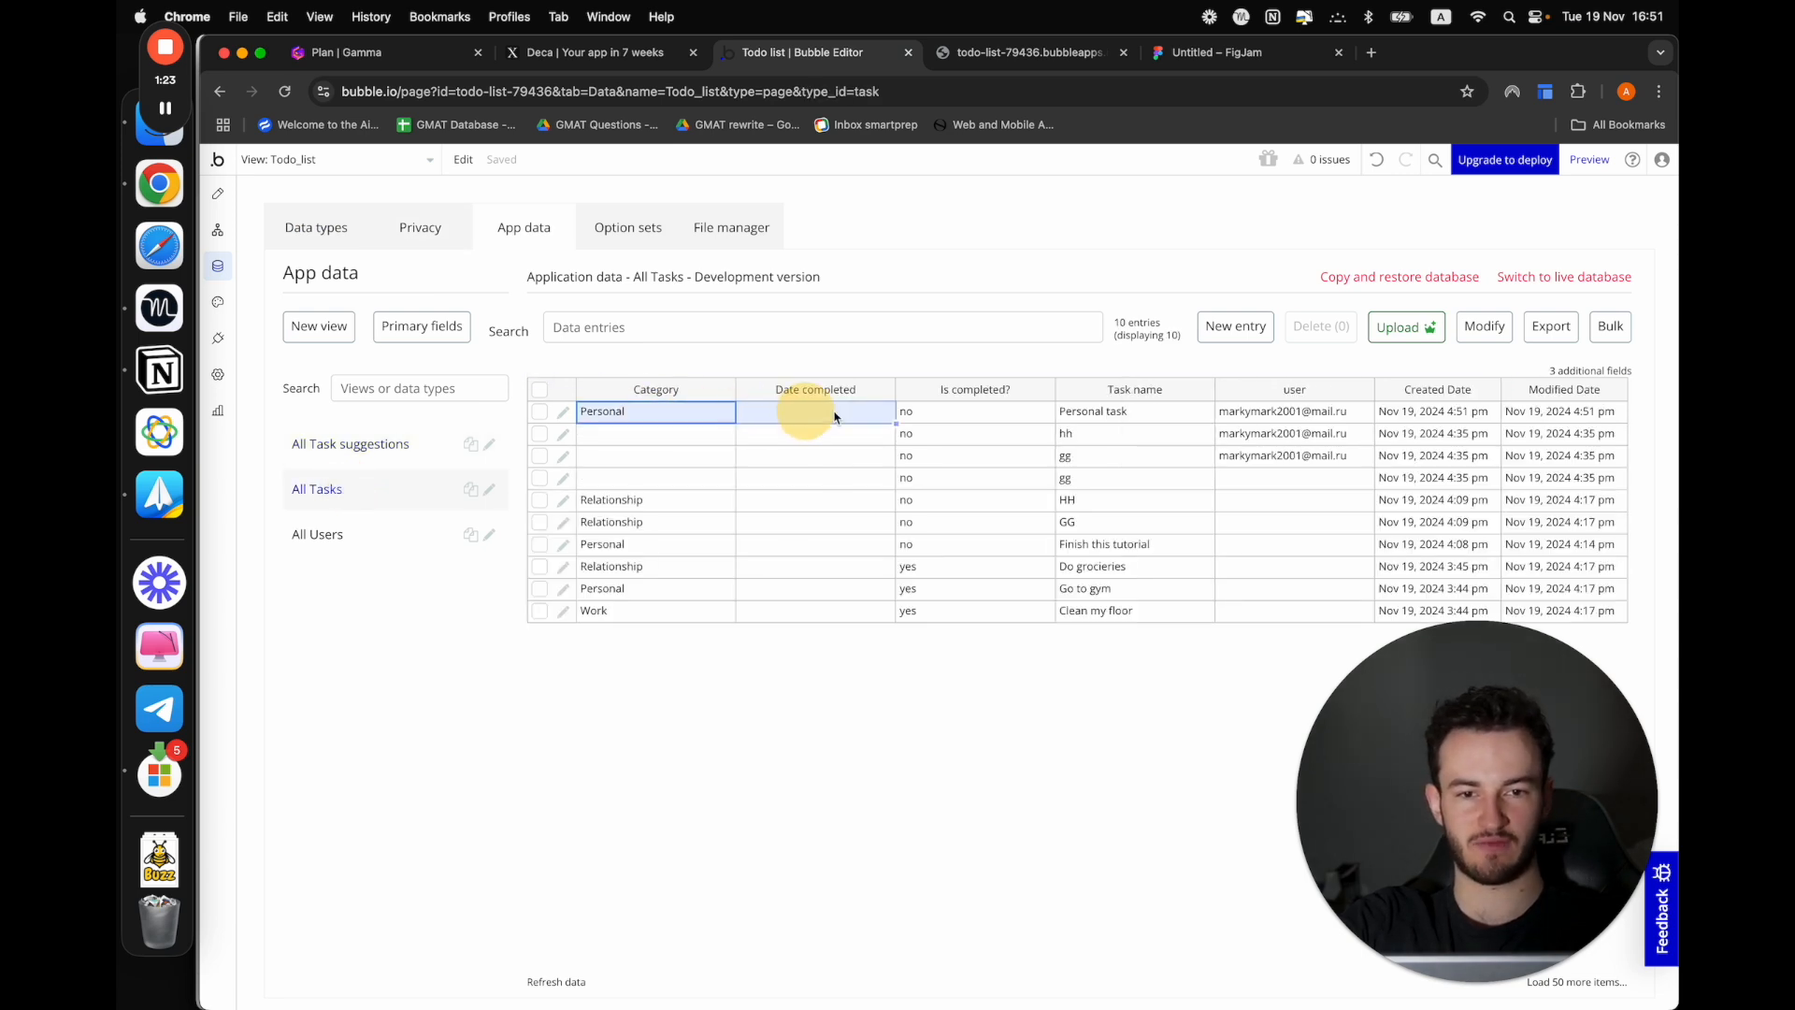
Check the user, task name and Category stored for the Personal task entry in All Tasks
click(1249, 413)
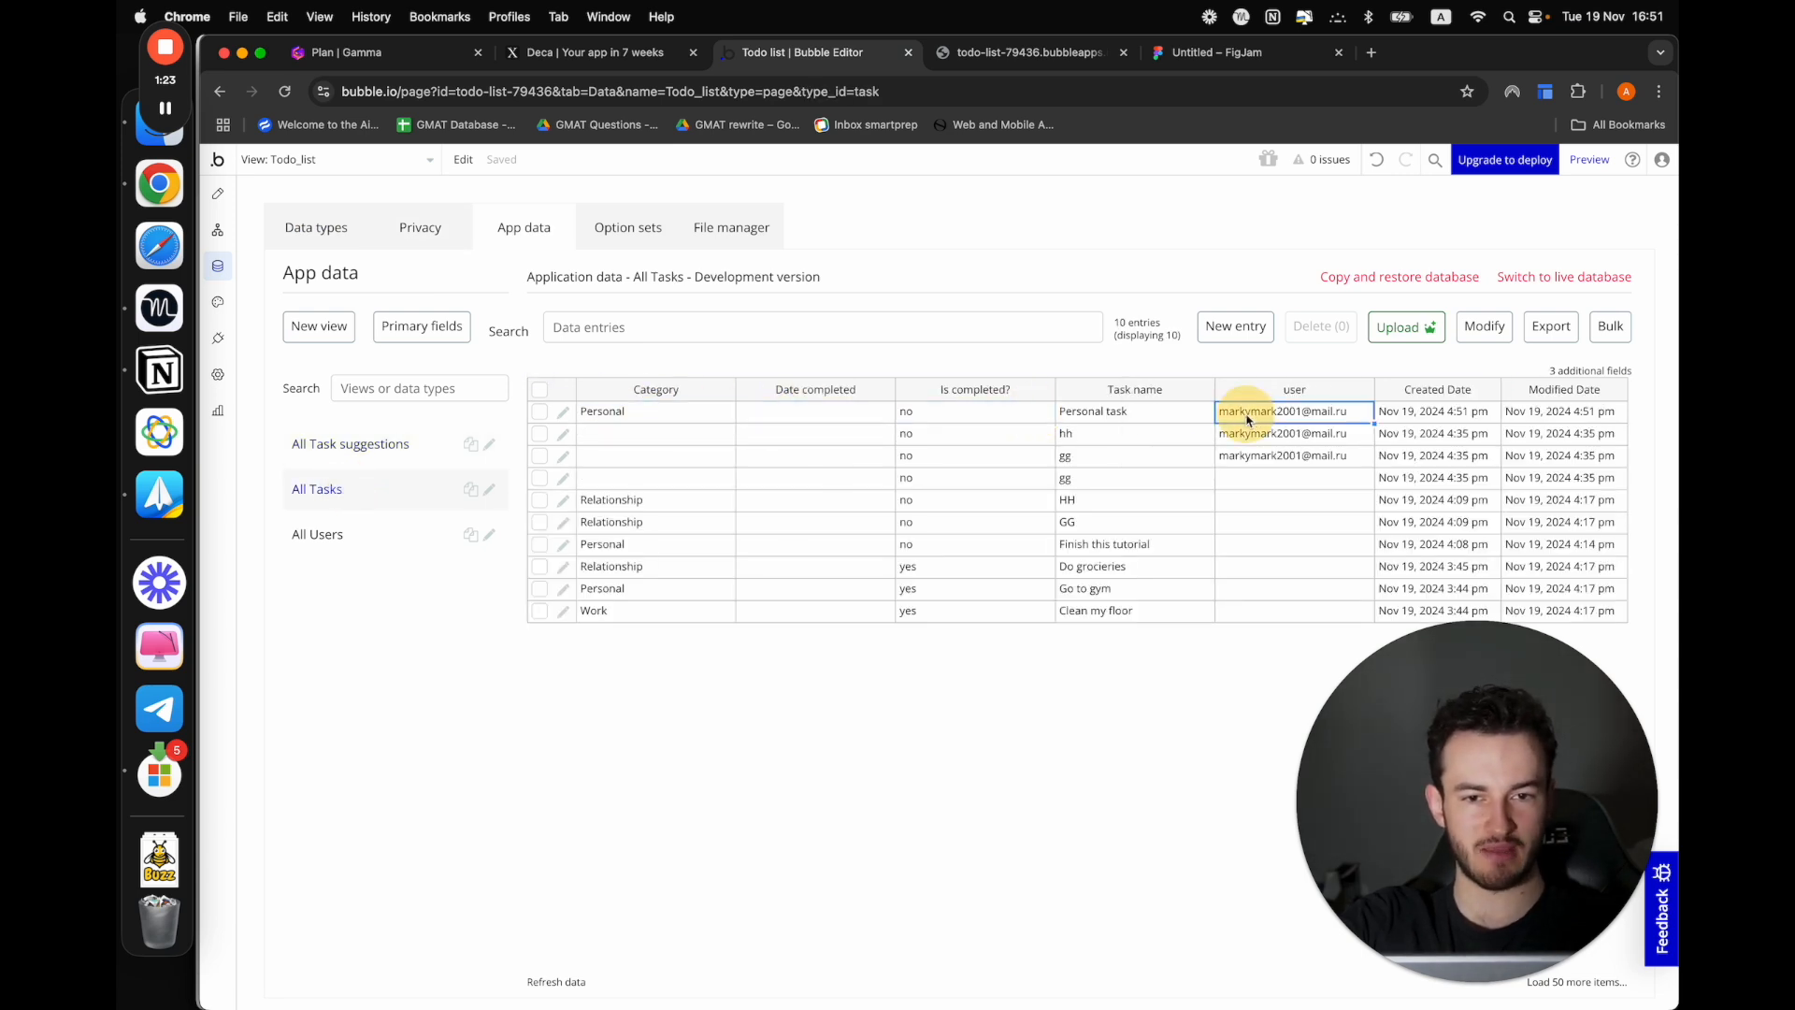
click(1156, 413)
click(632, 416)
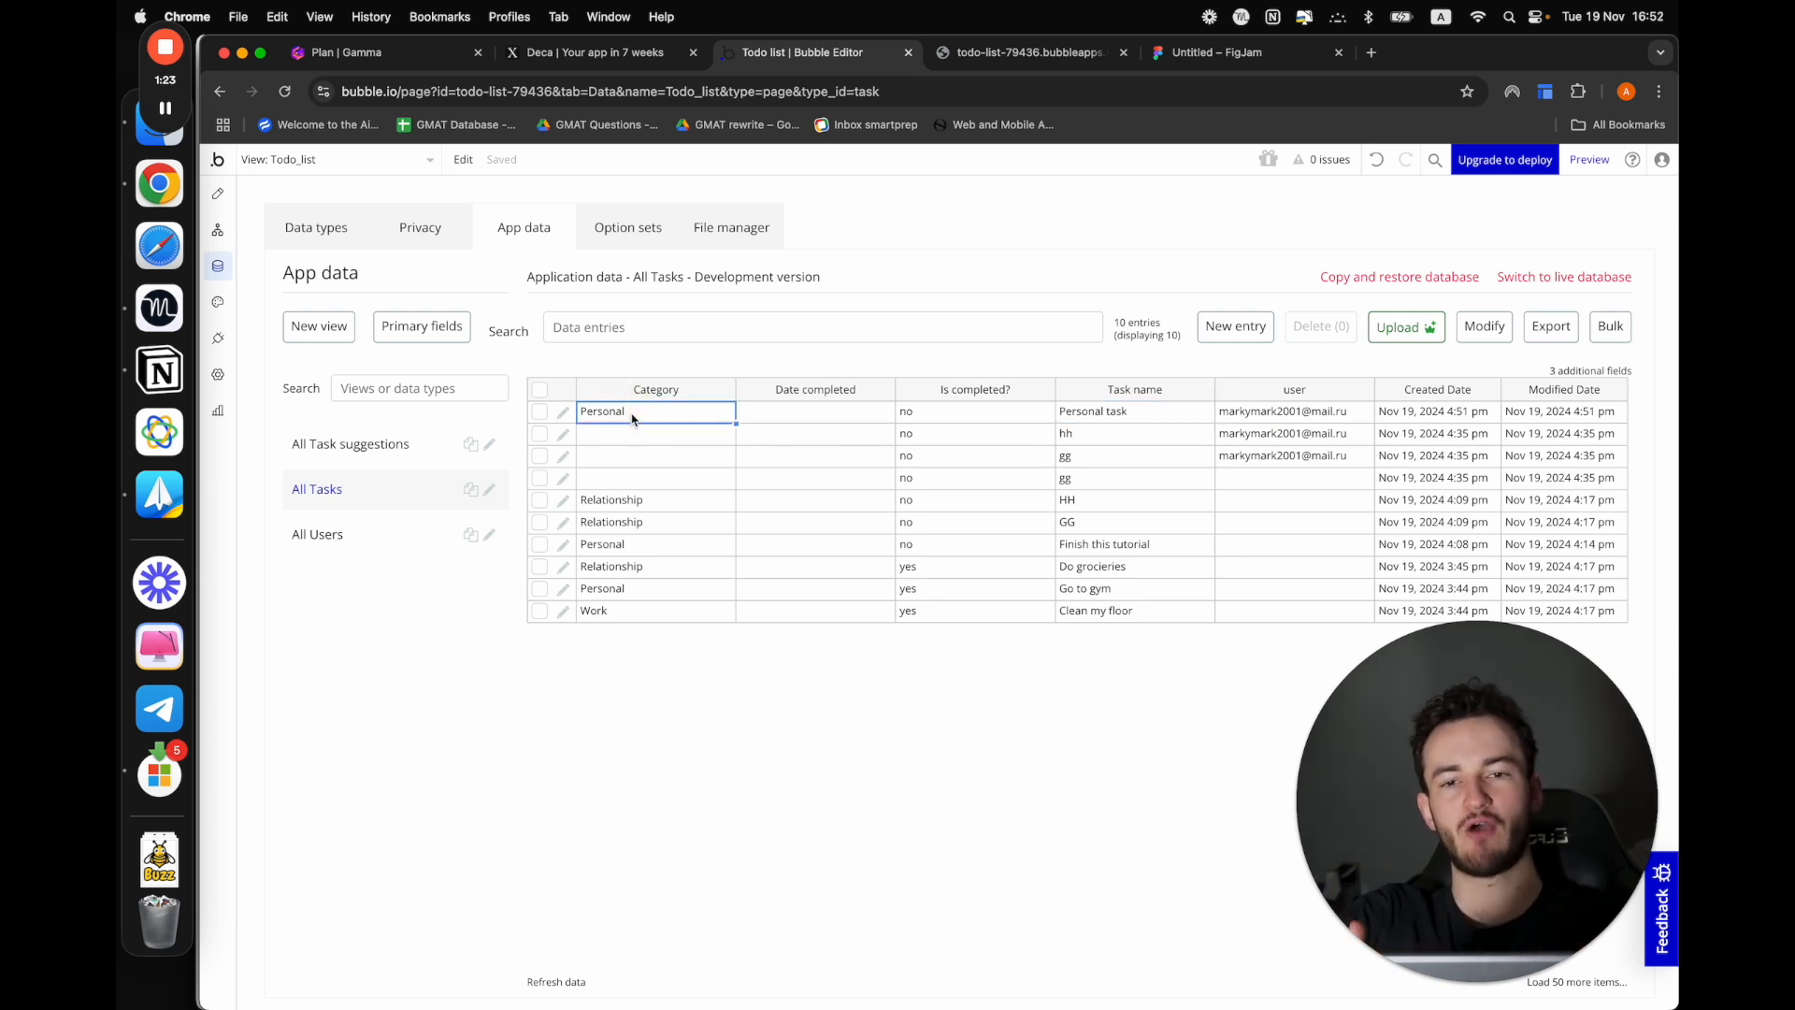
Switch to the Gamma plan document and mark the Properties item as done in the checklist
click(374, 53)
click(469, 832)
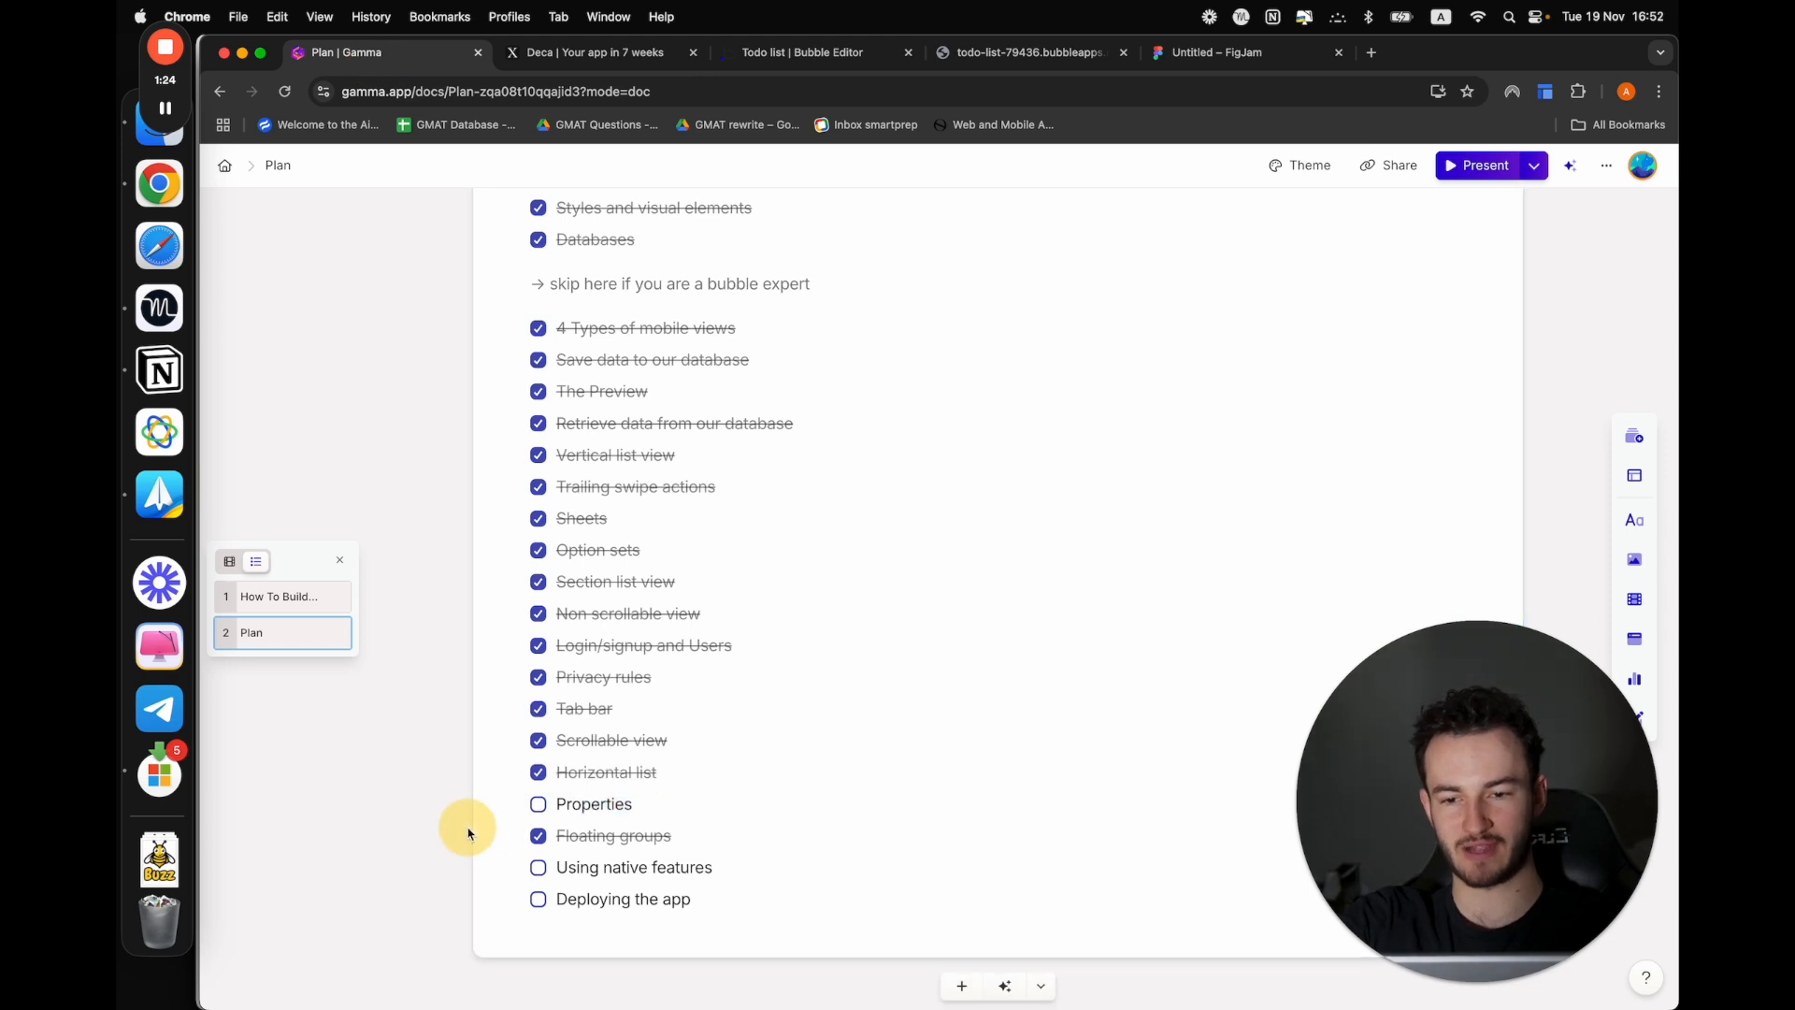
click(539, 805)
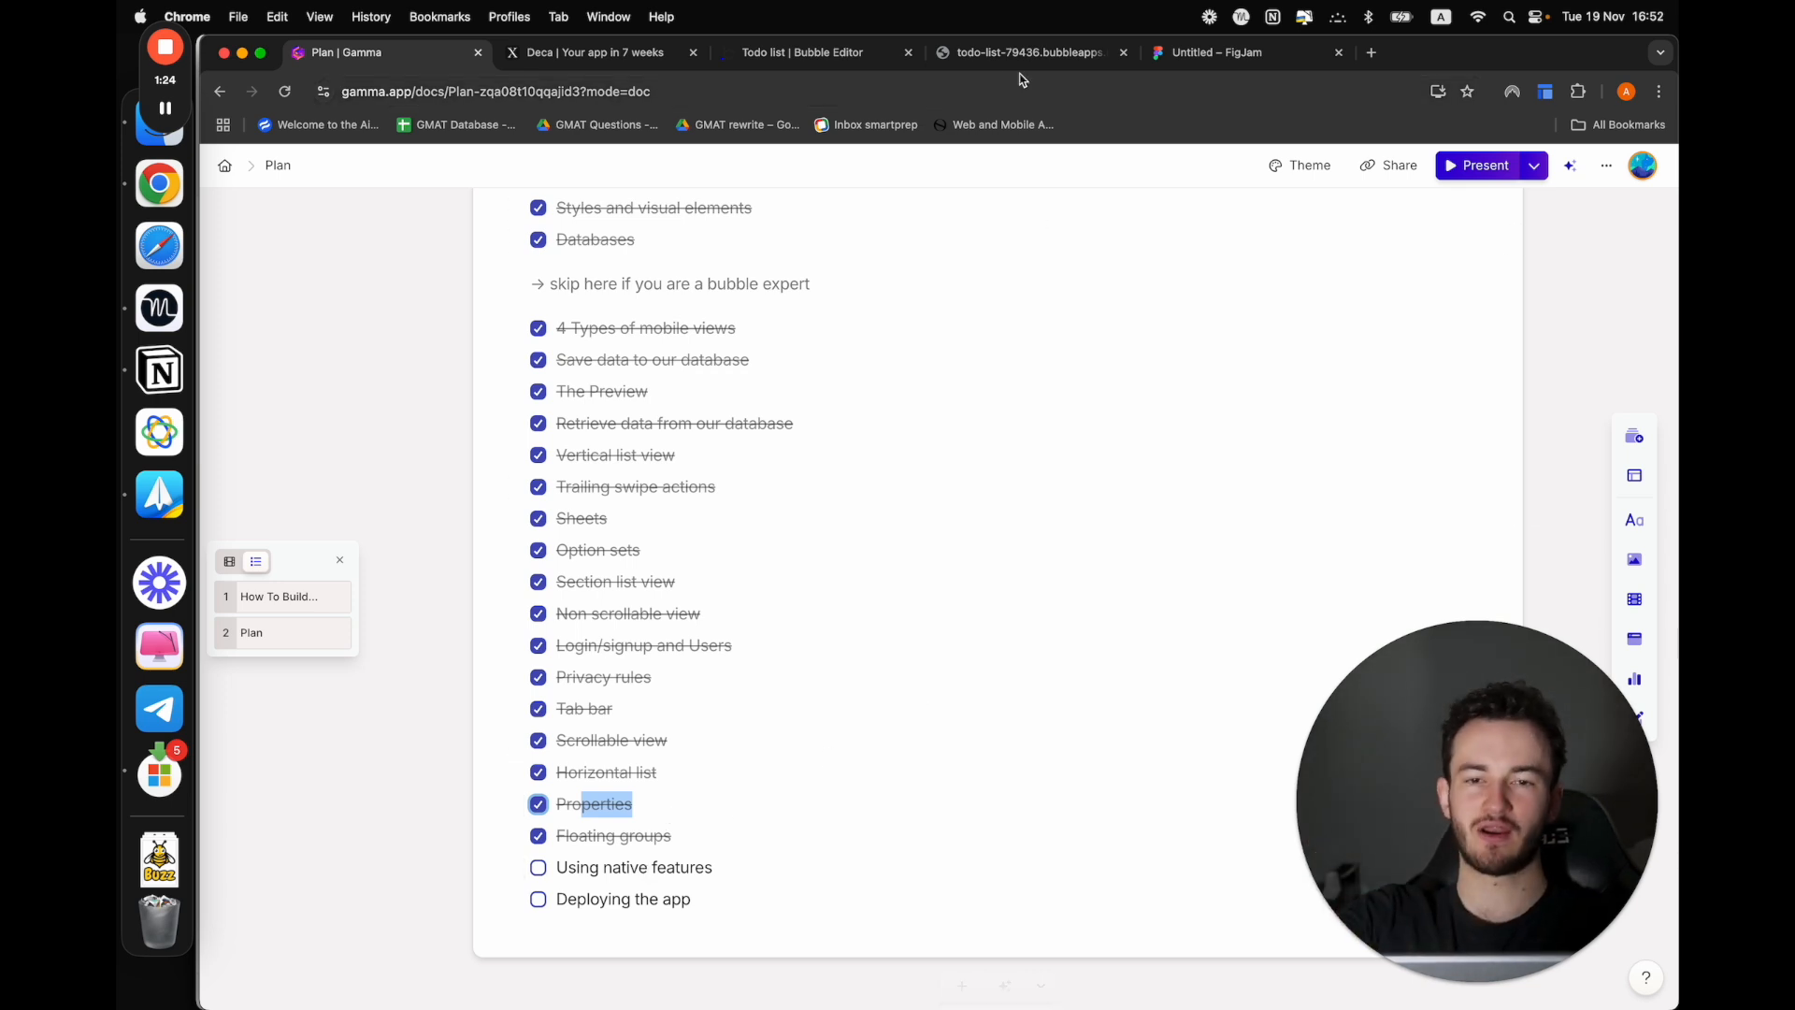
Return to the Bubble app data and view the to-do list in the running mobile preview
click(851, 57)
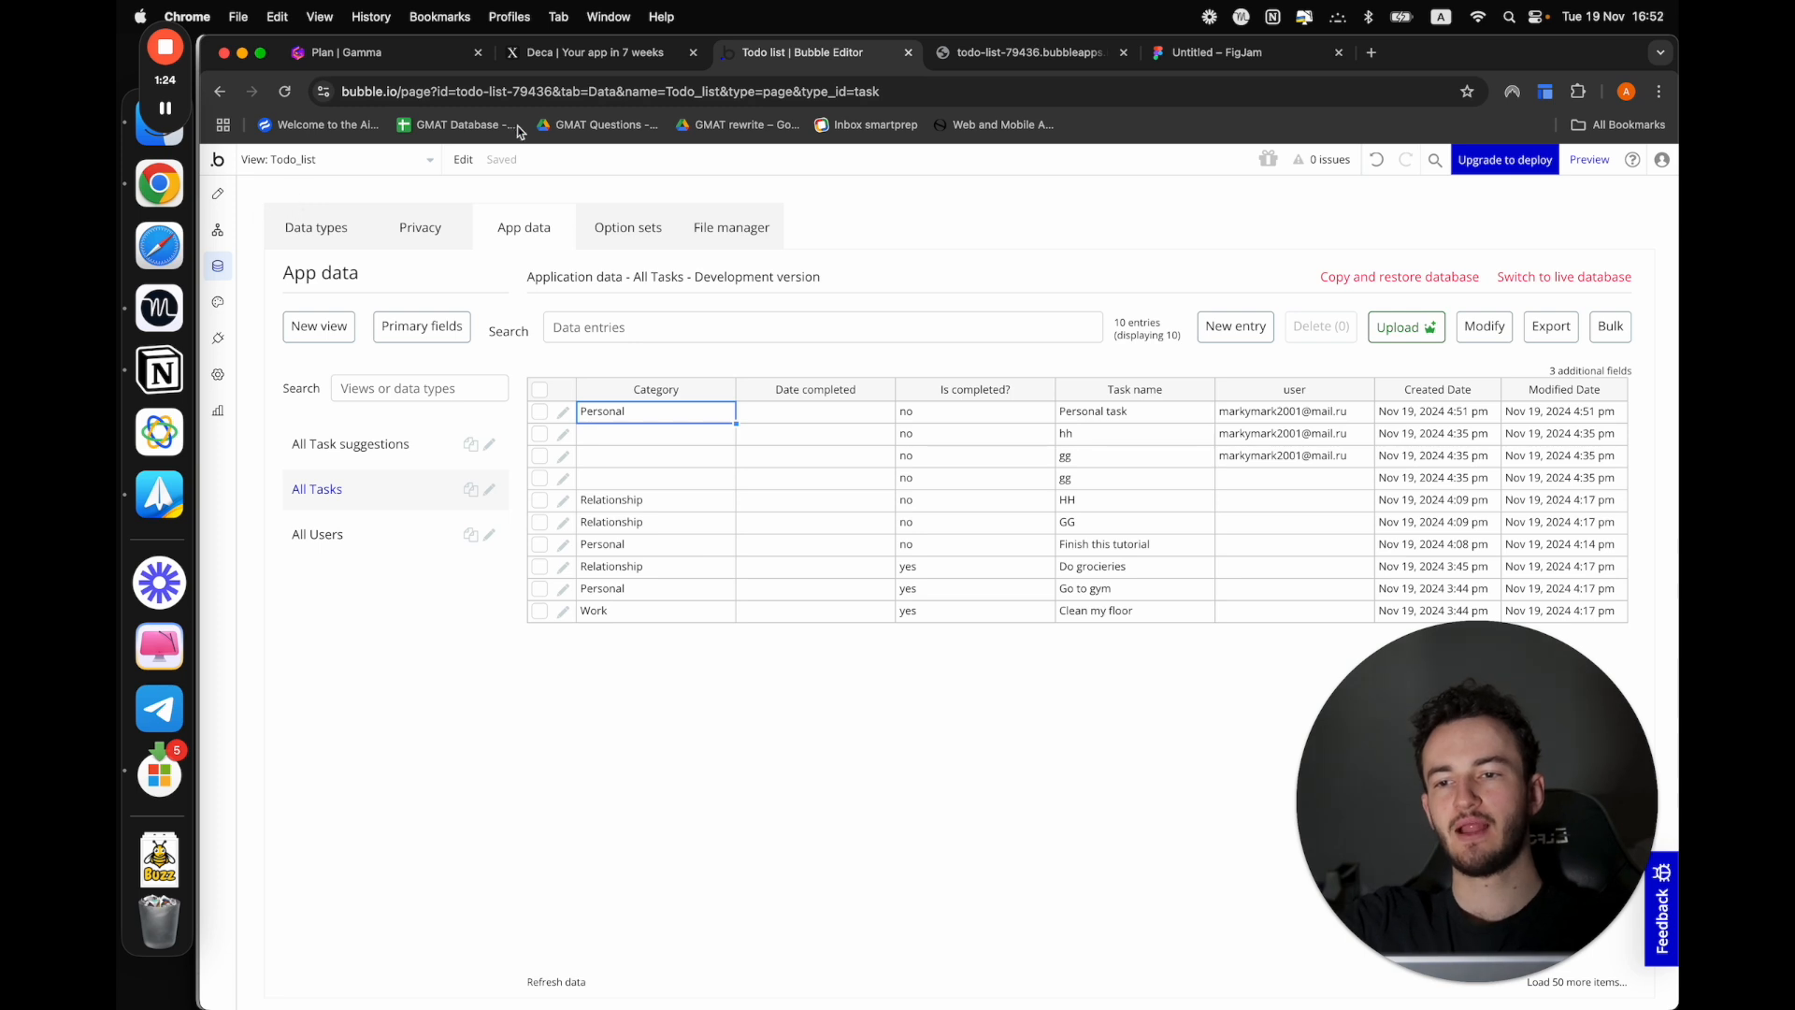
click(338, 52)
click(797, 56)
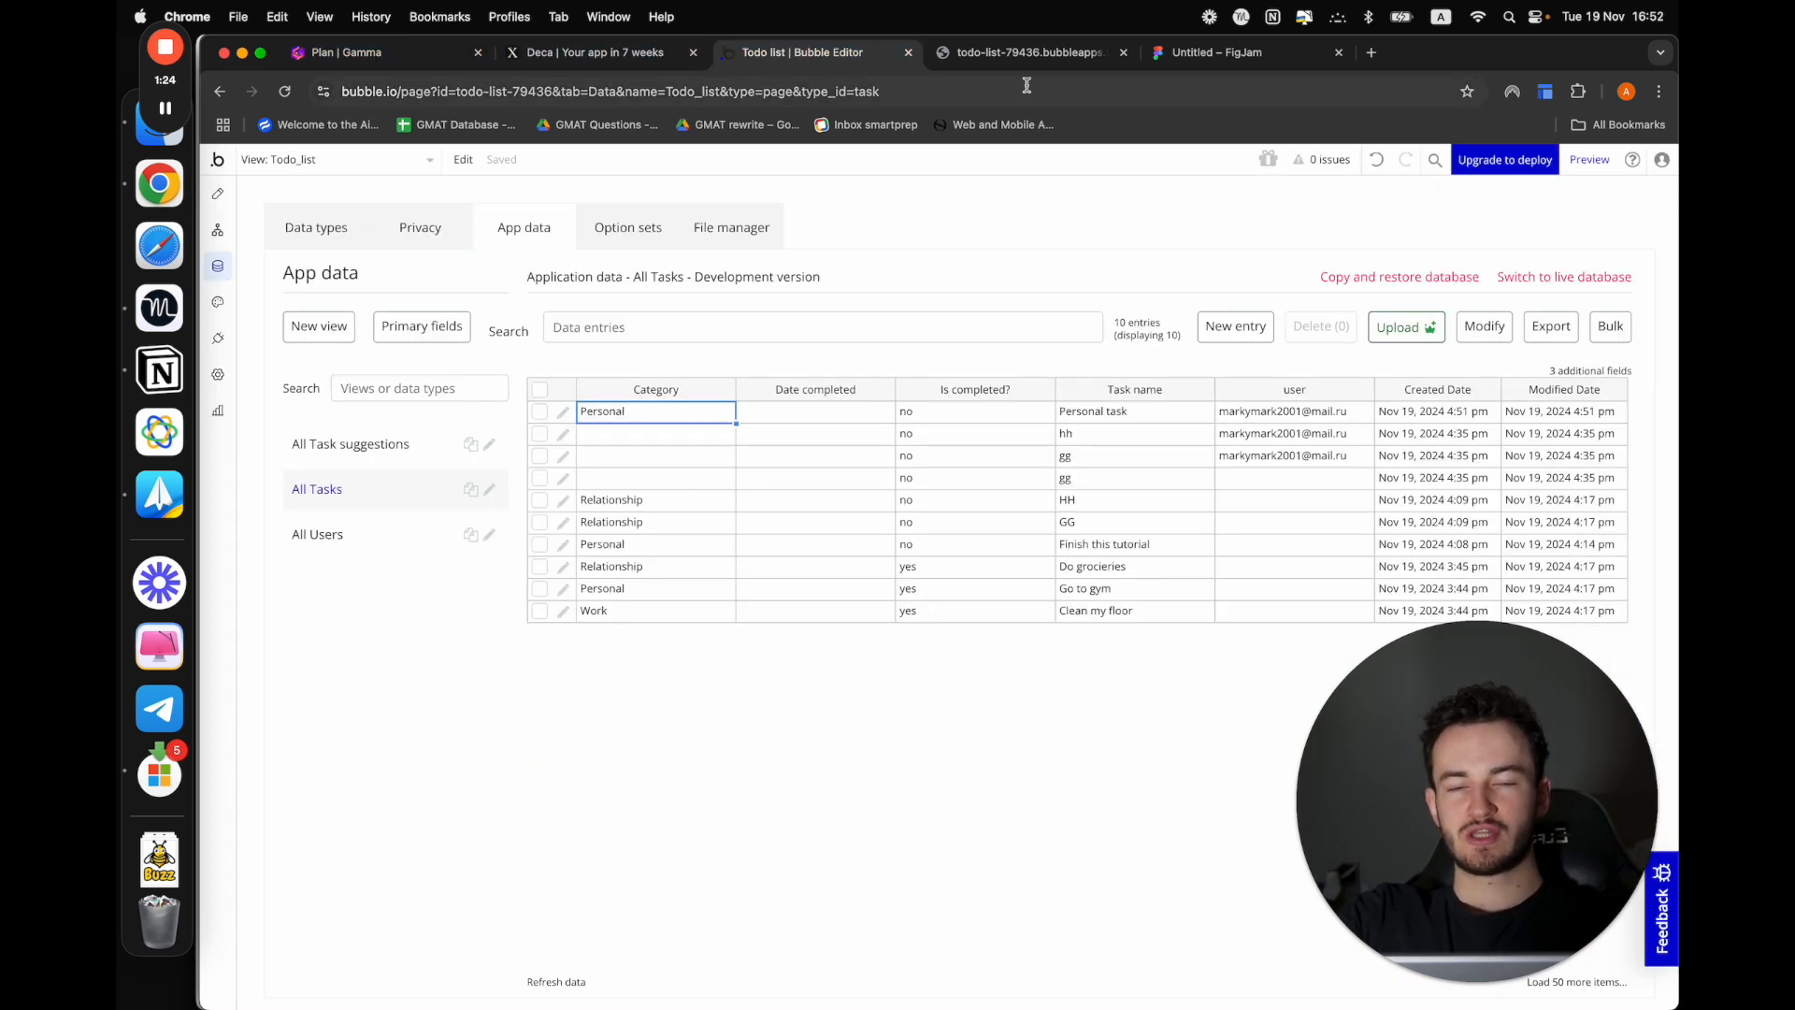
click(1024, 54)
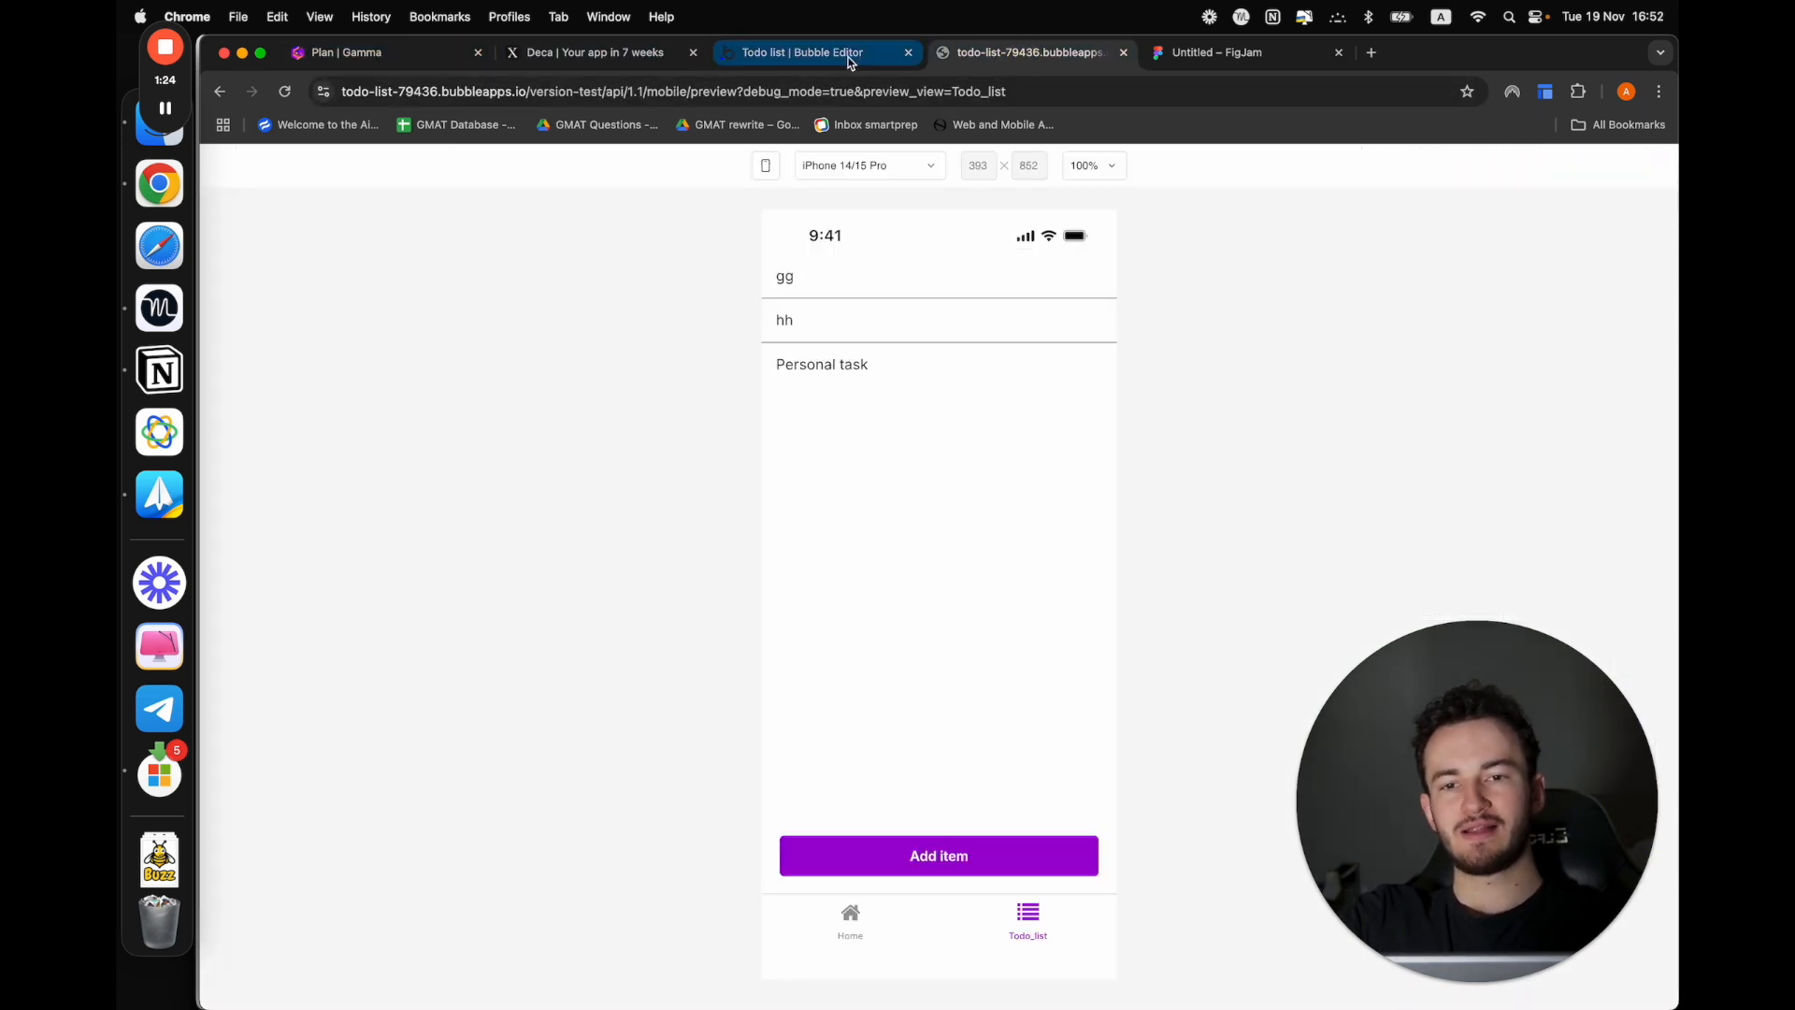
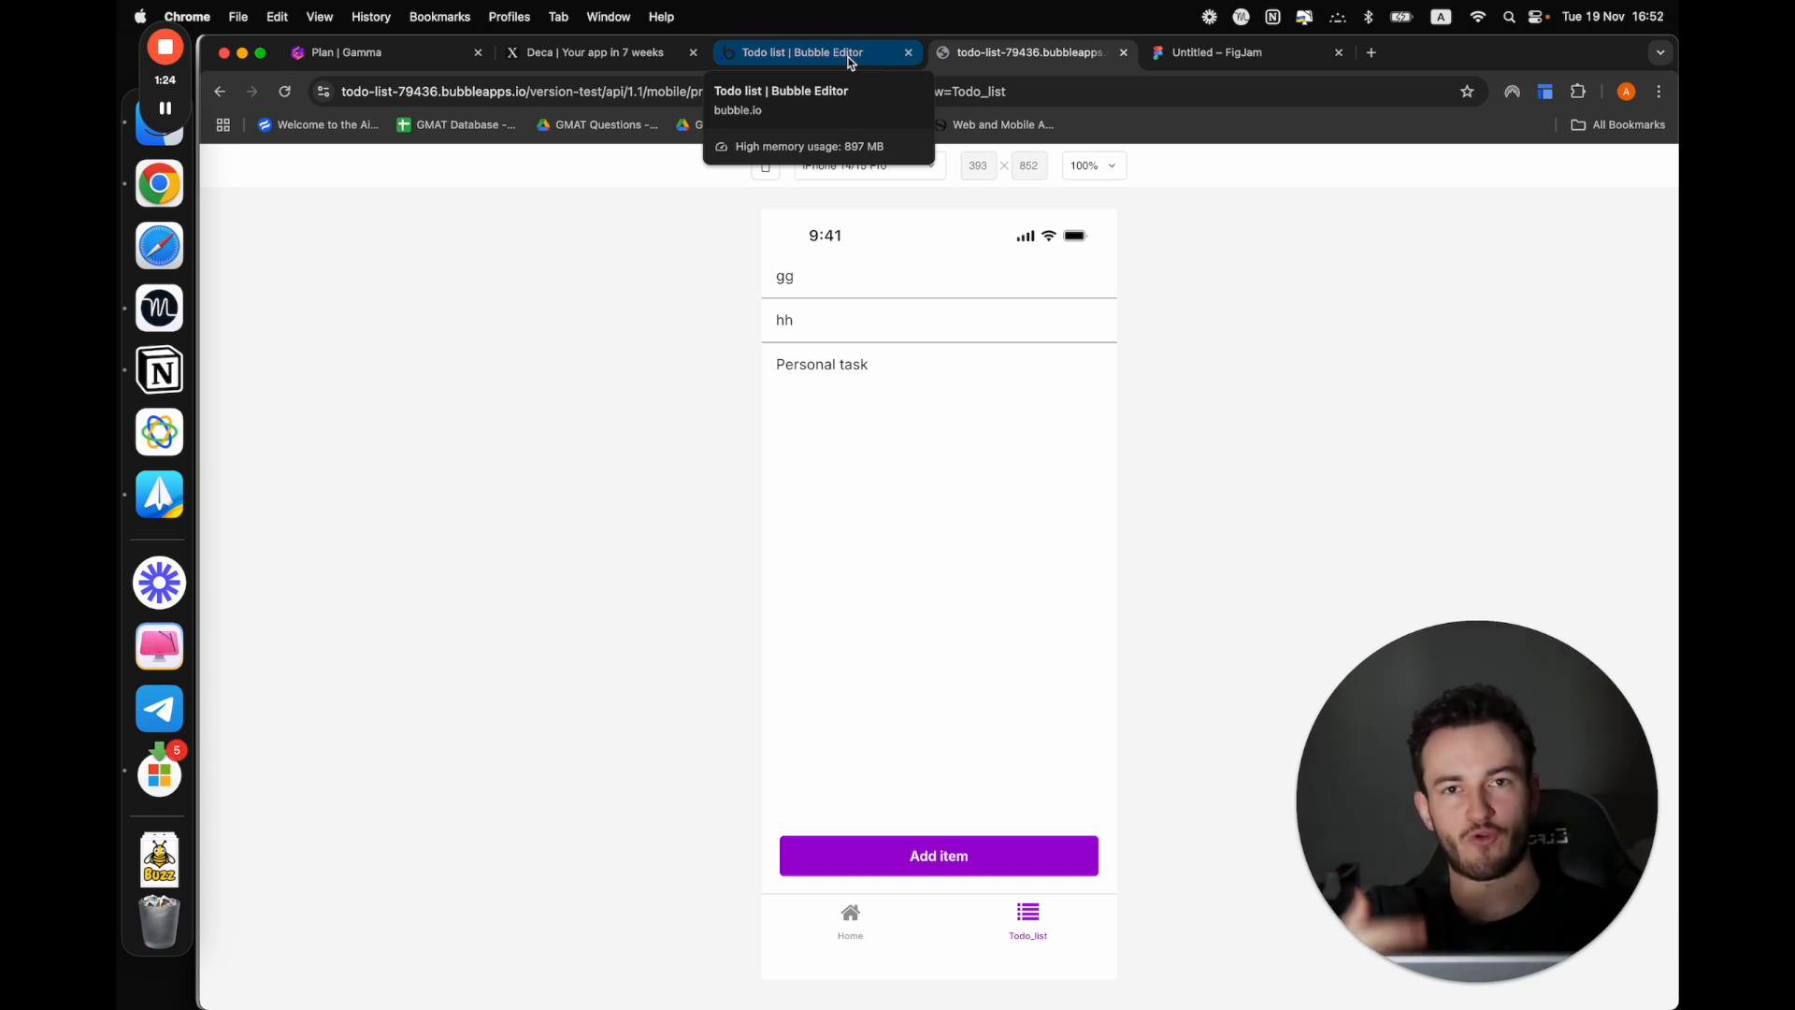
Return to the Bubble editor, append an Open camera library action to the Button Add task workflow and check its photo Type options
click(851, 56)
click(218, 230)
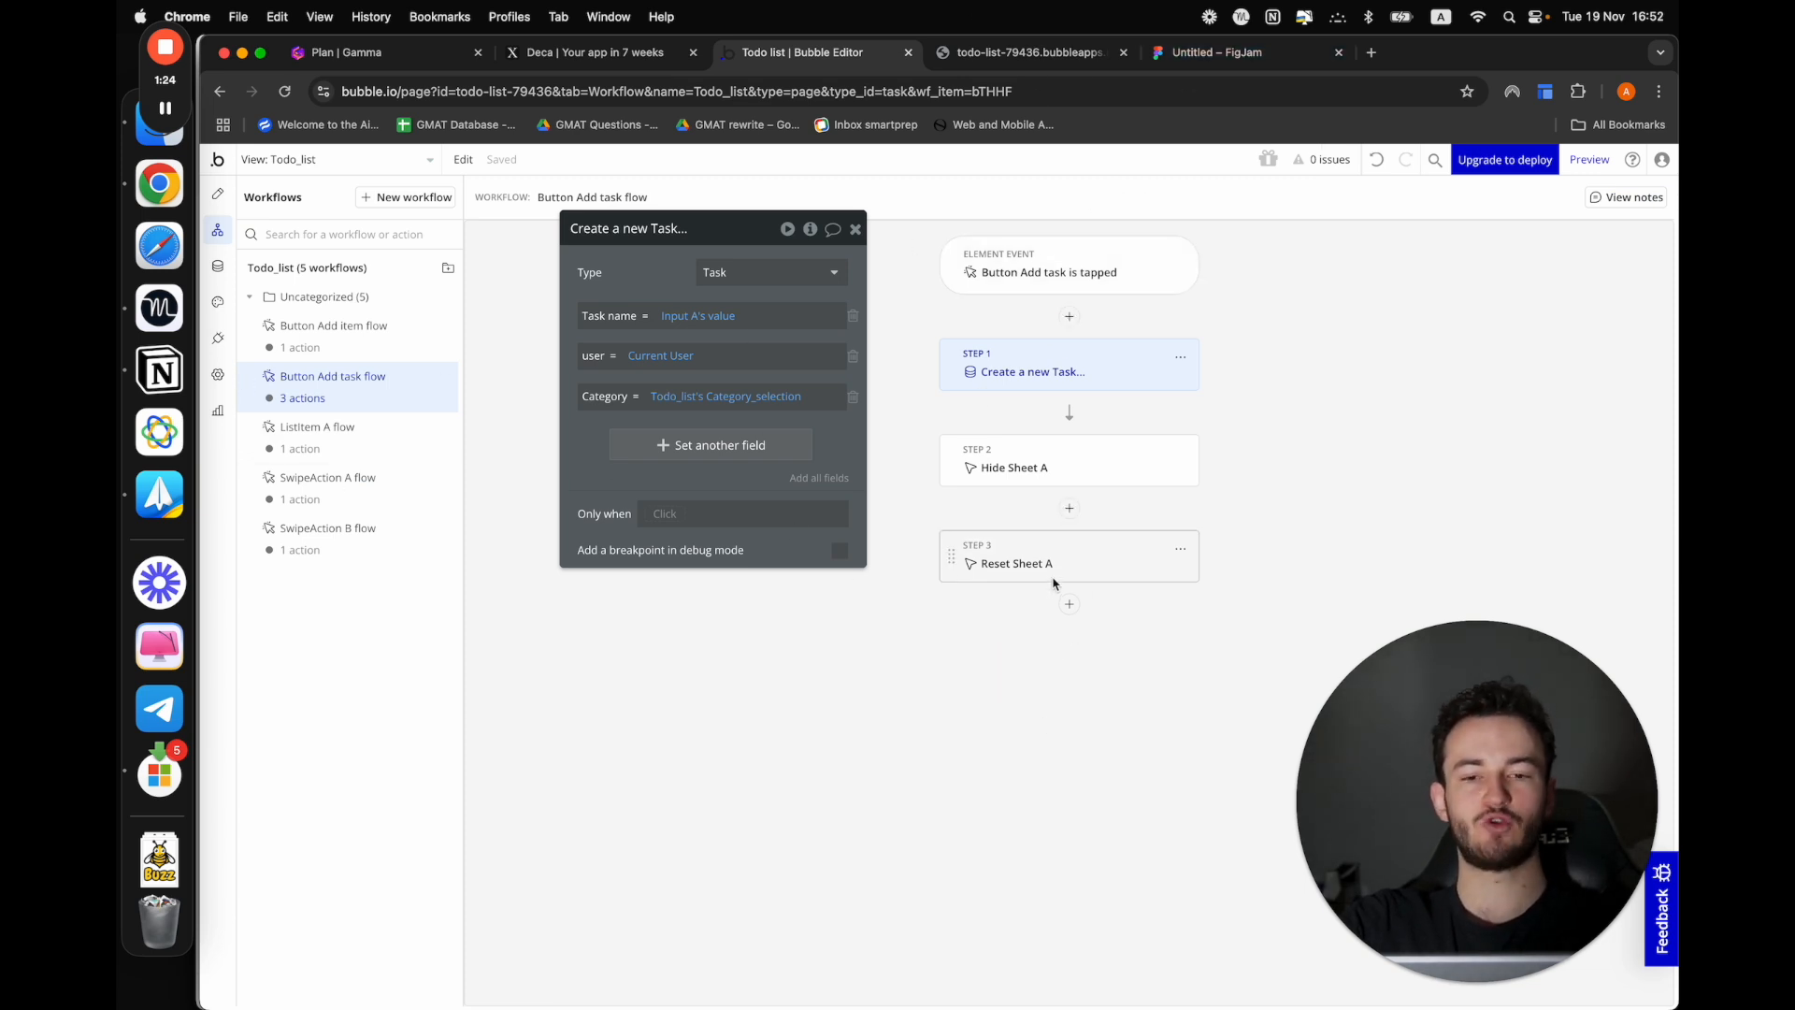
click(1068, 604)
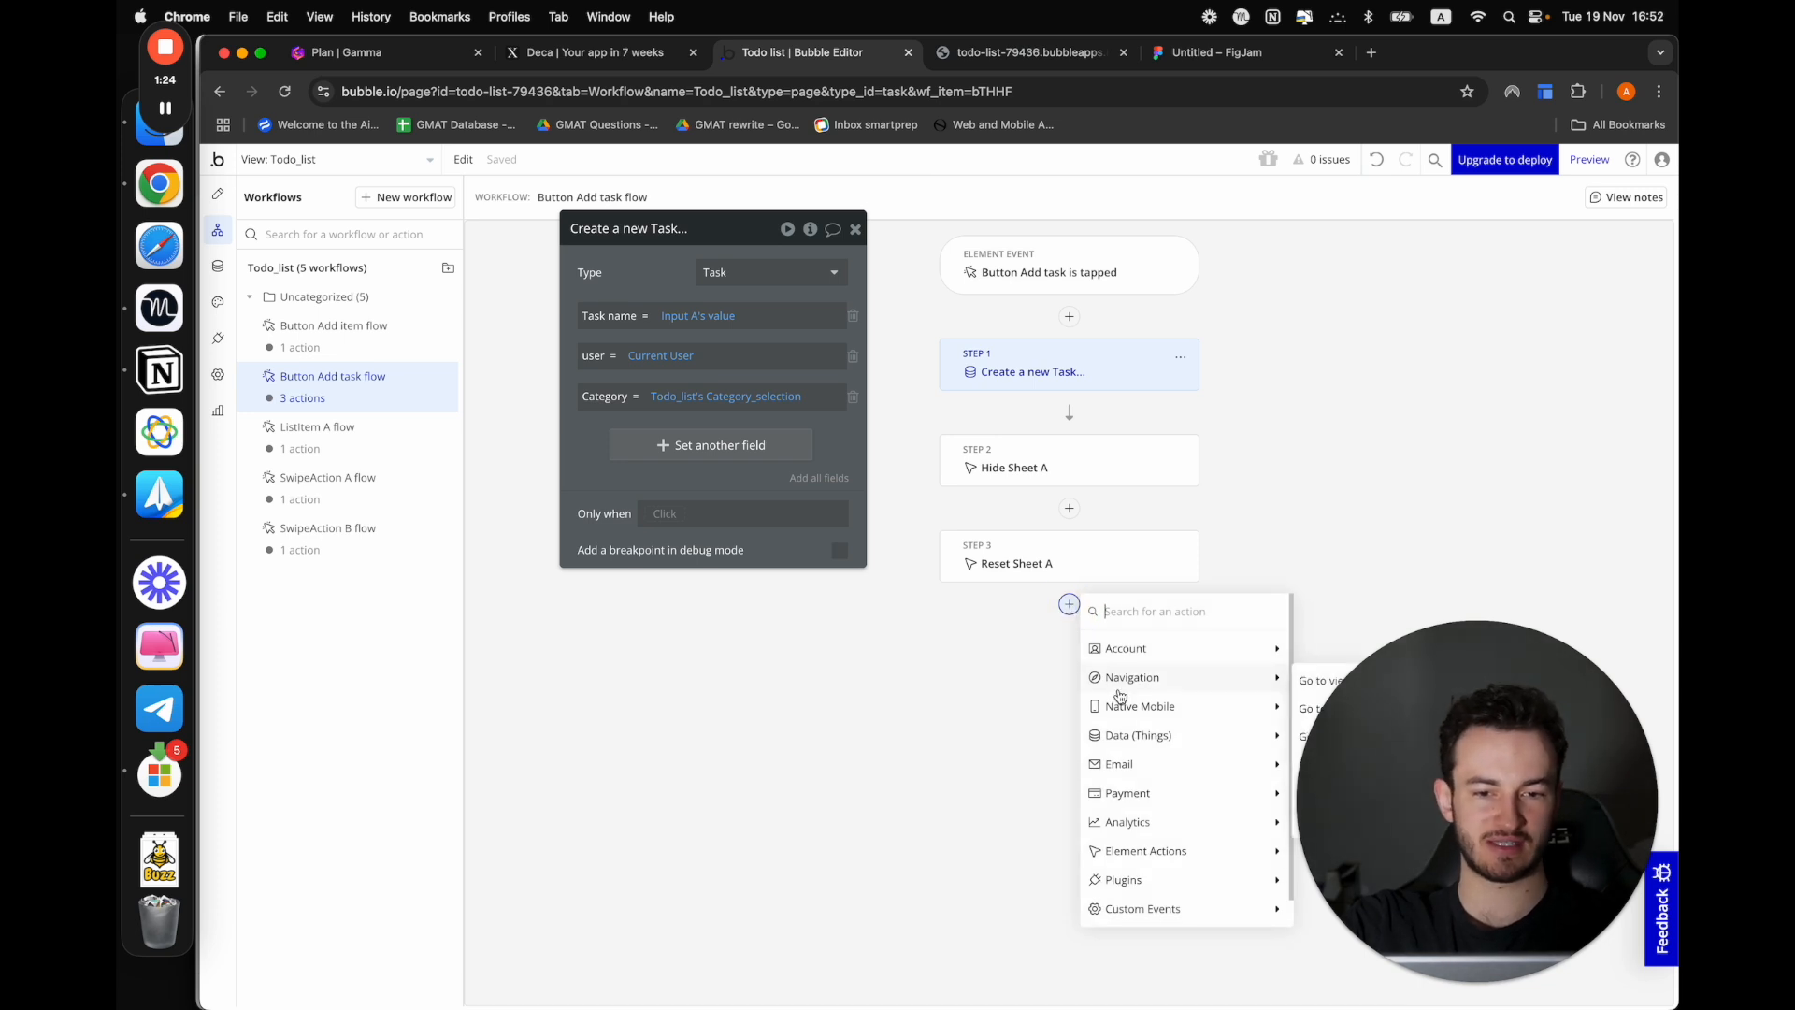
mouse_move(1150, 735)
drag(1483, 795, 659, 795)
click(1258, 708)
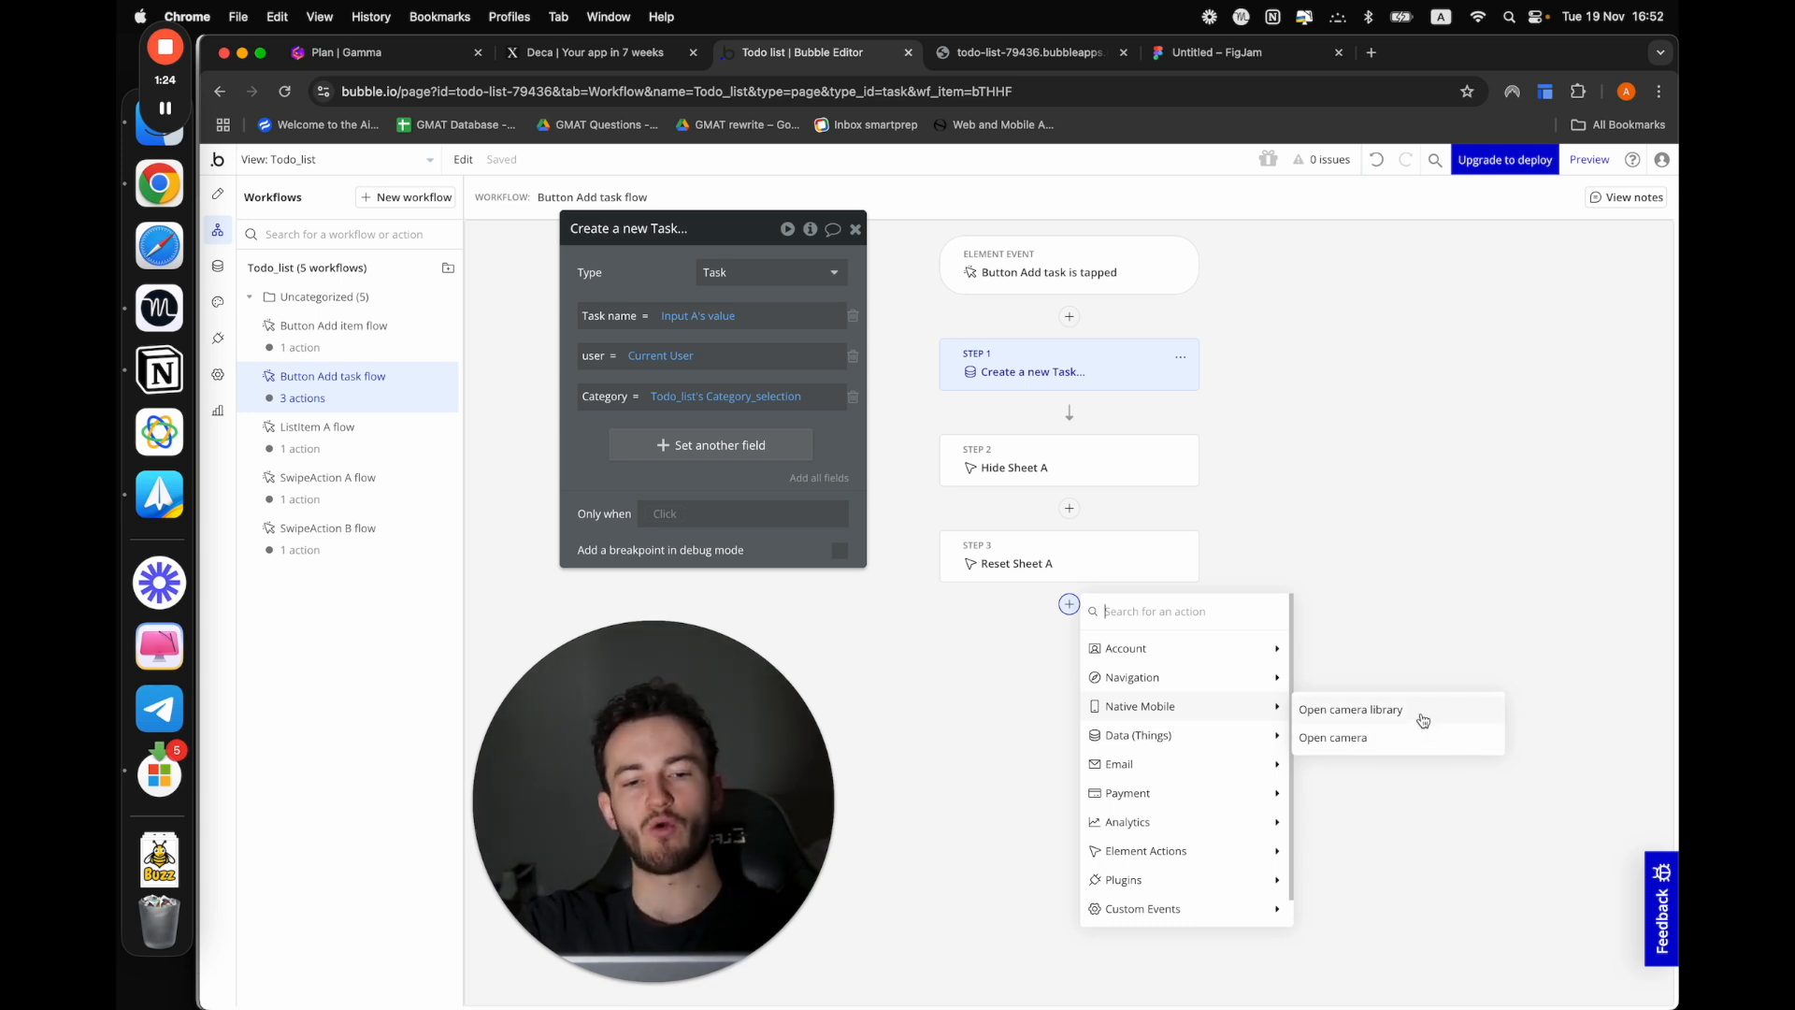
click(1350, 710)
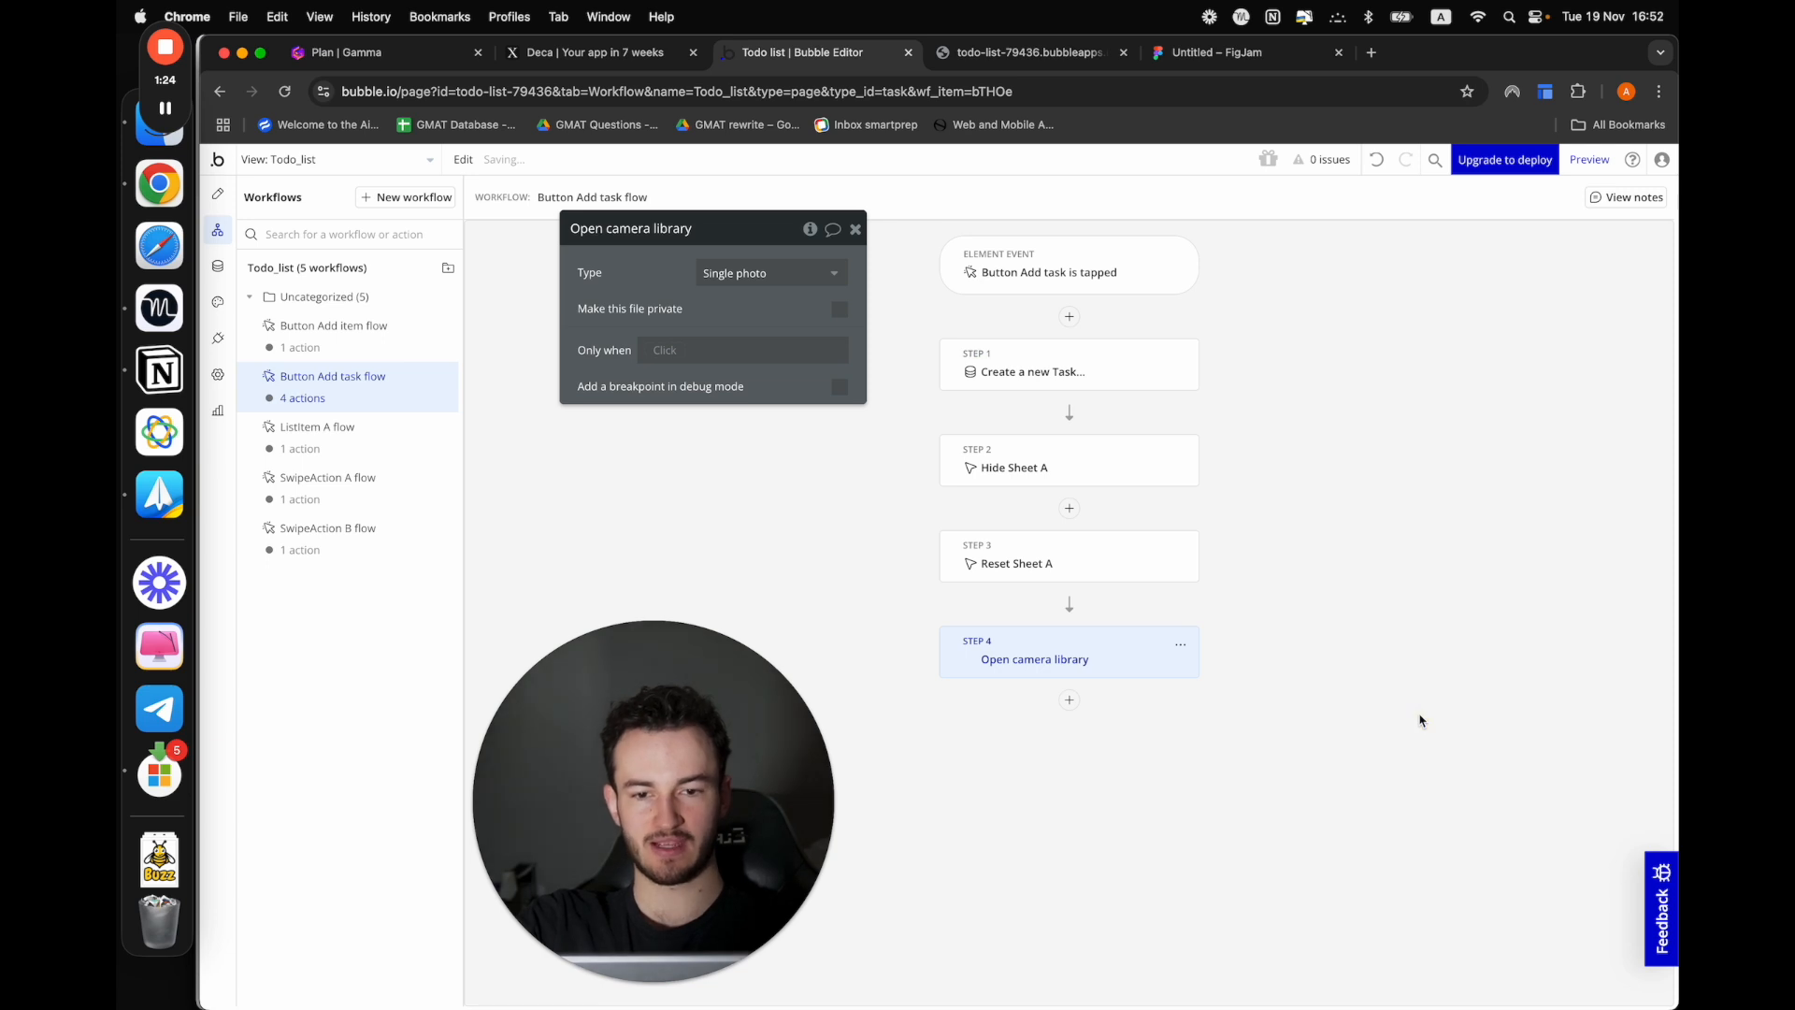
click(766, 273)
click(643, 288)
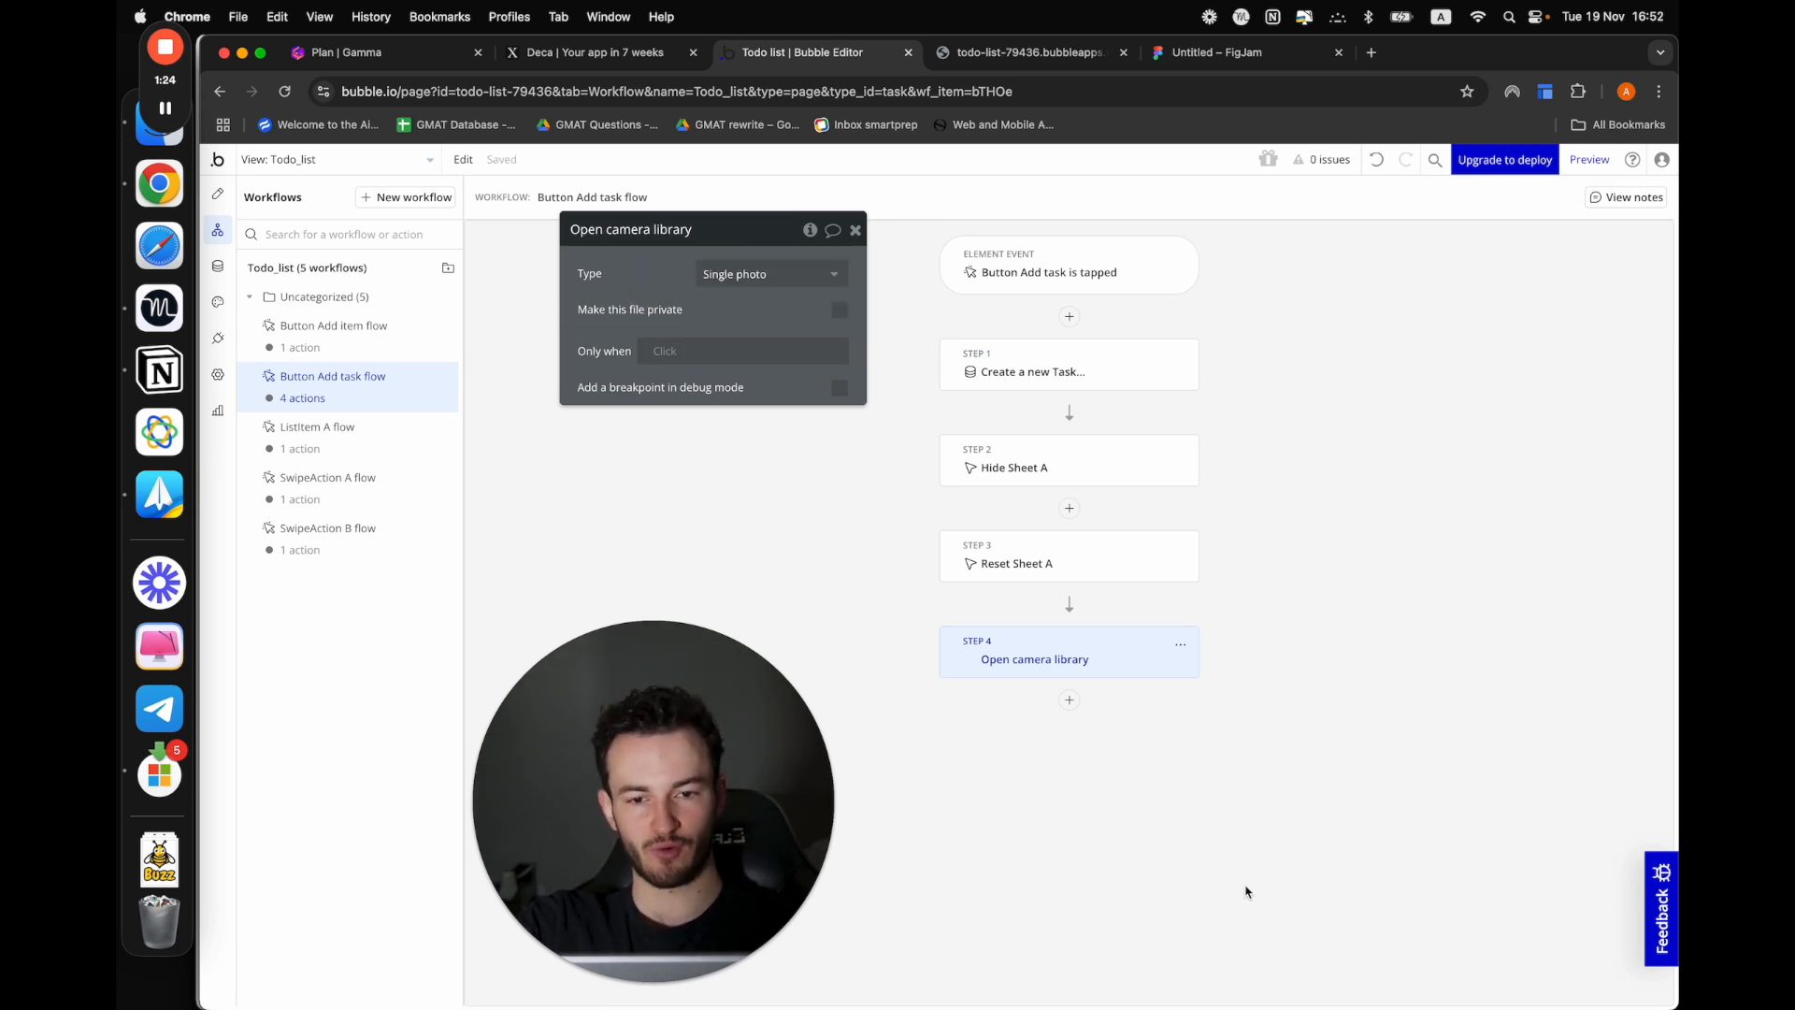
Add a Create a new Task action after the camera library action and try setting Category to the result of step 4
click(1072, 700)
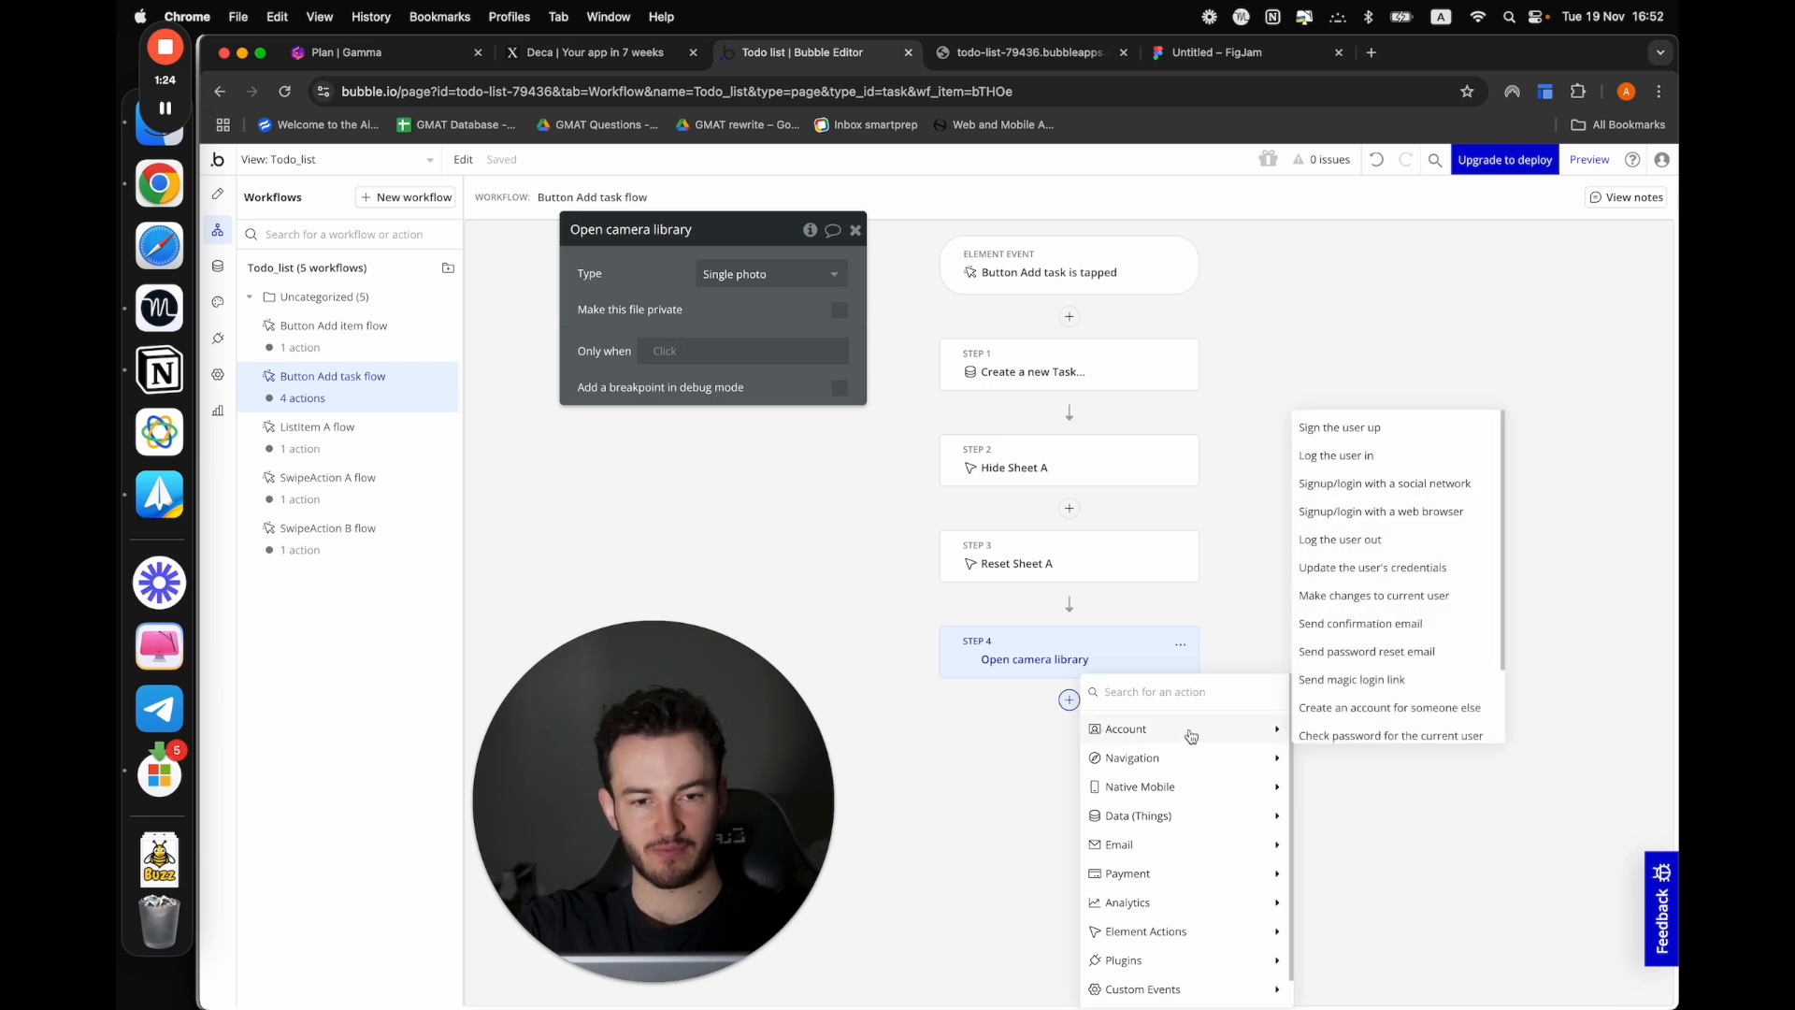
mouse_move(1187, 797)
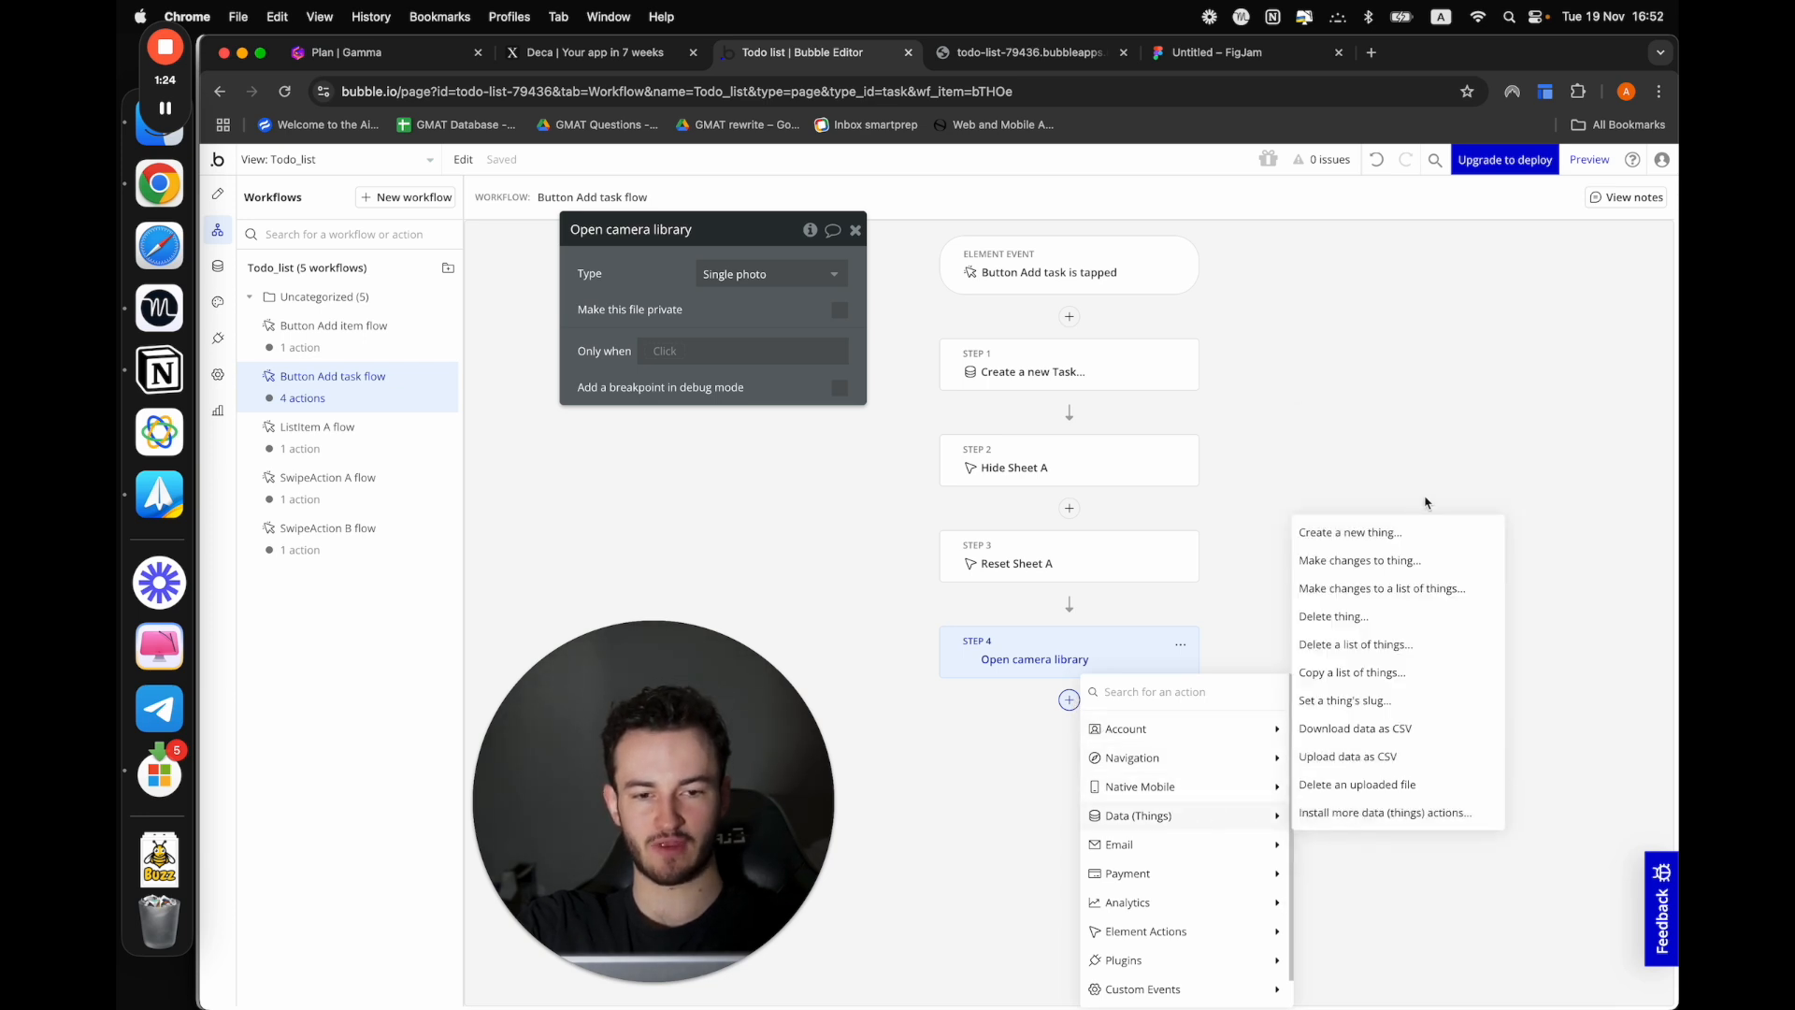
click(1375, 532)
click(832, 273)
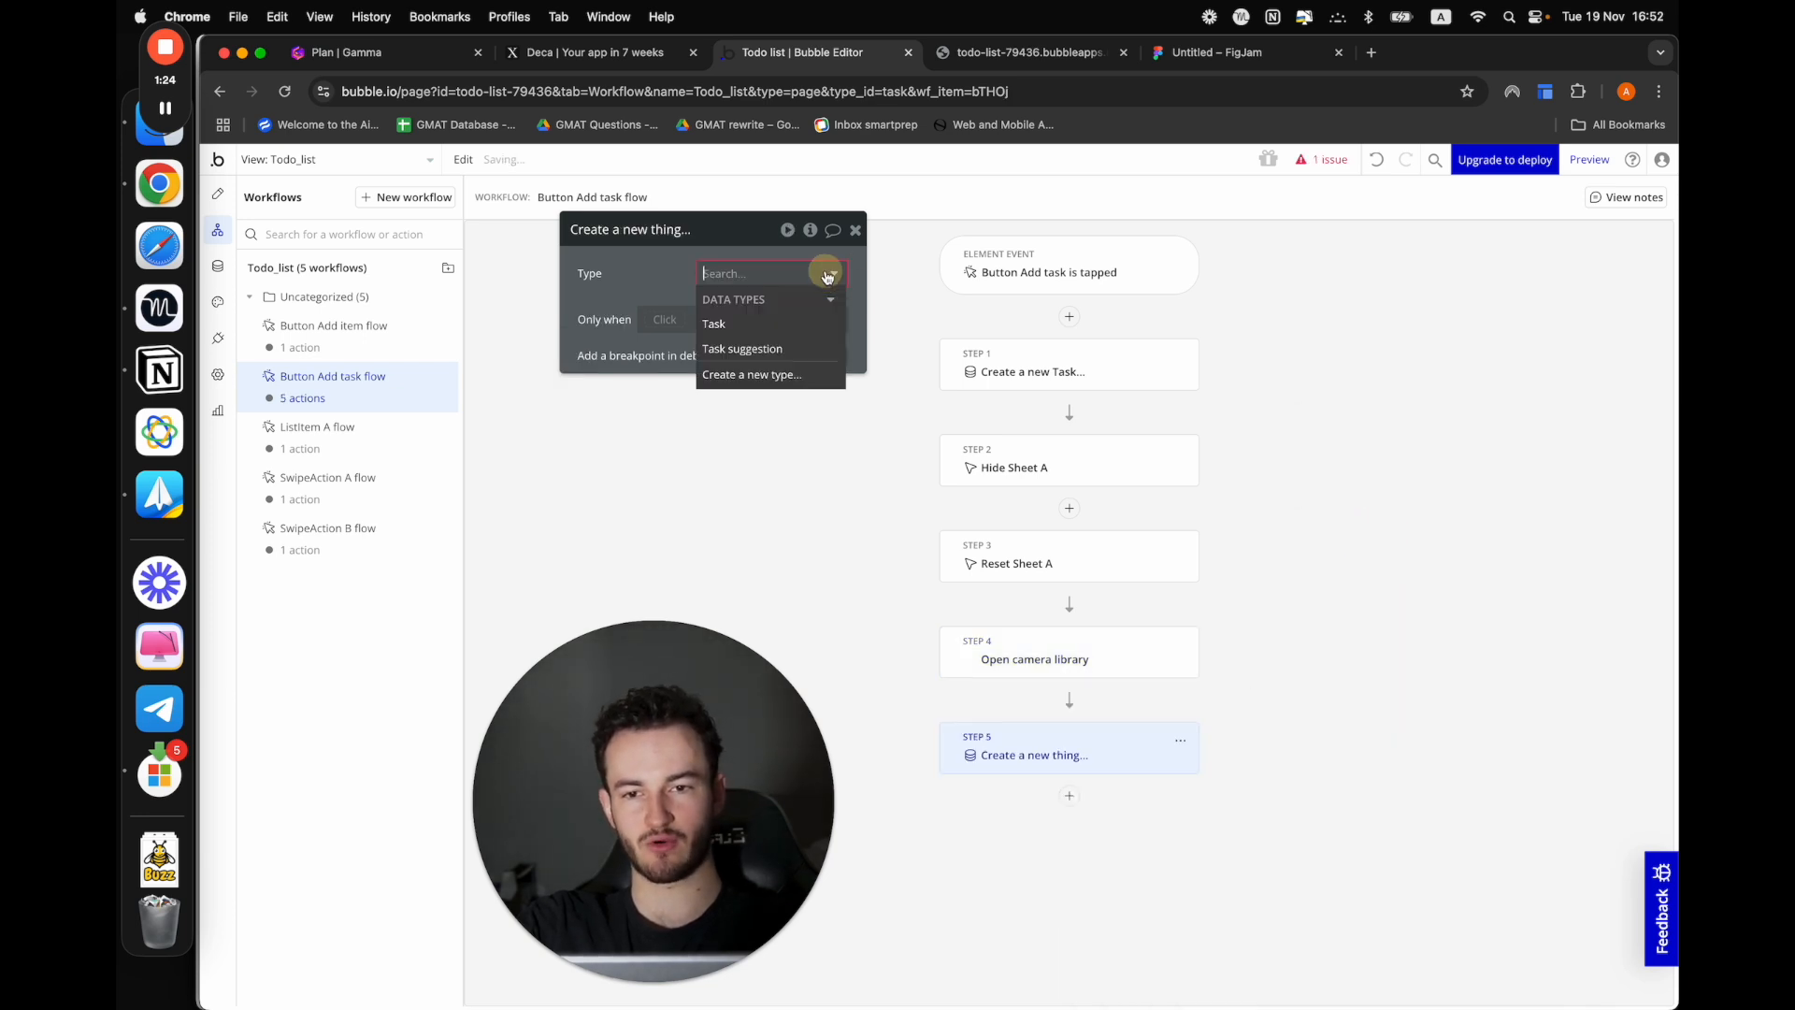
click(738, 323)
click(665, 323)
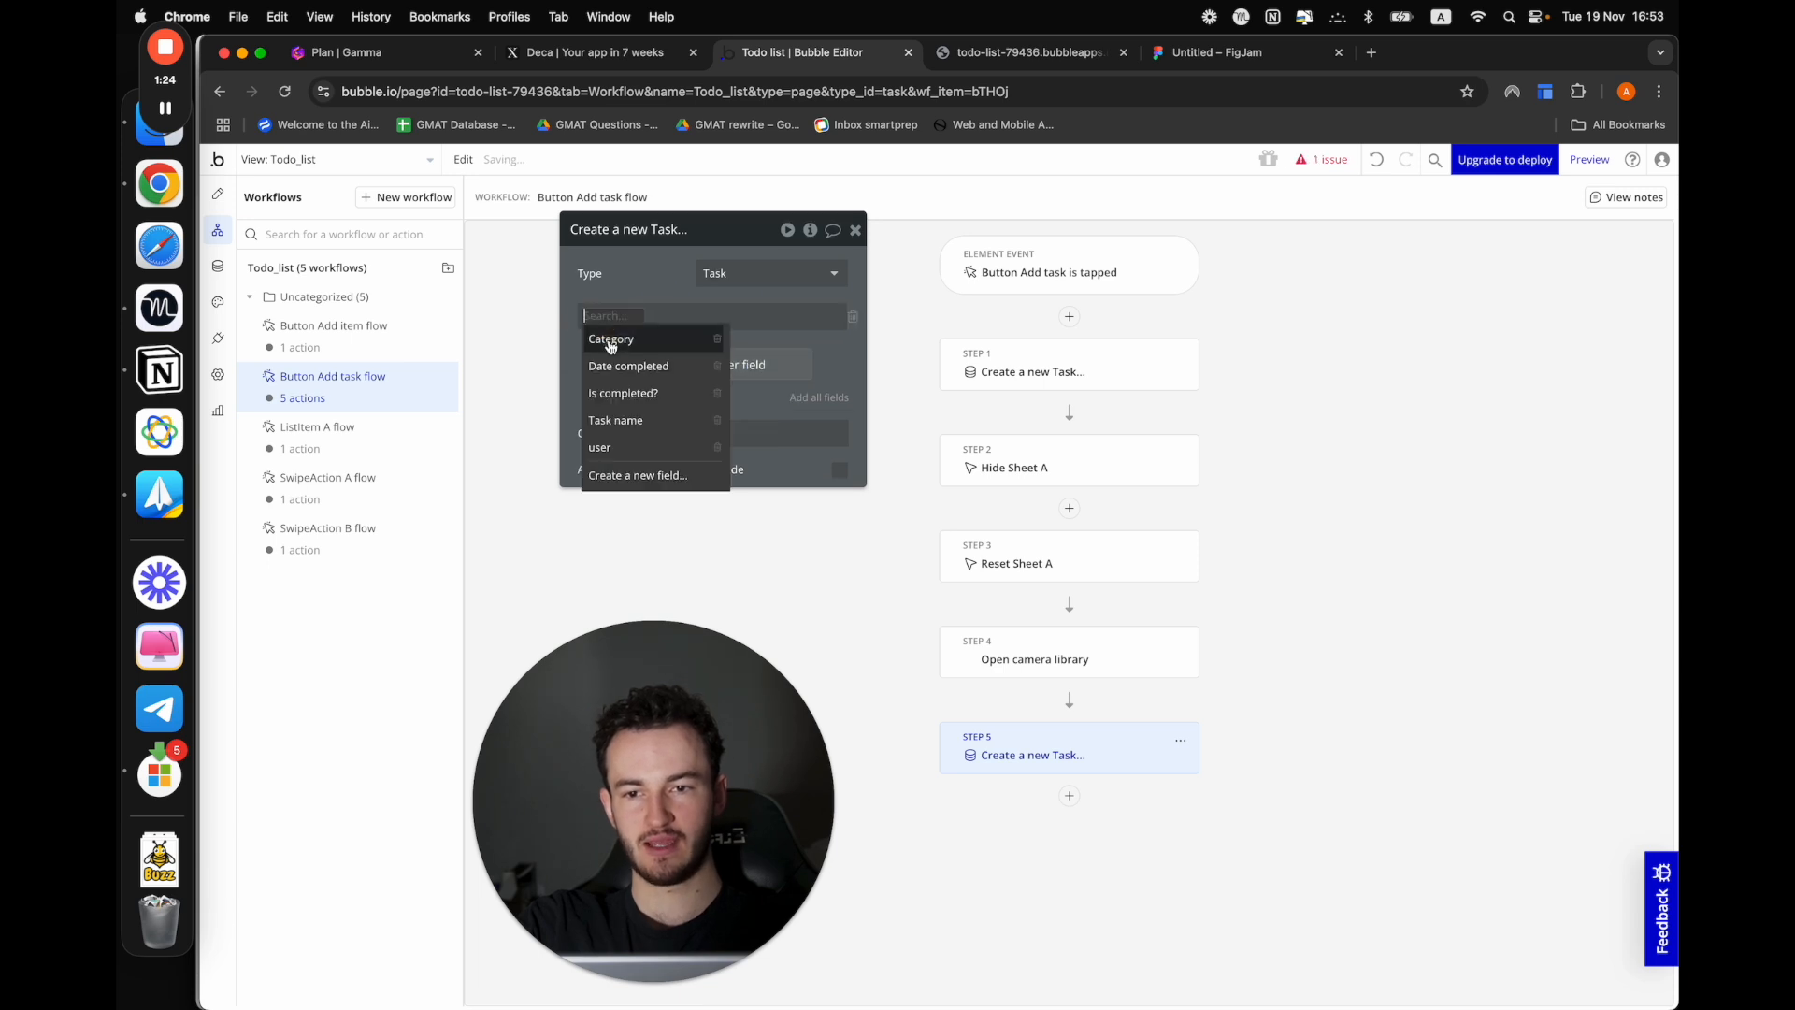
click(610, 340)
click(666, 314)
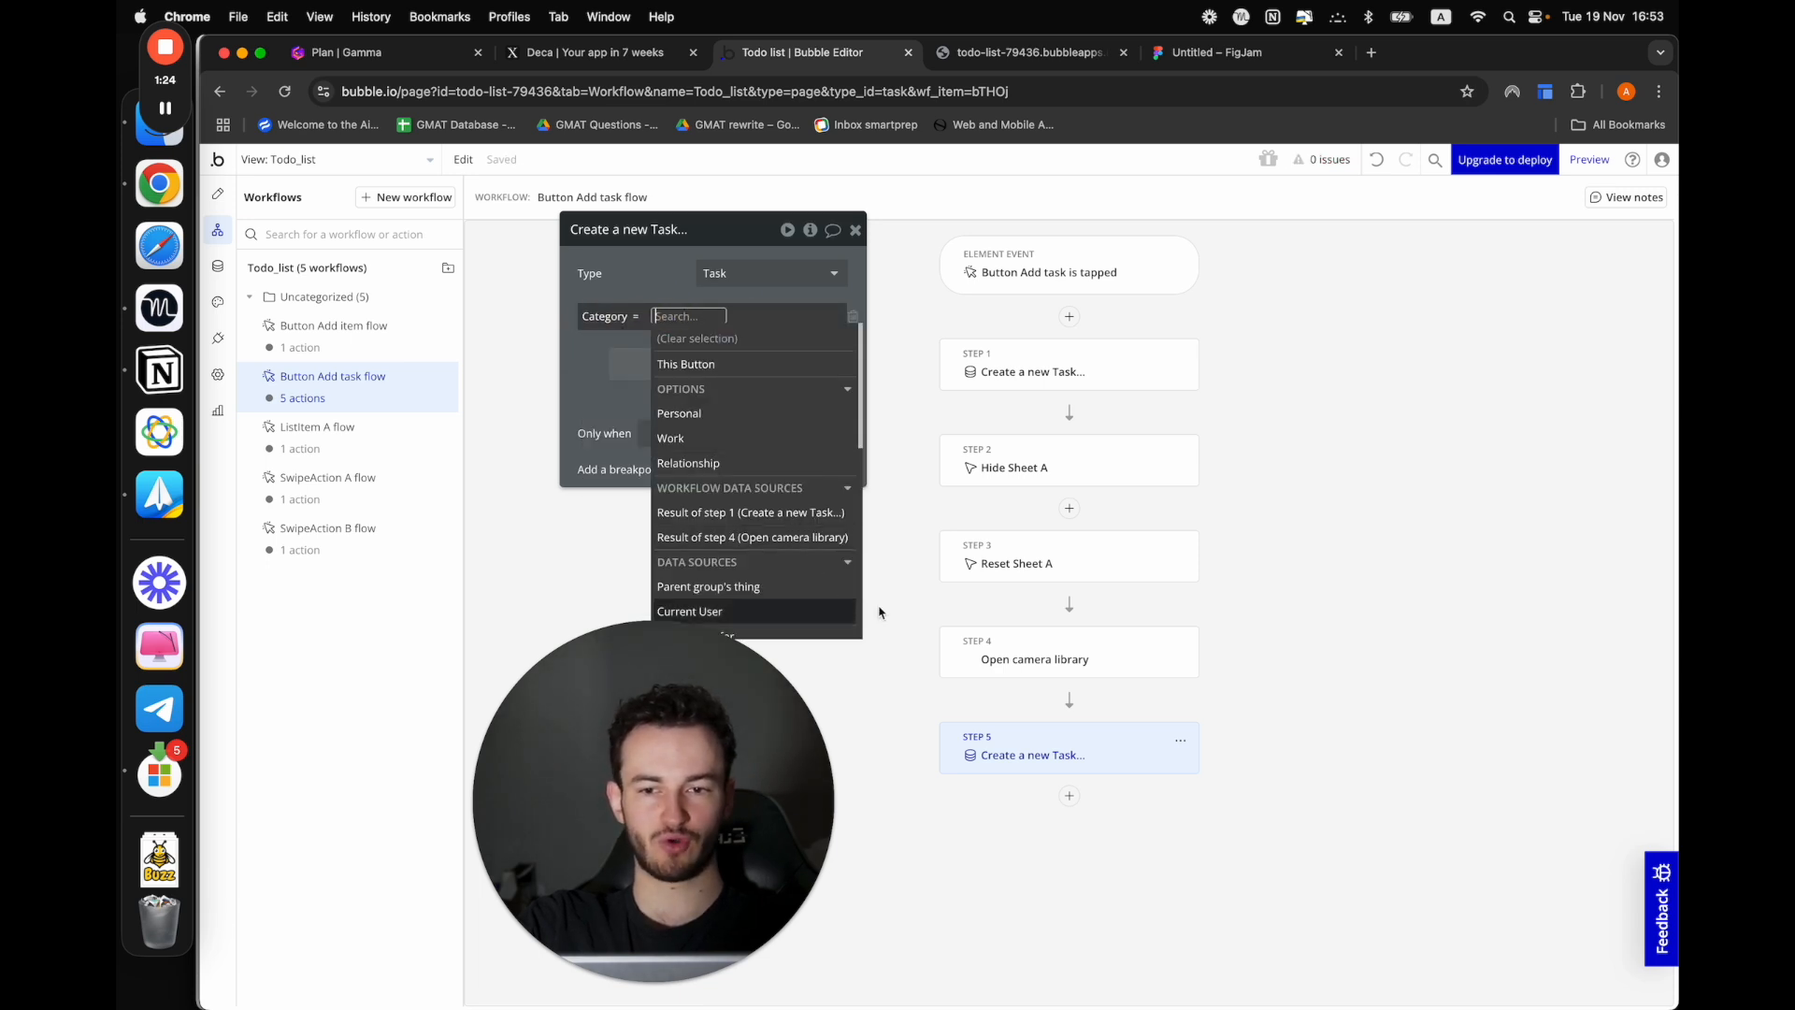
click(715, 539)
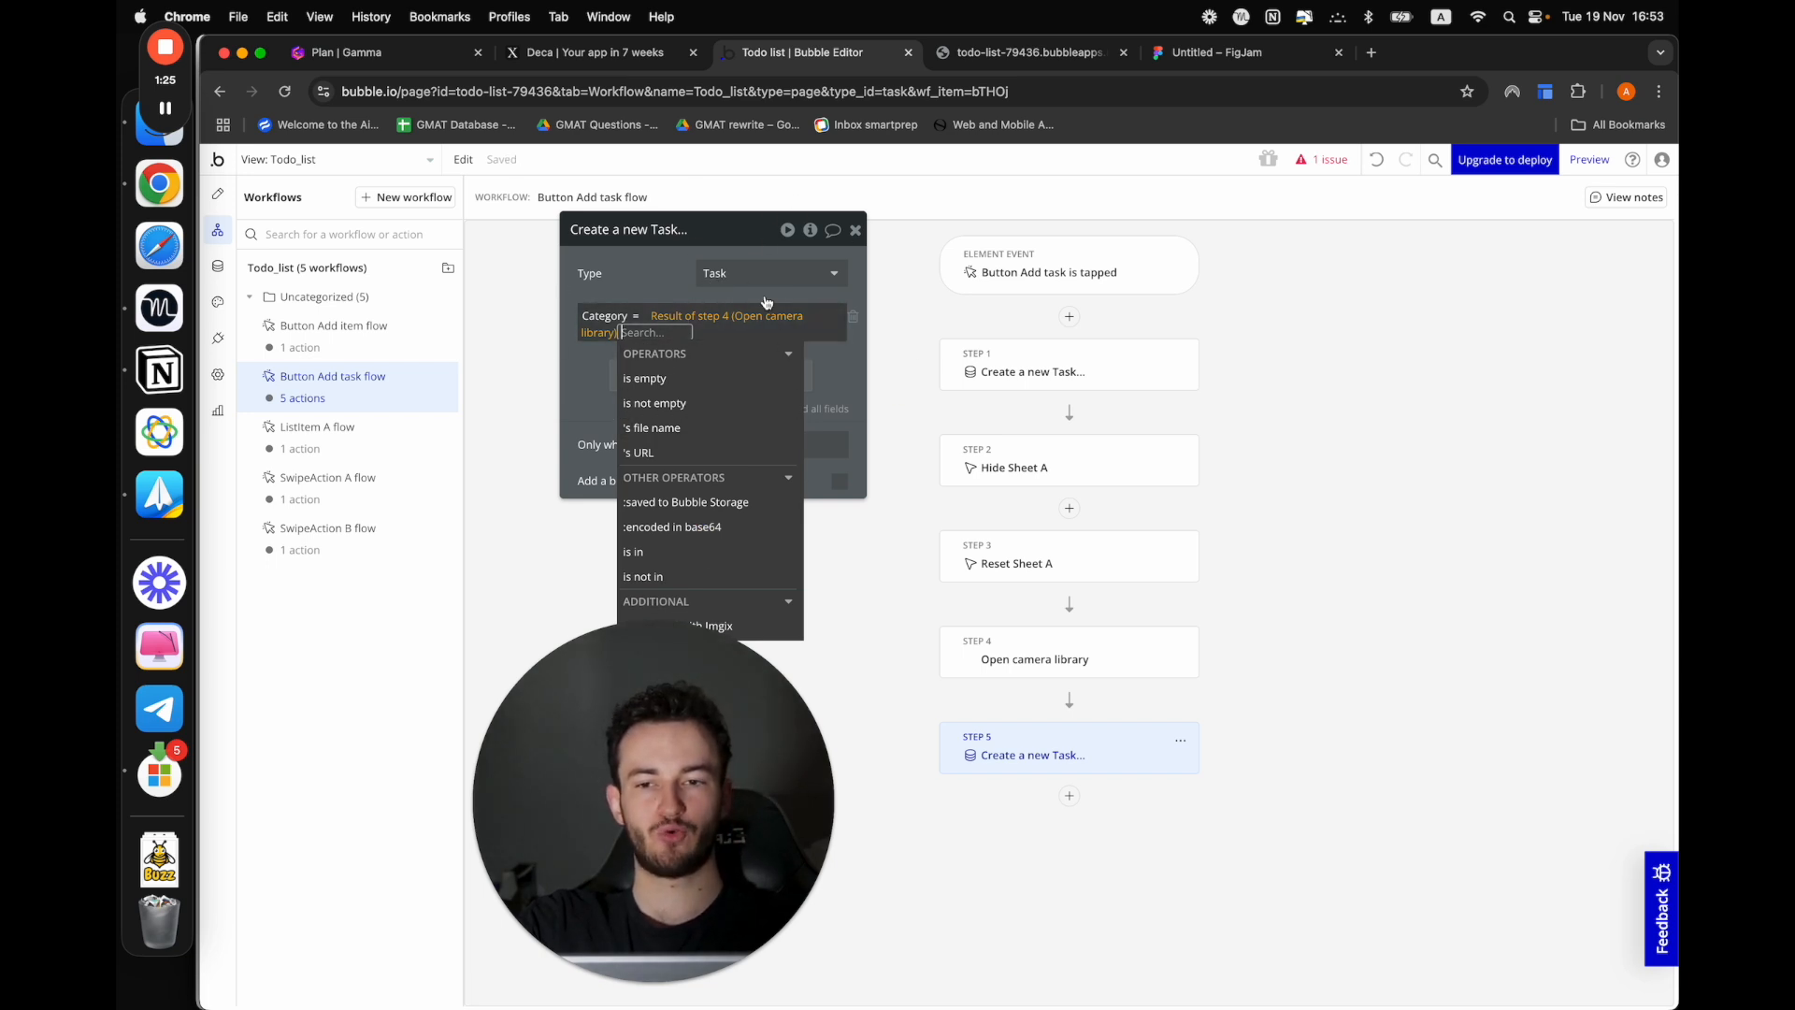
click(581, 400)
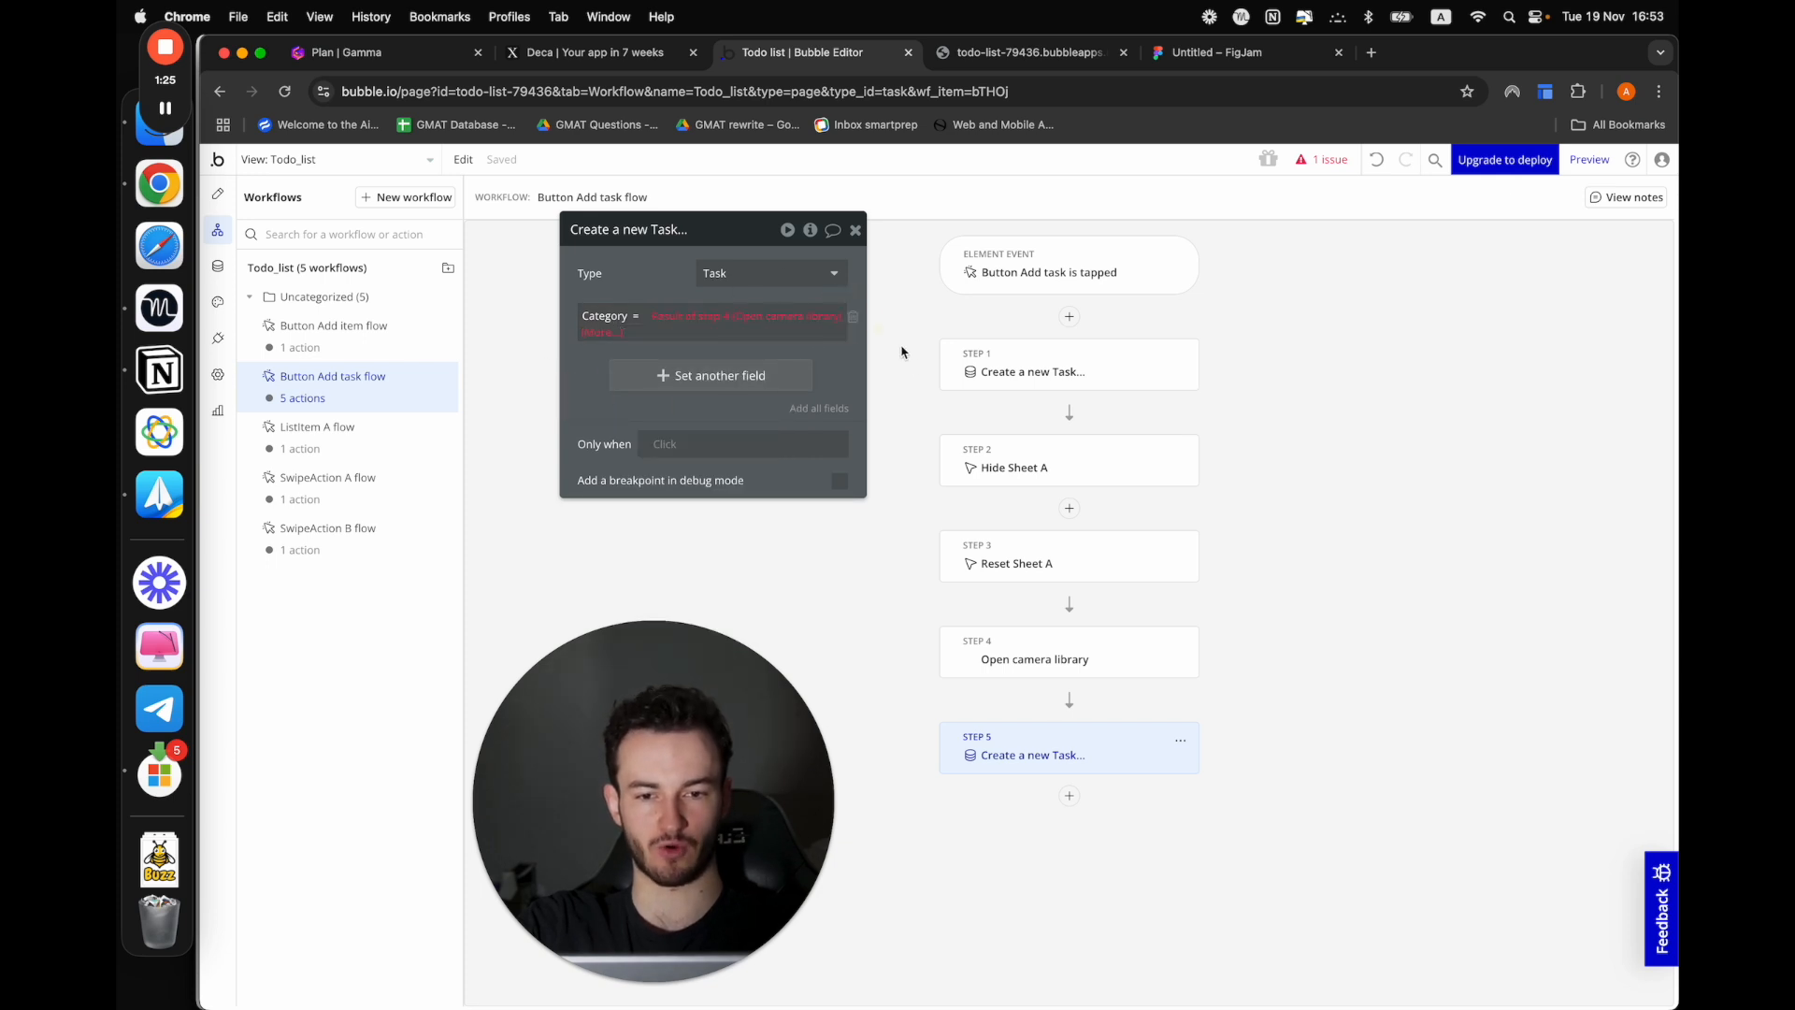
Remove the Category field from the second Create a new Task action and delete both that action and the Open camera library action
click(855, 317)
click(1181, 740)
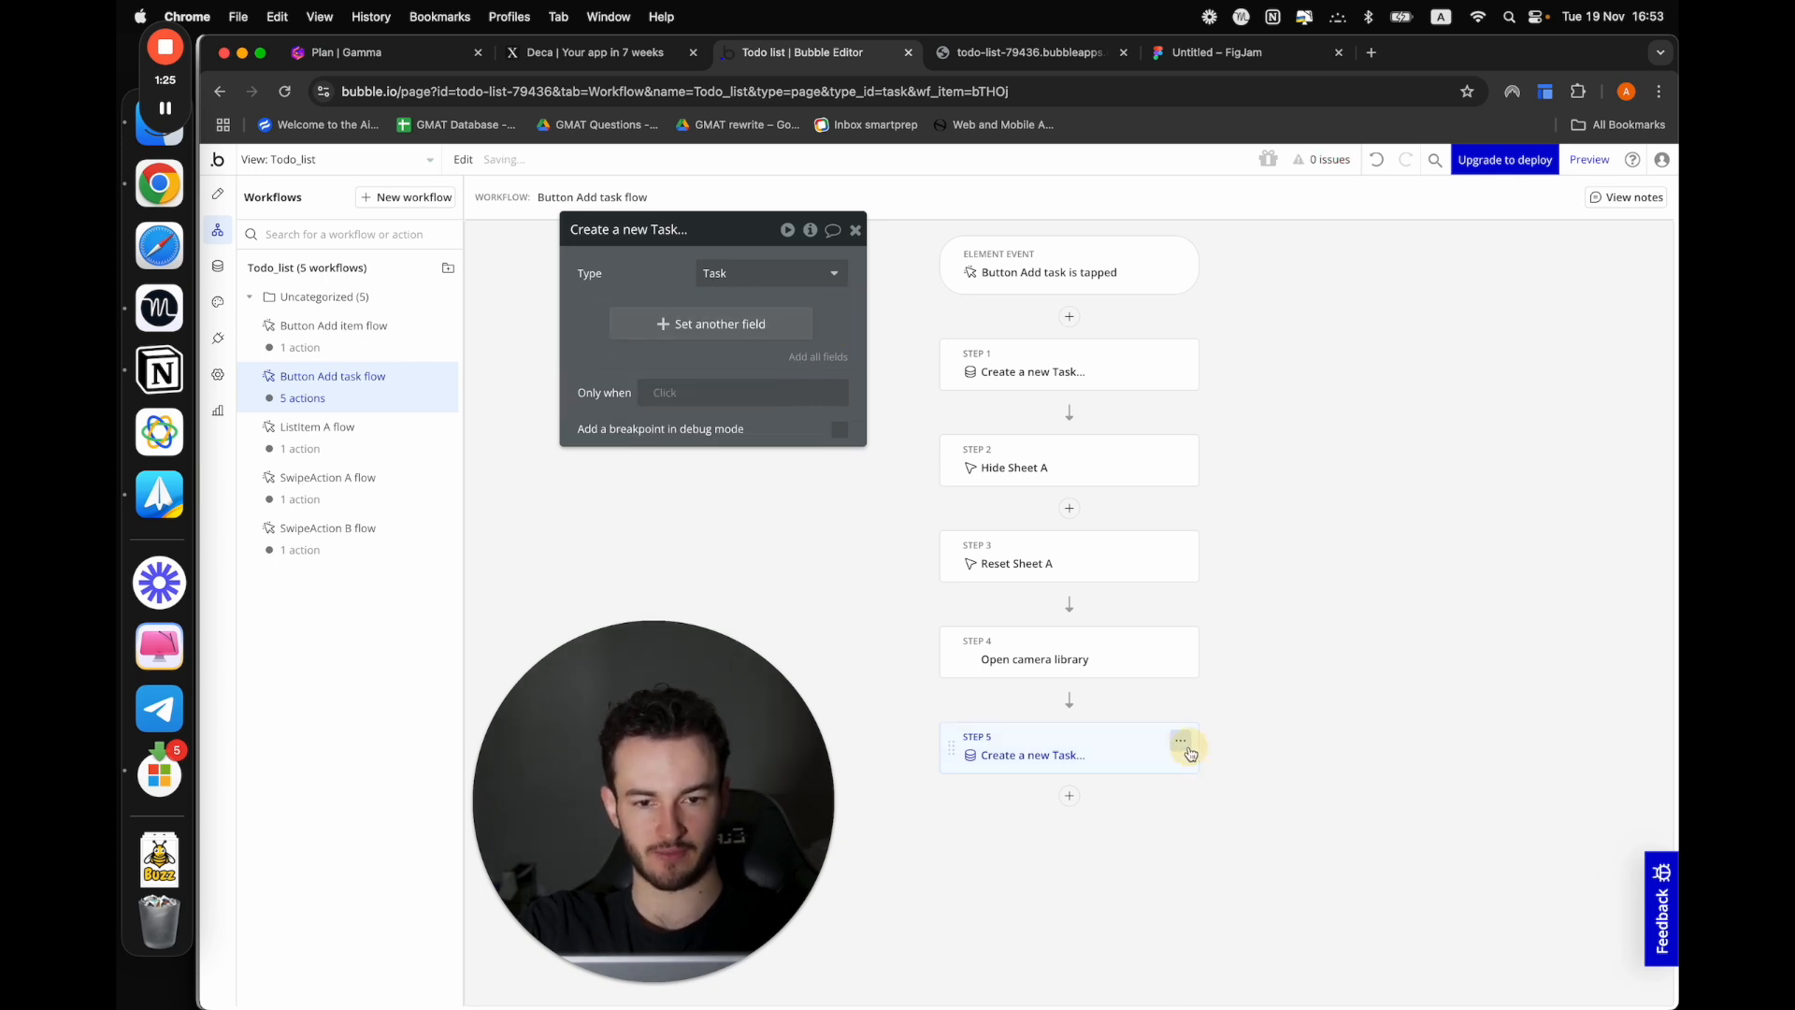
click(1211, 990)
click(1180, 645)
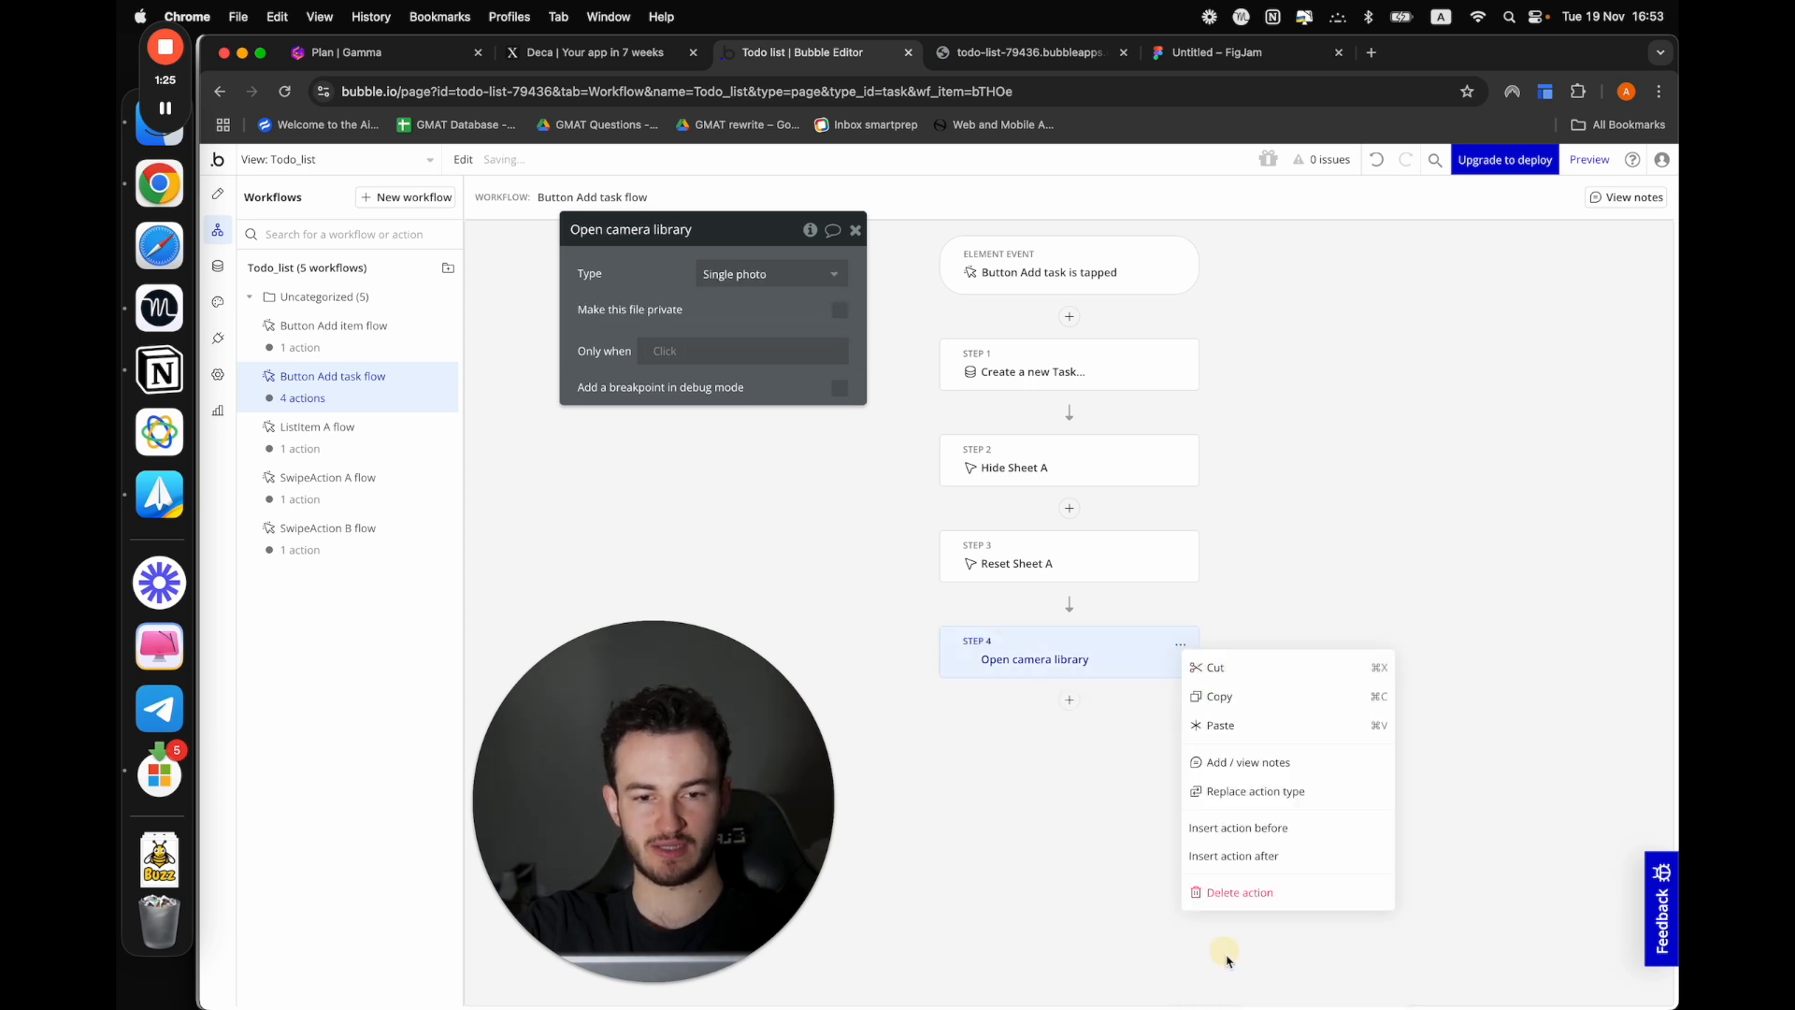
click(1212, 891)
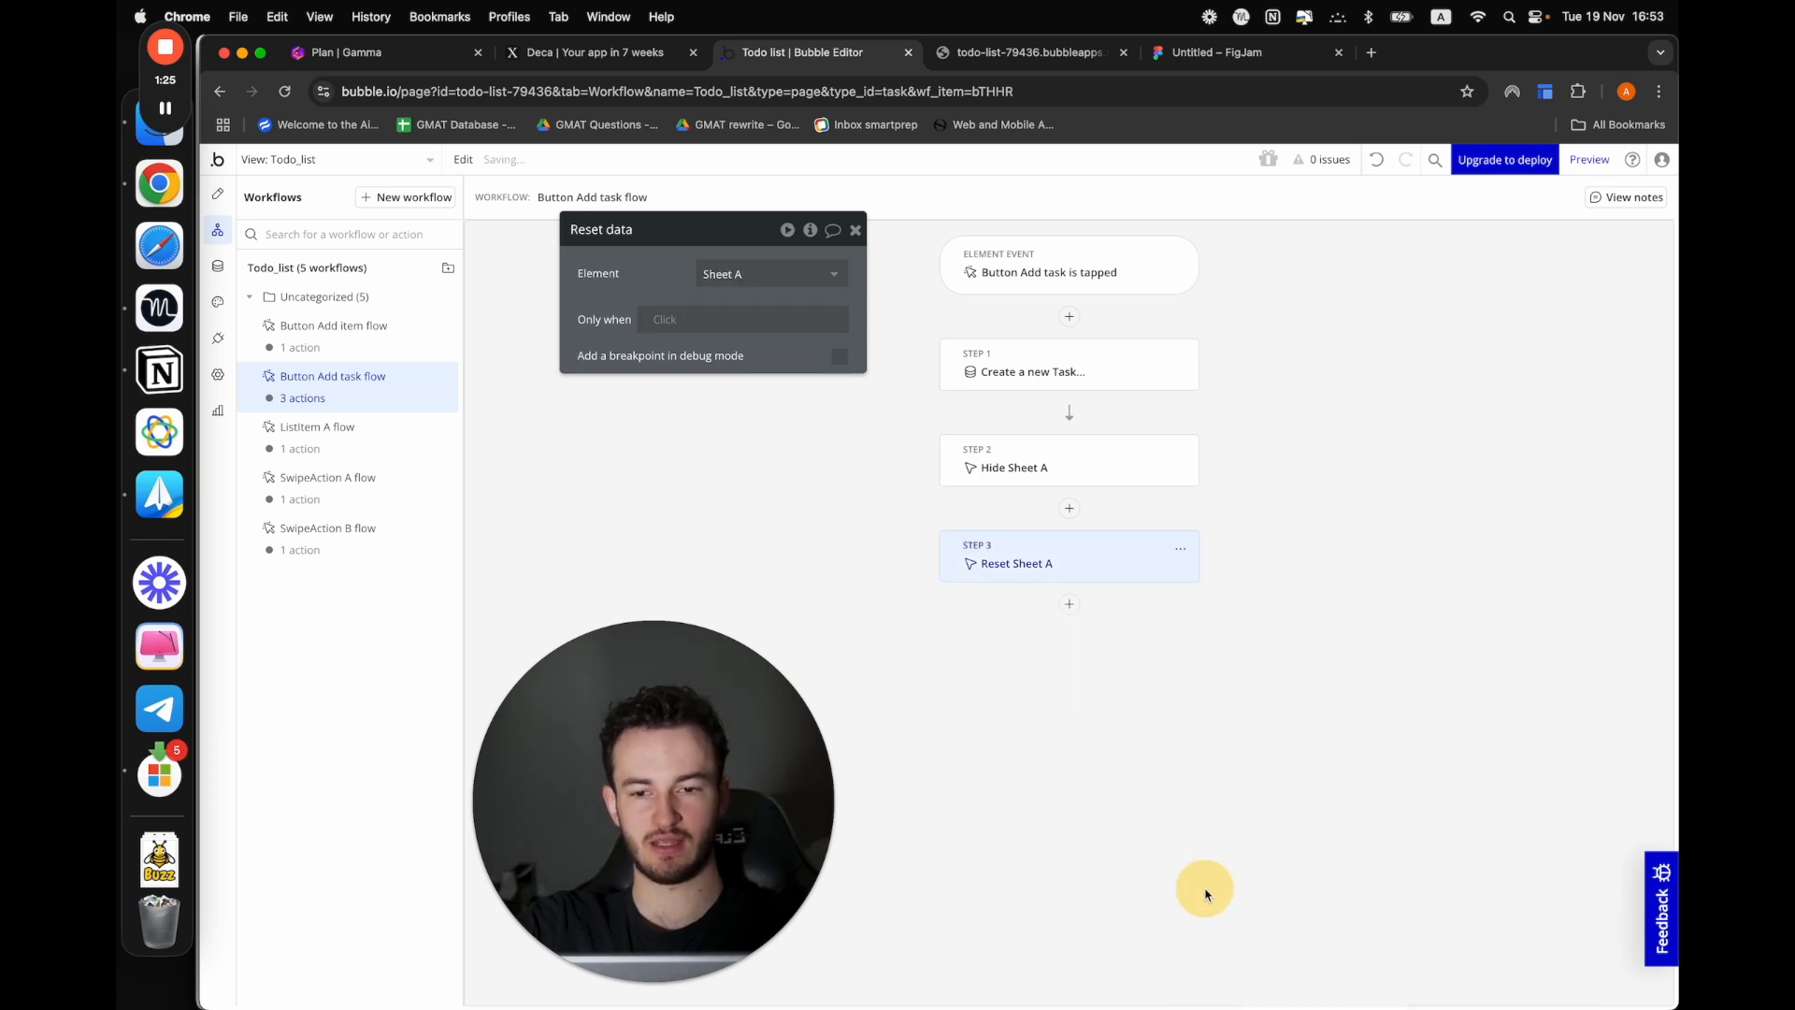
Switch to the Gamma plan document and mark Using native features as done in the checklist
click(411, 56)
drag(559, 760, 1619, 769)
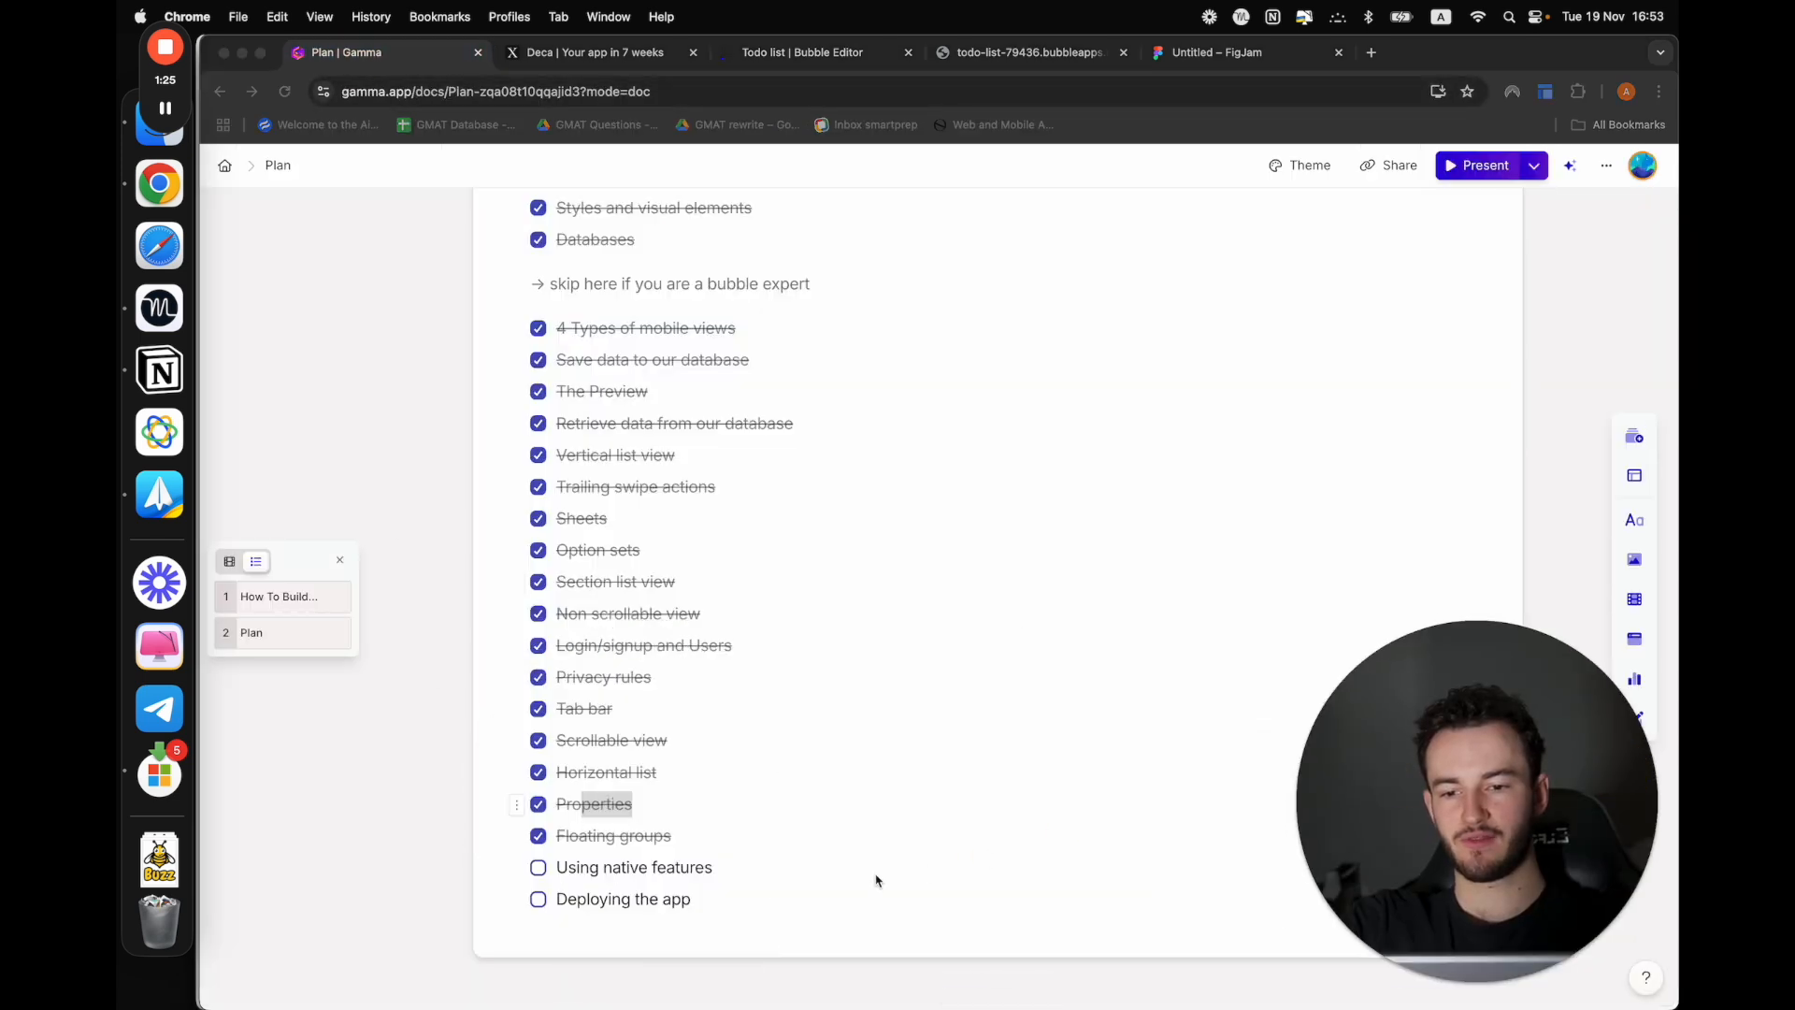
click(546, 868)
click(539, 869)
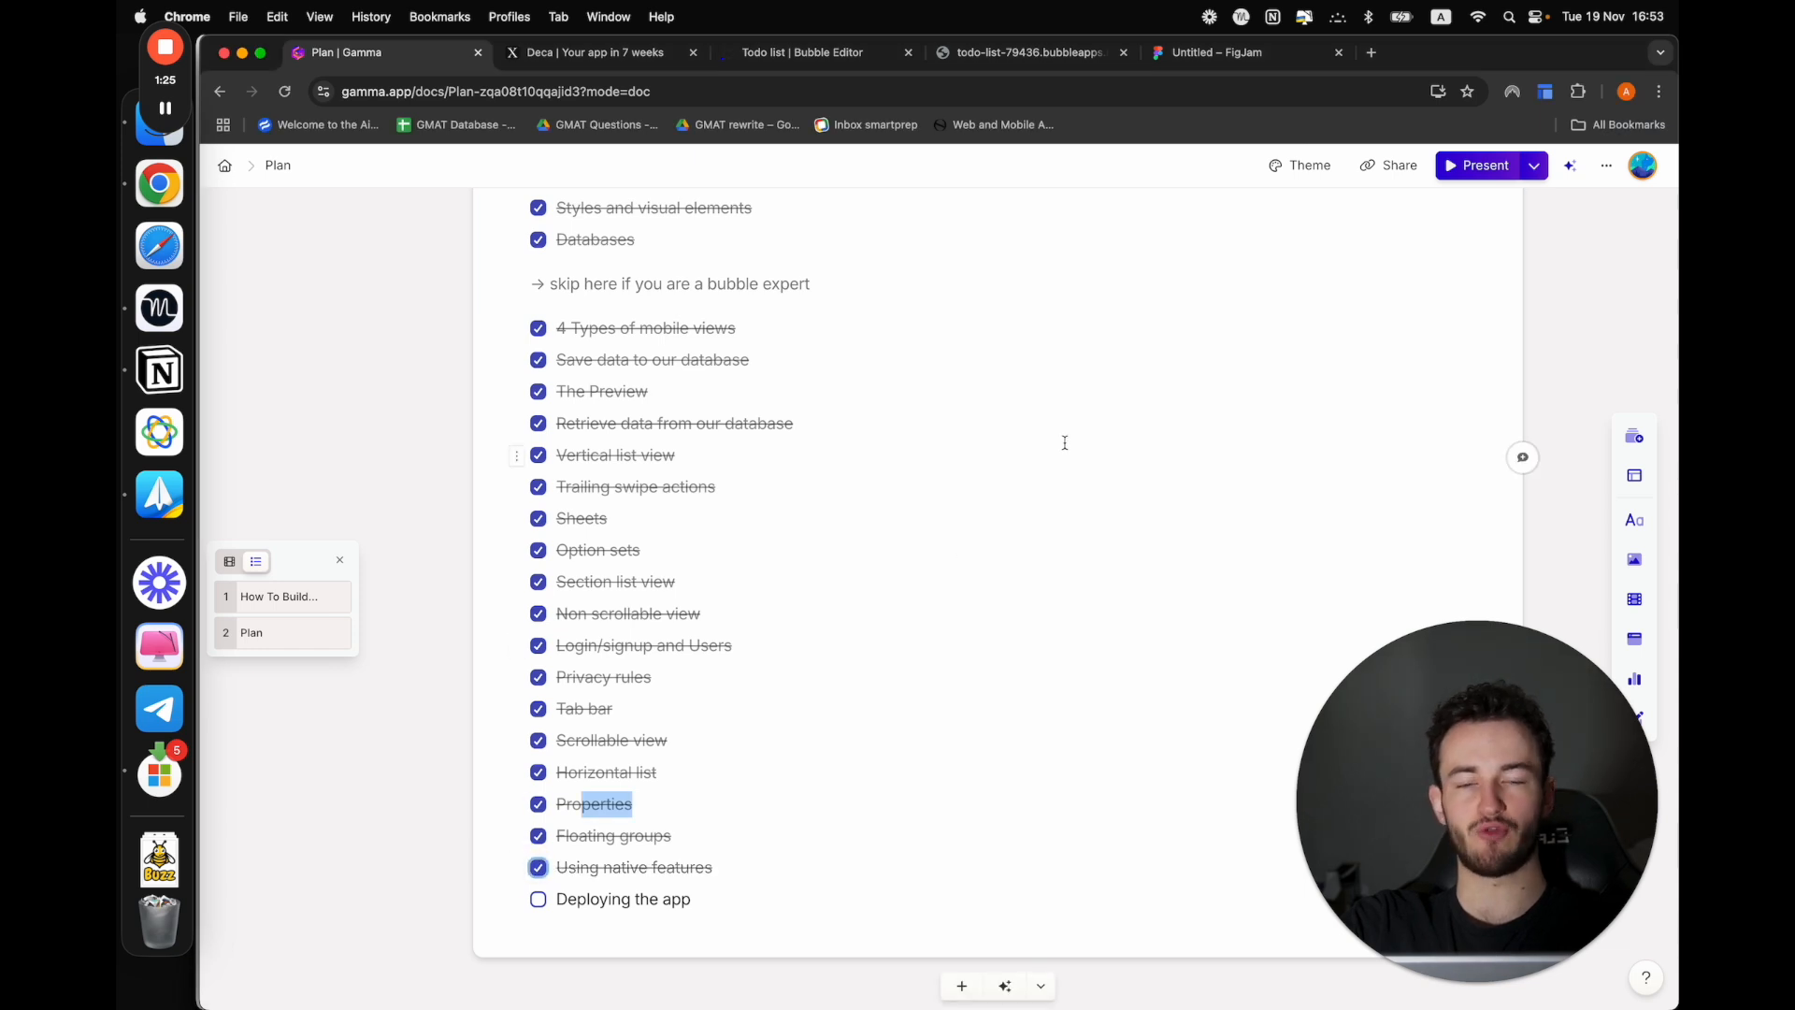
Return to the Bubble editor and view the upgrade options for deploying the app
click(861, 53)
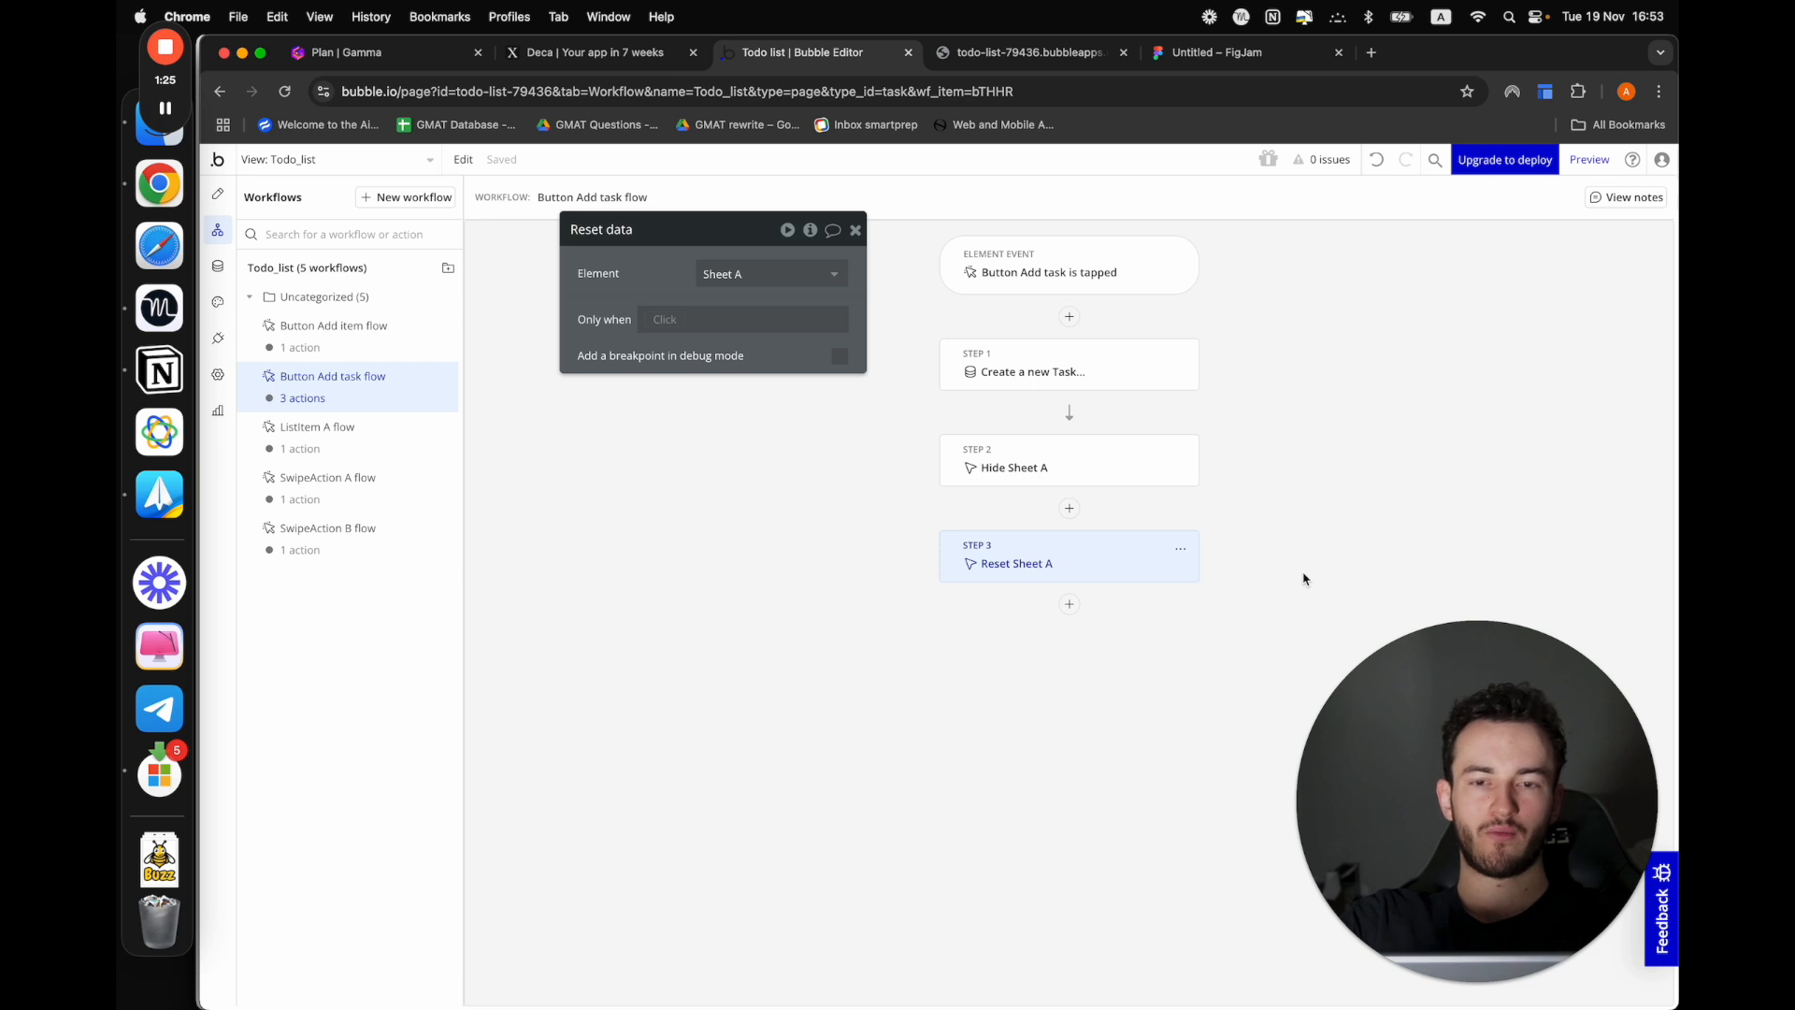
click(1496, 166)
click(1579, 224)
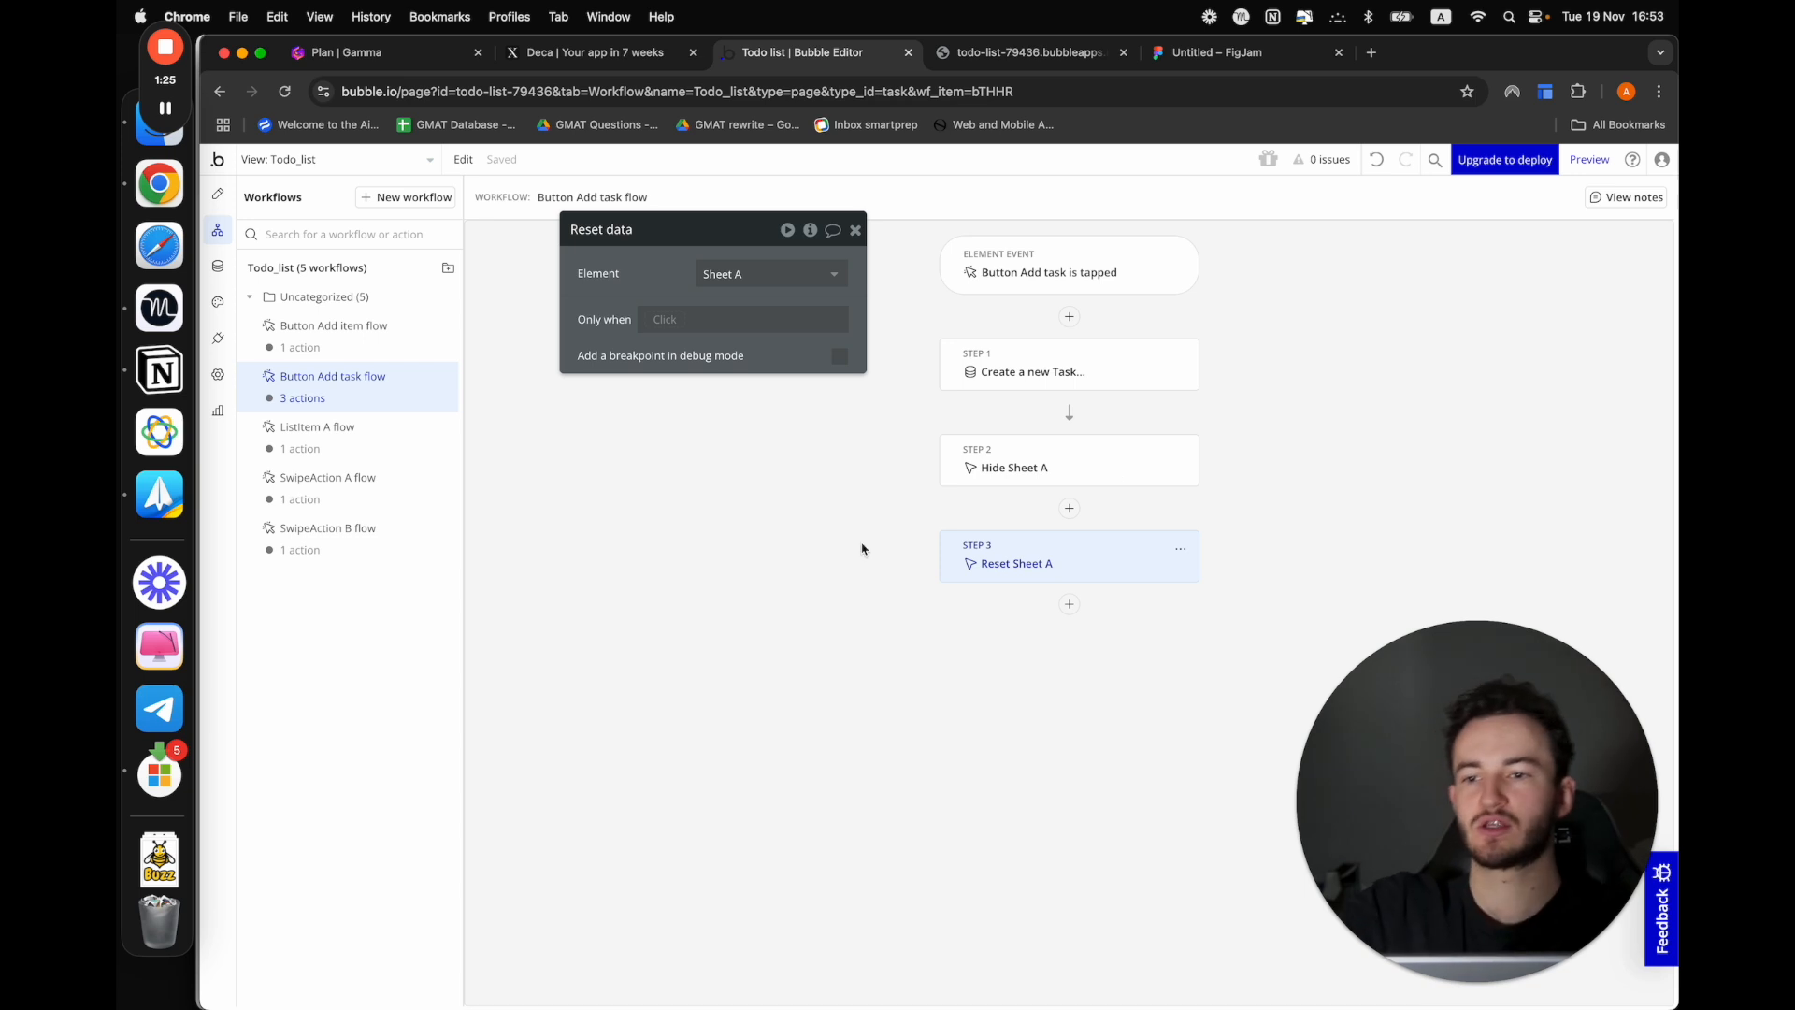
Set the app display name to "Todo list" in the app's mobile settings
click(218, 376)
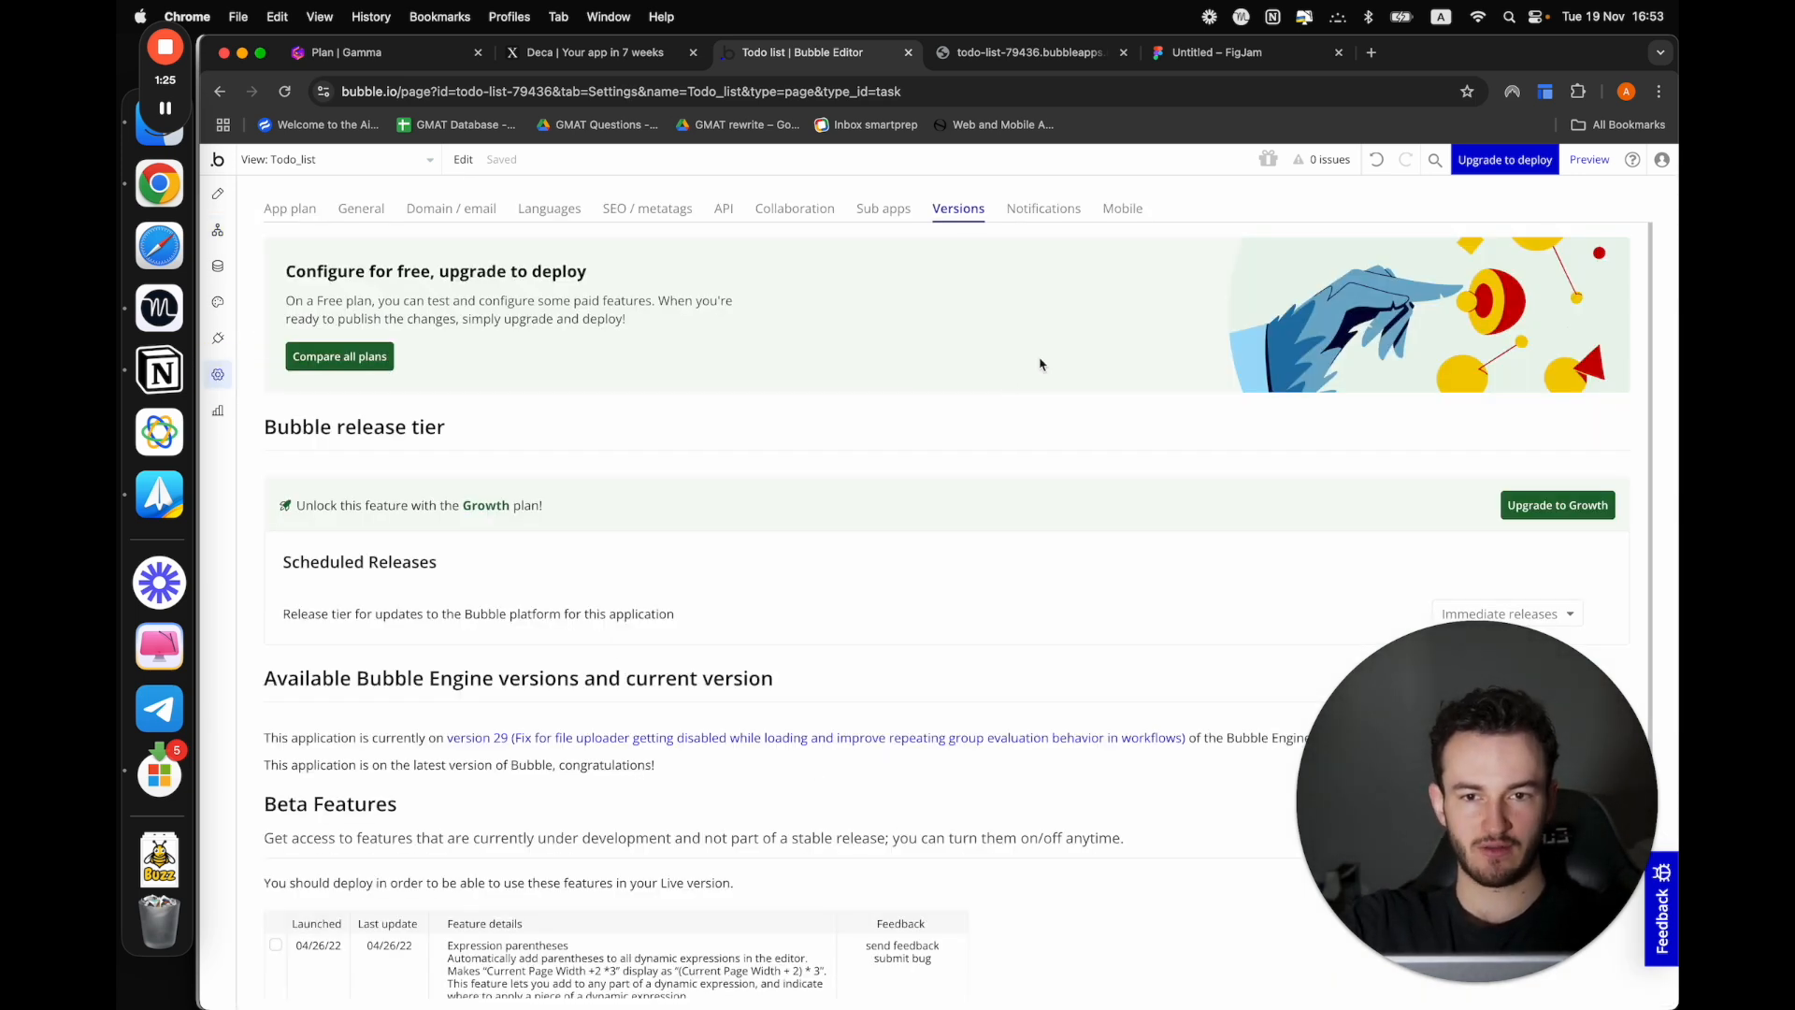
click(1121, 213)
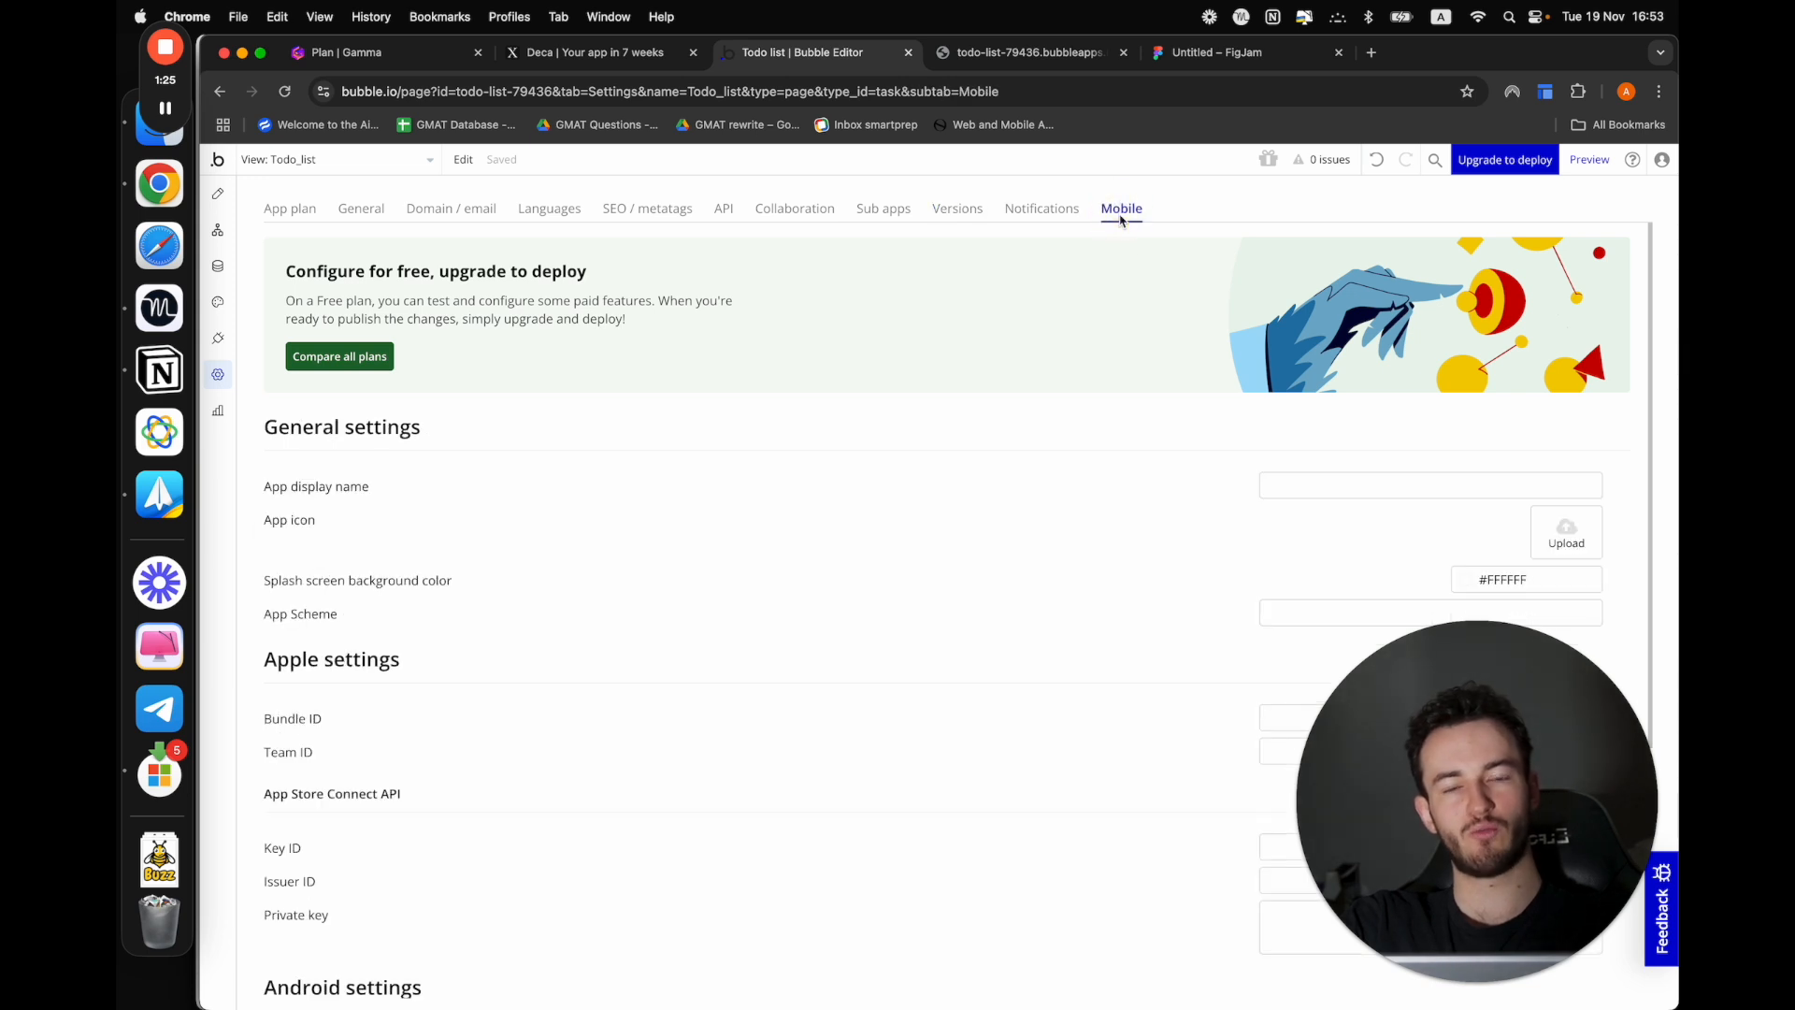
scroll(1149, 763, down, 2)
drag(1540, 783, 964, 773)
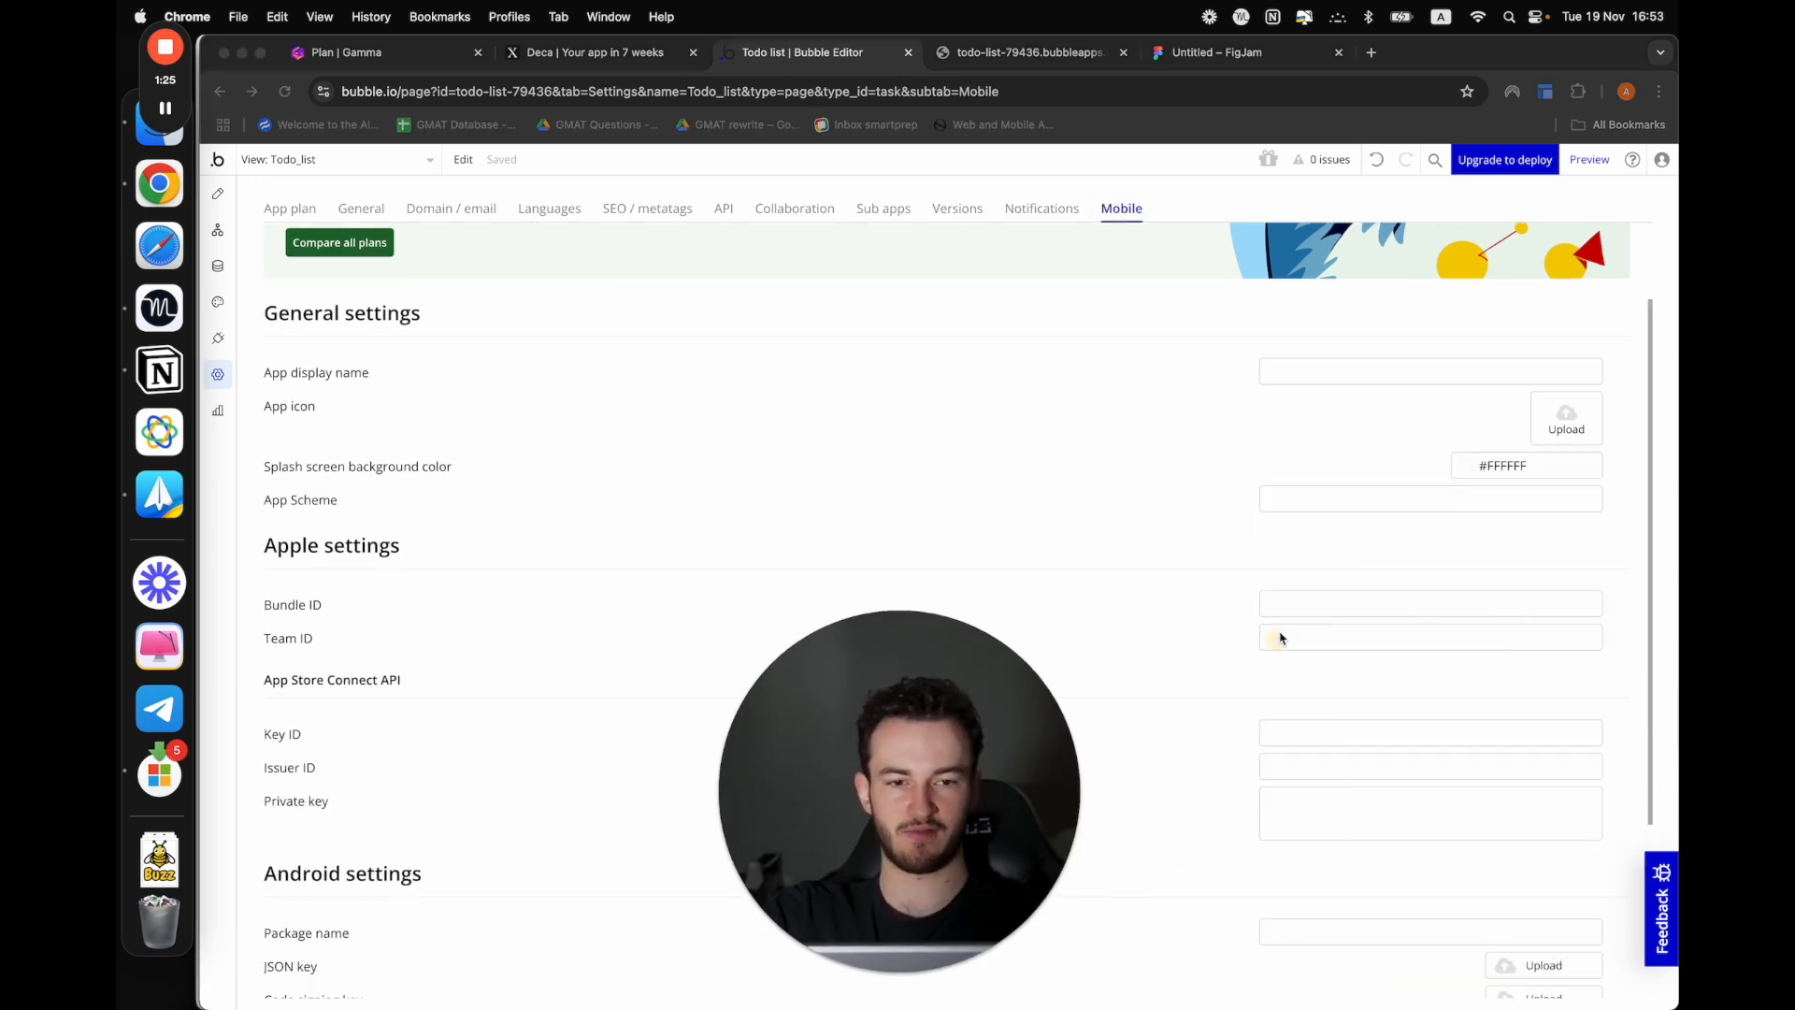
scroll(1281, 638, up, 2)
click(401, 480)
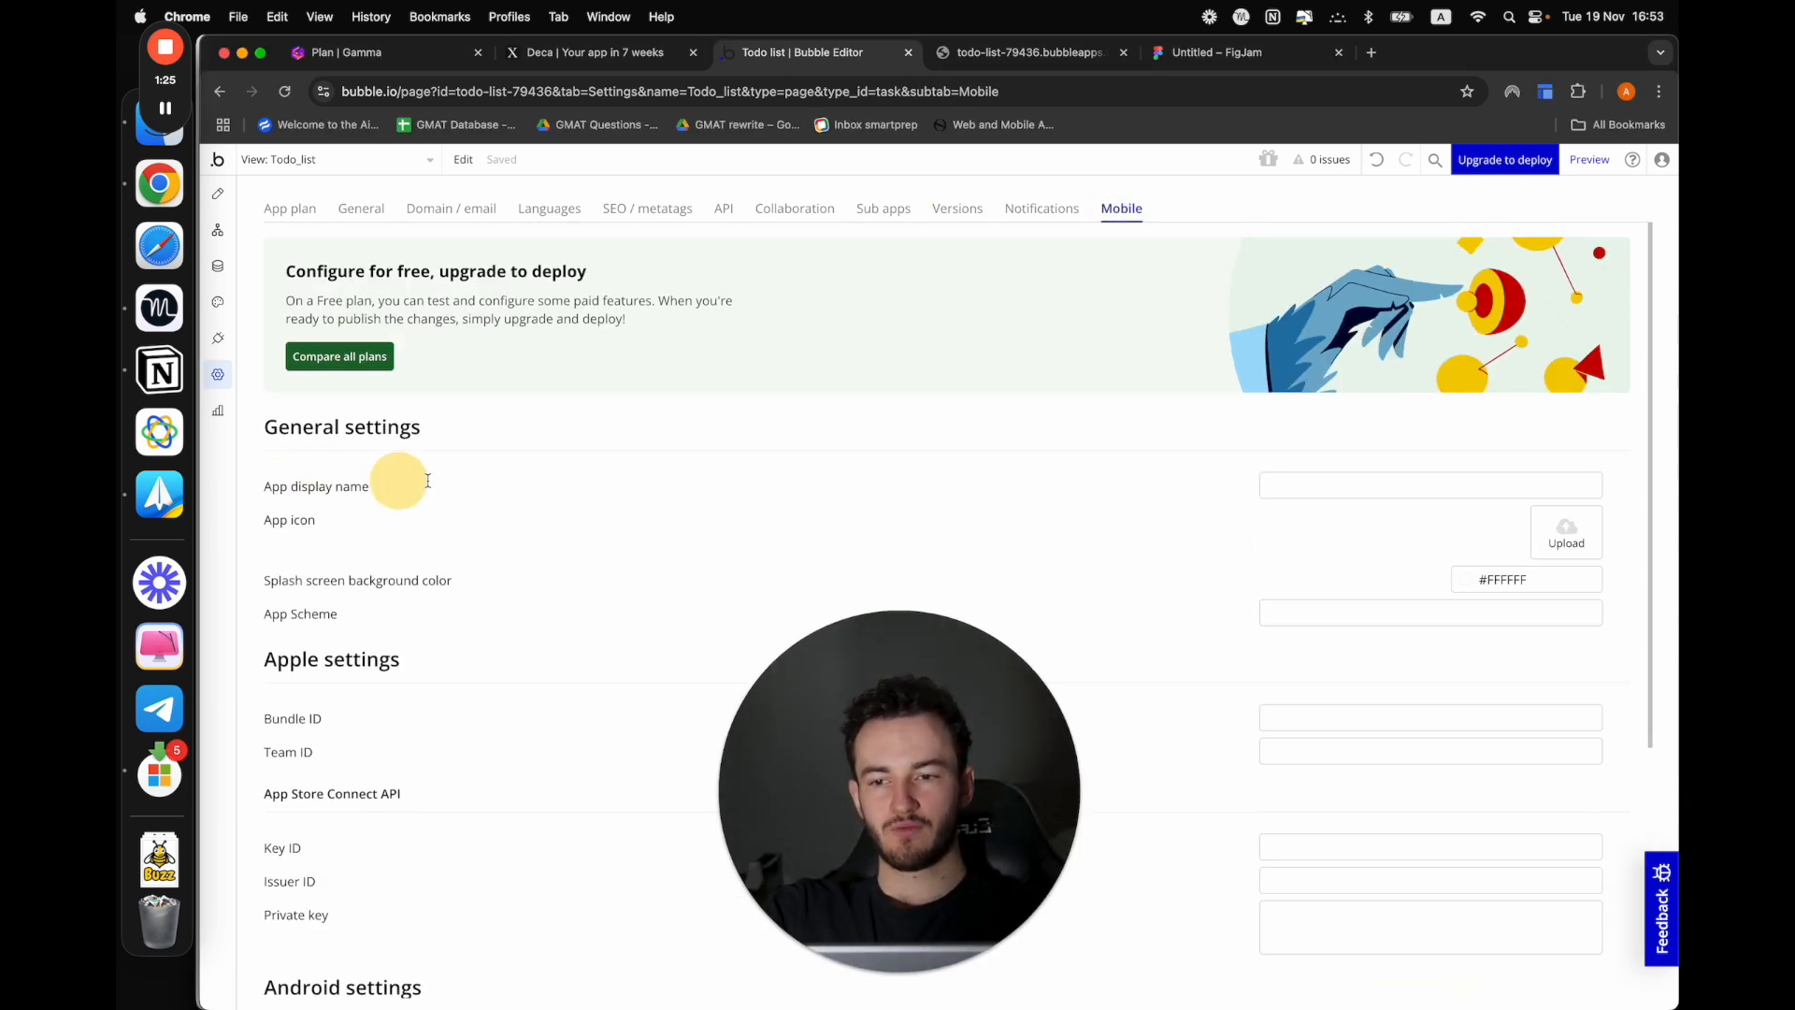
click(1366, 490)
text(To)
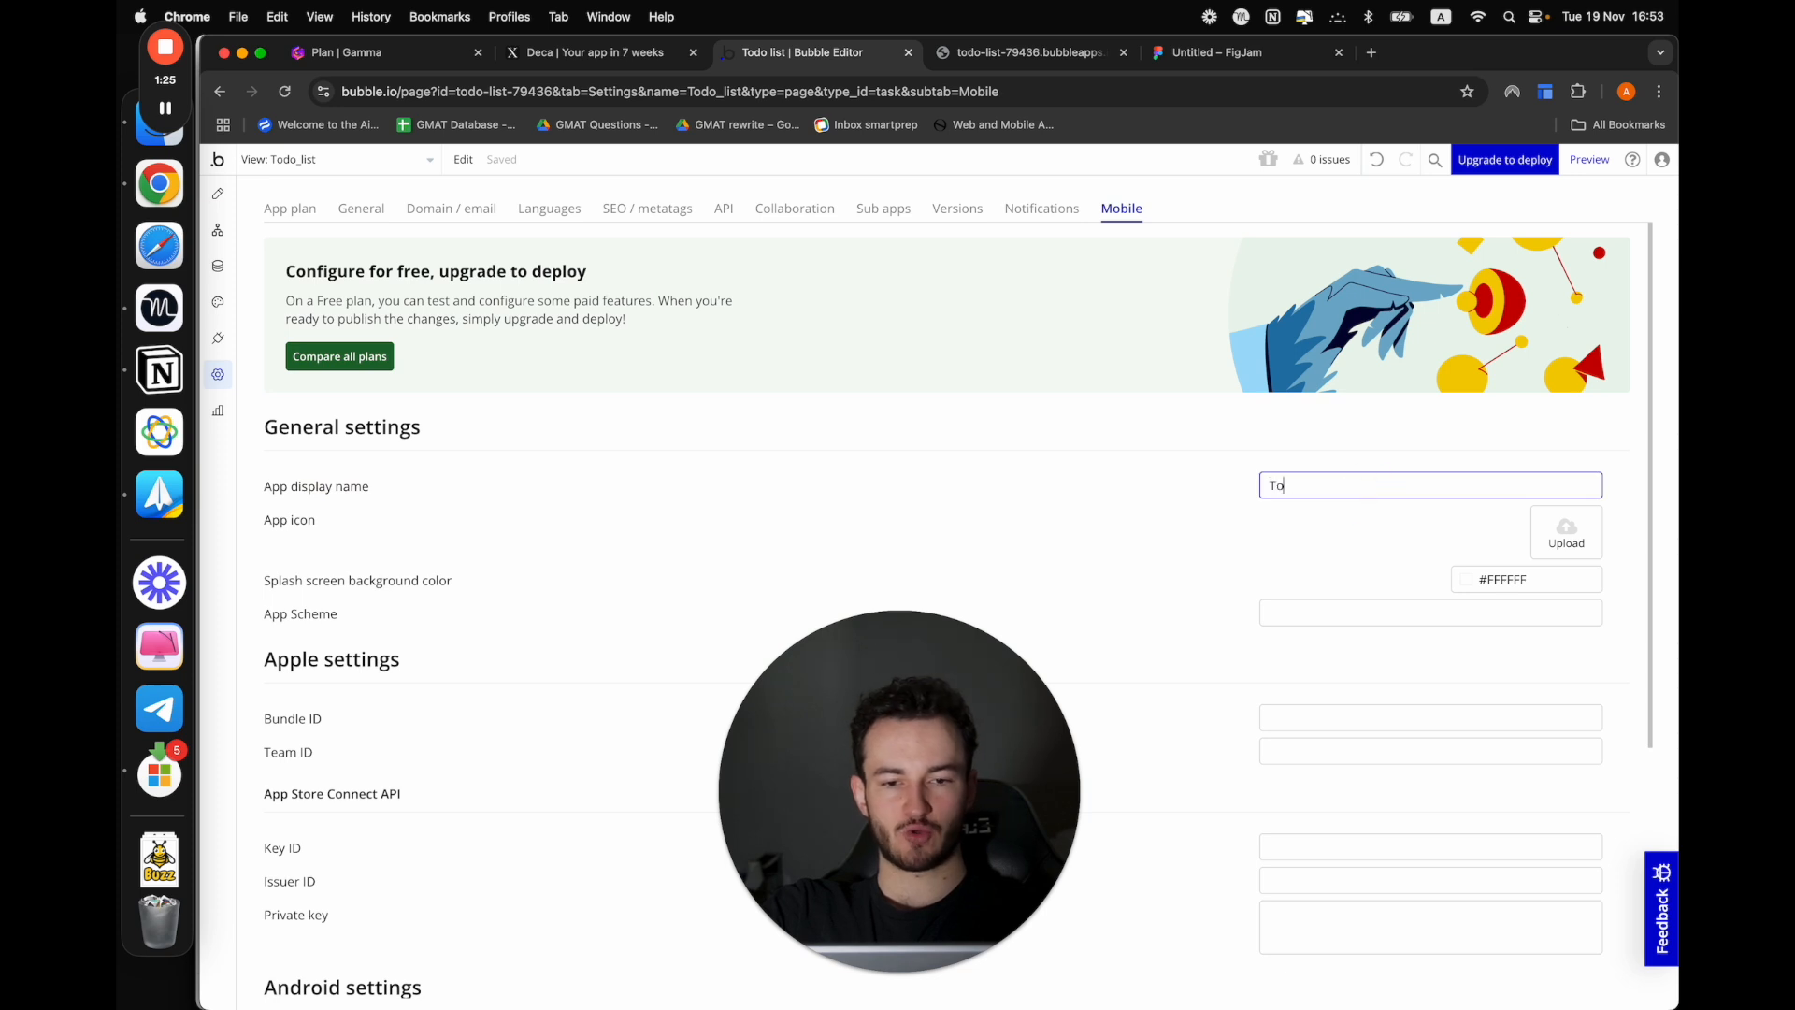
text(do list)
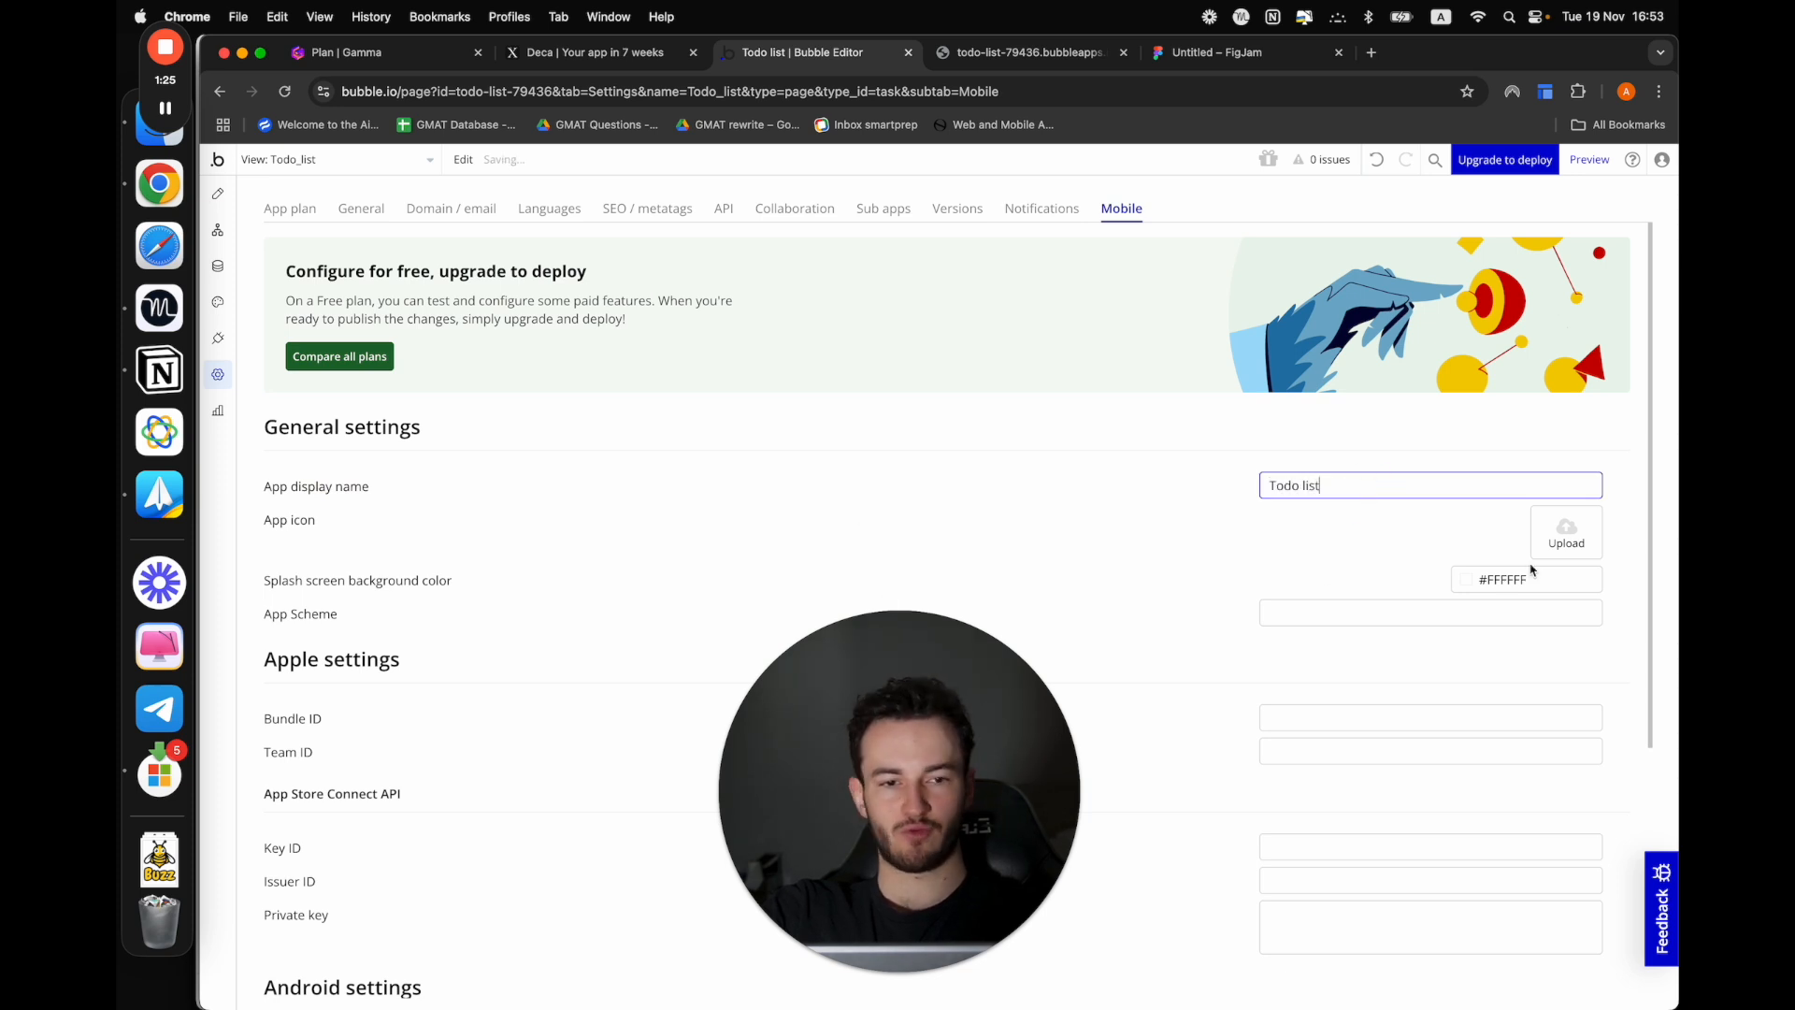
Review the Apple and Android deployment settings and view the pricing plans required for deploying
scroll(1556, 553, down, 3)
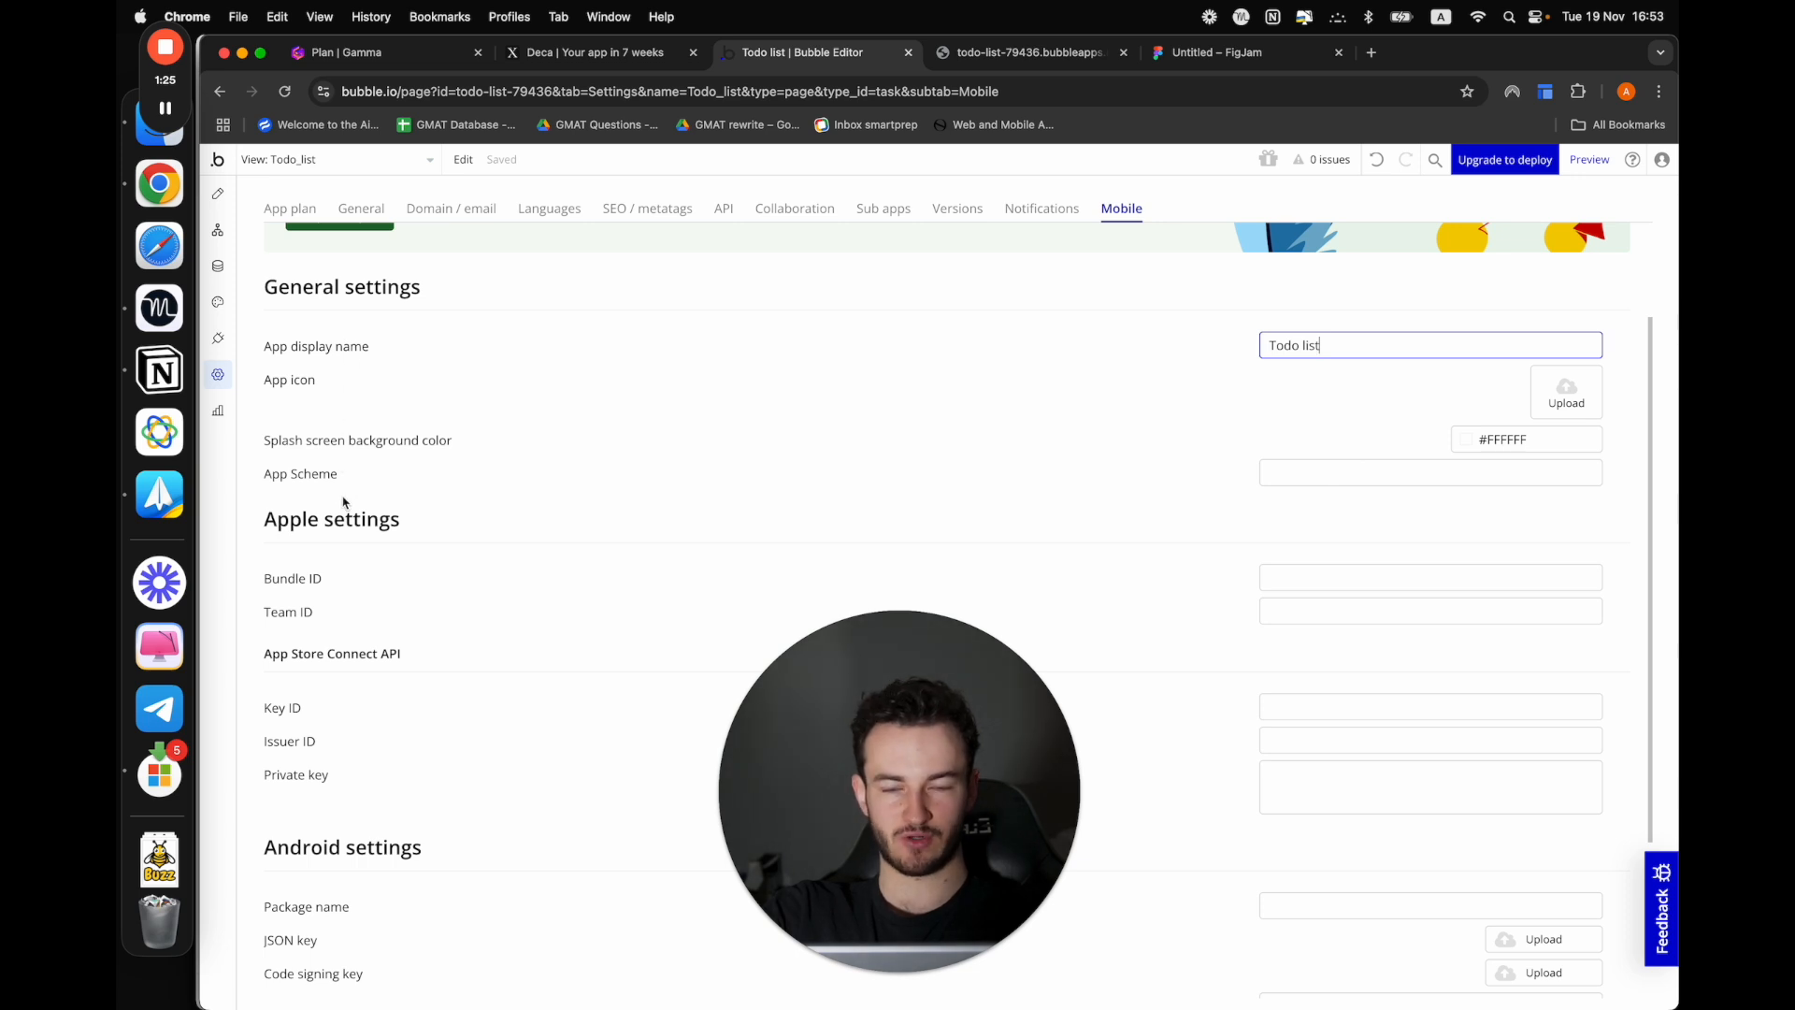
scroll(343, 502, down, 5)
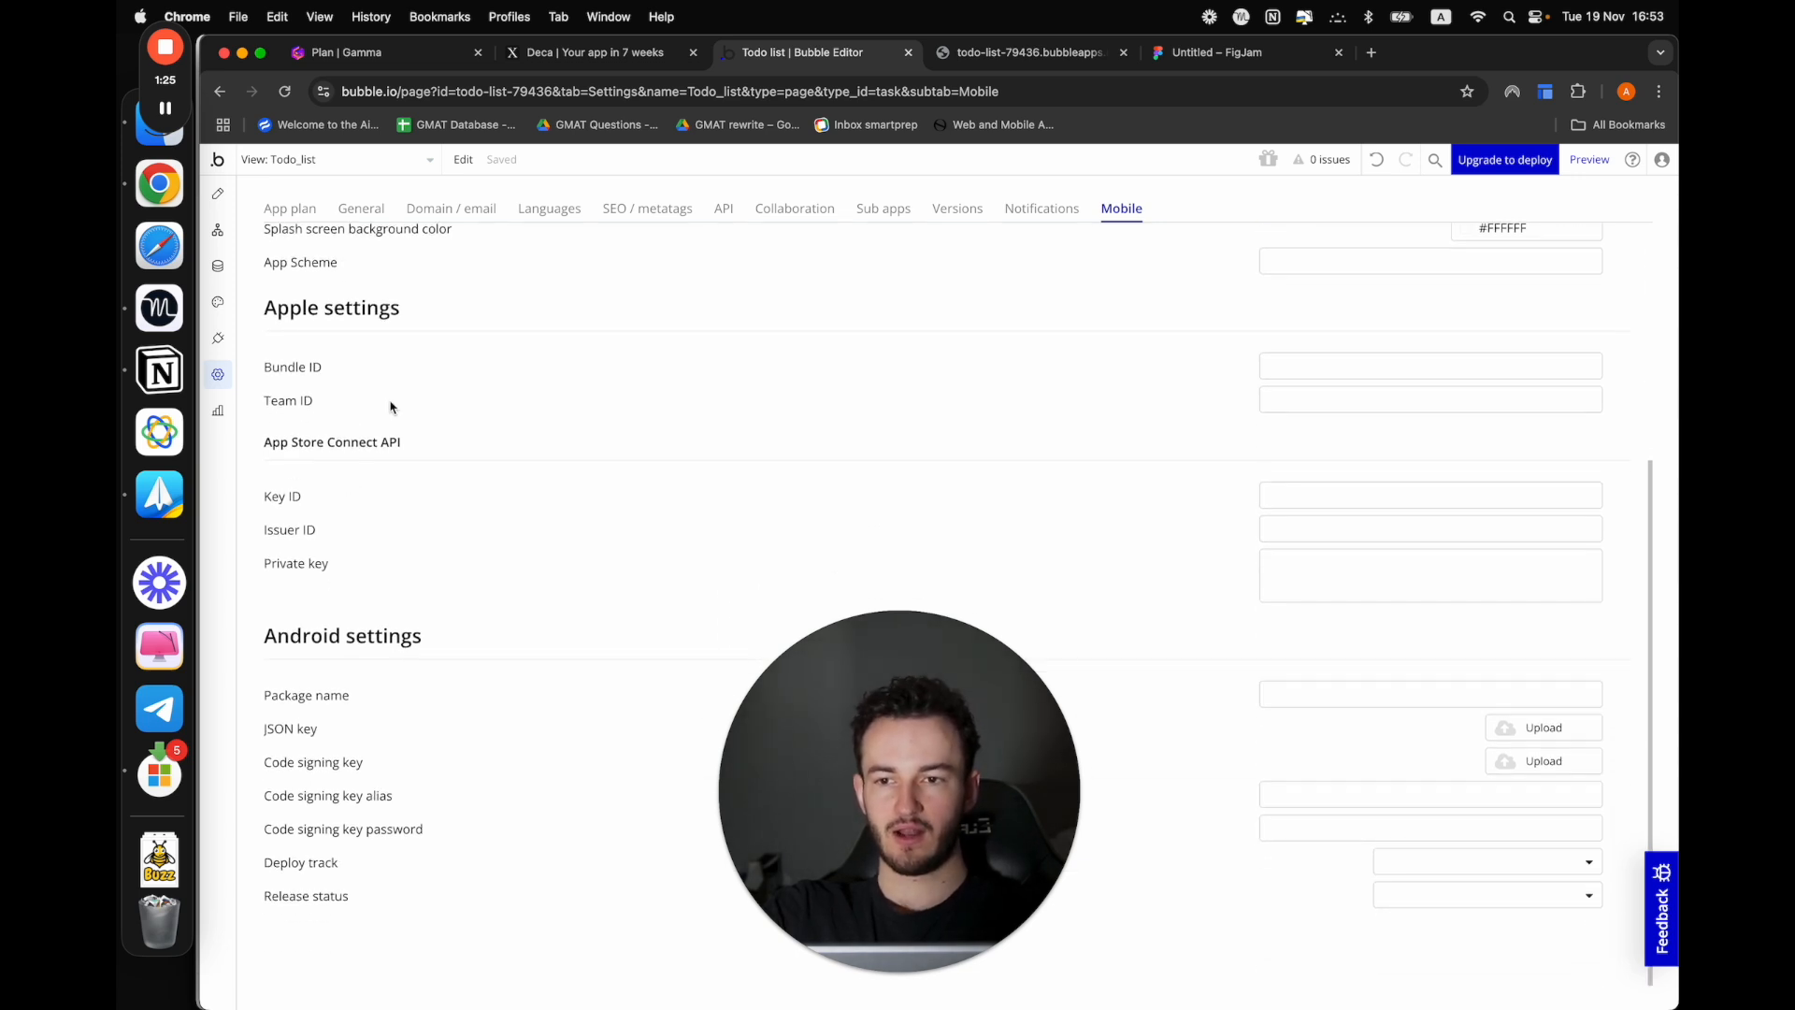
scroll(330, 383, down, 1)
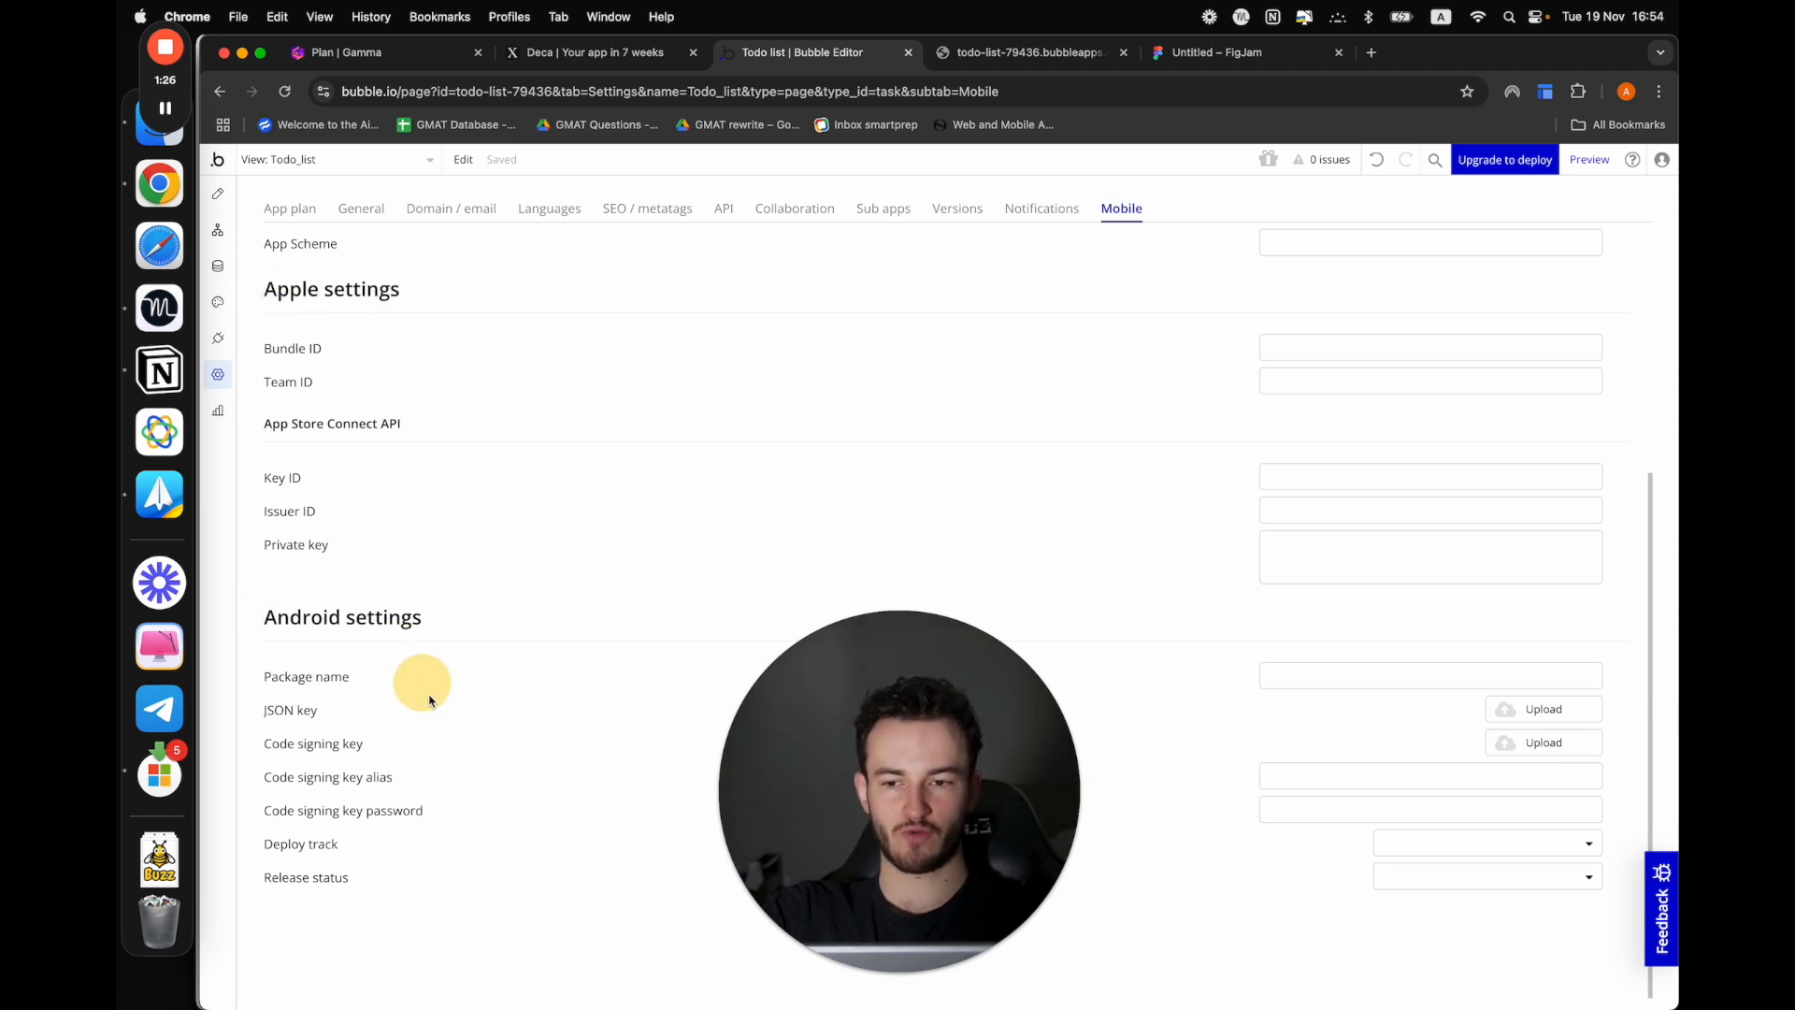
scroll(601, 375, up, 2)
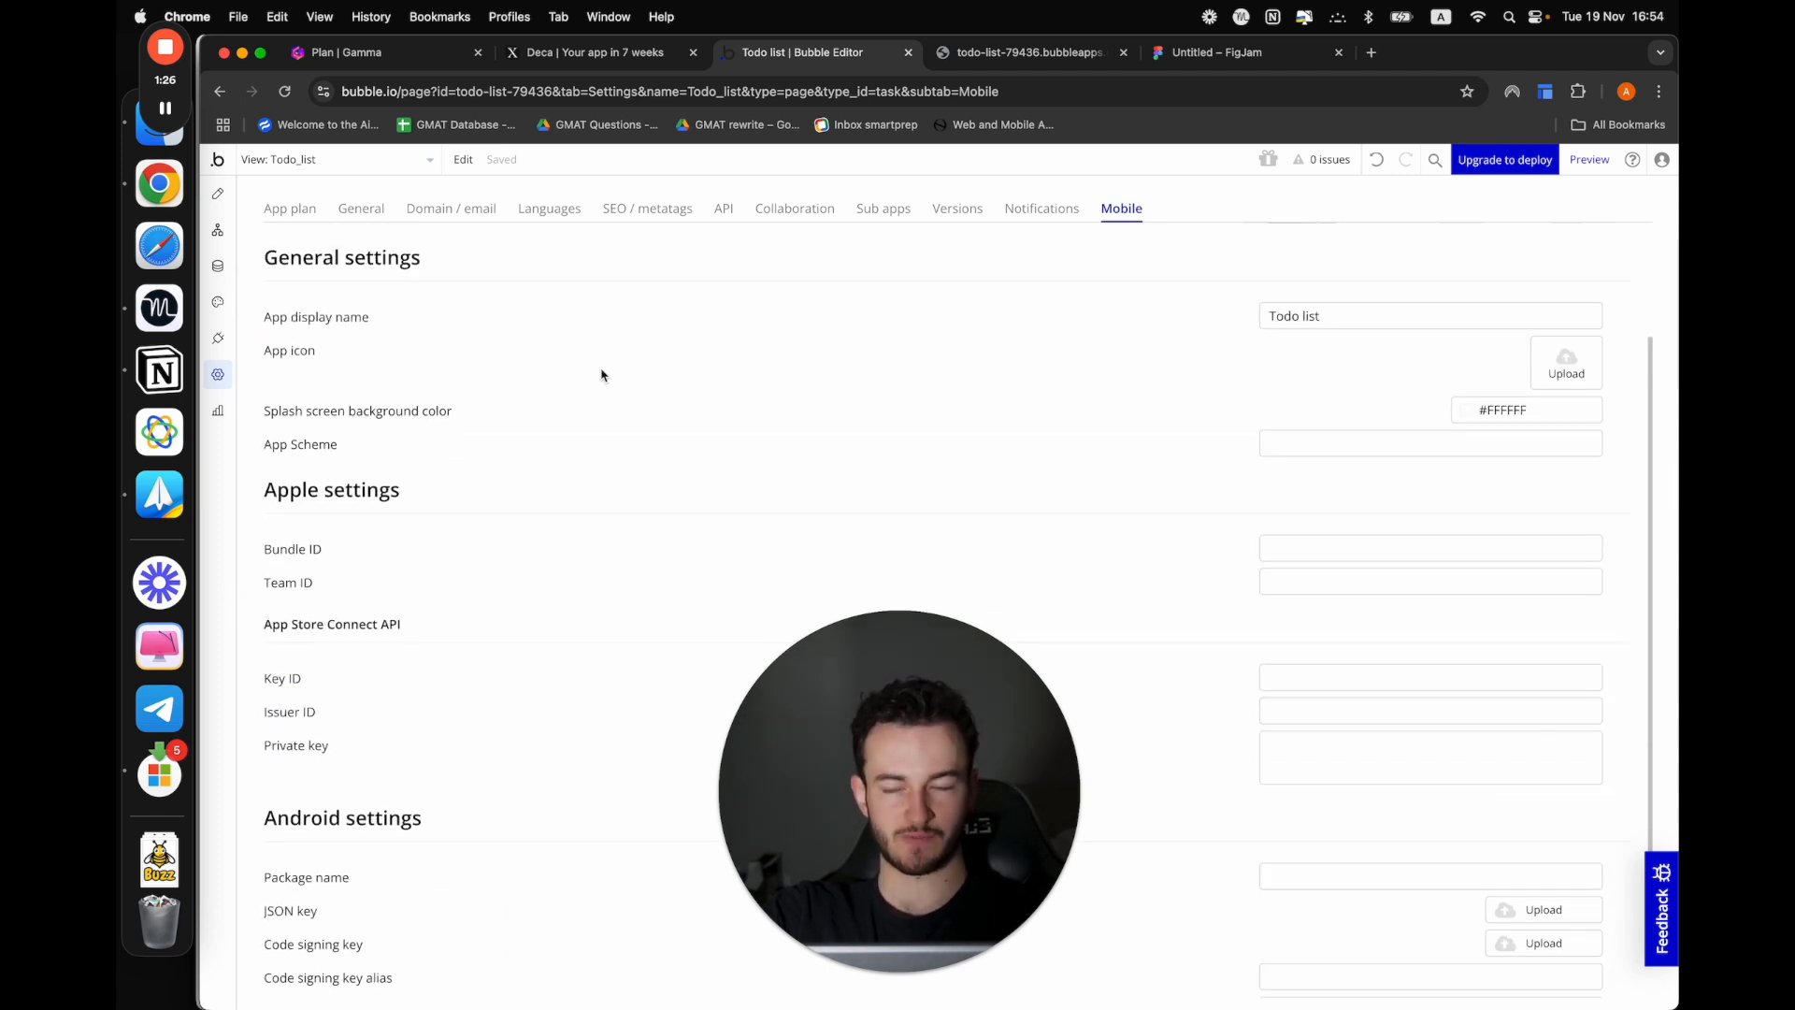
scroll(601, 375, down, 2)
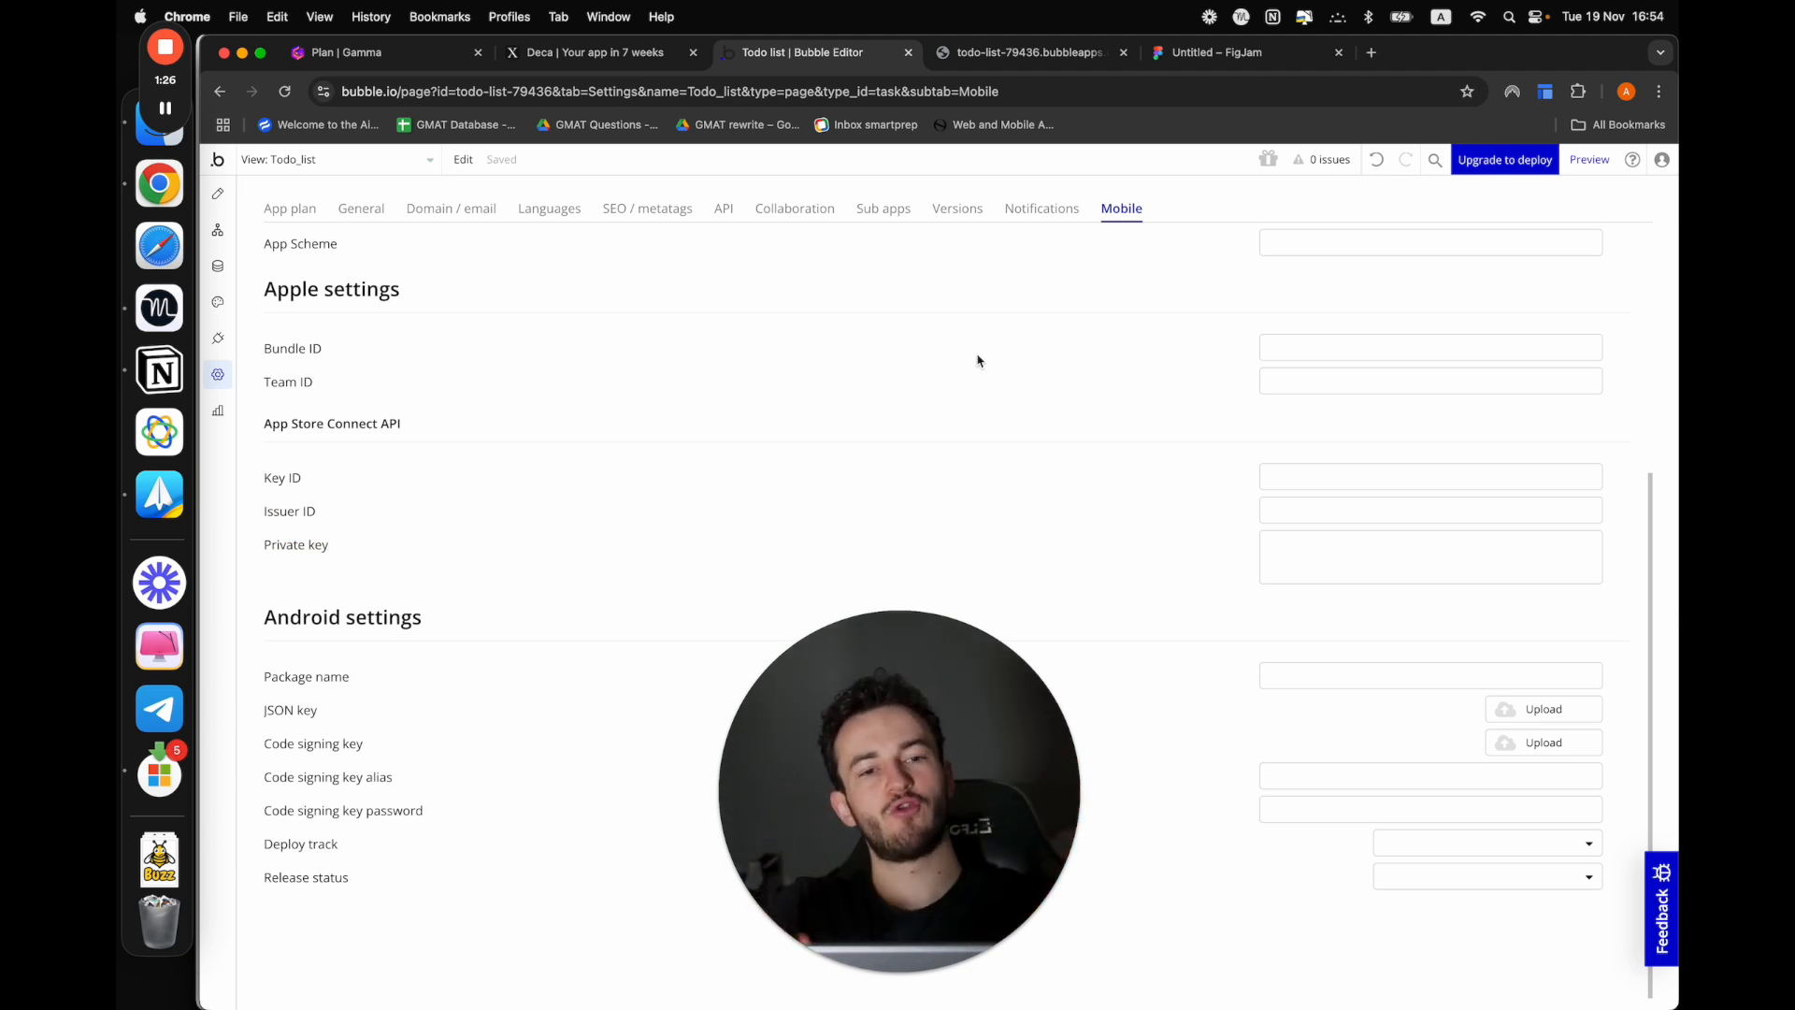
click(1499, 167)
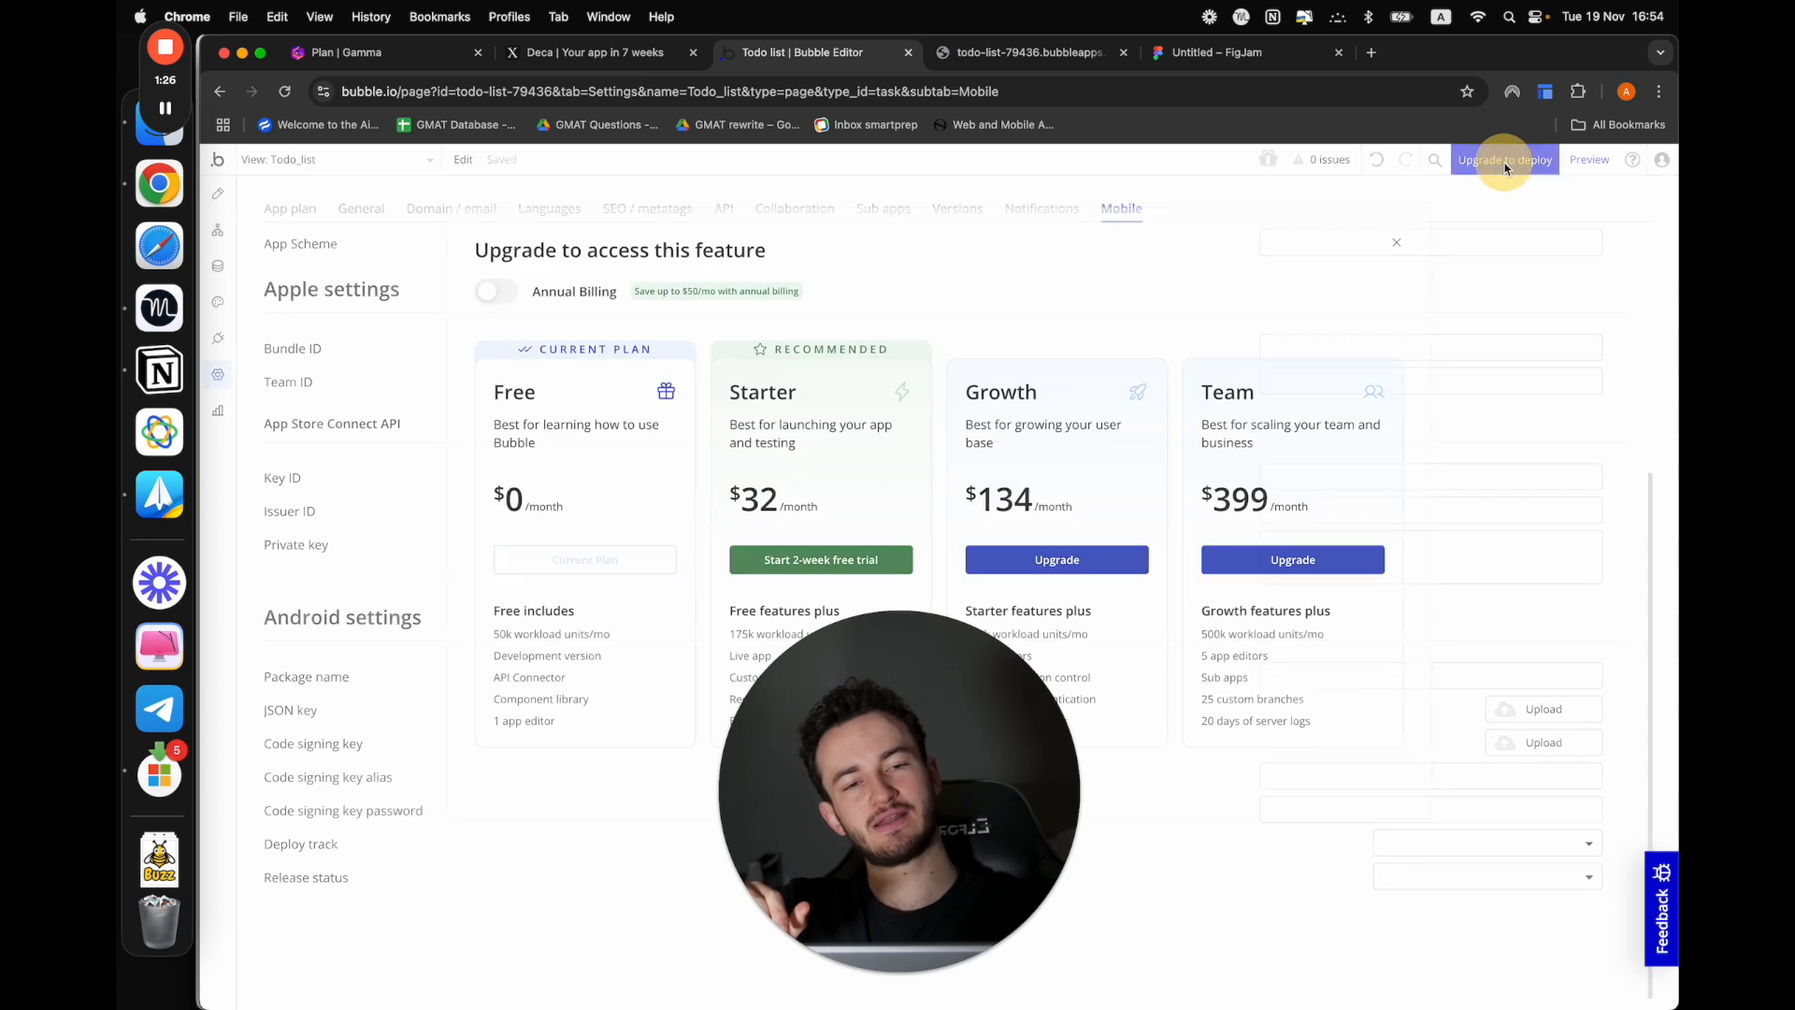
click(894, 204)
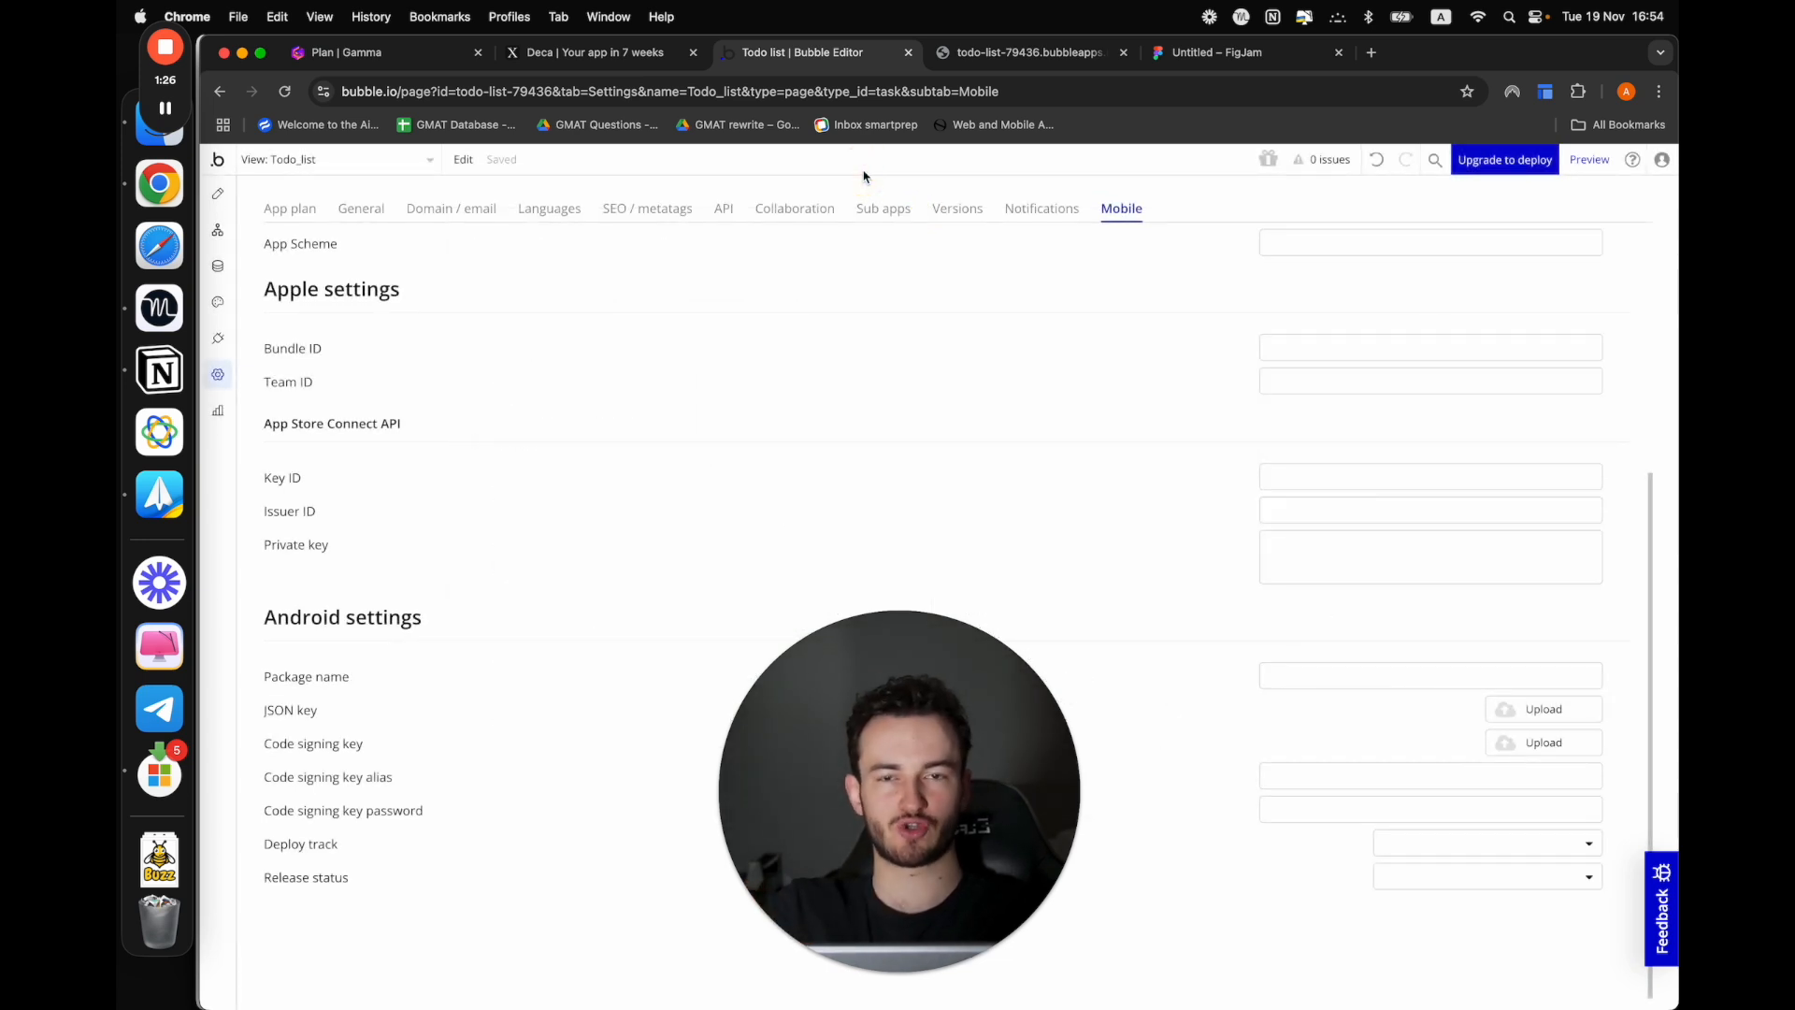